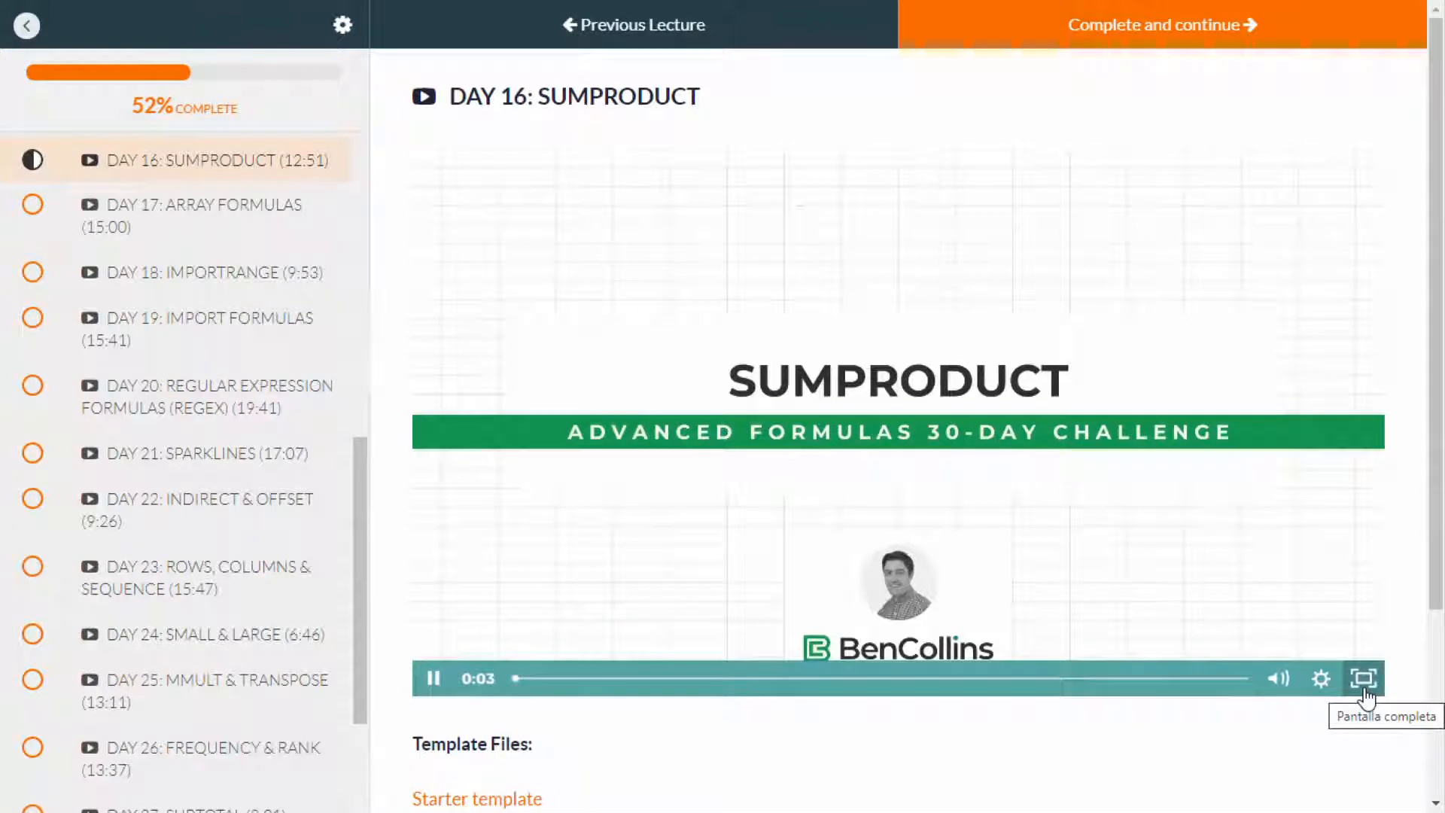
# Step: Show the SUMPRODUCT lecture video in full screen
pyautogui.click(1365, 679)
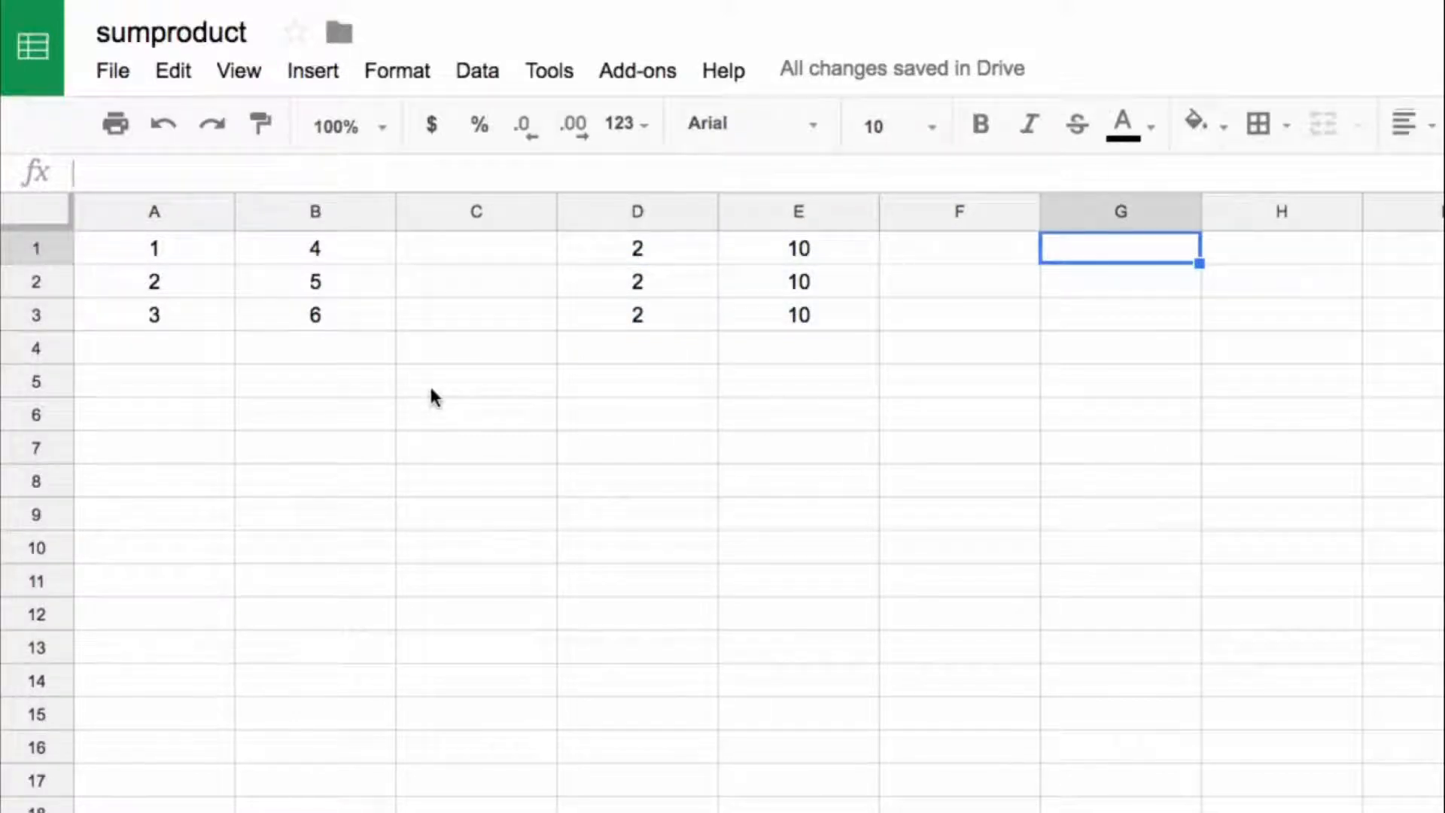
# Step: Enter =SUMPRODUCT(A1:B3,D1:E3) in cell G1
pyautogui.write('=')
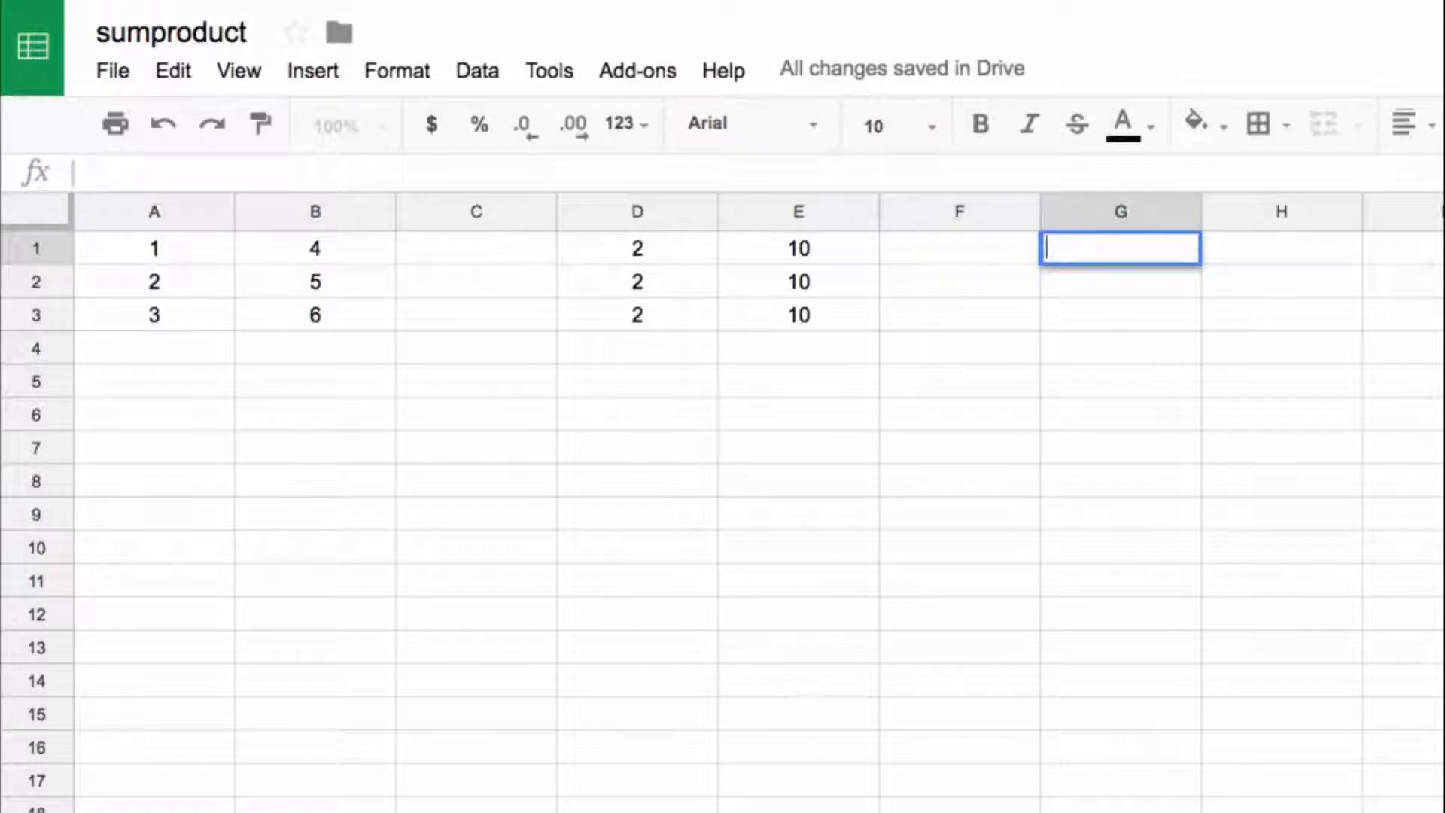
pyautogui.write('=sumprod')
pyautogui.press('Tab')
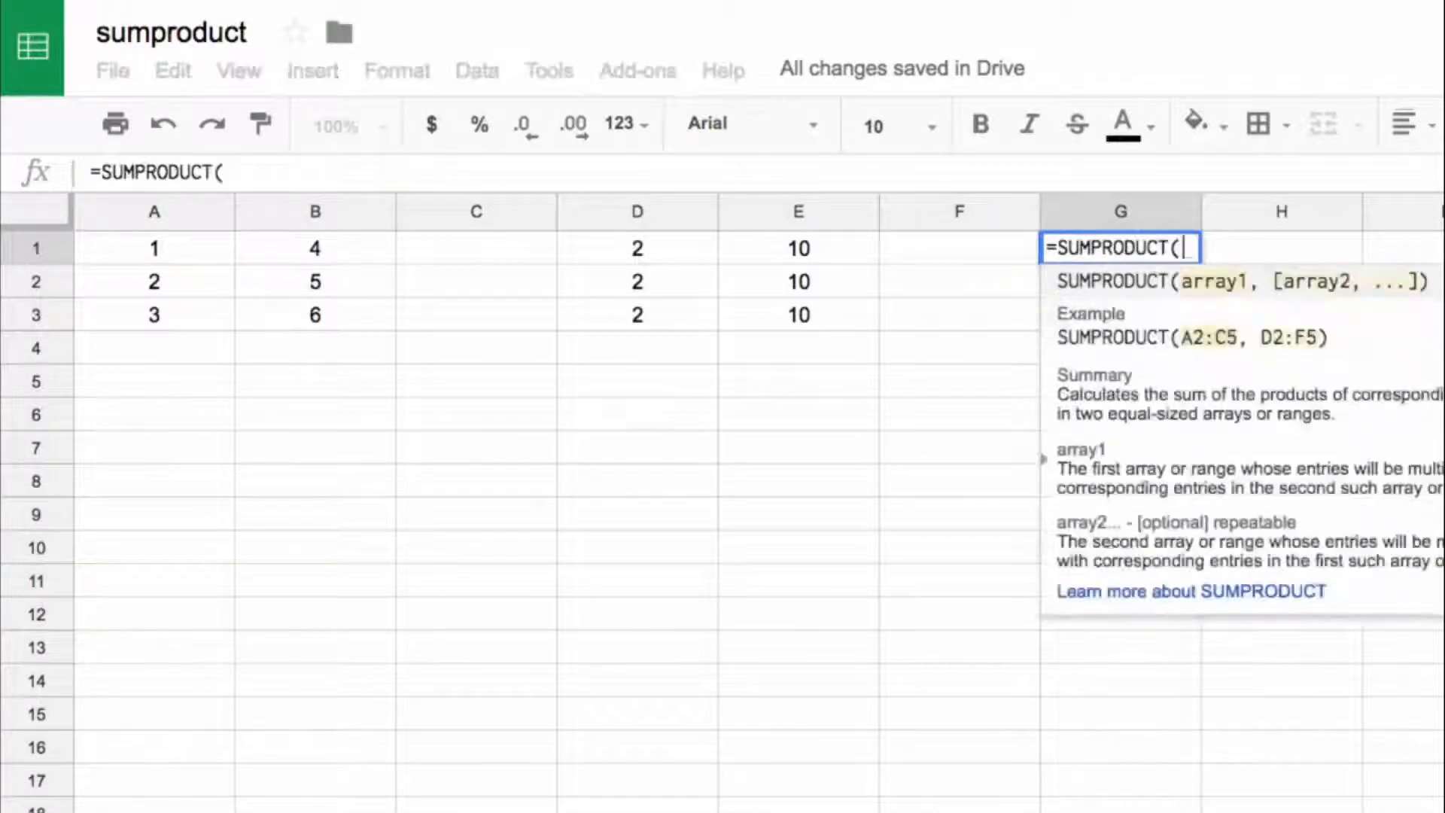
pyautogui.moveTo(177, 258); pyautogui.dragTo(299, 317)
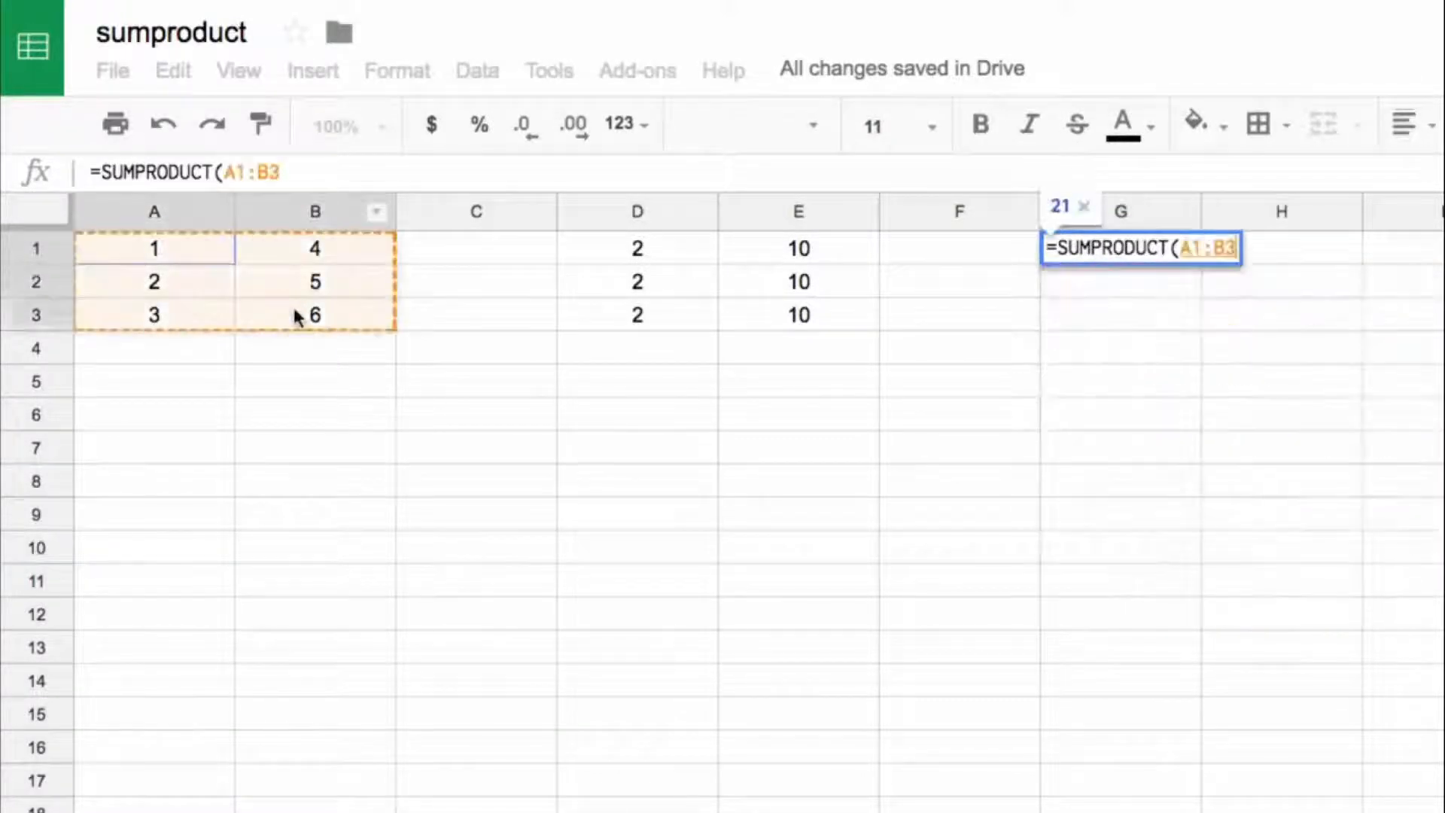
pyautogui.write(',')
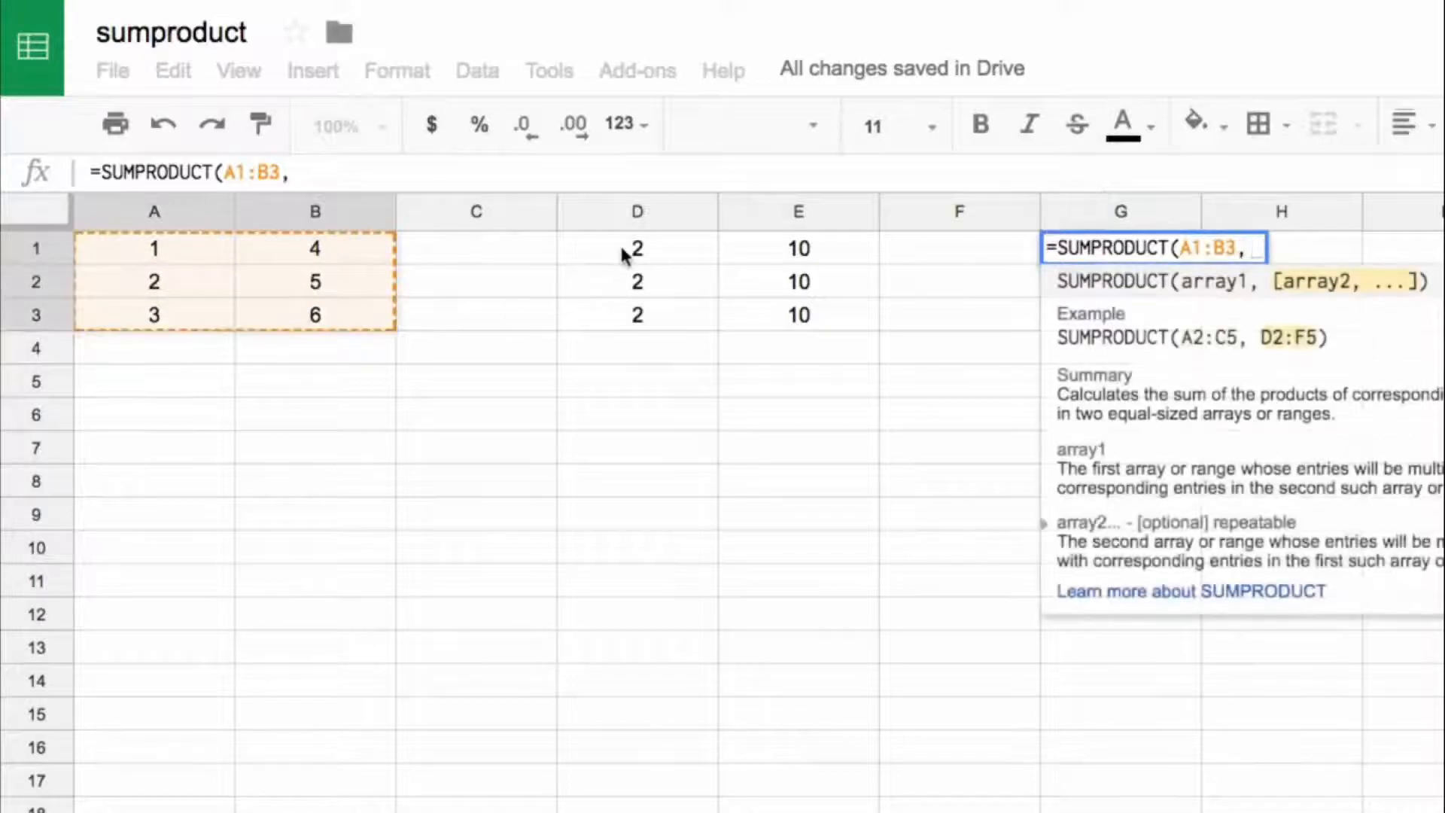
pyautogui.moveTo(632, 245); pyautogui.dragTo(755, 329)
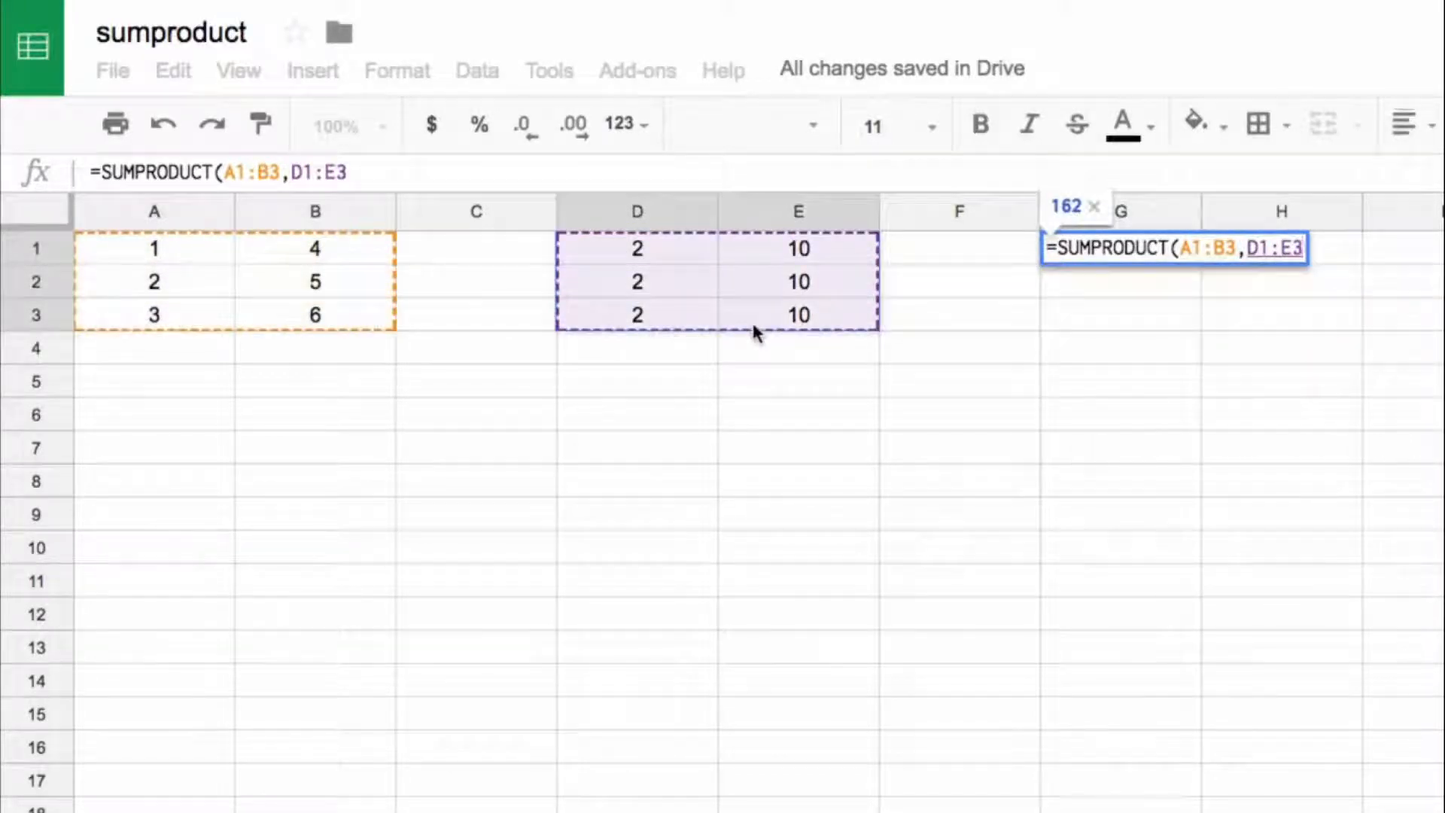
pyautogui.press('Return')
pyautogui.press('Up')
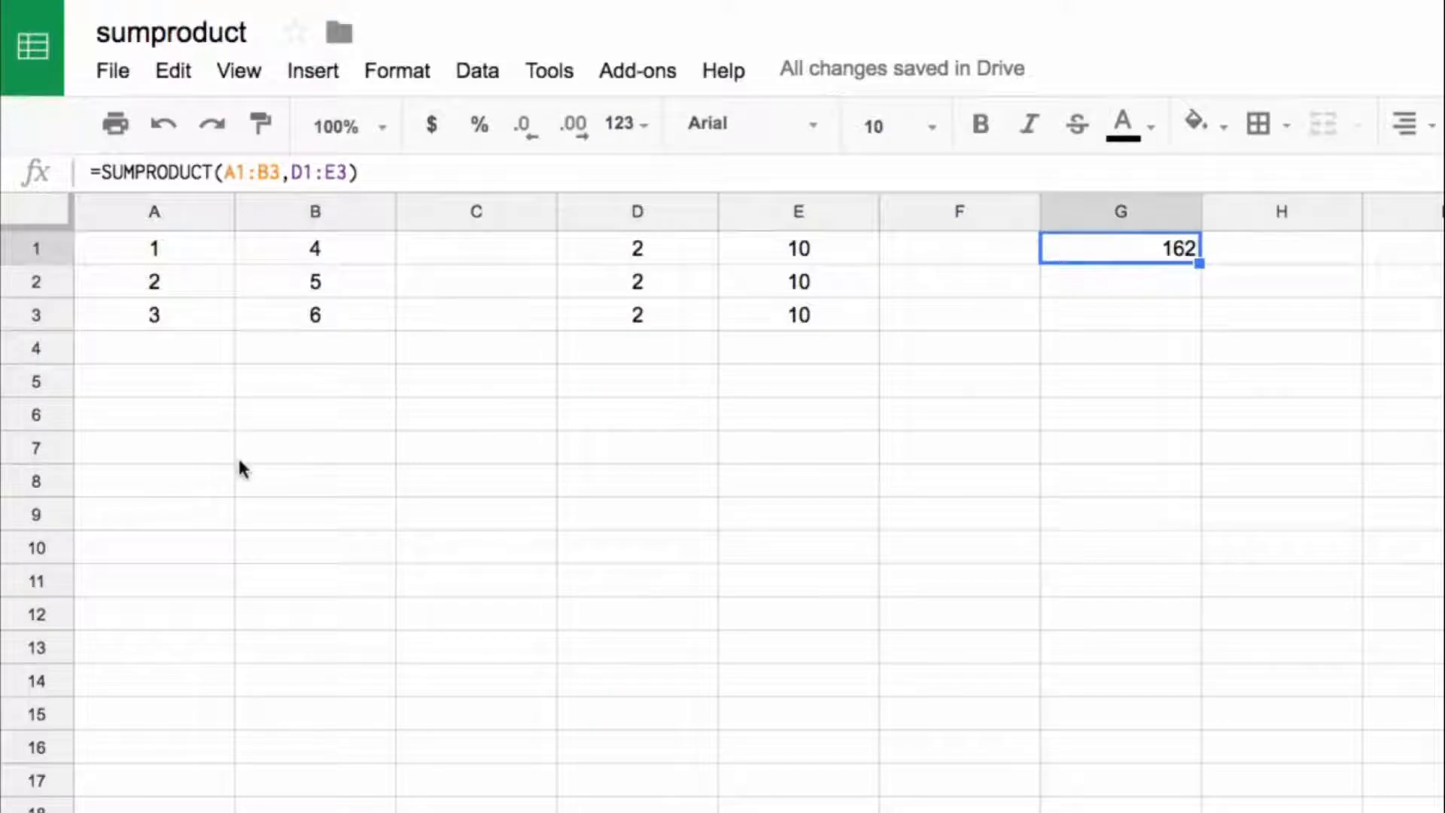
# Step: Enter the formula =A1*D1 in cell A6 to multiply the first pair of array values
pyautogui.click(209, 420)
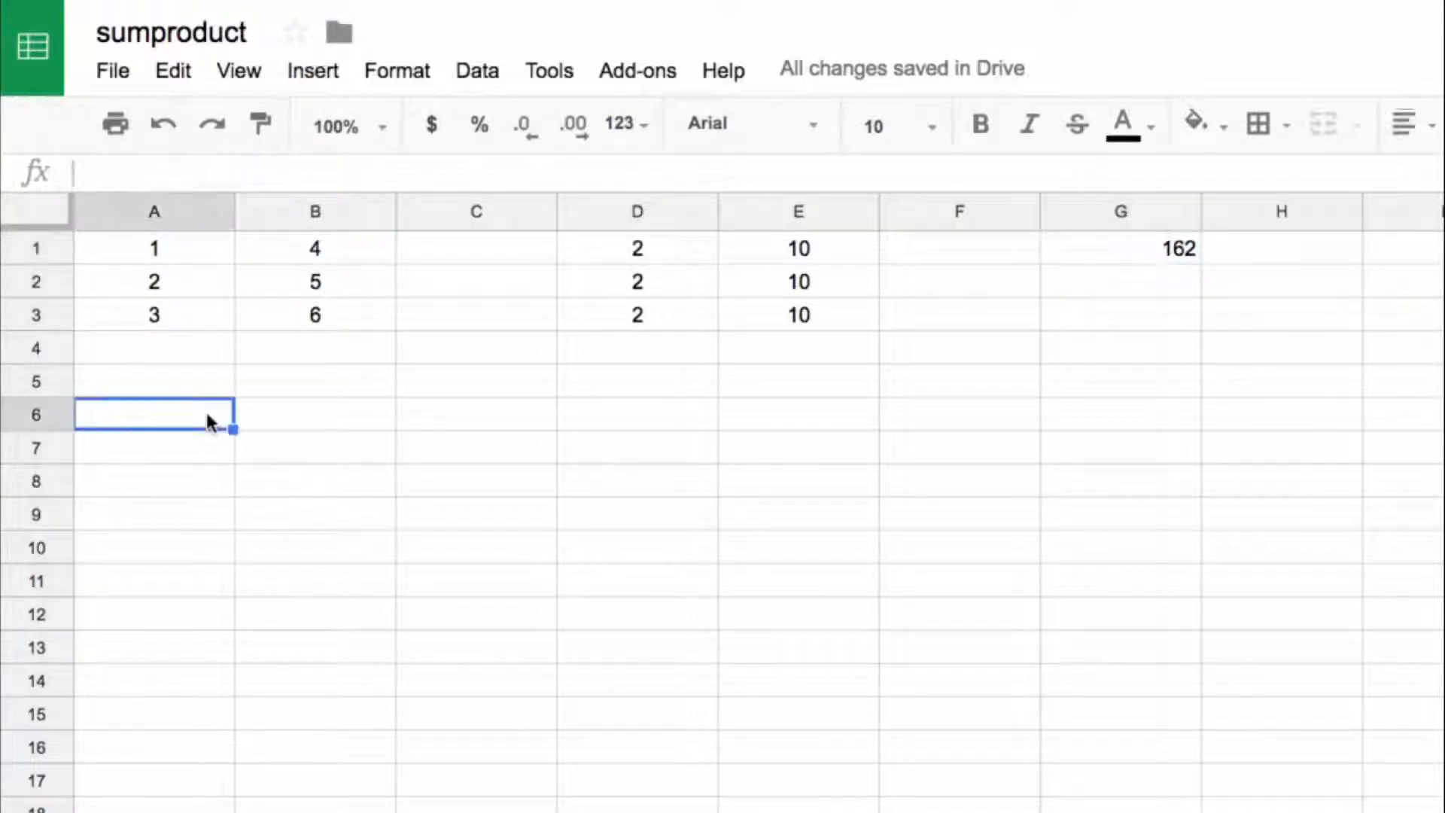
pyautogui.write('=')
pyautogui.click(184, 260)
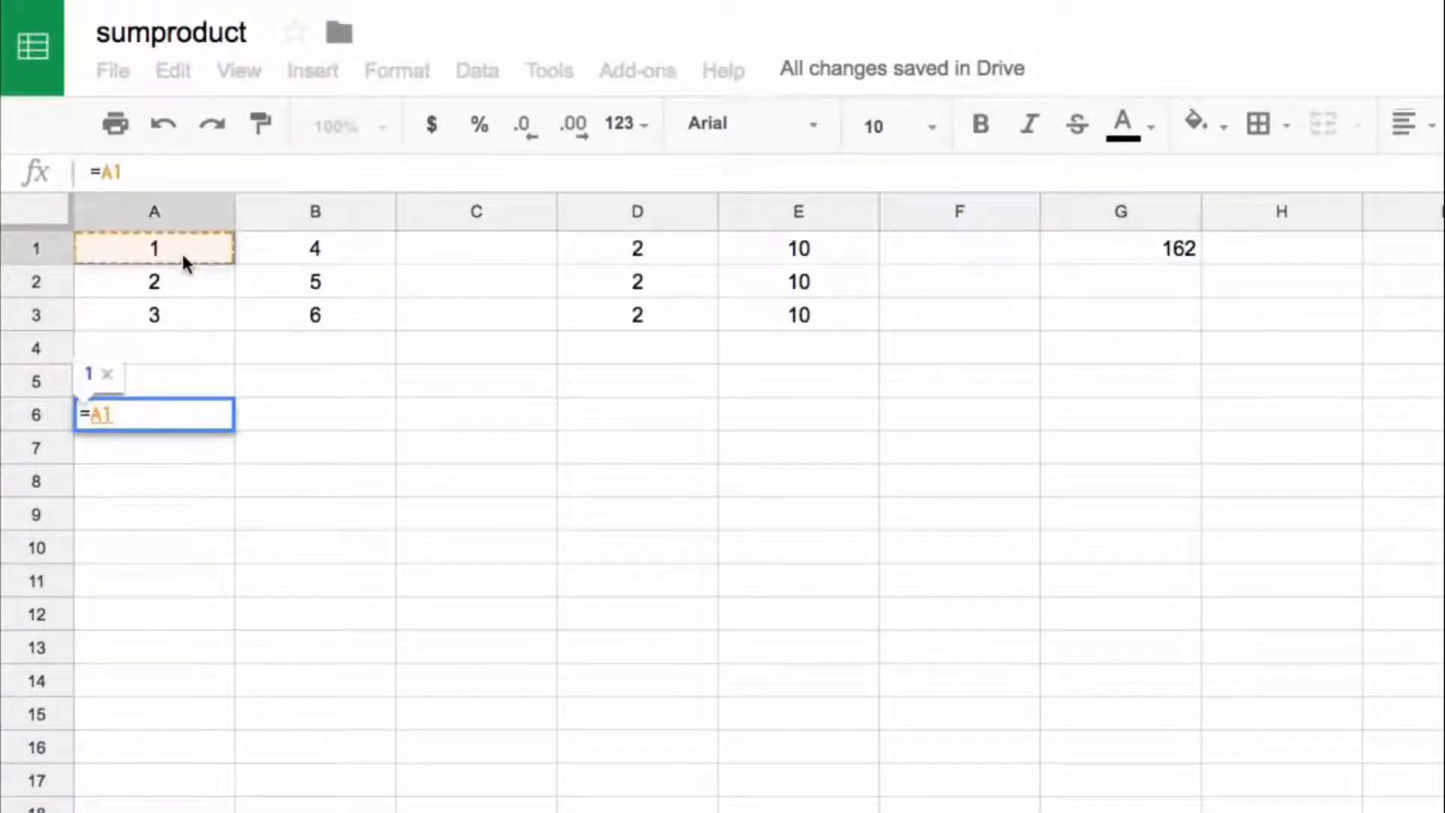
pyautogui.write('*')
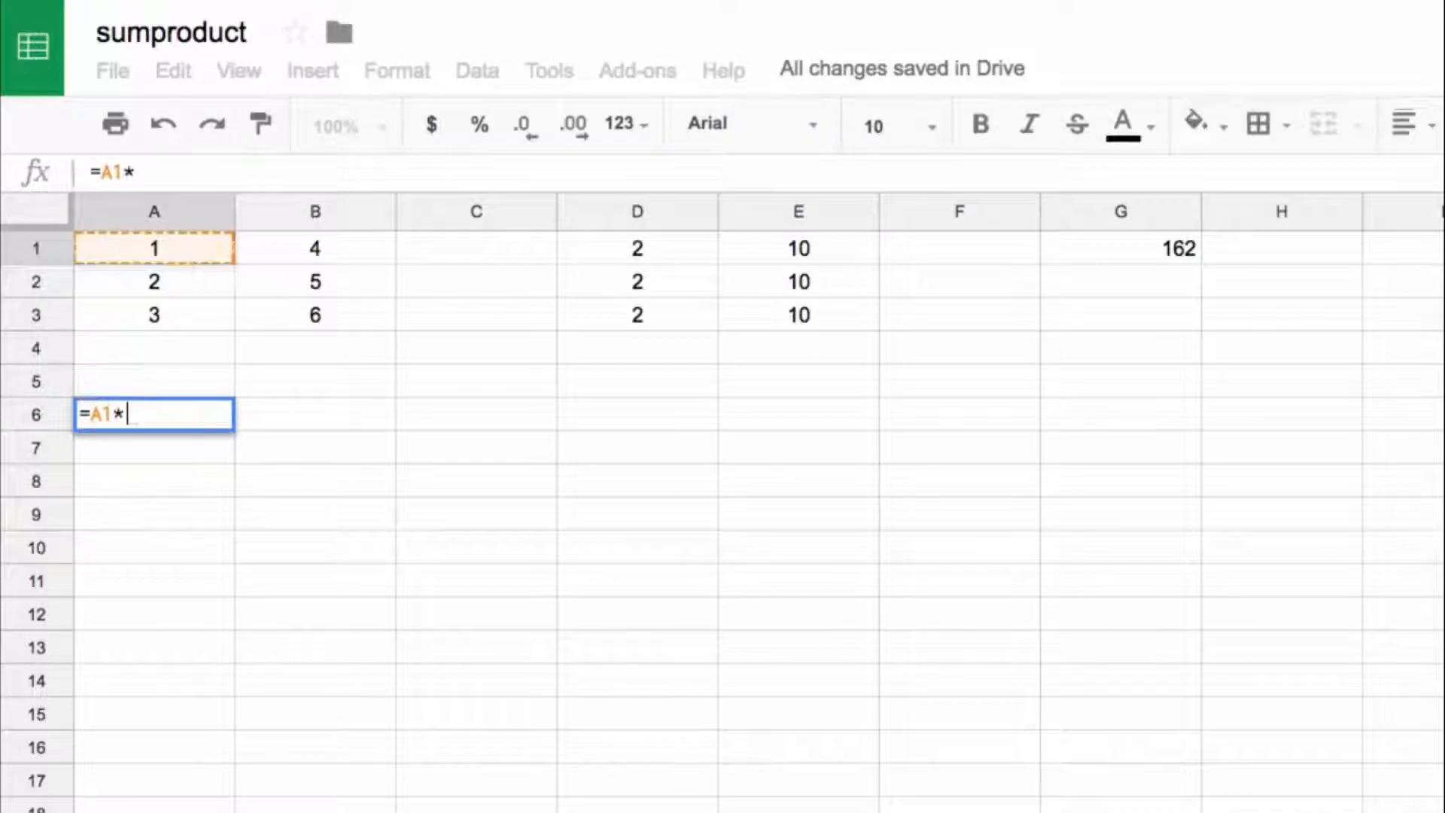
pyautogui.click(625, 249)
pyautogui.press('Return')
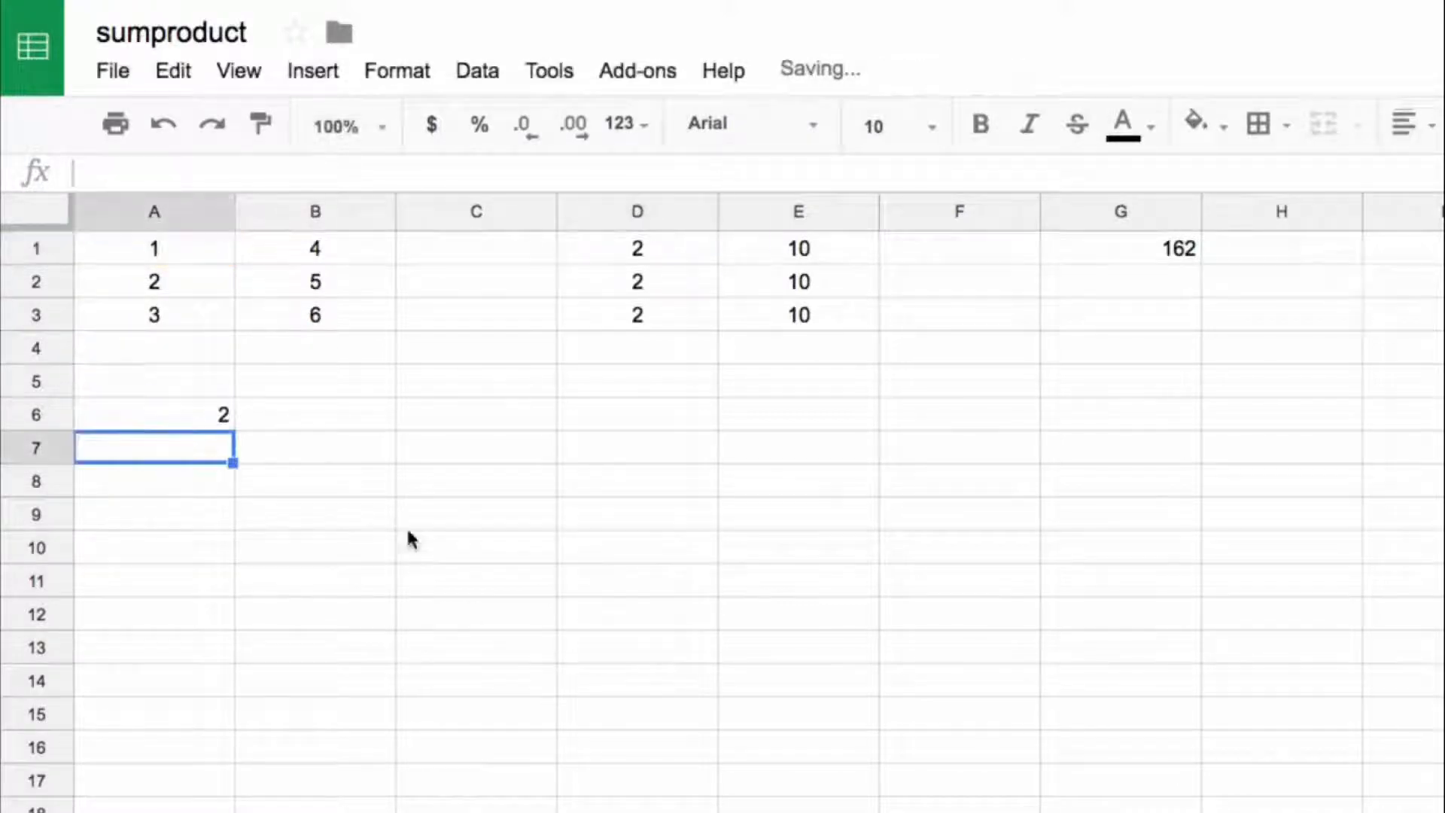
# Step: Enter the formula =B1*E1 in cell B6 to multiply the second pair in row 1
pyautogui.click(290, 413)
pyautogui.write('=')
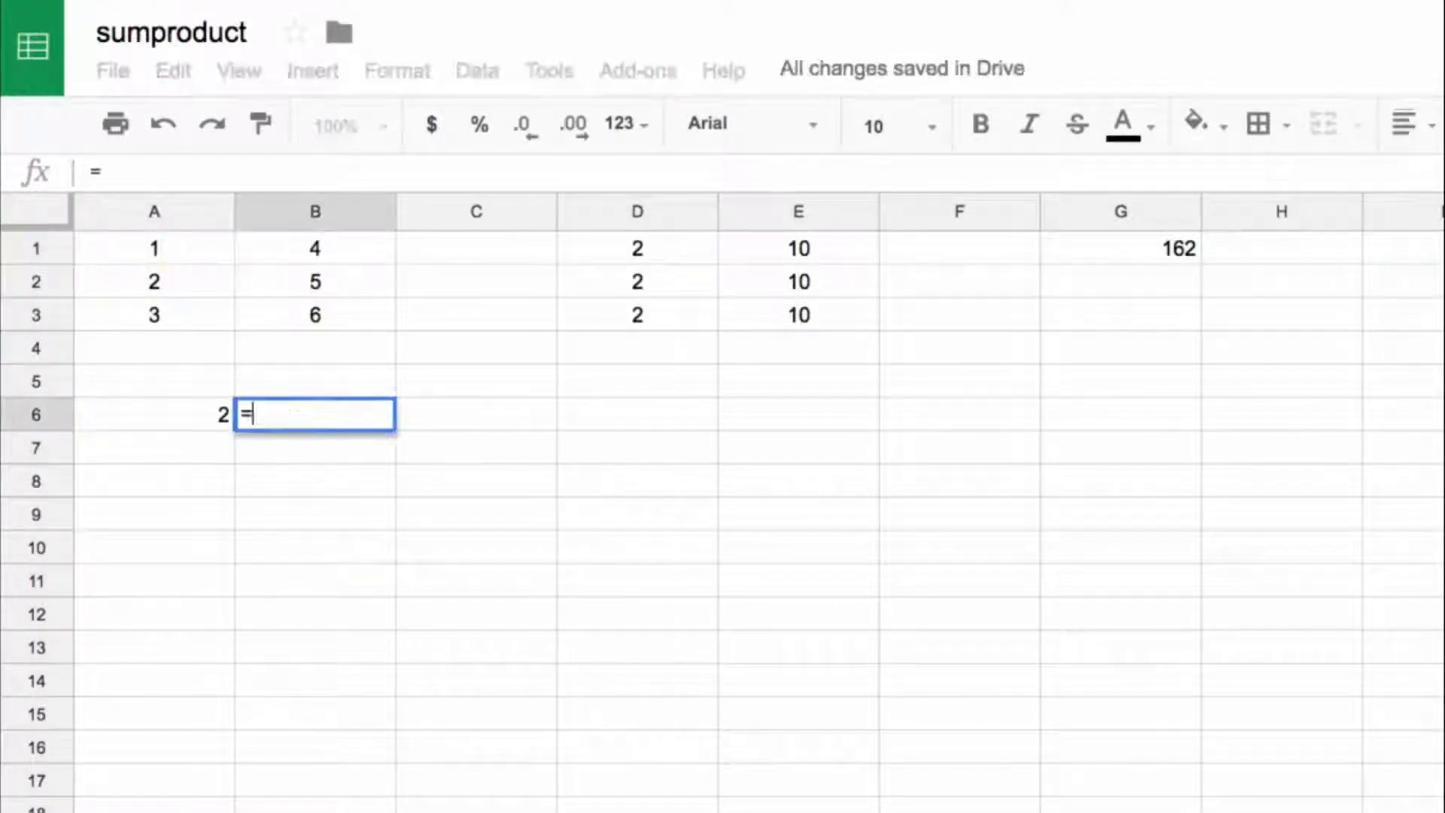
pyautogui.click(282, 254)
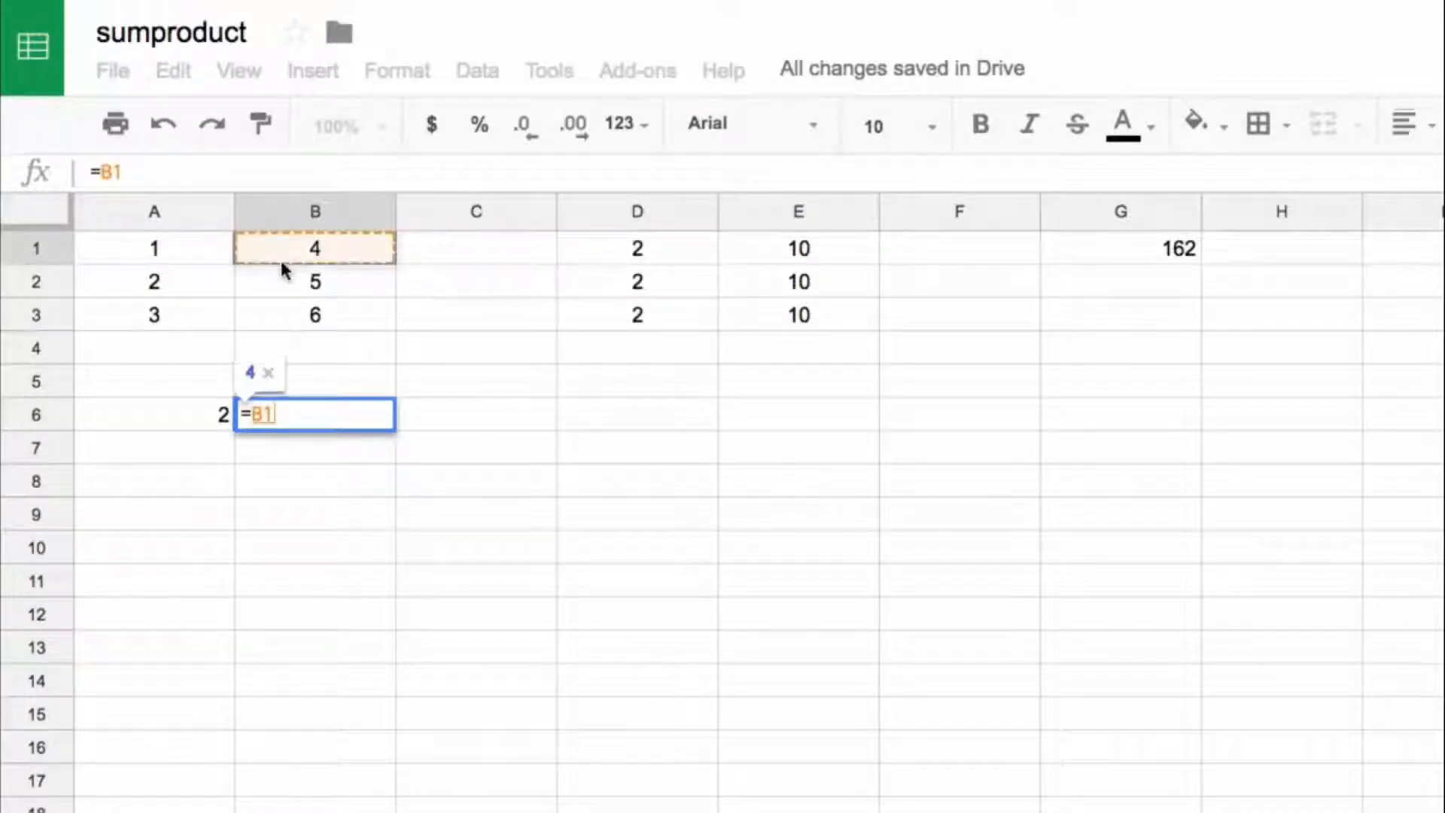
pyautogui.write('*')
pyautogui.click(763, 239)
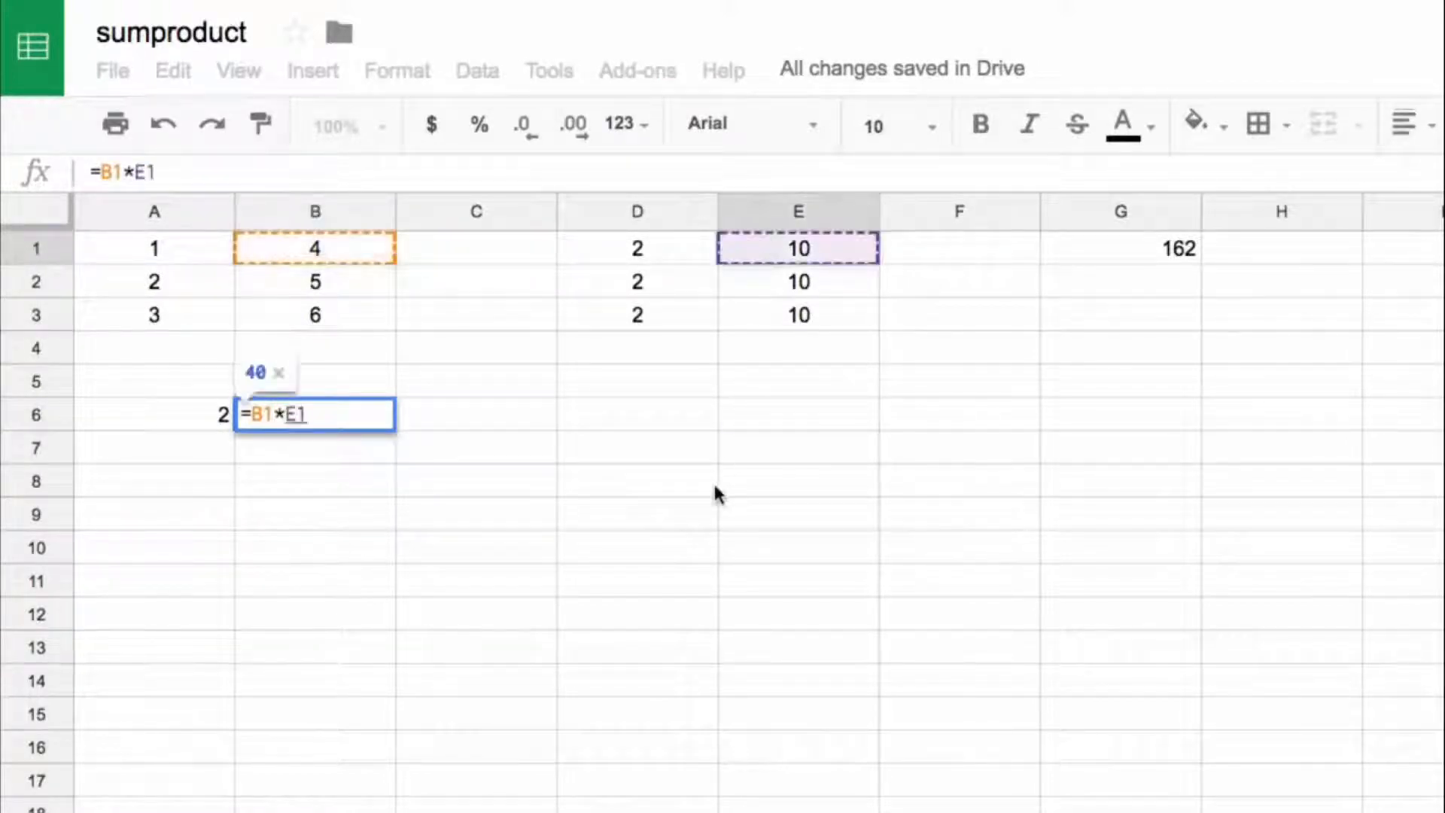
pyautogui.press('Return')
# Step: Centre the products in A6:B6 and copy their formulas to A7:B7, checking the copied references
pyautogui.moveTo(211, 421); pyautogui.dragTo(311, 412)
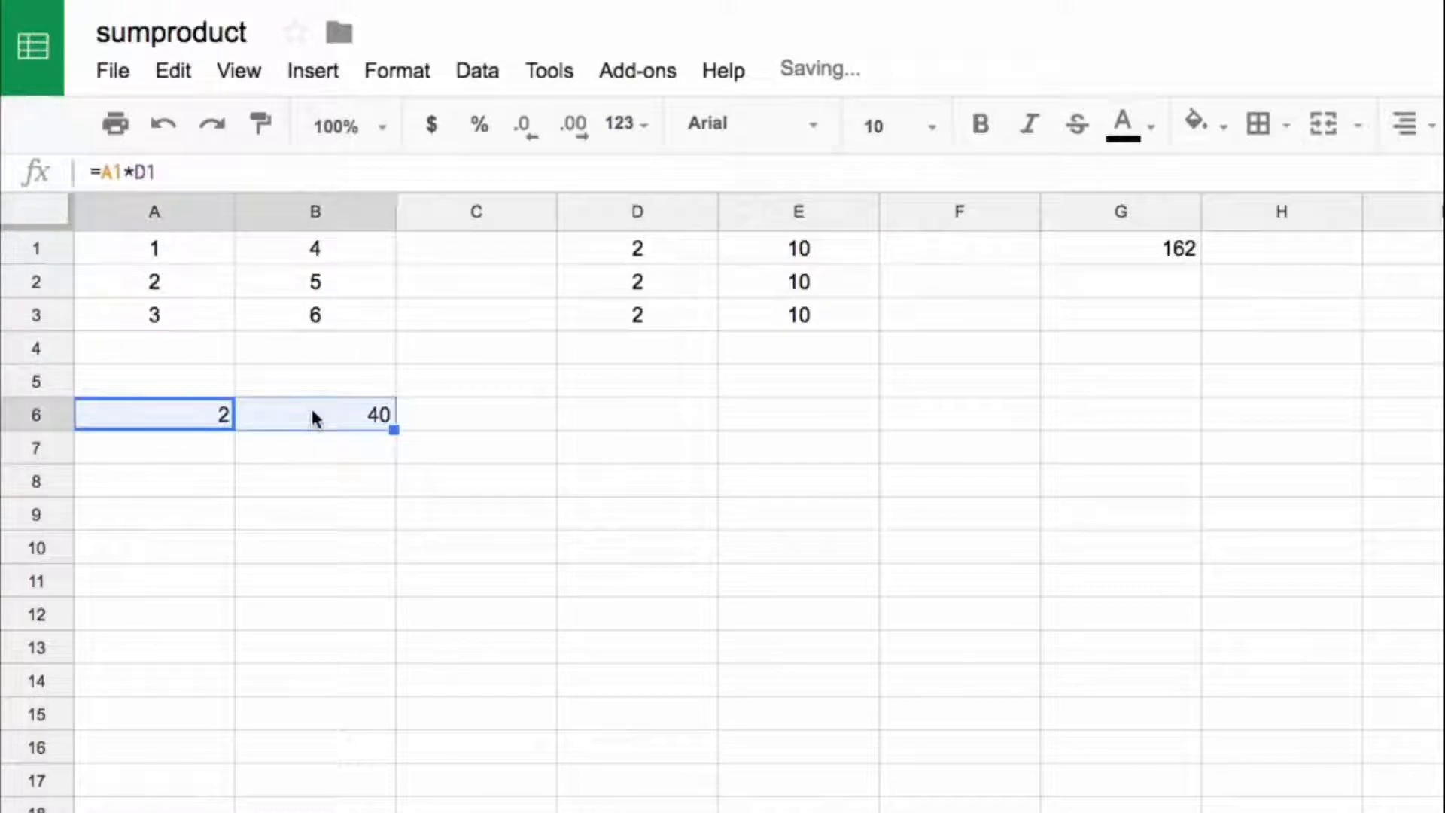
pyautogui.press('super+shift+e')
pyautogui.hotkey('ctrl', 'c')
pyautogui.click(196, 441)
pyautogui.hotkey('ctrl', 'v')
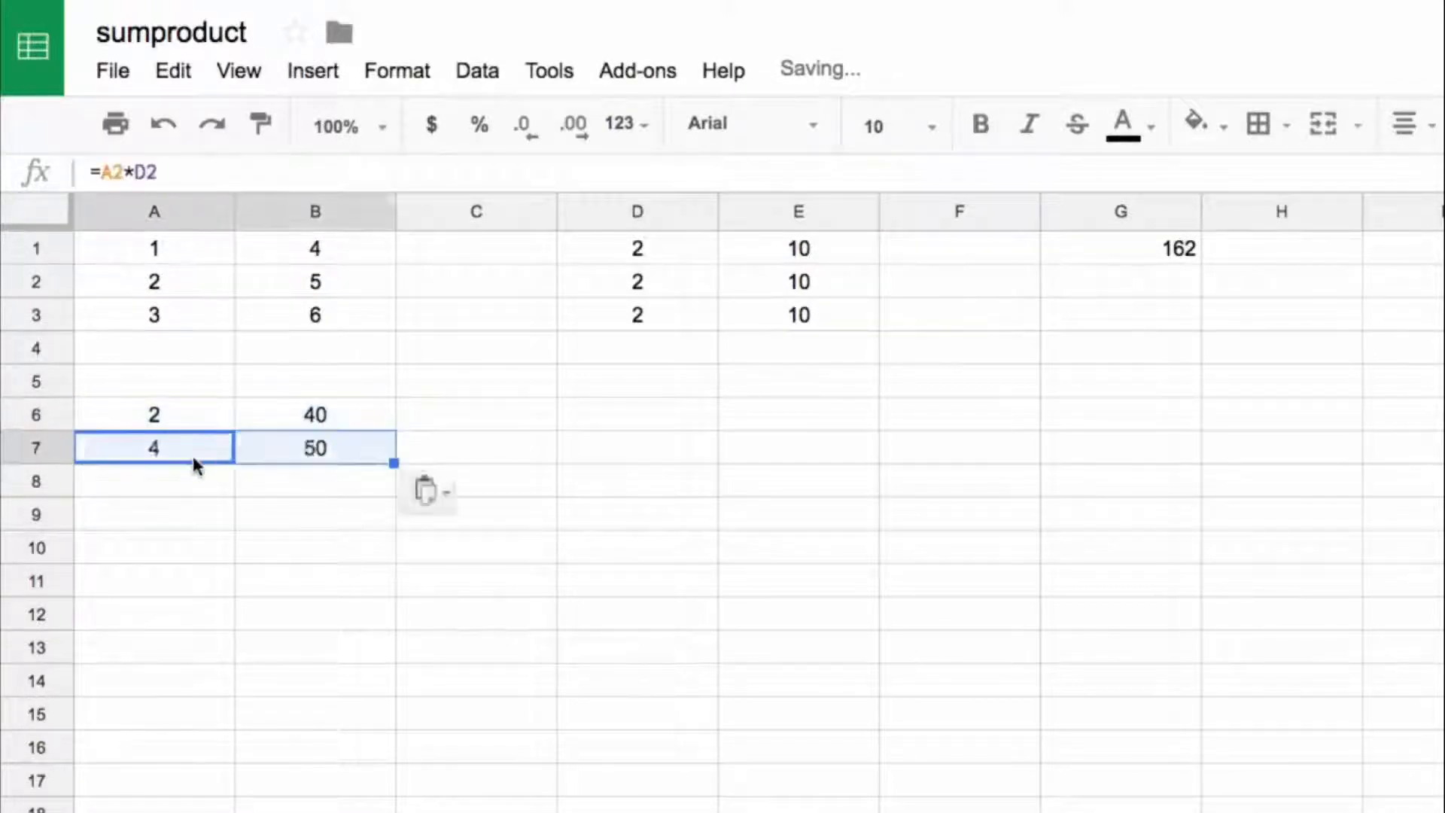
pyautogui.doubleClick(187, 449)
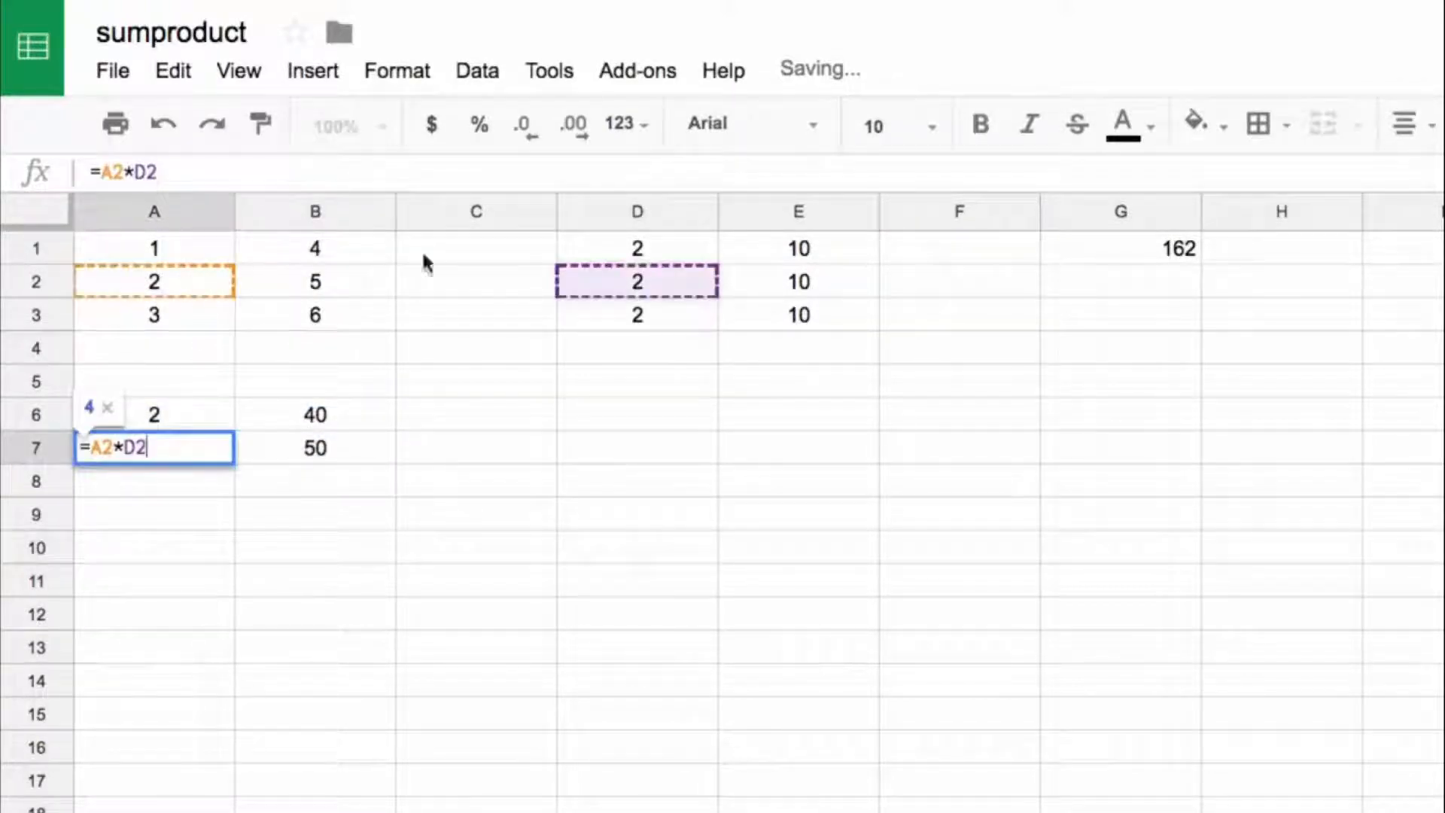
pyautogui.doubleClick(349, 445)
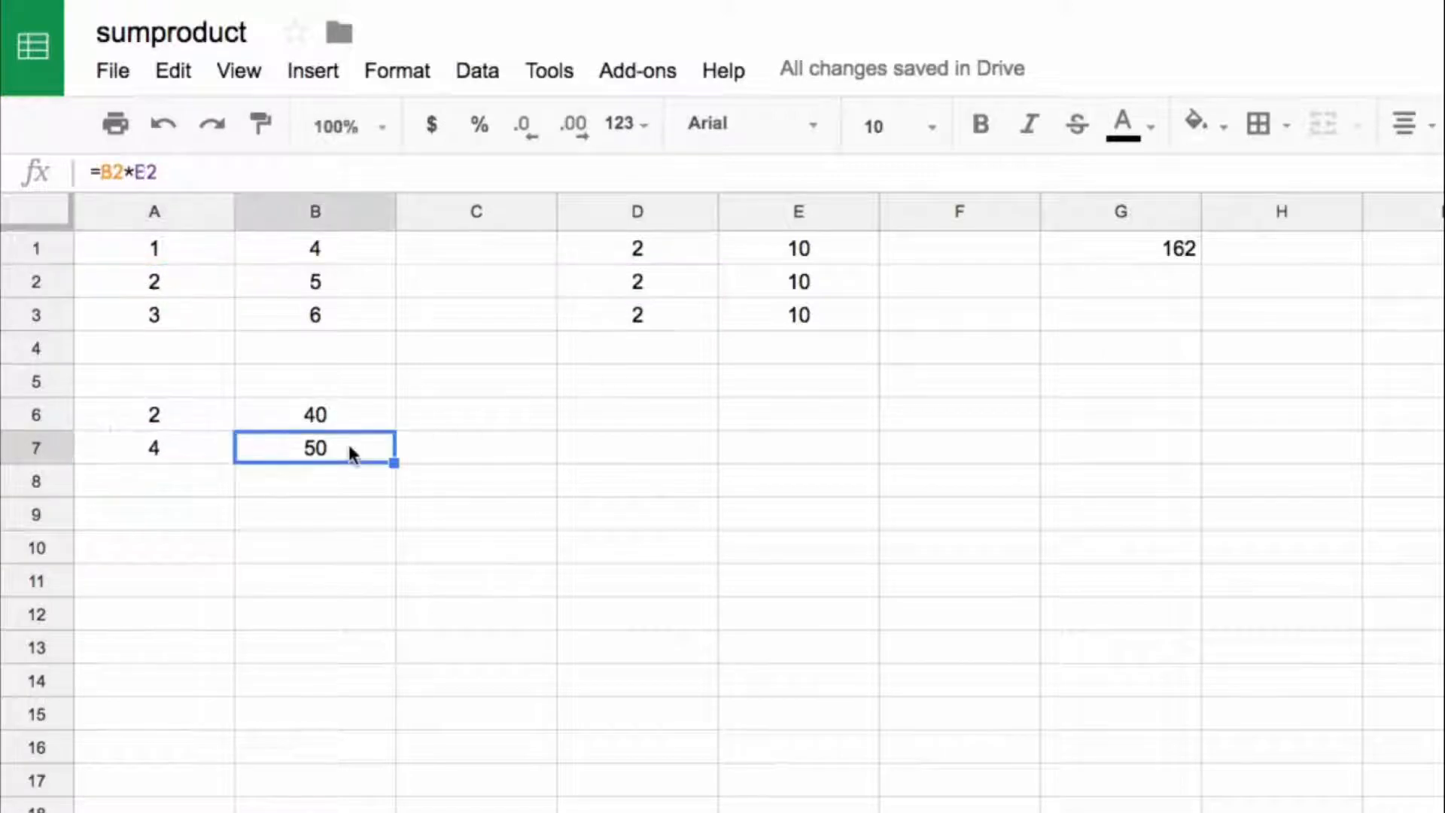
# Step: Paste the copied product formulas into A8:B8 and check which cells they reference
pyautogui.click(147, 494)
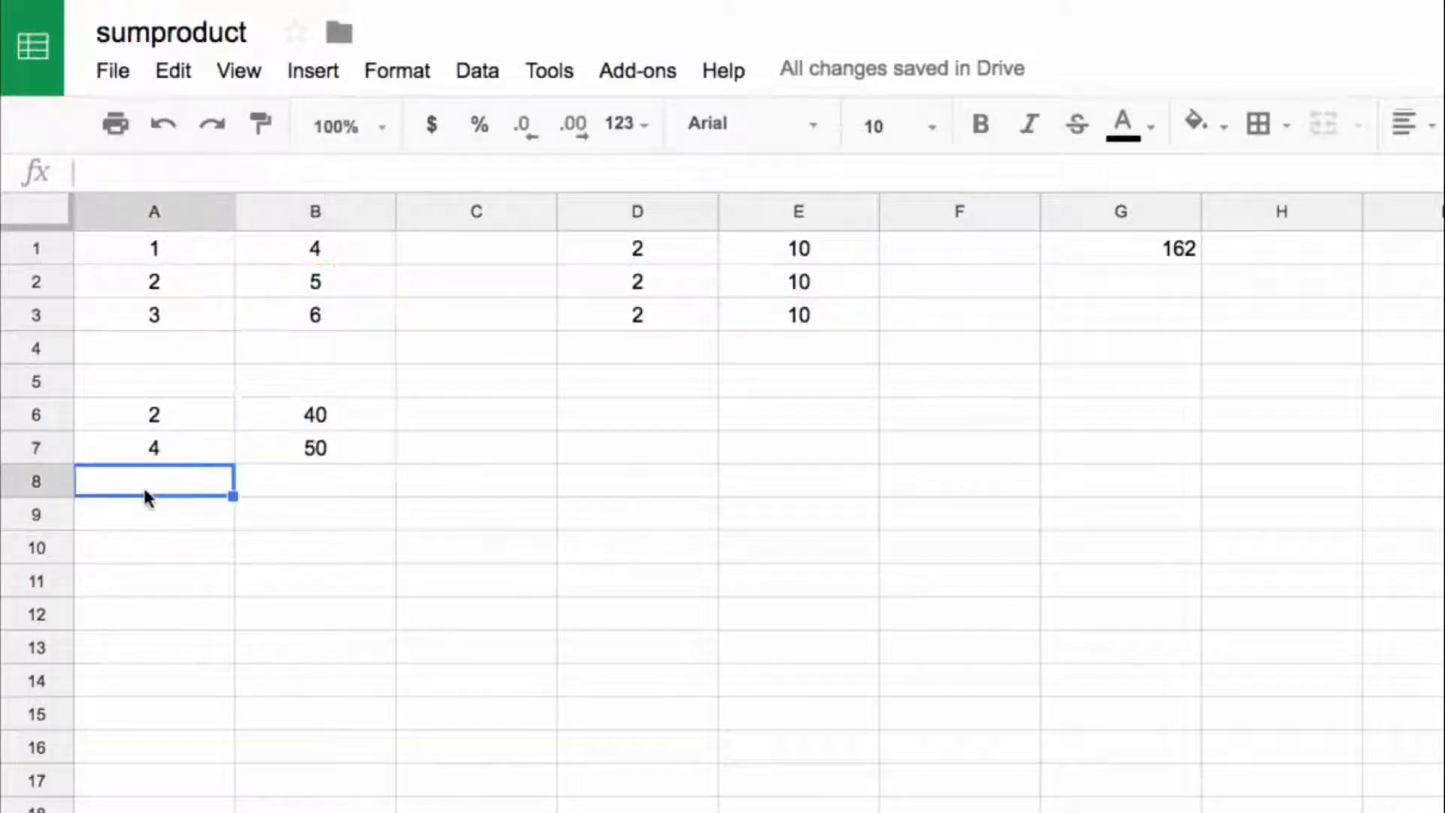
pyautogui.hotkey('ctrl', 'v')
pyautogui.click(183, 491)
pyautogui.doubleClick(184, 491)
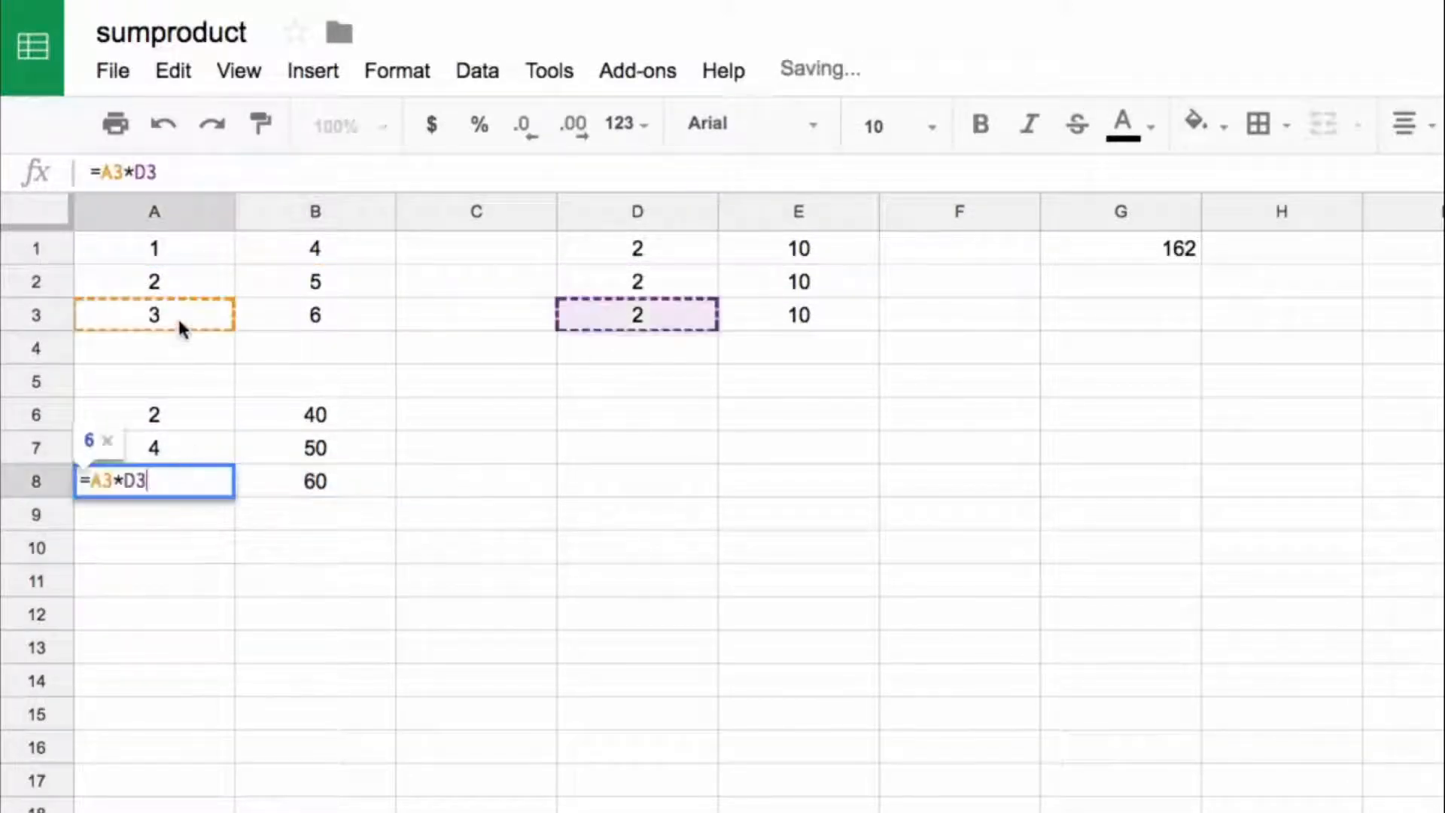
pyautogui.click(341, 486)
pyautogui.doubleClick(341, 486)
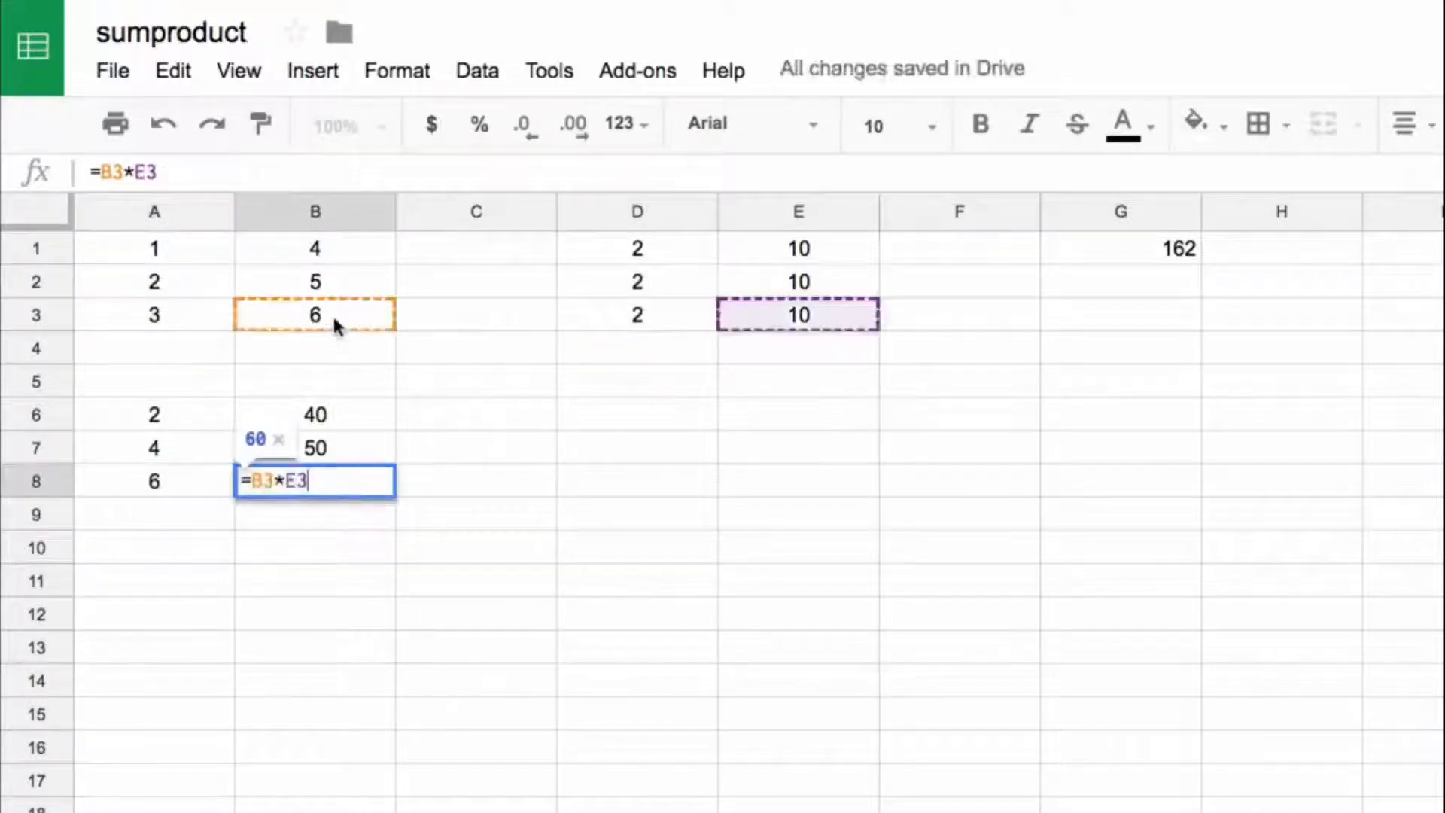
pyautogui.click(335, 323)
pyautogui.click(827, 320)
# Step: Enter a SUM formula in B10 that adds up all the products in A6:B8
pyautogui.click(338, 555)
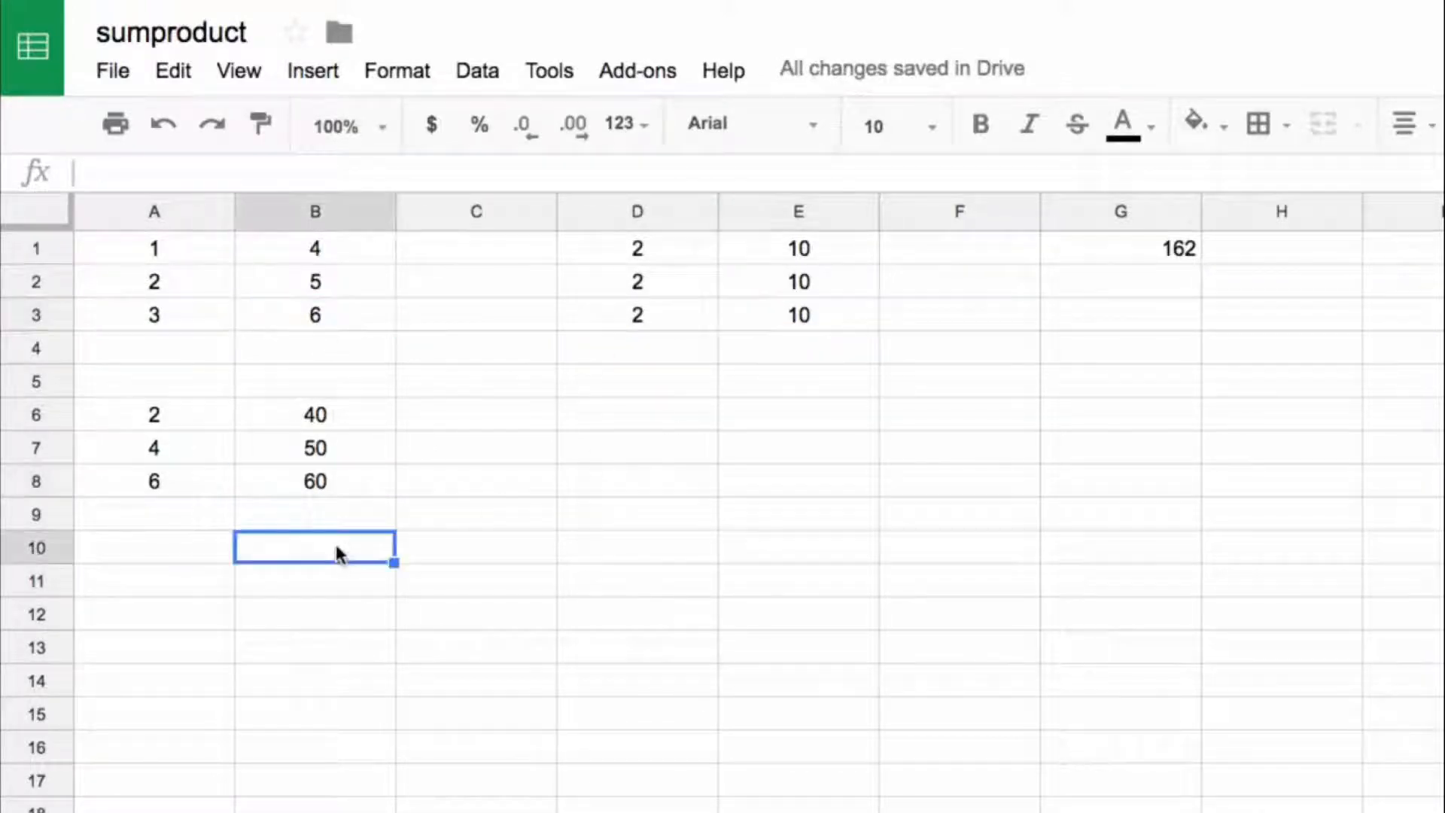
pyautogui.write('=sum(')
pyautogui.press('Left')
pyautogui.press('Up')
pyautogui.press('Up')
pyautogui.press('Up')
pyautogui.press('Up')
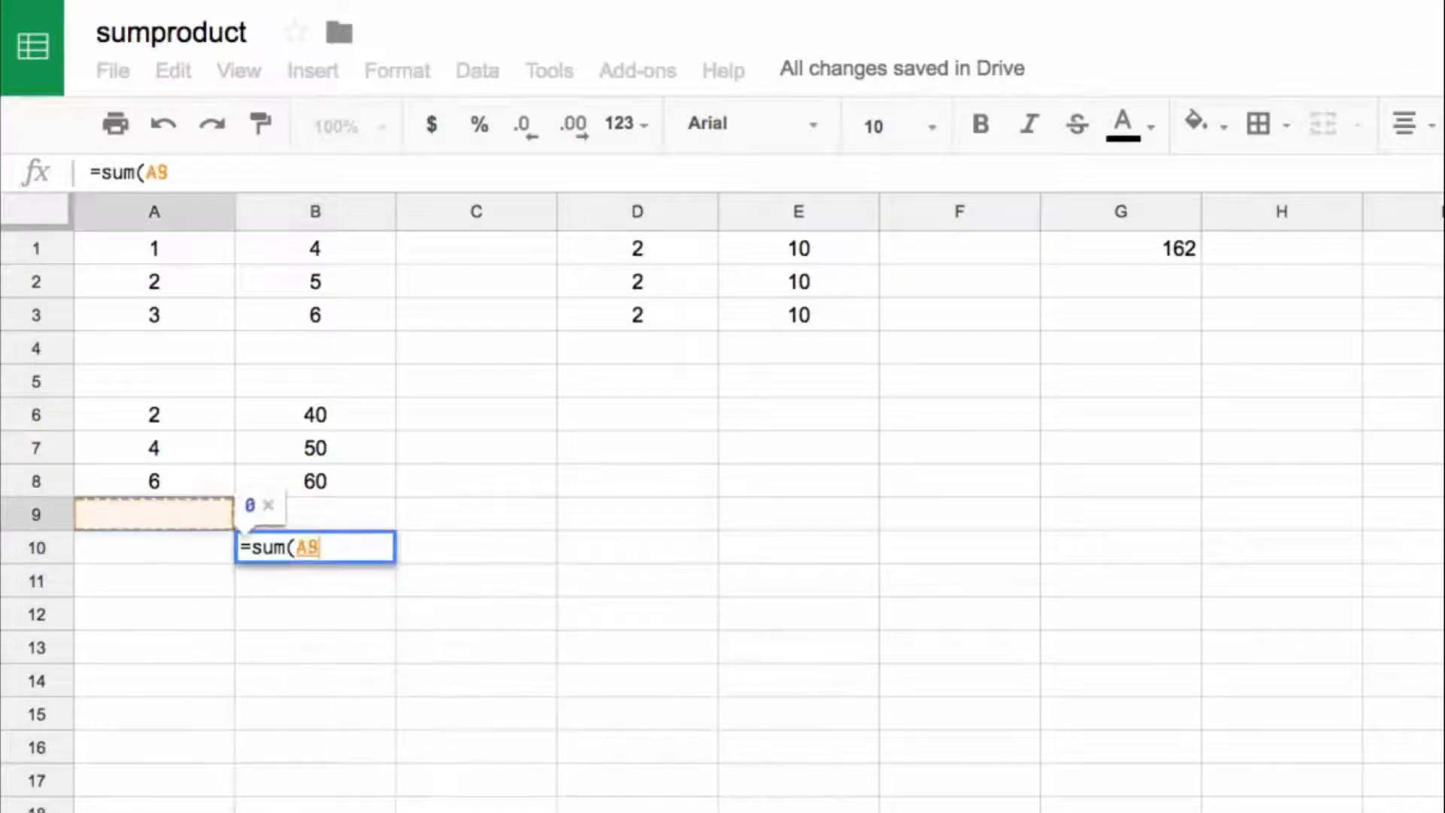
pyautogui.hotkey('shift', 'Down')
pyautogui.hotkey('shift', 'Down')
pyautogui.hotkey('shift', 'Right')
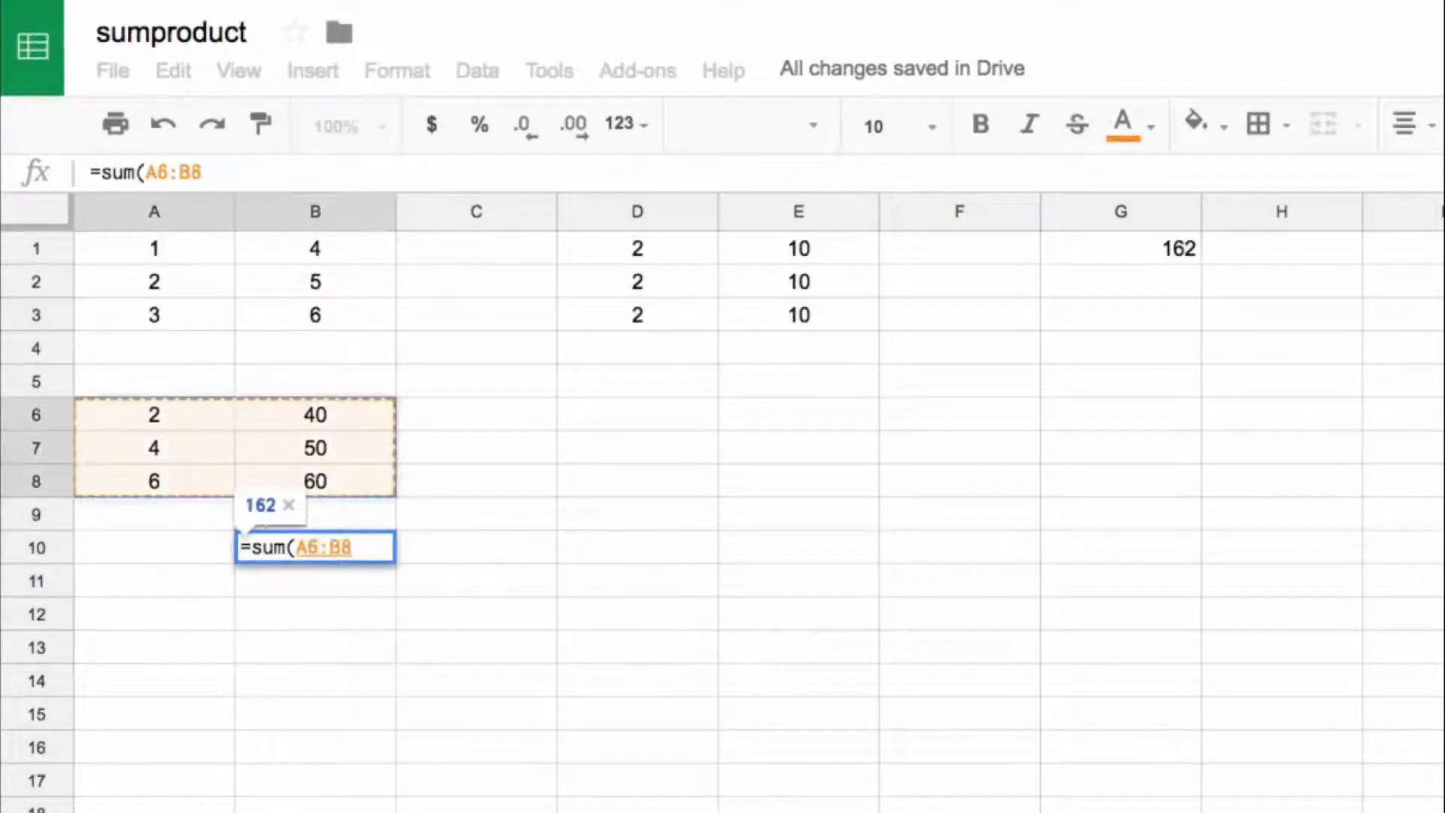
pyautogui.press('Return')
pyautogui.press('Up')
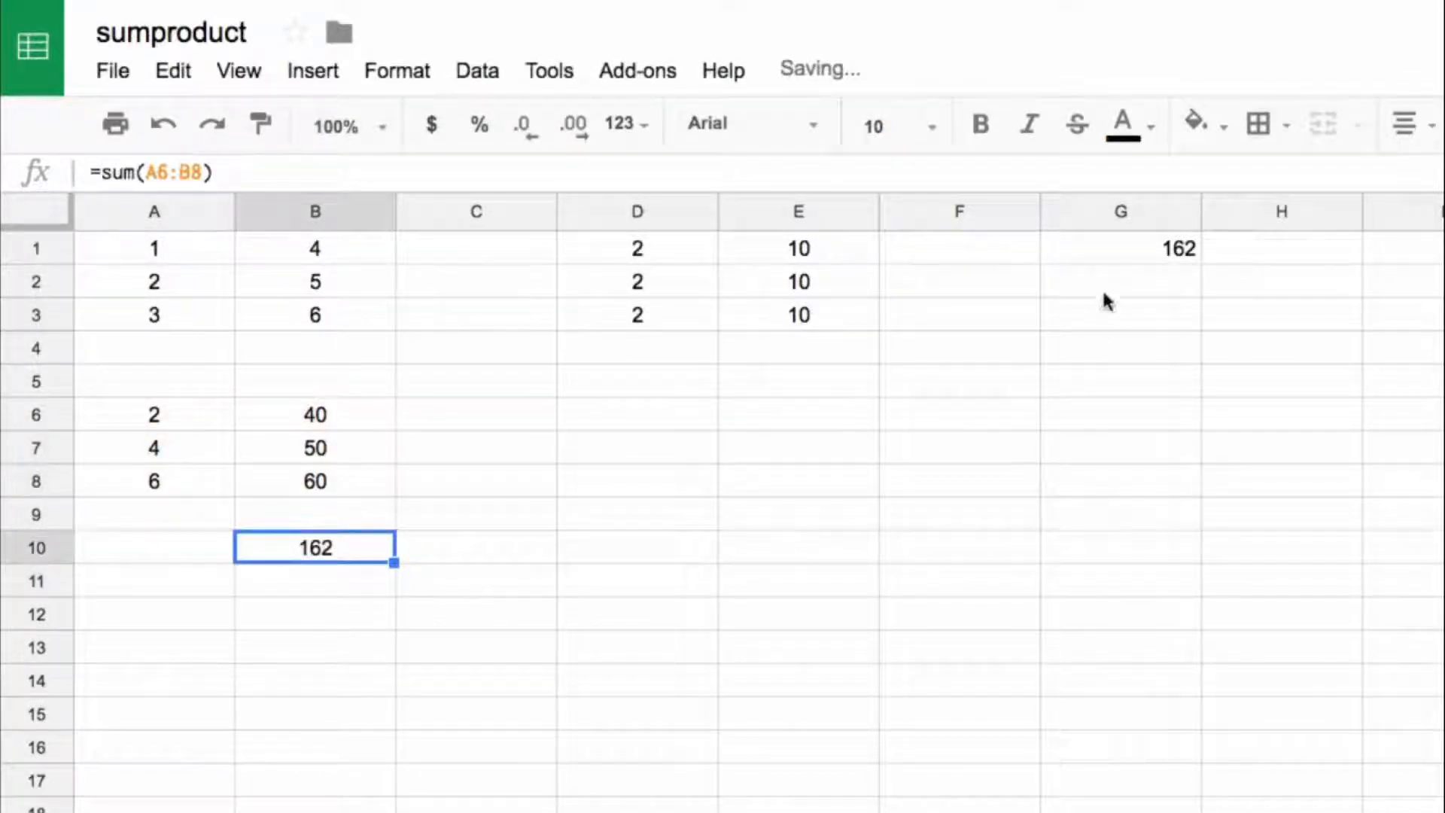
# Step: Compare the dimensions and corresponding cells of the two arrays in A1:B3 and D1:E3
pyautogui.moveTo(190, 241); pyautogui.dragTo(339, 316)
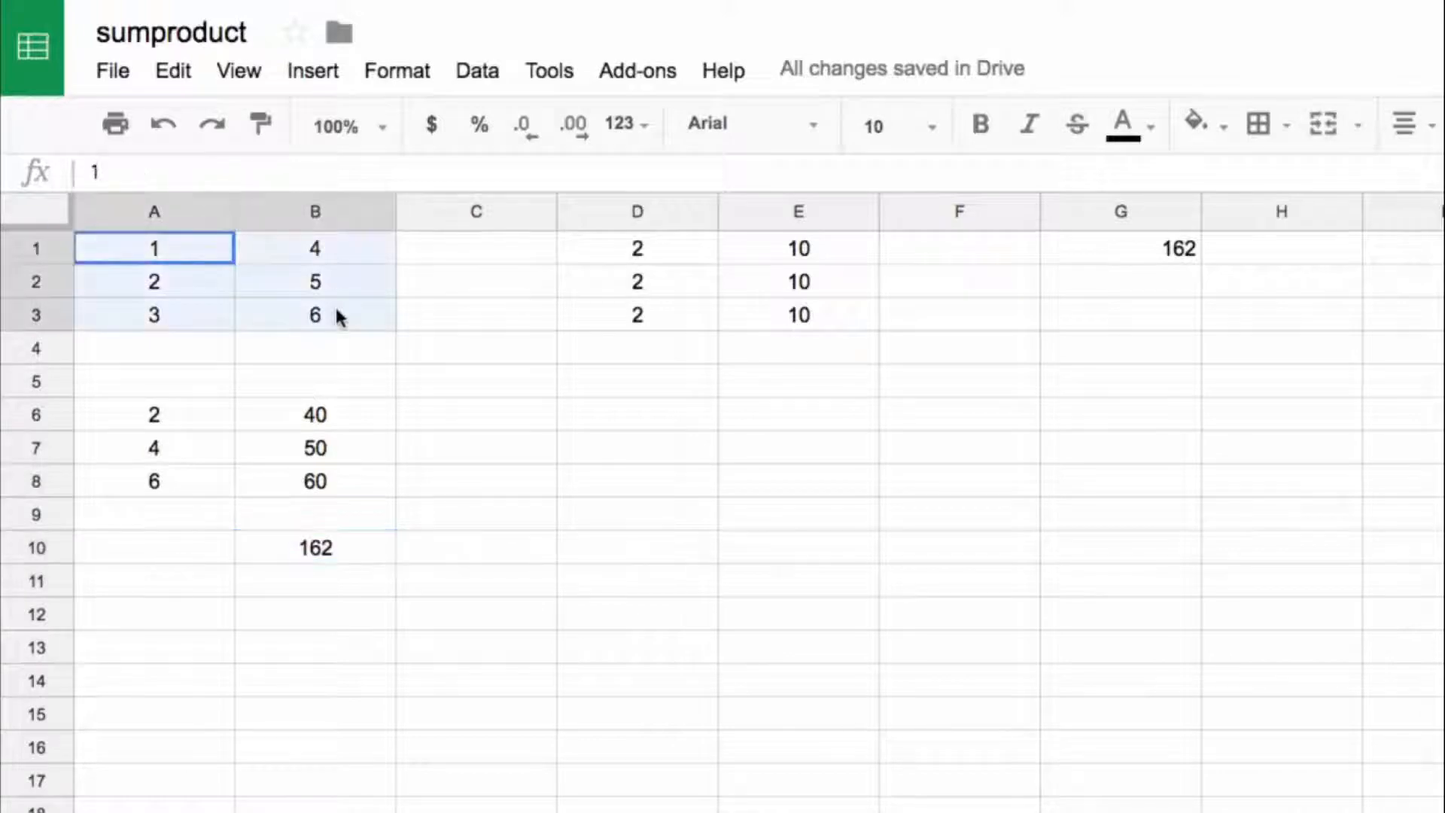
pyautogui.click(214, 251)
pyautogui.click(215, 314)
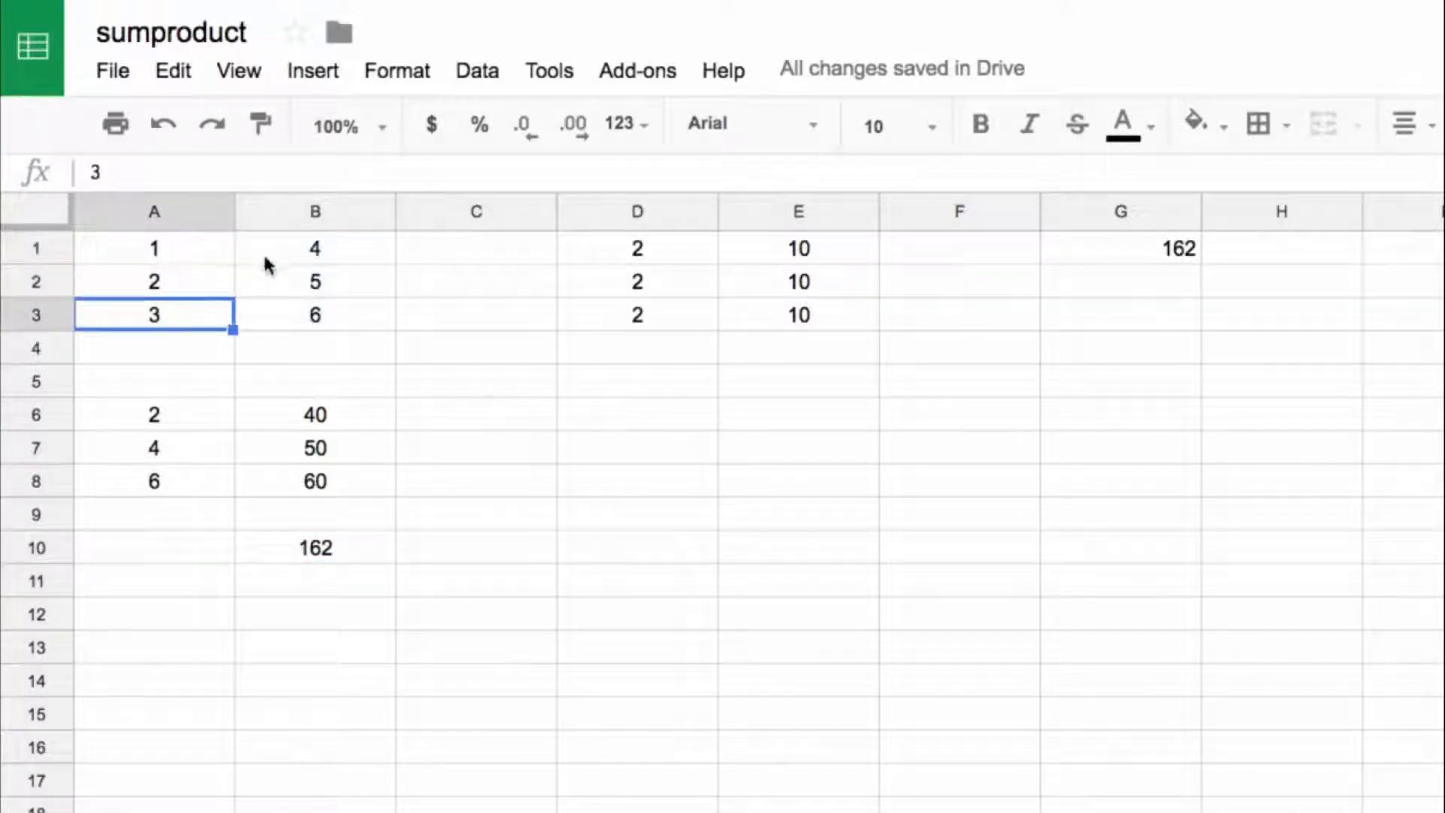
pyautogui.click(271, 283)
pyautogui.press('Down')
pyautogui.click(642, 251)
pyautogui.click(781, 260)
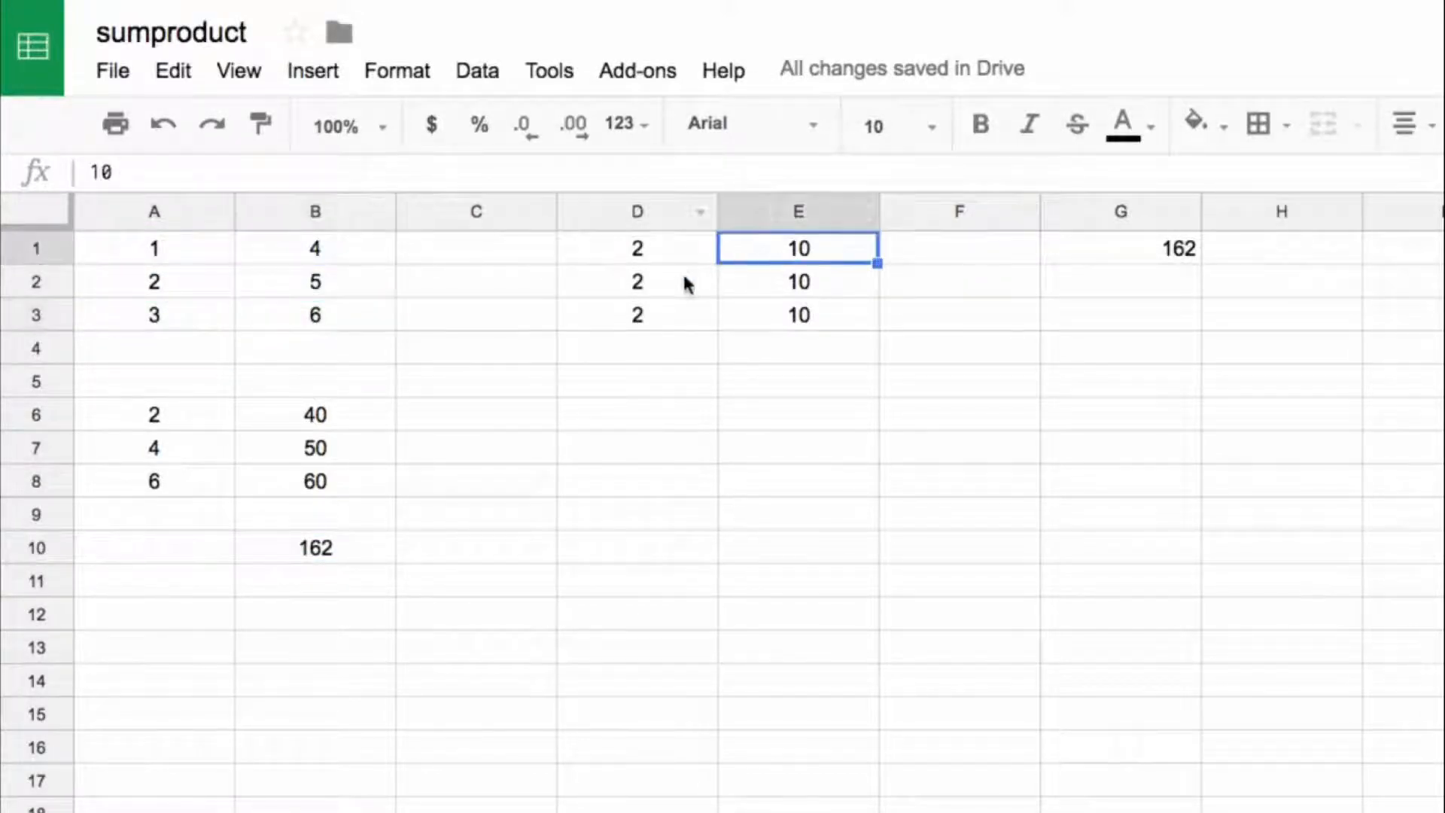
pyautogui.press('Down')
pyautogui.press('Down')
pyautogui.click(193, 245)
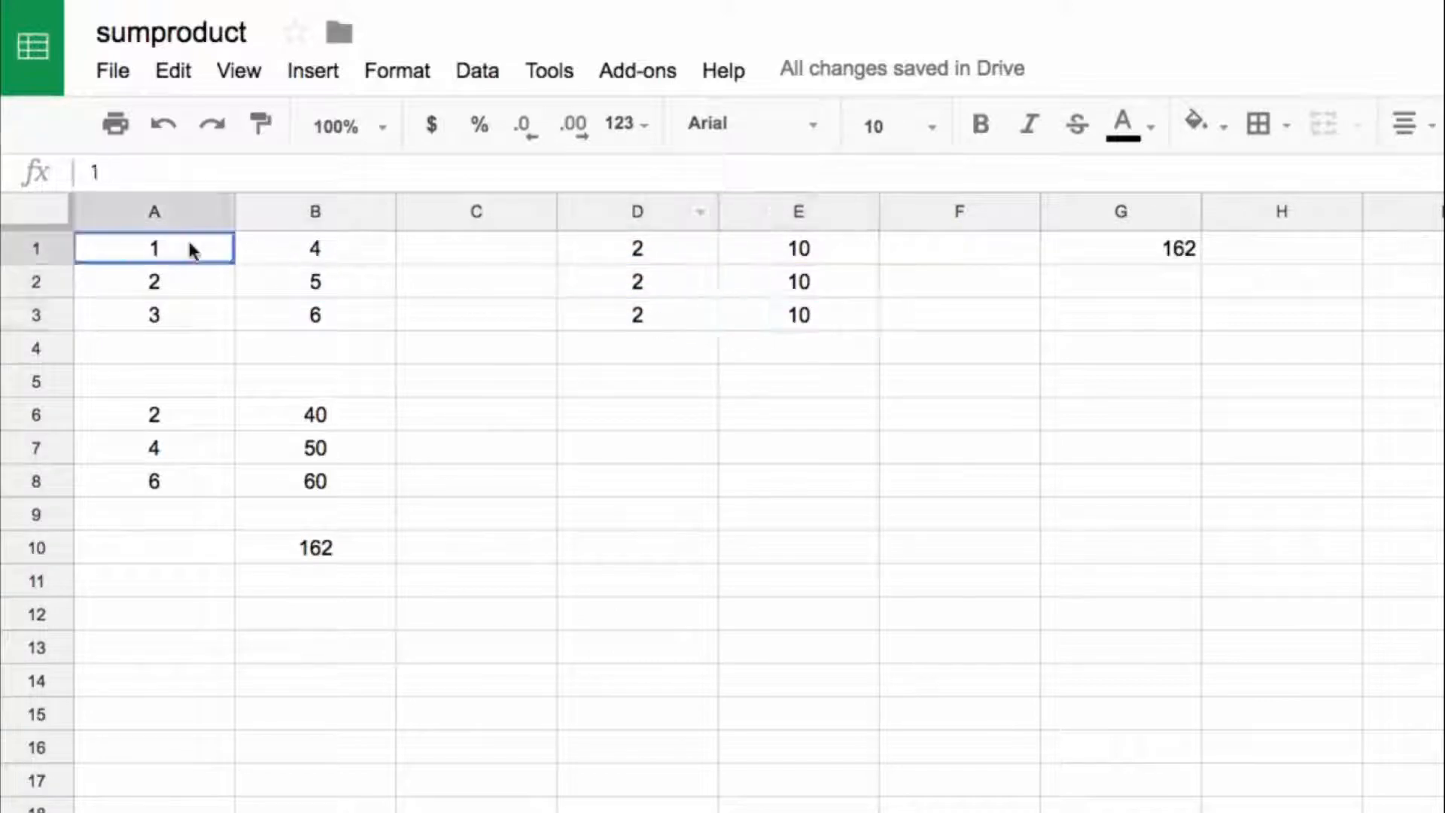
pyautogui.keyDown('super'); pyautogui.click(634, 247); pyautogui.keyUp('super')
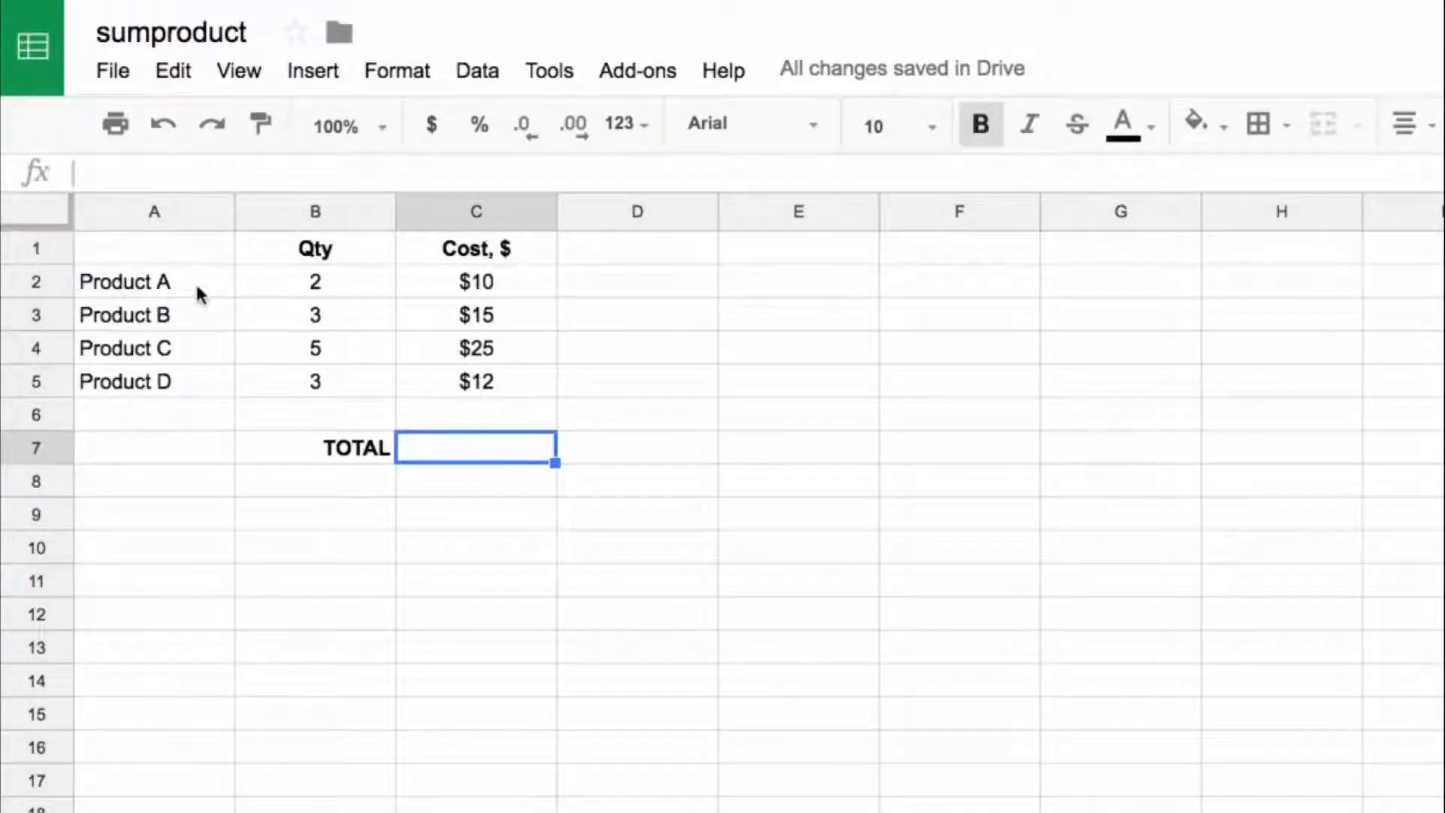
# Step: Examine the product names, quantities, costs and the empty range D2:D5, finishing on the TOTAL cell C7
pyautogui.moveTo(198, 287); pyautogui.dragTo(202, 374)
pyautogui.moveTo(349, 278); pyautogui.dragTo(352, 388)
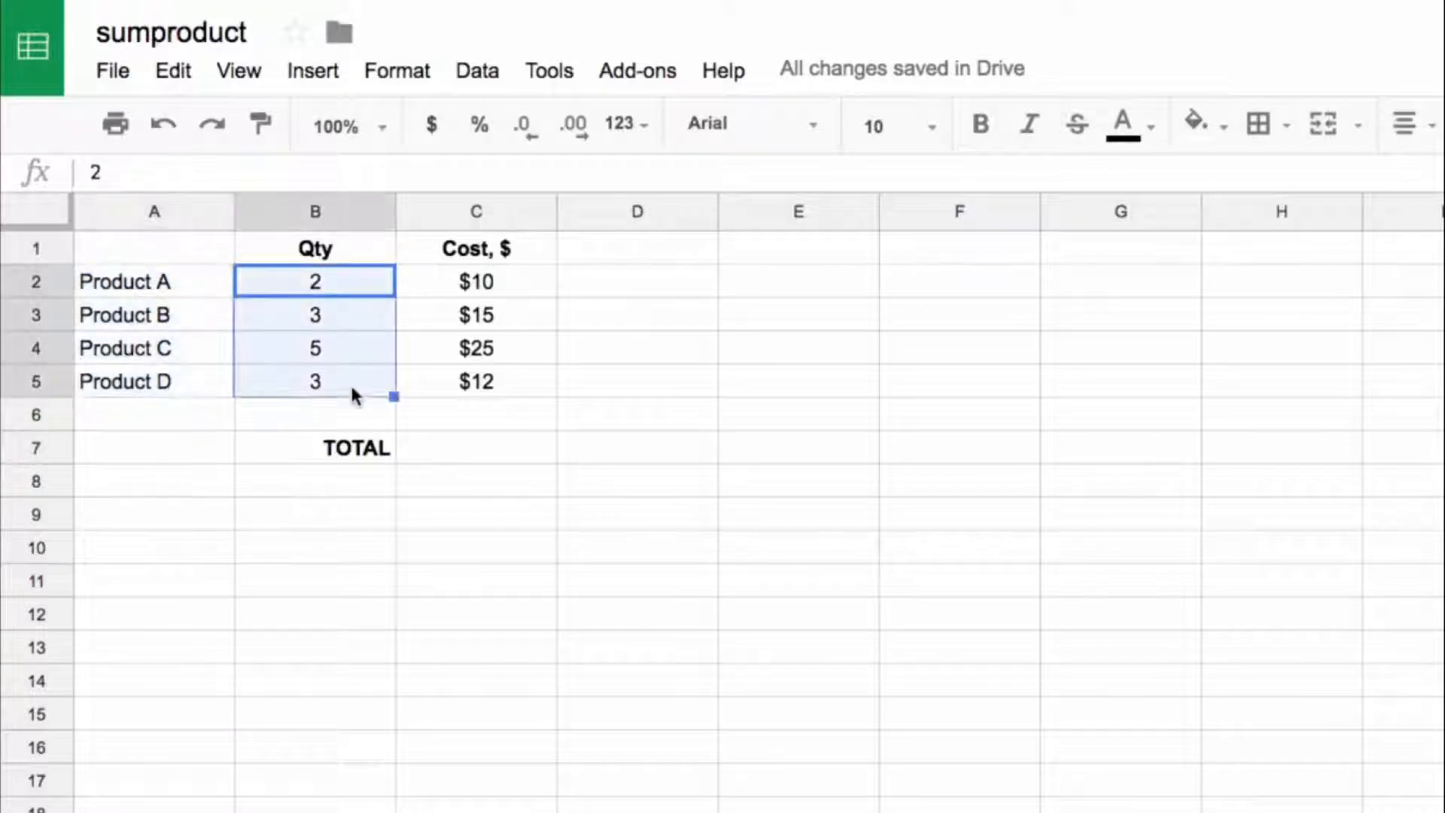
pyautogui.click(477, 447)
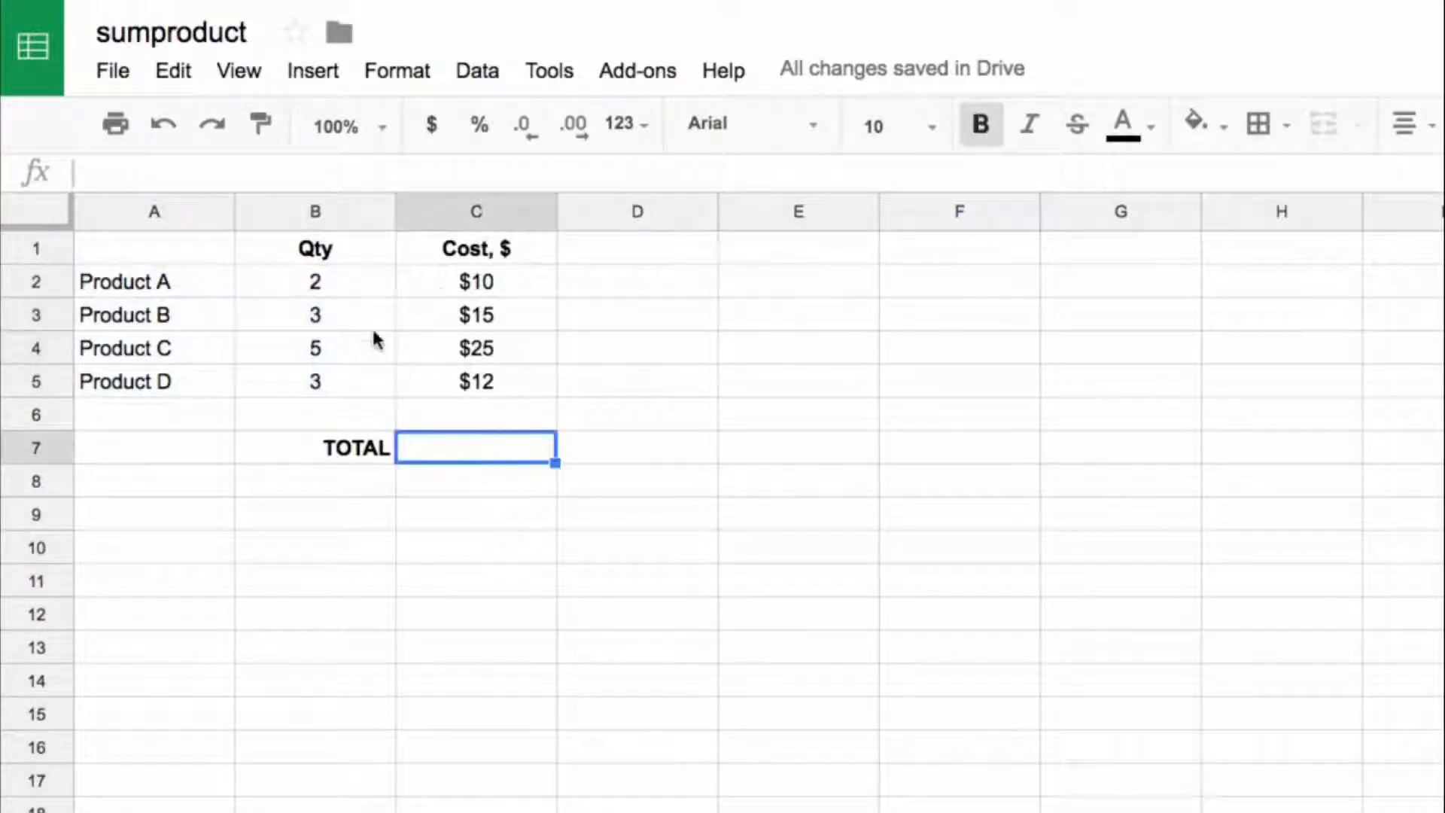
pyautogui.click(322, 285)
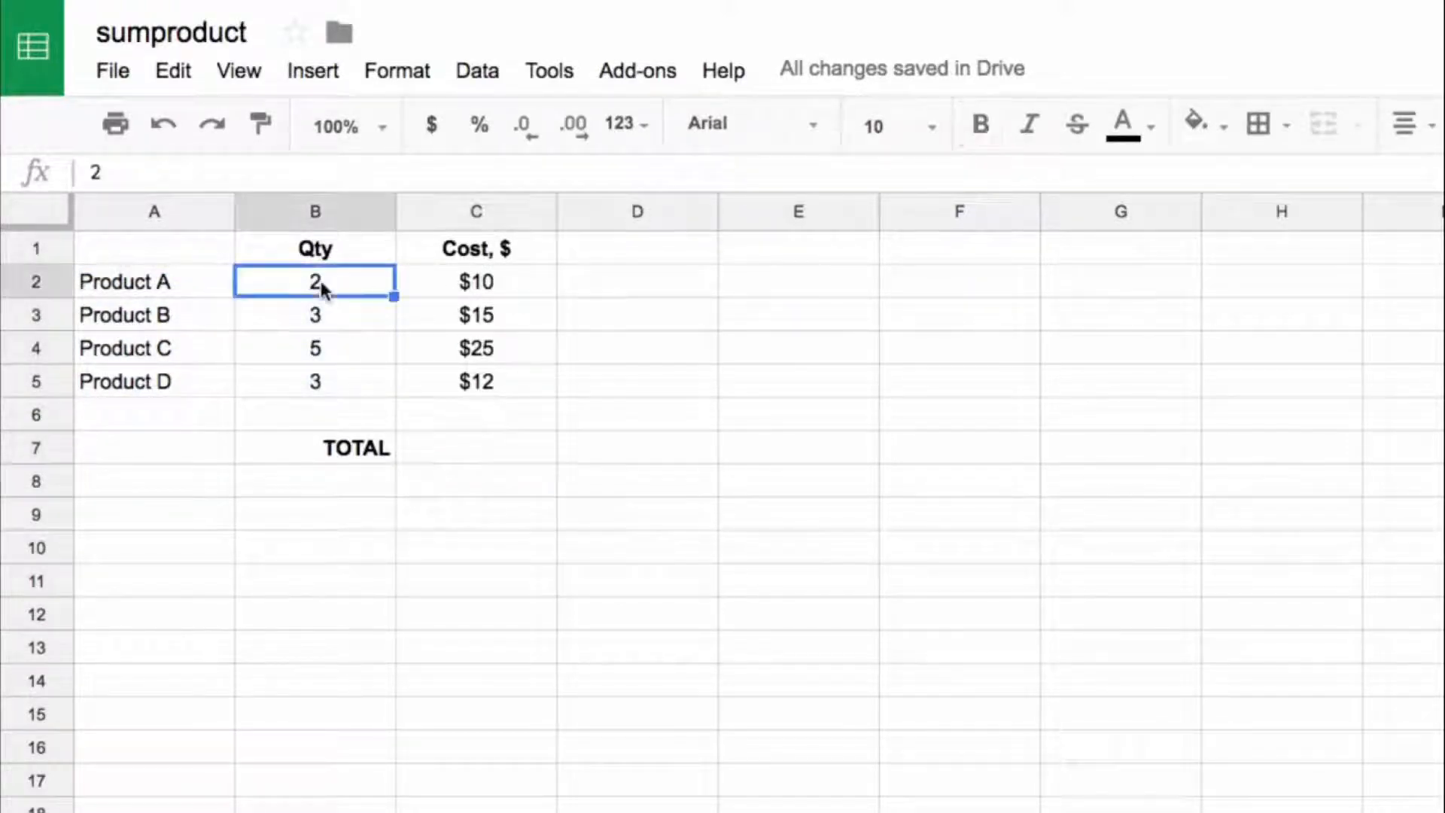
pyautogui.click(438, 279)
pyautogui.moveTo(624, 276); pyautogui.dragTo(607, 384)
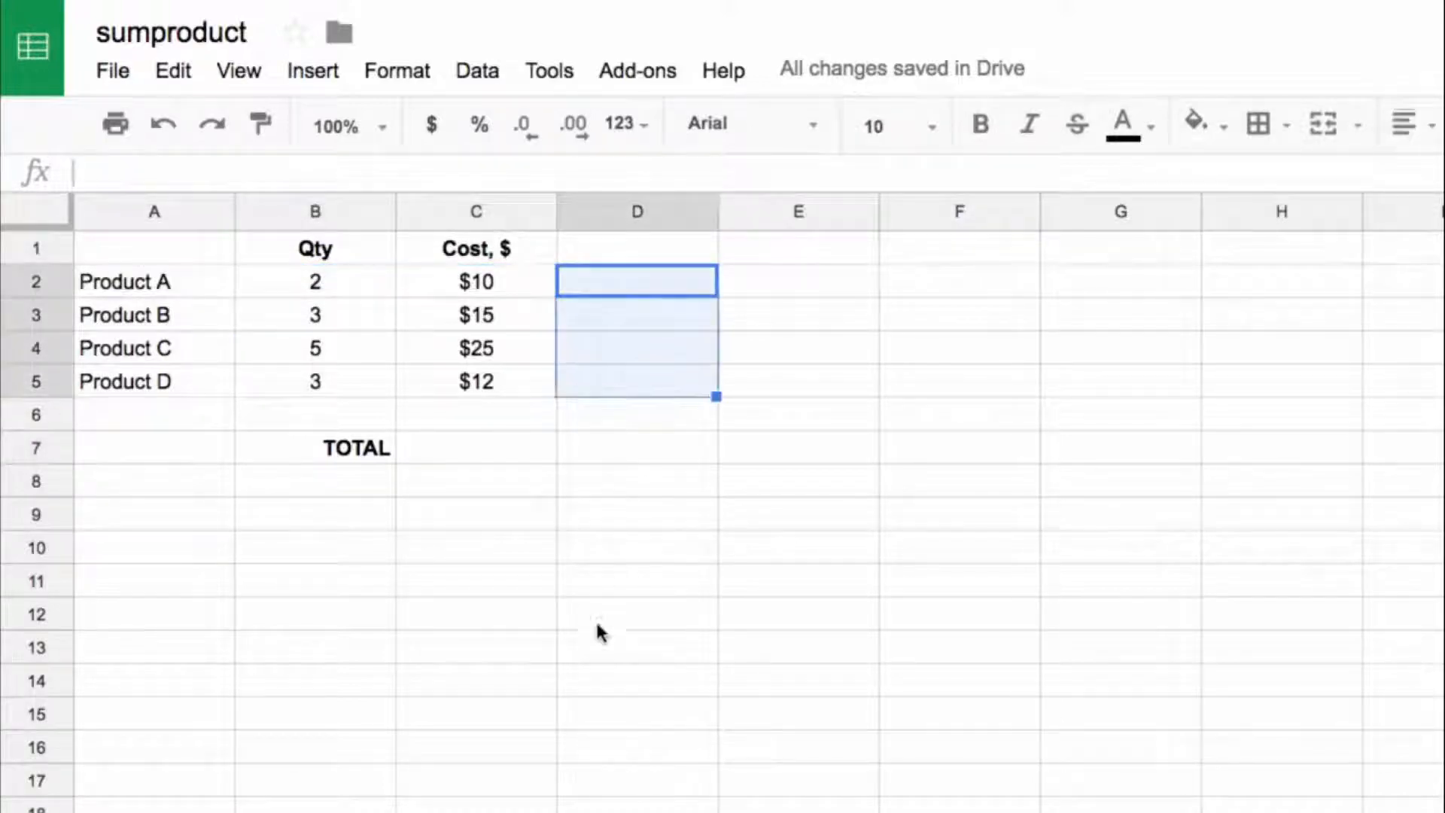
pyautogui.moveTo(603, 276); pyautogui.dragTo(603, 390)
pyautogui.click(593, 416)
pyautogui.press('Down')
pyautogui.press('Left')
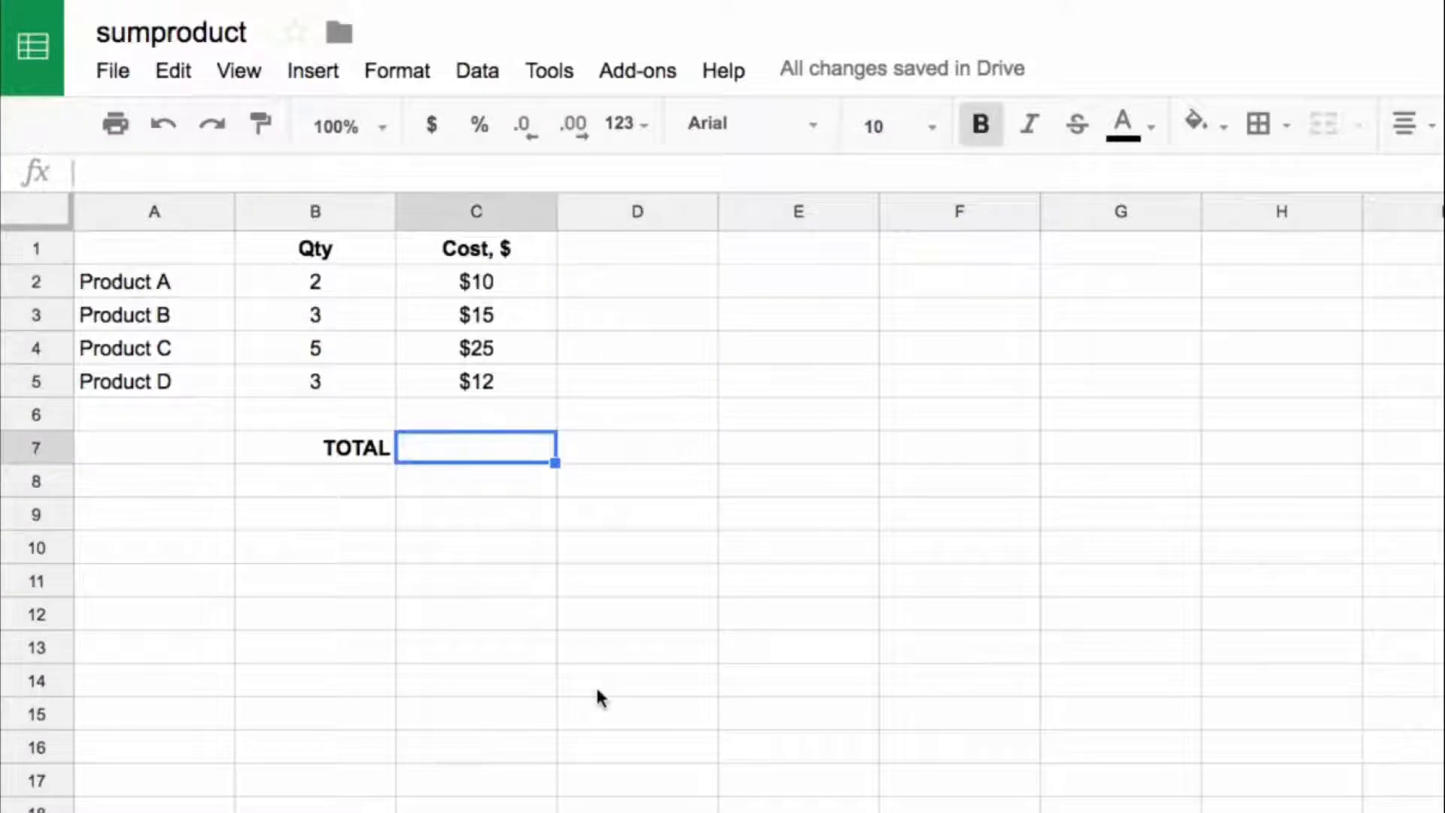
# Step: Enter a SUMPRODUCT formula in the TOTAL cell C7 that multiplies quantities B2:B5 by costs C2:C5
pyautogui.write('=sumprodct')
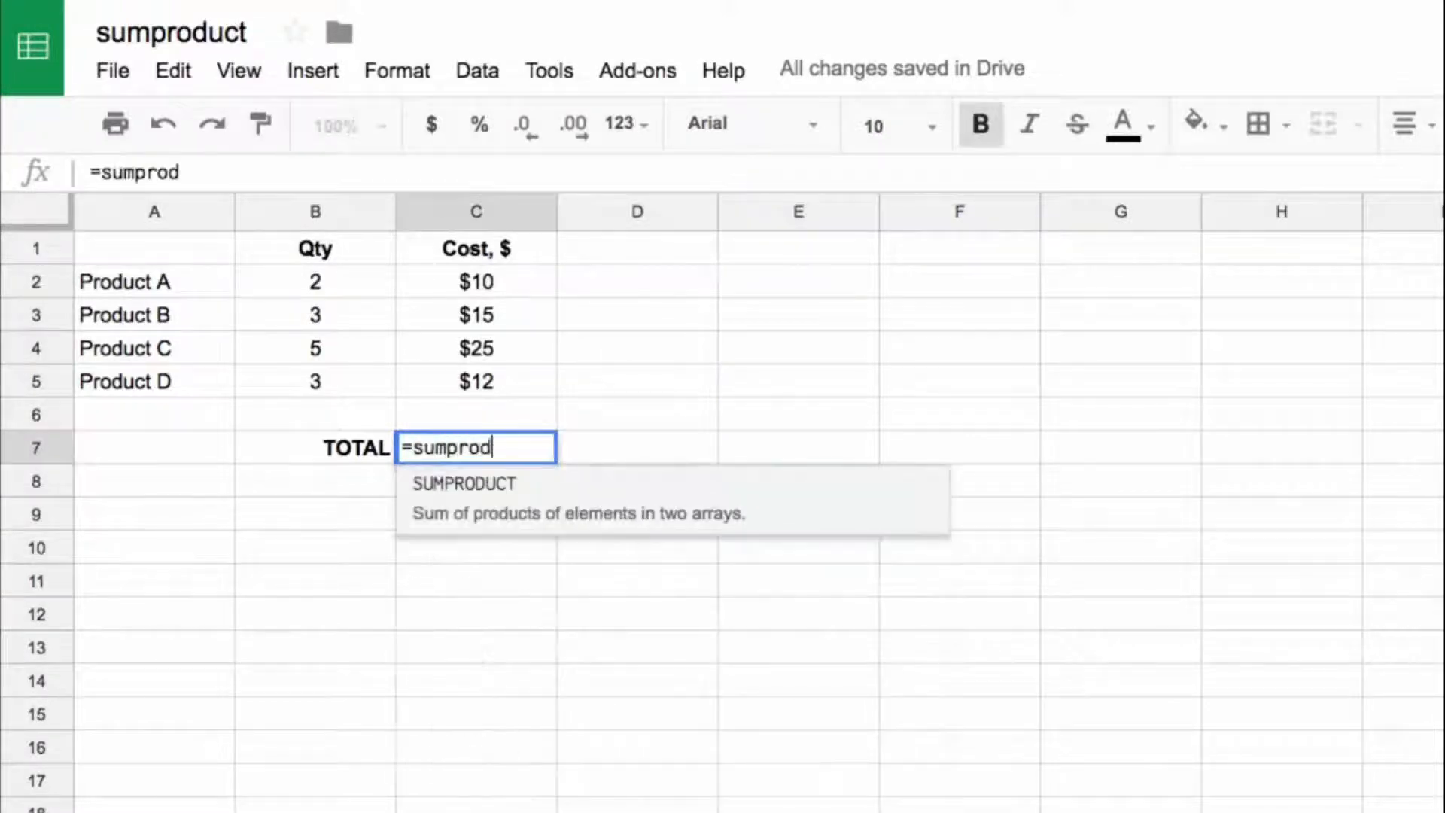
pyautogui.press('BackSpace')
pyautogui.press('BackSpace')
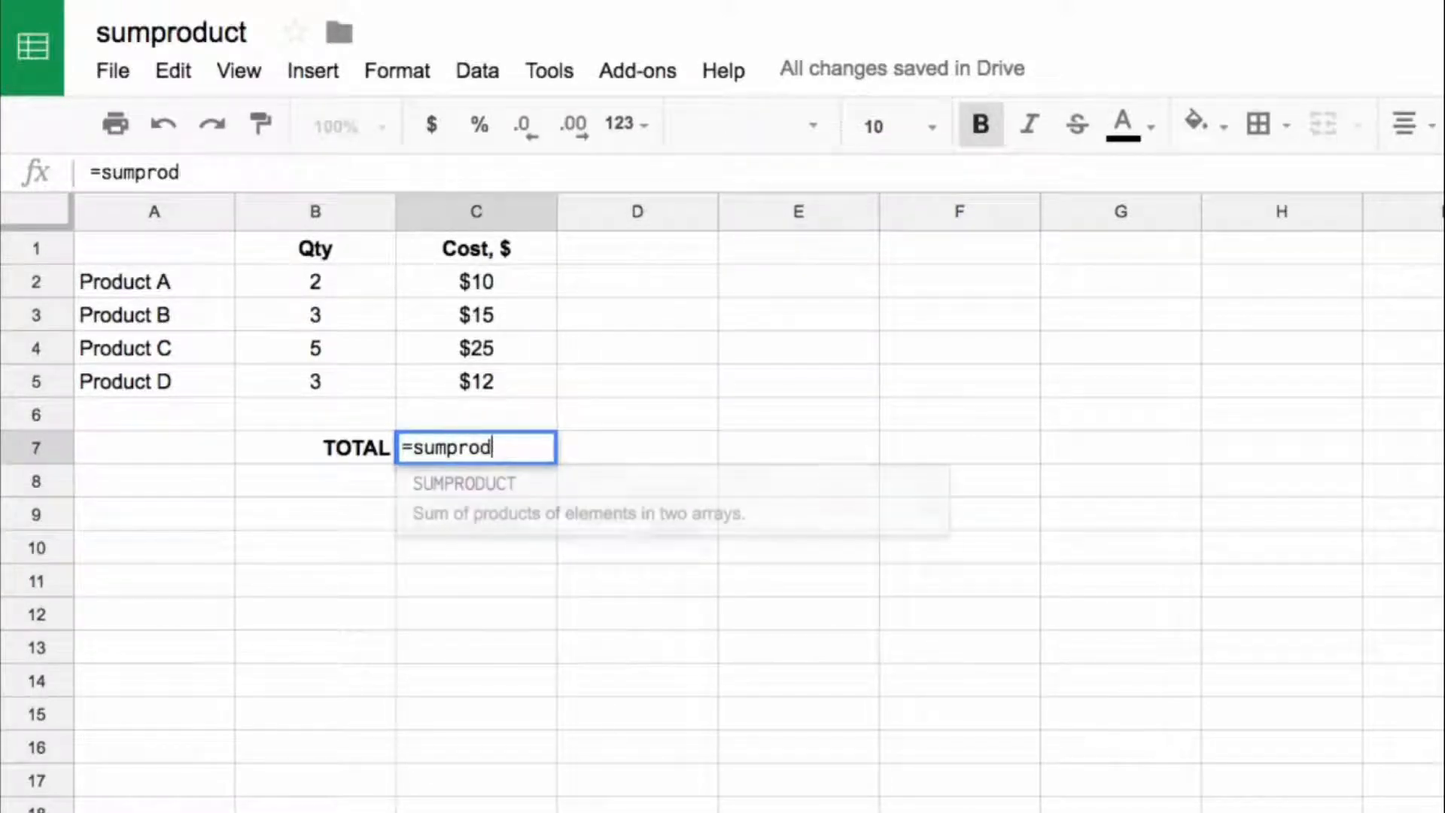
pyautogui.press('Tab')
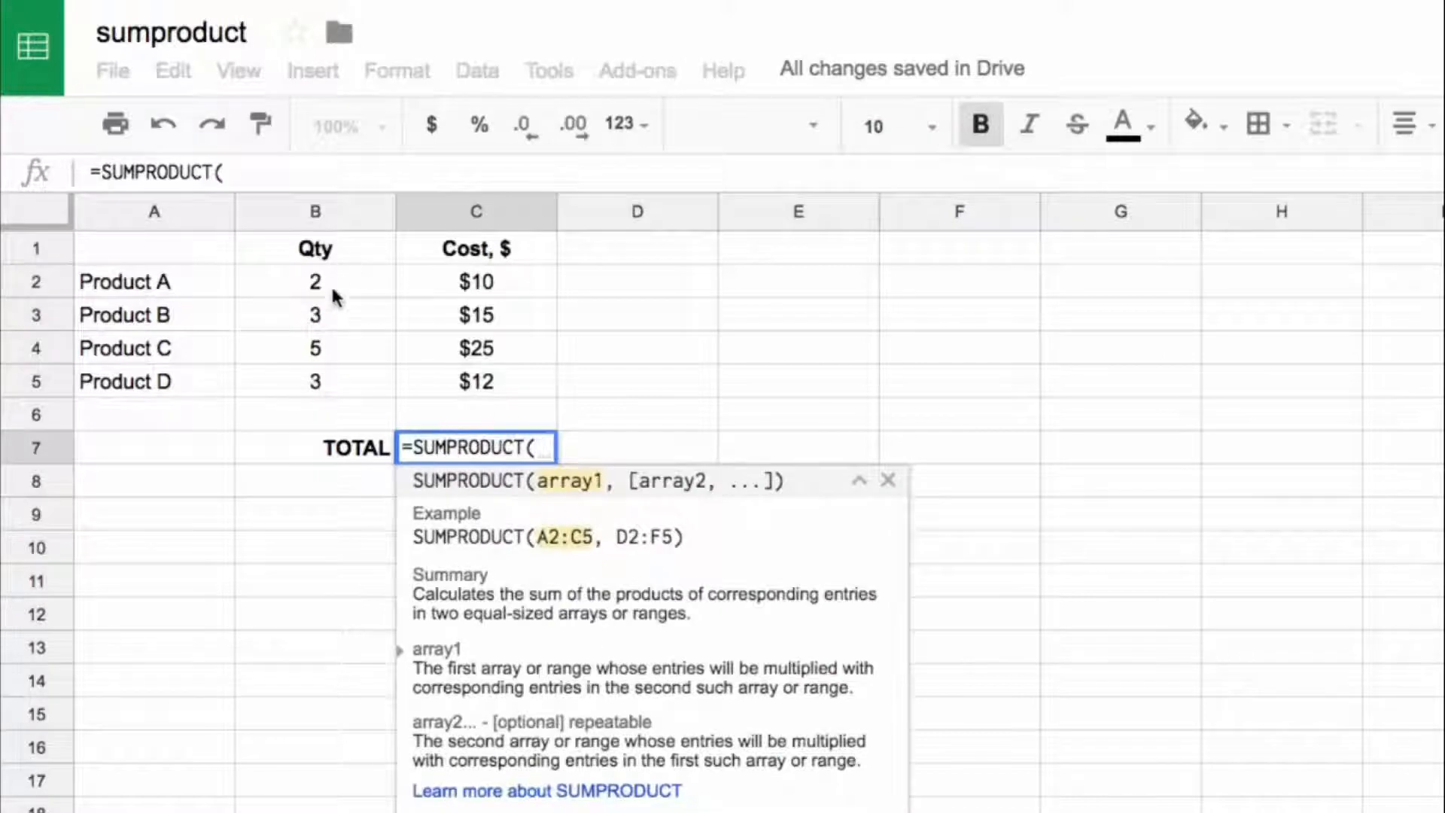
pyautogui.moveTo(331, 295); pyautogui.dragTo(333, 388)
pyautogui.write(',')
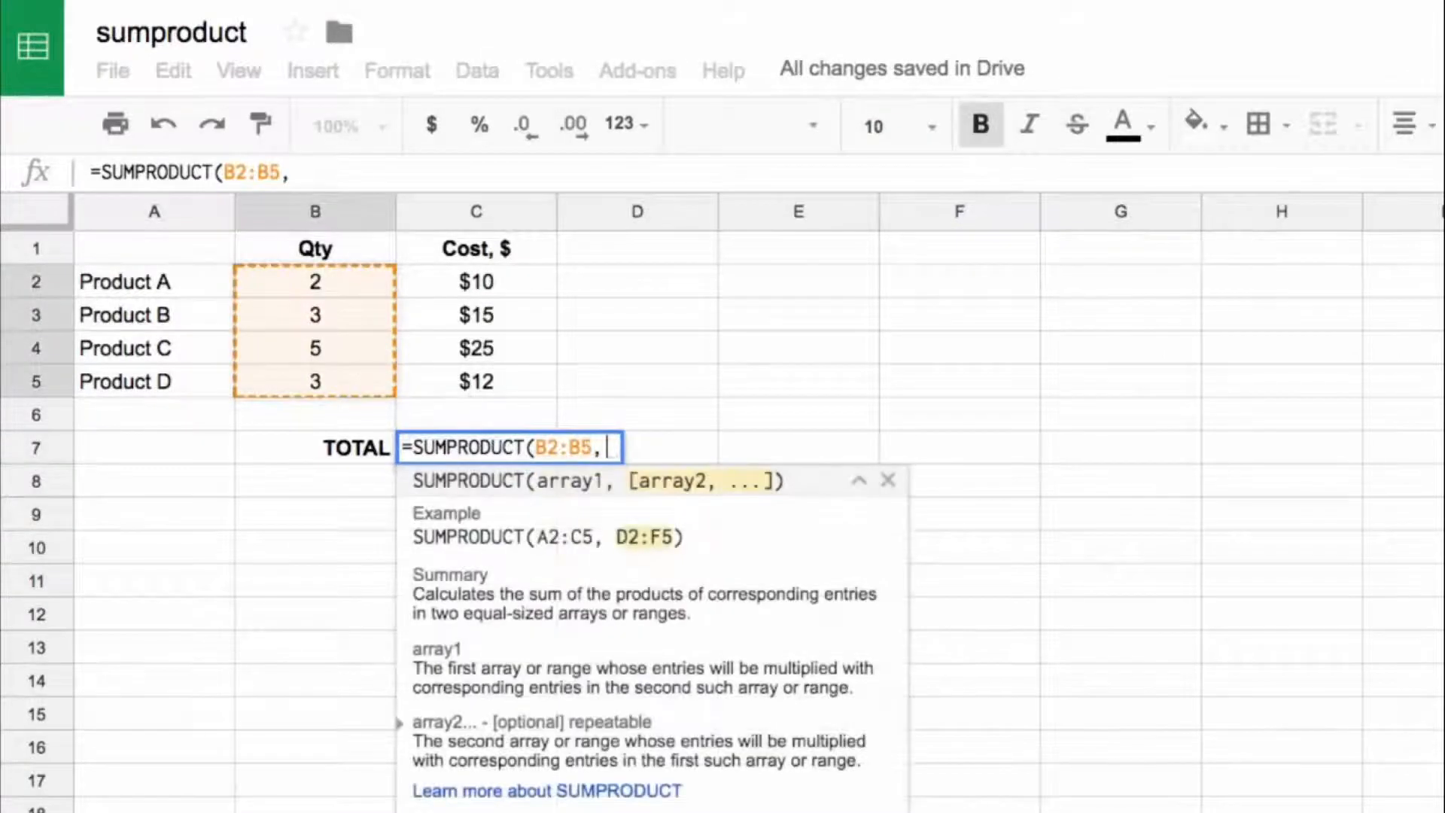
pyautogui.moveTo(474, 278); pyautogui.dragTo(473, 388)
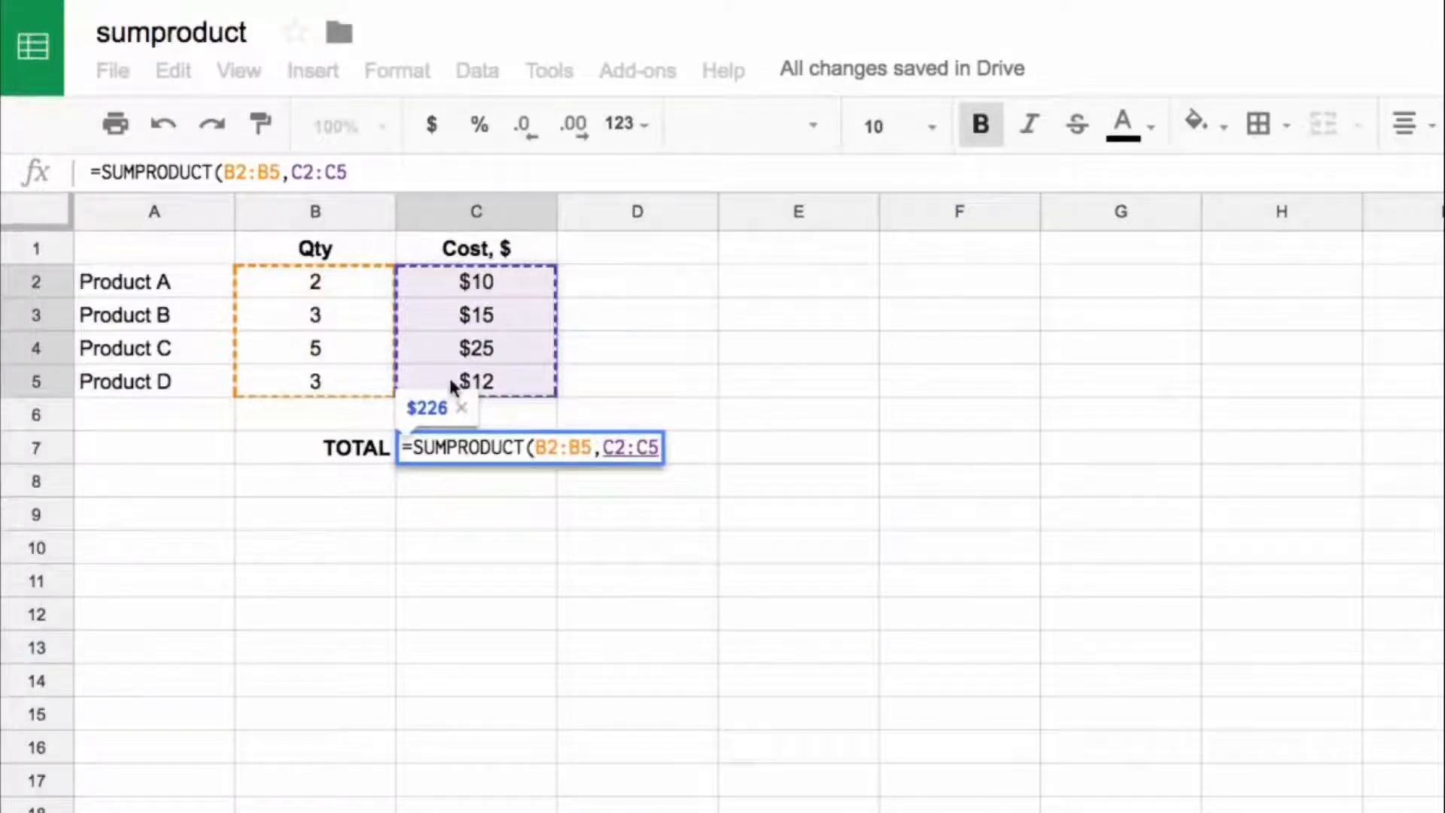
pyautogui.press('Return')
# Step: Enter the formula =B2*C2 in D2 to multiply Product A's quantity by its cost
pyautogui.press('Up')
pyautogui.press('Right')
pyautogui.press('Up')
pyautogui.press('Up')
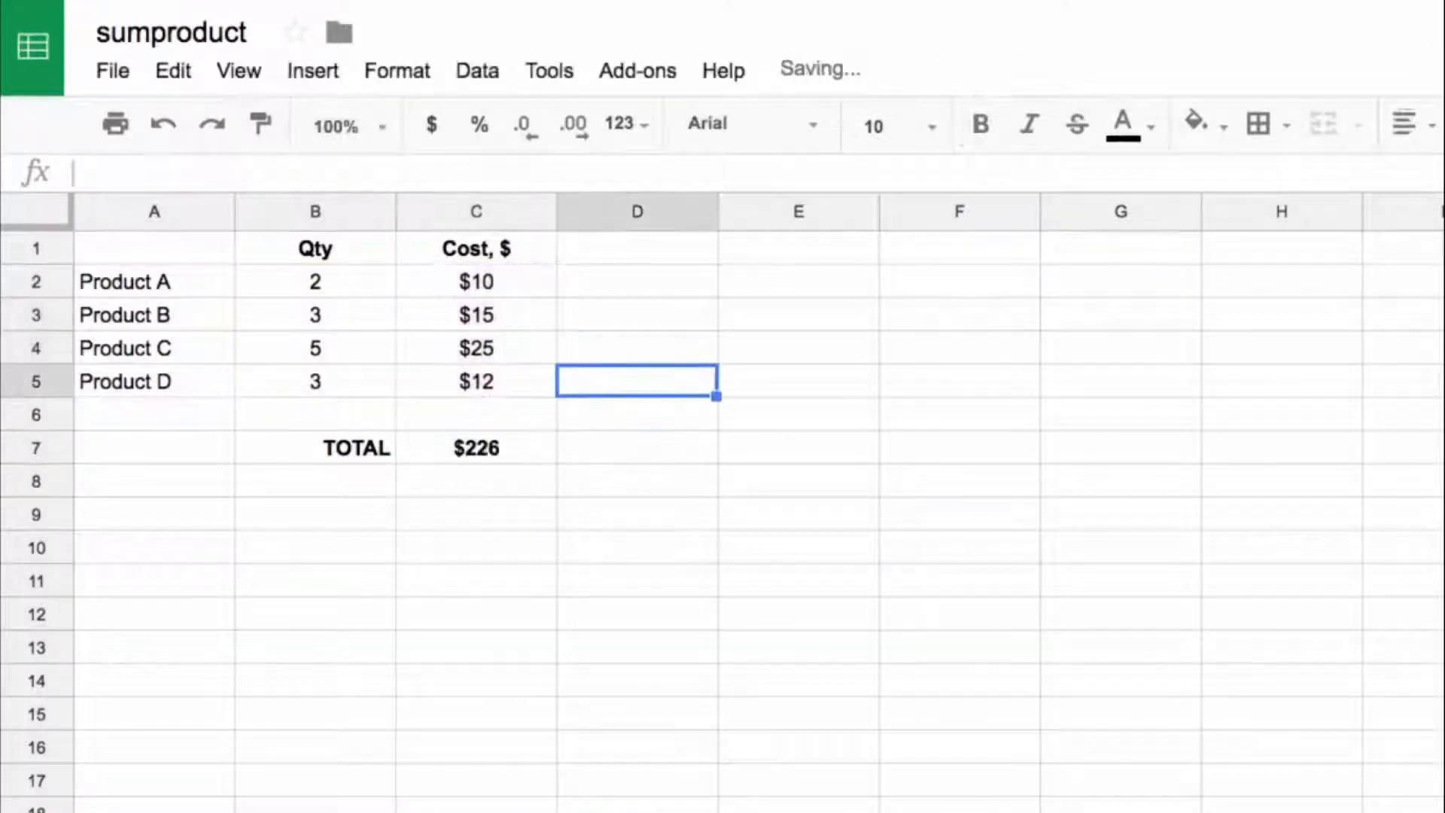
pyautogui.press('Up')
pyautogui.press('Up')
pyautogui.press('Up')
pyautogui.write('=')
pyautogui.press('Left')
pyautogui.press('Left')
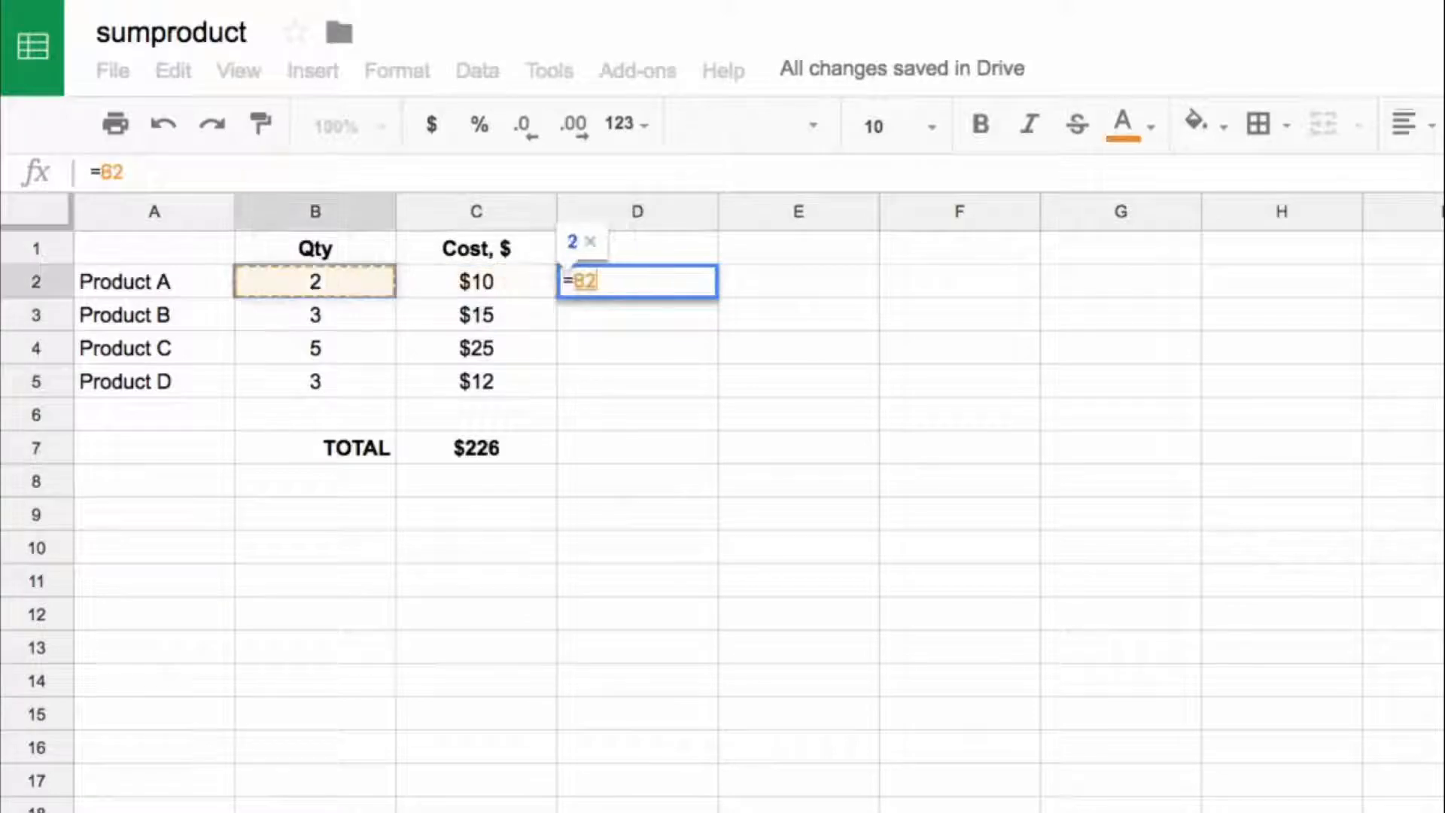
pyautogui.write('*')
pyautogui.press('Left')
pyautogui.press('Return')
# Step: Copy the D2 product formula into D3, D4 and D5 for the remaining products
pyautogui.press('Up')
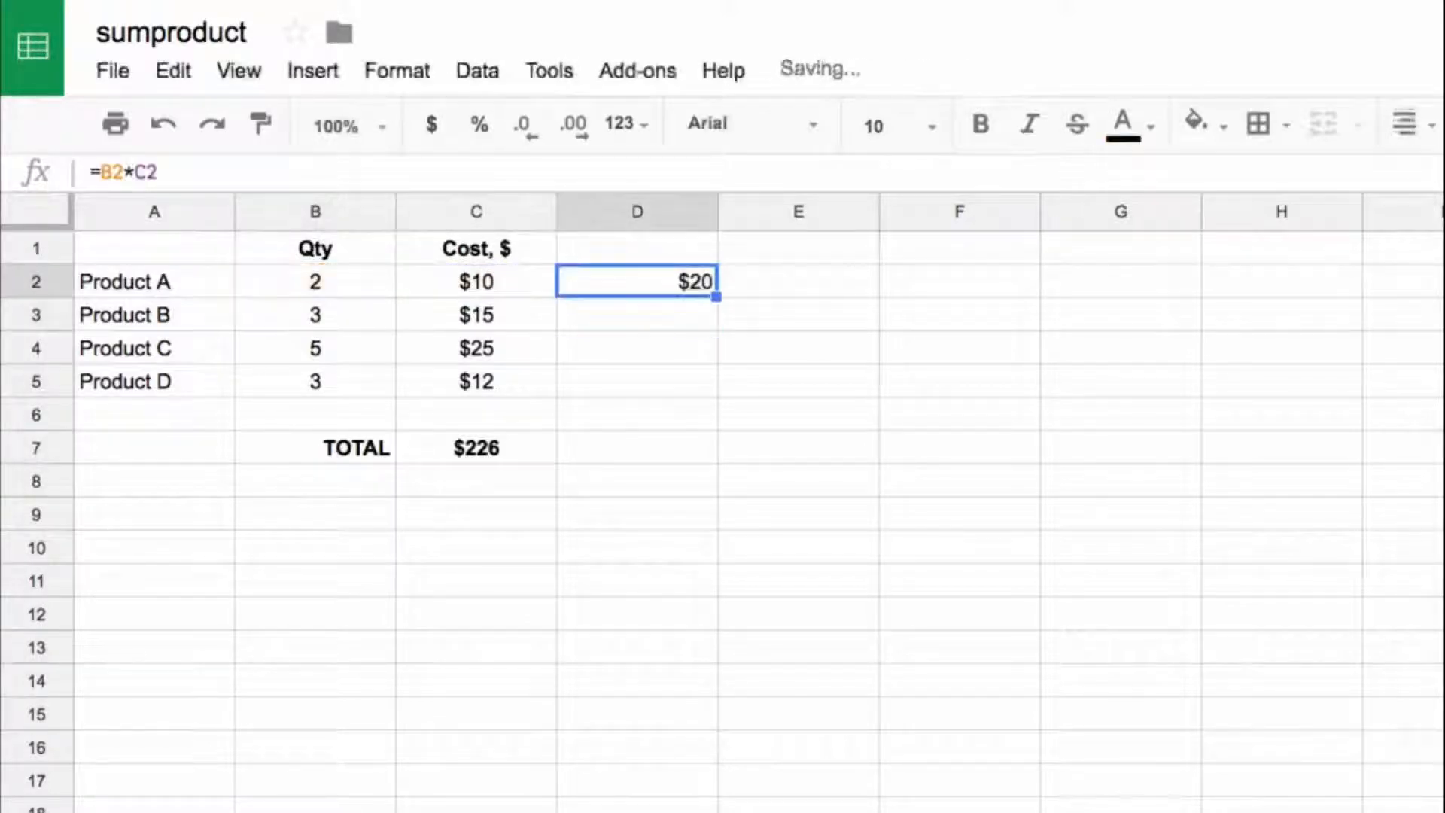
pyautogui.hotkey('ctrl', 'c')
pyautogui.press('Down')
pyautogui.hotkey('ctrl', 'v')
pyautogui.press('Down')
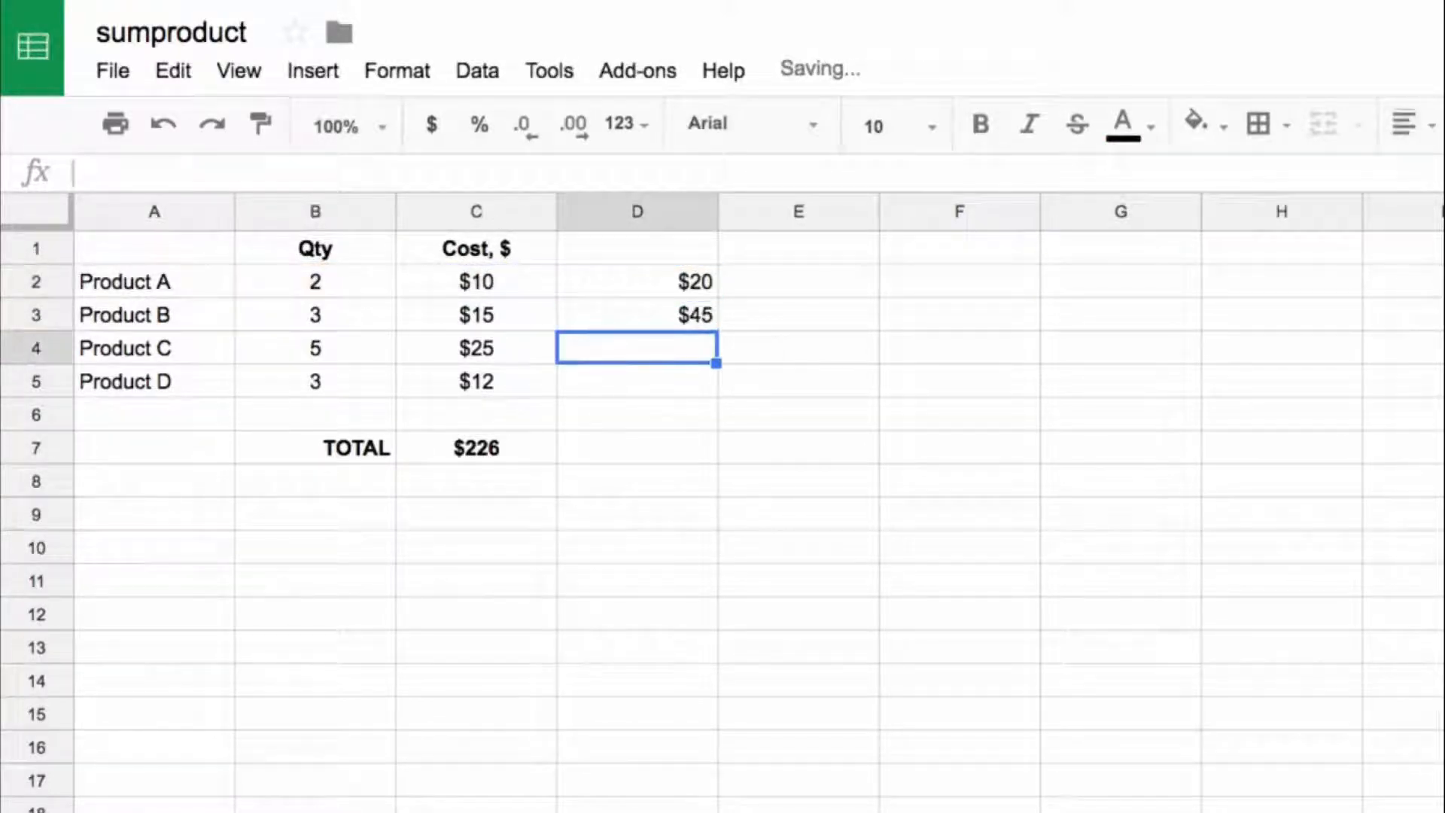
pyautogui.hotkey('ctrl', 'v')
pyautogui.press('Down')
pyautogui.hotkey('ctrl', 'v')
# Step: Enter a SUM formula over D2:D5 in D7 and compare it with the SUMPRODUCT total in C7
pyautogui.press('Down')
pyautogui.press('Down')
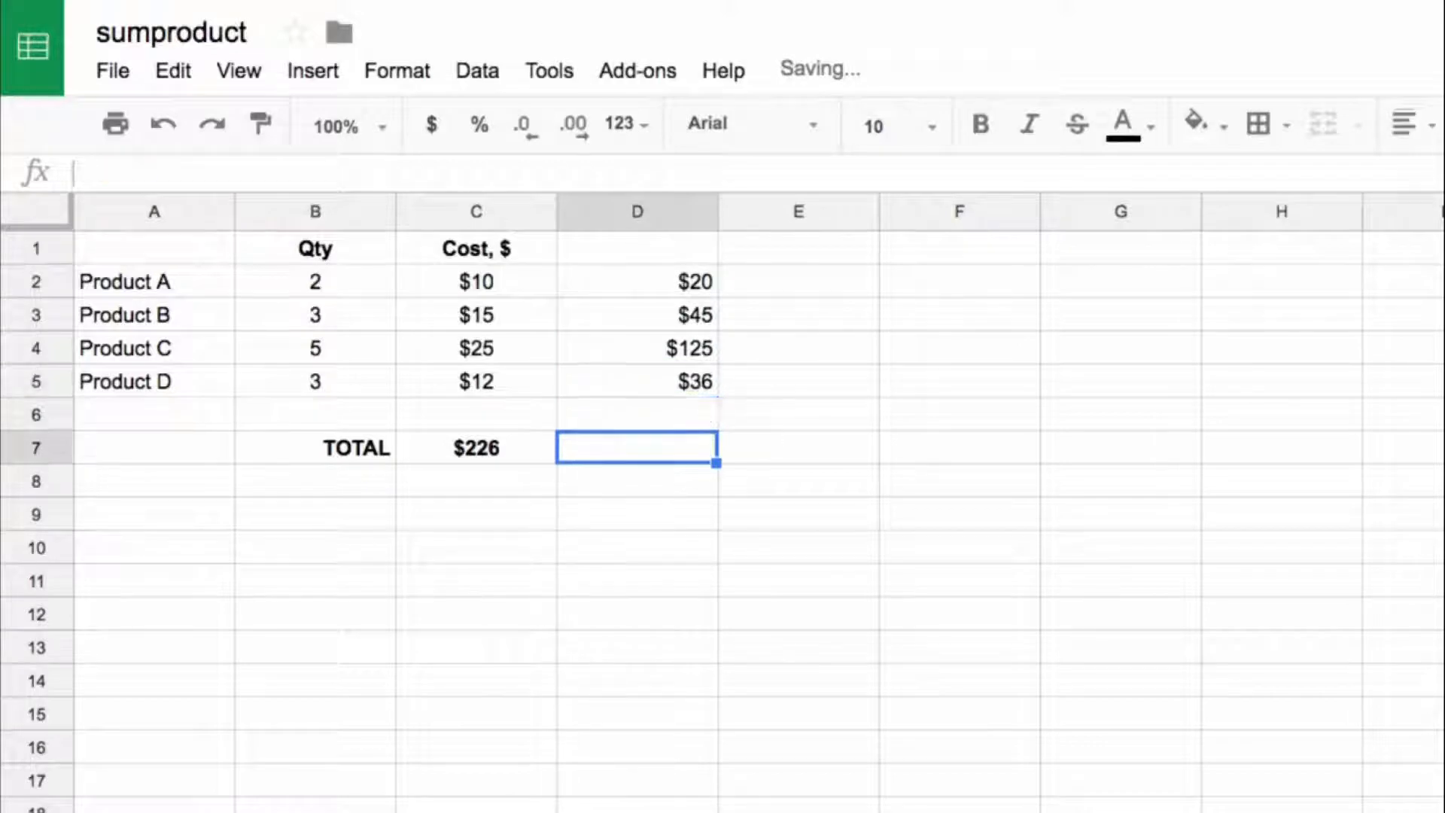
pyautogui.write('=sum(')
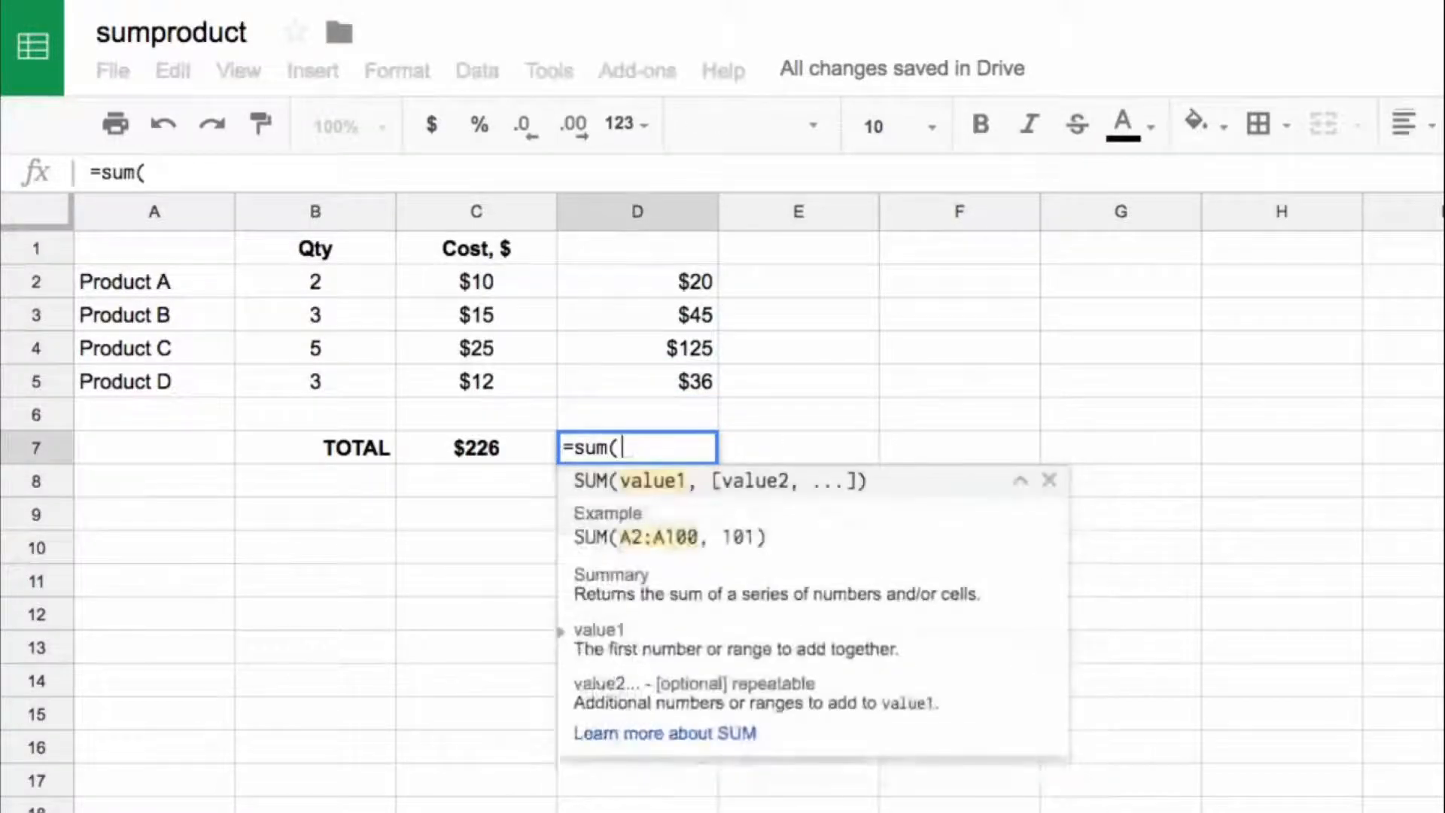
pyautogui.press('Up')
pyautogui.press('Up')
pyautogui.hotkey('shift', 'Up')
pyautogui.hotkey('shift', 'Up')
pyautogui.hotkey('shift', 'Up')
pyautogui.press('Return')
pyautogui.press('Up')
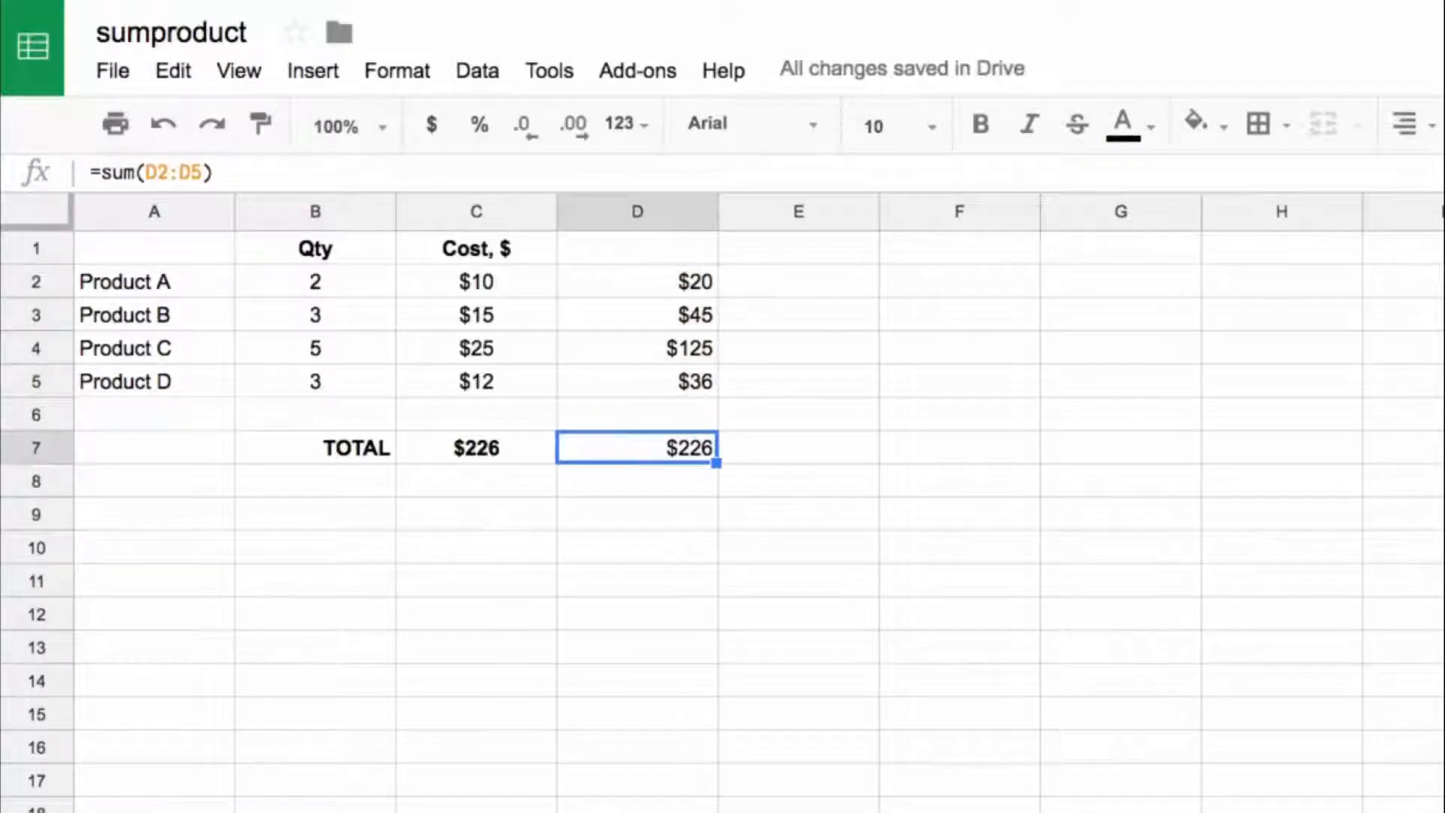
pyautogui.click(488, 459)
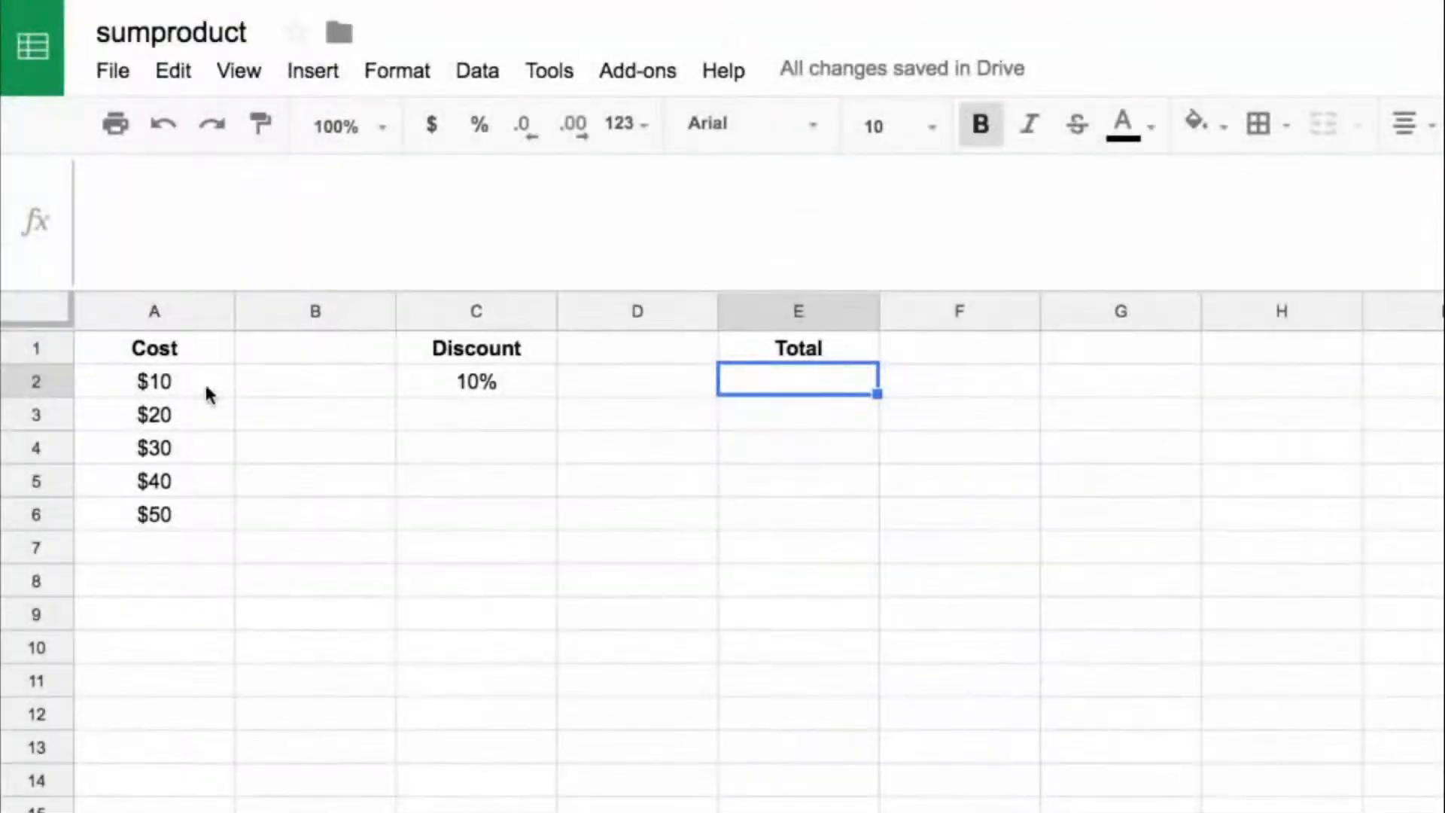
# Step: On the Cost and Discount data, enter =A2*$C$2 in E2 with an absolute reference to the discount cell
pyautogui.moveTo(205, 381); pyautogui.dragTo(197, 508)
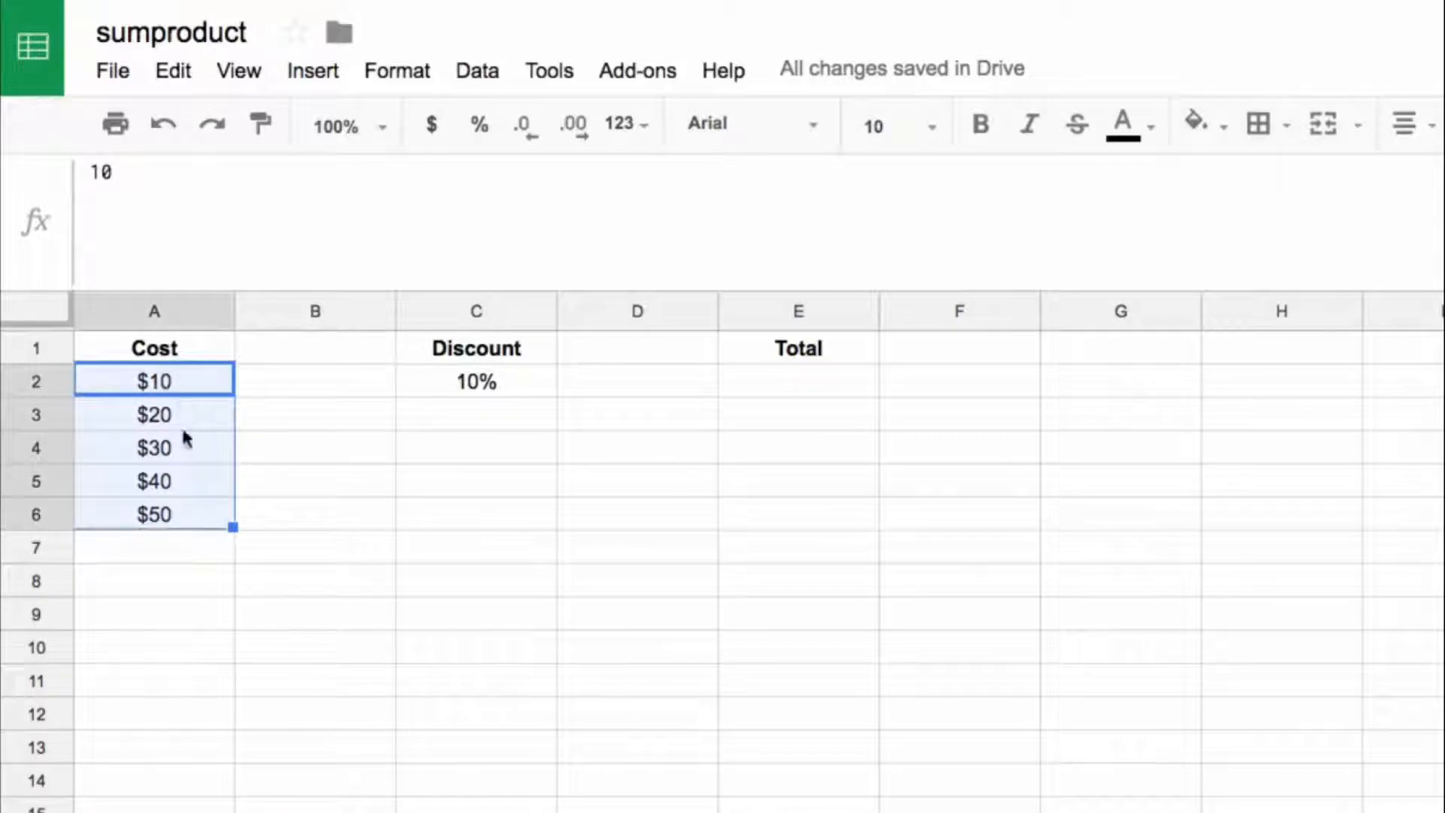
pyautogui.click(742, 385)
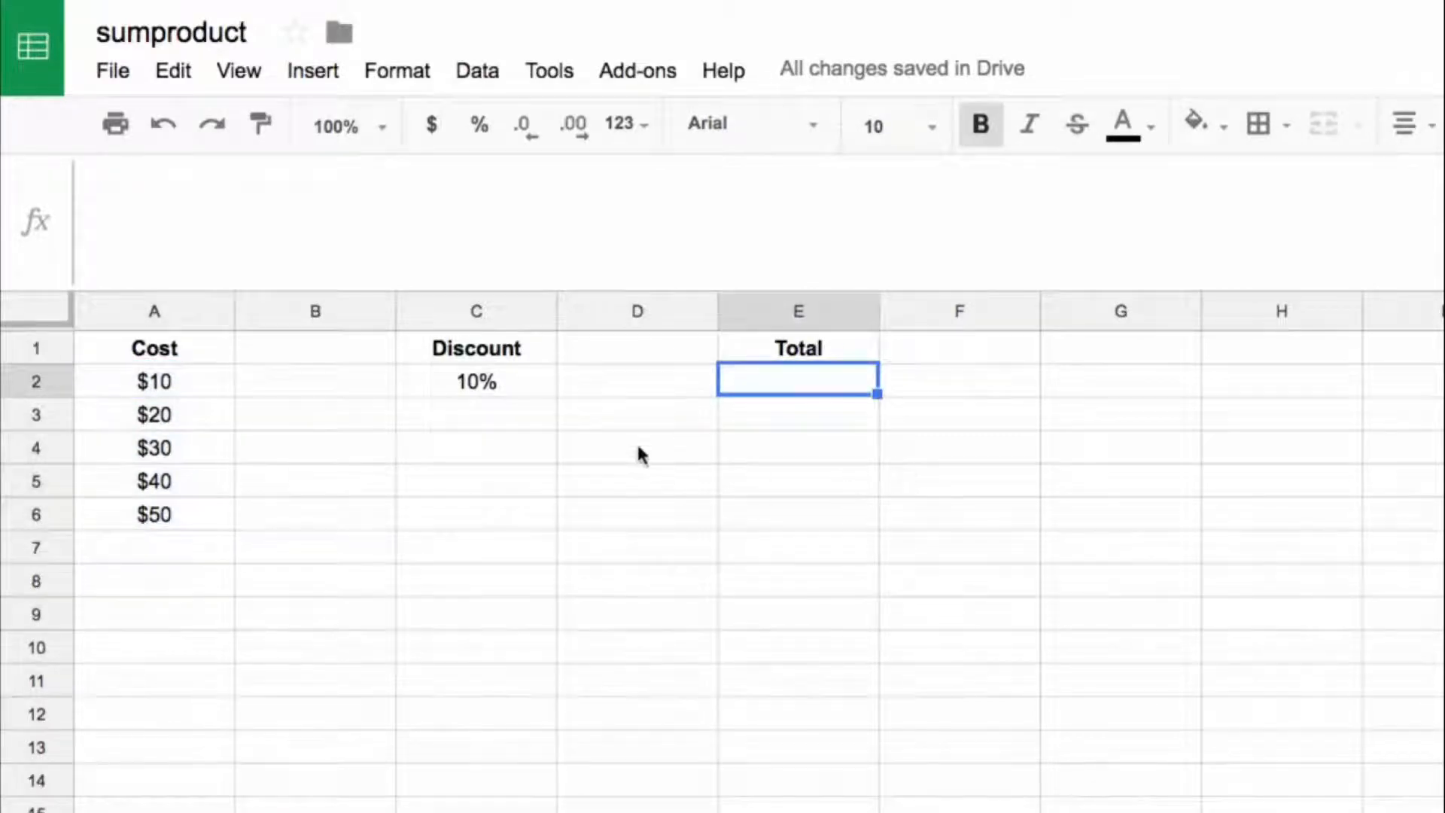
pyautogui.write('=')
pyautogui.press('Left')
pyautogui.press('Left')
pyautogui.press('Left')
pyautogui.press('Left')
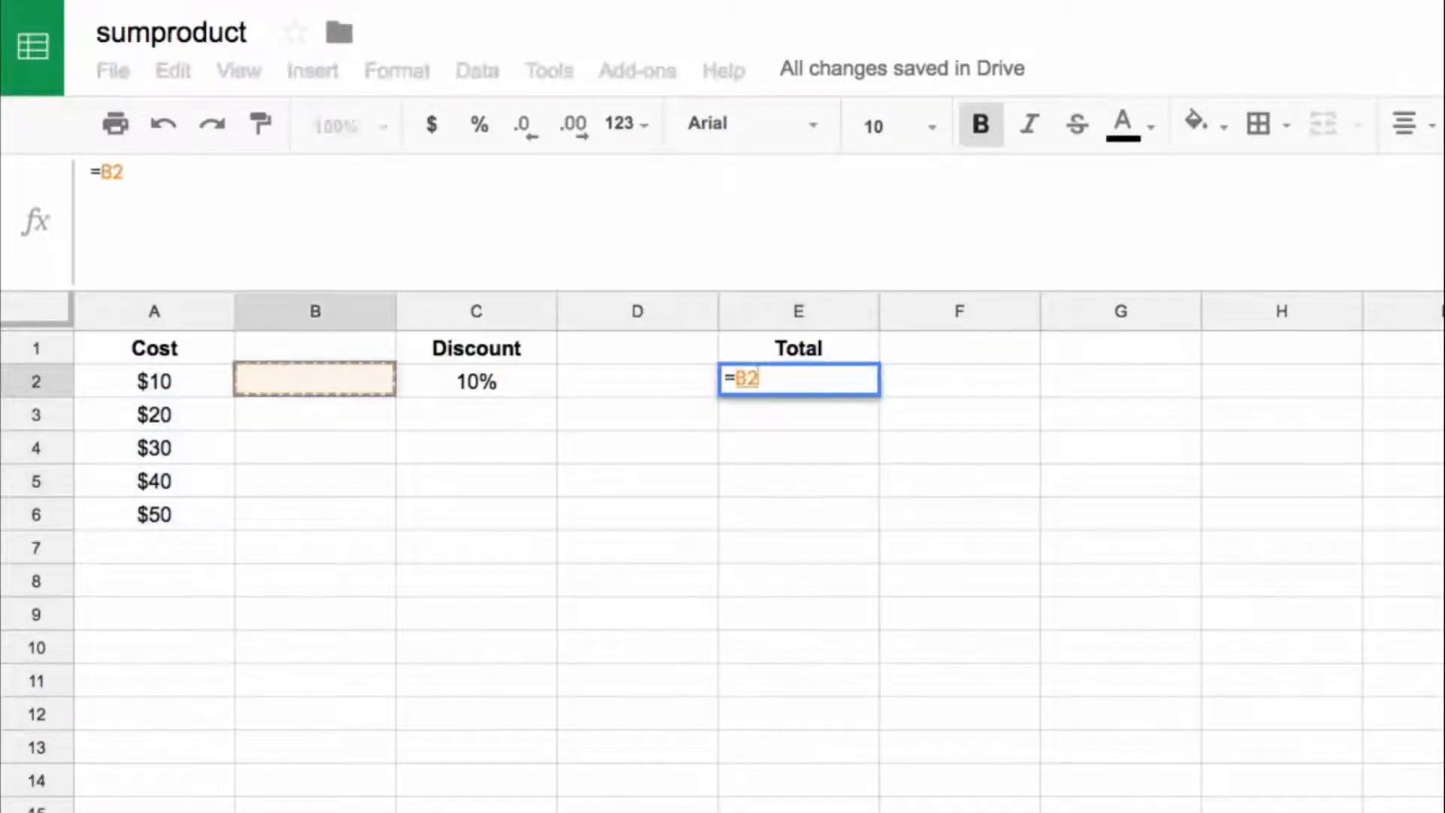
pyautogui.write('*')
pyautogui.press('Left')
pyautogui.press('Left')
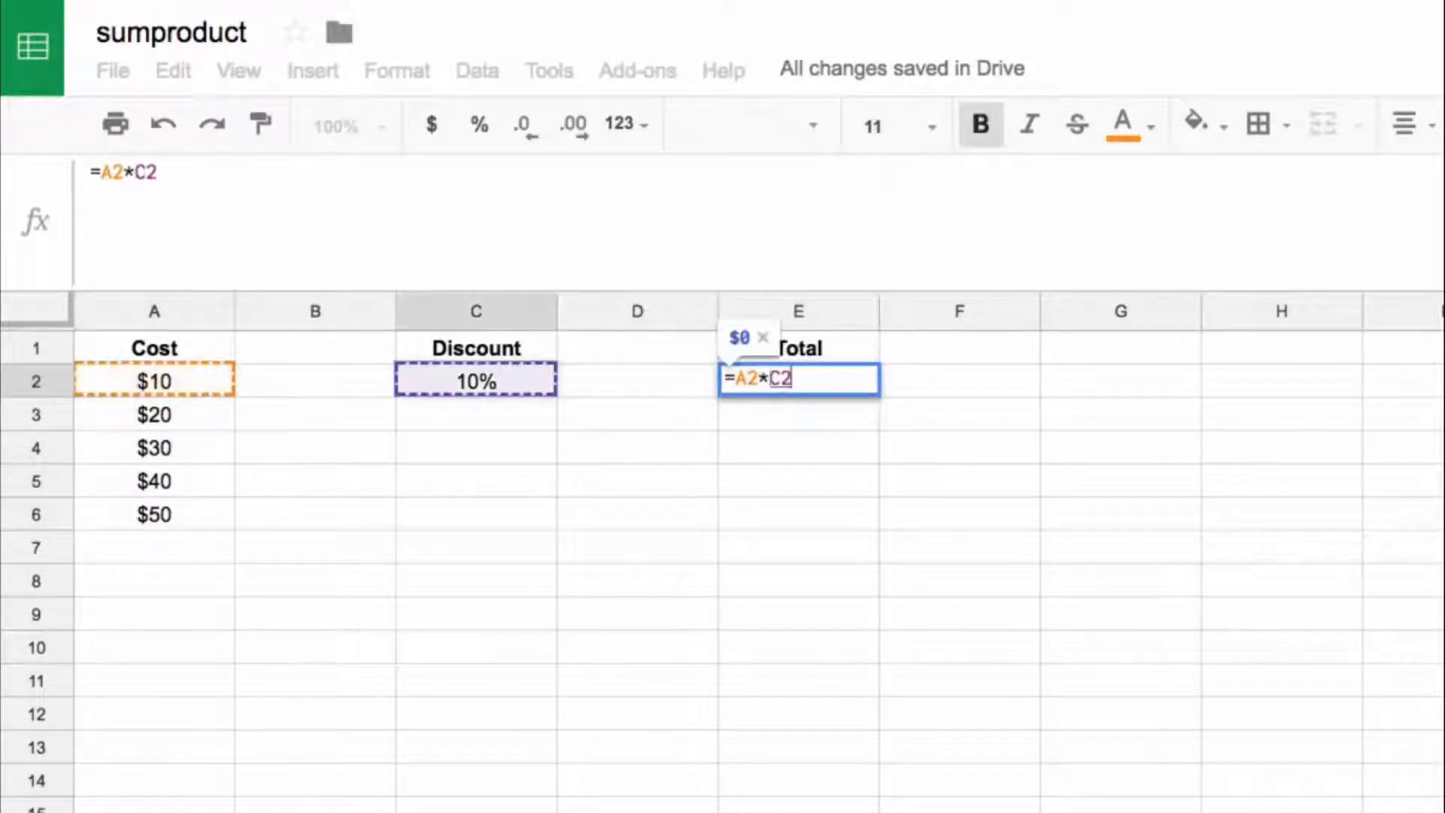
pyautogui.press('F4')
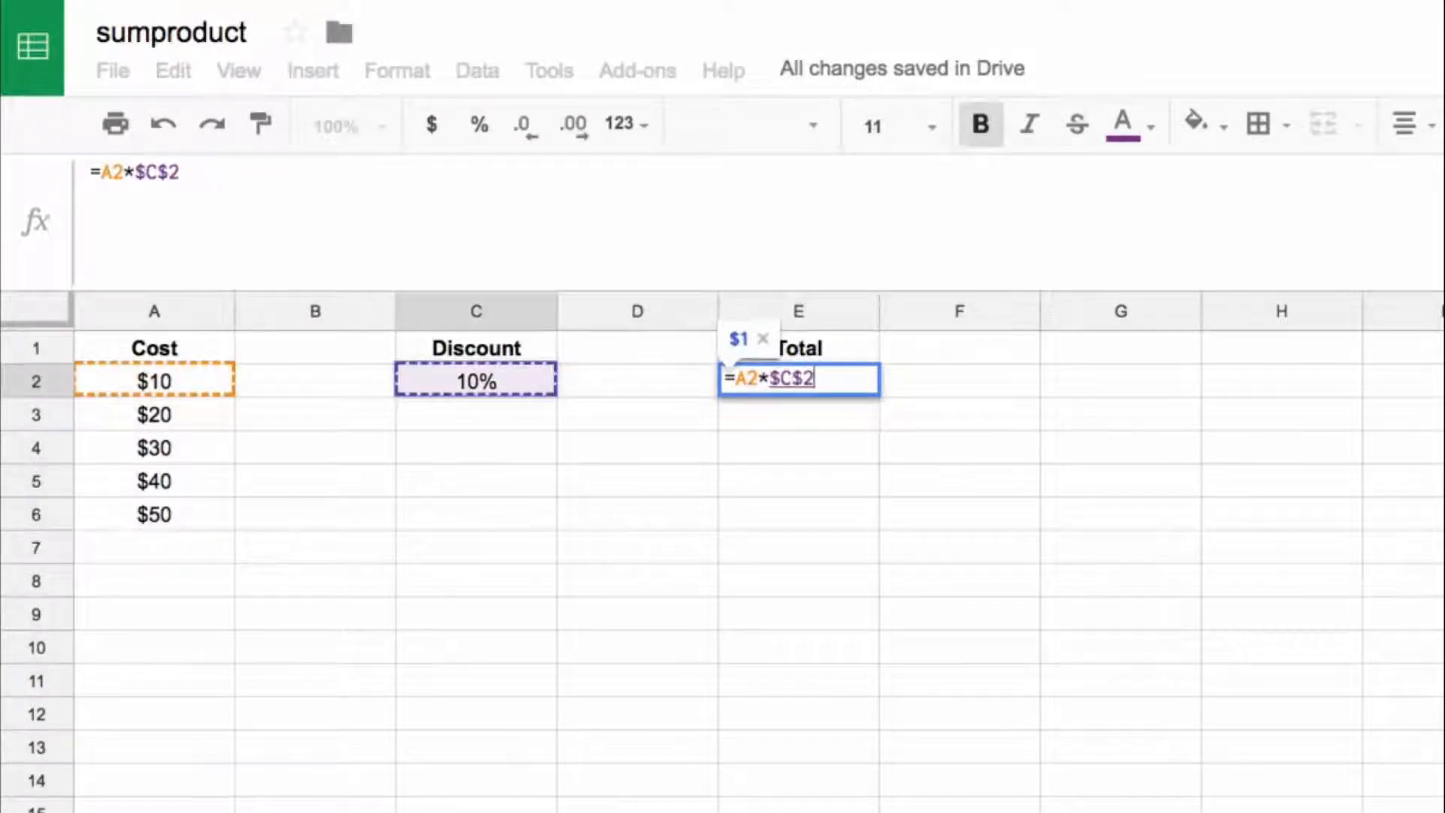
pyautogui.press('Return')
# Step: Remove the bold formatting from E2 and fill its discount formula down to E6
pyautogui.press('Up')
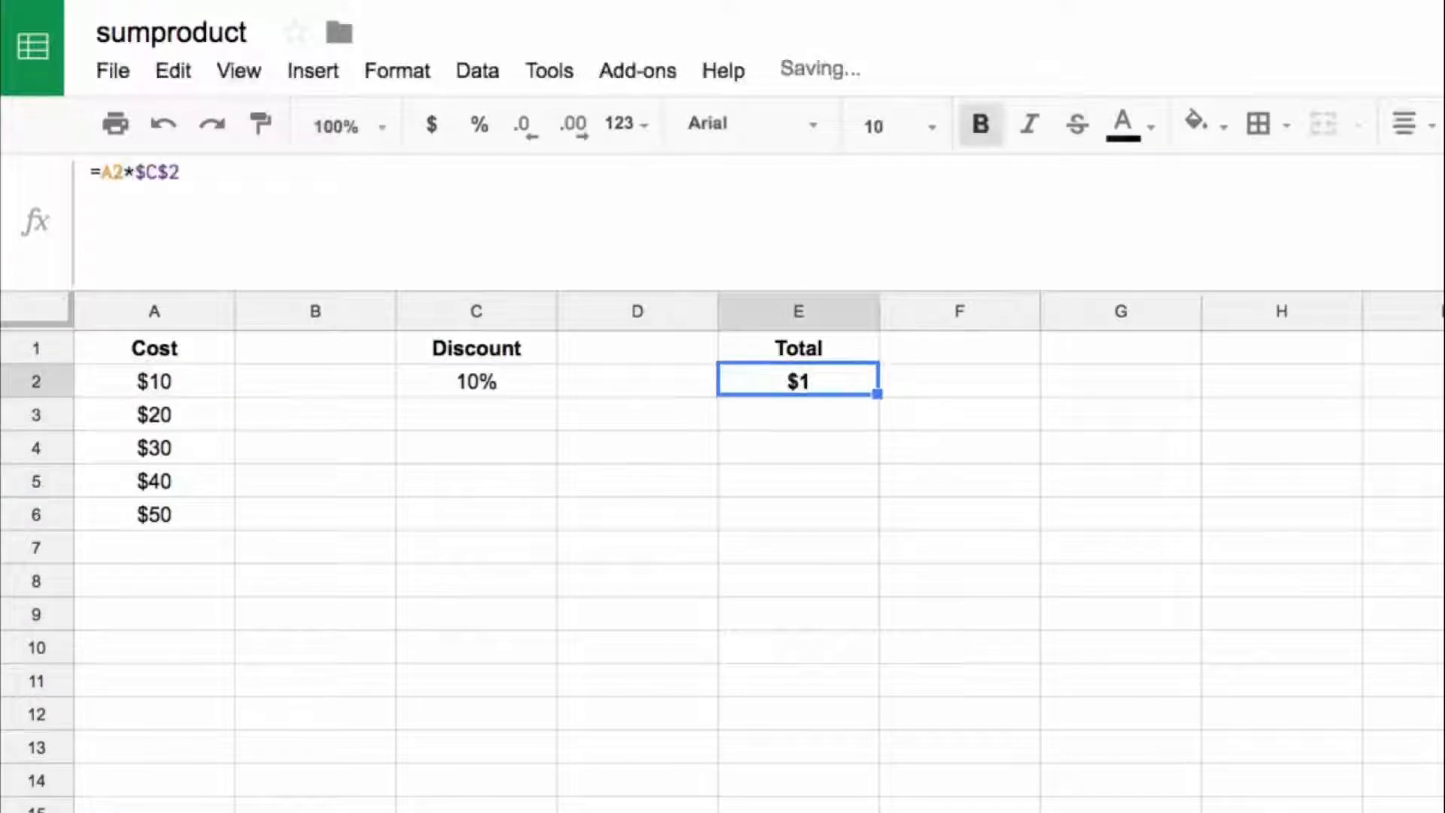
pyautogui.press('super+b')
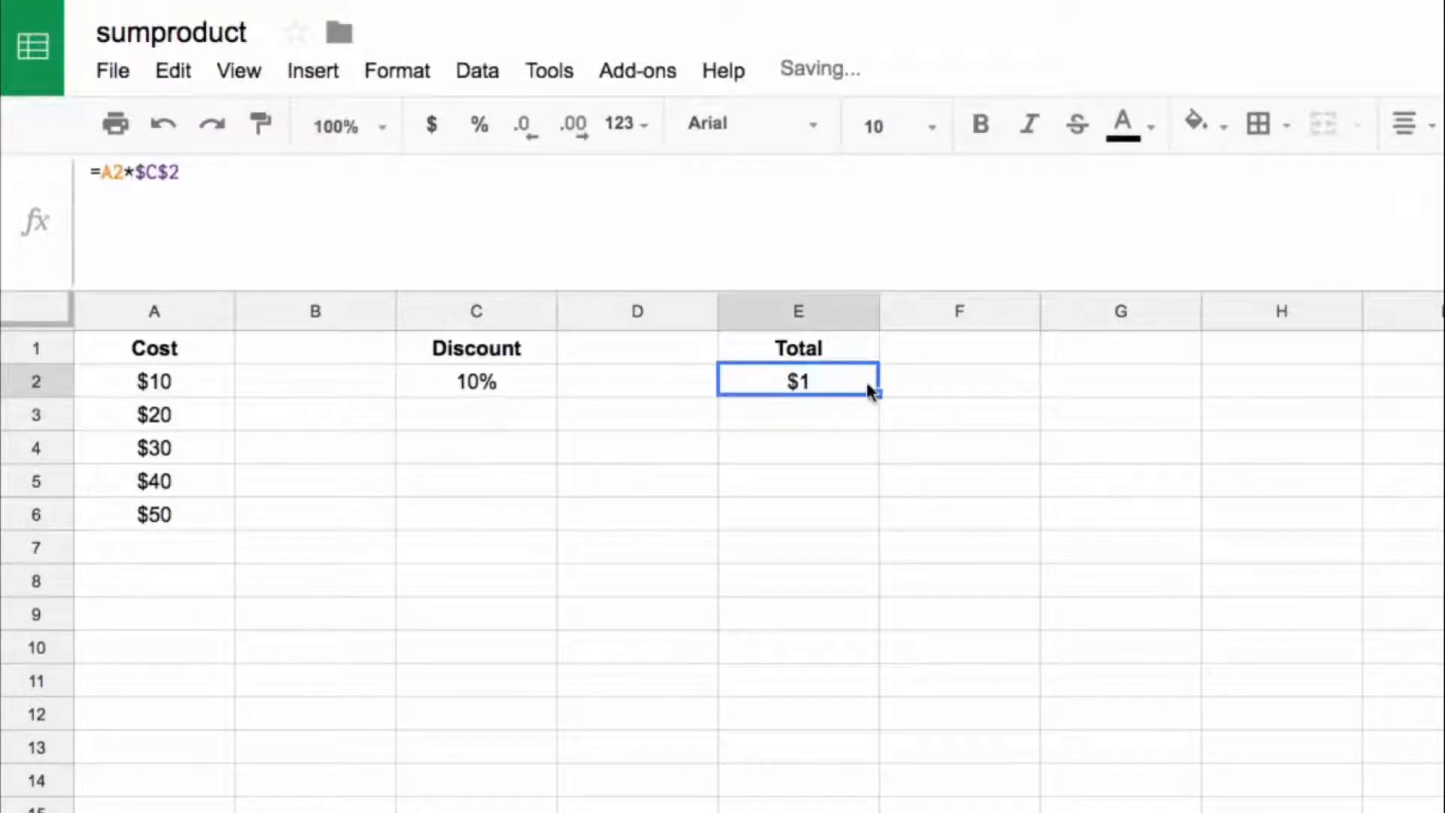
pyautogui.moveTo(873, 393); pyautogui.dragTo(881, 533)
# Step: Enter =A2-E2 in F2 to subtract the discount from the cost, and fill the formula down to F6
pyautogui.click(955, 378)
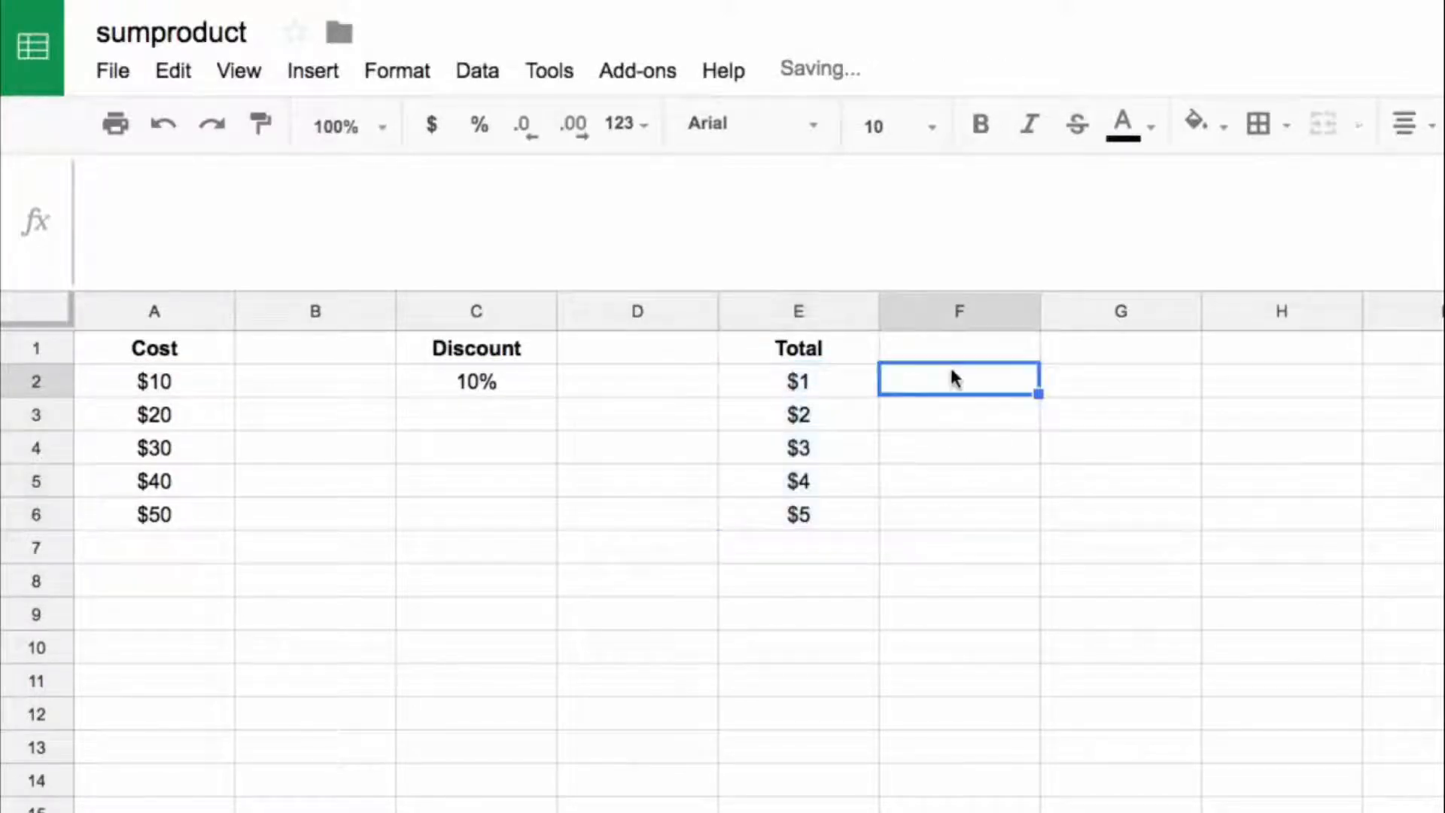
pyautogui.write('=')
pyautogui.press('Left')
pyautogui.press('Left')
pyautogui.press('Left')
pyautogui.press('Left')
pyautogui.press('Left')
pyautogui.write('-')
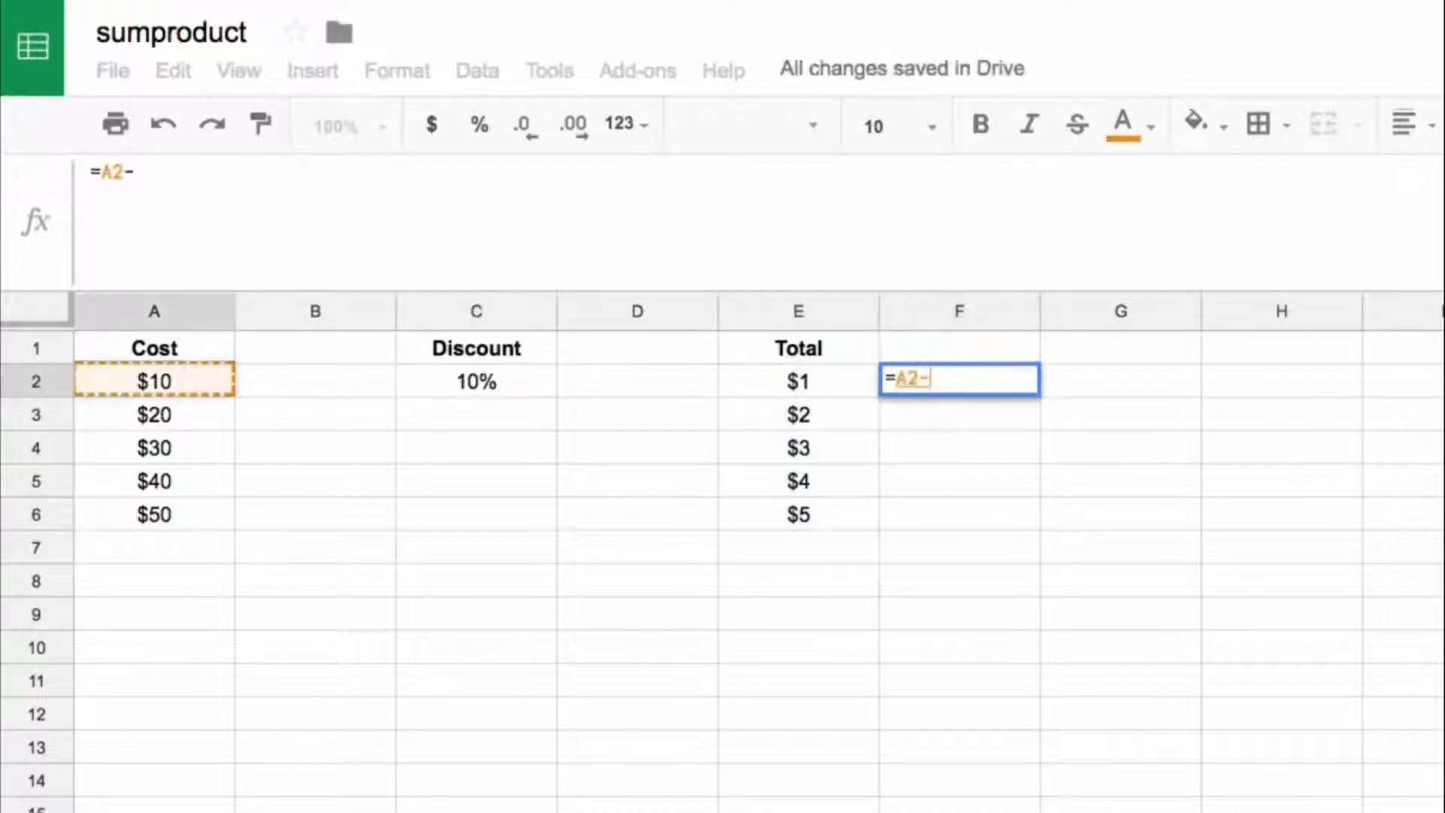
pyautogui.write('e2')
pyautogui.press('Return')
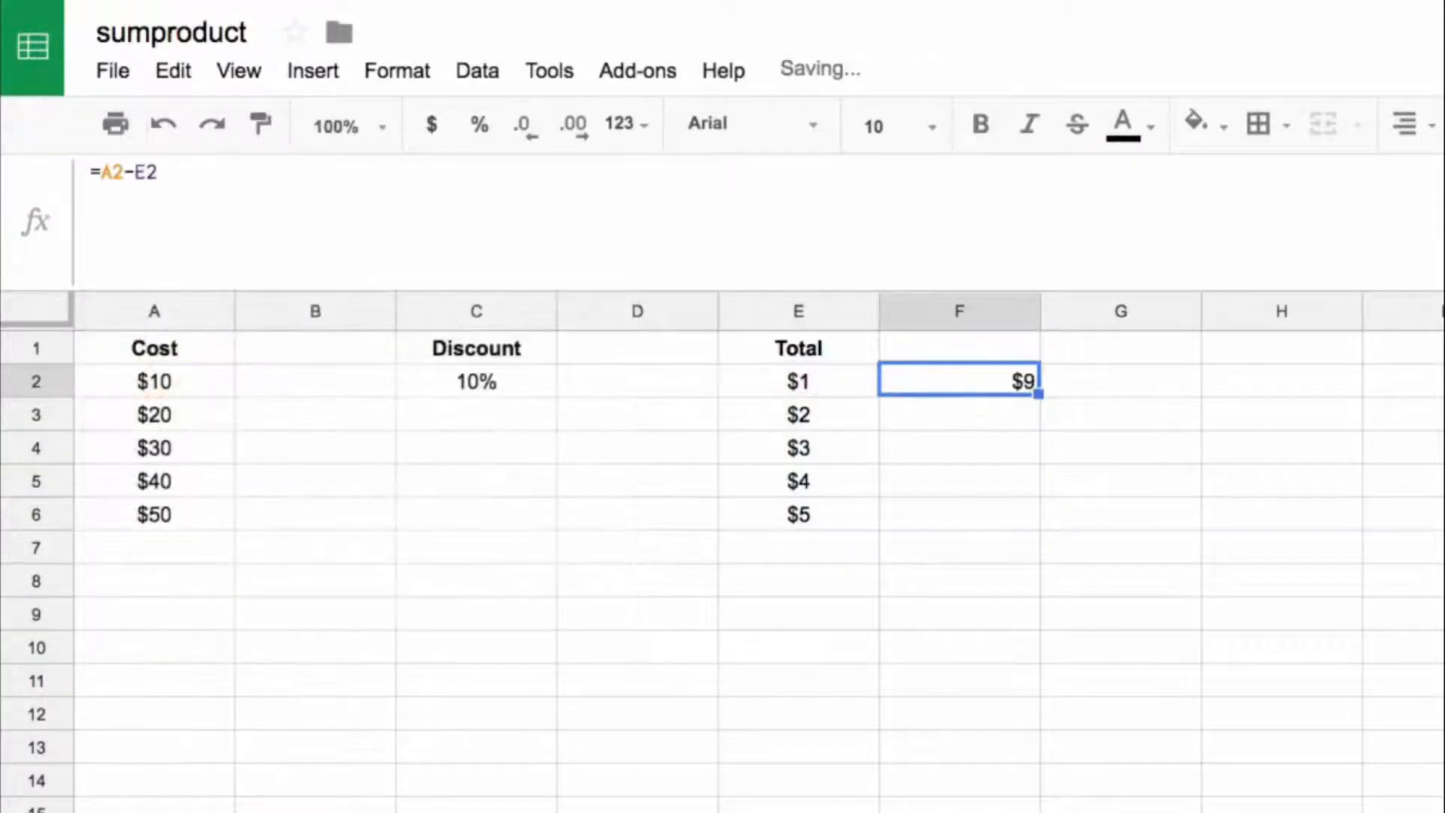
pyautogui.moveTo(1038, 393); pyautogui.dragTo(1036, 529)
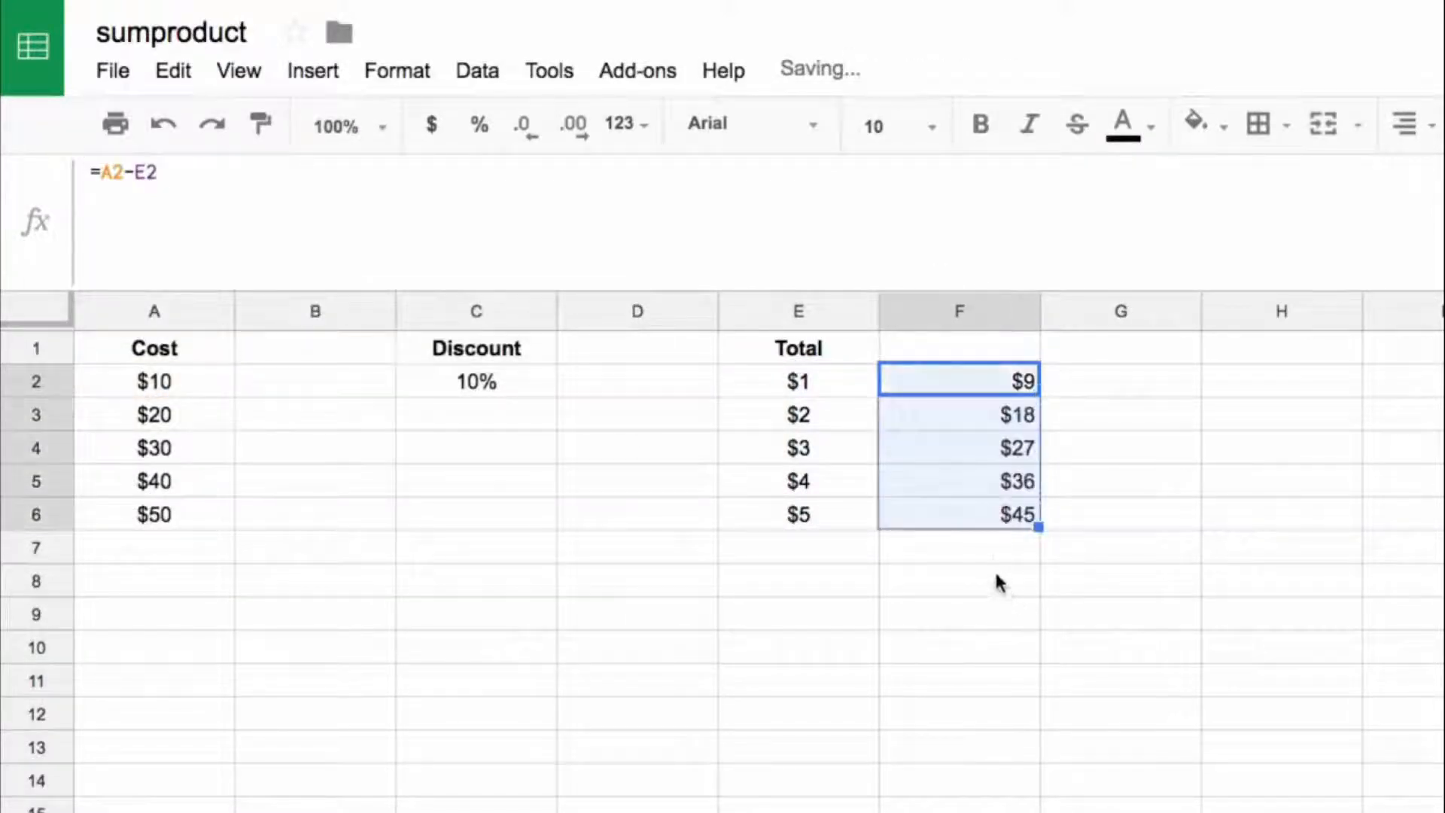
# Step: Enter a SUM formula in F7 that adds up the discounted costs in F2:F6
pyautogui.click(996, 555)
pyautogui.write('=sum(')
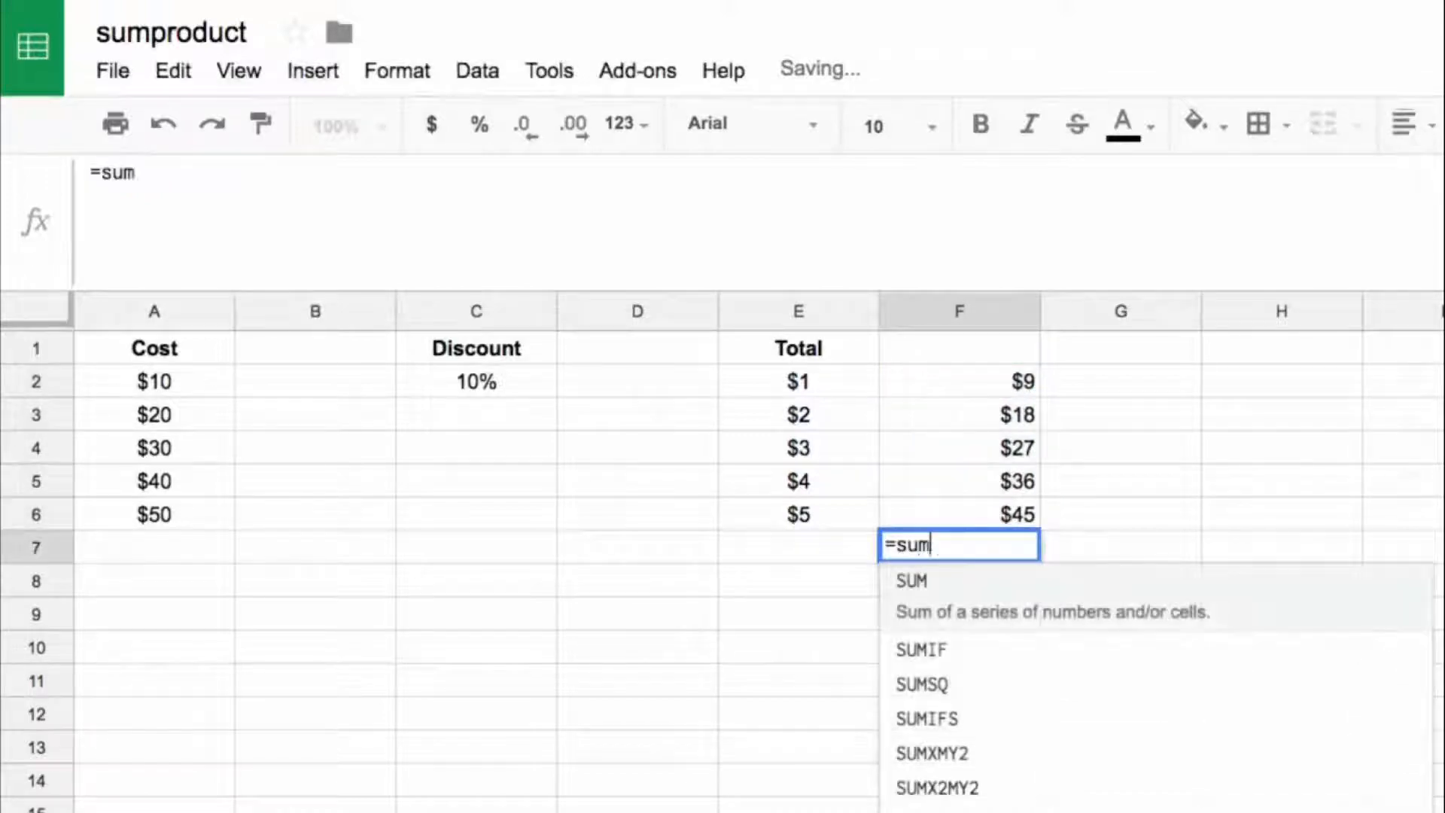
pyautogui.press('Up')
pyautogui.hotkey('shift', 'Up')
pyautogui.hotkey('shift', 'Up')
pyautogui.hotkey('shift', 'Up')
pyautogui.hotkey('shift', 'Up')
pyautogui.press('Return')
pyautogui.press('Up')
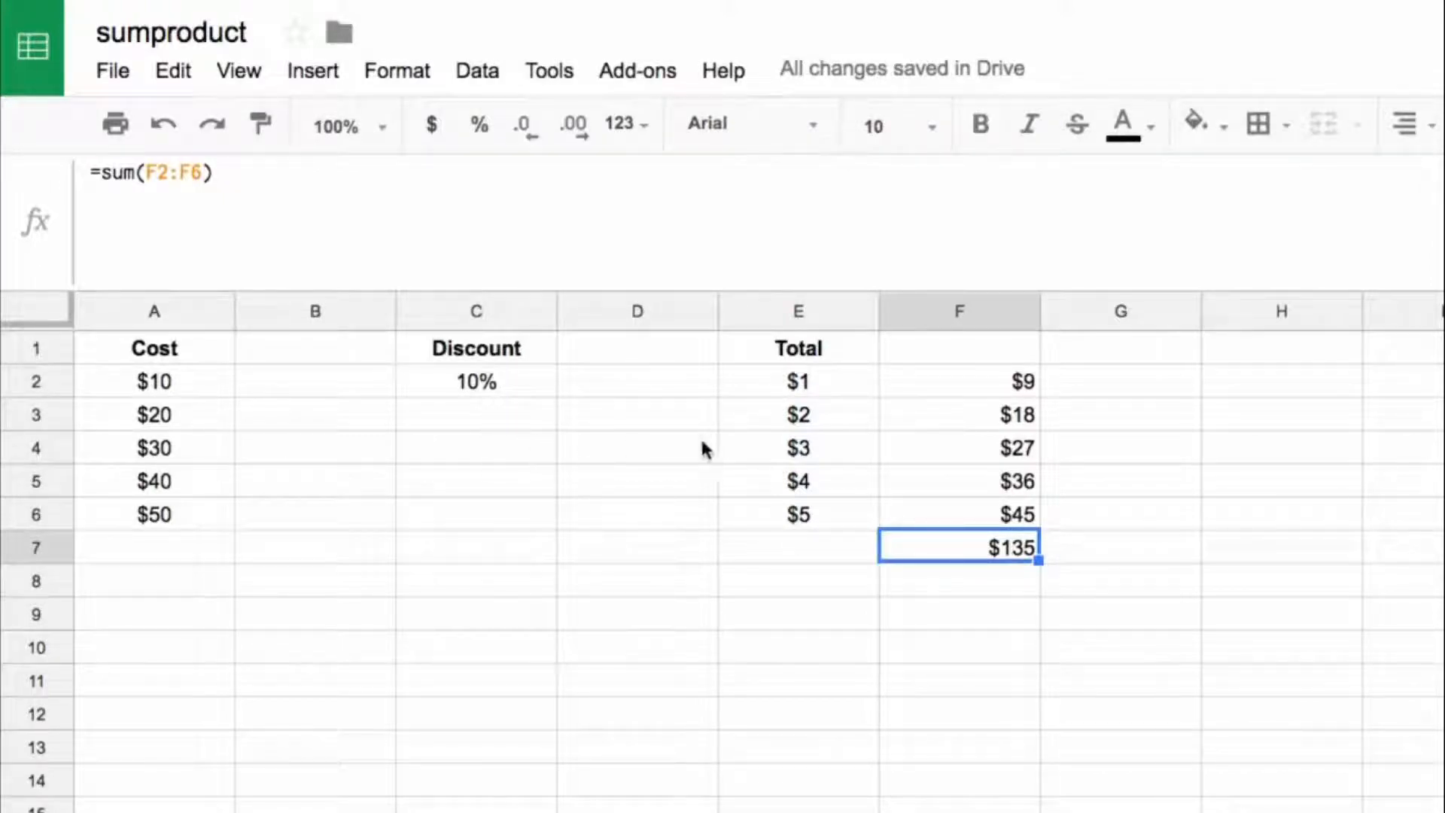
pyautogui.click(1275, 390)
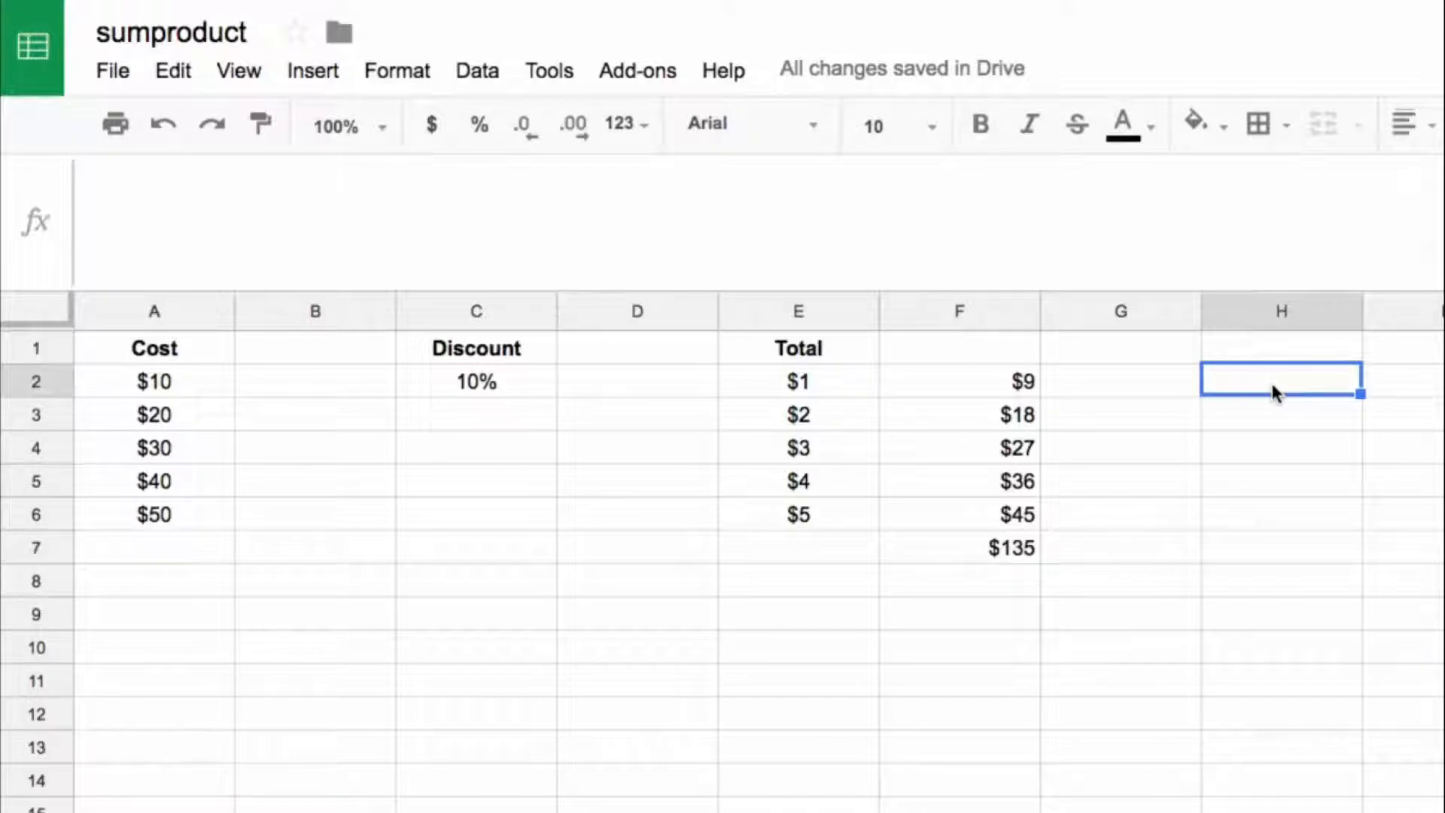
pyautogui.write('=')
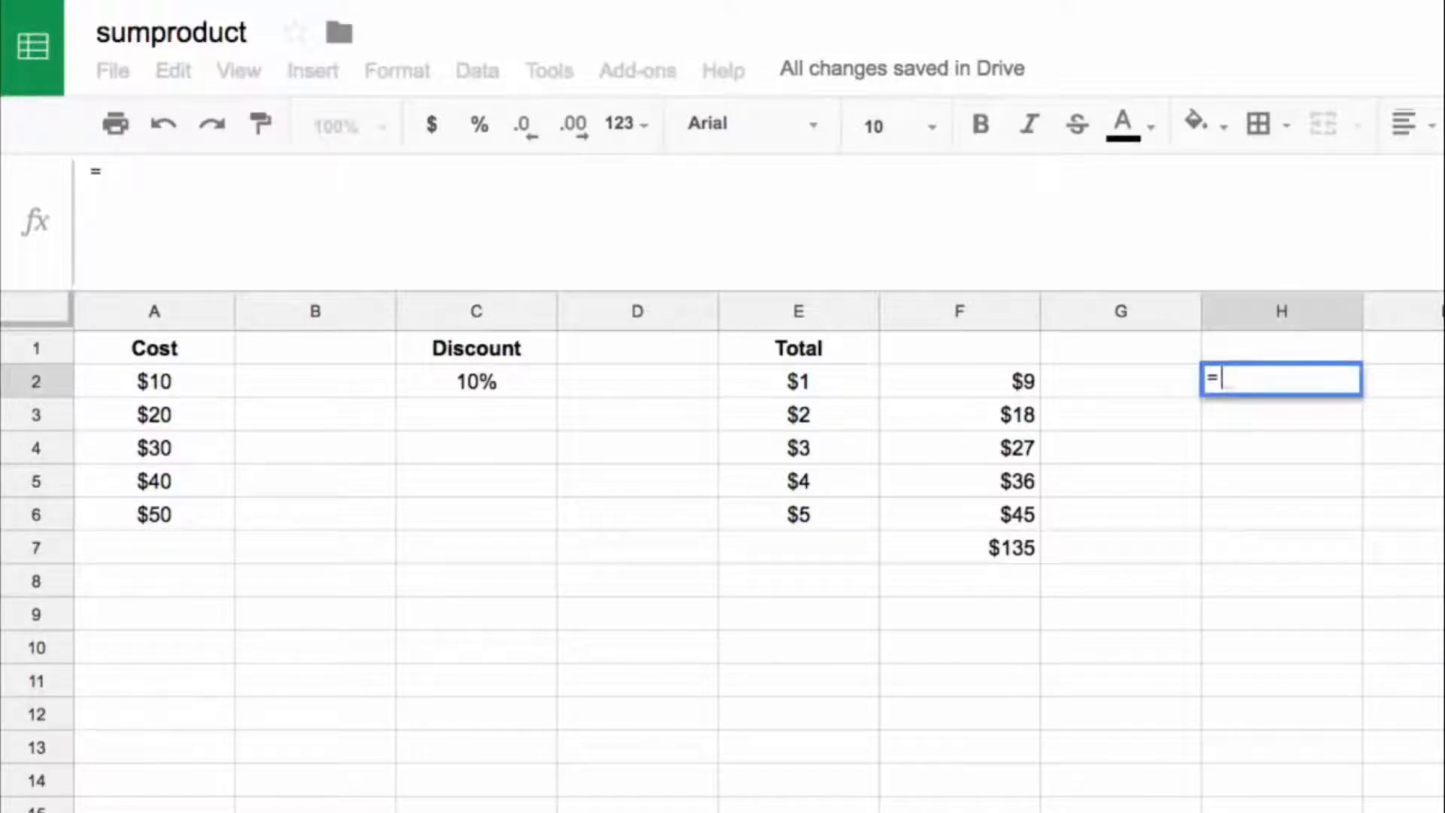
pyautogui.press('Escape')
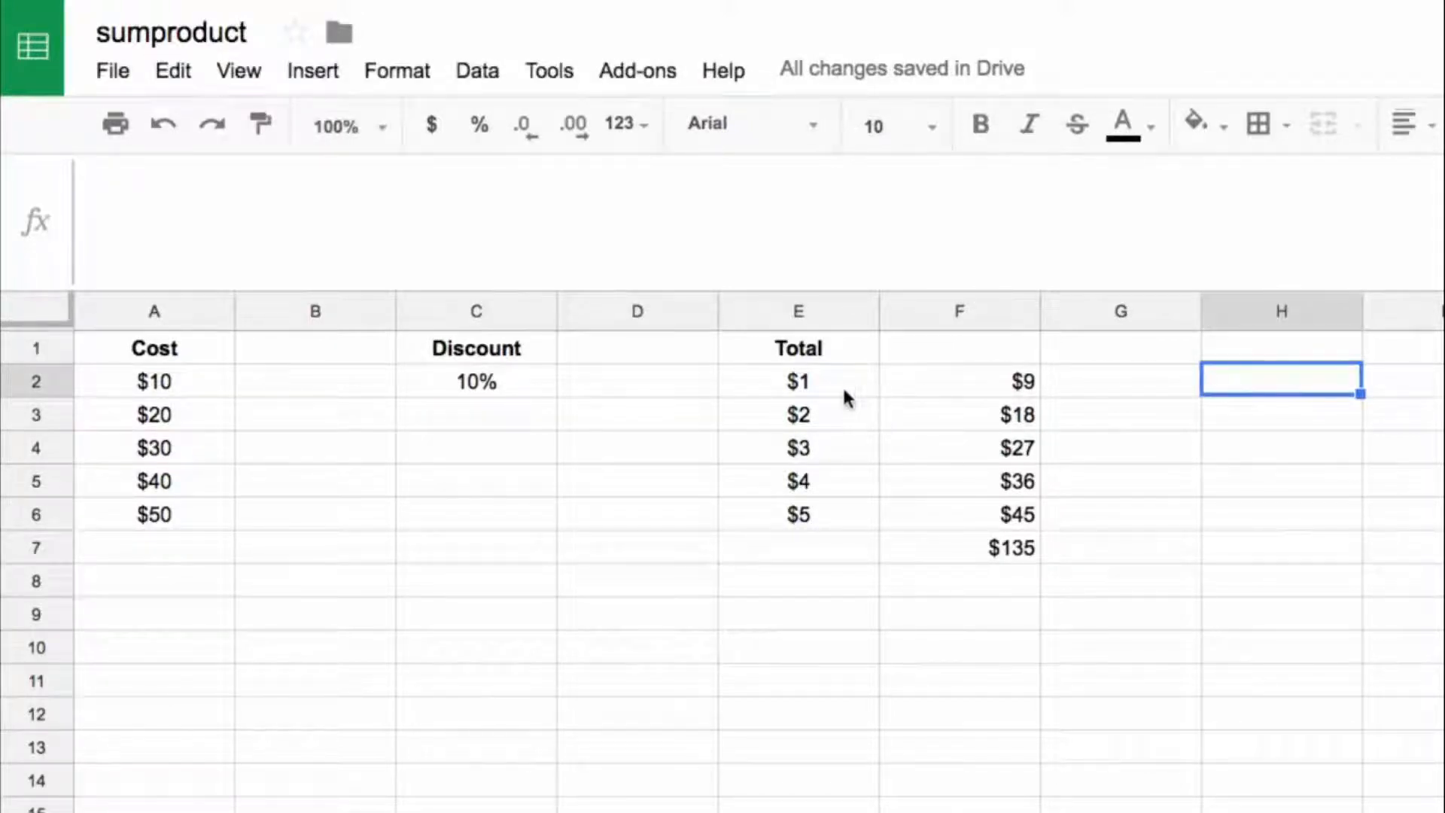
# Step: Enter =A2*(1-$C$2) in H2 to calculate the first discounted cost in a single formula
pyautogui.moveTo(843, 385); pyautogui.dragTo(843, 515)
pyautogui.click(1204, 373)
pyautogui.write('=')
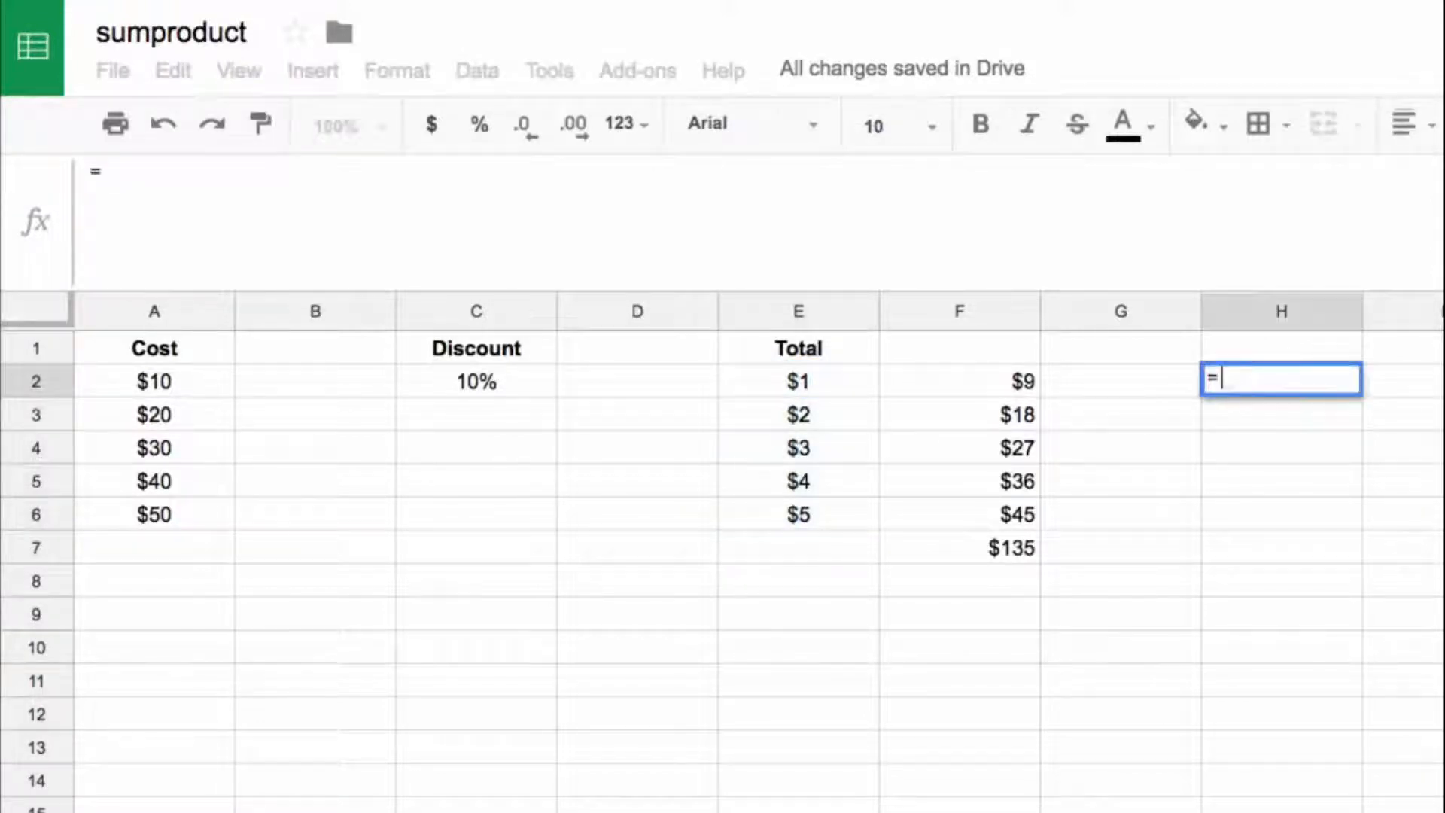
pyautogui.press('Left')
pyautogui.press('Left')
pyautogui.press('Left')
pyautogui.press('Left')
pyautogui.press('Left')
pyautogui.press('Left')
pyautogui.press('Left')
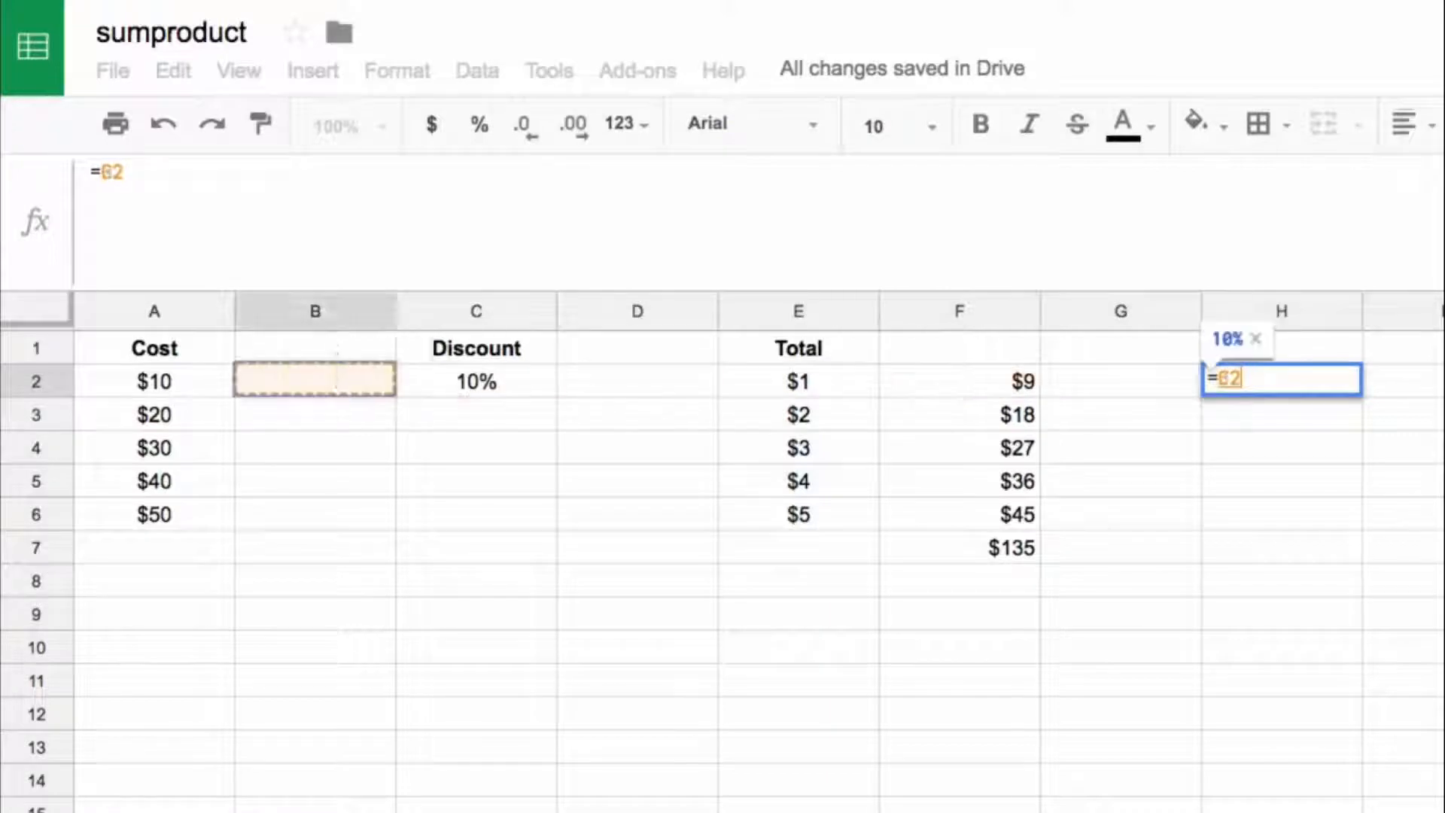
pyautogui.write('*')
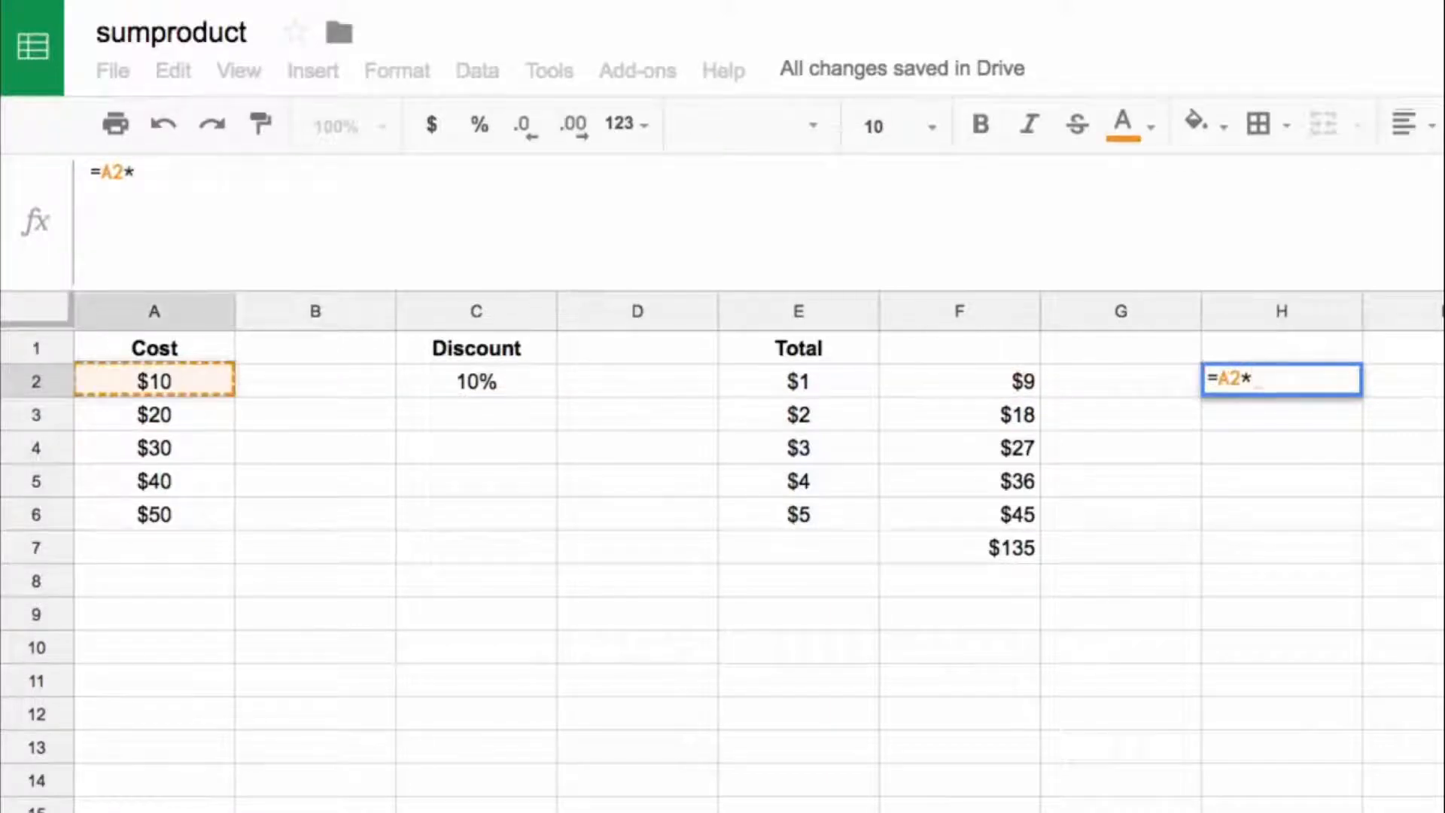
pyautogui.write('(1-')
pyautogui.press('Left')
pyautogui.press('Left')
pyautogui.press('Left')
pyautogui.press('Left')
pyautogui.press('Left')
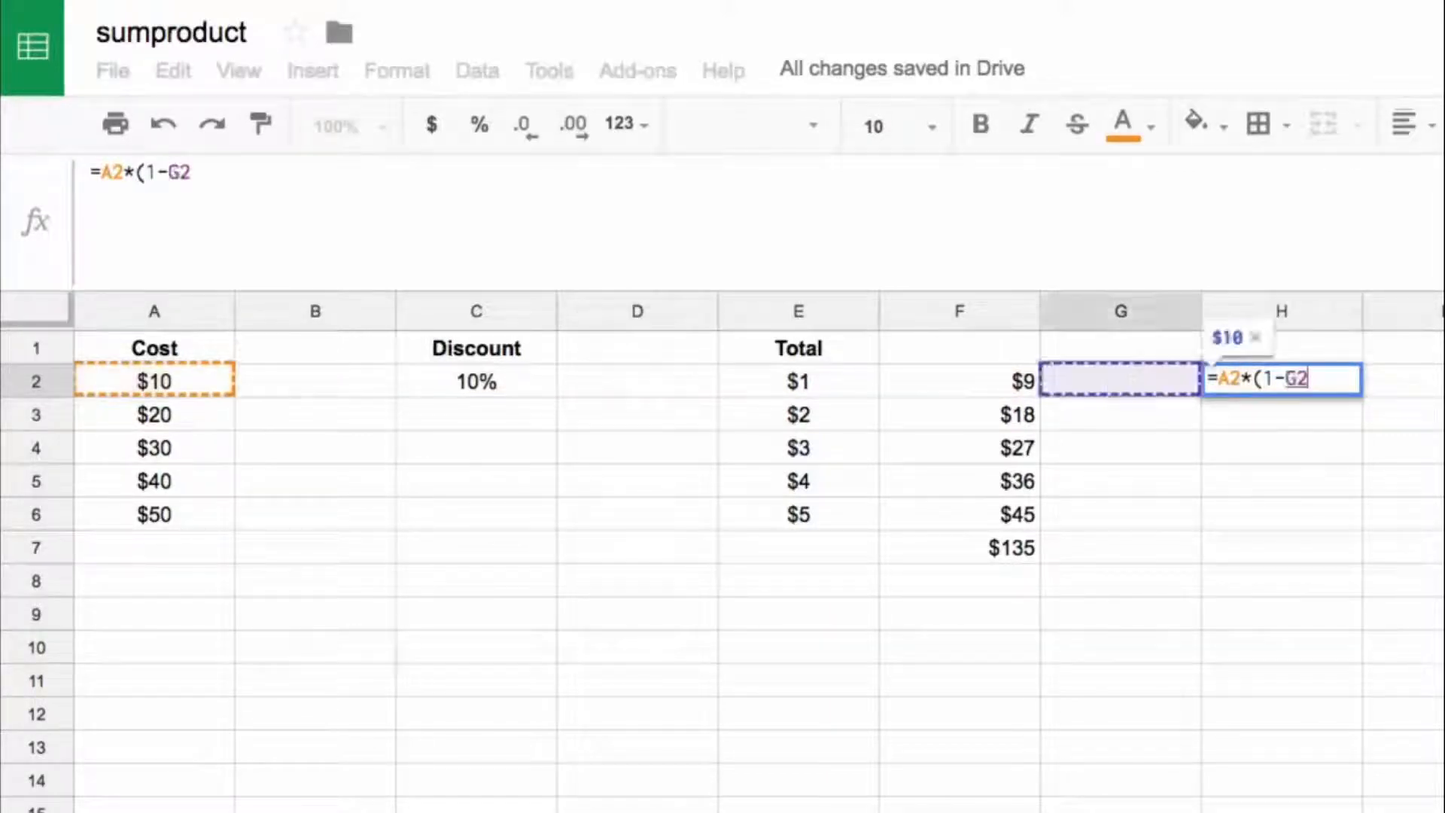
pyautogui.press('F4')
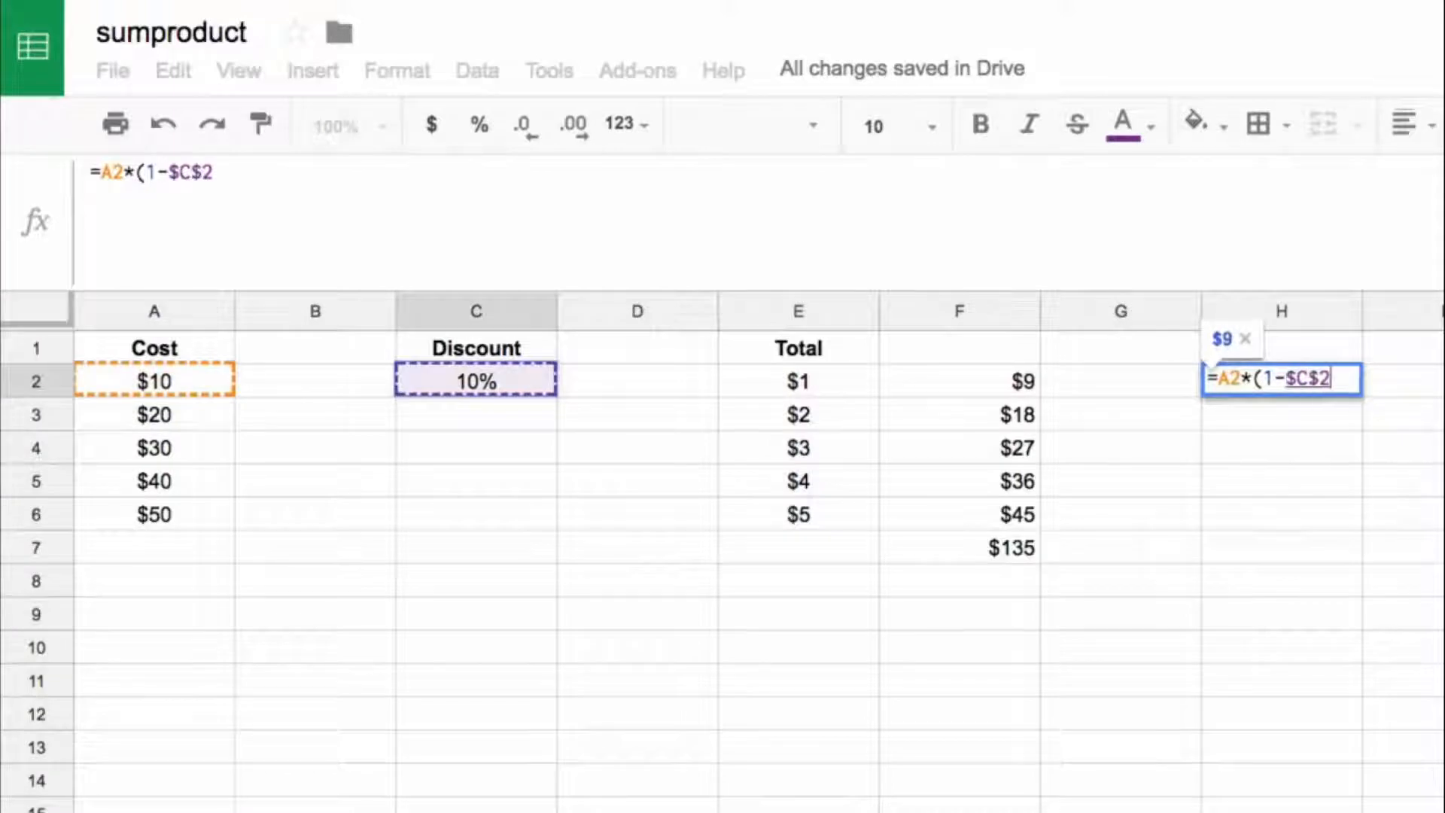
pyautogui.write(')')
pyautogui.press('Return')
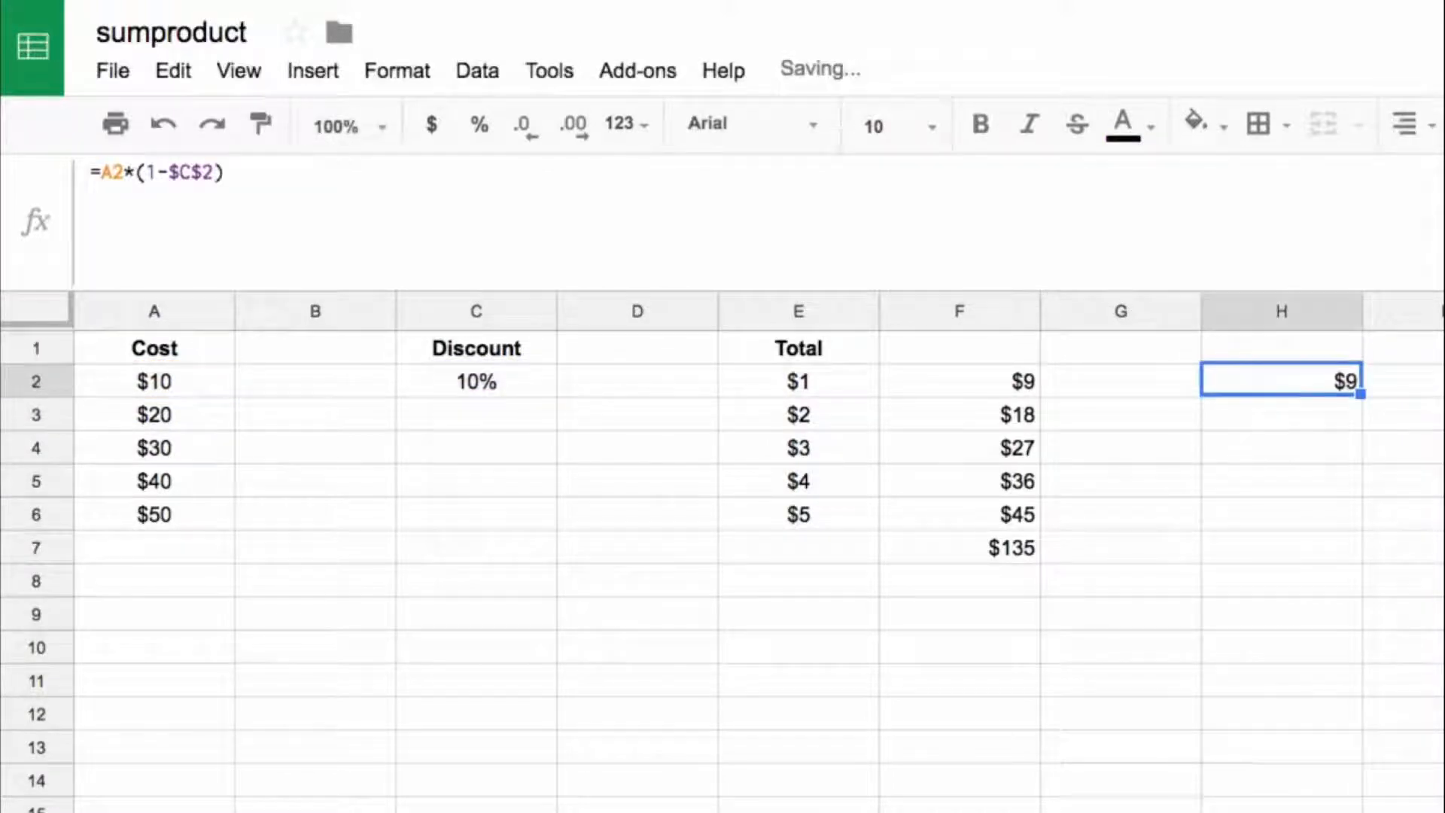
# Step: Copy the discounted cost formula from H2 down to H3:H6
pyautogui.hotkey('ctrl', 'c')
pyautogui.press('Down')
pyautogui.hotkey('shift', 'Down')
pyautogui.hotkey('shift', 'Down')
pyautogui.hotkey('shift', 'Down')
pyautogui.hotkey('ctrl', 'v')
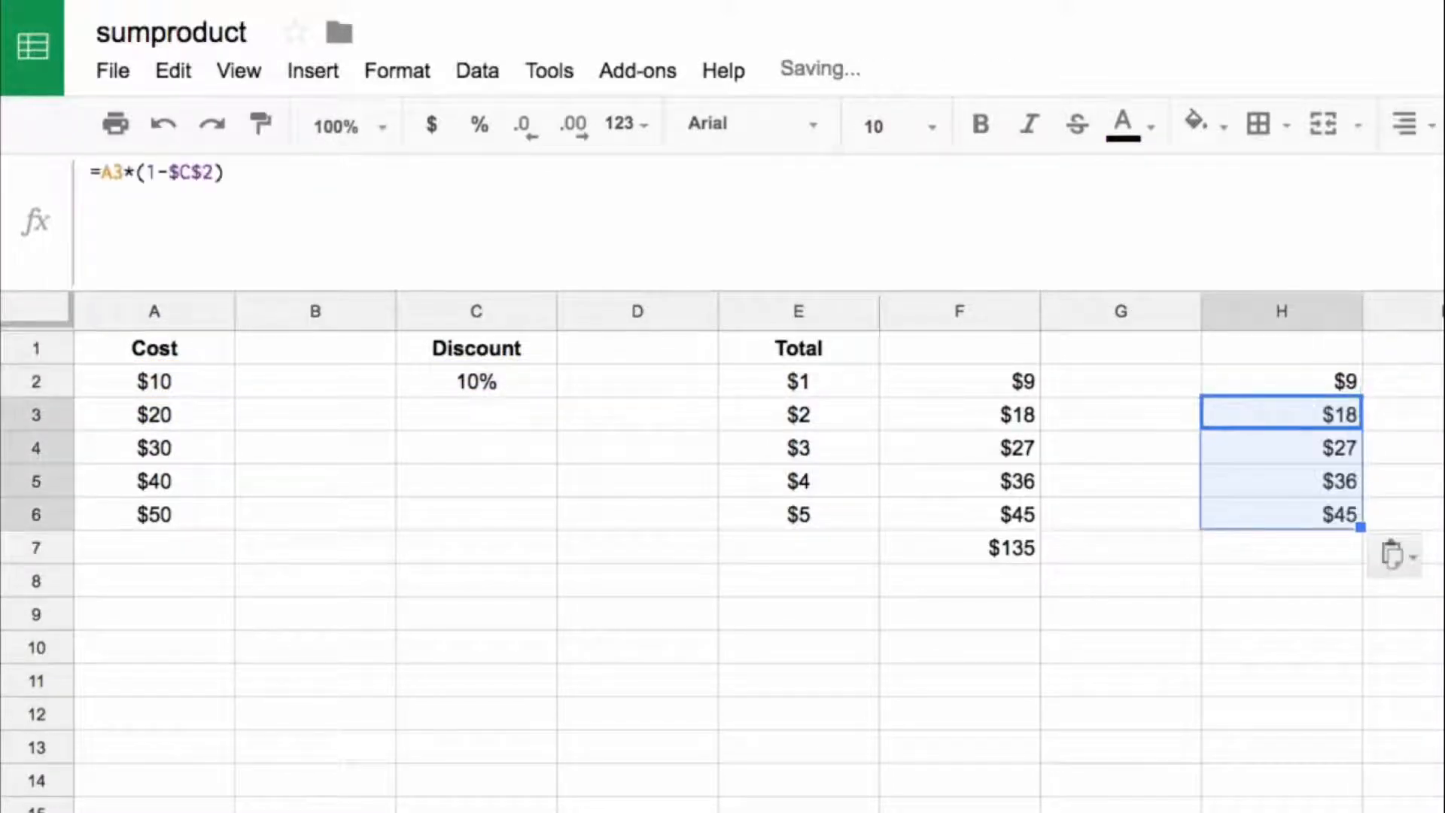
# Step: Copy the SUM formula from F7 into H7 to total the discounted costs in H2:H6
pyautogui.press('Up')
pyautogui.press('Down')
pyautogui.press('Down')
pyautogui.press('Down')
pyautogui.press('Down')
pyautogui.press('Down')
pyautogui.press('Left')
pyautogui.press('Left')
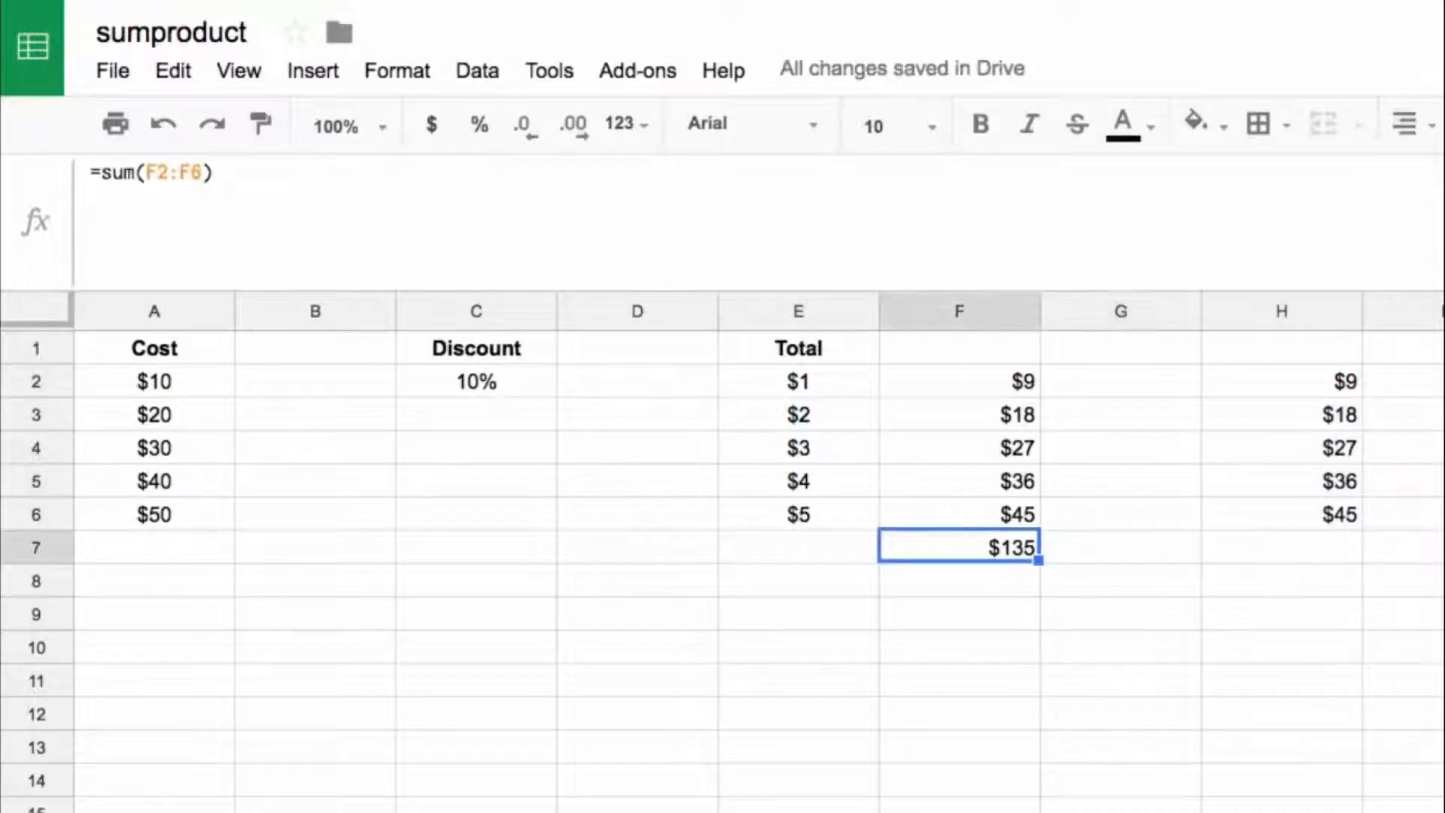
pyautogui.hotkey('ctrl', 'c')
pyautogui.press('Right')
pyautogui.press('Right')
pyautogui.hotkey('ctrl', 'v')
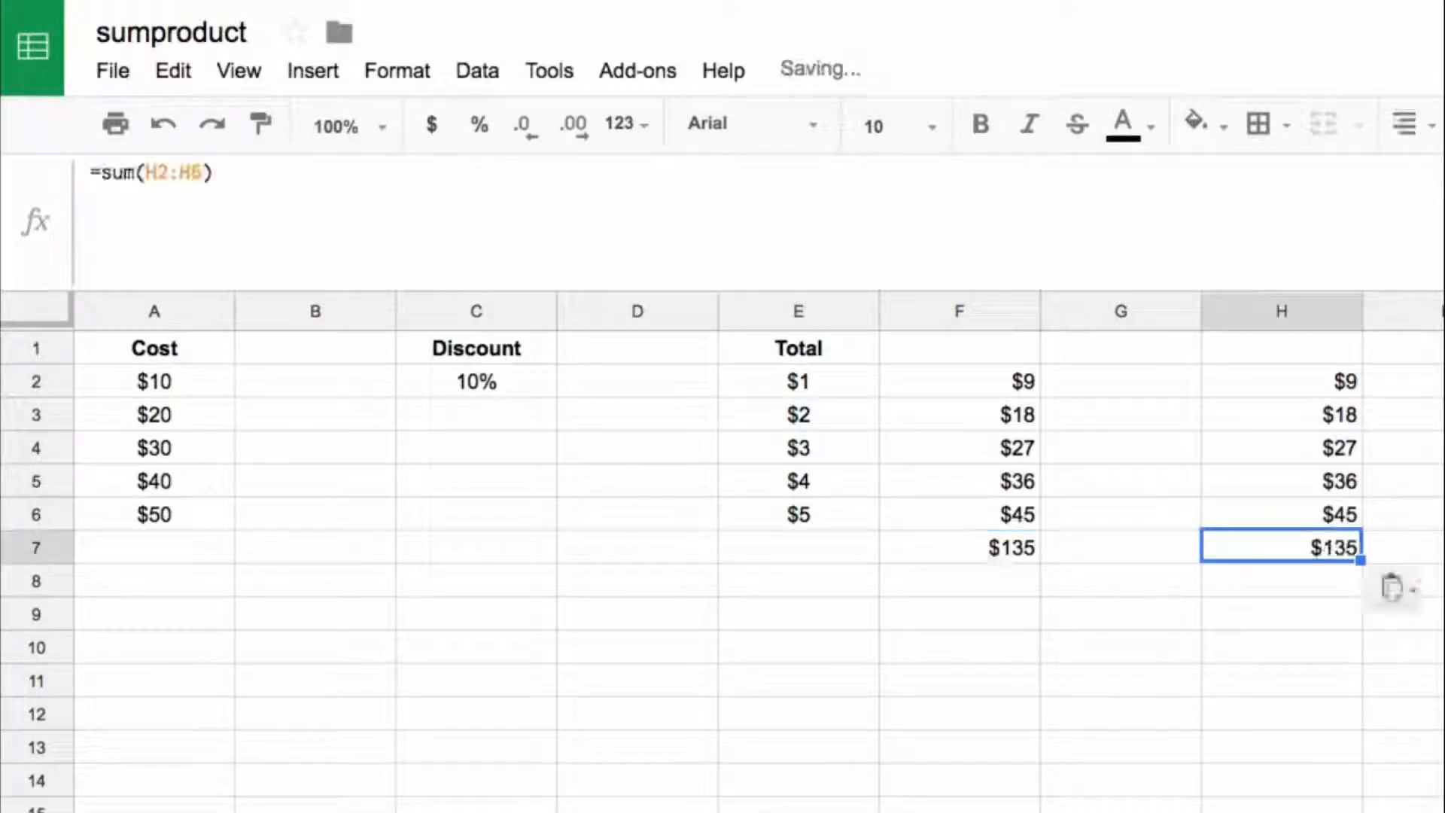
# Step: Start a SUMPRODUCT formula in J2 that takes the cost range A2:A6
pyautogui.press('Right')
pyautogui.press('Right')
pyautogui.press('Up')
pyautogui.press('Up')
pyautogui.press('Up')
pyautogui.press('Up')
pyautogui.press('Up')
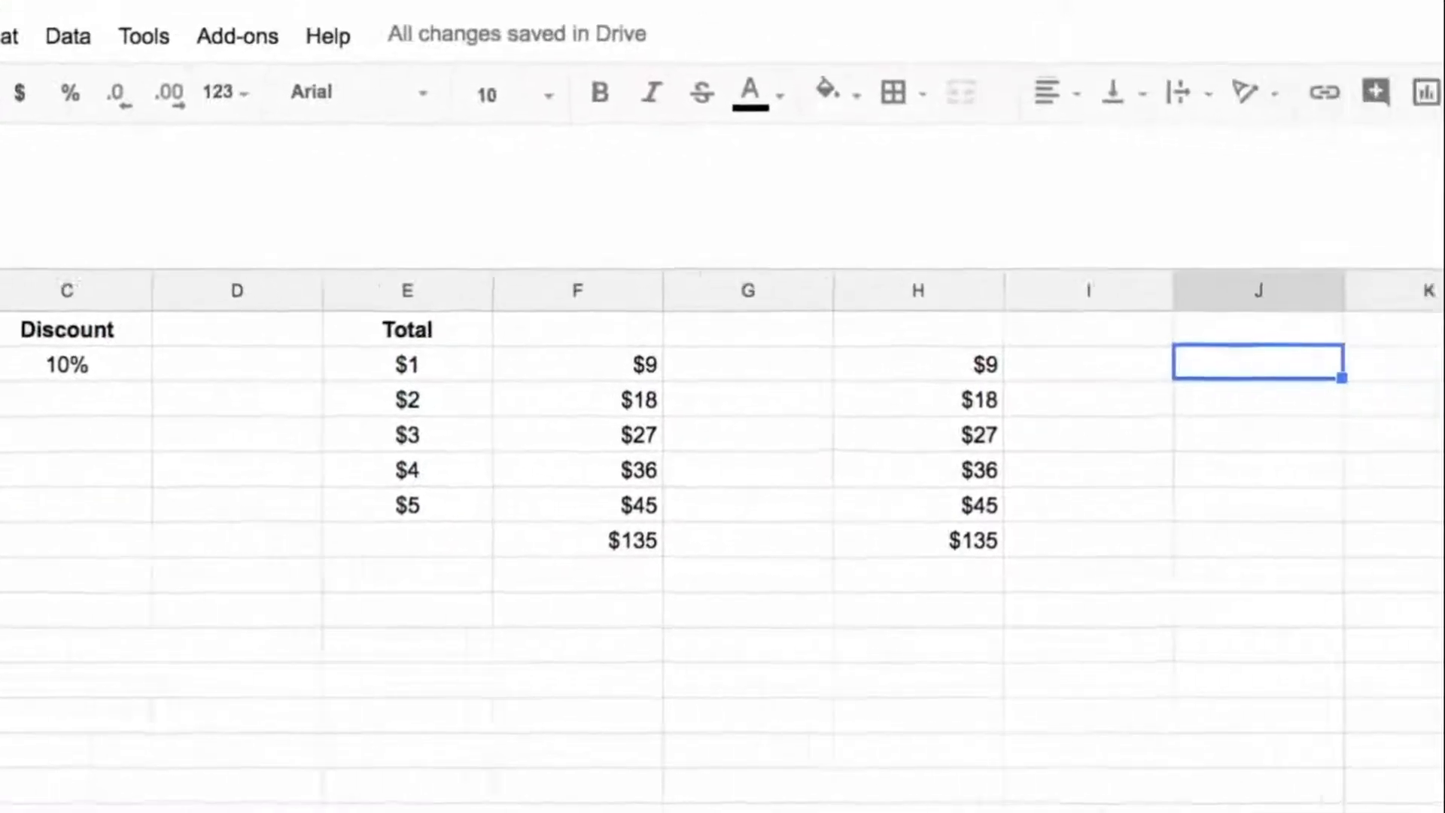
pyautogui.write('=')
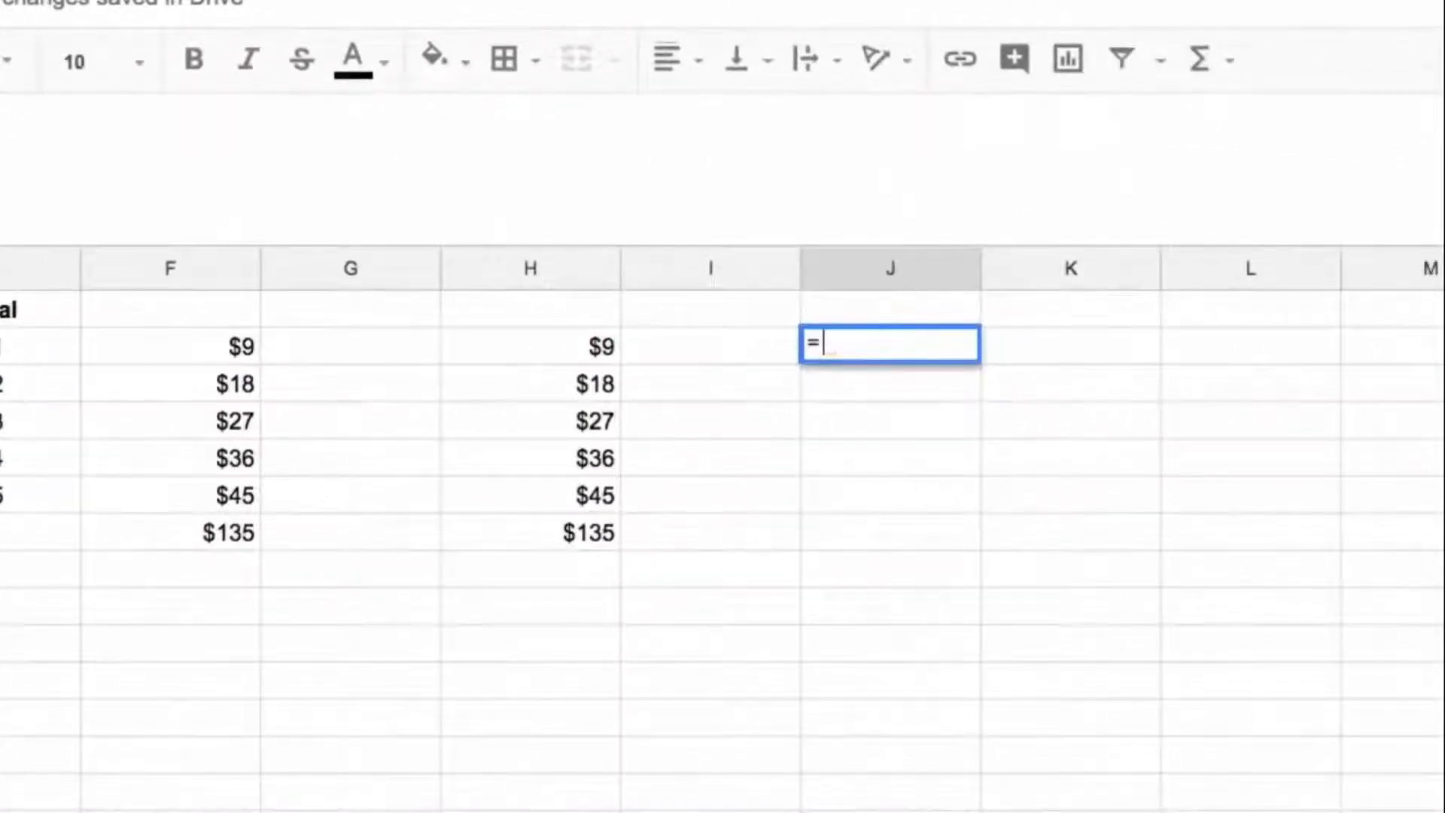
pyautogui.press('Escape')
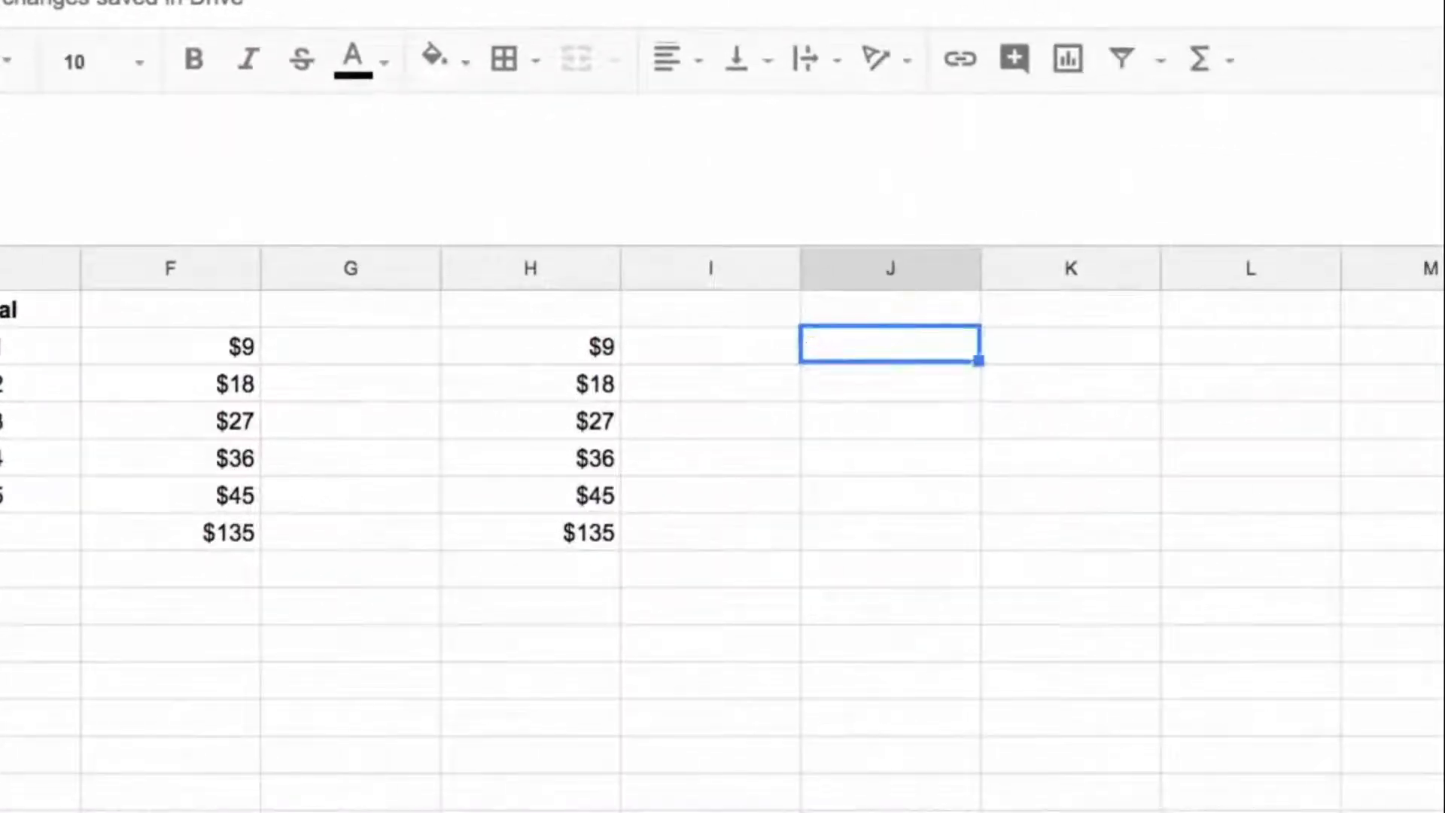
pyautogui.write('=sumpro')
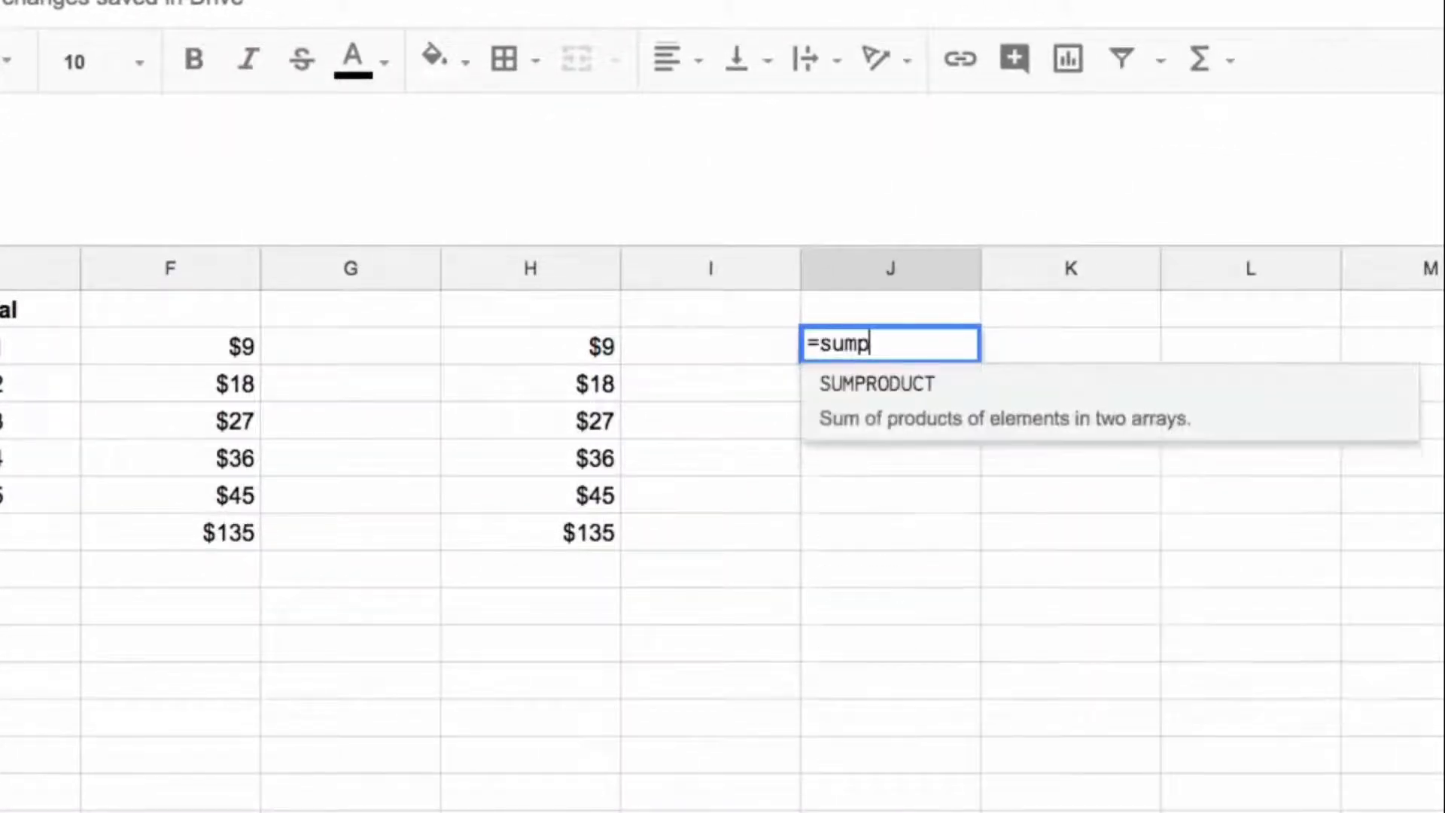
pyautogui.press('Tab')
pyautogui.press('Left')
pyautogui.press('Left')
pyautogui.press('Left')
pyautogui.press('Left')
pyautogui.press('Left')
pyautogui.press('Left')
pyautogui.press('Left')
pyautogui.press('Left')
pyautogui.press('Left')
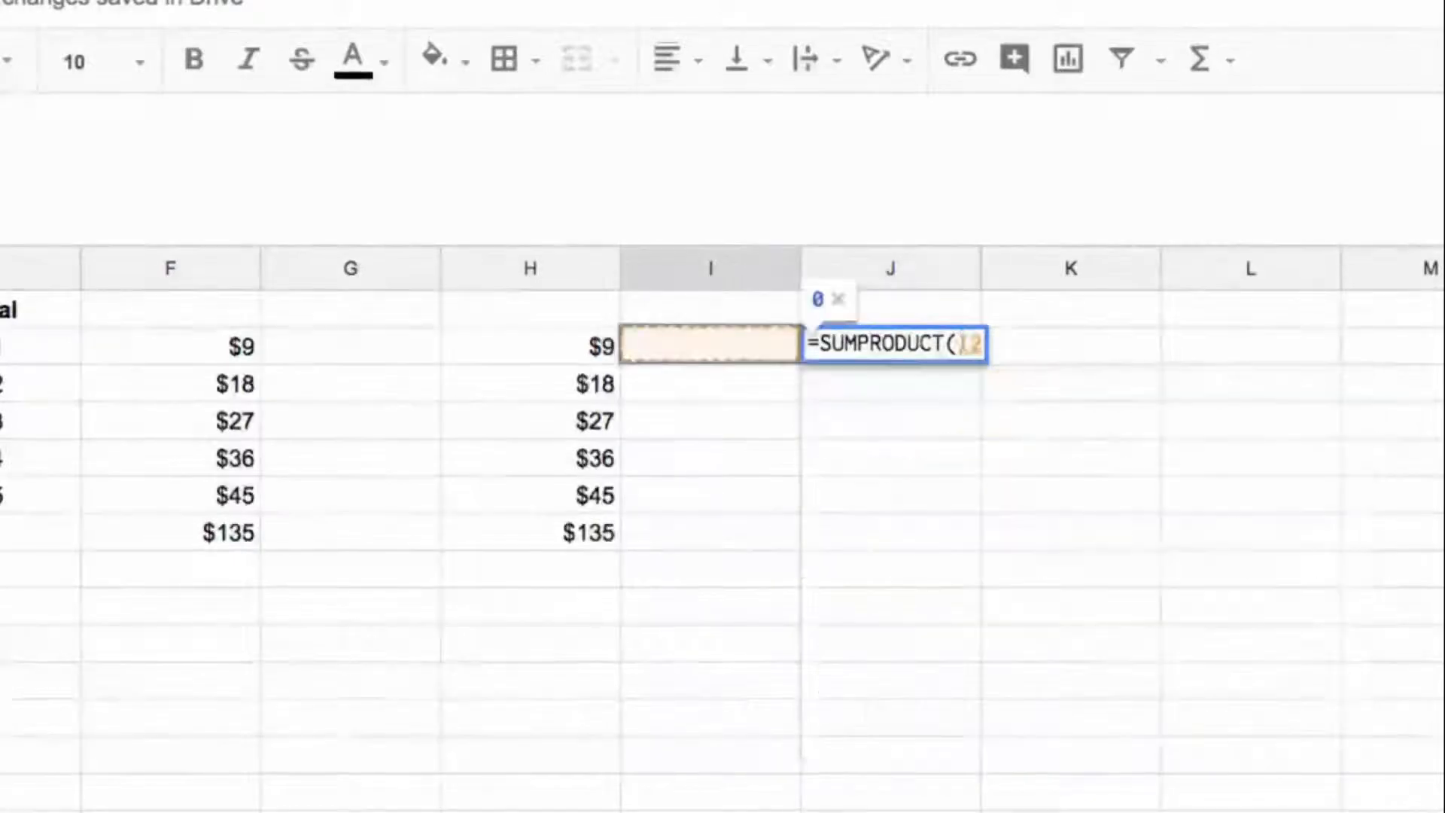
pyautogui.hotkey('shift', 'Down')
pyautogui.hotkey('shift', 'Down')
pyautogui.hotkey('shift', 'Down')
pyautogui.hotkey('shift', 'Down')
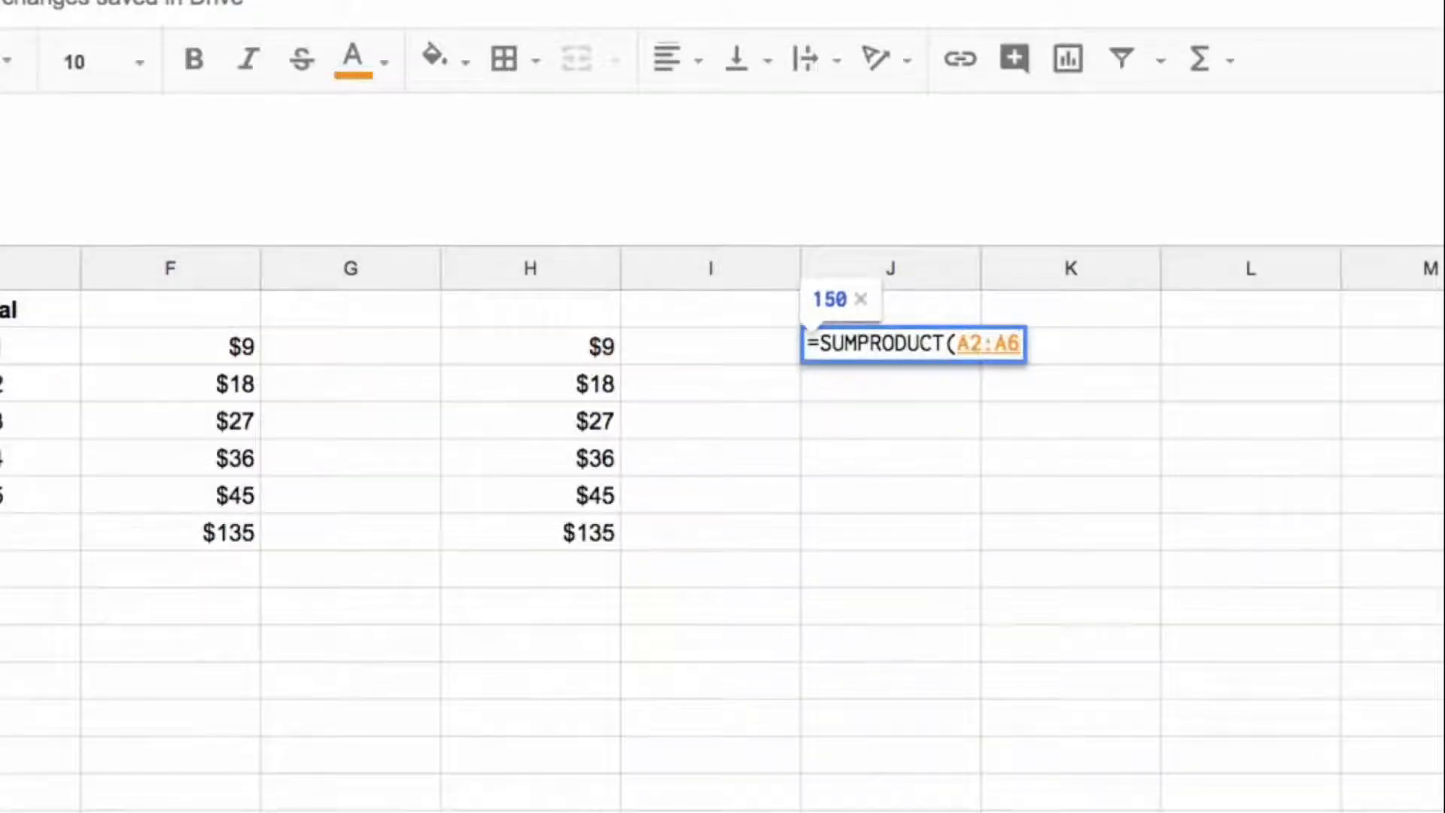
# Step: Complete the J2 formula as =SUMPRODUCT(A2:A6*(1-$C$2)) and format the result as currency
pyautogui.write('*(1')
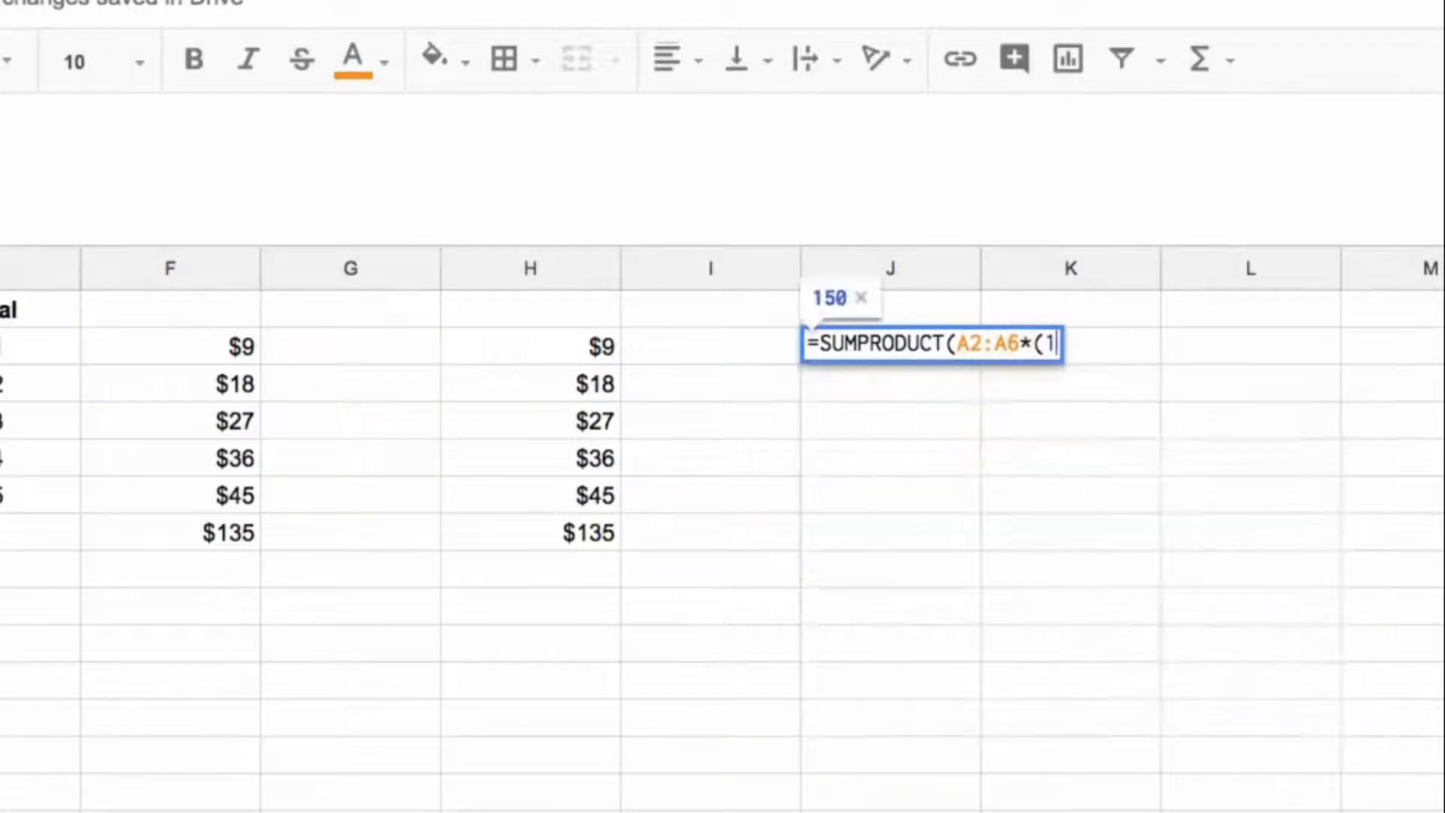
pyautogui.write('-c')
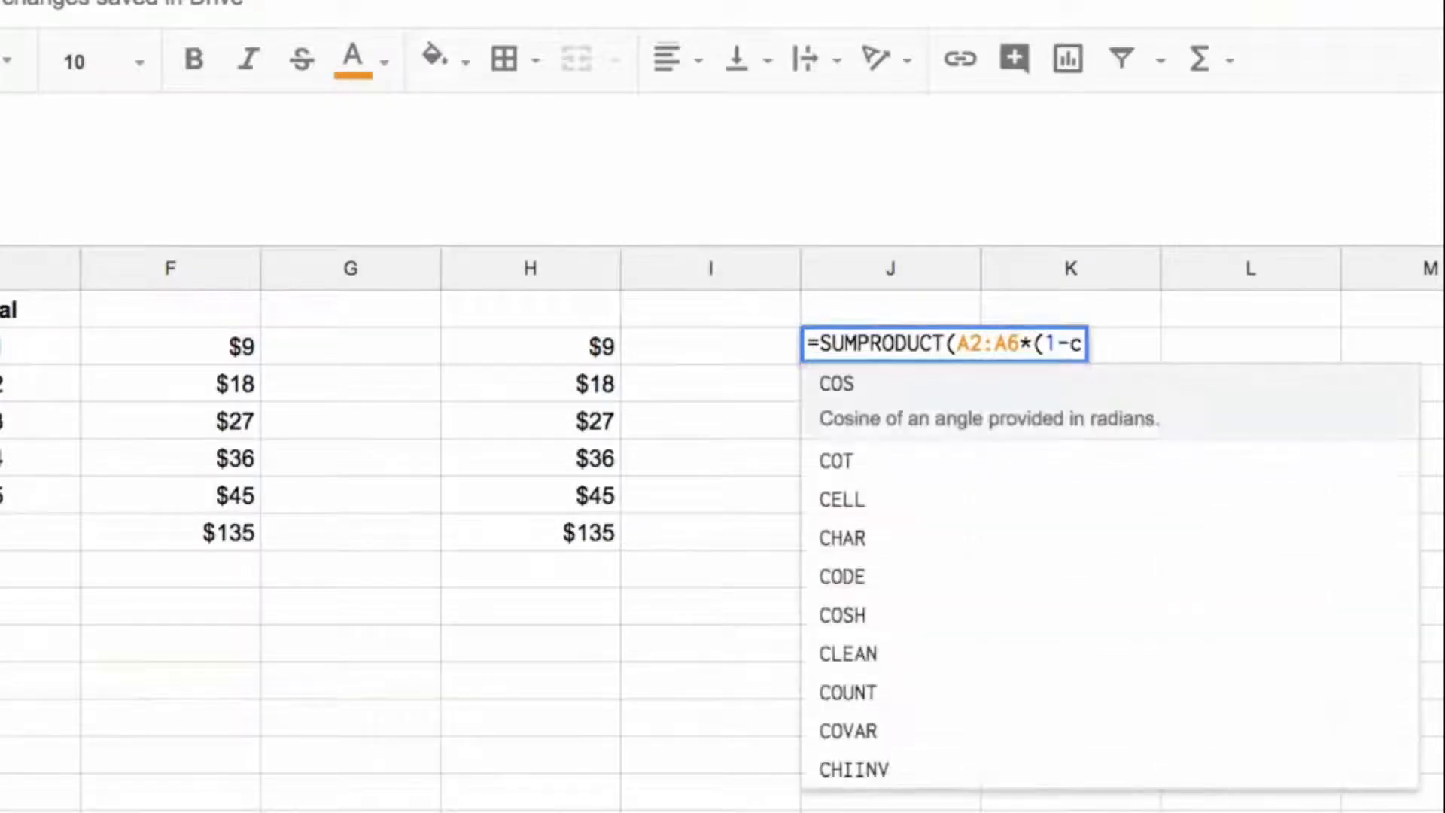
pyautogui.write('2')
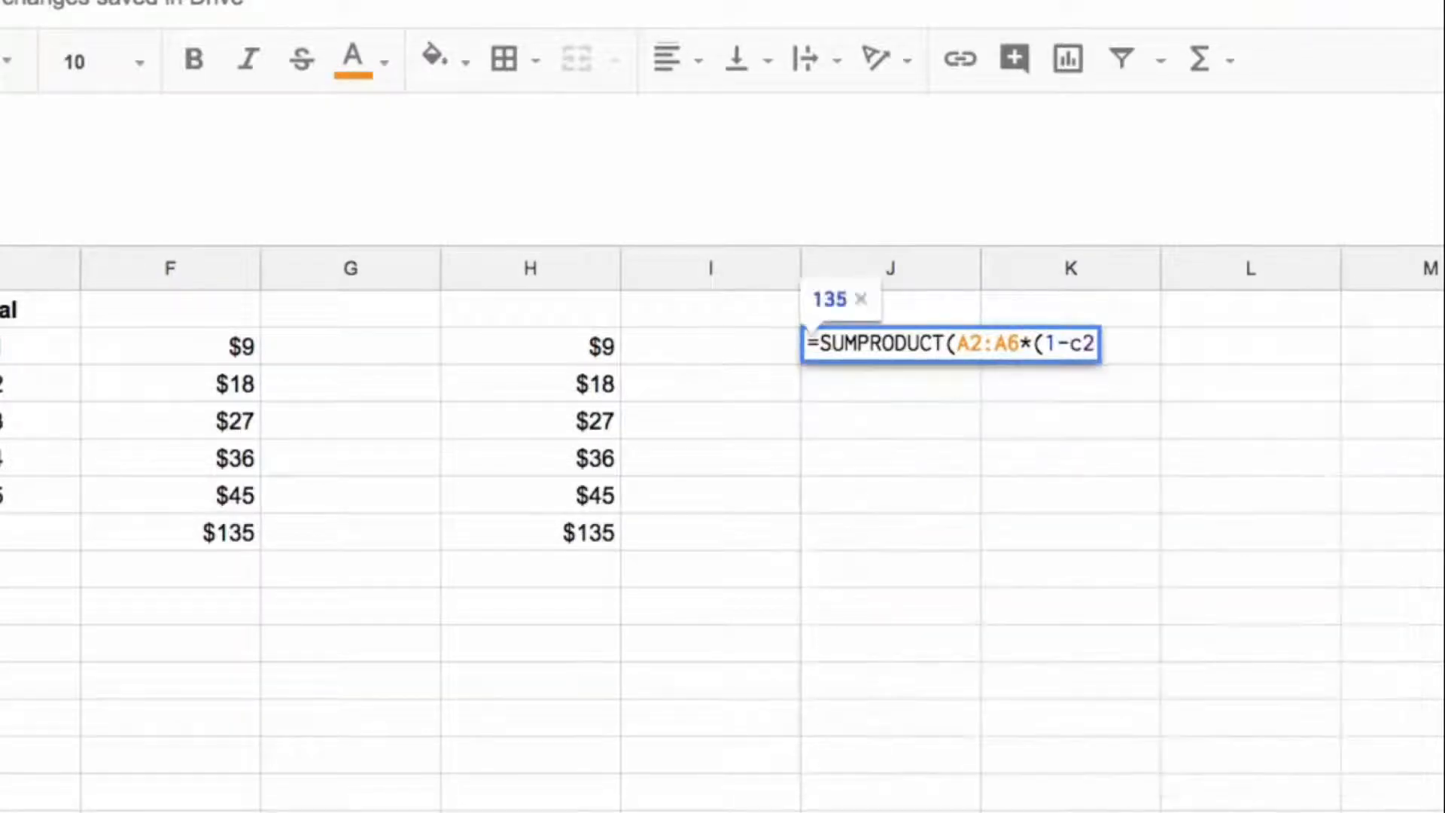
pyautogui.press('F4')
pyautogui.write('))')
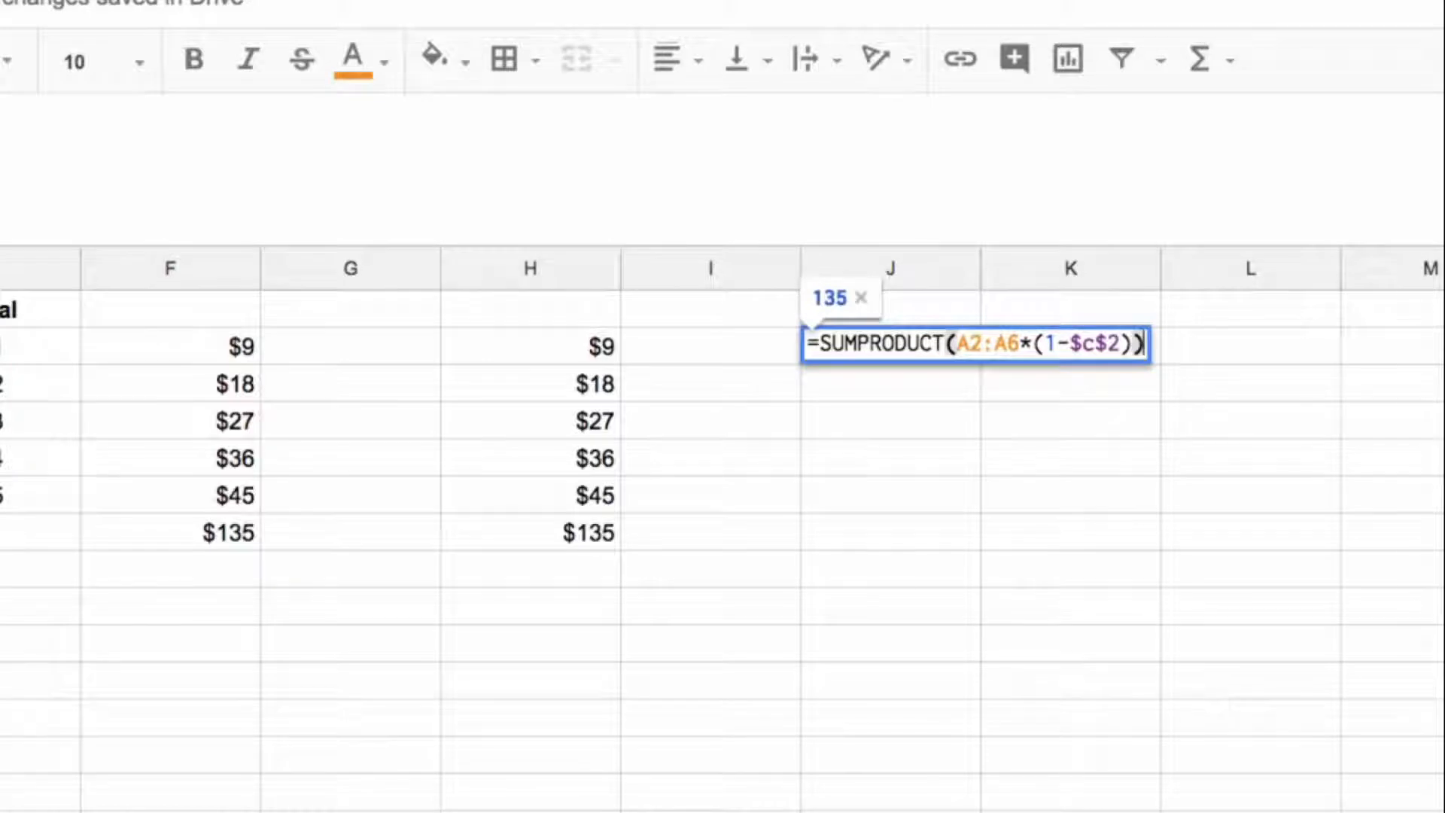
pyautogui.press('Return')
pyautogui.press('Up')
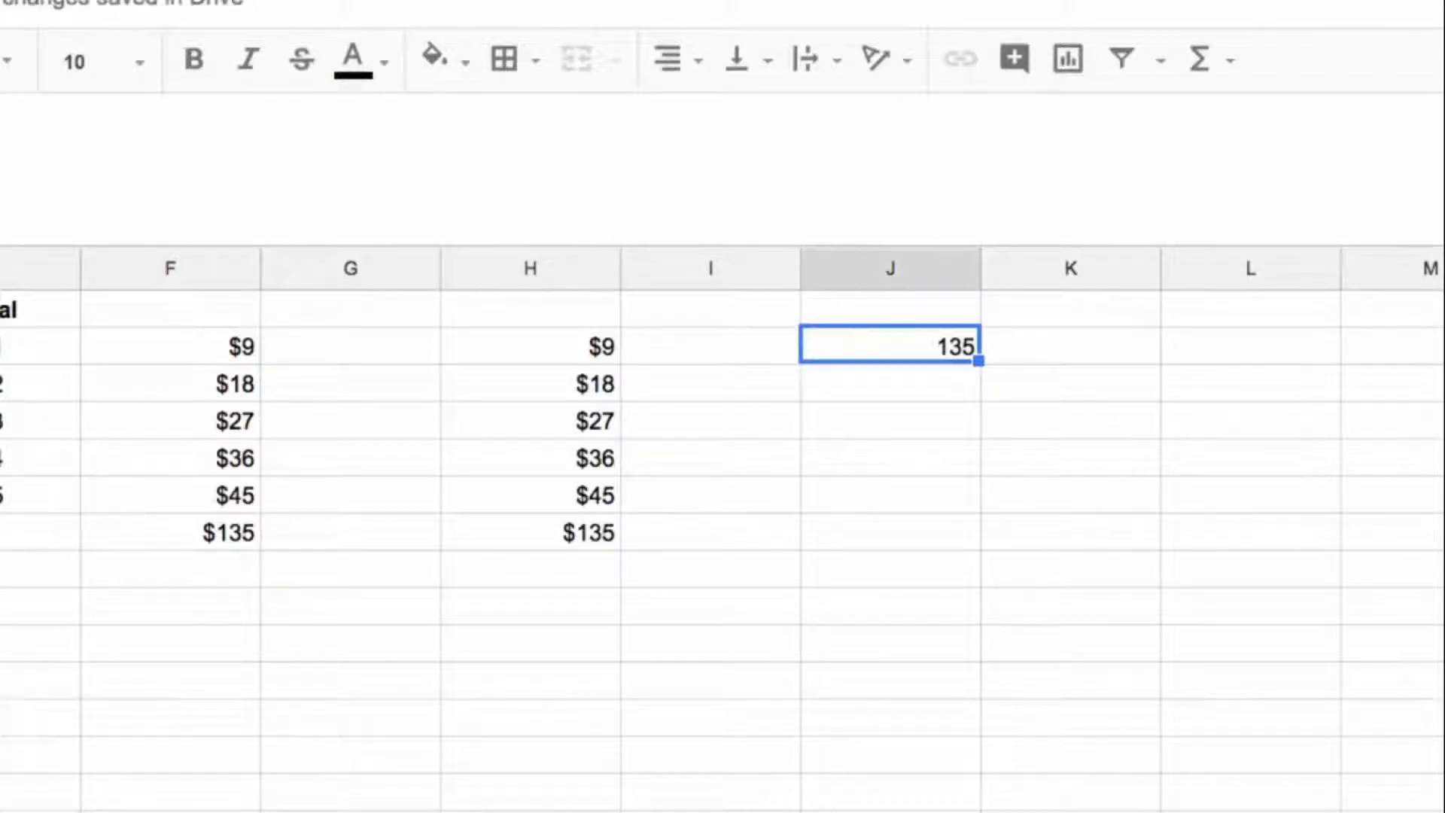
pyautogui.hotkey('ctrl', 'shift', '4')
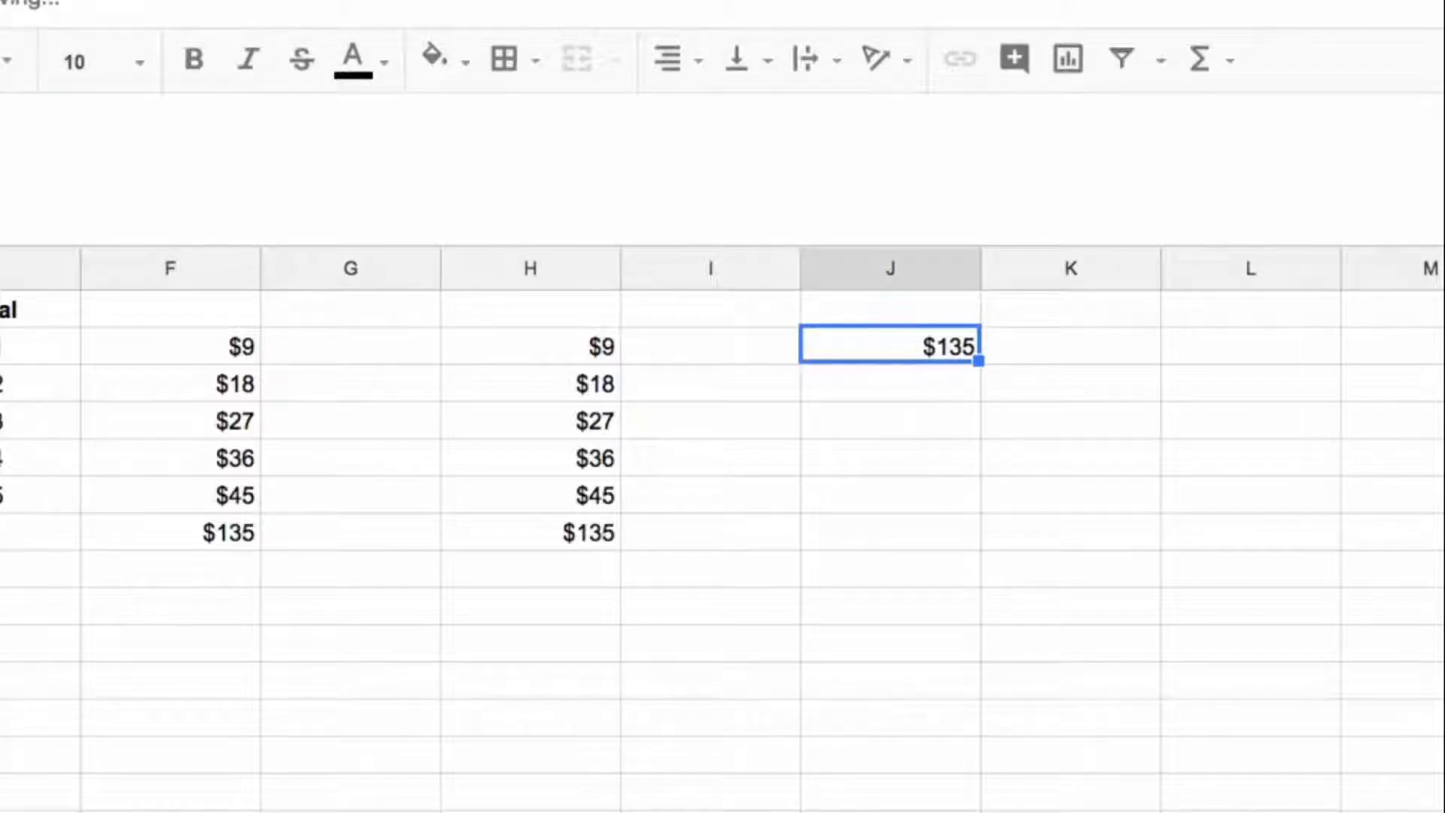
pyautogui.hotkey('ctrl', 'b')
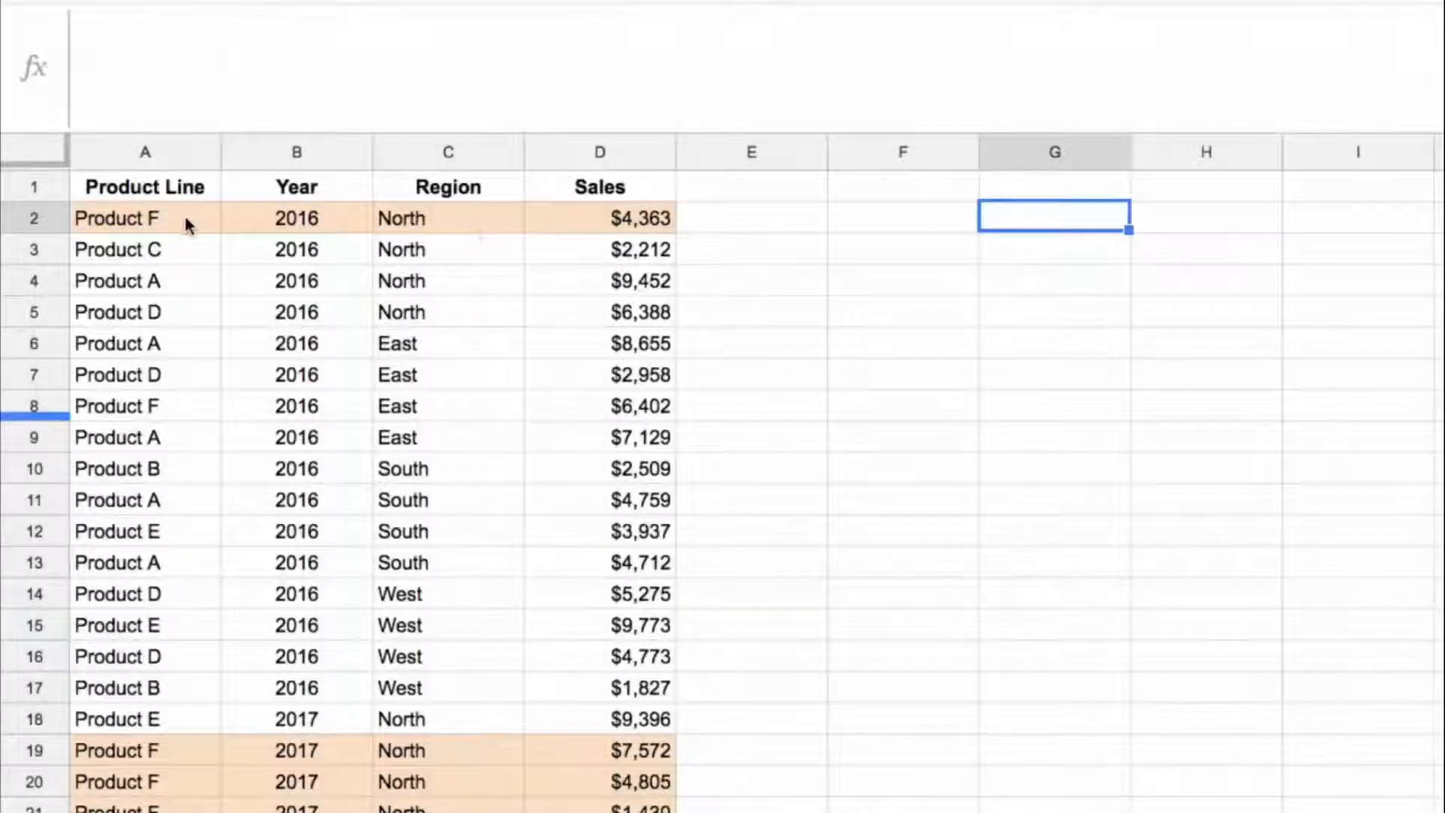
# Step: Examine the year, region and sales entries in the highlighted Product F rows for the North region
pyautogui.click(313, 220)
pyautogui.click(459, 222)
pyautogui.click(591, 223)
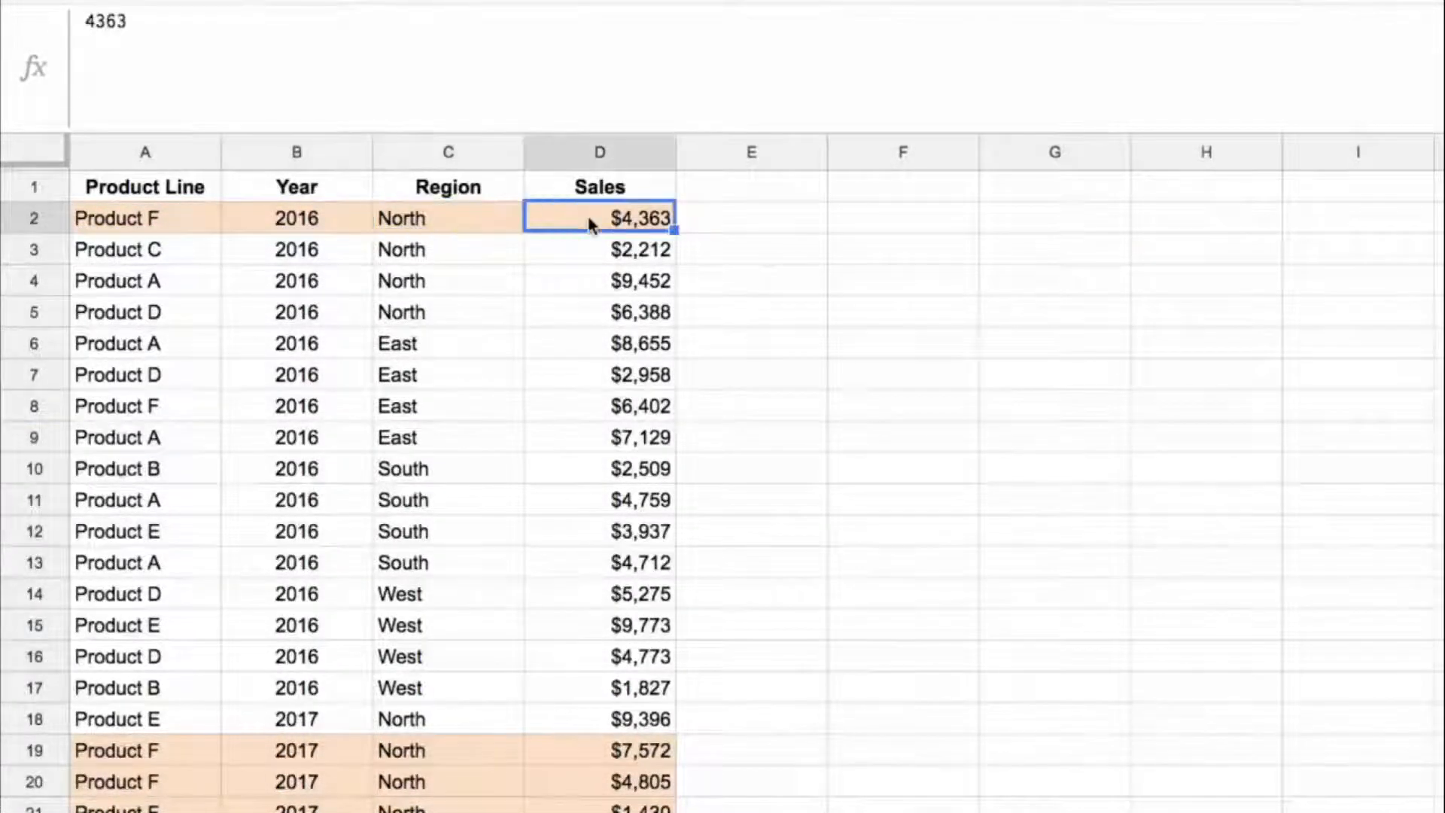
pyautogui.click(151, 219)
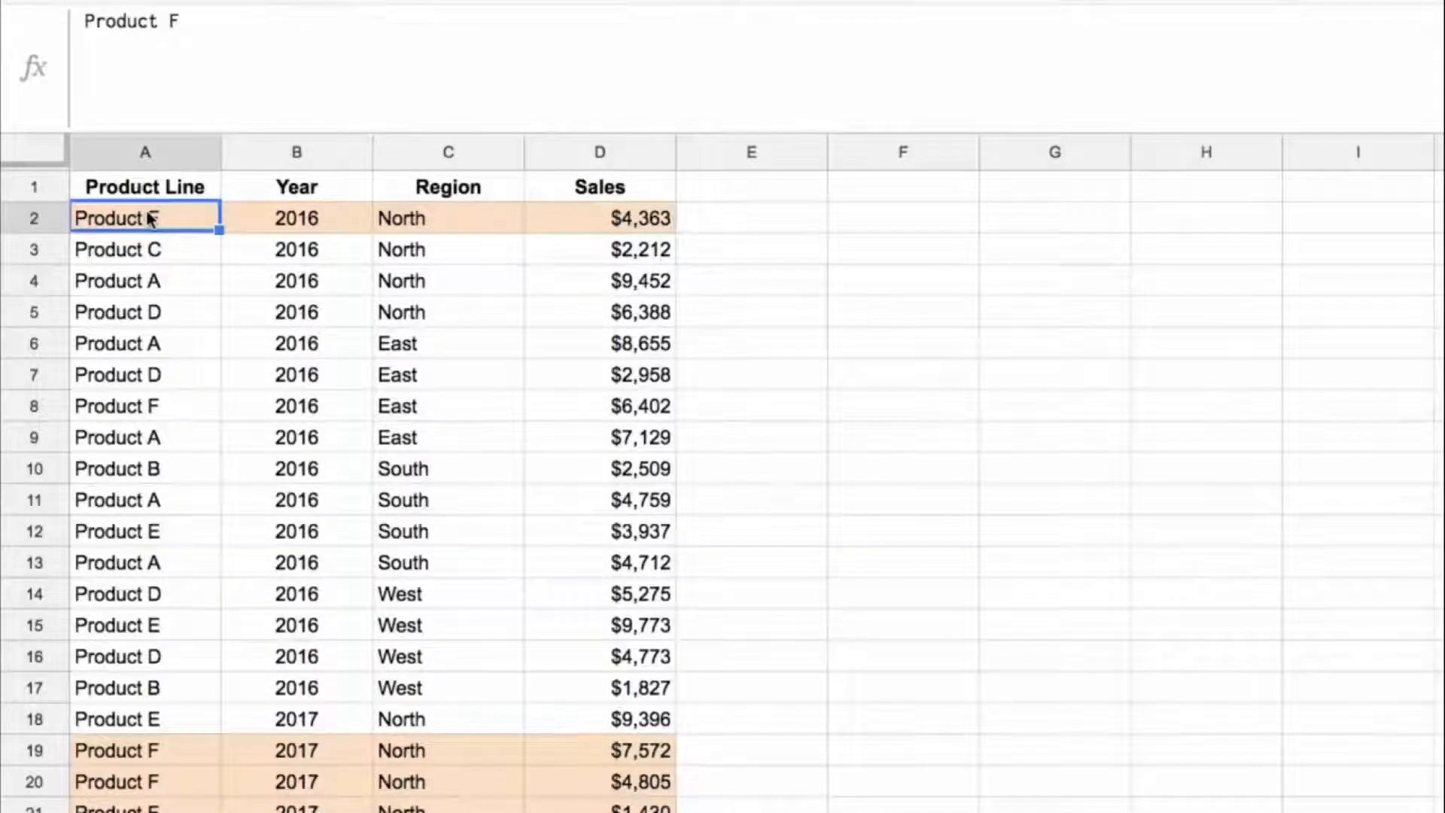
pyautogui.click(395, 247)
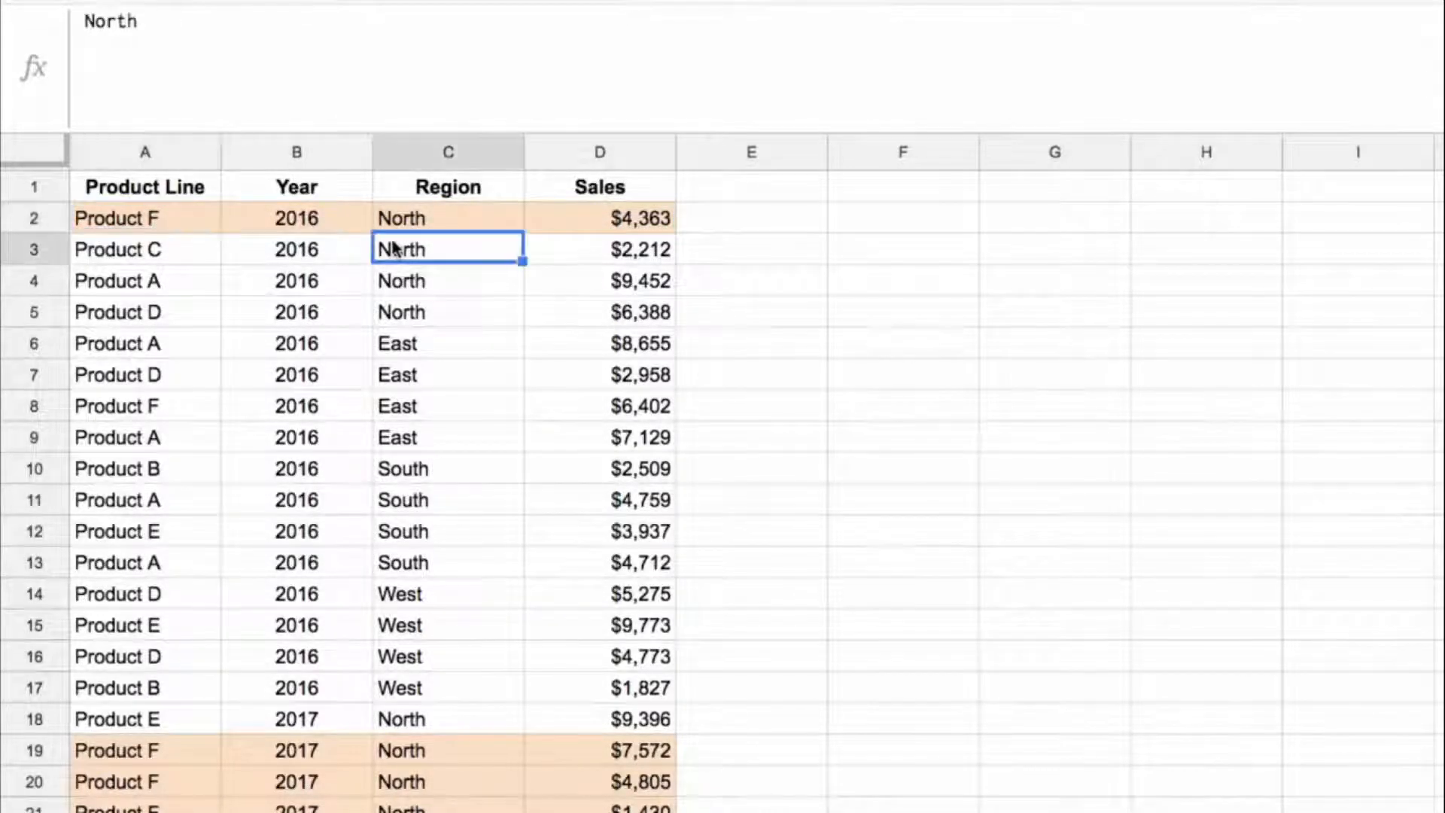
pyautogui.click(434, 221)
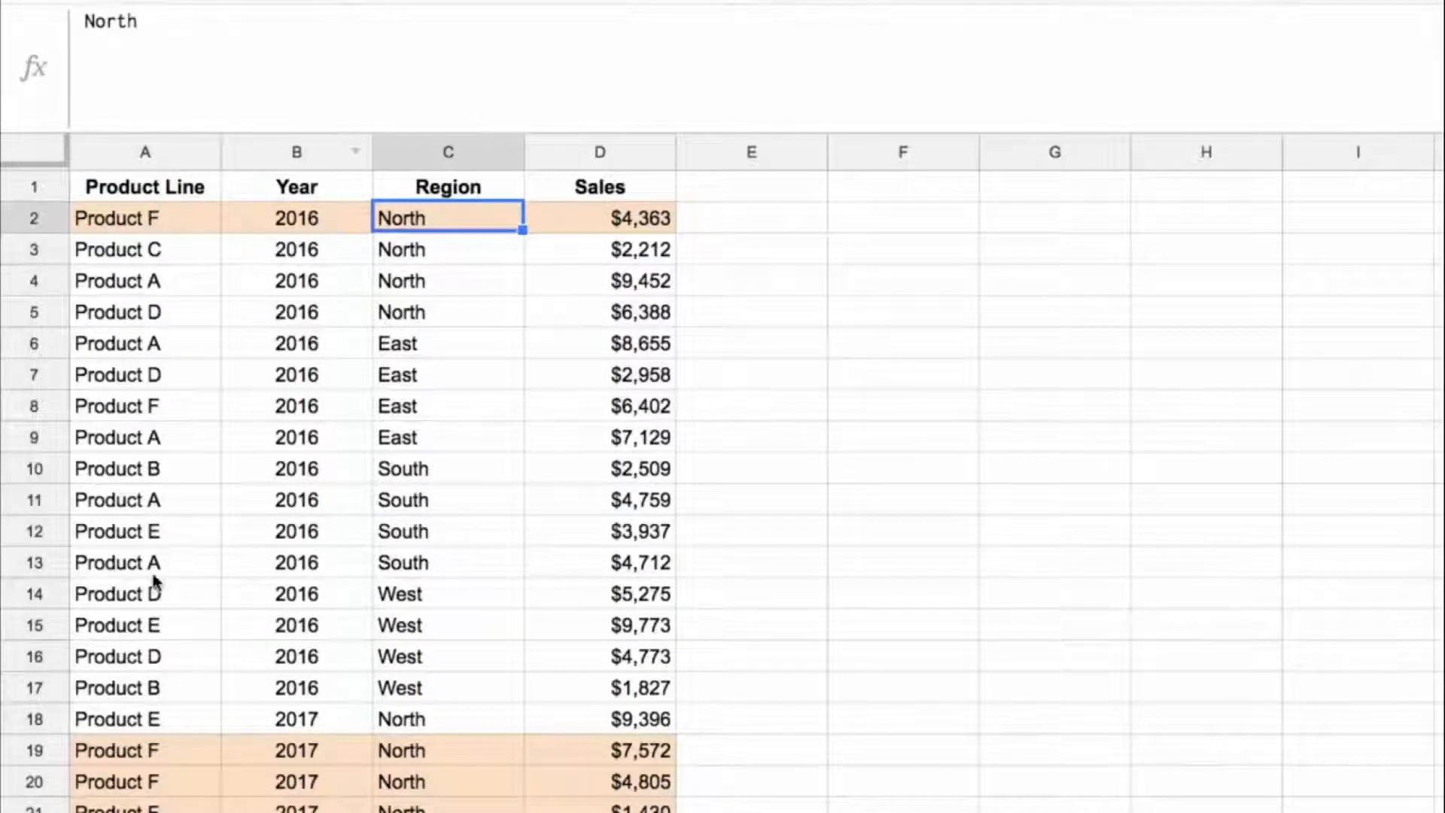
pyautogui.click(113, 750)
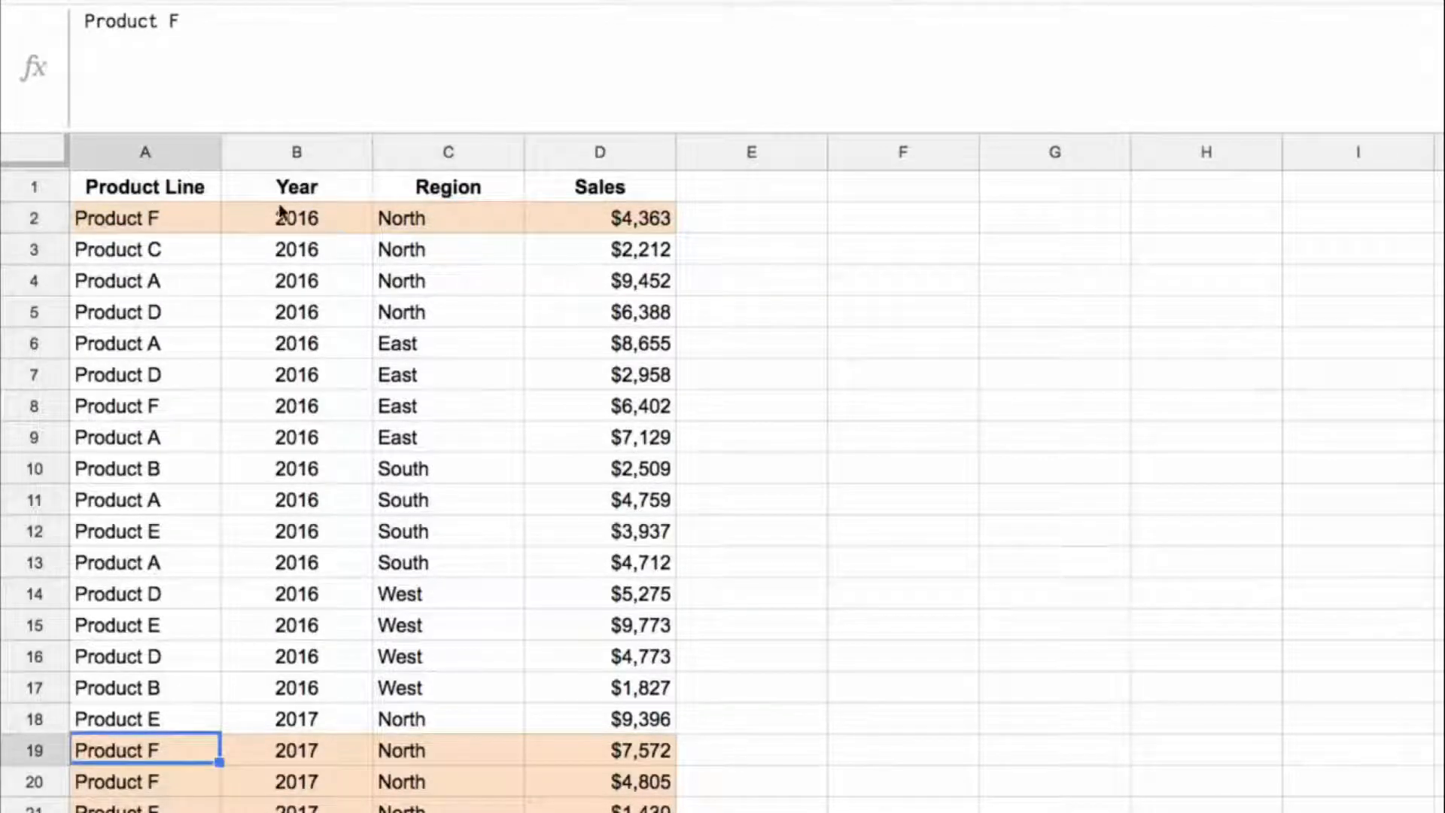
pyautogui.click(192, 219)
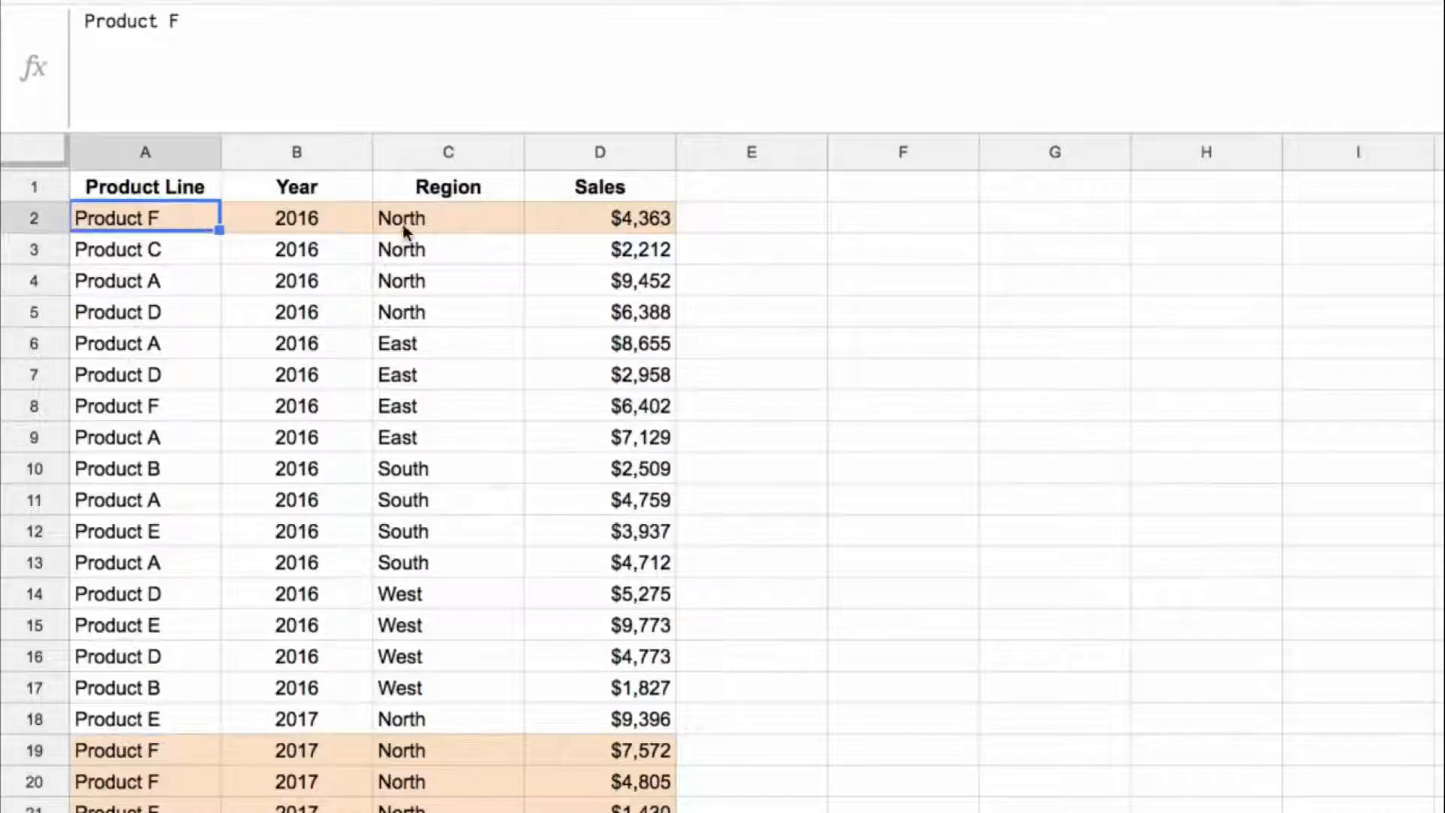
# Step: Start a SUMIFS formula in F2 with the sales values D2:D33 as the sum range
pyautogui.click(947, 224)
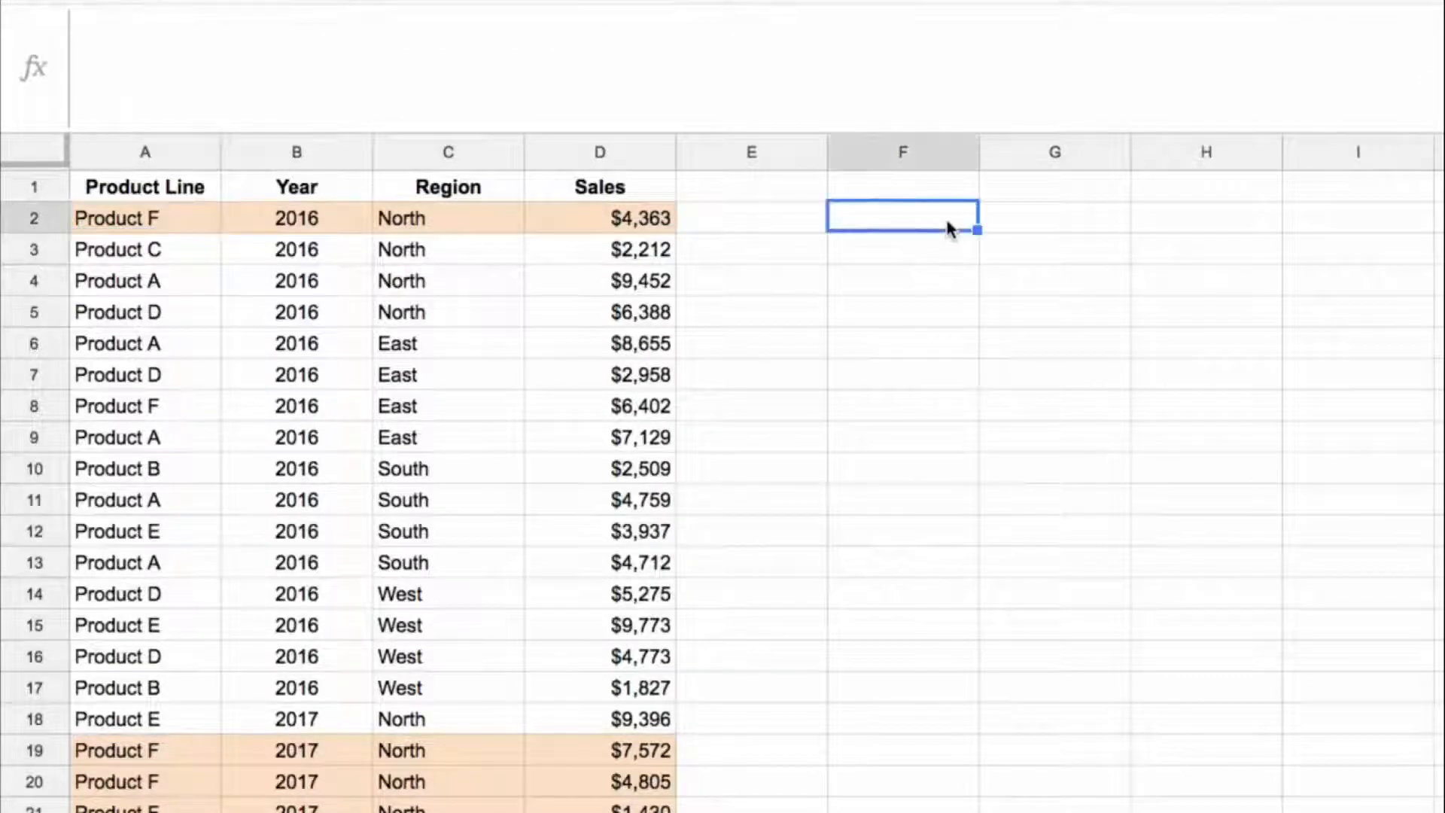
pyautogui.write('=sumifs(')
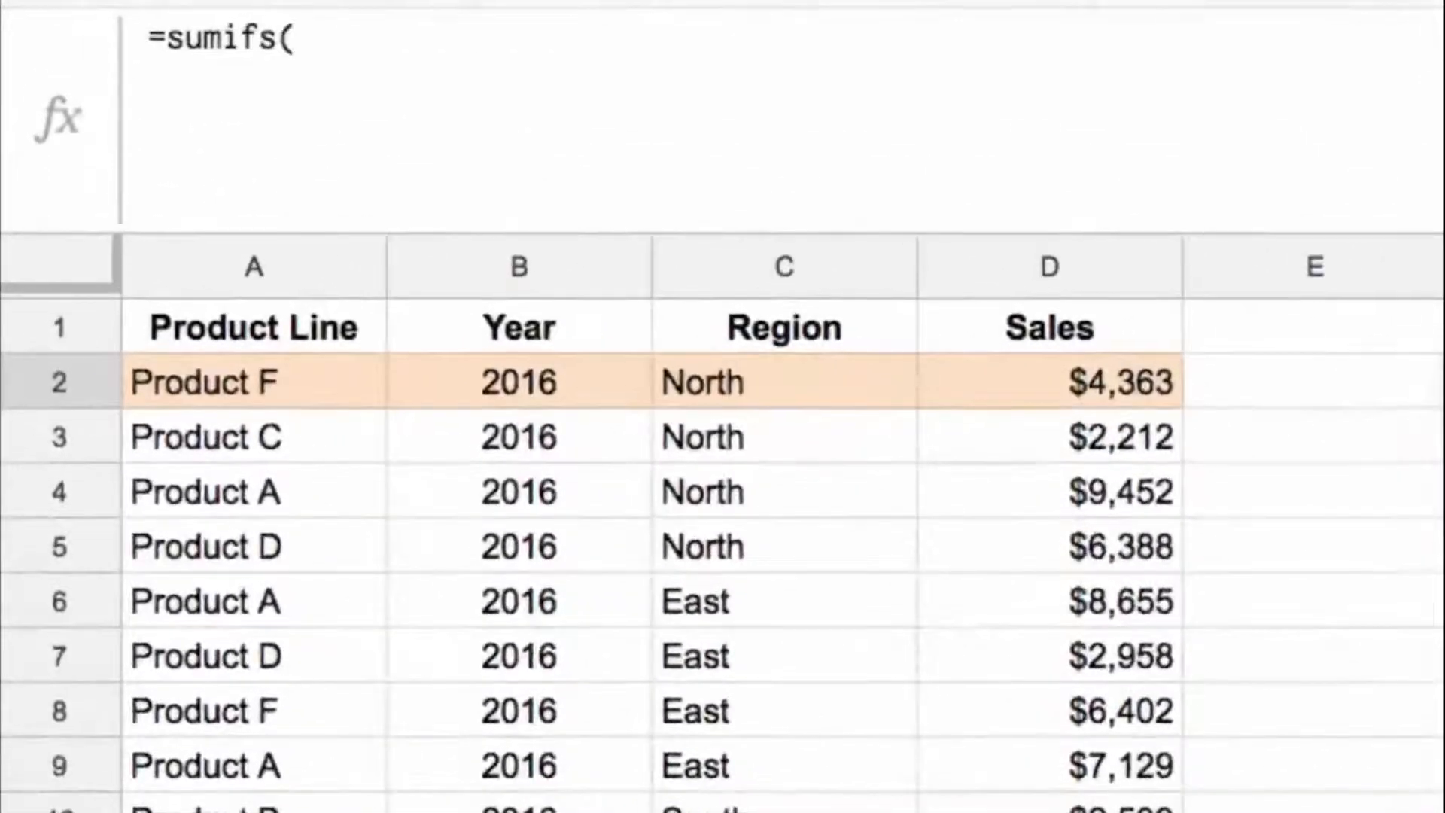
pyautogui.click(670, 243)
pyautogui.press('Left')
pyautogui.press('Left')
pyautogui.press('Left')
pyautogui.press('Right')
pyautogui.press('Right')
pyautogui.press('Right')
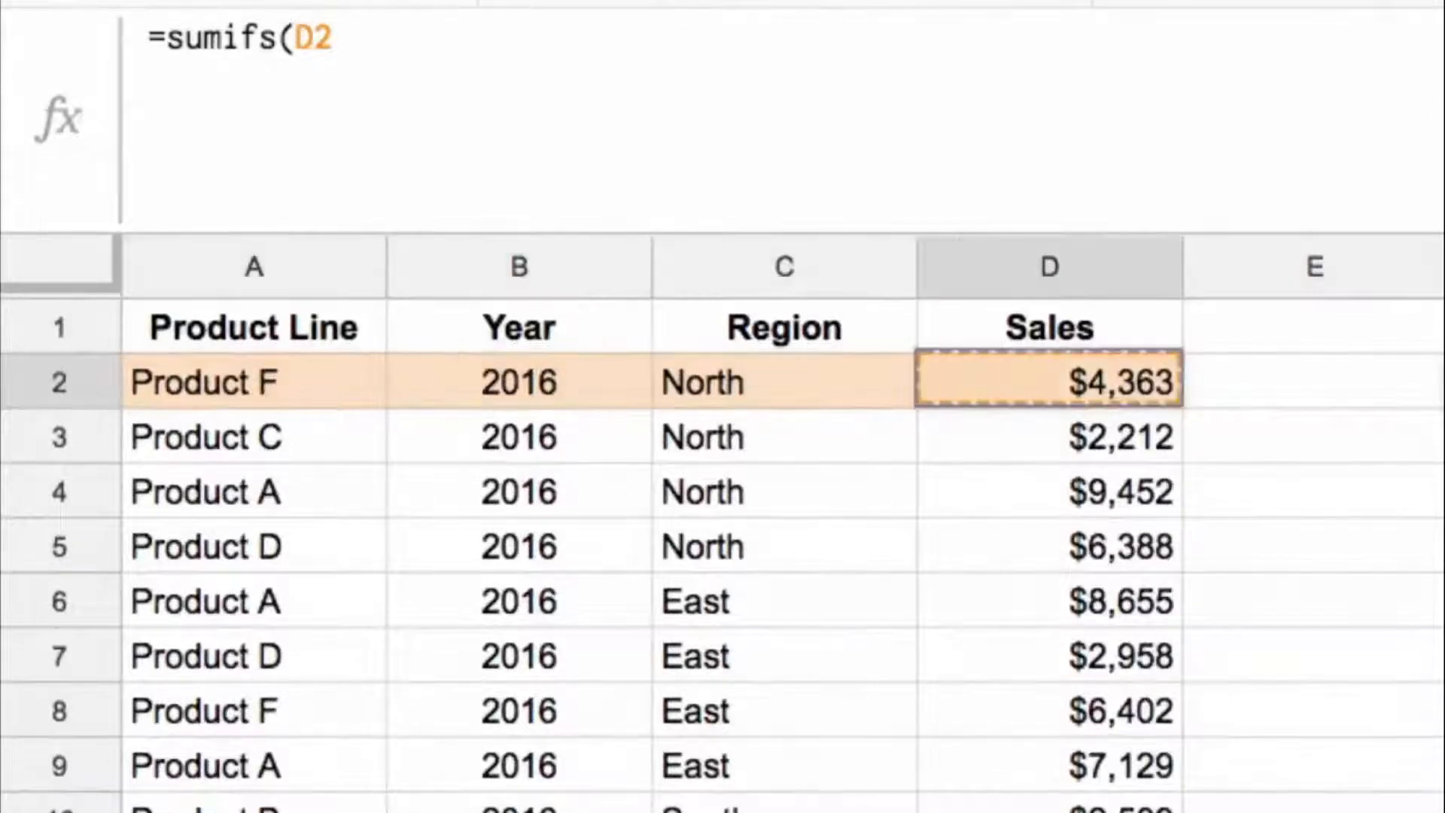
pyautogui.hotkey('ctrl', 'shift', 'Down')
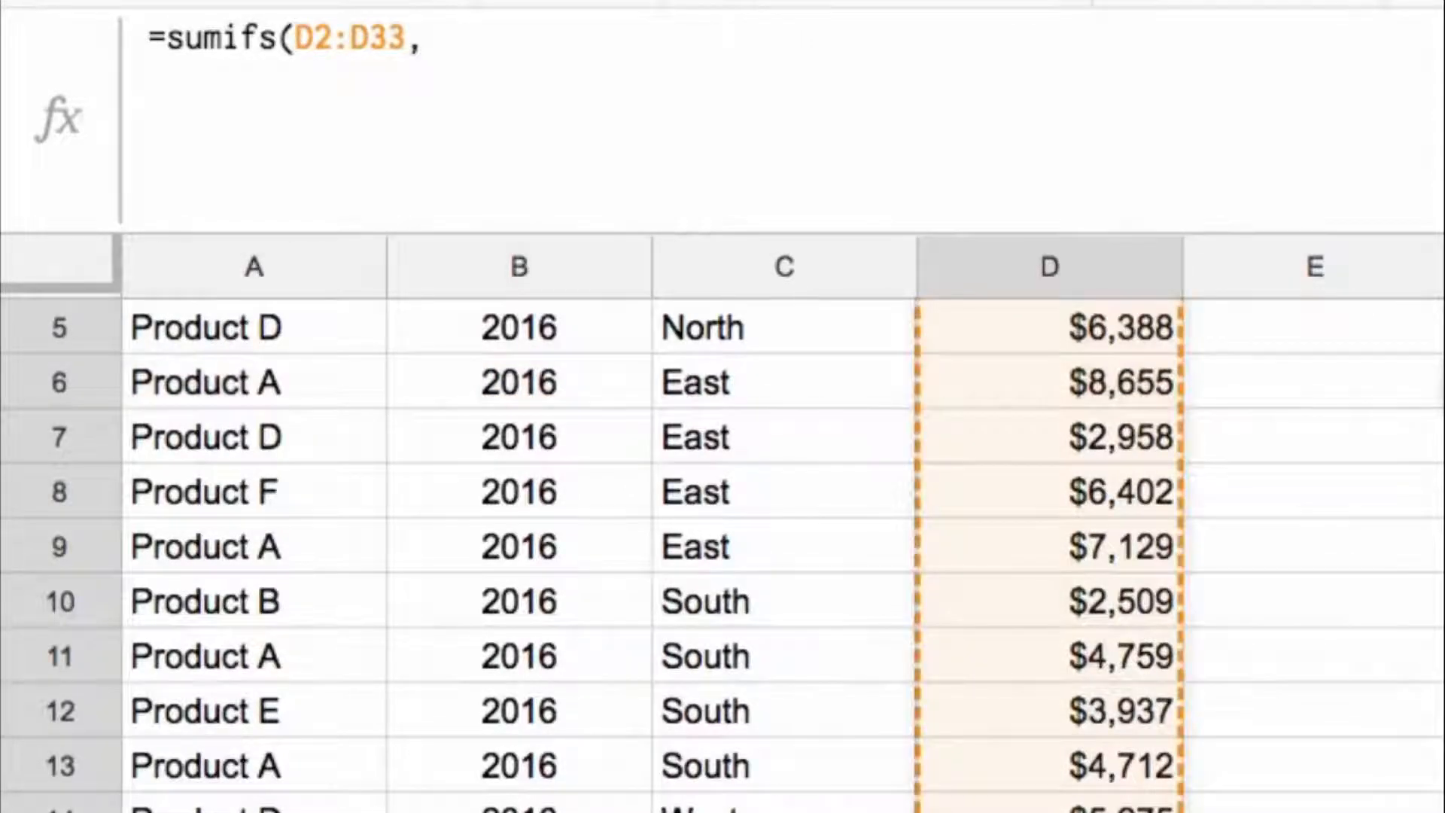
# Step: Add the product line range A2:A33 with the criterion "Product F" to the SUMIFS formula
pyautogui.write(',')
pyautogui.press('Left')
pyautogui.press('Left')
pyautogui.press('Left')
pyautogui.press('Left')
pyautogui.press('Left')
pyautogui.hotkey('ctrl', 'shift', 'Down')
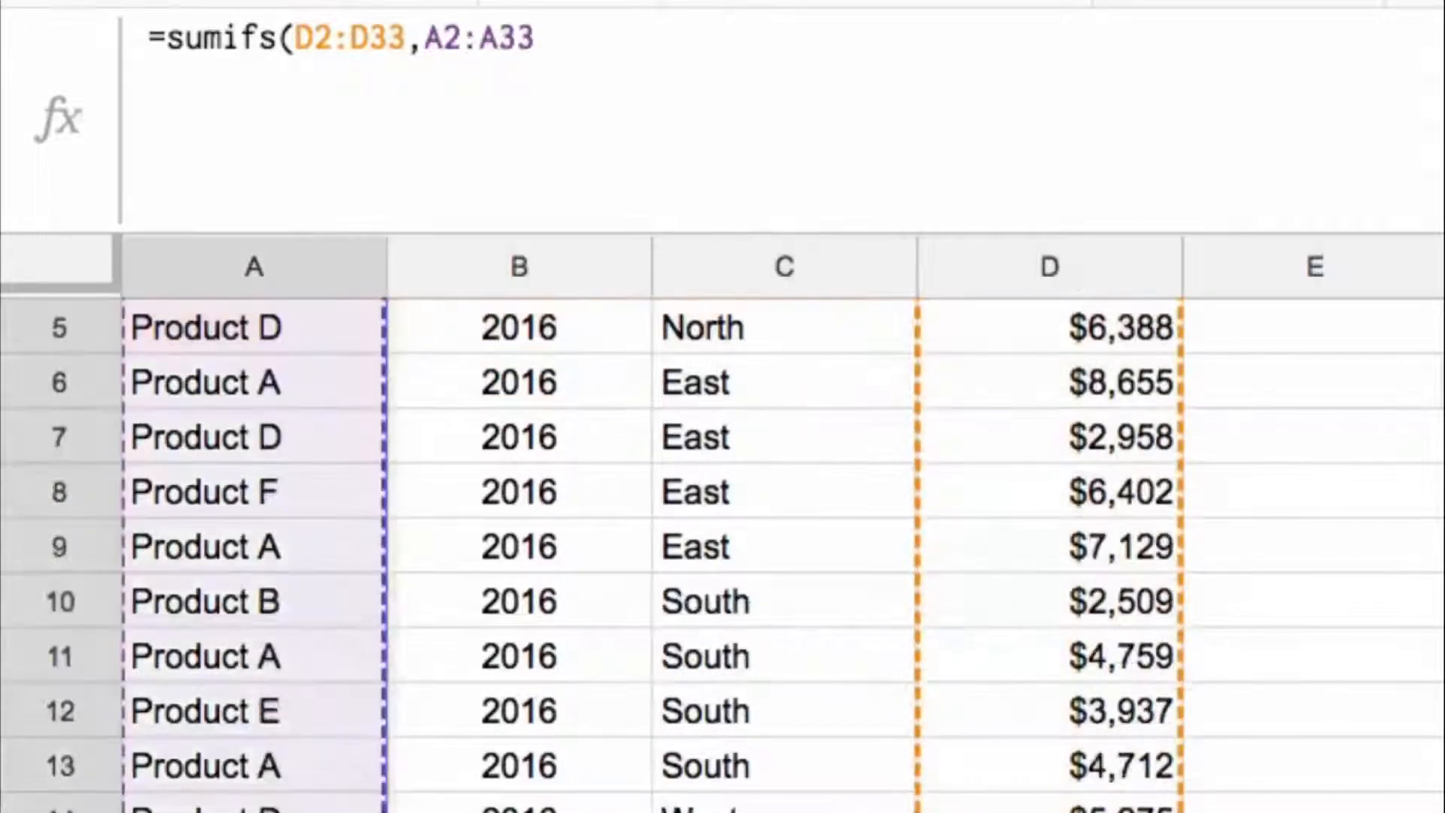
pyautogui.write(',"Por')
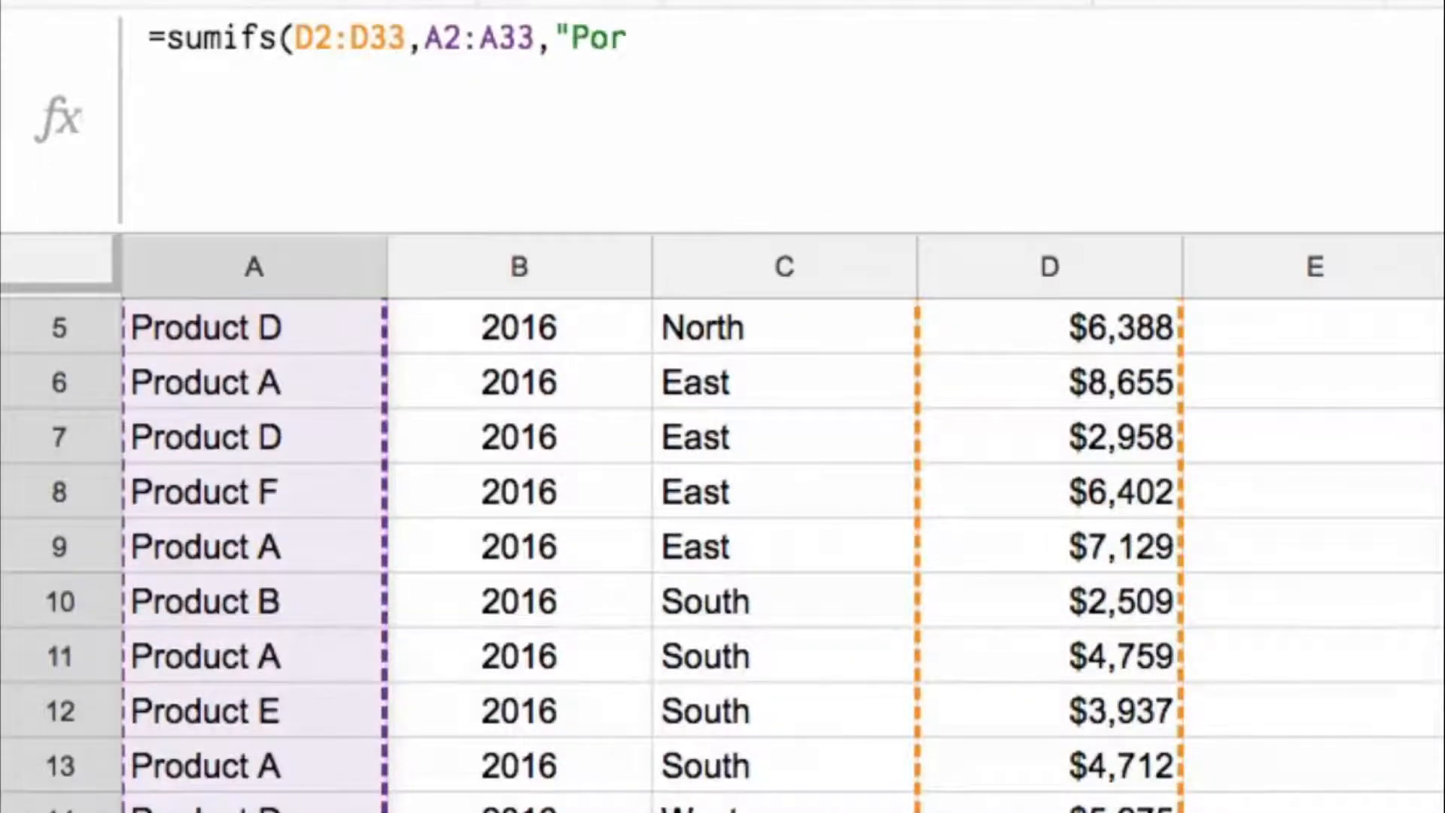
pyautogui.press('BackSpace')
pyautogui.press('BackSpace')
pyautogui.write('roduct F')
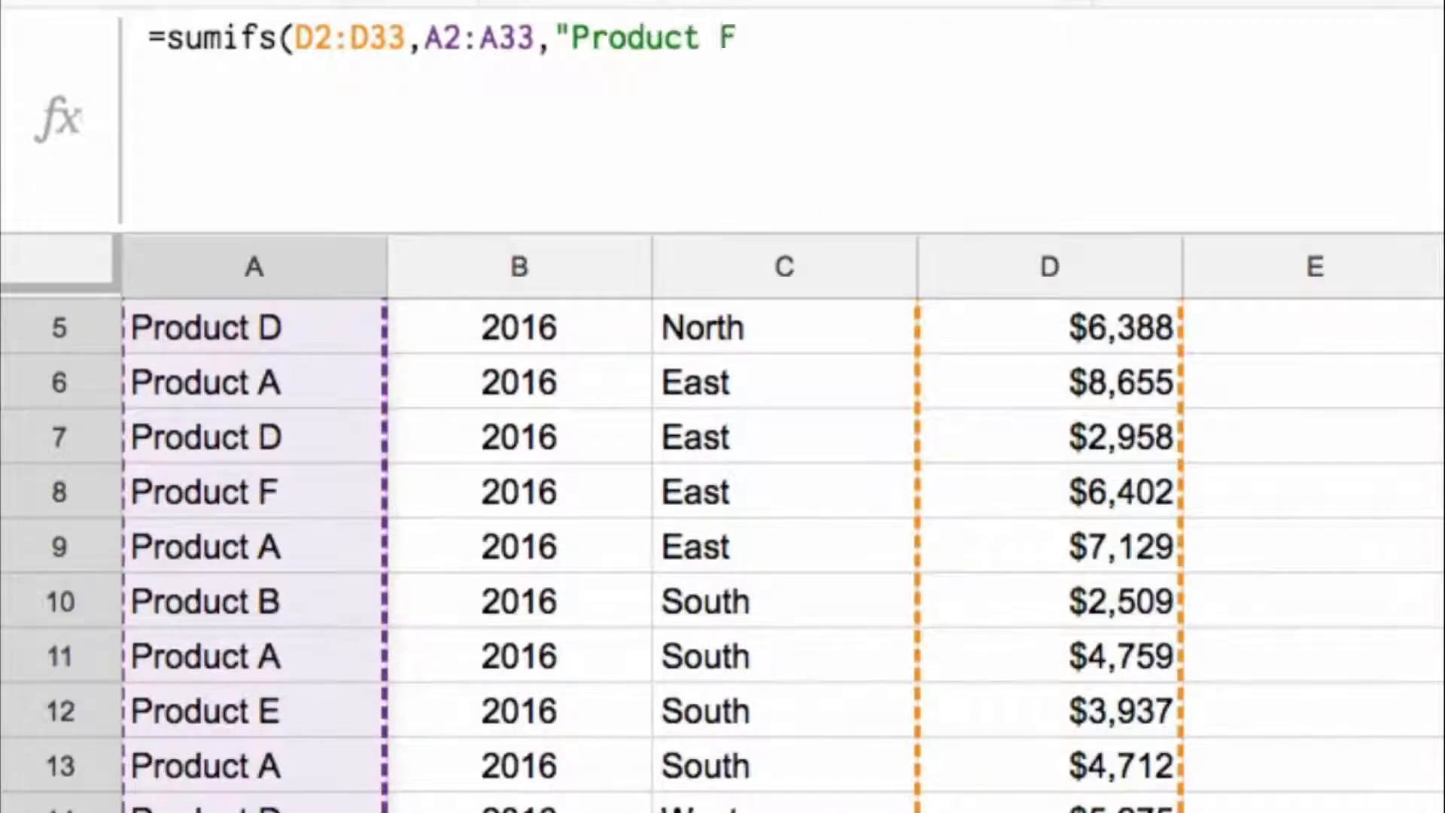
pyautogui.write('",')
# Step: Add the region range C2:C33 with the criterion "North" and complete the SUMIFS formula in F2
pyautogui.press('Left')
pyautogui.press('Left')
pyautogui.press('Left')
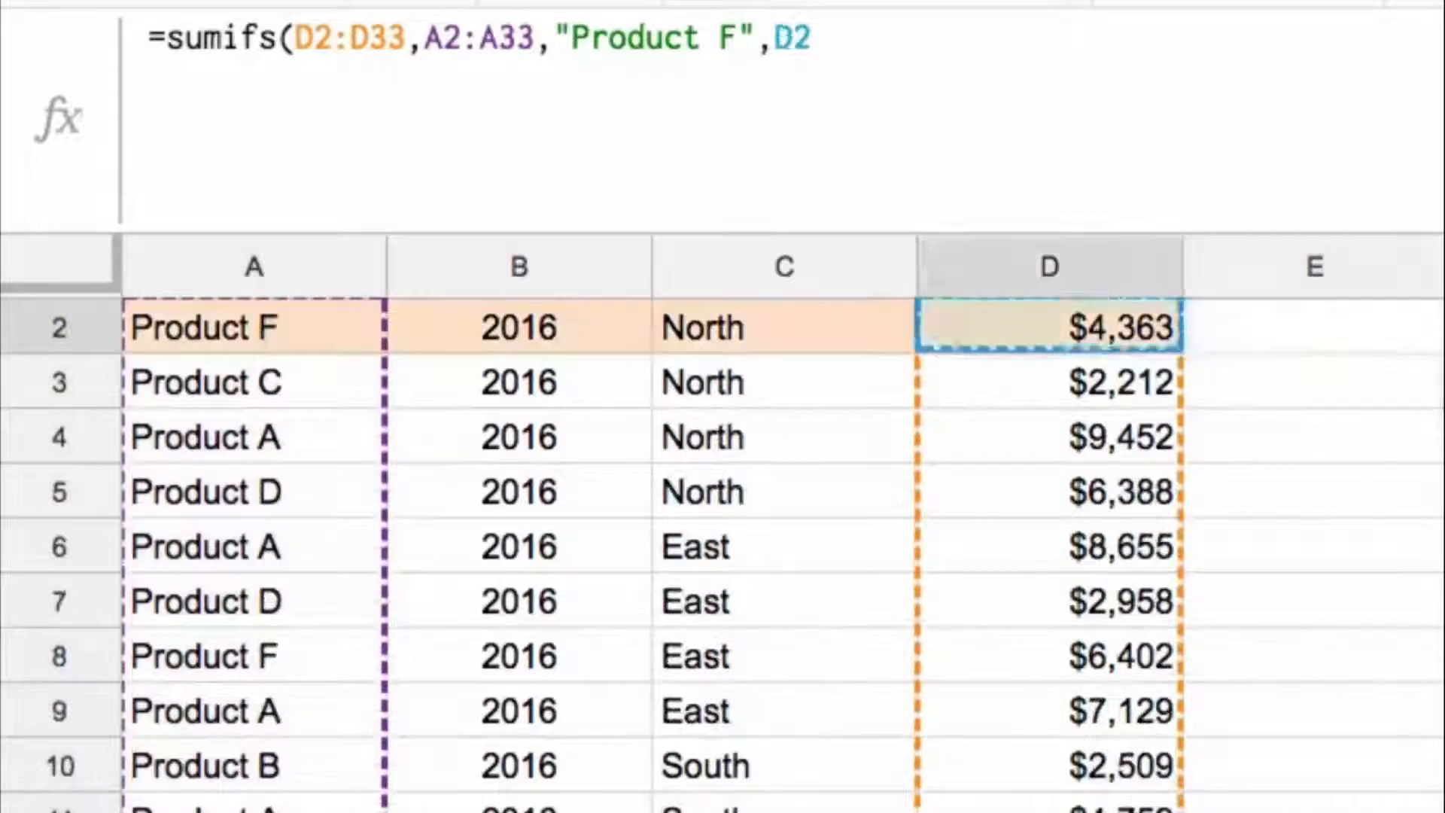
pyautogui.hotkey('ctrl', 'shift', 'Down')
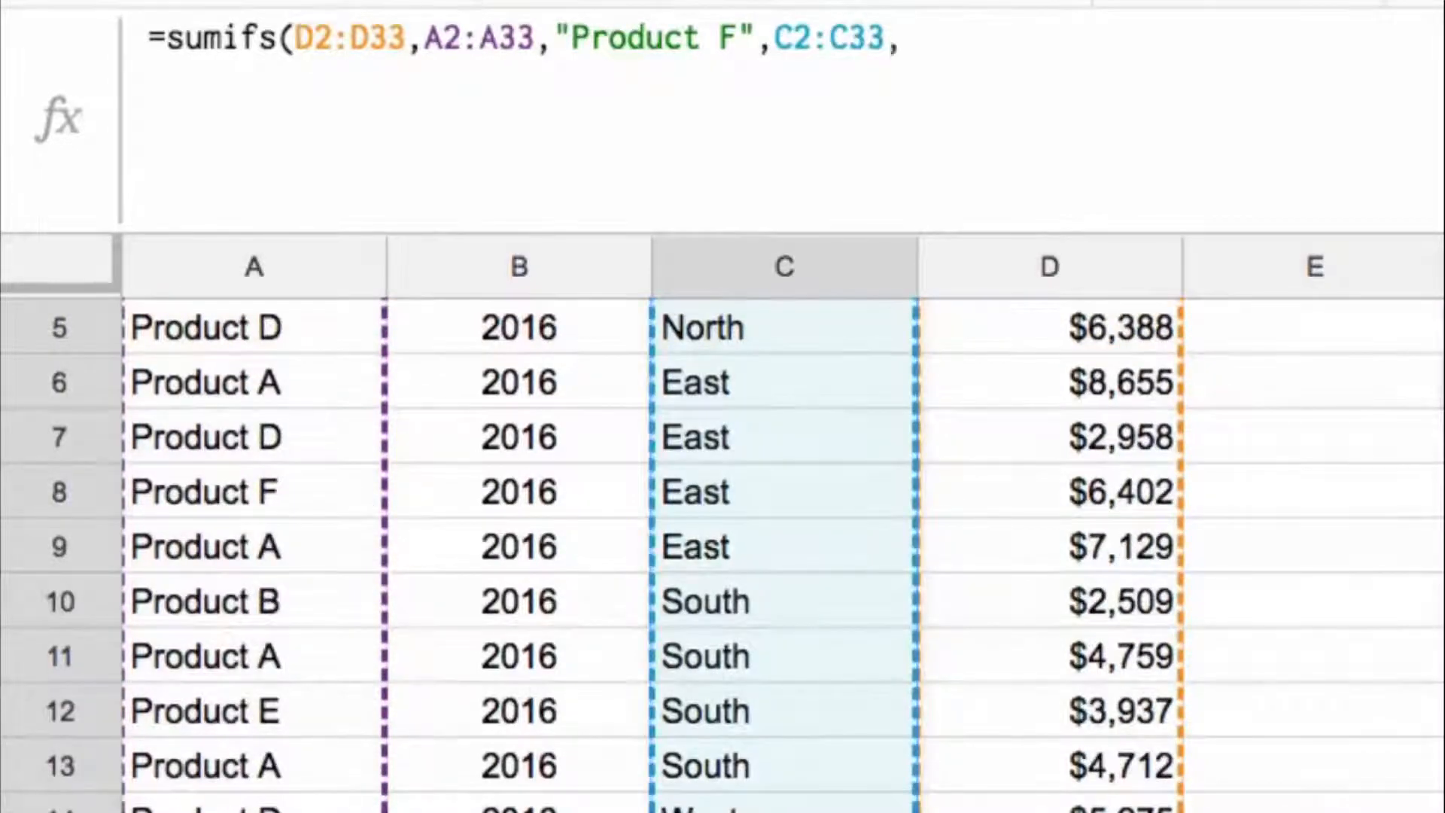
pyautogui.write(',"North"')
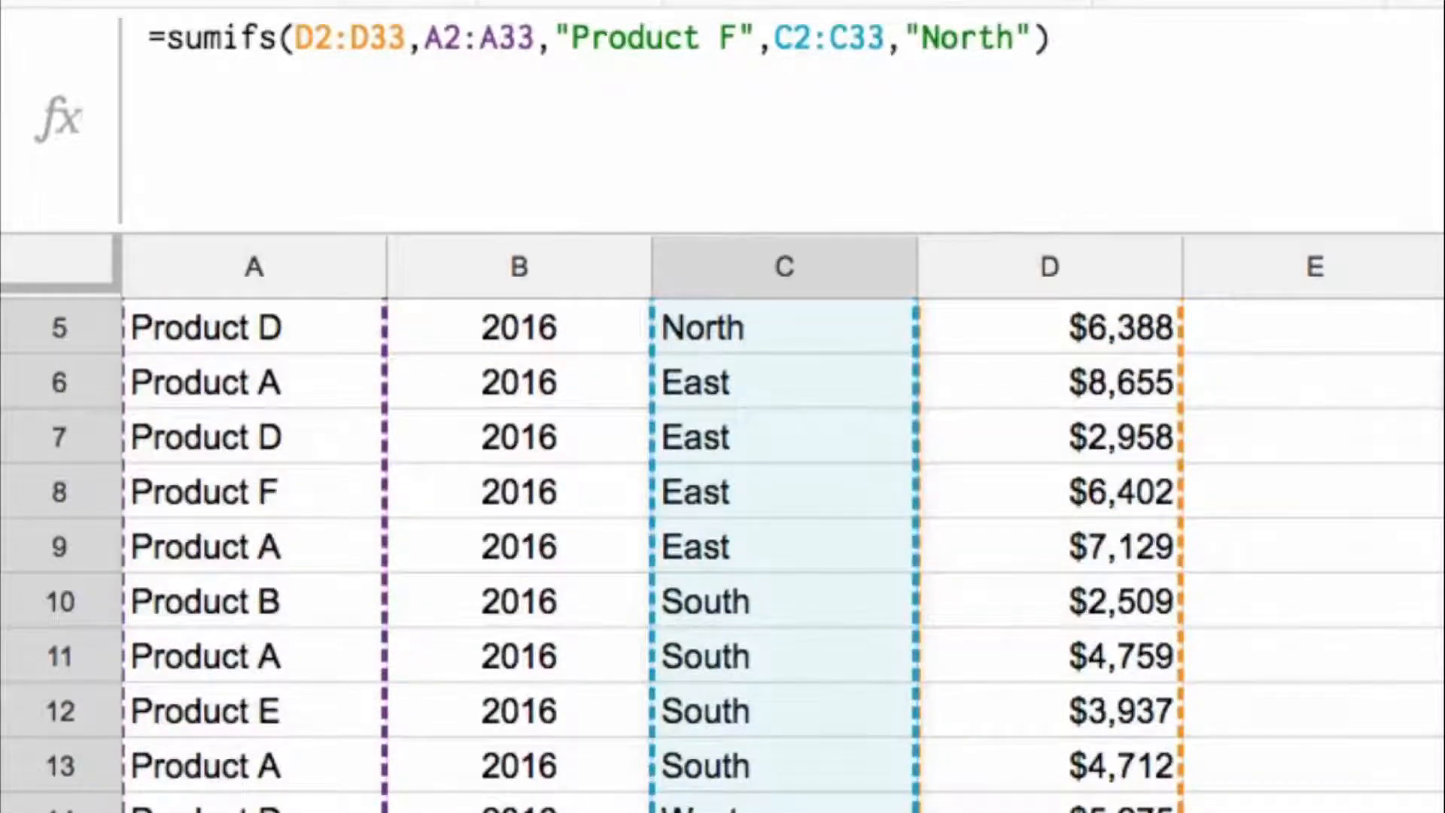
pyautogui.press('Return')
pyautogui.press('Up')
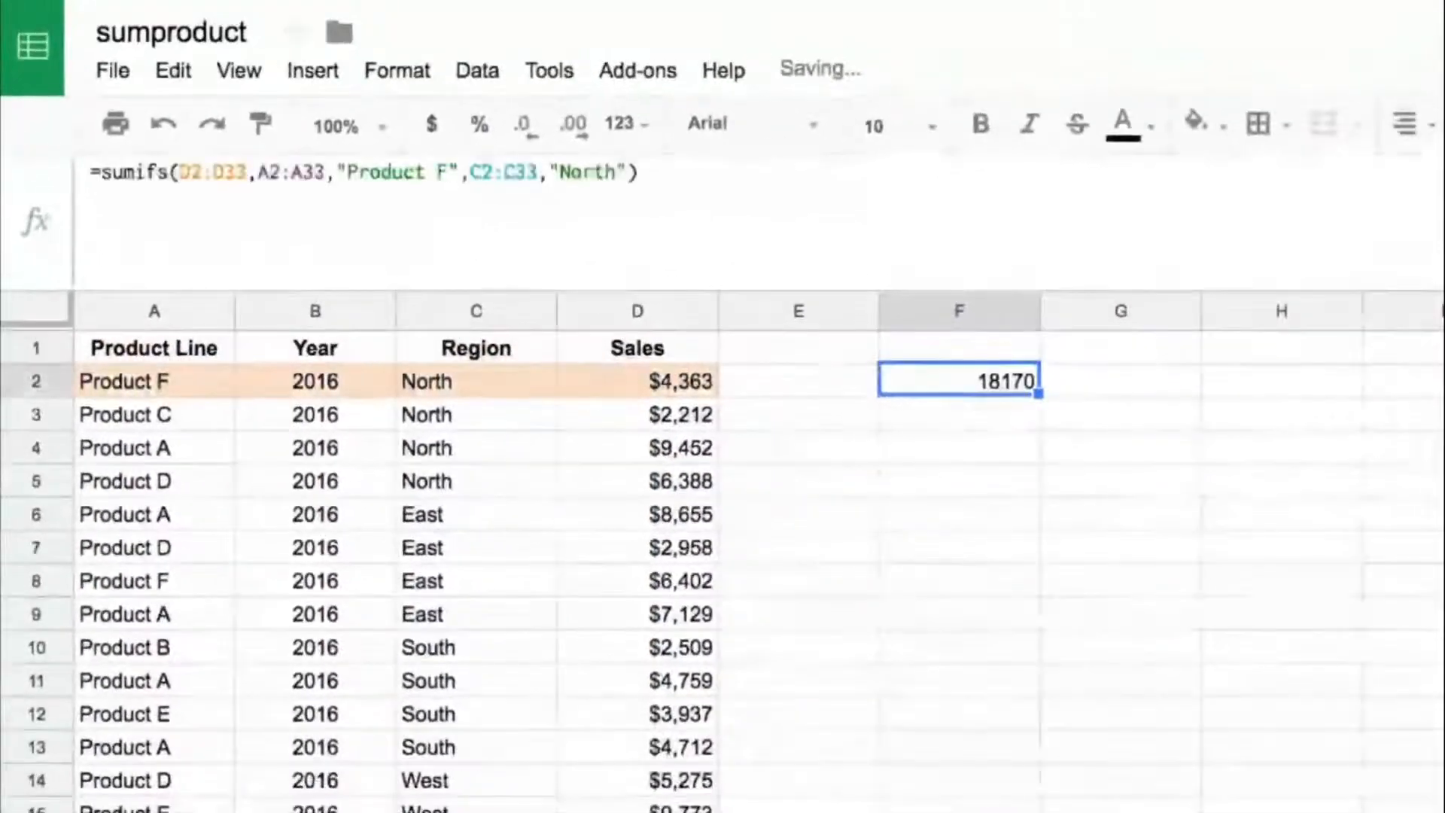
# Step: Format the SUMIFS result in F2 as currency without decimal places
pyautogui.click(446, 130)
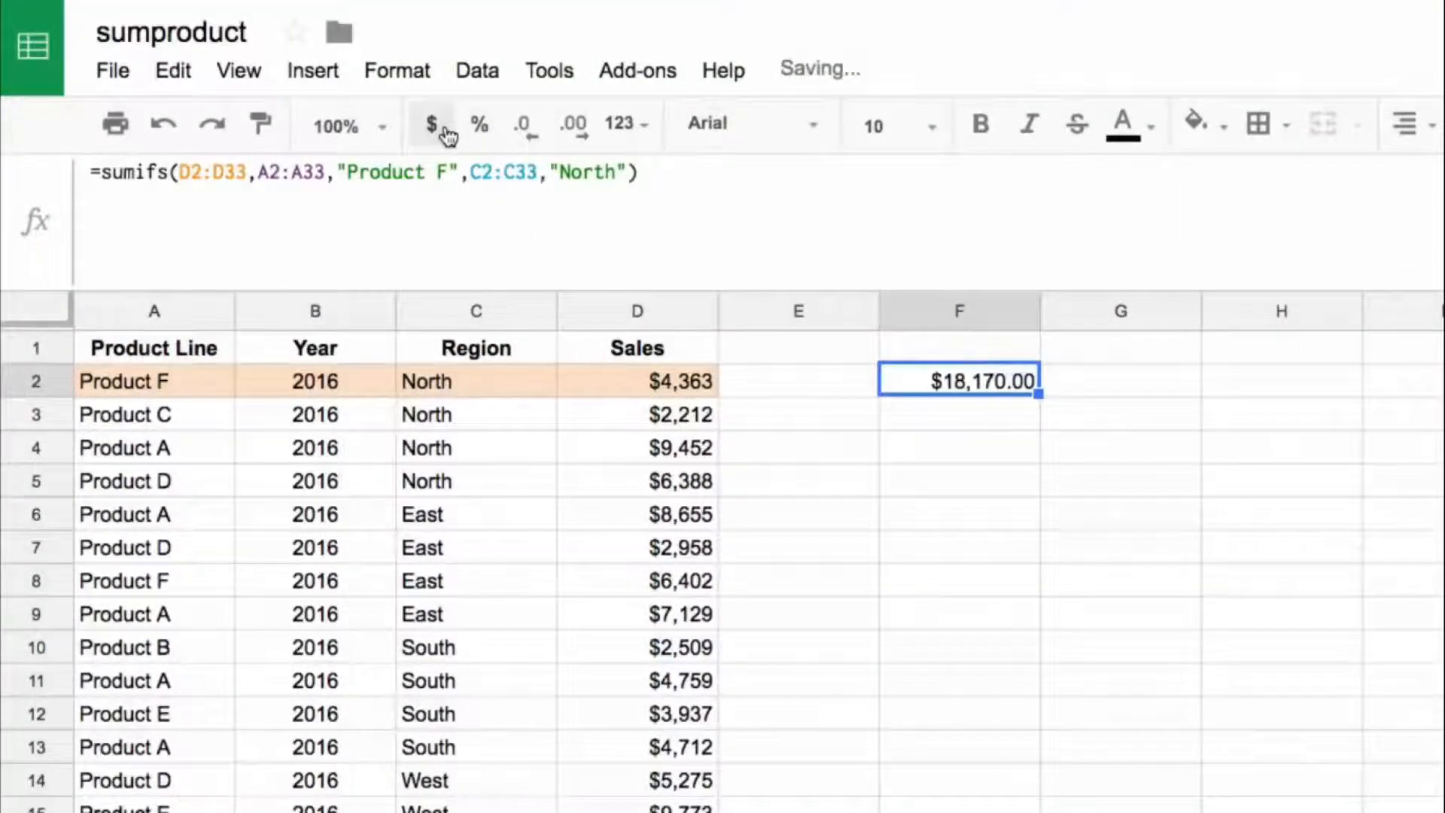
pyautogui.doubleClick(533, 134)
pyautogui.click(963, 410)
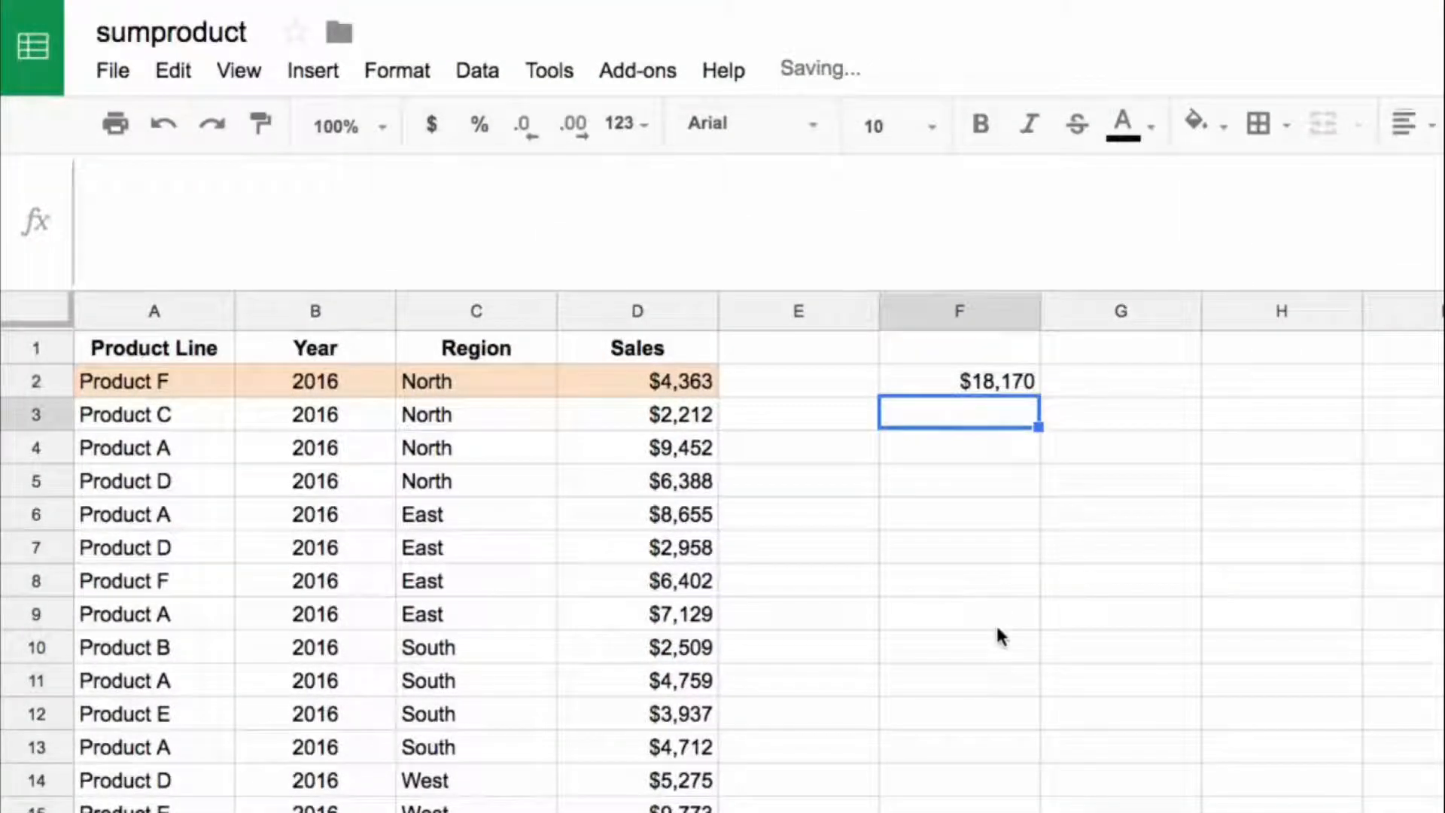
pyautogui.click(1260, 387)
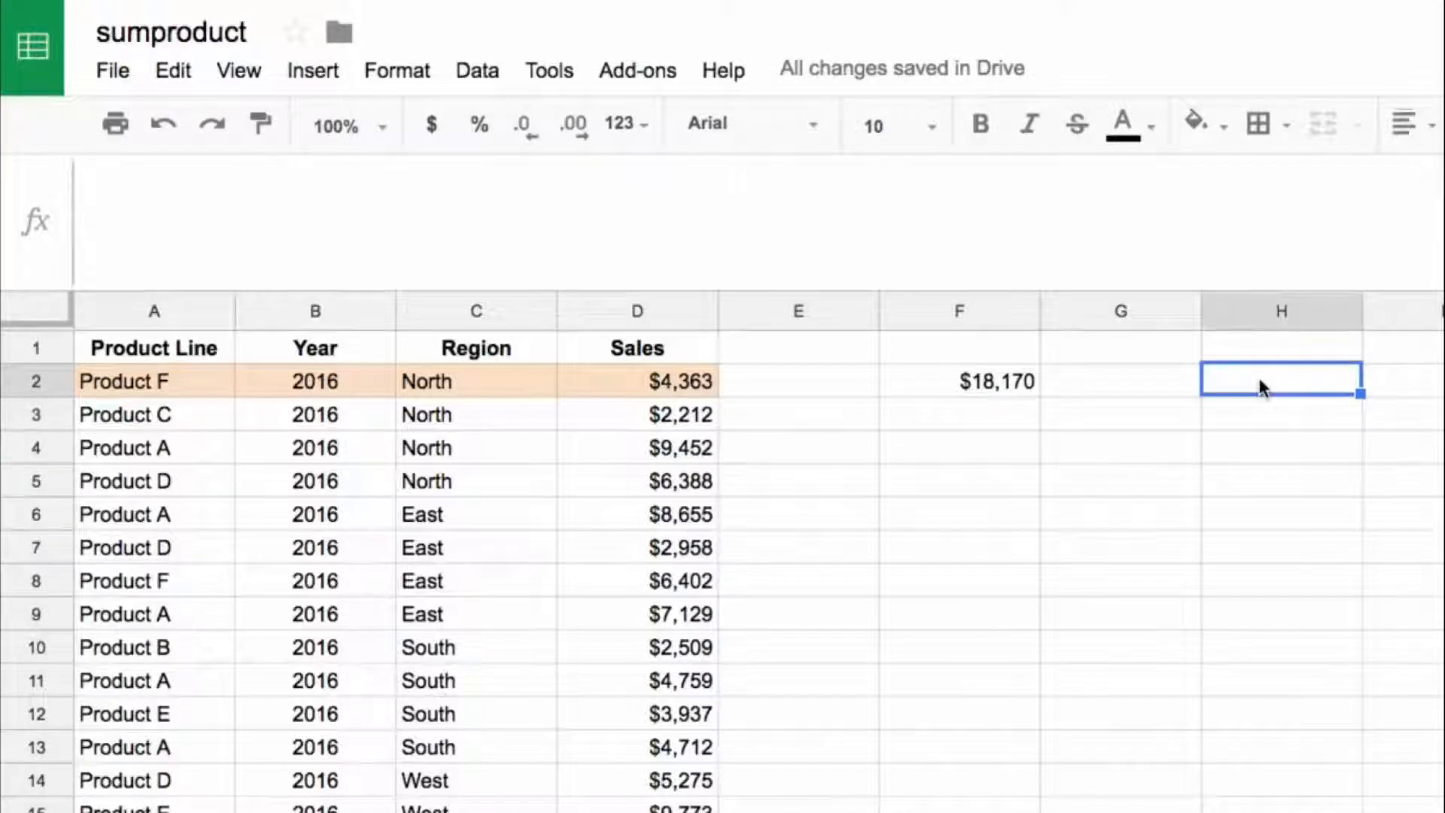
# Step: Enter a formula in H2 that tests whether the product lines in A2:A33 equal "Product F"
pyautogui.write('=')
pyautogui.press('Left')
pyautogui.press('Left')
pyautogui.press('Left')
pyautogui.press('Left')
pyautogui.press('Left')
pyautogui.press('Left')
pyautogui.press('Left')
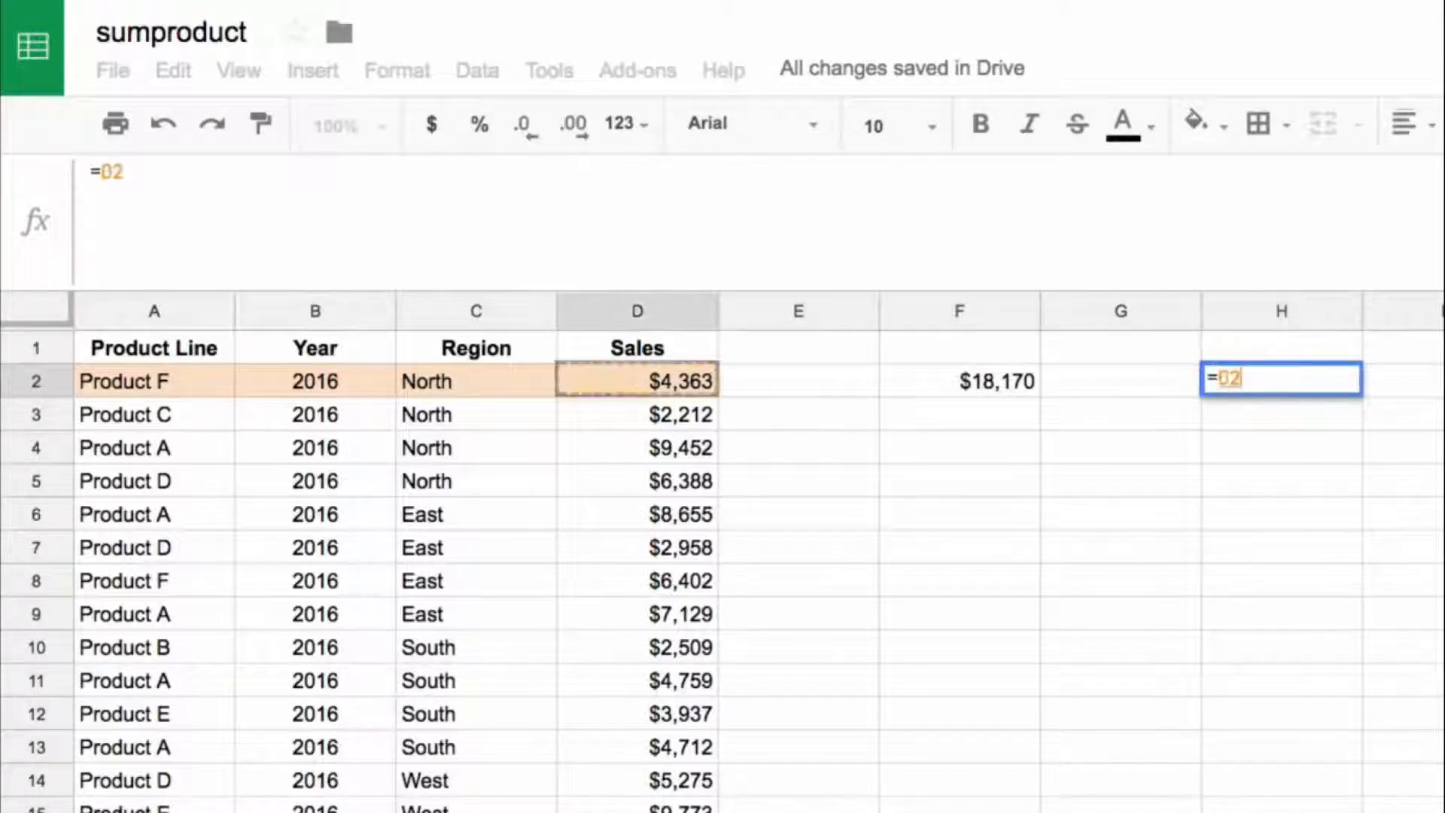
pyautogui.hotkey('ctrl', 'shift', 'Down')
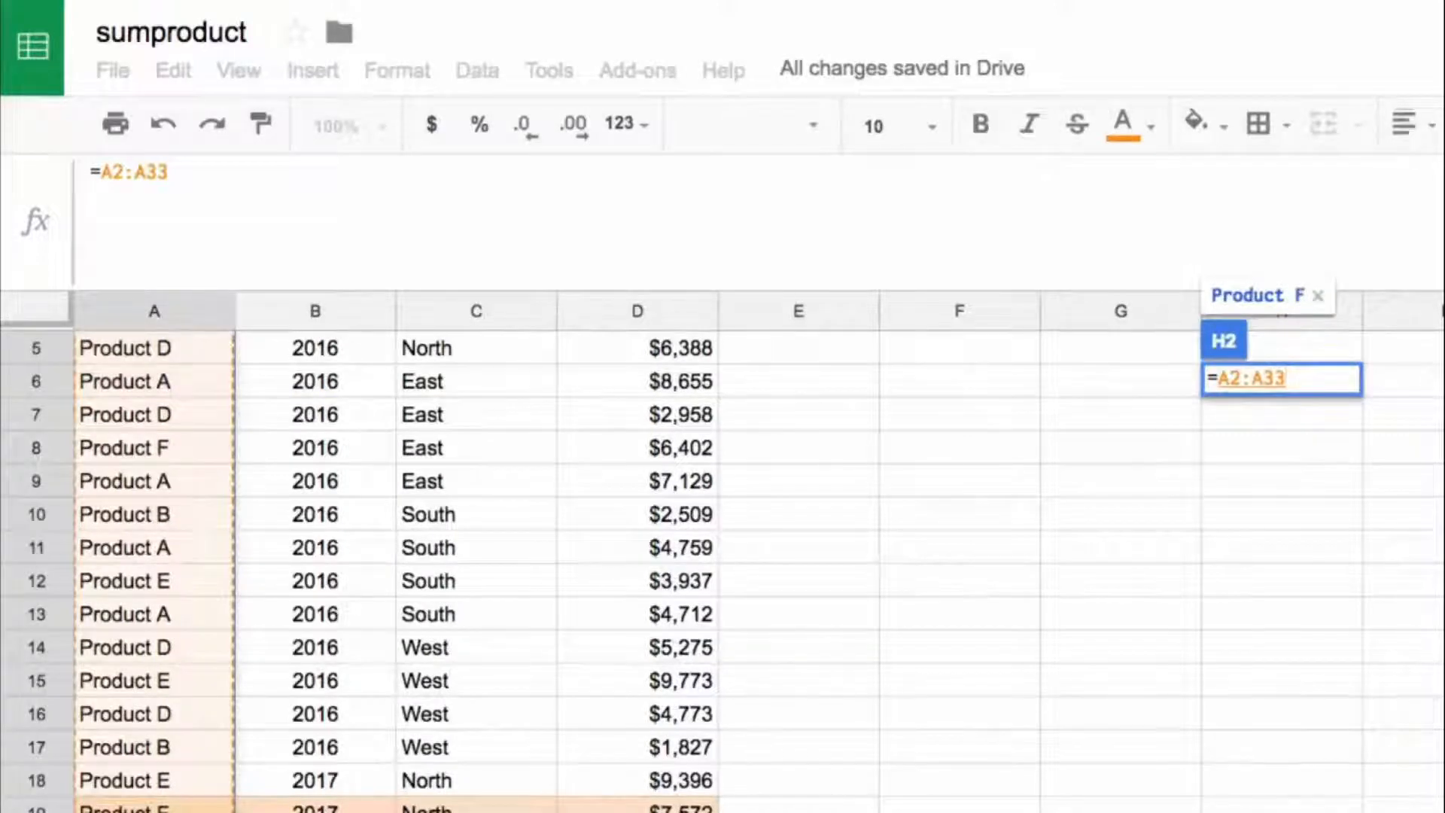
pyautogui.write('="Pro')
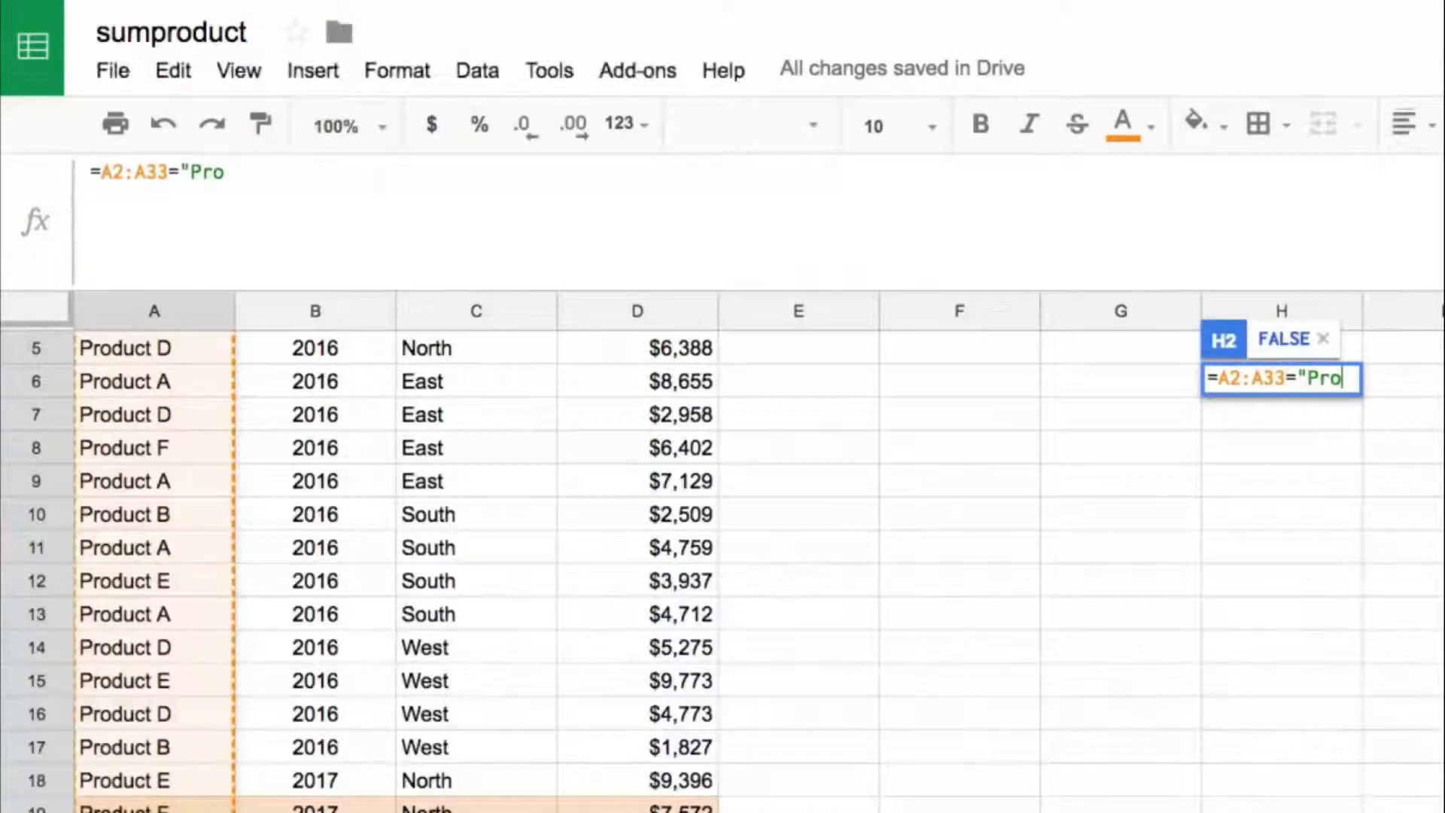
pyautogui.write('duct F"')
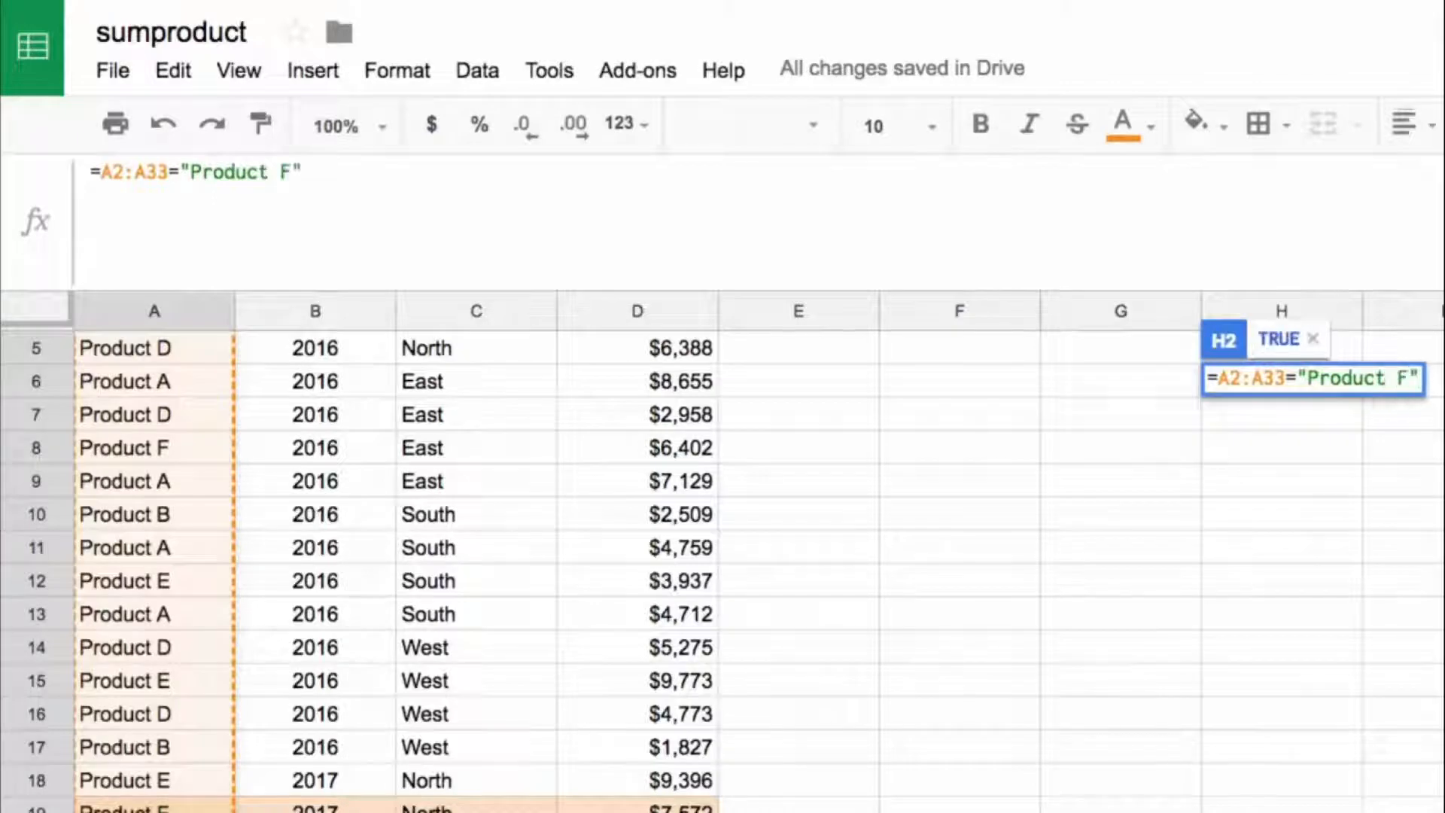
pyautogui.press('Return')
pyautogui.press('Up')
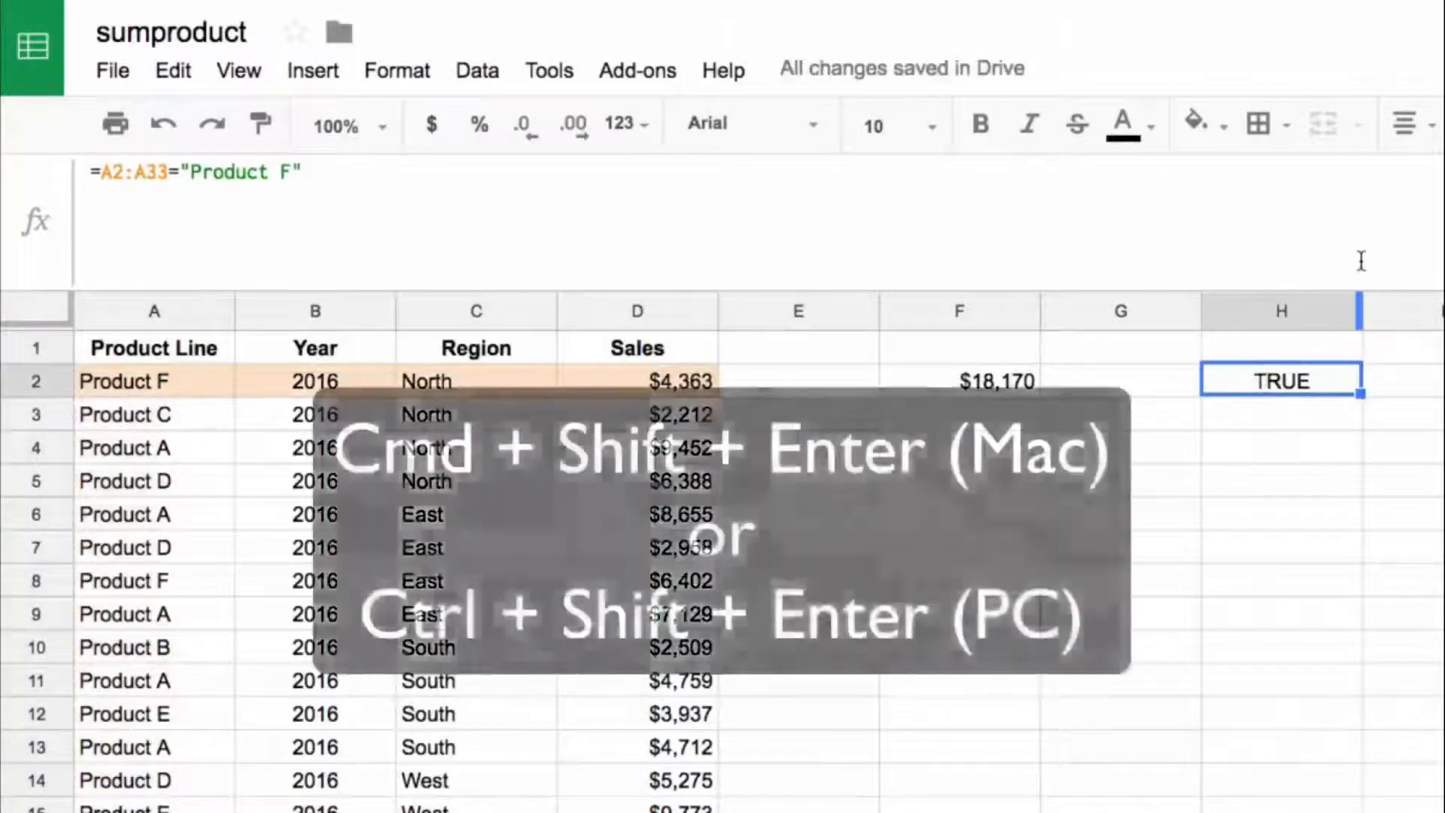
# Step: Convert the H2 test into an array formula and compare its row 8 result with the product line
pyautogui.press('Return')
pyautogui.hotkey('ctrl', 'shift', 'Return')
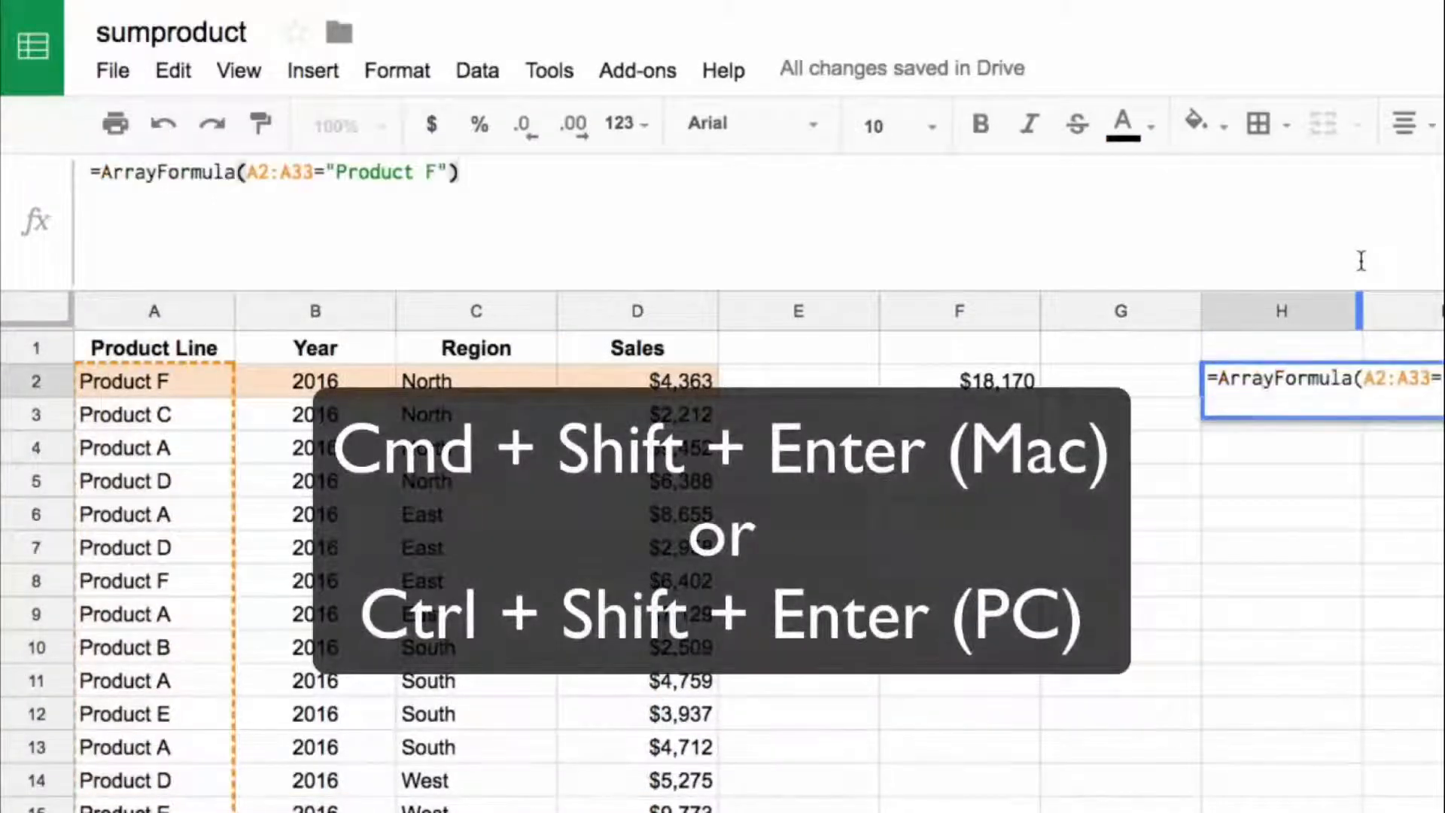
pyautogui.press('Return')
pyautogui.click(1313, 573)
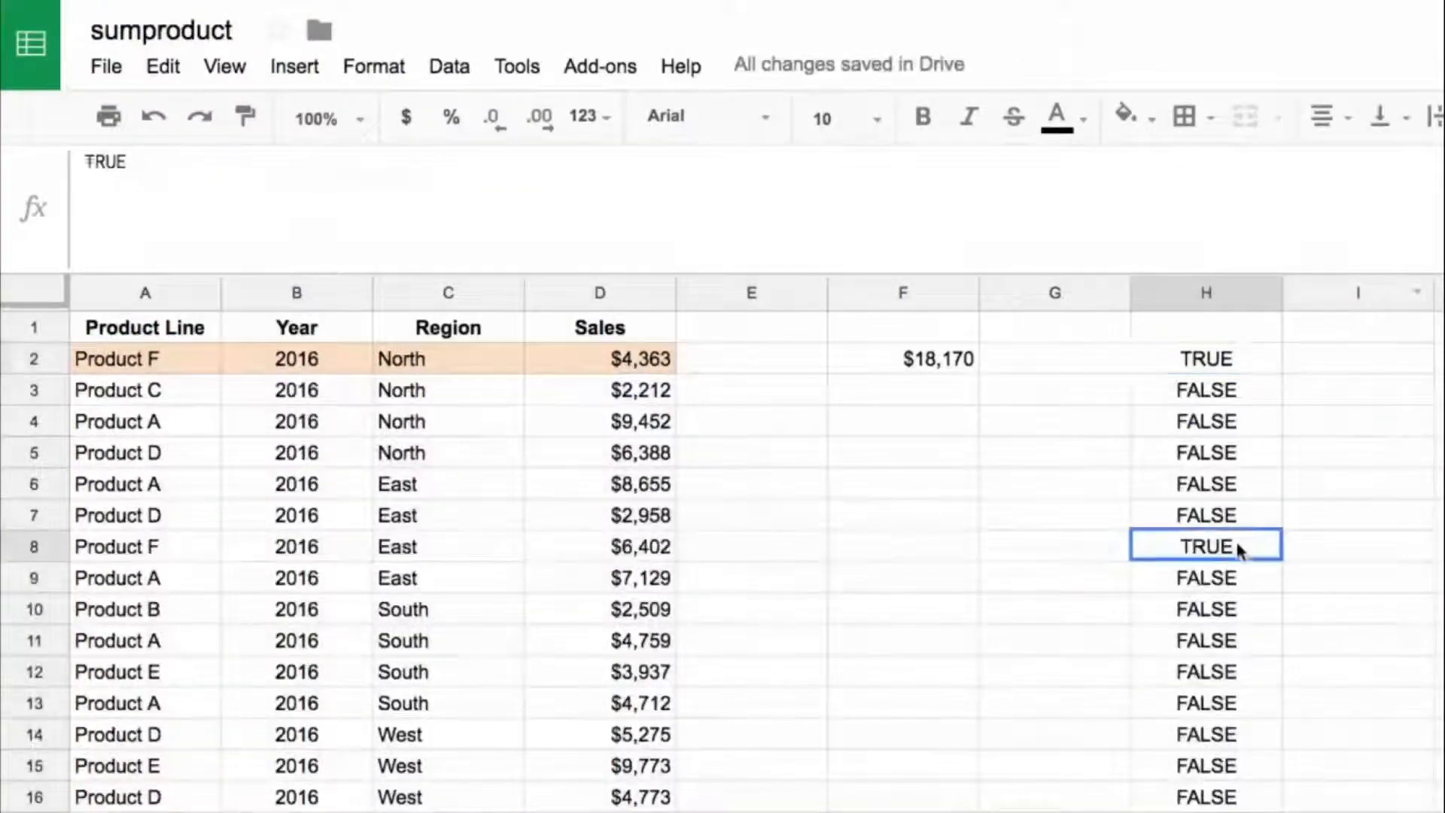
pyautogui.moveTo(1236, 539); pyautogui.dragTo(203, 546)
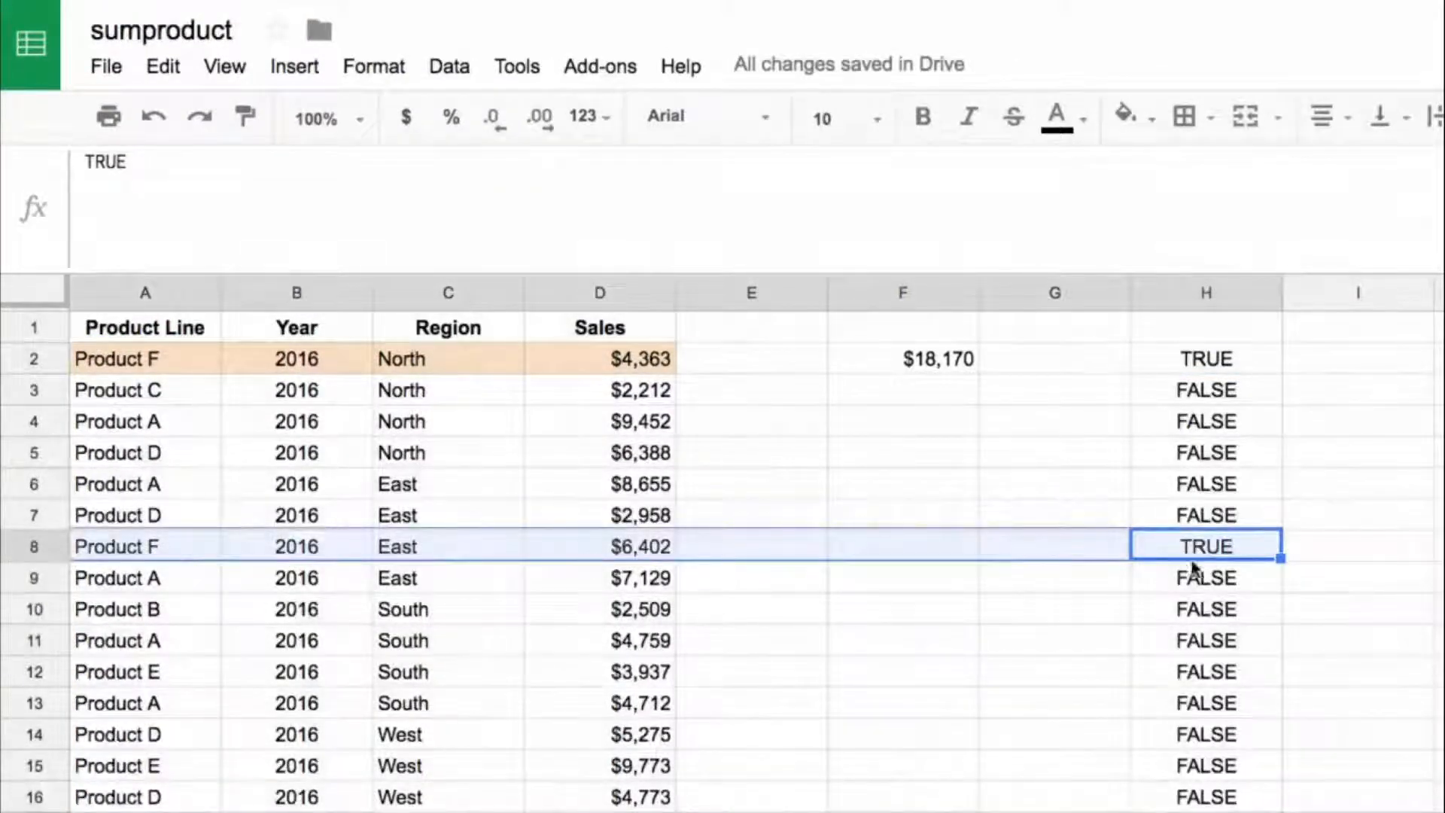
# Step: Enter an array formula in I2 that tests whether the regions in C2:C33 equal "North"
pyautogui.click(1326, 371)
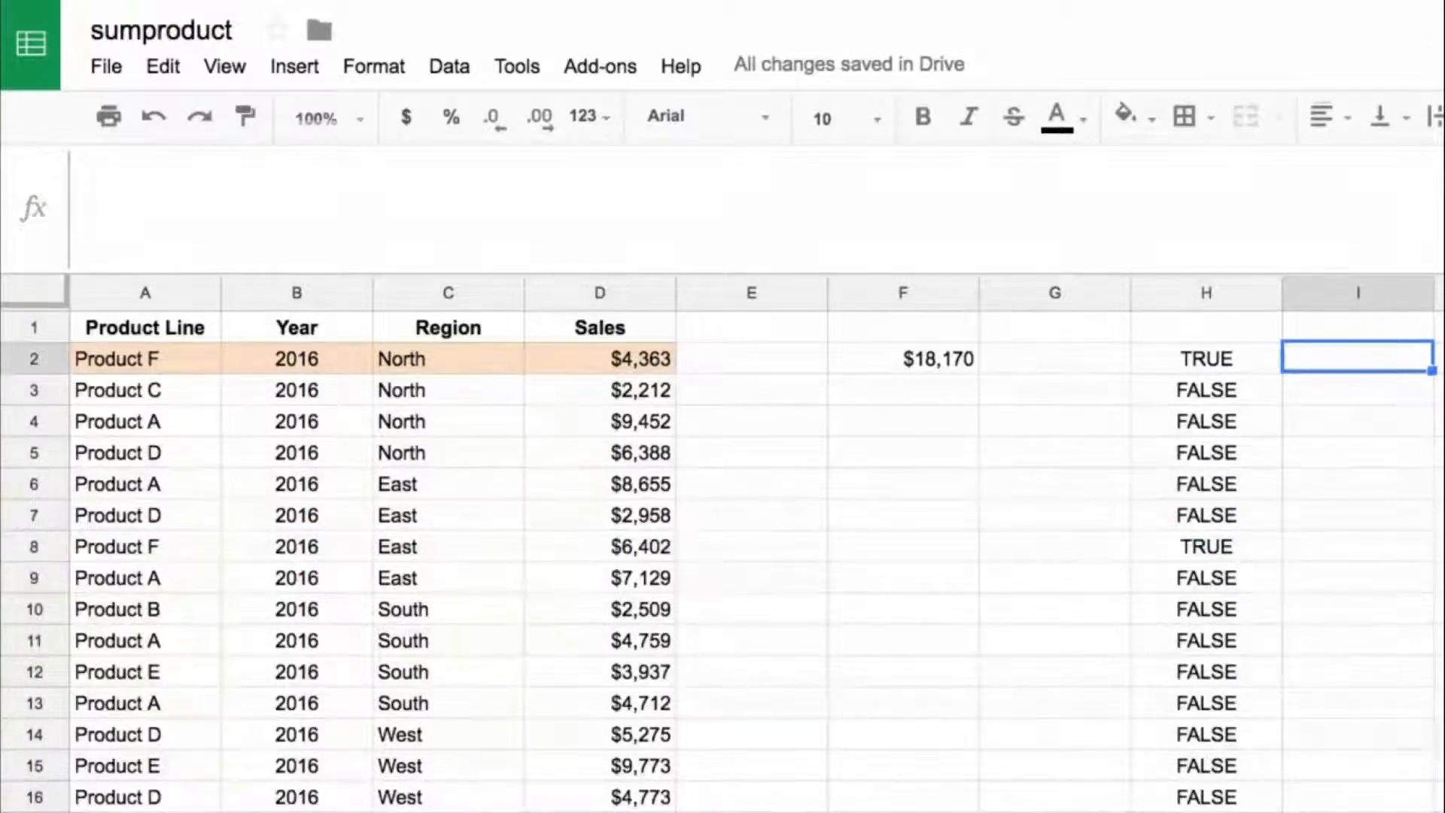
pyautogui.write('=')
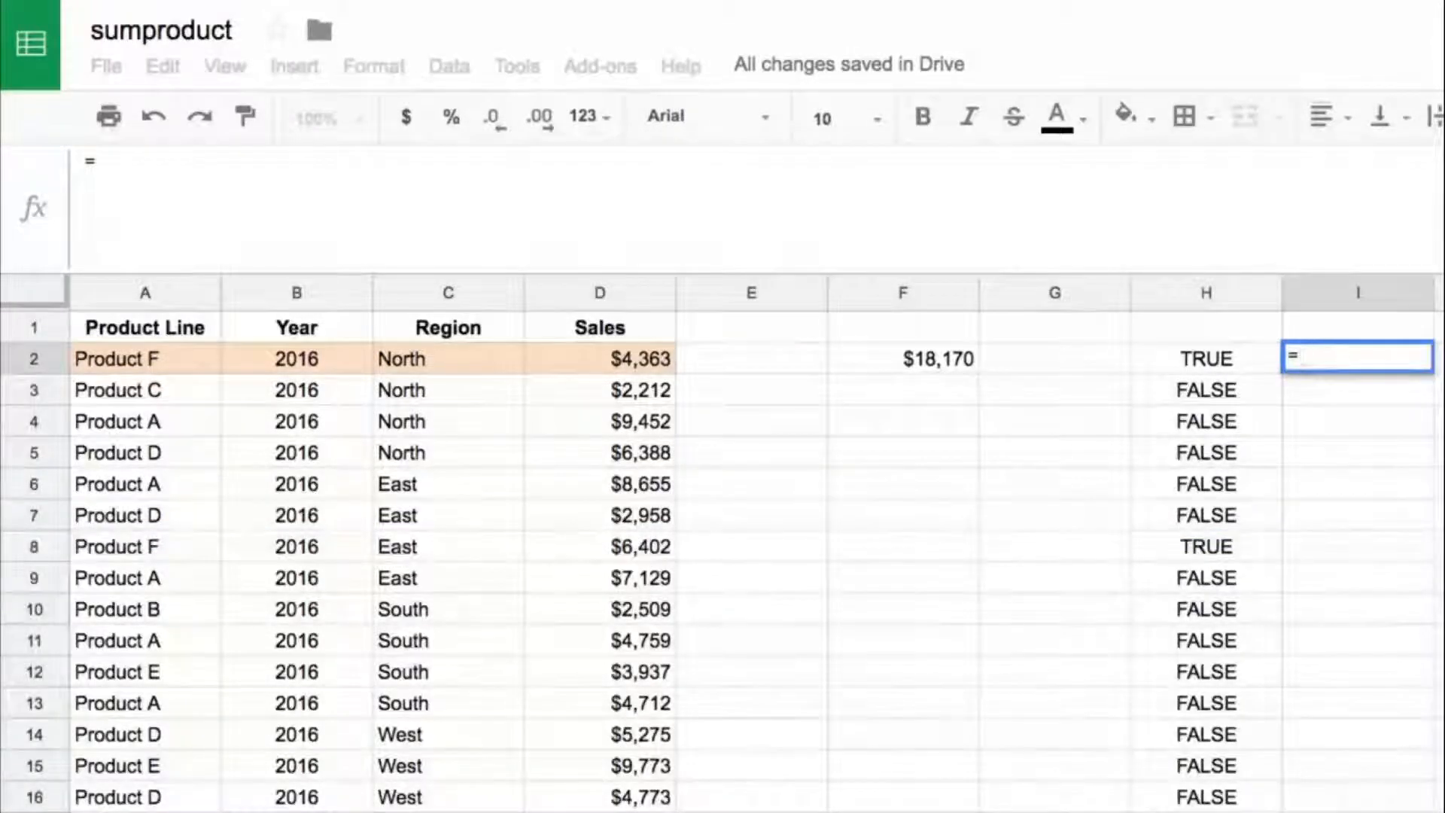
pyautogui.press('Left')
pyautogui.press('Left')
pyautogui.press('Left')
pyautogui.press('Left')
pyautogui.press('Left')
pyautogui.press('Left')
pyautogui.hotkey('ctrl', 'shift', 'Down')
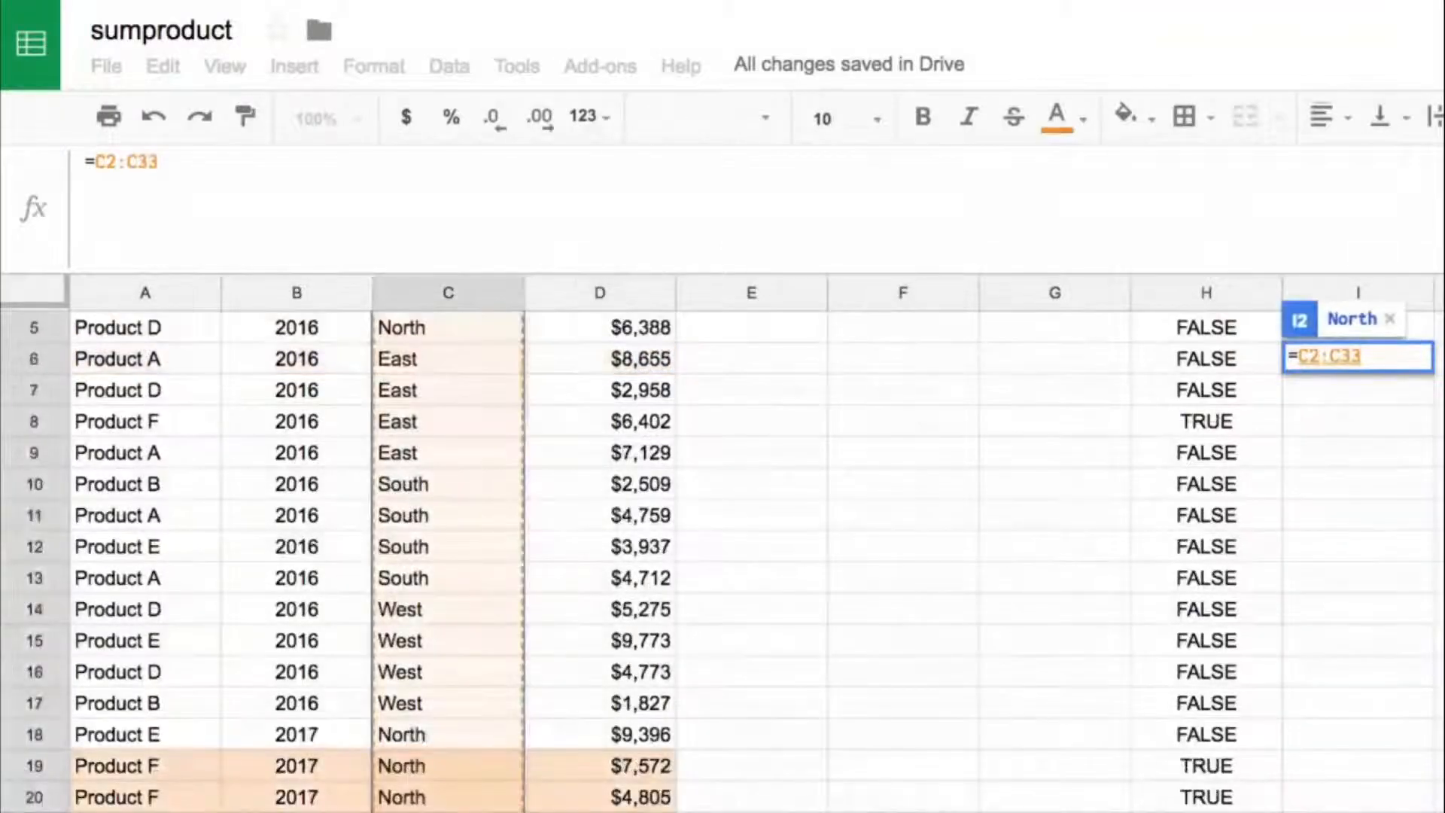
pyautogui.write('="')
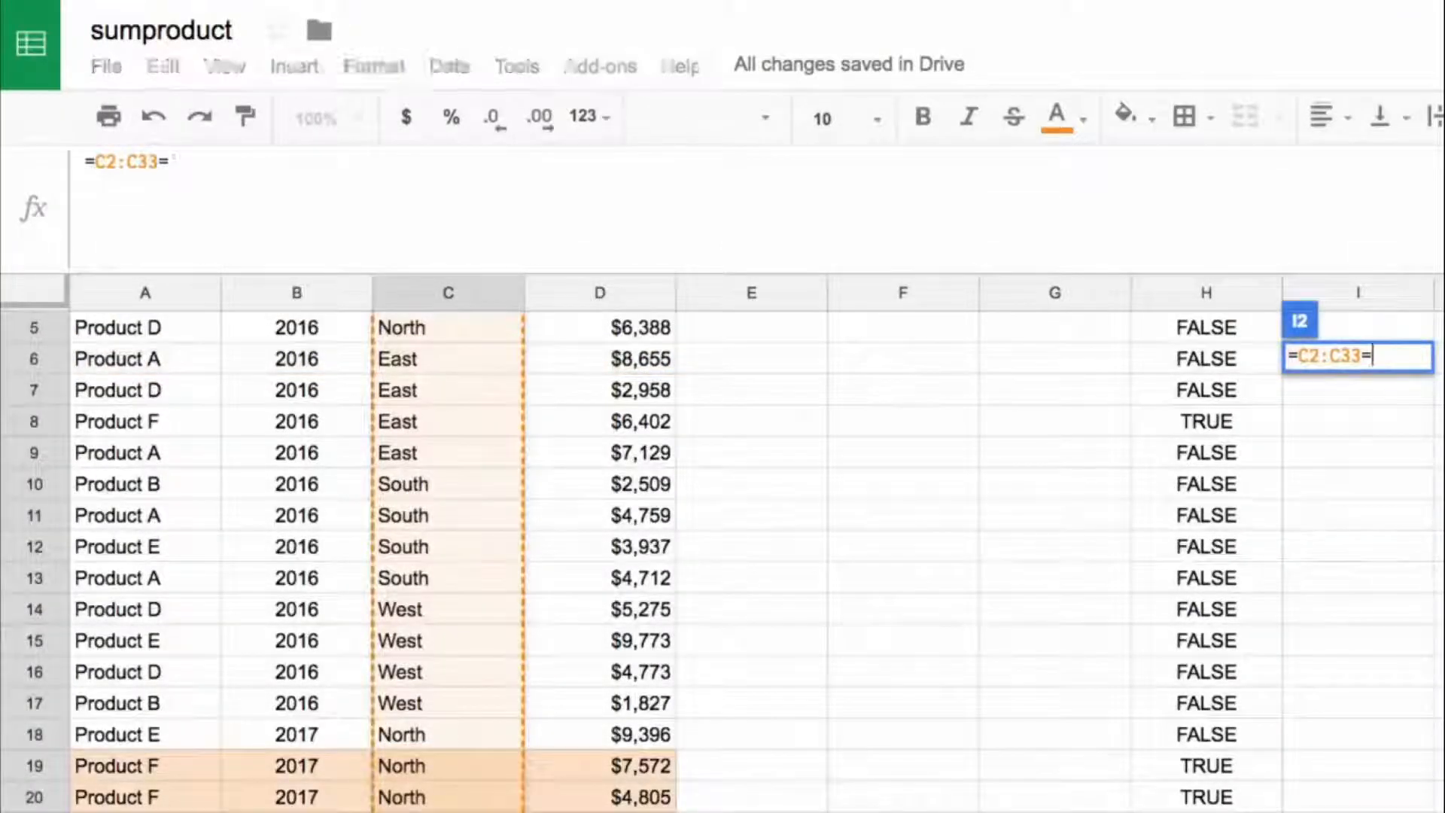
pyautogui.write('North')
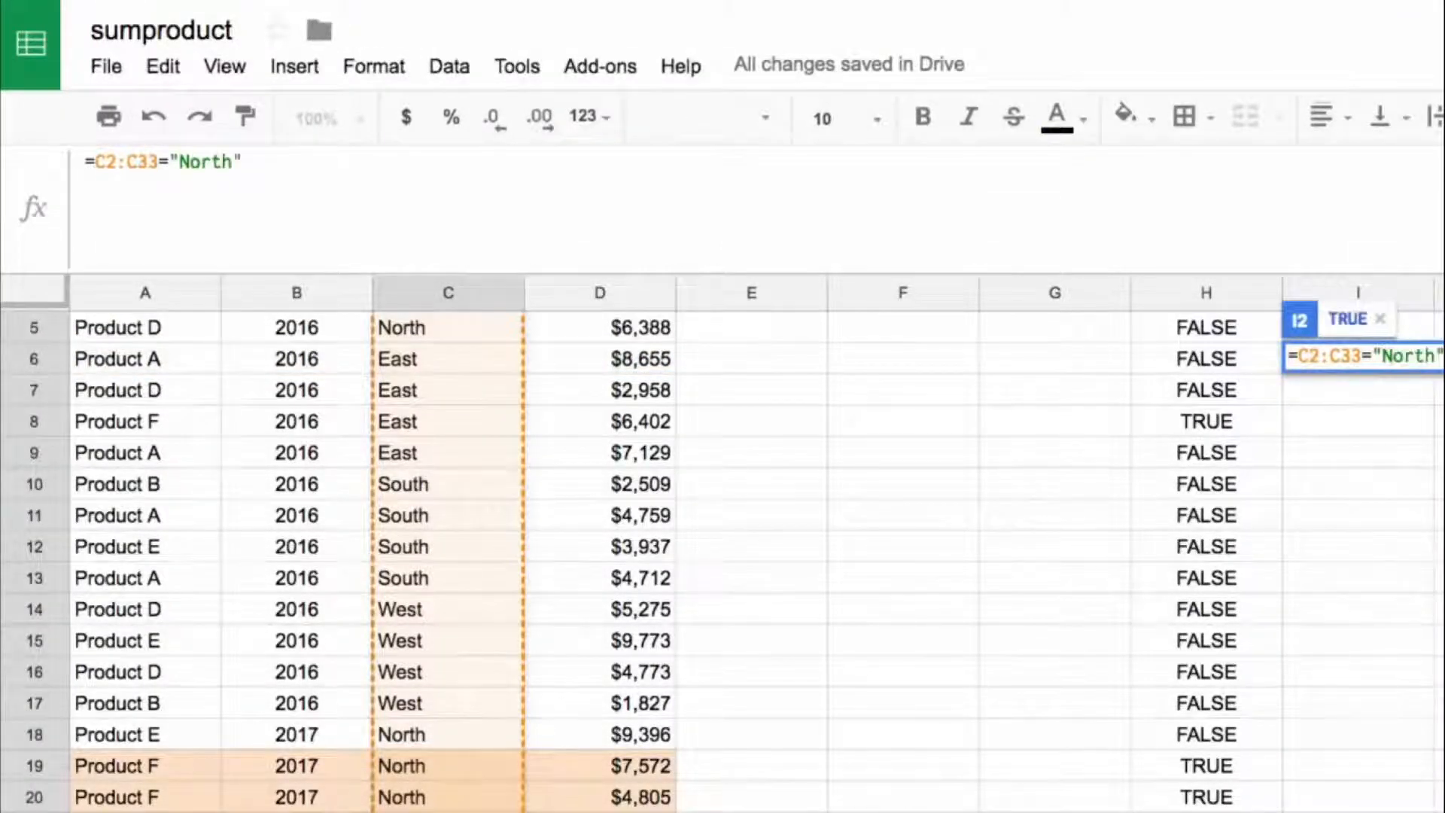
pyautogui.hotkey('ctrl', 'shift', 'Return')
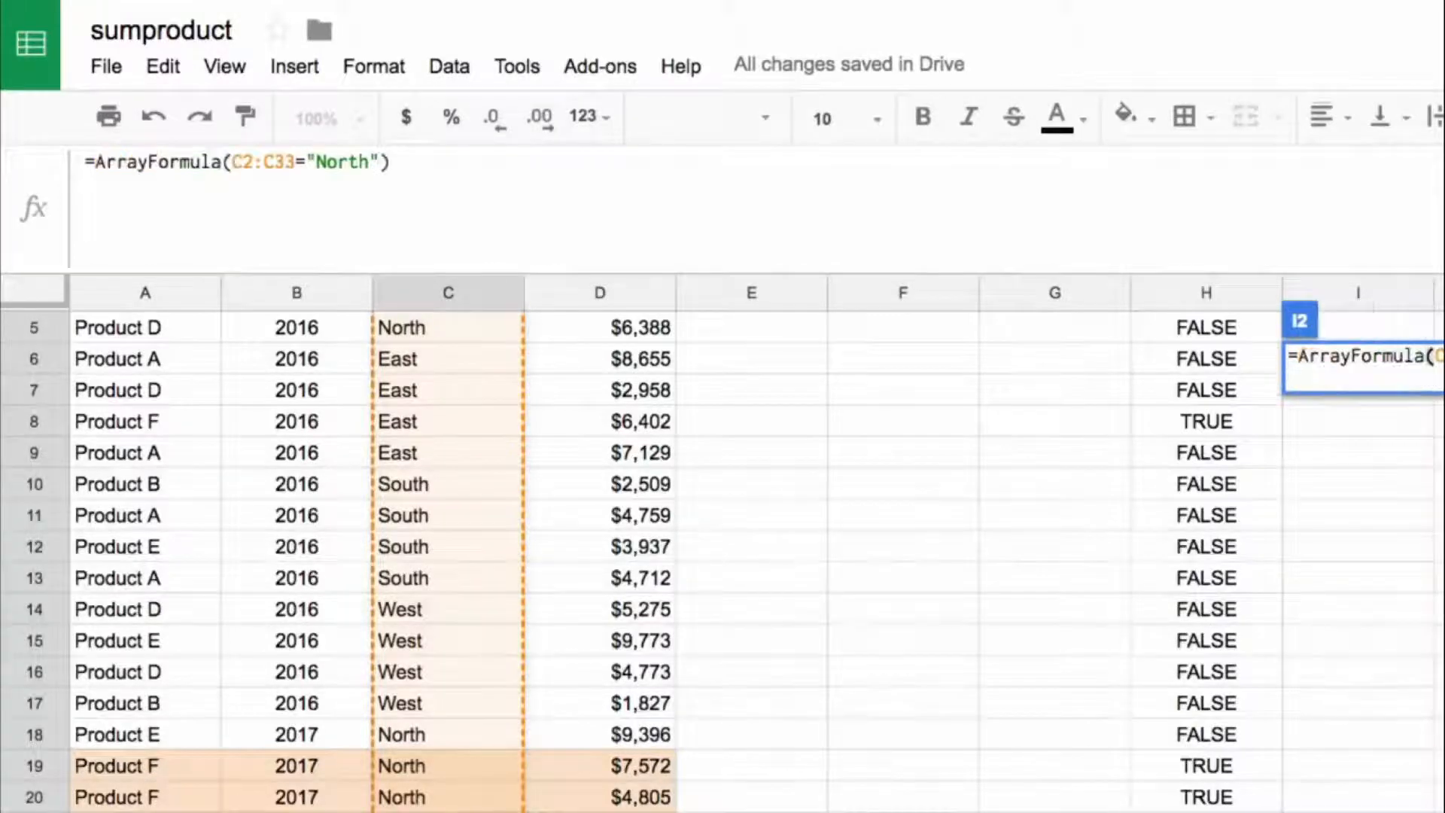
pyautogui.press('Return')
pyautogui.press('Up')
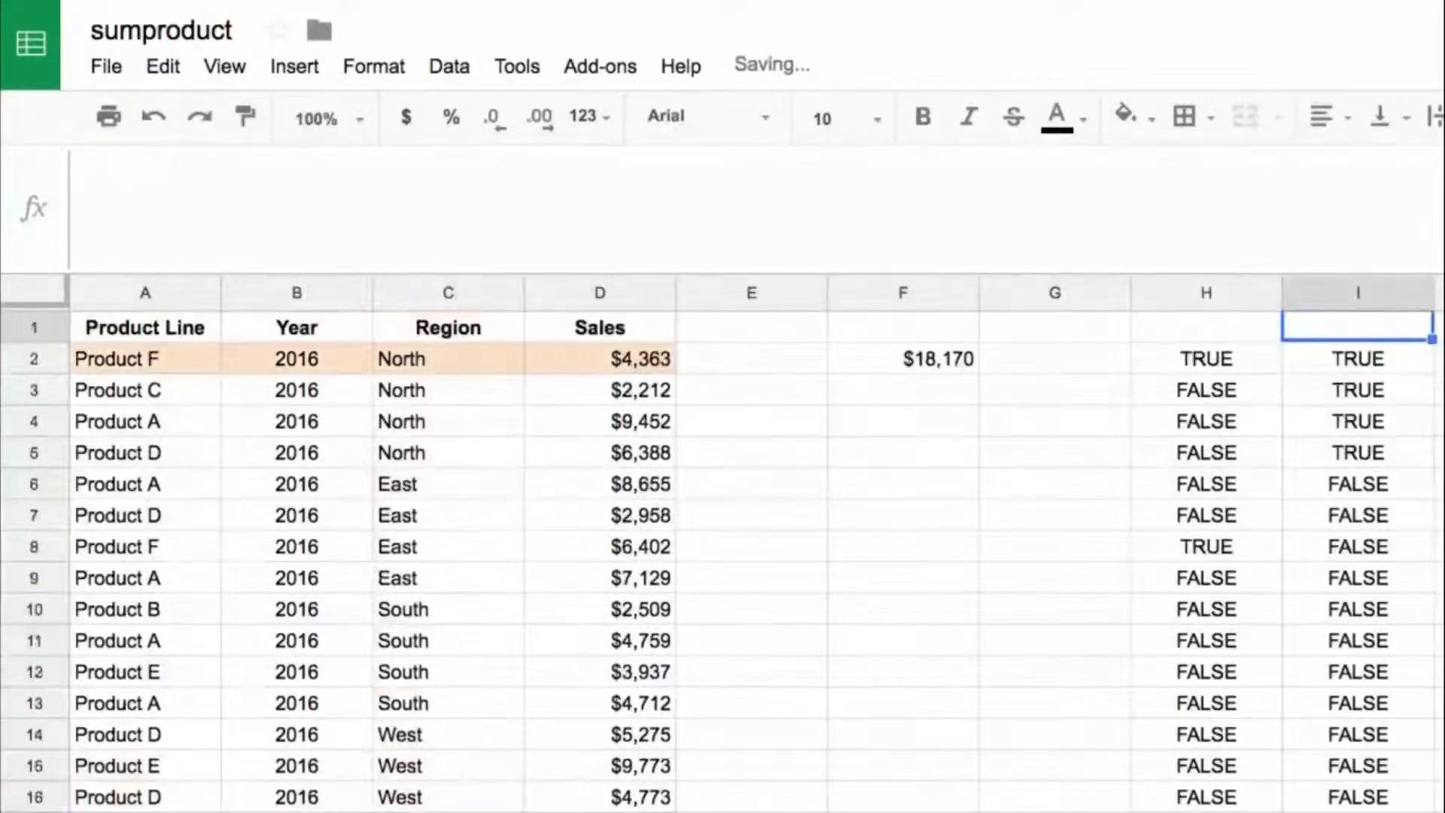
# Step: Multiply the two test results H2 and I2 with a formula in J2
pyautogui.press('Left')
pyautogui.press('Right')
pyautogui.press('Right')
pyautogui.press('Right')
pyautogui.press('Left')
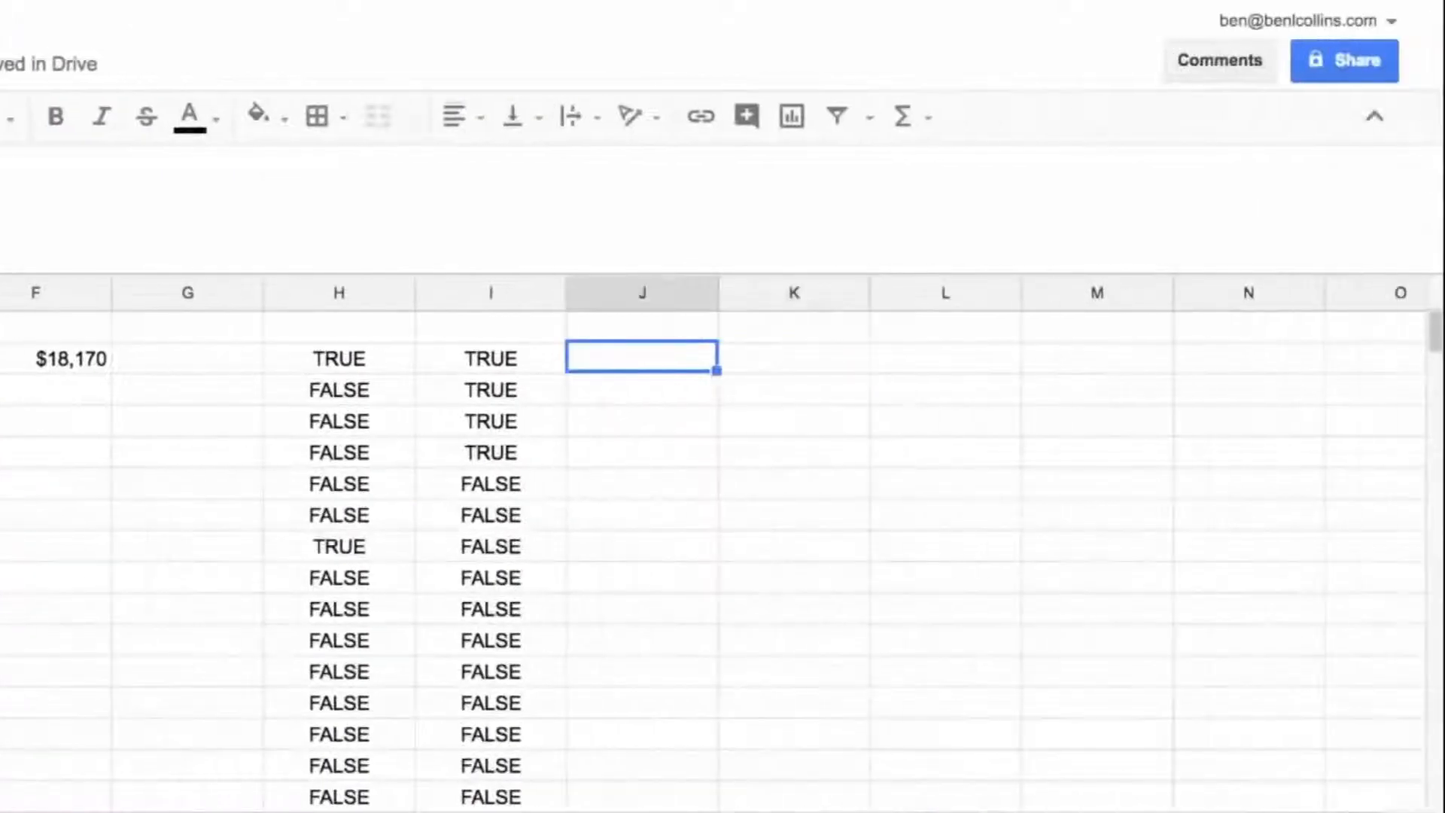
pyautogui.write('=')
pyautogui.press('Left')
pyautogui.press('Left')
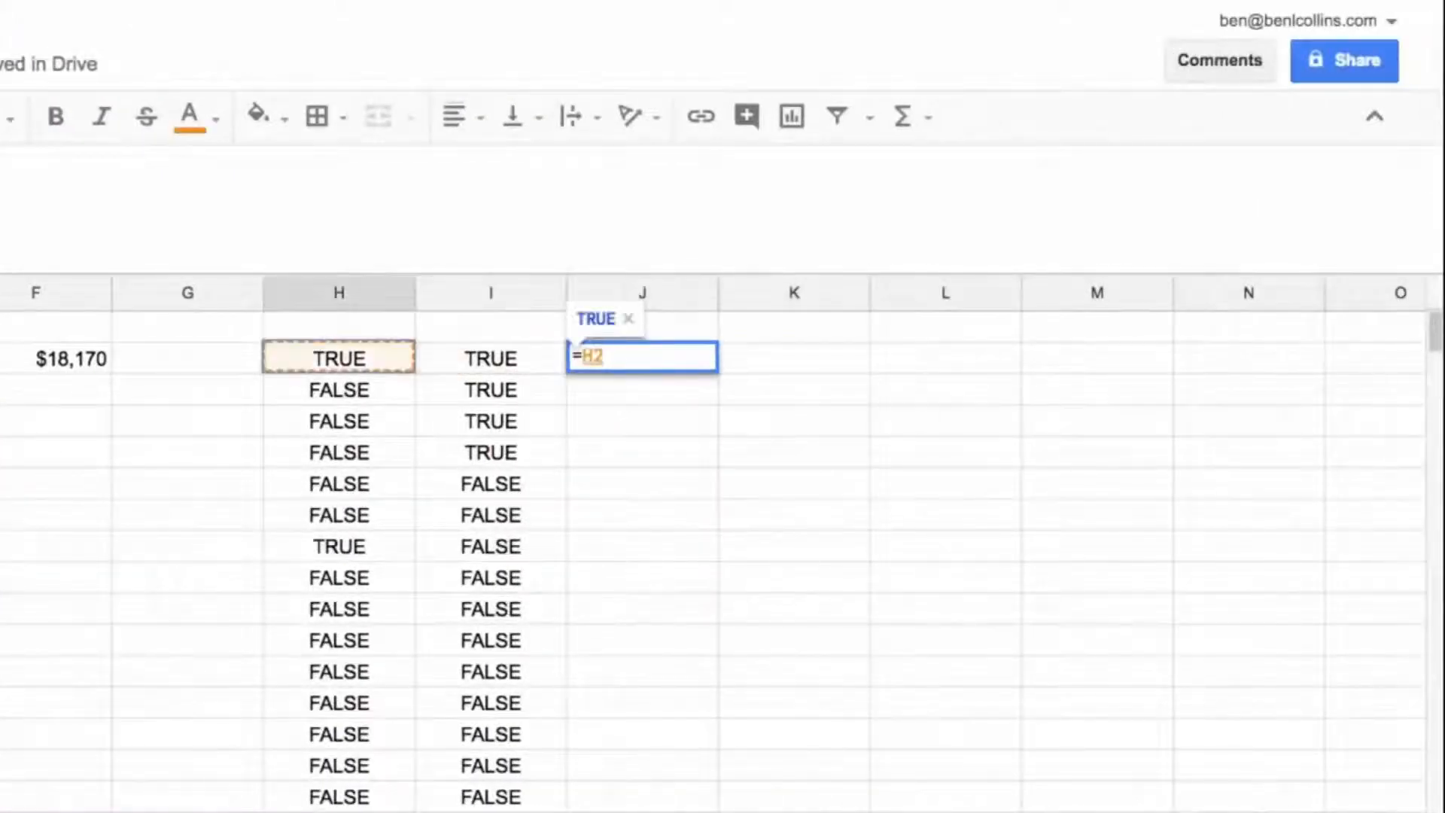
pyautogui.write('*')
pyautogui.press('Left')
pyautogui.press('Return')
pyautogui.press('Up')
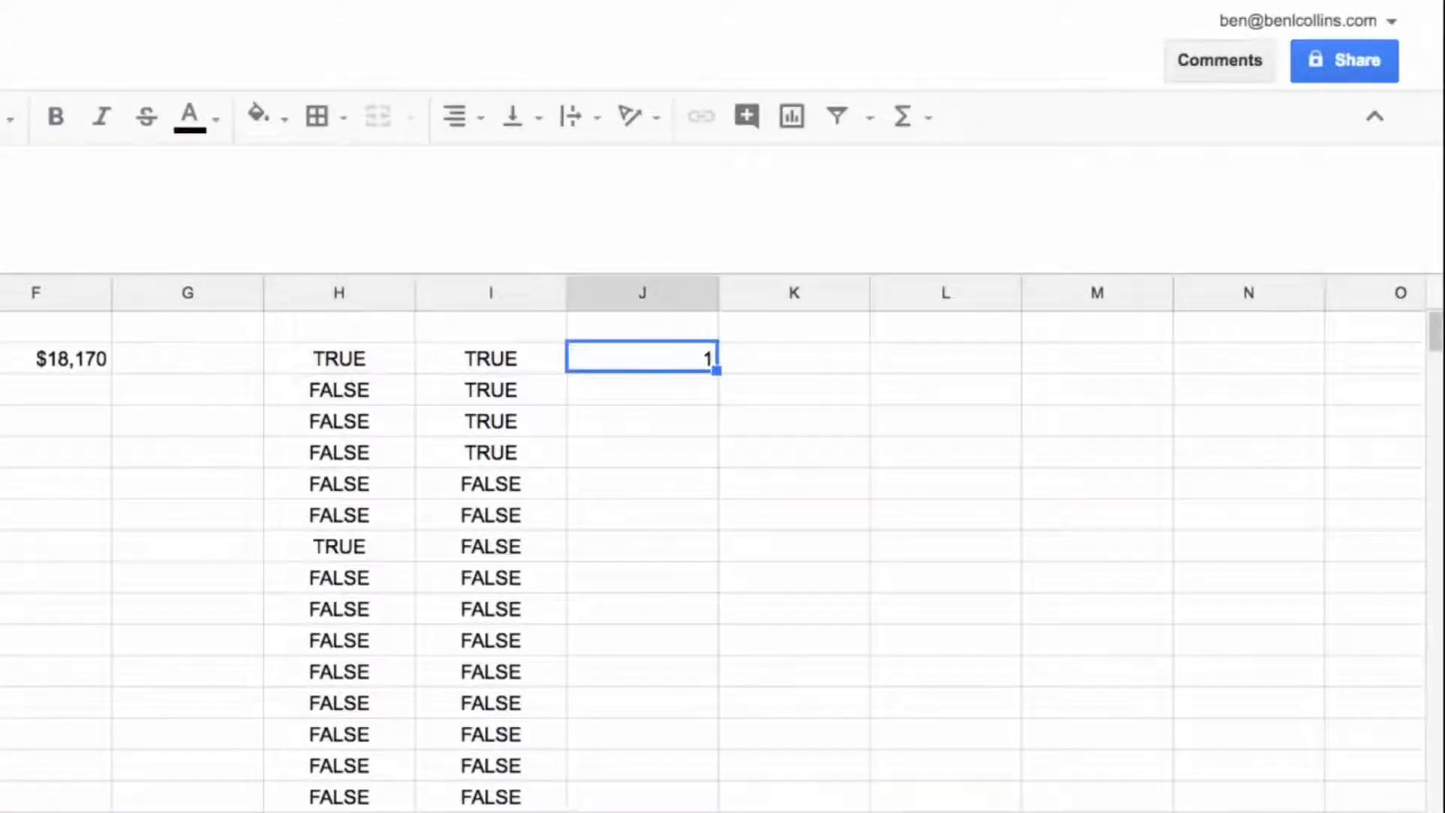
# Step: Copy the J2 formula down column J and check the results against the data rows
pyautogui.hotkey('ctrl', 'c')
pyautogui.hotkey('ctrl', 'shift', 'Down')
pyautogui.hotkey('ctrl', 'v')
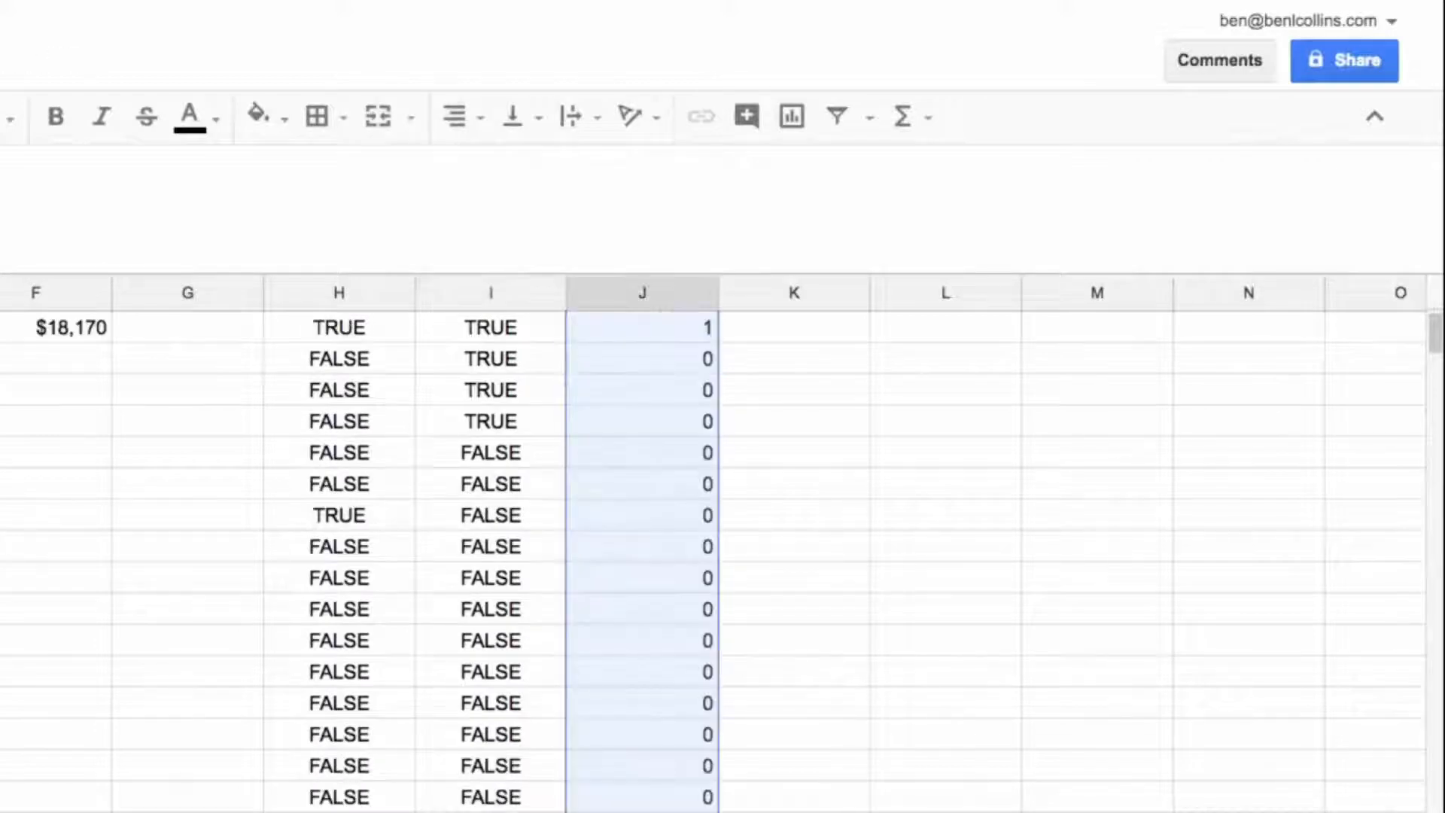
pyautogui.press('Up')
pyautogui.press('Down')
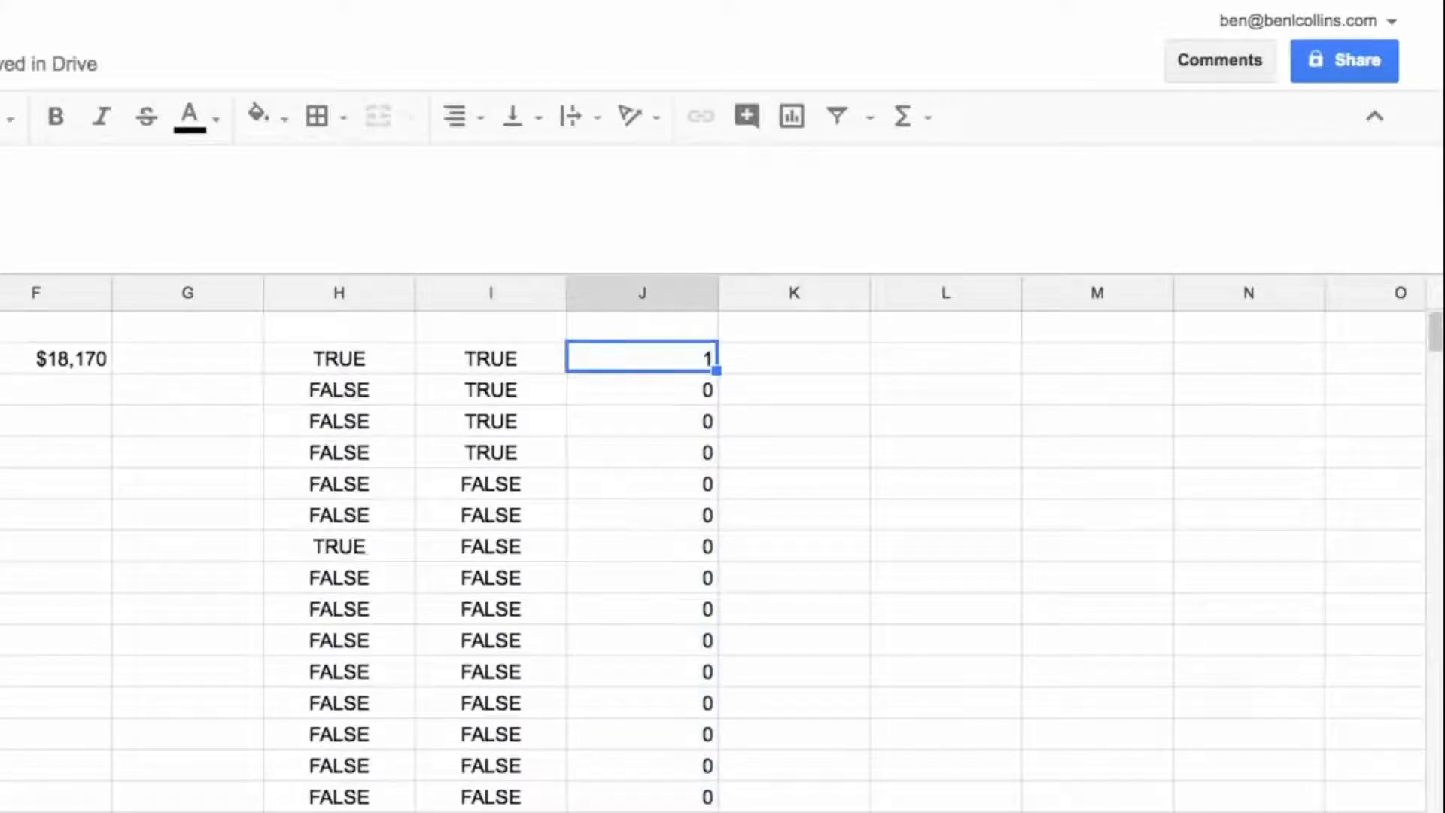
pyautogui.moveTo(642, 811); pyautogui.dragTo(30, 811)
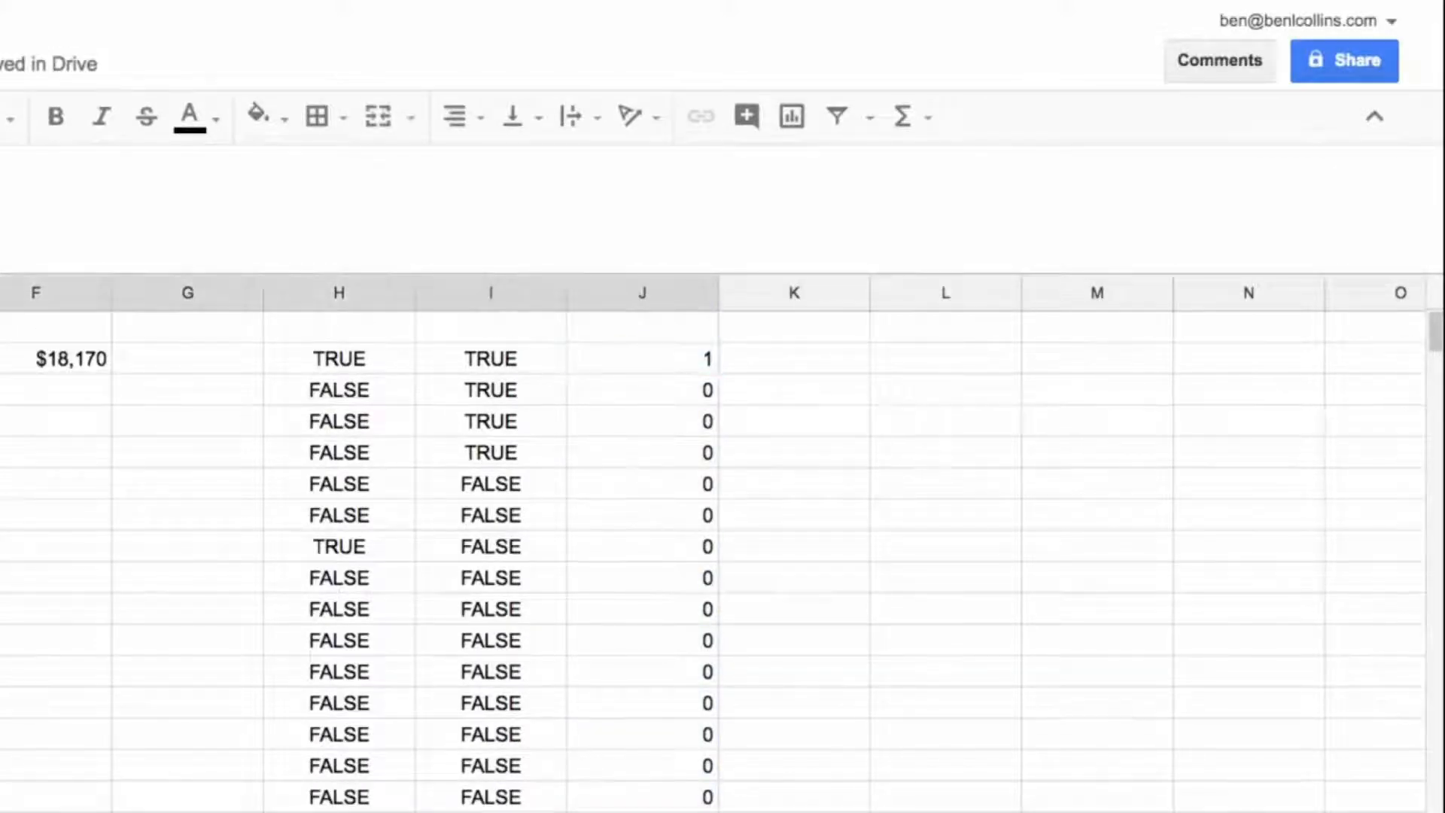
pyautogui.click(1, 327)
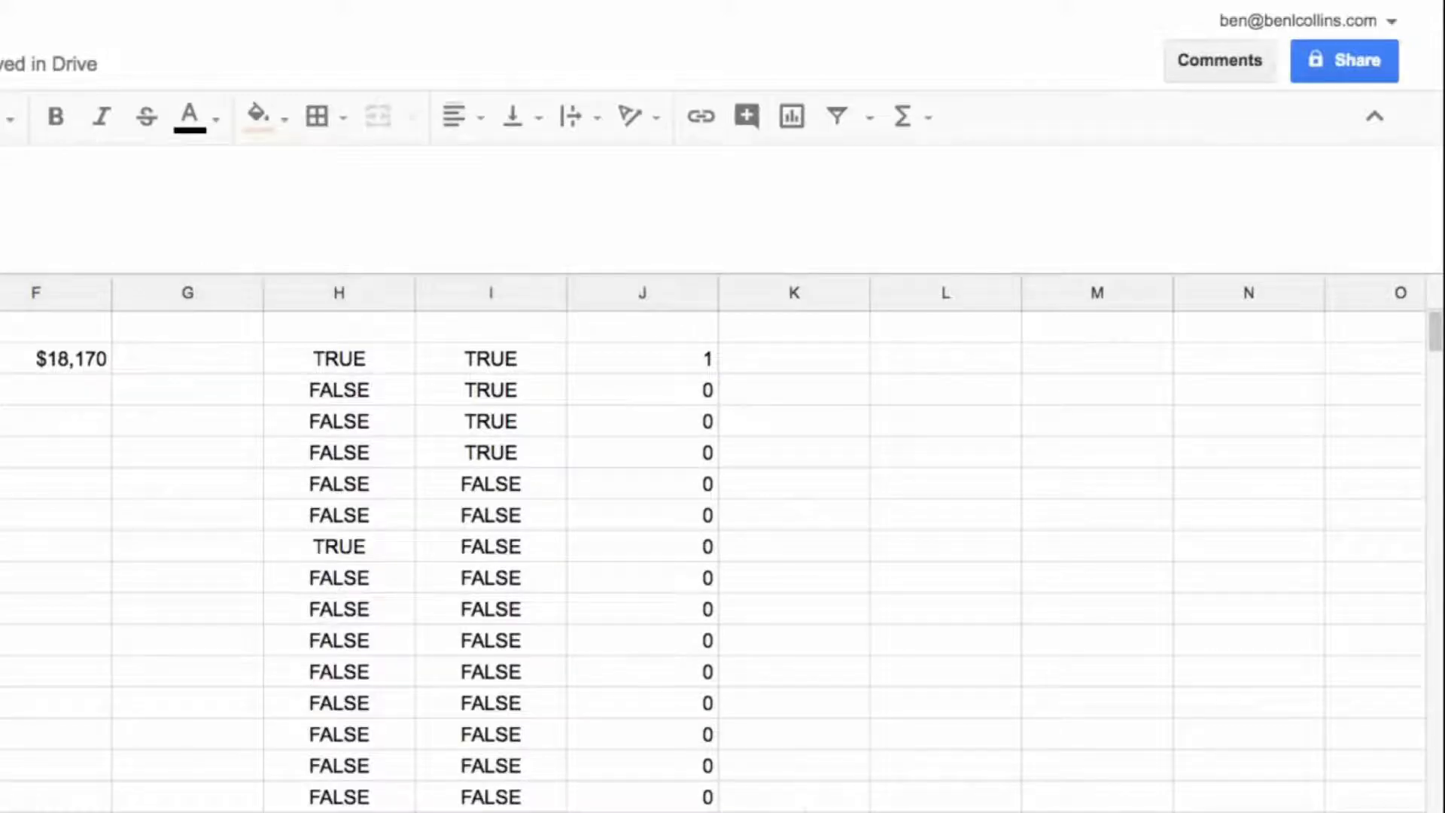
# Step: Multiply the combined test result J2 by the sales value D2 with a formula in K2
pyautogui.click(777, 359)
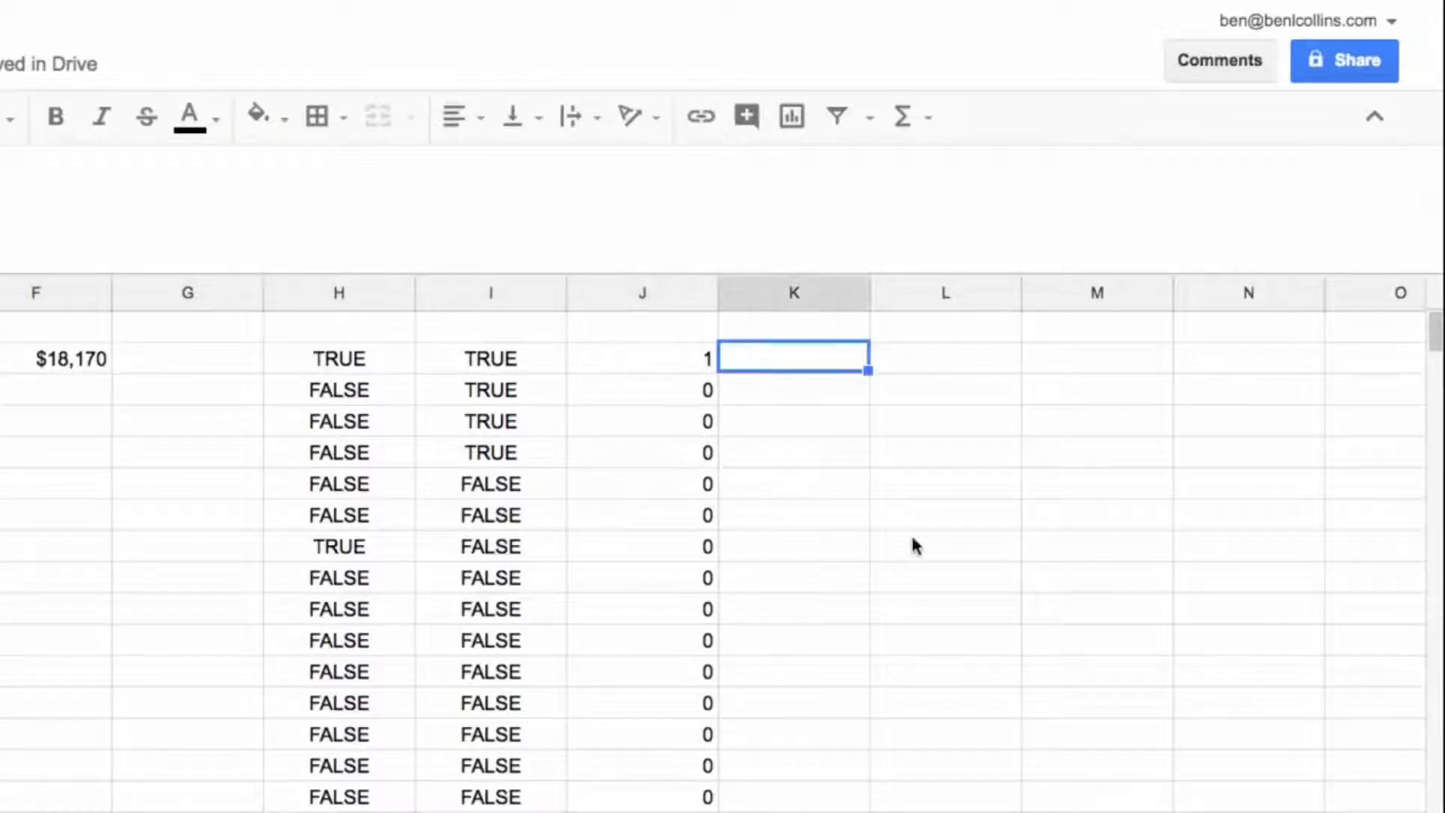
pyautogui.write('=')
pyautogui.press('Left')
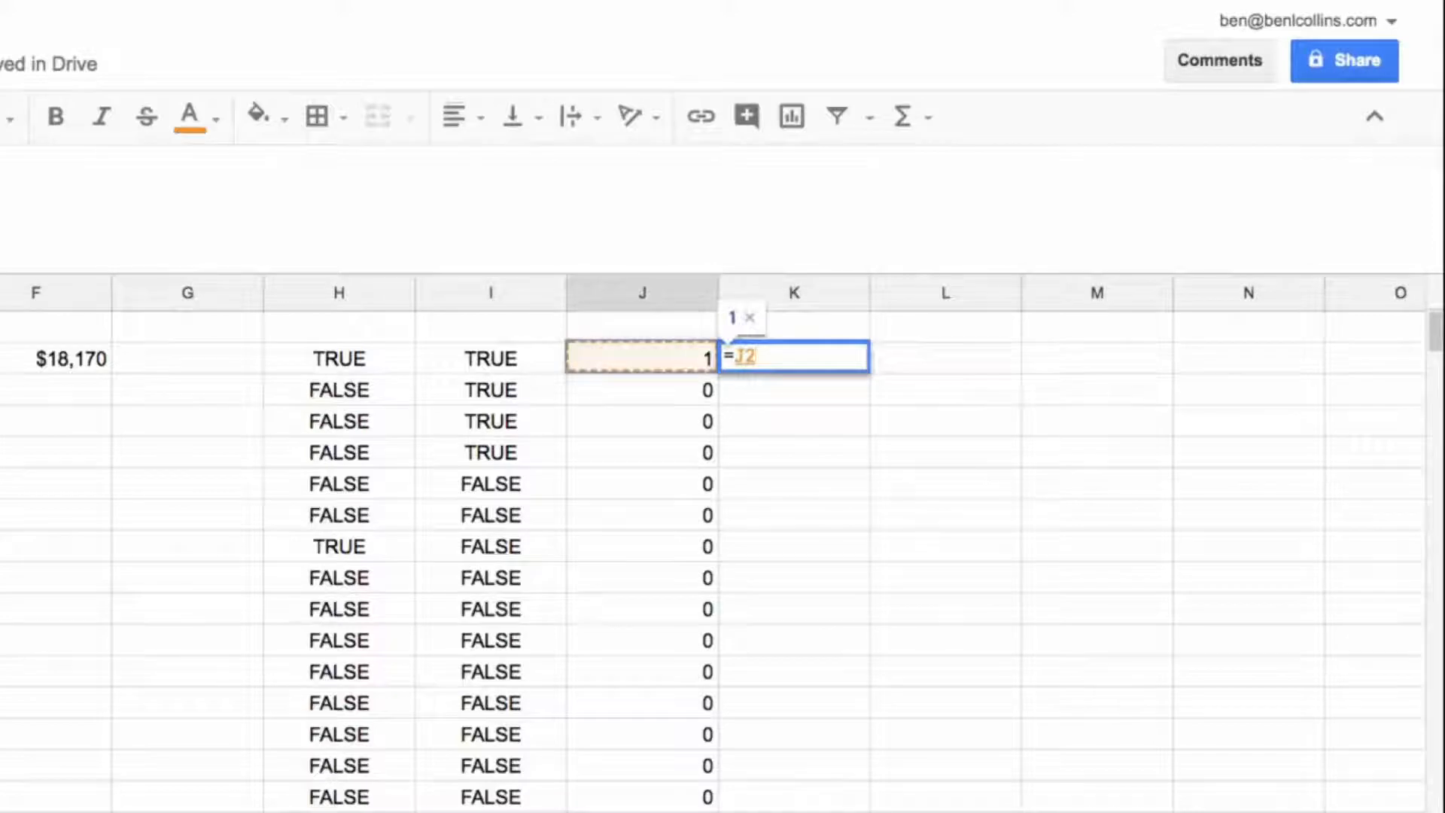
pyautogui.write('*')
pyautogui.press('Left')
pyautogui.press('Left')
pyautogui.press('Left')
pyautogui.press('Left')
pyautogui.press('Left')
pyautogui.press('Left')
pyautogui.press('Left')
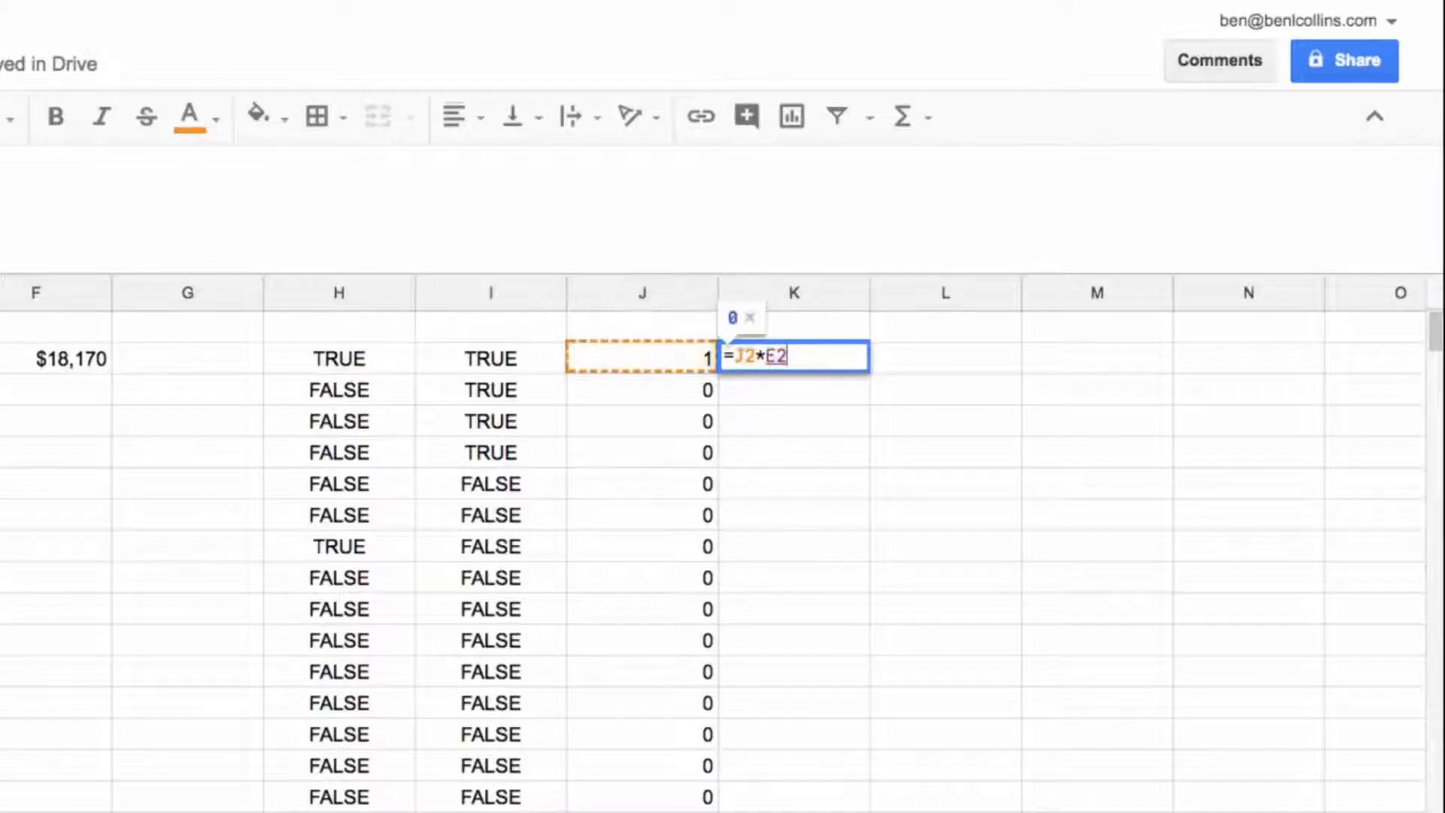
pyautogui.press('Return')
pyautogui.press('Up')
# Step: Copy the K2 formula down column K to the last row of results in column J
pyautogui.hotkey('ctrl', 'c')
pyautogui.press('Left')
pyautogui.hotkey('ctrl', 'Down')
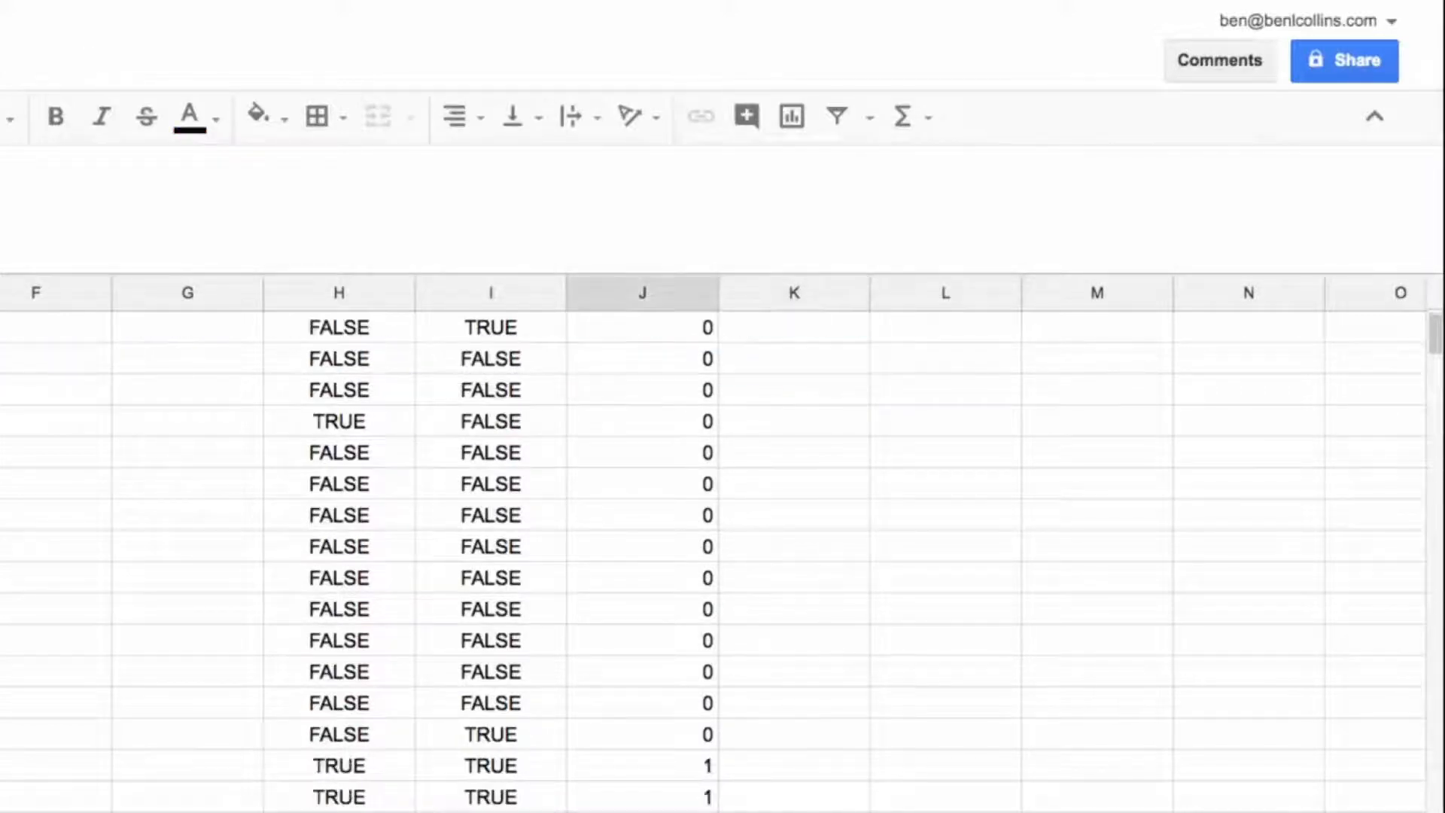
pyautogui.press('Right')
pyautogui.hotkey('ctrl', 'shift', 'Up')
pyautogui.hotkey('ctrl', 'v')
# Step: Sum the column K values from K2 down with a SUM formula in L2
pyautogui.press('Right')
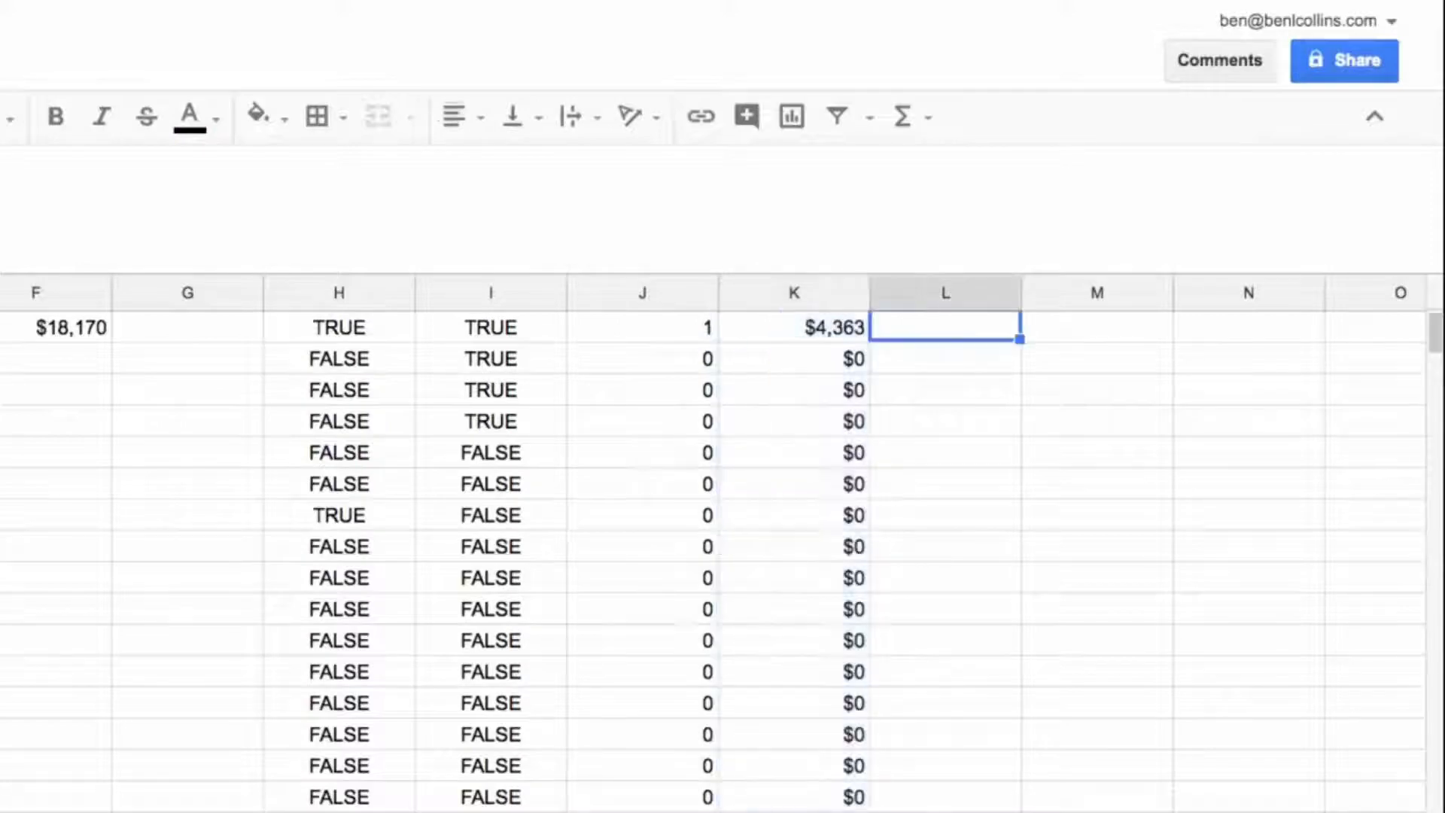
pyautogui.write('=sum(')
pyautogui.press('Left')
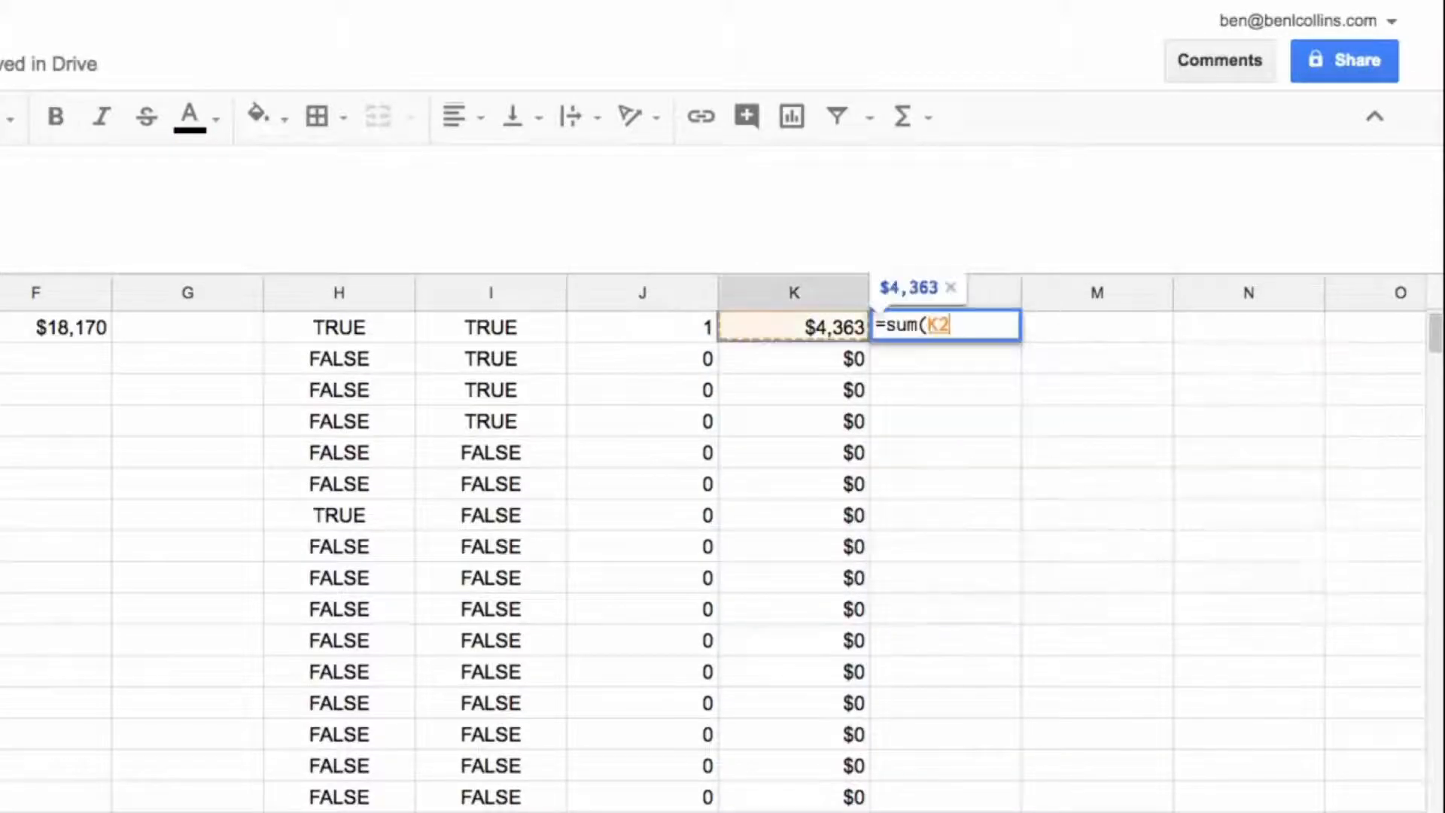
pyautogui.hotkey('ctrl', 'shift', 'Down')
pyautogui.press('Return')
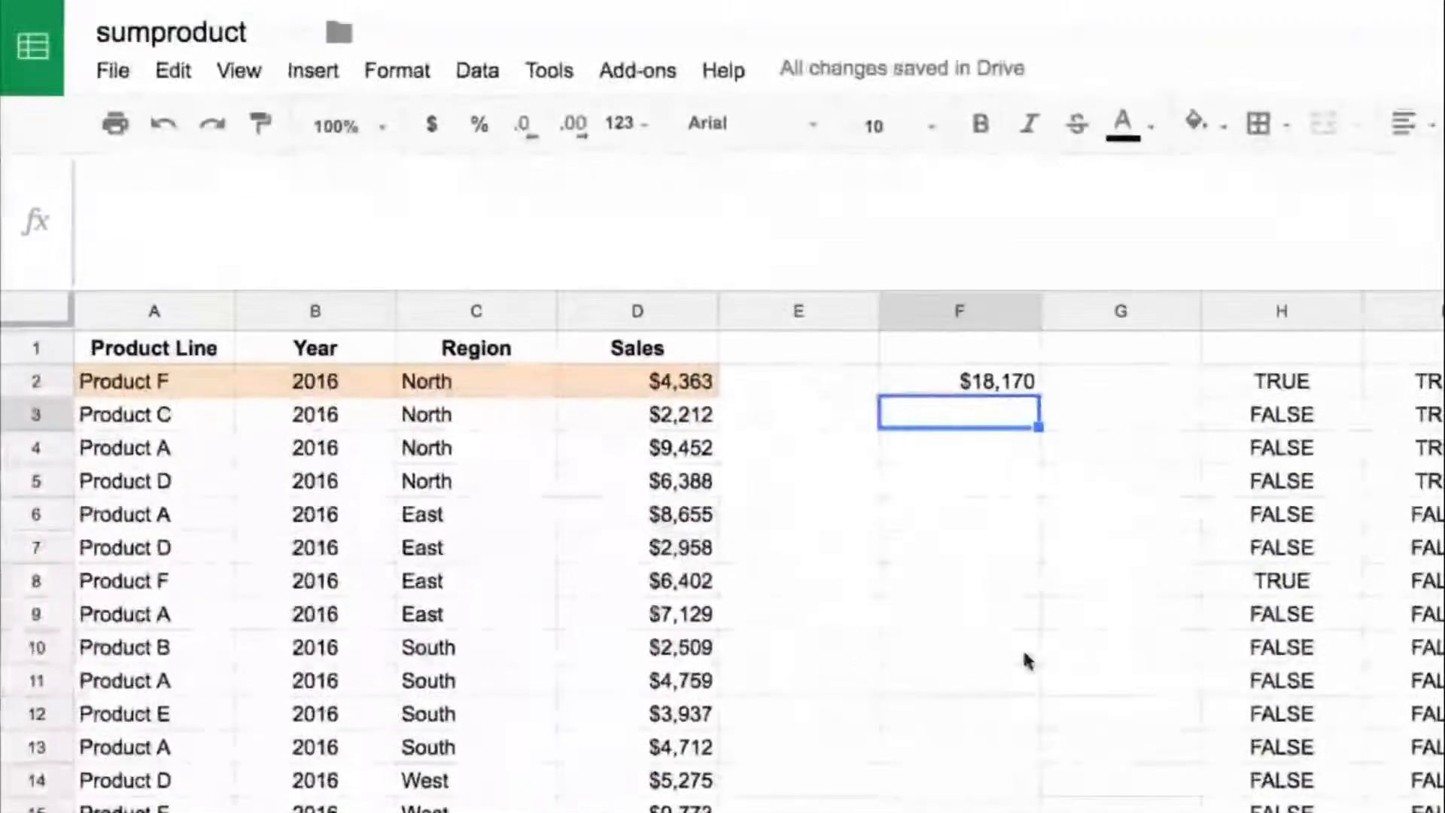
# Step: Start a SUMPRODUCT formula in F3 with the condition A2:A33="Product F" as the first array
pyautogui.write('=sump')
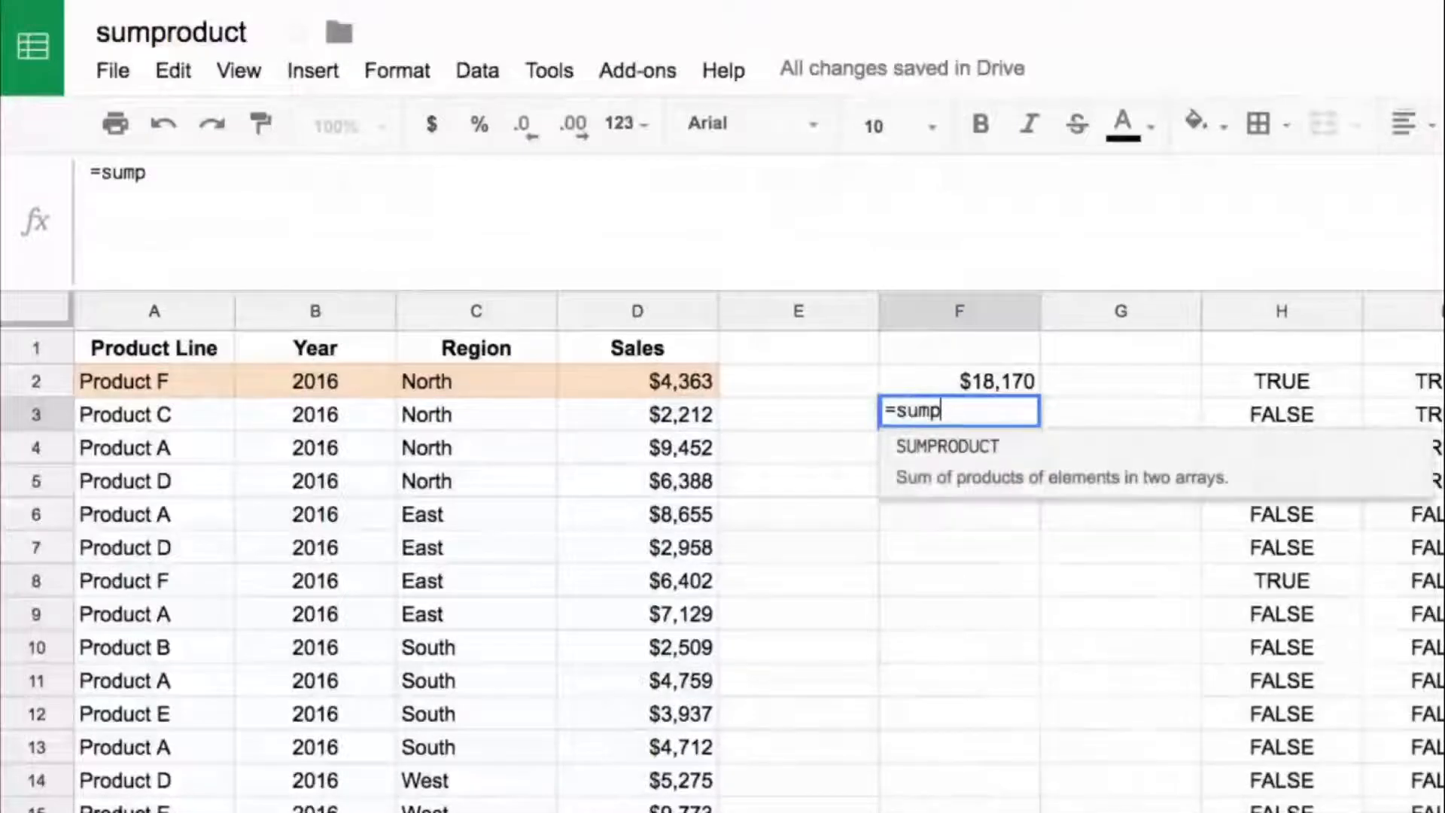
pyautogui.write('roduct(')
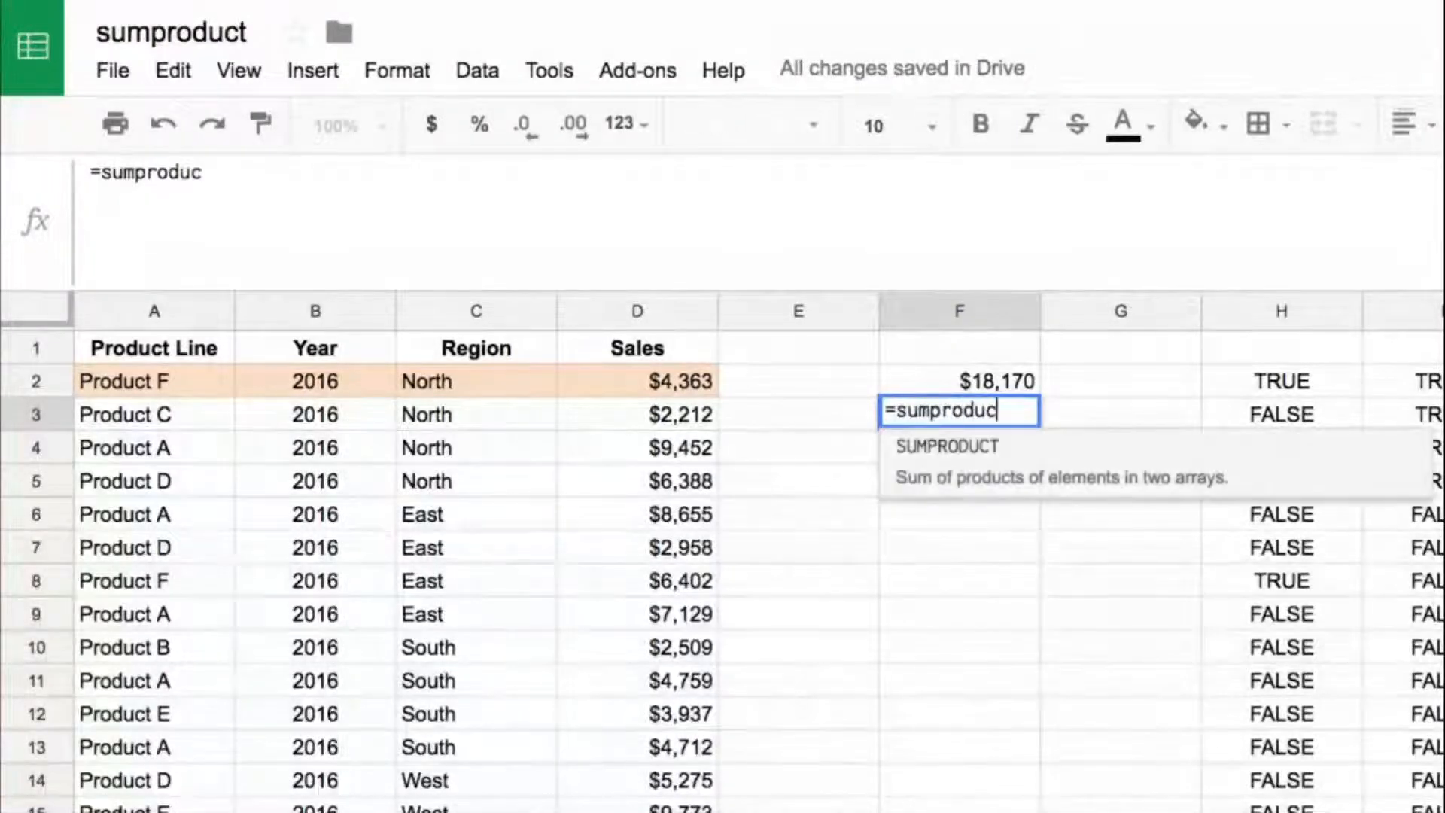
pyautogui.press('Left')
pyautogui.press('Left')
pyautogui.press('Left')
pyautogui.press('Left')
pyautogui.press('Up')
pyautogui.press('Left')
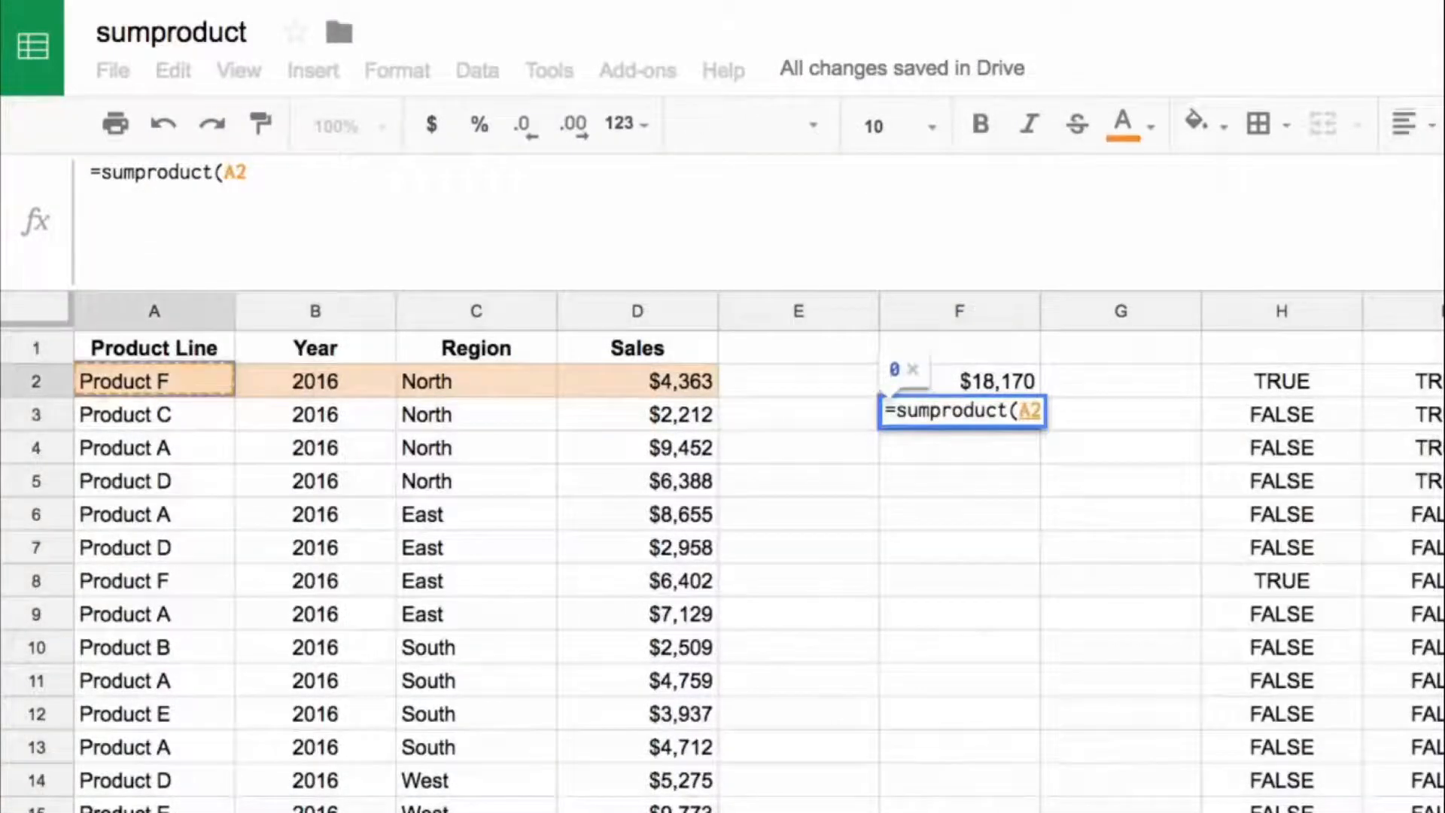
pyautogui.hotkey('ctrl', 'shift', 'Down')
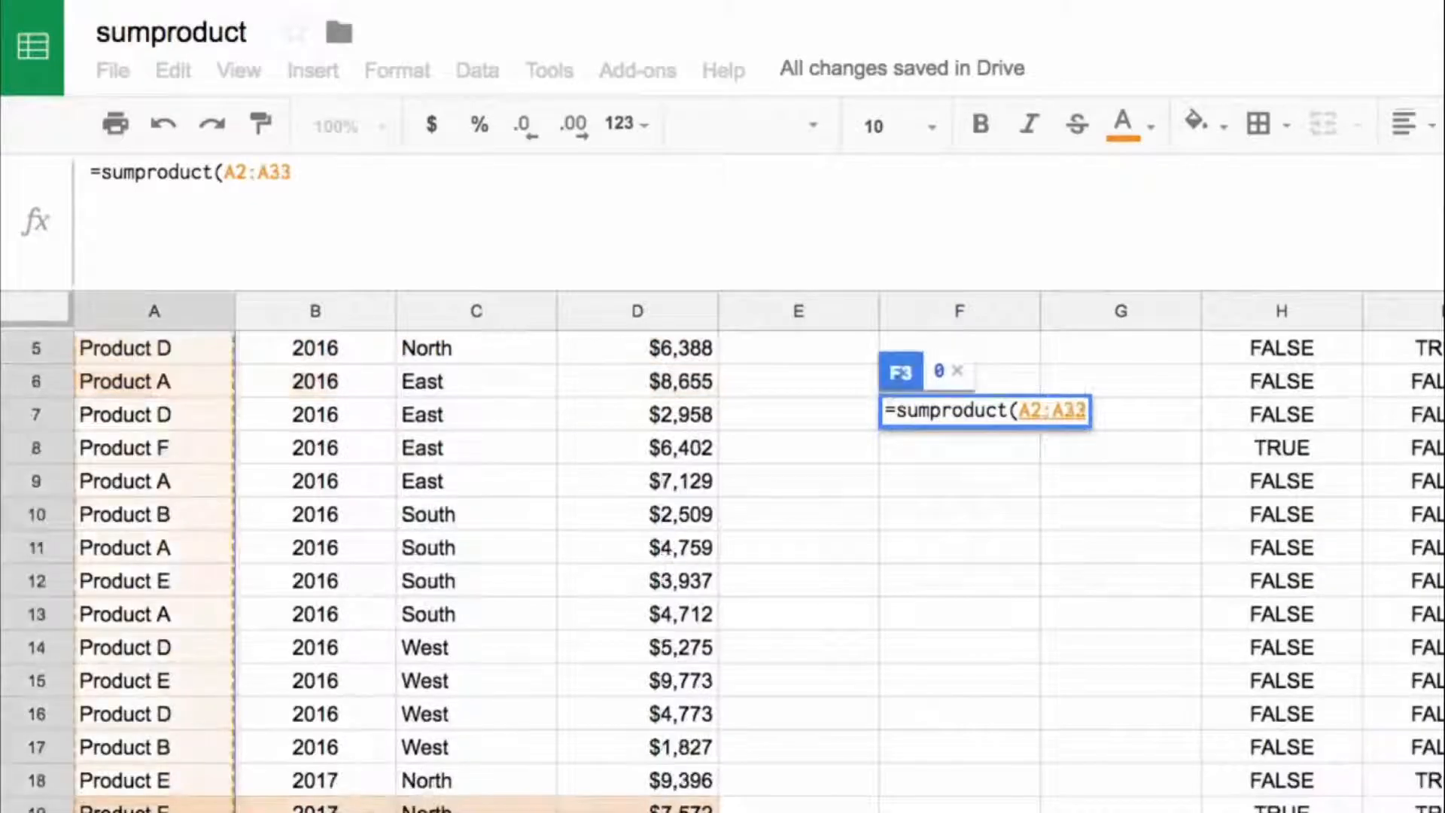
pyautogui.write('="Product ')
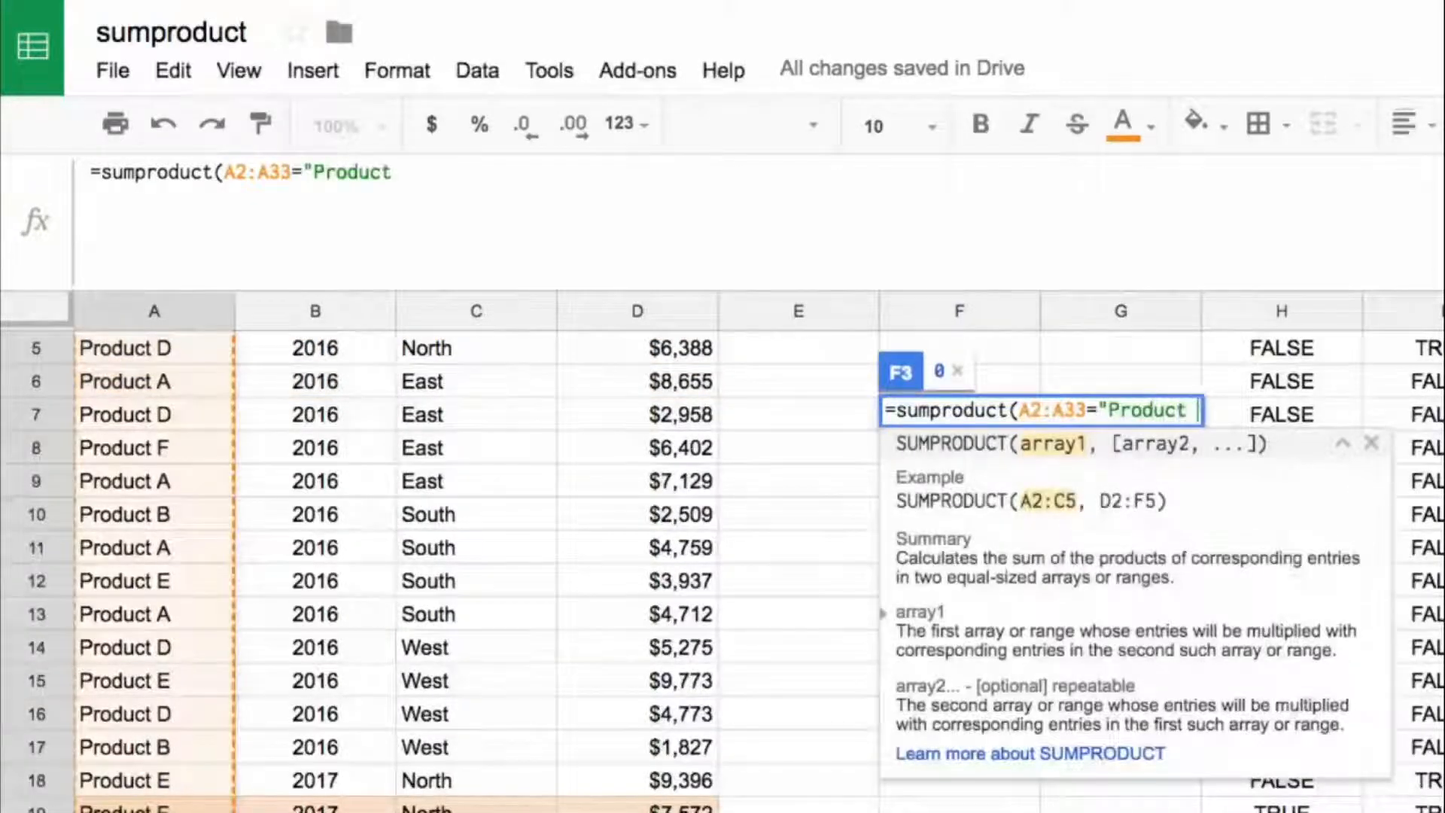
pyautogui.write('F",')
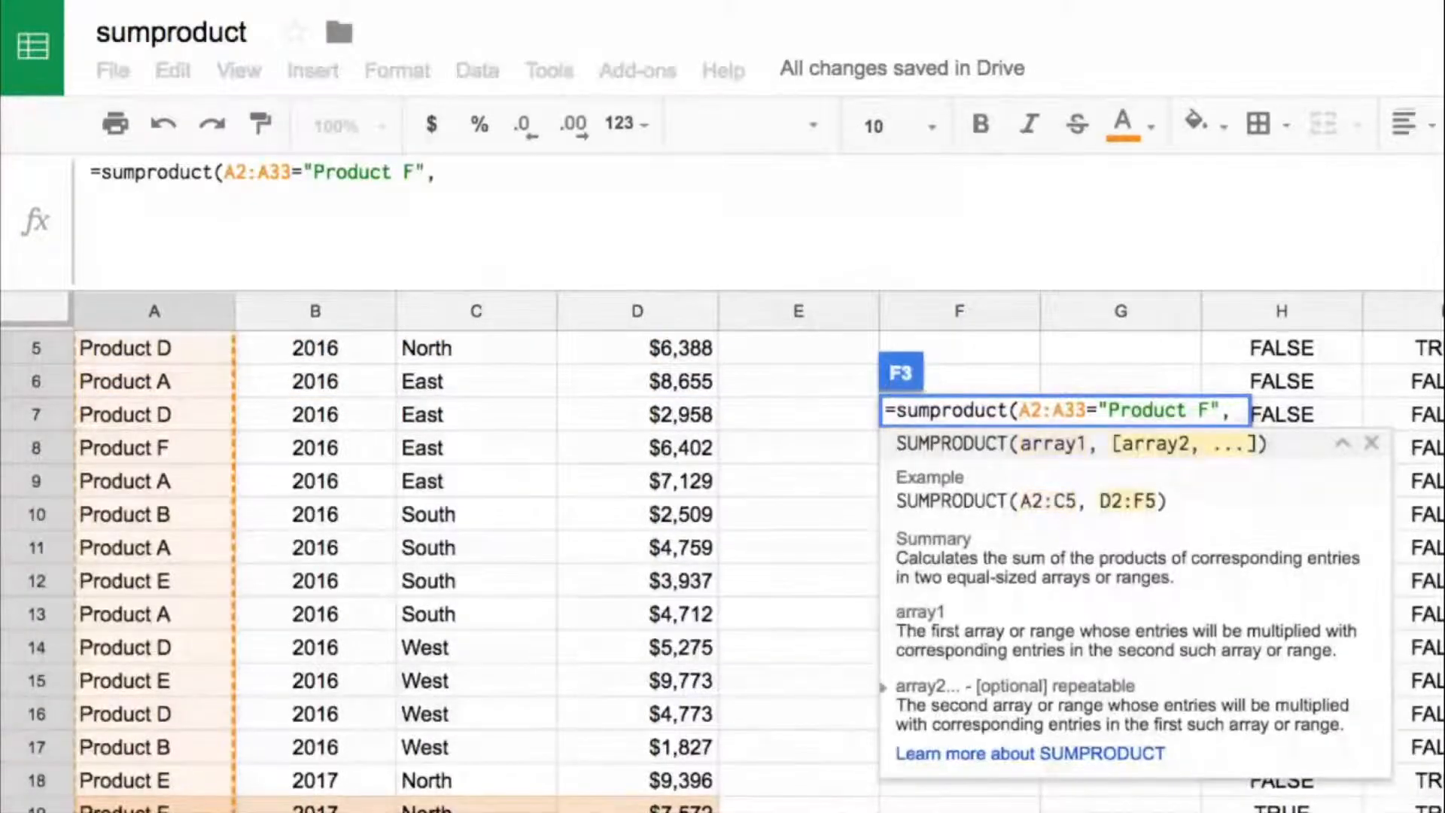
# Step: Add the condition C2:C33="North" as the second array of the SUMPRODUCT formula in F3
pyautogui.press('Up')
pyautogui.press('Up')
pyautogui.press('Left')
pyautogui.press('Left')
pyautogui.press('Left')
pyautogui.press('Down')
pyautogui.hotkey('ctrl', 'shift', 'Down')
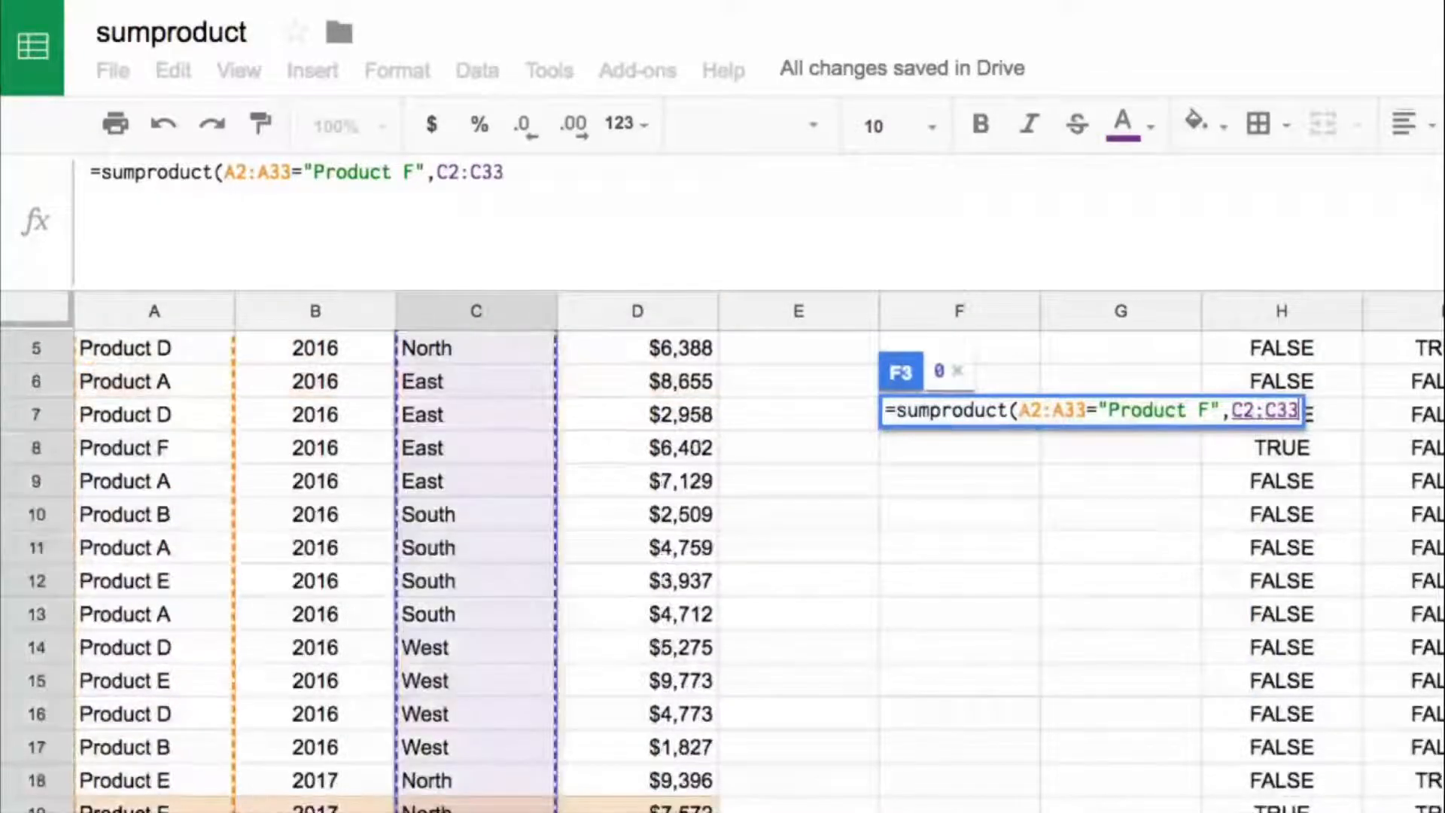
pyautogui.write('=')
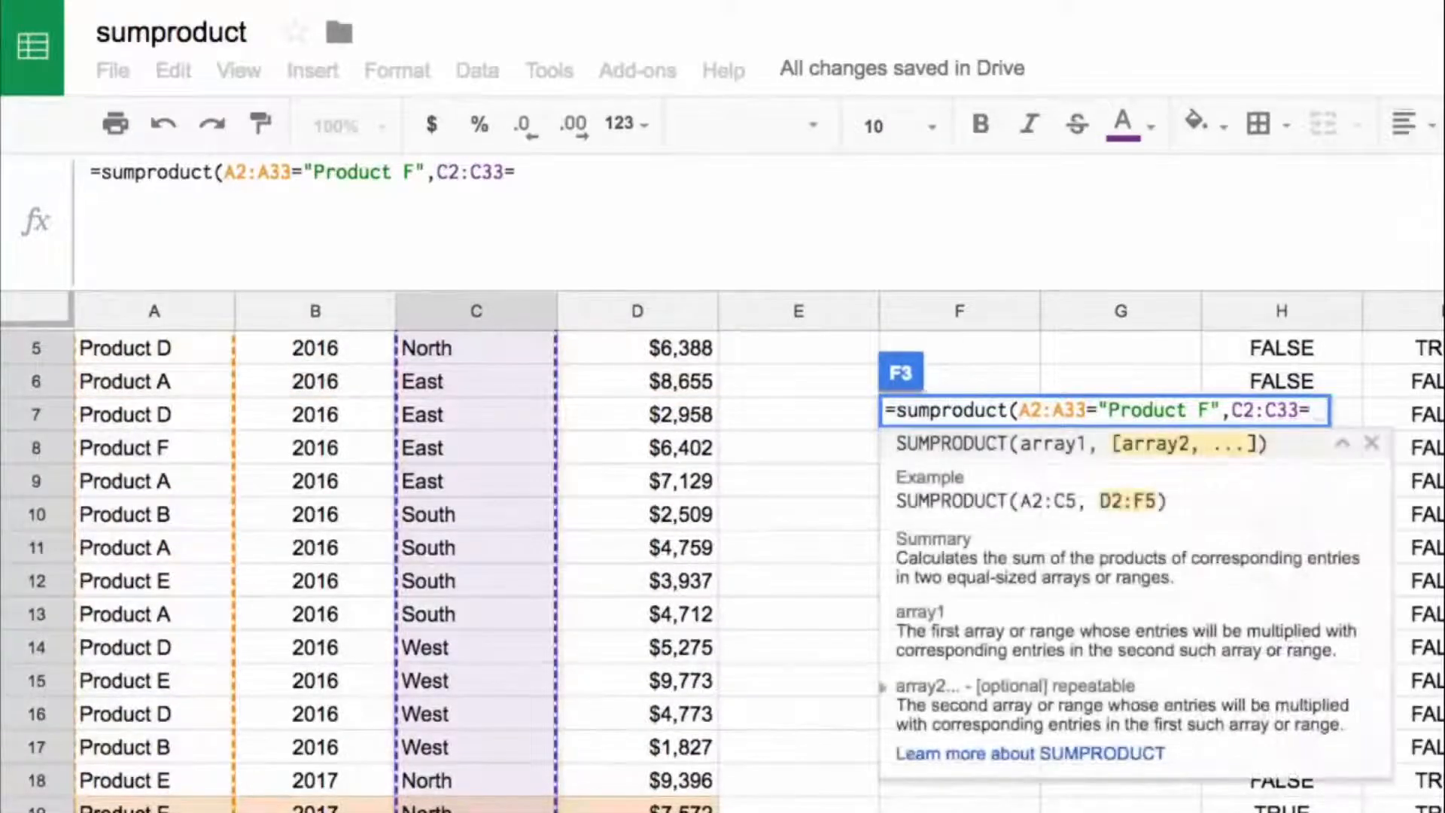
pyautogui.write('"North')
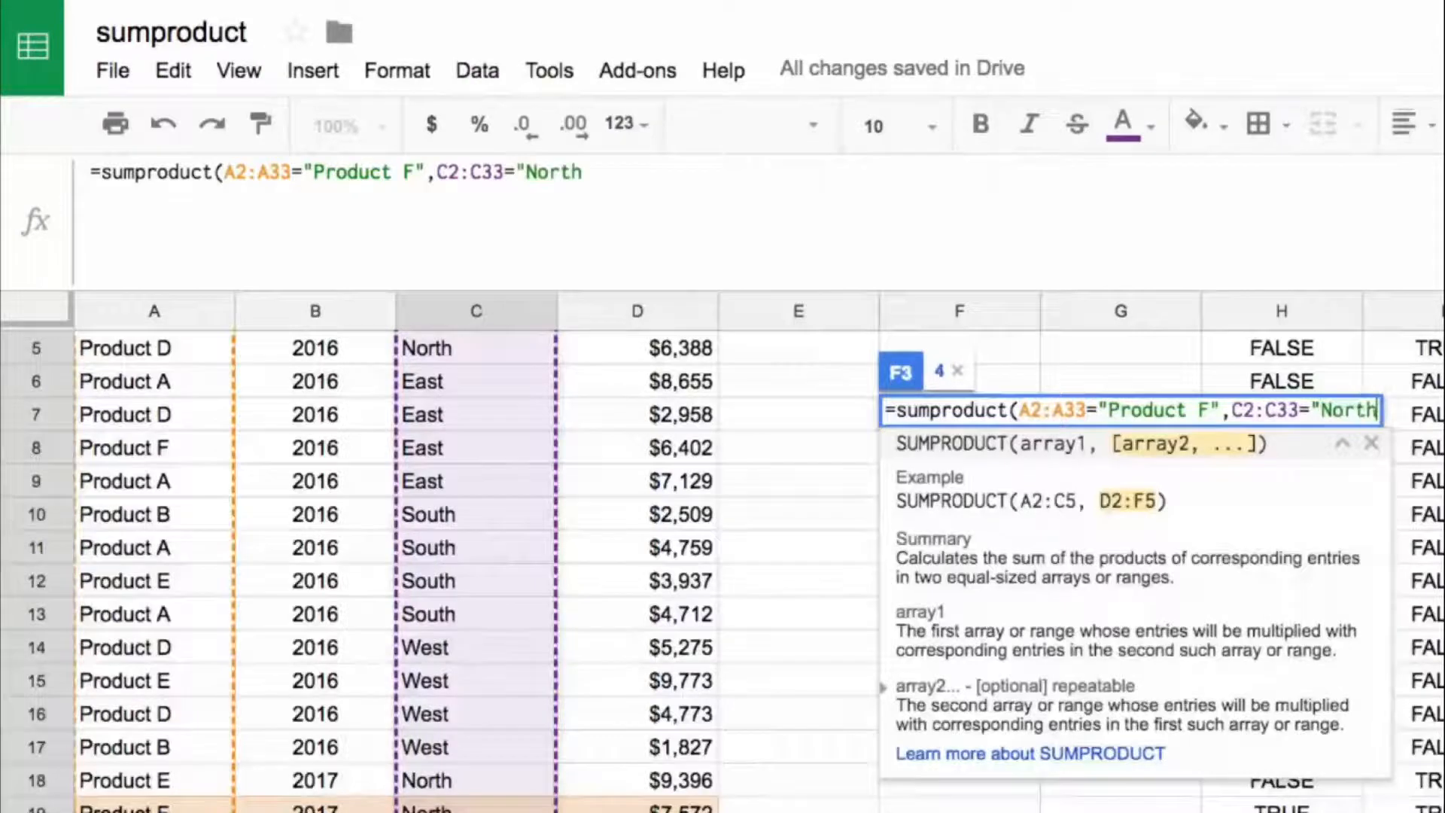
pyautogui.write('",')
# Step: Add the sales range D2:D33 as the third SUMPRODUCT array and complete the formula in F3
pyautogui.press('Left')
pyautogui.press('Left')
pyautogui.press('Up')
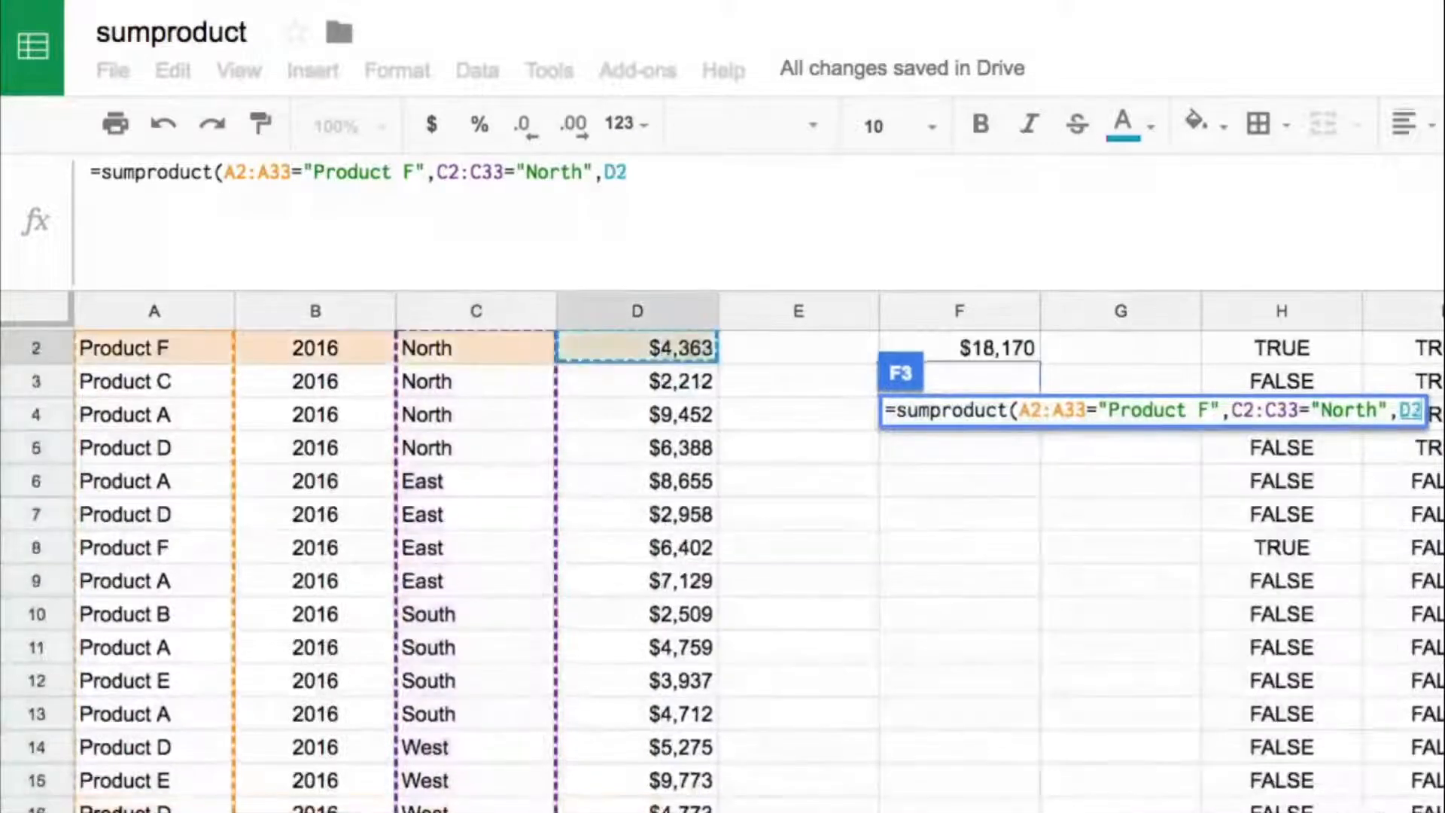
pyautogui.hotkey('ctrl', 'shift', 'Down')
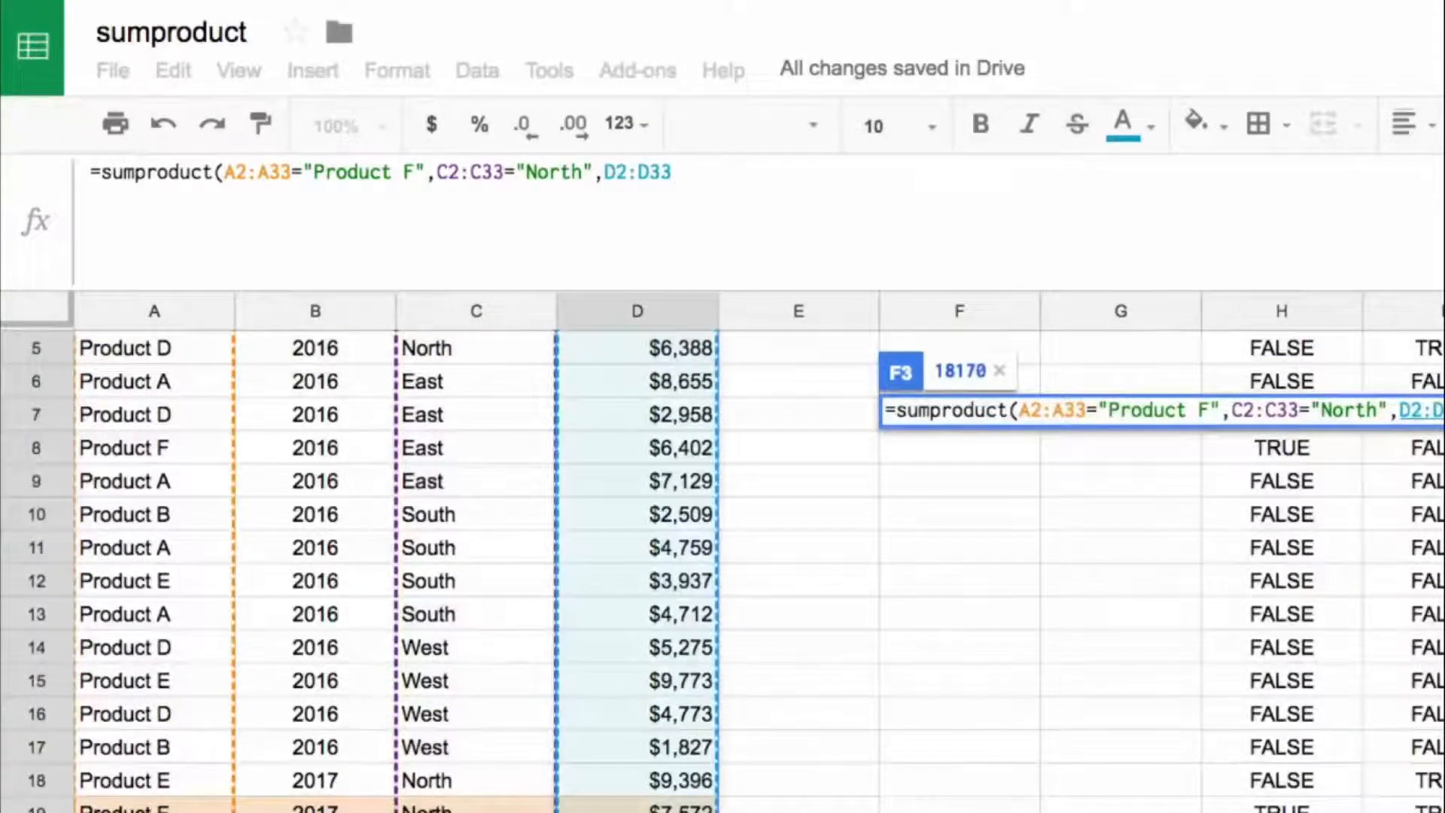
pyautogui.press('Return')
pyautogui.press('Up')
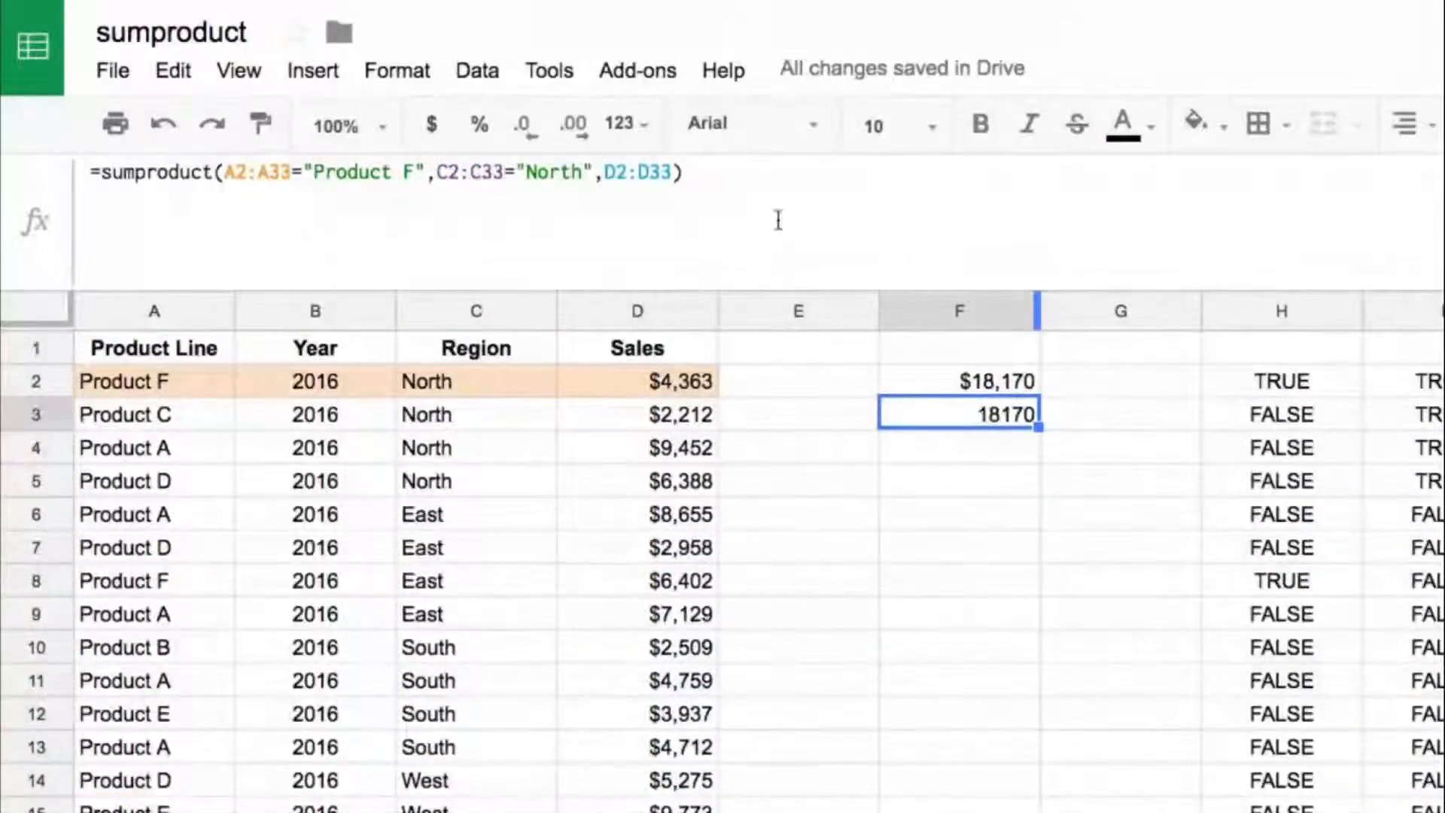
# Step: Format the SUMPRODUCT result in F3 as dollar currency with no decimal places
pyautogui.click(431, 124)
pyautogui.click(524, 124)
pyautogui.click(525, 124)
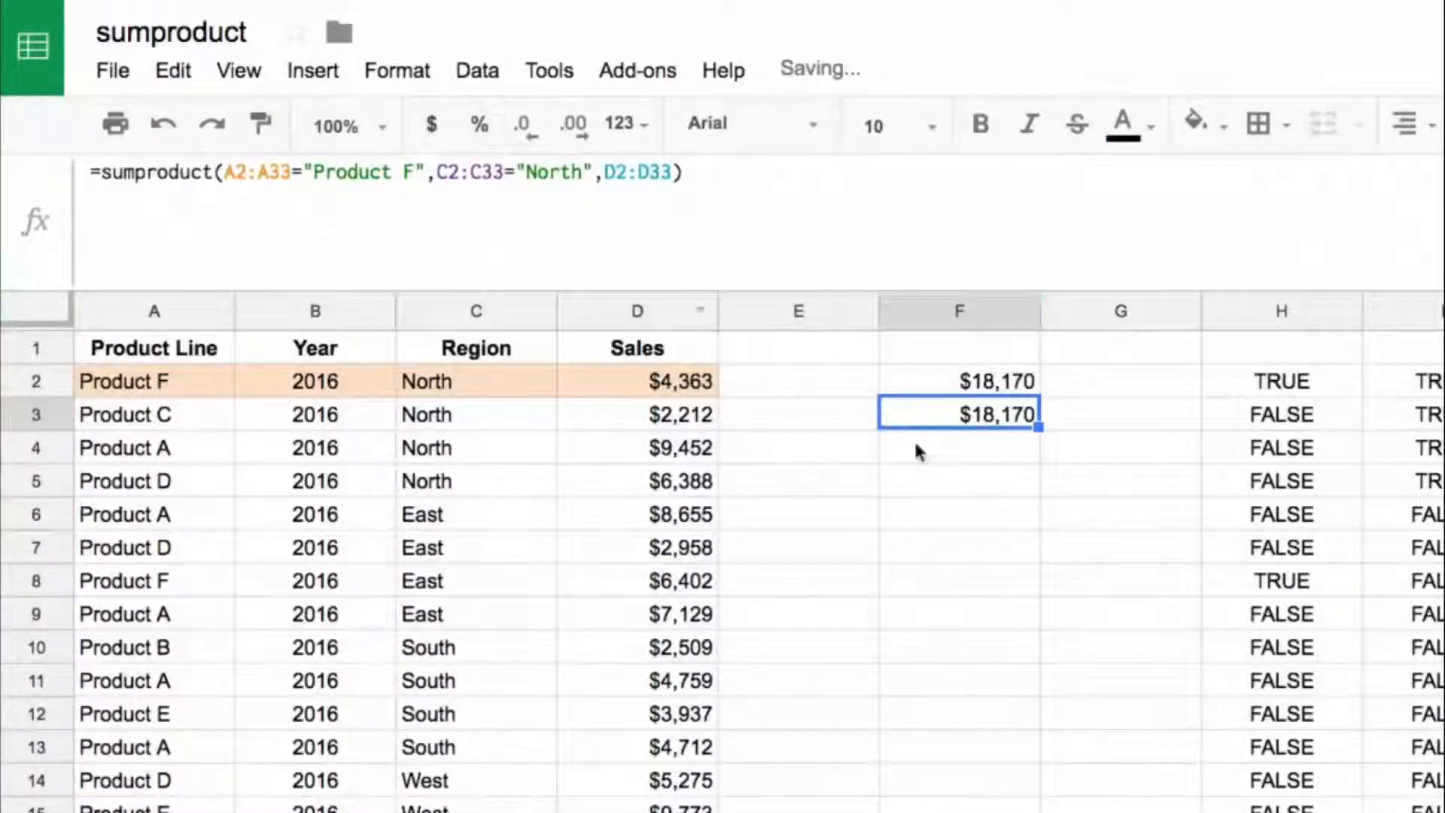
# Step: Compare the SUMIFS formula in F2 with the SUMPRODUCT formula in F3 and the helper column formulas in row 2
pyautogui.click(965, 384)
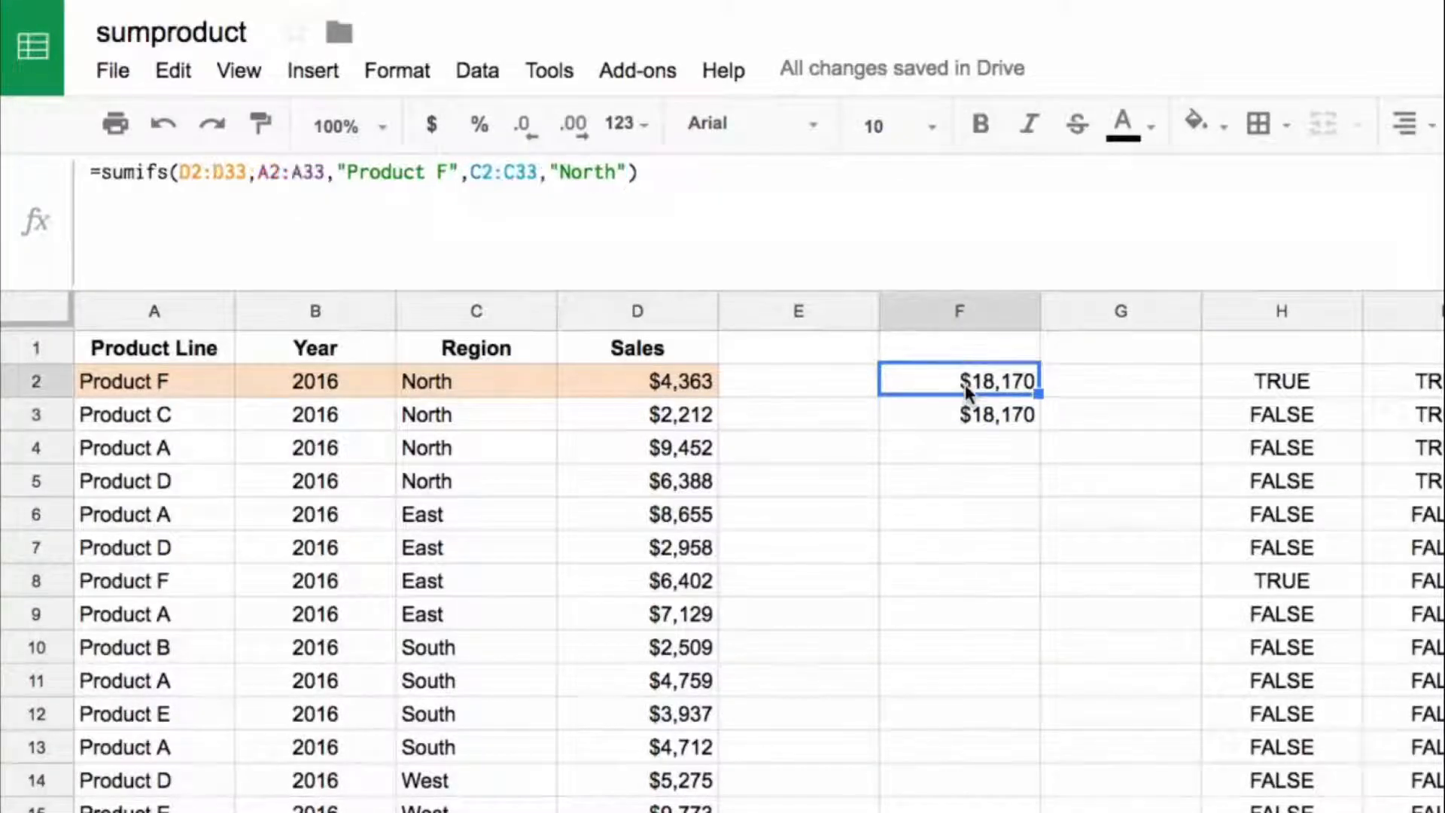
pyautogui.click(984, 424)
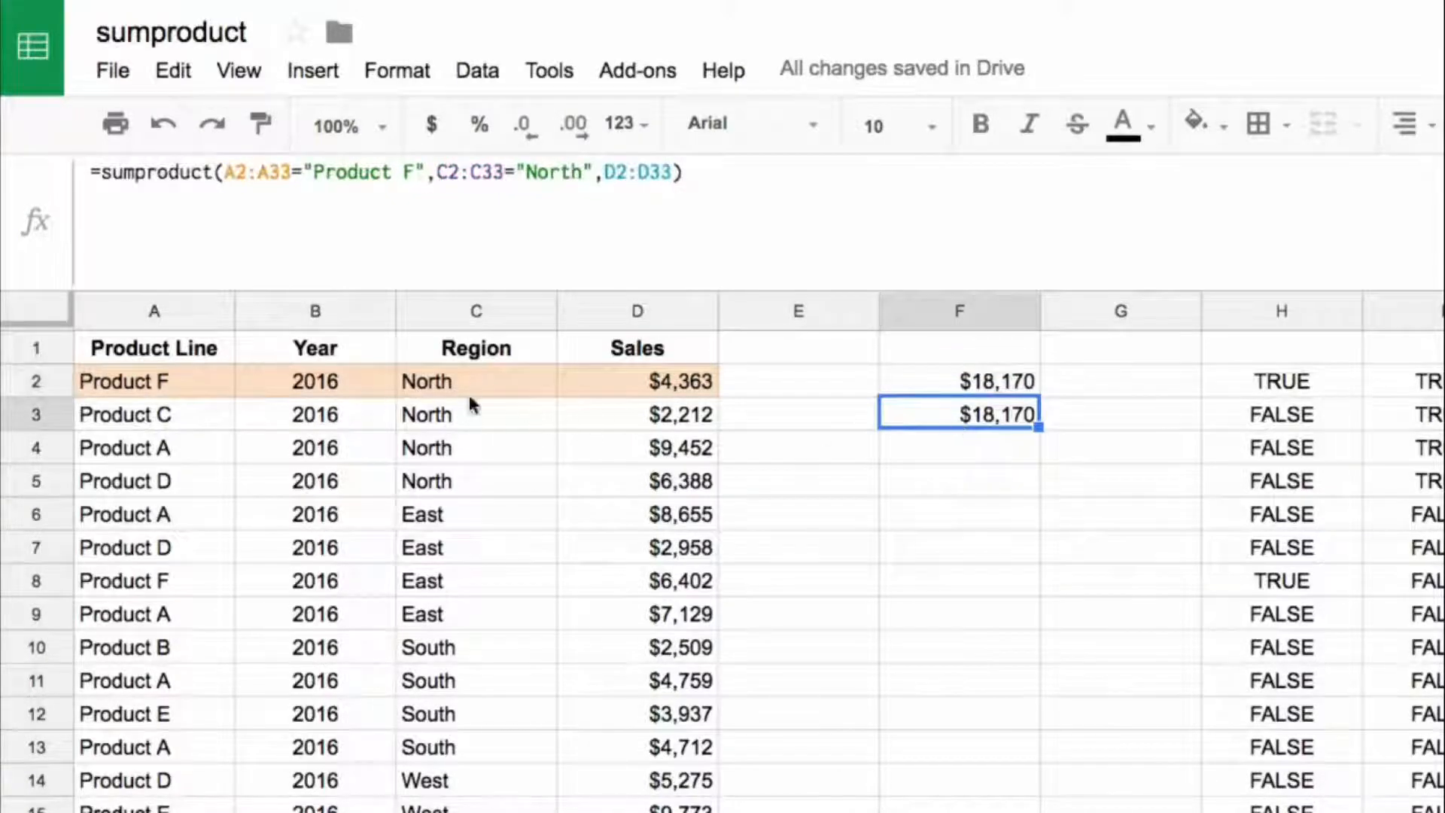
pyautogui.click(953, 386)
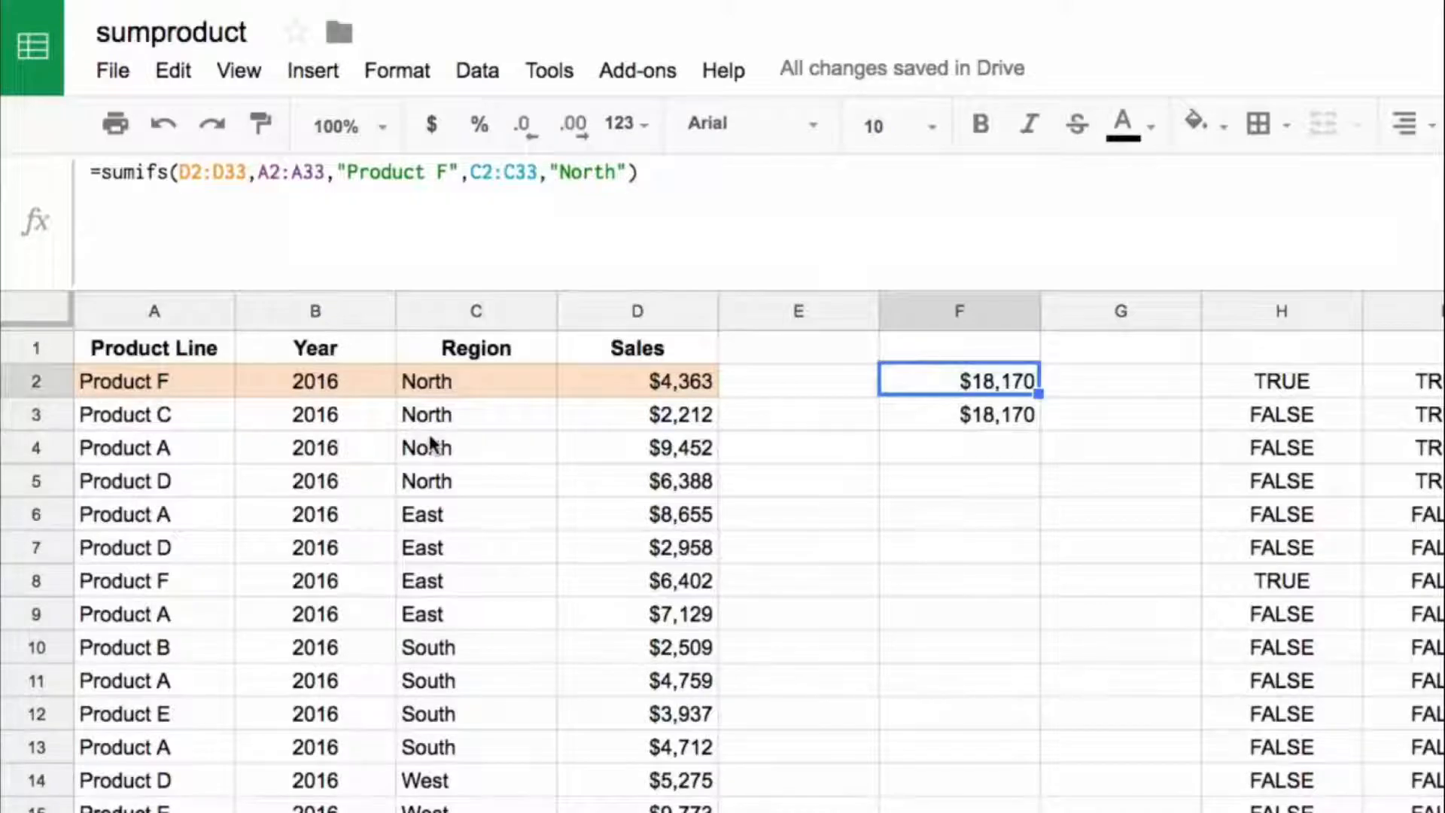
pyautogui.press('Down')
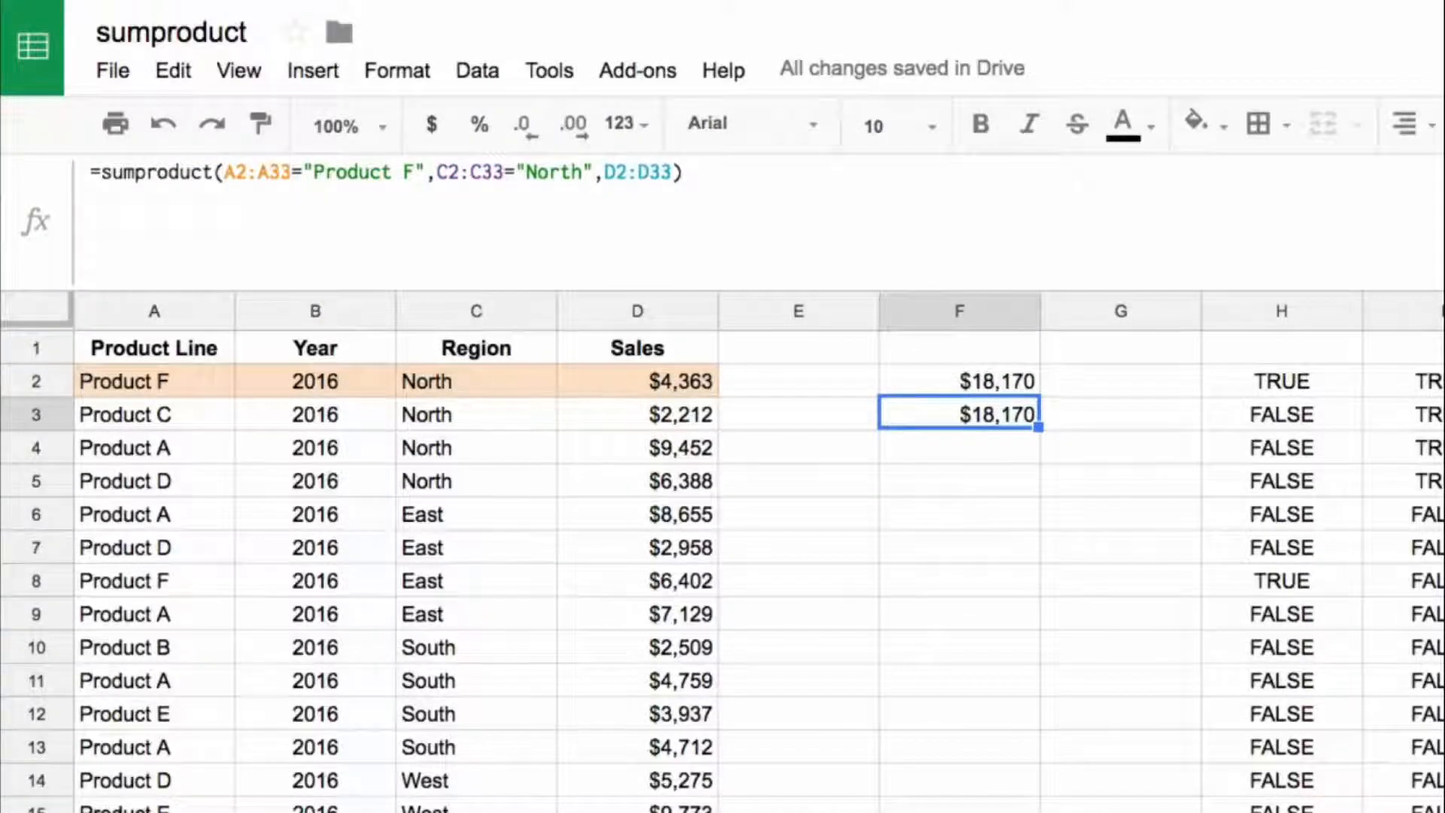
pyautogui.press('Right')
pyautogui.press('Right')
pyautogui.press('Up')
pyautogui.press('Right')
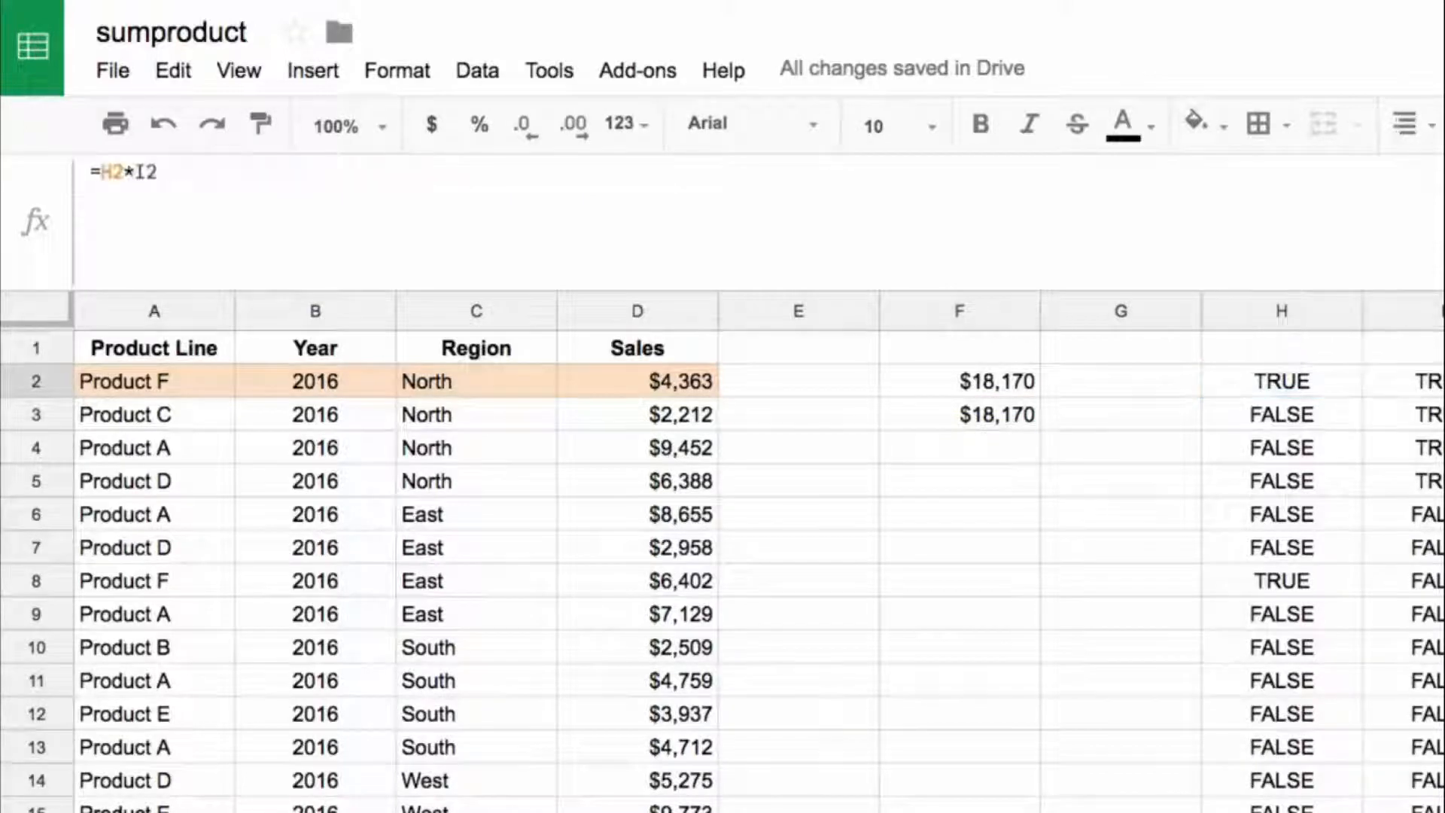
pyautogui.press('Left')
pyautogui.press('Left')
pyautogui.press('Left')
pyautogui.press('Down')
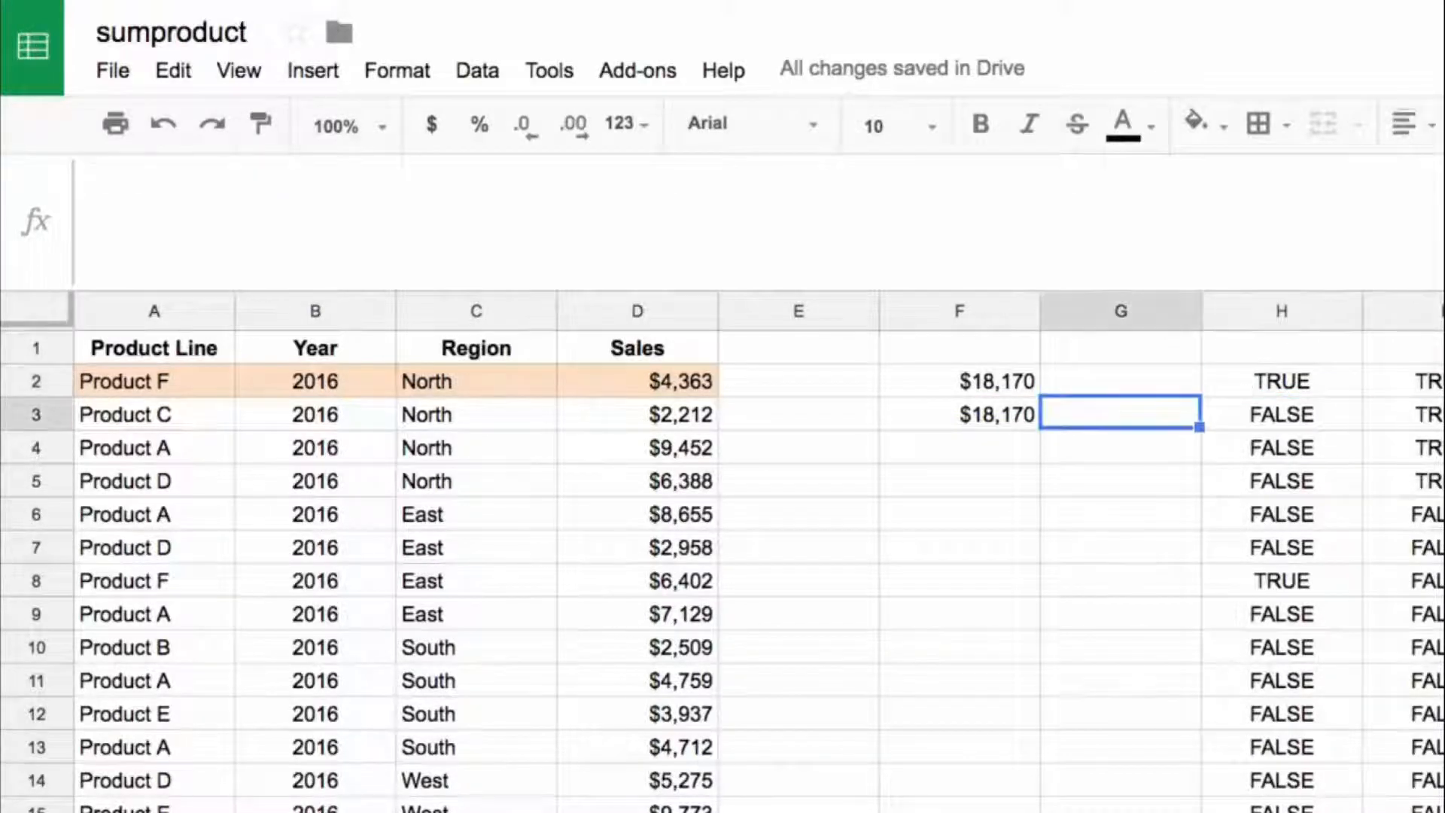
pyautogui.press('Left')
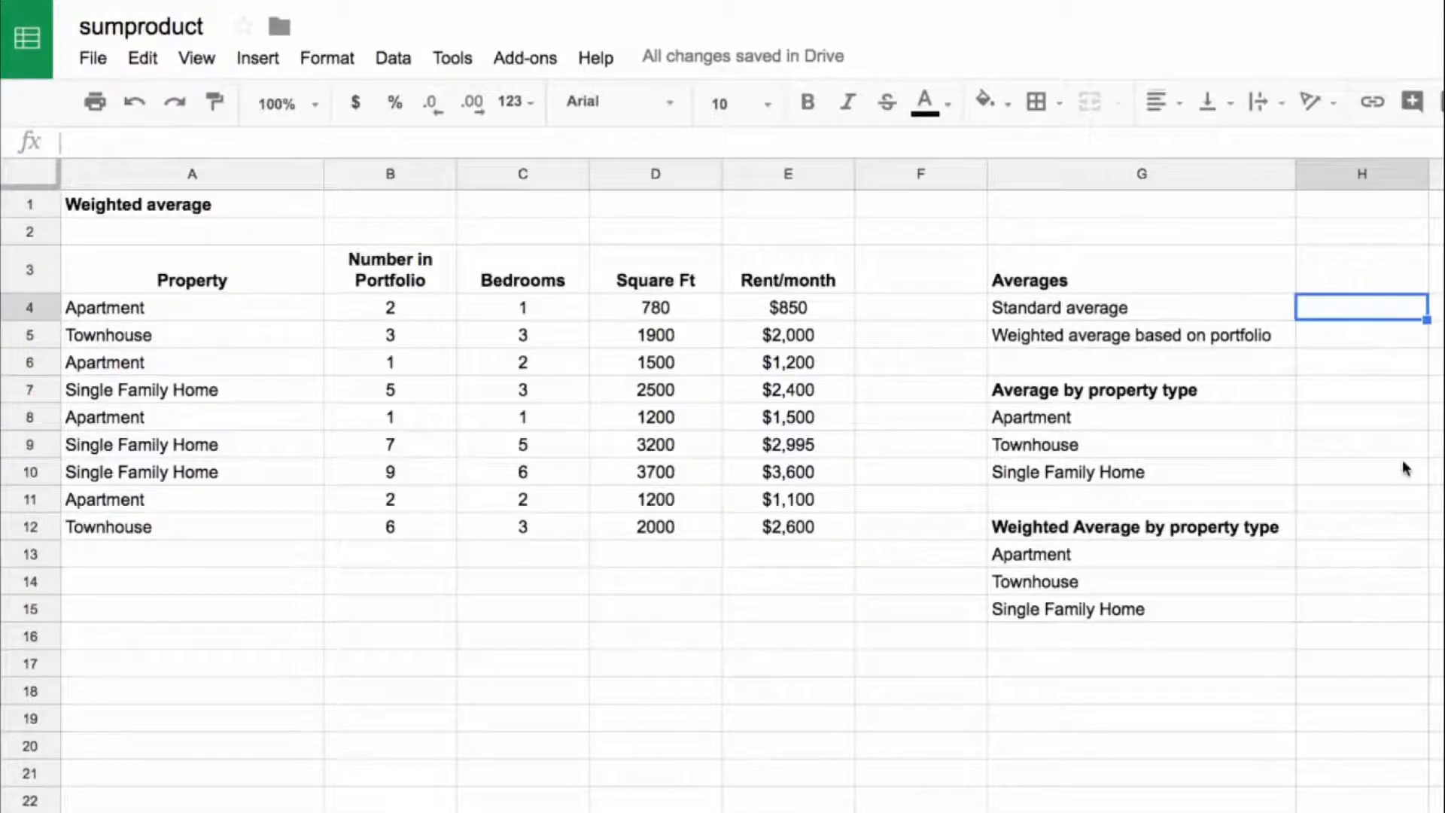
# Step: Calculate the standard average of the Rent/month values in H4 with an AVERAGE formula over E4:E12
pyautogui.write('=average')
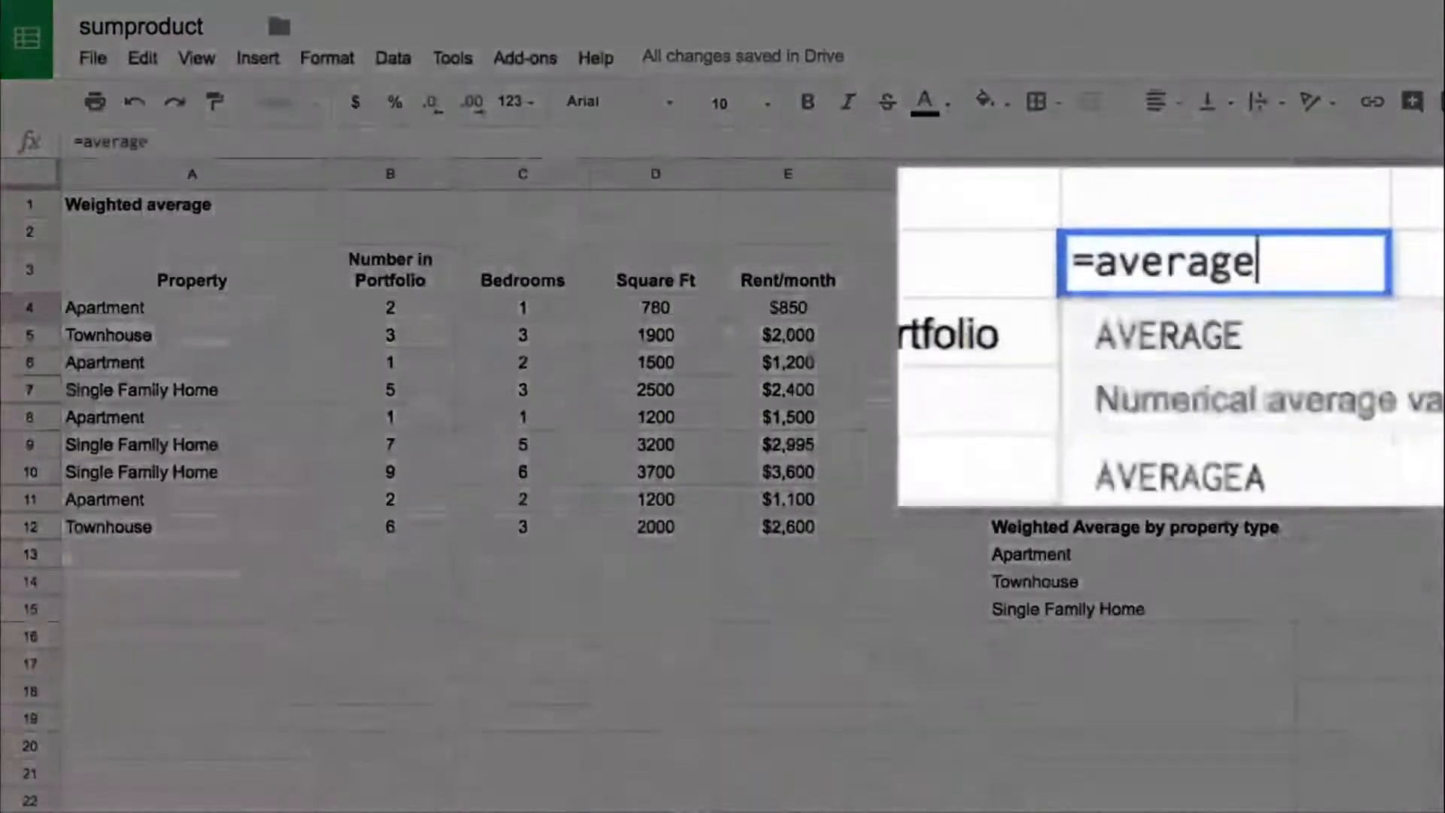
pyautogui.write('(')
pyautogui.press('Left')
pyautogui.press('Left')
pyautogui.press('Left')
pyautogui.hotkey('ctrl', 'shift', 'Down')
pyautogui.press('Return')
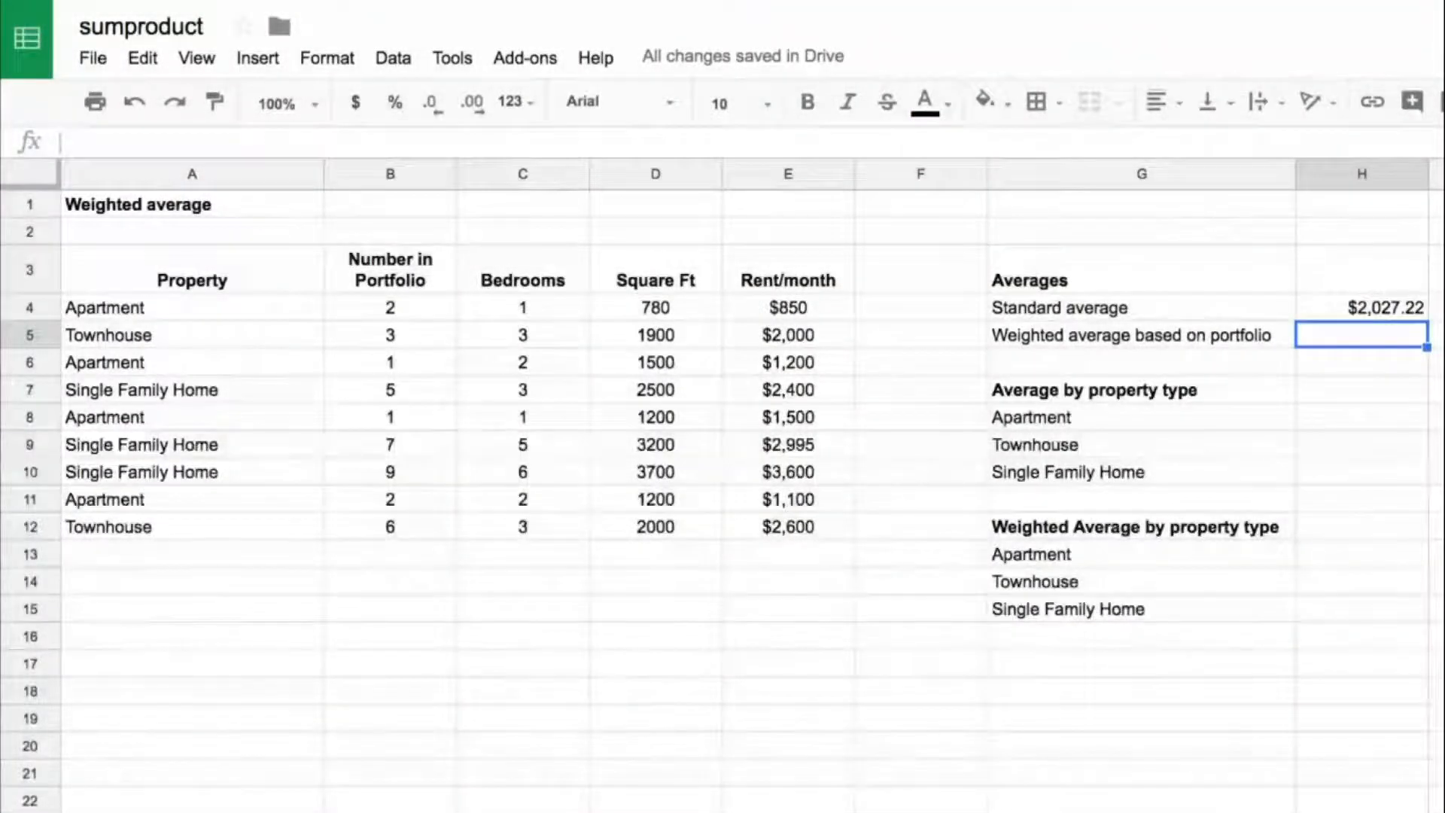
# Step: Examine how the Number in Portfolio counts in column B relate to the monthly rents in column E
pyautogui.press('Left')
pyautogui.press('Left')
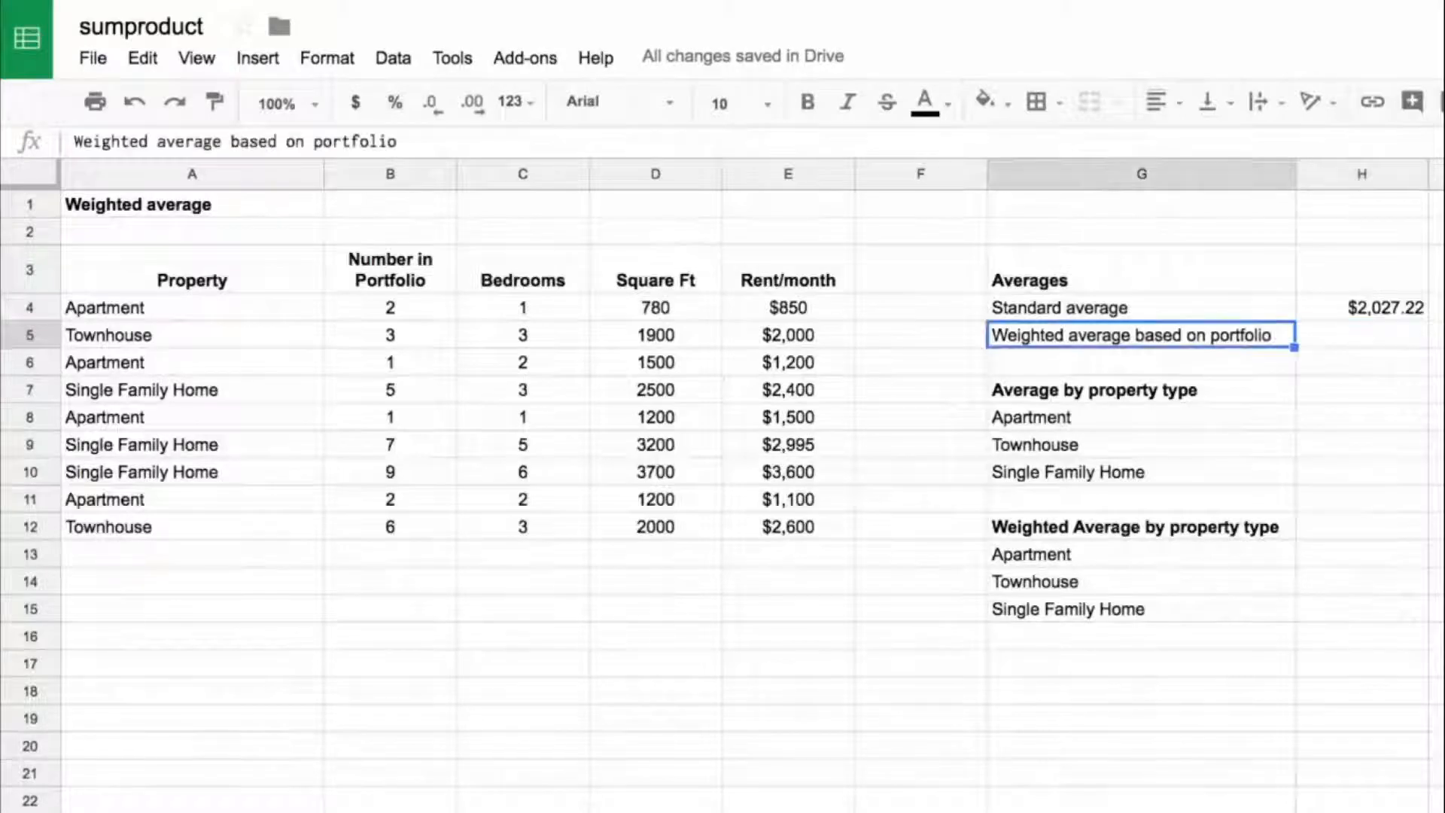
pyautogui.moveTo(423, 453); pyautogui.dragTo(781, 475)
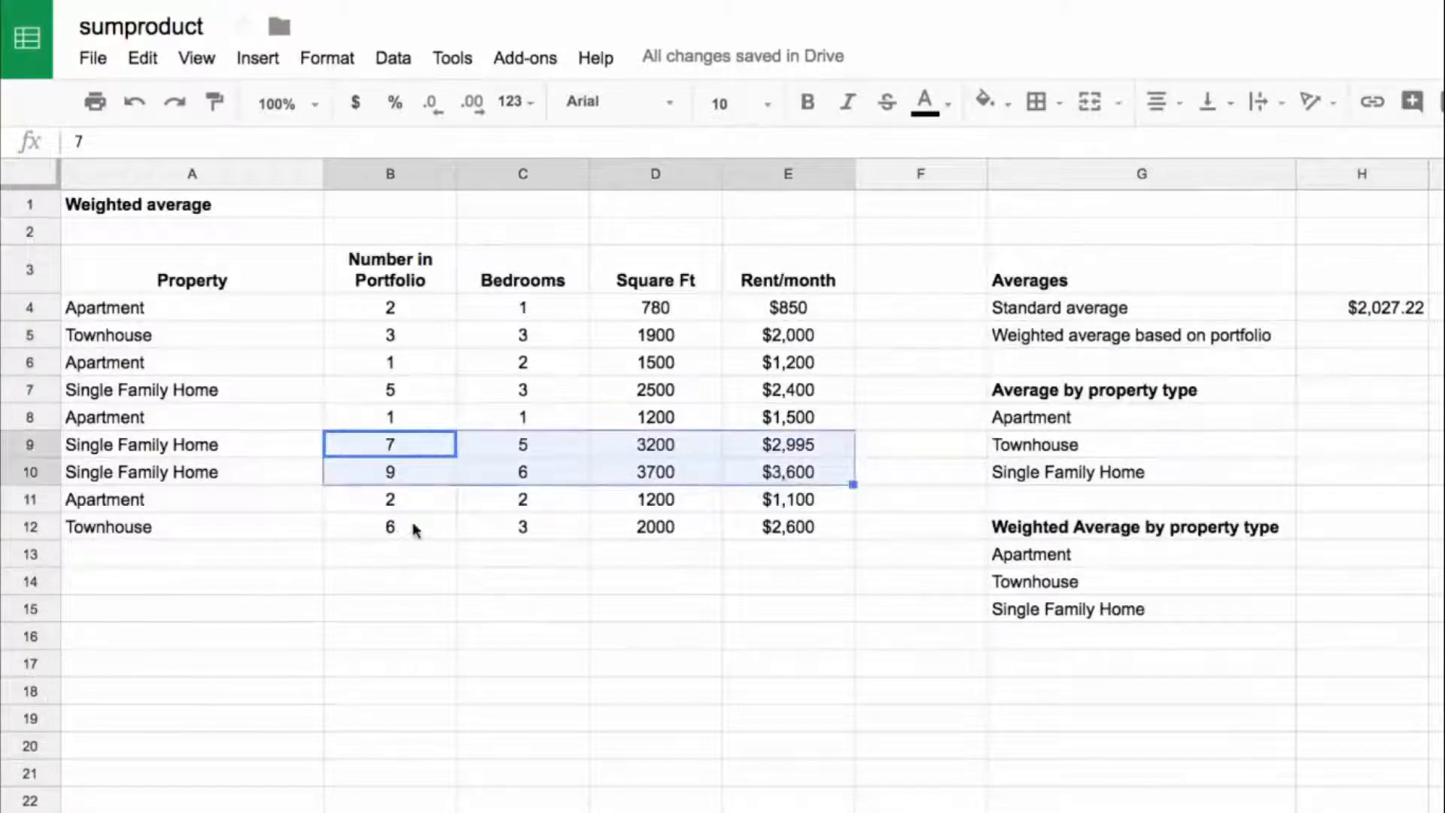
pyautogui.moveTo(414, 526); pyautogui.dragTo(203, 506)
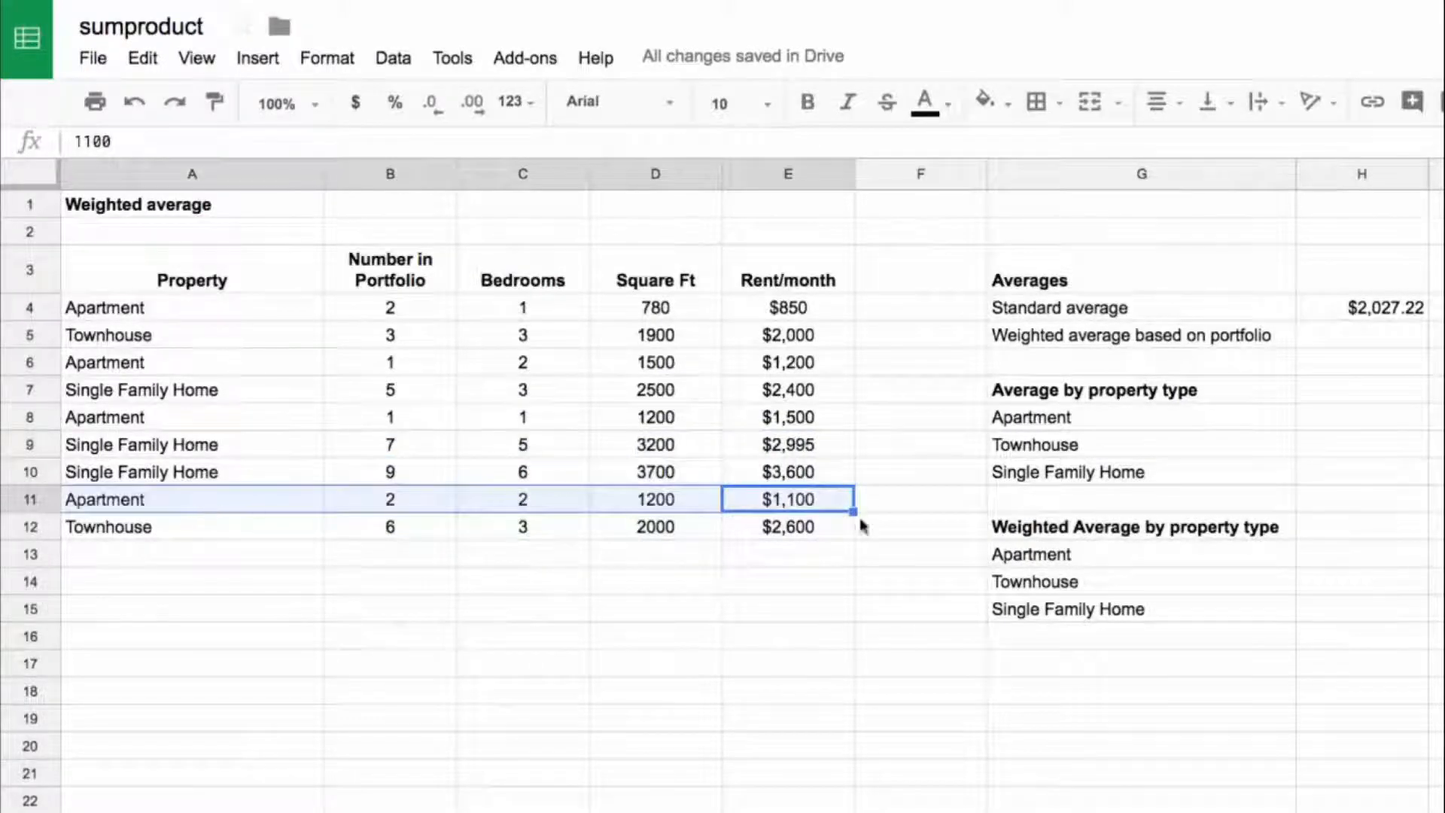
pyautogui.click(1324, 342)
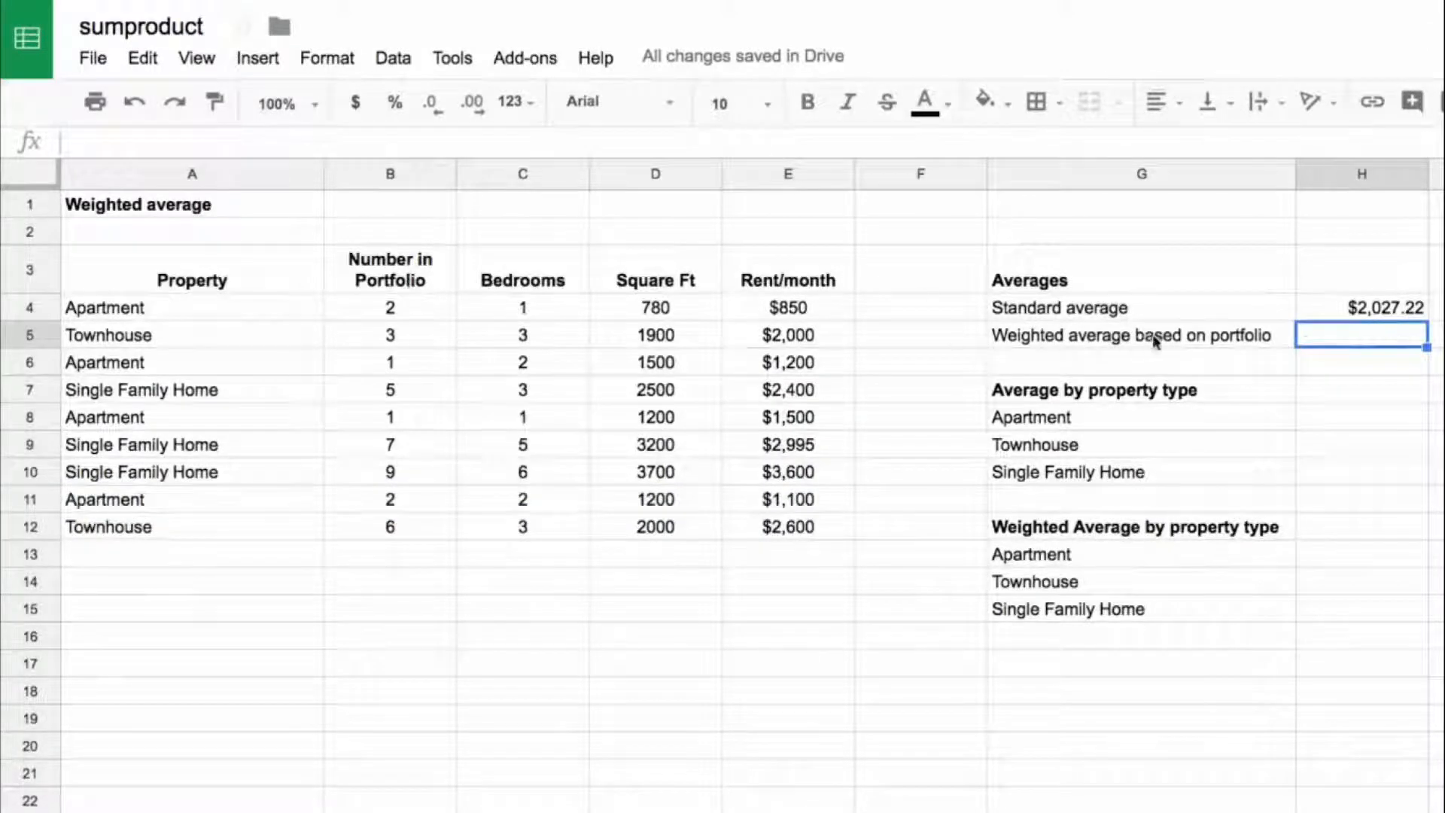
pyautogui.click(443, 313)
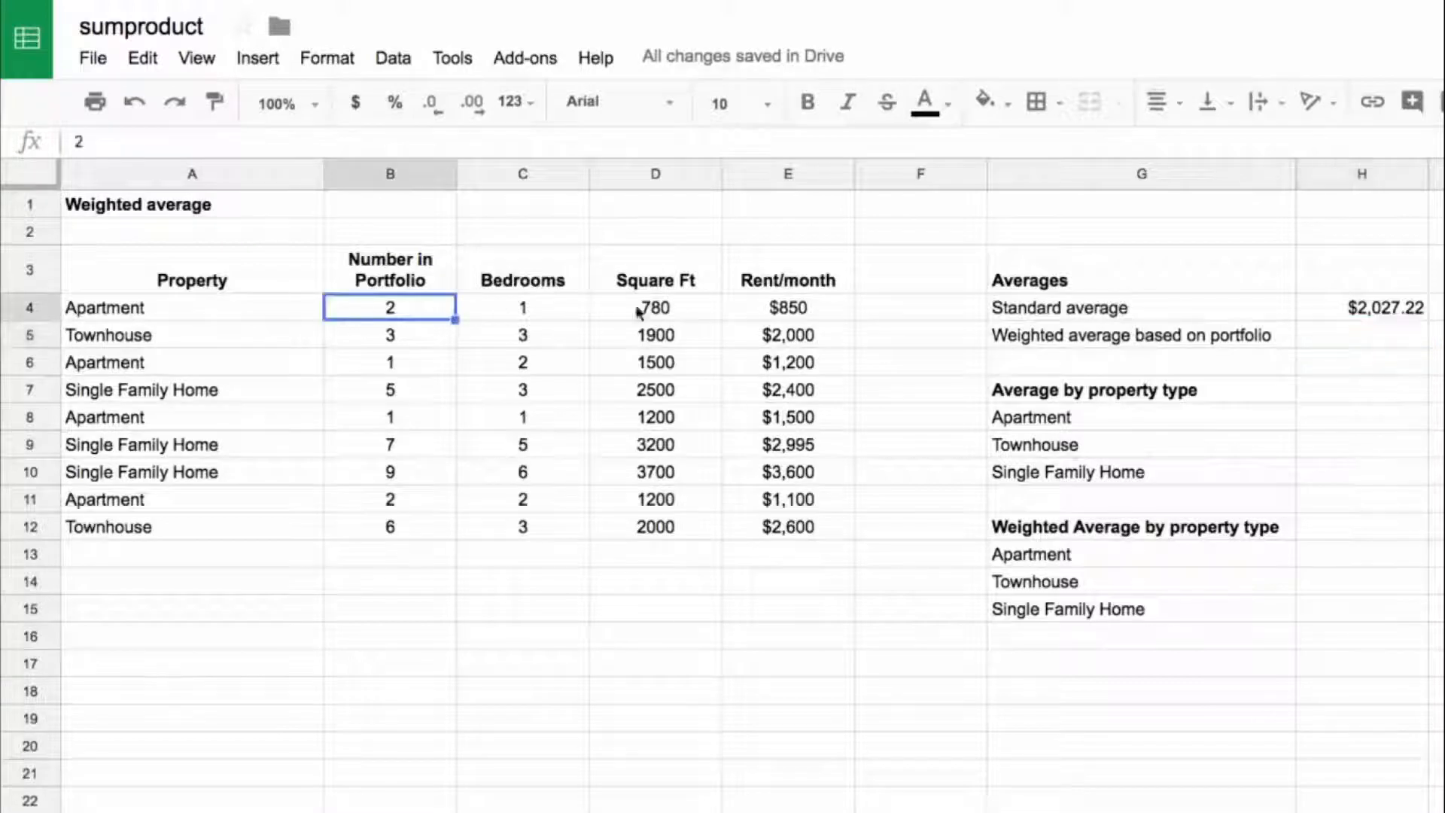
pyautogui.keyDown('super'); pyautogui.click(784, 309); pyautogui.keyUp('super')
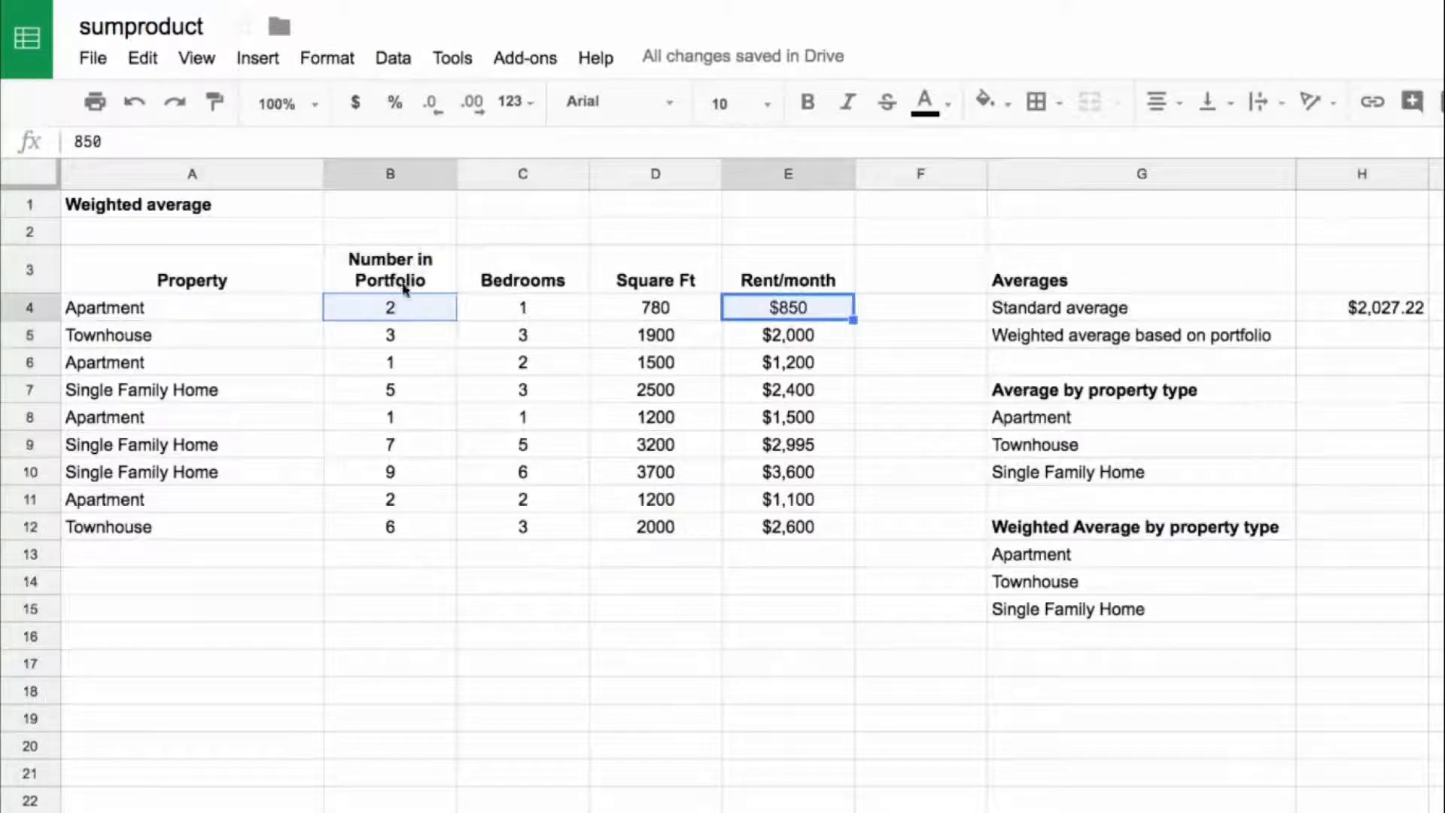
pyautogui.moveTo(414, 312); pyautogui.dragTo(403, 539)
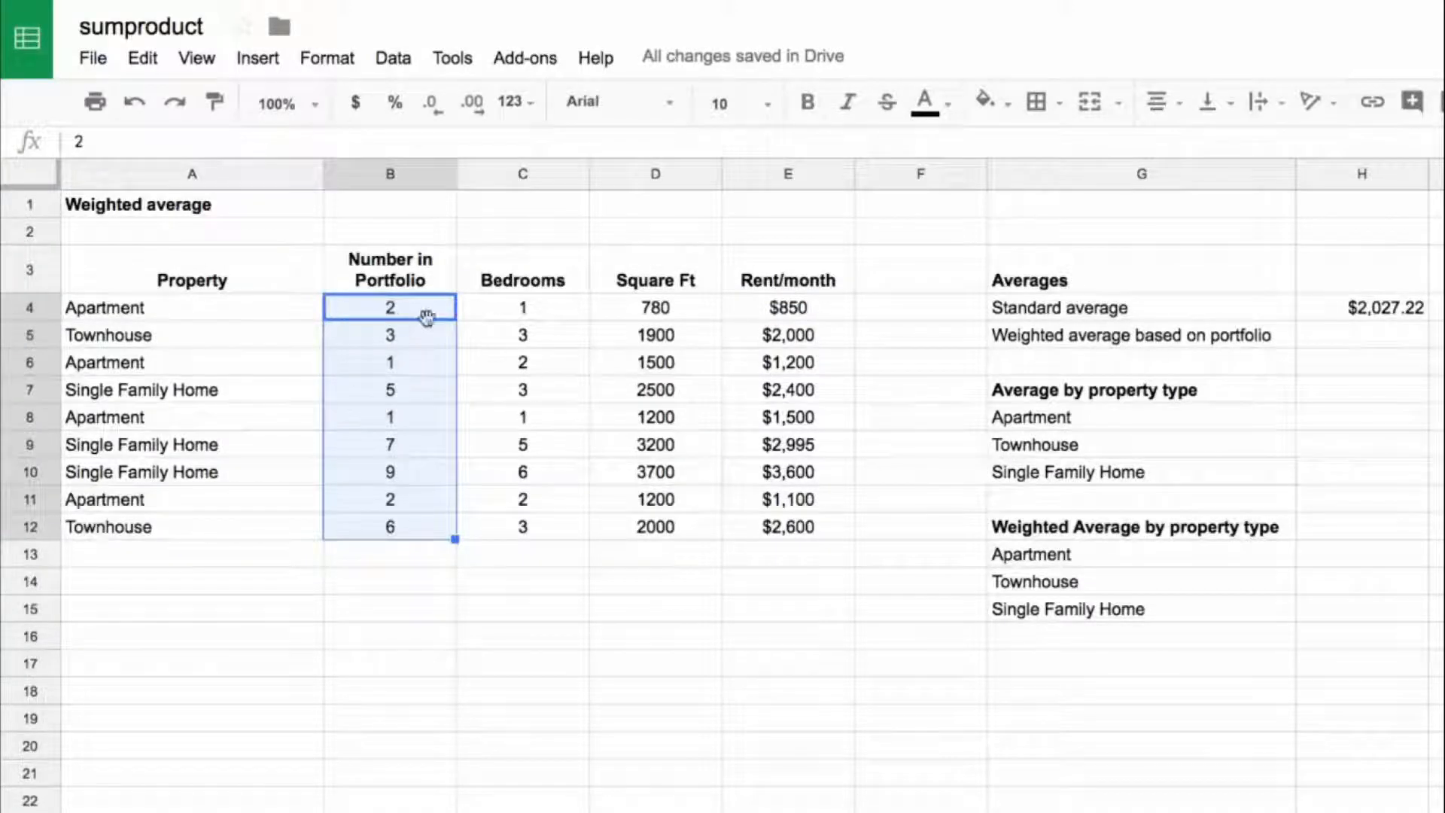
# Step: Enter a SUMPRODUCT in H5 that multiplies the portfolio counts B4:B12 by the rents E4:E12
pyautogui.click(1348, 342)
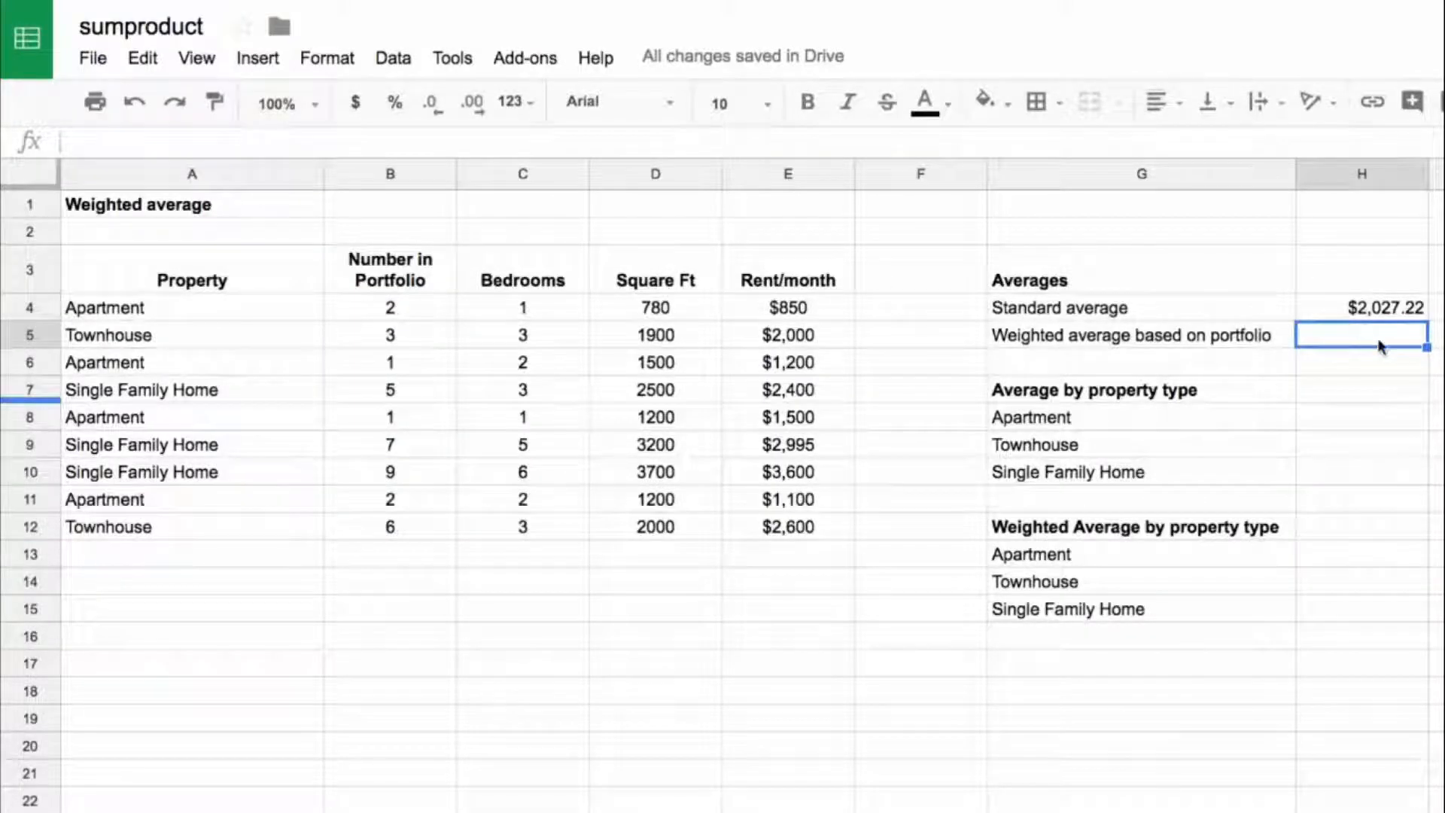
pyautogui.write('=s')
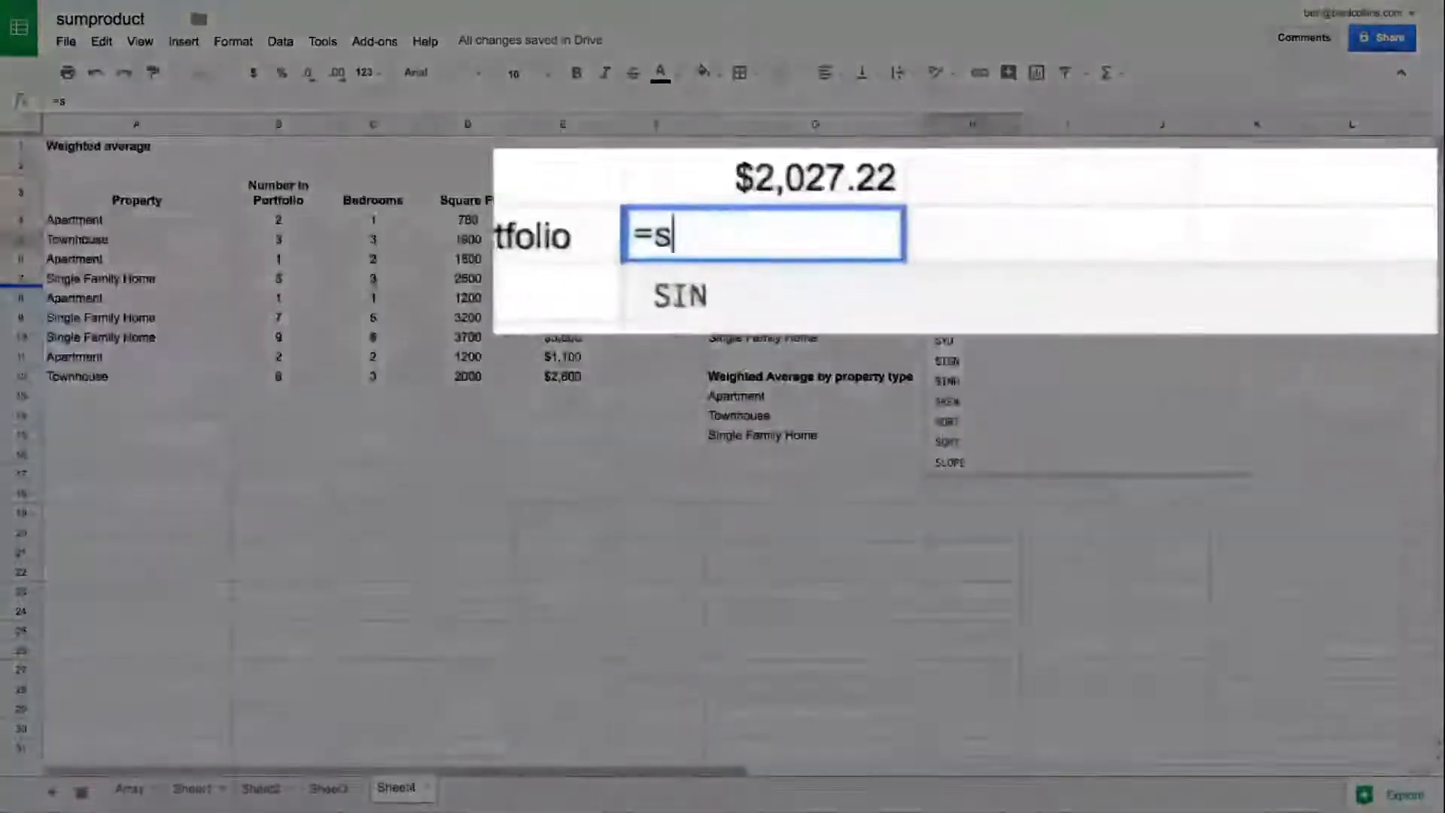
pyautogui.write('um(')
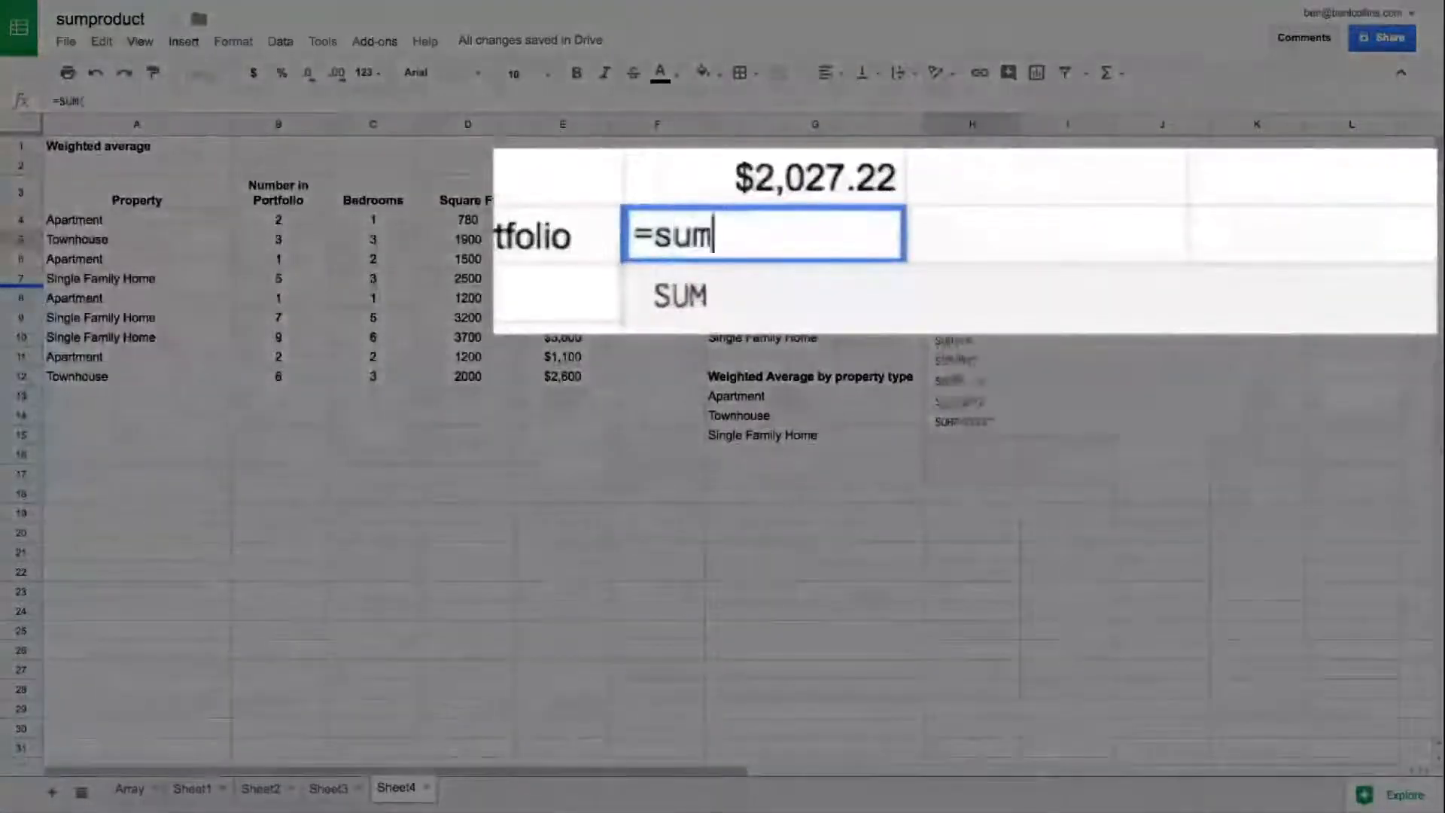
pyautogui.press('BackSpace')
pyautogui.write('PRODUCT(')
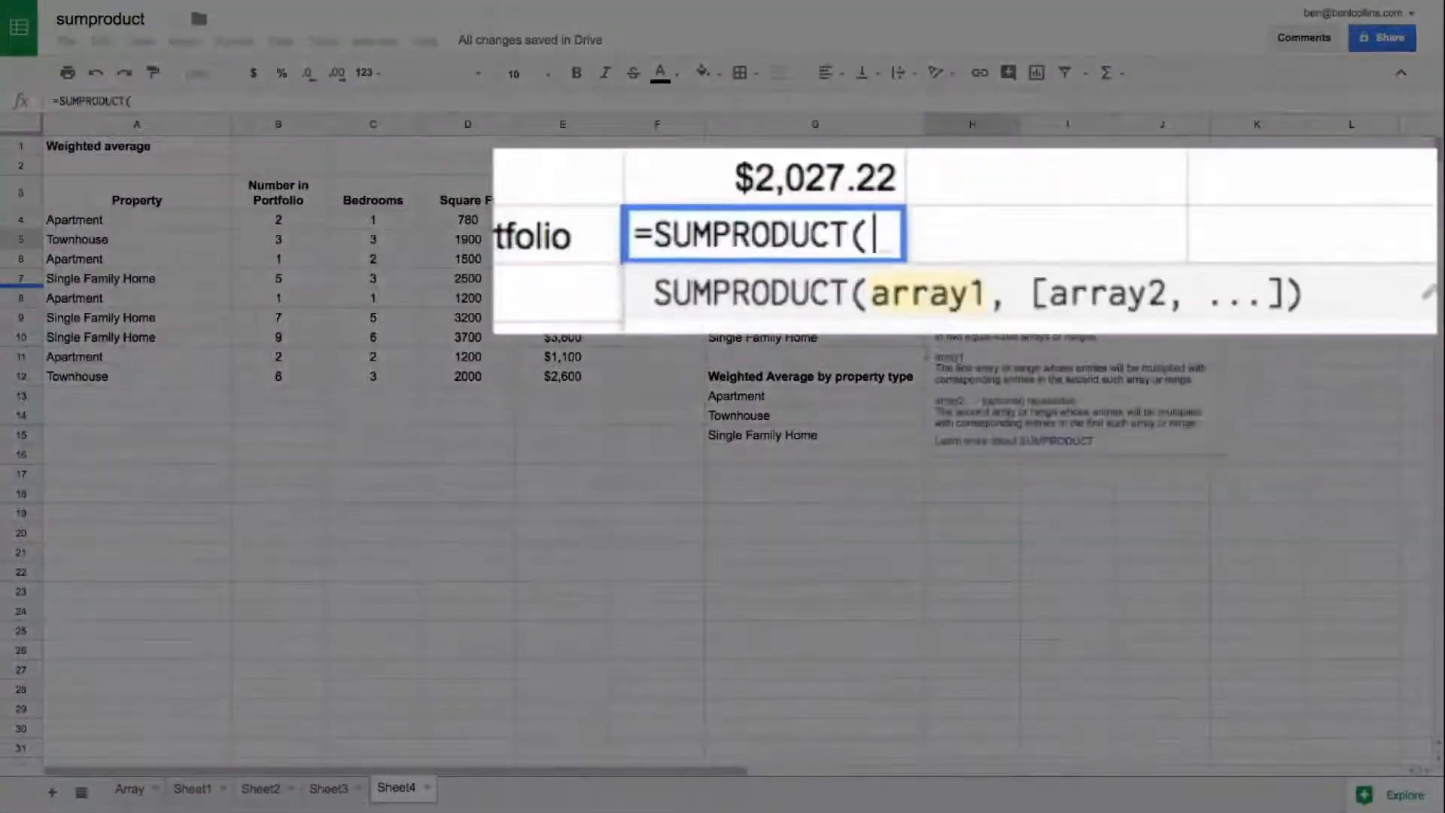
pyautogui.moveTo(310, 222); pyautogui.dragTo(303, 376)
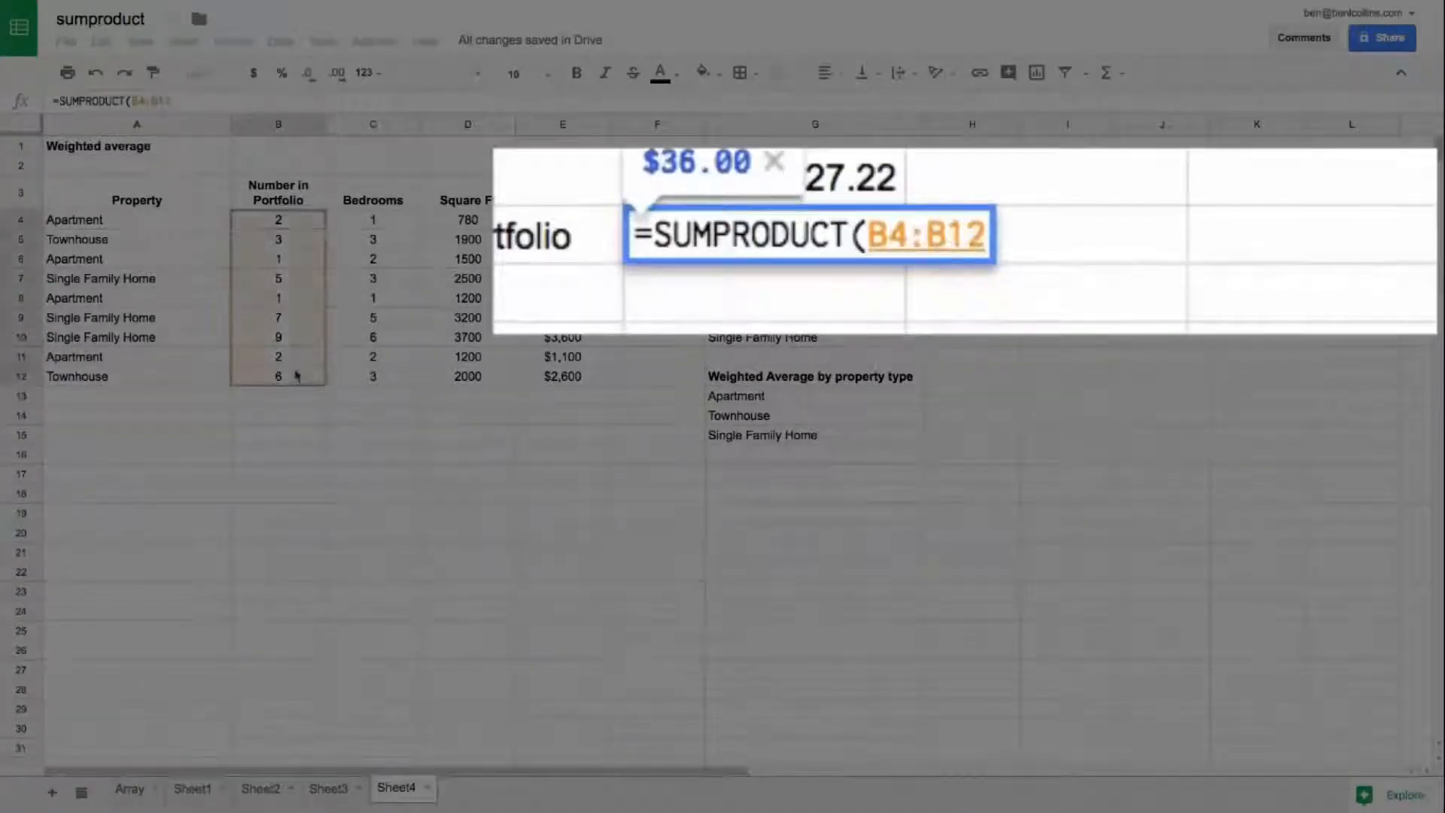
pyautogui.write(',')
pyautogui.moveTo(561, 219); pyautogui.dragTo(547, 386)
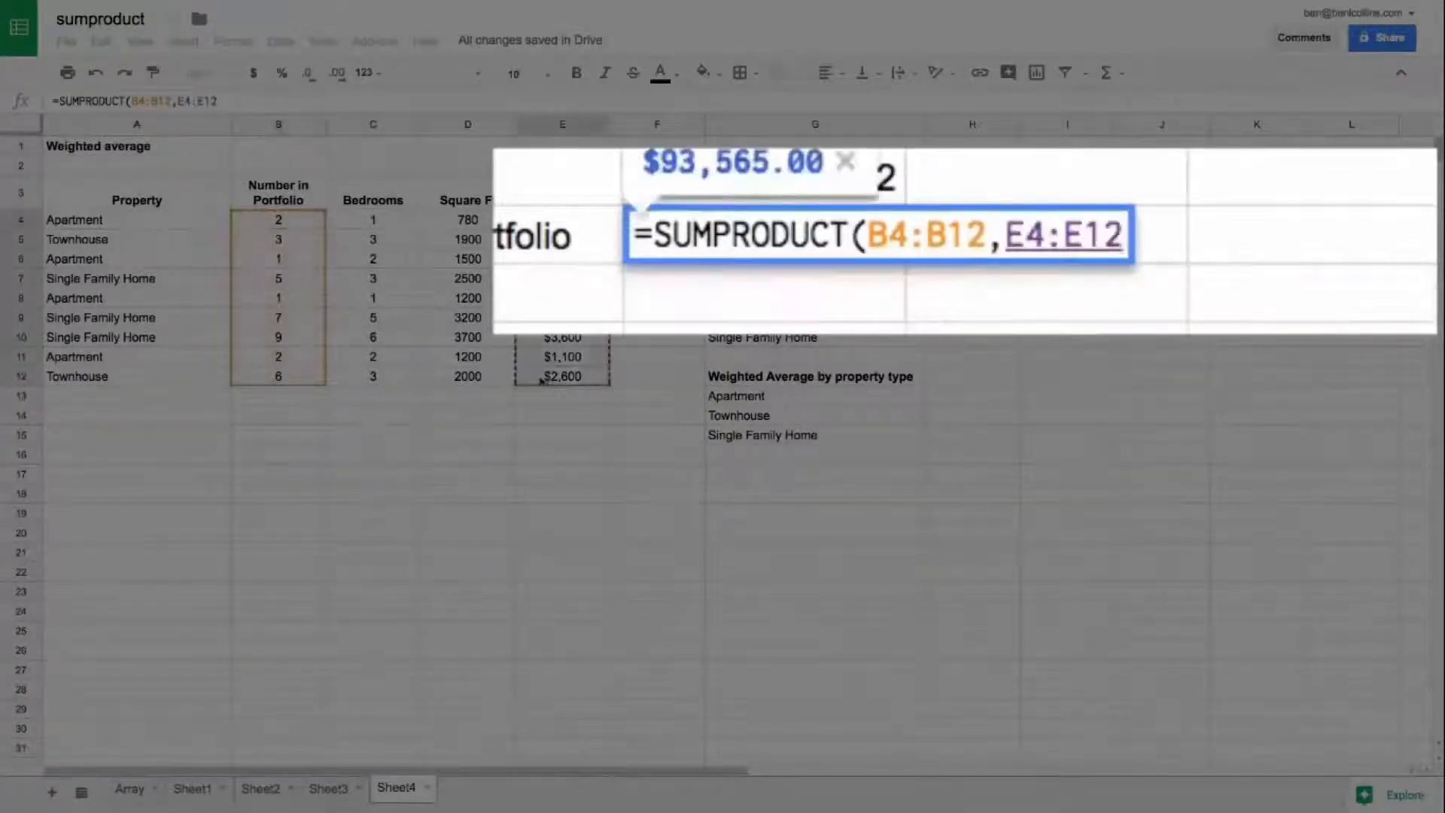
pyautogui.write(')')
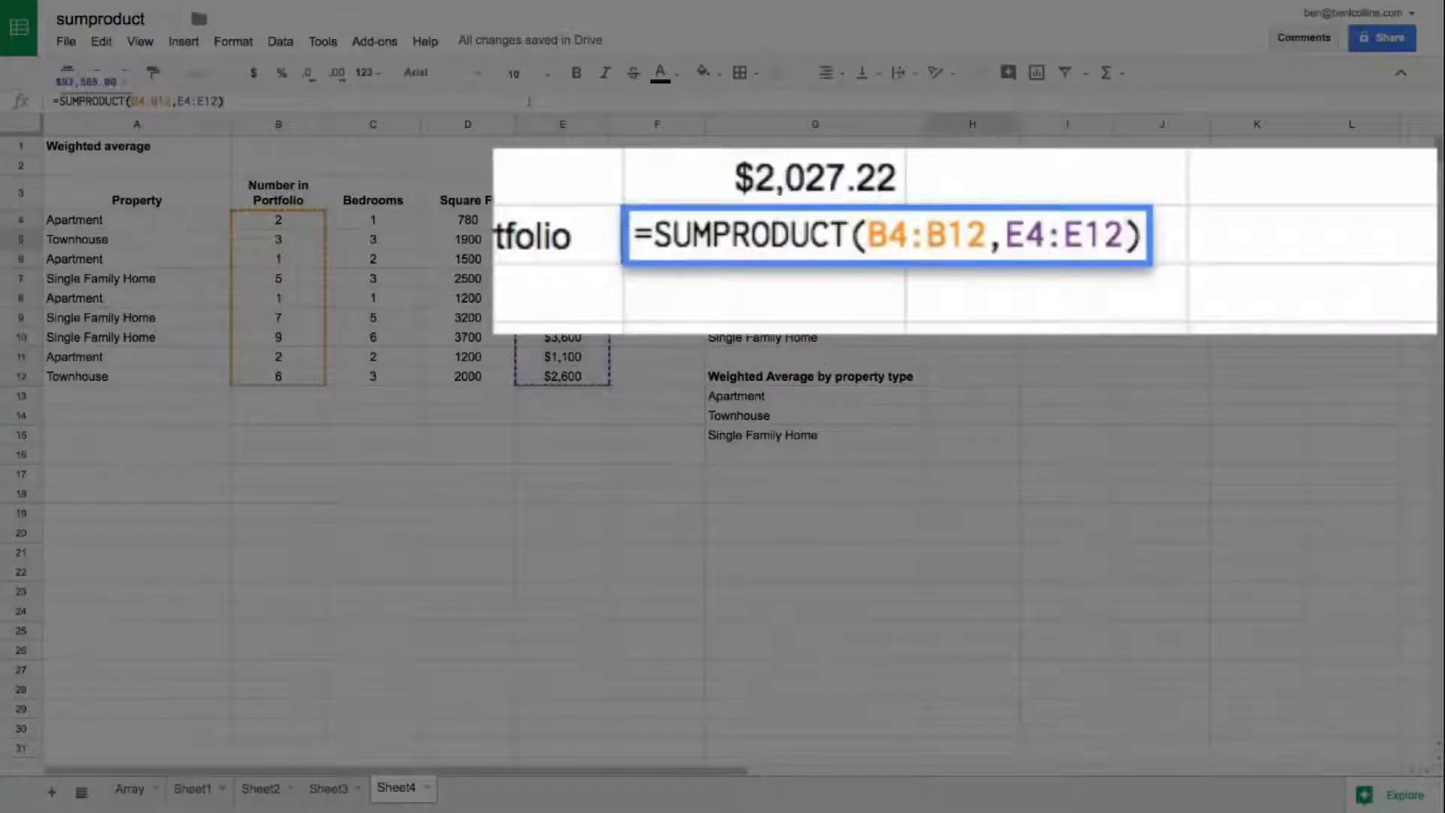
pyautogui.write('/sum(')
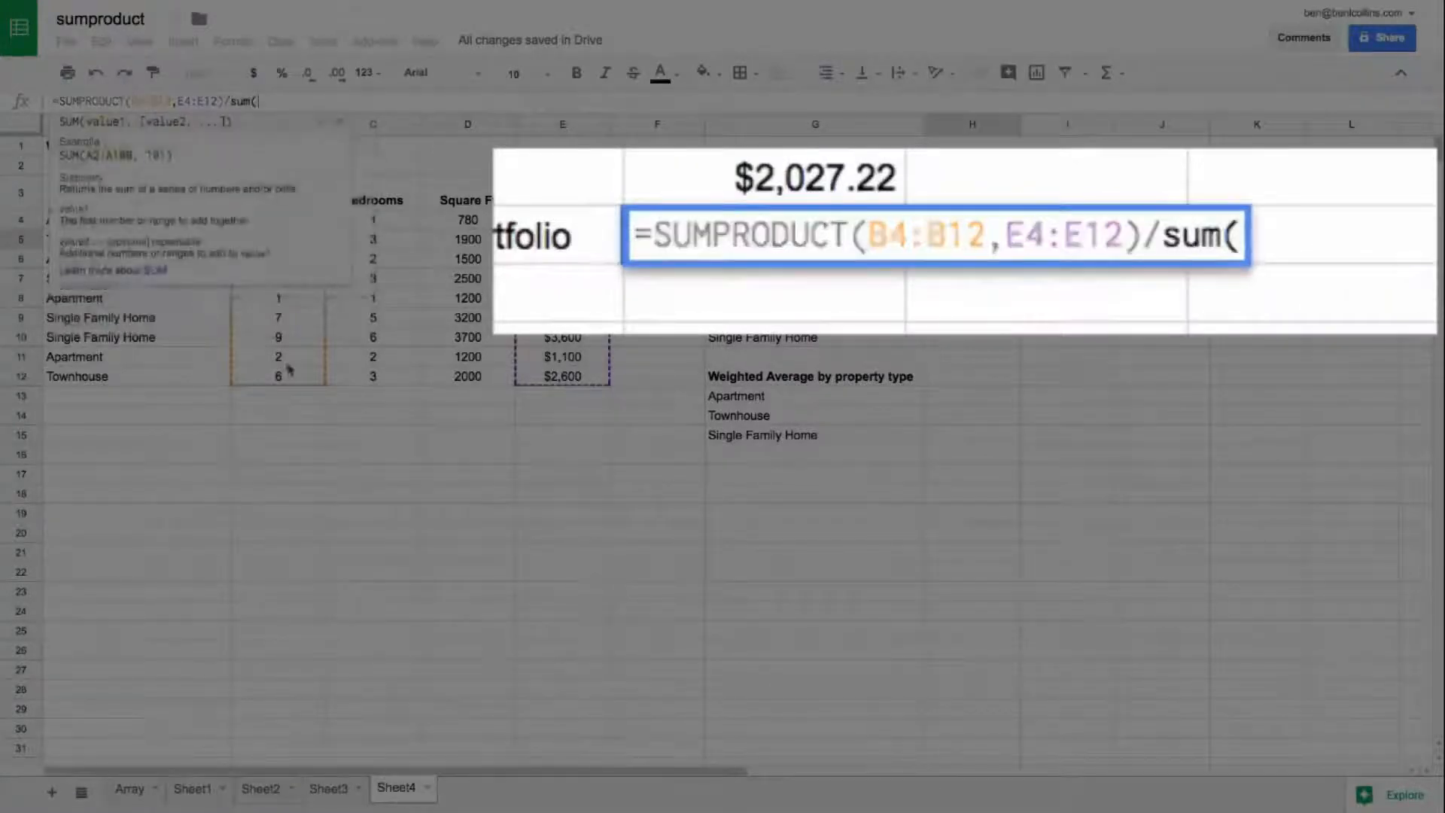
# Step: Divide the SUMPRODUCT in H5 by the SUM of B4:B12 to complete the portfolio-weighted average
pyautogui.moveTo(290, 369); pyautogui.dragTo(292, 227)
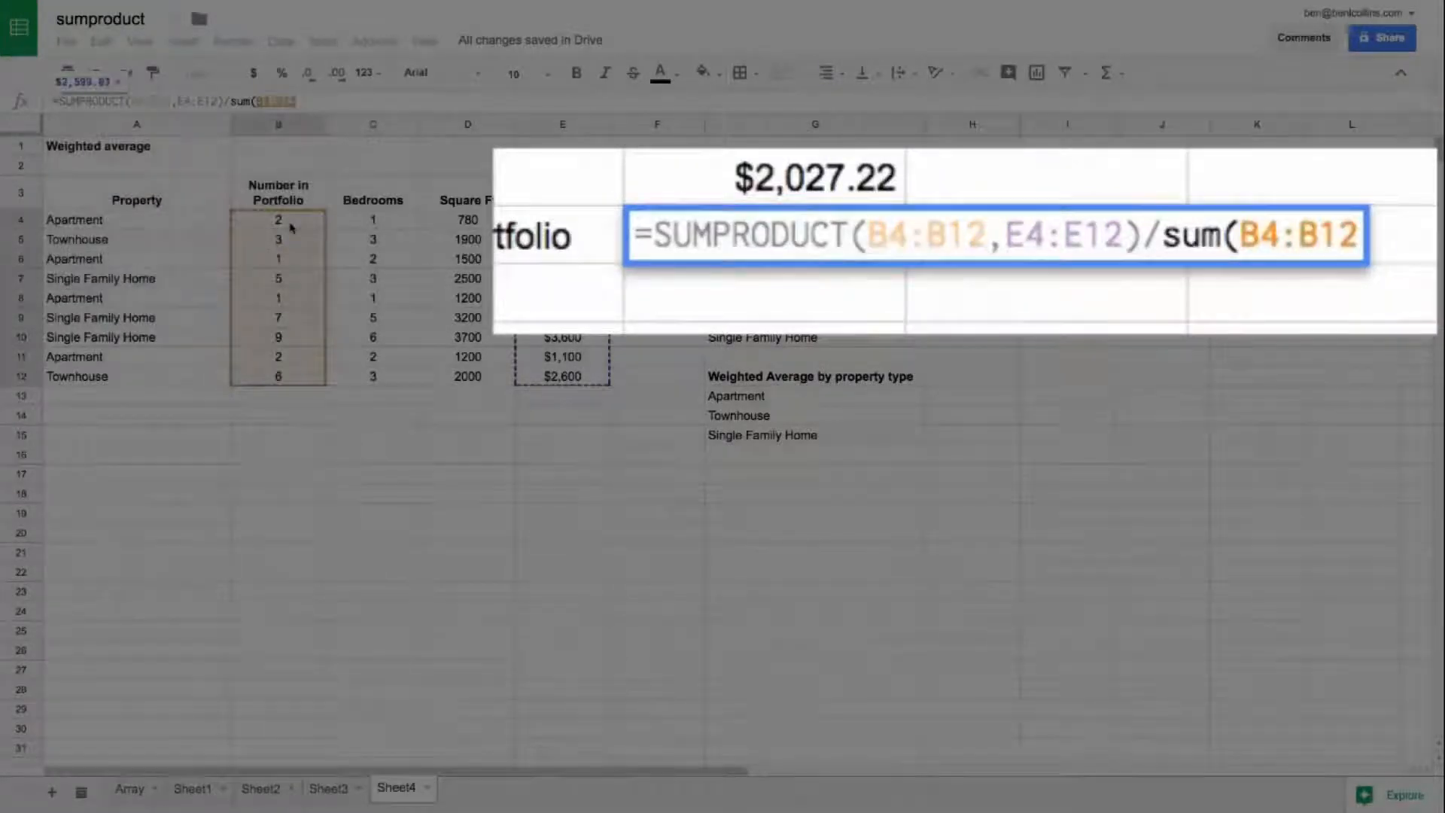
pyautogui.write(')')
pyautogui.press('Return')
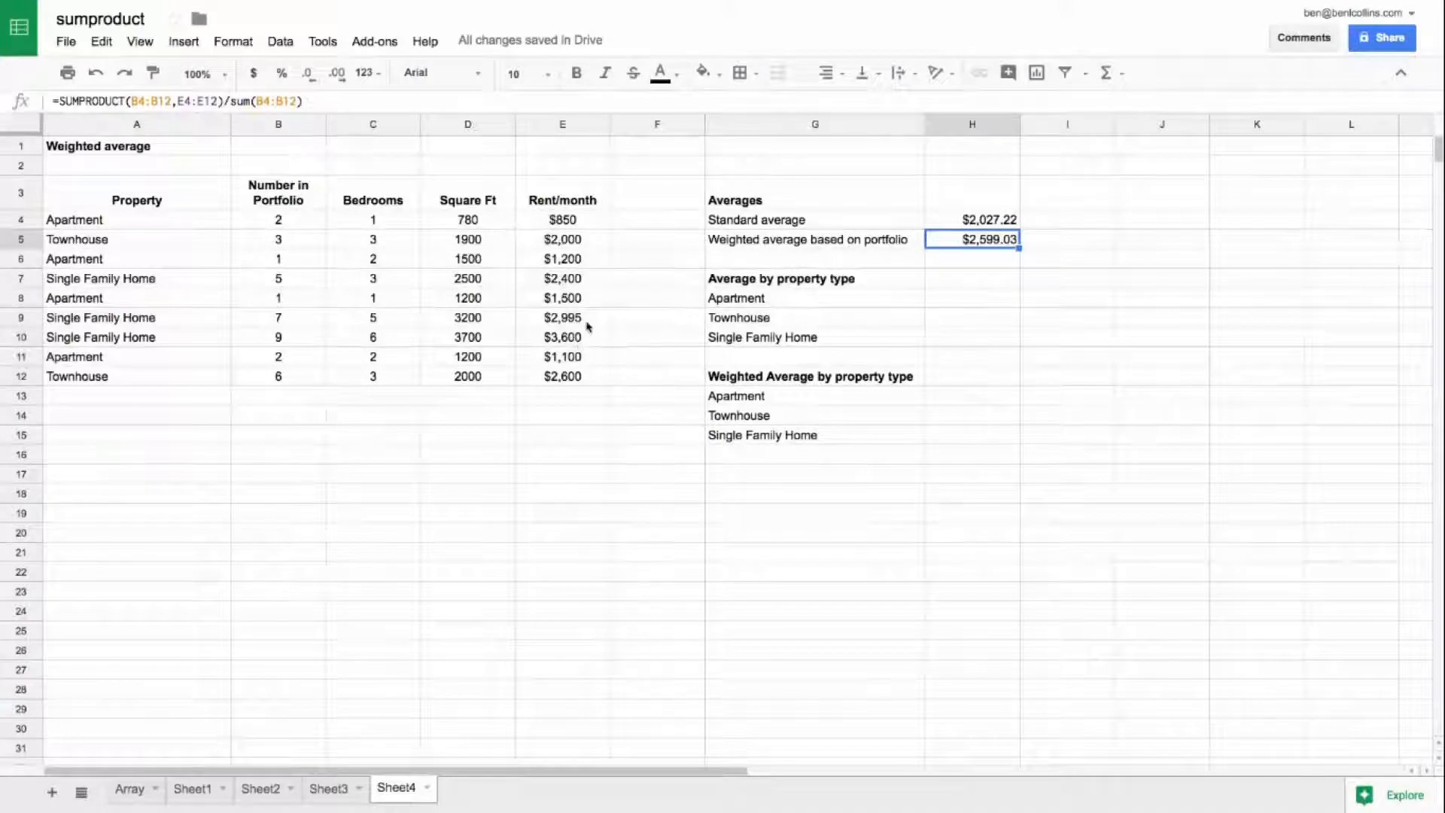
# Step: Review the apartment, townhouse and single family home entries in the Property column for the averages by property type
pyautogui.click(953, 302)
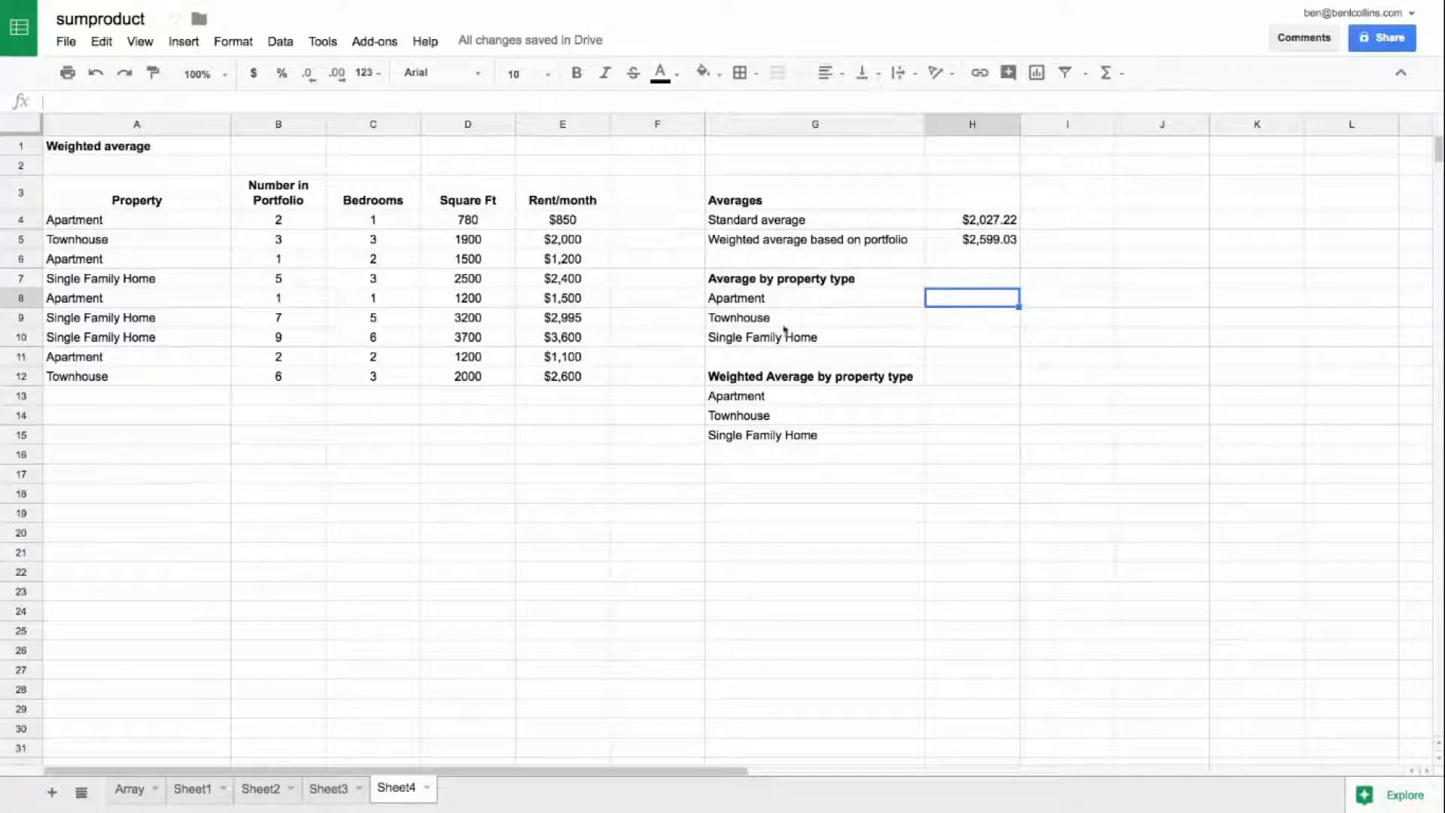
pyautogui.moveTo(164, 228); pyautogui.dragTo(158, 242)
pyautogui.click(162, 281)
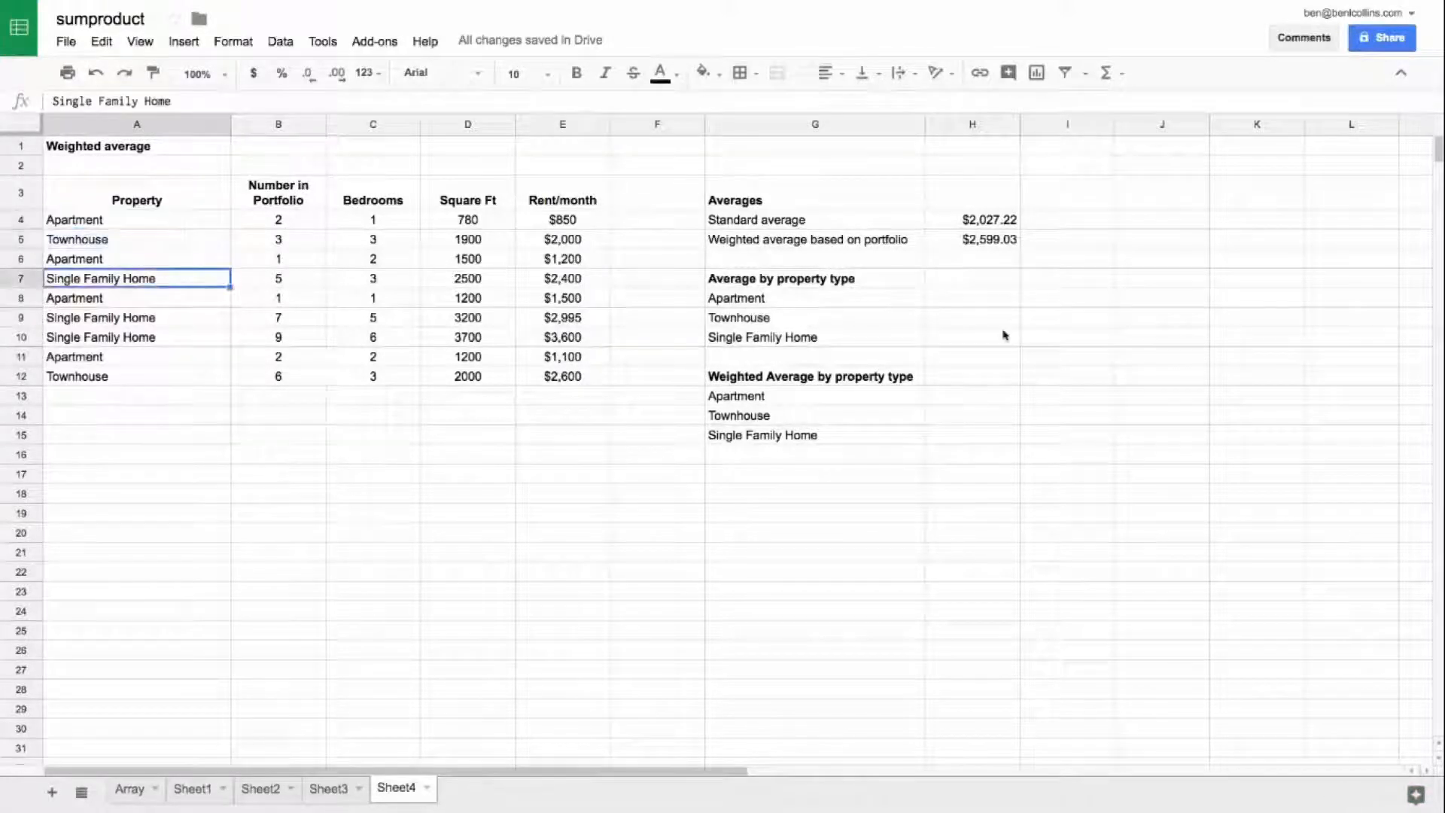
# Step: Enter an AVERAGEIF in H8 that averages the rents E4:E12 where the property type in A4:A12 matches G8
pyautogui.click(957, 301)
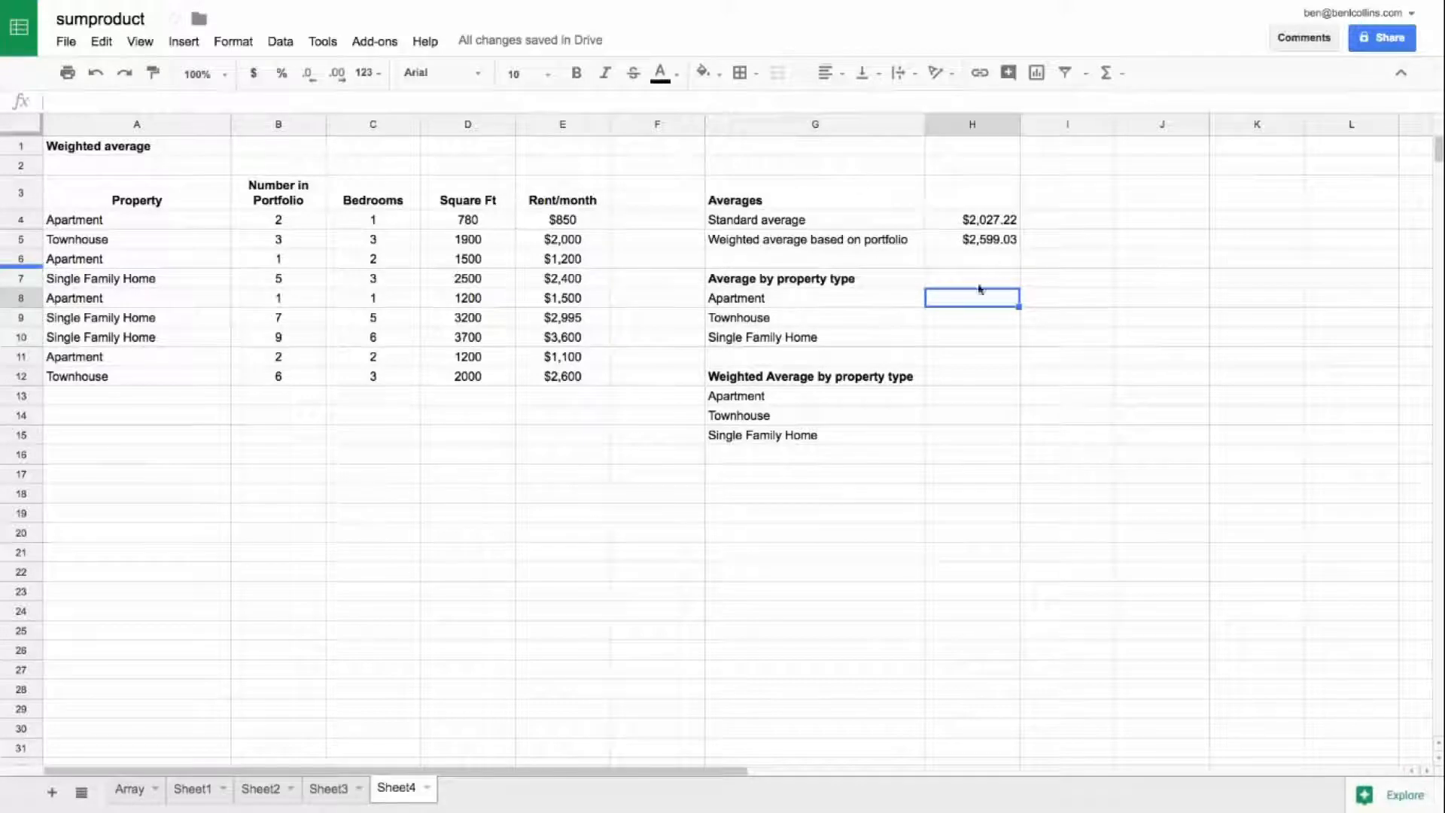
pyautogui.write('=averageif(')
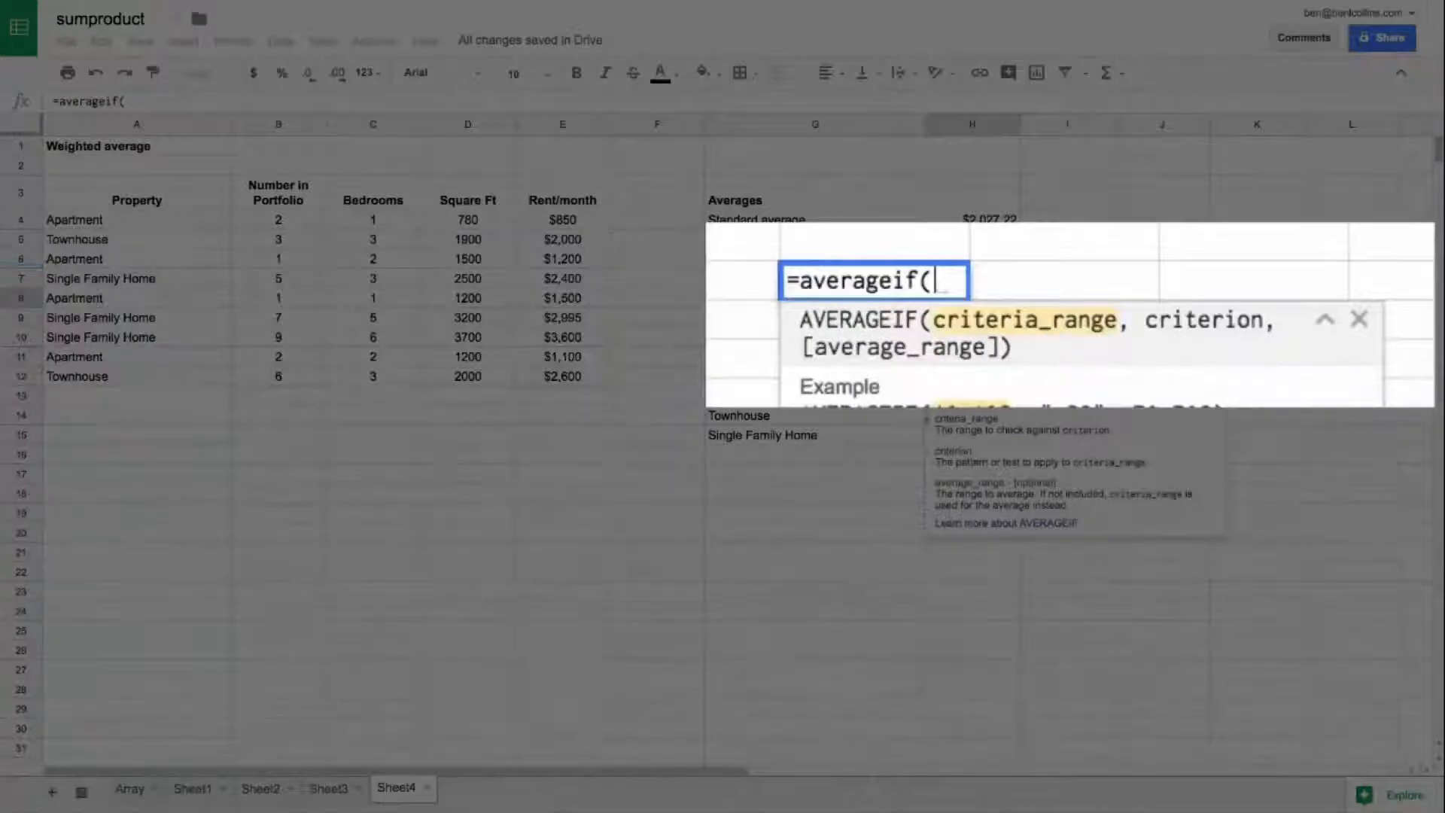
pyautogui.moveTo(211, 222); pyautogui.dragTo(209, 382)
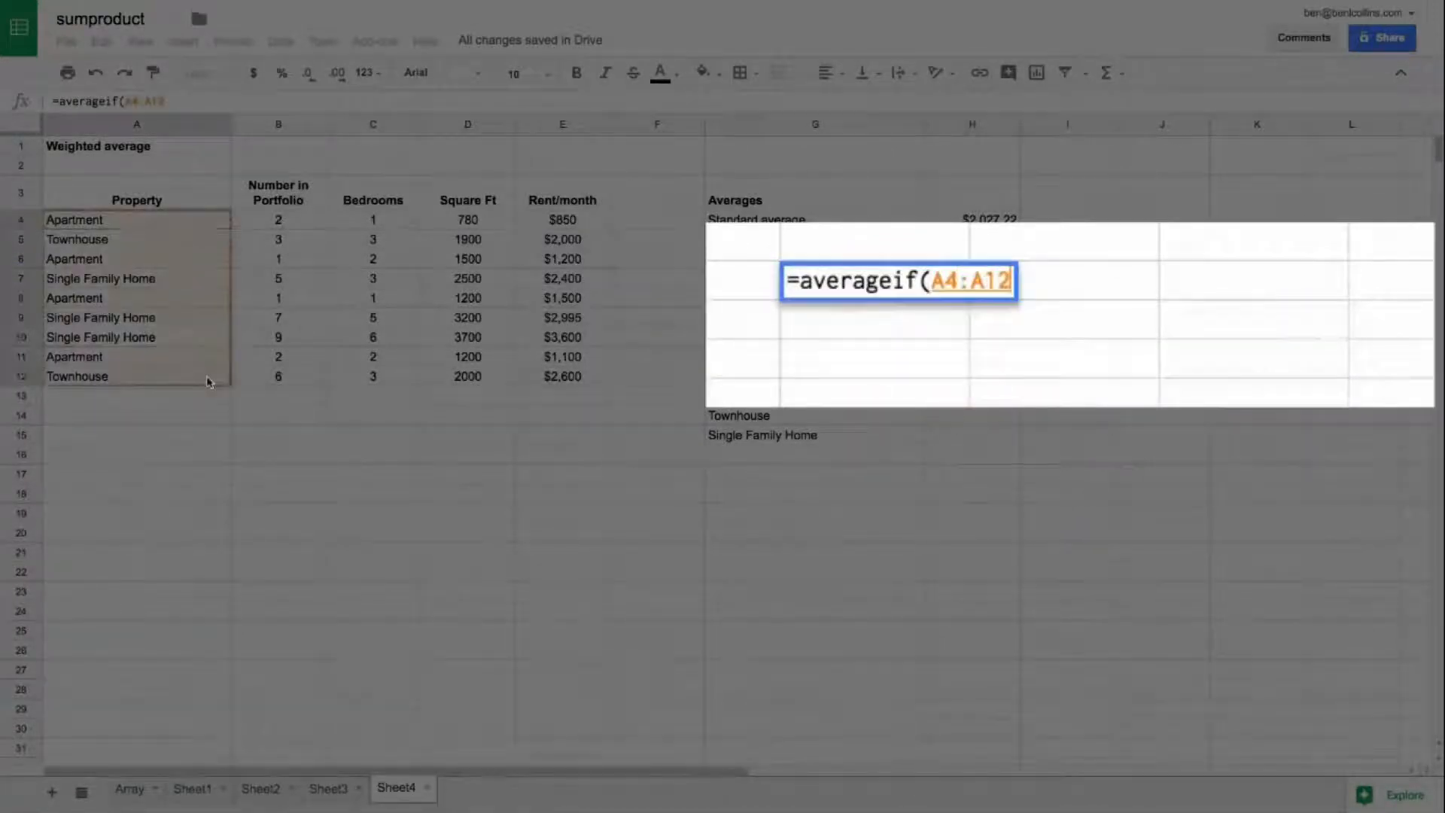
pyautogui.write(',')
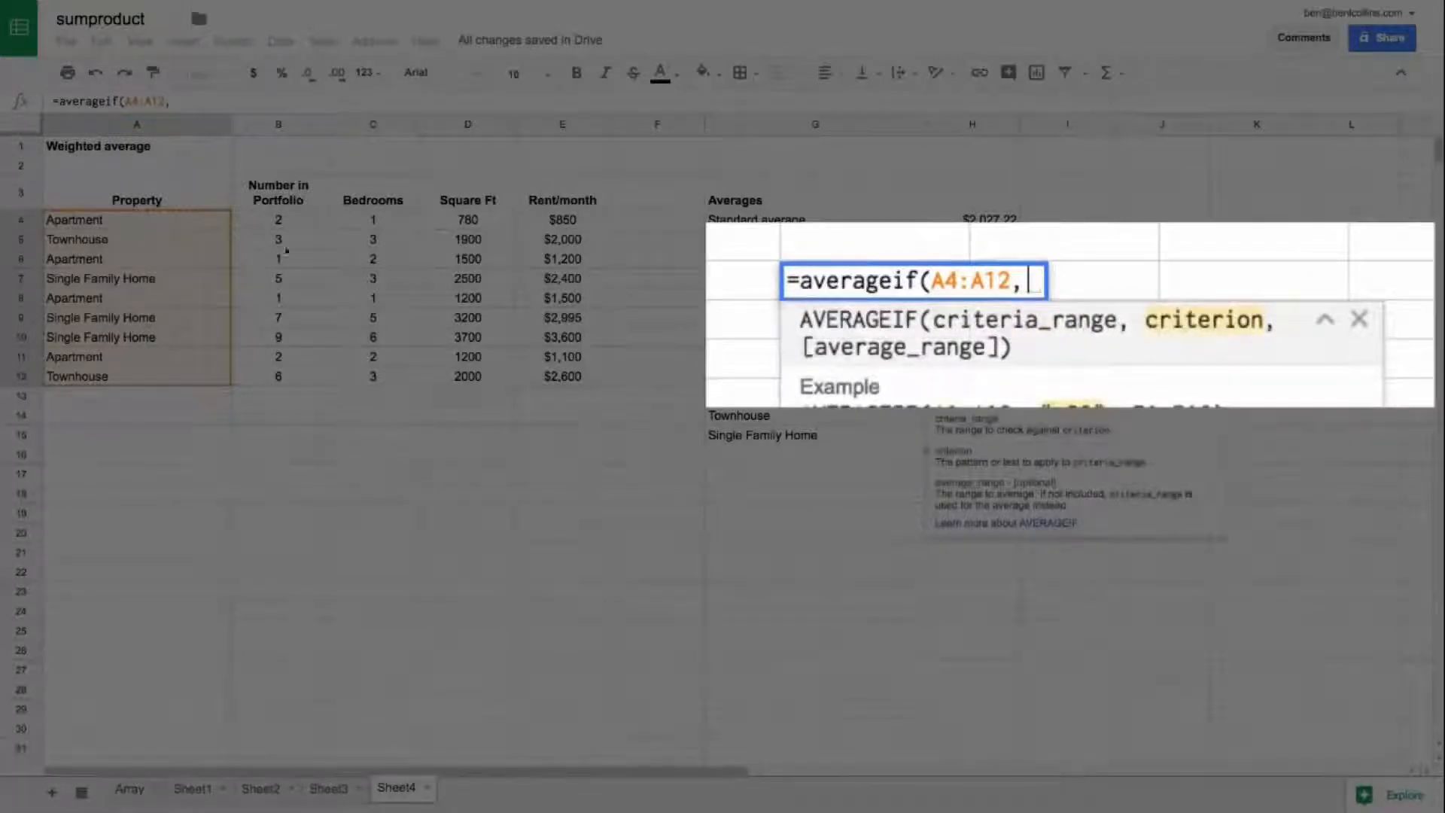
pyautogui.click(778, 298)
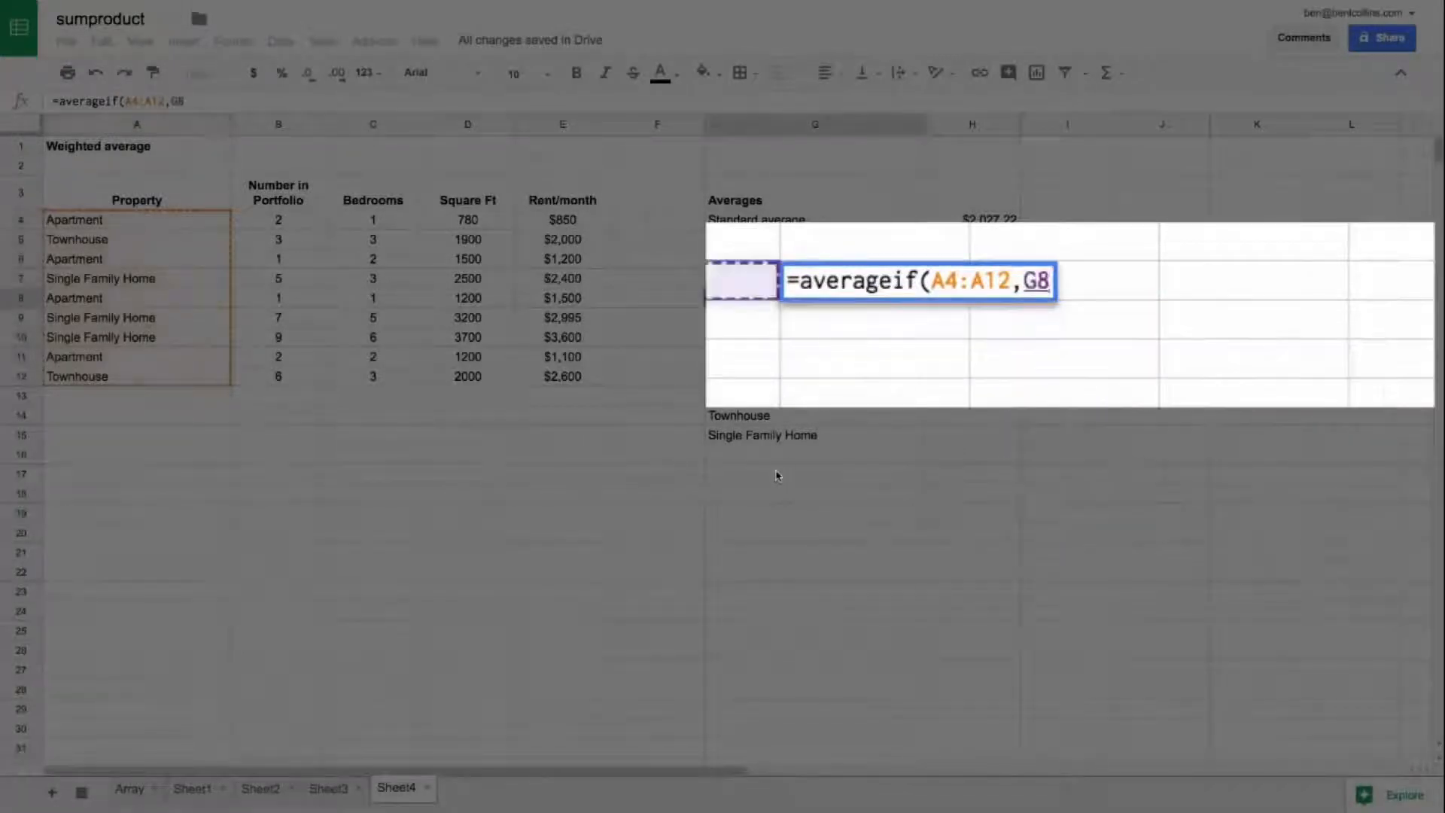
pyautogui.write(',')
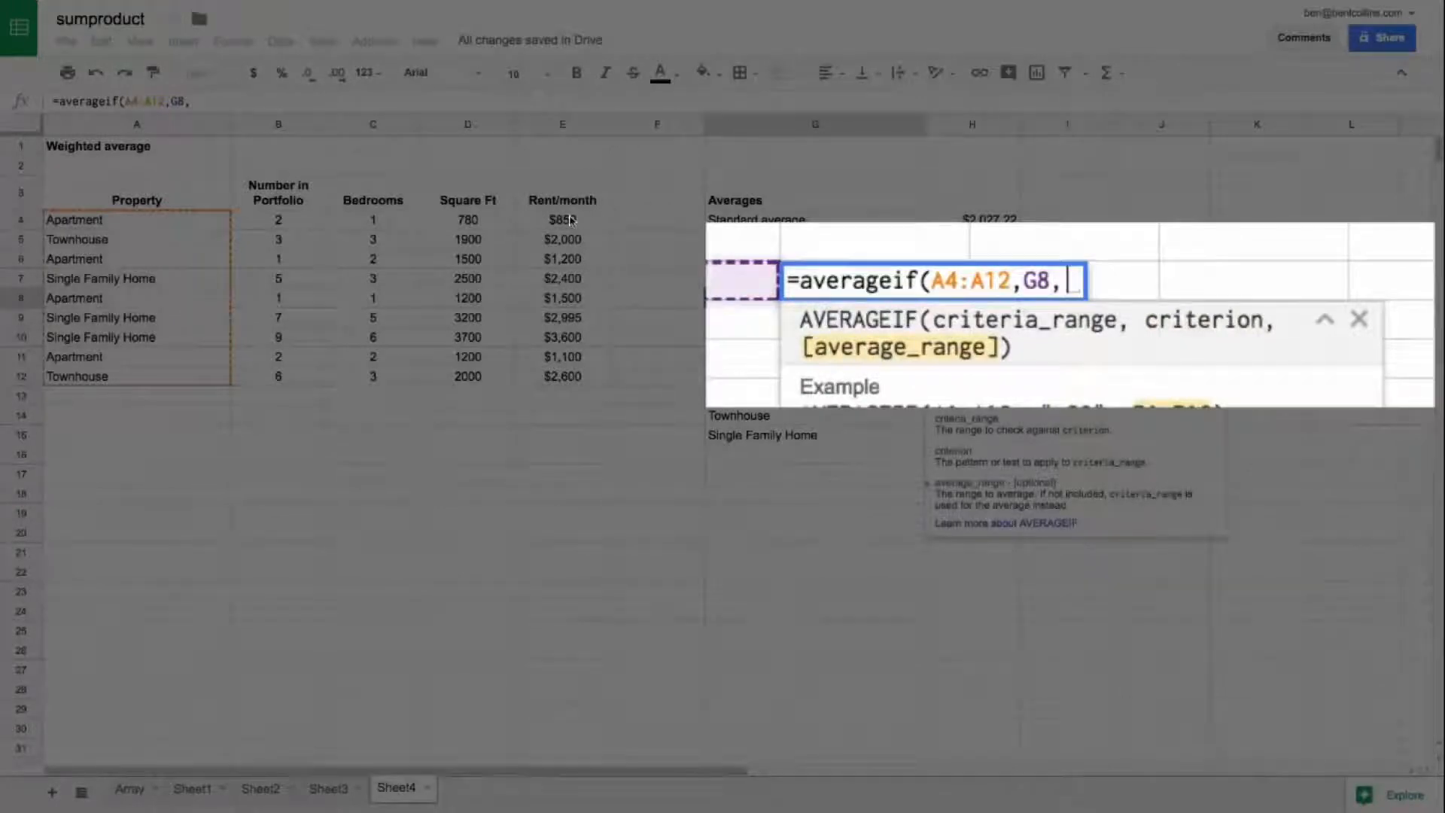
pyautogui.moveTo(570, 220); pyautogui.dragTo(566, 377)
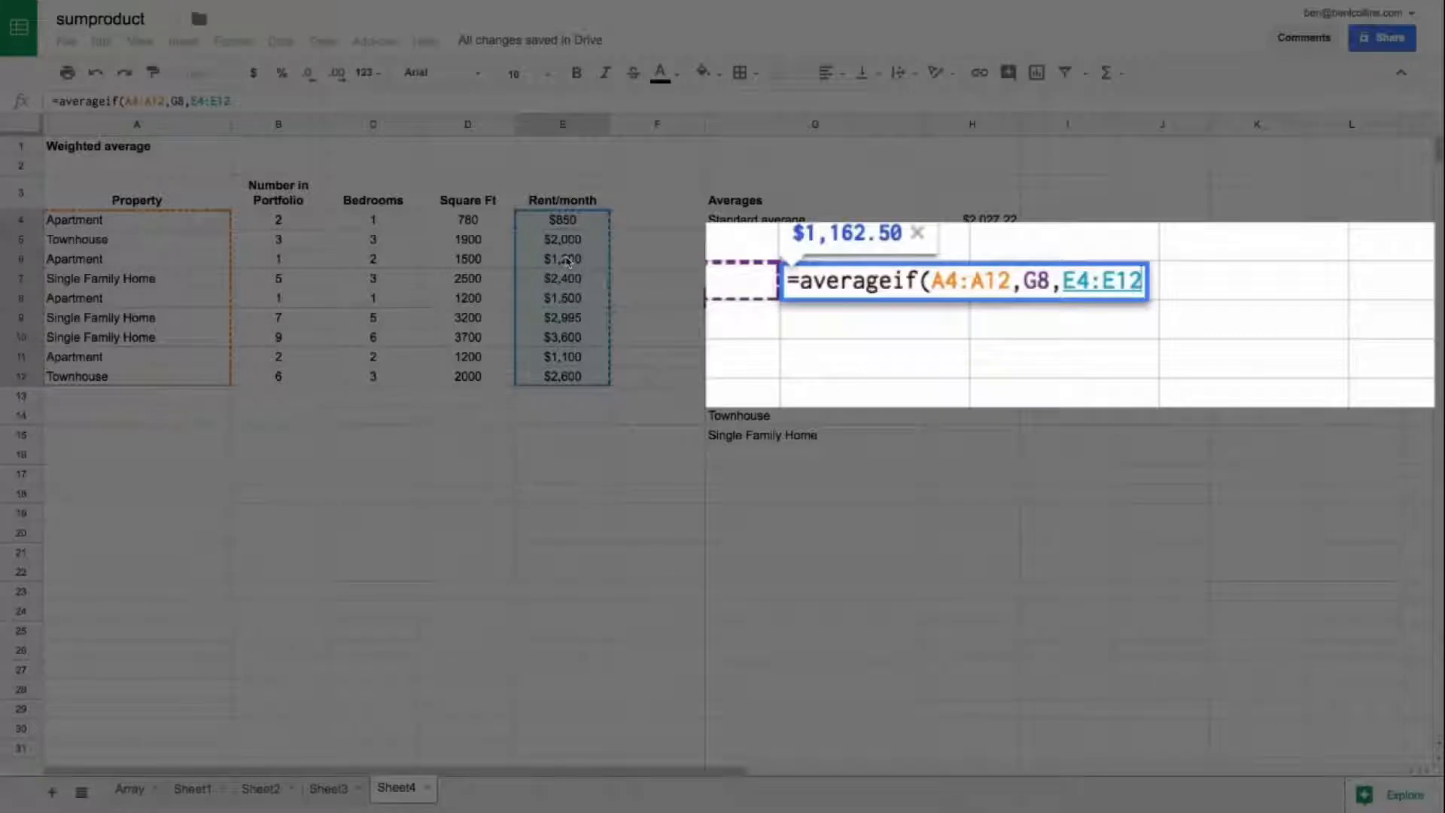
pyautogui.write(')')
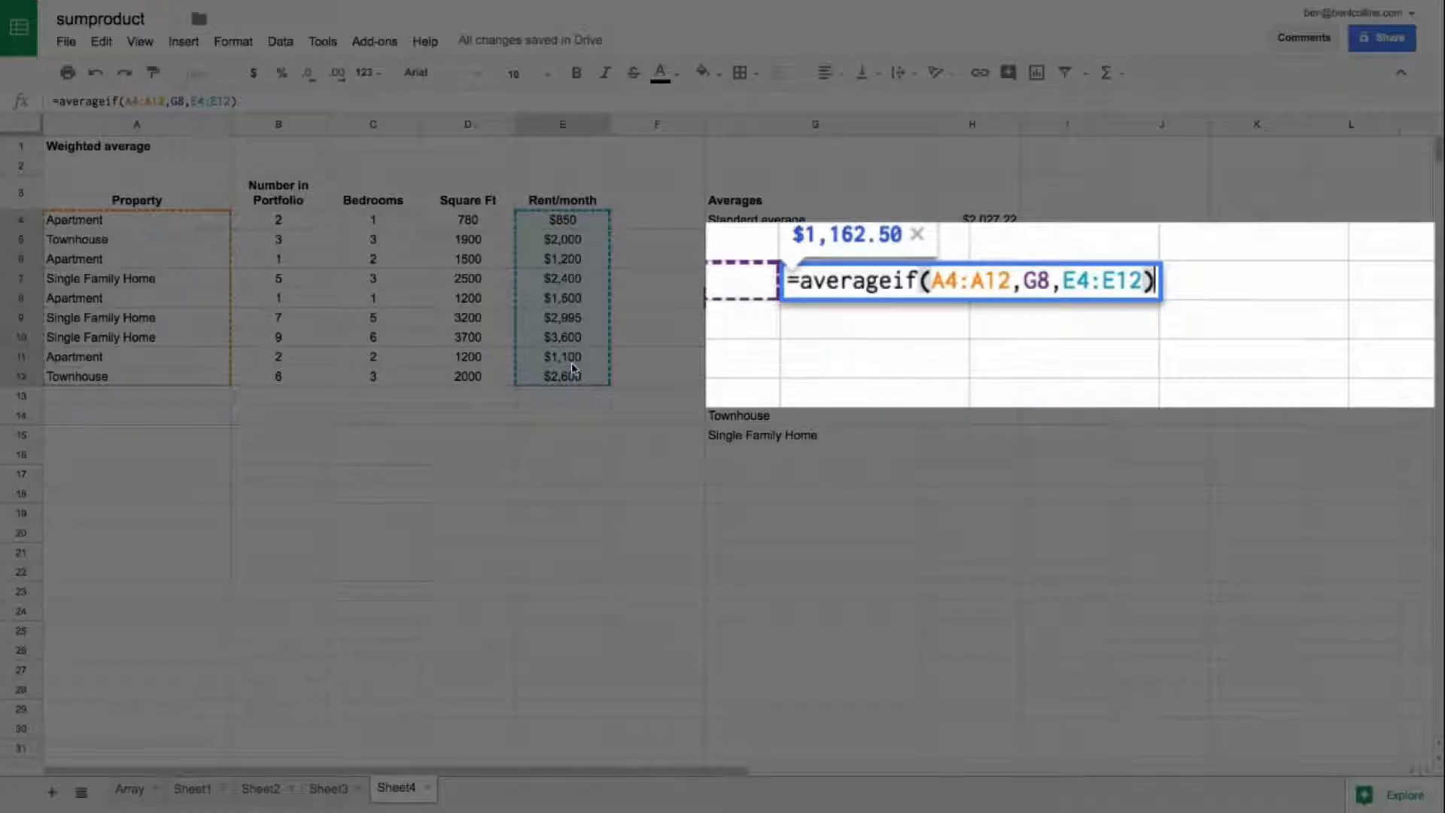
pyautogui.press('Return')
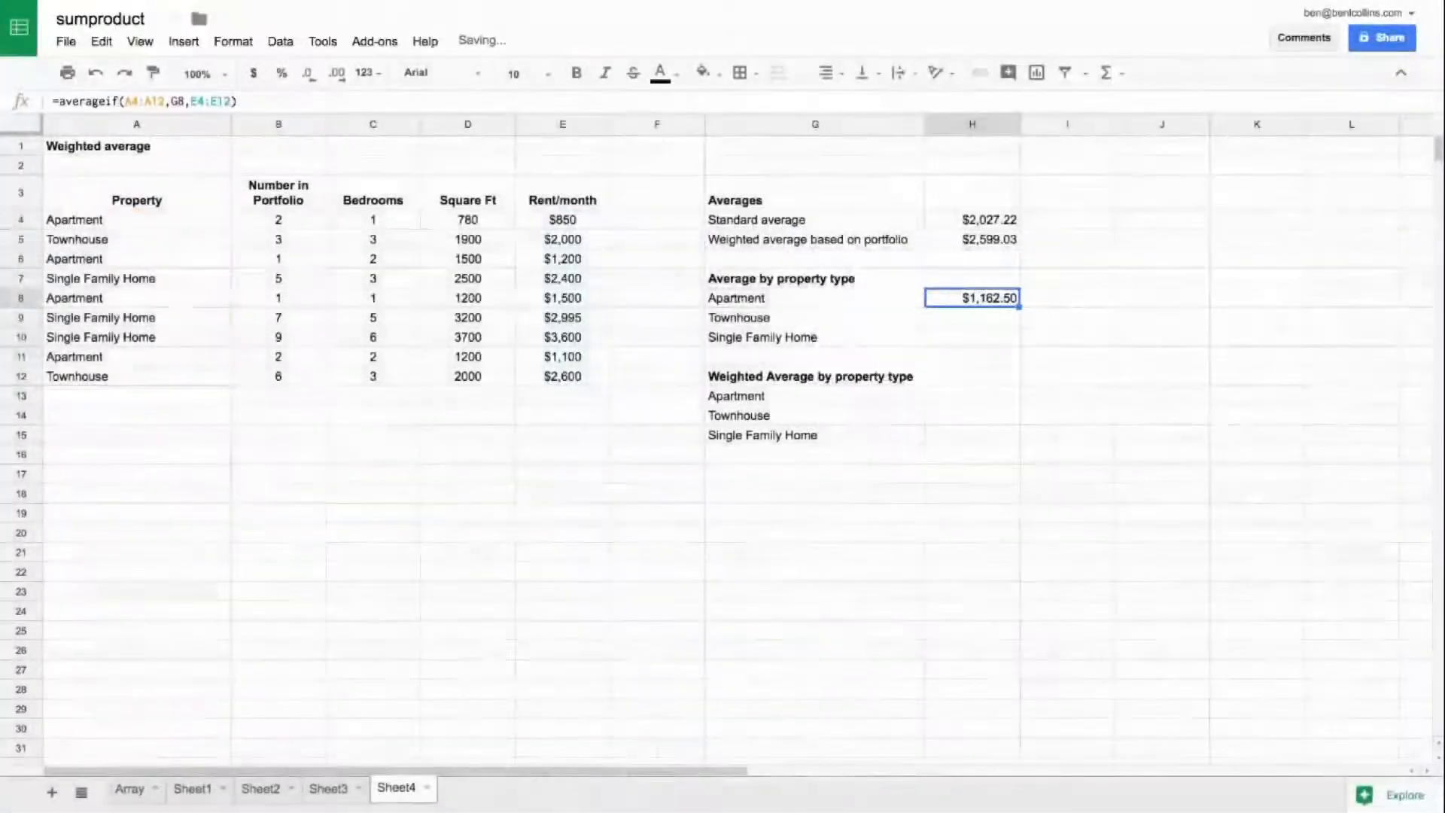
# Step: Make the A4:A12 and E4:E12 ranges in the H8 formula absolute and copy it down through H10
pyautogui.press('Return')
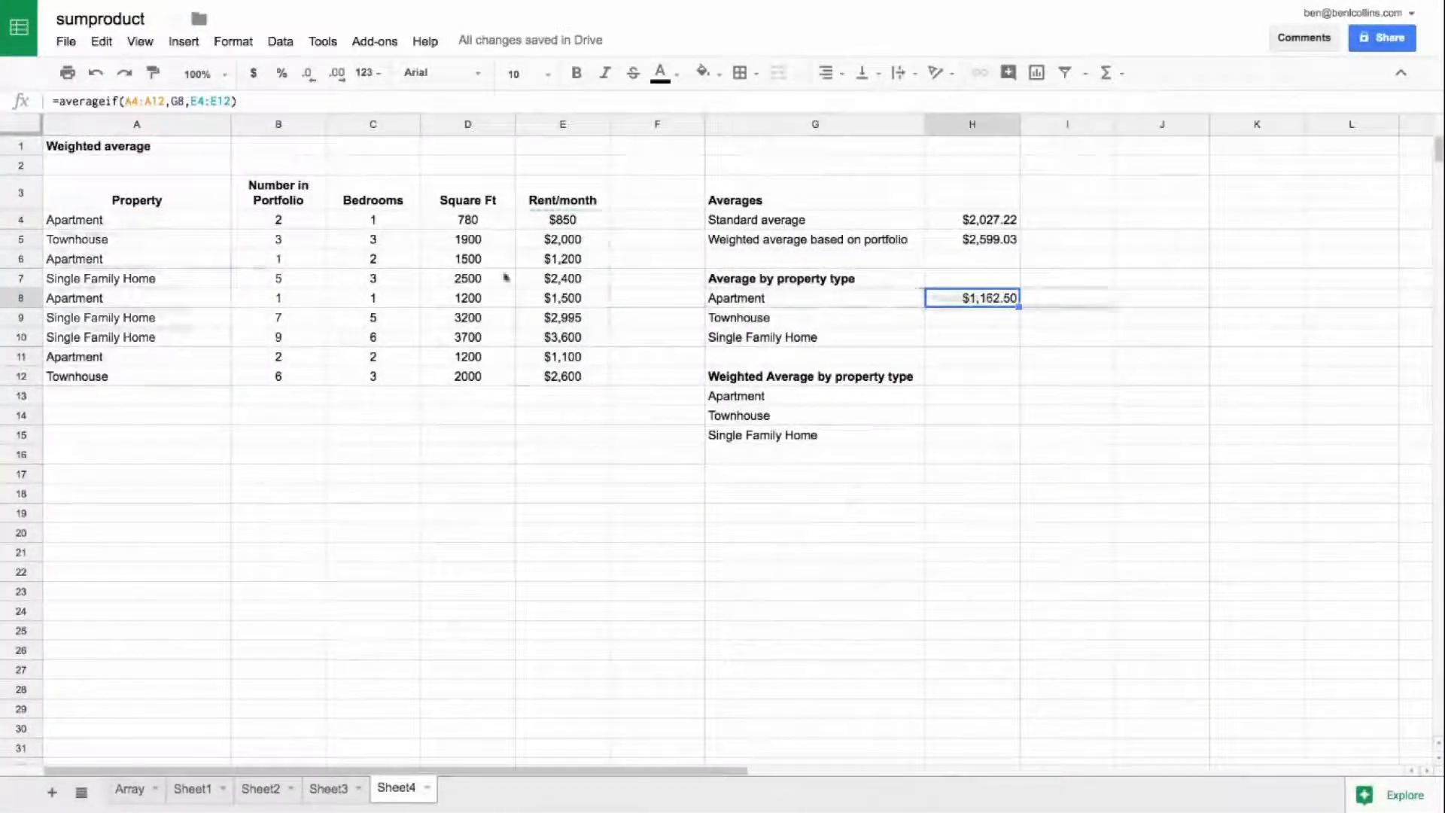
pyautogui.press('F4')
pyautogui.click(242, 103)
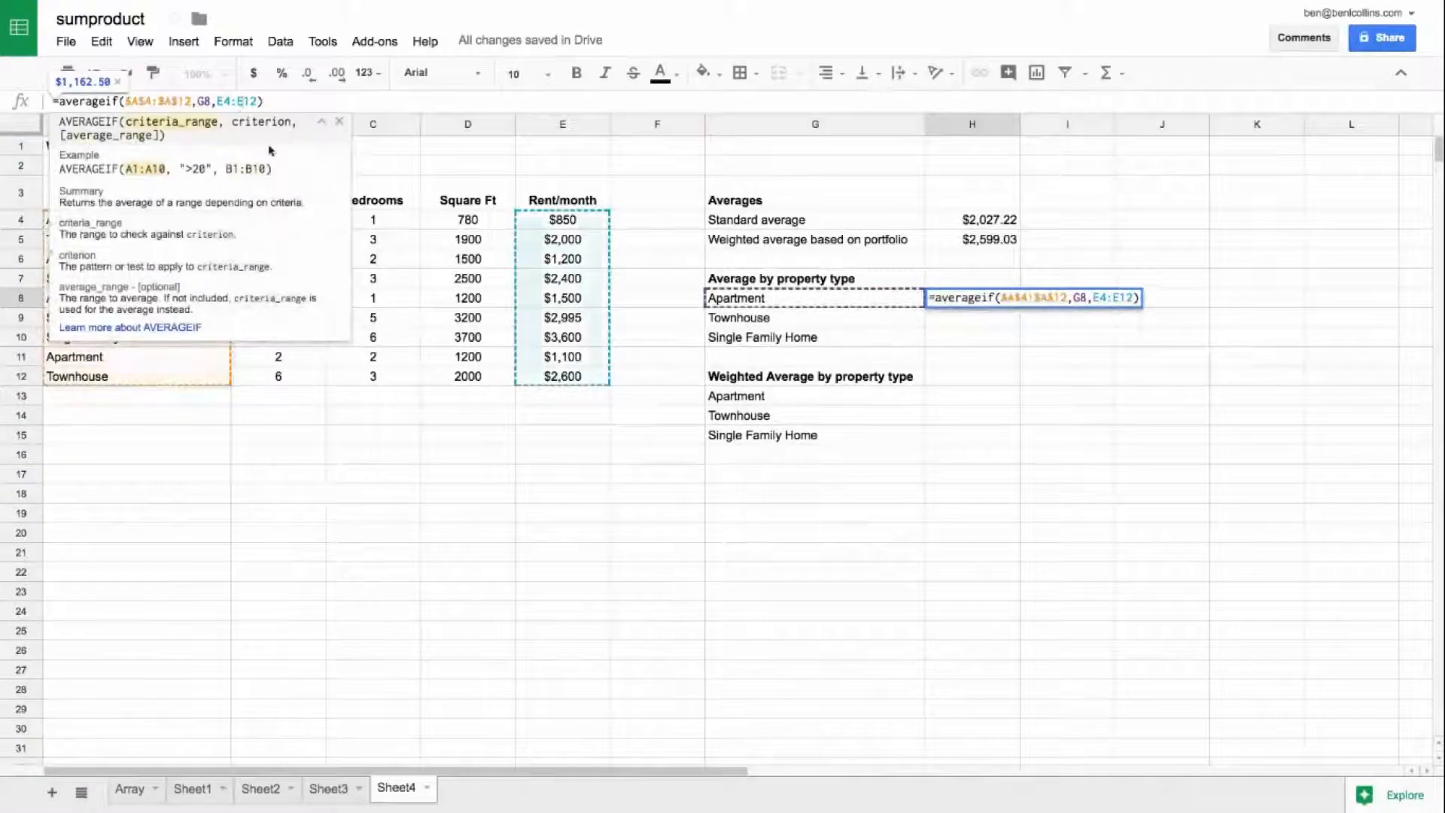
pyautogui.press('F4')
pyautogui.press('Return')
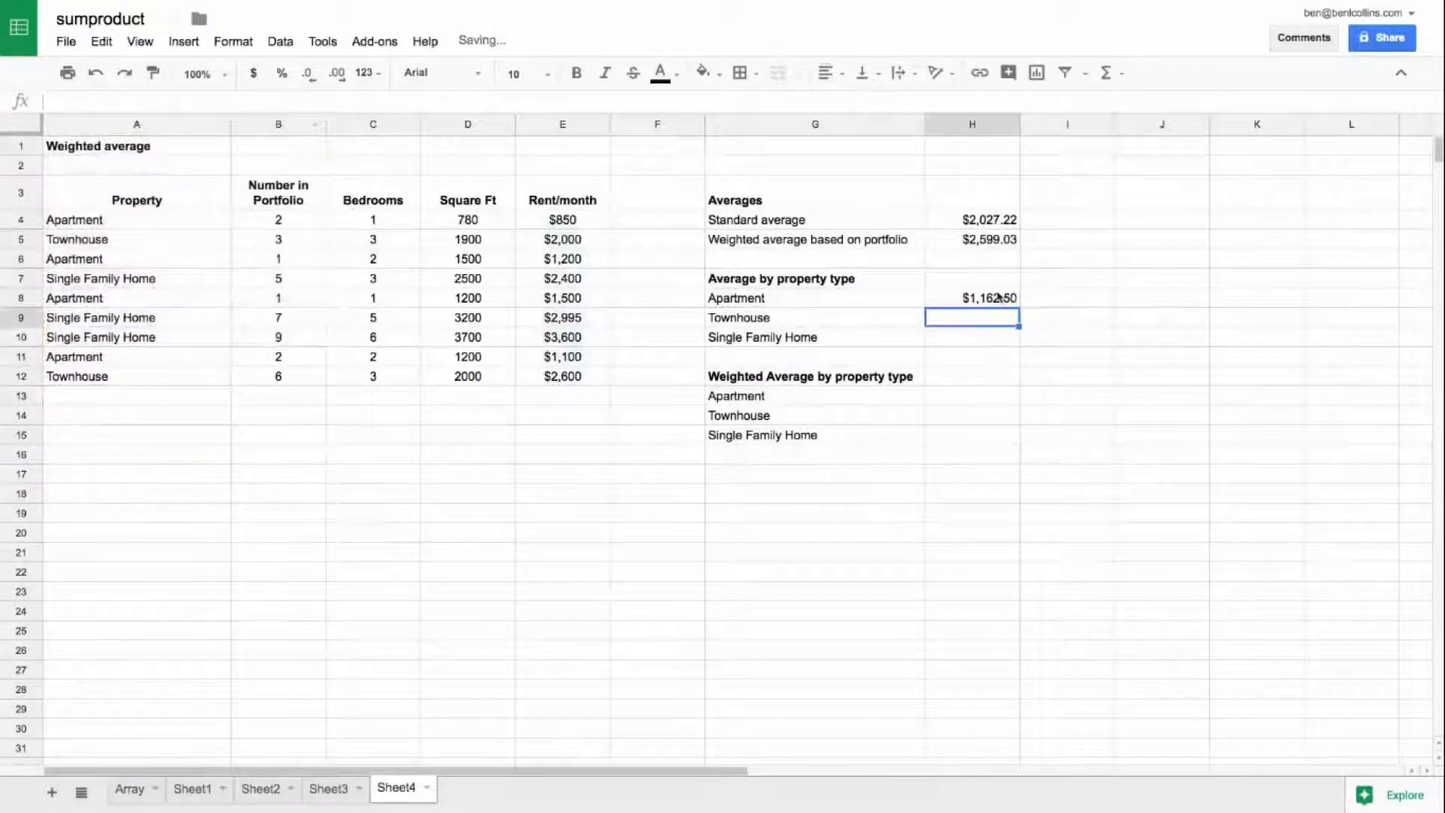
pyautogui.click(1001, 298)
pyautogui.moveTo(1018, 306); pyautogui.dragTo(1016, 340)
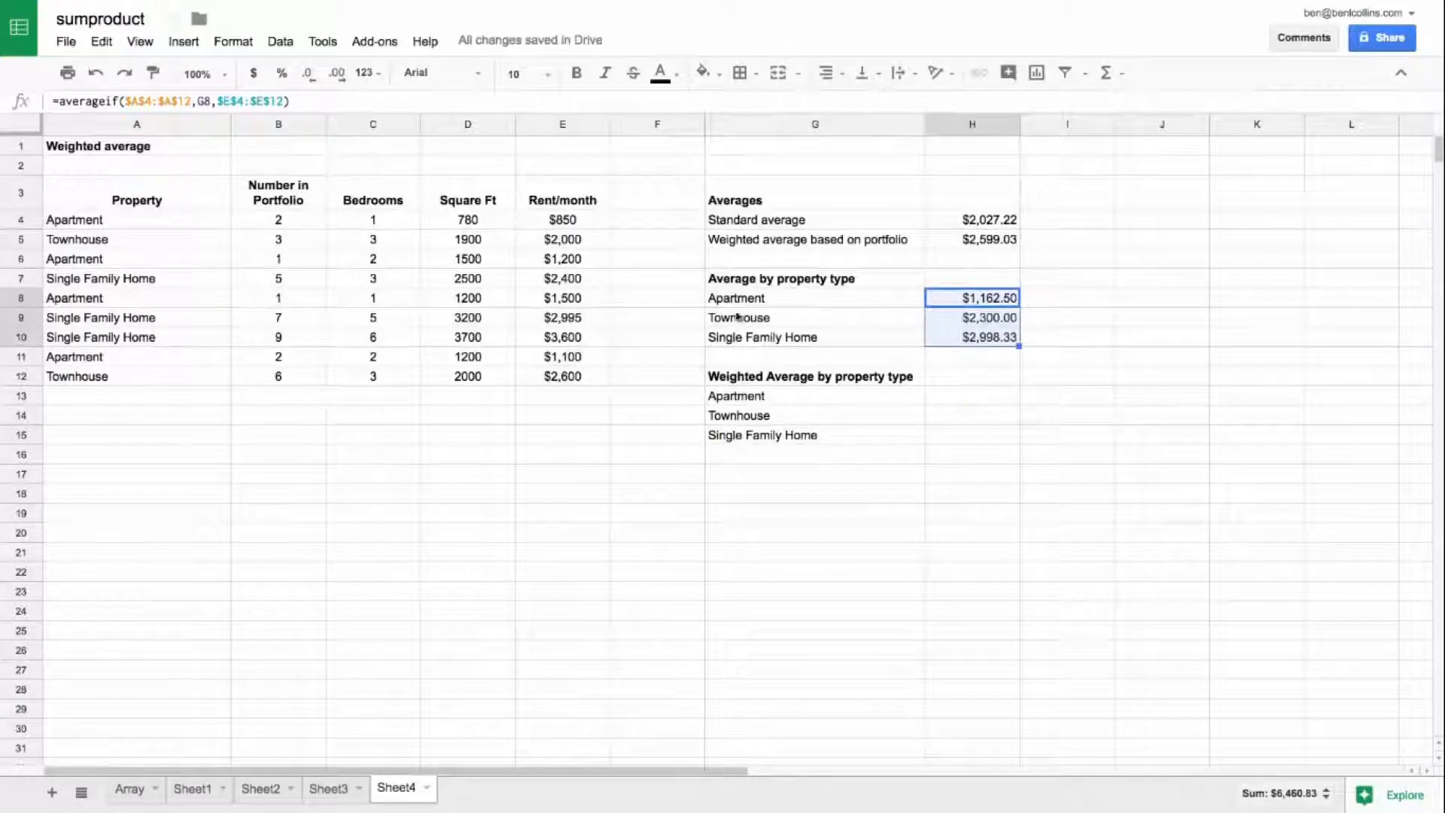
# Step: Review the existing average formulas and the Property, Number in Portfolio and Rent/month columns needed for weighted averages by property type
pyautogui.click(831, 324)
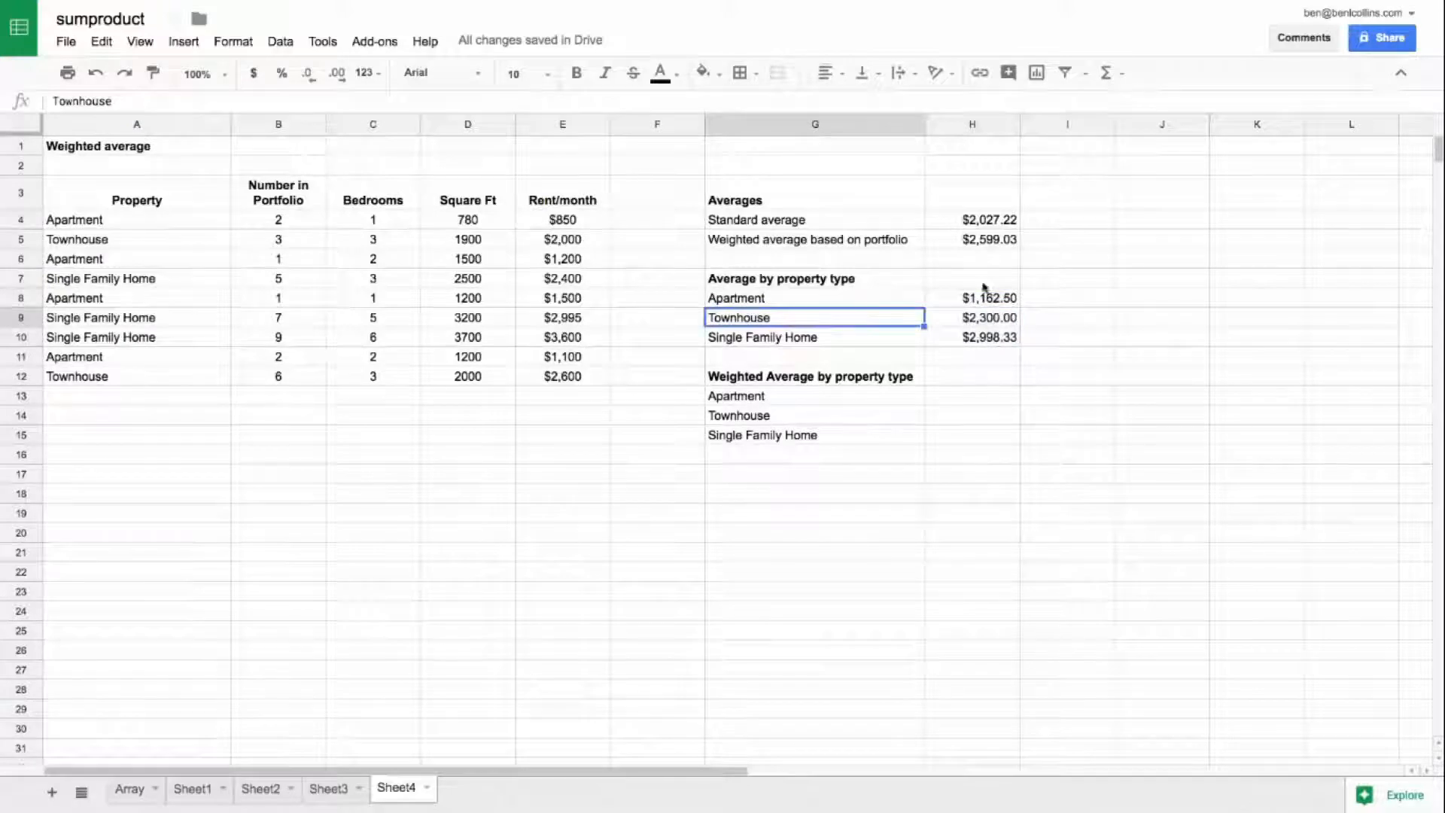
pyautogui.click(986, 241)
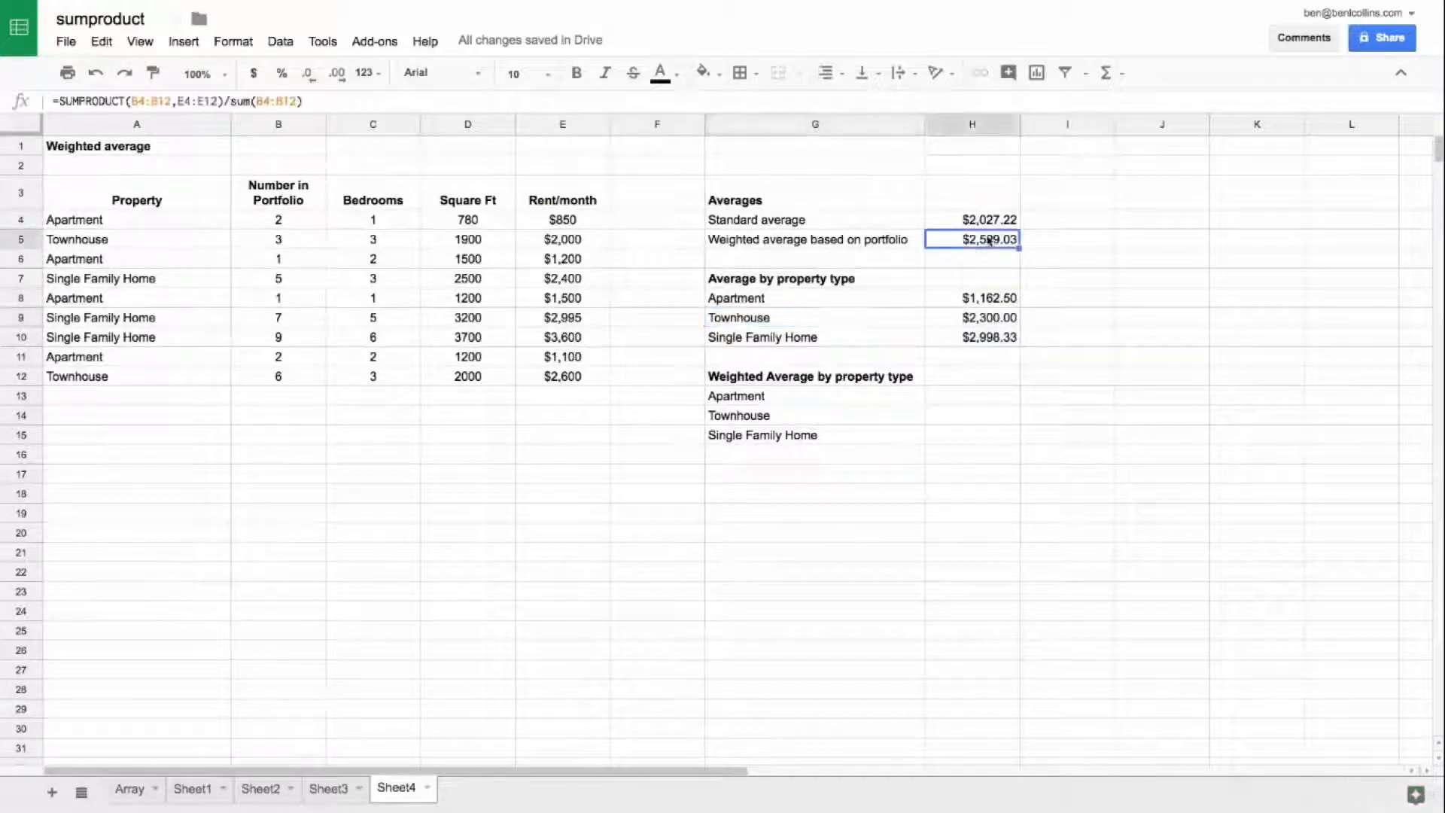
pyautogui.click(978, 399)
pyautogui.click(973, 416)
pyautogui.moveTo(965, 299); pyautogui.dragTo(971, 337)
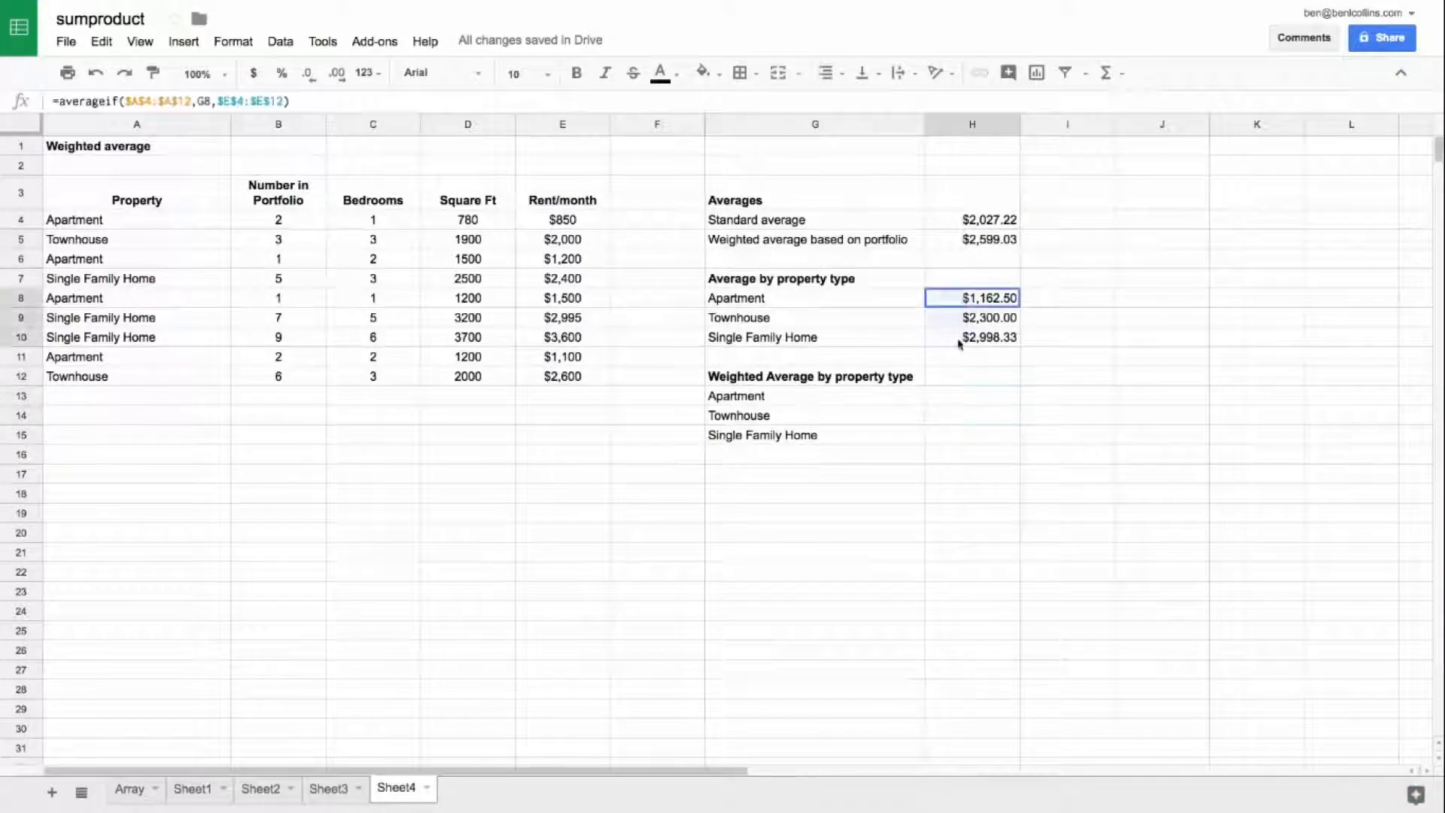
pyautogui.moveTo(877, 404); pyautogui.dragTo(958, 396)
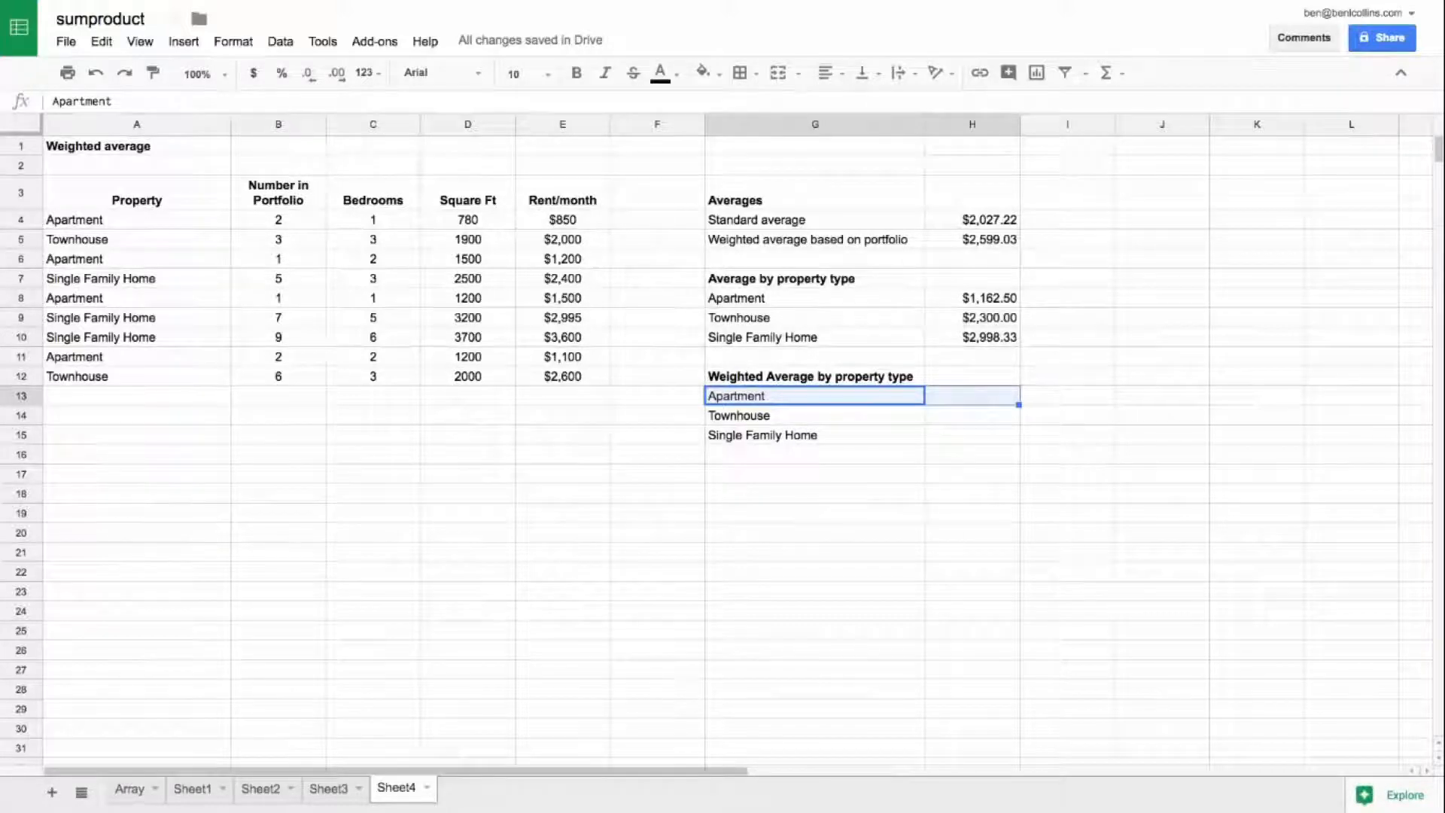
pyautogui.press('Right')
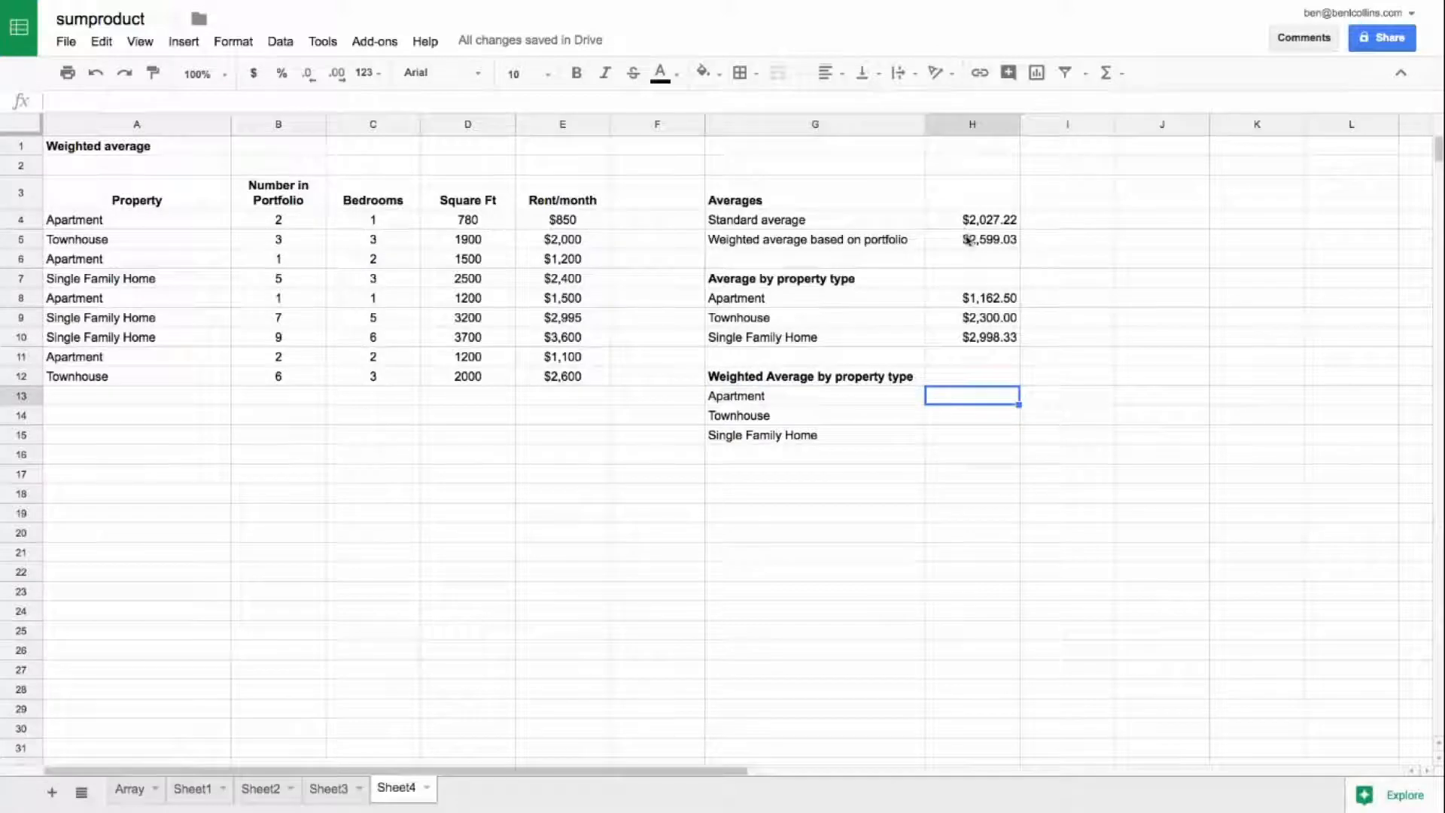
pyautogui.moveTo(301, 222); pyautogui.dragTo(293, 376)
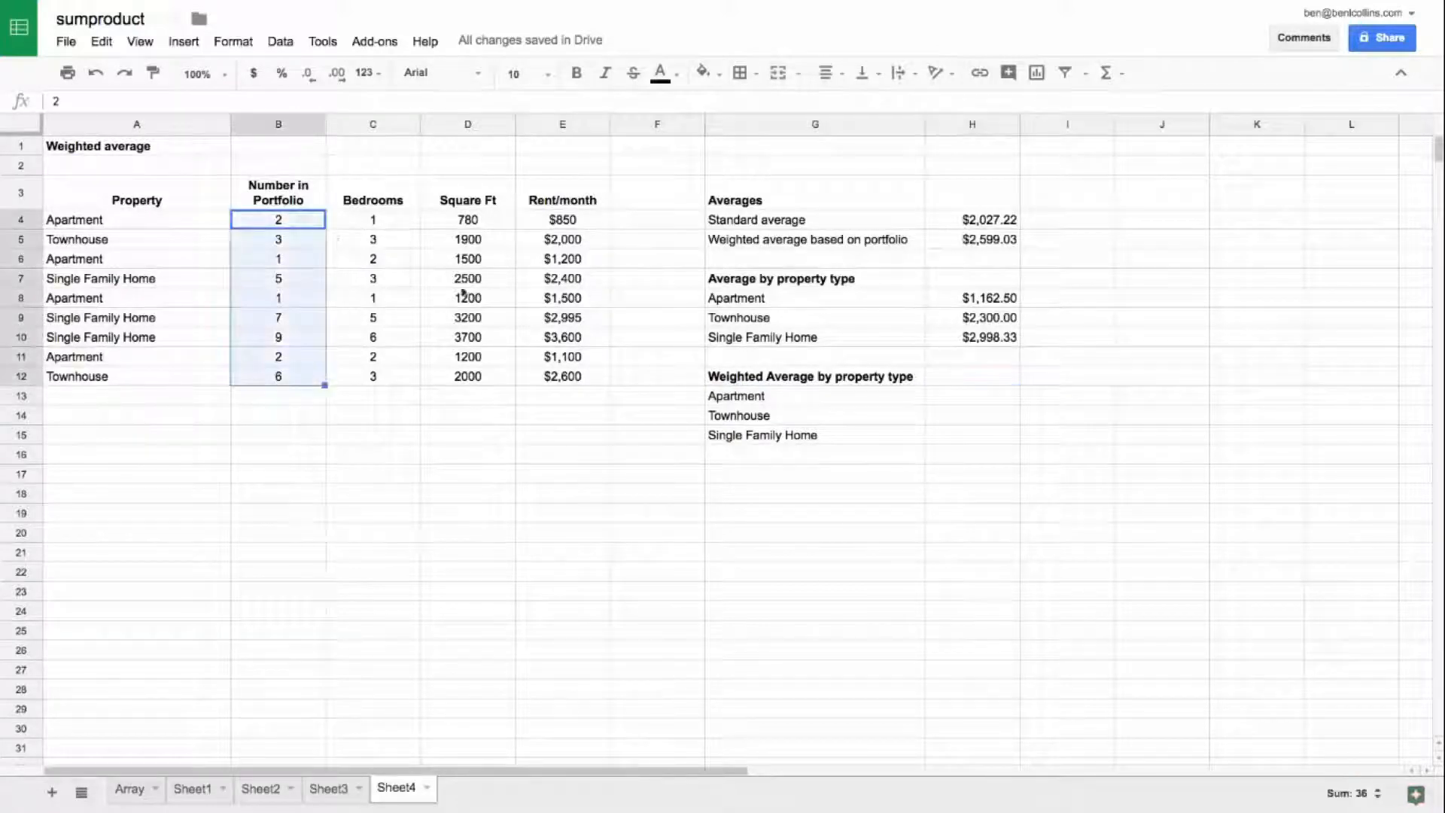
pyautogui.keyDown('ctrl'); pyautogui.moveTo(554, 219); pyautogui.dragTo(566, 378); pyautogui.keyUp('ctrl')
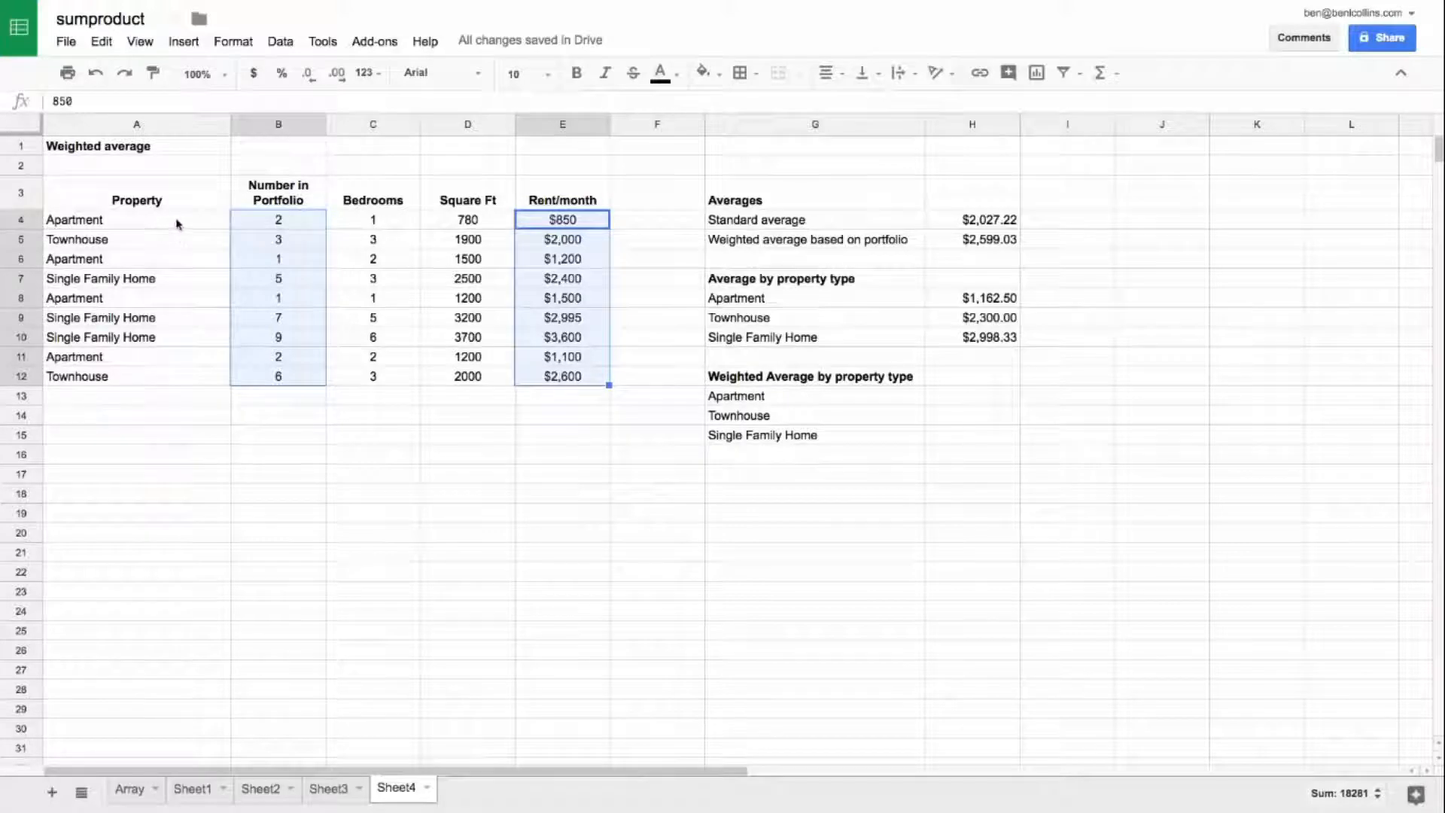
pyautogui.keyDown('ctrl'); pyautogui.moveTo(178, 223); pyautogui.dragTo(178, 384); pyautogui.keyUp('ctrl')
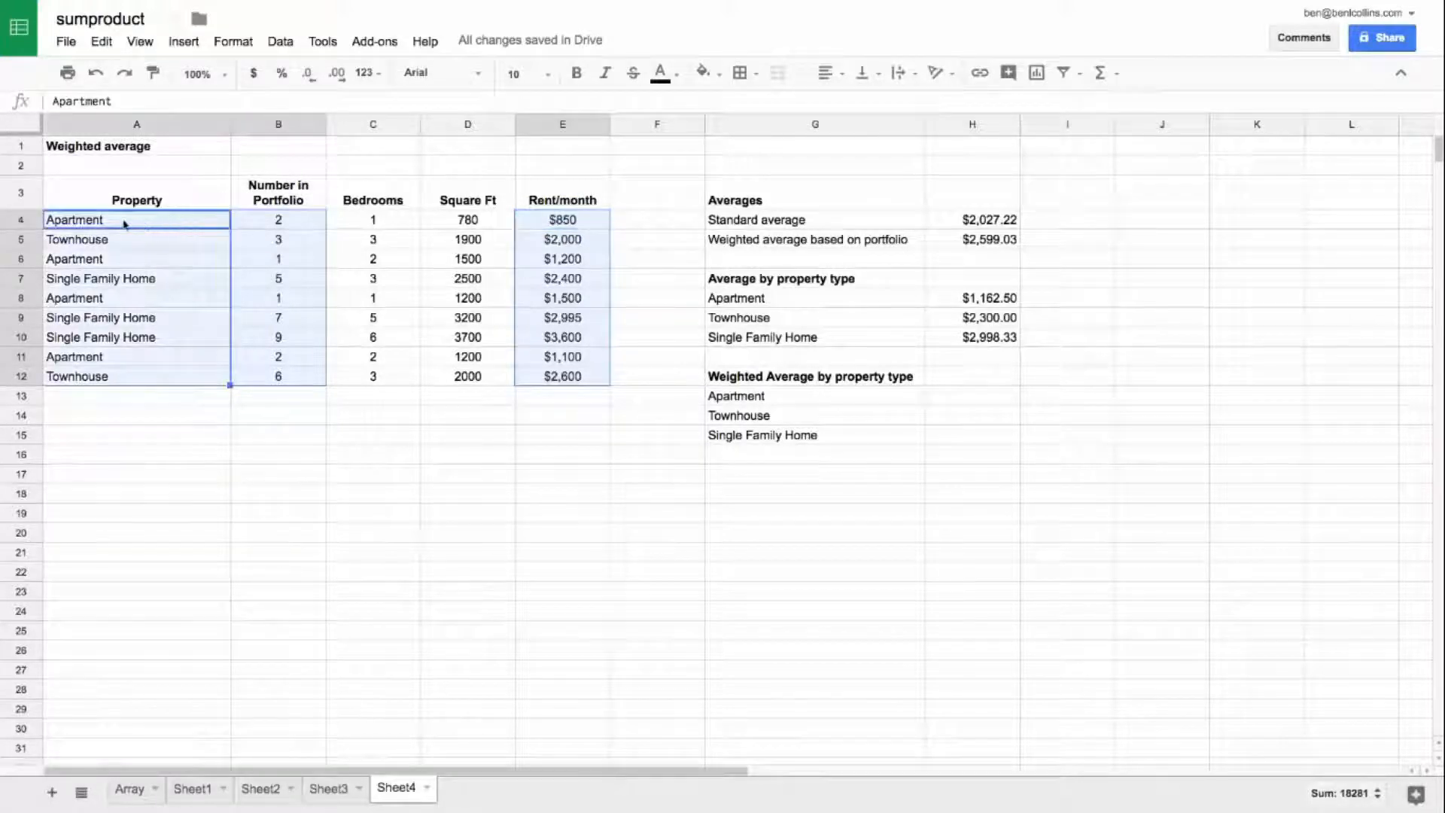
pyautogui.click(975, 396)
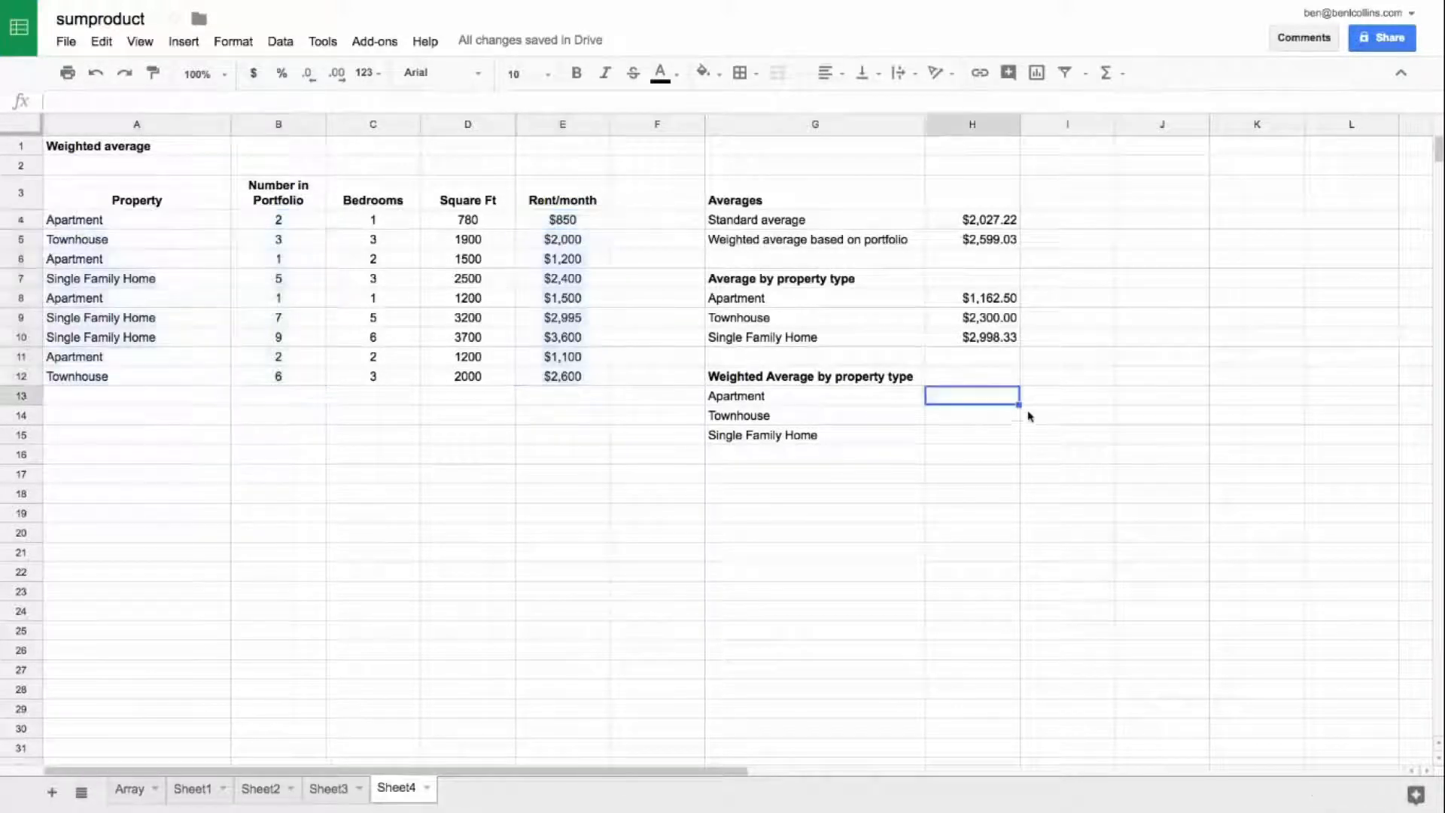
# Step: Enter an array formula in I13 that tests which property types in A4:A12 equal the Apartment label in G13
pyautogui.click(1064, 400)
pyautogui.write('=')
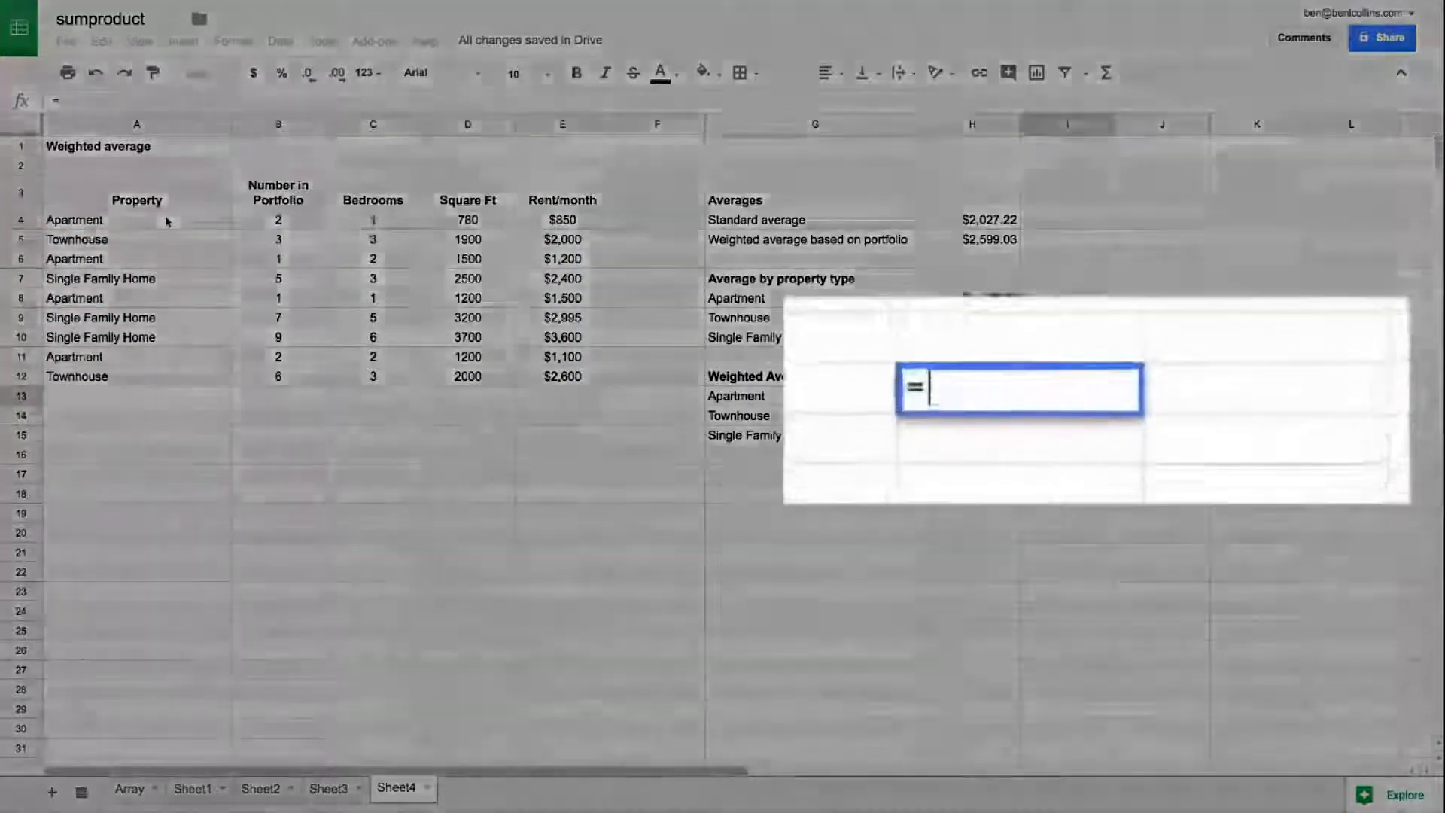
pyautogui.moveTo(151, 219); pyautogui.dragTo(159, 385)
pyautogui.write('=')
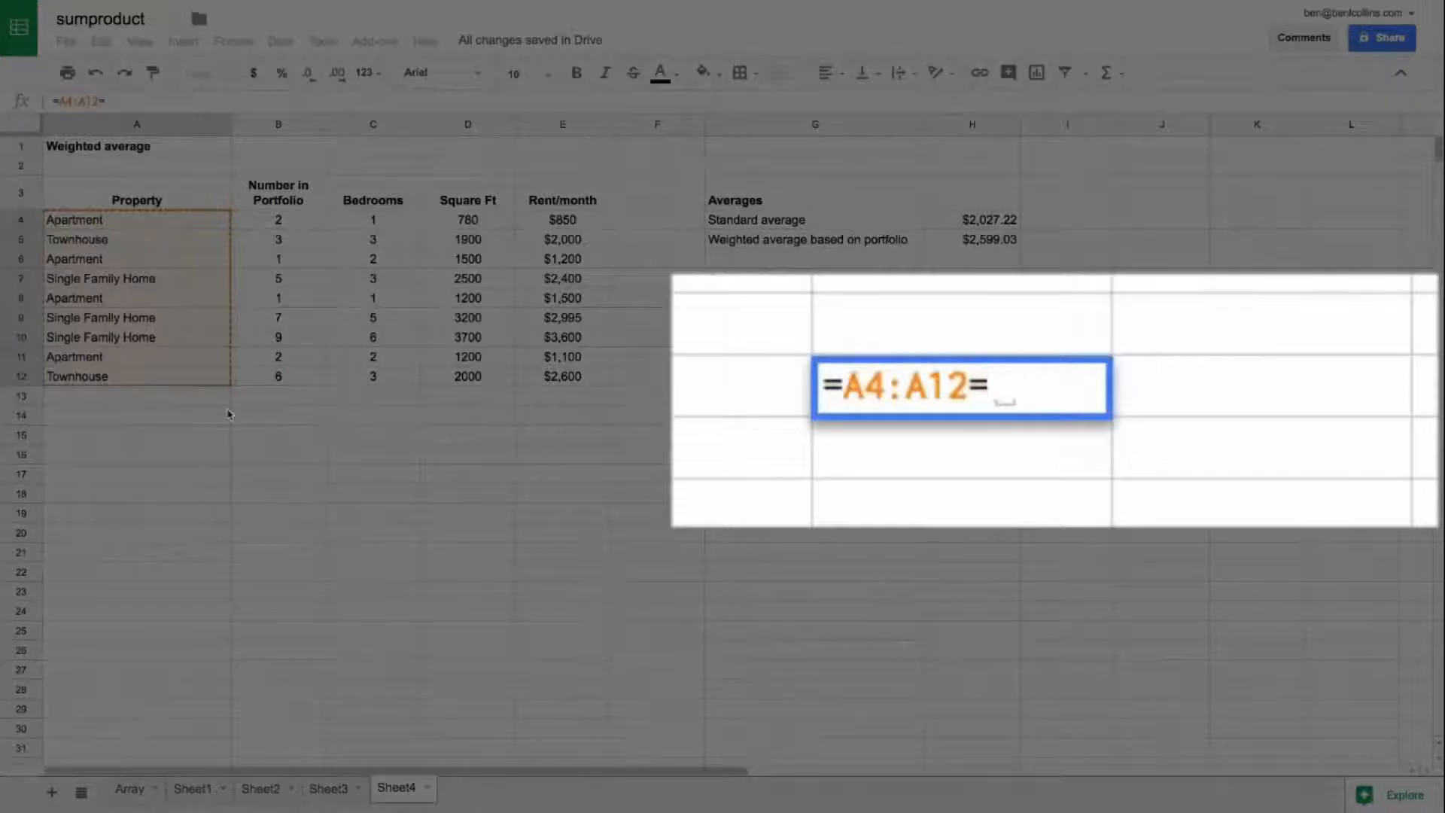
pyautogui.click(815, 397)
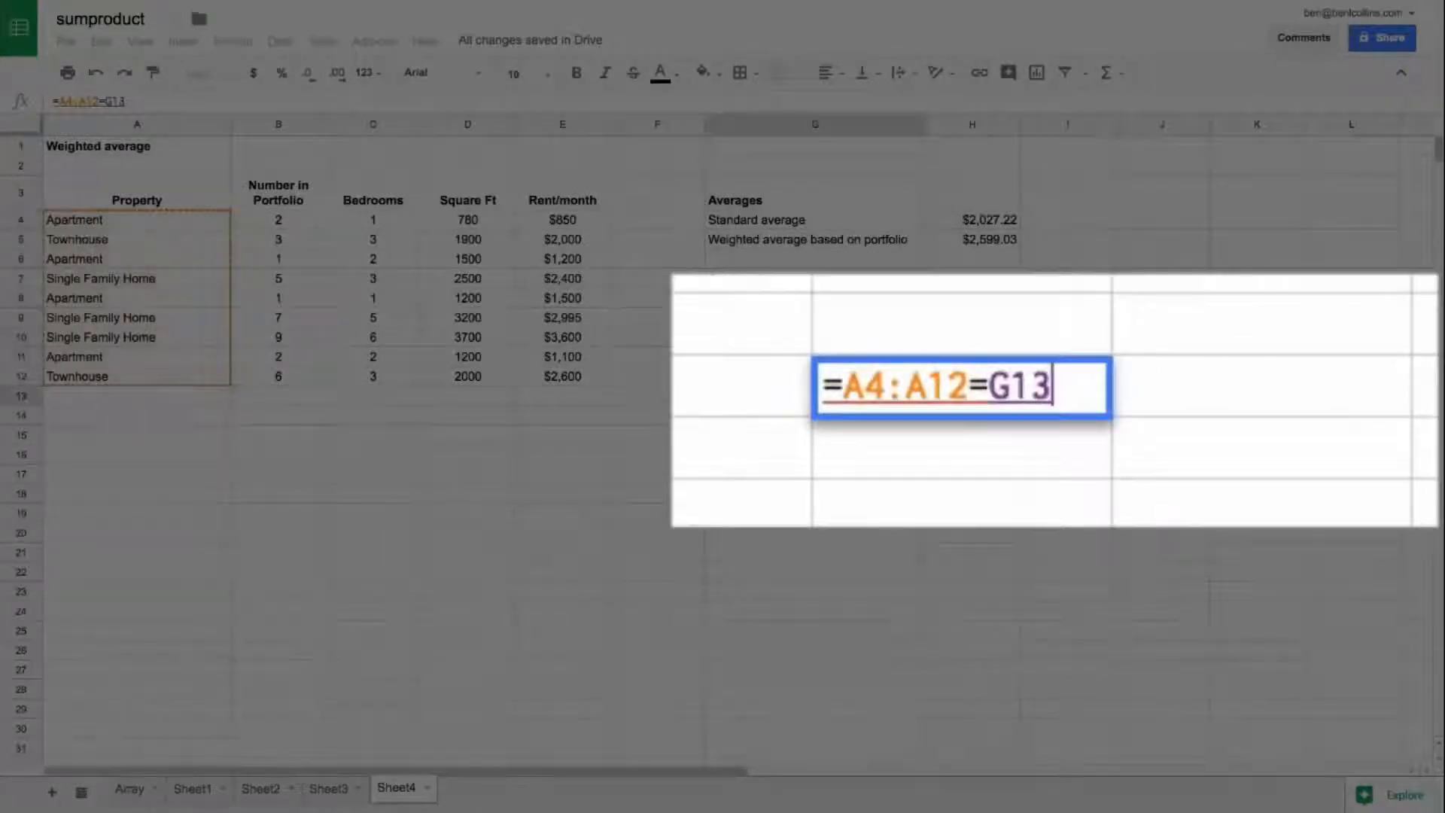
pyautogui.hotkey('ctrl', 'shift', 'Return')
pyautogui.press('Return')
pyautogui.press('Up')
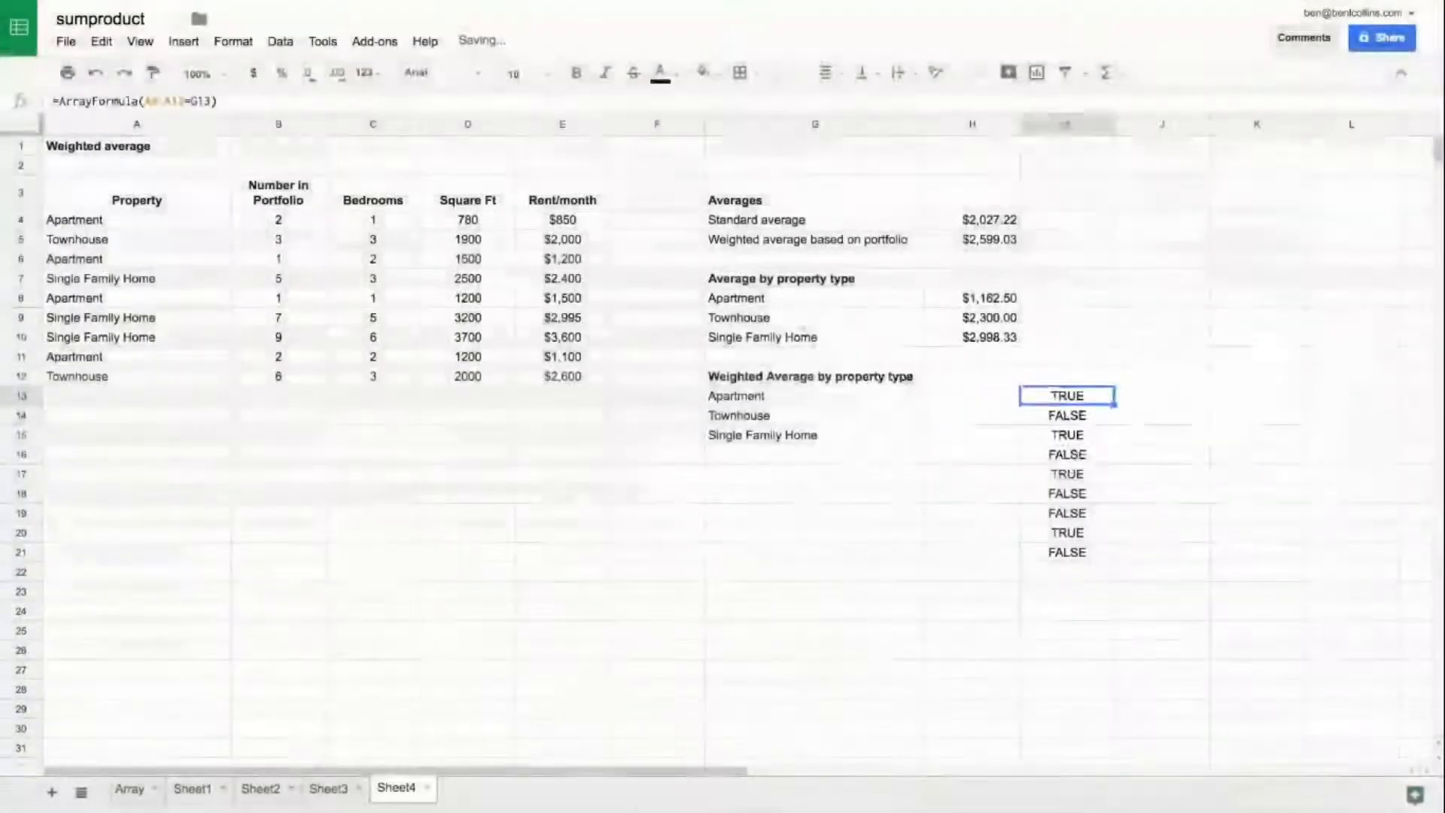
pyautogui.press('Right')
pyautogui.press('Left')
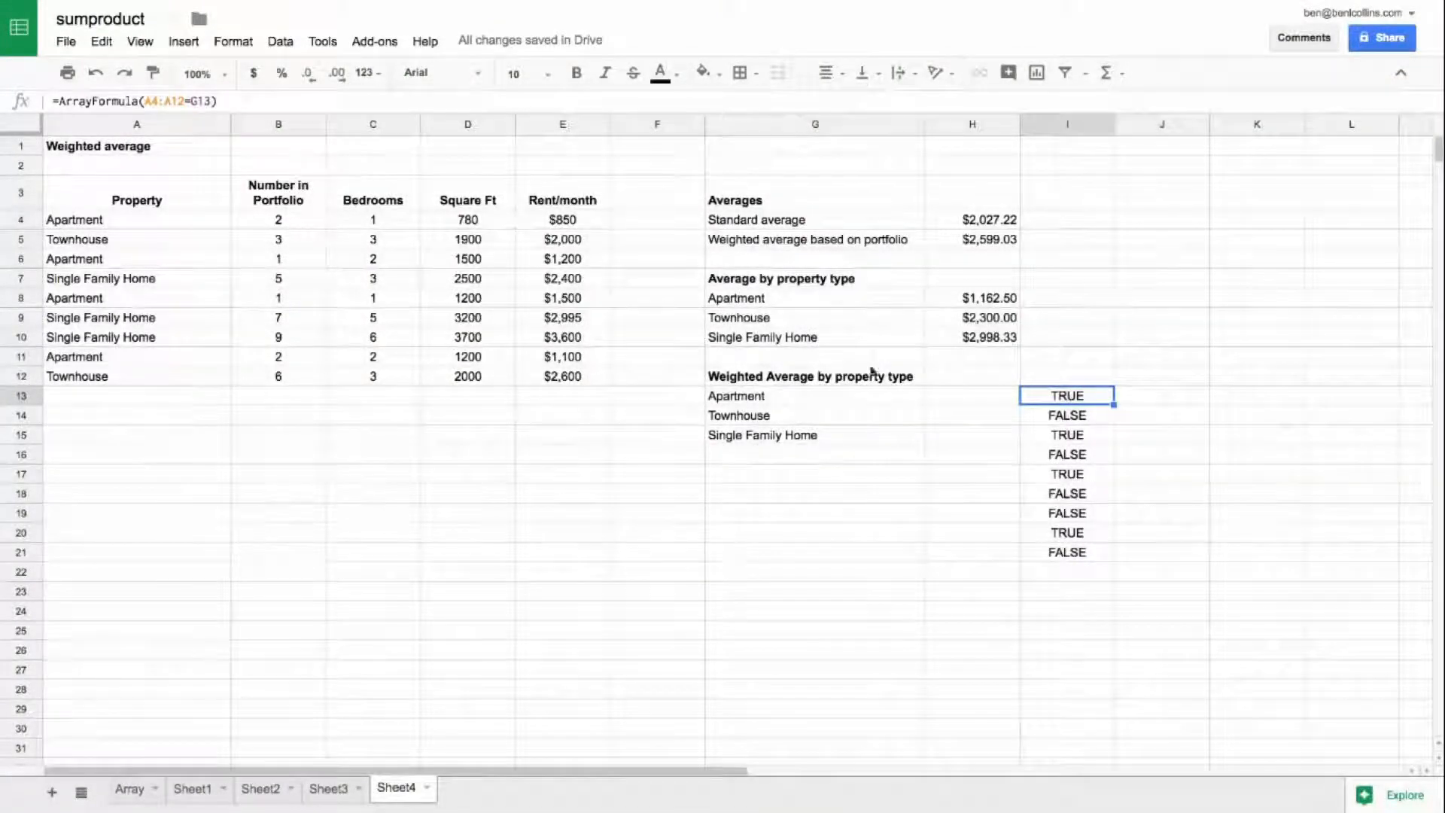
# Step: Enclose the A4:A12=G13 comparison inside the I13 array formula in its own pair of parentheses
pyautogui.moveTo(182, 221); pyautogui.dragTo(197, 374)
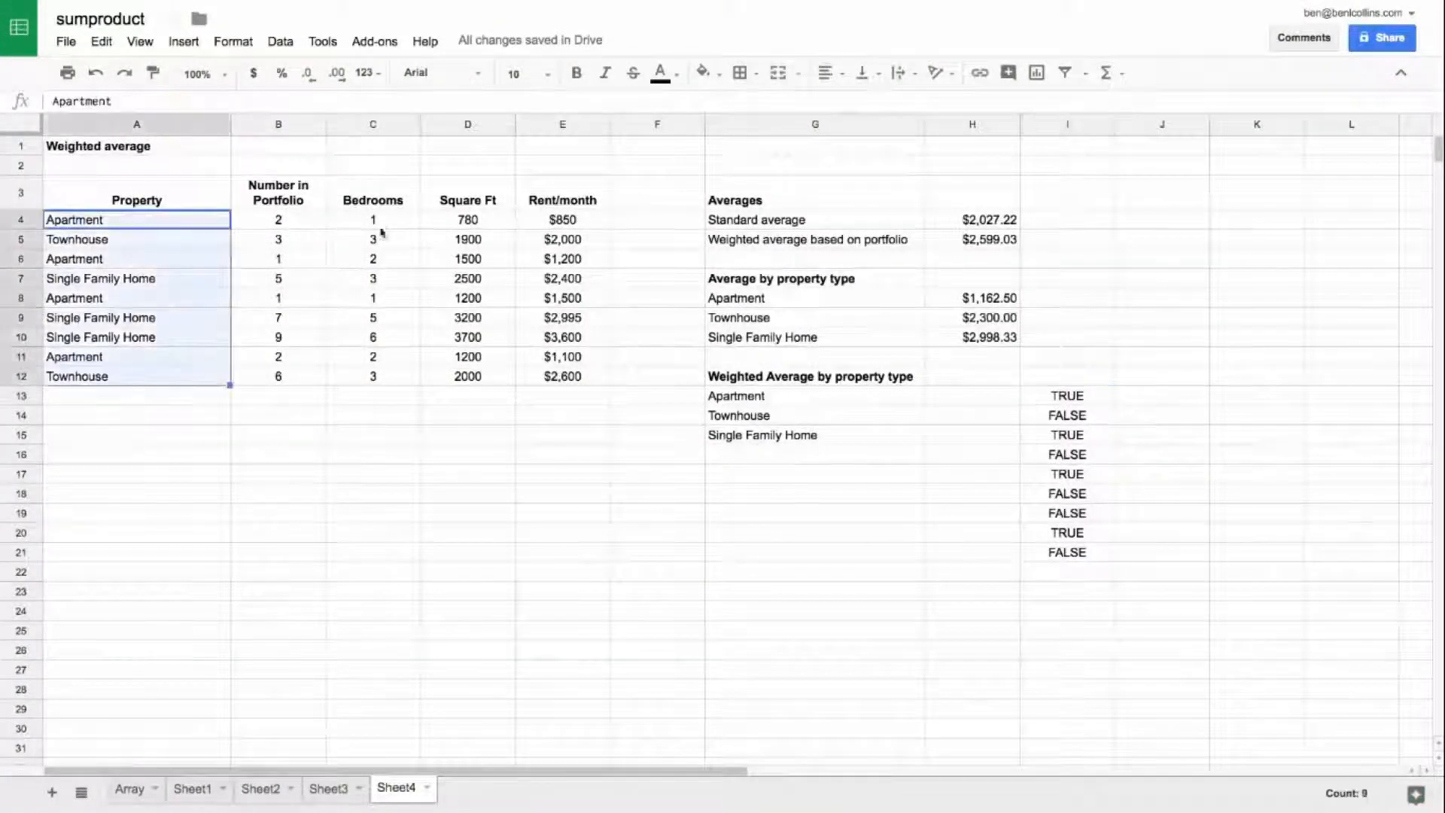
pyautogui.moveTo(310, 219); pyautogui.dragTo(310, 357)
pyautogui.moveTo(586, 228); pyautogui.dragTo(585, 357)
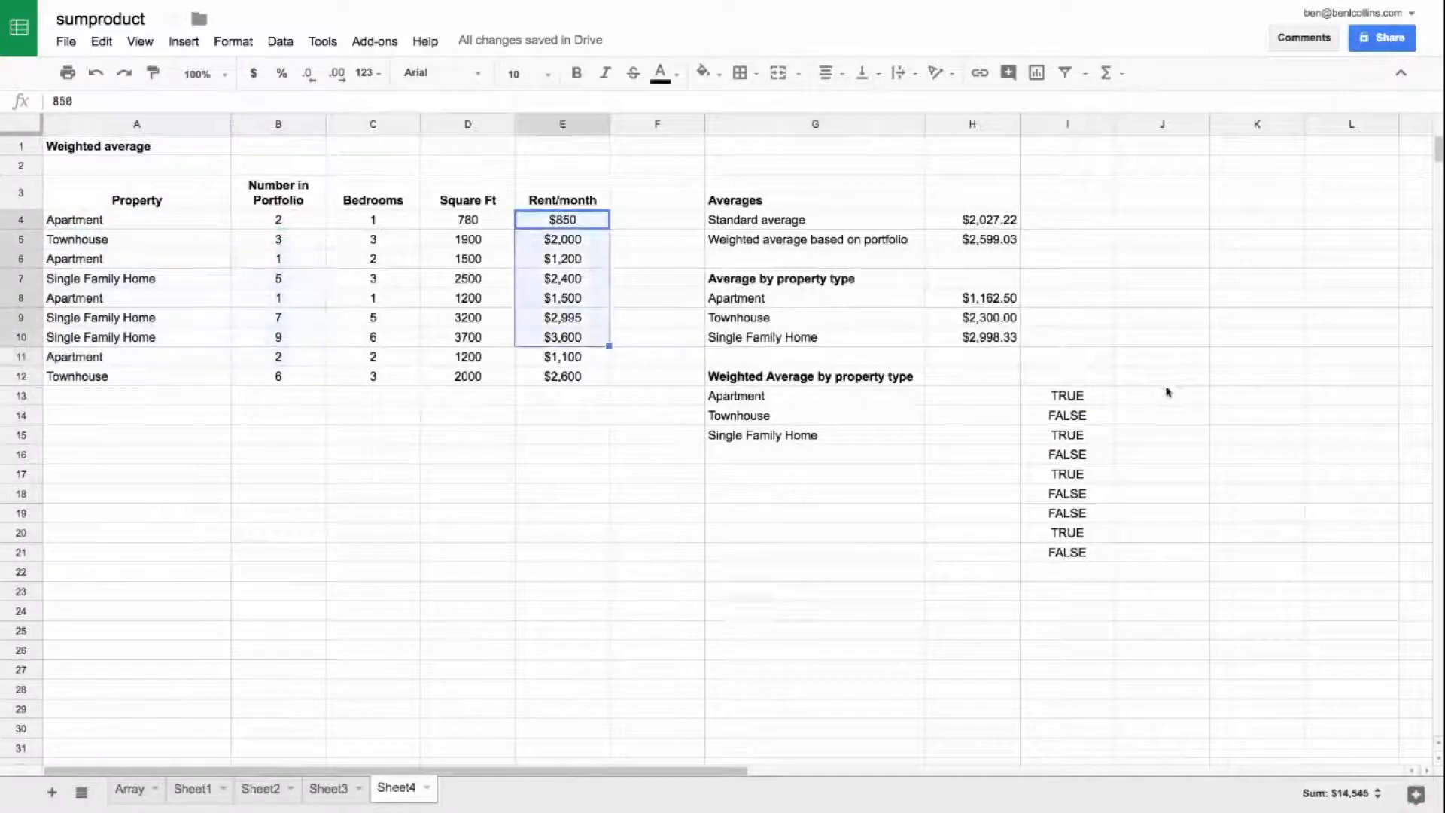
pyautogui.click(1084, 396)
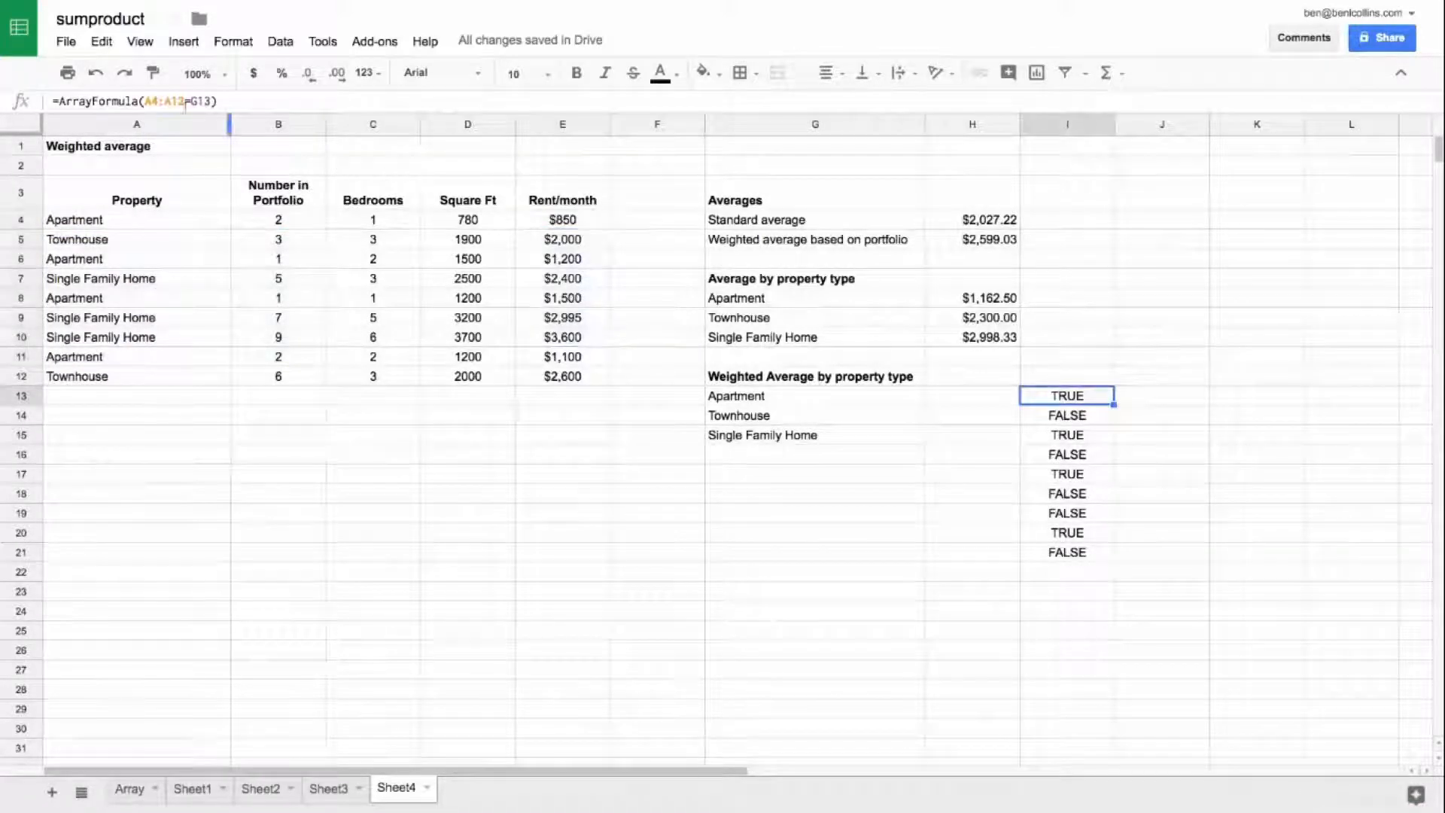
pyautogui.click(140, 102)
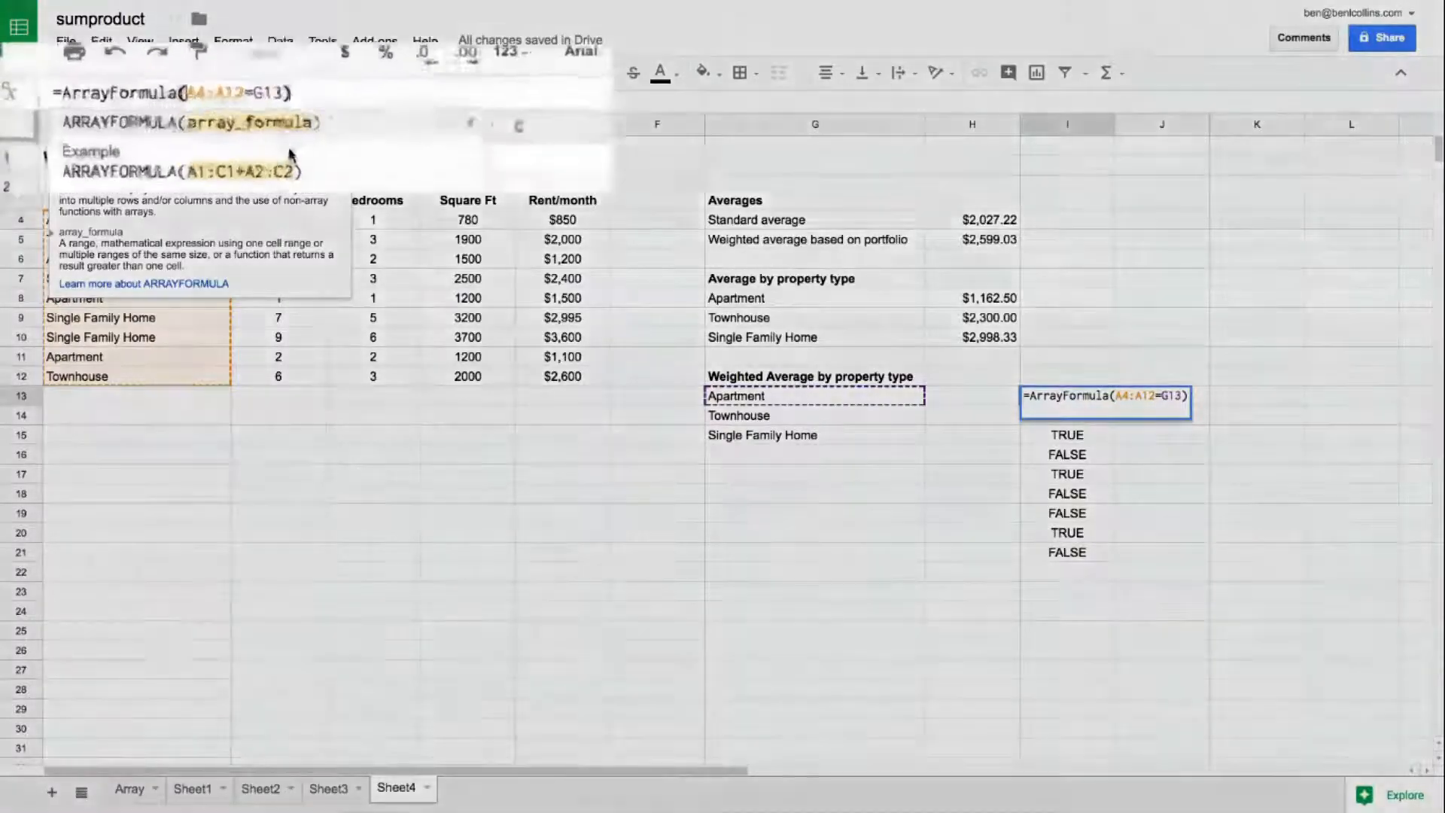
pyautogui.write('(')
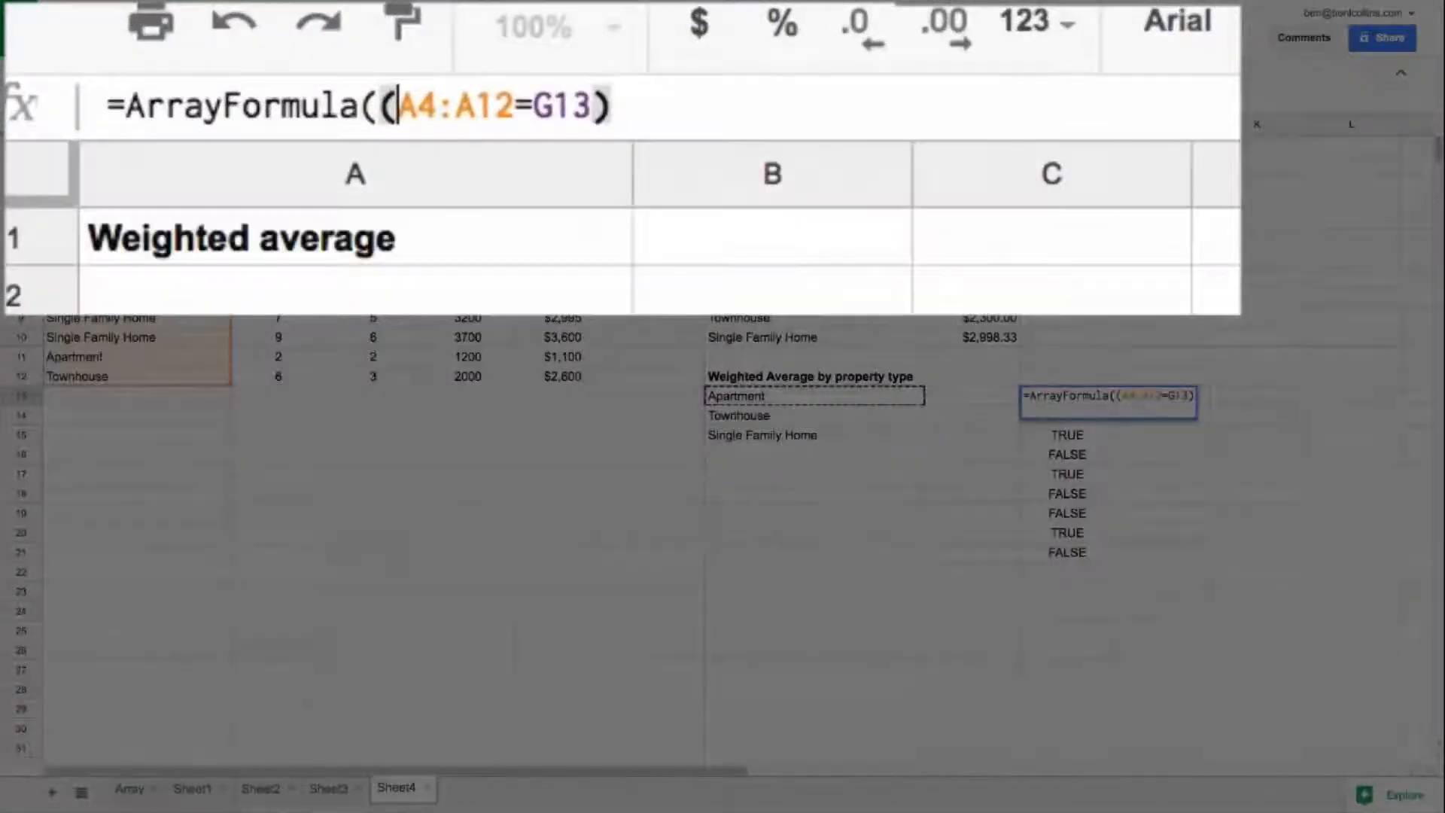
pyautogui.click(611, 106)
pyautogui.write(')')
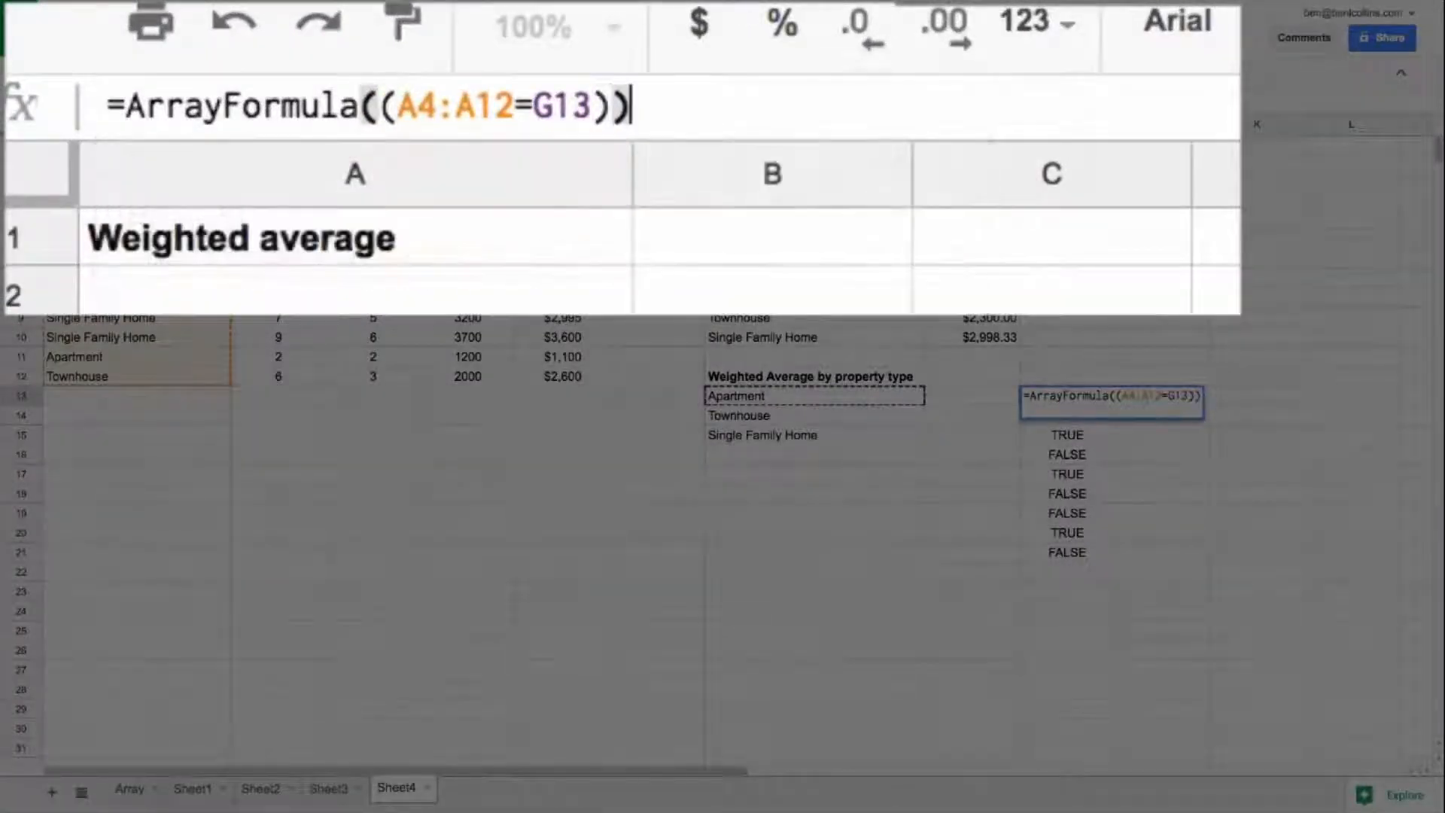
# Step: Put a double minus before the bracketed comparison in I13 to convert its TRUE/FALSE values to 1s and 0s
pyautogui.moveTo(378, 105); pyautogui.dragTo(612, 101)
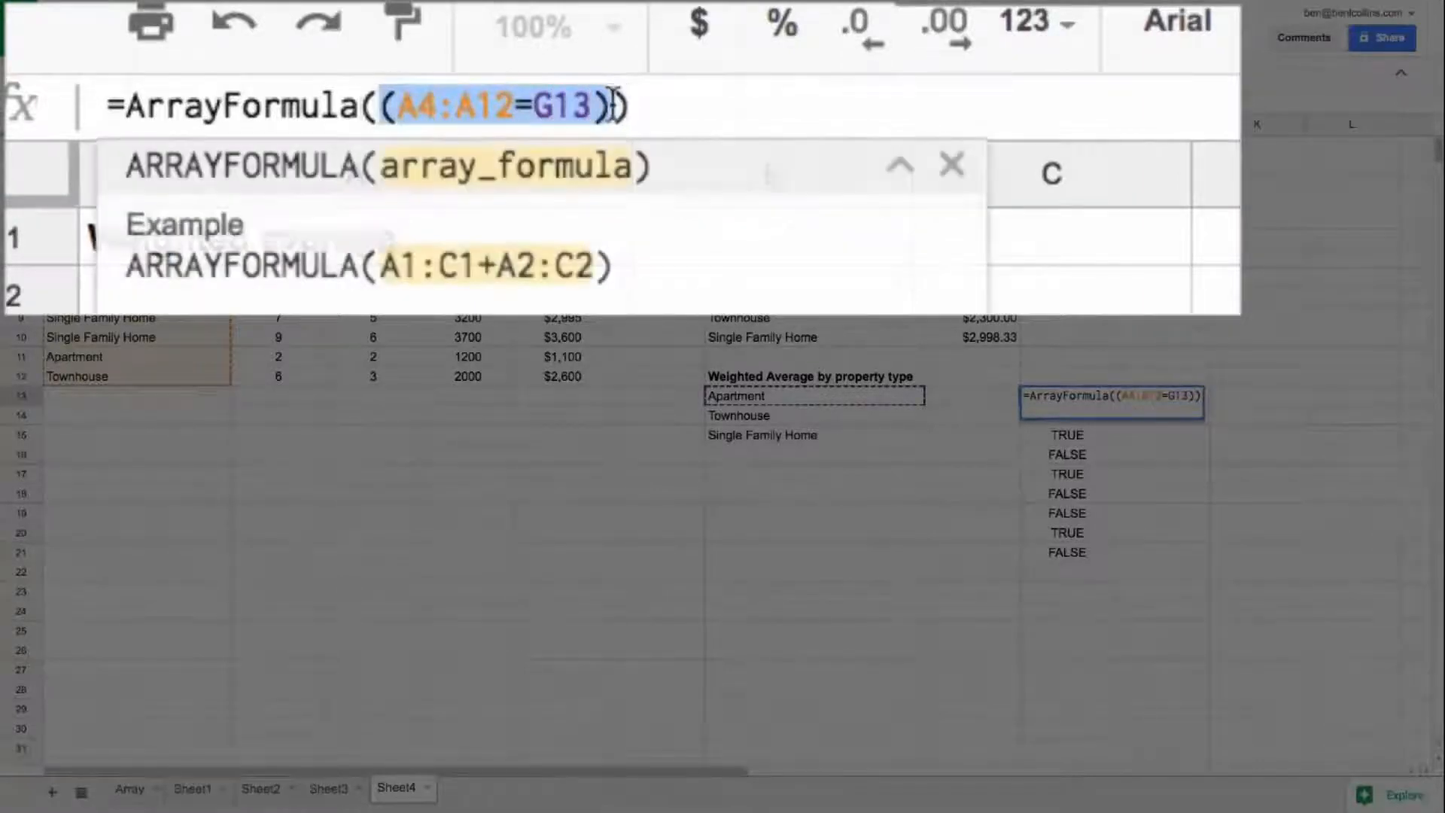
pyautogui.press('Left')
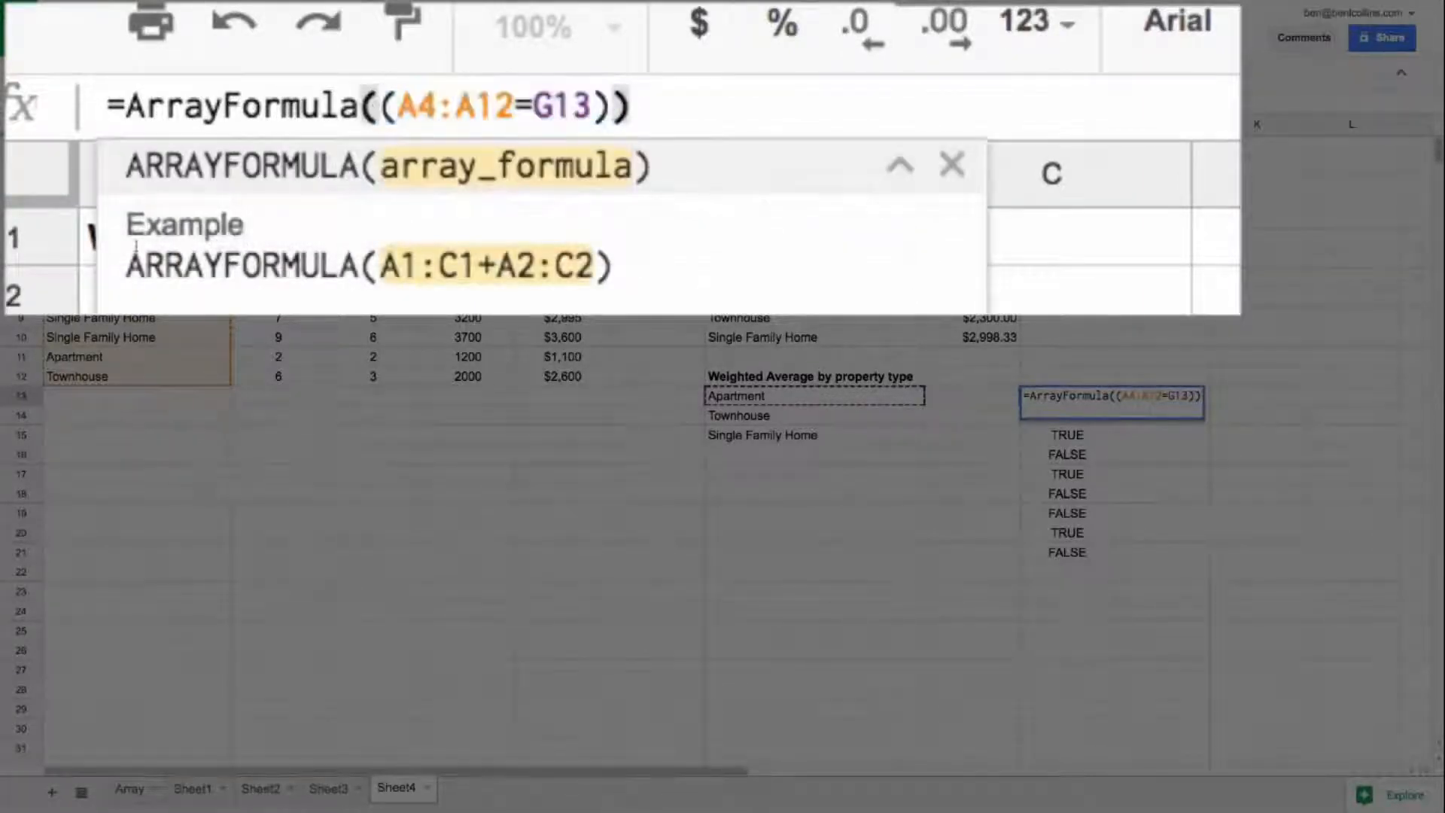
pyautogui.write('--')
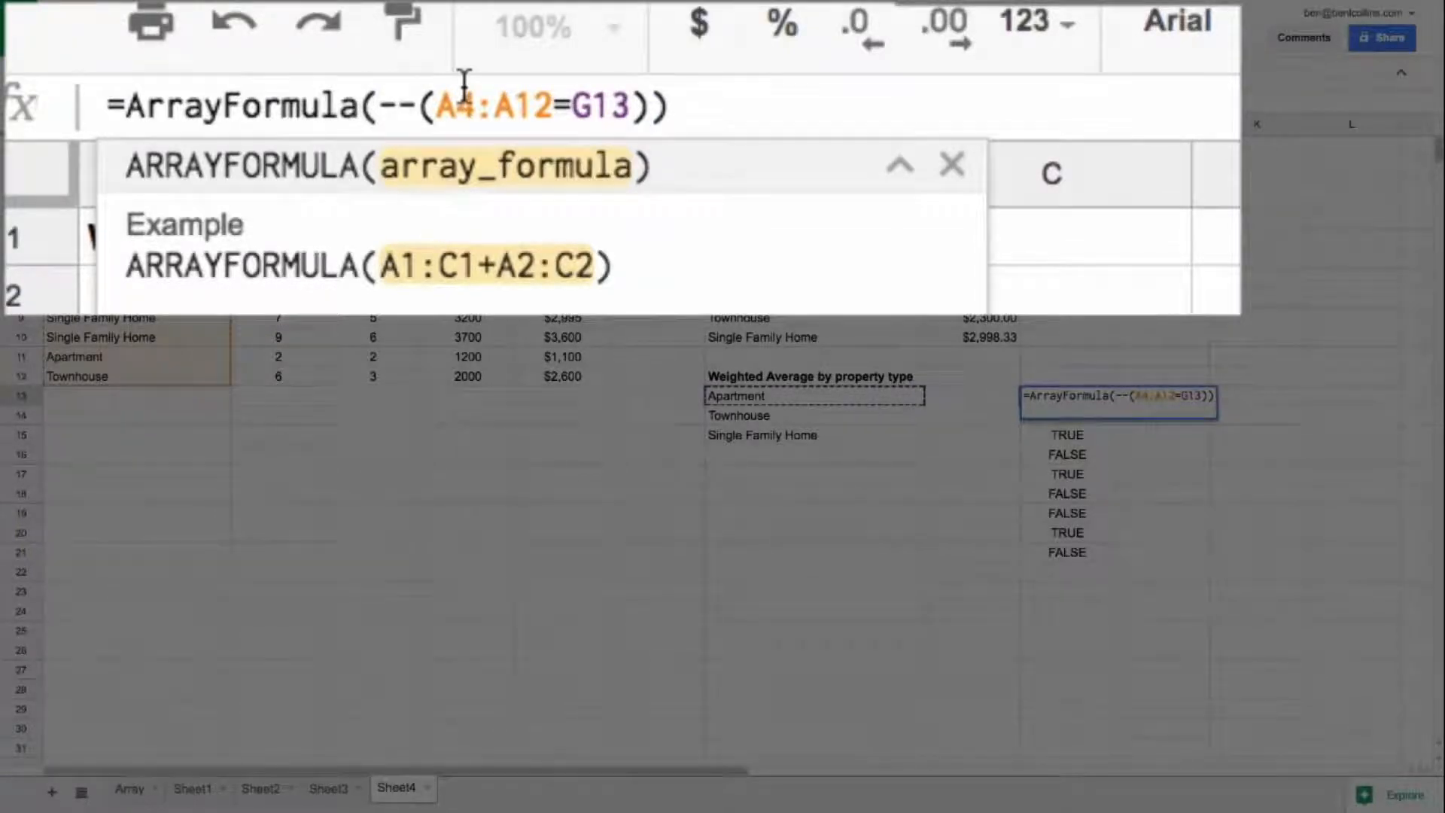
pyautogui.press('Return')
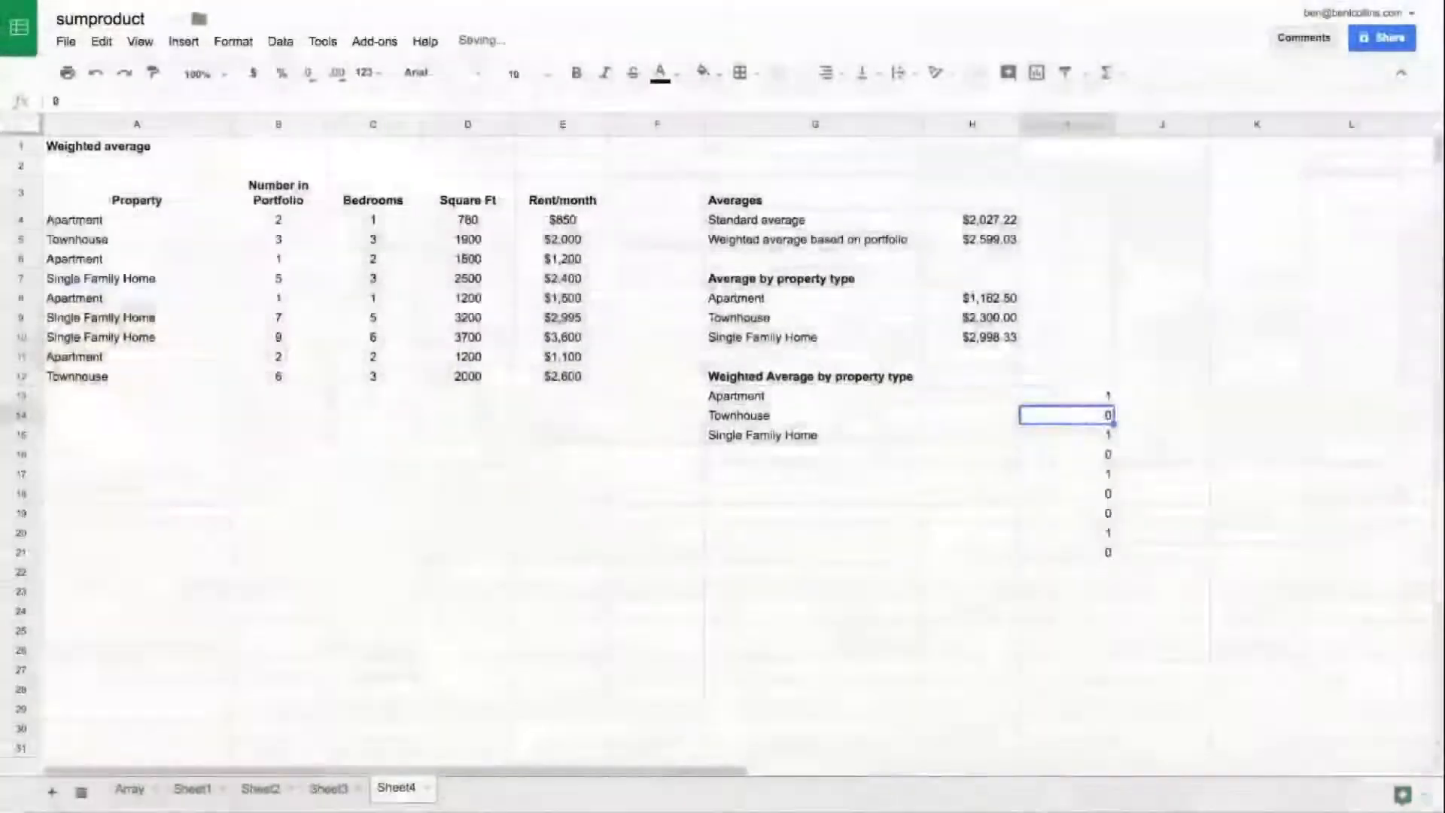
pyautogui.press('Up')
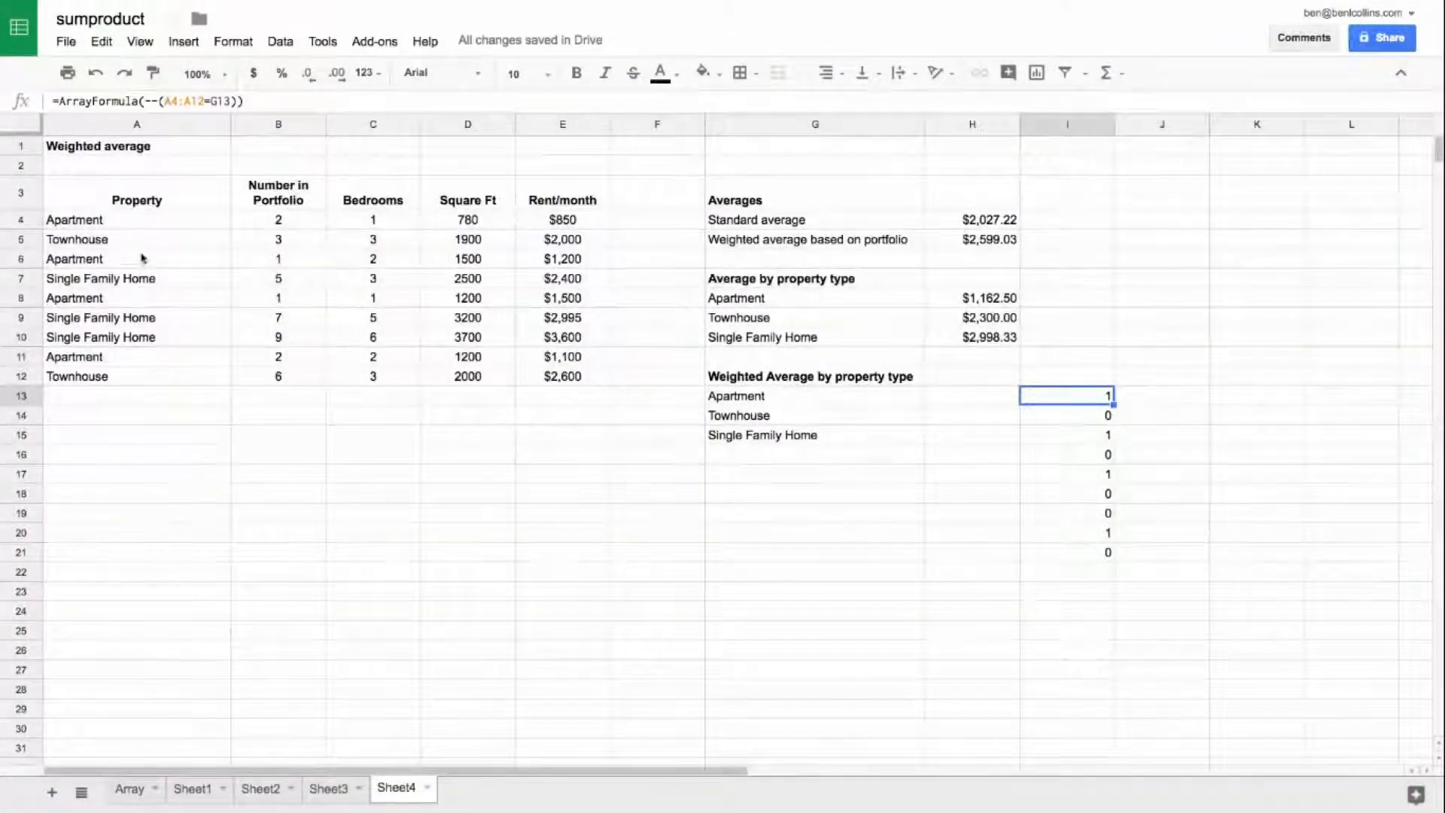
# Step: Compare the Apartment entries in A4, A6, A8 and A11 with the array values starting in I13
pyautogui.click(159, 224)
pyautogui.keyDown('ctrl'); pyautogui.click(148, 258); pyautogui.keyUp('ctrl')
pyautogui.keyDown('ctrl'); pyautogui.click(151, 301); pyautogui.keyUp('ctrl')
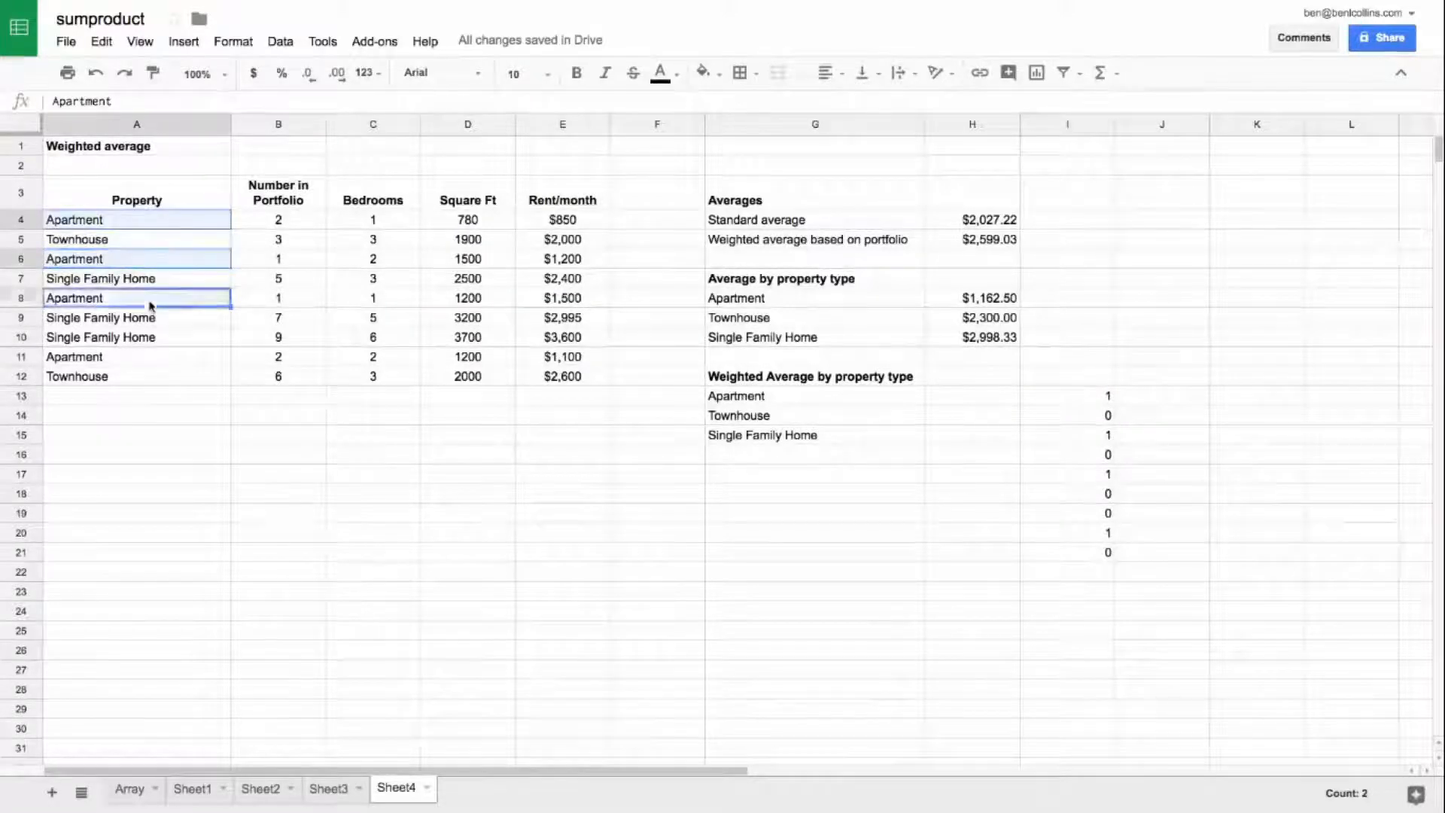
pyautogui.keyDown('ctrl'); pyautogui.click(159, 357); pyautogui.keyUp('ctrl')
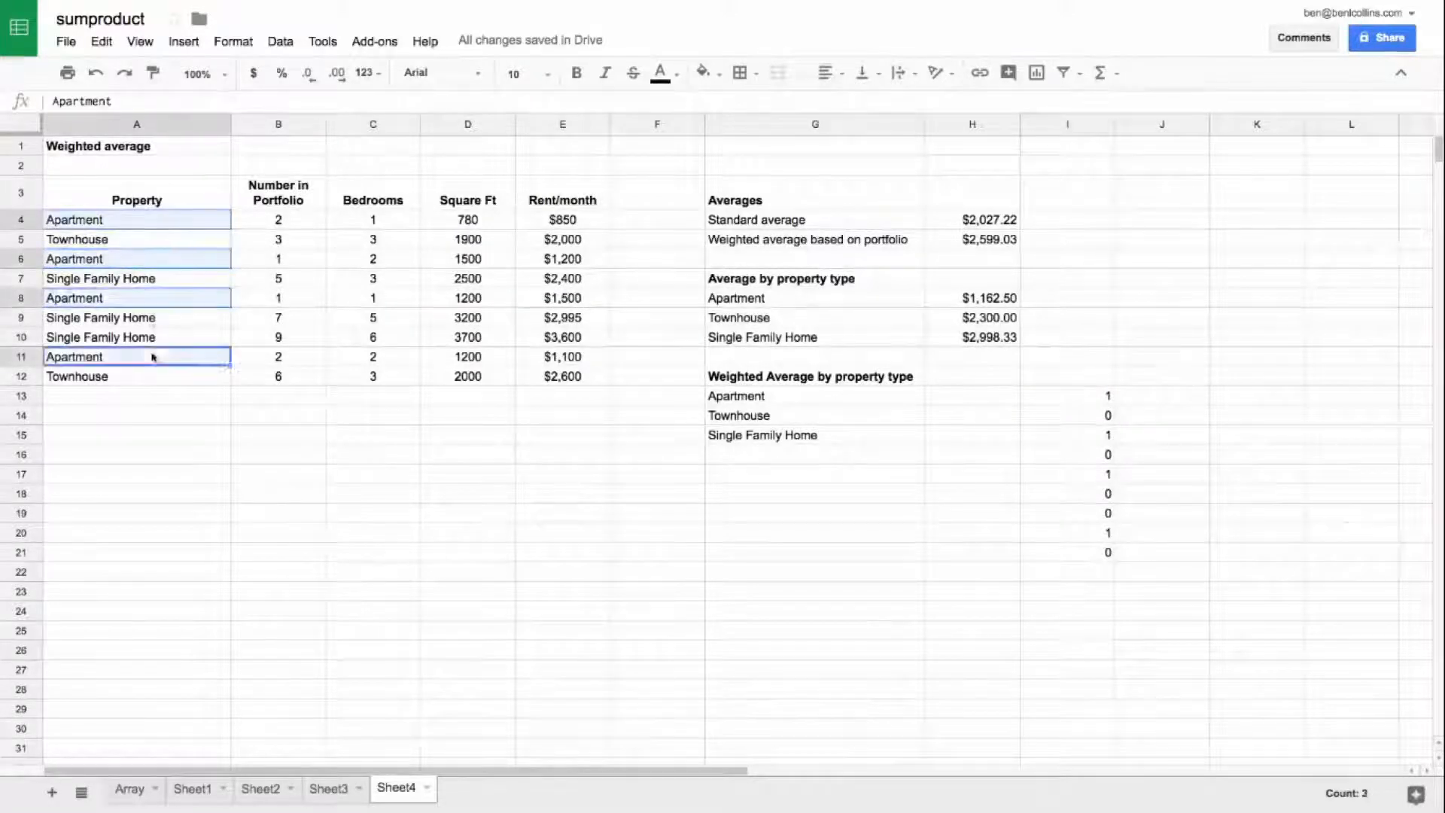
pyautogui.click(1102, 403)
# Step: Start a SUMPRODUCT in H13 with the expression --(A4:A12=G13), copied from I13, as its first array
pyautogui.click(980, 404)
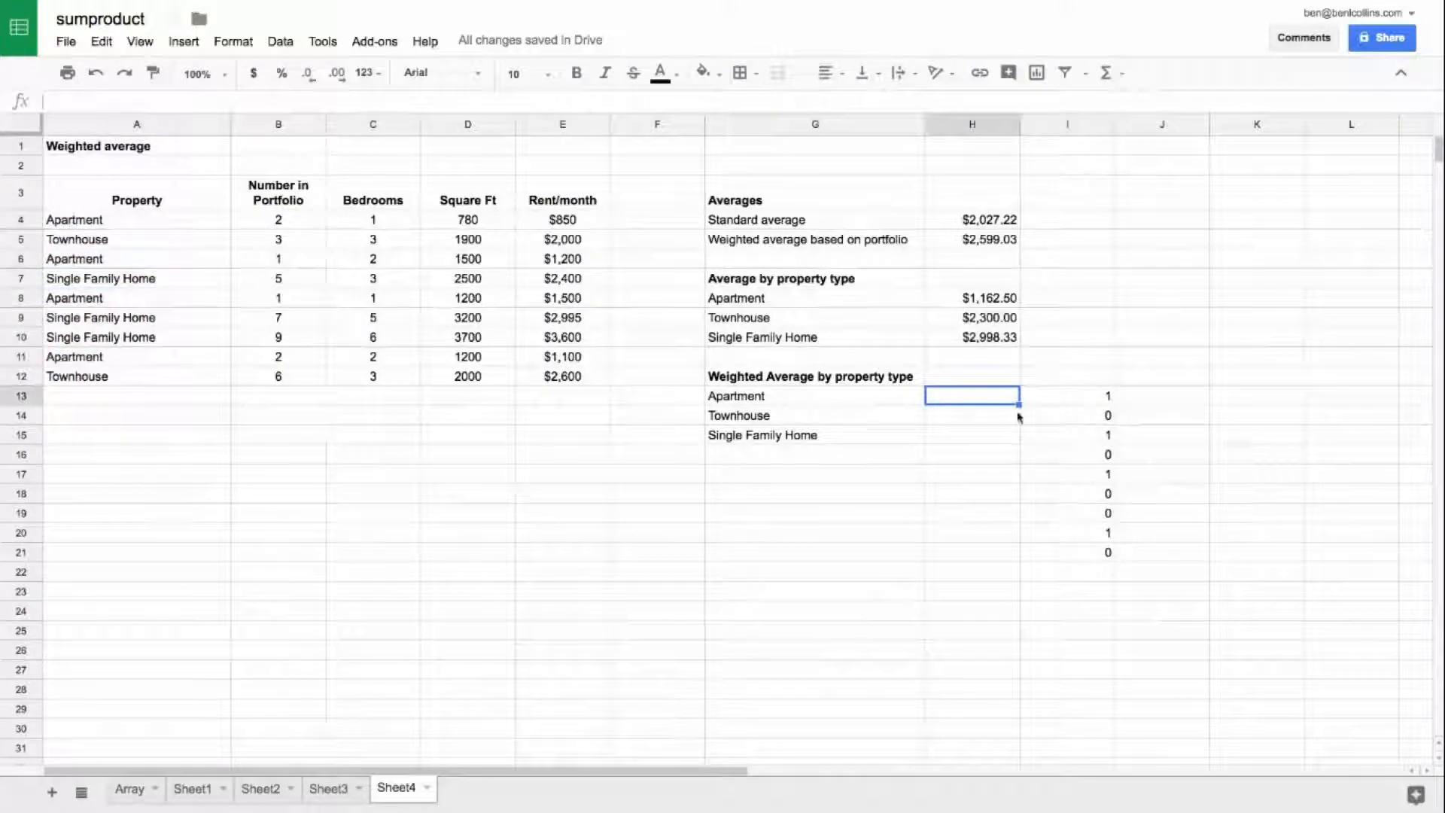
pyautogui.click(1035, 399)
pyautogui.doubleClick(148, 101)
pyautogui.moveTo(198, 101); pyautogui.dragTo(238, 102)
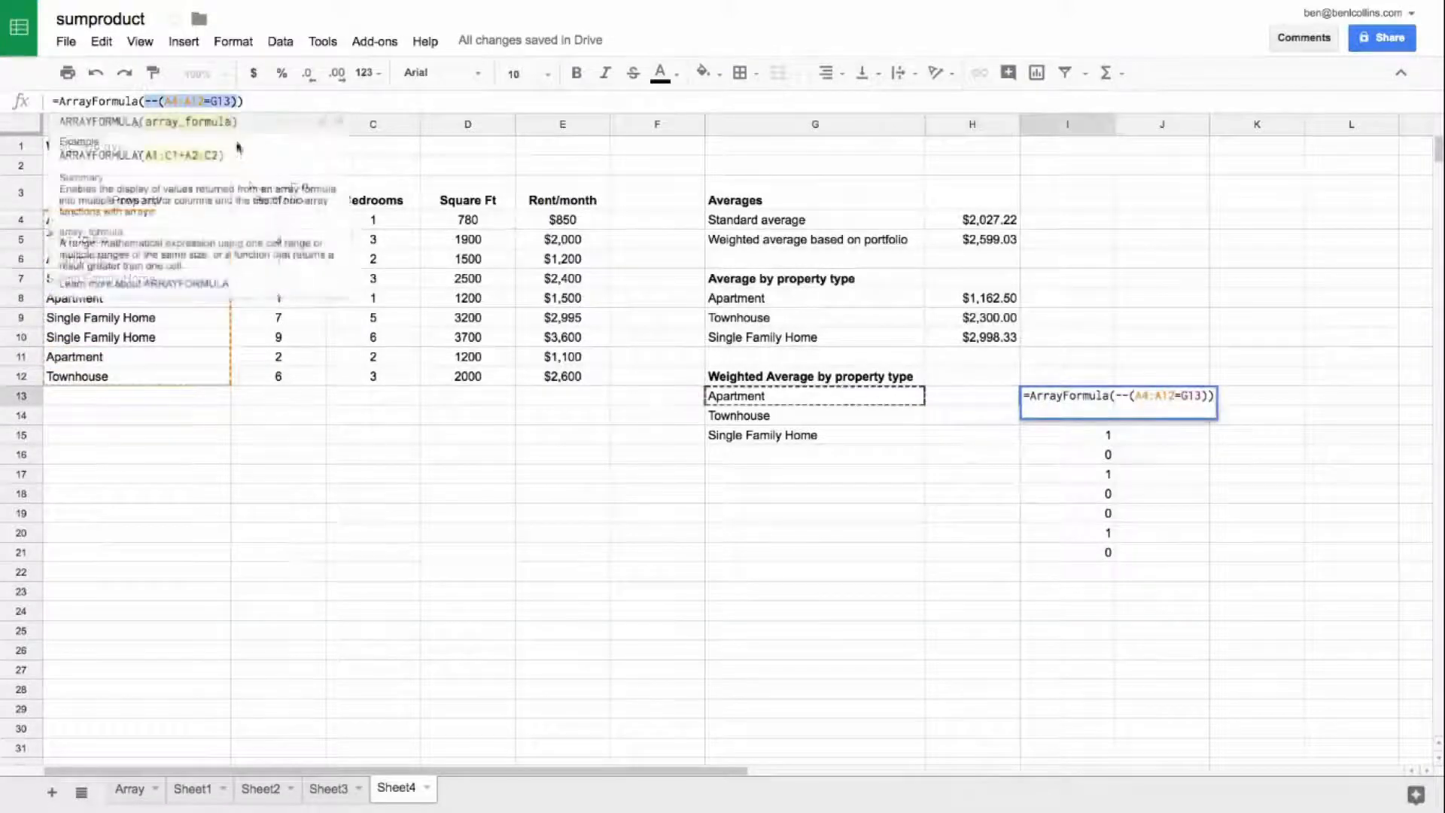
pyautogui.press('Escape')
pyautogui.click(954, 404)
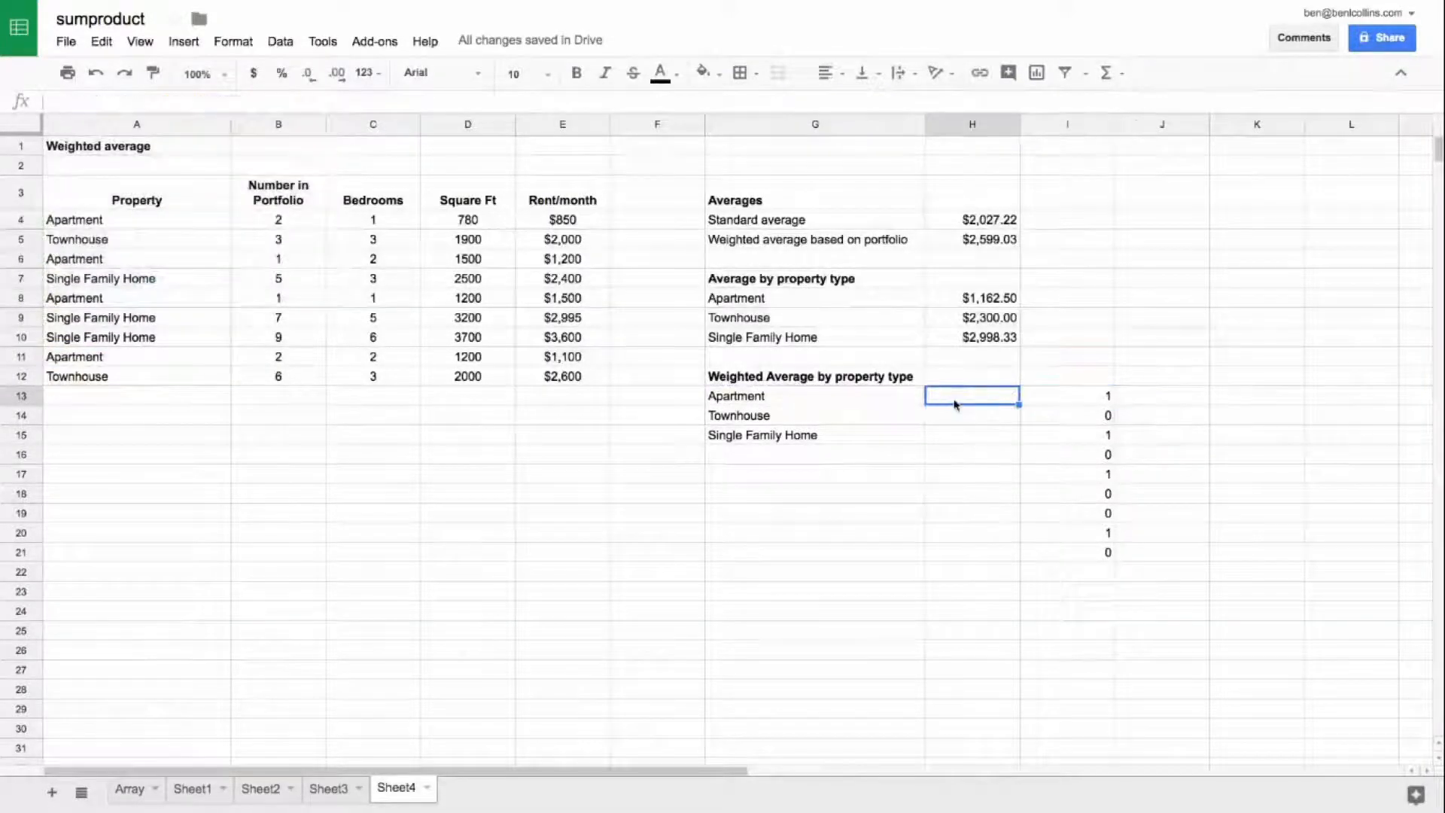
pyautogui.write('=sumprodu')
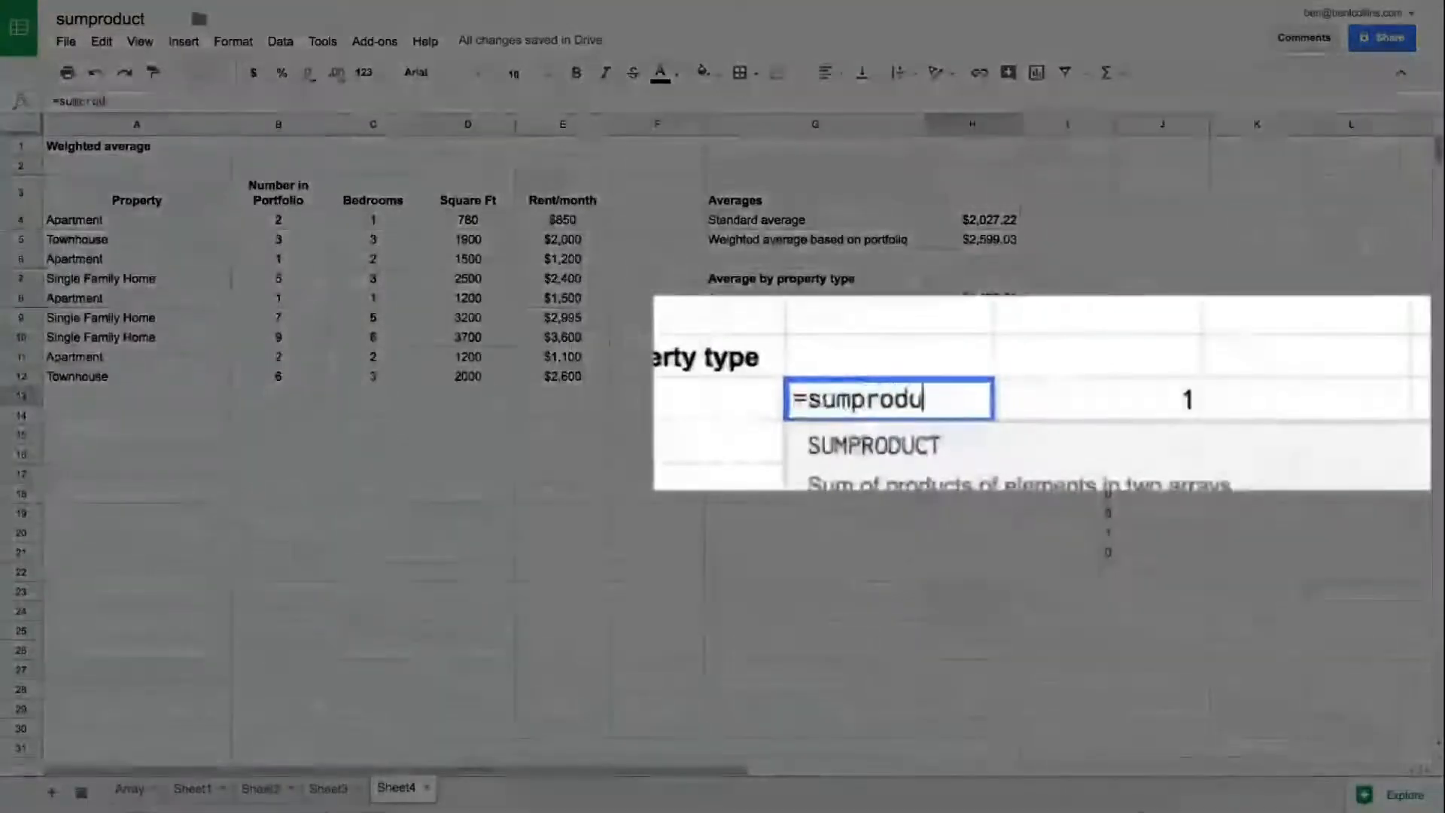
pyautogui.write('ct(--(A4:A12=G13)')
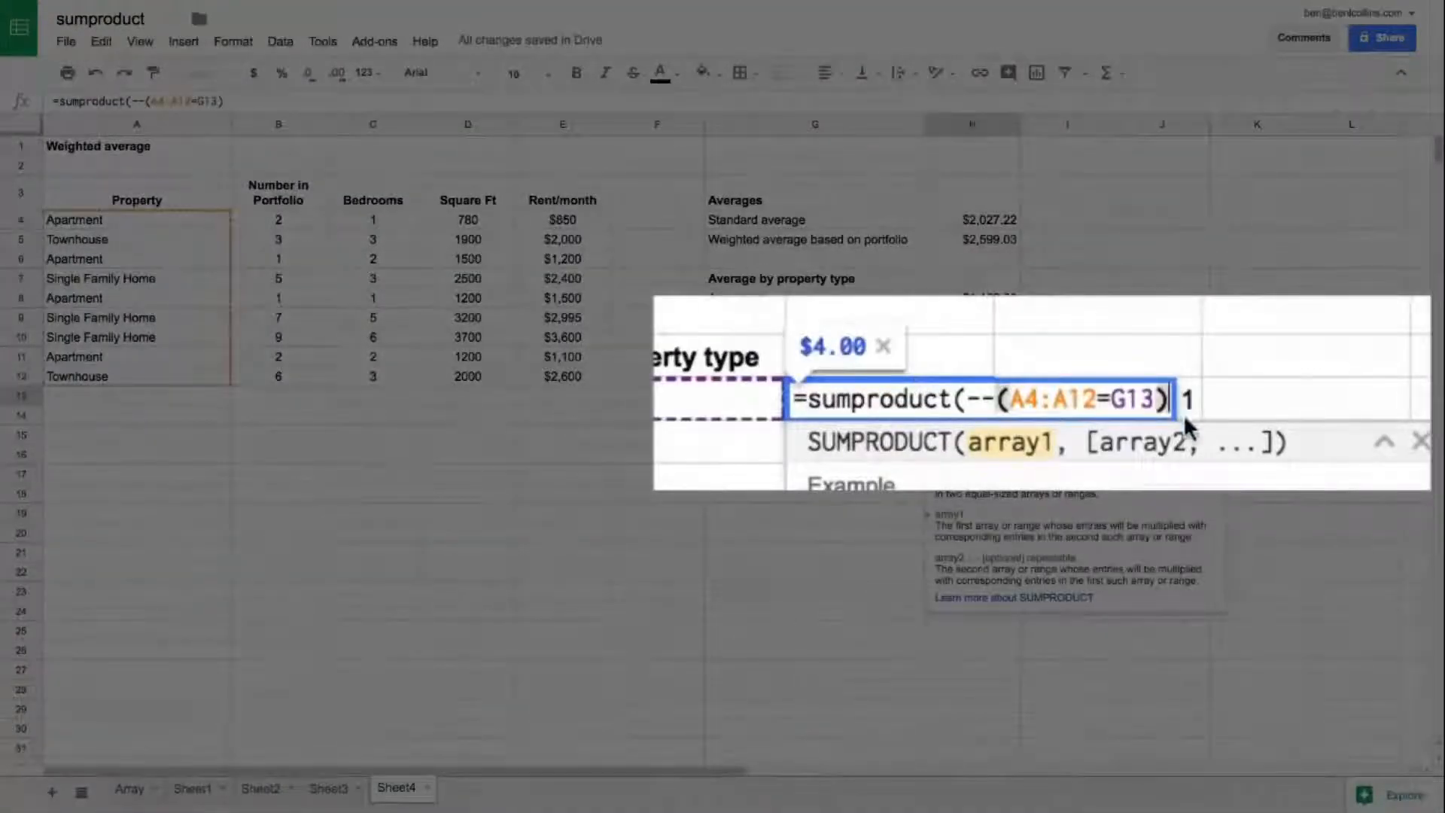
pyautogui.write(',')
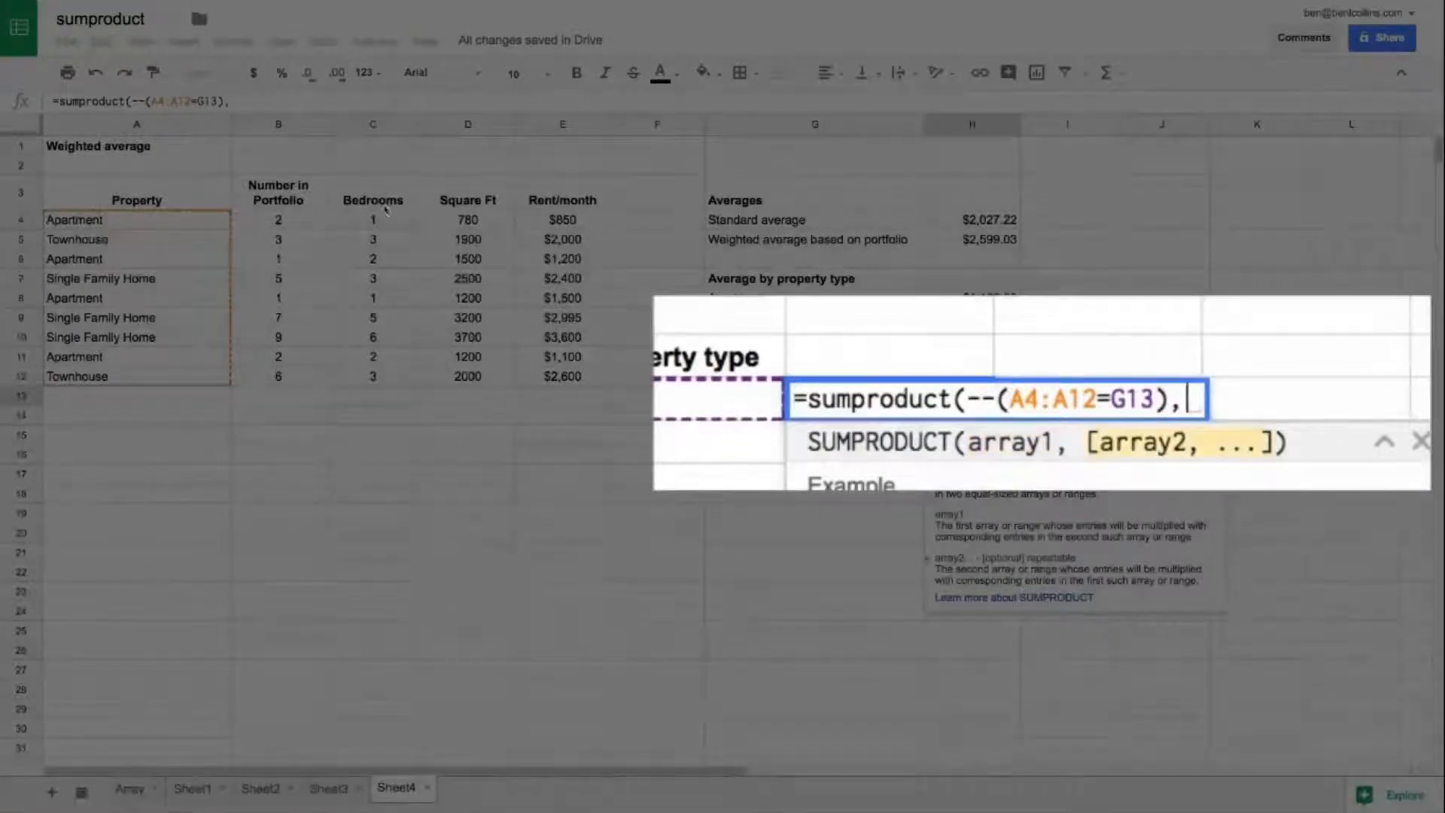
# Step: Add the portfolio numbers B4:B12 and the rents E4:E12 as further SUMPRODUCT arrays and complete the H13 formula
pyautogui.click(293, 220)
pyautogui.moveTo(293, 219); pyautogui.dragTo(293, 379)
pyautogui.write(',')
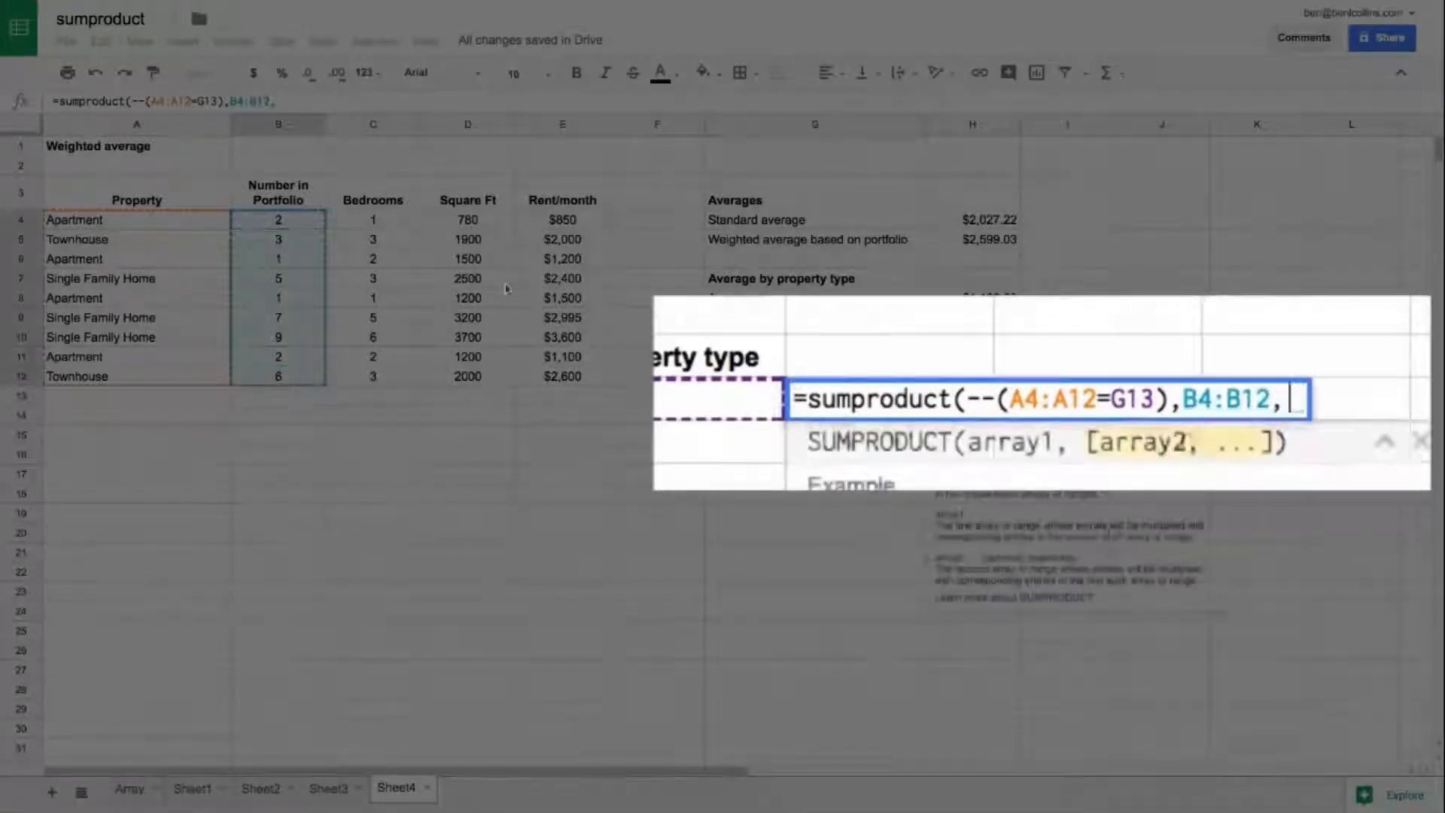
pyautogui.moveTo(561, 220); pyautogui.dragTo(551, 379)
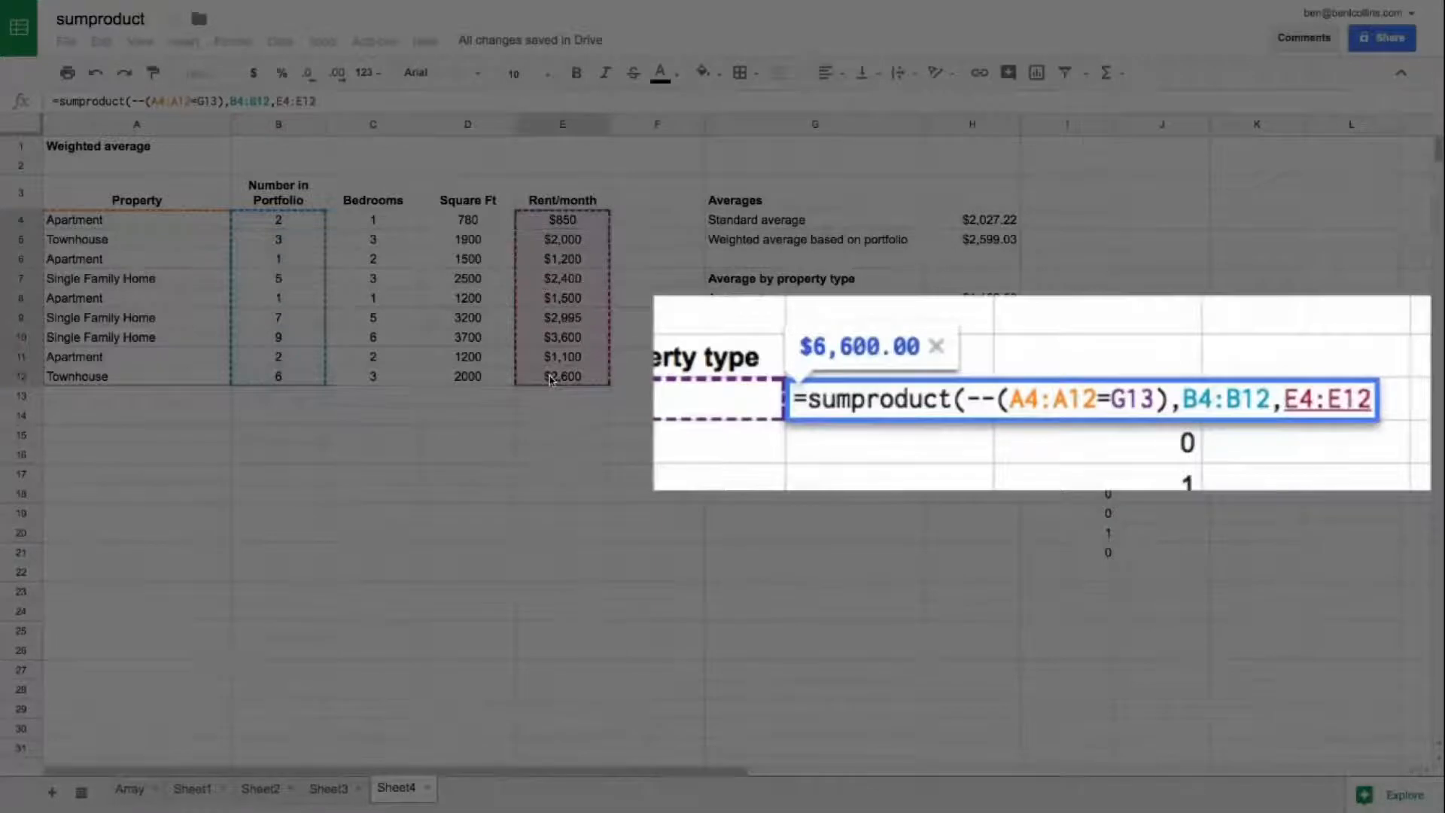
pyautogui.write(')')
pyautogui.press('Return')
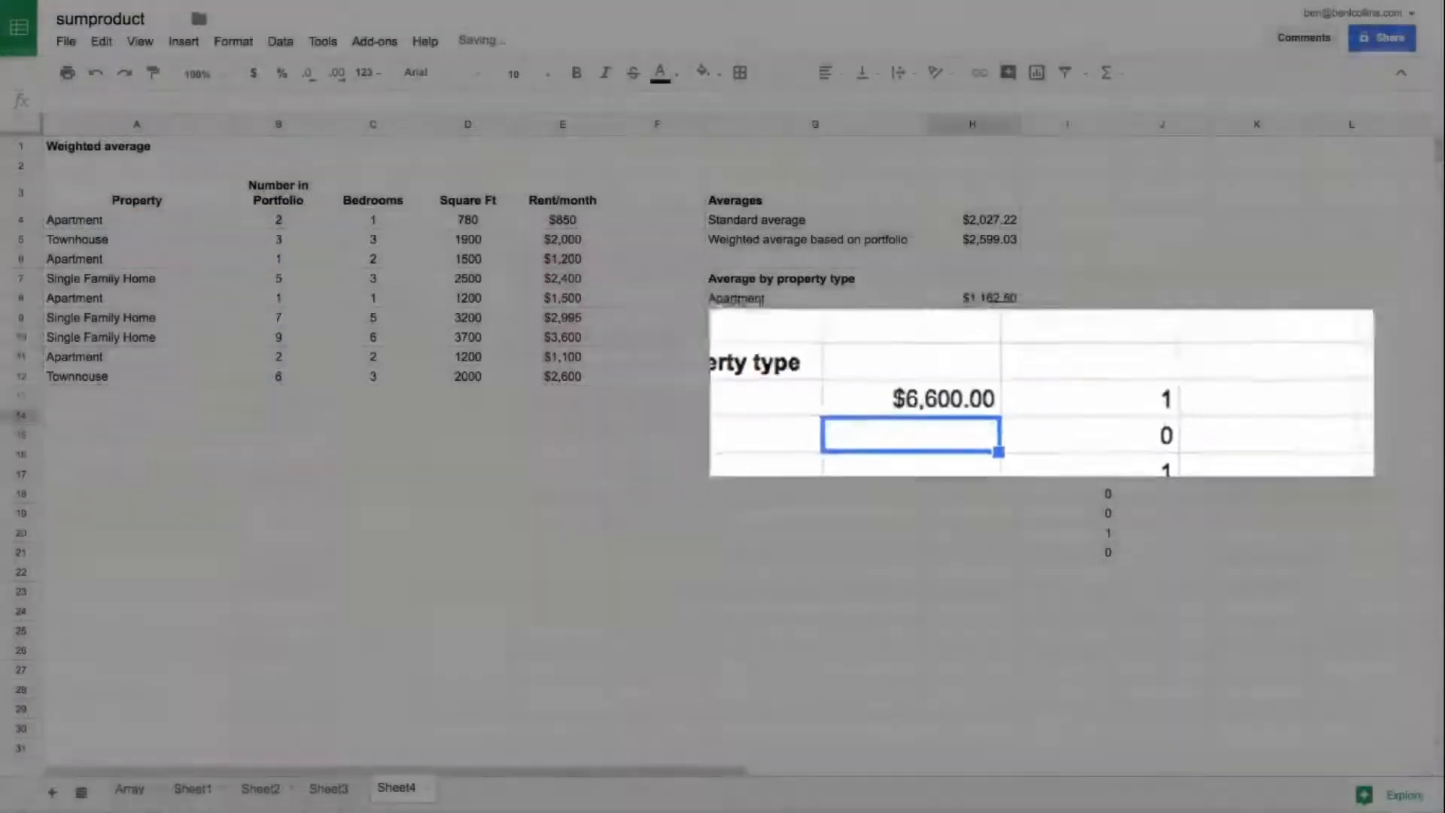
# Step: Clear the helper array in I13:I21 and return to H13
pyautogui.press('Up')
pyautogui.press('Right')
pyautogui.hotkey('ctrl', 'shift', 'Down')
pyautogui.press('Delete')
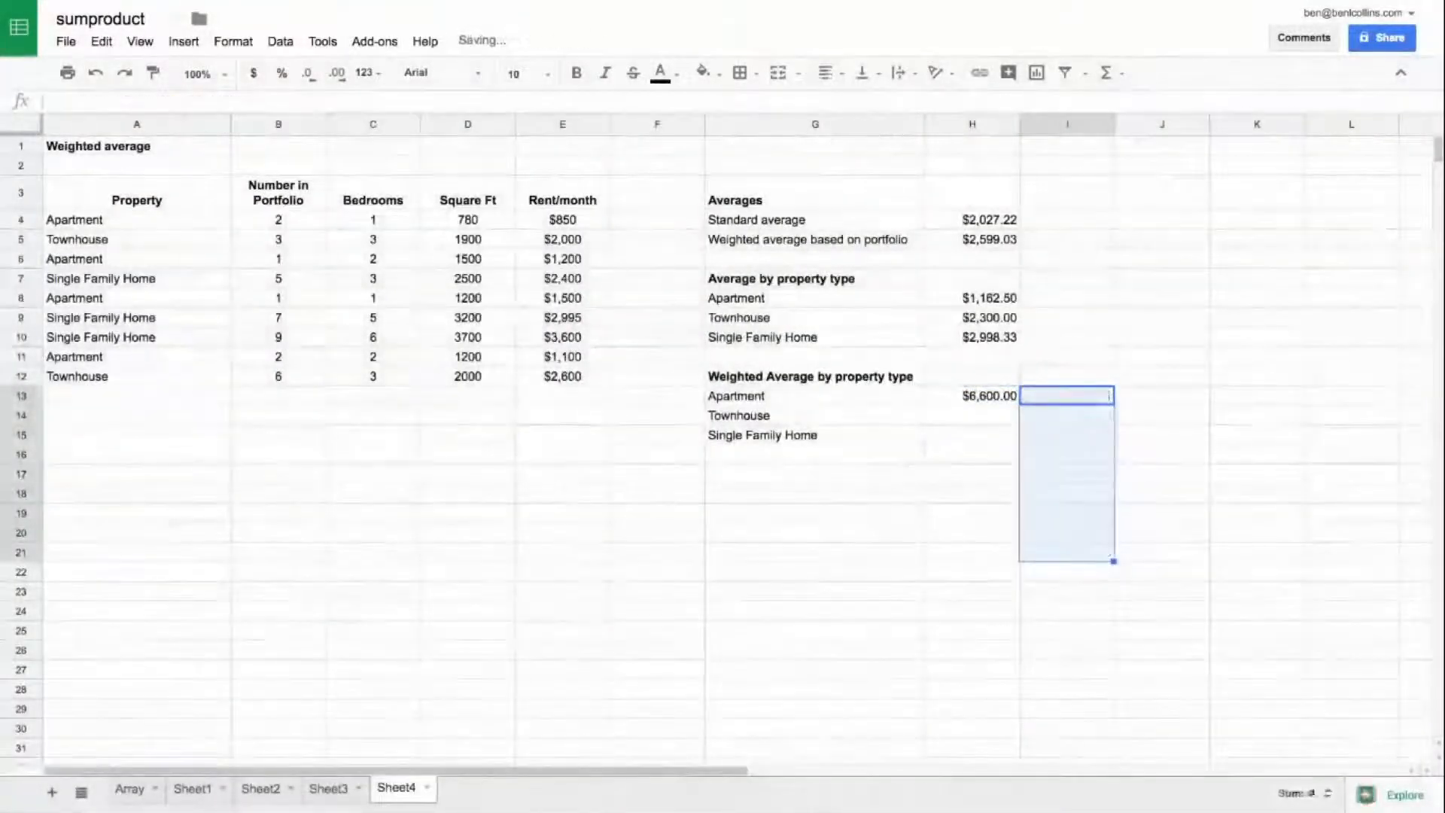
pyautogui.press('Left')
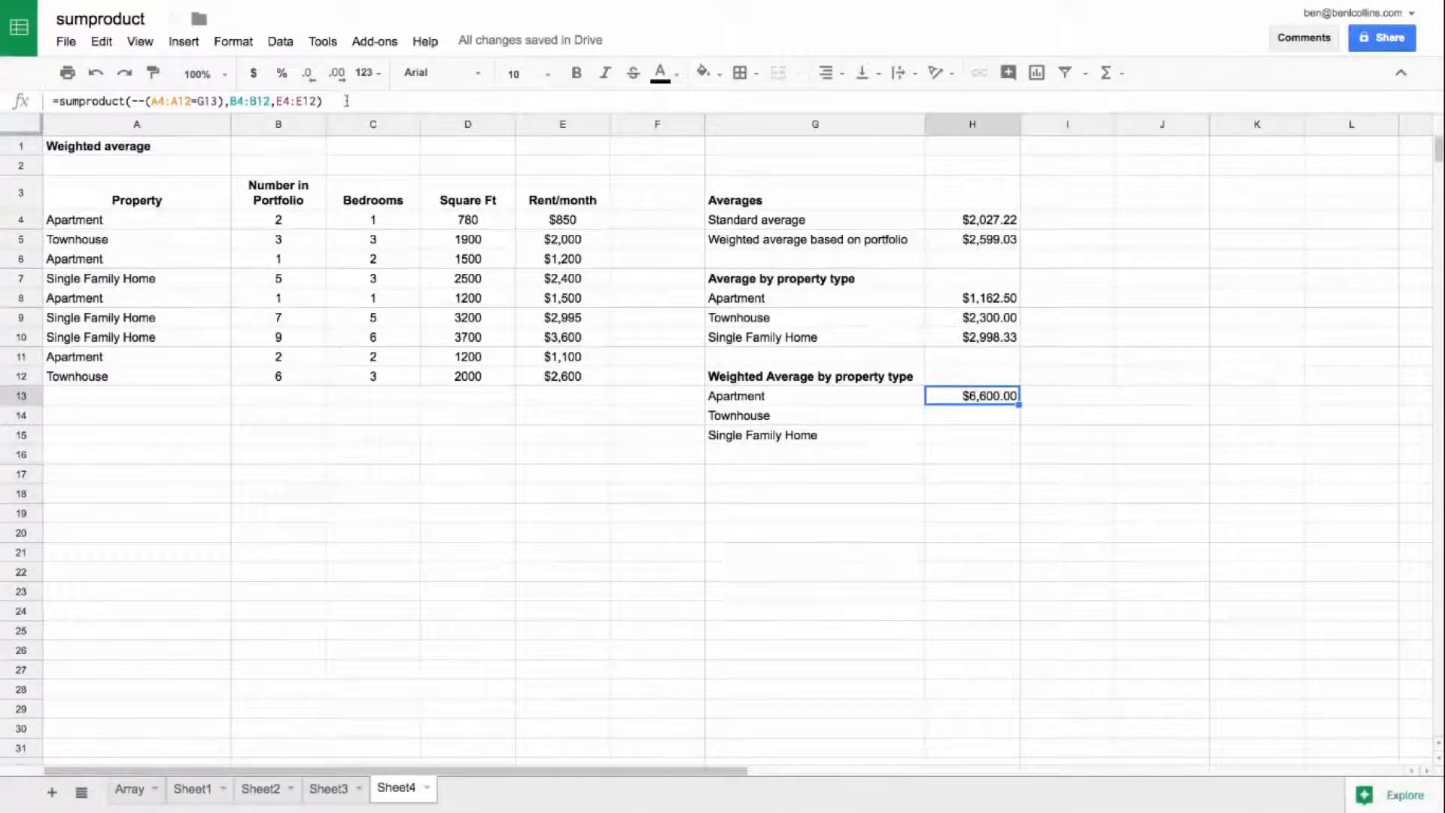
# Step: Extend the H13 formula by dividing its SUMPRODUCT by a SUMIF function
pyautogui.click(346, 101)
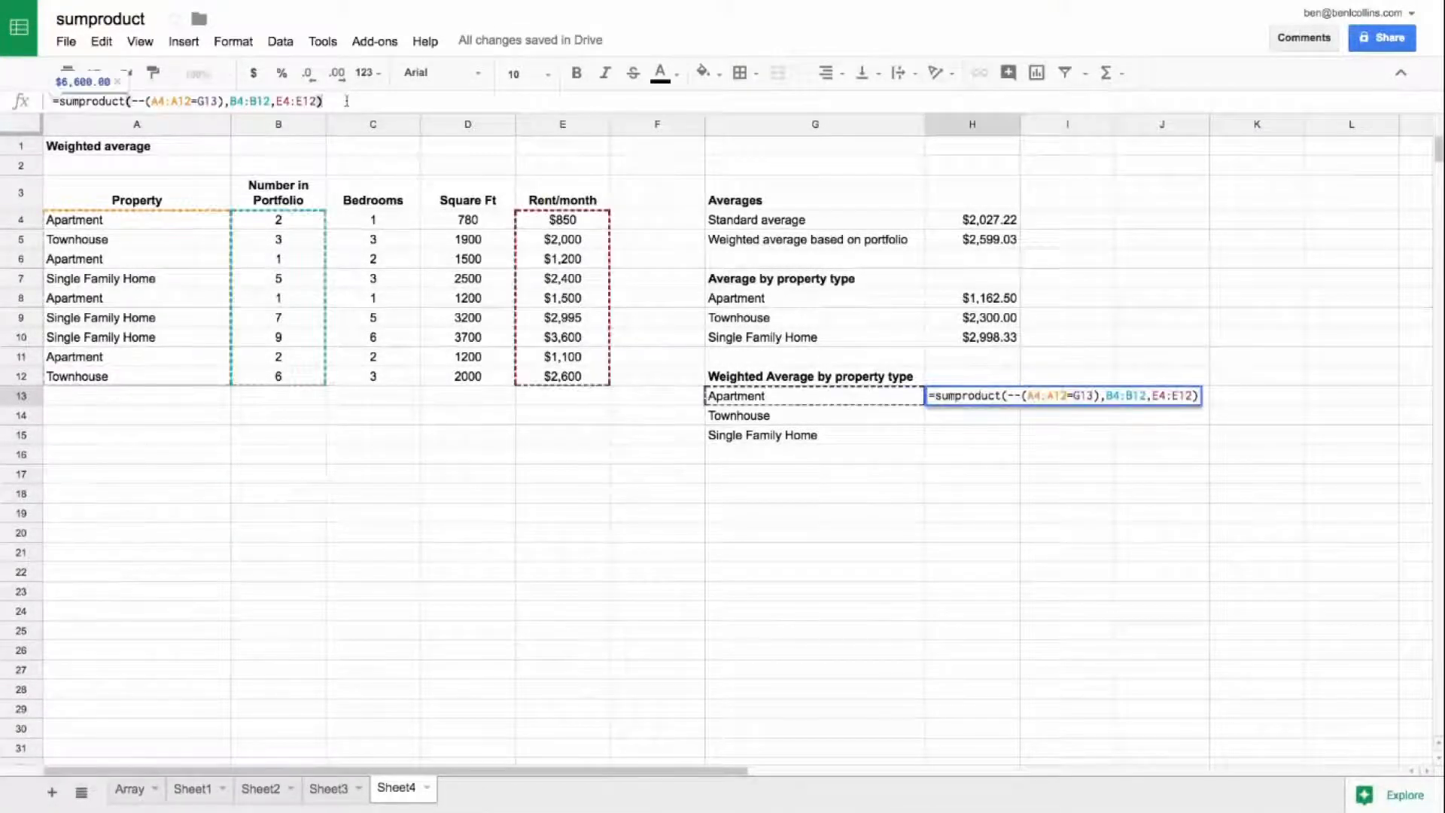
pyautogui.click(270, 222)
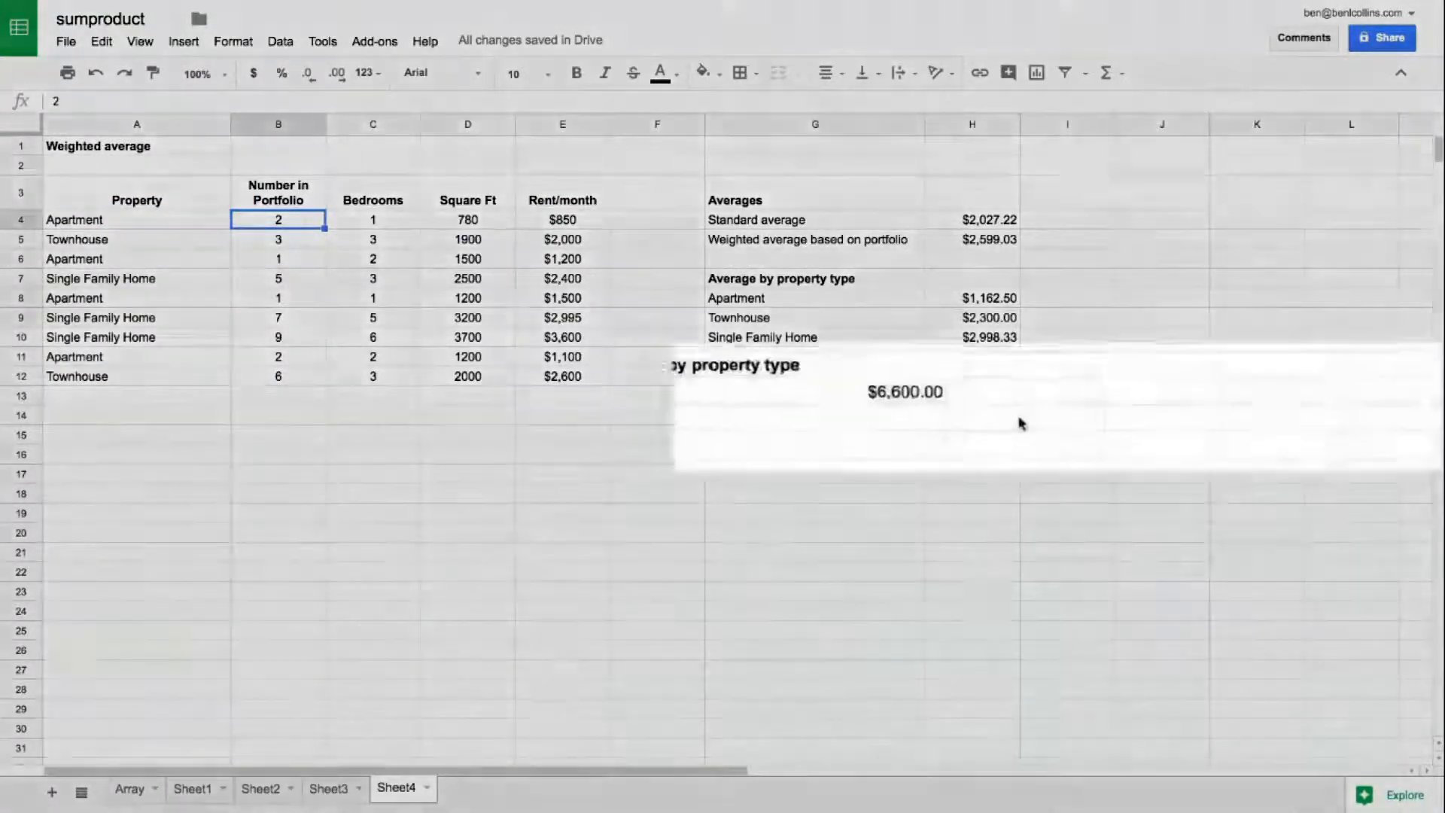
pyautogui.click(979, 397)
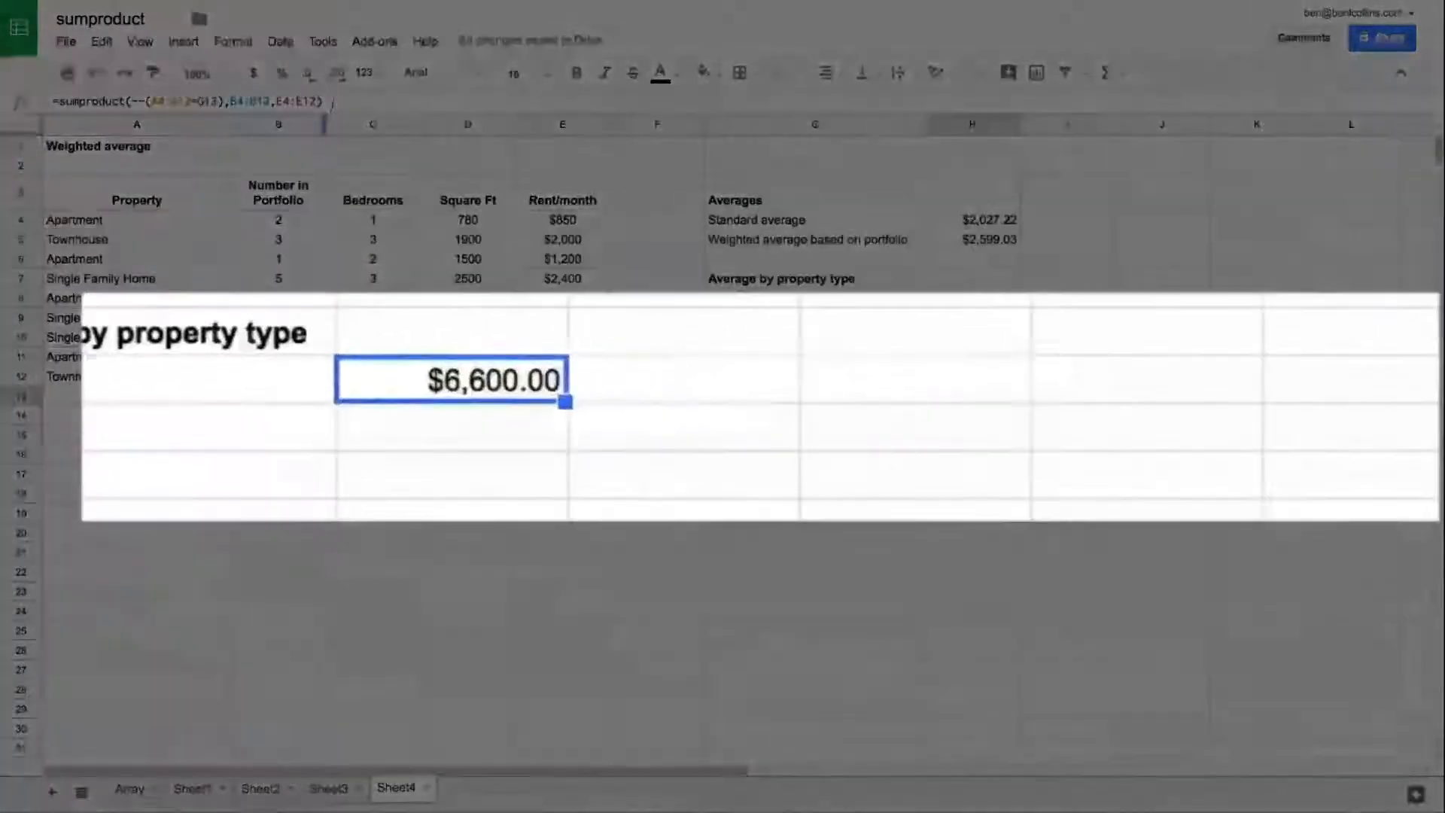
pyautogui.click(334, 101)
pyautogui.write('/sum')
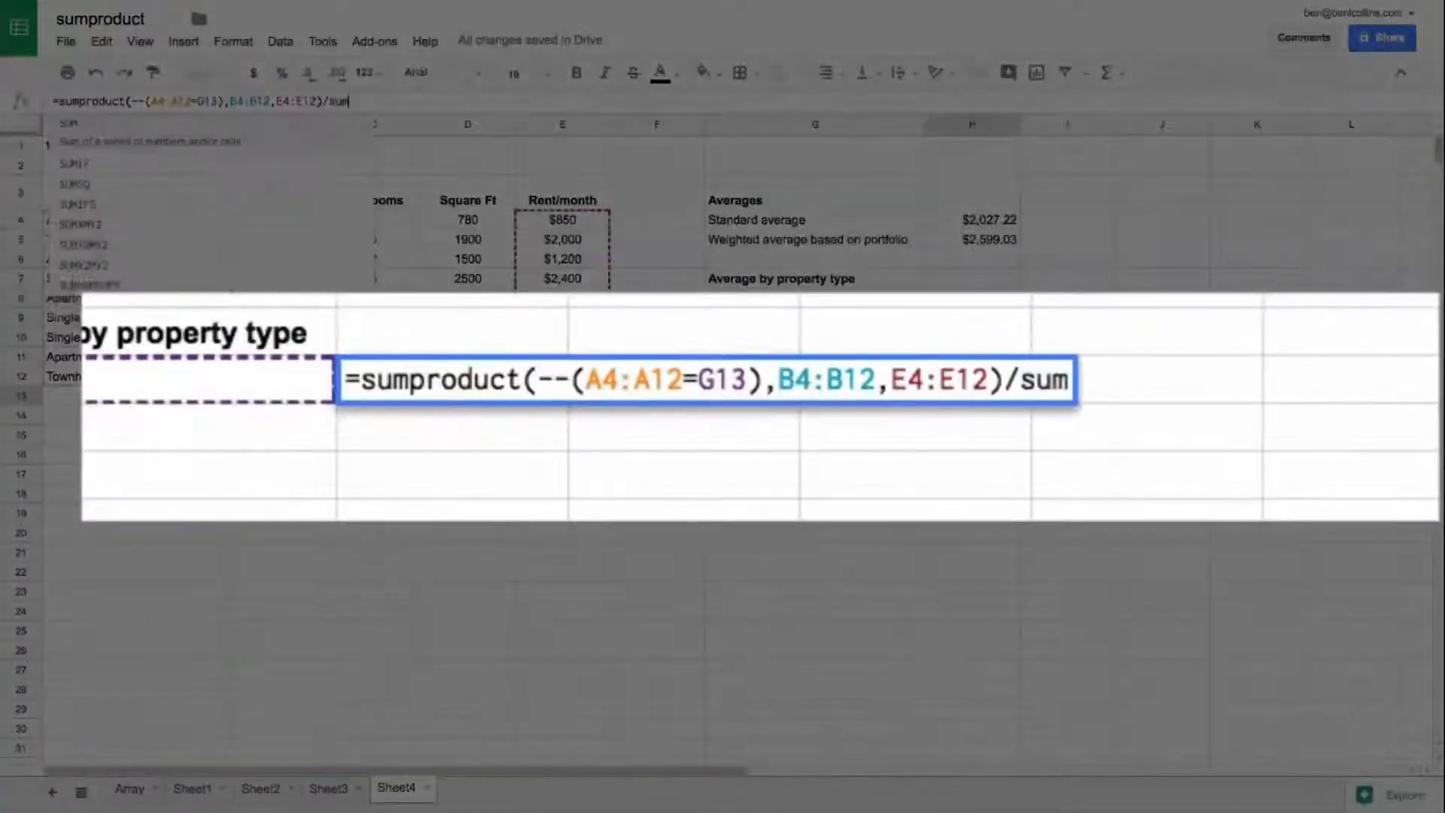
pyautogui.write('if(')
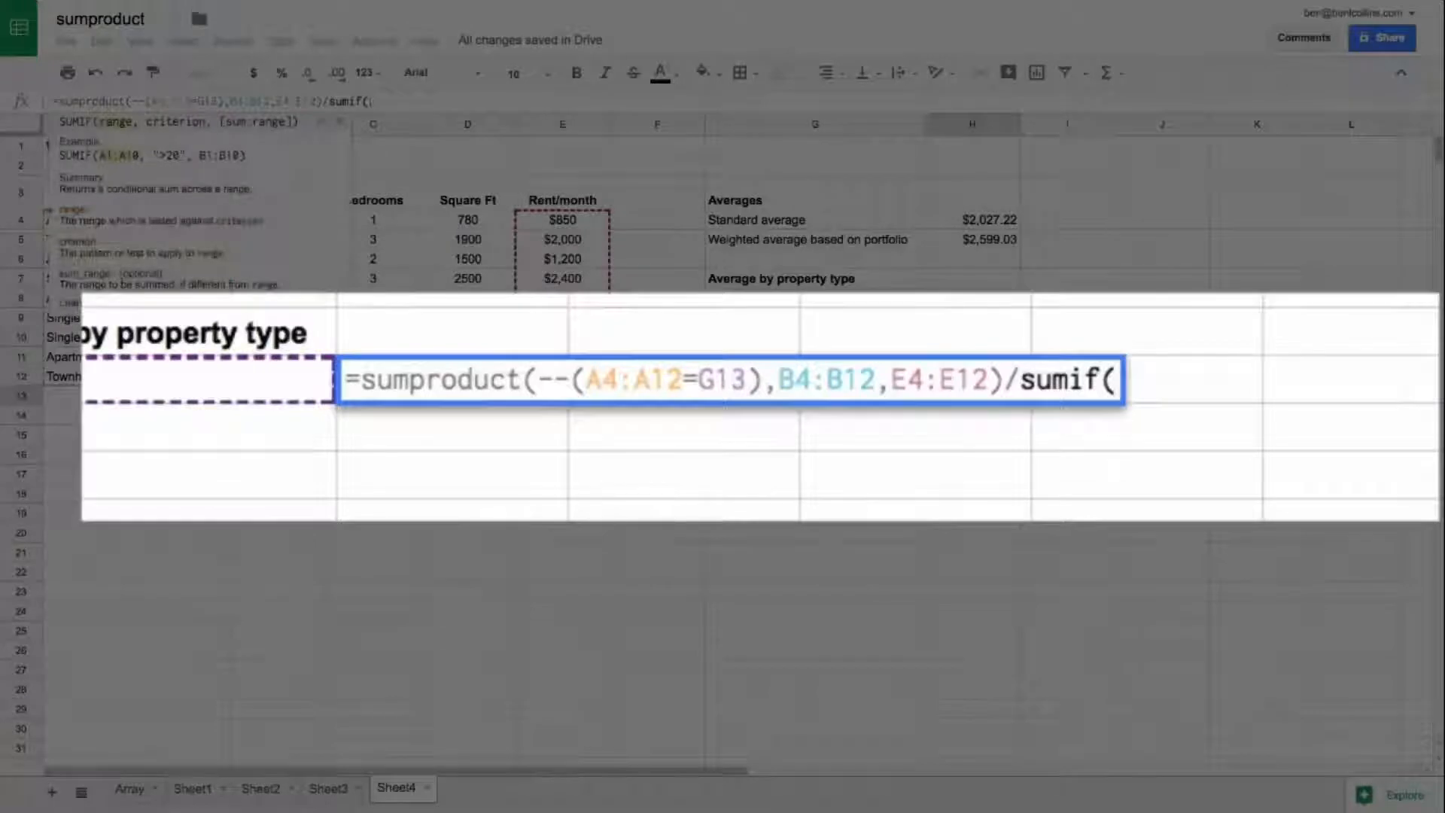
# Step: Complete the SUMIF divisor in H13 with range A4:A12, criterion G13 and sum range B4:B12
pyautogui.moveTo(193, 375); pyautogui.dragTo(169, 228)
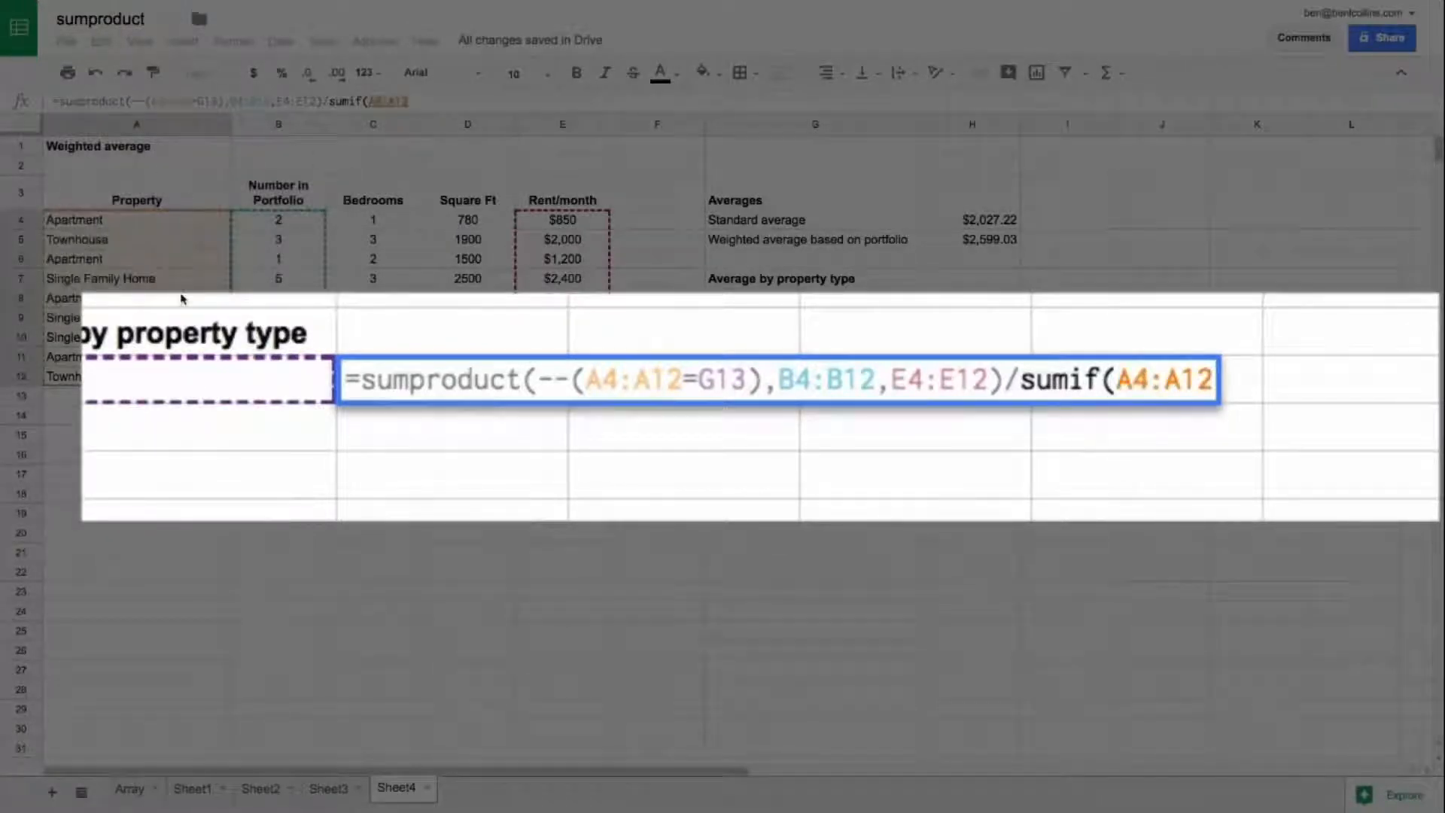
pyautogui.write(',')
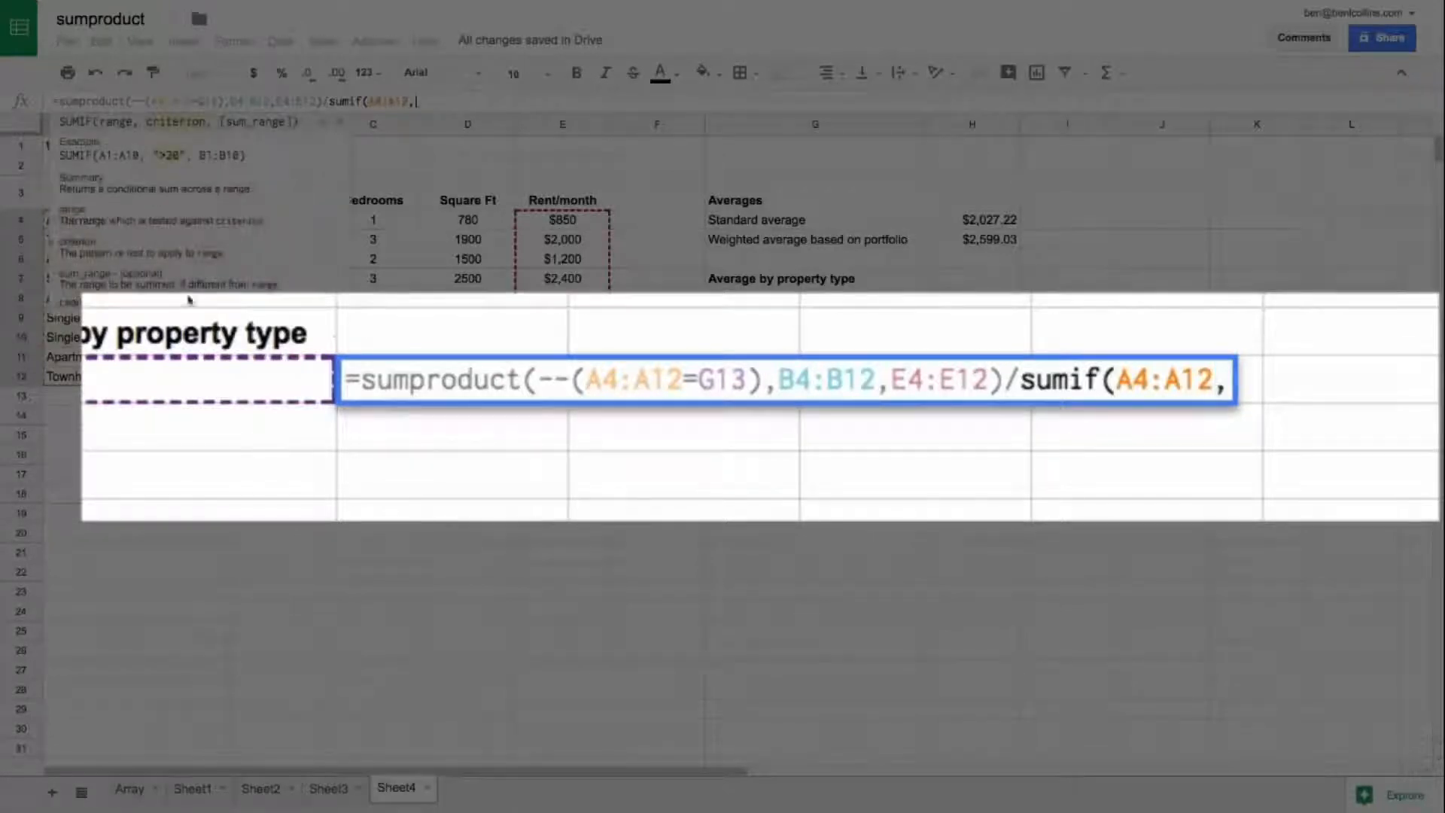
pyautogui.write('G13')
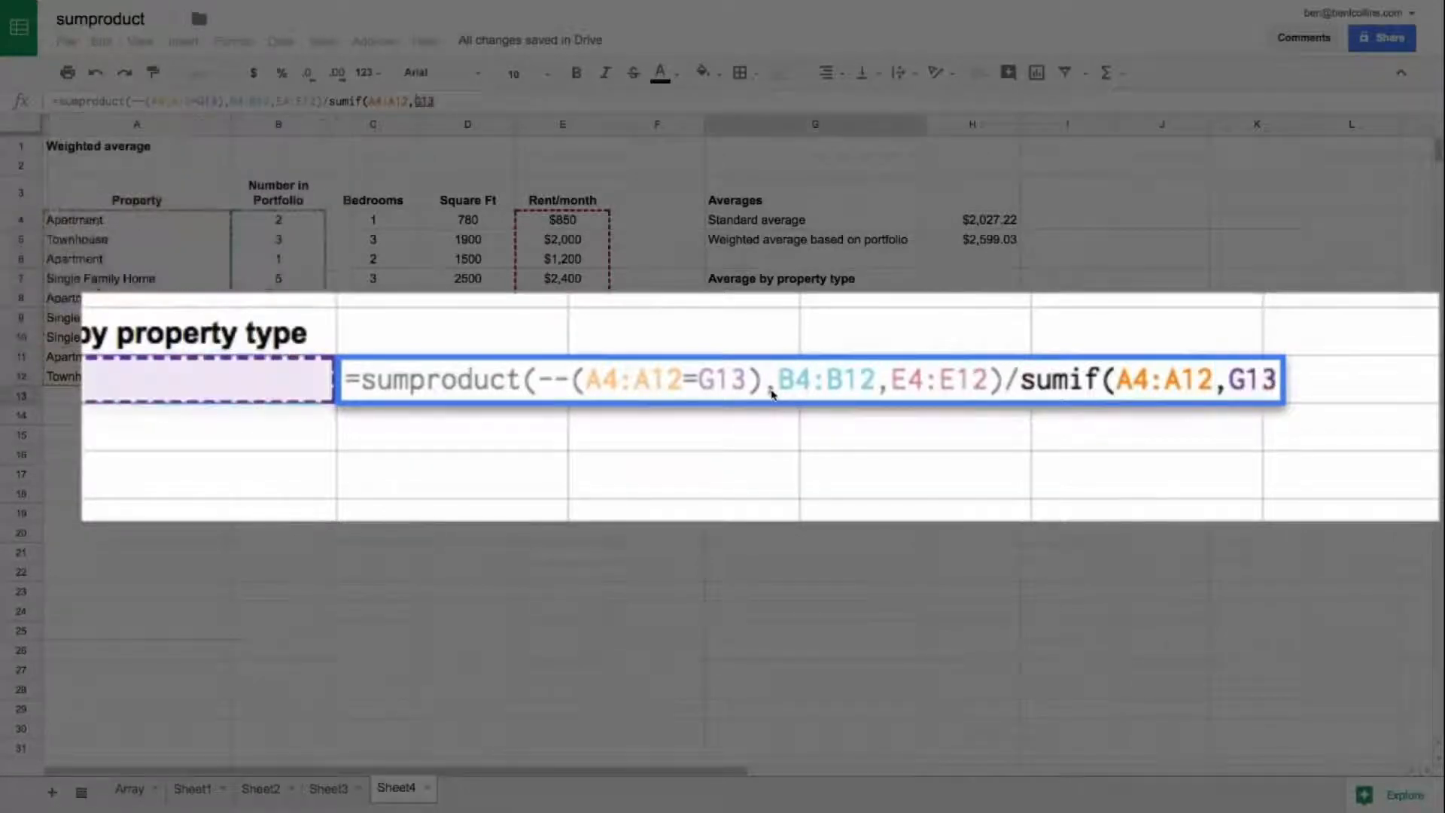
pyautogui.write(',')
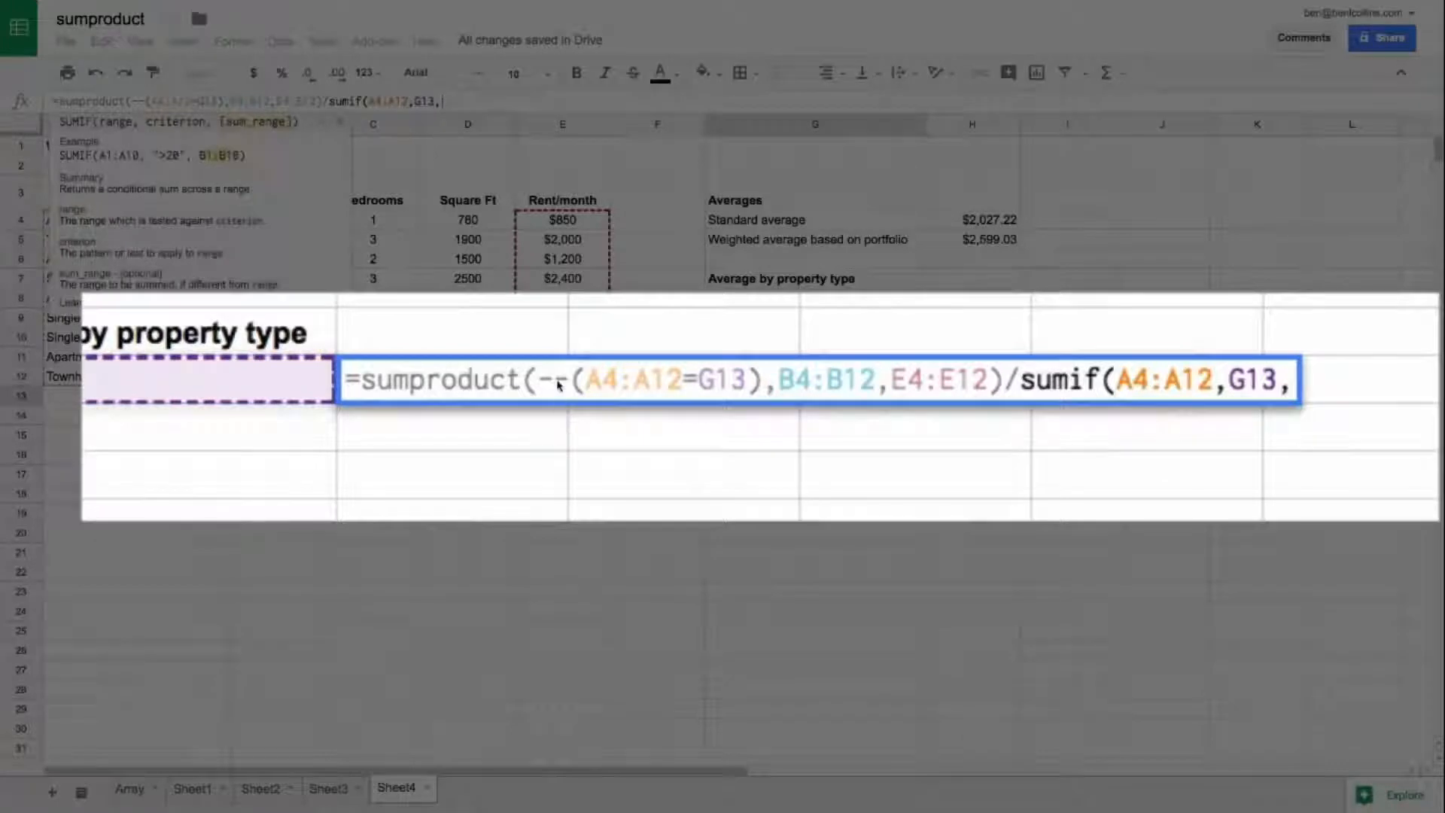
pyautogui.moveTo(320, 375); pyautogui.dragTo(319, 220)
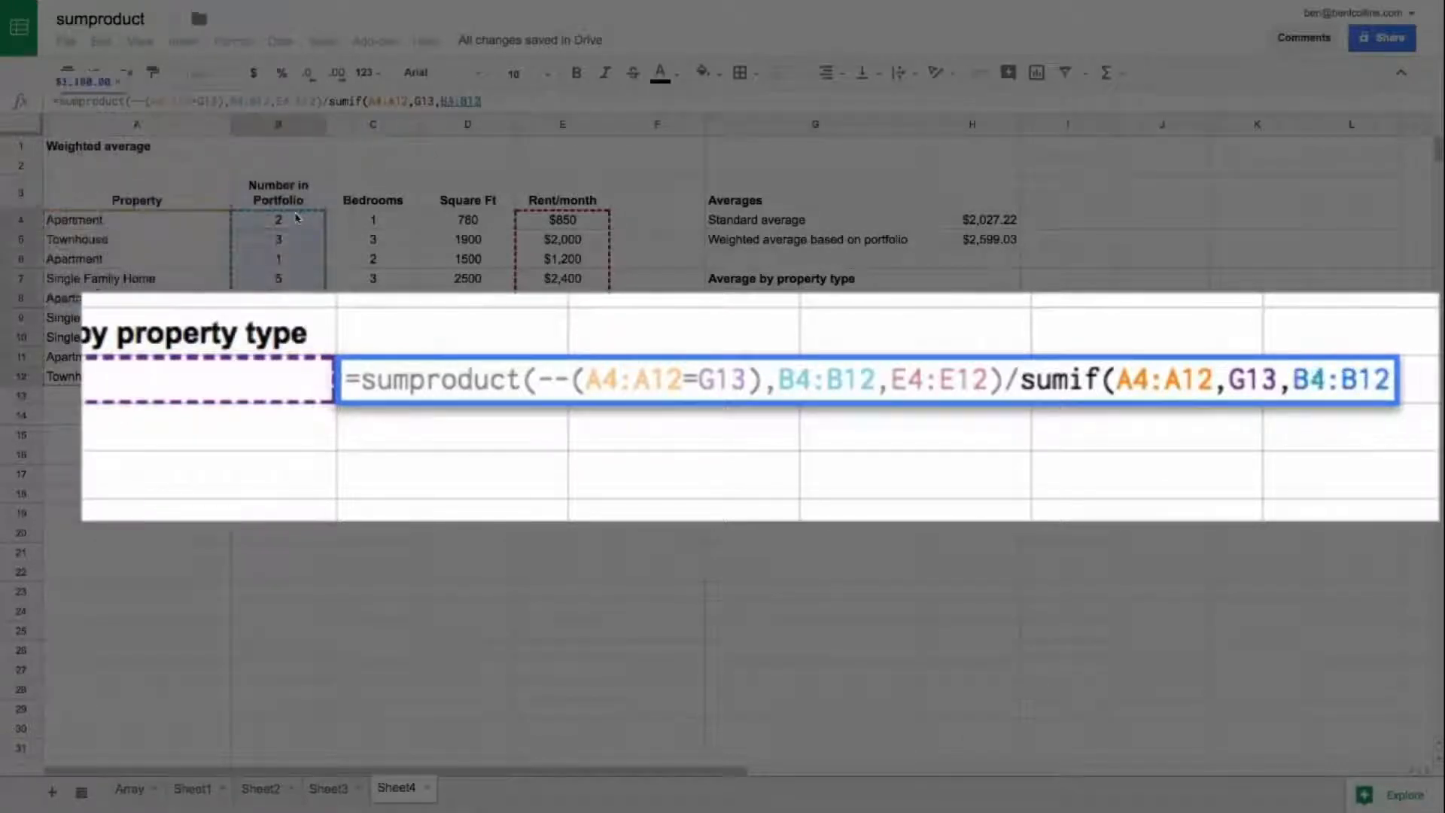
pyautogui.write(')')
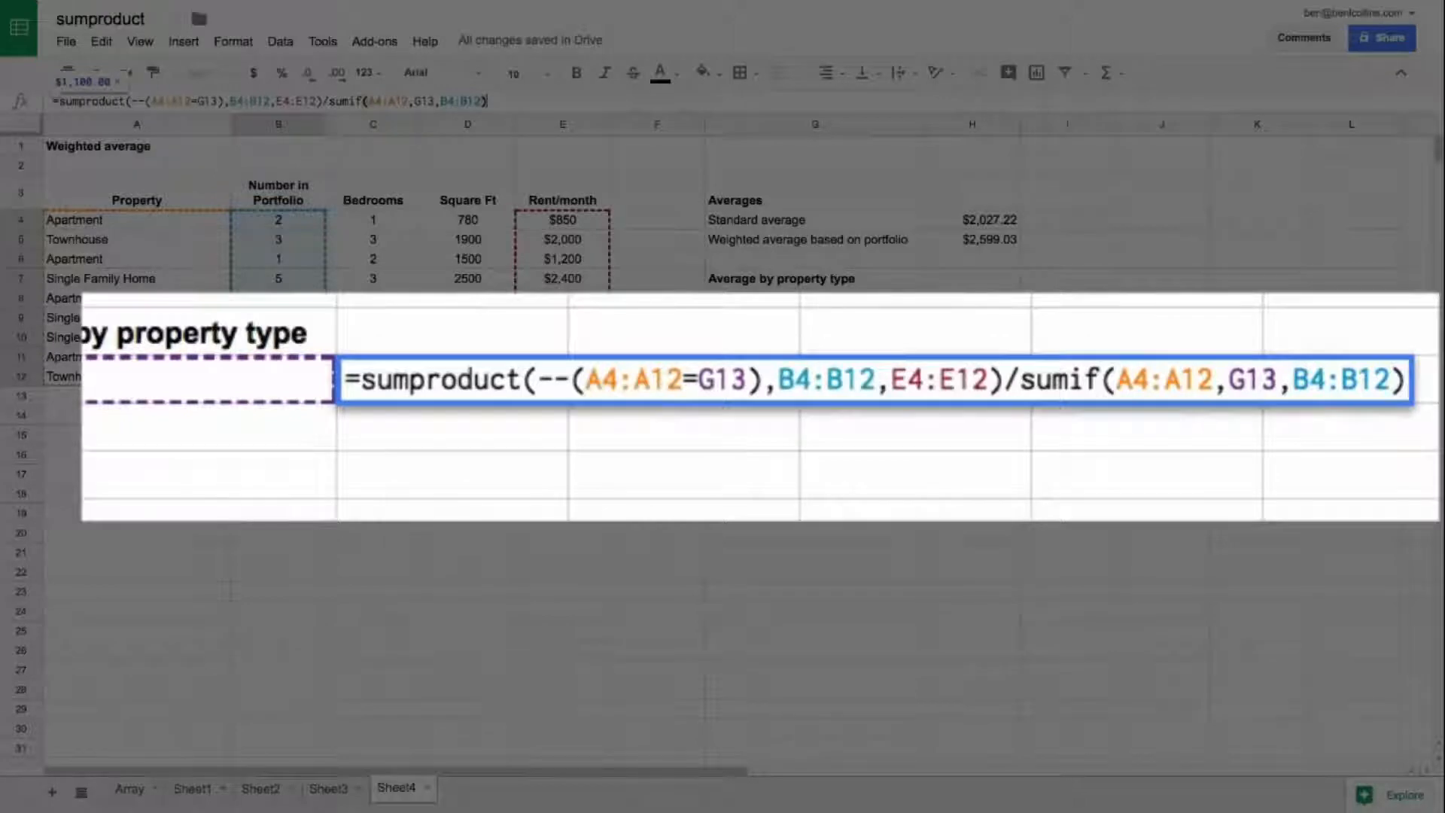
pyautogui.press('Return')
pyautogui.press('Up')
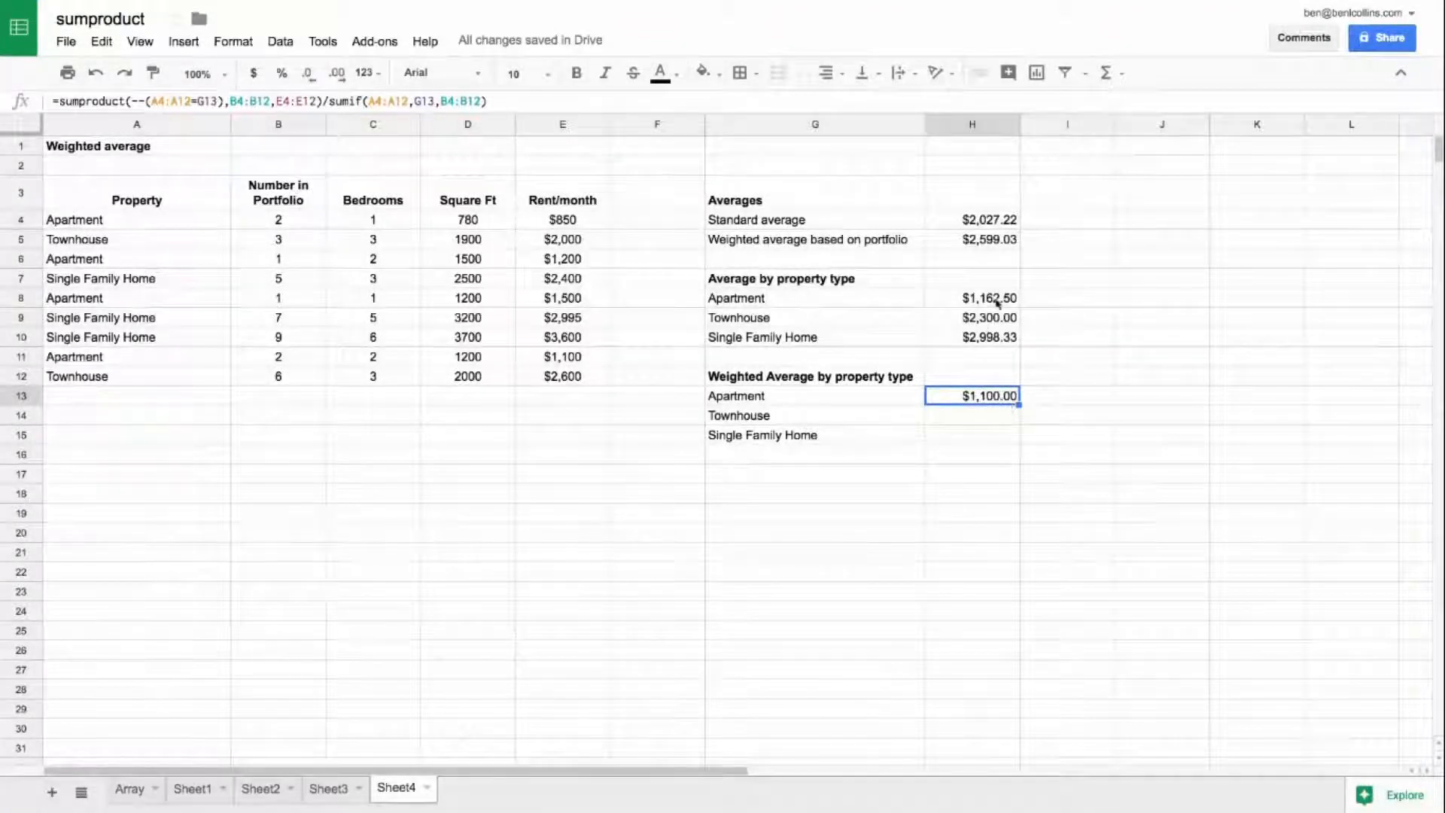
# Step: Compare the portfolio numbers and rents of the apartments in rows 4 and 8
pyautogui.click(174, 223)
pyautogui.moveTo(253, 224); pyautogui.dragTo(532, 219)
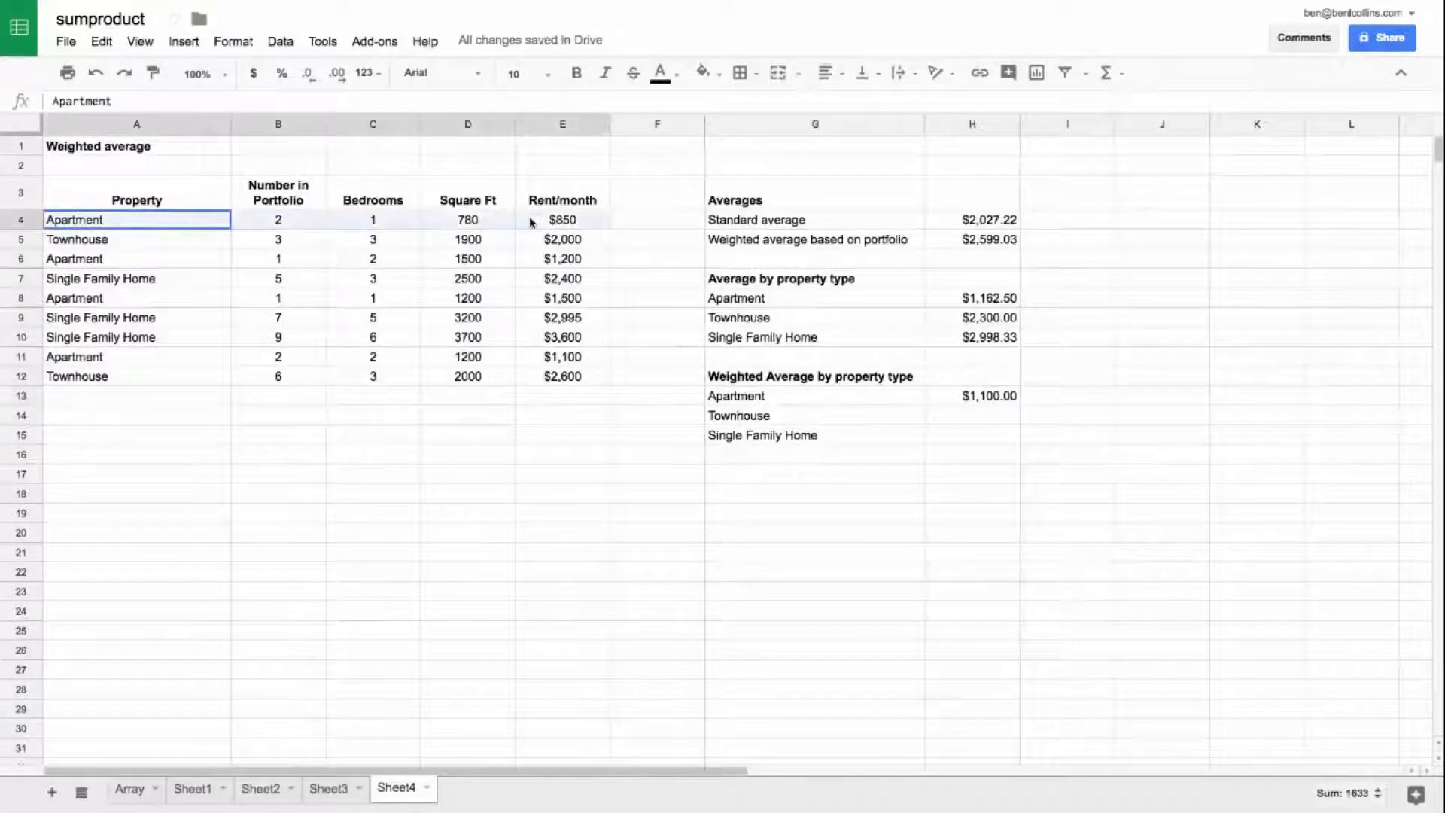
pyautogui.click(320, 220)
pyautogui.click(601, 220)
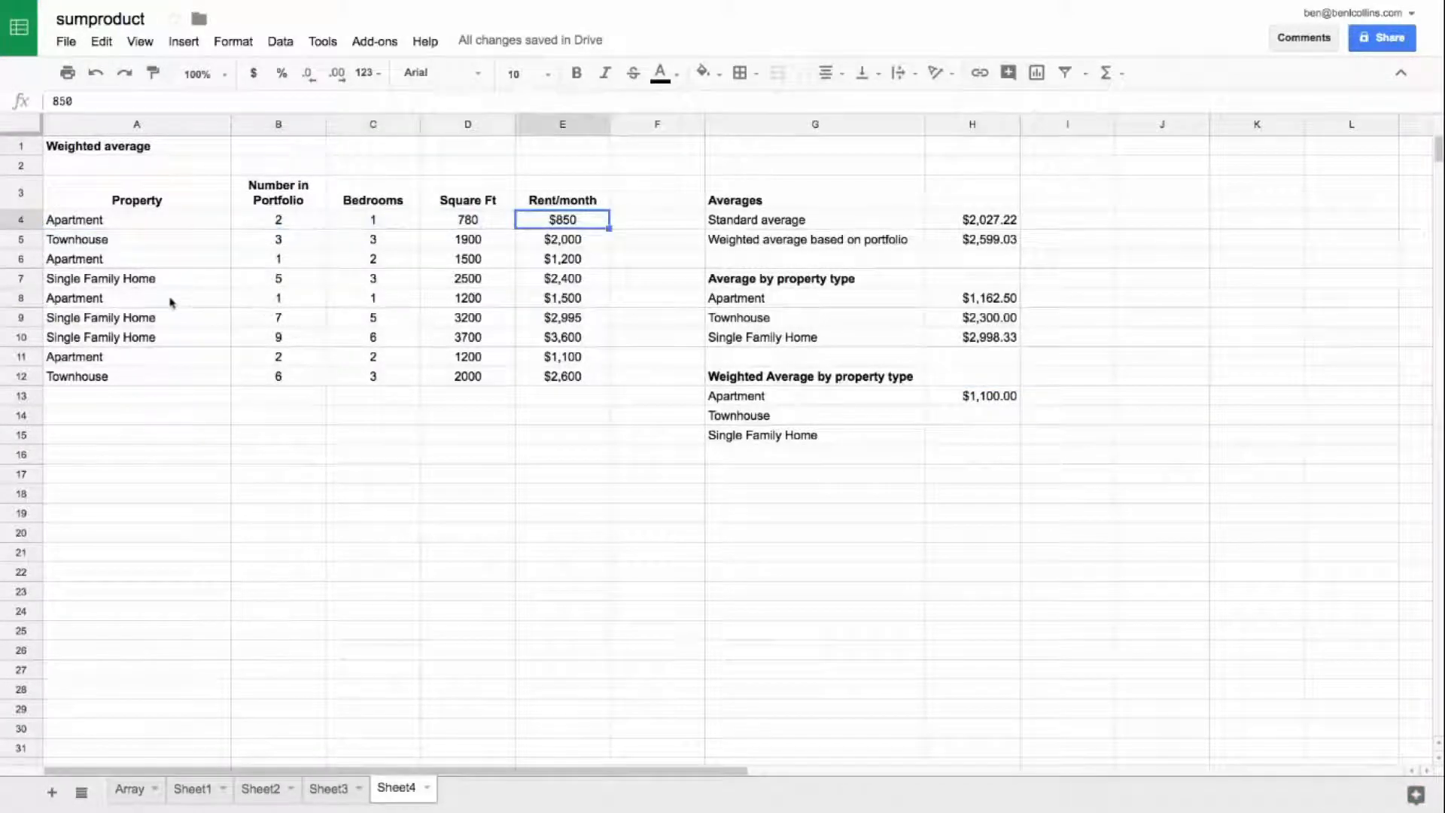
pyautogui.moveTo(171, 298); pyautogui.dragTo(562, 300)
pyautogui.click(573, 301)
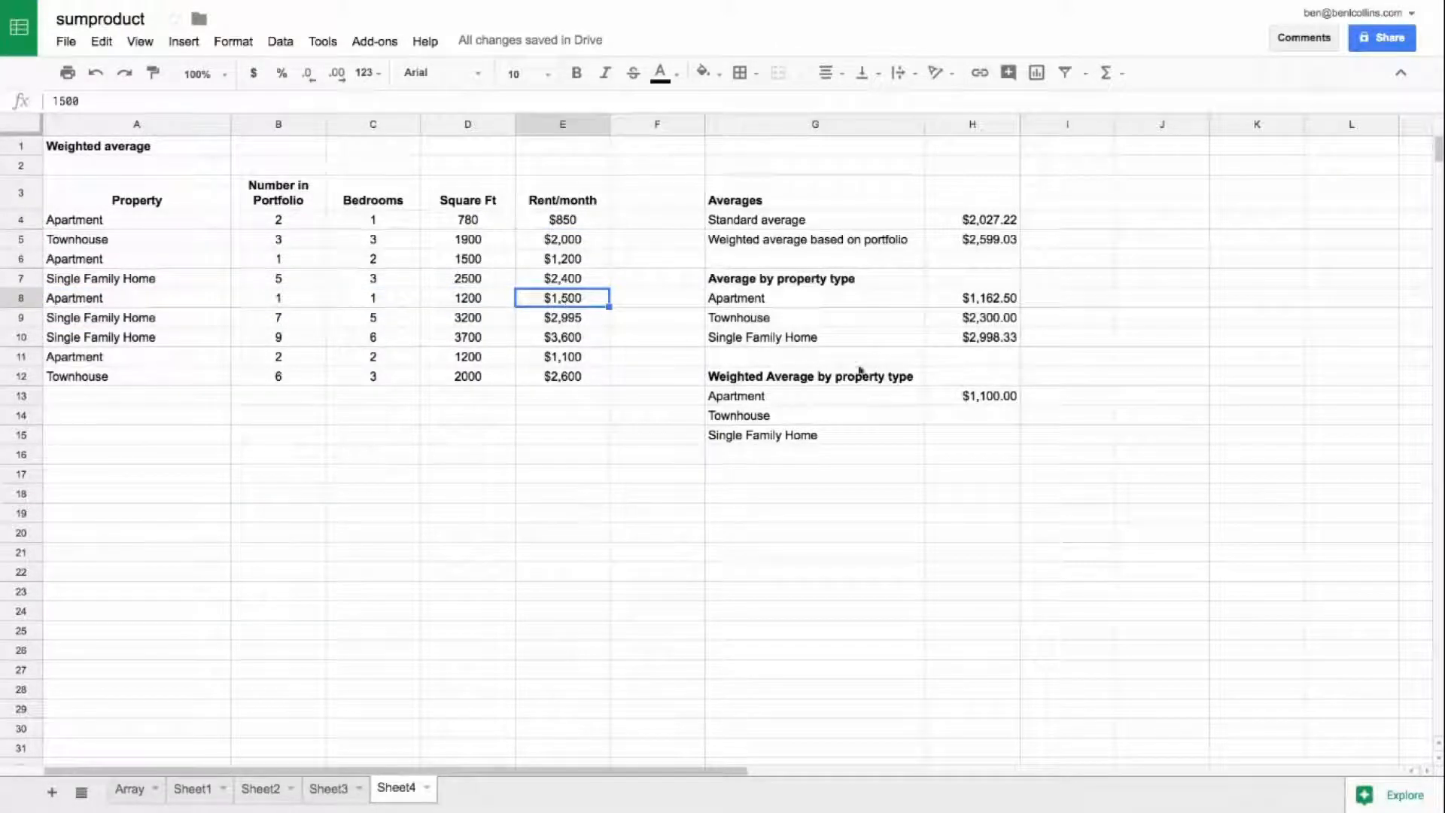
# Step: Make the SUMPRODUCT ranges in the H13 formula absolute: $A$4:$A$12, $B$4:$B$12 and $E$4:$E$12
pyautogui.click(967, 395)
pyautogui.click(176, 101)
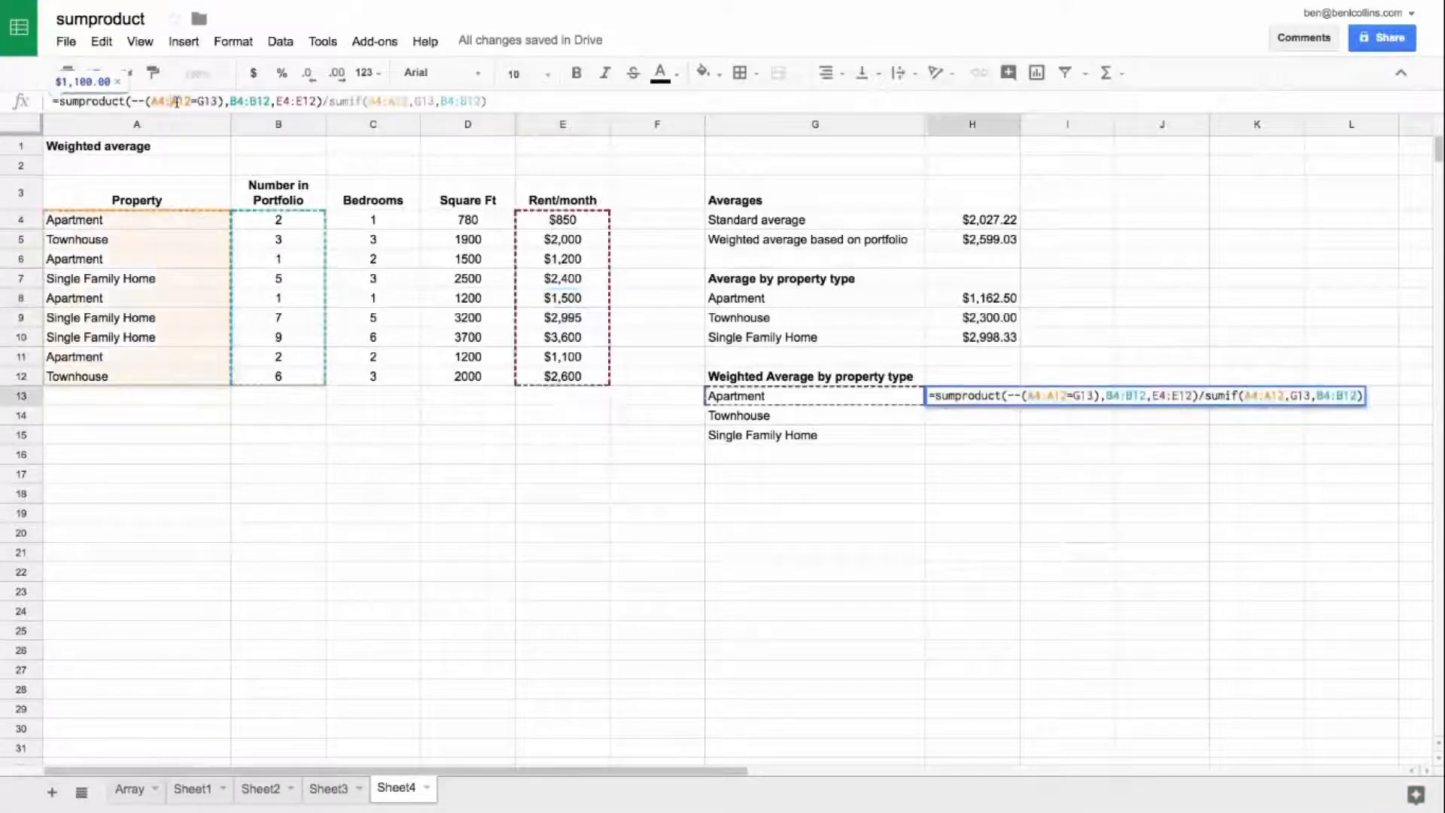
pyautogui.press('F4')
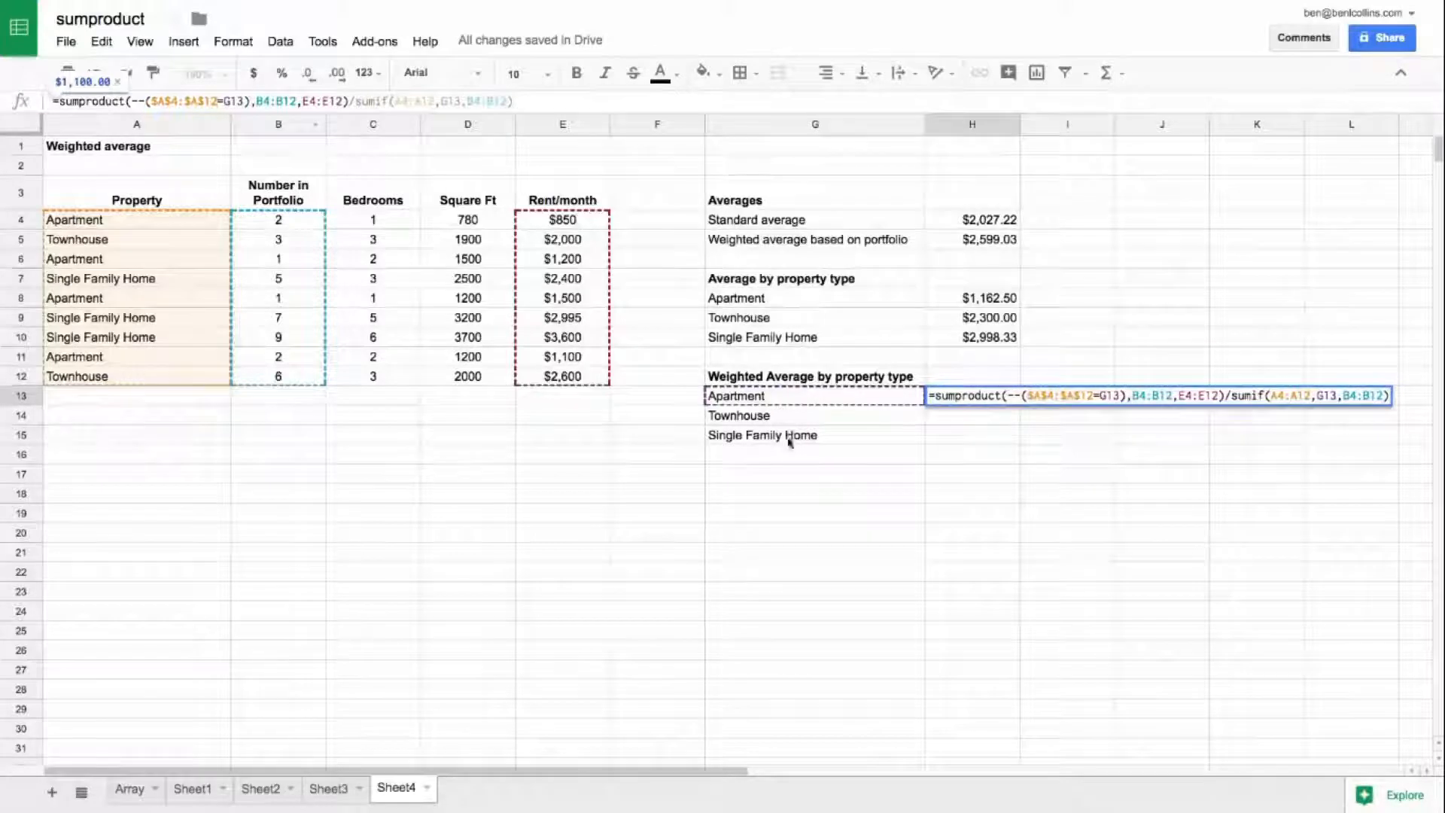
pyautogui.click(286, 101)
pyautogui.press('F4')
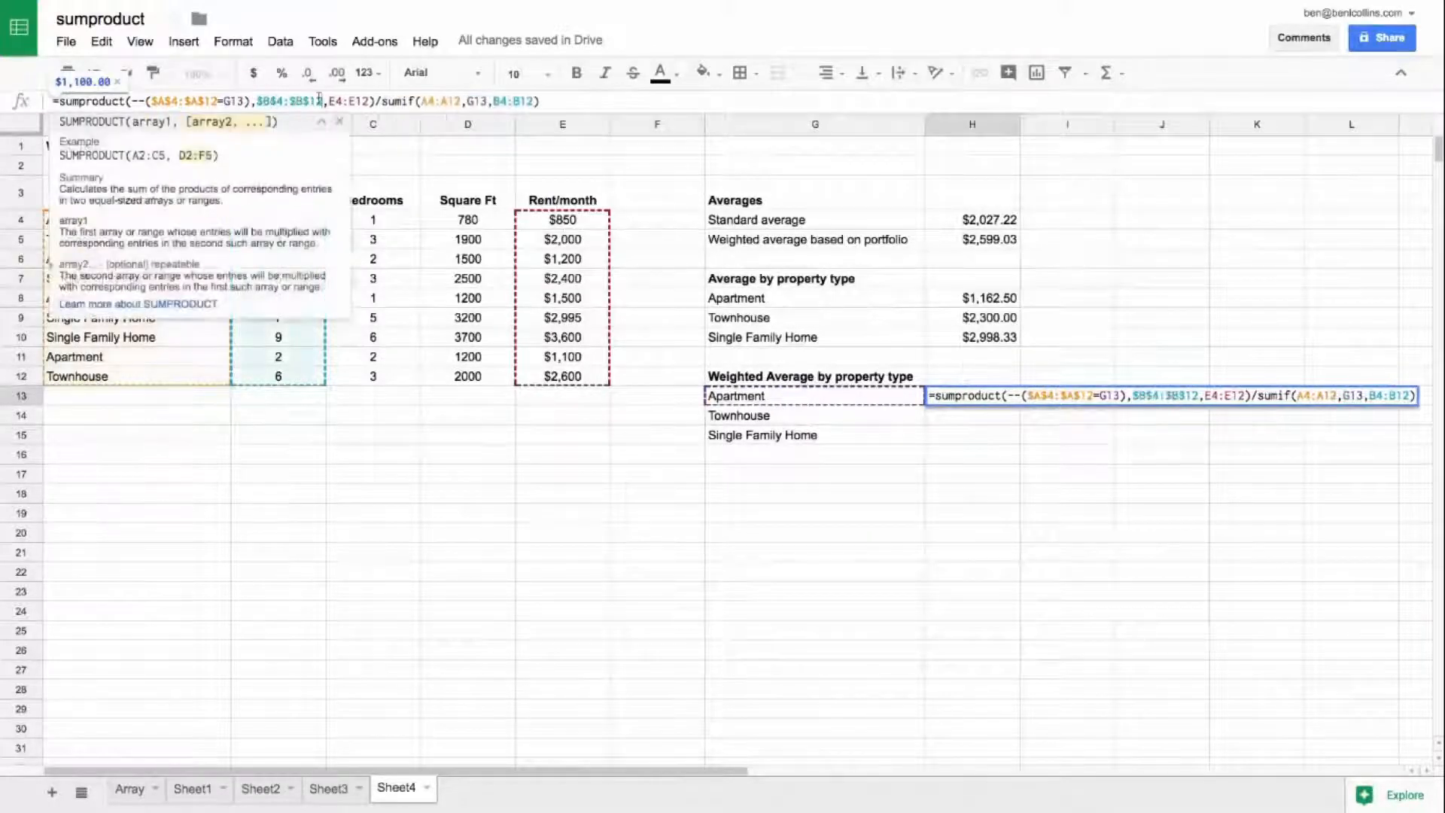
pyautogui.click(350, 101)
pyautogui.press('F4')
# Step: Make the SUMIF ranges in the H13 formula absolute as $A$4:$A$12 and $B$4:$B$12, keeping G13 relative
pyautogui.click(472, 100)
pyautogui.press('F4')
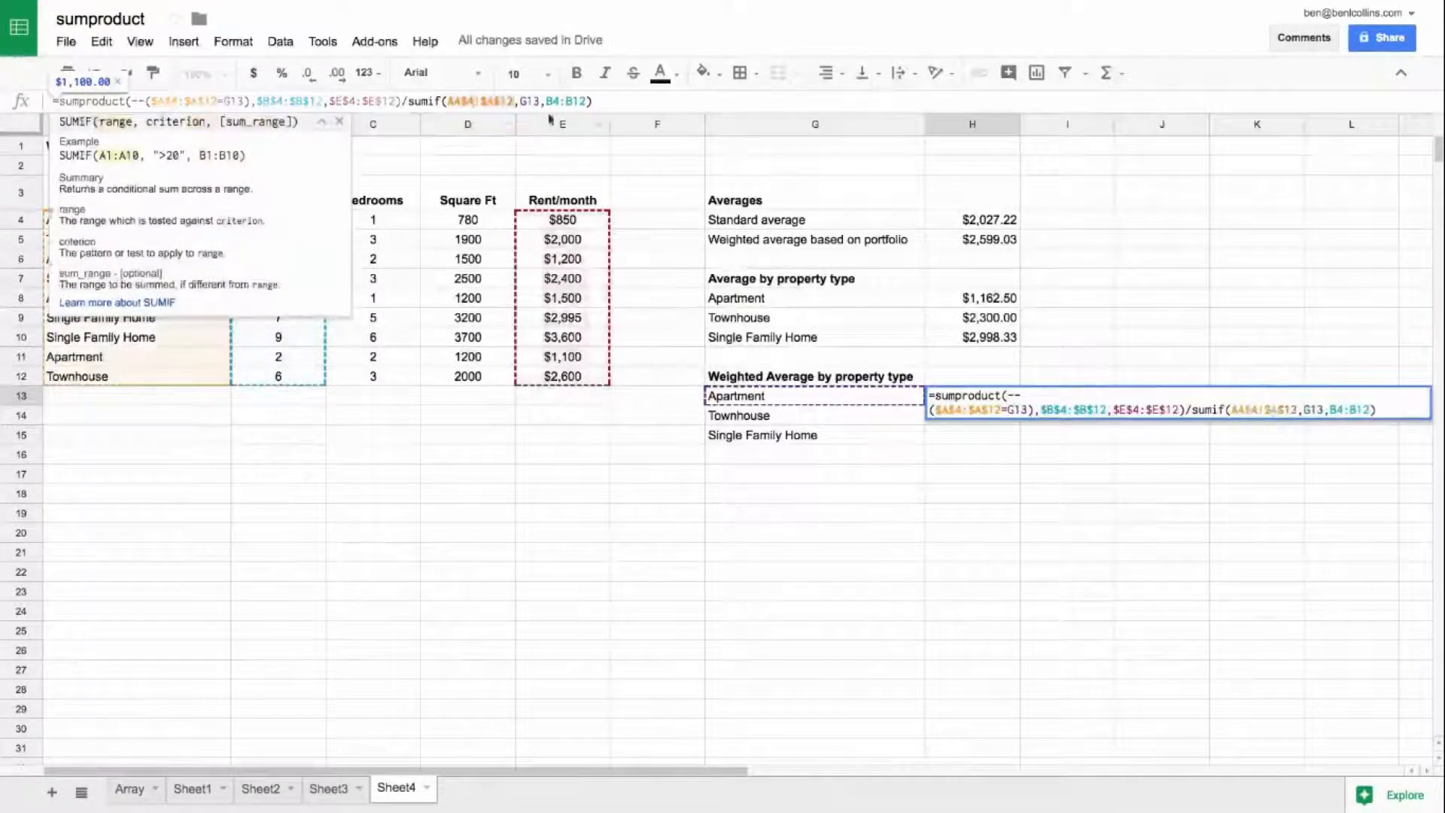
pyautogui.click(573, 101)
pyautogui.press('F4')
pyautogui.press('Return')
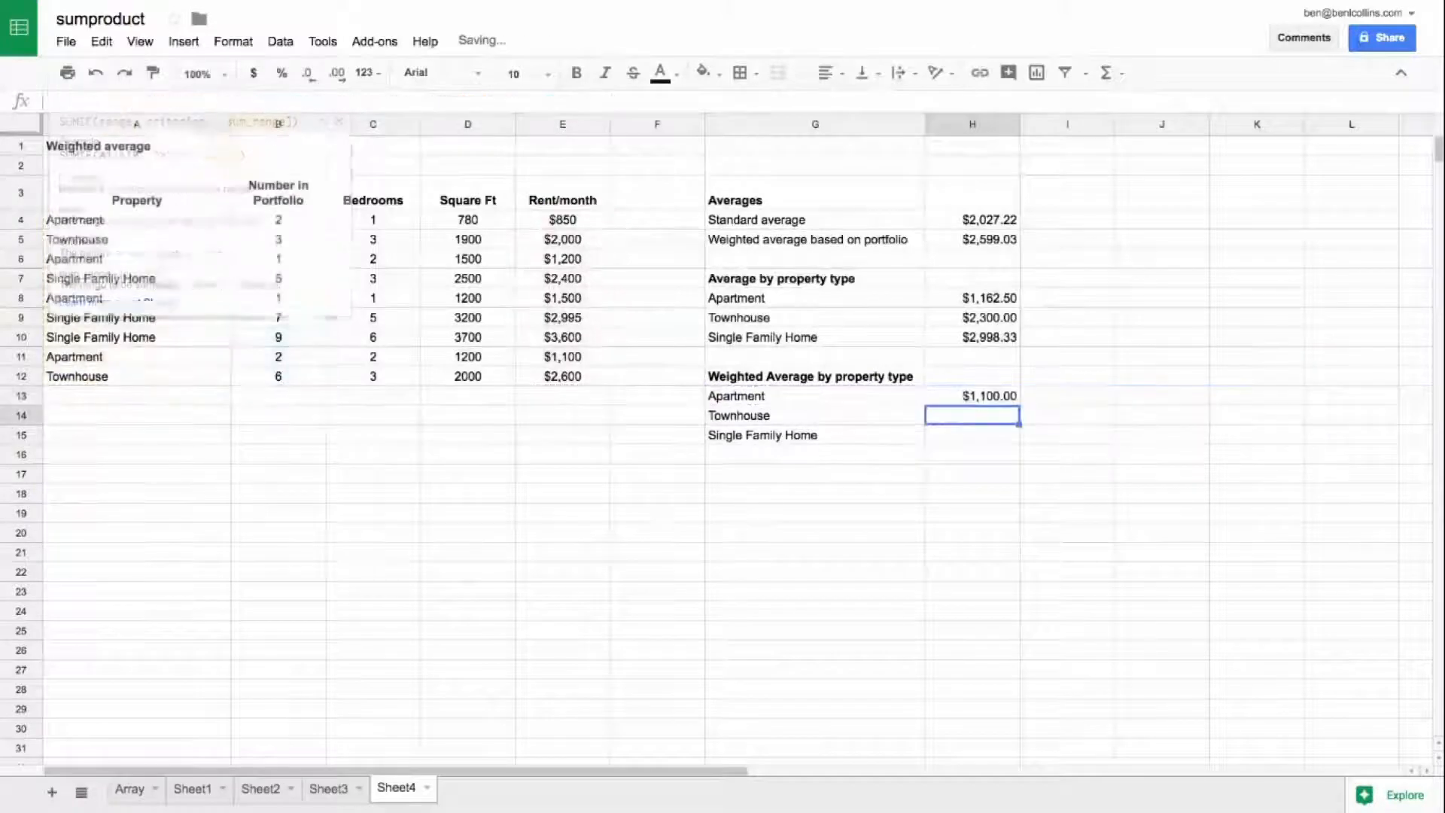
# Step: Copy the weighted average formula from H13 to H14 and H15 for Townhouse and Single Family Home
pyautogui.press('Up')
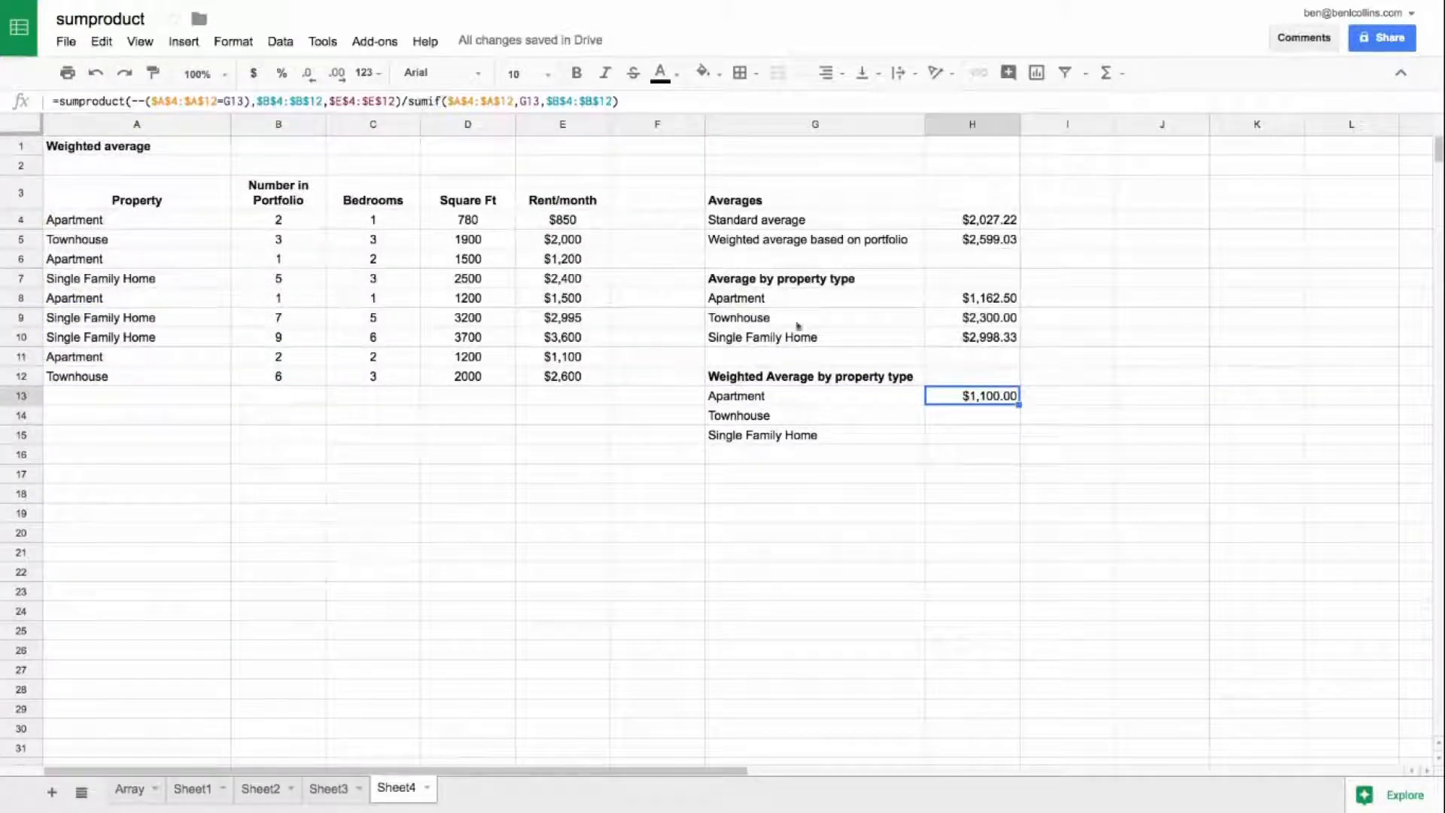
pyautogui.hotkey('ctrl', 'c')
pyautogui.press('Down')
pyautogui.hotkey('ctrl', 'v')
pyautogui.press('Down')
pyautogui.hotkey('ctrl', 'v')
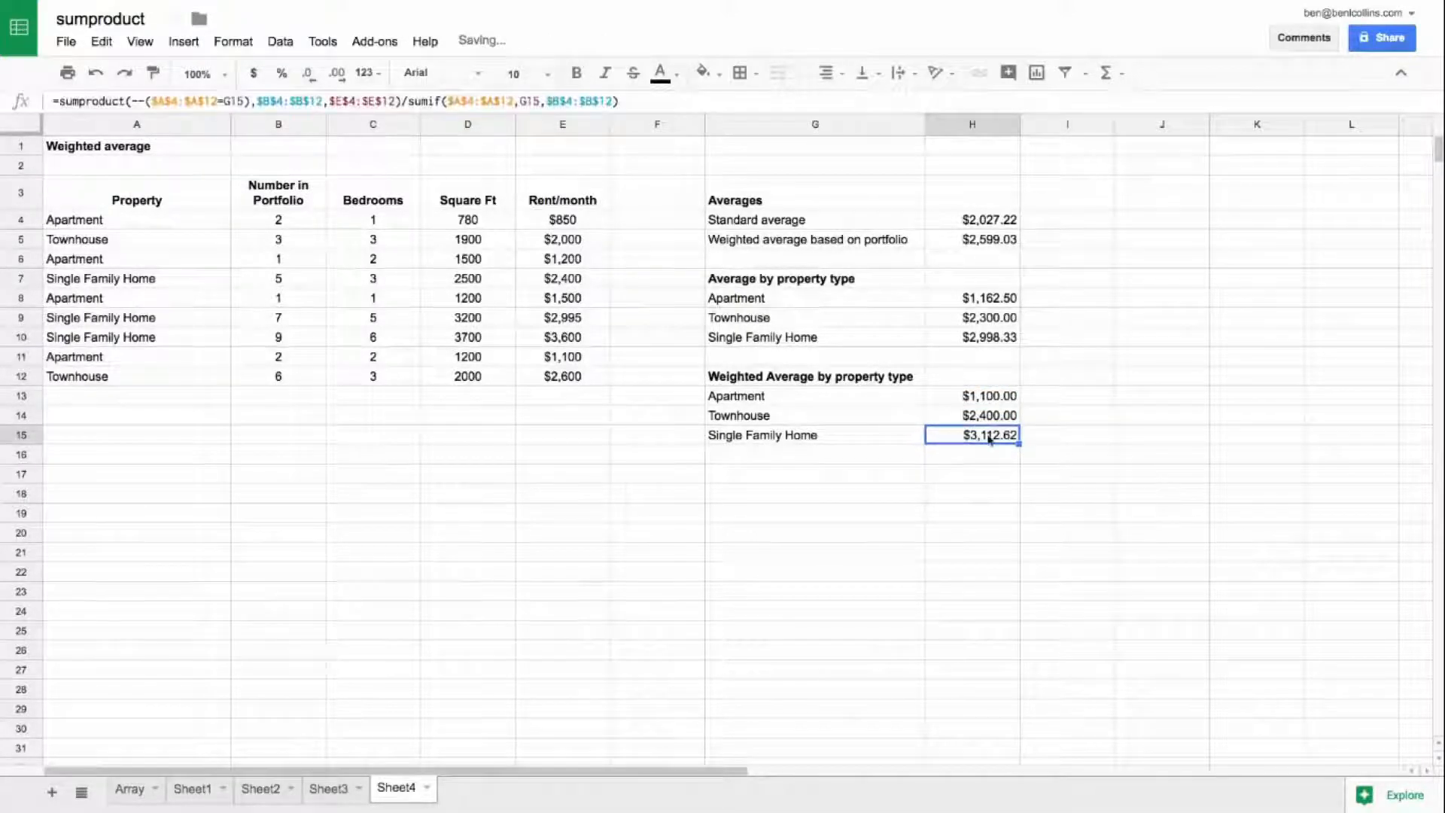
# Step: Compare the standard and weighted Single Family Home averages with the source data in rows 7, 9 and 10
pyautogui.keyDown('shift'); pyautogui.click(871, 432); pyautogui.keyUp('shift')
pyautogui.moveTo(911, 339); pyautogui.dragTo(966, 339)
pyautogui.moveTo(977, 439); pyautogui.dragTo(849, 441)
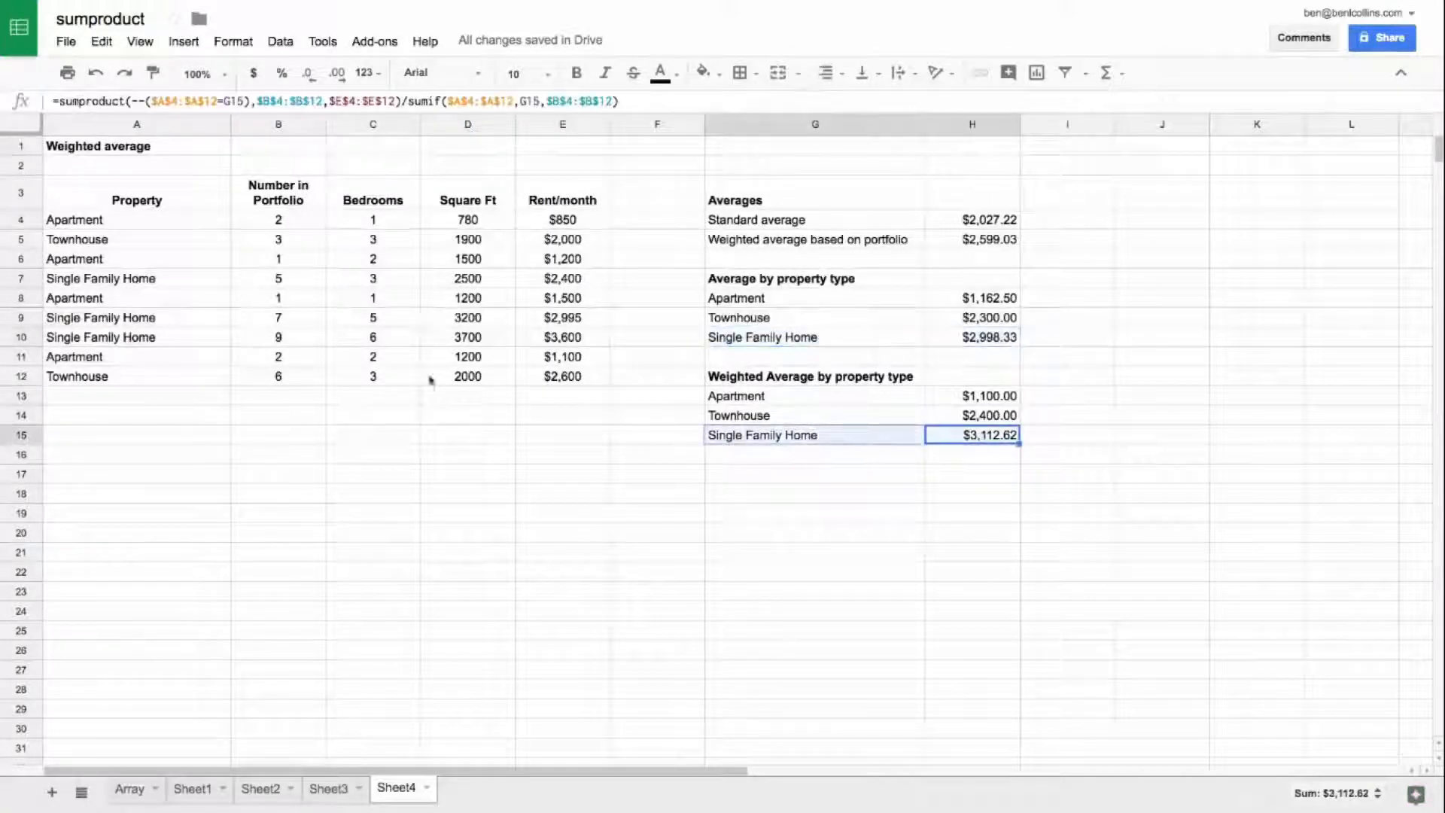
pyautogui.moveTo(190, 280); pyautogui.dragTo(600, 284)
pyautogui.moveTo(120, 325); pyautogui.dragTo(606, 343)
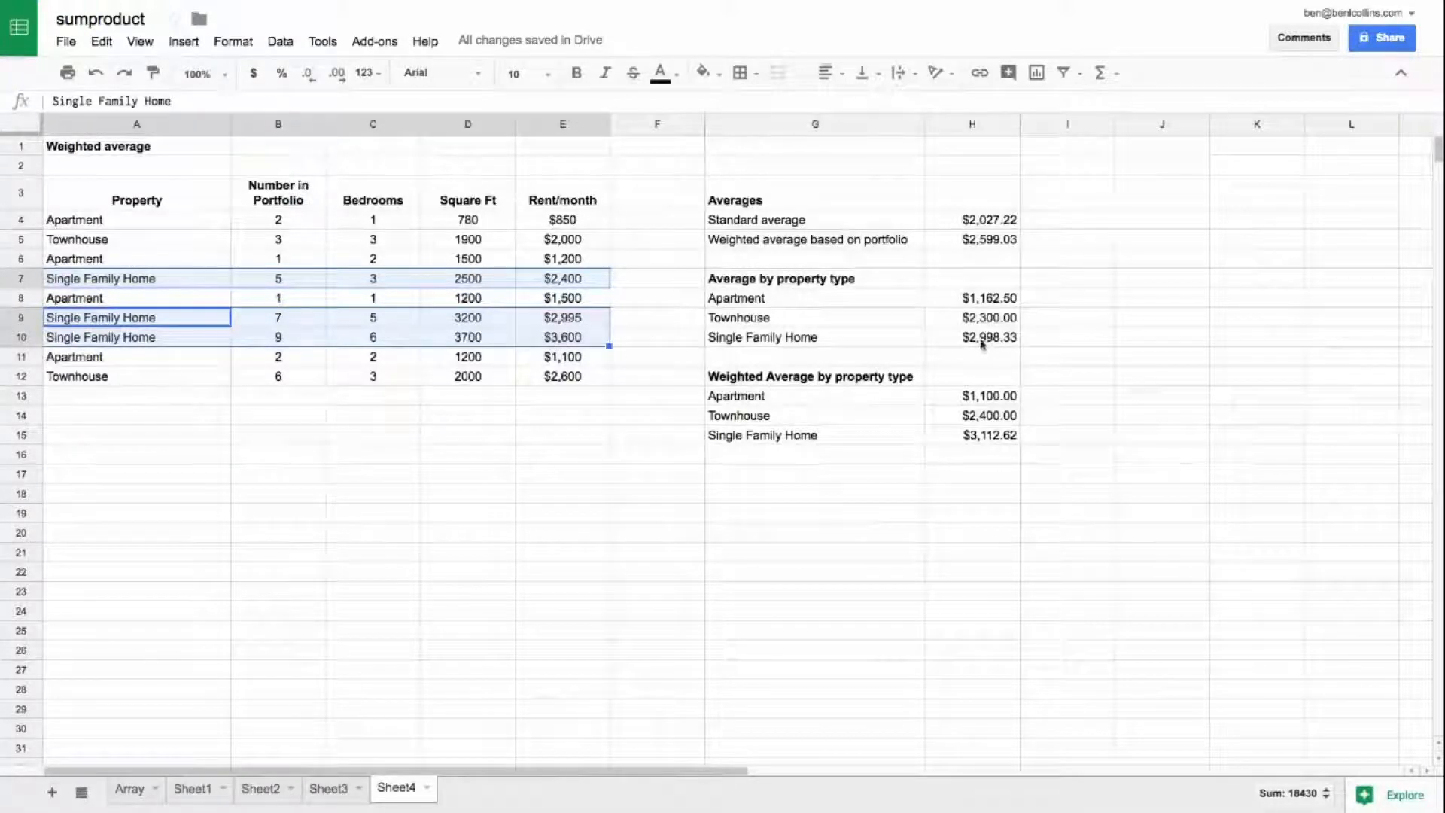
pyautogui.click(1013, 439)
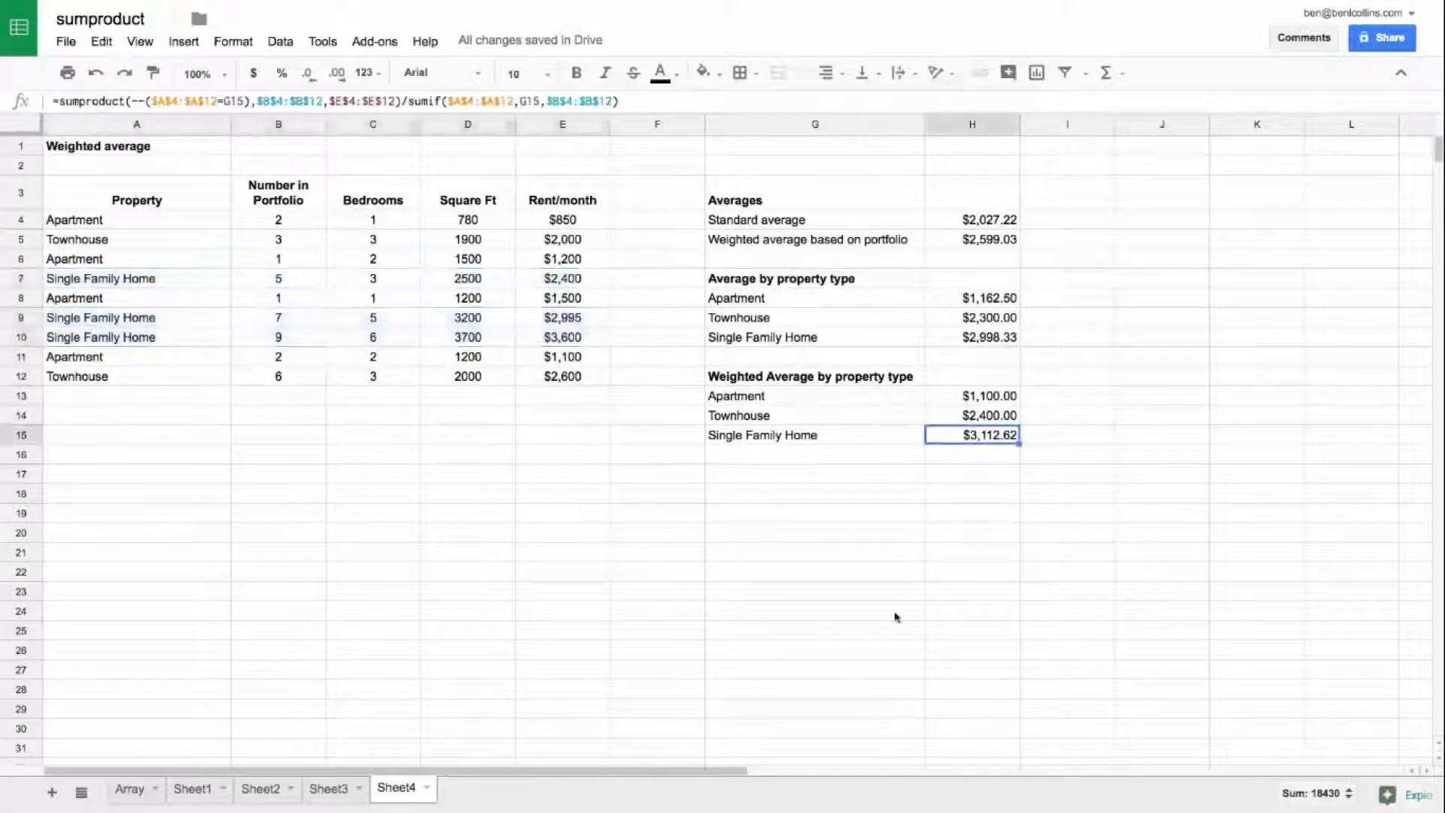
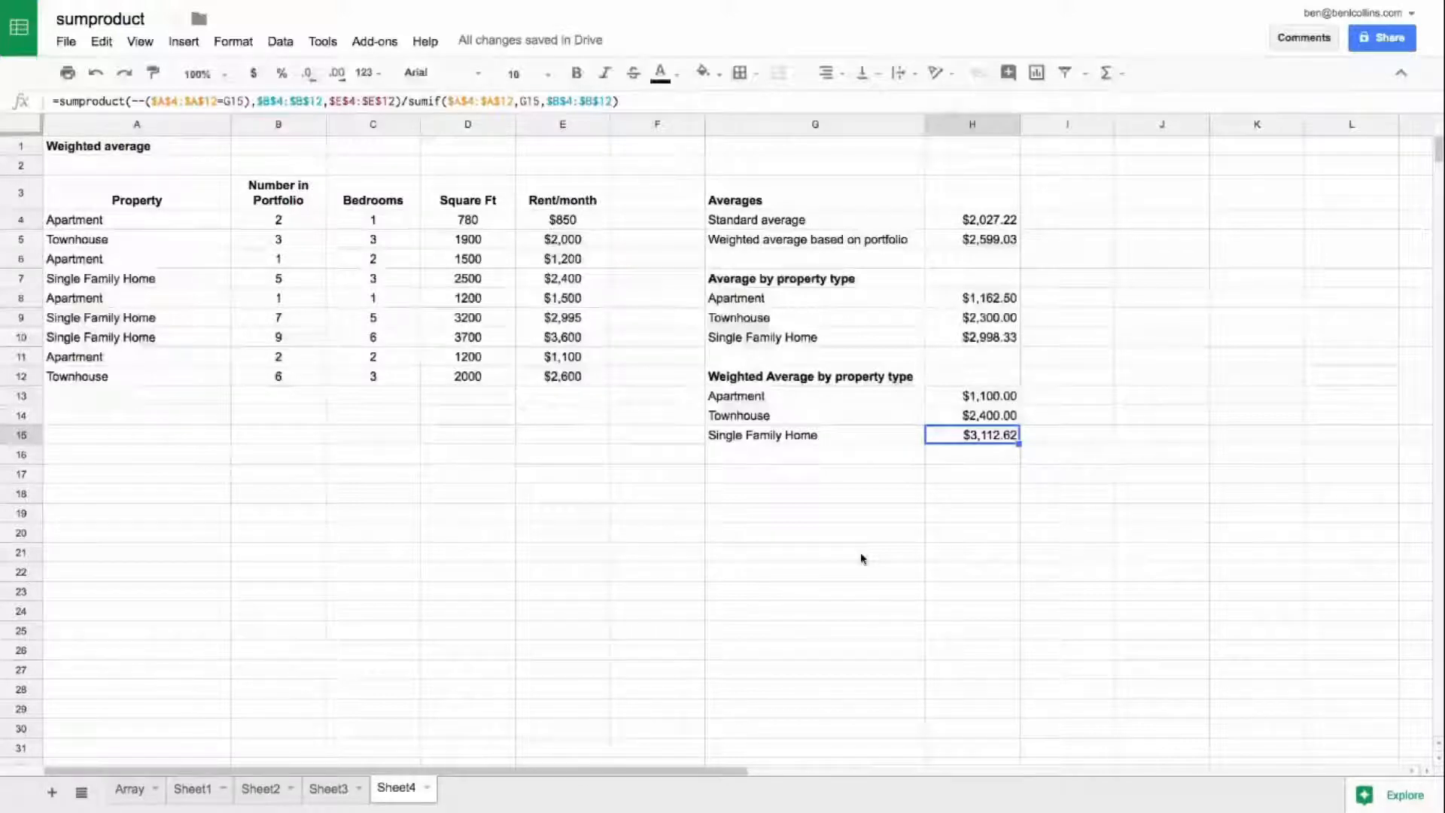
# Step: Complete the Day 16: SUMPRODUCT lecture and play the Day 17: ARRAY FORMULAS video in full screen
pyautogui.moveTo(1386, 716)
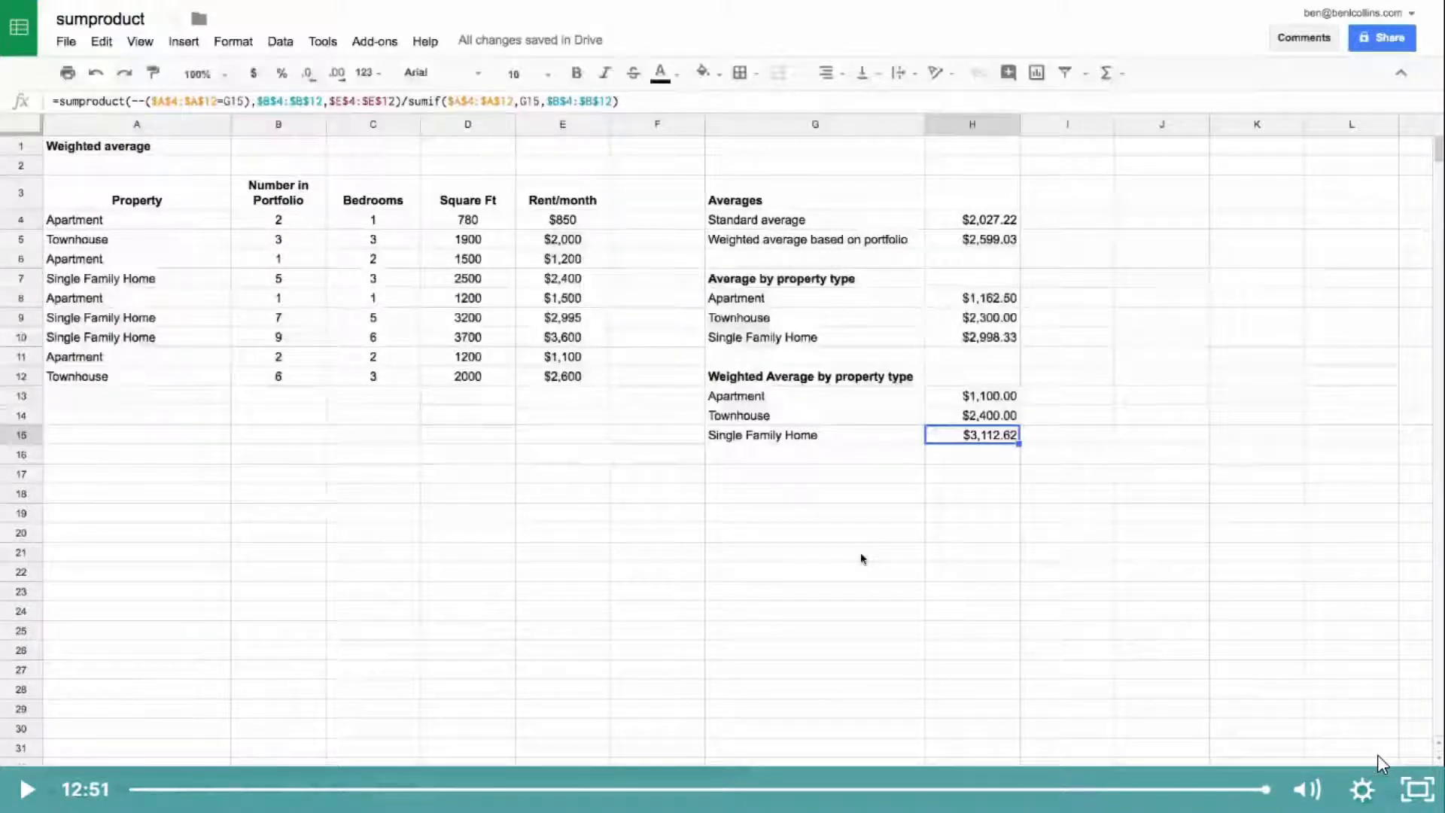
pyautogui.press('Escape')
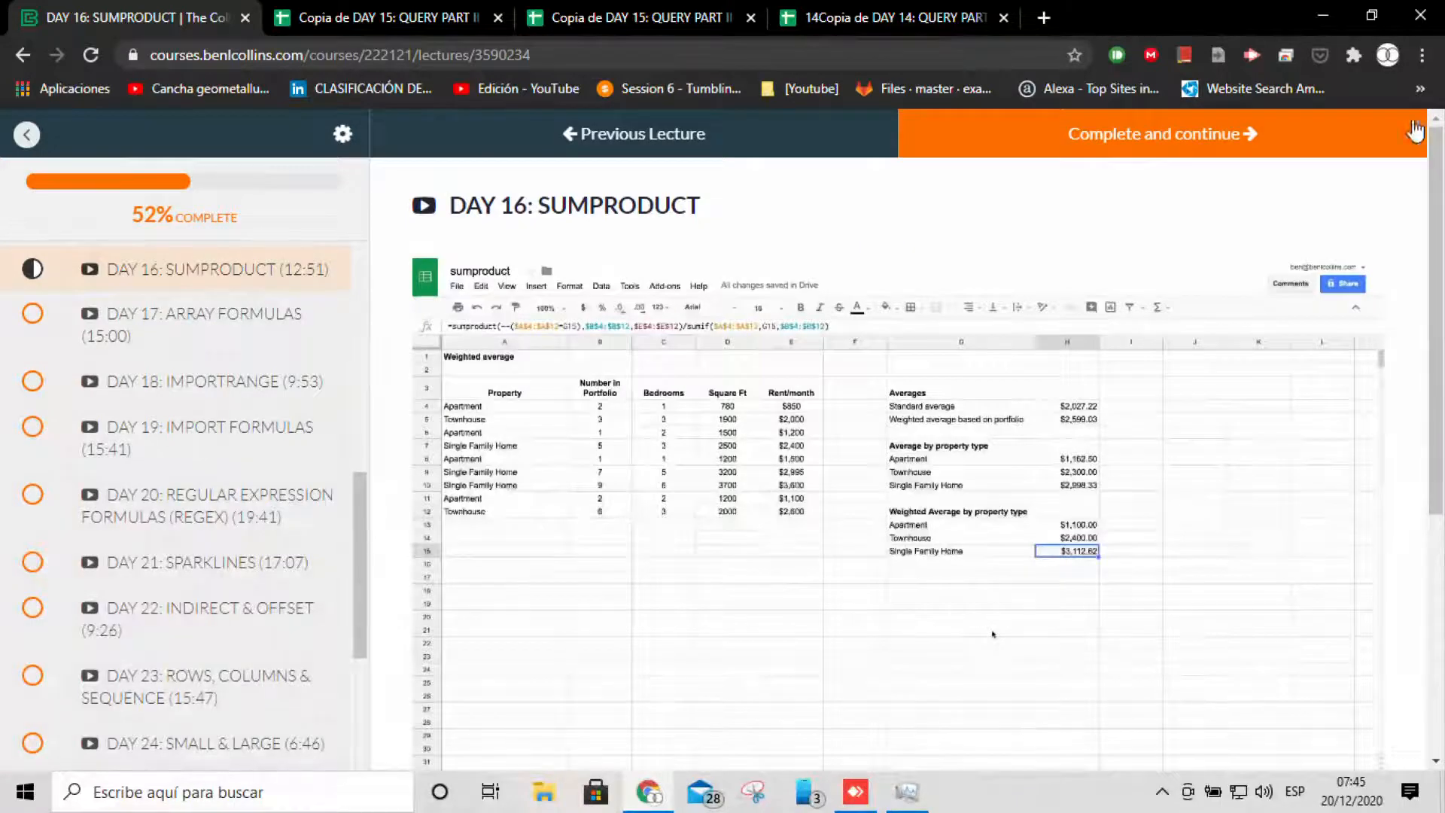
pyautogui.click(1198, 138)
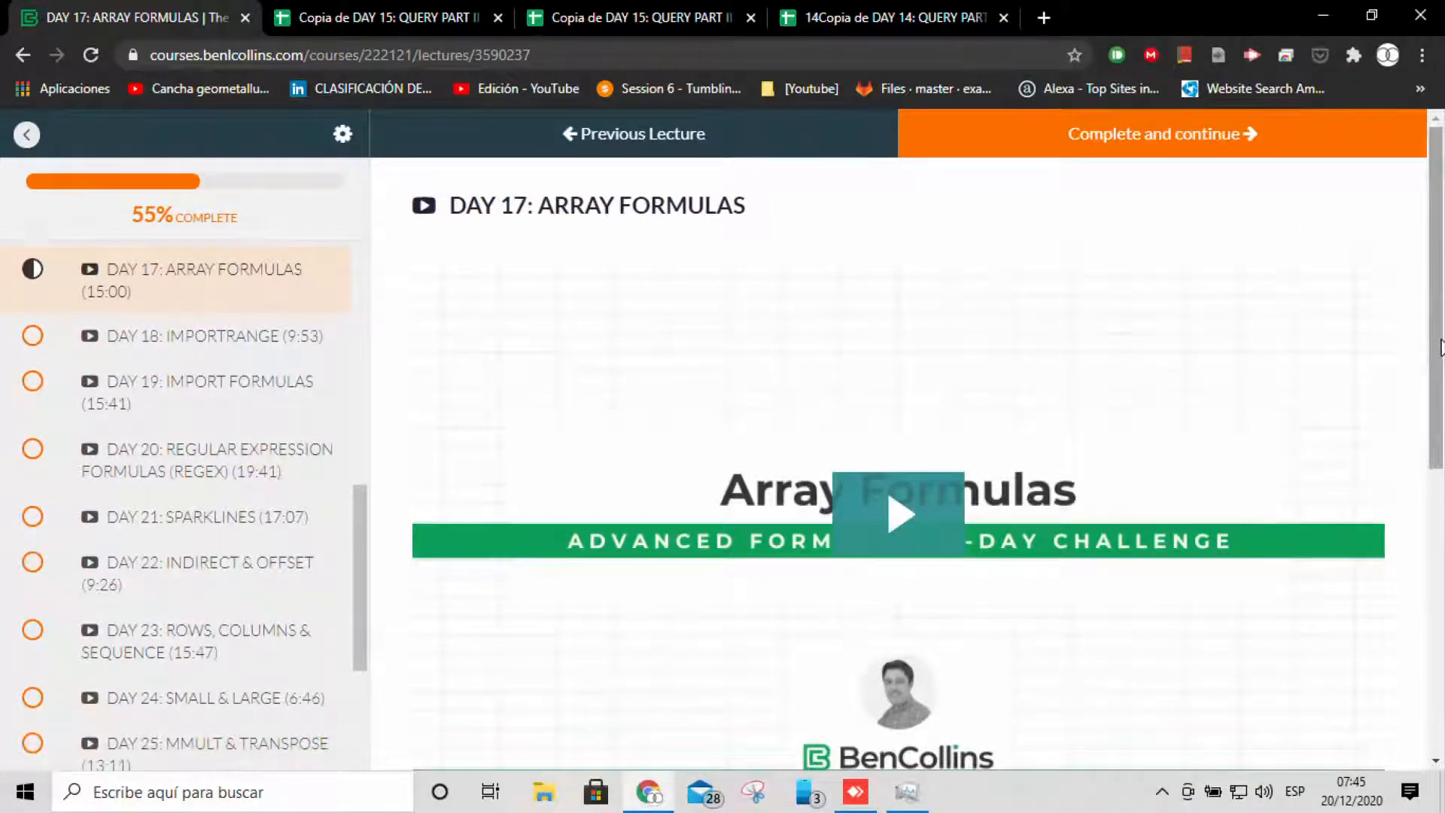
pyautogui.press('F11')
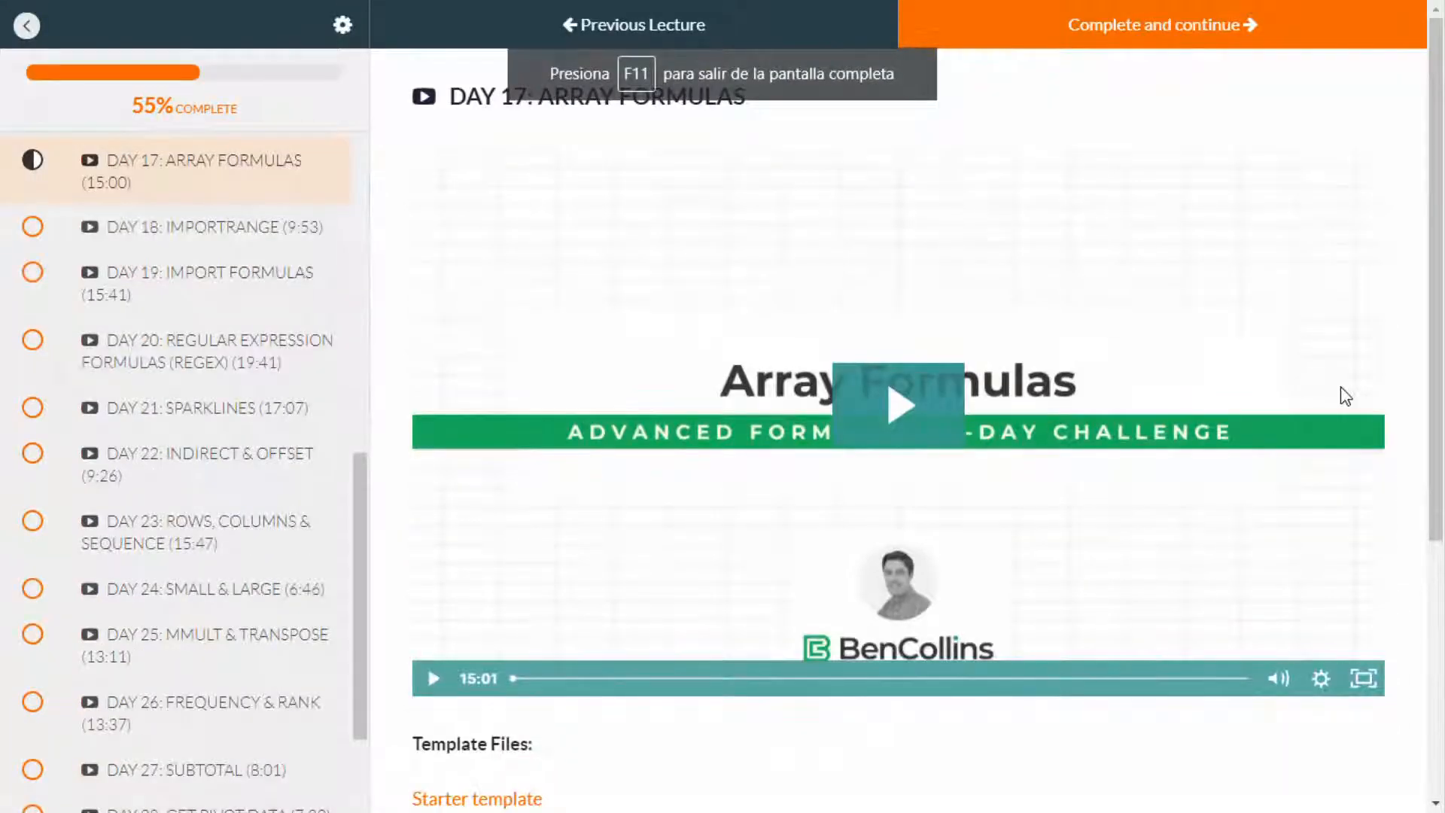
pyautogui.click(905, 410)
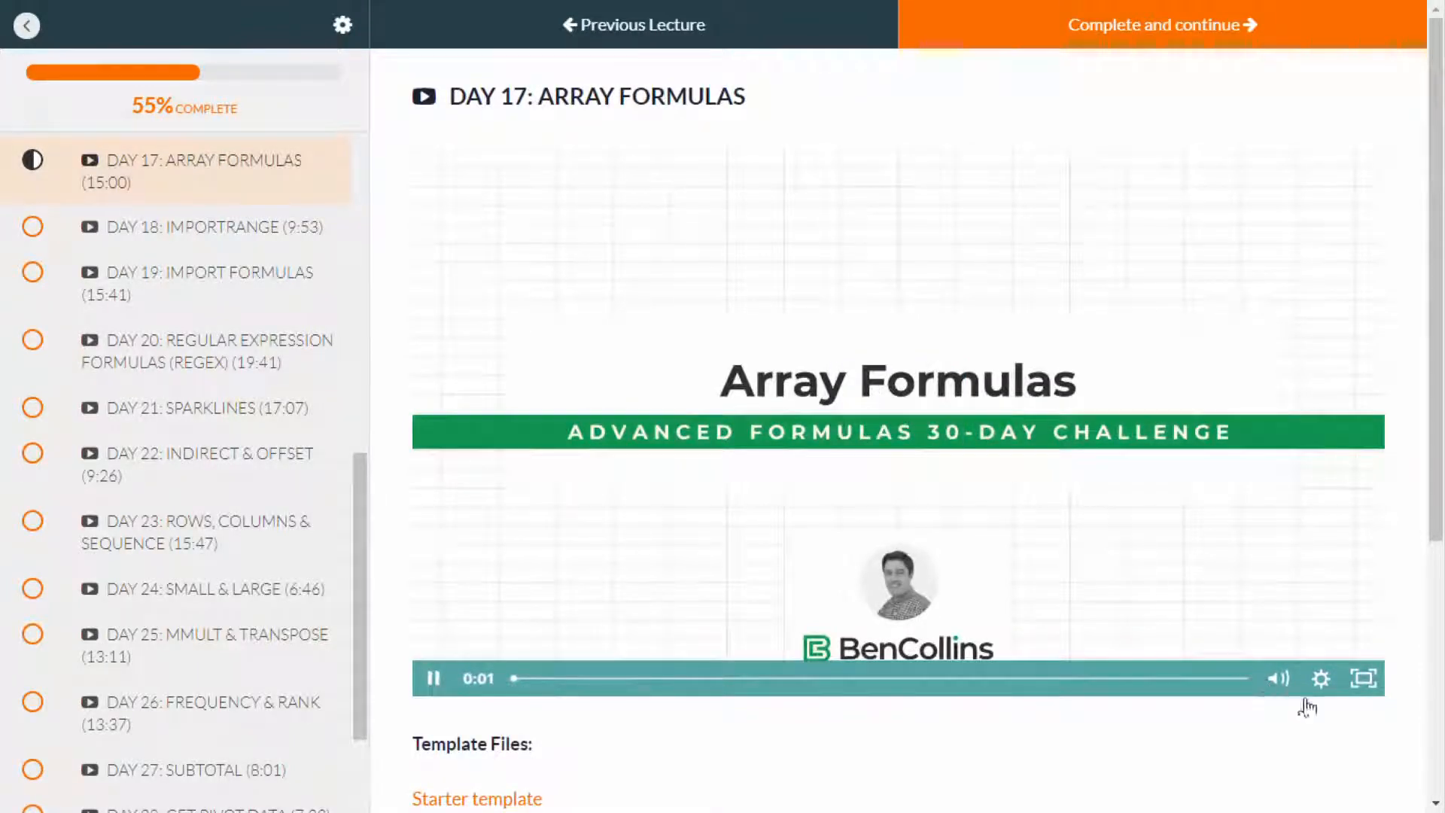
pyautogui.click(1363, 679)
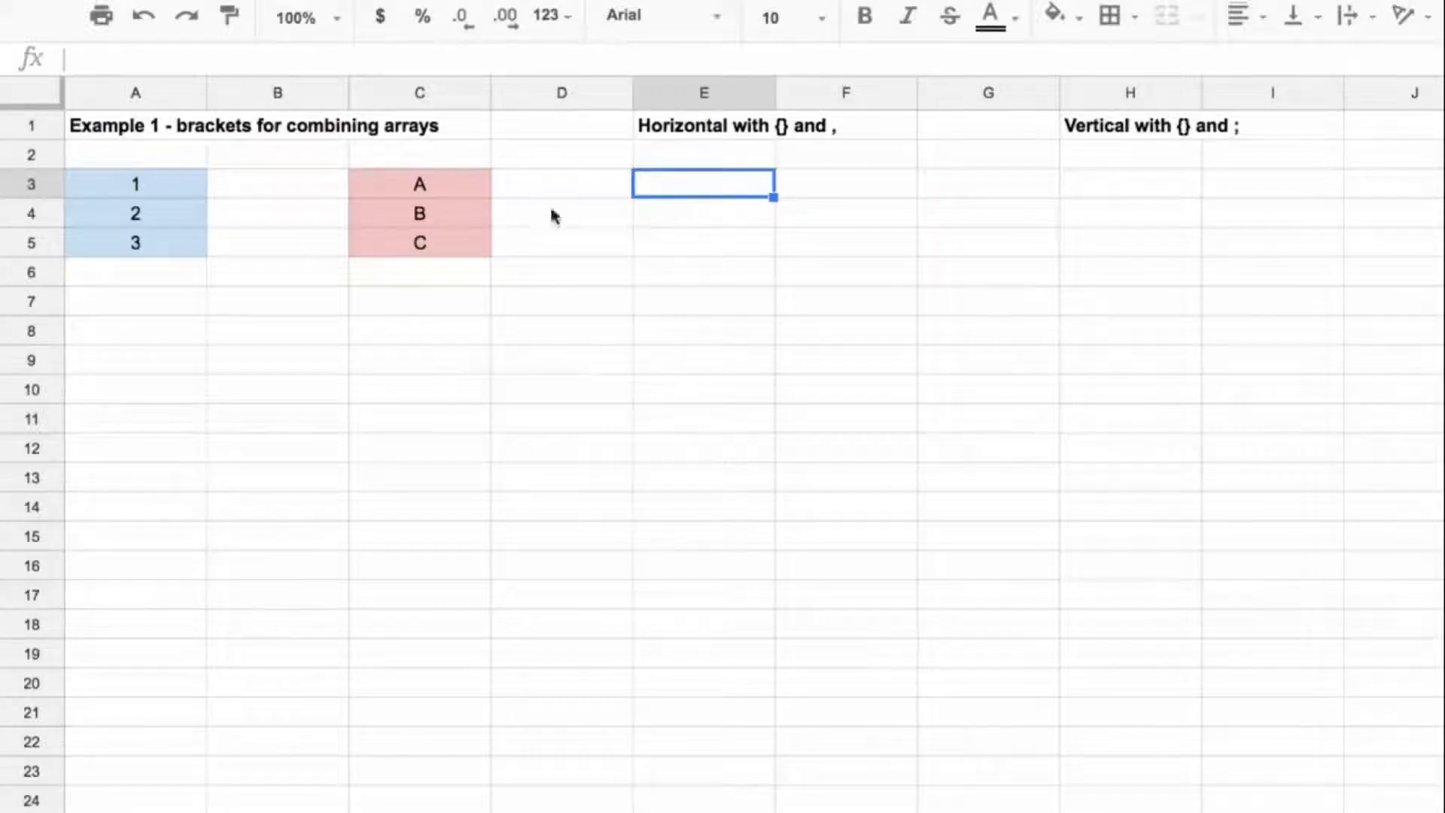
# Step: Examine the number range A3:A5 and the letter range C3:C5 as source arrays for combining
pyautogui.moveTo(170, 183); pyautogui.dragTo(168, 245)
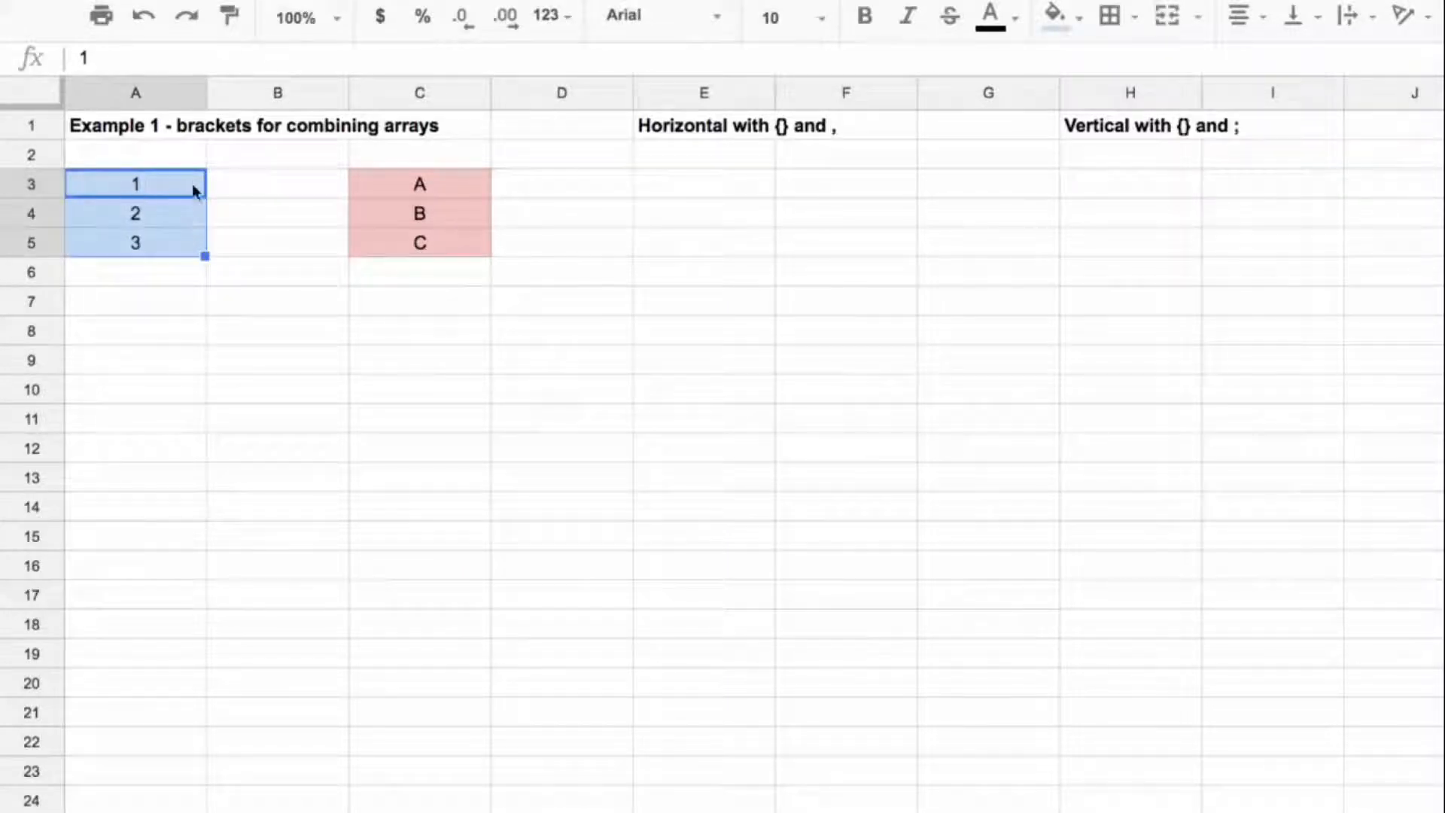
pyautogui.moveTo(458, 185); pyautogui.dragTo(457, 238)
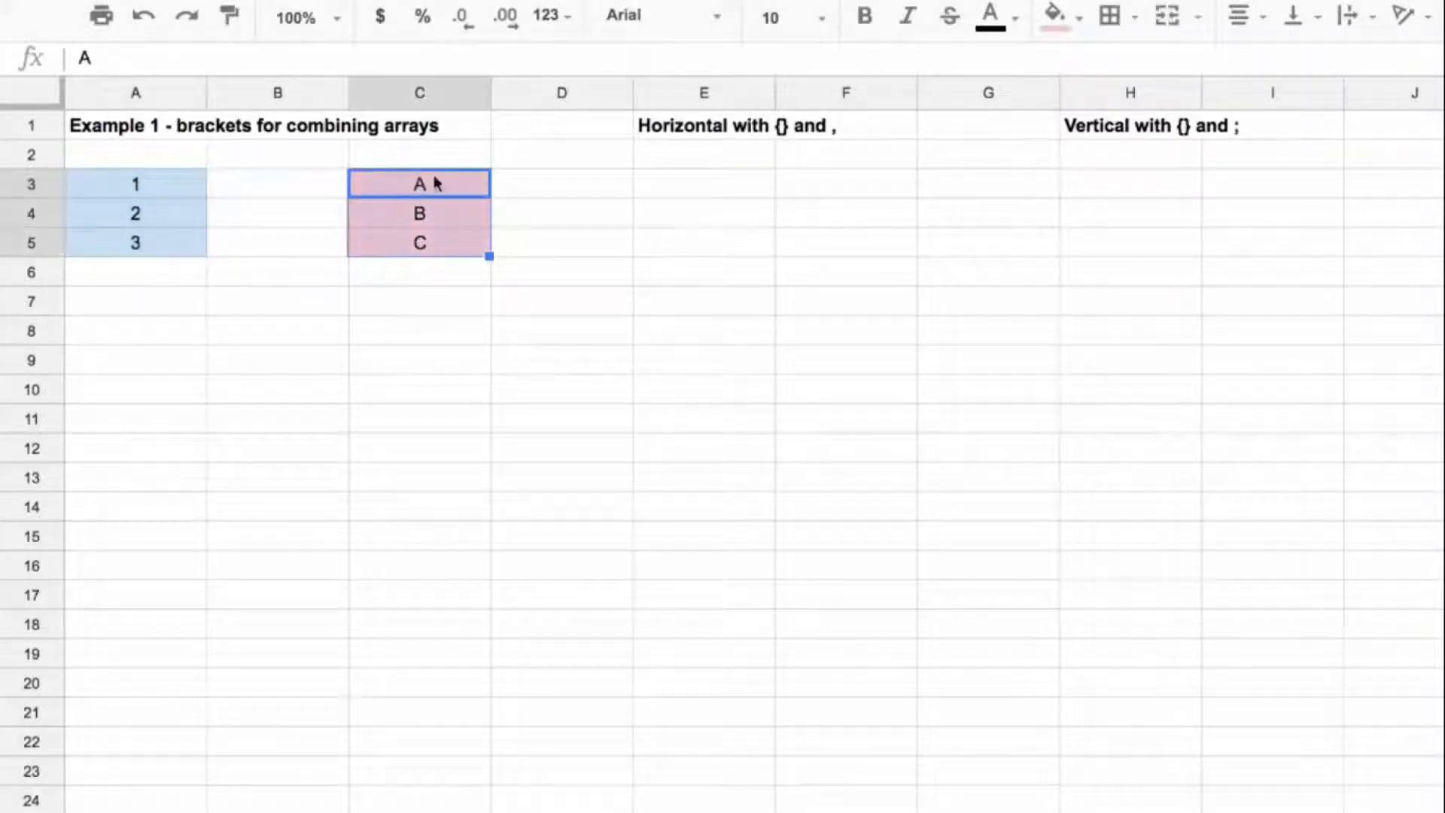
pyautogui.click(675, 188)
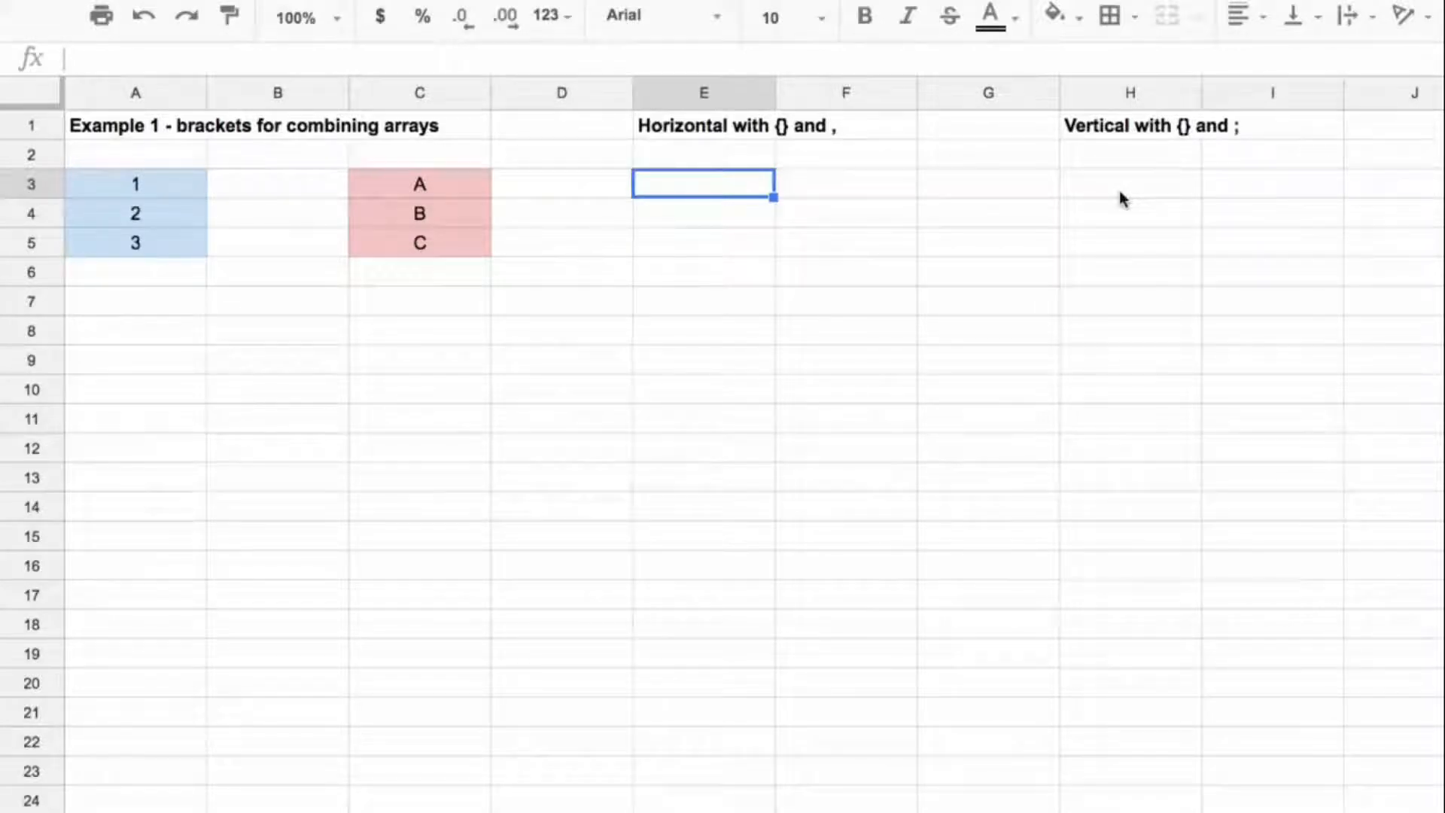
pyautogui.moveTo(168, 188); pyautogui.dragTo(166, 237)
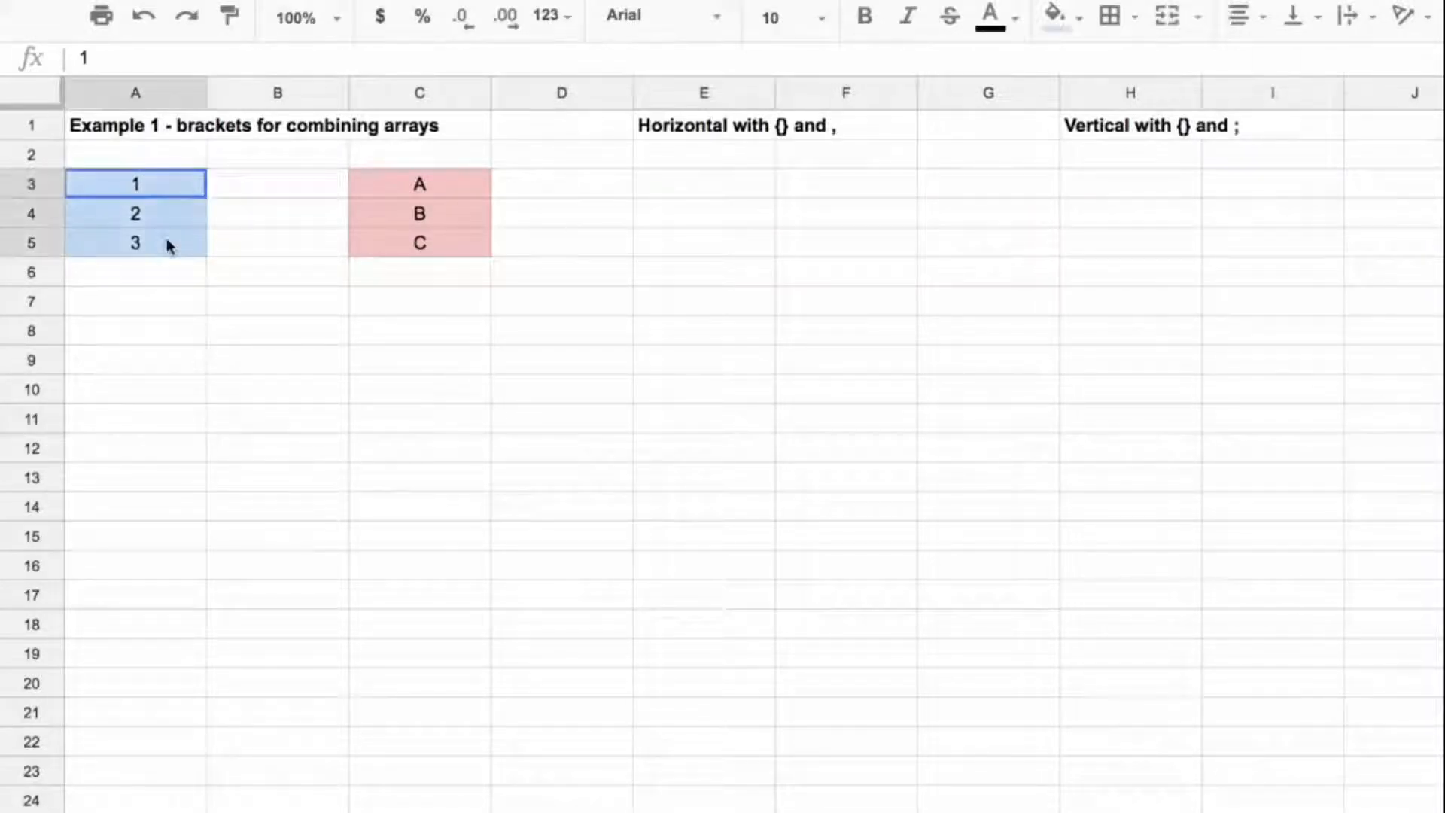
pyautogui.moveTo(393, 184); pyautogui.dragTo(396, 247)
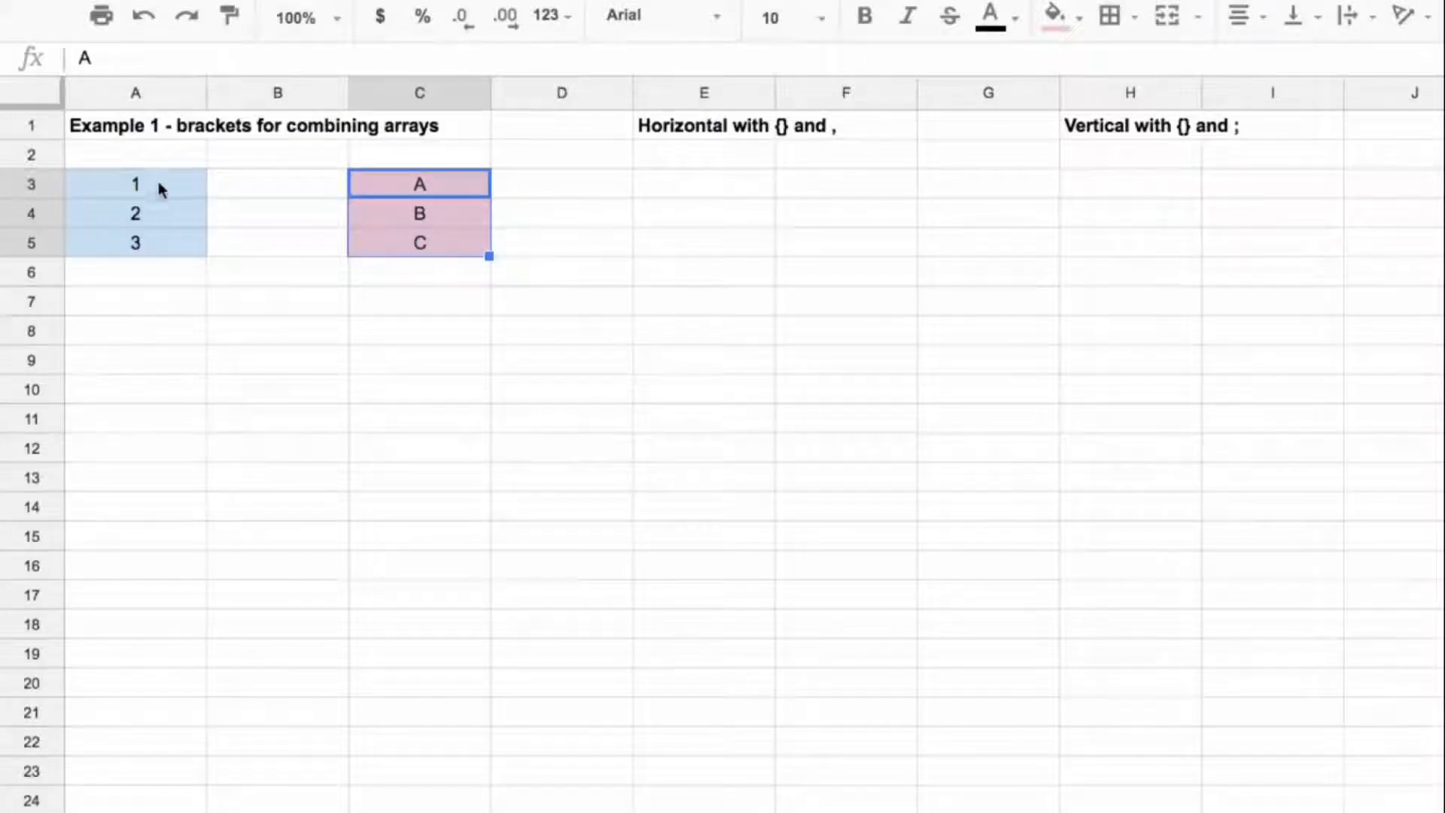
pyautogui.moveTo(155, 188); pyautogui.dragTo(153, 236)
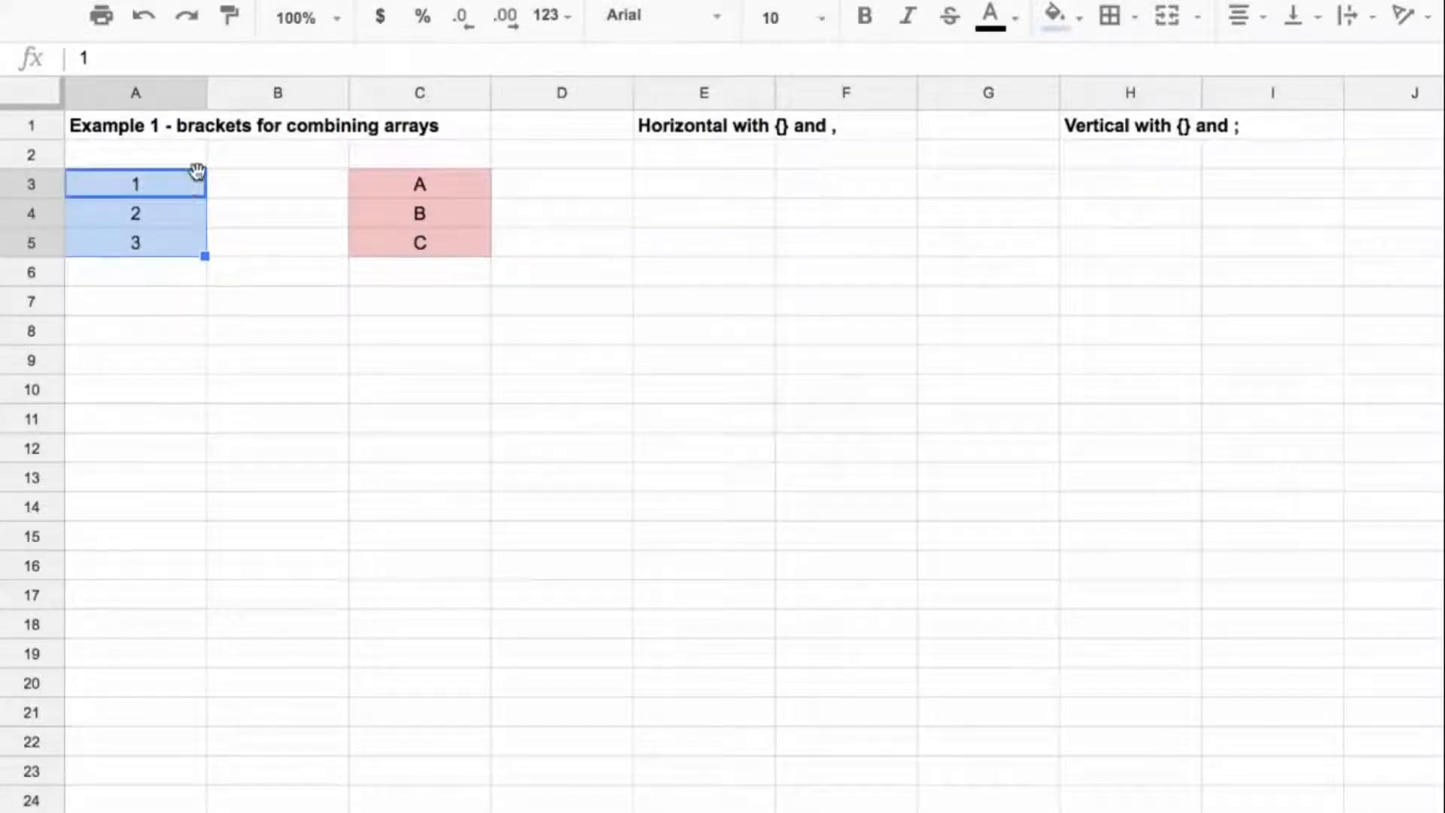
# Step: Combine the two source ranges side by side by entering ={A3:A5,C3:C5} in E3
pyautogui.click(748, 197)
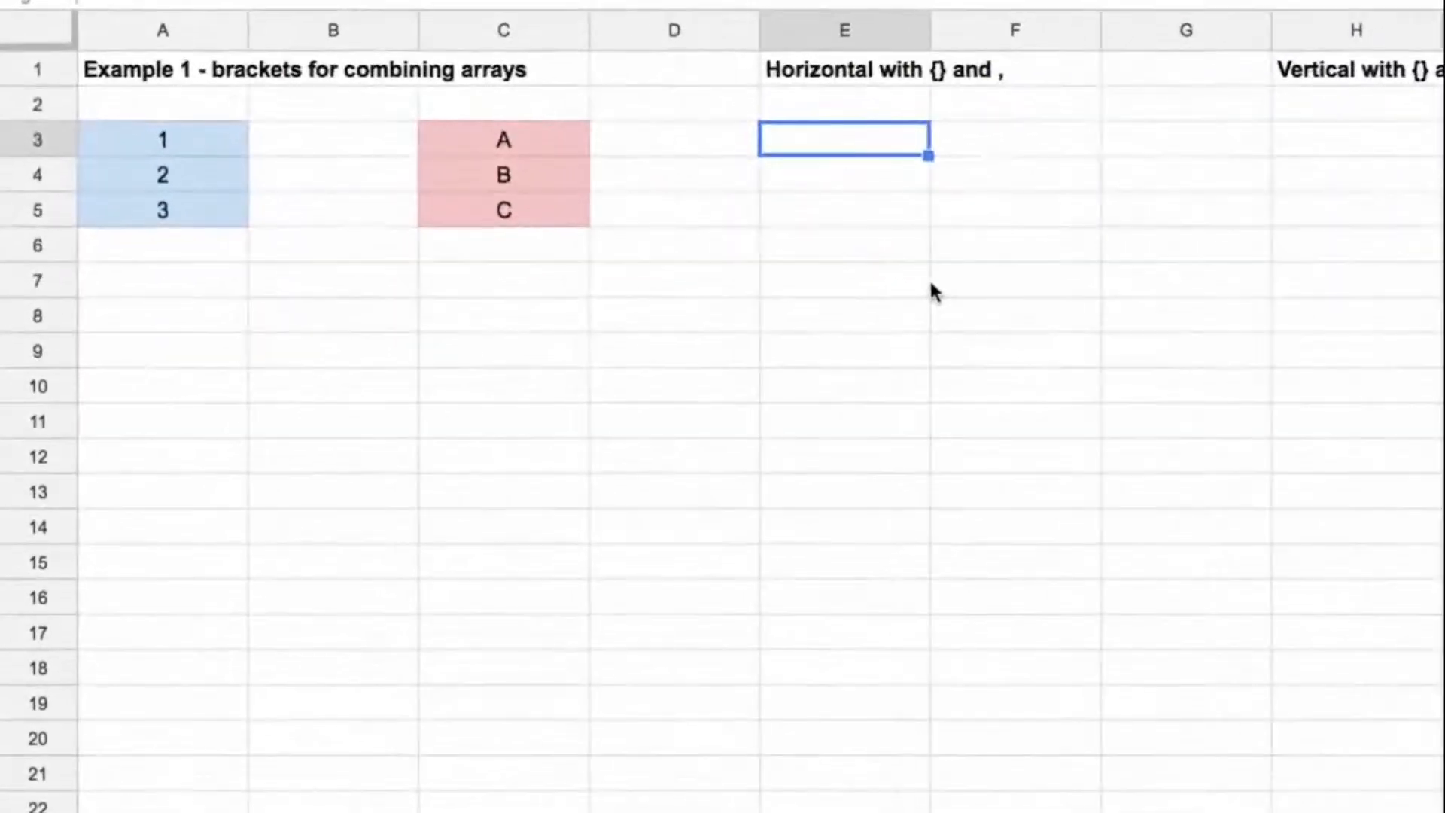
pyautogui.write('=')
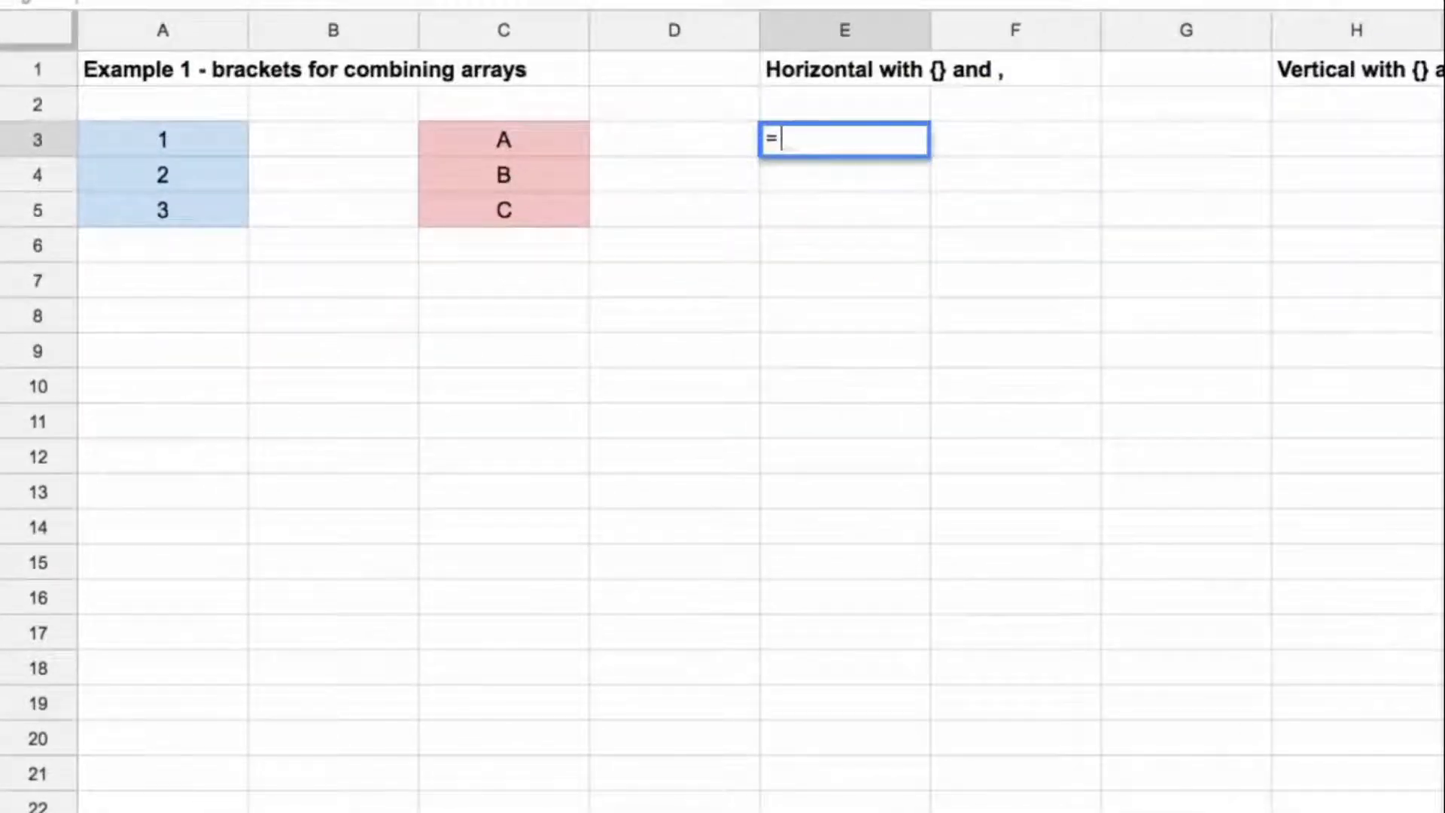
pyautogui.write('{')
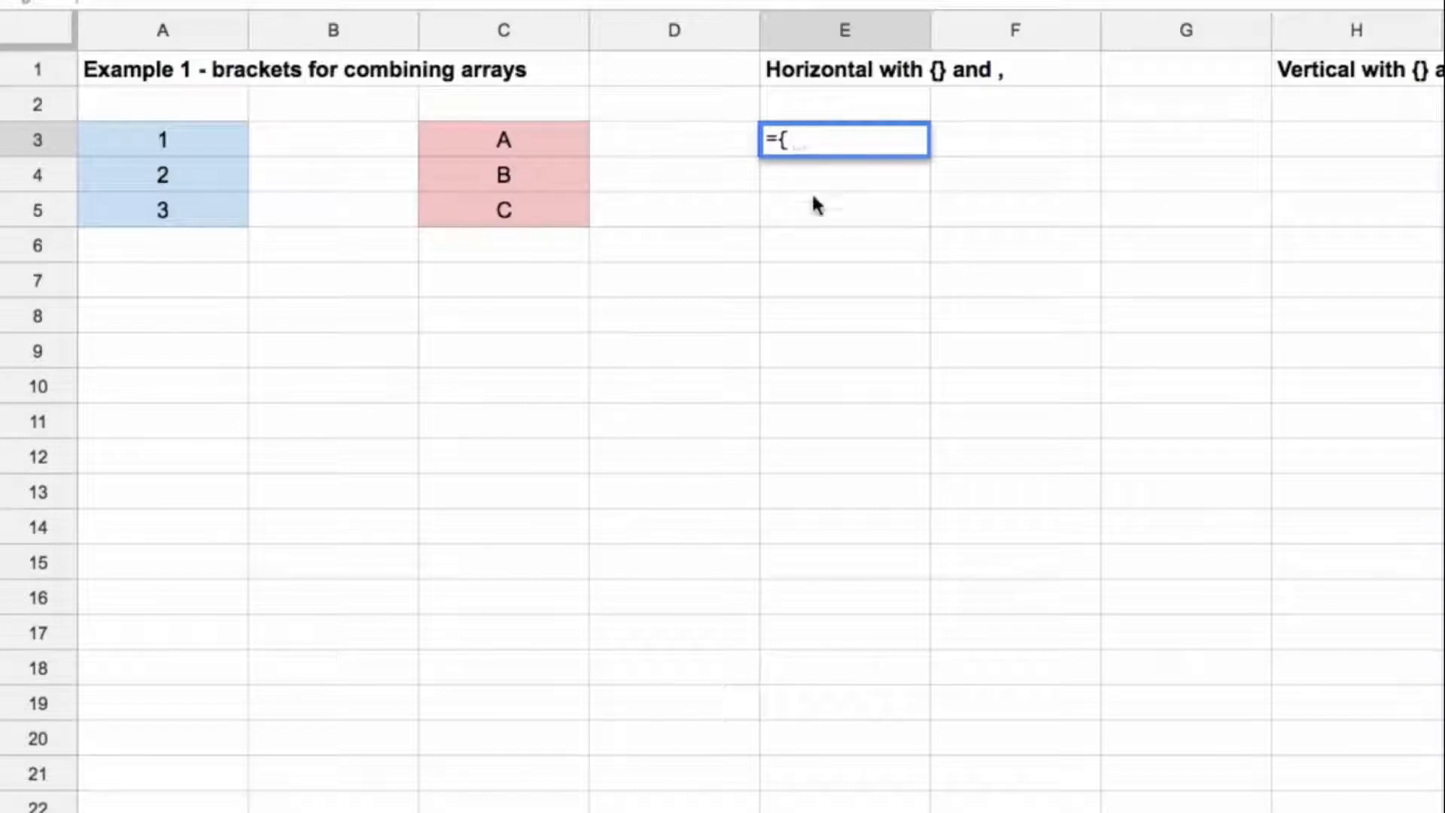
pyautogui.moveTo(207, 143); pyautogui.dragTo(209, 210)
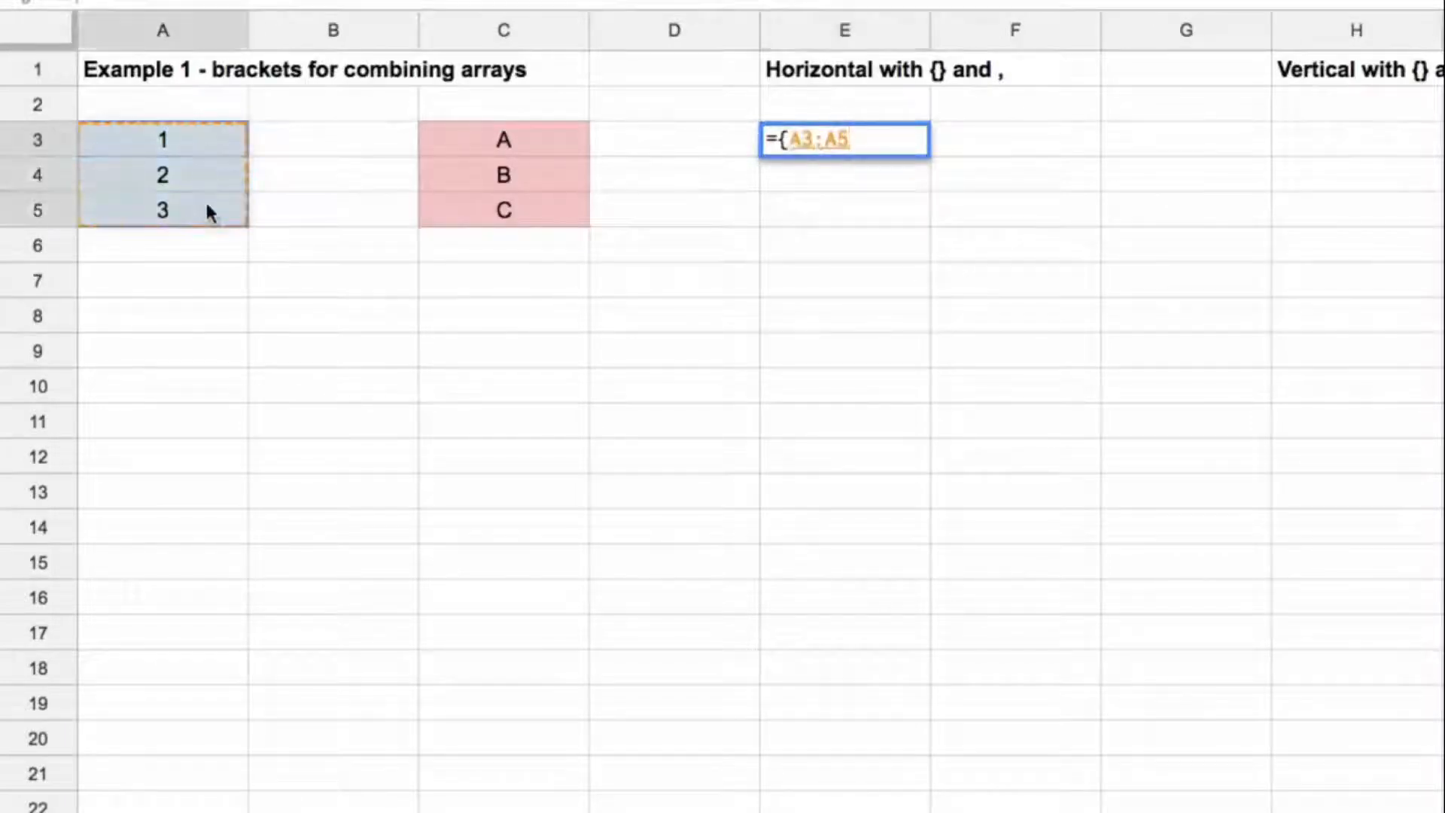
pyautogui.write(',')
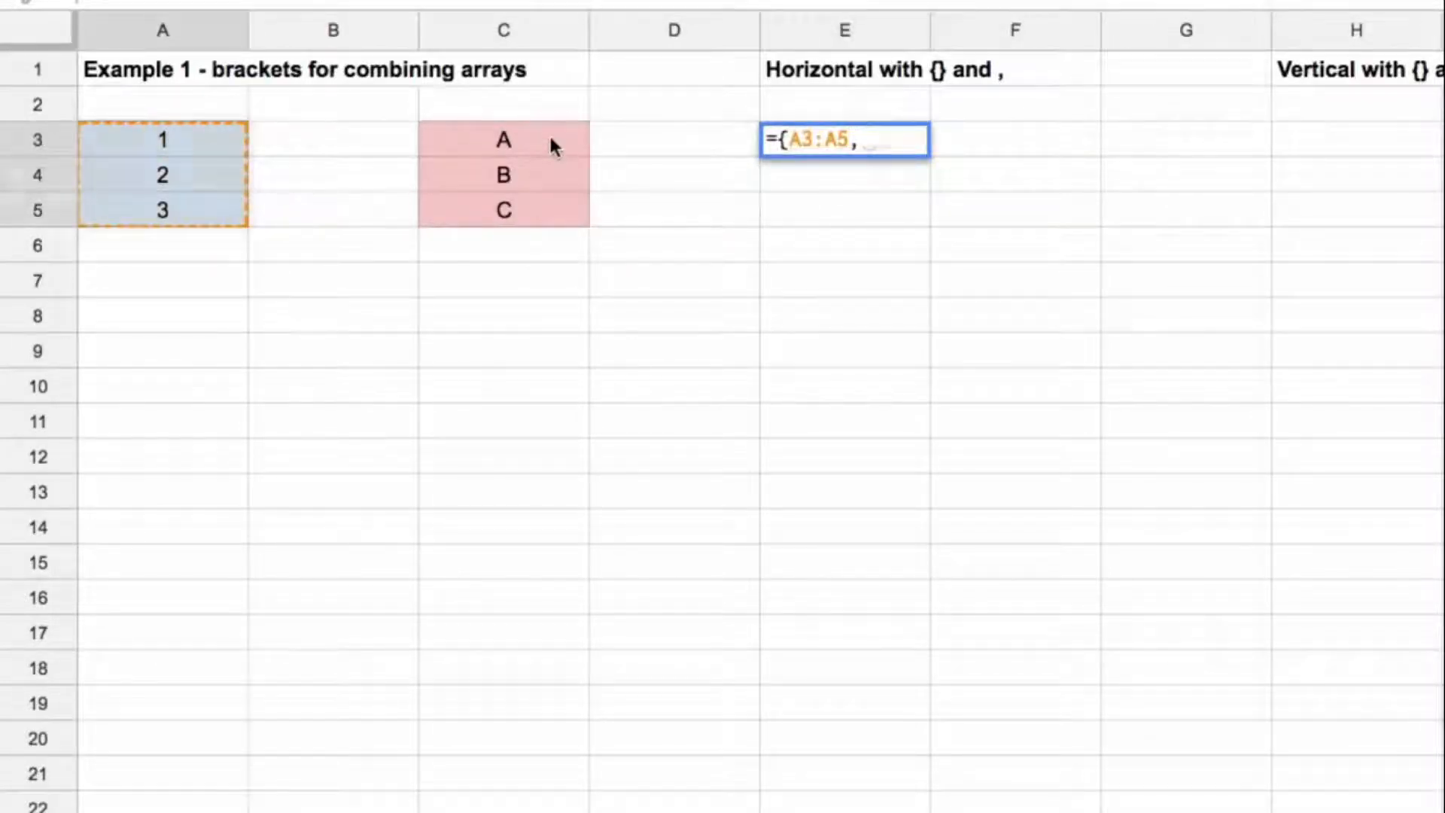
pyautogui.moveTo(555, 142); pyautogui.dragTo(559, 211)
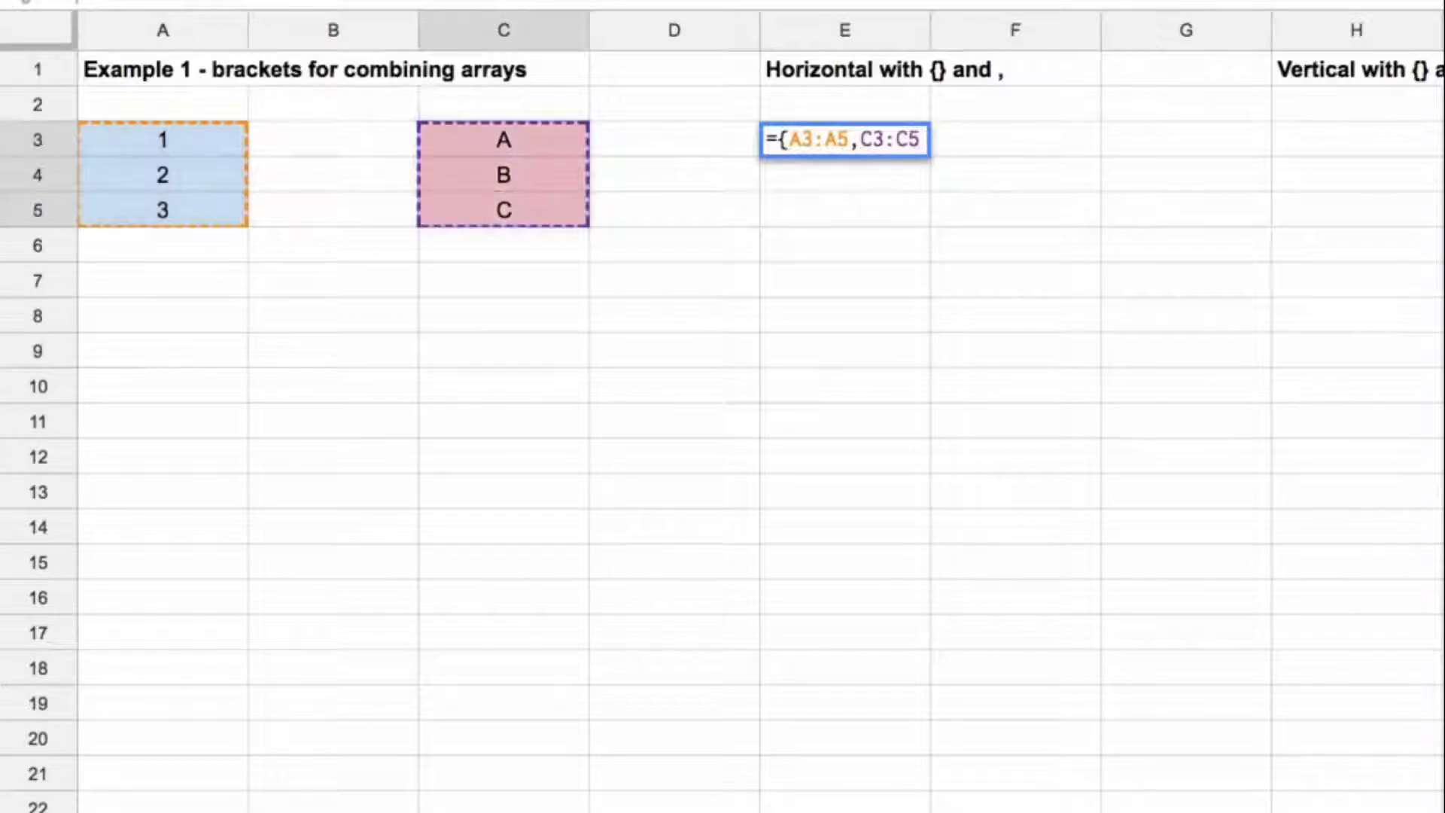
pyautogui.write('}')
pyautogui.press('Return')
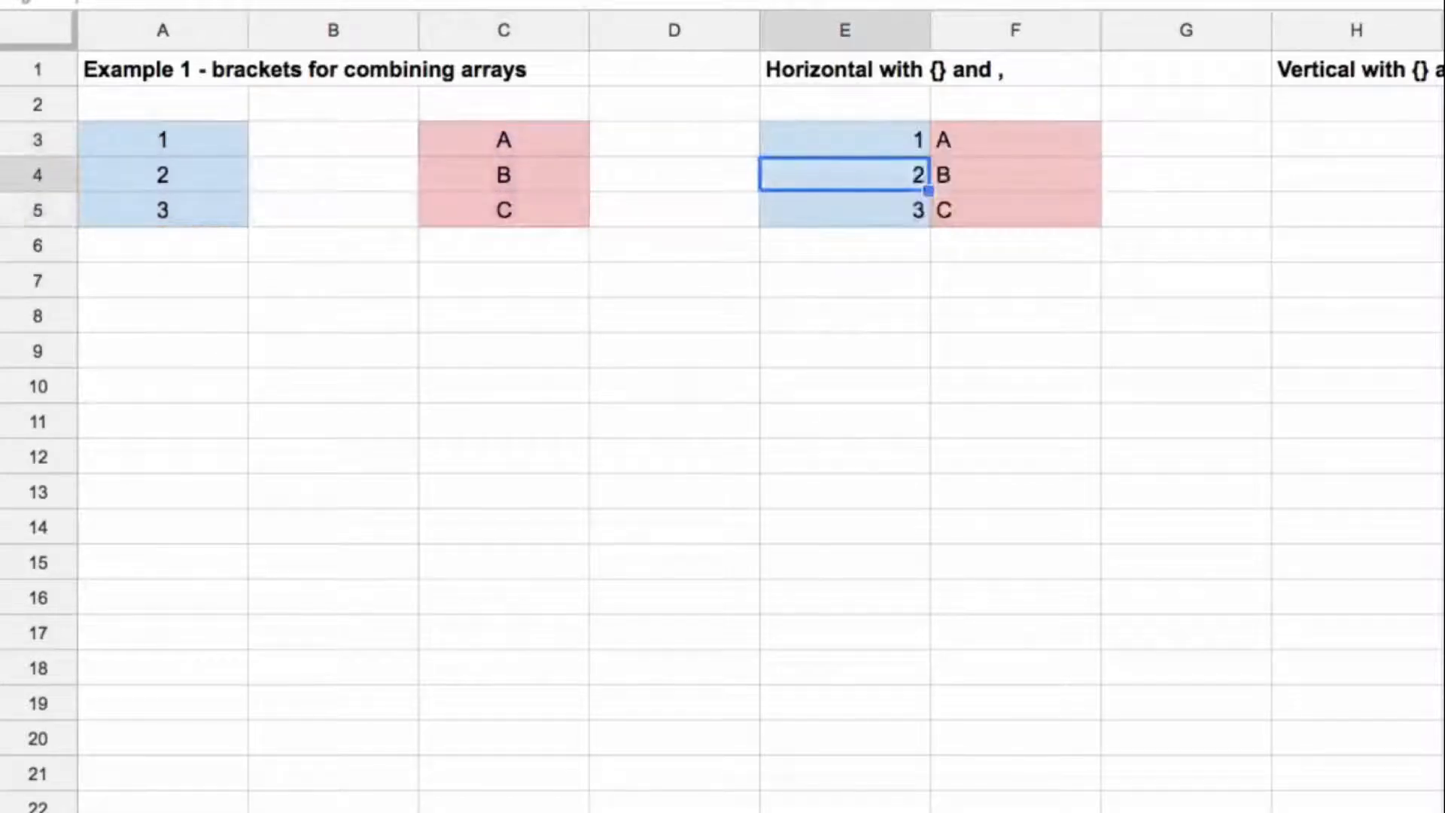
# Step: Center-align the horizontally combined array in E3:F5
pyautogui.press('Up')
pyautogui.press('super+a')
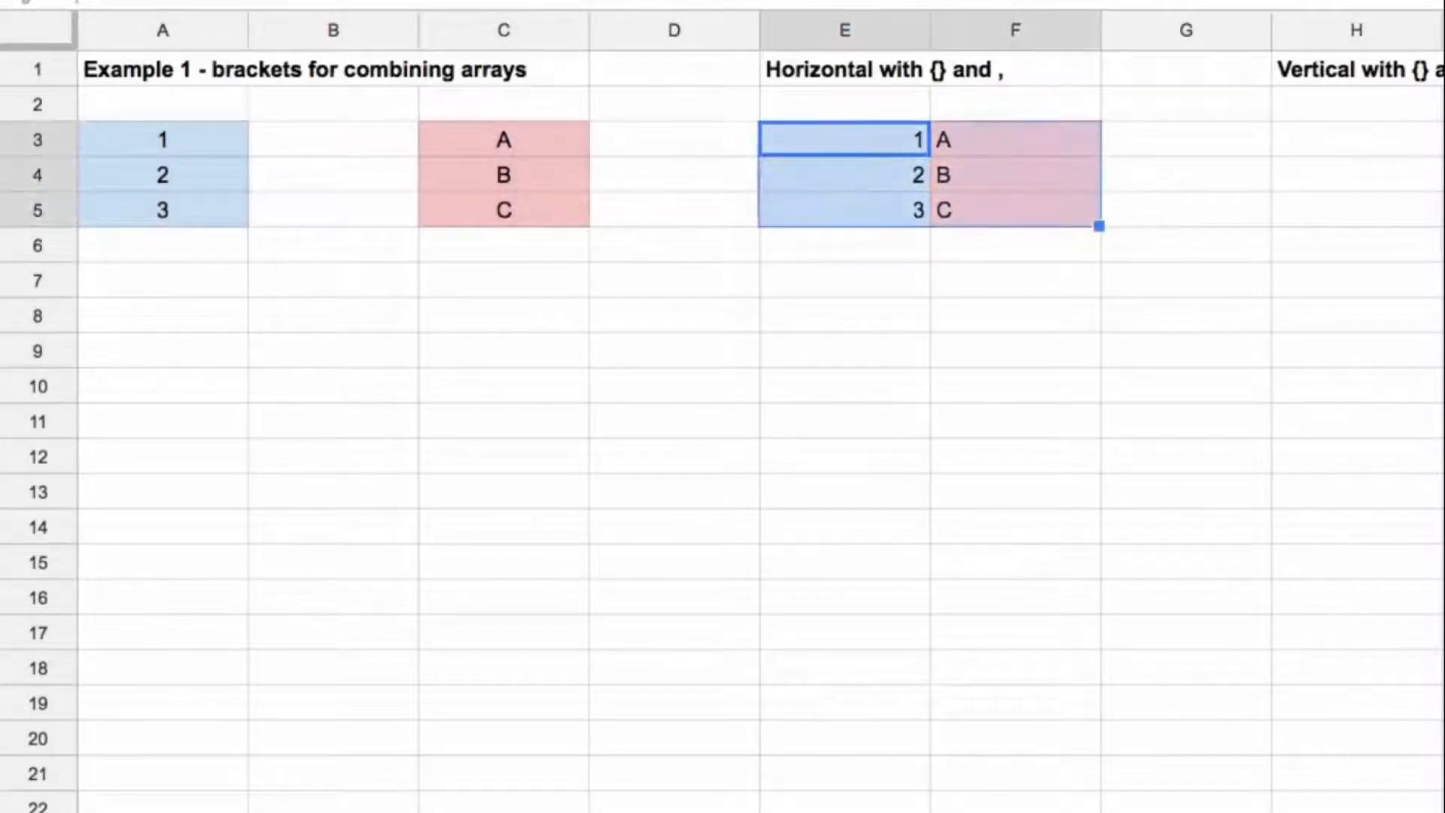
pyautogui.press('super+shift+e')
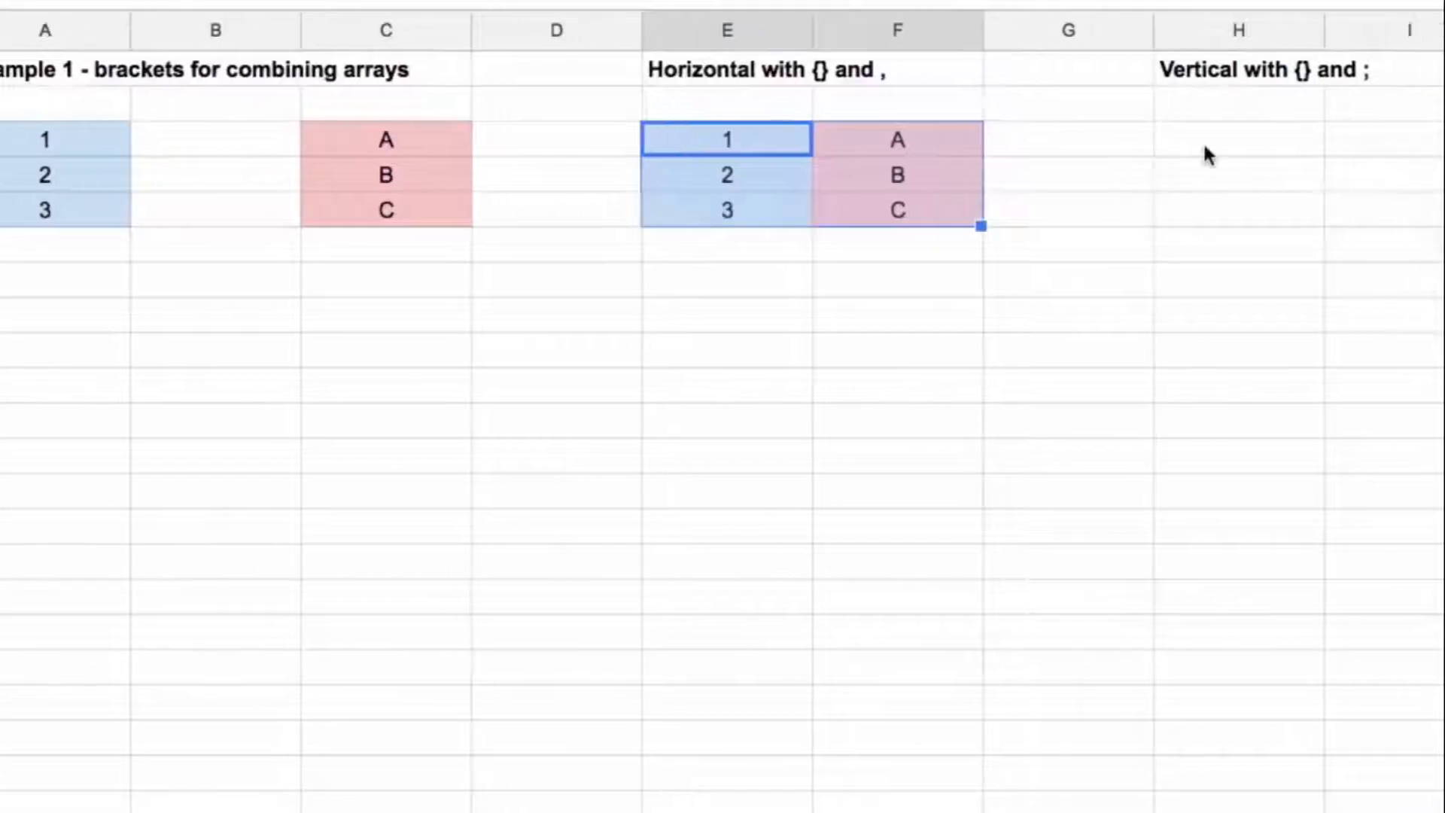
# Step: Stack the two source ranges vertically by entering ={A3:A5;C3:C5} in H3
pyautogui.click(1242, 150)
pyautogui.write('=')
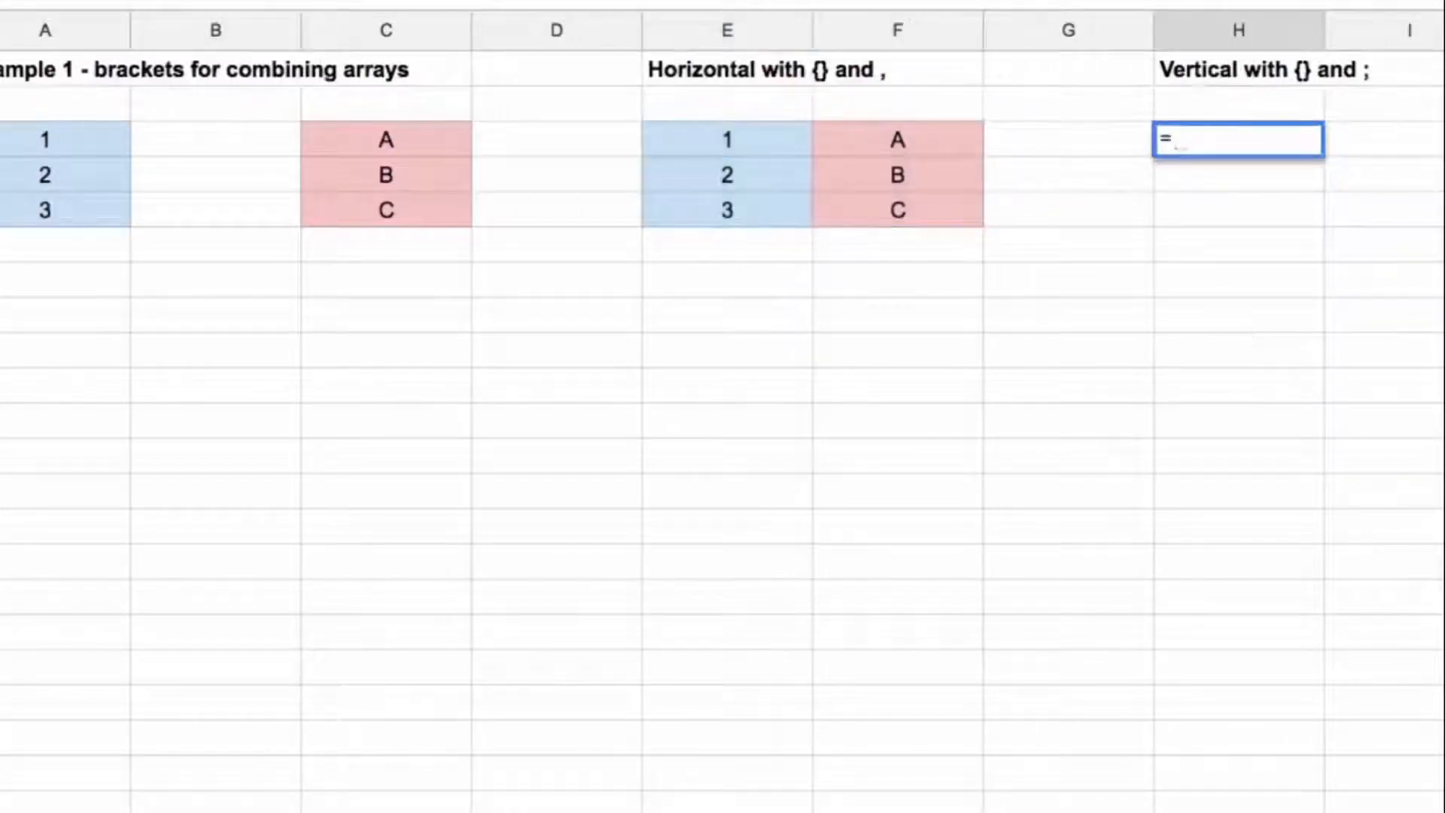
pyautogui.write('{')
pyautogui.moveTo(89, 138); pyautogui.dragTo(96, 210)
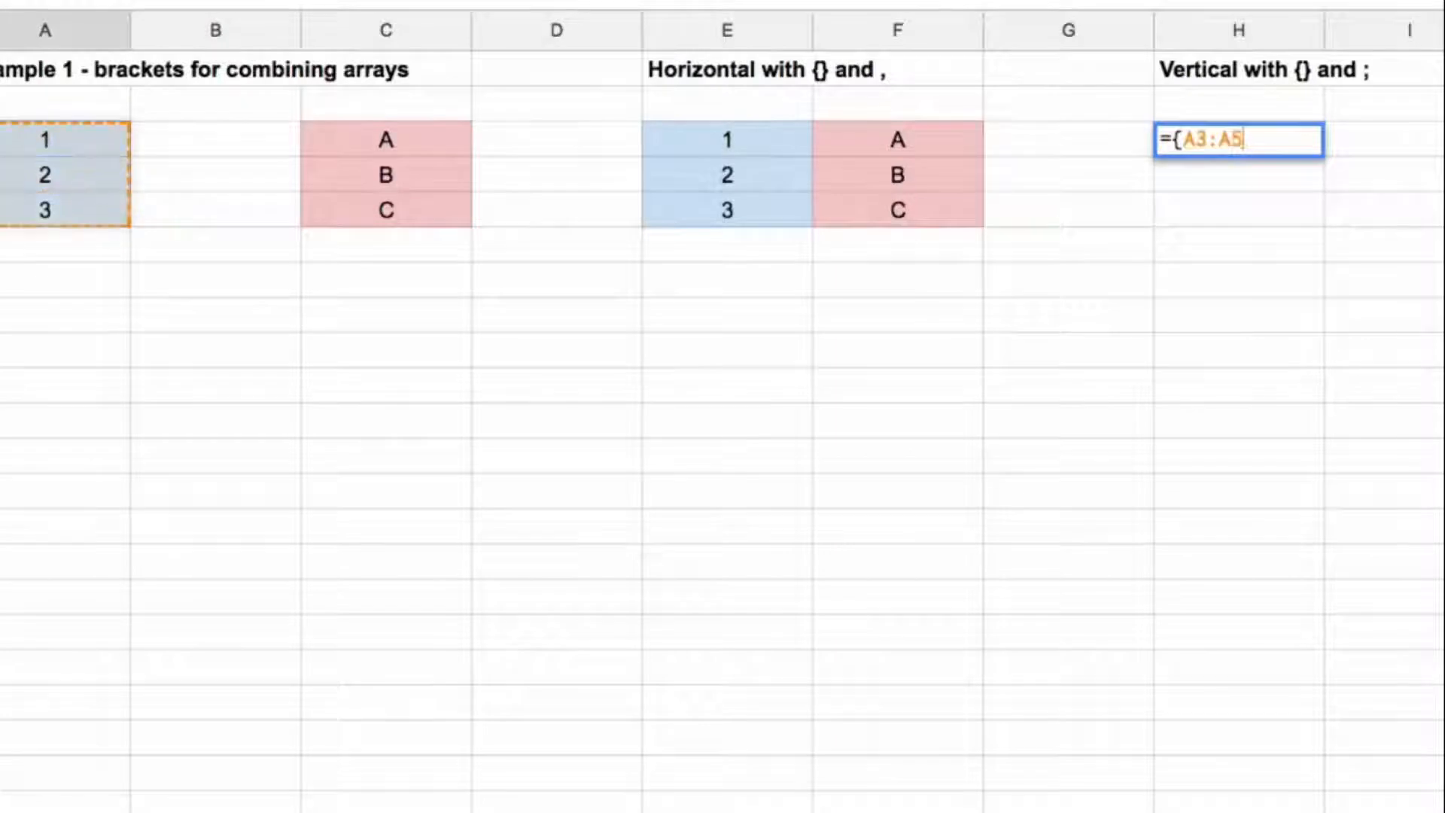
pyautogui.write(';')
pyautogui.moveTo(387, 142); pyautogui.dragTo(423, 214)
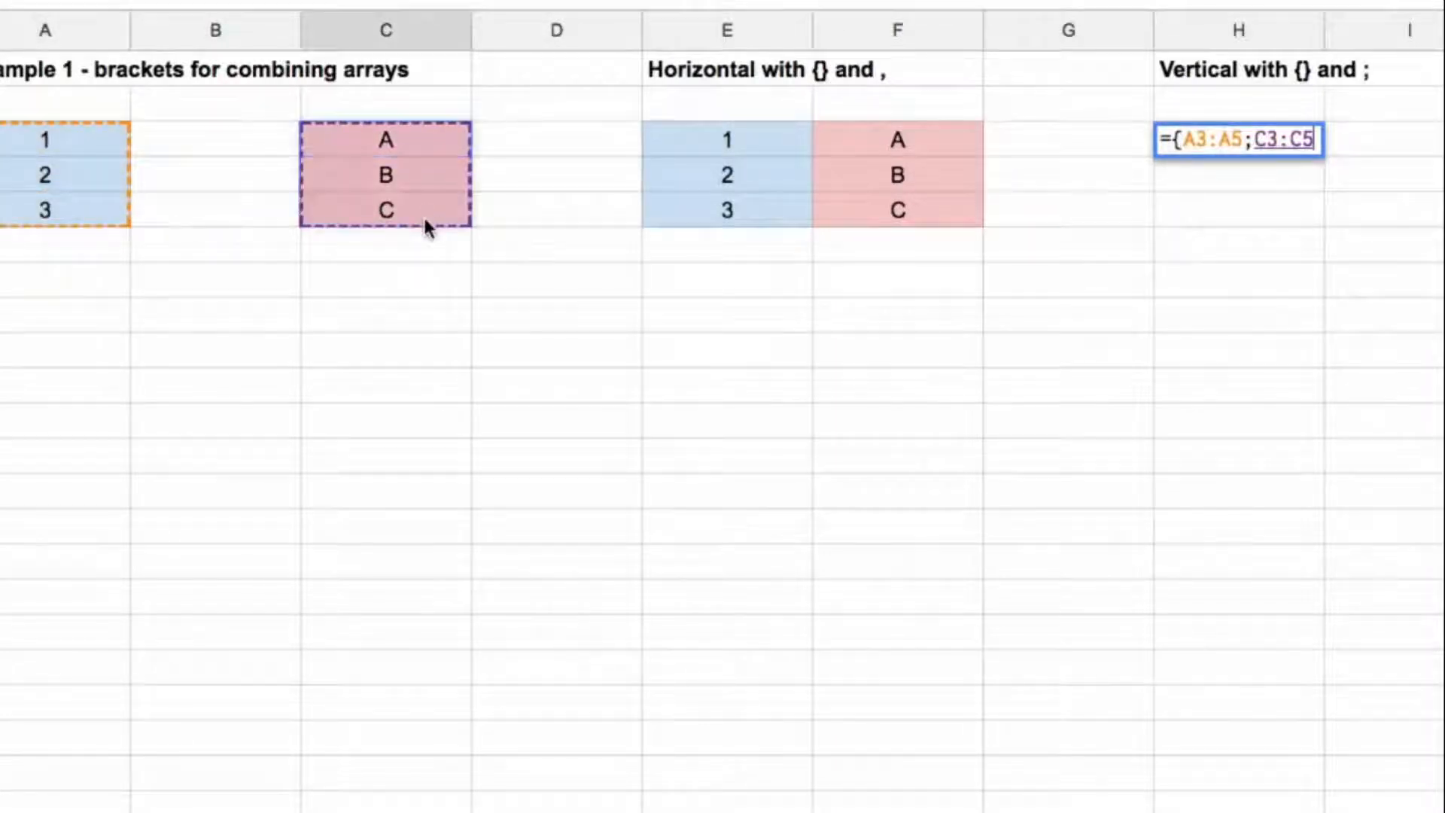
pyautogui.write('}')
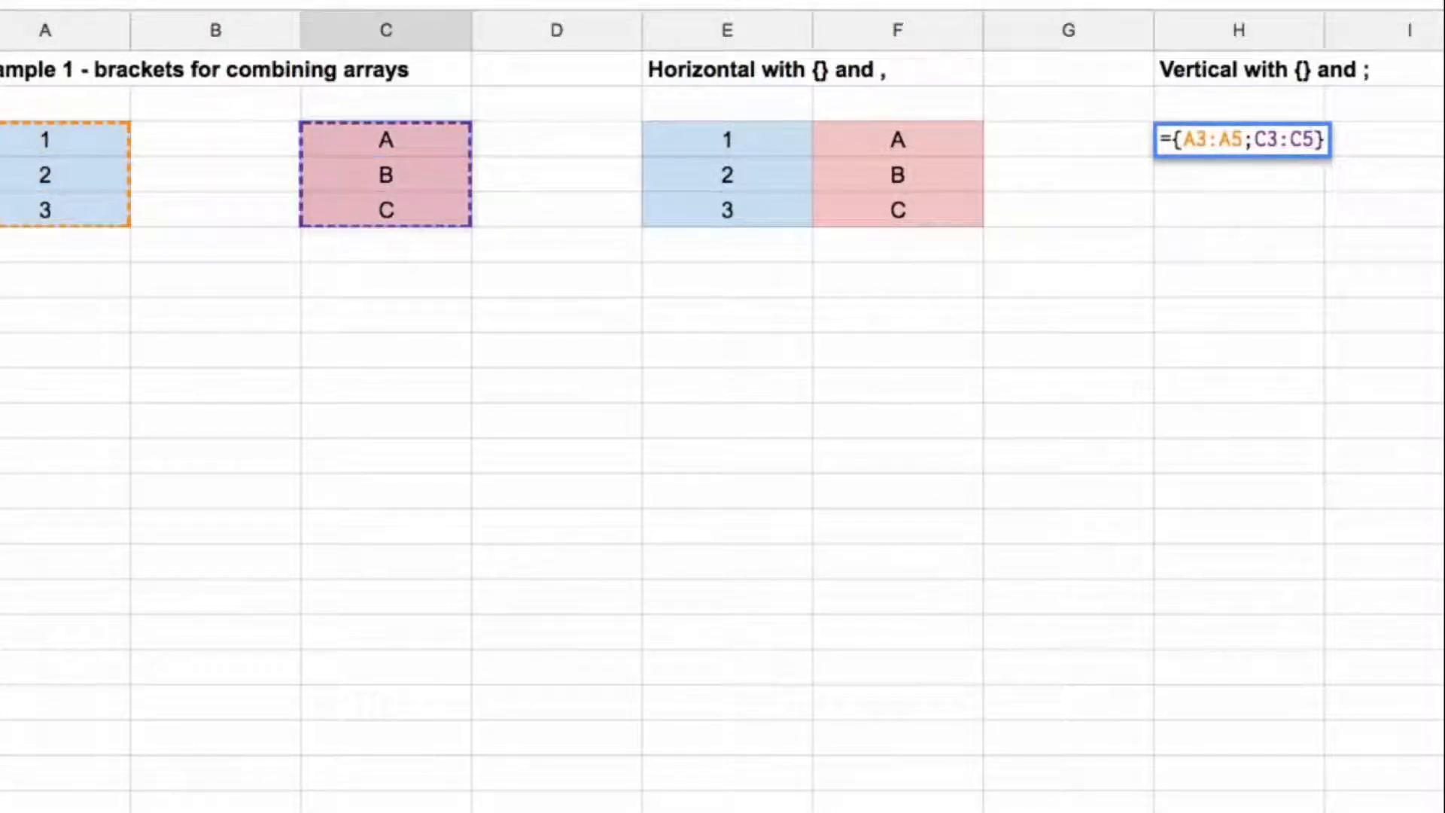
pyautogui.press('Return')
# Step: Center-align the vertically combined array in H3:H8
pyautogui.press('Up')
pyautogui.press('shift+super+Down')
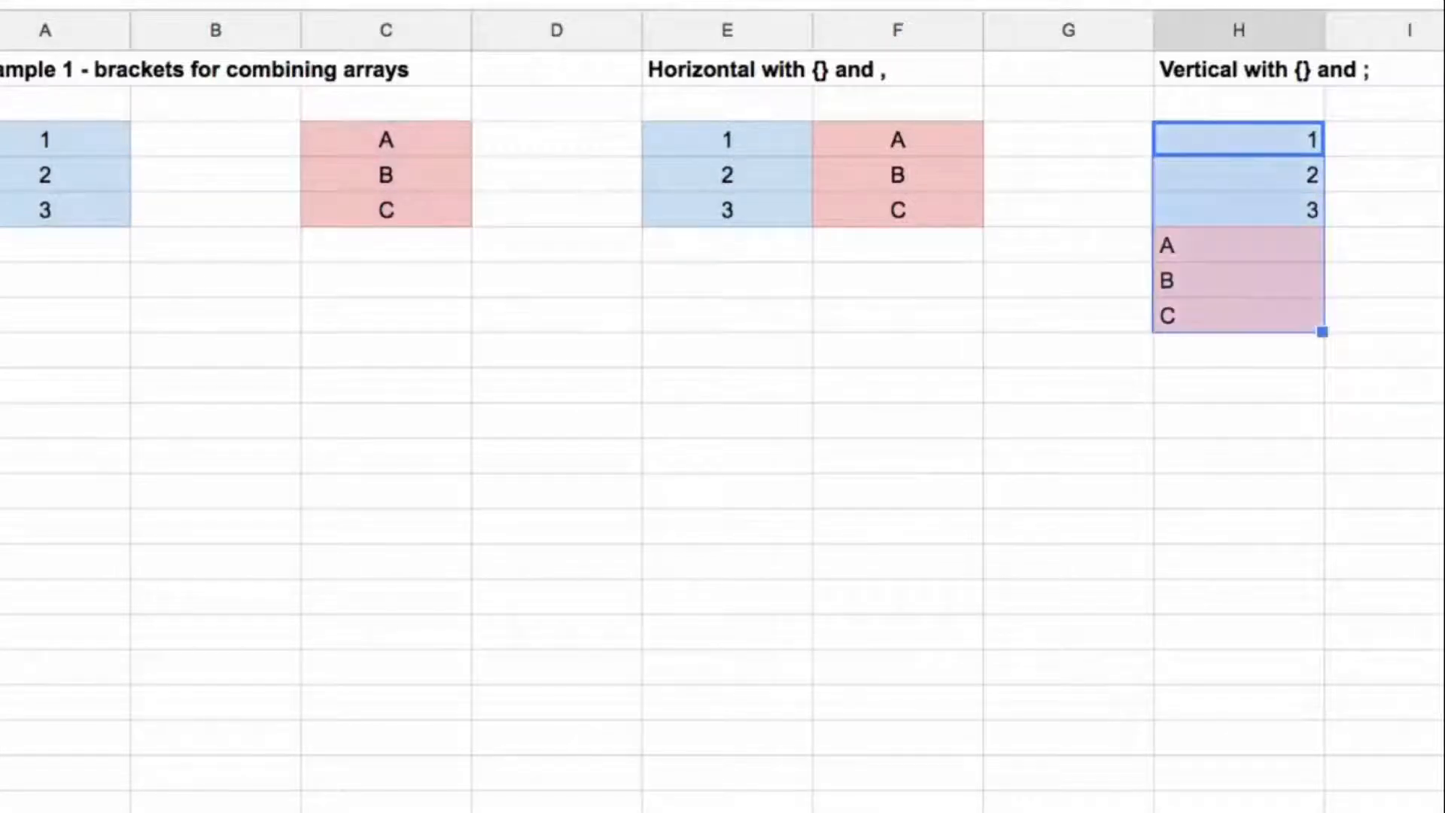
pyautogui.press('super+shift+e')
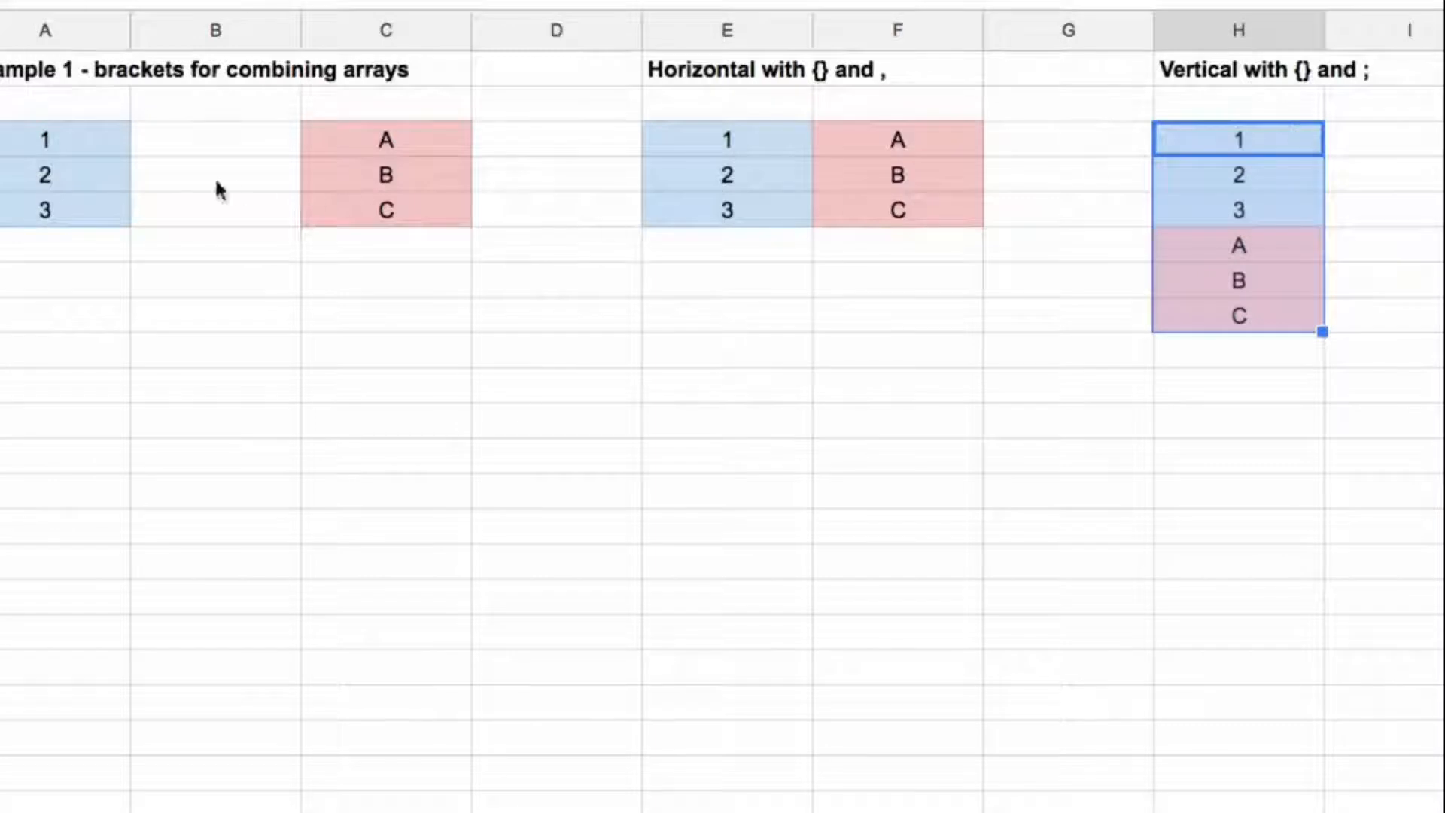
# Step: Compare the source columns A and C with the horizontal array in E3:F5 and the vertical array in H3:H8
pyautogui.moveTo(99, 149); pyautogui.dragTo(218, 596)
pyautogui.moveTo(353, 146); pyautogui.dragTo(387, 564)
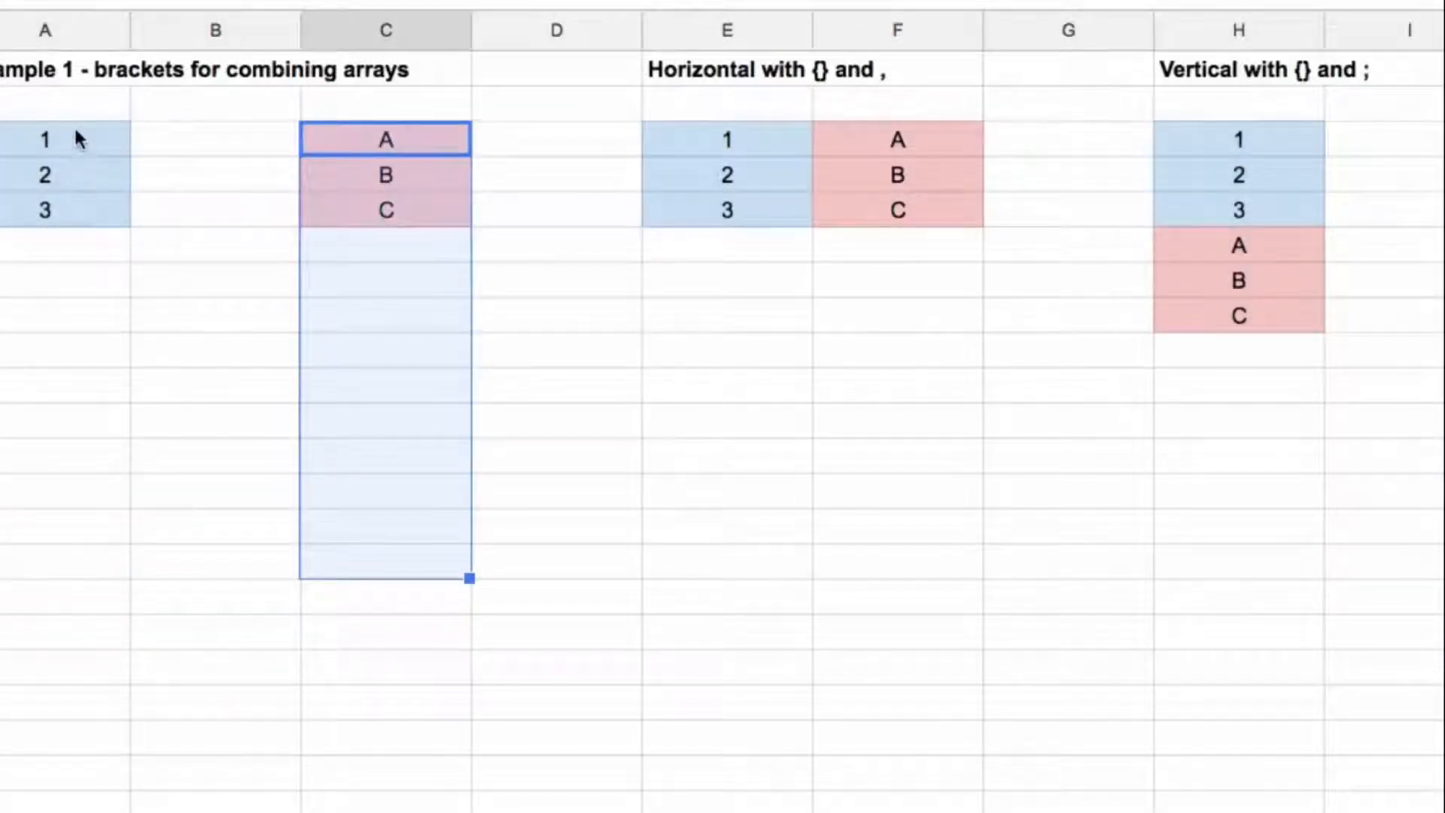
pyautogui.moveTo(79, 139); pyautogui.dragTo(77, 332)
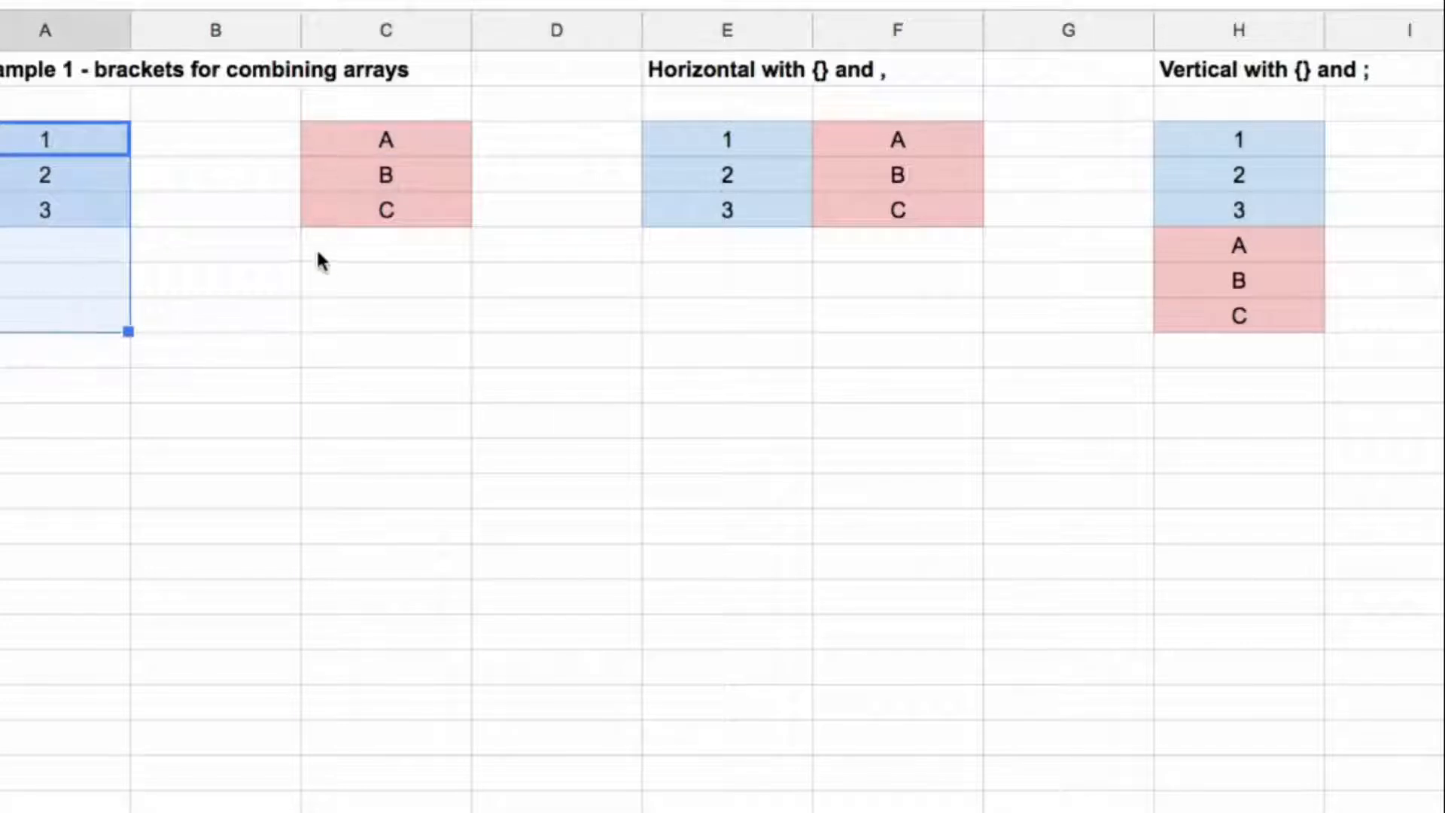
pyautogui.moveTo(1309, 105); pyautogui.dragTo(1310, 350)
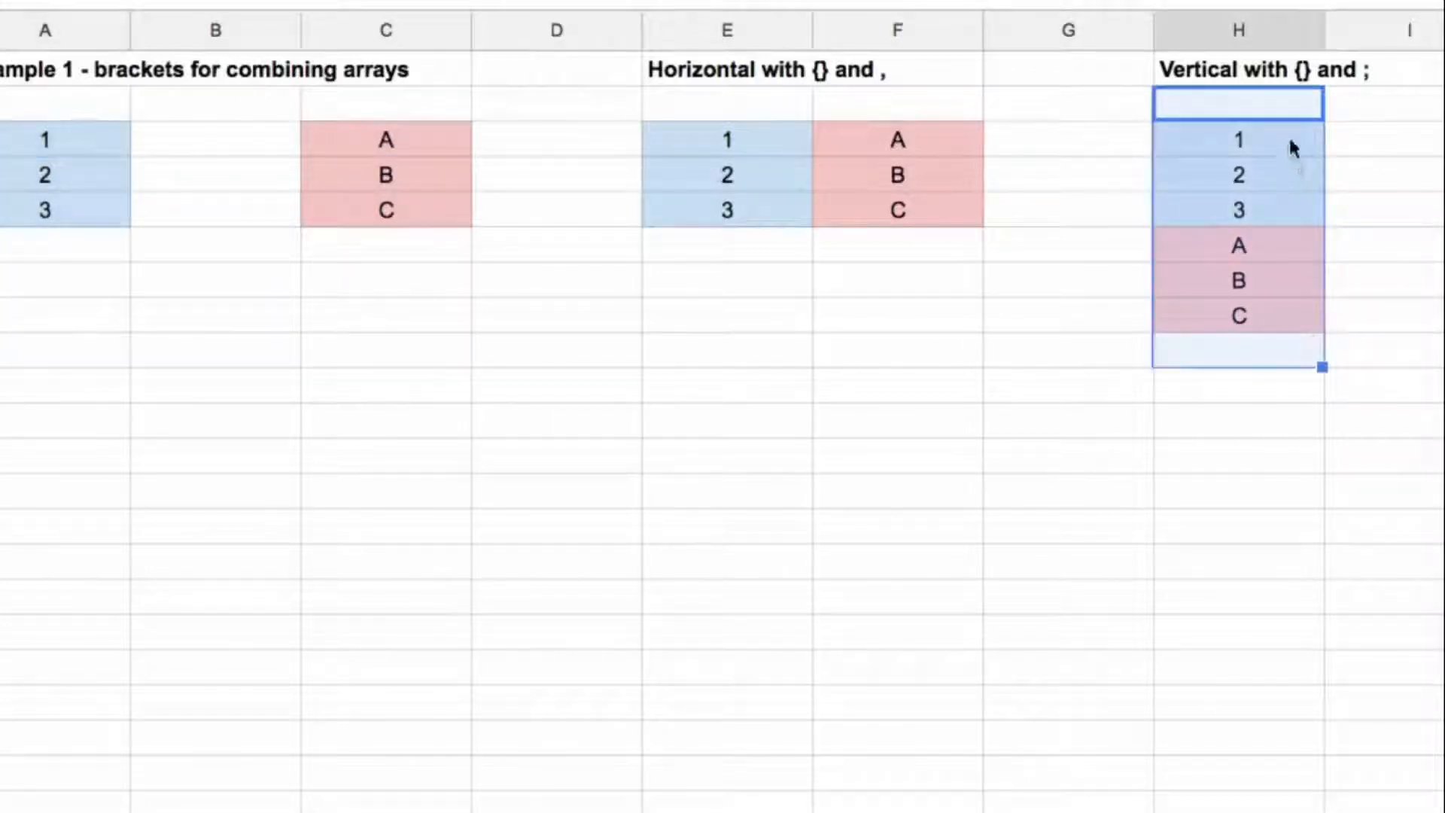
pyautogui.click(1290, 143)
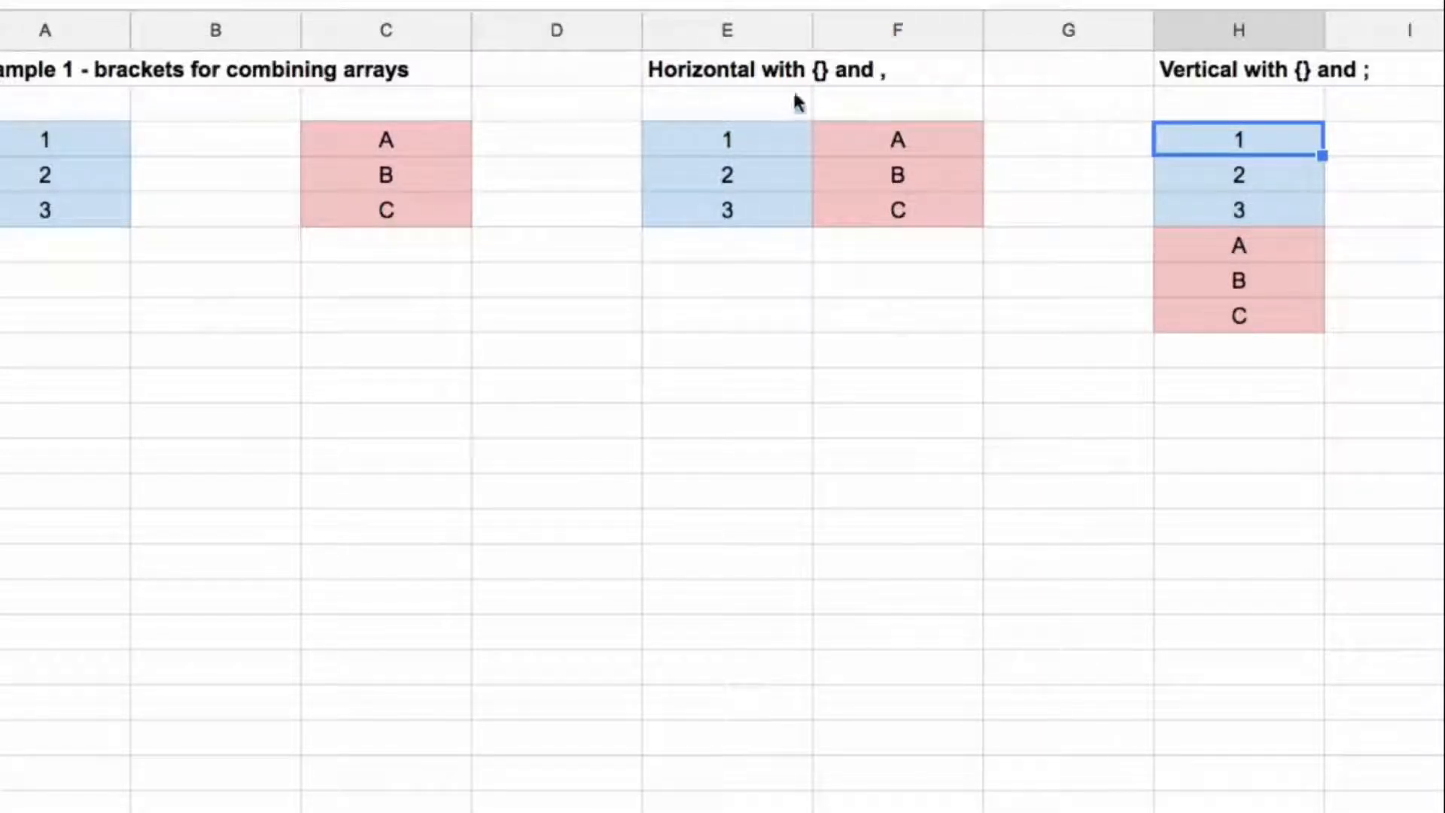
pyautogui.click(766, 141)
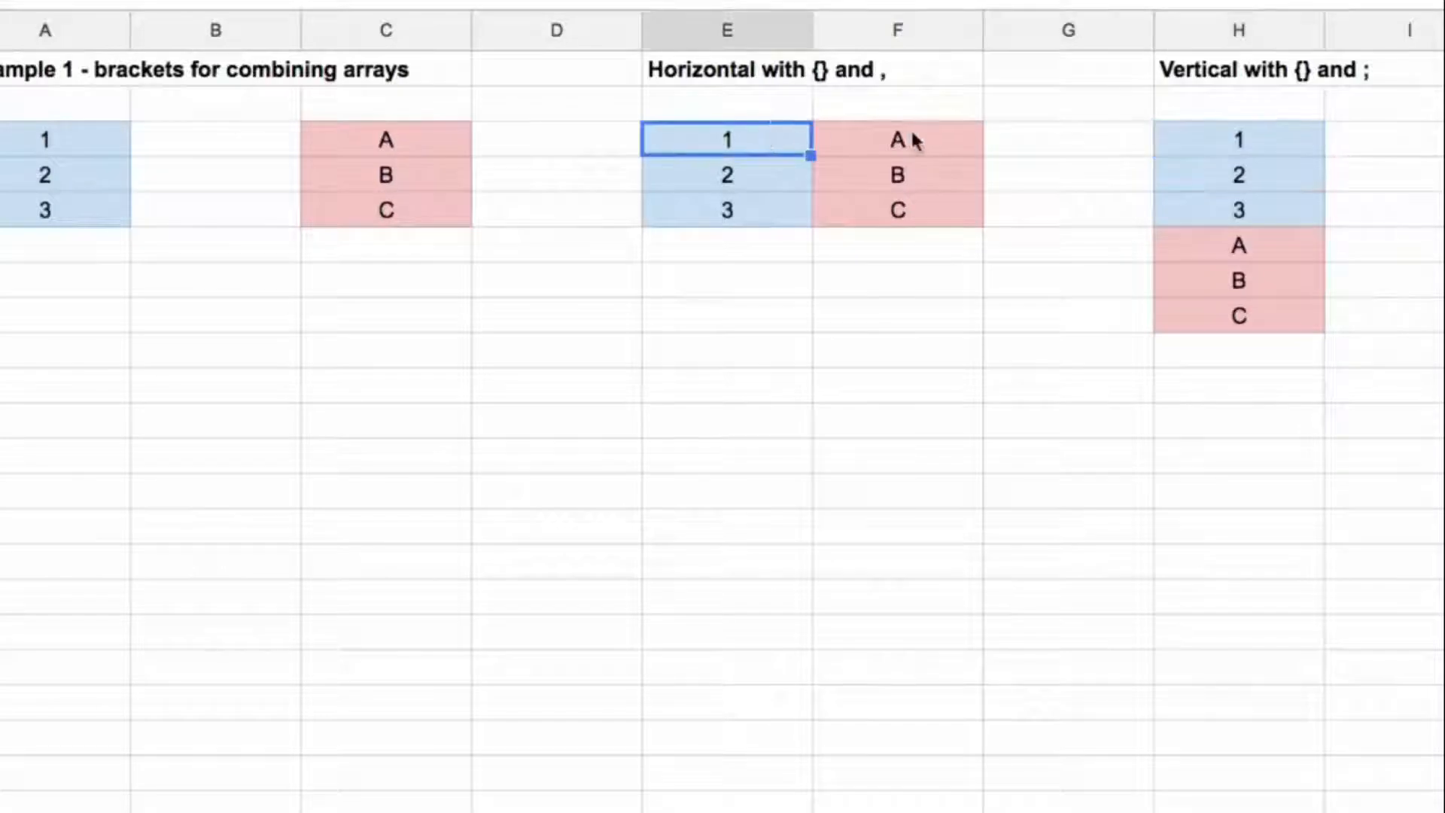
pyautogui.click(1235, 147)
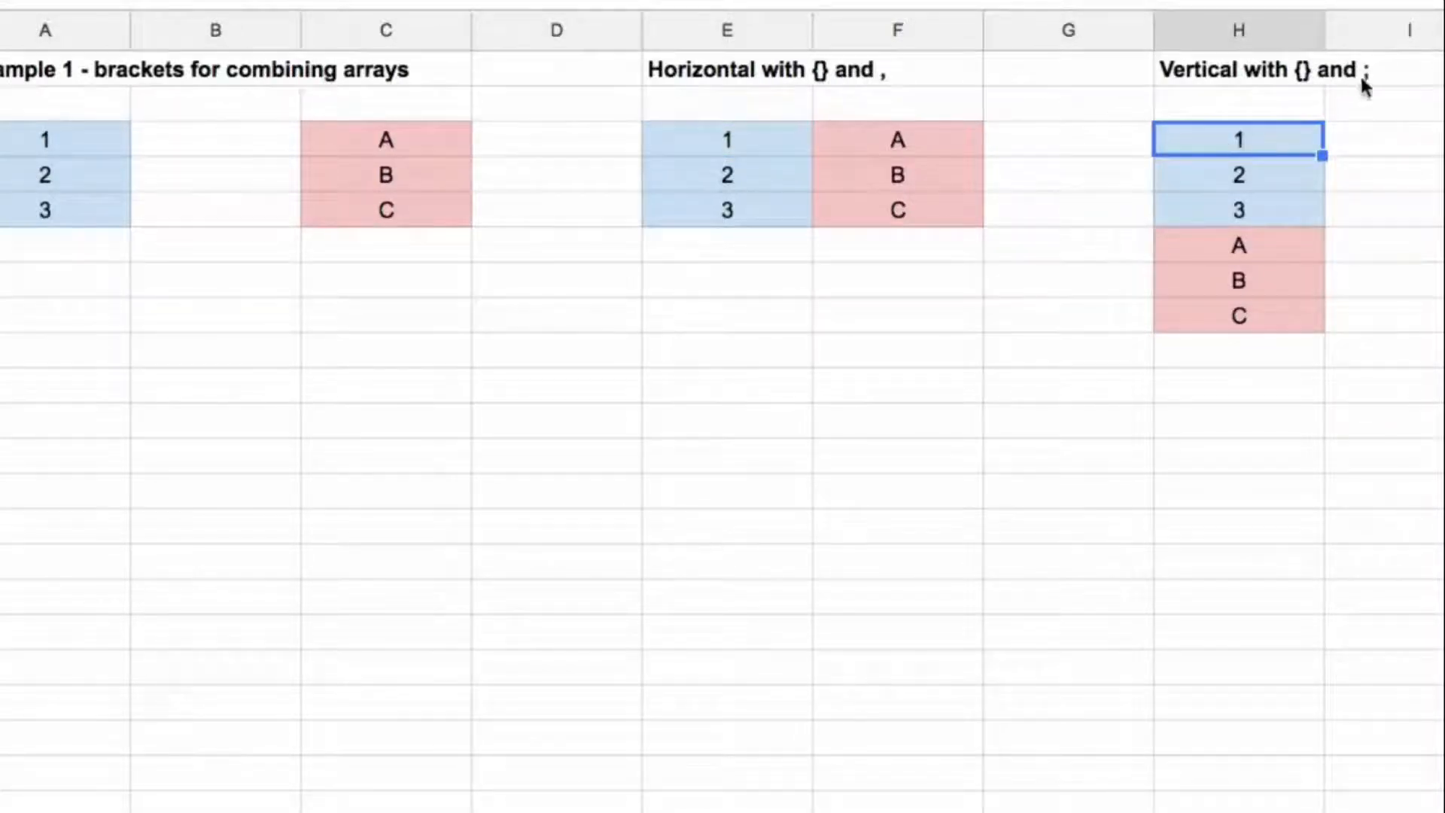
pyautogui.click(779, 134)
pyautogui.moveTo(880, 143); pyautogui.dragTo(879, 143)
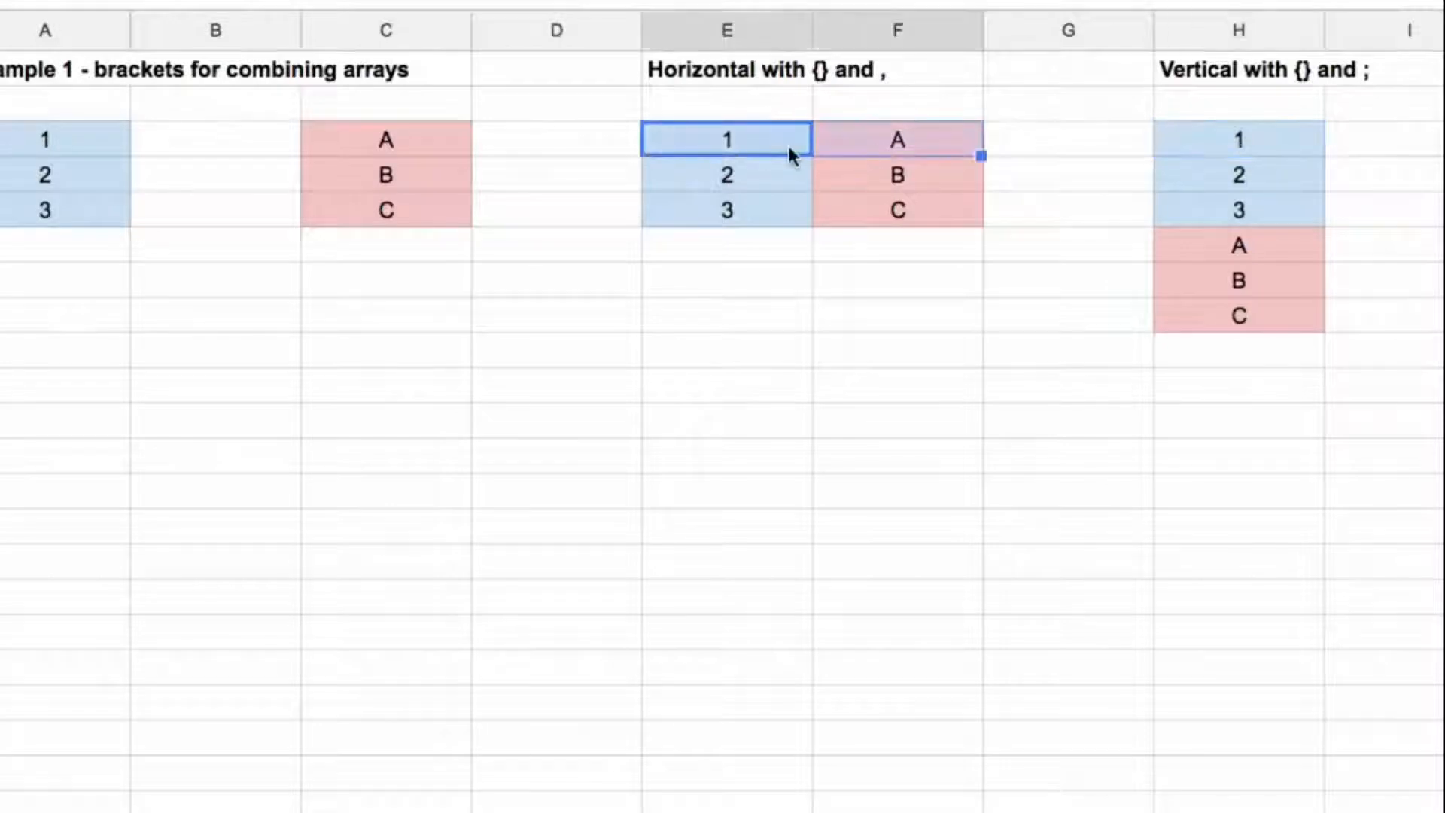
pyautogui.moveTo(1252, 142)
pyautogui.mouseDown()
pyautogui.moveTo(1253, 187)
pyautogui.moveTo(1248, 163)
pyautogui.mouseUp()
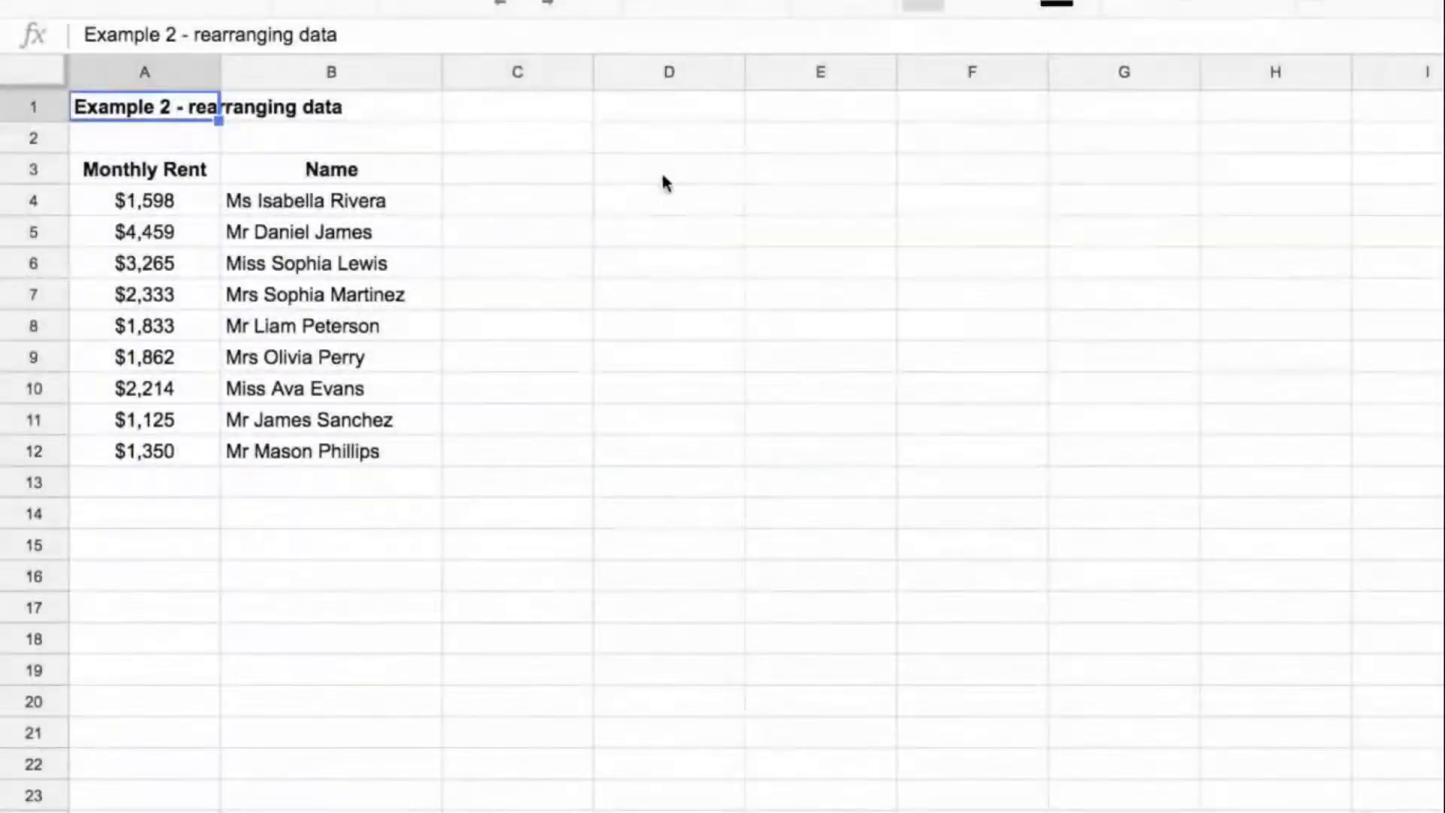
# Step: Enter ={B3:B12,A3:A12} in D3 to list the Name column ahead of the Monthly Rent column
pyautogui.click(661, 170)
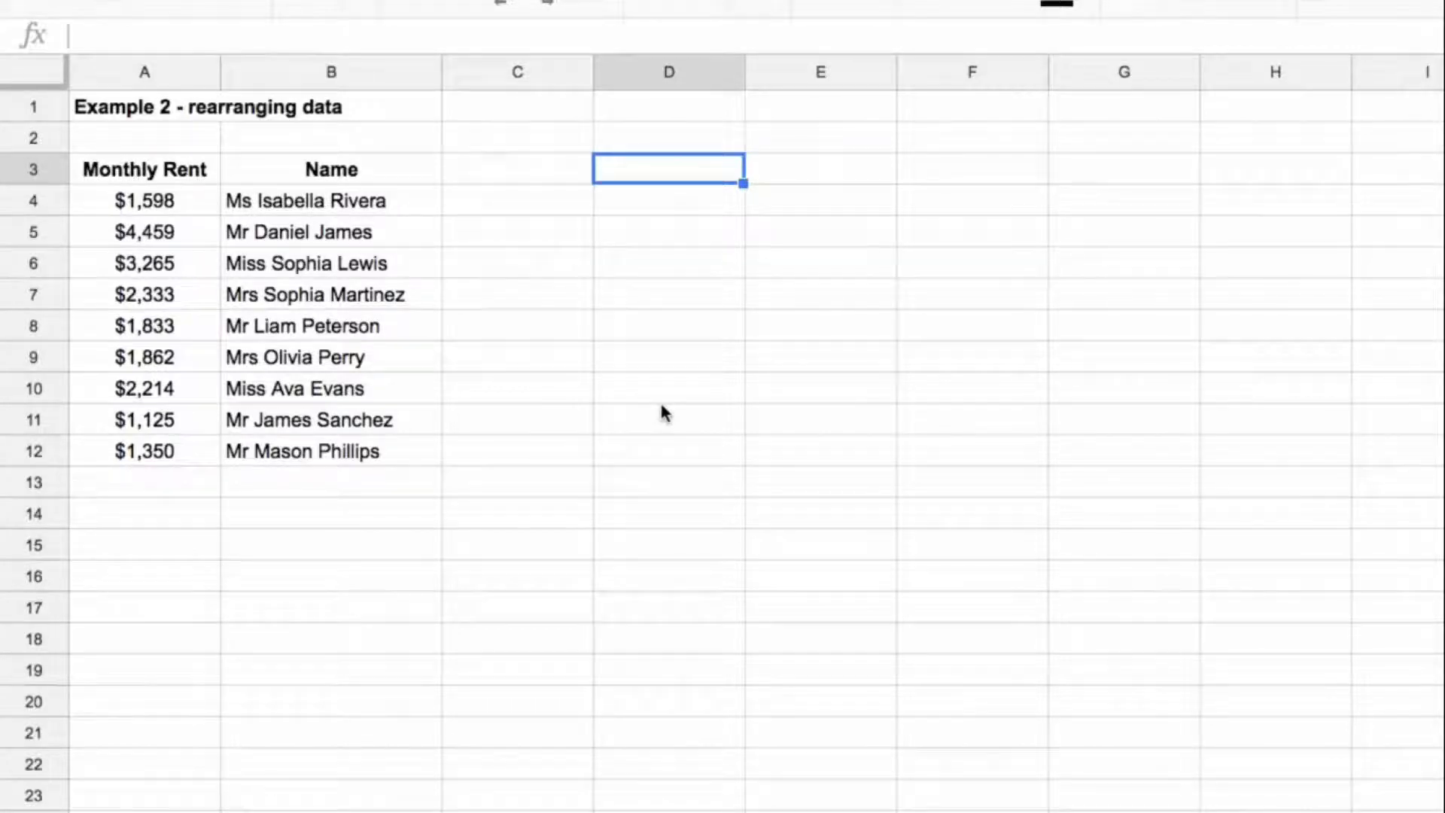
pyautogui.write('=')
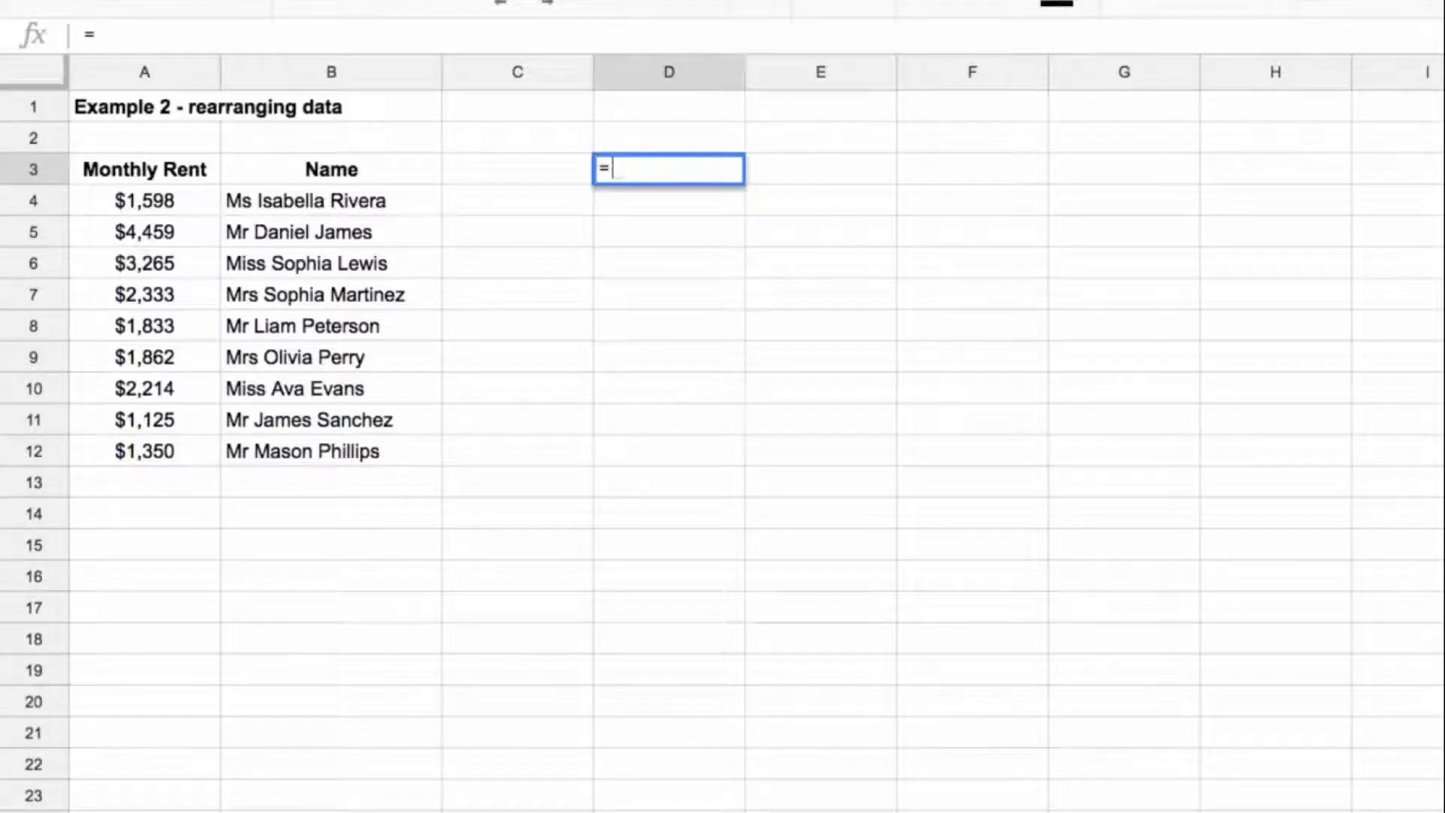
pyautogui.write('{')
pyautogui.press('Left')
pyautogui.press('Left')
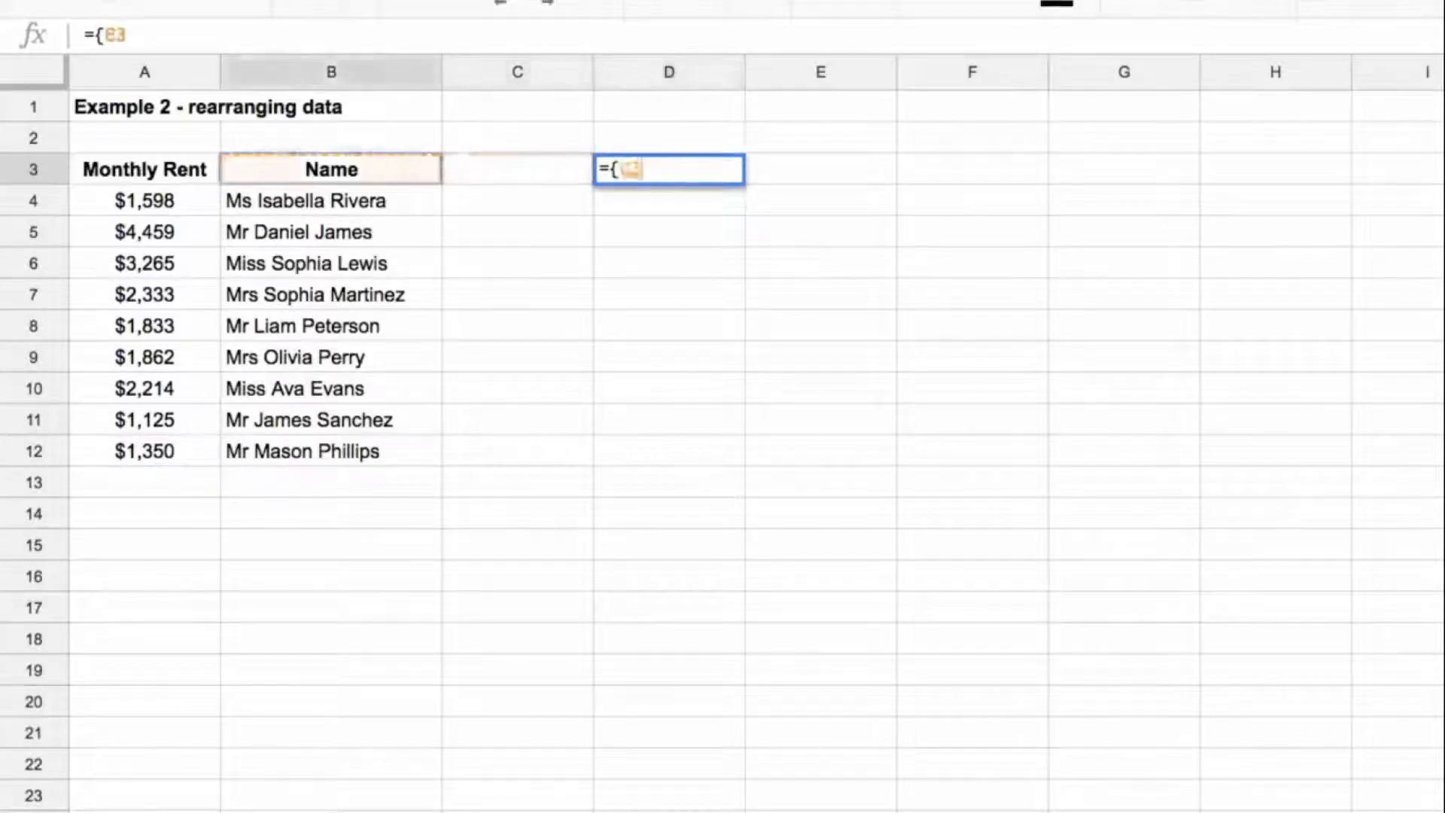
pyautogui.hotkey('ctrl', 'shift', 'Down')
pyautogui.write(',')
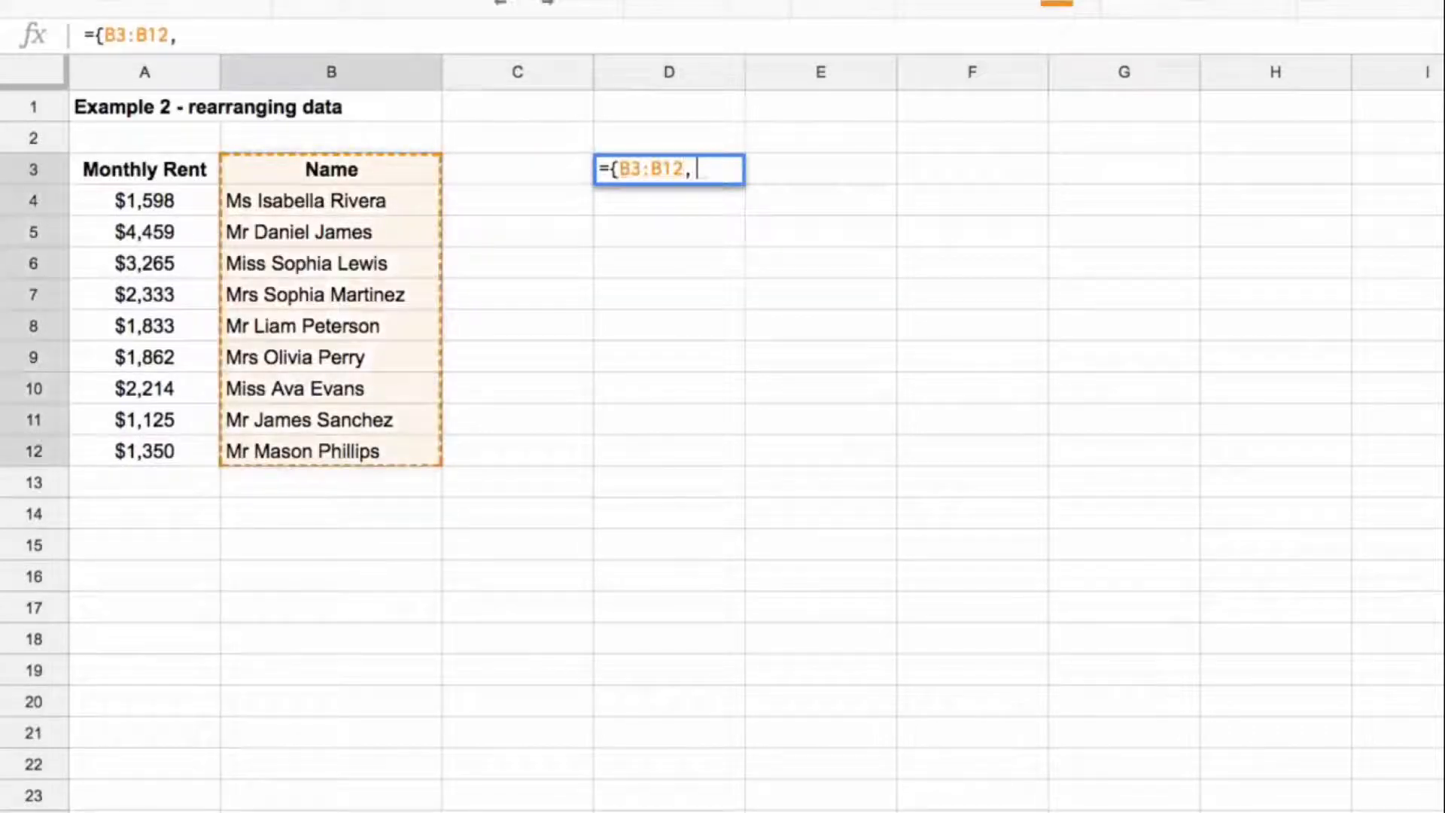
pyautogui.press('Left')
pyautogui.press('Left')
pyautogui.press('Left')
pyautogui.hotkey('ctrl', 'shift', 'Down')
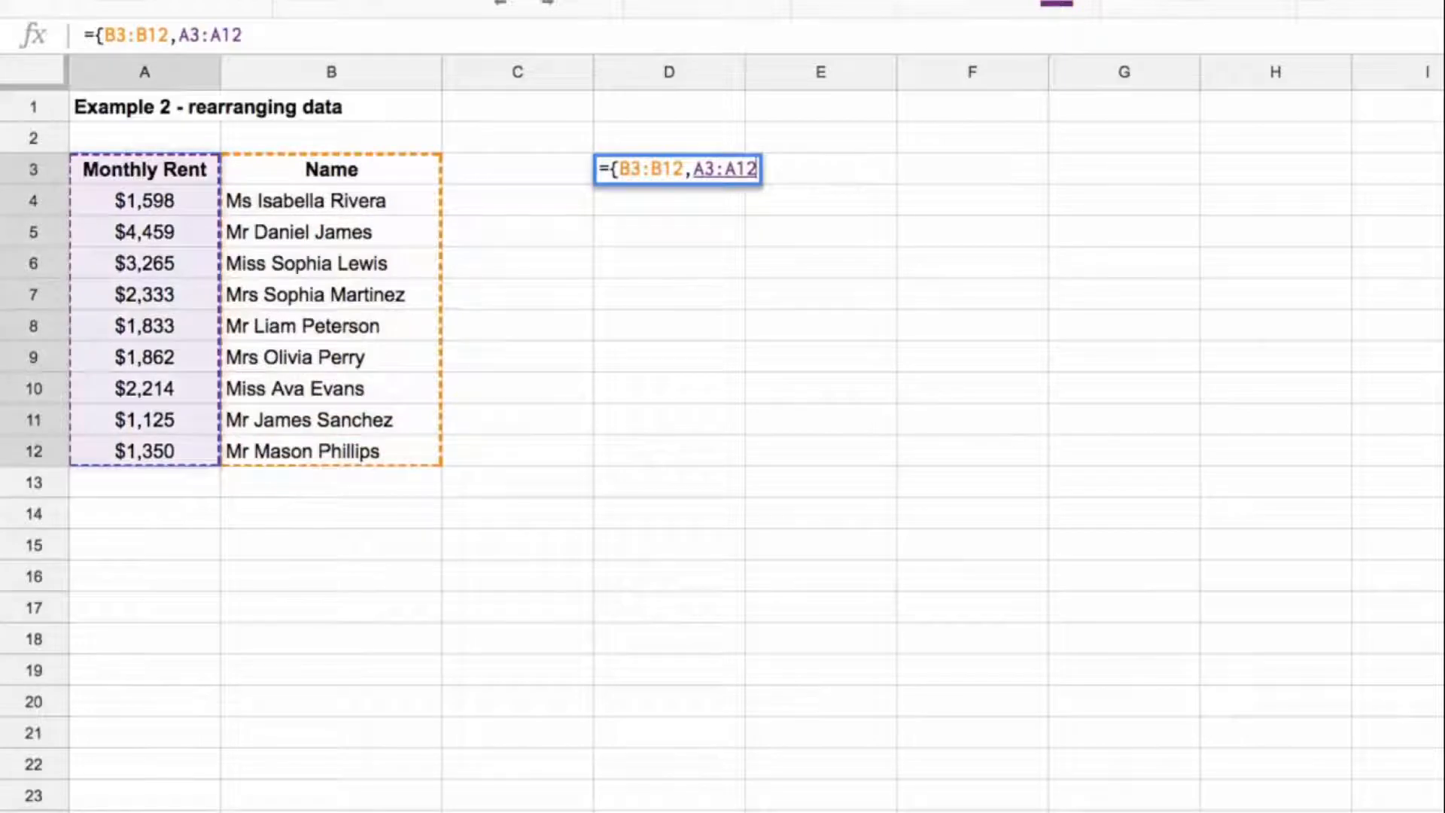
pyautogui.write('}')
pyautogui.press('Return')
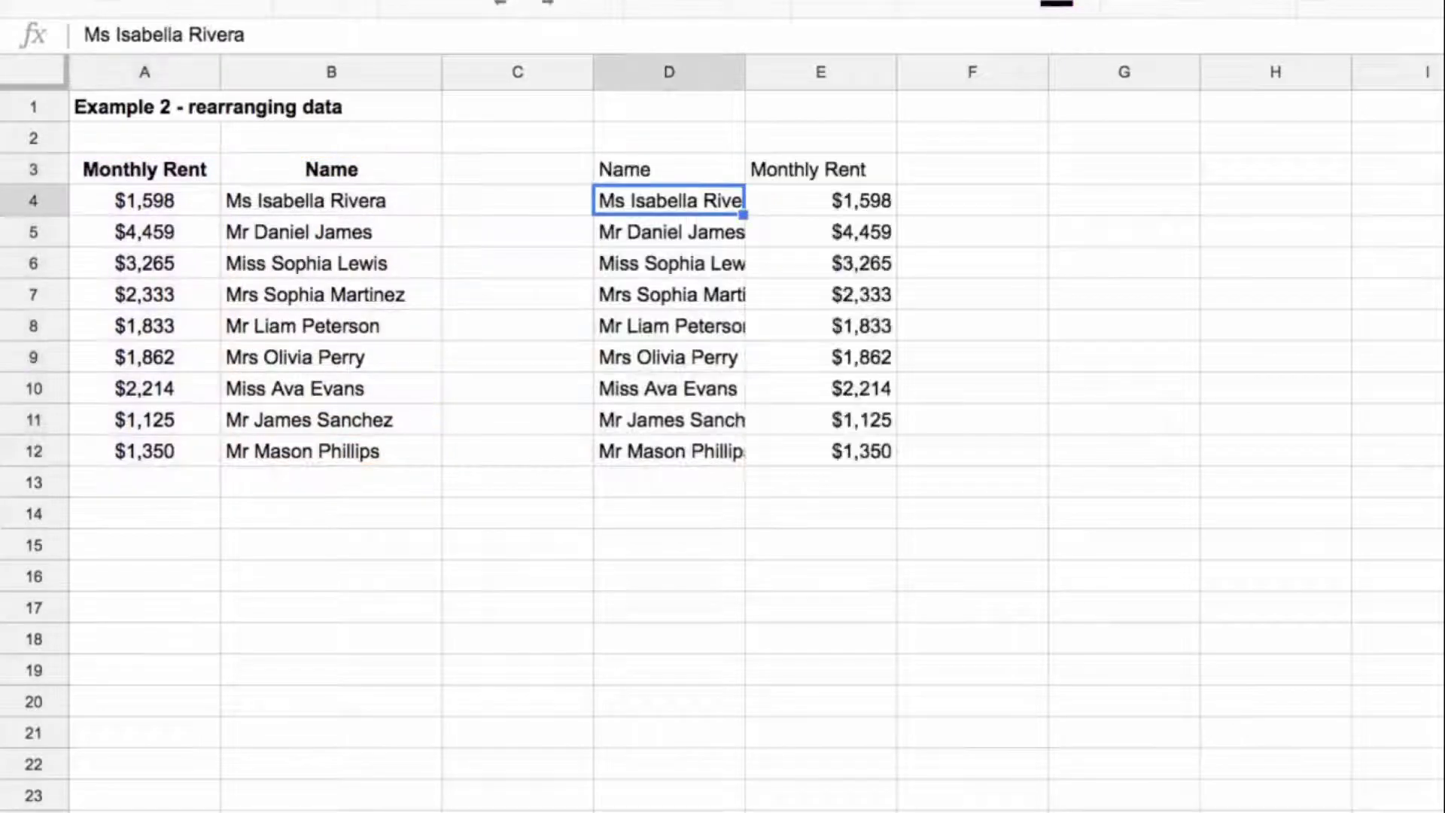
pyautogui.press('Up')
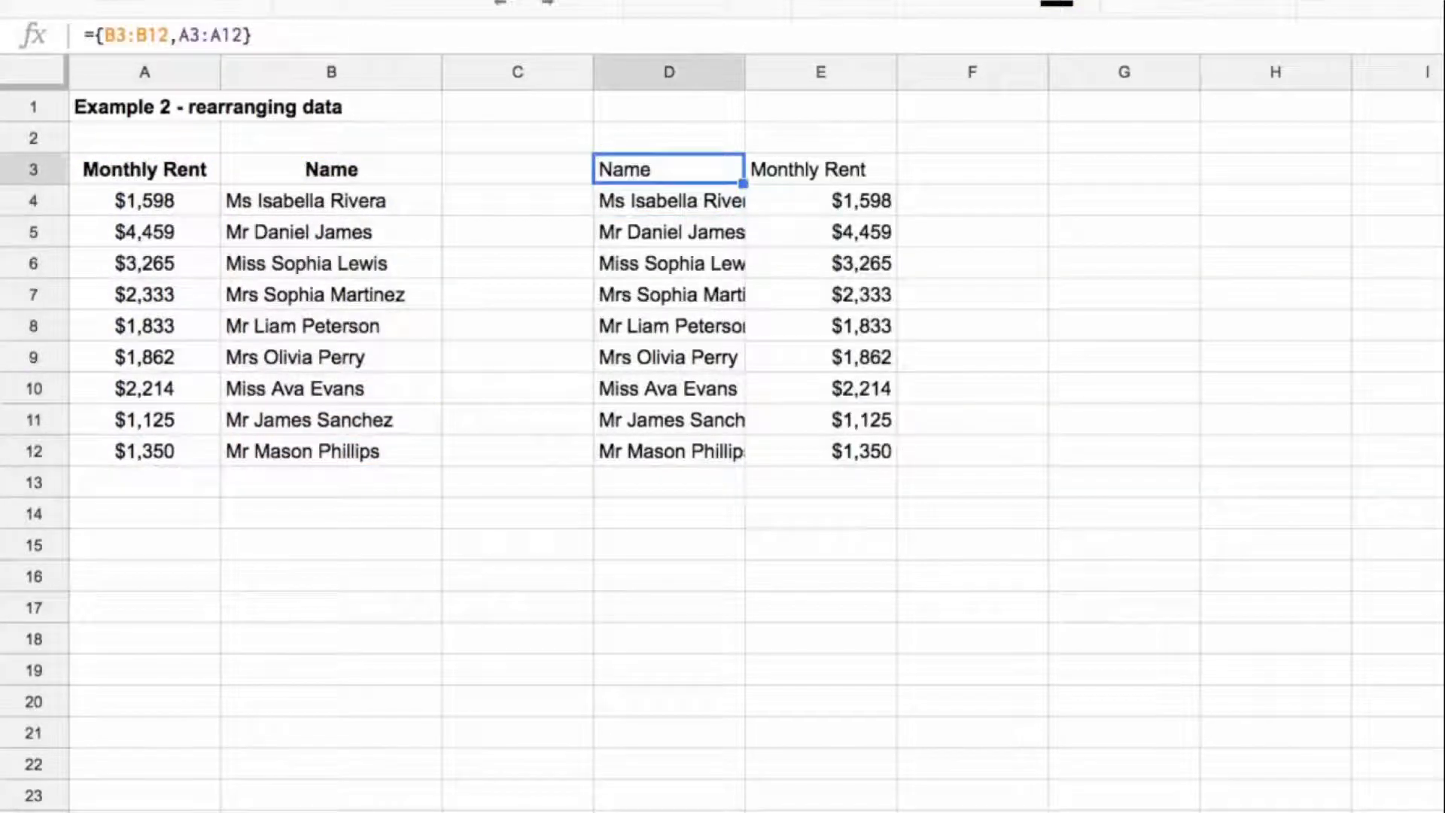
# Step: Copy the name text from B8 into H4 and widen column H to fit it
pyautogui.press('Right')
pyautogui.press('Right')
pyautogui.press('Right')
pyautogui.press('Right')
pyautogui.press('Down')
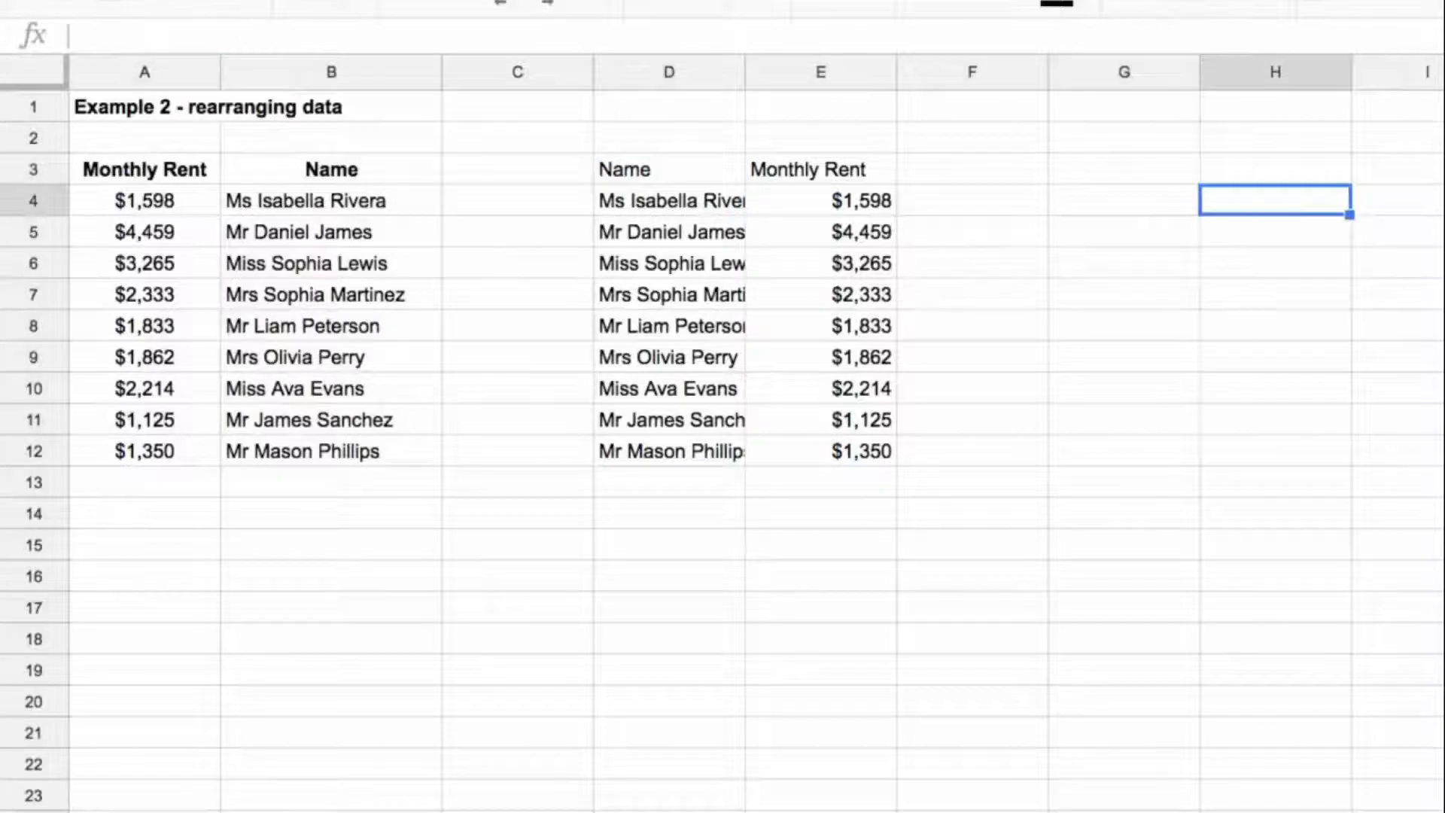
pyautogui.click(323, 326)
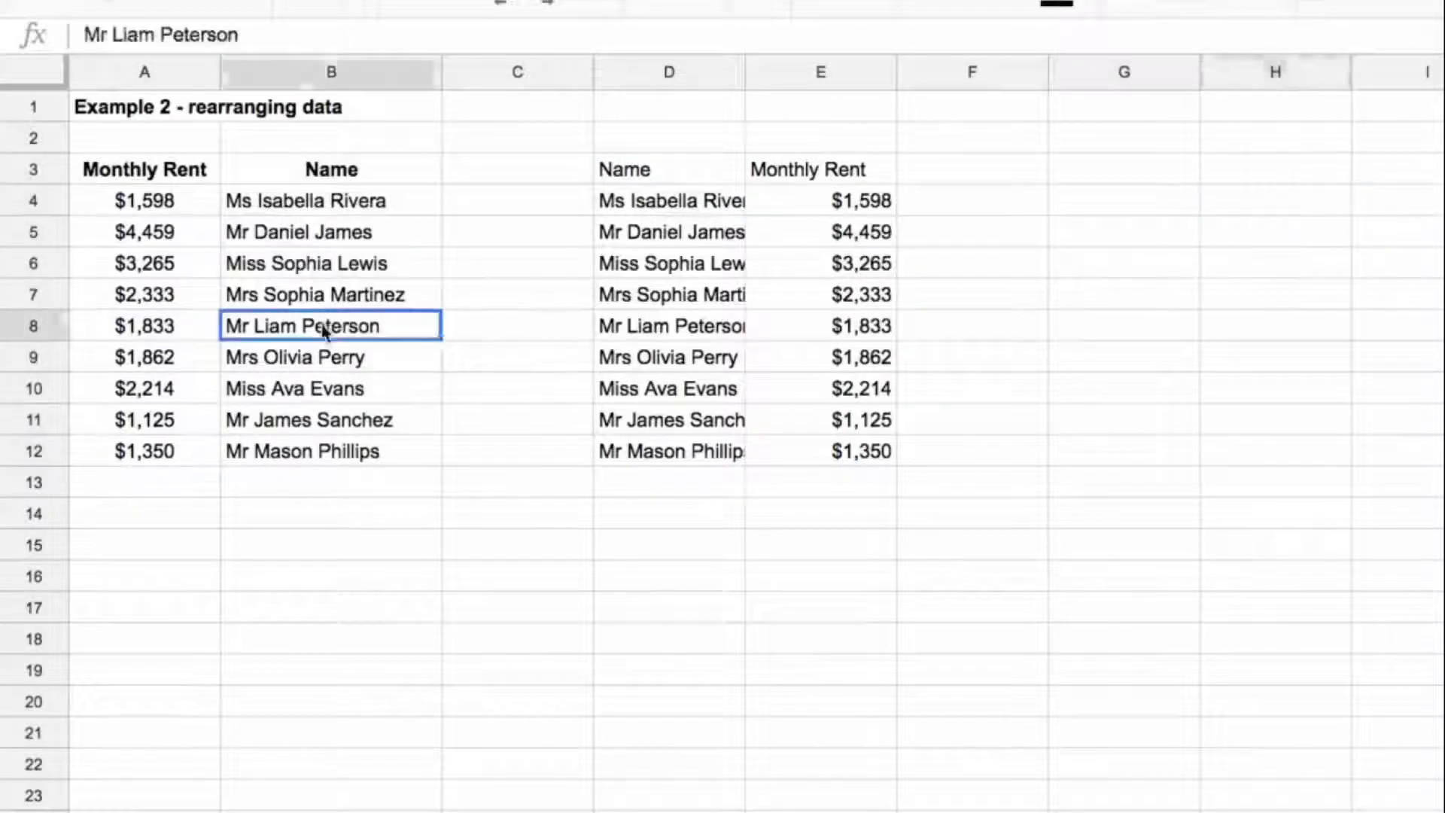
pyautogui.moveTo(255, 42); pyautogui.dragTo(43, 34)
pyautogui.hotkey('ctrl', 'c')
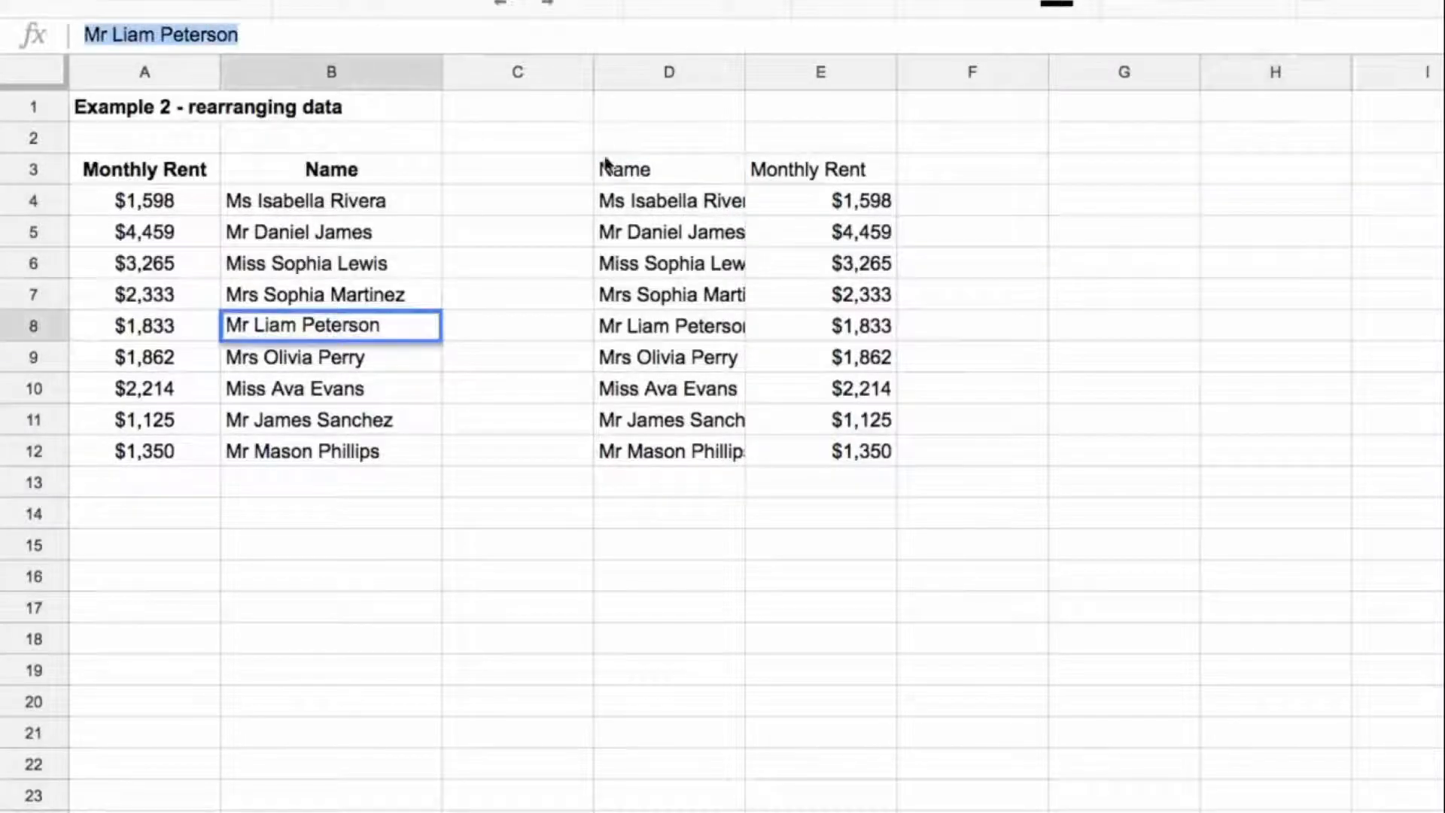
pyautogui.press('Escape')
pyautogui.click(1310, 211)
pyautogui.hotkey('ctrl', 'v')
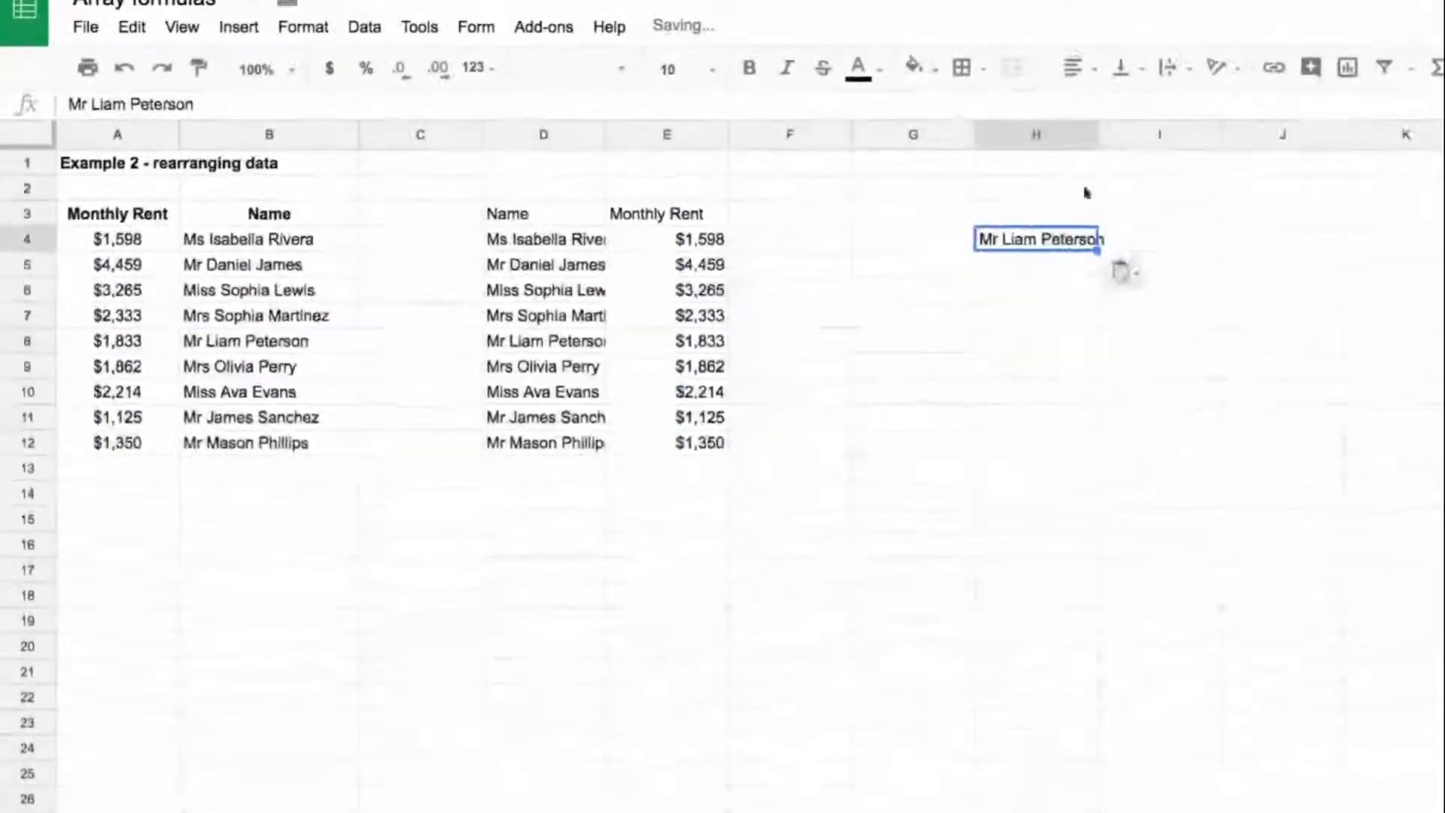
pyautogui.moveTo(1095, 136); pyautogui.dragTo(1121, 136)
# Step: Begin a VLOOKUP formula in I4 with range A3:B12, index 2 and false, leaving the search key out
pyautogui.click(1151, 239)
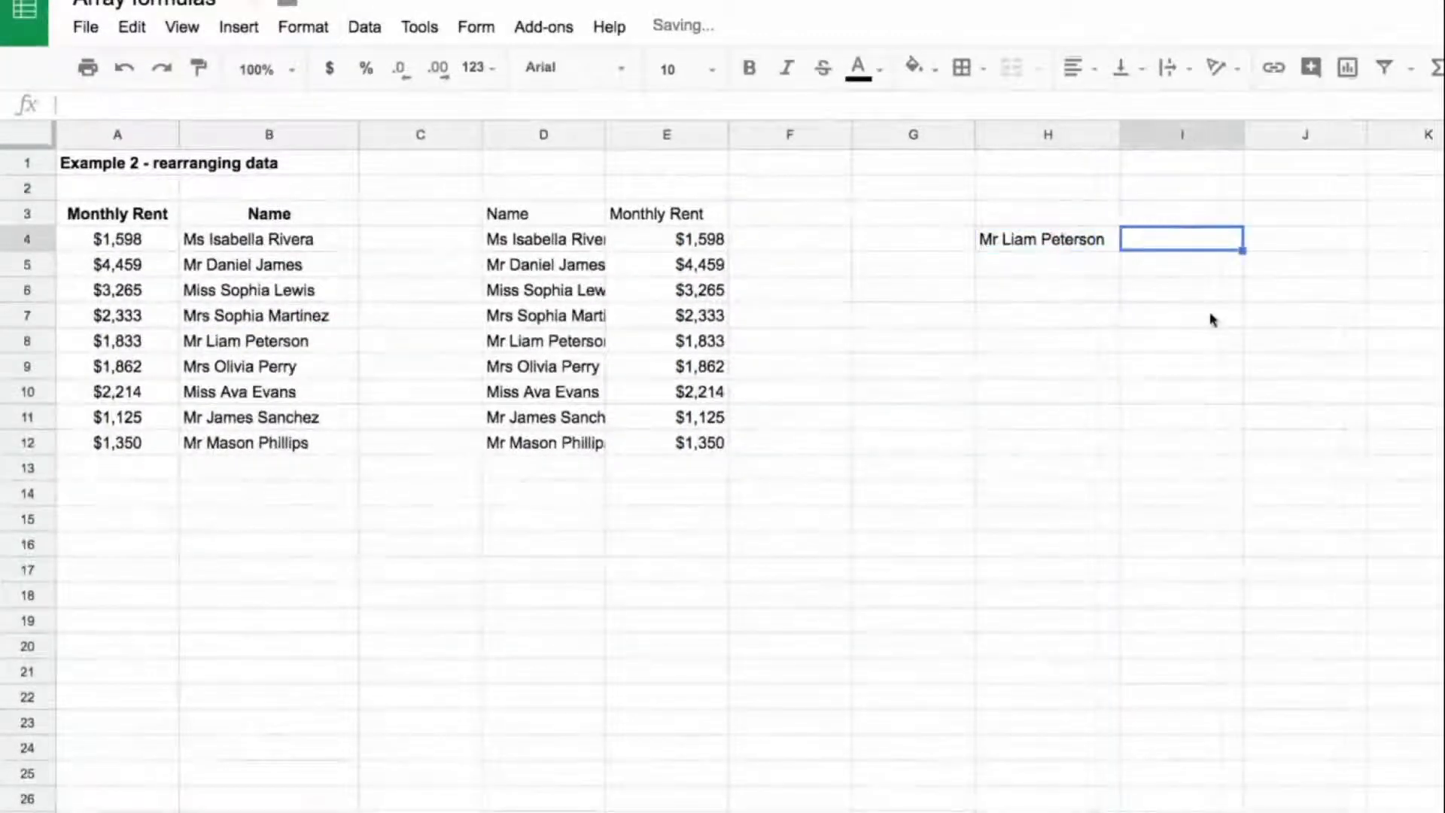
pyautogui.write('=vlookup(')
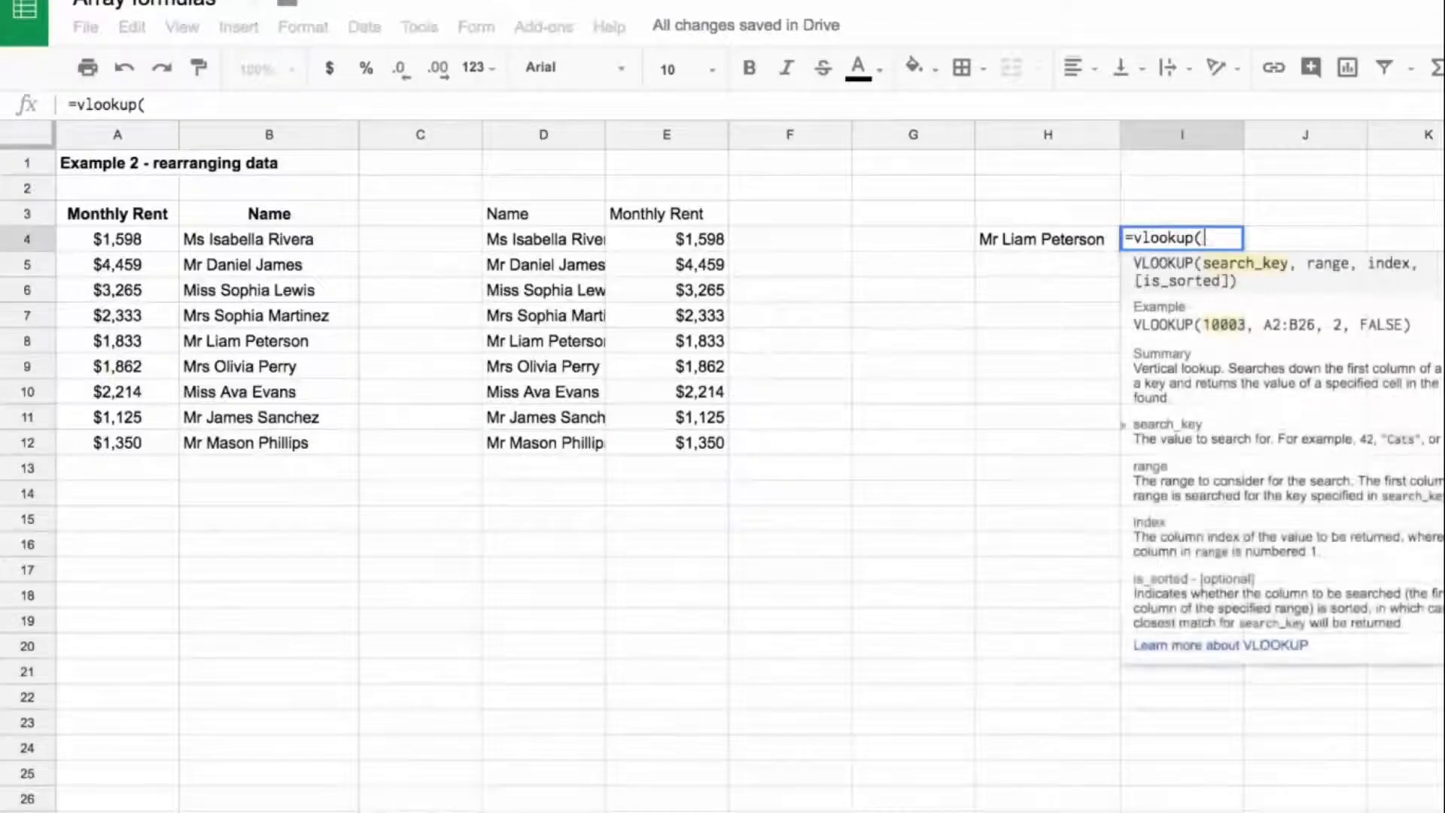
pyautogui.press('Left')
pyautogui.press('Left')
pyautogui.press('Left')
pyautogui.press('Left')
pyautogui.press('Left')
pyautogui.press('Left')
pyautogui.press('Left')
pyautogui.press('Left')
pyautogui.press('Up')
pyautogui.hotkey('ctrl', 'shift', 'Right')
pyautogui.hotkey('ctrl', 'shift', 'Down')
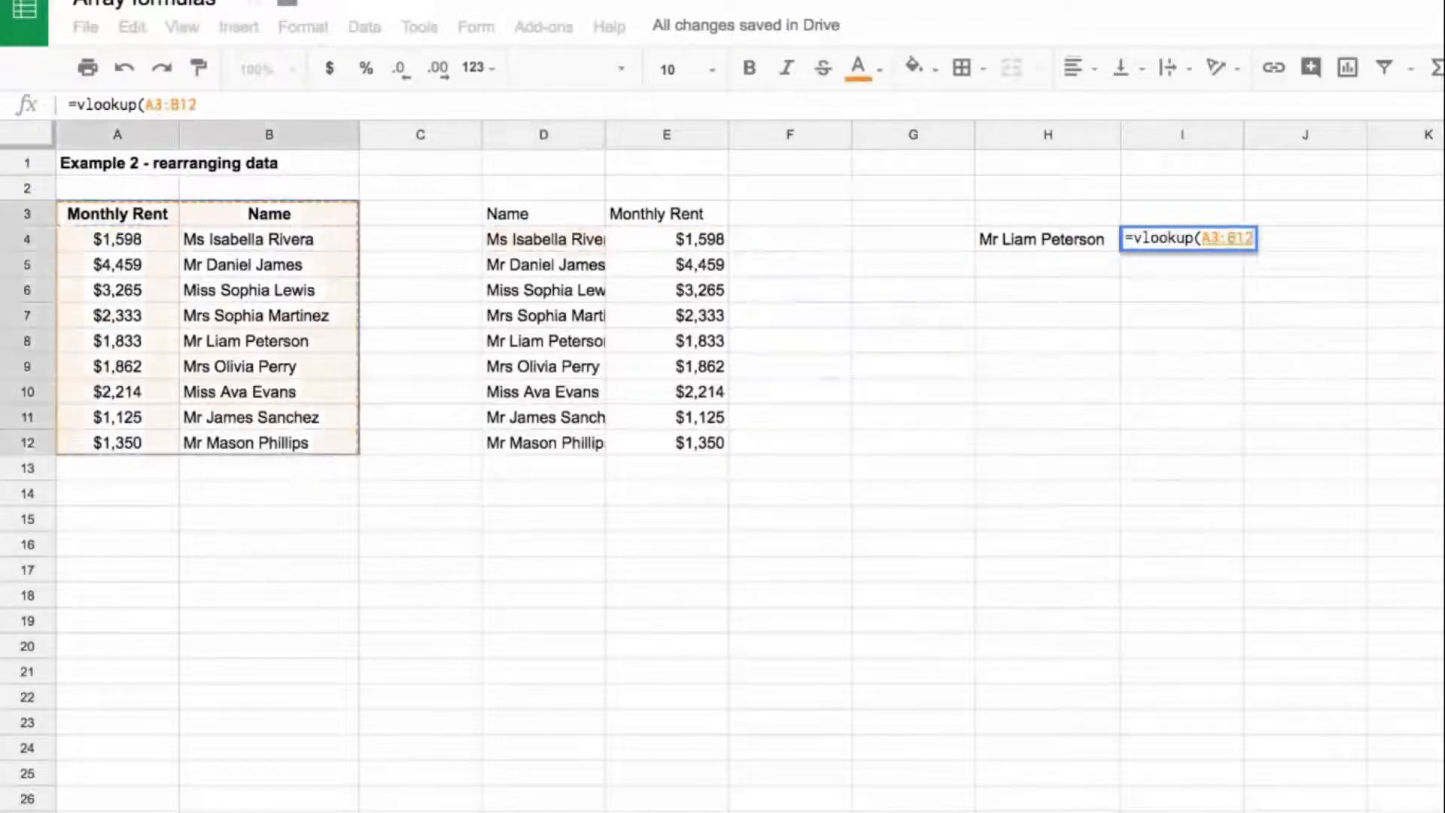
pyautogui.write(',2,false)')
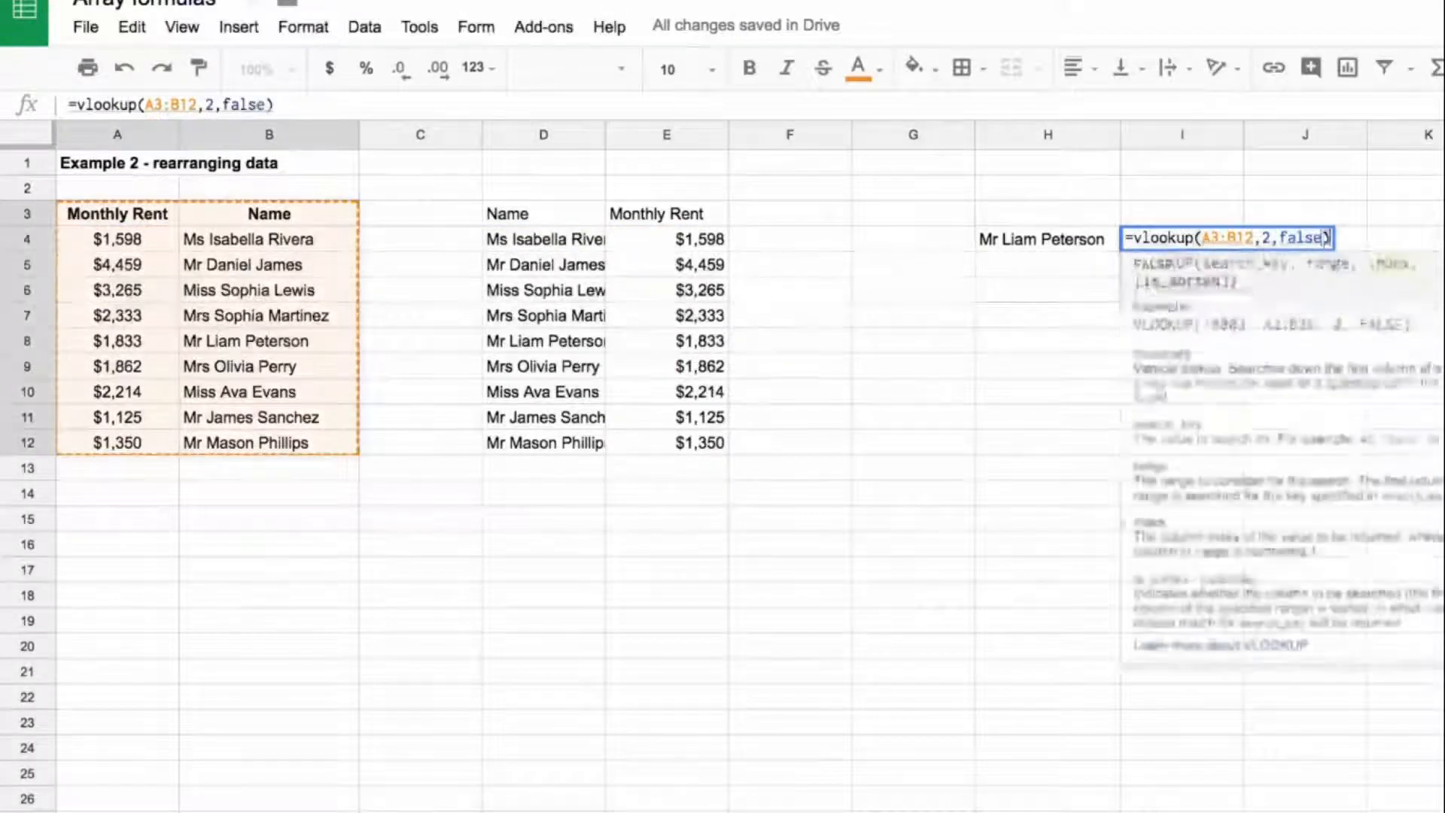
# Step: Insert H4 as the search key before the range so I4 contains =vlookup(H4,A3:B12,2,false), and check the result
pyautogui.click(147, 104)
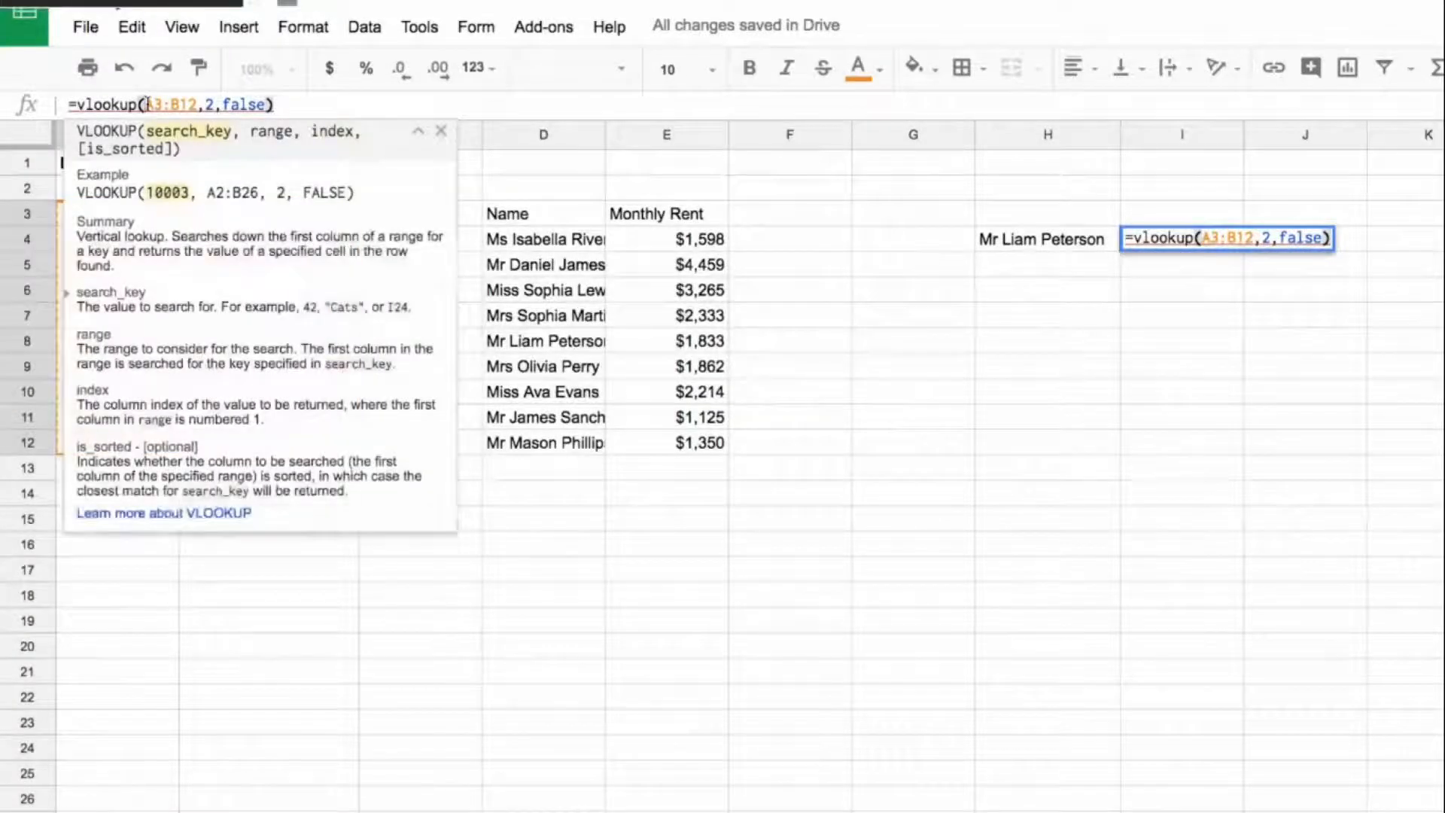
pyautogui.write('h')
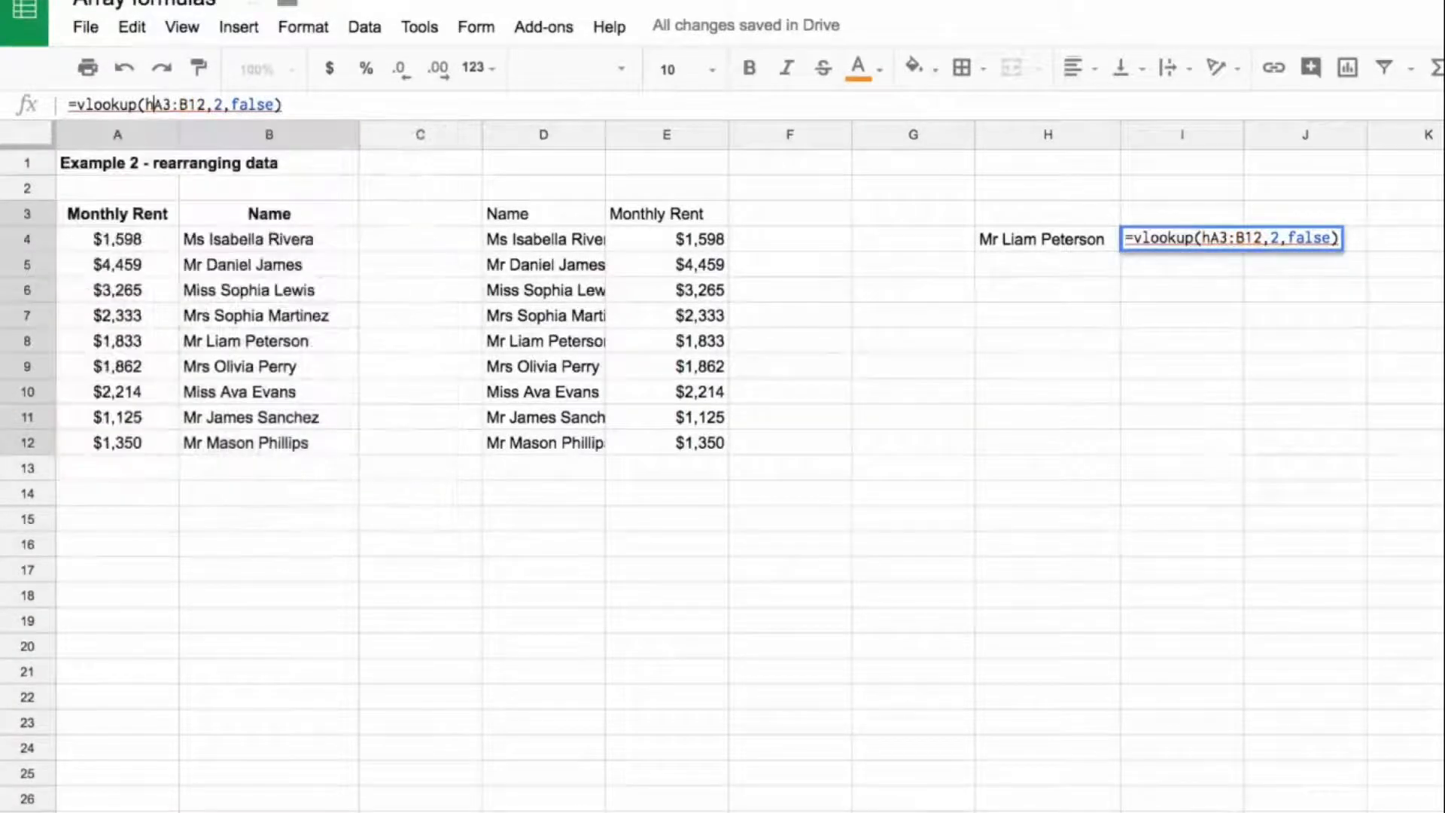
pyautogui.write('4')
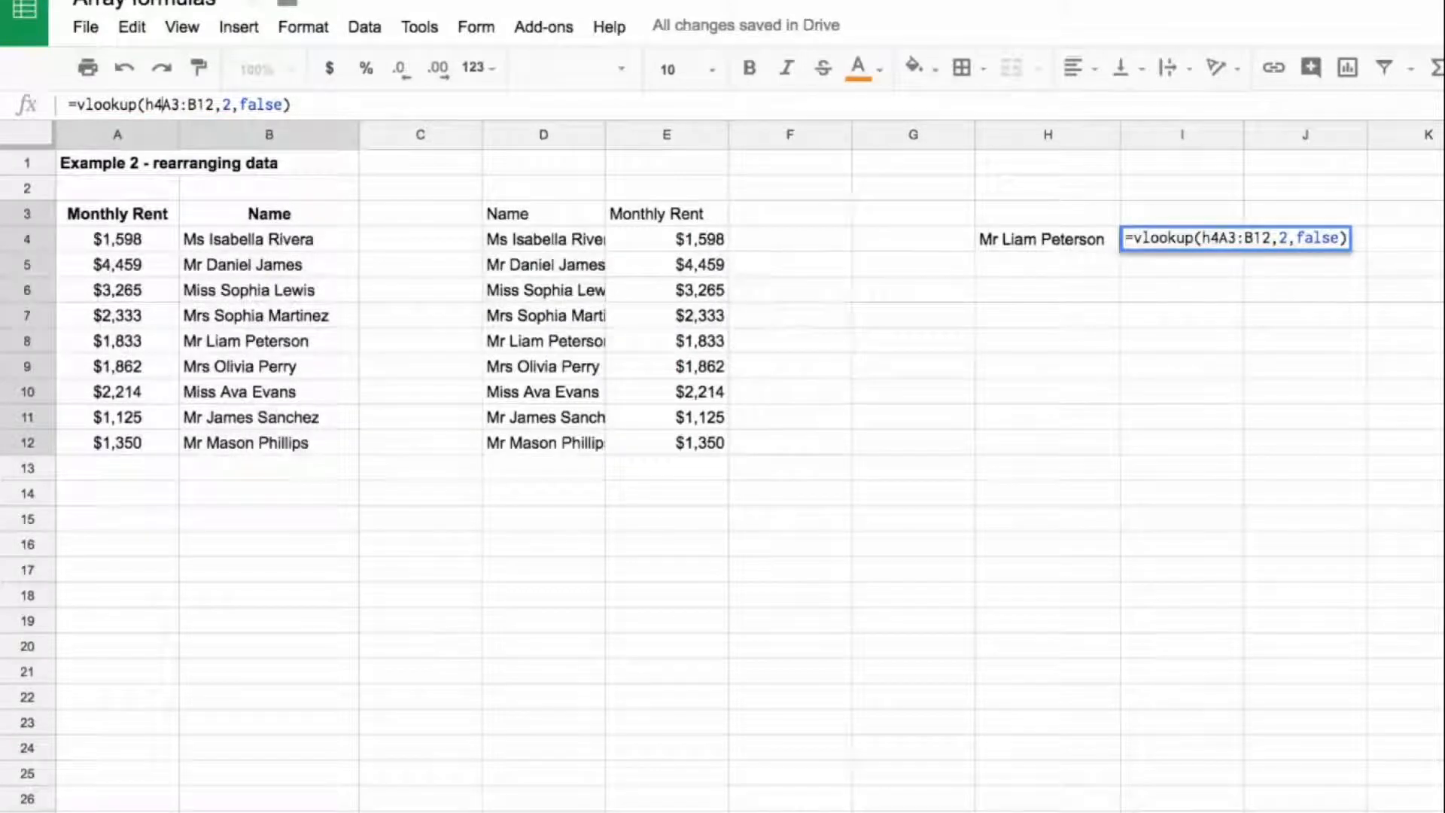
pyautogui.write(',')
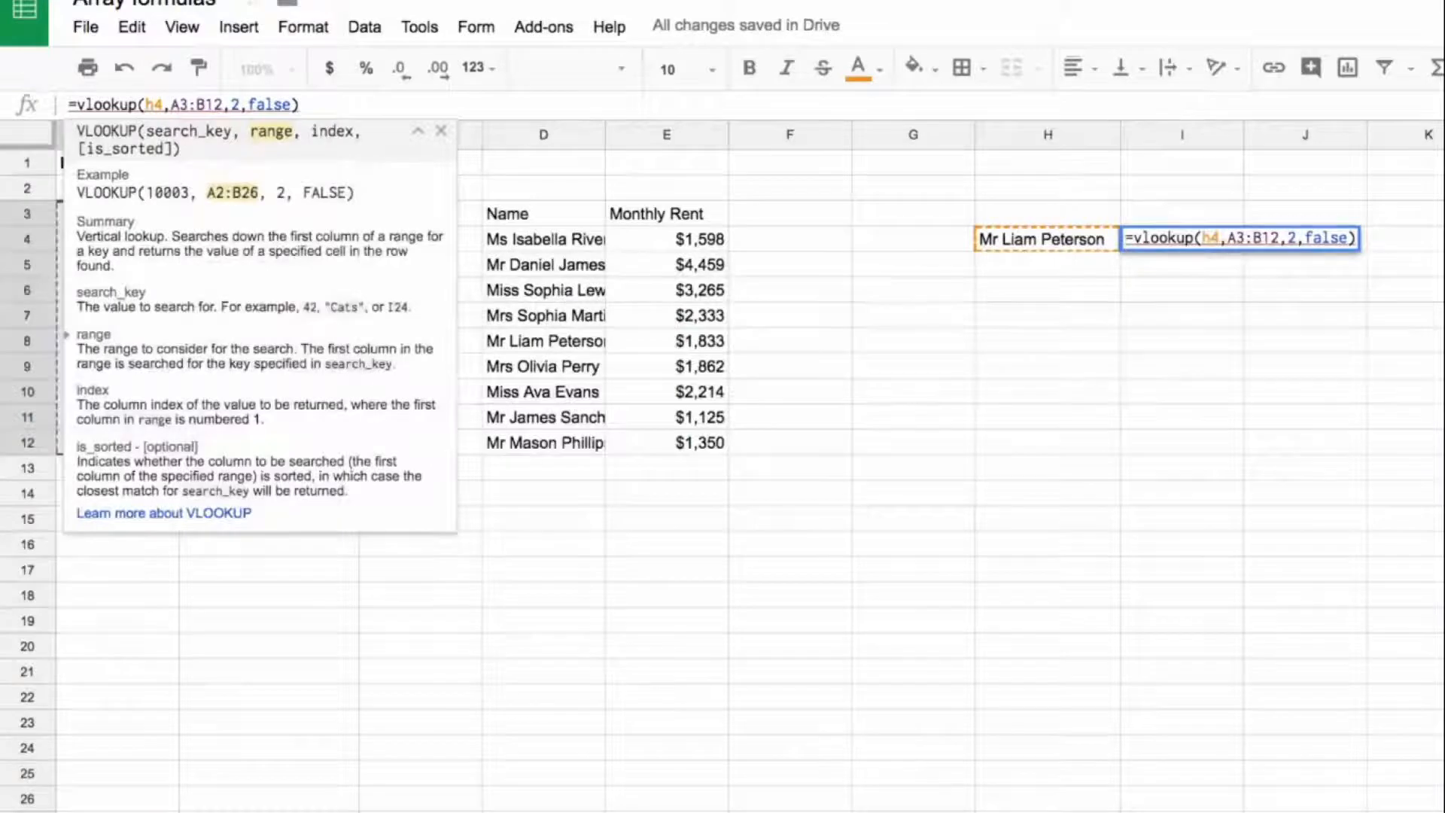
pyautogui.press('Return')
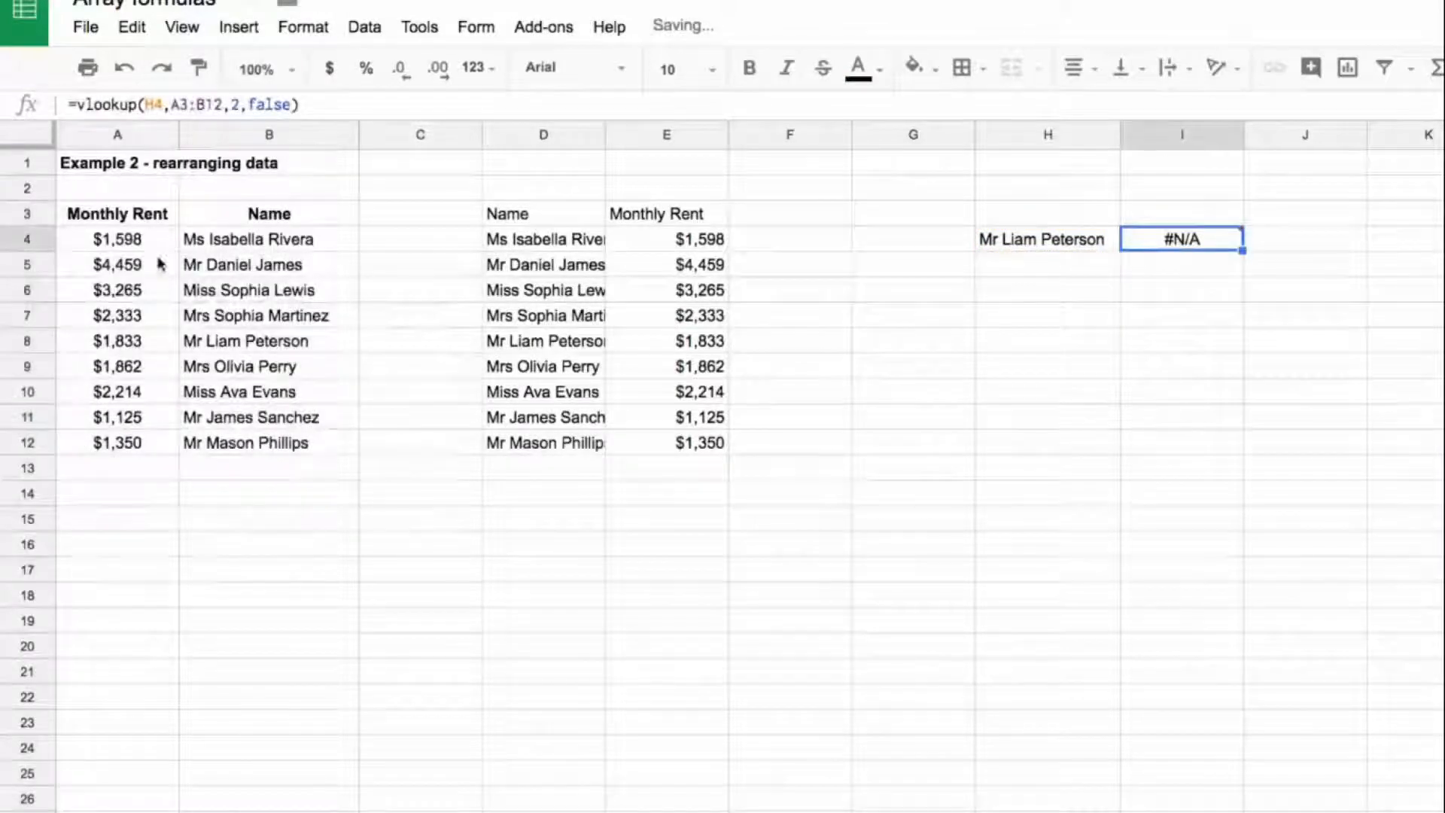
pyautogui.moveTo(154, 240); pyautogui.dragTo(155, 437)
pyautogui.click(1181, 239)
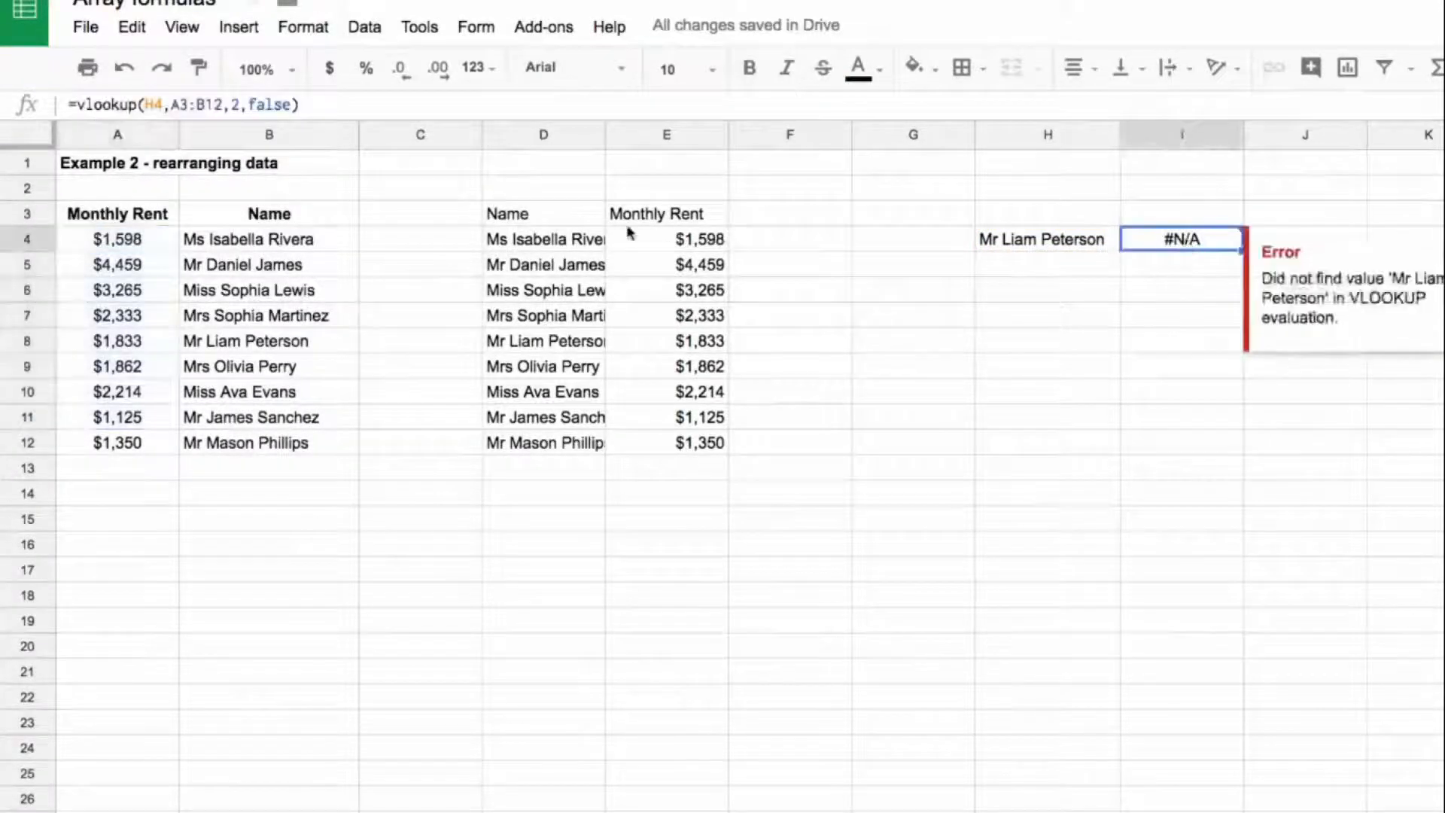
# Step: Replace the A3:B12 range in I4's VLOOKUP with the array {B3:B12,A3:A12} copied from D3's formula
pyautogui.click(566, 220)
pyautogui.moveTo(78, 104); pyautogui.dragTo(323, 103)
pyautogui.press('Escape')
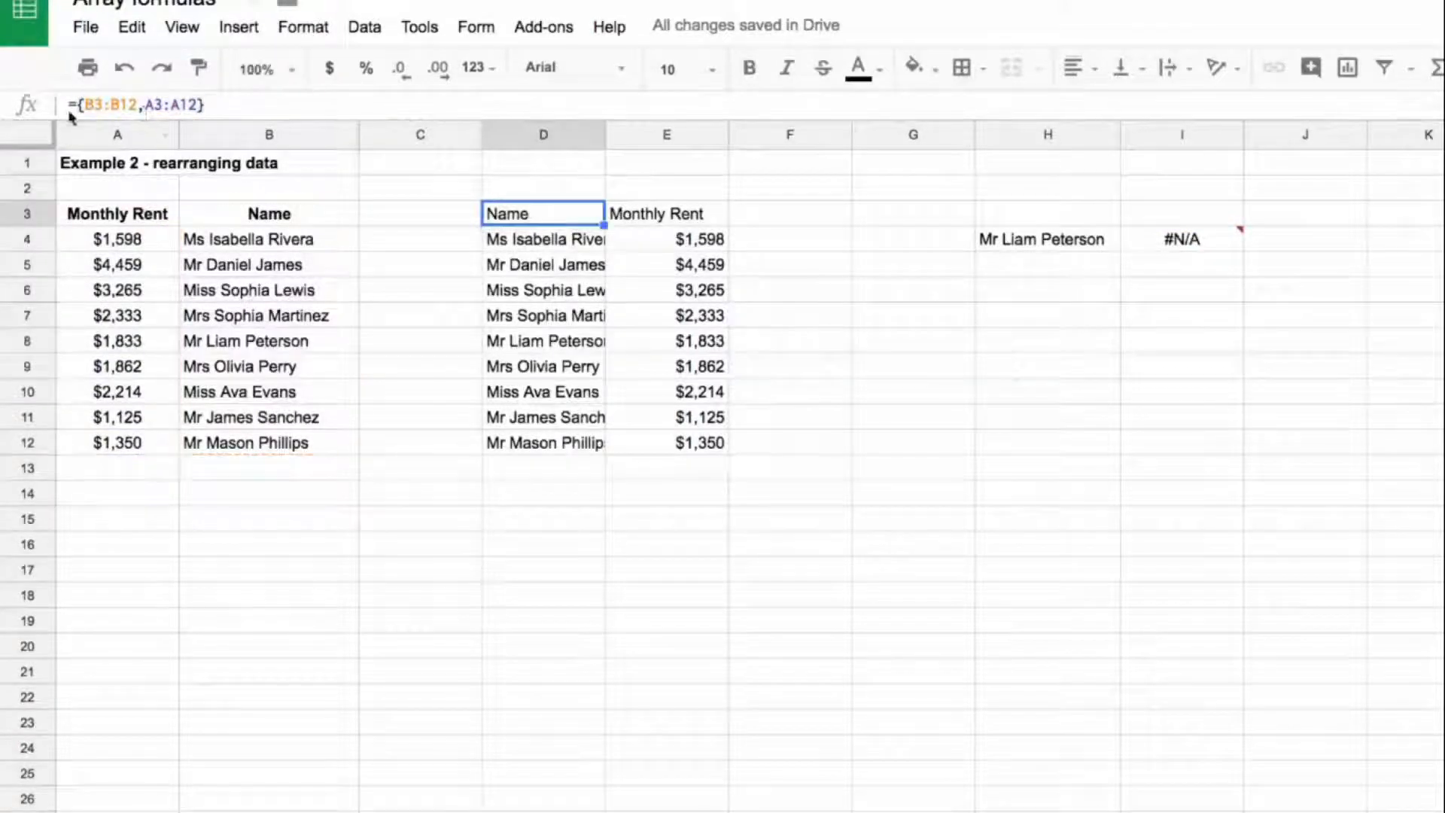
pyautogui.click(1066, 255)
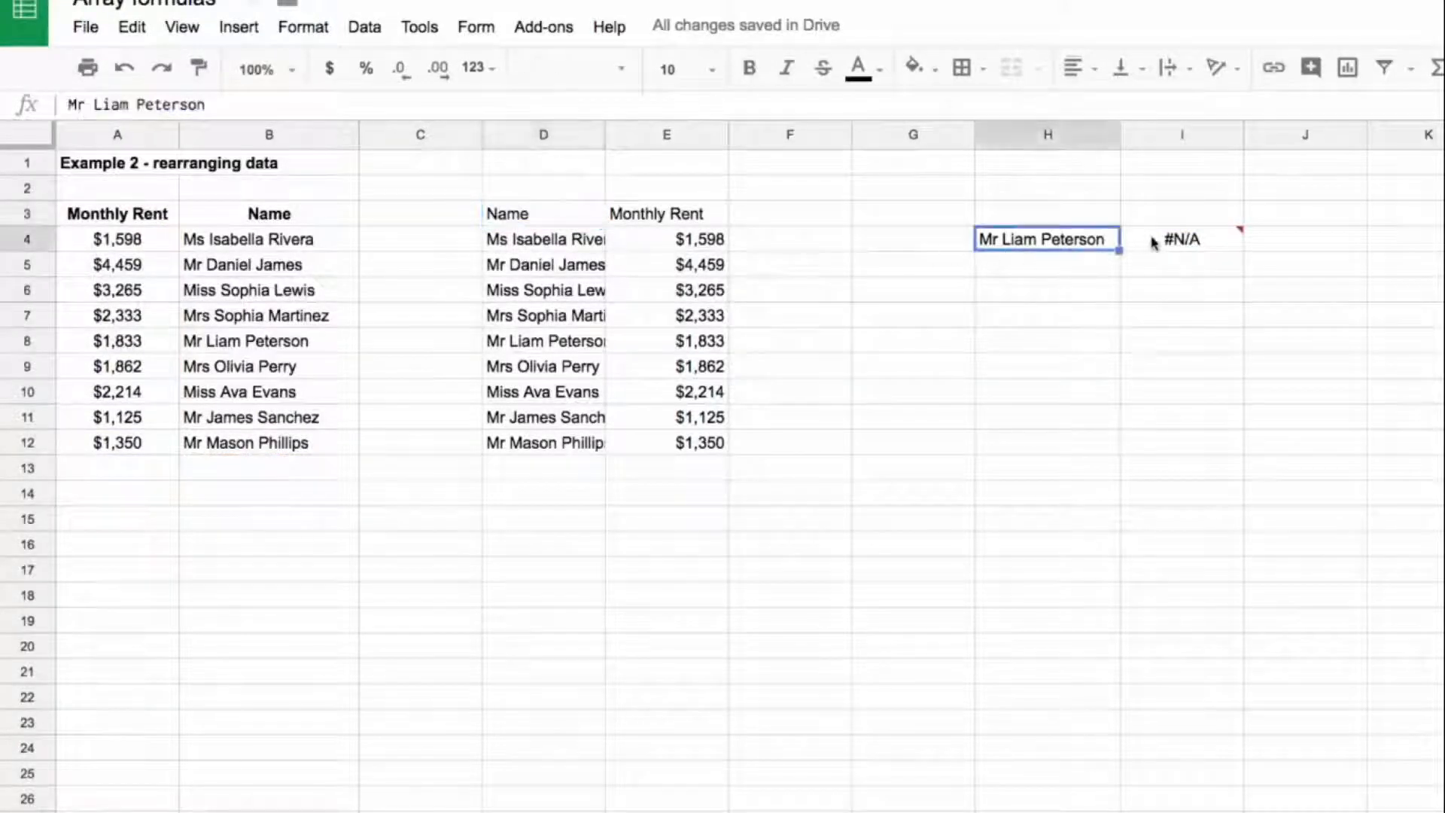
pyautogui.click(1159, 239)
pyautogui.moveTo(172, 105); pyautogui.dragTo(224, 105)
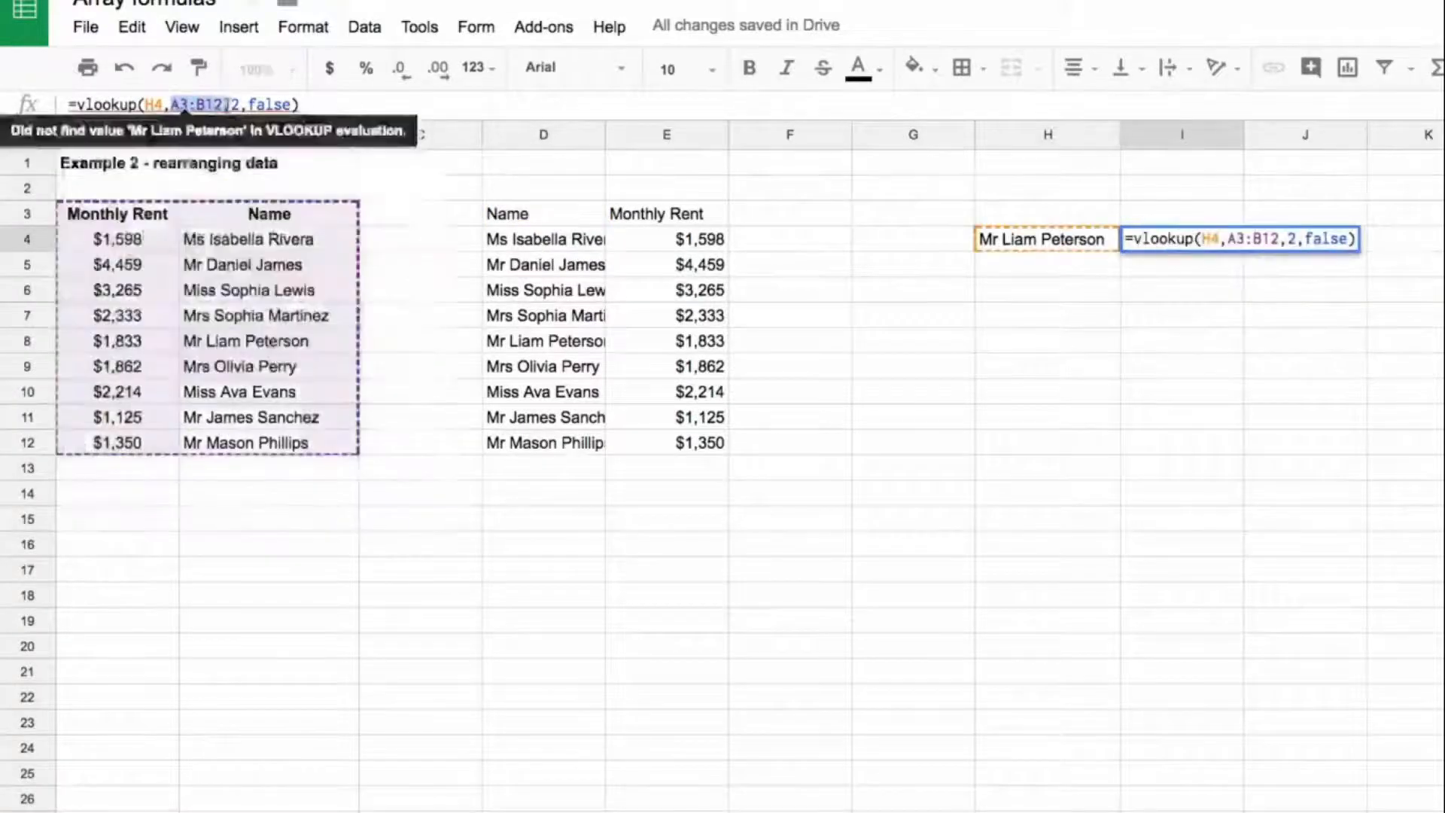
pyautogui.write('{B3:B12,A3:A12}')
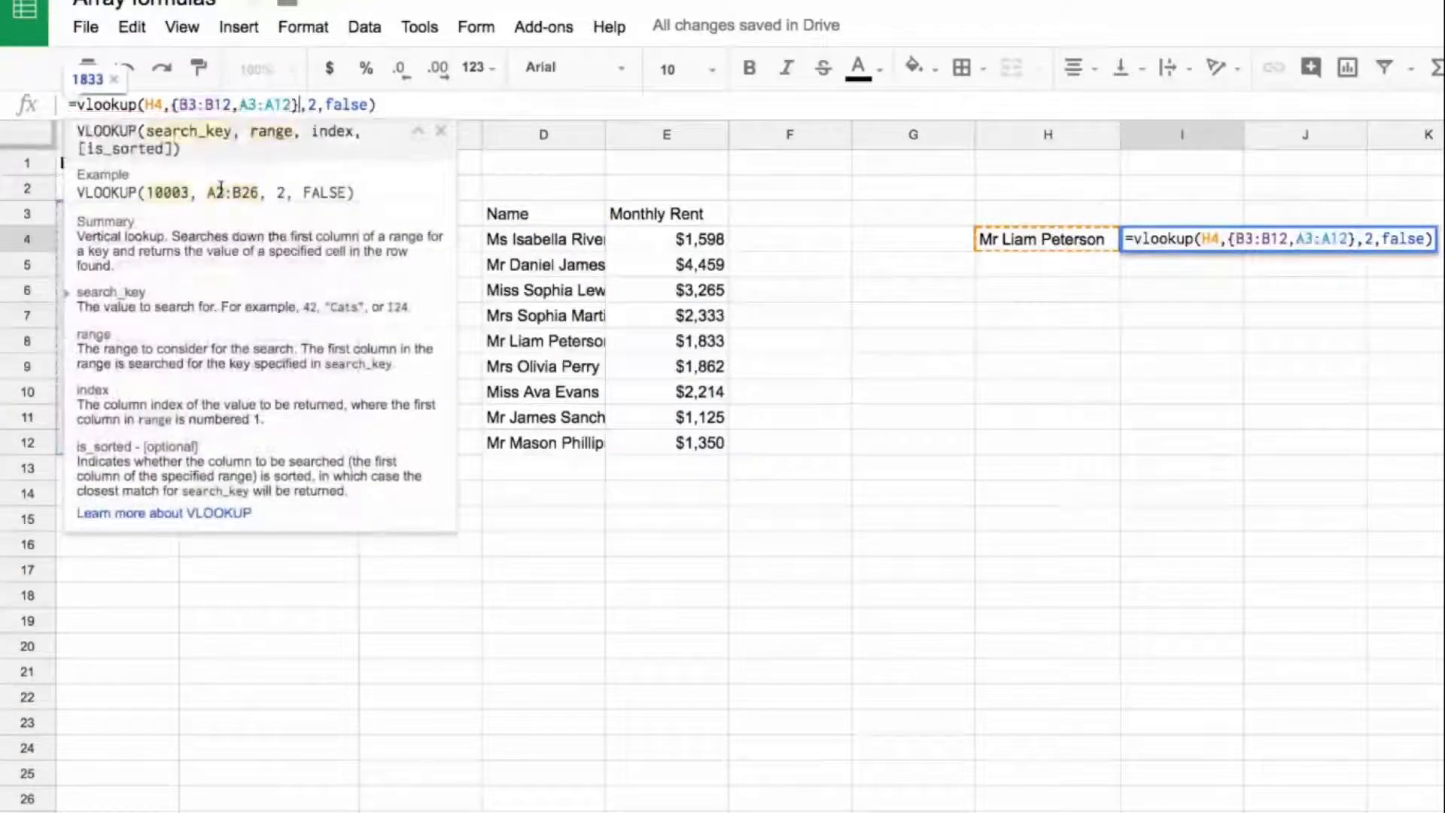
pyautogui.press('Return')
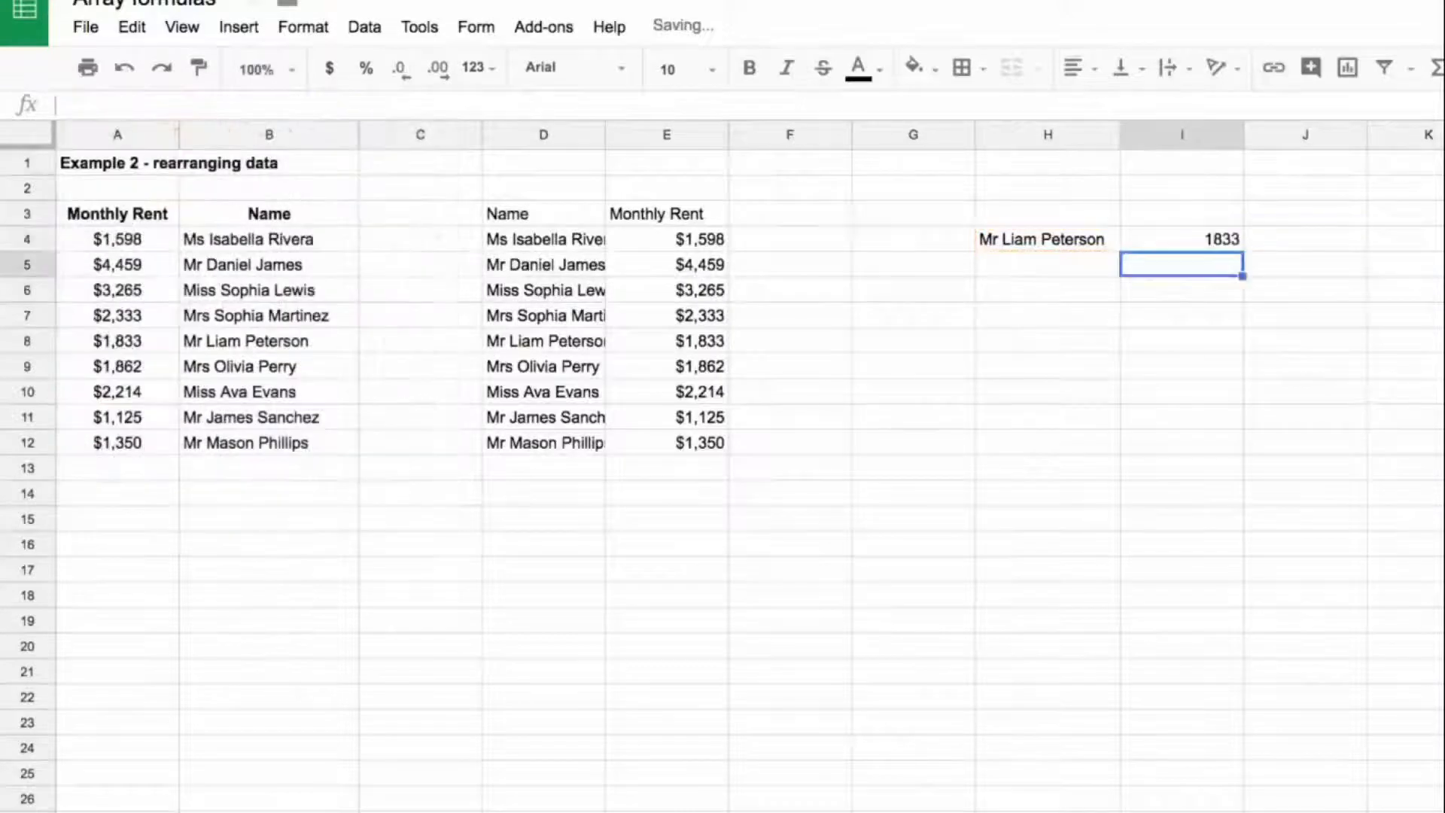
# Step: Format the lookup result in I4 as currency with no decimal places
pyautogui.press('Up')
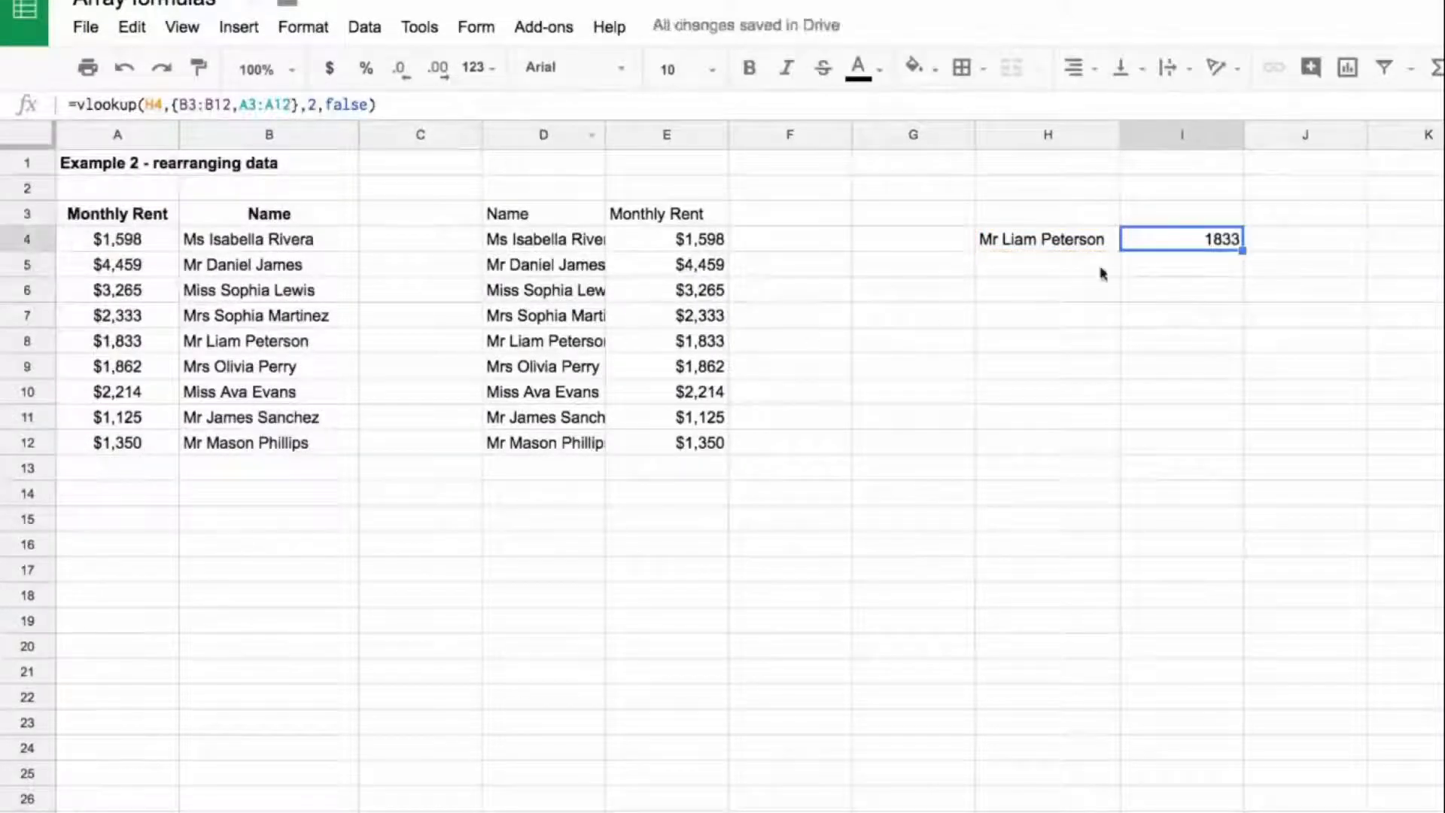
pyautogui.click(329, 69)
pyautogui.click(403, 70)
pyautogui.click(403, 70)
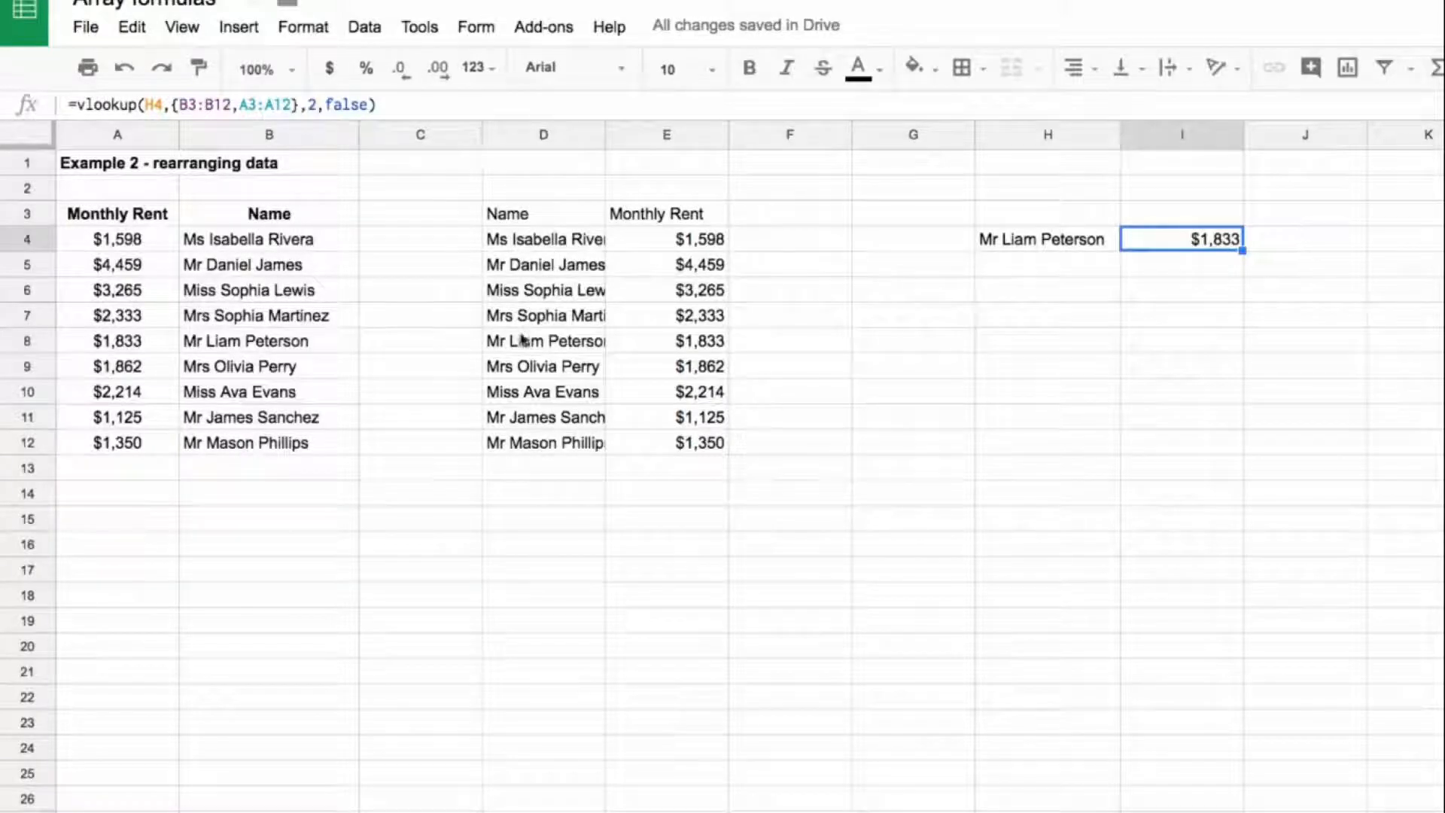
# Step: Compare row 8 of the rearranged D:E table with the lookup in I4 and examine the array inside its formula
pyautogui.click(572, 342)
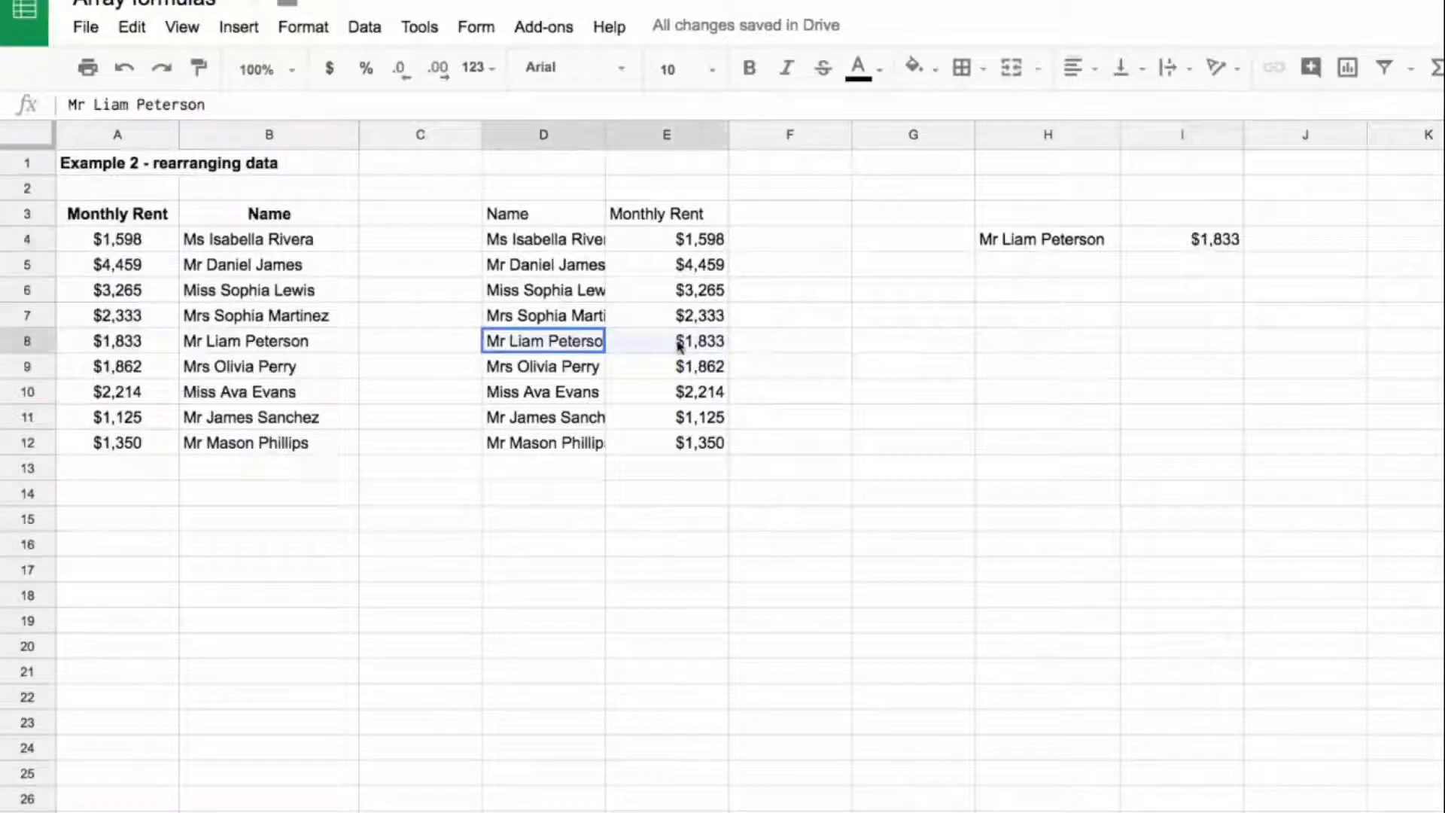
pyautogui.click(580, 217)
pyautogui.moveTo(583, 342); pyautogui.dragTo(625, 343)
pyautogui.click(665, 347)
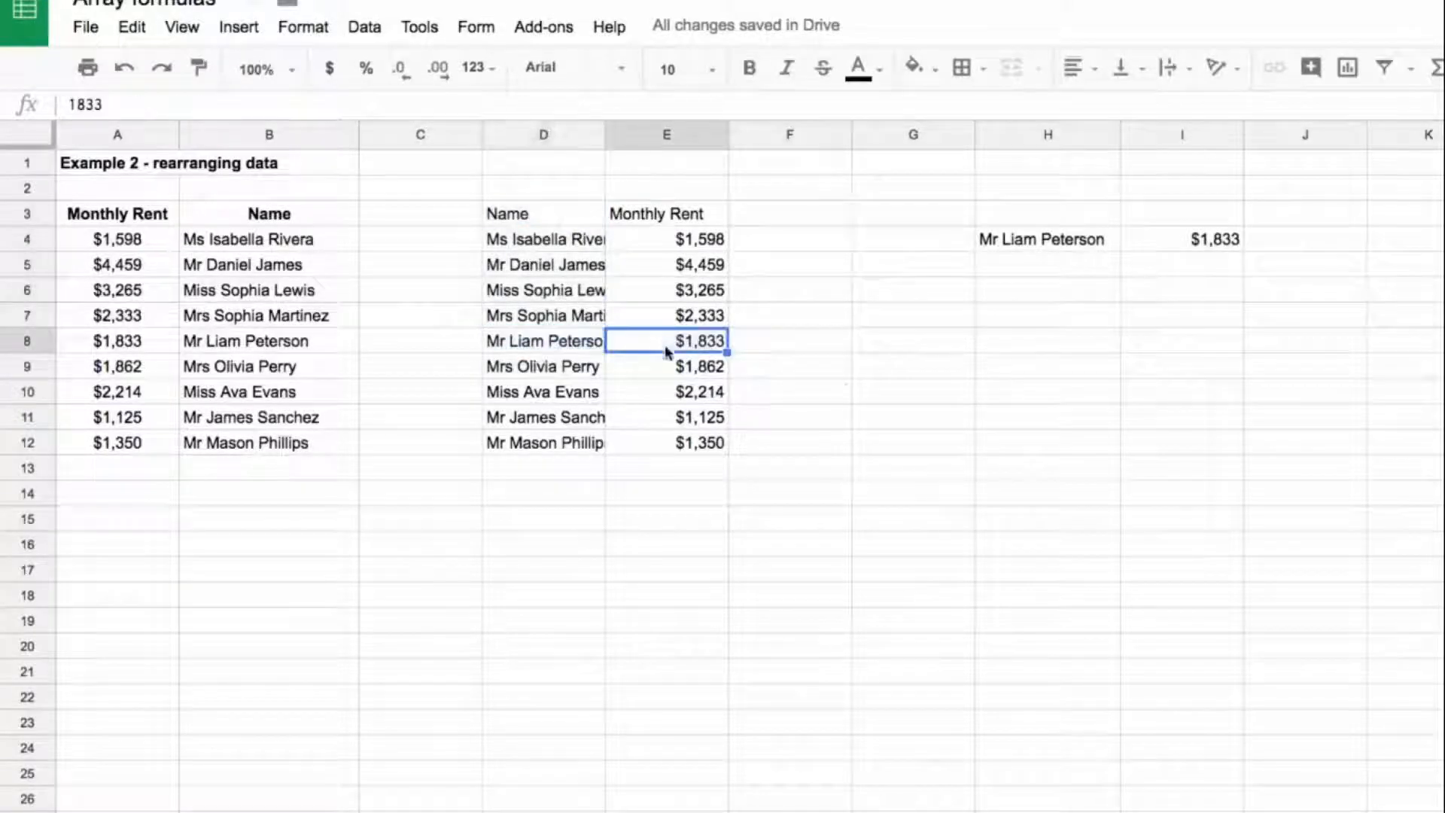
pyautogui.click(1177, 238)
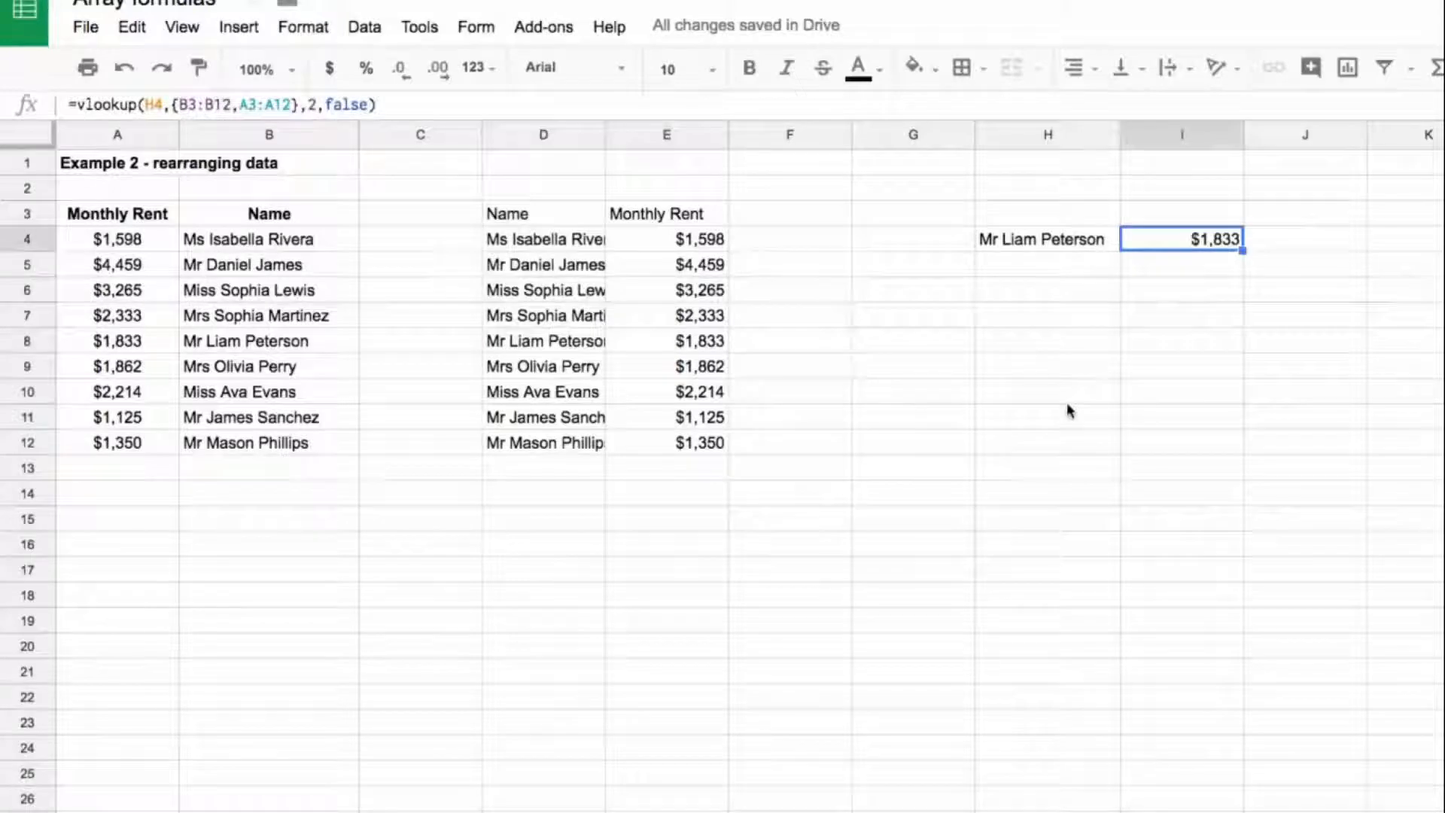
pyautogui.click(172, 103)
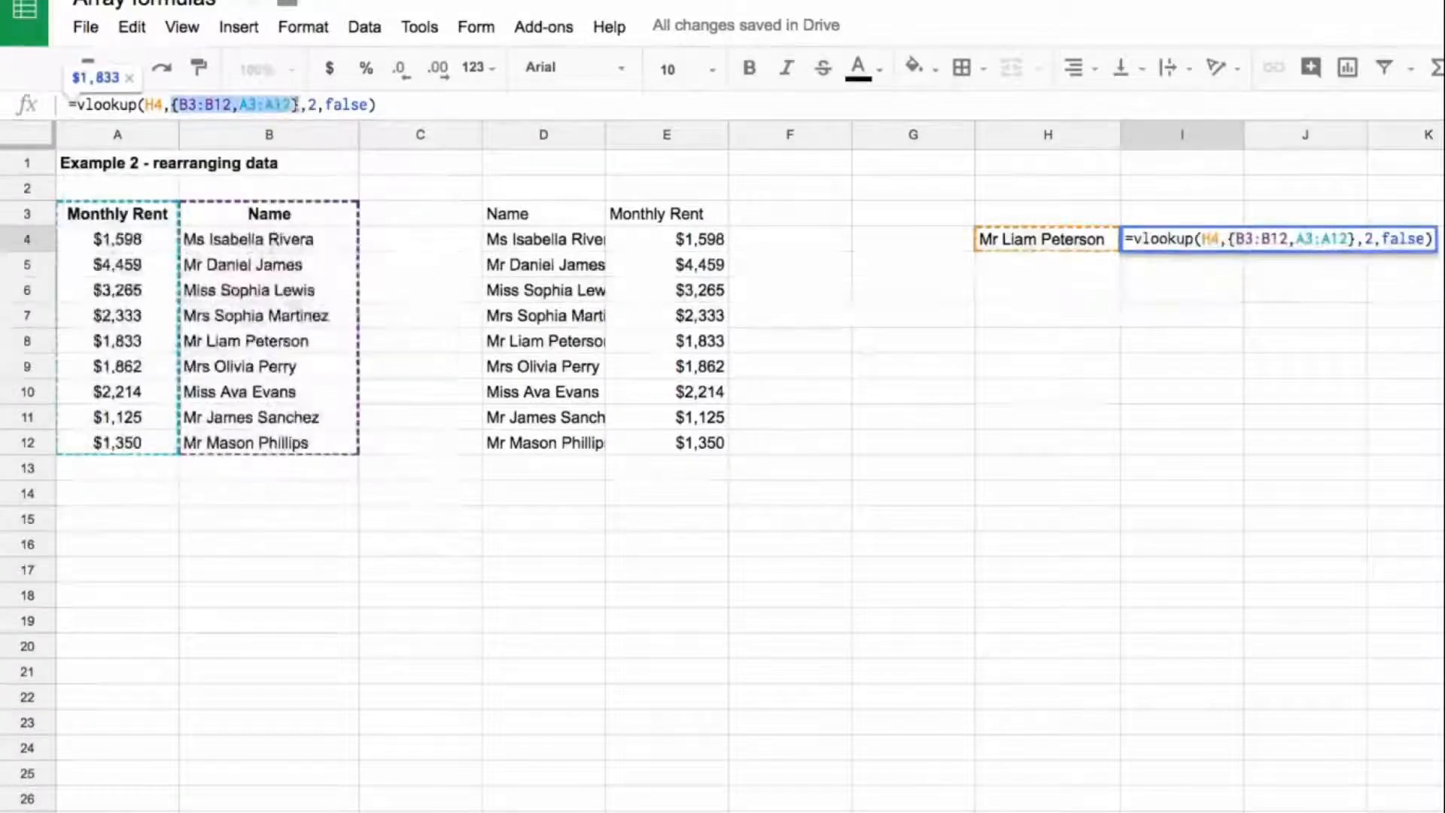
pyautogui.press('Escape')
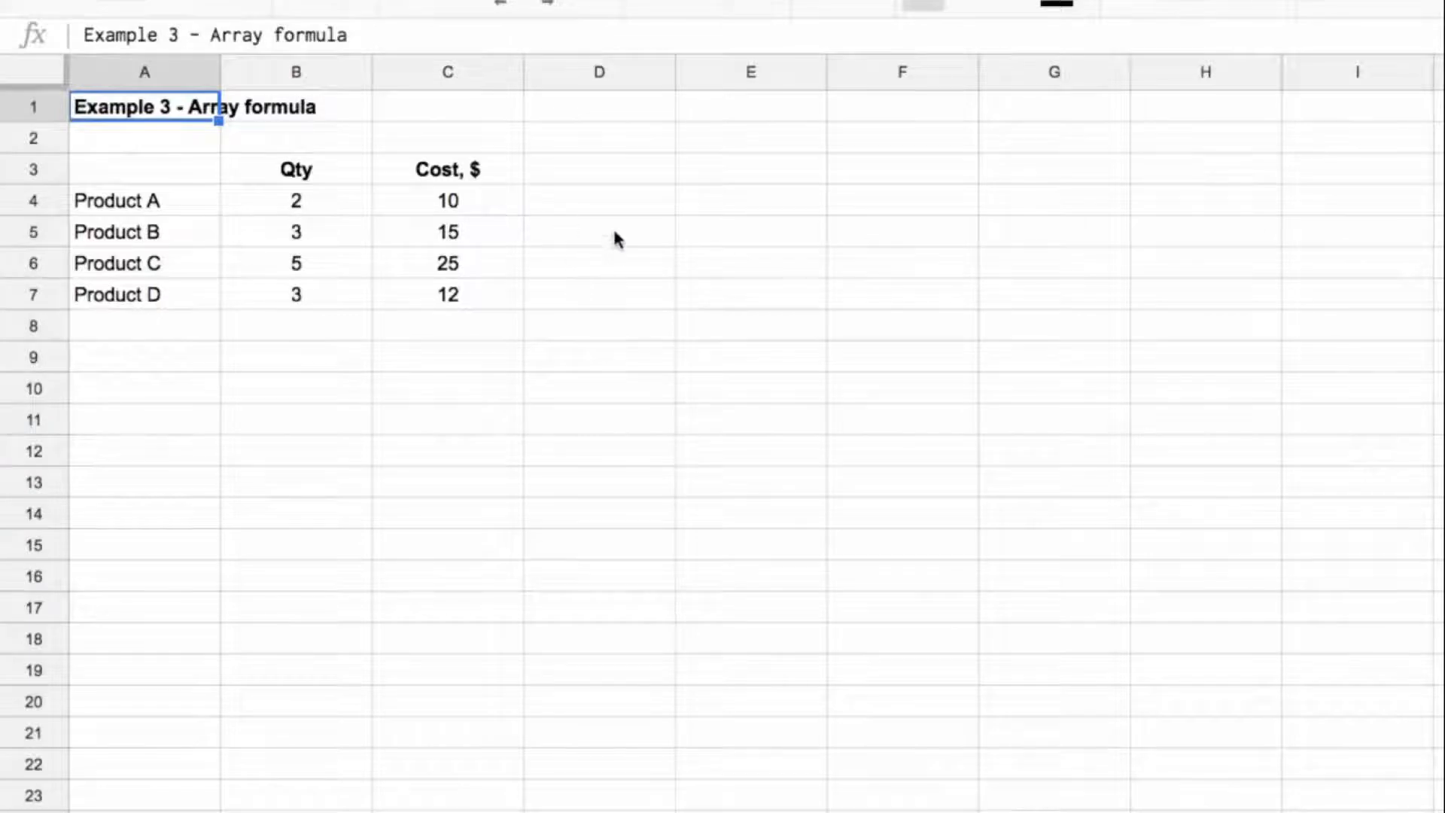
# Step: Enter =B4:B7*C4:C7 in E4 to multiply the quantity range by the cost range
pyautogui.click(725, 202)
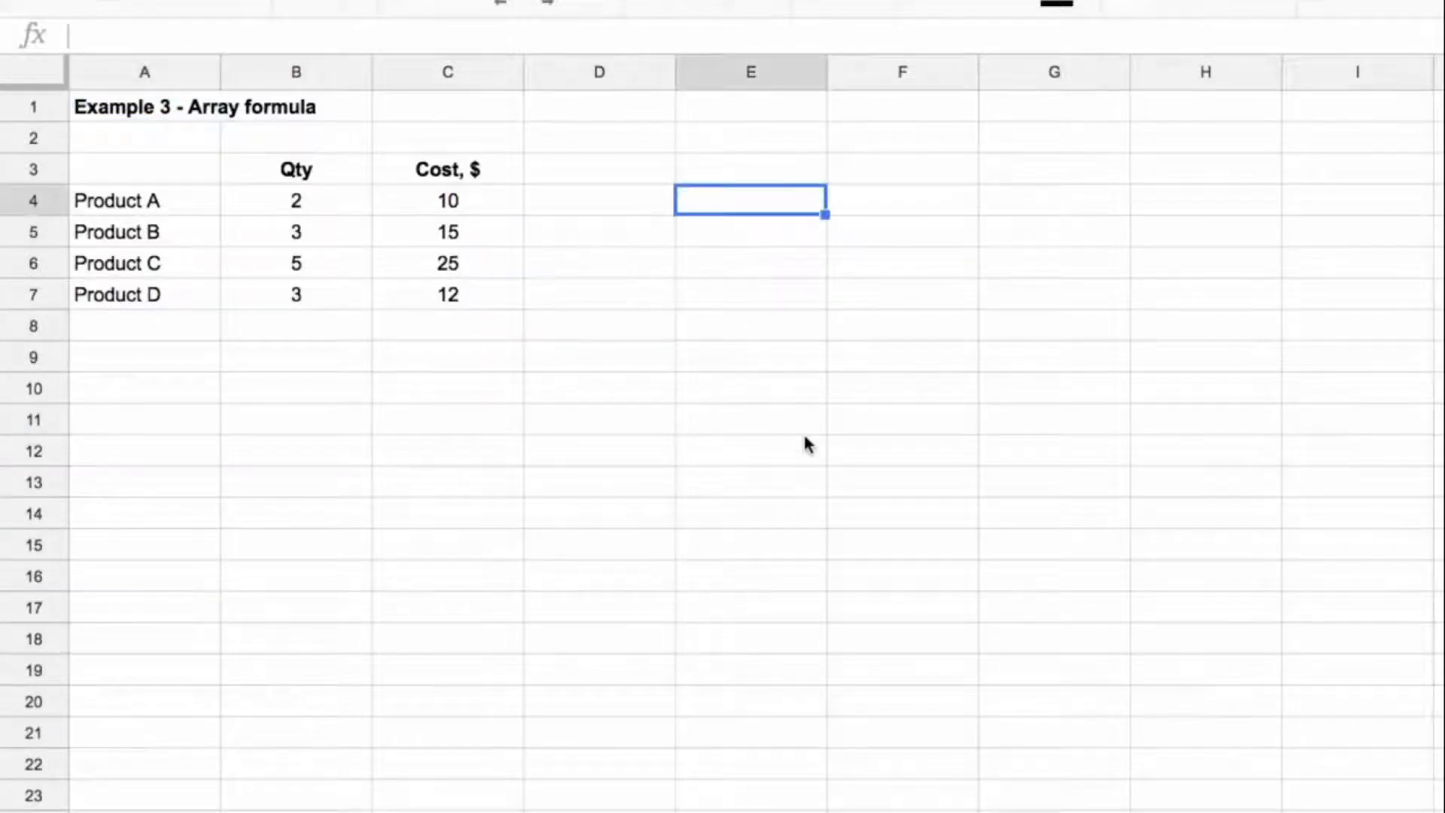
pyautogui.write('=')
pyautogui.moveTo(295, 202); pyautogui.dragTo(299, 295)
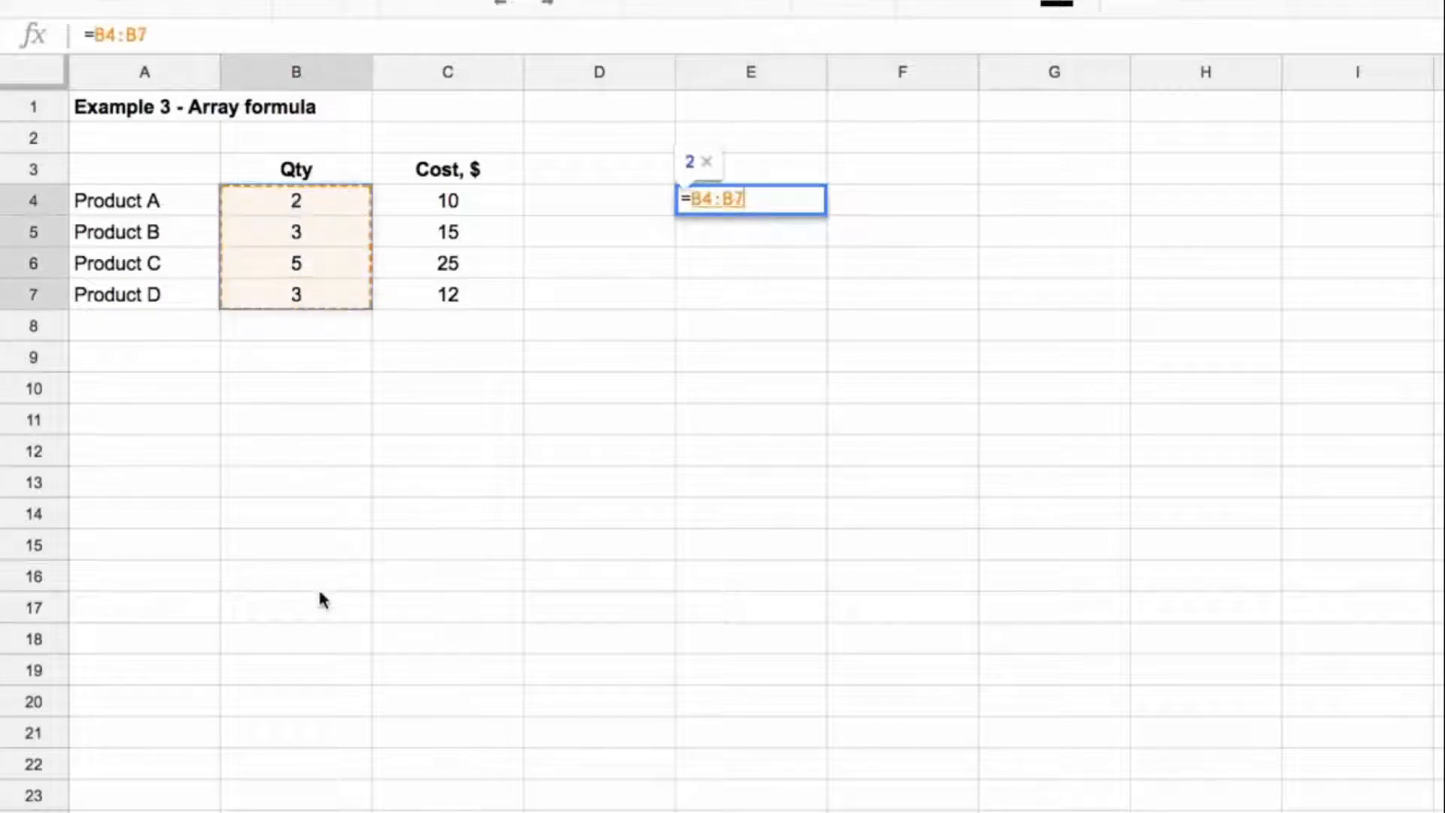
pyautogui.write('*')
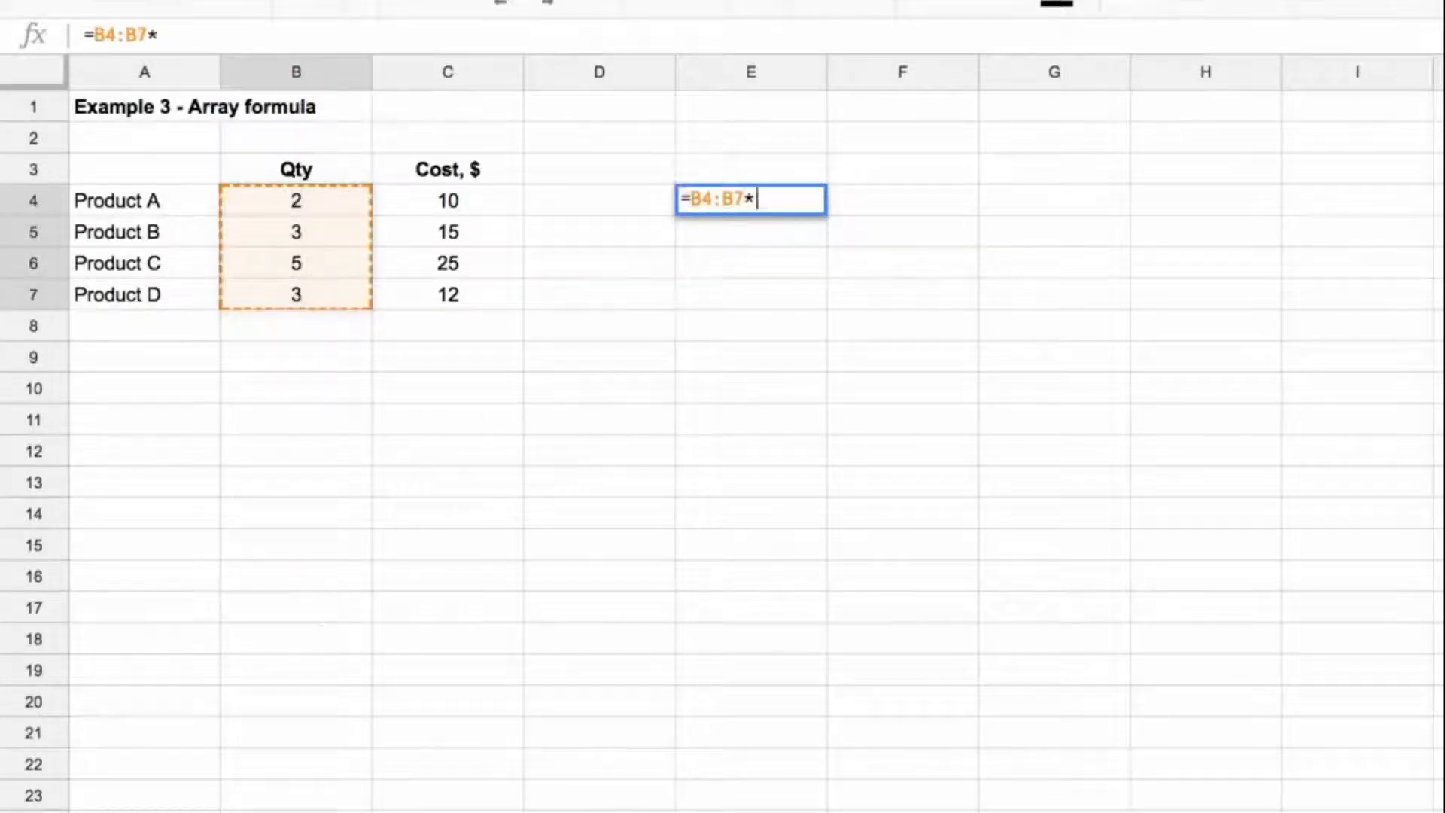
pyautogui.moveTo(446, 202); pyautogui.dragTo(447, 298)
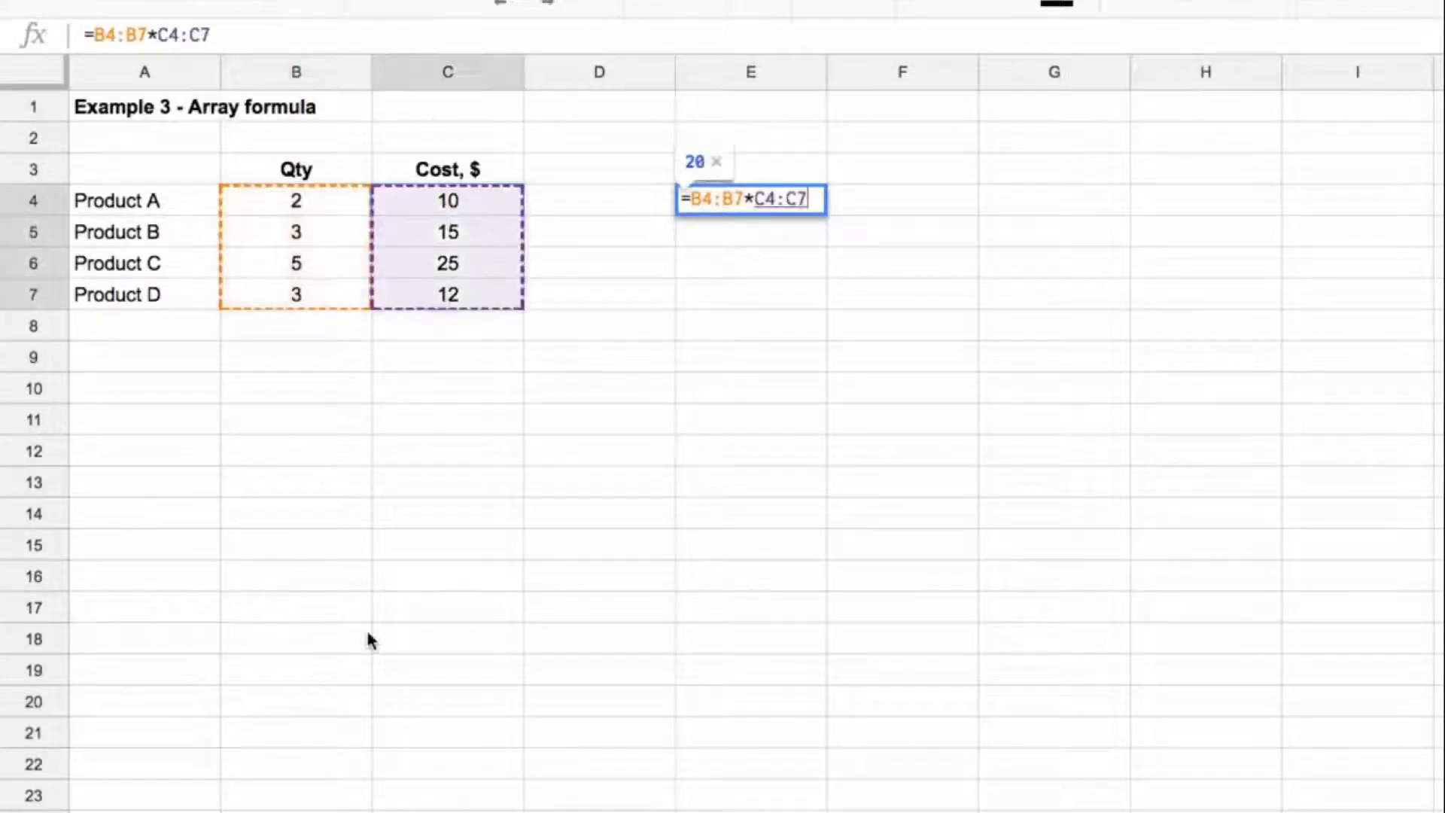
pyautogui.press('Return')
pyautogui.press('Up')
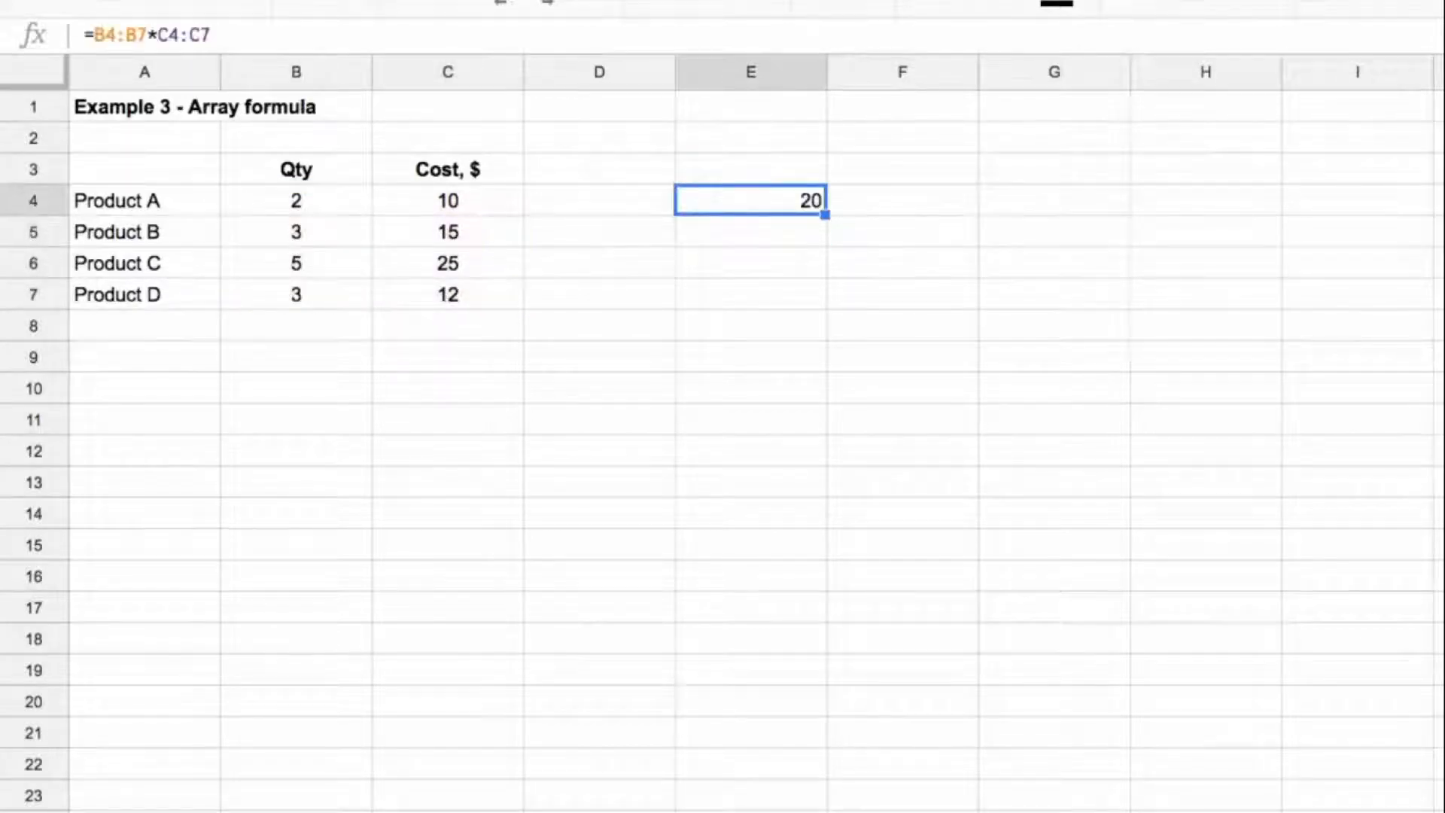
# Step: Compare Product A's quantity and cost in B4 and C4 with the result in E4
pyautogui.click(298, 201)
pyautogui.moveTo(297, 201); pyautogui.dragTo(396, 198)
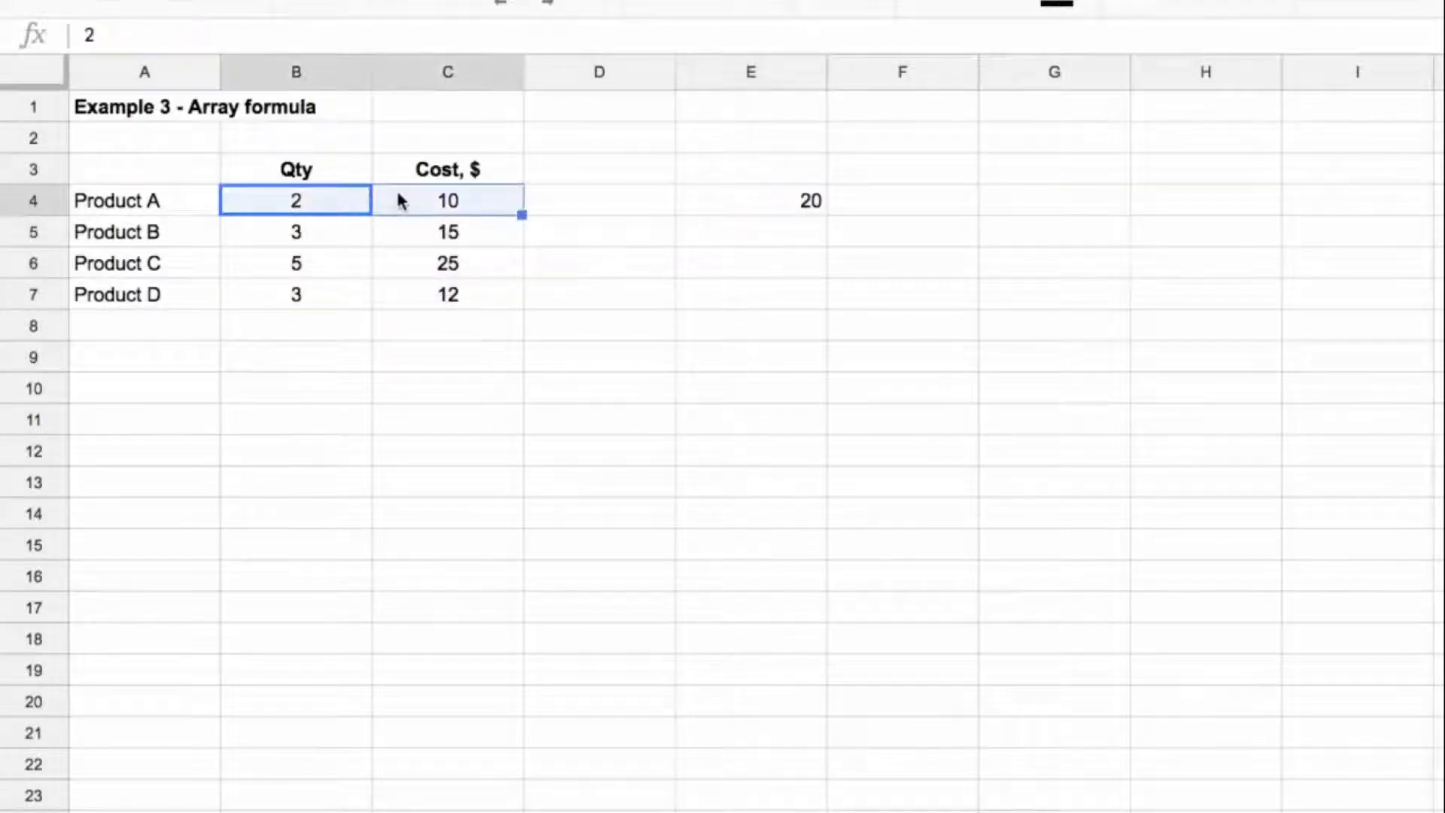
pyautogui.click(792, 200)
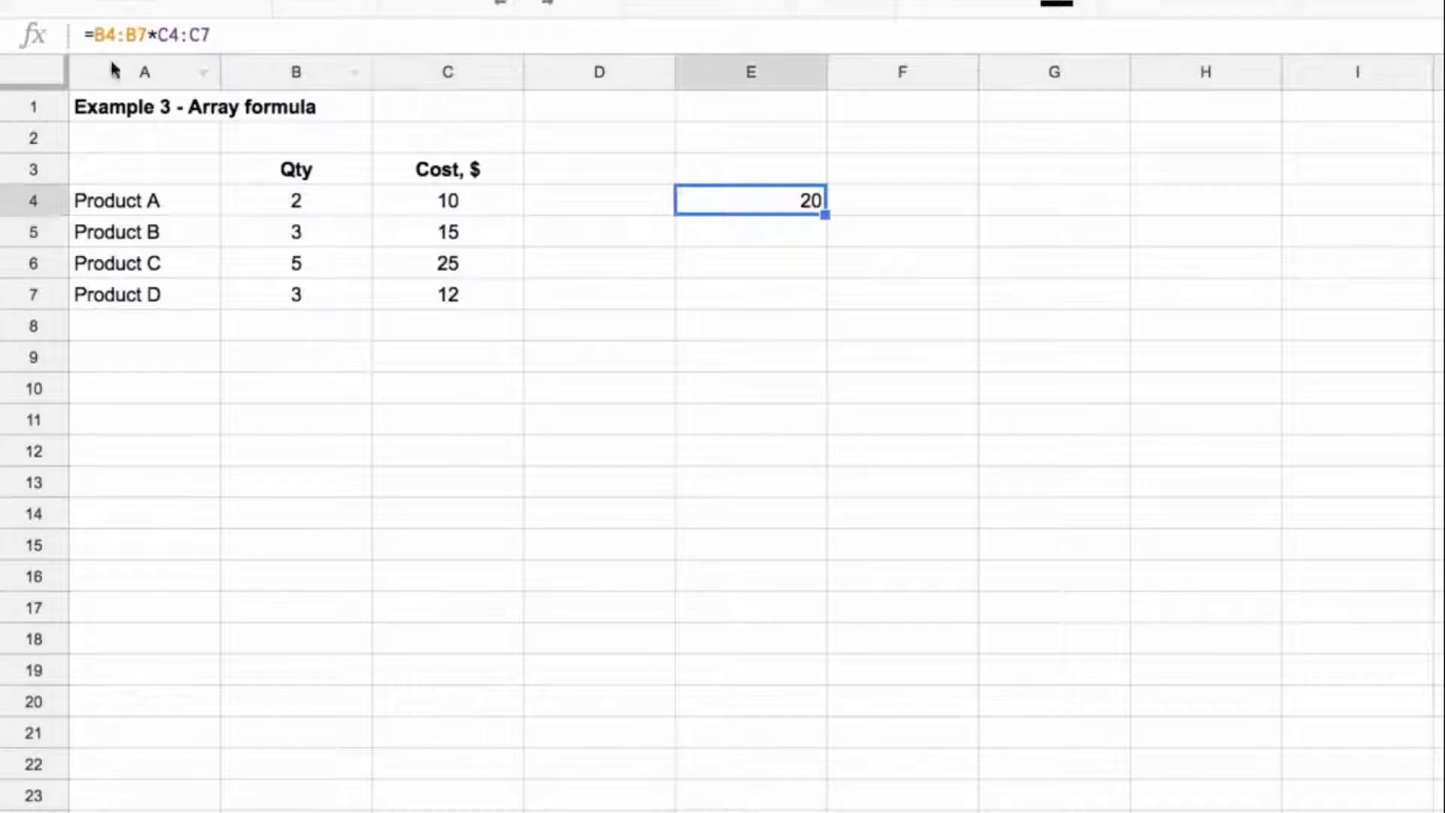
pyautogui.click(256, 208)
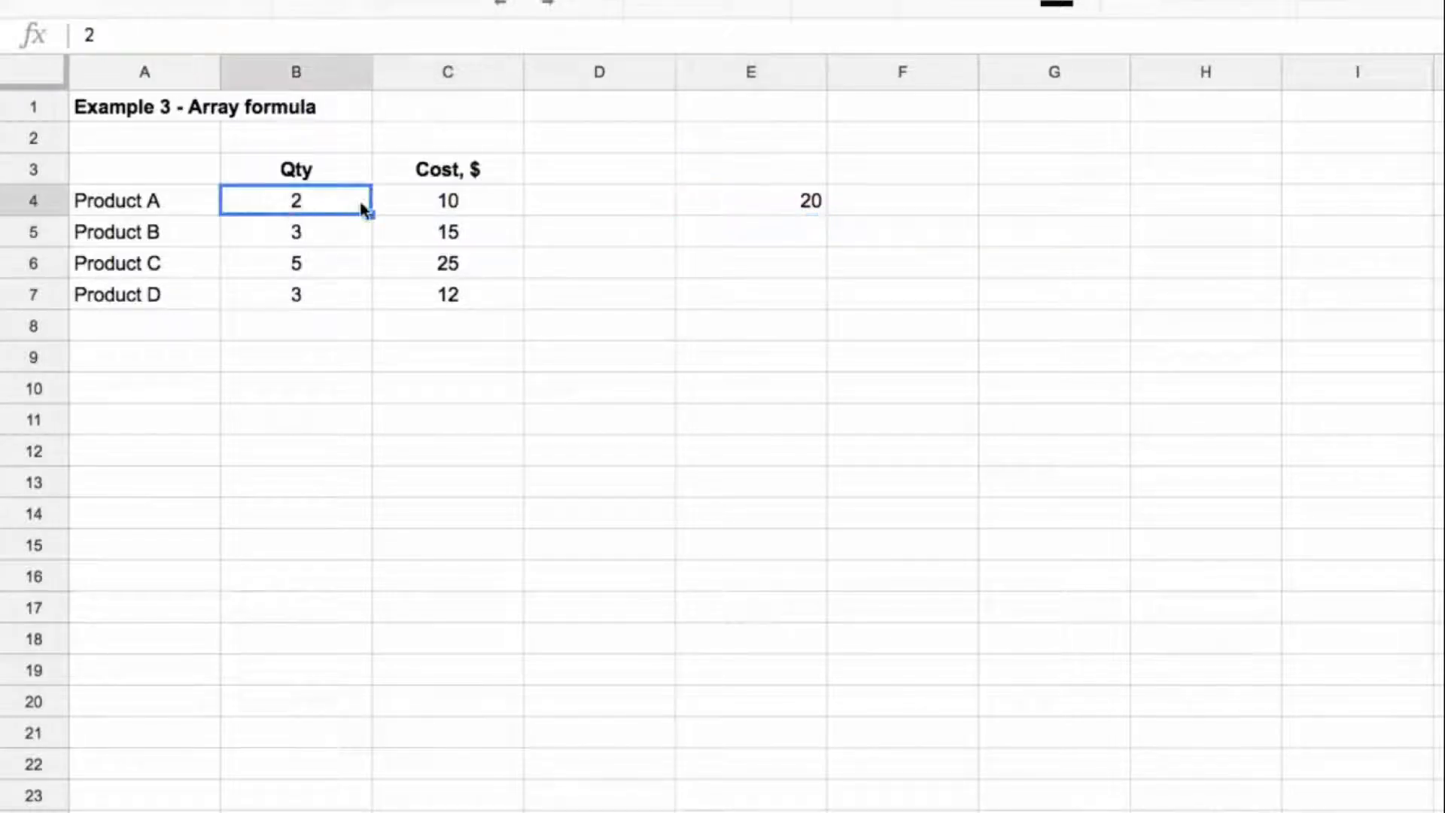
pyautogui.click(431, 211)
# Step: Convert E4's formula to an array formula so it reads =ArrayFormula(B4:B7*C4:C7)
pyautogui.click(732, 202)
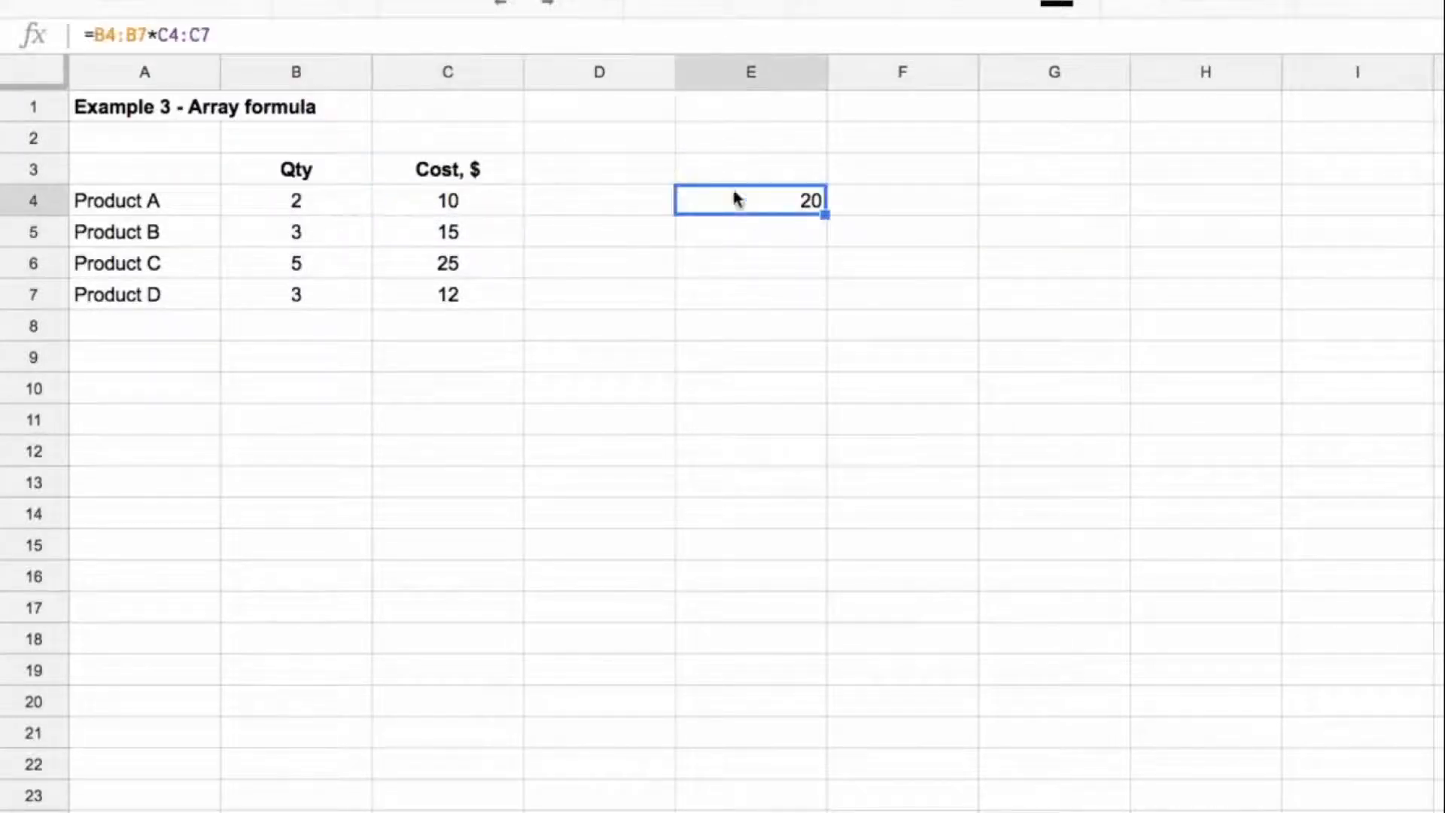
pyautogui.click(530, 35)
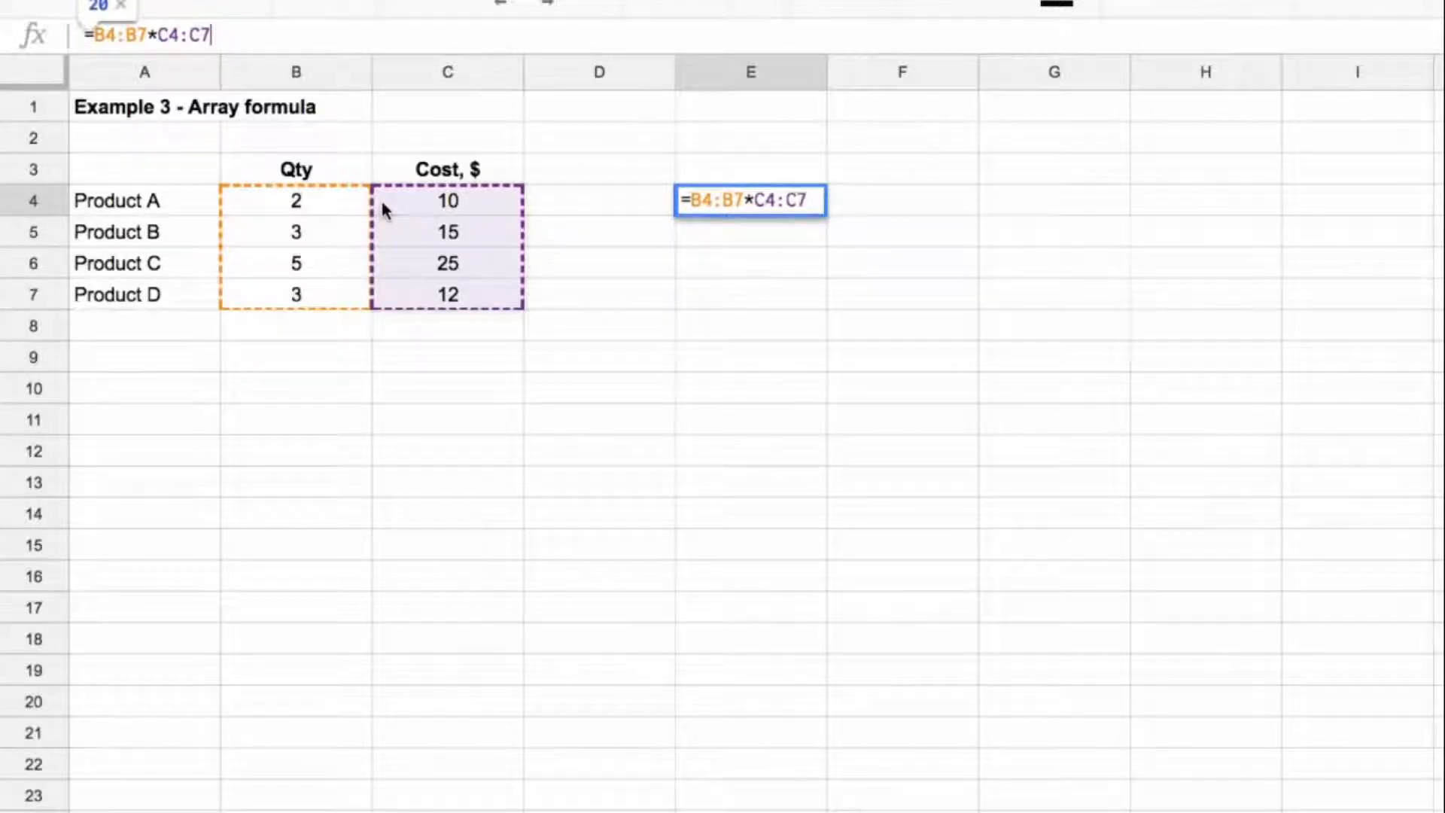
pyautogui.hotkey('ctrl', 'shift', 'Return')
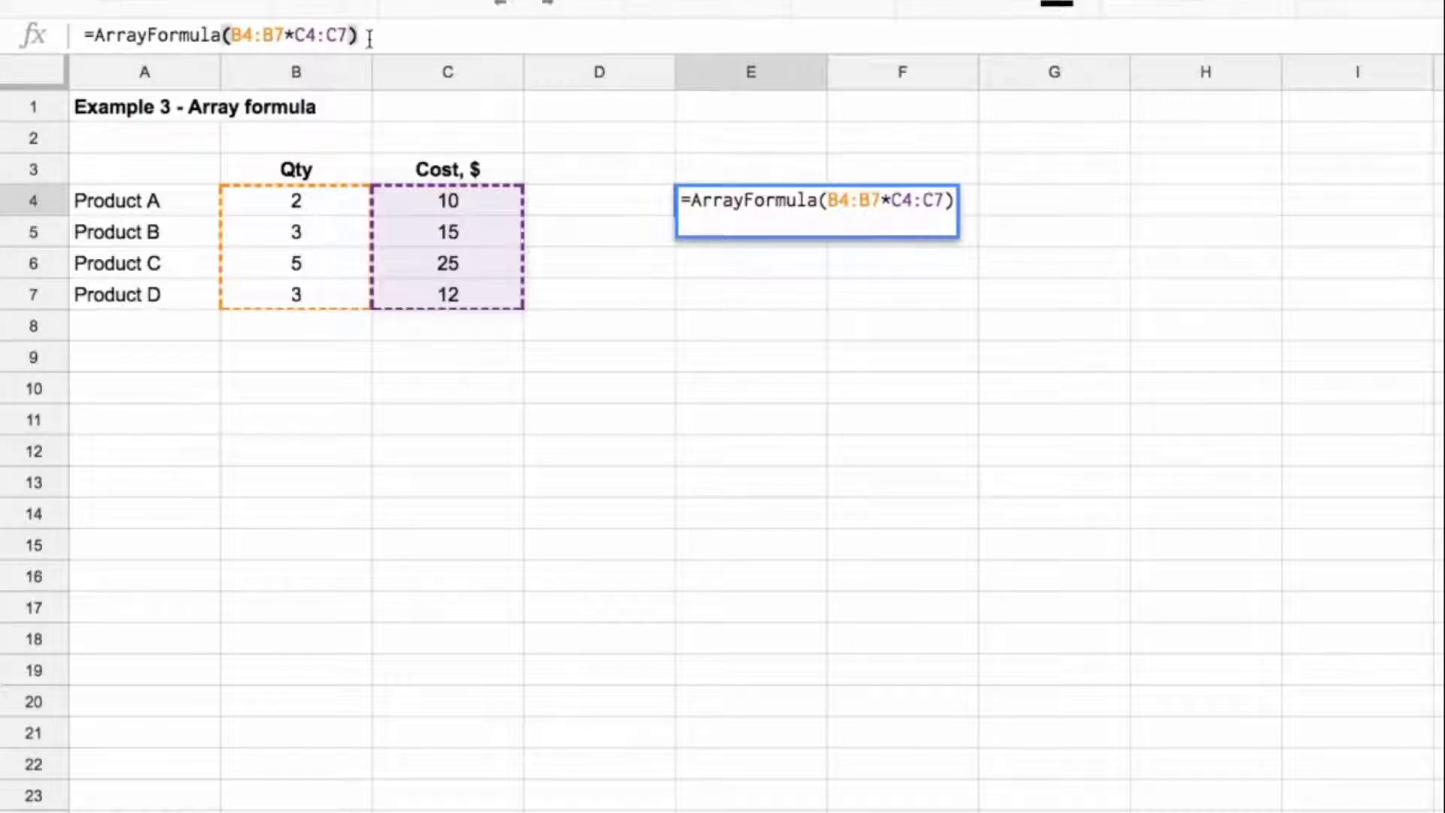
pyautogui.press('Return')
pyautogui.press('Up')
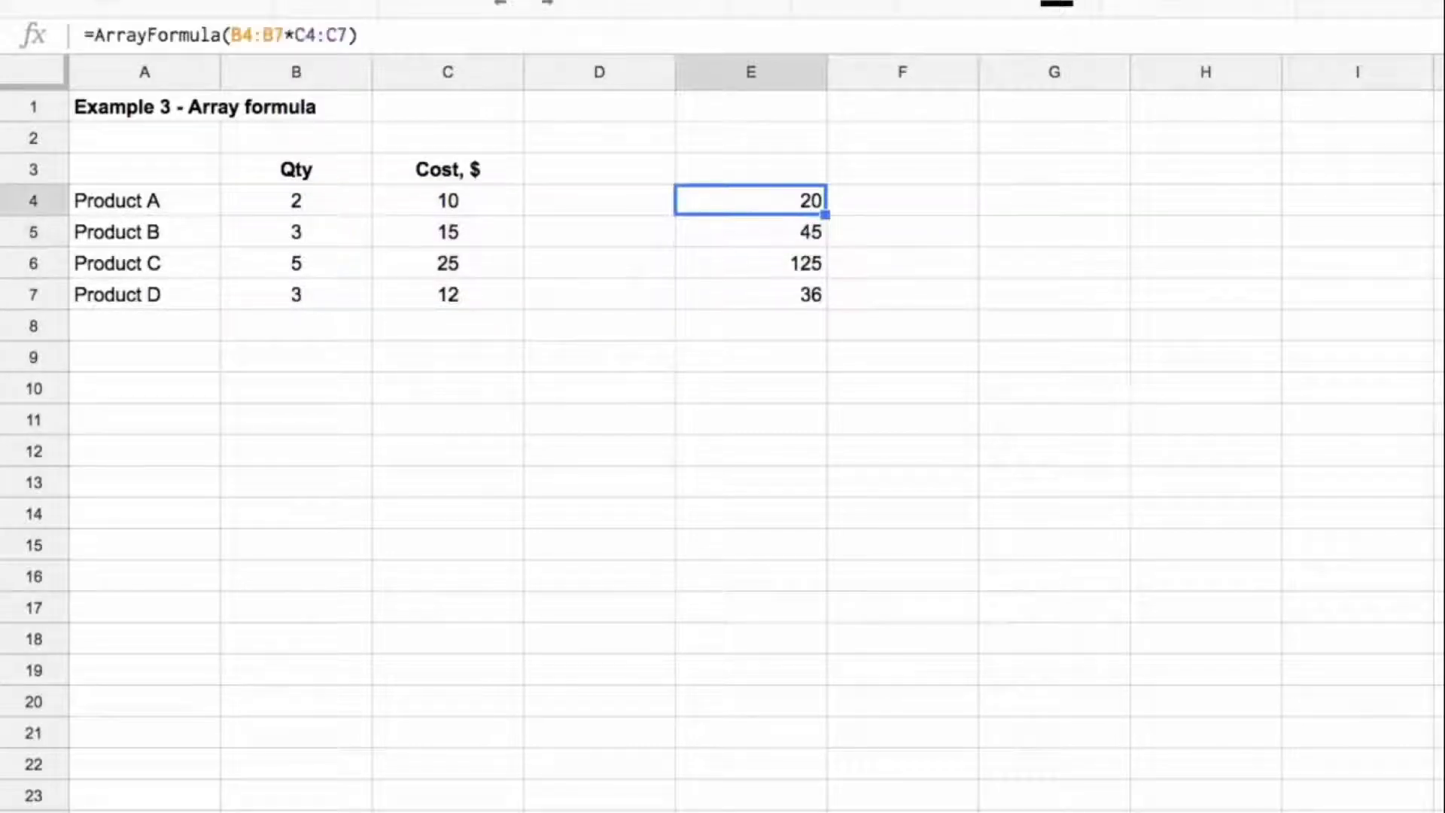
# Step: Check the array results in E4:E7 against the quantities and costs of Products B, C and D
pyautogui.press('Down')
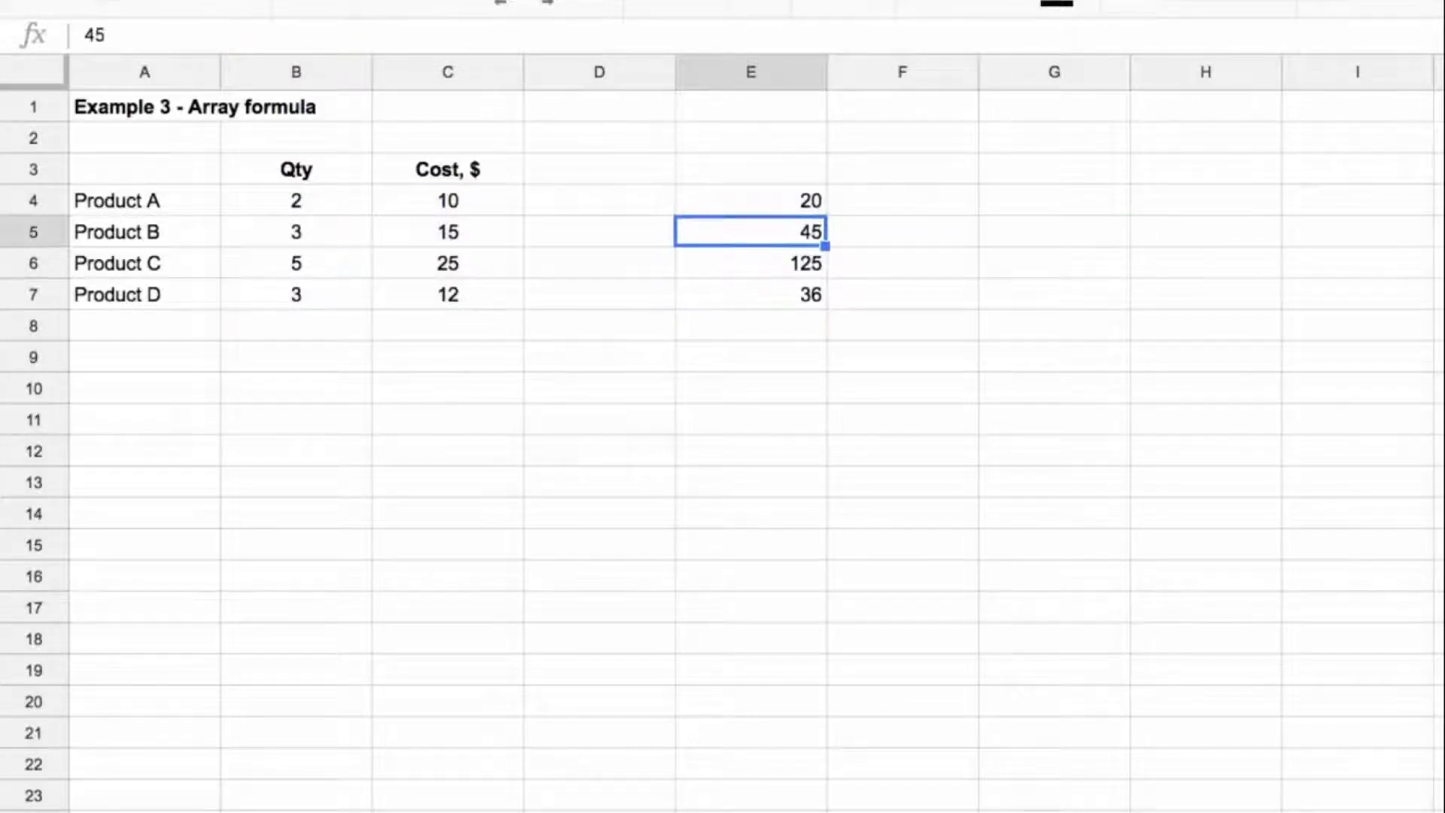
pyautogui.click(322, 236)
pyautogui.click(403, 232)
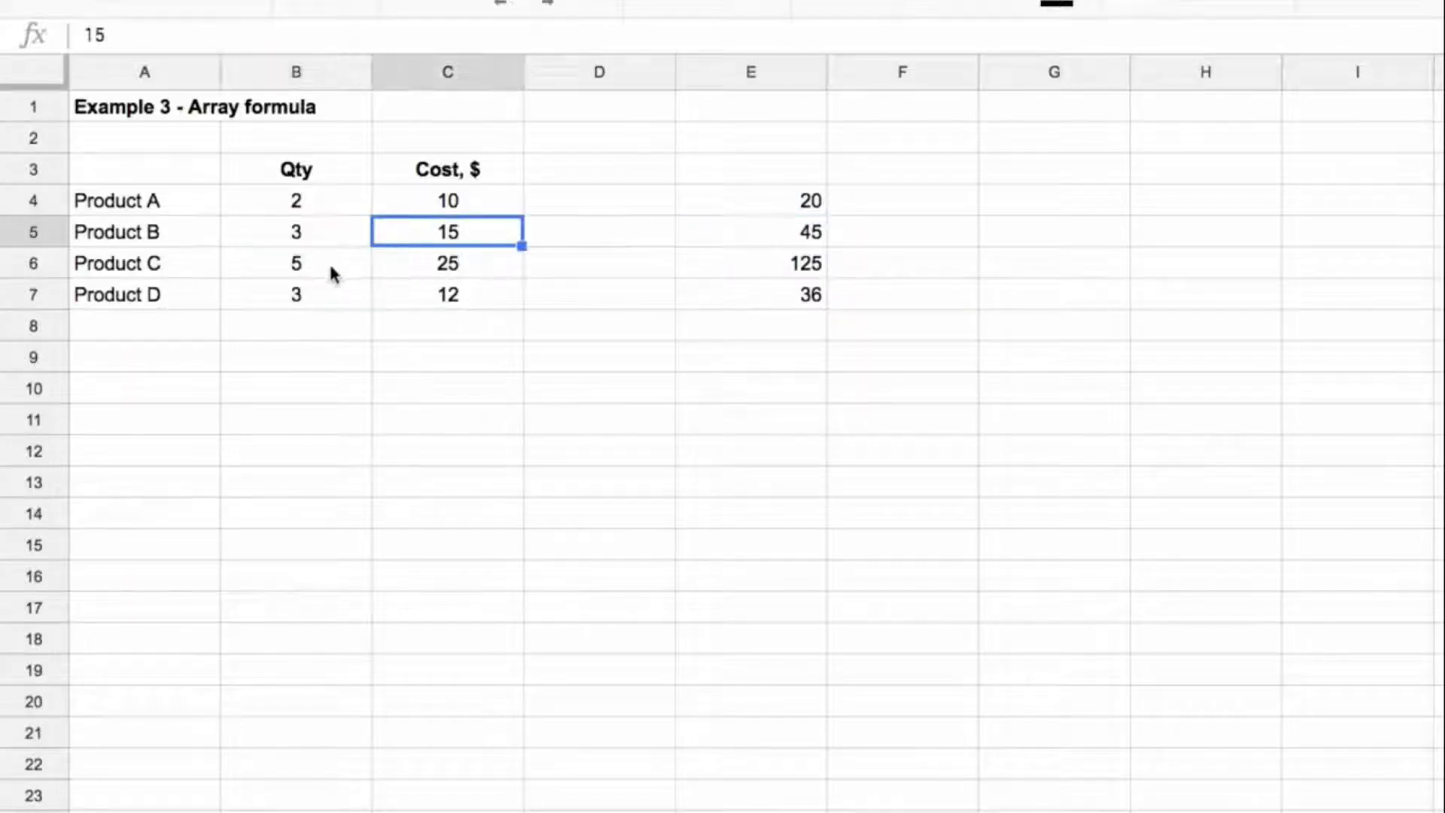
pyautogui.click(328, 262)
pyautogui.click(399, 274)
pyautogui.click(344, 283)
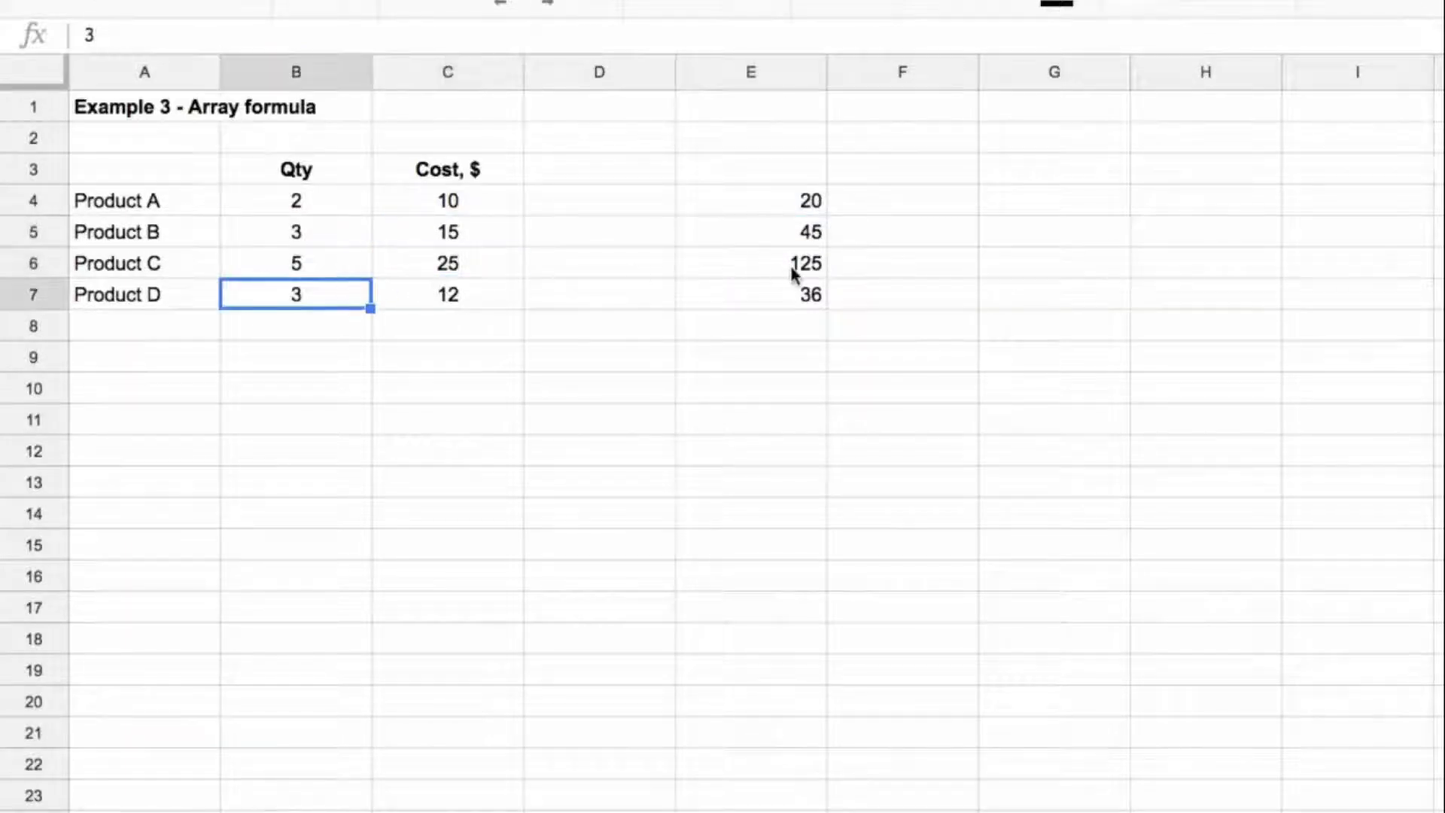
pyautogui.moveTo(792, 209); pyautogui.dragTo(799, 290)
# Step: Nest SUM inside E4's array formula so it reads =ArrayFormula(sum(B4:B7*C4:C7))
pyautogui.click(781, 200)
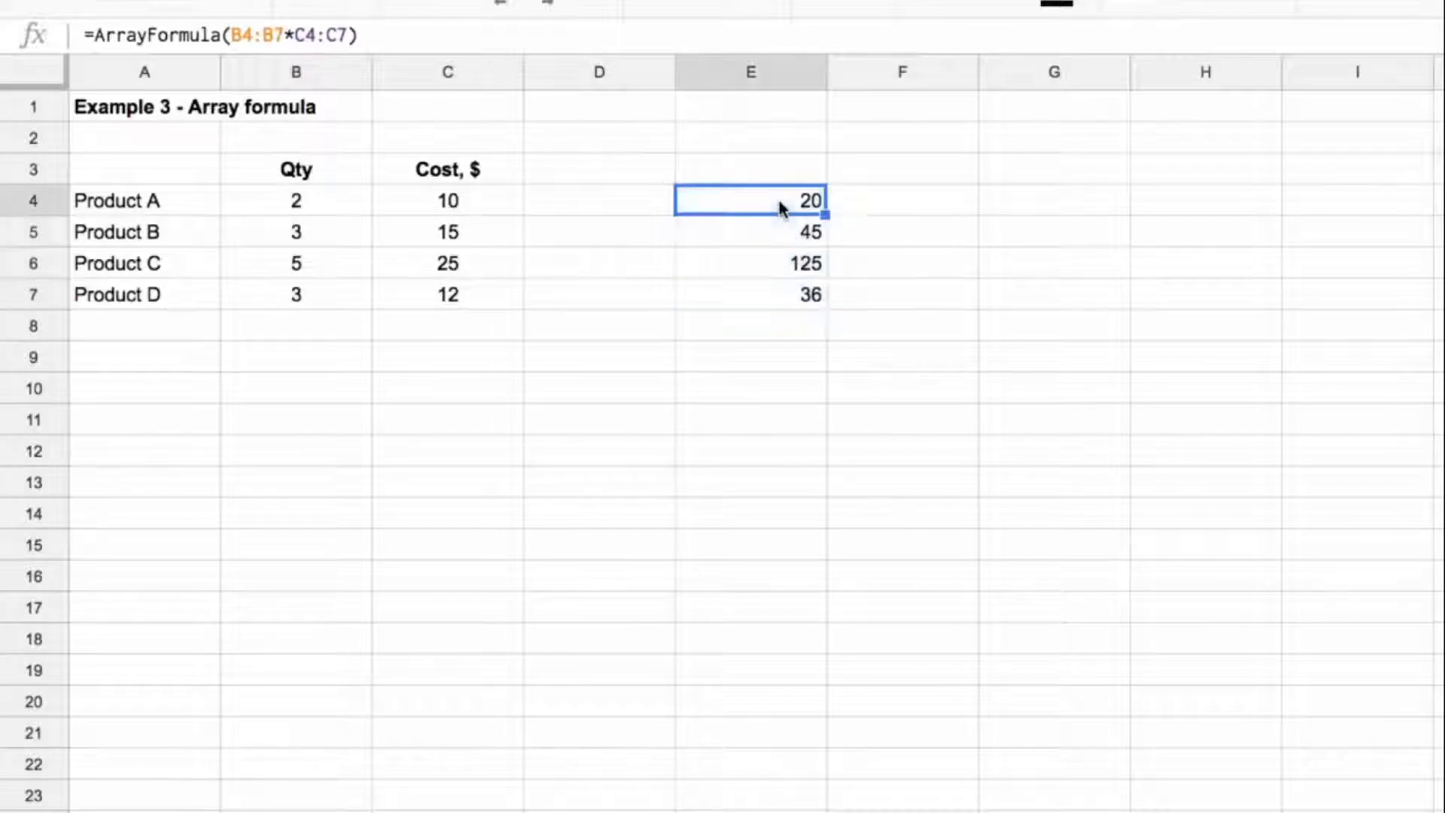
pyautogui.click(232, 35)
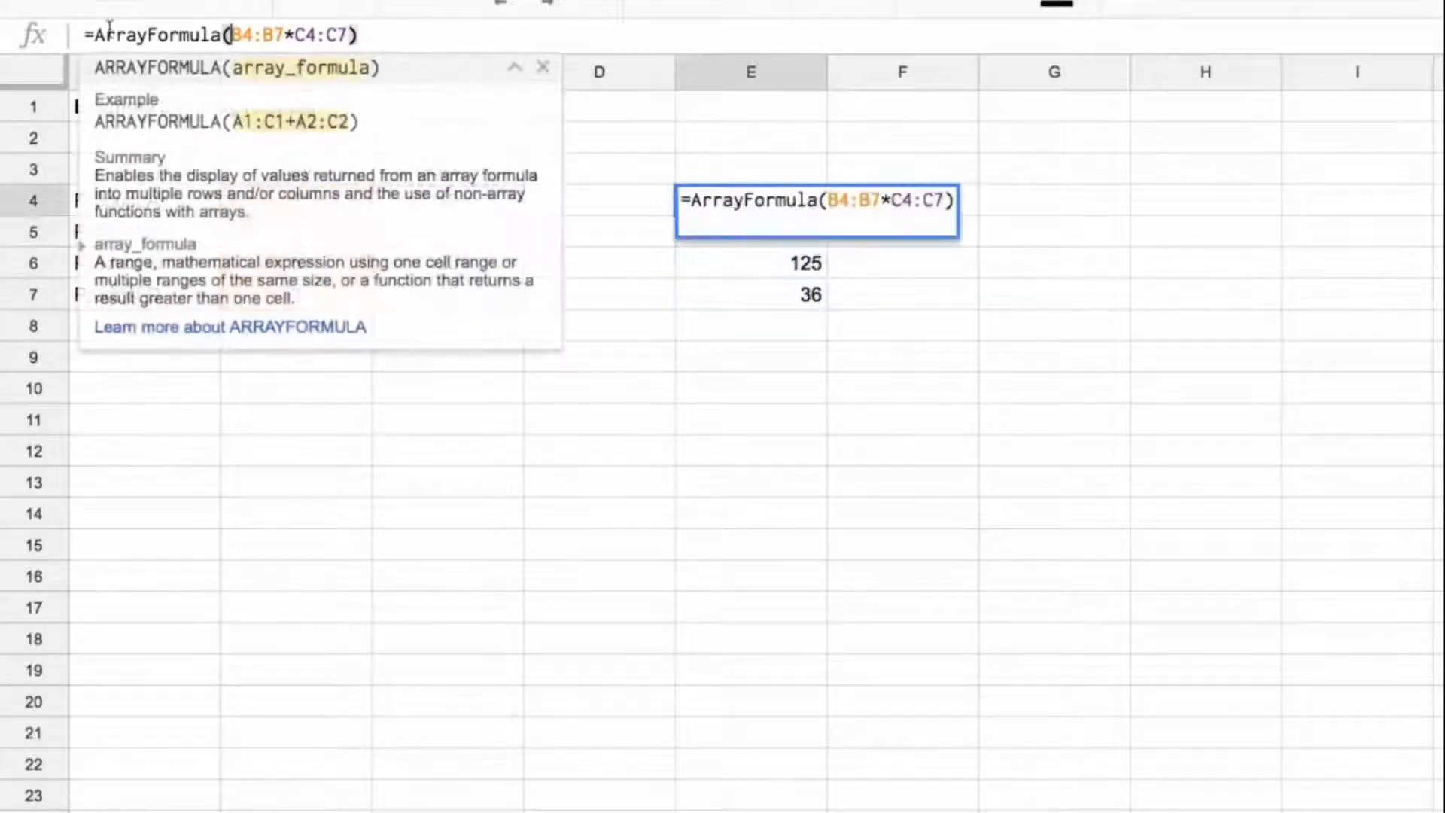
pyautogui.write('sum(')
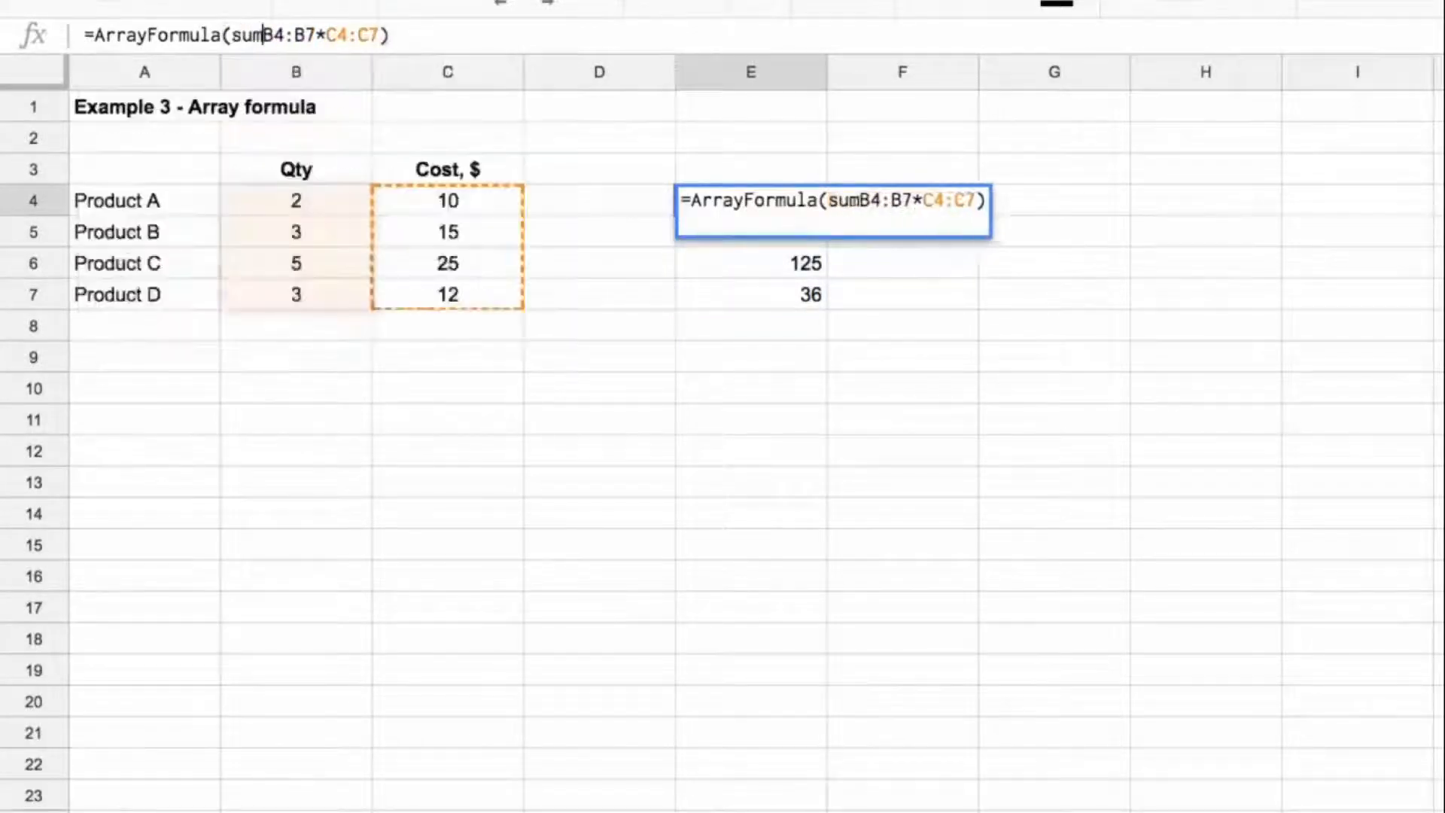
pyautogui.press('End')
pyautogui.write(')')
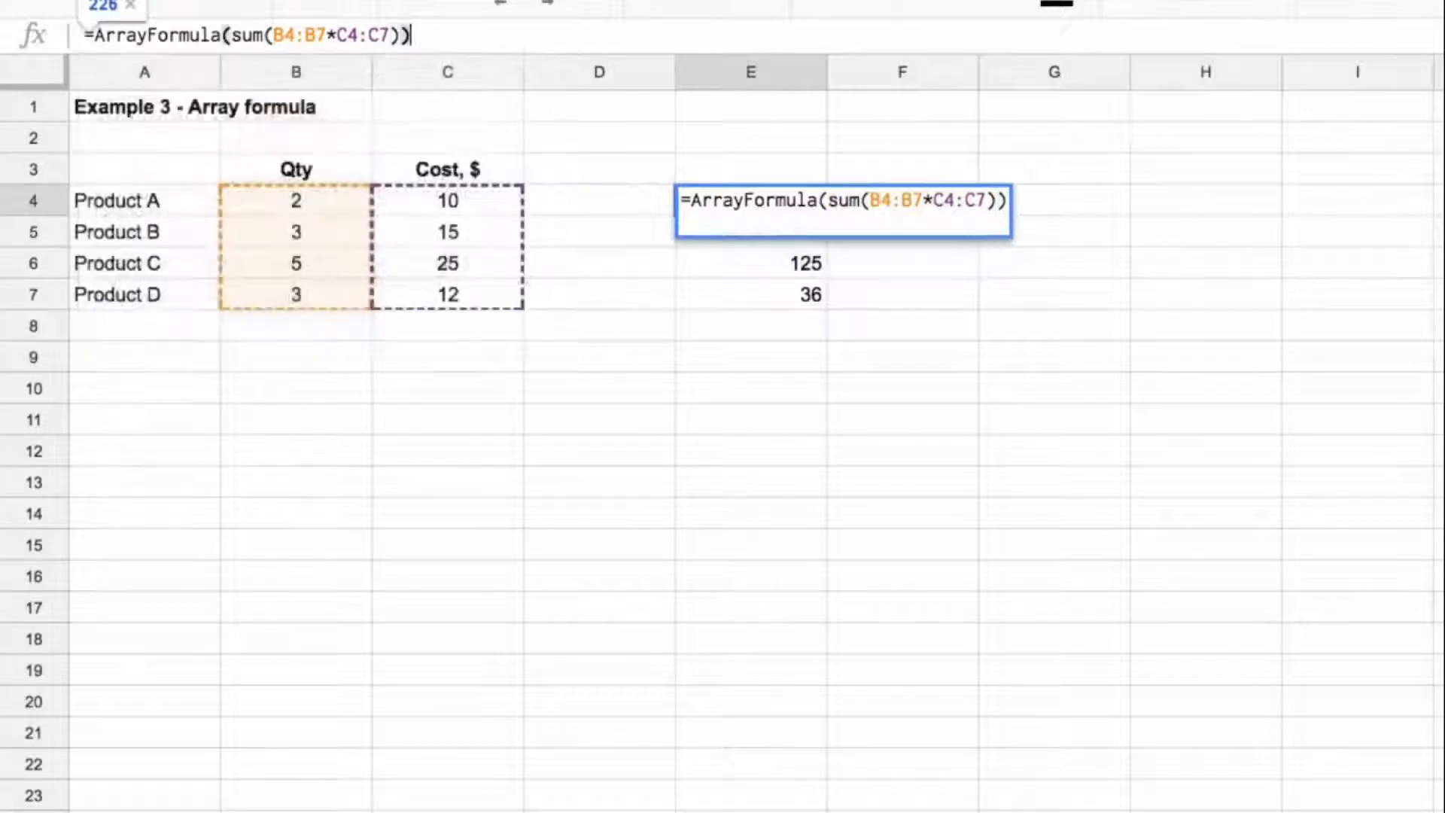
pyautogui.press('Return')
pyautogui.press('Up')
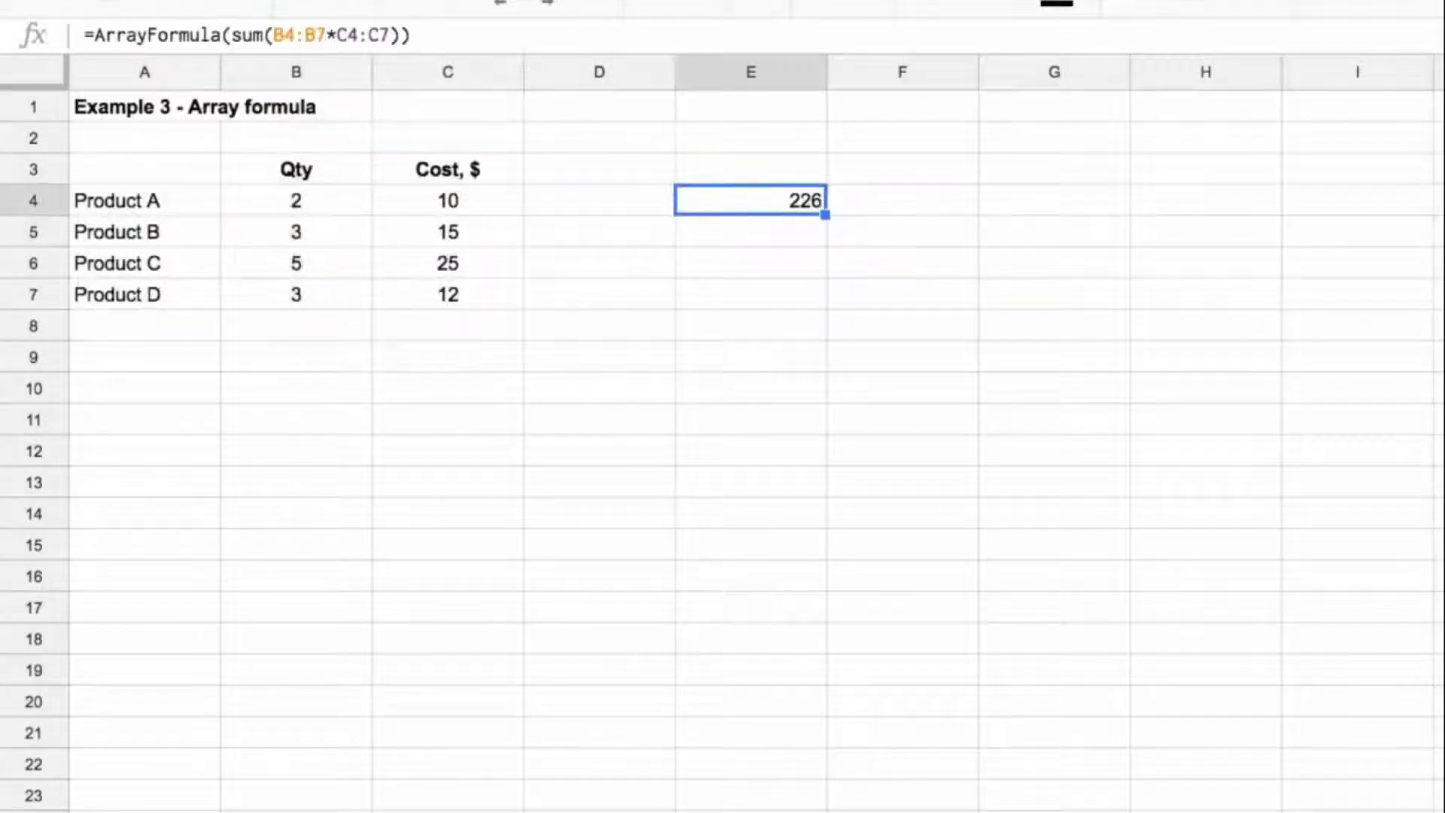
# Step: Build the same total in F4 from sum(B4:B7*C4:C7), converted to =ArrayFormula(sum(B4:B7*C4:C7))
pyautogui.press('Right')
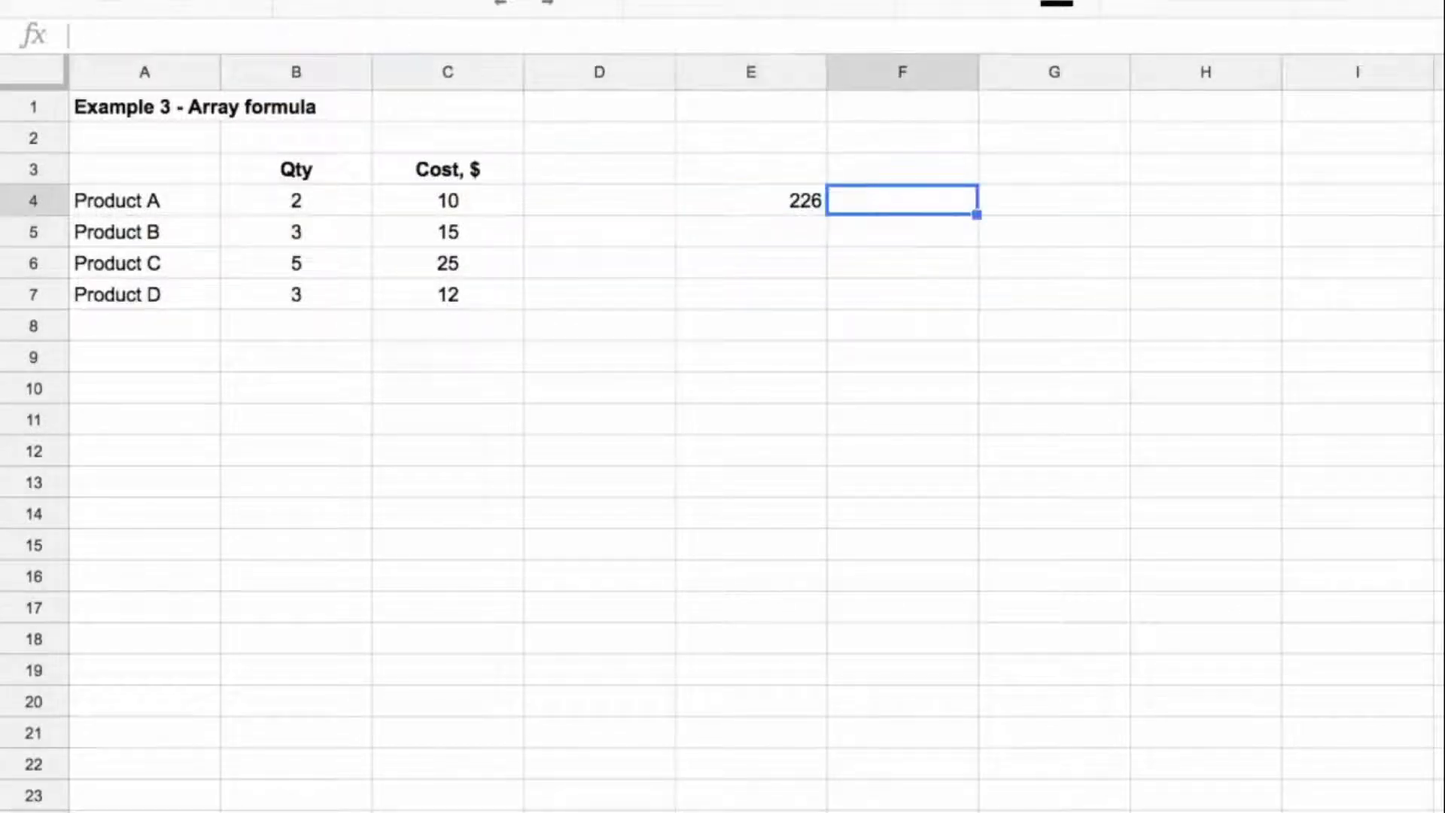
pyautogui.write('=')
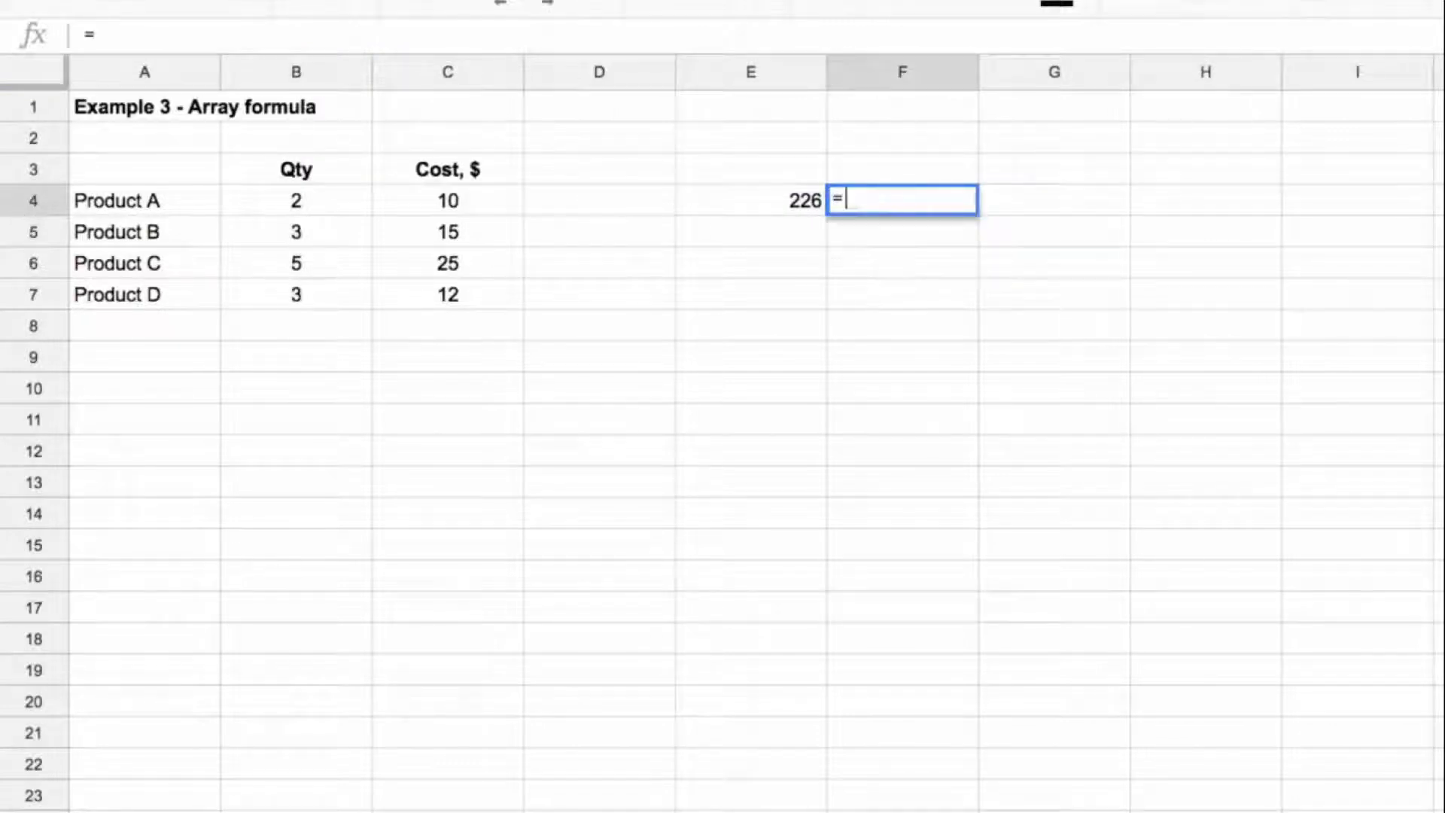
pyautogui.write('sum(')
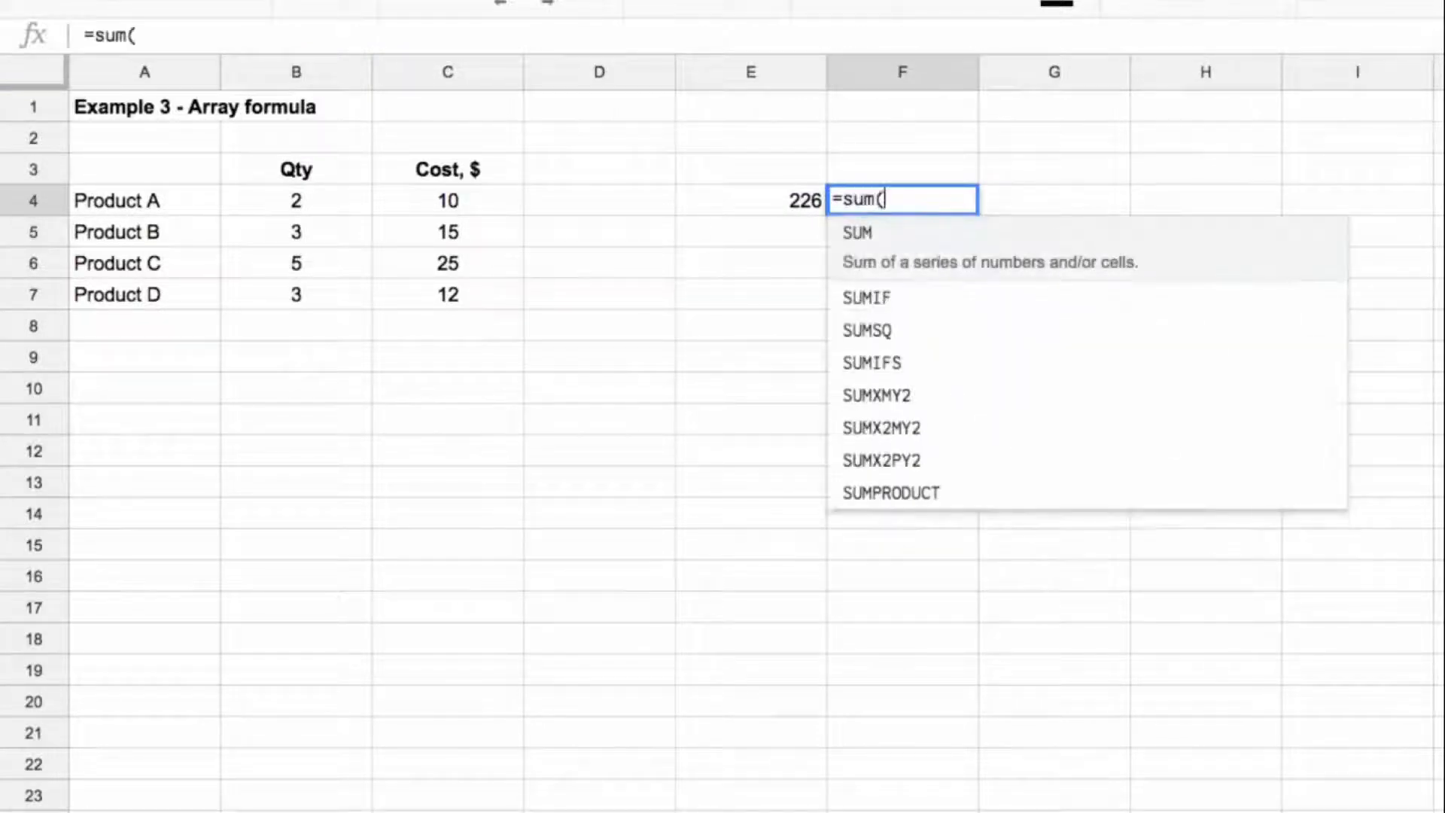
pyautogui.moveTo(331, 207); pyautogui.dragTo(335, 293)
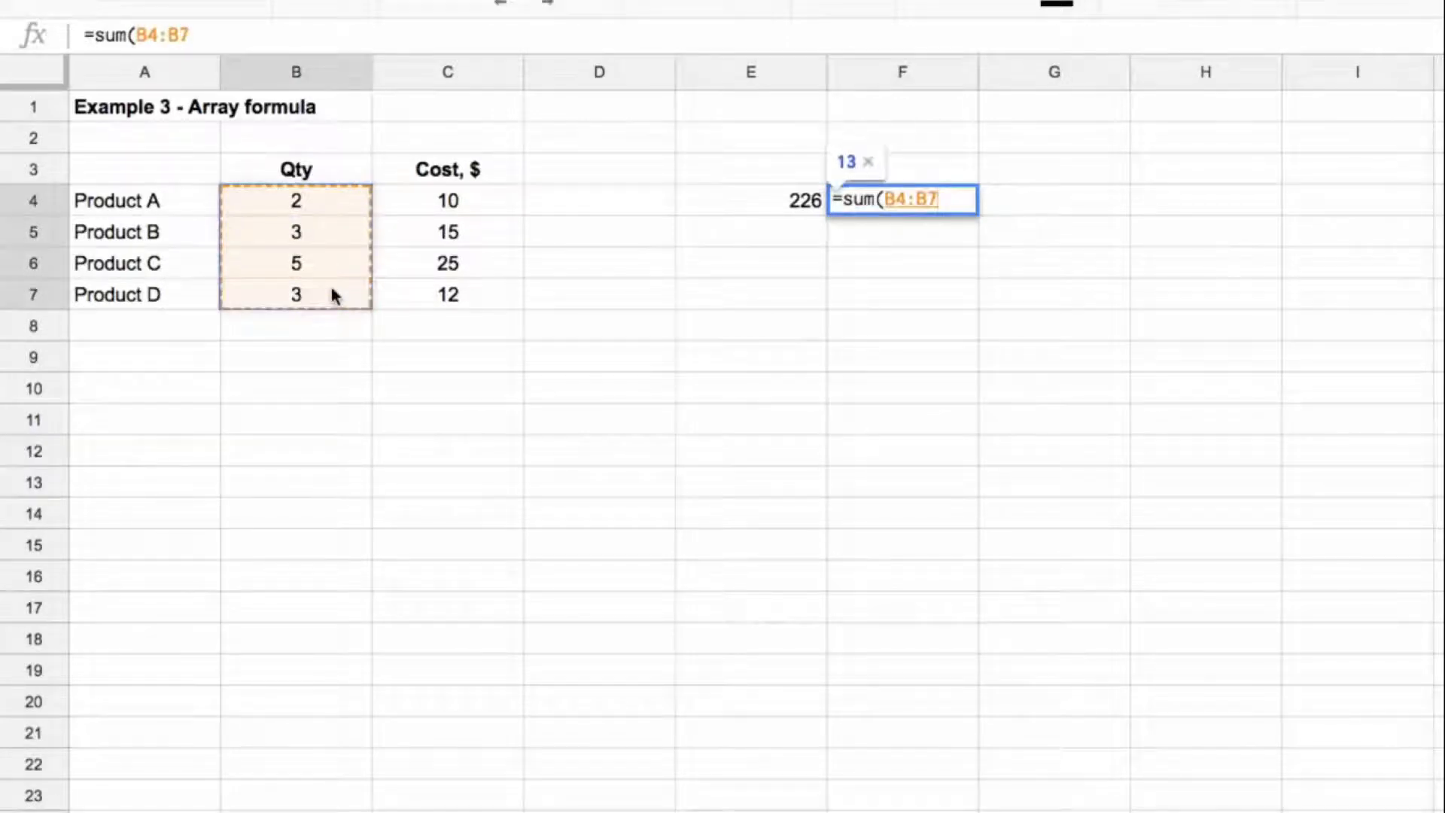
pyautogui.write('*')
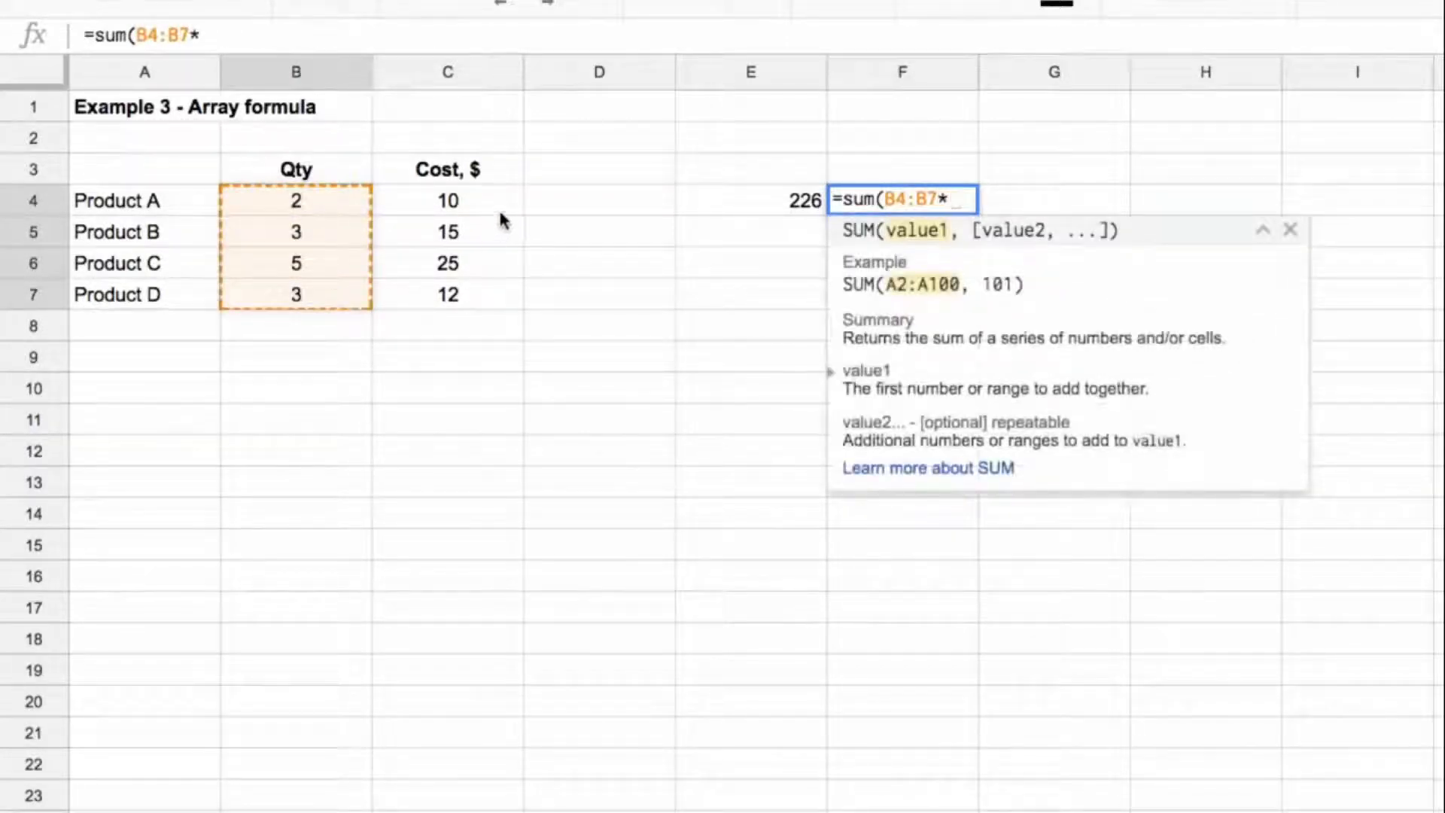
pyautogui.moveTo(498, 209); pyautogui.dragTo(501, 307)
pyautogui.write(')')
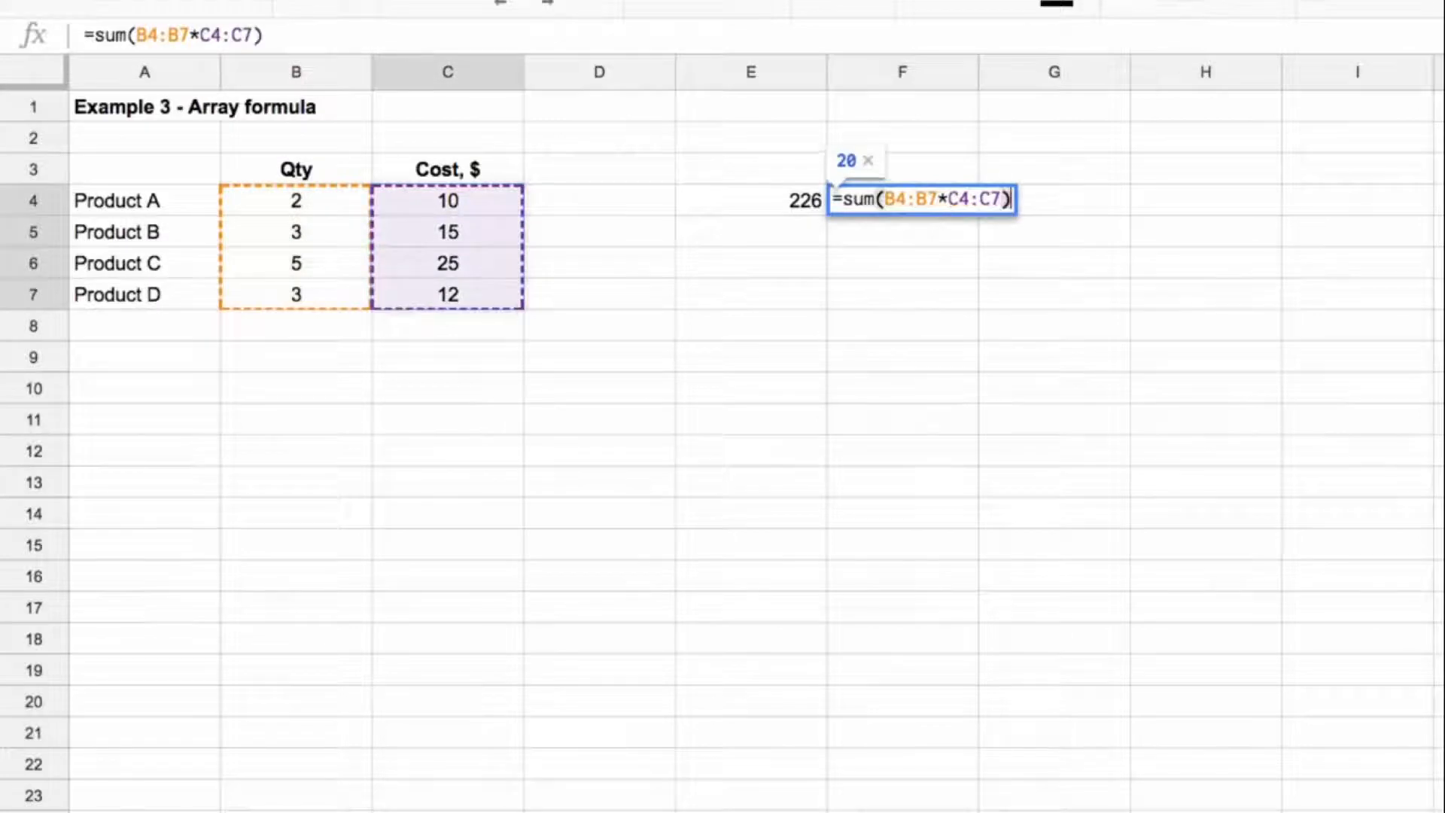
pyautogui.hotkey('ctrl', 'shift', 'Return')
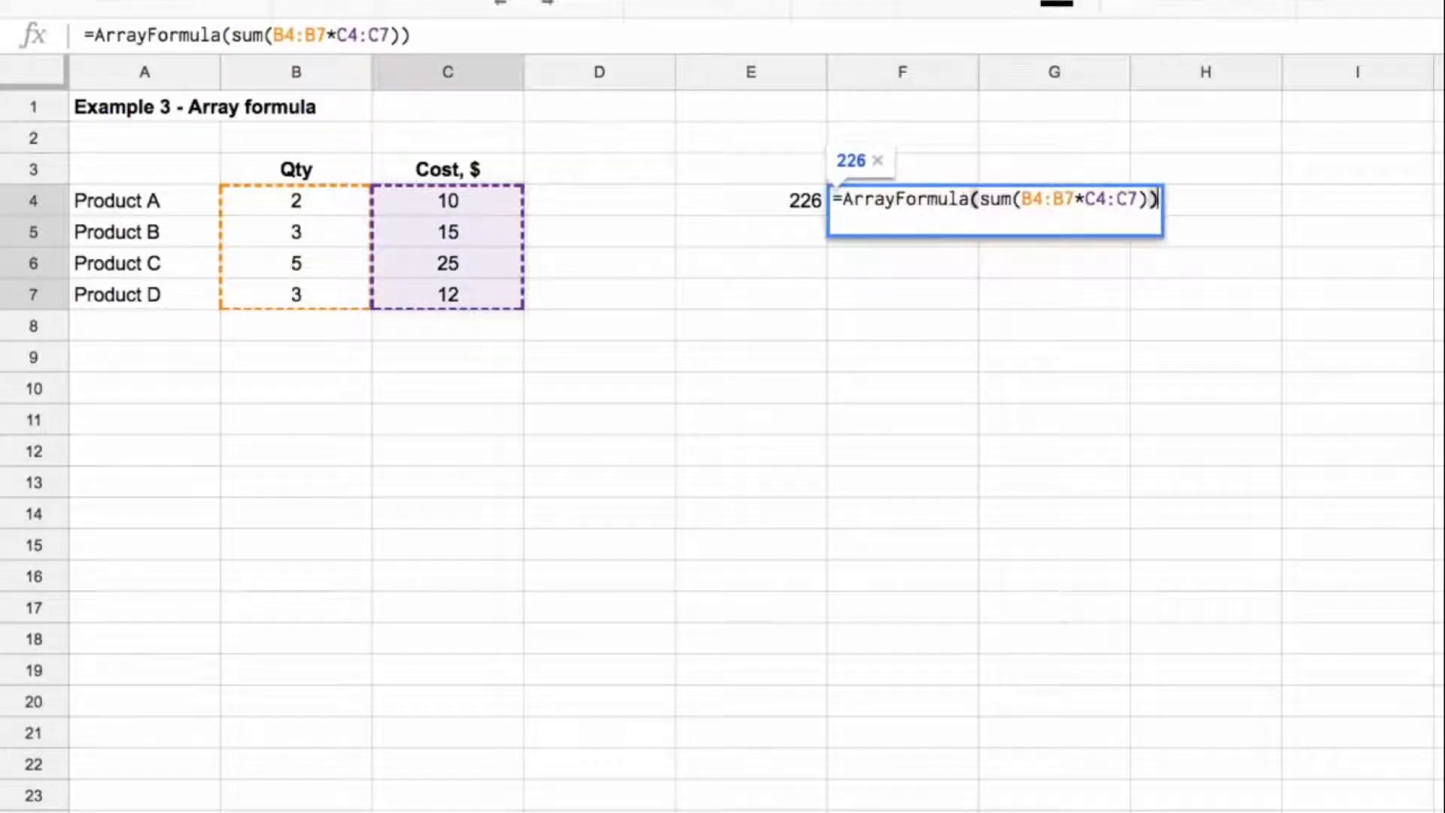
pyautogui.press('Return')
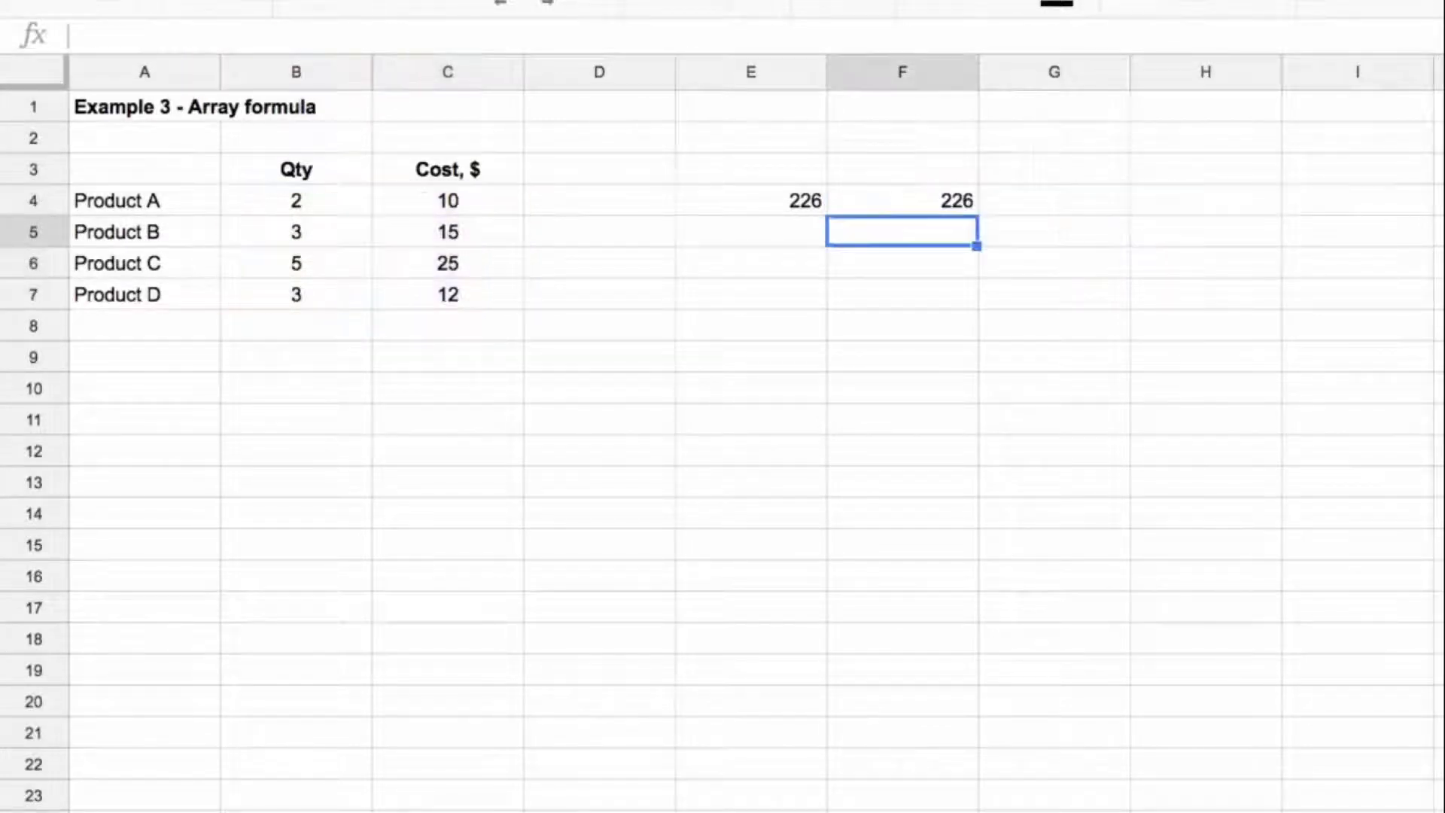
# Step: Enter the product of B4:B7 and C4:C7 in G4 as =ArrayFormula(B4:B7*C4:C7)
pyautogui.press('Up')
pyautogui.press('Right')
pyautogui.write('=')
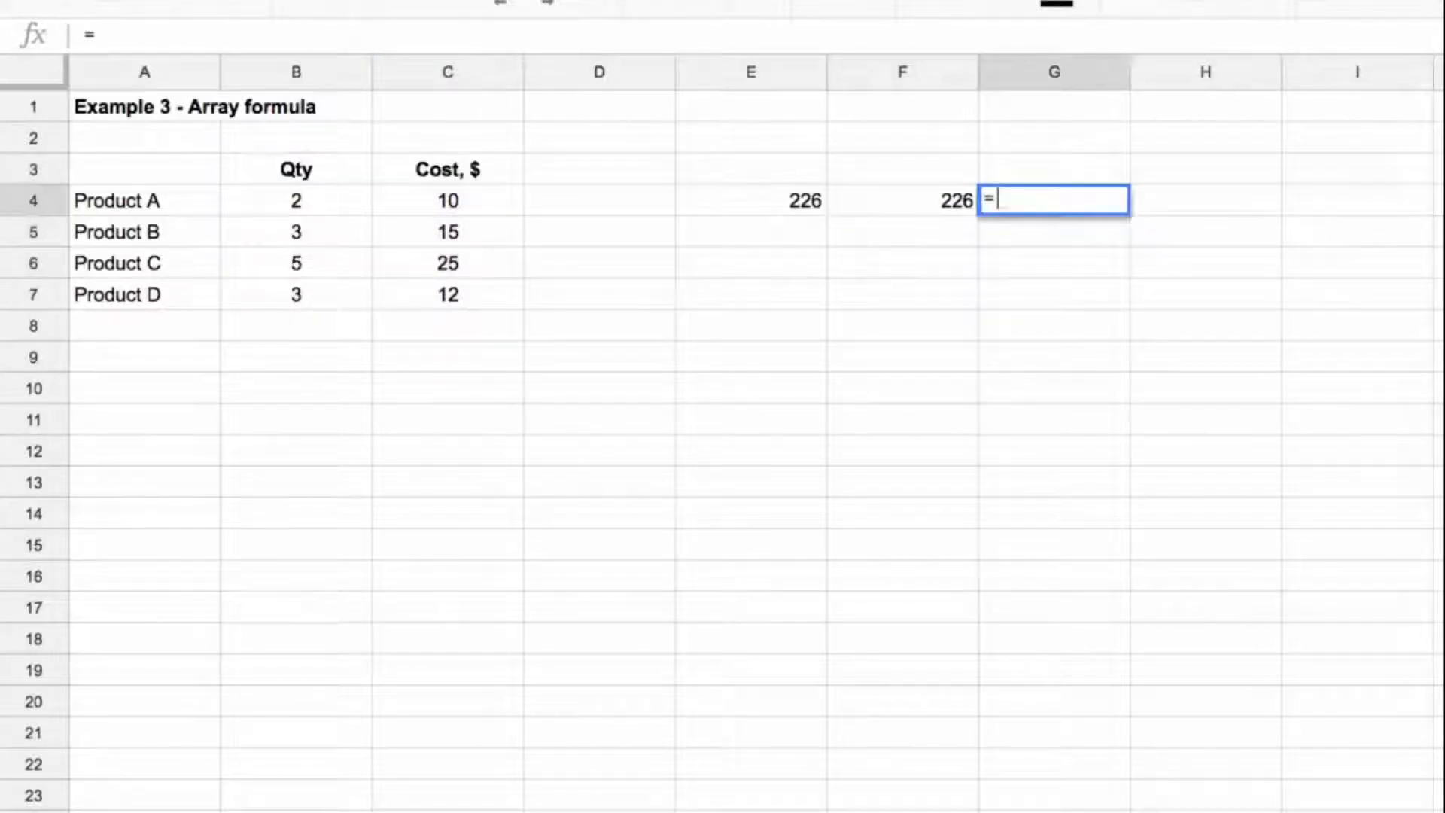
pyautogui.press('Left')
pyautogui.press('Left')
pyautogui.press('Left')
pyautogui.press('Left')
pyautogui.press('Left')
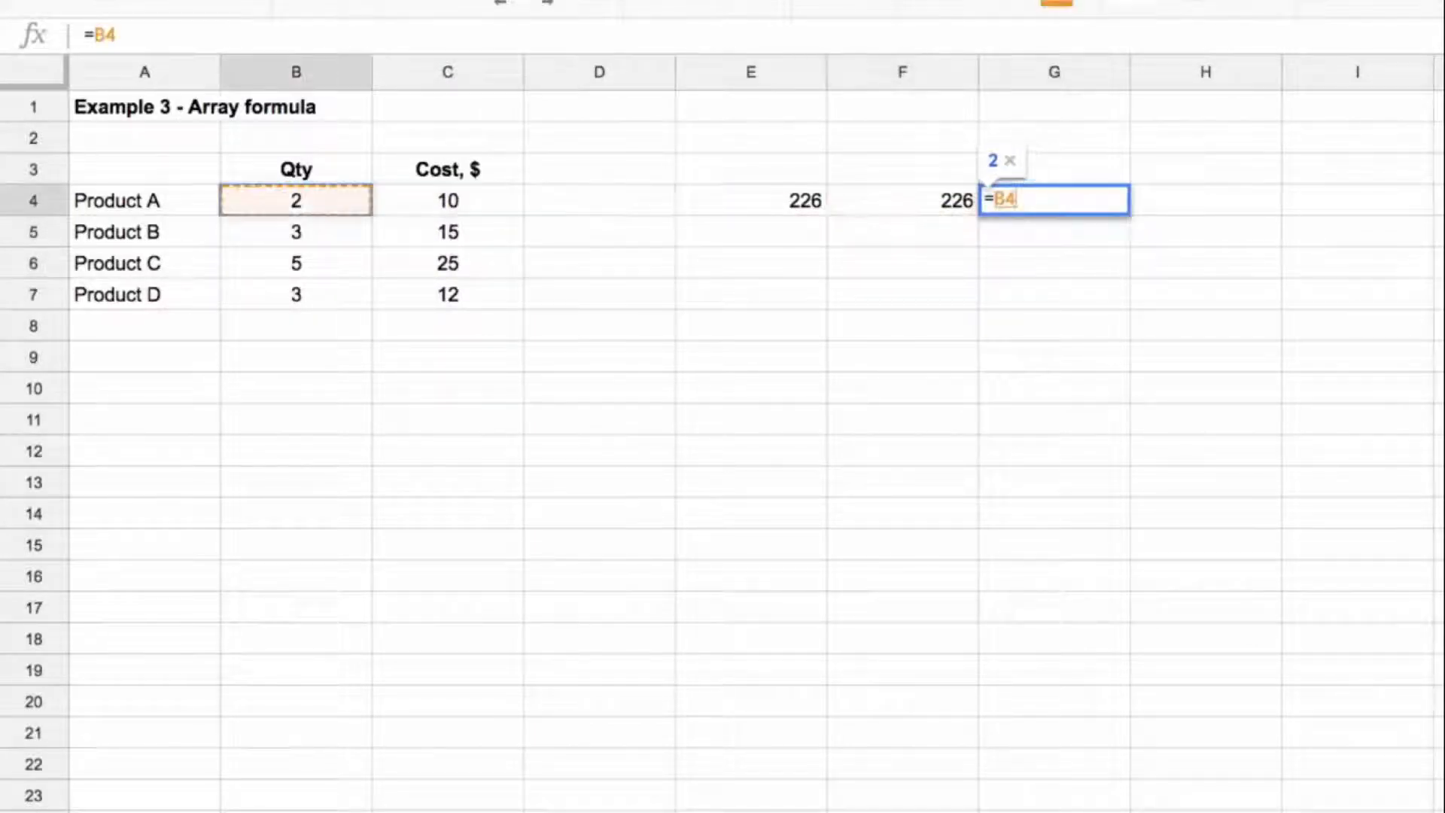
pyautogui.hotkey('shift', 'Down')
pyautogui.hotkey('shift', 'Down')
pyautogui.hotkey('shift', 'Down')
pyautogui.write('*')
pyautogui.press('Left')
pyautogui.press('Left')
pyautogui.press('Left')
pyautogui.press('Left')
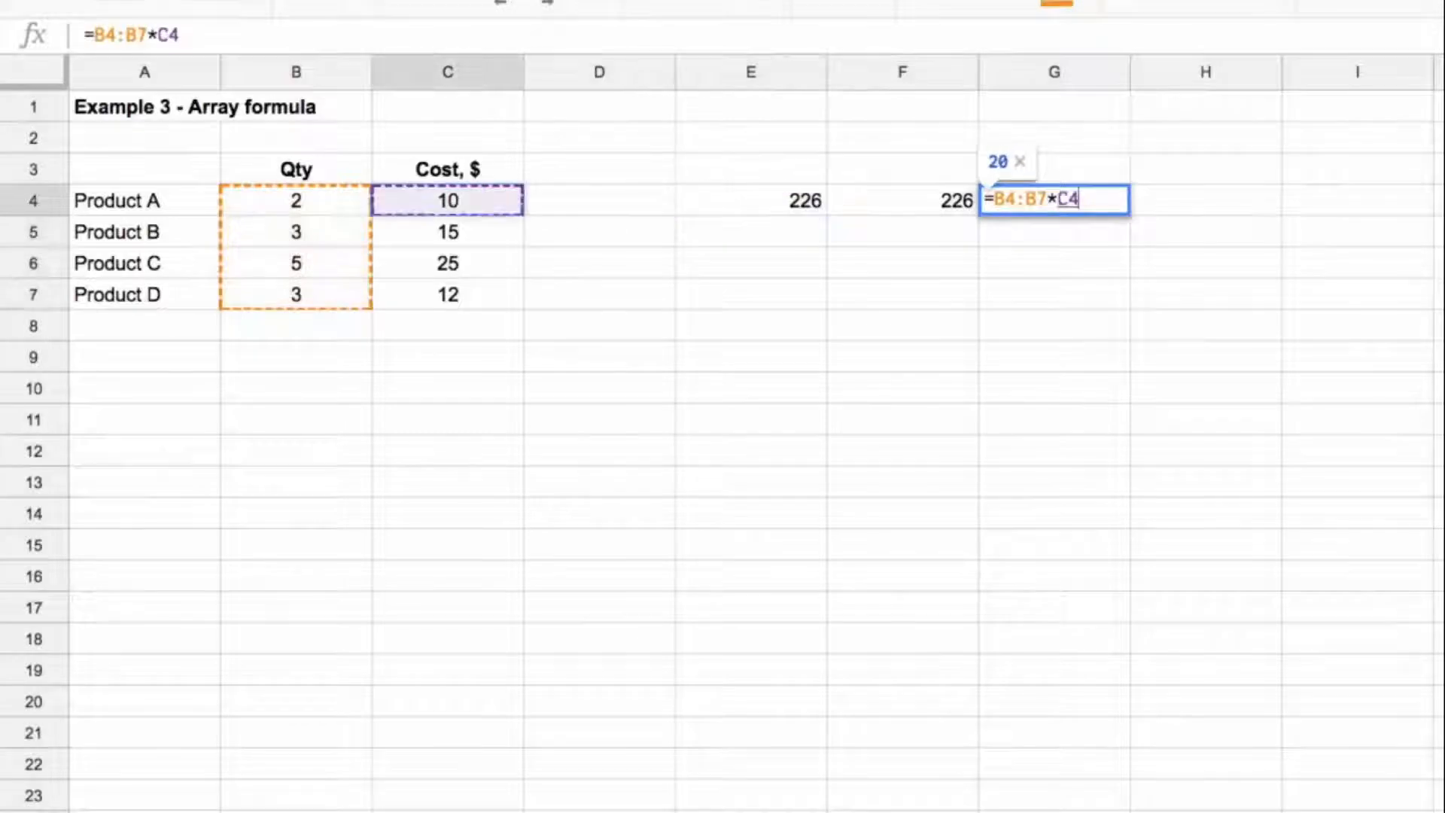
pyautogui.hotkey('shift', 'Down')
pyautogui.hotkey('shift', 'Down')
pyautogui.hotkey('shift', 'Down')
pyautogui.hotkey('ctrl', 'shift', 'Return')
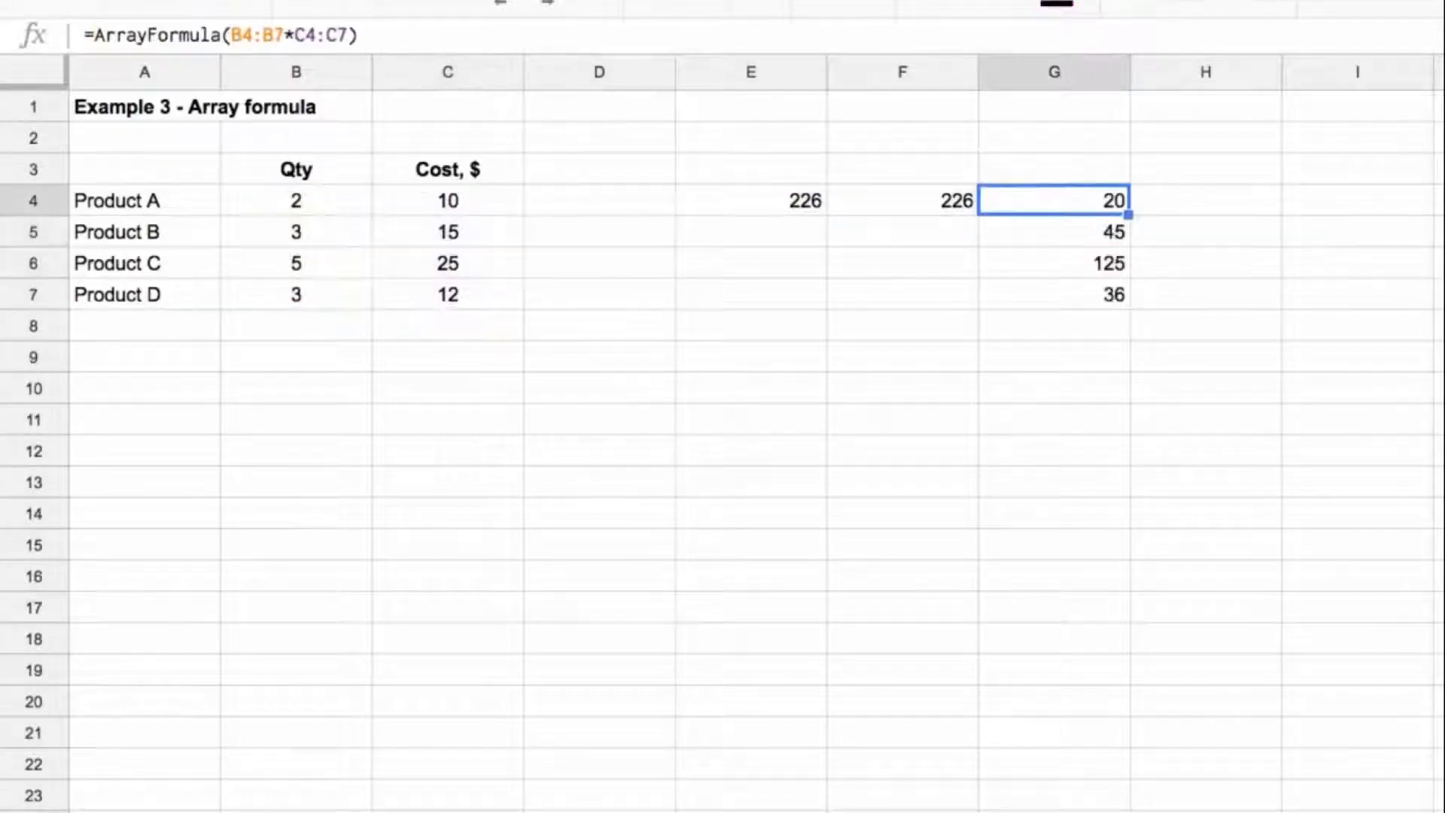
# Step: Wrap G4's whole array formula in SUM so it reads =sum(ArrayFormula(B4:B7*C4:C7))
pyautogui.click(91, 36)
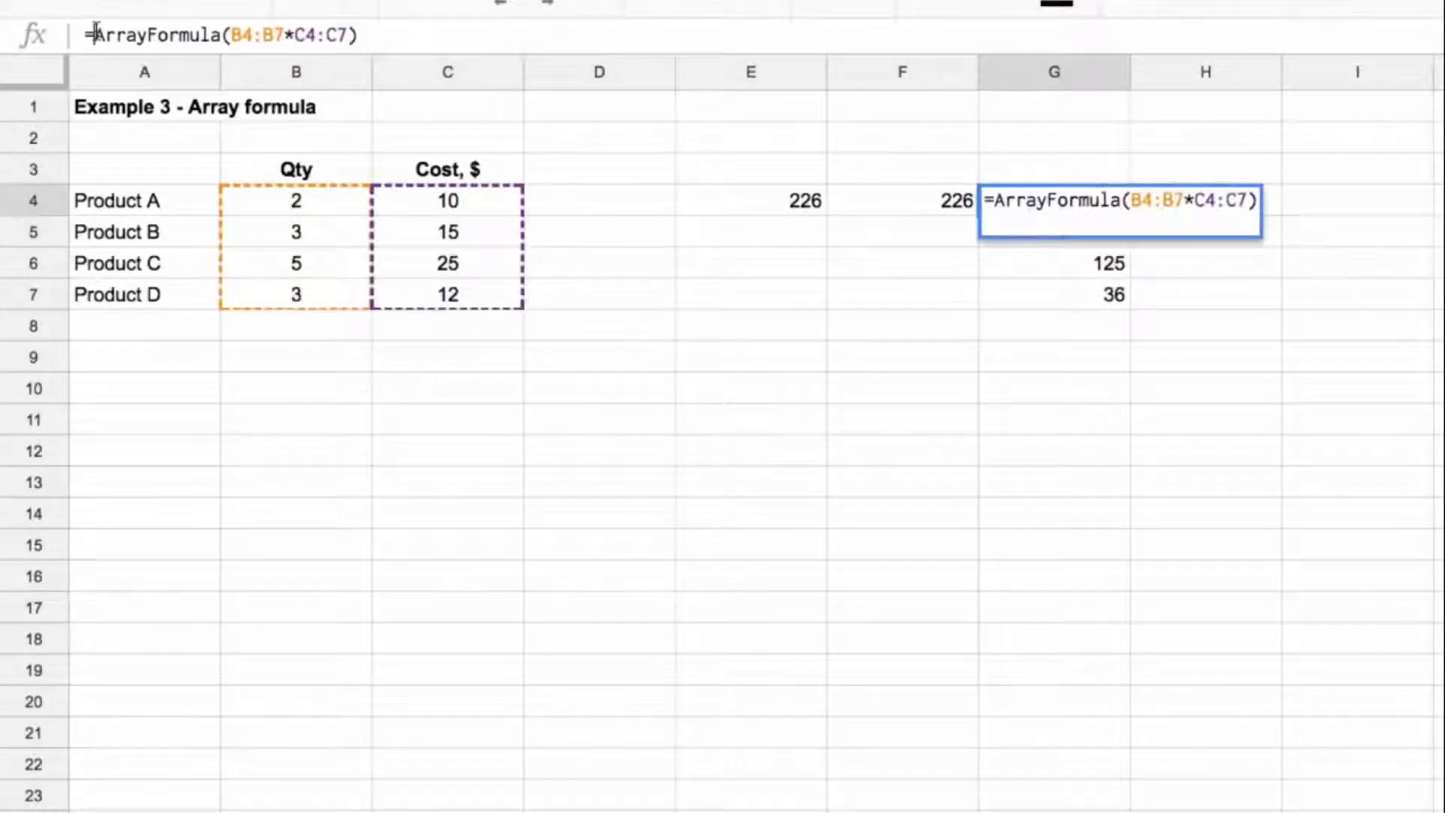
pyautogui.write('sum(')
pyautogui.press('End')
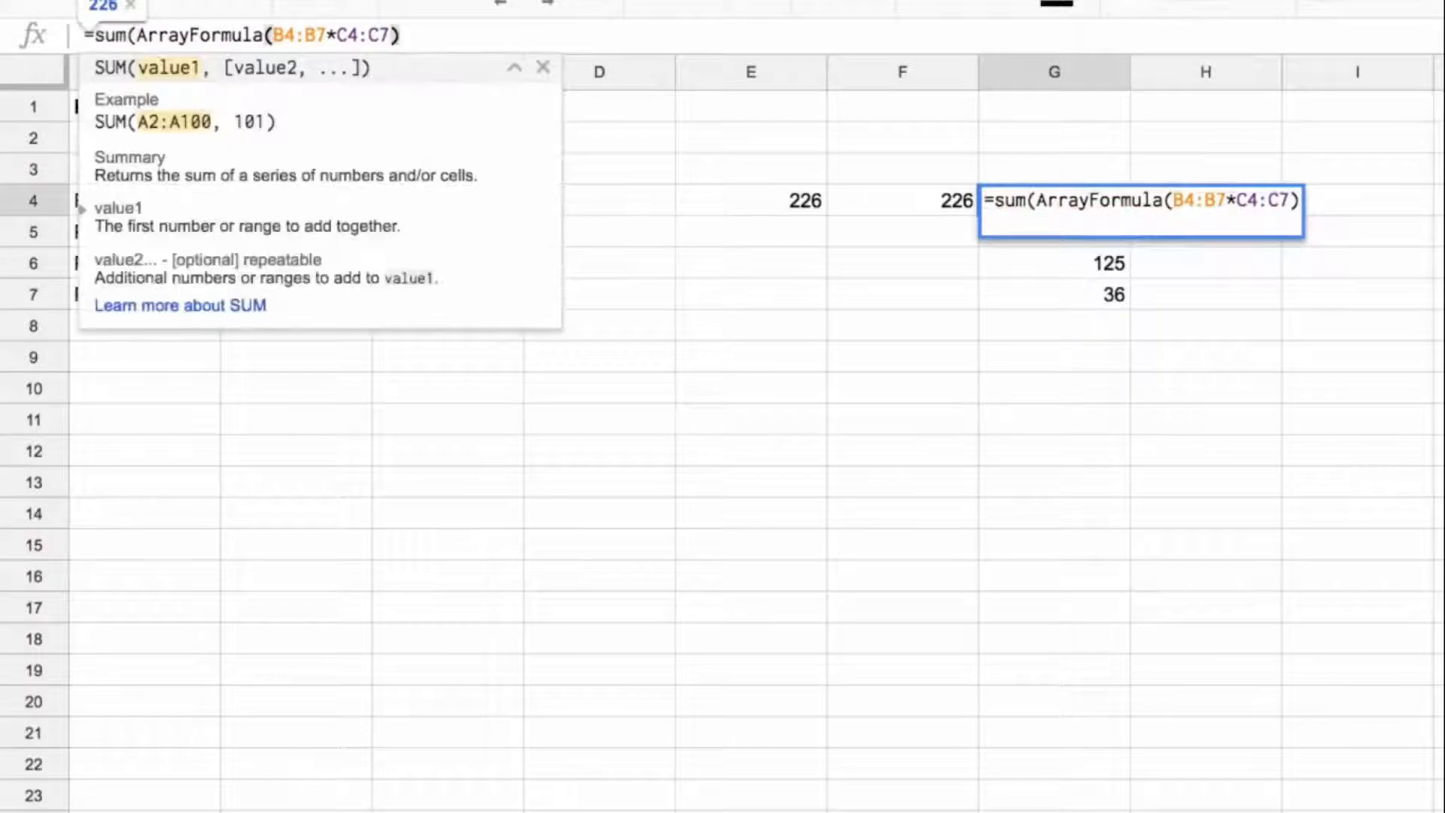
pyautogui.write(')')
pyautogui.press('Return')
pyautogui.press('Up')
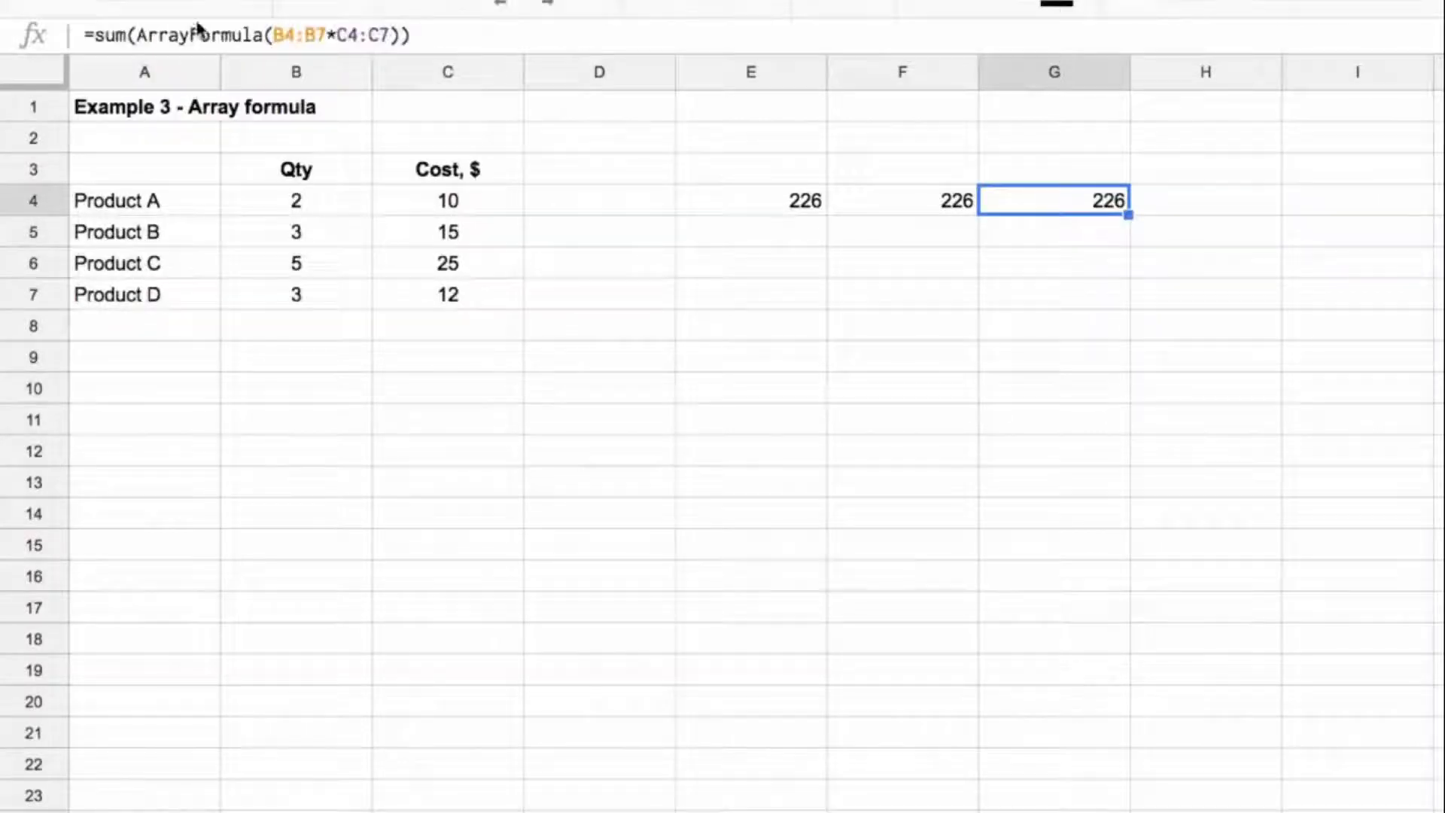
# Step: Compare where ArrayFormula sits relative to SUM in the formulas of E4, F4 and G4, and check the B4:C7 source range
pyautogui.click(815, 207)
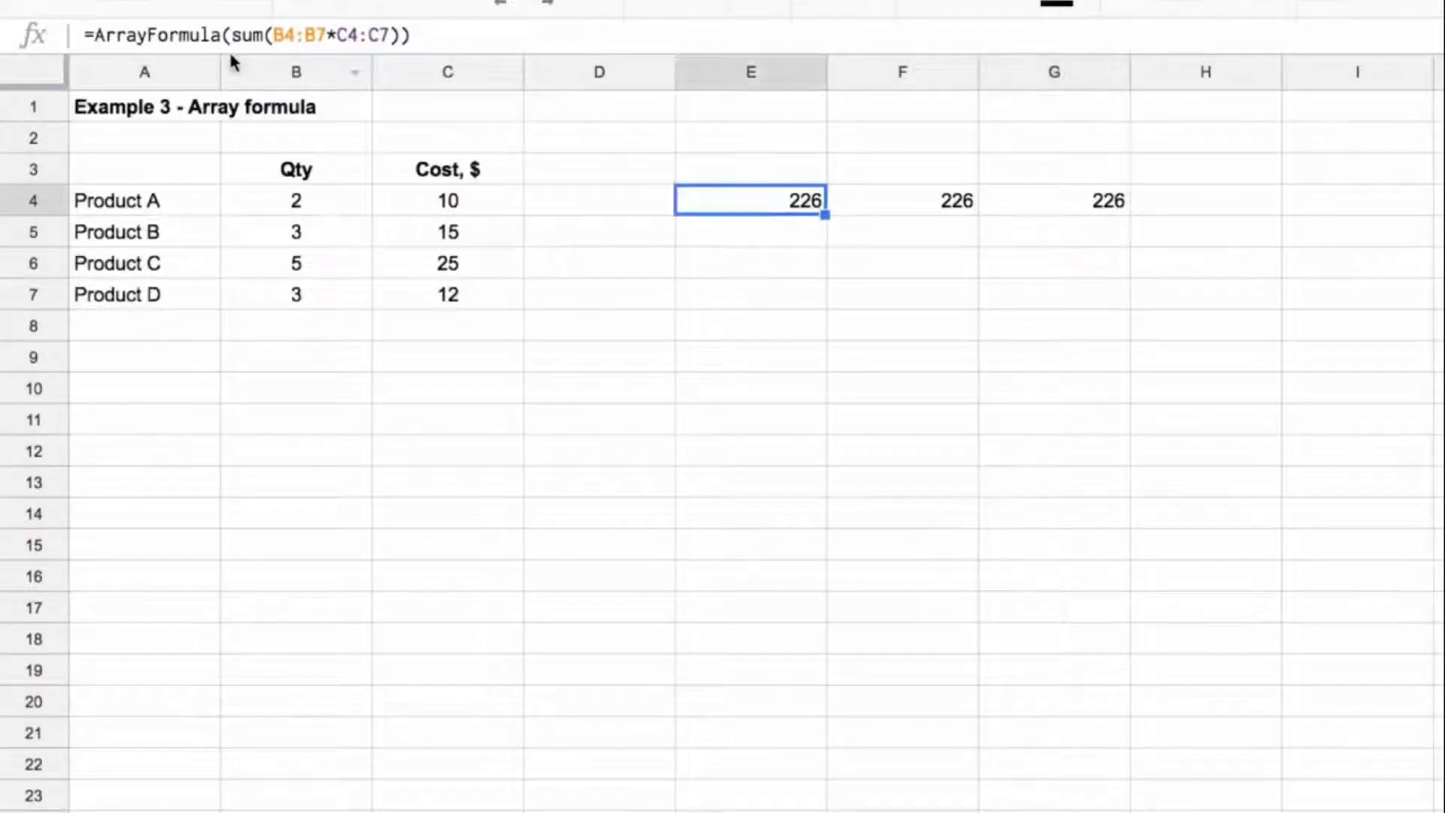
pyautogui.moveTo(94, 36); pyautogui.dragTo(221, 36)
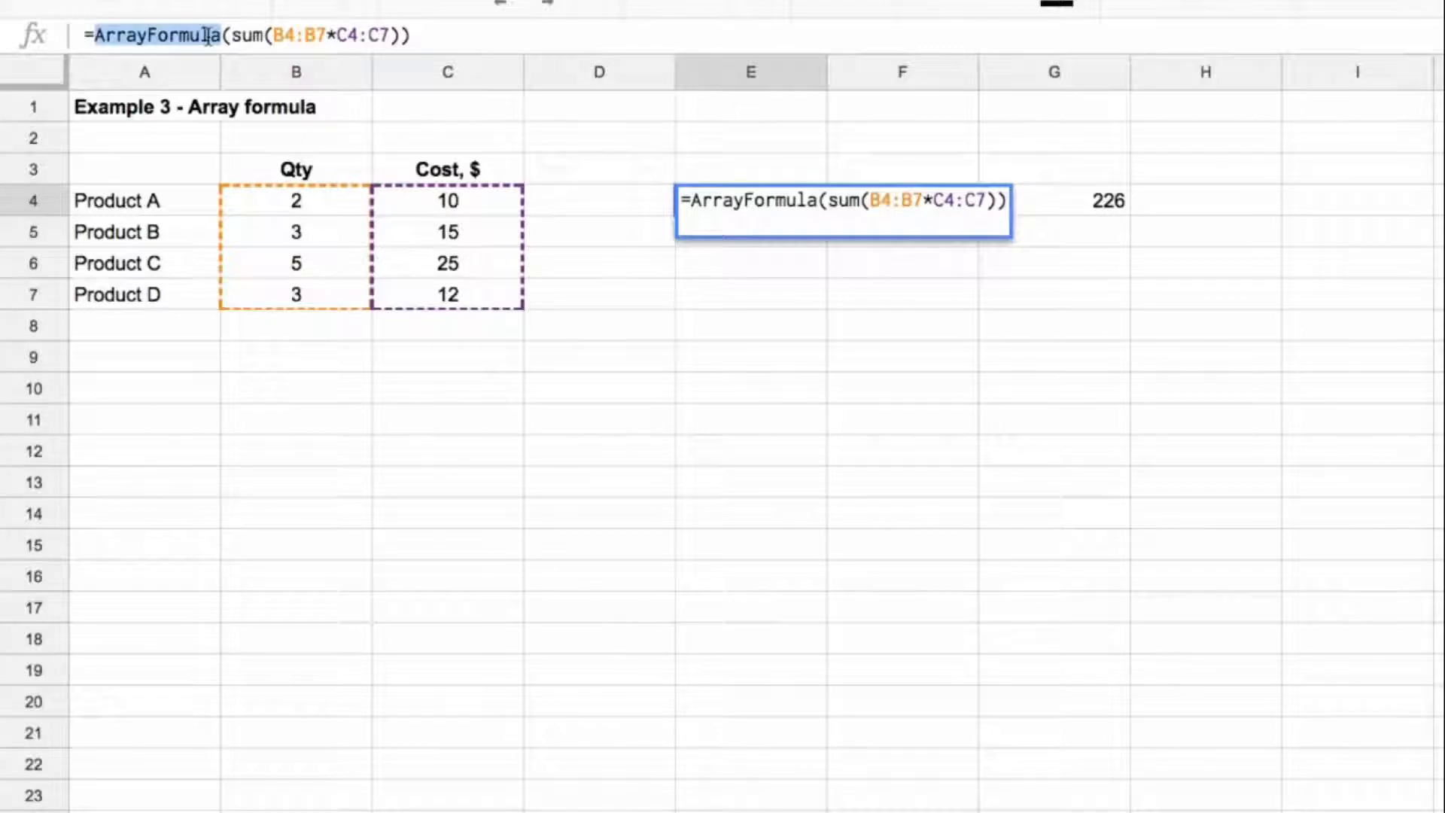
pyautogui.press('Escape')
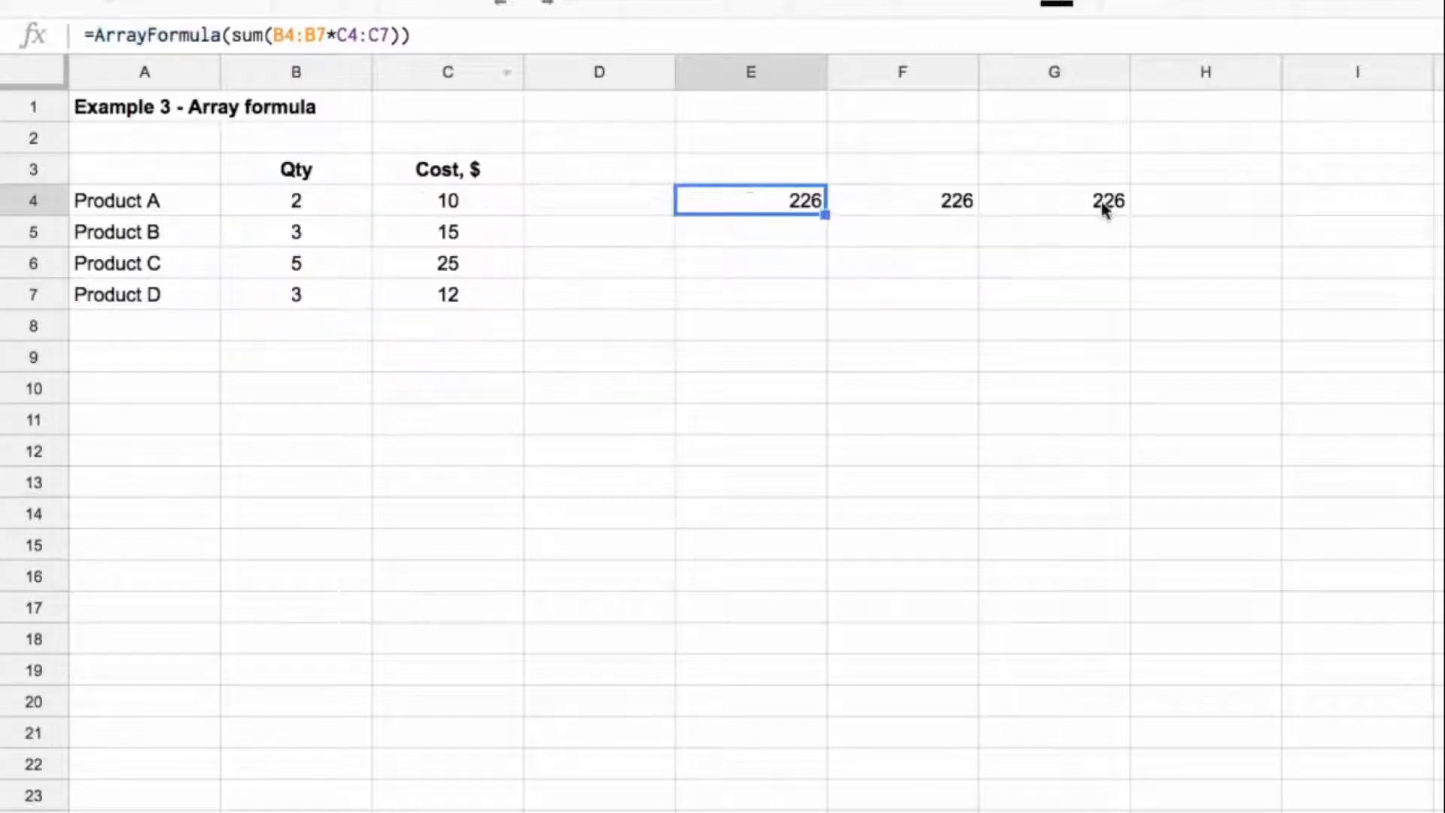
pyautogui.click(1105, 201)
pyautogui.moveTo(137, 35); pyautogui.dragTo(267, 36)
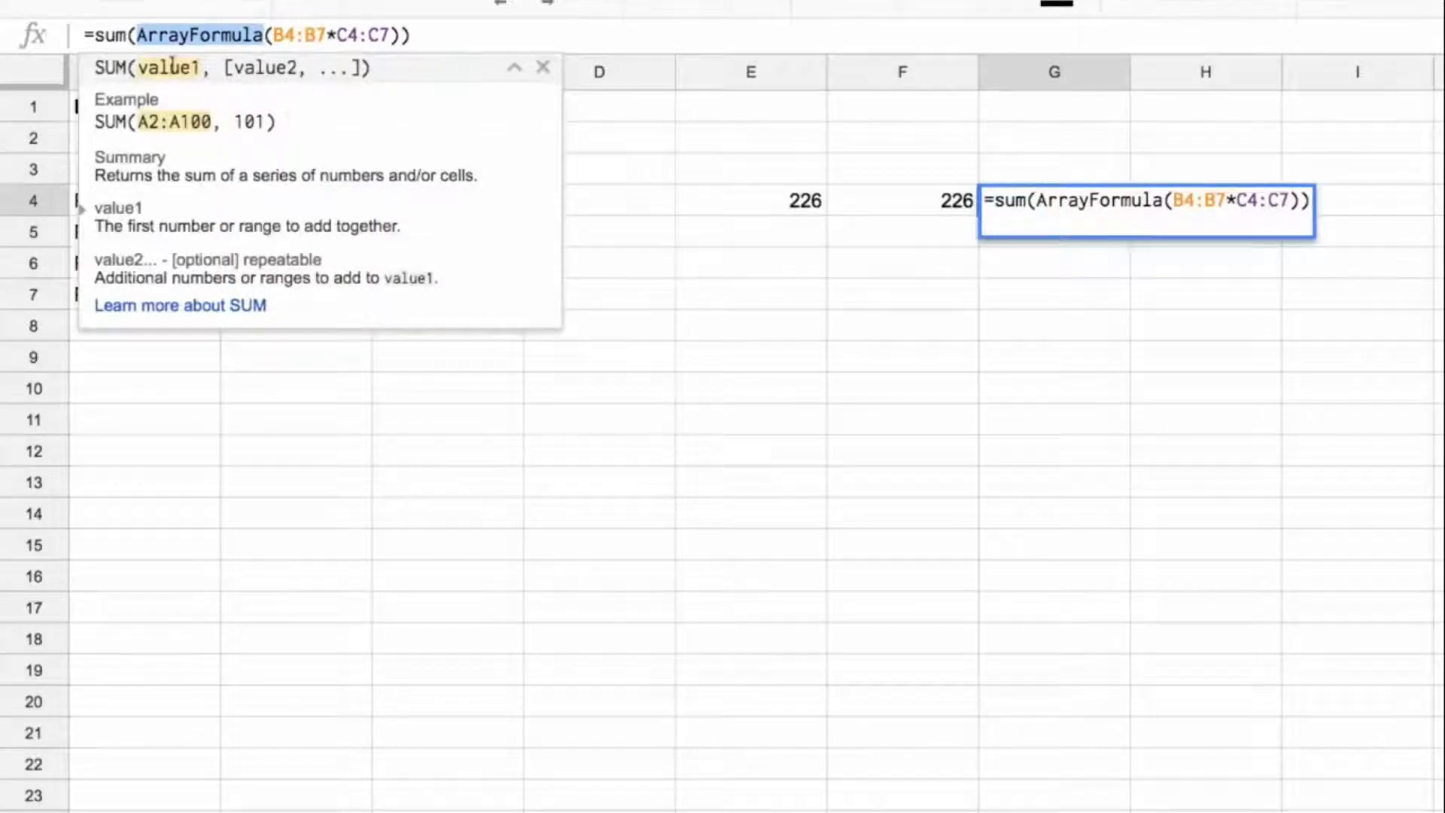
pyautogui.press('Escape')
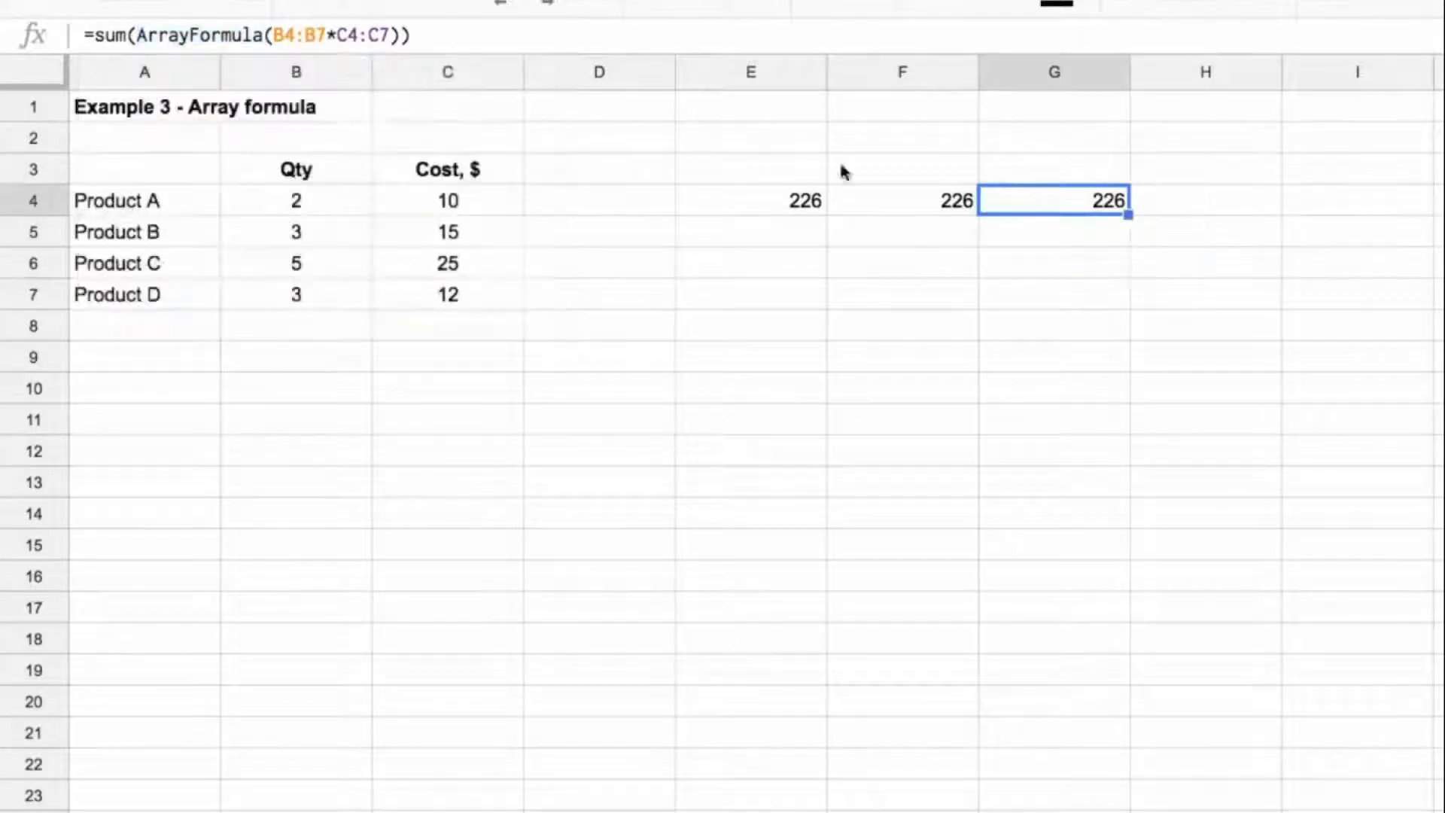
pyautogui.click(812, 214)
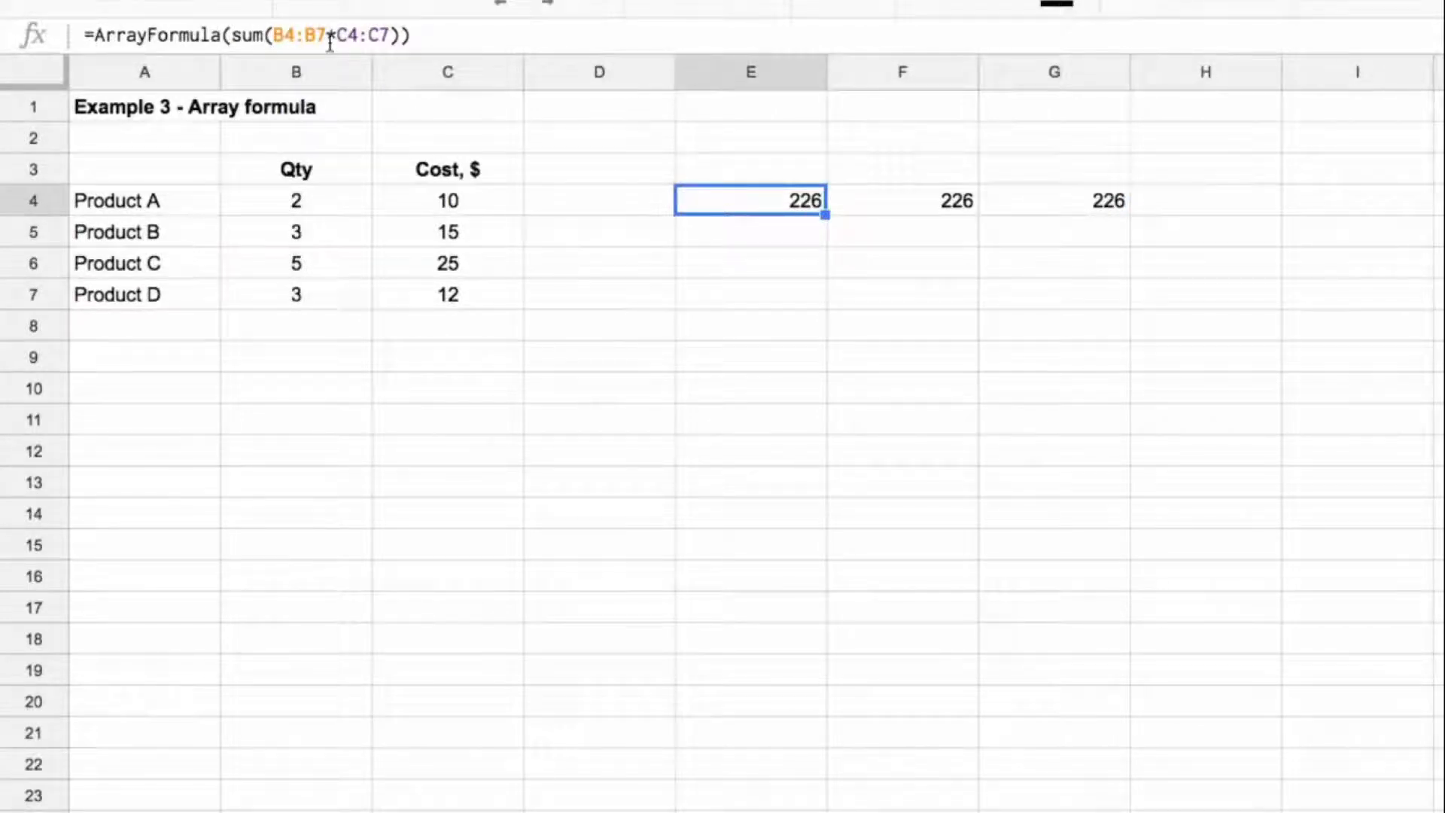
pyautogui.press('Right')
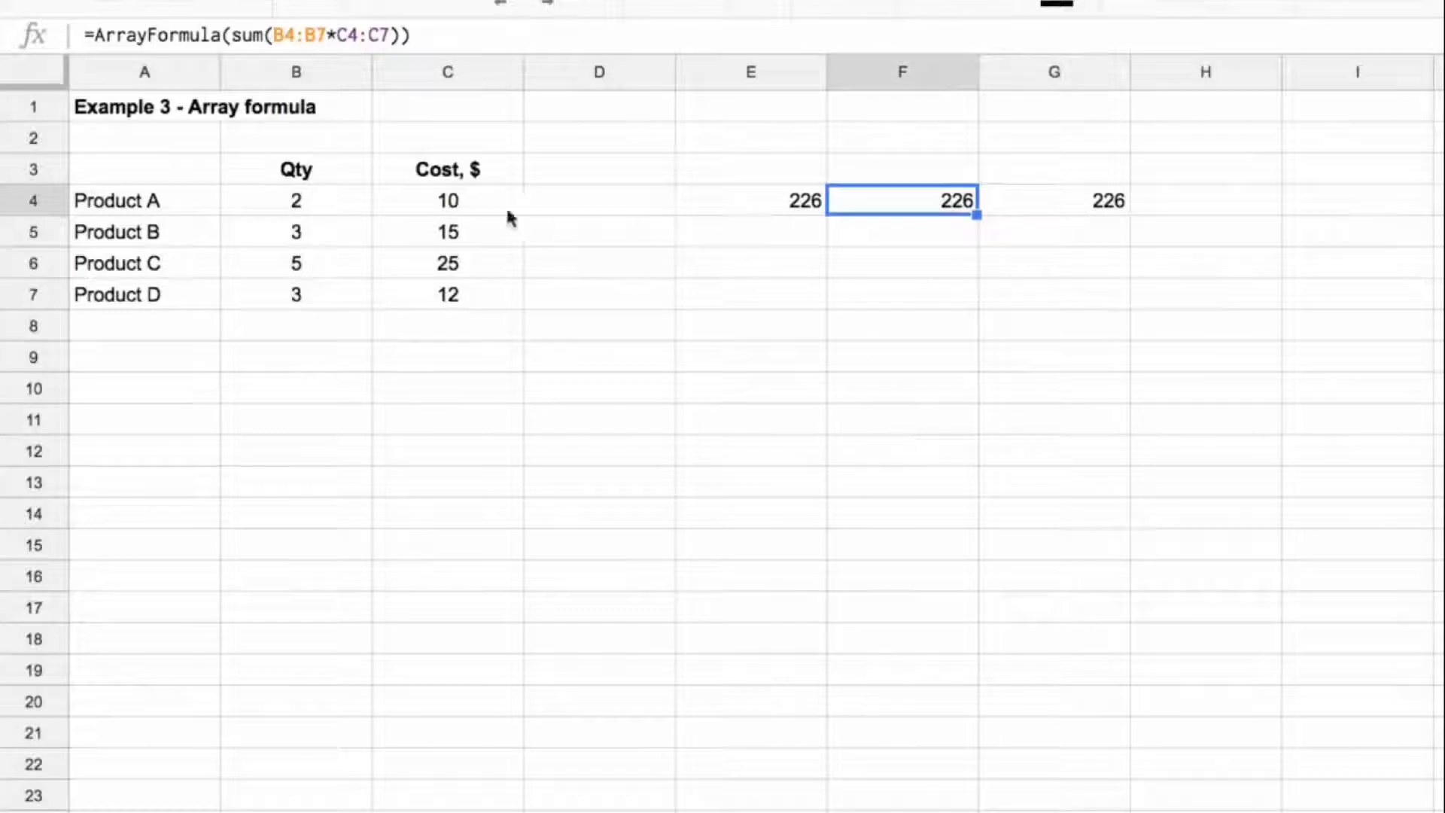
pyautogui.moveTo(326, 207); pyautogui.dragTo(429, 305)
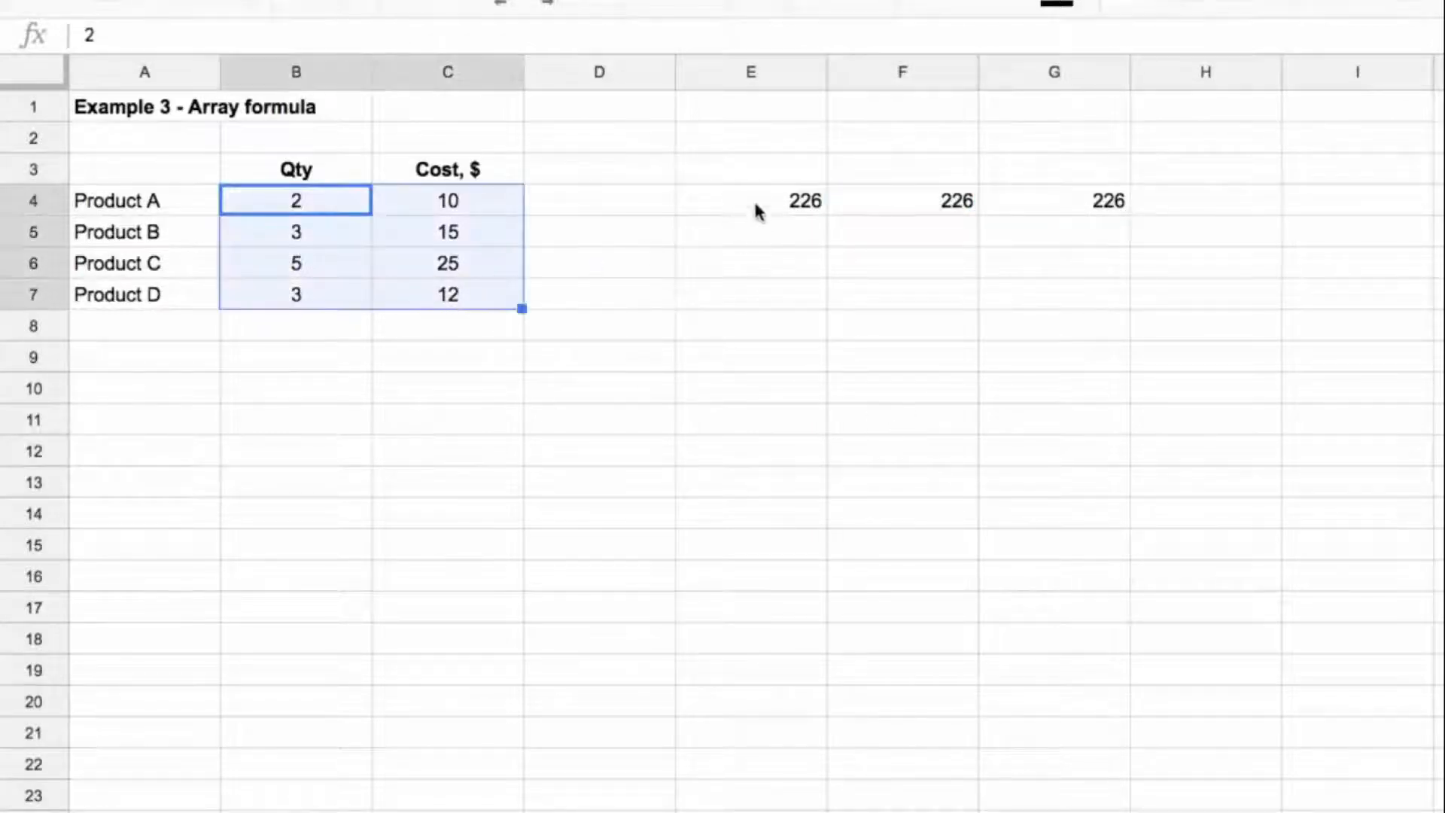
pyautogui.click(758, 209)
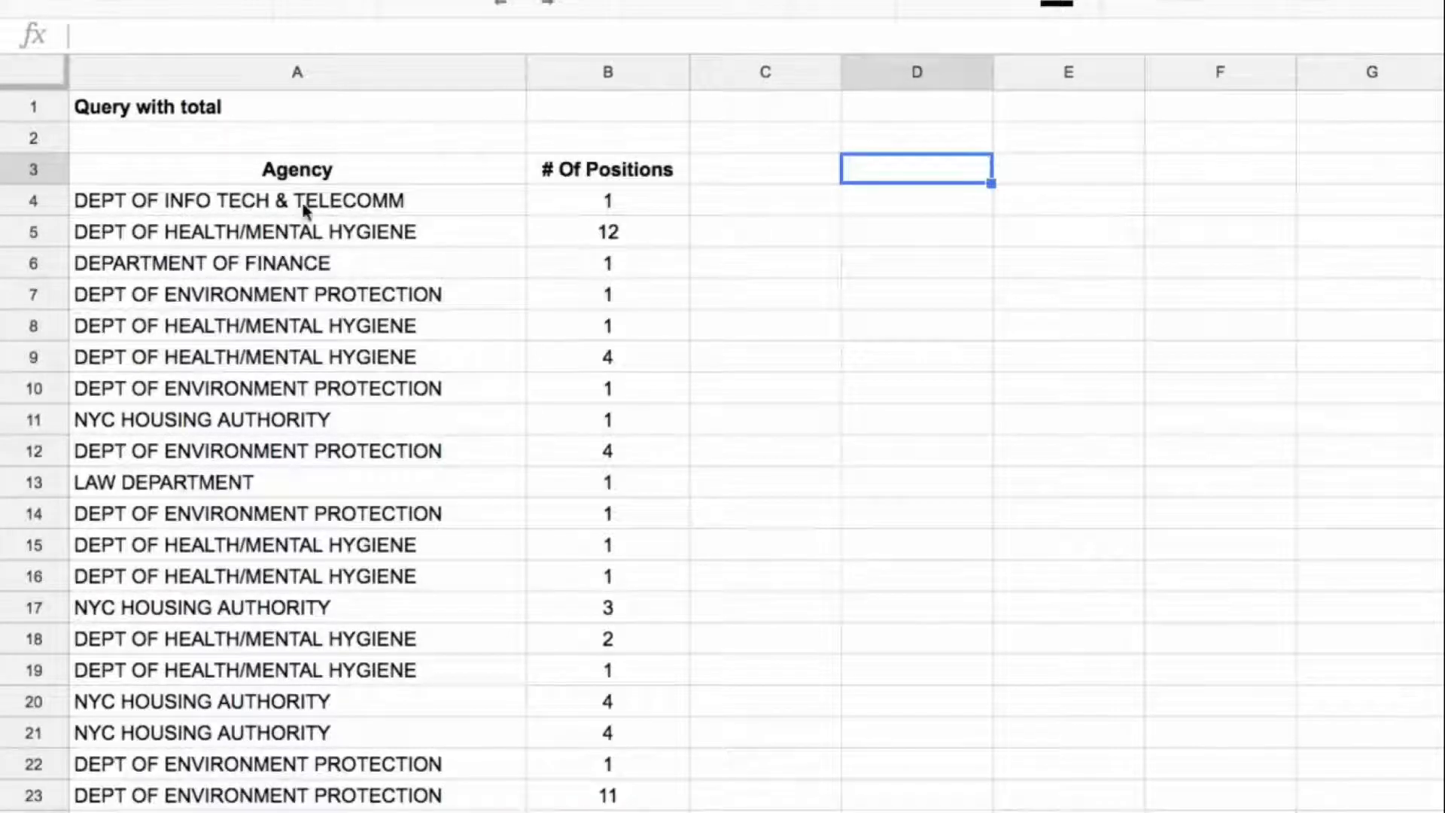
# Step: Examine the agency and position data on the "Query with total" sheet, including the repeated DEPT OF HEALTH/MENTAL HYGIENE rows
pyautogui.moveTo(305, 210); pyautogui.dragTo(564, 219)
pyautogui.scroll(-6, 413, 325)
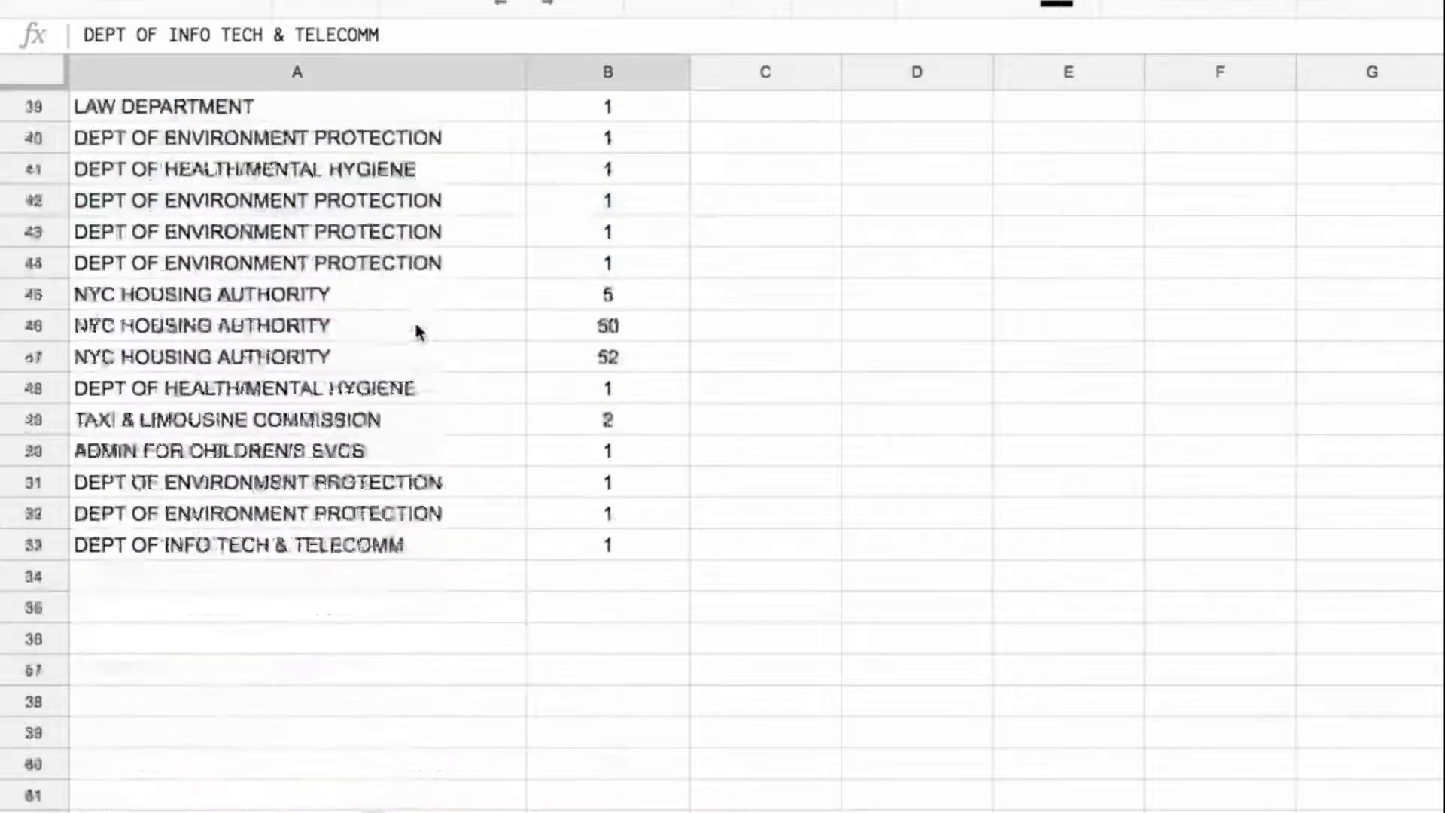
pyautogui.scroll(10, 419, 332)
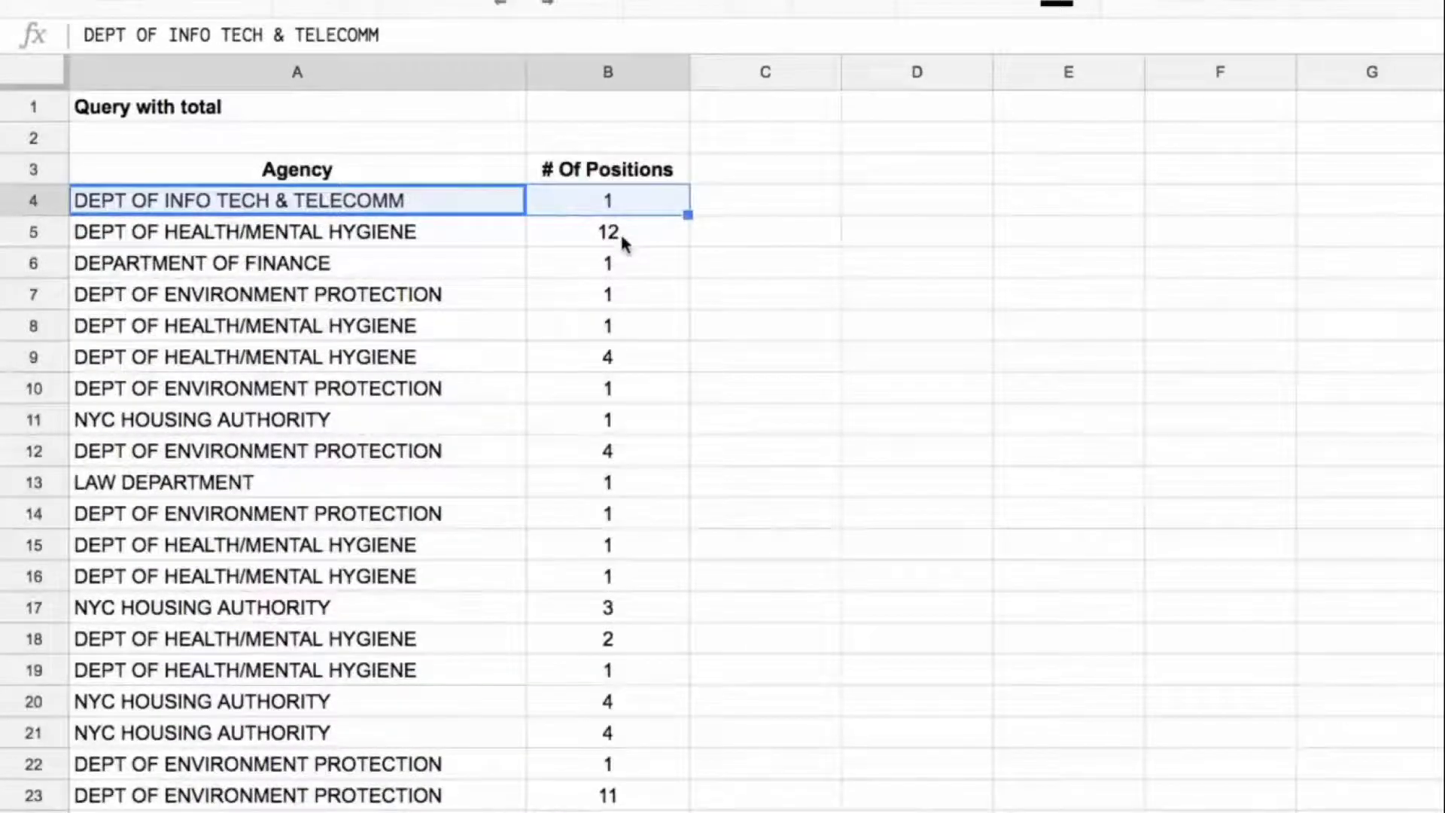
pyautogui.moveTo(622, 242); pyautogui.dragTo(497, 237)
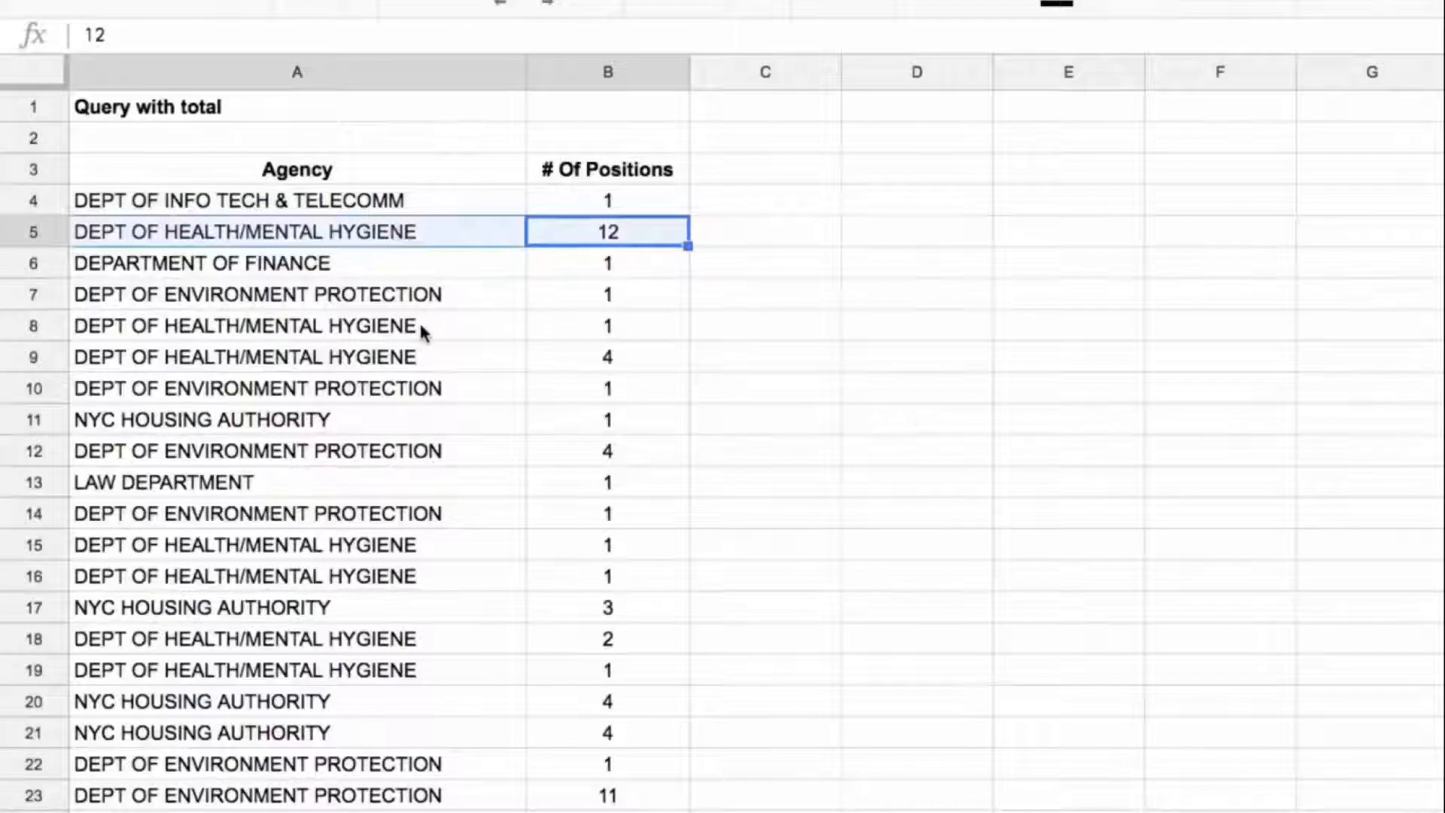
pyautogui.moveTo(420, 329)
pyautogui.mouseDown()
pyautogui.moveTo(507, 335)
pyautogui.moveTo(548, 358)
pyautogui.mouseUp()
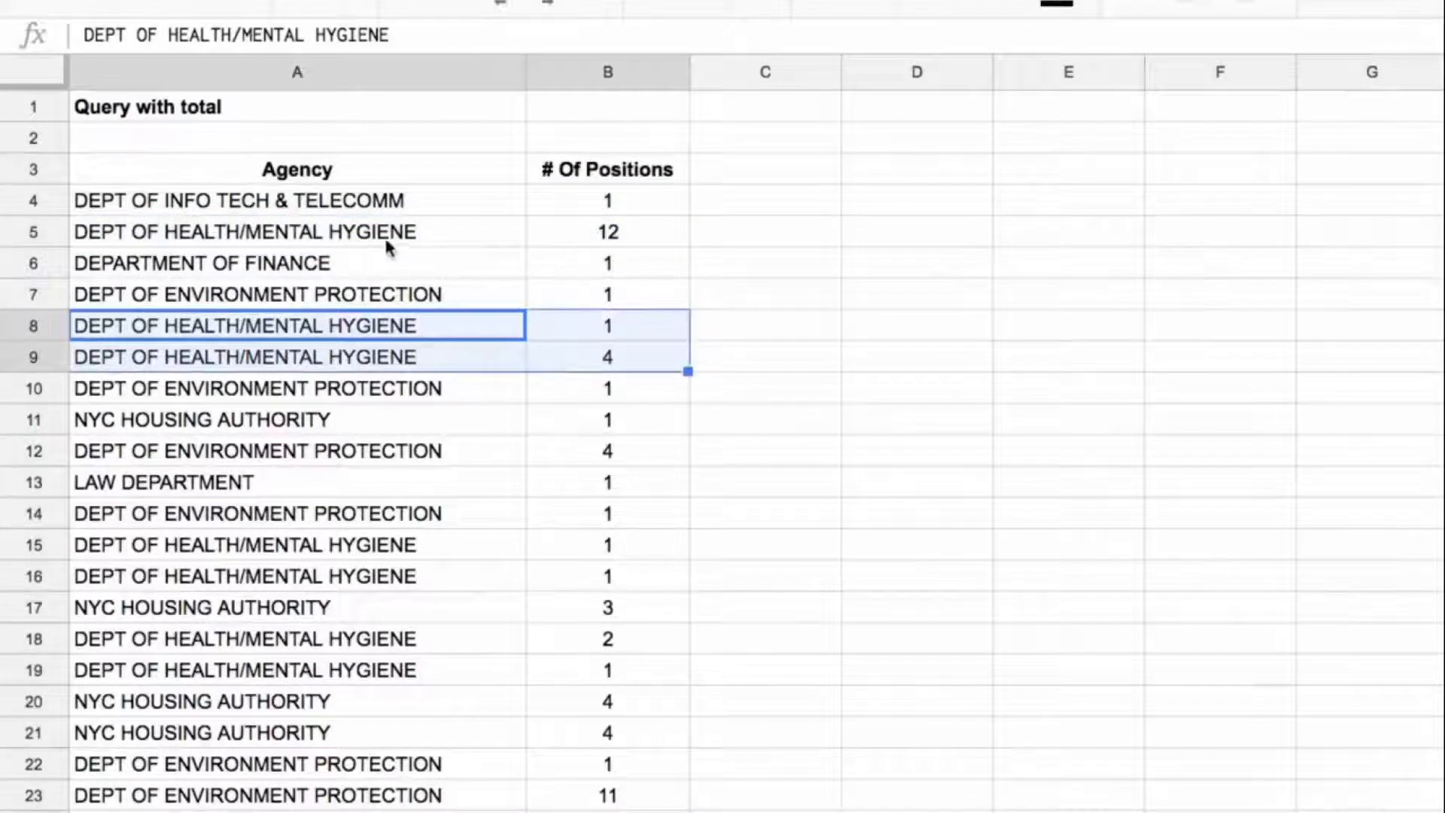
pyautogui.keyDown('super'); pyautogui.moveTo(387, 243); pyautogui.dragTo(543, 240); pyautogui.keyUp('super')
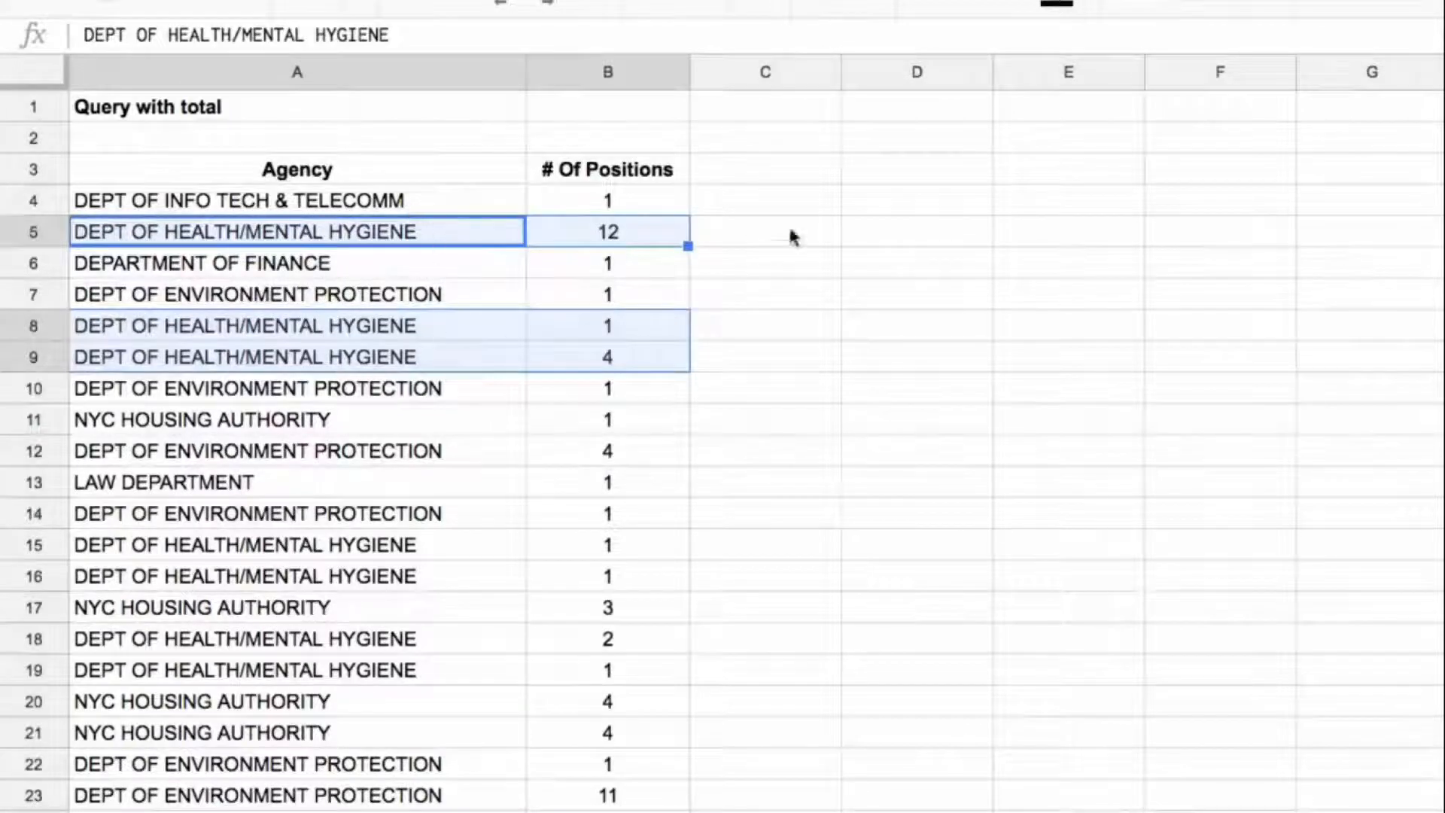
# Step: Begin a QUERY formula in D3 over A3:B53 whose query string selects A and sum(B)
pyautogui.click(937, 175)
pyautogui.write('=query(')
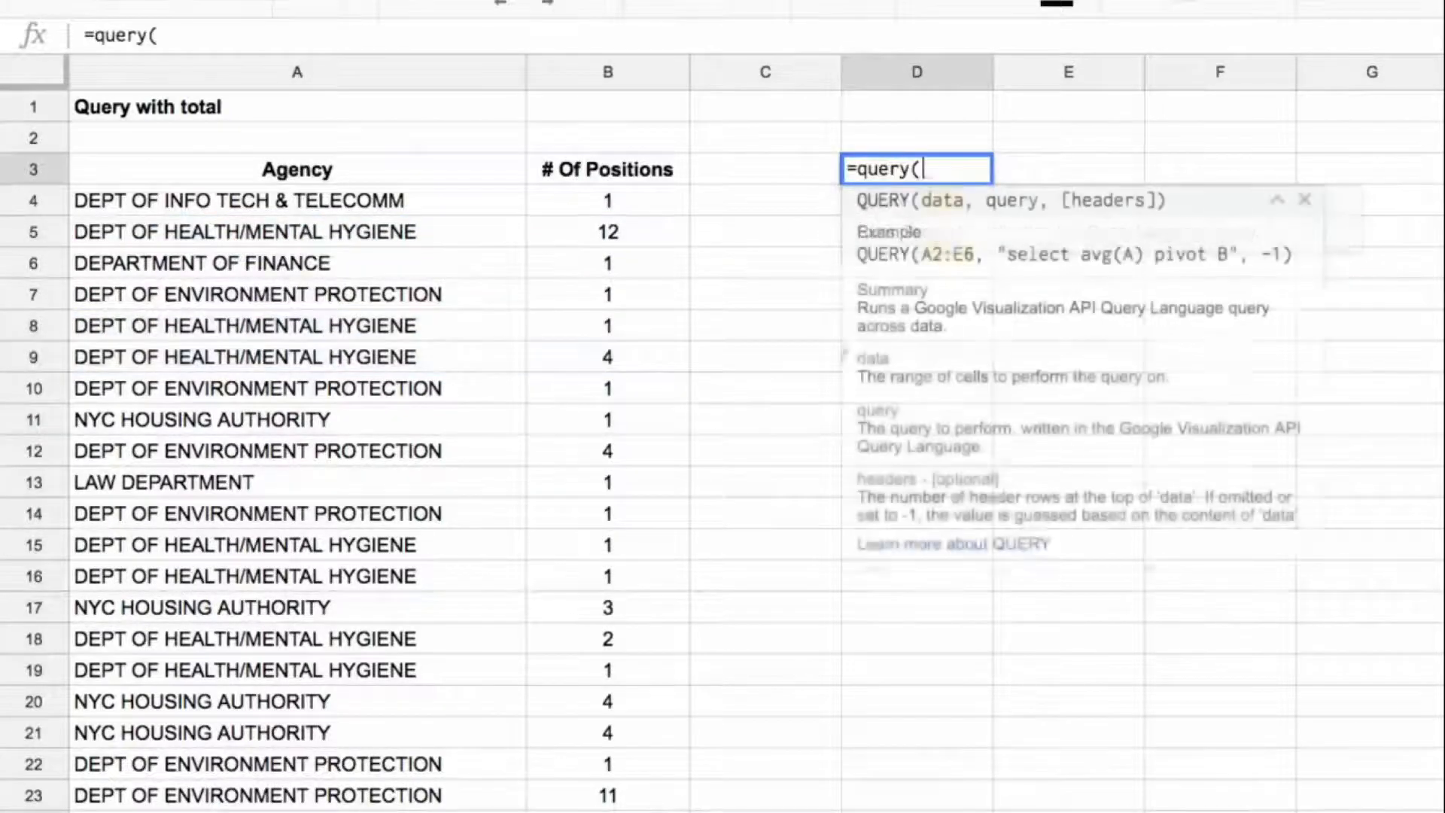
pyautogui.moveTo(766, 170); pyautogui.dragTo(608, 805)
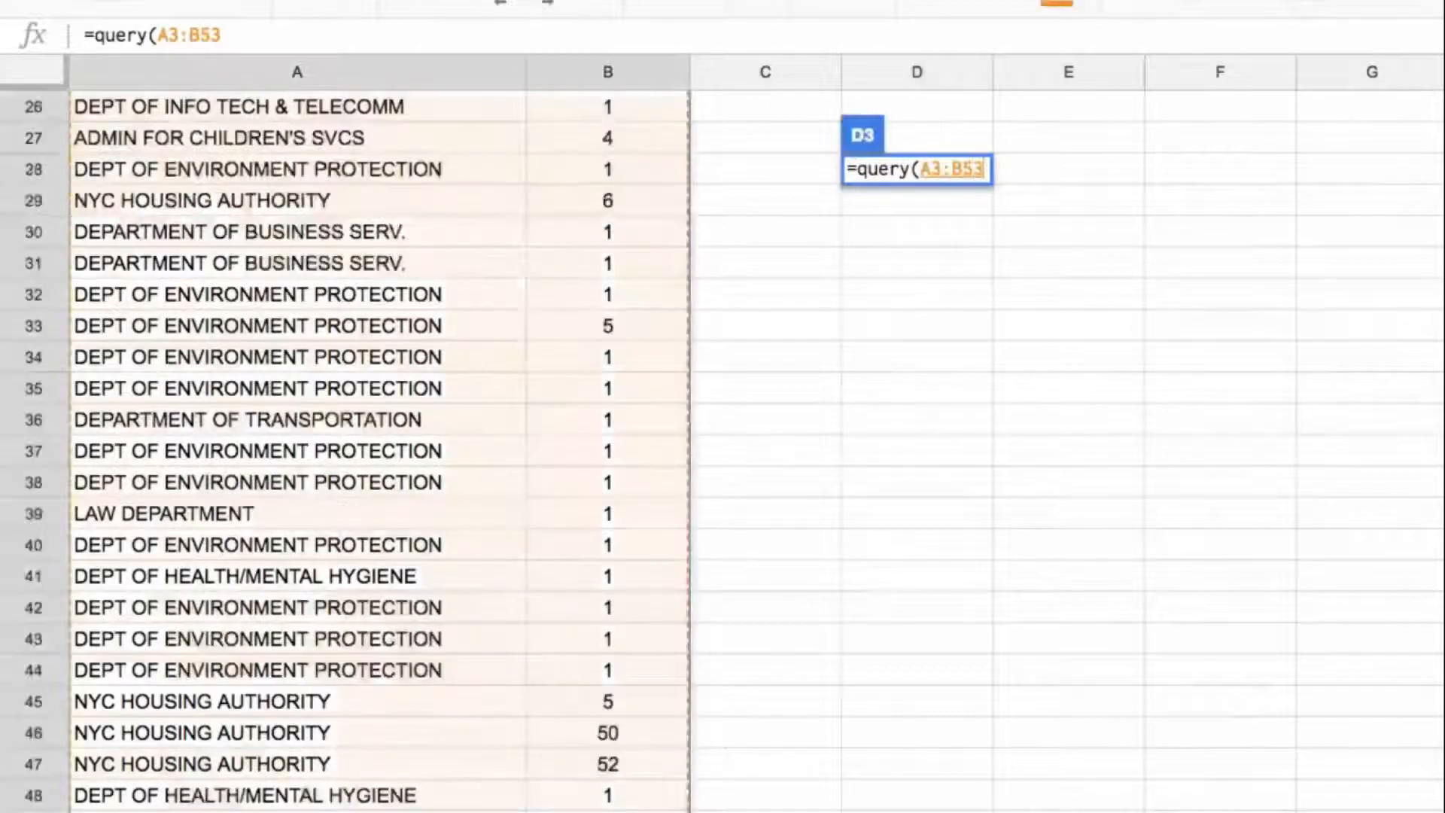
pyautogui.write(',')
pyautogui.scroll(8, 1032, 121)
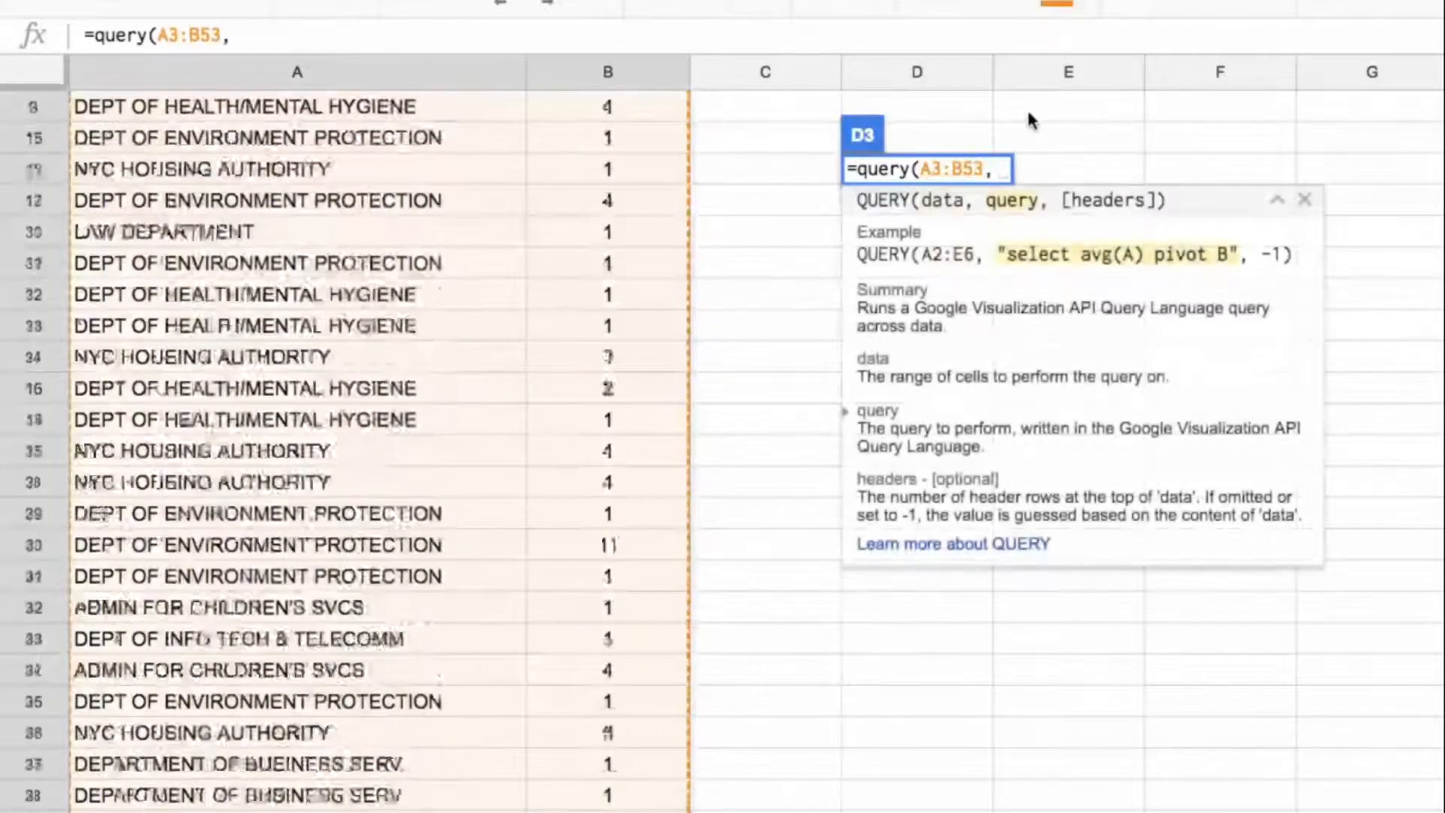
pyautogui.write('"s')
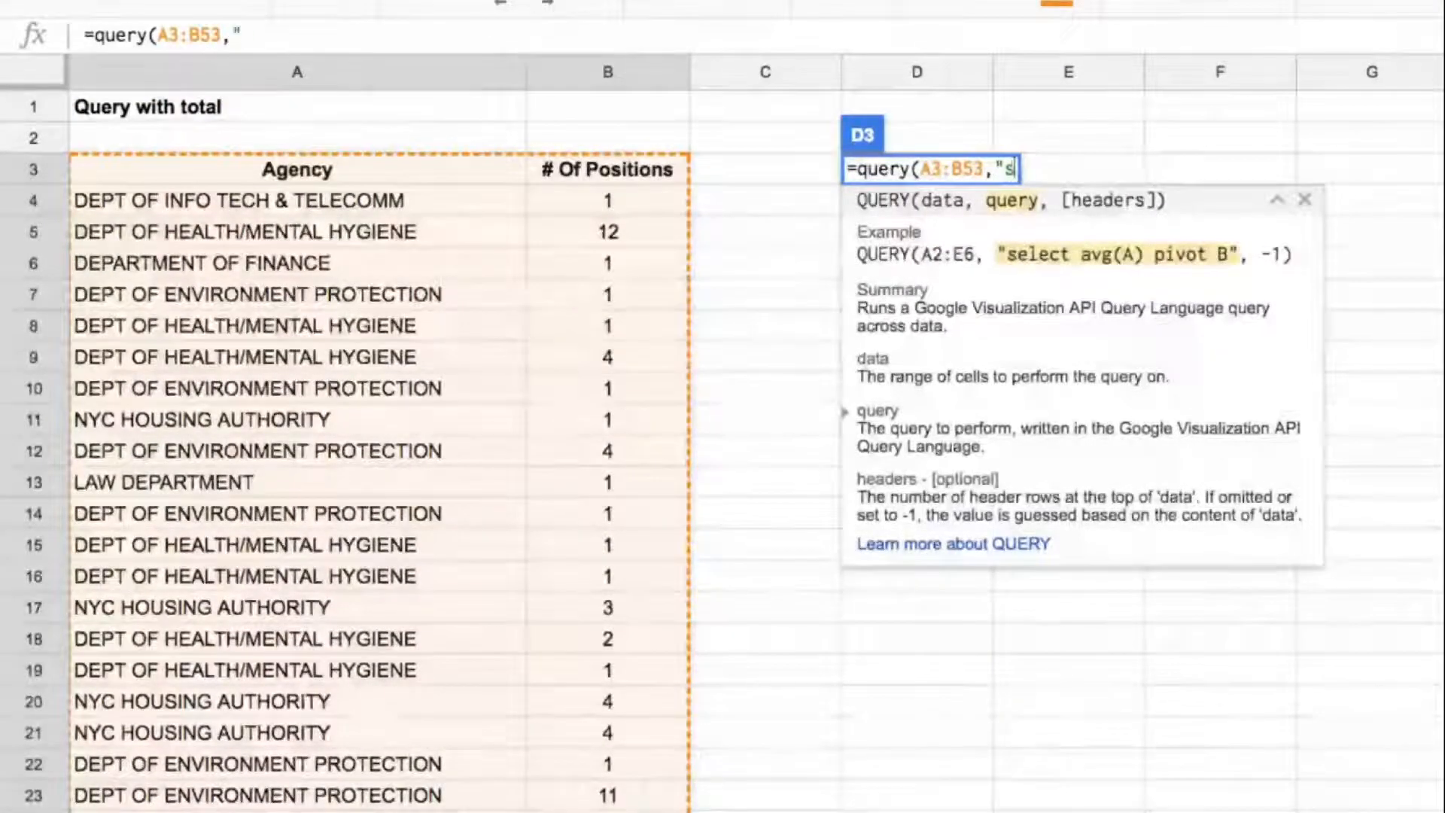
pyautogui.write('elect A')
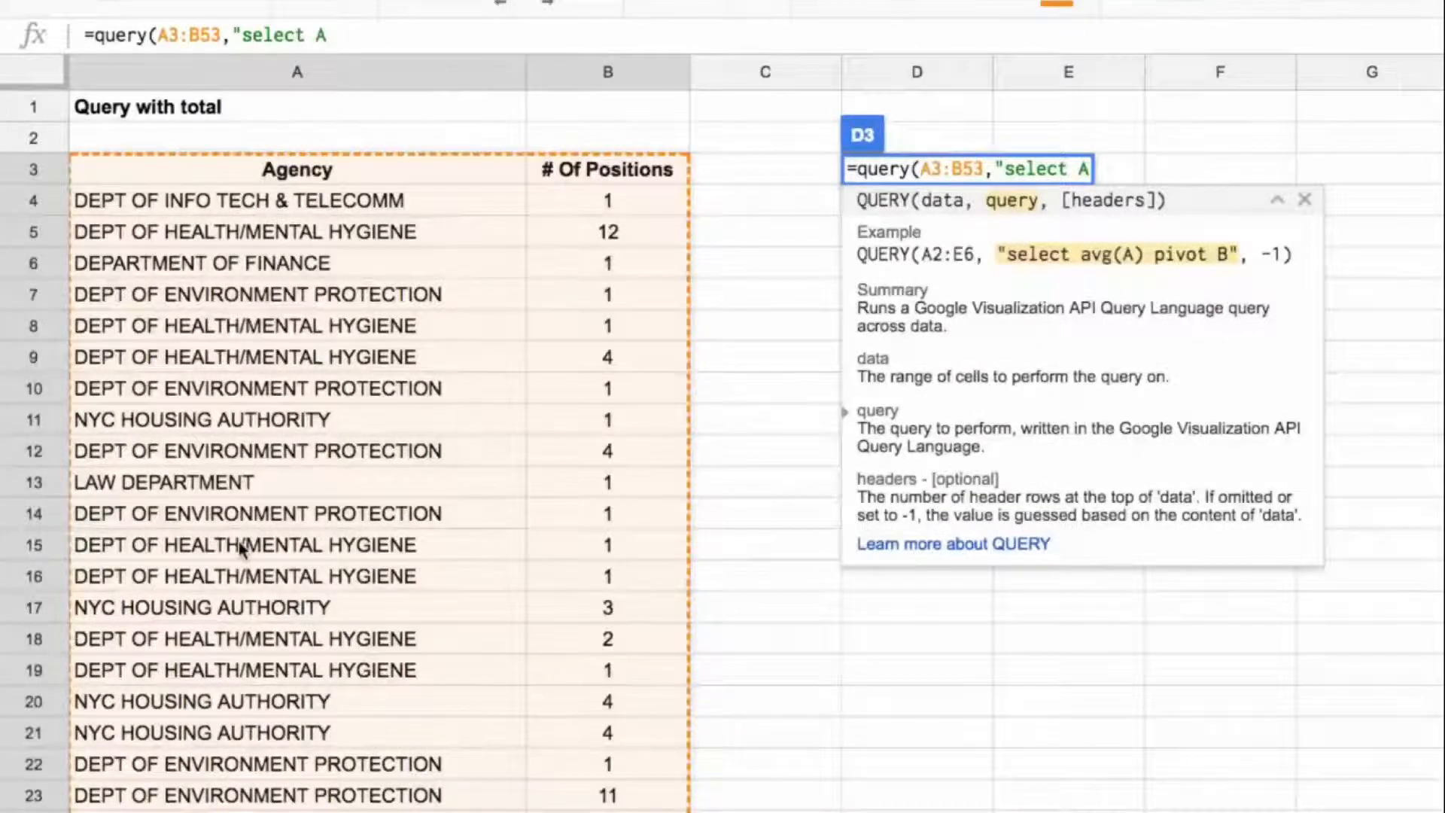
pyautogui.write(', sumb')
pyautogui.press('BackSpace')
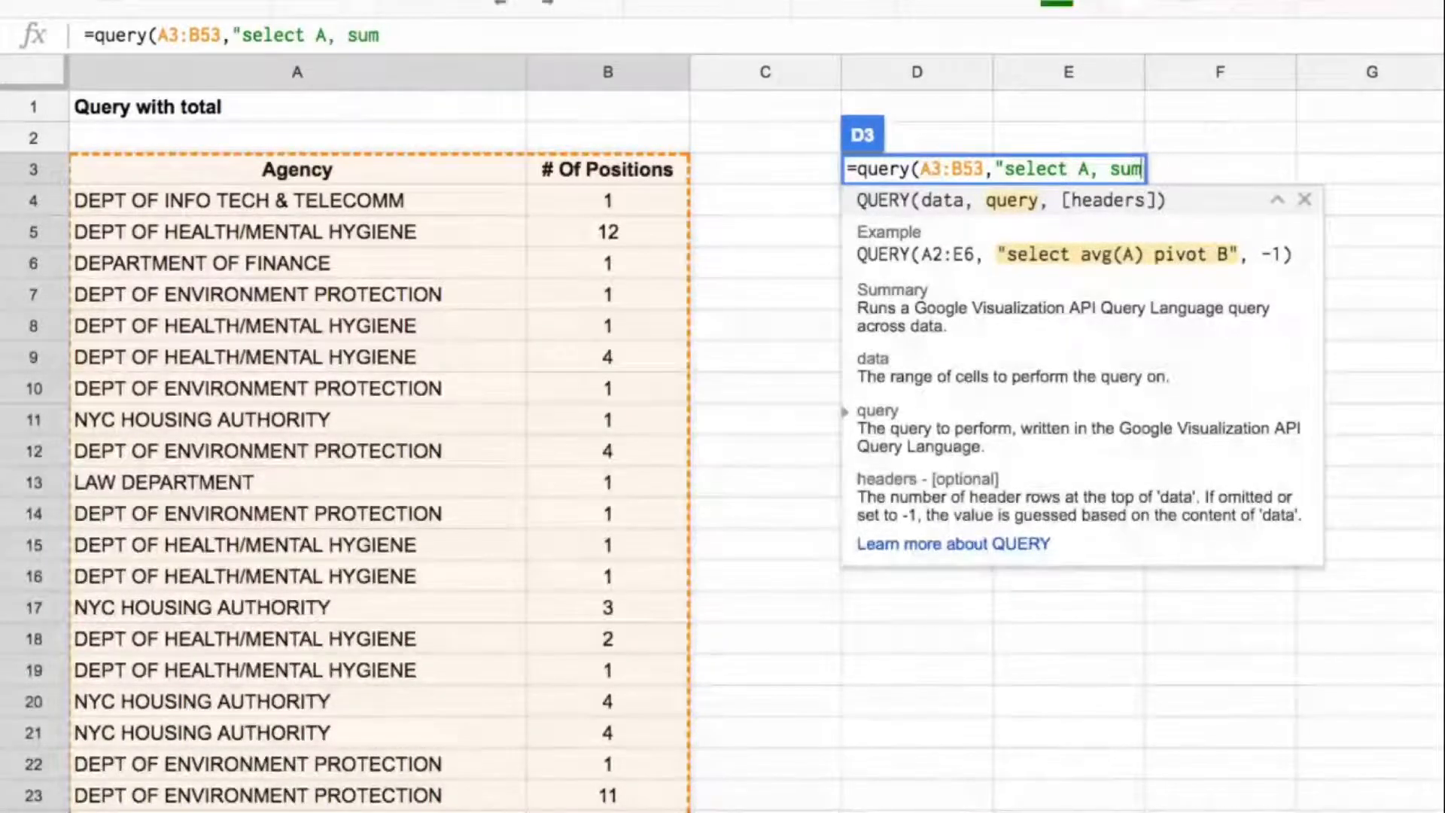
pyautogui.write('(B)')
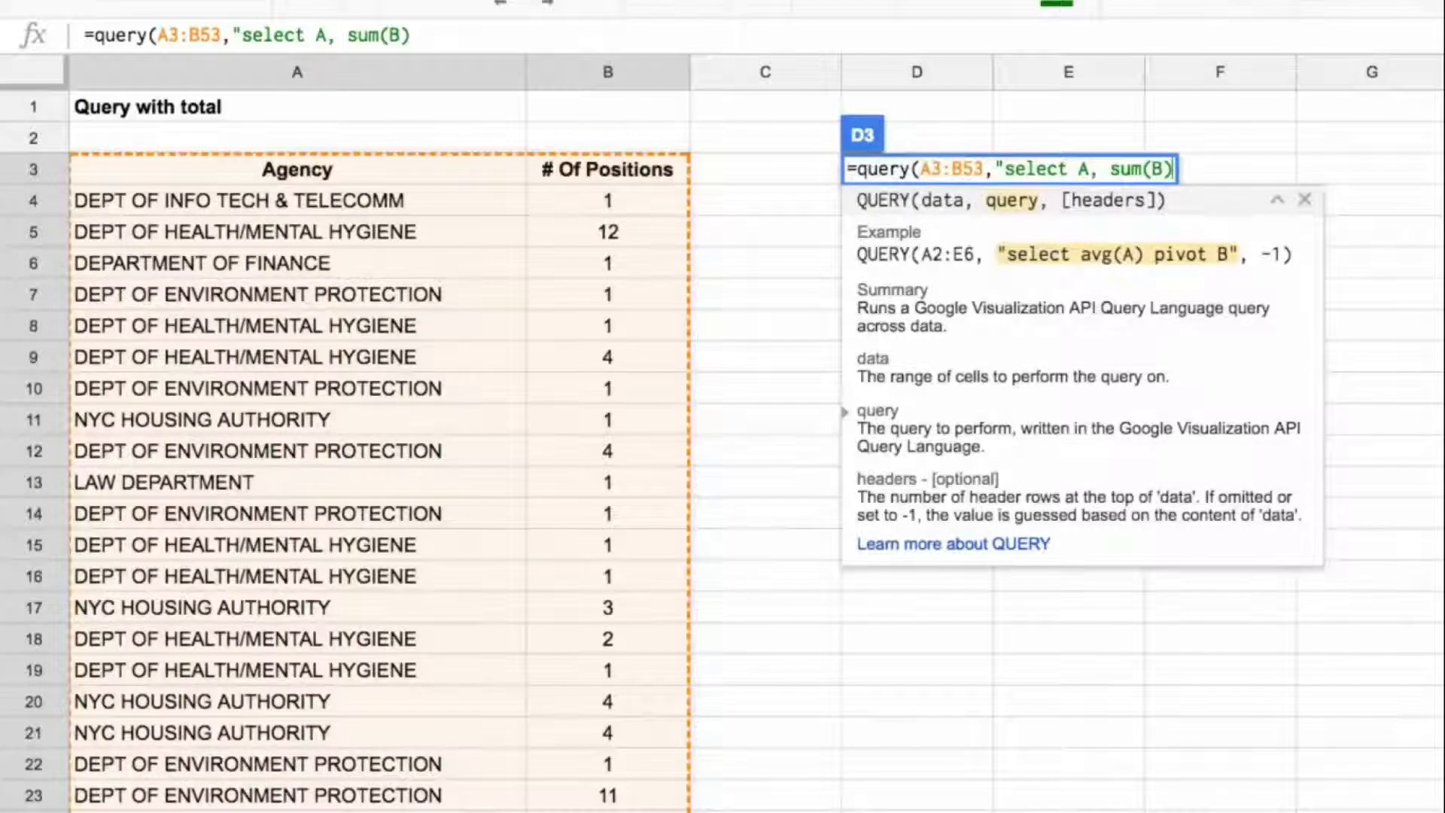
pyautogui.write(' group by ')
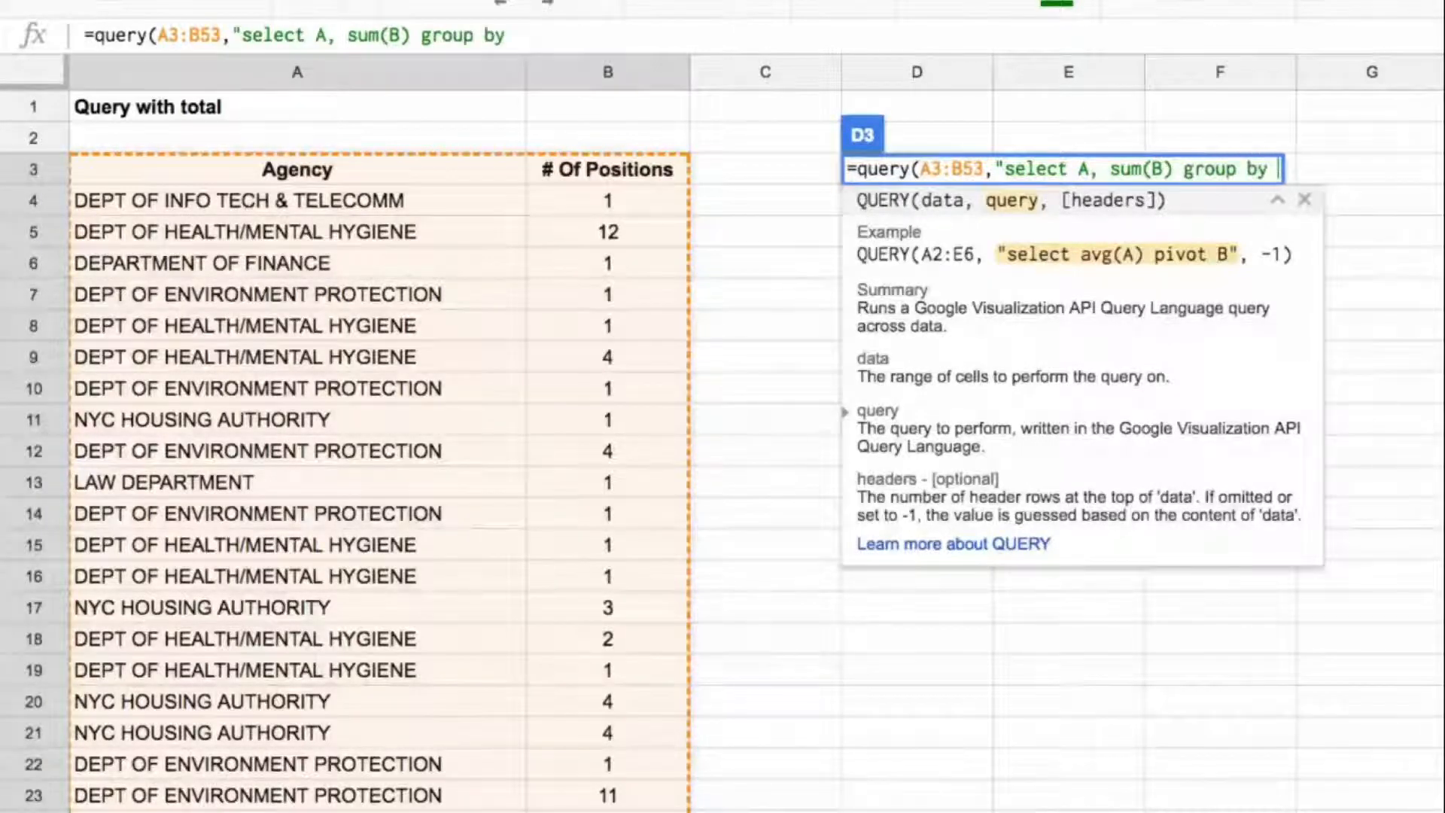
pyautogui.write('A o')
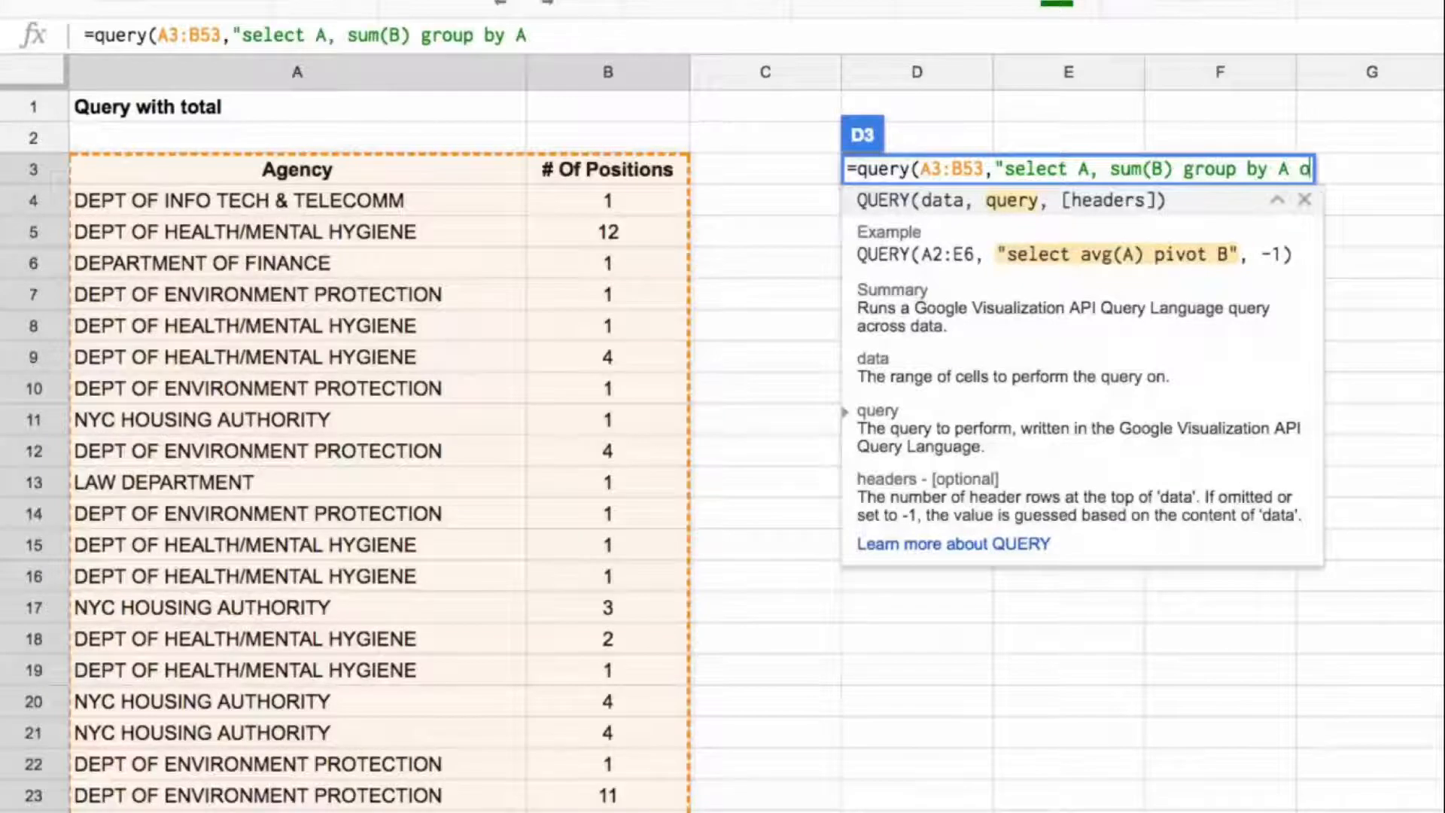
pyautogui.write('rder by ')
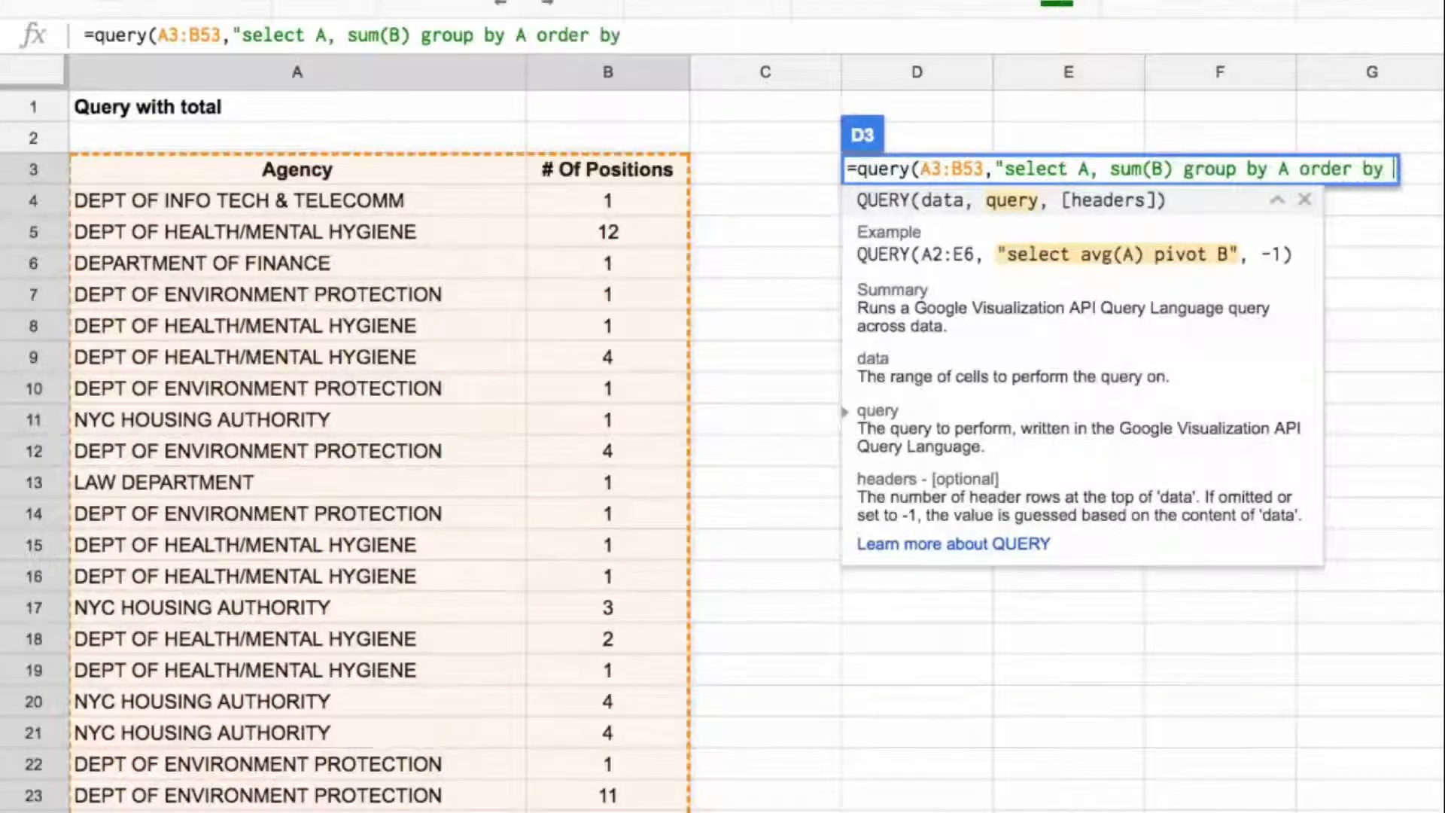
pyautogui.write('B d')
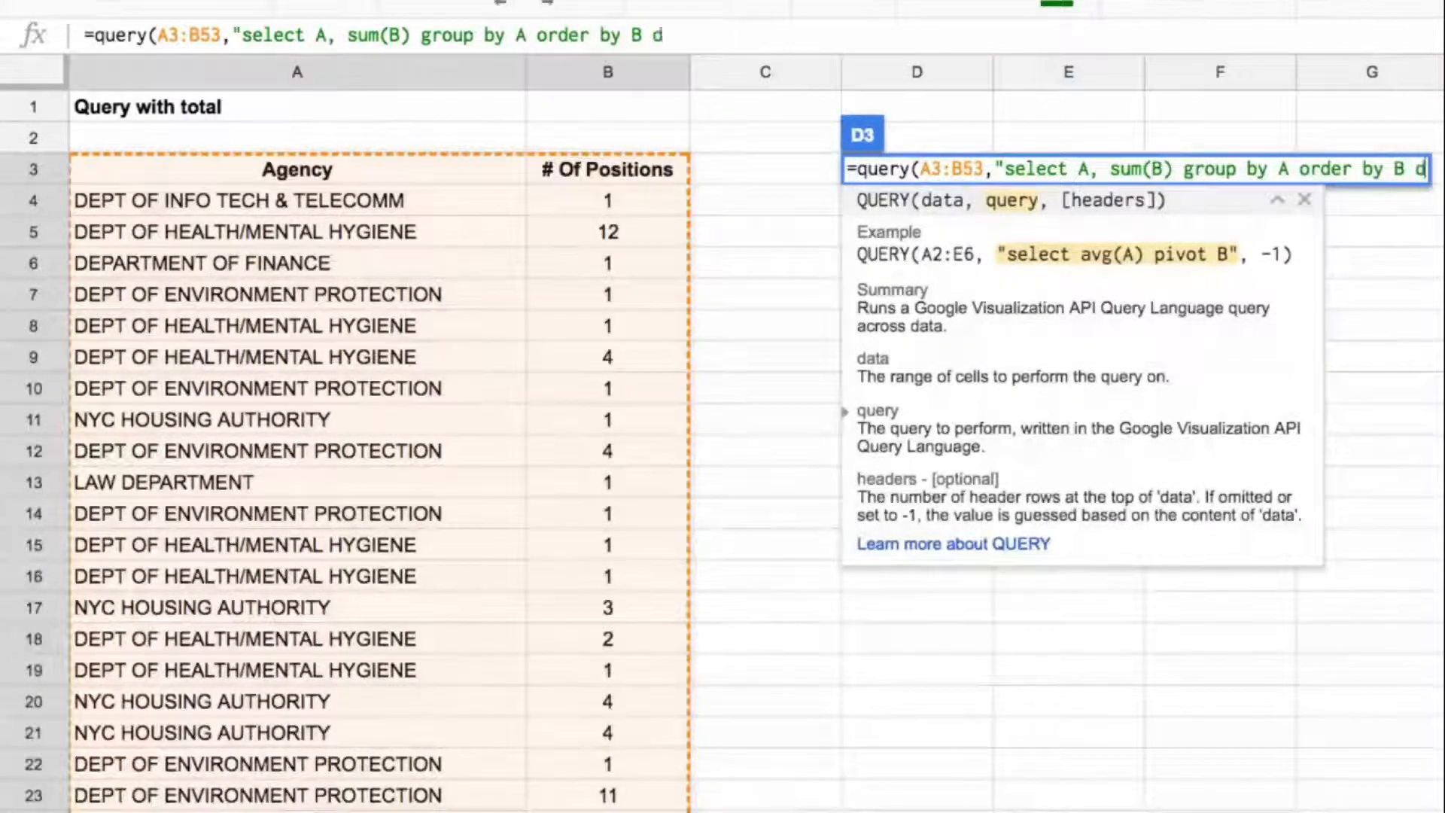
# Step: Complete D3's query with "group by A order by sum(B) desc" and 1 header row, and enter the formula
pyautogui.press('BackSpace')
pyautogui.press('BackSpace')
pyautogui.press('BackSpace')
pyautogui.write('sum(B) desc')
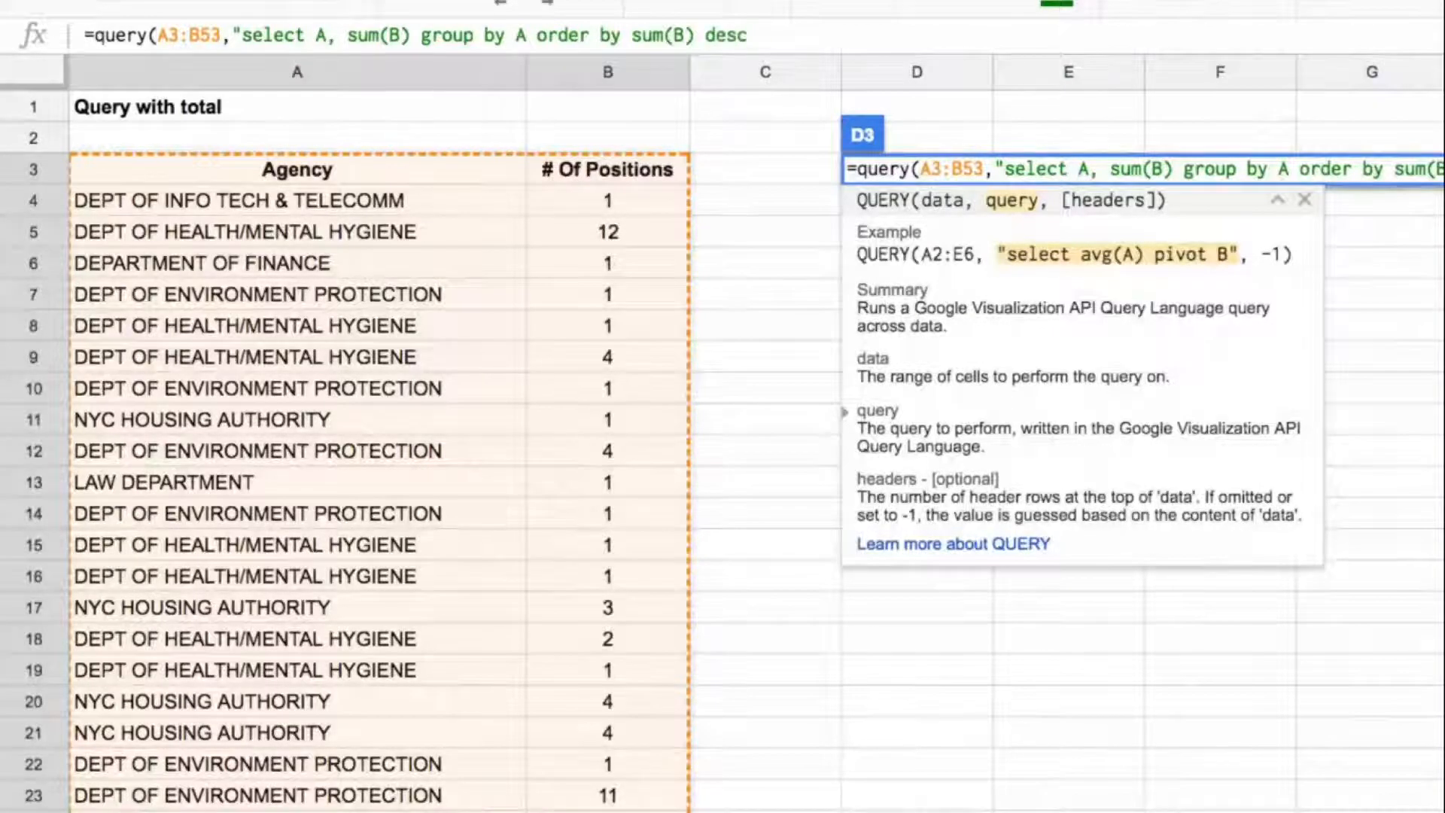
pyautogui.write('",1')
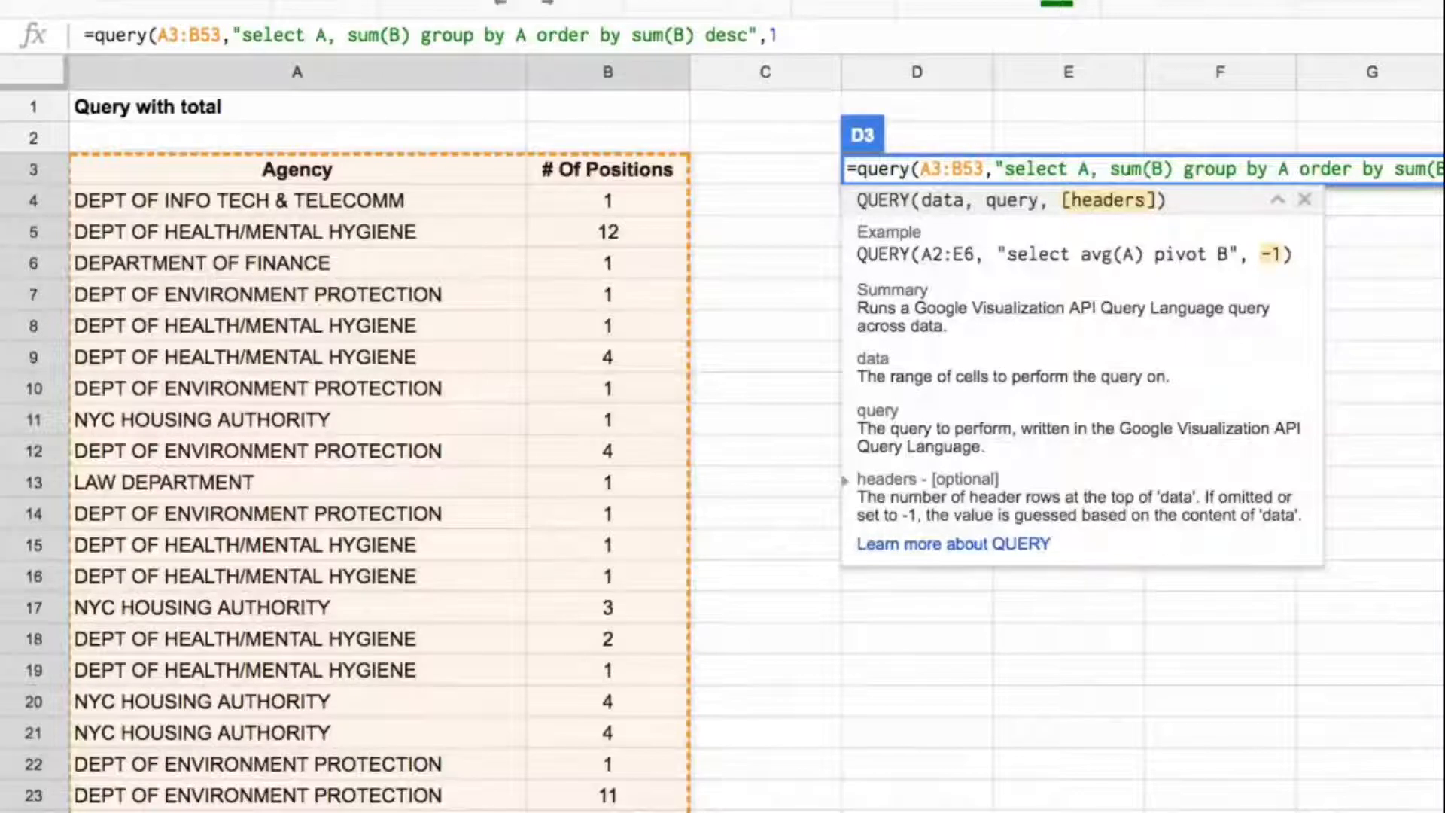
pyautogui.write(')')
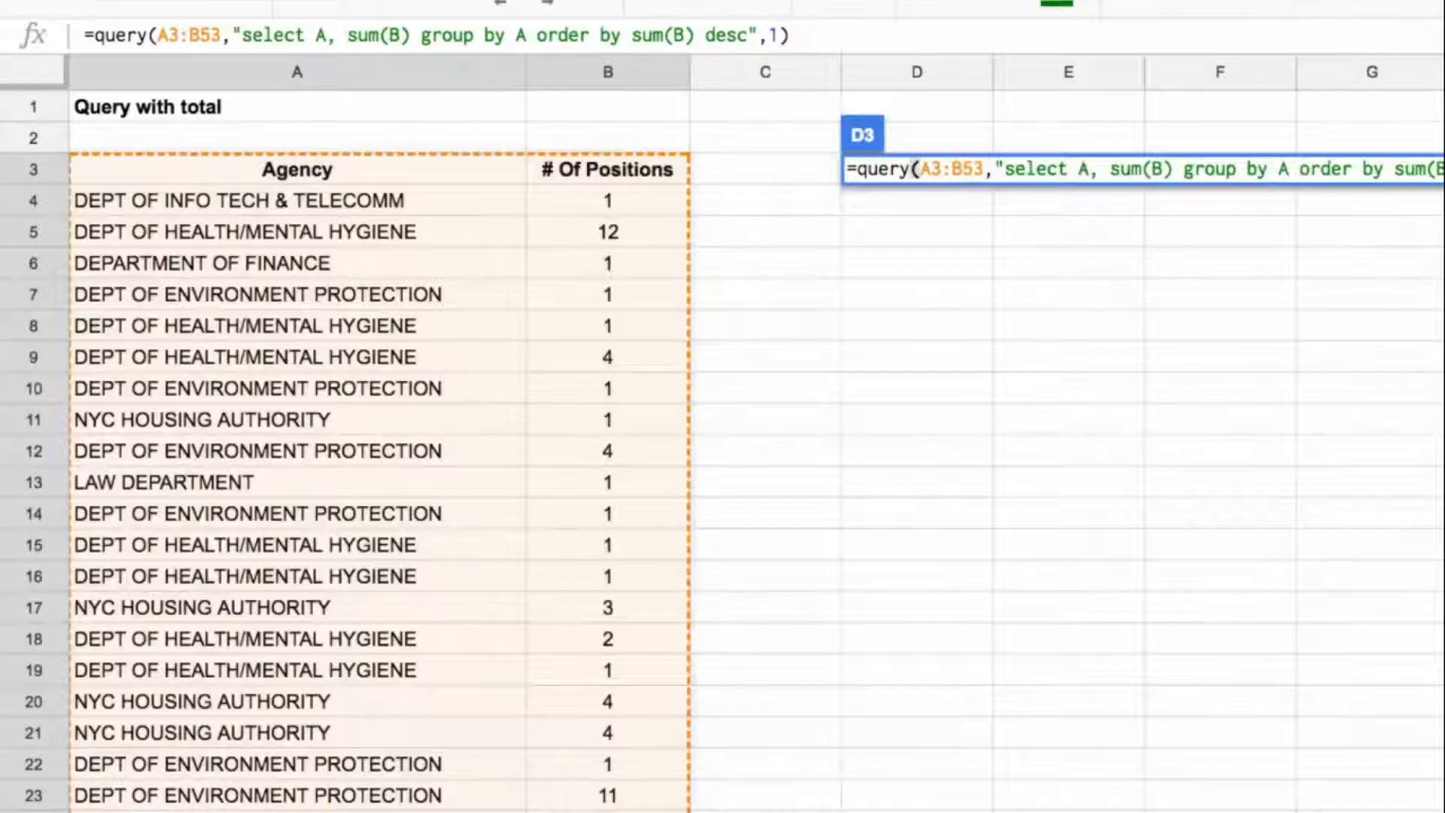
pyautogui.press('Return')
pyautogui.press('Up')
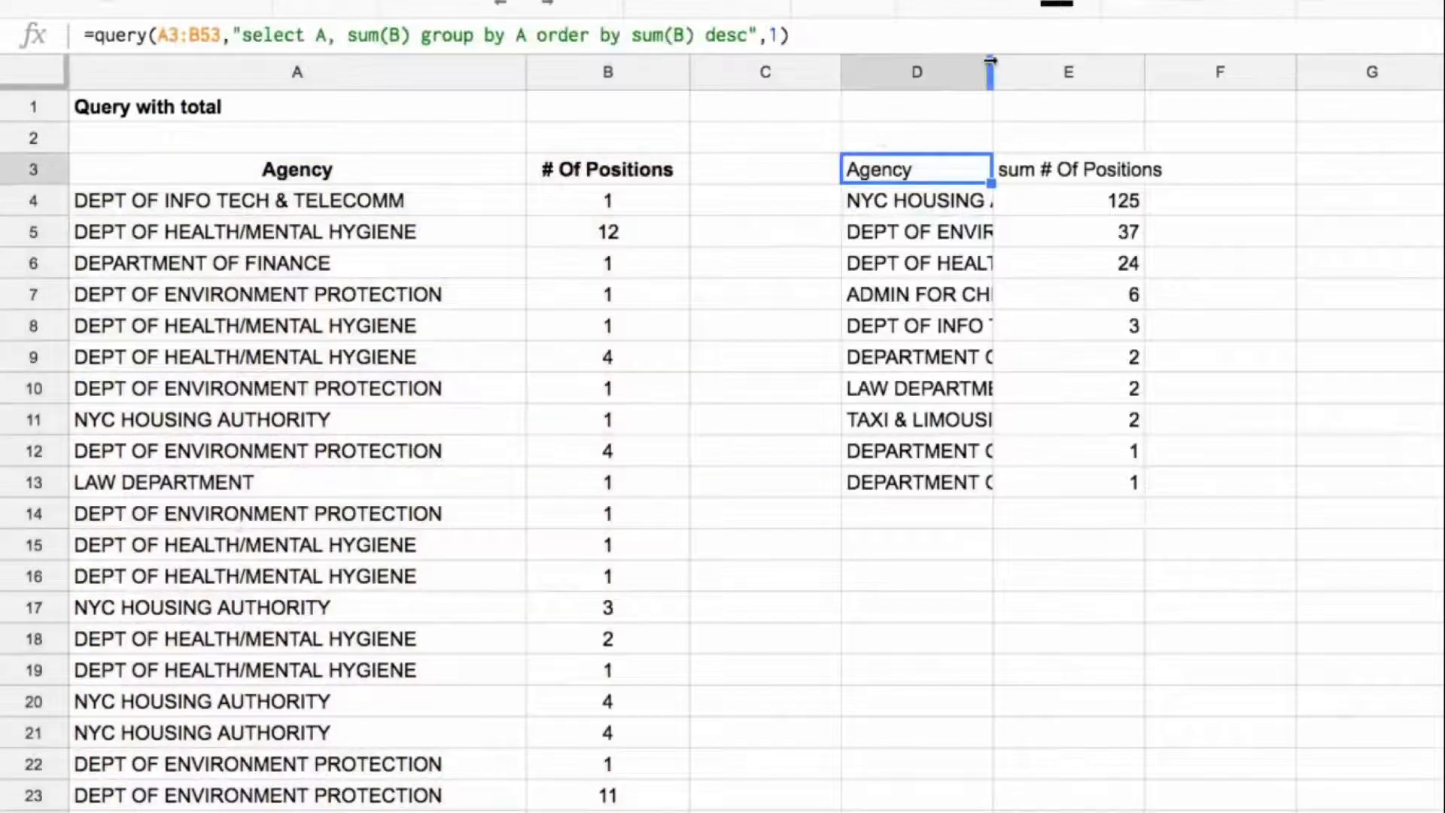
# Step: Widen columns D and E to fit the query output and make the headers in D3:E3 bold
pyautogui.moveTo(992, 66); pyautogui.dragTo(1239, 64)
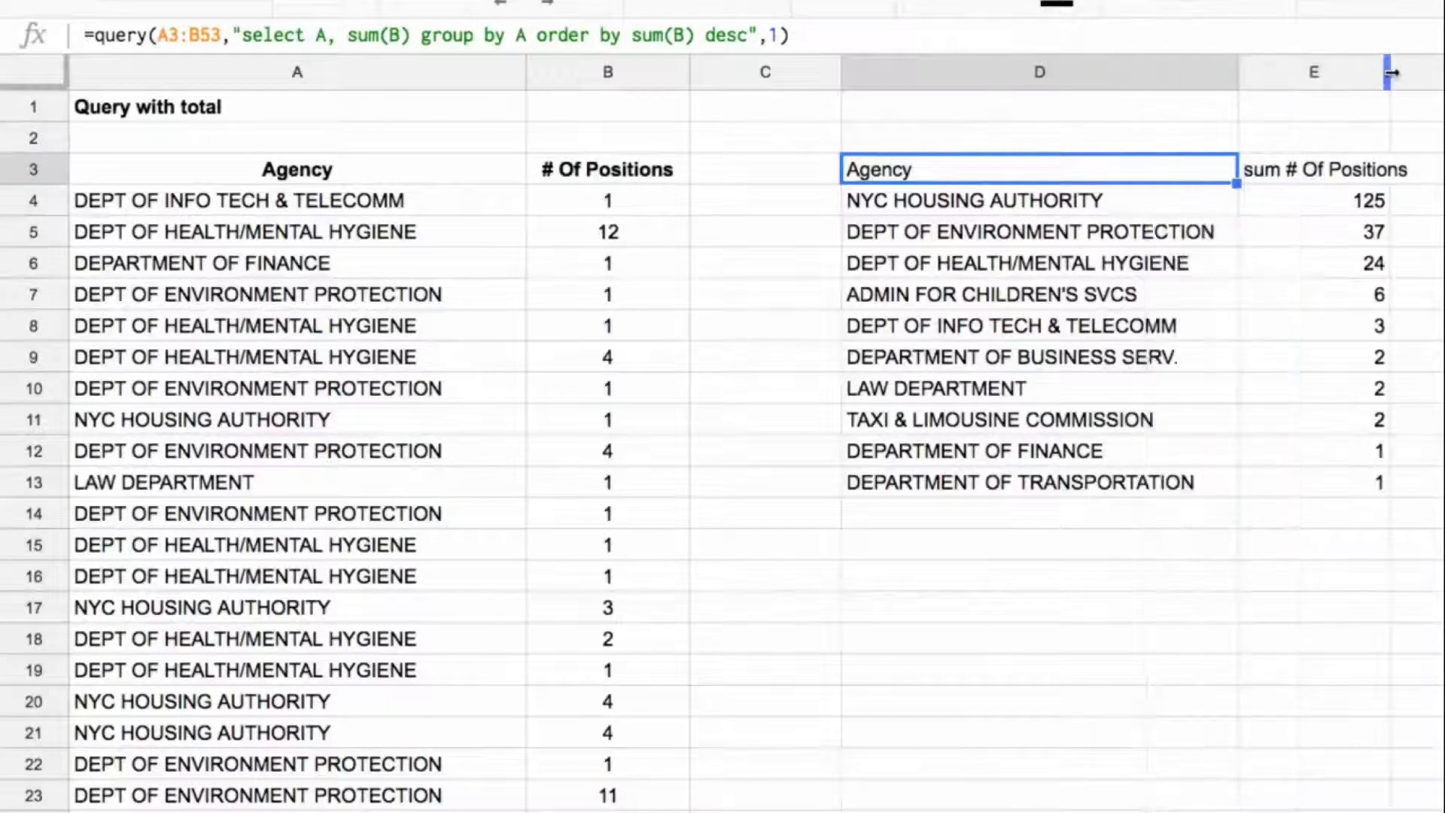
pyautogui.moveTo(1391, 72); pyautogui.dragTo(1434, 72)
pyautogui.click(1340, 168)
pyautogui.keyDown('shift'); pyautogui.click(1171, 164); pyautogui.keyUp('shift')
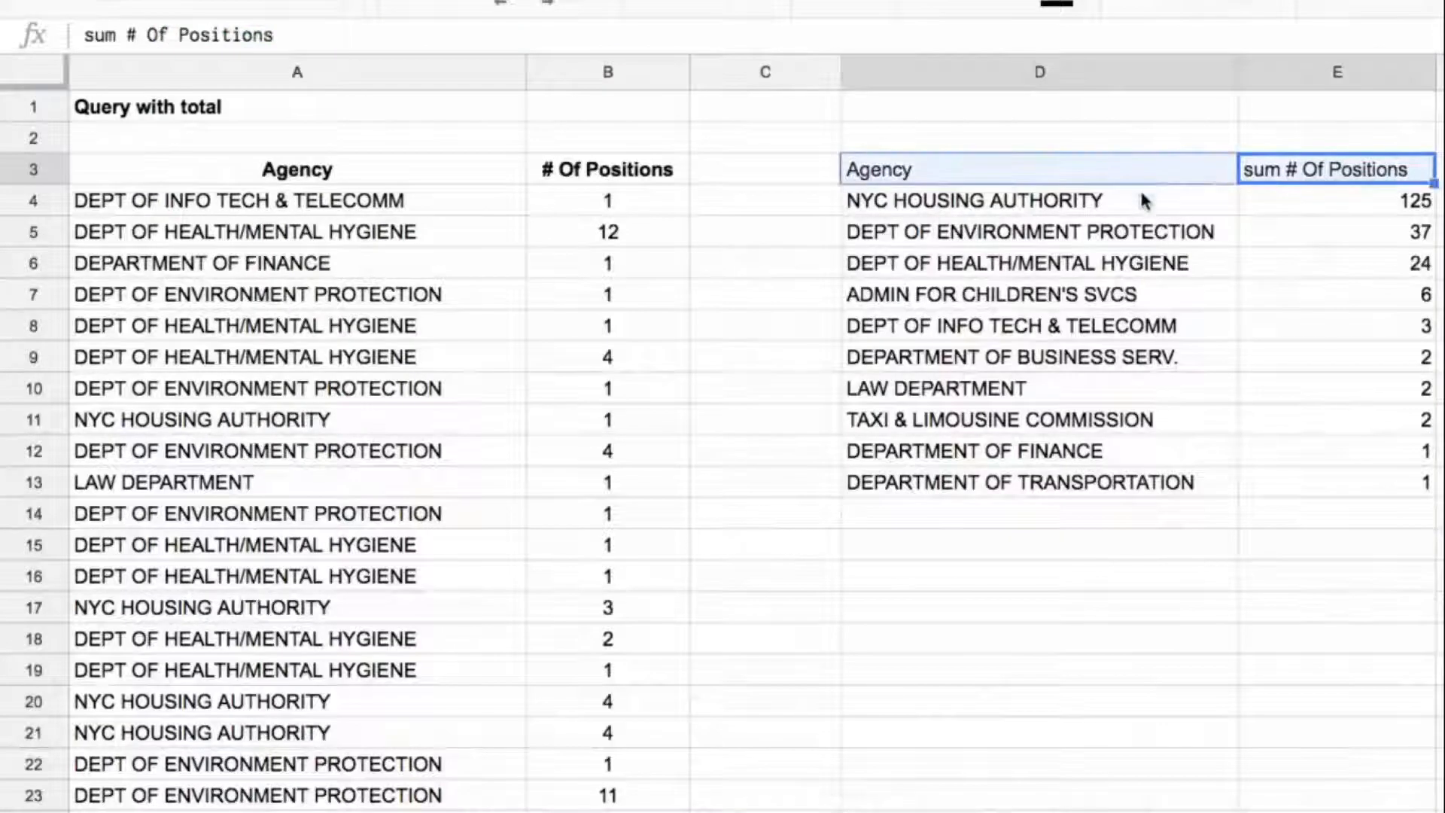
pyautogui.hotkey('ctrl', 'b')
pyautogui.click(1373, 480)
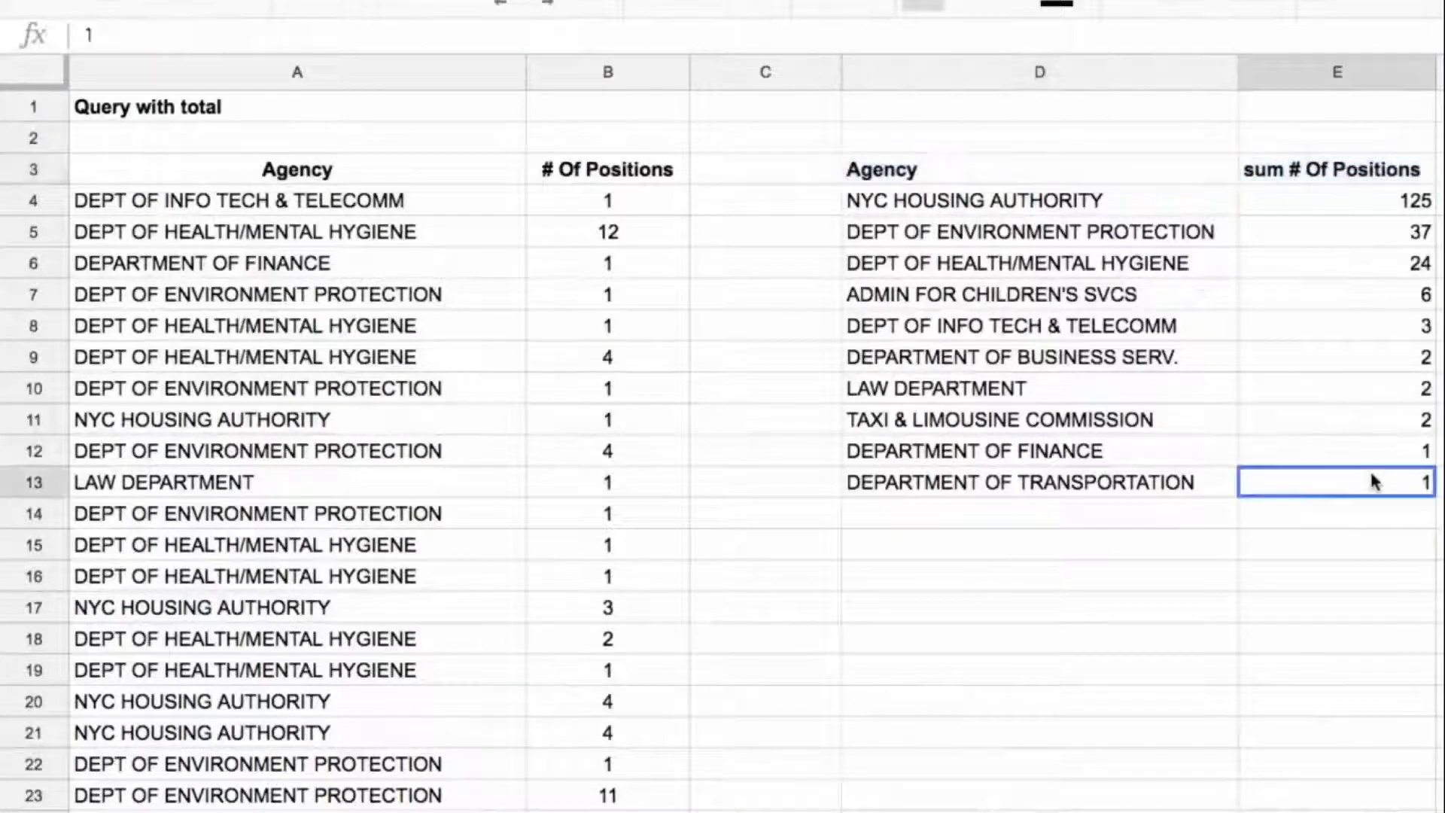
# Step: Review the query output's headers and first agency row in D3:E4, and the QUERY formula in D3
pyautogui.click(1340, 165)
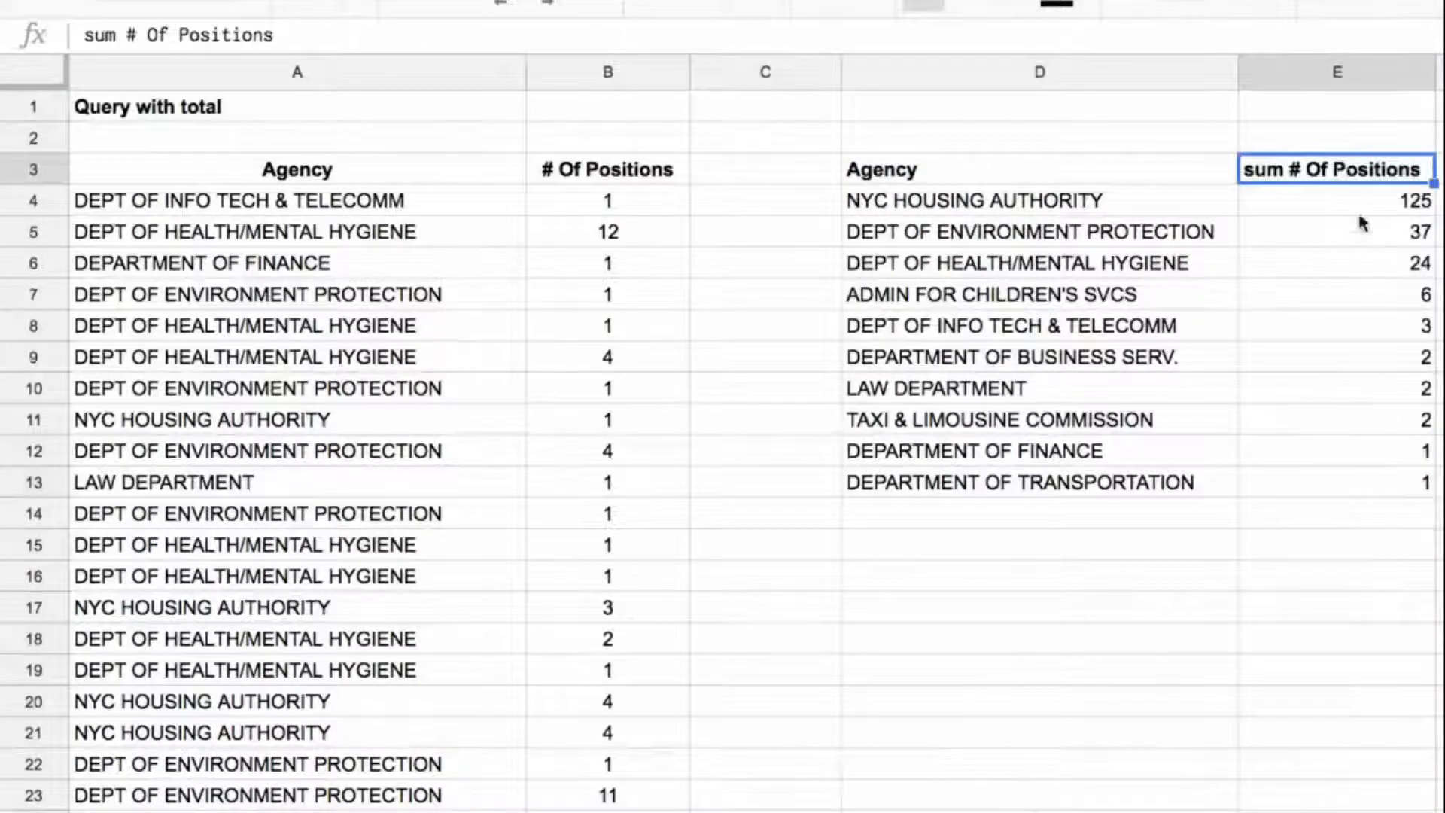
pyautogui.click(1135, 201)
pyautogui.hotkey('shift', 'Up')
pyautogui.hotkey('shift', 'Right')
pyautogui.hotkey('shift', 'Down')
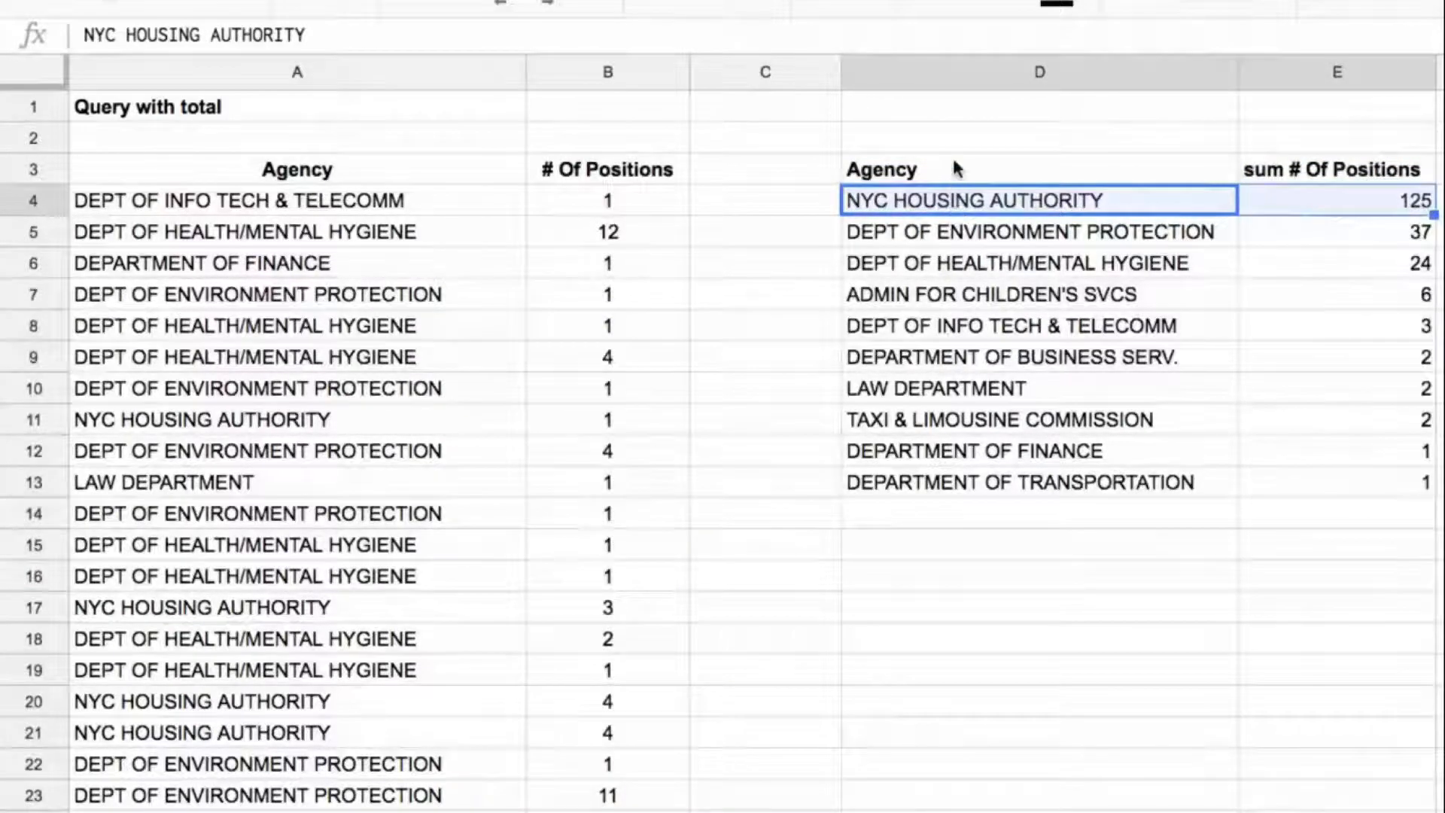
pyautogui.click(952, 179)
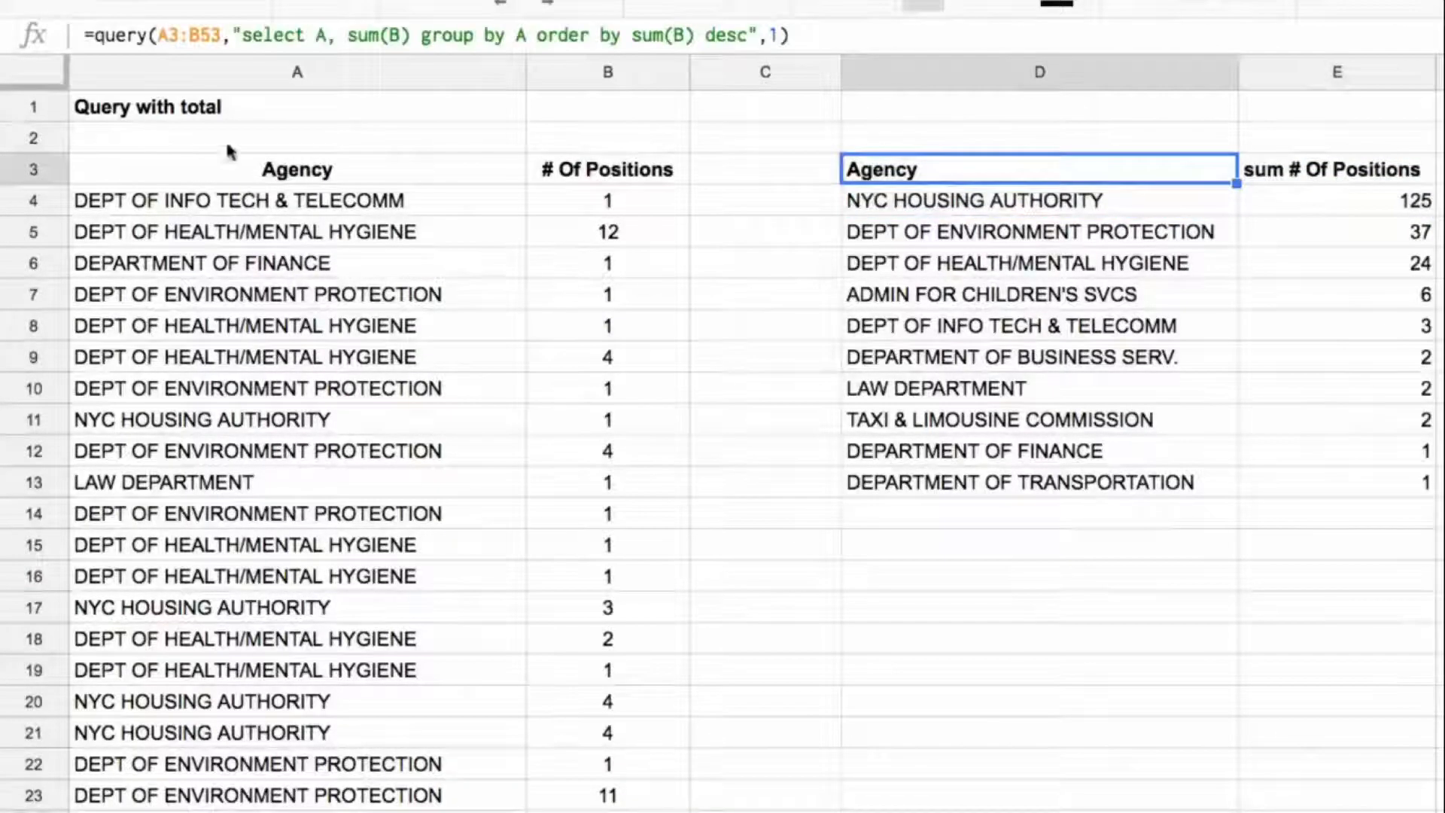
# Step: Label cell D15 below the query output as Total
pyautogui.click(94, 34)
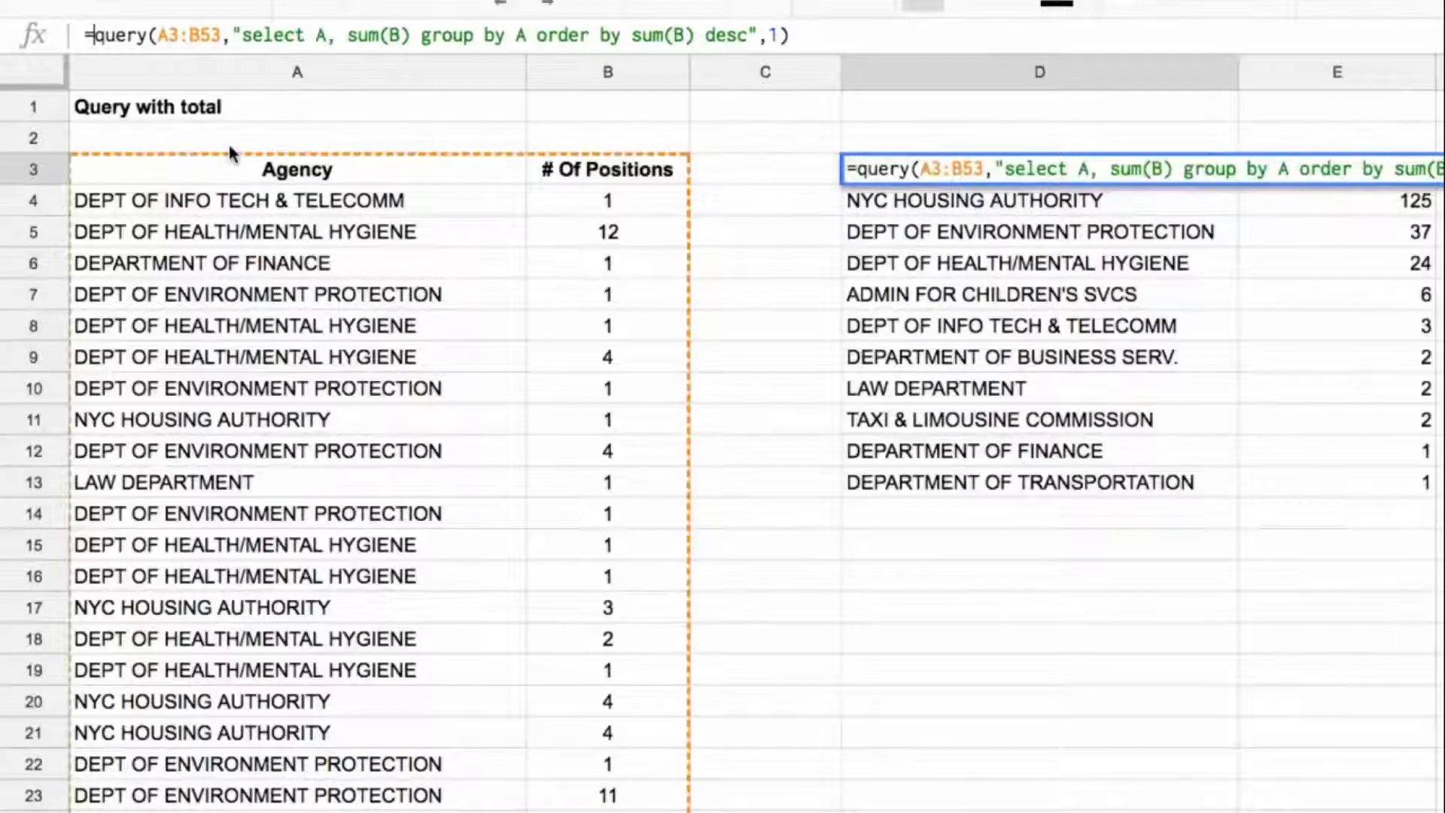
pyautogui.press('Escape')
pyautogui.click(1036, 551)
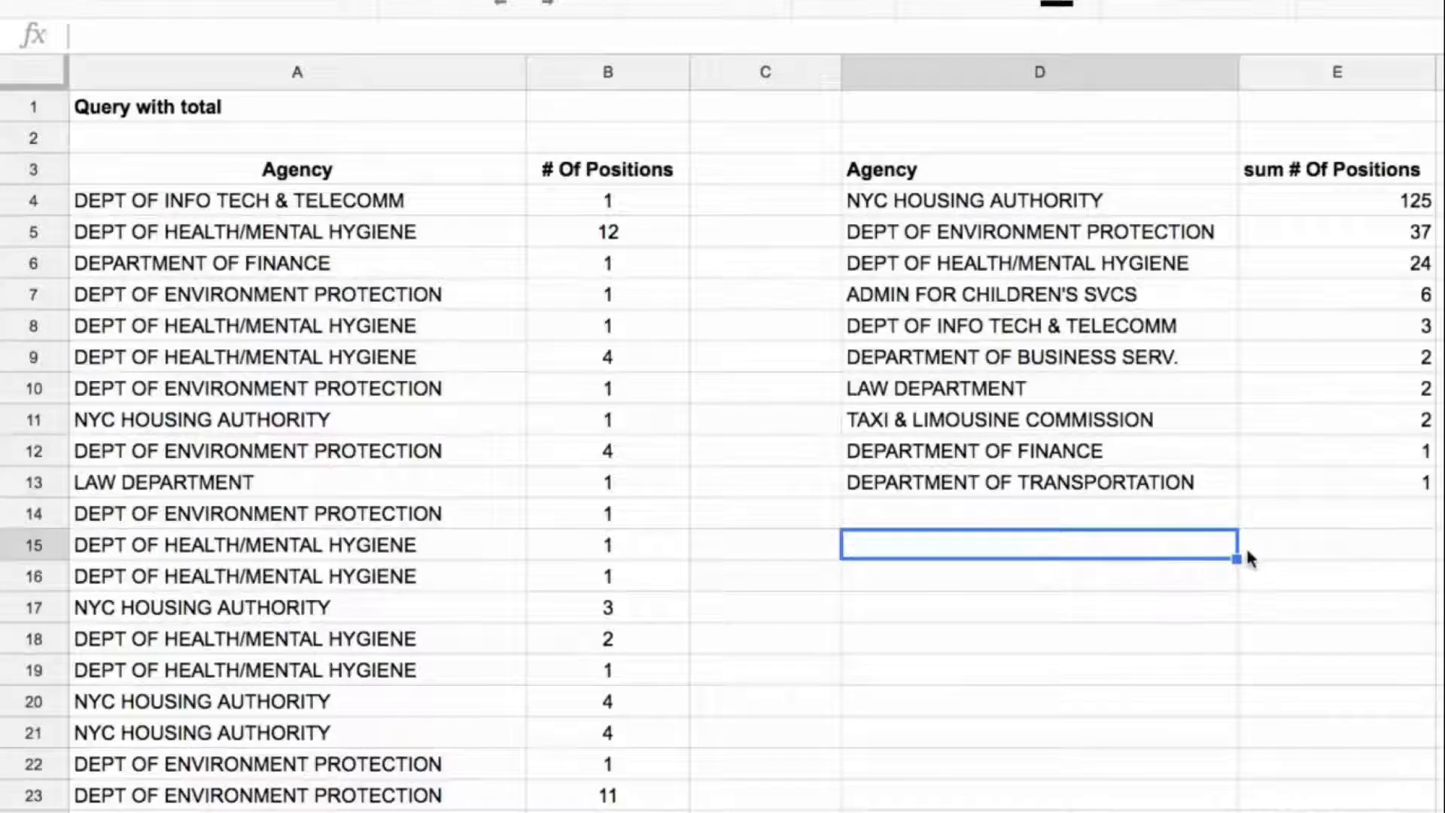
pyautogui.write('Total')
pyautogui.press('Tab')
# Step: Enter a SUM formula in E15 that totals all # Of Positions values in column B, starting from B4
pyautogui.write('=sum(')
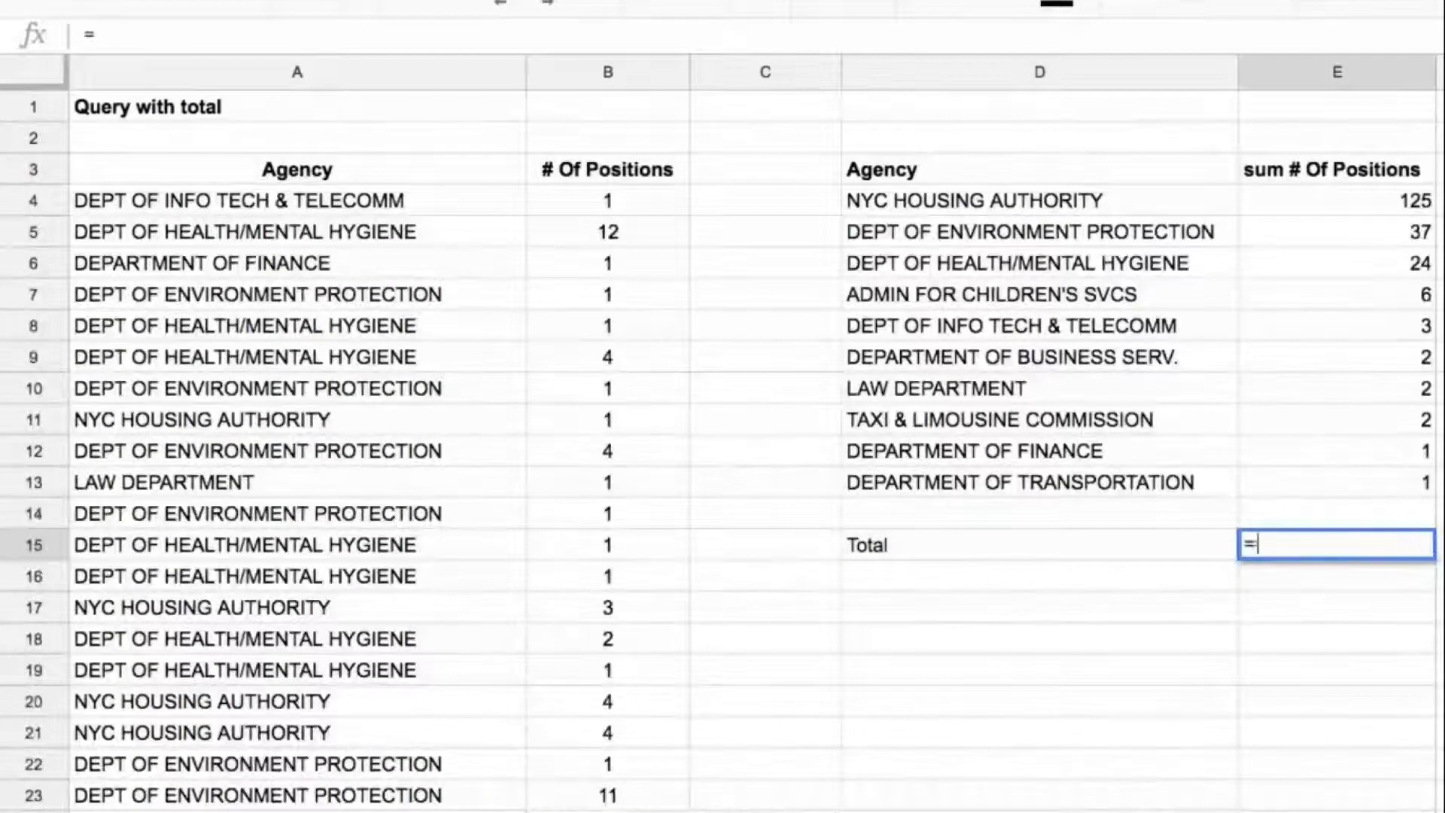
pyautogui.press('Left')
pyautogui.press('Left')
pyautogui.press('Left')
pyautogui.press('Up')
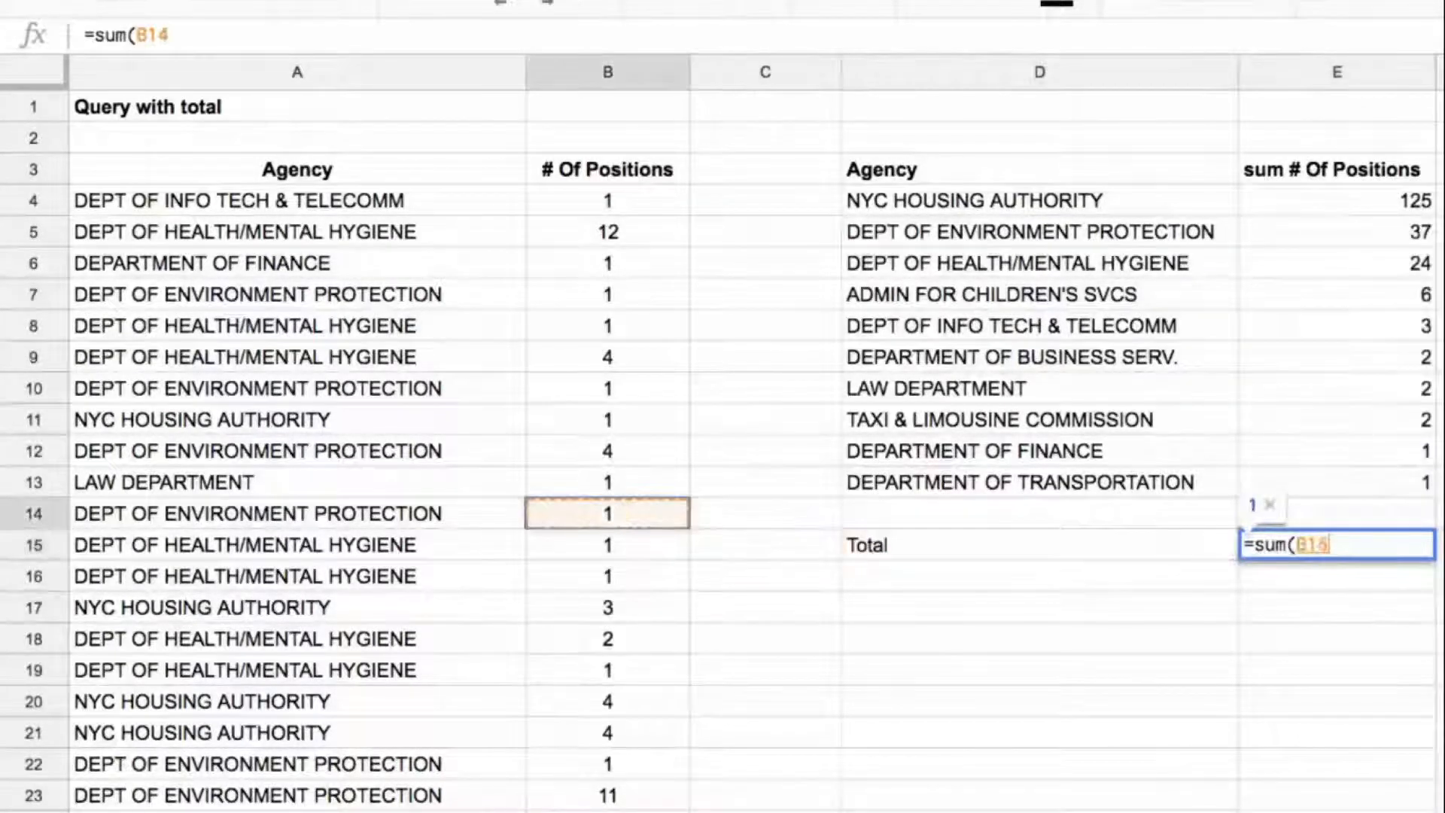
pyautogui.hotkey('ctrl', 'Up')
pyautogui.press('Down')
pyautogui.hotkey('ctrl', 'shift', 'Down')
pyautogui.press('Return')
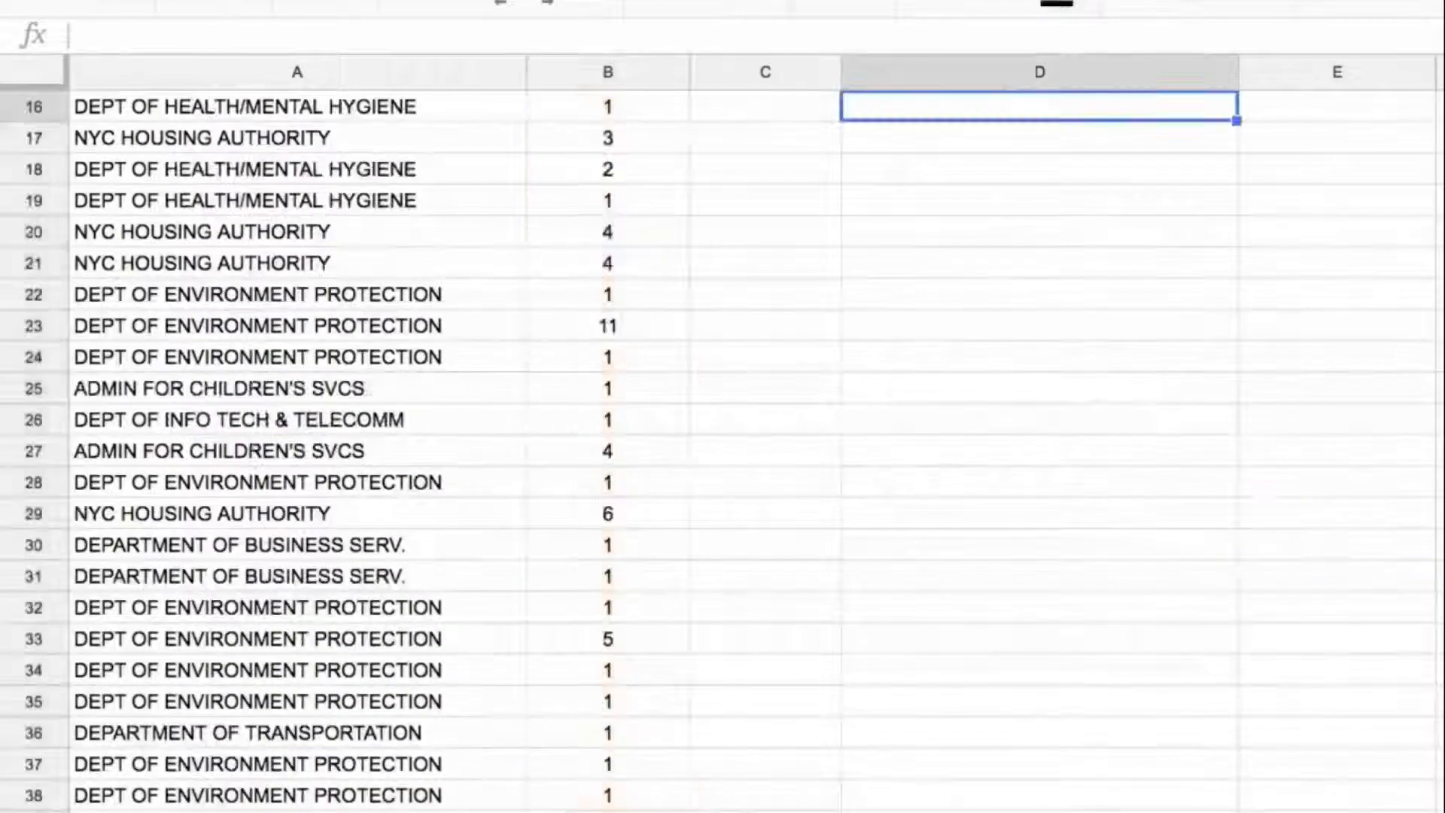
# Step: Review the summed positions in E4:E13 and the Total row in D15:E15
pyautogui.press('Up')
pyautogui.press('Up')
pyautogui.press('Up')
pyautogui.press('Up')
pyautogui.press('Up')
pyautogui.press('Up')
pyautogui.press('Right')
pyautogui.hotkey('ctrl', 'Up')
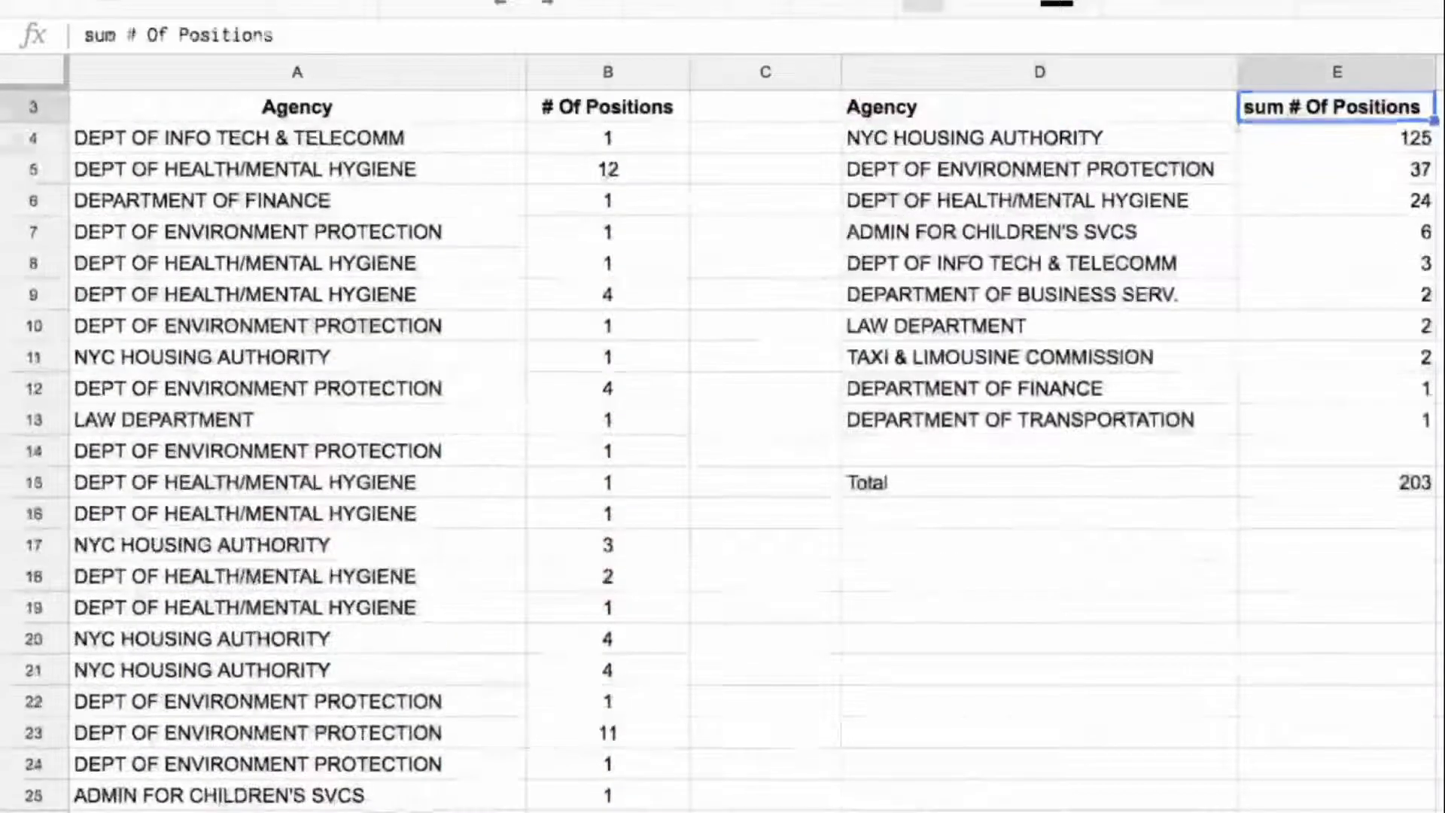
pyautogui.press('Down')
pyautogui.hotkey('ctrl', 'shift', 'Down')
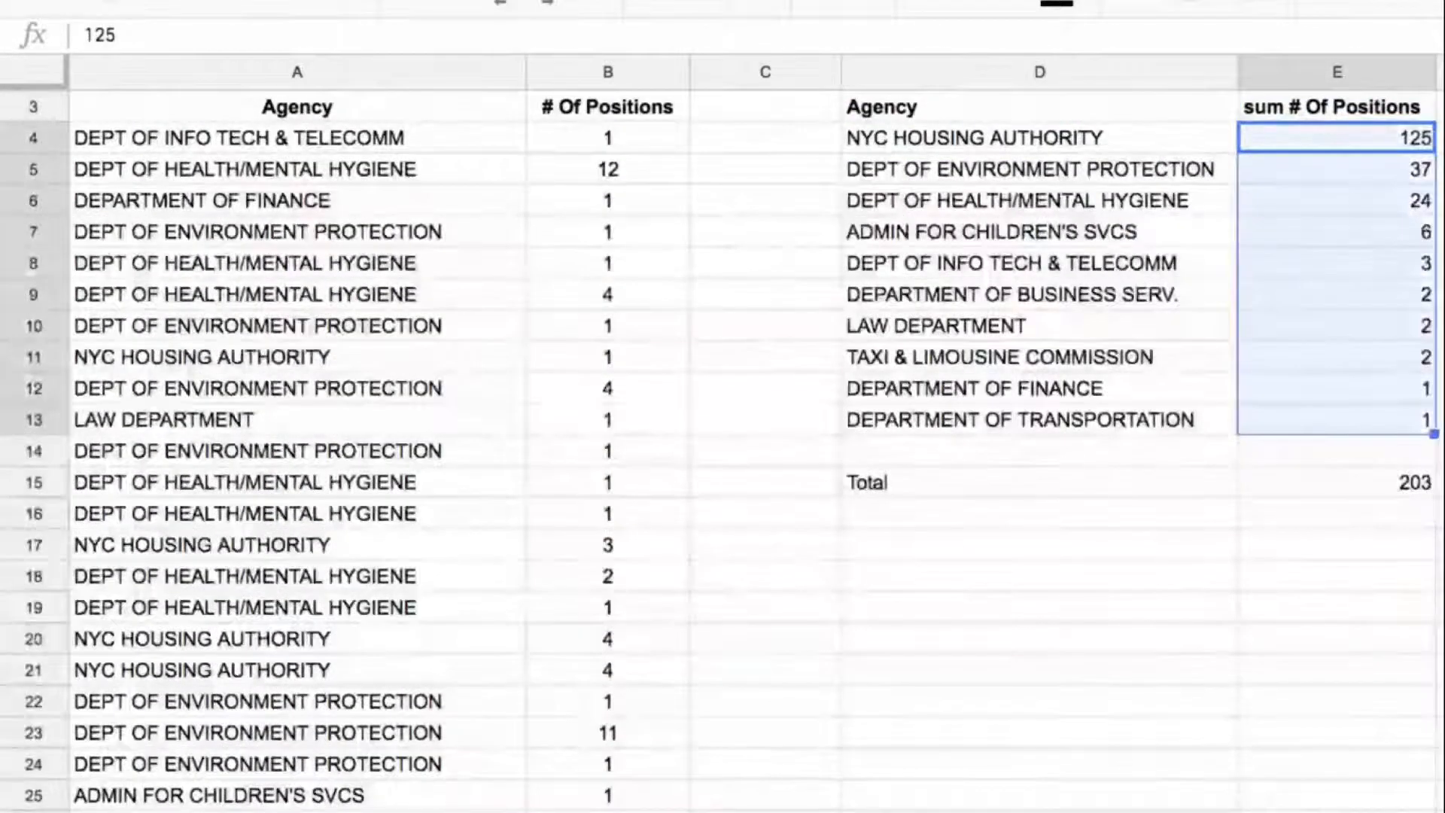
pyautogui.scroll(2, 1077, 568)
pyautogui.click(1077, 571)
pyautogui.moveTo(1076, 549); pyautogui.dragTo(1295, 548)
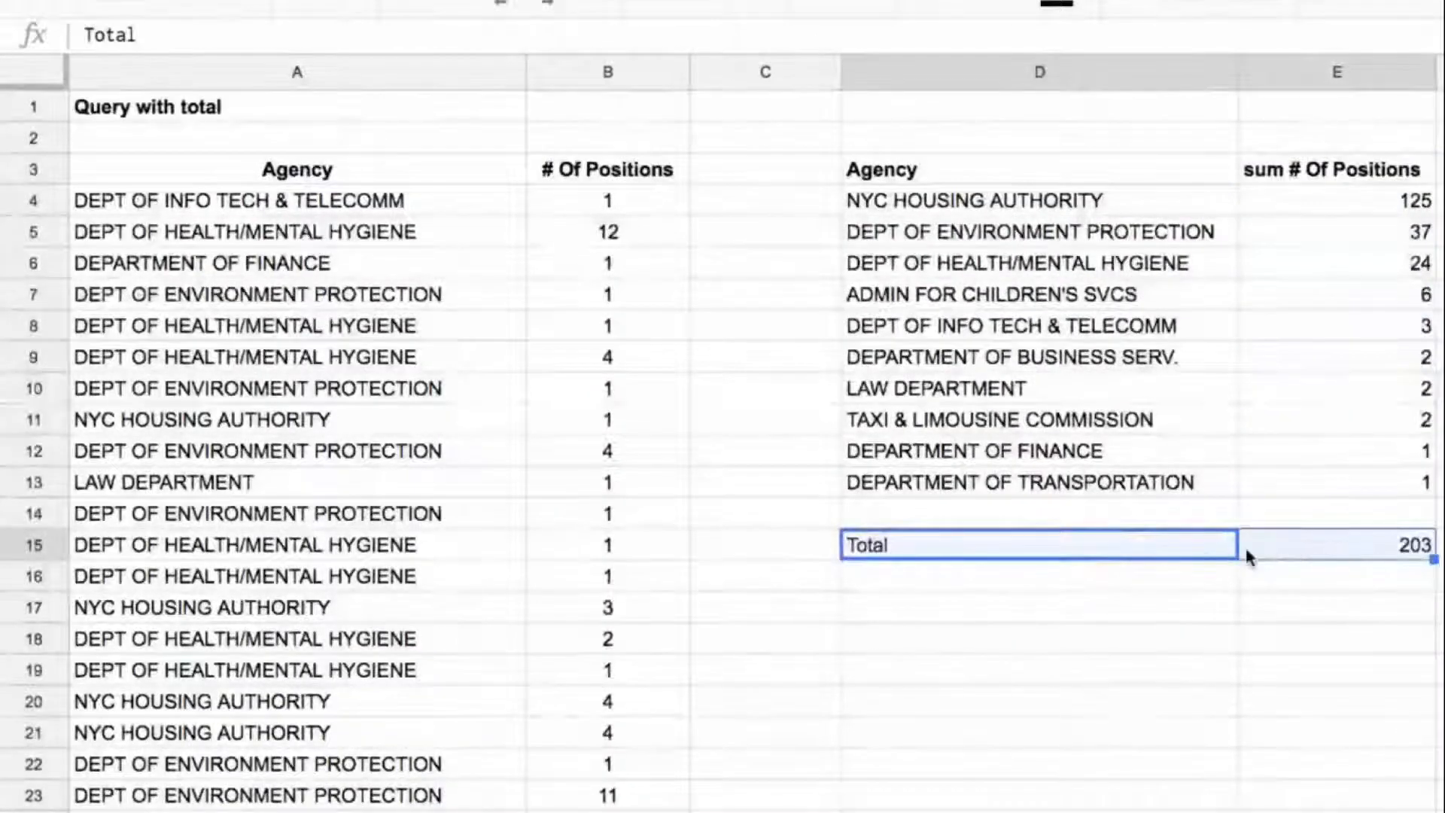
# Step: Enter the array formula ={"Total",sum(B4:B53)} in D17
pyautogui.click(1135, 611)
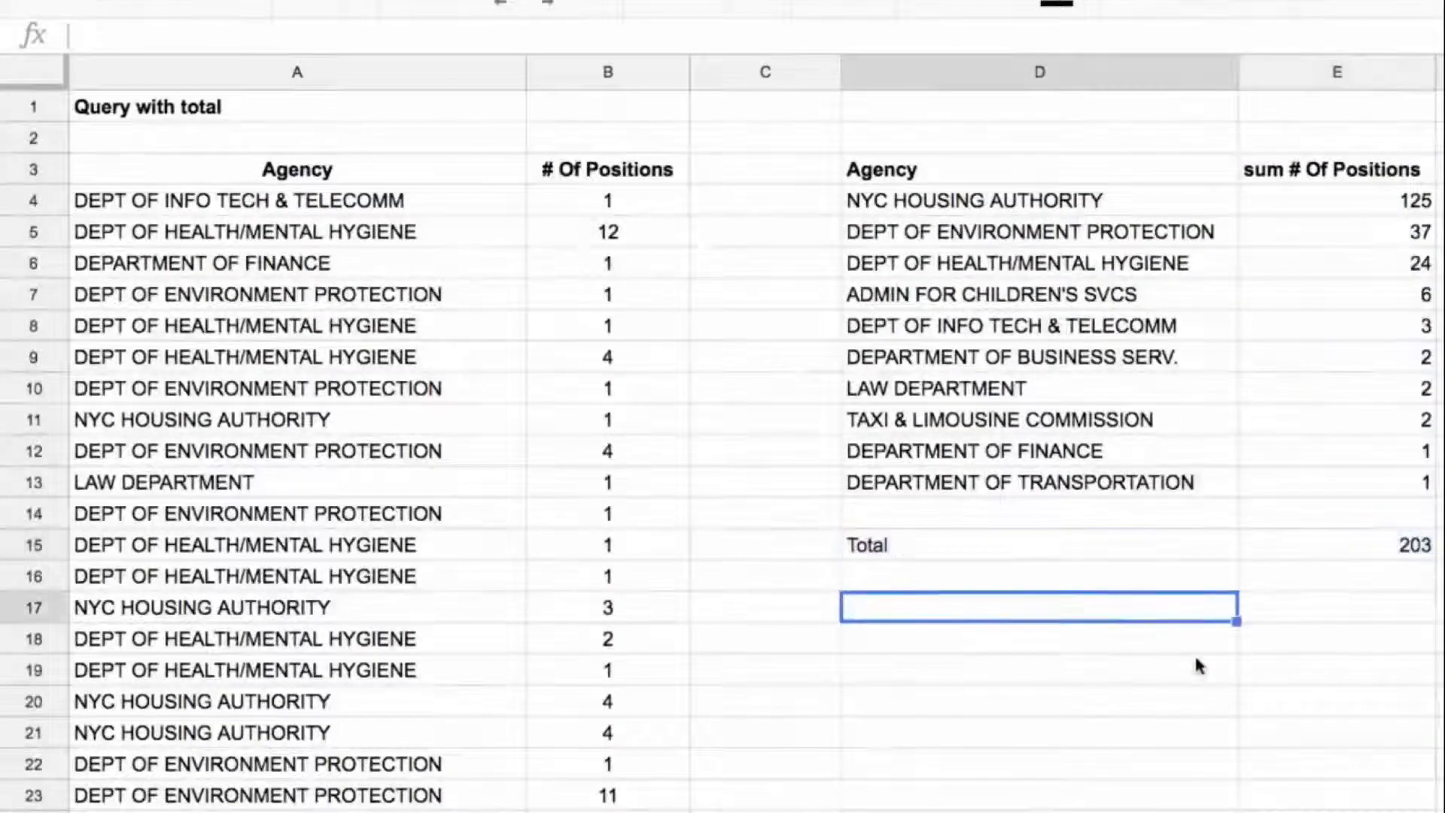
pyautogui.write('={')
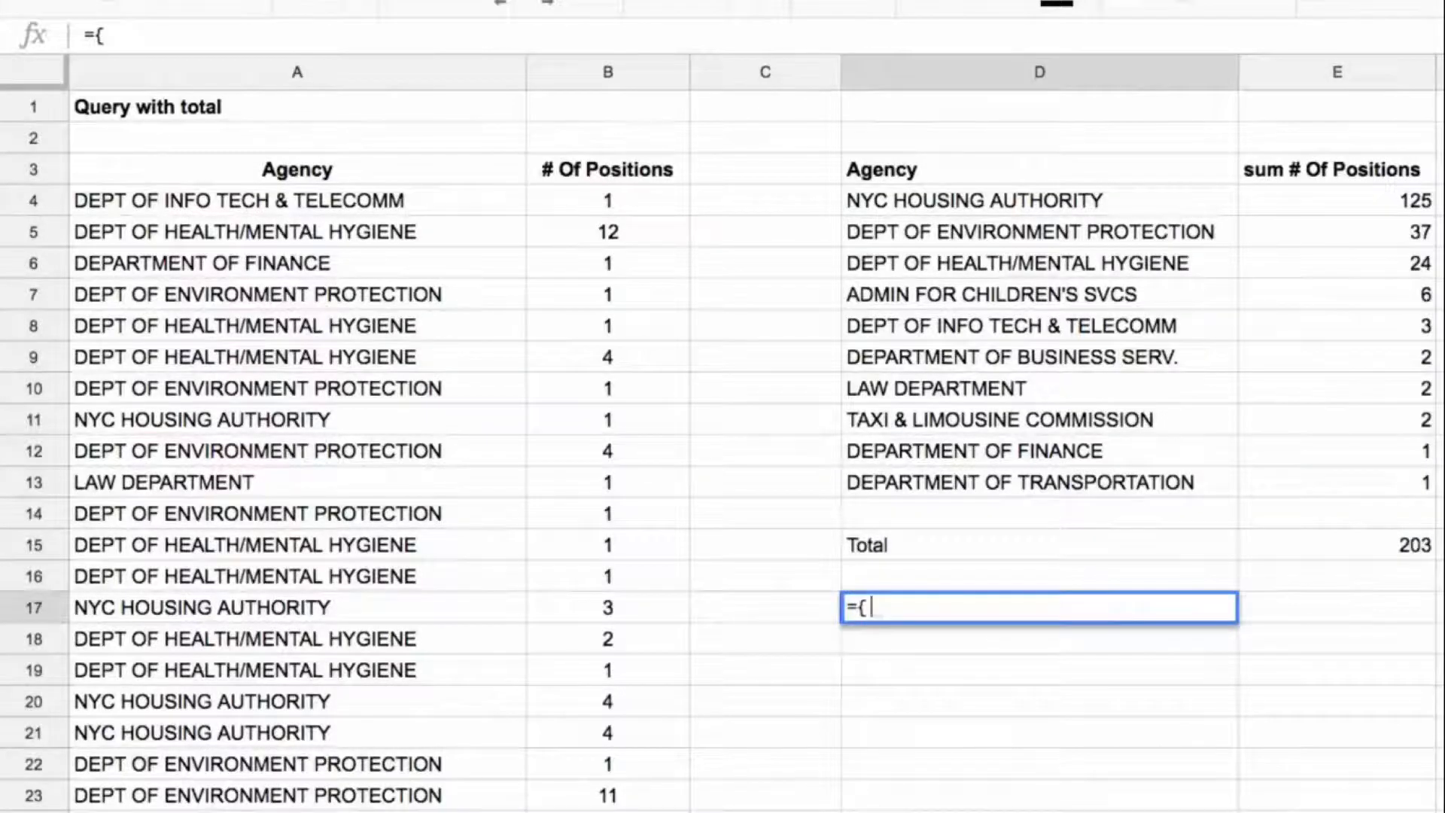
pyautogui.write('"Total"')
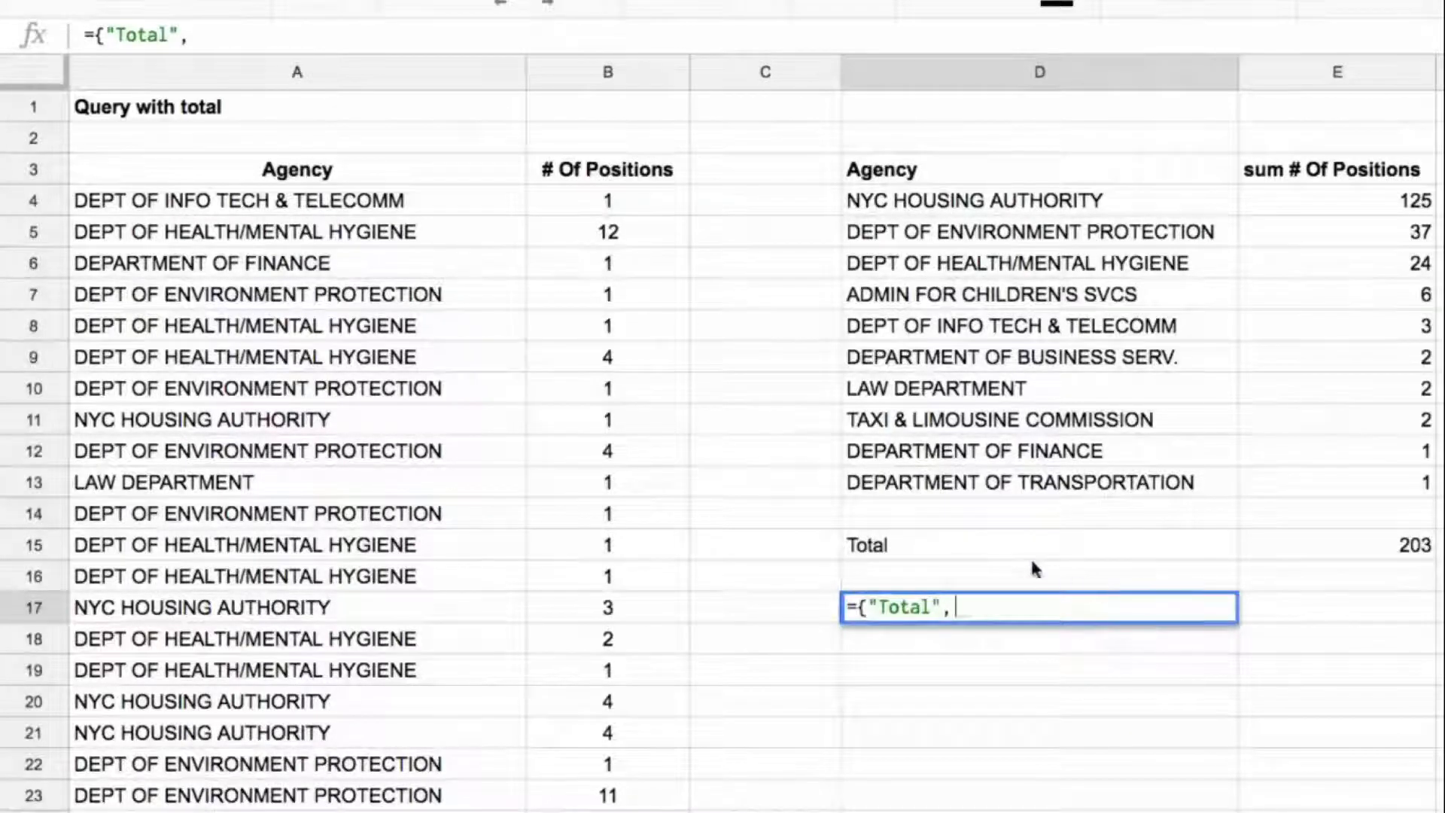
pyautogui.write(',sum(')
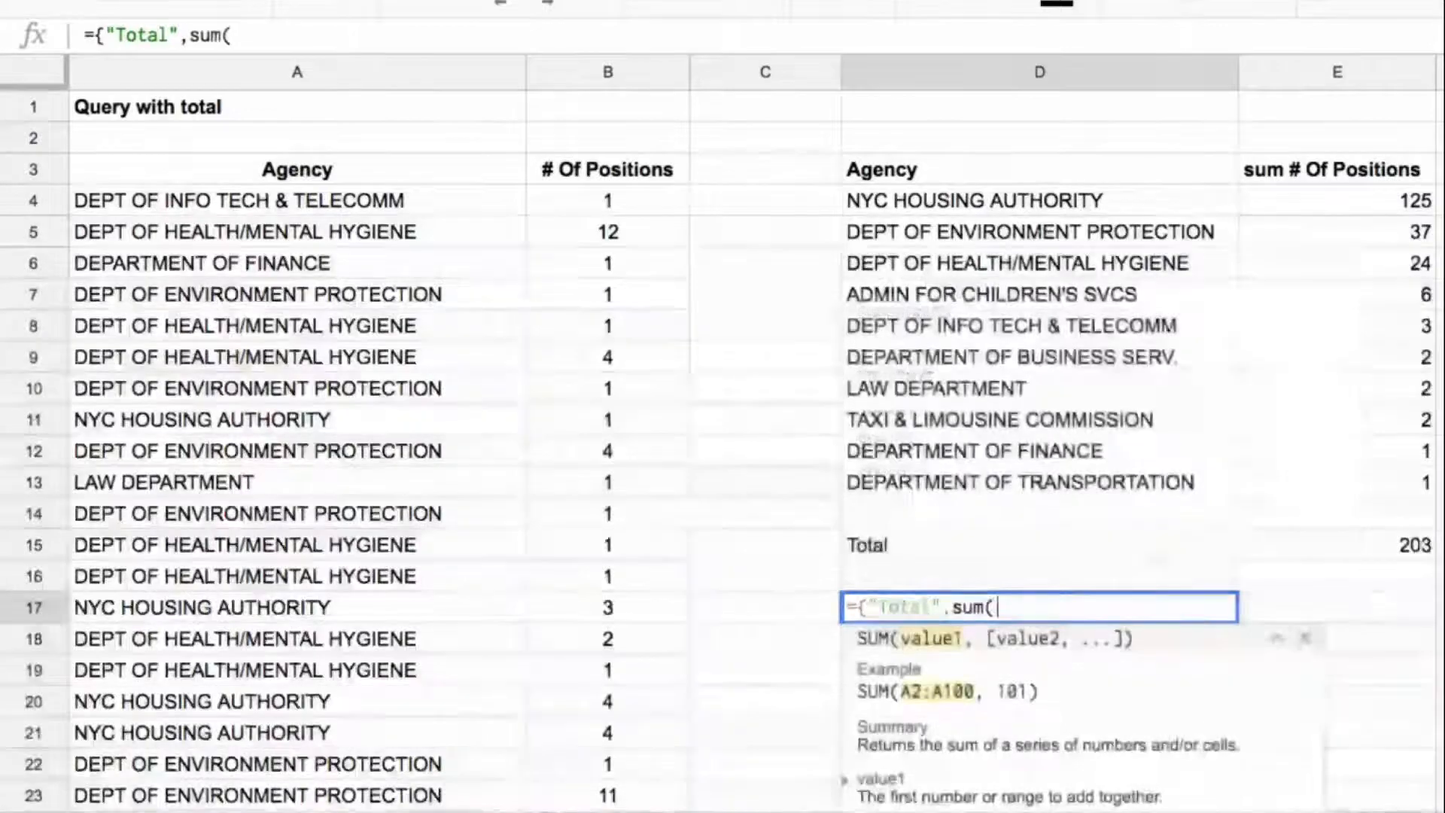
pyautogui.click(602, 198)
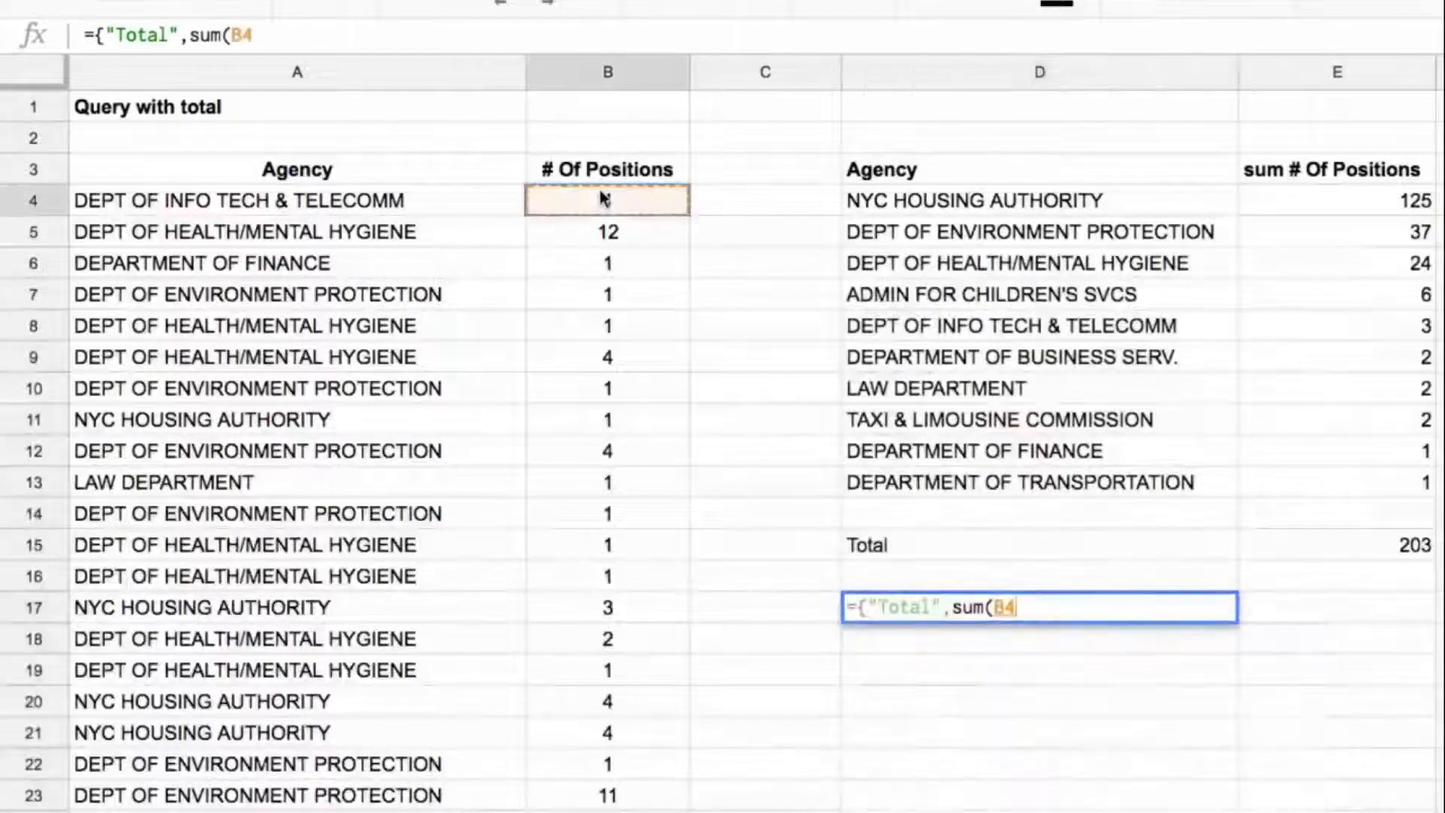
pyautogui.hotkey('ctrl', 'shift', 'Down')
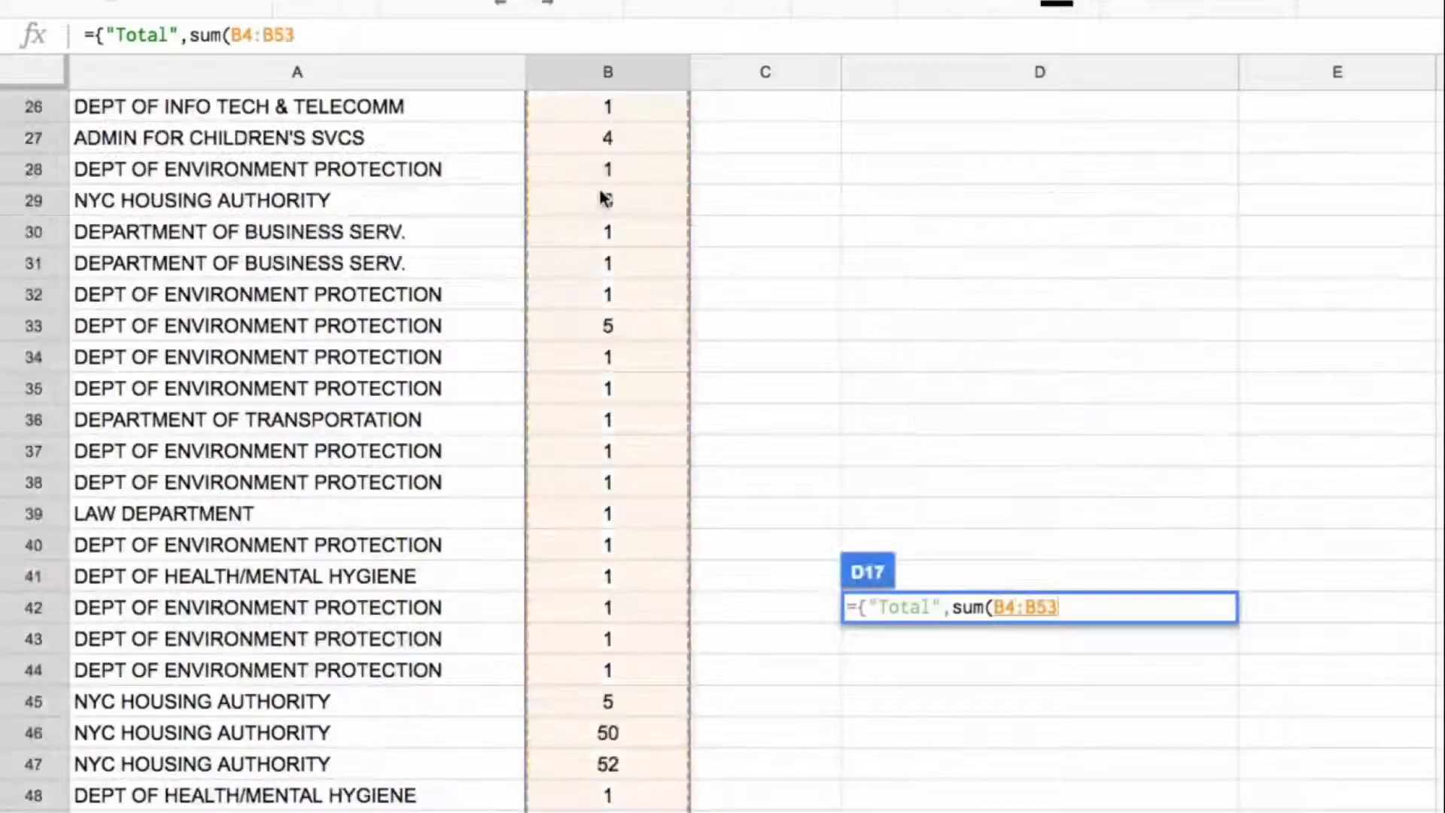
pyautogui.write(')')
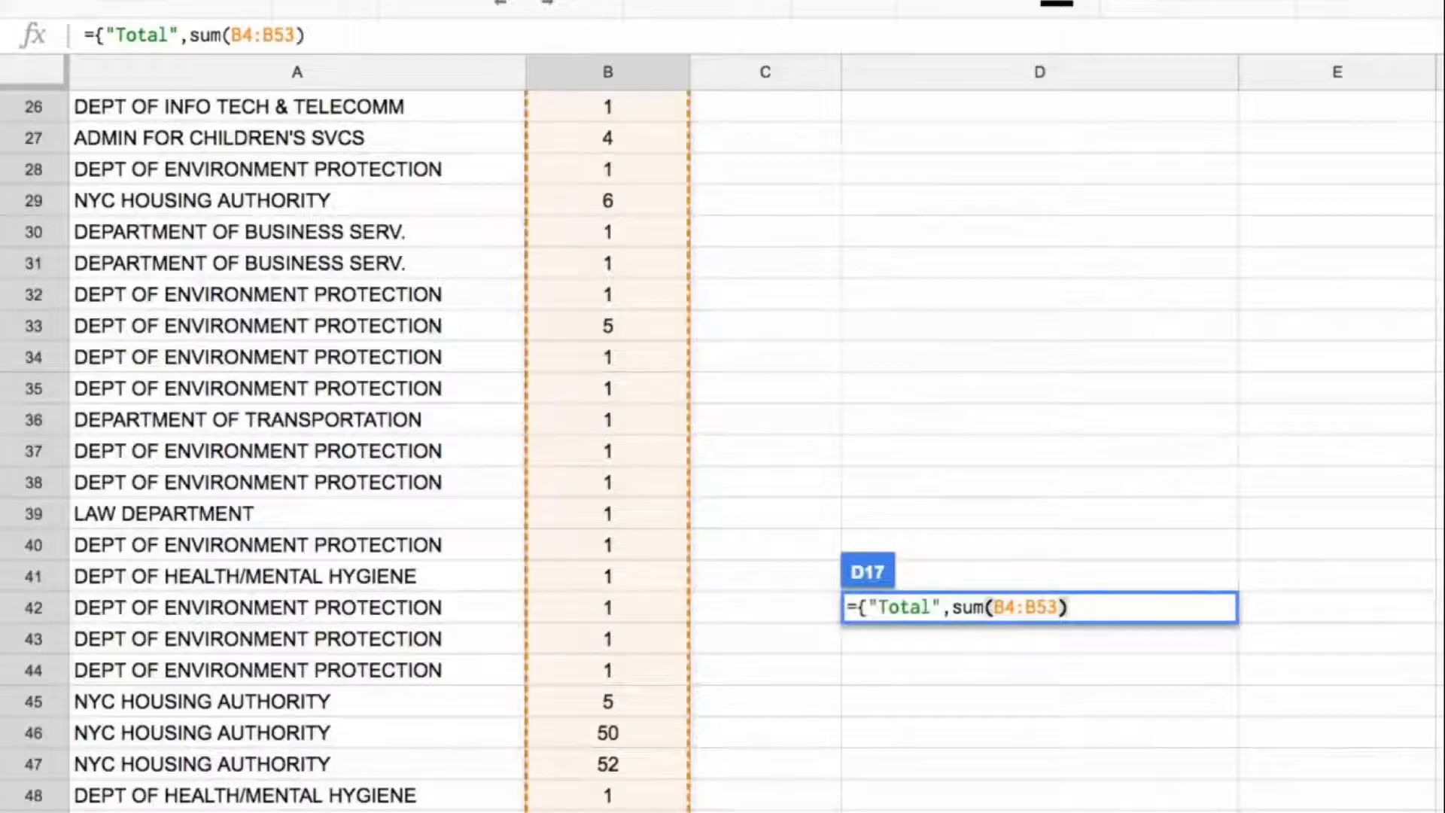
pyautogui.write('}')
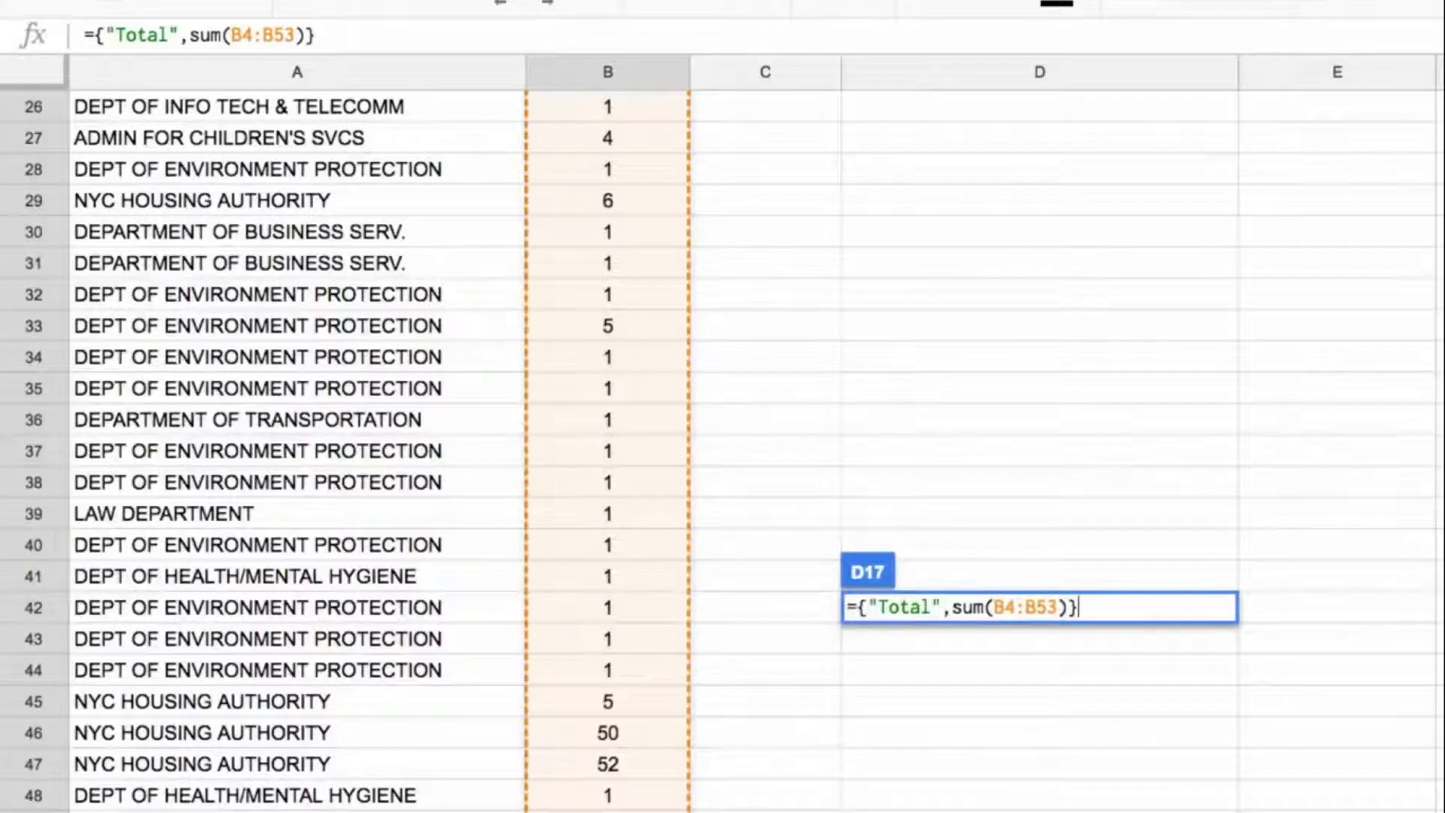
pyautogui.press('Return')
# Step: Compare the separately entered Total row in D15:E15 with the array formula in D17
pyautogui.press('Up')
pyautogui.press('Up')
pyautogui.press('Up')
pyautogui.press('Up')
pyautogui.press('Up')
pyautogui.press('Up')
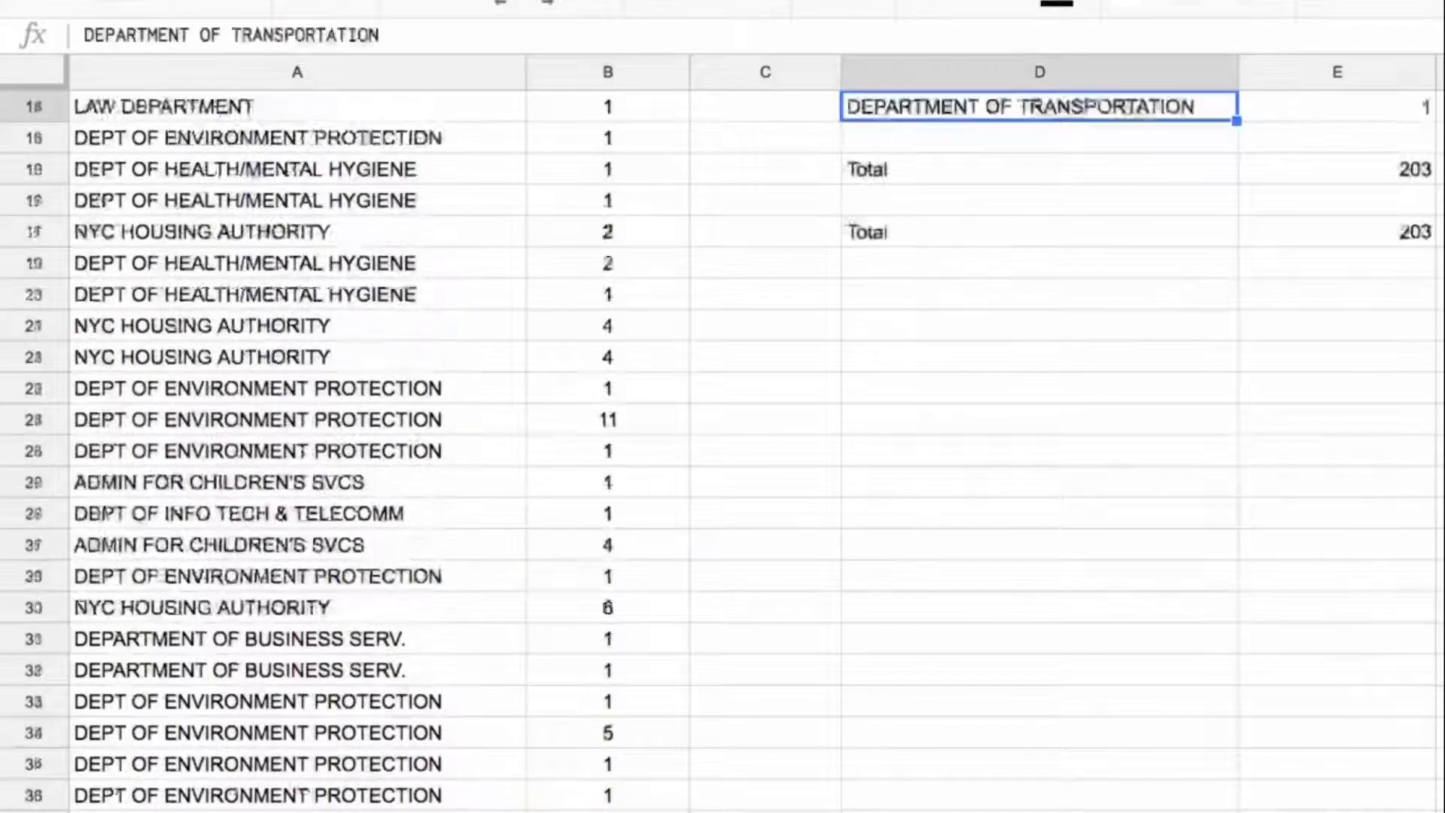
pyautogui.press('Up')
pyautogui.press('Down')
pyautogui.press('Down')
pyautogui.press('Down')
pyautogui.press('Down')
pyautogui.press('Down')
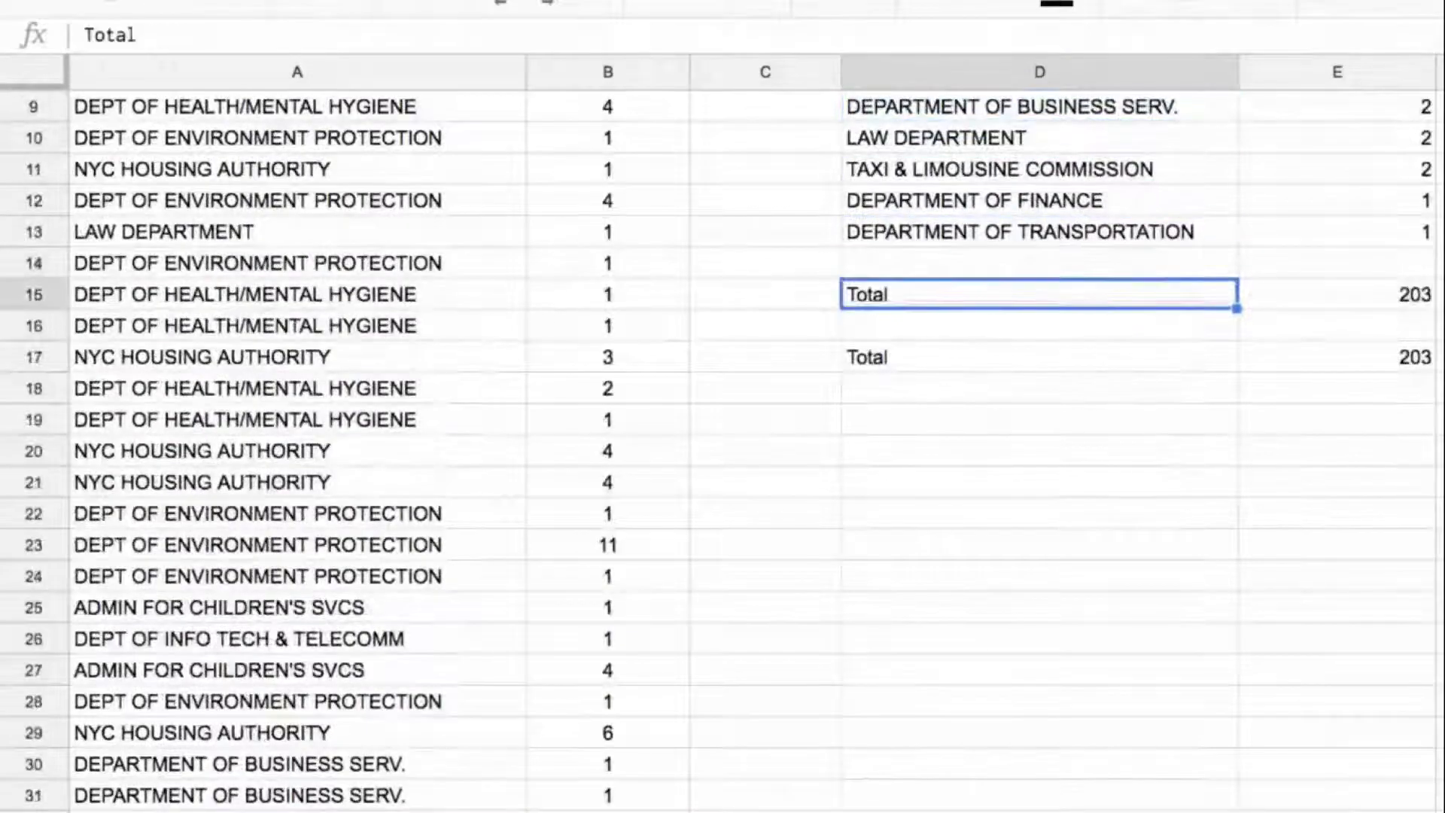
pyautogui.hotkey('shift', 'Right')
pyautogui.press('Down')
pyautogui.press('Down')
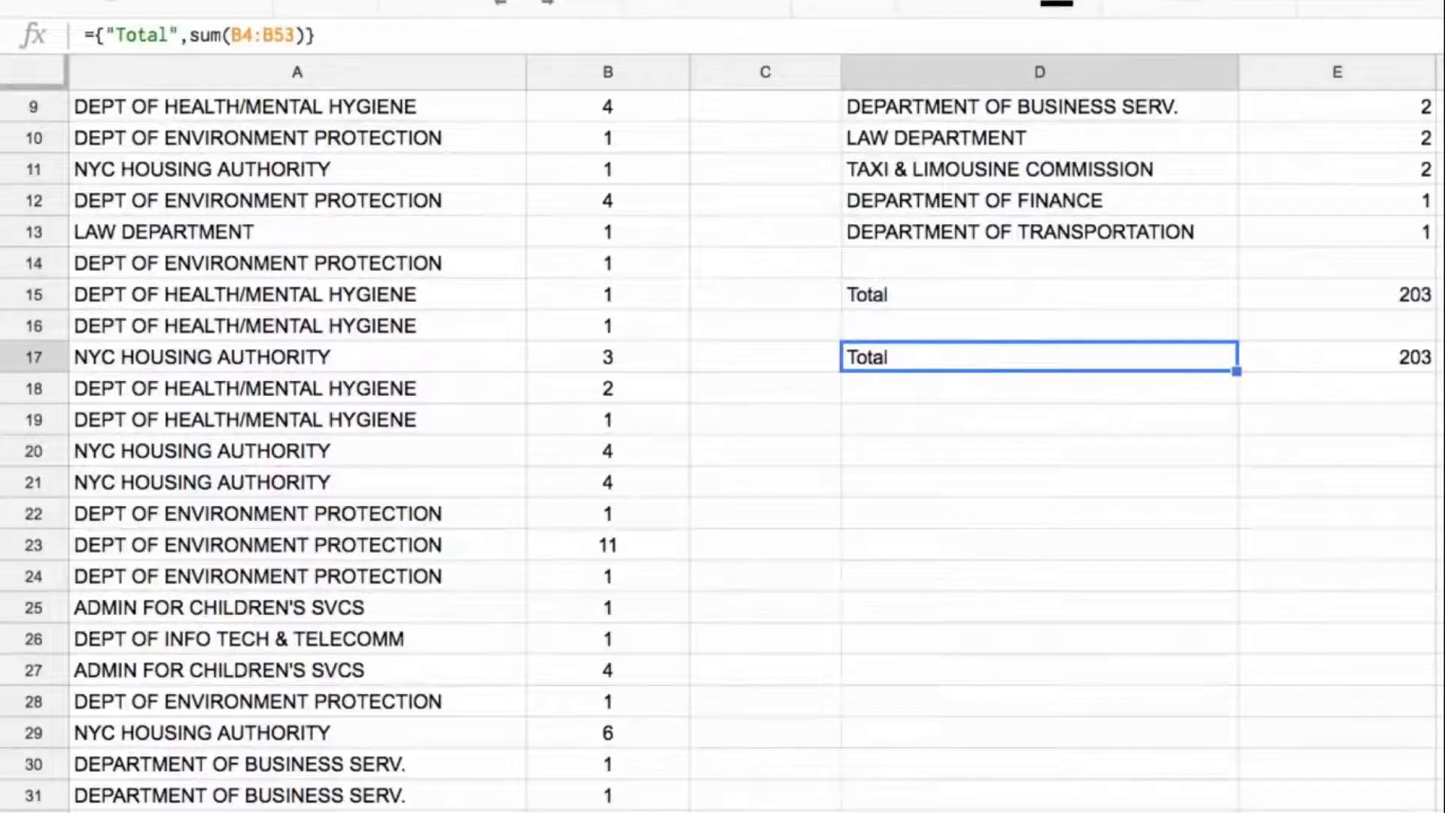
pyautogui.scroll(2, 1265, 364)
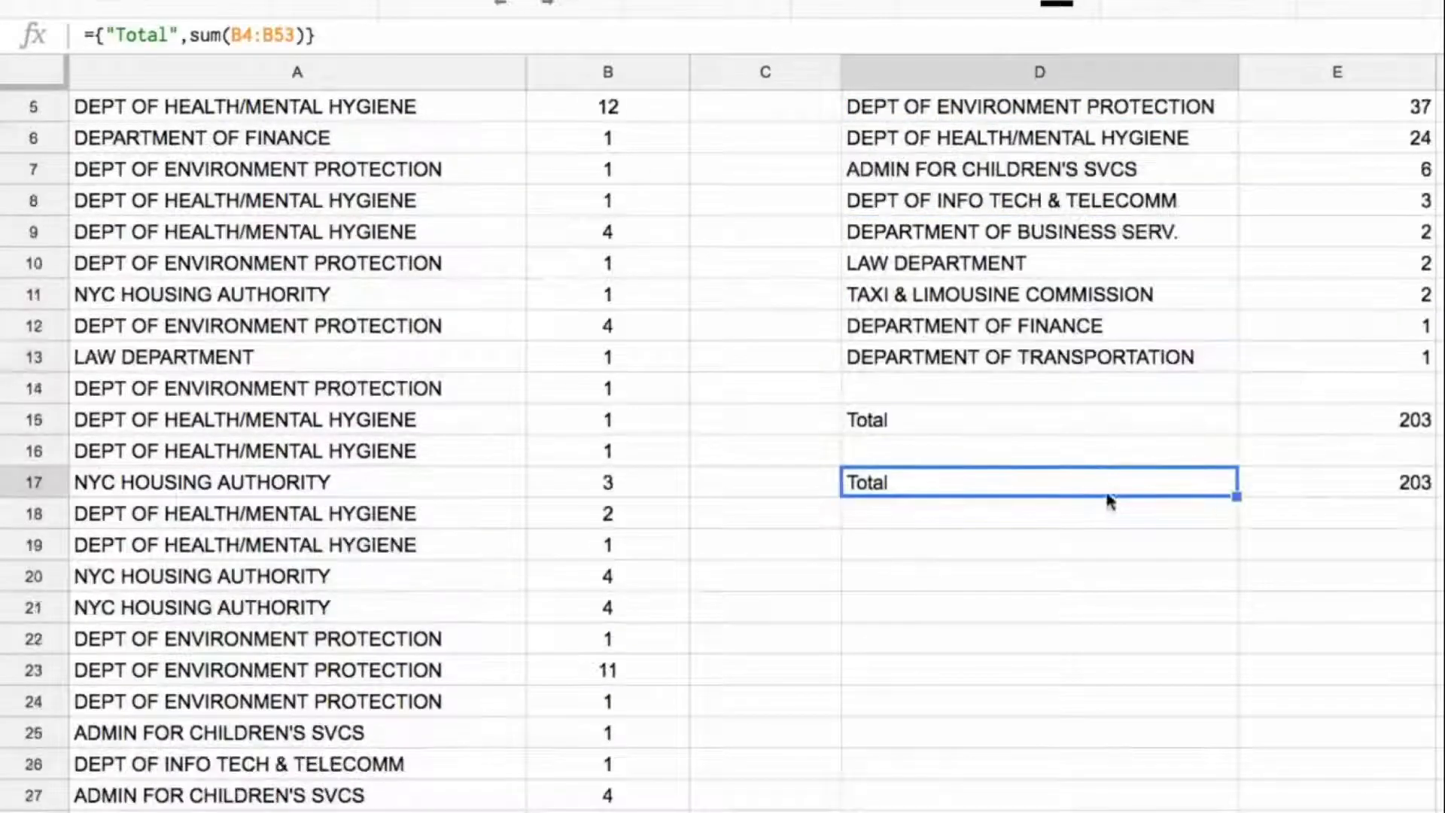
pyautogui.scroll(2, 1241, 474)
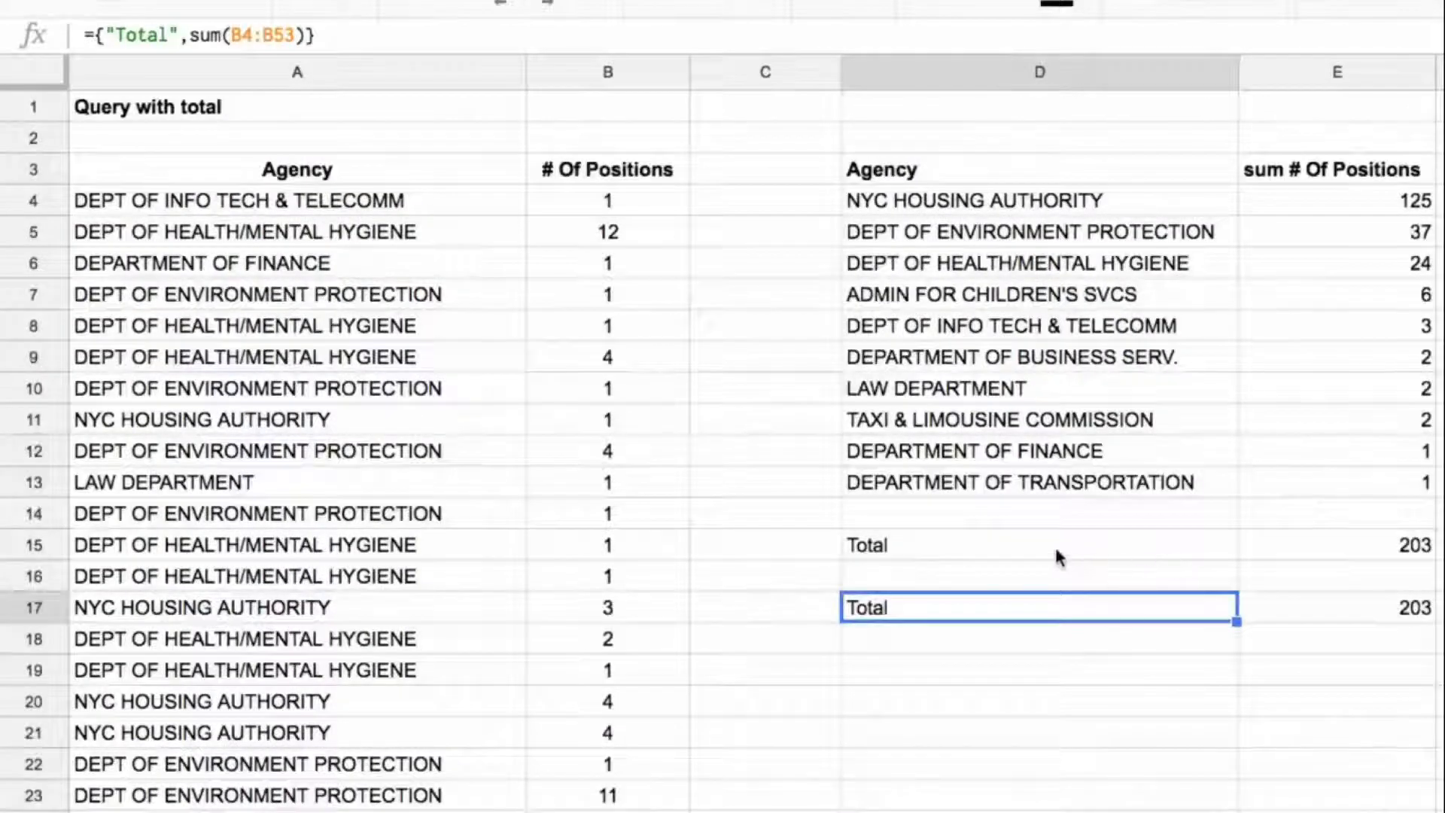
# Step: Move both Total rows from D15:E17 down to D18:E20 to clear space under the query output
pyautogui.moveTo(1042, 603); pyautogui.dragTo(1371, 603)
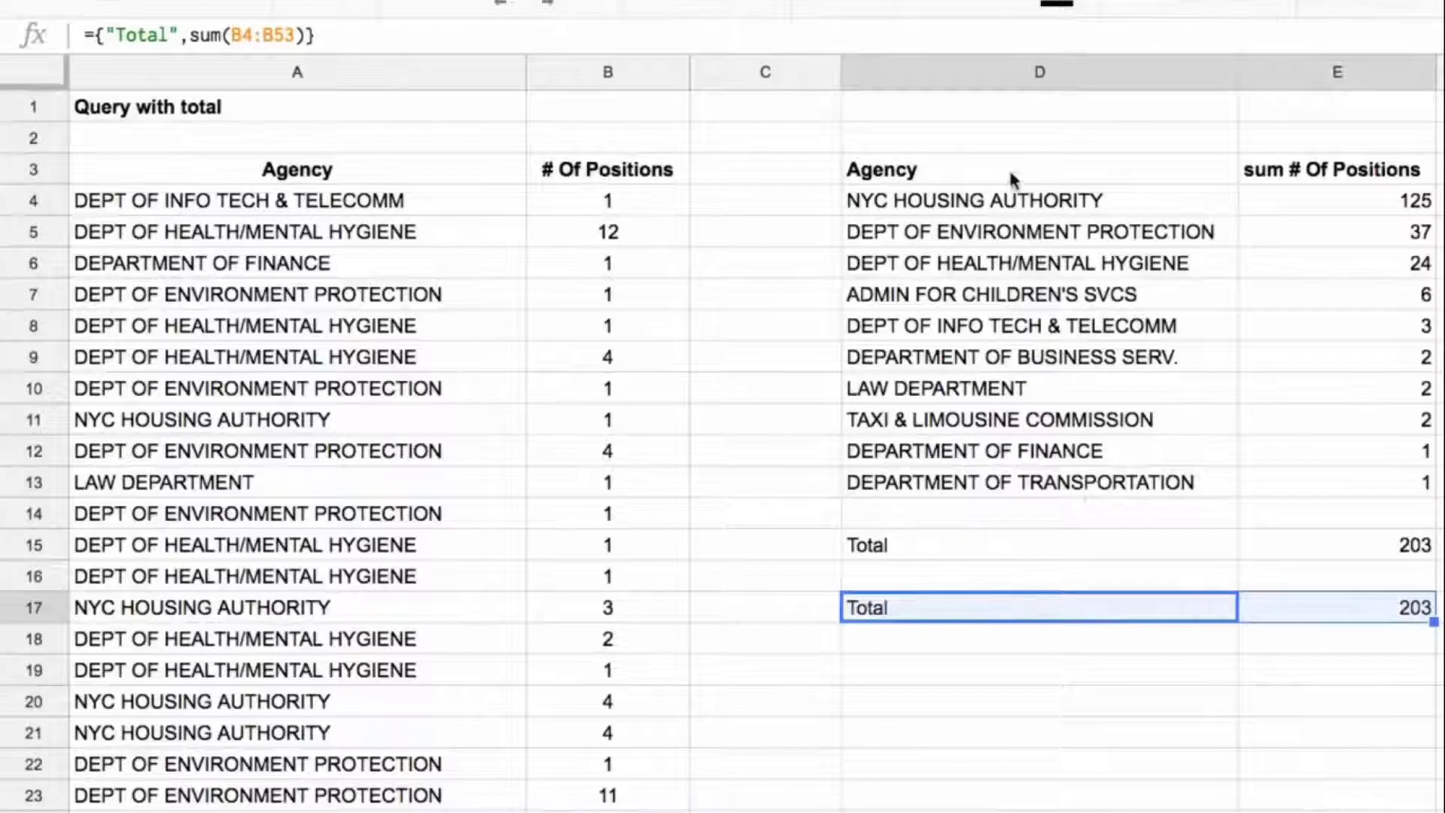
pyautogui.moveTo(1009, 173); pyautogui.dragTo(1359, 471)
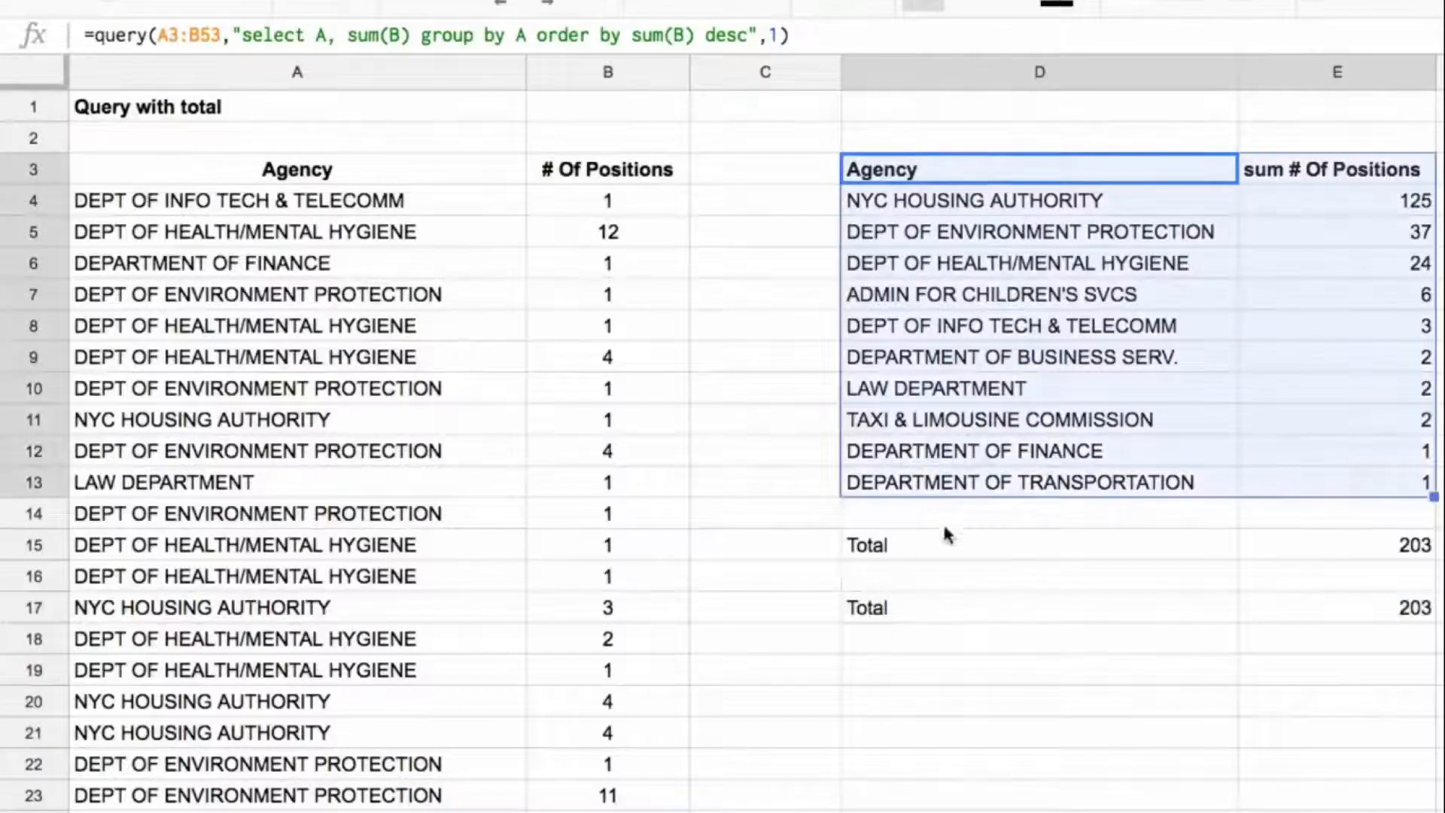
pyautogui.moveTo(969, 536); pyautogui.dragTo(1345, 614)
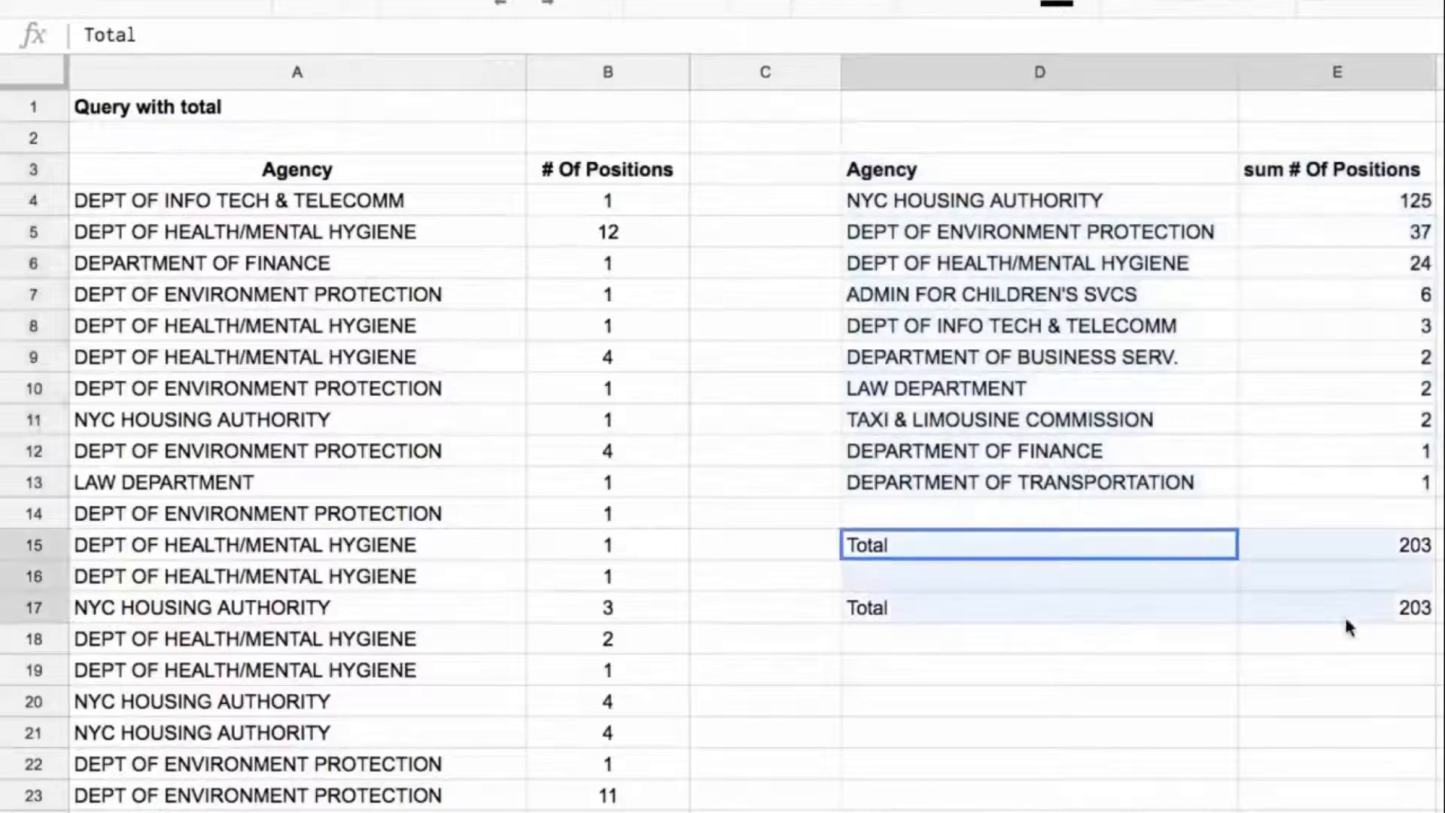
pyautogui.moveTo(1087, 530); pyautogui.dragTo(1224, 643)
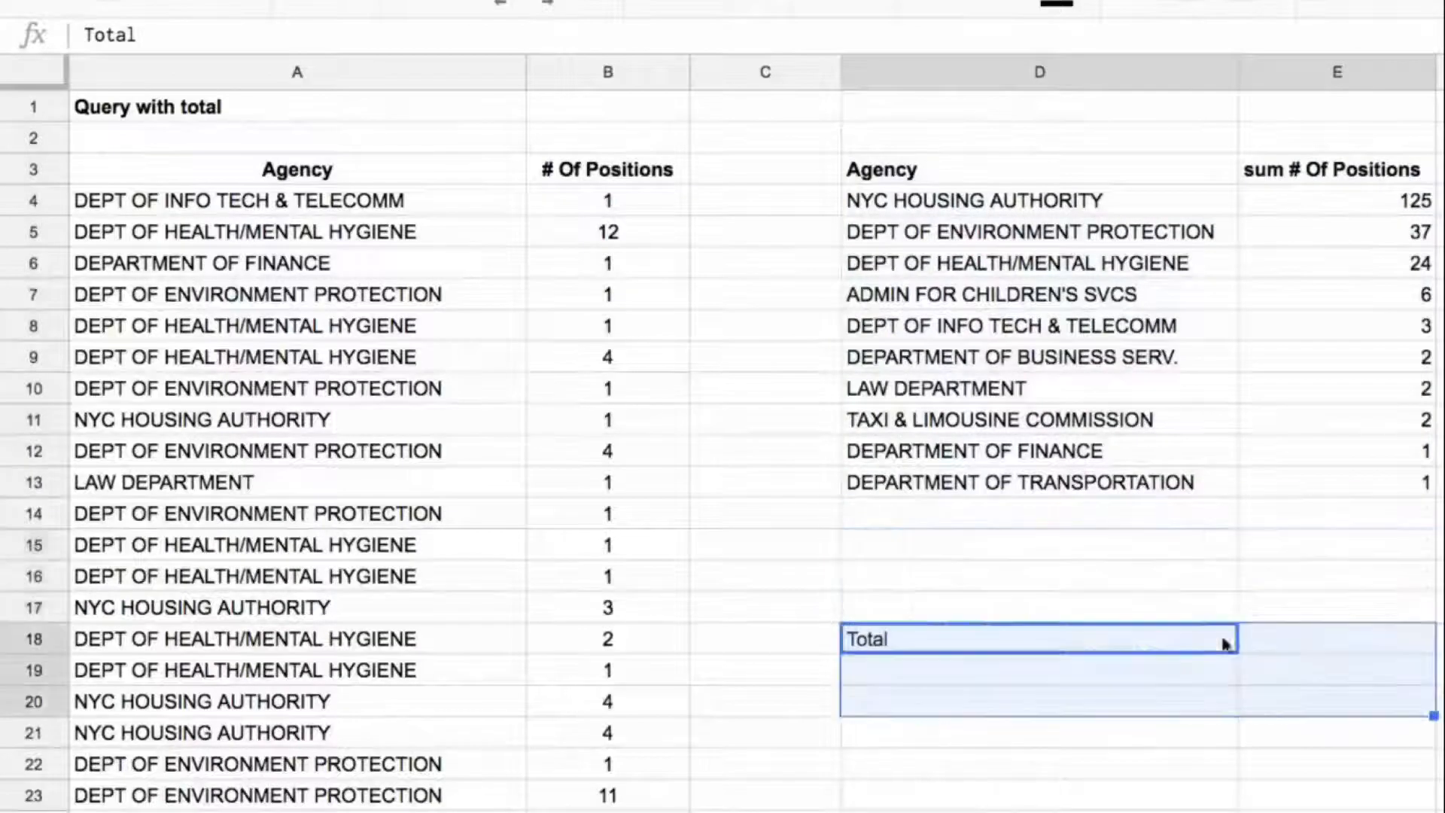
# Step: Open an array with a curly brace before D3's query and add a semicolon after the query to begin a new array row
pyautogui.click(1043, 167)
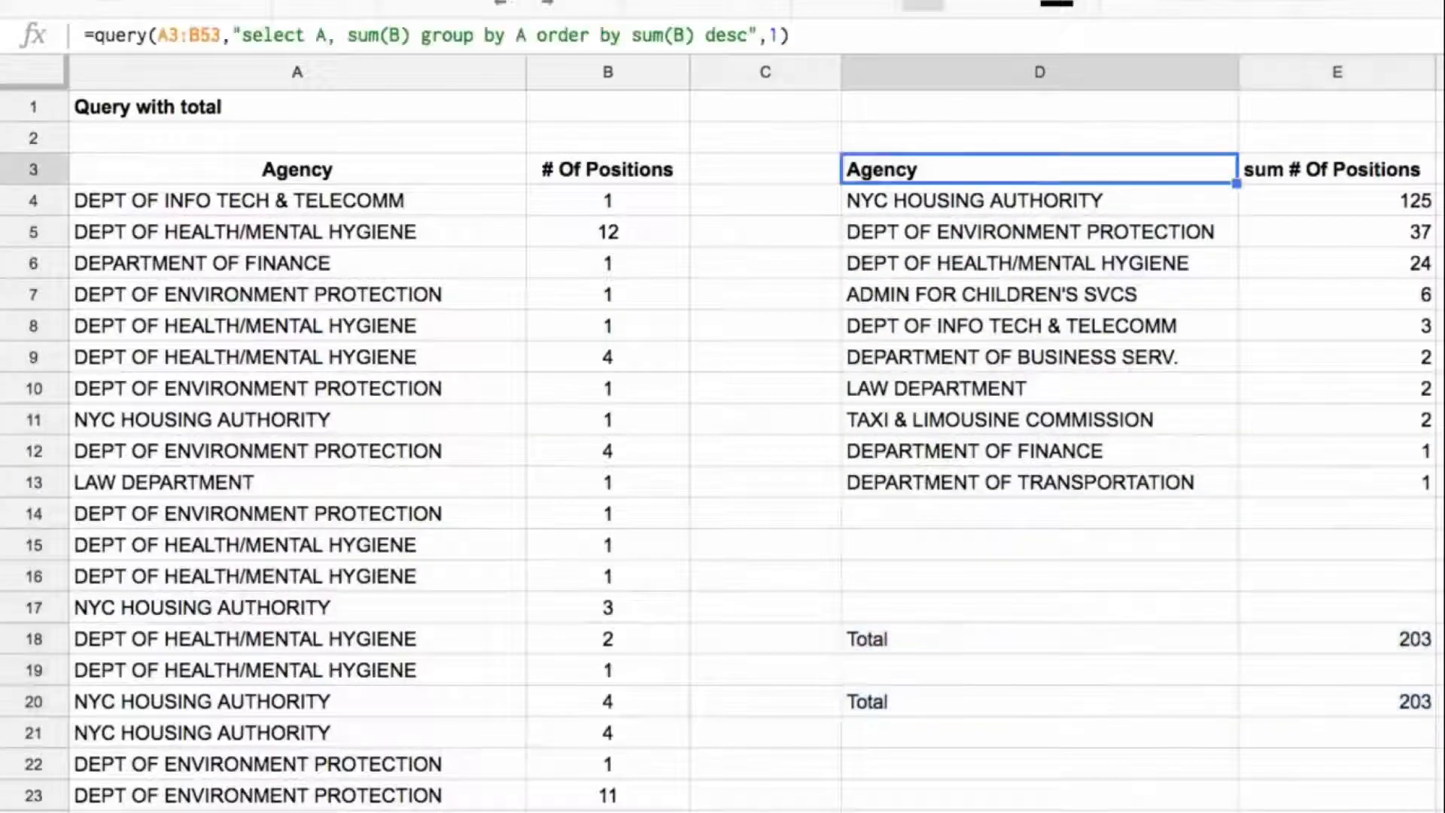
pyautogui.click(99, 34)
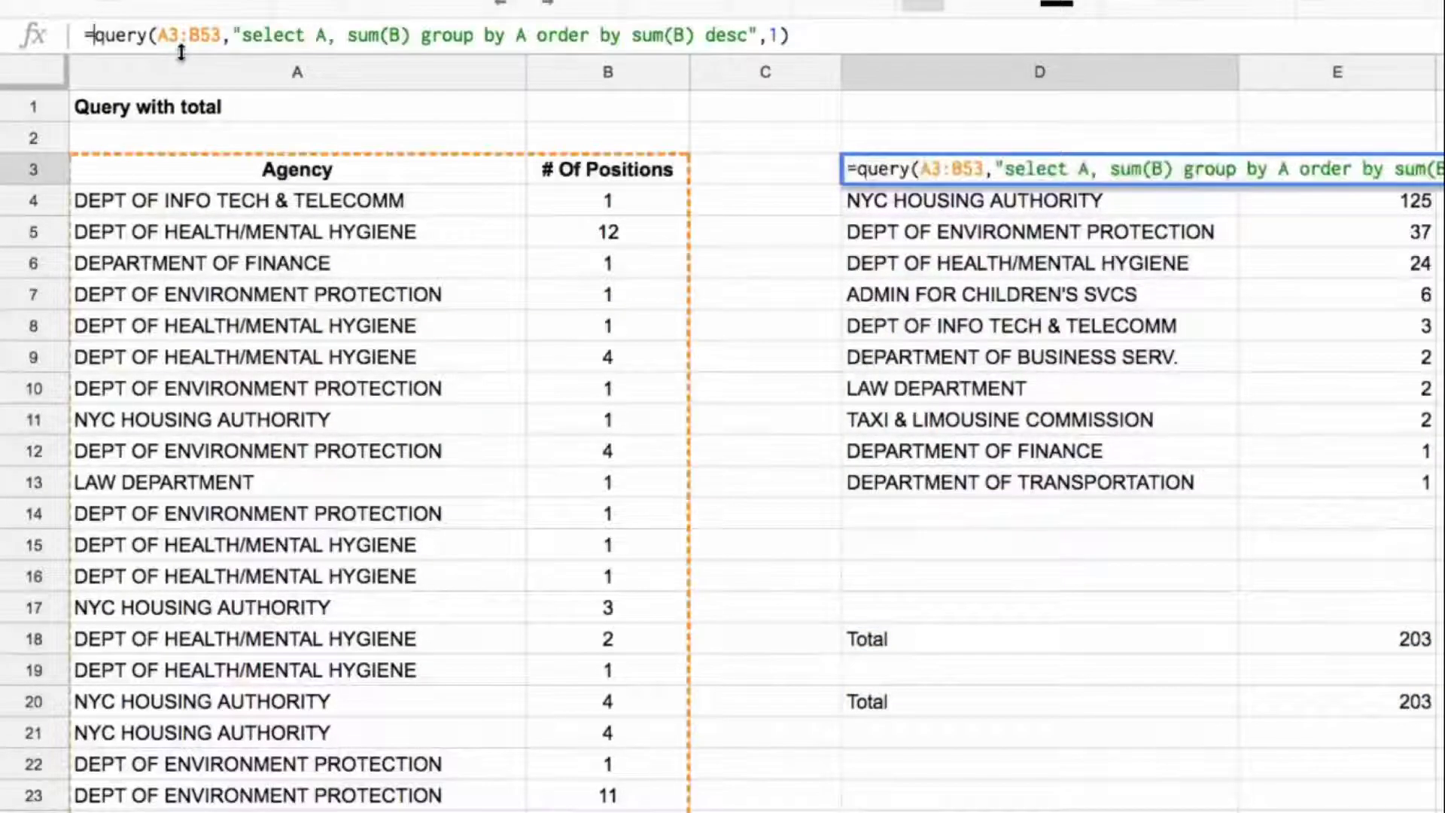
pyautogui.write('{')
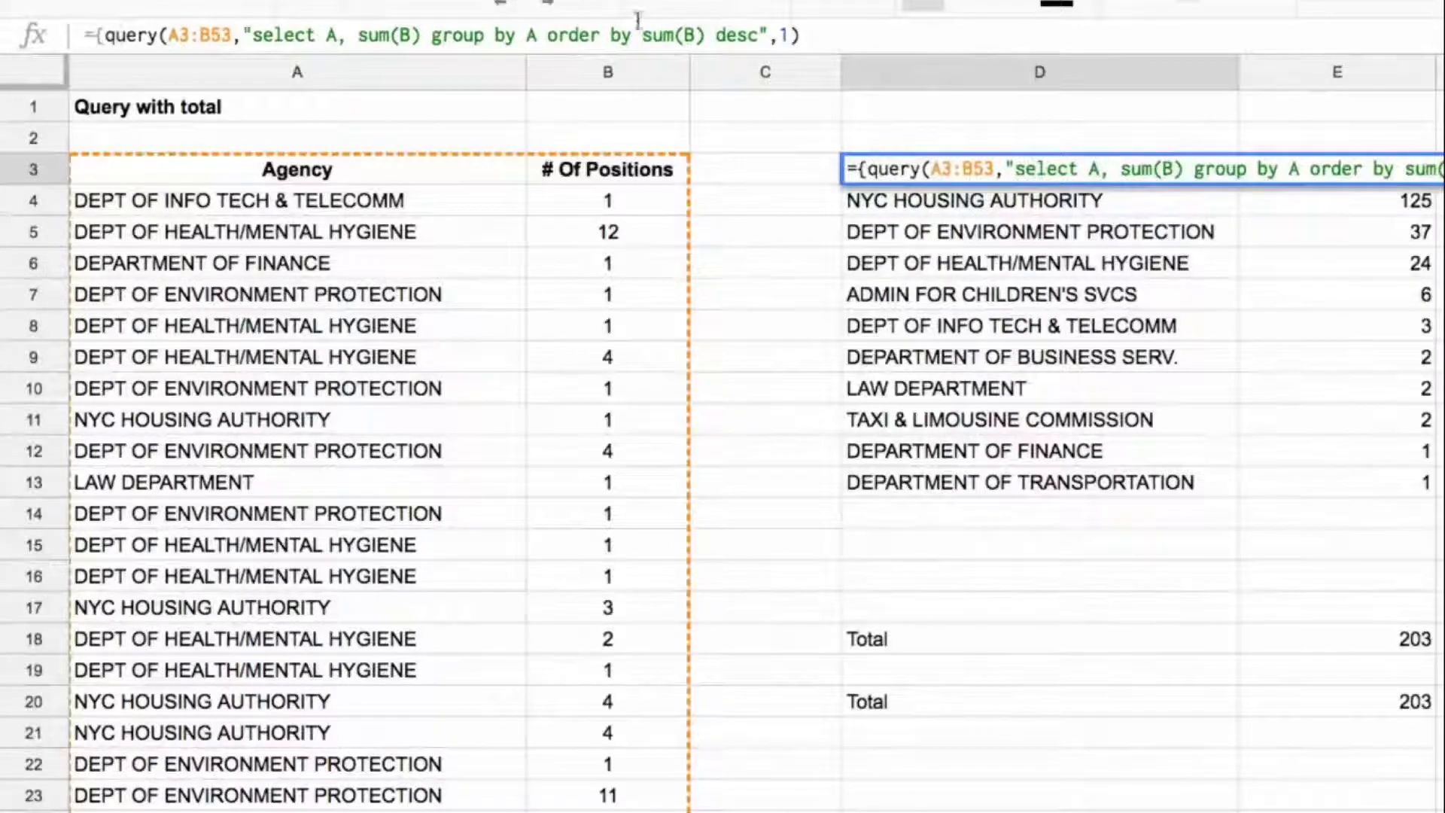
pyautogui.click(849, 34)
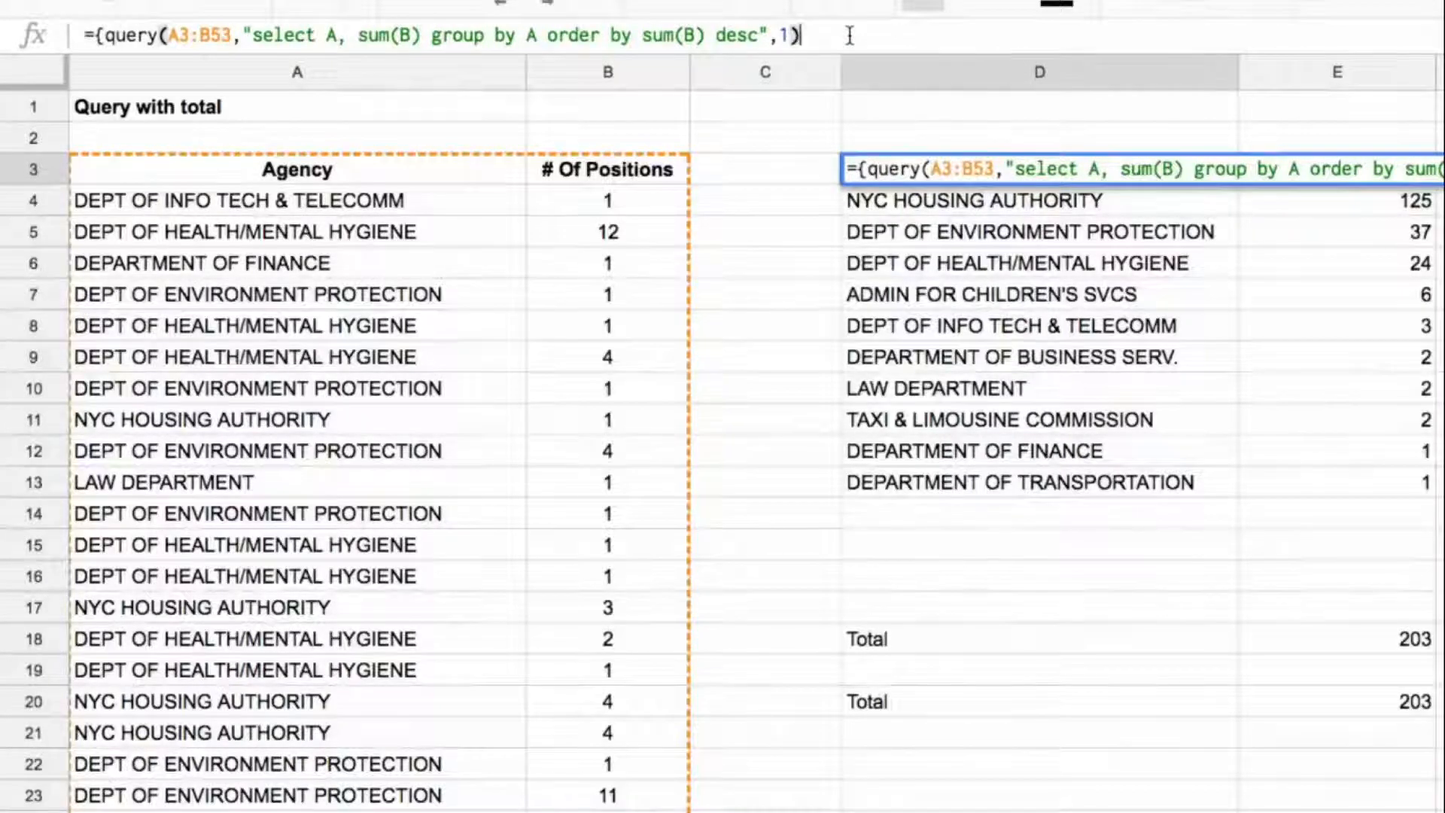
pyautogui.write(';{')
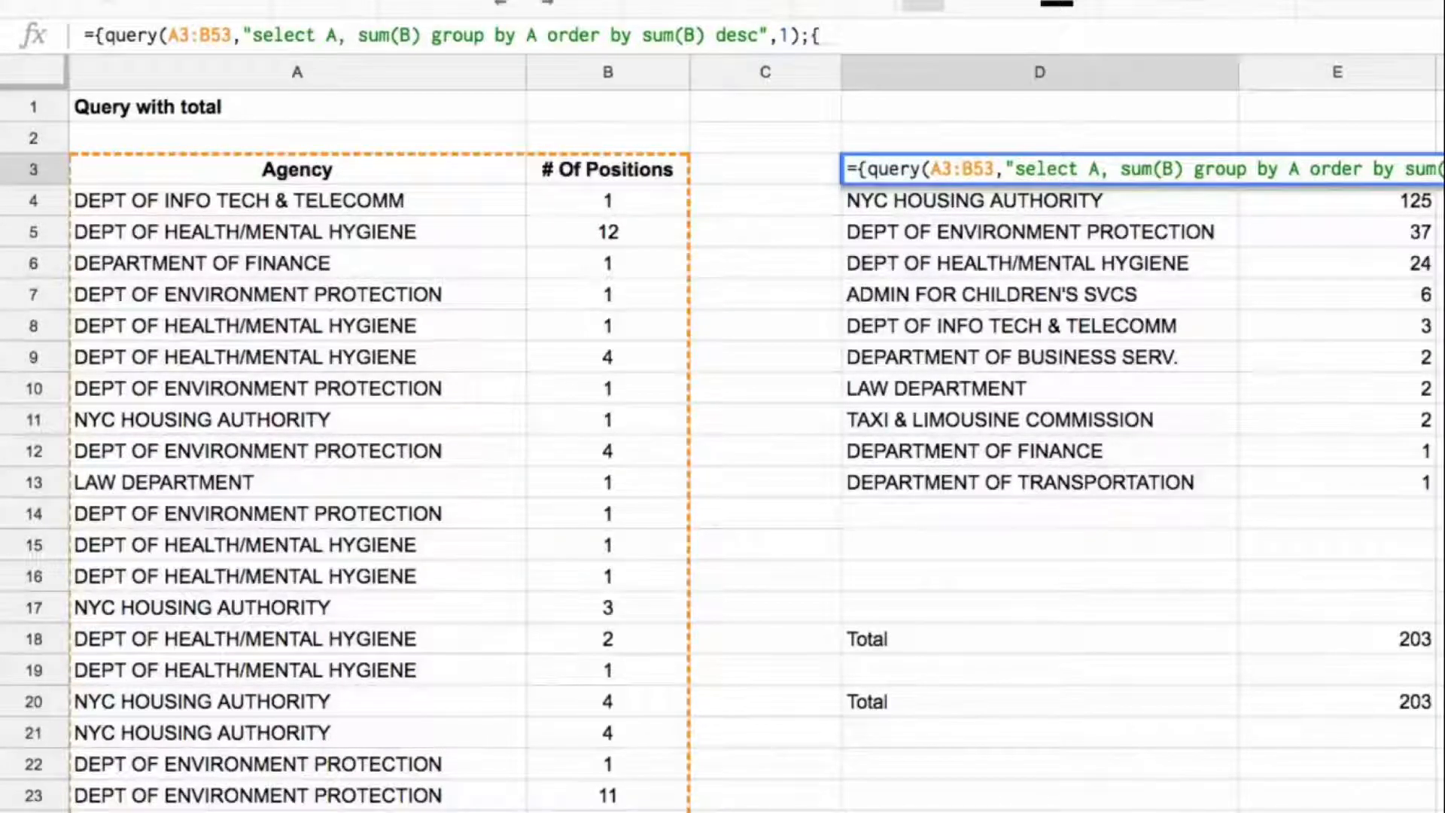
# Step: Complete D3's second array row as {"Total","TBC"}, close the outer array and check the placeholder row under the query output
pyautogui.write('"Total')
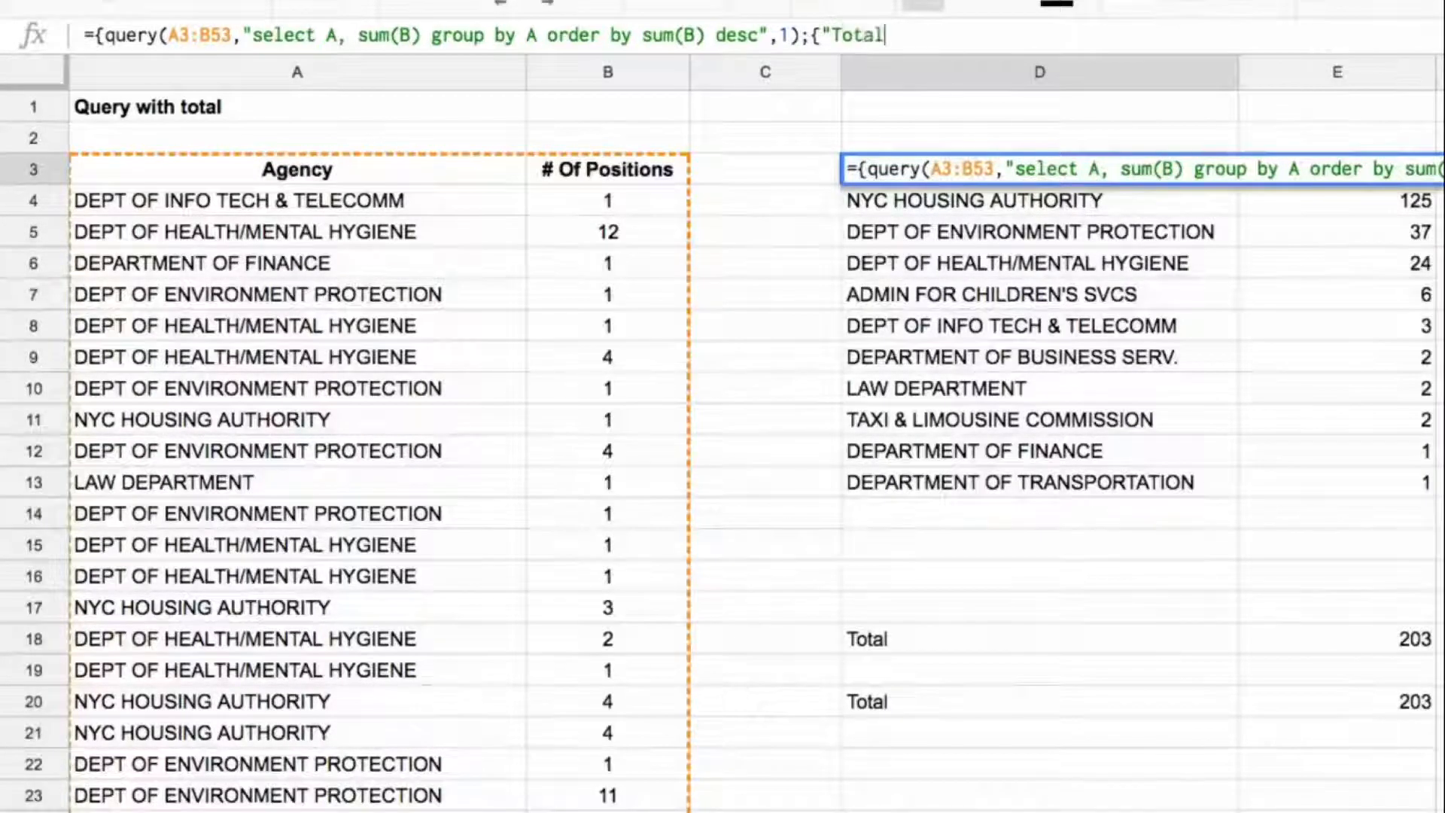
pyautogui.write('",')
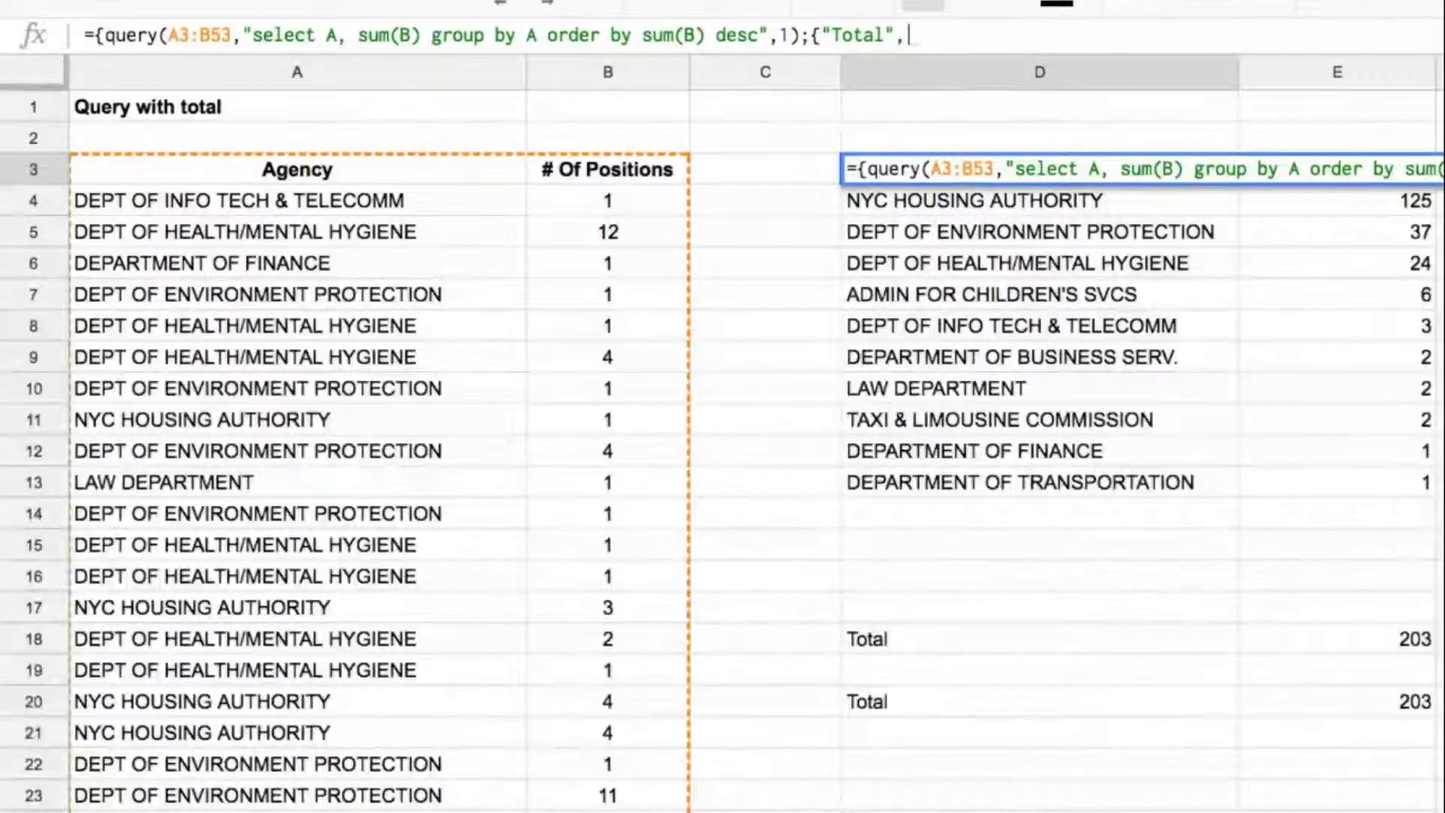
pyautogui.write('"TBC"')
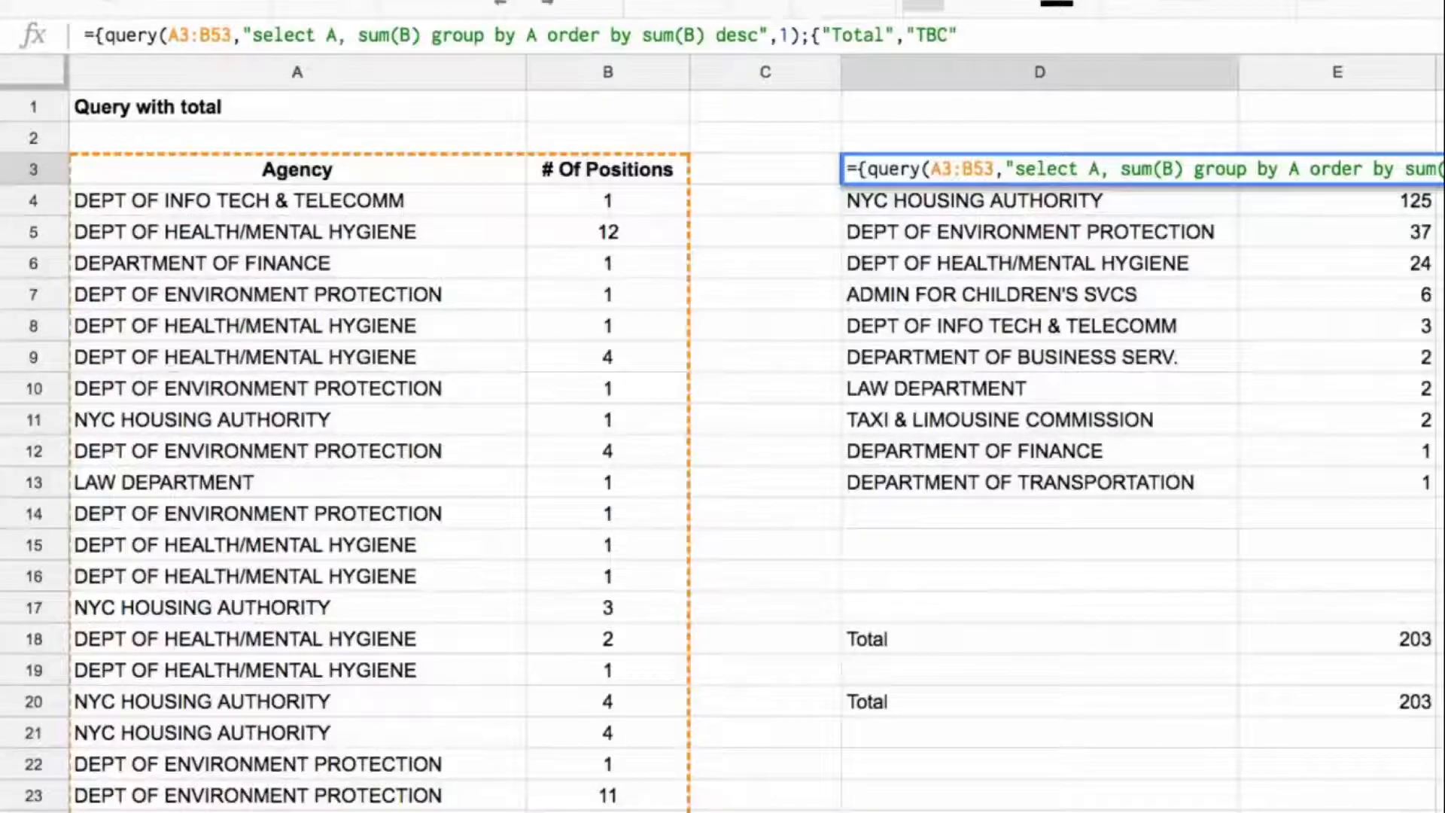
pyautogui.write('}')
pyautogui.moveTo(811, 35); pyautogui.dragTo(971, 36)
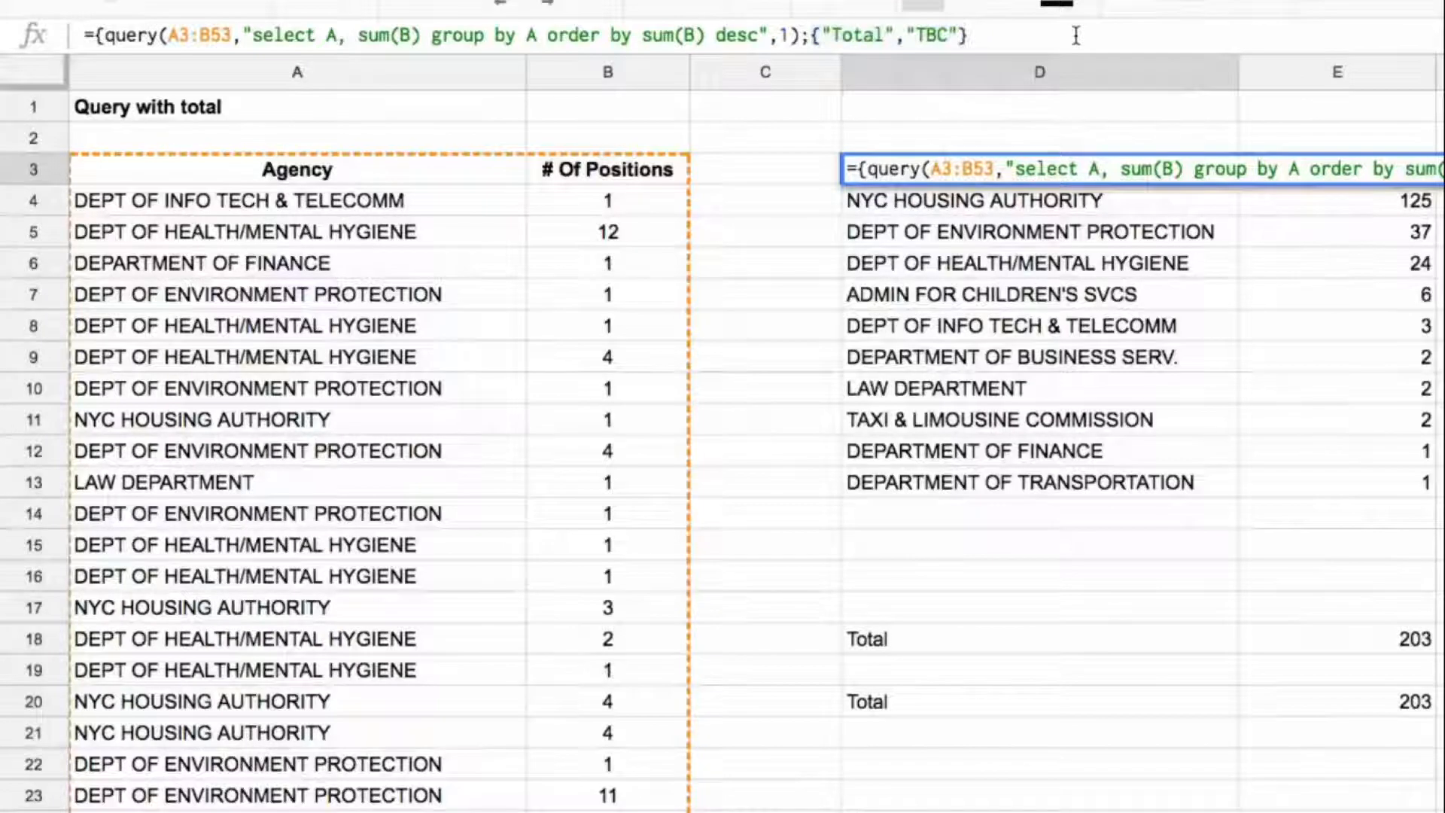
pyautogui.write('}')
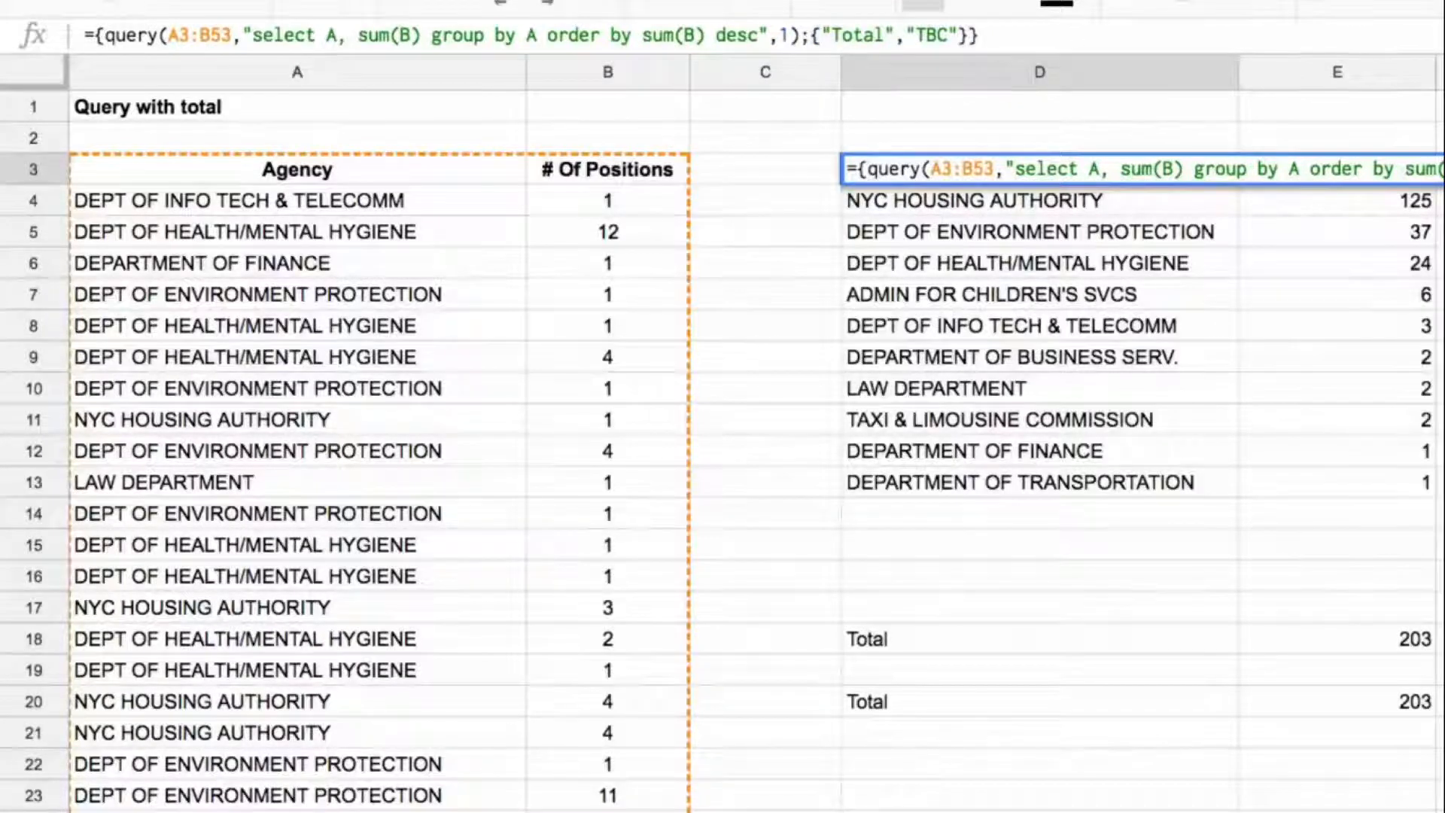
pyautogui.press('Return')
pyautogui.press('Up')
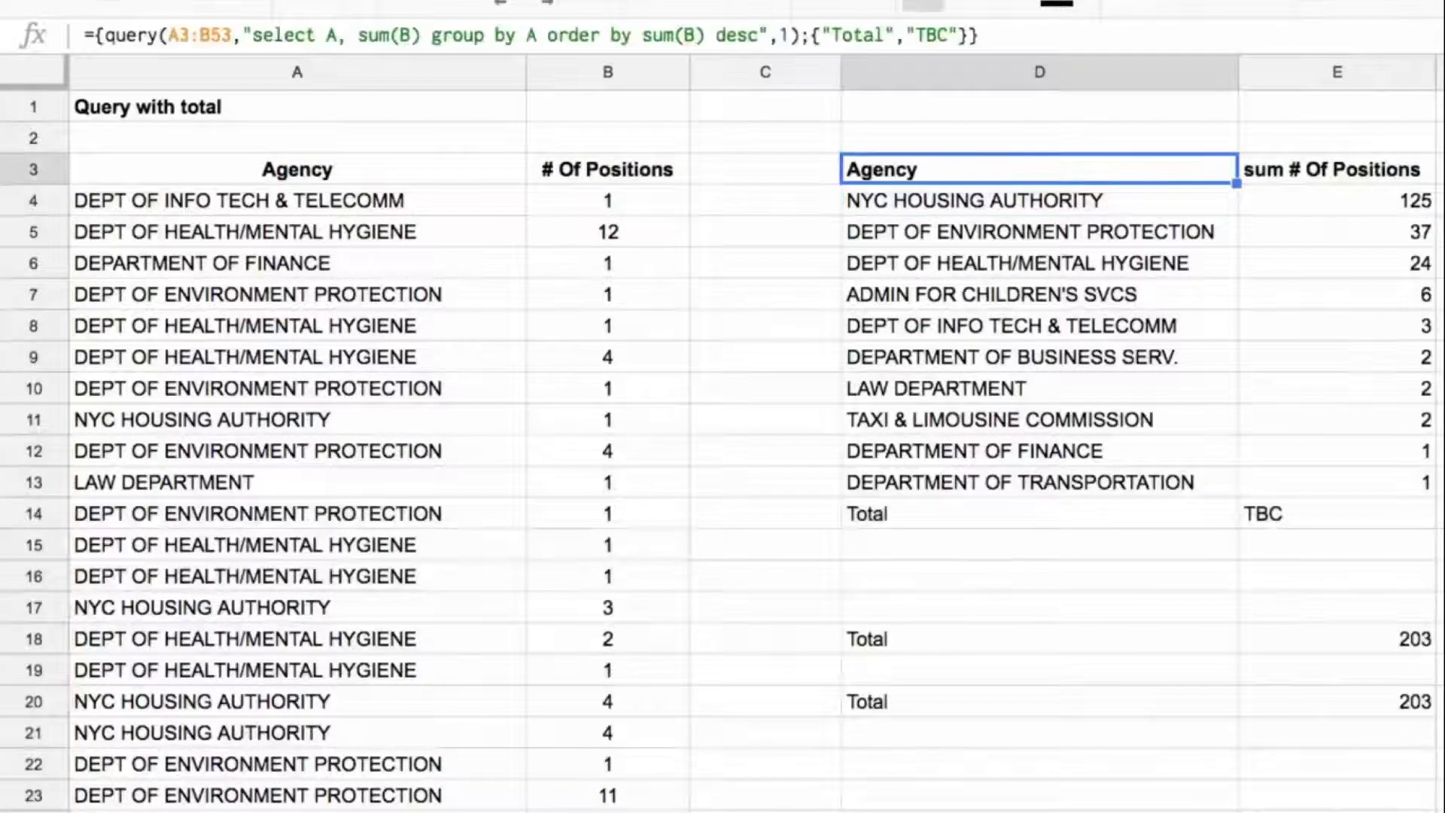
pyautogui.hotkey('ctrl', 'Down')
pyautogui.hotkey('shift', 'Right')
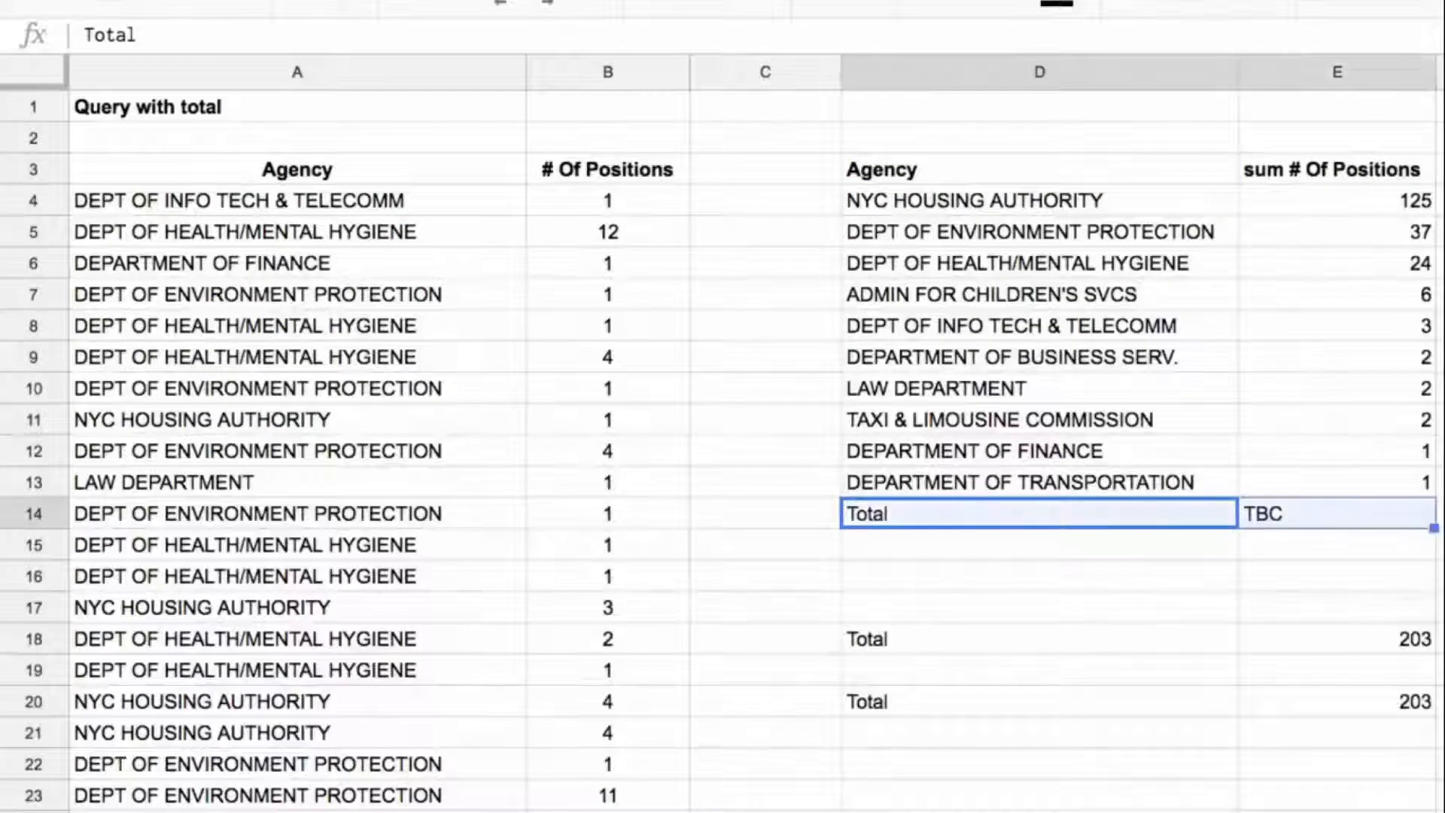
pyautogui.click(1175, 525)
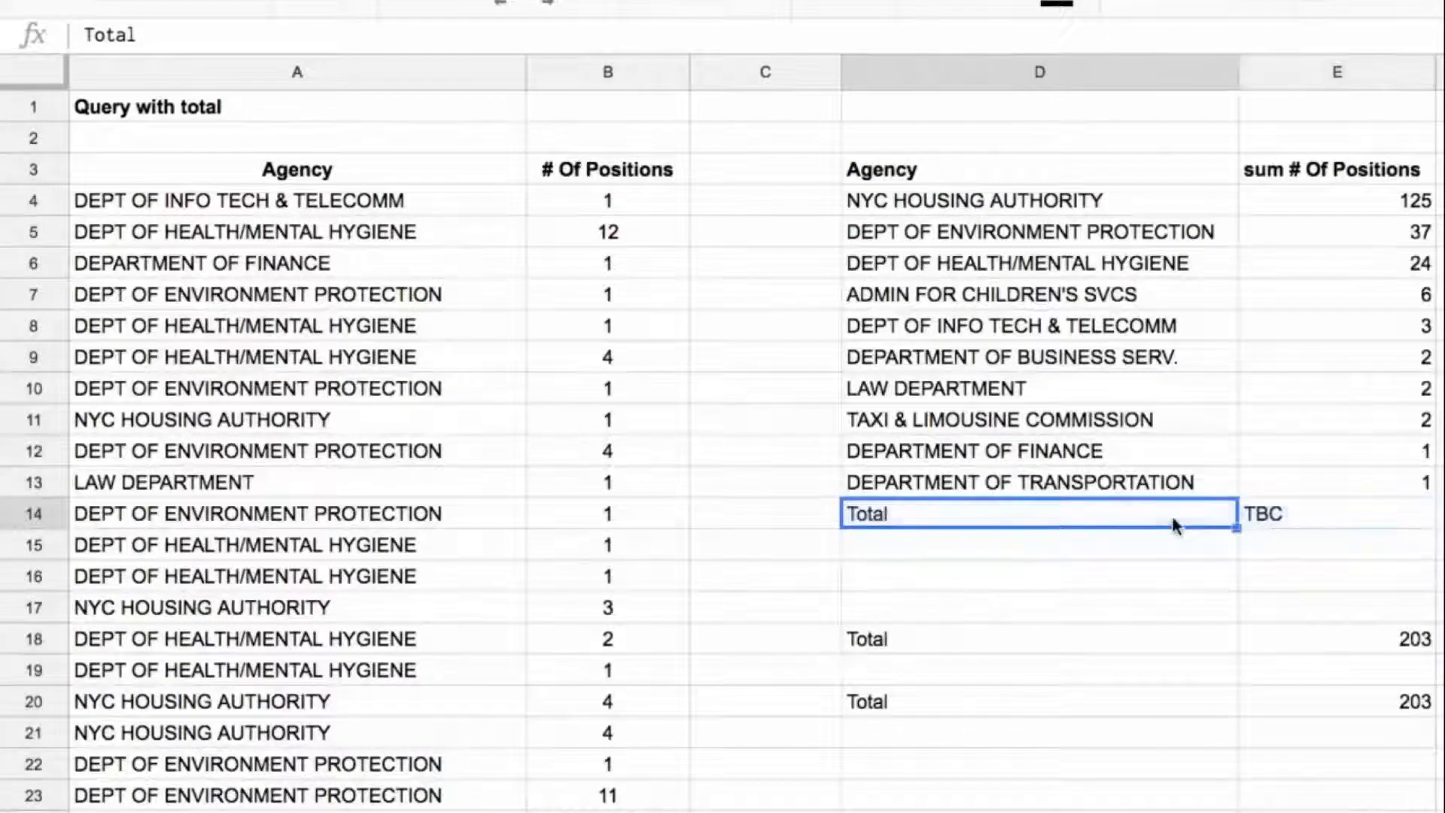
# Step: Replace the "TBC" placeholder in D3's formula with sum(B4:B53) and check the total row's value
pyautogui.click(1045, 166)
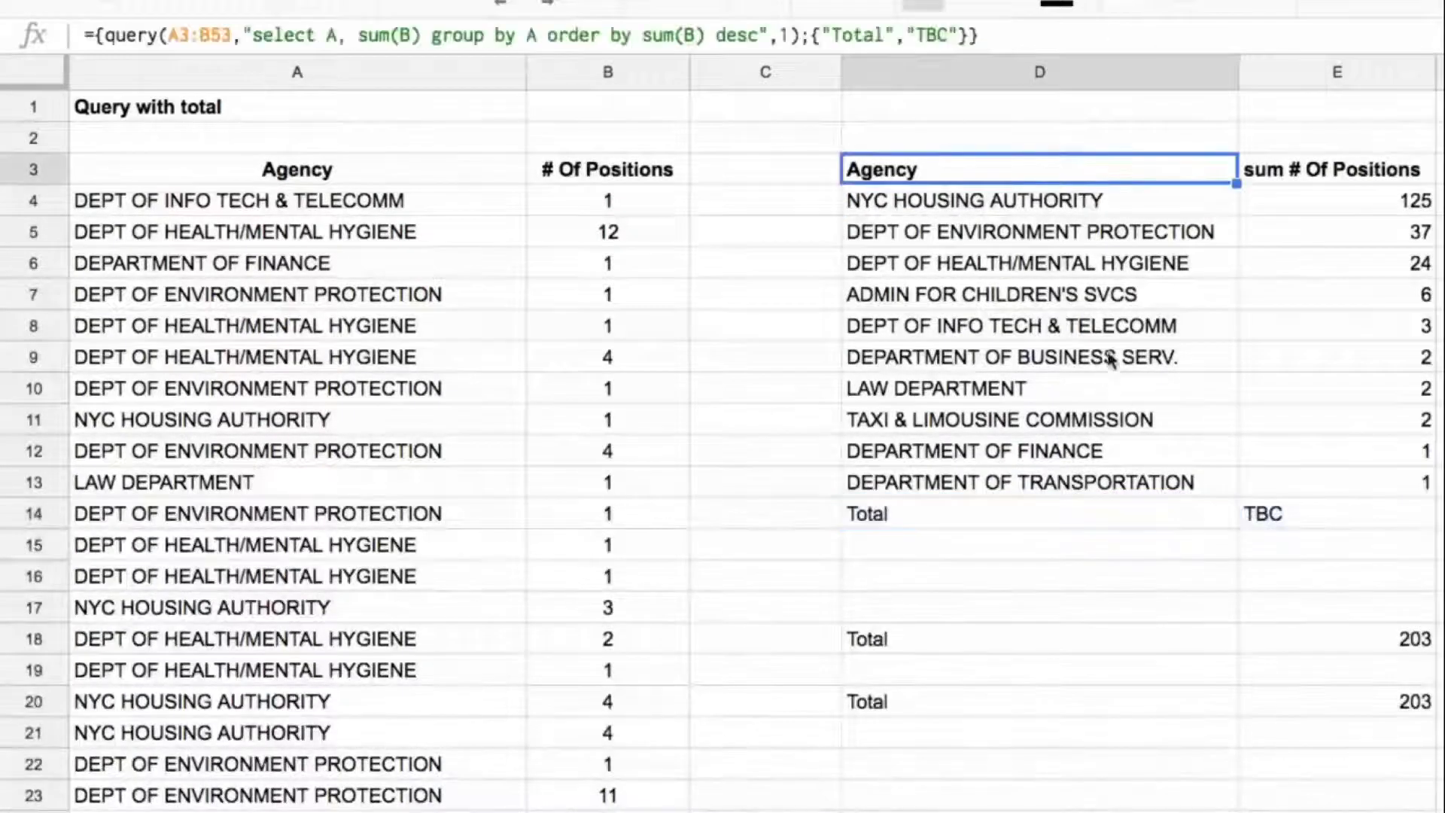
pyautogui.moveTo(907, 34); pyautogui.dragTo(958, 30)
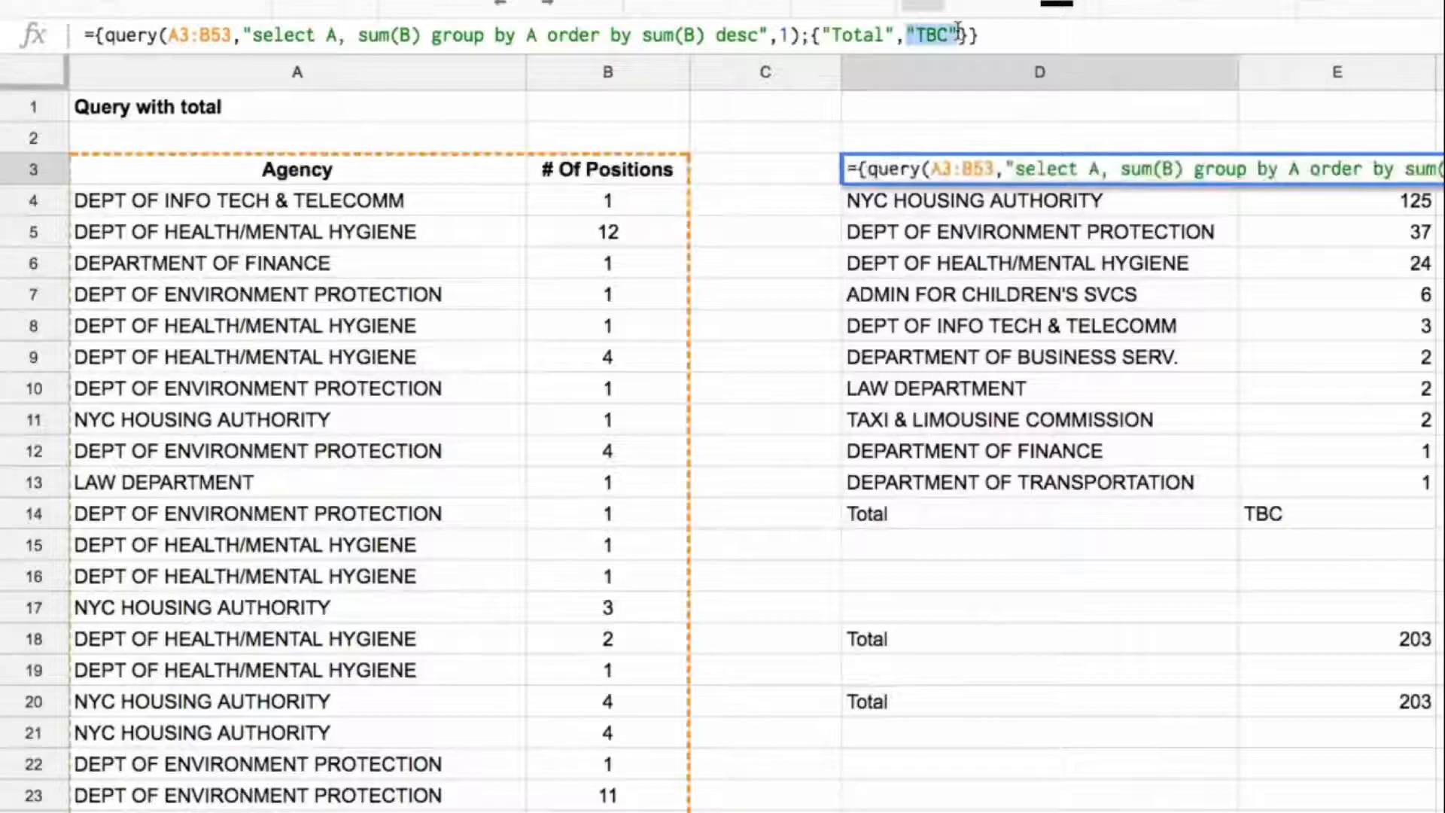
pyautogui.write('sum(')
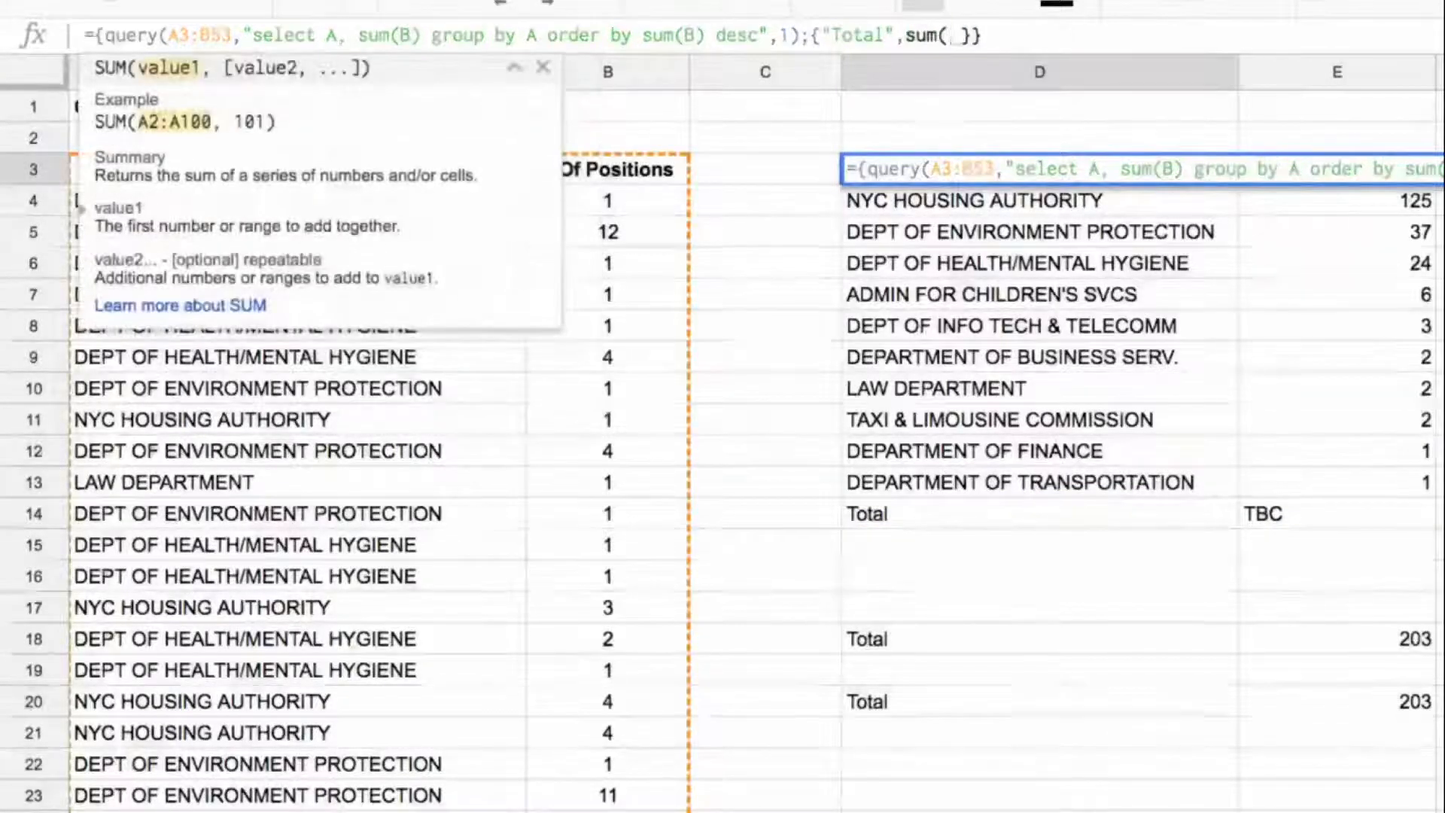
pyautogui.write('b4:')
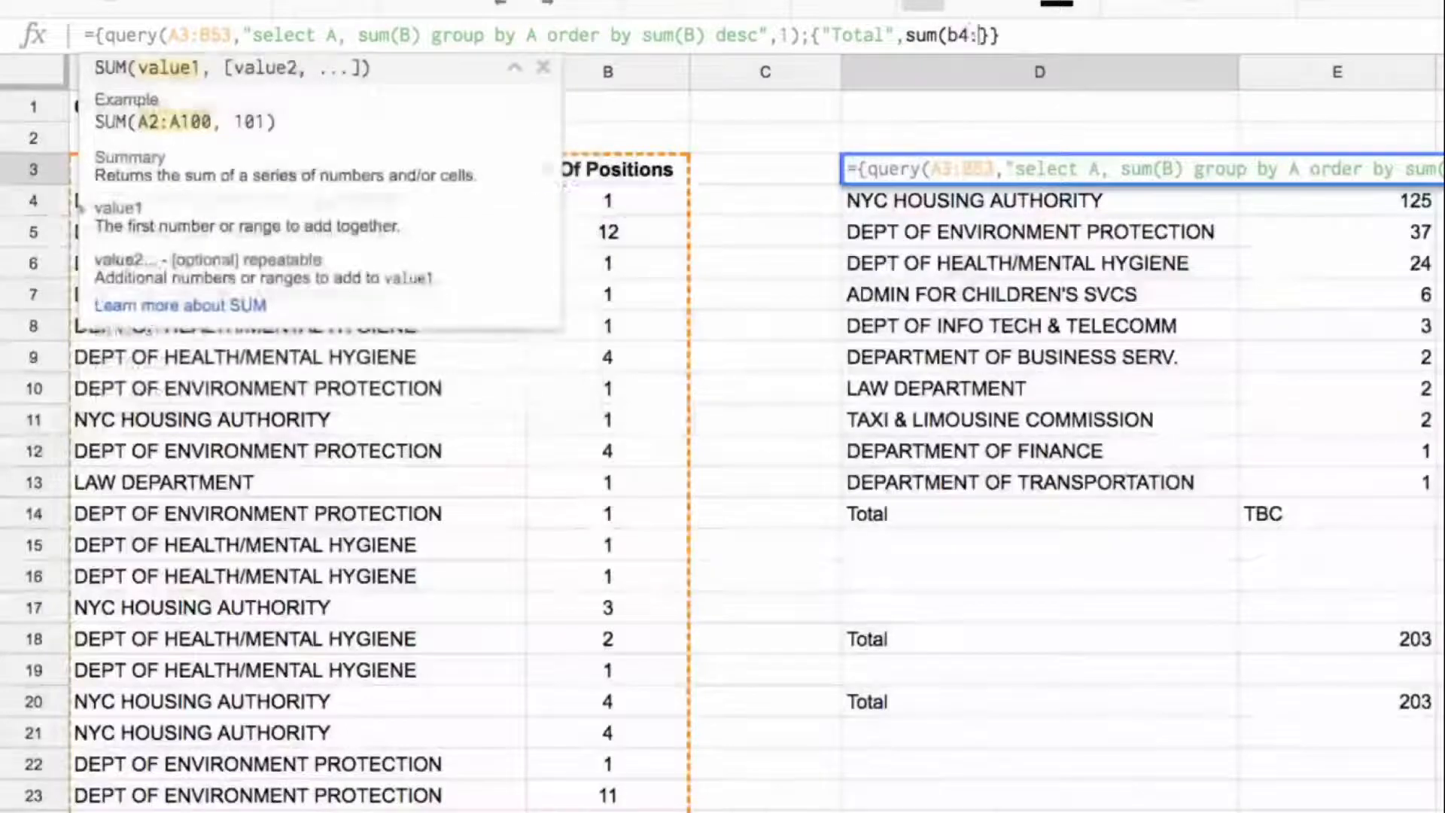
pyautogui.write('b53')
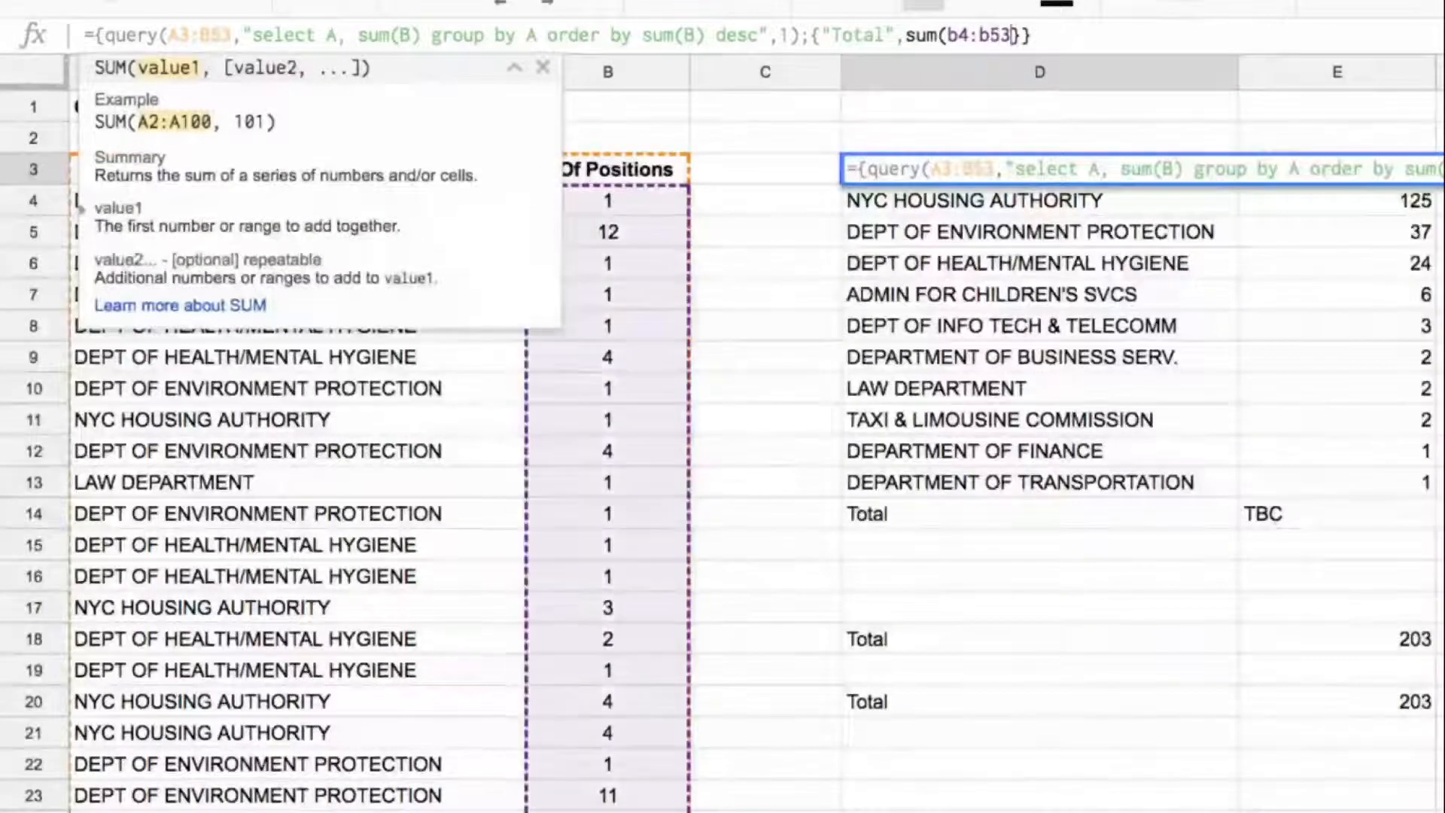
pyautogui.press('Return')
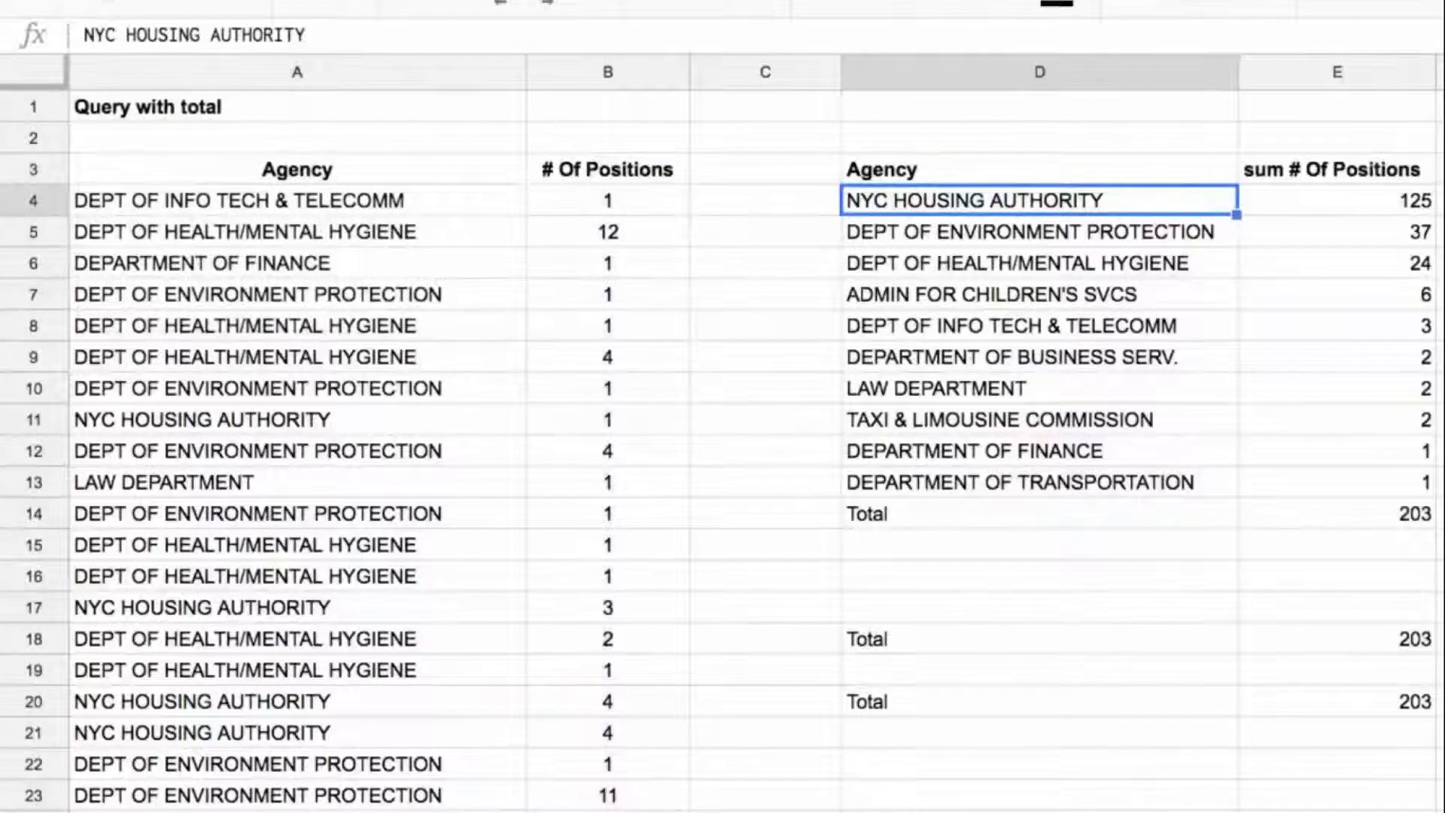
pyautogui.press('Down')
pyautogui.press('Down')
pyautogui.hotkey('ctrl', 'Down')
pyautogui.press('Right')
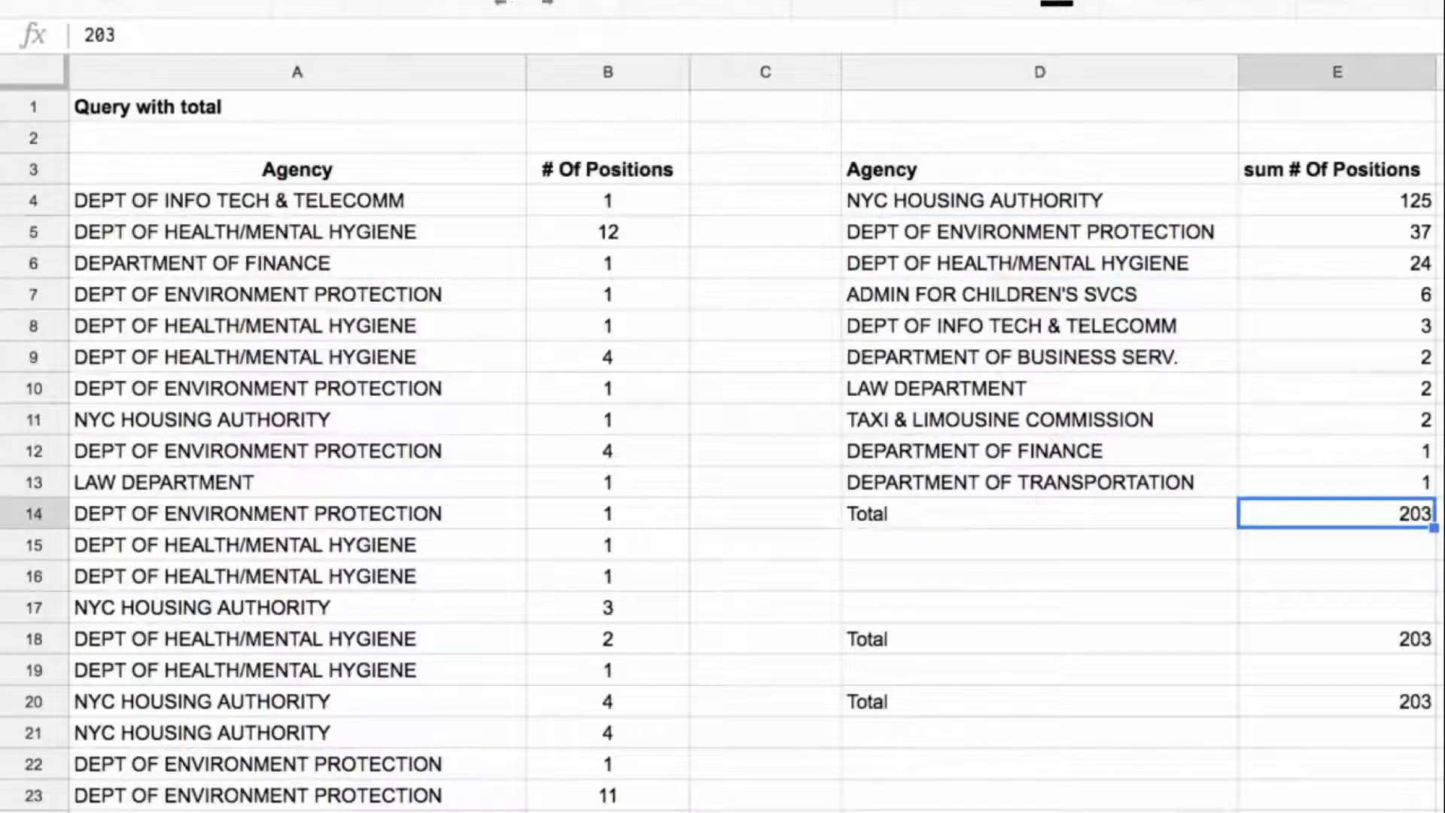
# Step: Delete the two separate Total rows in D17:E21 and return to D3
pyautogui.moveTo(1130, 607); pyautogui.dragTo(1319, 725)
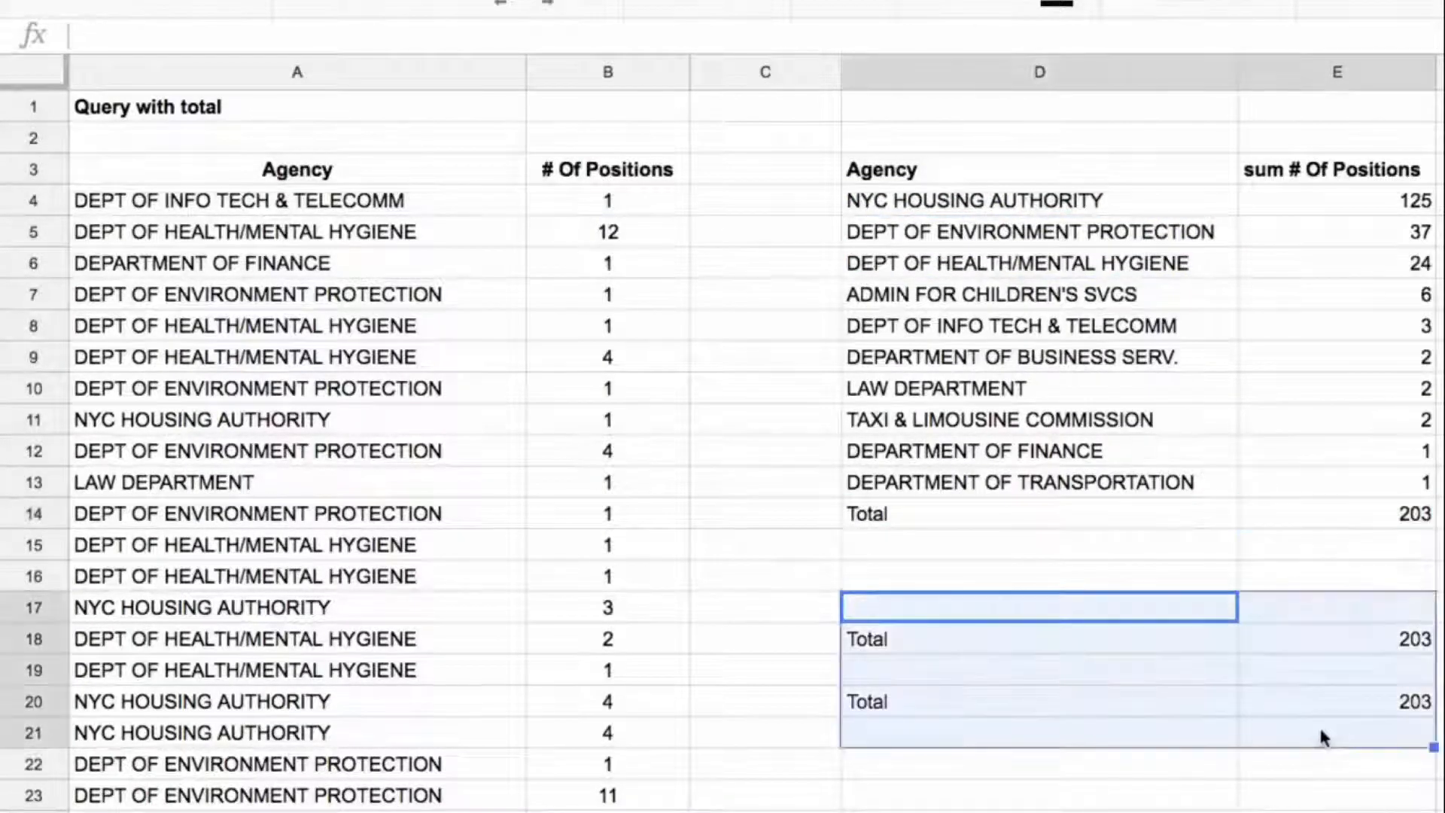
pyautogui.press('Delete')
pyautogui.hotkey('ctrl', 'Up')
pyautogui.hotkey('ctrl', 'Up')
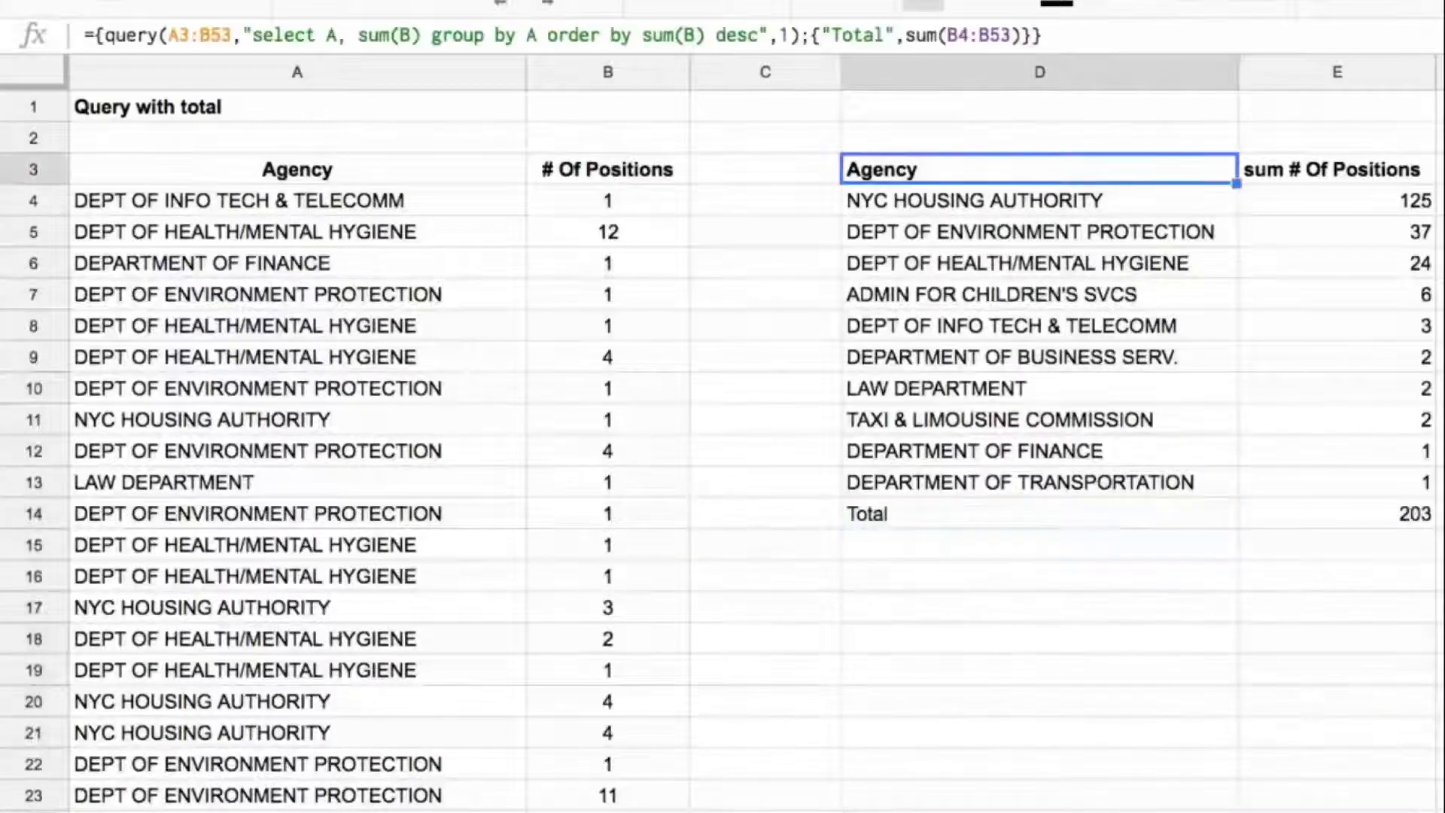
# Step: Make the ranges in D3's formula open-ended, using A3:B in the query and B3:B in the sum
pyautogui.click(1009, 31)
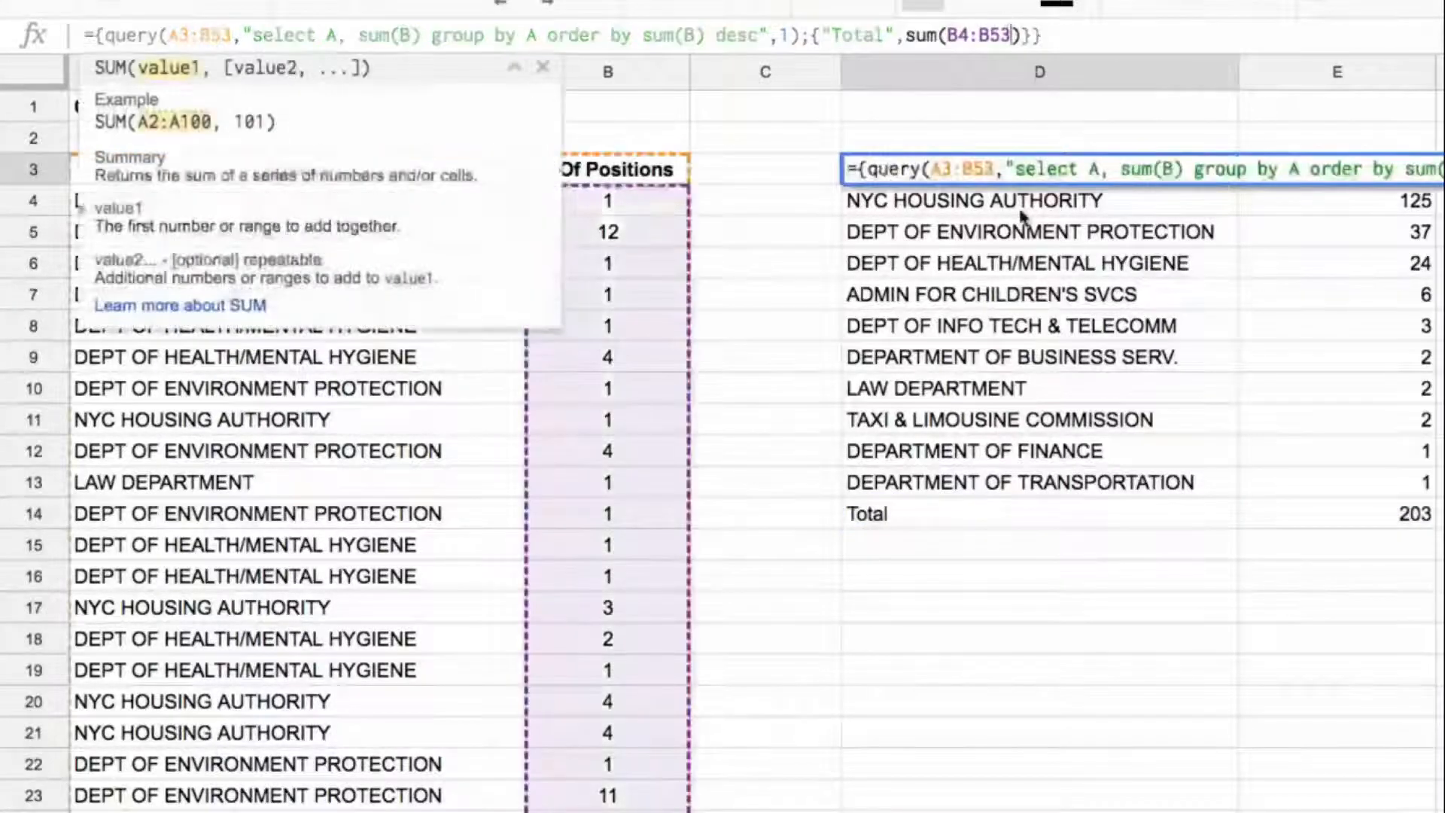
pyautogui.press('BackSpace')
pyautogui.press('BackSpace')
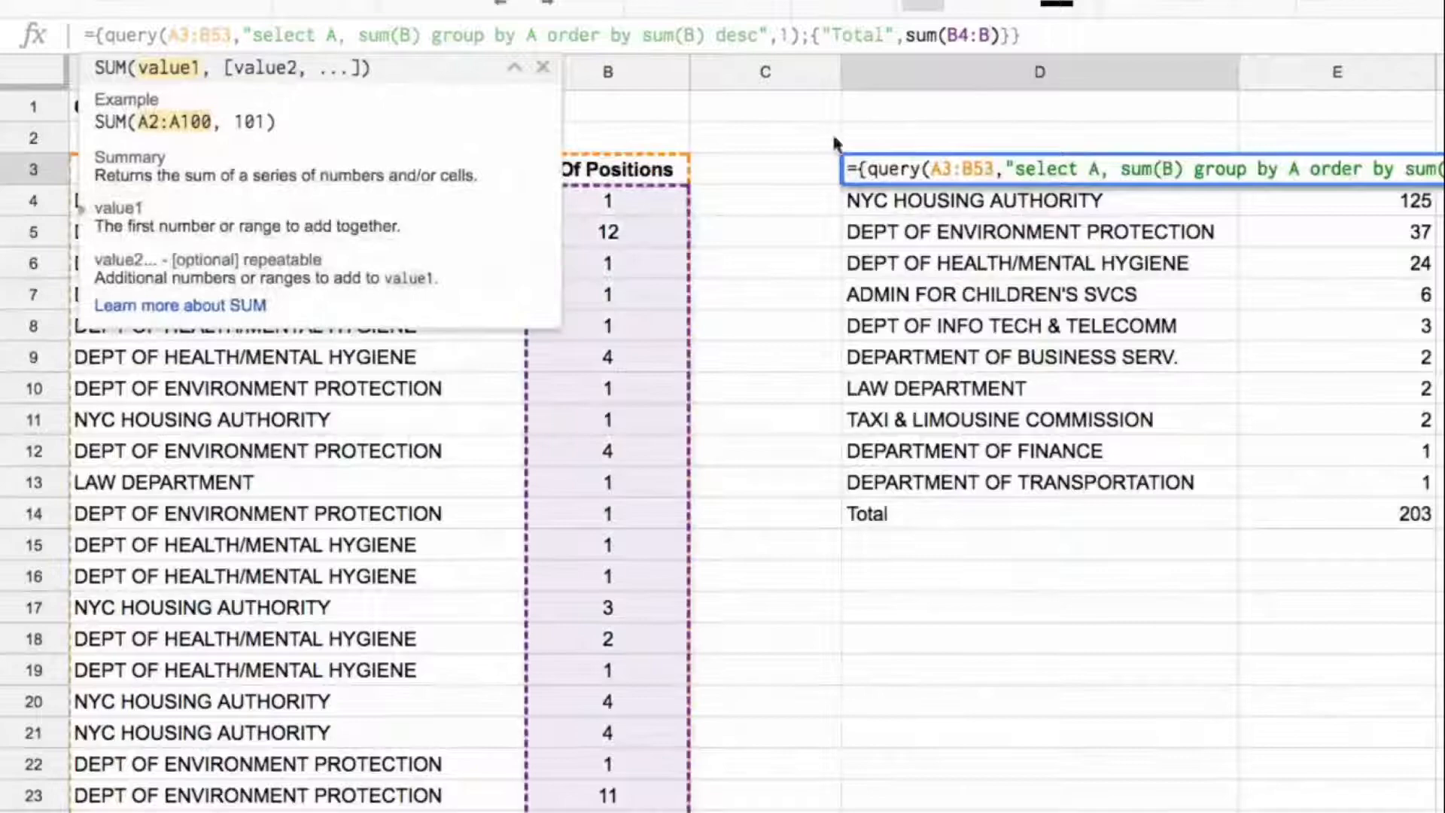
pyautogui.click(230, 35)
pyautogui.press('BackSpace')
pyautogui.press('BackSpace')
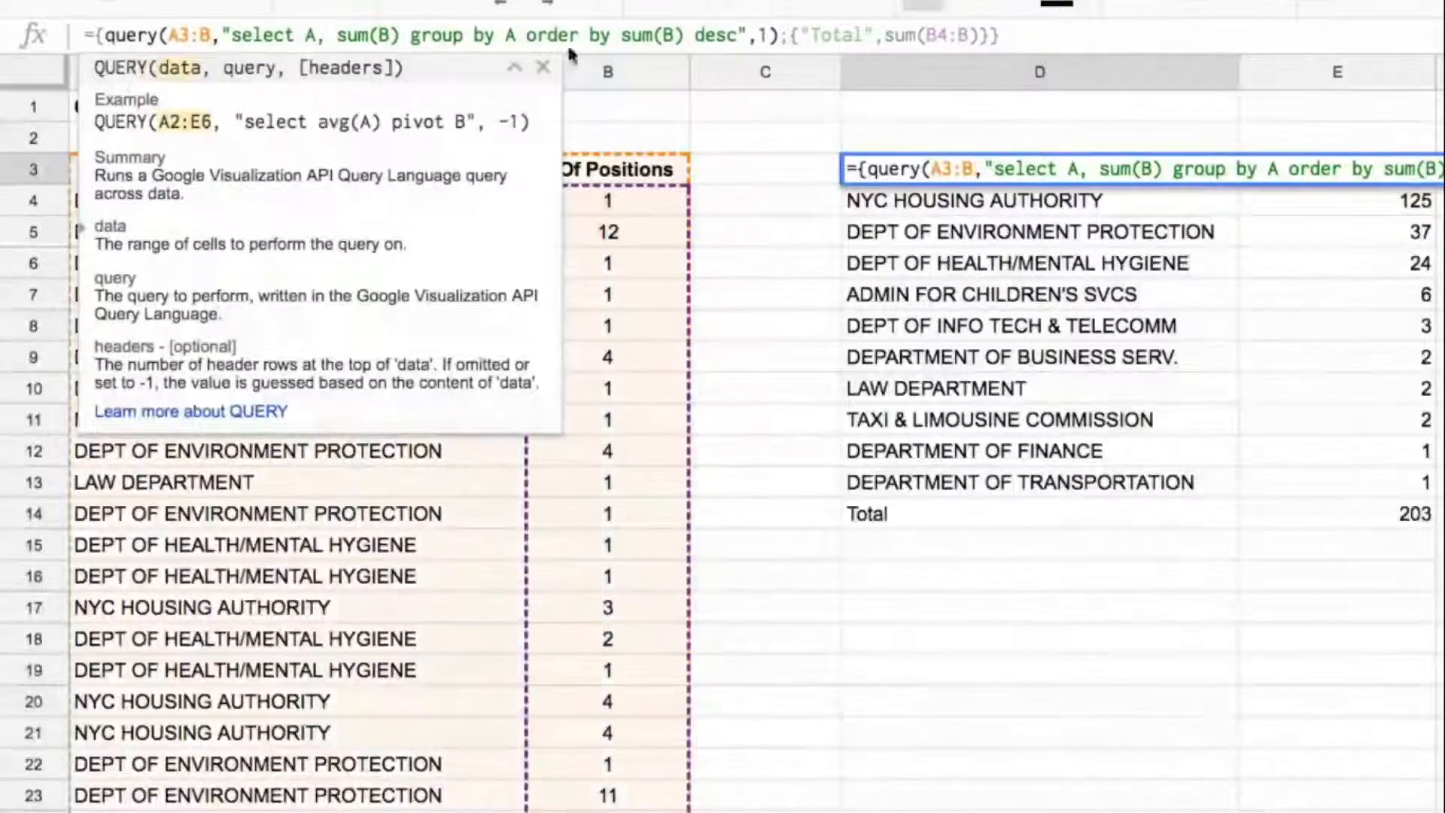
pyautogui.click(951, 35)
pyautogui.press('BackSpace')
pyautogui.write('3')
pyautogui.press('Return')
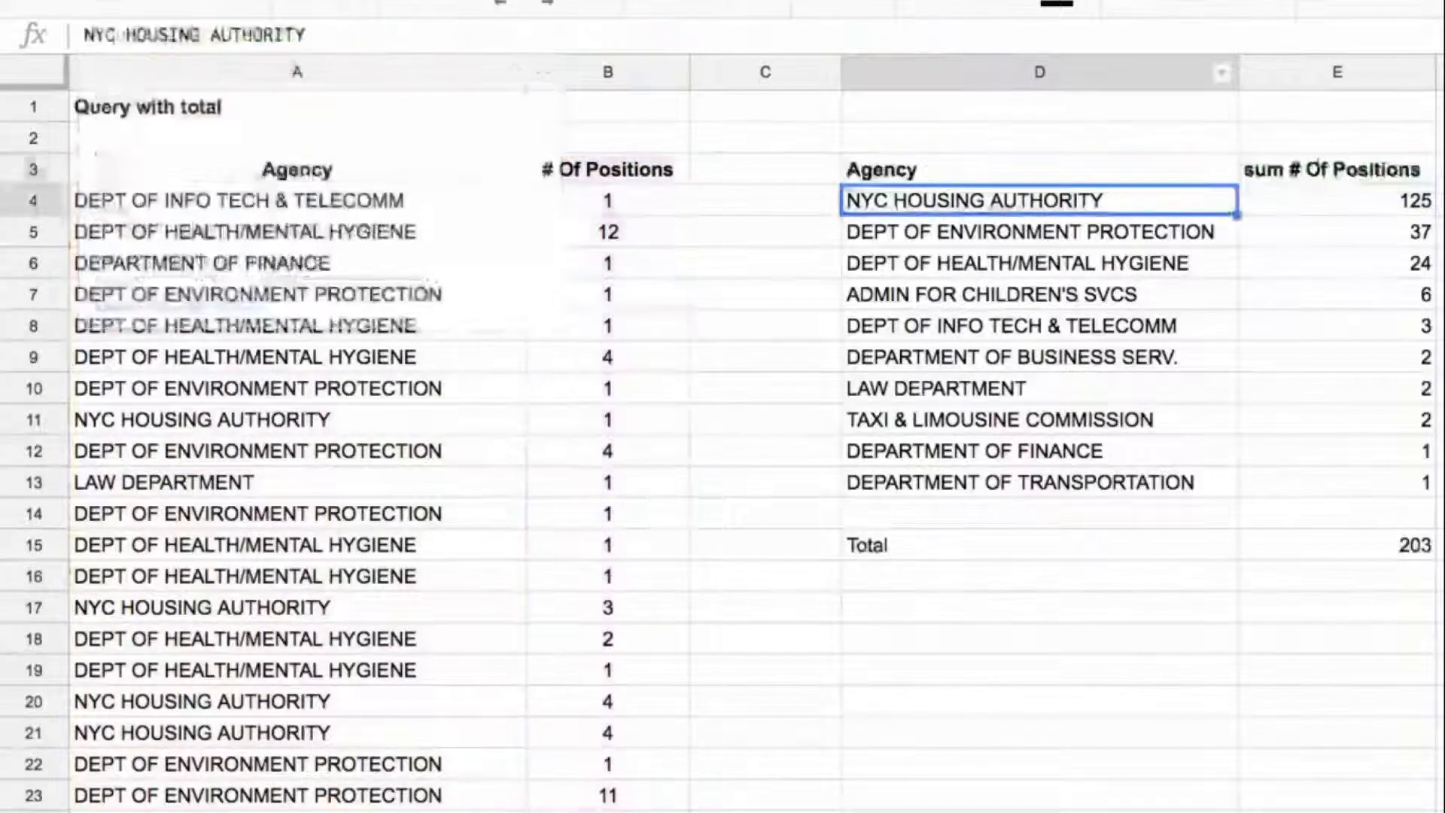
pyautogui.press('Up')
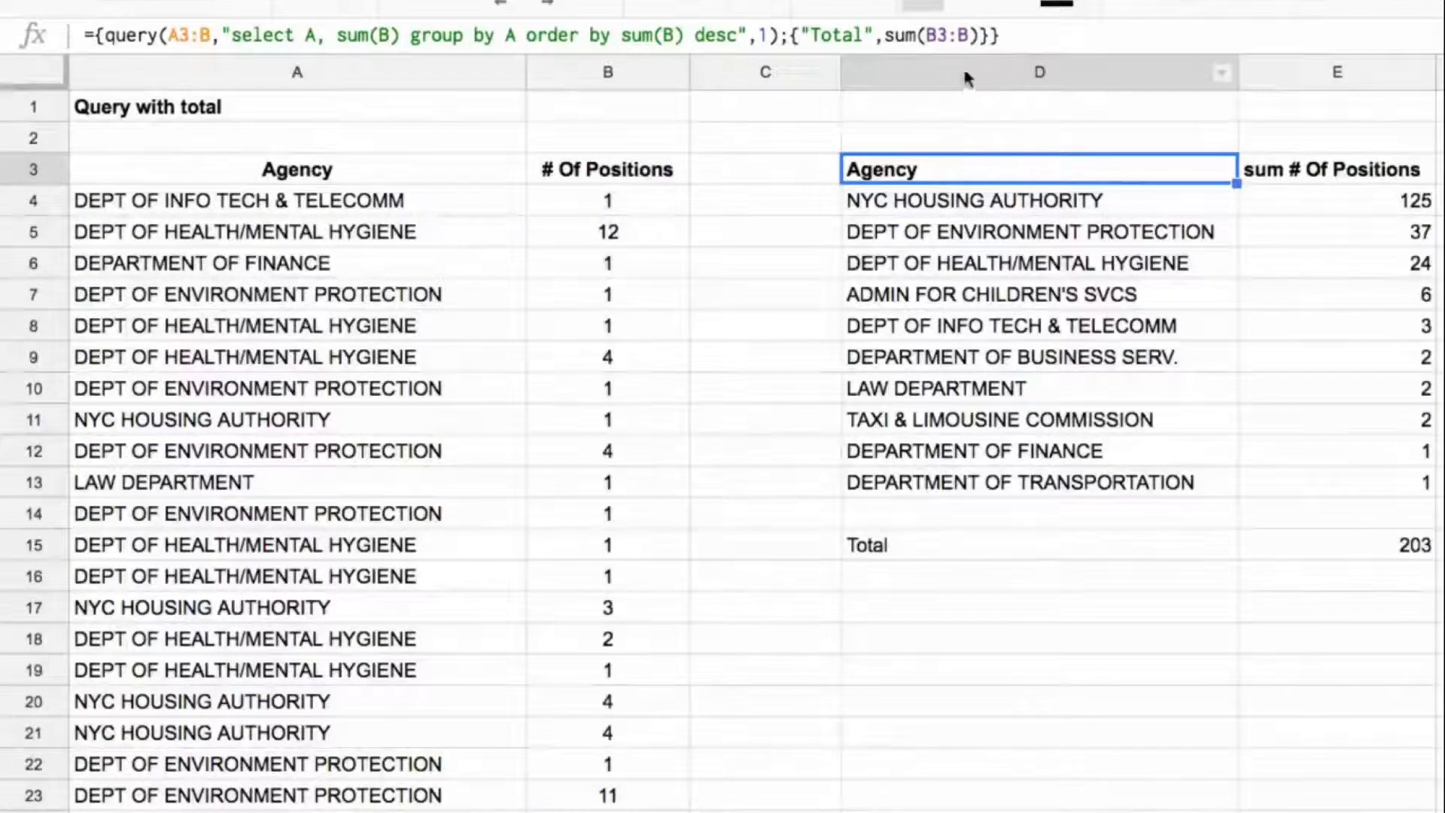
# Step: Examine the empty rows below the source data from row 54 and the blank row above Total in the query output
pyautogui.scroll(-15, 395, 303)
pyautogui.moveTo(225, 295); pyautogui.dragTo(510, 752)
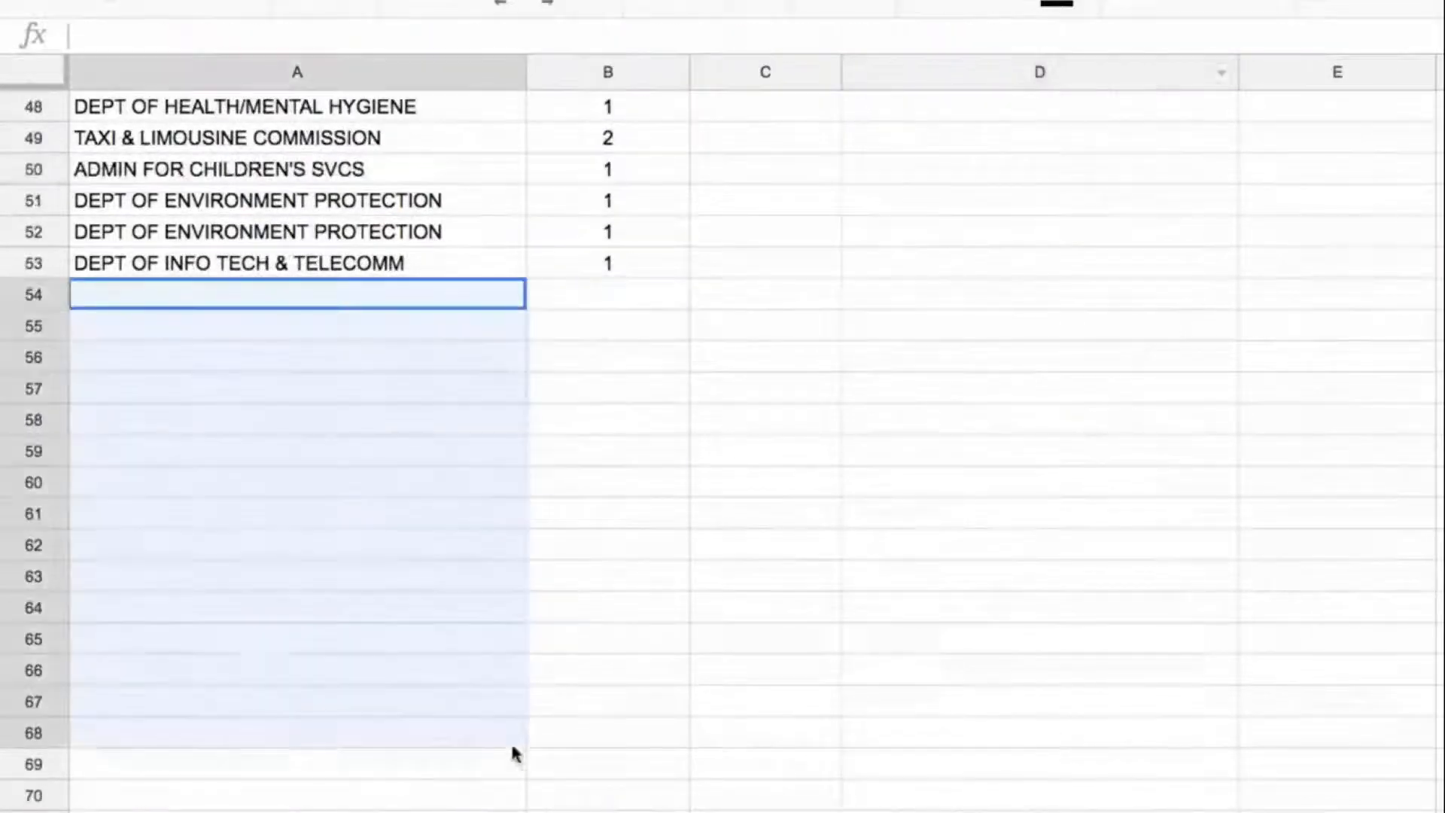
pyautogui.moveTo(381, 304); pyautogui.dragTo(608, 794)
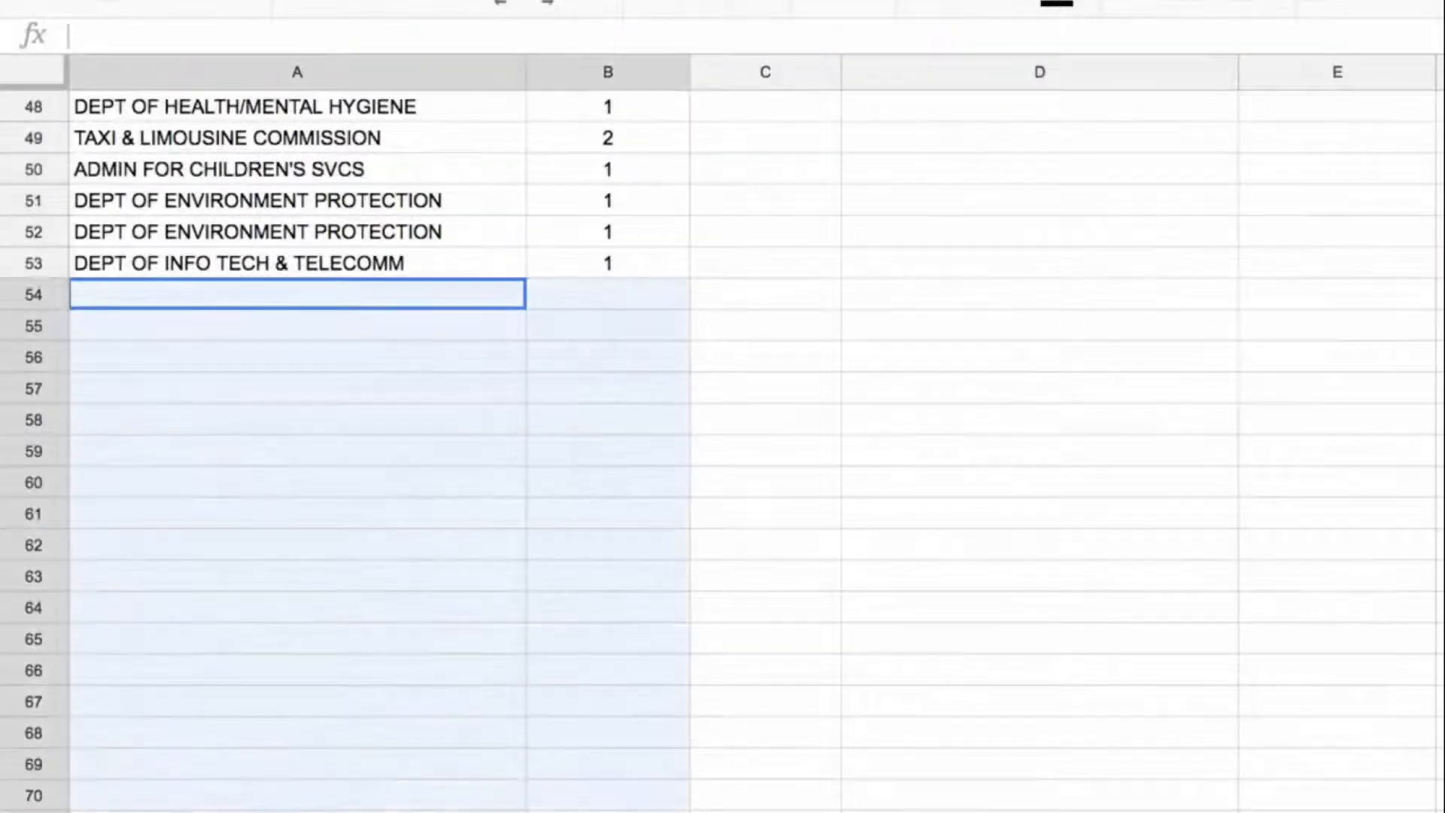
pyautogui.moveTo(282, 304); pyautogui.dragTo(425, 301)
pyautogui.scroll(15, 687, 307)
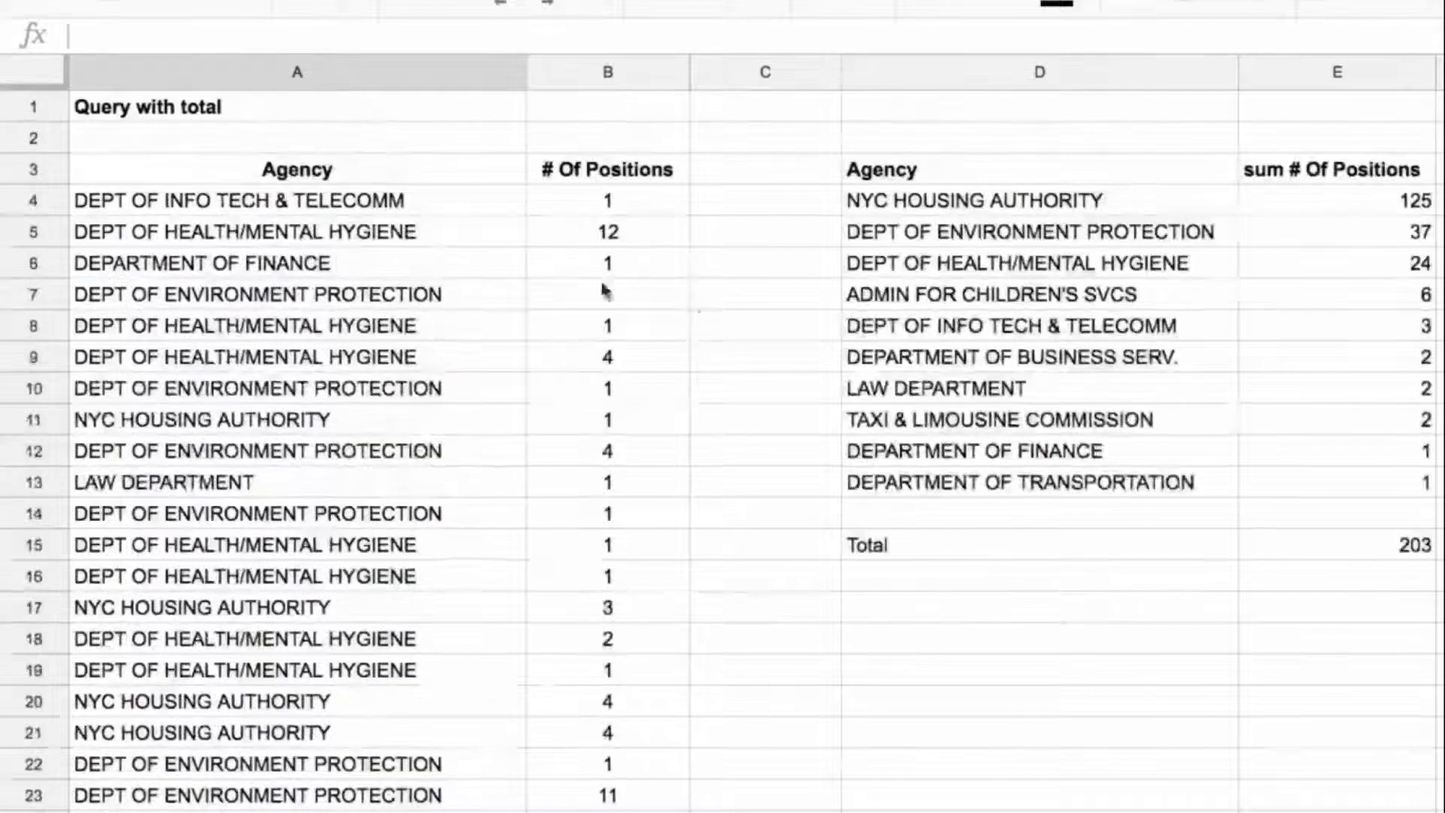
pyautogui.click(915, 179)
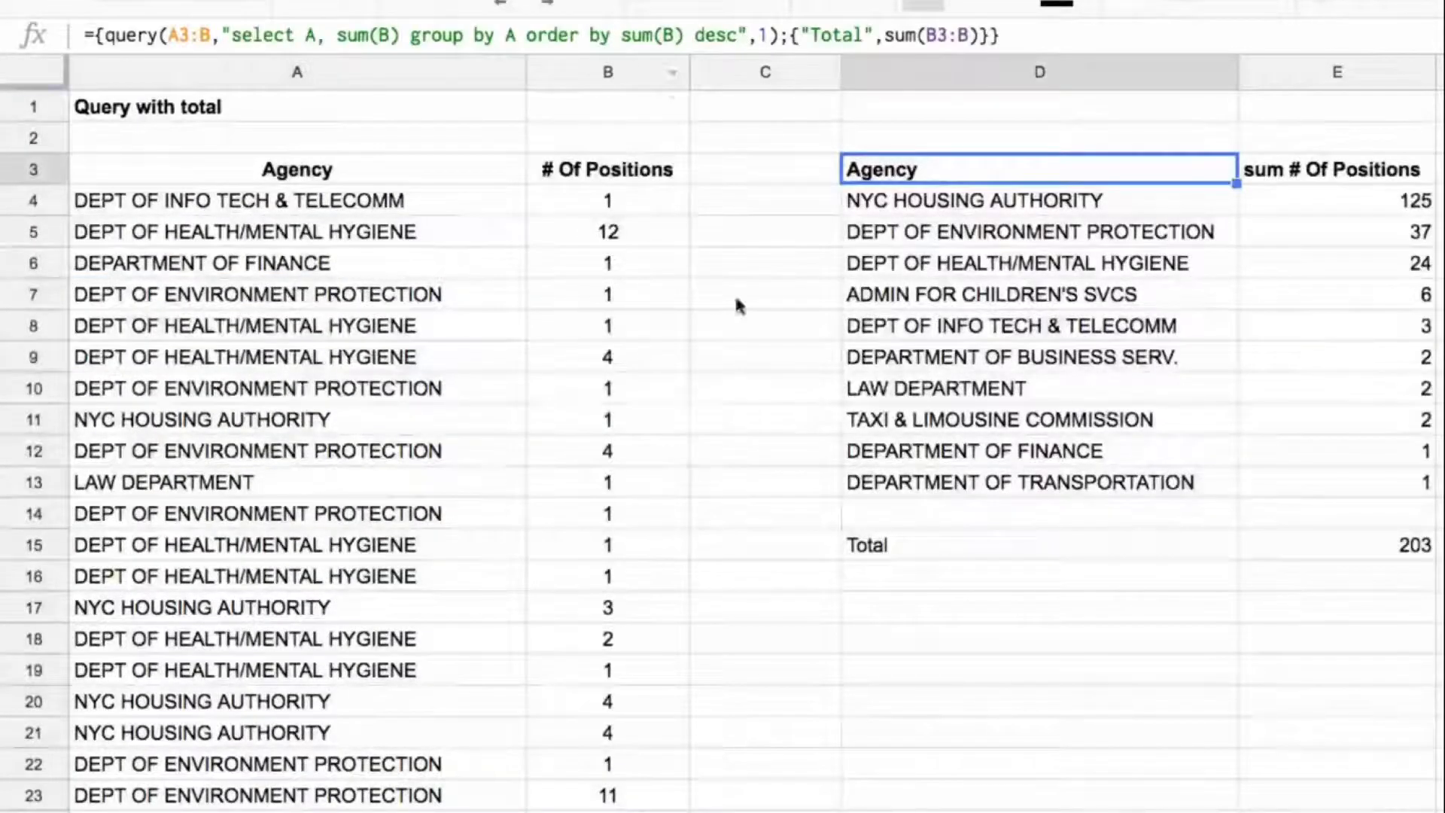
pyautogui.moveTo(1016, 515); pyautogui.dragTo(1297, 519)
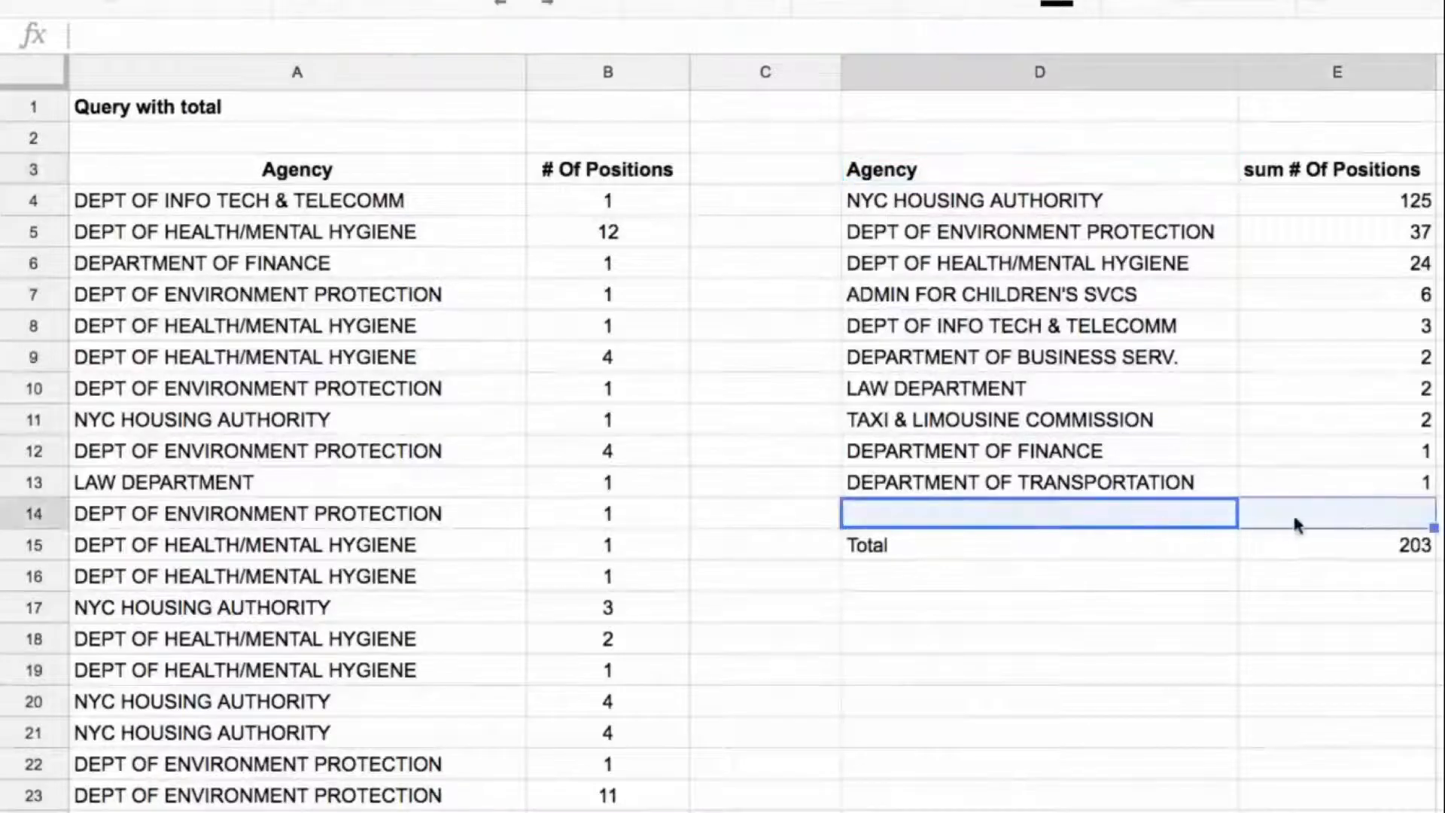
pyautogui.click(1144, 522)
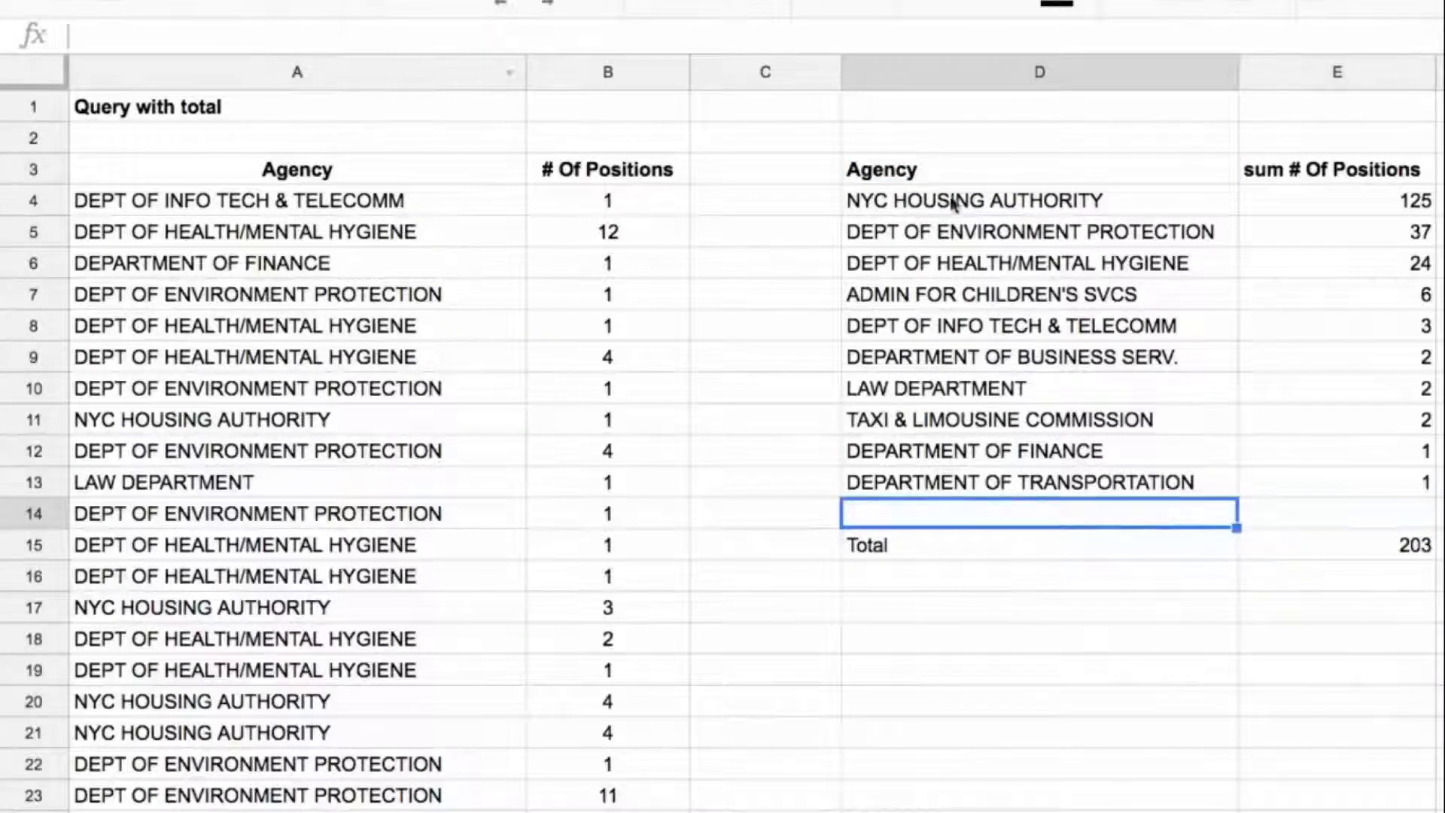
# Step: Add the clause "where A is not null" before "group by" in D3's query
pyautogui.click(967, 170)
pyautogui.click(411, 35)
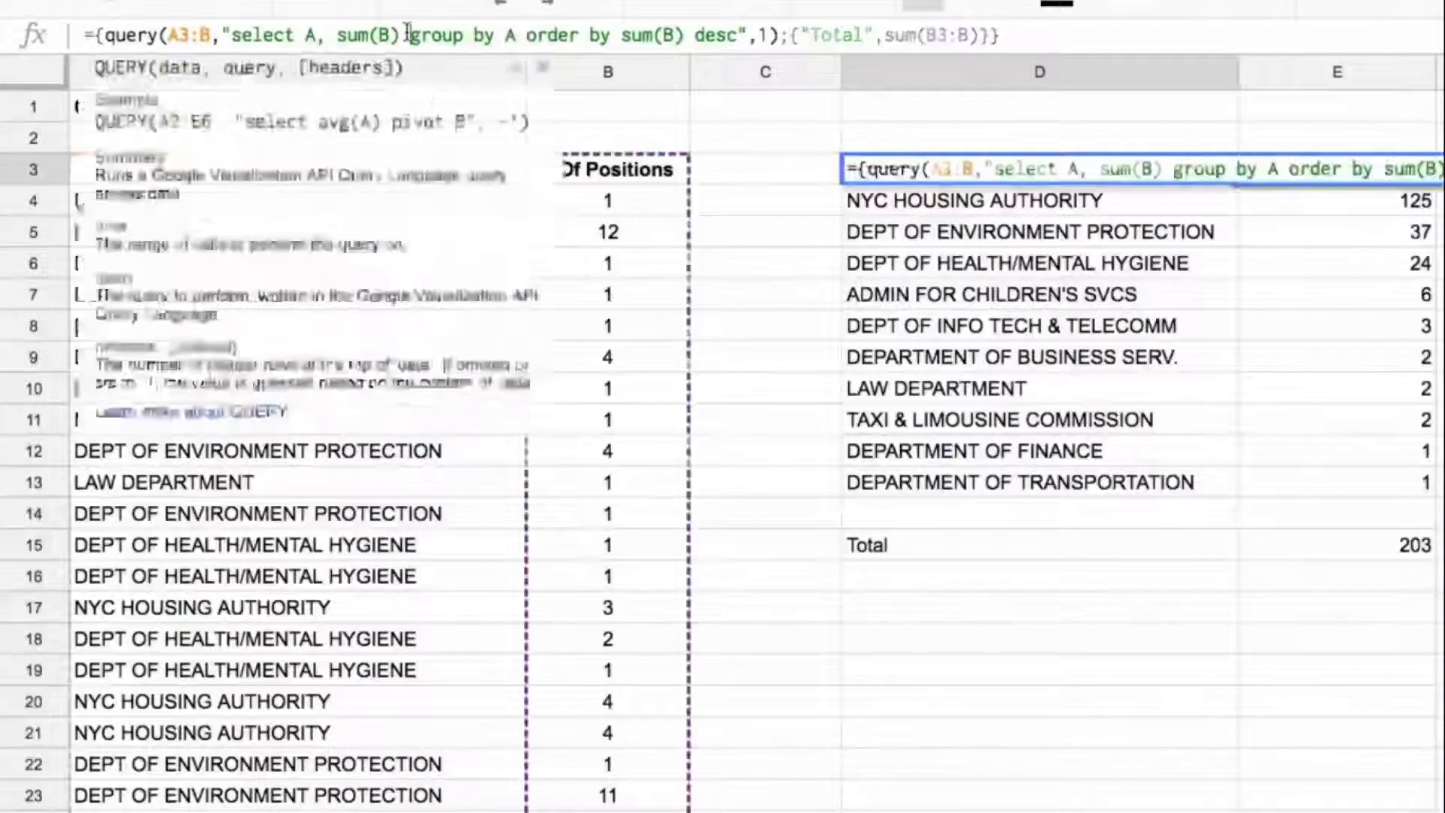
pyautogui.write('where ')
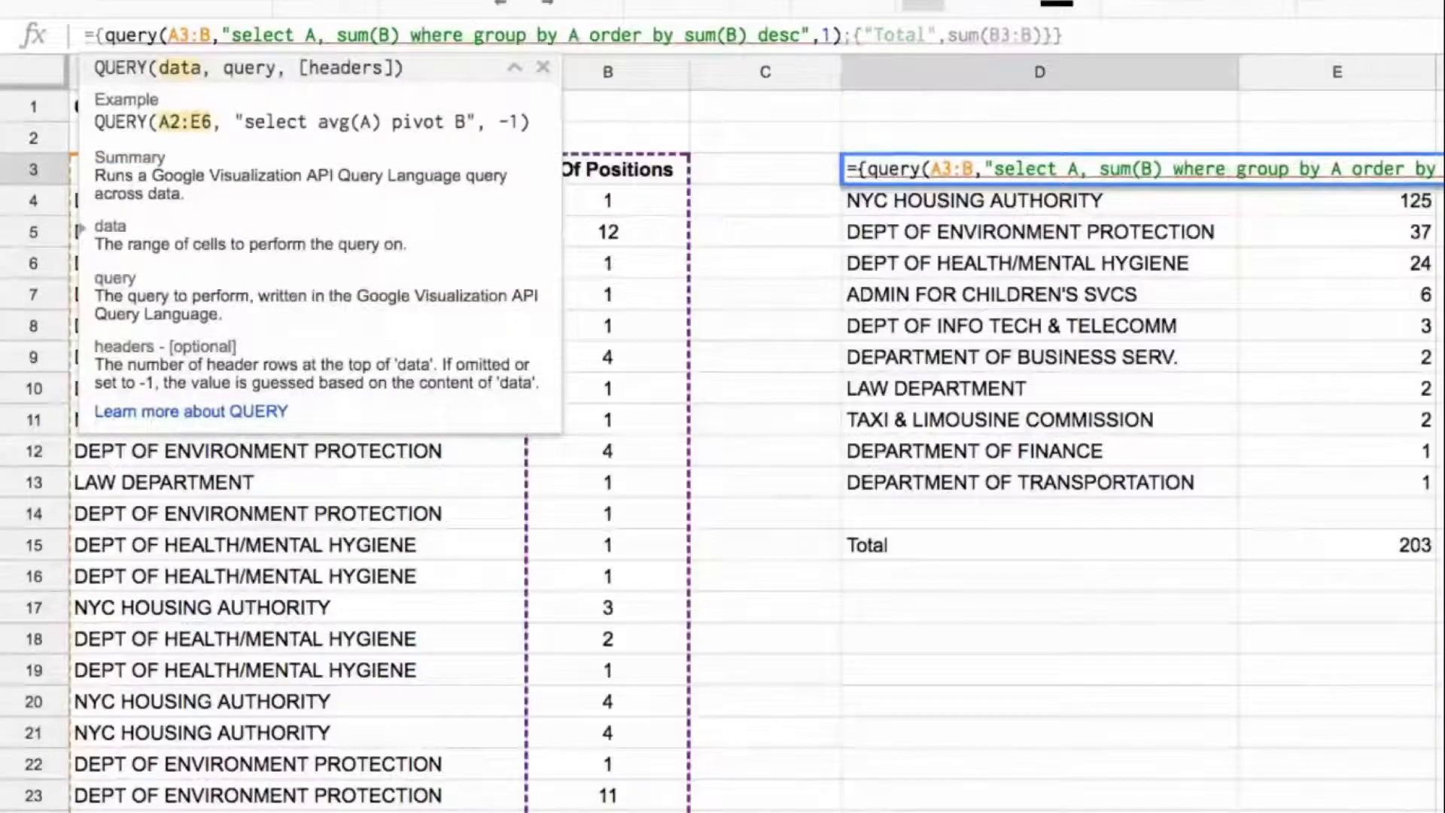
pyautogui.write('A is not null')
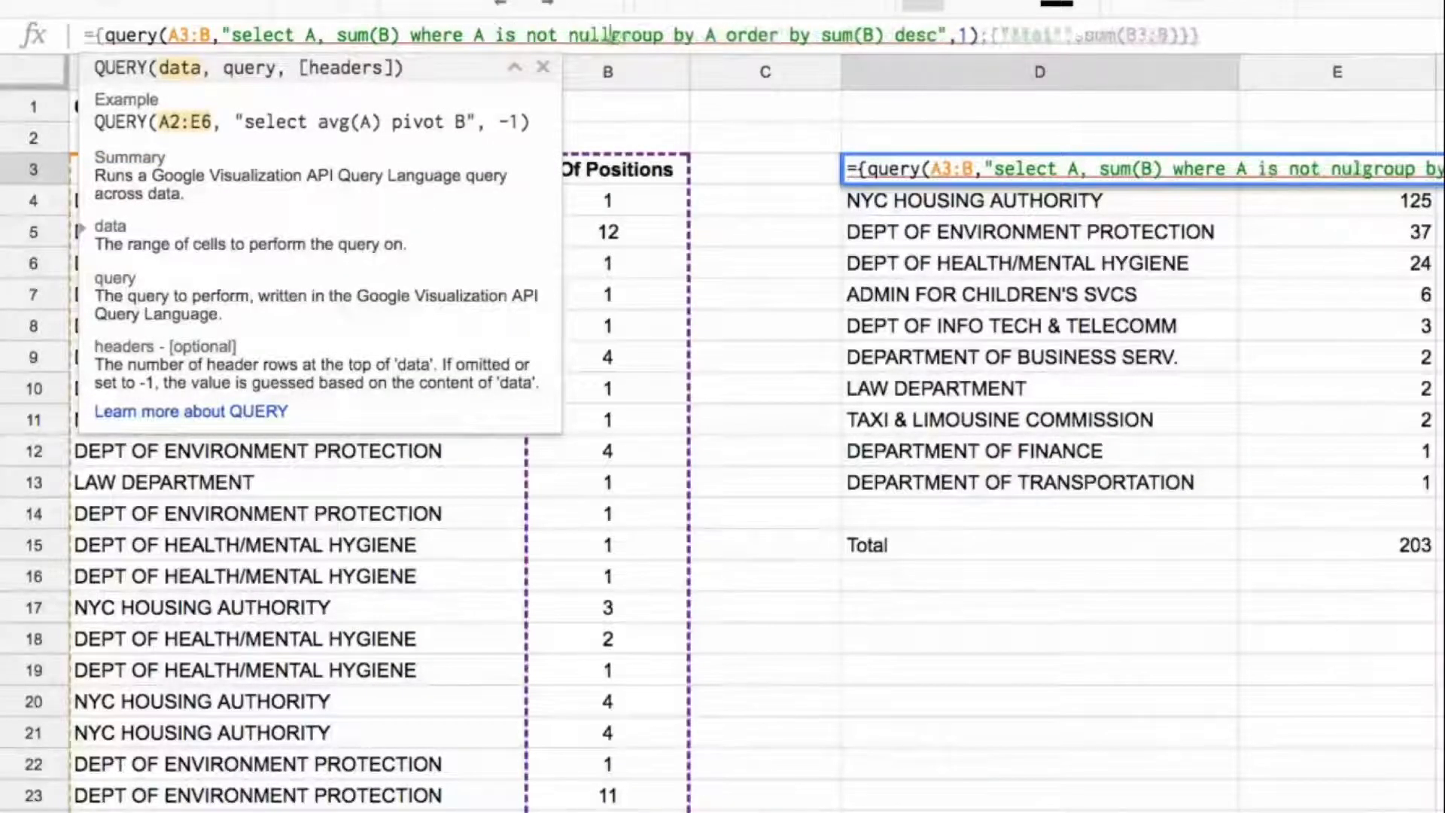
pyautogui.press('Return')
pyautogui.press('Up')
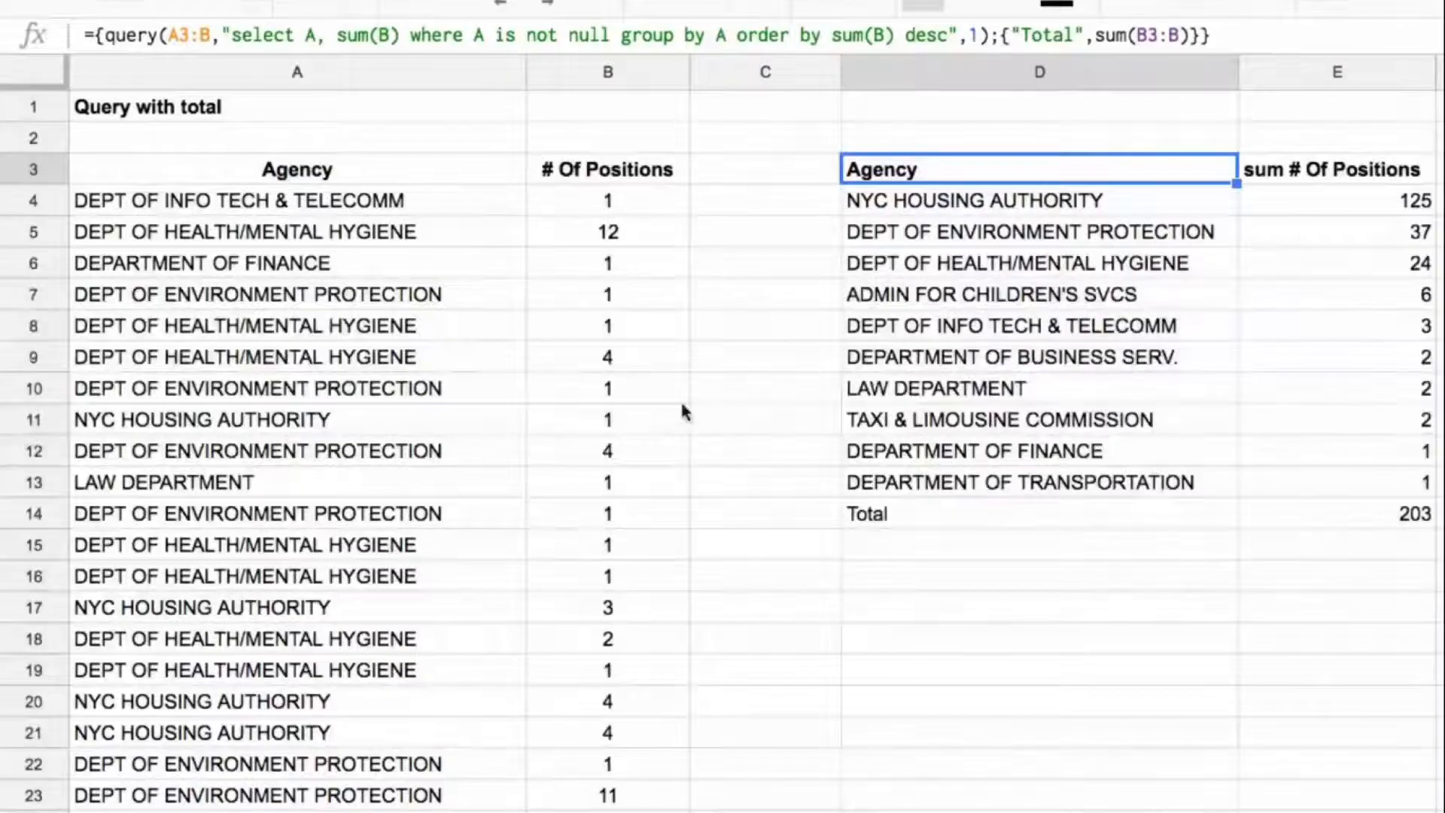
# Step: Add a new source row in row 54 with "New department" in A54 and 999 in B54
pyautogui.scroll(-14, 396, 380)
pyautogui.click(322, 452)
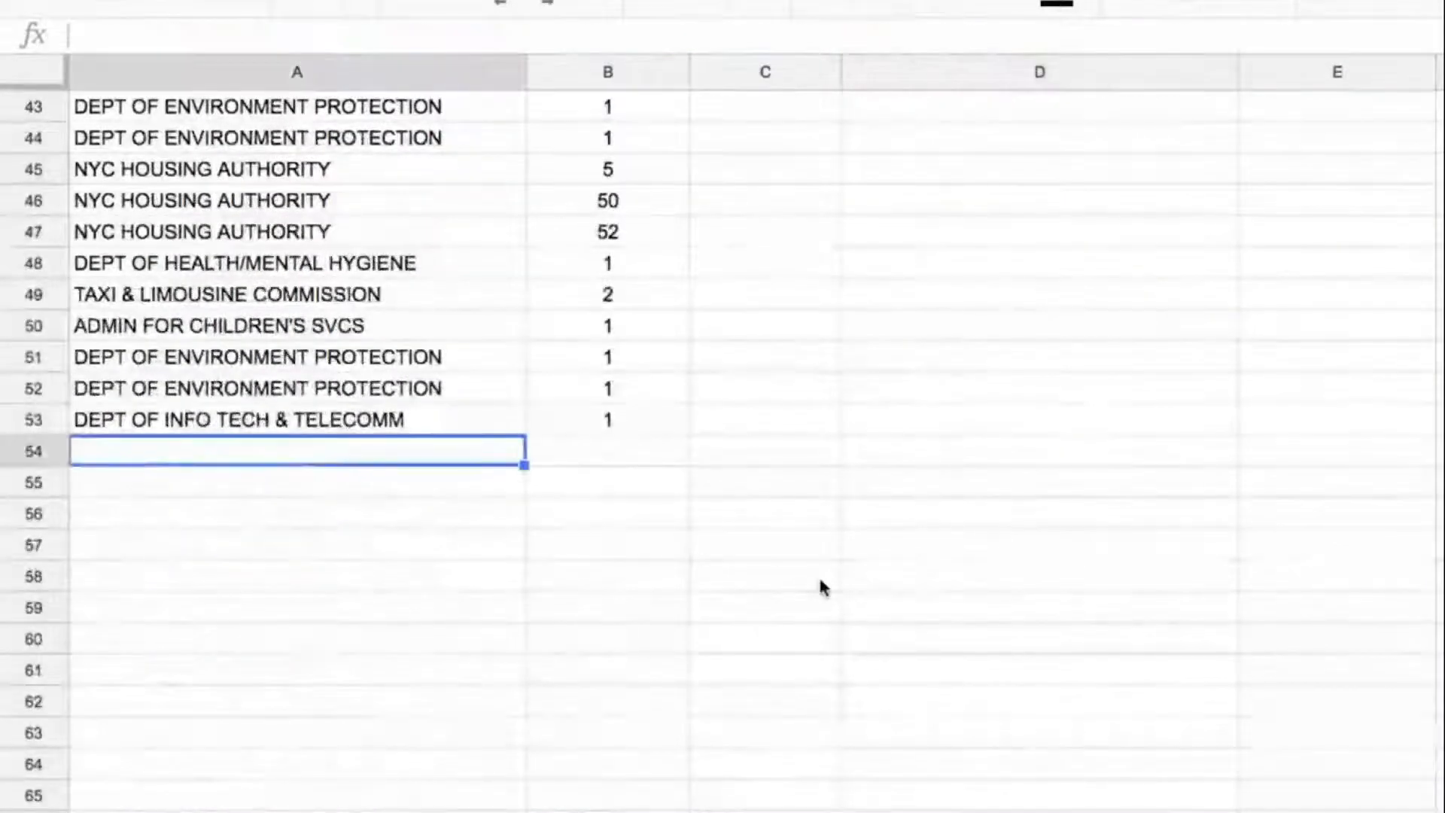
pyautogui.write('New ')
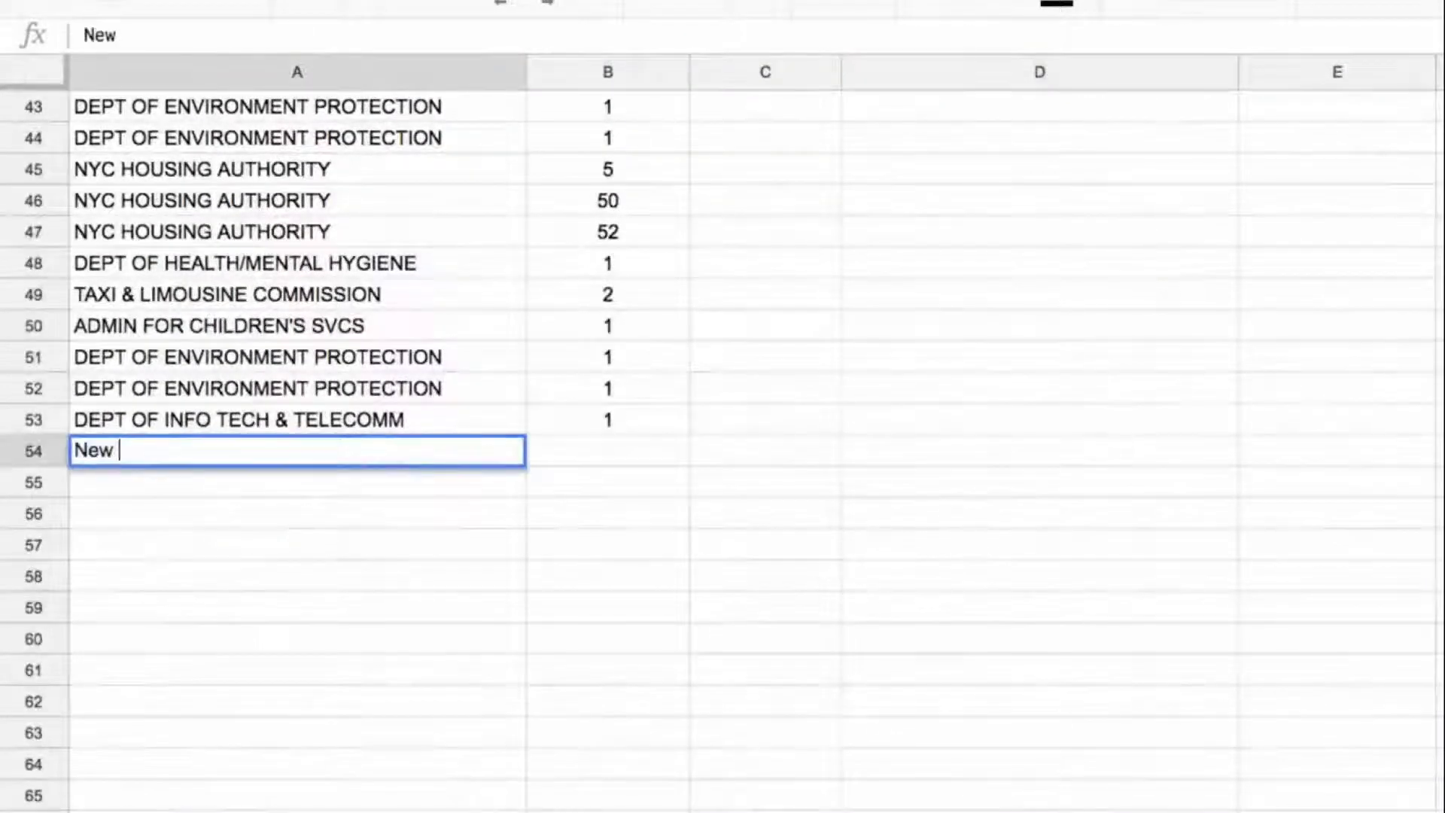
pyautogui.write('department')
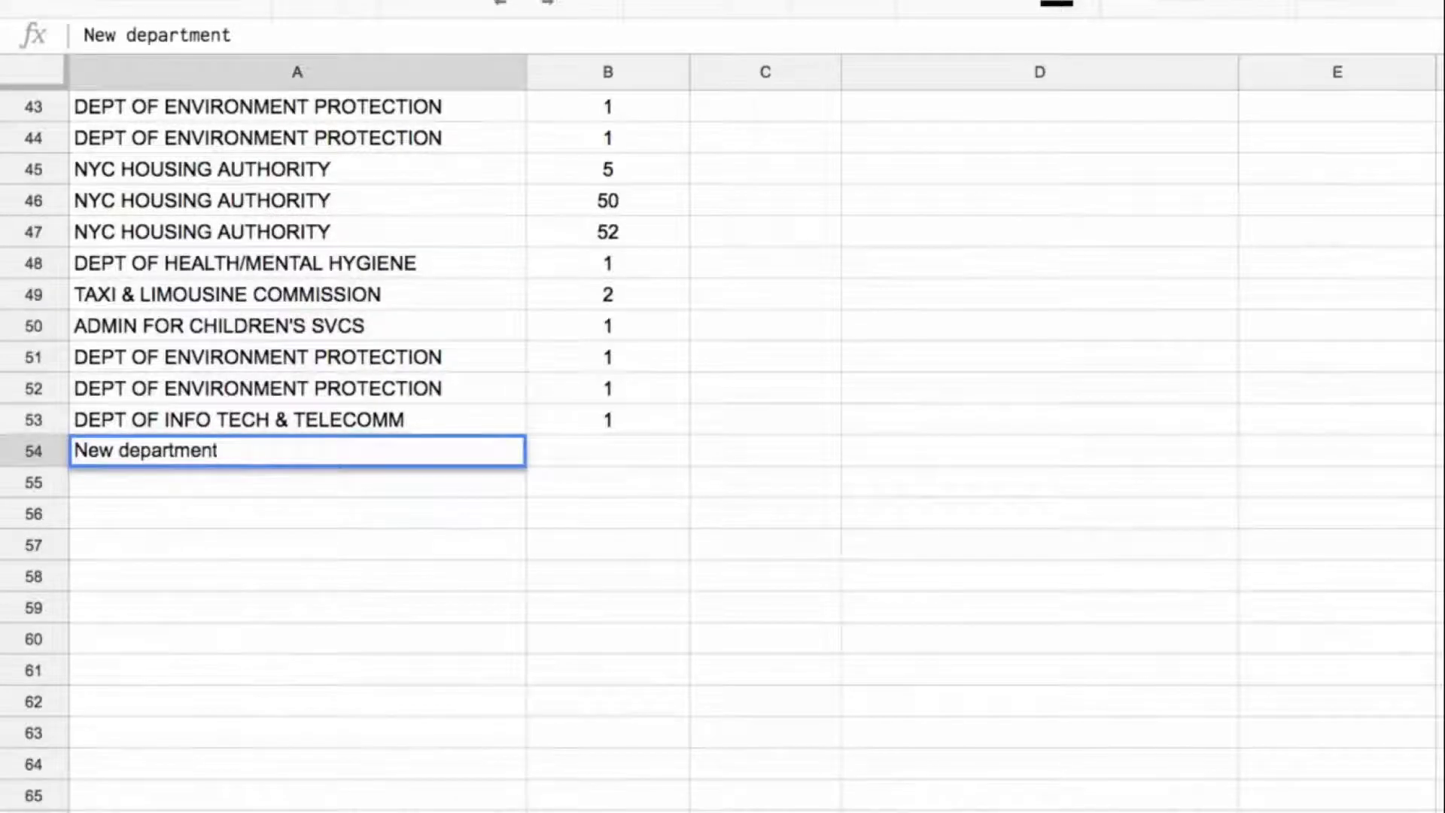
pyautogui.press('Tab')
pyautogui.write('999')
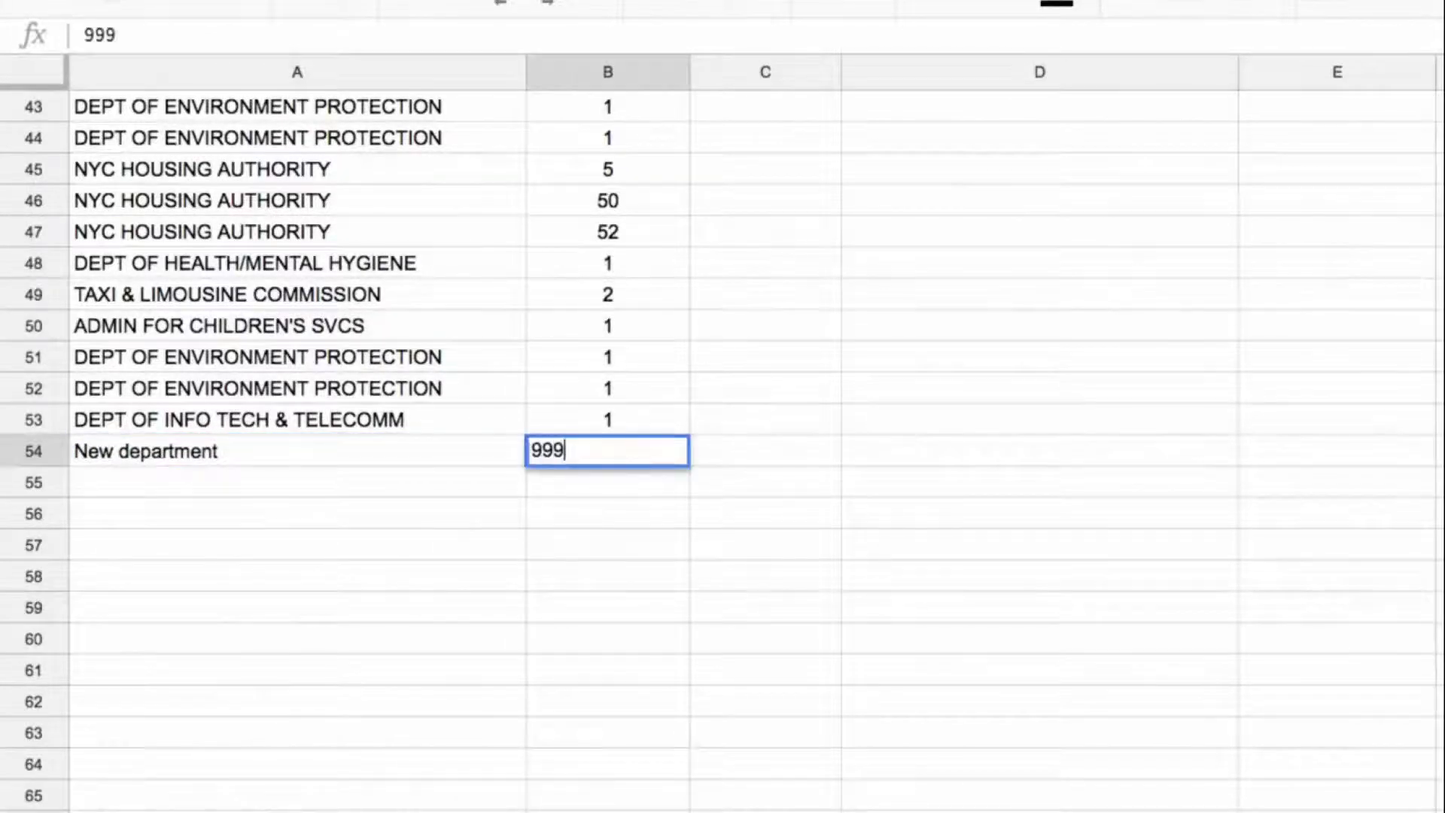
pyautogui.press('Return')
pyautogui.press('Up')
pyautogui.press('Right')
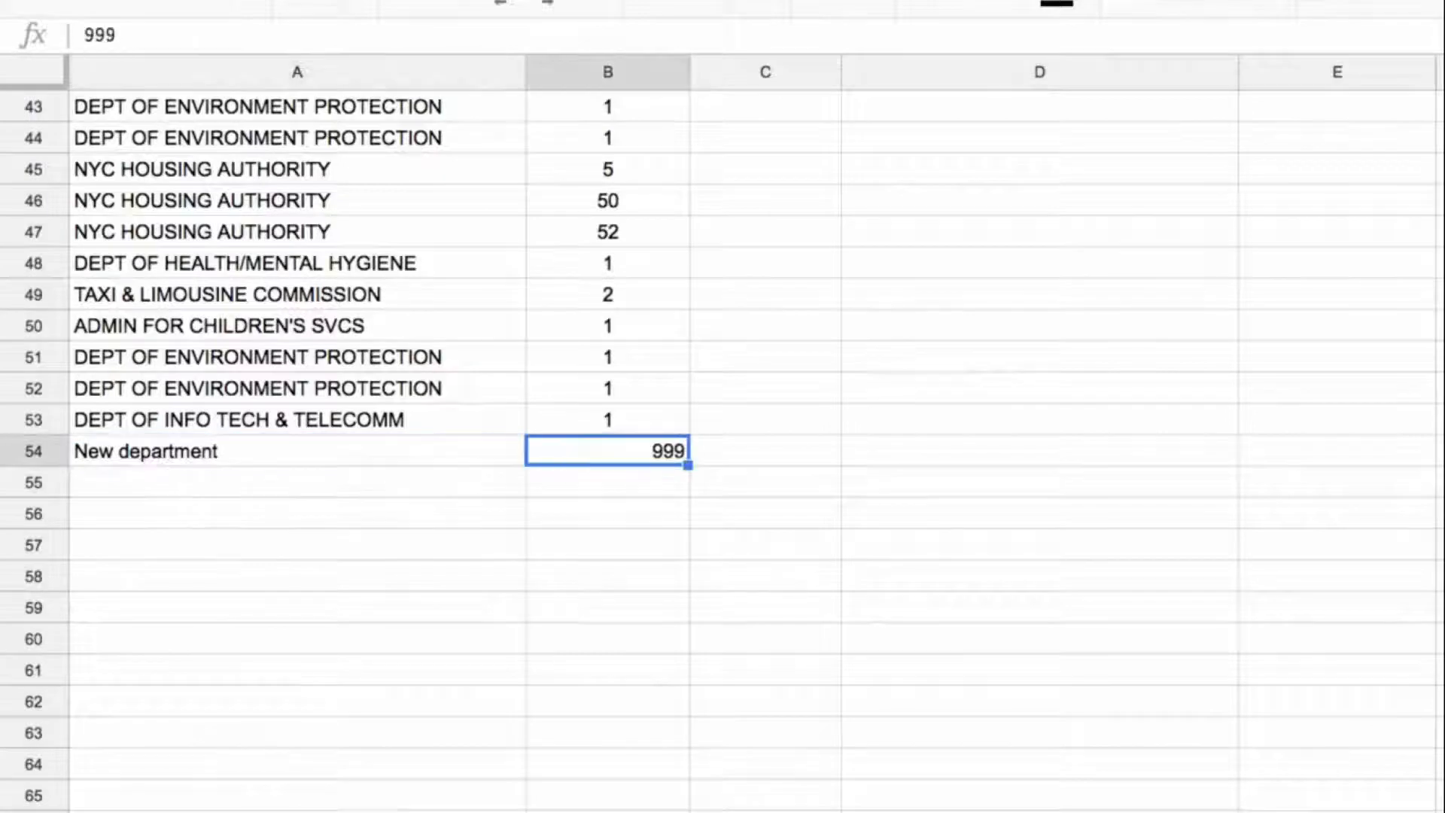
# Step: Check the query output starting at D3, examining its first result row D4:E4 and the Total row
pyautogui.press('Up')
pyautogui.hotkey('ctrl', 'Up')
pyautogui.press('Right')
pyautogui.press('Right')
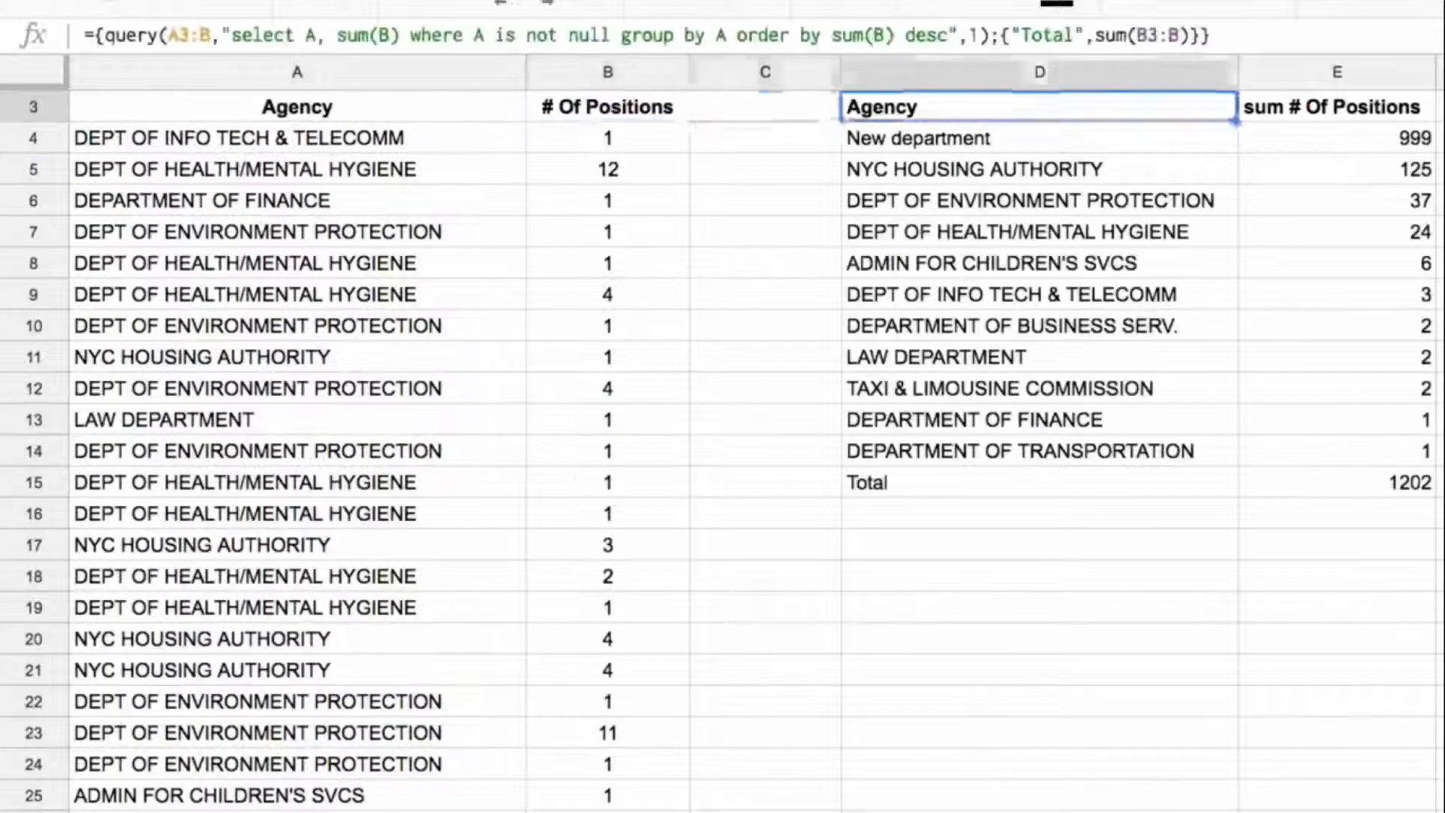
pyautogui.press('Down')
pyautogui.hotkey('shift', 'Right')
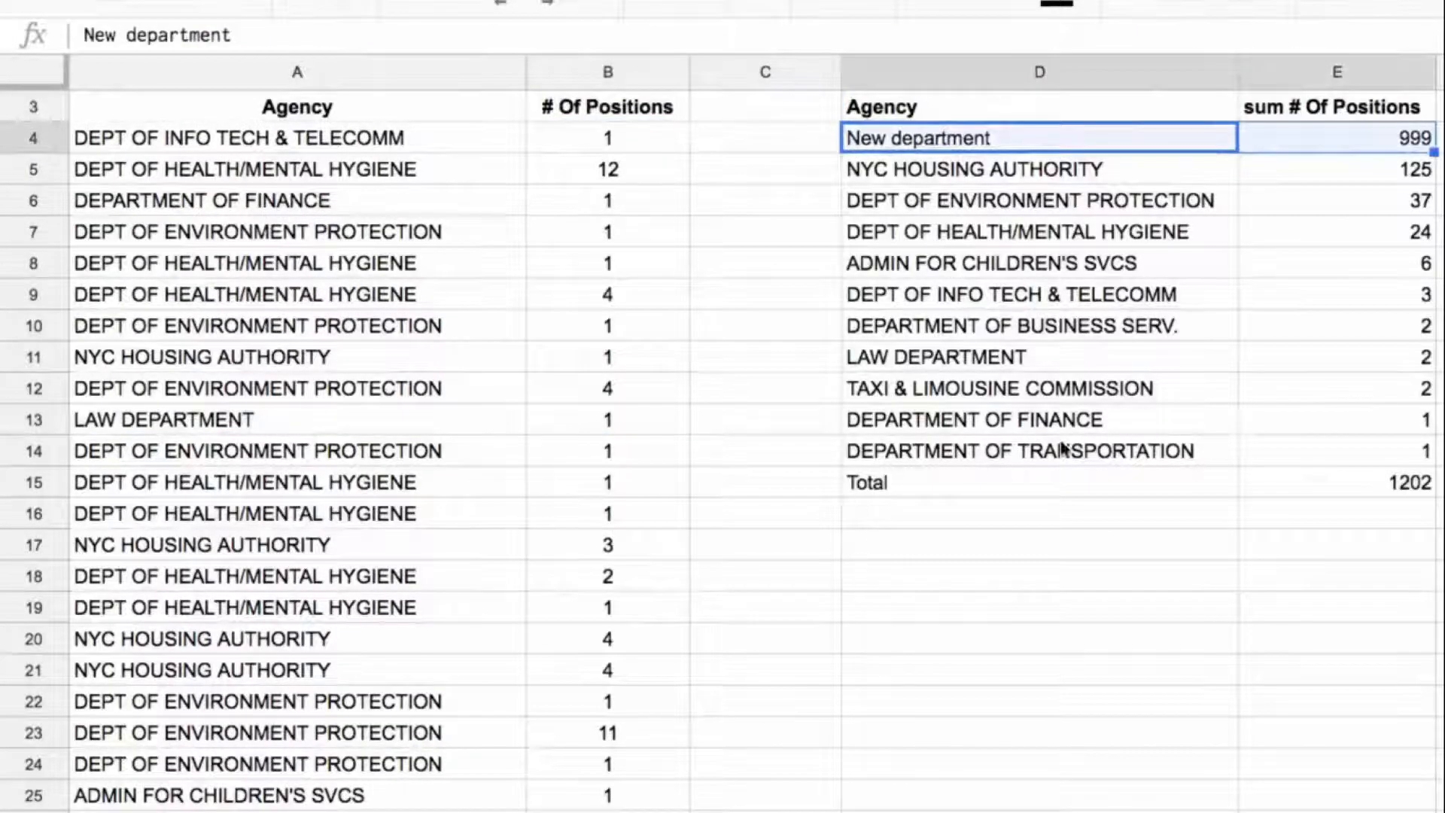
pyautogui.scroll(1, 1080, 450)
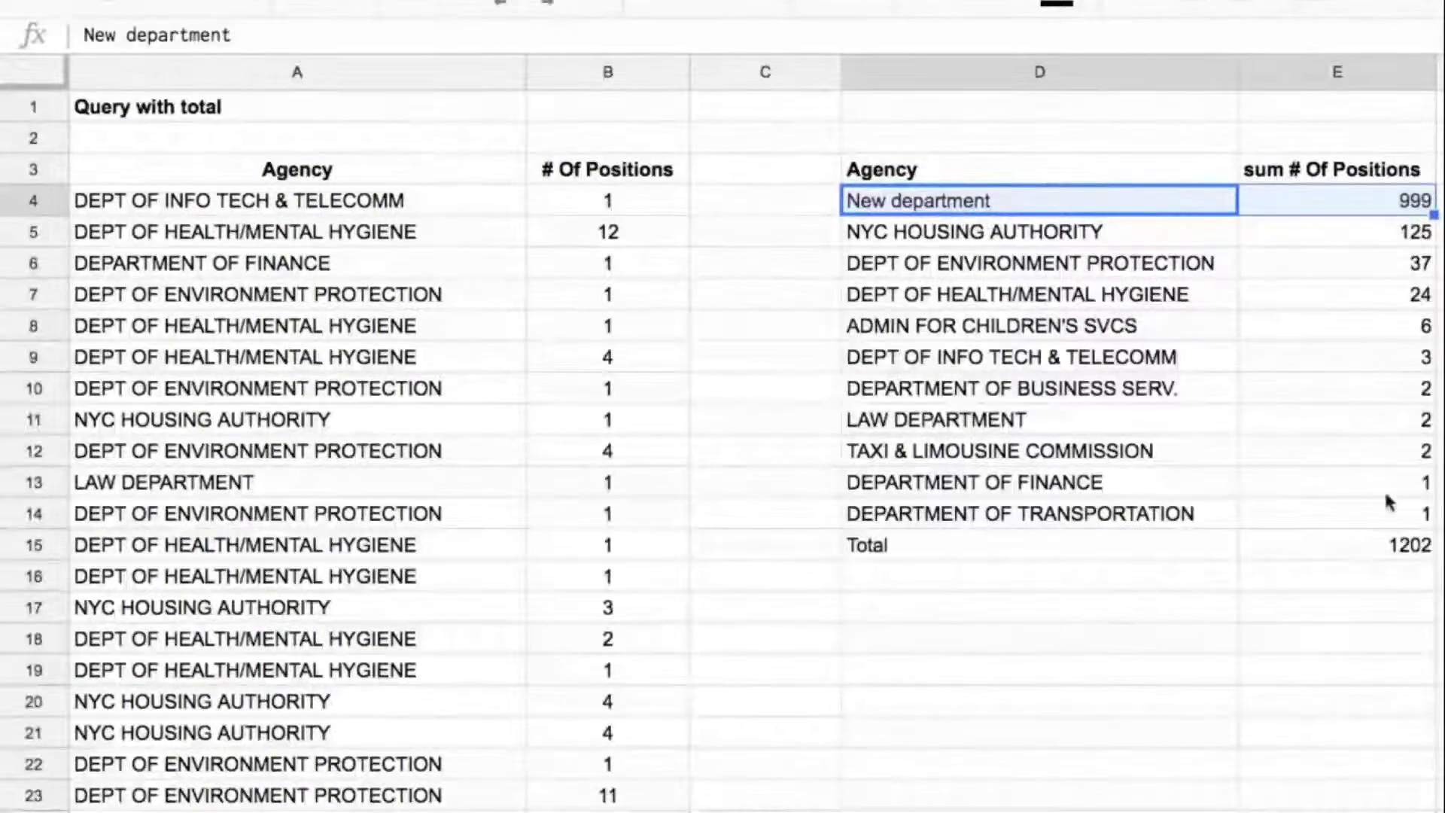
# Step: Fill the query's Total row, D15:E15, with yellow
pyautogui.click(1324, 551)
pyautogui.hotkey('shift', 'Left')
pyautogui.click(1136, 6)
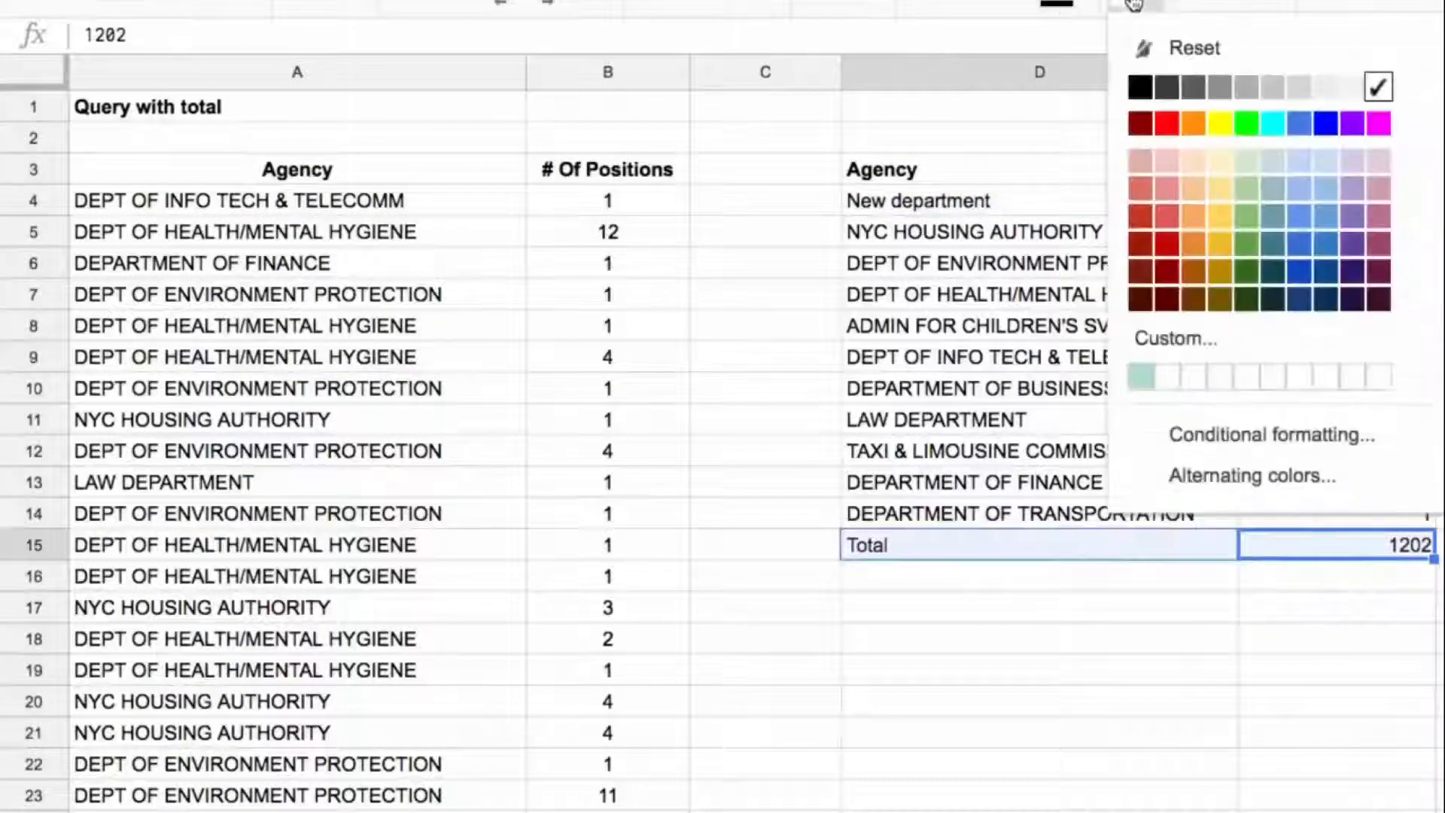
pyautogui.click(1220, 124)
pyautogui.click(1340, 607)
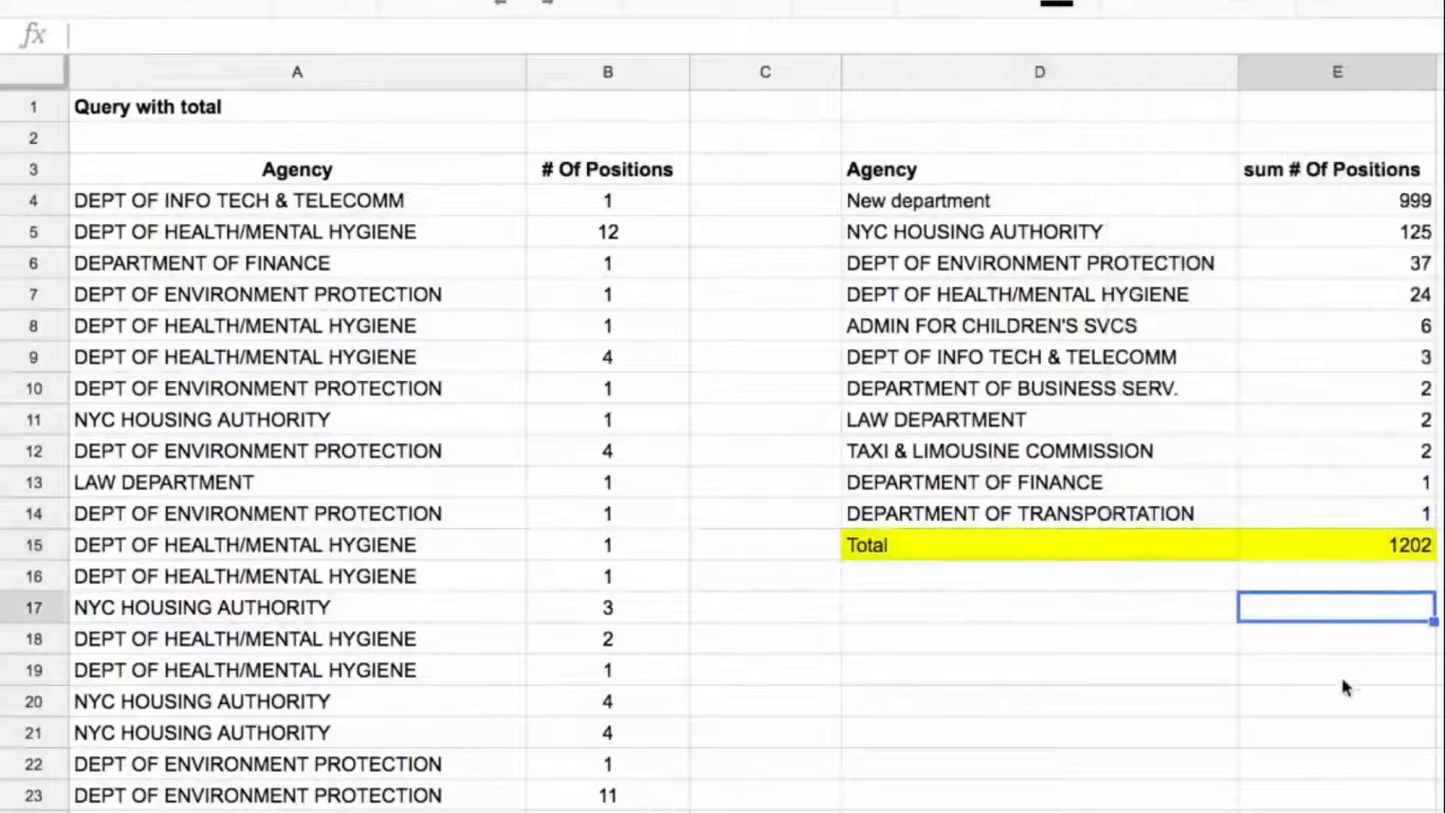
pyautogui.click(1108, 180)
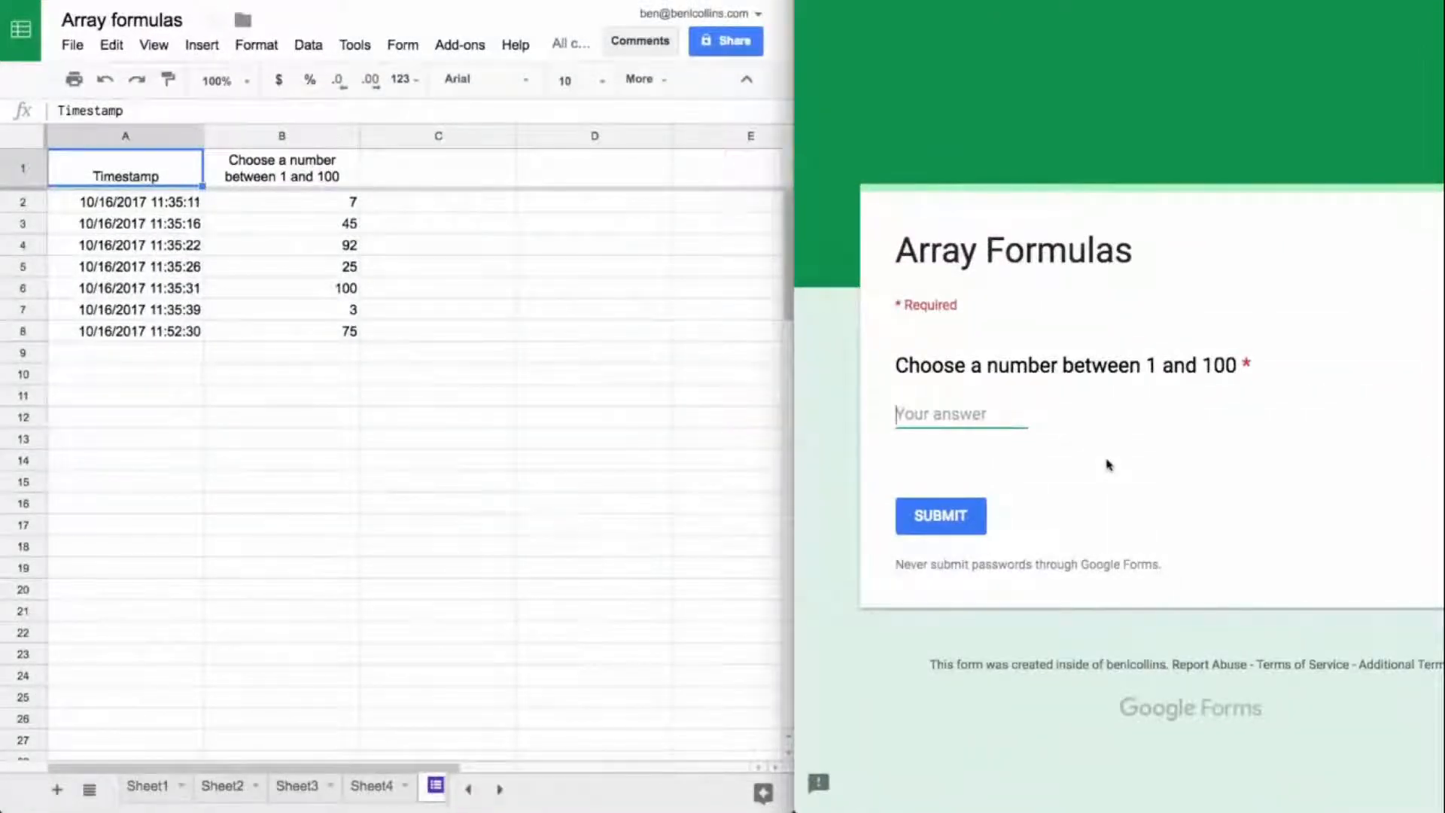
# Step: Submit the Array Formulas form with 55 as the number between 1 and 100
pyautogui.write('55')
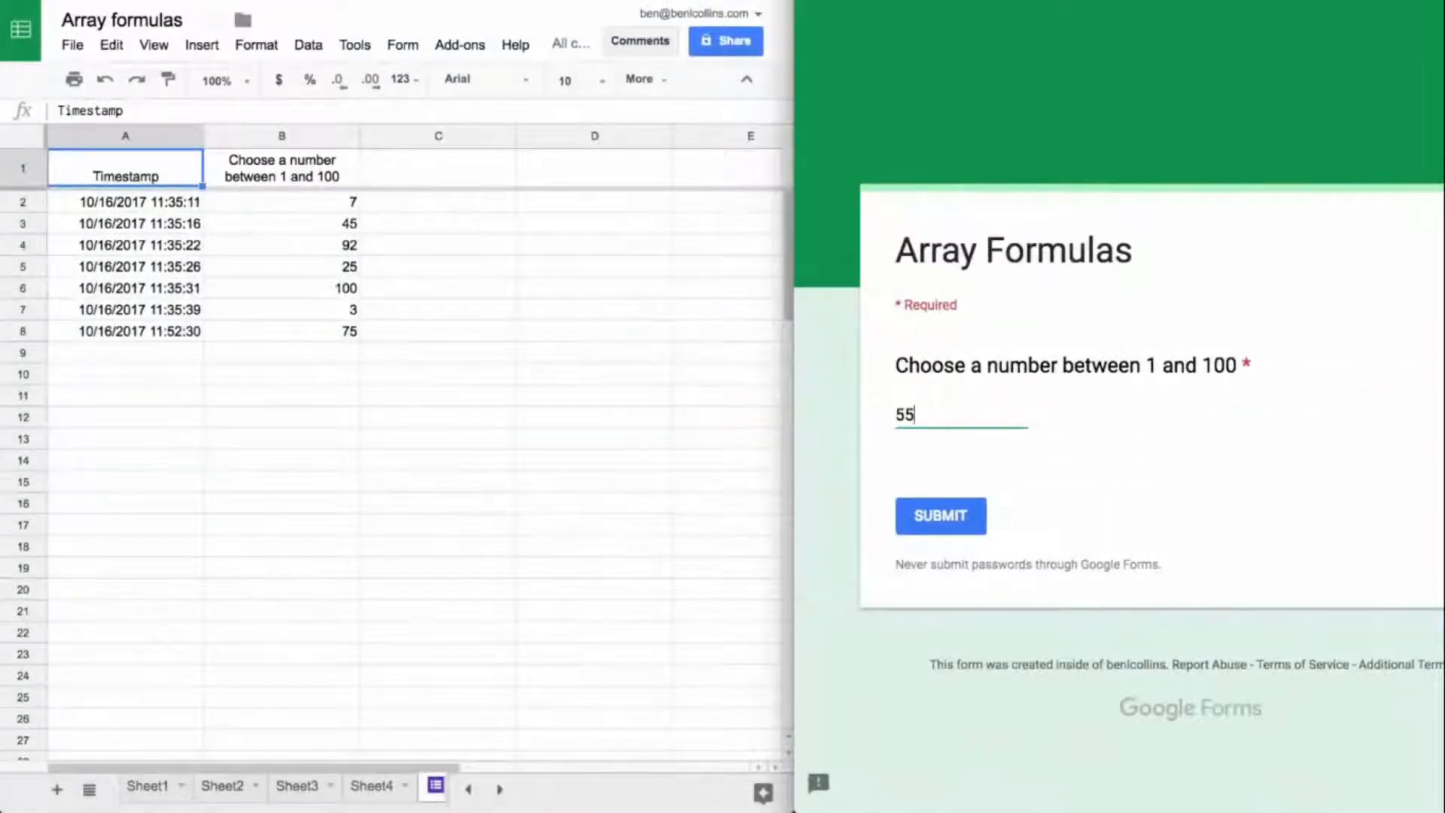
pyautogui.click(949, 518)
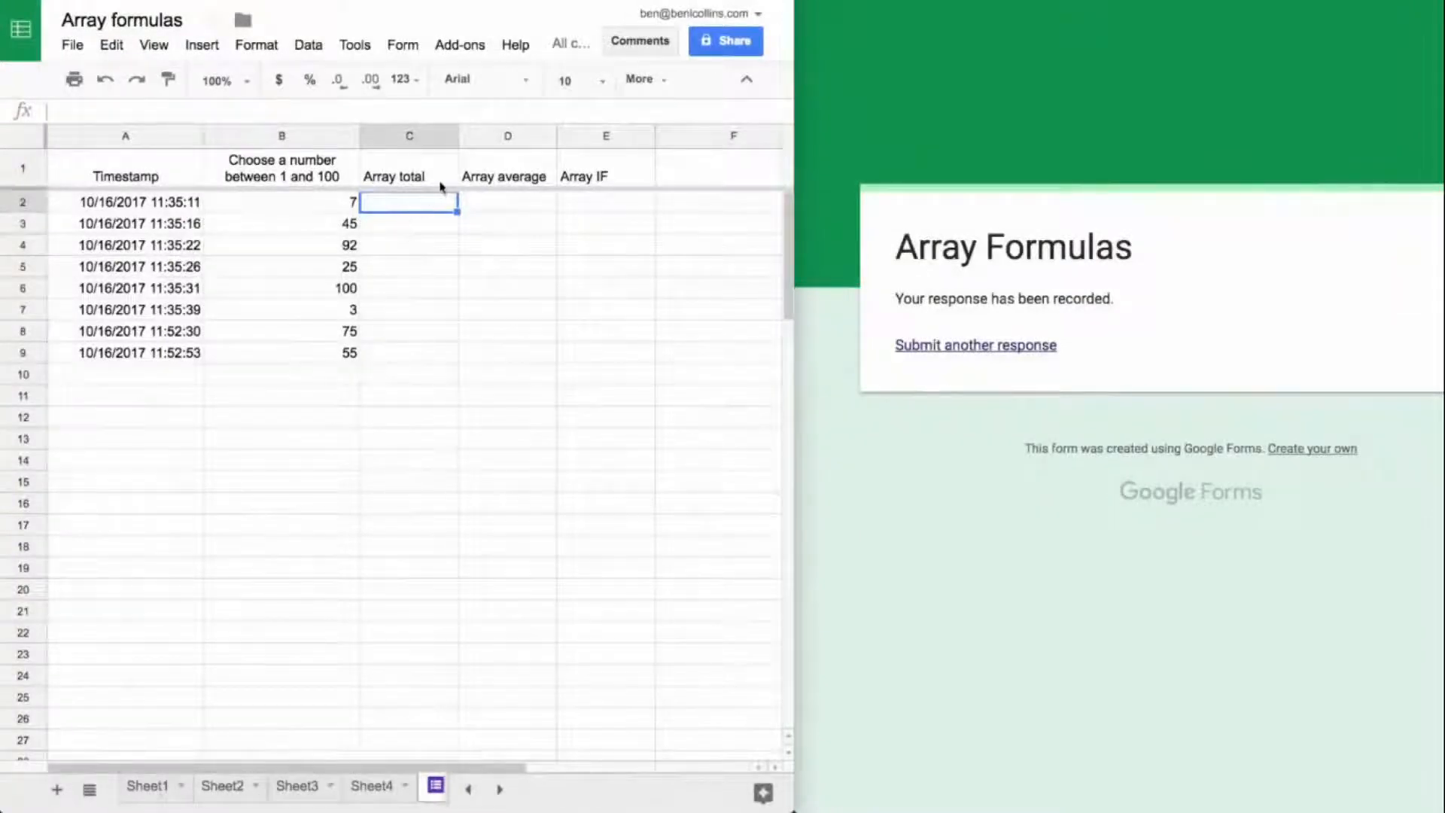
# Step: Examine the empty Array total, Array average and Array IF columns and the blank rows below the form responses
pyautogui.click(585, 183)
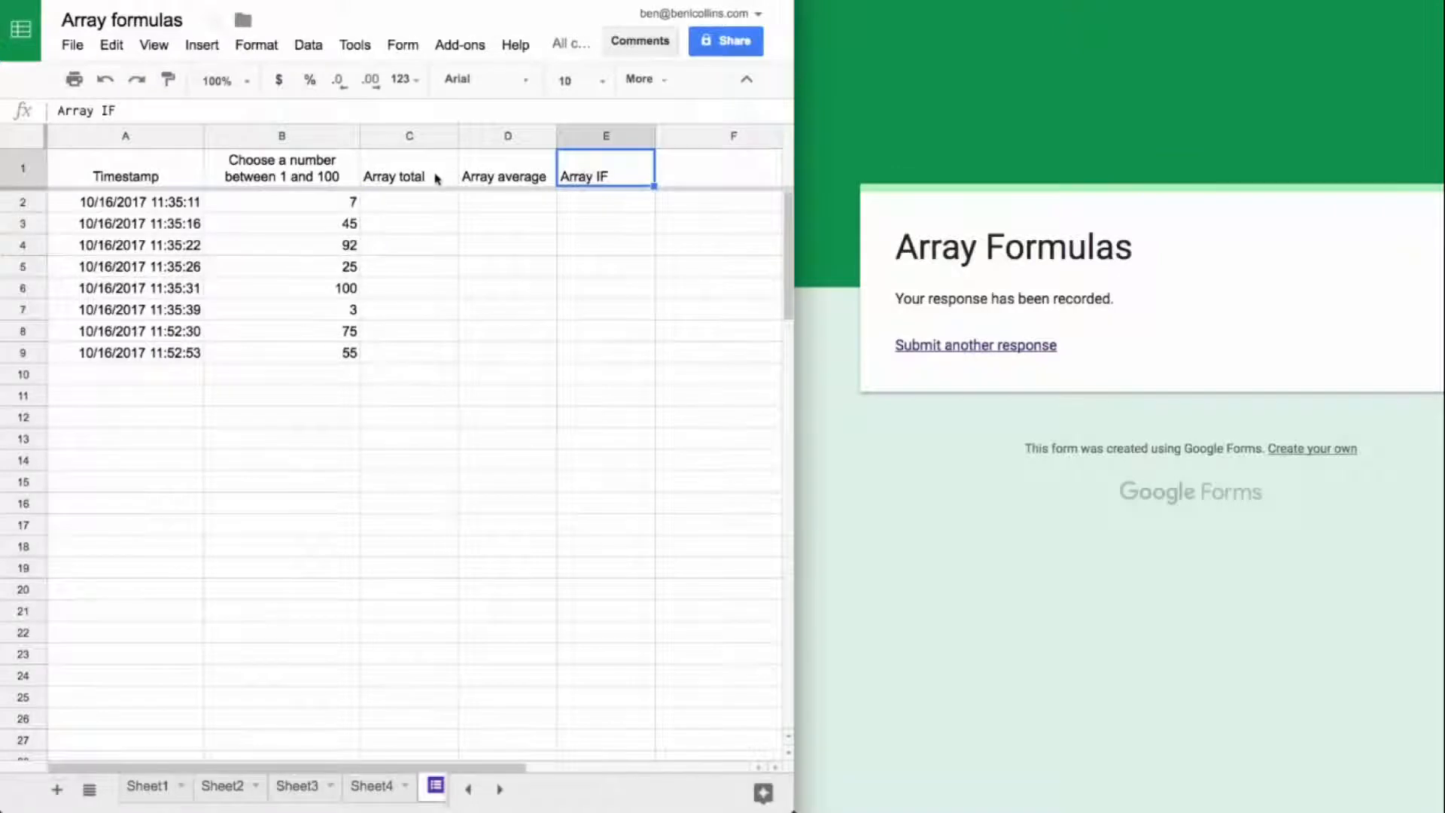
pyautogui.click(429, 208)
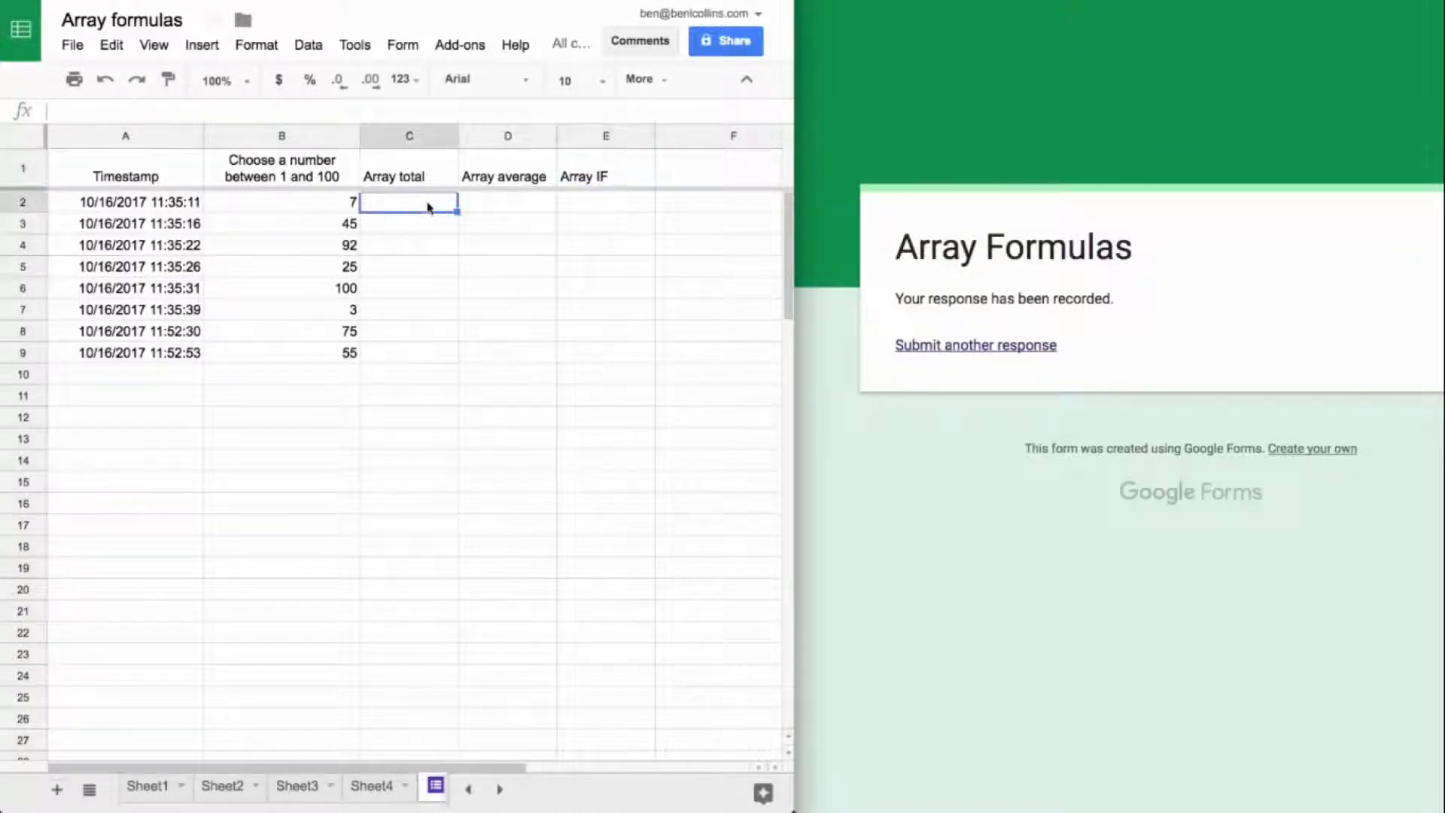
pyautogui.moveTo(454, 210); pyautogui.dragTo(445, 422)
pyautogui.click(130, 399)
pyautogui.moveTo(130, 405); pyautogui.dragTo(314, 398)
pyautogui.click(392, 209)
pyautogui.moveTo(151, 371); pyautogui.dragTo(326, 381)
pyautogui.moveTo(161, 391); pyautogui.dragTo(300, 419)
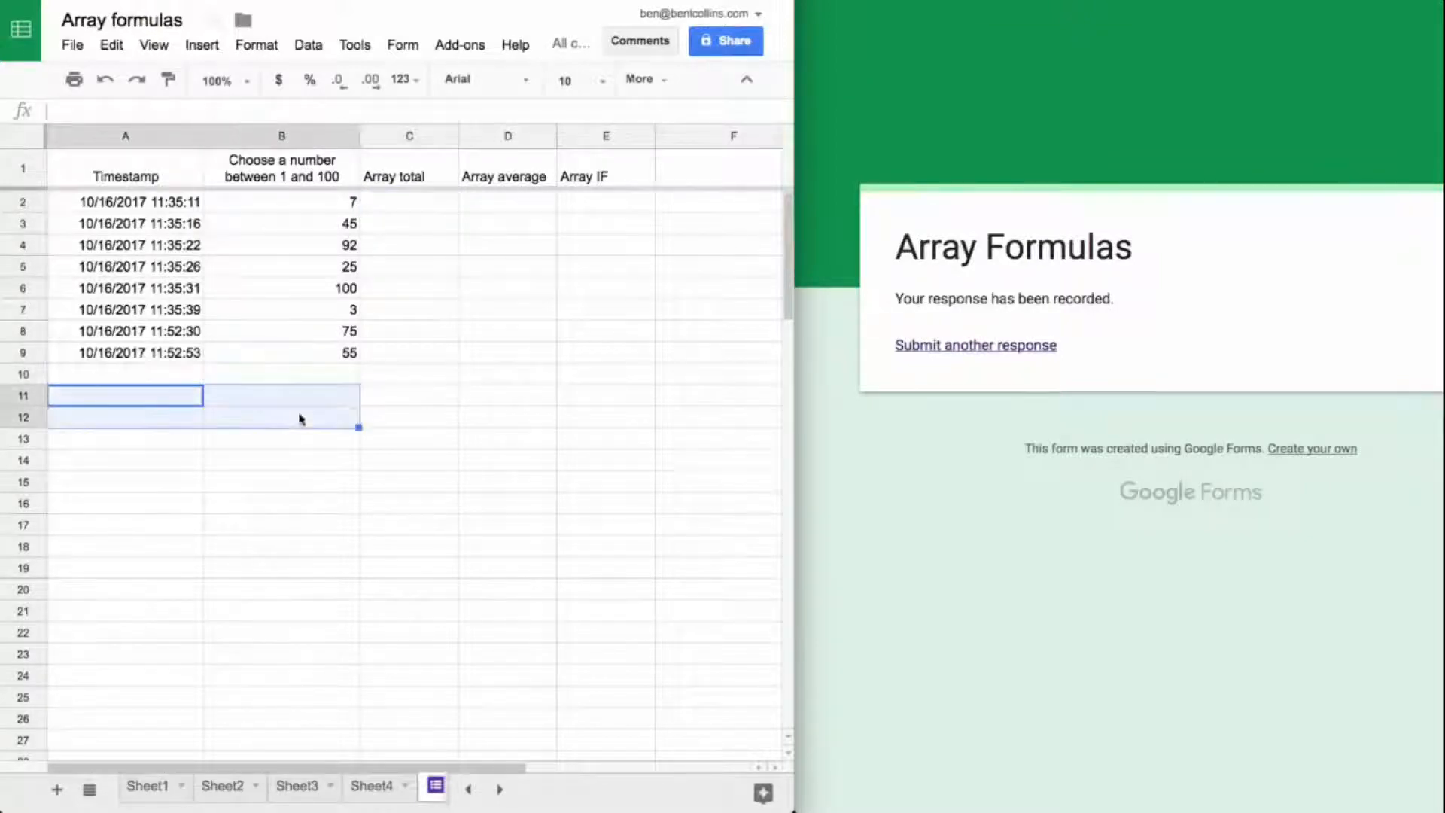
pyautogui.click(391, 398)
pyautogui.click(395, 419)
pyautogui.click(397, 439)
pyautogui.click(399, 467)
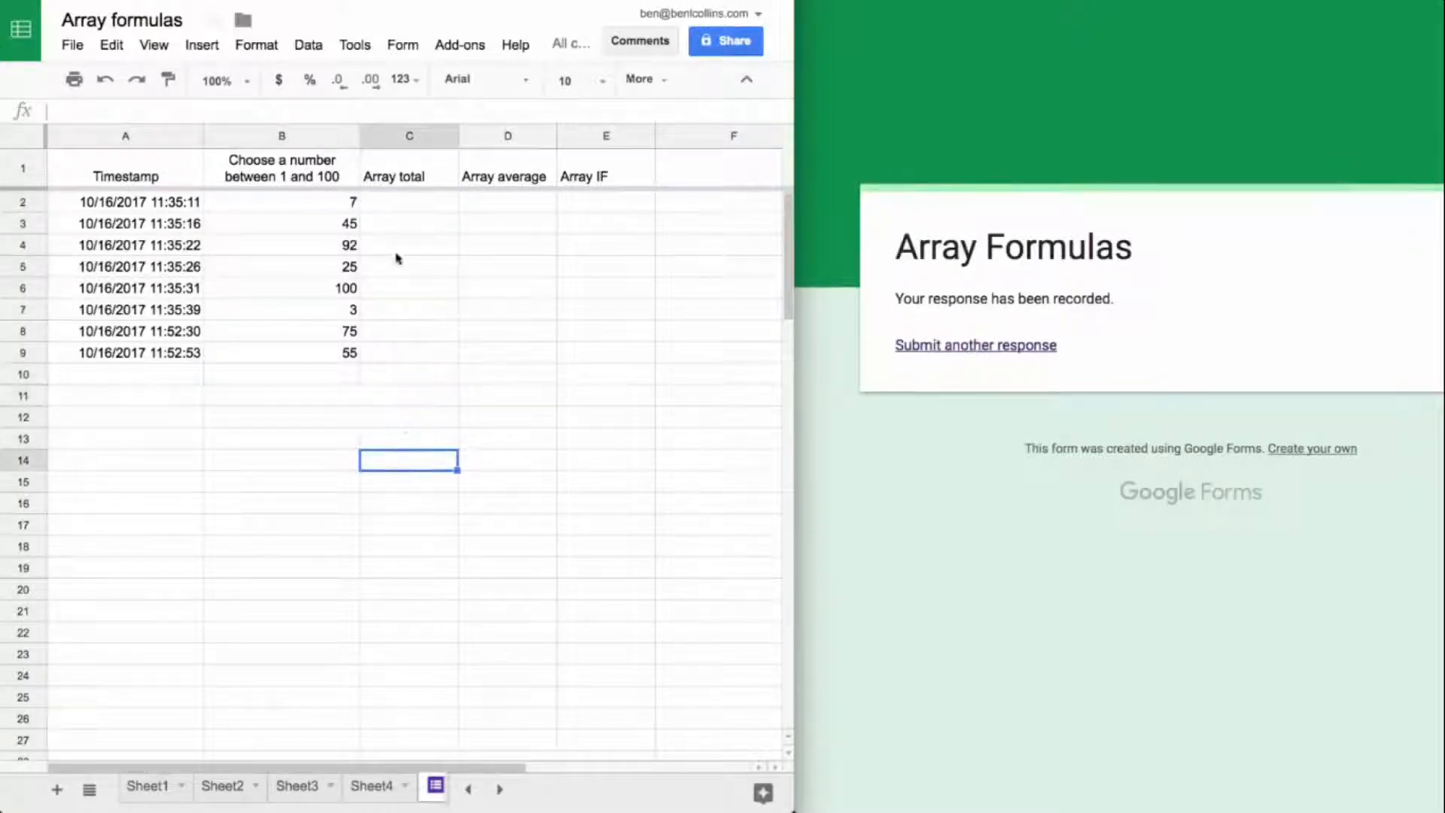
# Step: Enter =if(A2:A<>"",sum(B2:B),"") in C2 under Array total
pyautogui.click(392, 209)
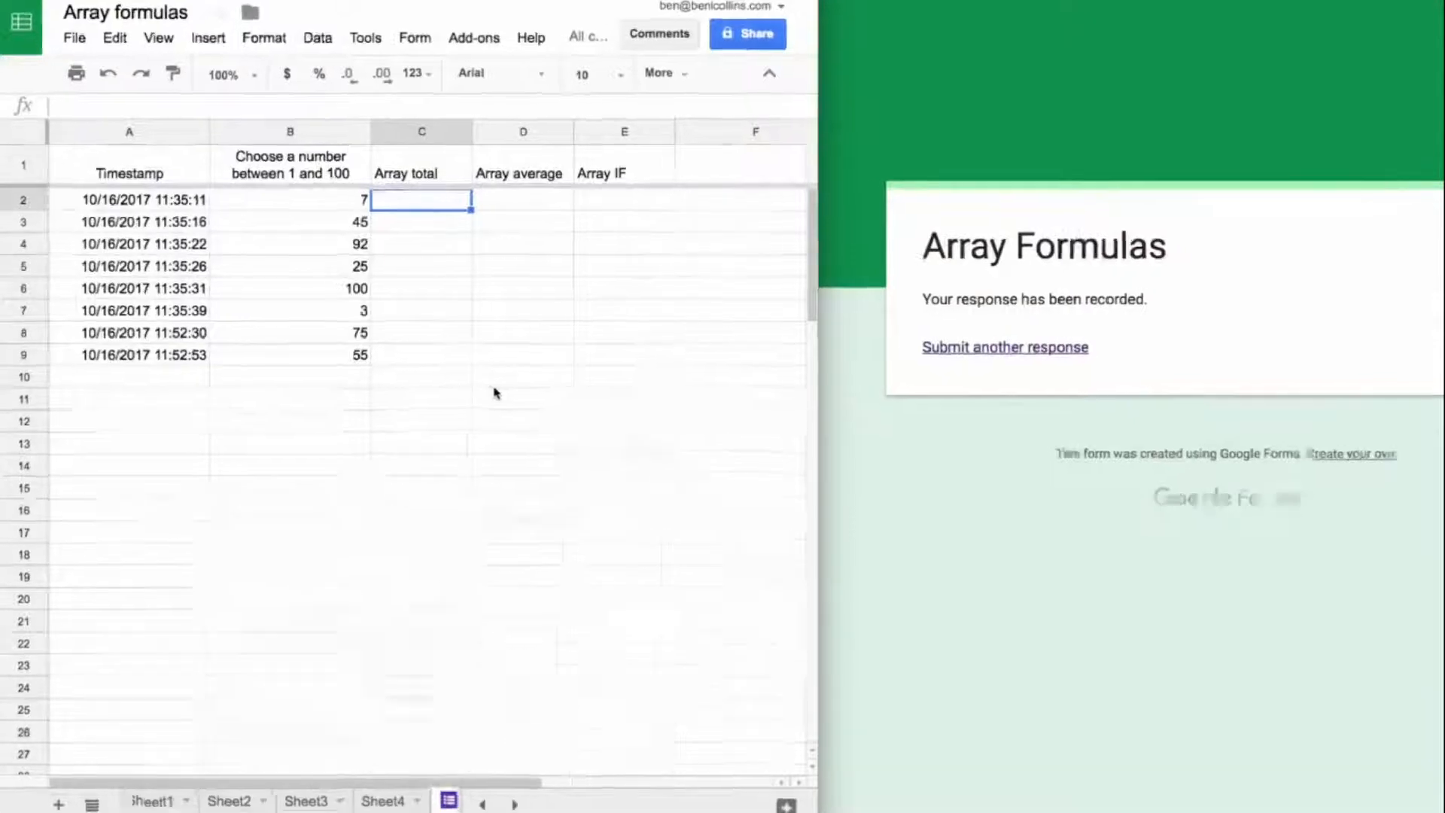
pyautogui.write('=if(')
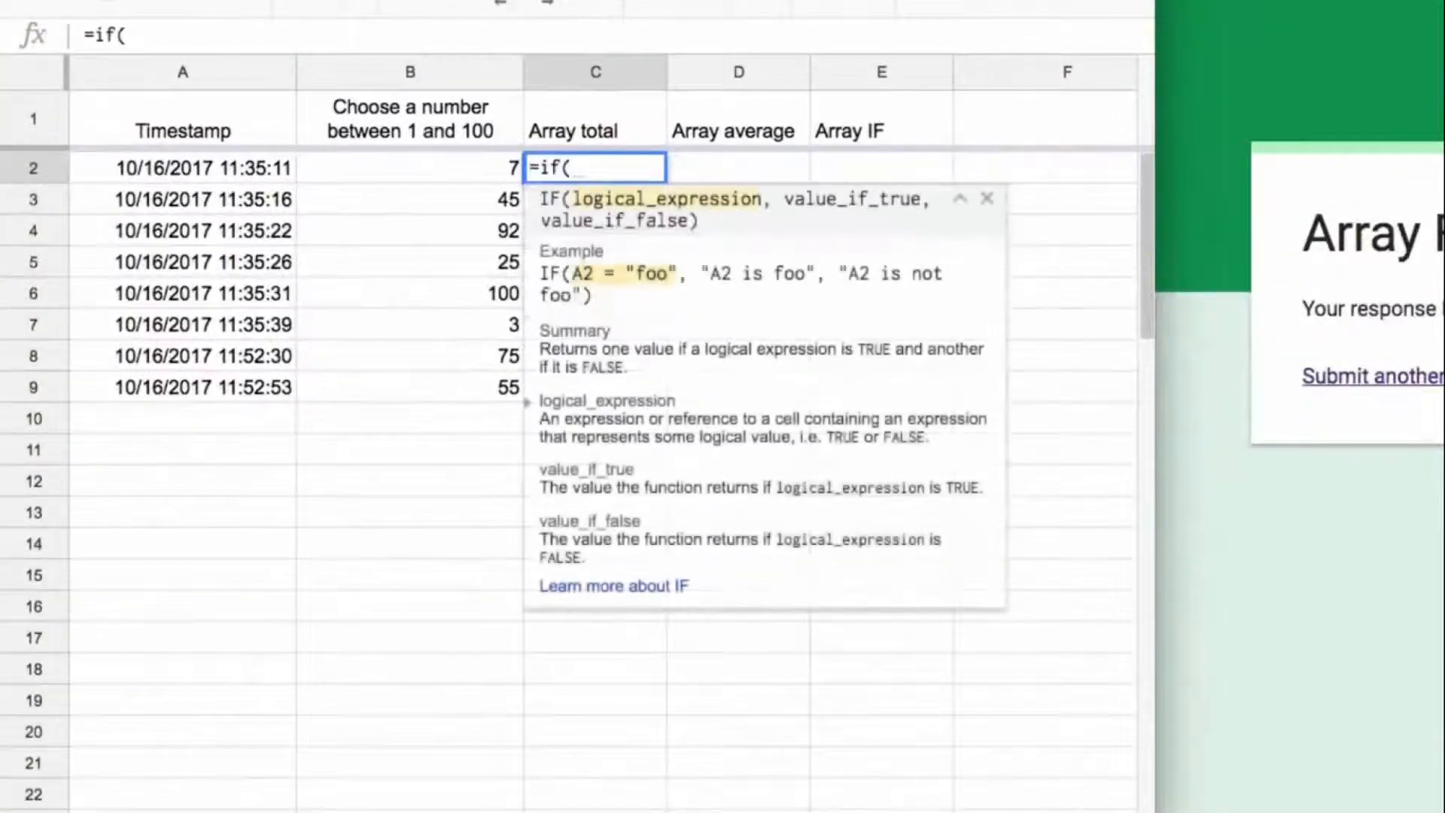
pyautogui.press('Left')
pyautogui.press('Left')
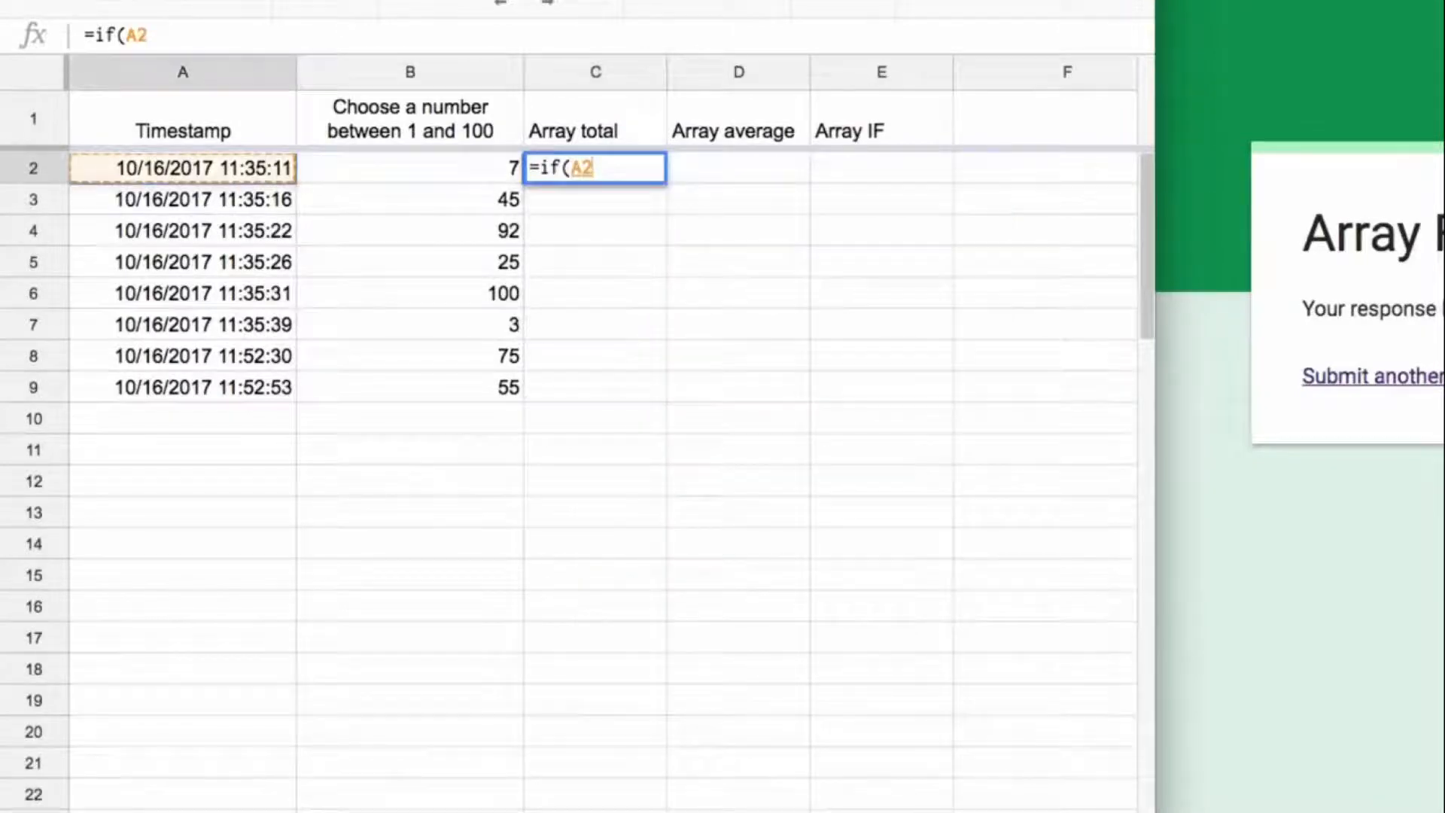
pyautogui.write(':A<>""')
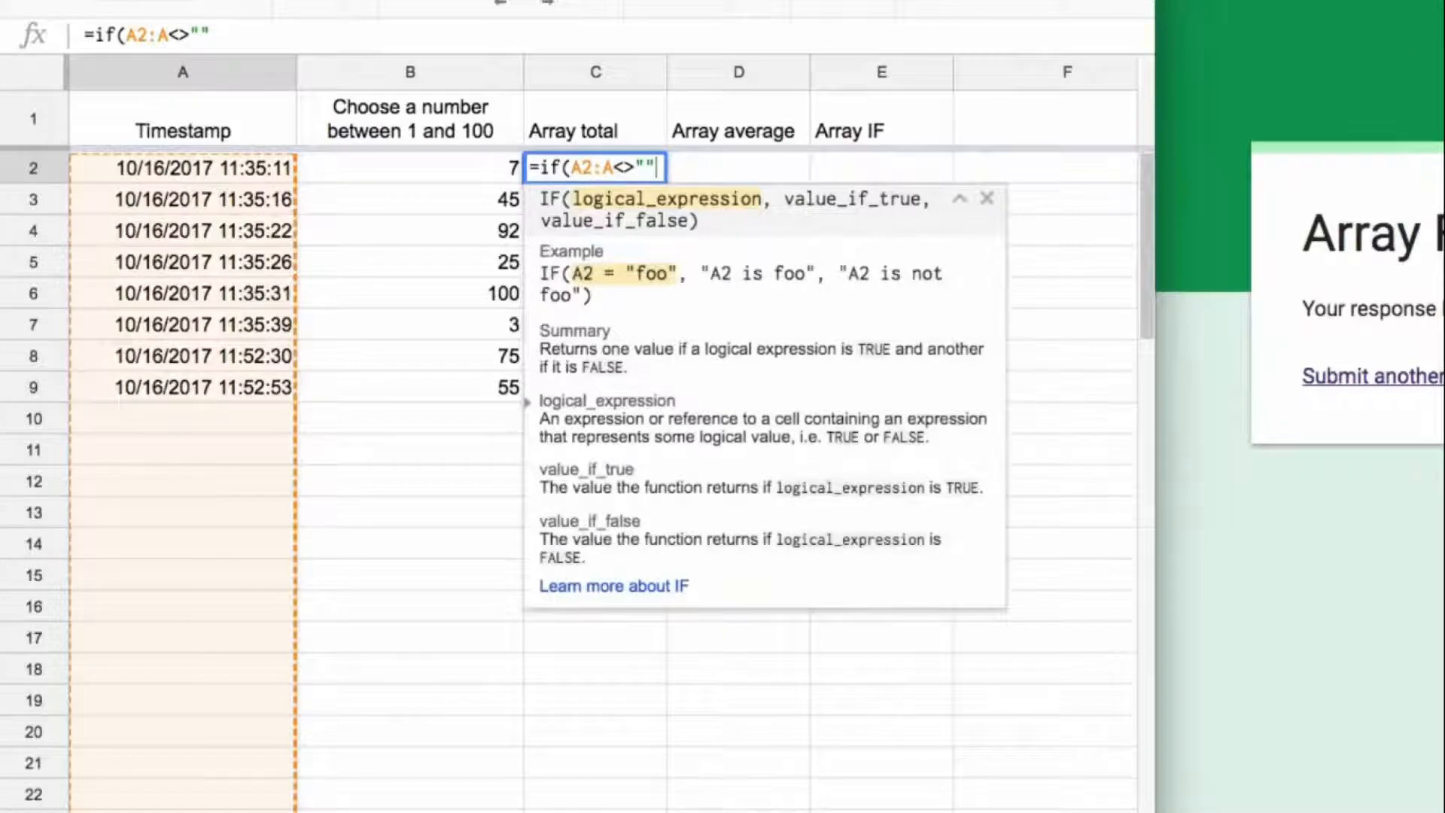
pyautogui.write(',sum(')
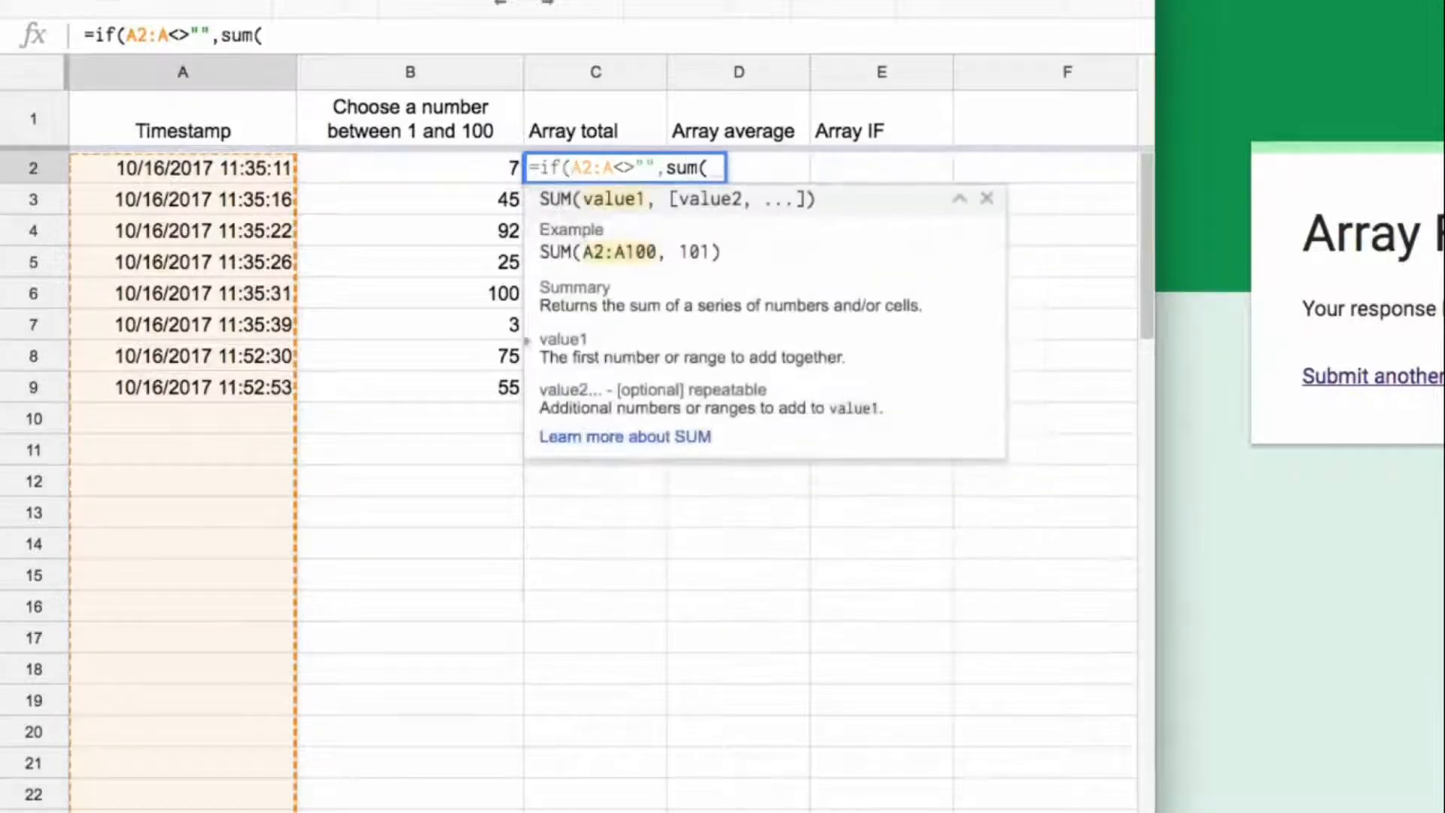
pyautogui.write('B2:B')
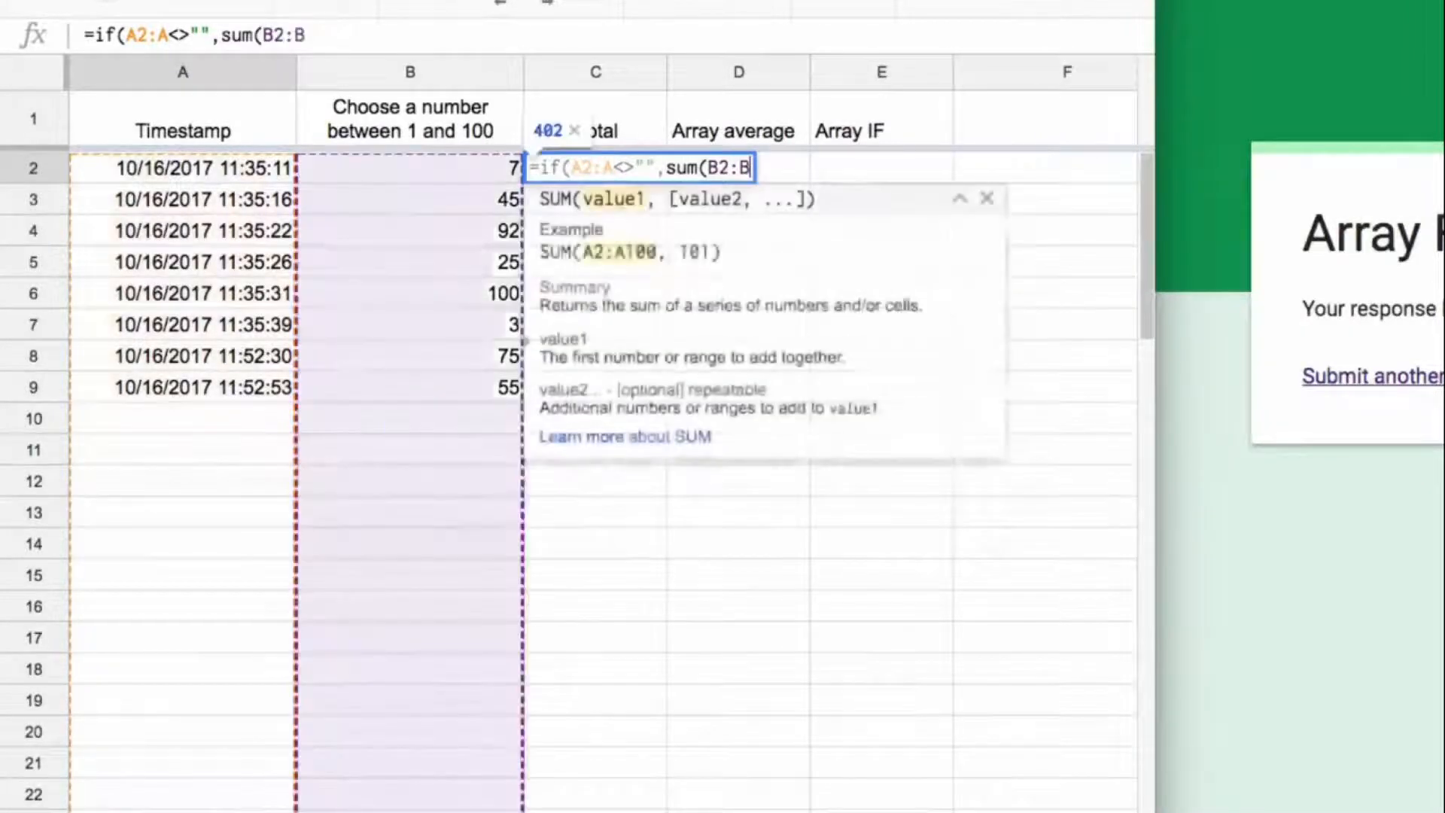
pyautogui.write('),""')
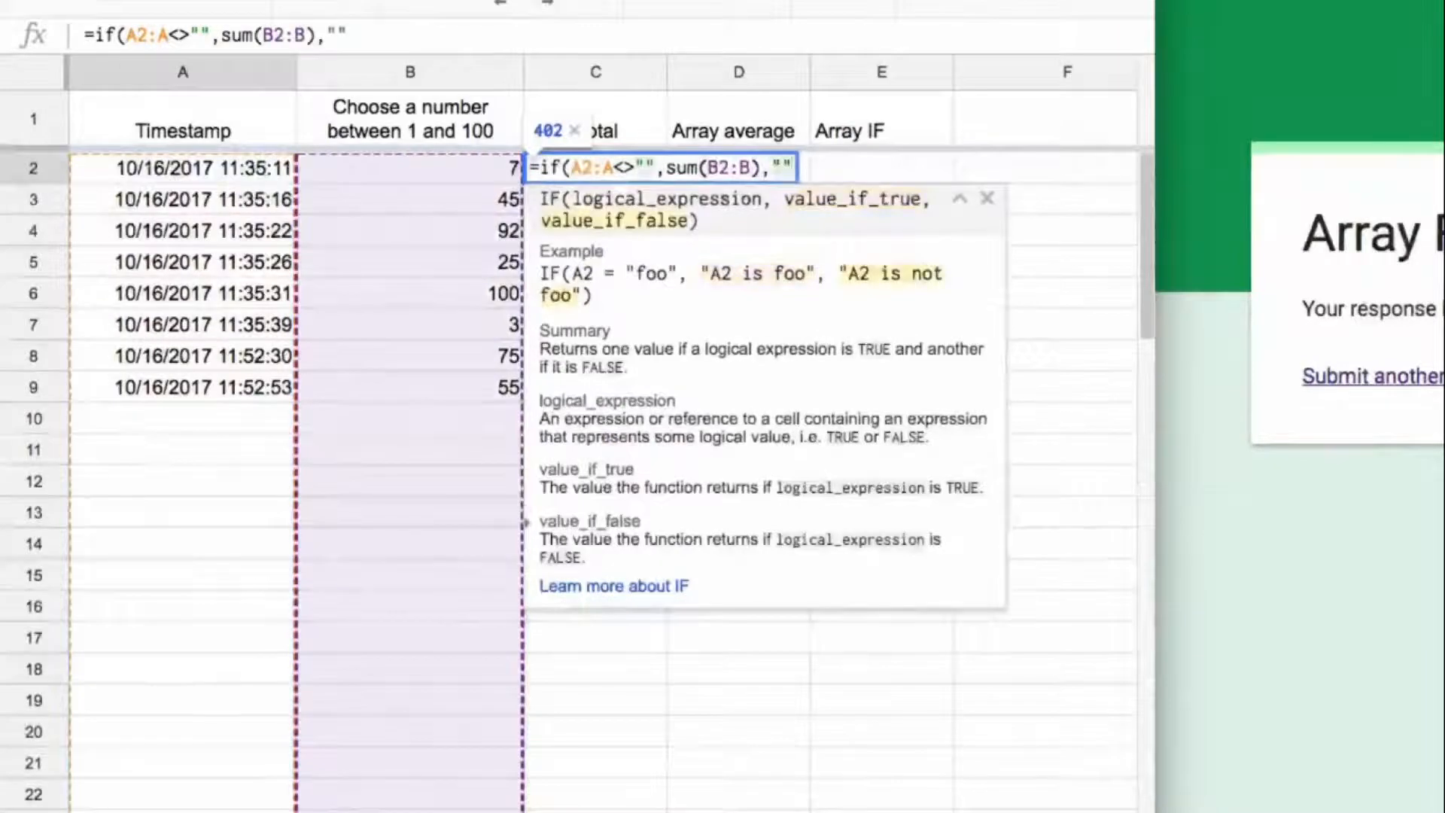
pyautogui.write(')')
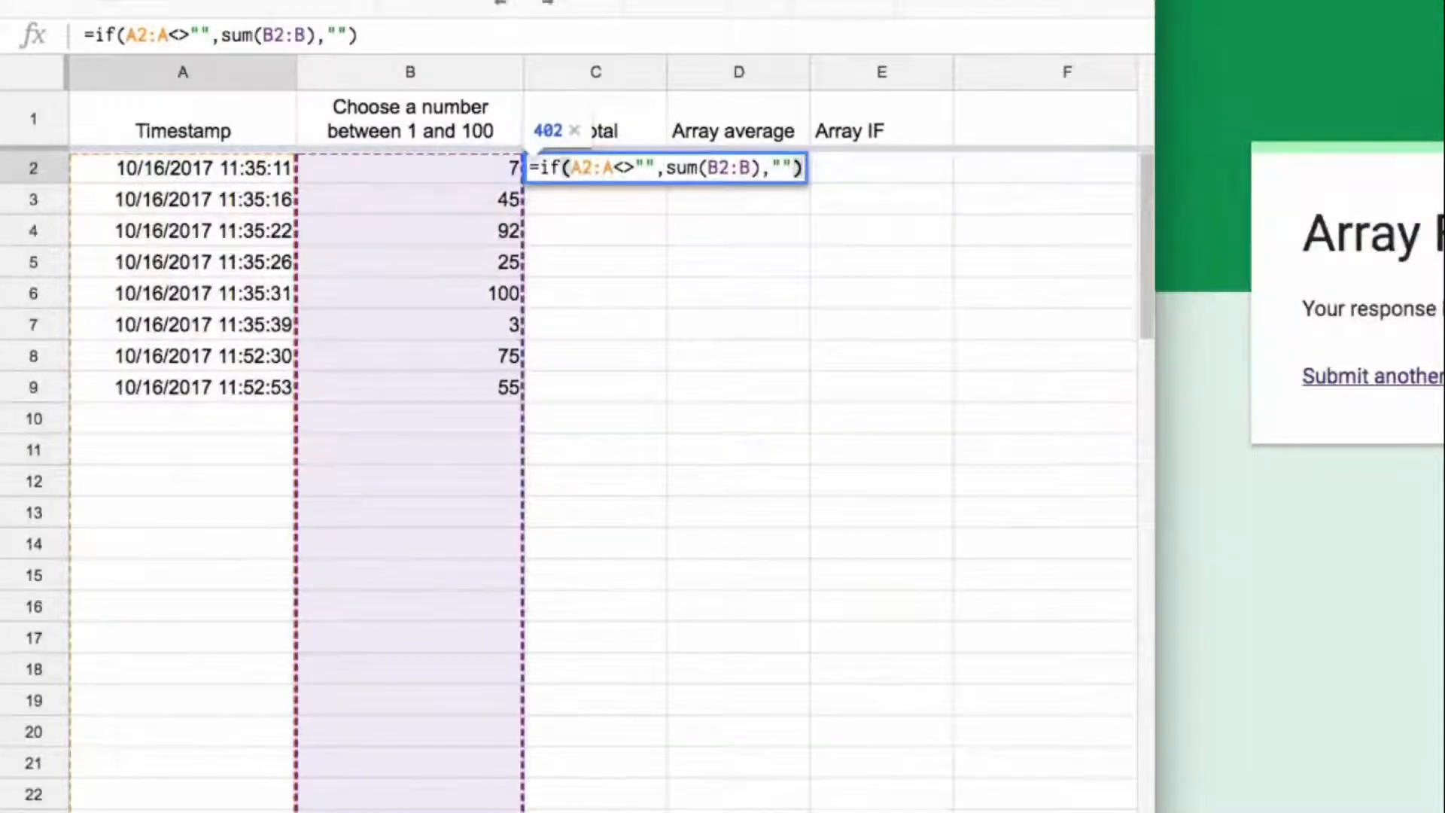
pyautogui.press('Return')
pyautogui.press('Up')
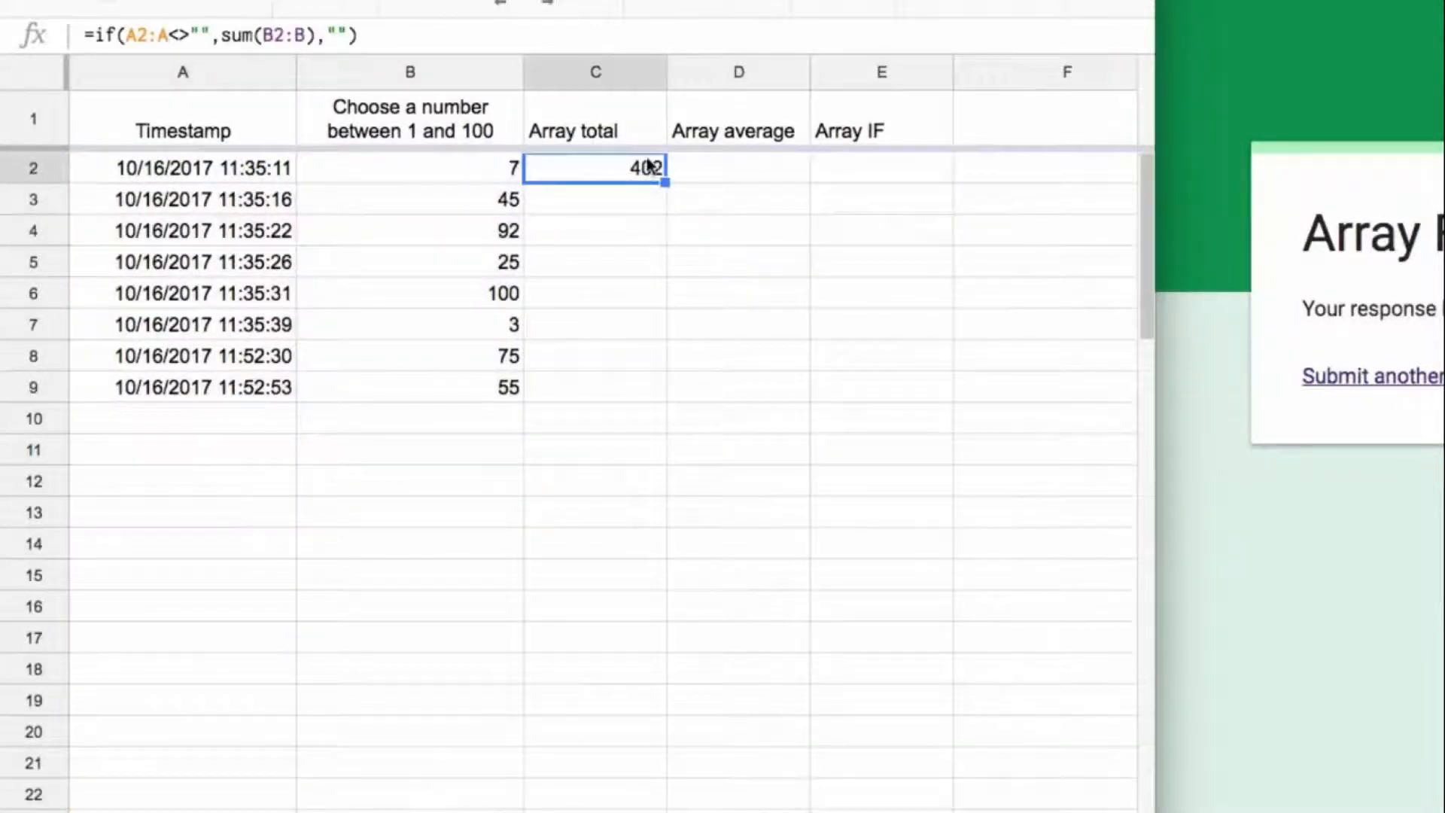
# Step: Wrap the IF formula in C2 in ArrayFormula
pyautogui.click(660, 33)
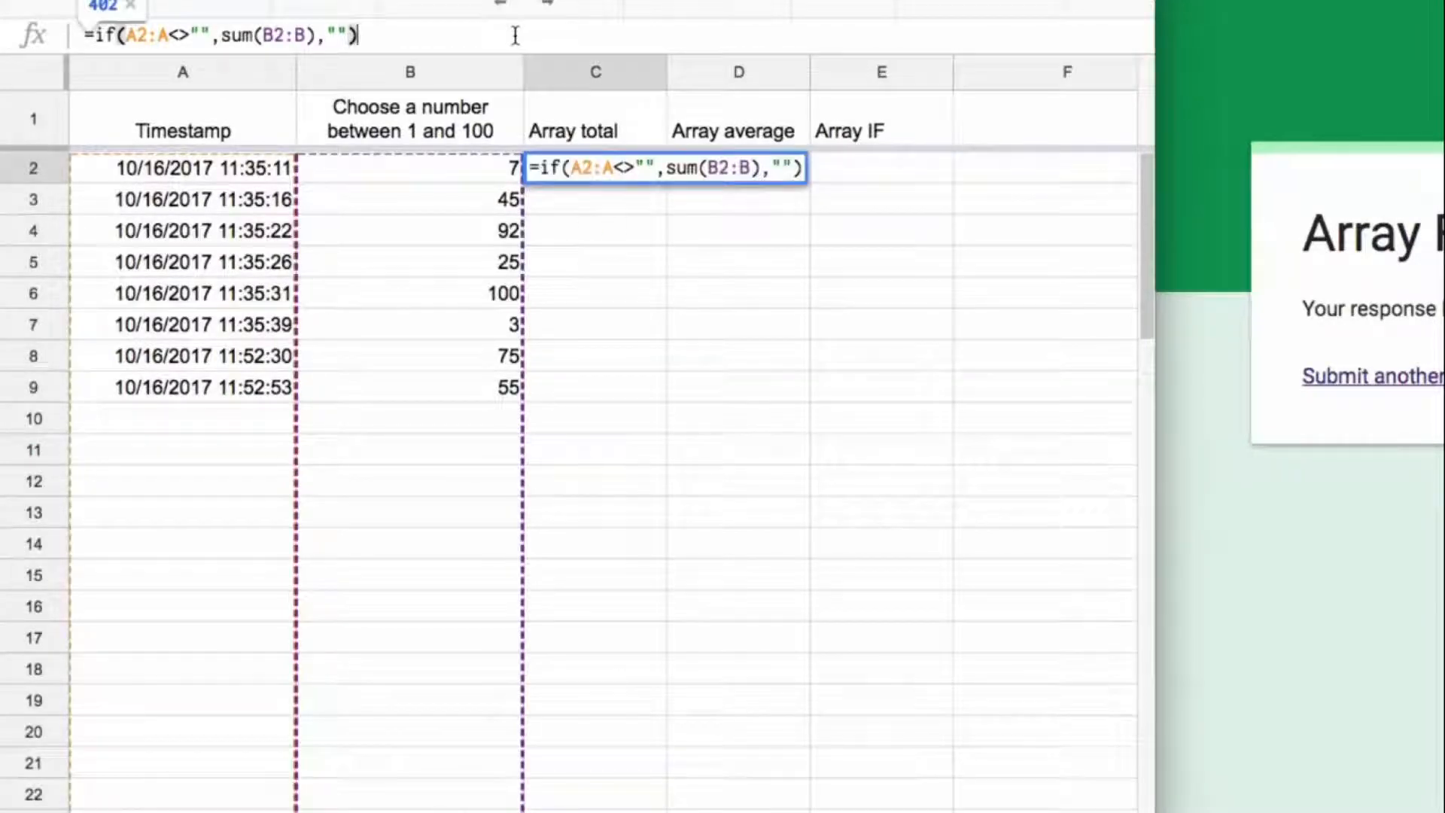
pyautogui.hotkey('ctrl', 'shift', 'Return')
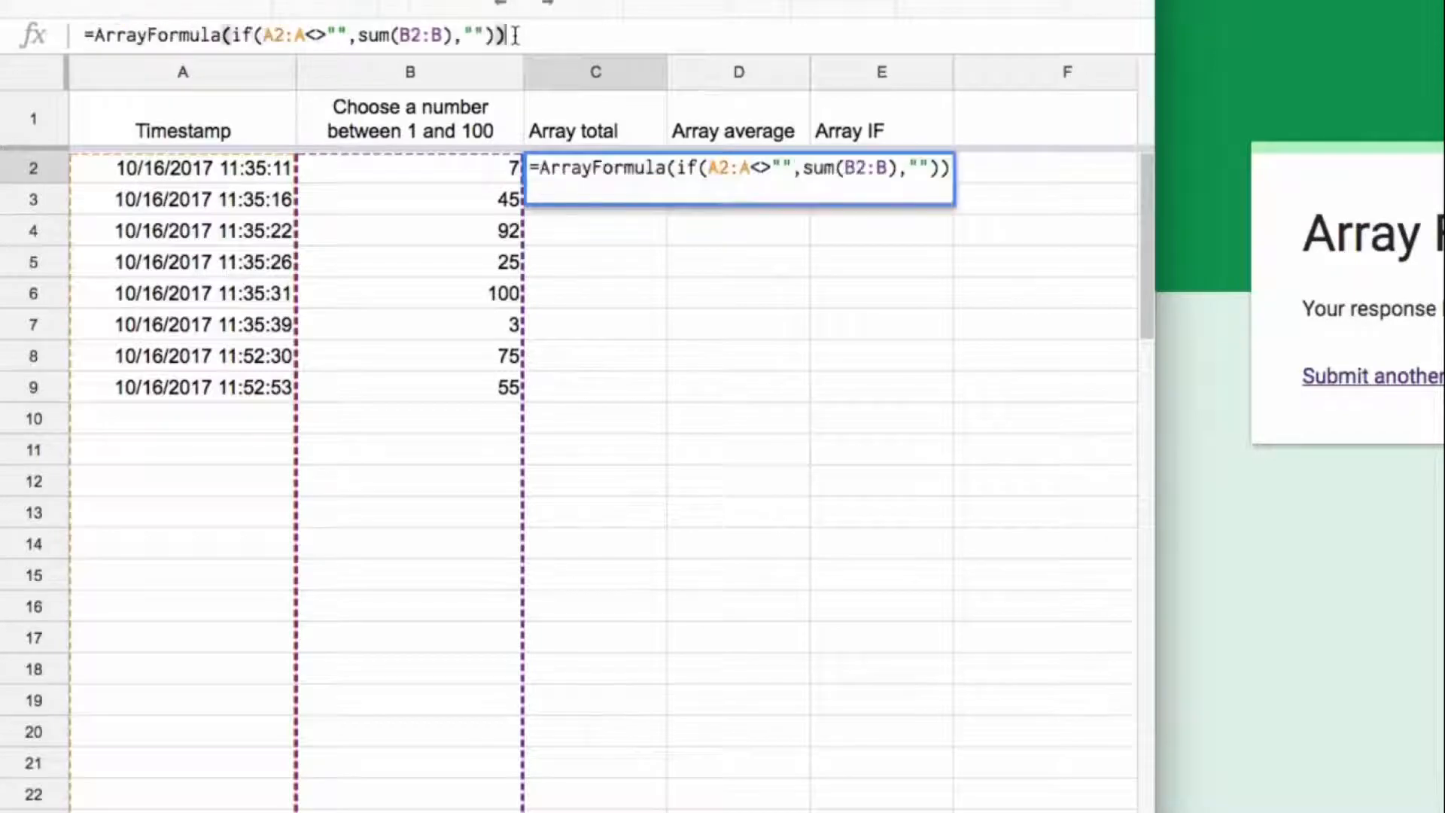
pyautogui.press('Return')
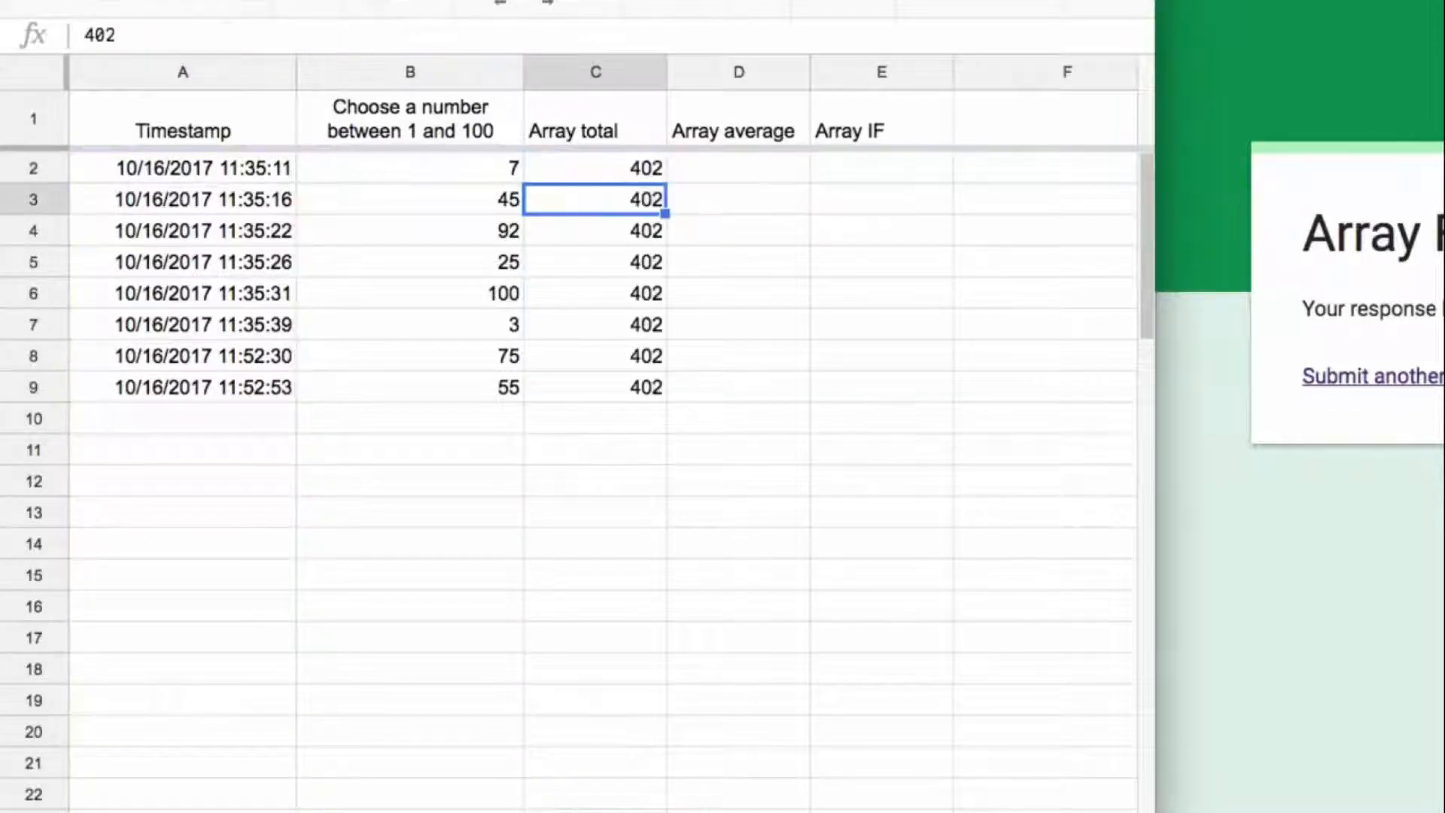
# Step: Check how far the array formula fills the Array total column, then return to C2
pyautogui.press('Up')
pyautogui.hotkey('ctrl', 'Down')
pyautogui.press('Down')
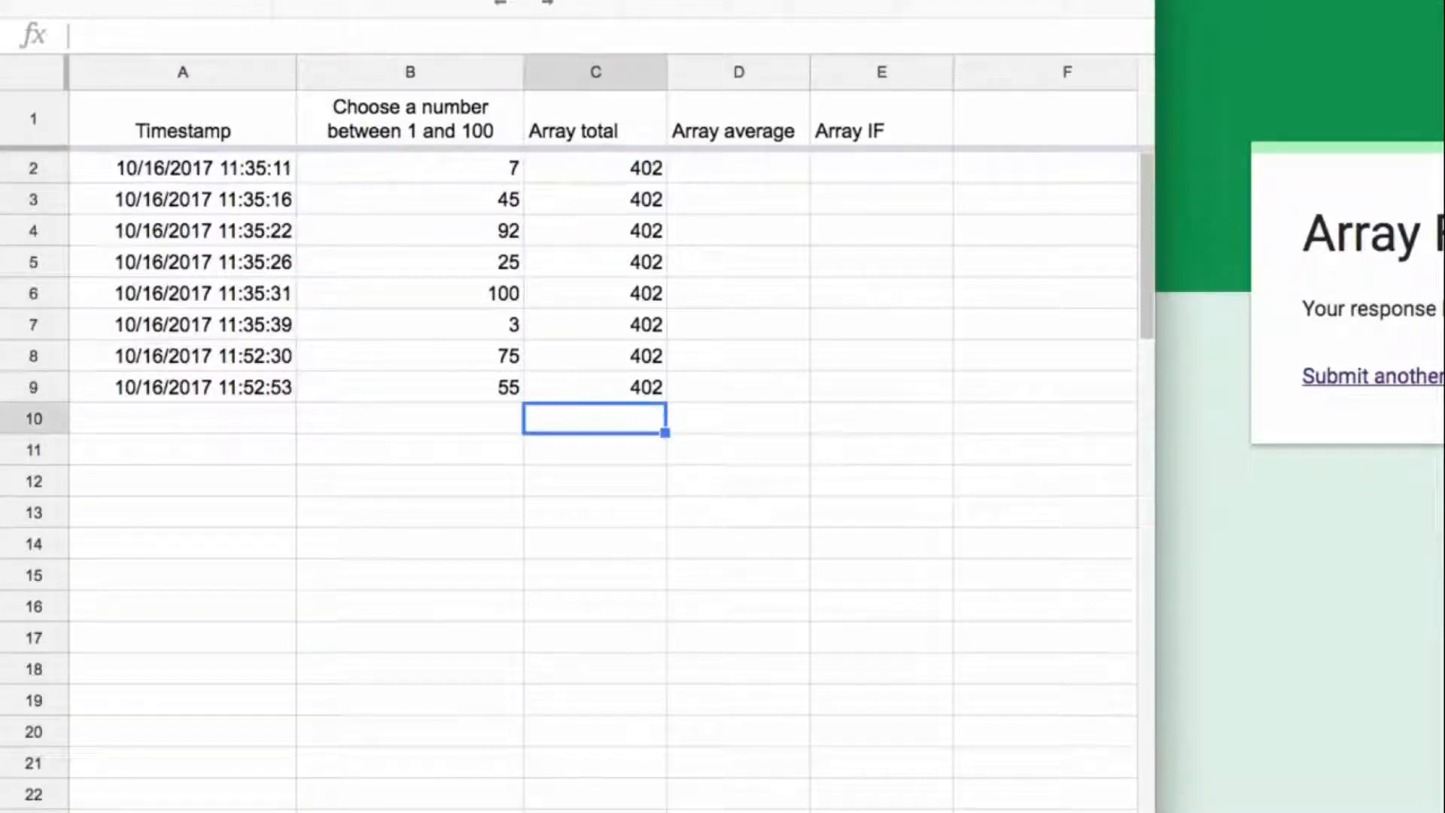
pyautogui.press('Up')
pyautogui.press('Up')
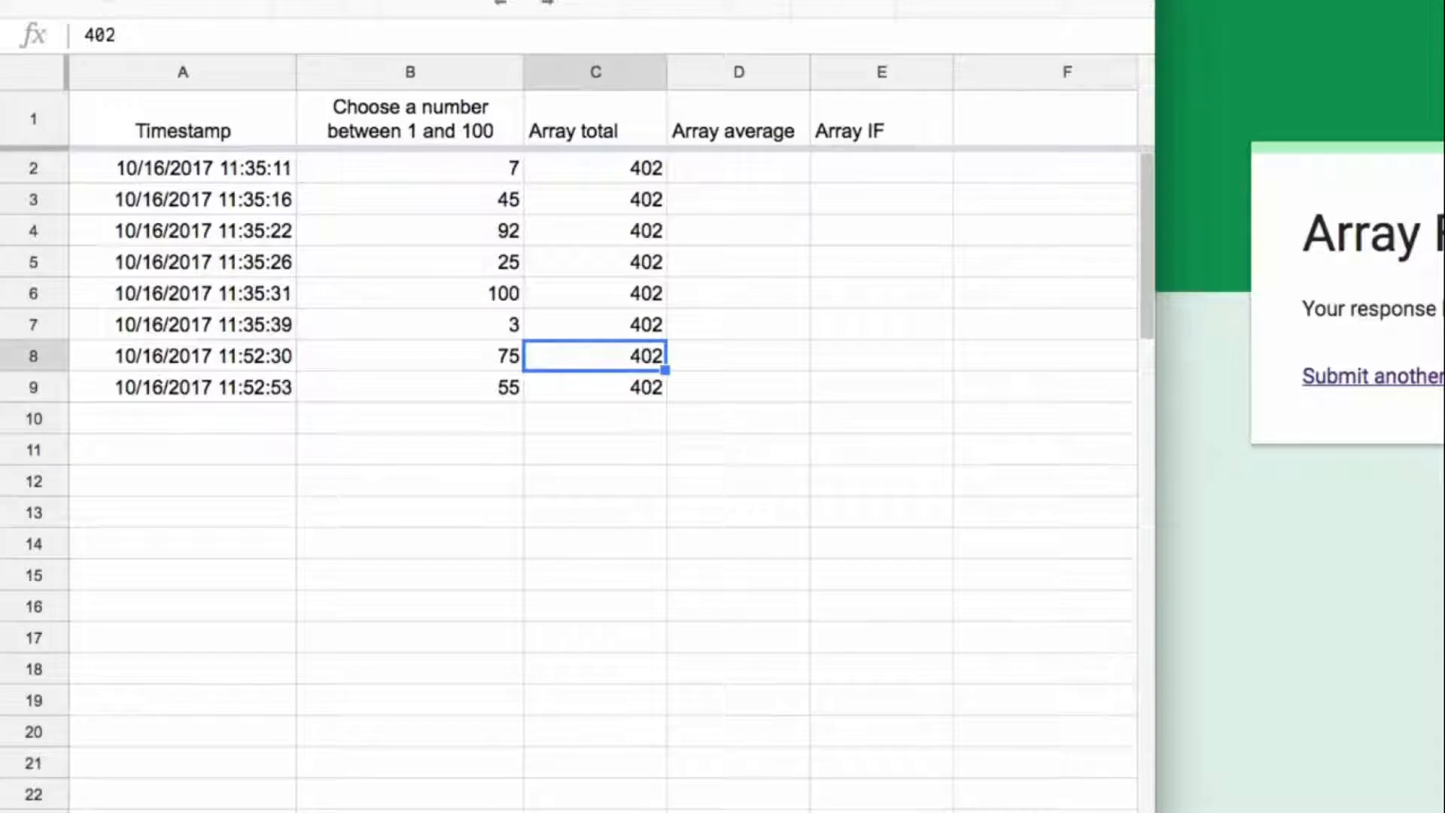
pyautogui.hotkey('ctrl', 'Up')
pyautogui.press('Down')
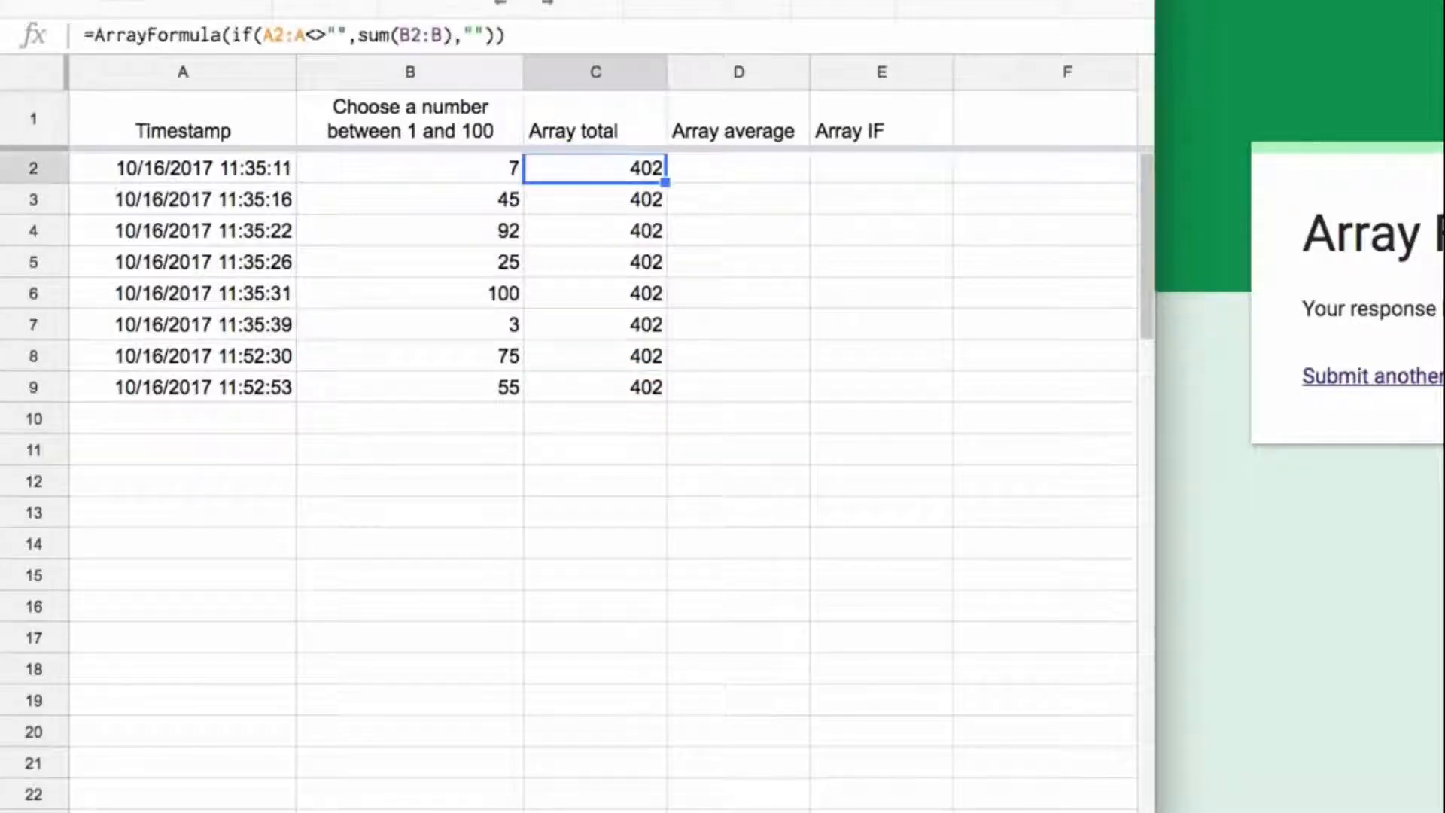
# Step: Copy the array formula from C2 into D2 under Array average
pyautogui.moveTo(97, 34); pyautogui.dragTo(771, 54)
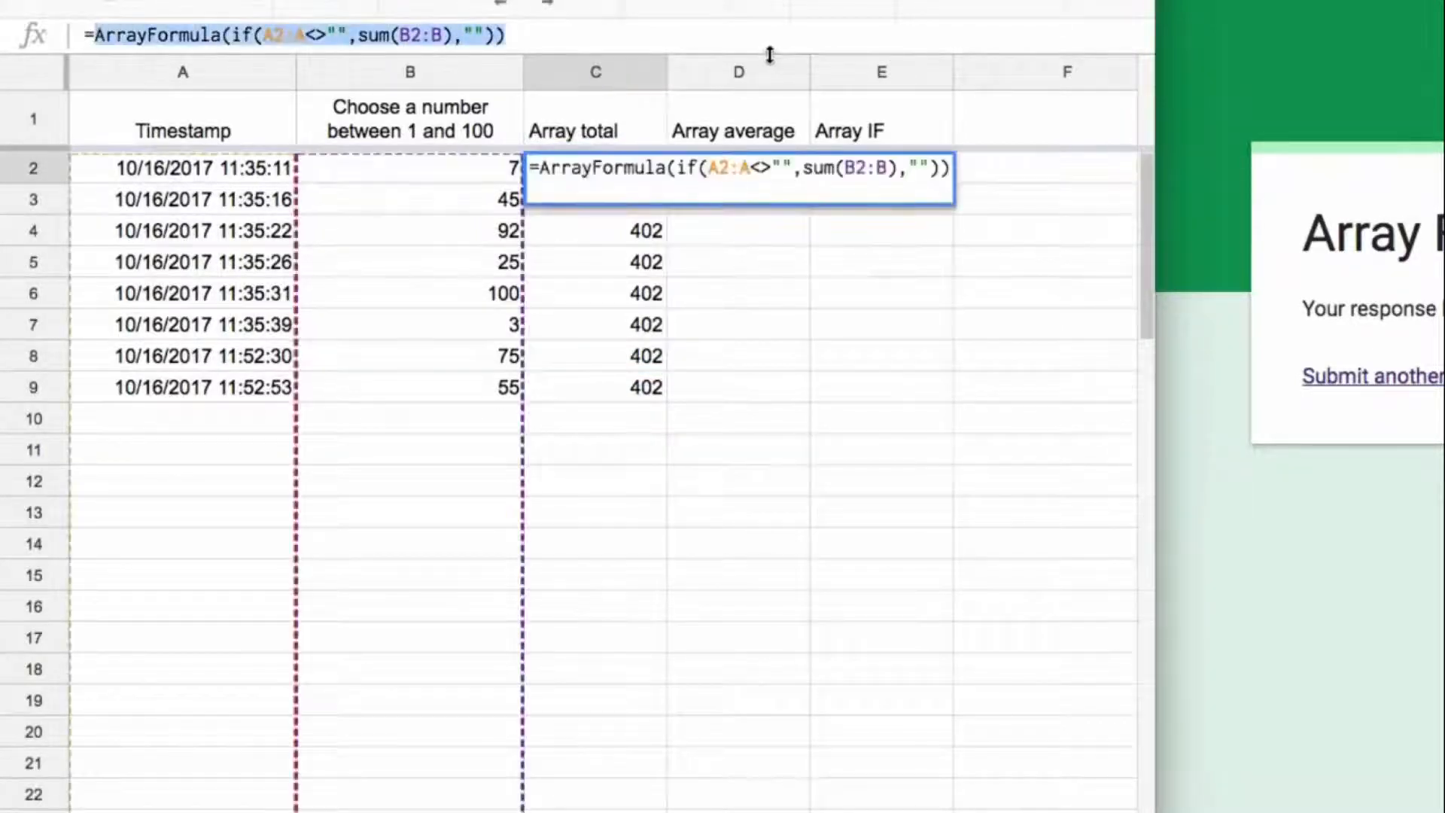
pyautogui.press('Escape')
pyautogui.click(721, 166)
pyautogui.click(634, 36)
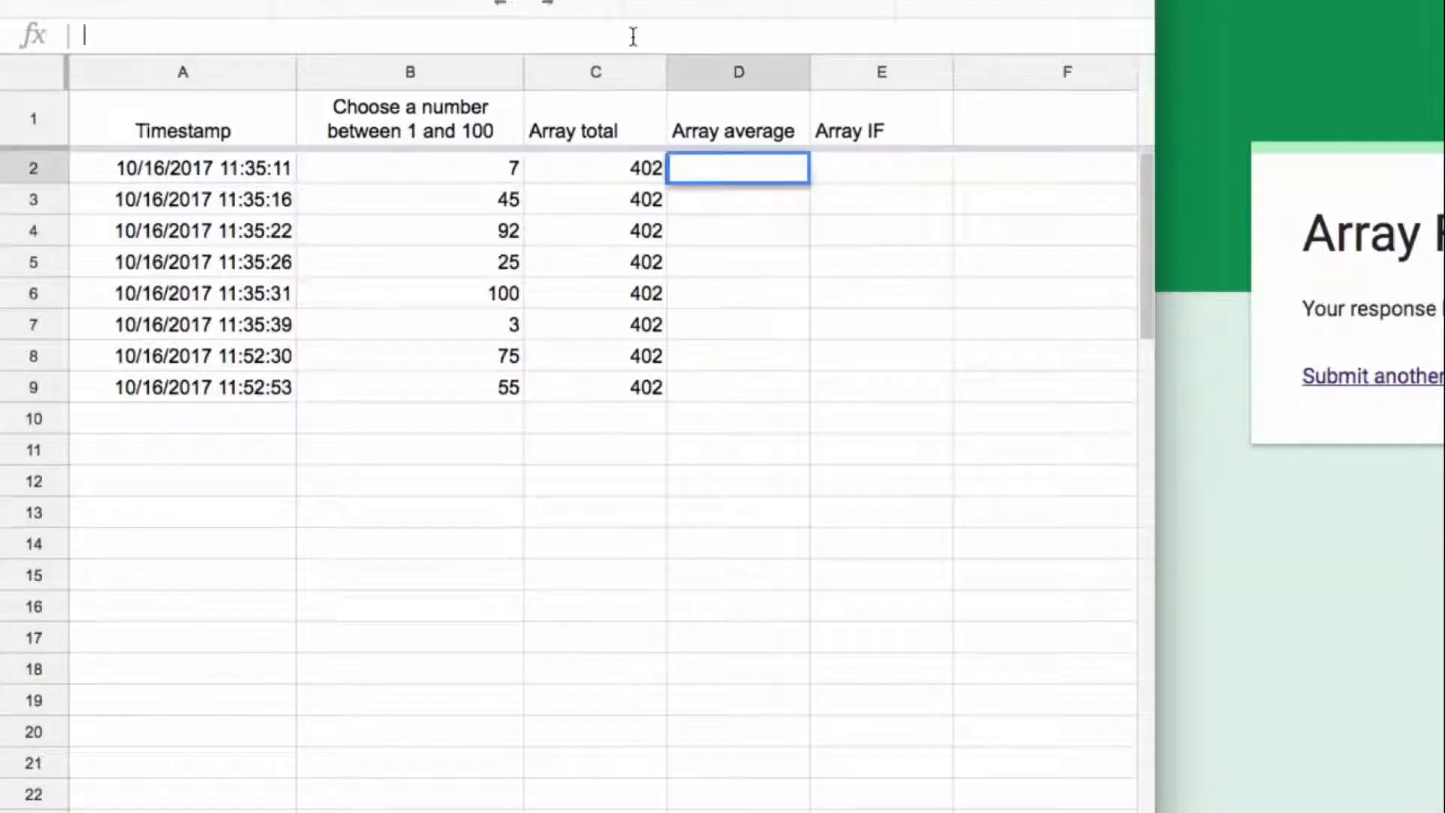
pyautogui.write('=ArrayFormula(if(A2:A<>"",sum(B2:B),""))')
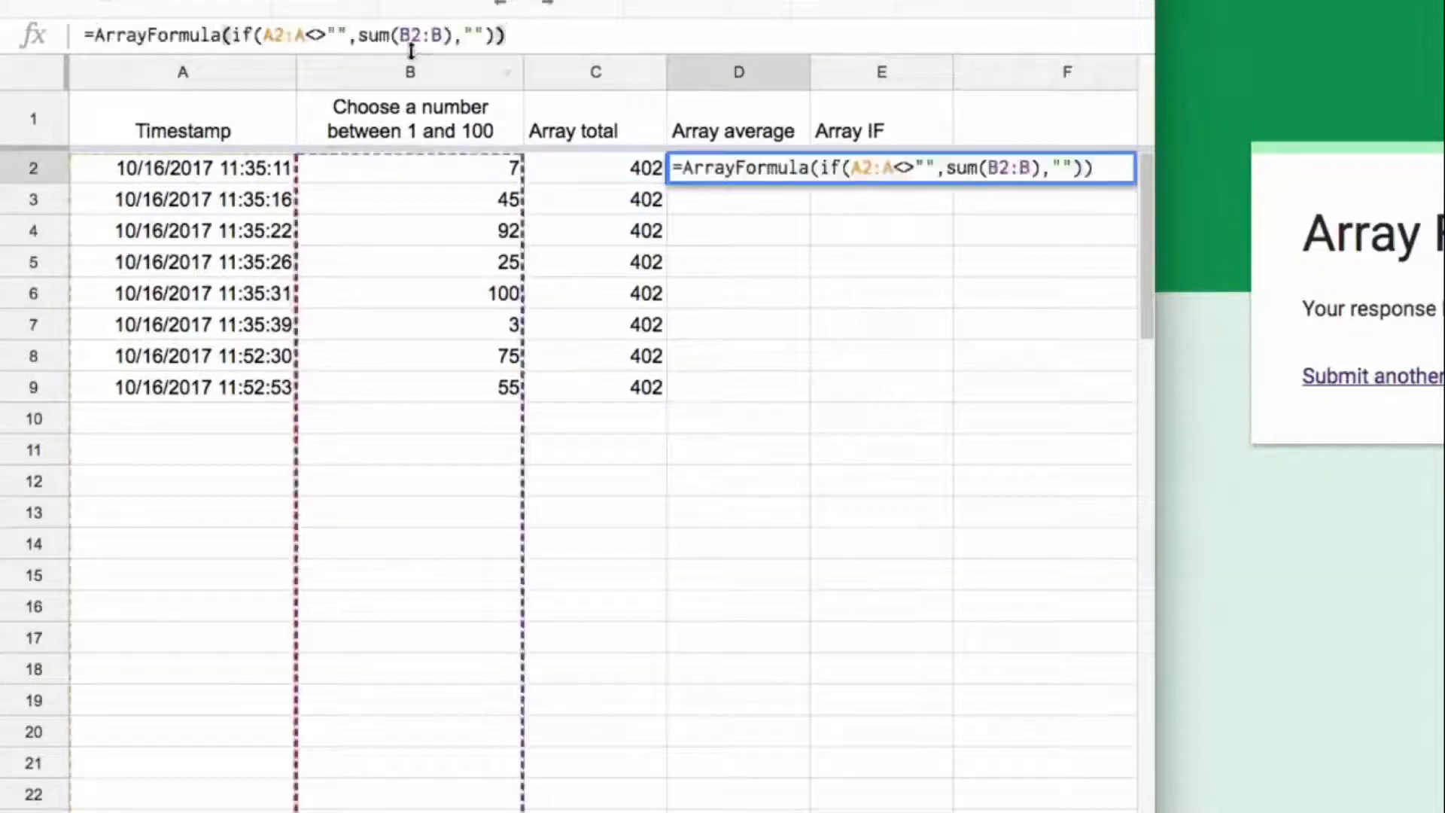
# Step: Replace the sum function with average in D2's array formula
pyautogui.doubleClick(388, 36)
pyautogui.write('average')
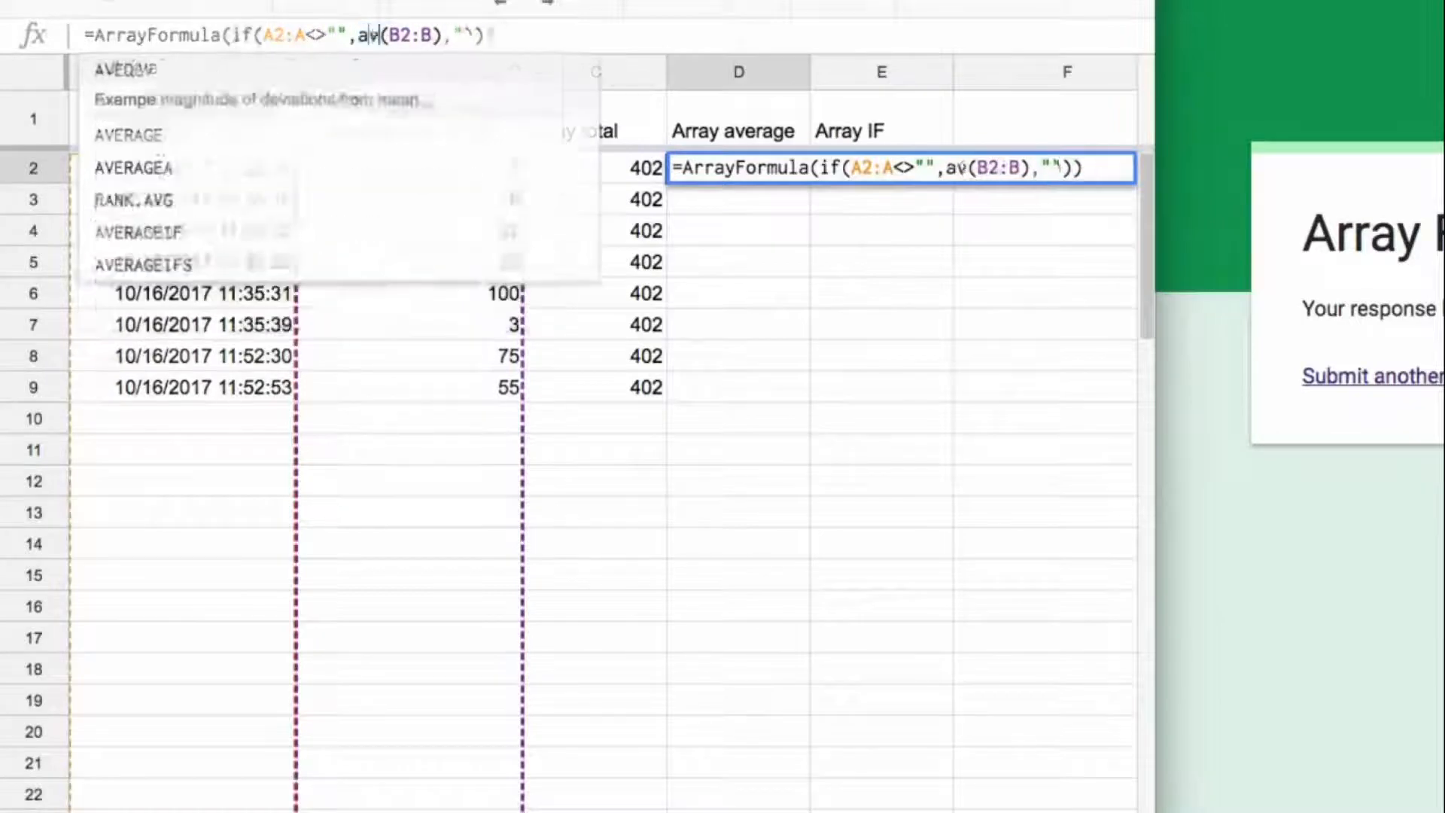
pyautogui.press('Tab')
pyautogui.press('Return')
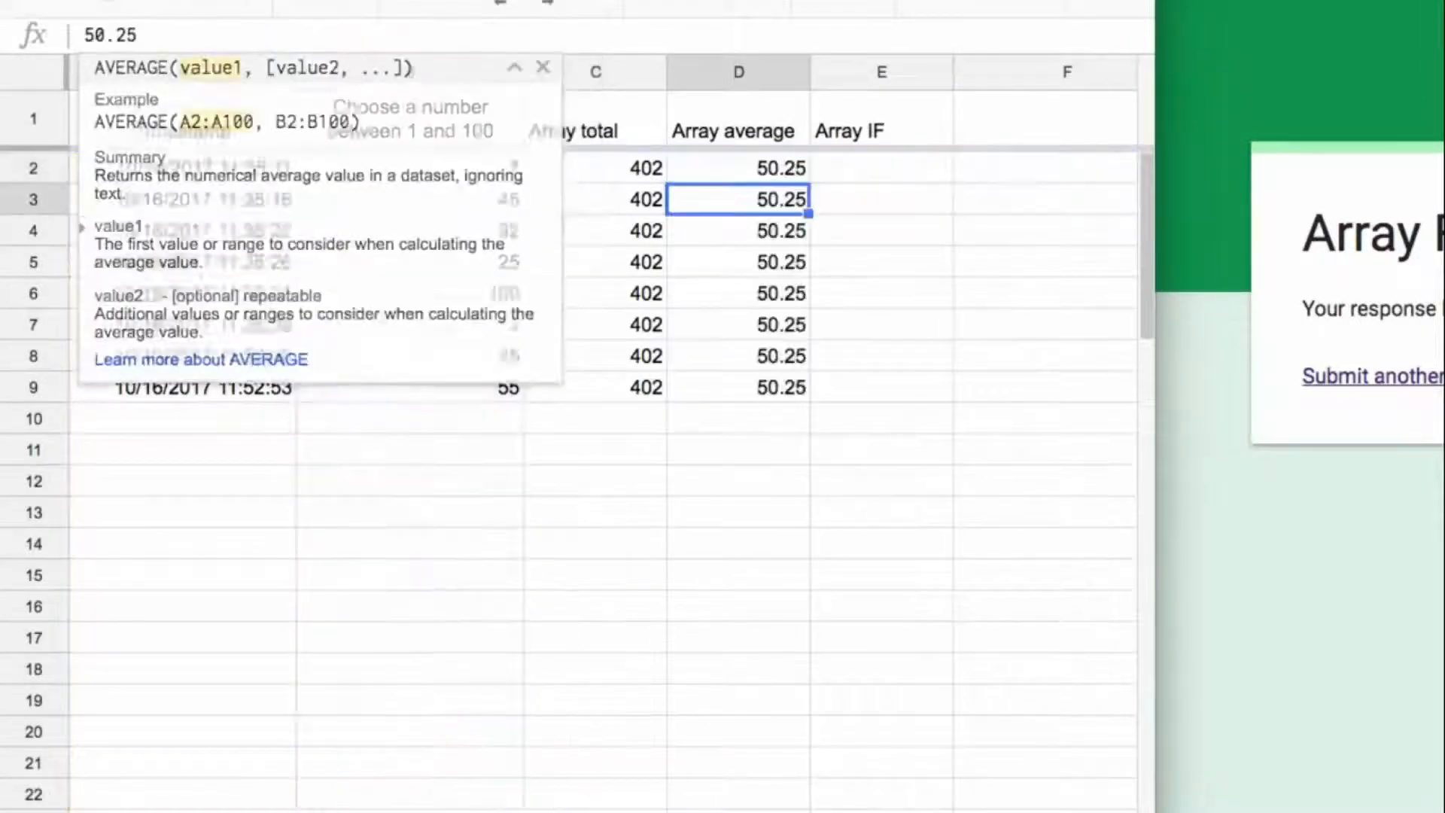
# Step: Check how far the Array average column fills compared with the submitted numbers in column B
pyautogui.press('Up')
pyautogui.hotkey('ctrl', 'Down')
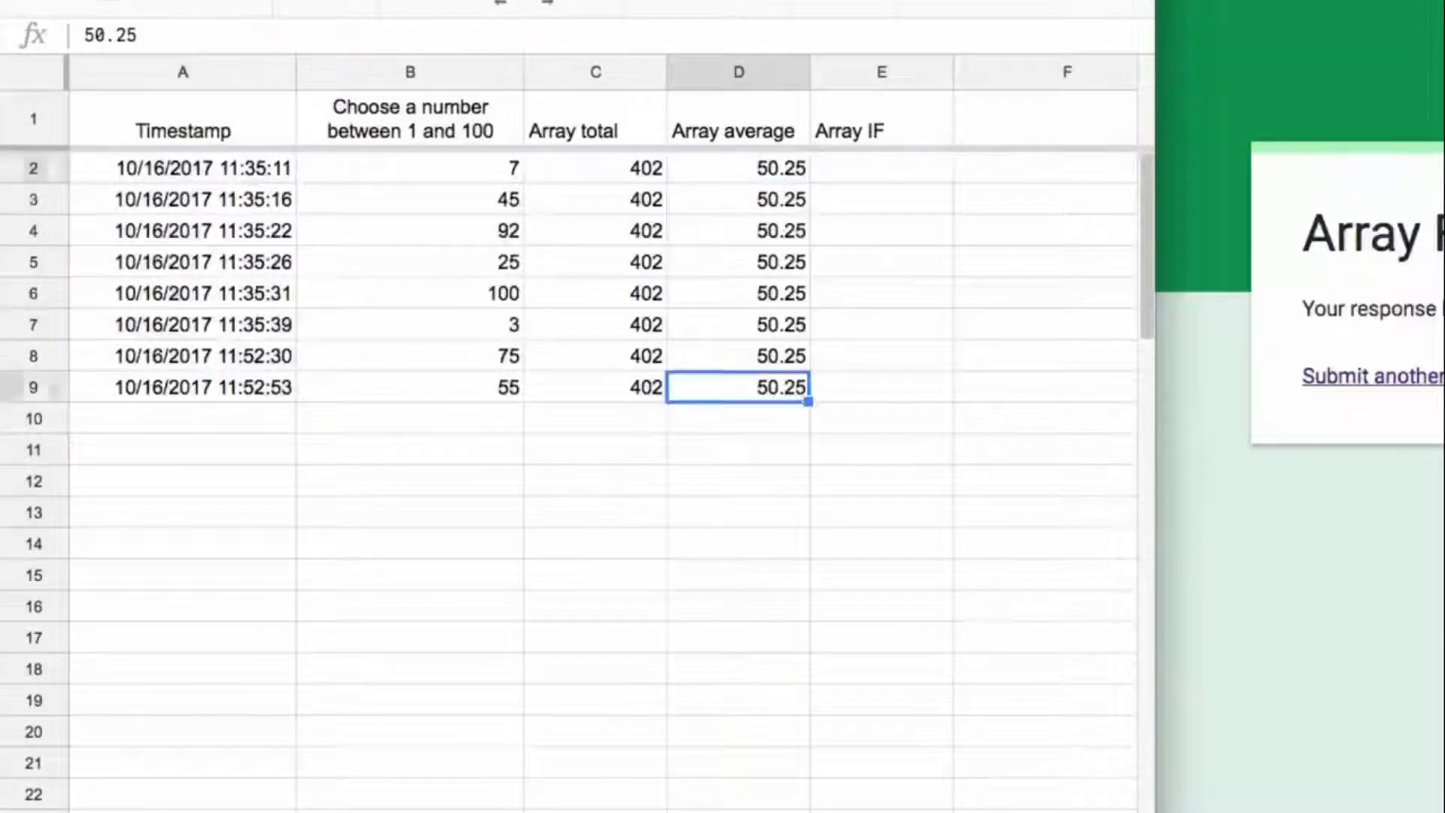
pyautogui.hotkey('ctrl', 'Up')
pyautogui.press('Left')
pyautogui.press('Left')
pyautogui.press('Down')
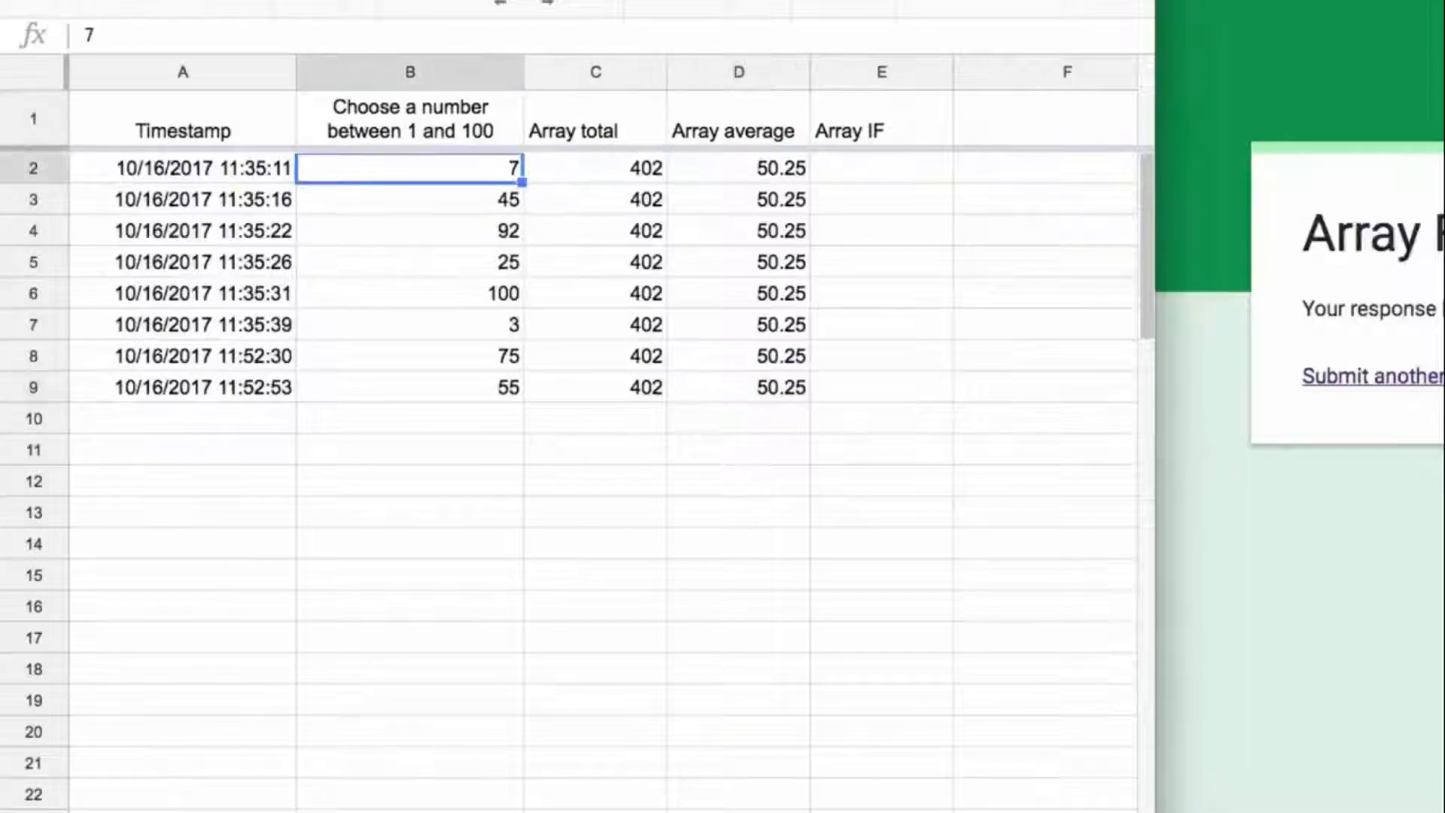
pyautogui.hotkey('ctrl', 'Down')
pyautogui.press('Right')
pyautogui.press('Right')
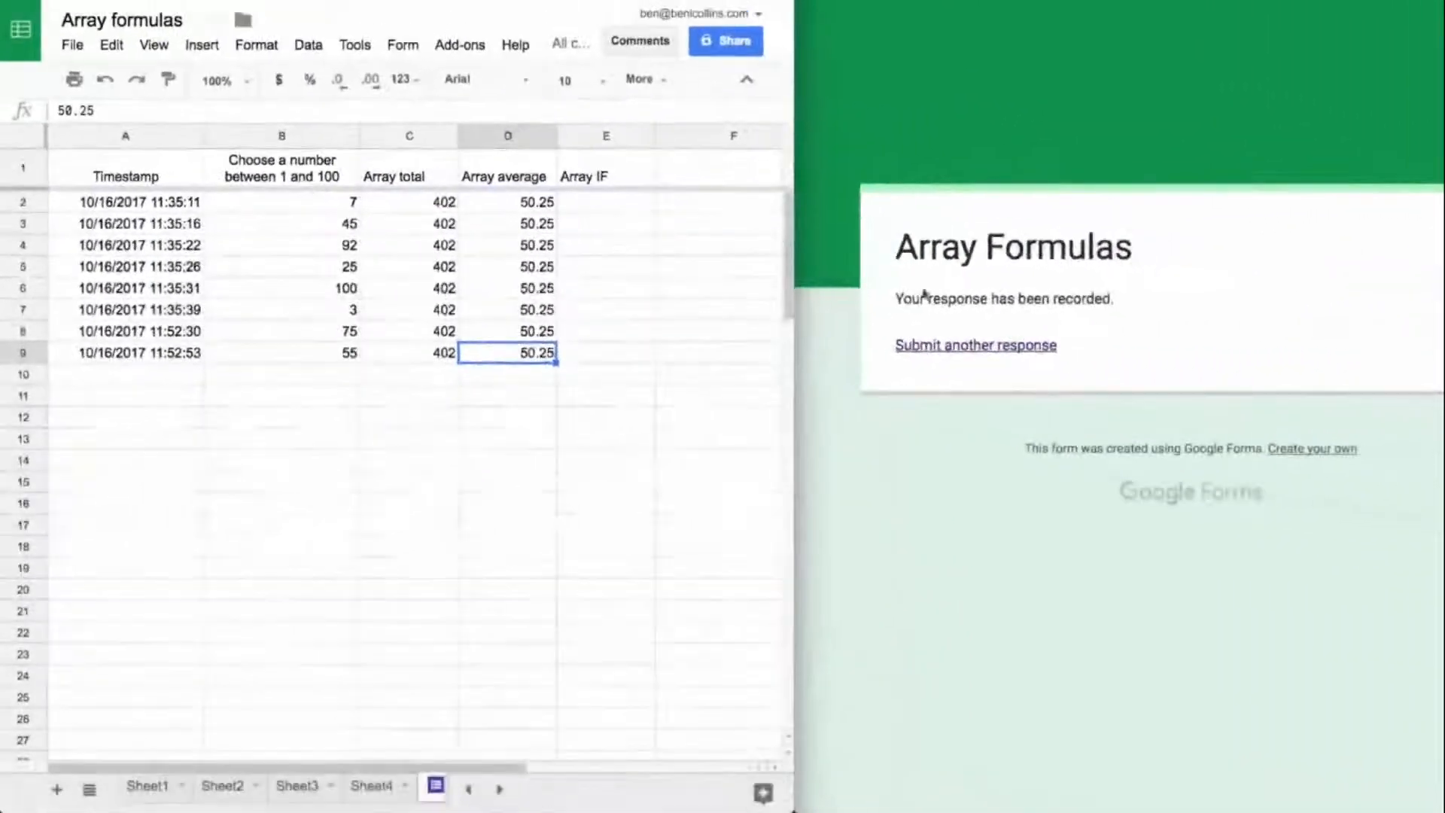
# Step: Submit another form response with the number 1 and check the total and average cells in its new row
pyautogui.click(979, 348)
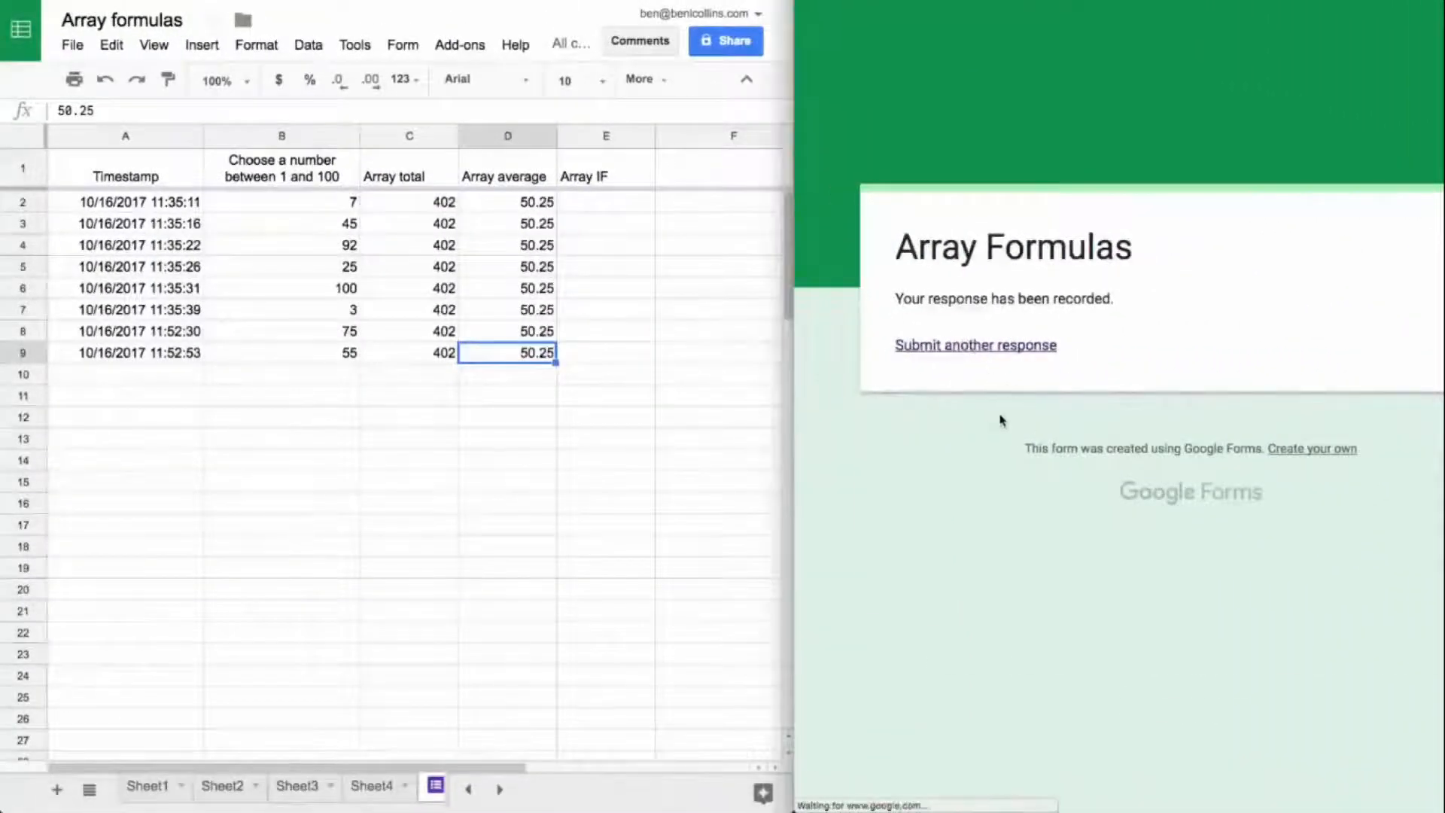
pyautogui.click(956, 414)
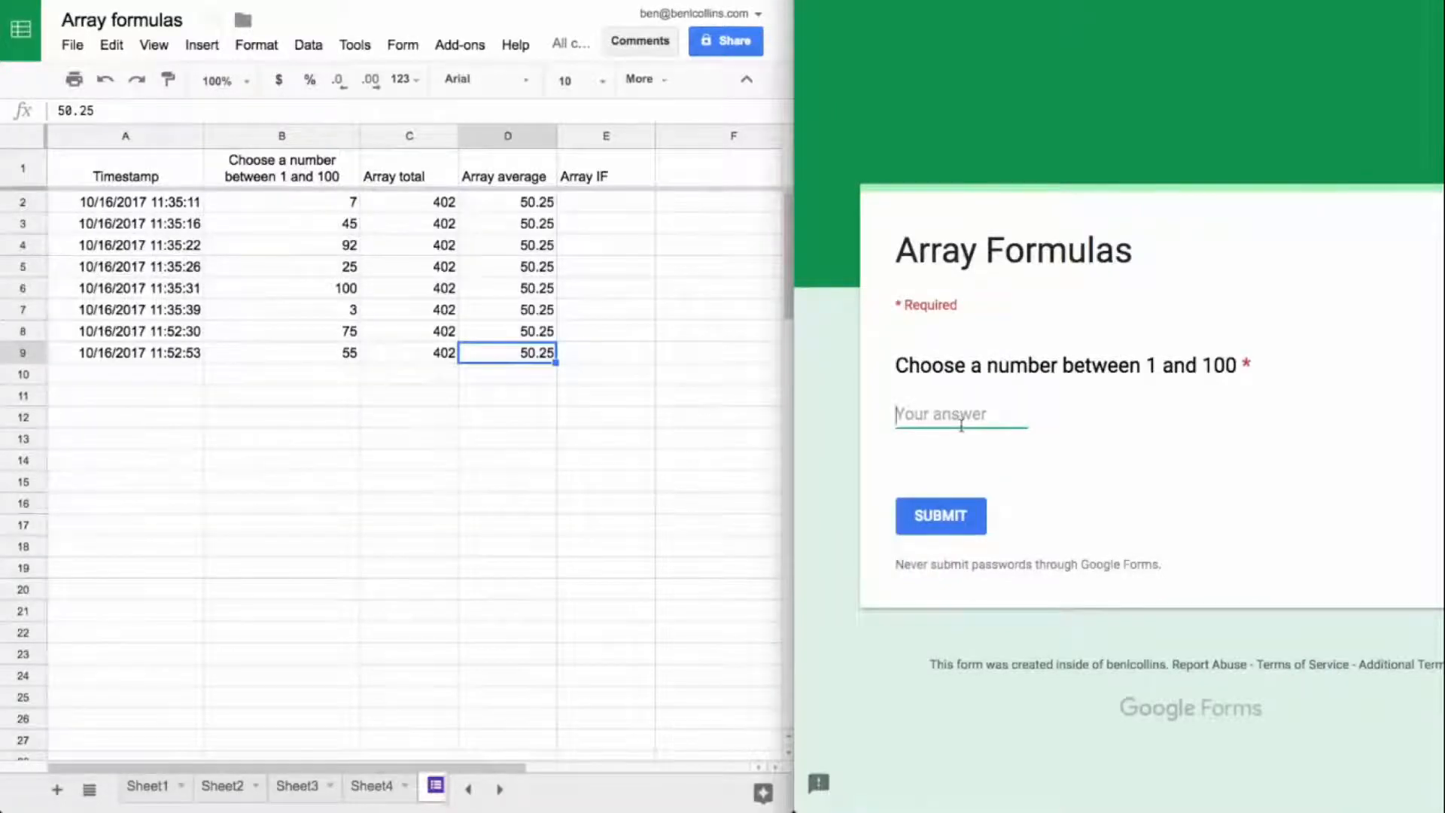
pyautogui.write('1')
pyautogui.click(950, 518)
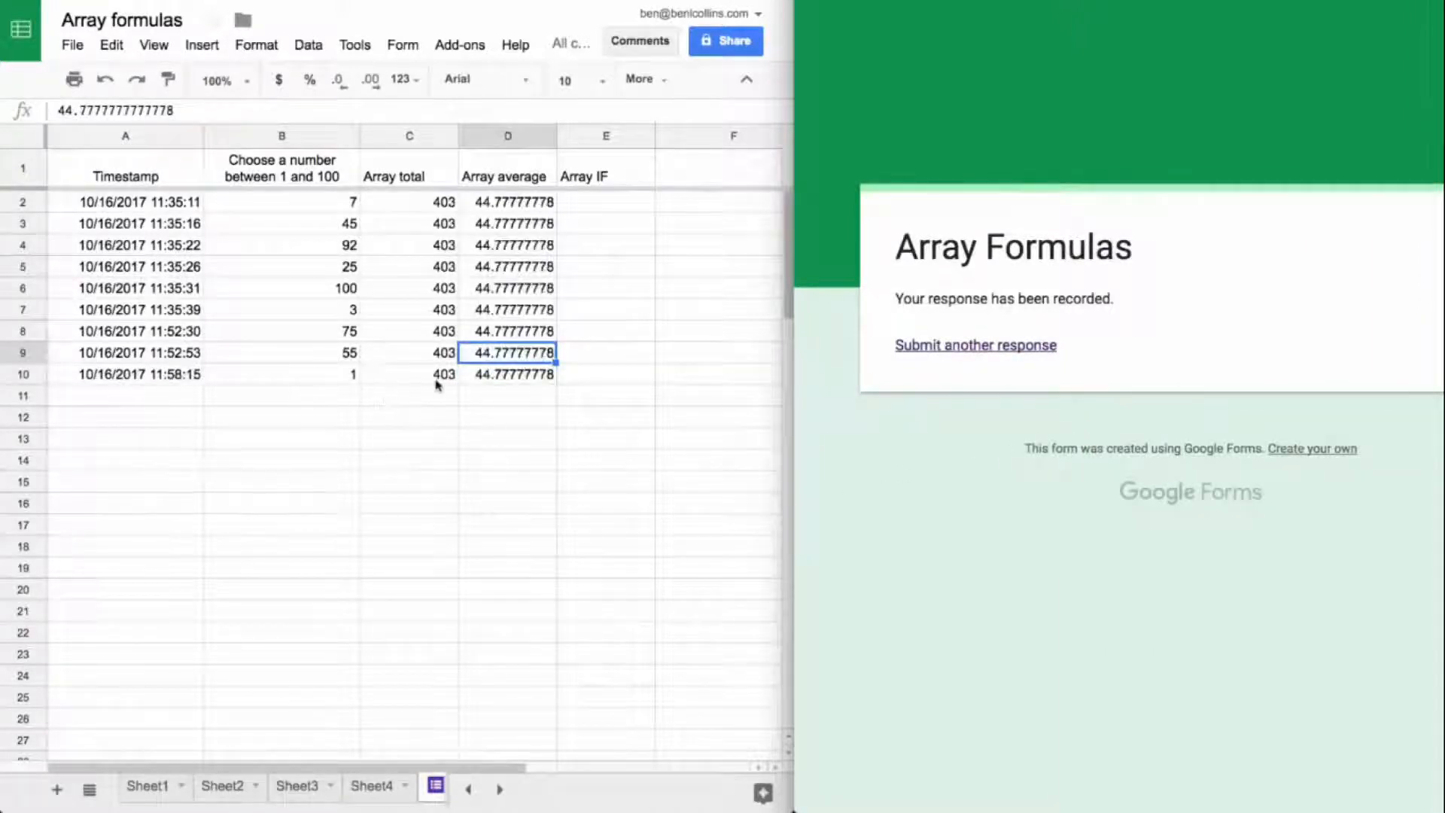
pyautogui.click(435, 375)
pyautogui.click(515, 375)
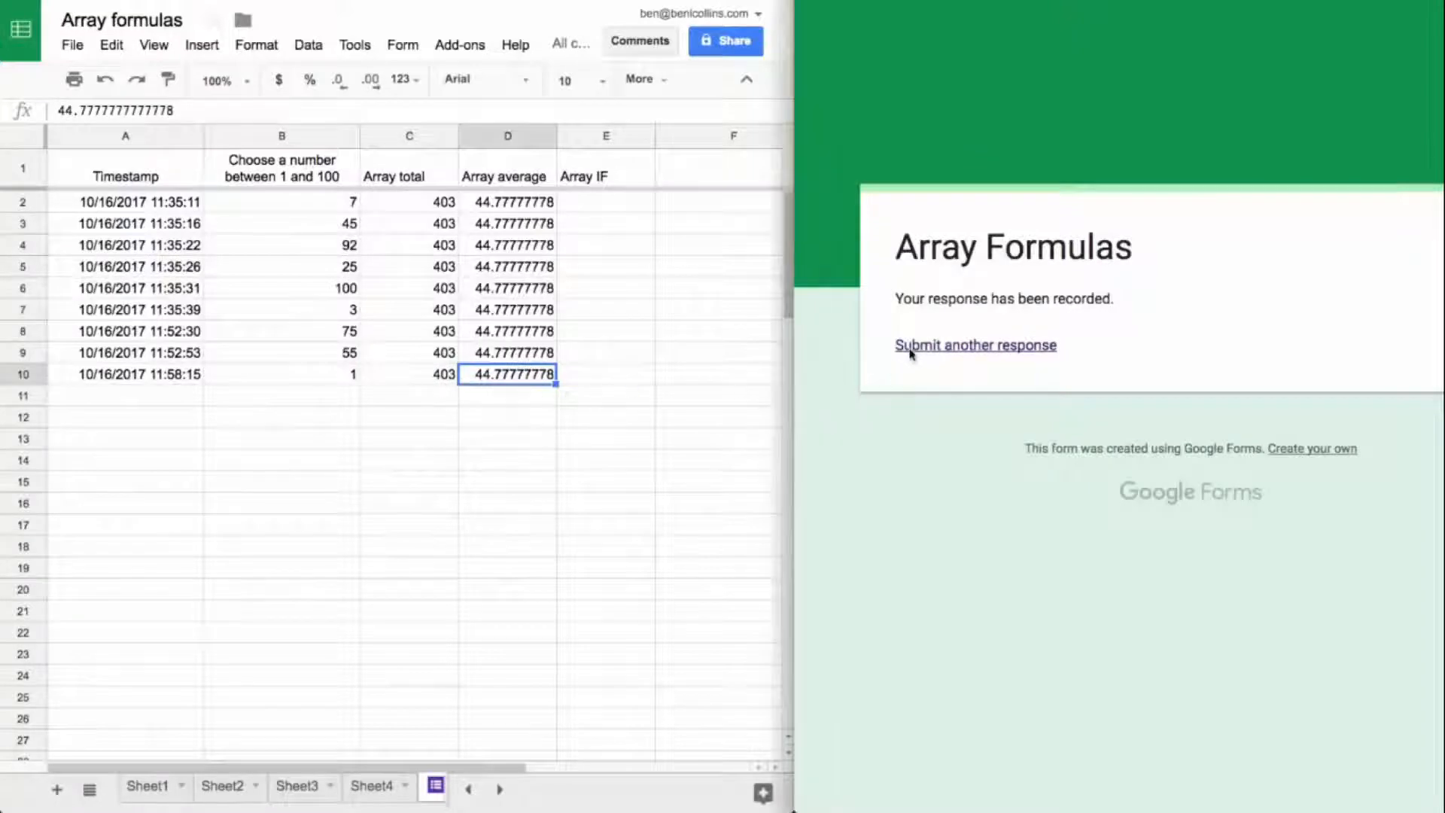
# Step: Submit one more form response with the number 100
pyautogui.click(939, 410)
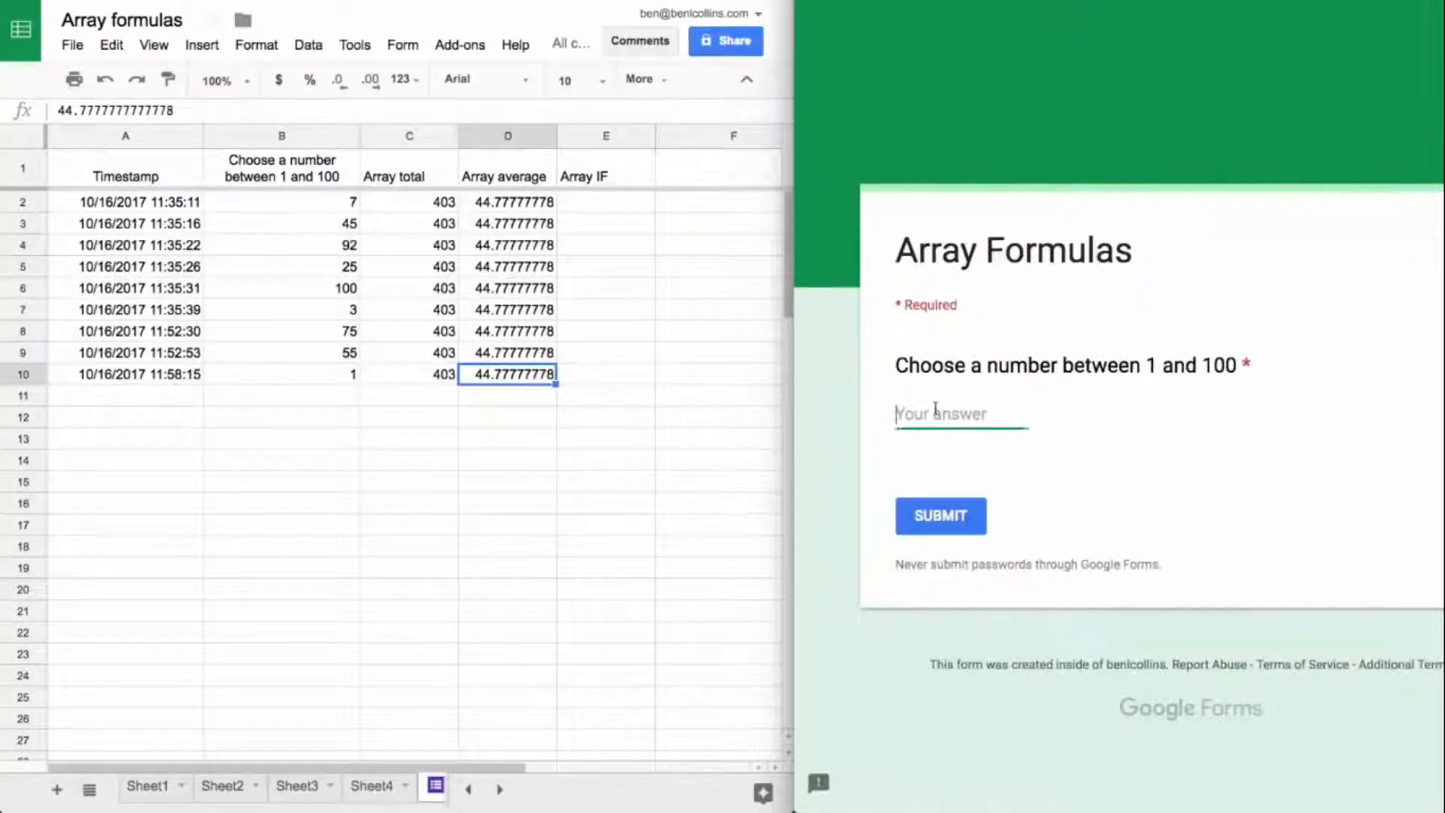
pyautogui.write('100')
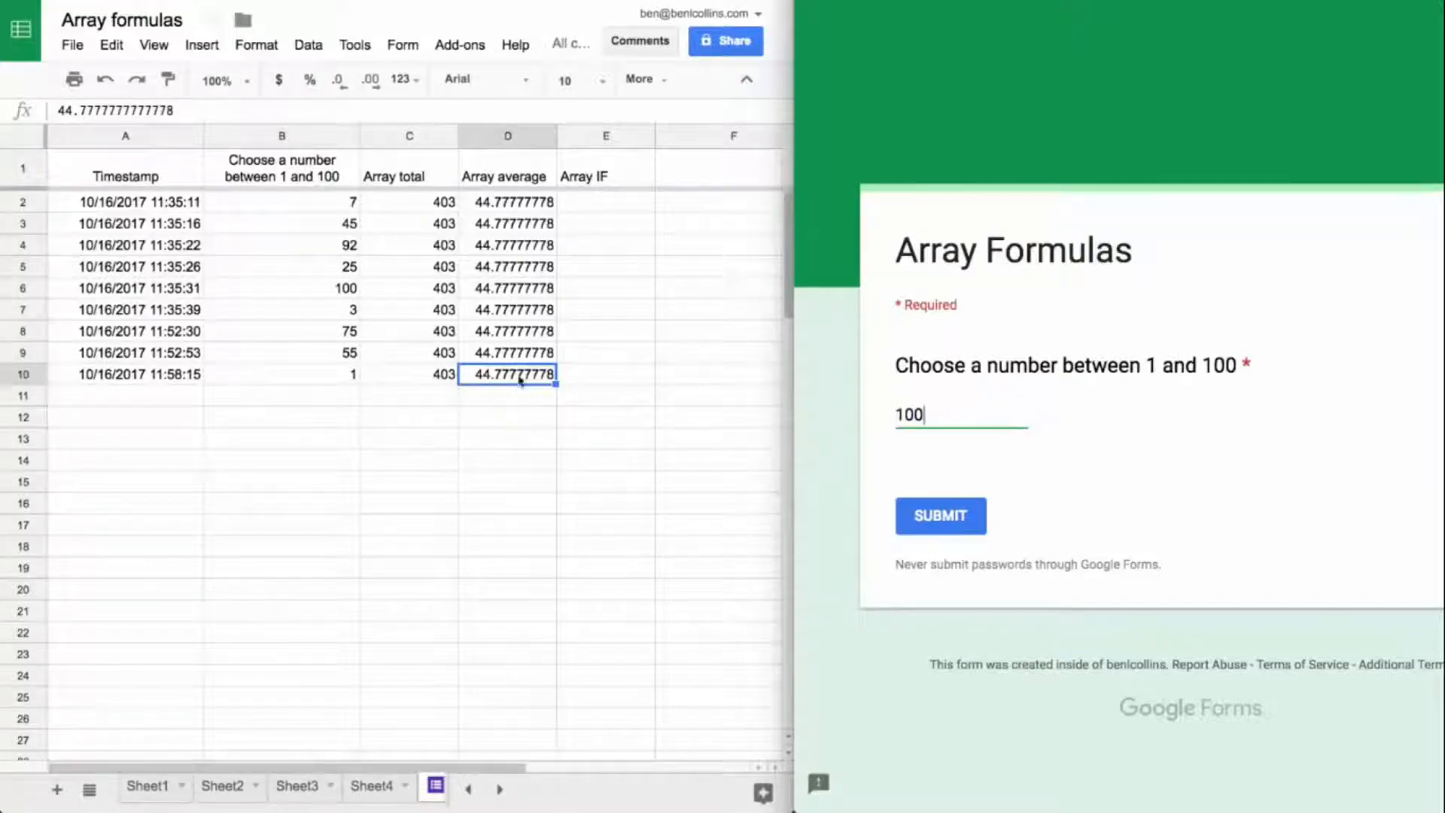
pyautogui.click(943, 517)
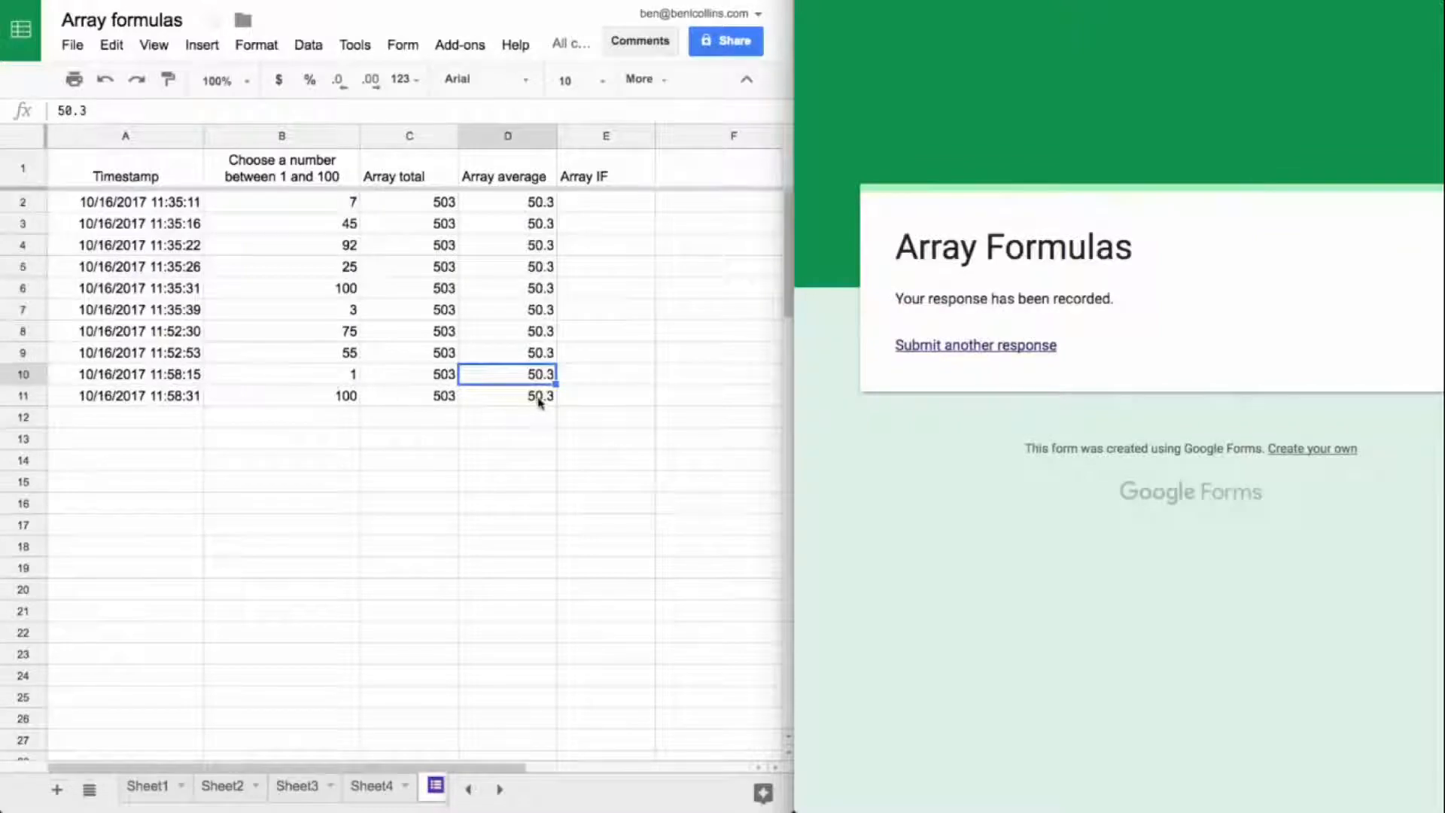
# Step: Begin an IF formula in E2 under Array IF with the condition A2:A<>""
pyautogui.click(605, 203)
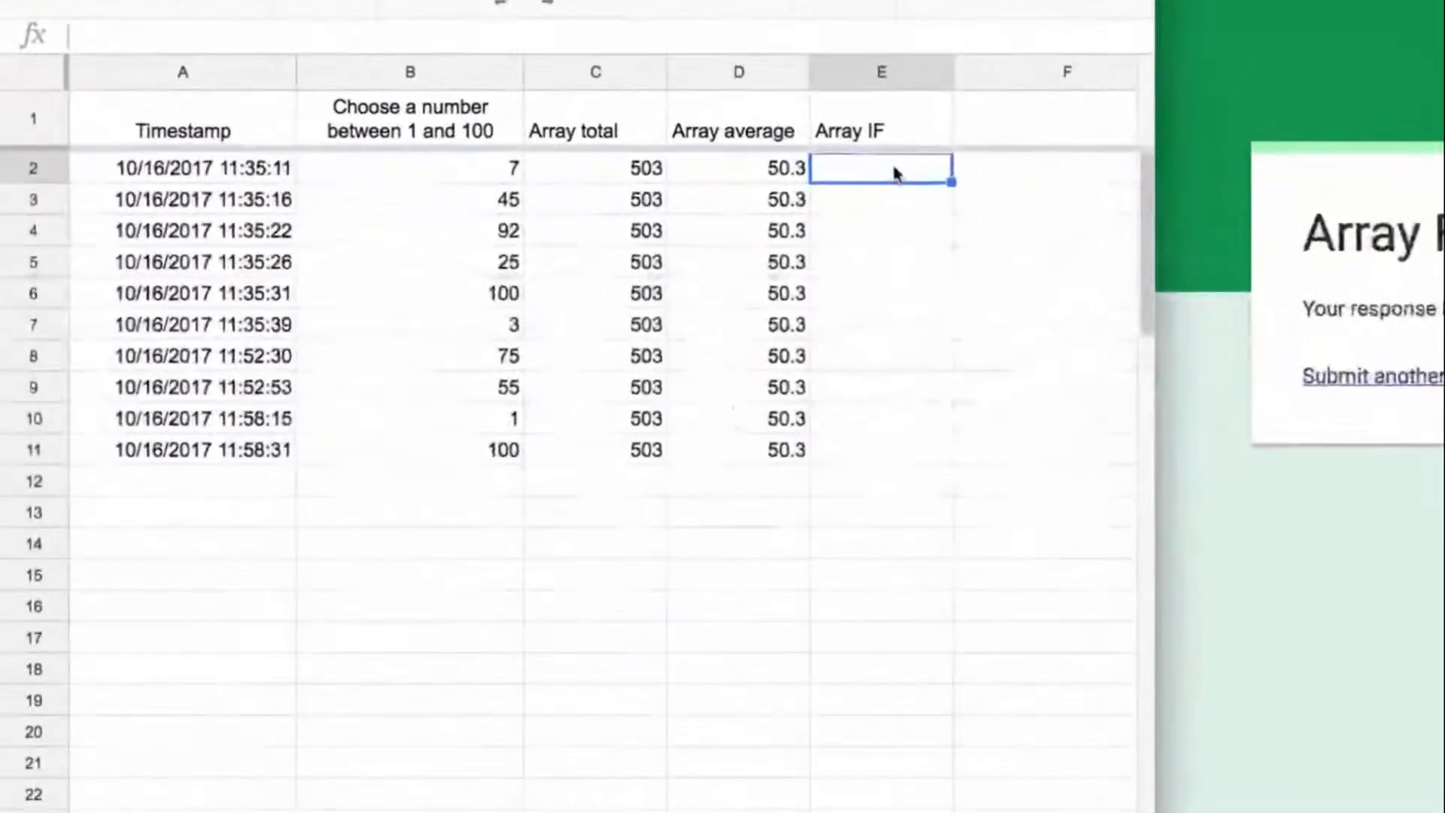
pyautogui.write('=if')
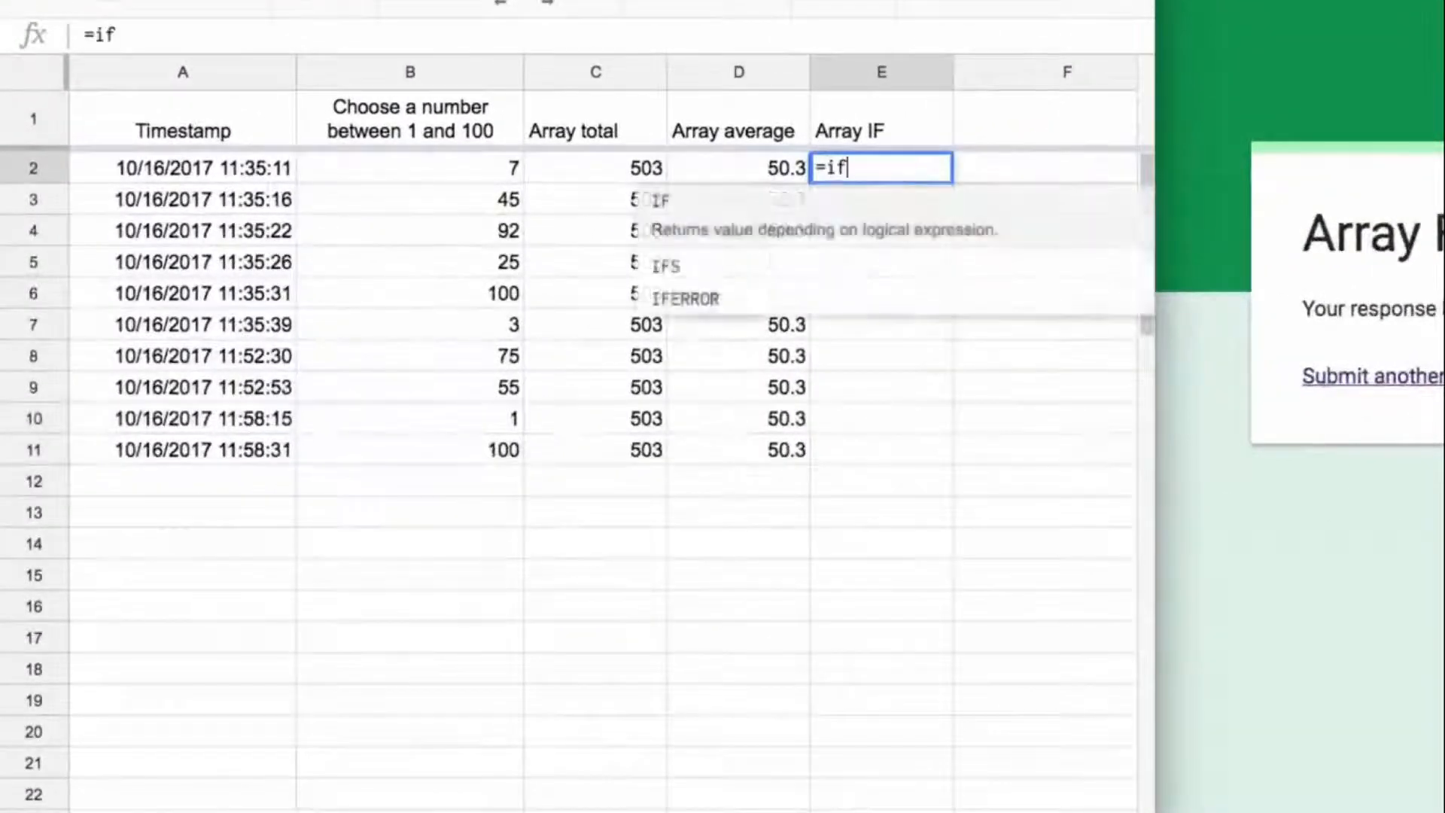
pyautogui.write('(A')
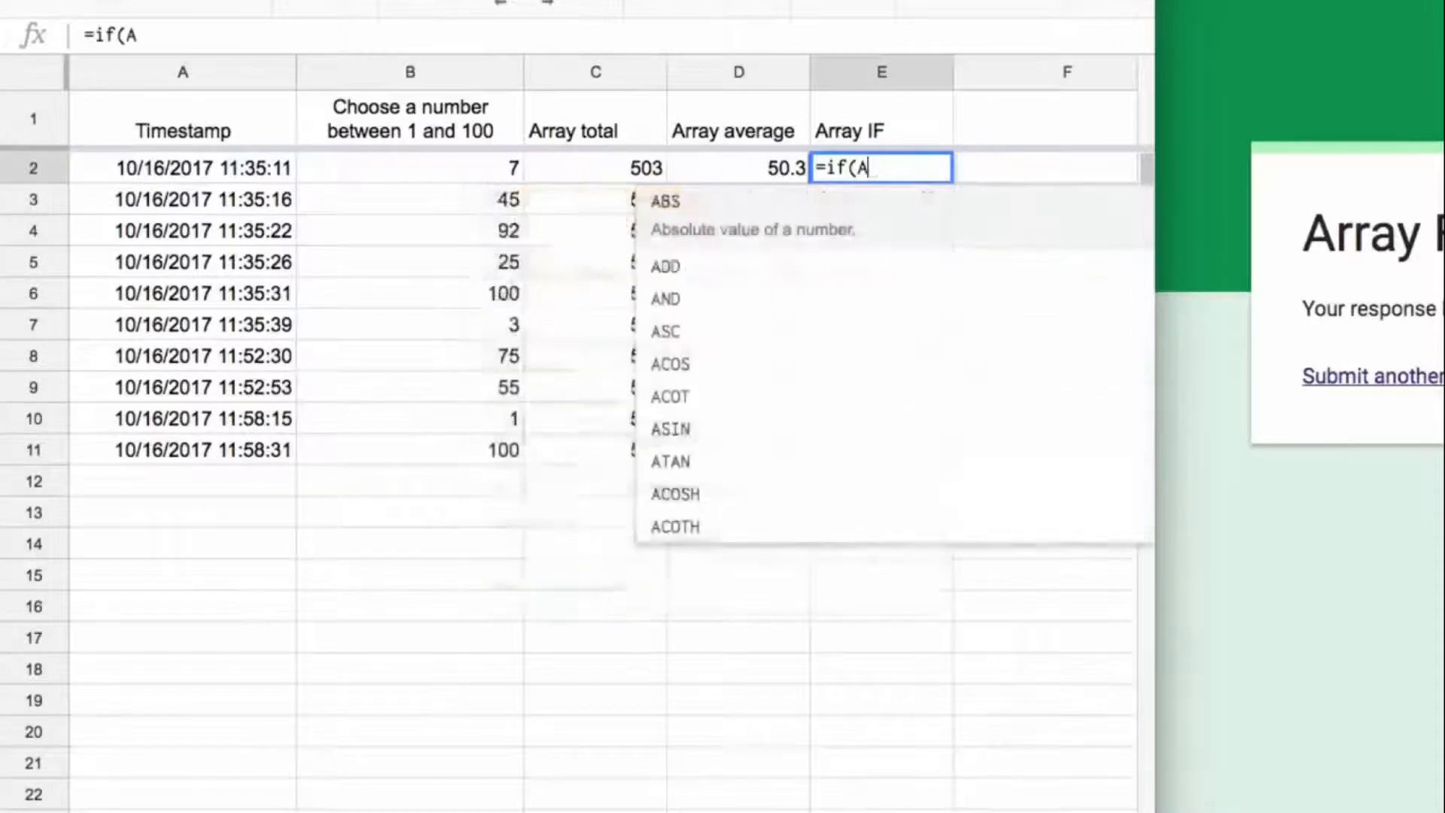
pyautogui.write('2:A<>:')
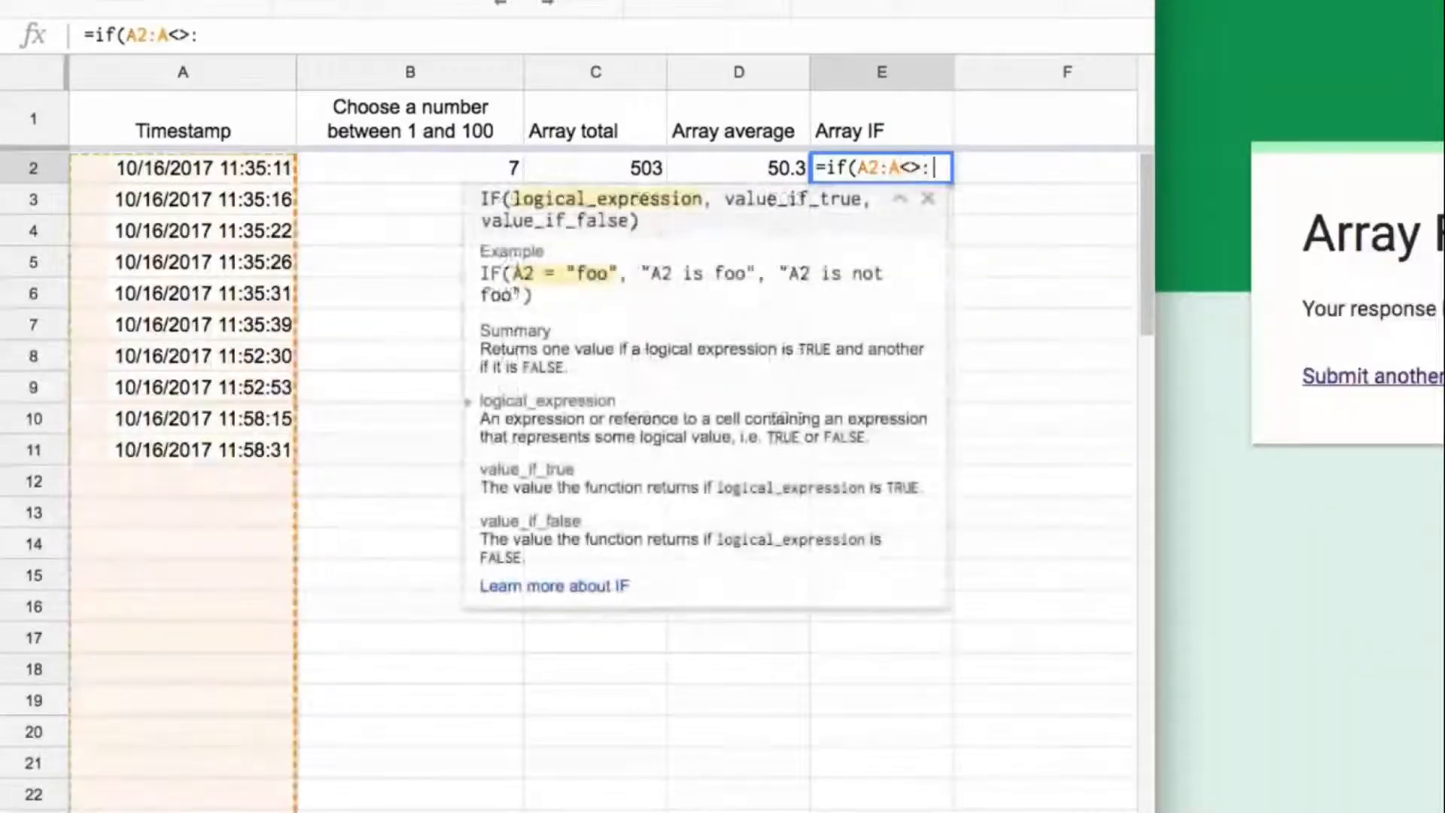
pyautogui.press('BackSpace')
pyautogui.write('""')
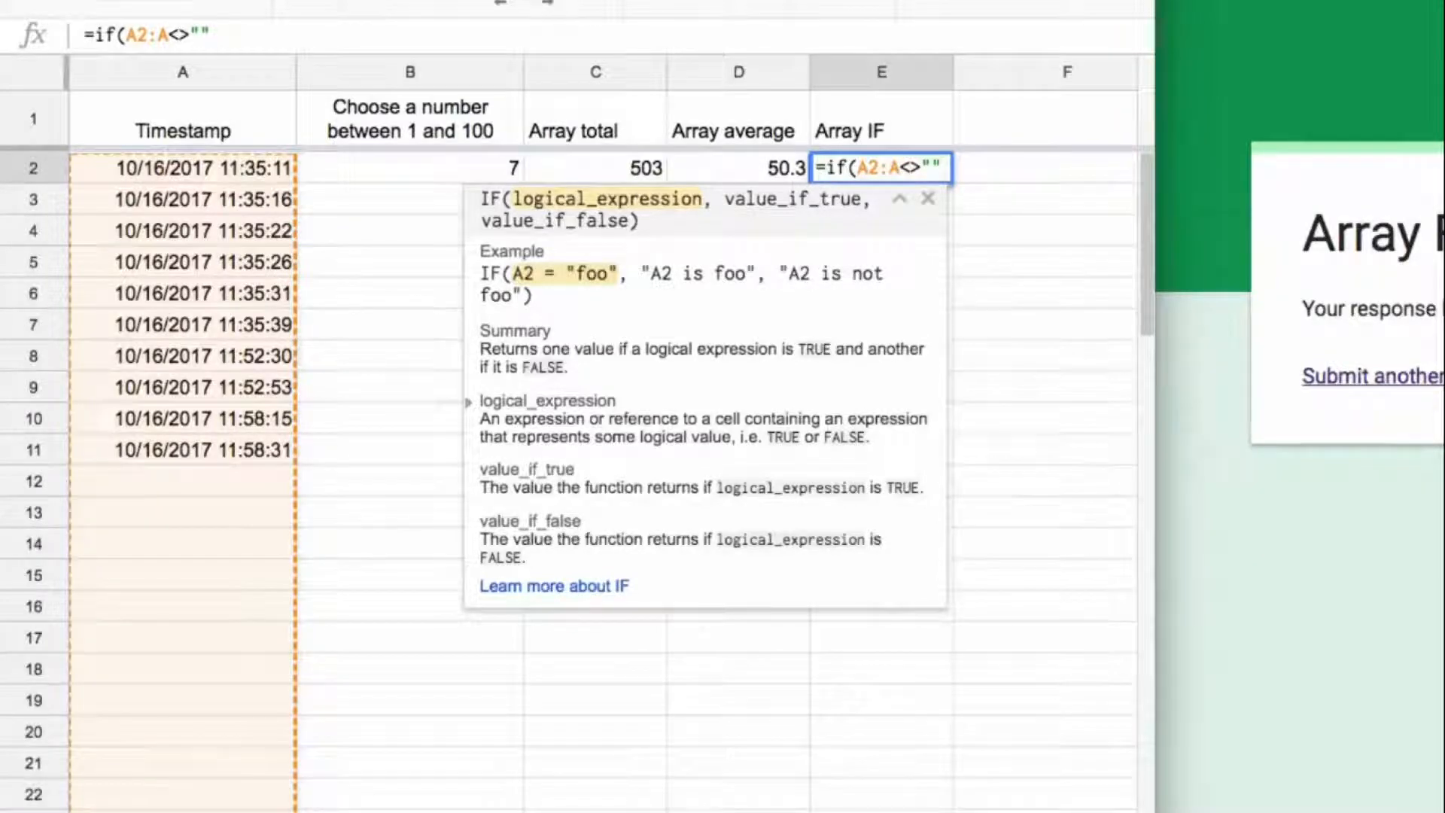
pyautogui.write(',')
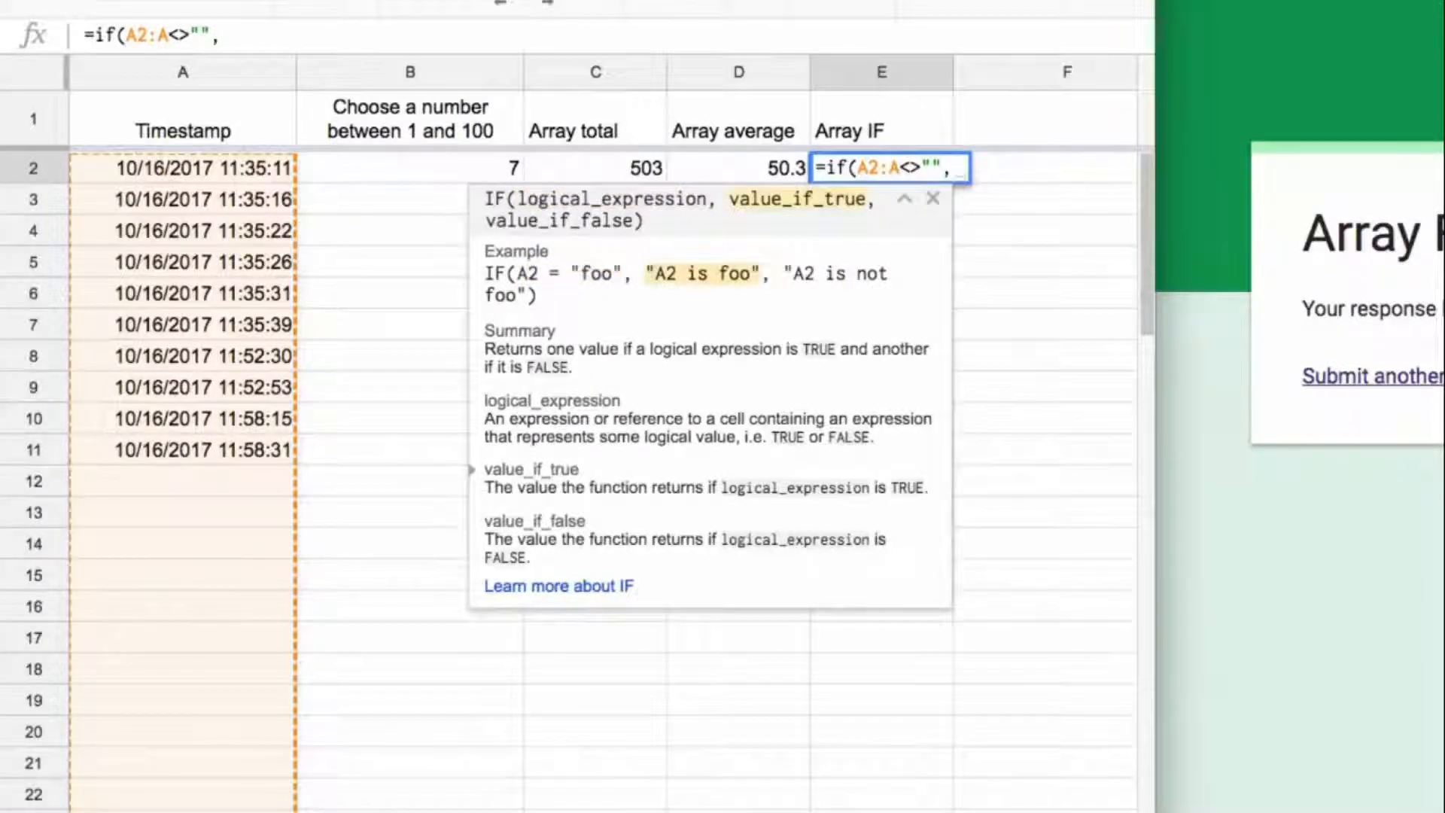
pyautogui.write('if(')
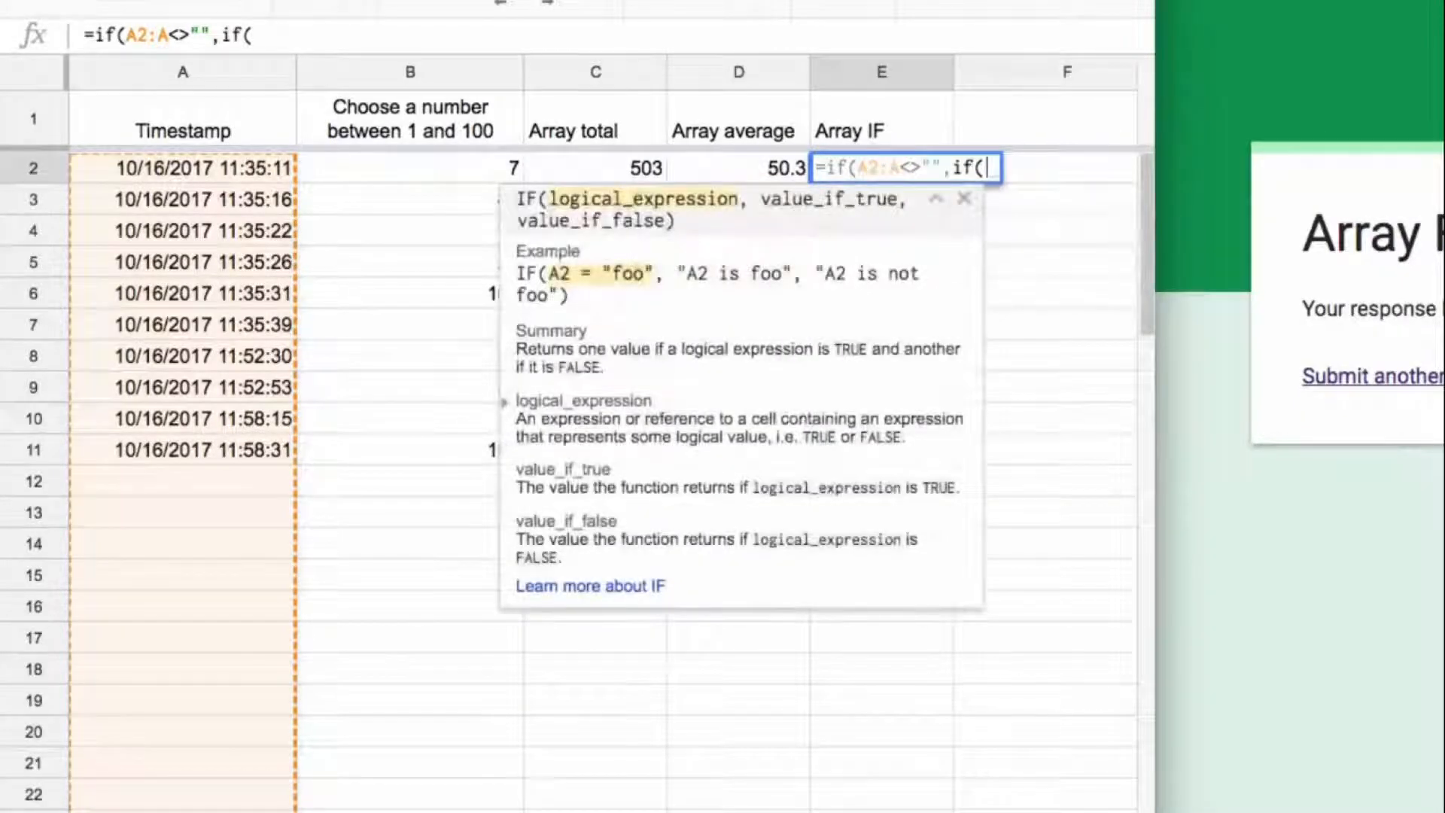
pyautogui.write('B2:B')
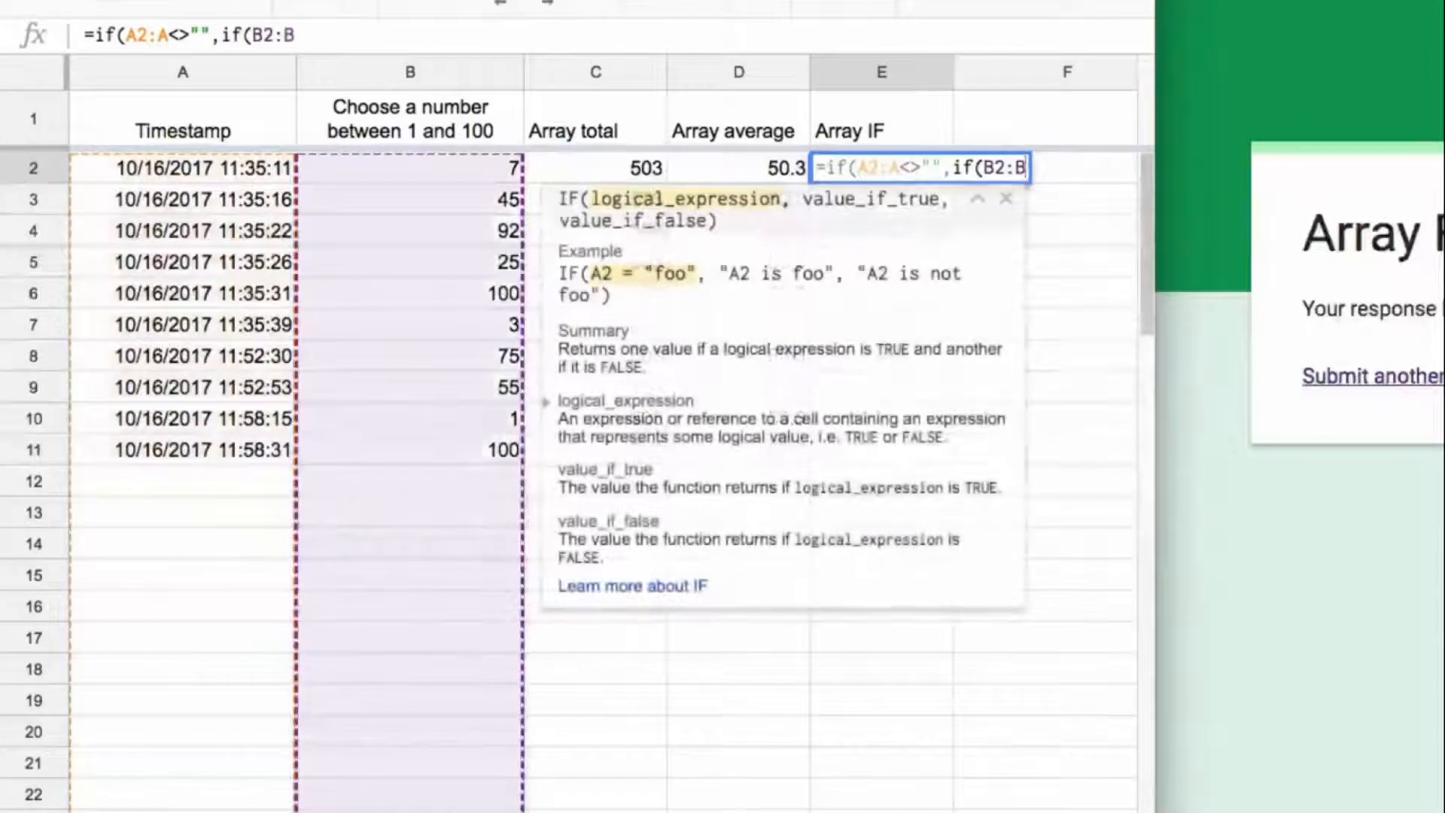
pyautogui.write('>D2:D')
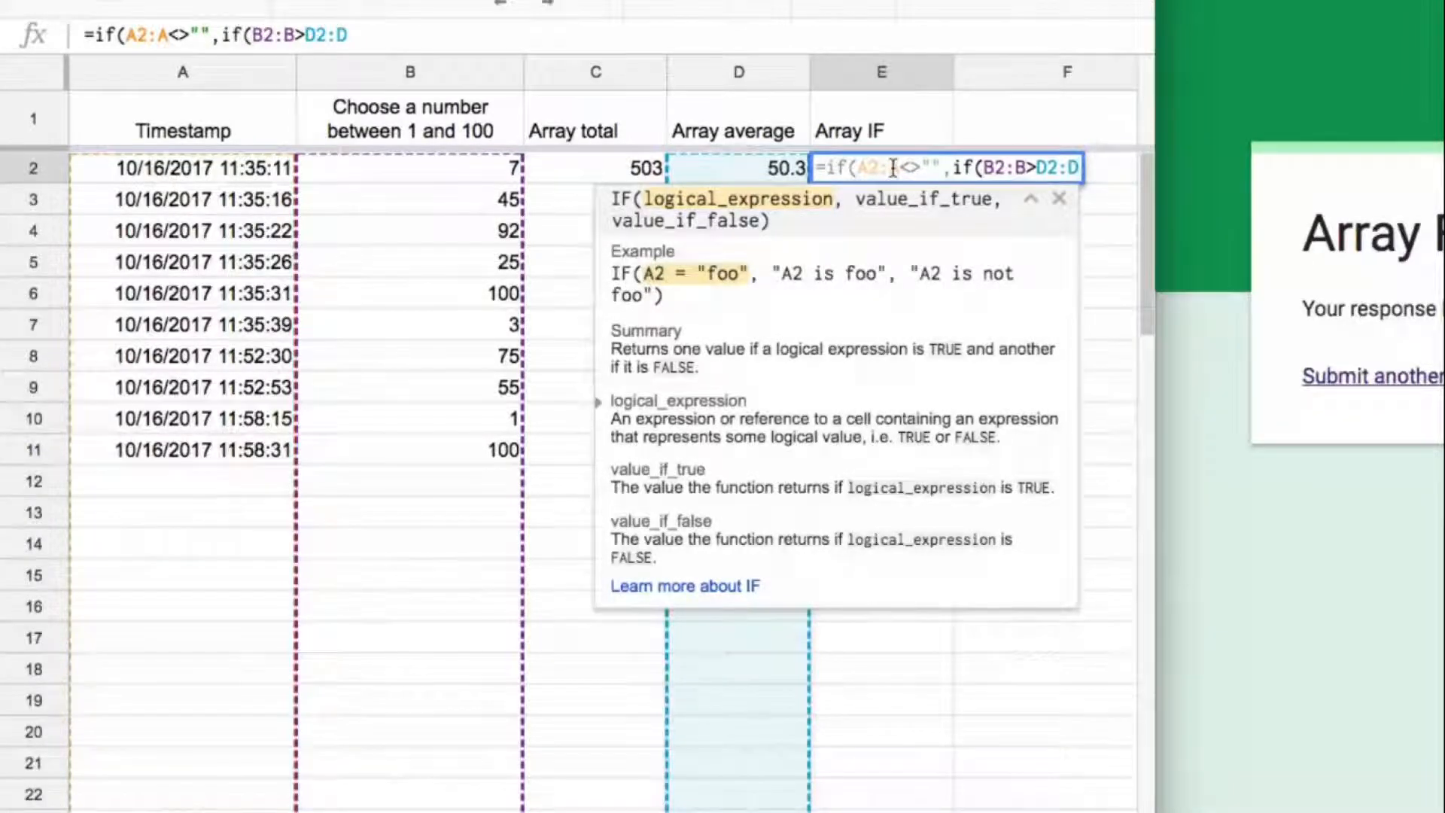
# Step: Give the nested IF the results "Above Average" and "Below average" and close it
pyautogui.write(',"A')
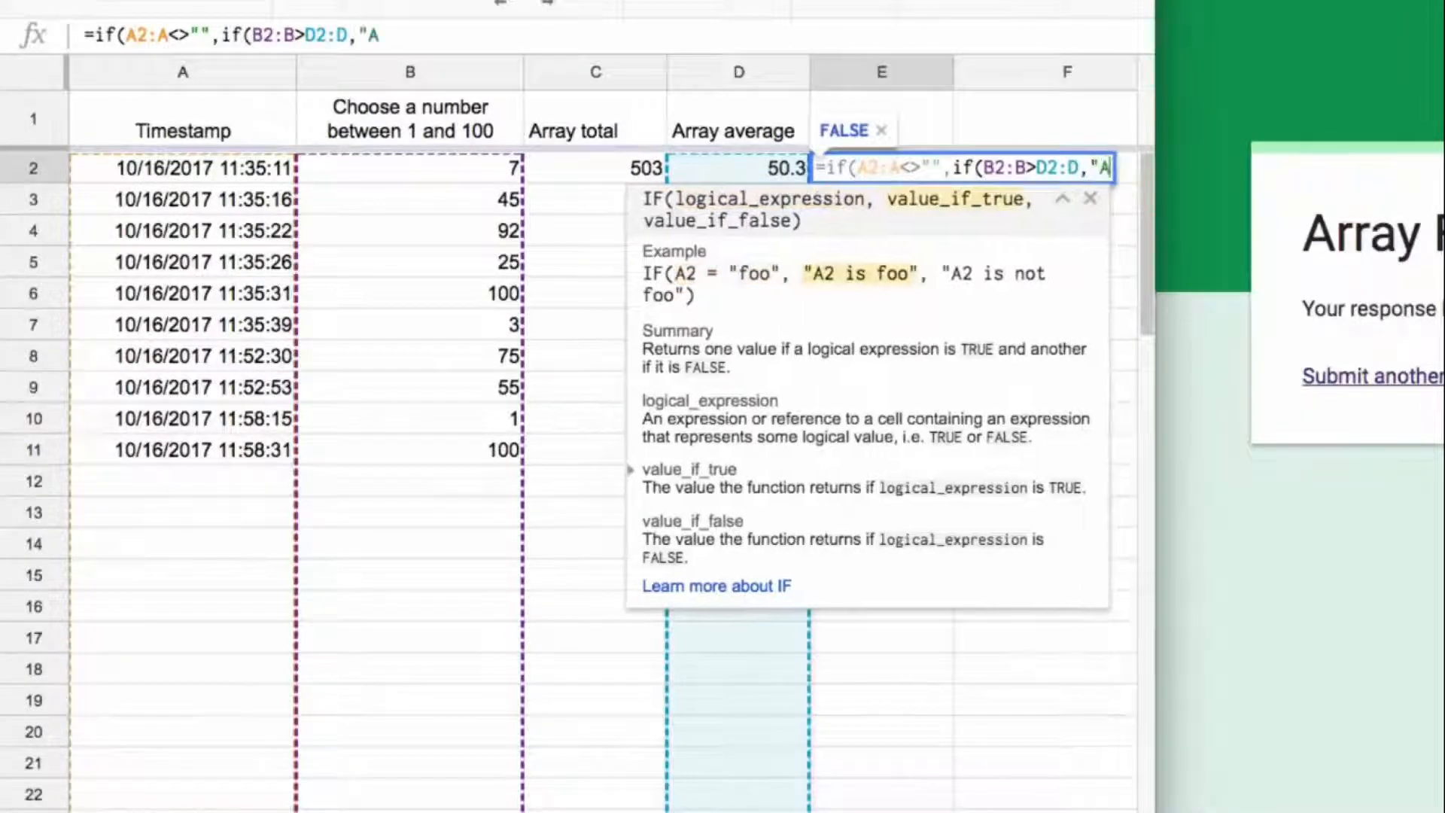
pyautogui.write('bove Average,')
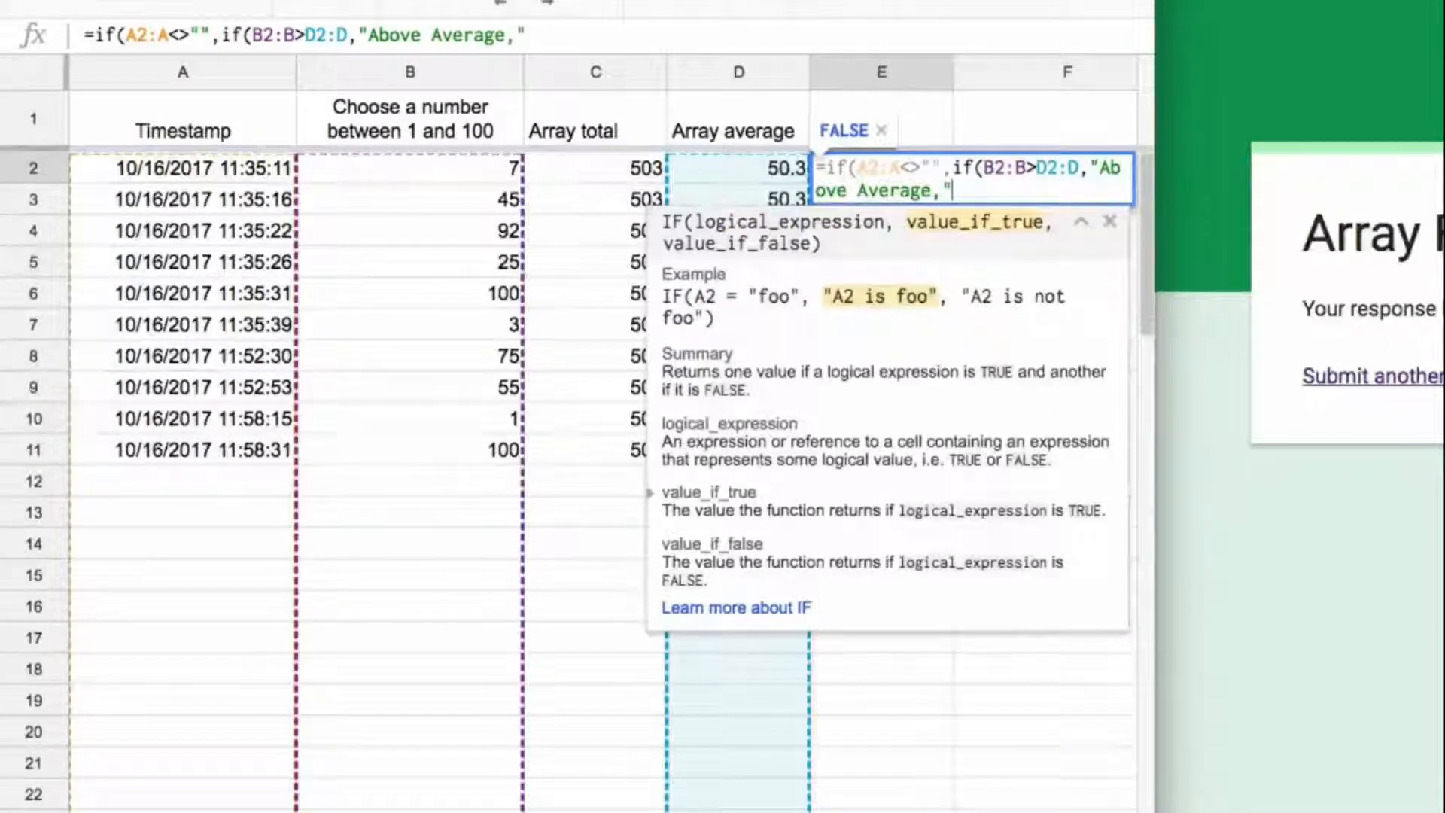
pyautogui.press('BackSpace')
pyautogui.write('","Below"')
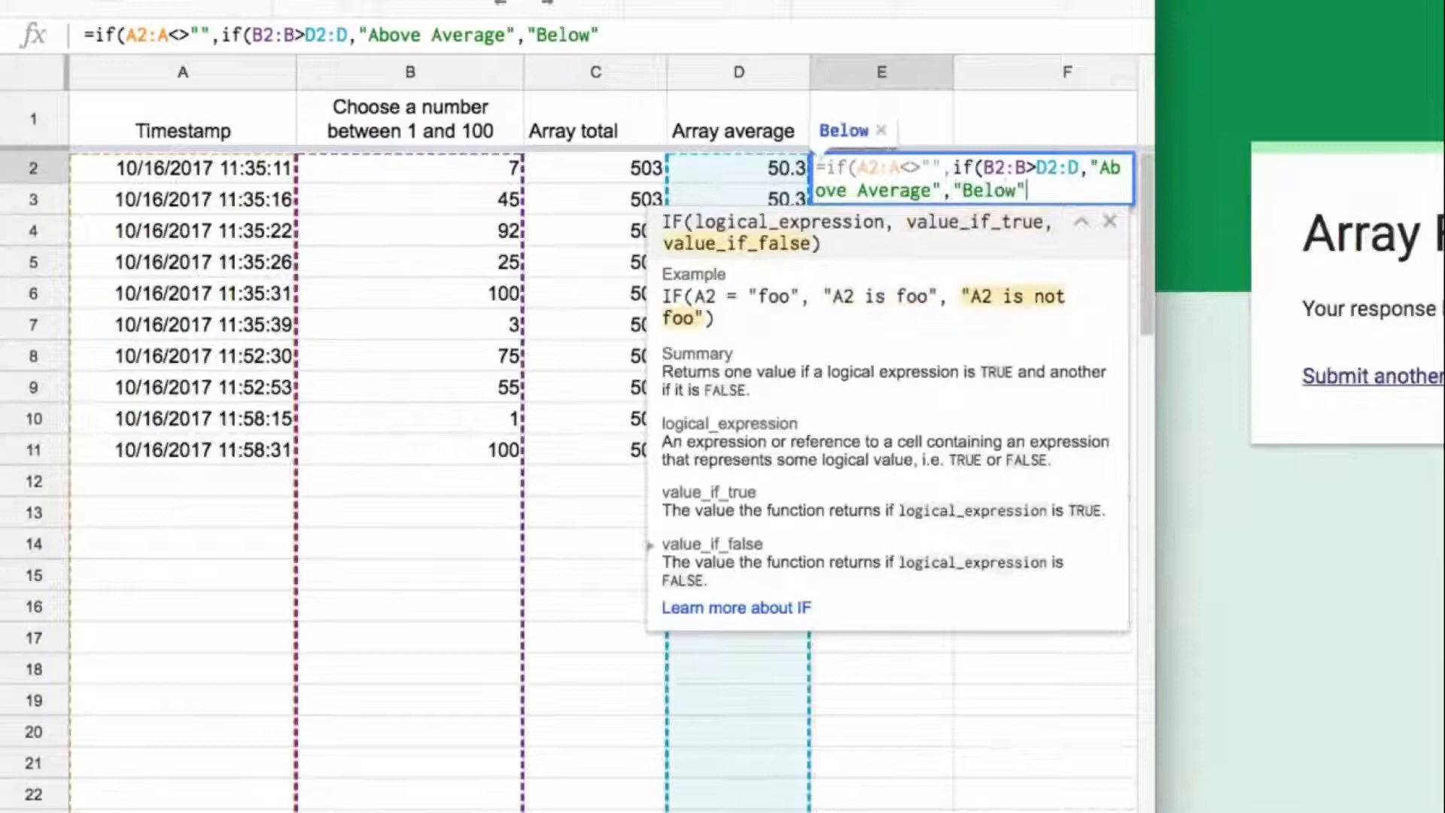
pyautogui.press('BackSpace')
pyautogui.write('average")')
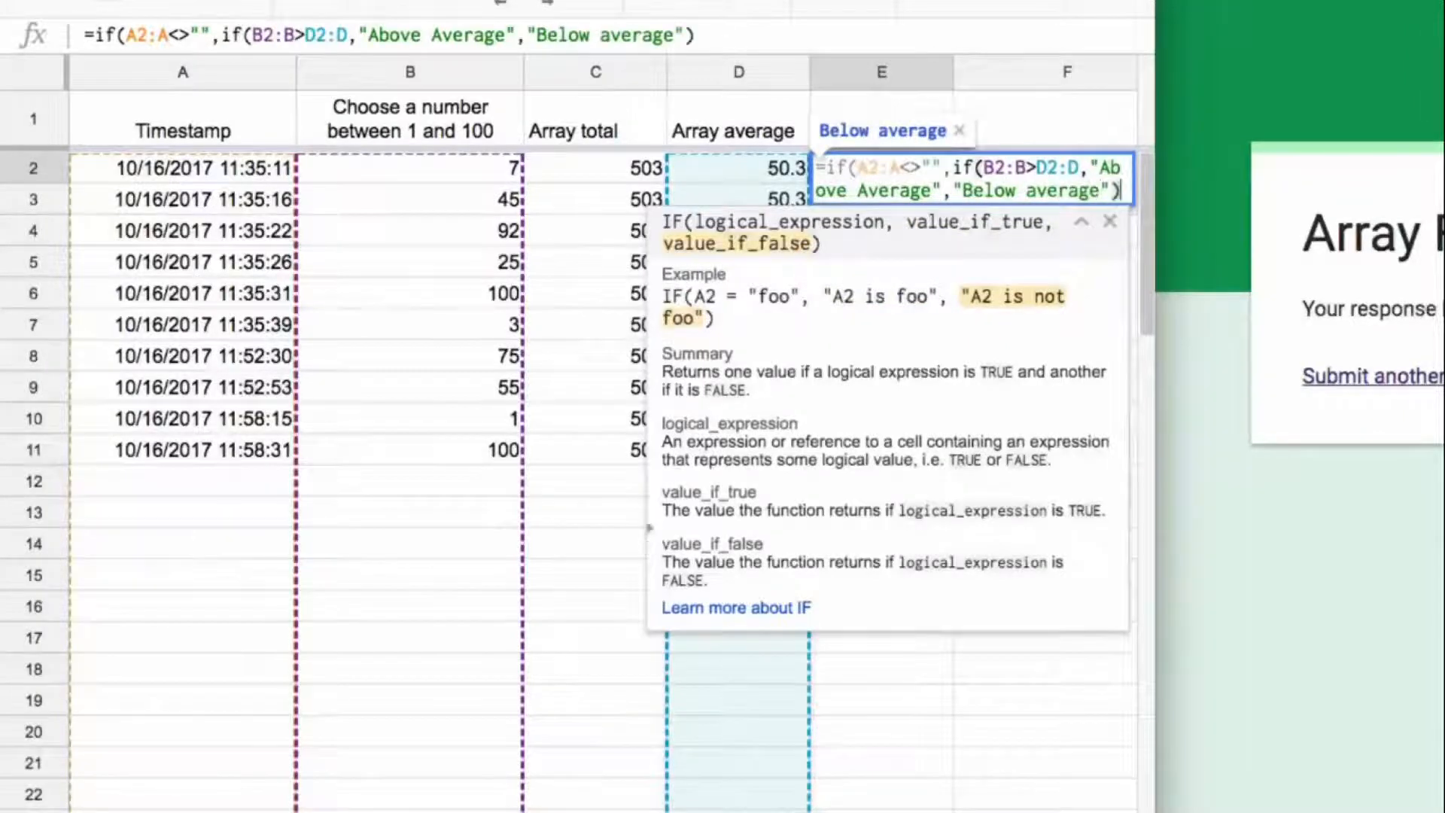
pyautogui.write(',""')
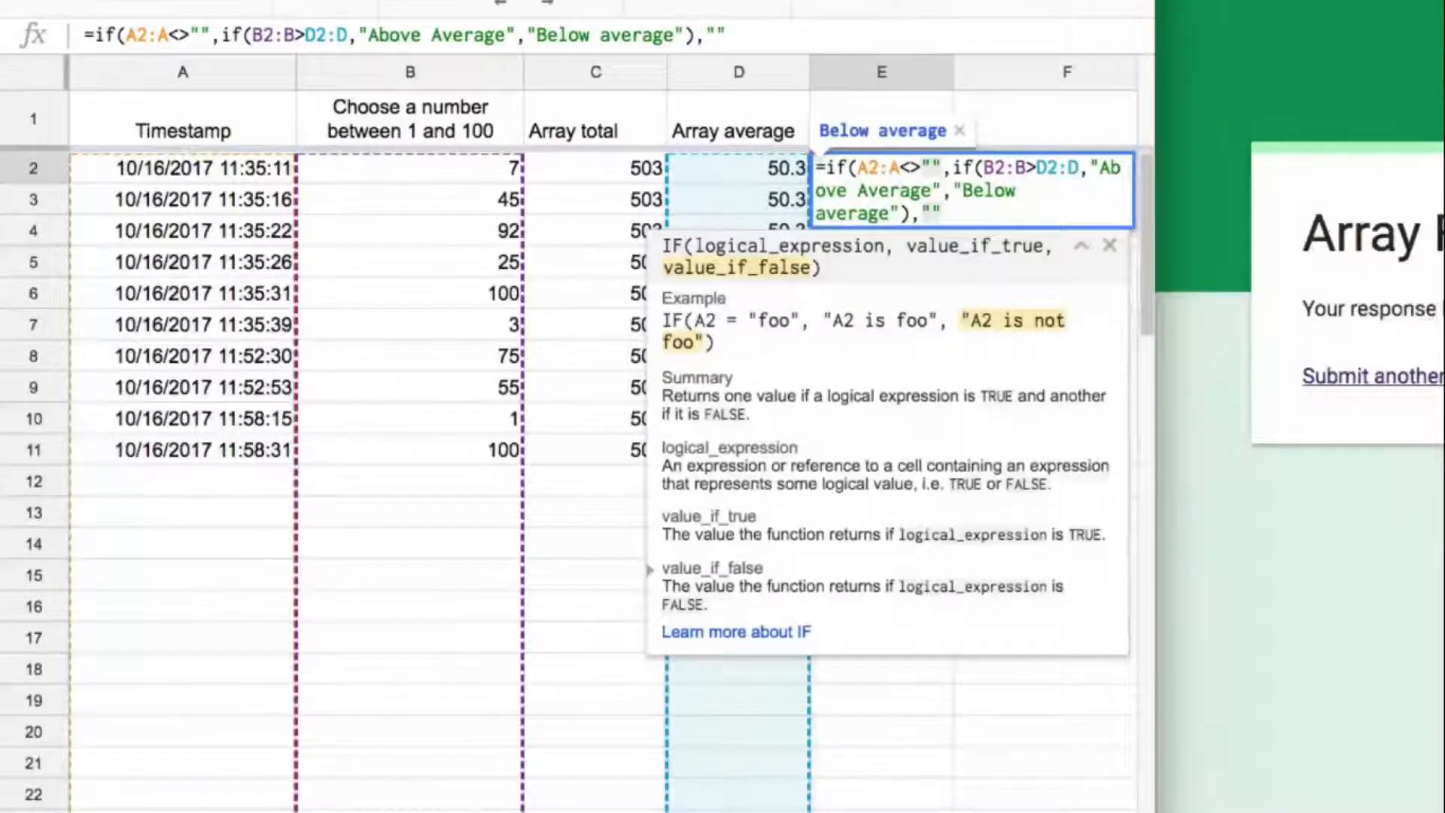
pyautogui.write(')')
# Step: Complete E2's outer IF with "" as the false value and wrap the formula in ArrayFormula
pyautogui.hotkey('ctrl', 'shift', 'Return')
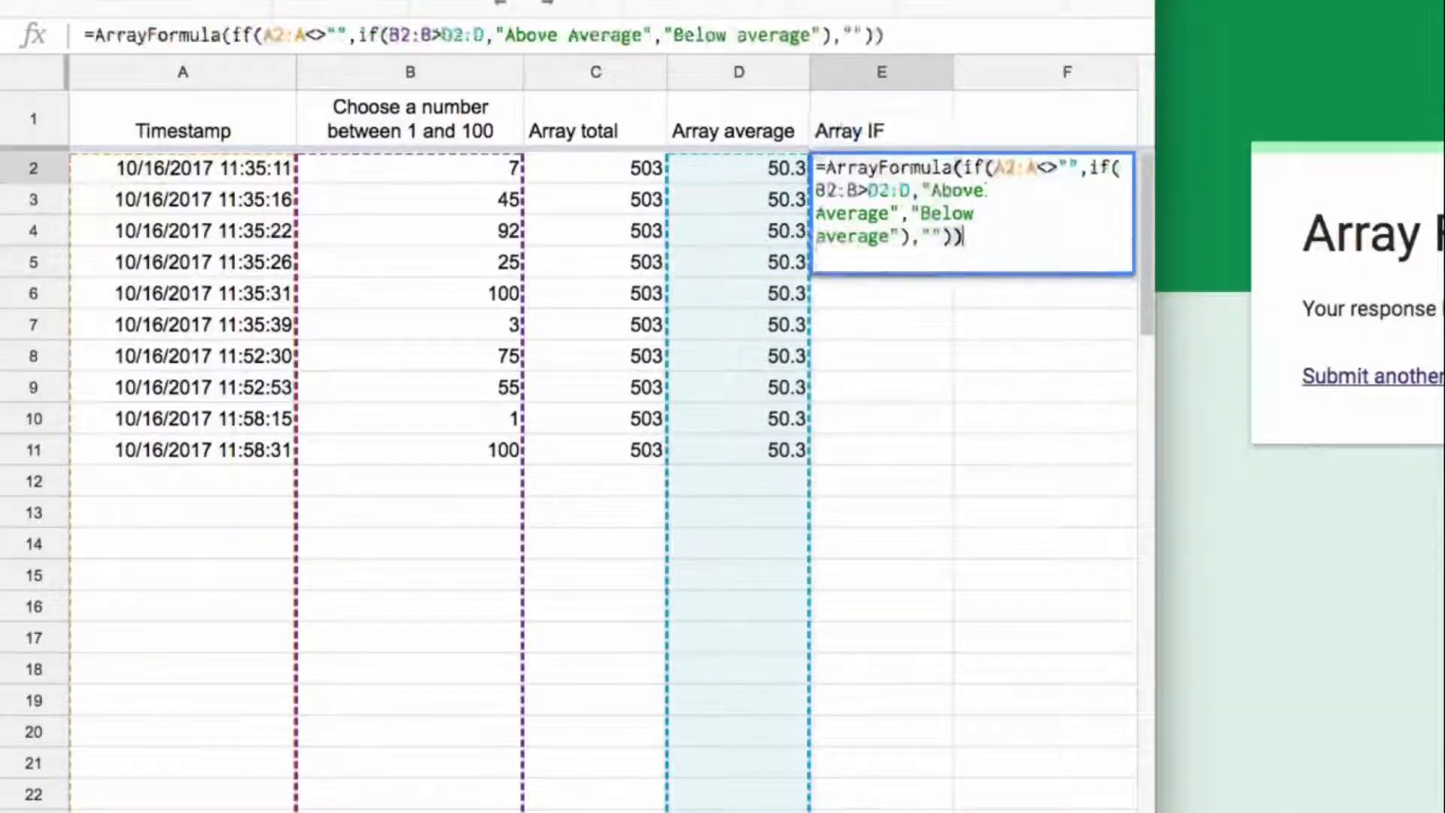
pyautogui.press('Return')
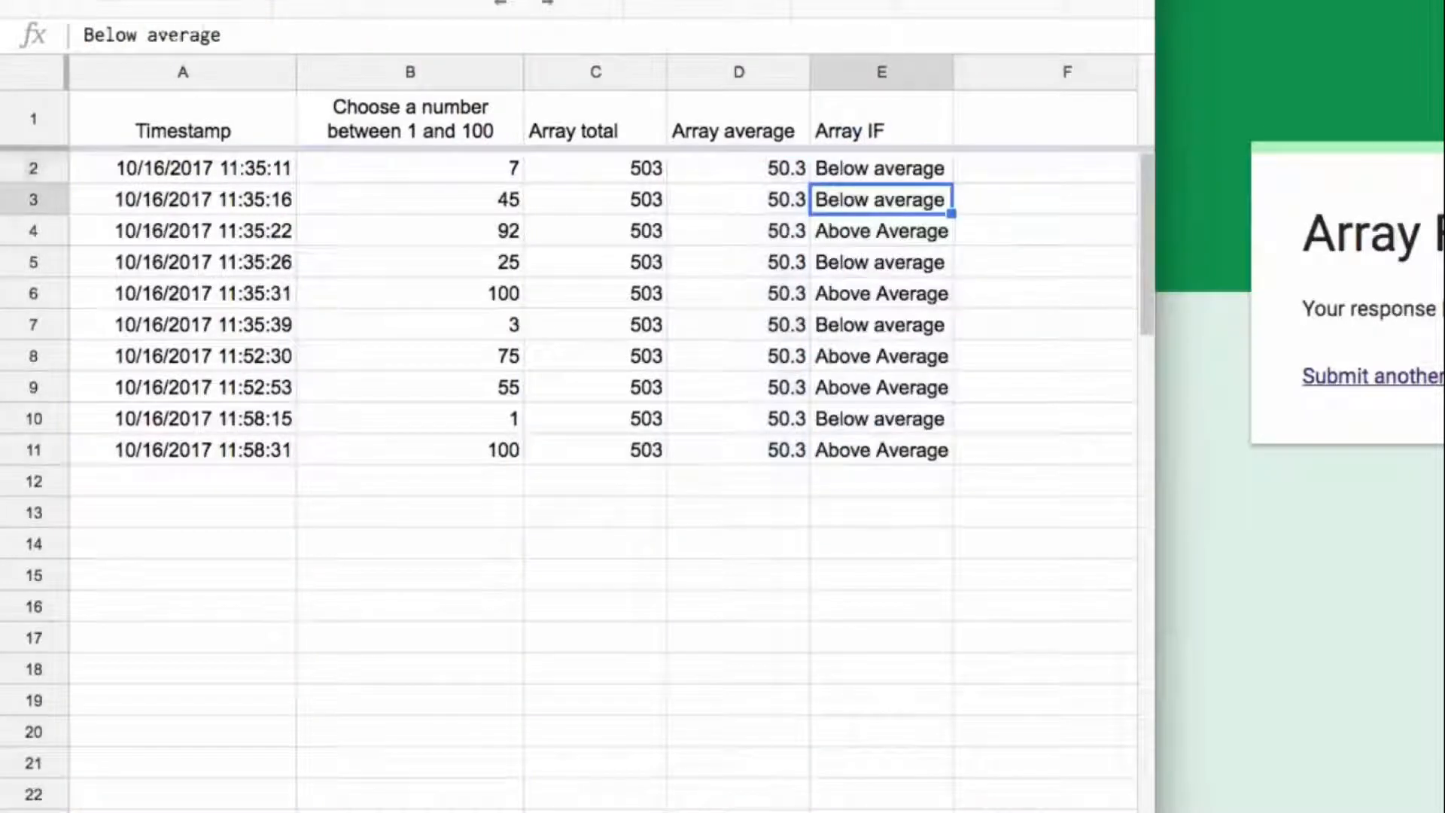
# Step: Compare the numbers in rows 2 to 4 with the average and their Array IF labels
pyautogui.press('Up')
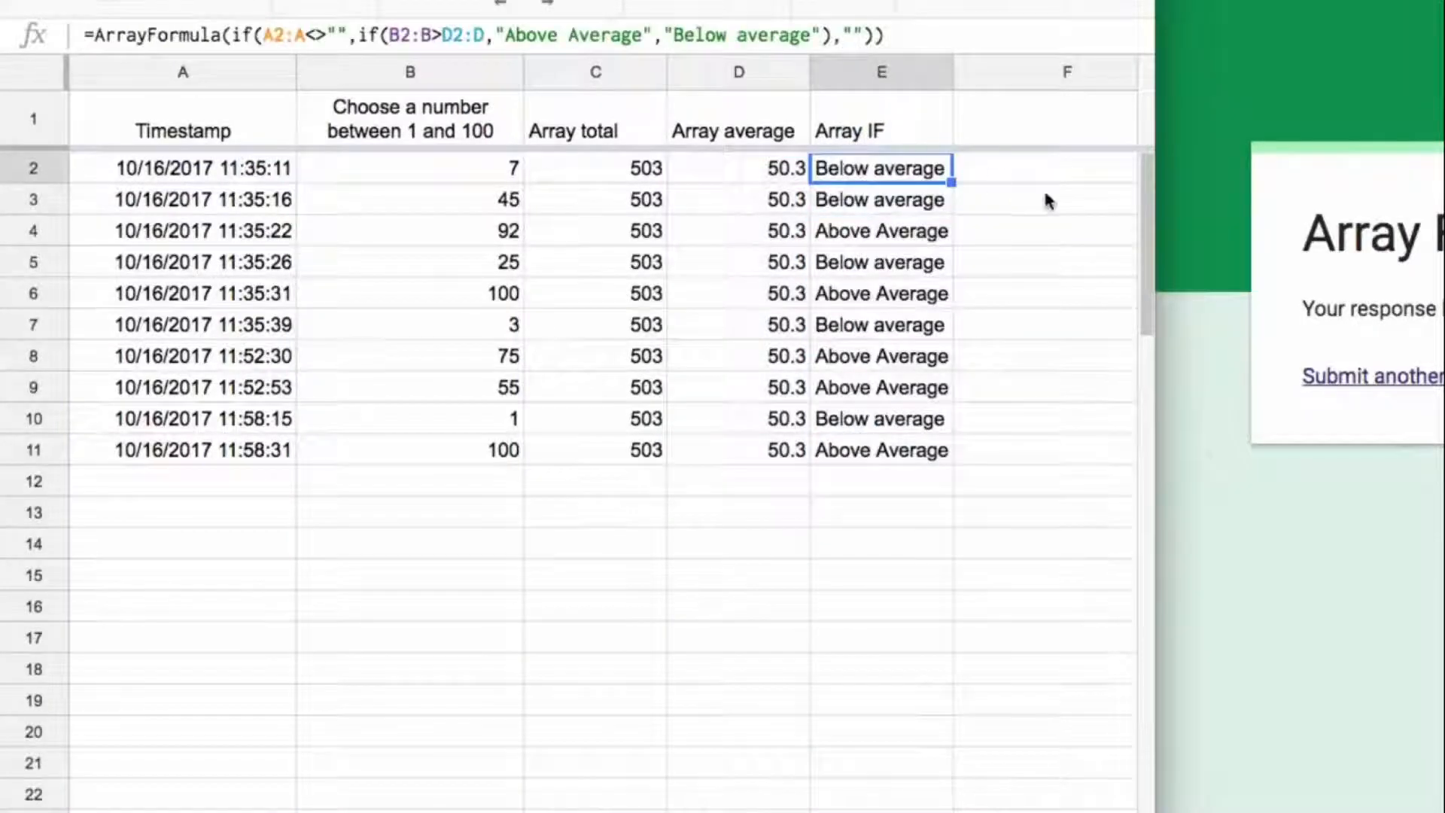
pyautogui.click(506, 179)
pyautogui.click(507, 201)
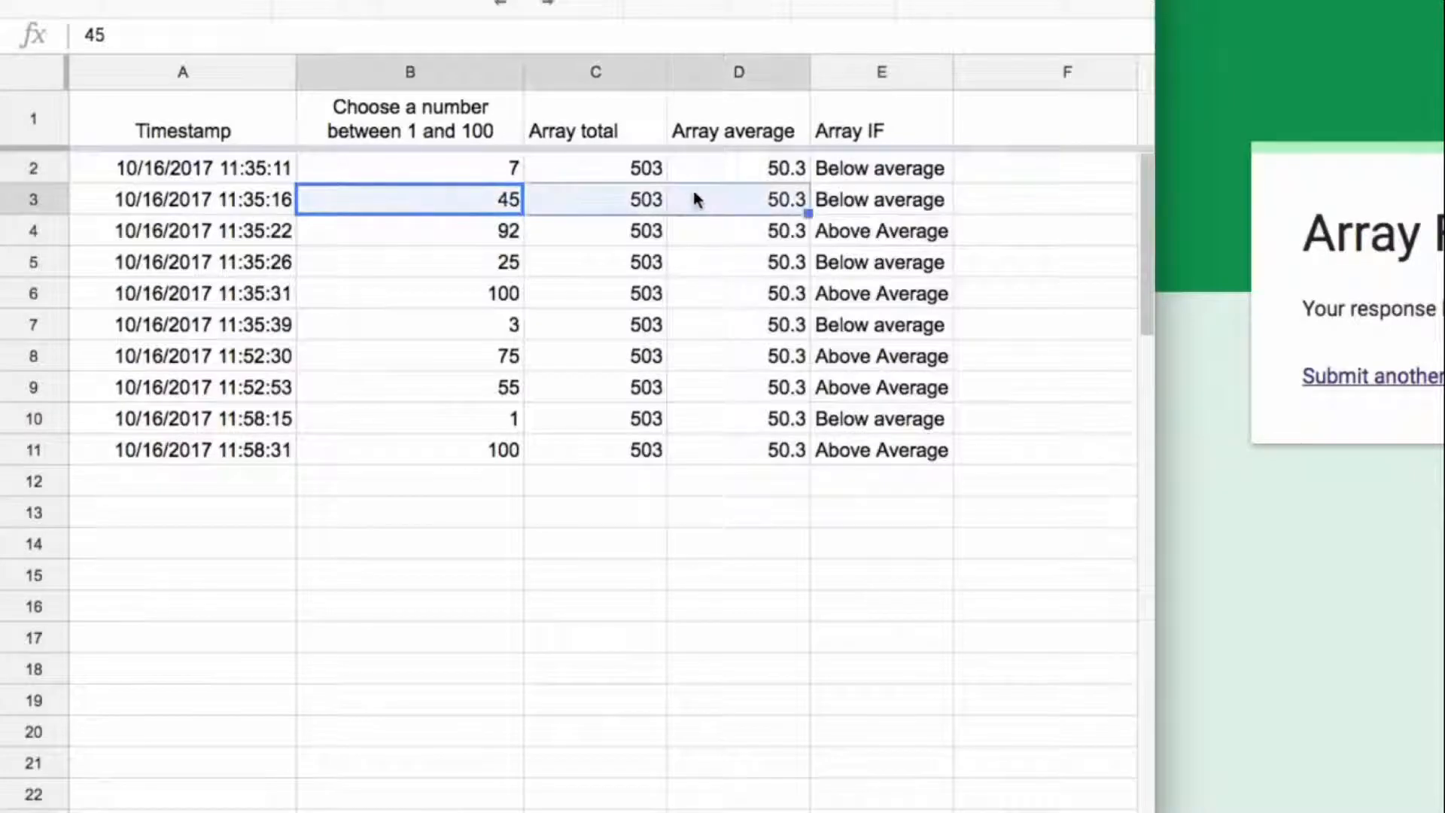
pyautogui.click(504, 233)
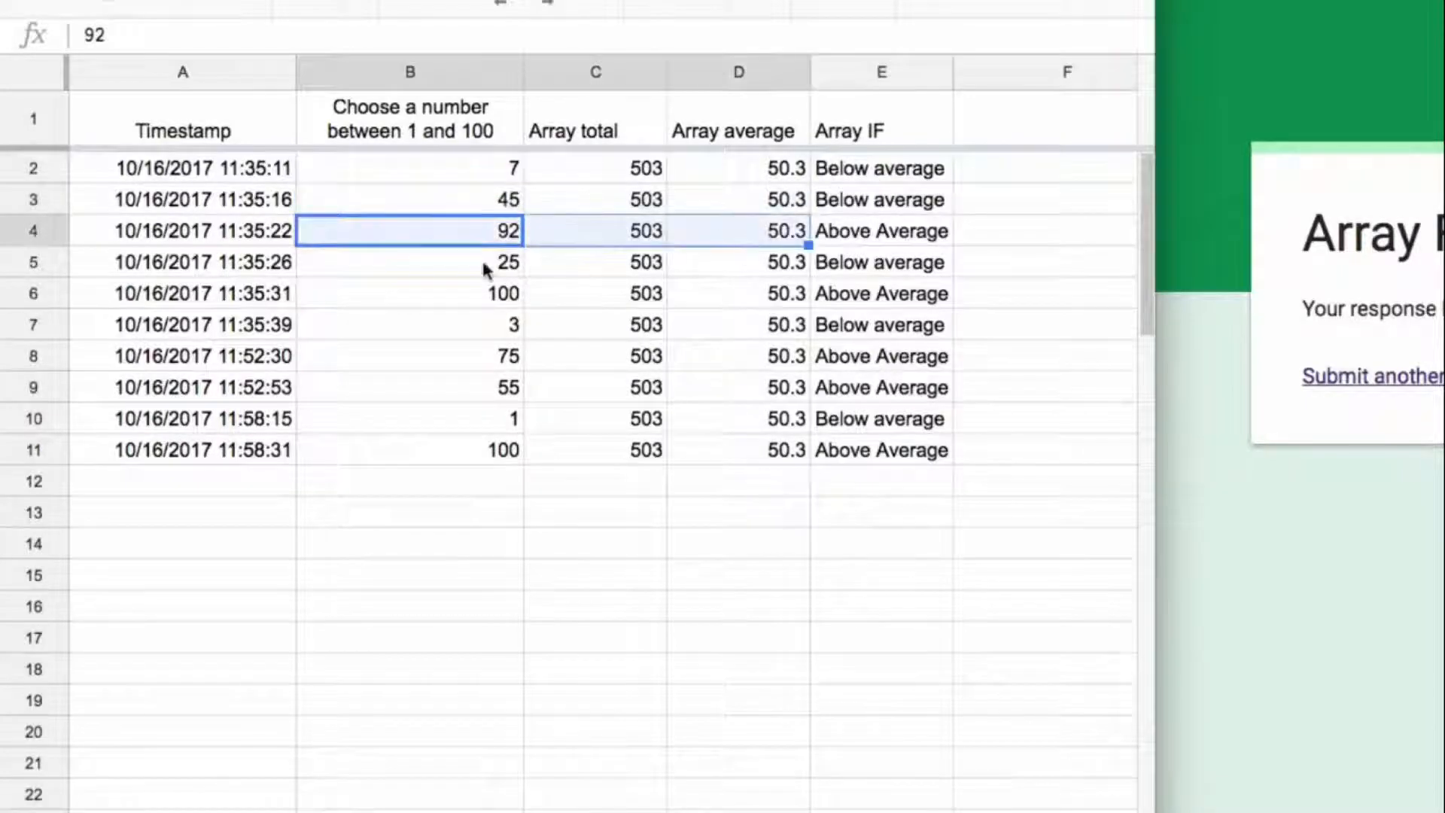
# Step: Compare row 5's number with the average, and inspect the Array average formula in D2
pyautogui.moveTo(482, 261); pyautogui.dragTo(745, 268)
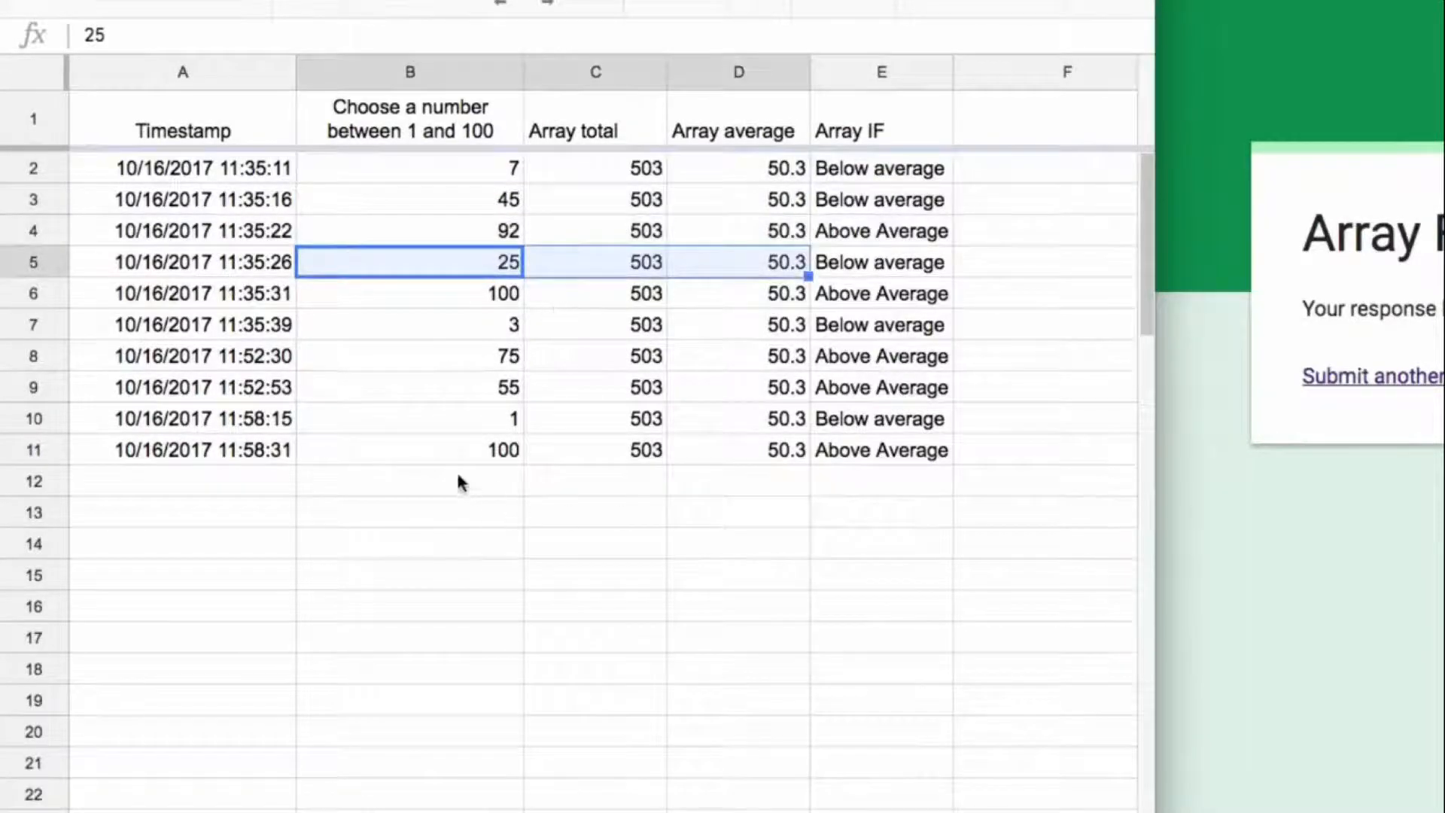
pyautogui.click(292, 476)
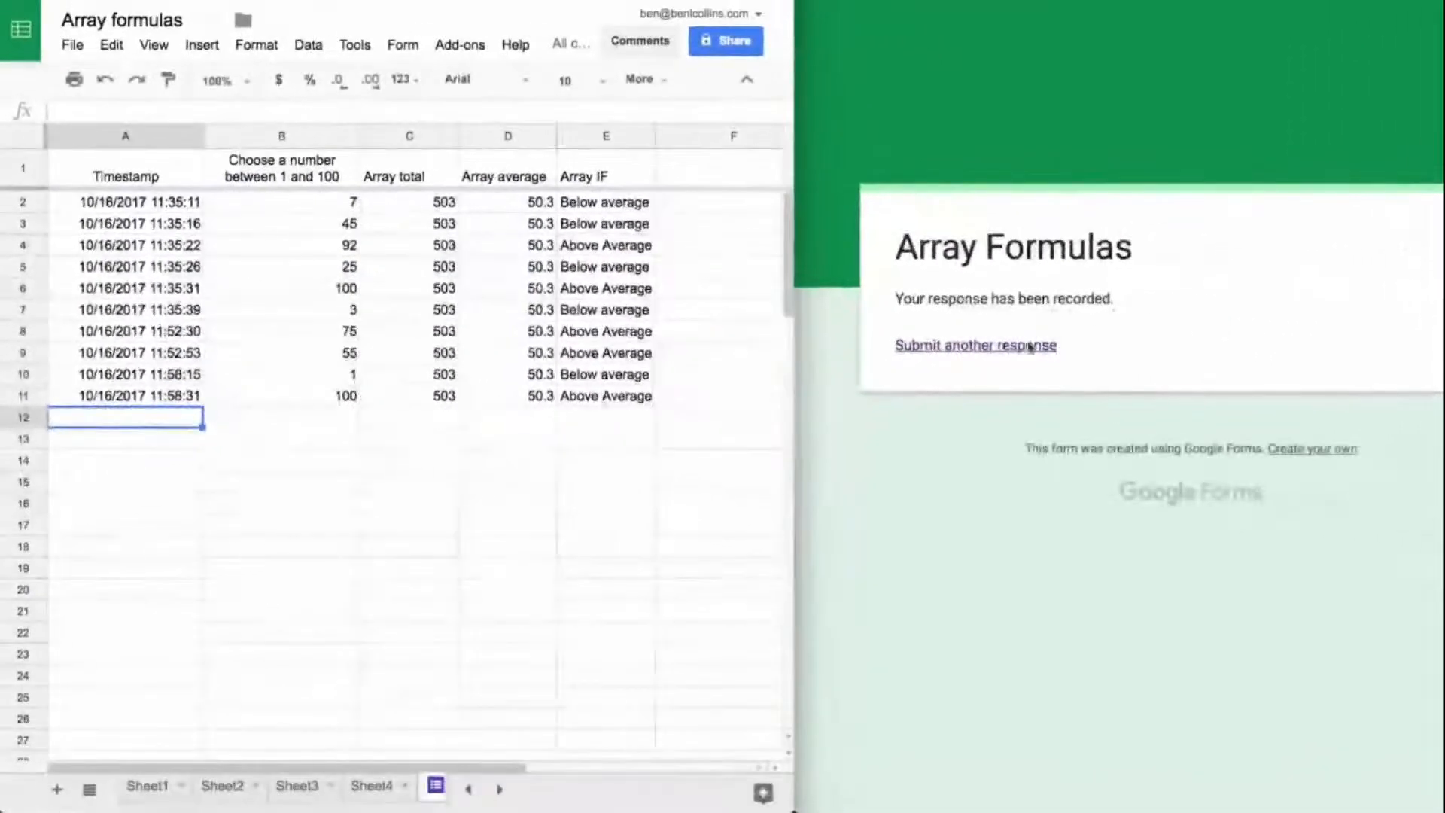
pyautogui.click(515, 210)
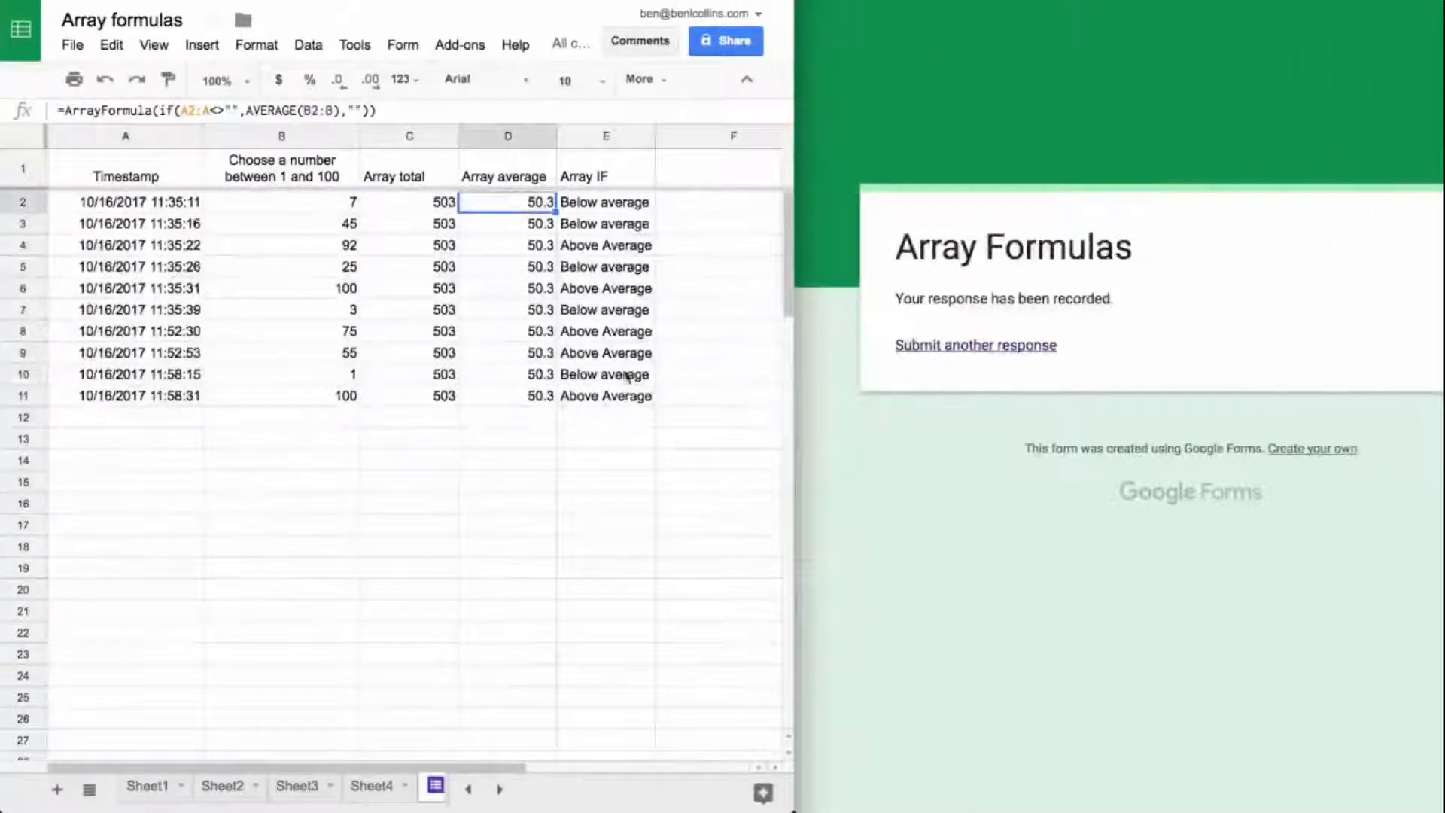
# Step: Submit another response to the Array Formulas form with the number 45
pyautogui.click(976, 347)
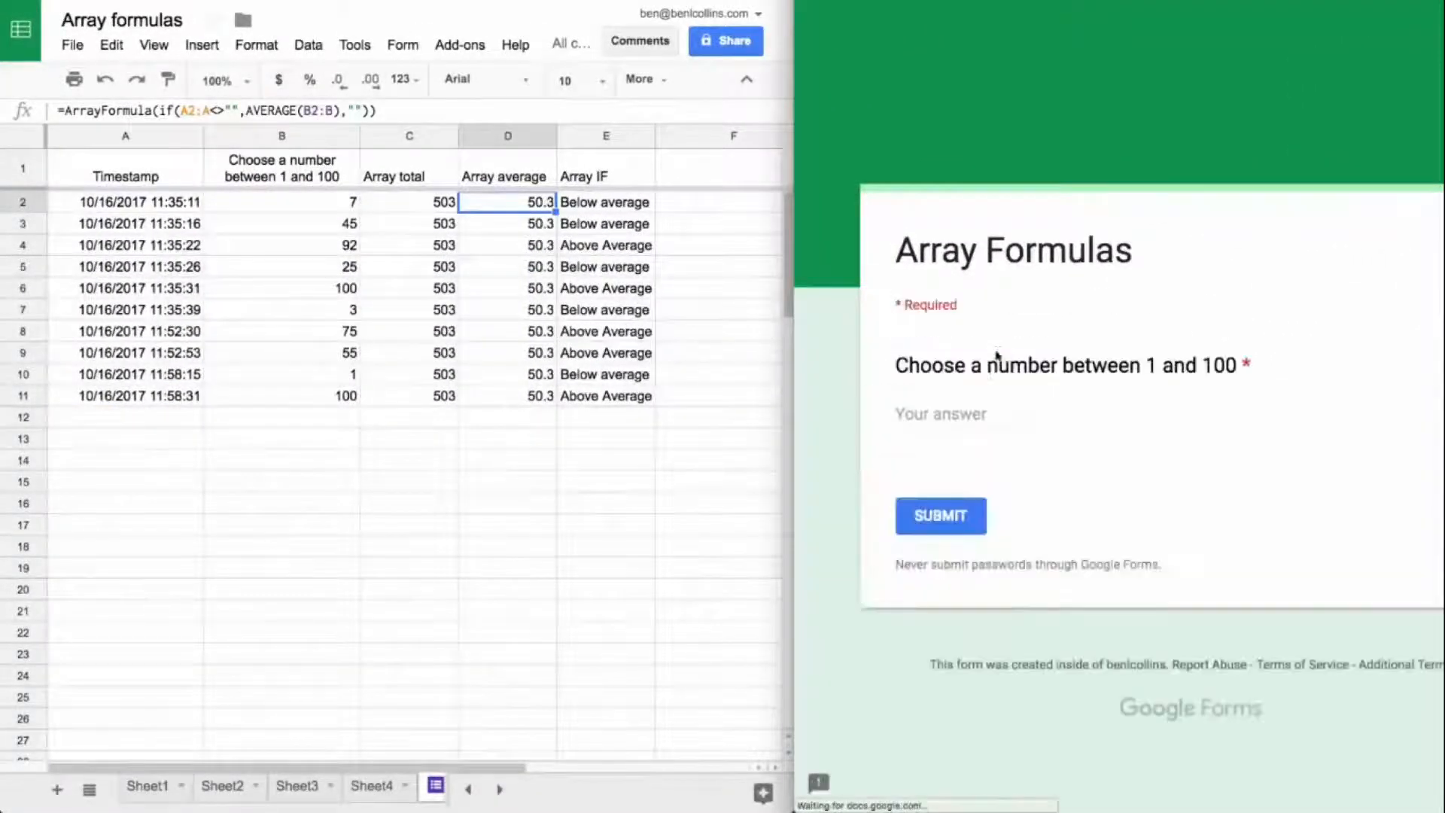
pyautogui.click(969, 411)
pyautogui.write('45')
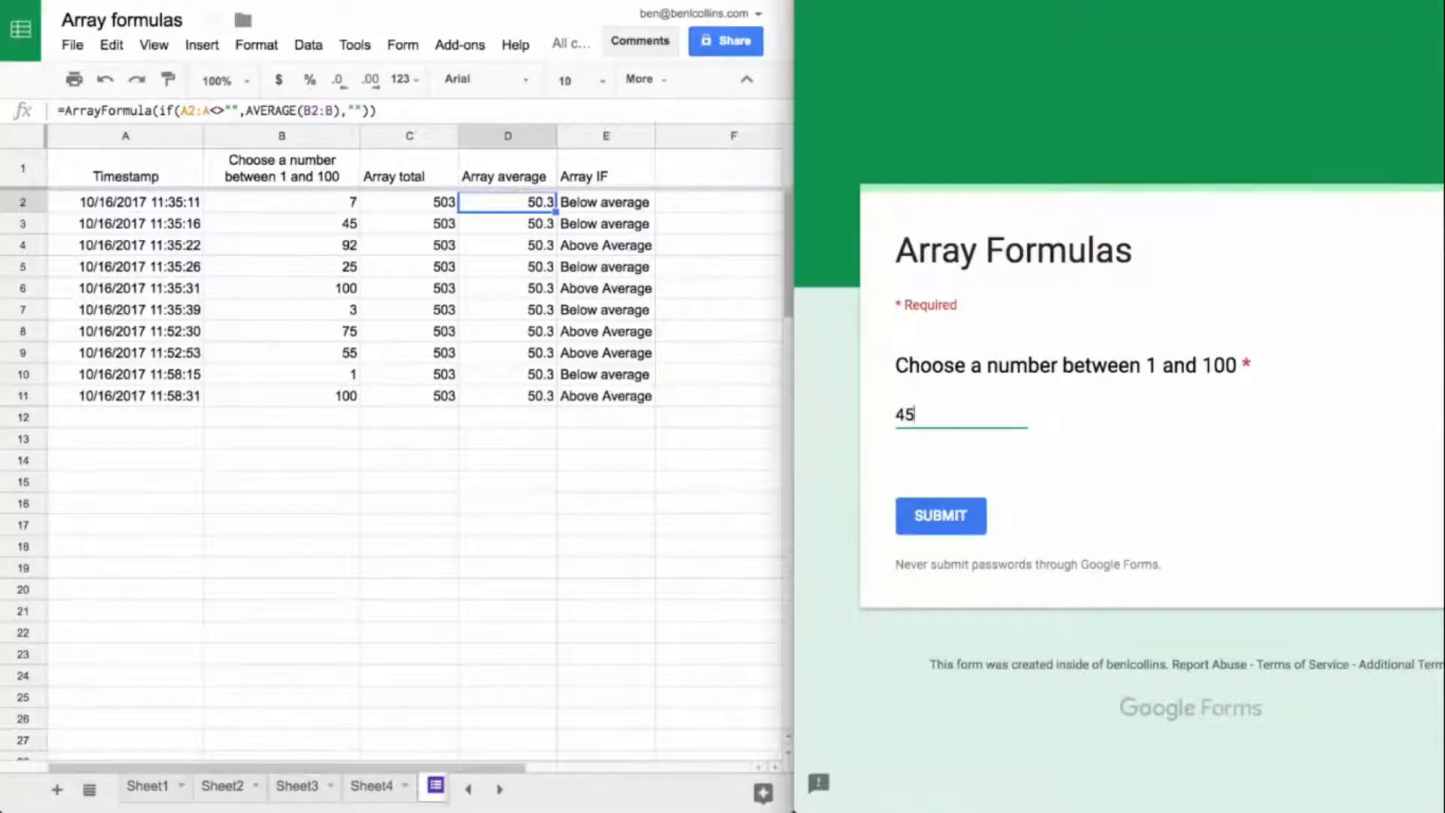
pyautogui.click(943, 515)
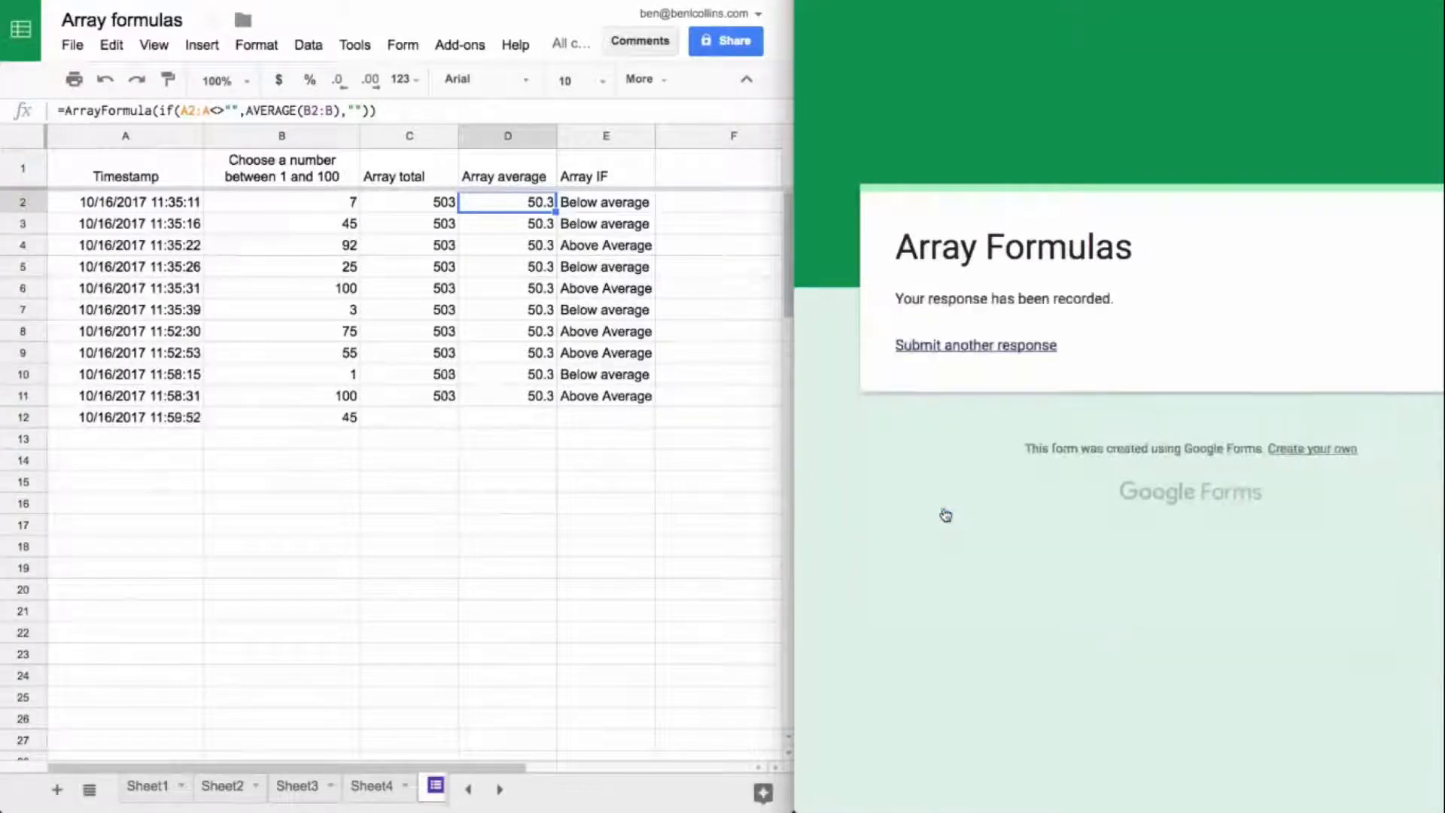
# Step: Submit 45 once more as a further form response
pyautogui.click(1001, 347)
pyautogui.click(932, 431)
pyautogui.write('45')
pyautogui.click(942, 520)
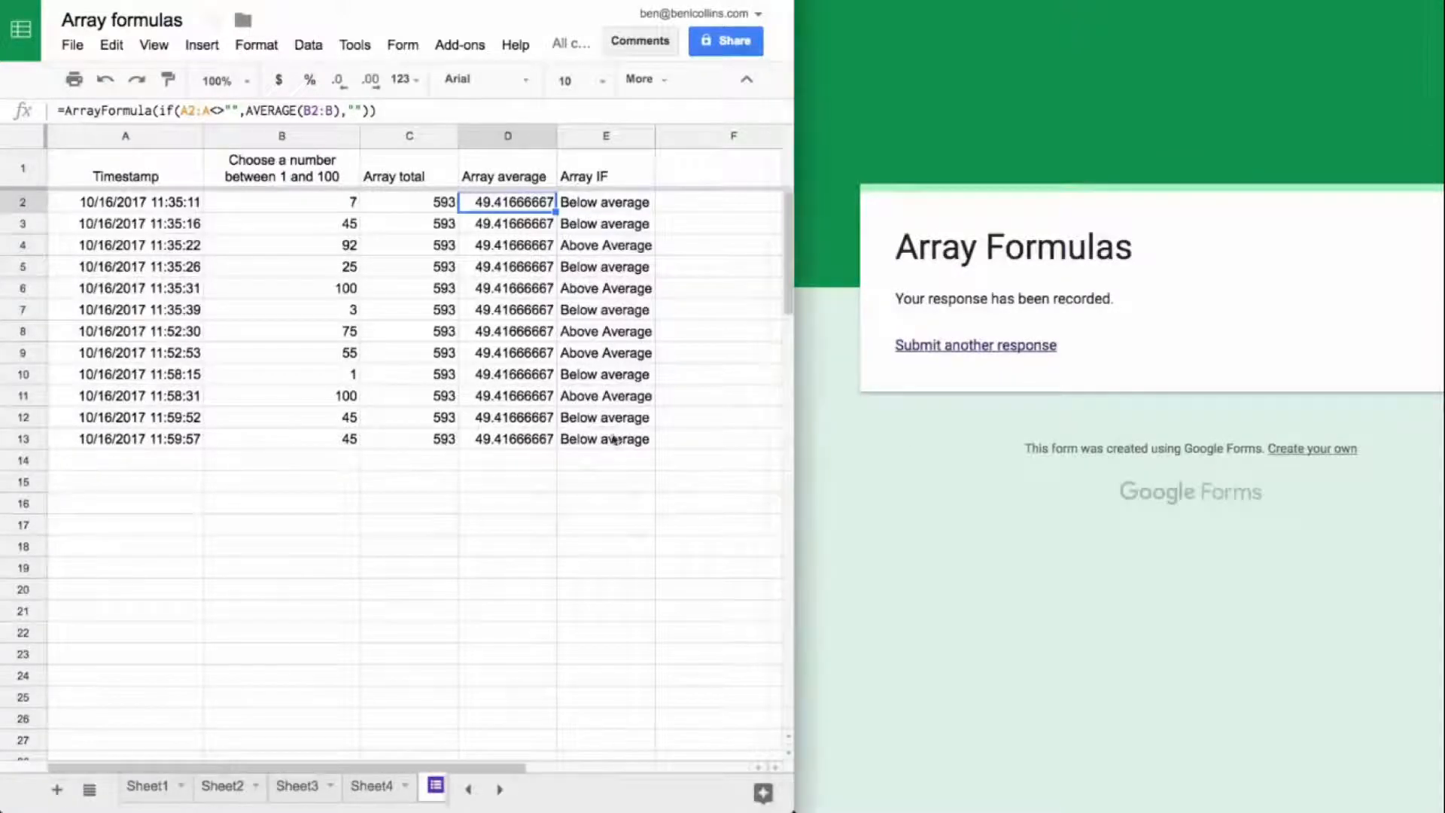
# Step: Inspect the Array total formula in C2 and the auto-filled total, average and IF cells of row 13
pyautogui.moveTo(591, 444); pyautogui.dragTo(434, 448)
pyautogui.click(434, 448)
pyautogui.click(418, 224)
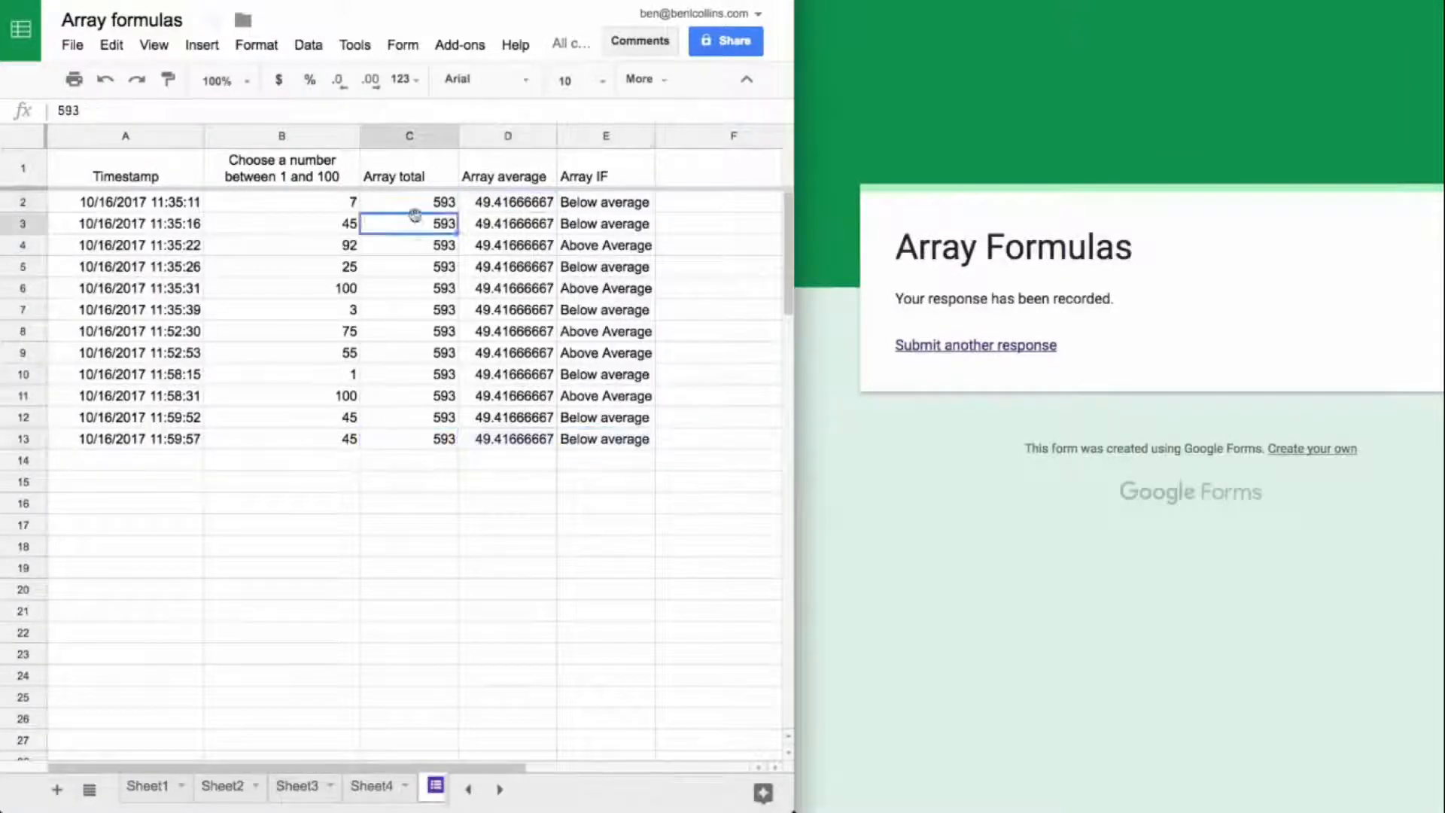
pyautogui.click(423, 205)
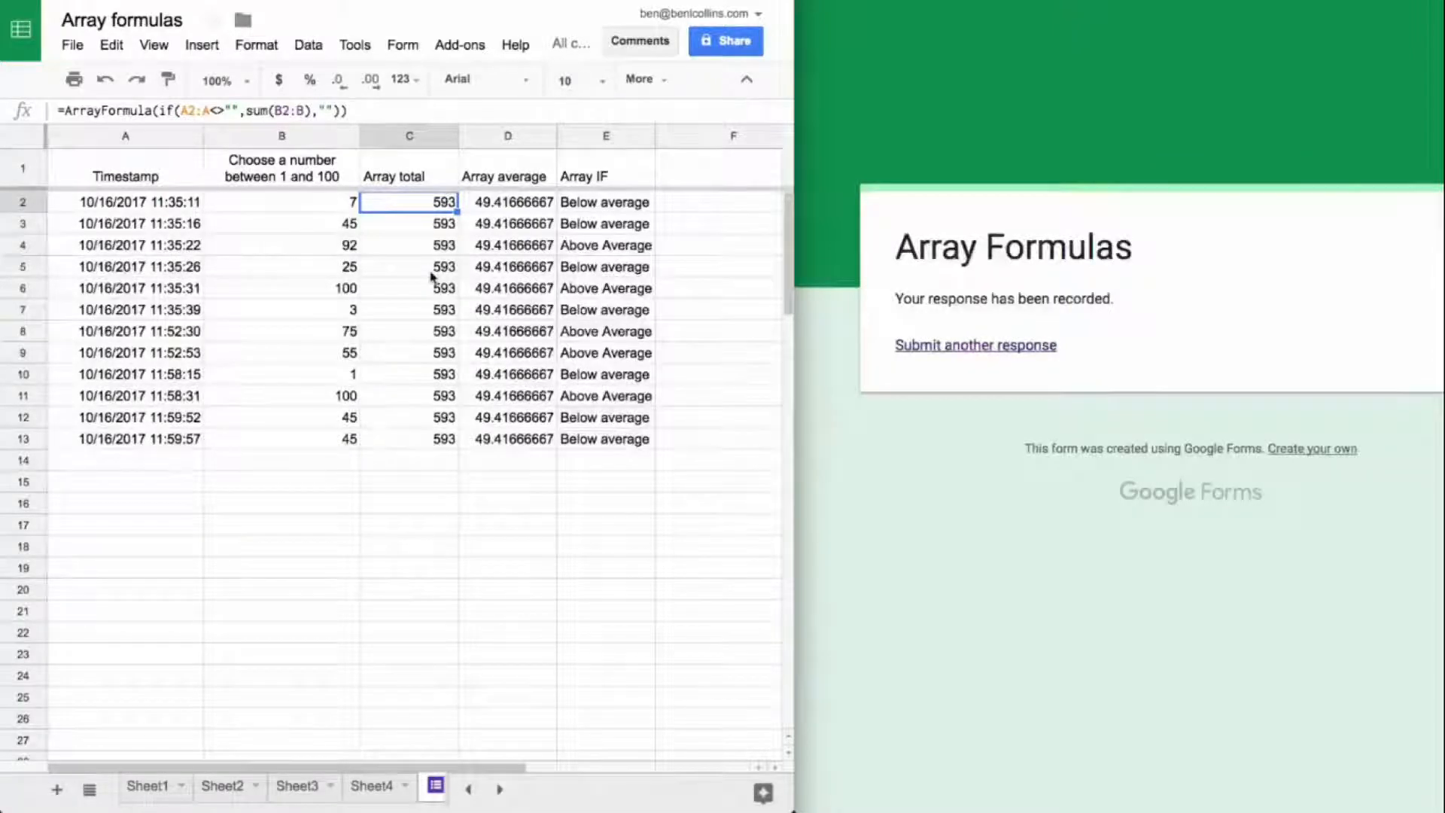
pyautogui.moveTo(435, 439); pyautogui.dragTo(645, 442)
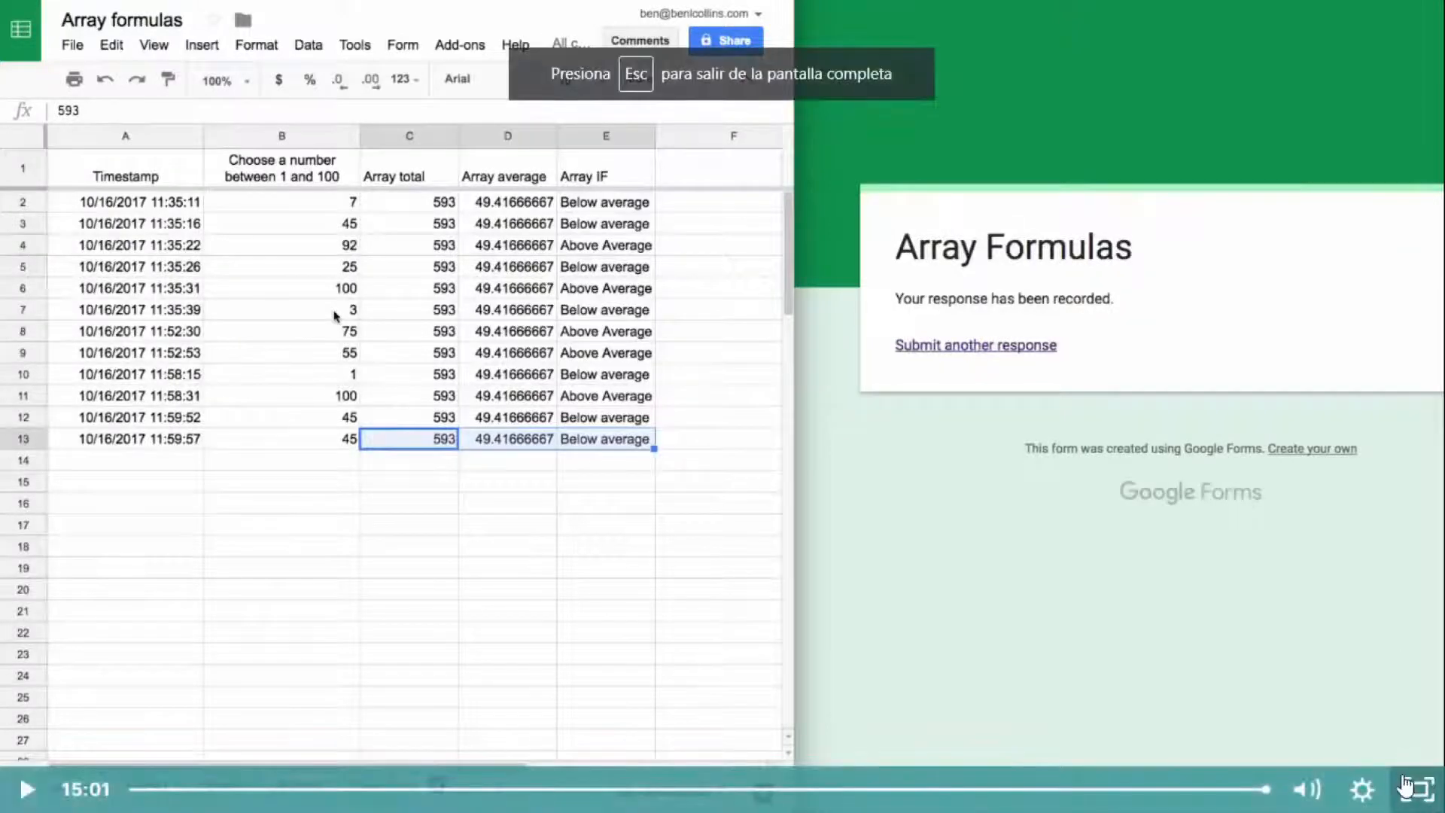
# Step: Leave the full-screen video, complete the Day 17 lecture and play the Day 18: IMPORTRANGE video in full screen
pyautogui.click(1419, 790)
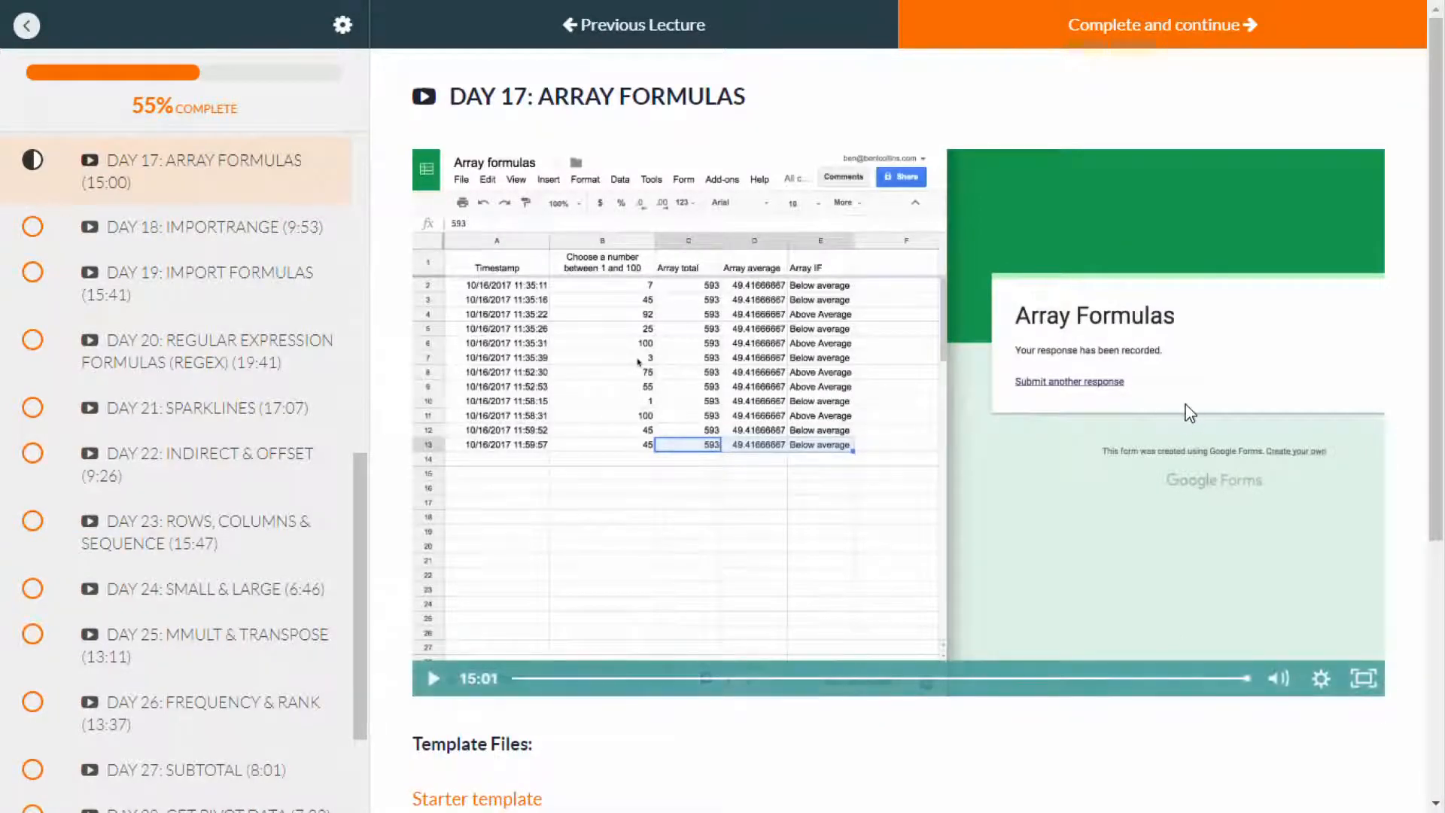
pyautogui.click(1160, 42)
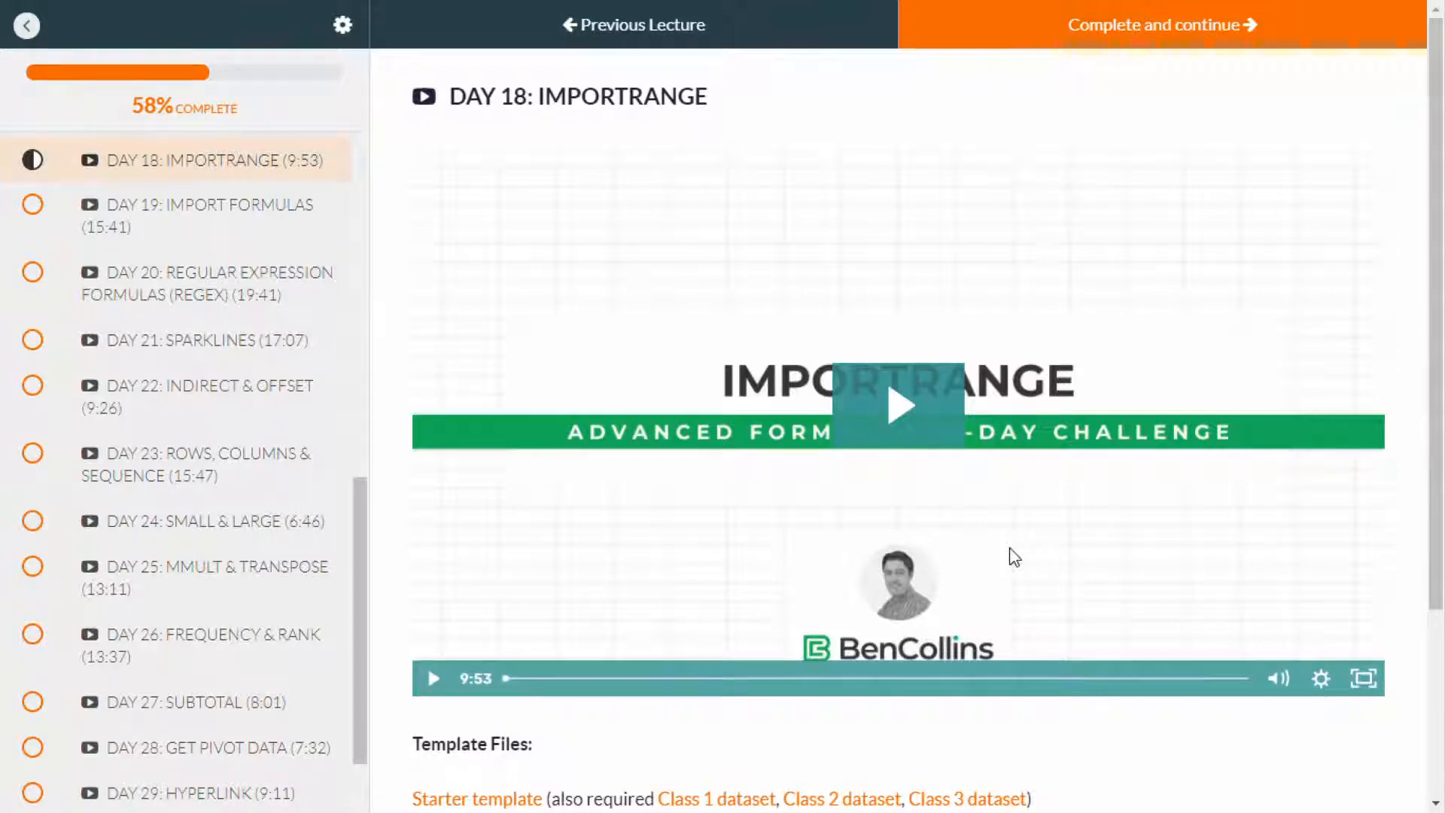
pyautogui.click(901, 422)
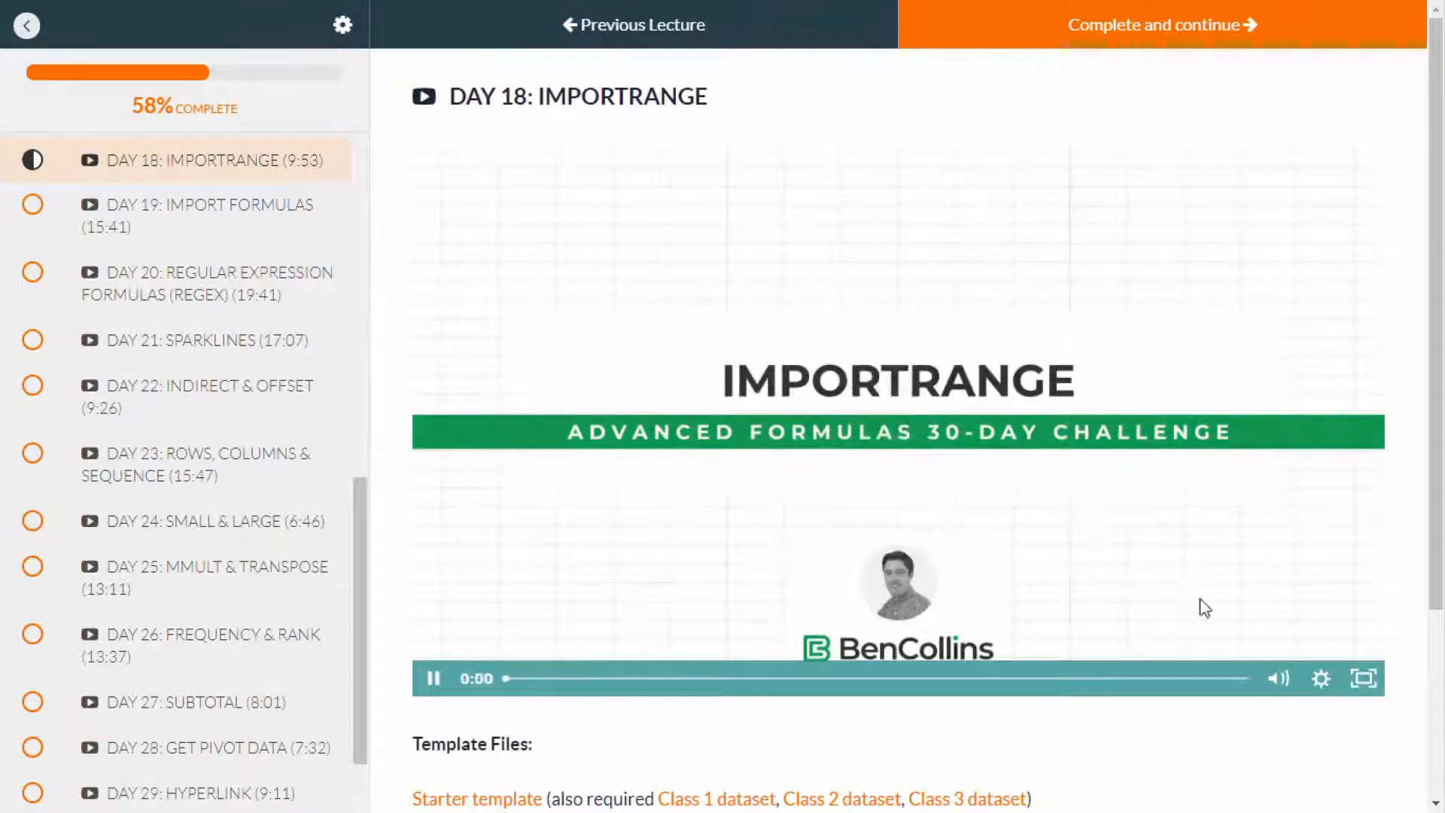
pyautogui.click(1364, 680)
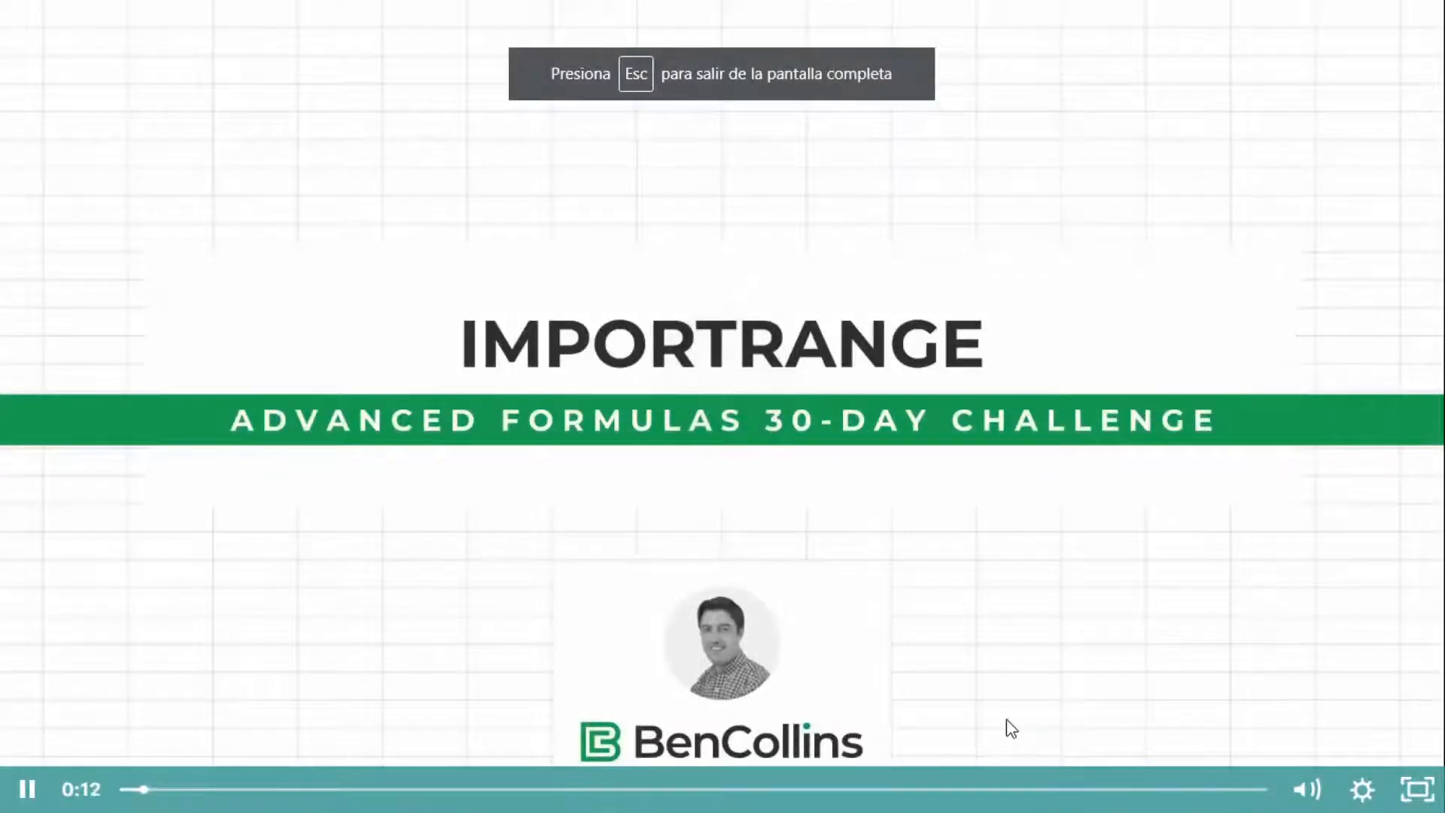
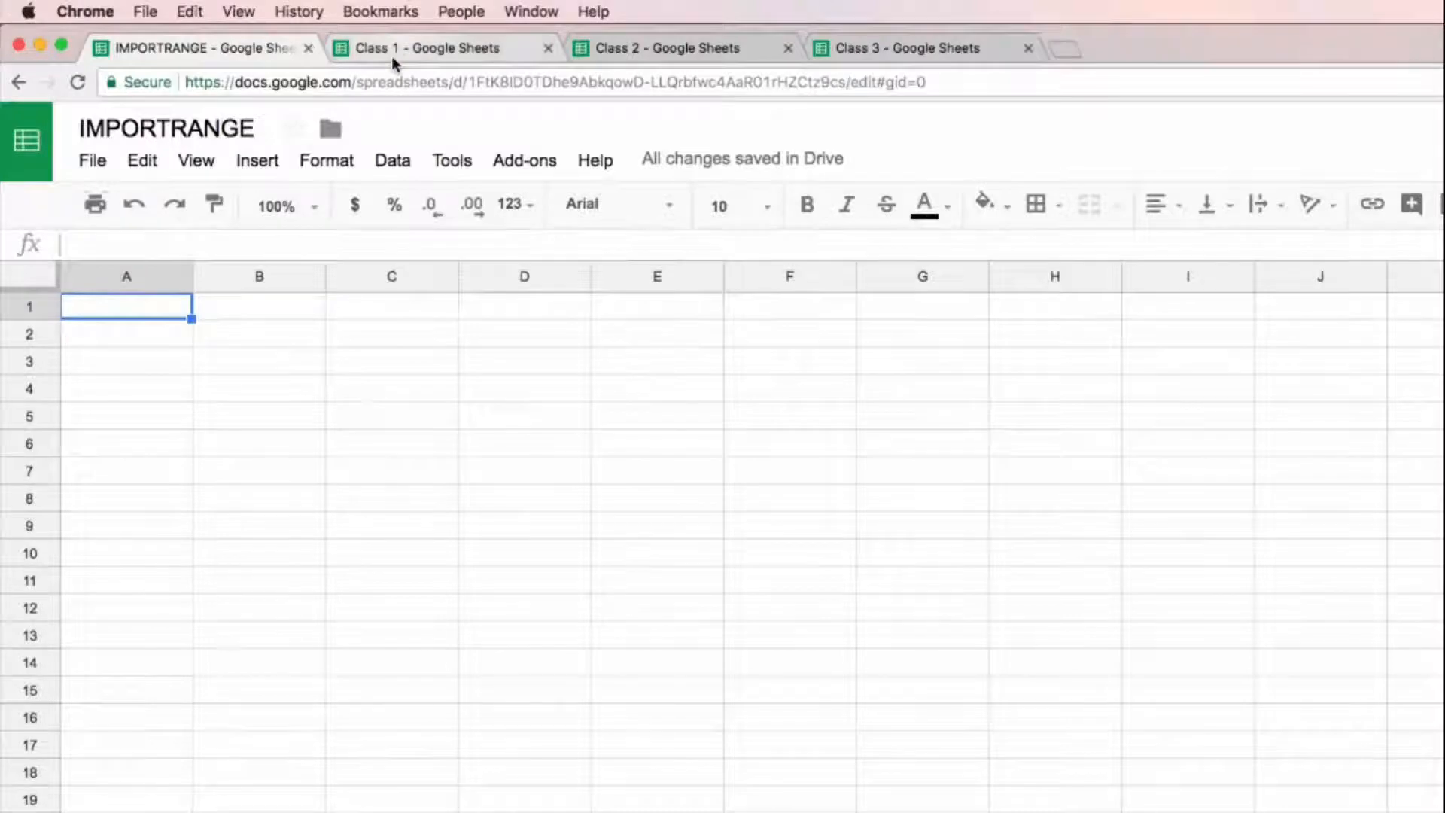
# Step: Look over the student test data in the Class 1, Class 2 and Class 3 spreadsheets, then return to the empty IMPORTRANGE spreadsheet
pyautogui.click(466, 52)
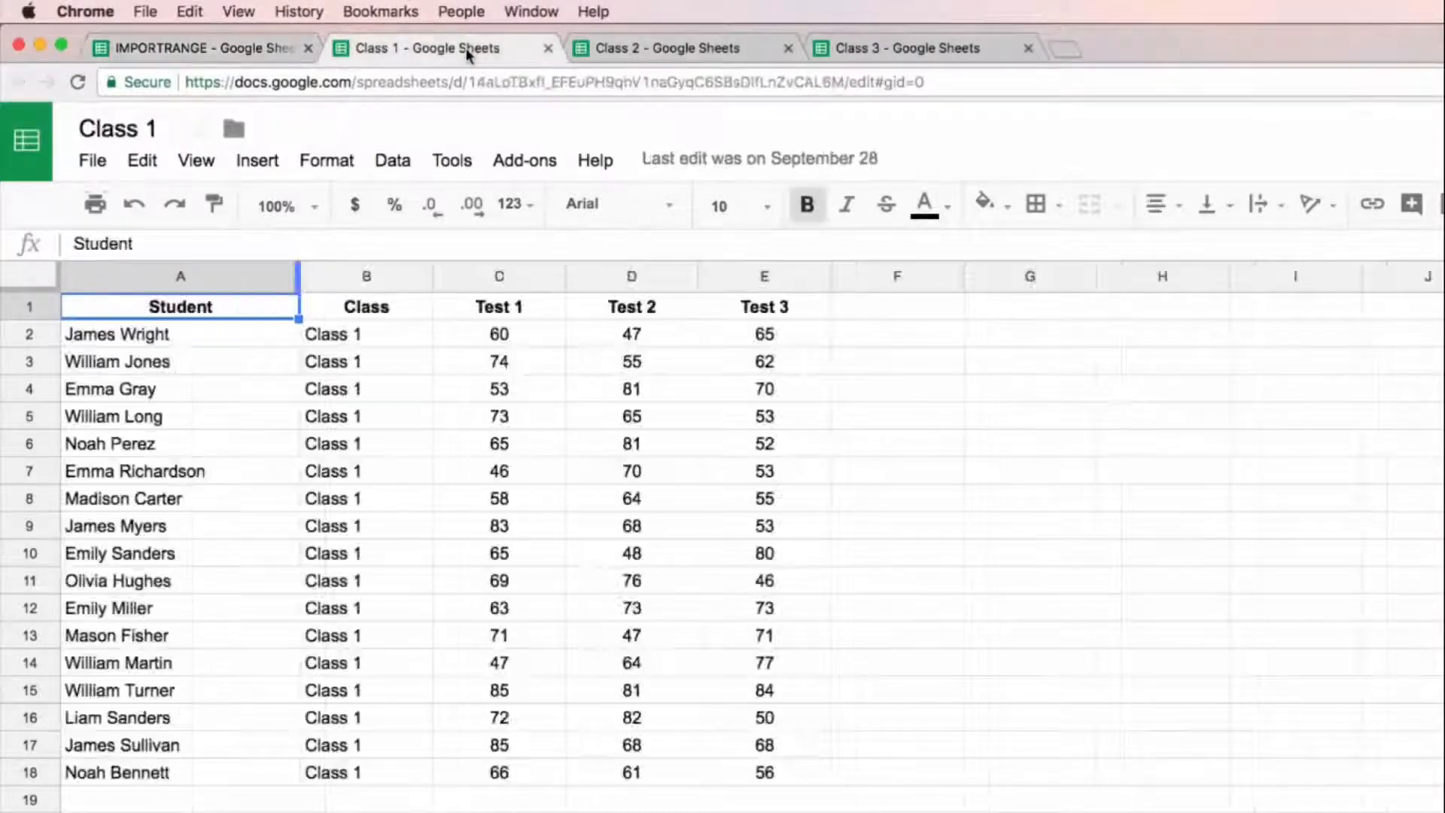
pyautogui.click(711, 60)
pyautogui.click(950, 48)
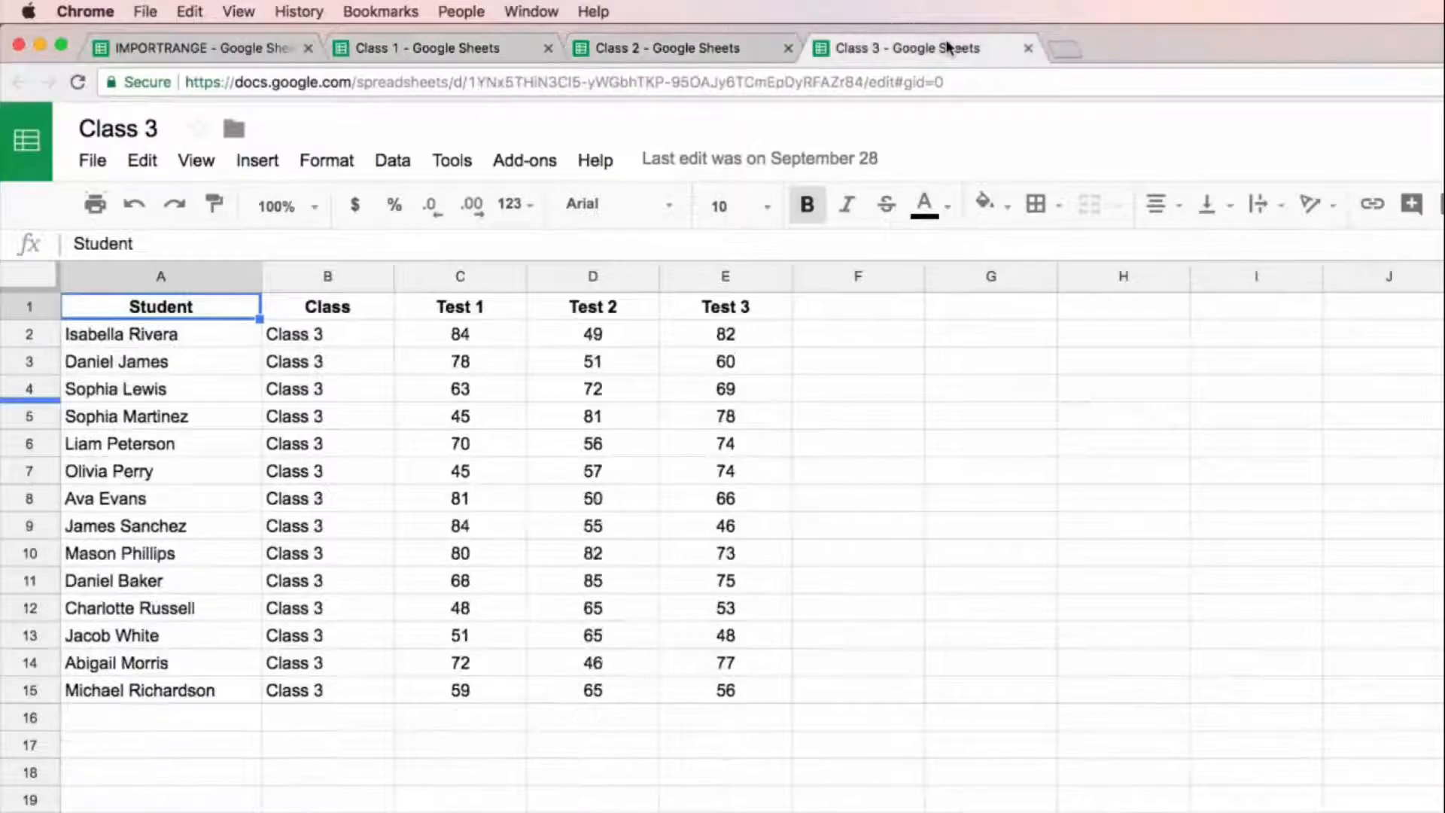
pyautogui.click(417, 48)
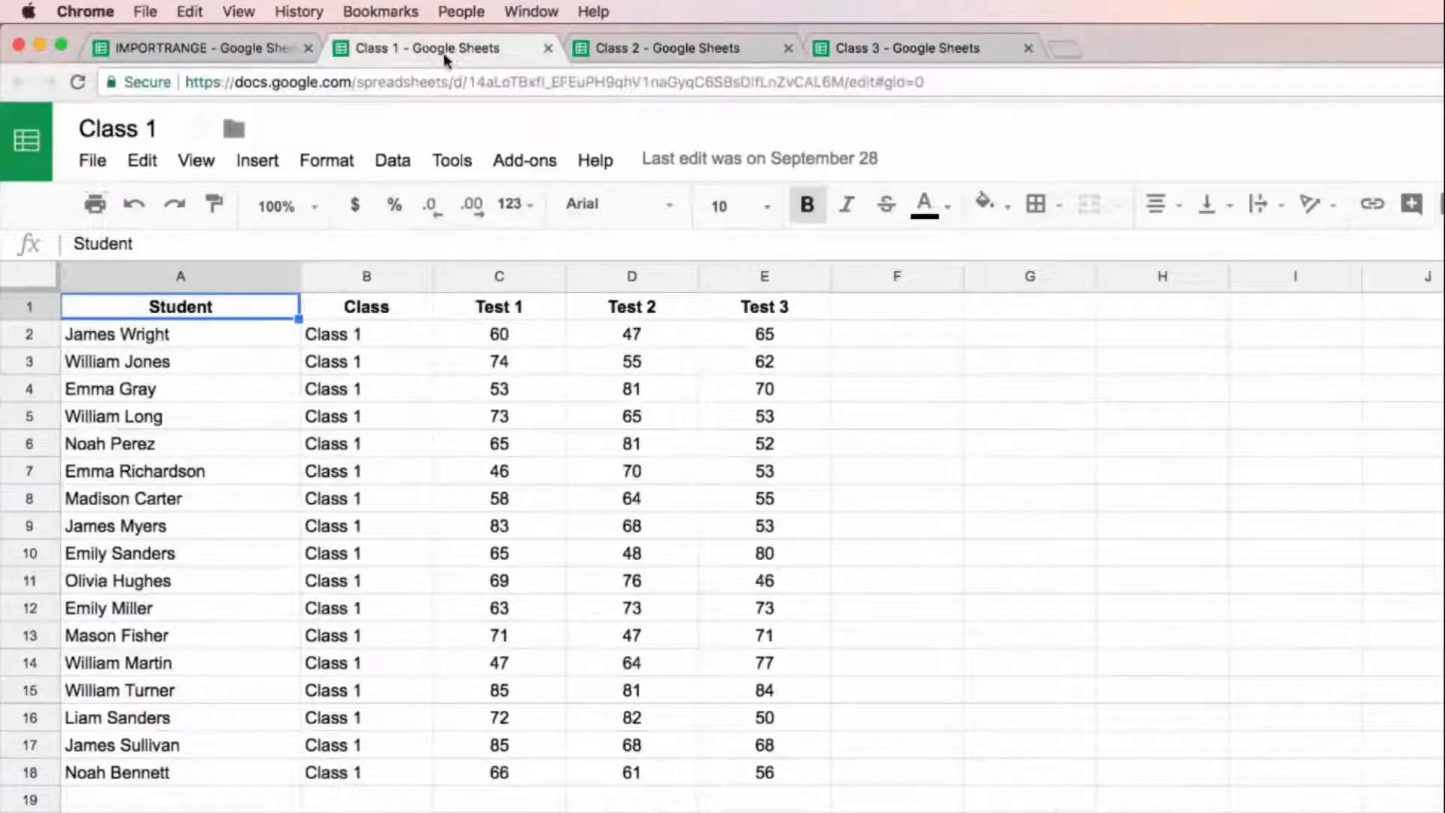
pyautogui.click(229, 49)
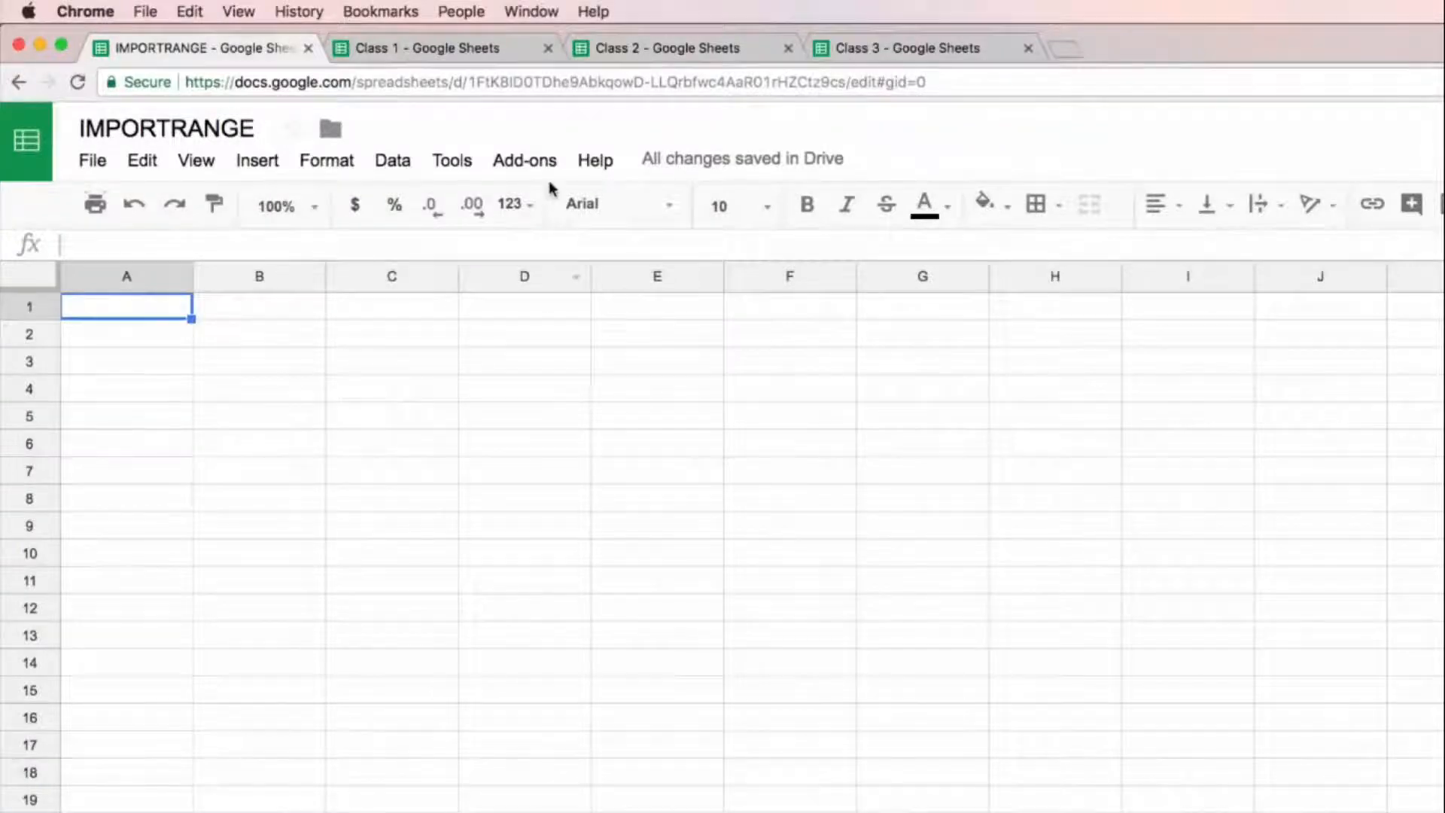
pyautogui.click(499, 52)
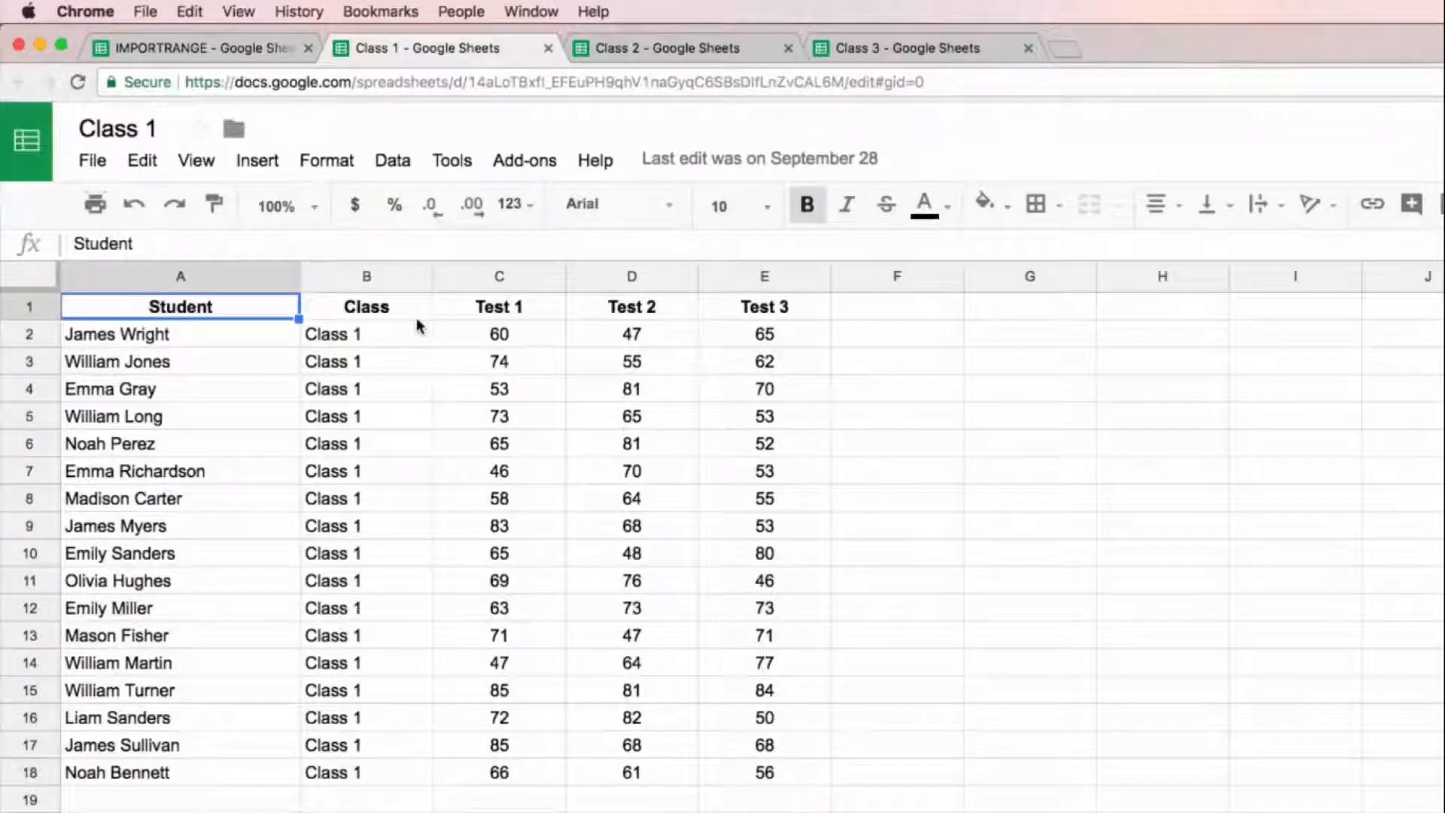
pyautogui.click(221, 53)
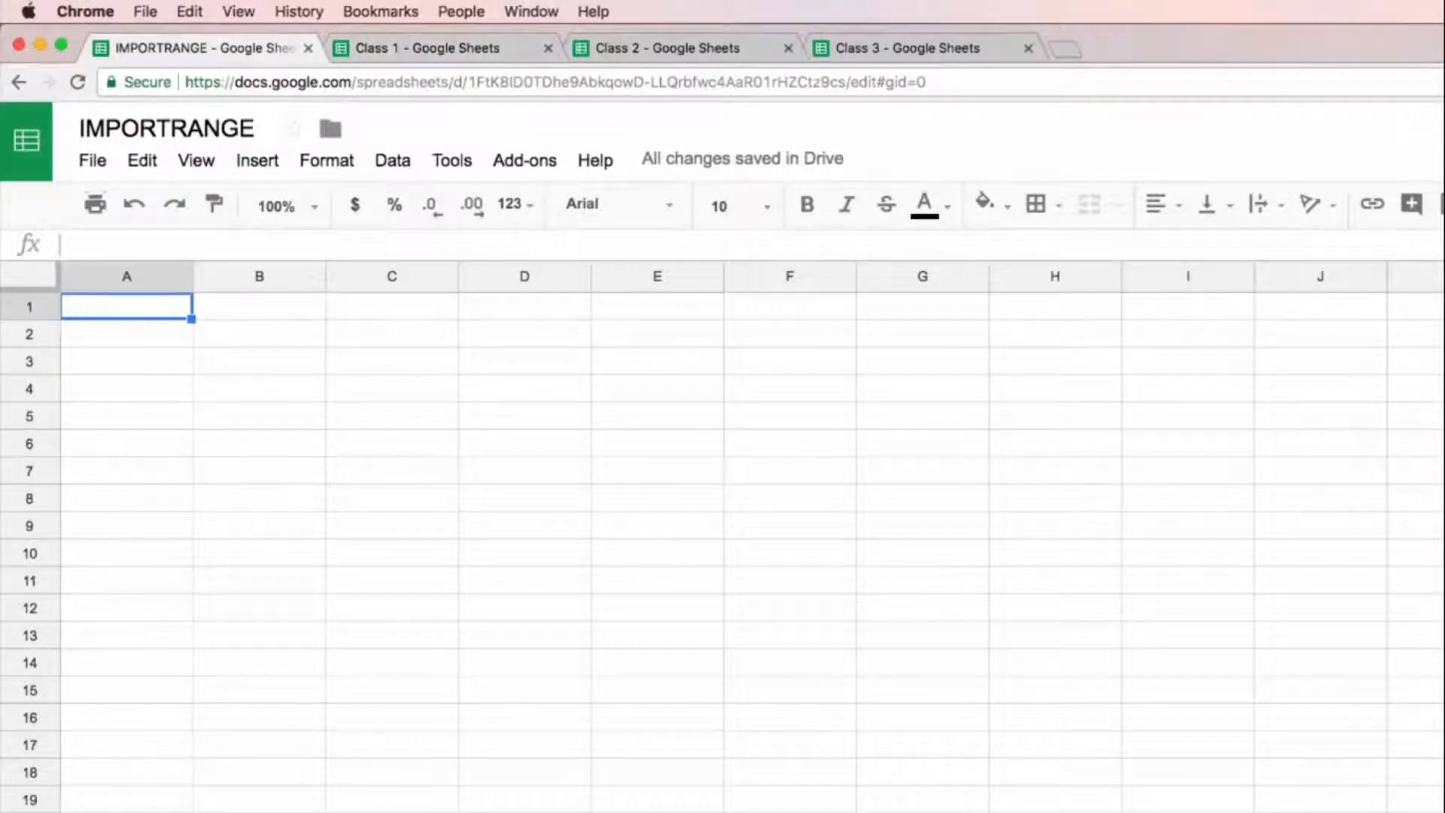
# Step: Start an IMPORTRANGE formula in A1 of the IMPORTRANGE spreadsheet, with the quoted URL of the Class 1 spreadsheet as its first argument
pyautogui.write('=')
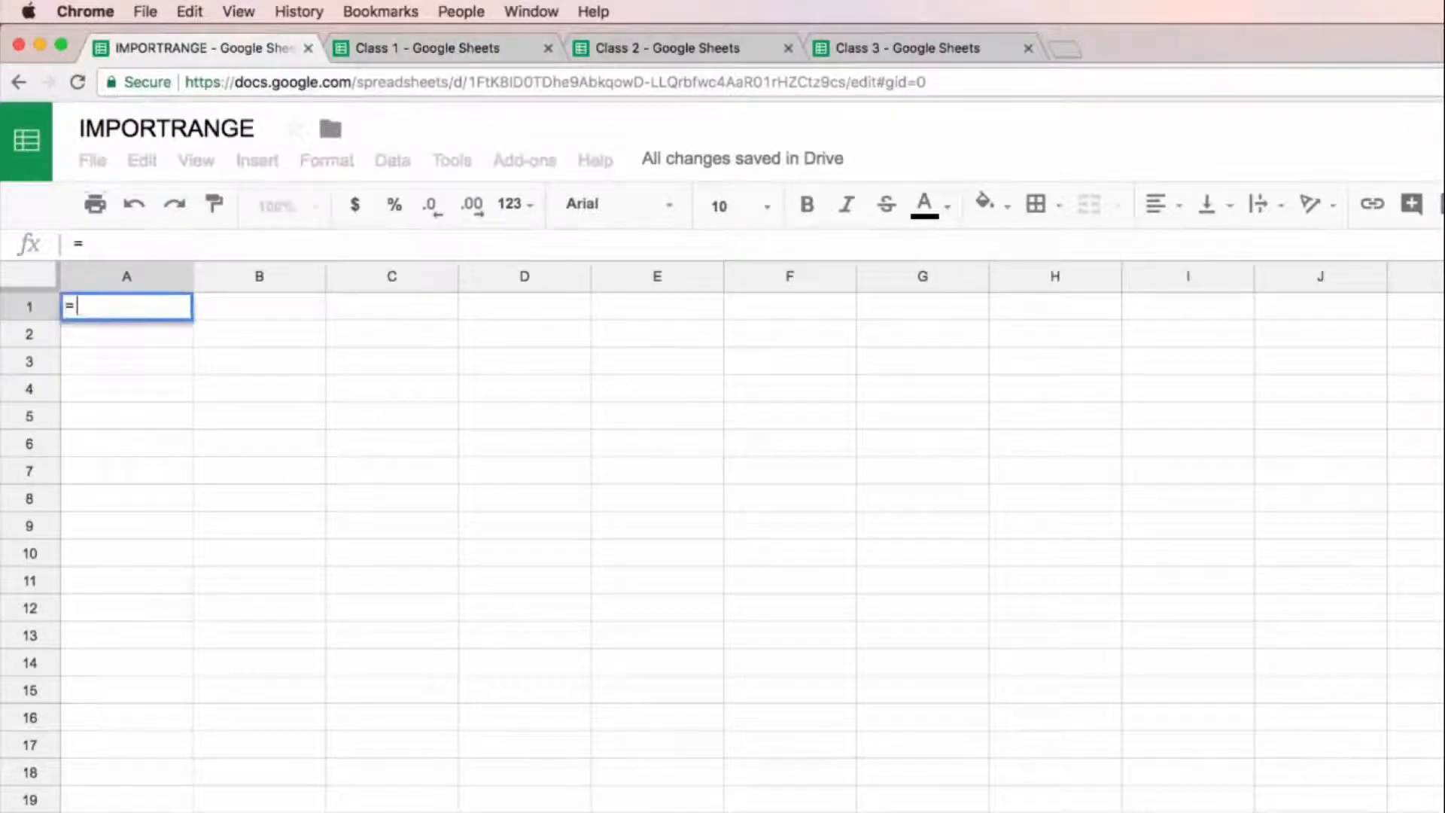
pyautogui.write('importran')
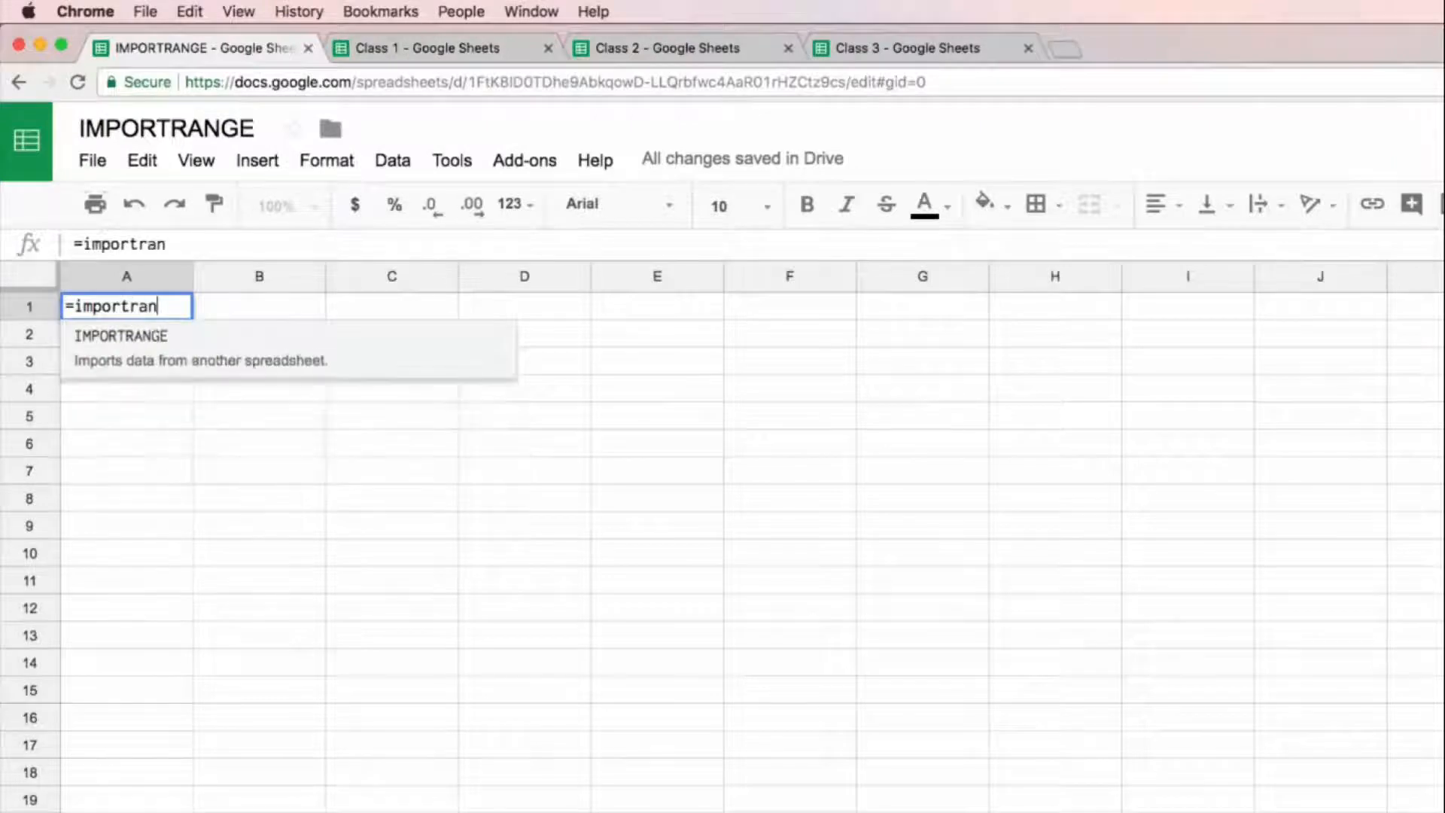
pyautogui.press('Tab')
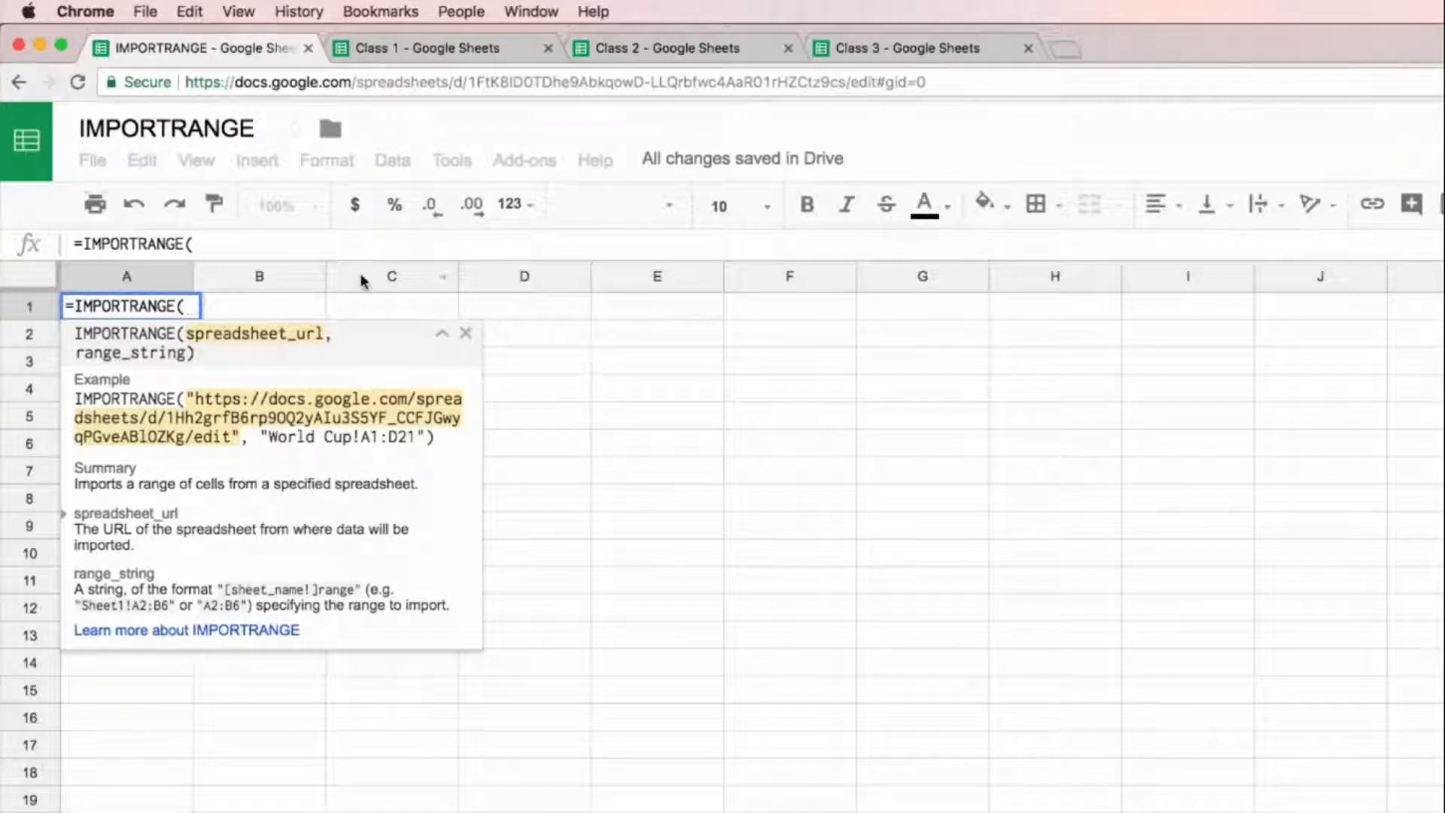
pyautogui.write('"')
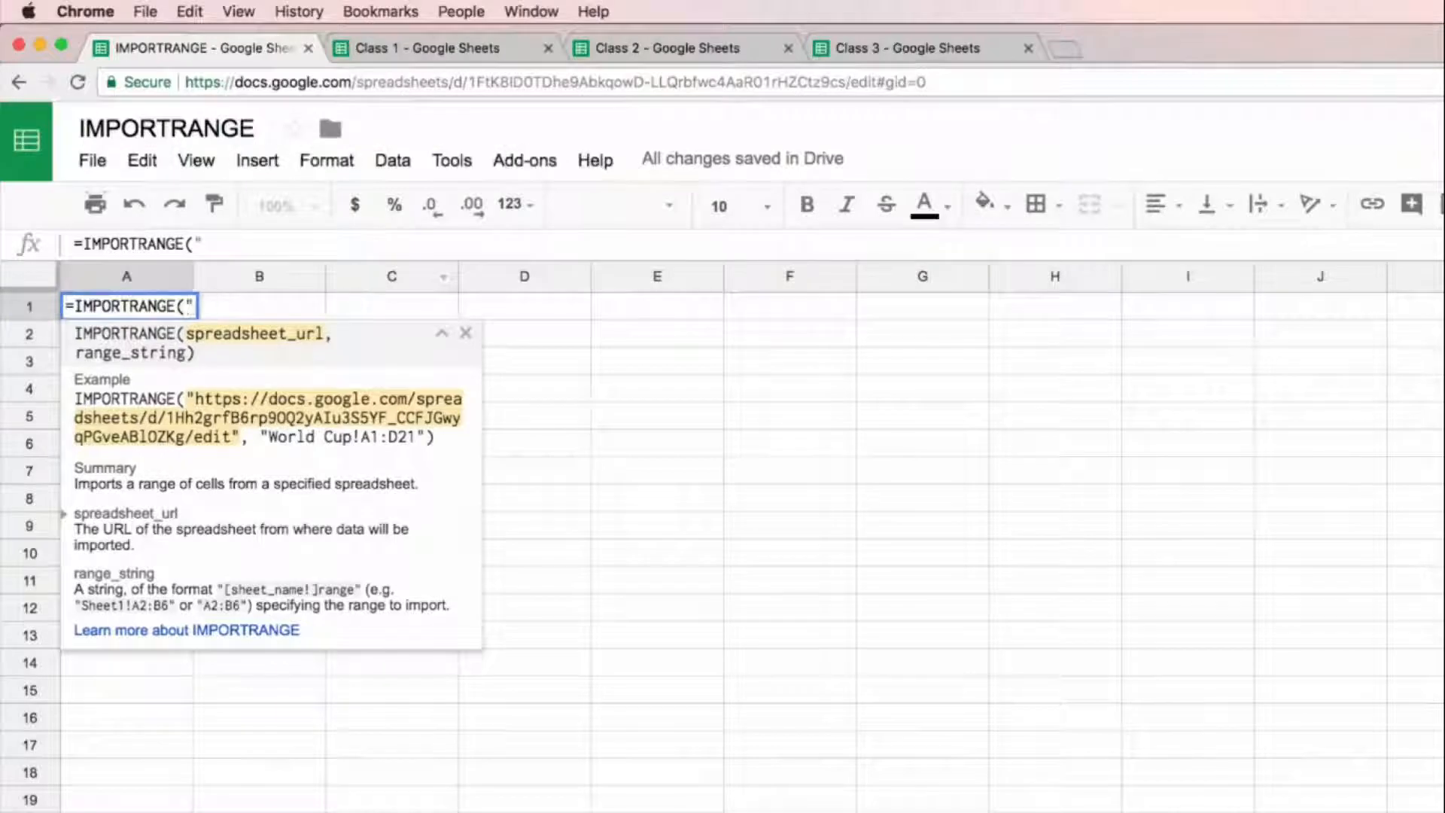
pyautogui.click(451, 50)
pyautogui.click(527, 83)
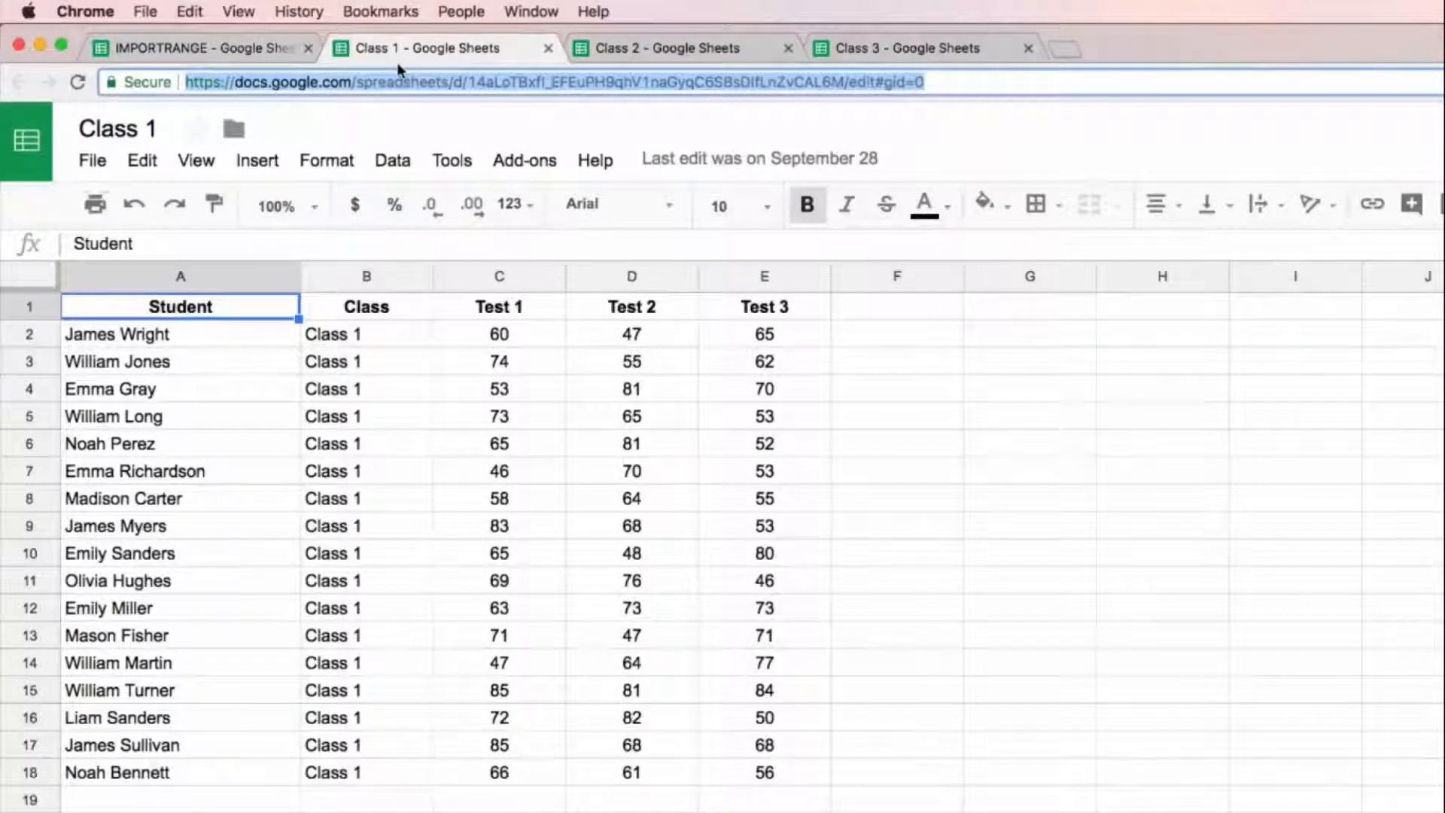
pyautogui.click(229, 52)
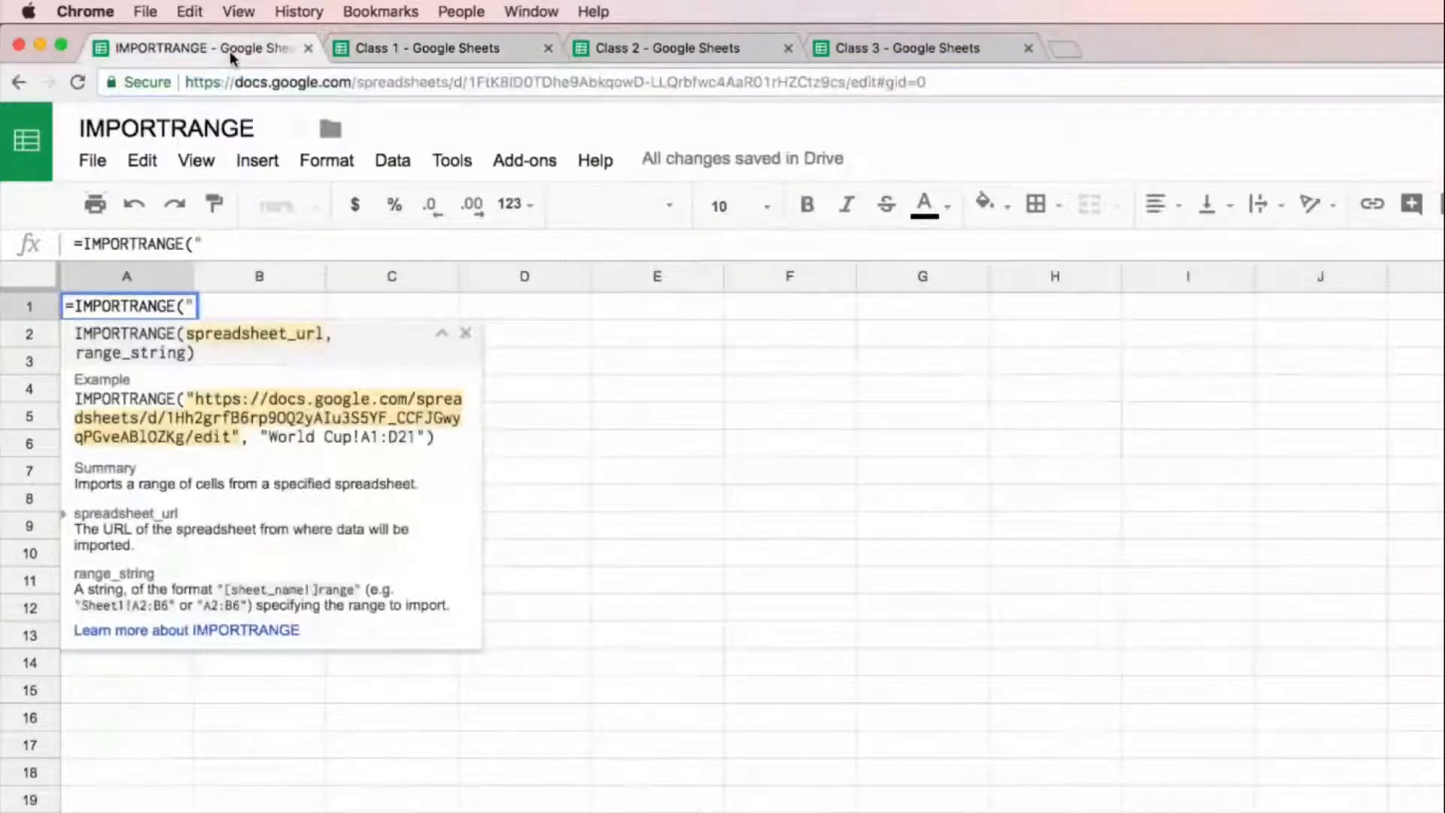
pyautogui.click(278, 253)
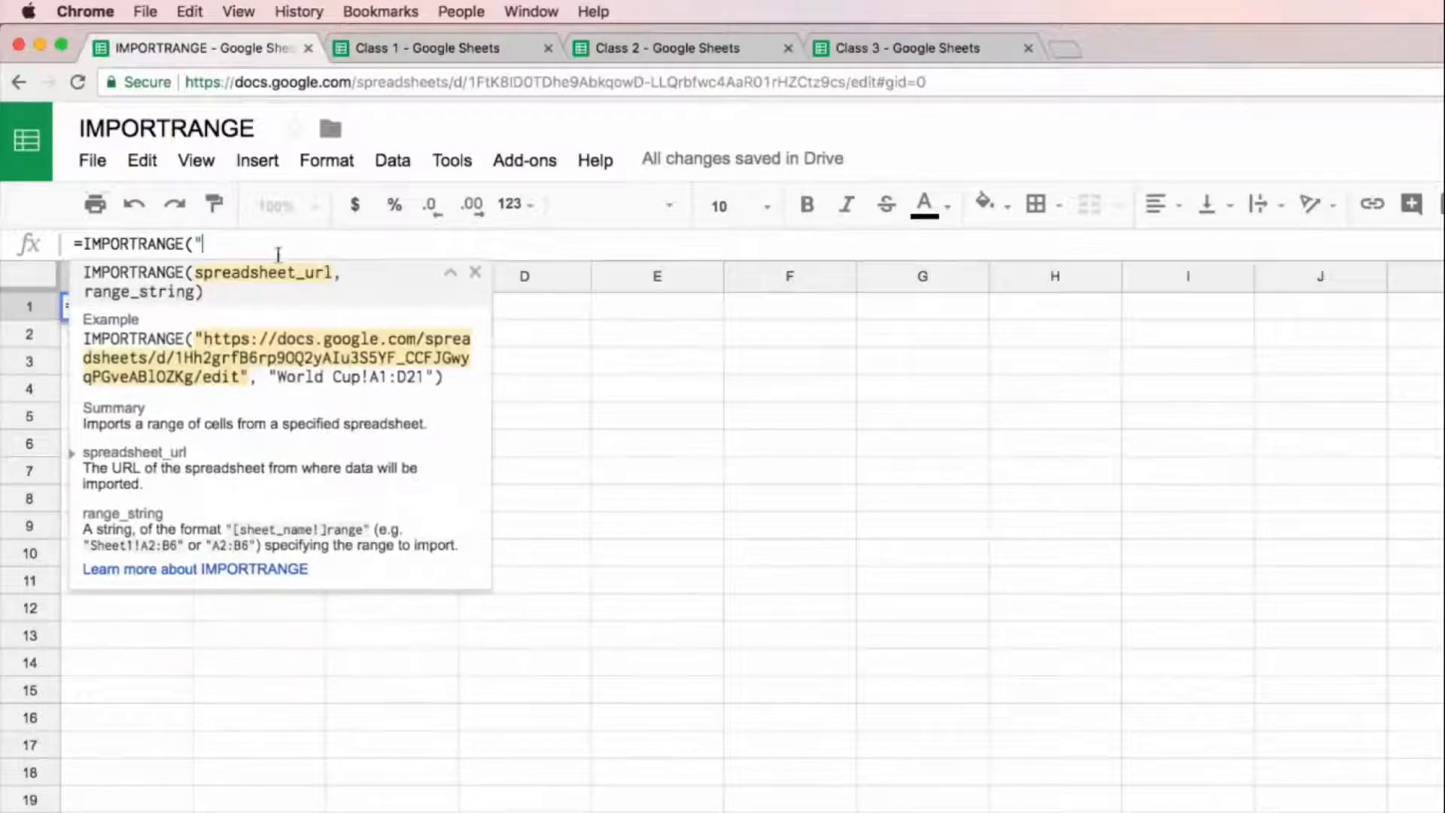
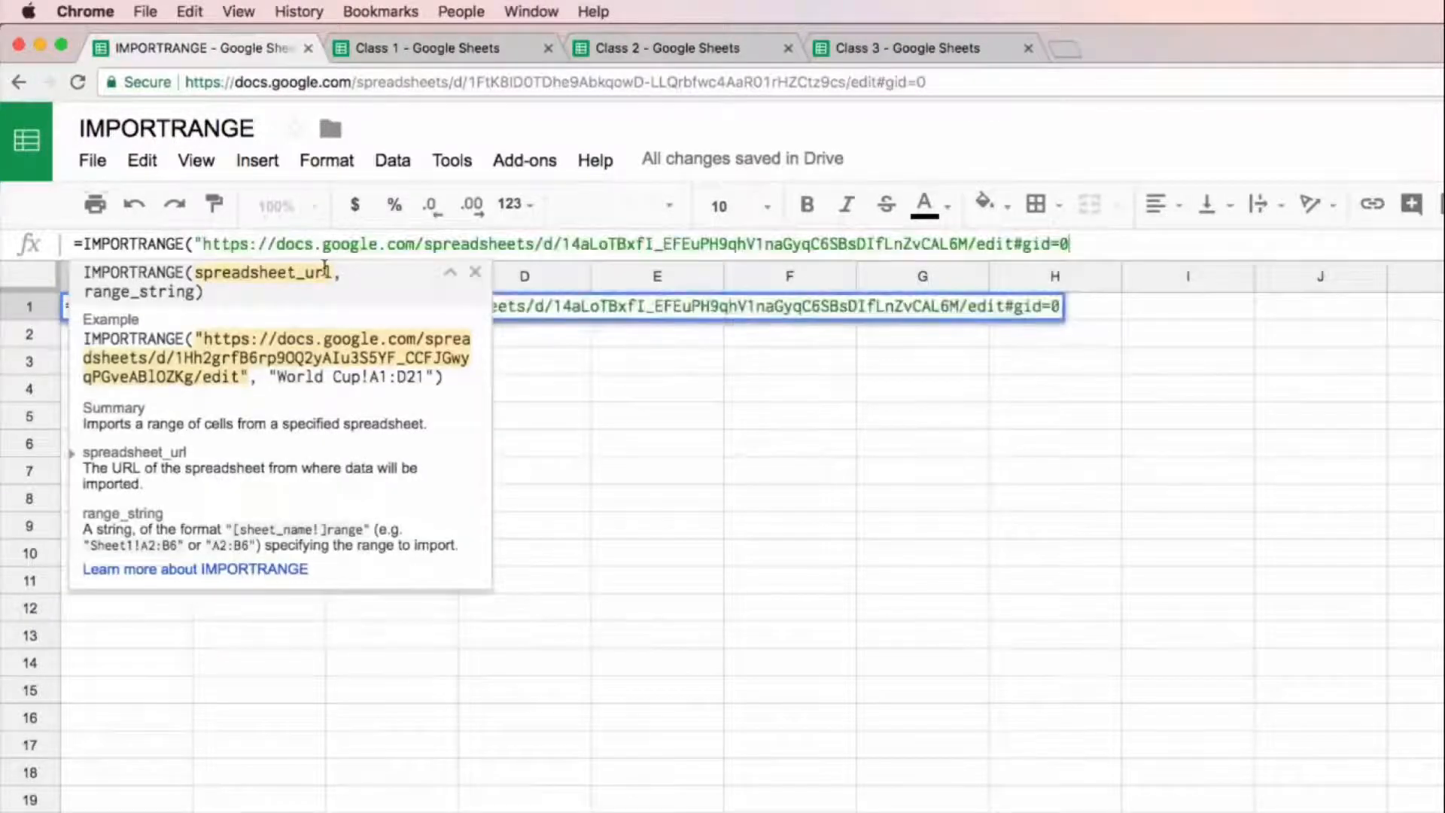
pyautogui.write('"')
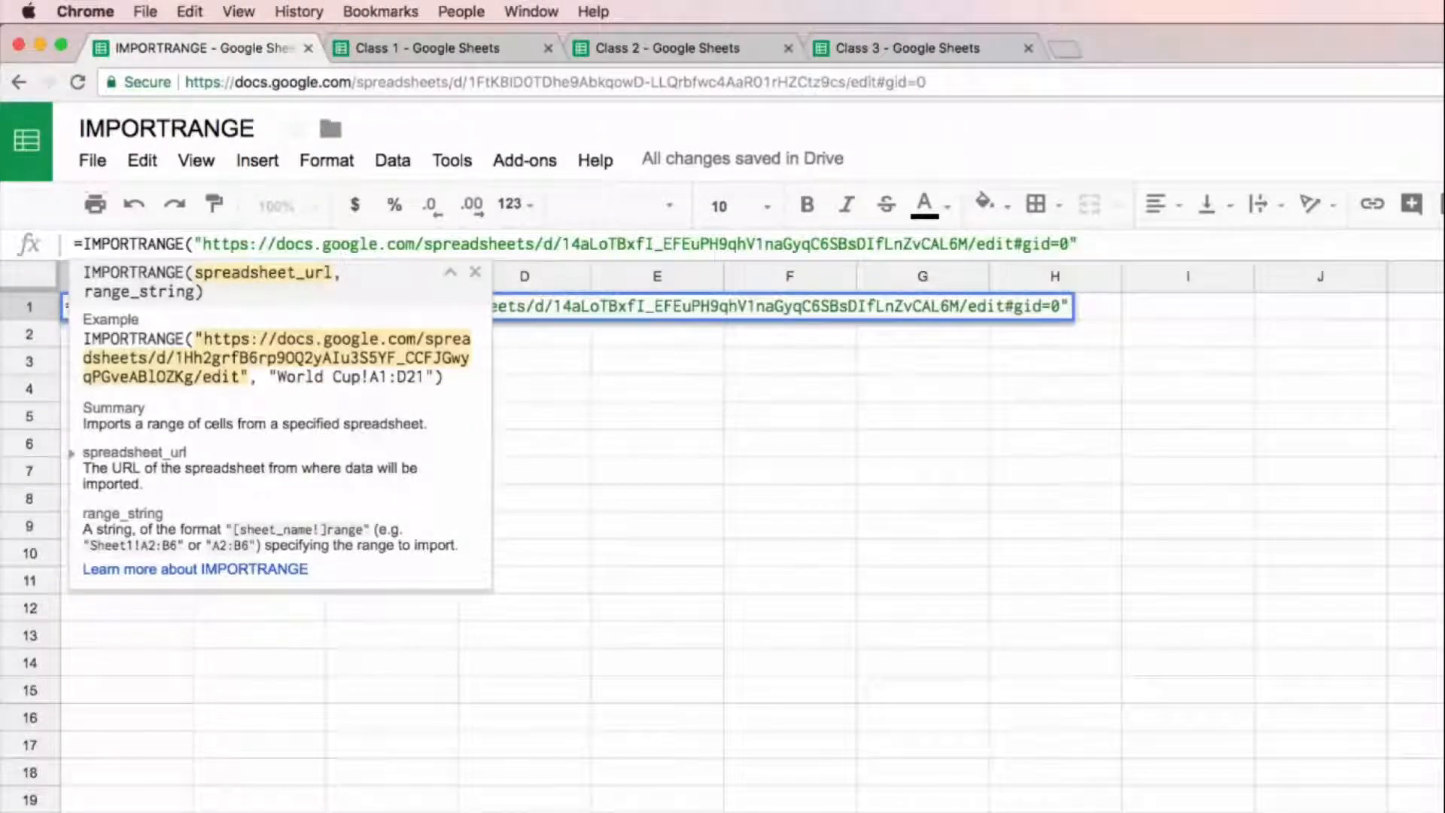
pyautogui.write(',')
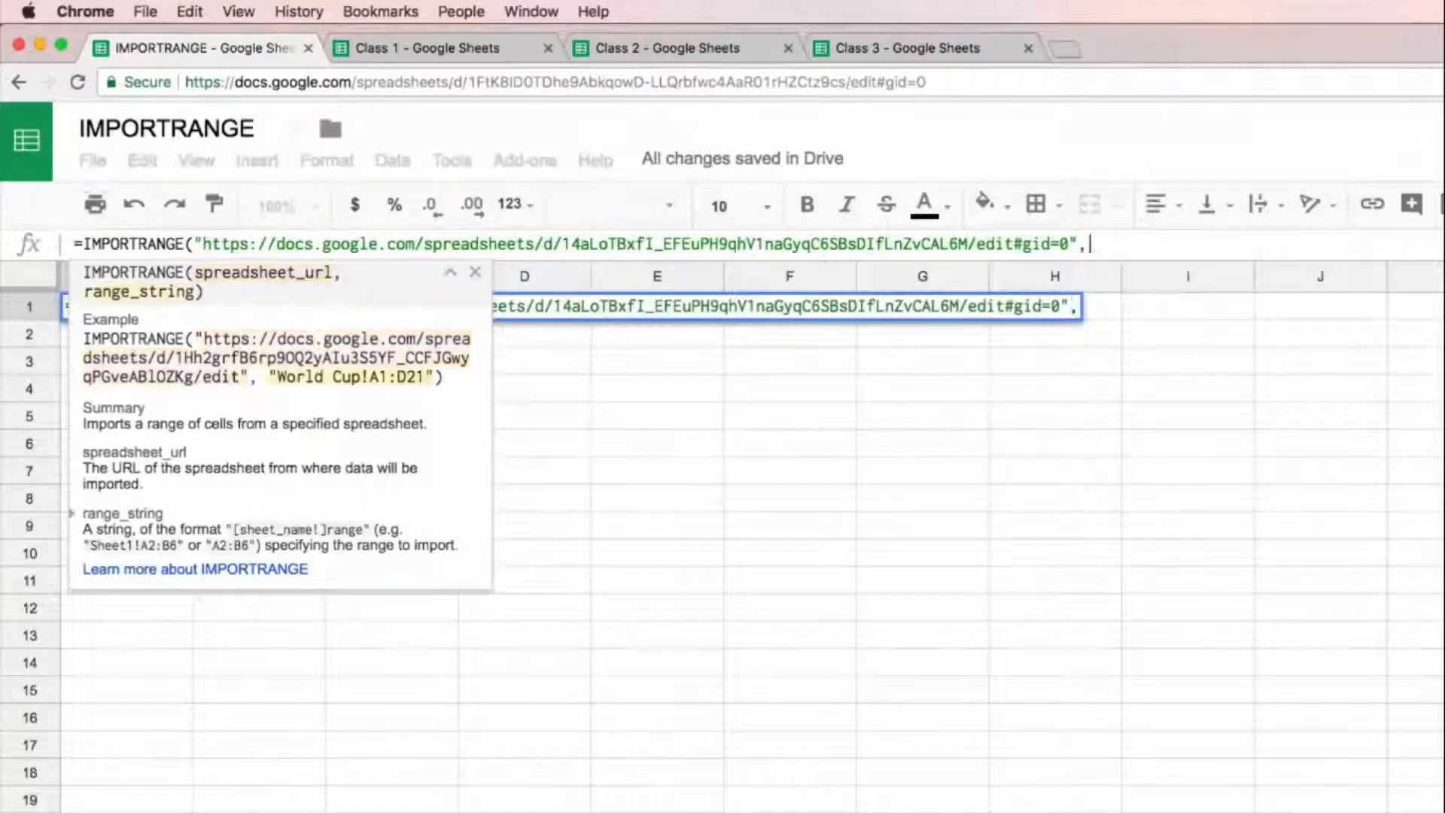
# Step: Check the extent of the Class 1 data and complete the A1 formula with the range "Sheet1!A1:E18"
pyautogui.click(420, 57)
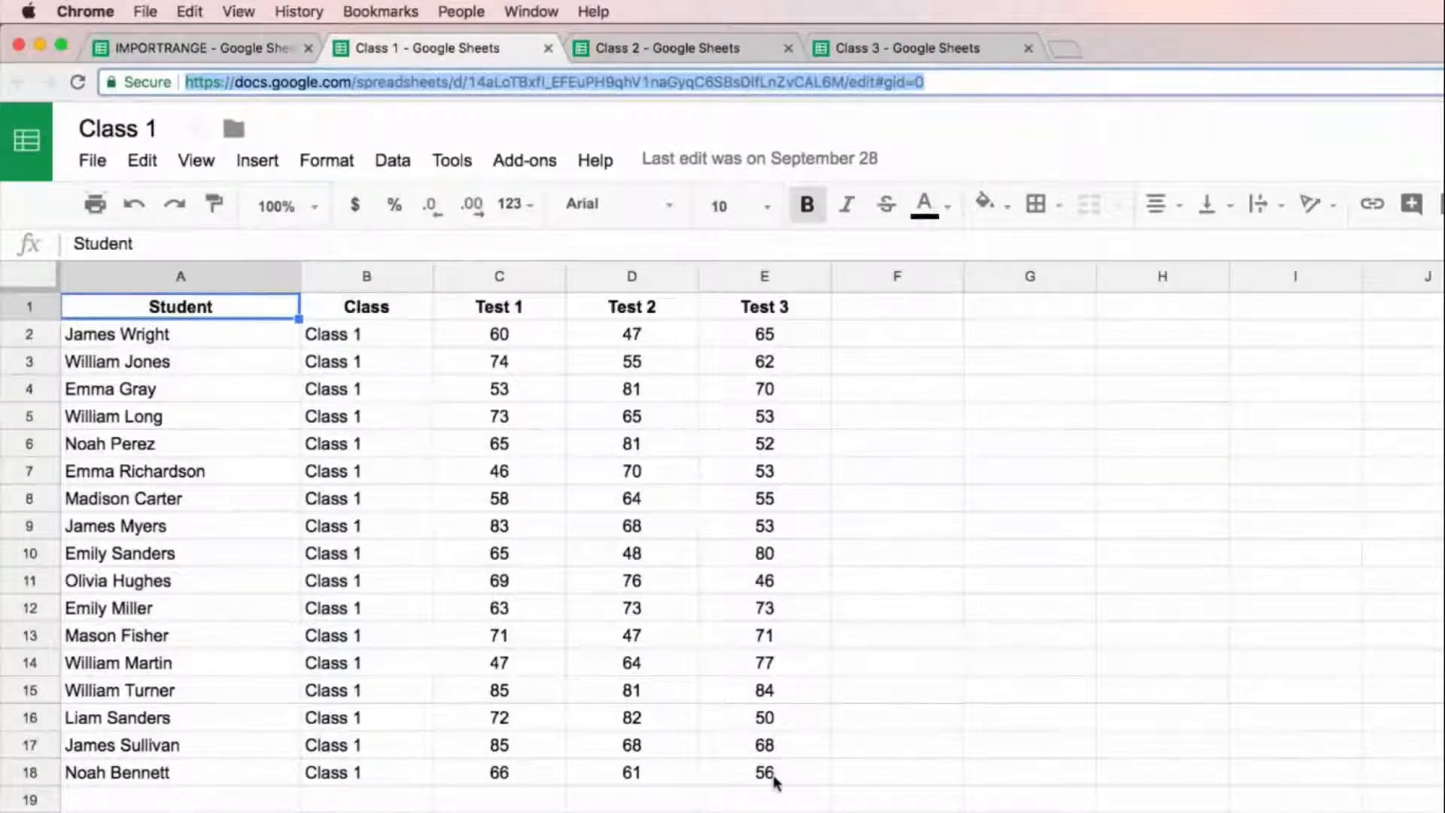
pyautogui.click(226, 48)
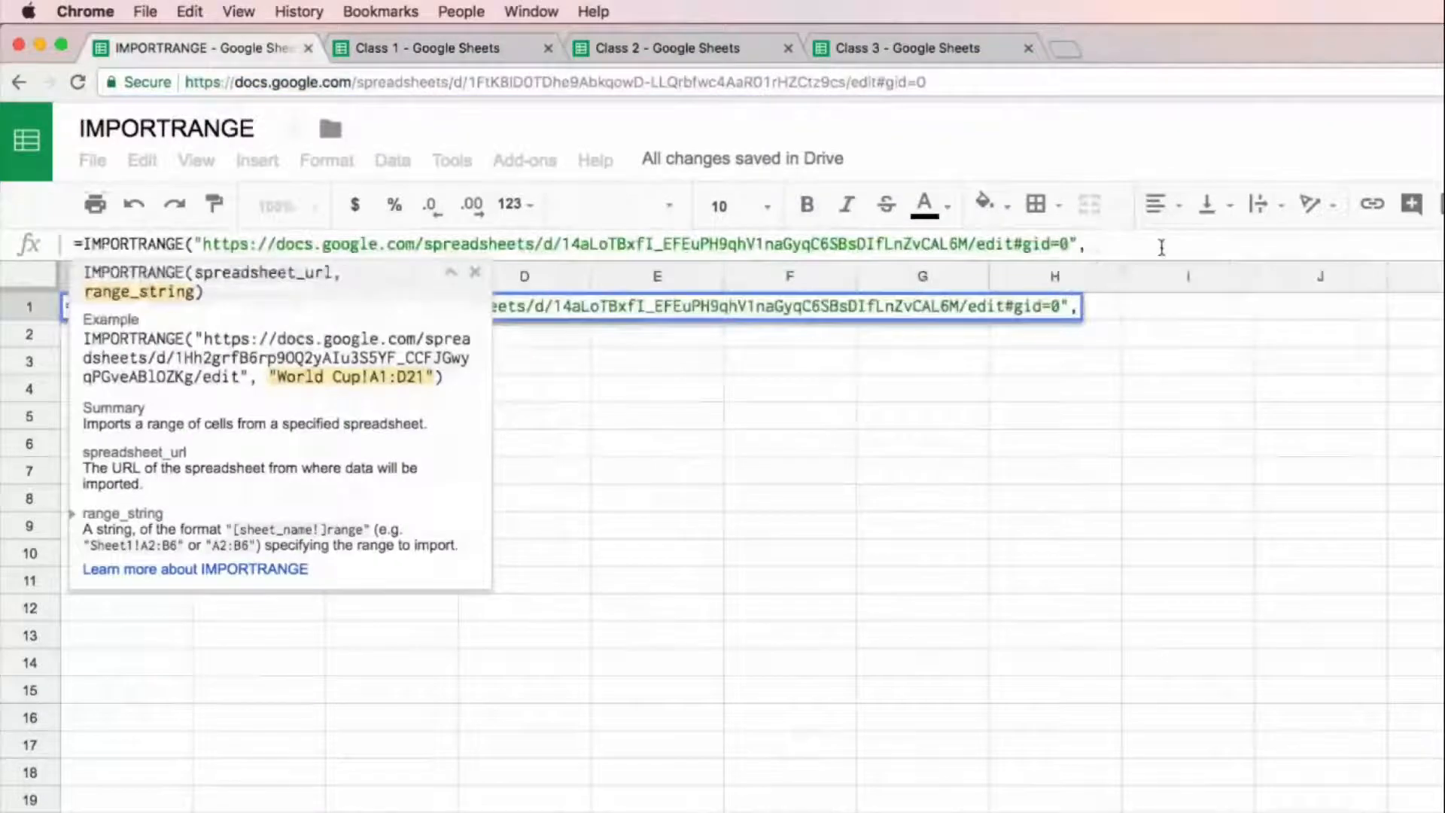
pyautogui.write('"S')
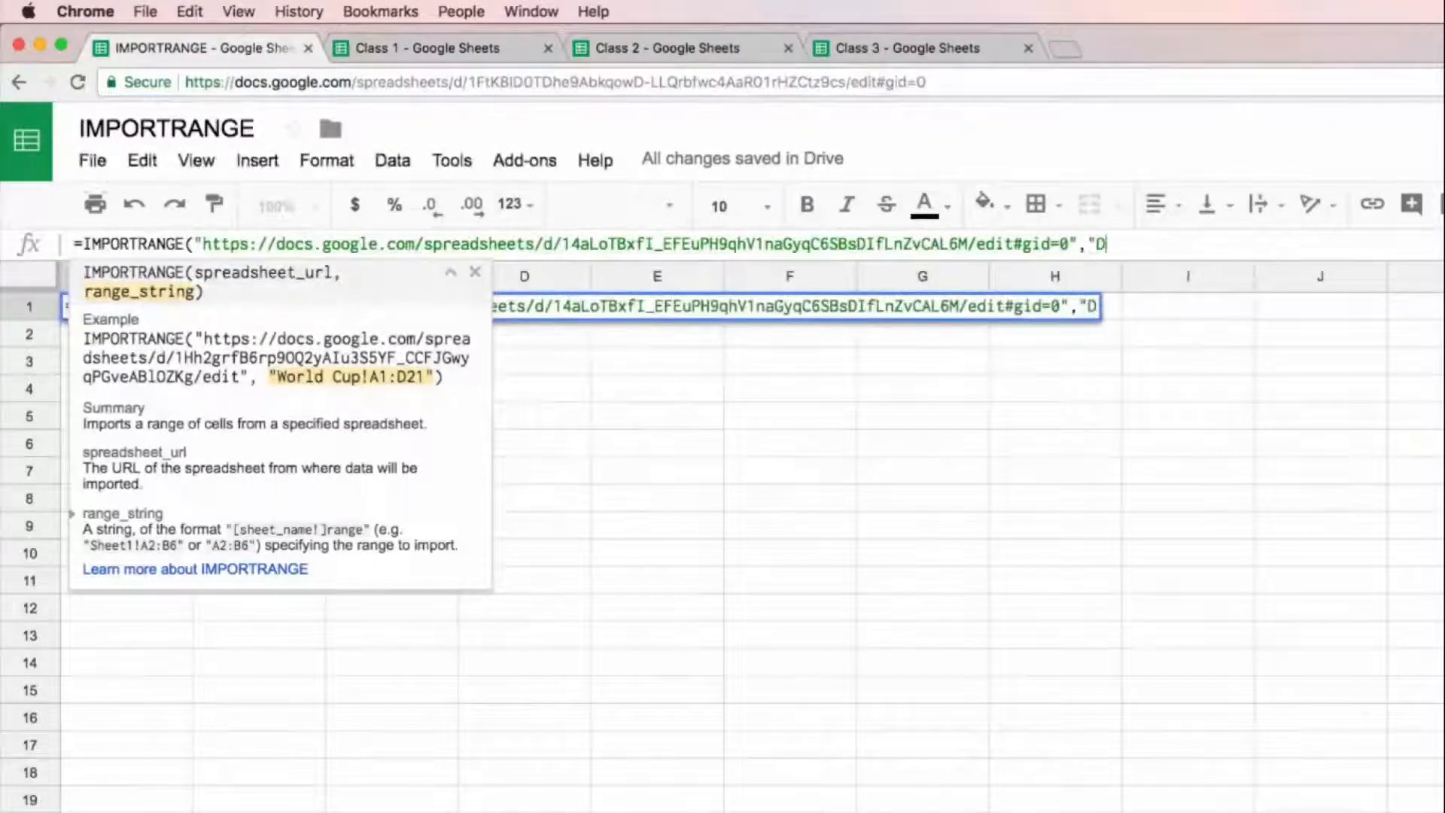
pyautogui.write('heet1!')
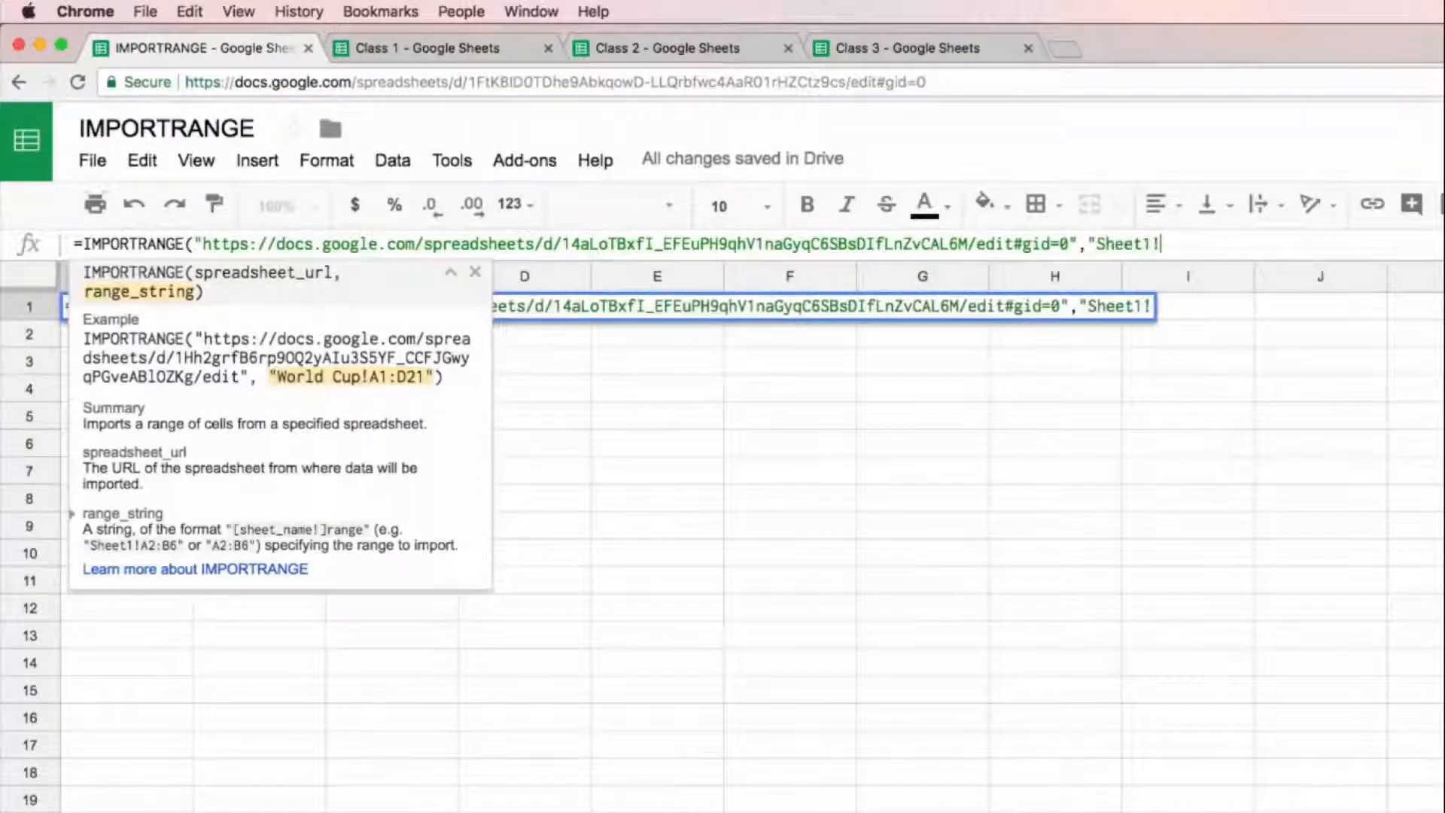
pyautogui.write('A1:')
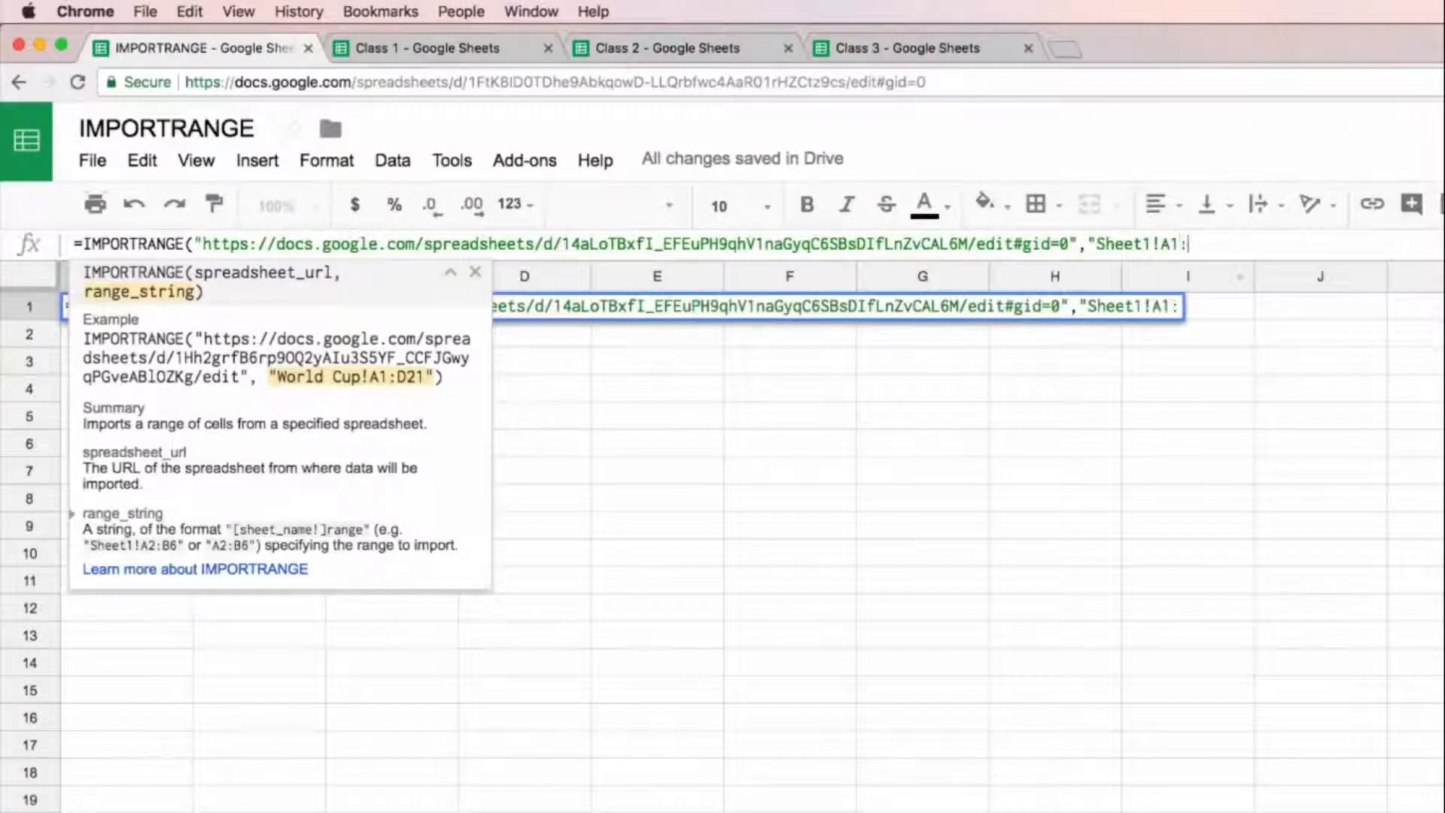
pyautogui.write('E18")')
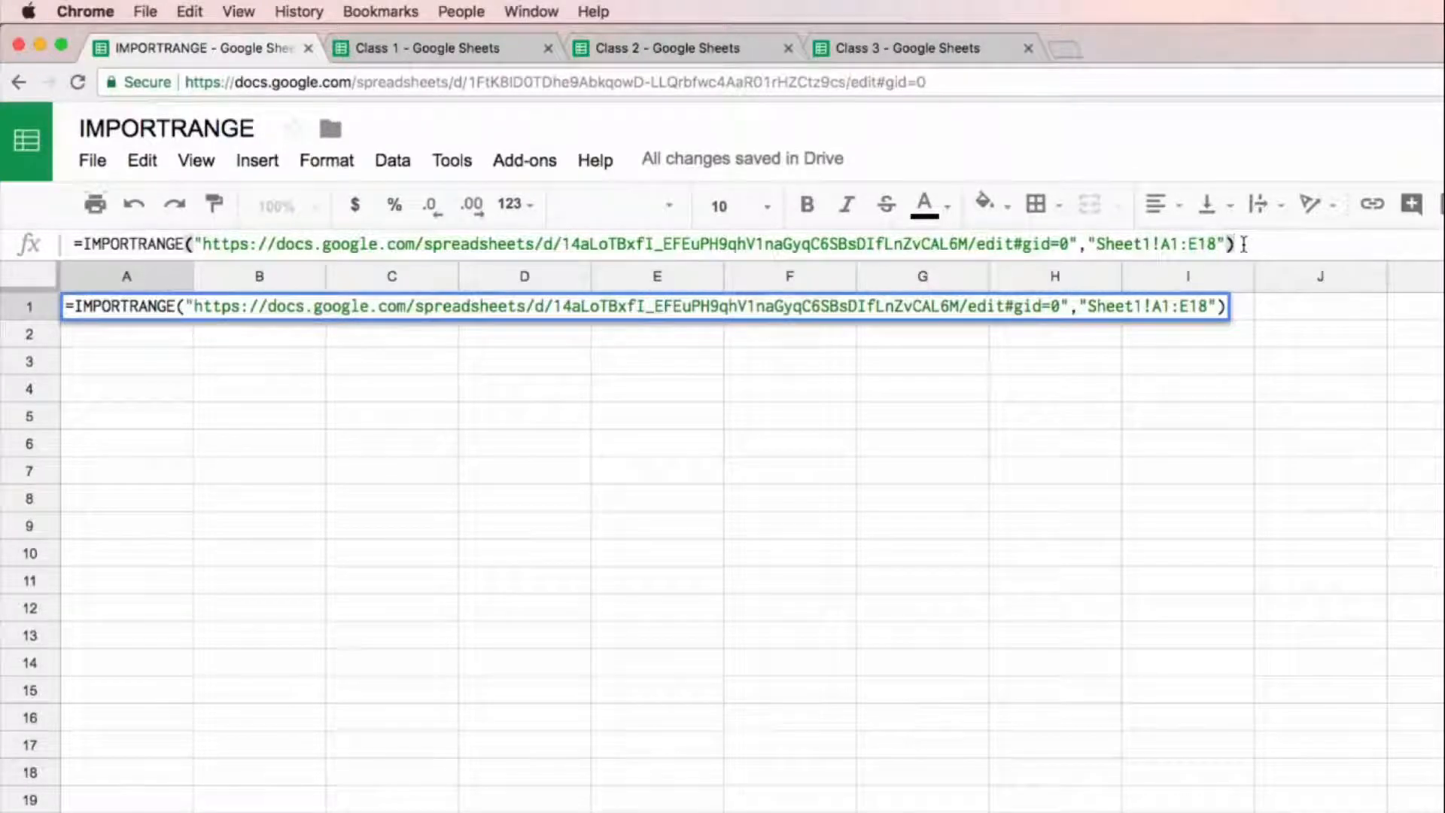
pyautogui.press('Return')
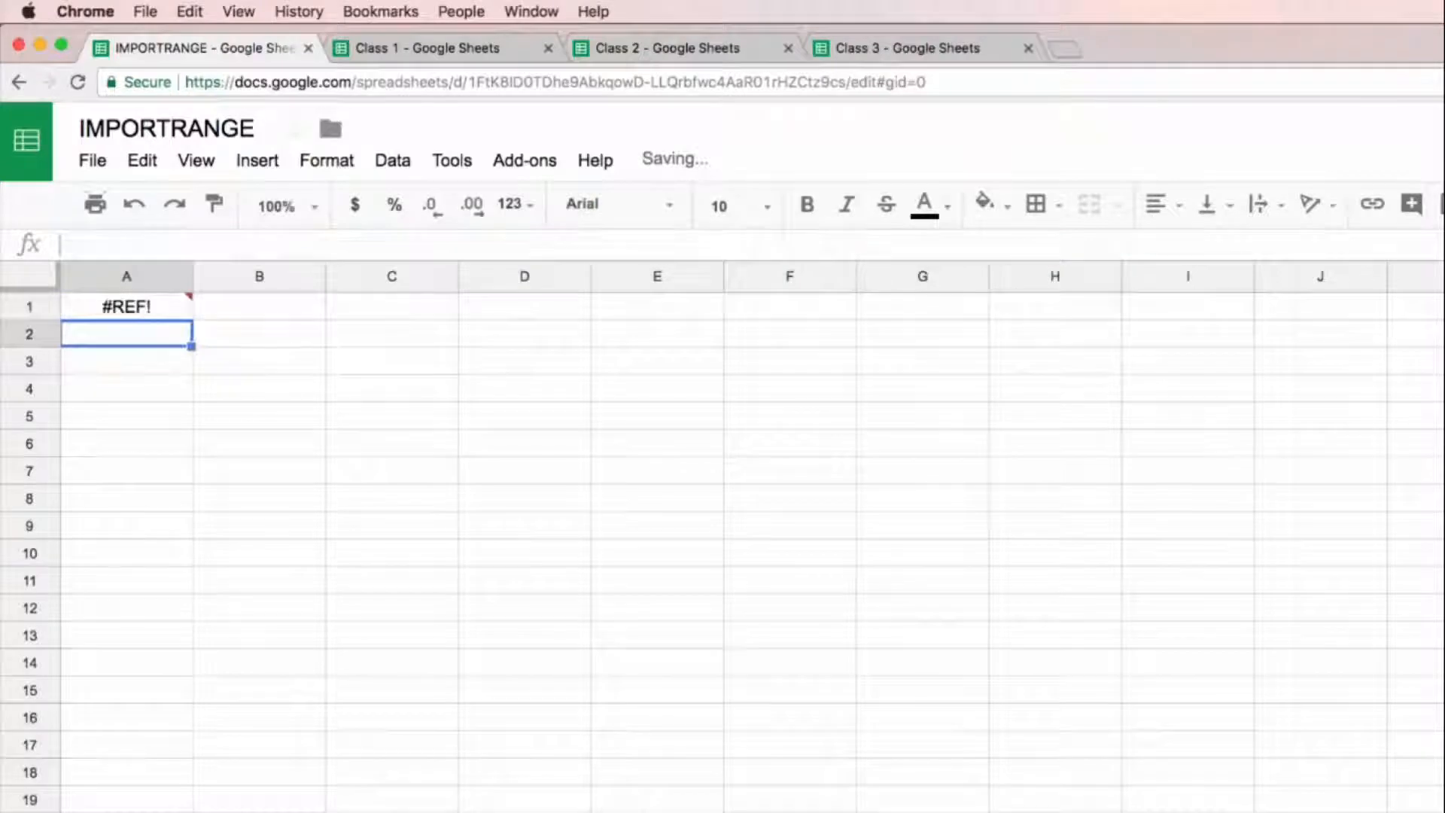
# Step: Allow the formula in A1 access to the Class 1 spreadsheet to connect the two files
pyautogui.press('Up')
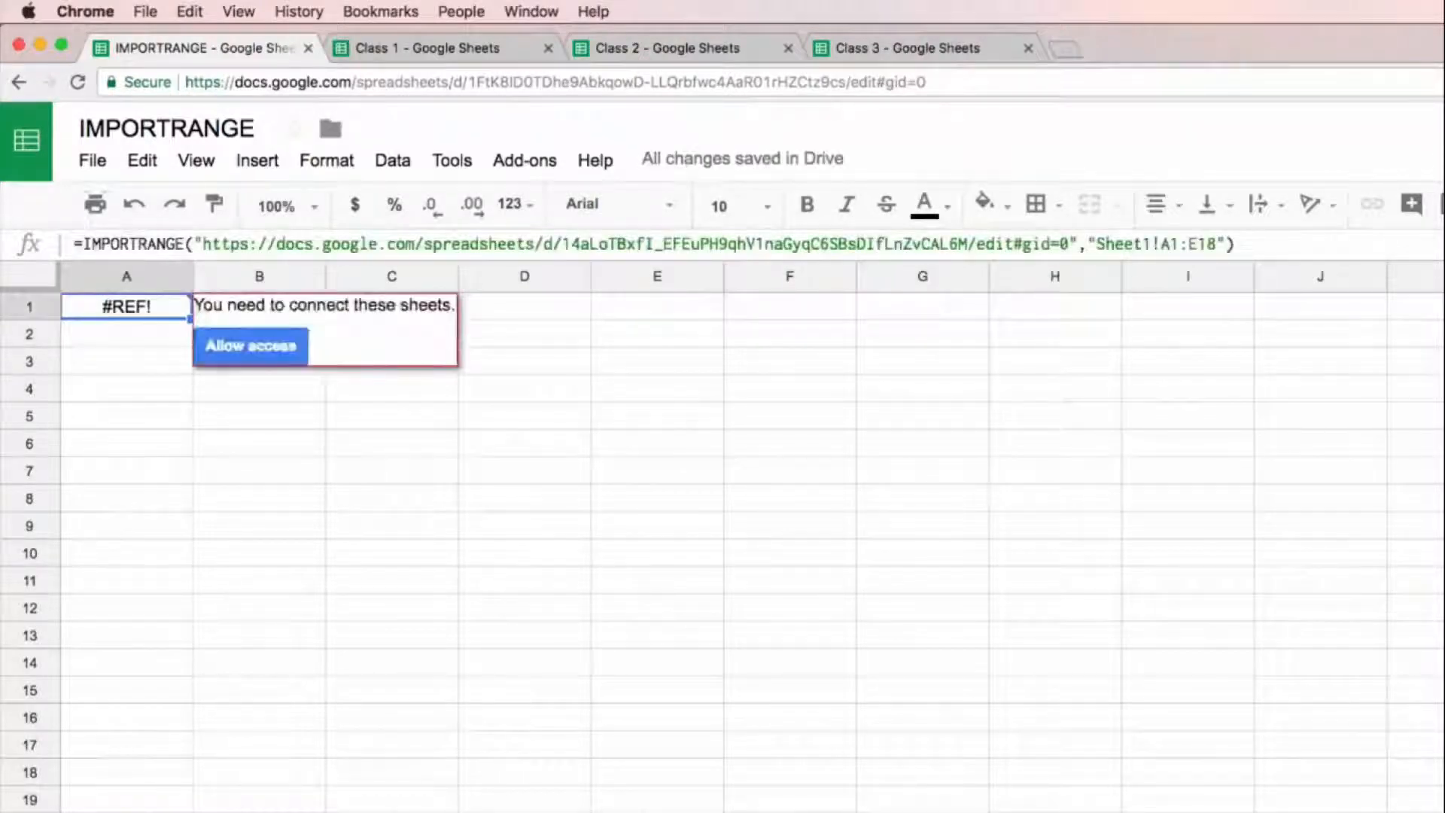
pyautogui.click(175, 331)
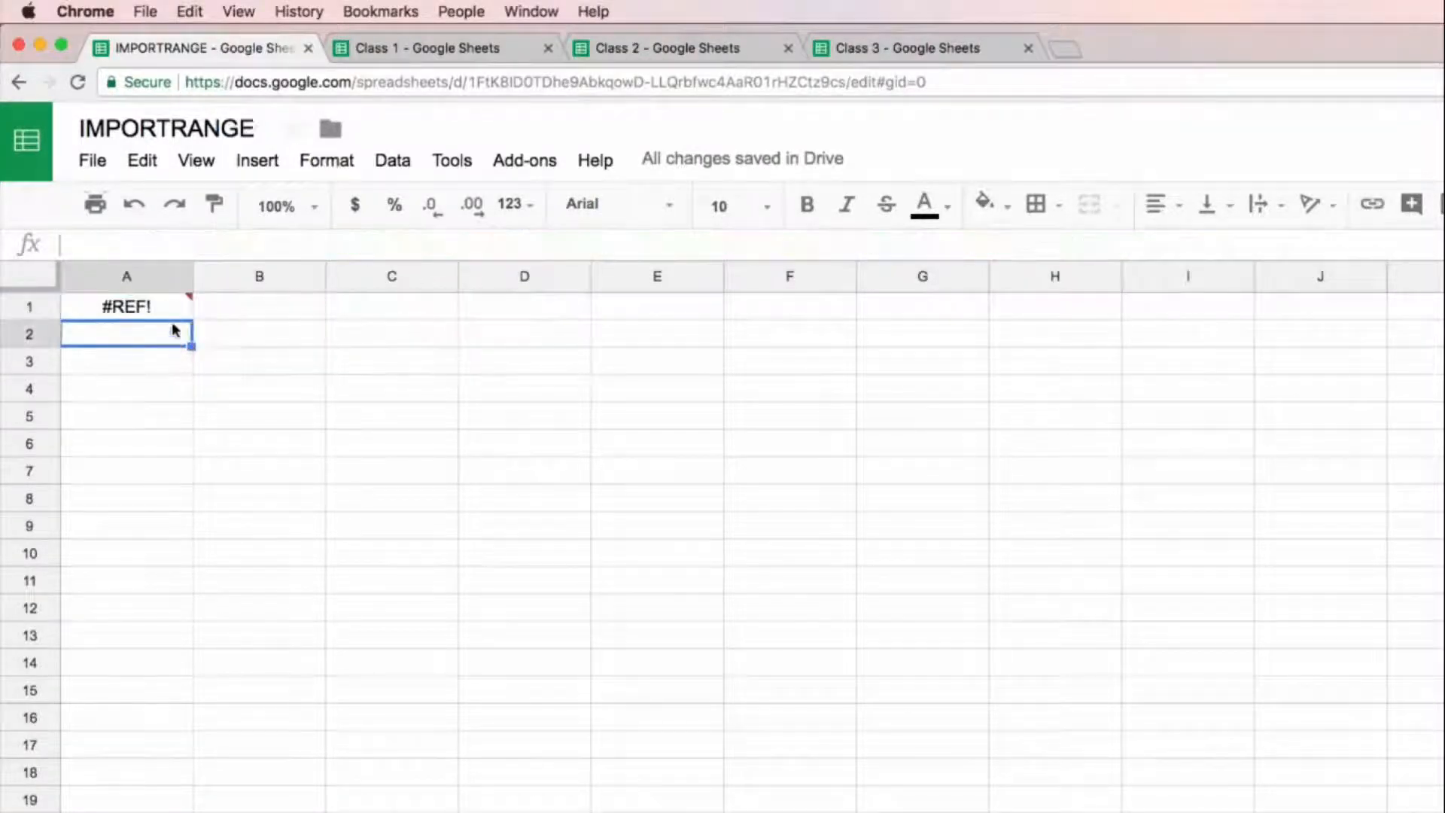
pyautogui.press('Up')
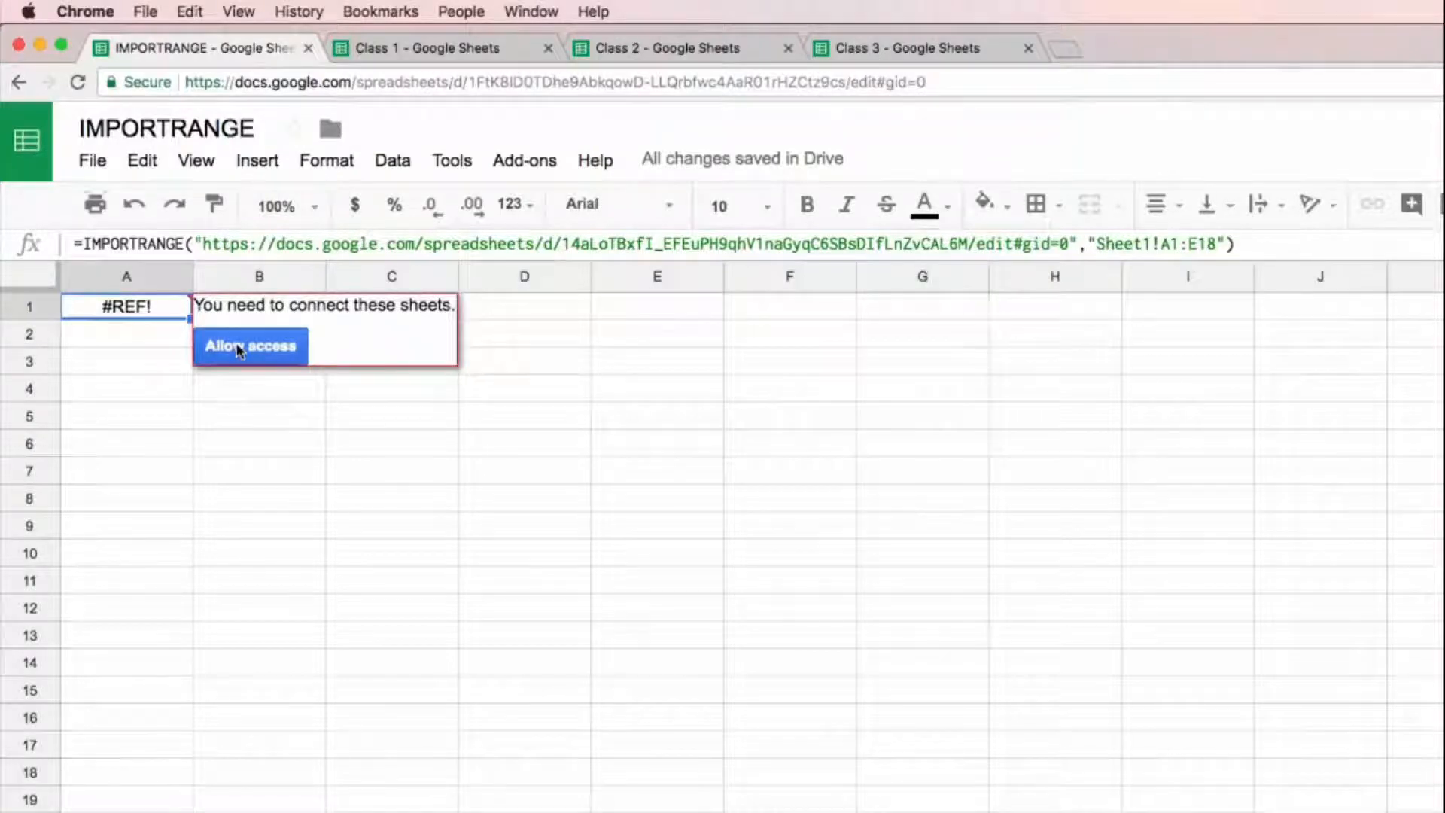
pyautogui.click(283, 348)
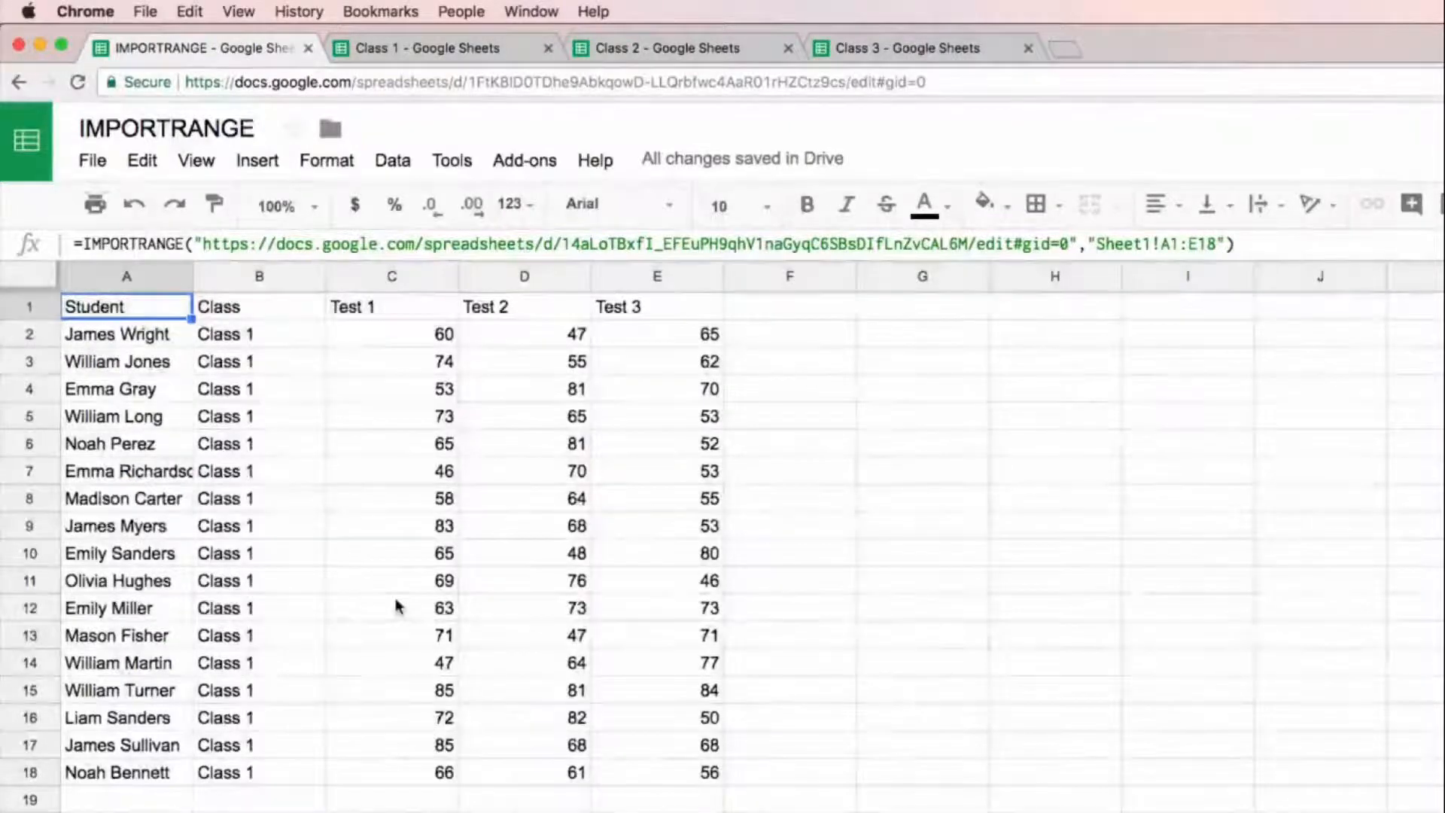
# Step: Compare the imported data with the source range A1:E18 in the Class 1 spreadsheet
pyautogui.click(433, 47)
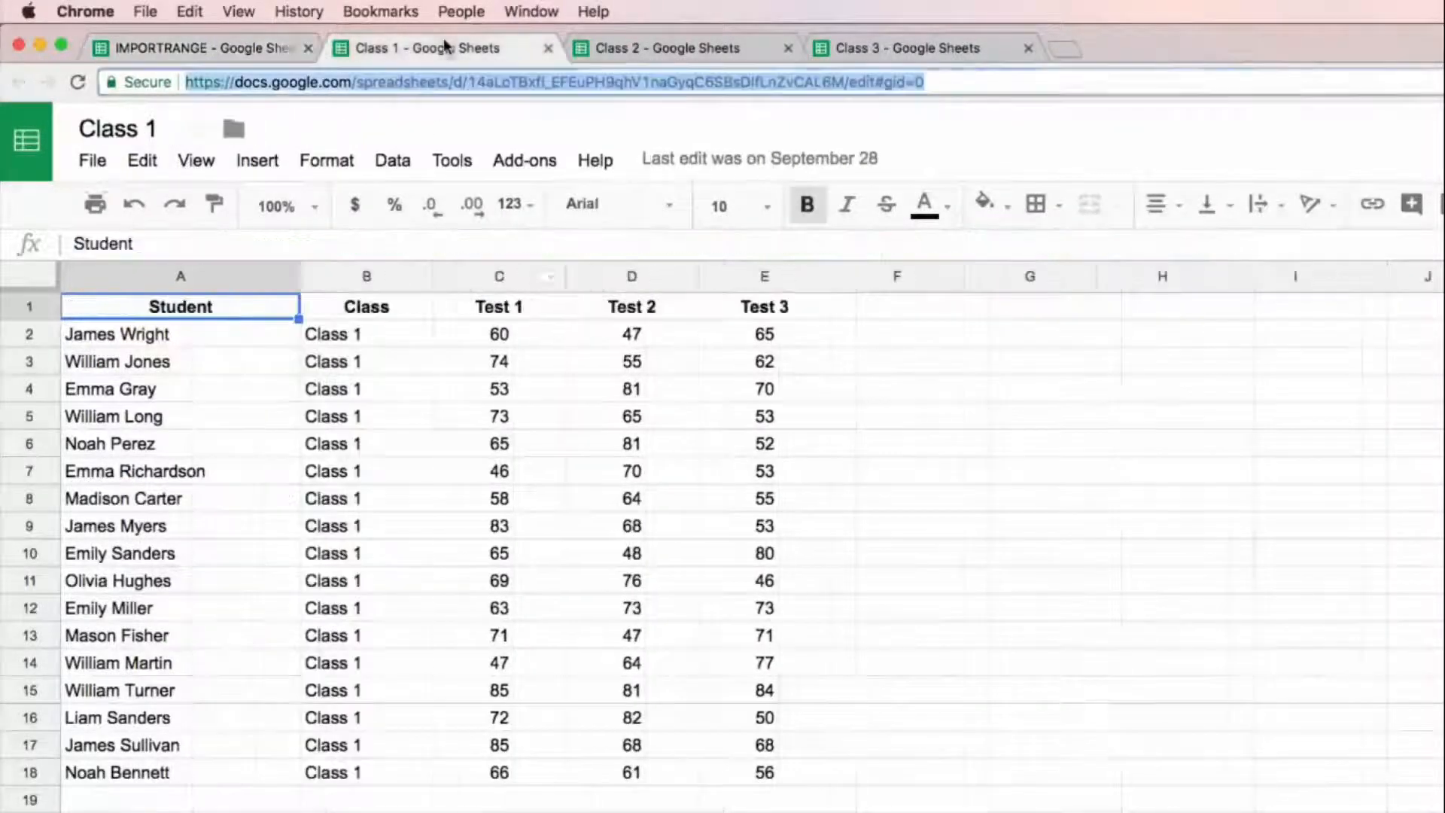
pyautogui.moveTo(253, 318)
pyautogui.mouseDown()
pyautogui.moveTo(768, 730)
pyautogui.moveTo(768, 765)
pyautogui.moveTo(768, 749)
pyautogui.moveTo(210, 409)
pyautogui.moveTo(100, 313)
pyautogui.mouseUp()
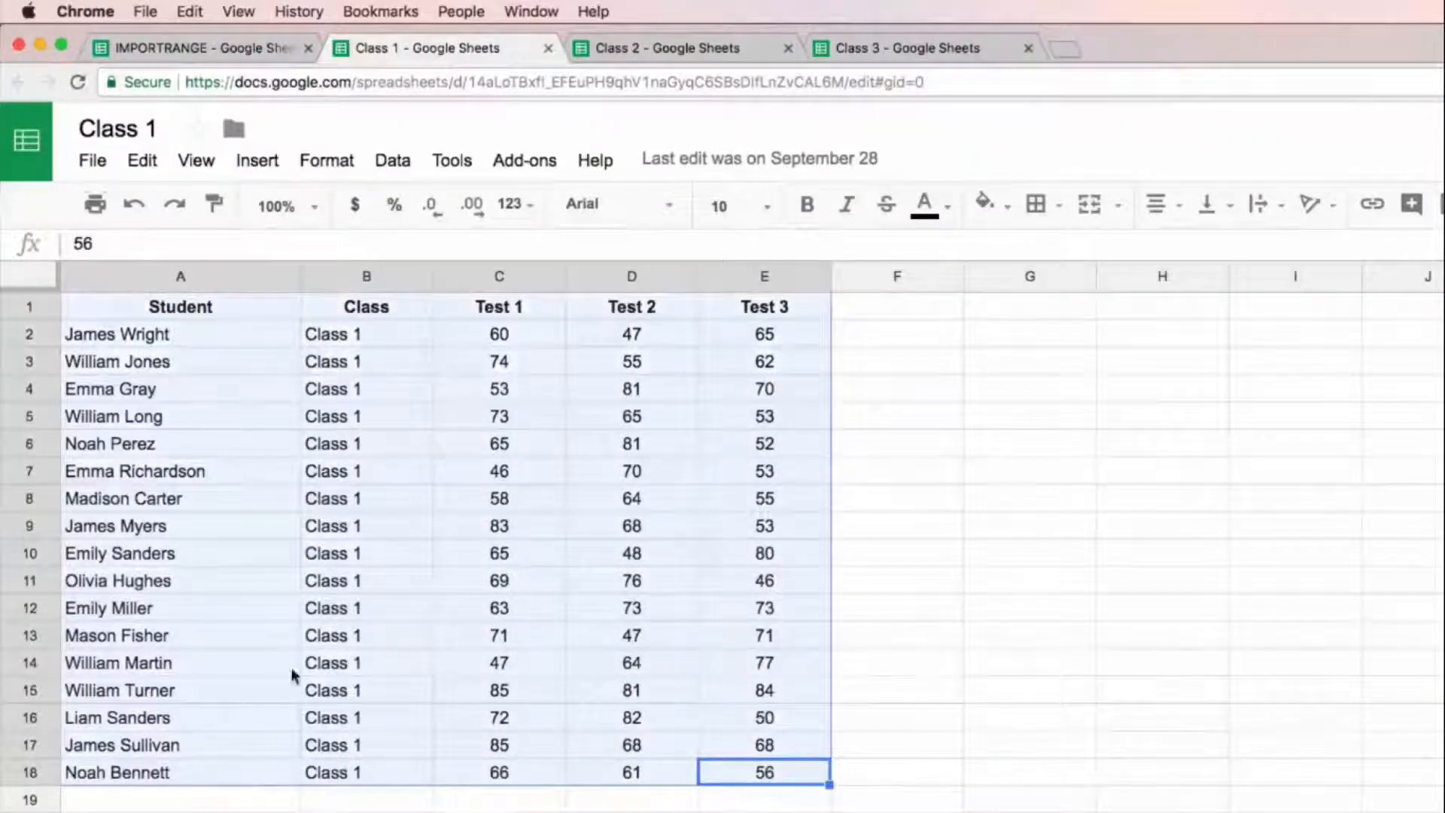
pyautogui.click(198, 47)
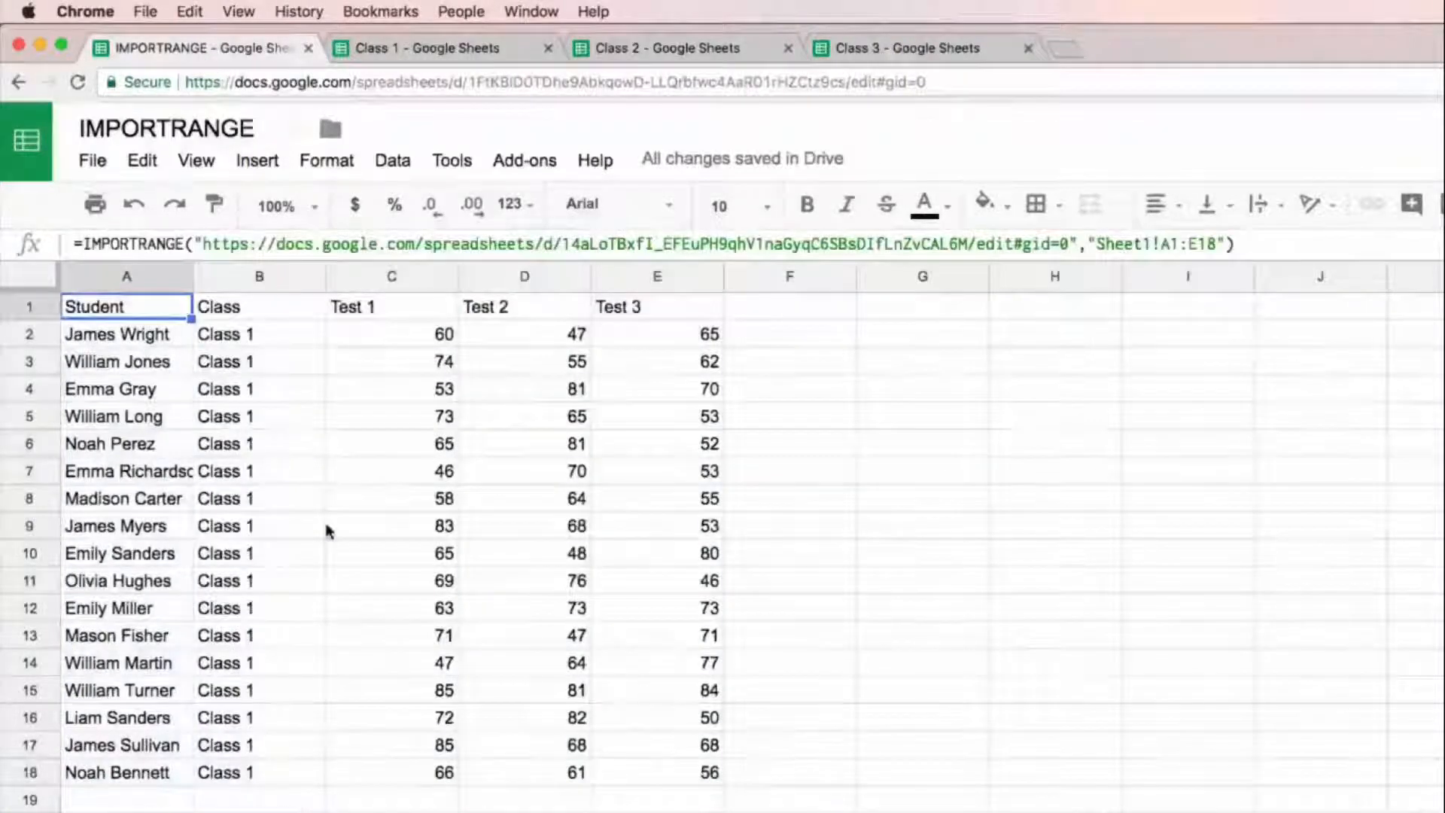
# Step: Review the Class 1, Class 2 and Class 3 source data and the blank sheet in the IMPORTRANGE spreadsheet
pyautogui.click(459, 47)
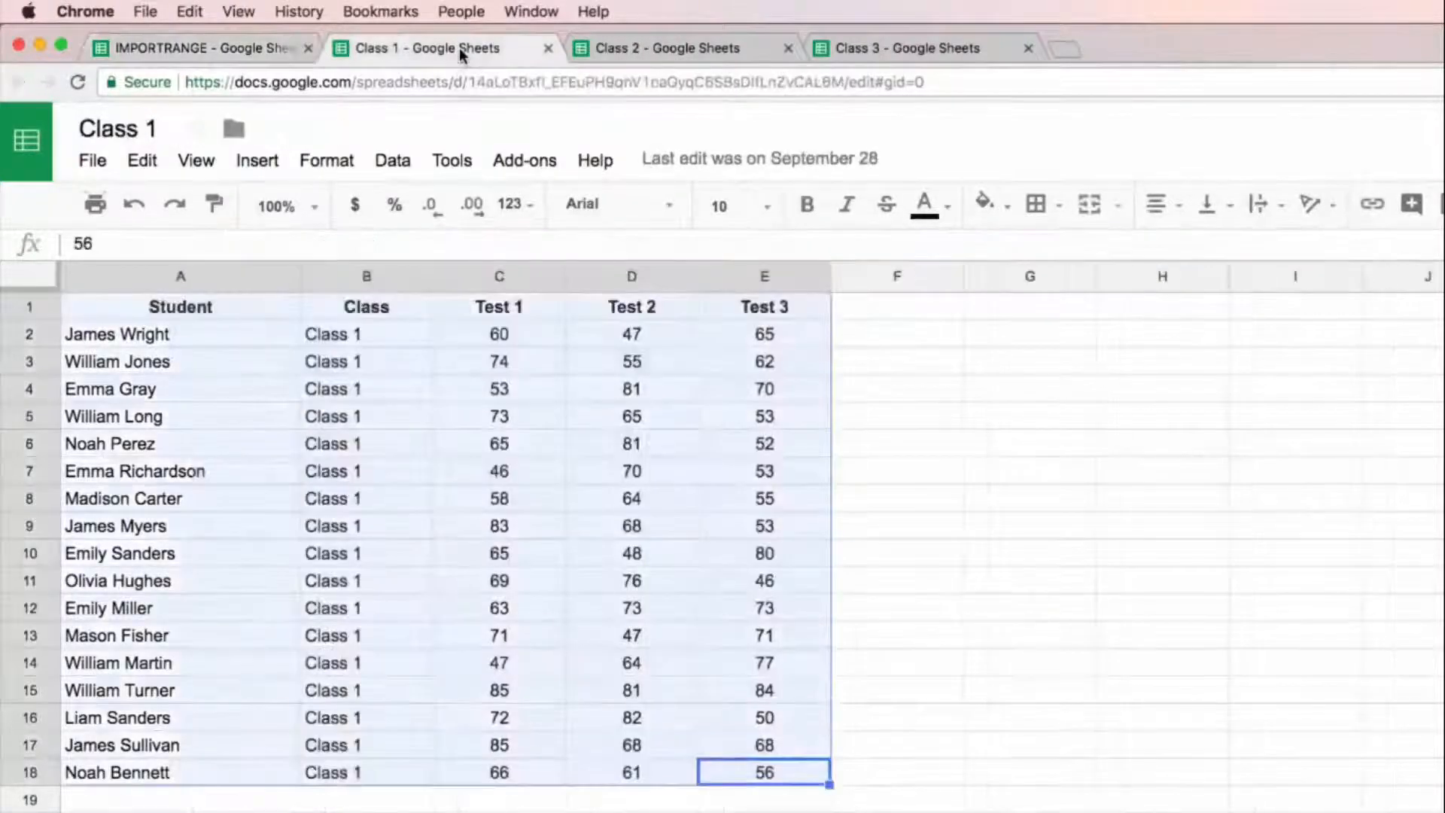
pyautogui.click(616, 51)
pyautogui.click(828, 49)
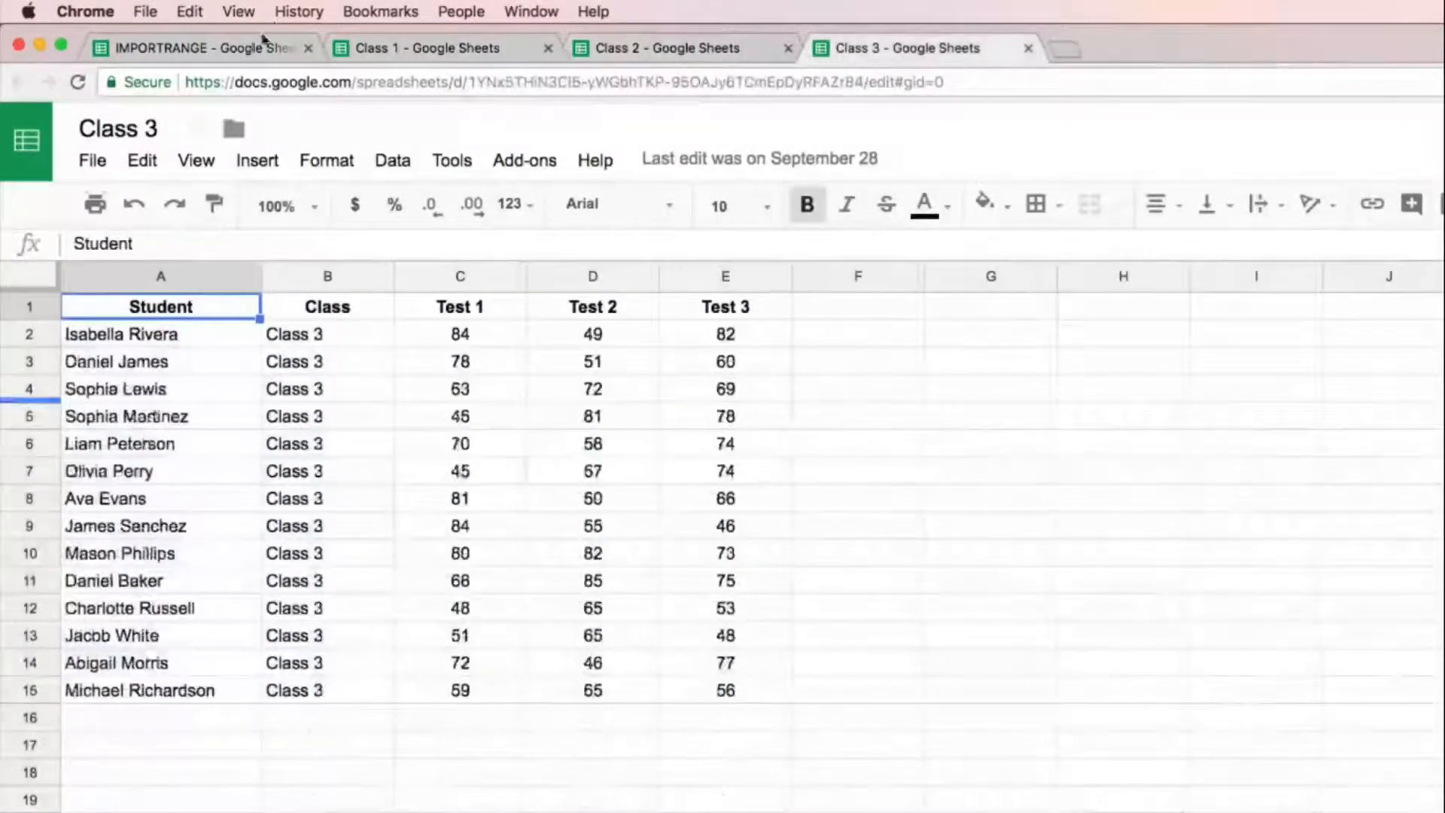
pyautogui.click(263, 40)
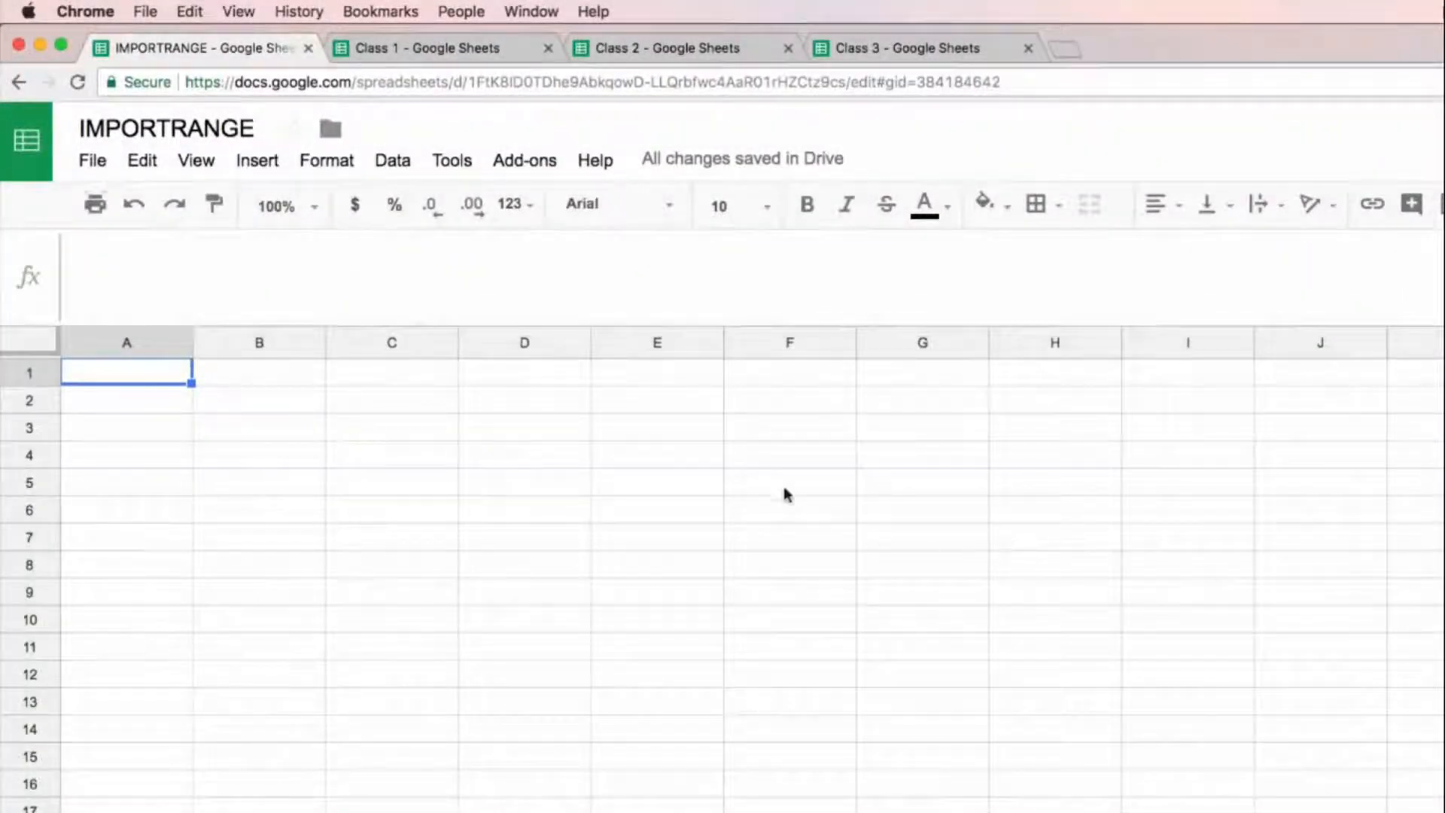
pyautogui.click(472, 48)
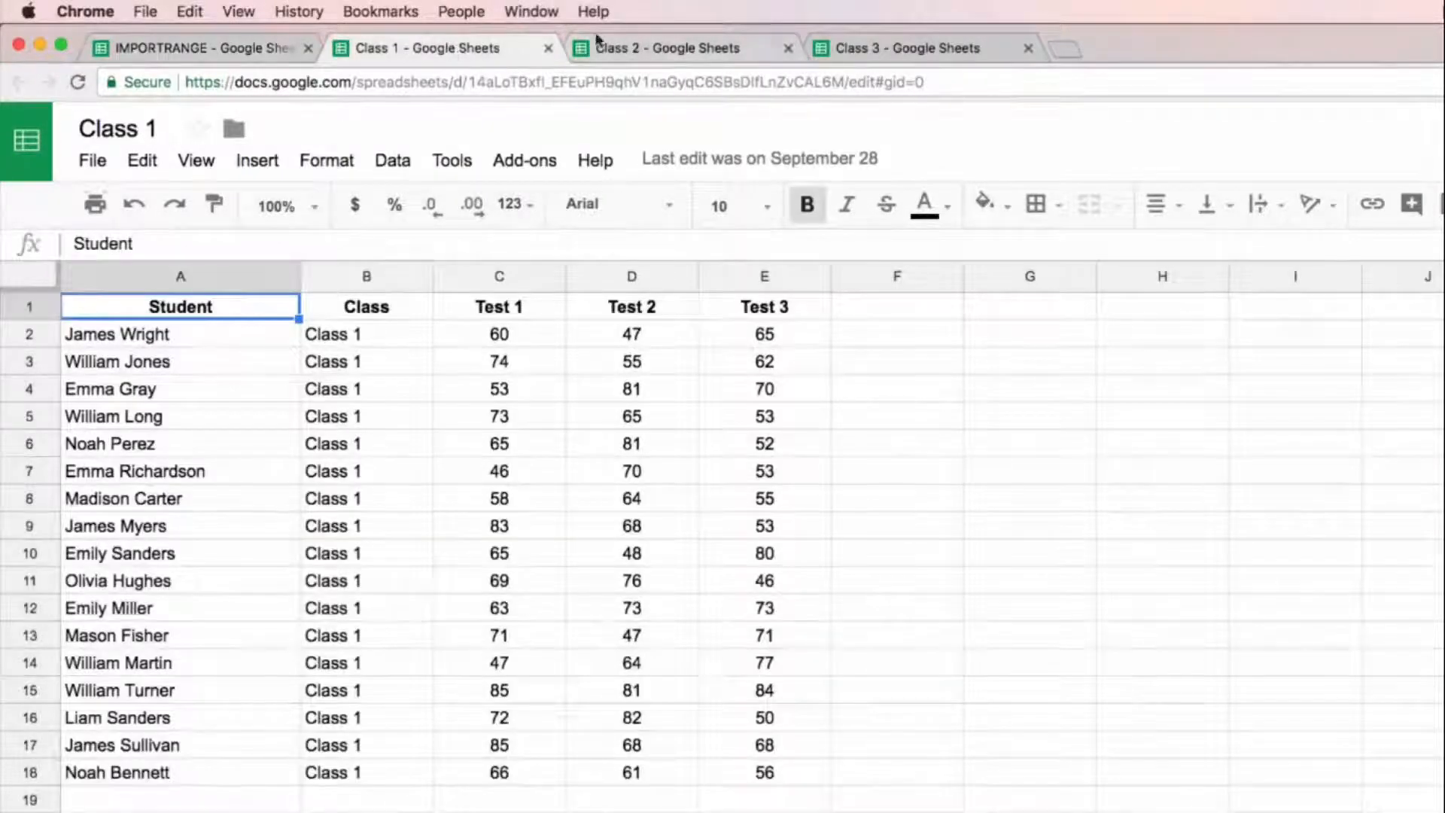
pyautogui.click(666, 45)
pyautogui.click(888, 48)
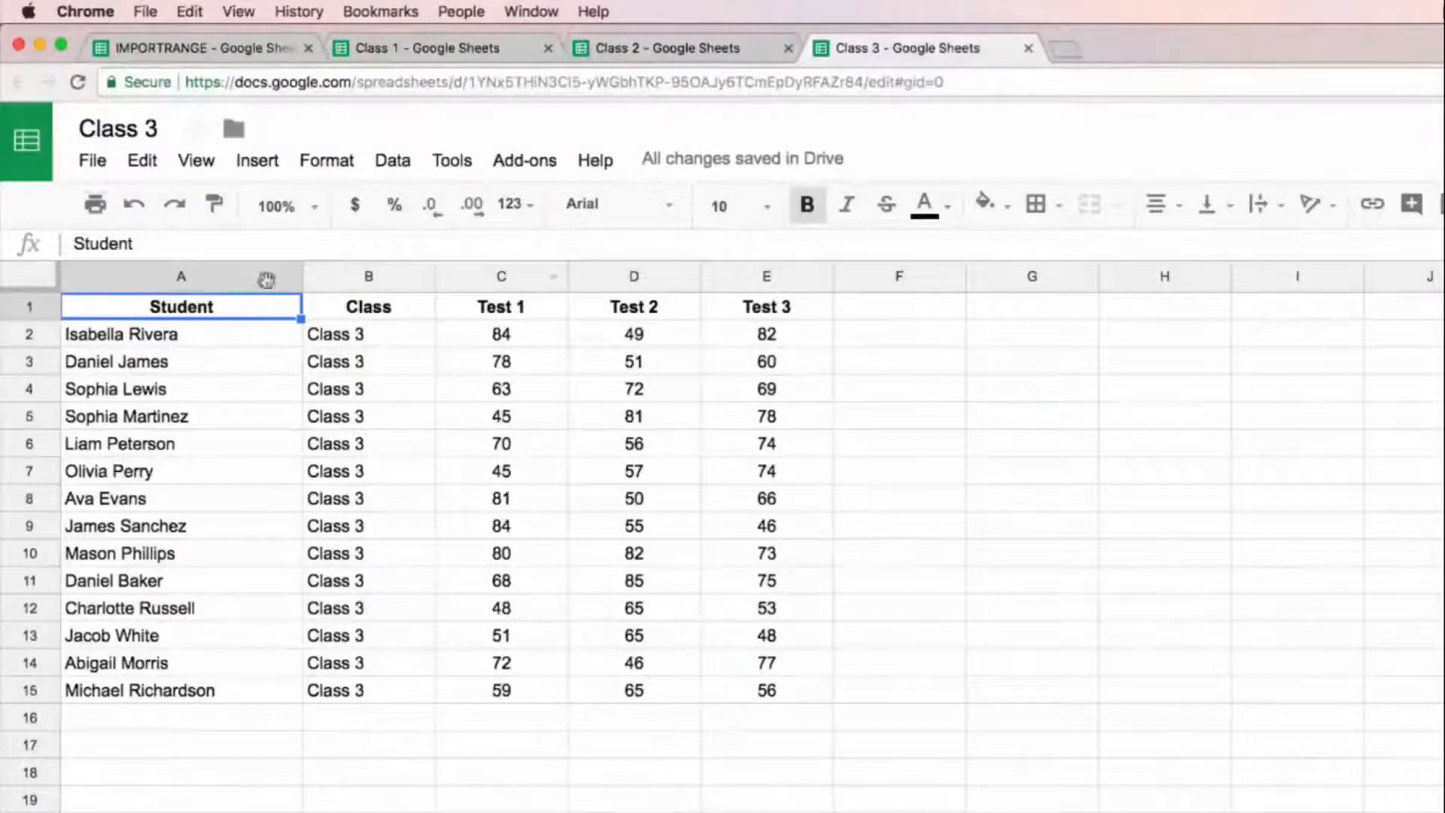
# Step: Examine columns A to E in the Class 3 spreadsheet, compare the Class 2 and Class 1 layouts, and return to the IMPORTRANGE spreadsheet
pyautogui.moveTo(254, 277); pyautogui.dragTo(760, 276)
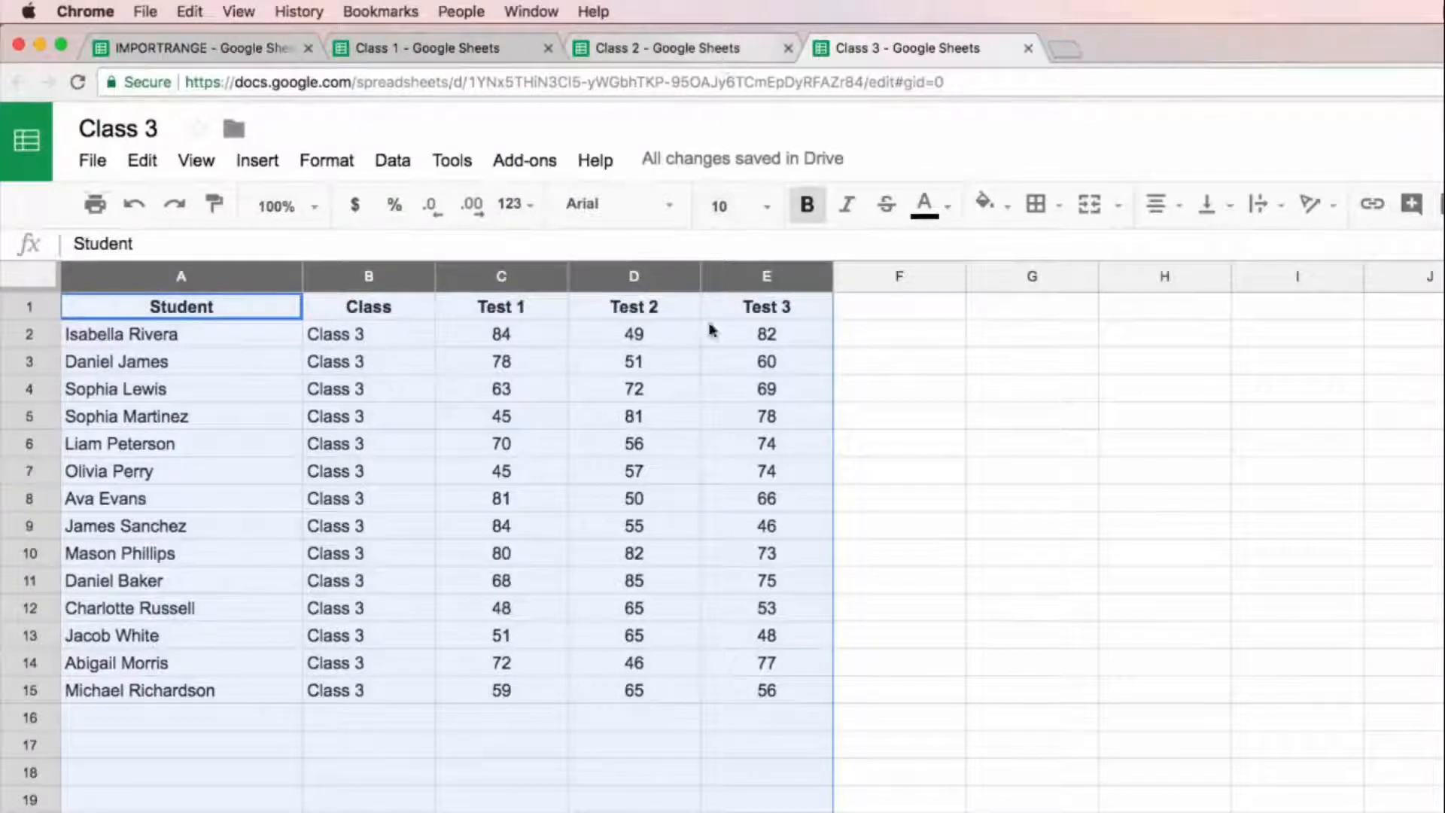
pyautogui.click(675, 49)
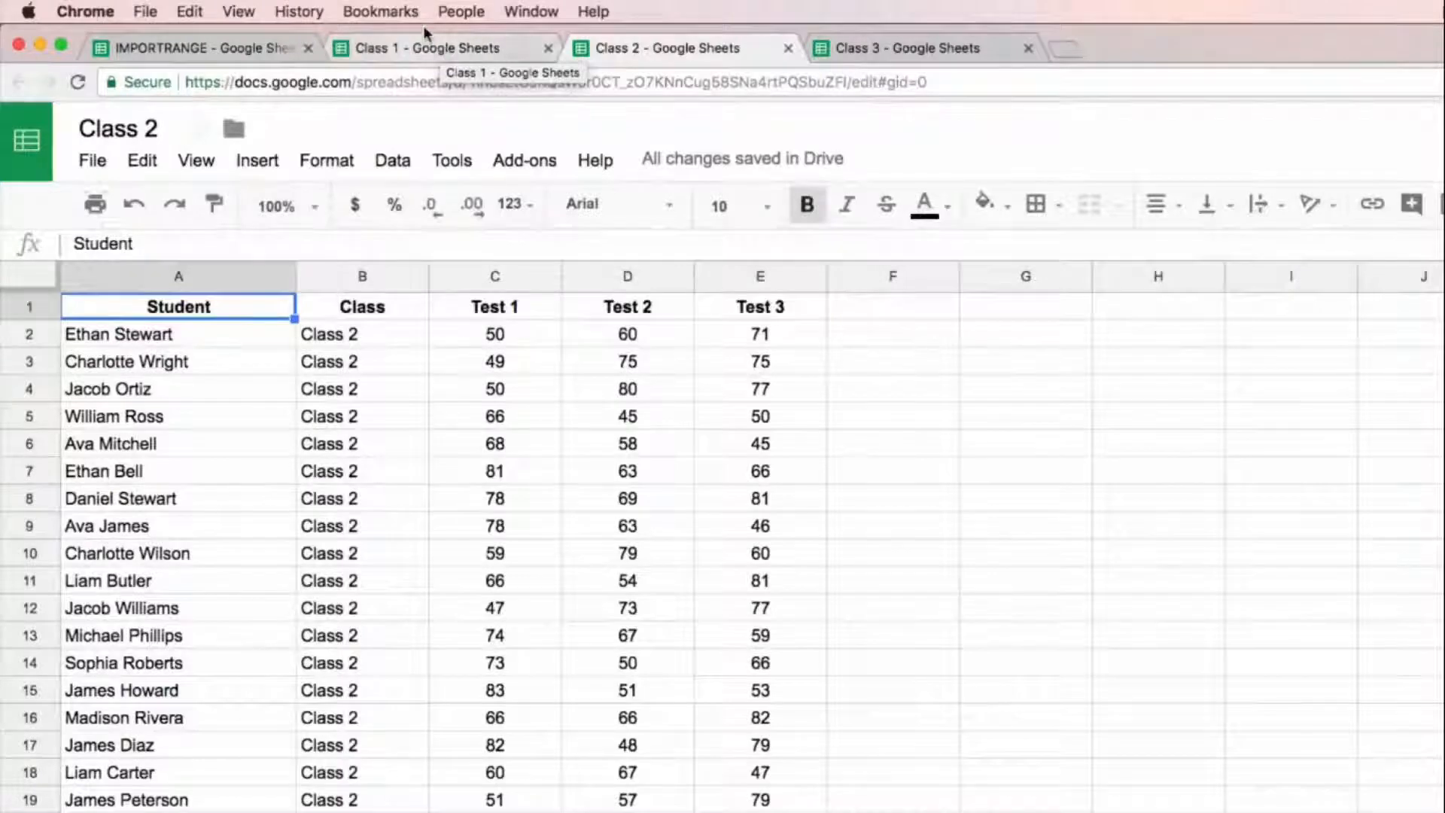
pyautogui.click(432, 48)
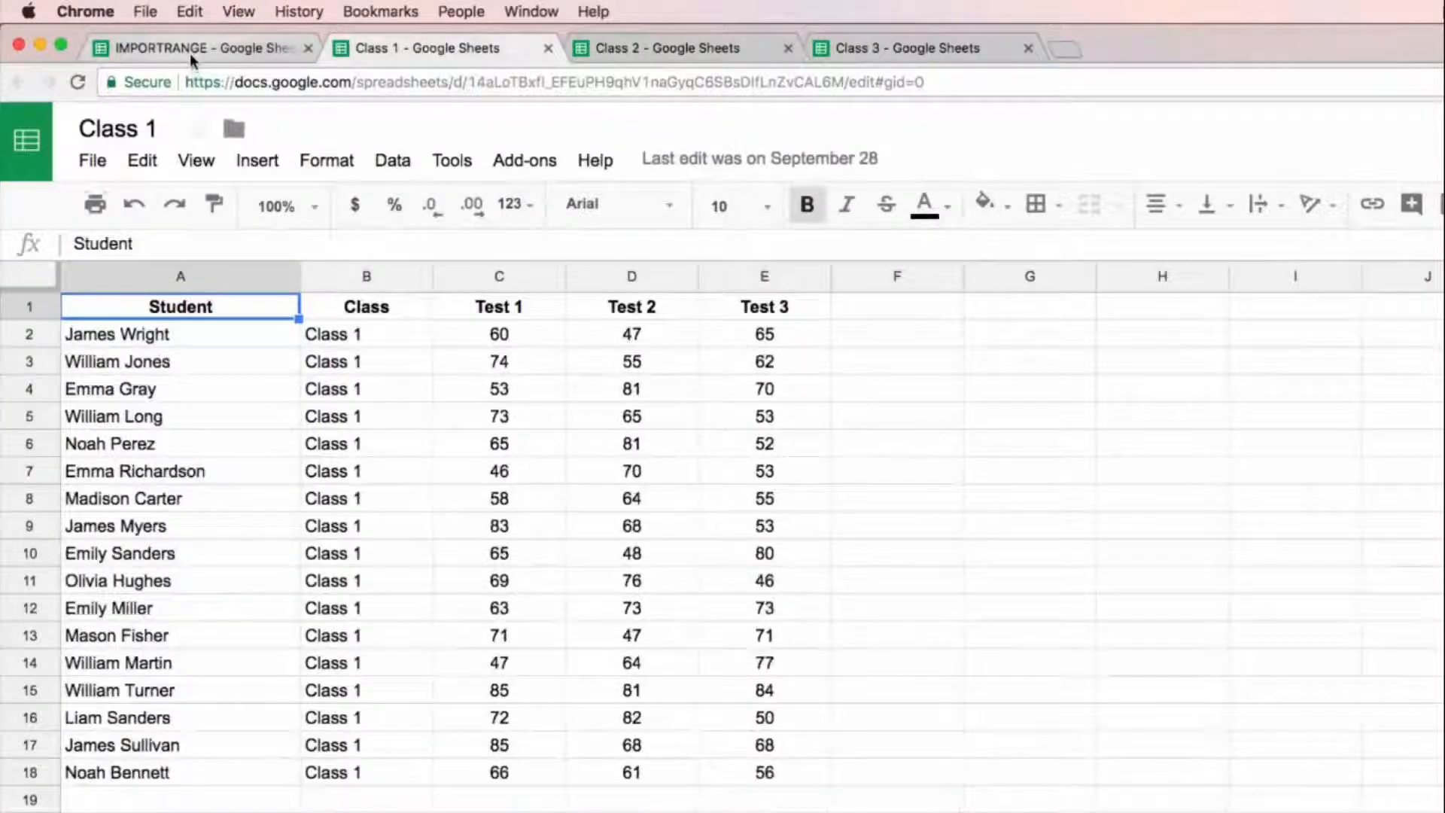
pyautogui.click(190, 51)
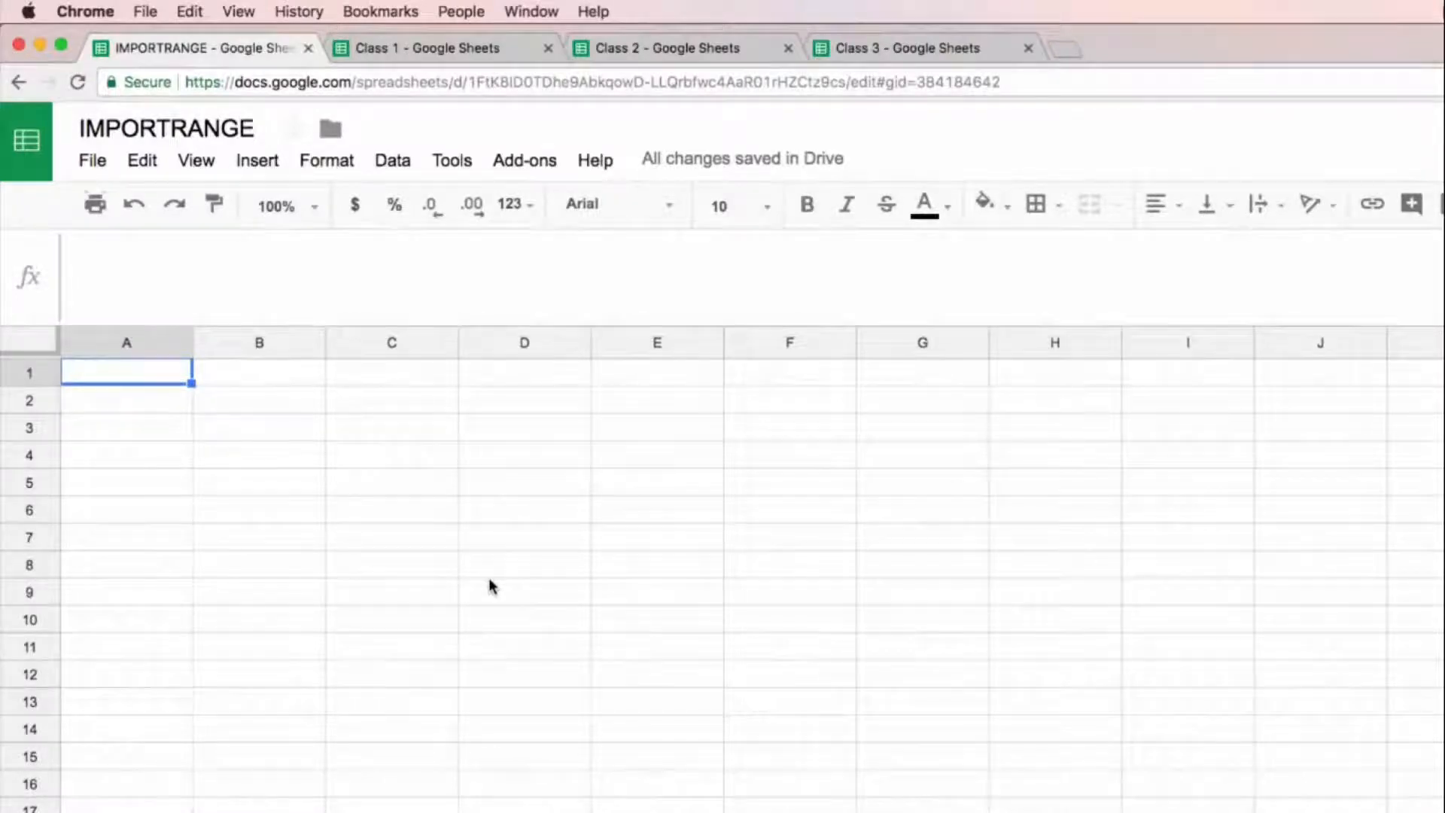
# Step: Start an array formula in A1 with an opening curly brace and an IMPORTRANGE function, opening the quotation for its first argument
pyautogui.write('={')
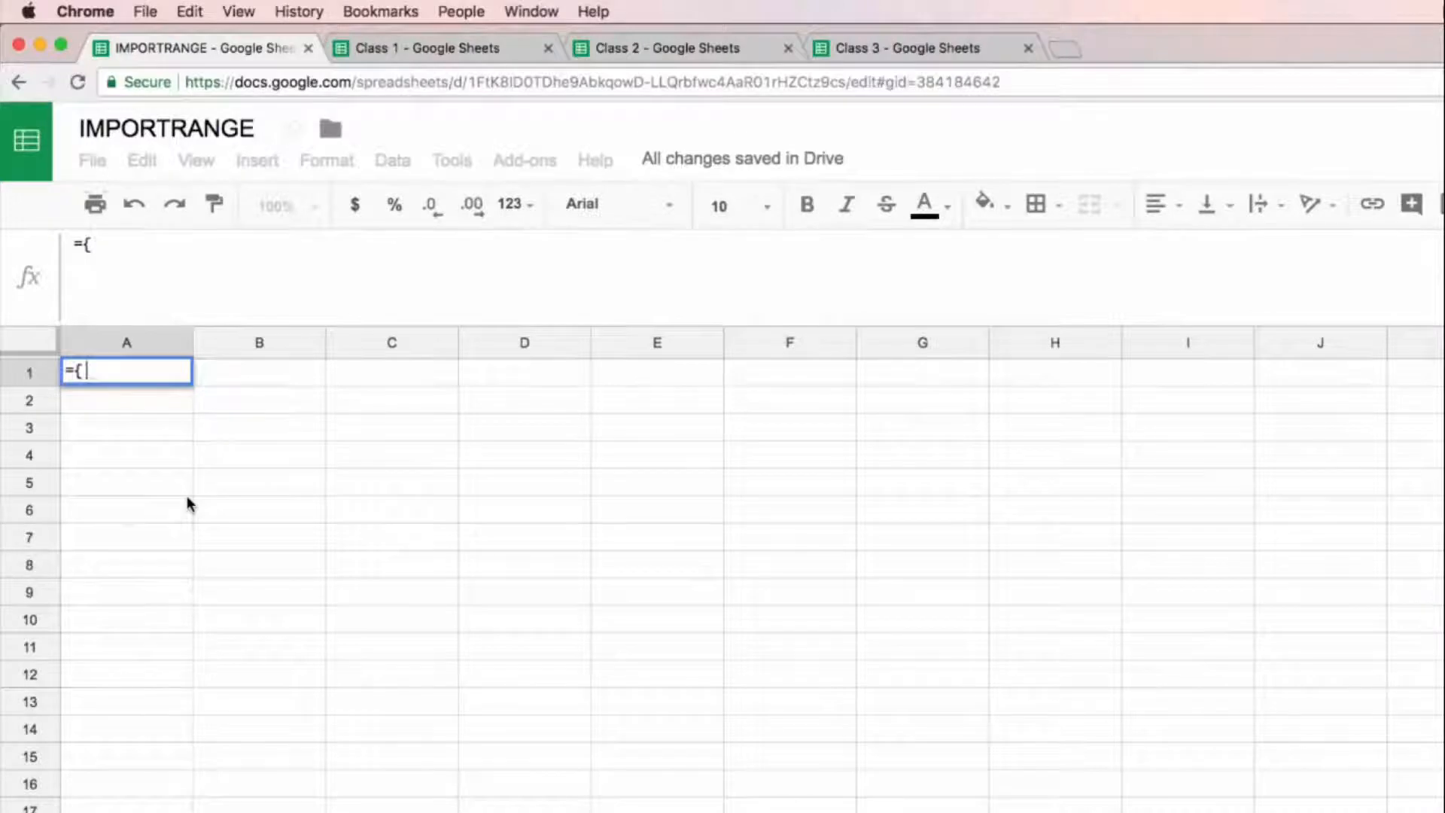
pyautogui.write('impor')
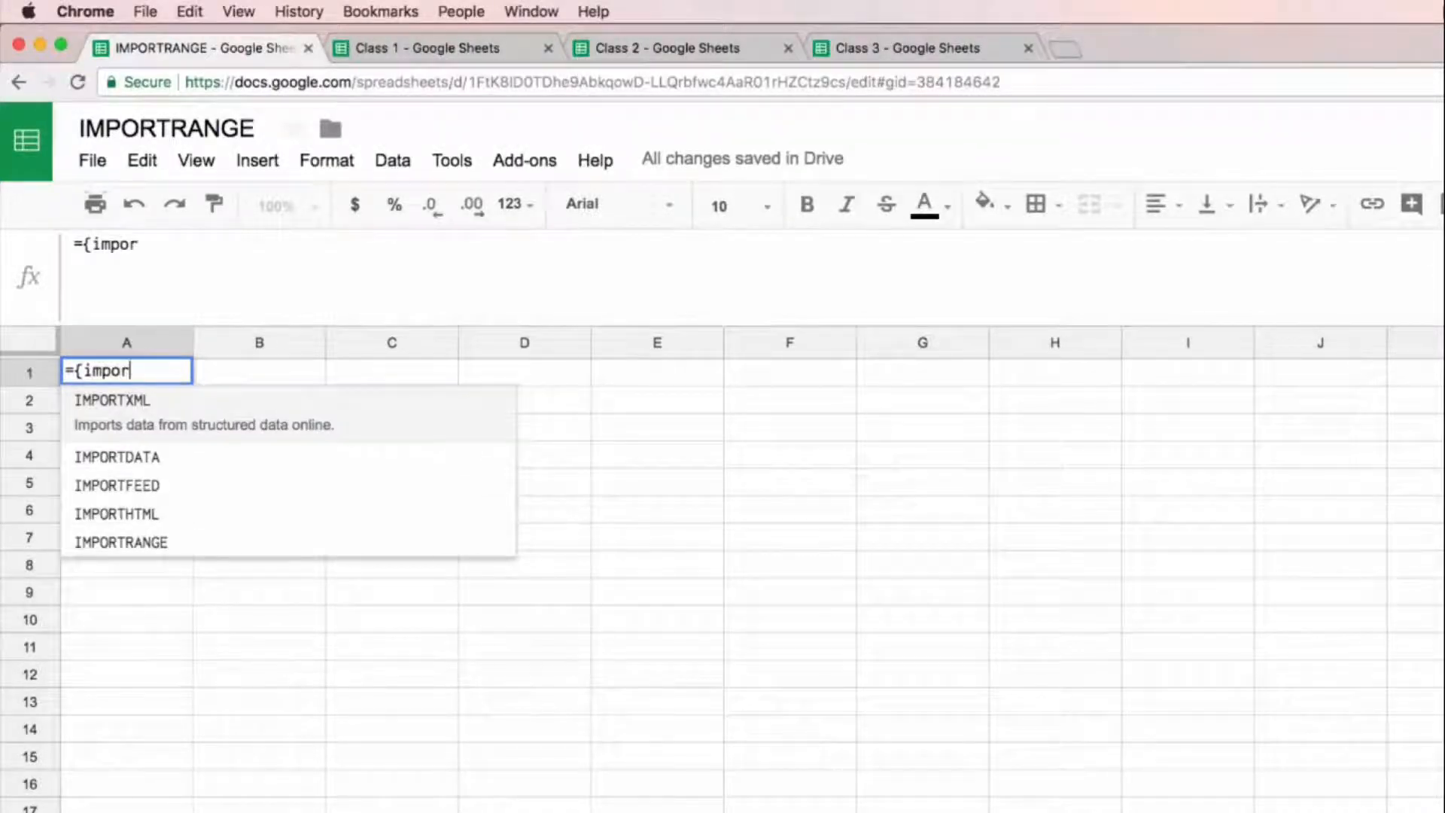
pyautogui.press('Down')
pyautogui.press('Down')
pyautogui.press('Down')
pyautogui.press('Down')
pyautogui.press('Tab')
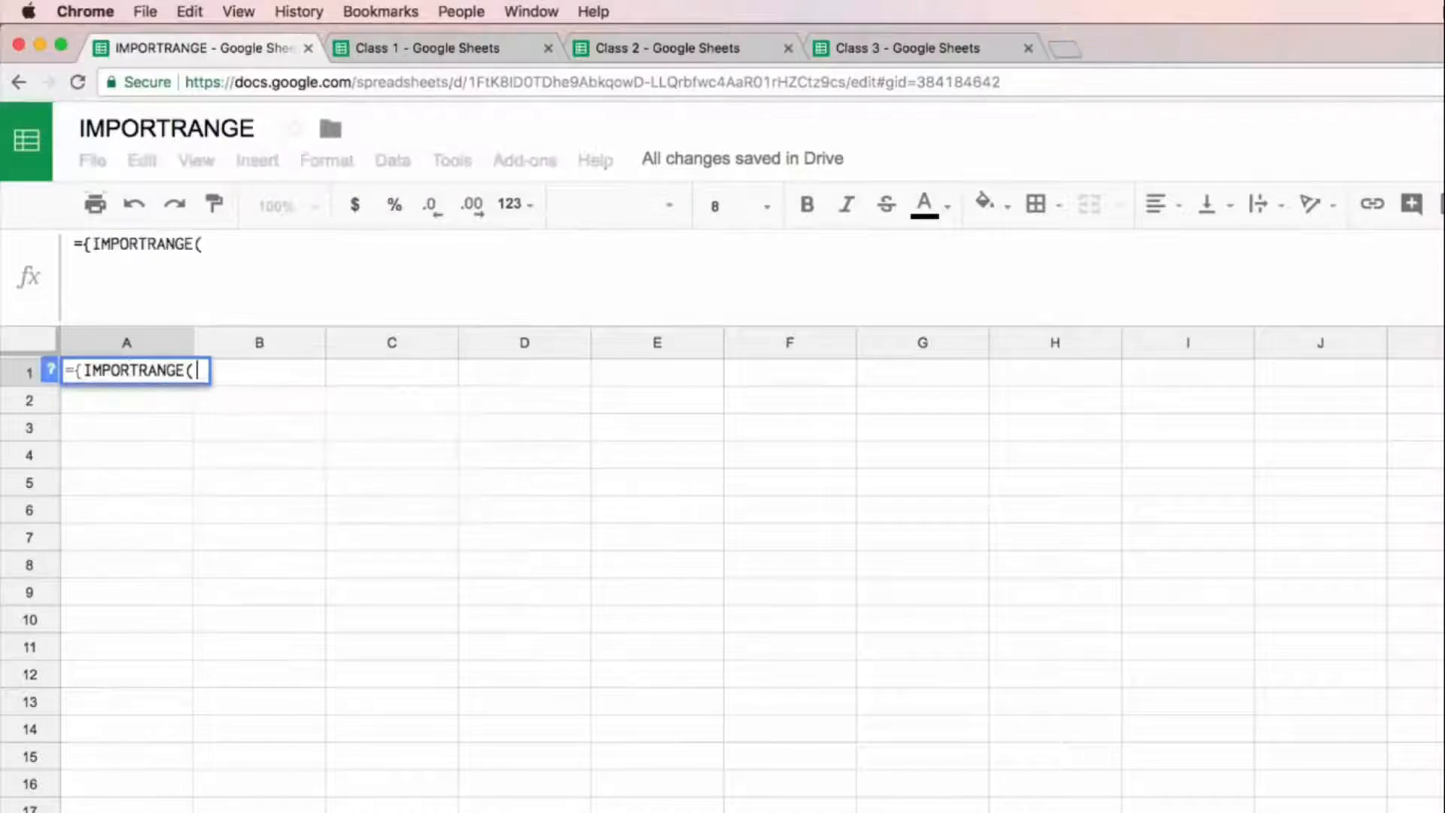
pyautogui.write('"')
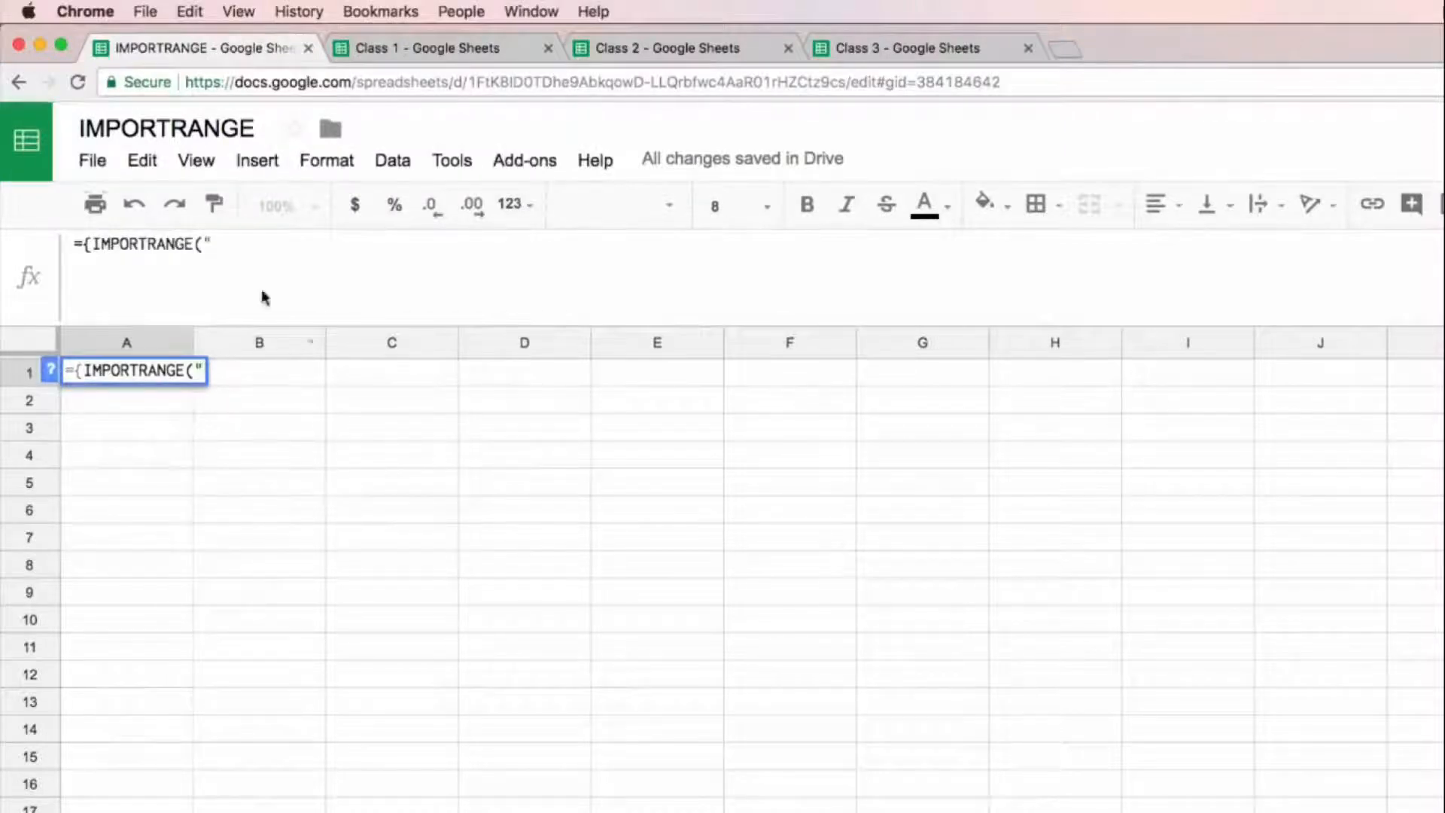
# Step: Copy the Class 1 spreadsheet's URL and insert it as the quoted first argument of IMPORTRANGE in A1
pyautogui.click(413, 48)
pyautogui.click(413, 81)
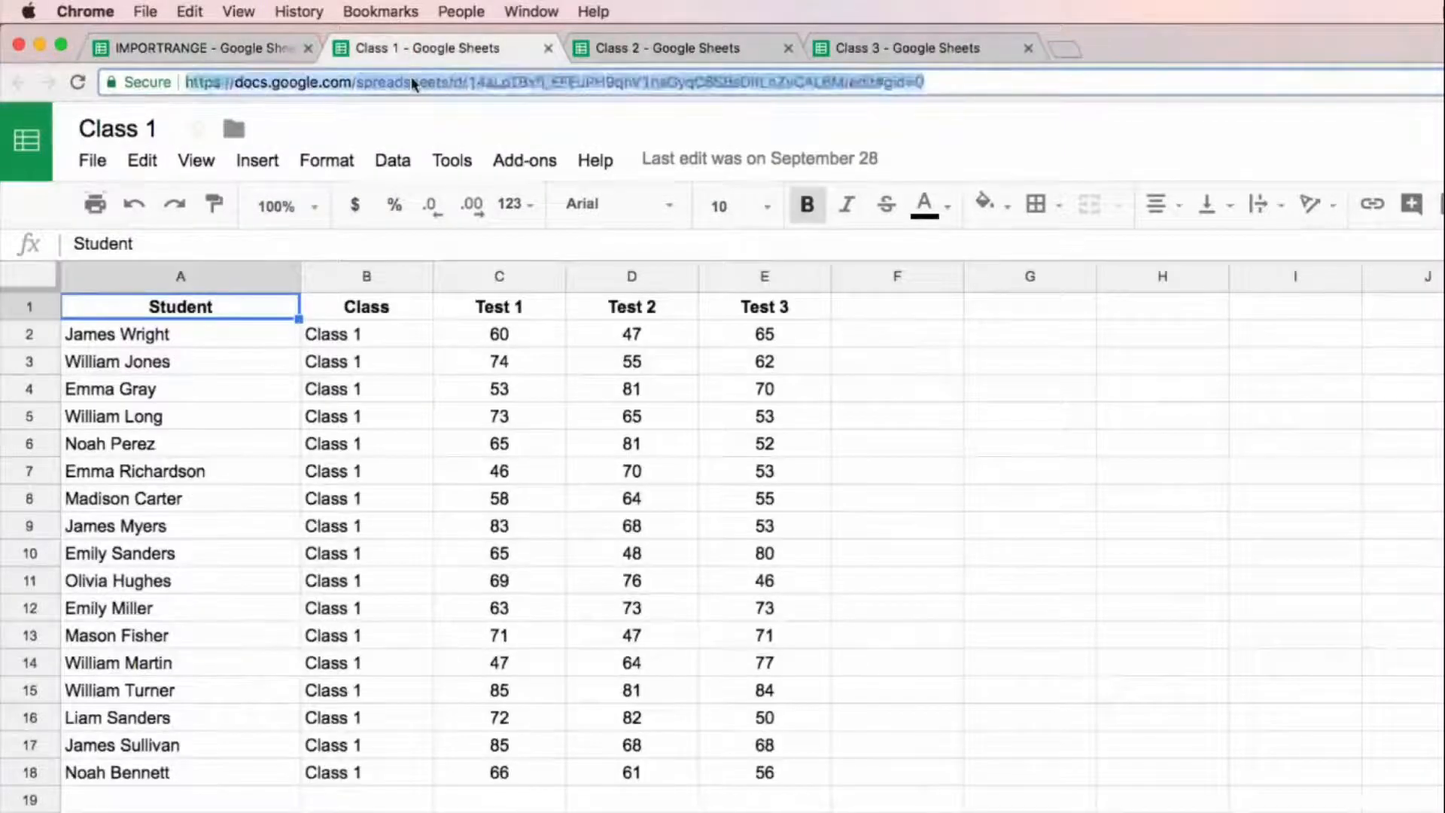
pyautogui.click(218, 48)
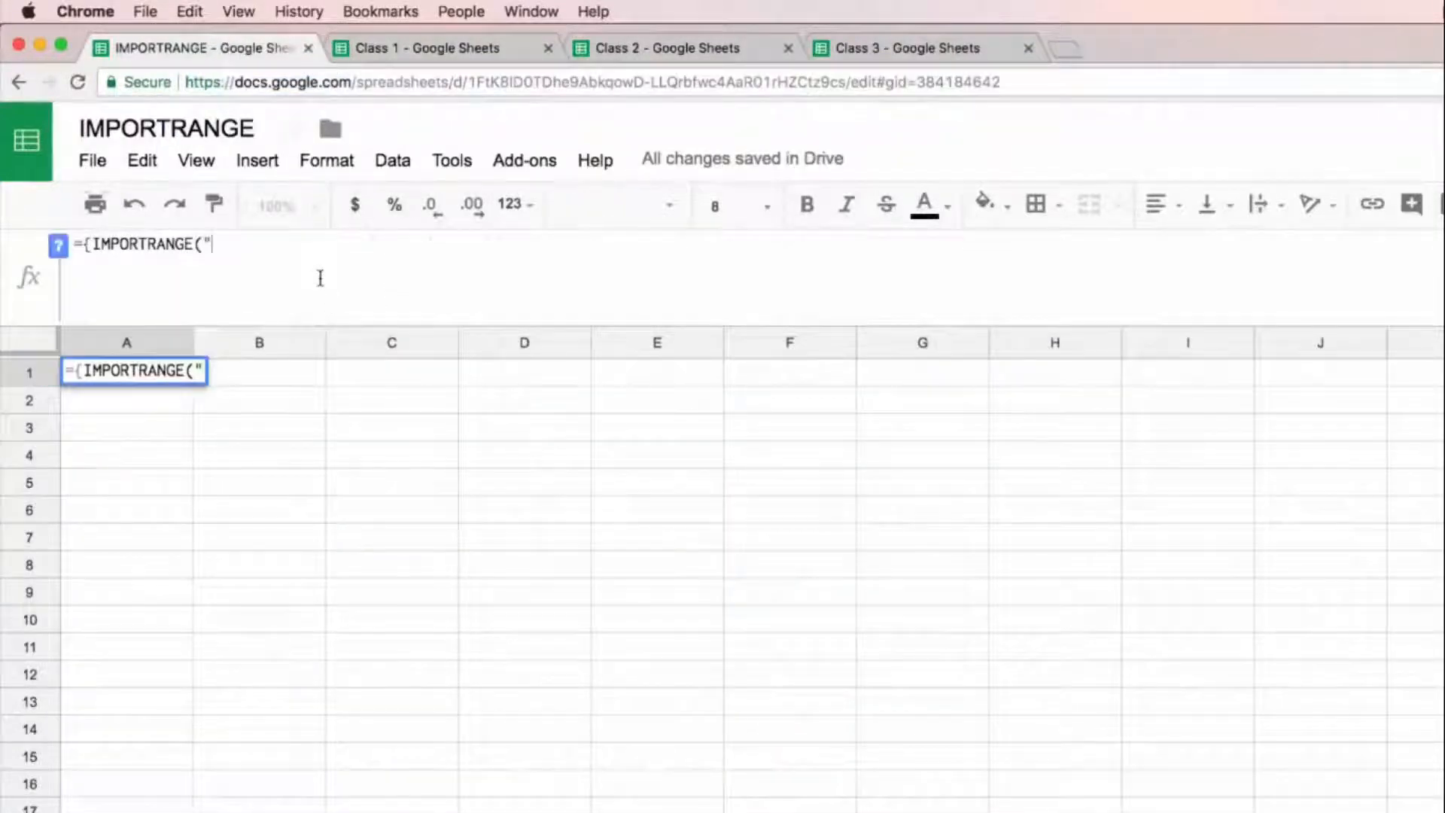
pyautogui.write('"')
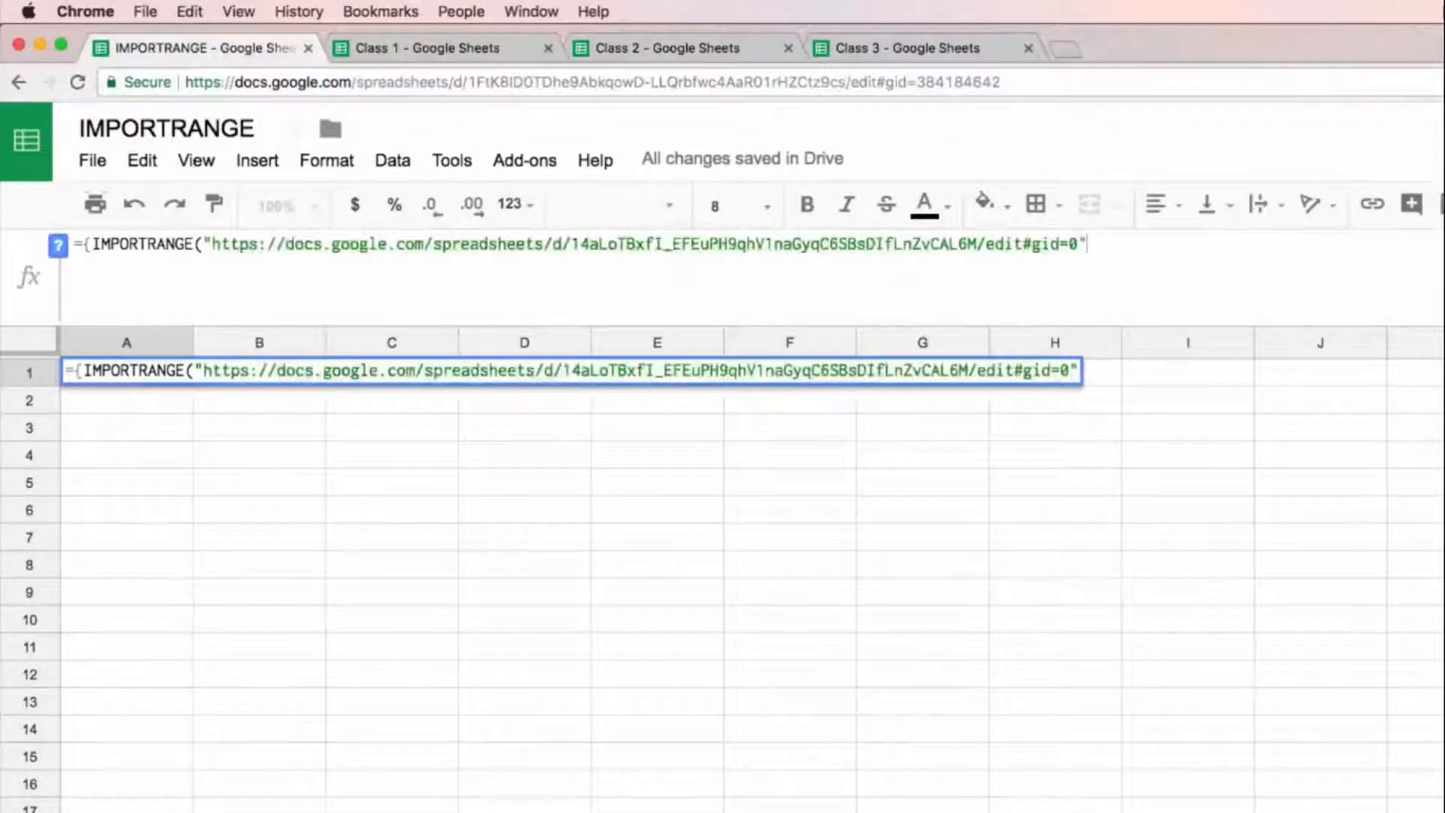
pyautogui.write(',"Sh')
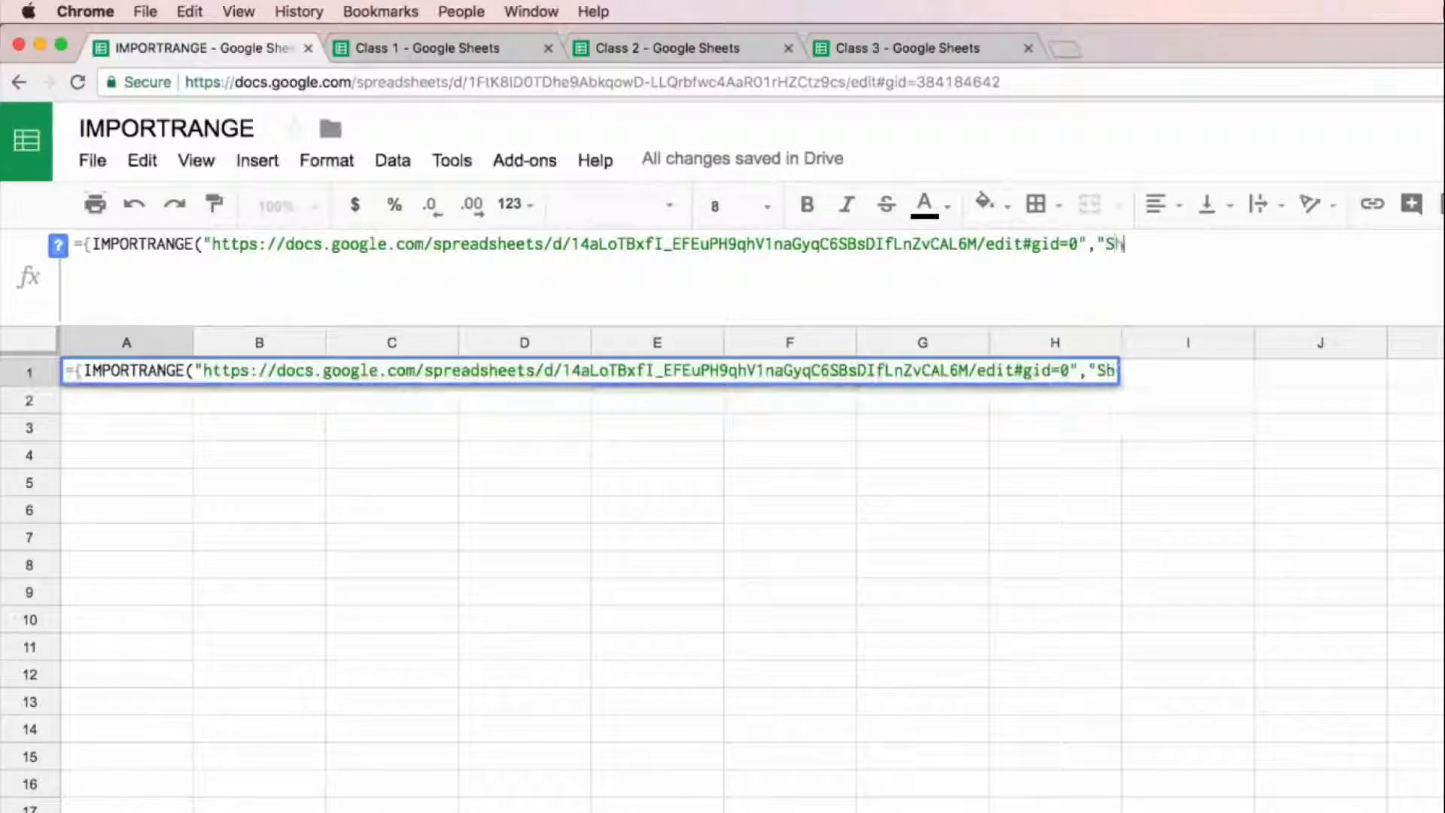
pyautogui.write('eet1!A')
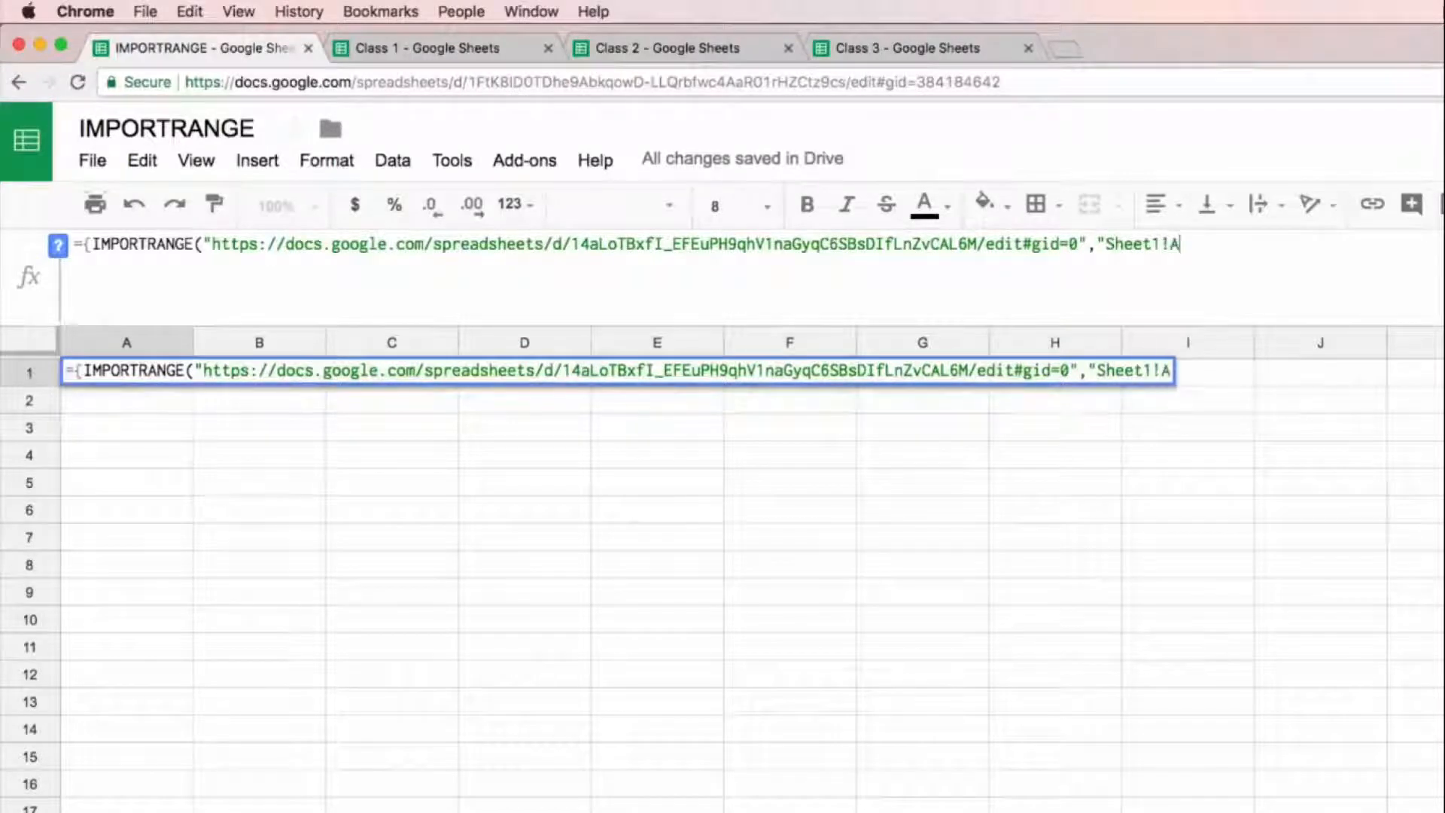
pyautogui.write('1:E')
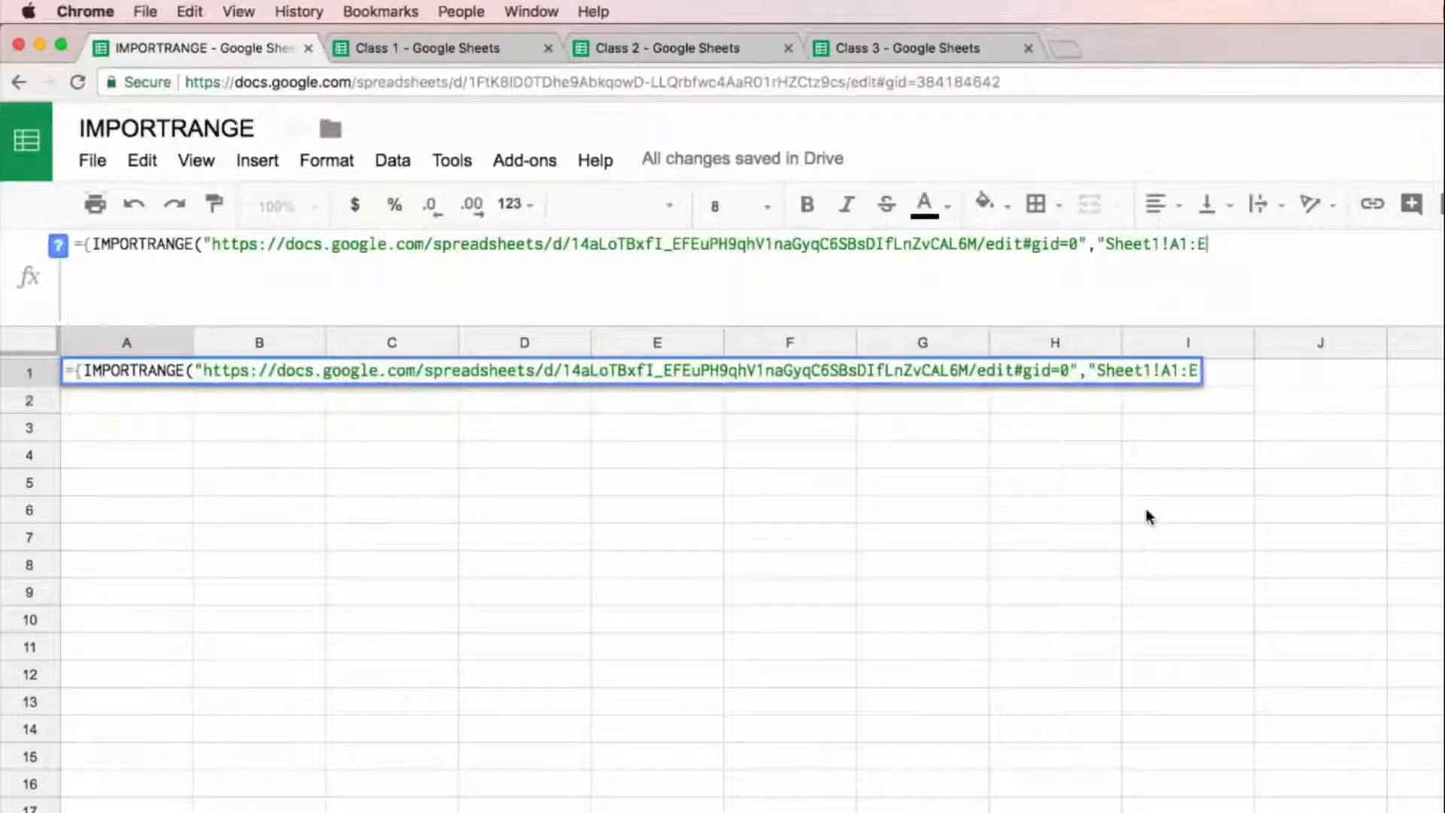
# Step: Add the open-ended range "Sheet1!A1:E" as the second argument and close the Class 1 IMPORTRANGE function
pyautogui.write('"')
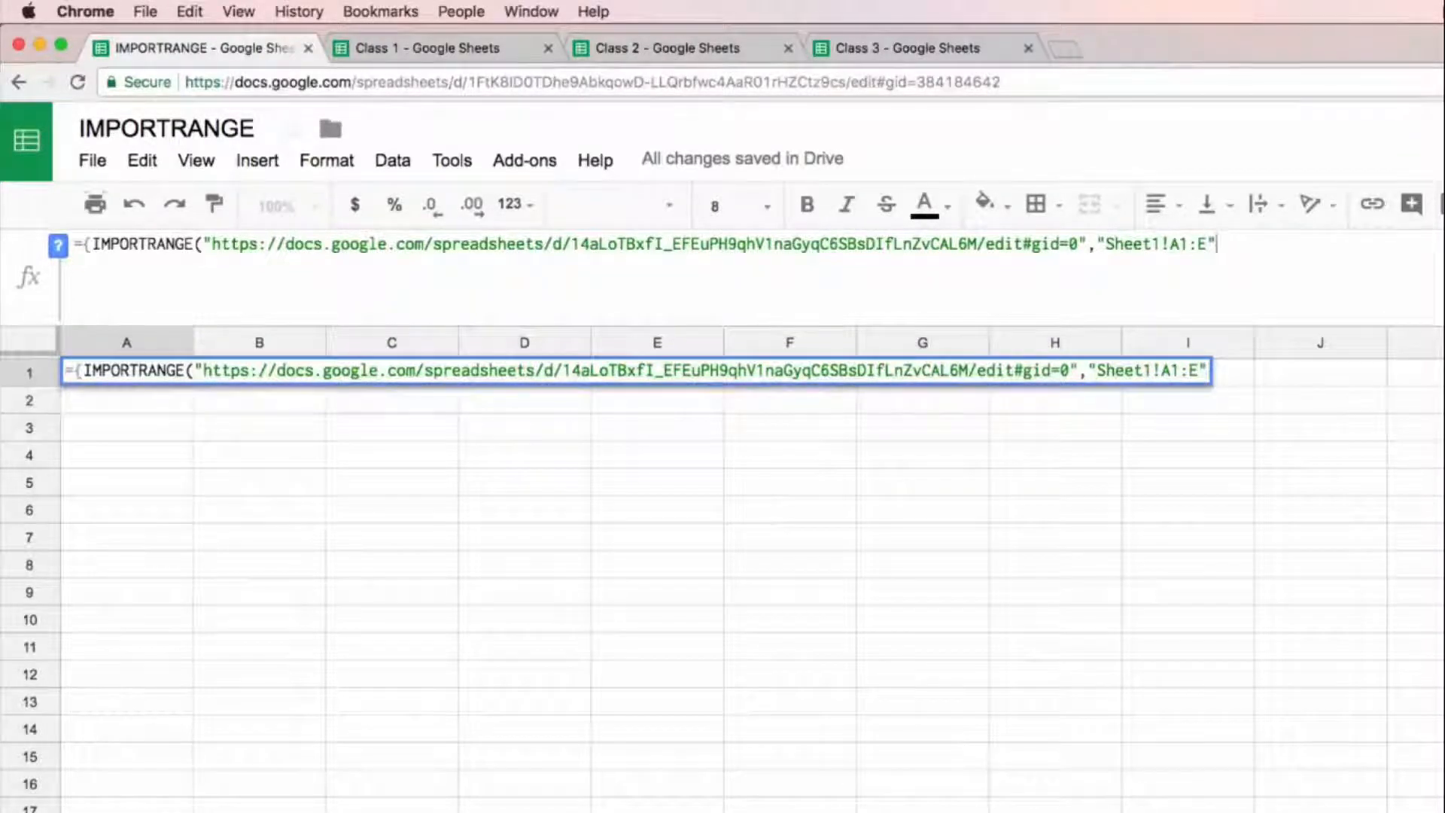
pyautogui.write(')')
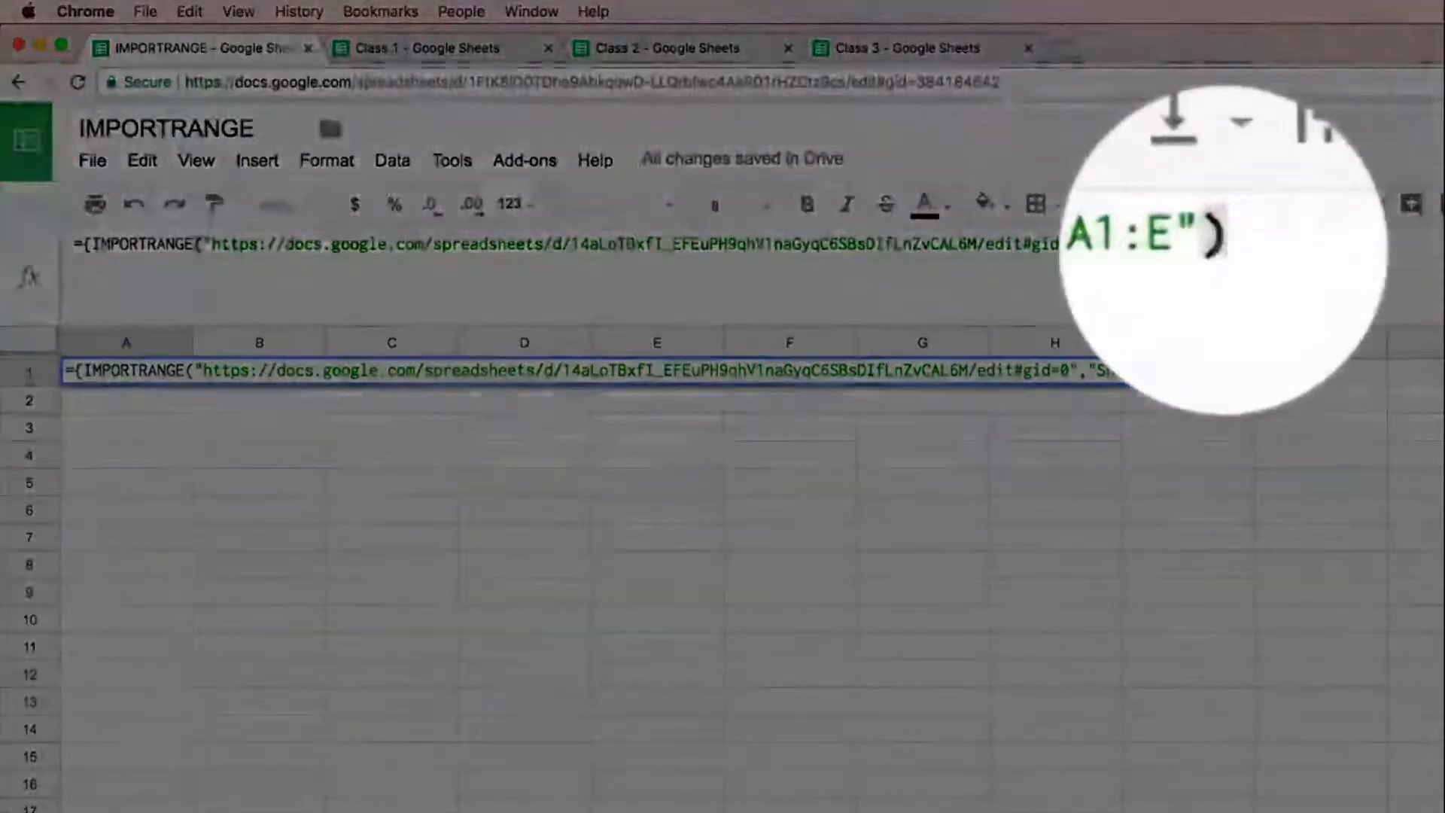
pyautogui.write(';')
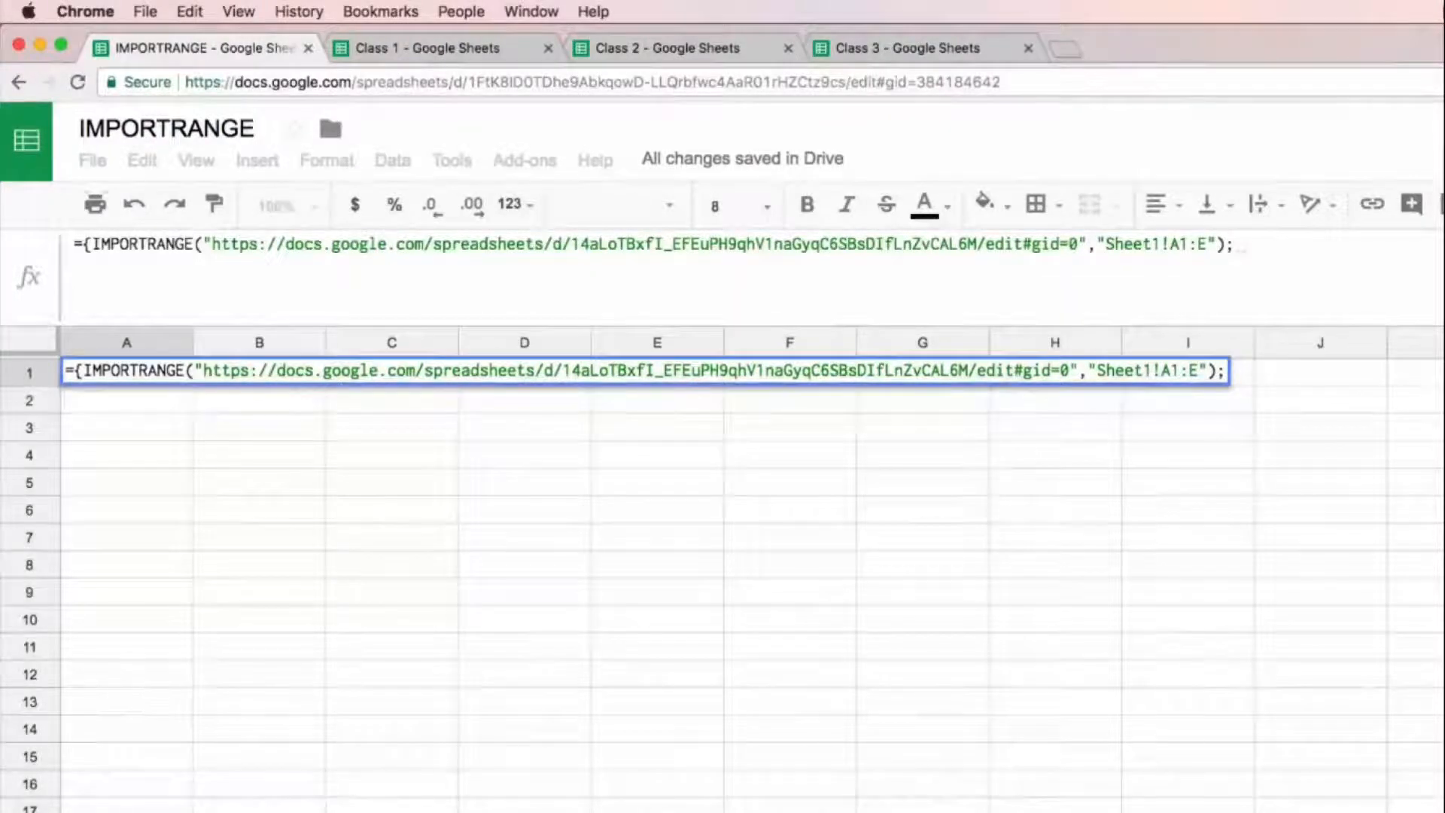
# Step: Add a semicolon and begin a second IMPORTRANGE function on a new line of the A1 formula, with an opening quotation mark
pyautogui.hotkey('alt', 'Return')
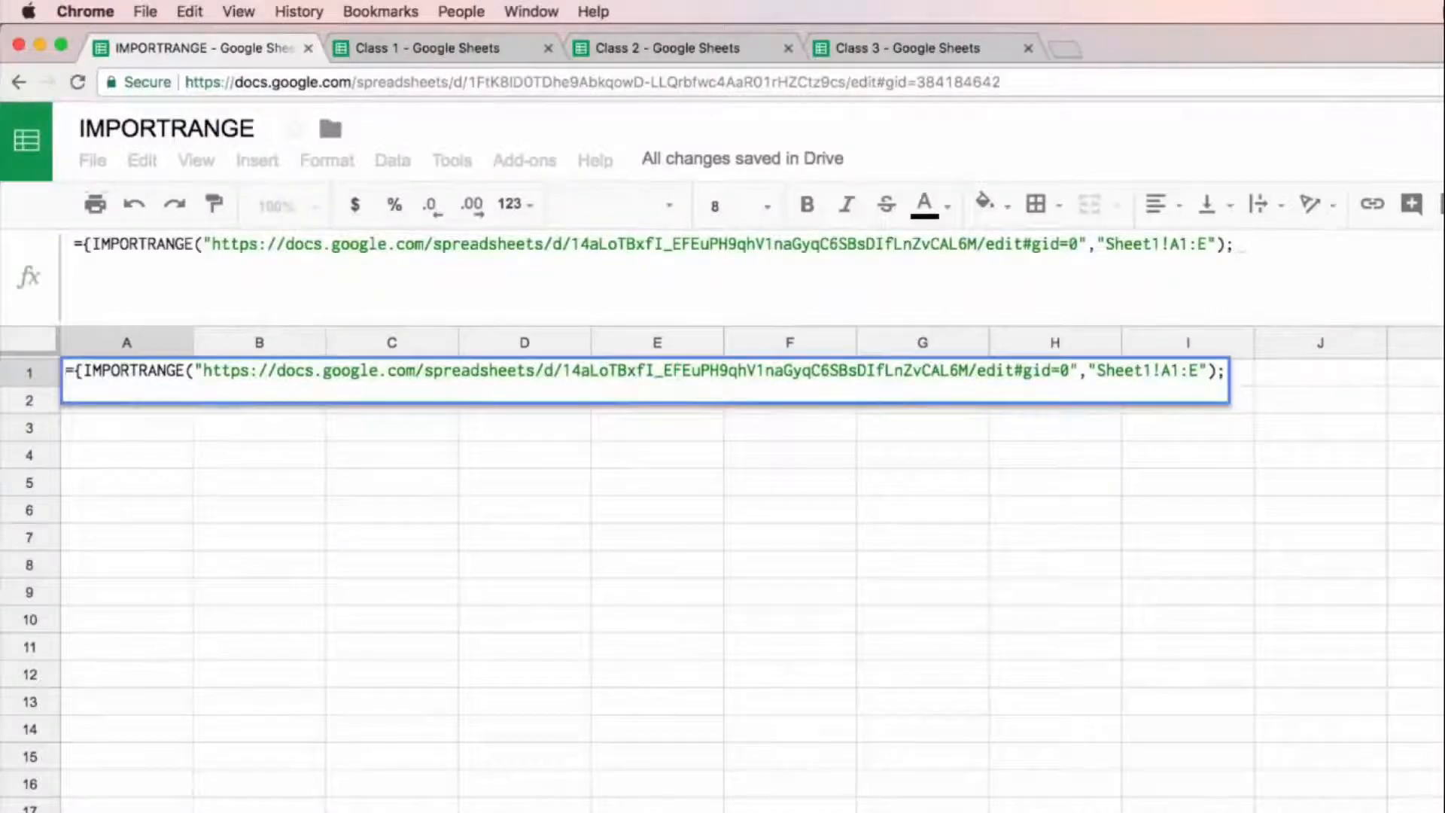
pyautogui.write('import')
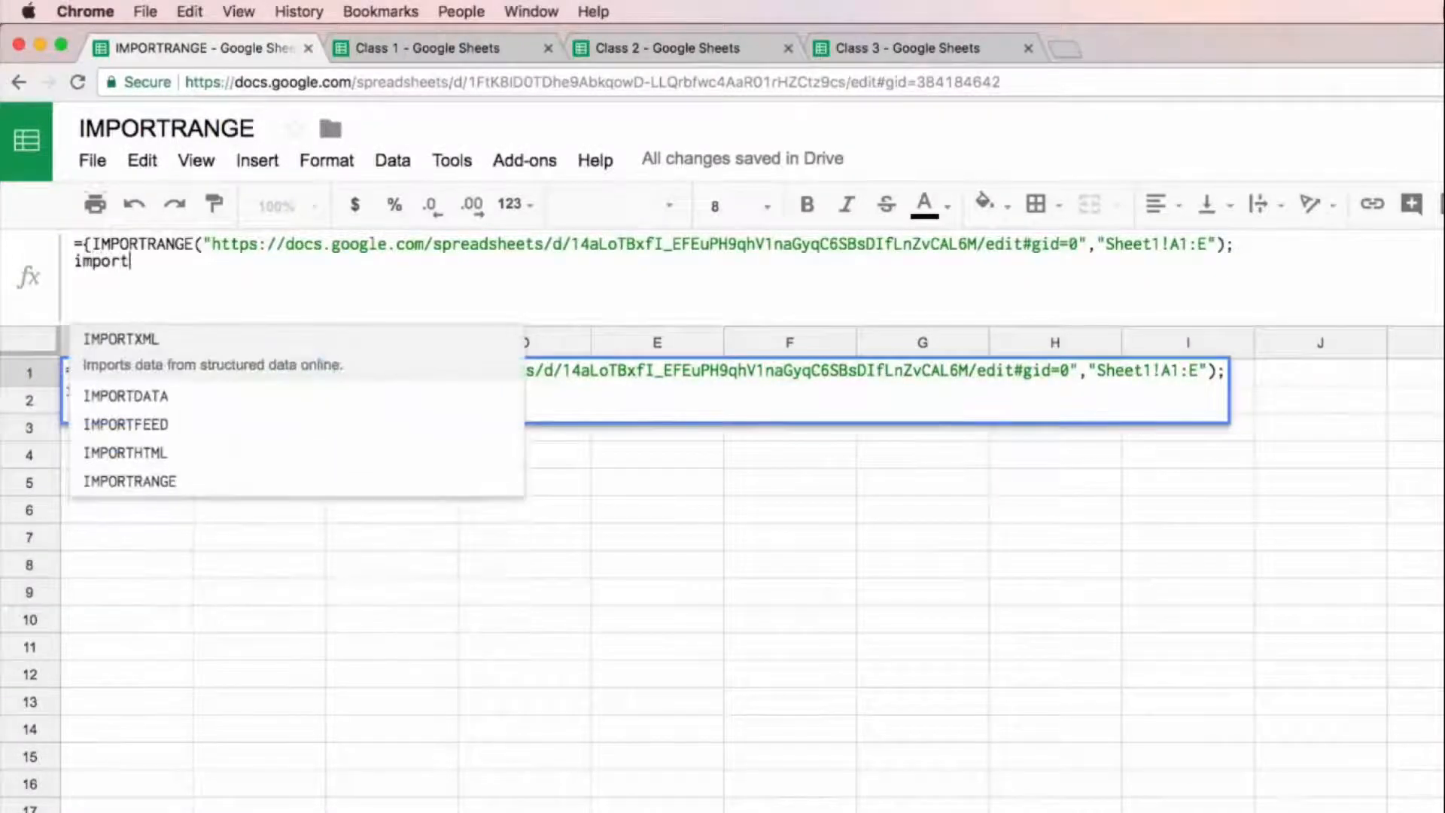
pyautogui.press('Down')
pyautogui.press('Down')
pyautogui.press('Down')
pyautogui.press('Down')
pyautogui.press('Tab')
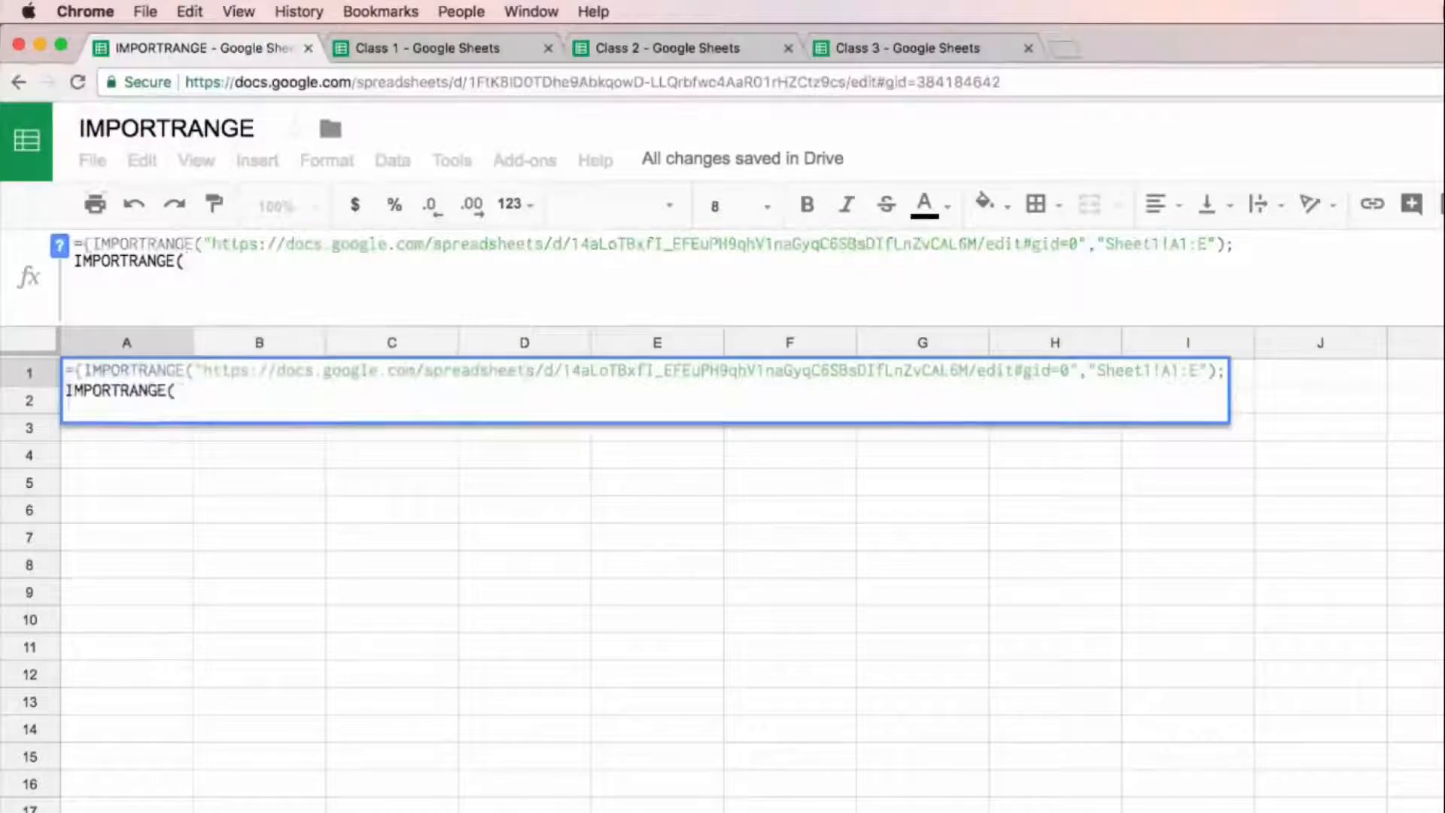
pyautogui.write('"')
# Step: Copy the Class 2 spreadsheet's URL and insert it into the second IMPORTRANGE function in A1
pyautogui.click(703, 47)
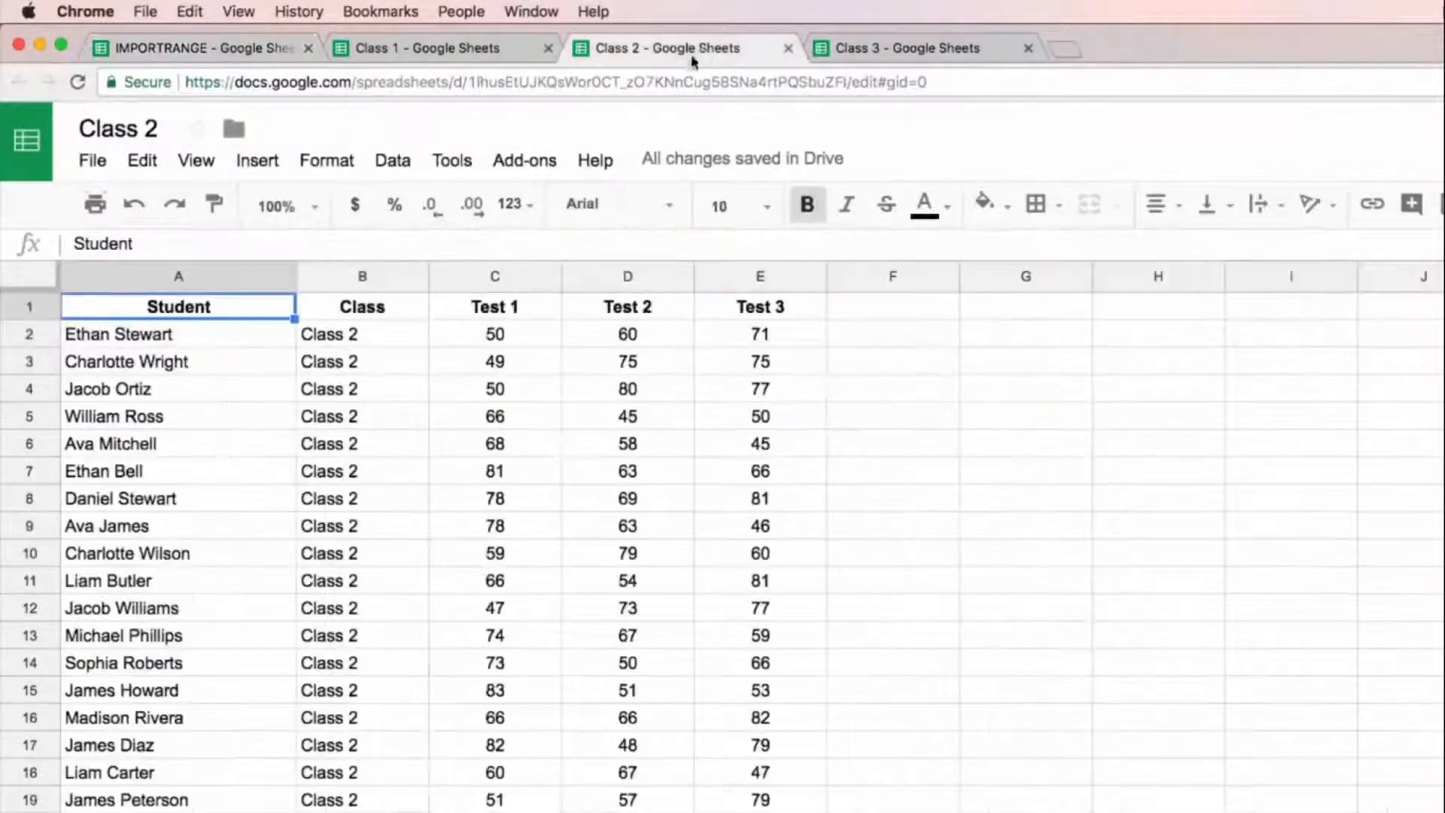
pyautogui.doubleClick(677, 83)
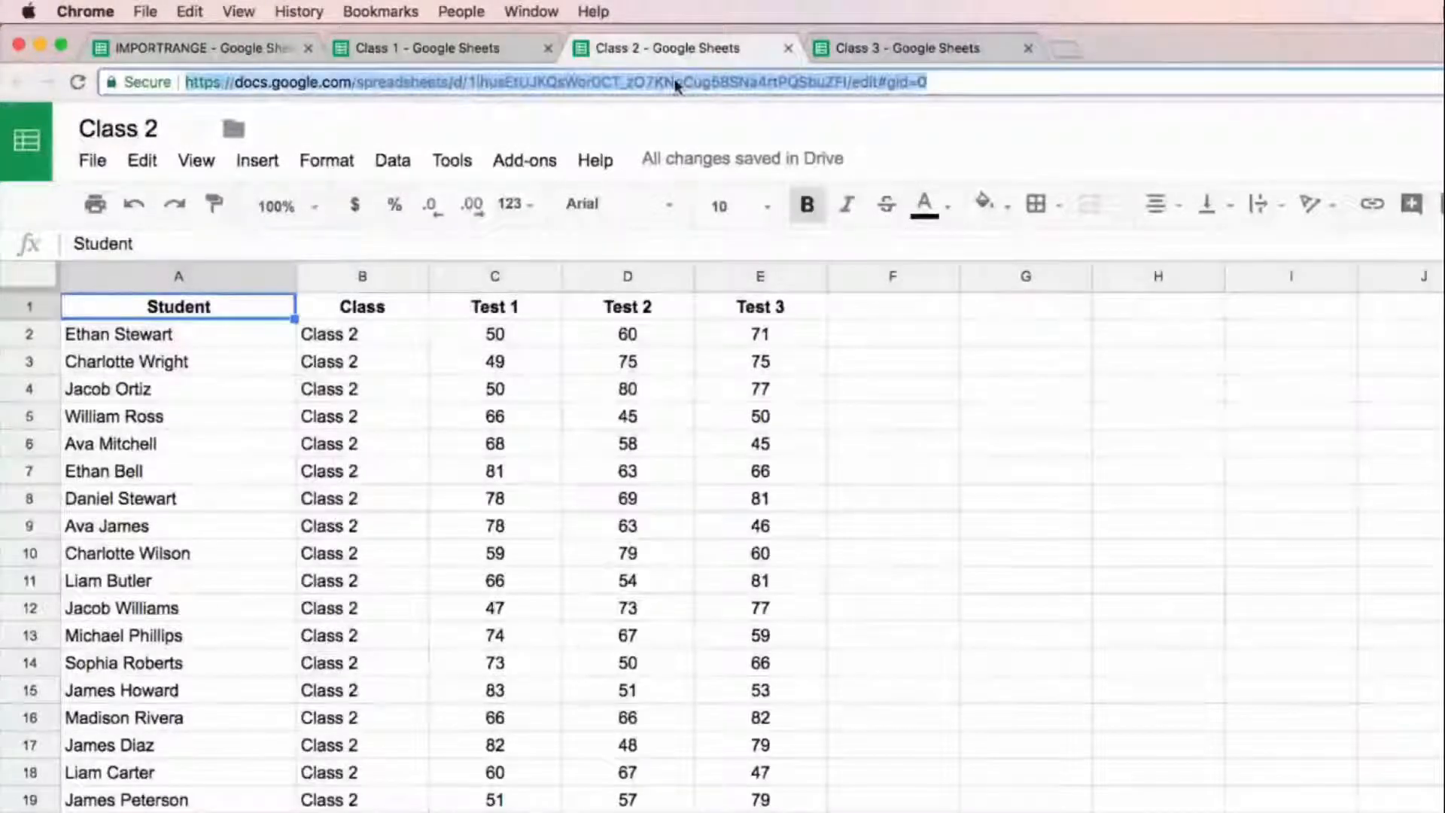
pyautogui.click(312, 57)
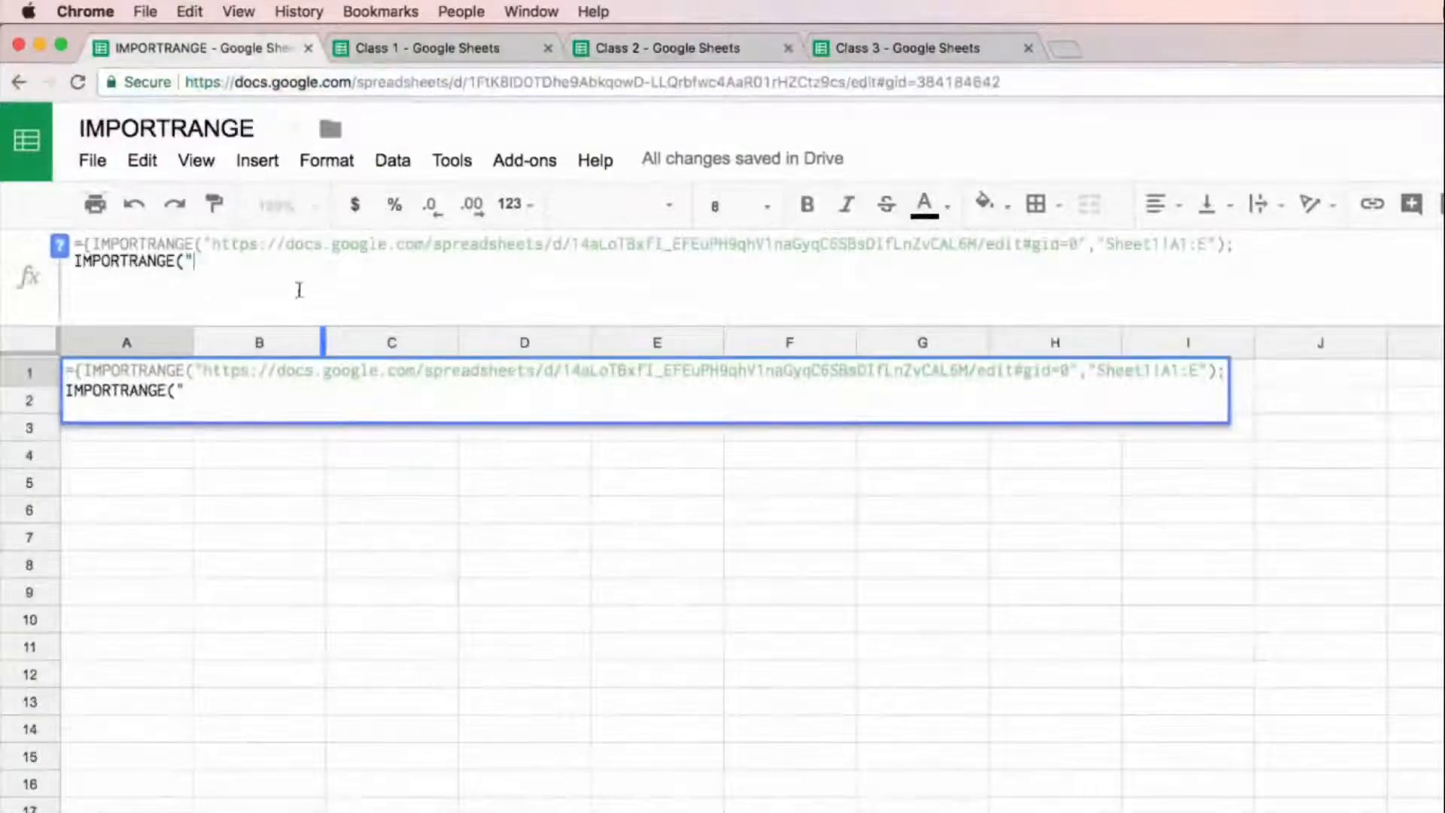
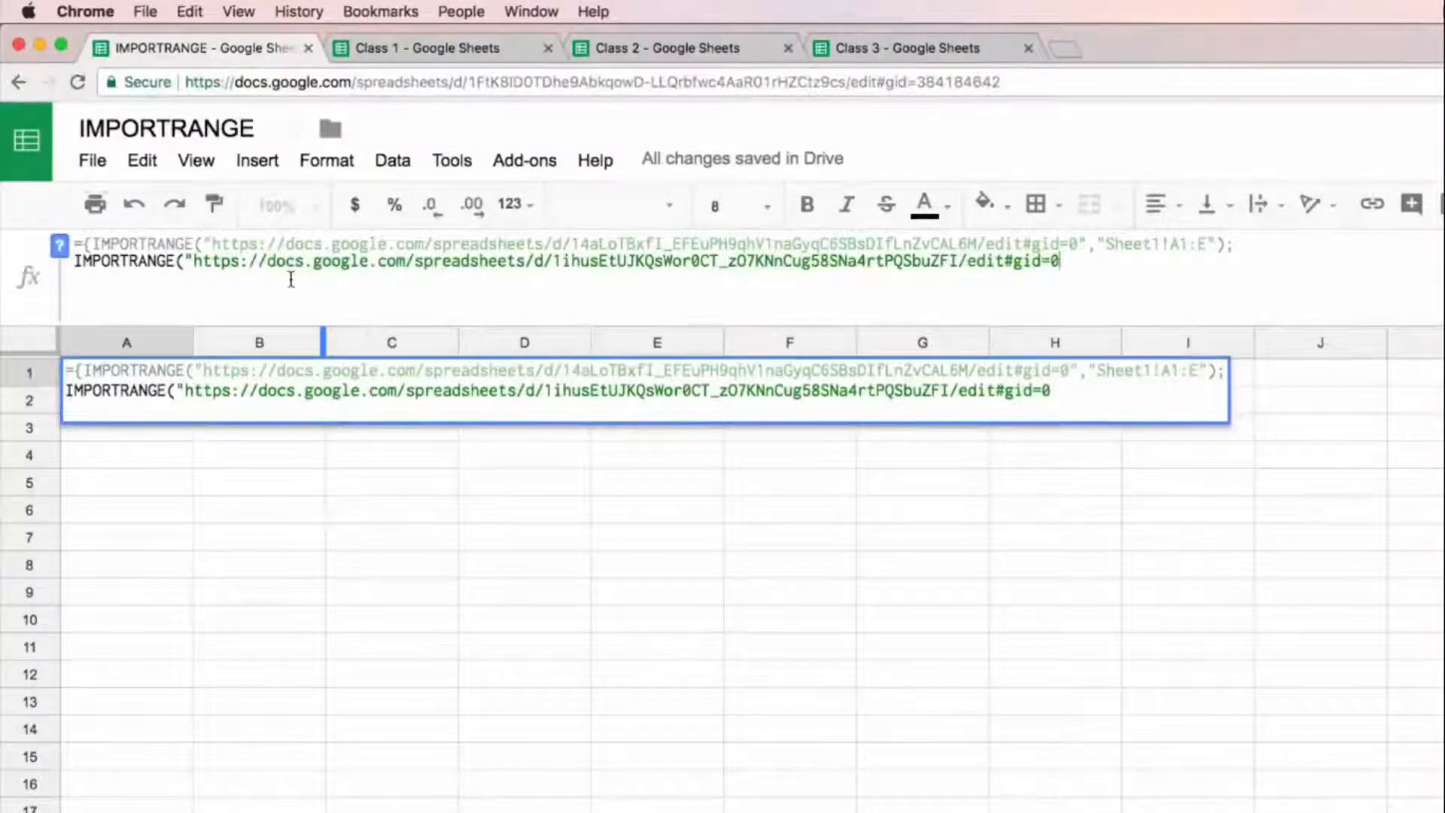
# Step: Complete the second IMPORTRANGE with the range "Sheet1!A1:E", close the array with a curly brace, and enter the A1 formula
pyautogui.write('","Sheet1!')
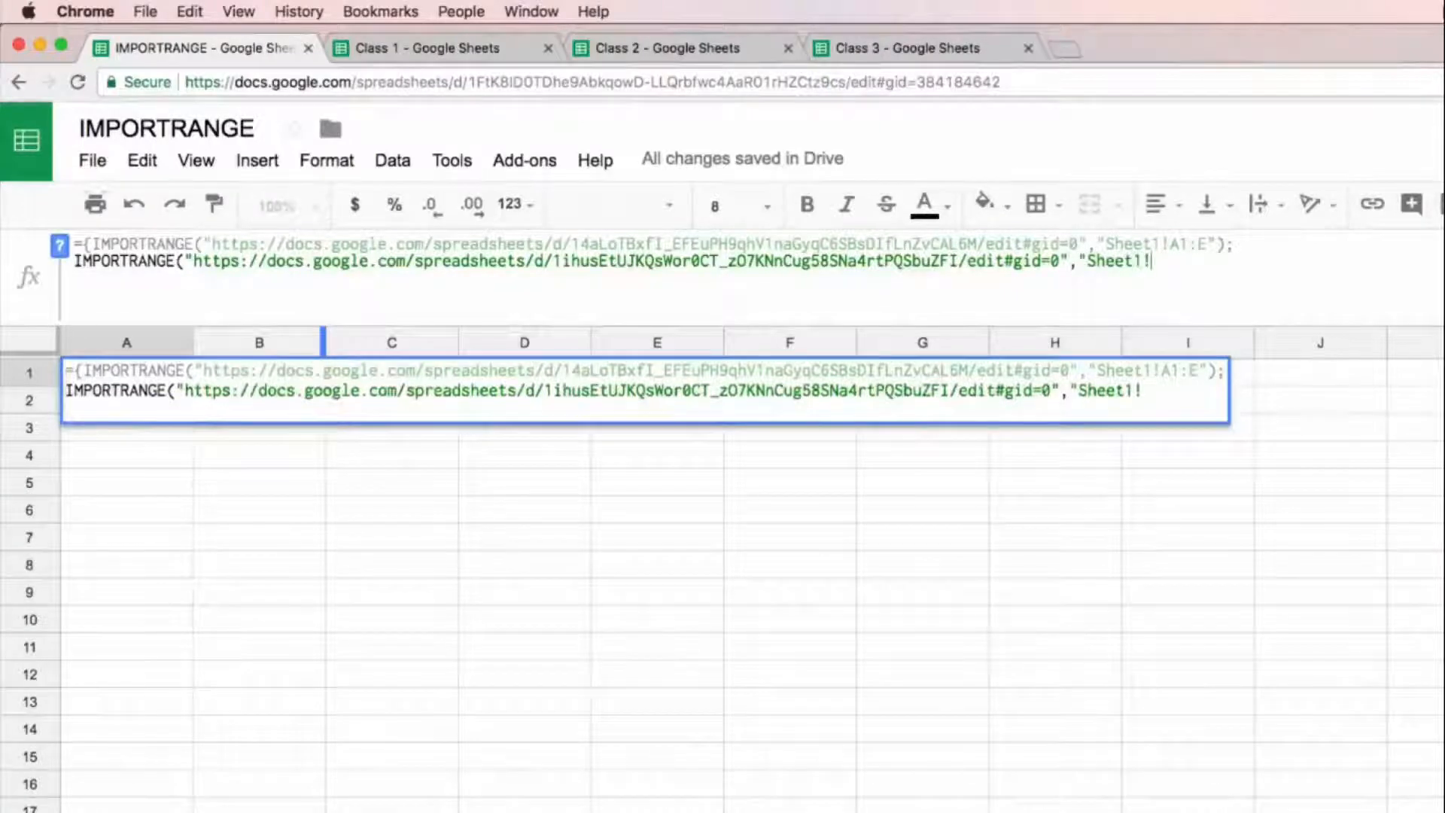
pyautogui.write('A1:E")')
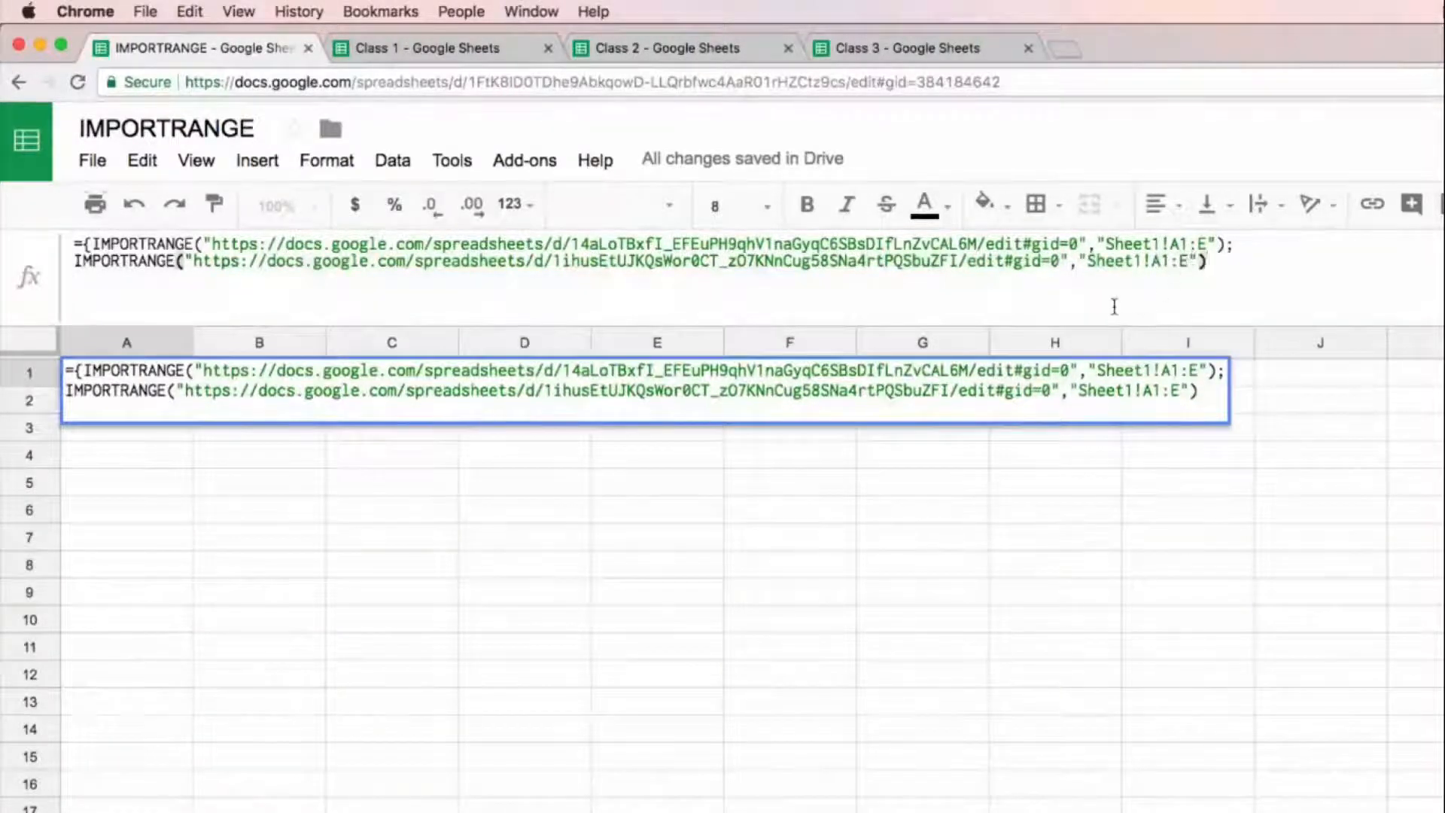
pyautogui.write('}')
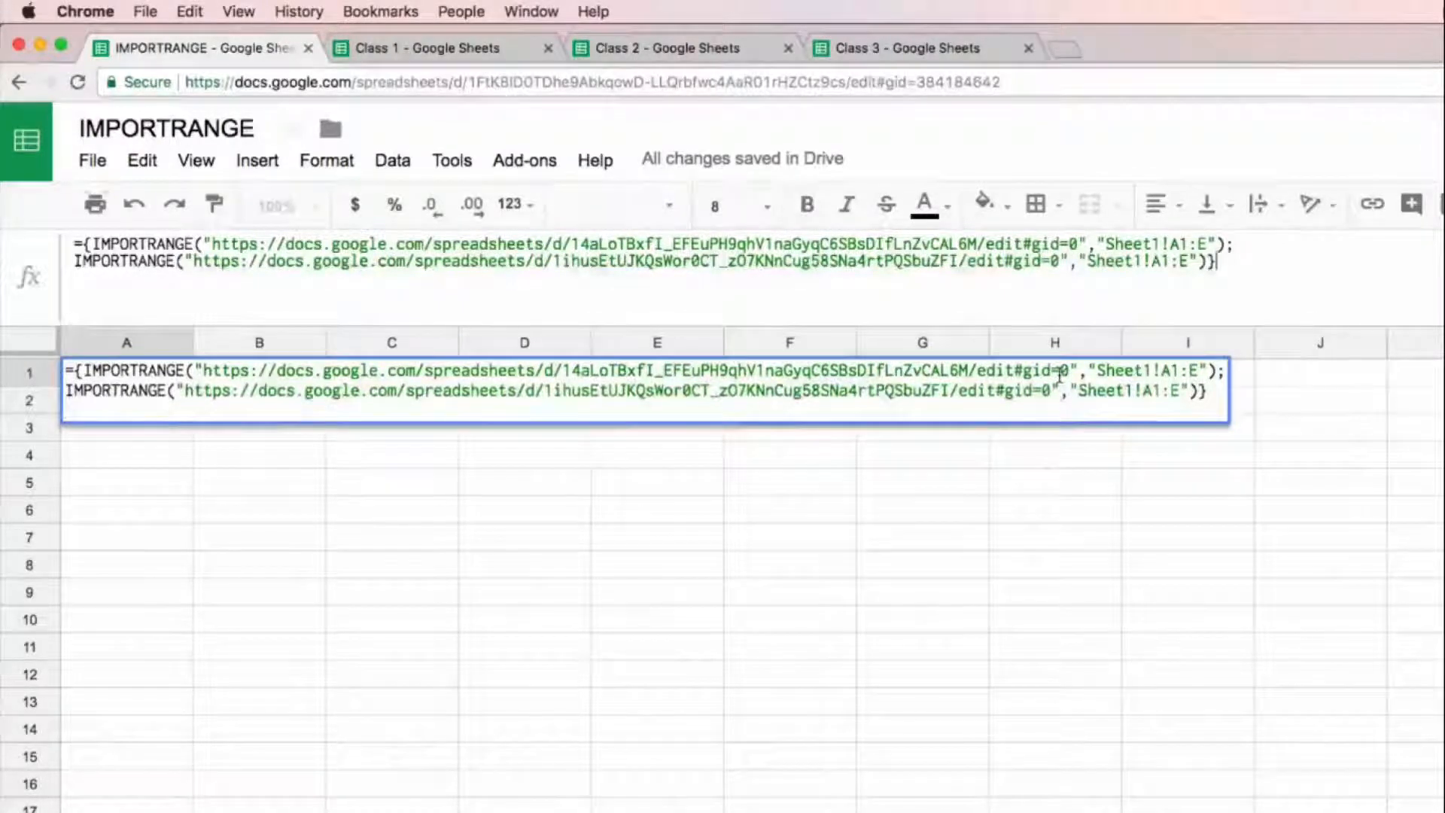
pyautogui.press('Return')
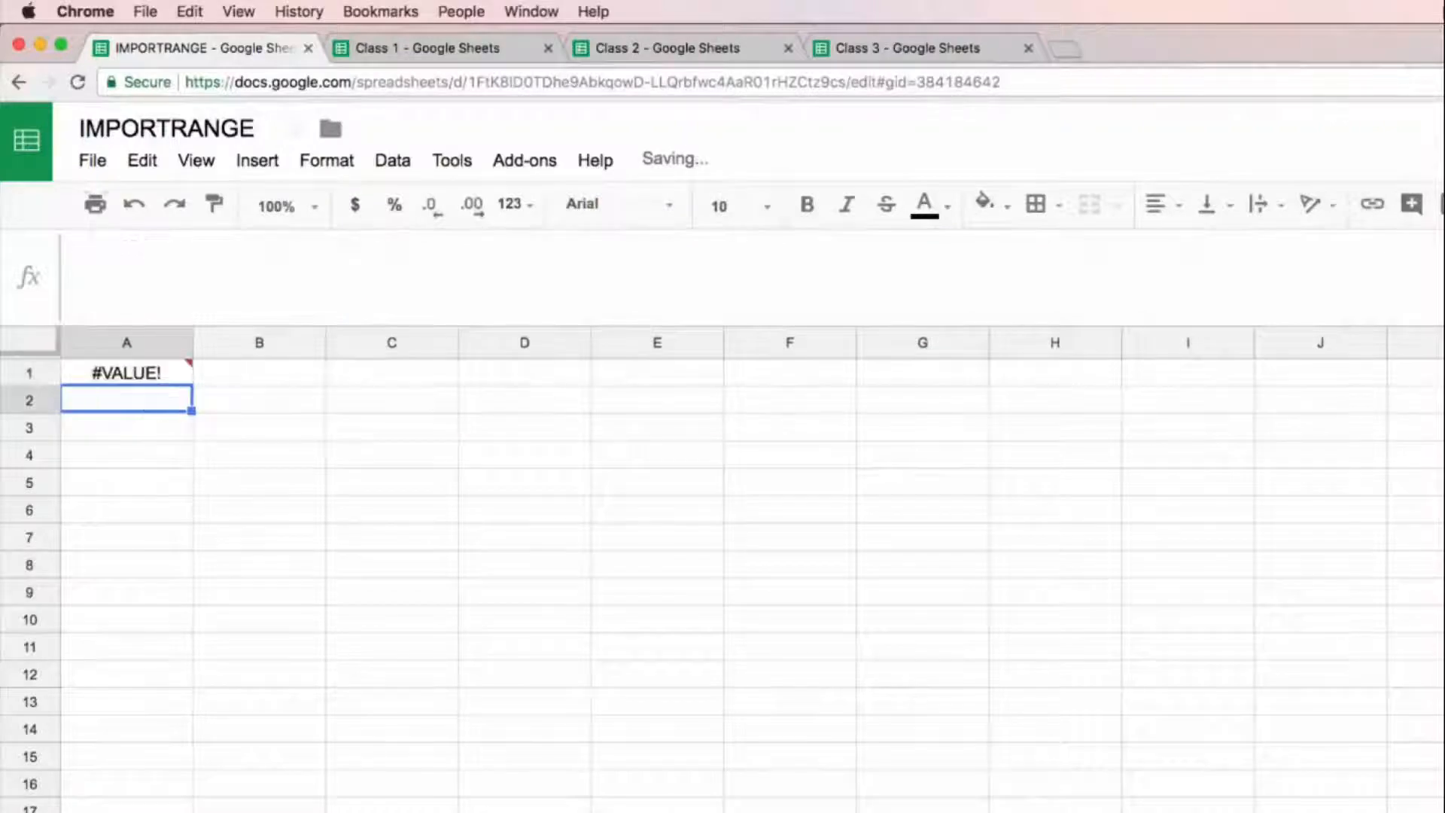
# Step: Inspect the error in A1 and the semicolon that separates the two IMPORTRANGE functions
pyautogui.press('Up')
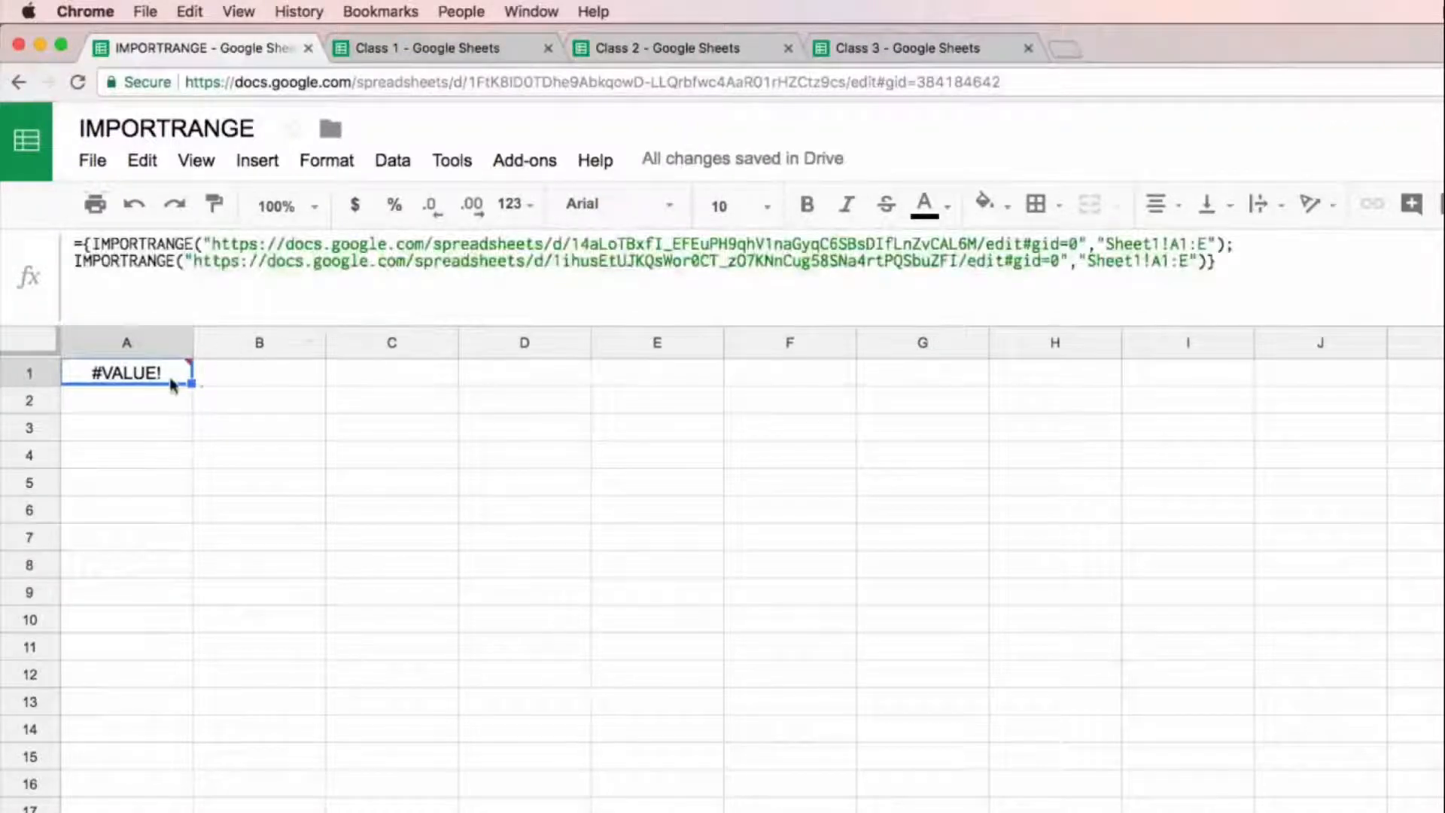
pyautogui.moveTo(171, 380)
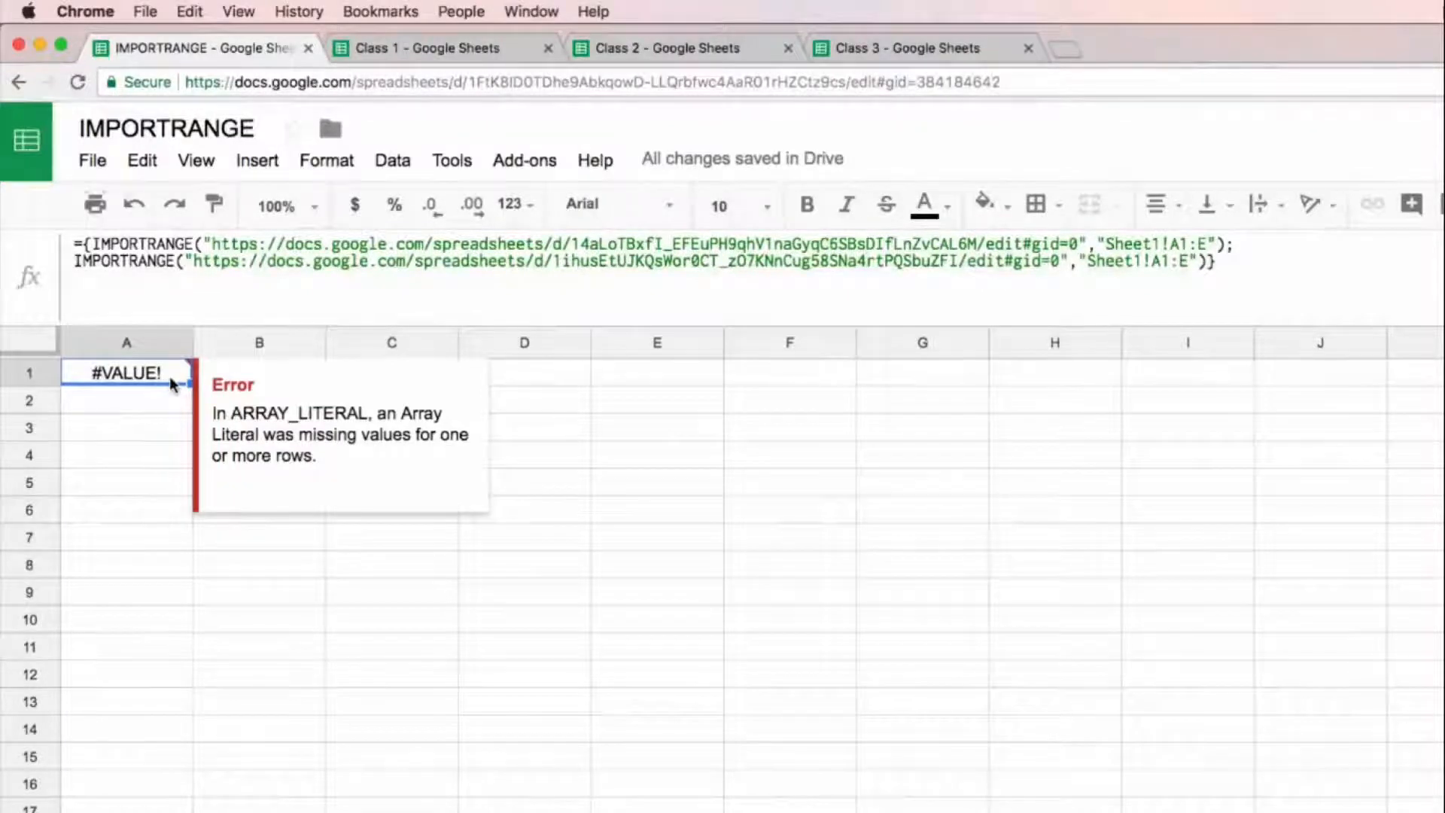
pyautogui.click(1227, 243)
pyautogui.write(';')
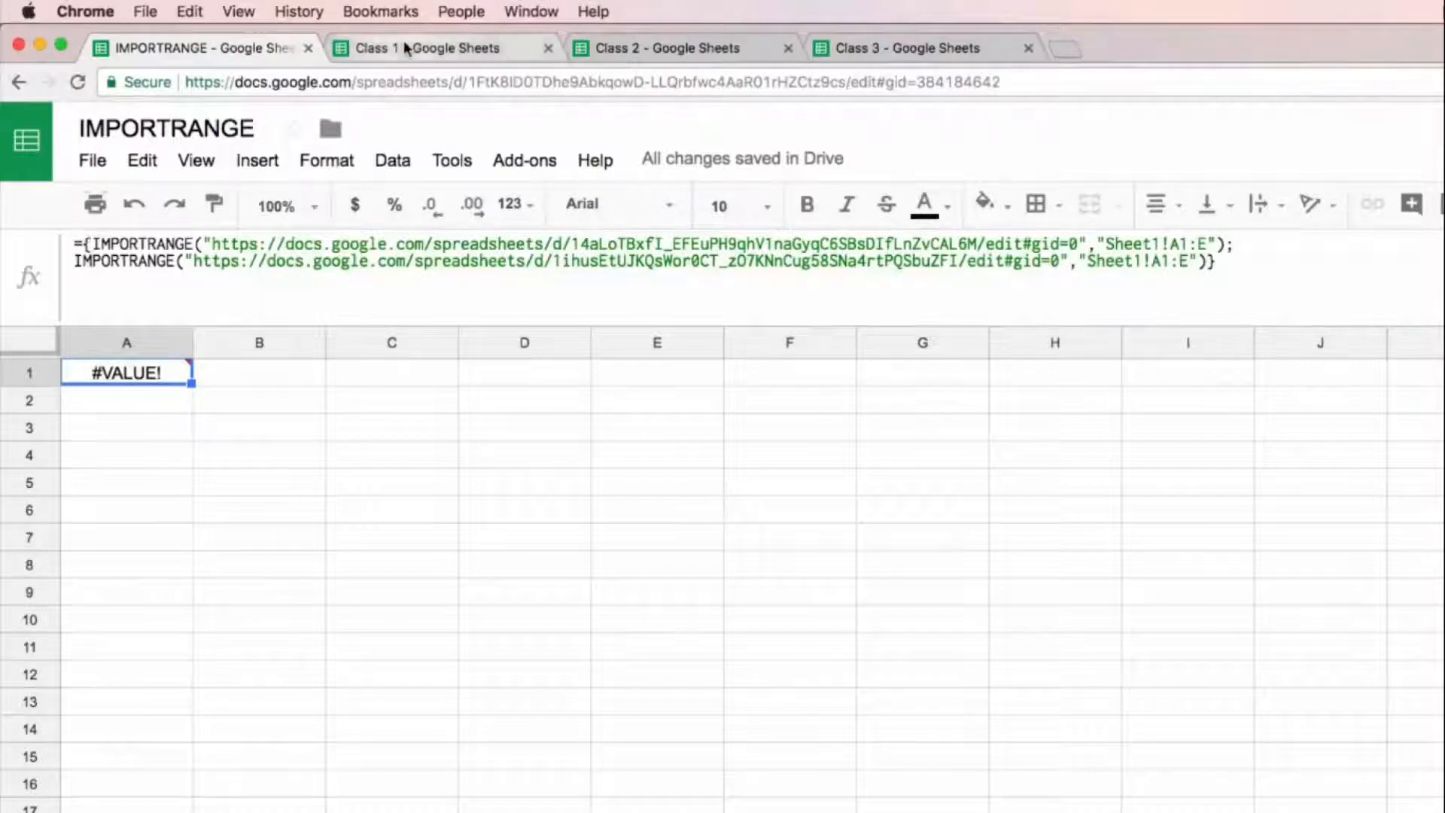
# Step: Copy the second IMPORTRANGE function from the A1 formula and enter it as a standalone formula in I1
pyautogui.moveTo(74, 262); pyautogui.dragTo(1196, 275)
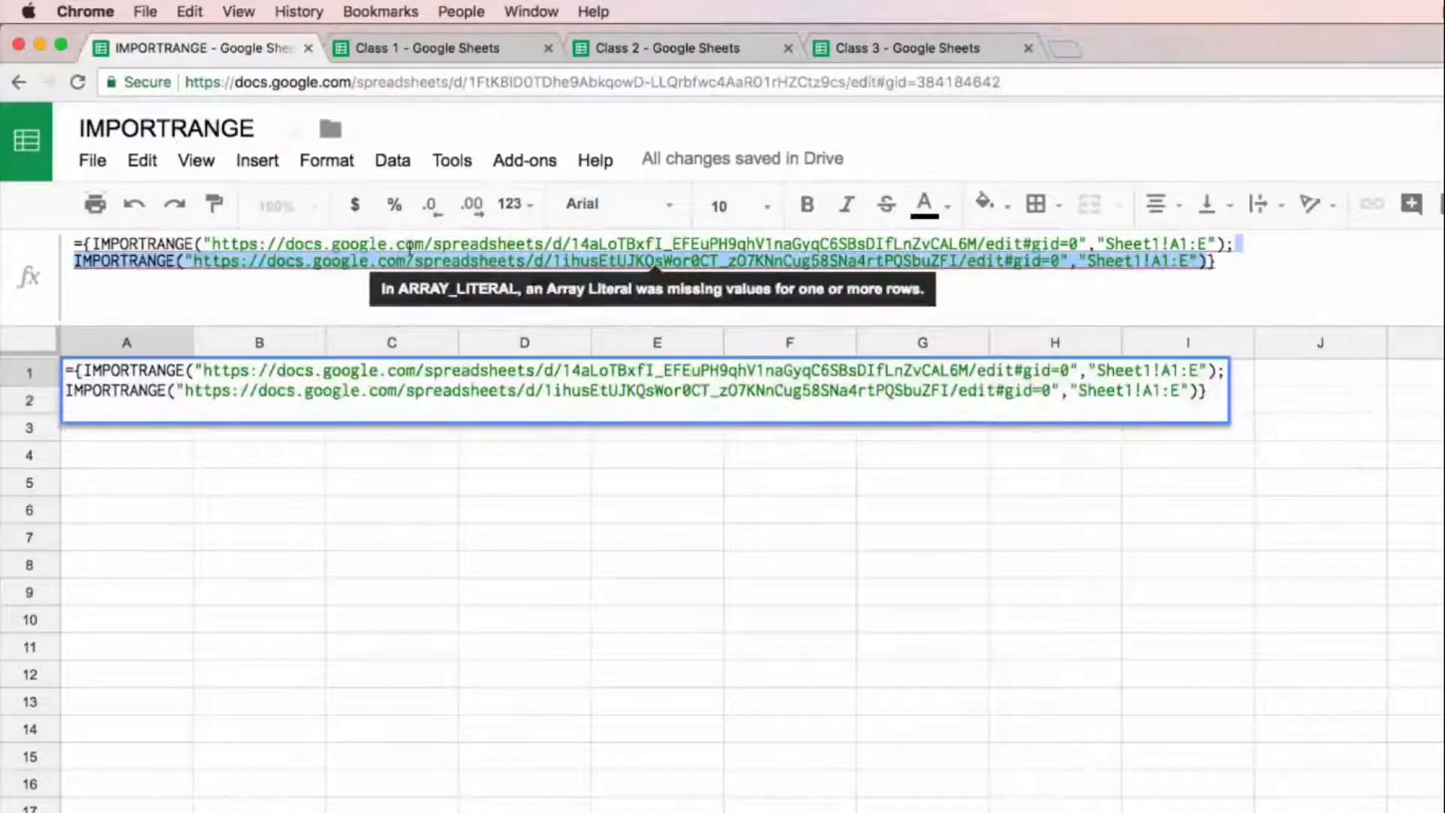
pyautogui.press('Return')
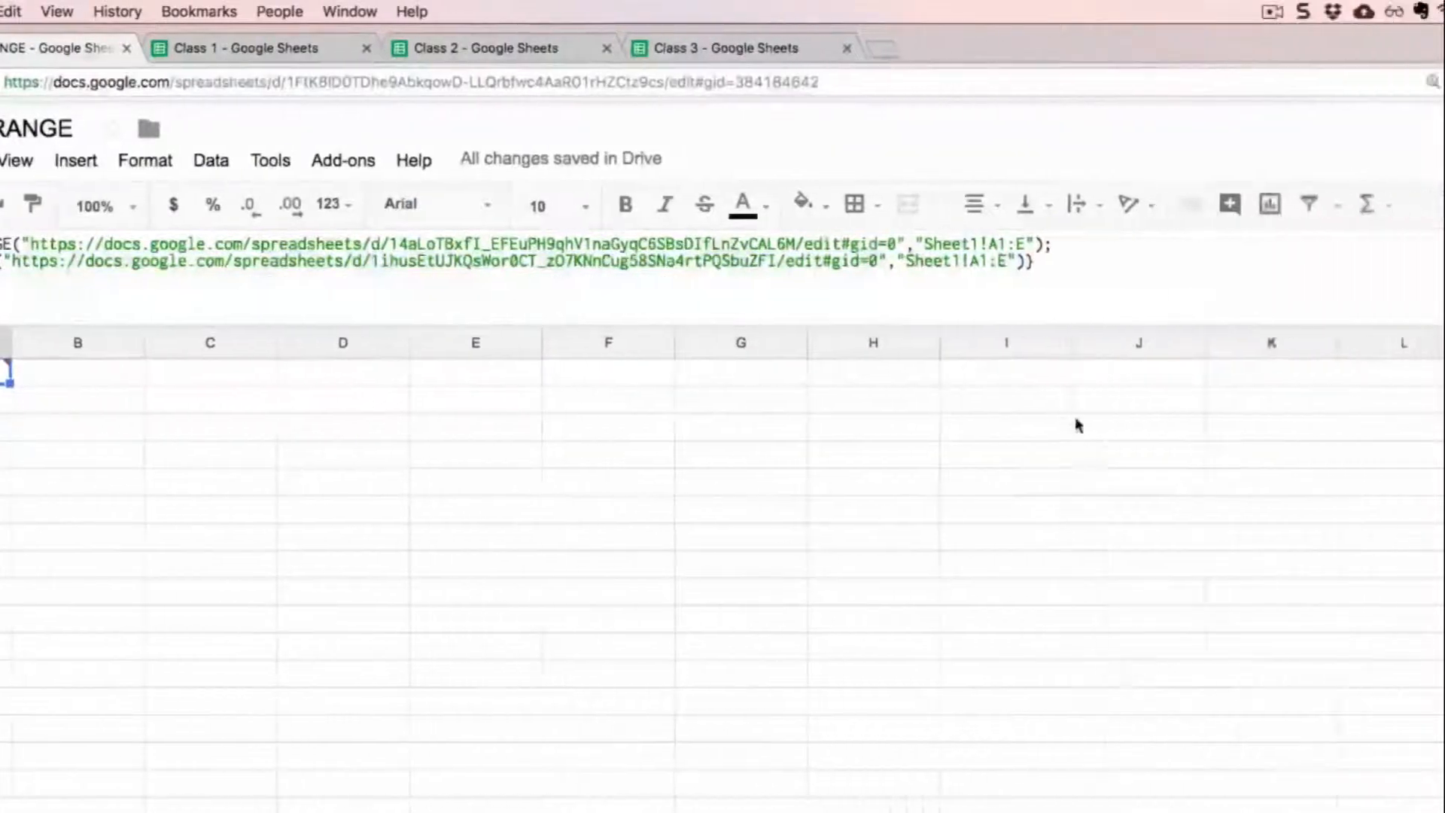
pyautogui.click(1024, 379)
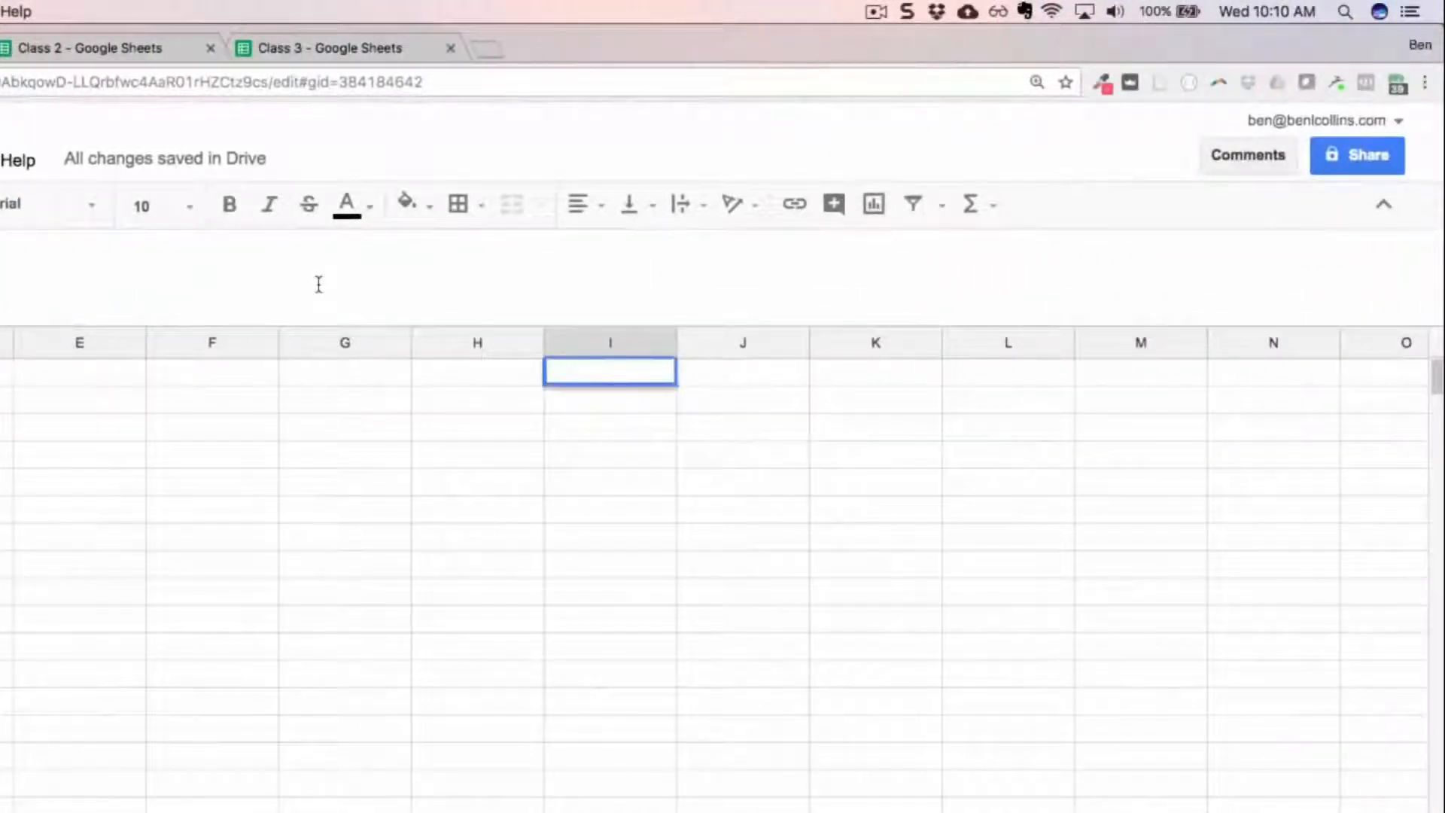
pyautogui.write('=')
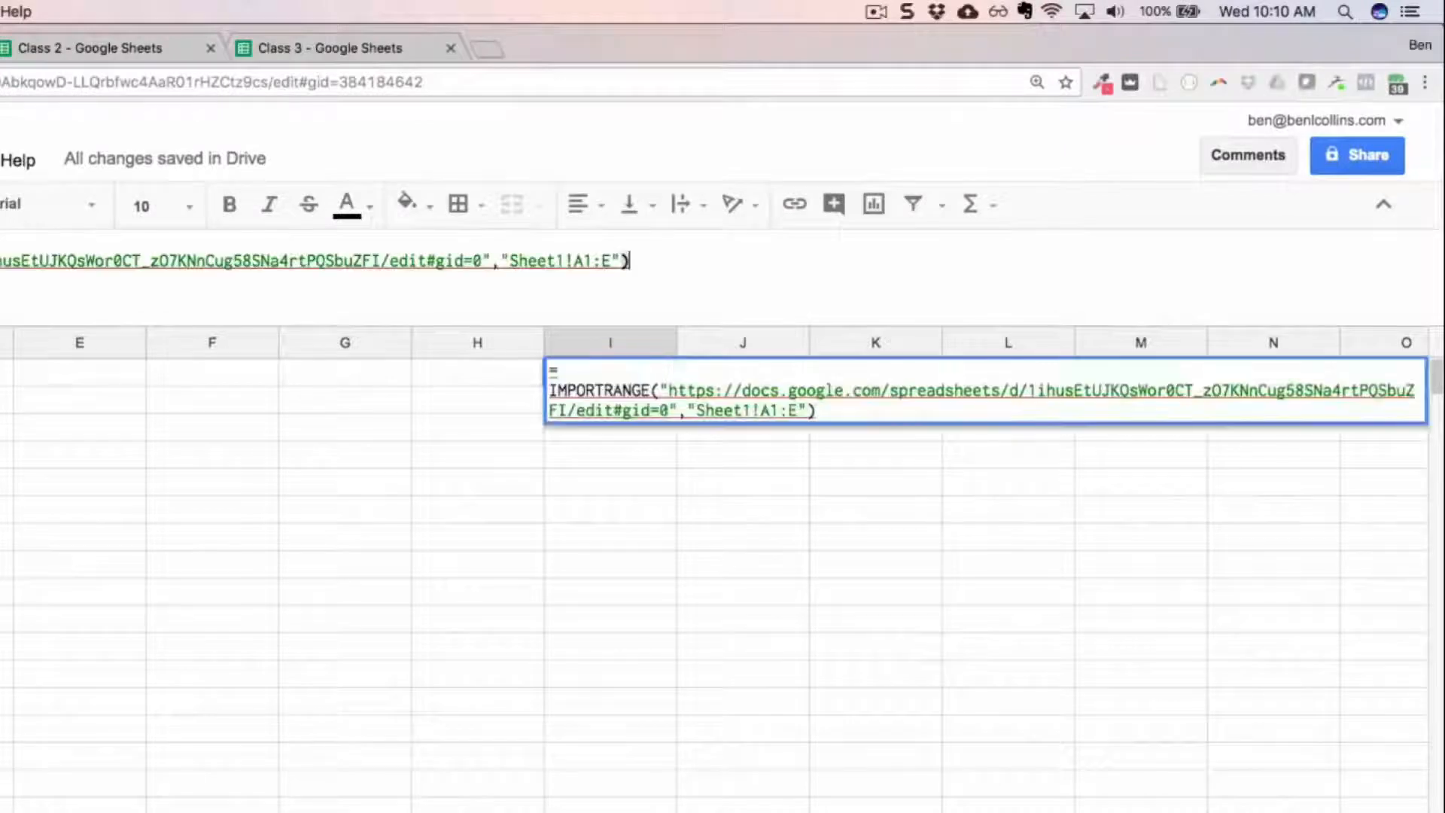
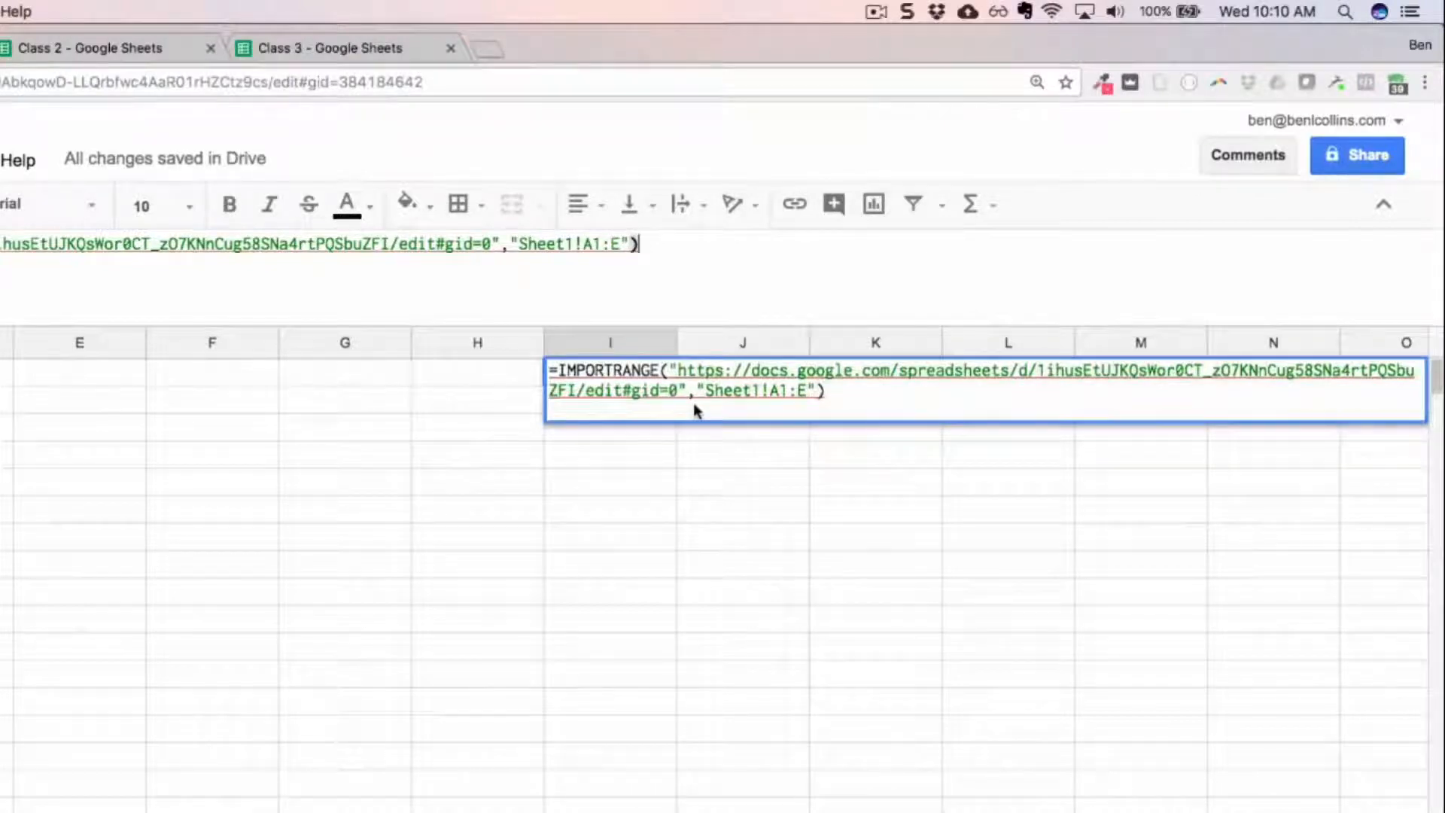
pyautogui.press('Return')
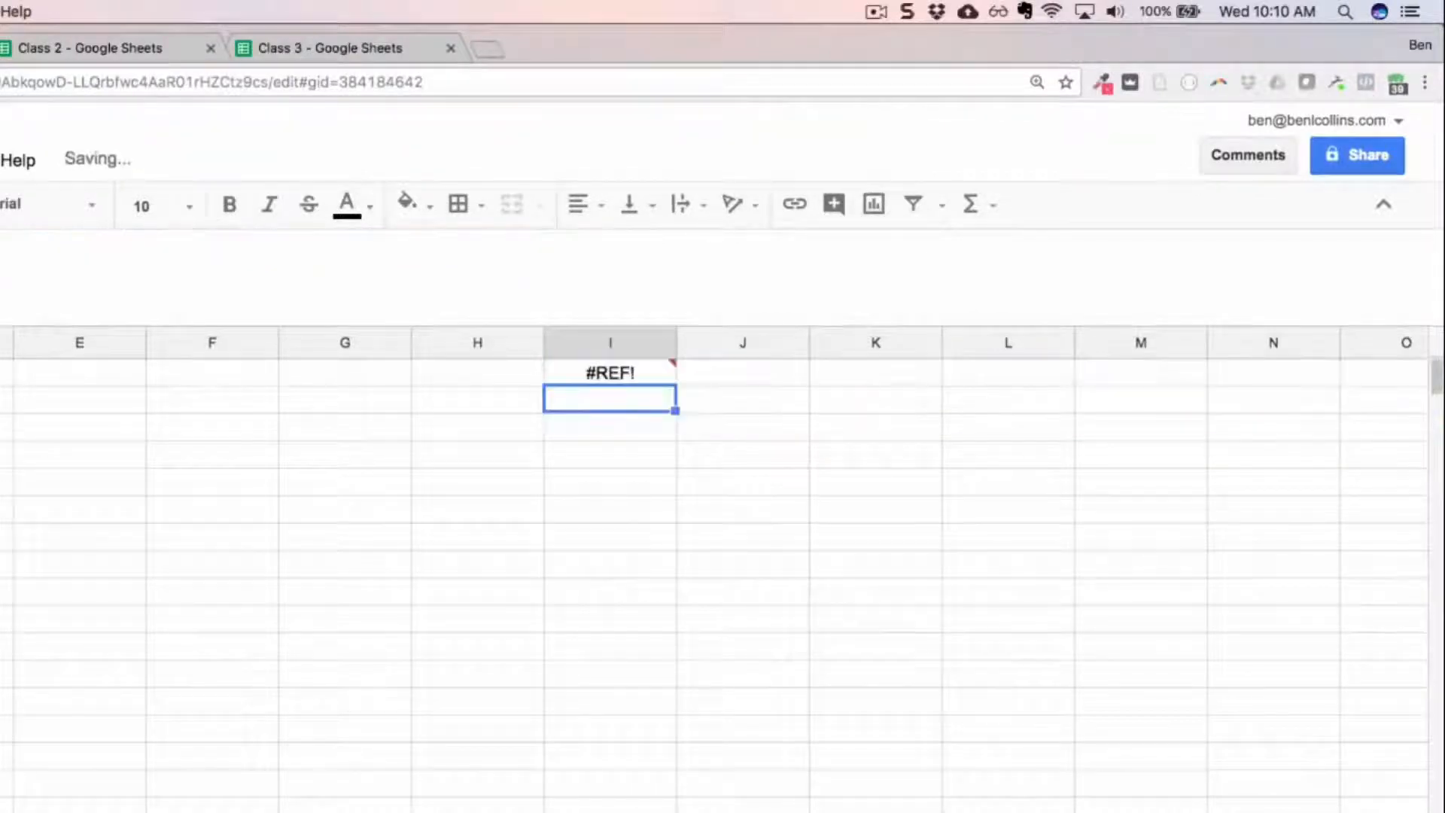
# Step: Allow access to the Class 2 spreadsheet from I1 and delete the temporary formula there
pyautogui.press('Up')
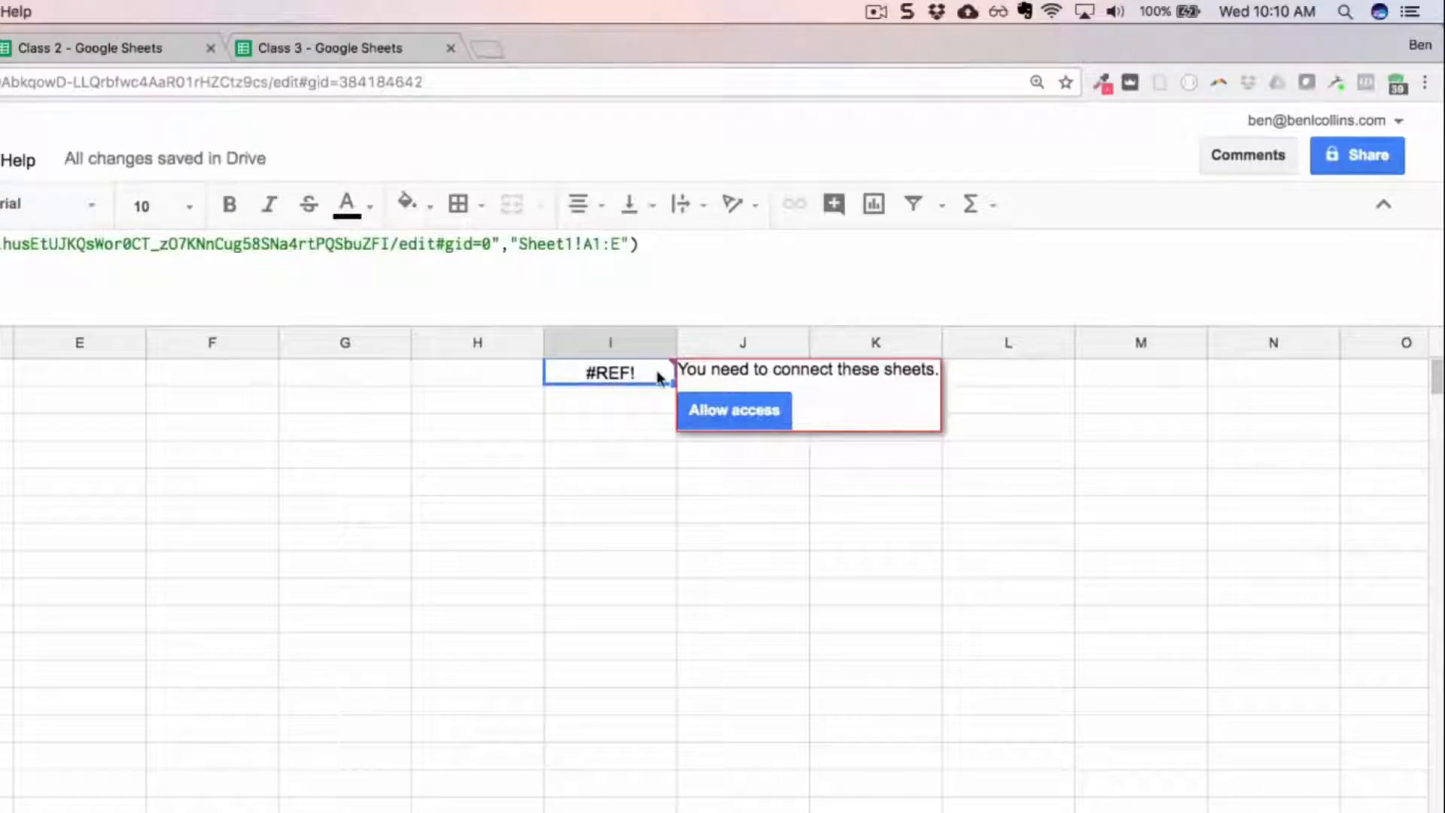
pyautogui.click(734, 411)
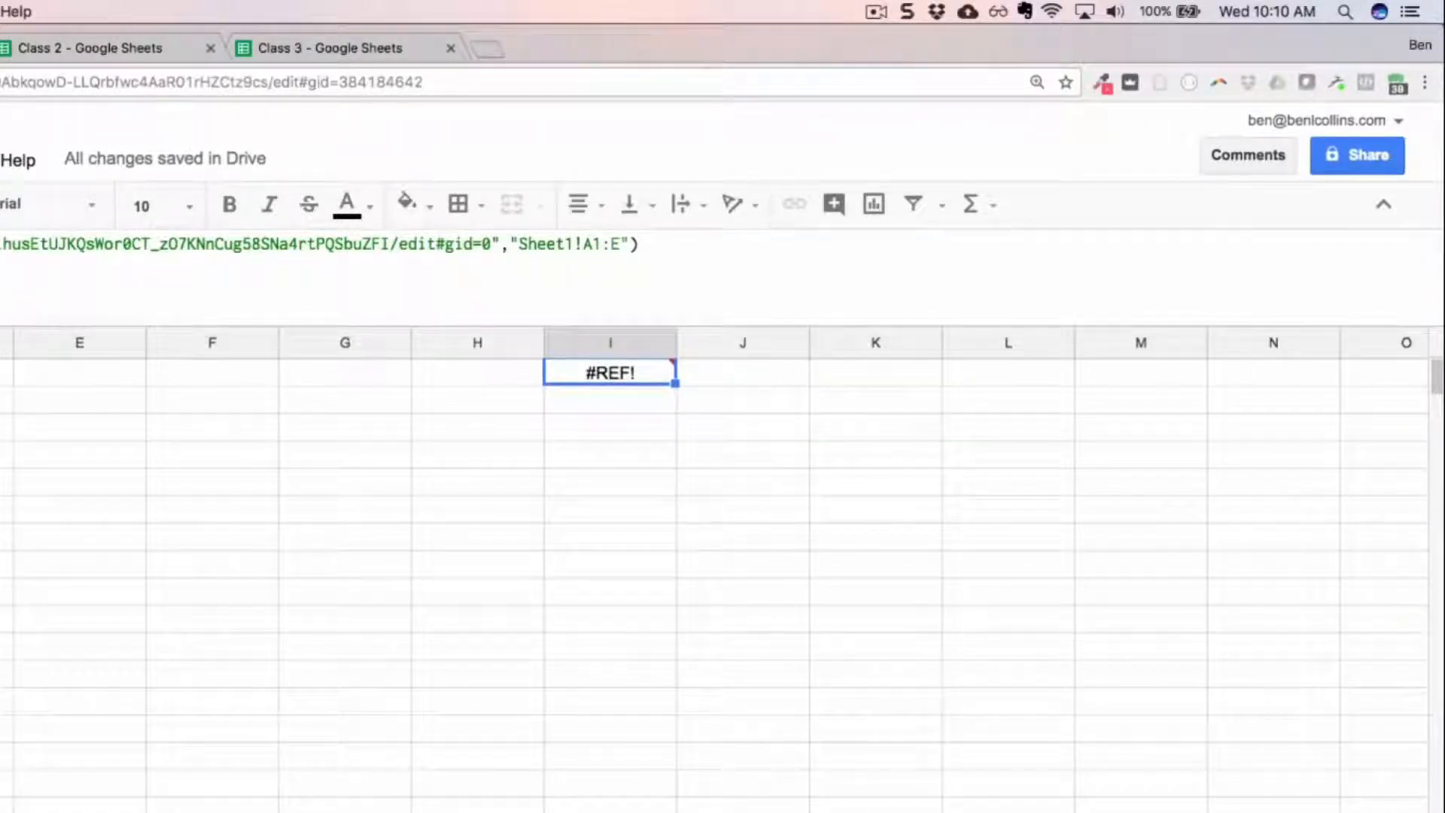
pyautogui.moveTo(656, 374)
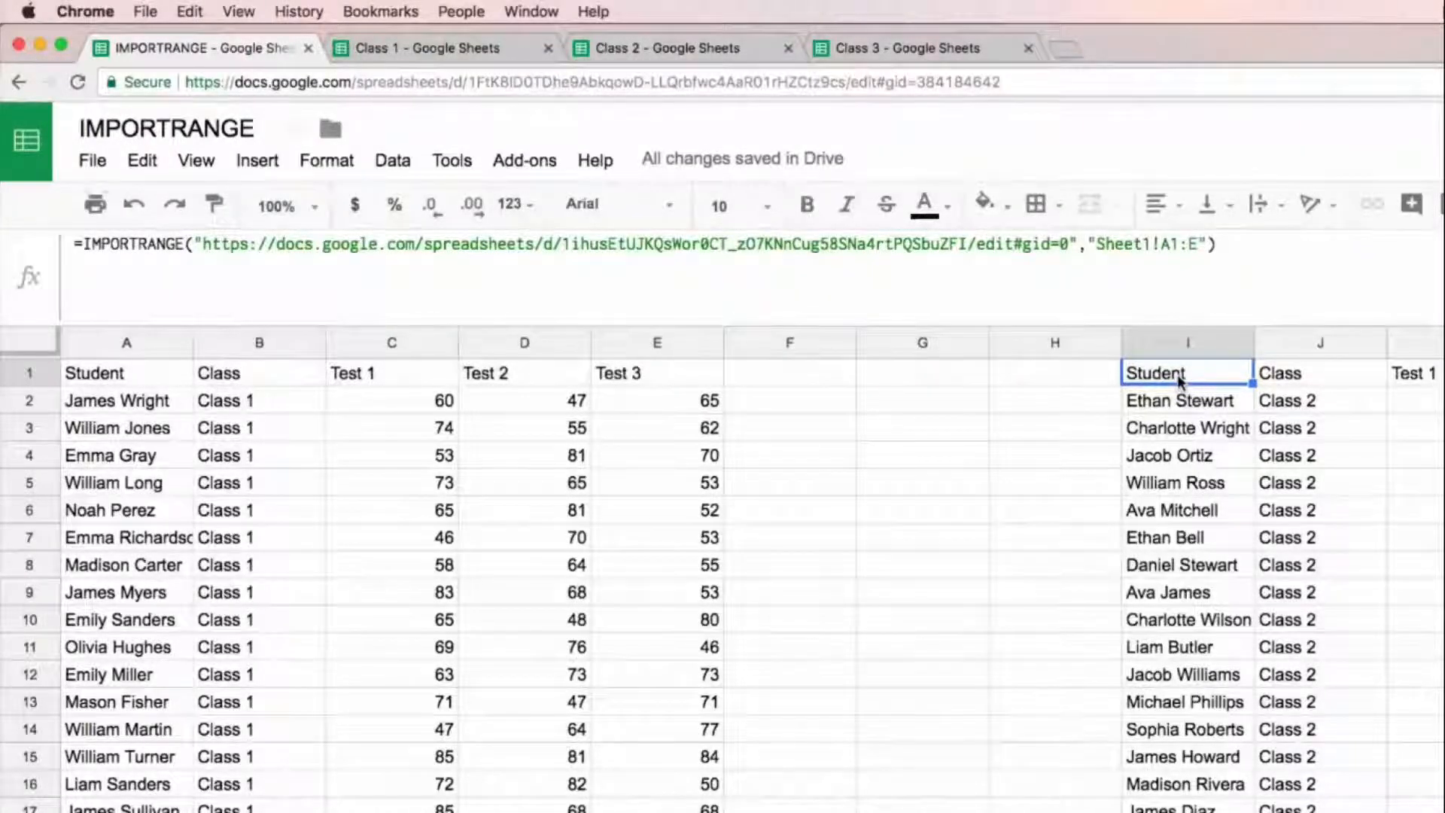
pyautogui.press('Delete')
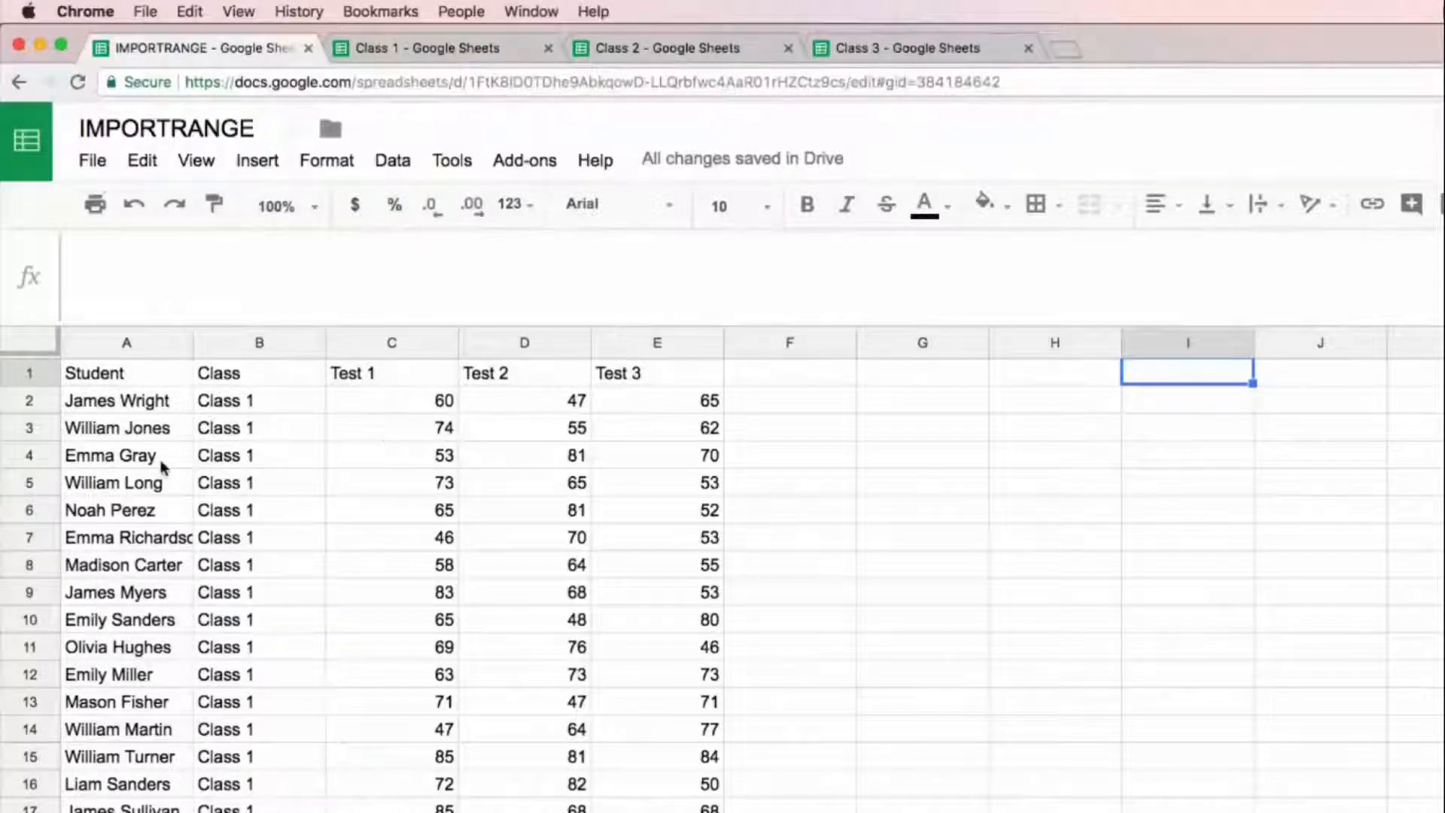
# Step: Look through the combined data from A1 downward to locate the Class 2 block, and select its header row
pyautogui.scroll(-5, 160, 465)
pyautogui.scroll(5, 158, 467)
pyautogui.click(139, 376)
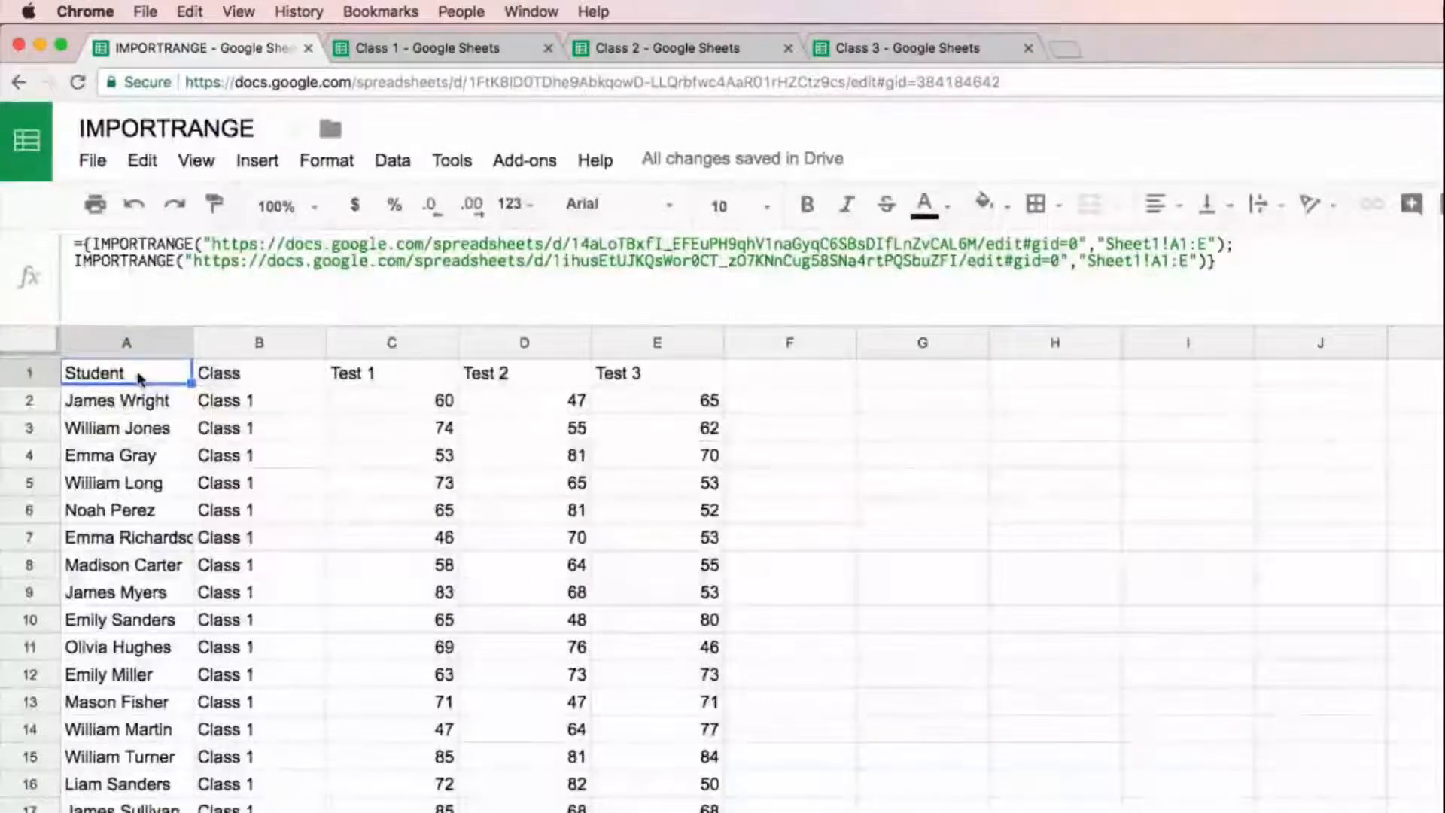
pyautogui.scroll(-20, 722, 572)
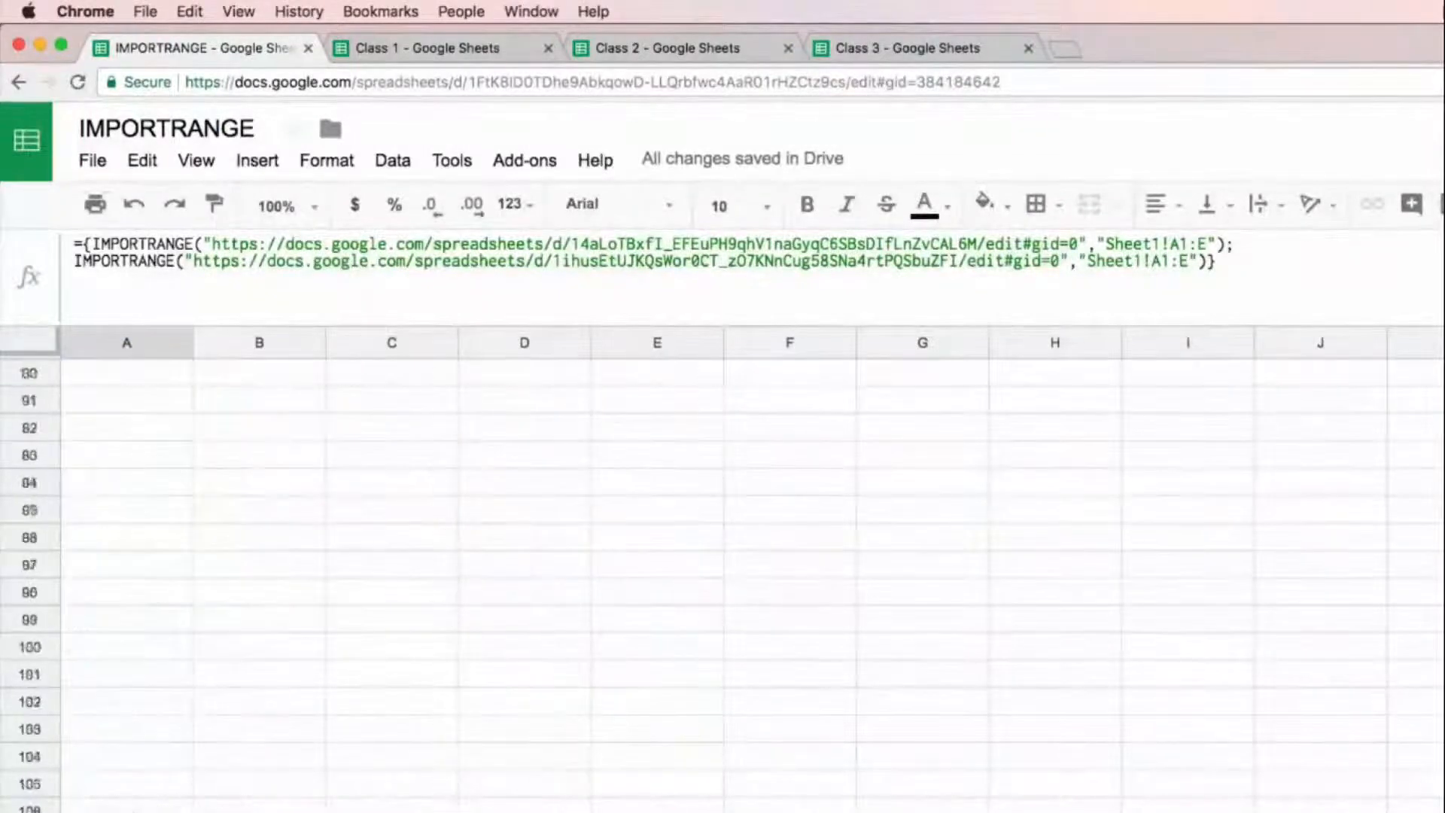
pyautogui.scroll(-20, 722, 572)
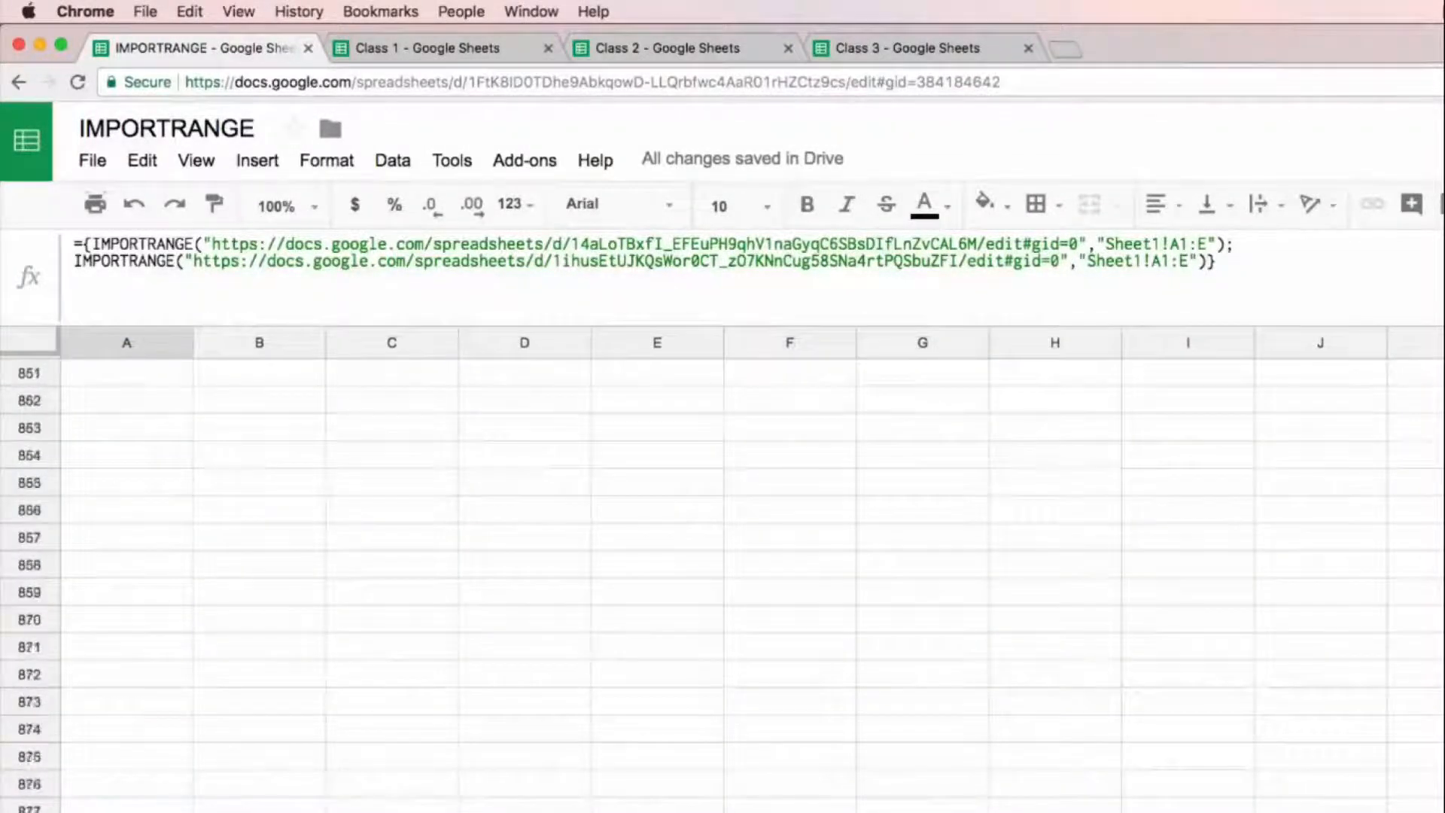
pyautogui.scroll(-5, 723, 573)
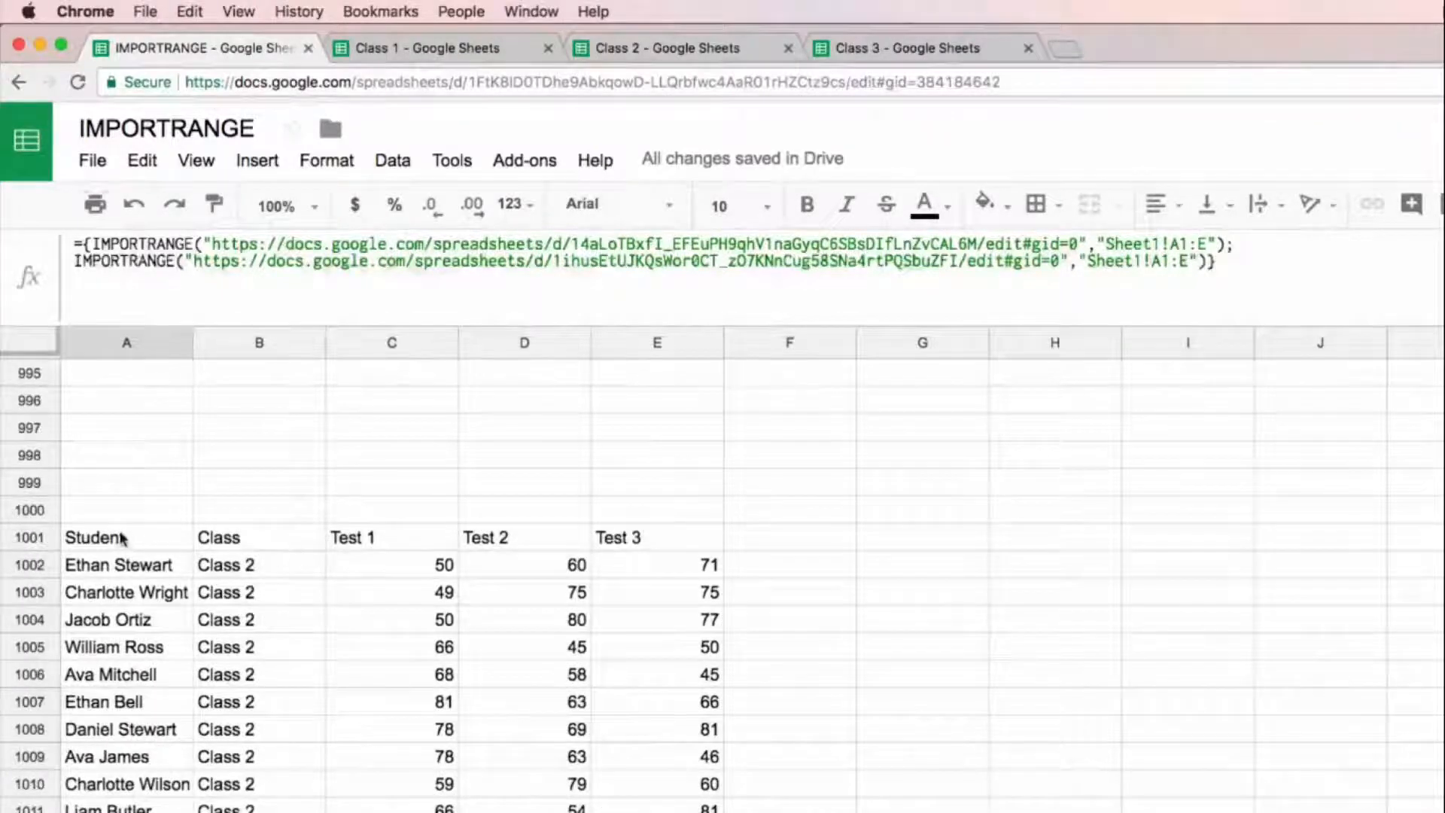
pyautogui.moveTo(119, 539); pyautogui.dragTo(648, 553)
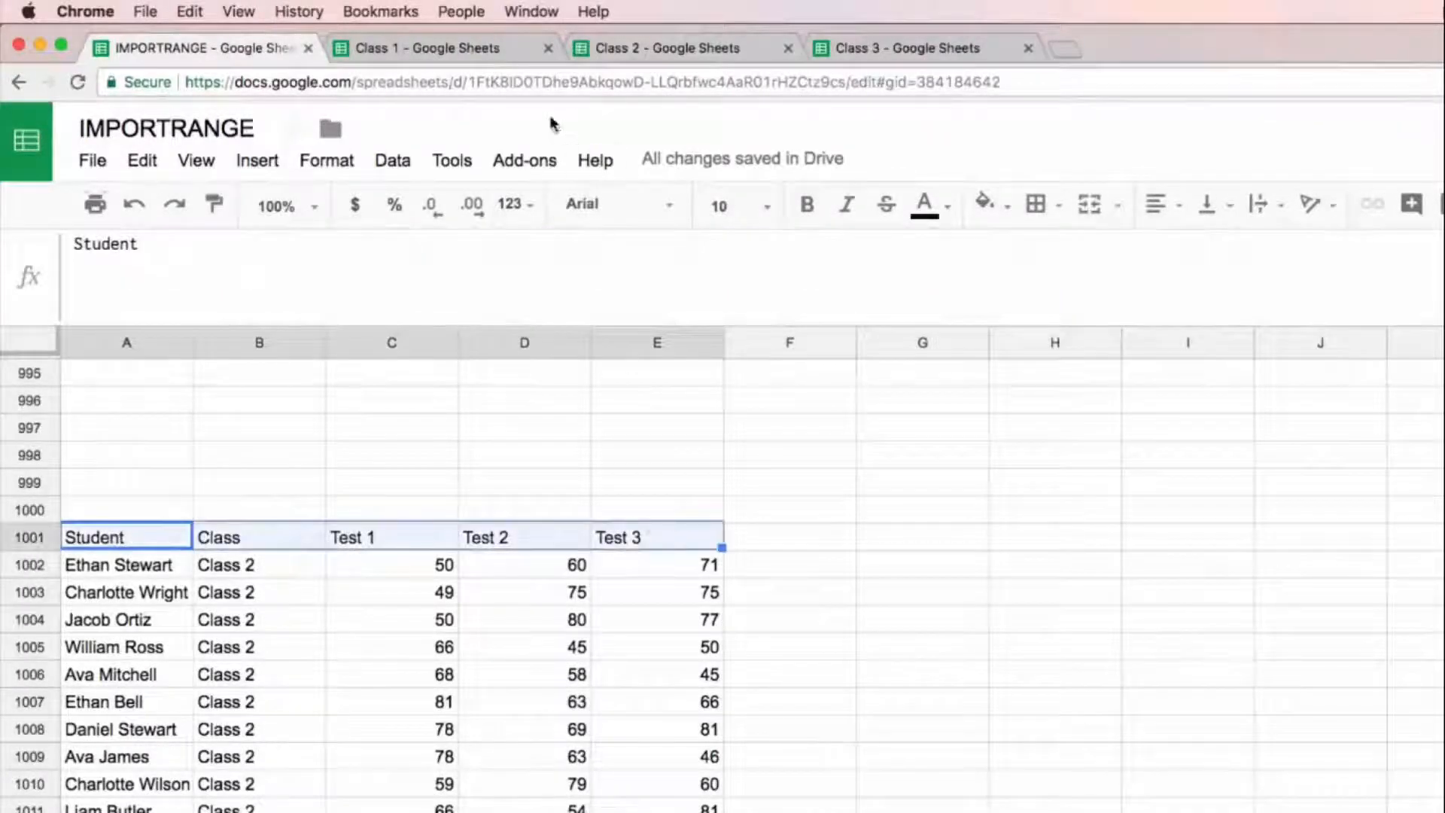
# Step: Switch to the Class 1 spreadsheet and check how far its rows extend below the student data
pyautogui.click(441, 44)
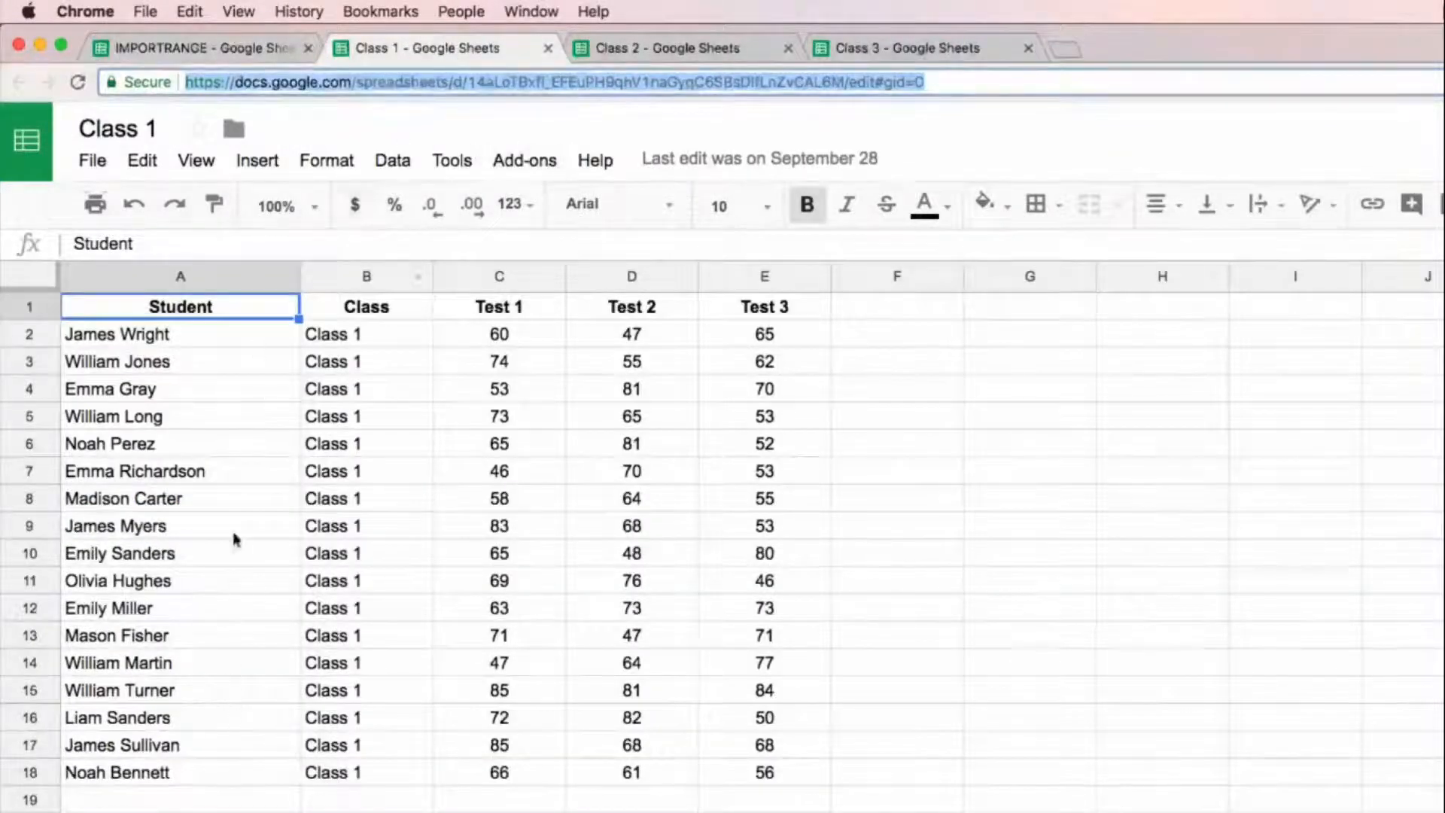
pyautogui.press('Left')
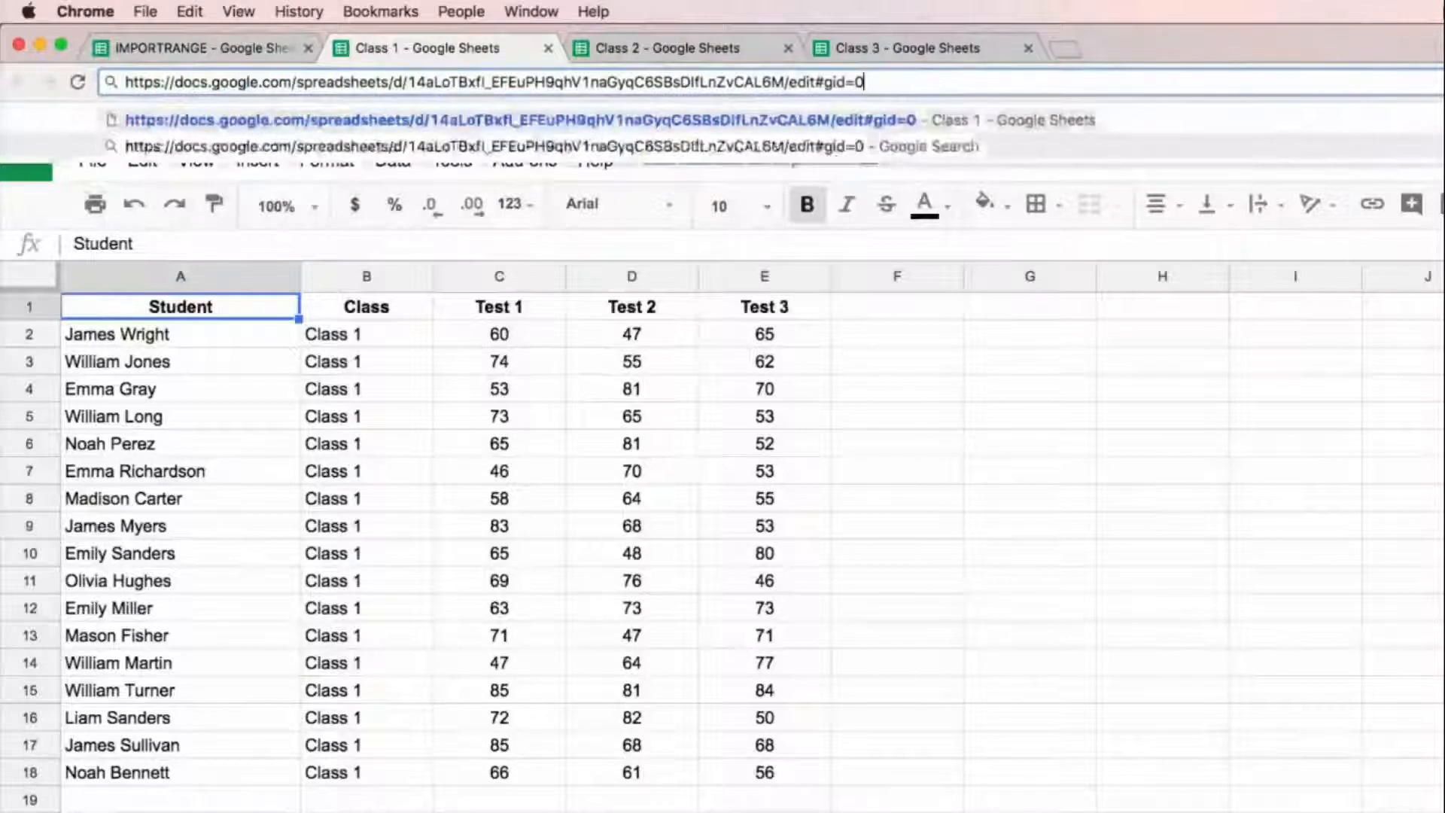
pyautogui.click(226, 360)
pyautogui.click(225, 308)
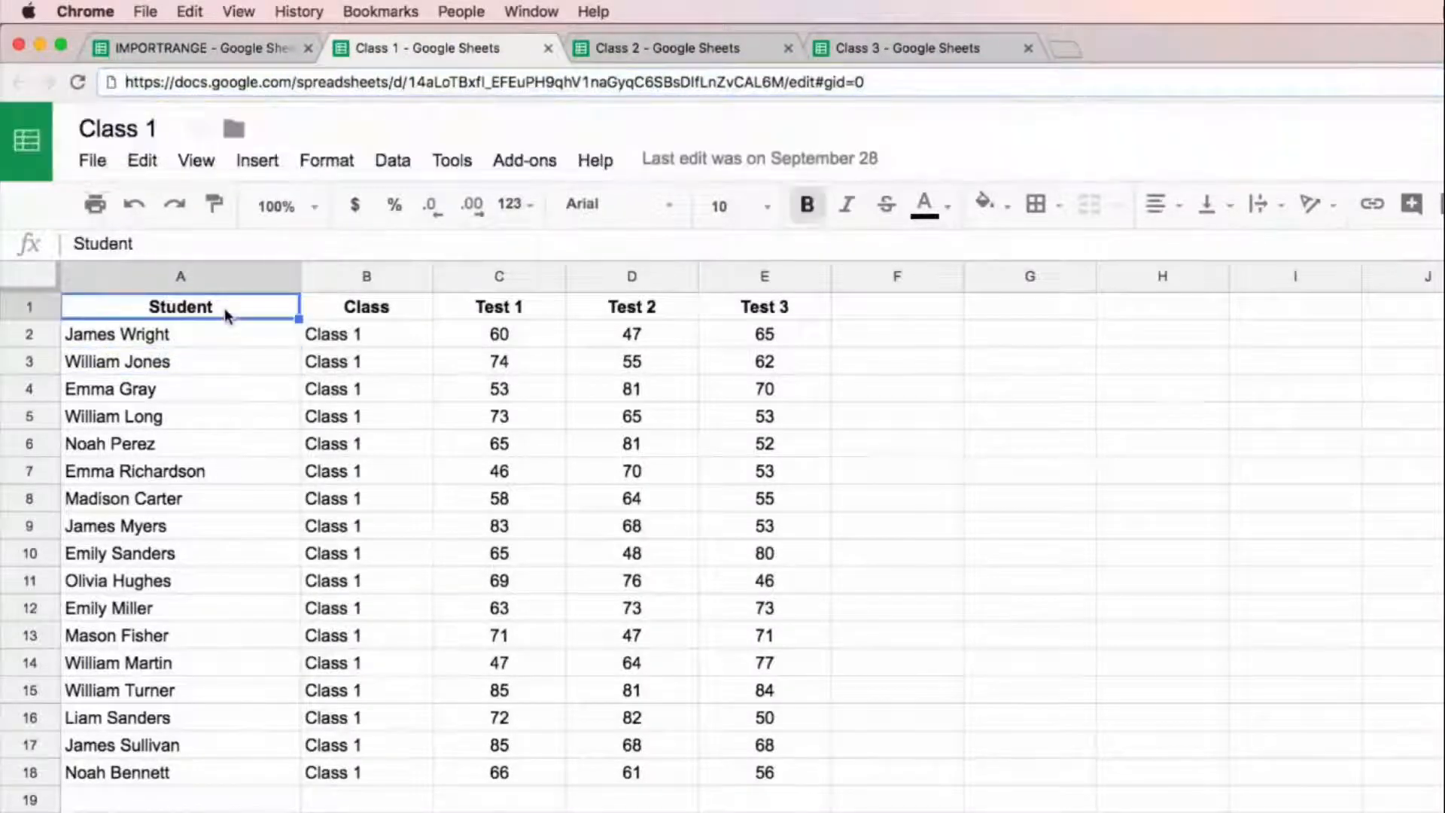
pyautogui.hotkey('ctrl', 'Down')
pyautogui.hotkey('ctrl', 'Down')
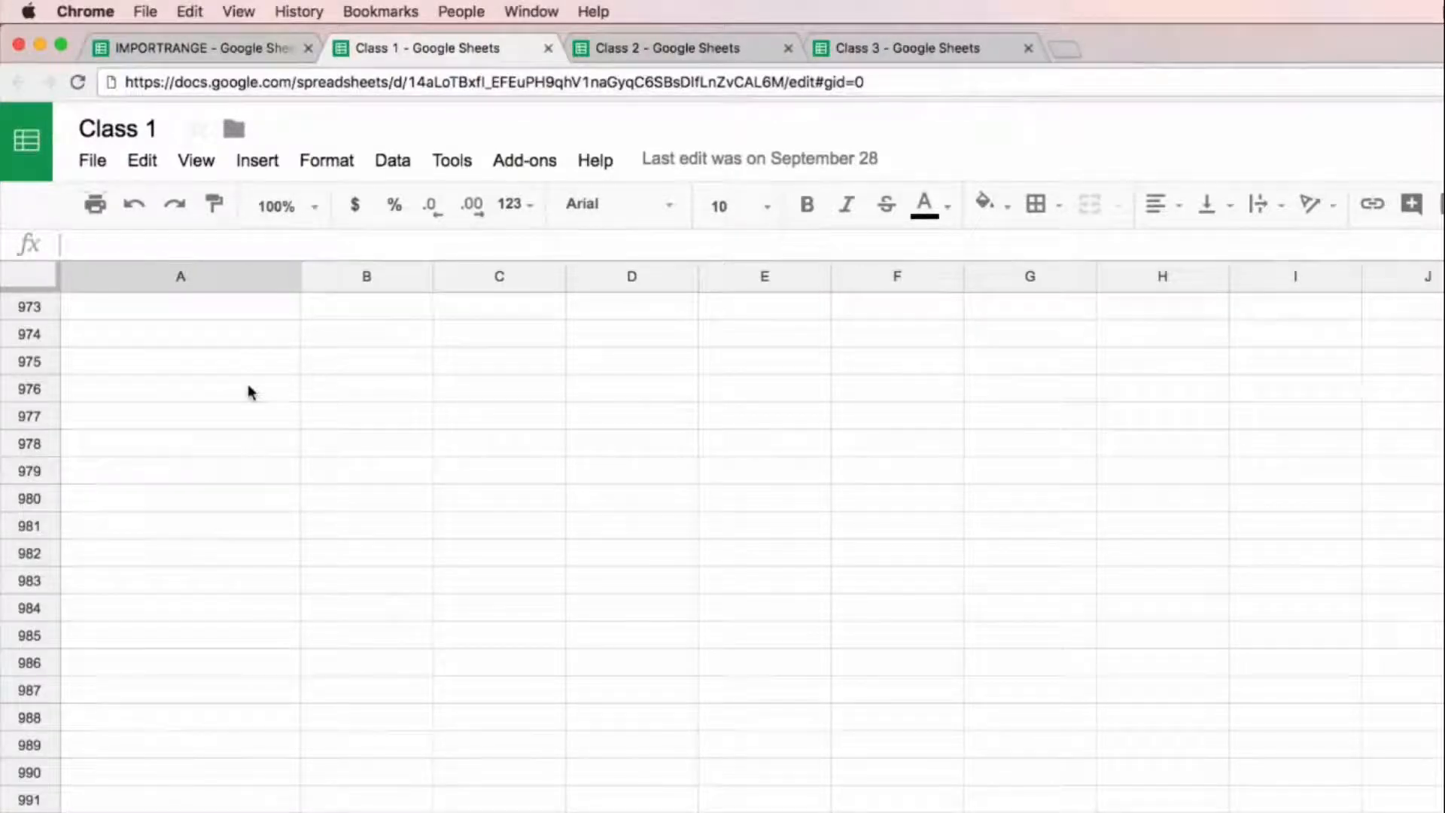
# Step: Return to the IMPORTRANGE spreadsheet and insert an opening SORT function before the array in the A1 formula
pyautogui.click(231, 49)
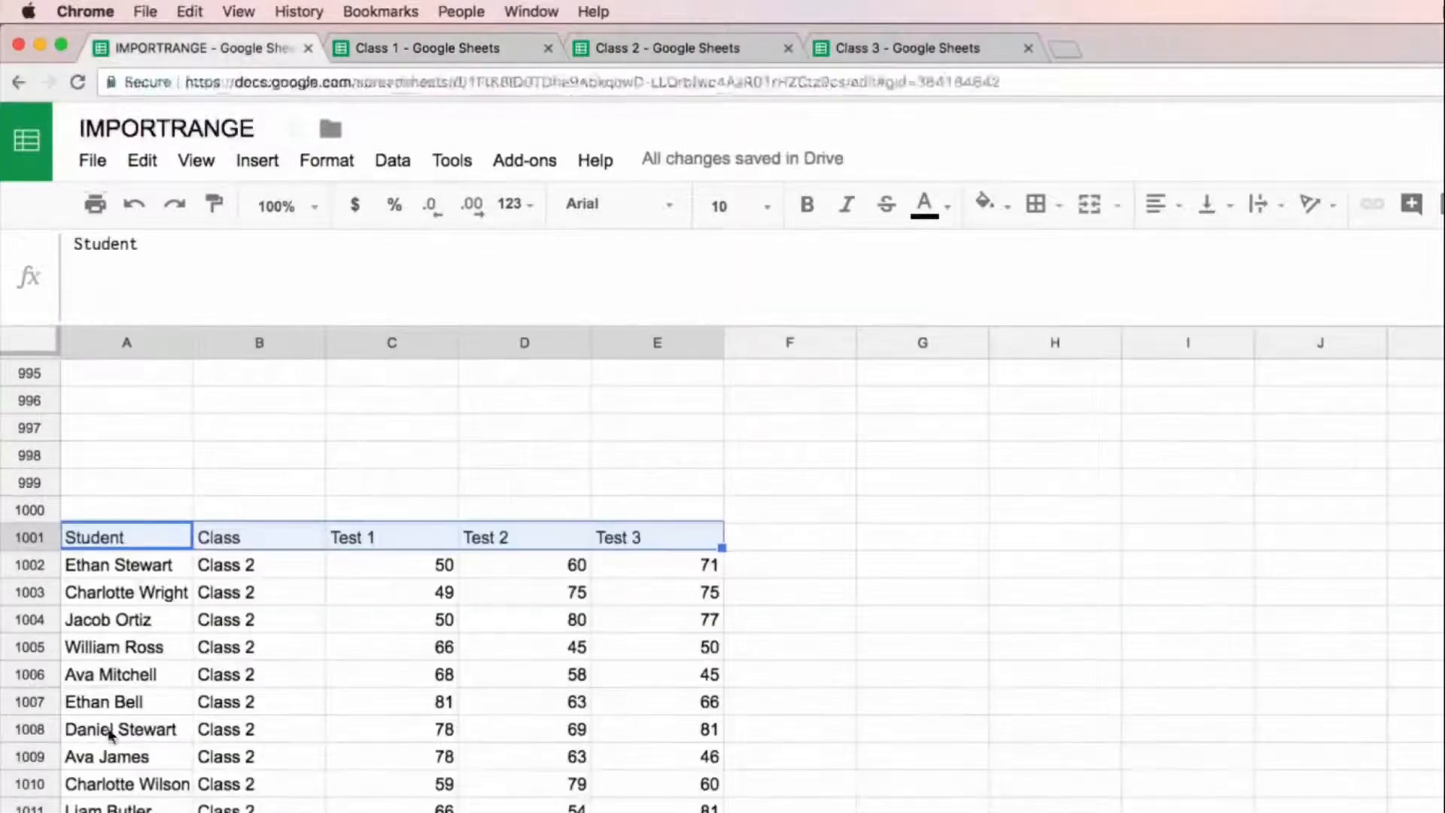
pyautogui.click(76, 536)
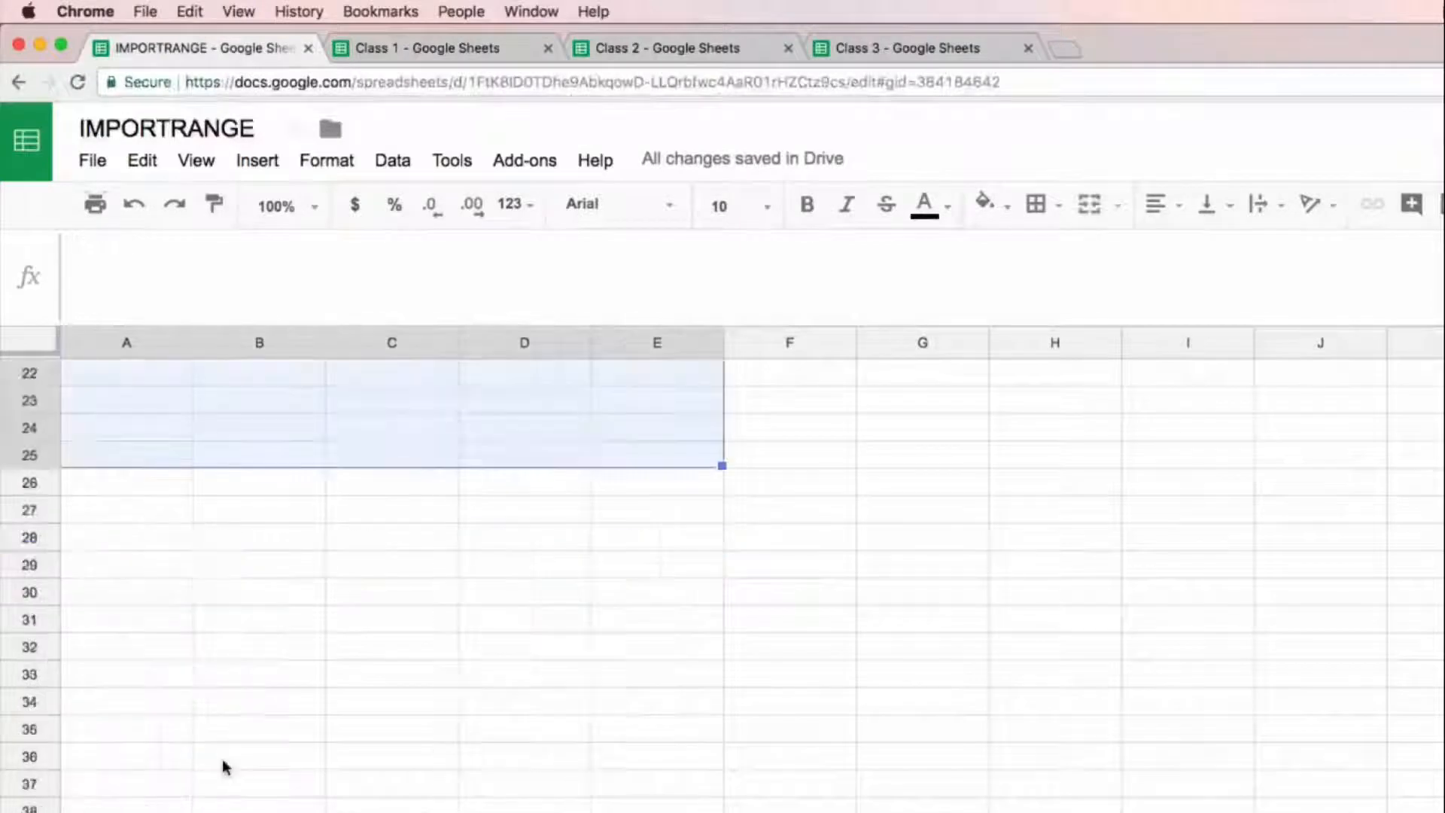
pyautogui.press('Up')
pyautogui.press('Up')
pyautogui.press('Up')
pyautogui.press('Up')
pyautogui.press('Up')
pyautogui.press('Up')
pyautogui.press('Up')
pyautogui.press('Up')
pyautogui.press('Up')
pyautogui.press('Up')
pyautogui.press('Up')
pyautogui.press('Up')
pyautogui.press('Up')
pyautogui.press('Up')
pyautogui.press('Up')
pyautogui.press('Up')
pyautogui.press('Up')
pyautogui.press('Up')
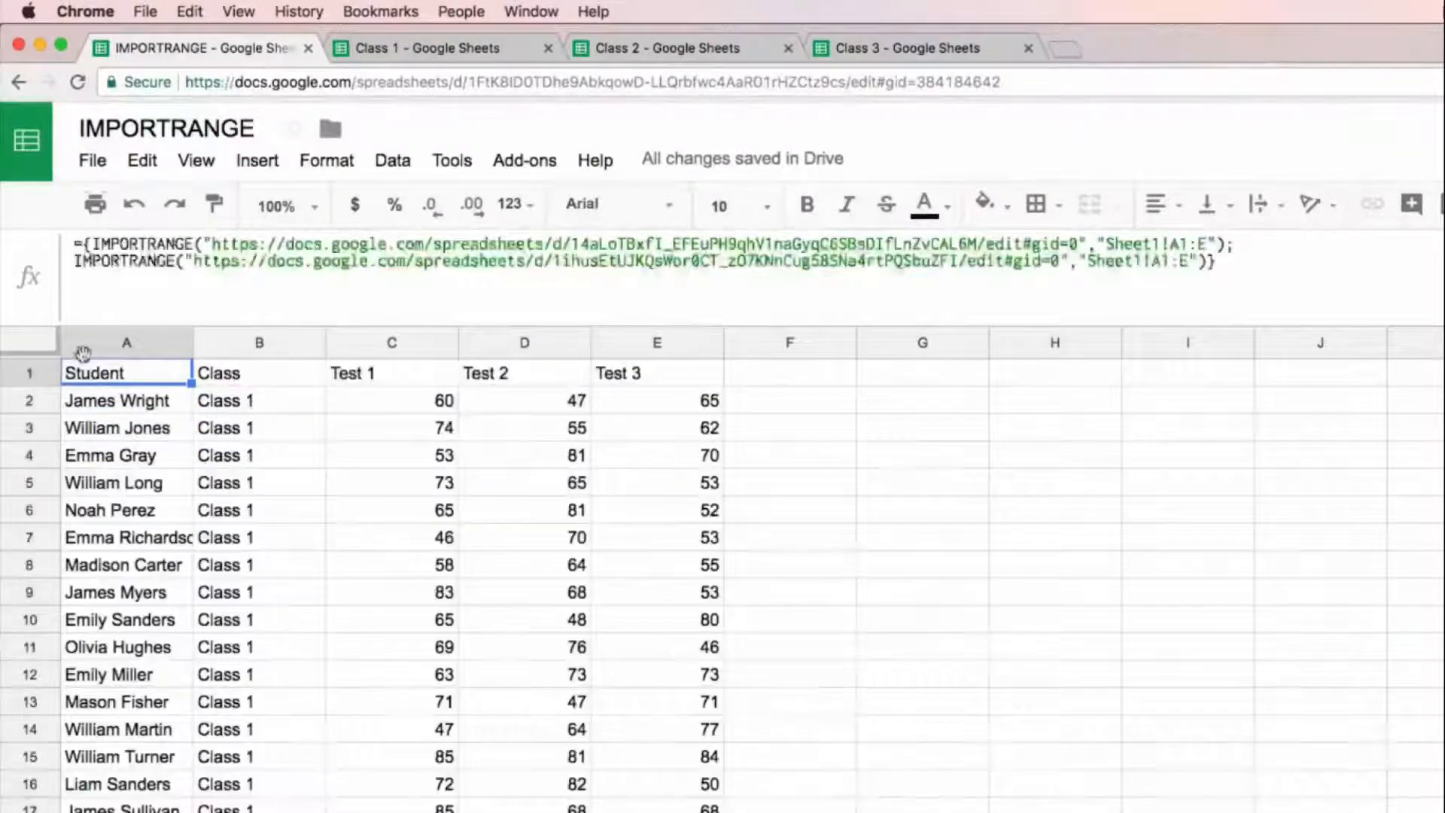
pyautogui.click(81, 240)
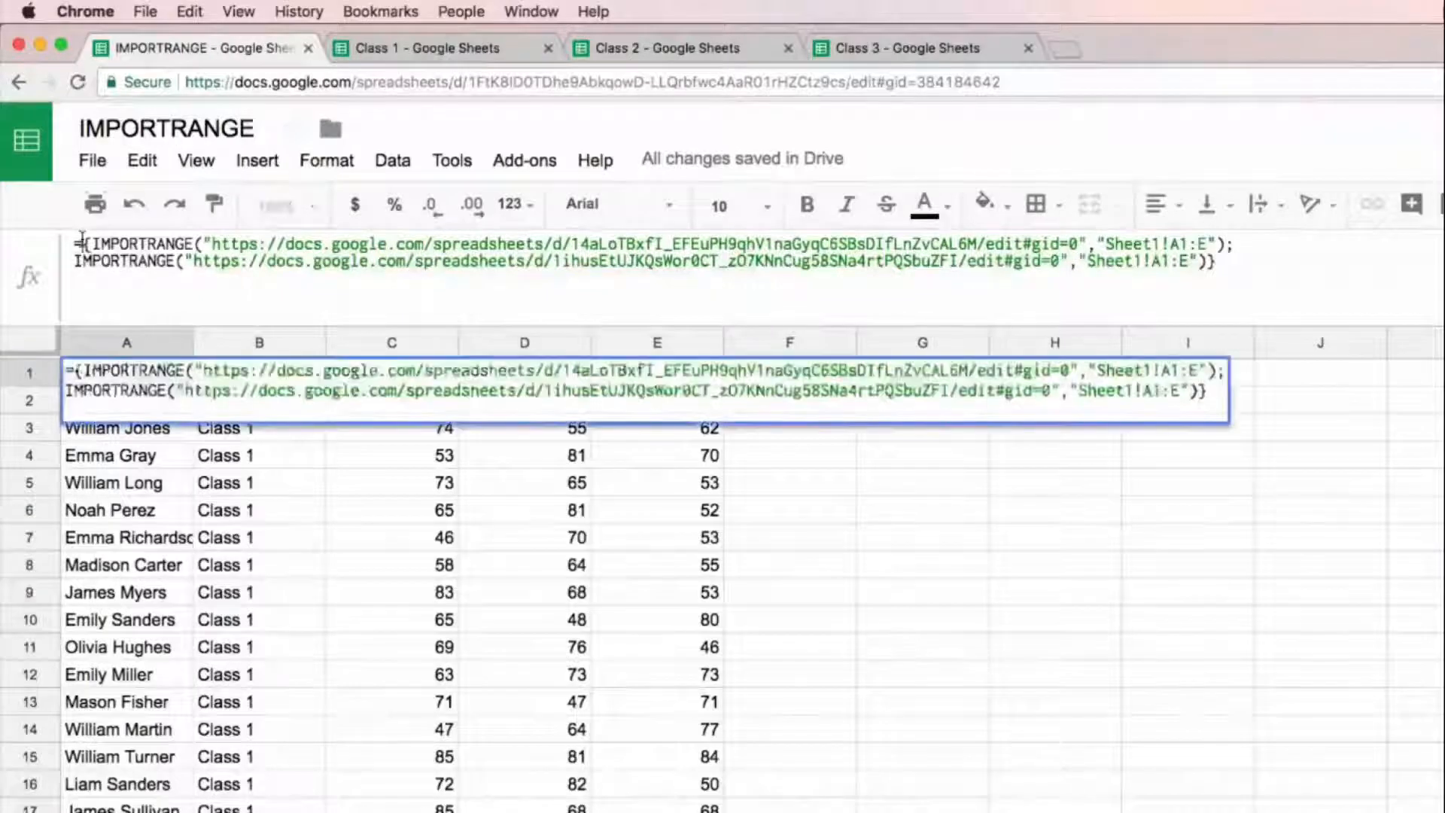
pyautogui.write('sort')
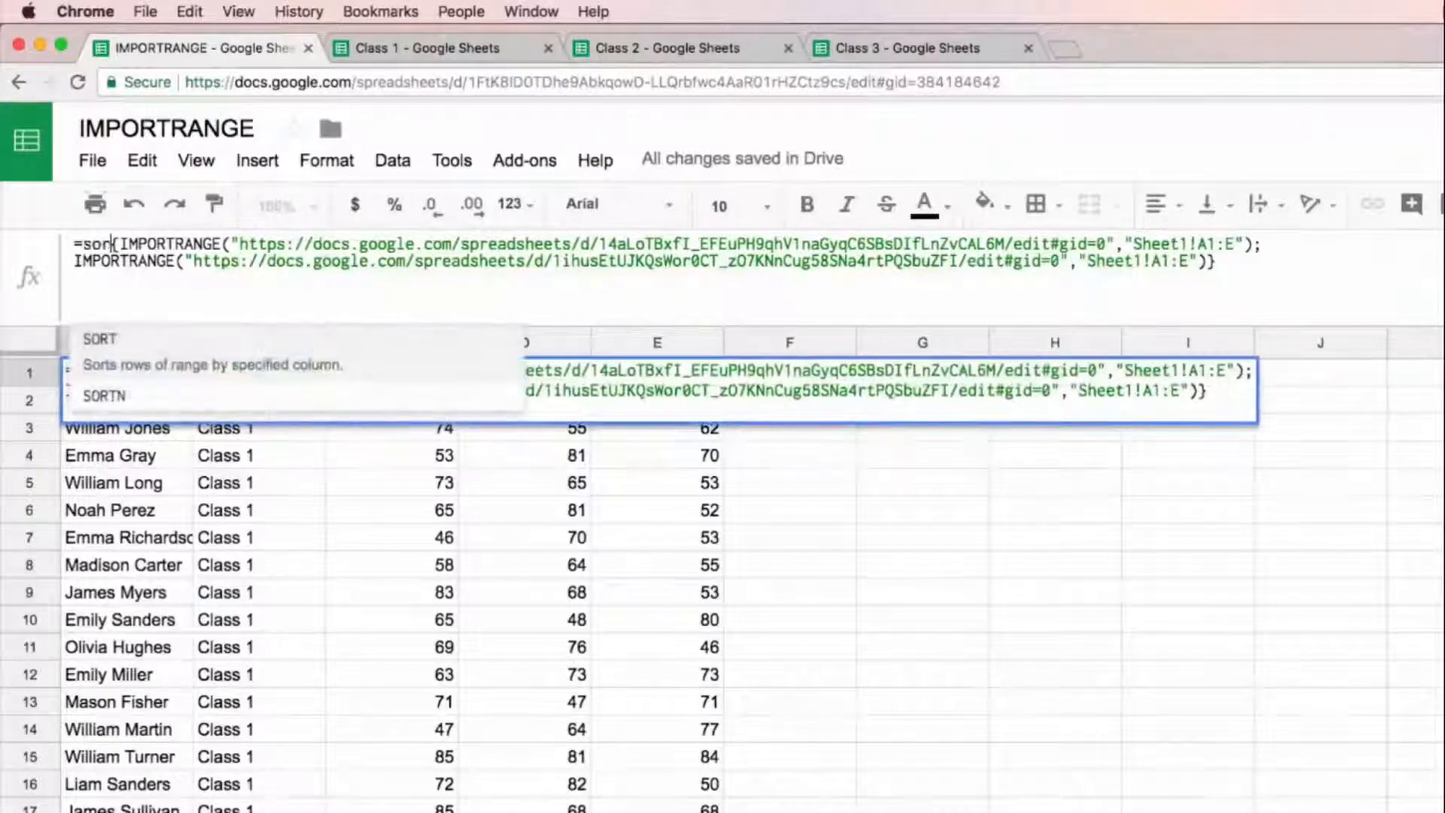
pyautogui.write('(')
# Step: Complete the SORT function after the array with sort column 2 and true for ascending order, and enter the A1 formula
pyautogui.press('super+Right')
pyautogui.press('Down')
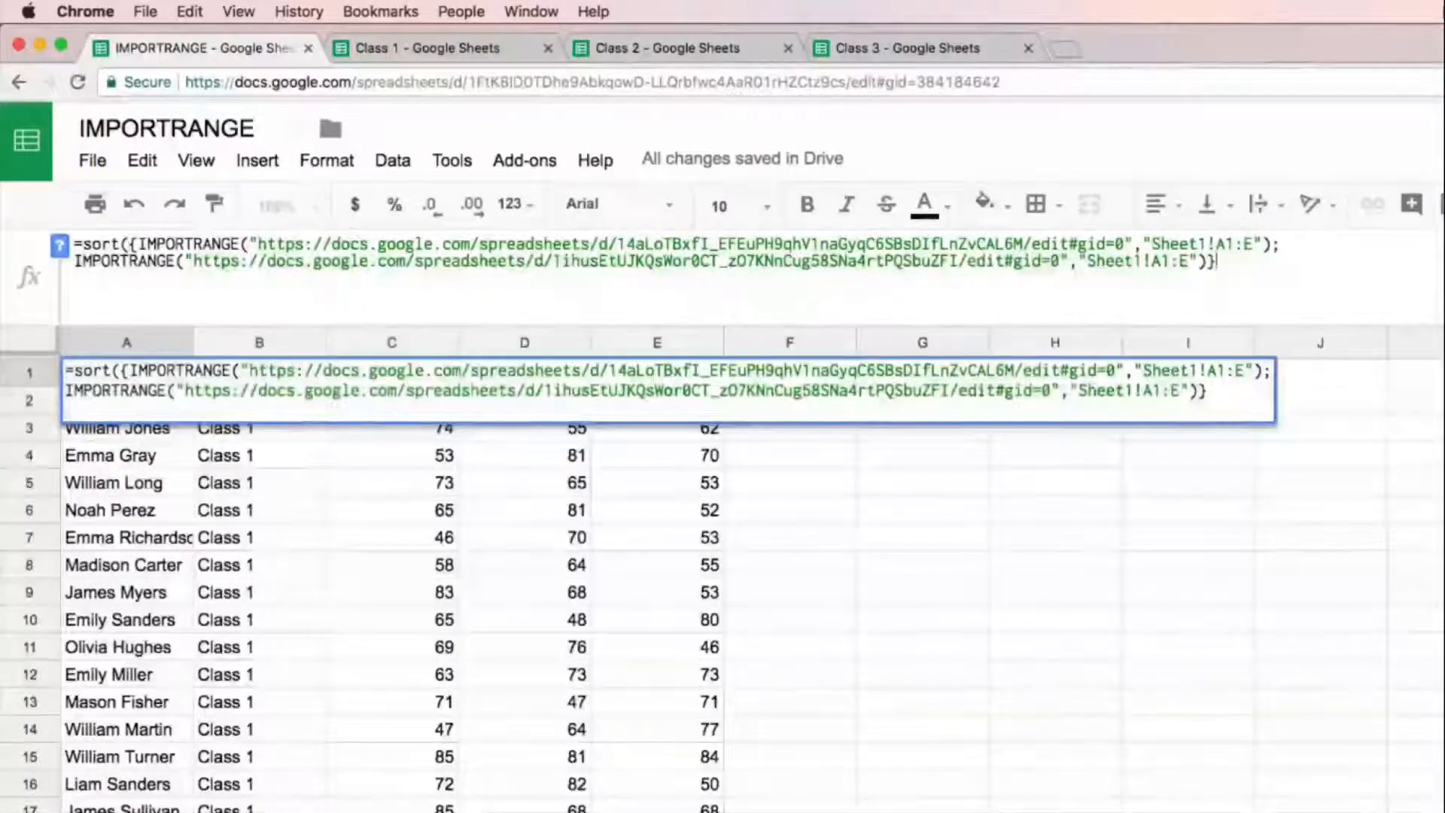
pyautogui.write(',')
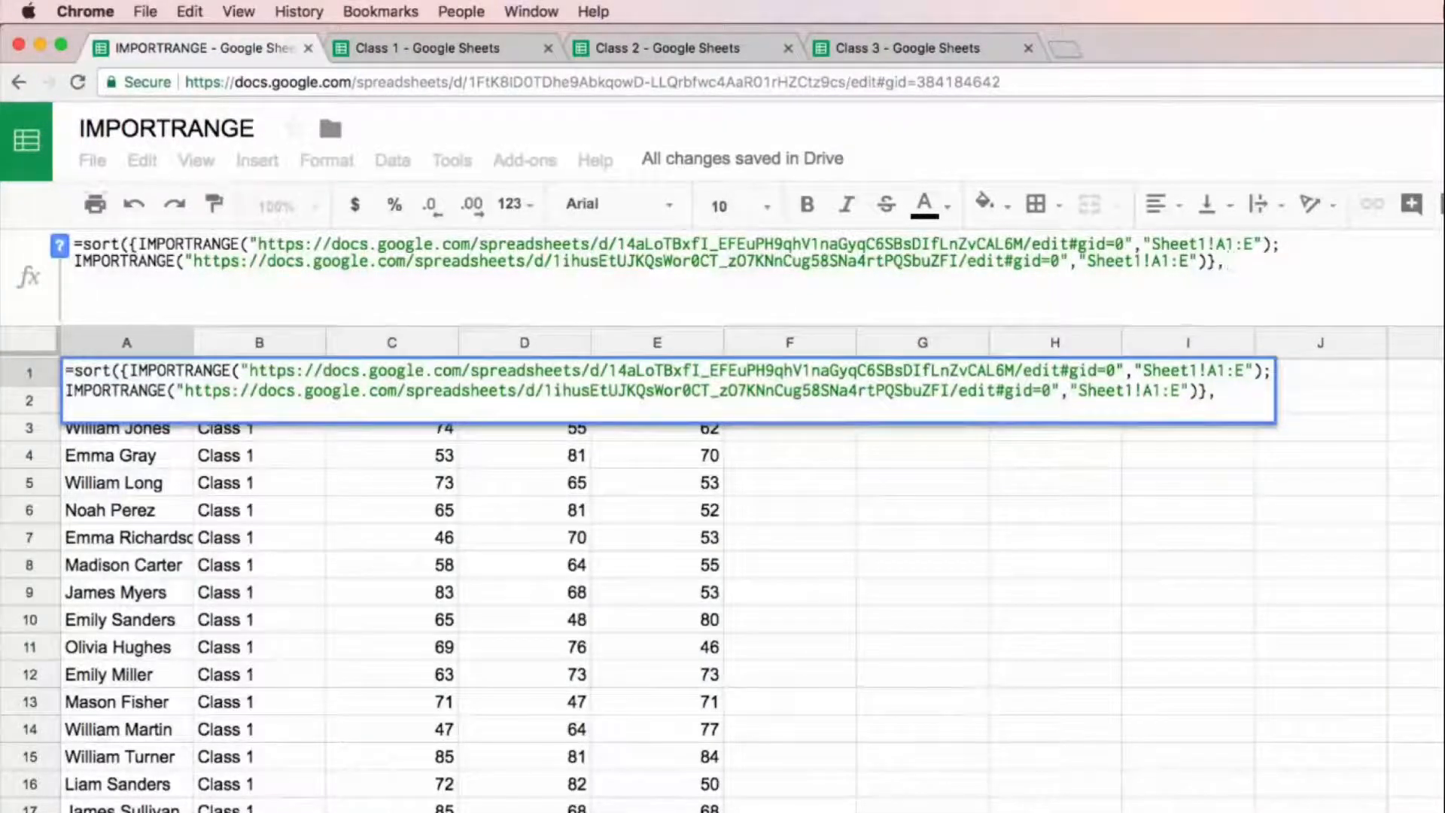
pyautogui.write('2,true)')
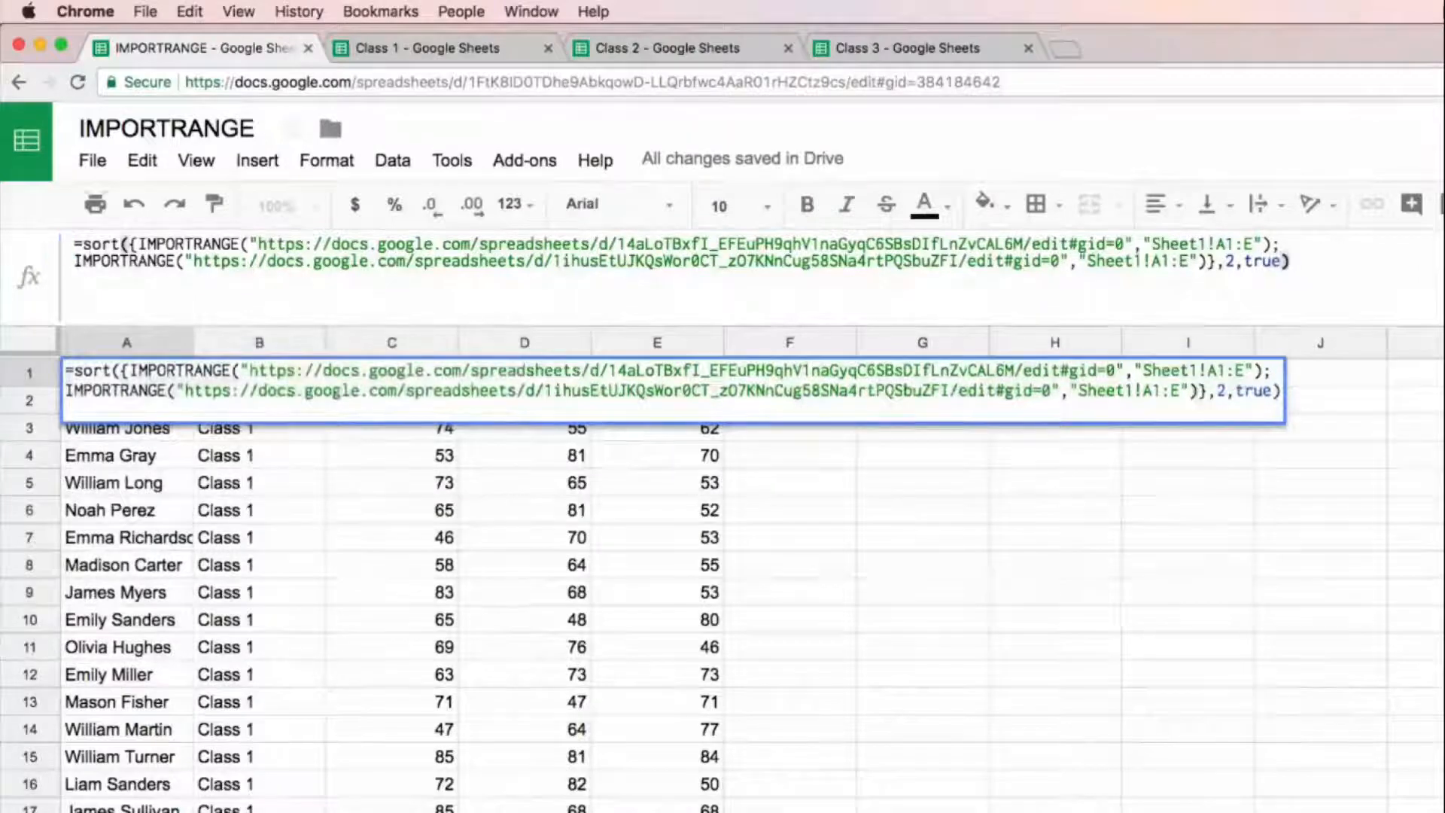
pyautogui.press('Return')
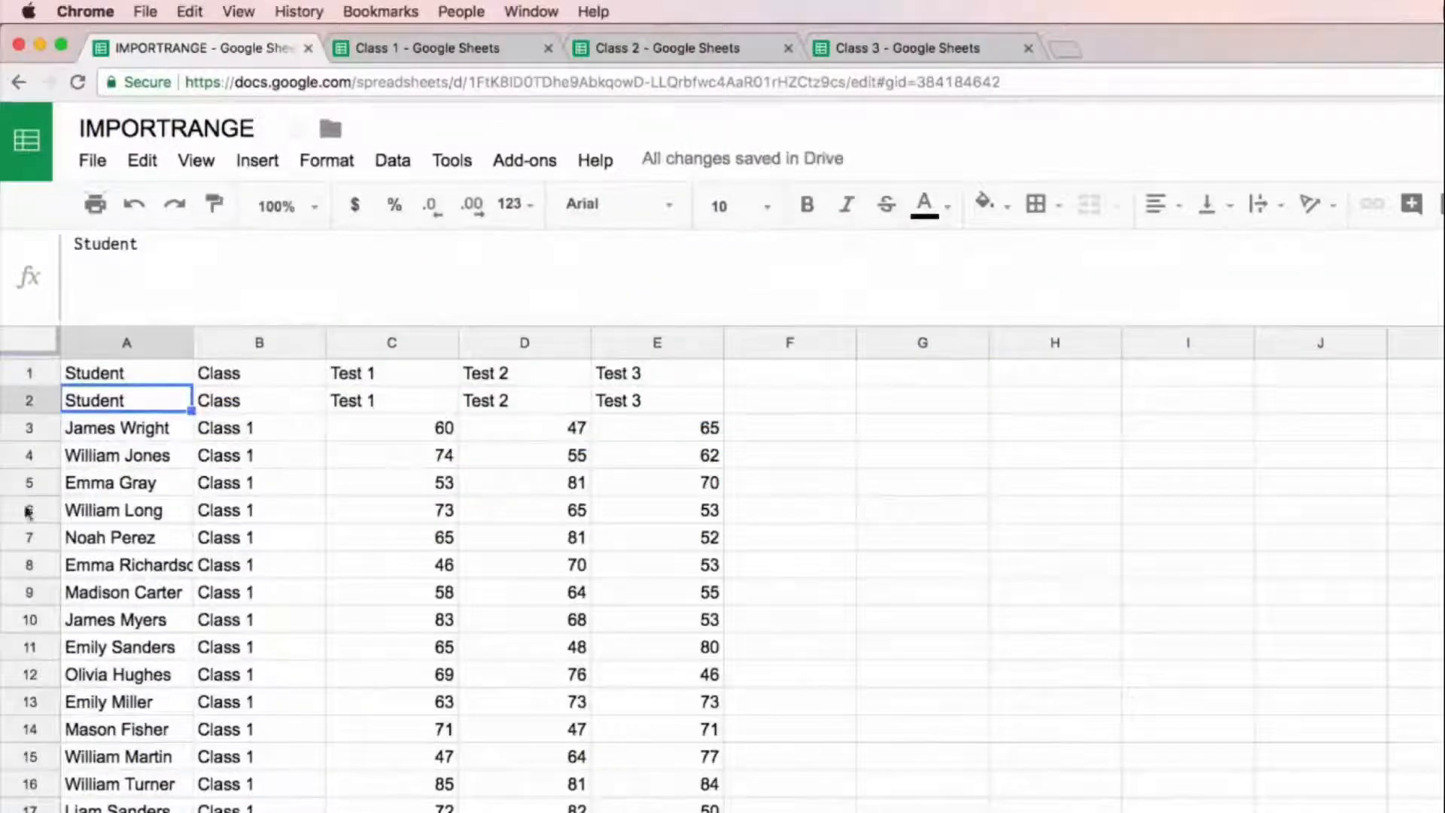
# Step: Examine the sorted rows for where the Class 2 students start and end, and check the header rows above the data
pyautogui.scroll(-3, 256, 602)
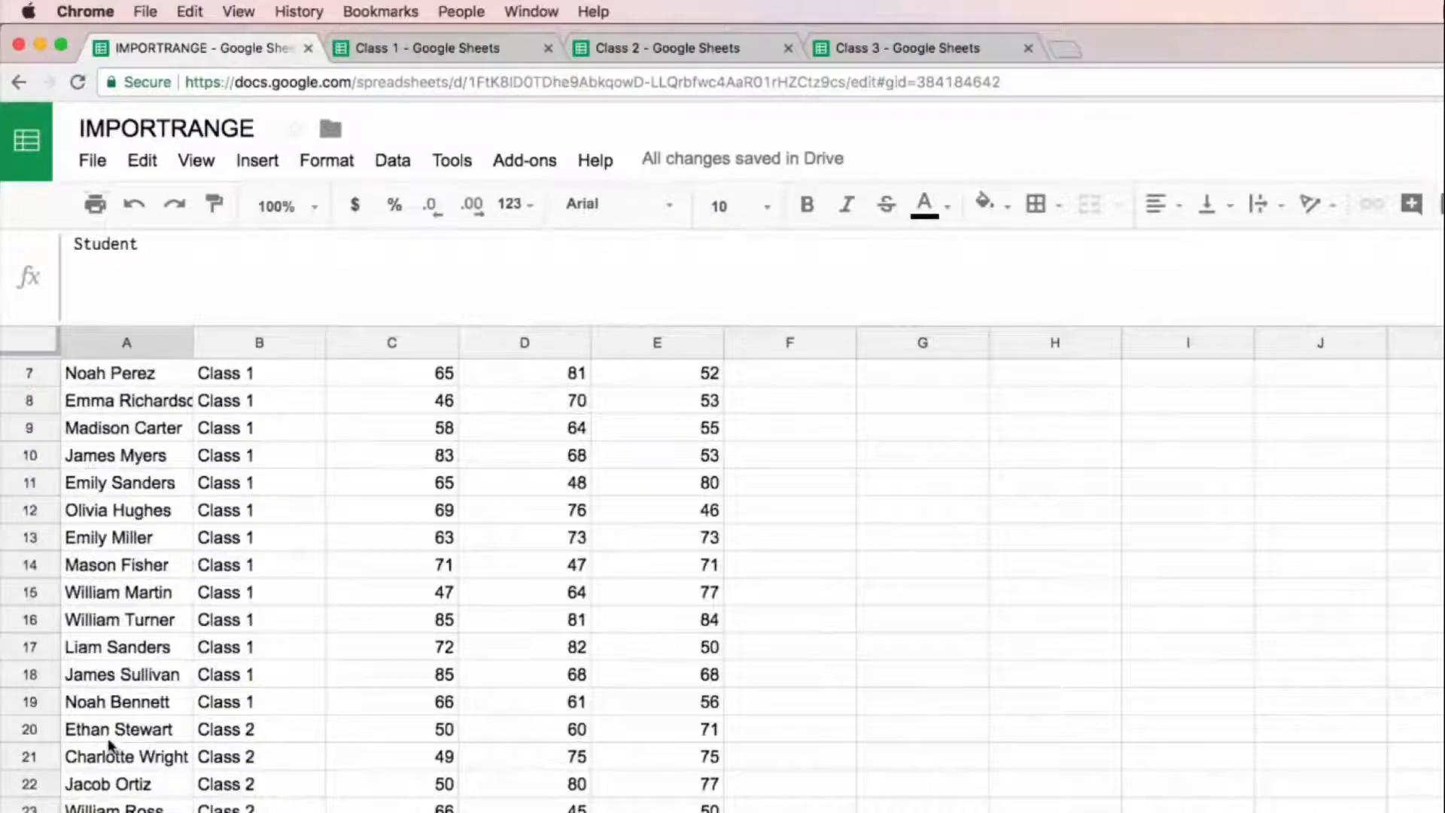
pyautogui.moveTo(113, 729); pyautogui.dragTo(602, 738)
pyautogui.scroll(10, 602, 734)
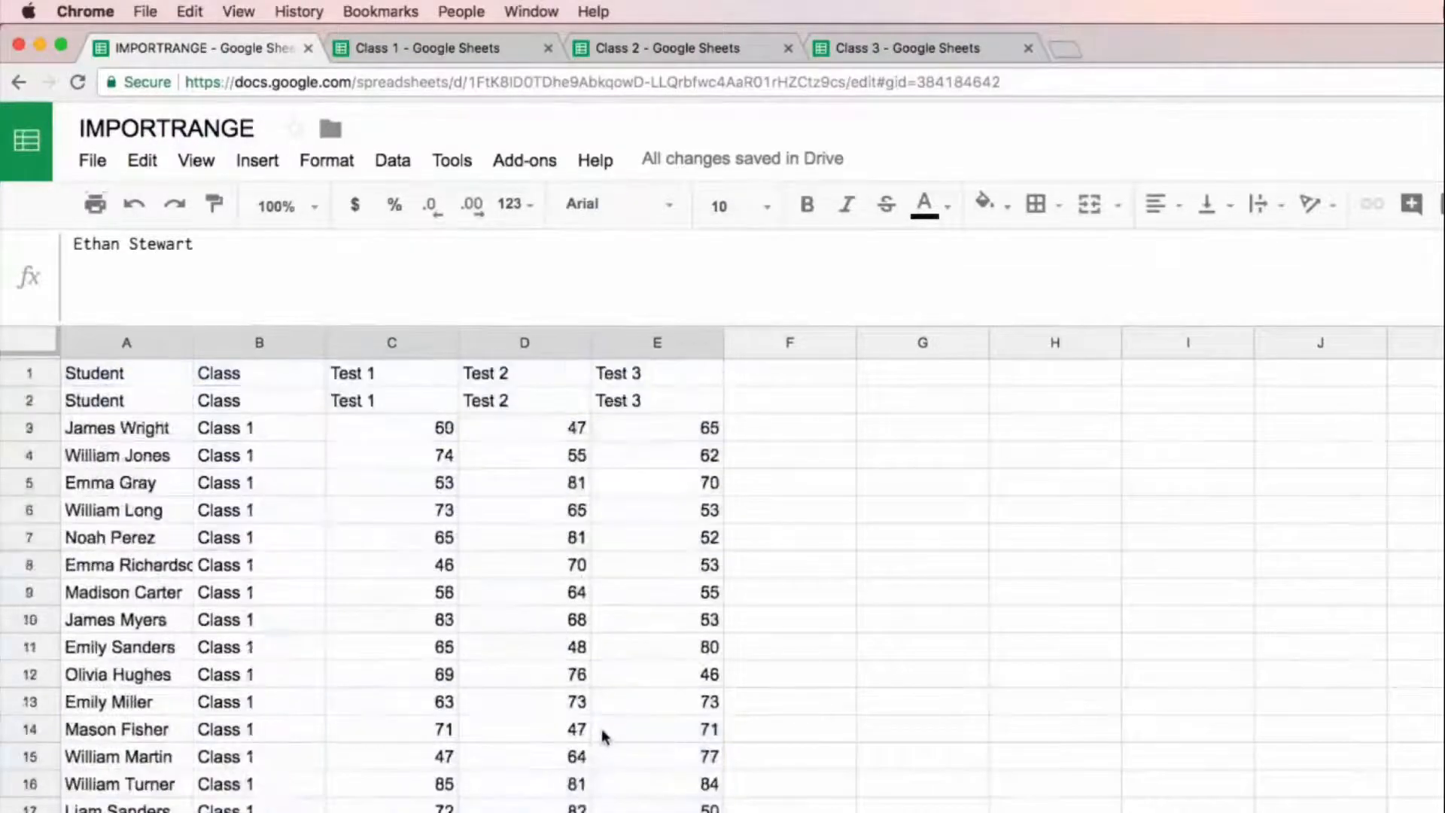
pyautogui.click(128, 378)
pyautogui.scroll(-8, 301, 766)
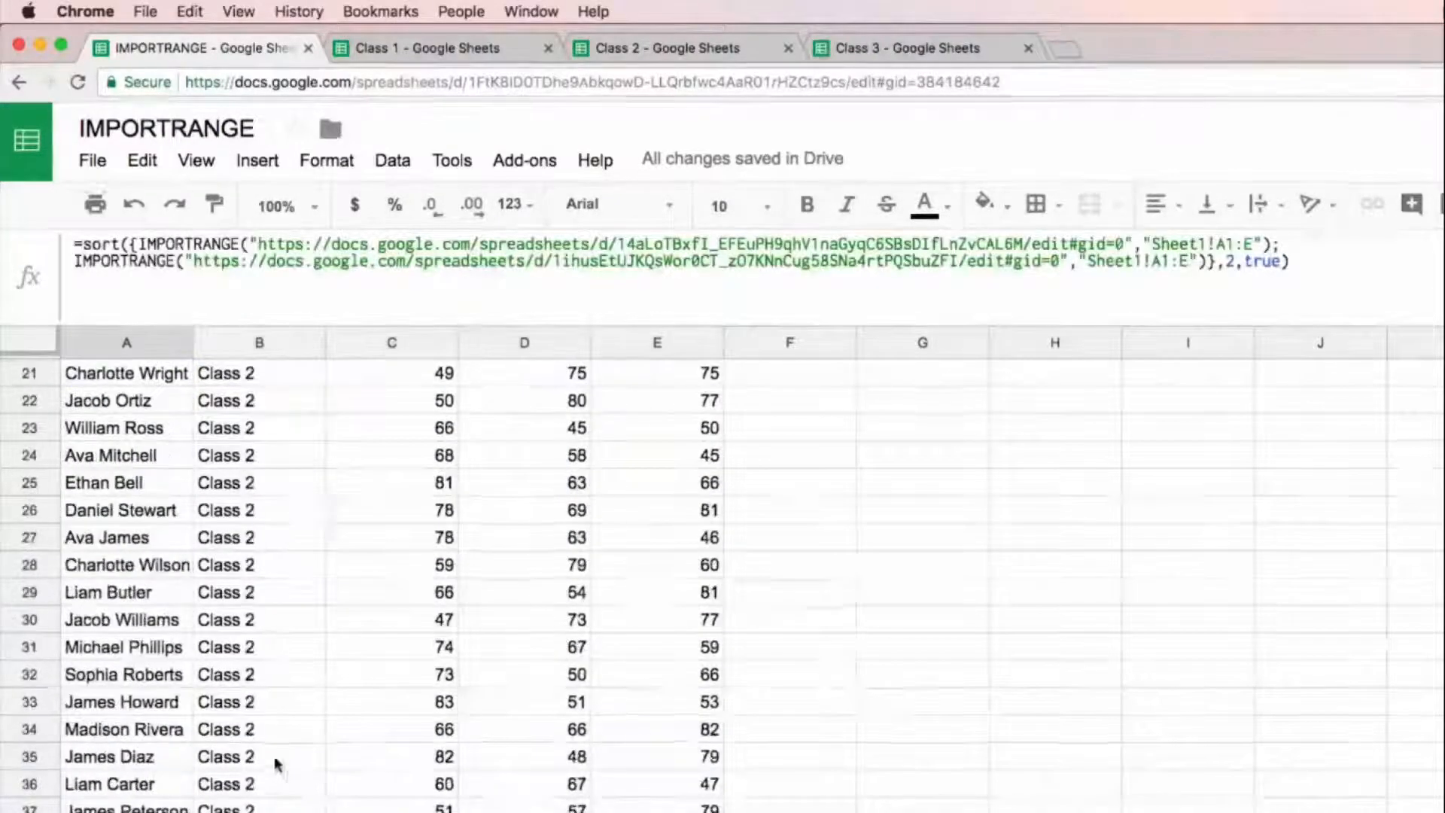
pyautogui.moveTo(128, 811); pyautogui.dragTo(655, 812)
pyautogui.scroll(8, 316, 611)
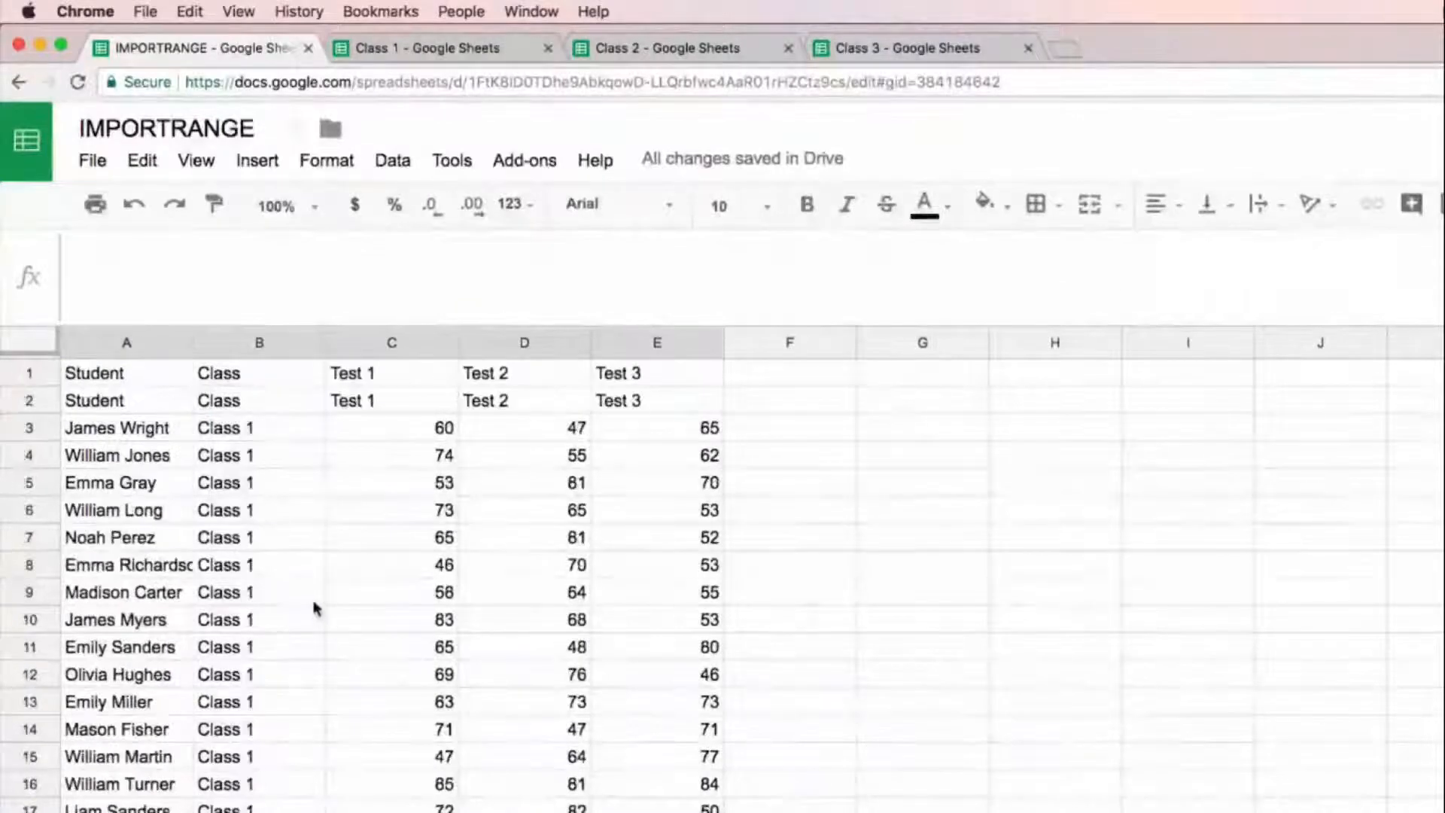
pyautogui.click(123, 376)
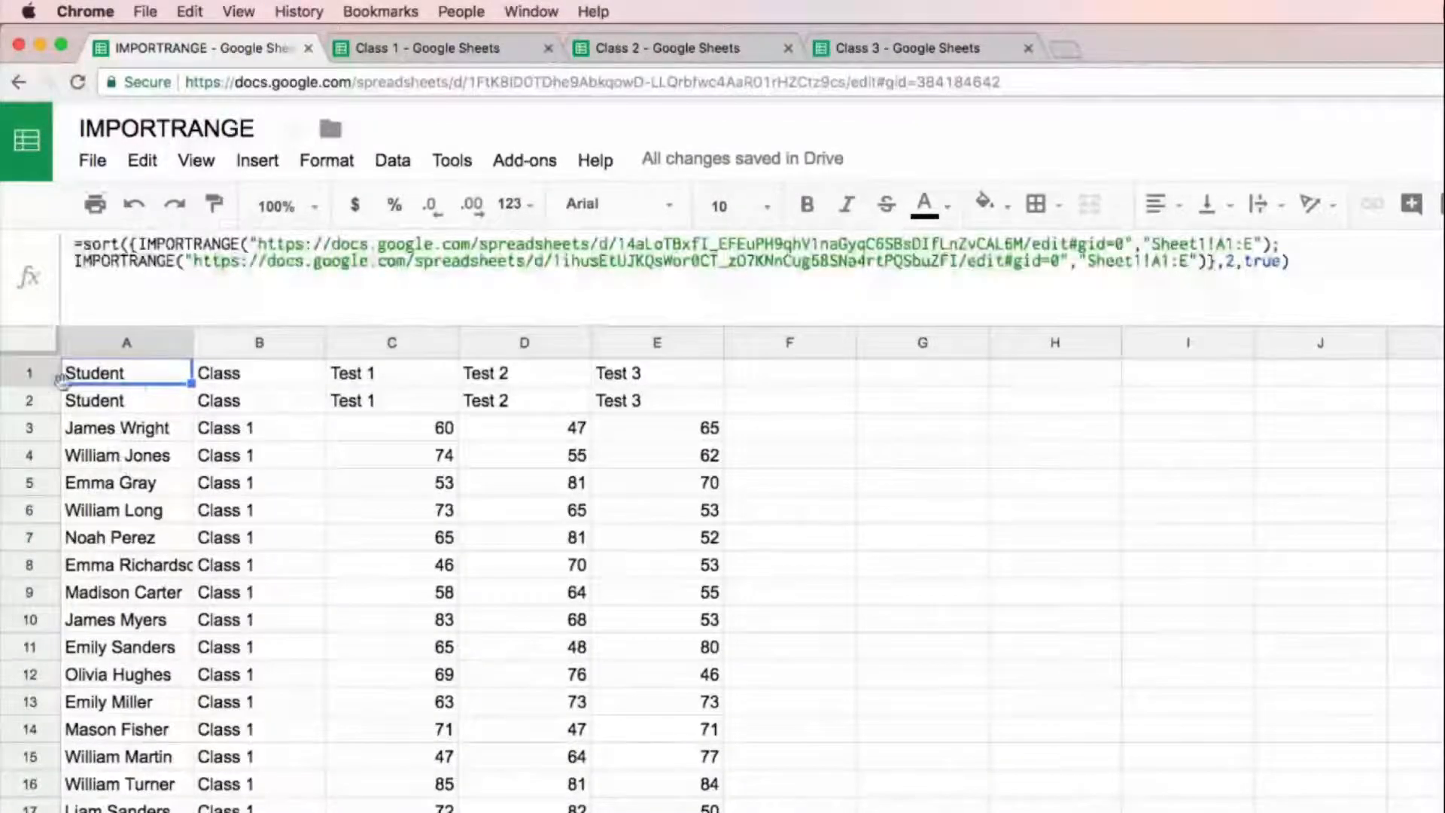
pyautogui.moveTo(29, 373); pyautogui.dragTo(29, 400)
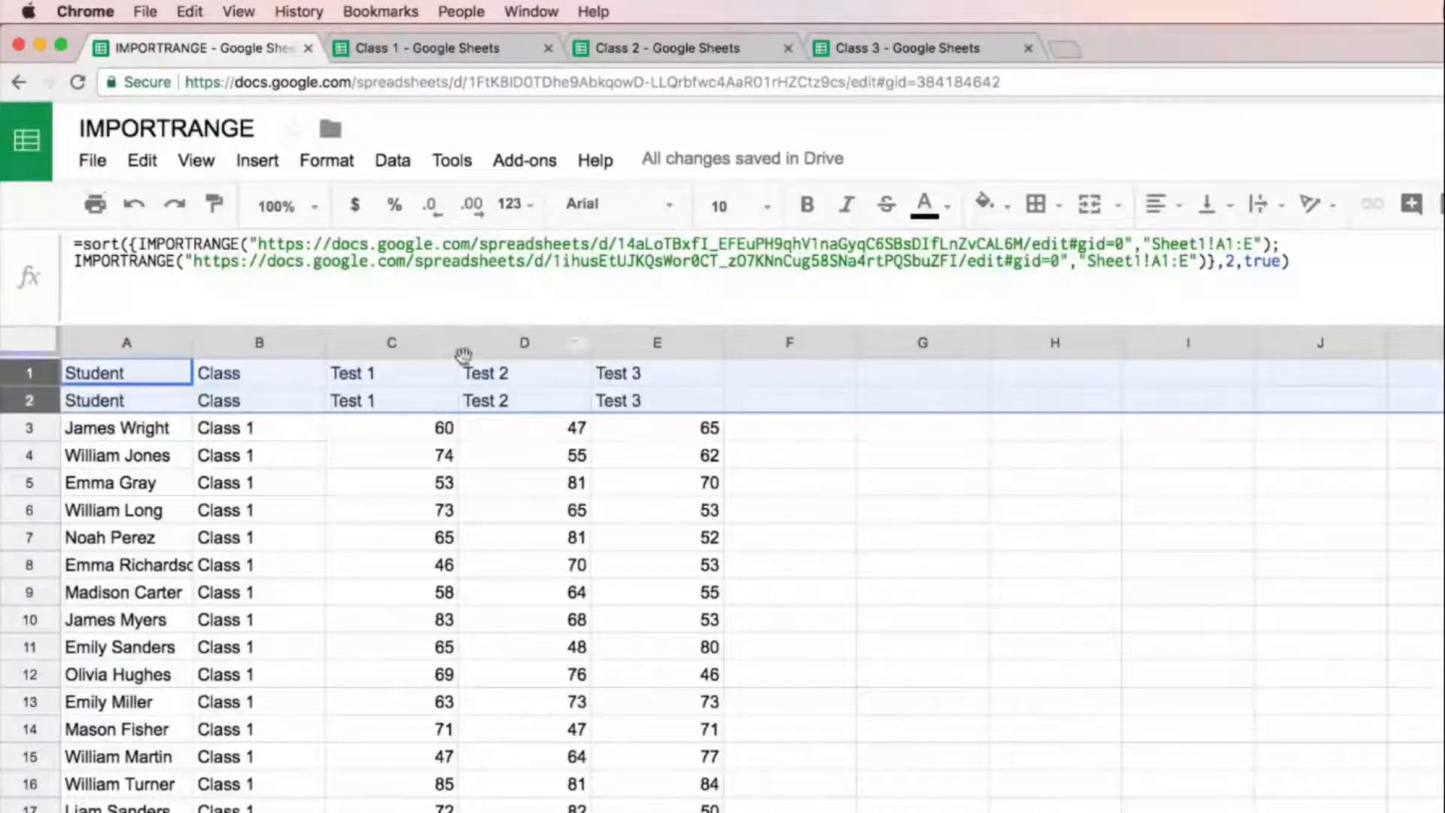
# Step: Change the second IMPORTRANGE range in the A1 formula to Sheet1!A2:E and enter the formula
pyautogui.click(1170, 259)
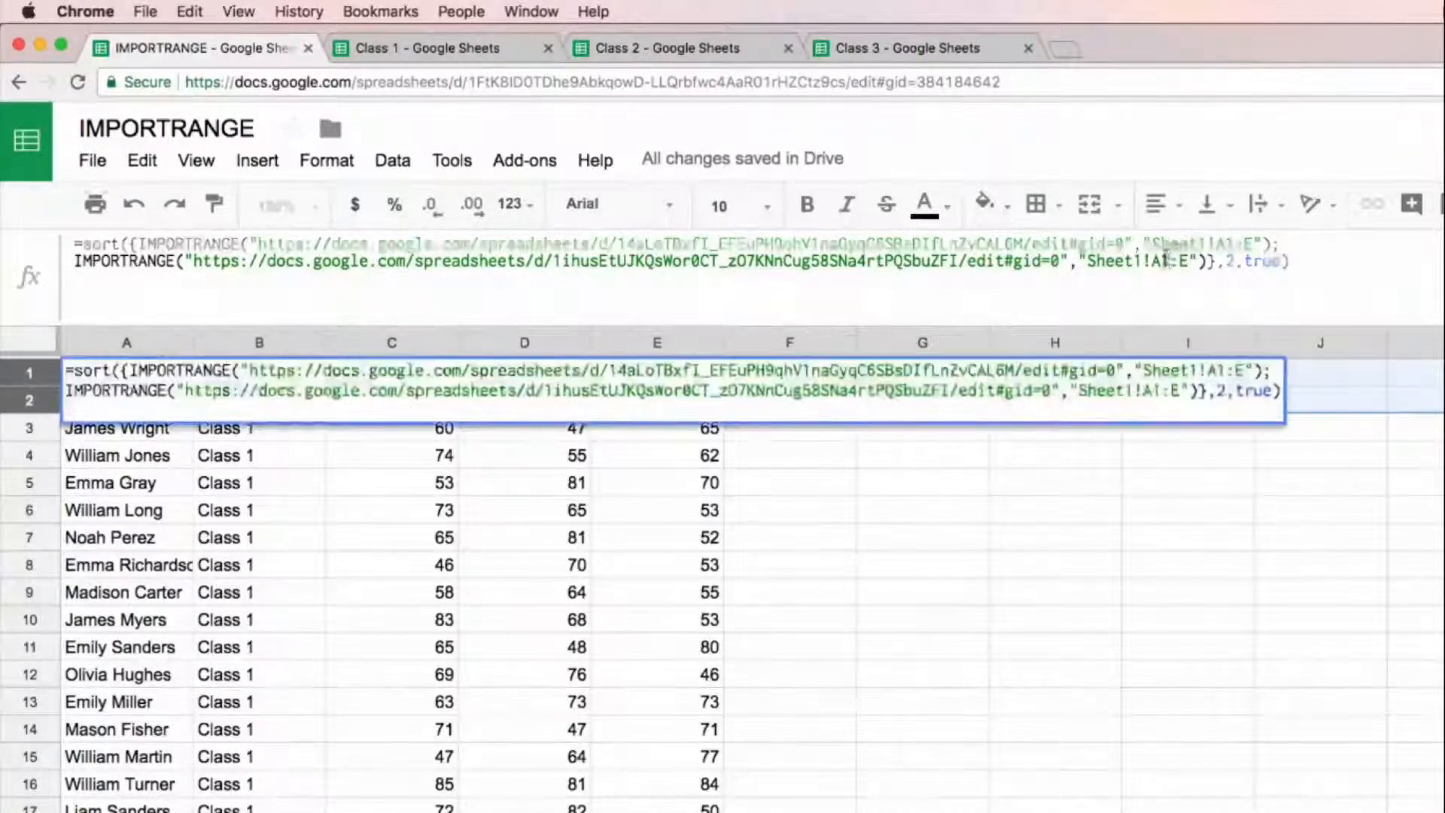
pyautogui.press('BackSpace')
pyautogui.write('2')
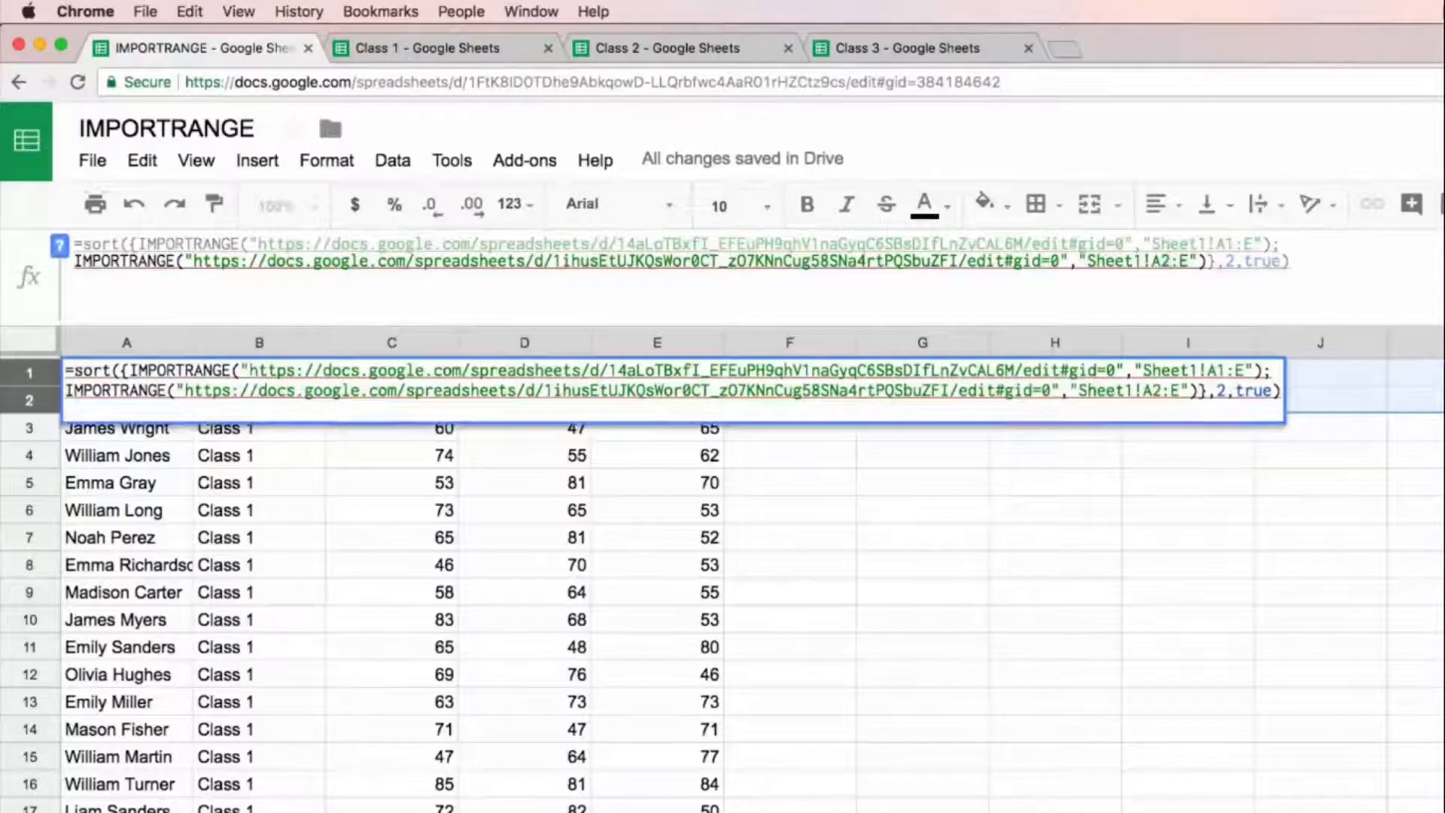
pyautogui.press('Return')
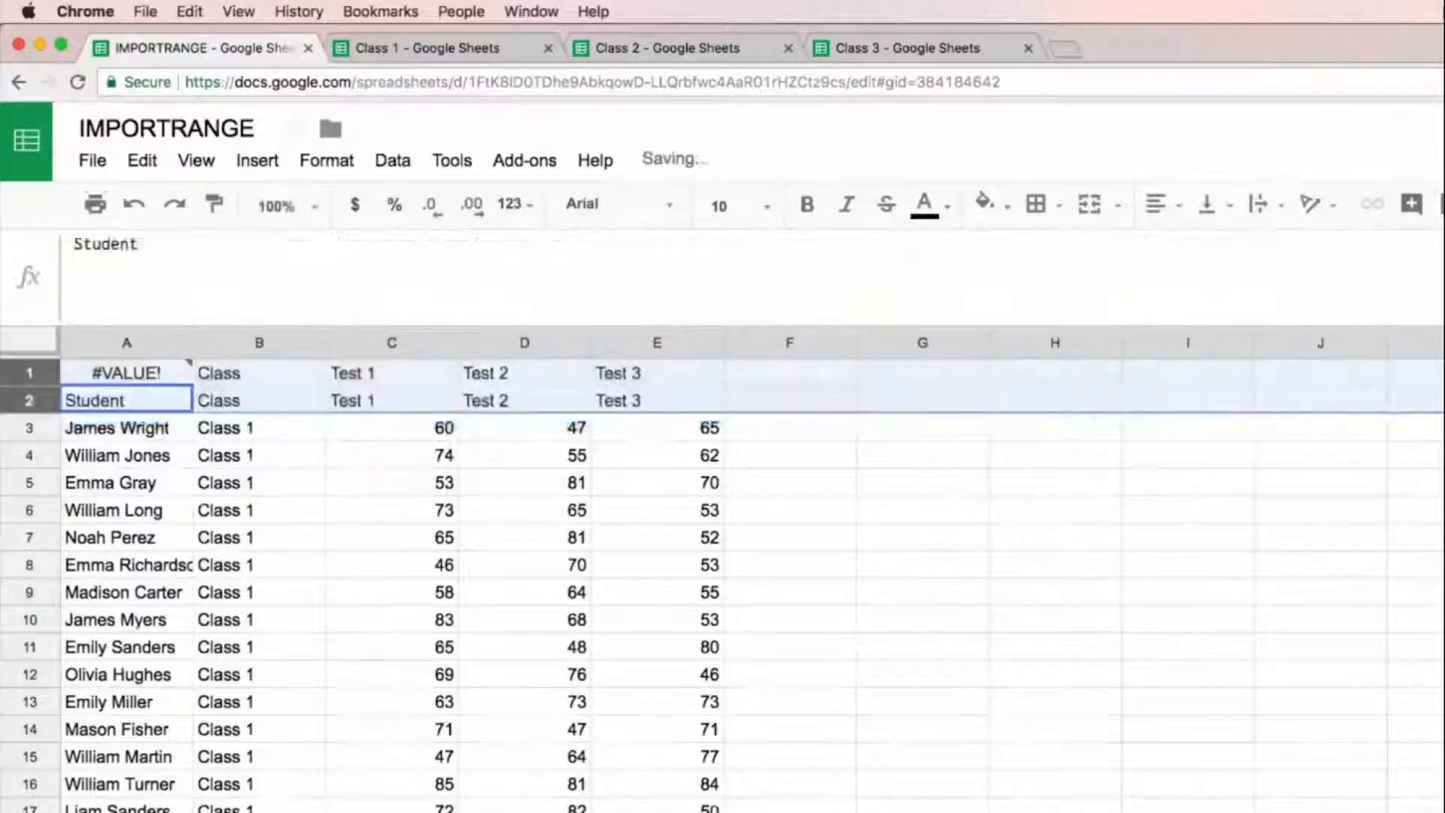
pyautogui.click(126, 373)
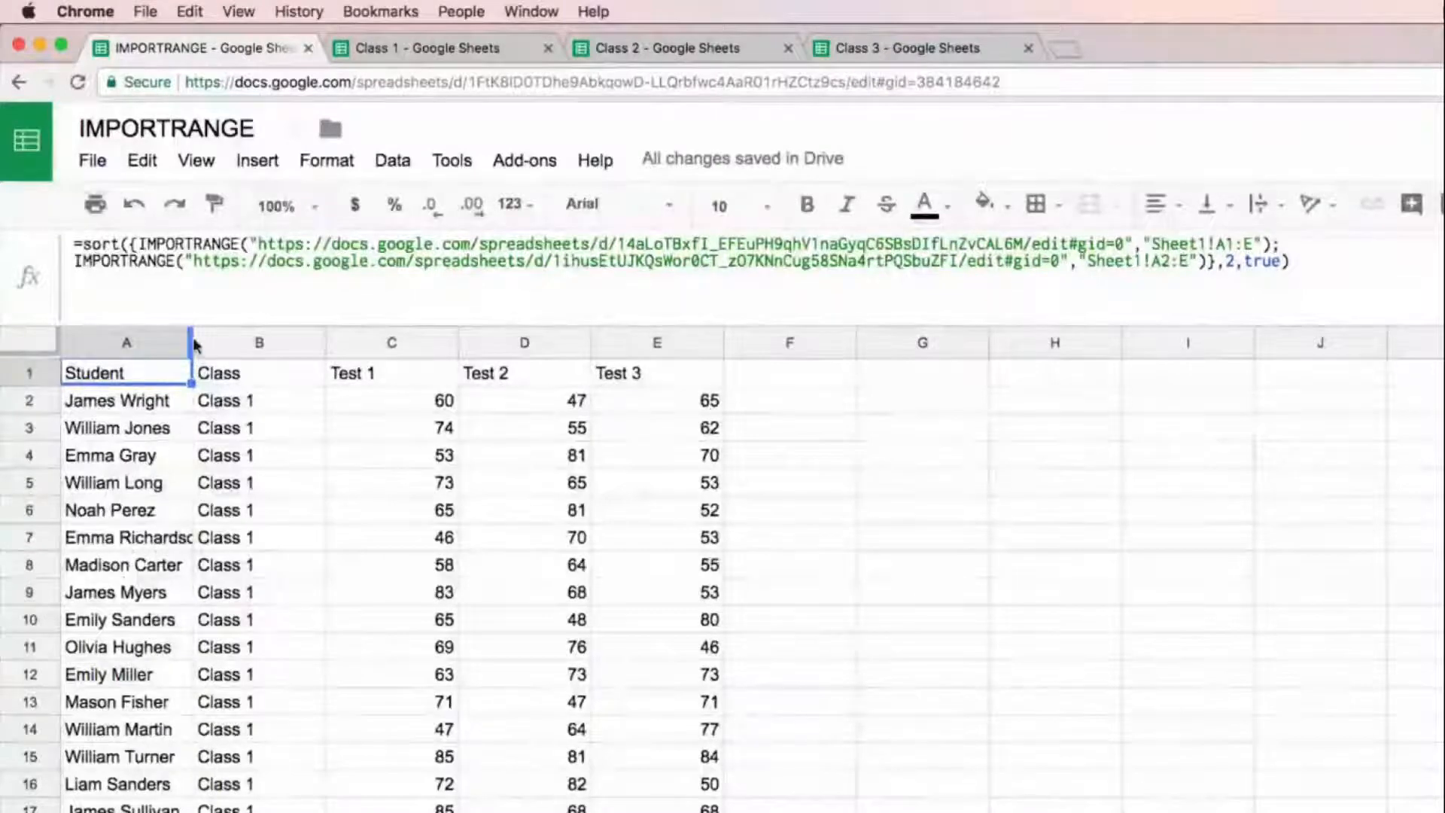
# Step: Widen column A to fit the full student names and check where the Class 2 rows begin in the combined list
pyautogui.moveTo(192, 342); pyautogui.dragTo(298, 340)
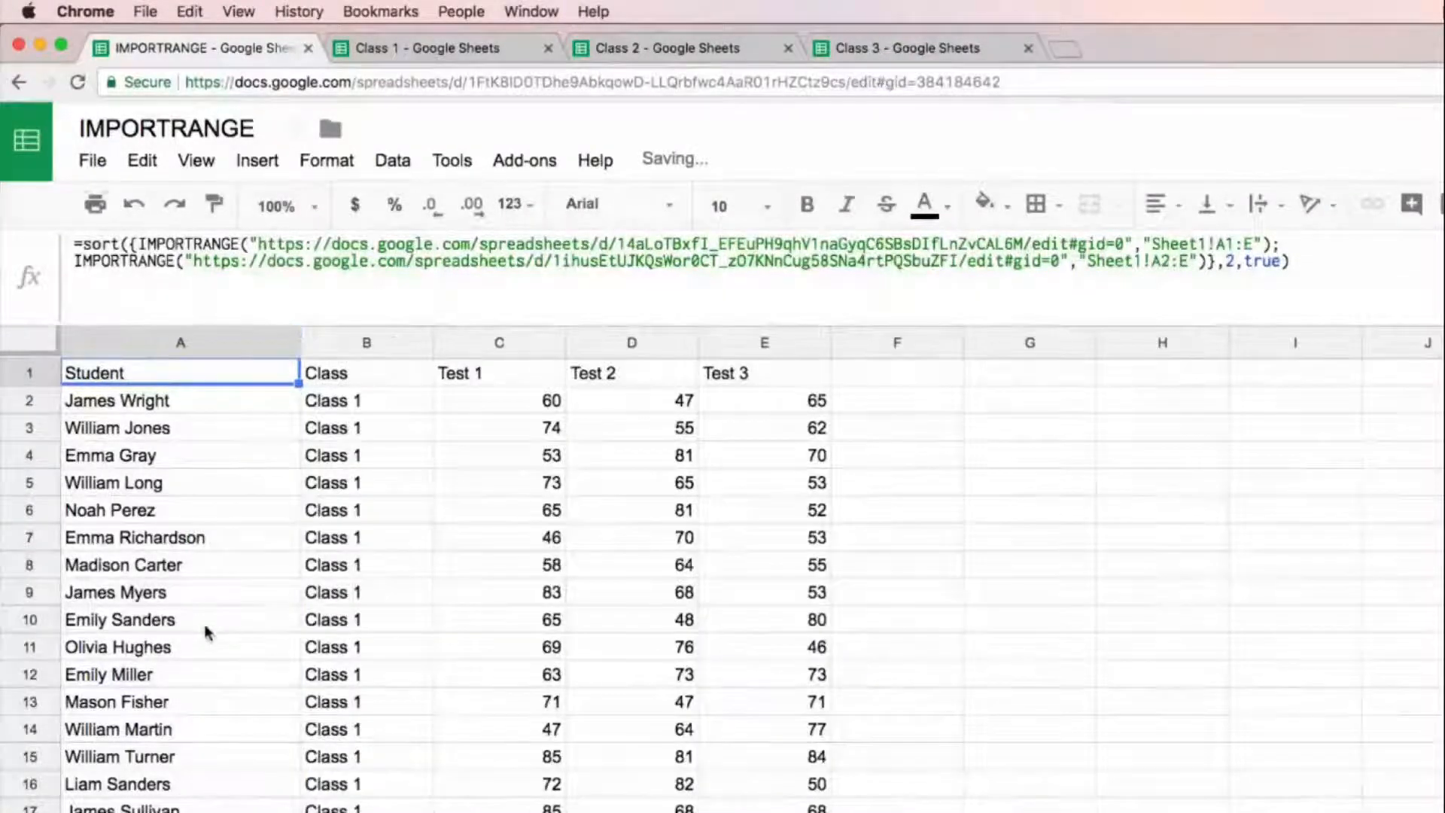
pyautogui.scroll(-5, 205, 628)
pyautogui.scroll(-3, 206, 631)
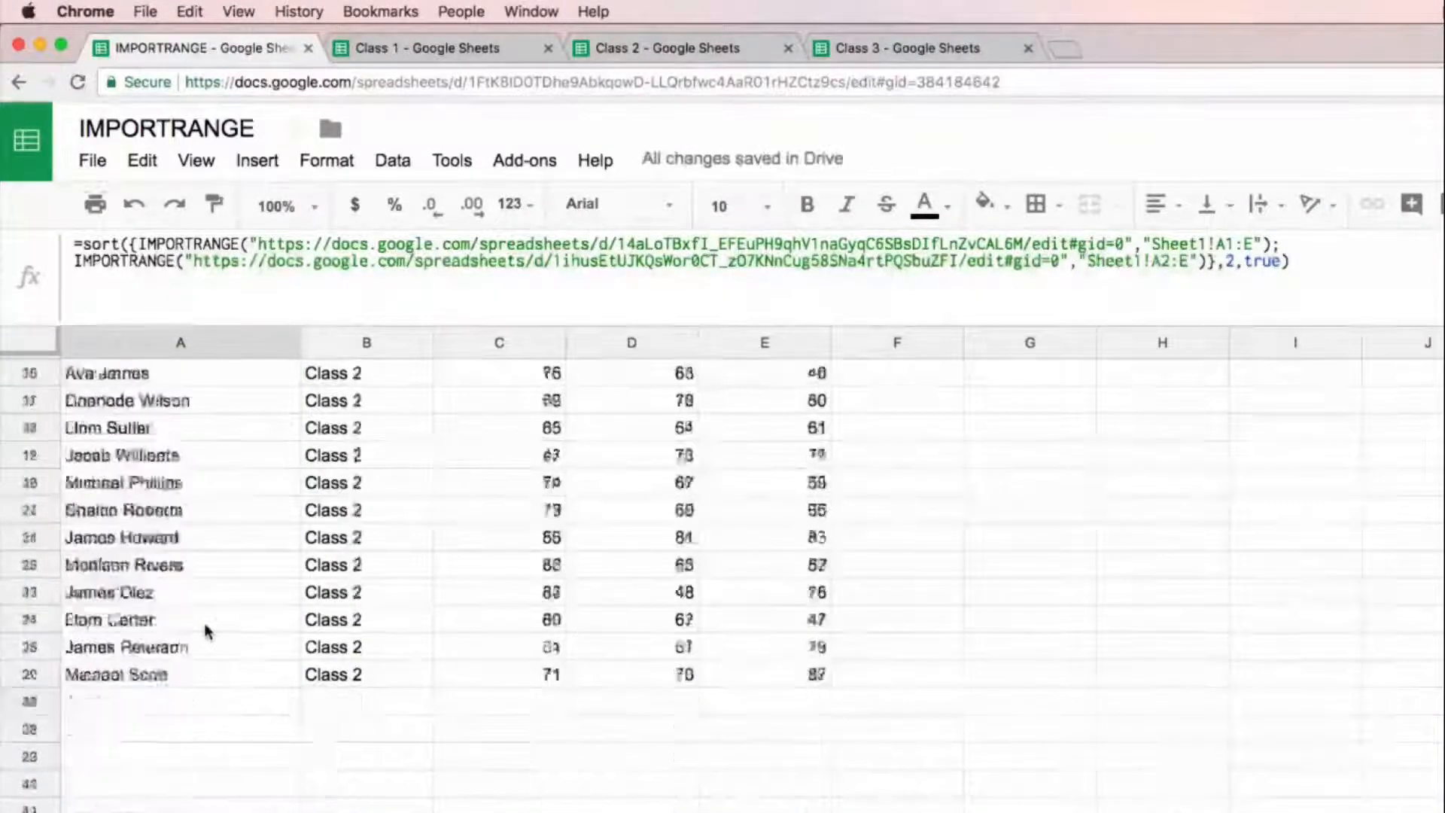
pyautogui.scroll(10, 207, 631)
pyautogui.scroll(-8, 208, 630)
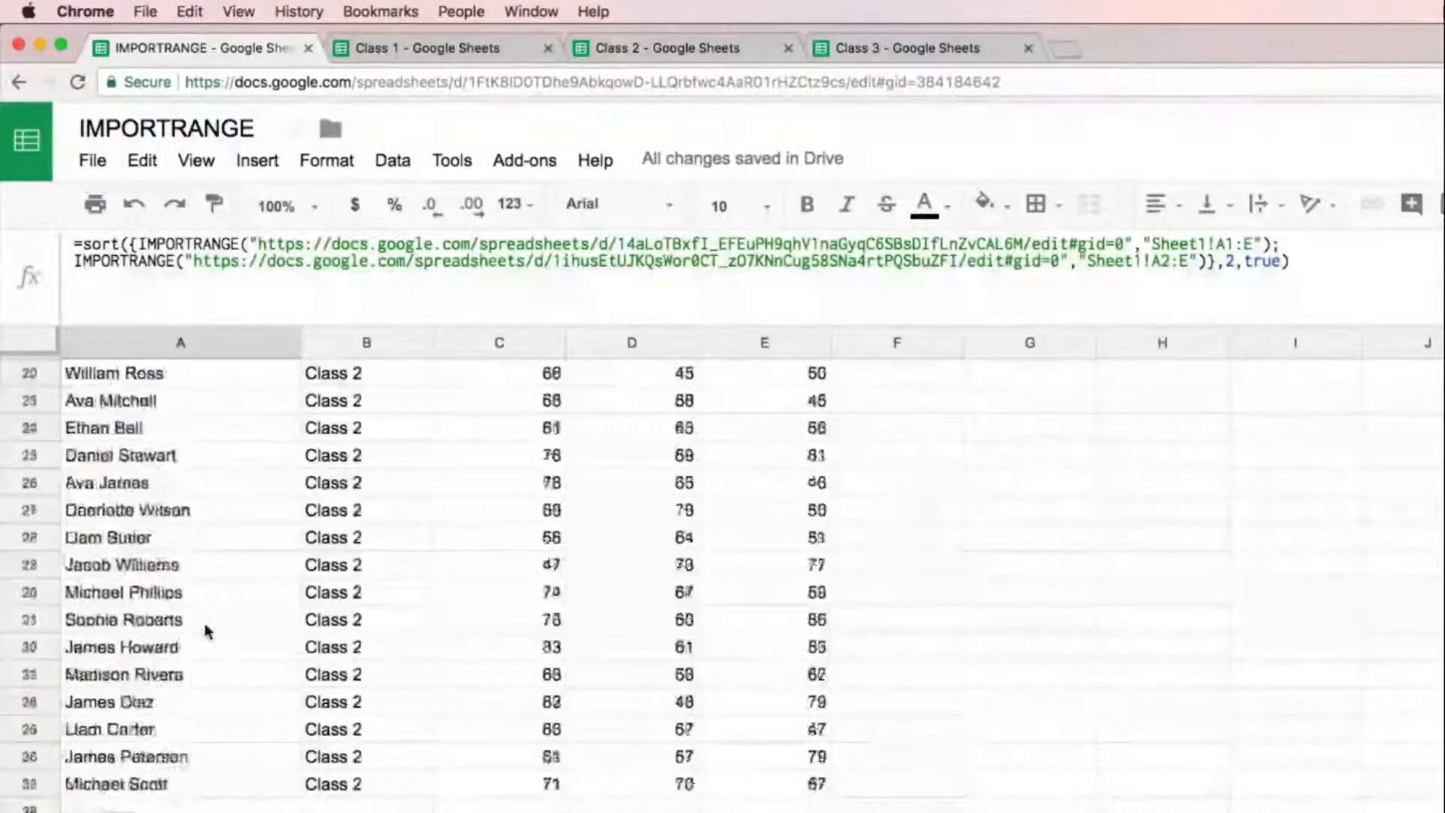
pyautogui.scroll(3, 246, 614)
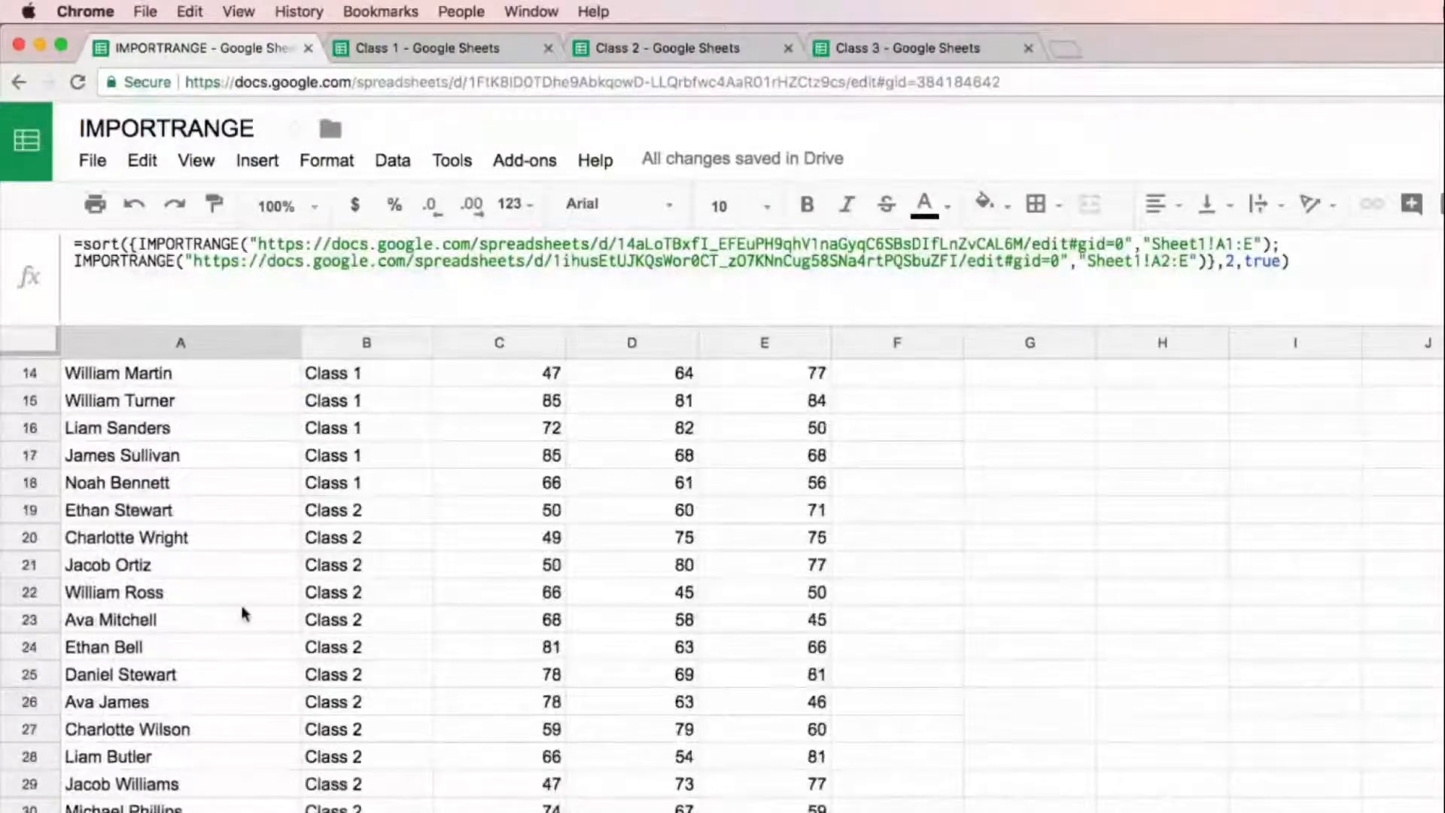
pyautogui.click(217, 505)
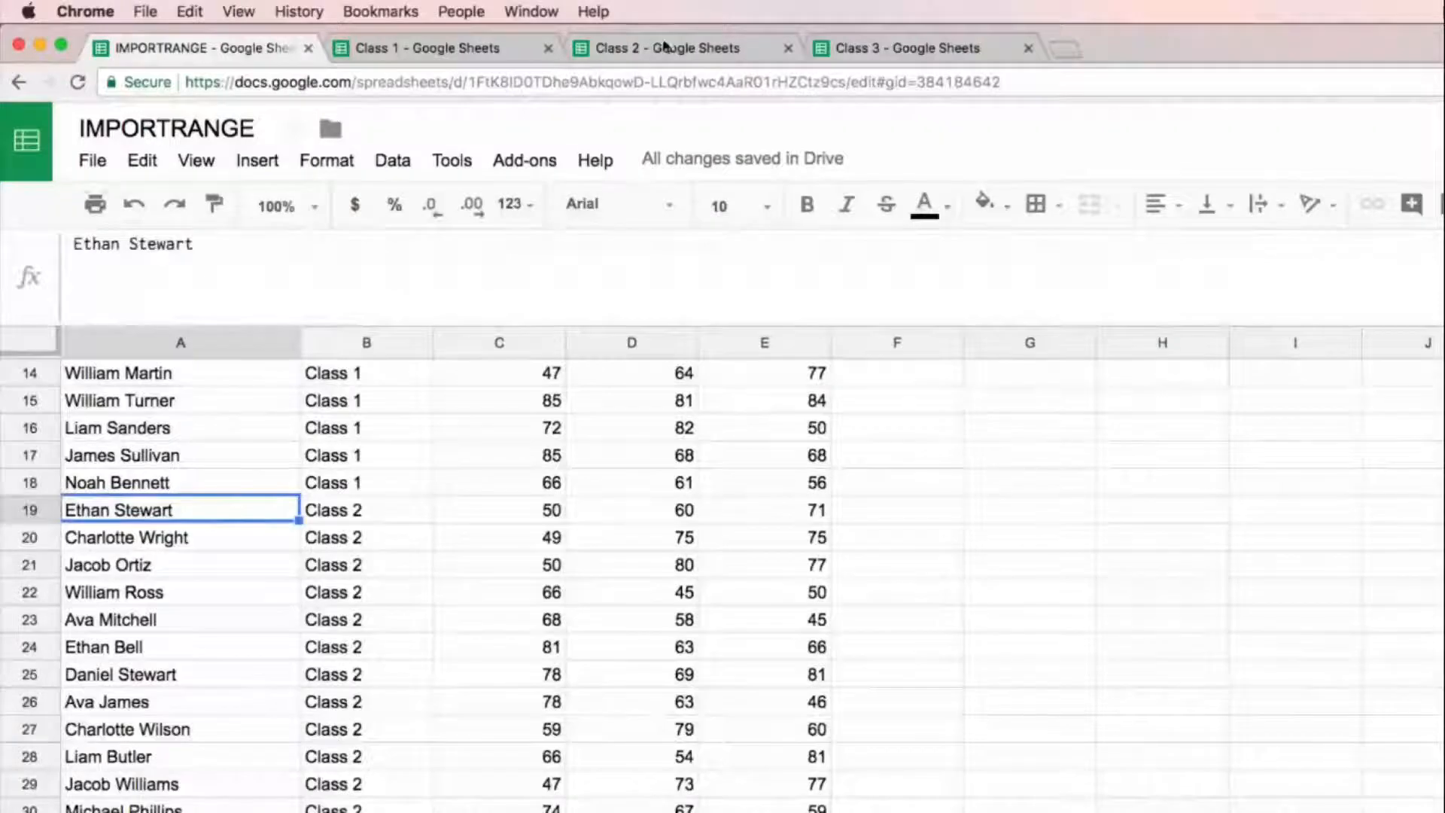
# Step: Switch to the Class 1 spreadsheet and enter New Student in column A of row 19, below the last student
pyautogui.click(482, 43)
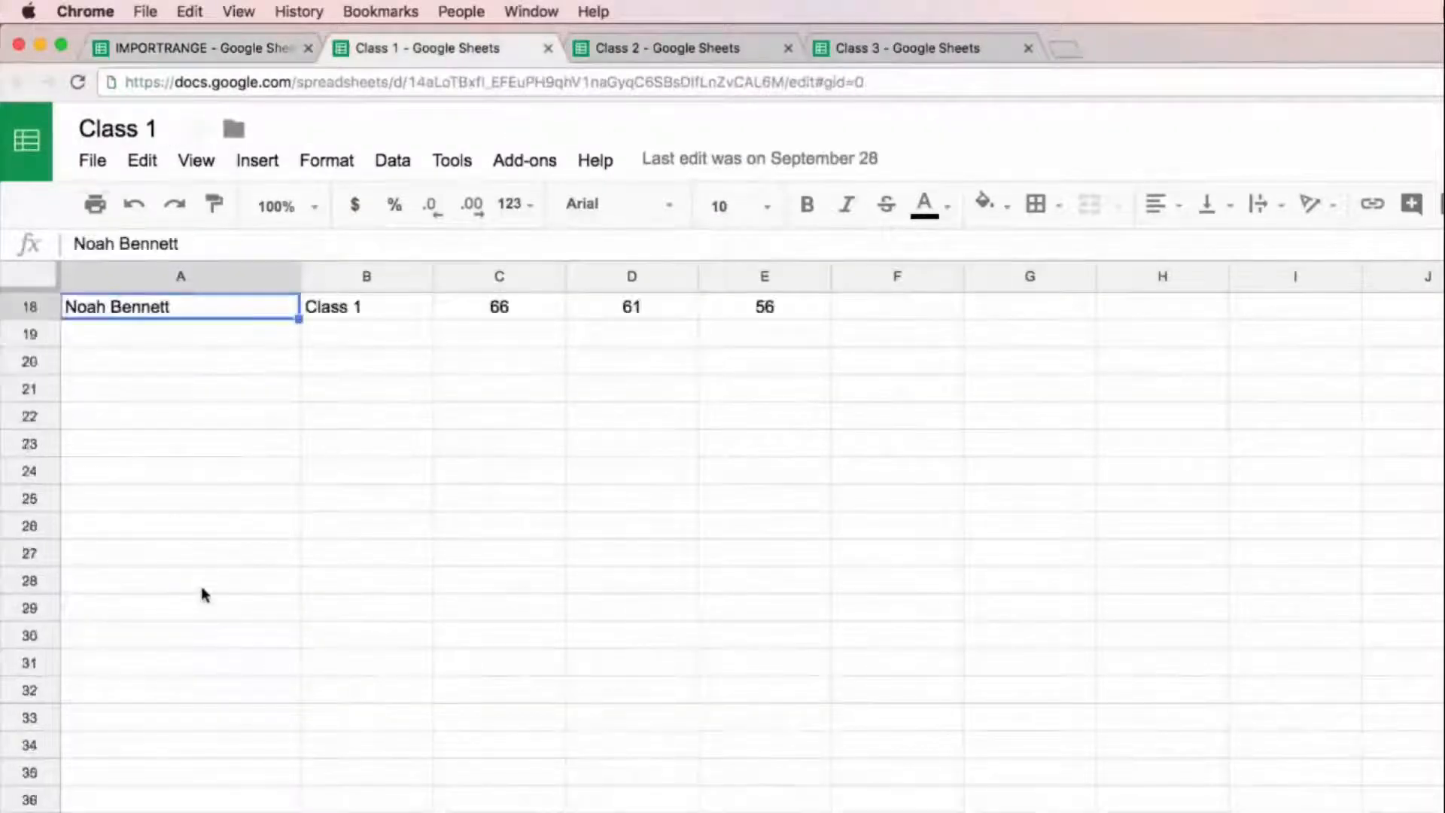
pyautogui.write('New STud')
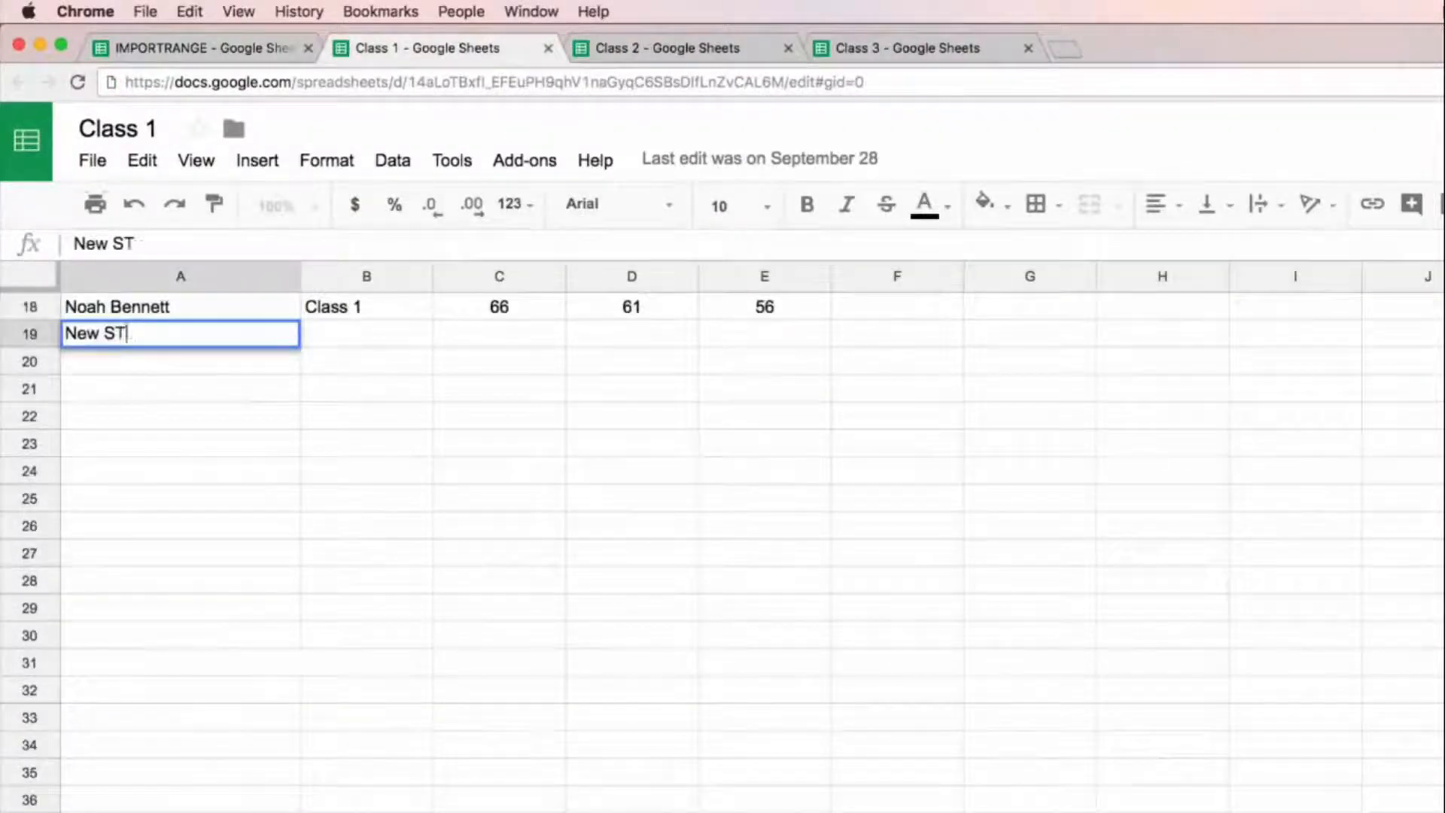
pyautogui.press('BackSpace')
pyautogui.press('BackSpace')
pyautogui.press('BackSpace')
pyautogui.write('tudne')
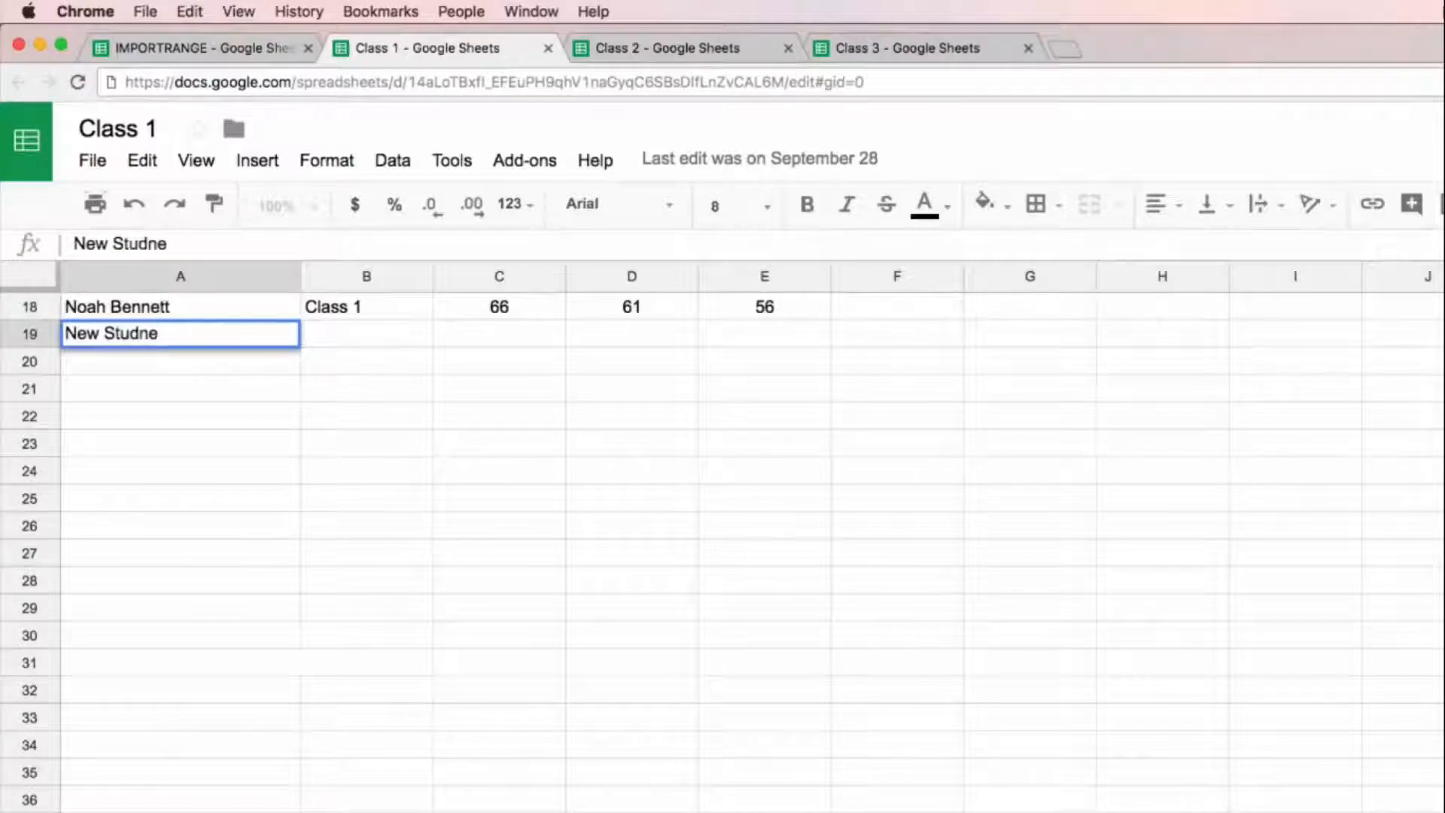
pyautogui.press('BackSpace')
pyautogui.press('BackSpace')
pyautogui.write('ent')
# Step: Complete the New Student row with Class 1 as the class and 99 for each of the three tests
pyautogui.press('Tab')
pyautogui.write('Class 1')
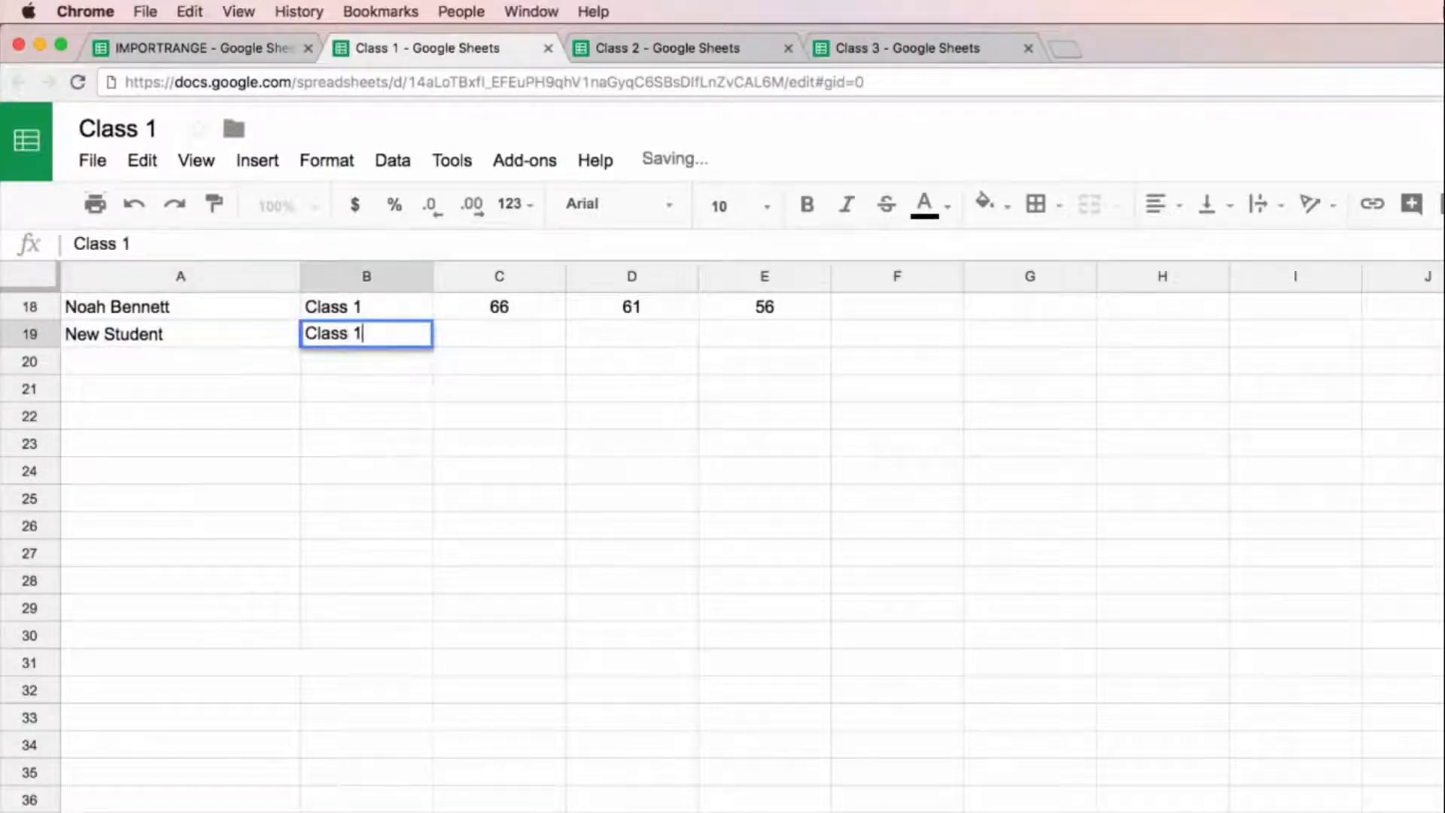
pyautogui.press('Tab')
pyautogui.write('99')
pyautogui.press('Tab')
pyautogui.write('99')
pyautogui.press('Tab')
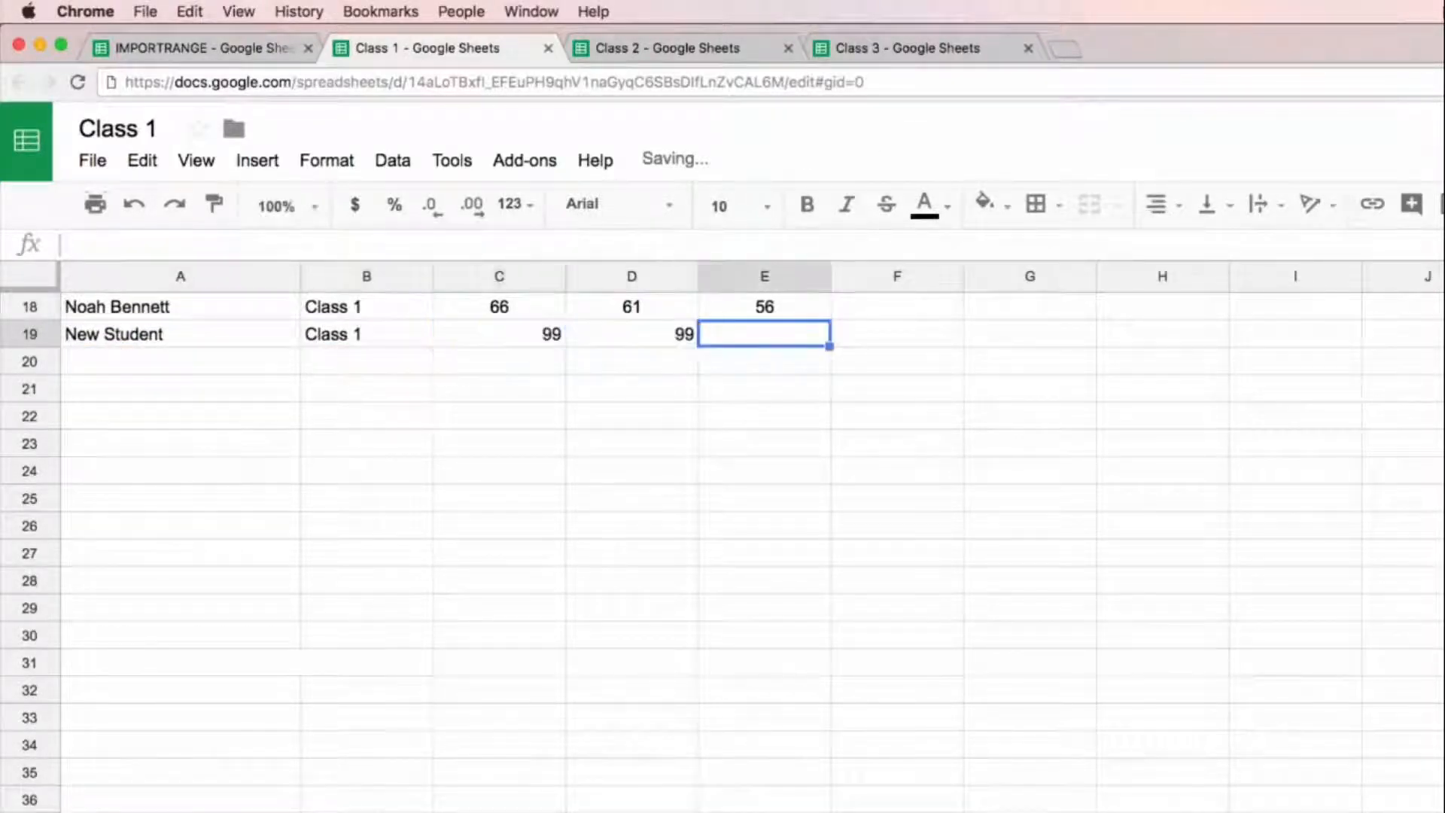
pyautogui.write('99')
pyautogui.press('Return')
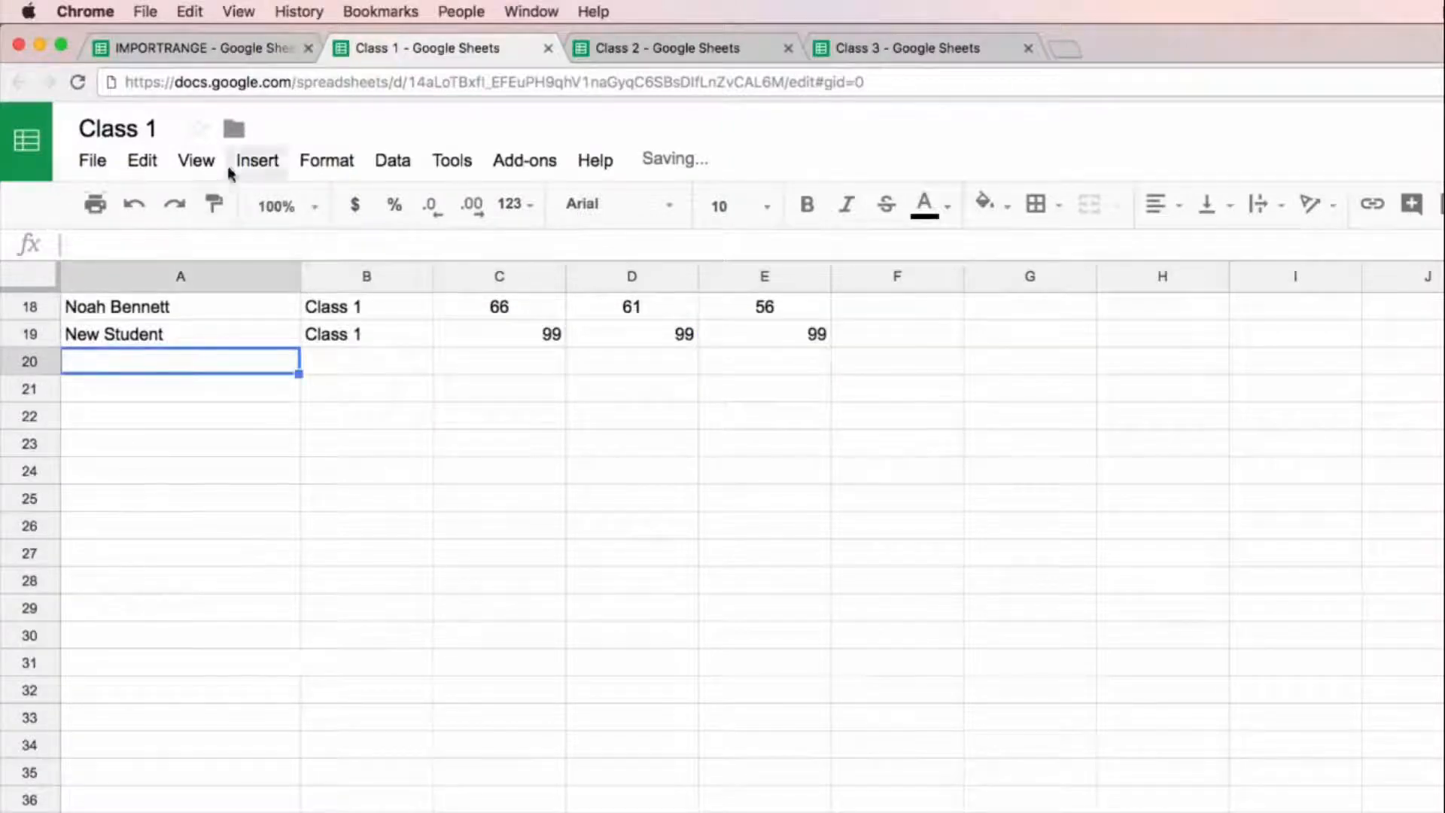
# Step: Return to the IMPORTRANGE spreadsheet and check the New Student row in the combined list, then the A1 formula
pyautogui.click(209, 47)
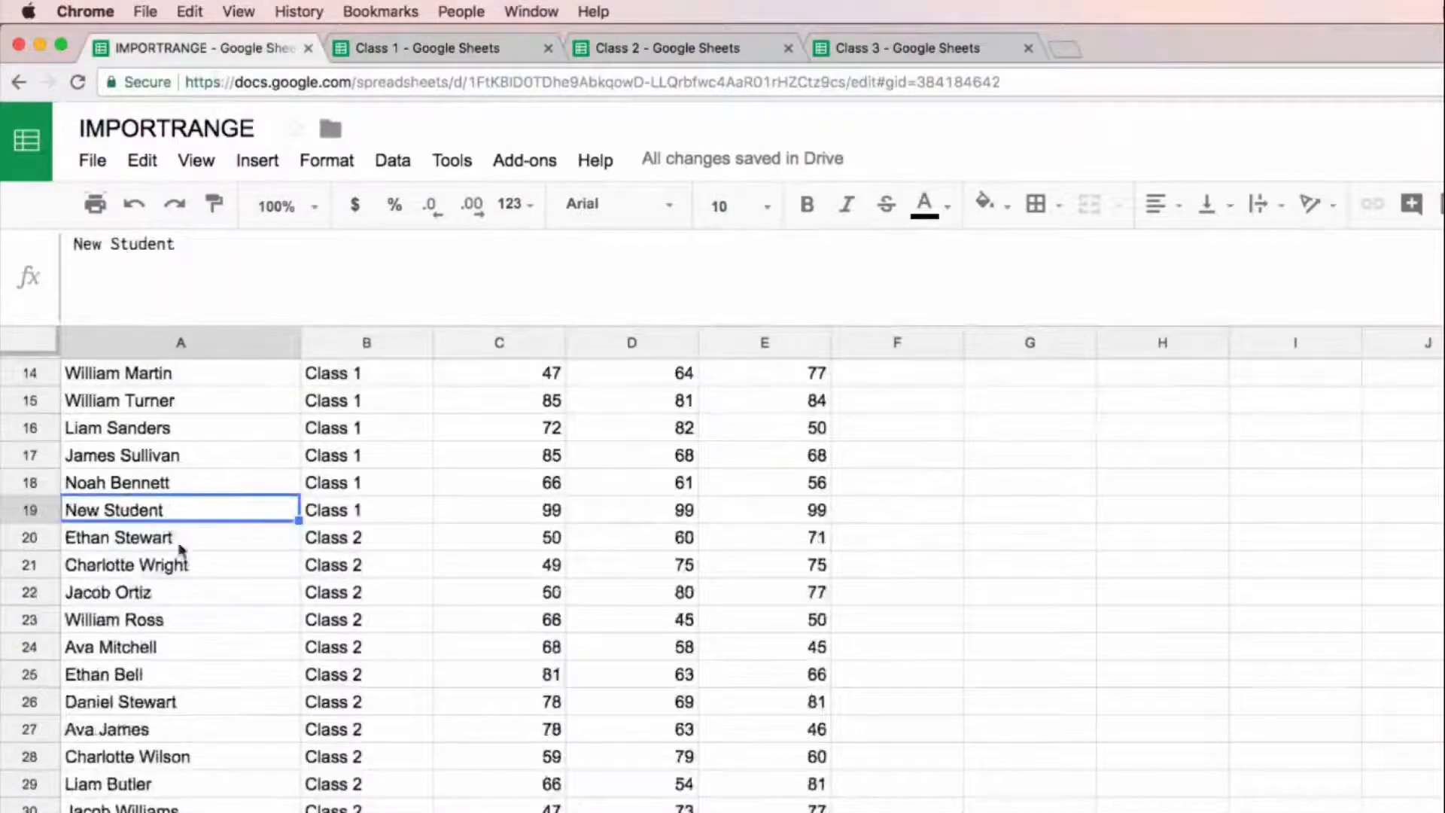
pyautogui.moveTo(171, 508); pyautogui.dragTo(919, 516)
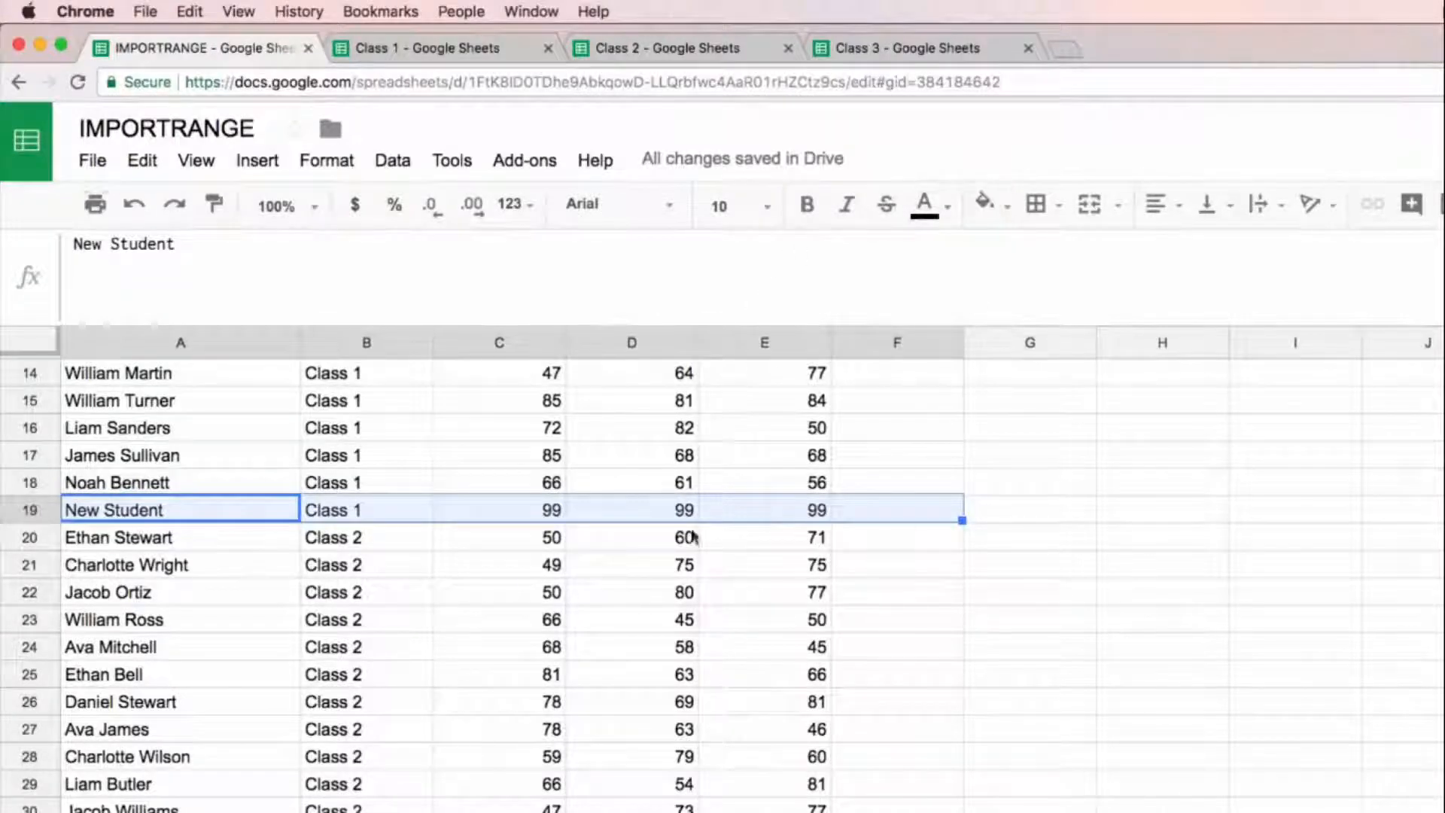
pyautogui.scroll(5, 613, 524)
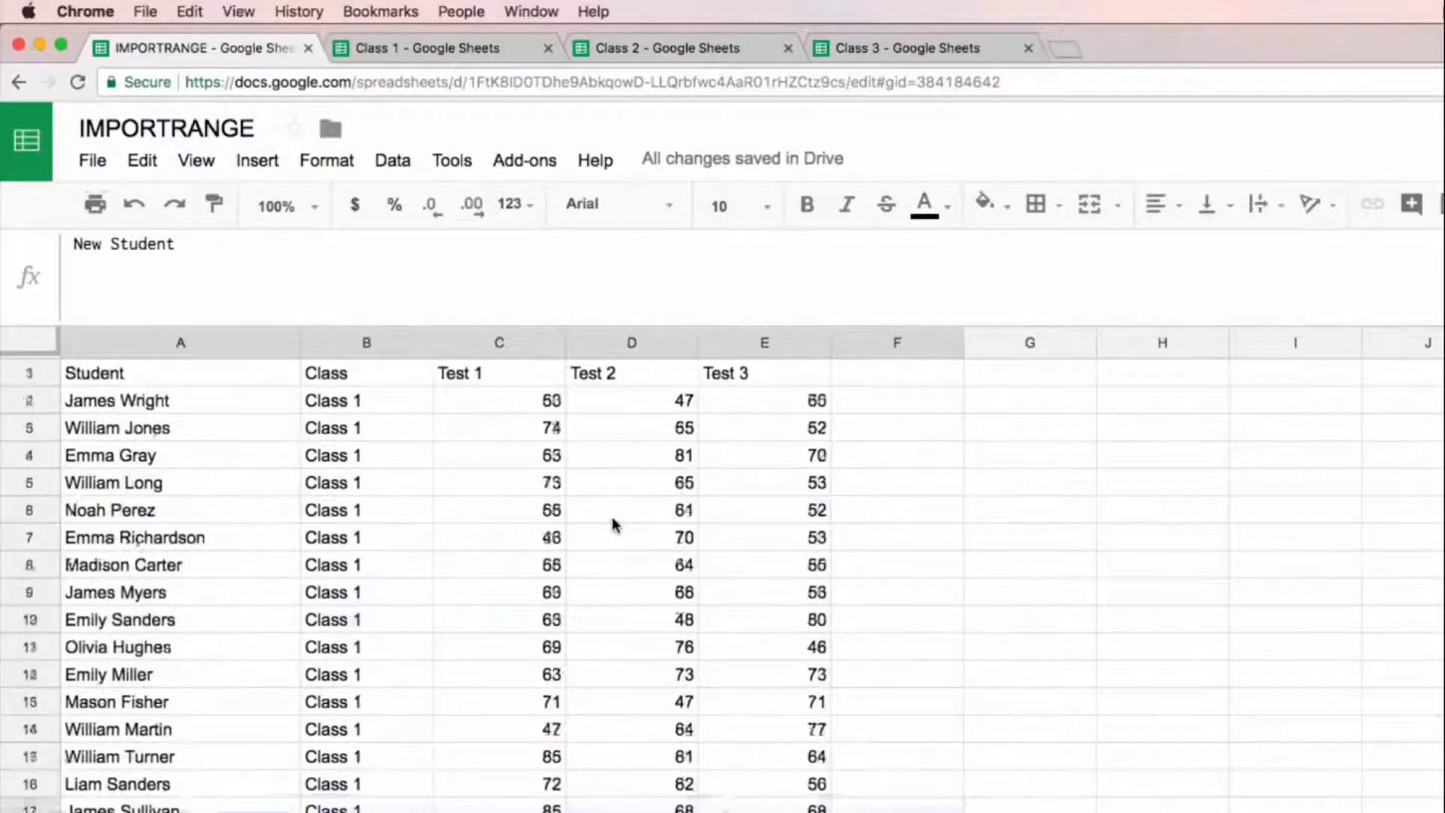
pyautogui.click(164, 381)
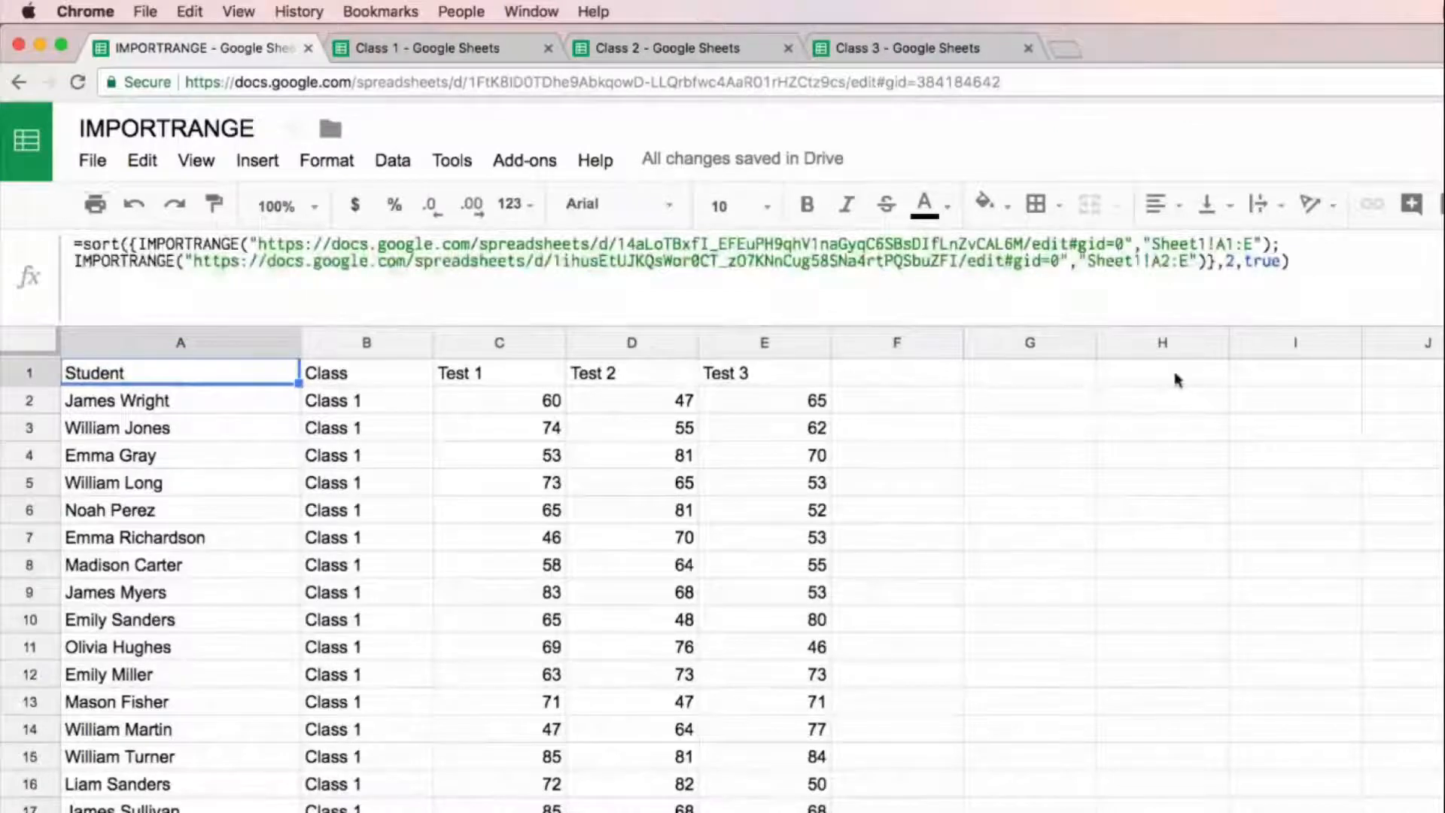
# Step: Start an IMPORTRANGE formula in cell I1 with the copied URL of the Class 3 spreadsheet as its first argument
pyautogui.click(1258, 378)
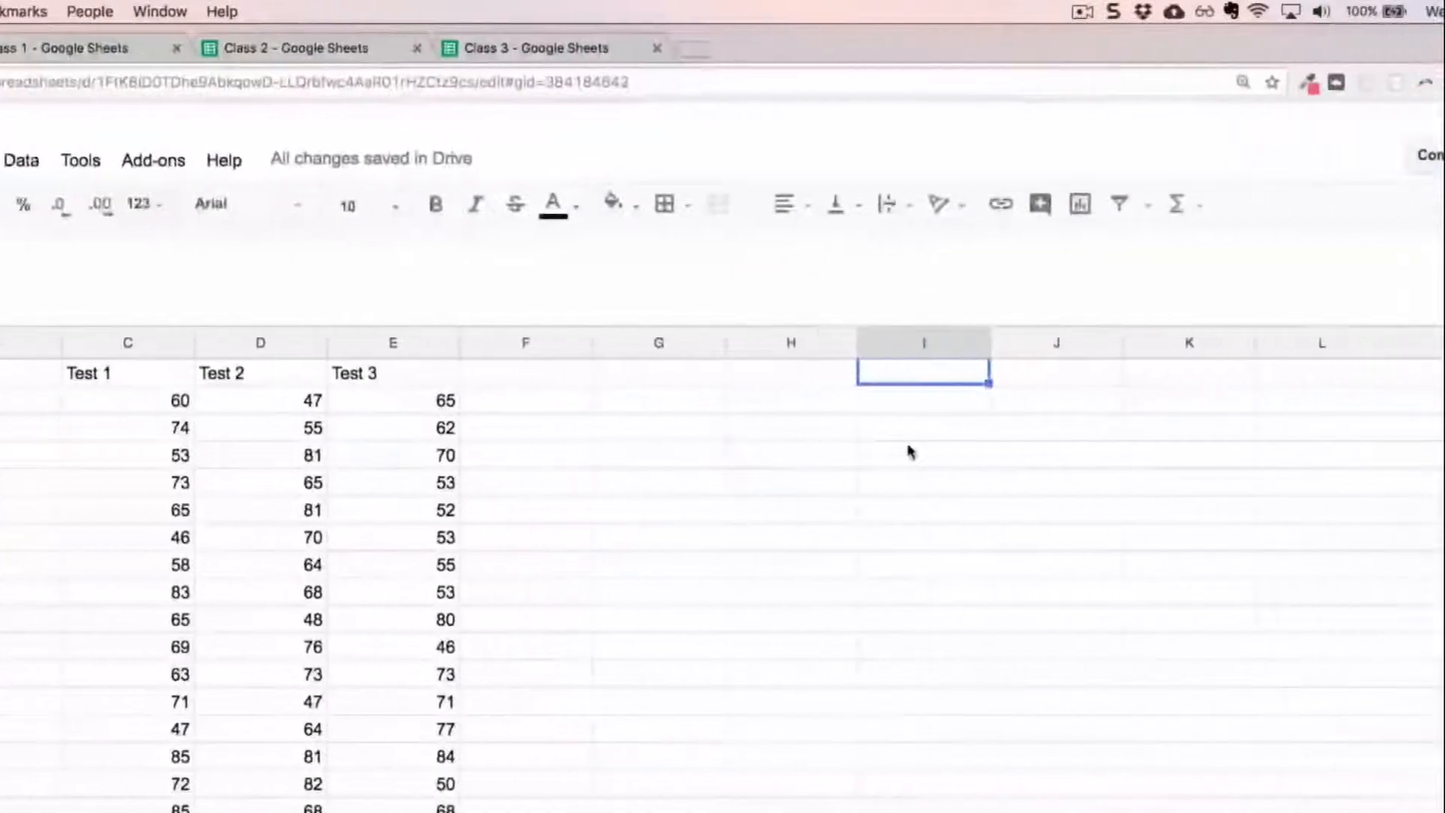
pyautogui.write('=importrange')
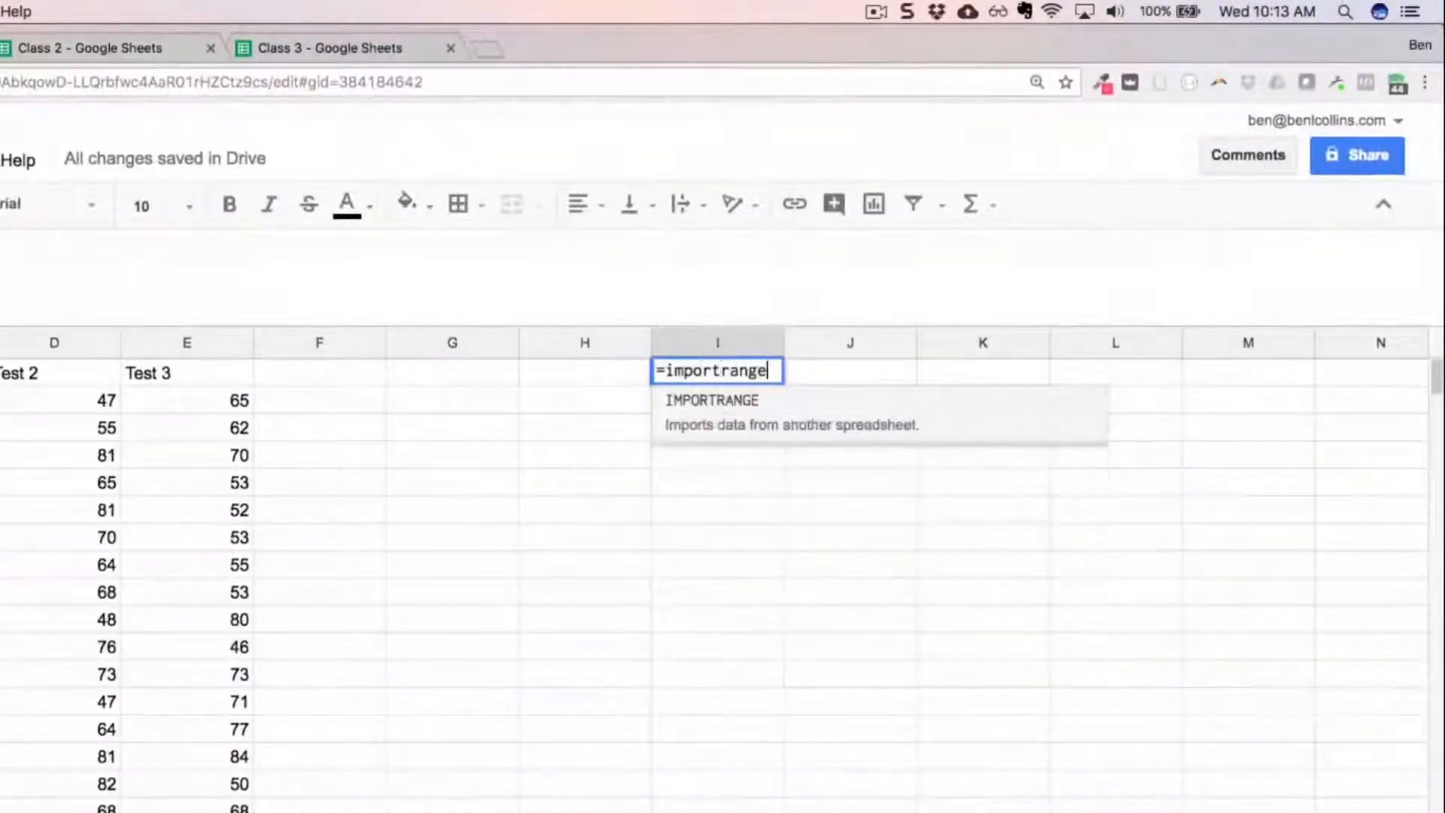
pyautogui.write('(')
pyautogui.click(355, 56)
pyautogui.click(328, 80)
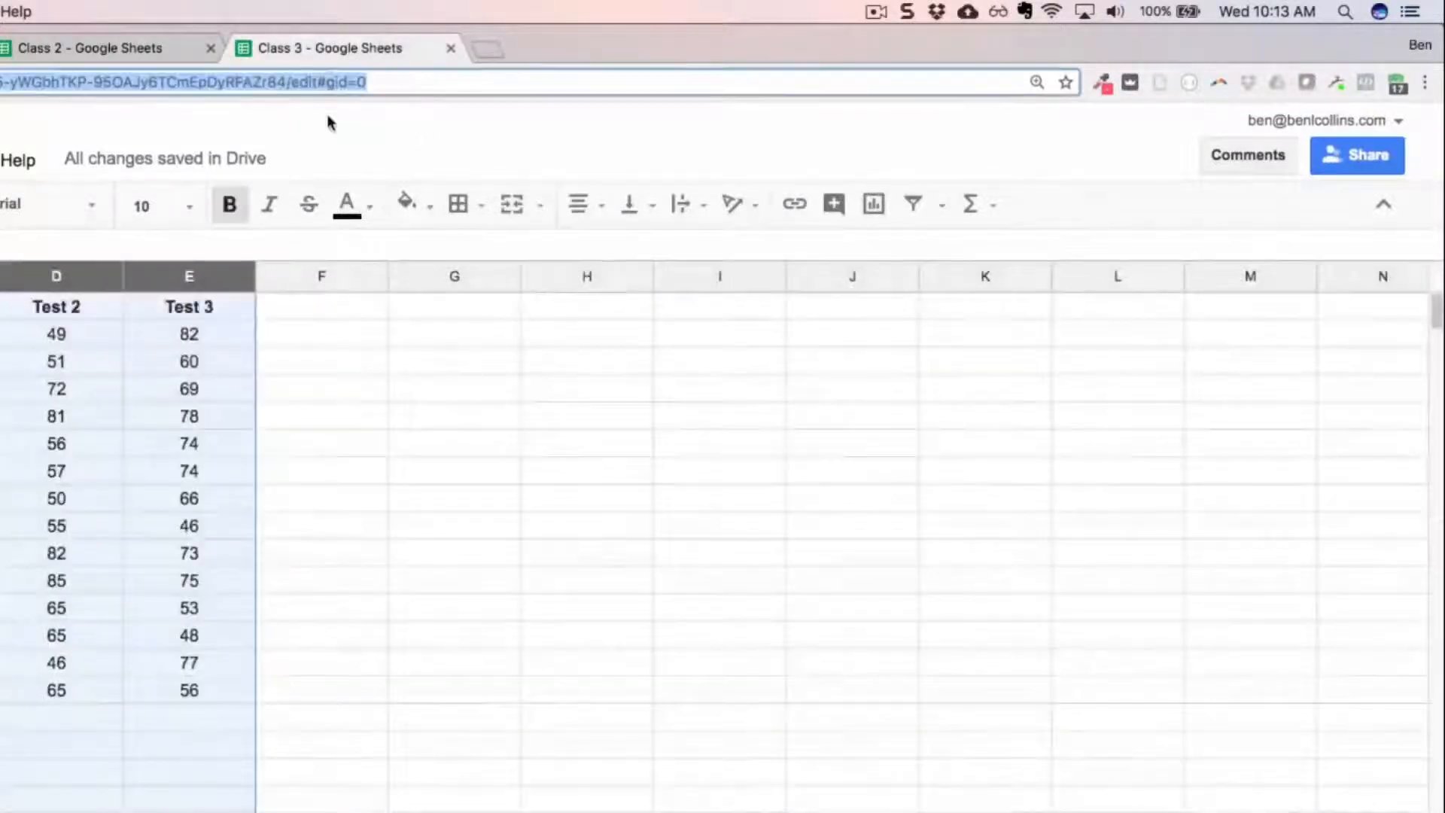
pyautogui.hotkey('ctrl', 'shift', 'Tab')
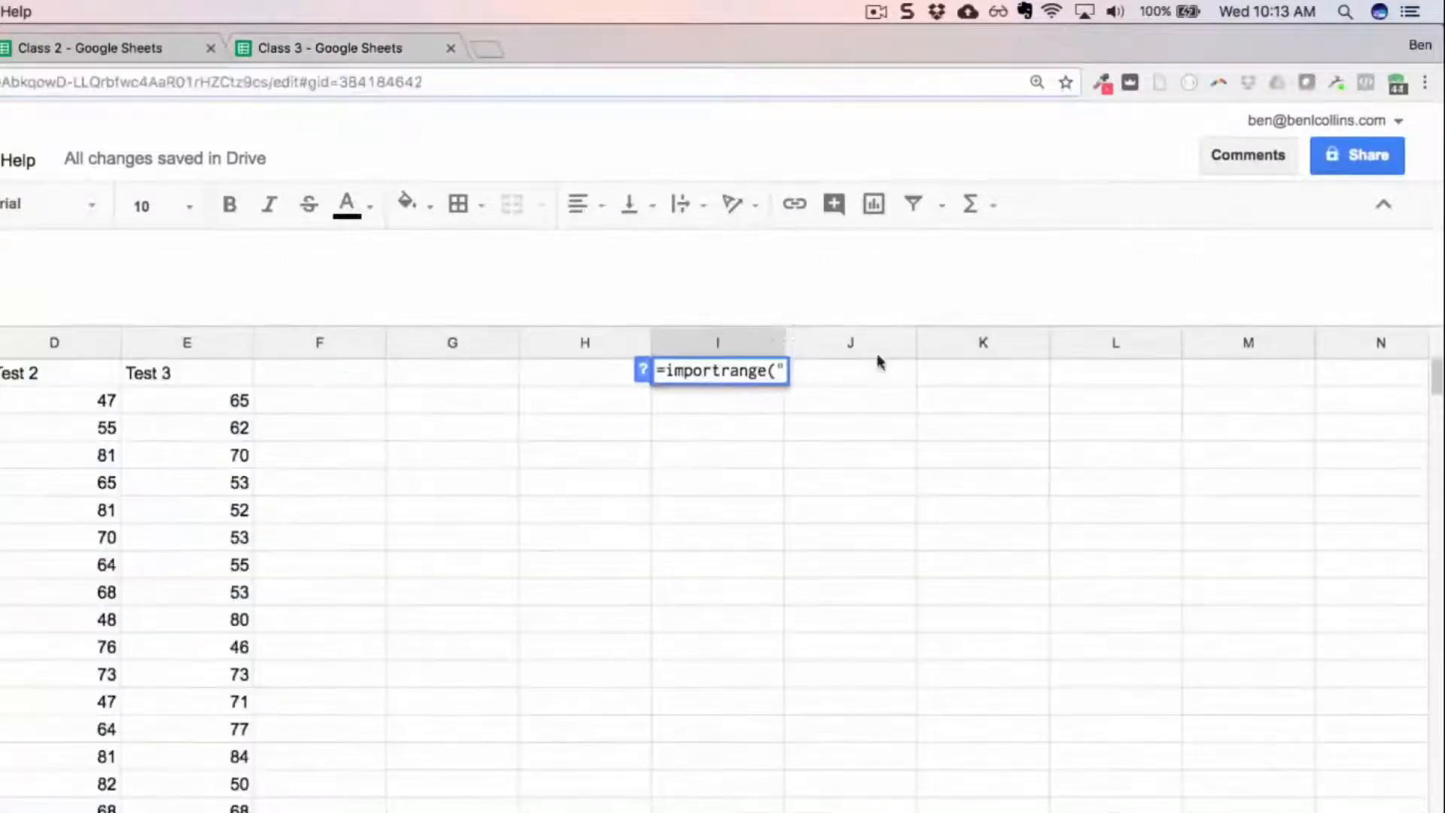
pyautogui.write('"')
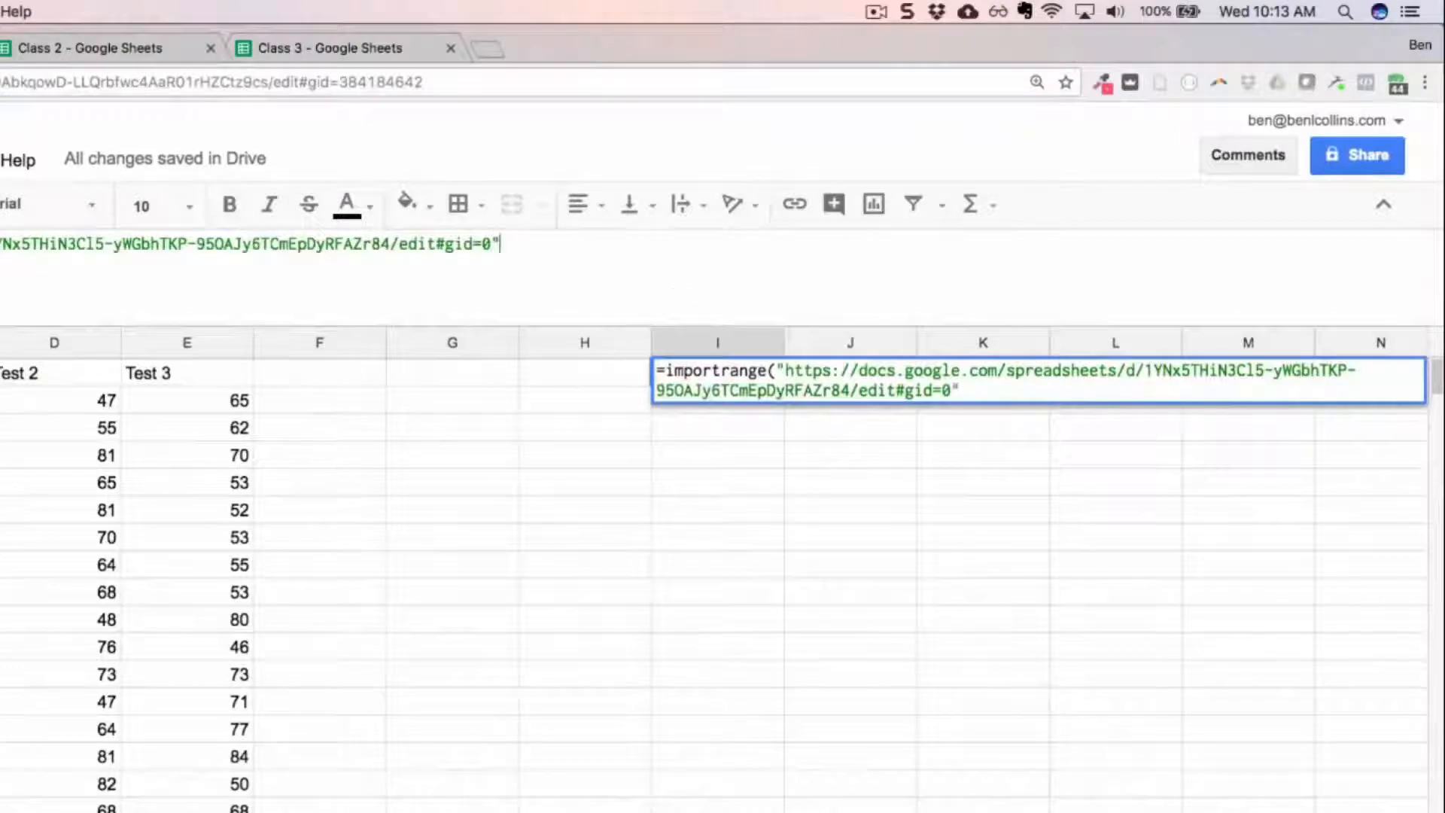
# Step: Complete the I1 formula with the range Sheet1!A2:E, enter it, and allow access to the Class 3 spreadsheet
pyautogui.write(',"s')
pyautogui.press('BackSpace')
pyautogui.write('Sheet1')
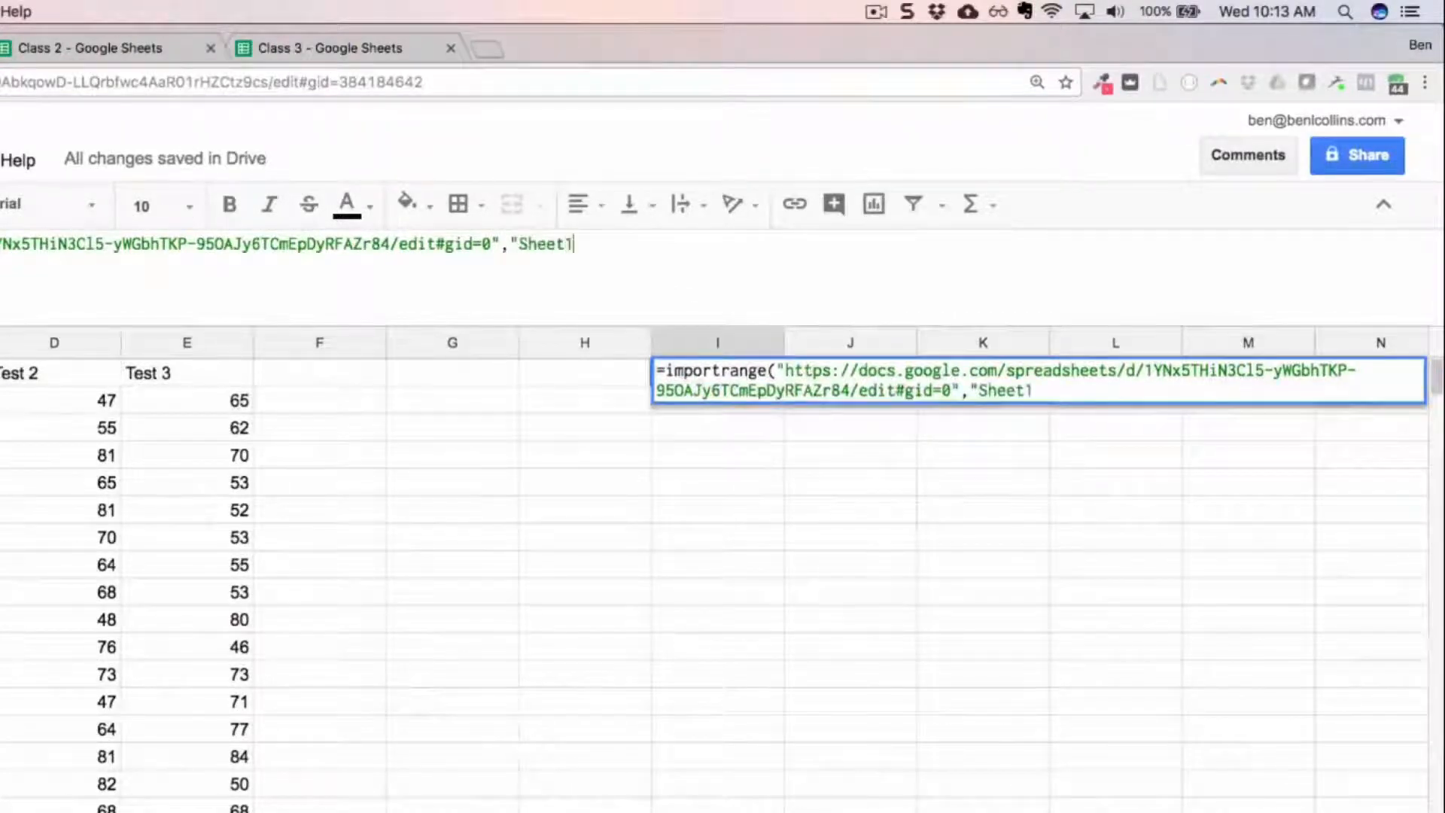
pyautogui.write('!A')
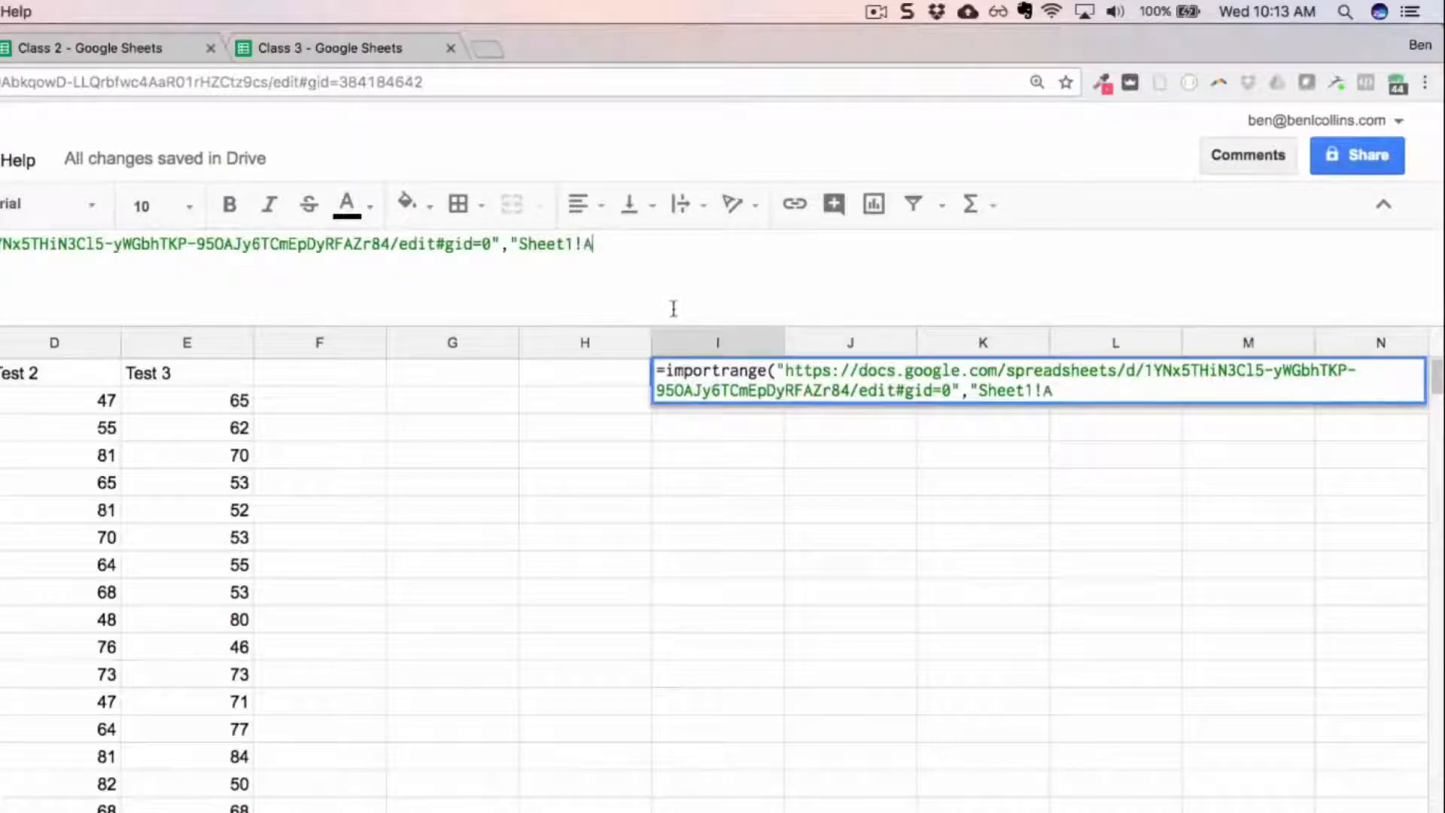
pyautogui.write('2:E")')
pyautogui.press('Return')
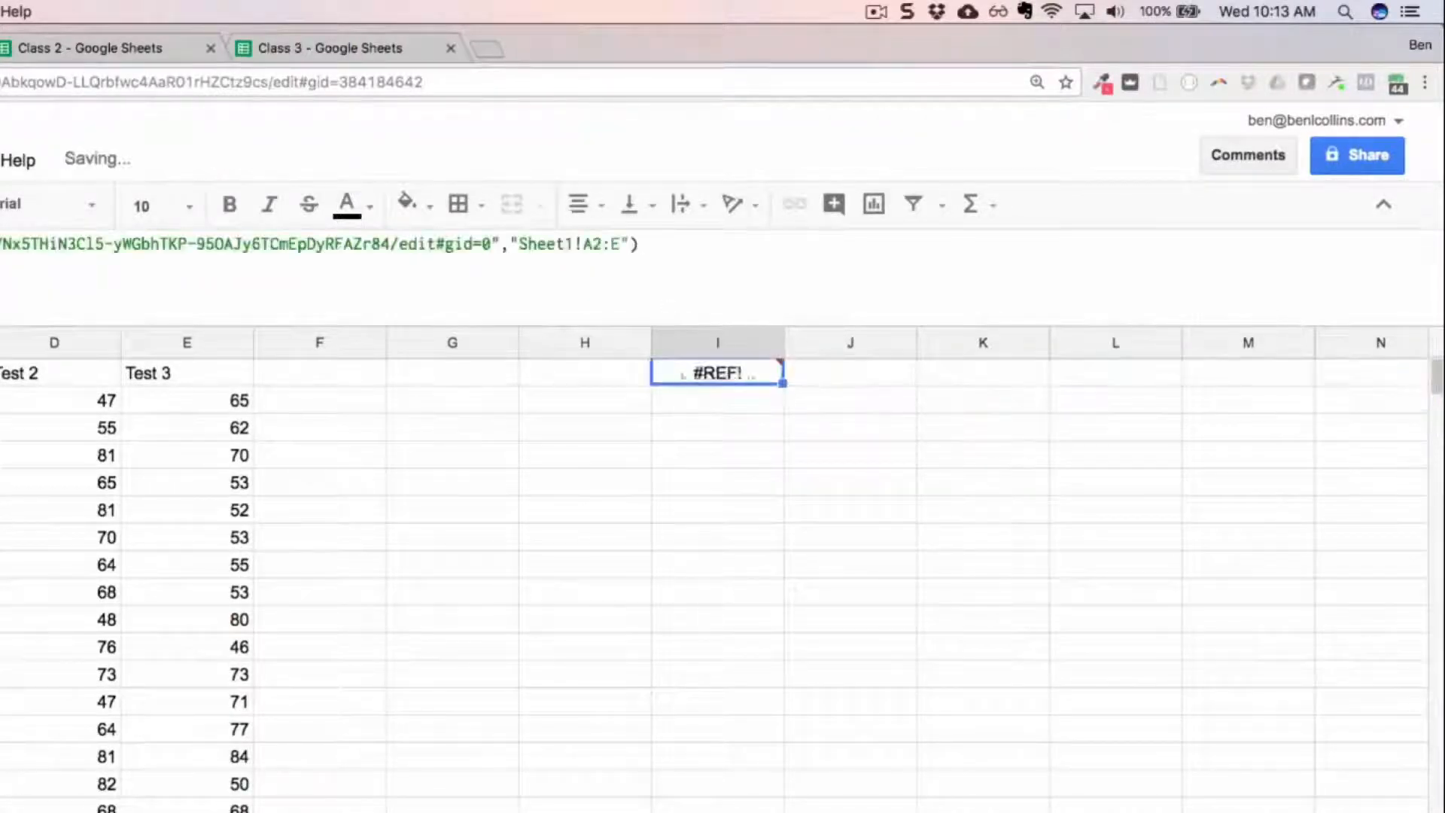
pyautogui.moveTo(761, 369)
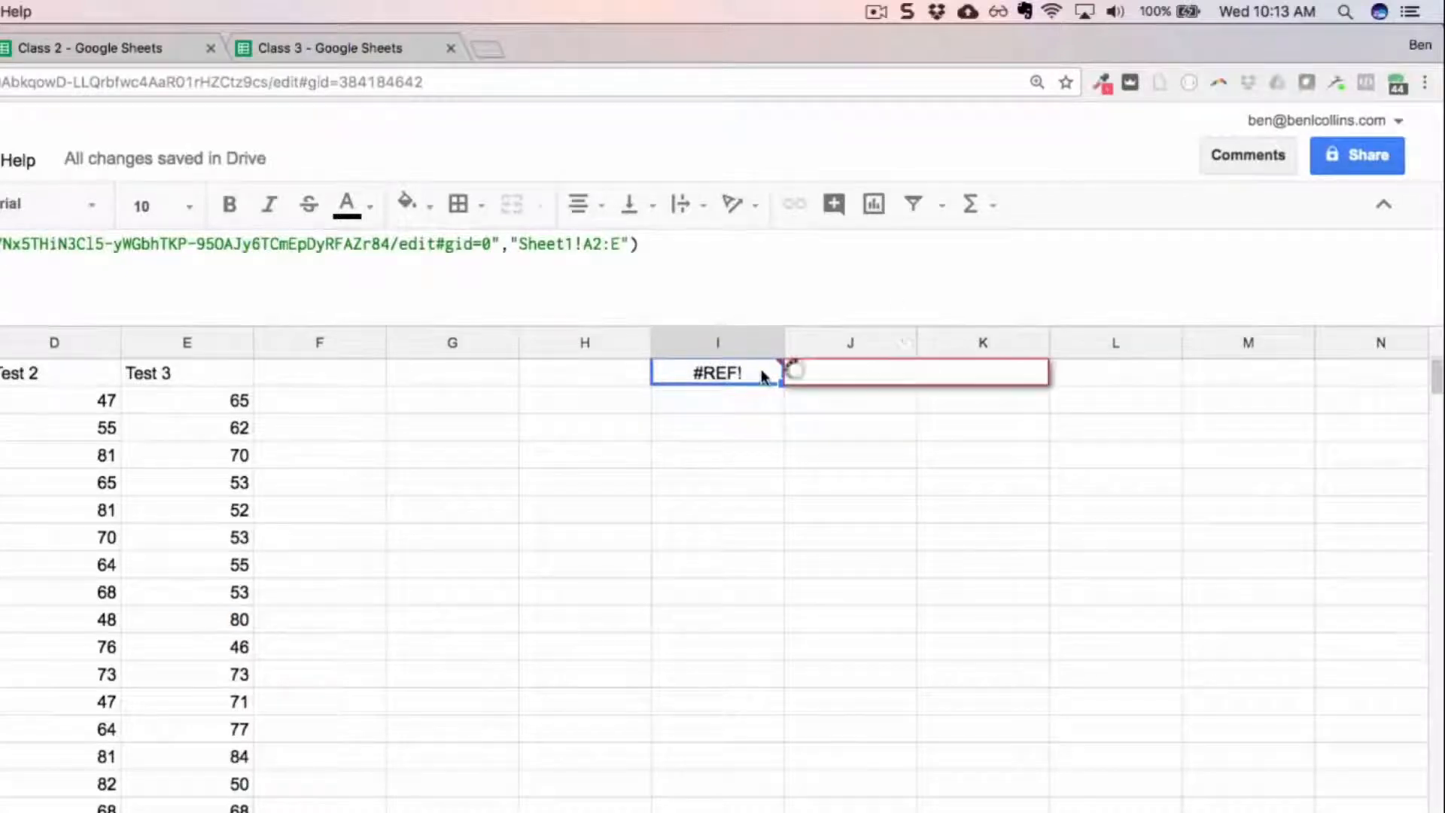
pyautogui.click(832, 407)
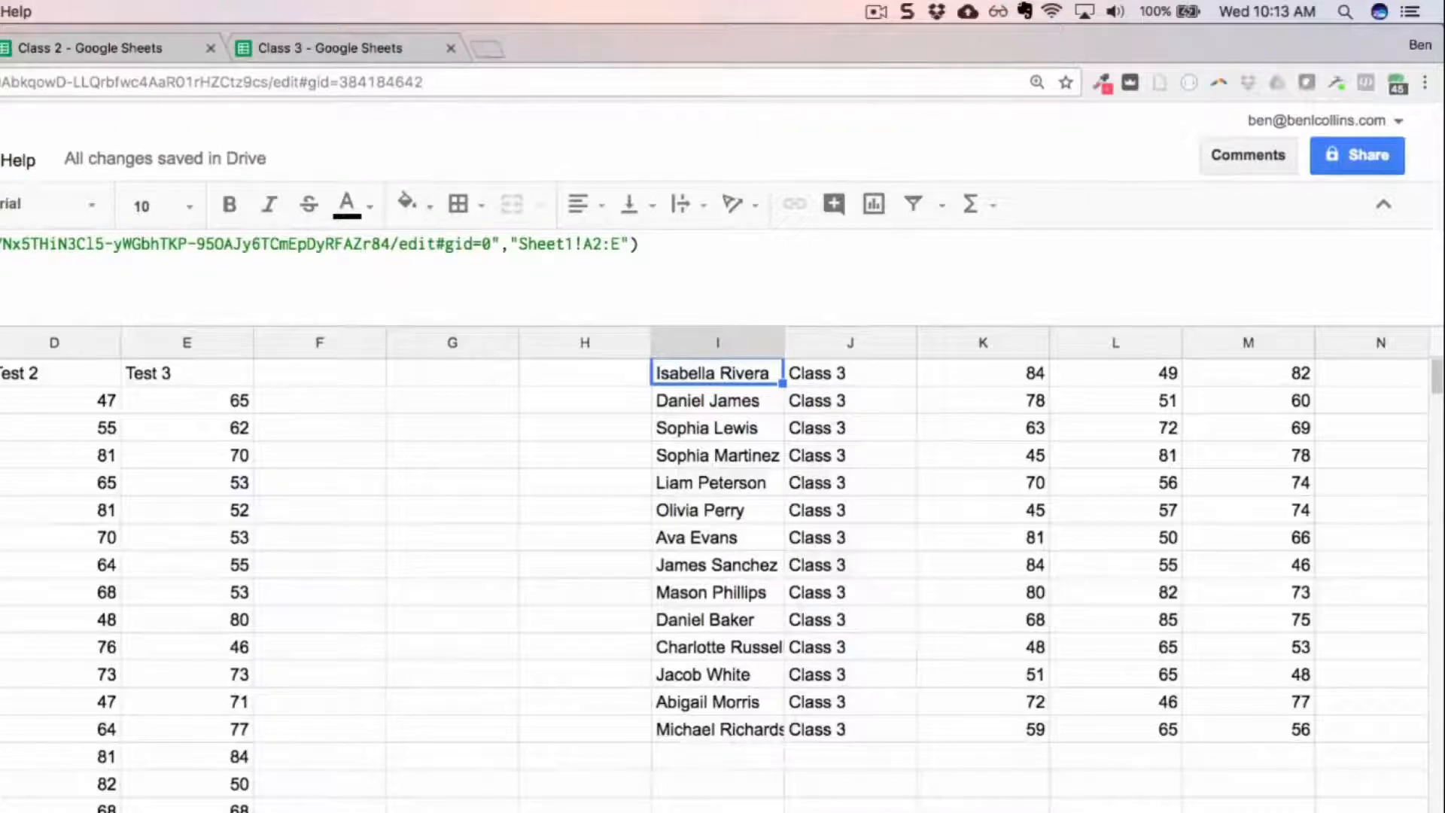
# Step: Copy the IMPORTRANGE function from I1 without its equals sign and delete the formula from that cell
pyautogui.moveTo(83, 244); pyautogui.dragTo(1295, 246)
pyautogui.hotkey('ctrl', 'c')
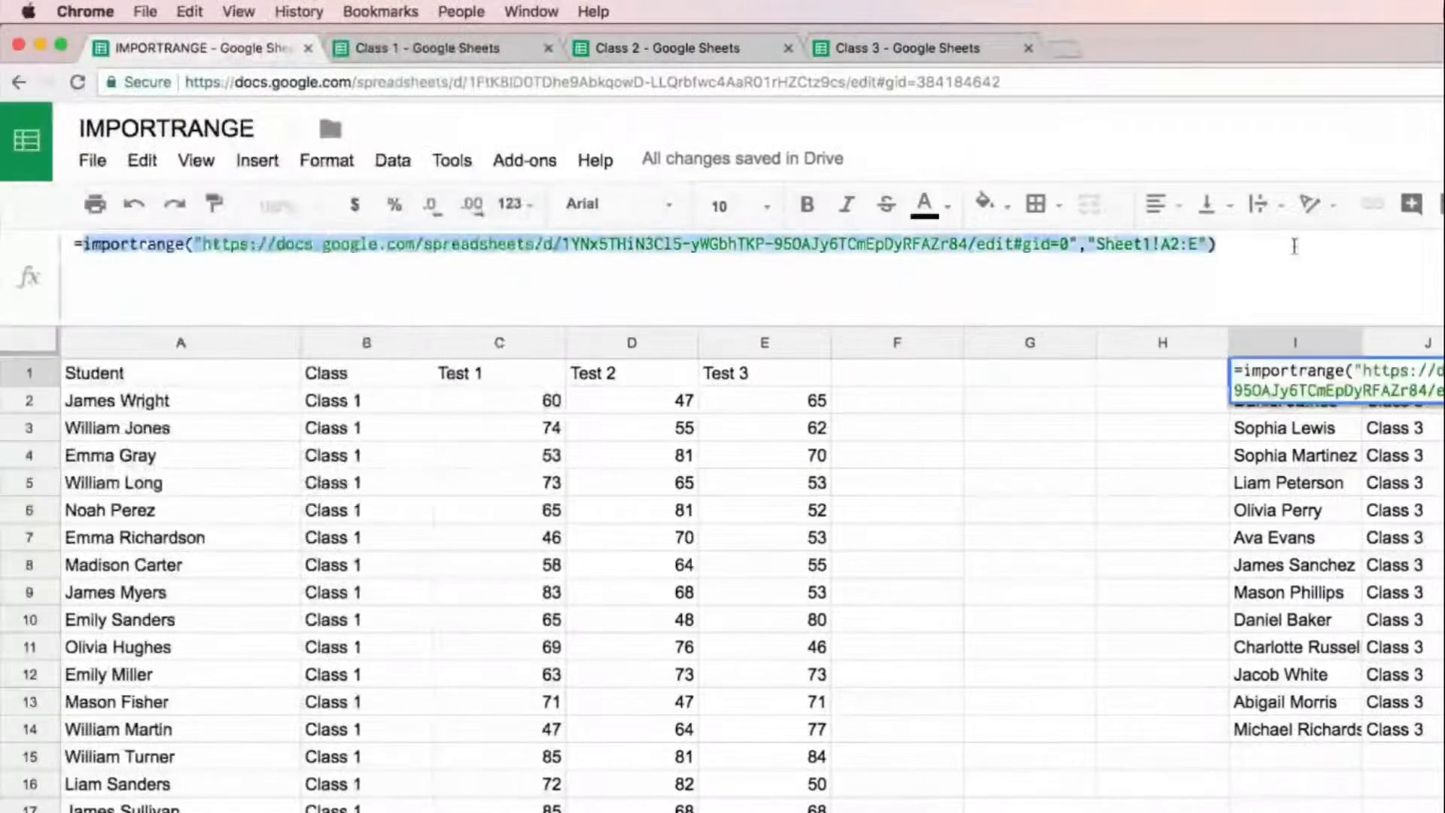
pyautogui.press('Escape')
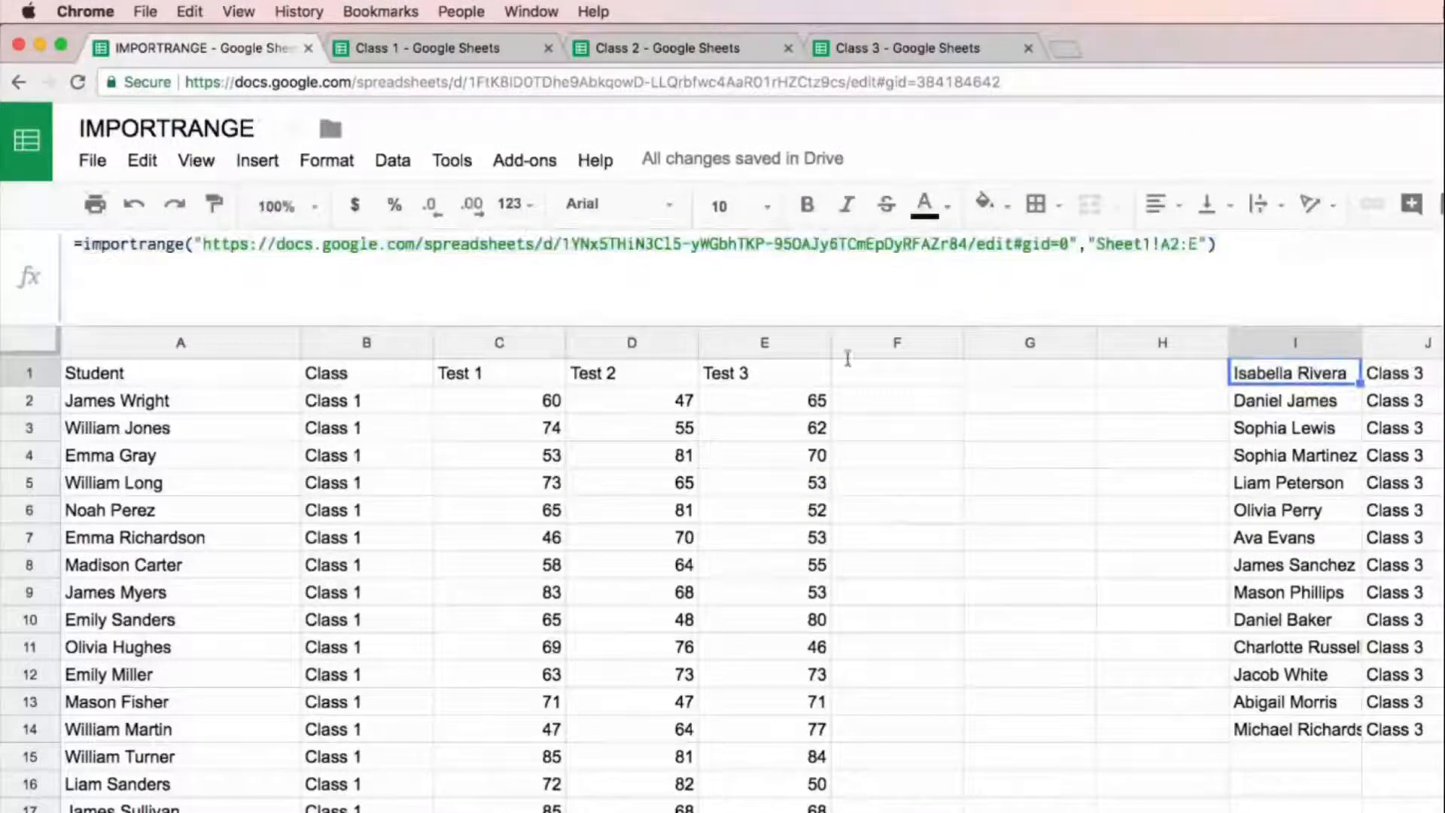
pyautogui.press('Delete')
# Step: Add the copied Class 3 IMPORTRANGE function as a third stacked range on its own line inside the SORT formula in A1
pyautogui.click(215, 376)
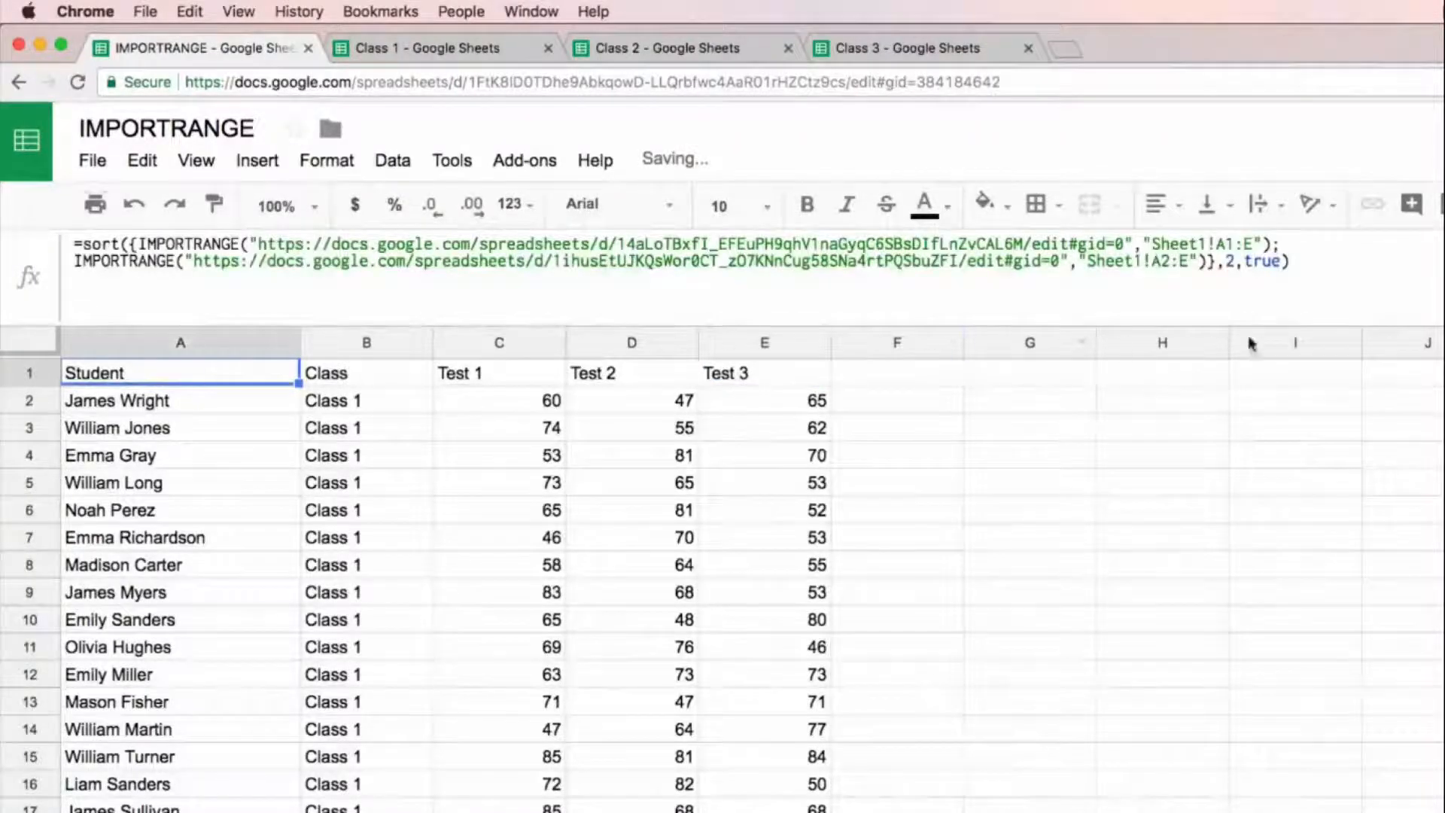
pyautogui.click(1209, 261)
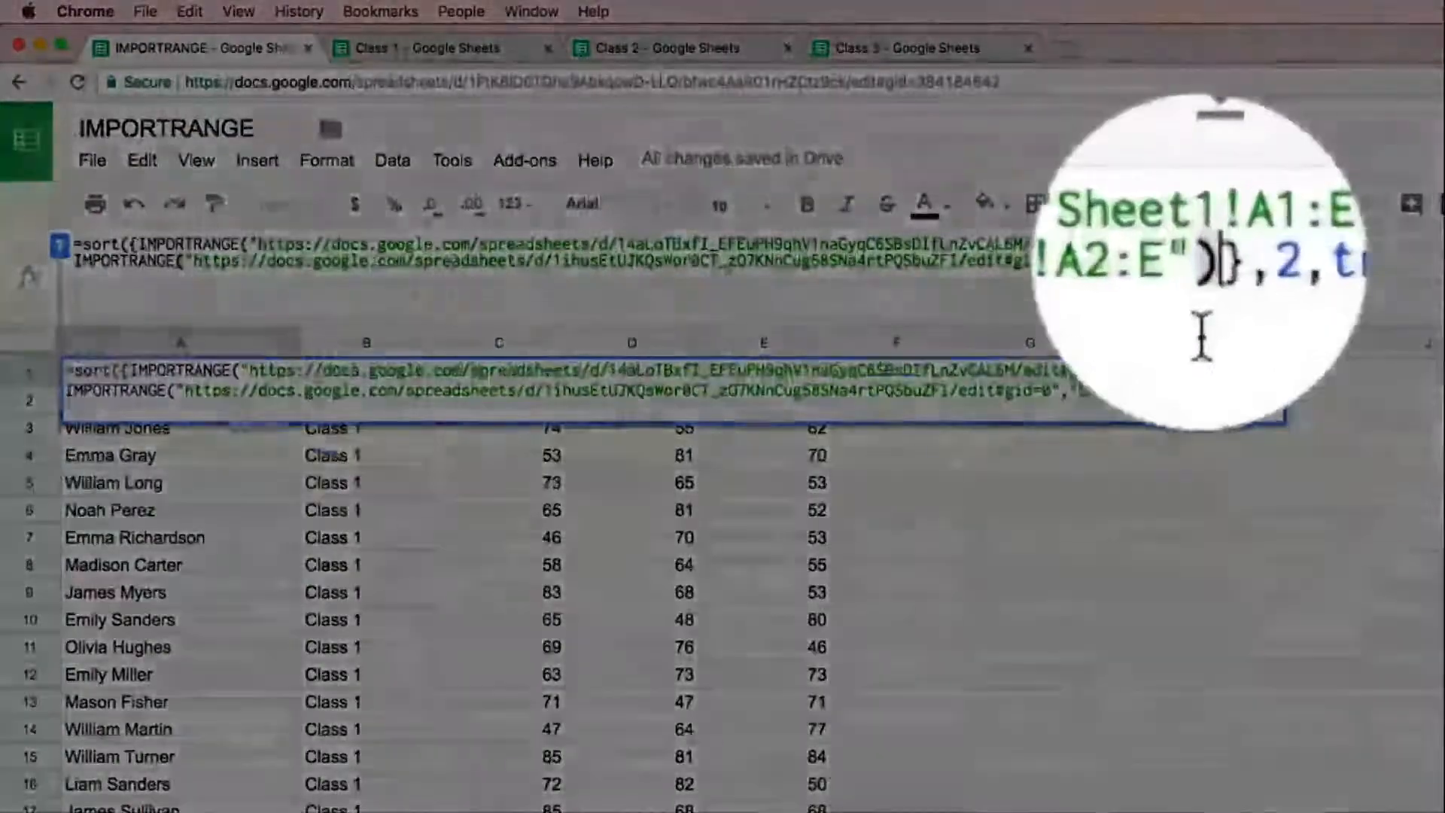
pyautogui.write(';')
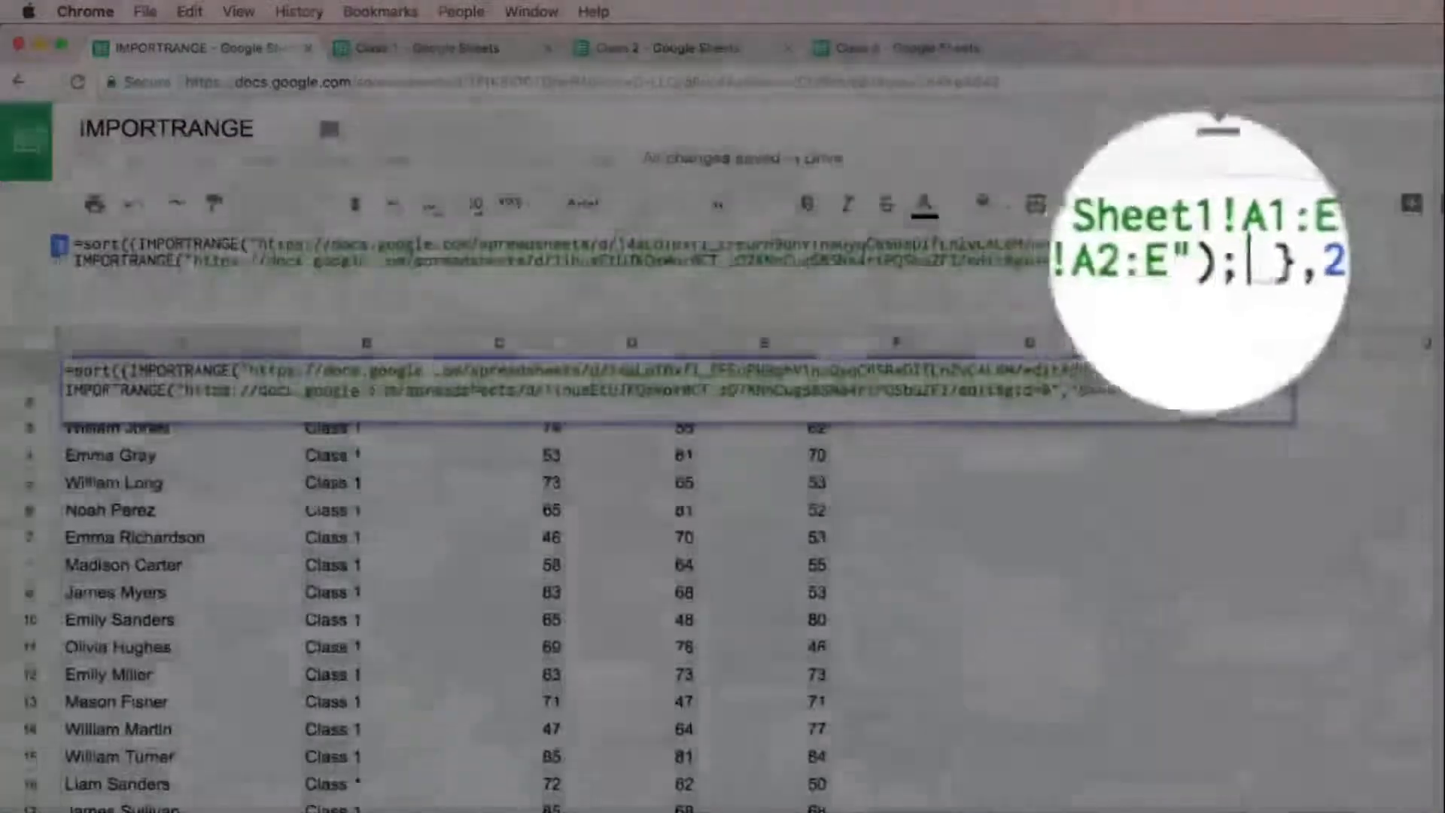
pyautogui.hotkey('ctrl', 'Return')
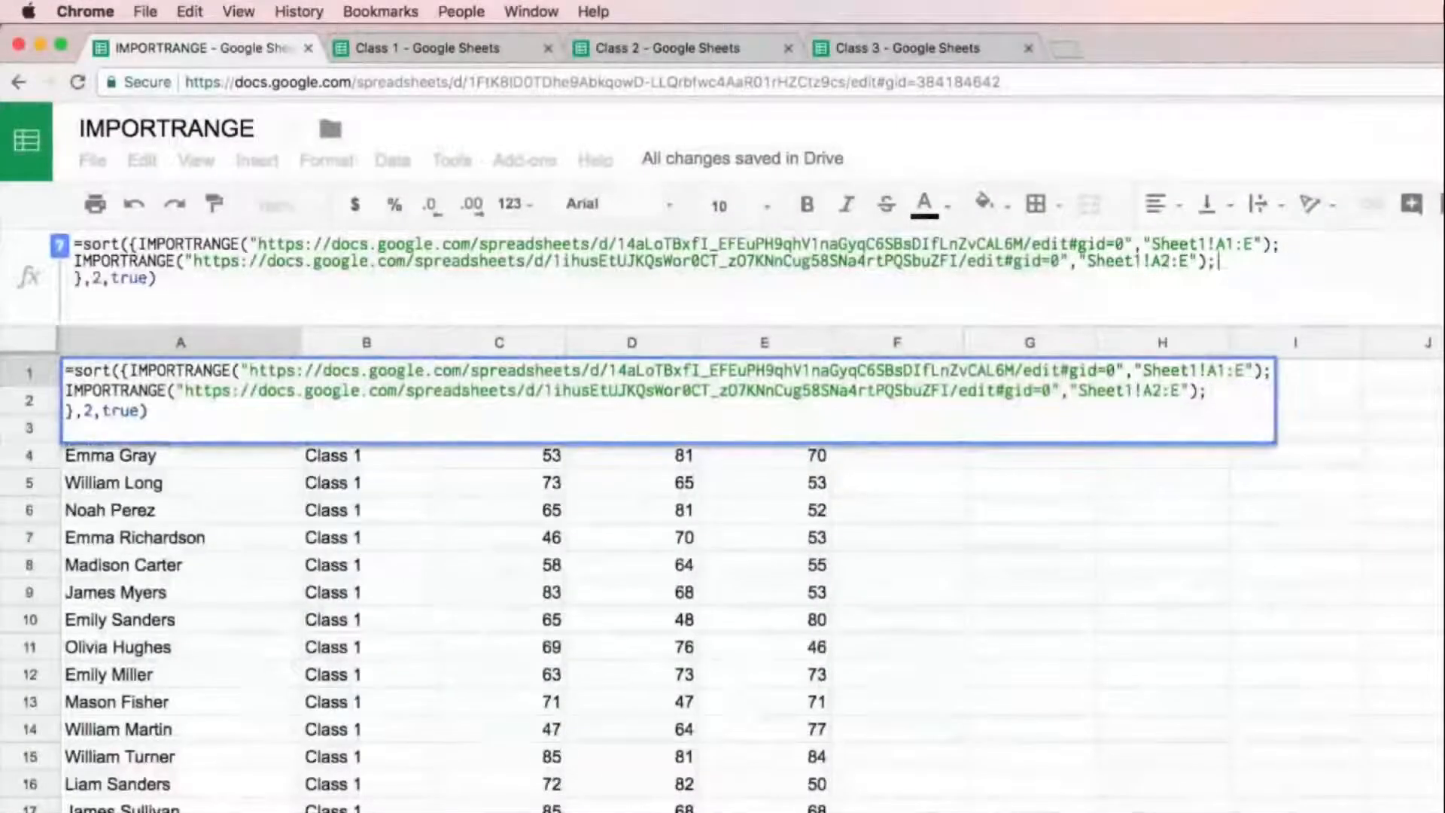
pyautogui.hotkey('ctrl', 'Return')
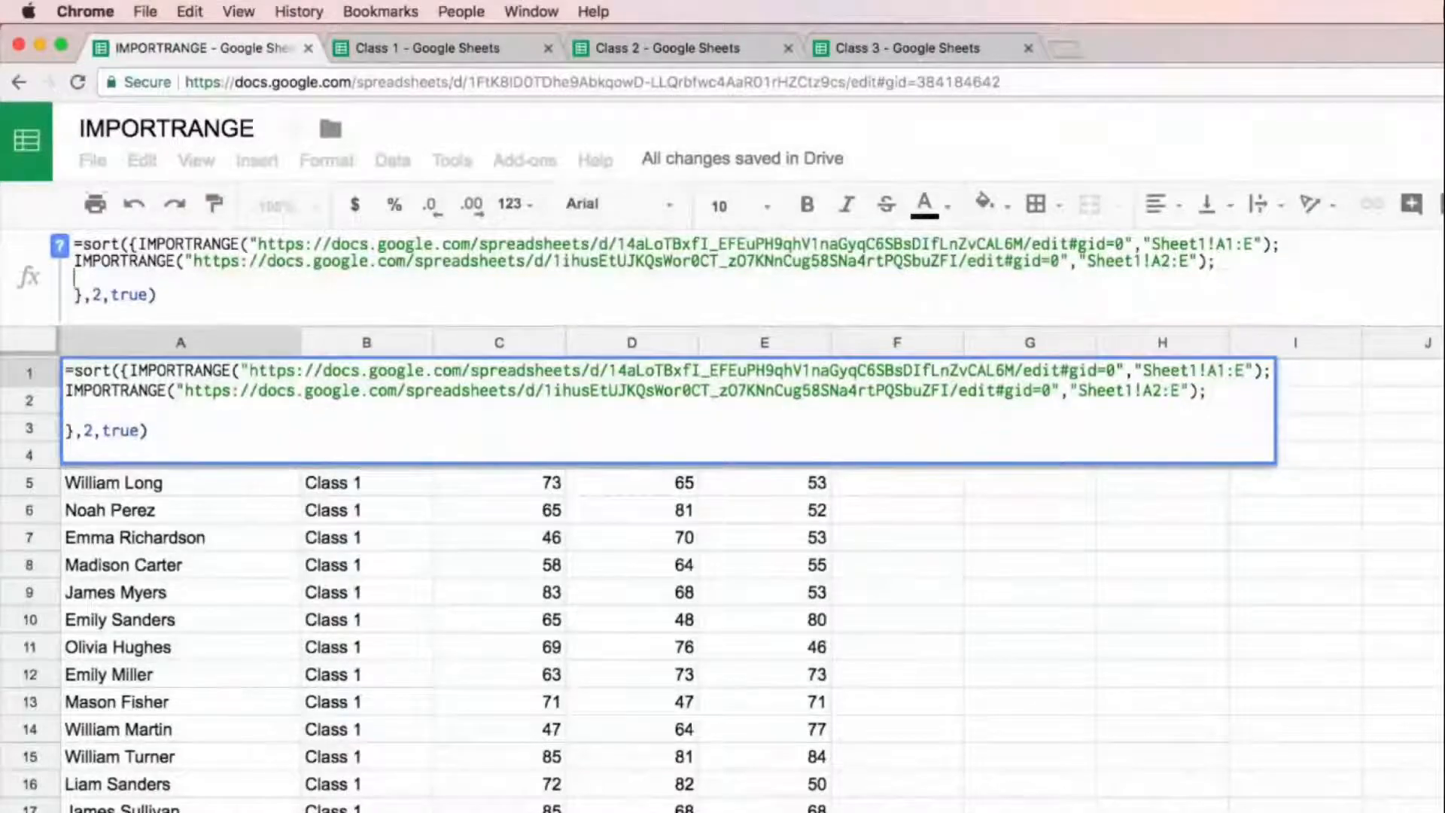
pyautogui.hotkey('ctrl', 'v')
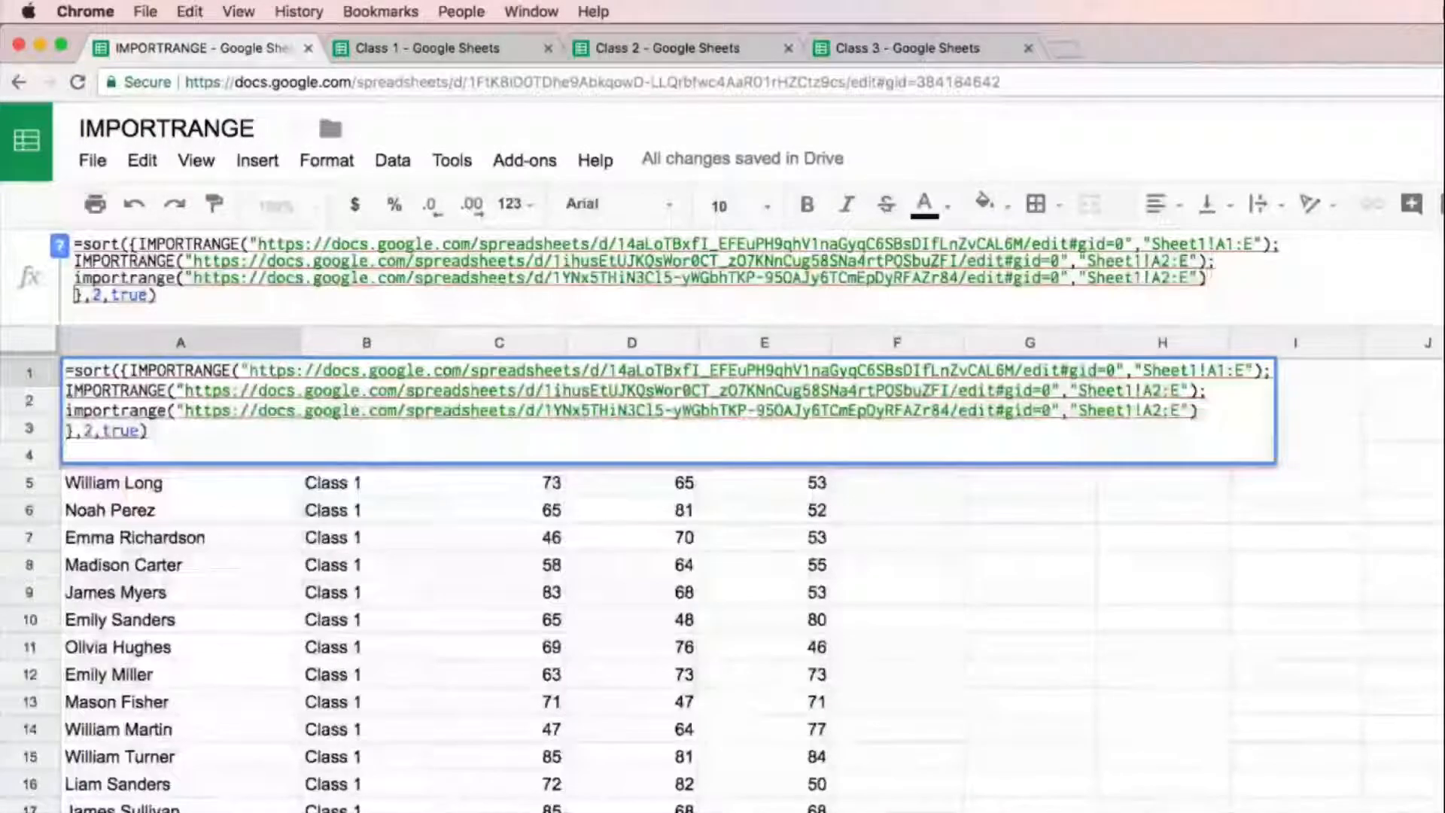
pyautogui.press('Delete')
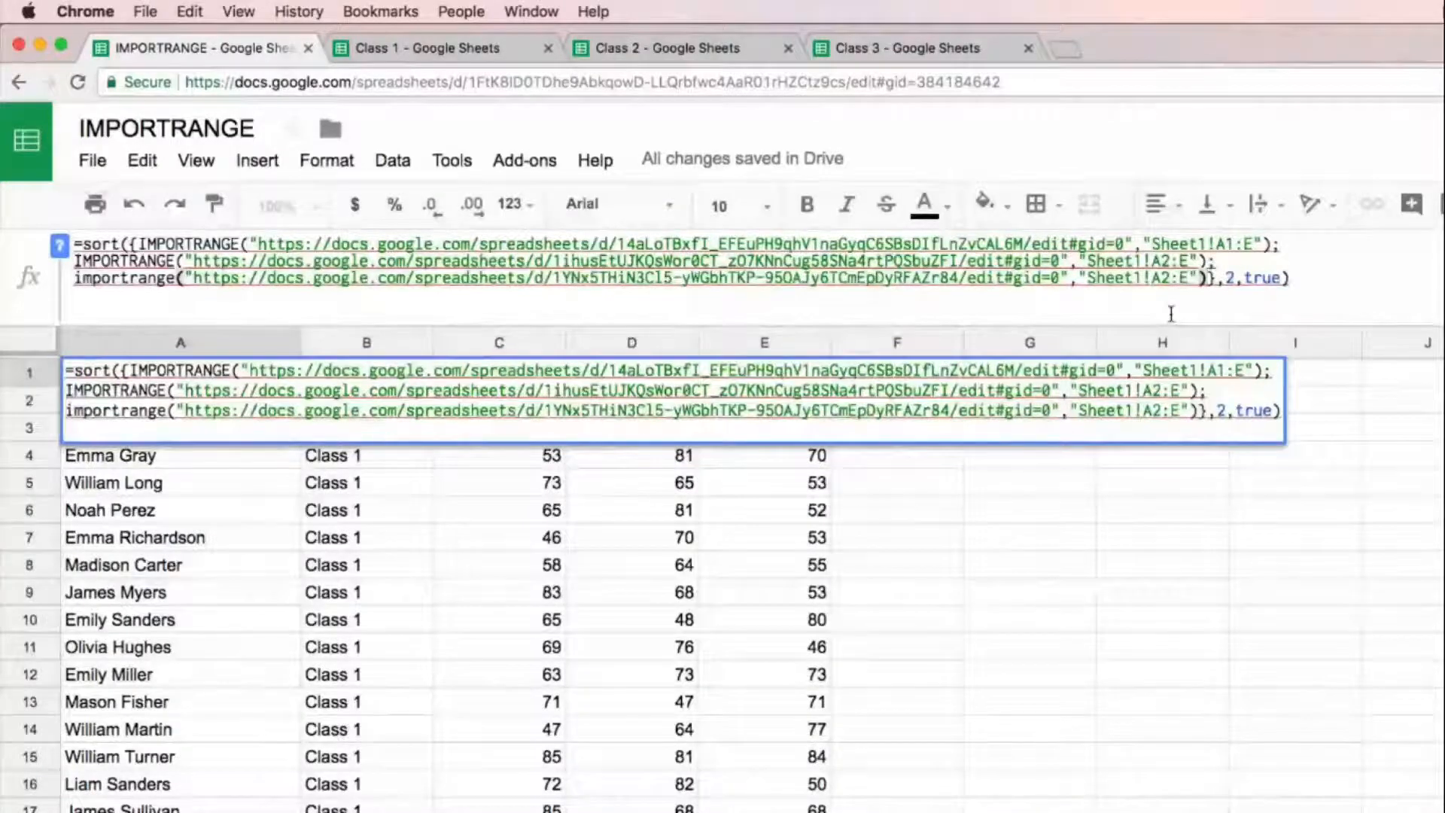
pyautogui.press('Return')
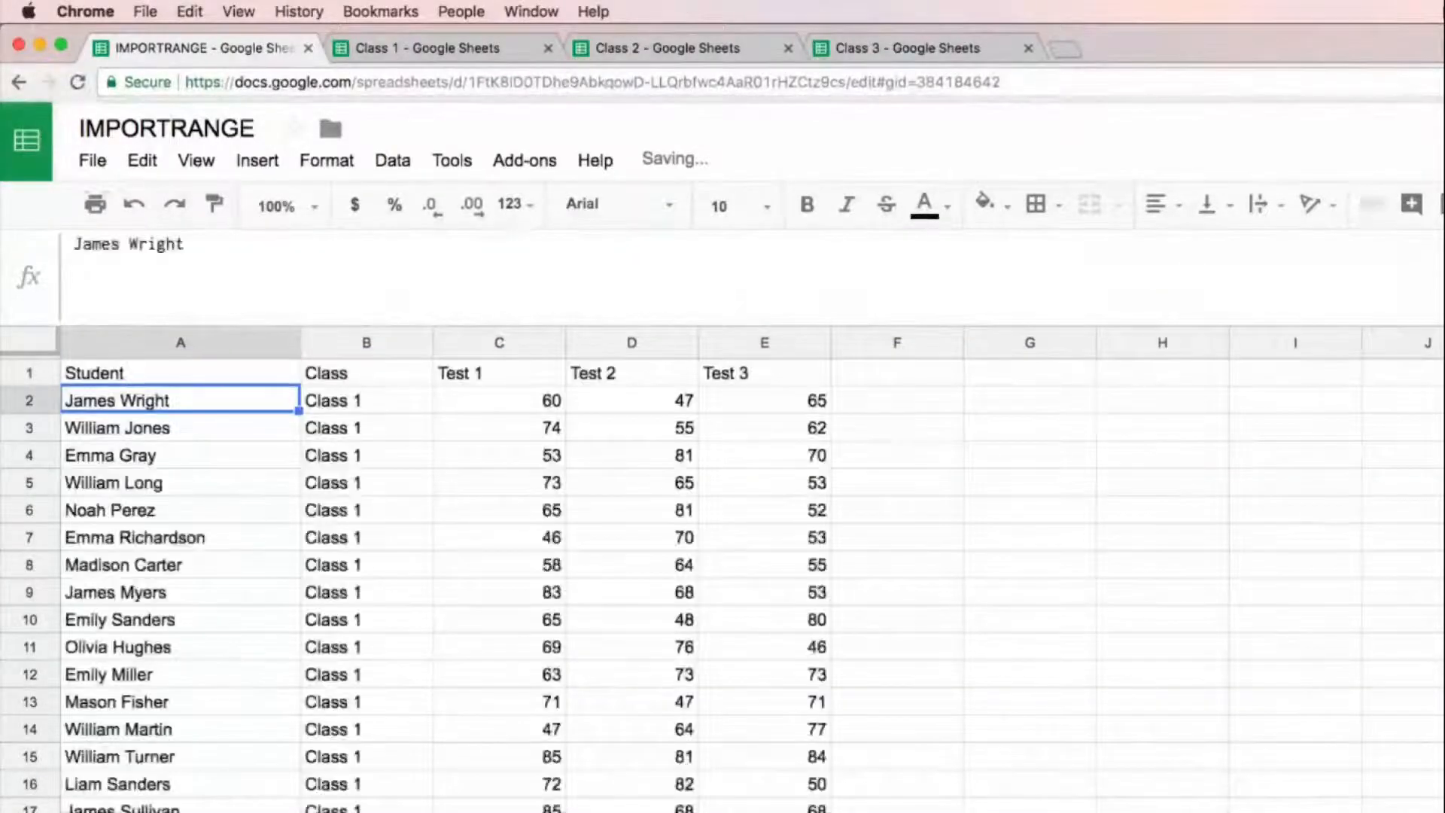
# Step: Check the A1 formula and look through the combined list from the Class 1 rows to the Class 3 rows
pyautogui.press('Up')
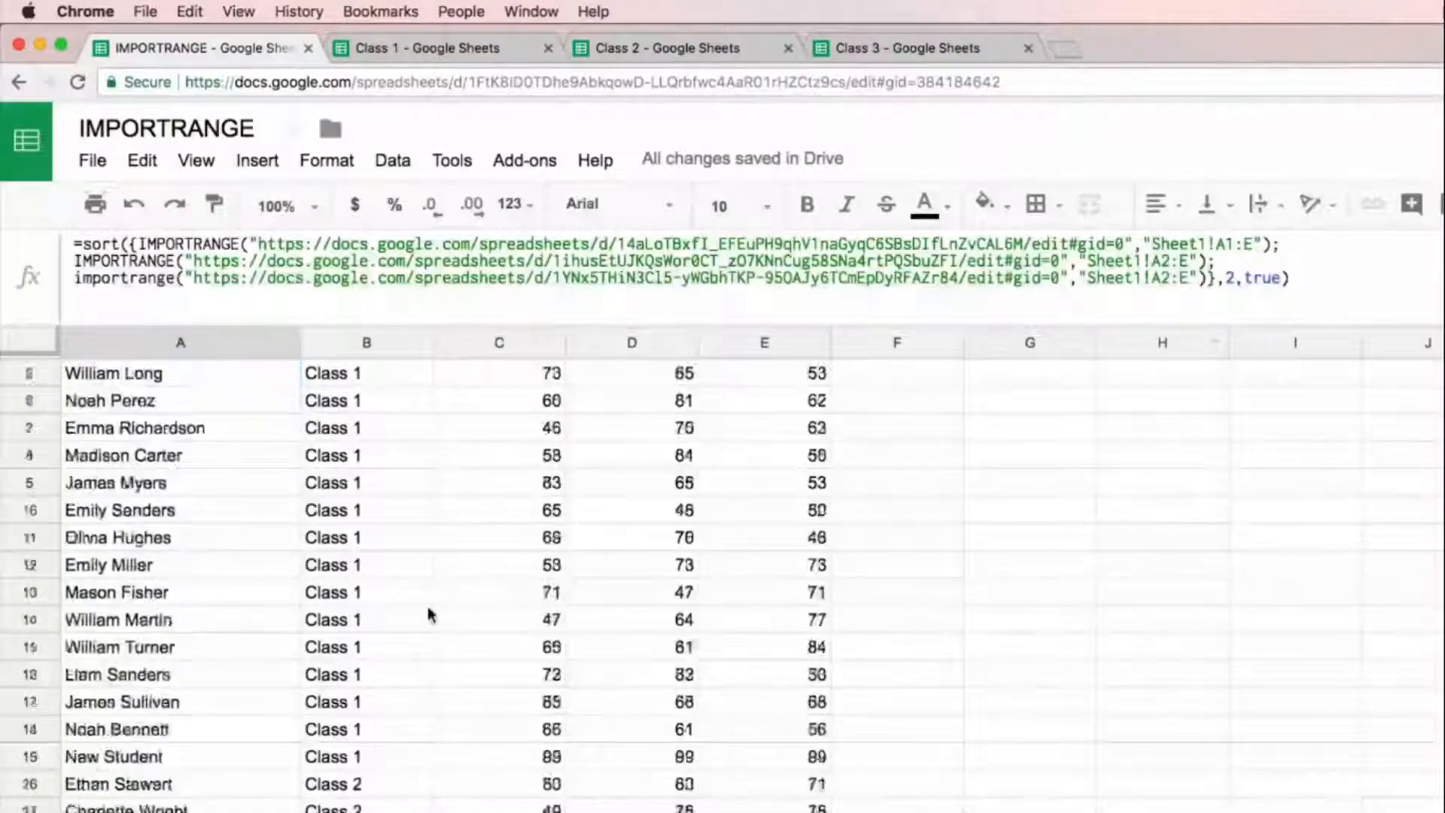
pyautogui.scroll(-7, 429, 613)
pyautogui.scroll(-2, 430, 614)
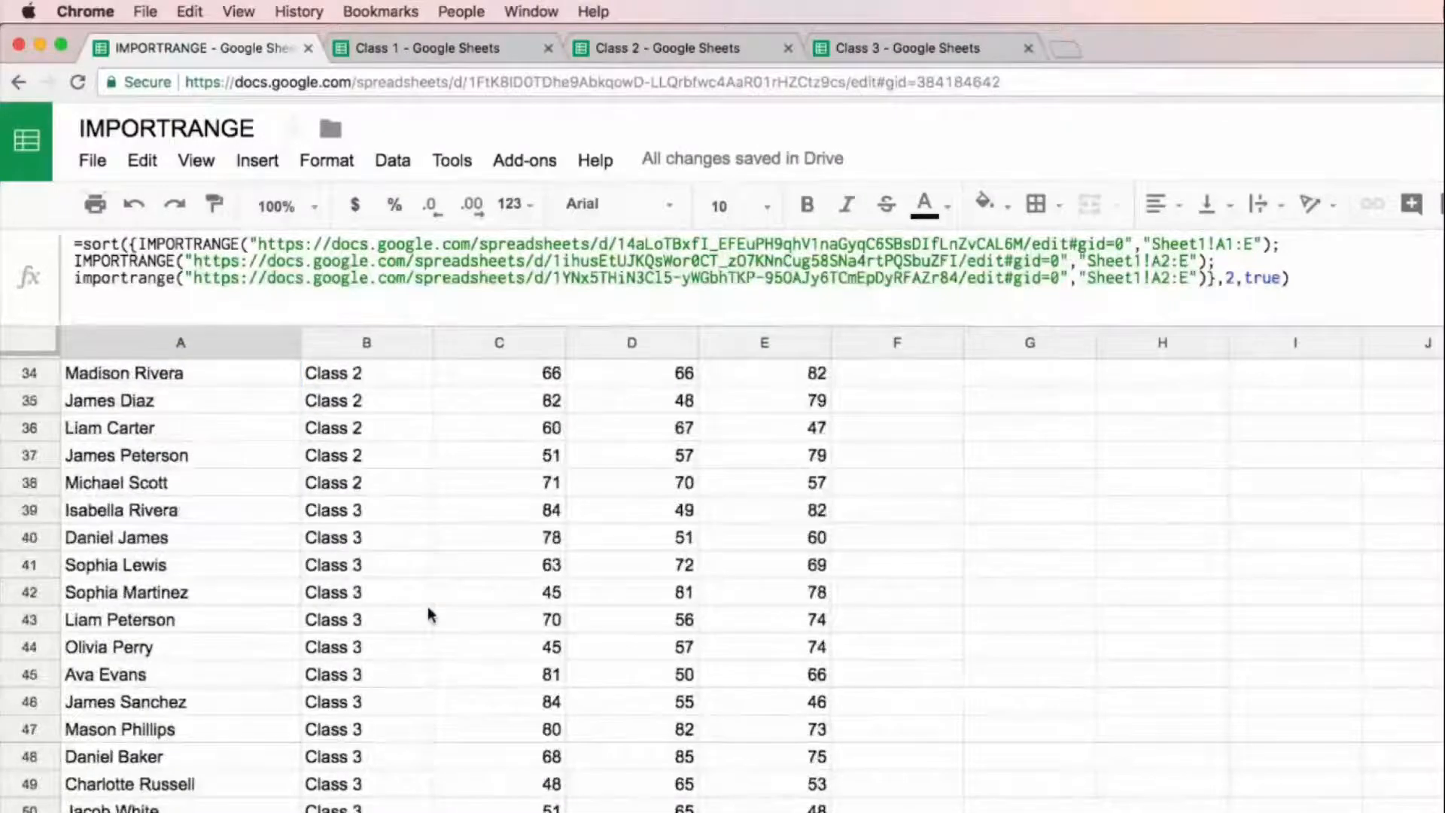
pyautogui.scroll(10, 427, 607)
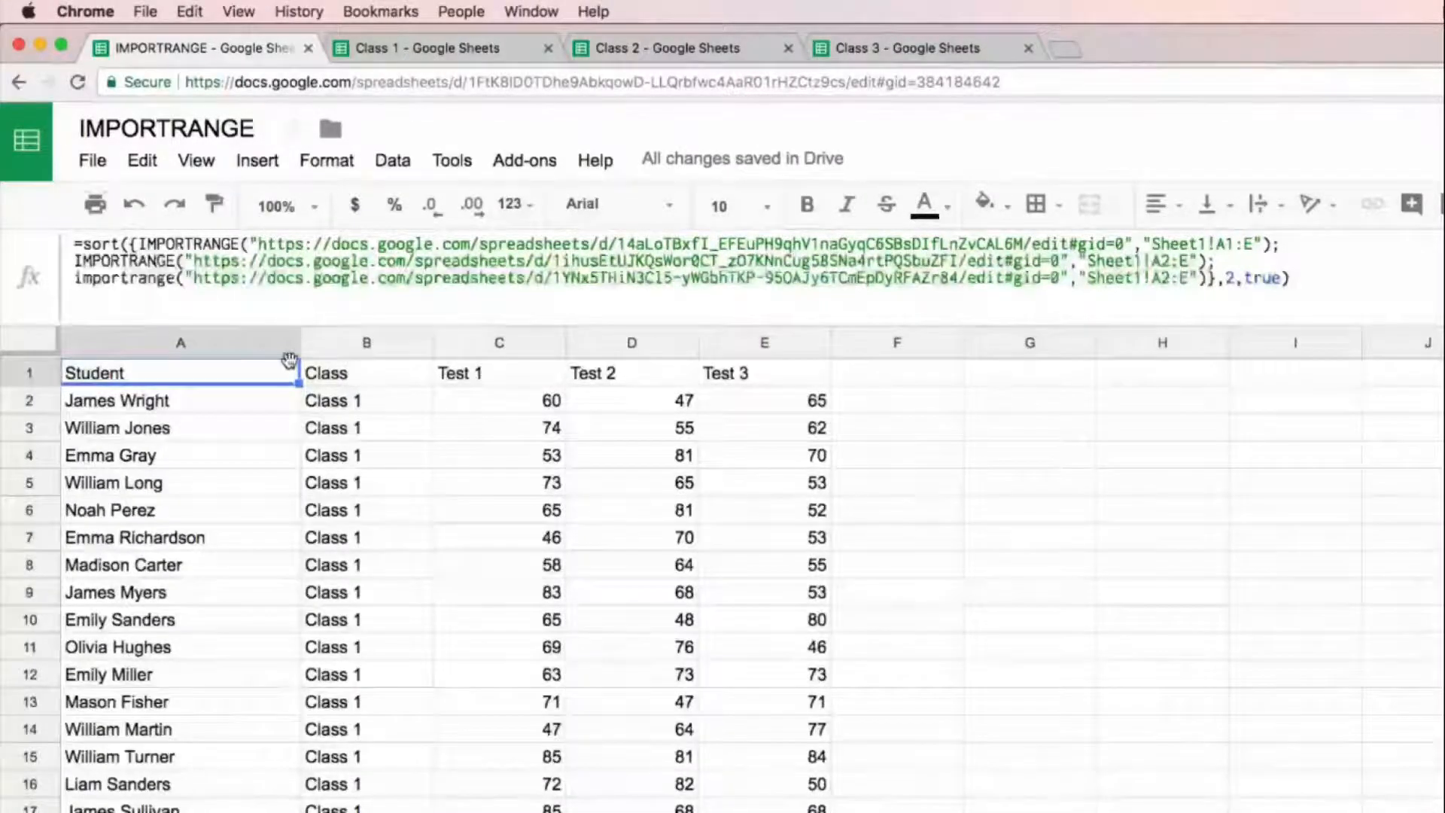
pyautogui.scroll(-7, 355, 474)
pyautogui.scroll(7, 356, 474)
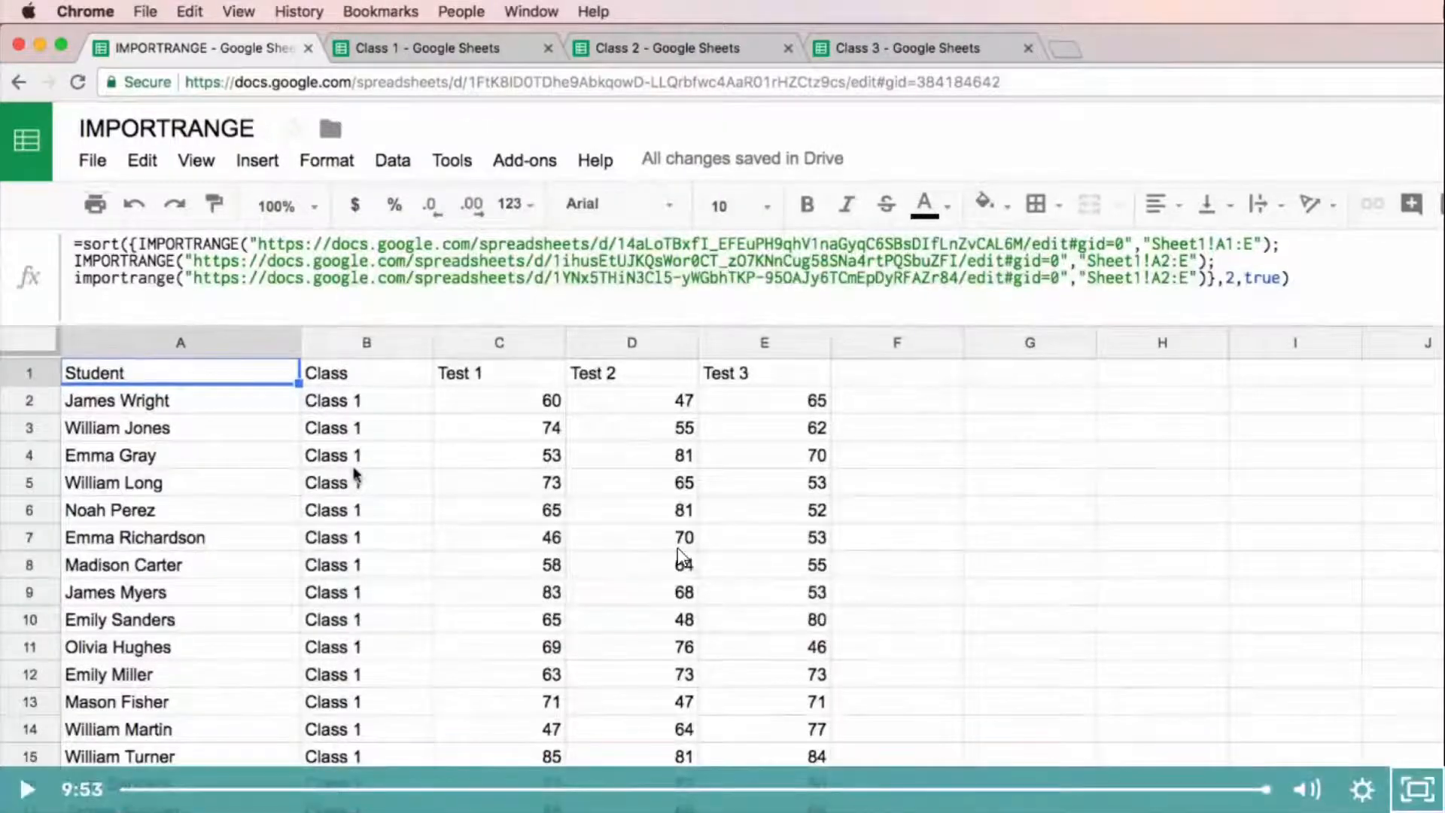
# Step: Exit the full-screen Day 18 video, complete that lecture, and play the Day 19: Import Formulas video in full screen
pyautogui.click(1412, 800)
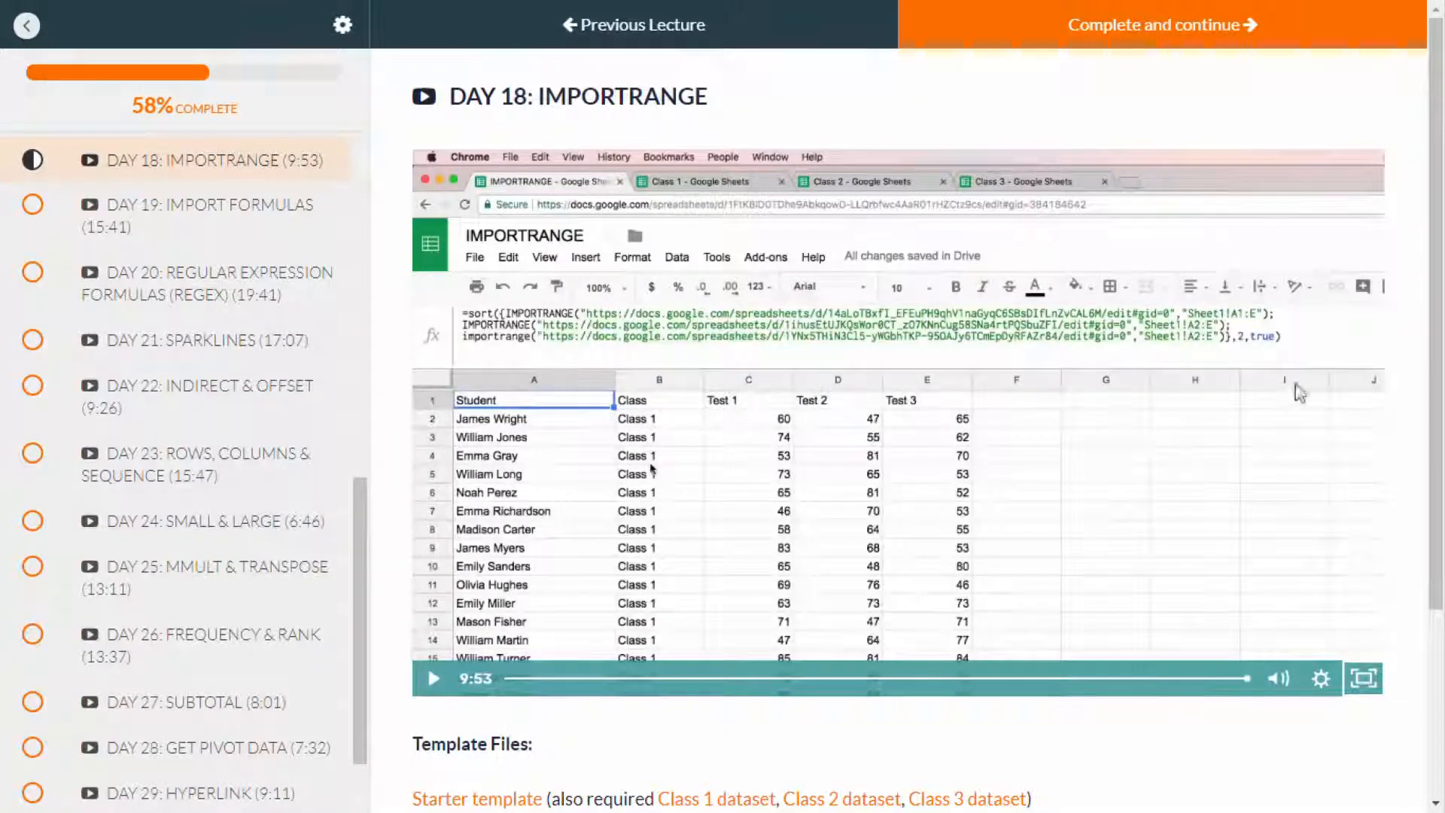
pyautogui.click(1200, 47)
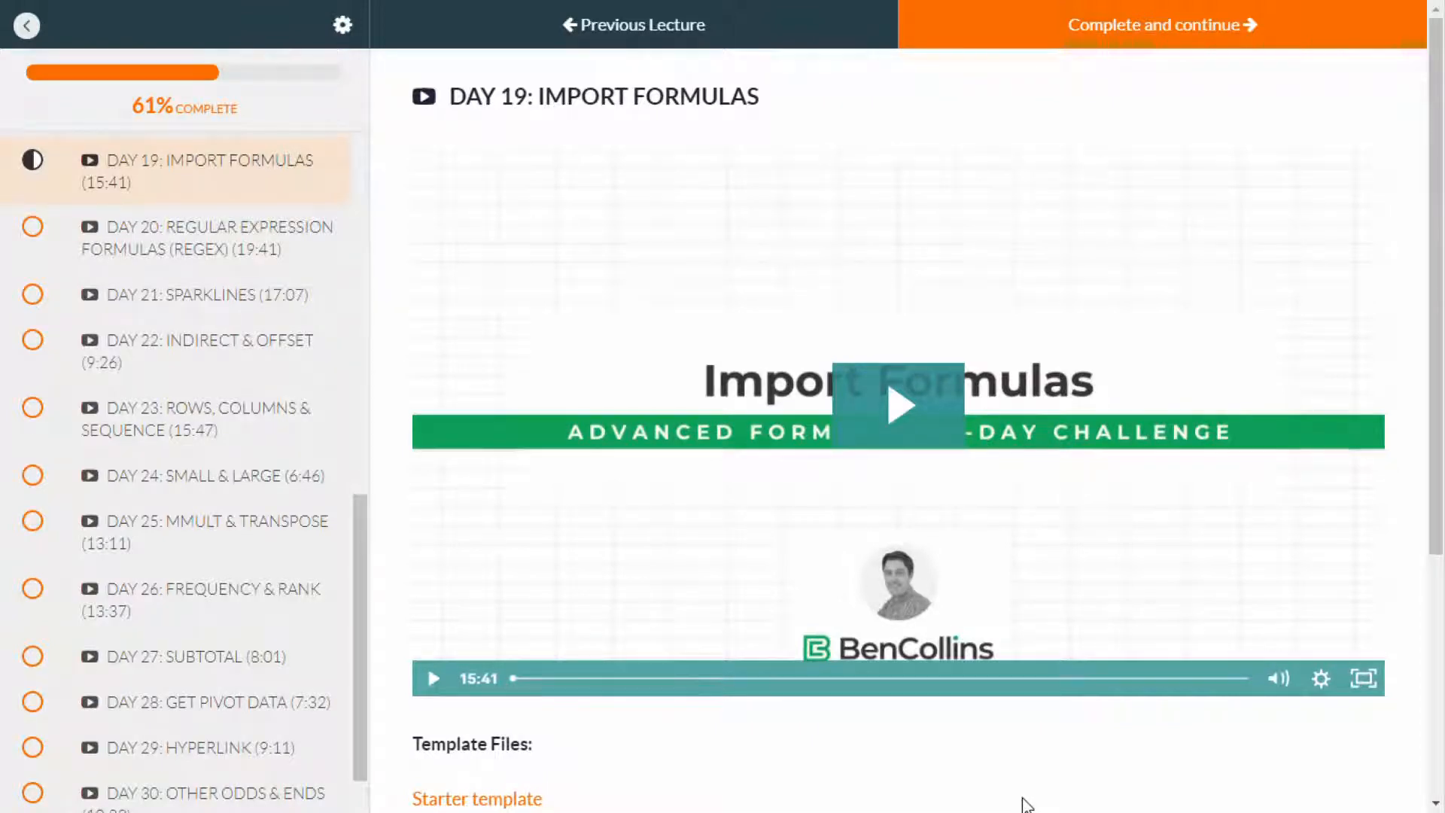
pyautogui.click(909, 405)
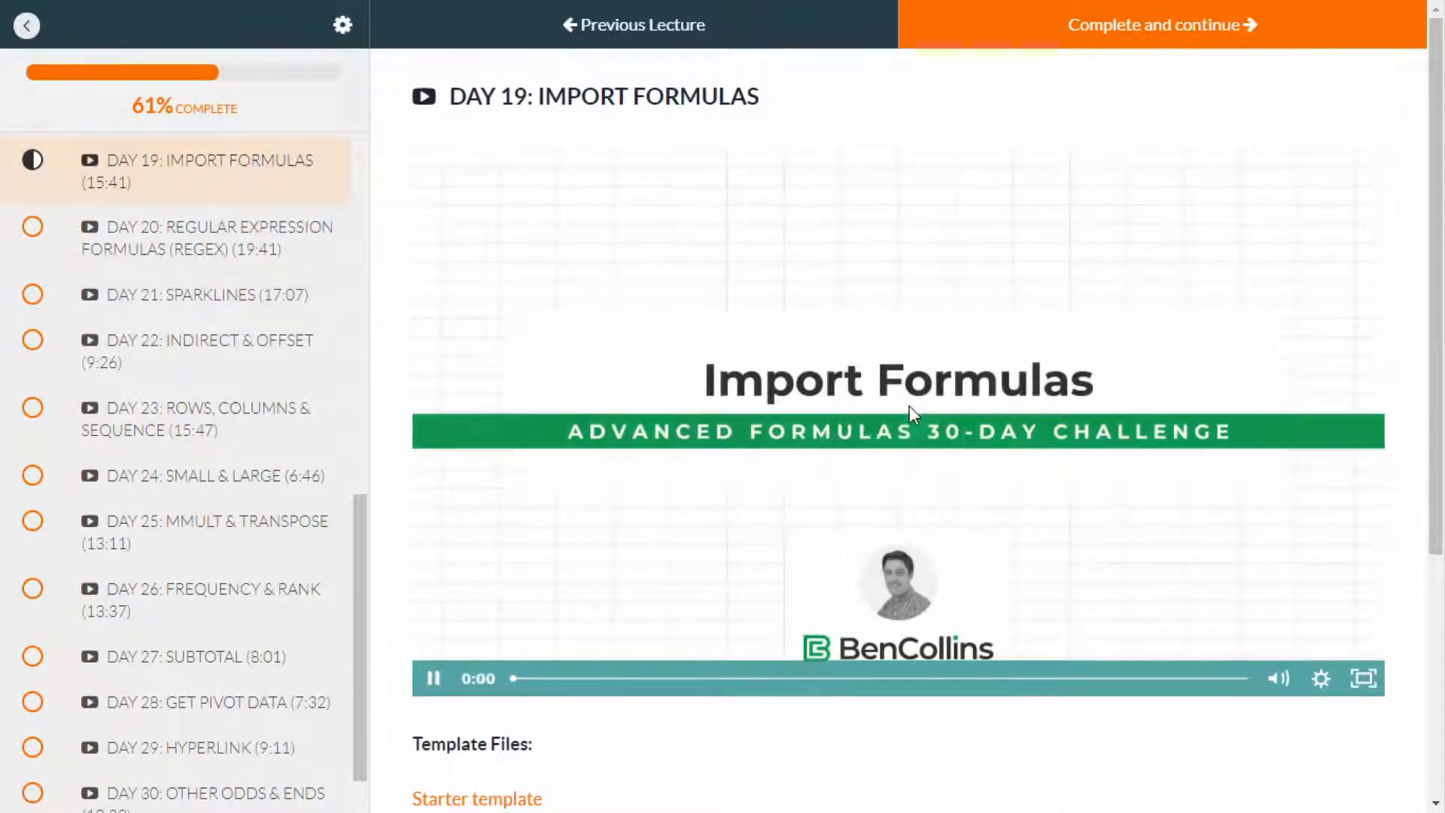
pyautogui.click(1362, 679)
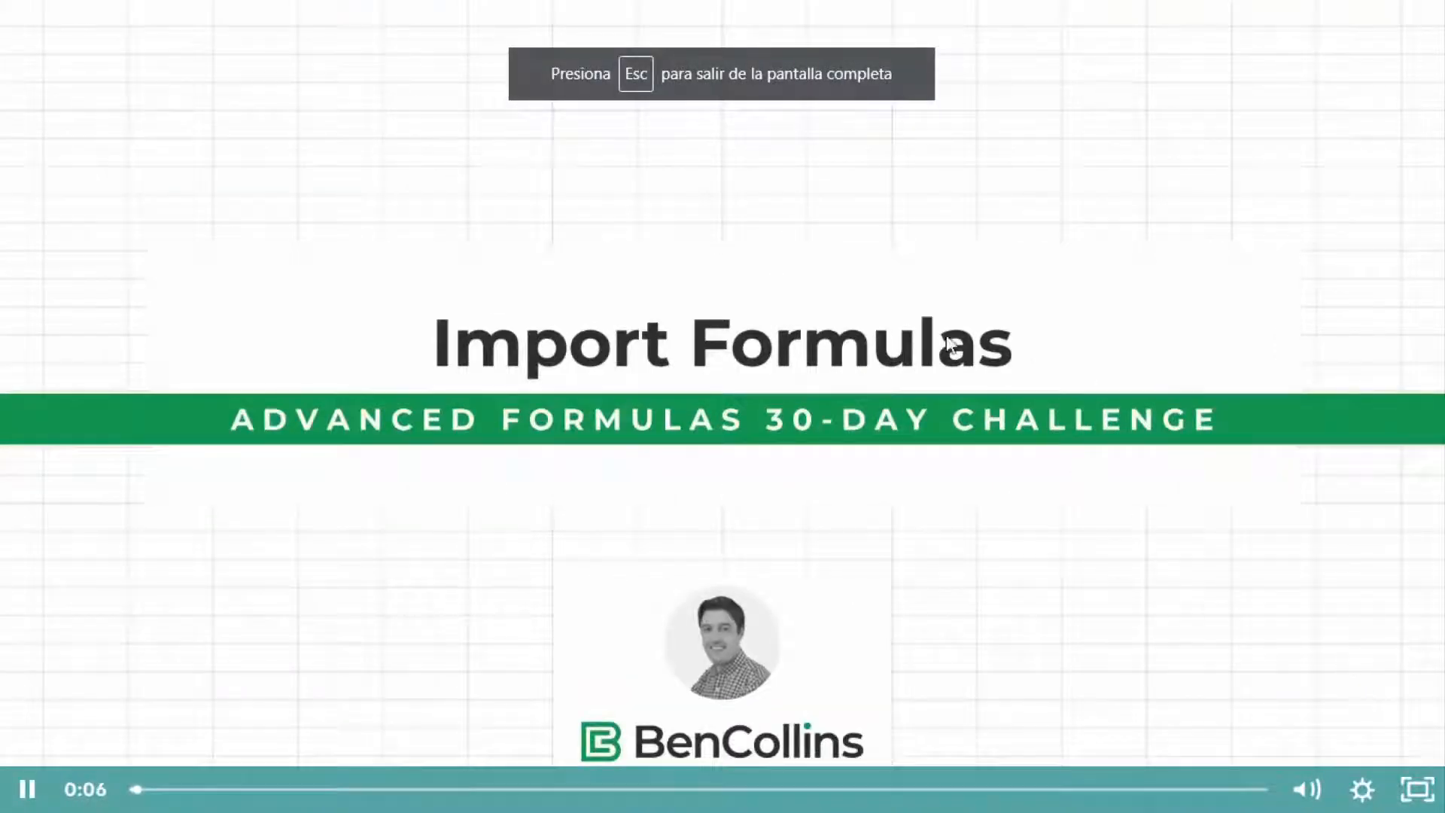
pyautogui.moveTo(662, 2)
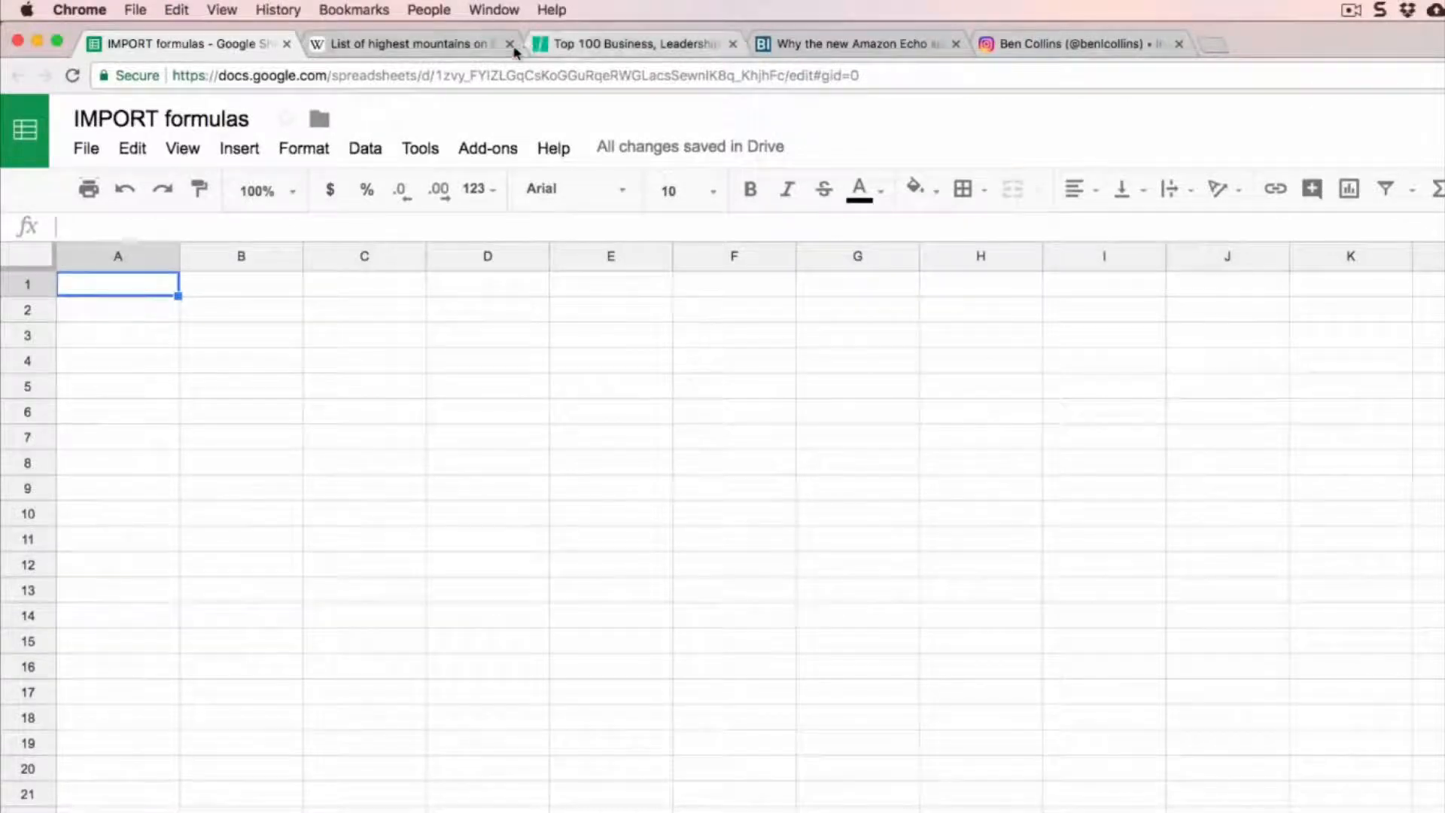
# Step: Examine the table of mountains on the Wikipedia page "List of highest mountains on Earth", including its columns and its full length
pyautogui.click(403, 43)
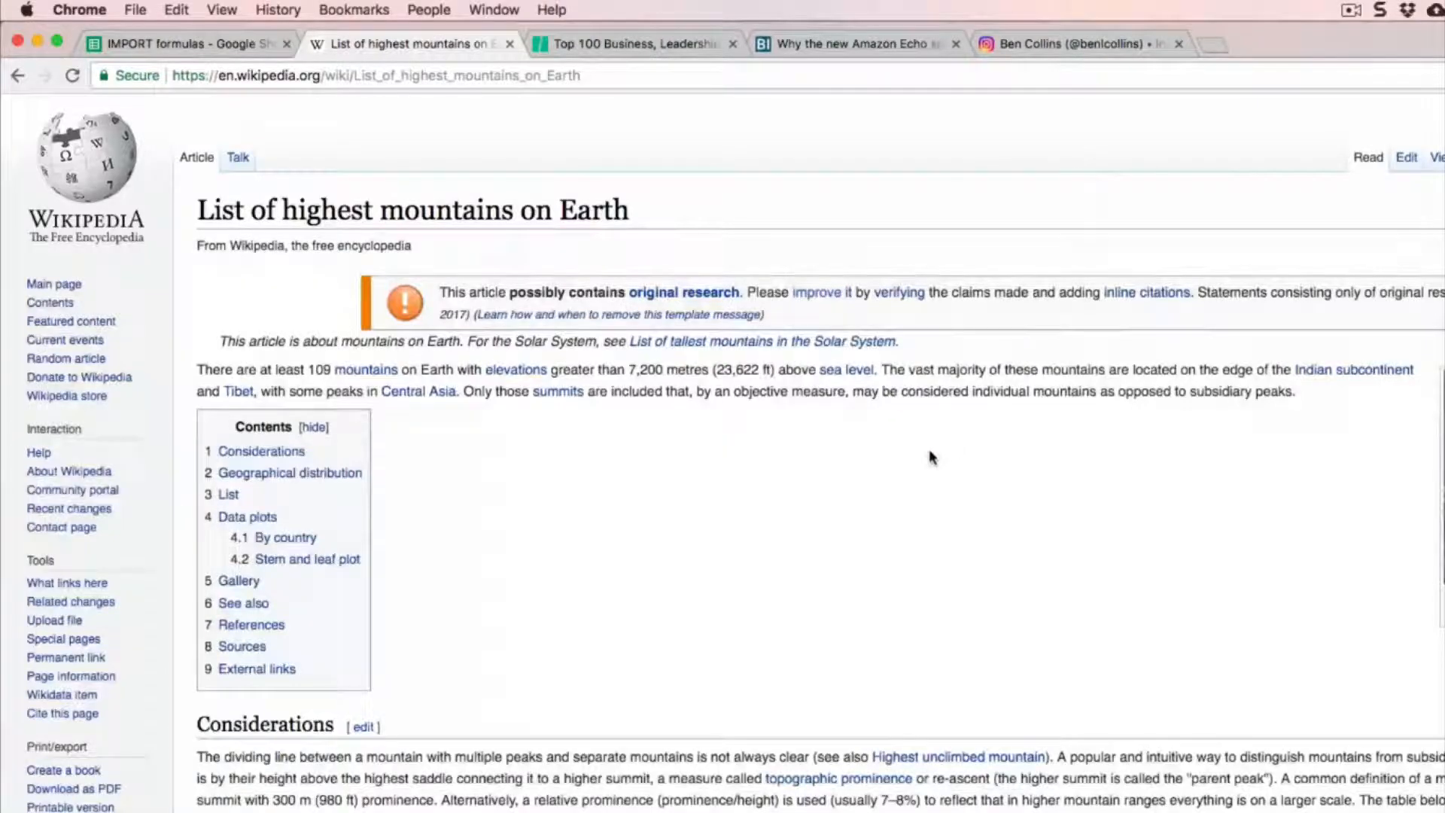
pyautogui.scroll(-10, 929, 448)
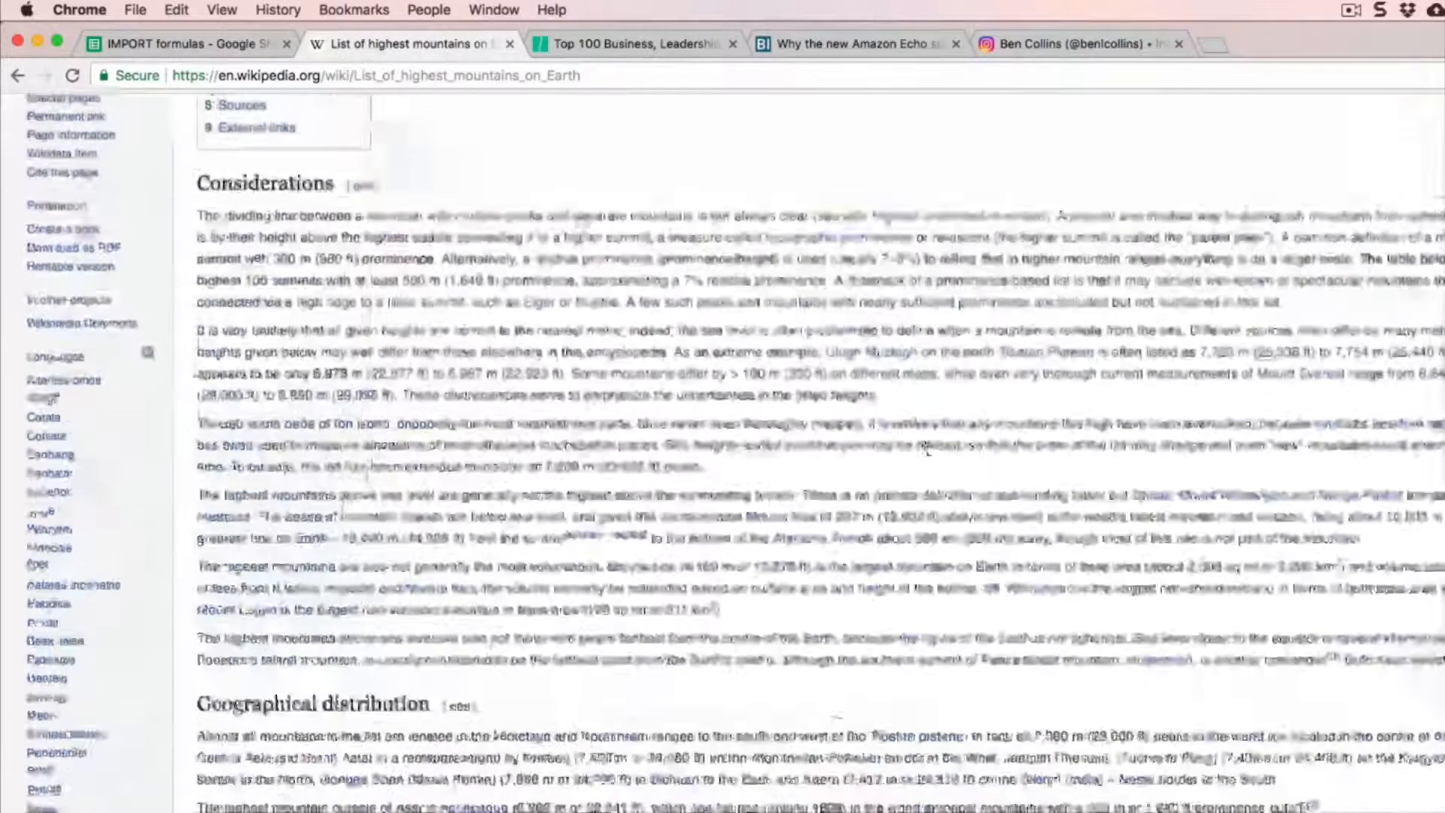
pyautogui.scroll(-4, 928, 448)
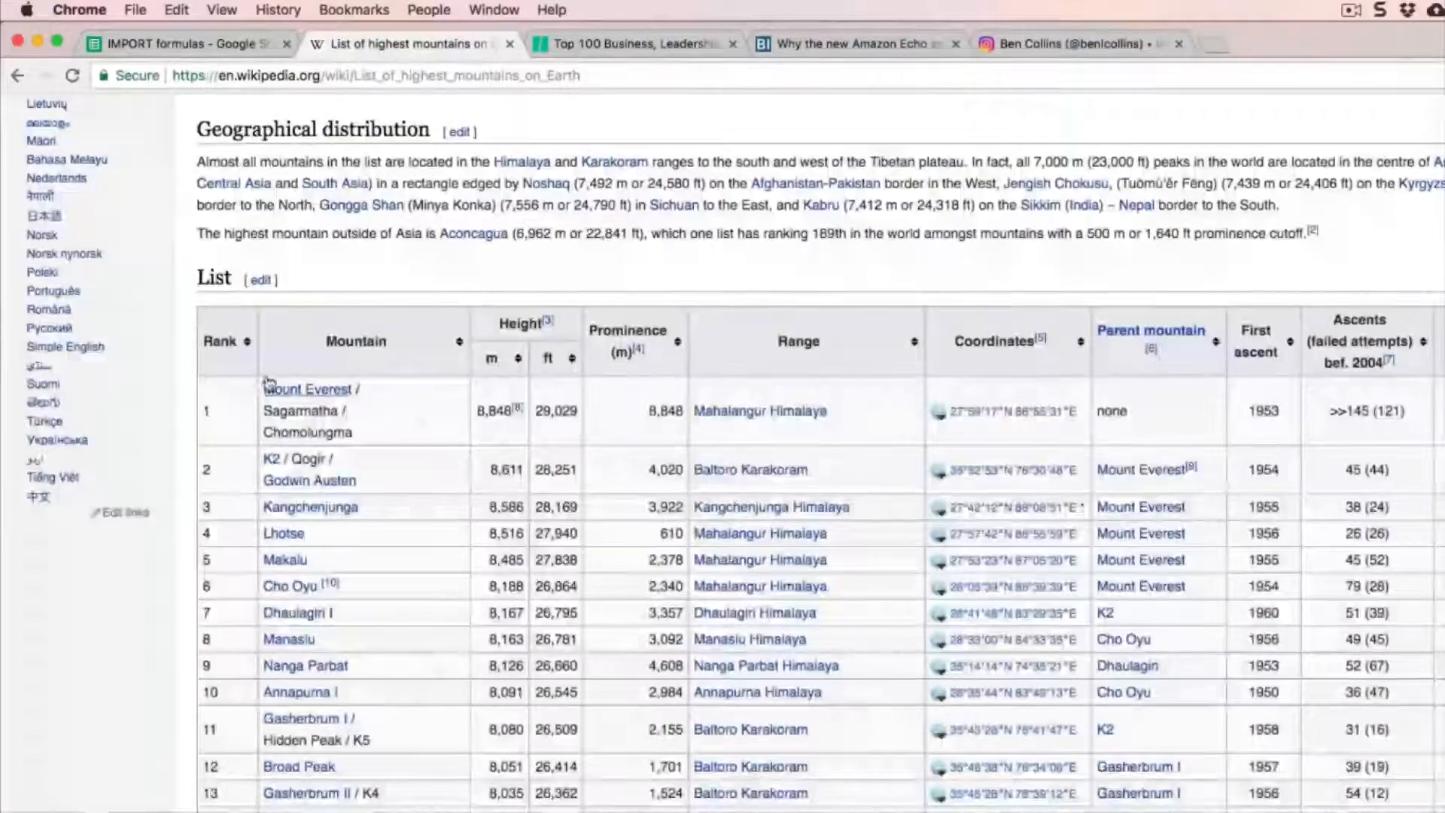
pyautogui.scroll(-9, 1429, 422)
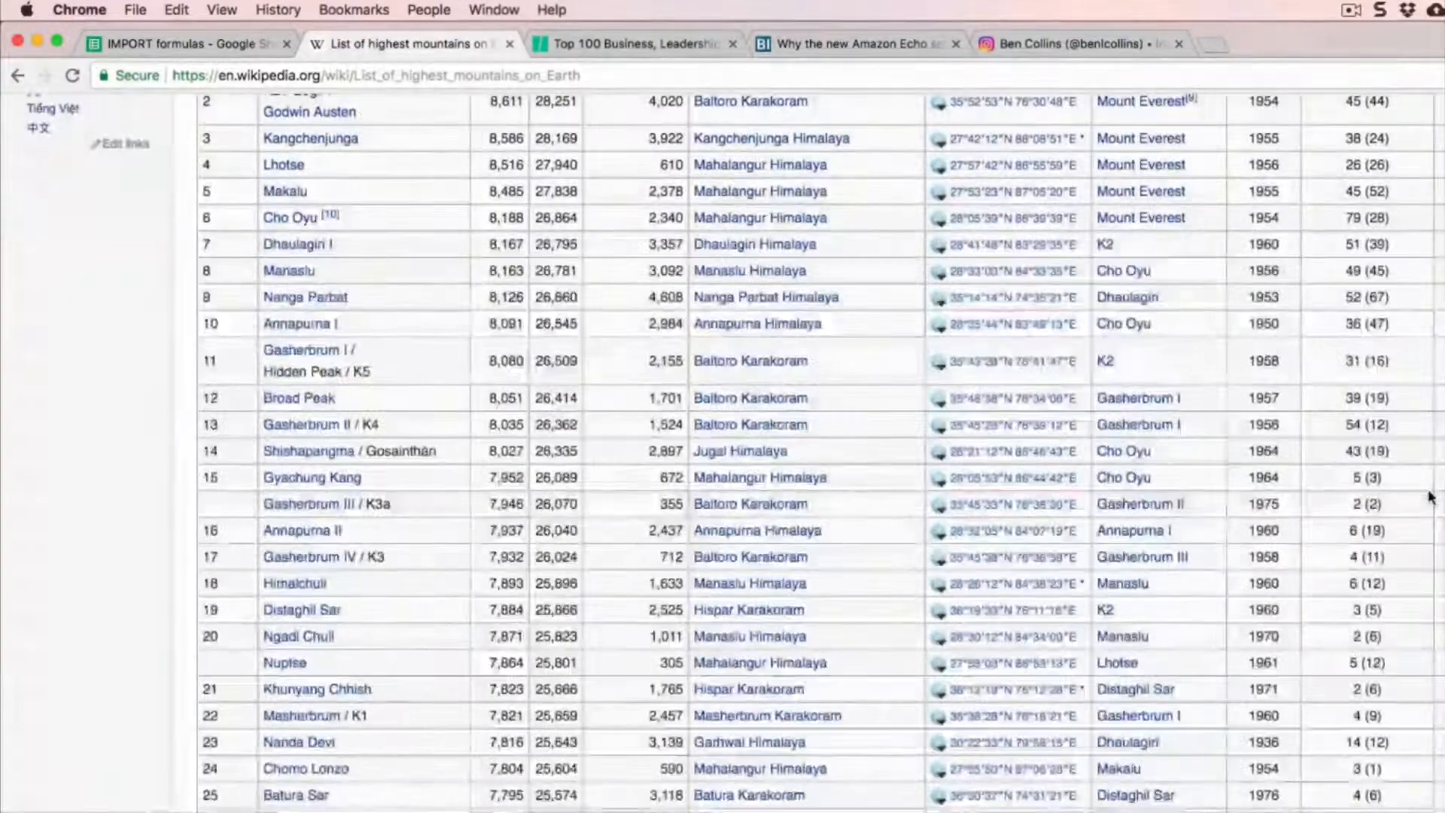
pyautogui.scroll(-15, 1430, 497)
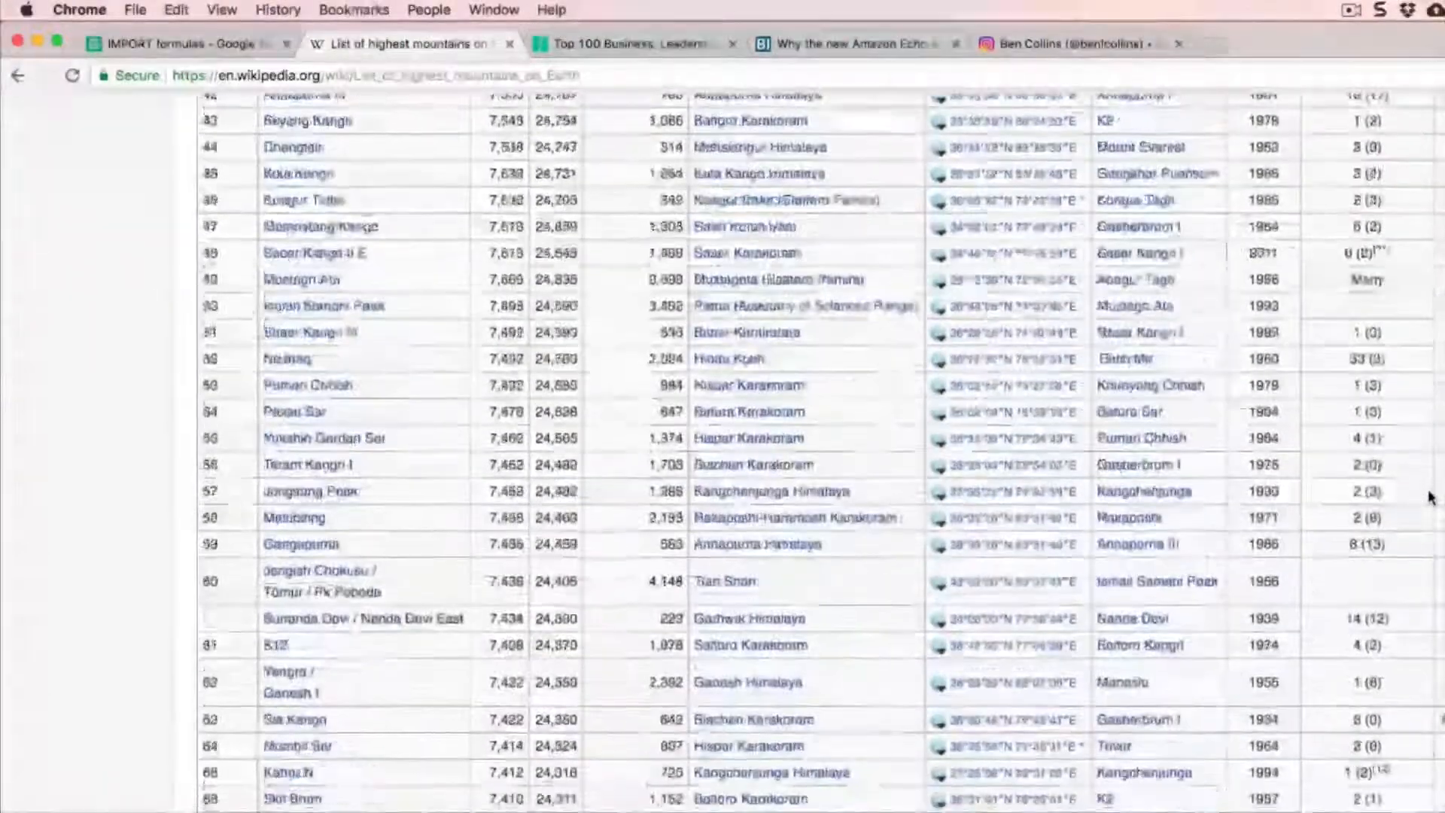
pyautogui.scroll(-6, 1430, 497)
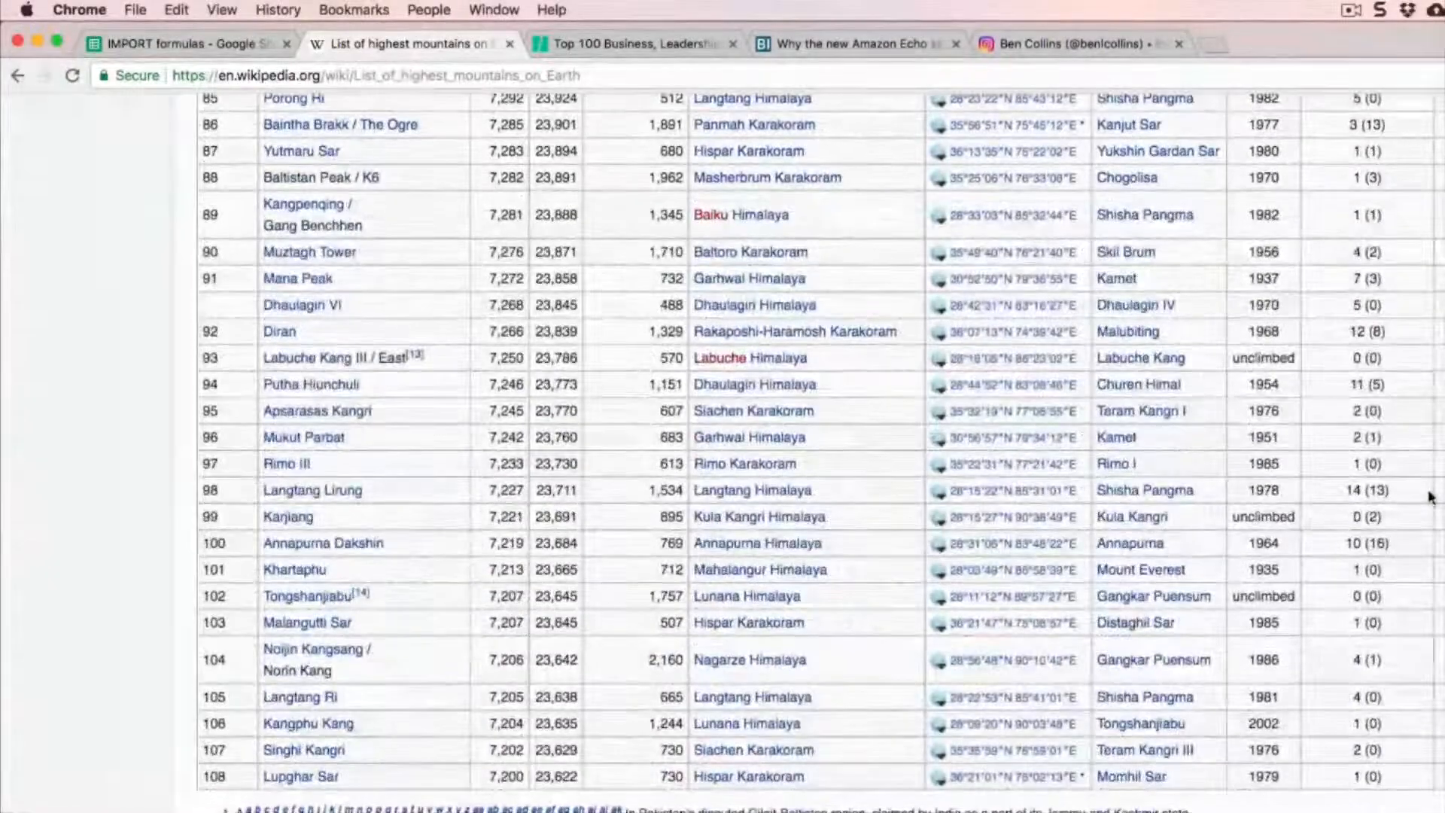
pyautogui.scroll(20, 1430, 497)
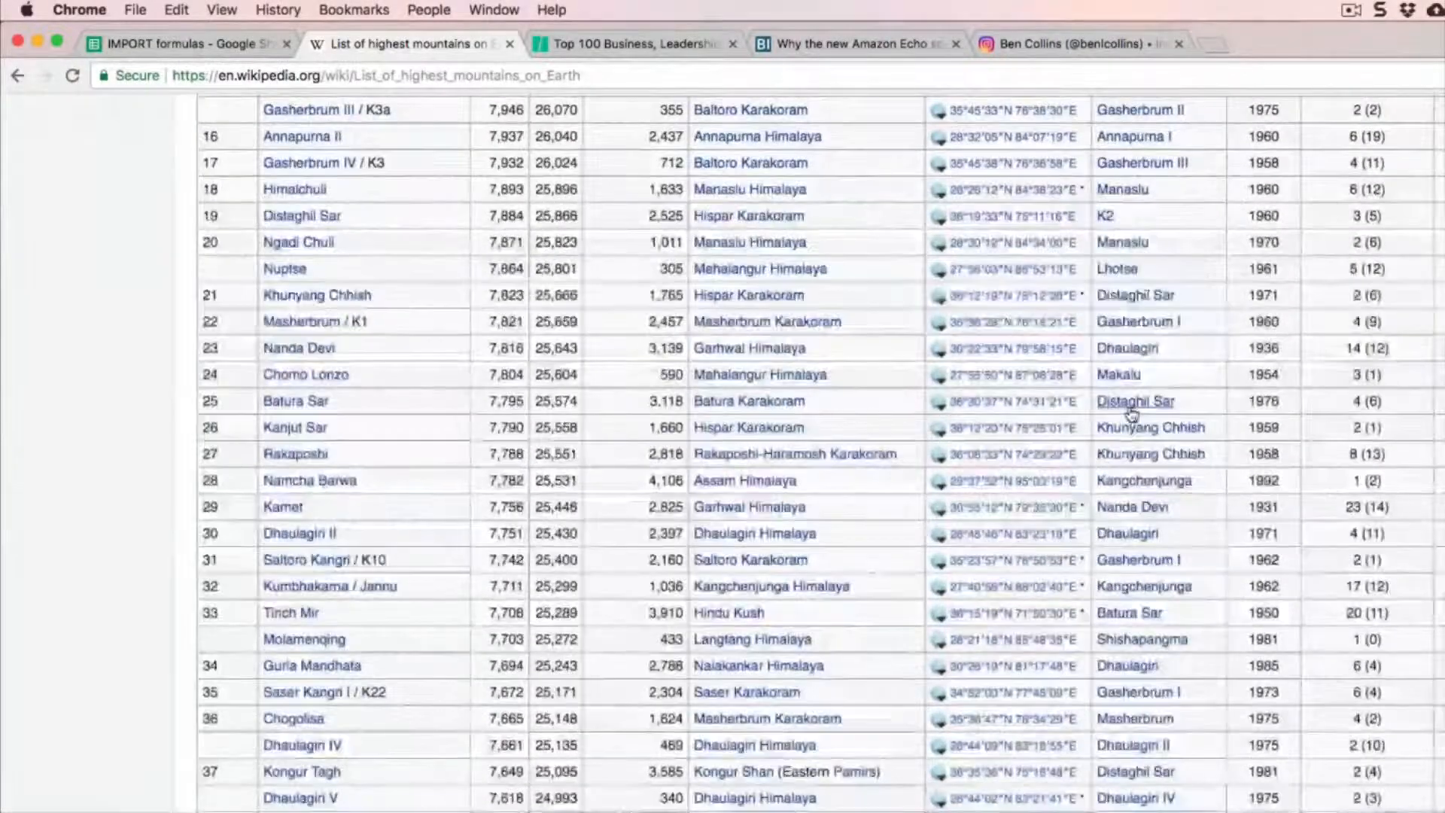
pyautogui.scroll(15, 1131, 414)
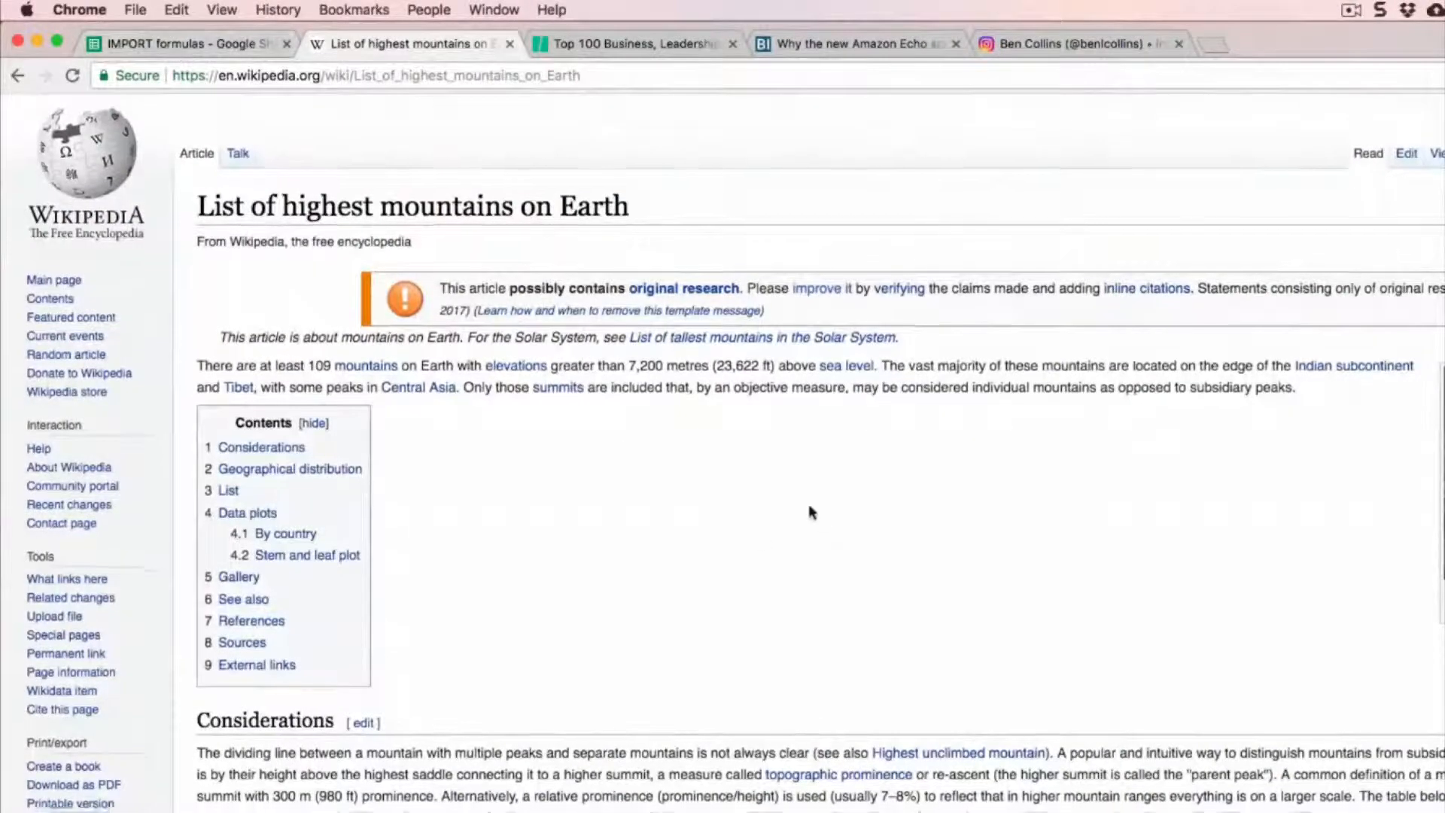
pyautogui.scroll(-10, 807, 506)
pyautogui.scroll(10, 283, 170)
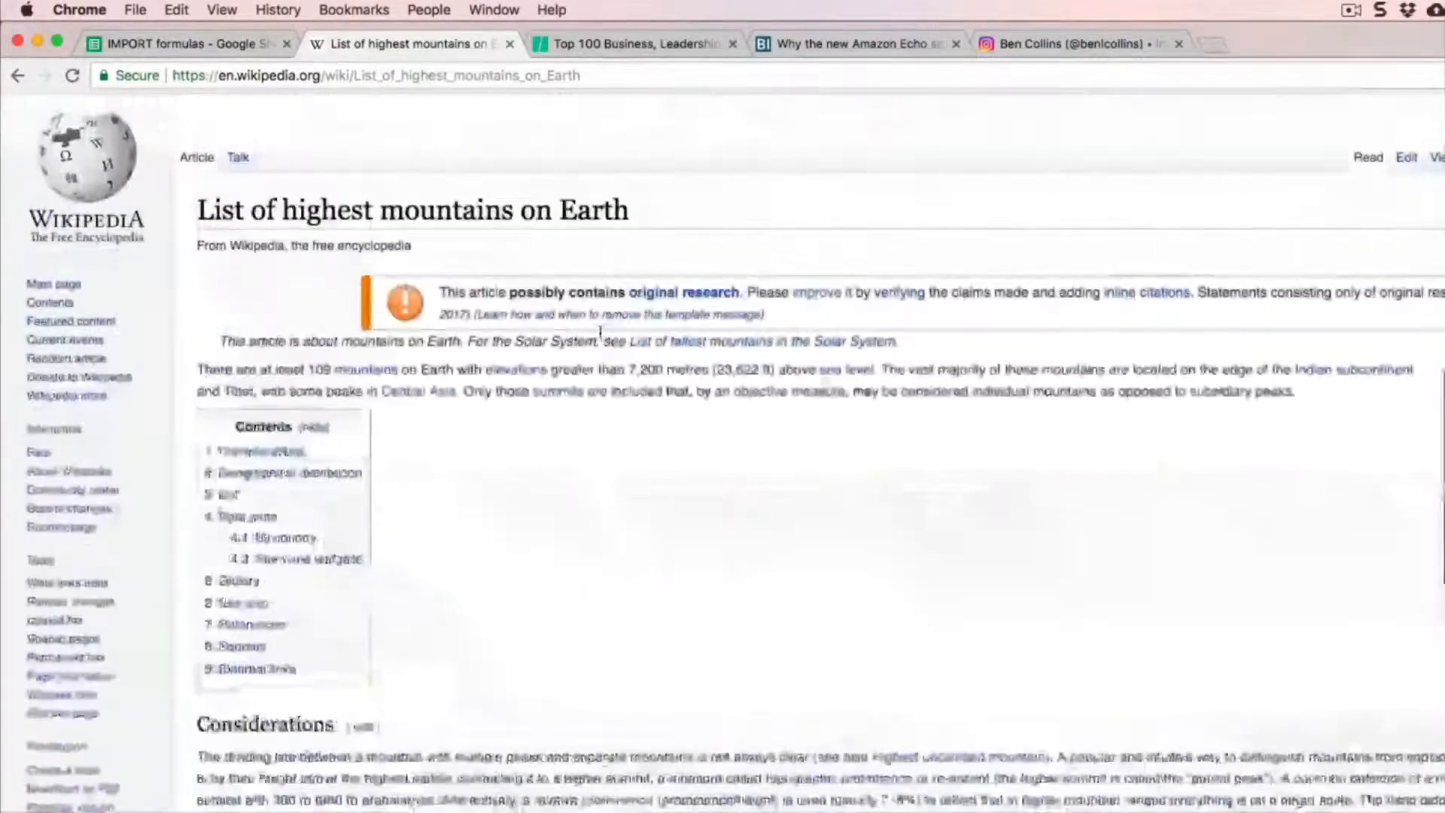
# Step: Start an IMPORTHTML formula in cell A1 of the IMPORT formulas spreadsheet and show the function's argument help
pyautogui.click(184, 44)
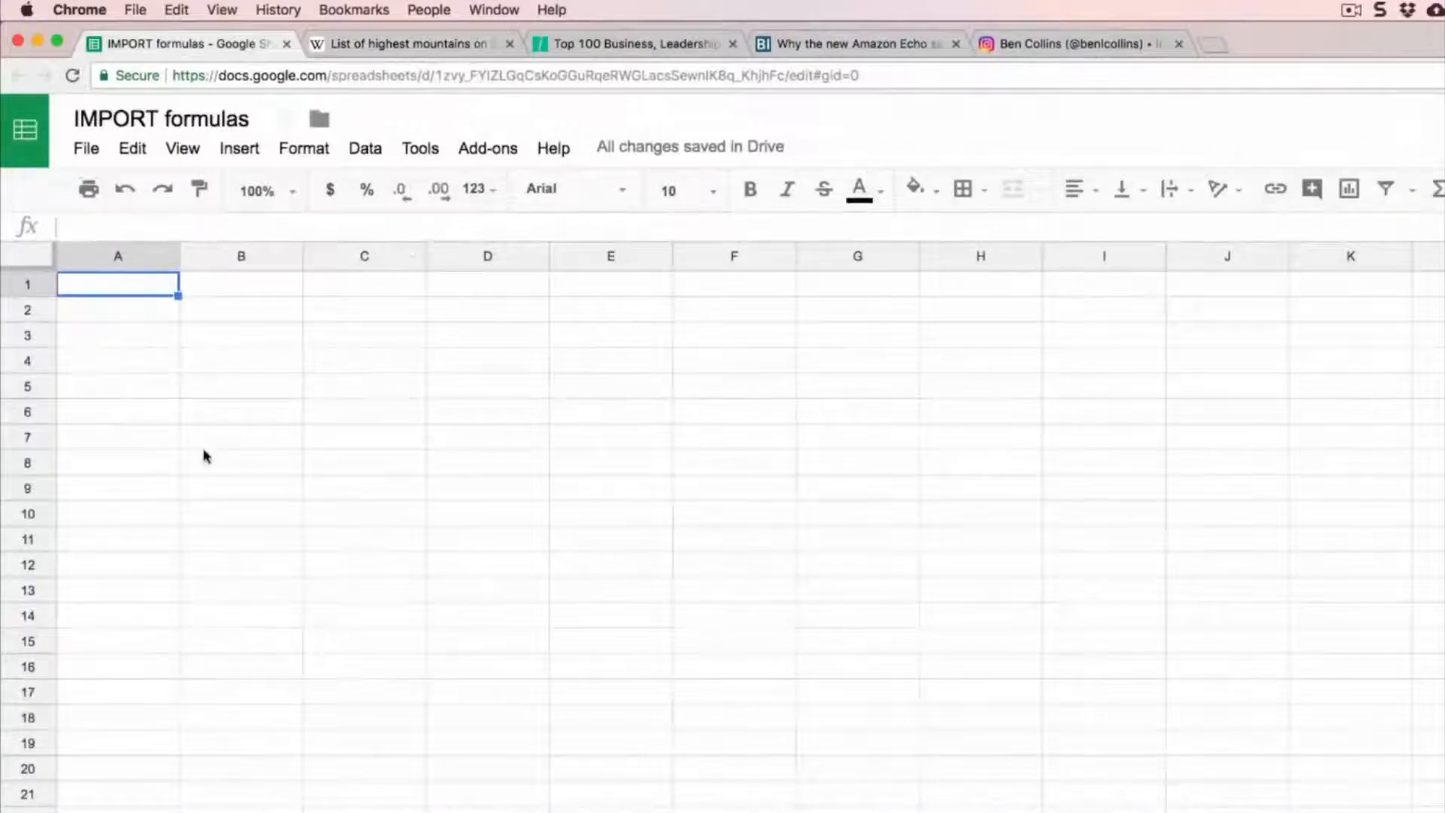
pyautogui.write('=impor')
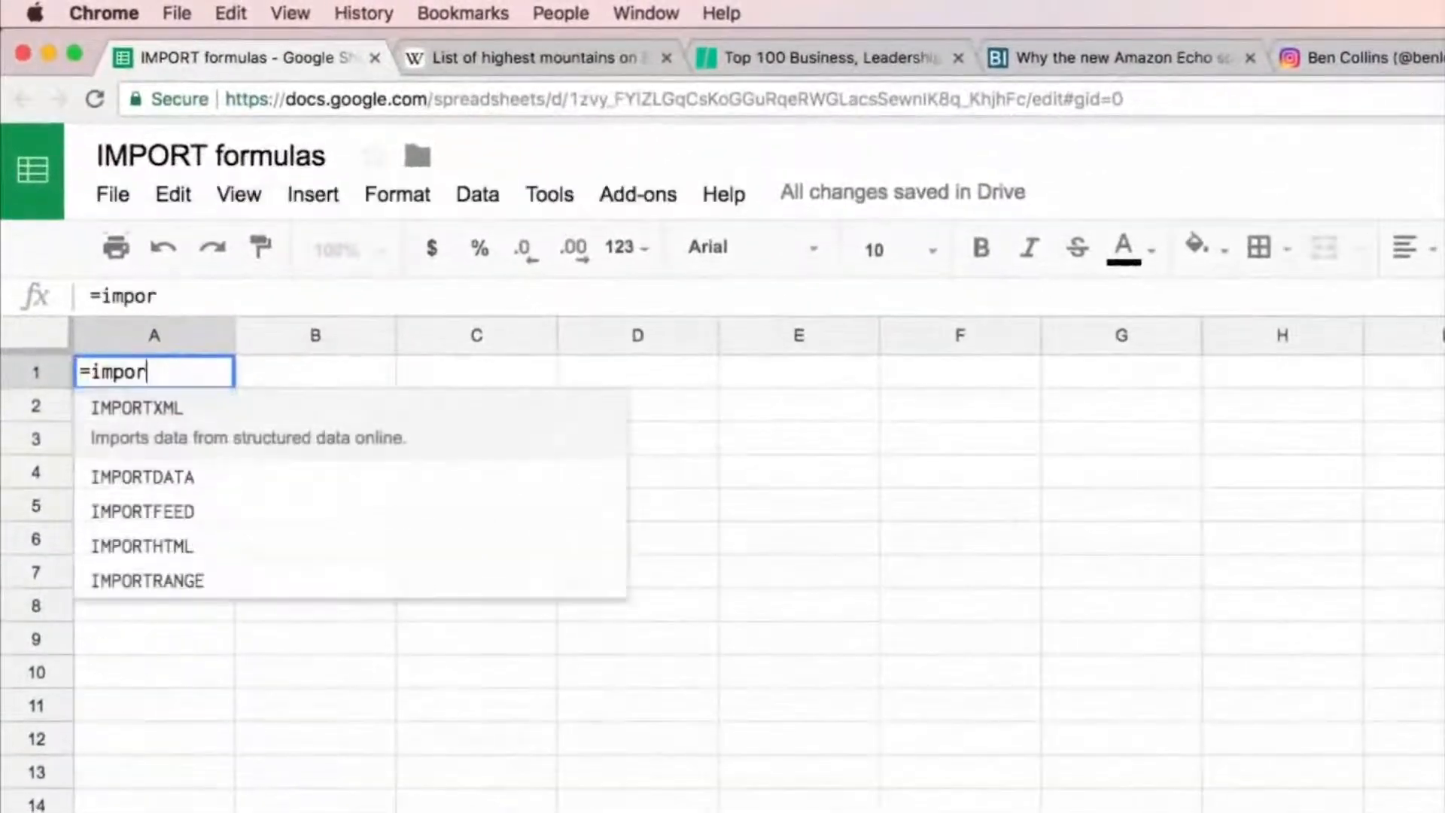
pyautogui.write('thtml(')
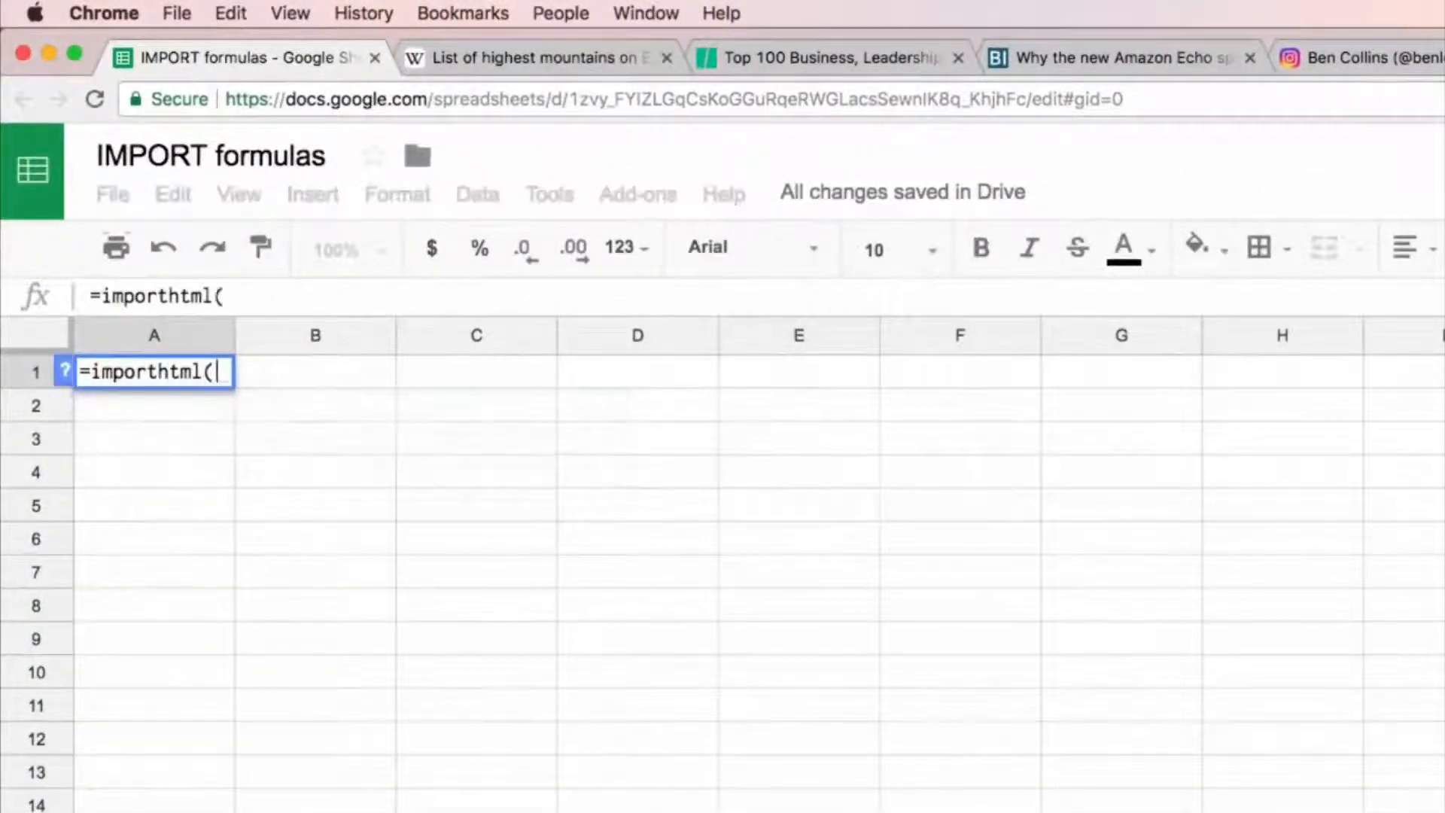
pyautogui.write('"')
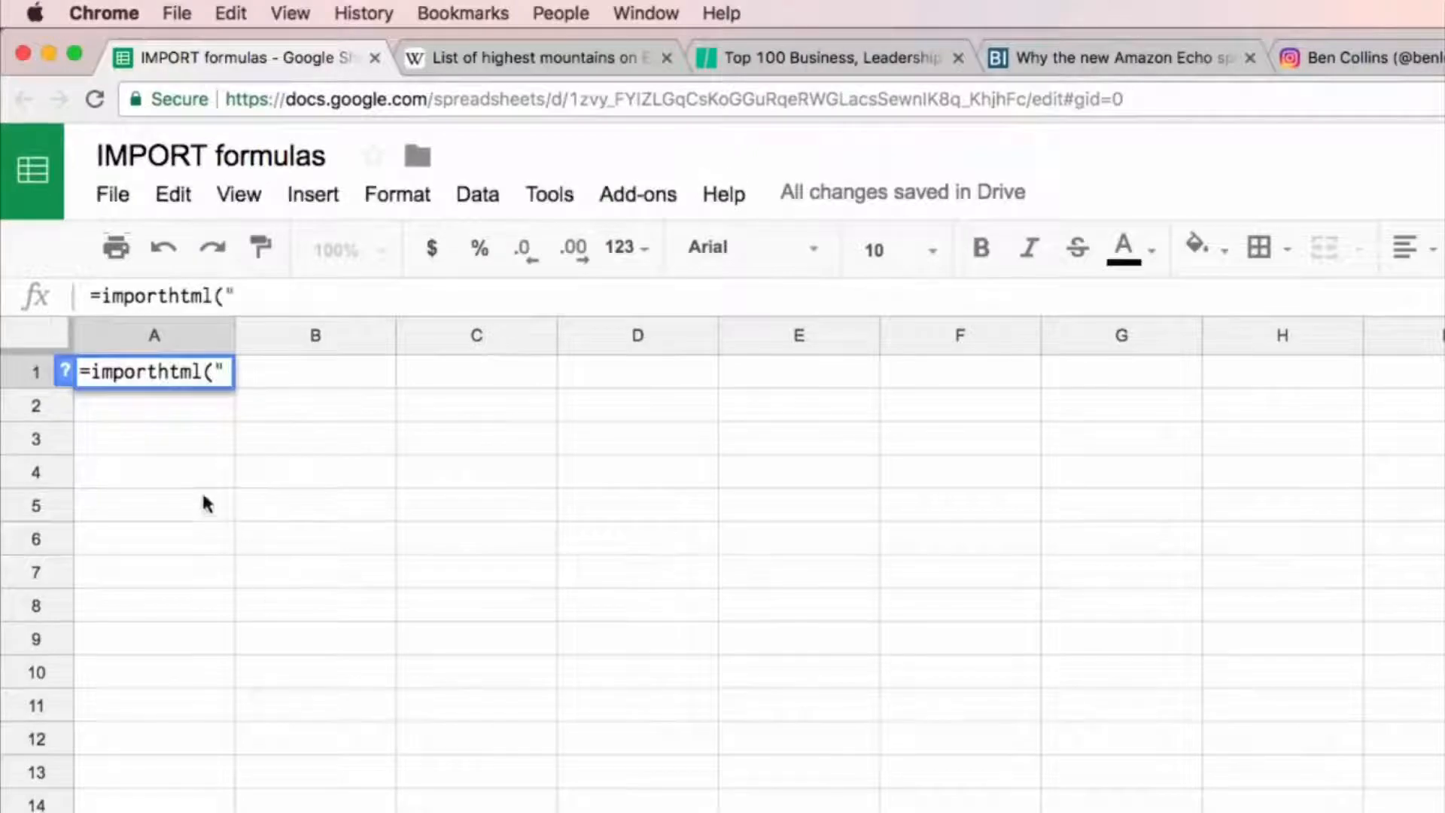
pyautogui.click(65, 371)
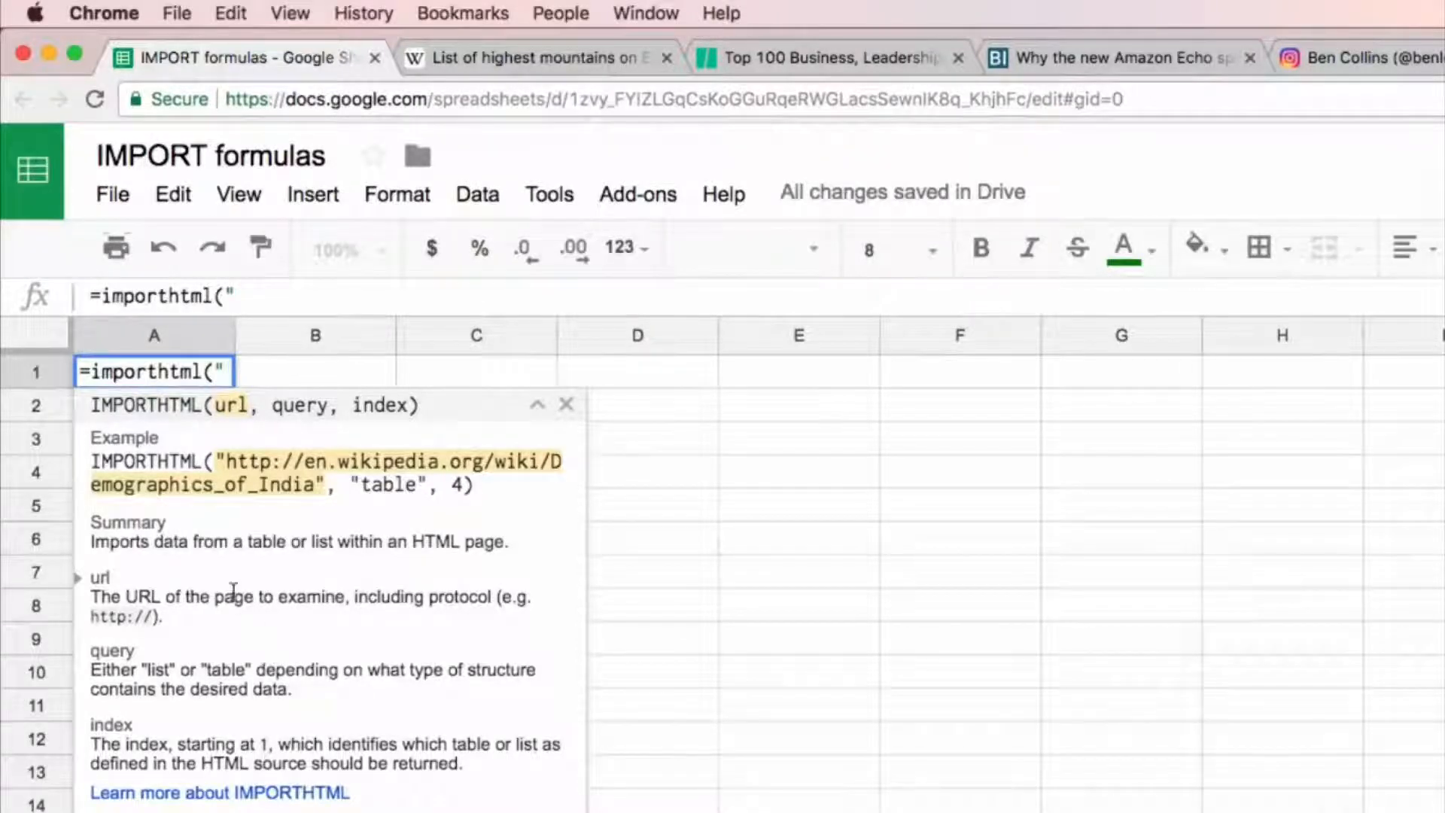
# Step: Copy the Wikipedia page's URL into the IMPORTHTML formula as its first argument and open the quotation mark for the query argument
pyautogui.click(536, 62)
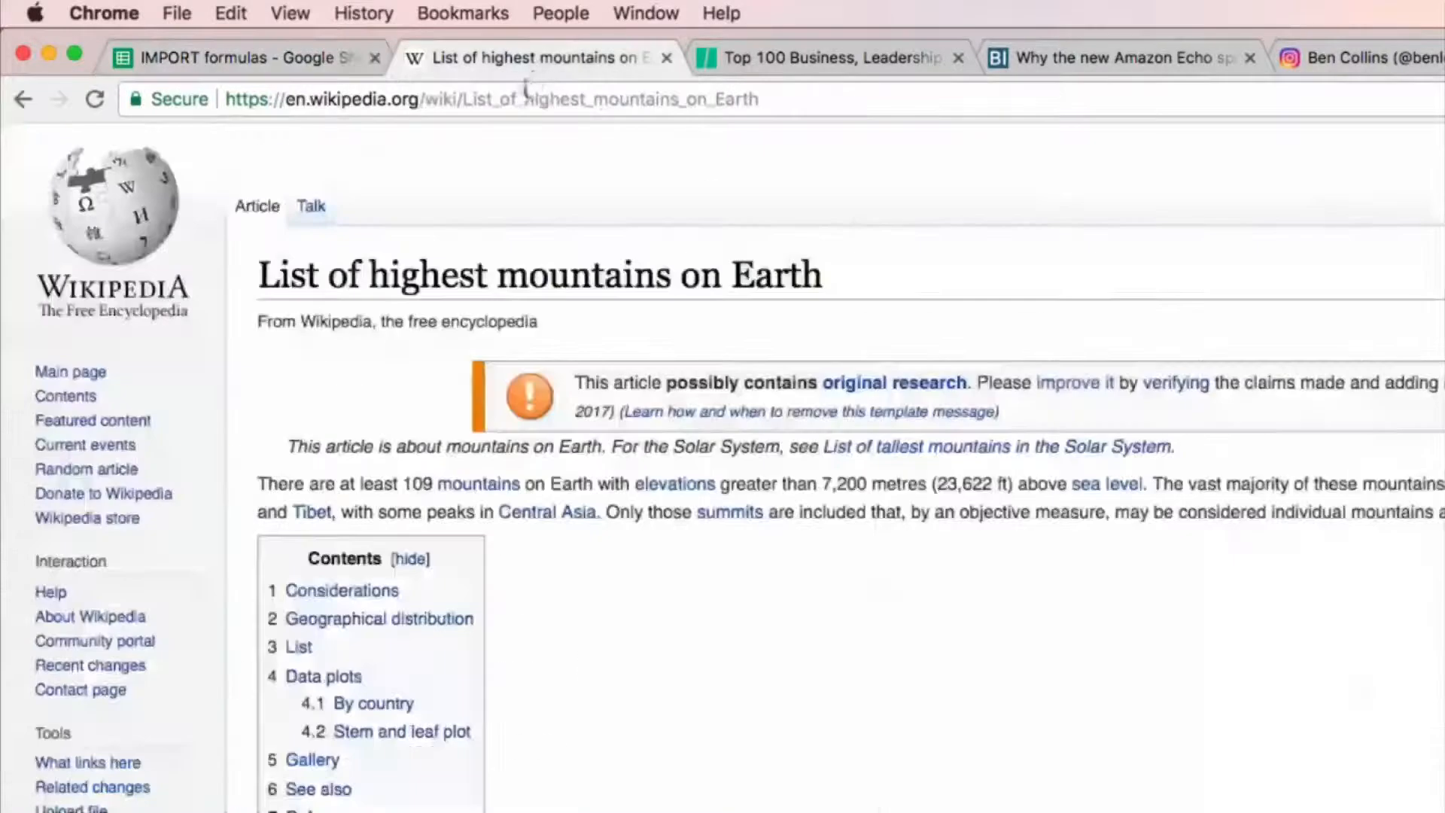
pyautogui.press('super+l')
pyautogui.press('super+c')
pyautogui.press('super+alt+Left')
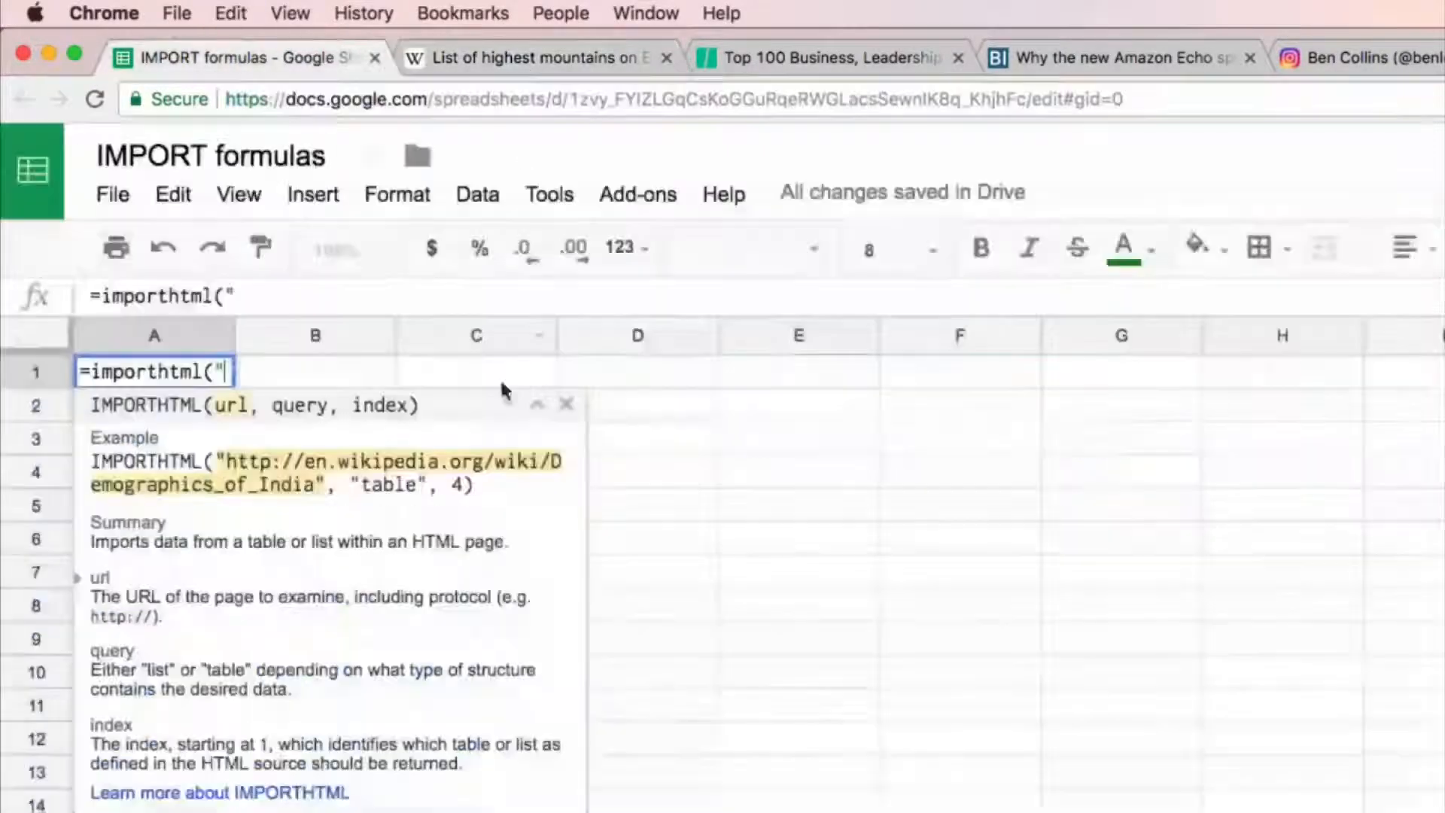
pyautogui.press('super+v')
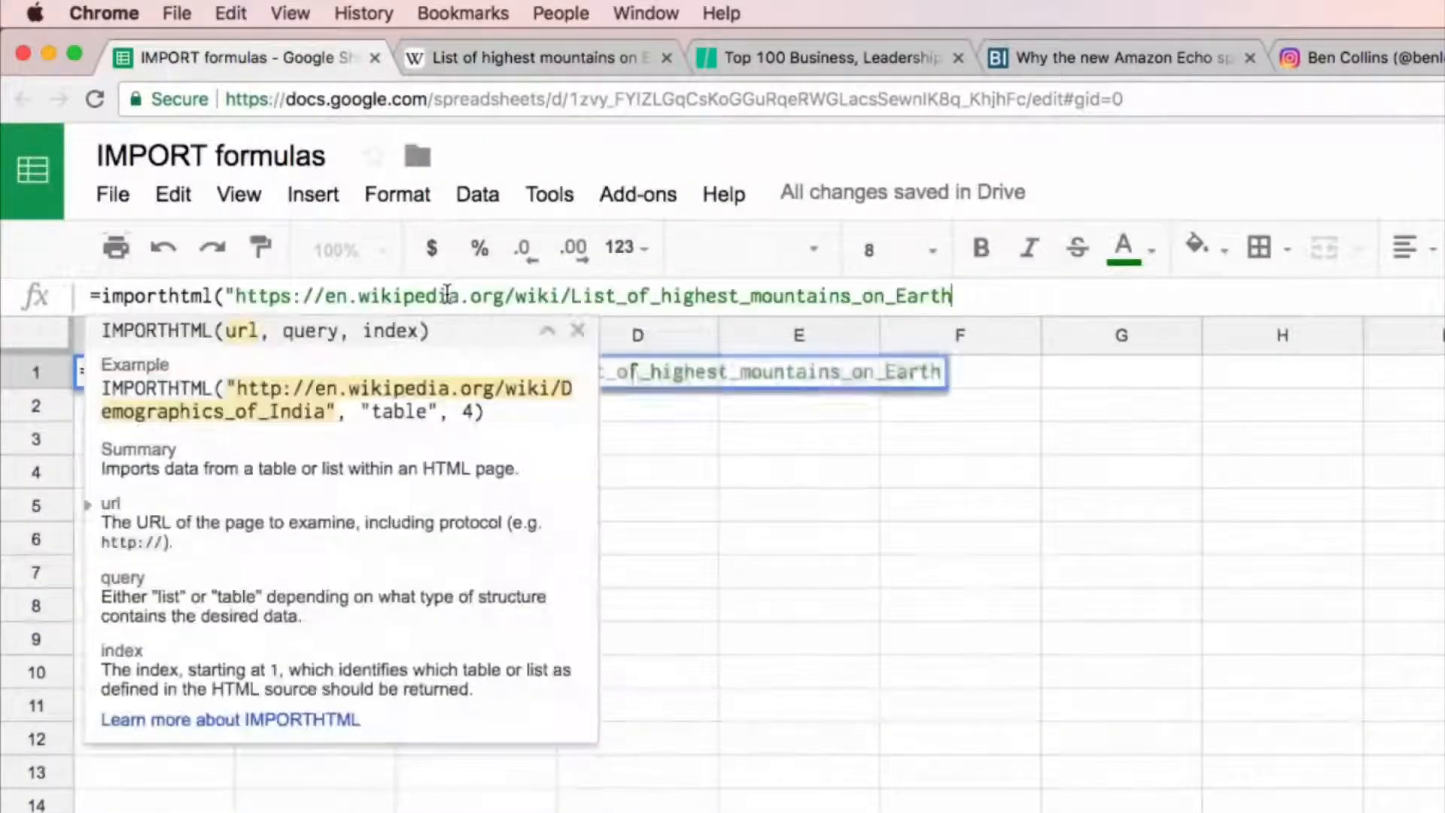
pyautogui.write('","')
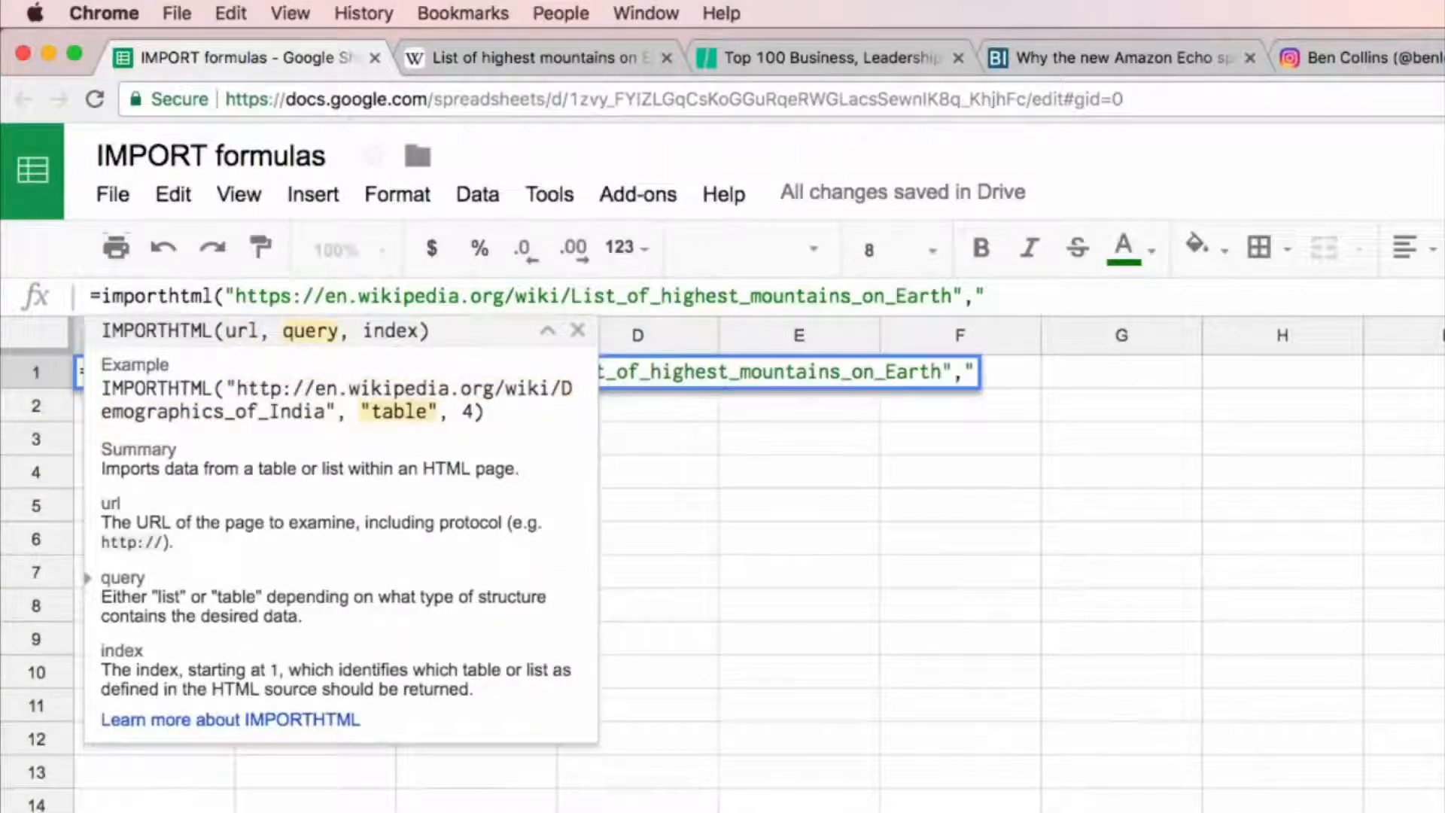
pyautogui.write('table"')
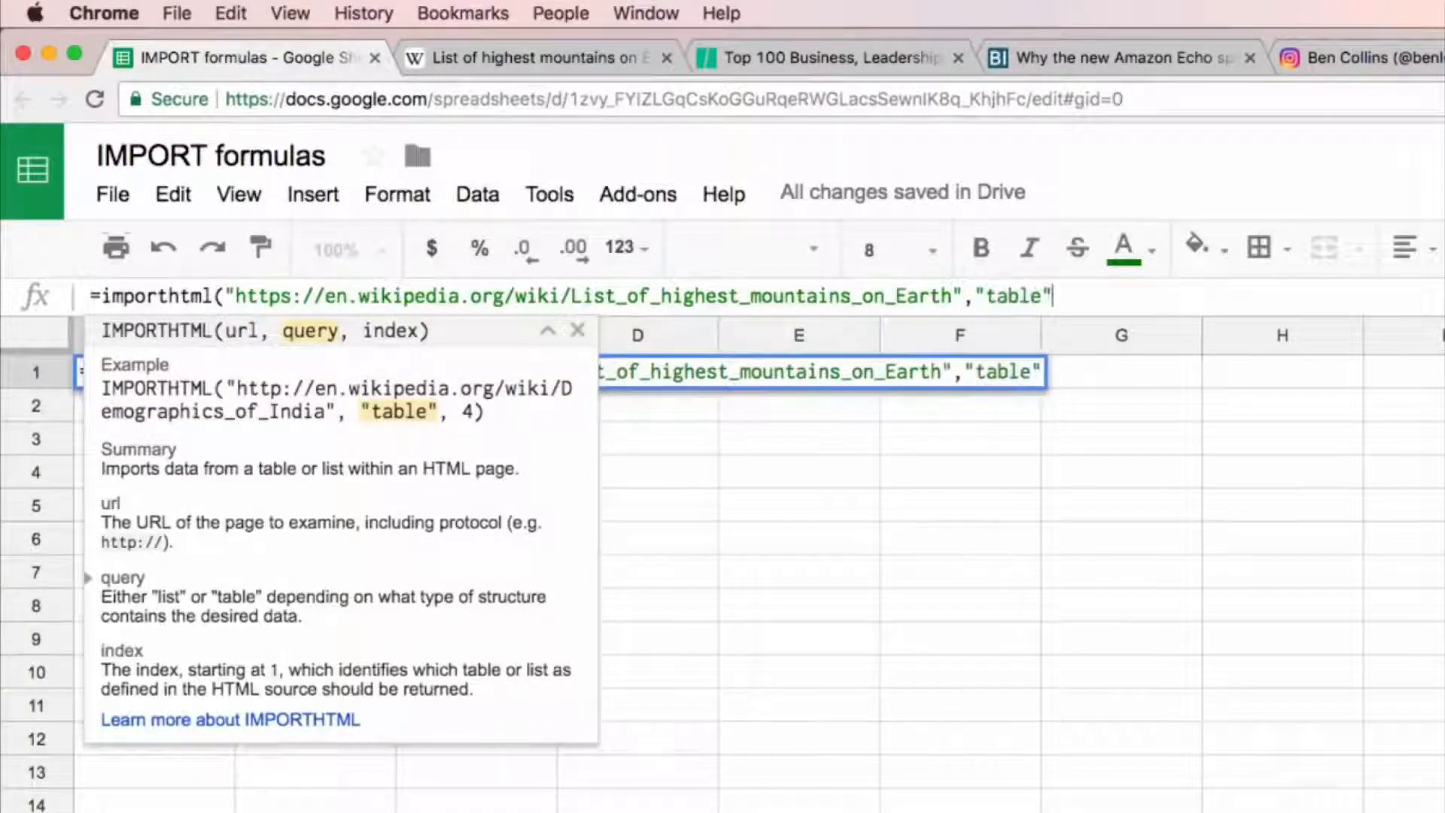
pyautogui.write(',1)')
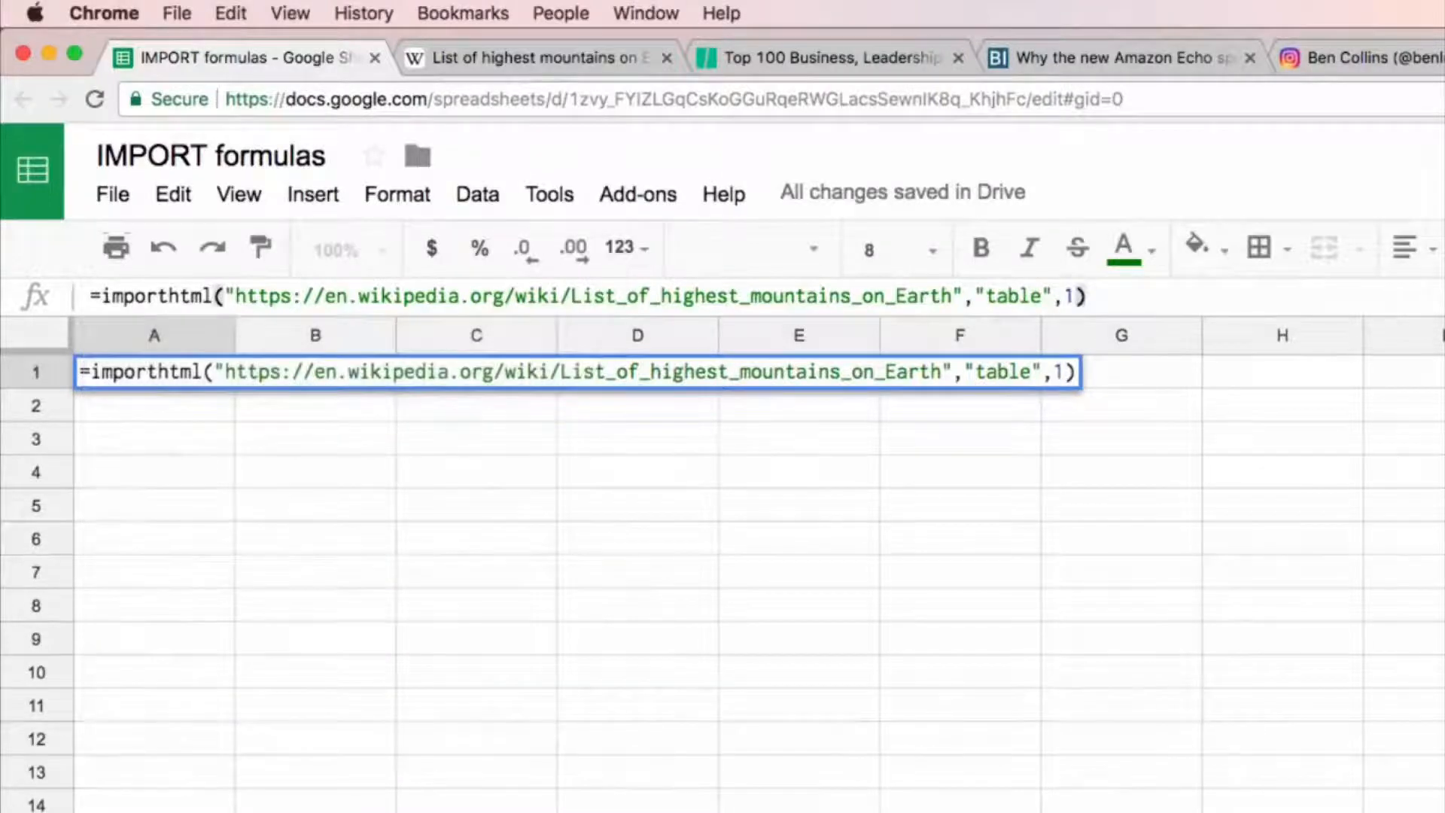
# Step: Complete the IMPORTHTML formula in A1 with the query "table" and index 1, and check what it imports
pyautogui.press('Return')
pyautogui.press('Up')
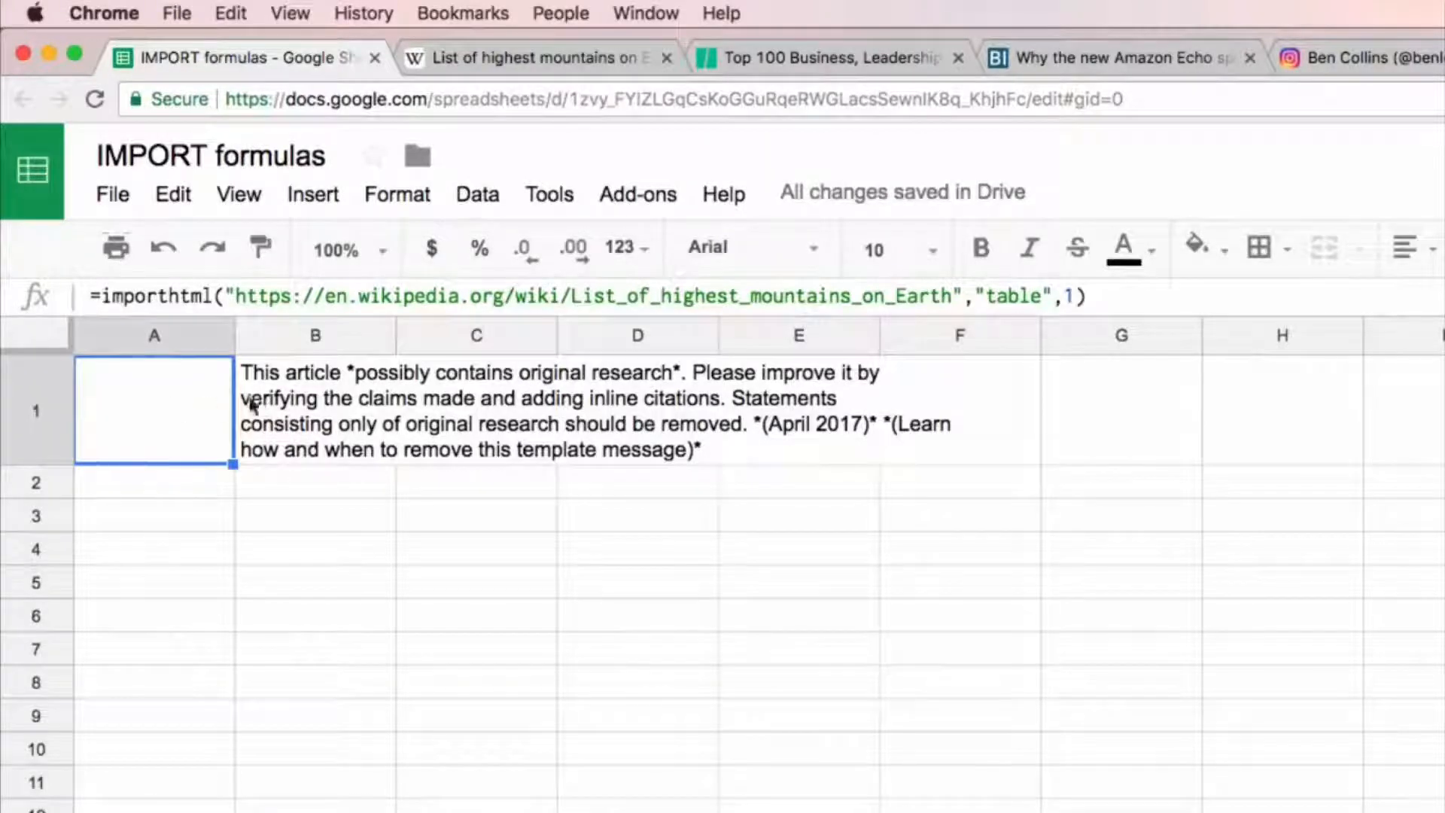
pyautogui.click(291, 397)
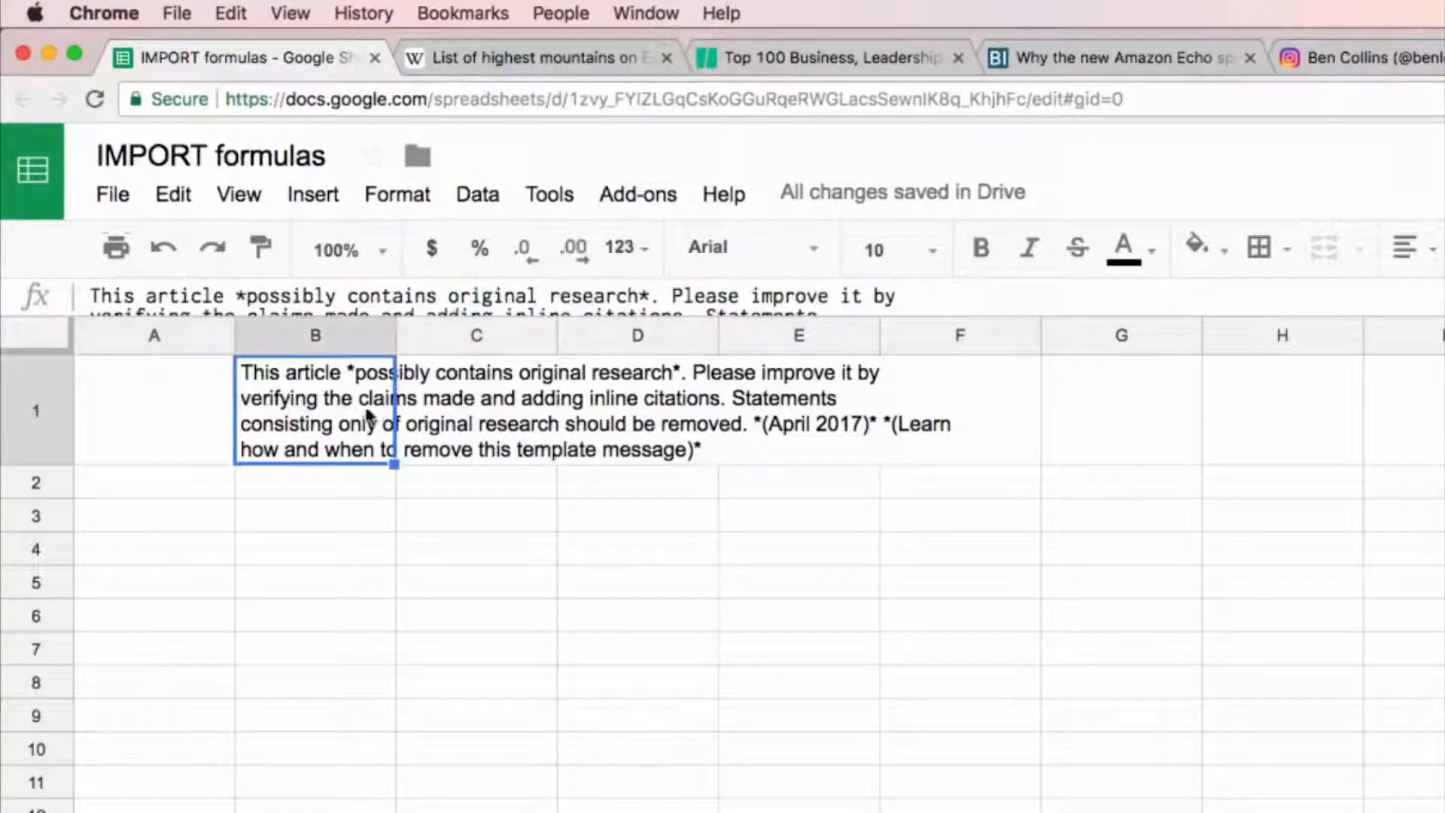
pyautogui.click(188, 412)
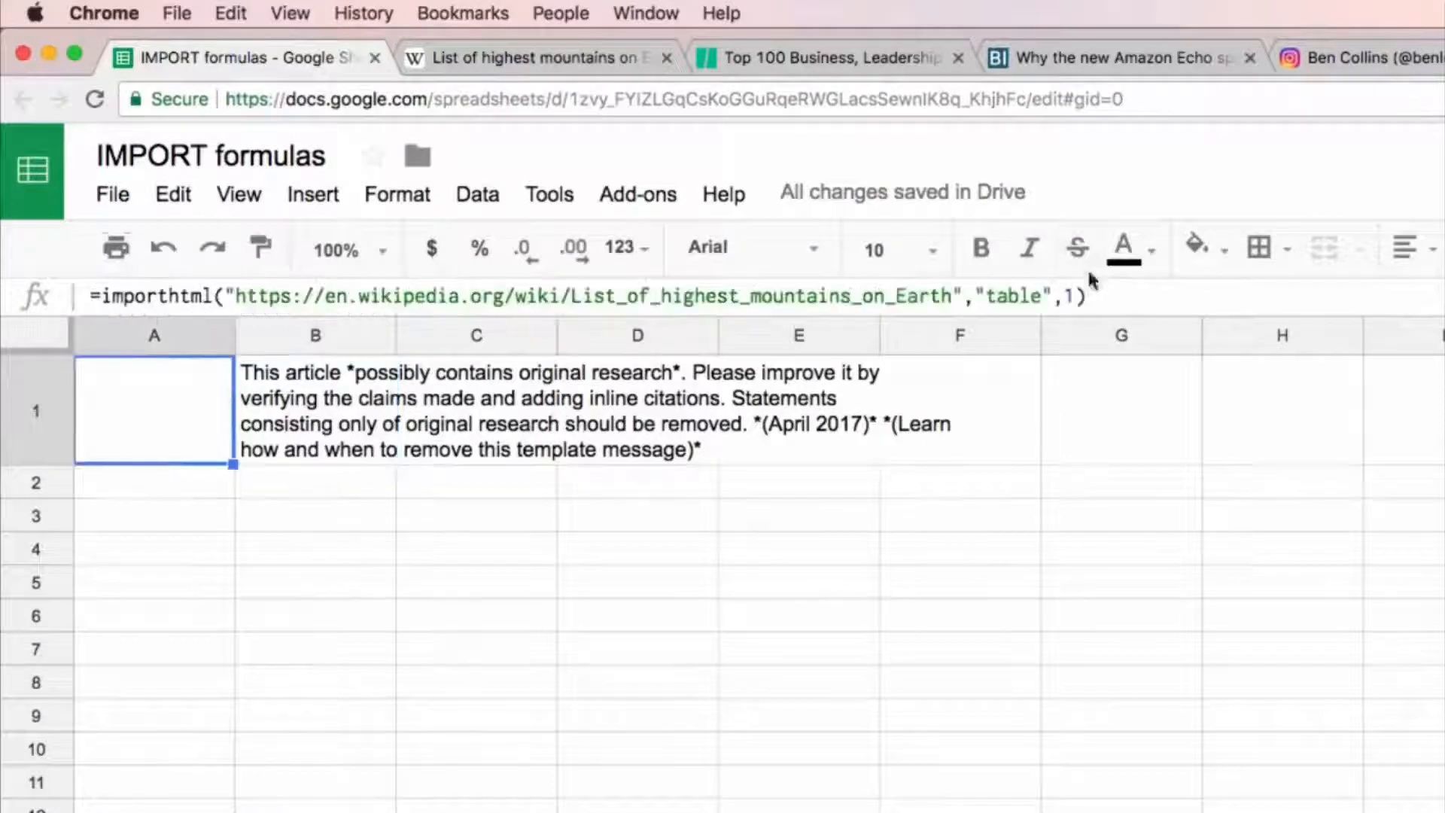
# Step: Change the index argument of the IMPORTHTML formula in A1 to 2
pyautogui.click(1078, 296)
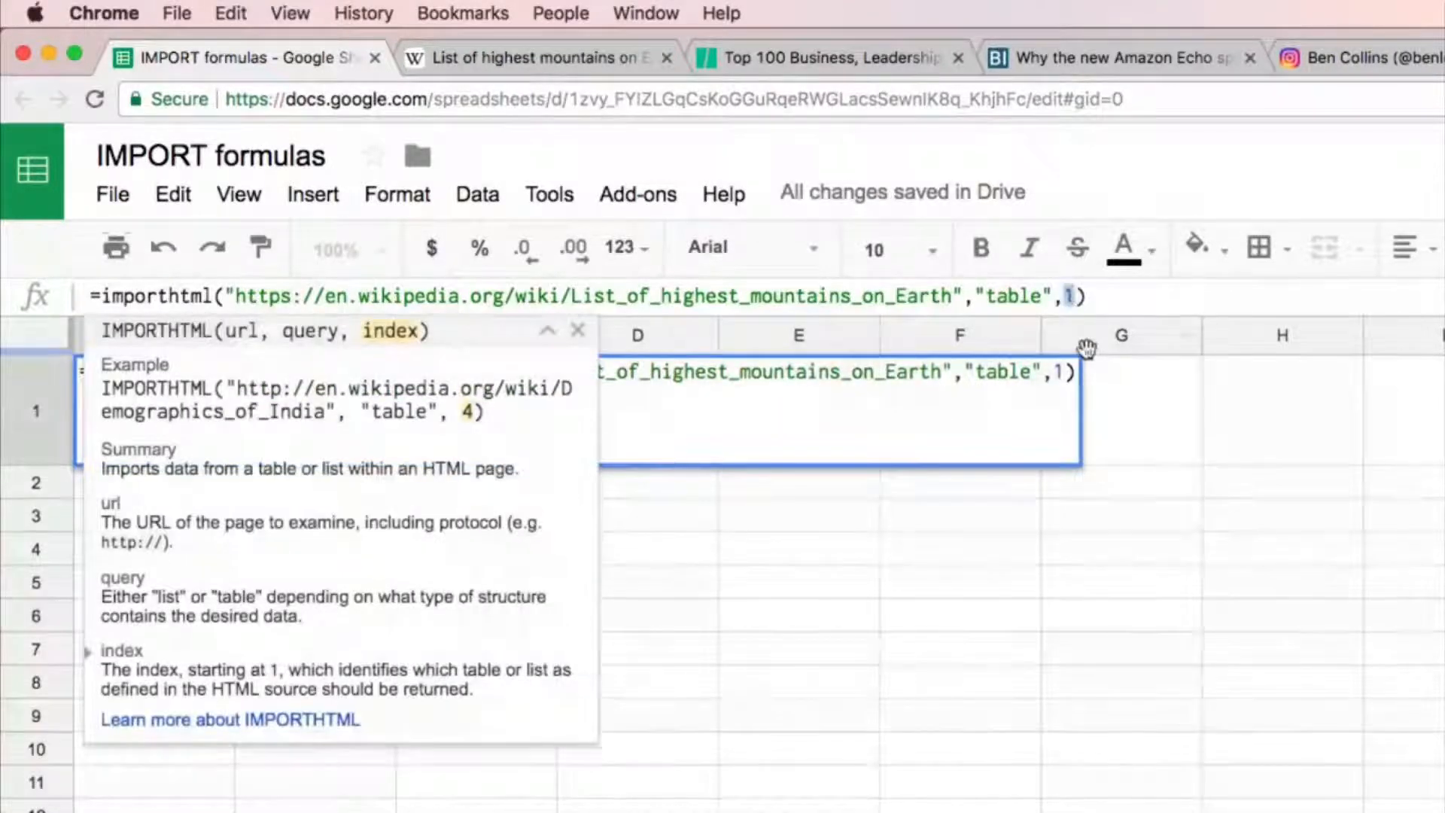
pyautogui.write('2')
pyautogui.press('Return')
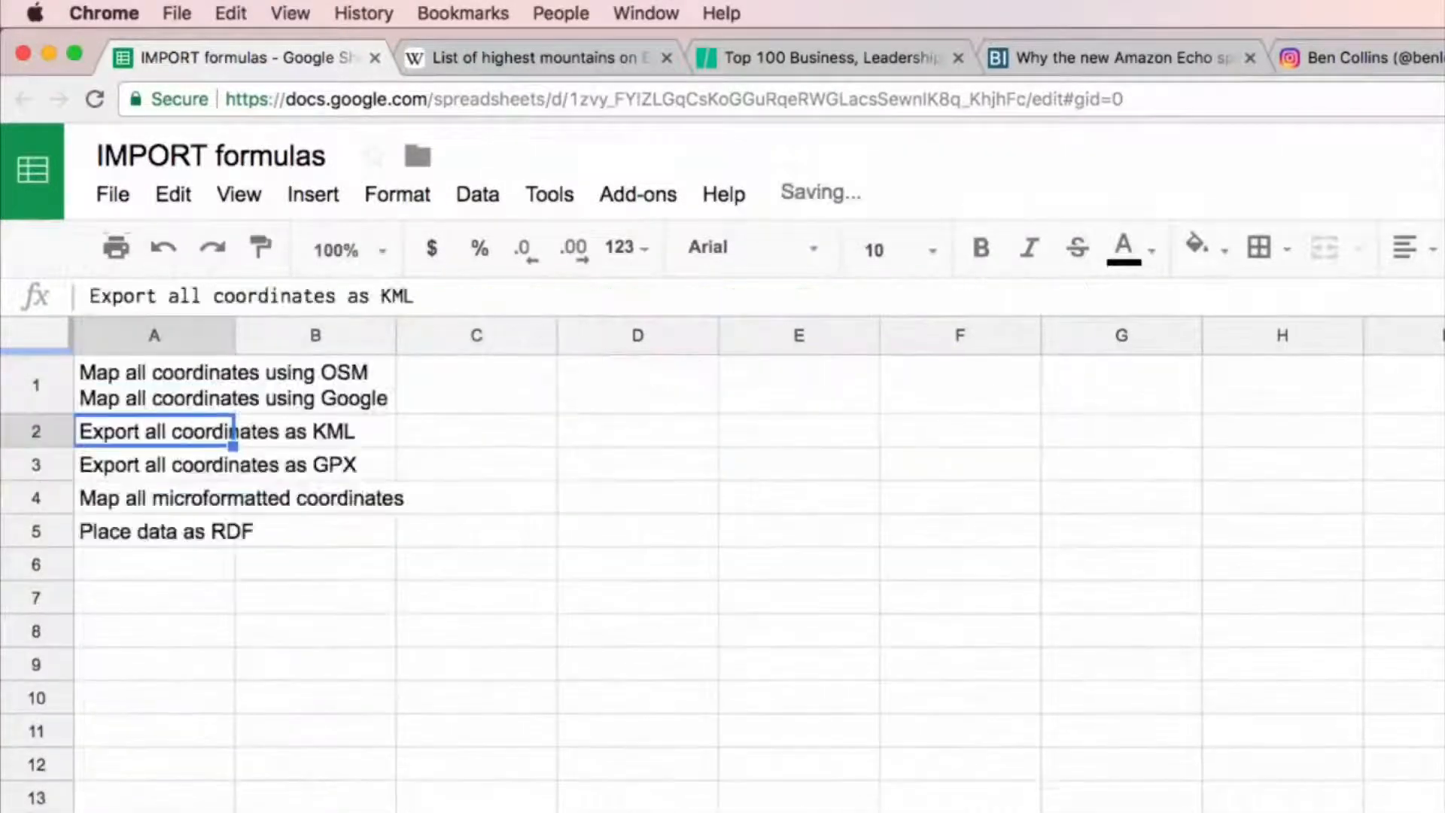
pyautogui.click(216, 392)
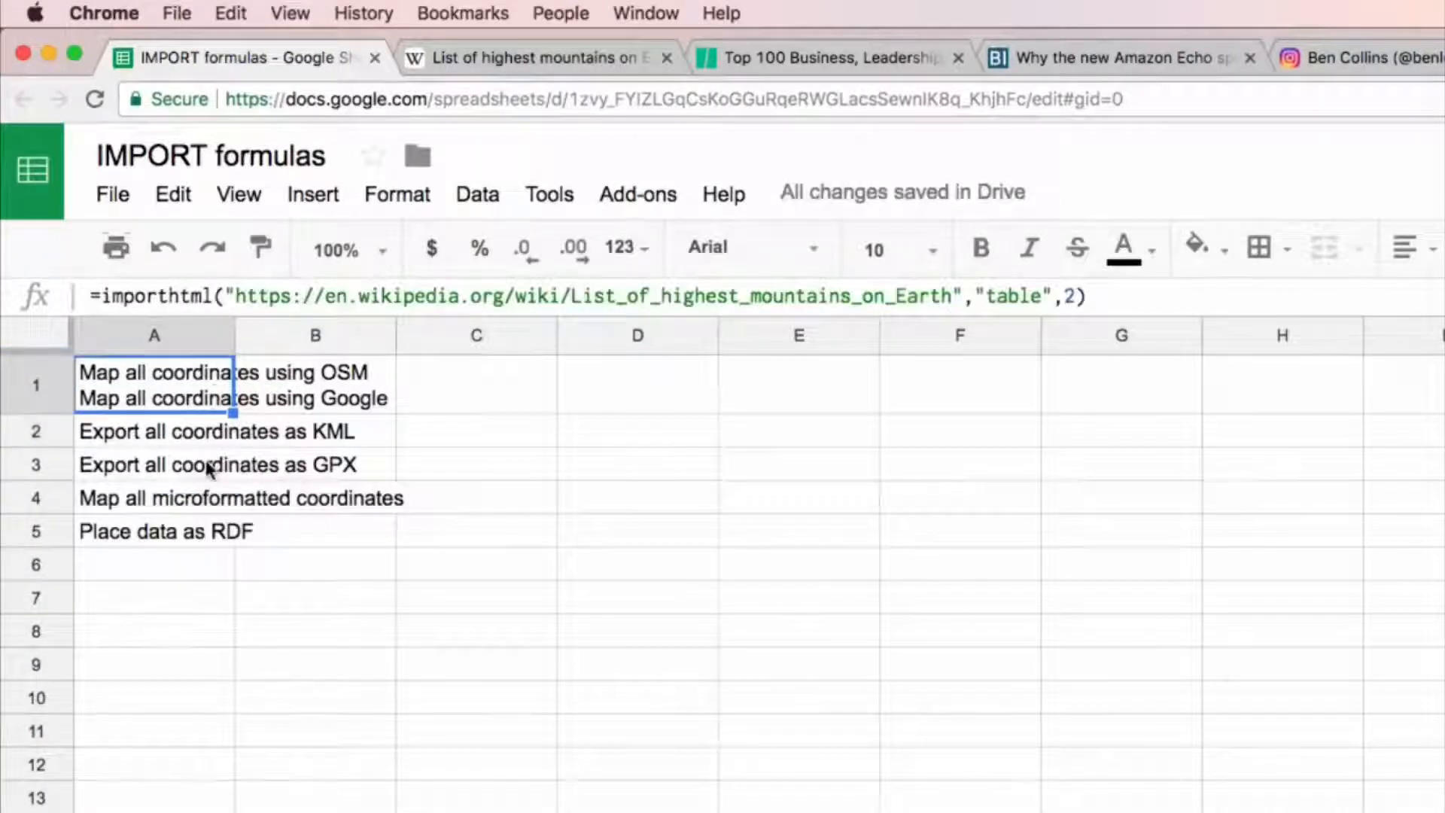
# Step: Examine the Wikipedia page from the opening notice through the references to see where its tables and mountain list sit
pyautogui.click(527, 58)
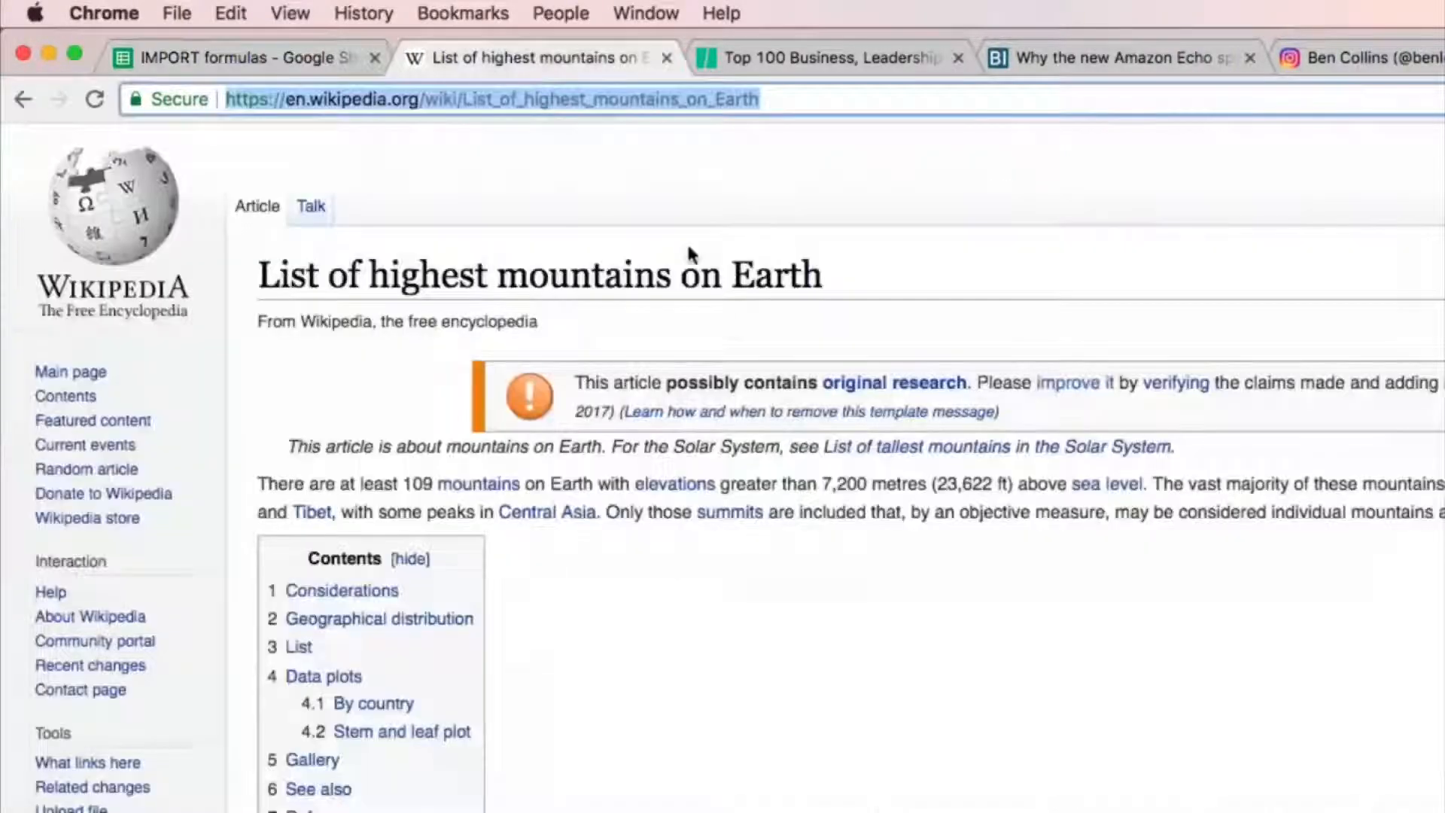
pyautogui.scroll(-15, 764, 535)
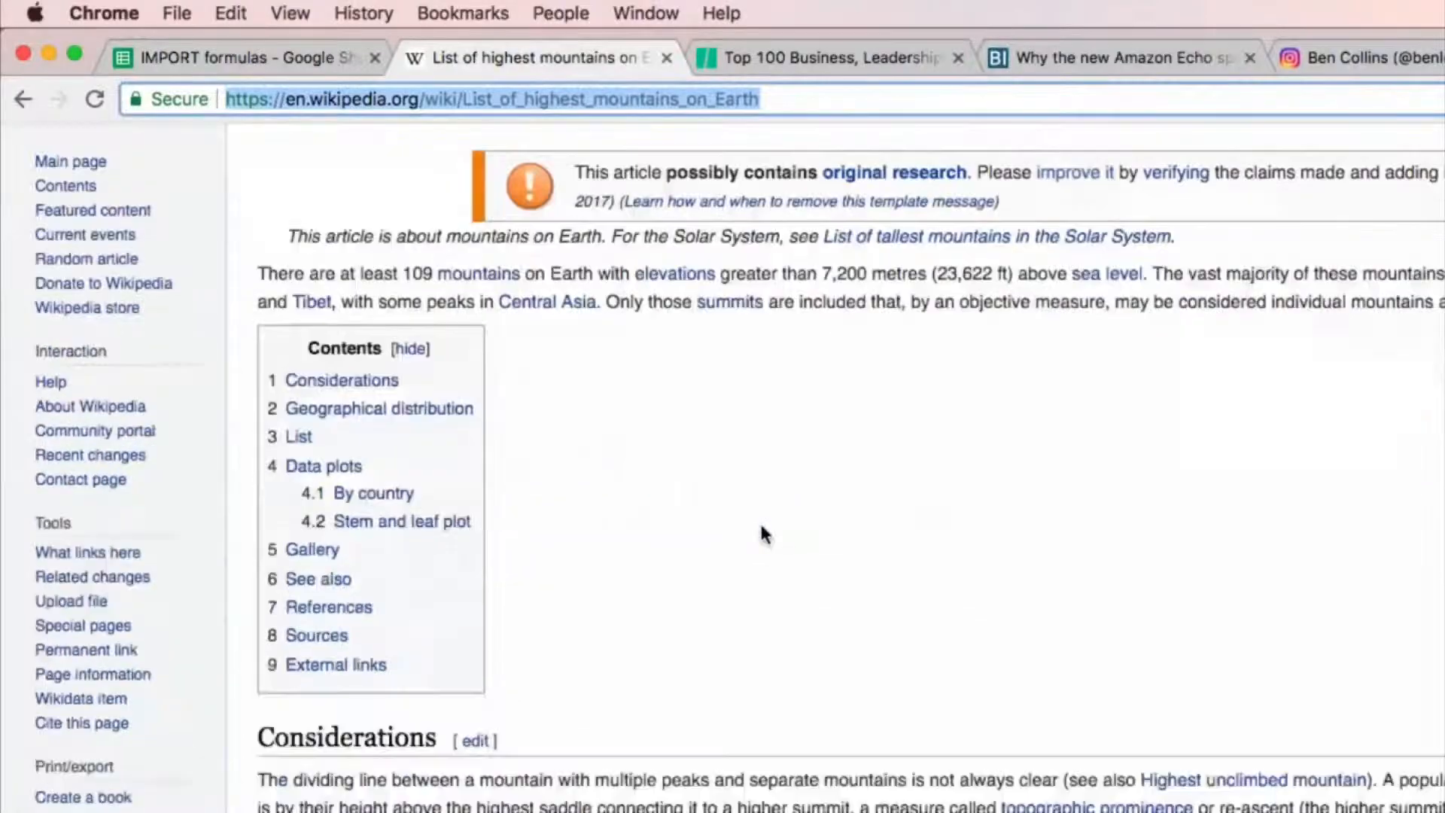
pyautogui.scroll(-20, 764, 534)
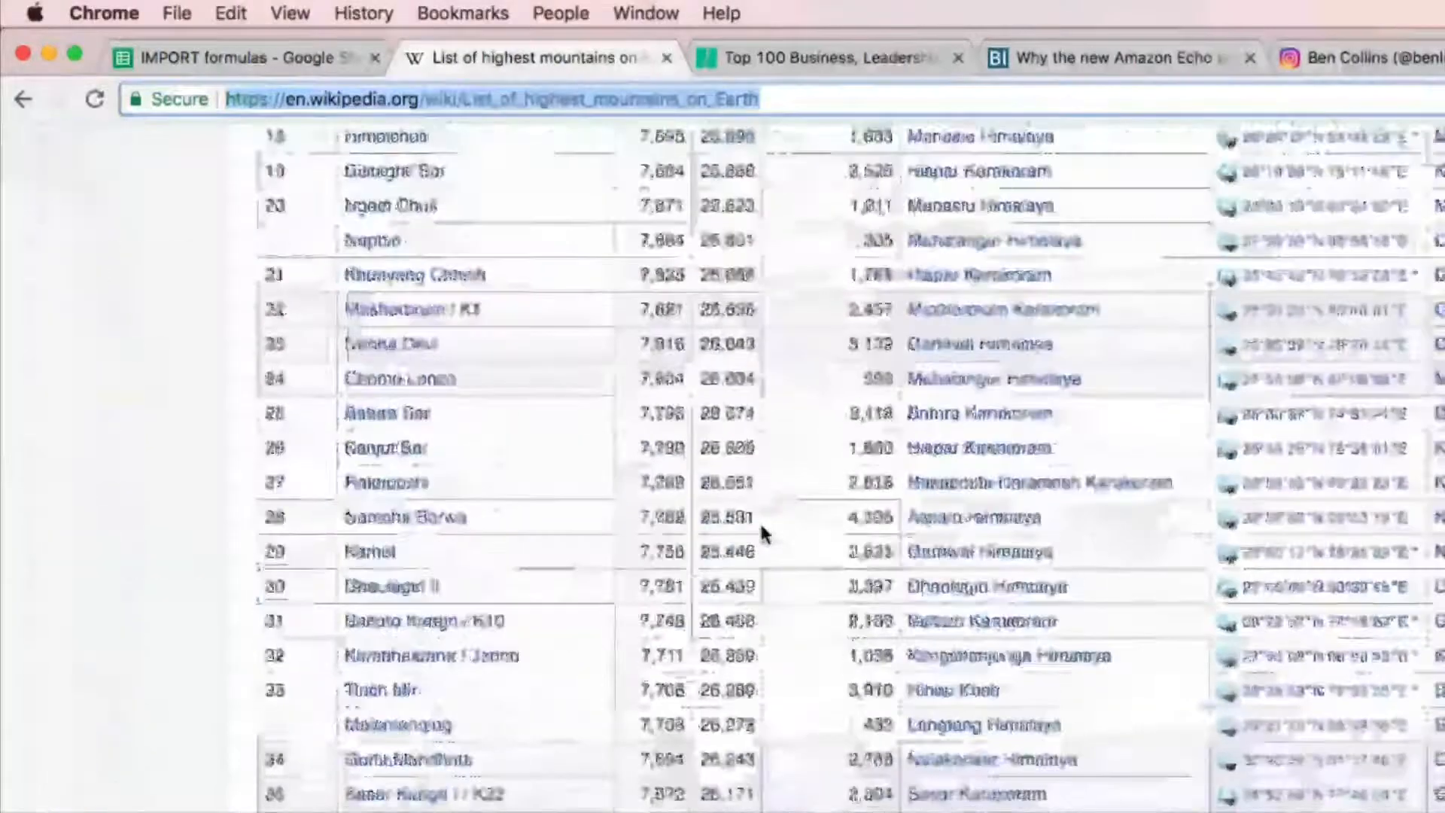
pyautogui.scroll(-10, 761, 526)
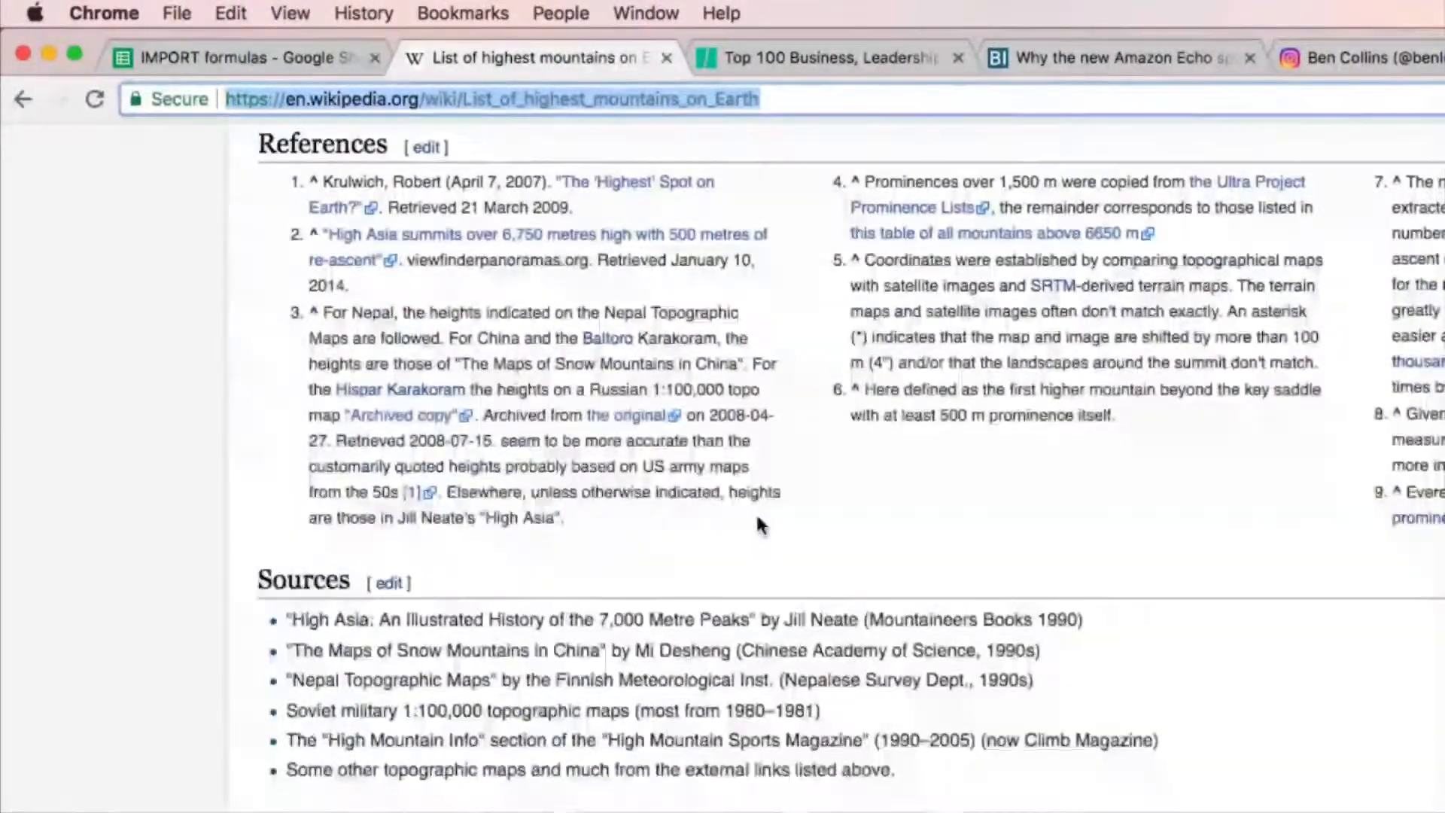
pyautogui.scroll(2, 764, 516)
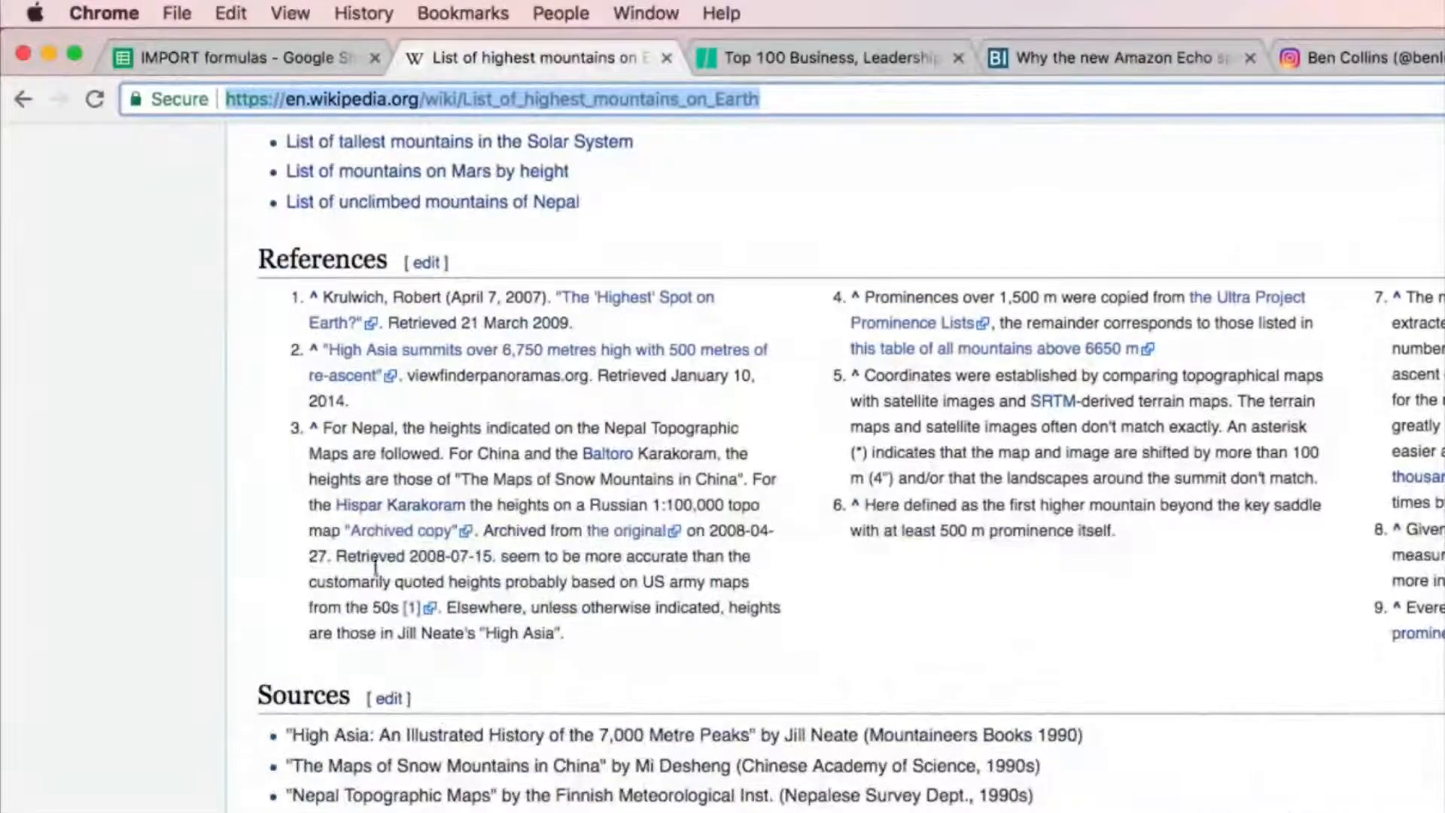
pyautogui.scroll(15, 760, 467)
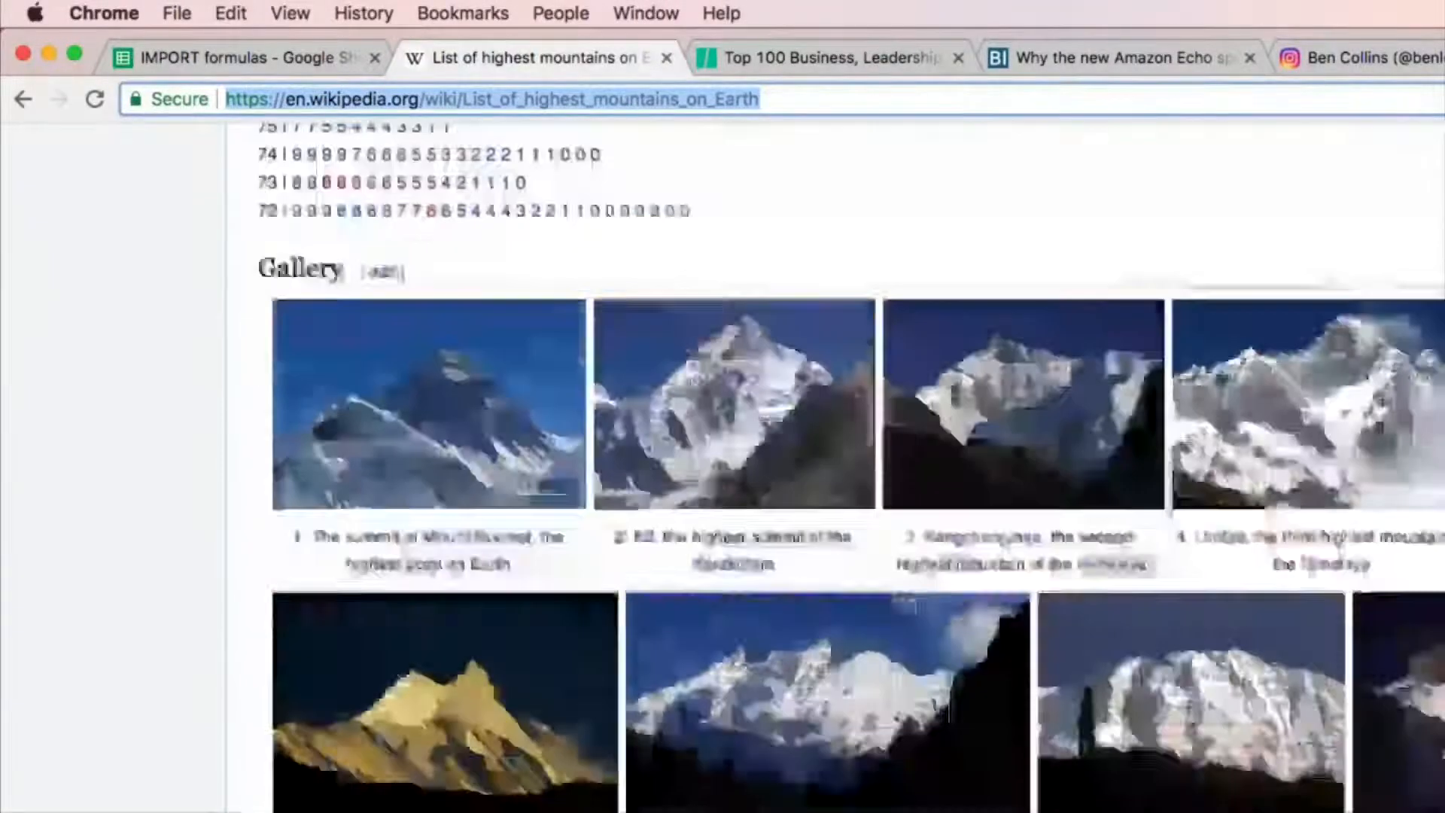
pyautogui.scroll(20, 760, 467)
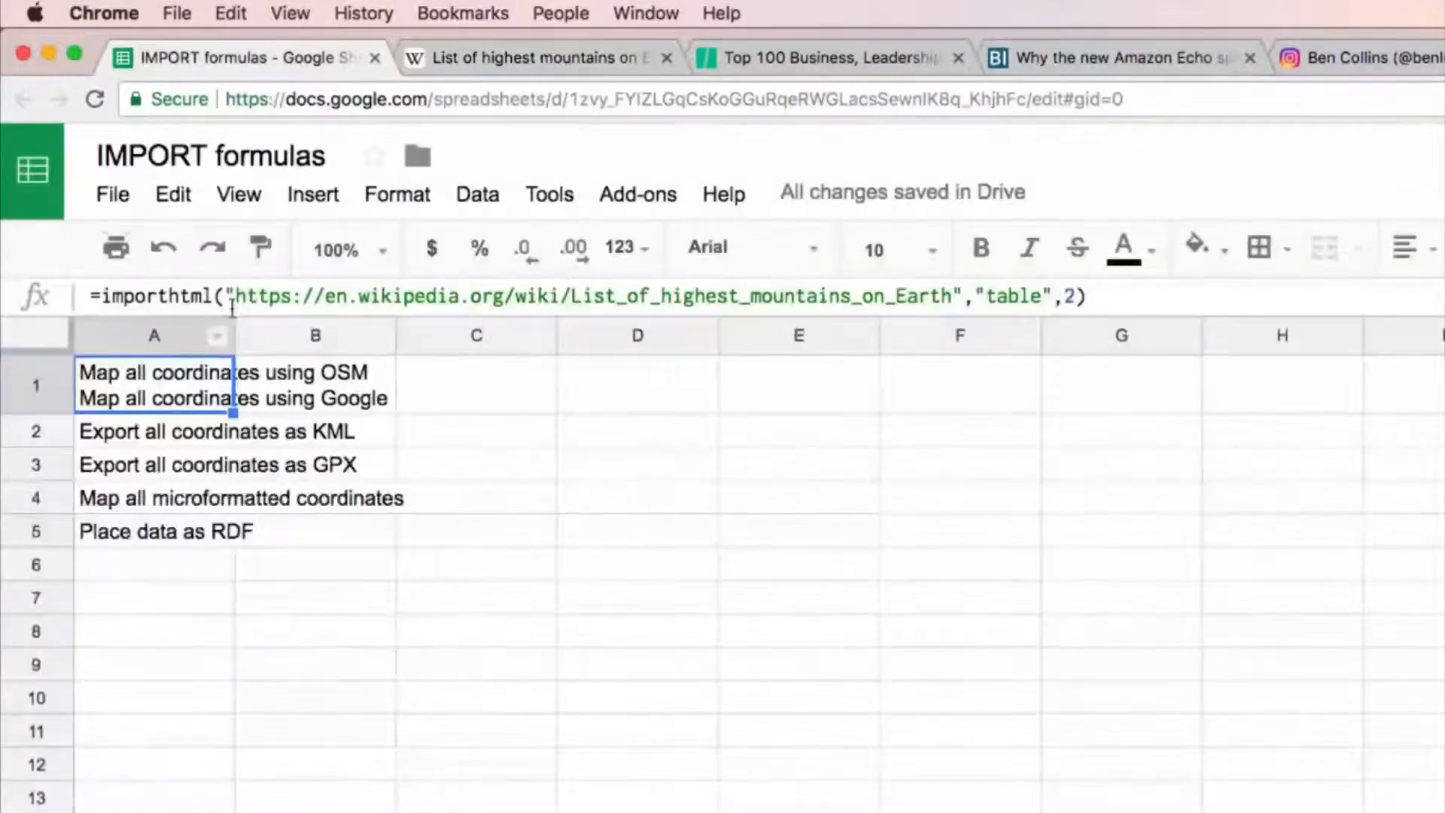
# Step: Set the IMPORTHTML index in A1 to 3 and review the imported mountain table through its last row
pyautogui.click(1069, 296)
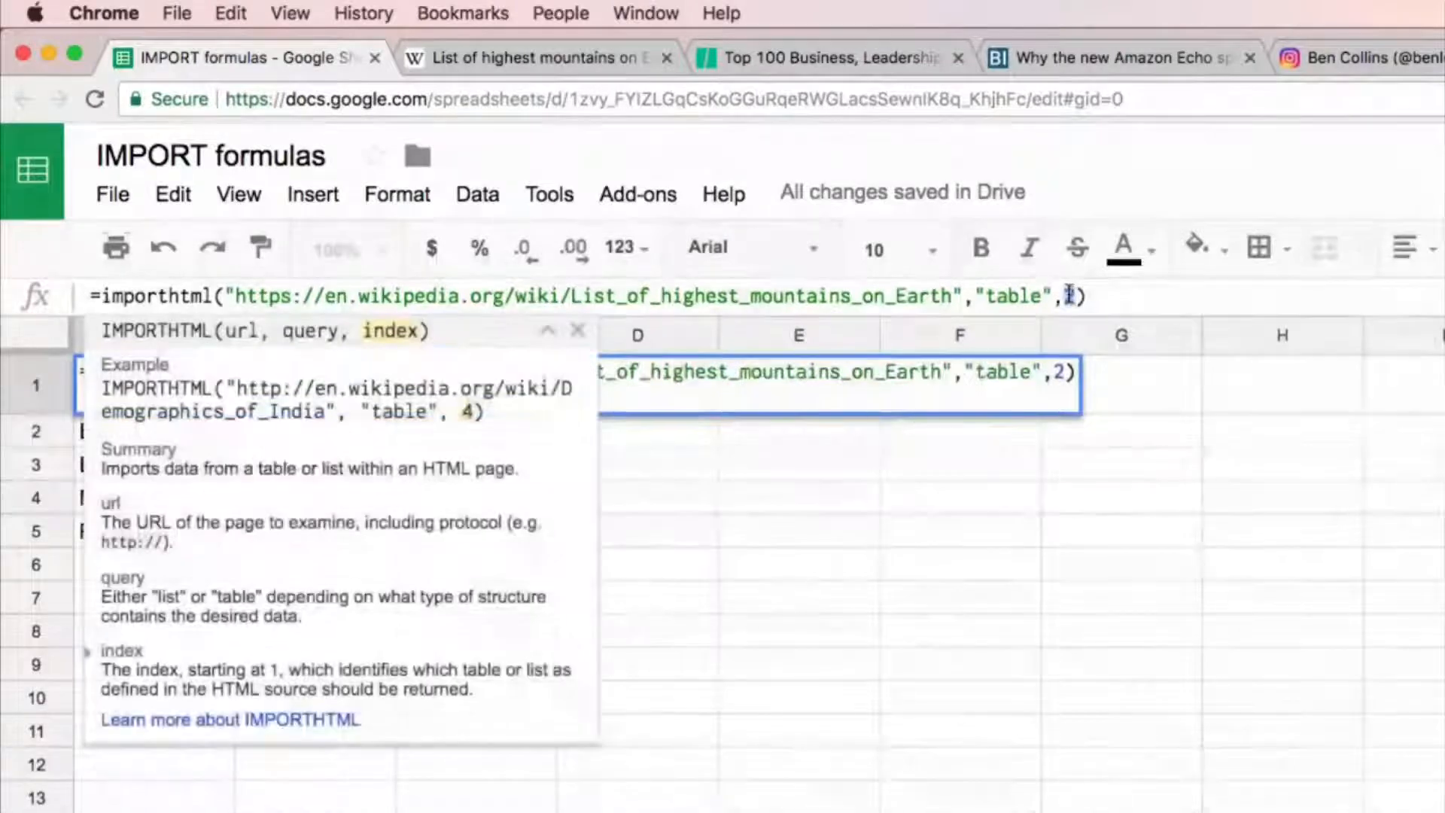
pyautogui.press('Return')
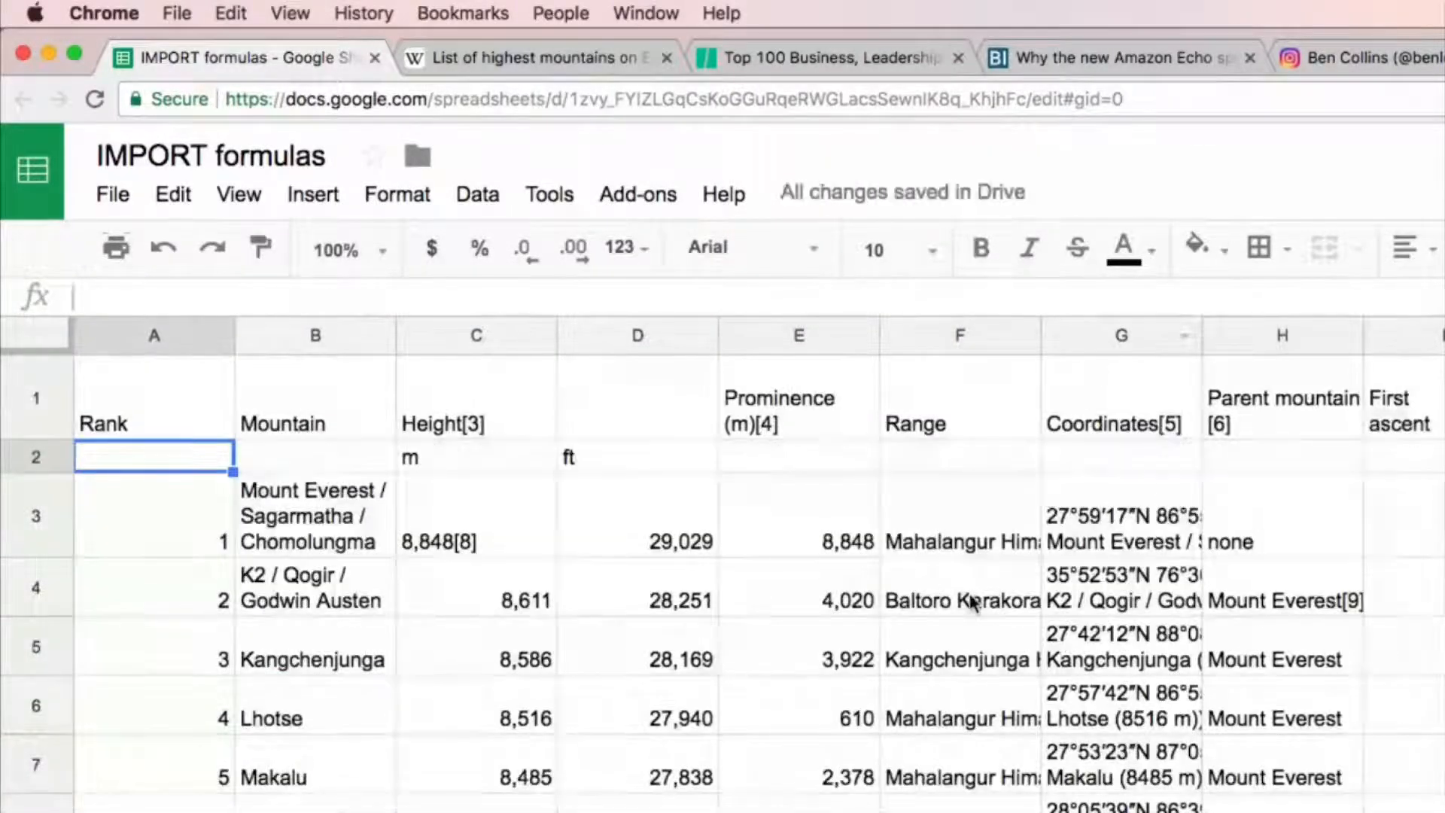
pyautogui.click(181, 416)
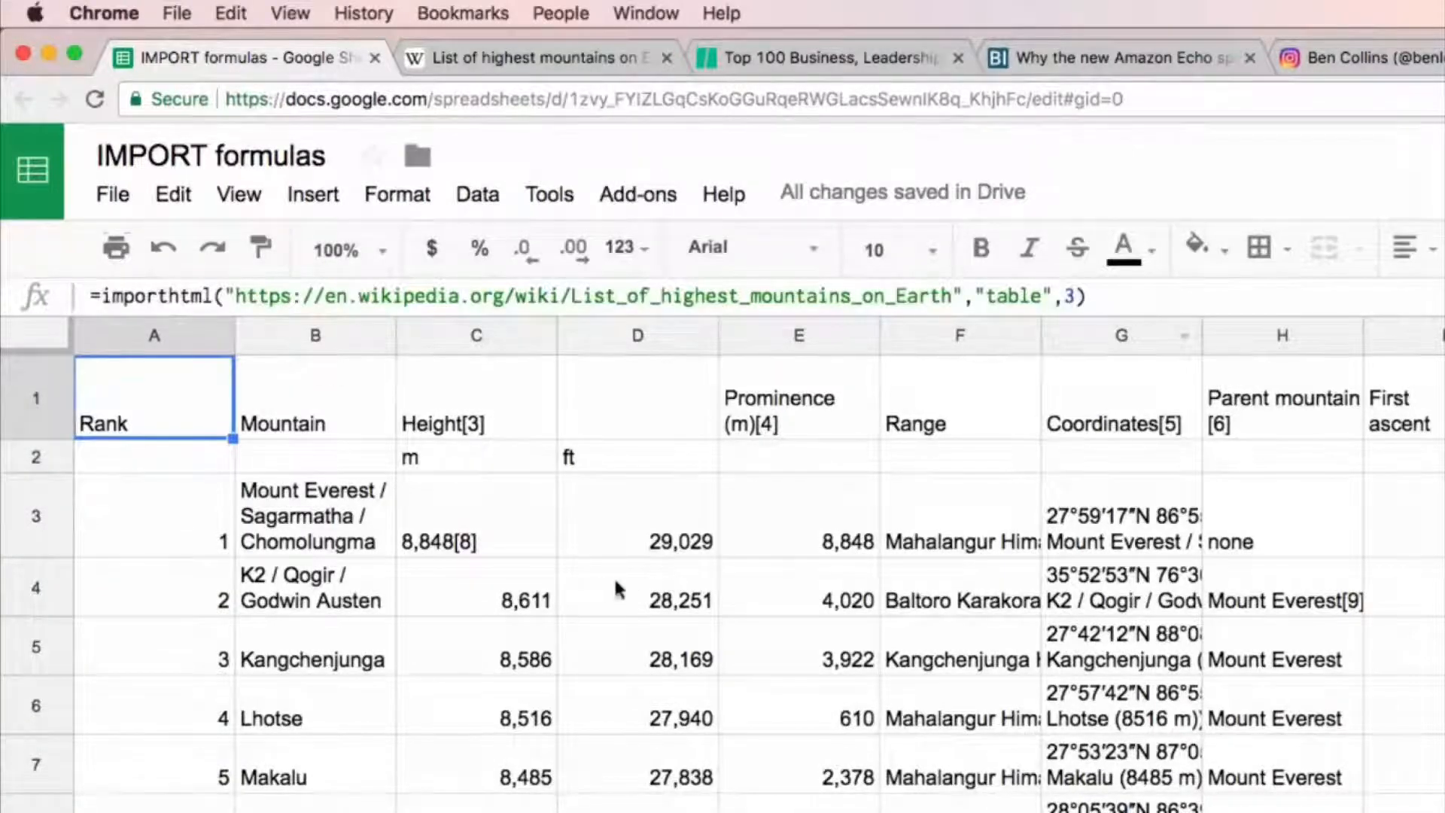
pyautogui.scroll(-7, 1299, 625)
pyautogui.scroll(-20, 1300, 616)
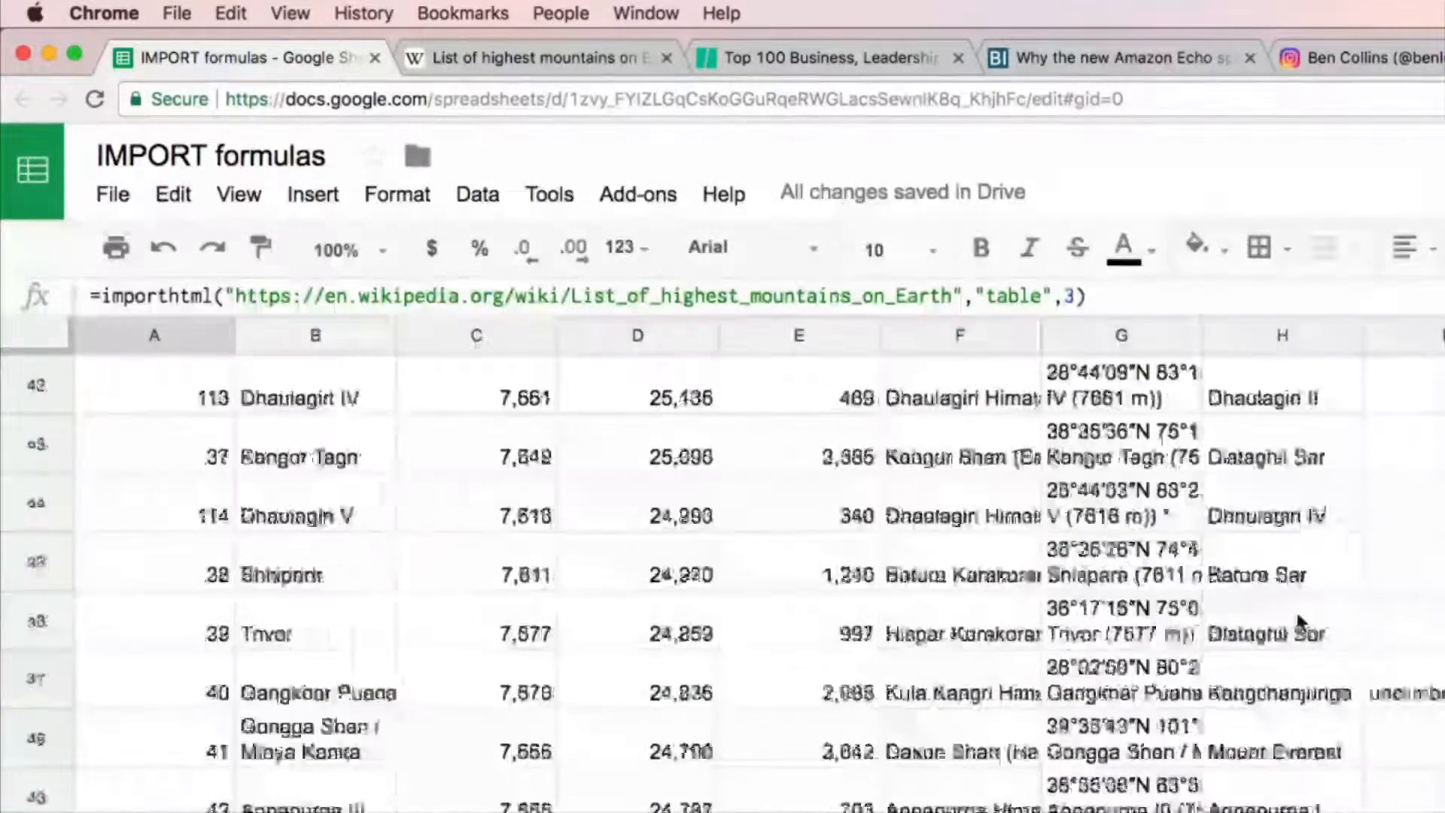
pyautogui.scroll(-2, 1284, 624)
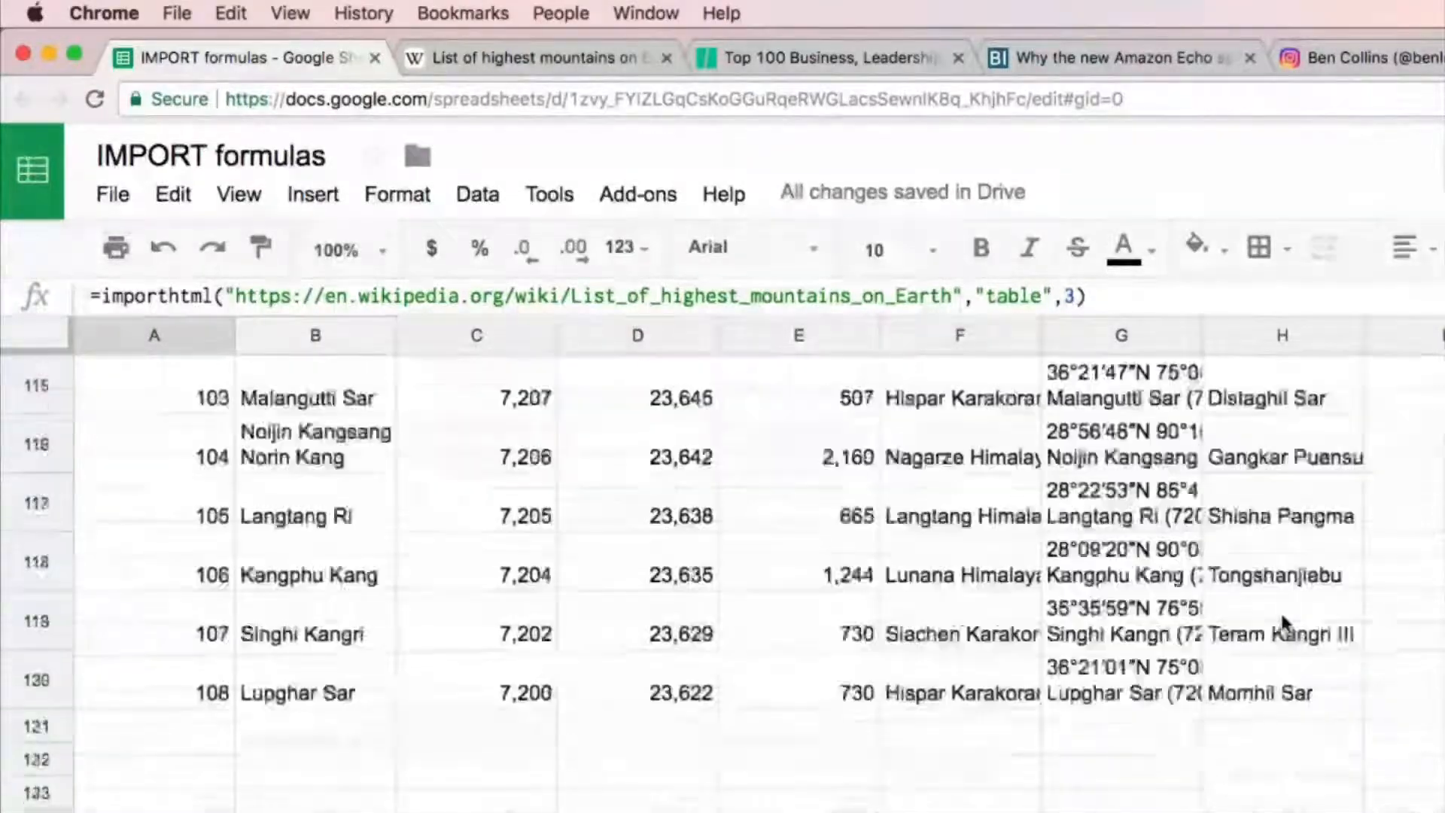
pyautogui.scroll(19, 1285, 623)
pyautogui.scroll(20, 1284, 622)
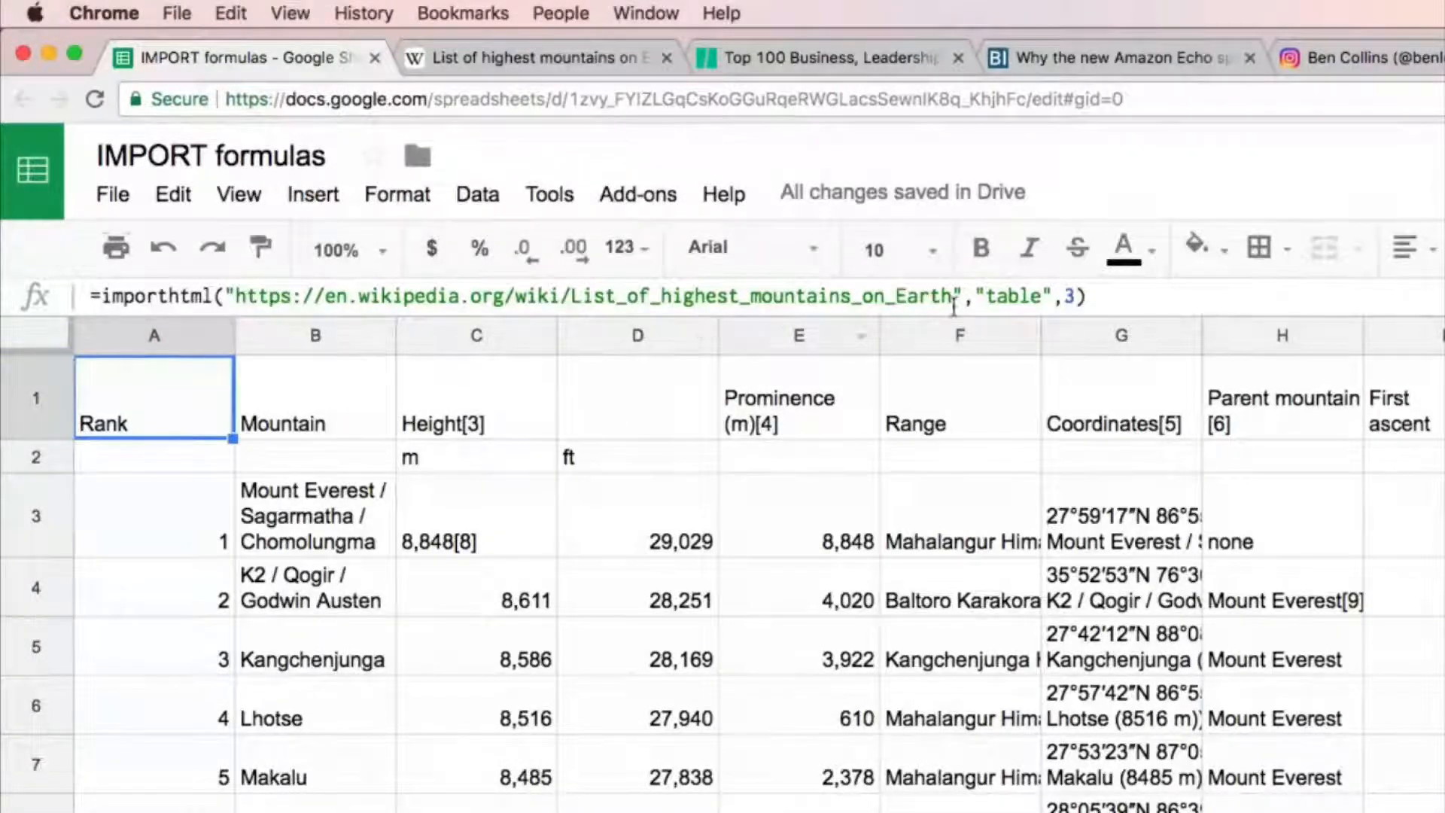
# Step: Replace the whole imported table with its static values by pasting values only, and check several height cells
pyautogui.press('super+a')
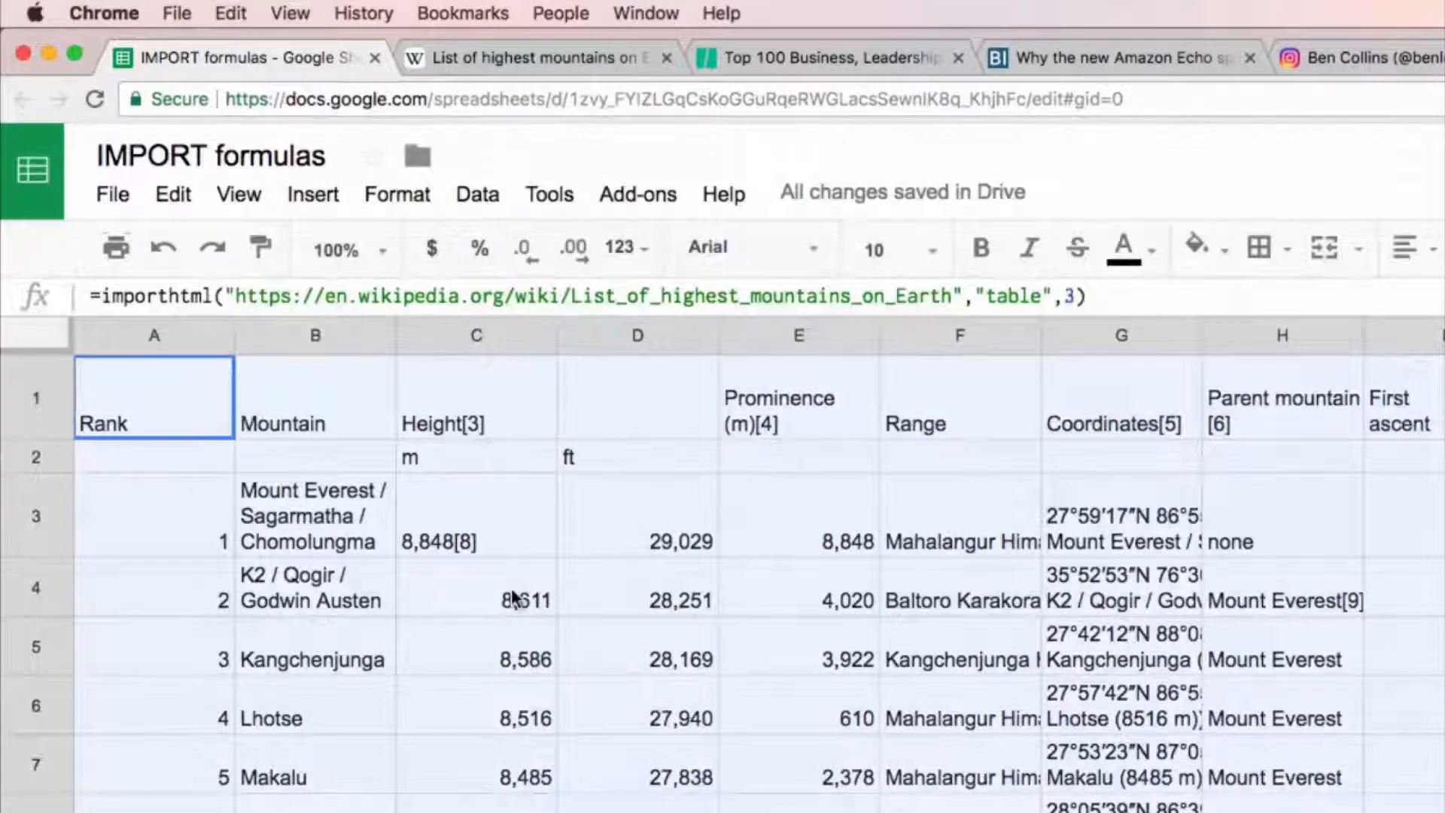
pyautogui.rightClick(188, 409)
pyautogui.moveTo(435, 580)
pyautogui.click(552, 580)
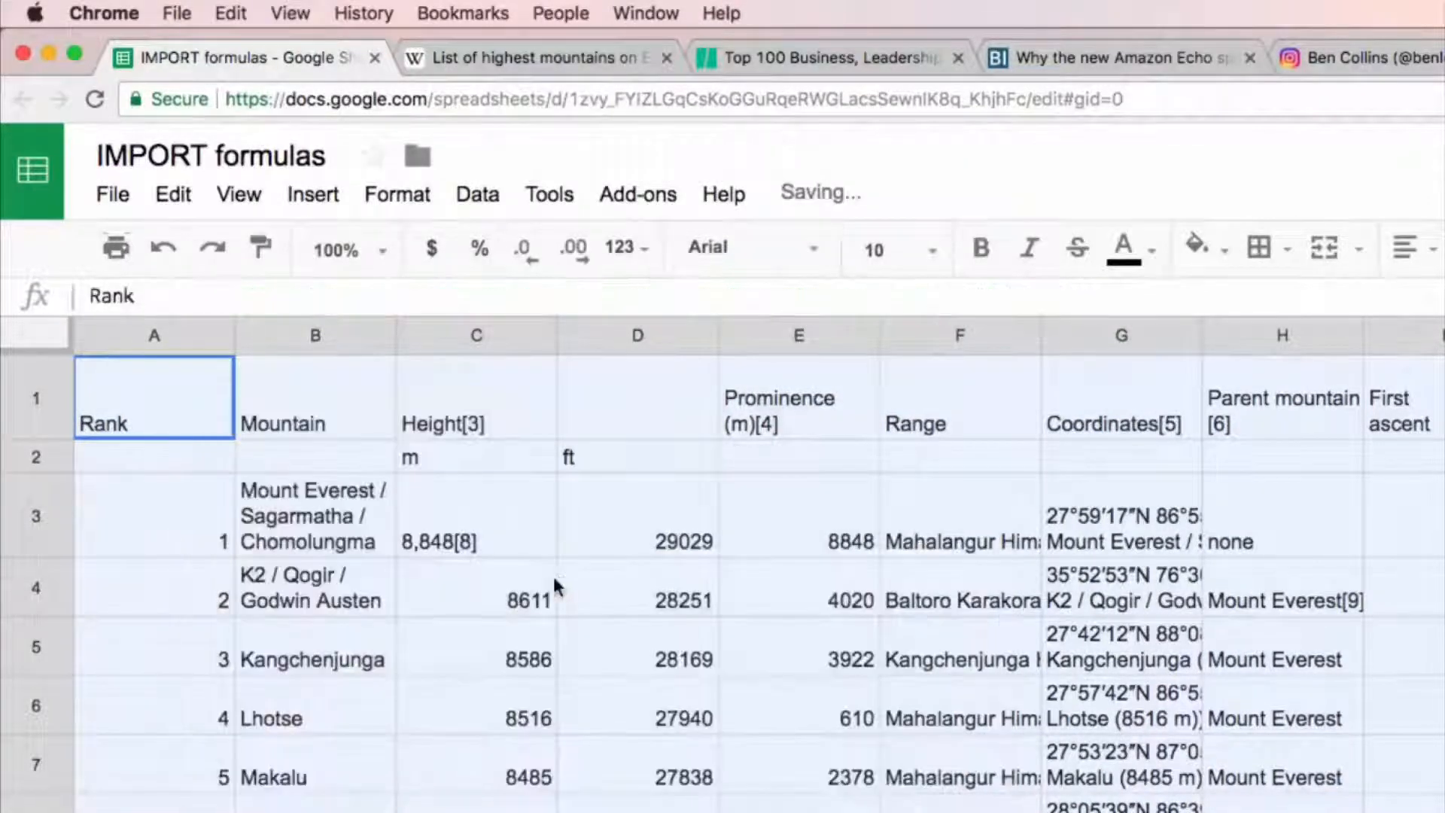
pyautogui.click(672, 523)
pyautogui.click(659, 711)
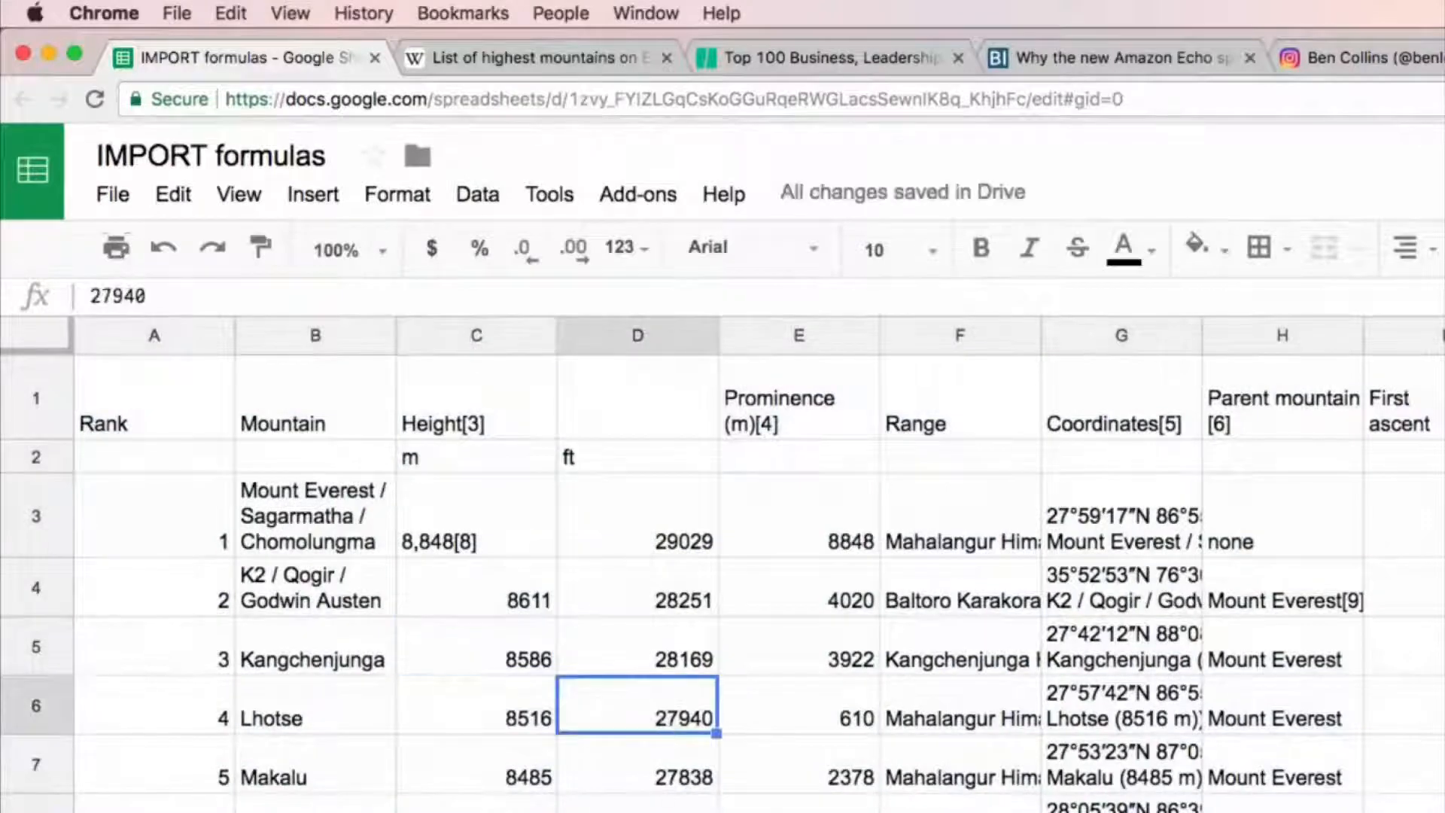
pyautogui.press('Down')
pyautogui.press('Down')
pyautogui.press('Down')
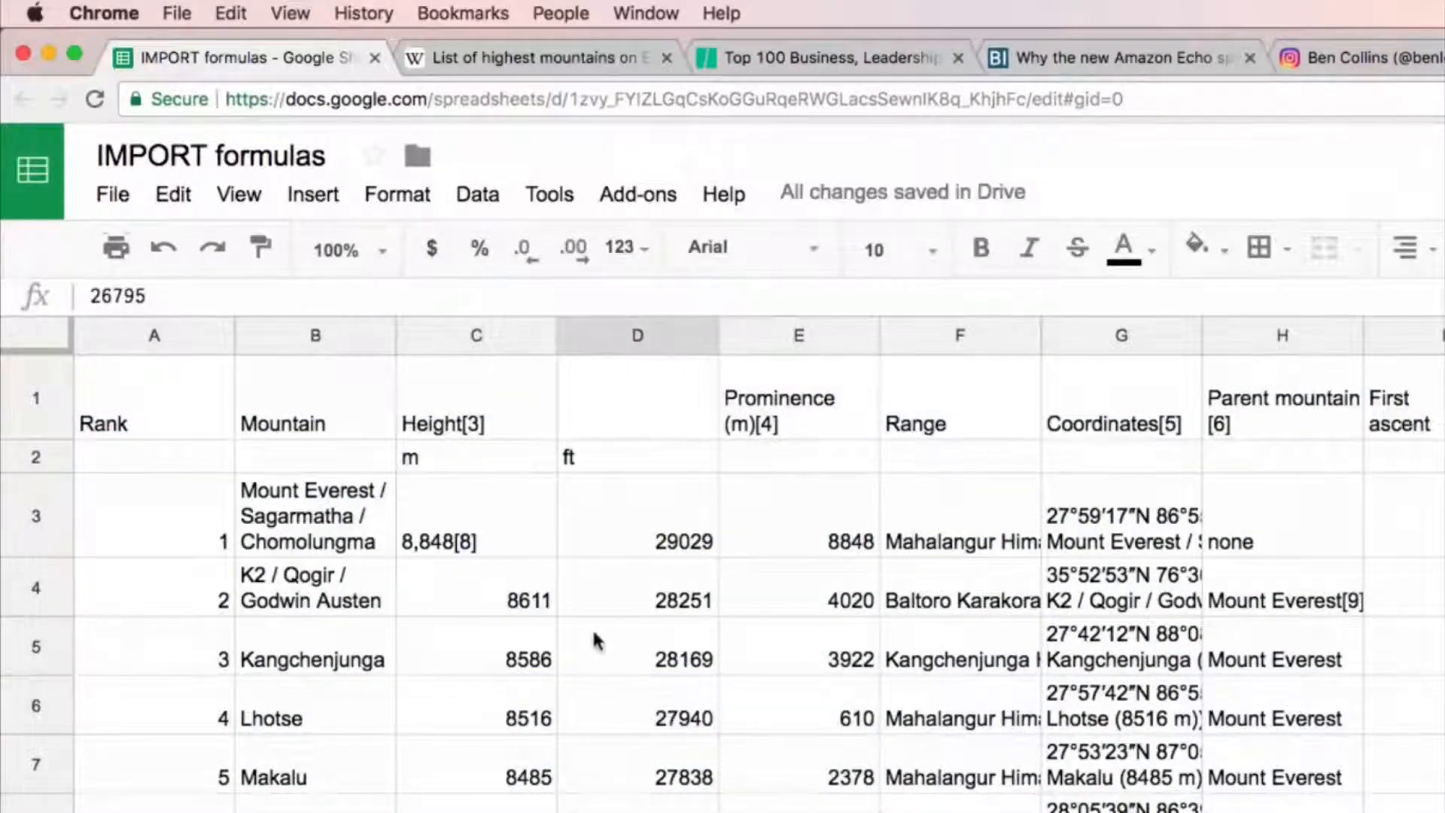
# Step: Centre the contents of the Rank column
pyautogui.click(133, 336)
pyautogui.press('super+shift+e')
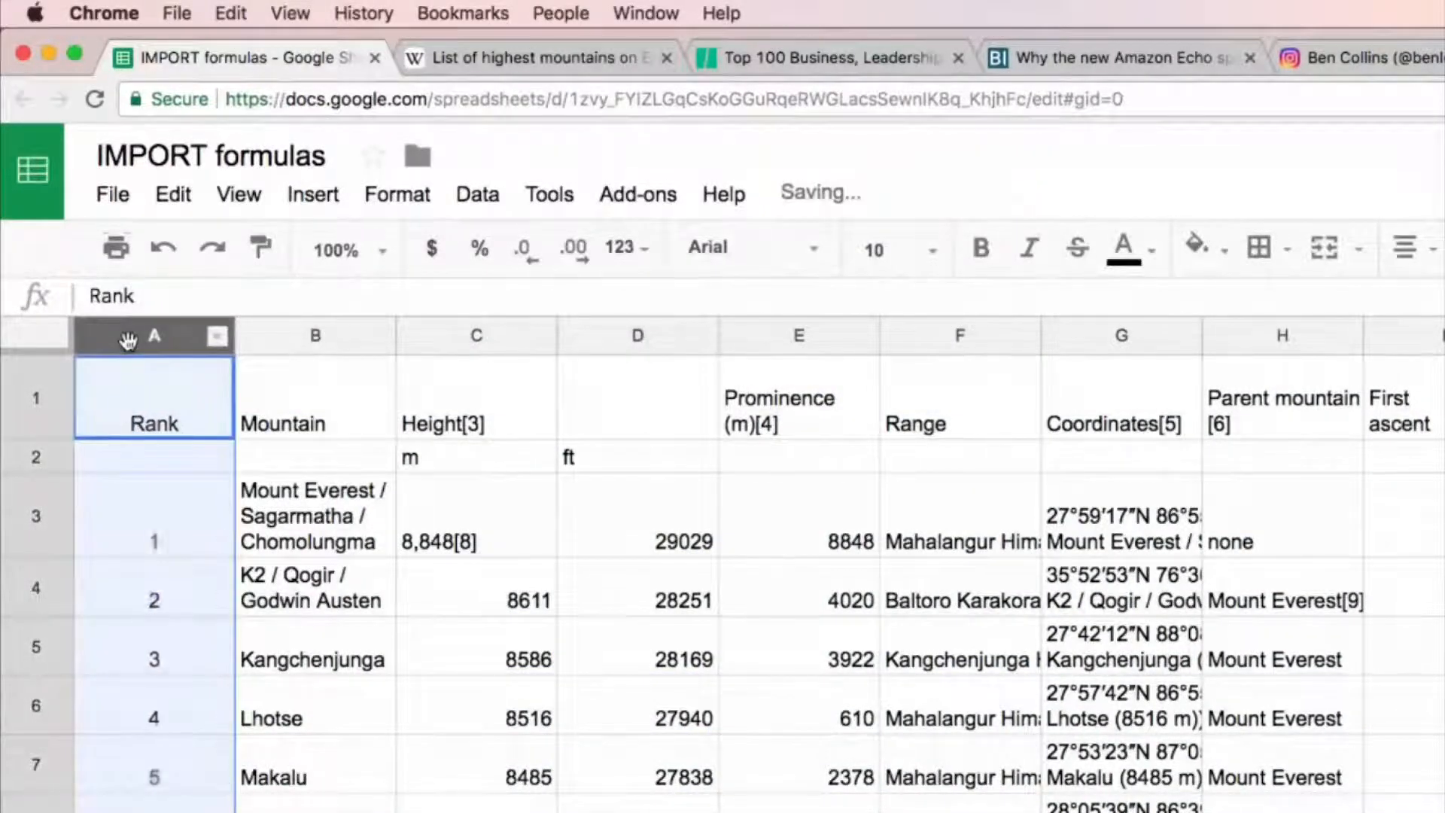
pyautogui.click(425, 527)
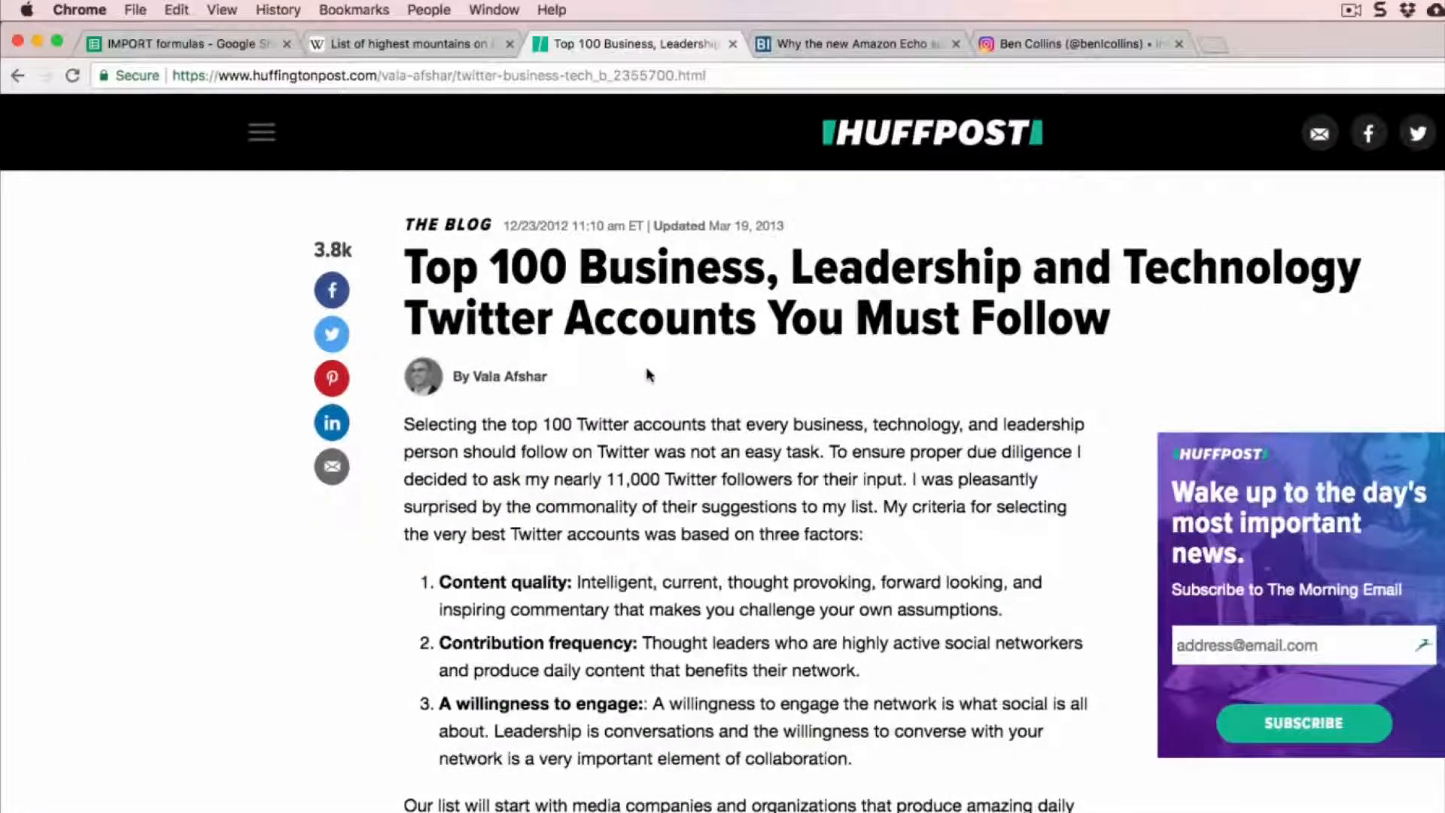
# Step: View the HuffPost article on Twitter accounts, and the Business Insider Zoom guide linked in A4 of the solution sheet
pyautogui.scroll(-7, 882, 507)
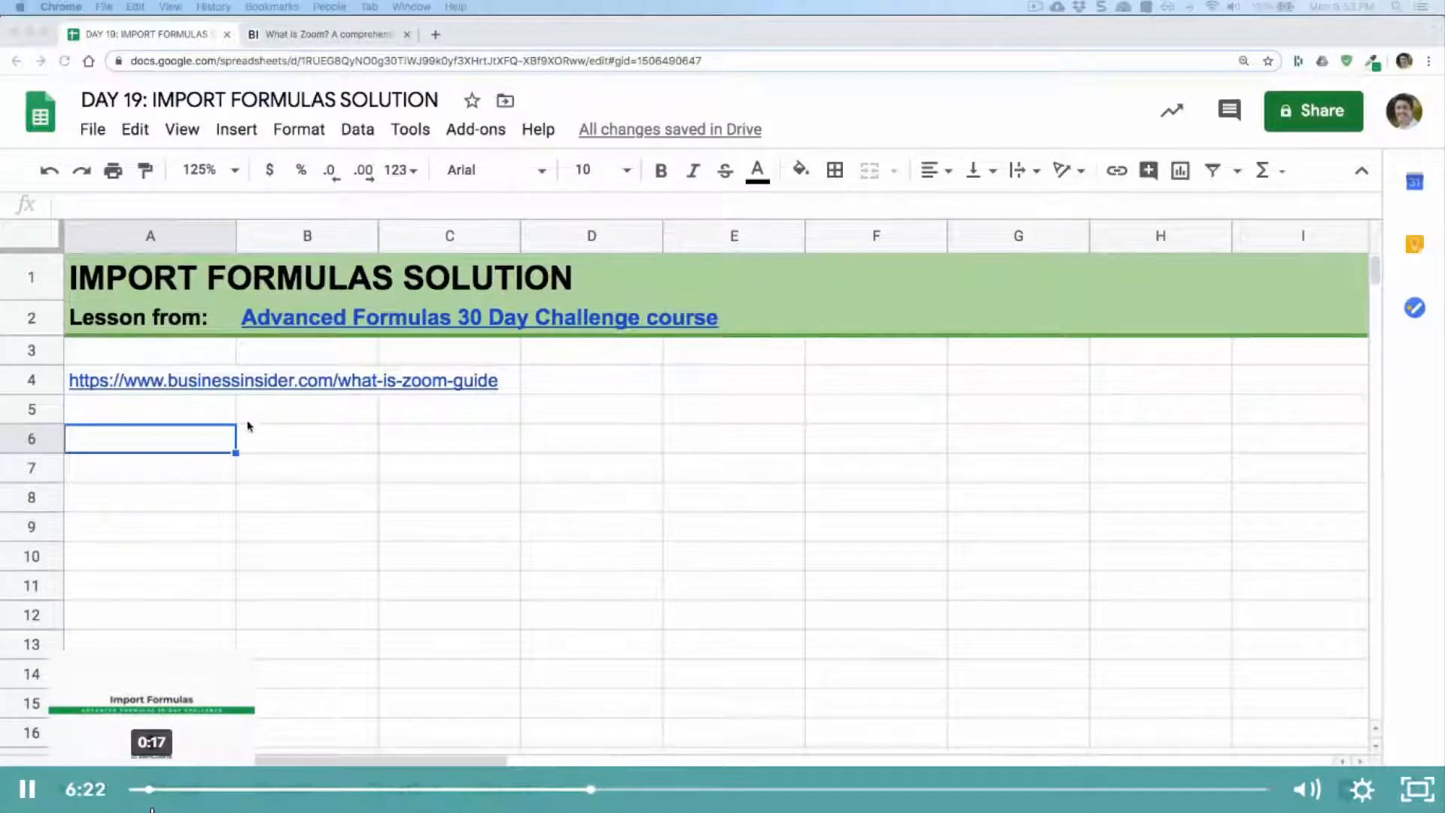
pyautogui.moveTo(172, 390)
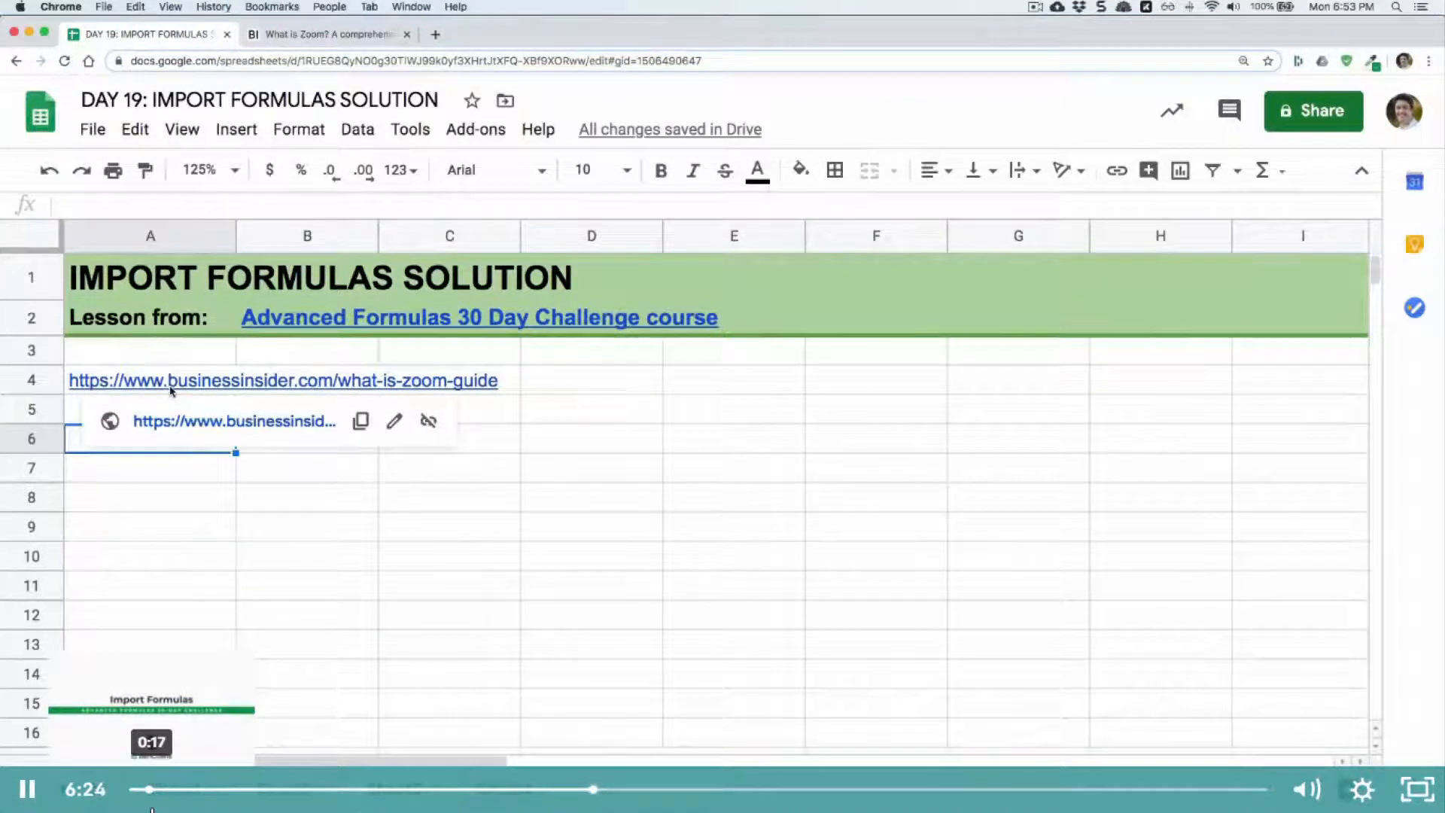
pyautogui.click(331, 34)
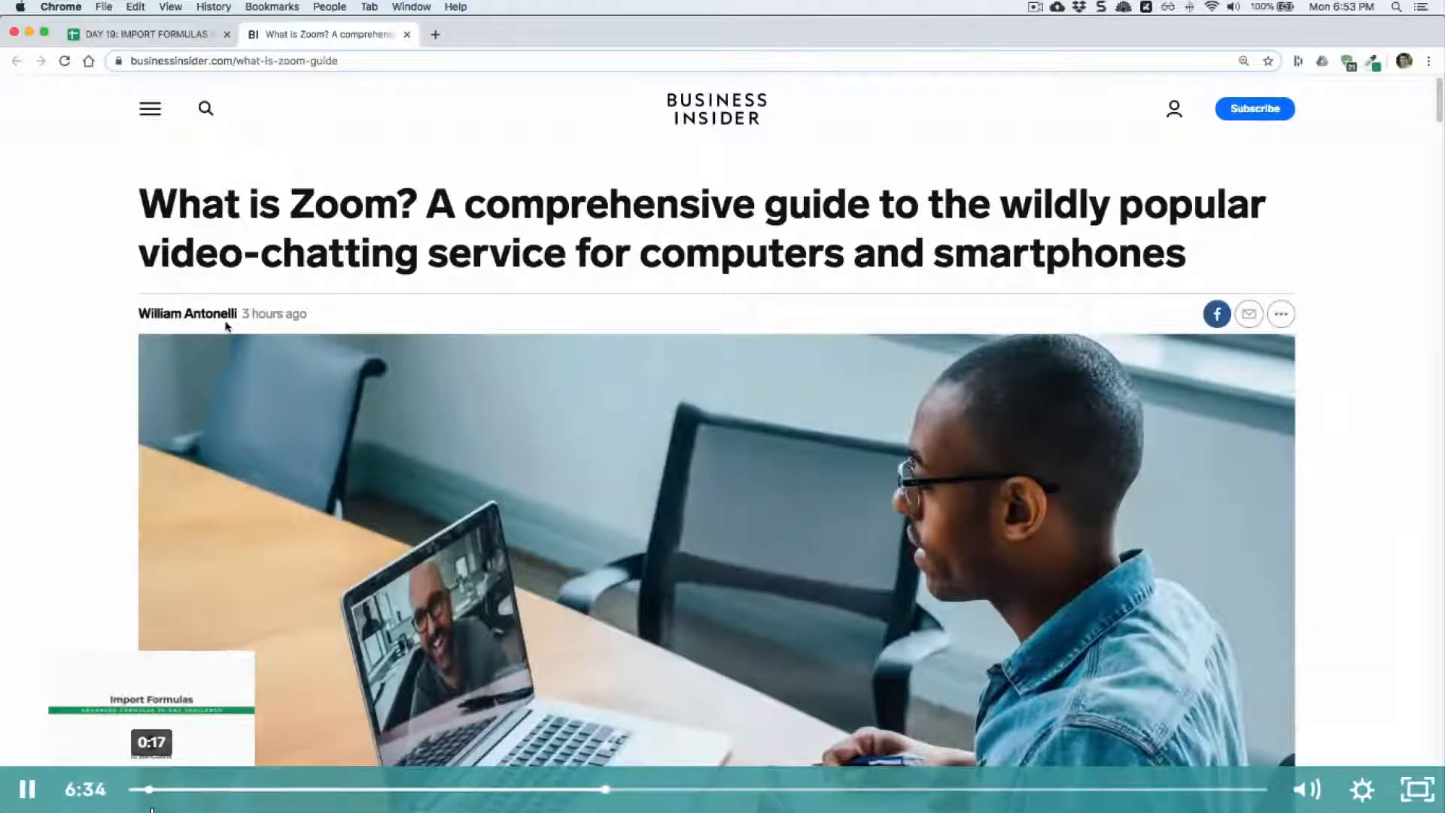
pyautogui.click(153, 42)
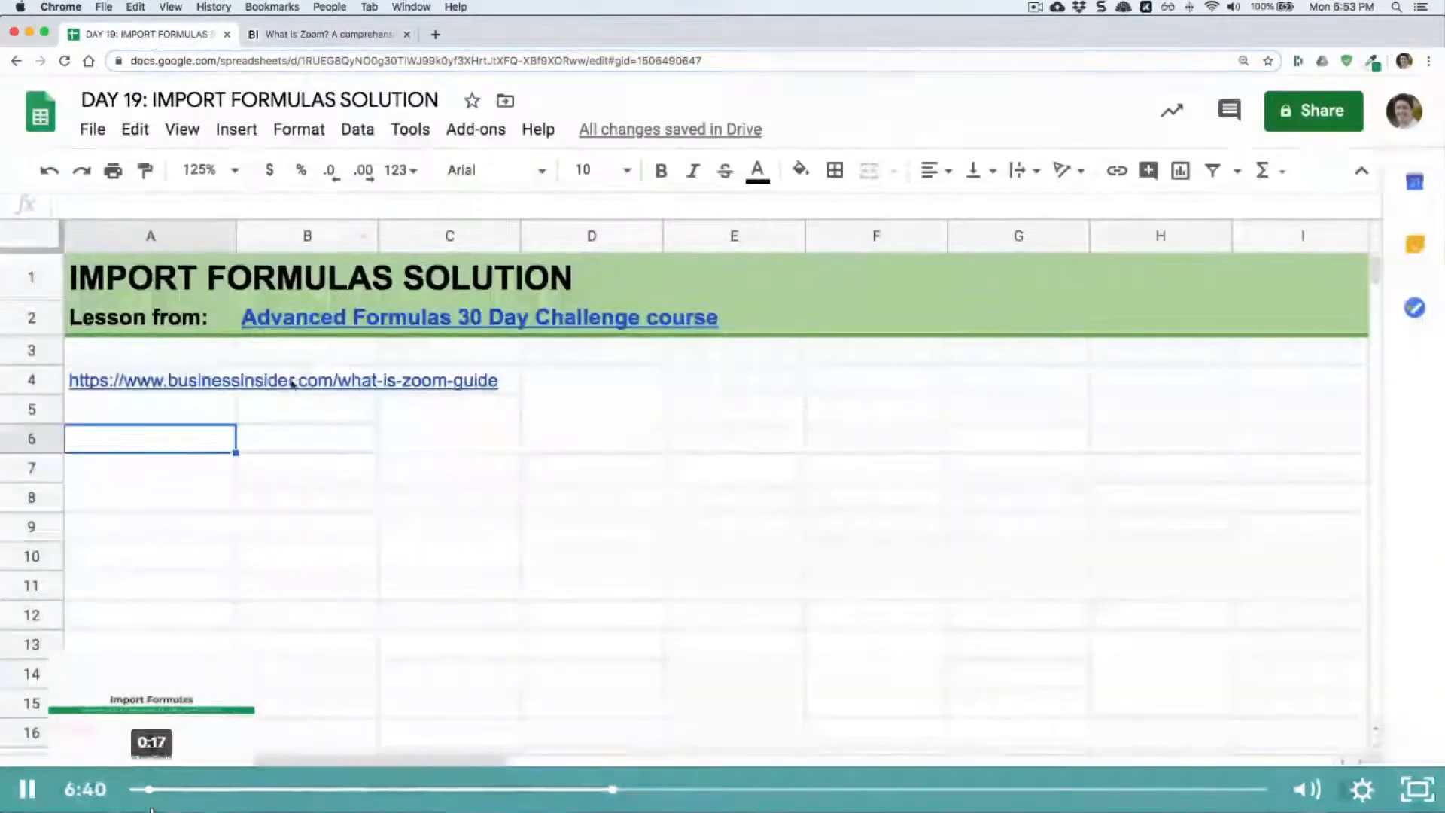
pyautogui.write('=impor')
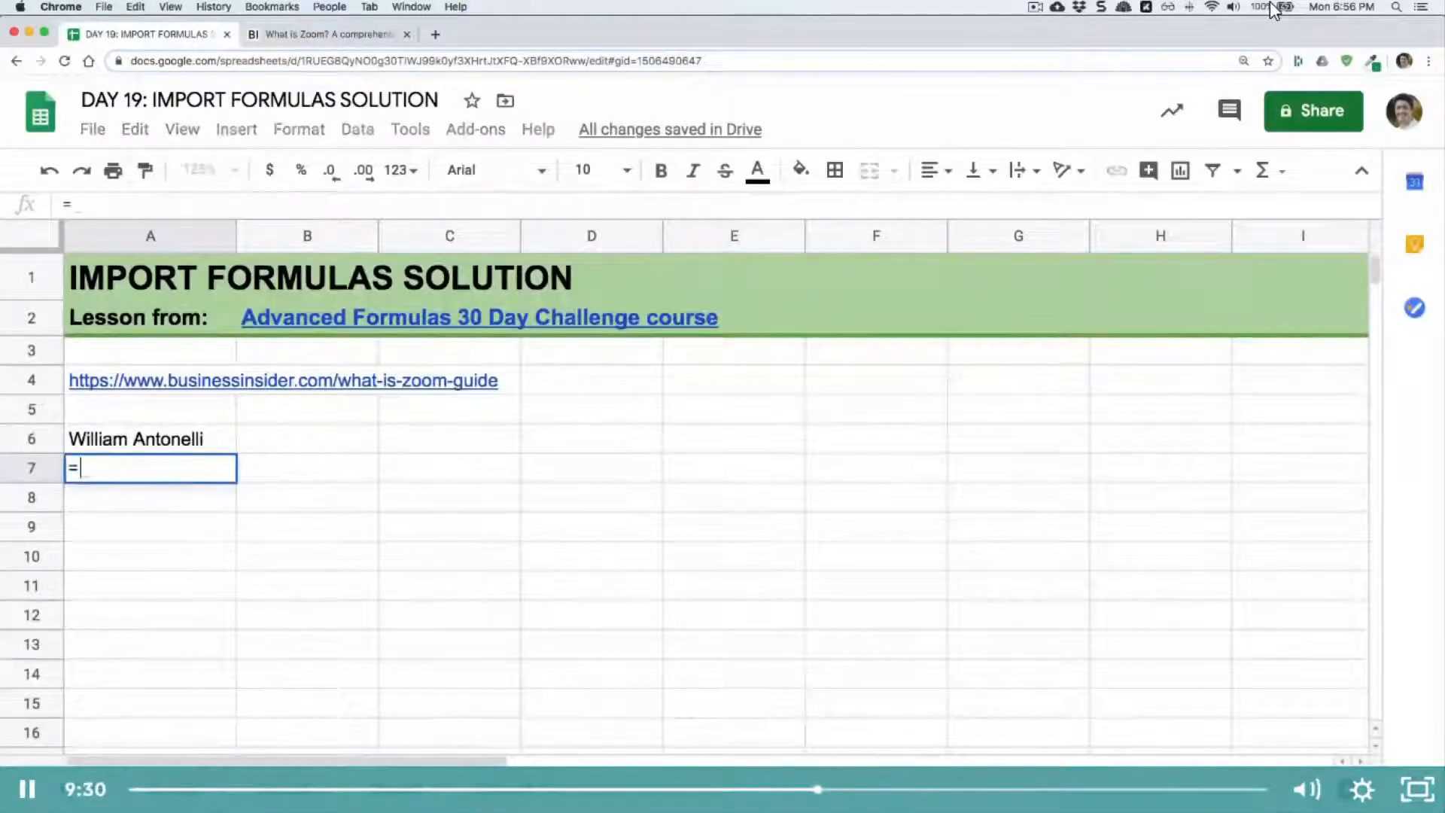
pyautogui.press('Tab')
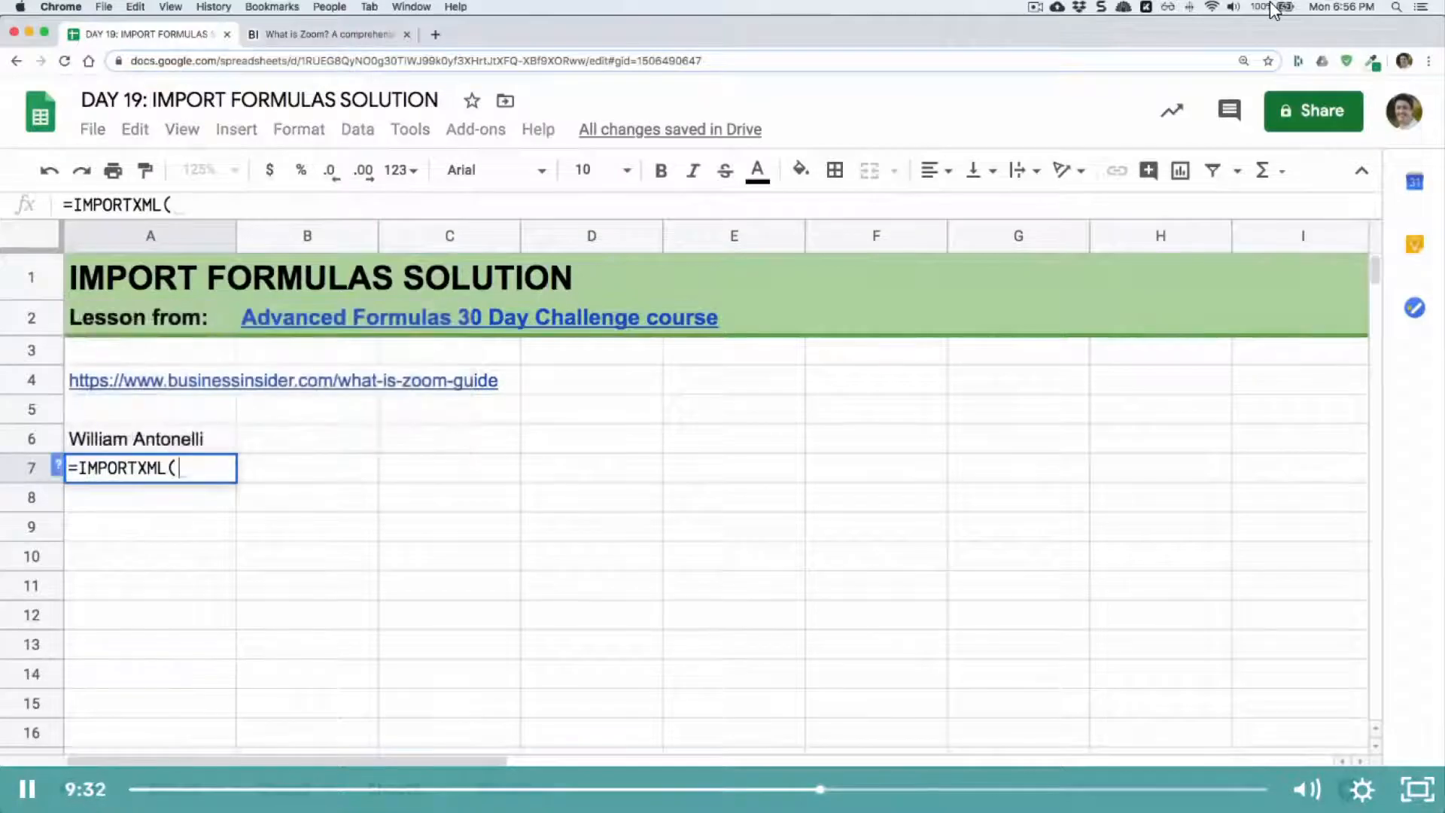
pyautogui.click(233, 383)
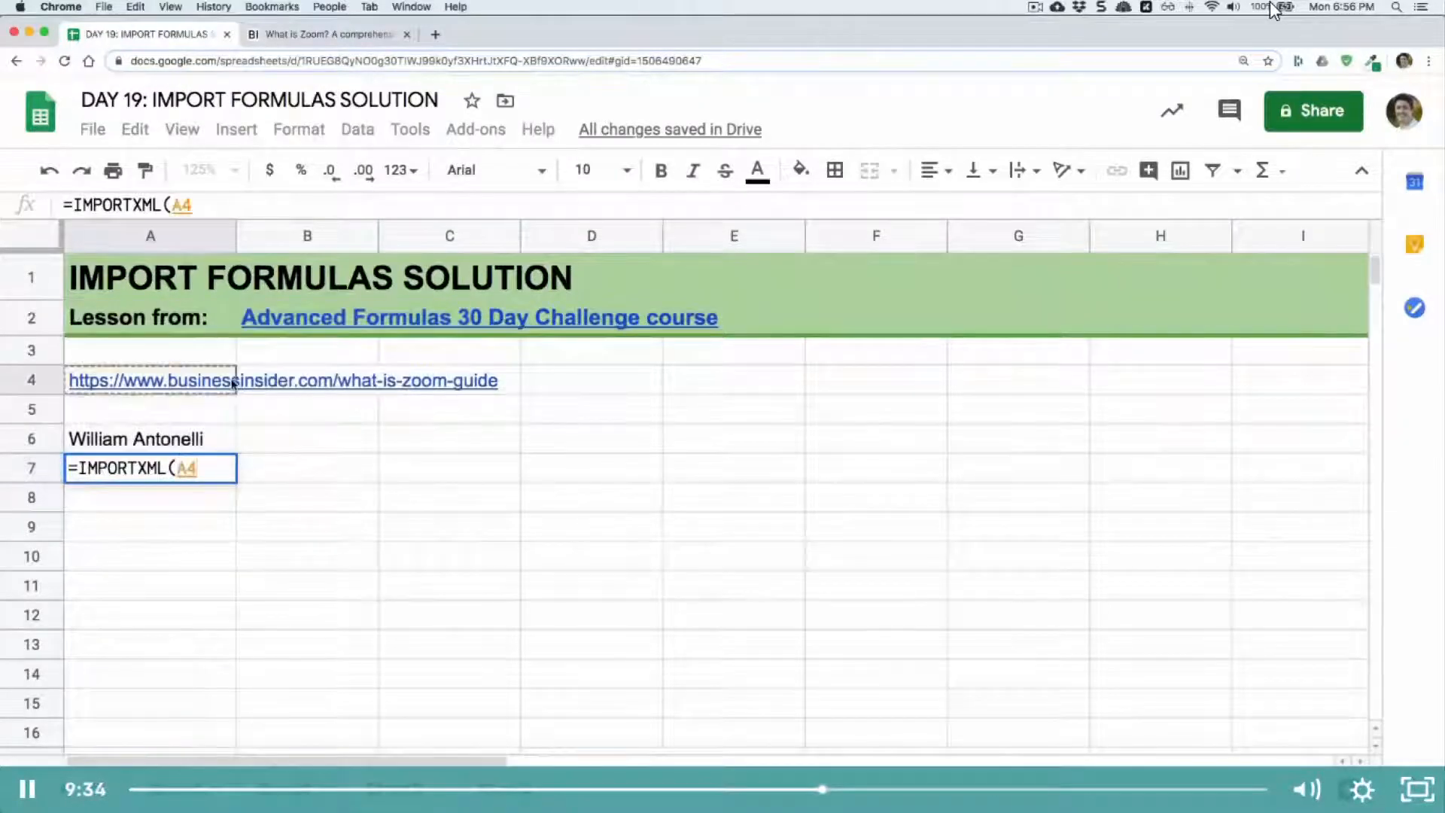
pyautogui.write(',"')
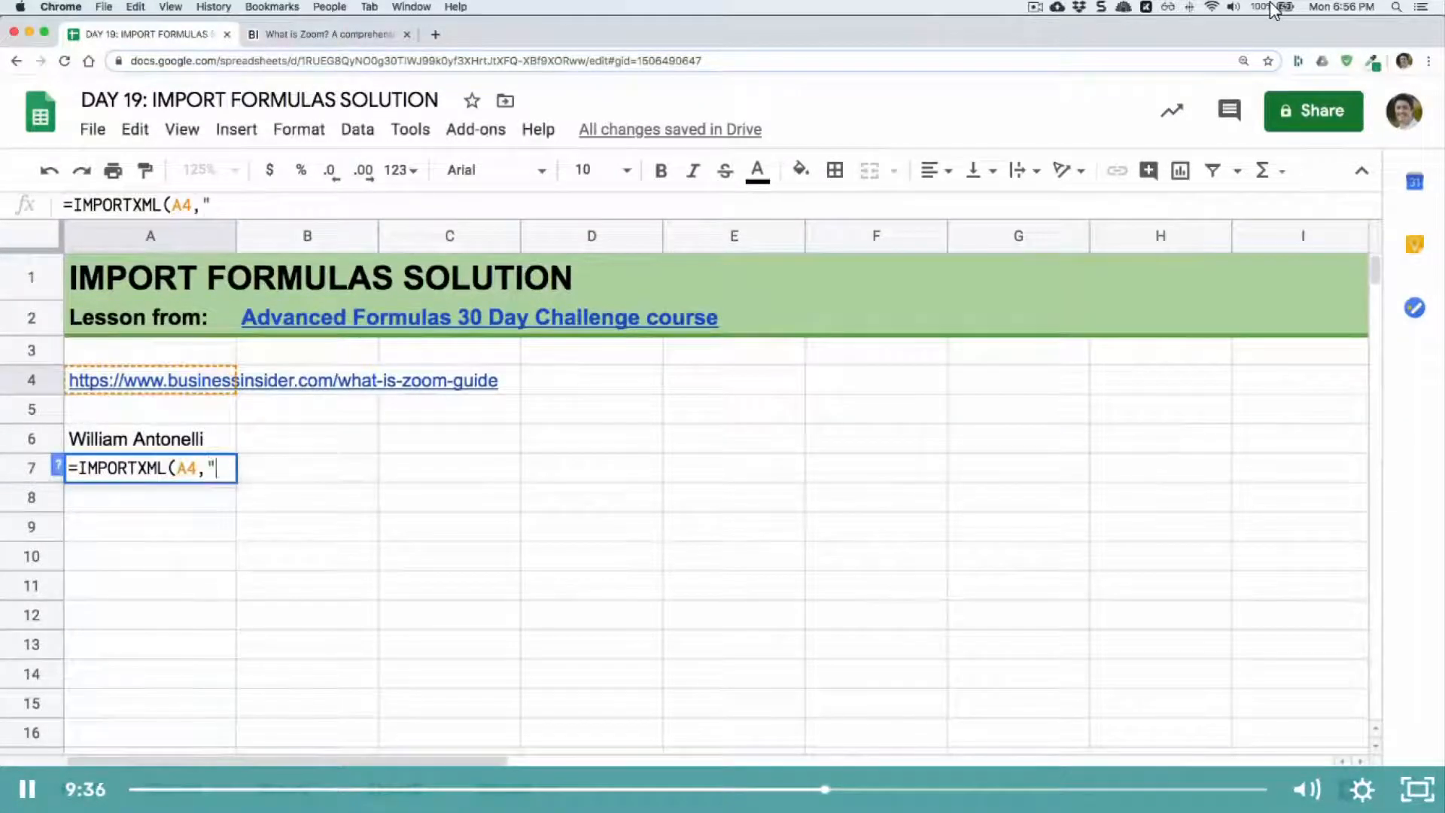
pyautogui.write('//div')
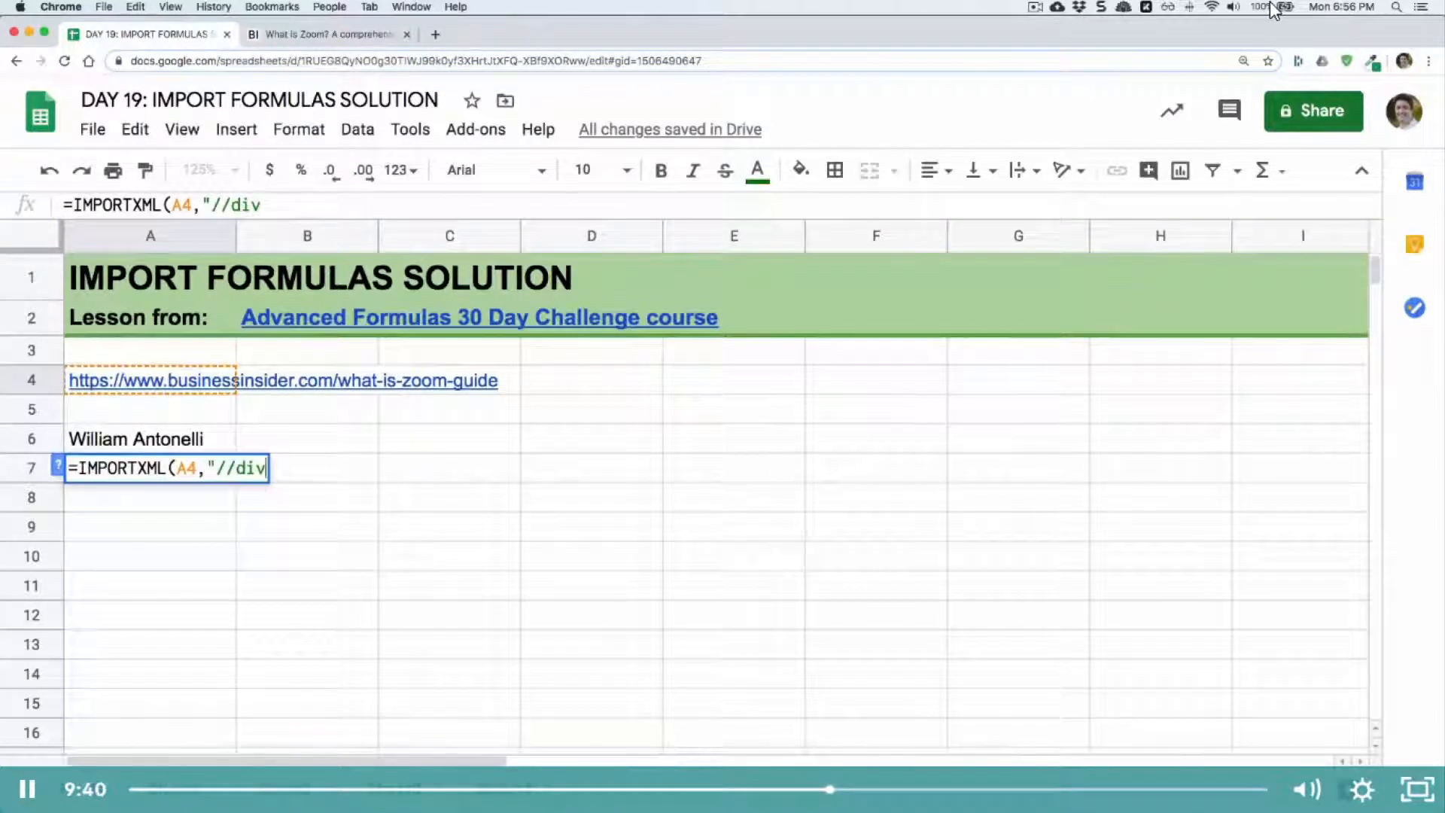
pyautogui.write('[')
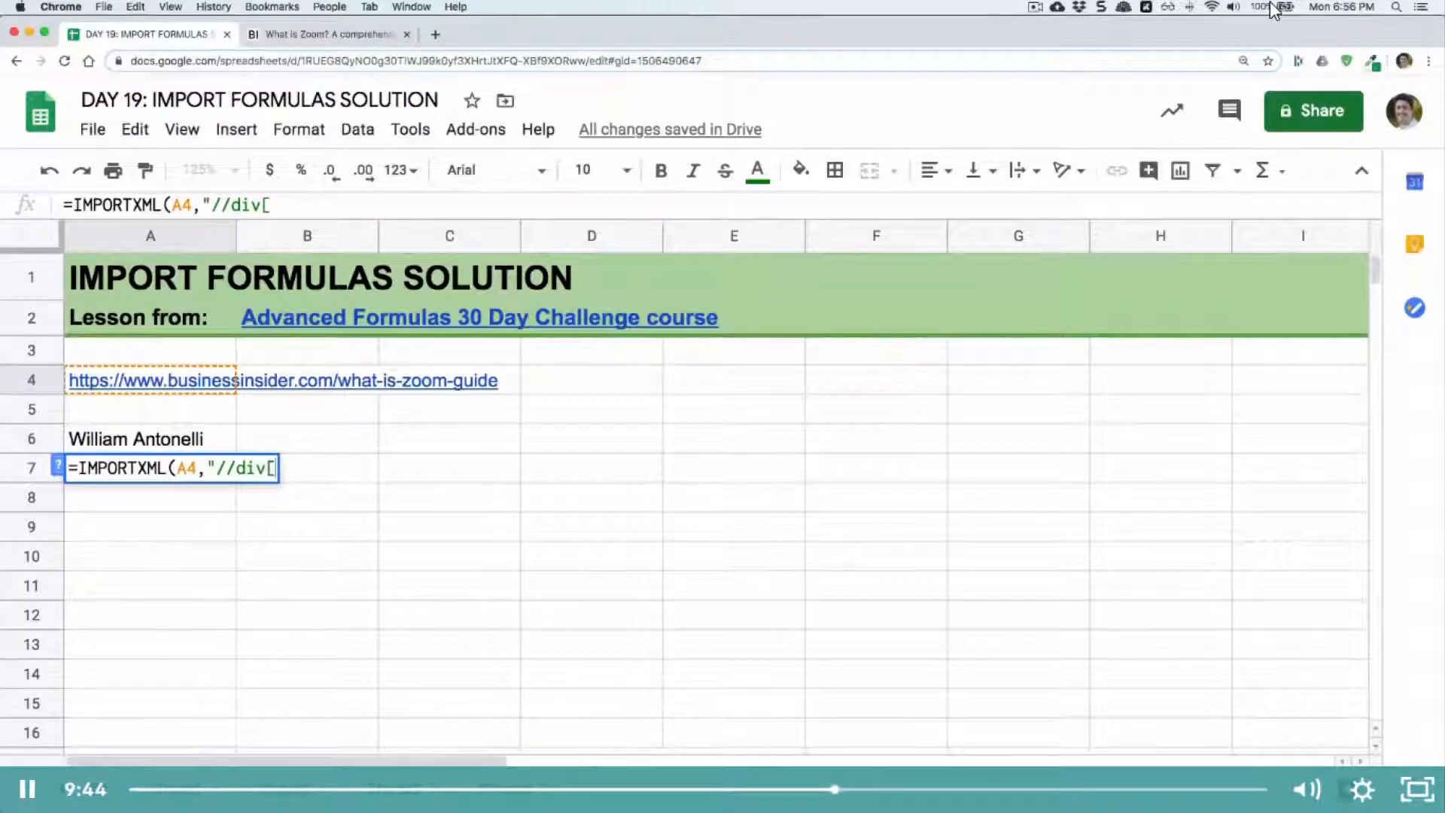
pyautogui.write('@')
pyautogui.write('data-timestamp')
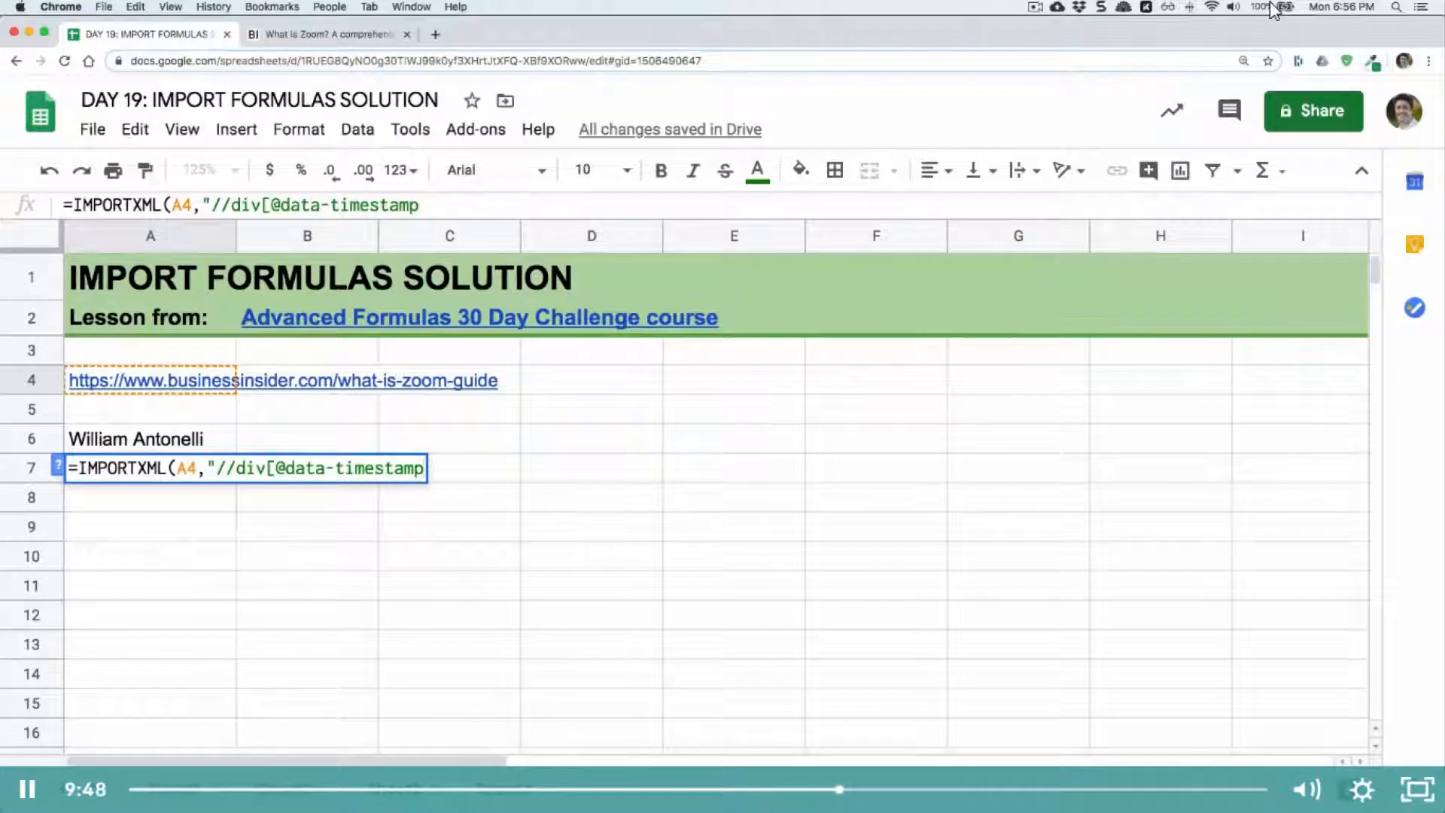
pyautogui.write(']')
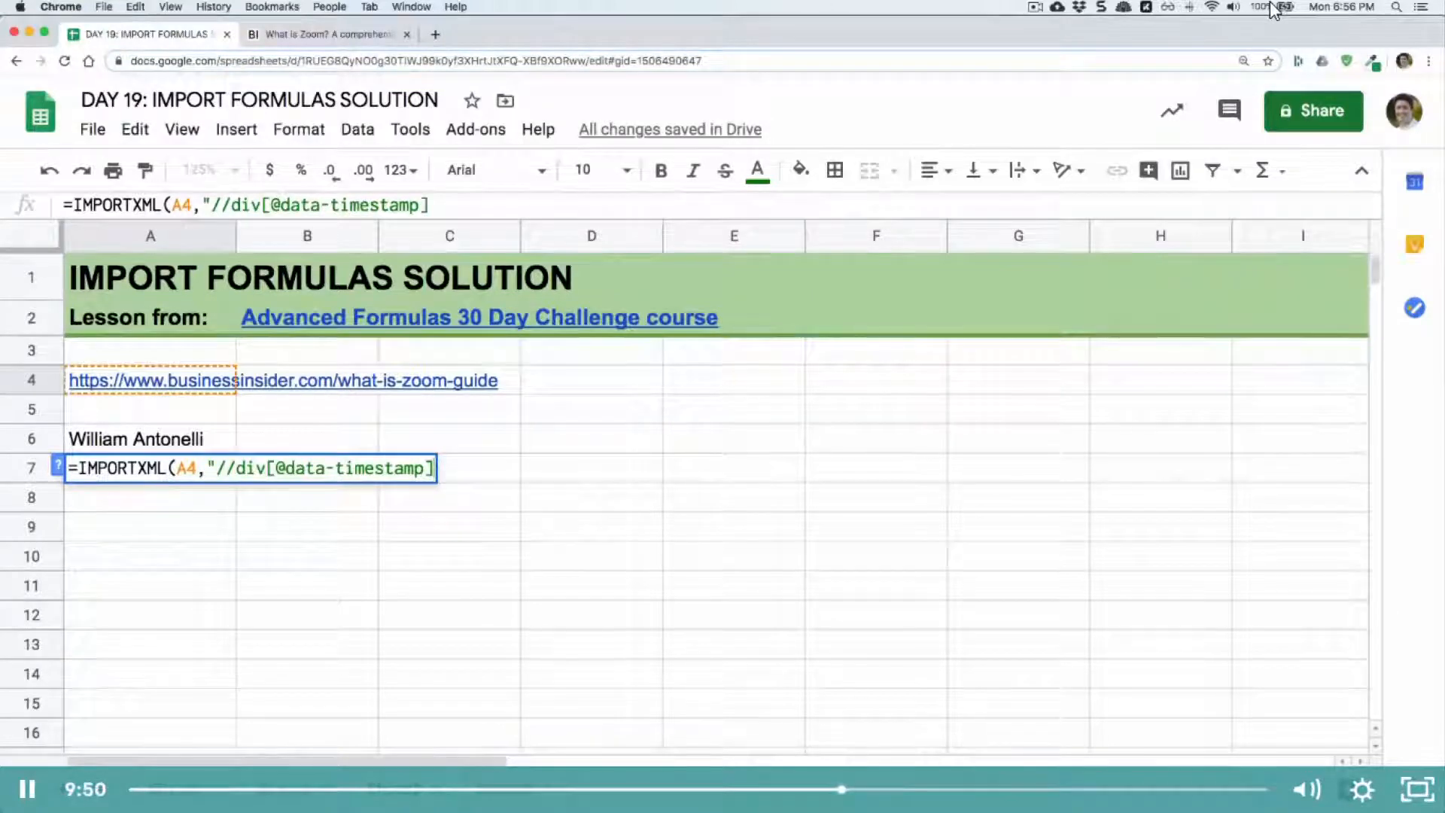
pyautogui.write('"')
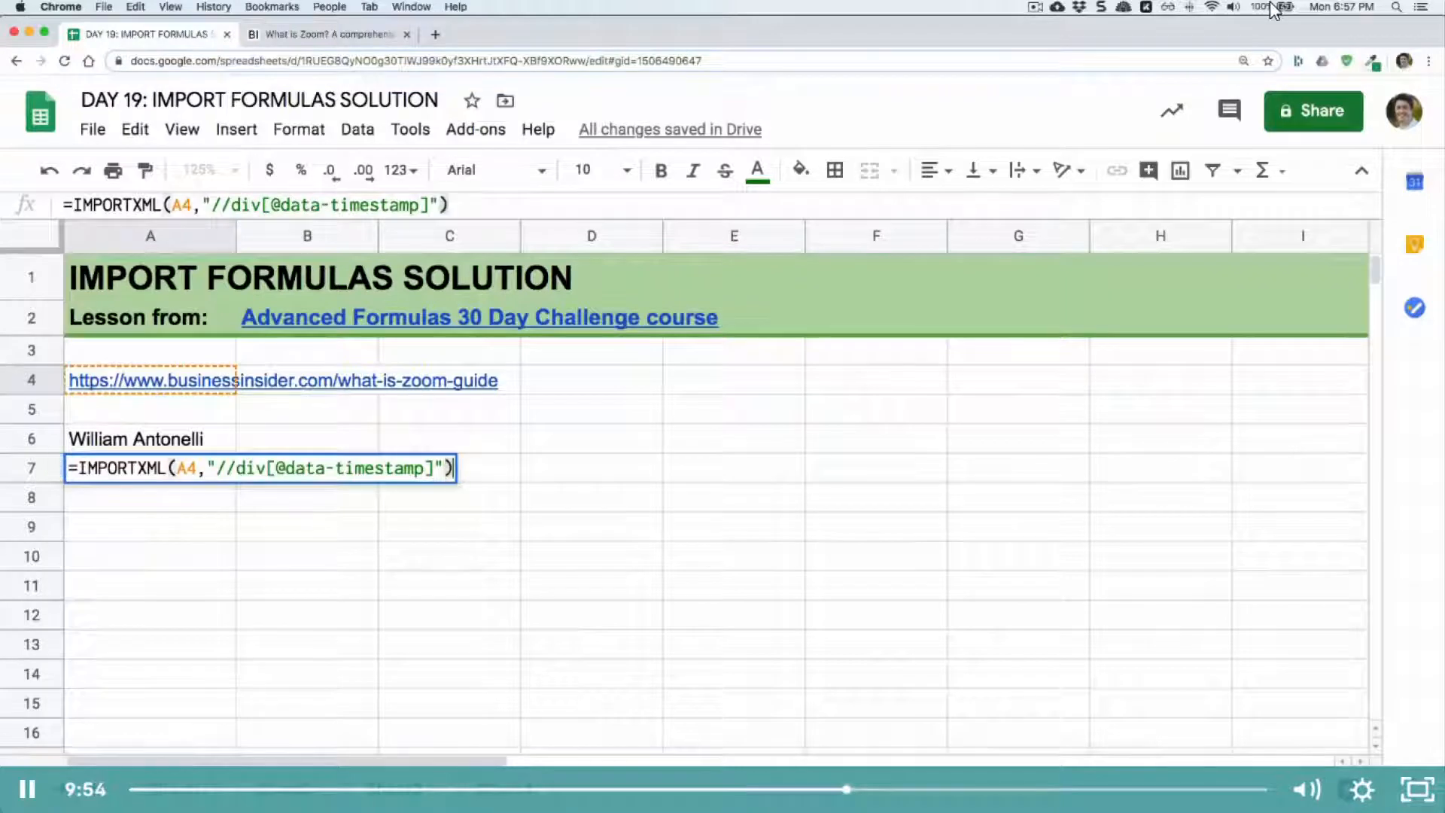
pyautogui.press('Return')
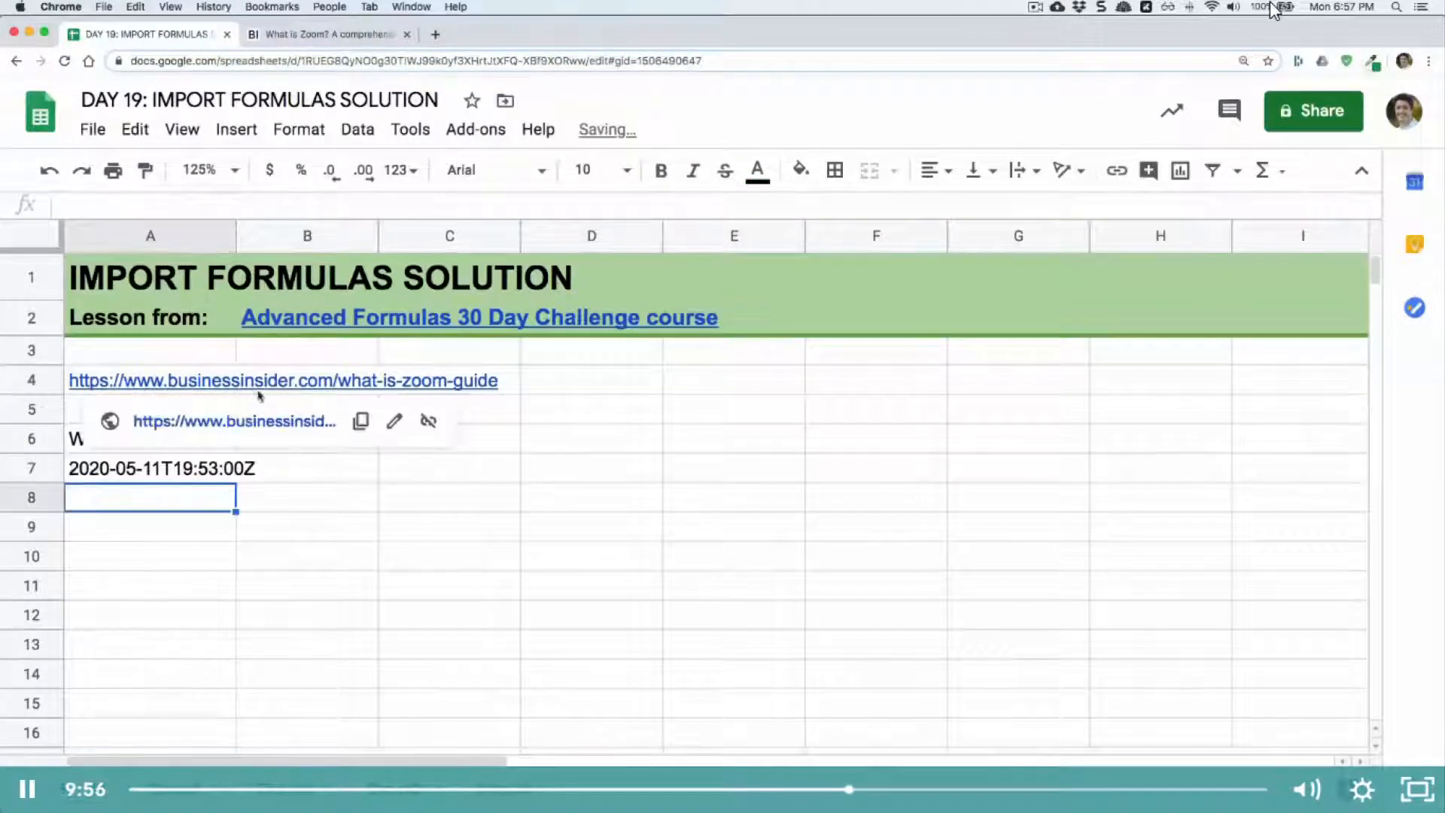
# Step: Inspect the timestamp IMPORTXML formula in A7, and view the Business Insider article it reads
pyautogui.click(192, 480)
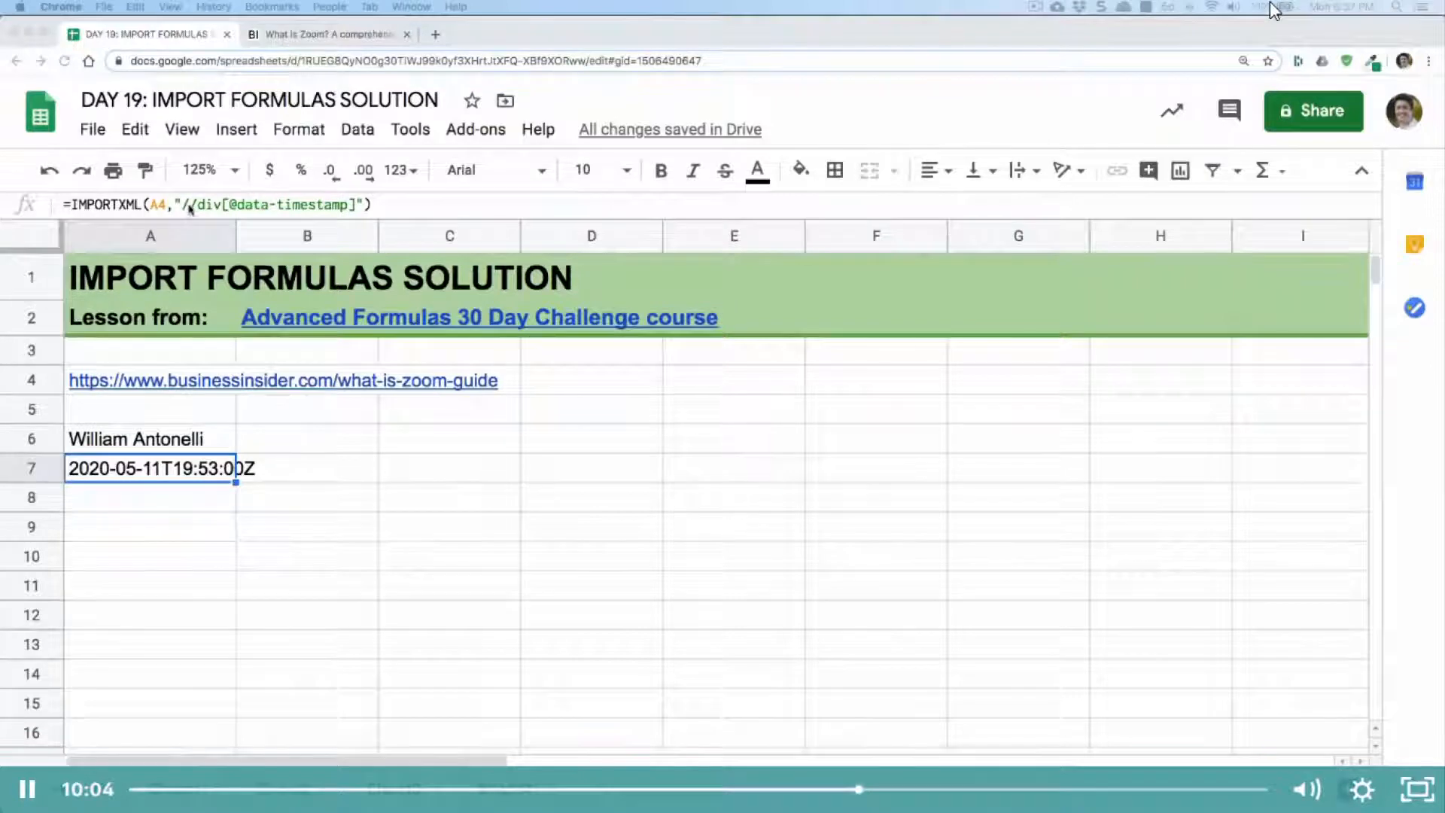
pyautogui.doubleClick(202, 469)
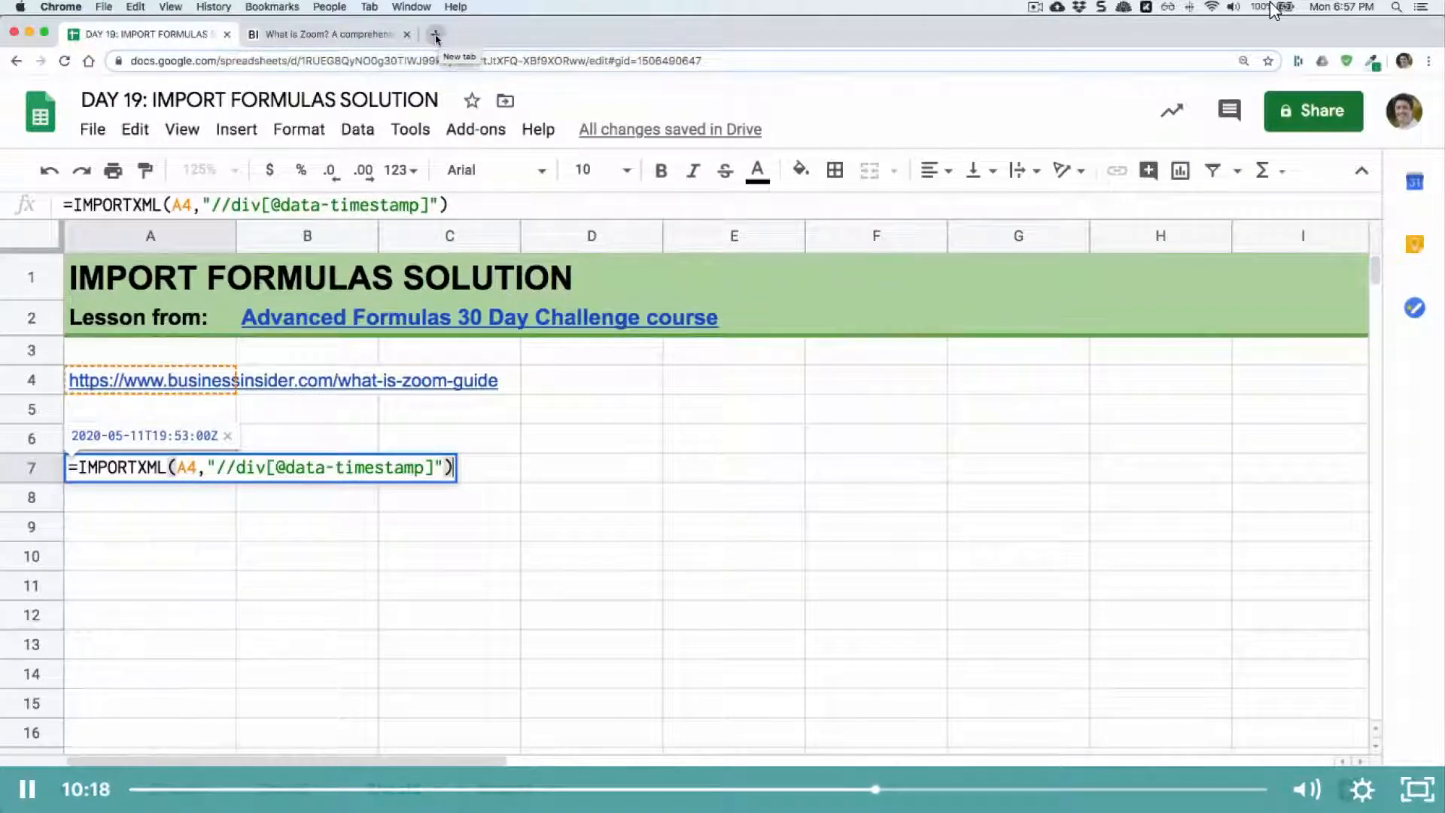
pyautogui.click(339, 34)
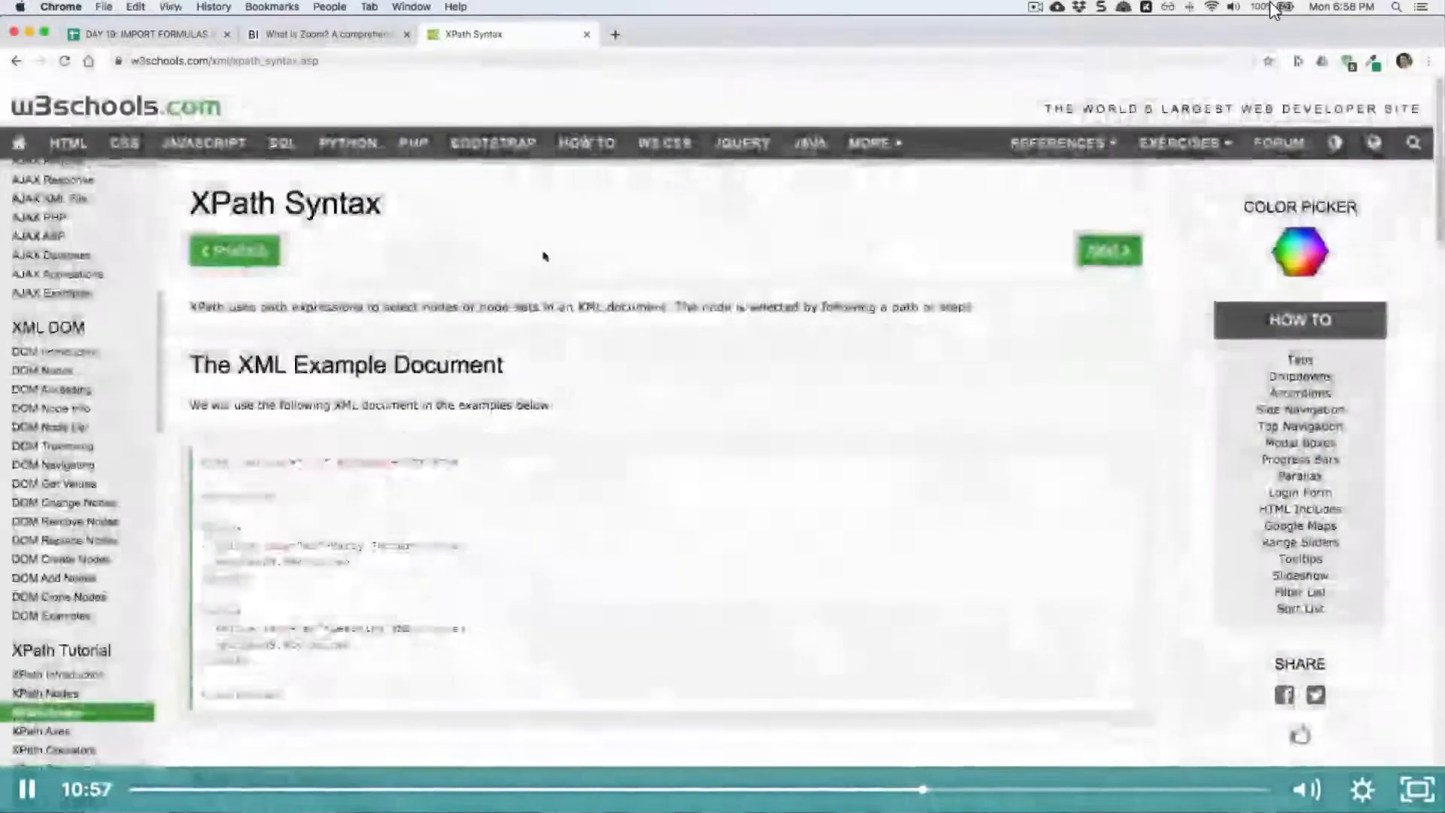
# Step: Enlarge the W3Schools XPath Syntax page to 150% and examine the example document, the // and @ expressions and the path examples
pyautogui.press('super+equal')
pyautogui.press('super+equal')
pyautogui.press('super+equal')
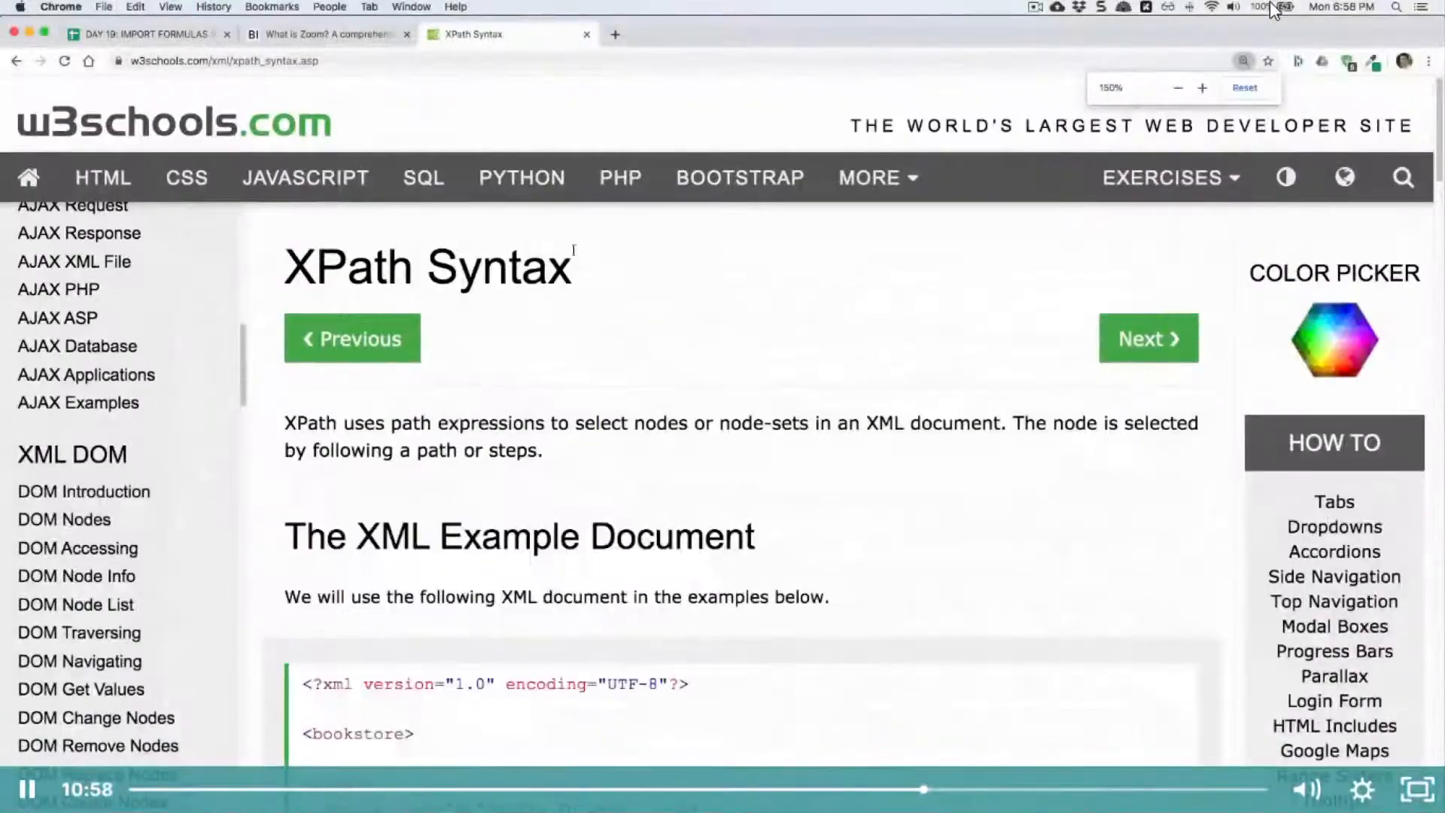
pyautogui.scroll(-6, 709, 368)
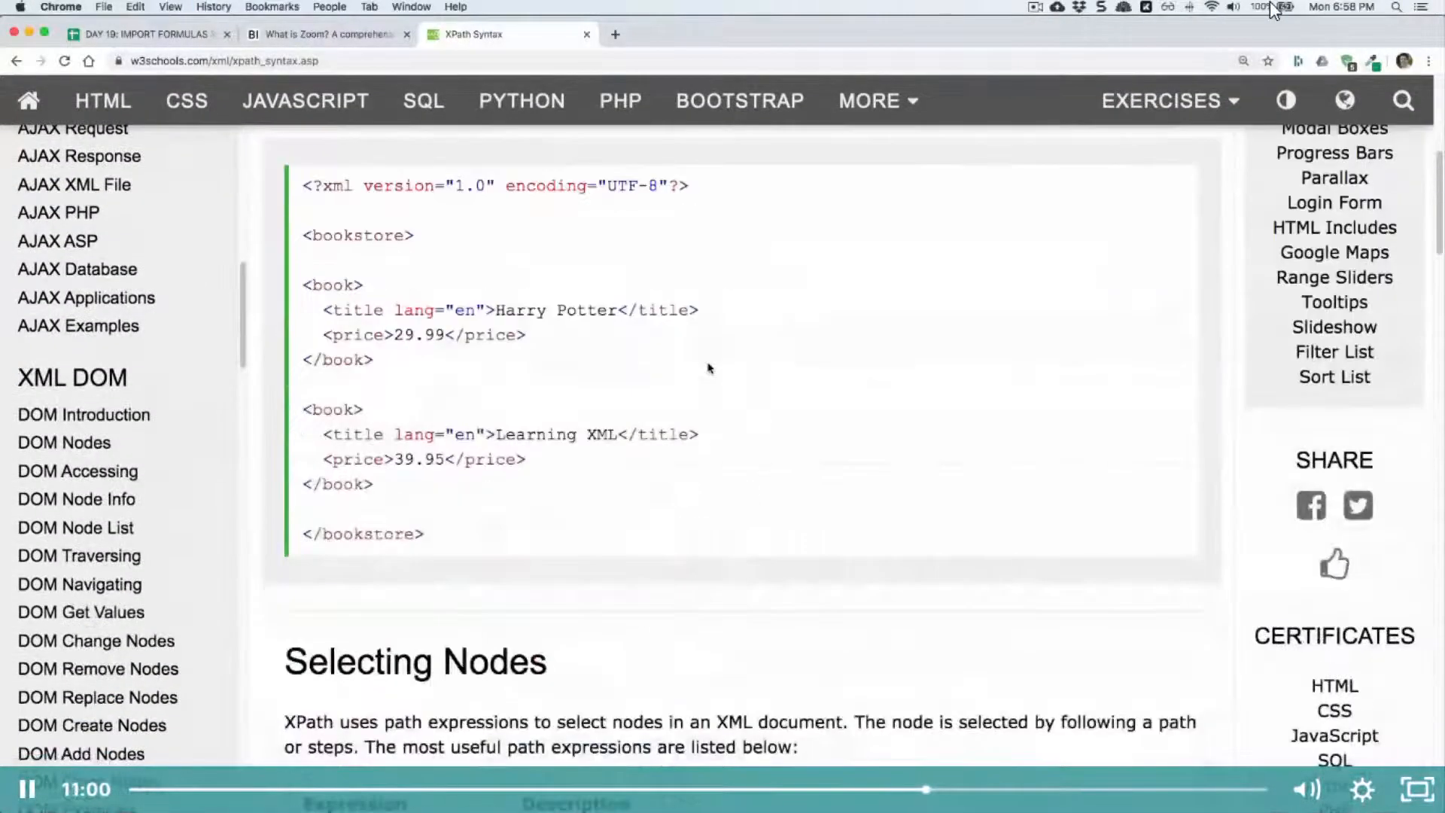
pyautogui.scroll(1, 708, 367)
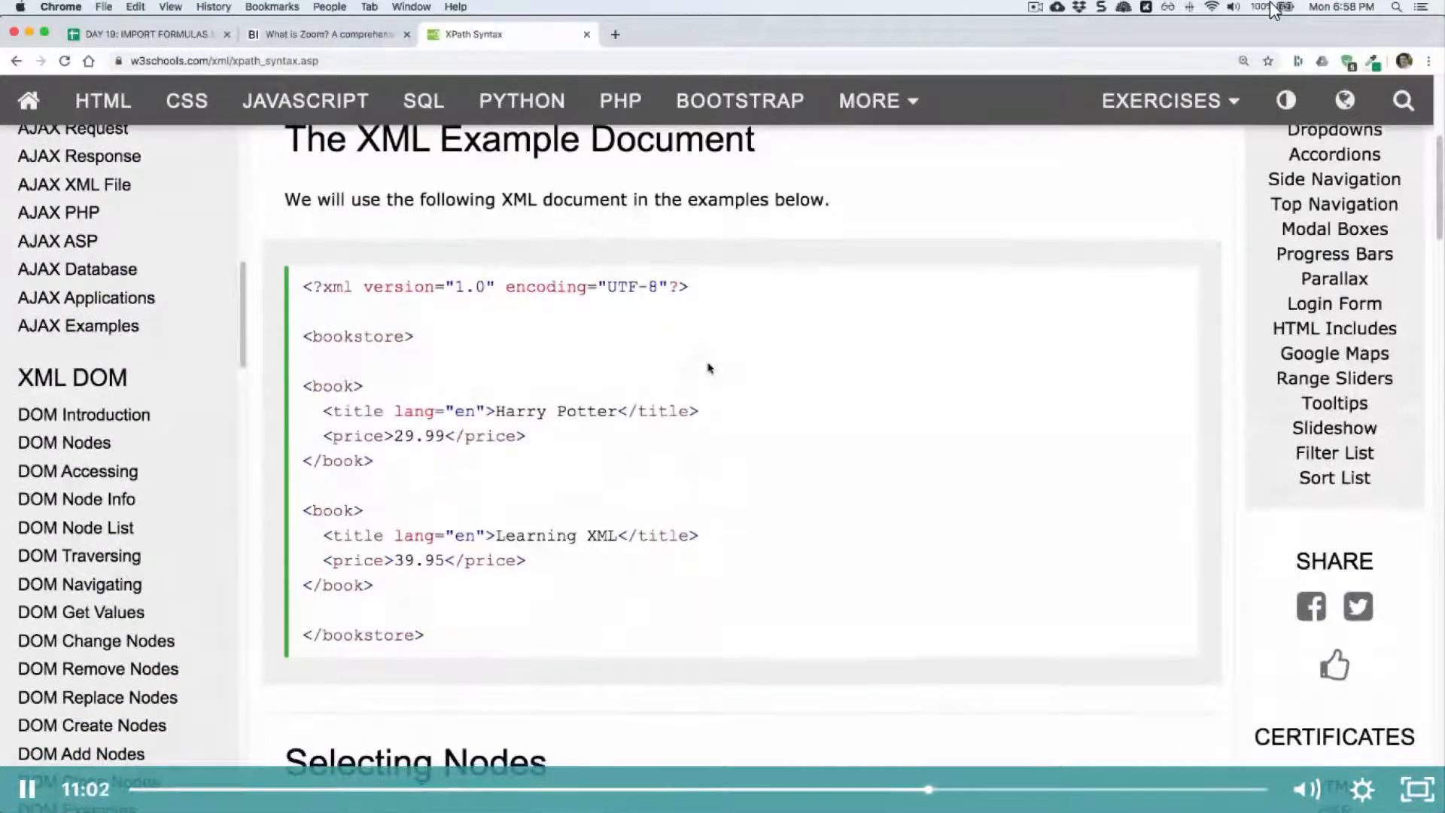
pyautogui.scroll(-8, 709, 367)
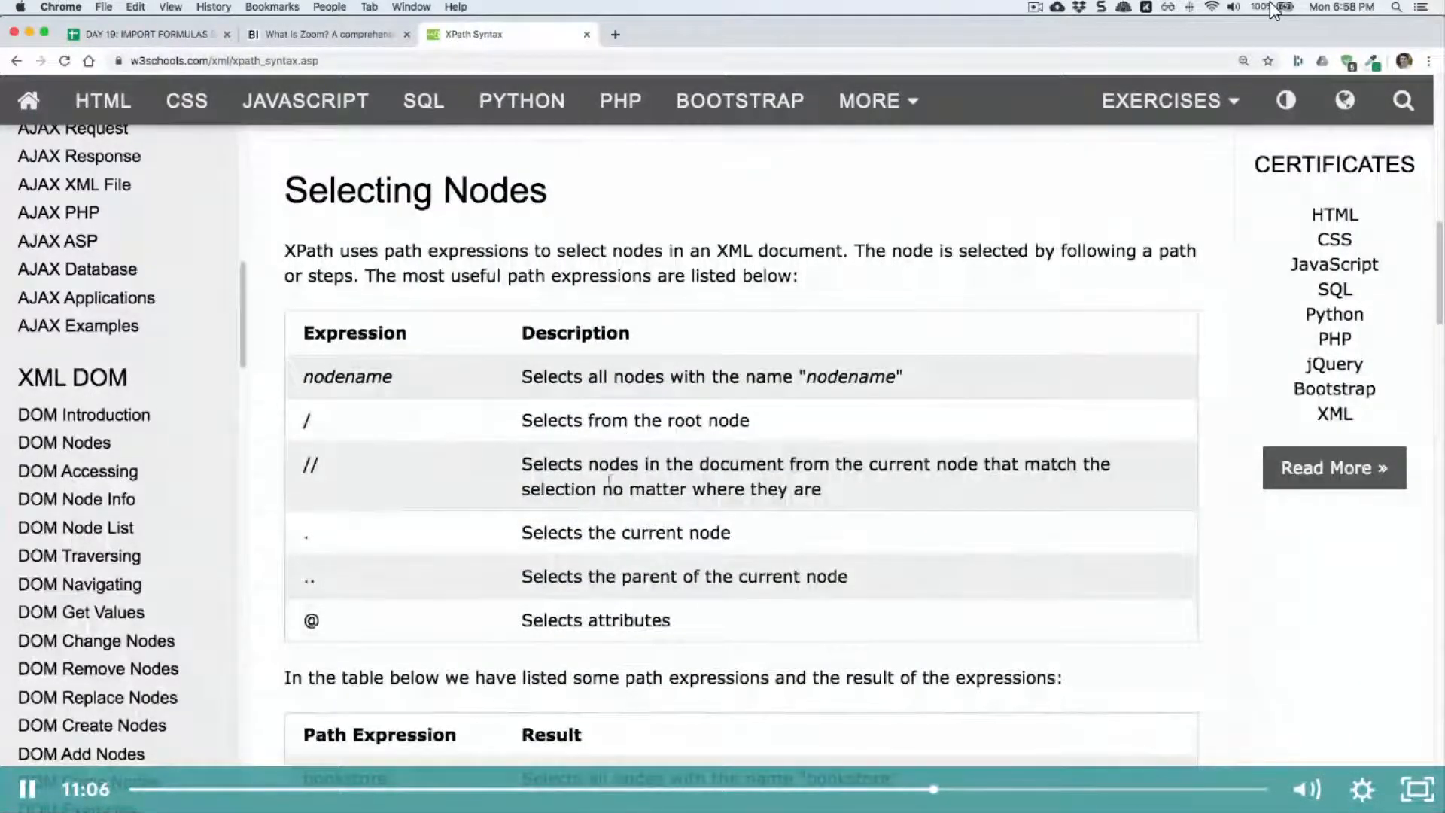
pyautogui.doubleClick(310, 464)
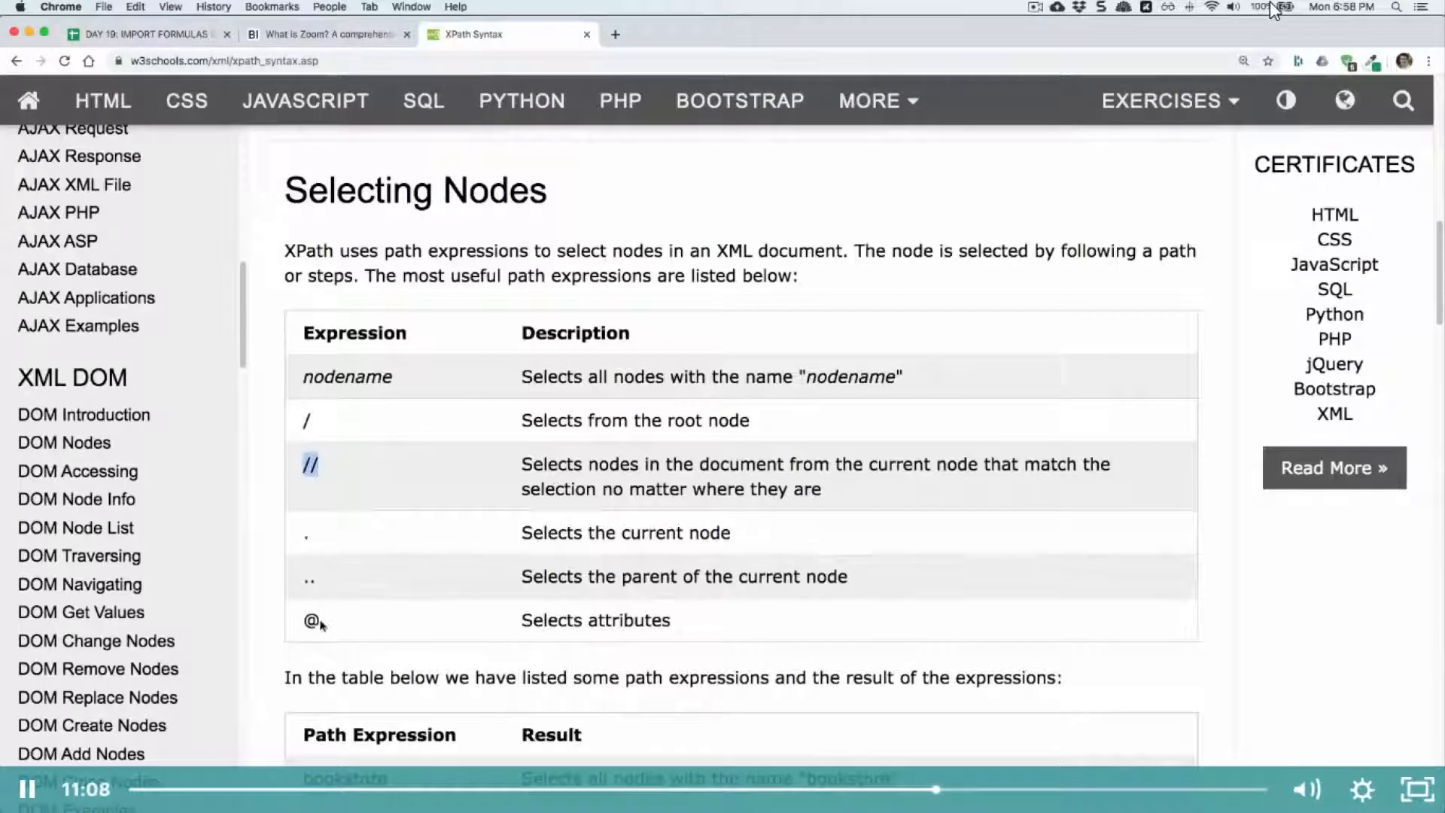
pyautogui.doubleClick(311, 620)
pyautogui.scroll(-1, 371, 631)
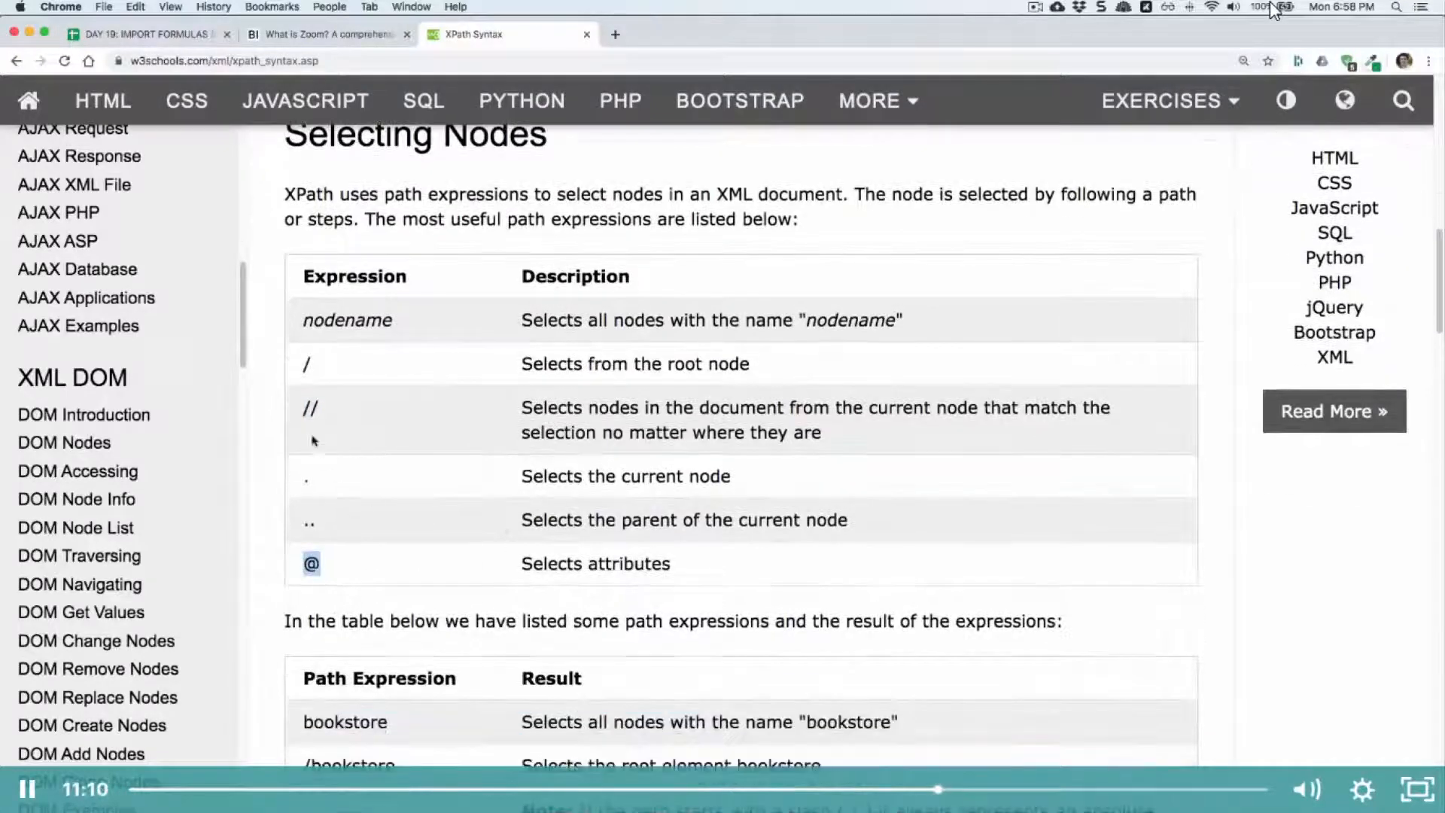
pyautogui.scroll(-5, 624, 429)
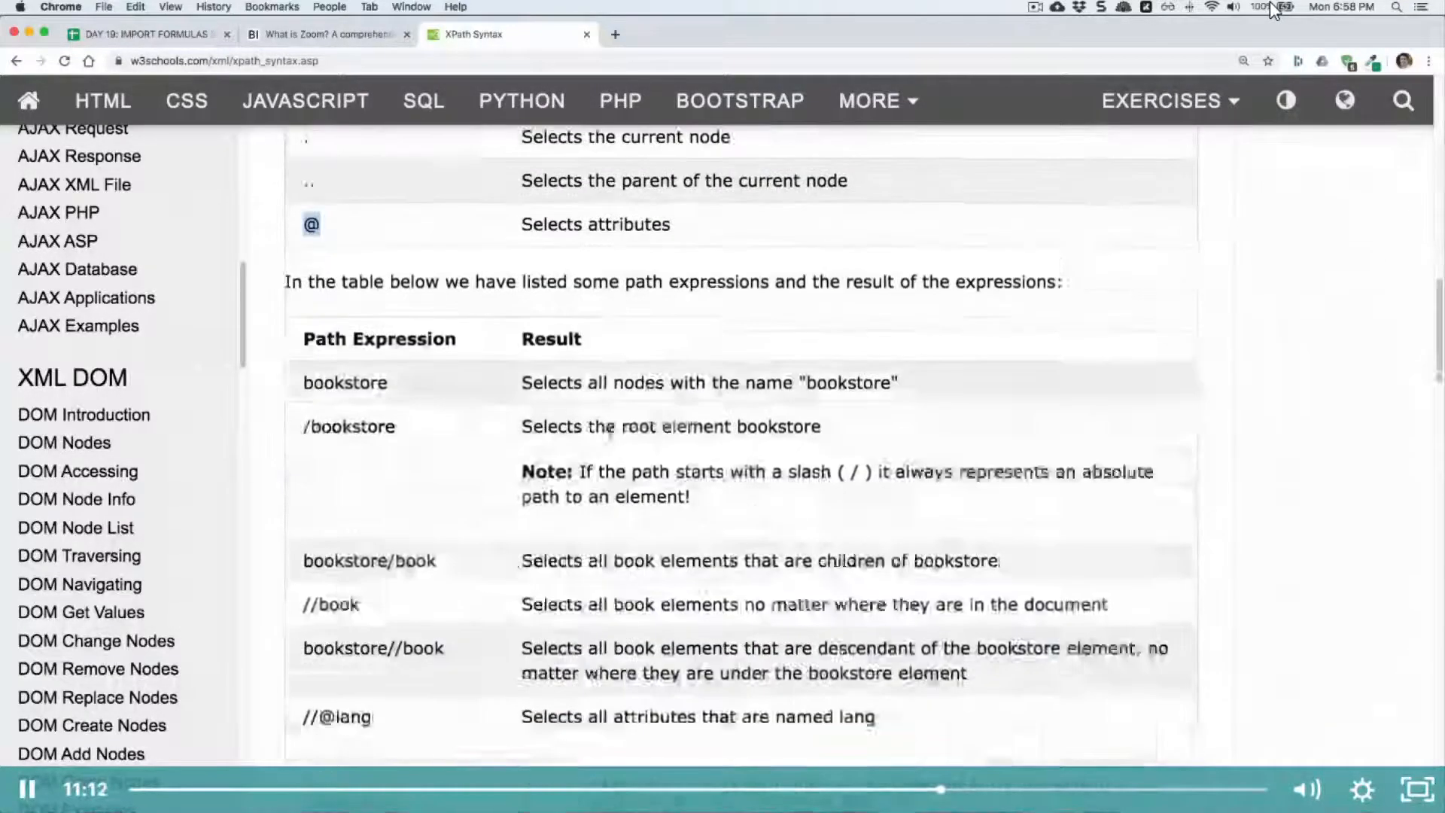
pyautogui.scroll(-4, 565, 436)
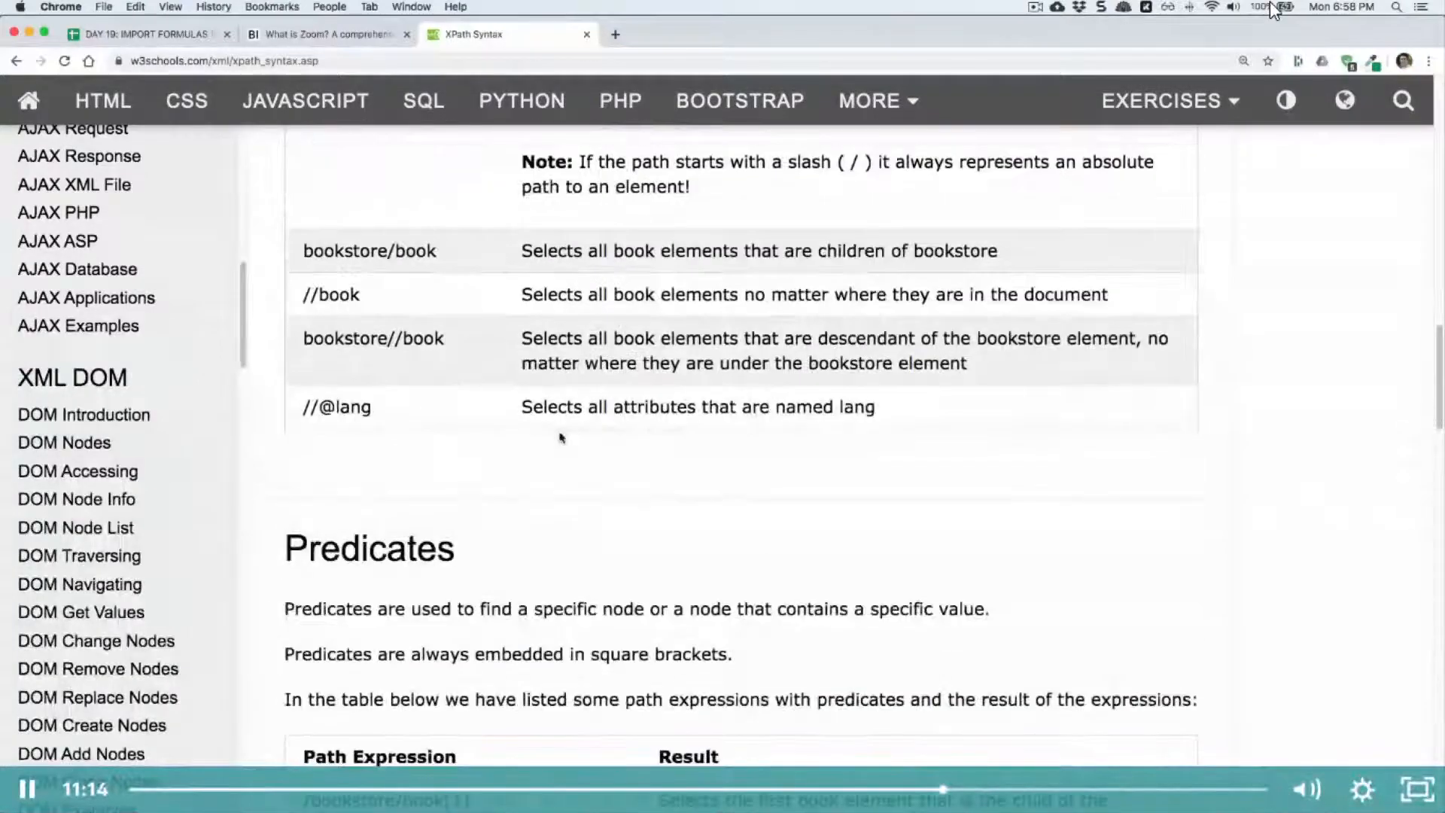
pyautogui.scroll(15, 561, 437)
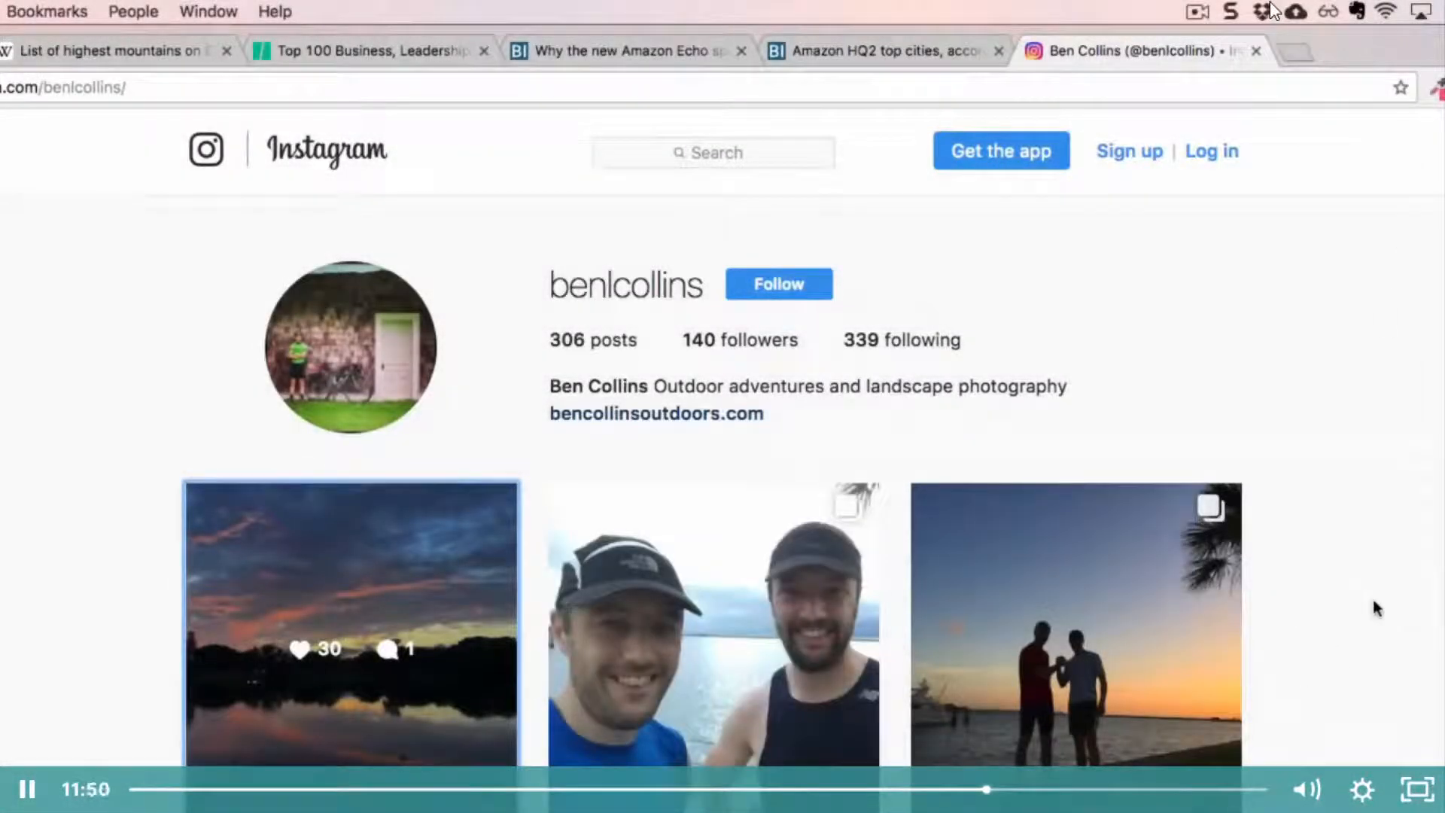
# Step: Look over the Instagram profile page and highlight its posts, followers and following counts
pyautogui.scroll(-2, 1376, 589)
pyautogui.scroll(-15, 1376, 589)
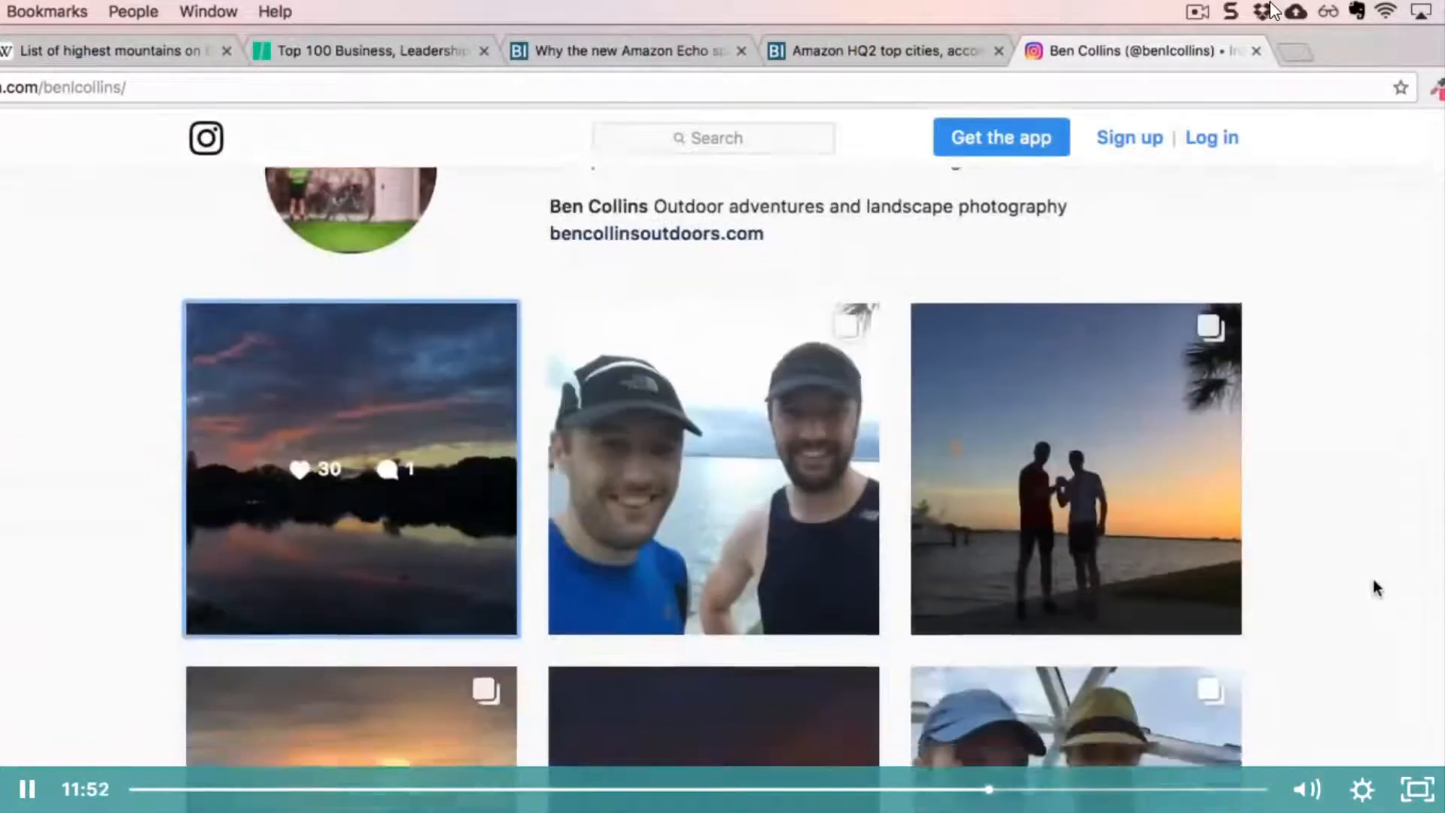
pyautogui.scroll(20, 1373, 580)
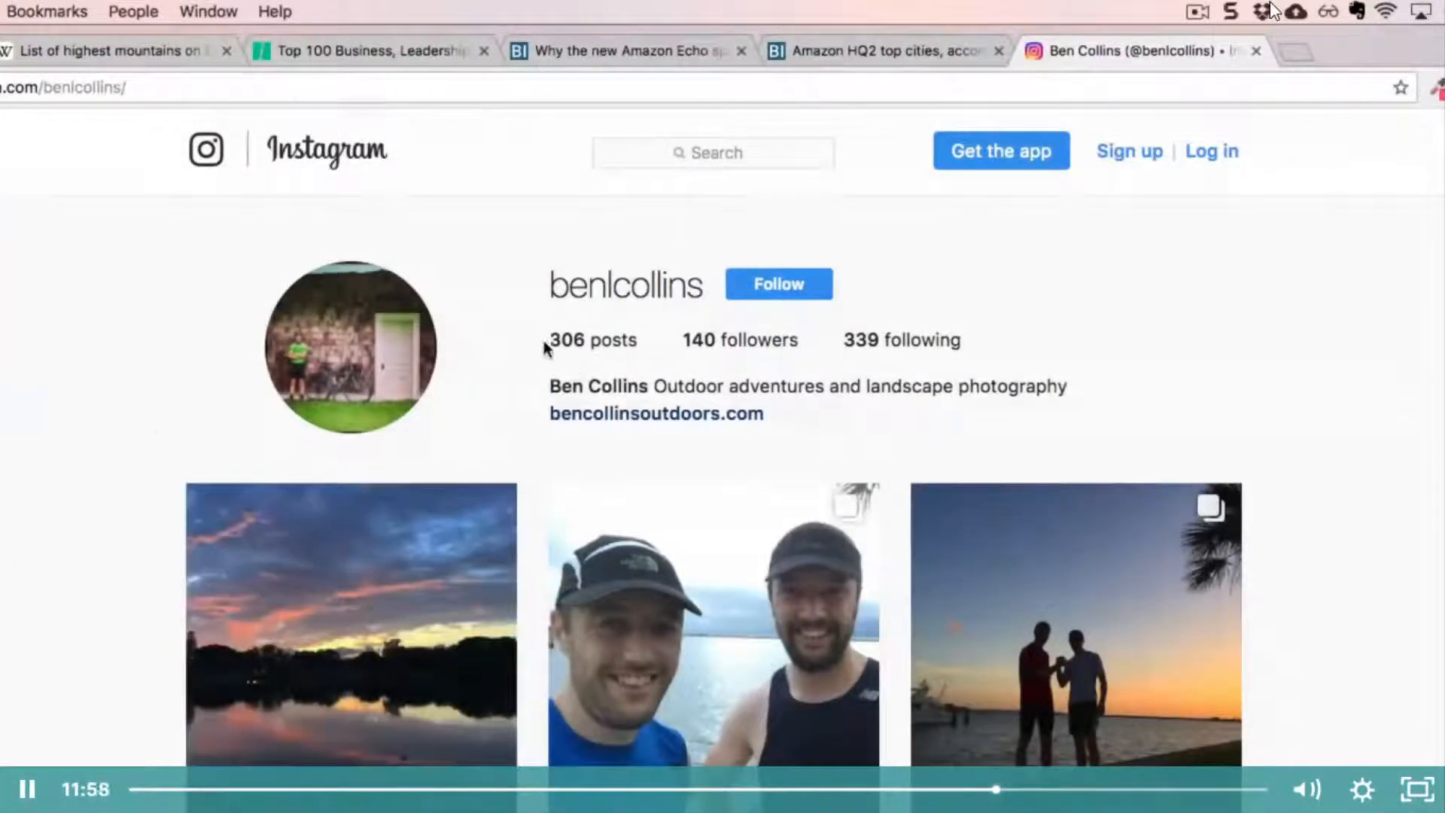
pyautogui.moveTo(968, 338); pyautogui.dragTo(584, 332)
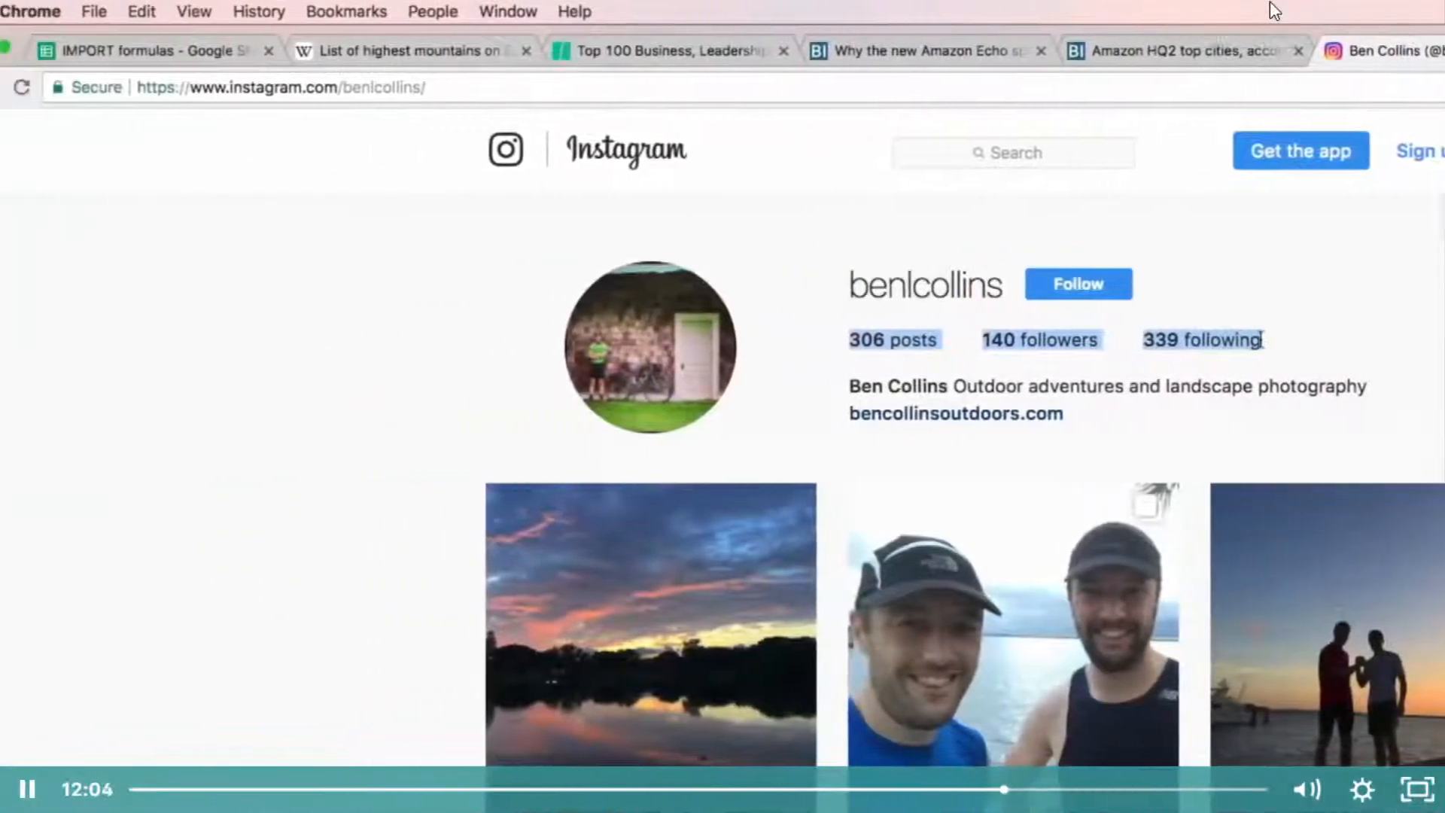
# Step: Copy the Instagram profile's URL into A1 of the IMPORT formulas spreadsheet
pyautogui.click(149, 88)
pyautogui.press('super+c')
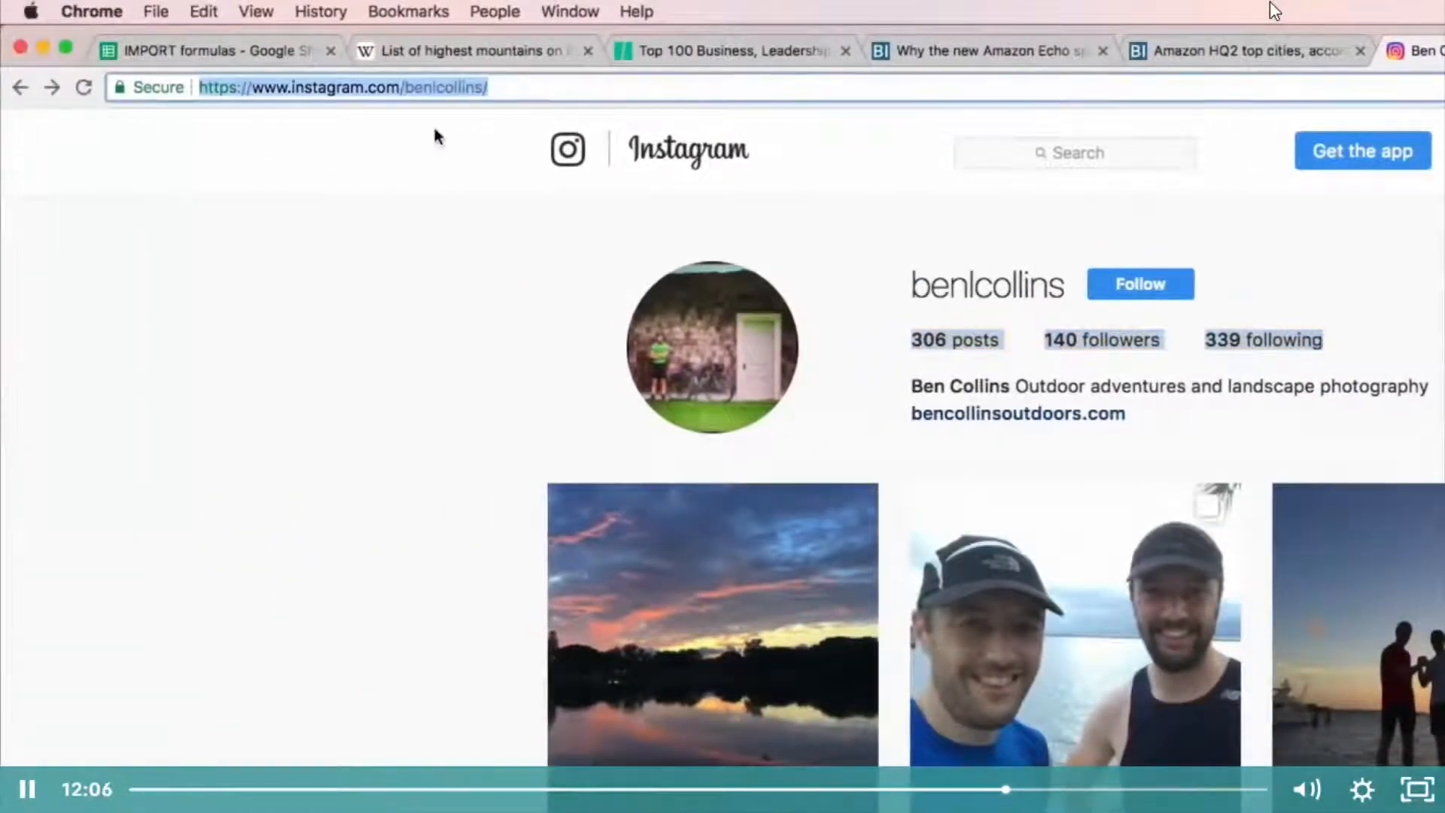
pyautogui.click(212, 57)
pyautogui.press('super+v')
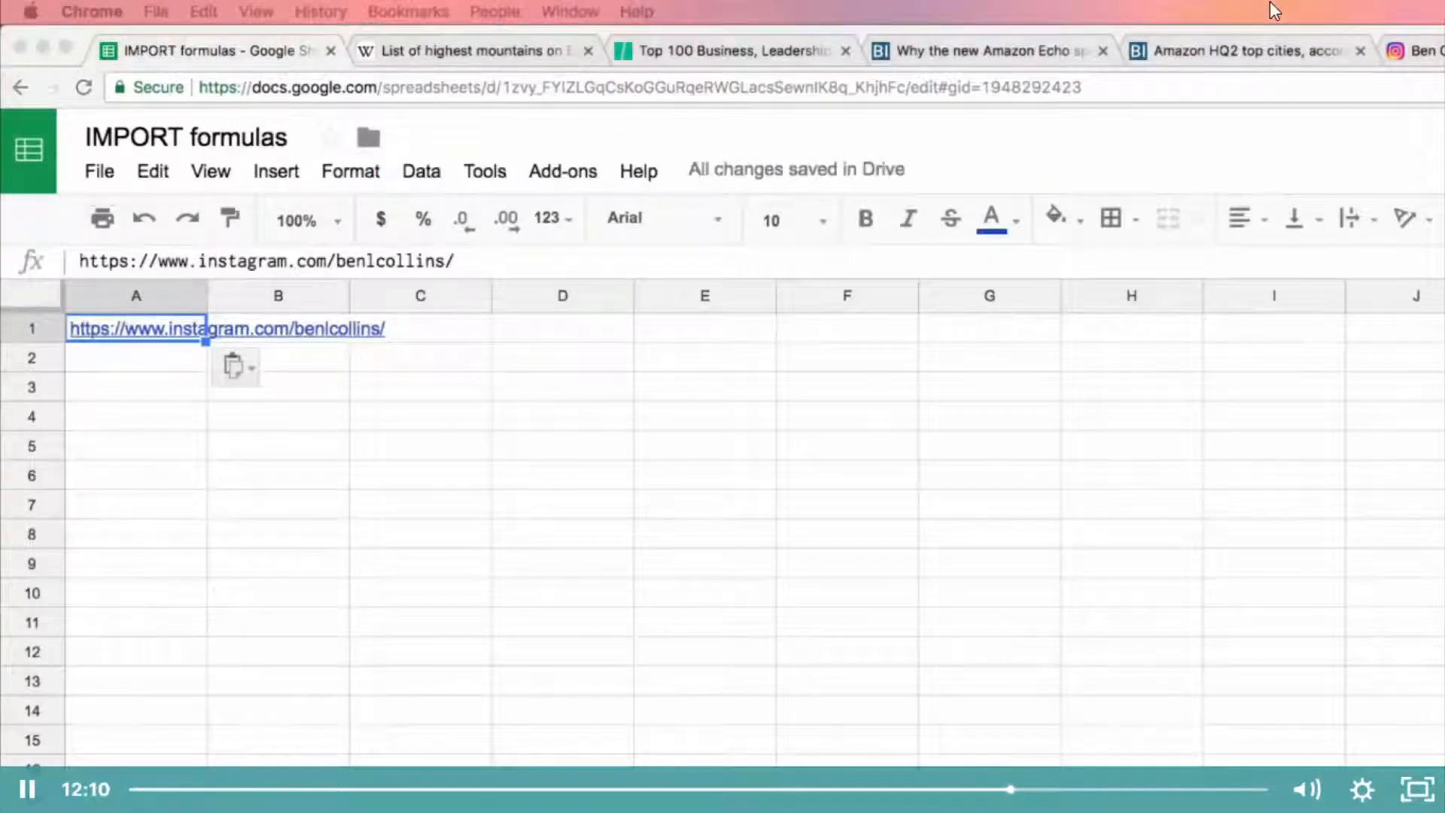
pyautogui.click(178, 384)
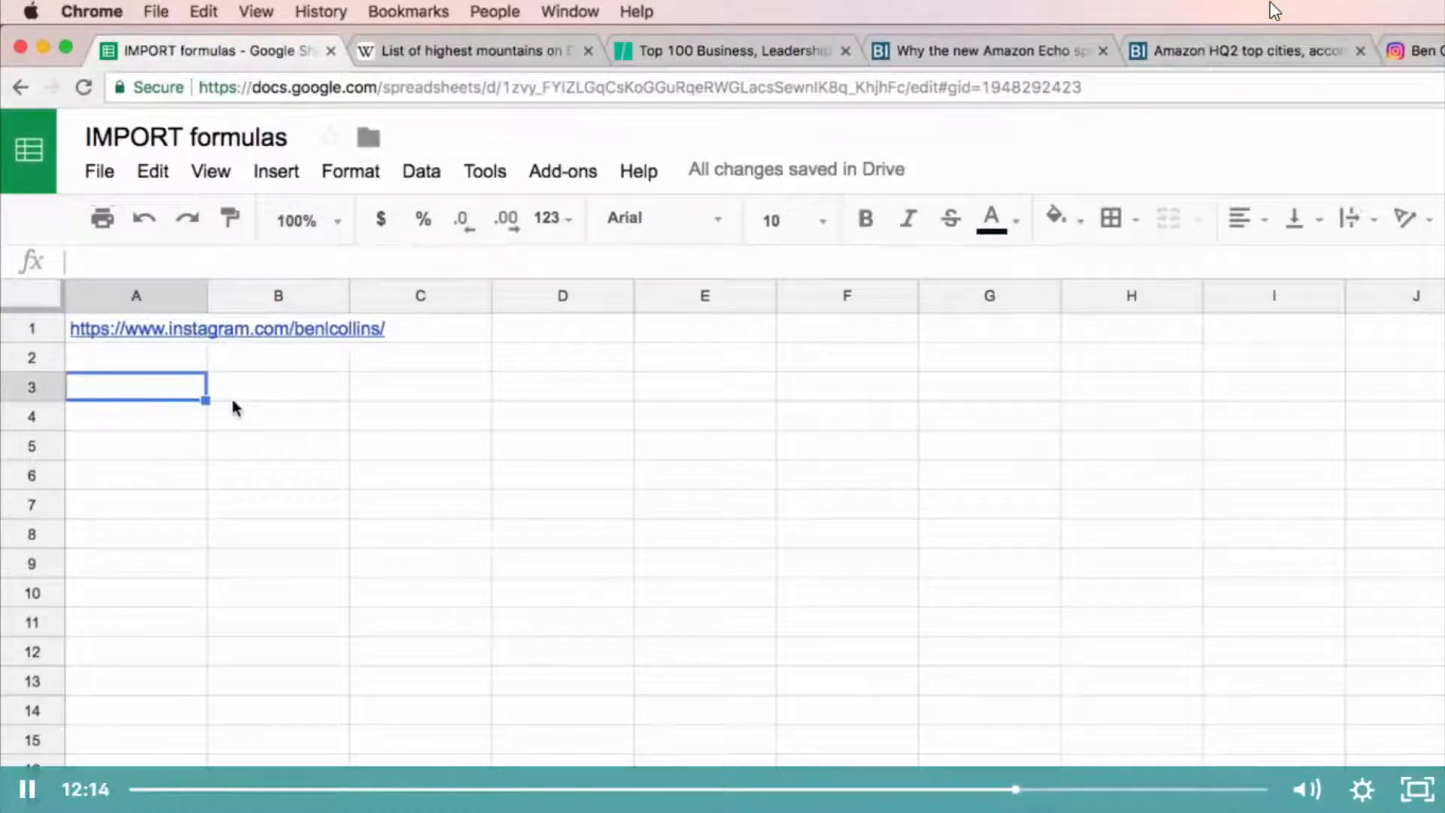
pyautogui.write('=import')
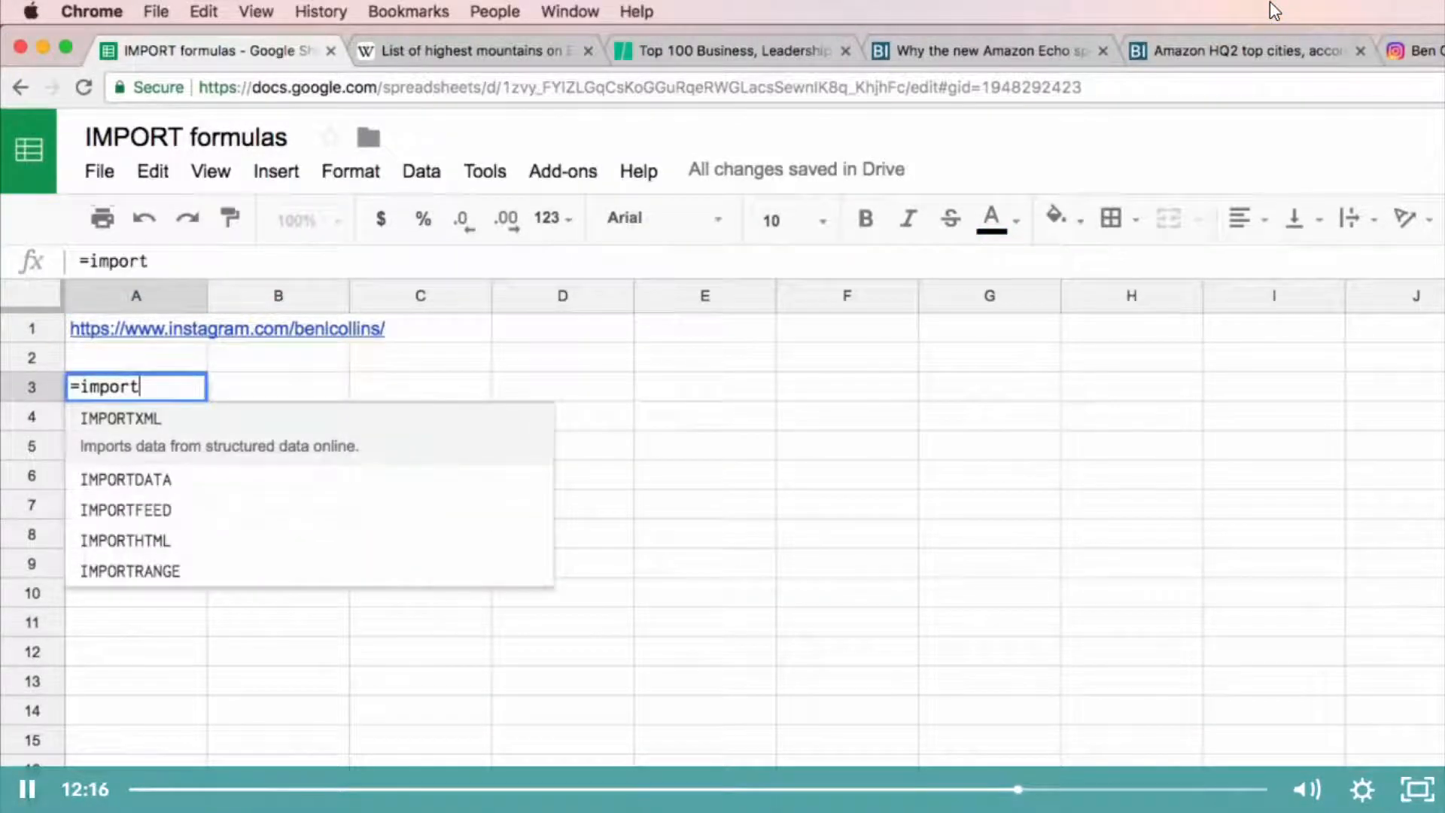
pyautogui.press('Tab')
pyautogui.write('A1')
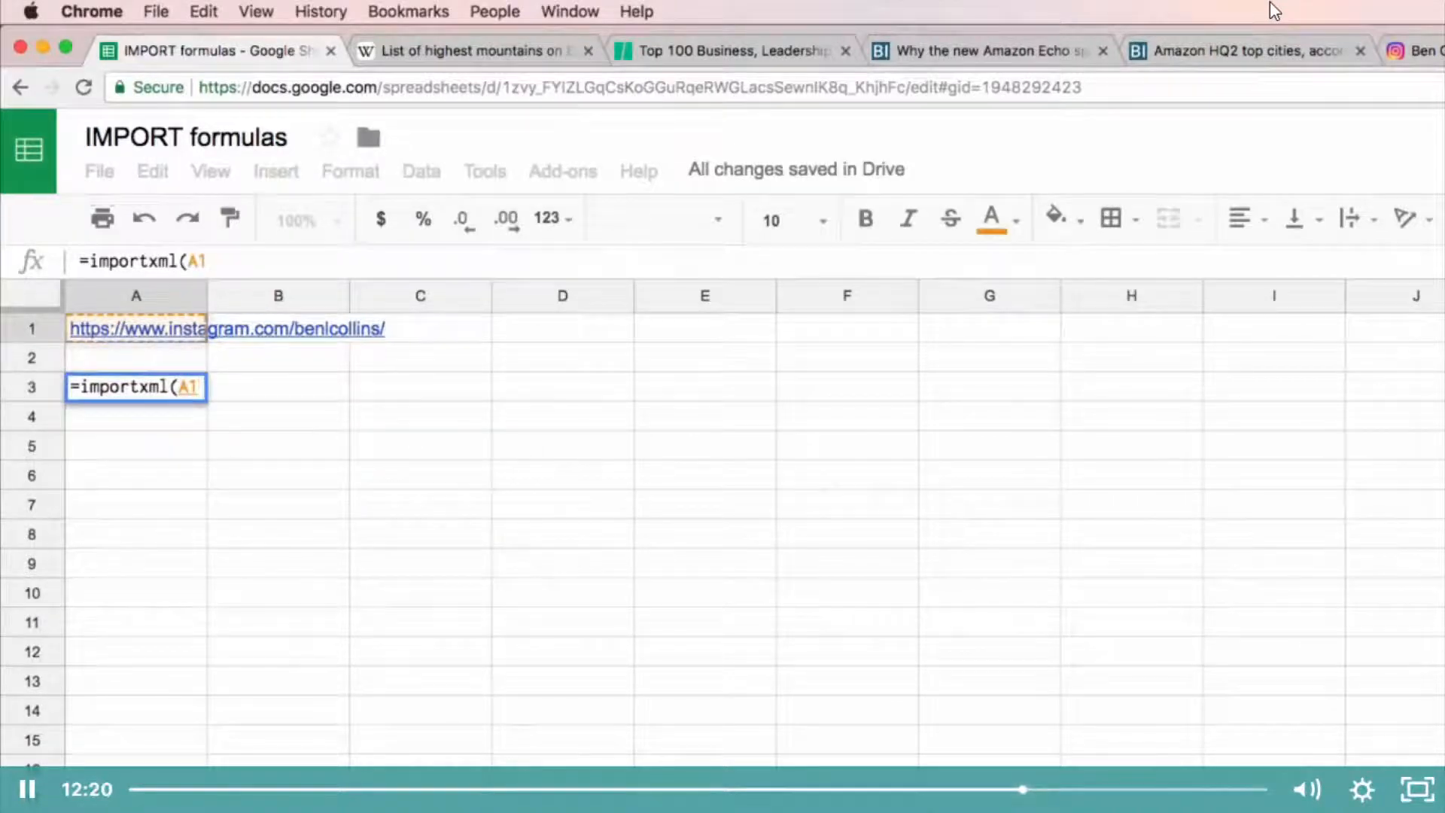
pyautogui.write(',"')
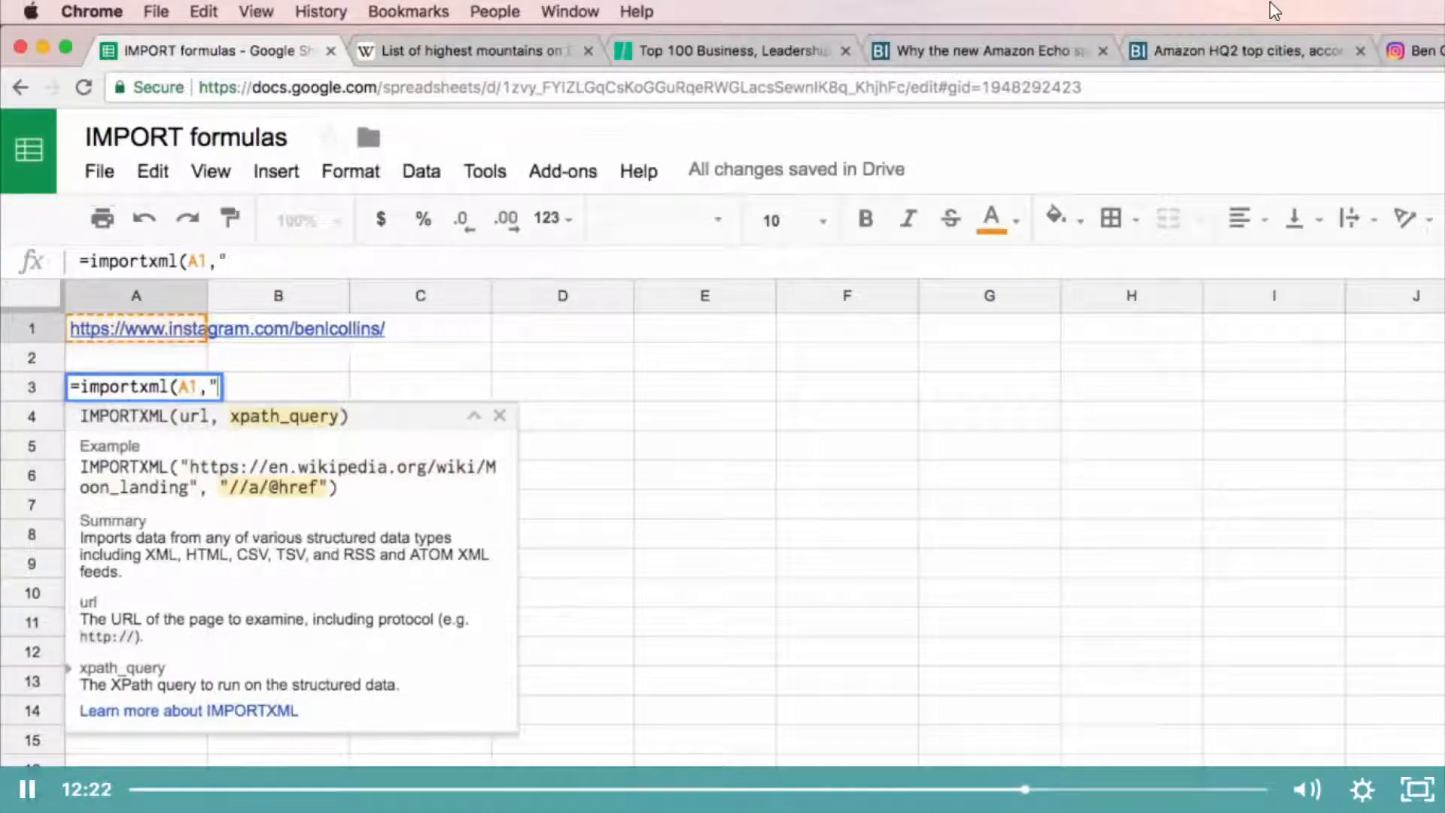
pyautogui.write('//meta')
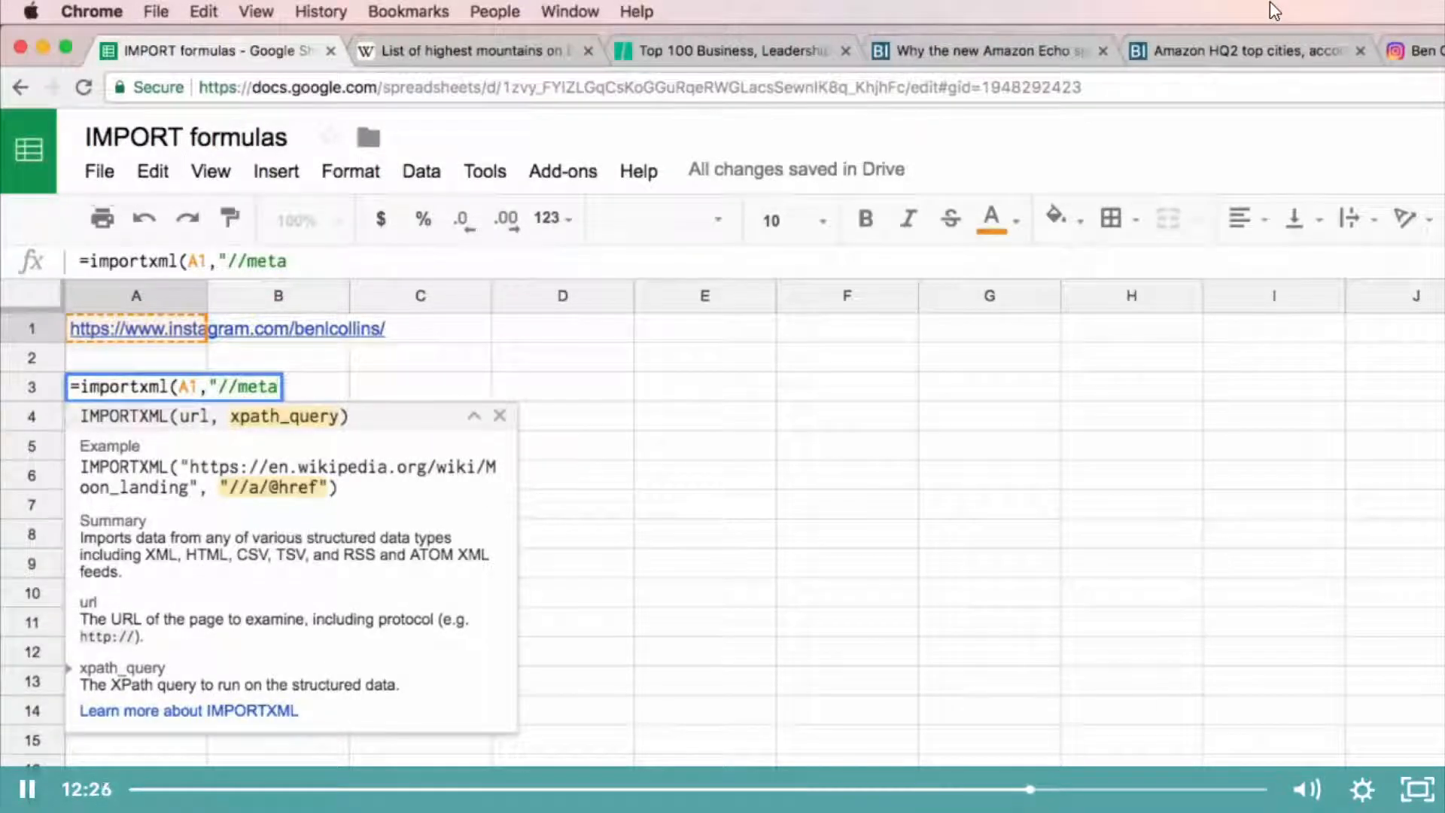
pyautogui.write('[')
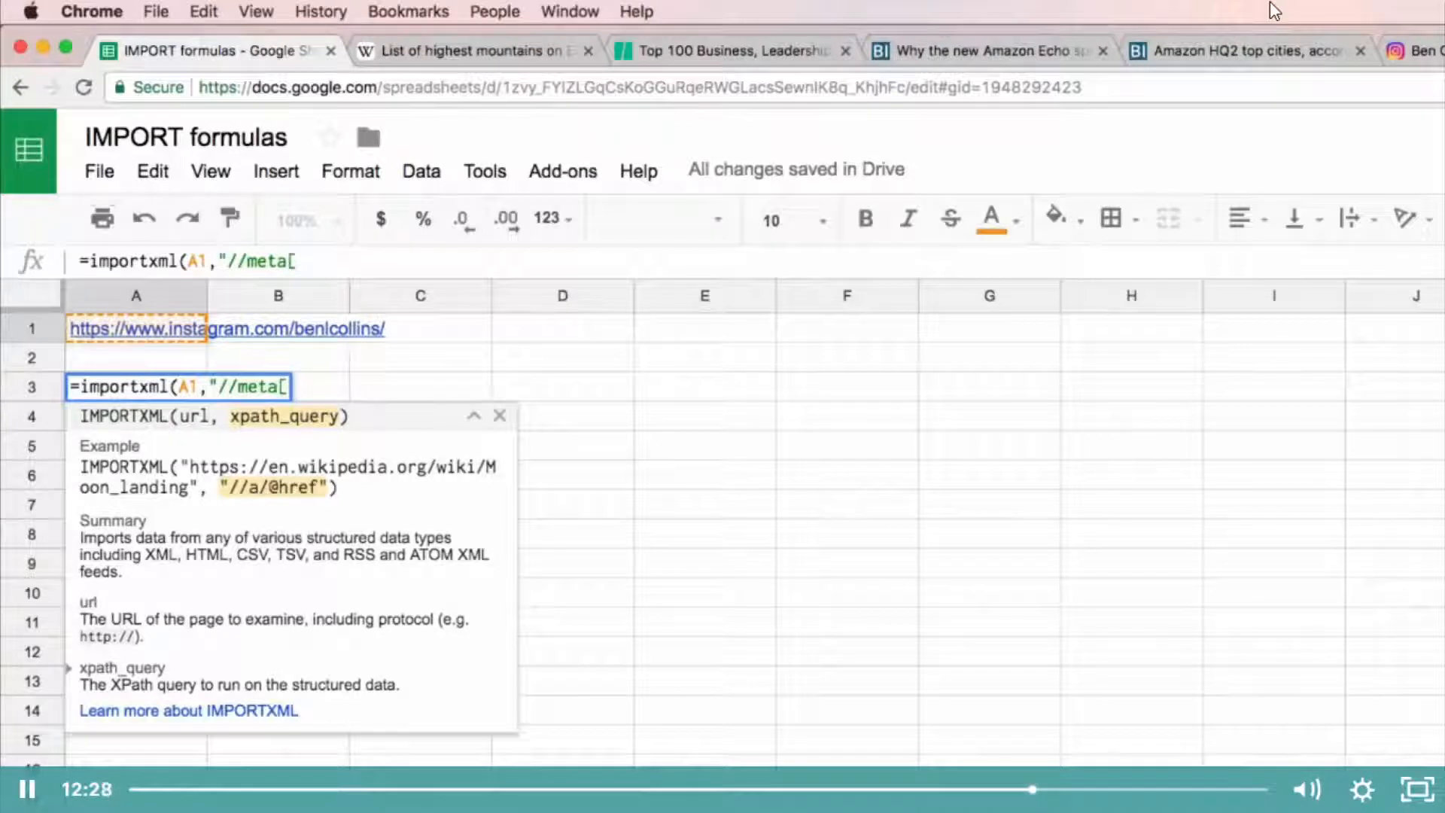
pyautogui.write('@')
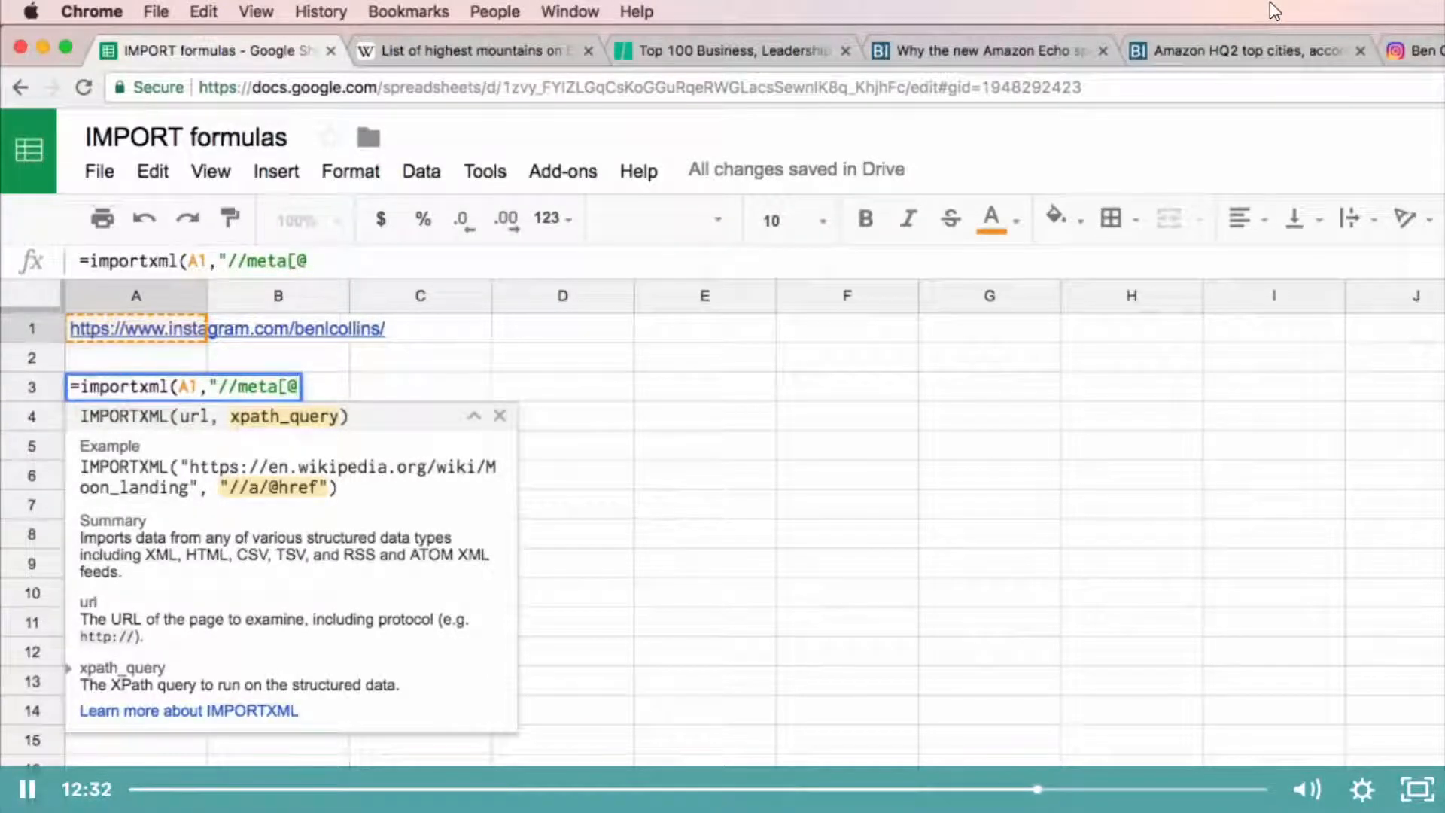
pyautogui.write('name="')
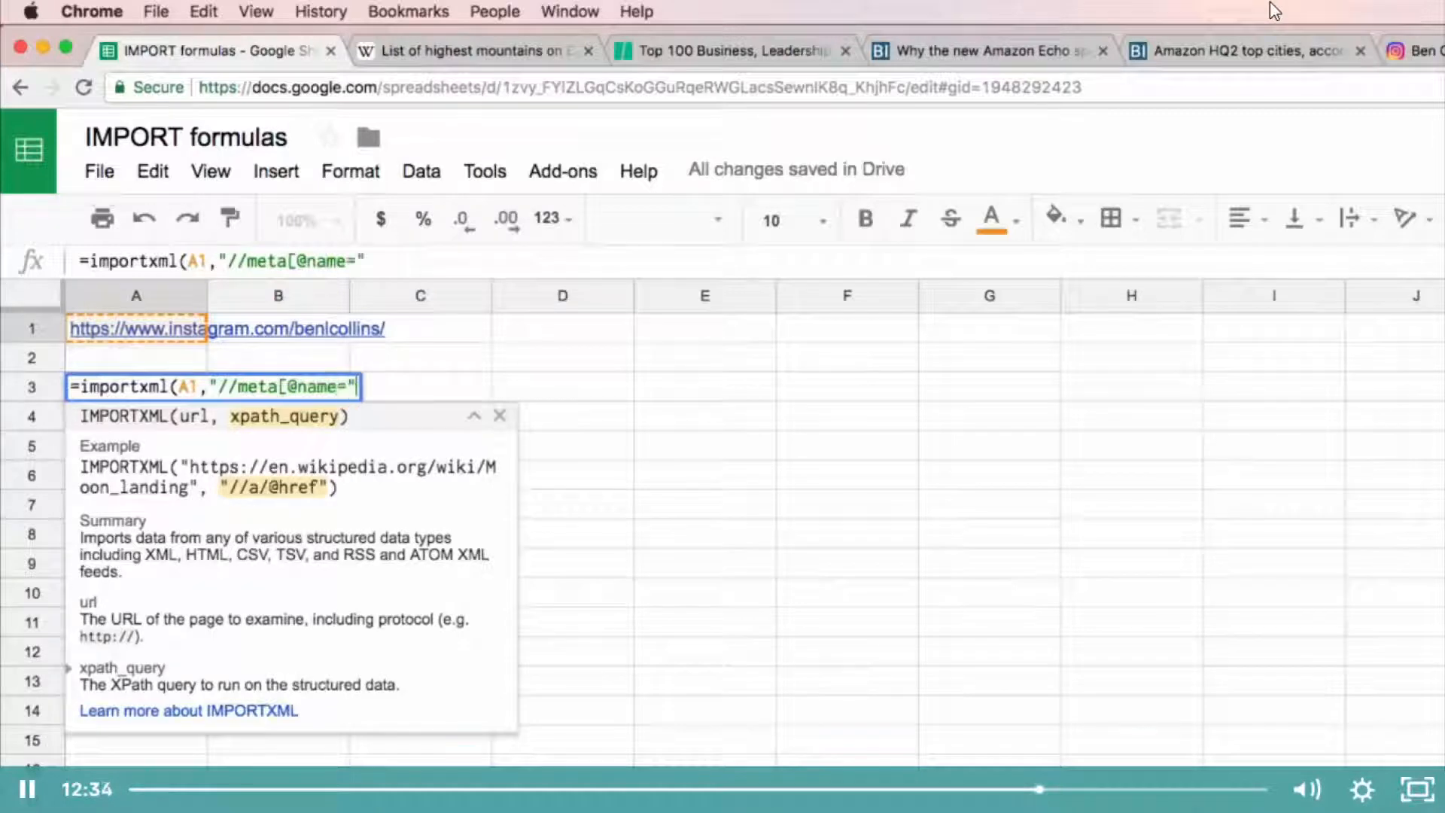
pyautogui.press('BackSpace')
pyautogui.write("'dex")
pyautogui.press('BackSpace')
pyautogui.write('script')
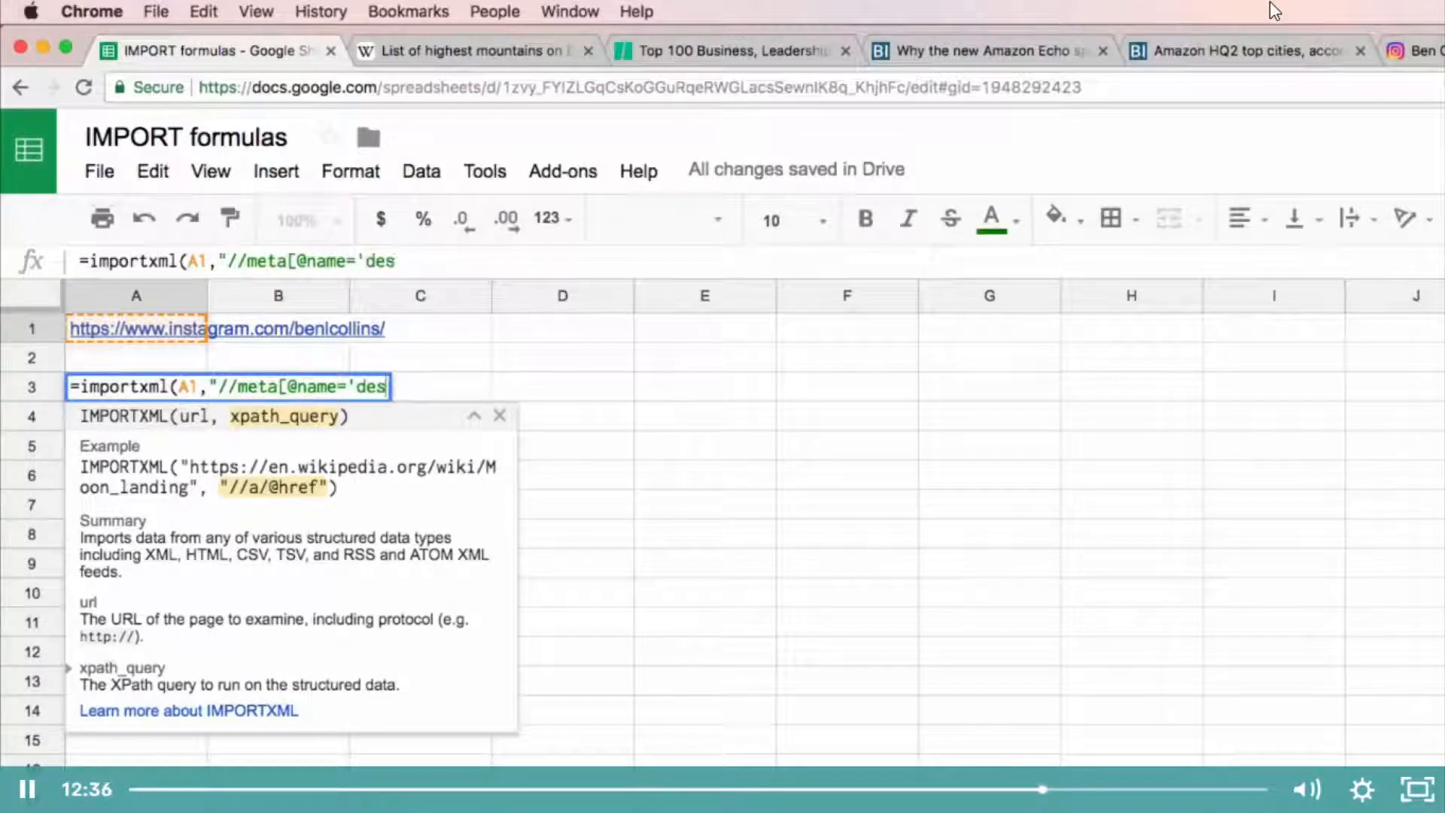
pyautogui.press('BackSpace')
pyautogui.write('tion"')
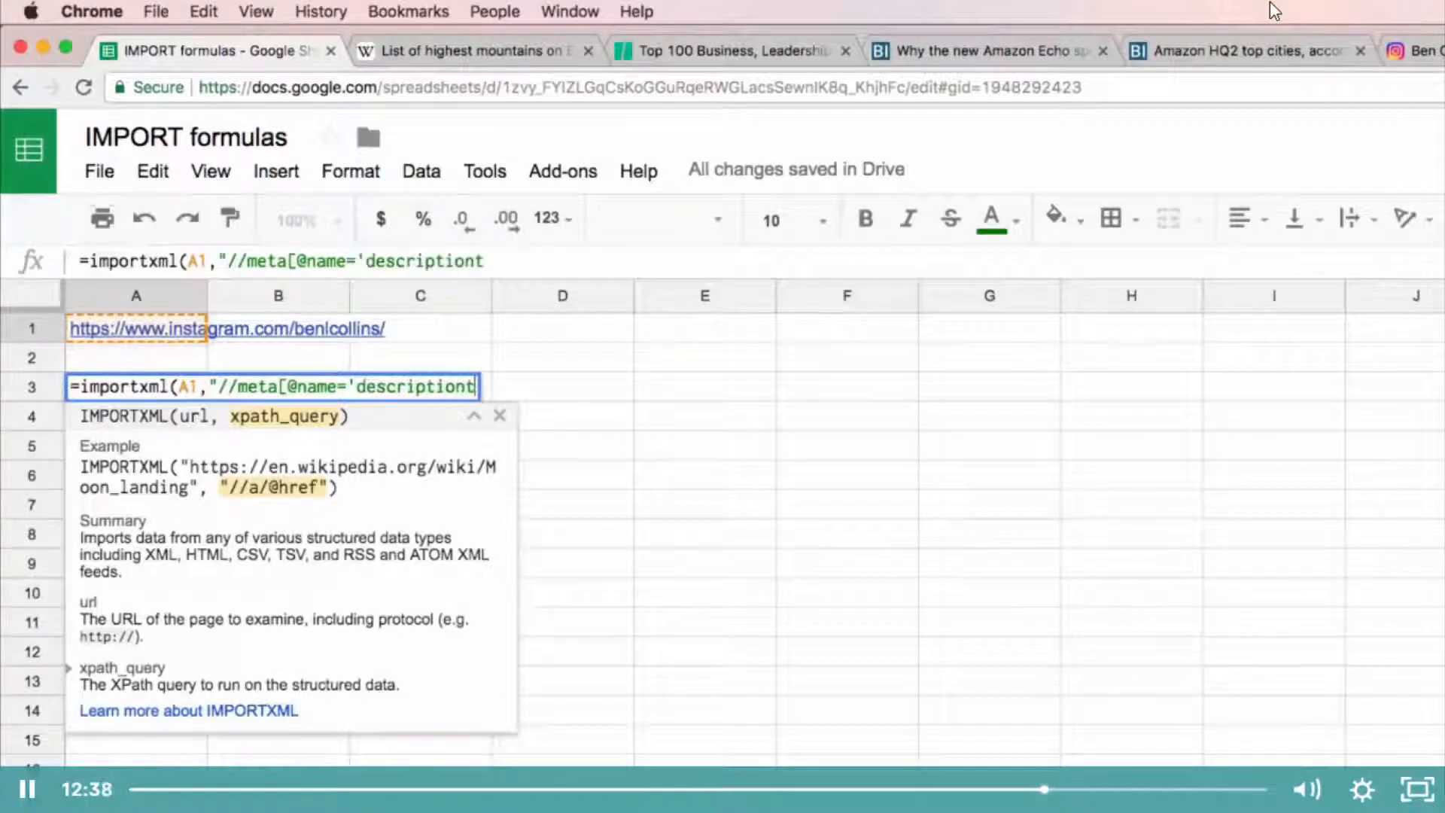
pyautogui.press('BackSpace')
pyautogui.write("']")
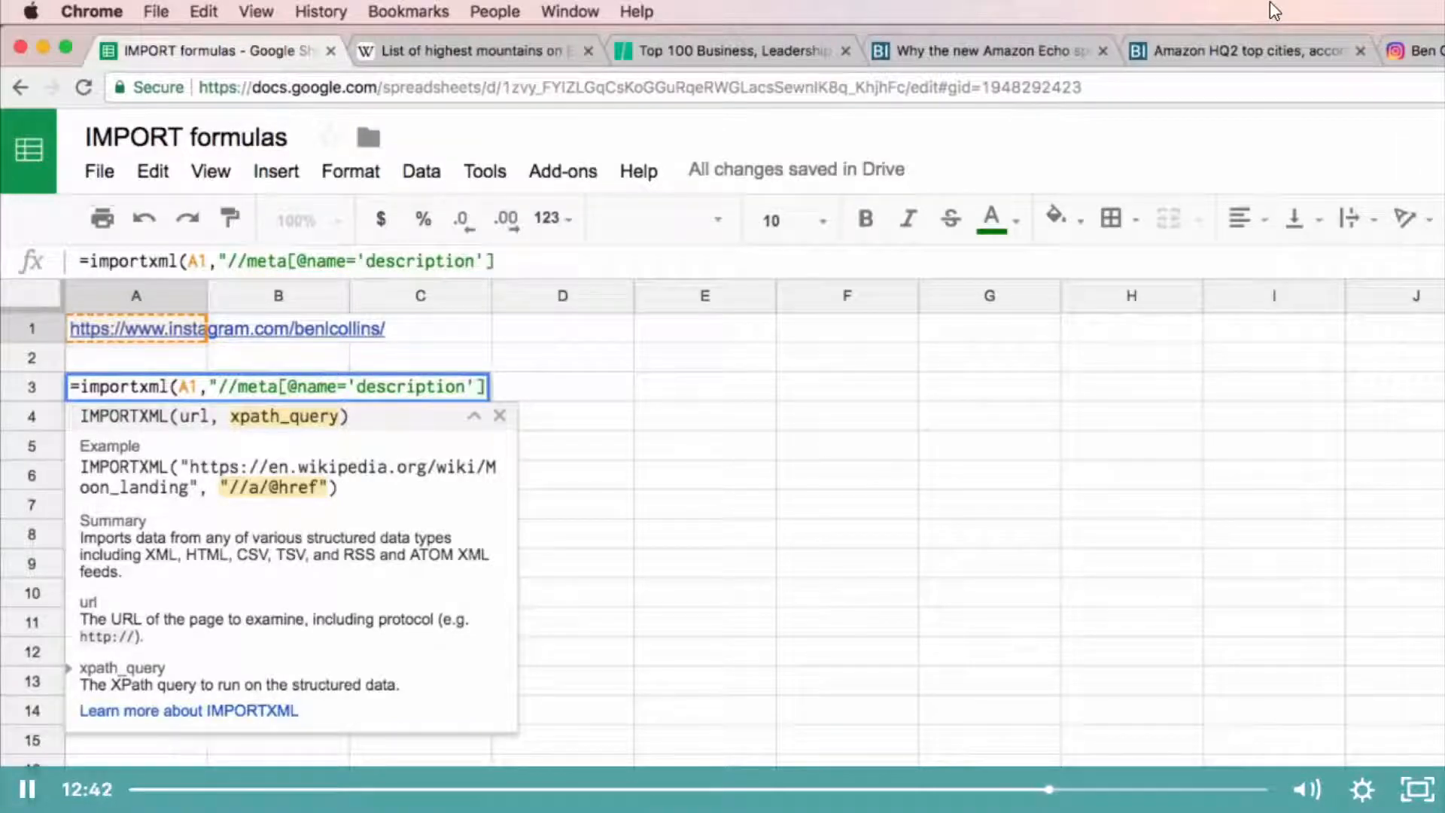
pyautogui.write('/@content')
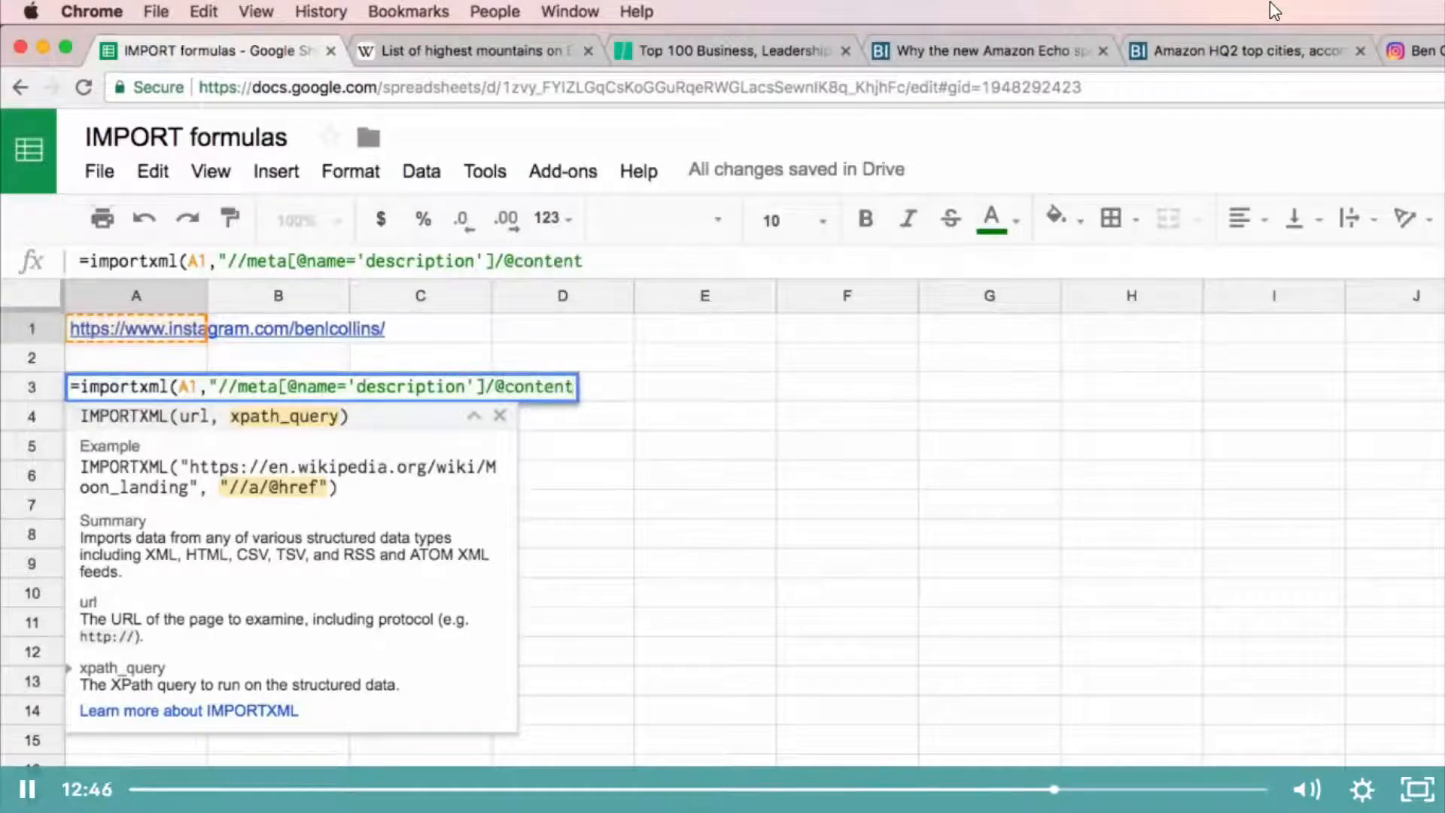
pyautogui.write('")')
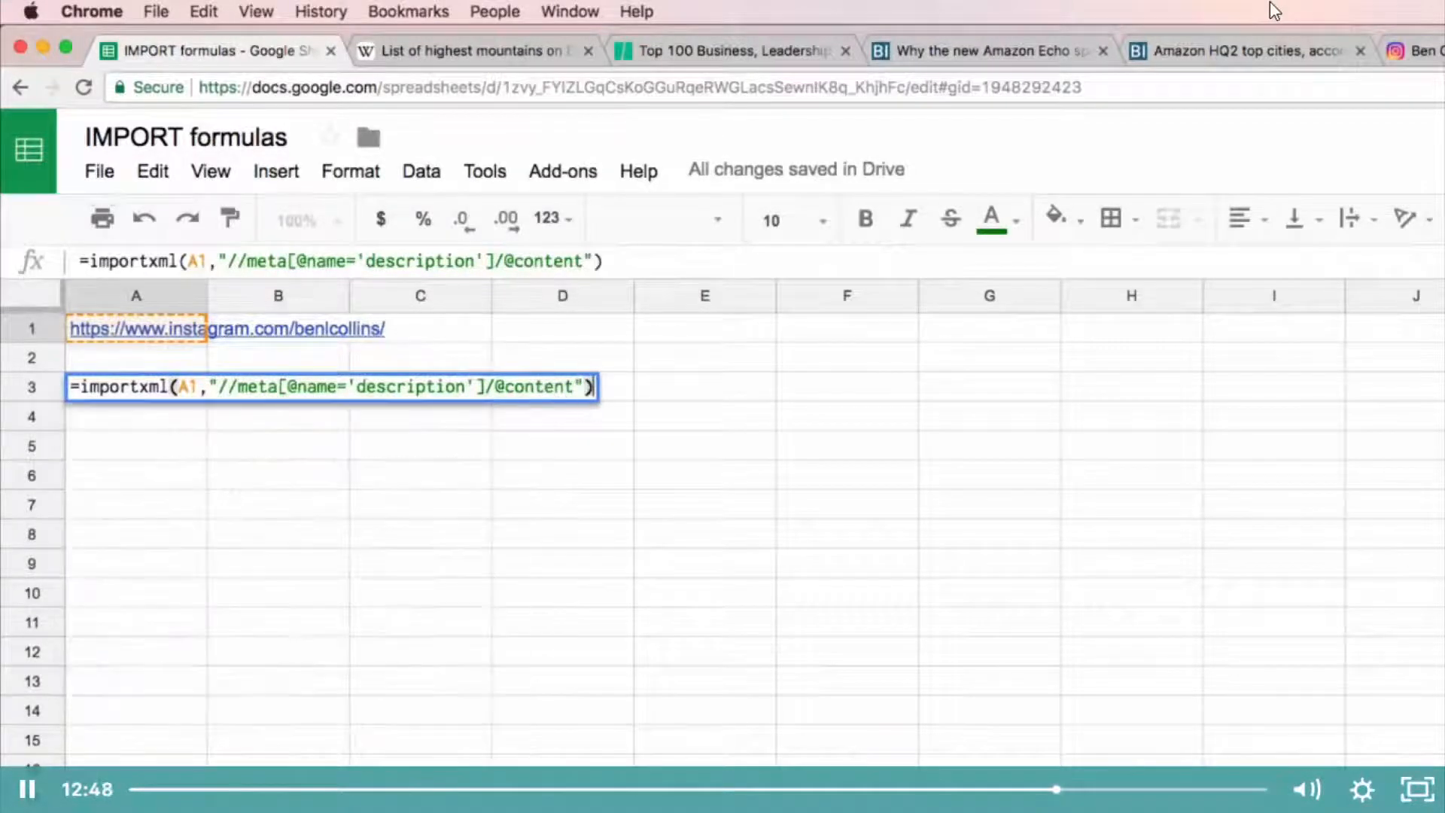
pyautogui.press('Return')
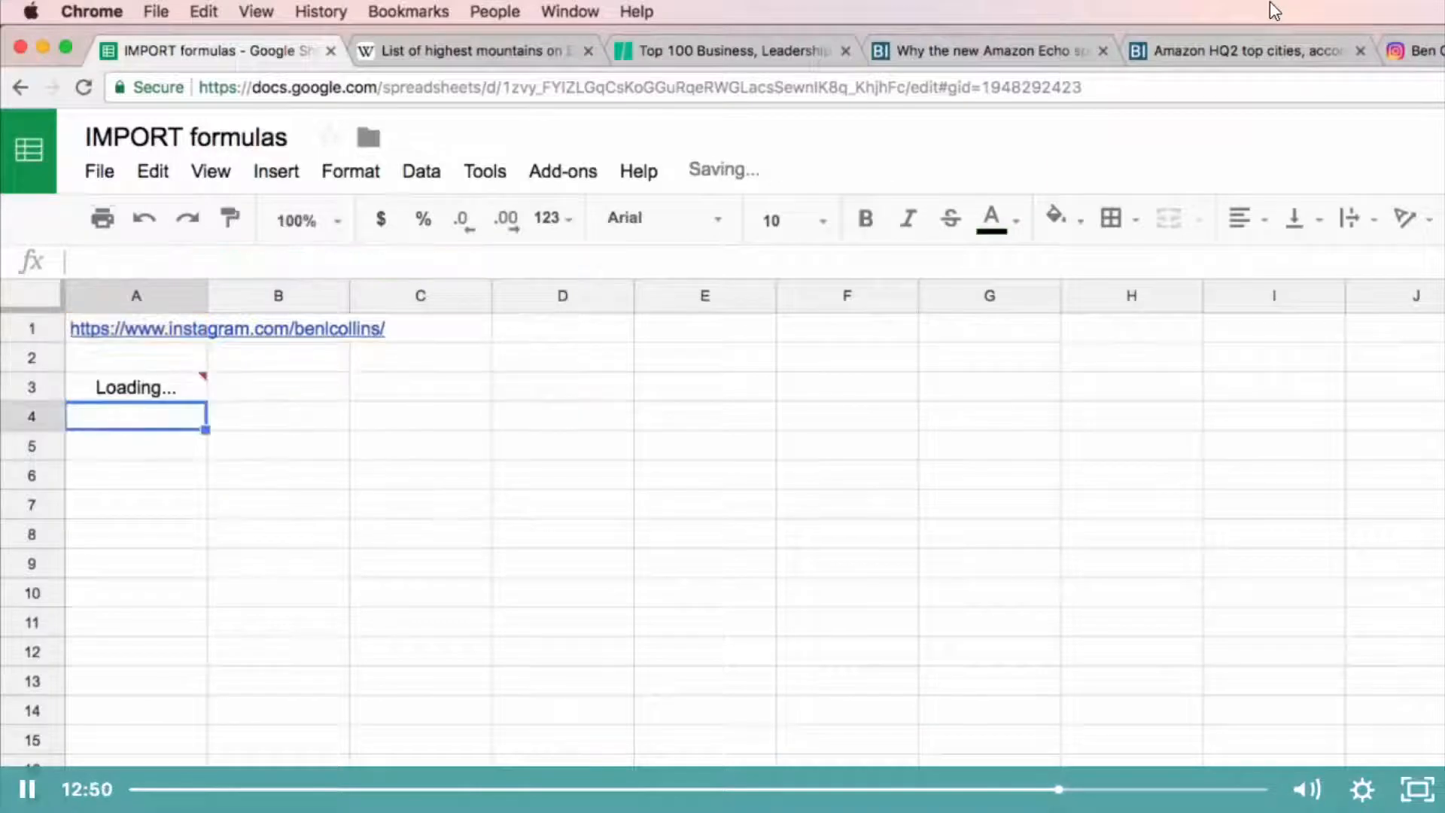
pyautogui.press('Up')
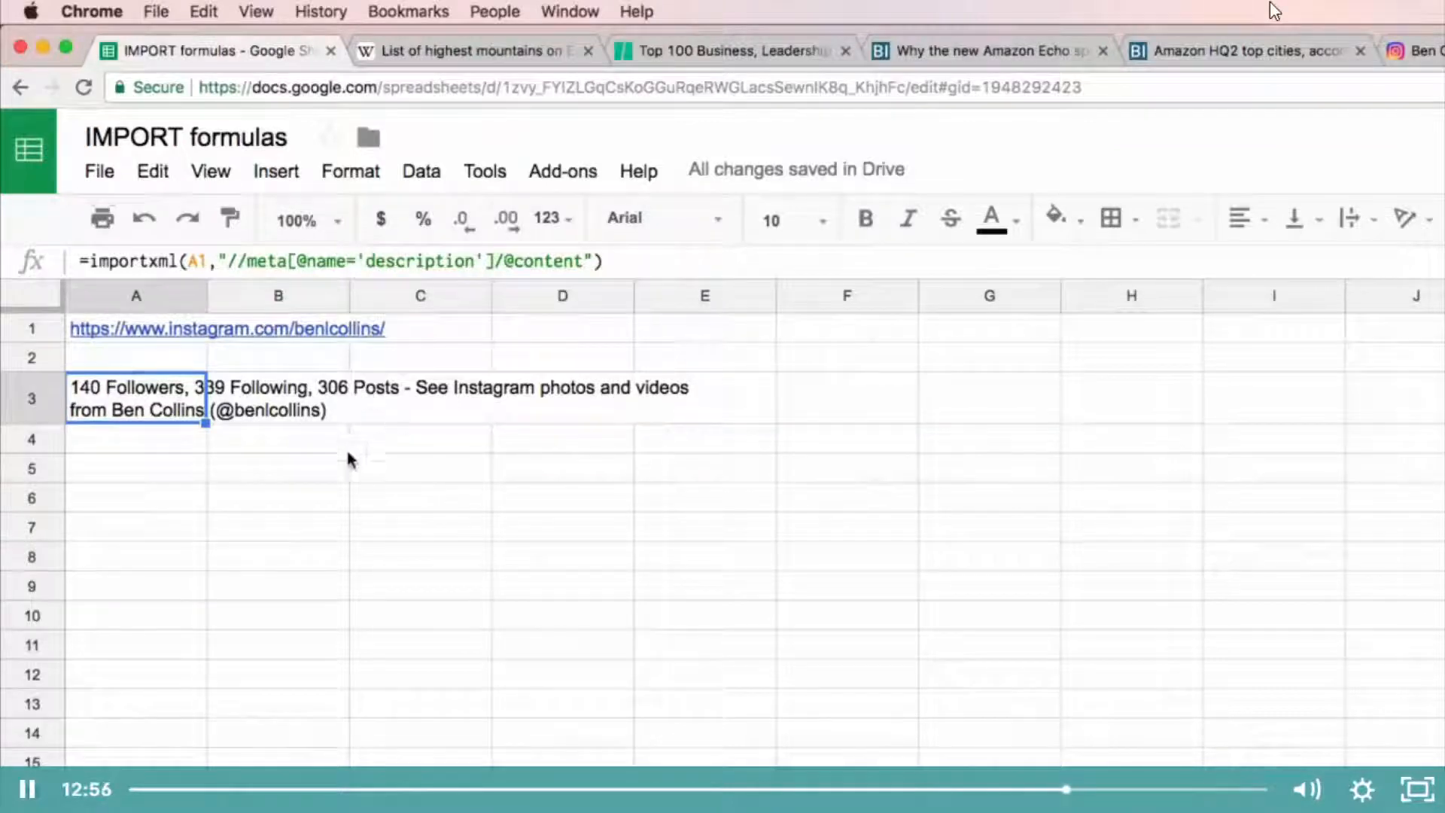
# Step: Change the profile name in the A1 Instagram URL to nike, and view the IMPORTXML formula in A3
pyautogui.press('Up')
pyautogui.press('Up')
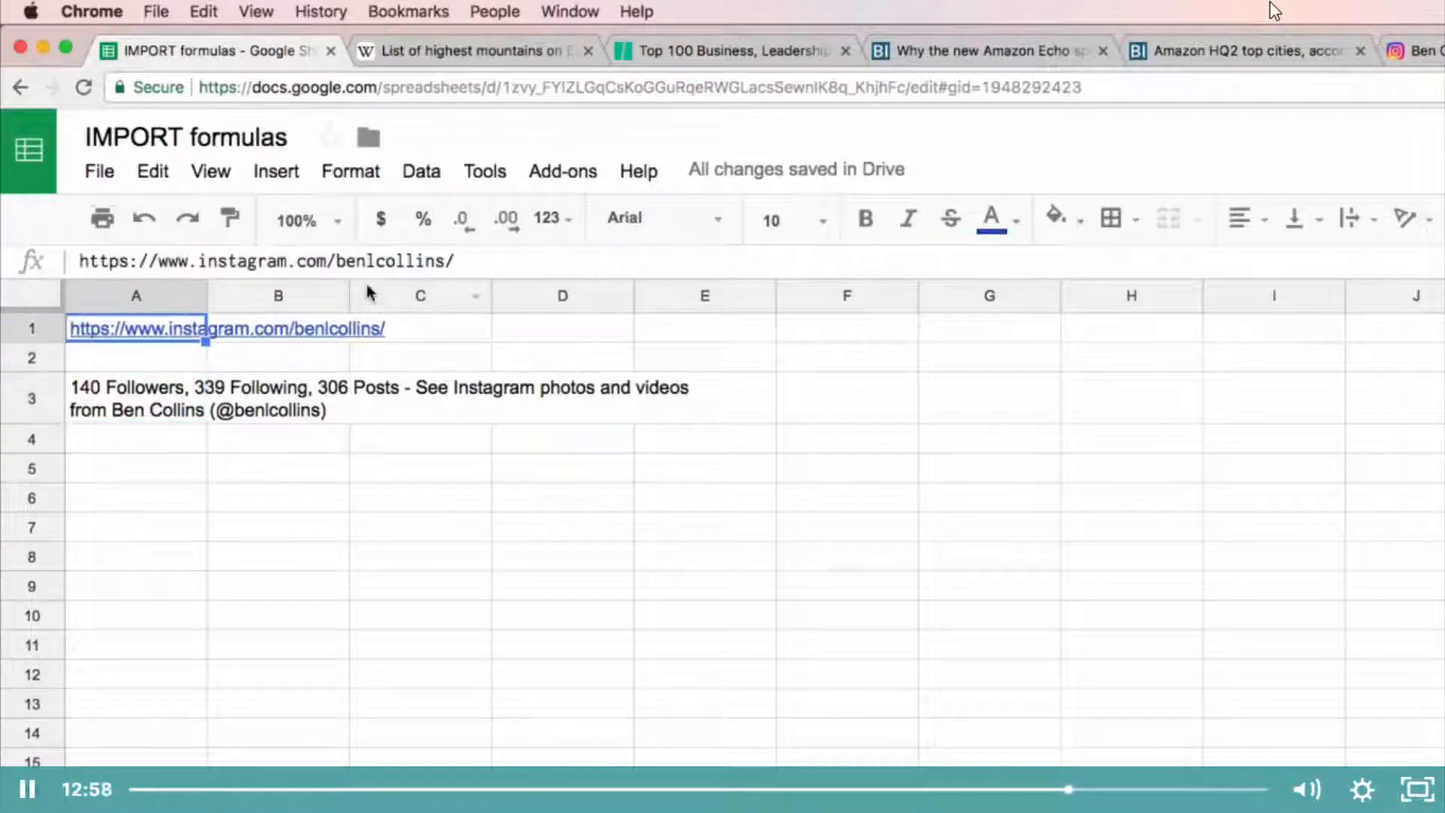
pyautogui.doubleClick(338, 262)
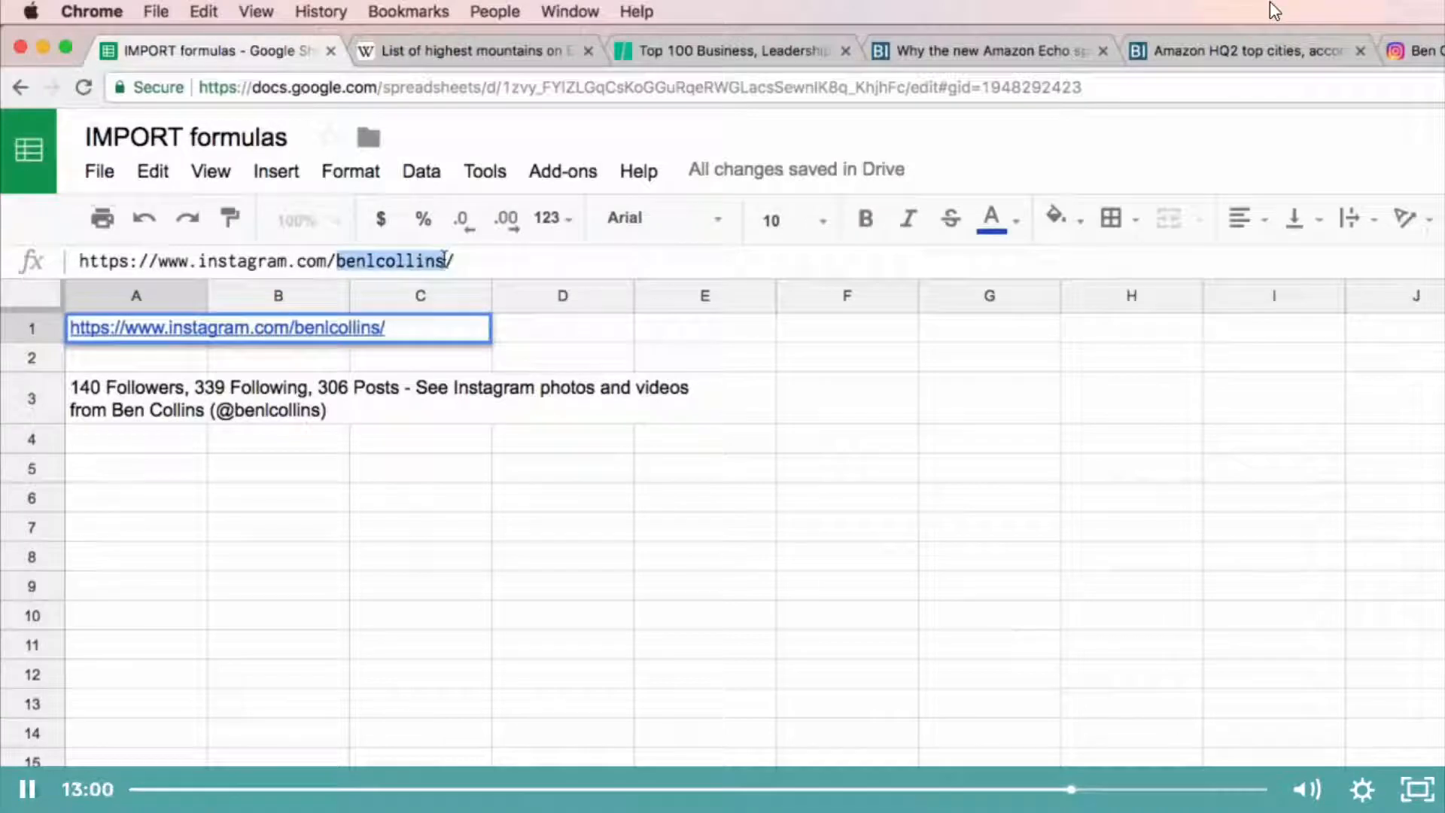
pyautogui.write('nike')
pyautogui.press('Return')
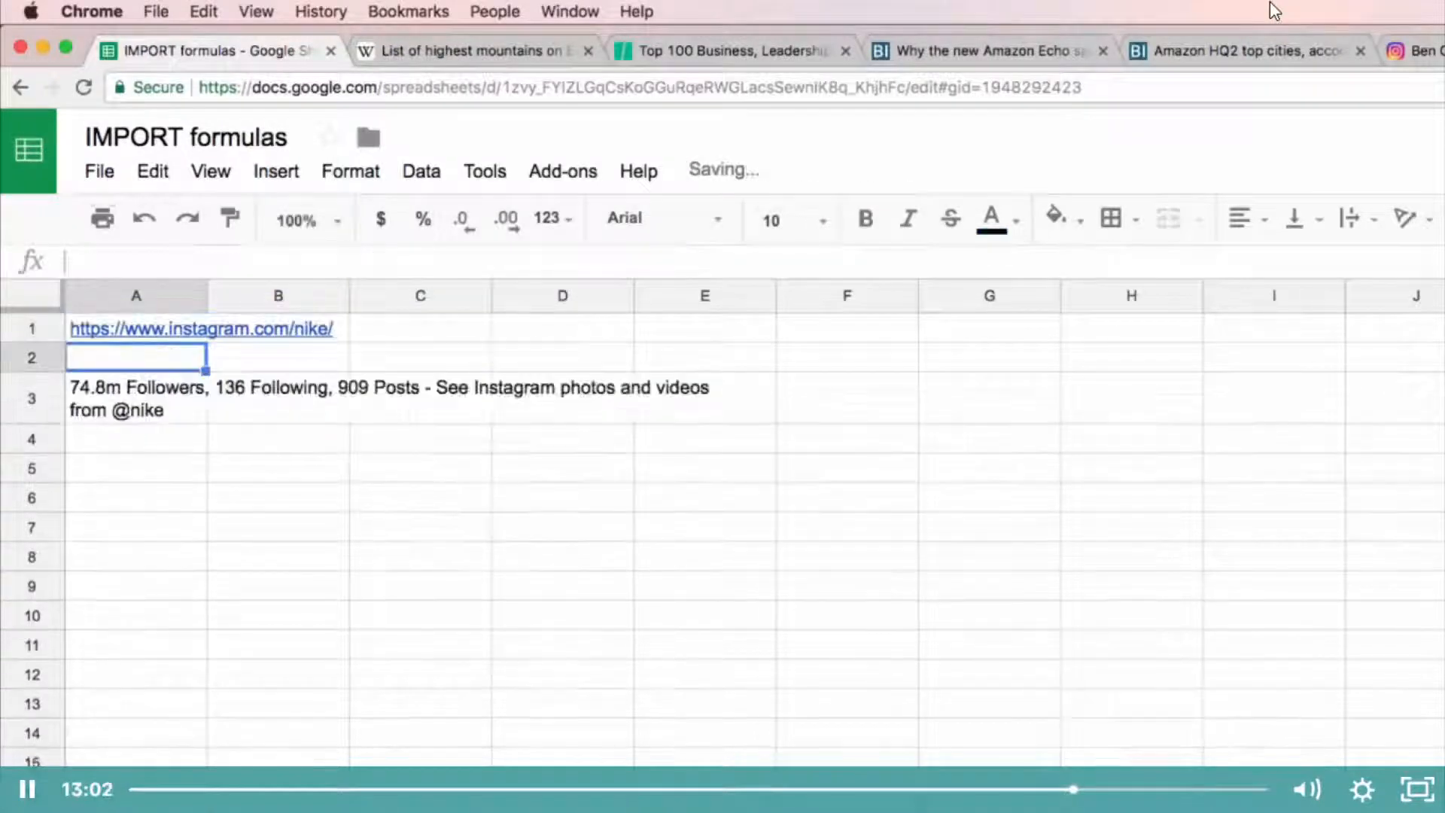
pyautogui.press('Down')
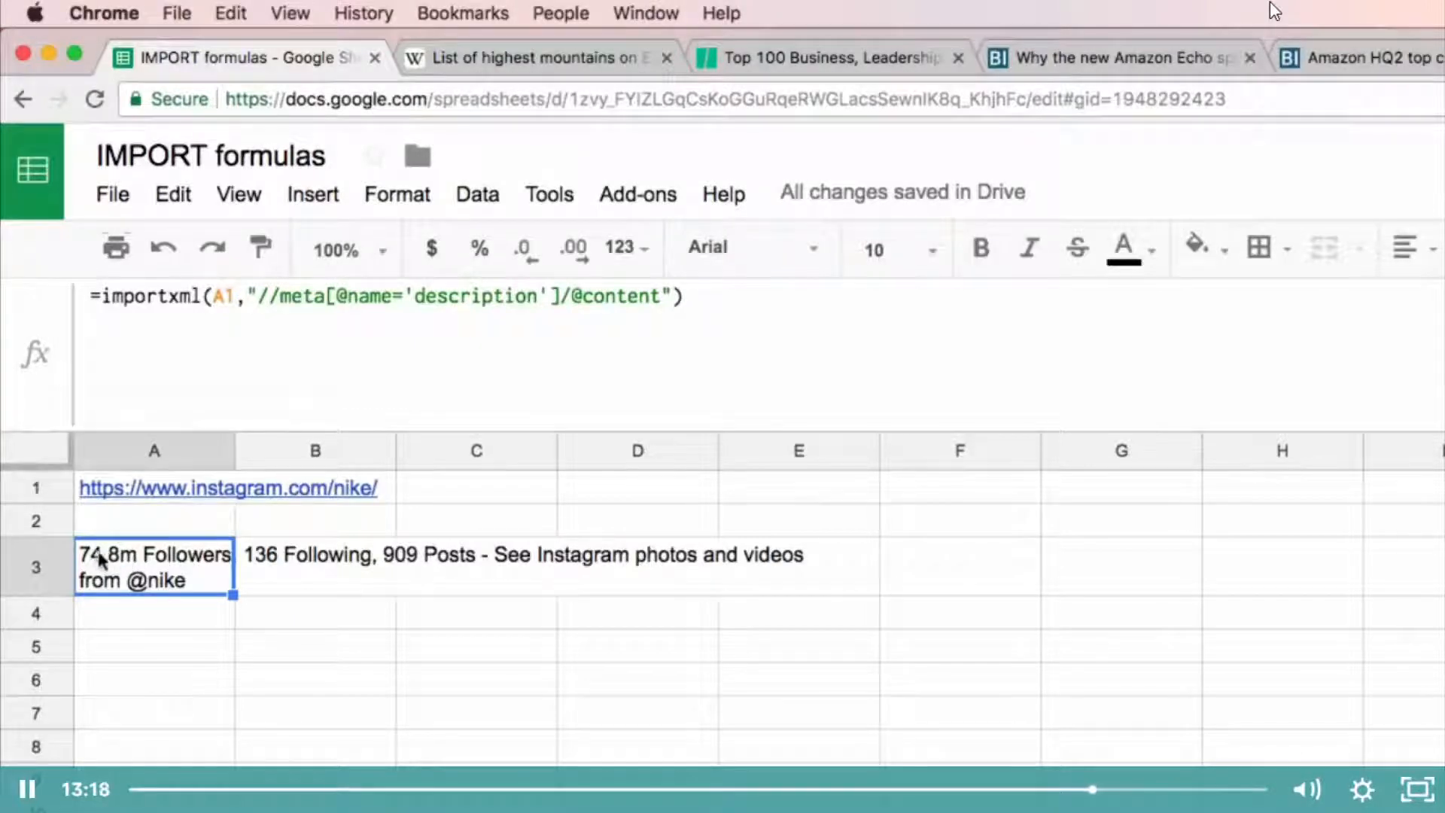
# Step: Paste into A5 the nested IF, REGEXEXTRACT and SUBSTITUTE formula converting A1's follower count from k or m to a number, highlighting its IMPORTXML part
pyautogui.click(169, 652)
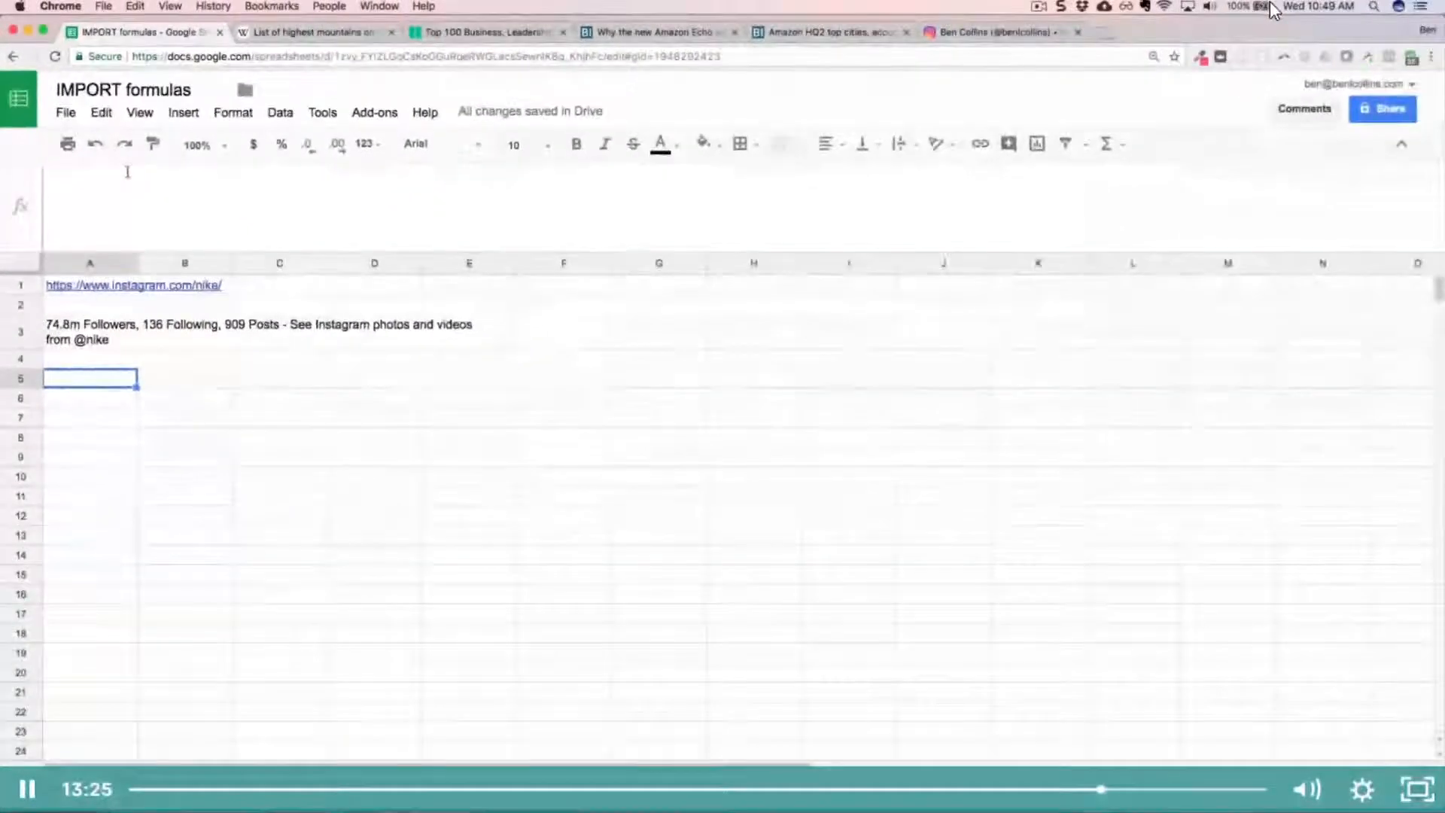
pyautogui.click(218, 295)
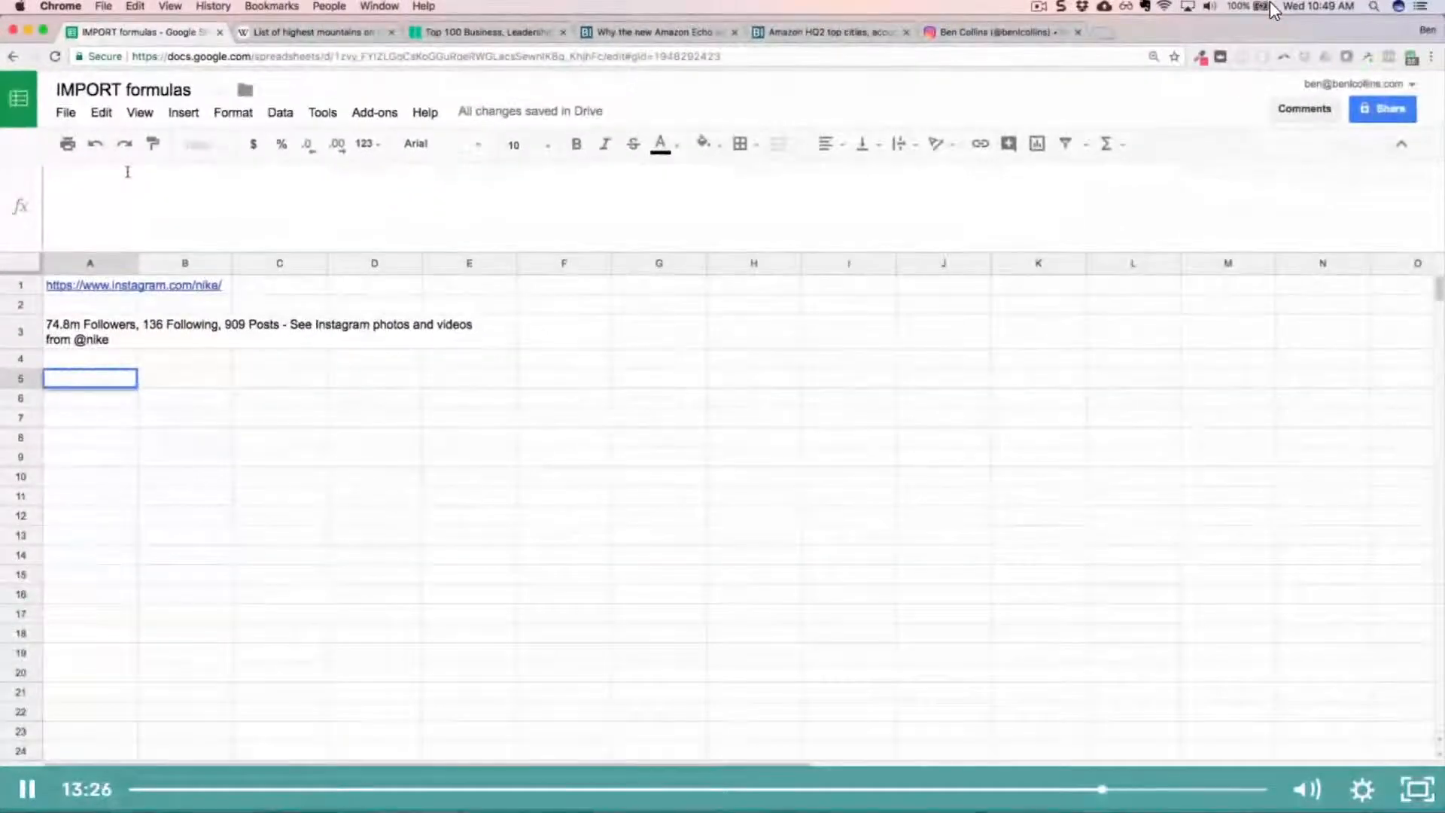
pyautogui.write('=IF(ISNUMBER(SEARCH("k",REGEXEXTRACT(IMPORTXML(A1,"//meta[@name=\'description\']/@content"),"(.{1,})(?: Followers)"))),SUBSTITUTE(REGEXEXTRACT(IMPORTXML(A1,"//meta[@name=\'description\']/@content"),"(.{1,})(?: Followers)"),"k","")*1000,IF(ISNUMBER(SEARCH("m",REGEXEXTRACT(IMPORTXML(A1,"//meta[@name=\'description\']/@content"),"(.{1,})(?: Followers)"))),SUBSTITUTE(REGEXEXTRACT(IMPORTXML(A1,"//meta[@name=\'description\']/@content"),"(.{1,})(?: Followers)"),"m","")*1000000,REGEXEXTRACT(IMPORTXML(A1,"//meta[@name=\'description\']/@content"),"(.{1,})(?: Followers)")*1))')
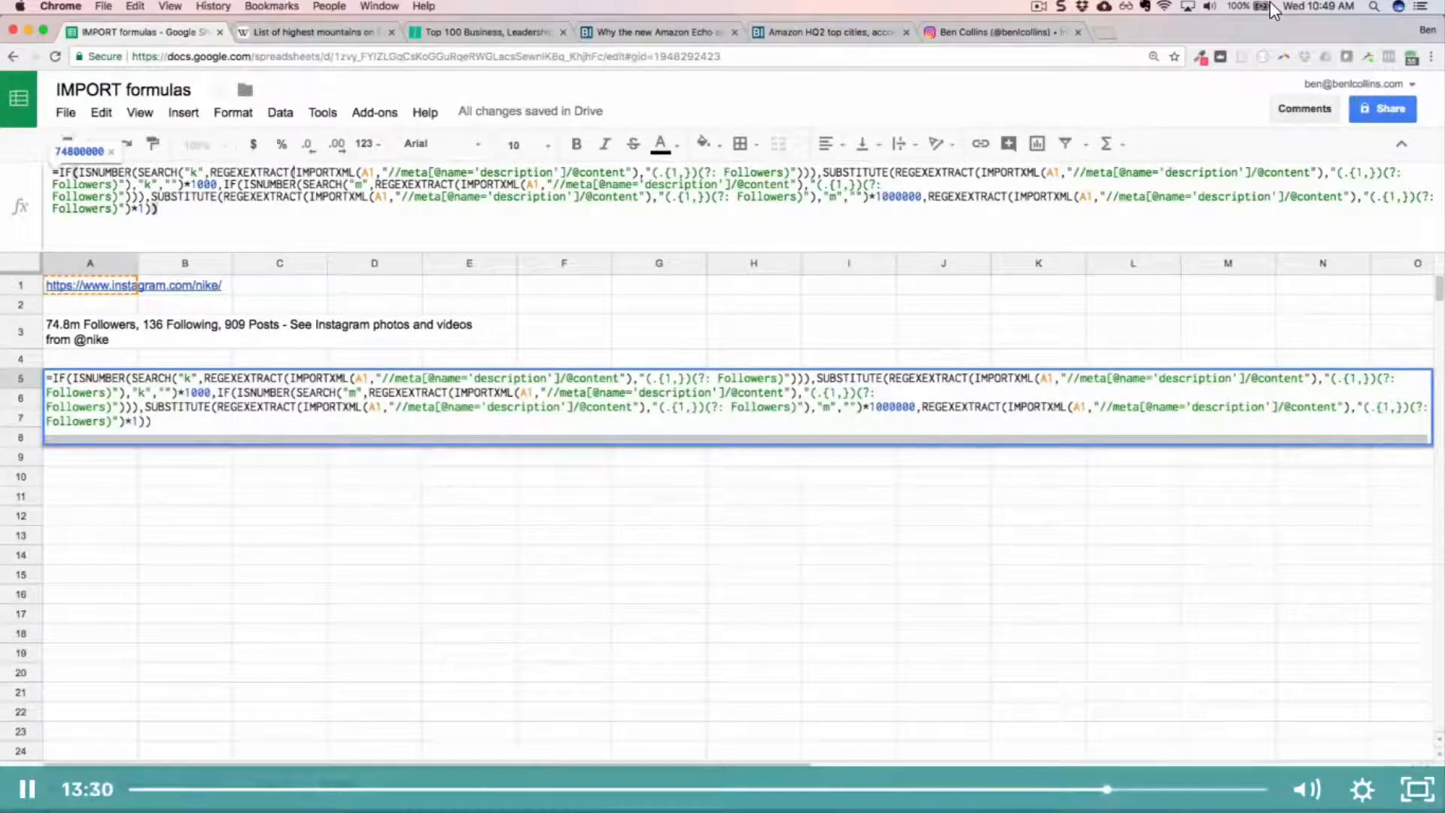
pyautogui.click(300, 172)
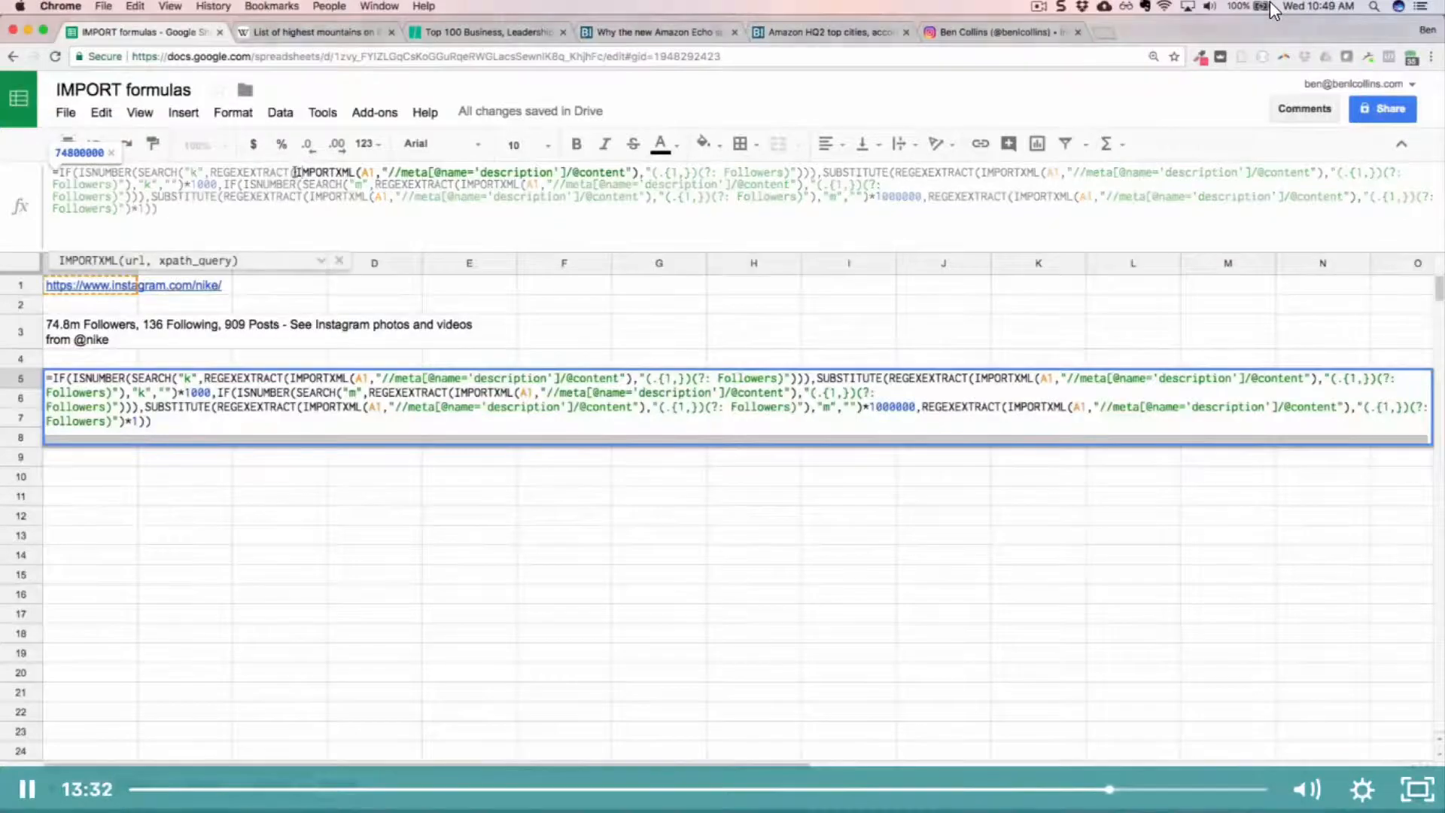
pyautogui.moveTo(299, 172); pyautogui.dragTo(579, 176)
pyautogui.moveTo(714, 183); pyautogui.dragTo(831, 162)
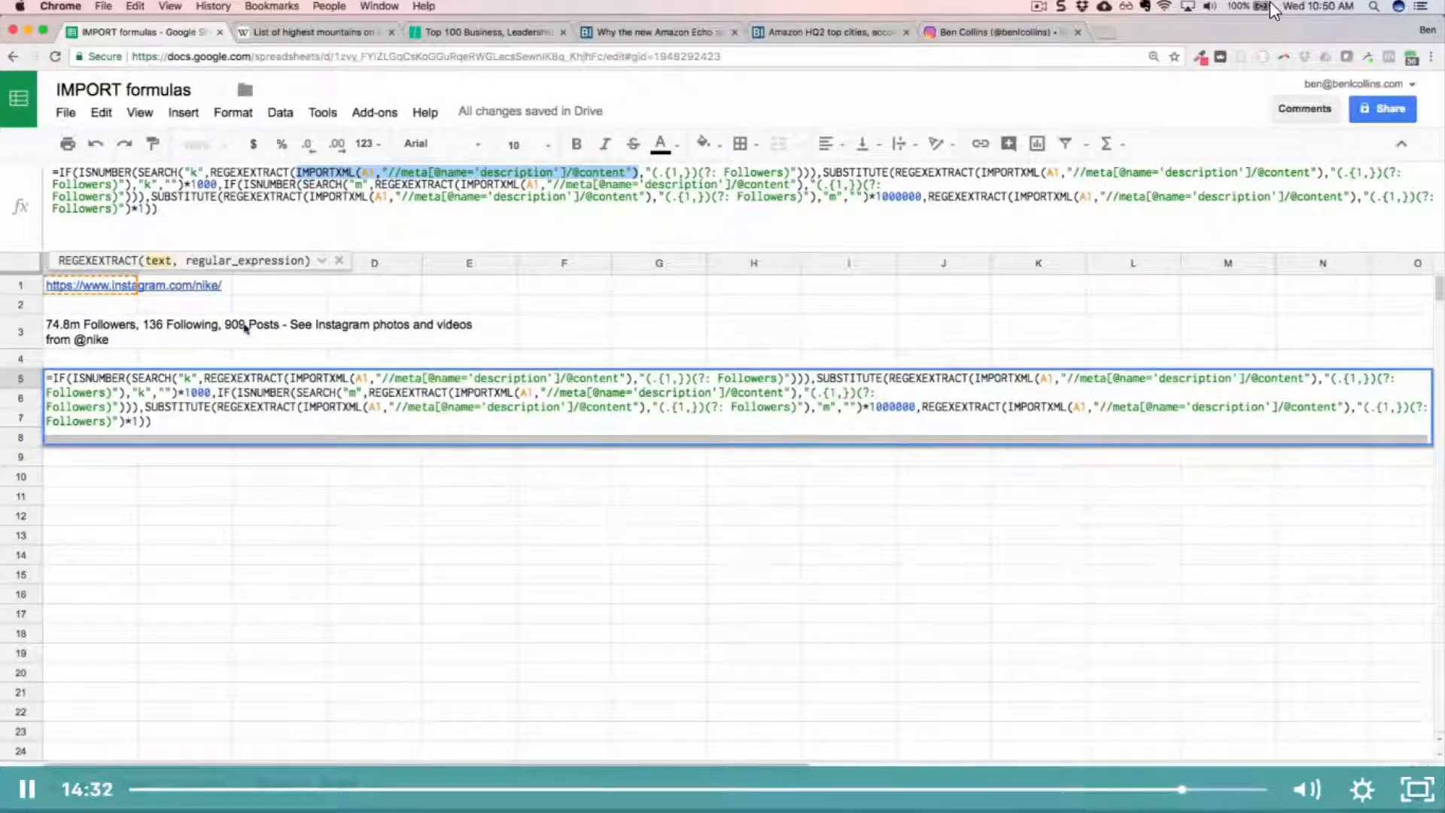
pyautogui.press('Return')
pyautogui.press('Up')
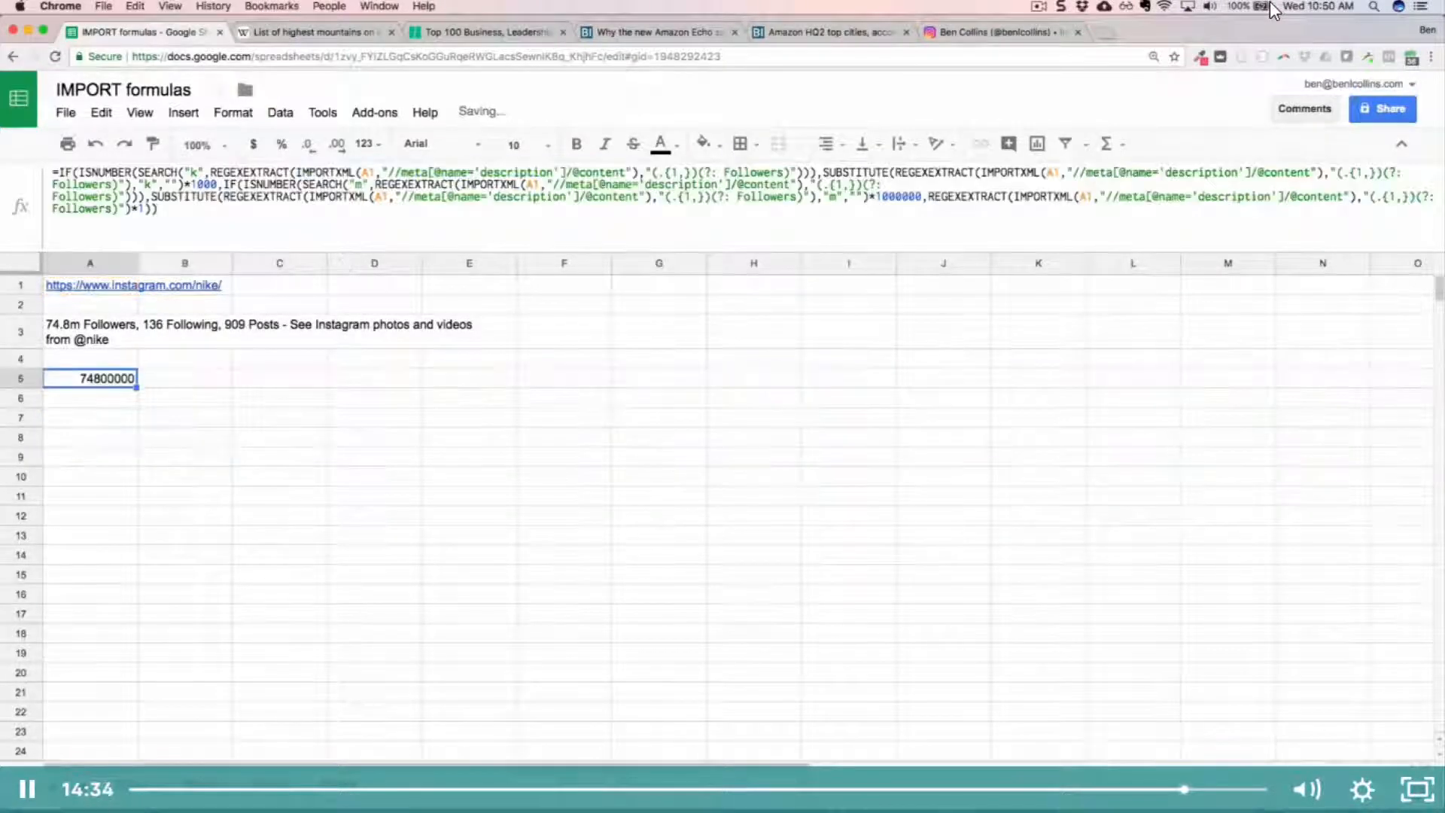
# Step: Format the follower count in A5 as Number without decimal places
pyautogui.click(365, 143)
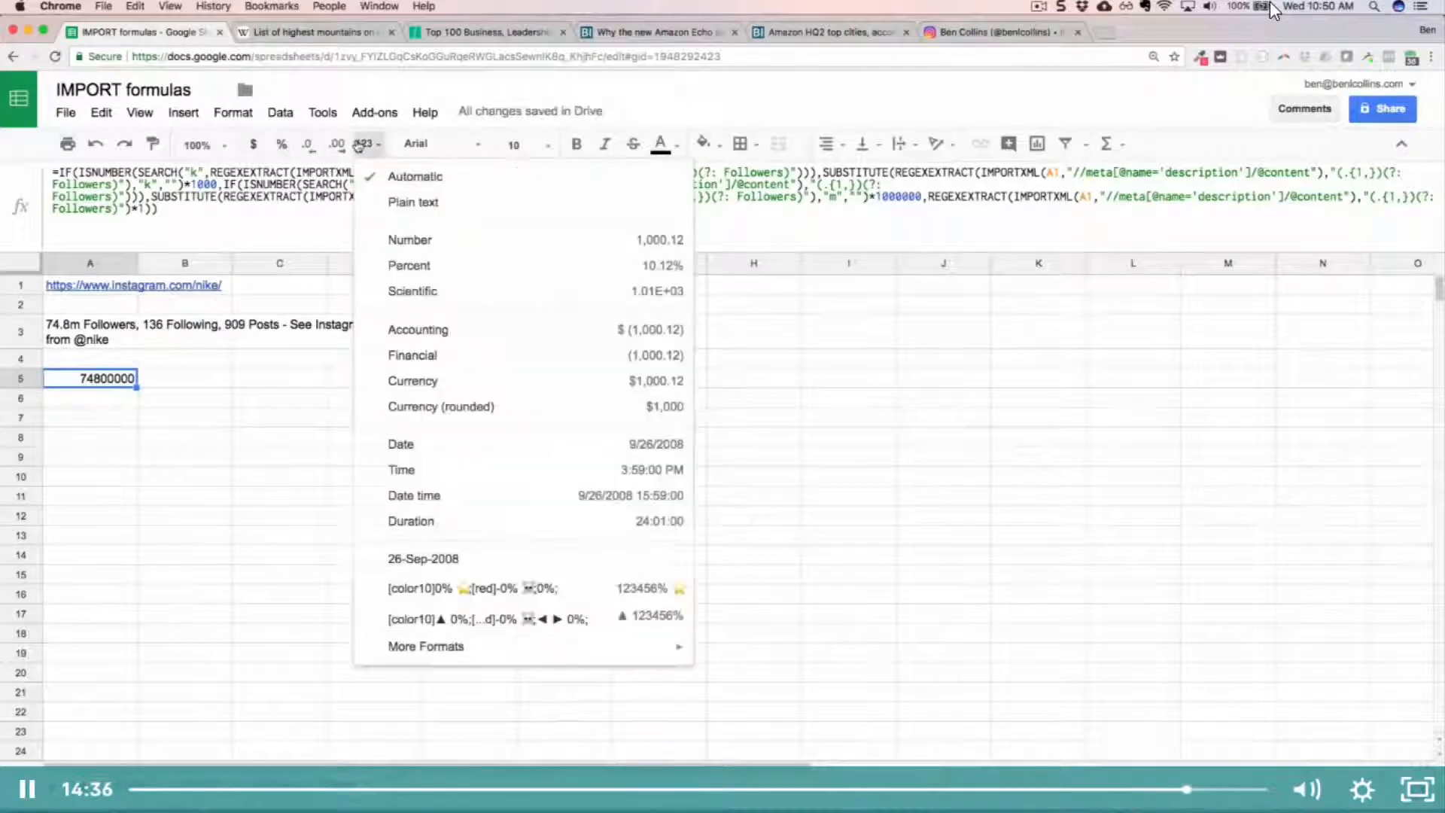
pyautogui.click(451, 238)
pyautogui.click(309, 144)
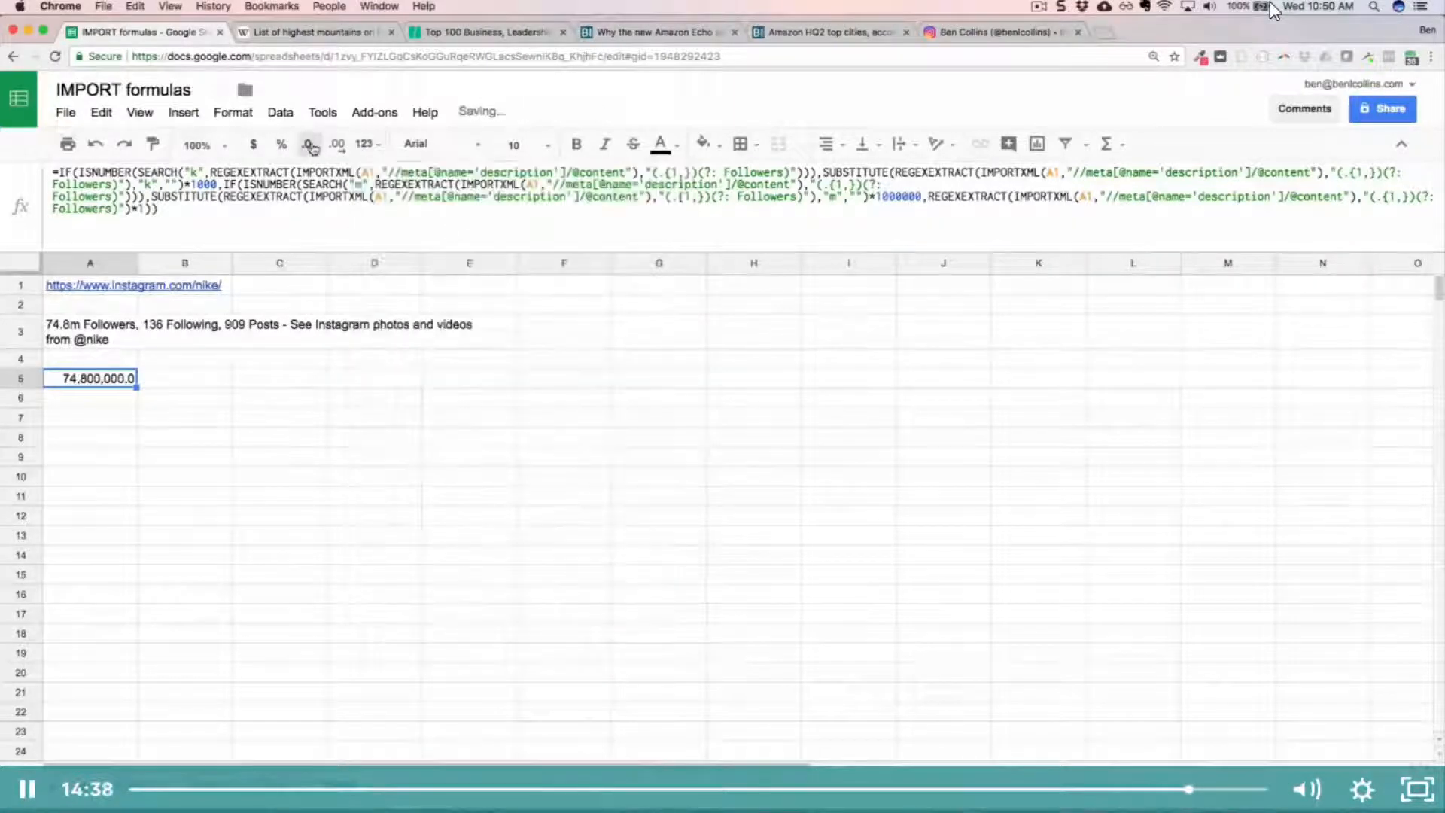
pyautogui.click(308, 144)
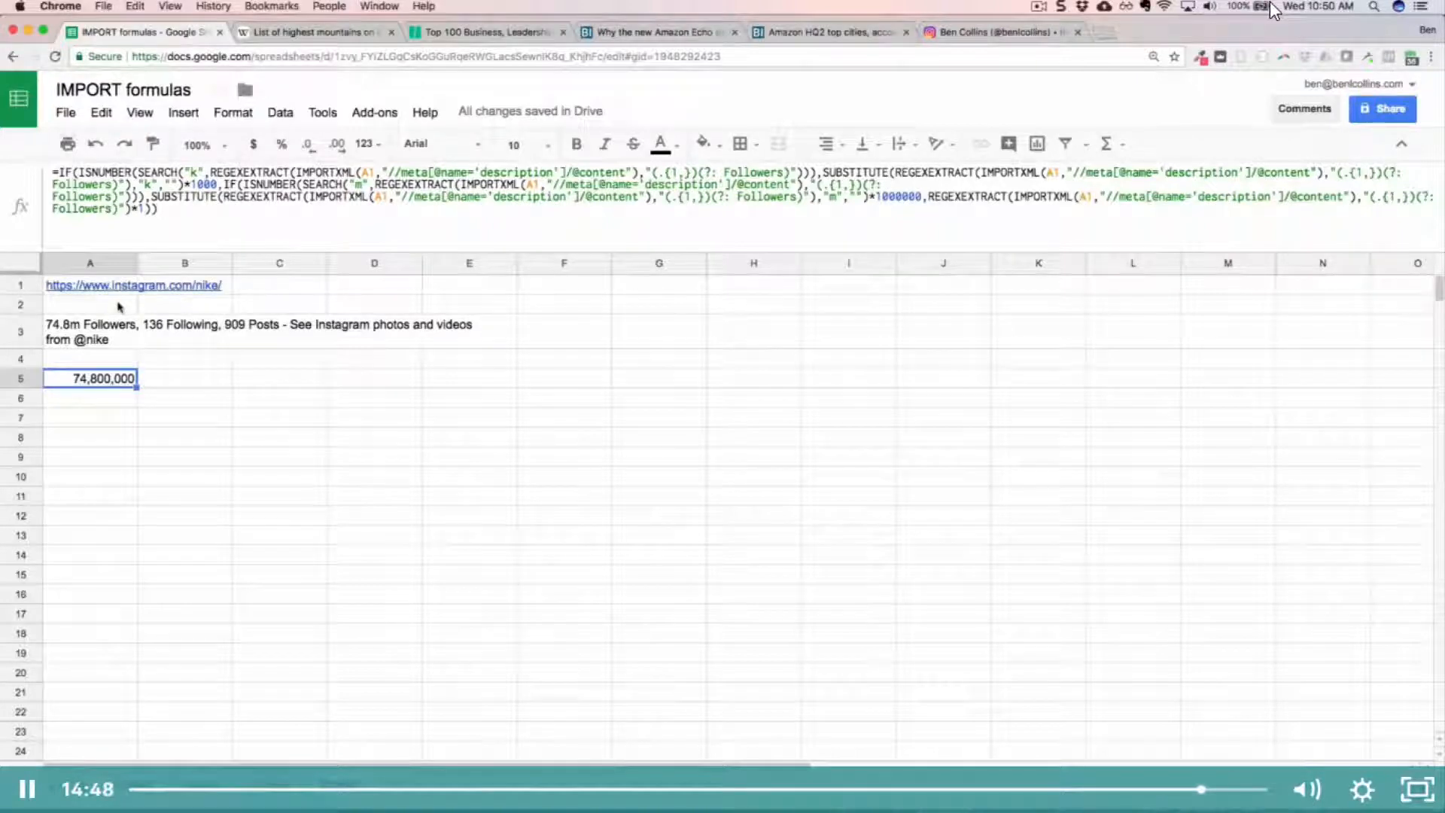
# Step: Replace nike in the A1 URL with the original Instagram profile's username, and check the formulas in A3 and A5
pyautogui.press('Up')
pyautogui.press('Up')
pyautogui.press('Up')
pyautogui.press('Up')
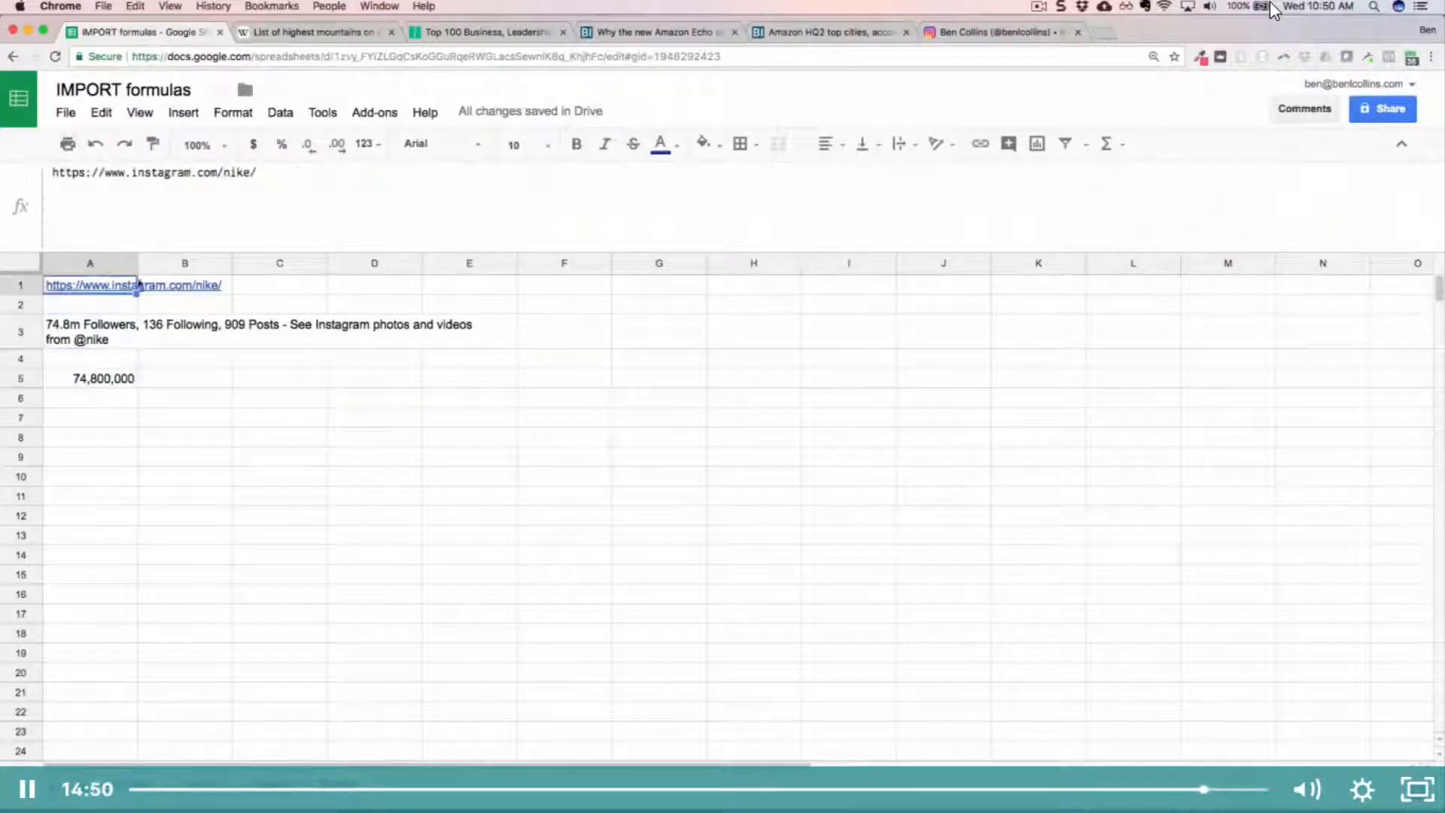
pyautogui.press('Left')
pyautogui.hotkey('shift', 'Left')
pyautogui.hotkey('shift', 'Left')
pyautogui.hotkey('shift', 'Left')
pyautogui.hotkey('shift', 'Left')
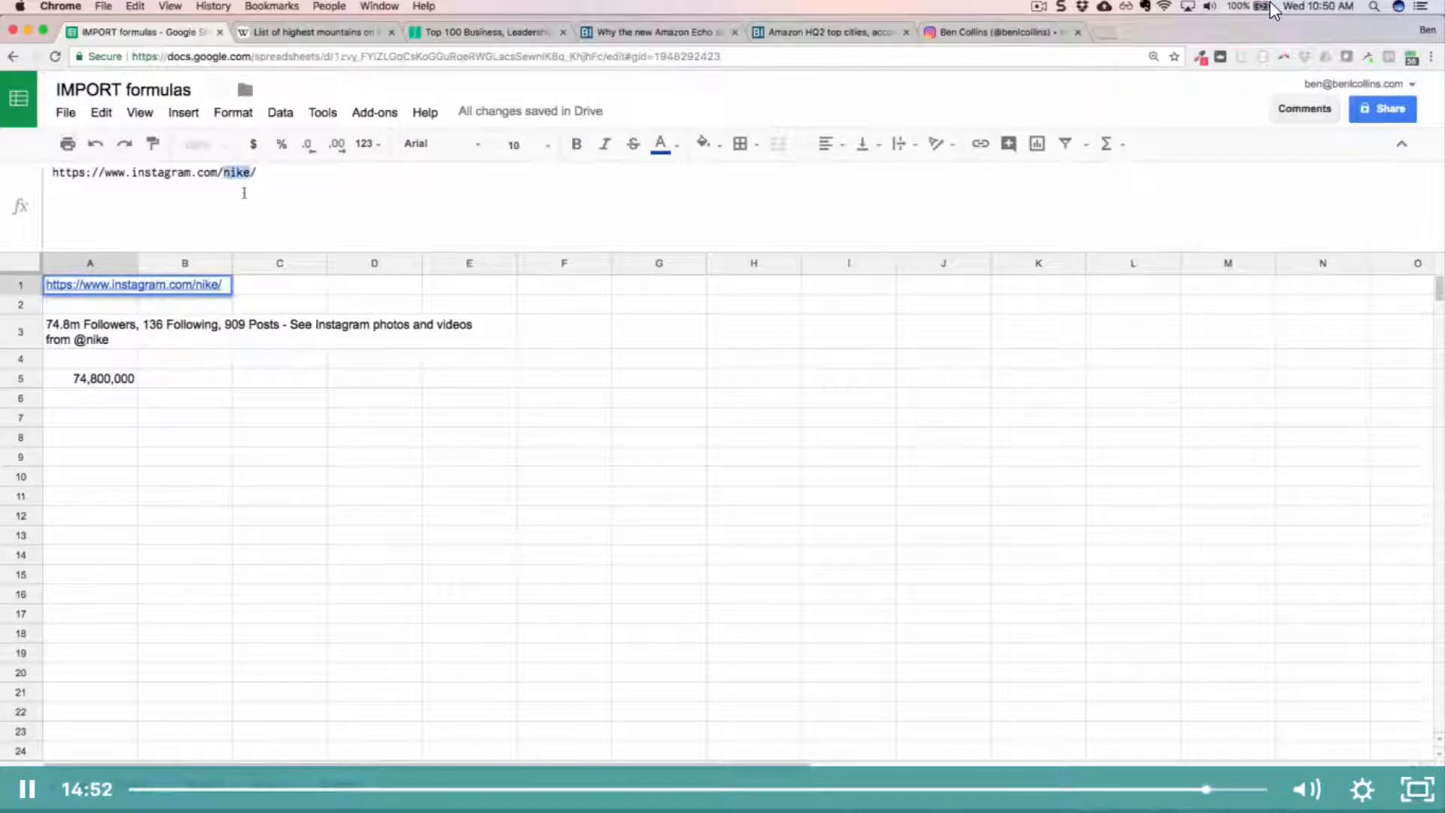
pyautogui.write('benlcollin')
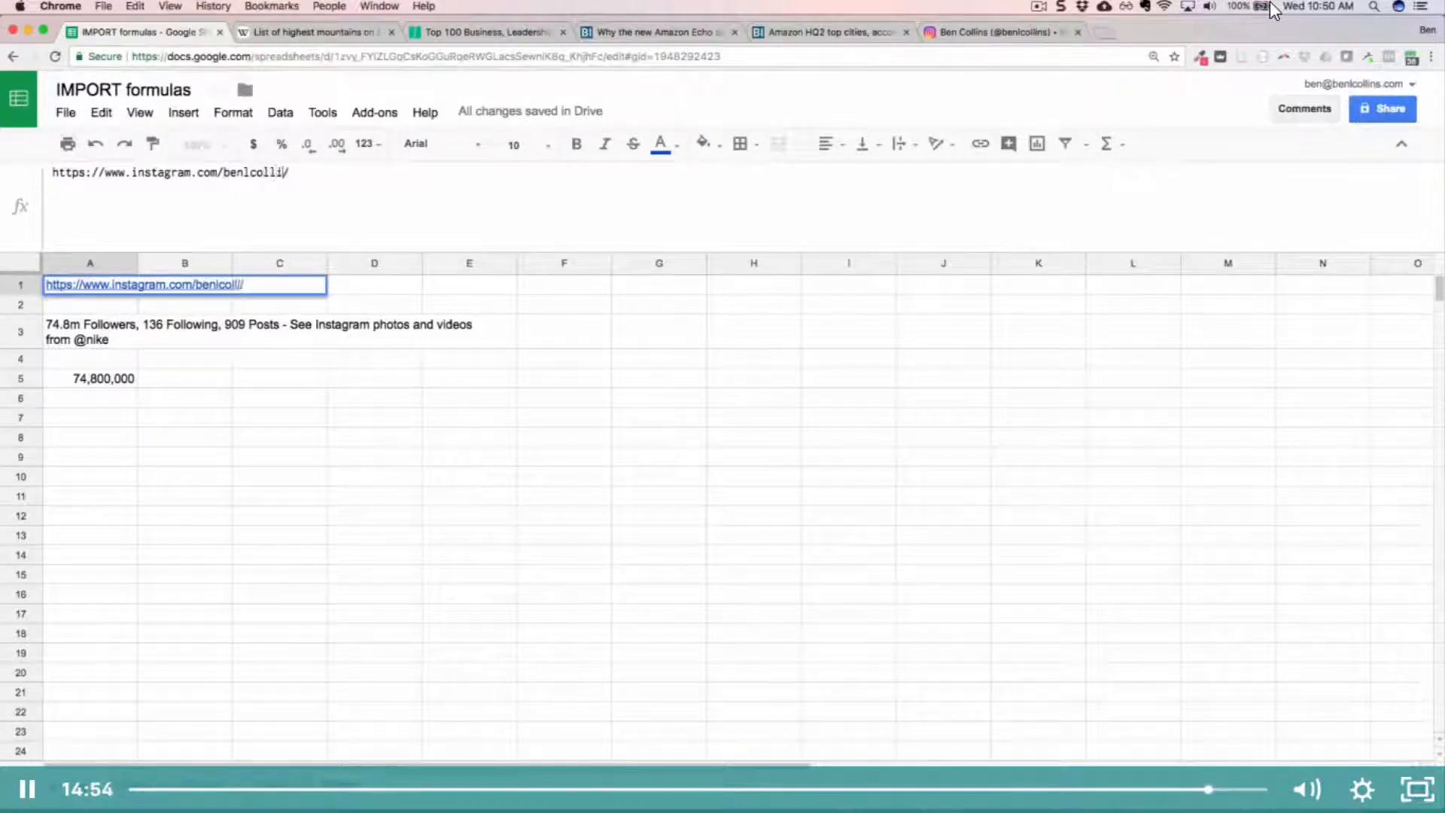
pyautogui.press('Return')
pyautogui.press('Up')
pyautogui.press('Return')
pyautogui.press('Left')
pyautogui.write('s')
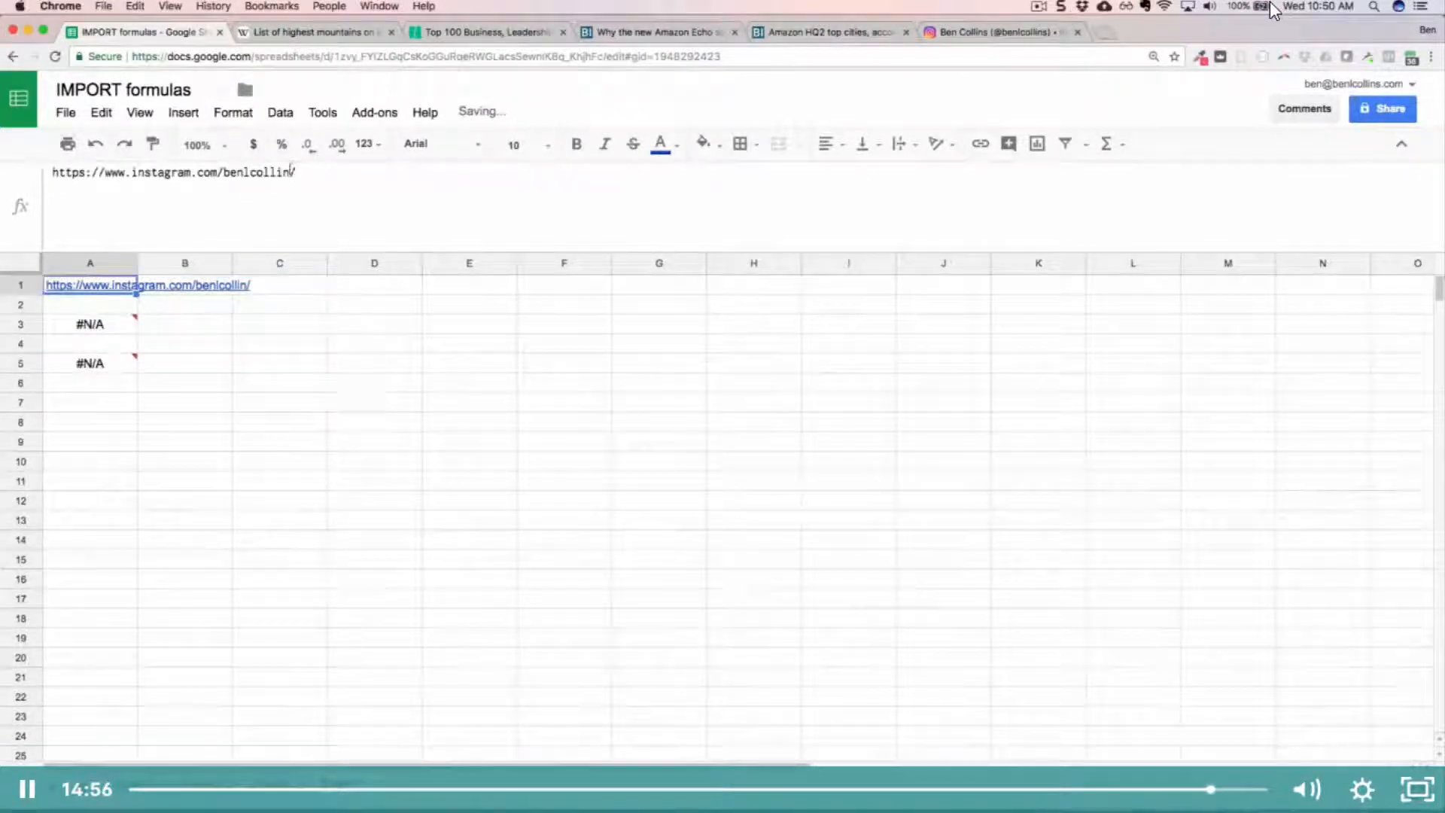
pyautogui.press('Return')
pyautogui.press('Up')
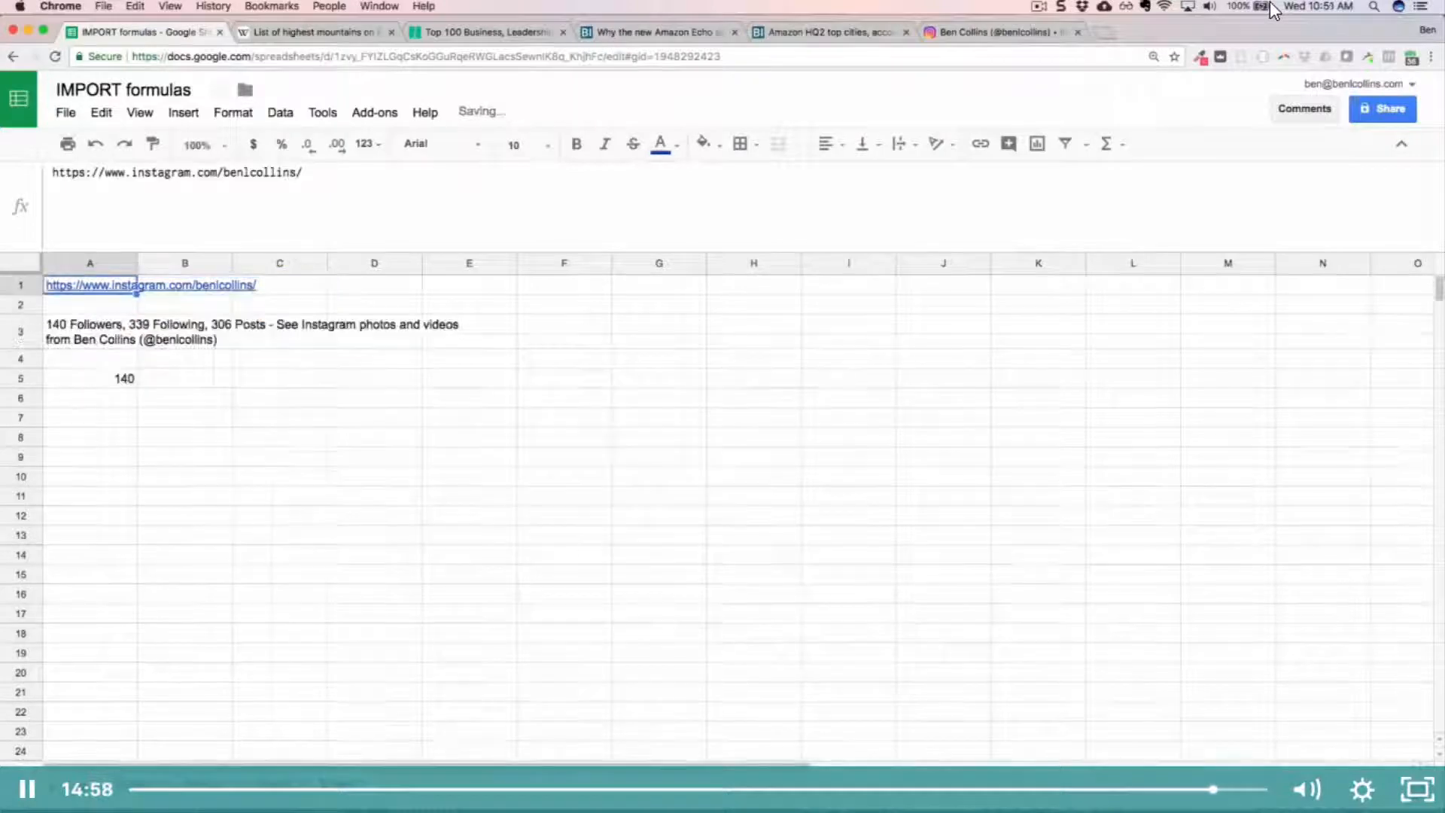
pyautogui.click(86, 335)
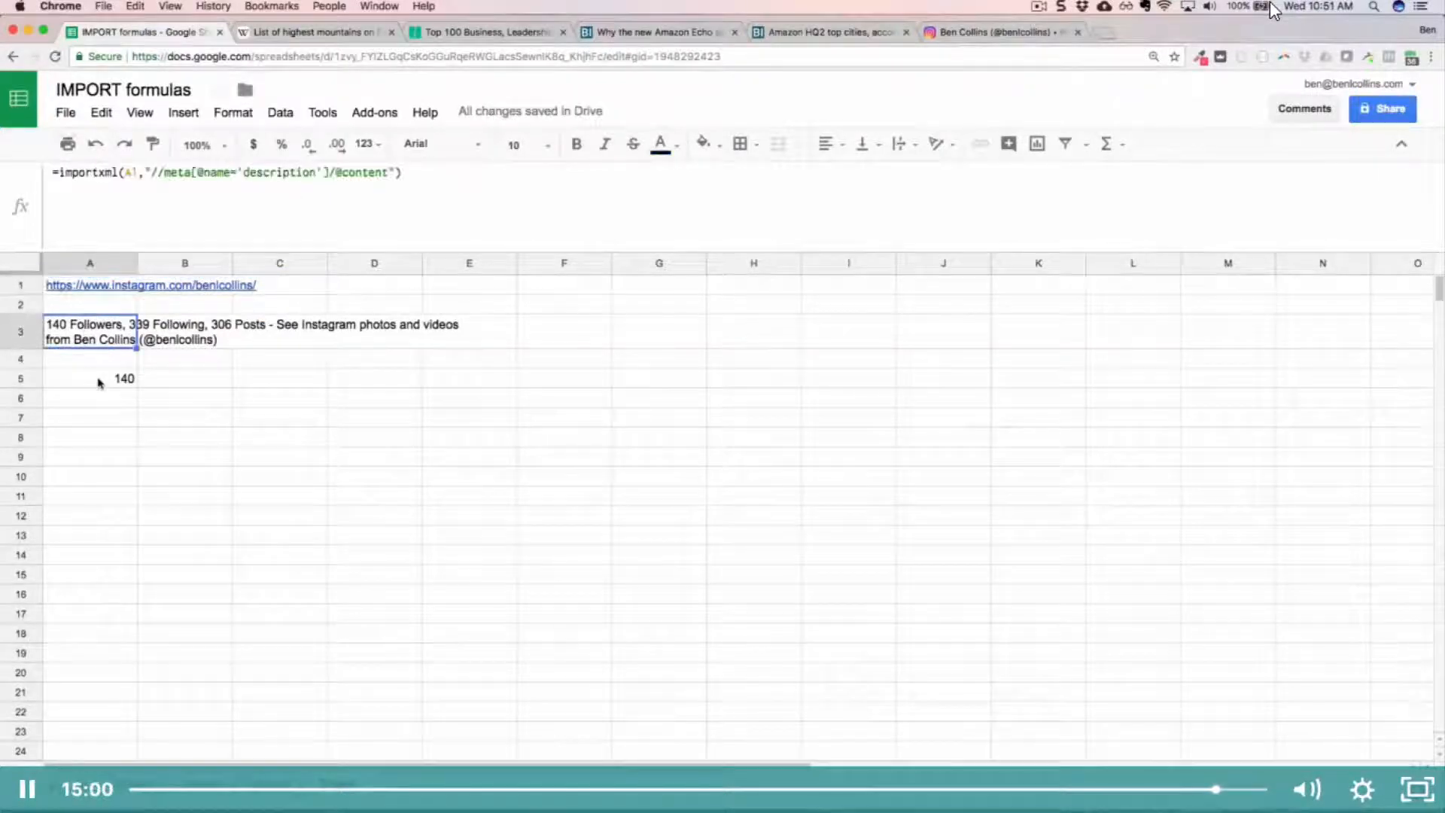
pyautogui.click(100, 382)
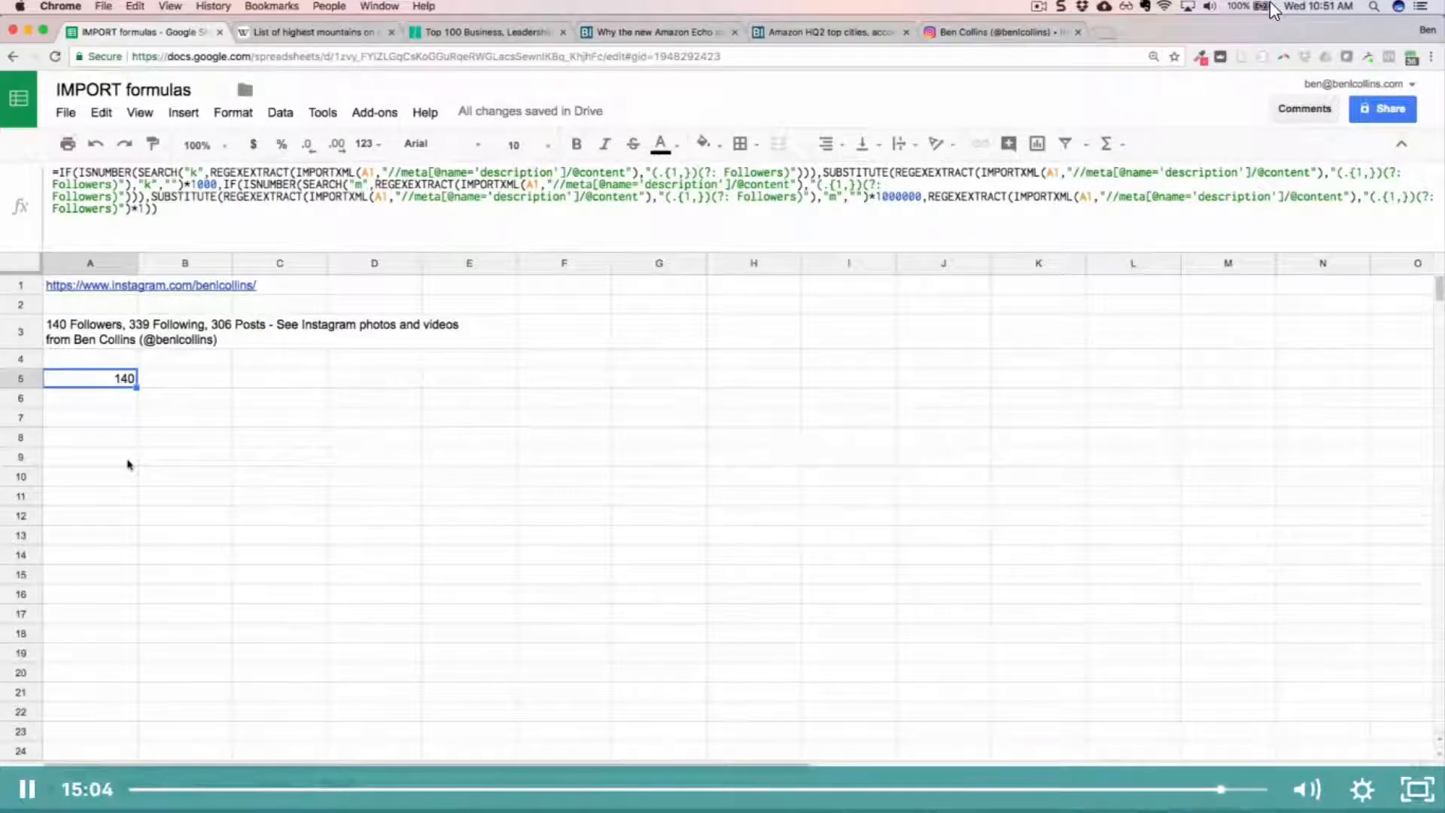
# Step: Inspect the IMPORTXML formula in A3 and the nested follower-count formula in A5, highlighting its first REGEXEXTRACT function, and leave the editing mode
pyautogui.click(92, 324)
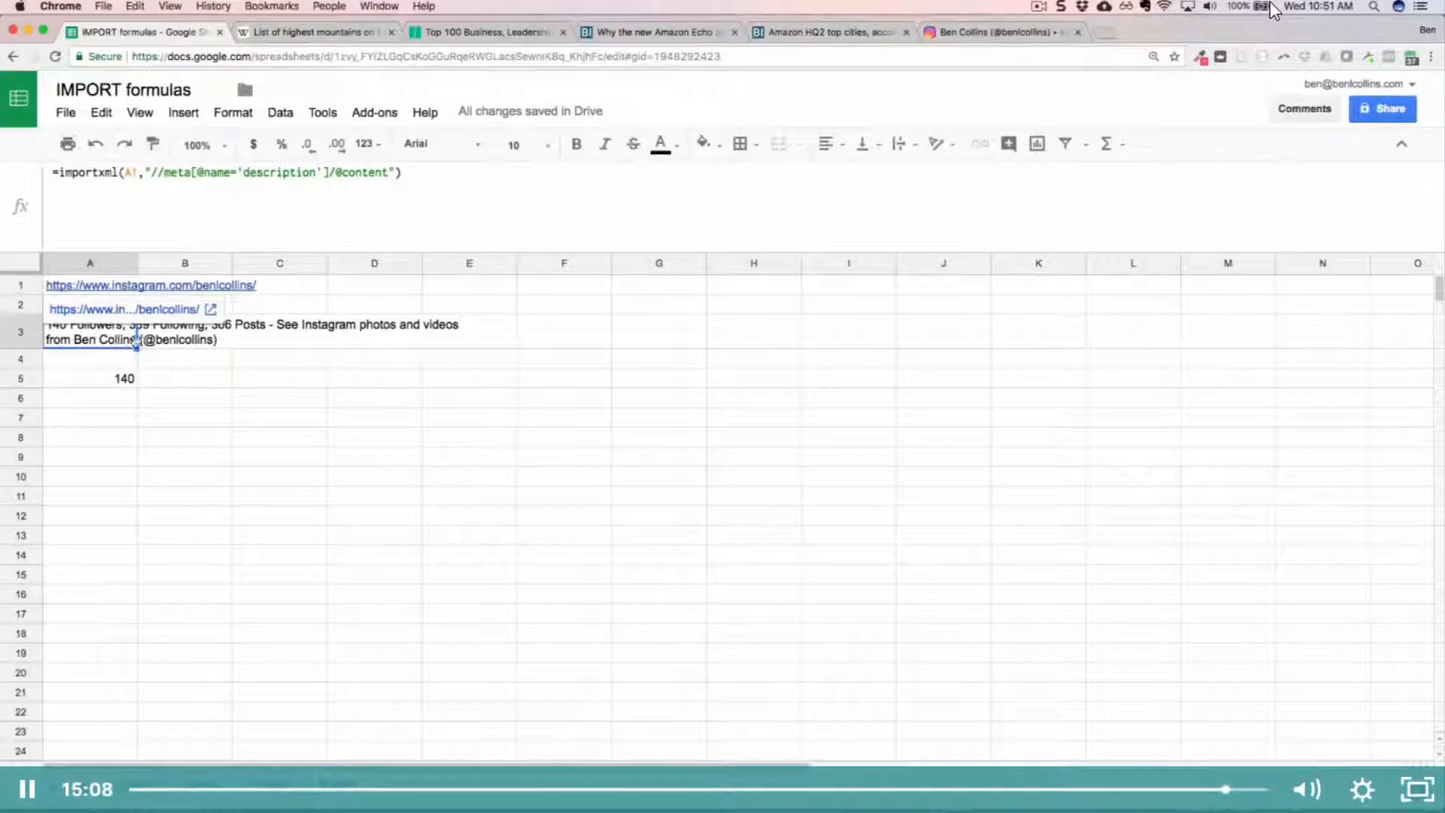
pyautogui.click(108, 383)
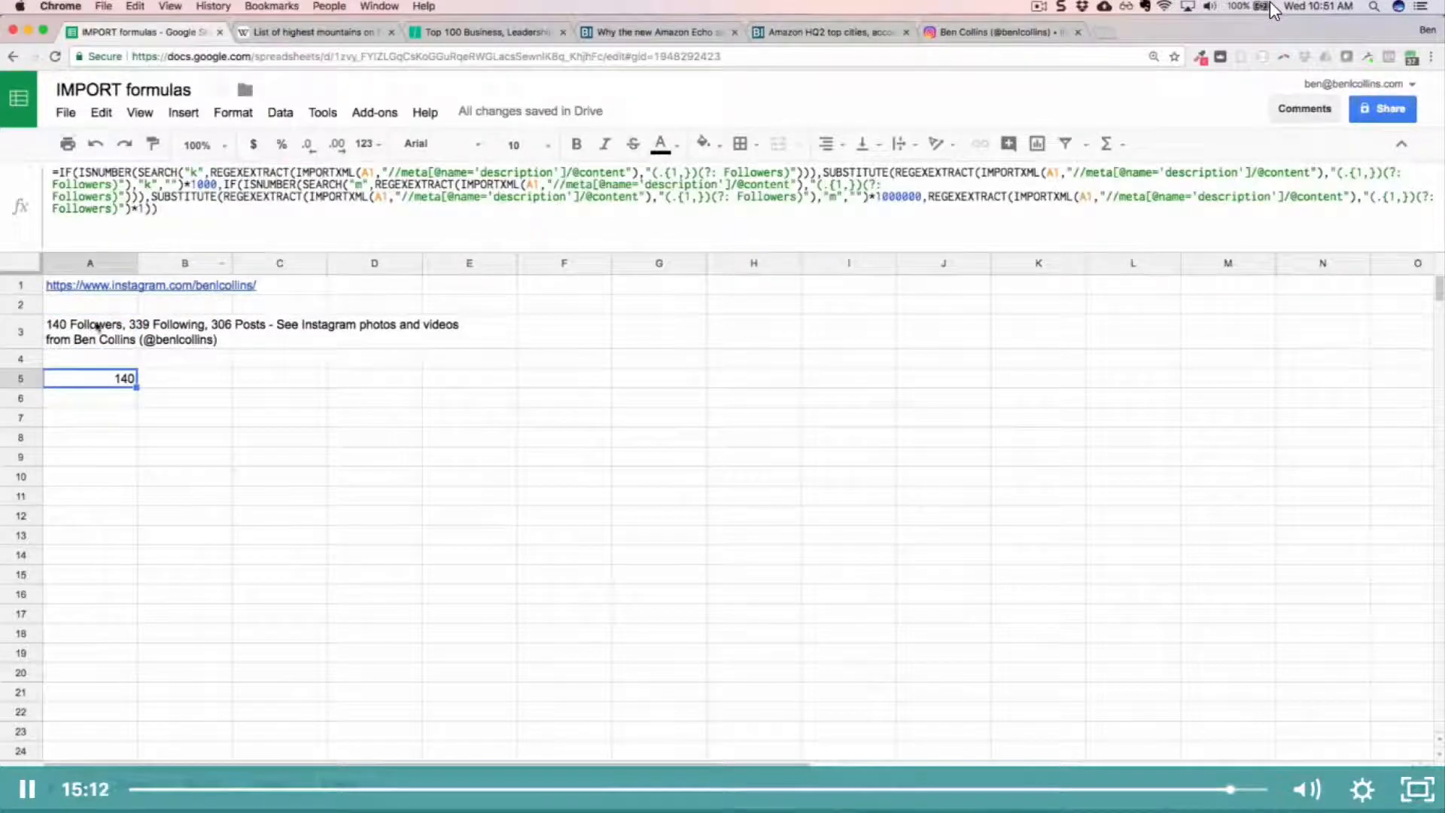
pyautogui.press('Return')
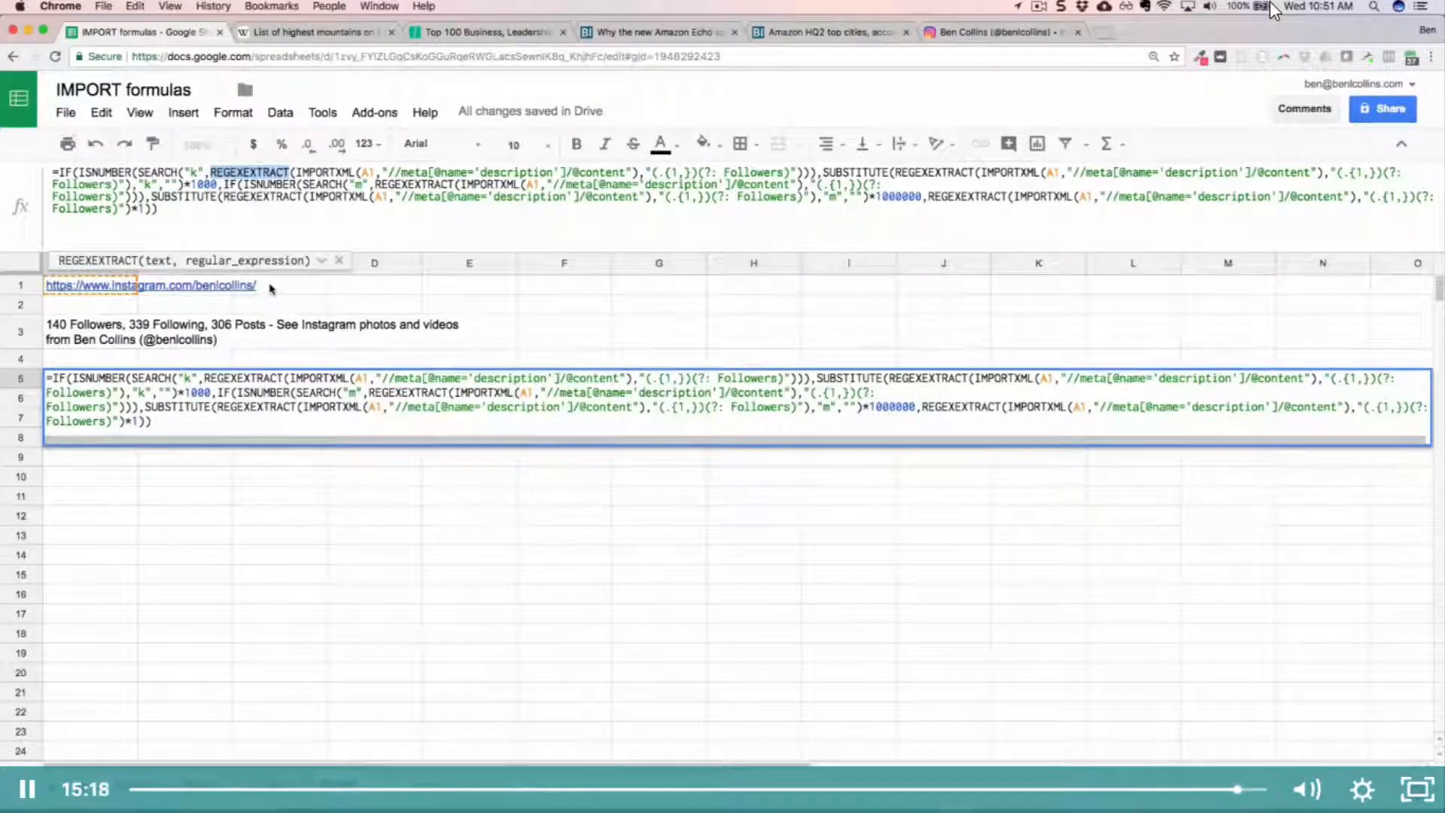
pyautogui.press('Escape')
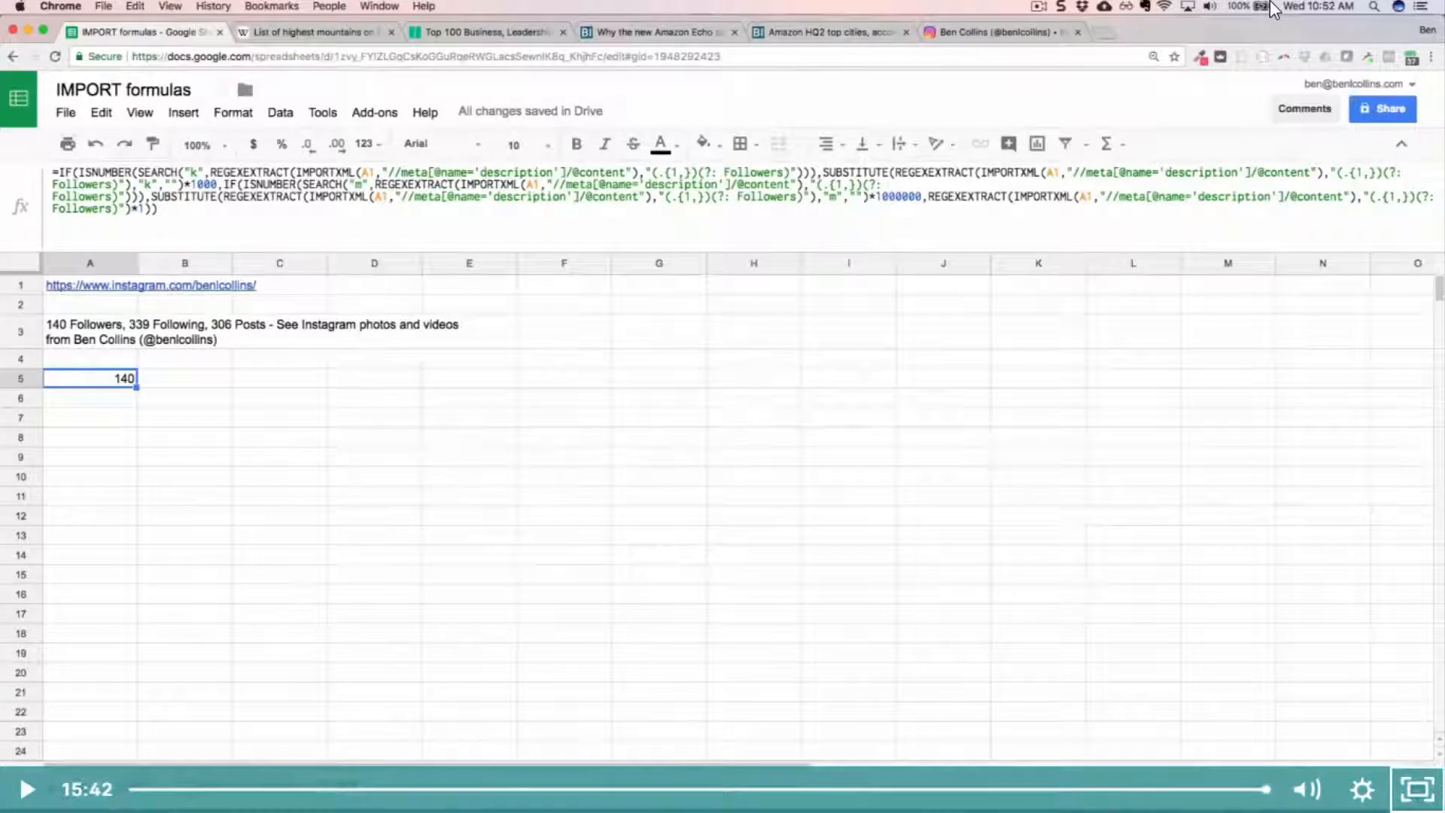
# Step: Exit the lecture video's full-screen view, mark Day 19: Import Formulas complete and continue to Day 20: Regular Expression Formulas (REGEX)
pyautogui.click(1422, 798)
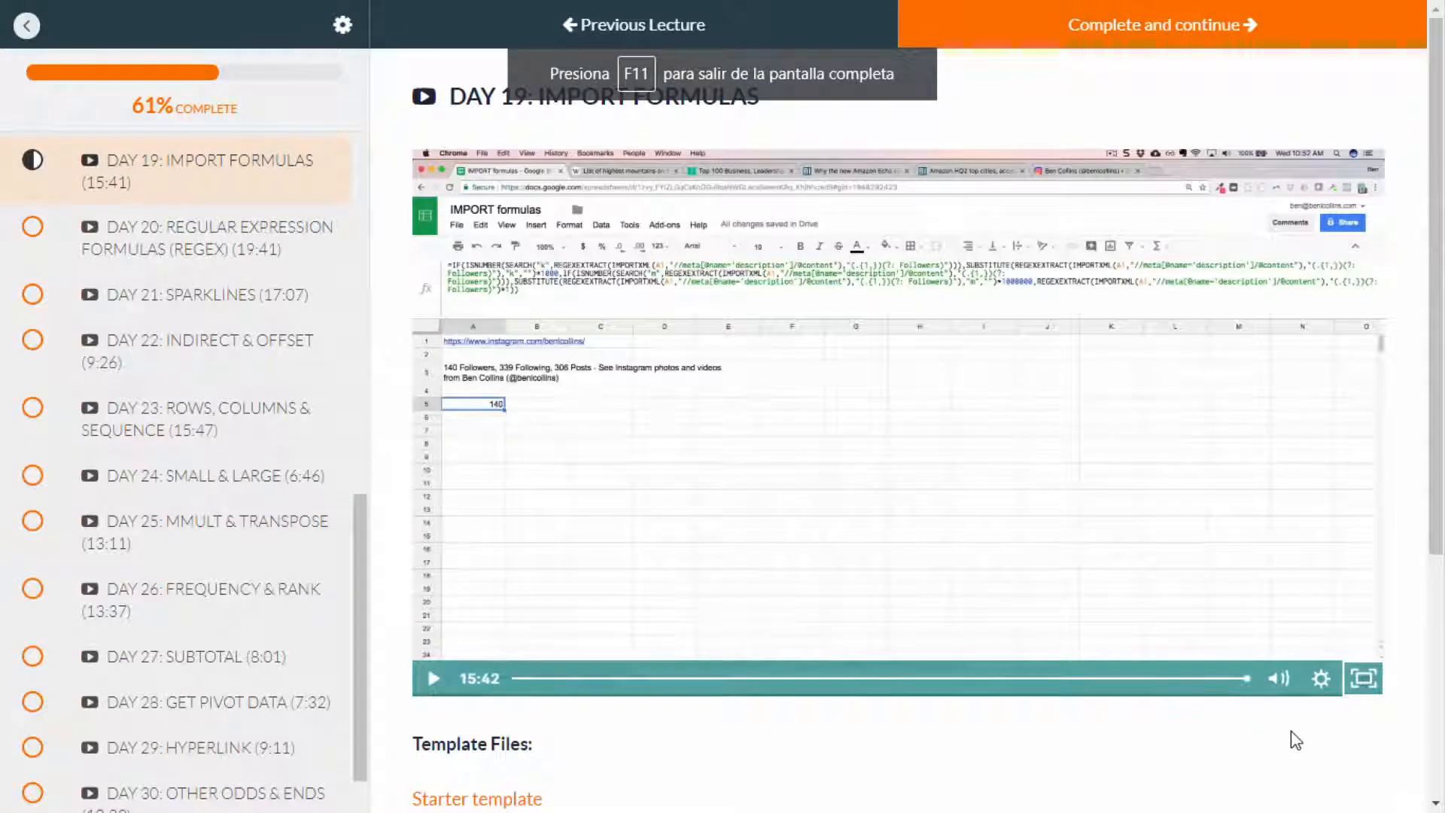
pyautogui.click(1211, 35)
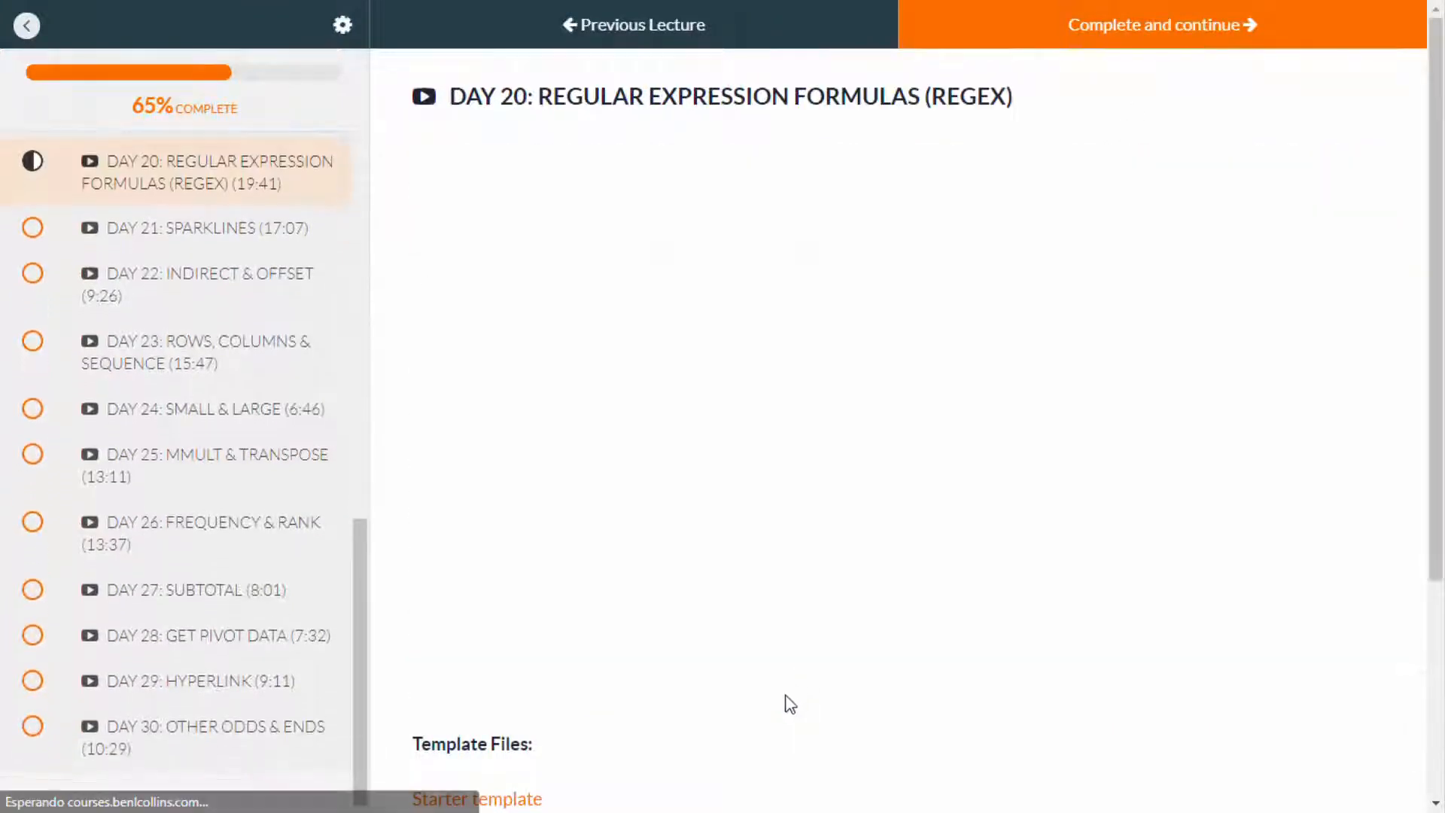
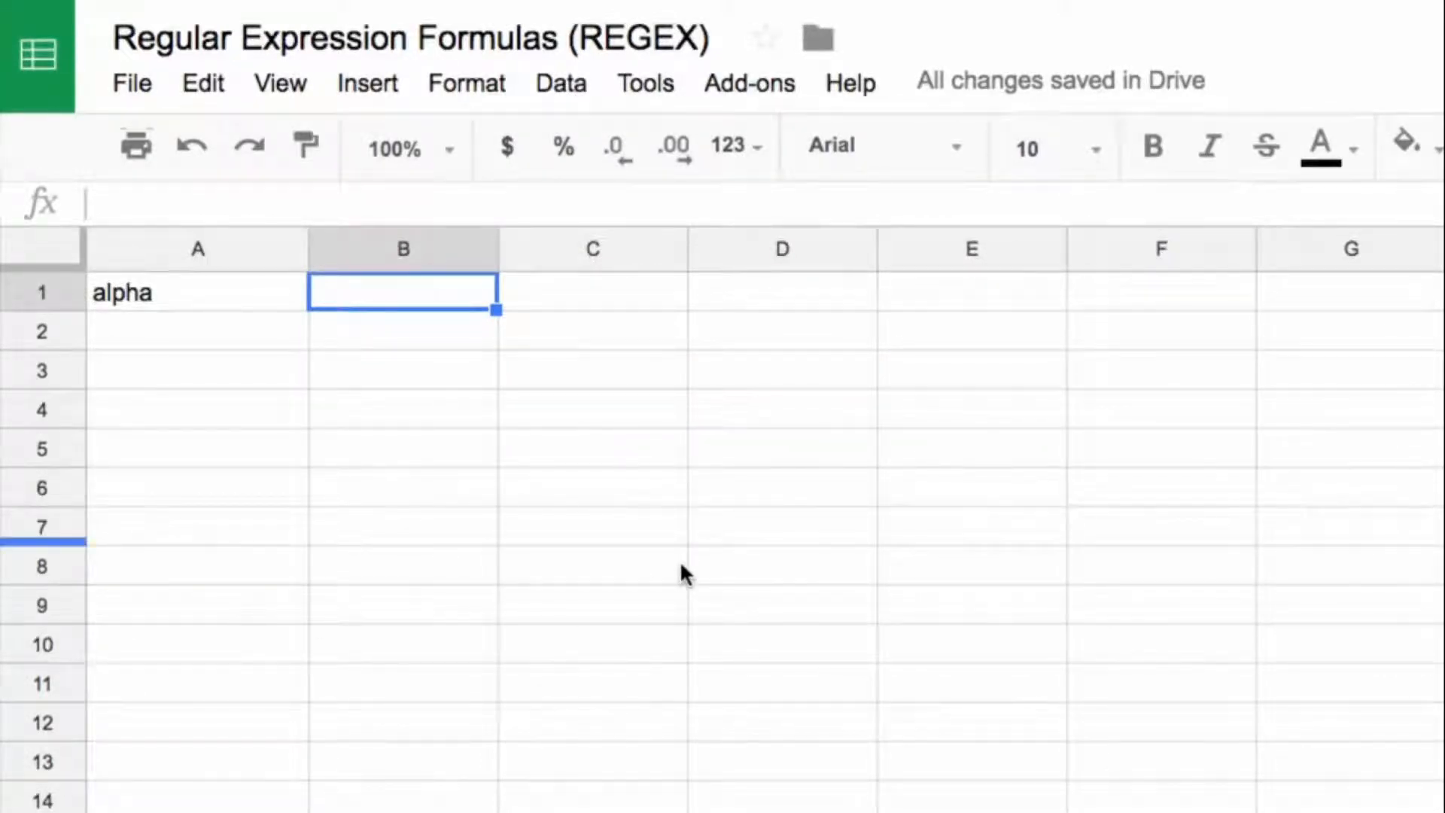
# Step: Write the formula =regexmatch(A1,"^[a-z]*$") in B1 to test whether the text in A1 consists only of lowercase letters
pyautogui.click(210, 293)
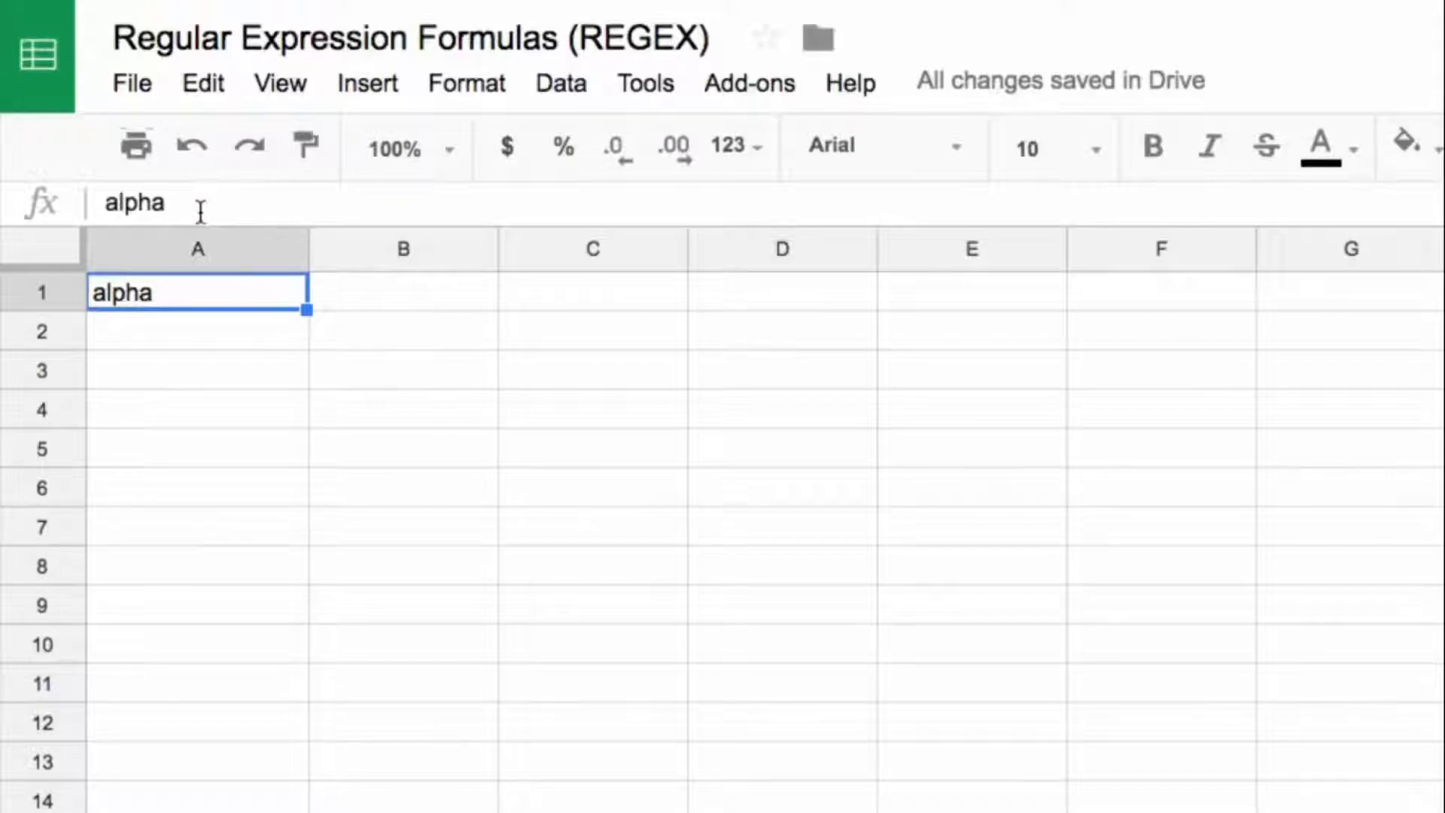
pyautogui.click(389, 304)
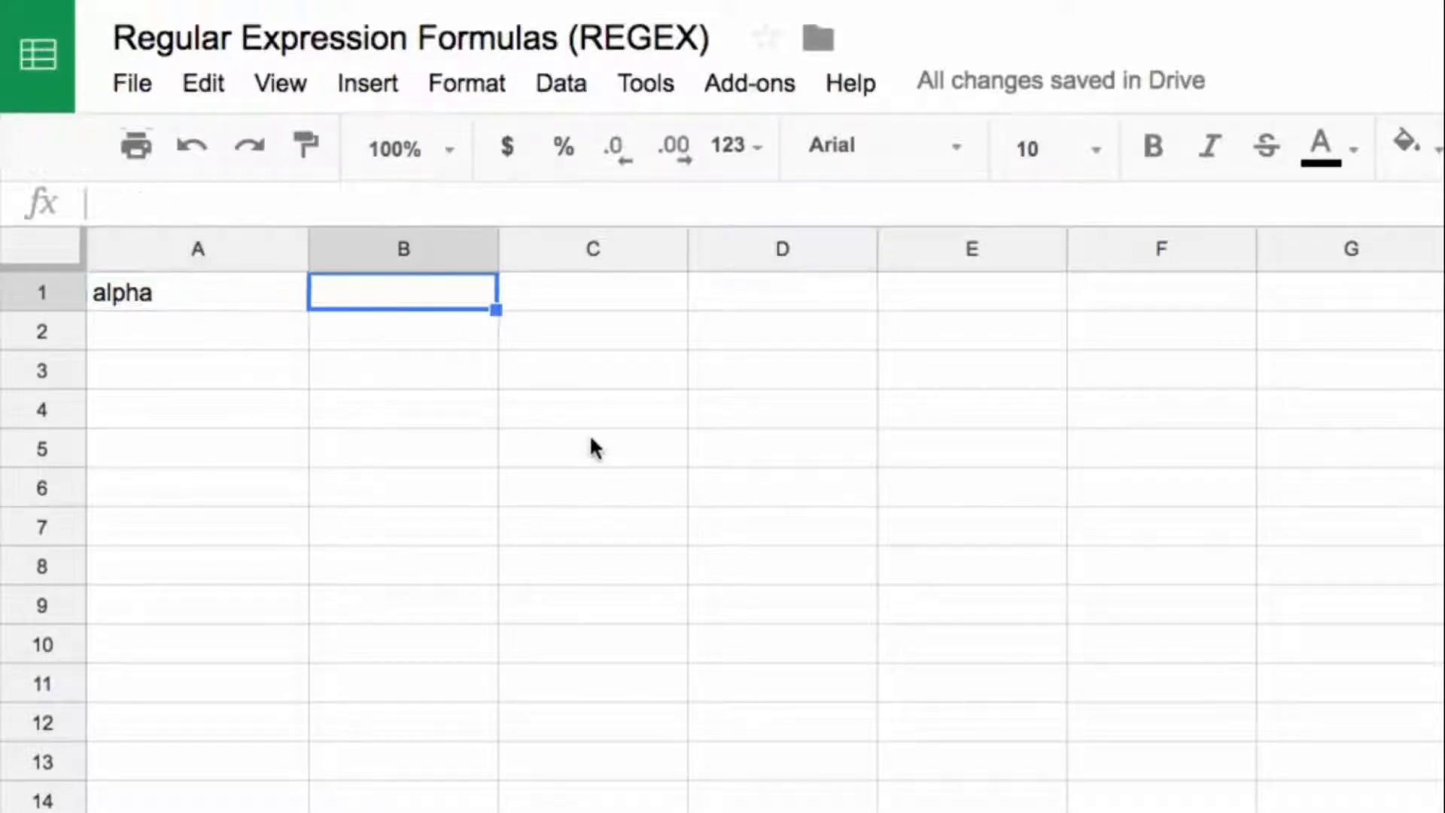
pyautogui.write('=')
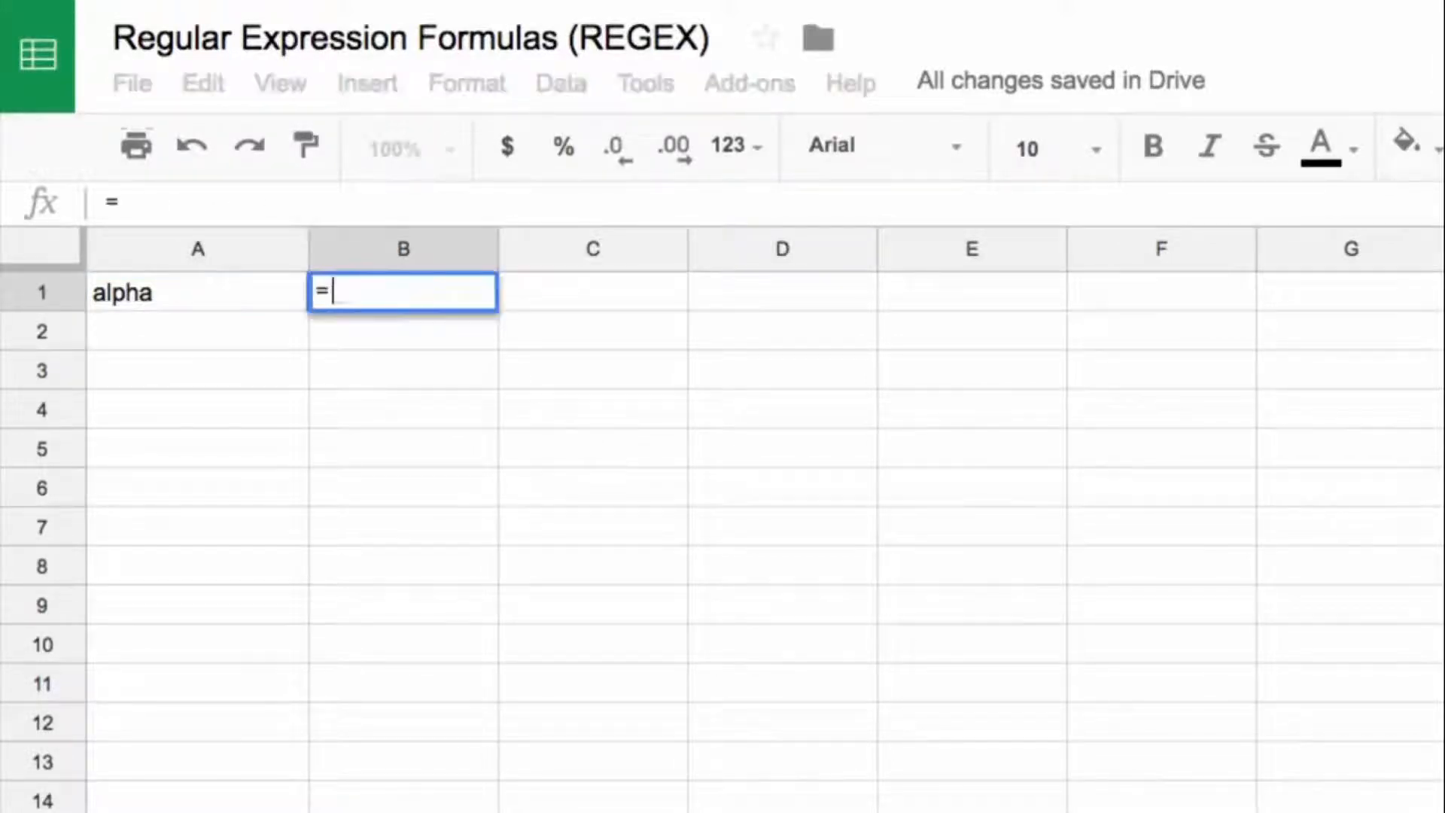
pyautogui.write('regexmatch(')
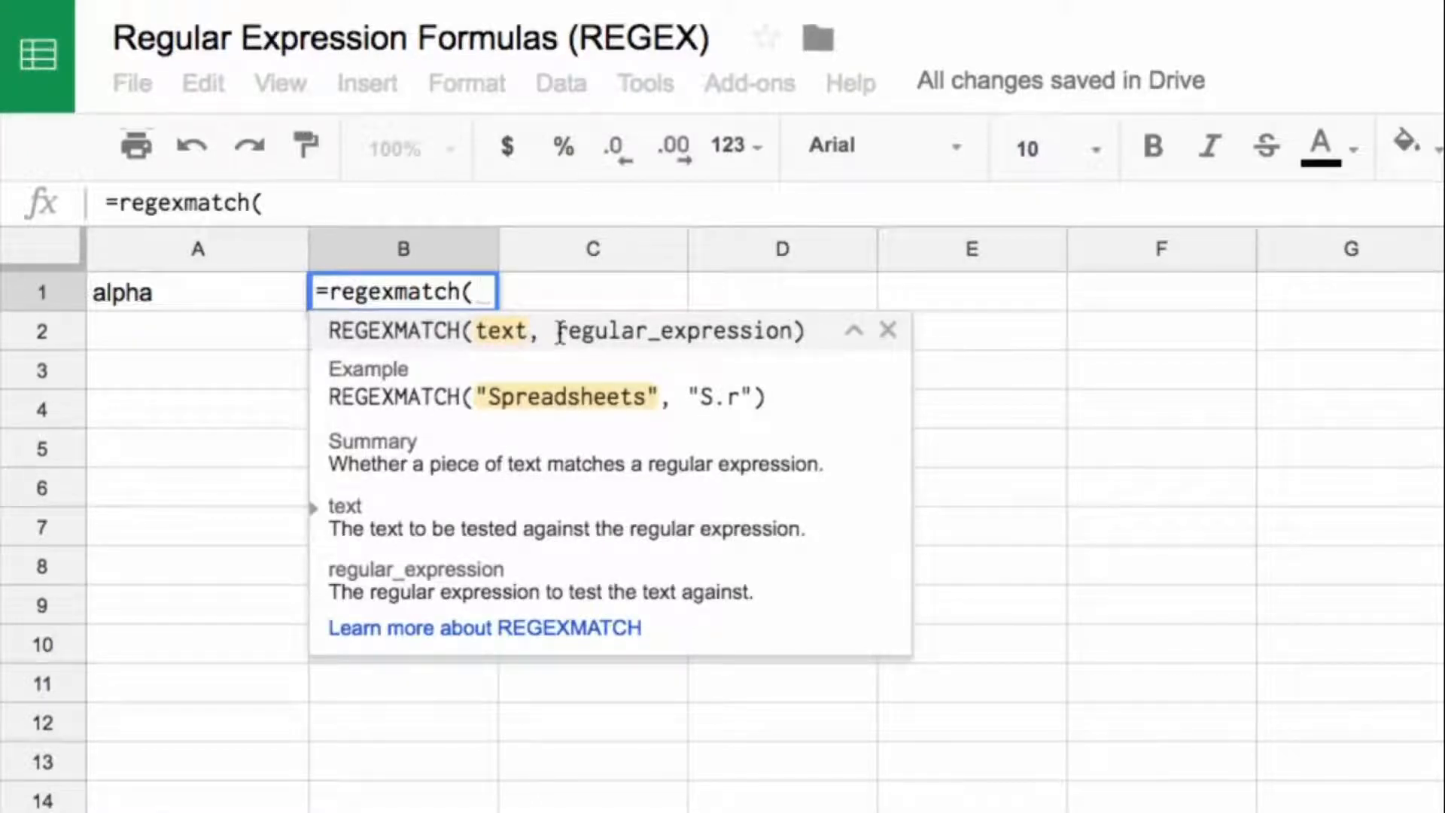
pyautogui.click(228, 283)
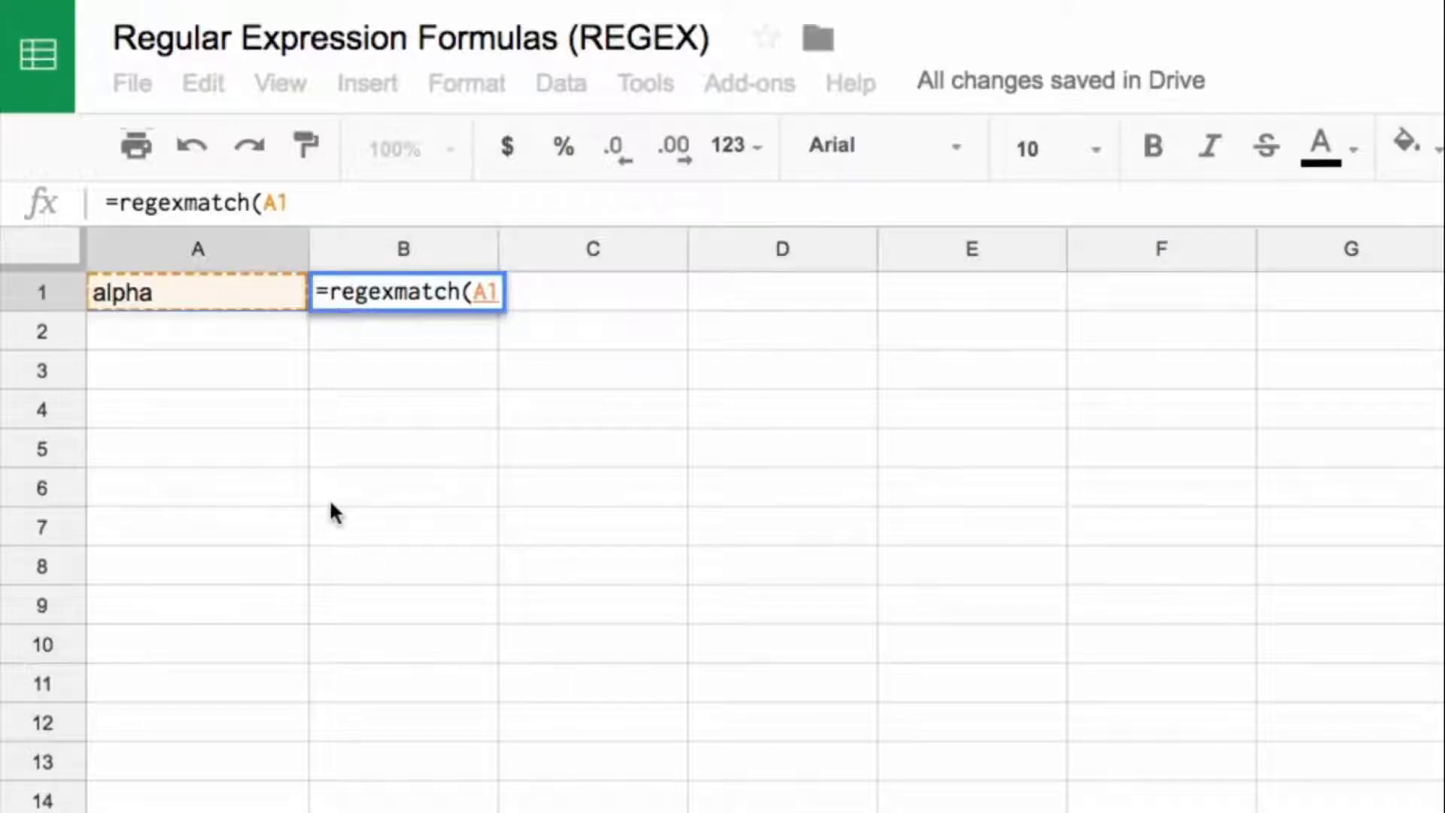
pyautogui.write(',"')
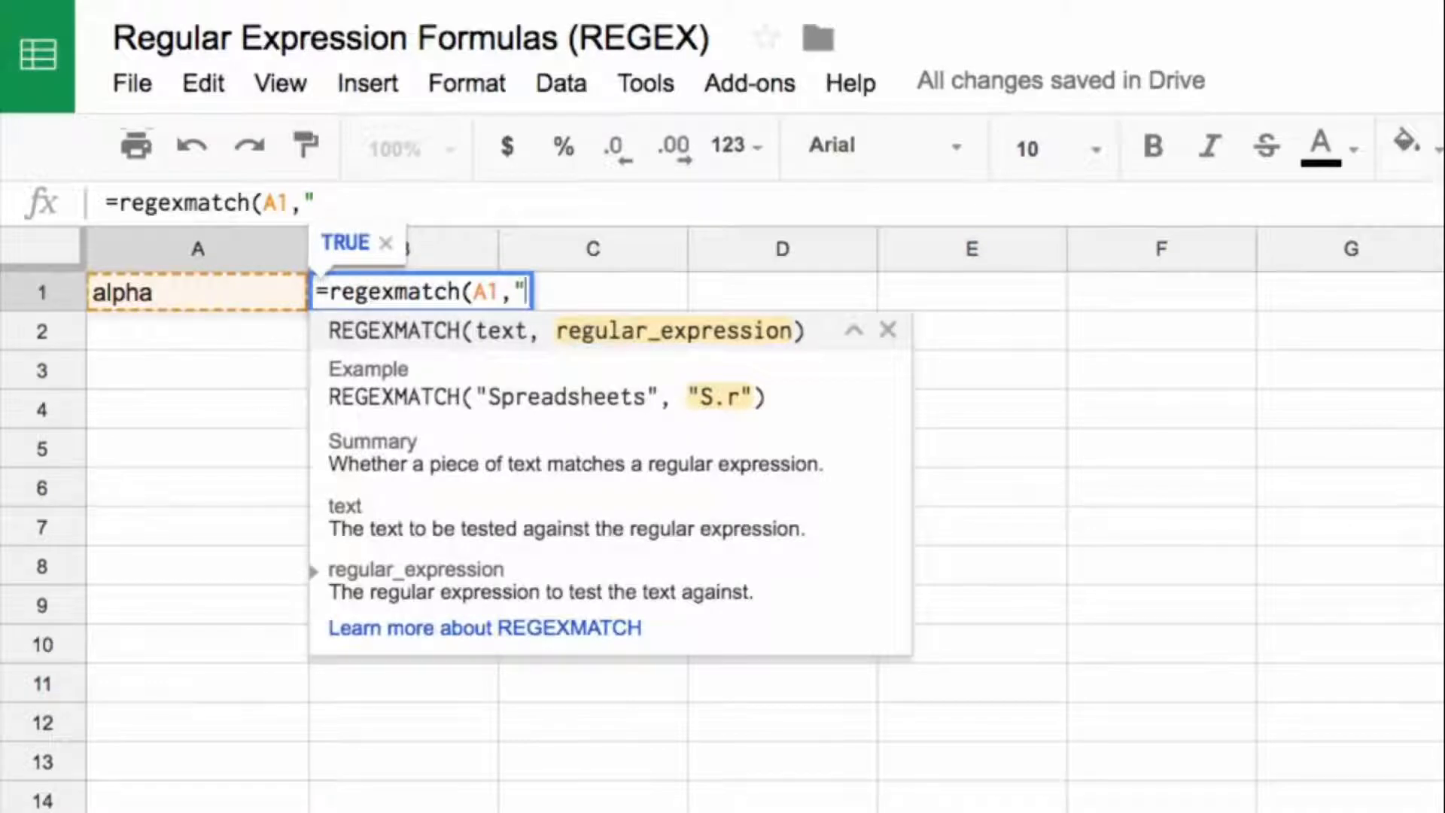
pyautogui.write('^[a-z')
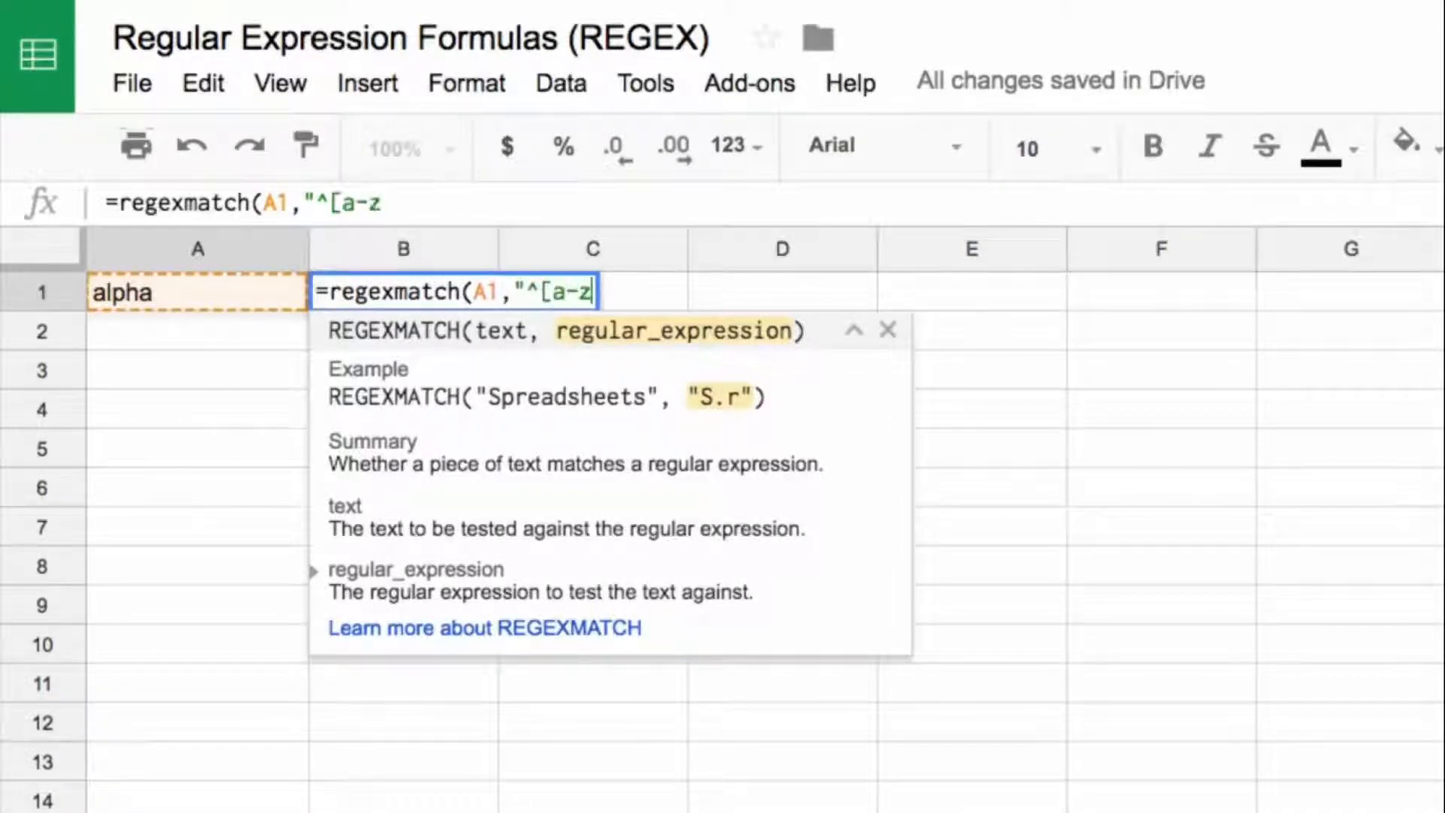
pyautogui.write(']')
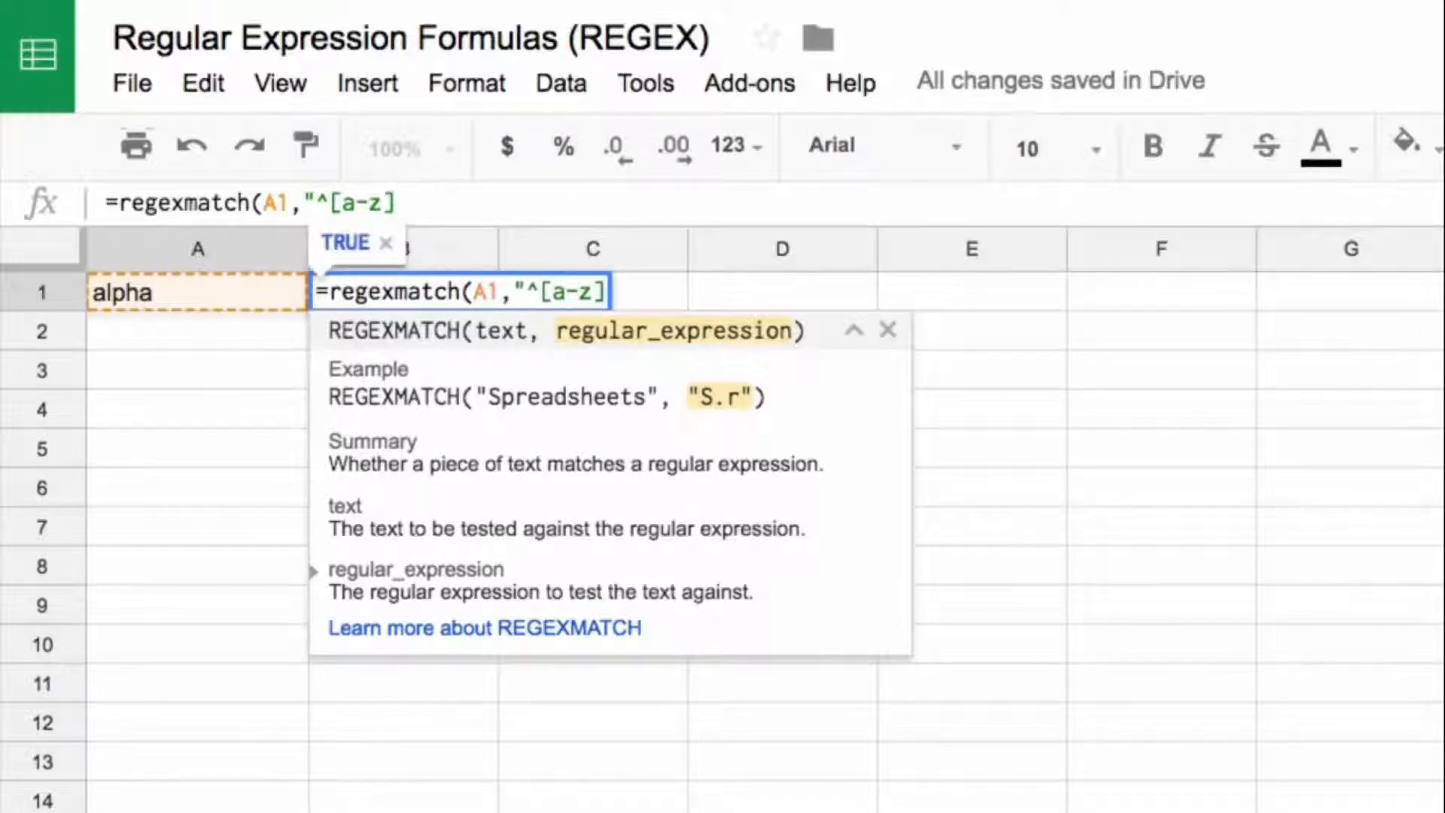
pyautogui.write('*$')
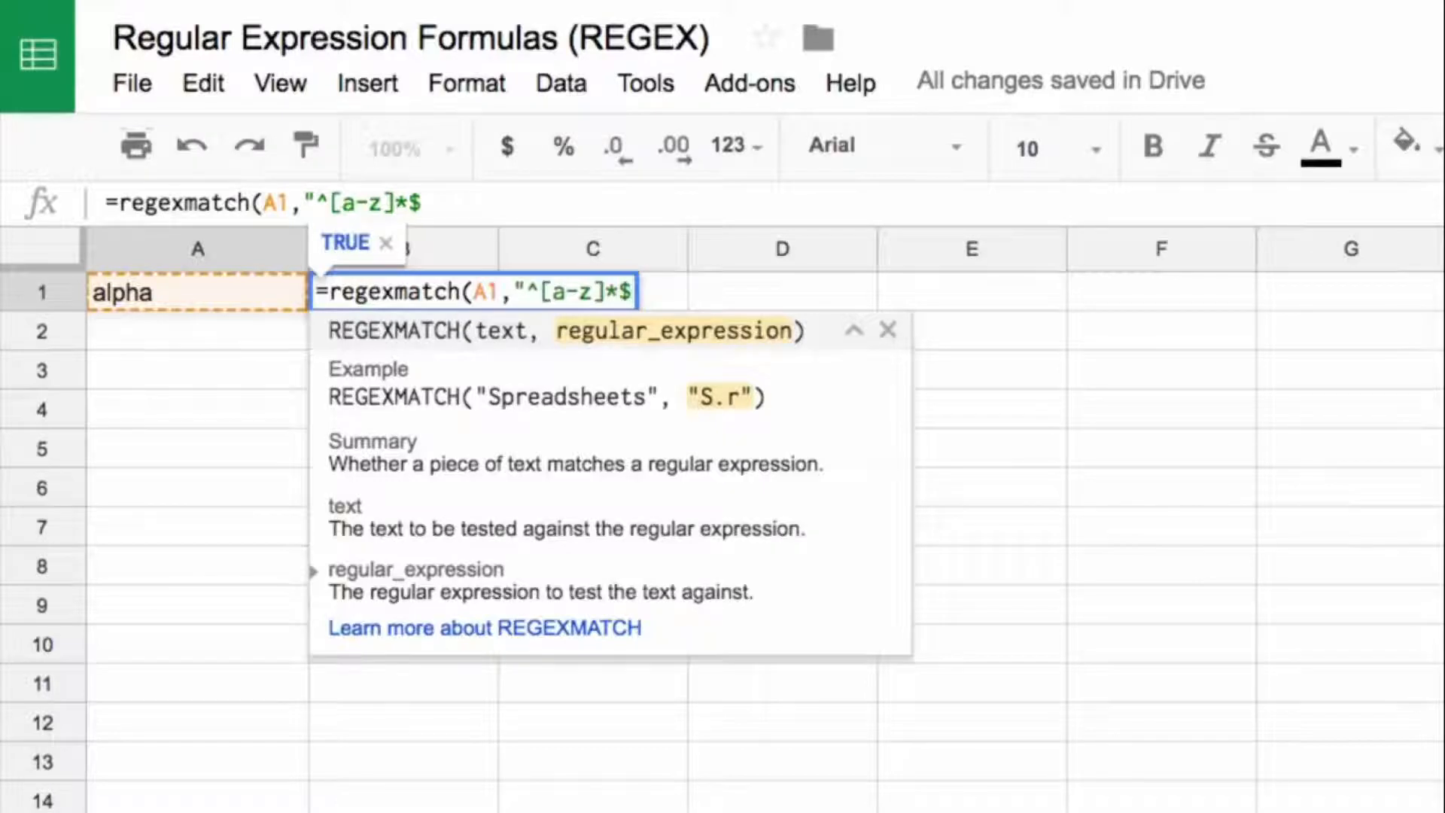
pyautogui.write('")')
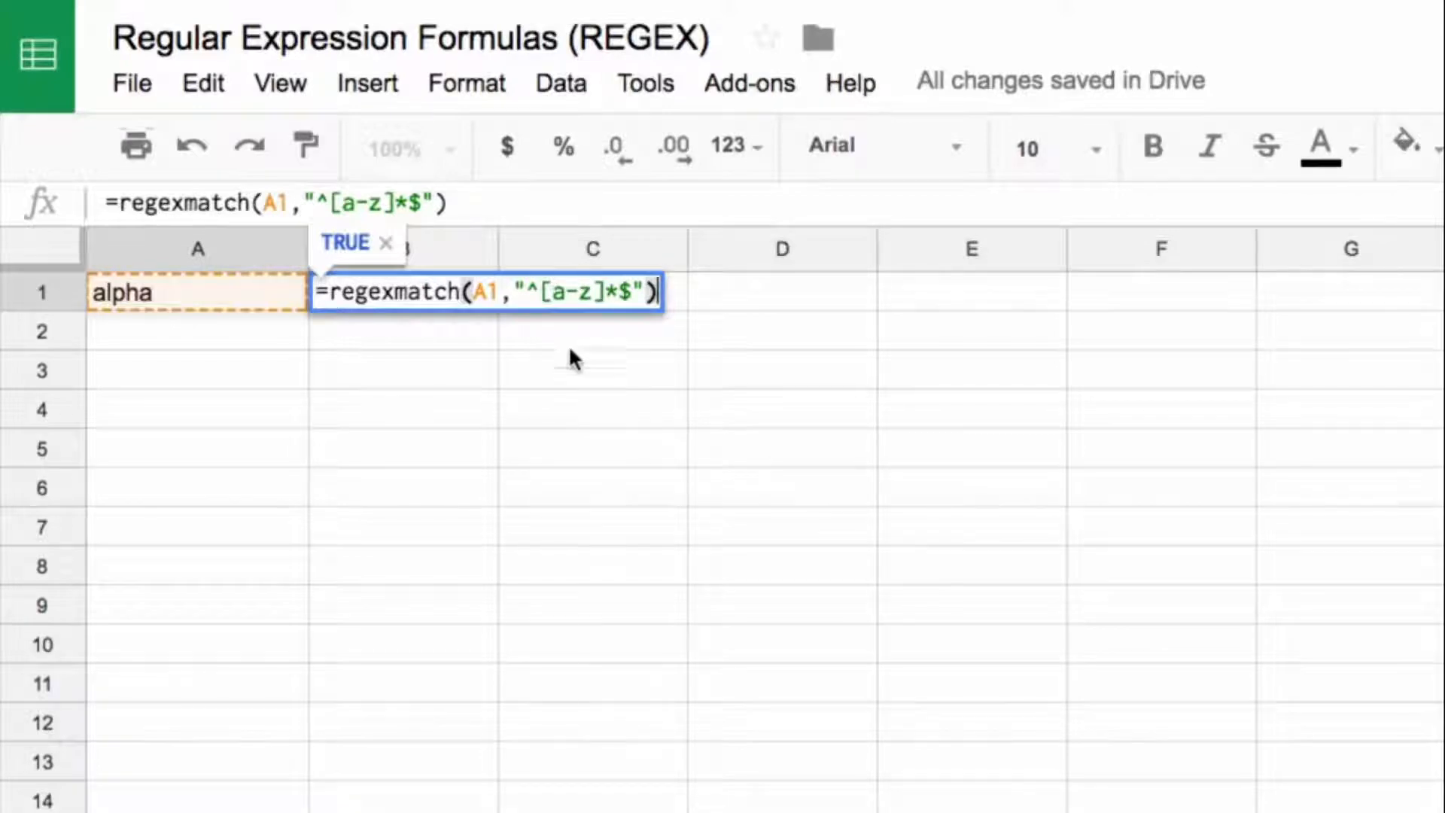
# Step: Highlight the $ anchor, the [a-z] class and the * quantifier in the B1 pattern, and confirm the formula
pyautogui.moveTo(619, 291); pyautogui.dragTo(636, 291)
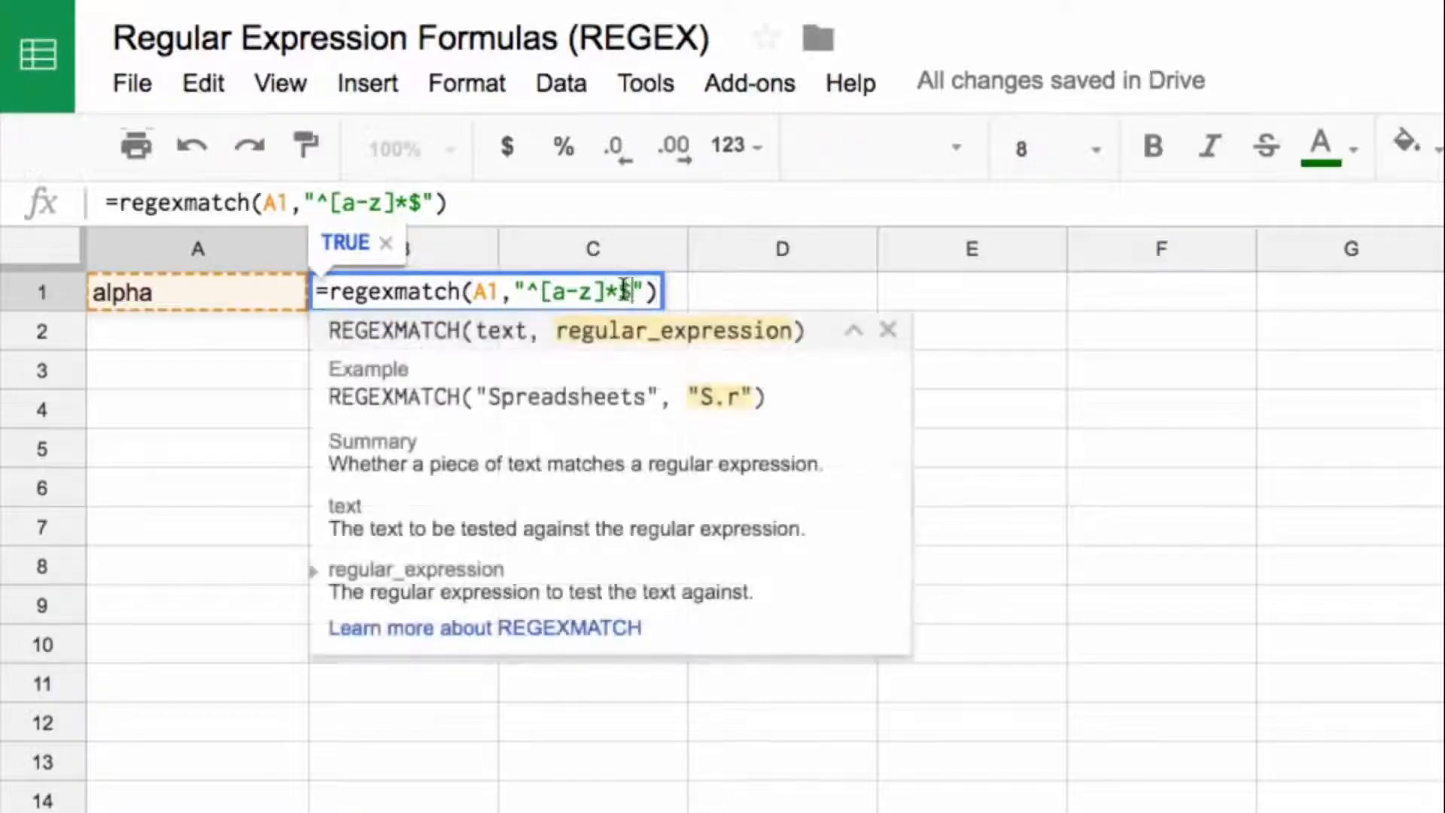
pyautogui.click(634, 301)
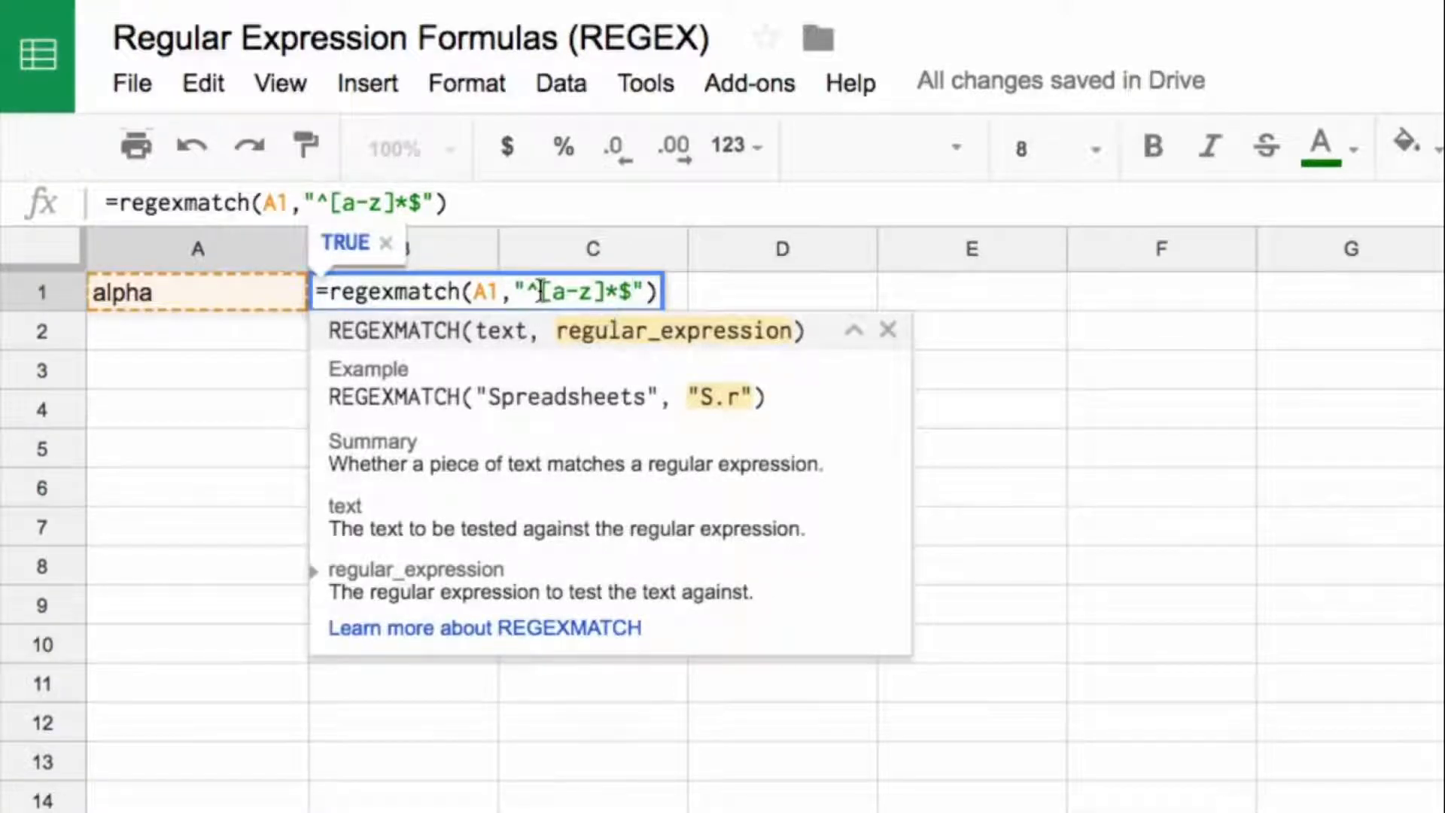
pyautogui.moveTo(541, 290); pyautogui.dragTo(605, 291)
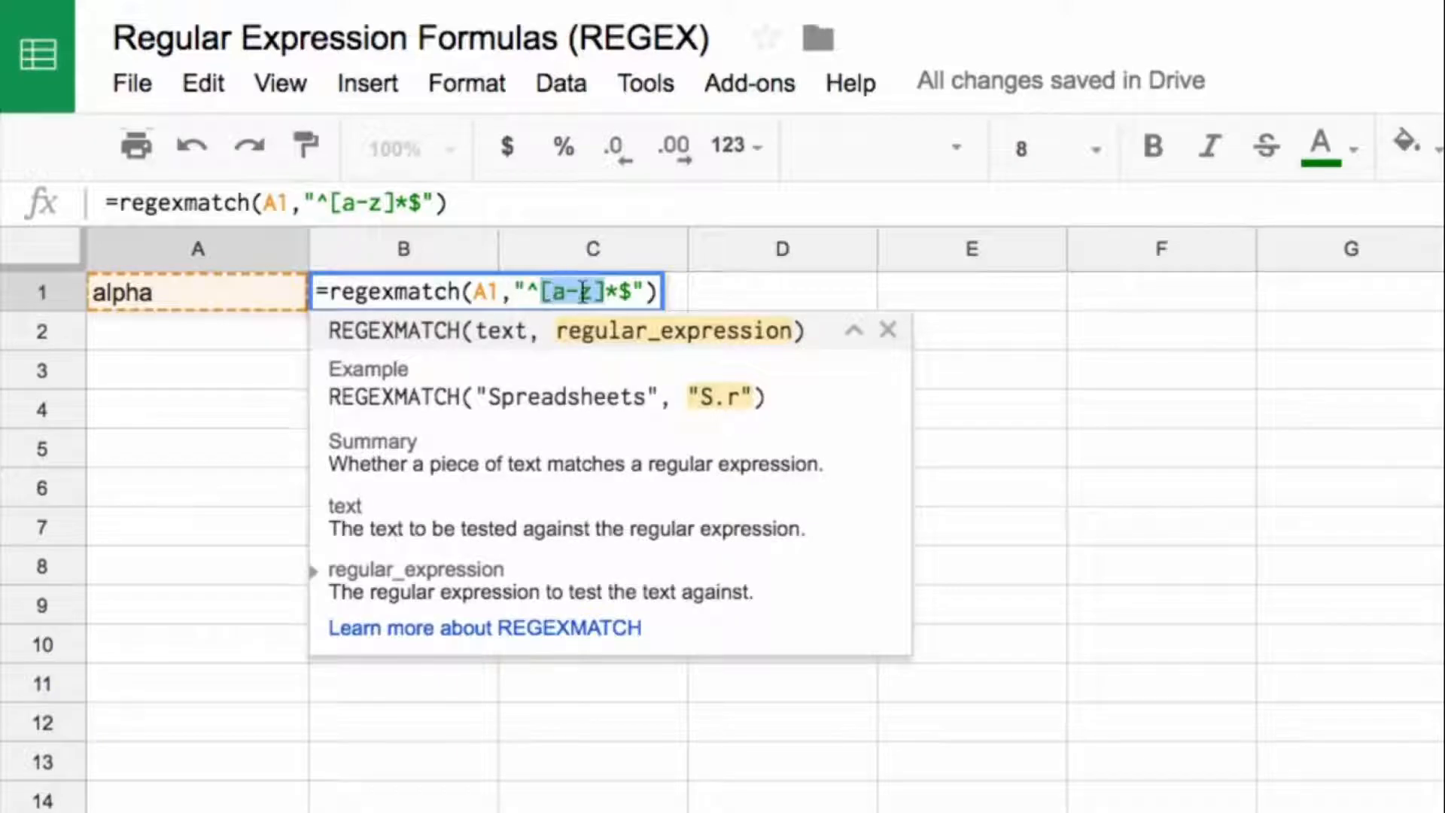
pyautogui.moveTo(618, 289); pyautogui.dragTo(605, 290)
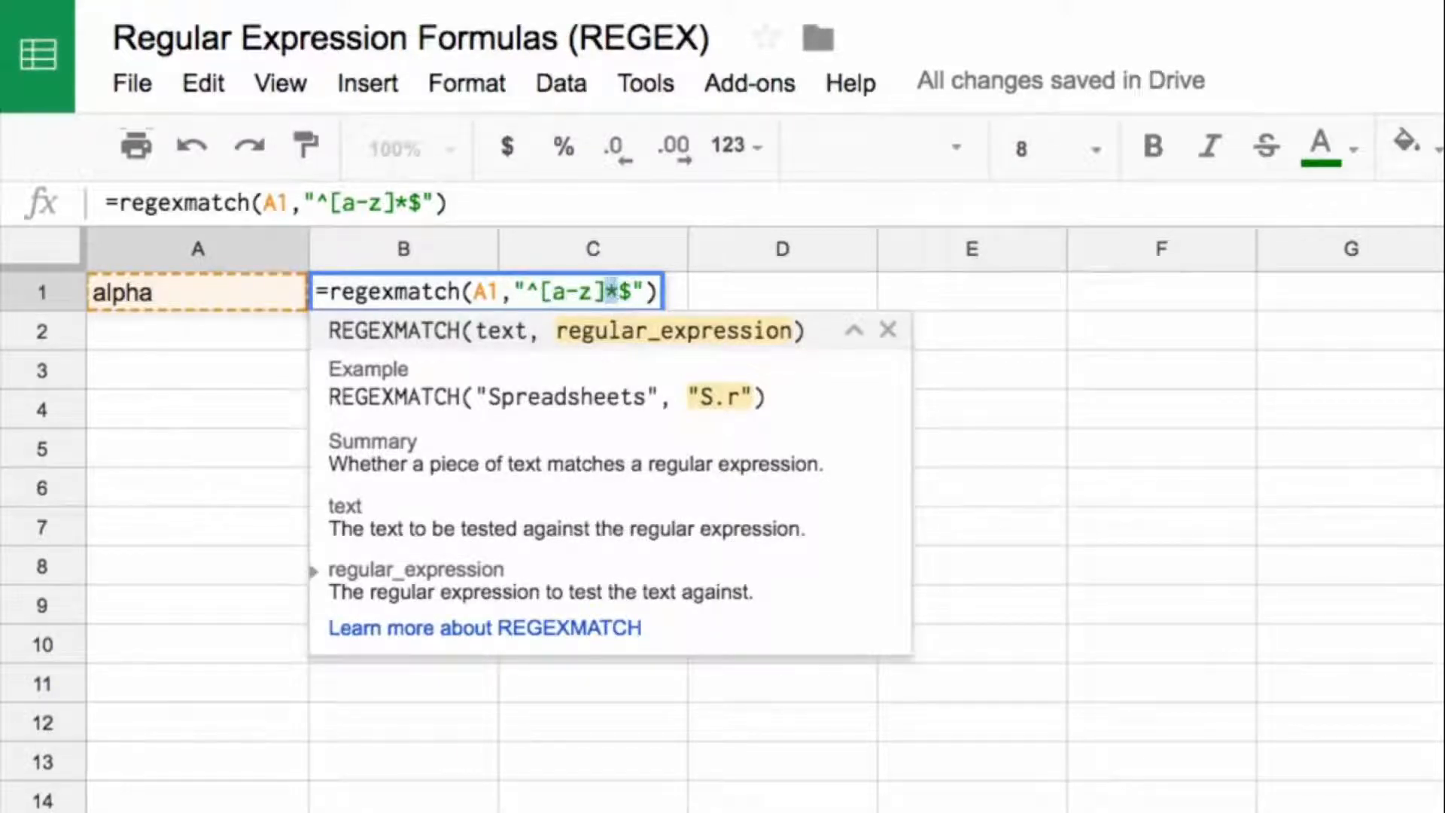
pyautogui.press('Return')
pyautogui.press('Up')
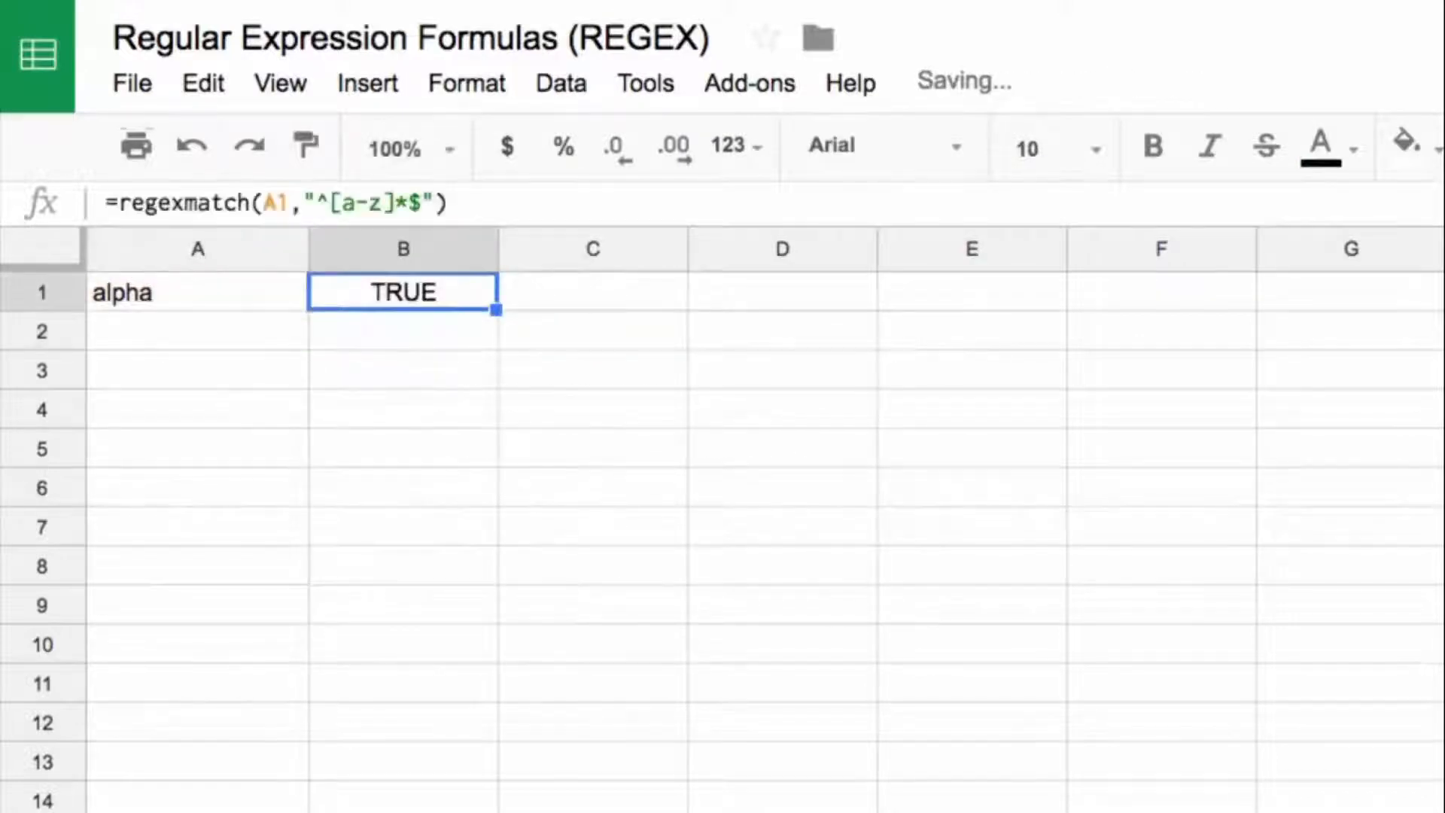
# Step: Capitalize the first letter in A1 so the text reads Alpha, and check the REGEXMATCH formula in B1
pyautogui.click(452, 204)
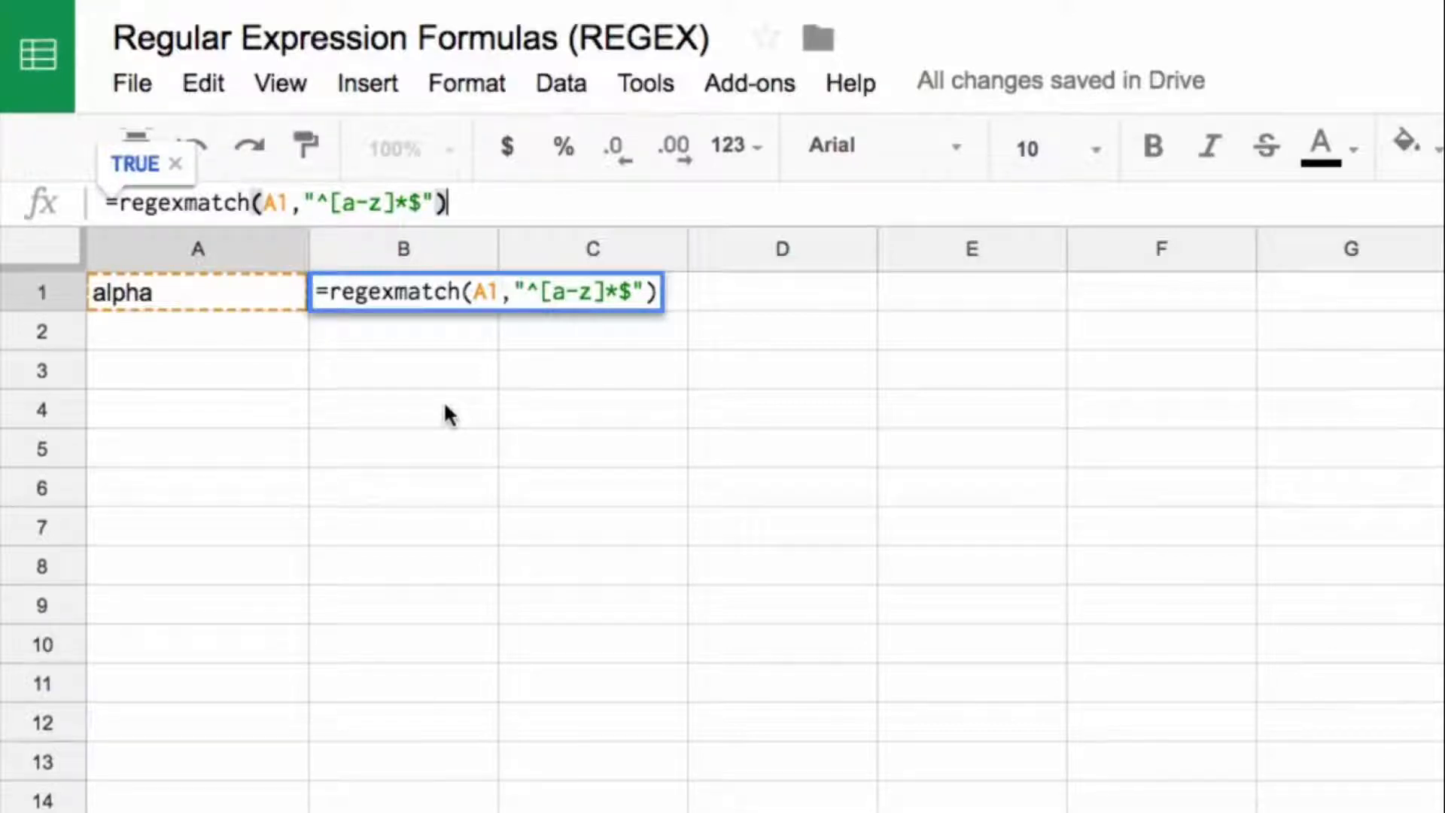
pyautogui.press('Return')
pyautogui.press('Up')
pyautogui.press('Left')
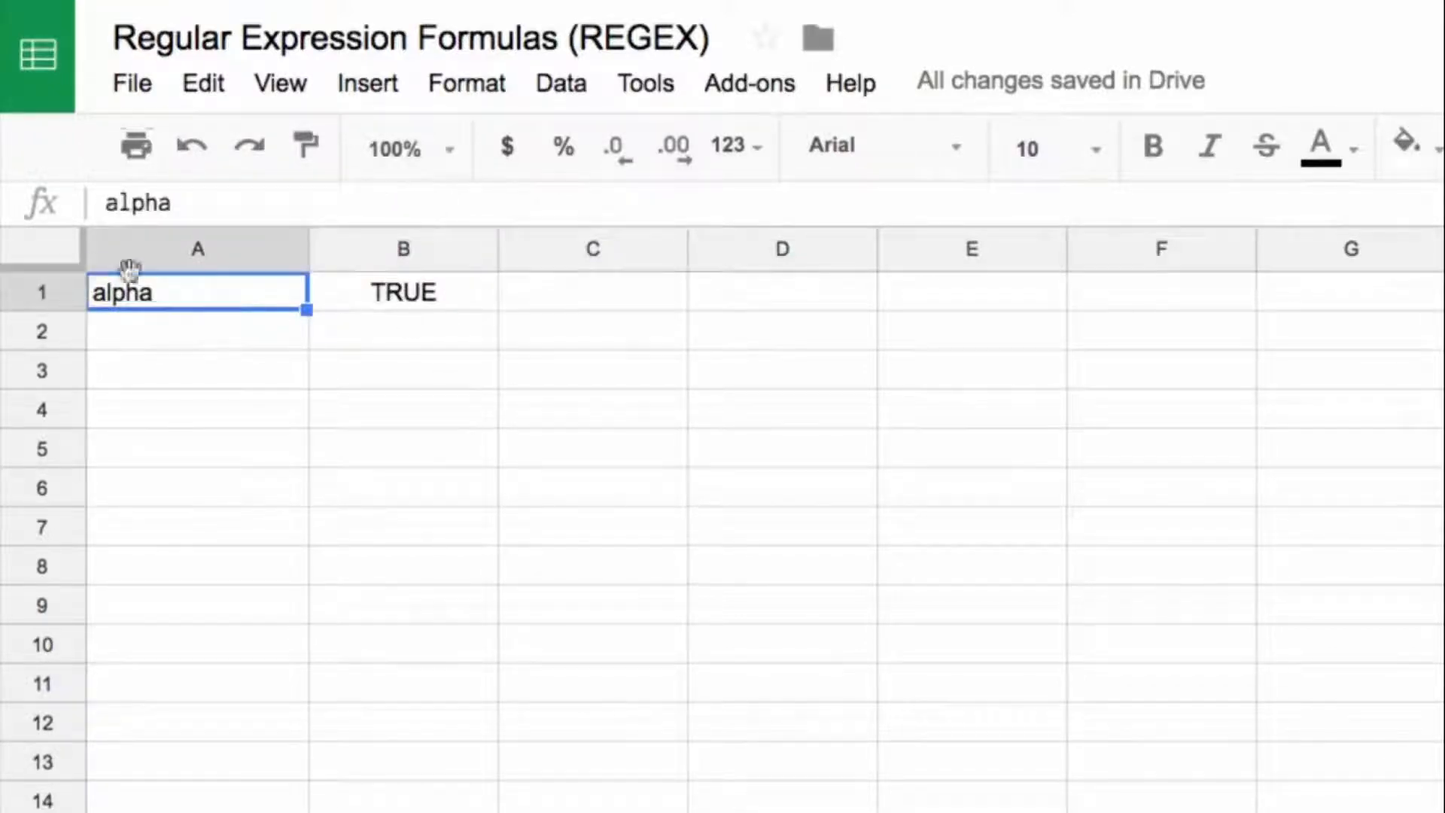
pyautogui.click(113, 215)
pyautogui.press('BackSpace')
pyautogui.write('A')
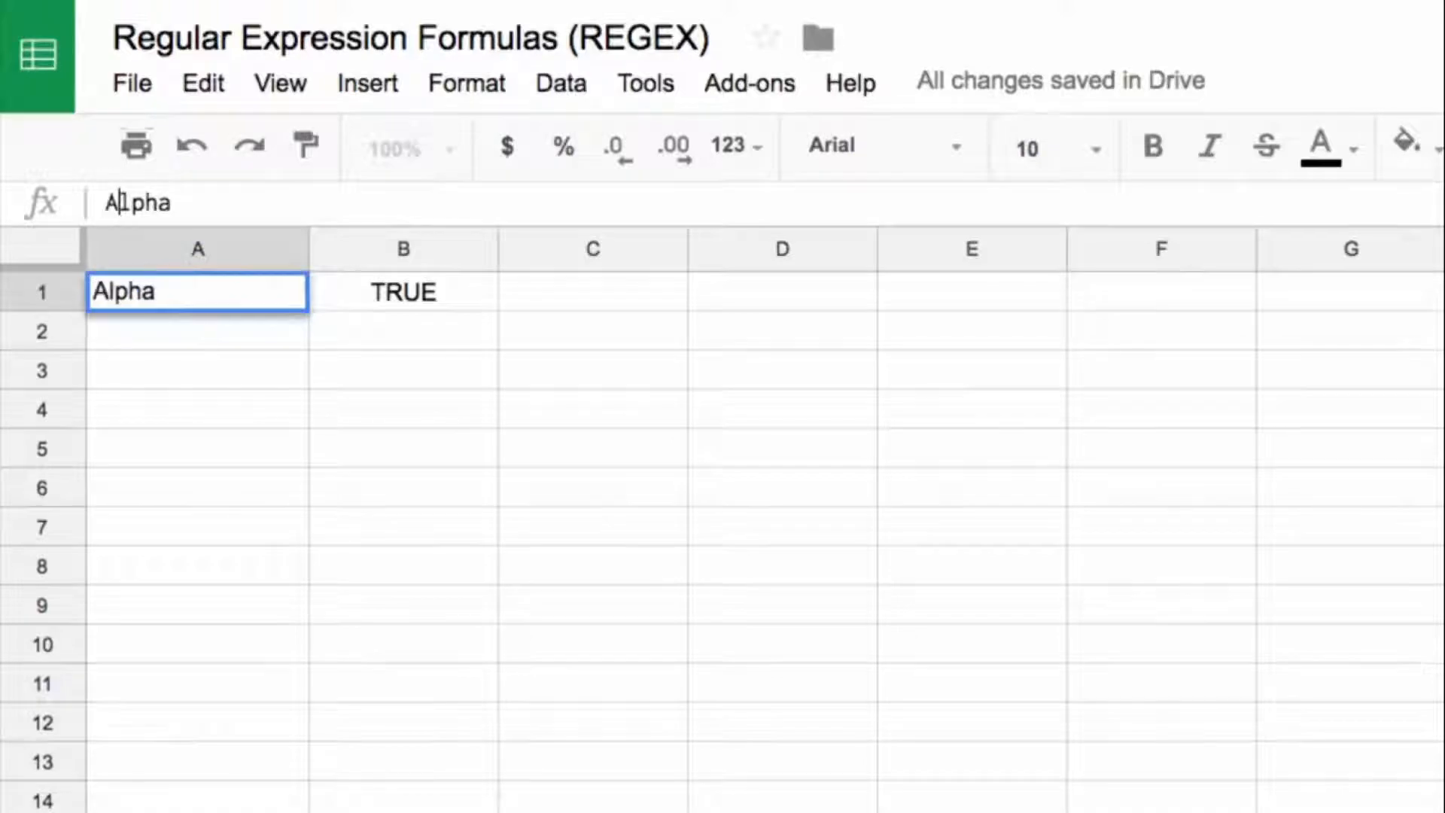
pyautogui.press('Return')
pyautogui.press('Up')
pyautogui.press('Right')
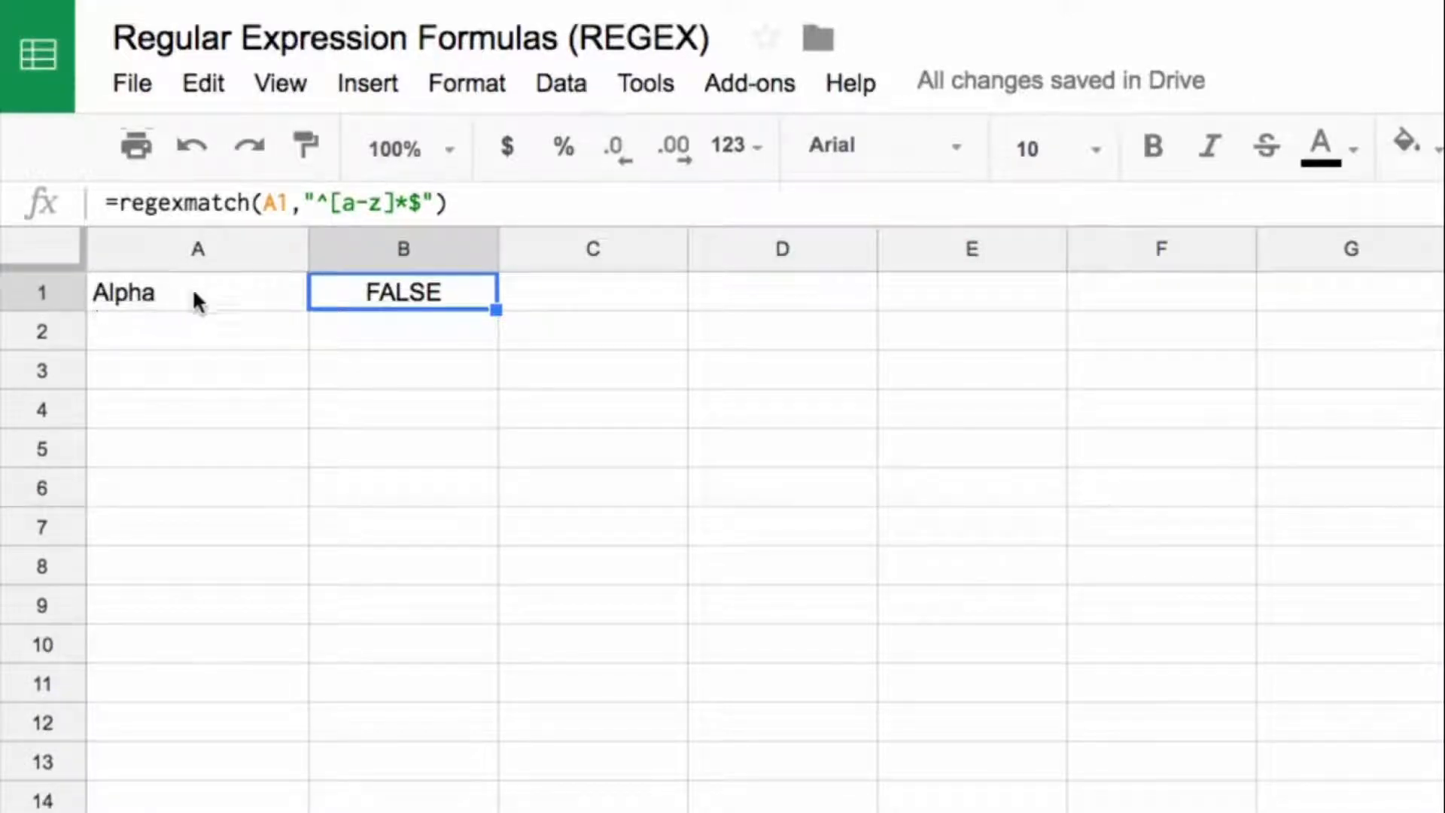
# Step: Copy the text of the REGEXMATCH formula in B1 into B2, keeping its reference to A1
pyautogui.press('Down')
pyautogui.press('Up')
pyautogui.moveTo(104, 202); pyautogui.dragTo(815, 208)
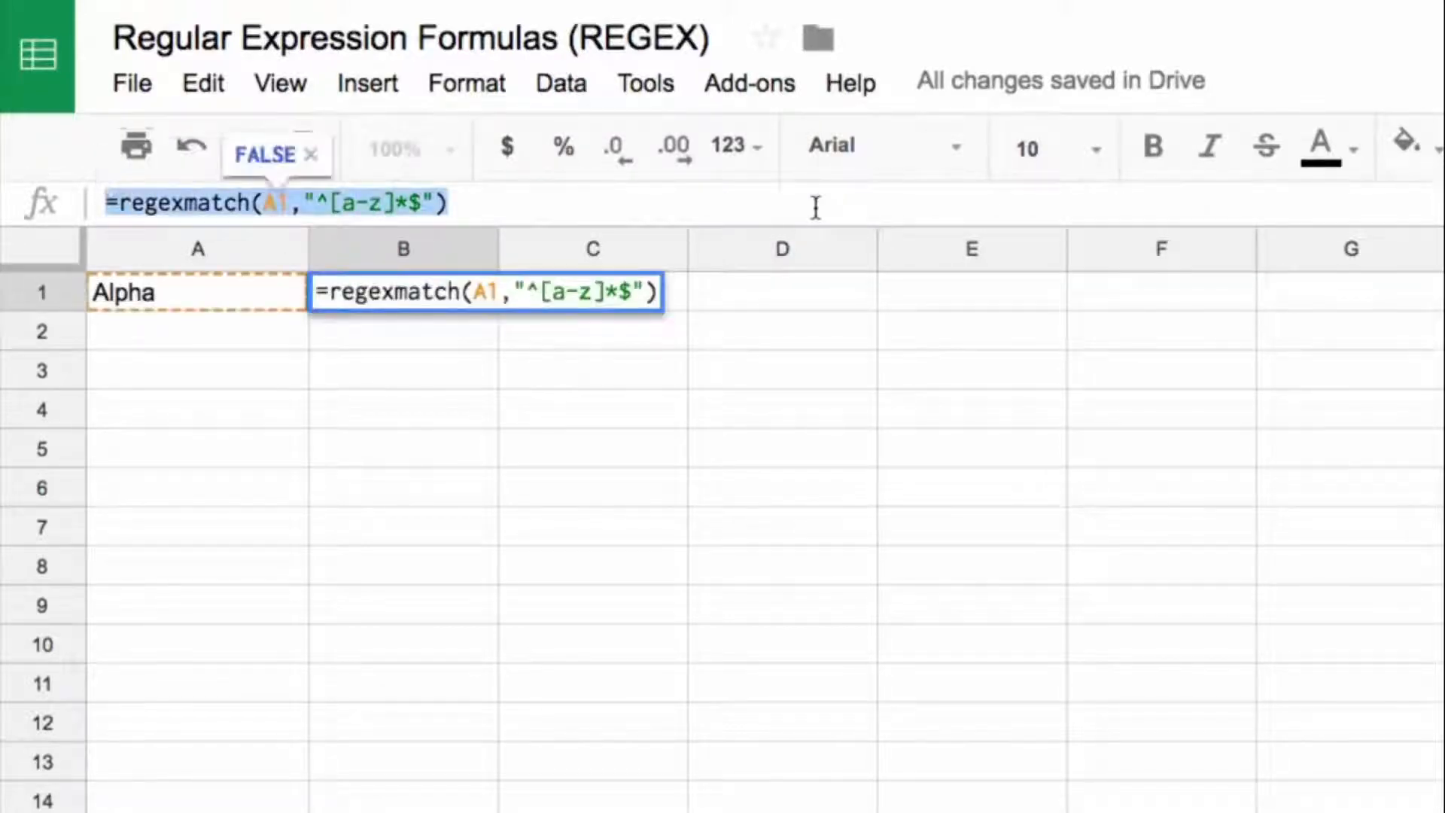
pyautogui.hotkey('ctrl', 'c')
pyautogui.press('Escape')
pyautogui.click(442, 329)
pyautogui.click(442, 207)
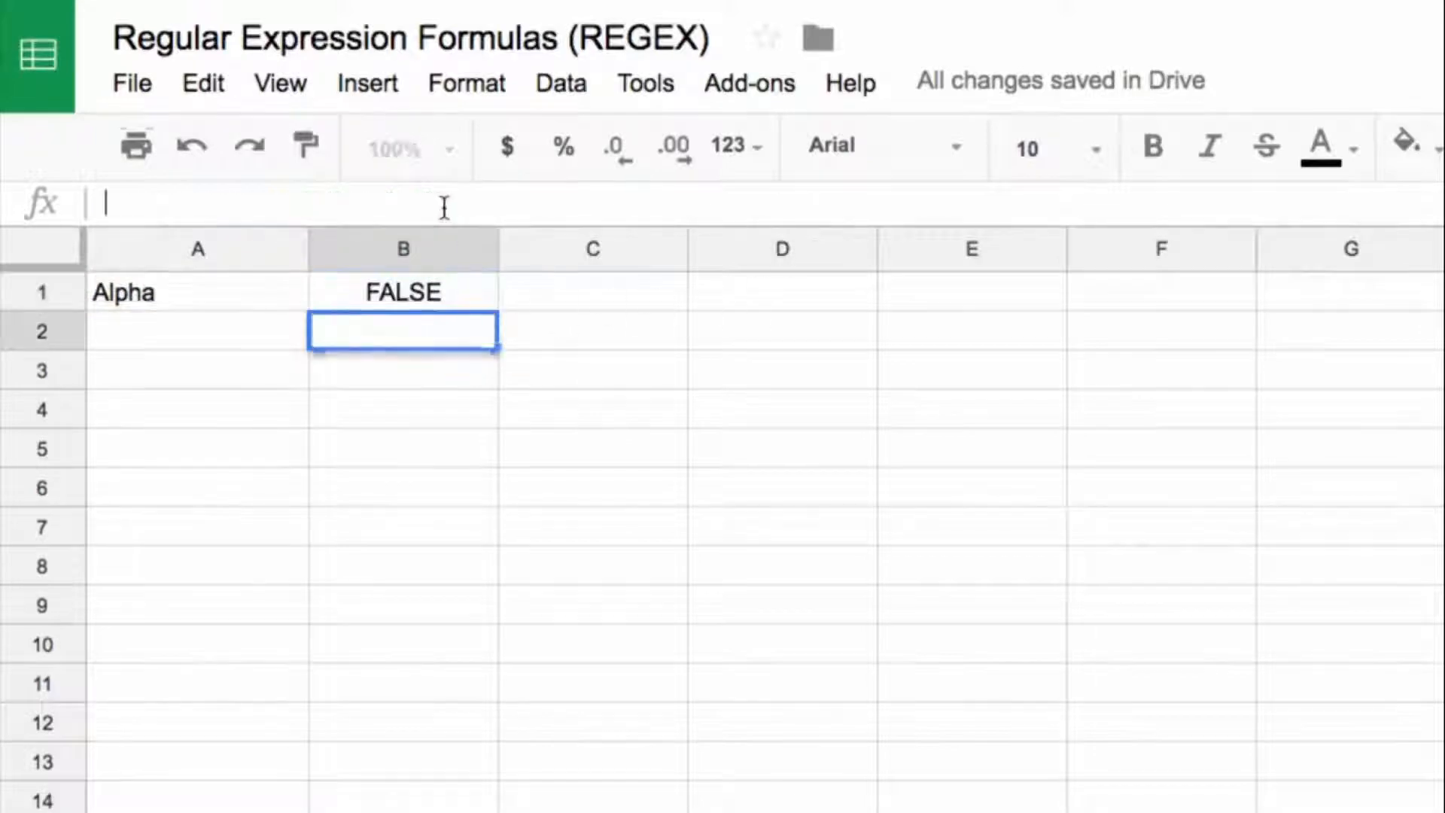
pyautogui.hotkey('ctrl', 'v')
# Step: Remove the ^ and $ anchors from the B2 pattern so the formula is =regexmatch(A1,"[a-z]*")
pyautogui.click(327, 202)
pyautogui.press('BackSpace')
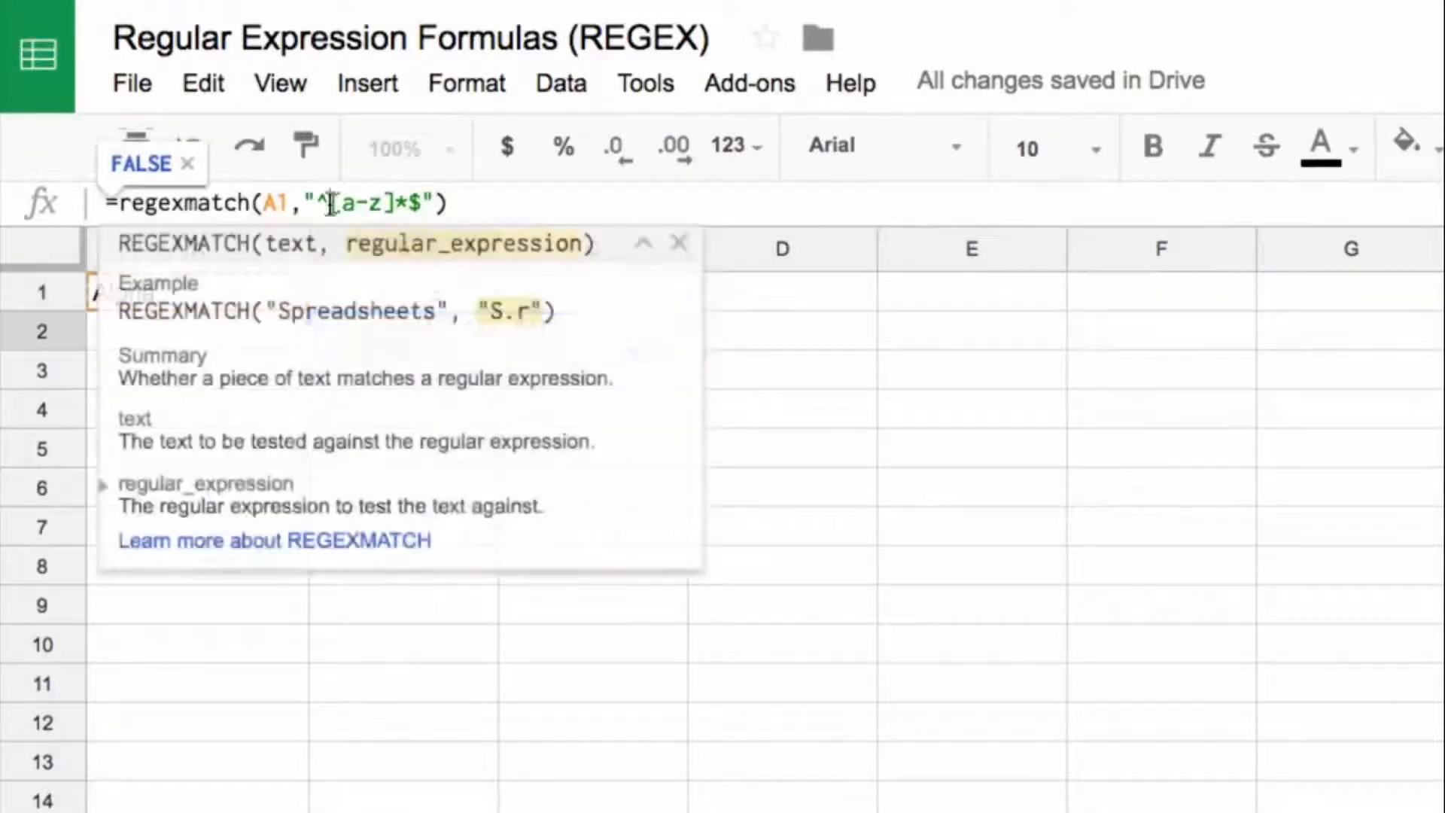
pyautogui.click(409, 201)
pyautogui.press('BackSpace')
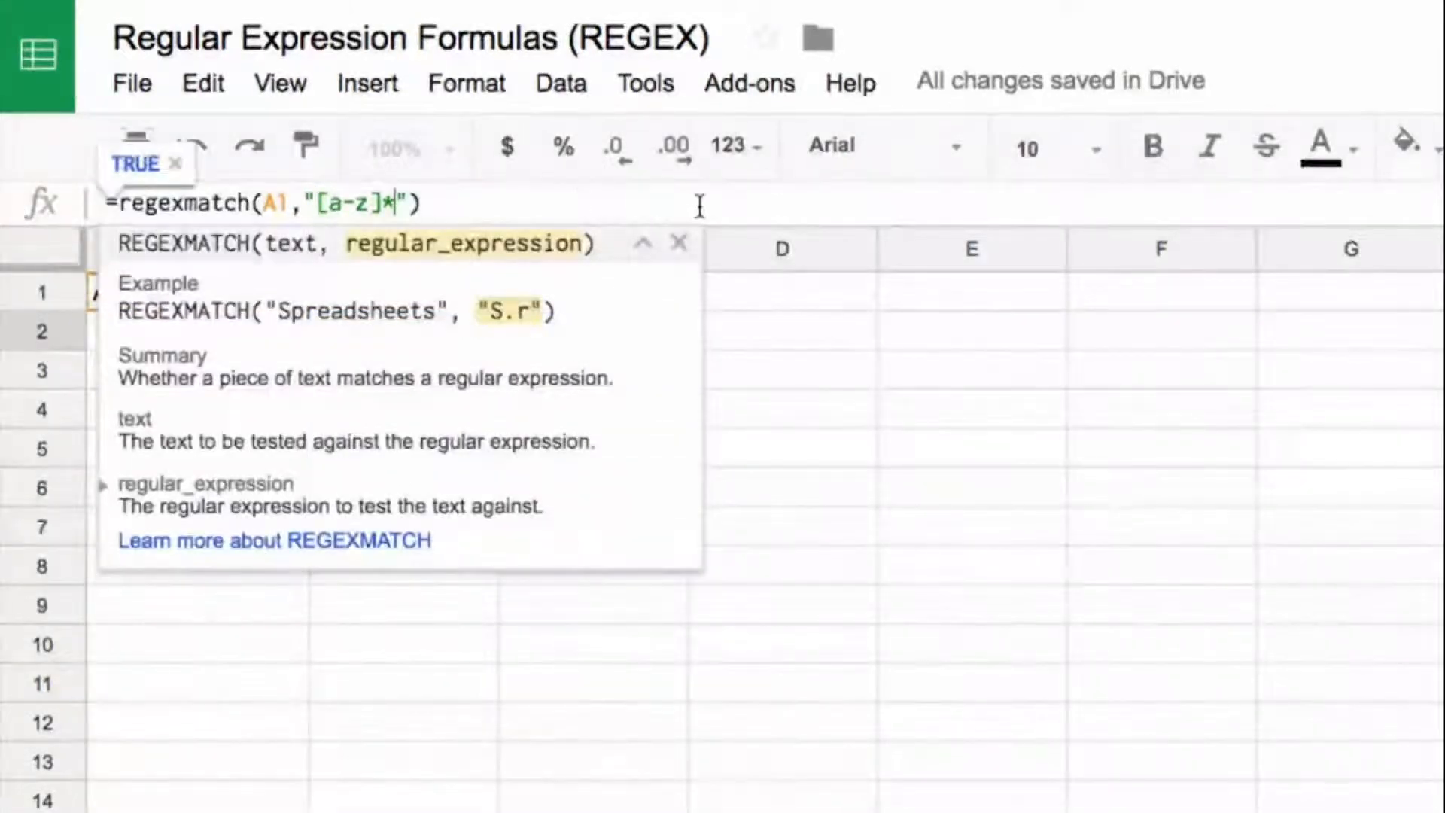
pyautogui.press('Return')
pyautogui.press('Up')
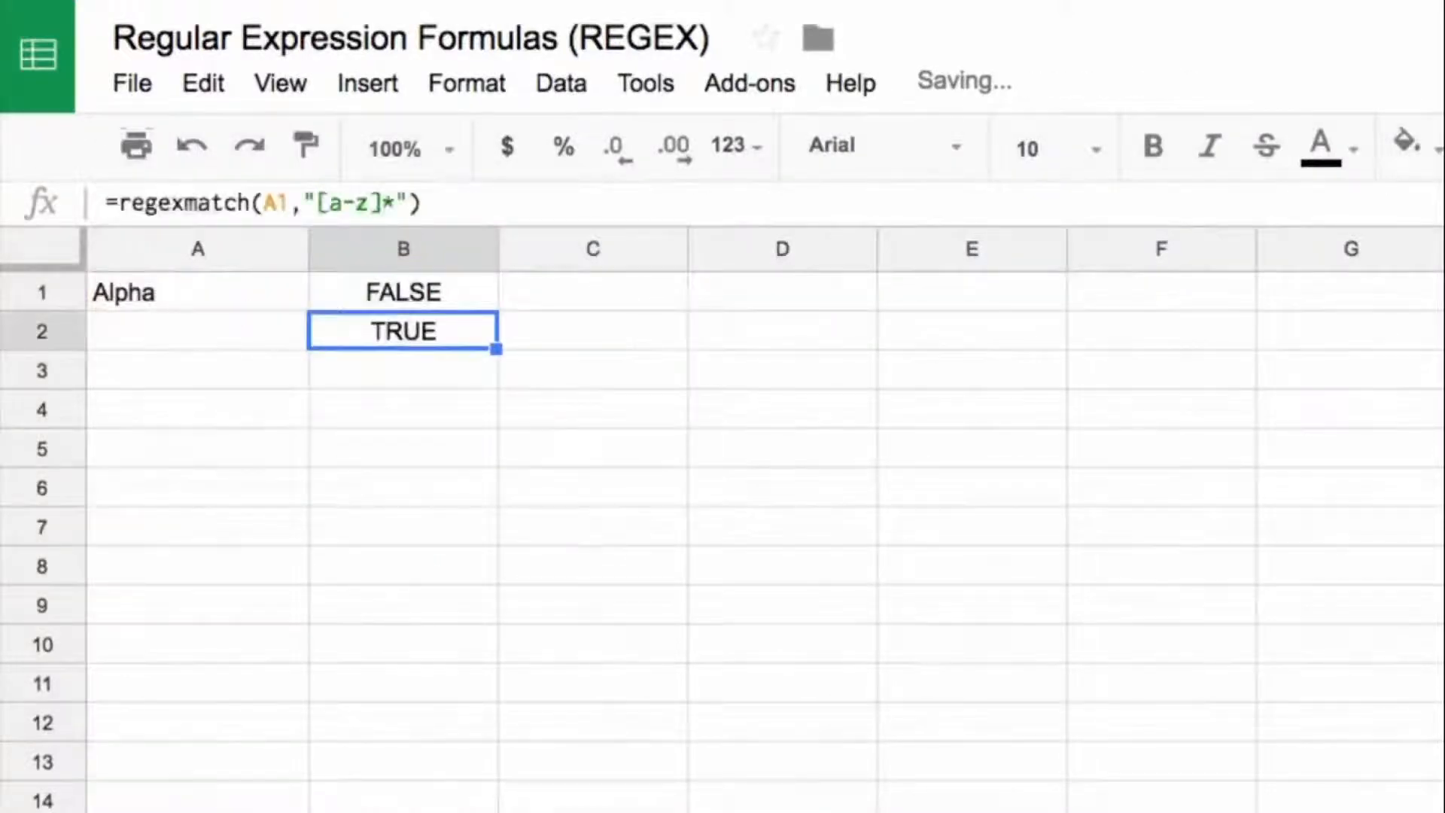
# Step: Highlight the [a-z] class in the B2 formula without editing it, and replace the text in A1 with ADFDSF
pyautogui.moveTo(316, 202); pyautogui.dragTo(381, 202)
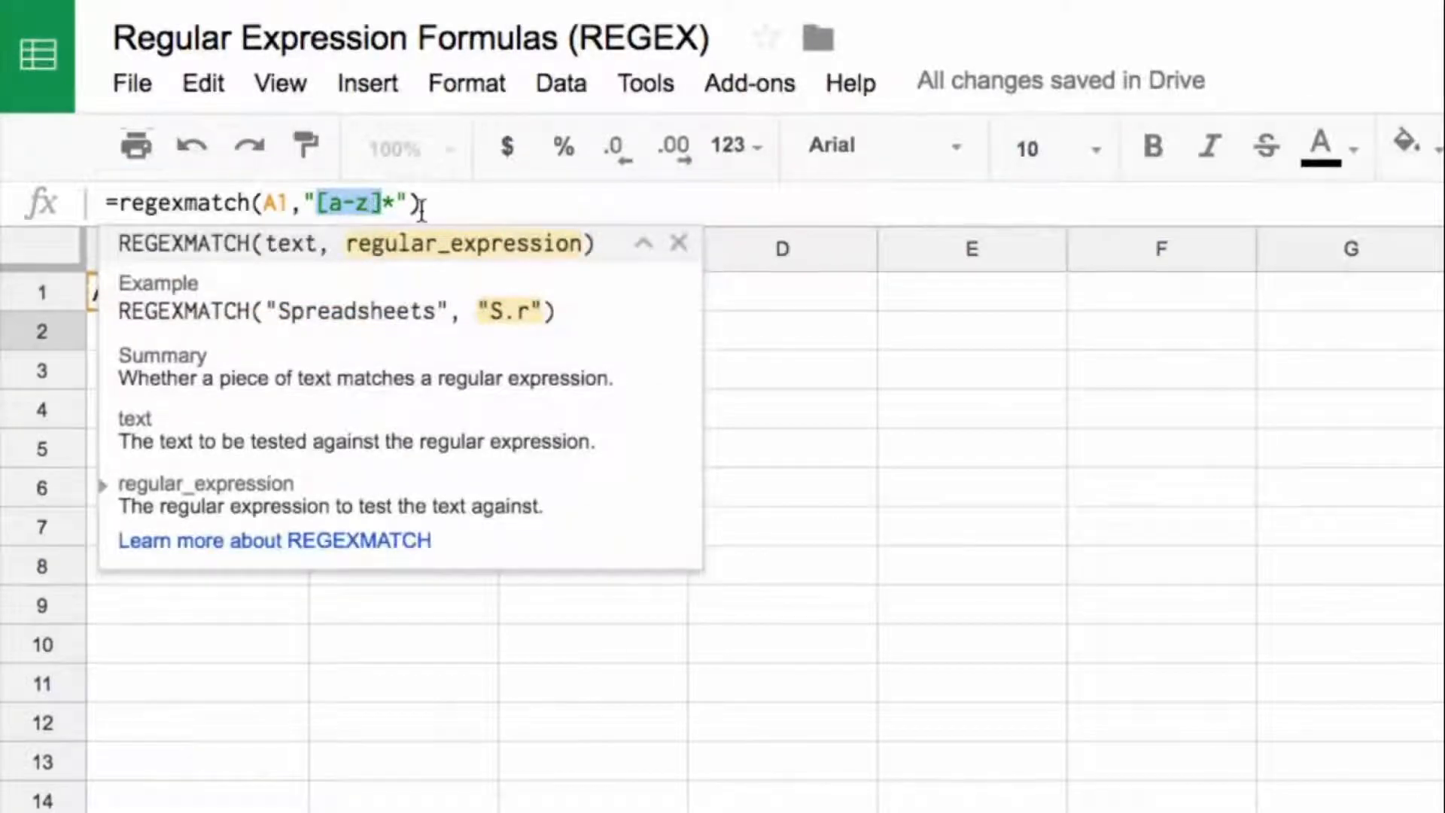
pyautogui.press('Escape')
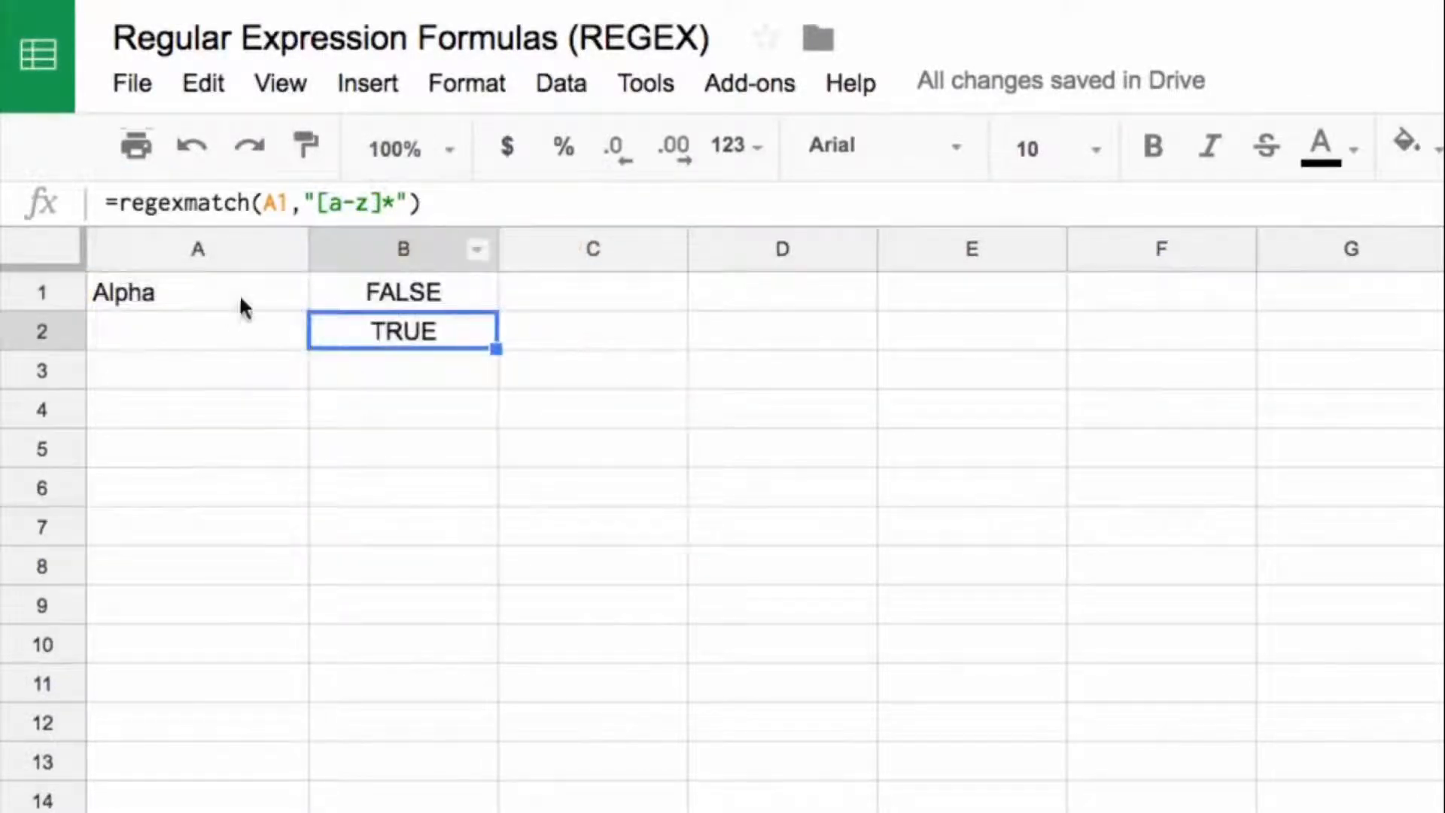
pyautogui.click(175, 298)
pyautogui.write('ADFDSF')
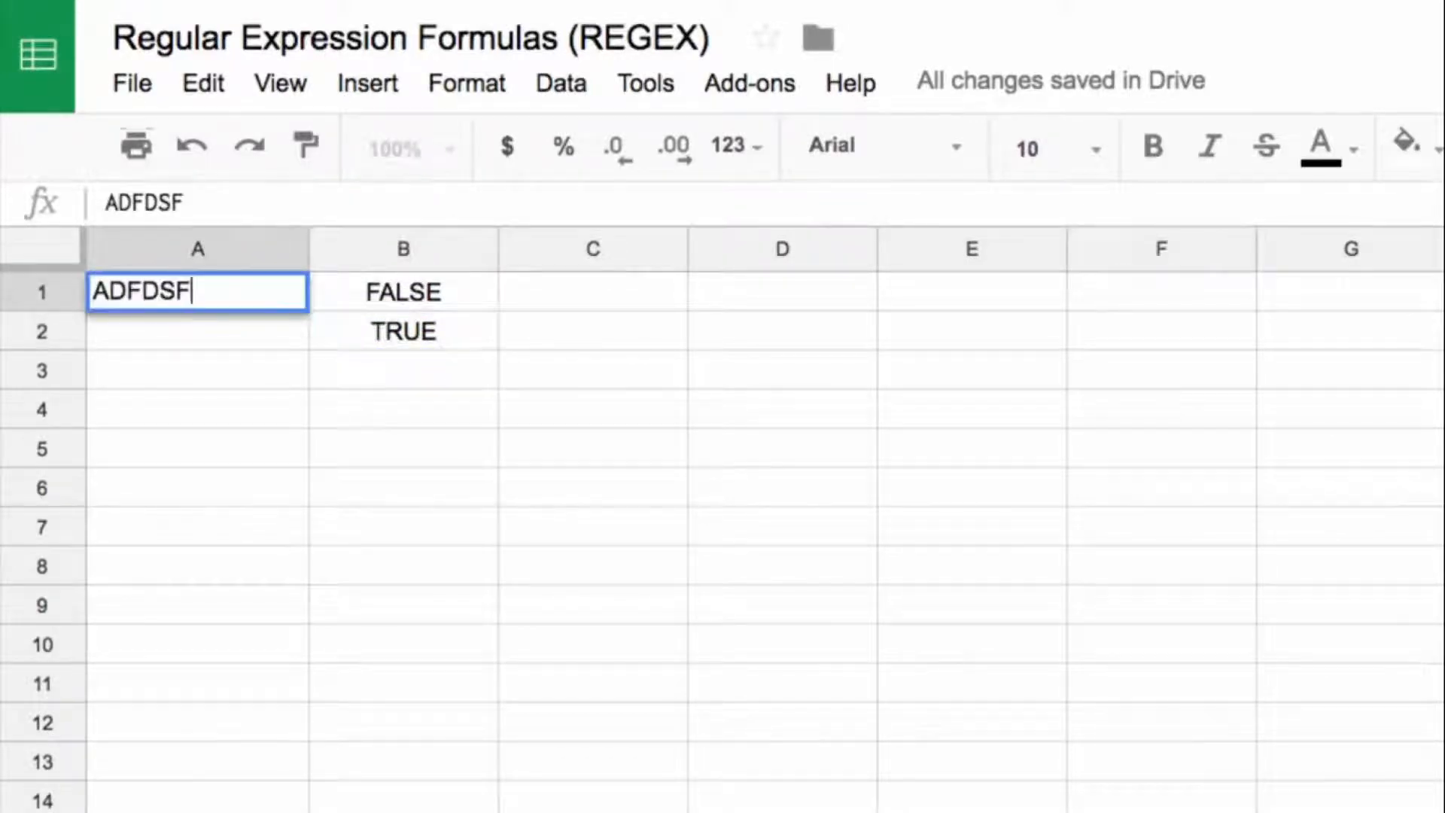
pyautogui.press('Return')
pyautogui.press('Right')
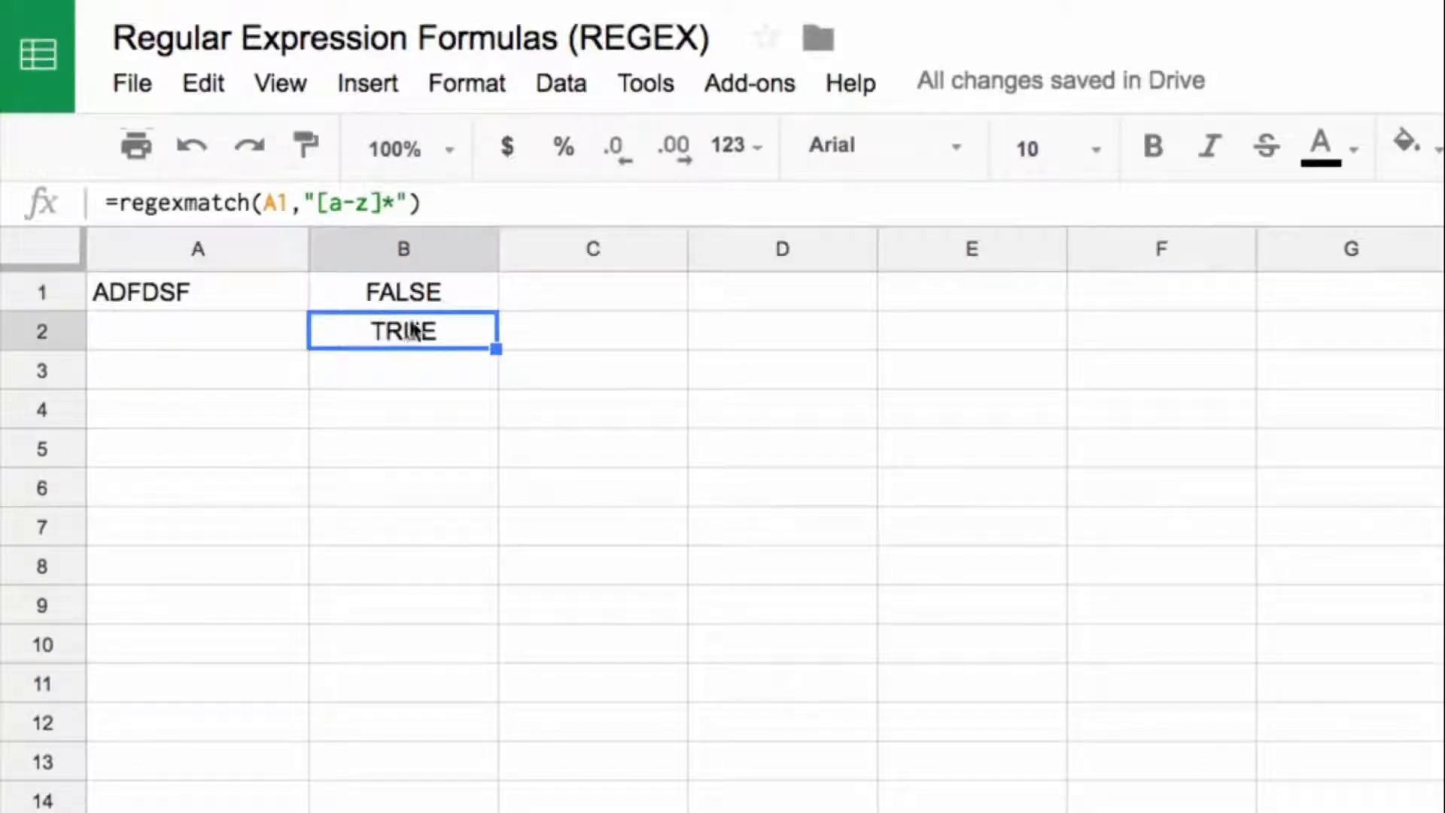
# Step: Replace the * quantifier in B2 with + so the formula is =regexmatch(A1,"[a-z]+")
pyautogui.doubleClick(390, 201)
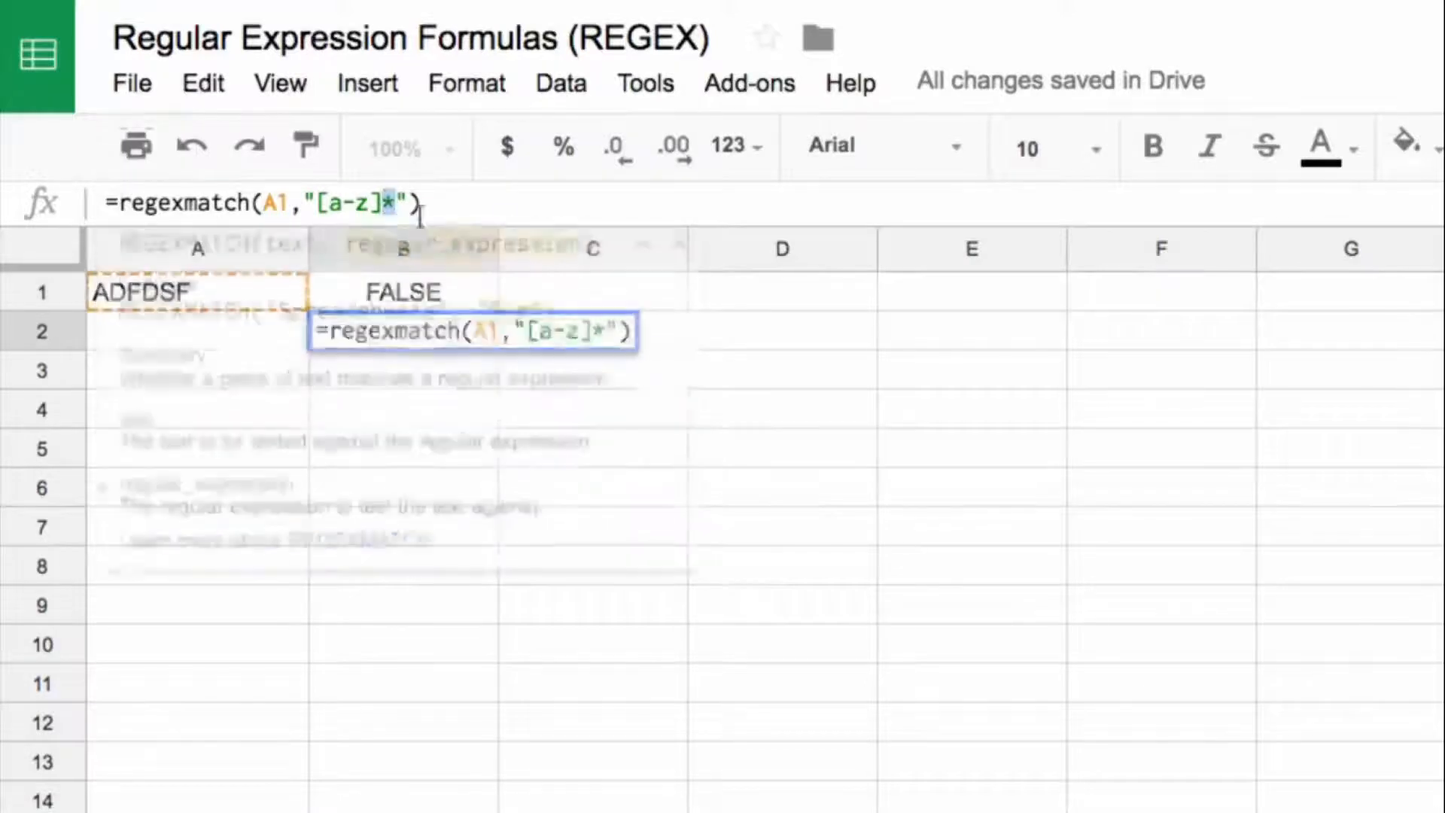
pyautogui.write('+')
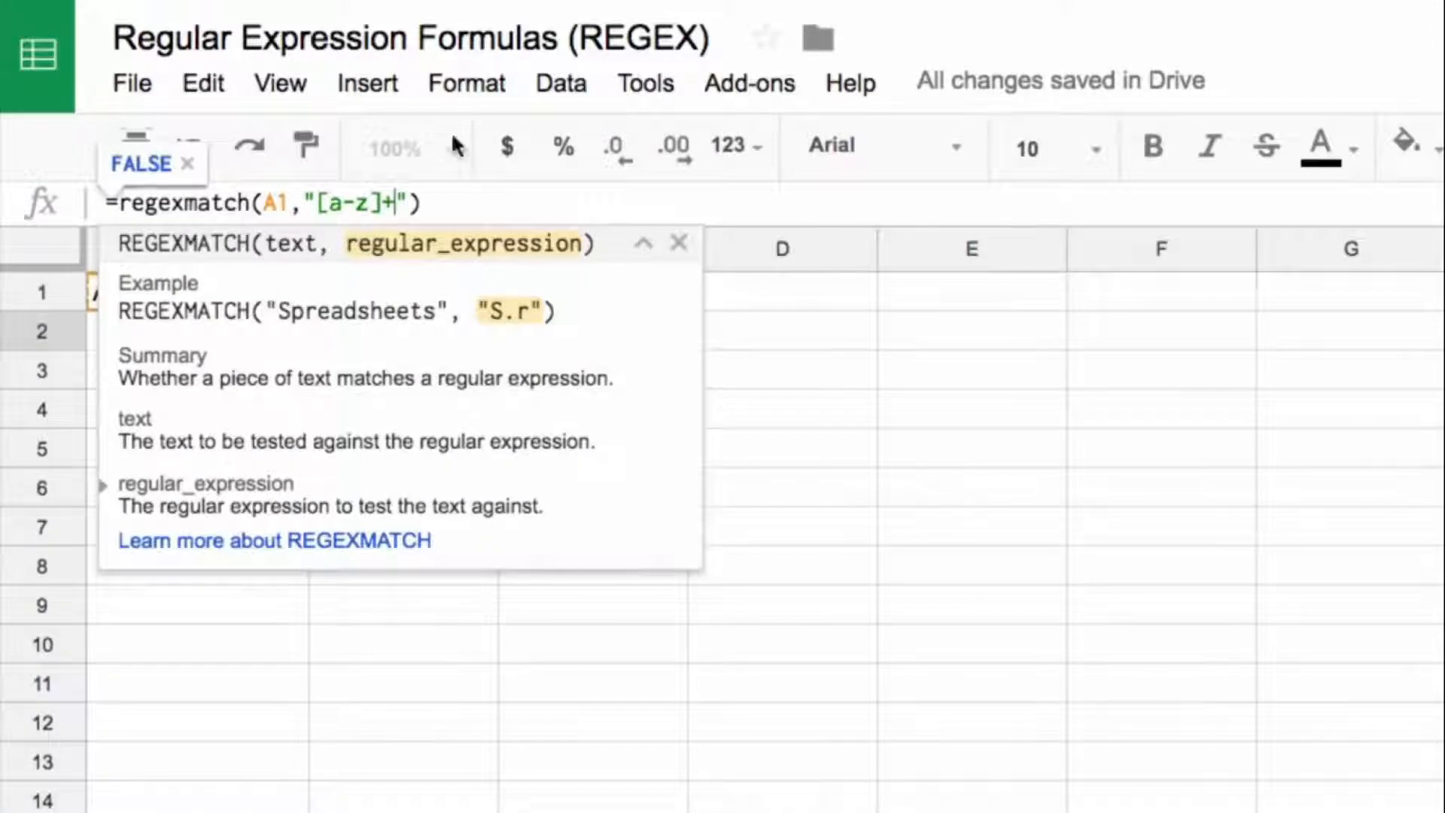
pyautogui.moveTo(314, 202); pyautogui.dragTo(380, 201)
pyautogui.click(387, 203)
pyautogui.press('Return')
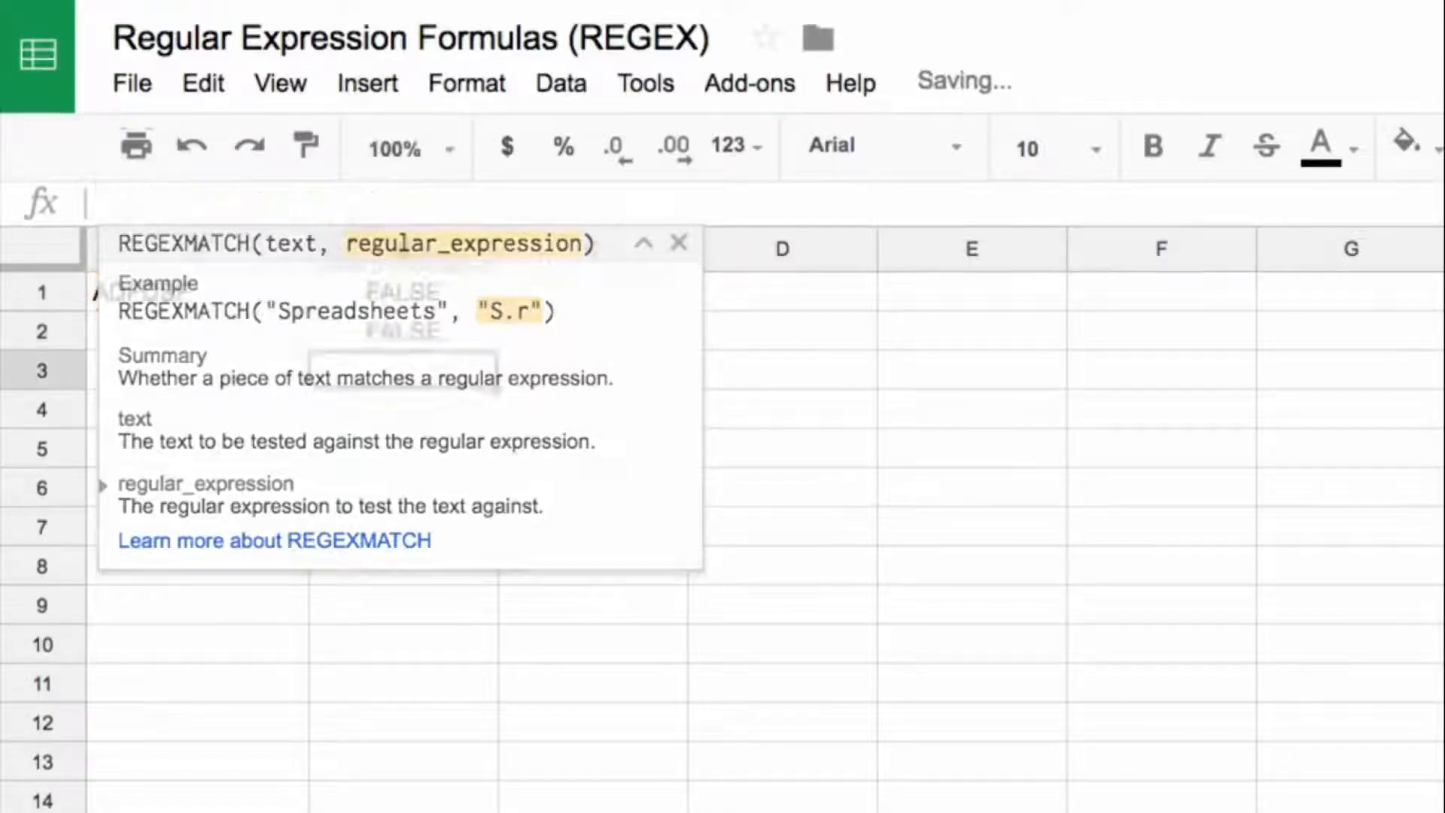
# Step: Append a lowercase a to the A1 text, making it ADFDSFa, and check the formulas in B2 and B1
pyautogui.press('Left')
pyautogui.press('Up')
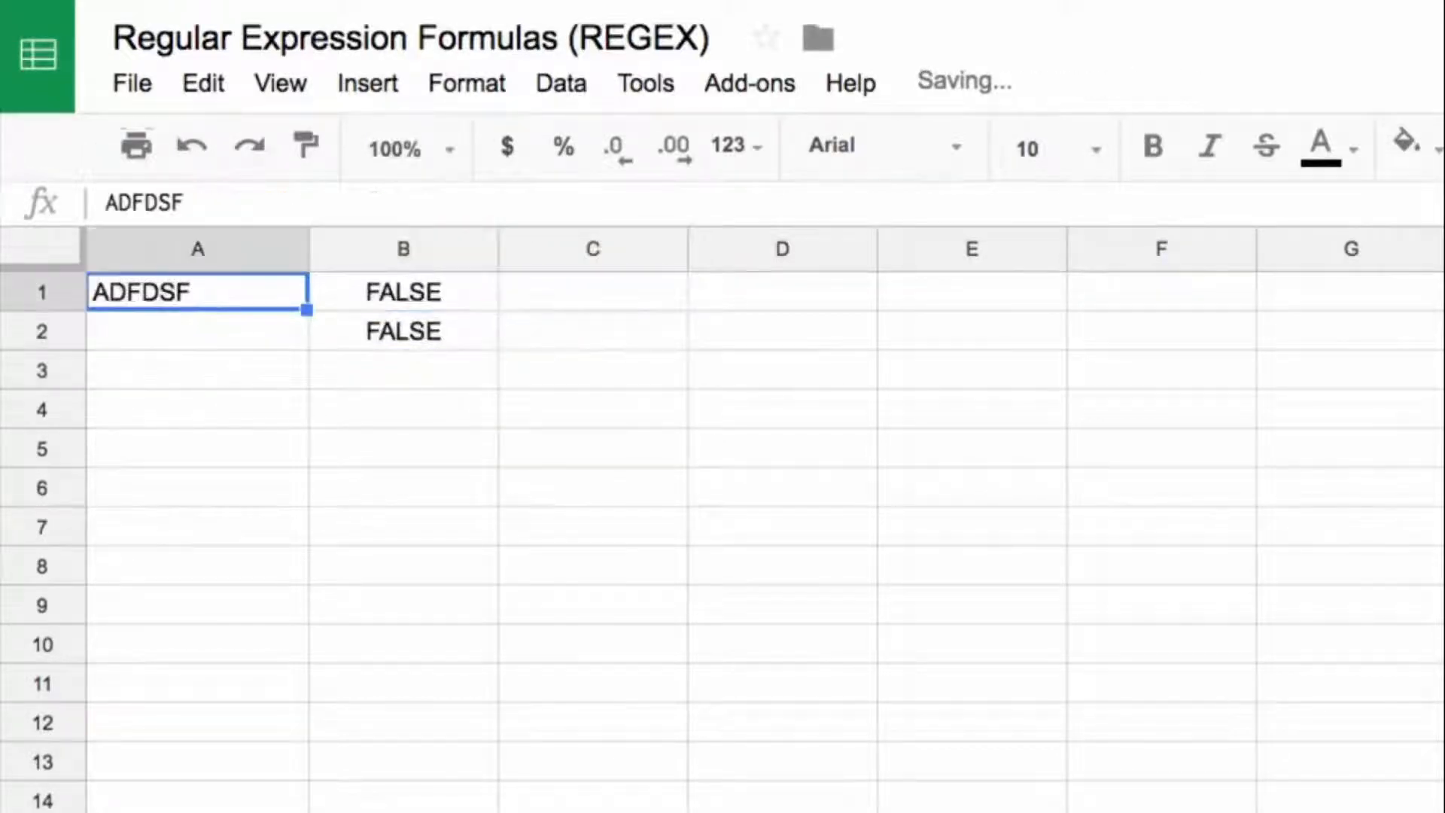
pyautogui.press('Return')
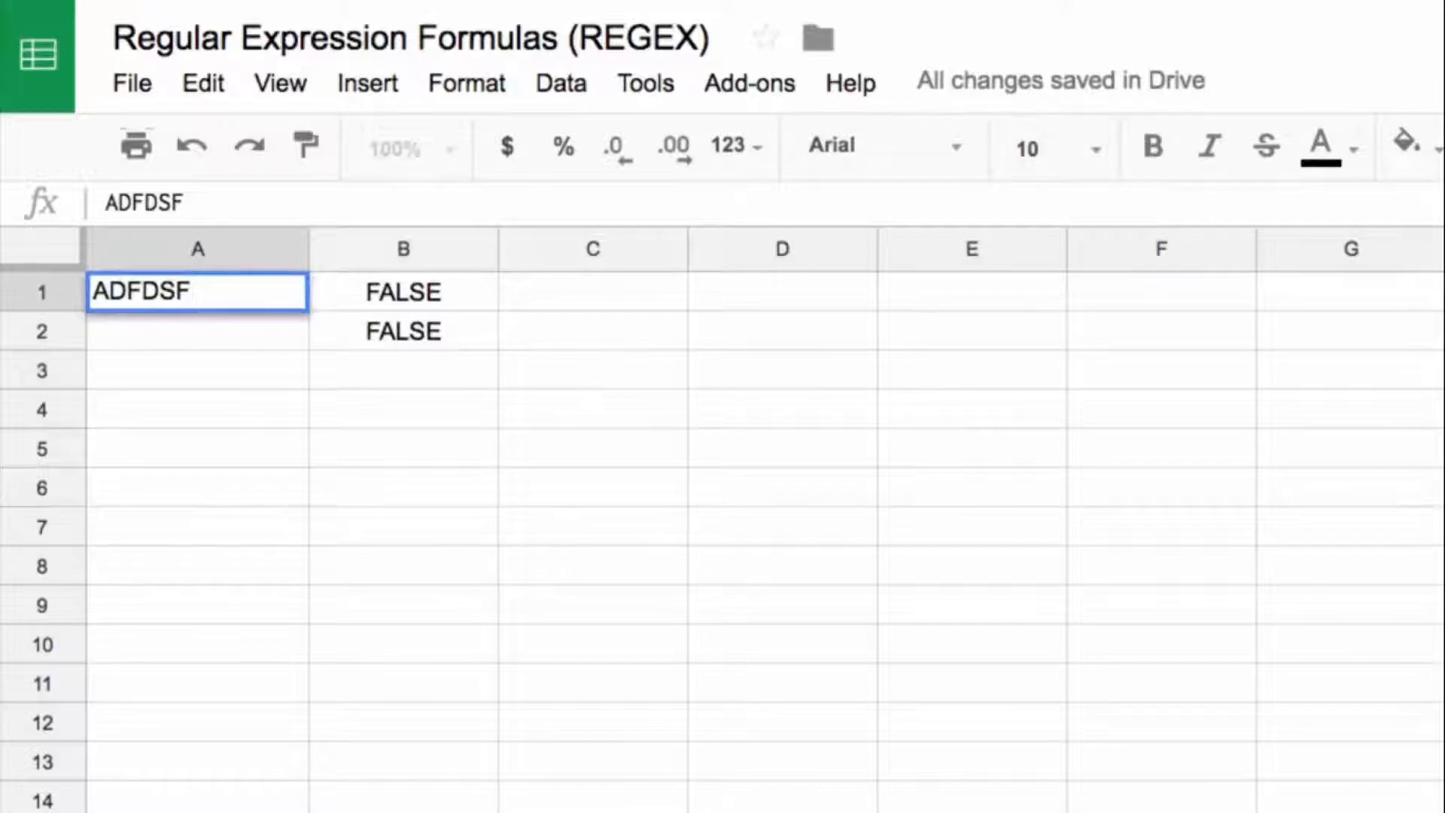
pyautogui.write('a')
pyautogui.press('Return')
pyautogui.press('Right')
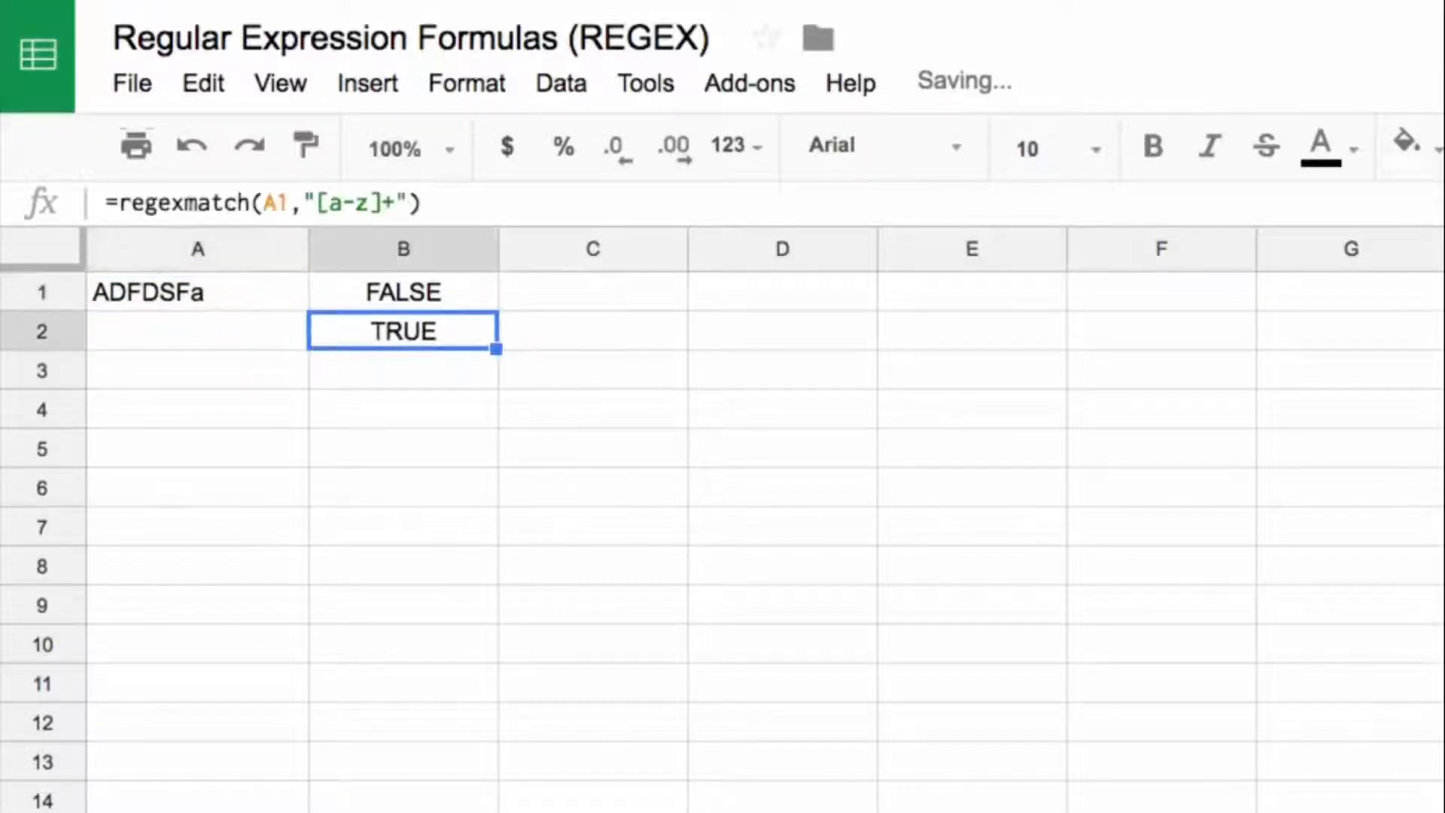
pyautogui.press('Up')
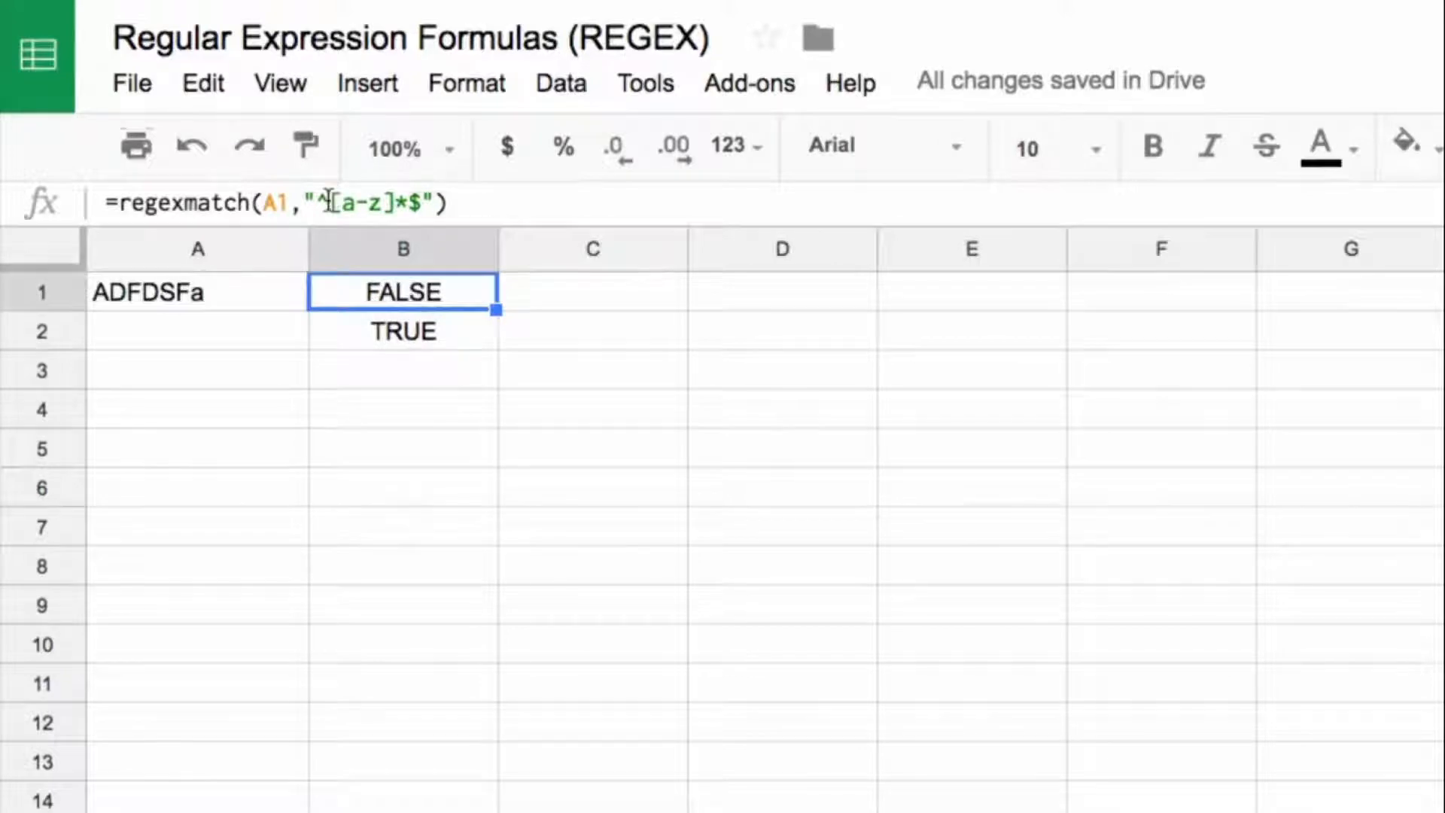
# Step: Highlight the ^ and $ anchors and the [a-z]* part of the B1 pattern in turn, leaving the formula unedited
pyautogui.moveTo(330, 202); pyautogui.dragTo(319, 201)
pyautogui.moveTo(408, 202); pyautogui.dragTo(419, 203)
pyautogui.moveTo(331, 202); pyautogui.dragTo(404, 202)
pyautogui.click(404, 201)
pyautogui.write('*')
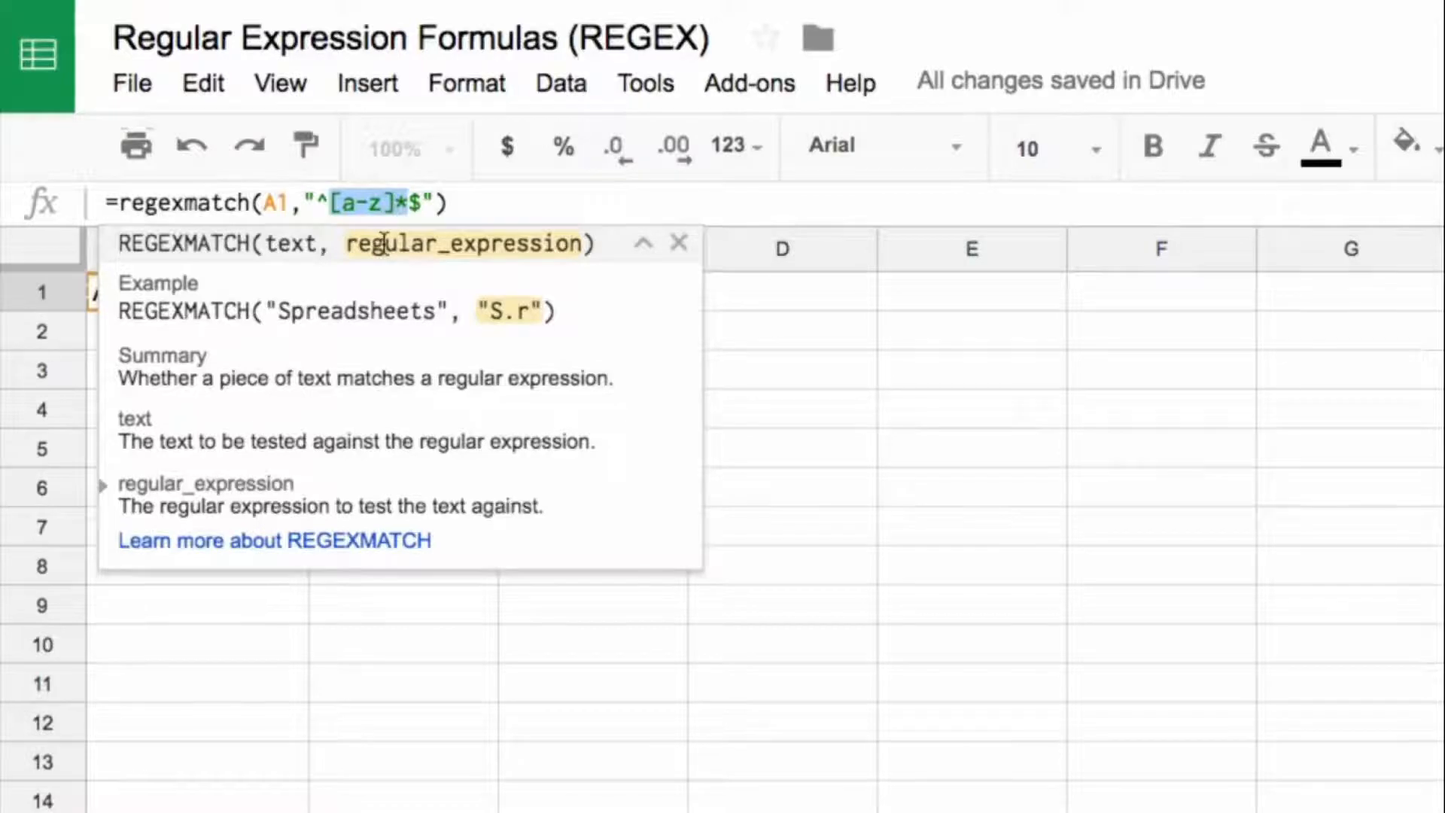
pyautogui.press('Return')
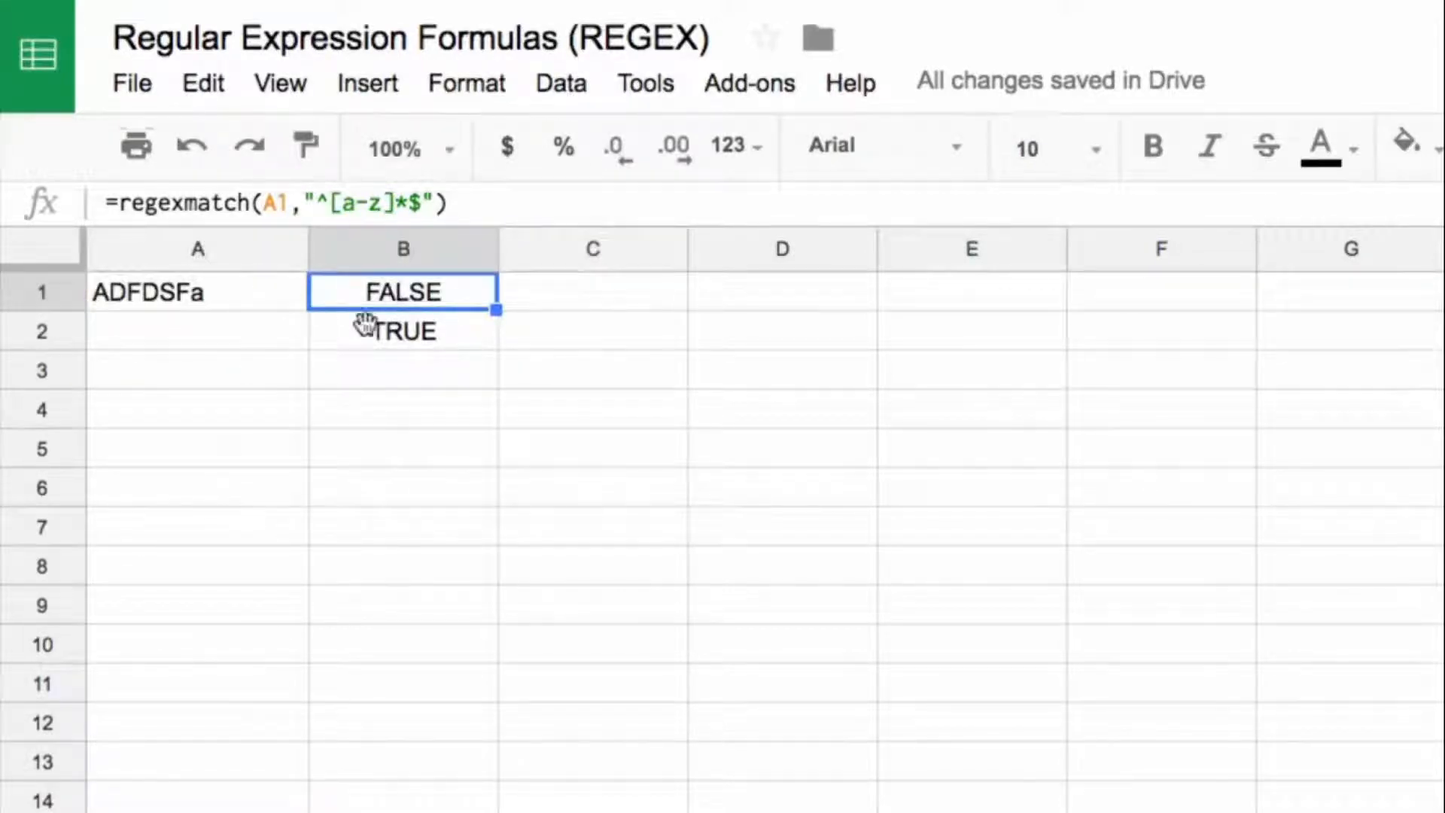
# Step: Clear cell B2, and add A-Z to the character class in B1 so the formula is =regexmatch(A1,"^[a-zA-Z]*$")
pyautogui.click(368, 337)
pyautogui.press('Delete')
pyautogui.click(391, 294)
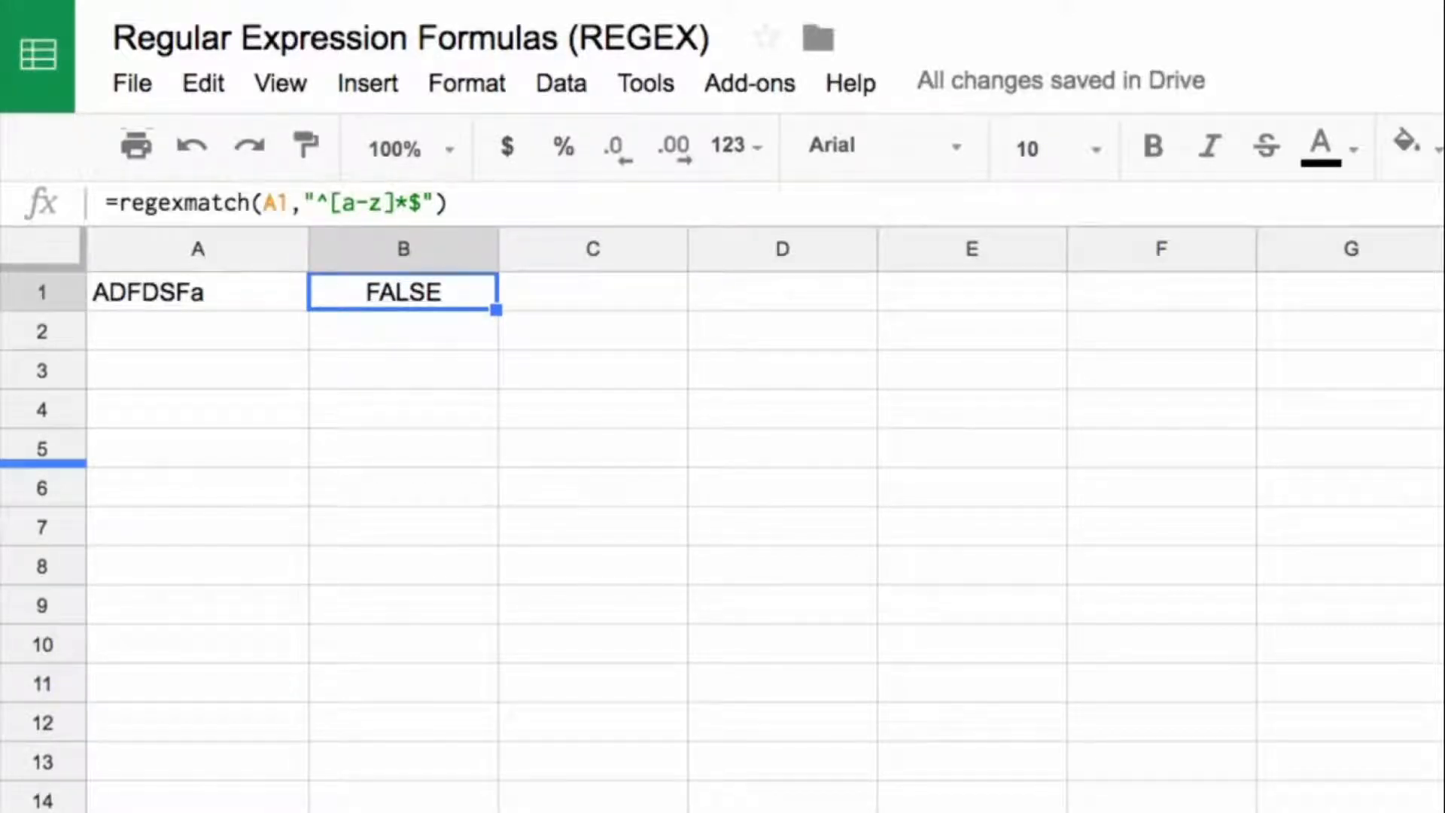
pyautogui.click(385, 201)
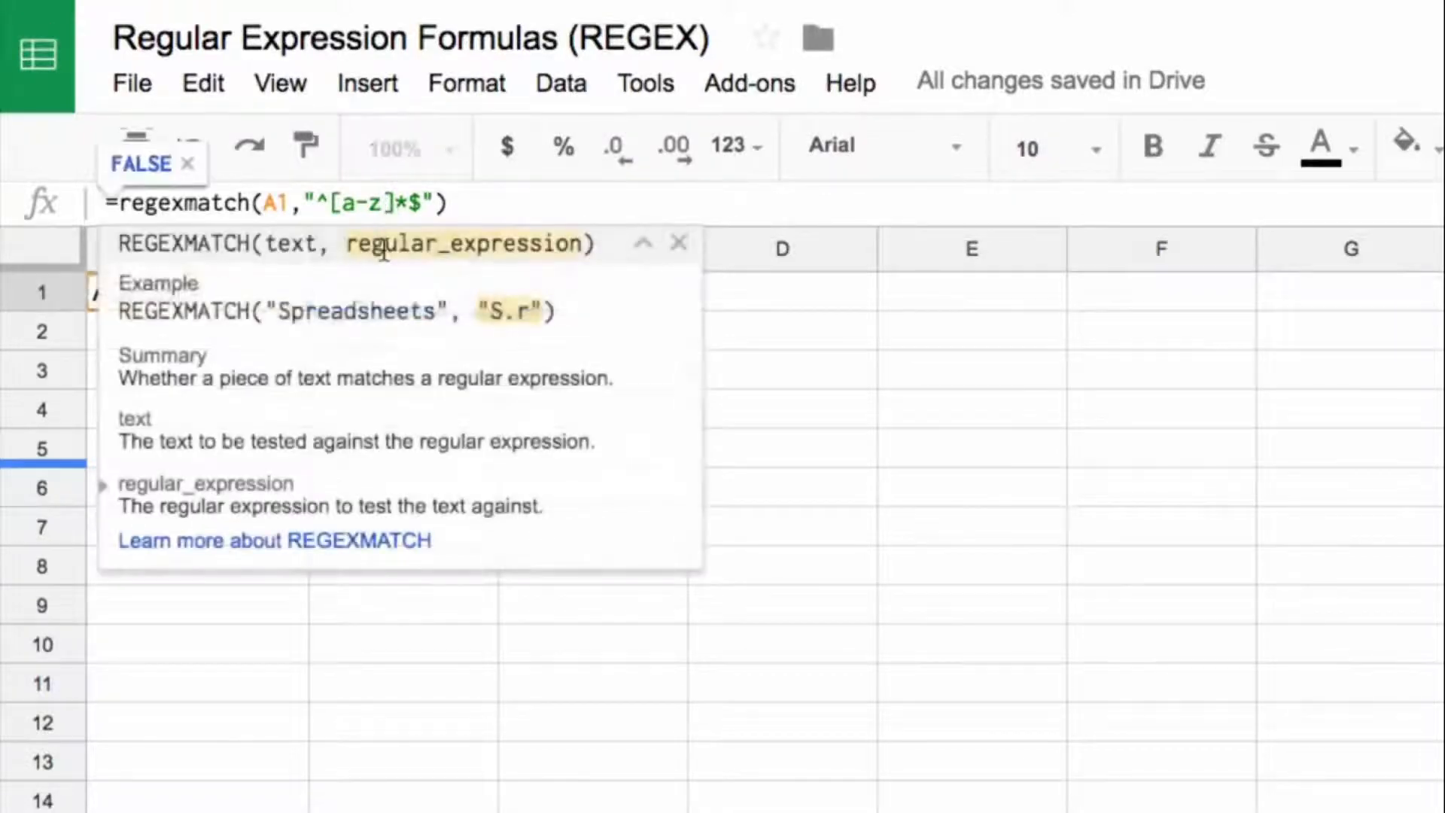
pyautogui.write('A-Z')
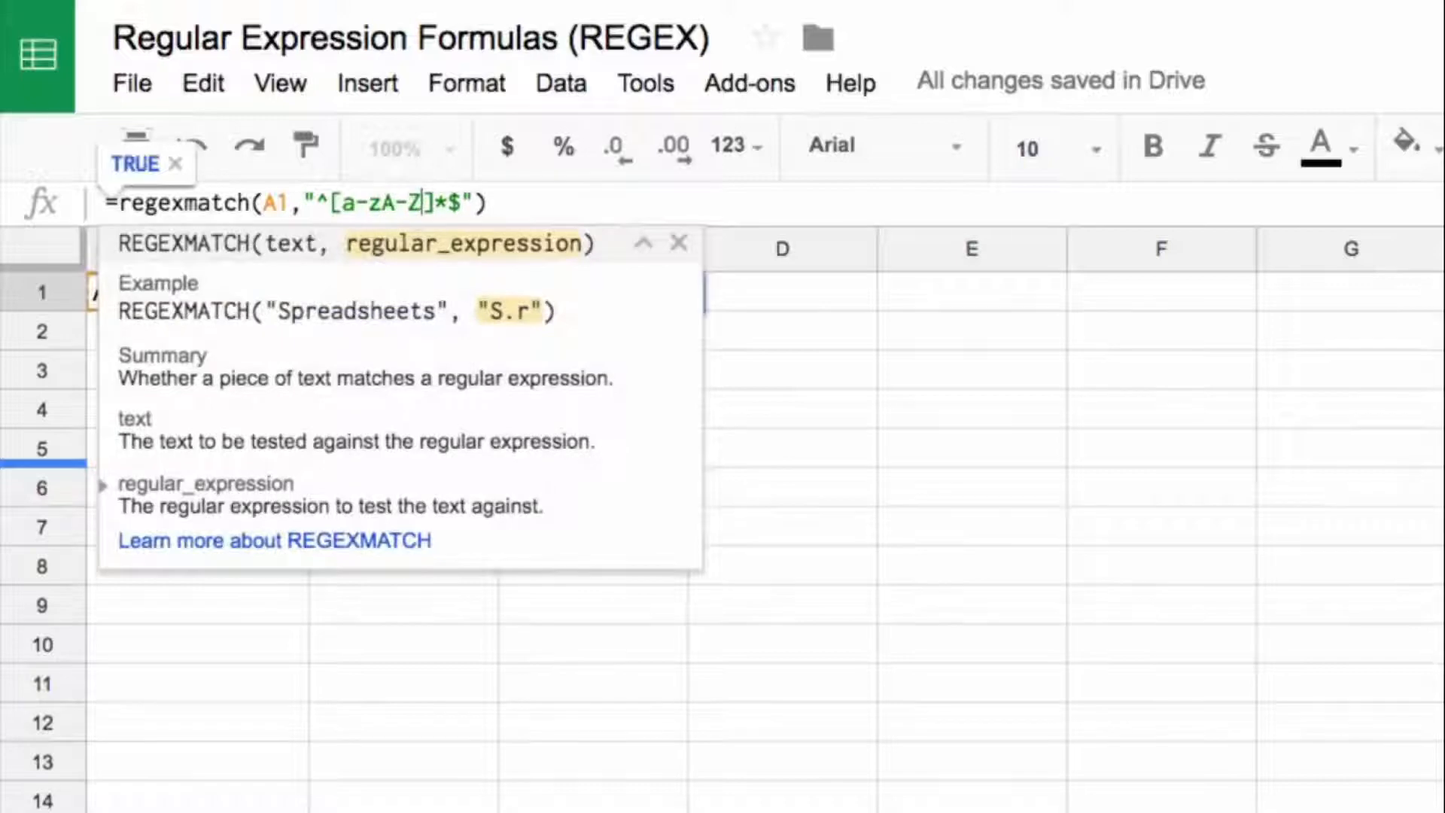
pyautogui.press('Return')
pyautogui.press('Up')
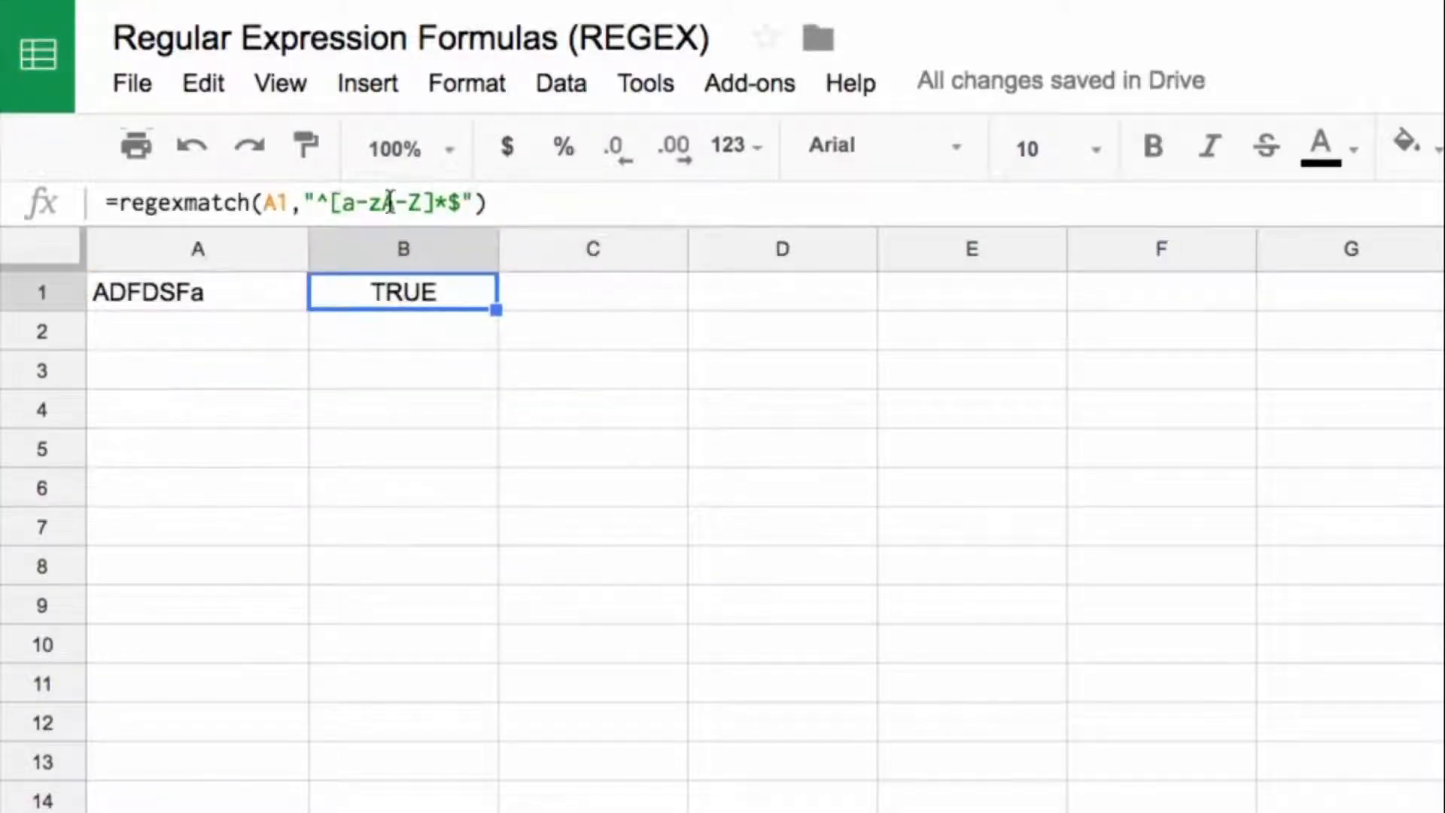
# Step: Append 100 to the A1 text, making it ADFDSFa100, and check the formula in B1
pyautogui.click(227, 286)
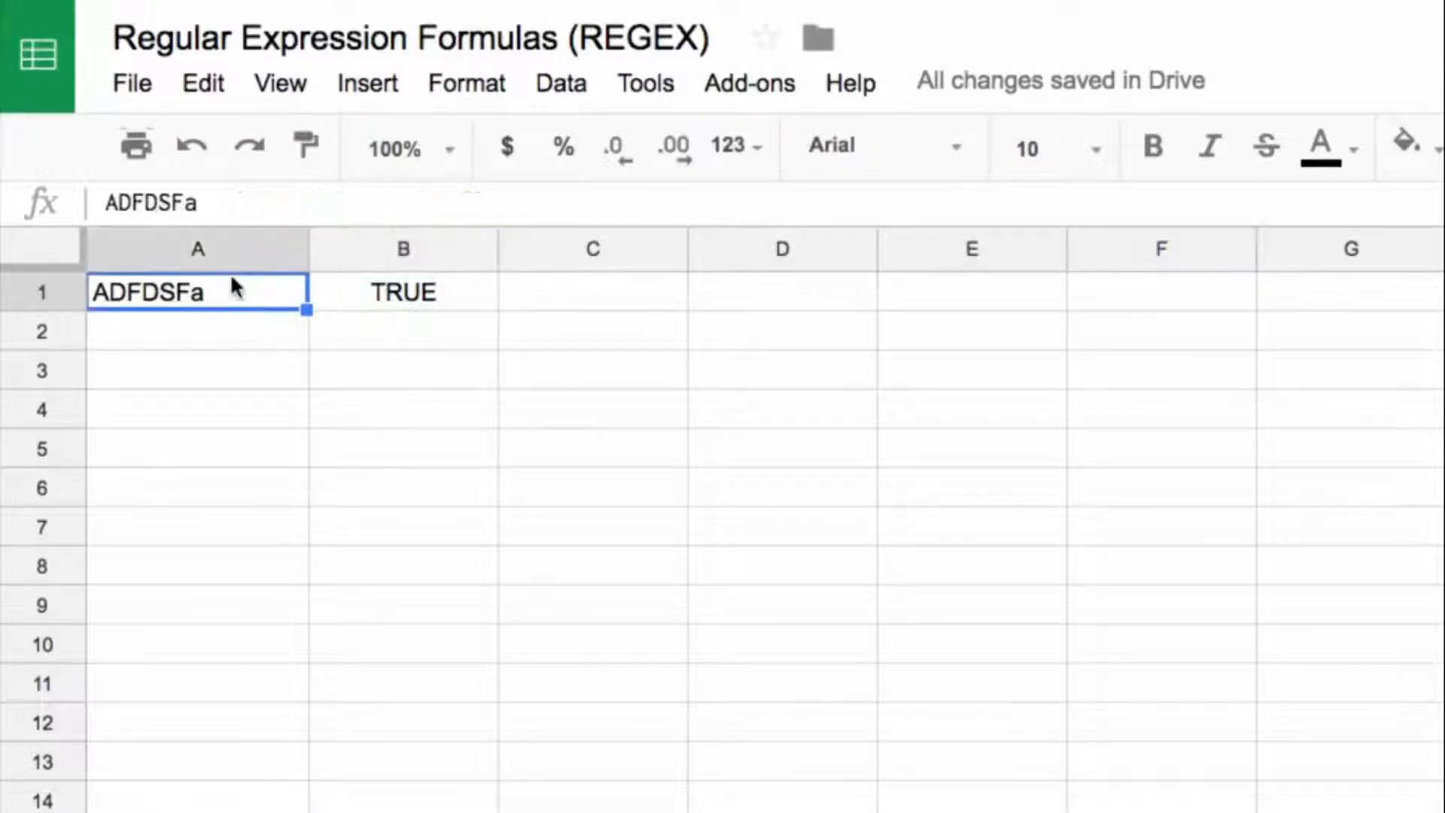
pyautogui.click(239, 210)
pyautogui.write('100')
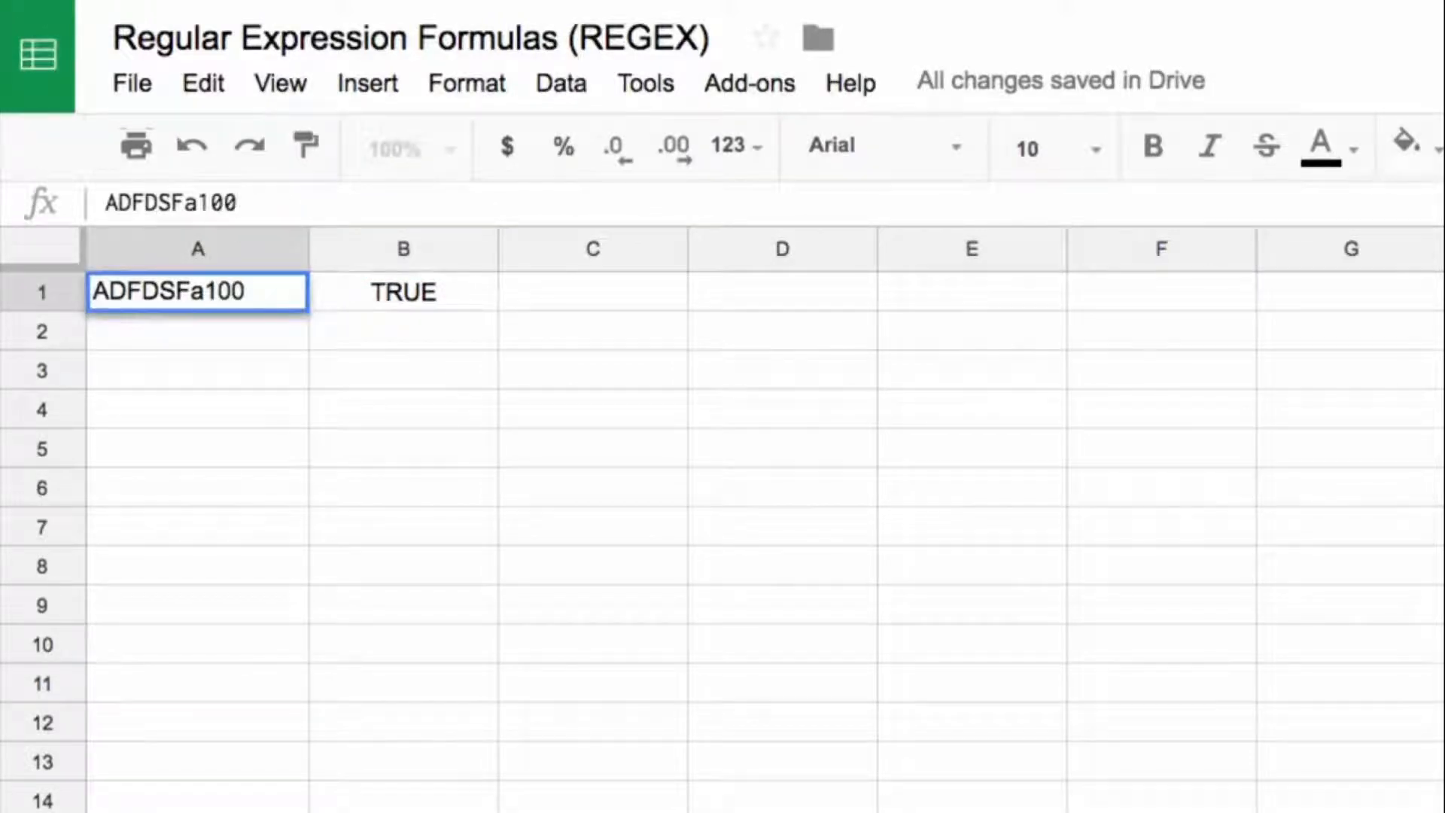
pyautogui.press('Return')
pyautogui.press('Up')
pyautogui.press('Right')
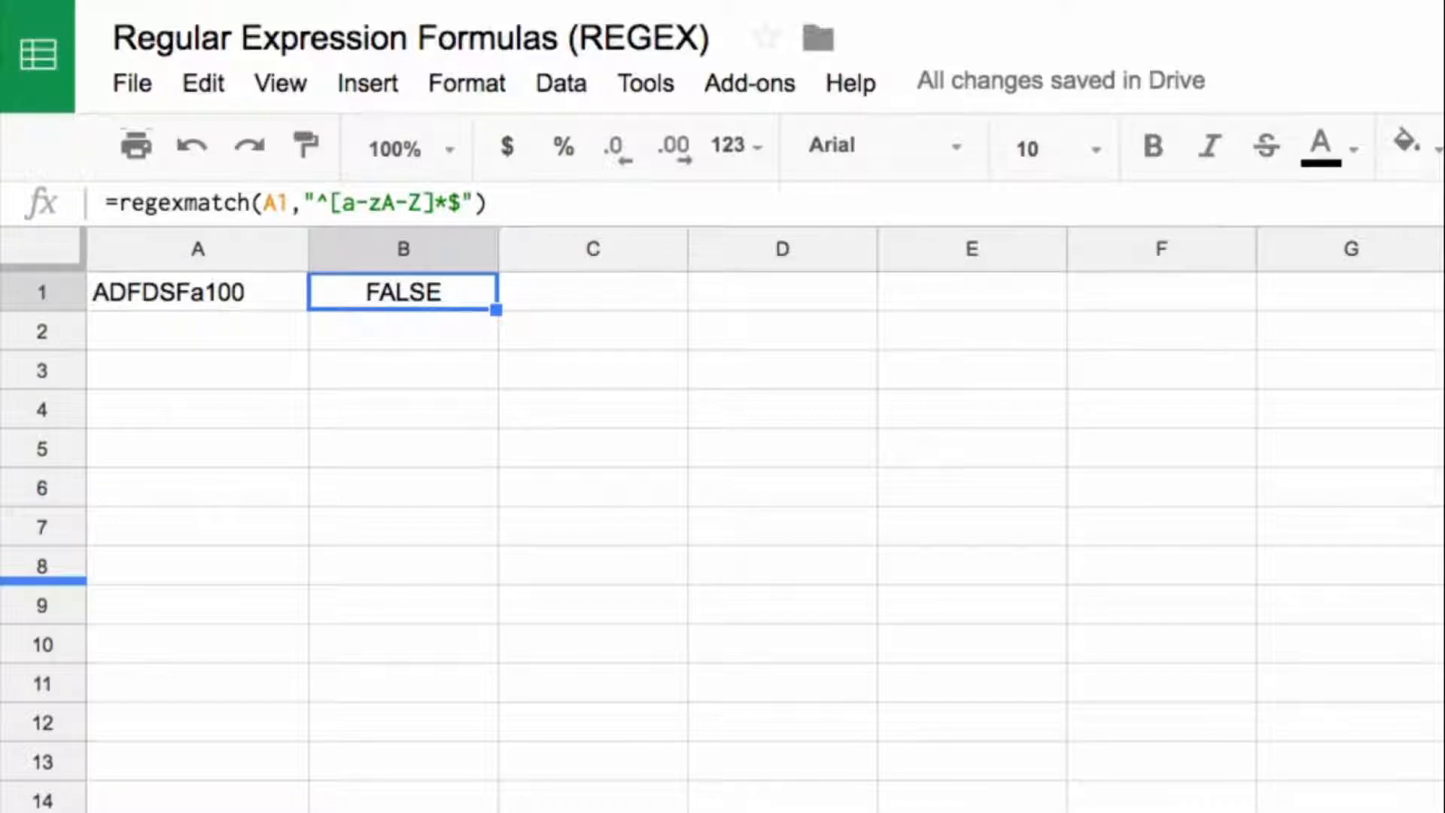
# Step: Add 0-9 to the character class in B1 so the formula is =regexmatch(A1,"^[a-zA-Z0-9]*$")
pyautogui.click(419, 200)
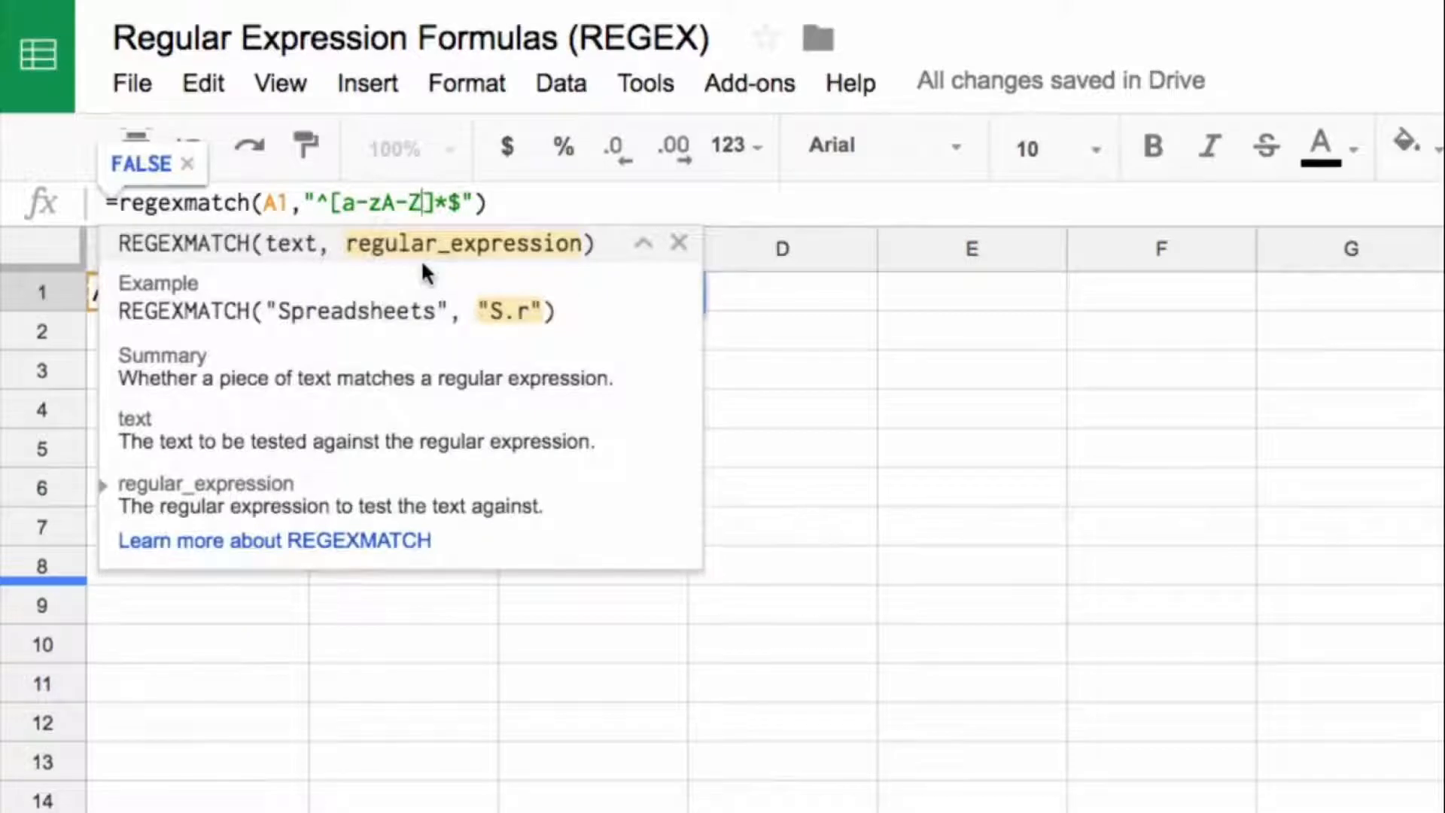
pyautogui.write('0-')
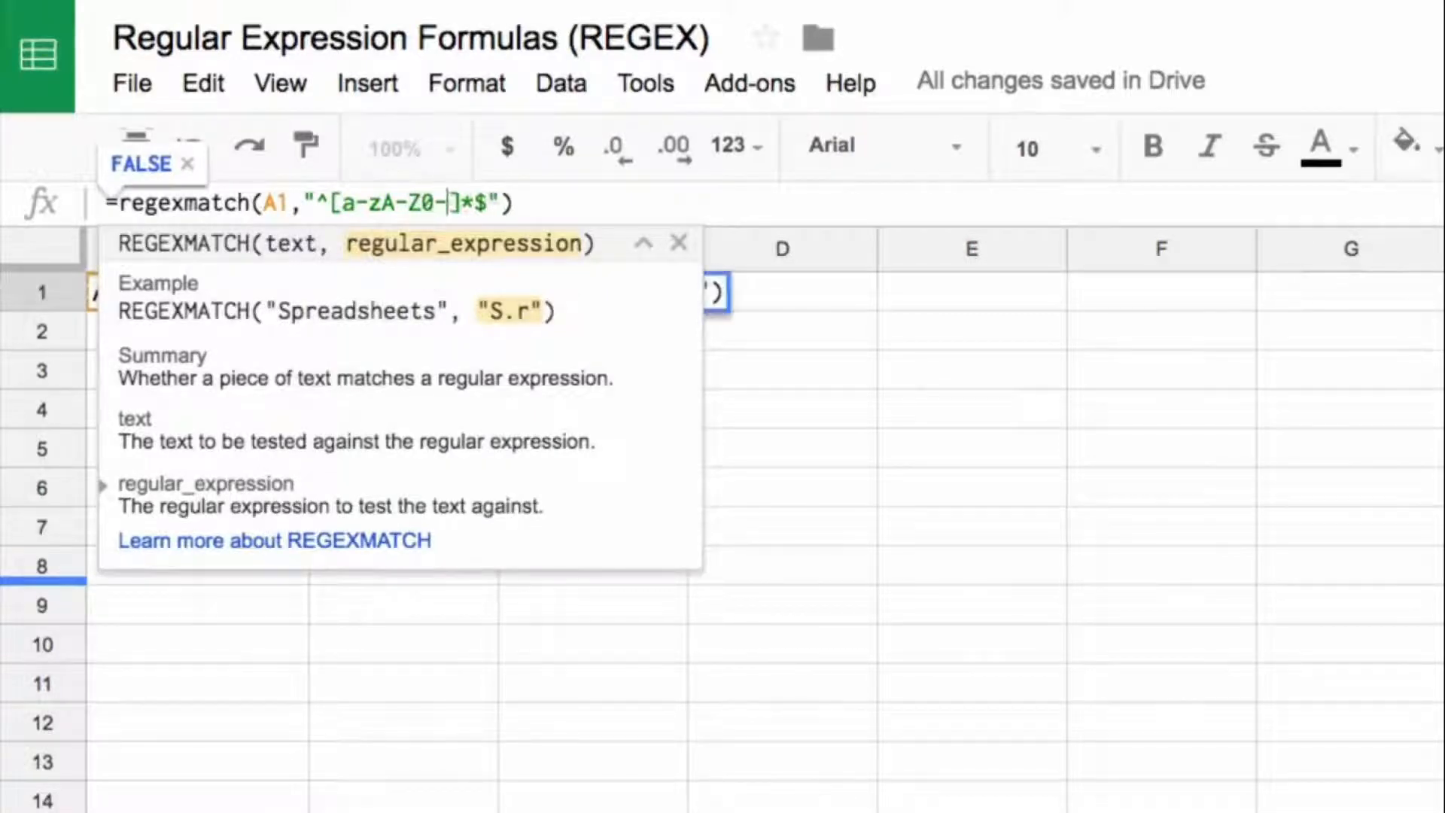
pyautogui.write('9')
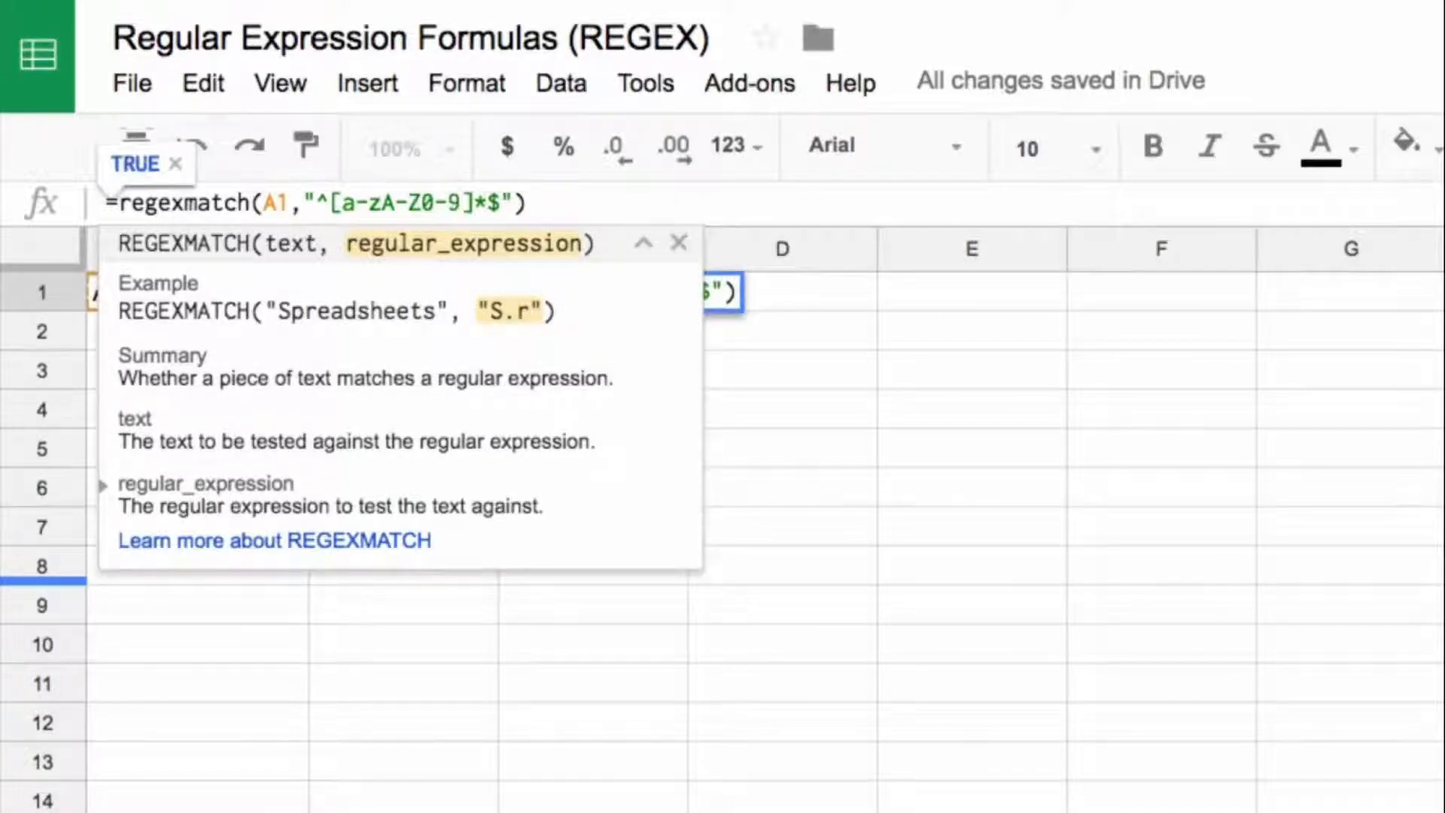
pyautogui.press('Return')
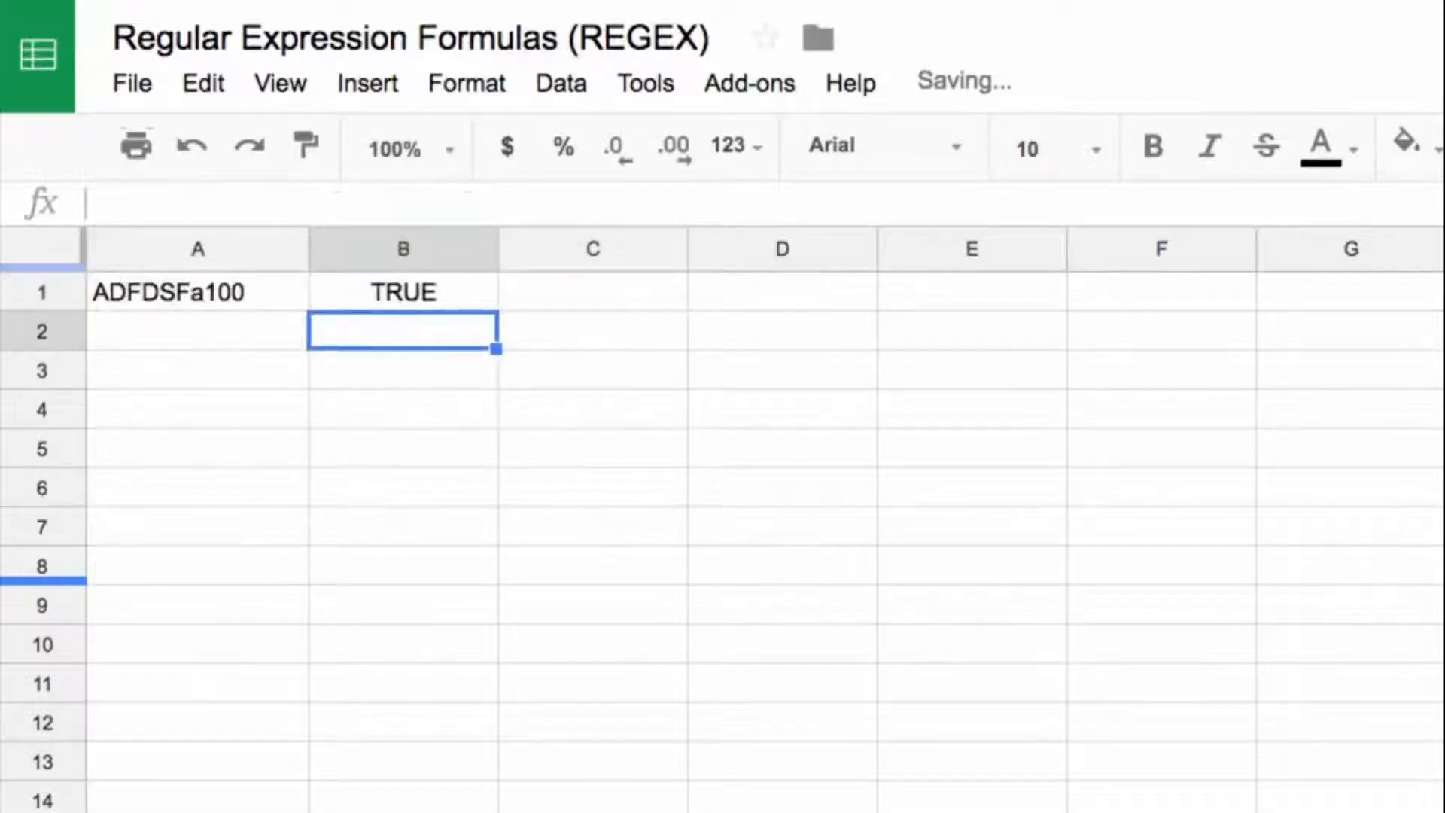
# Step: Replace the text in A1 with Alpha100 and check the formula in B1
pyautogui.press('Up')
pyautogui.press('Left')
pyautogui.write('Alopha')
pyautogui.press('BackSpace')
pyautogui.press('BackSpace')
pyautogui.press('BackSpace')
pyautogui.press('BackSpace')
pyautogui.write('pha100')
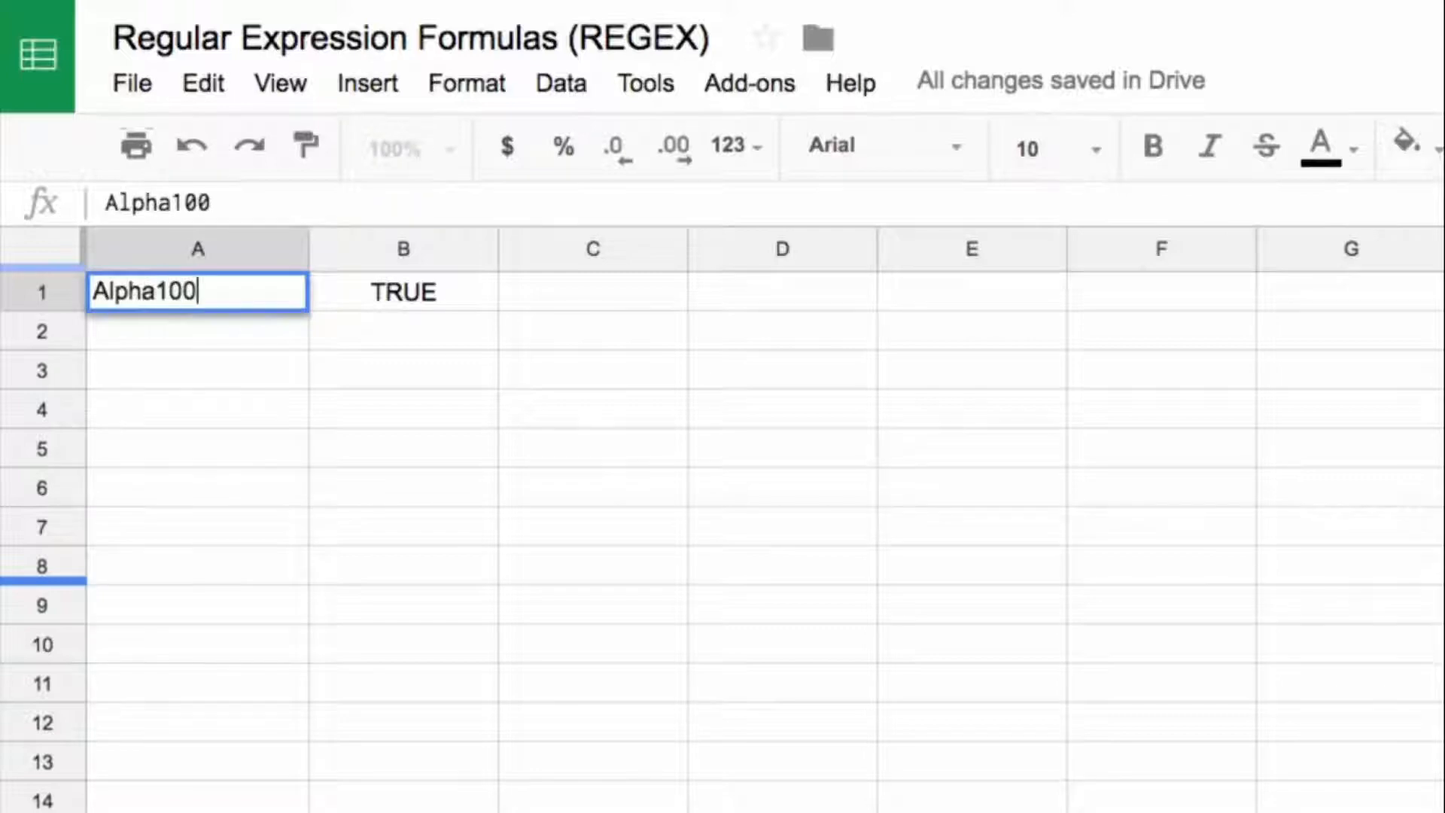
pyautogui.press('Return')
pyautogui.press('Up')
pyautogui.press('Right')
# Step: Insert a space before the number in A1, making it Alpha 100, and check the formula in B1
pyautogui.press('Left')
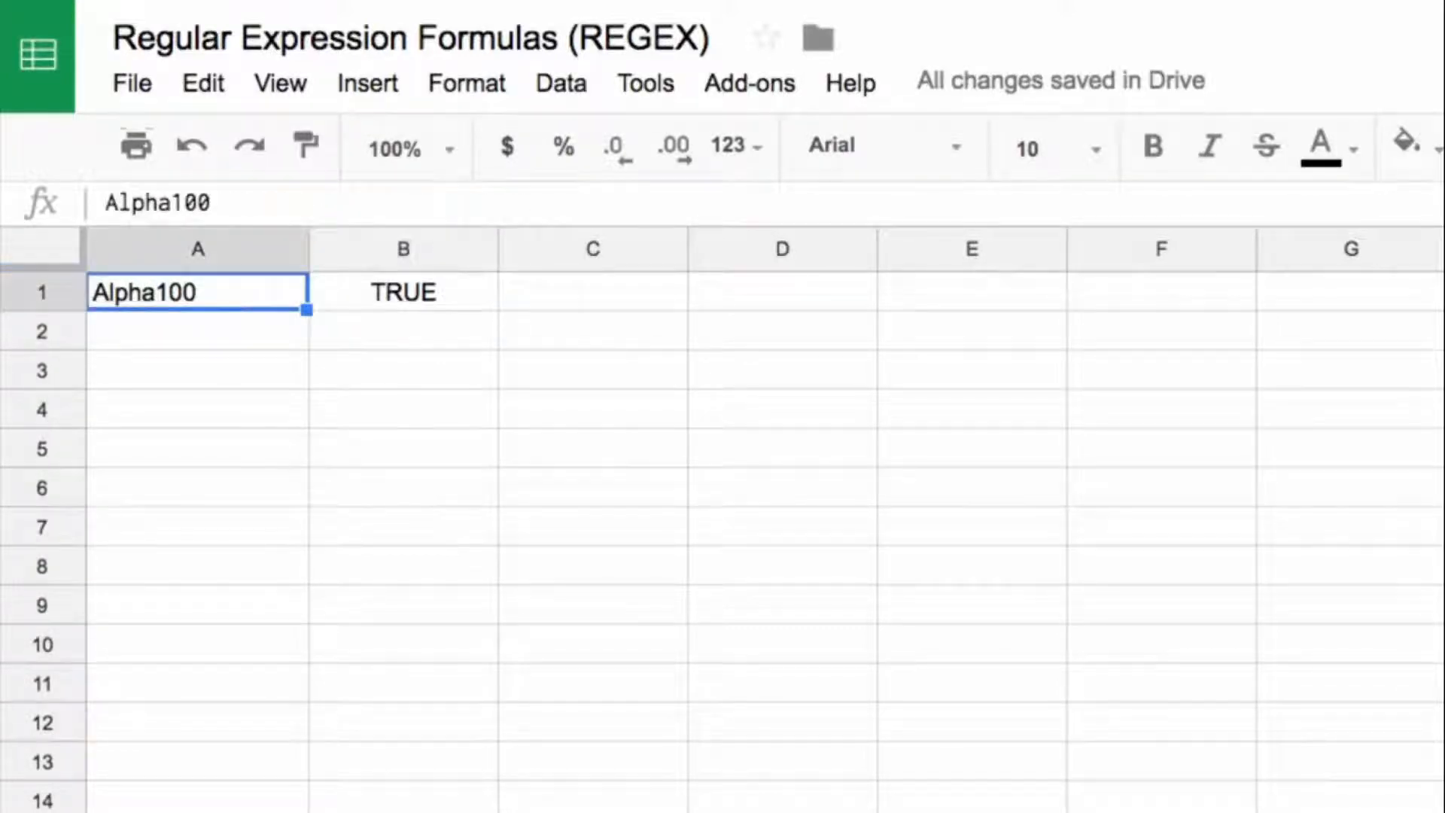
pyautogui.click(173, 203)
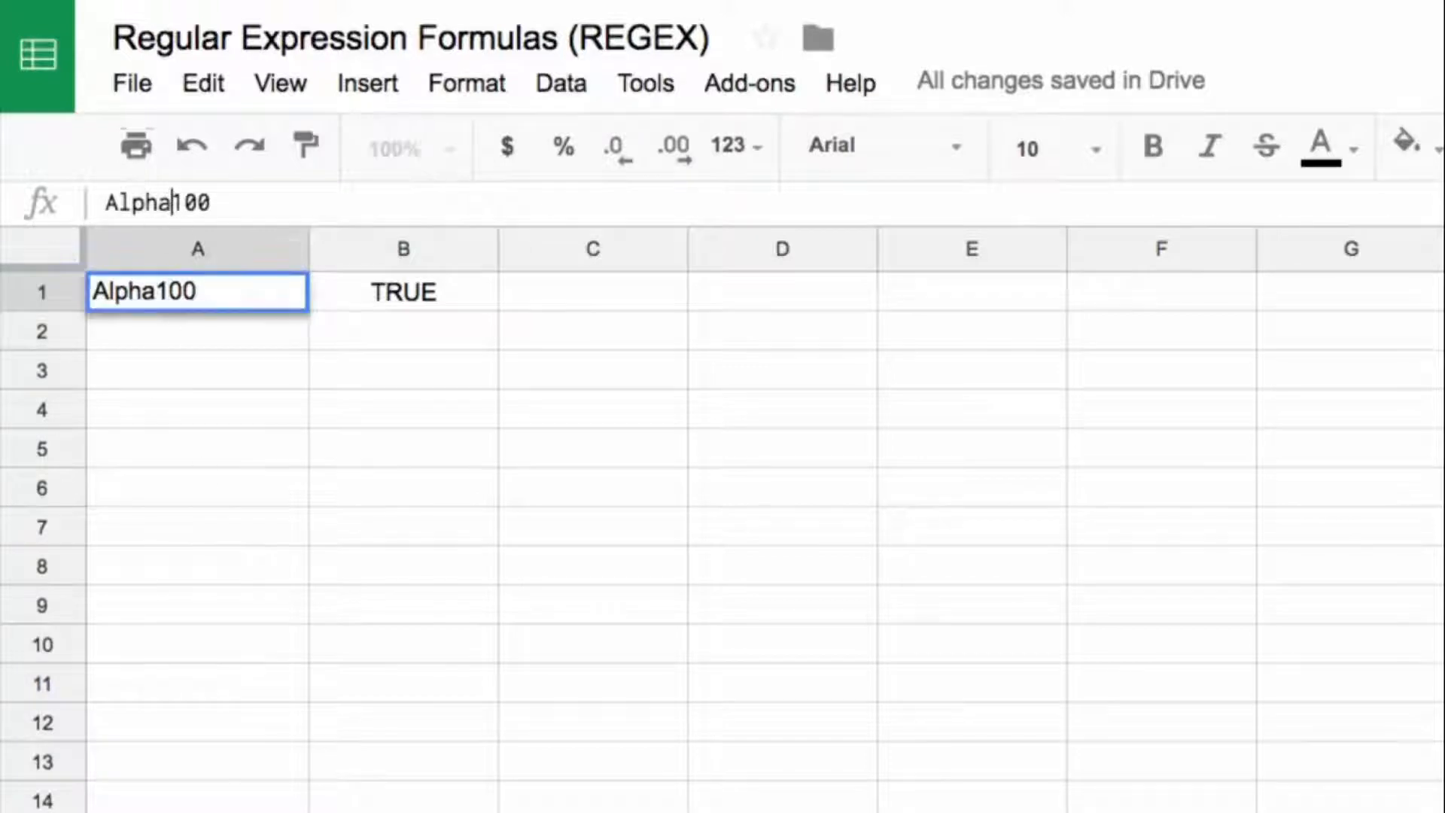
pyautogui.press('Return')
pyautogui.press('Up')
pyautogui.press('Right')
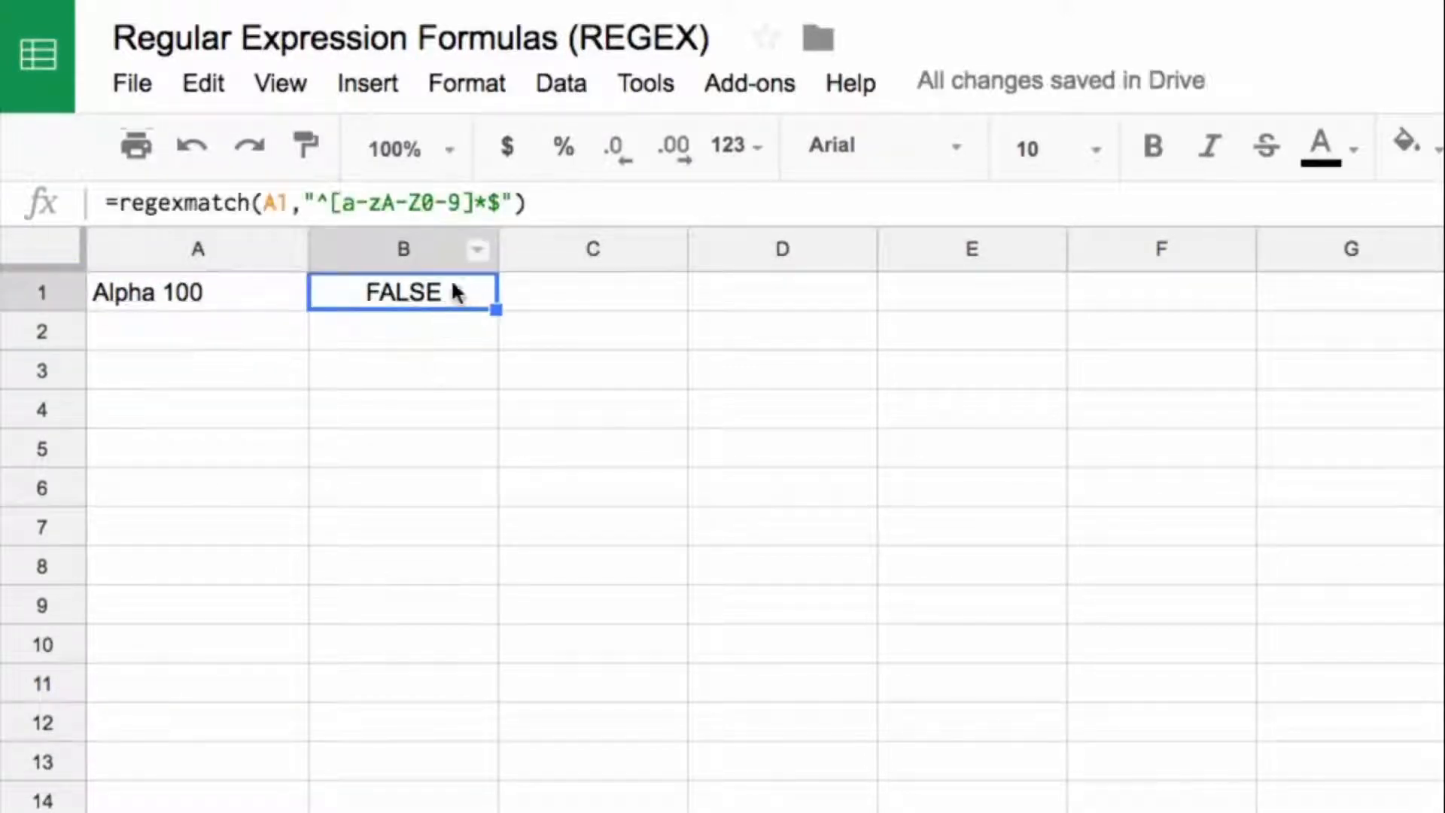
# Step: Highlight the ^ and $ anchors in the B1 formula without editing it
pyautogui.doubleClick(332, 207)
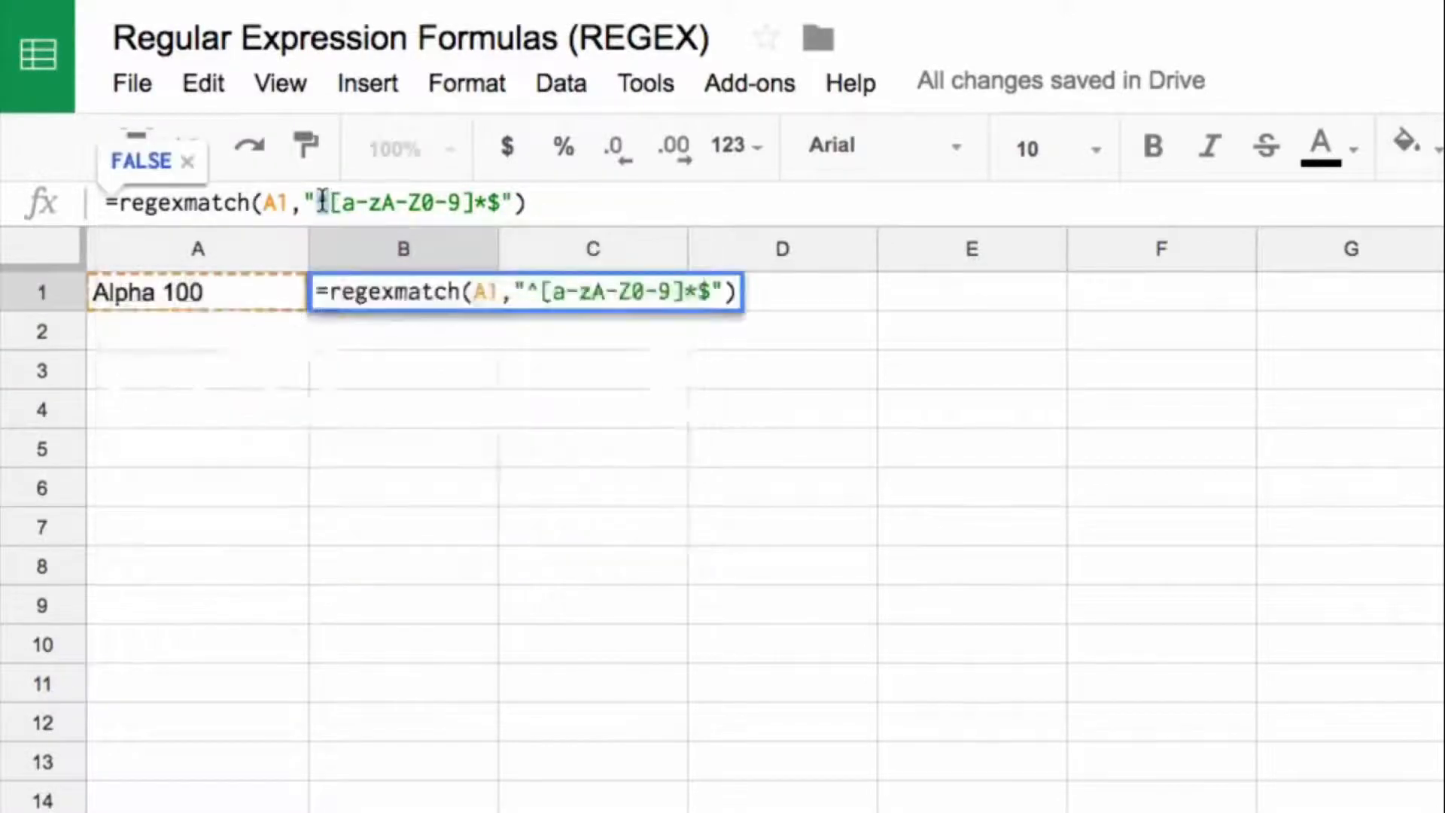
pyautogui.doubleClick(496, 204)
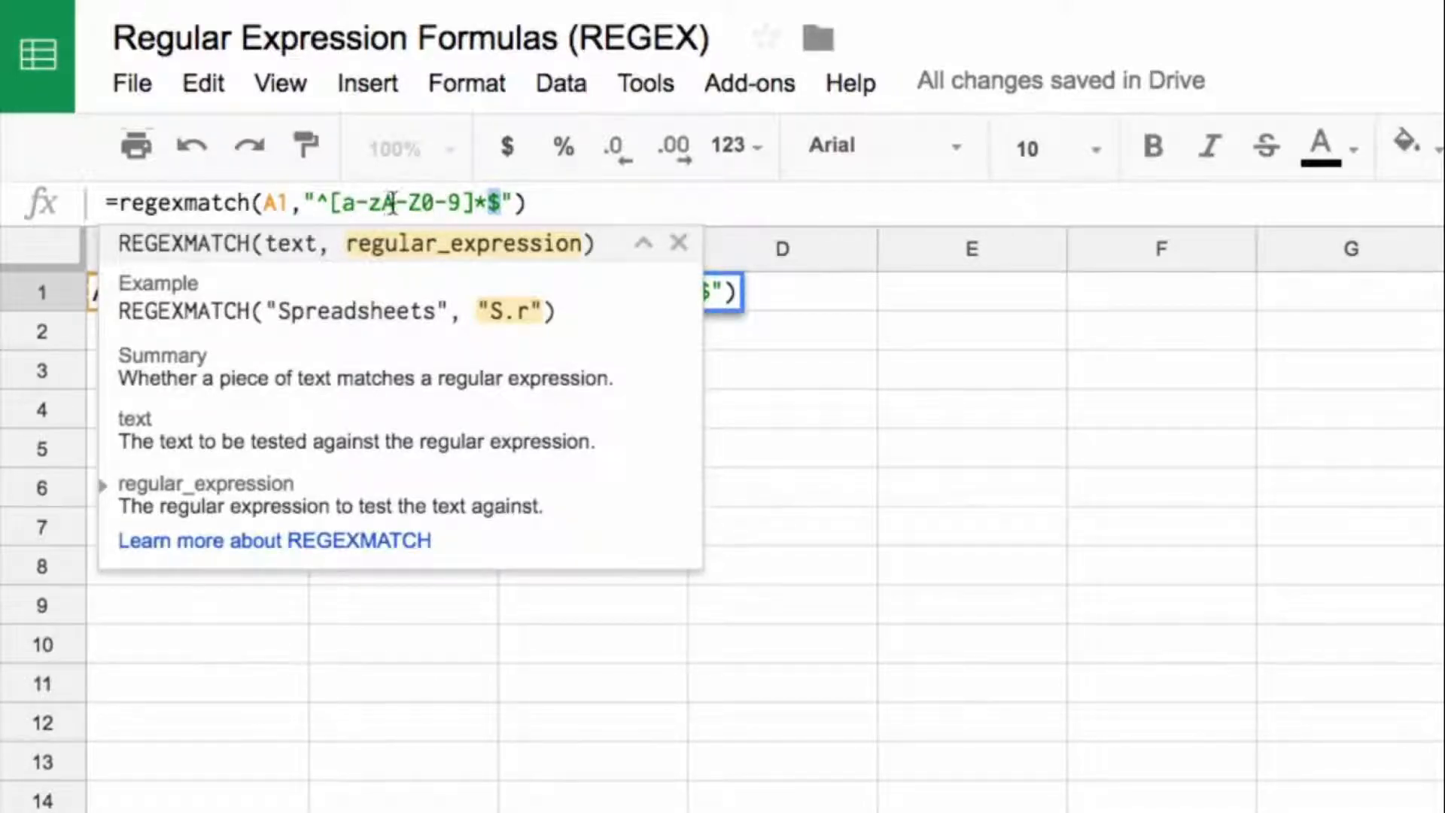
pyautogui.press('Right')
pyautogui.press('Right')
pyautogui.press('Right')
pyautogui.press('Return')
pyautogui.press('Up')
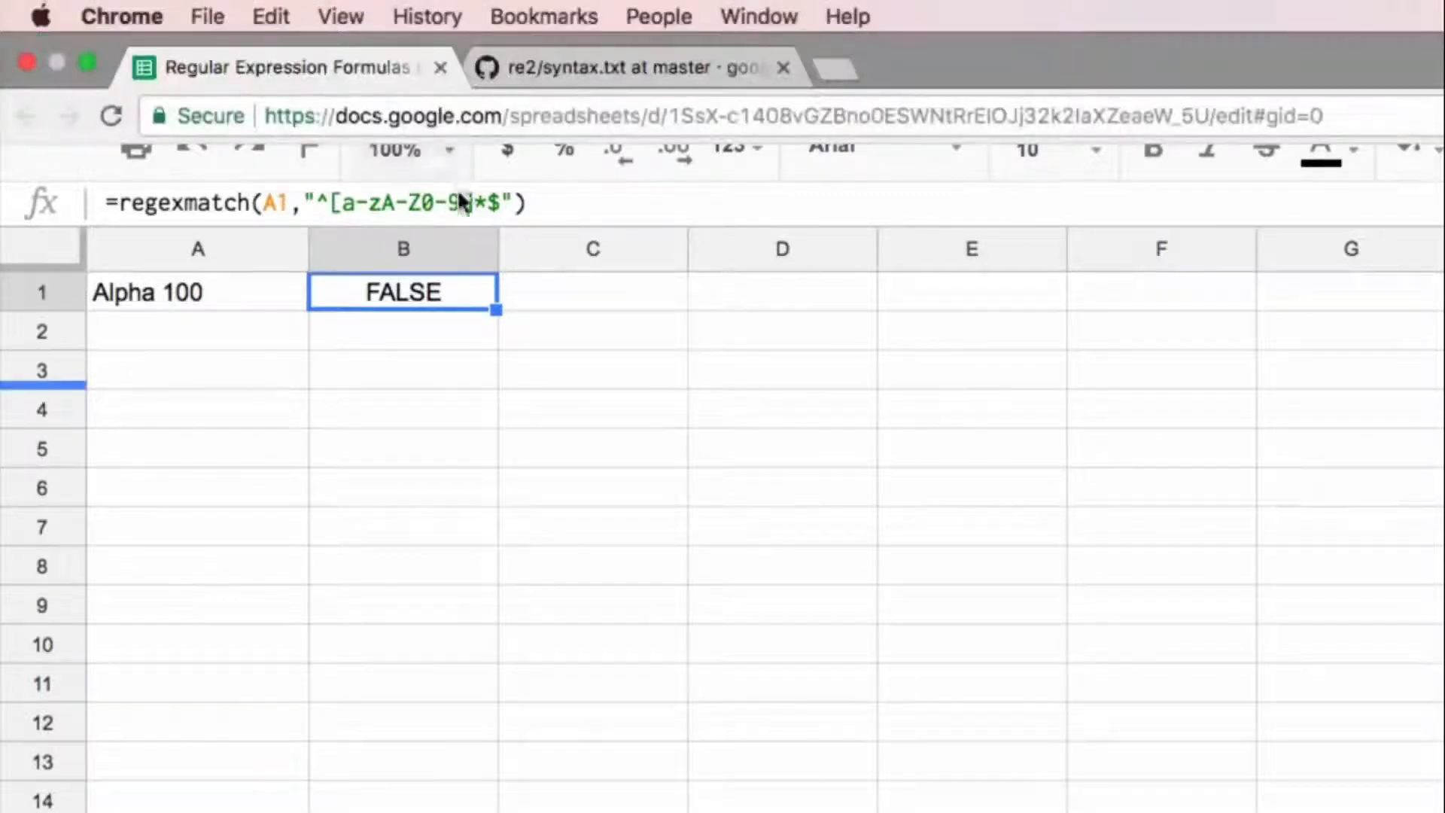
# Step: Add a space after 0-9 in the B1 character class so the formula is =regexmatch(A1,"^[a-zA-Z0-9 ]*$")
pyautogui.click(462, 202)
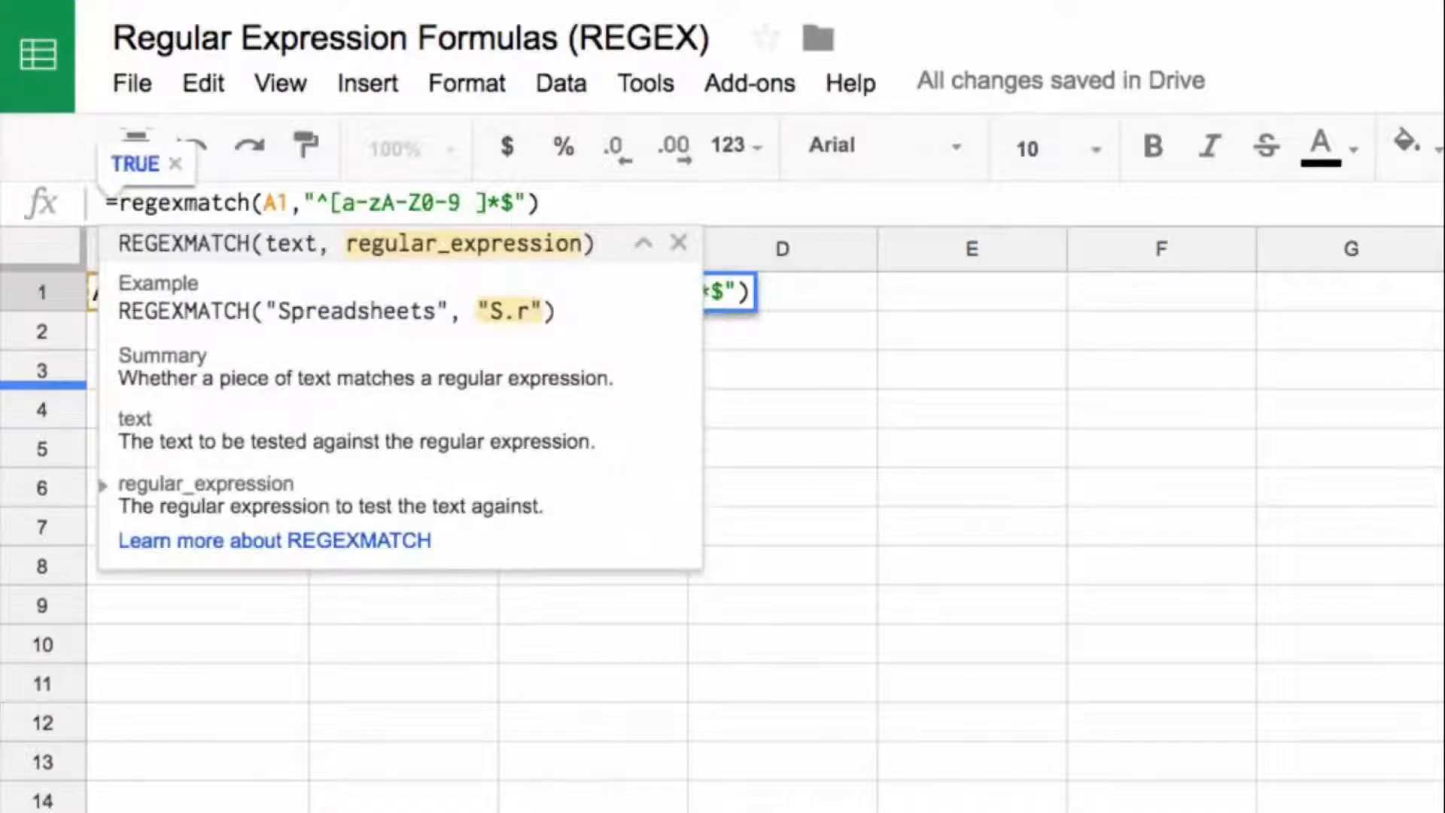
pyautogui.press('Return')
pyautogui.press('Up')
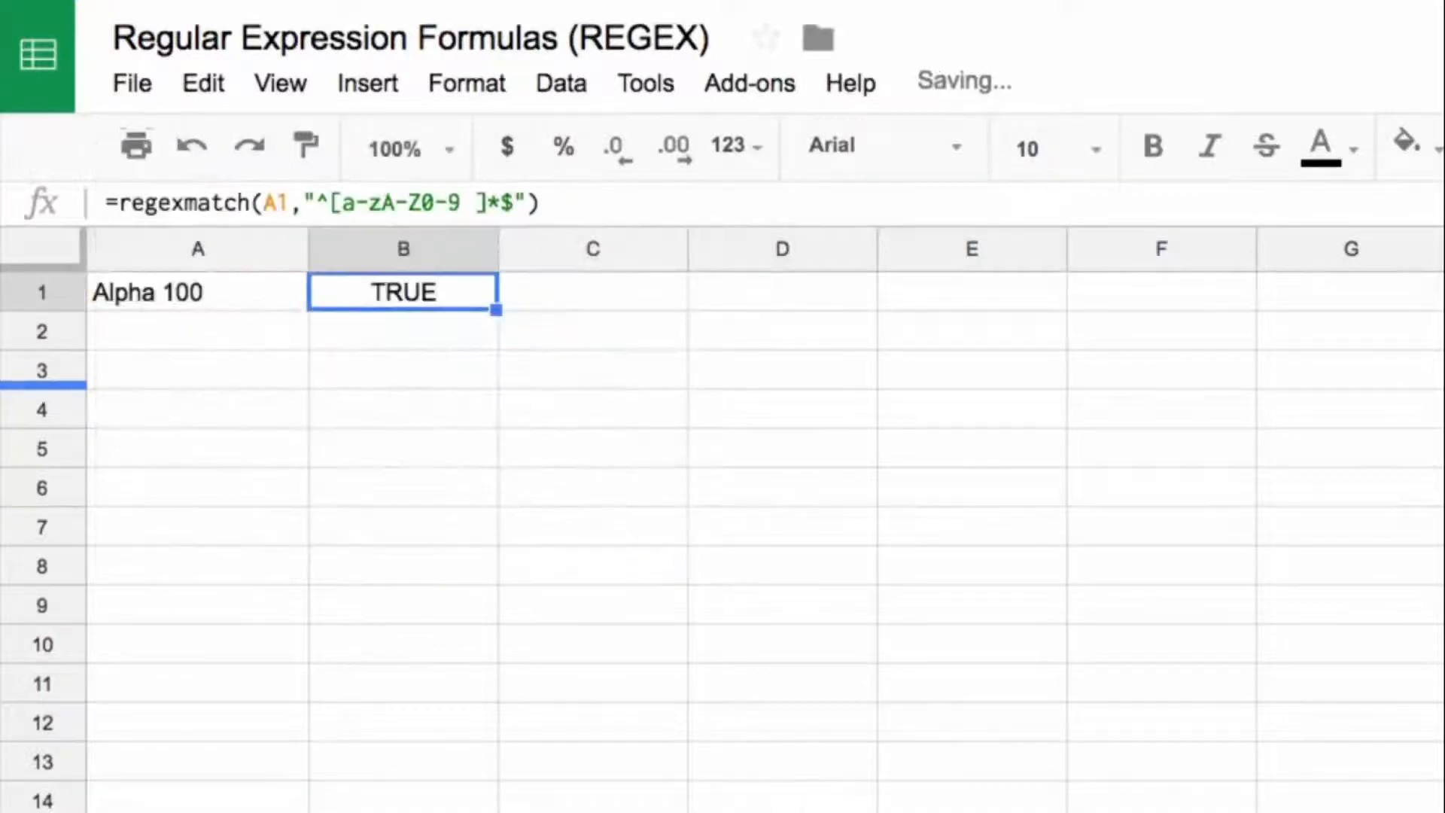
# Step: Highlight the character ranges and the space inside the brackets of the B1 pattern, leaving the formula unedited
pyautogui.click(346, 201)
pyautogui.moveTo(346, 201); pyautogui.dragTo(461, 202)
pyautogui.doubleClick(457, 202)
pyautogui.click(465, 201)
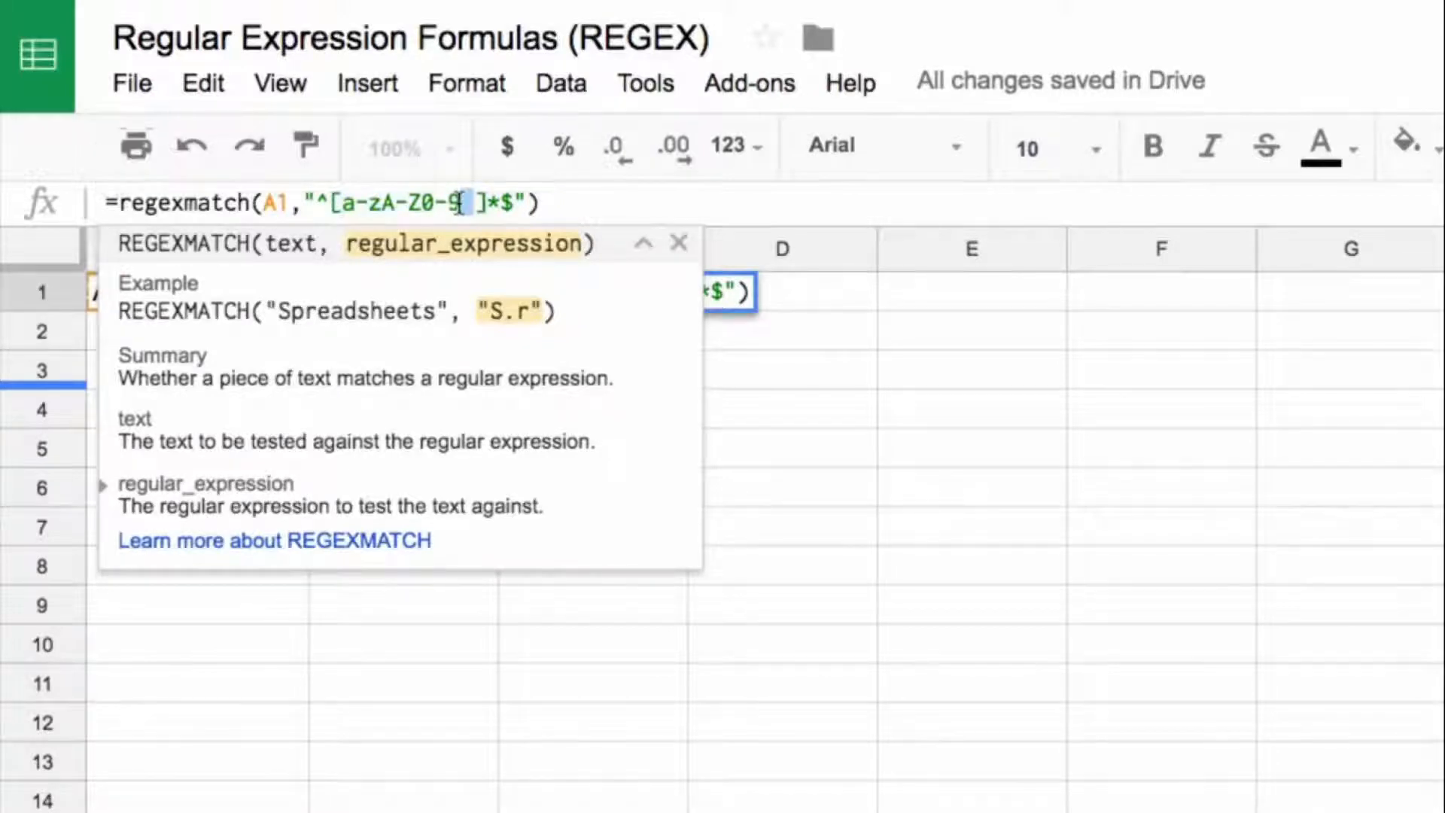
pyautogui.press('Return')
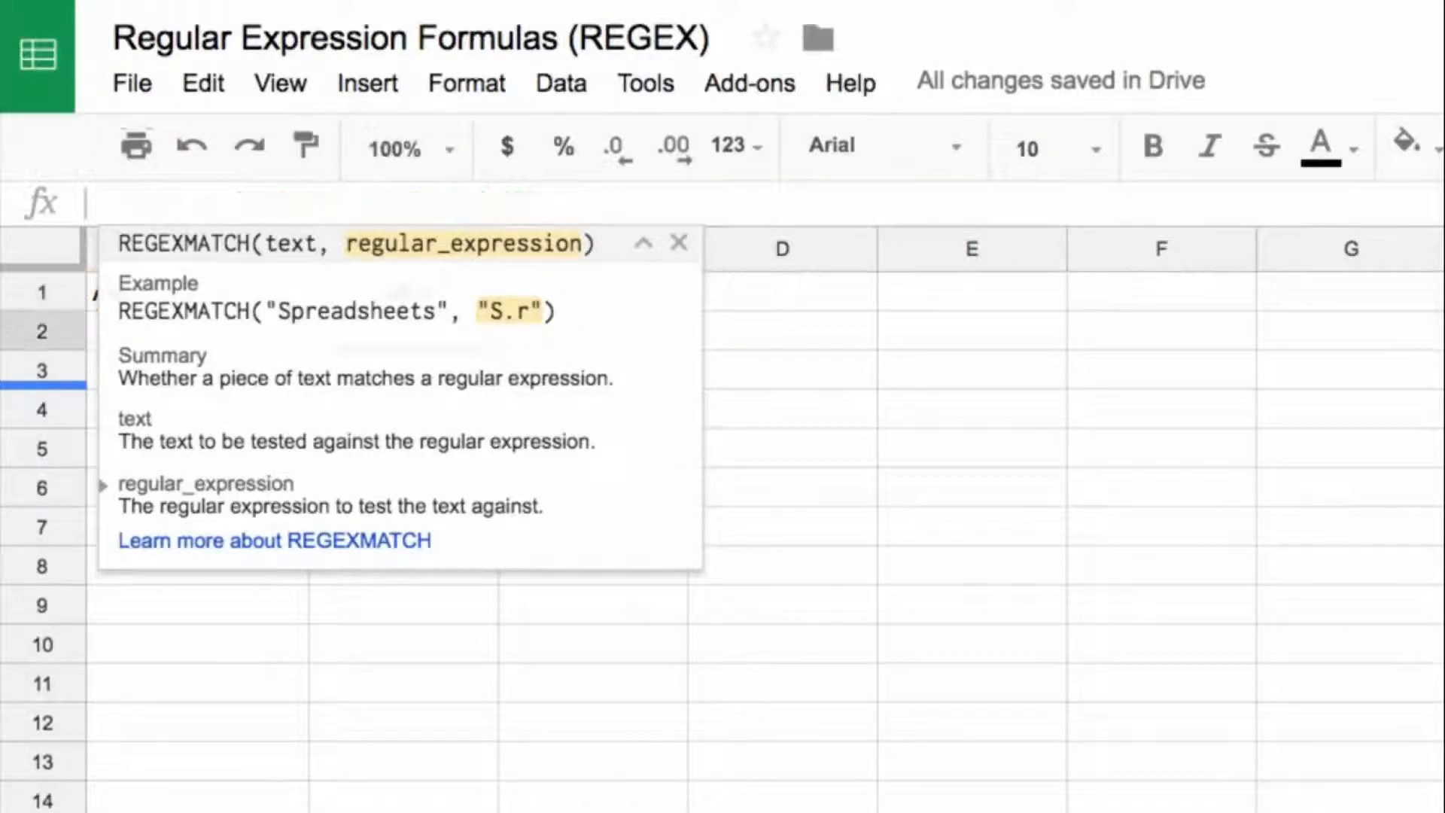
# Step: Try inserting three spaces between Alp and ha in the A1 text, and undo the edit
pyautogui.press('Up')
pyautogui.press('Left')
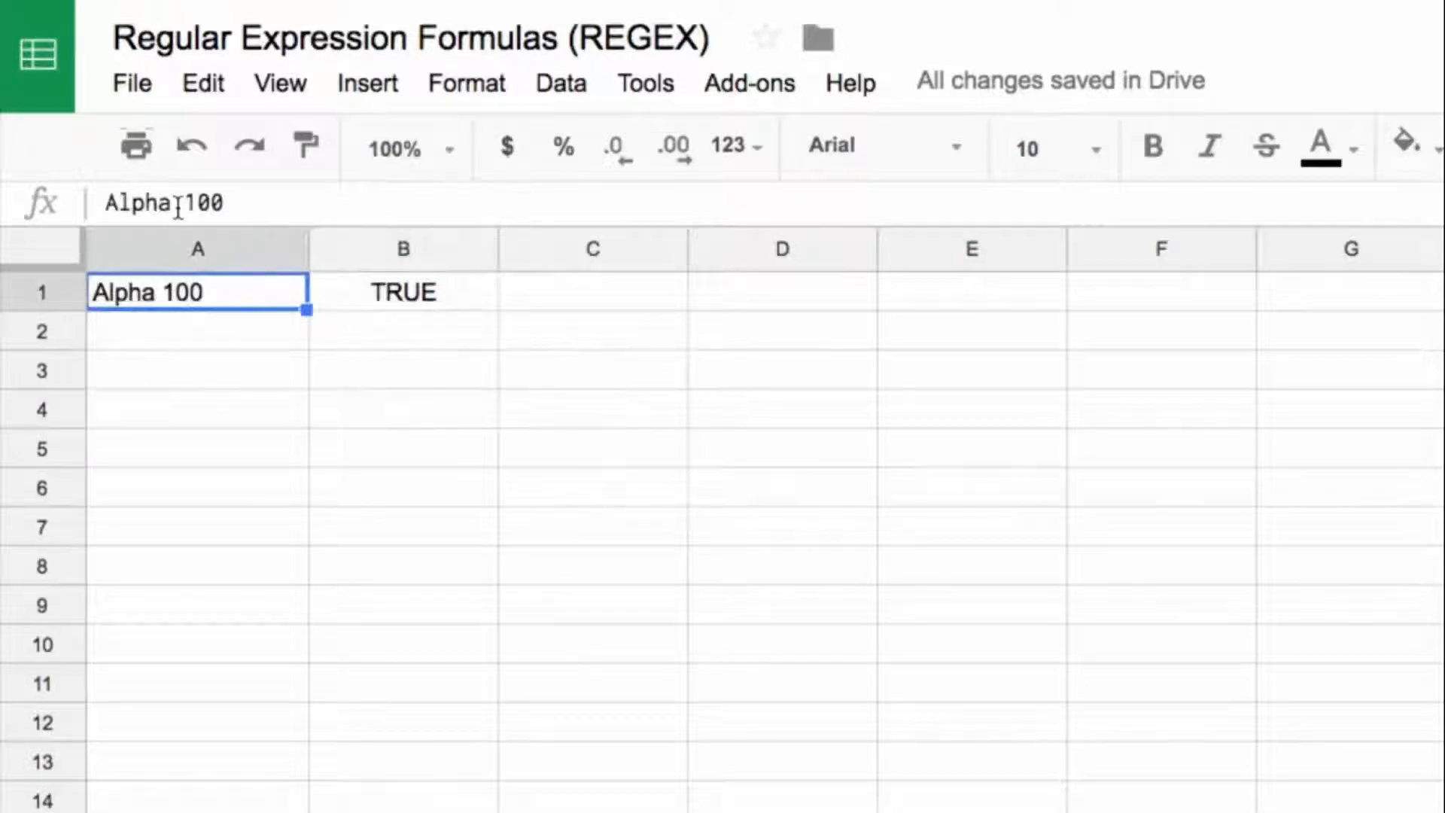
pyautogui.click(145, 204)
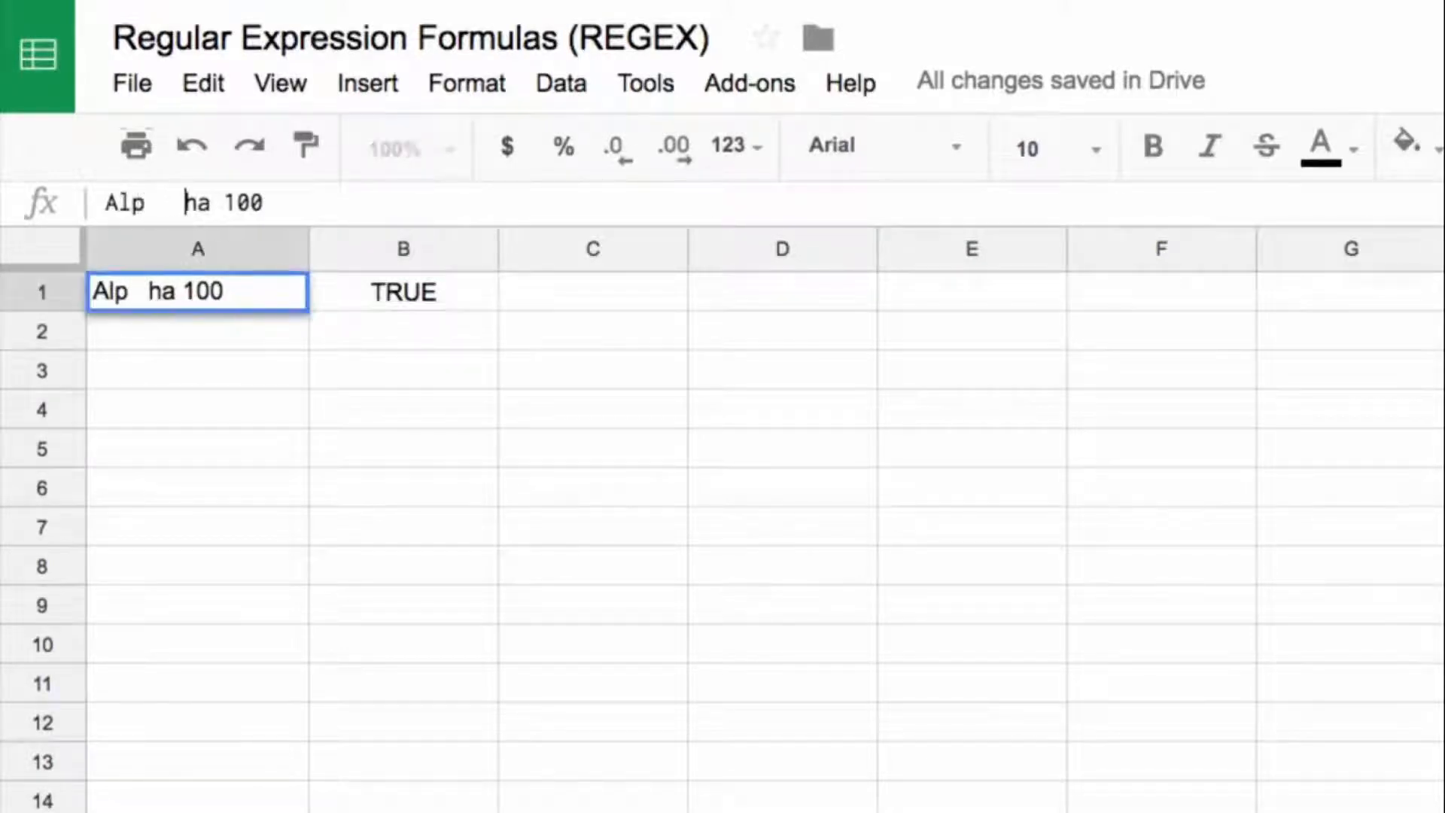
pyautogui.press('Return')
pyautogui.press('Up')
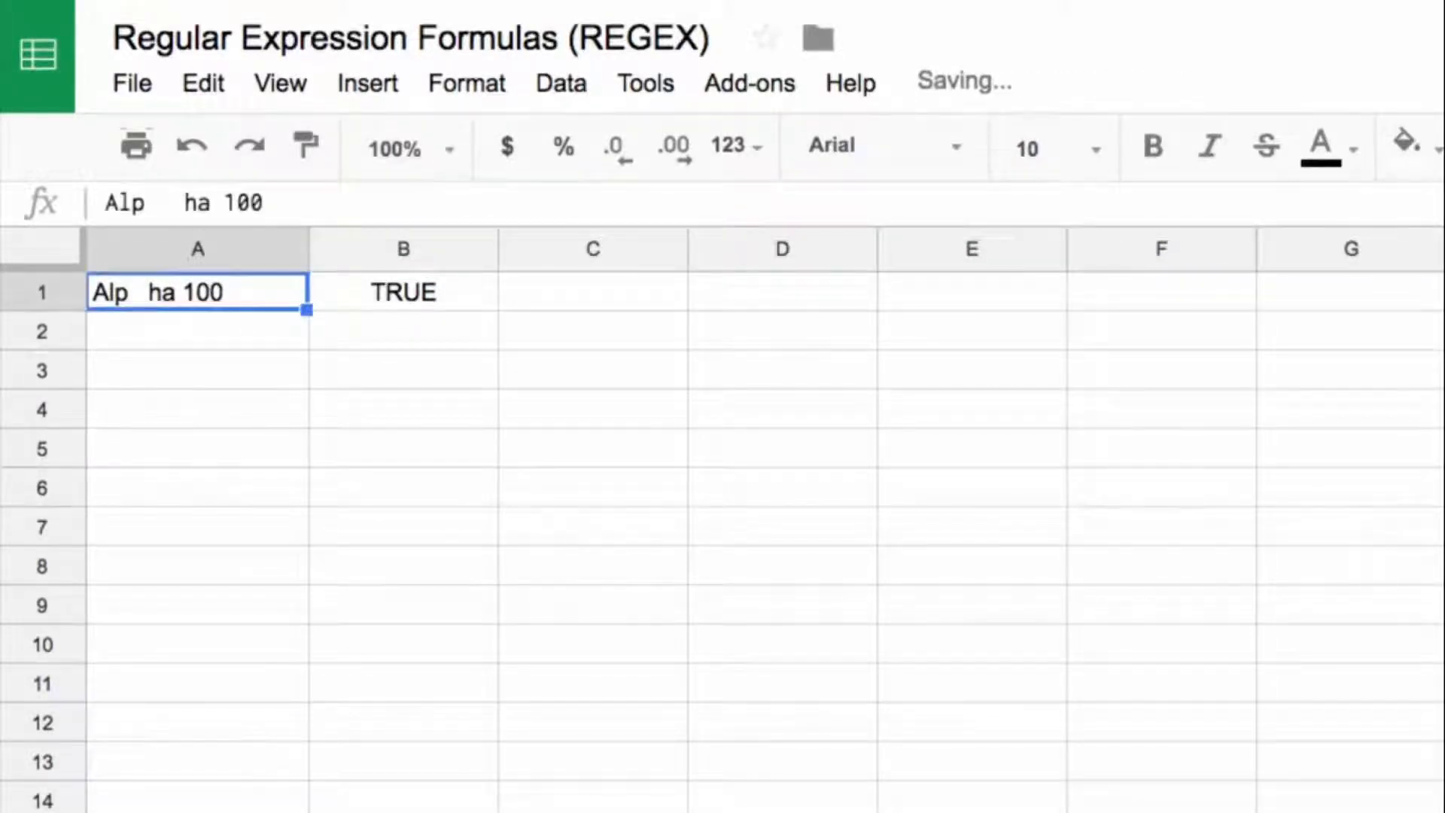
pyautogui.hotkey('ctrl', 'z')
pyautogui.press('Right')
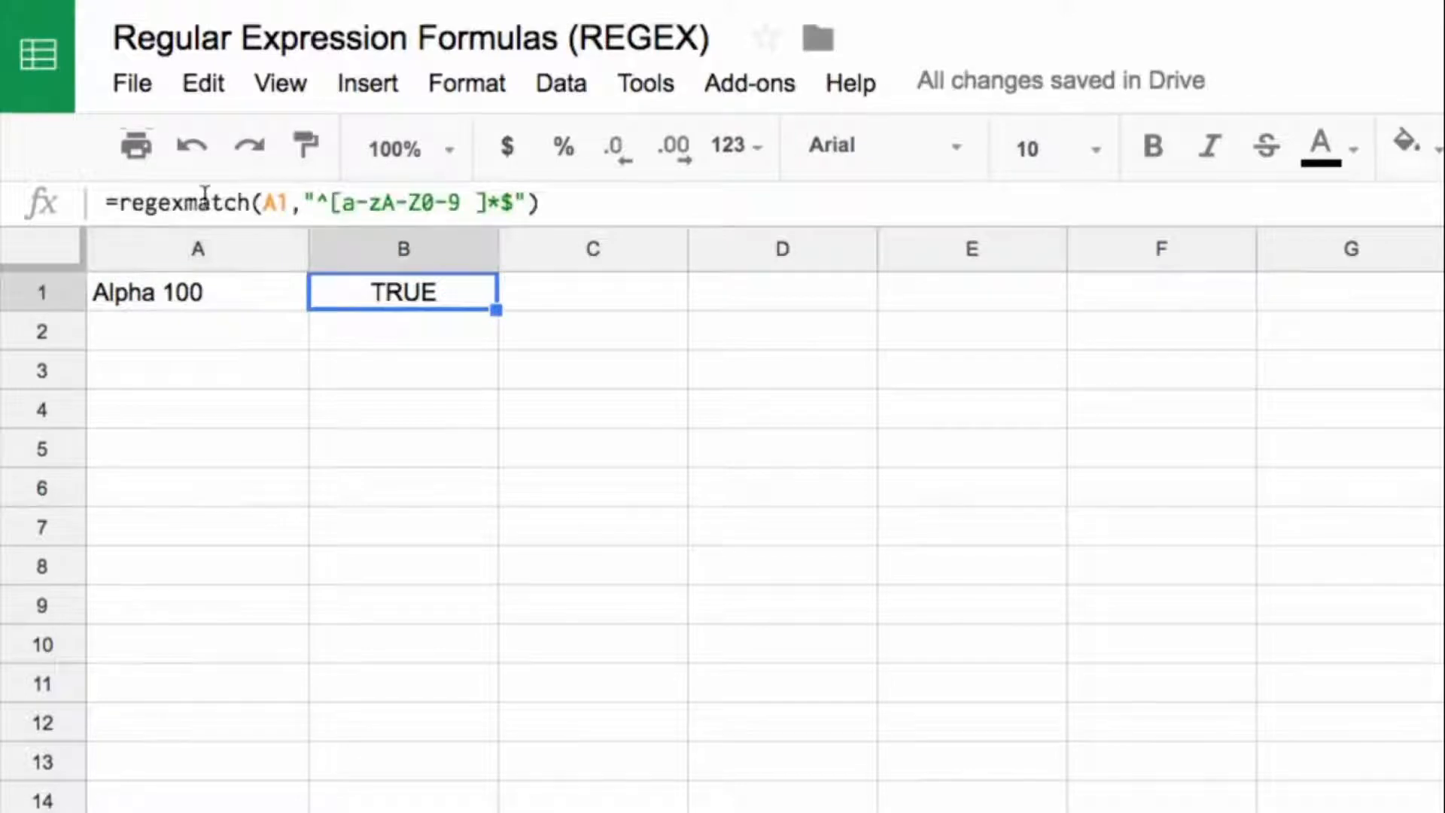
# Step: Insert a comma after Alpha in A1, making it Alpha, 100, and check the formula in B1
pyautogui.click(179, 290)
pyautogui.click(173, 203)
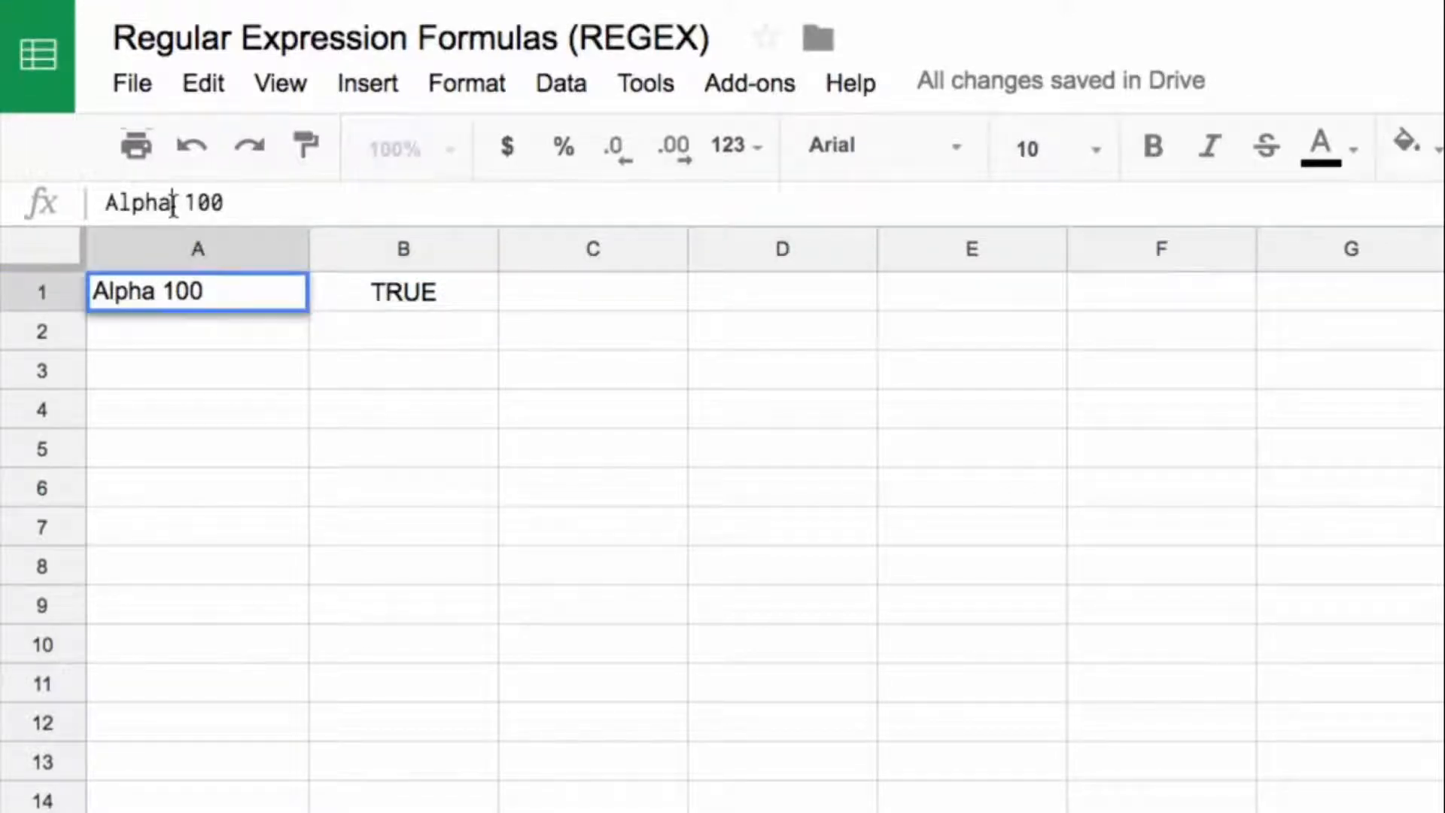
pyautogui.write(',')
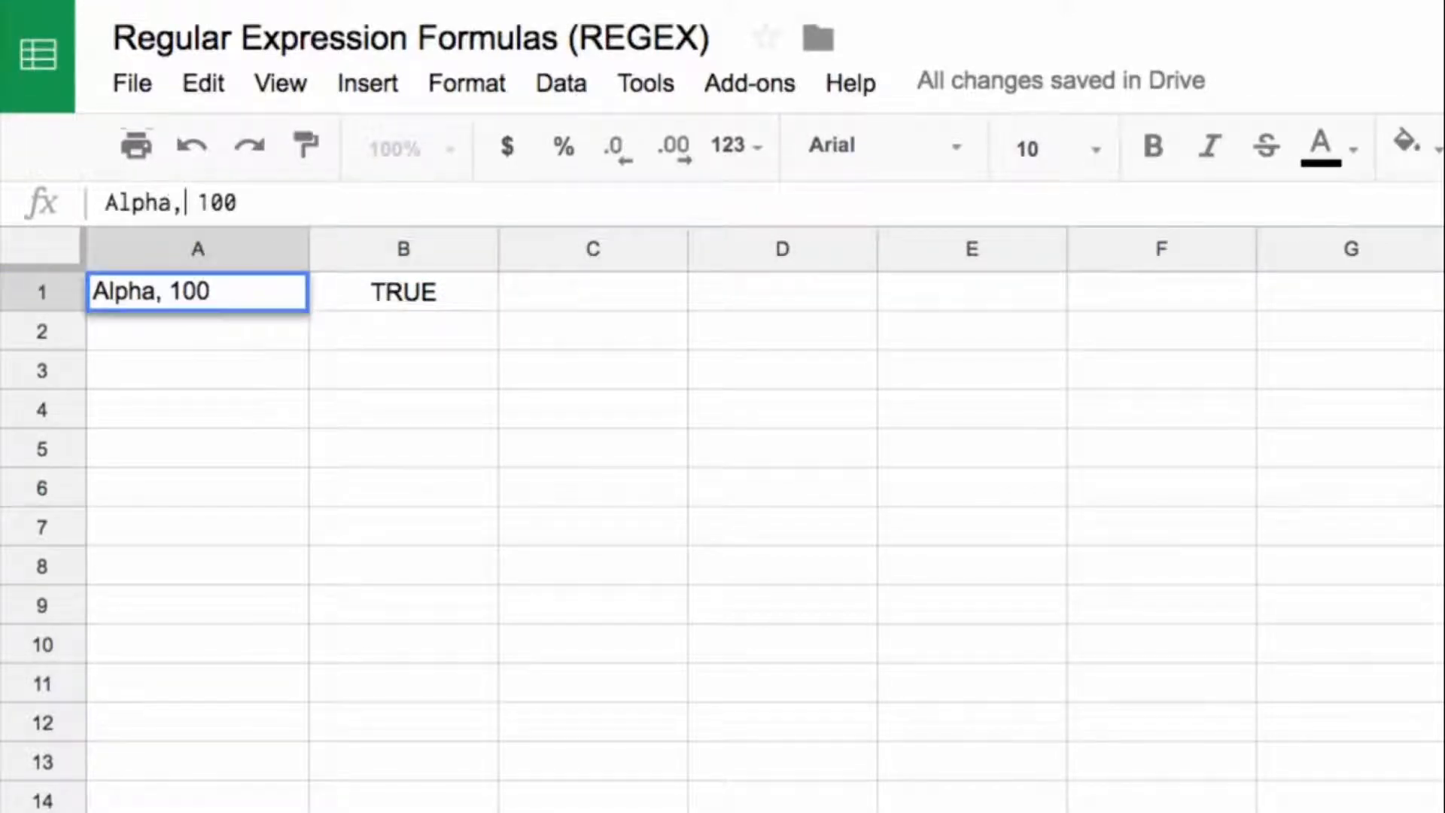
pyautogui.press('Return')
pyautogui.press('Up')
pyautogui.press('Right')
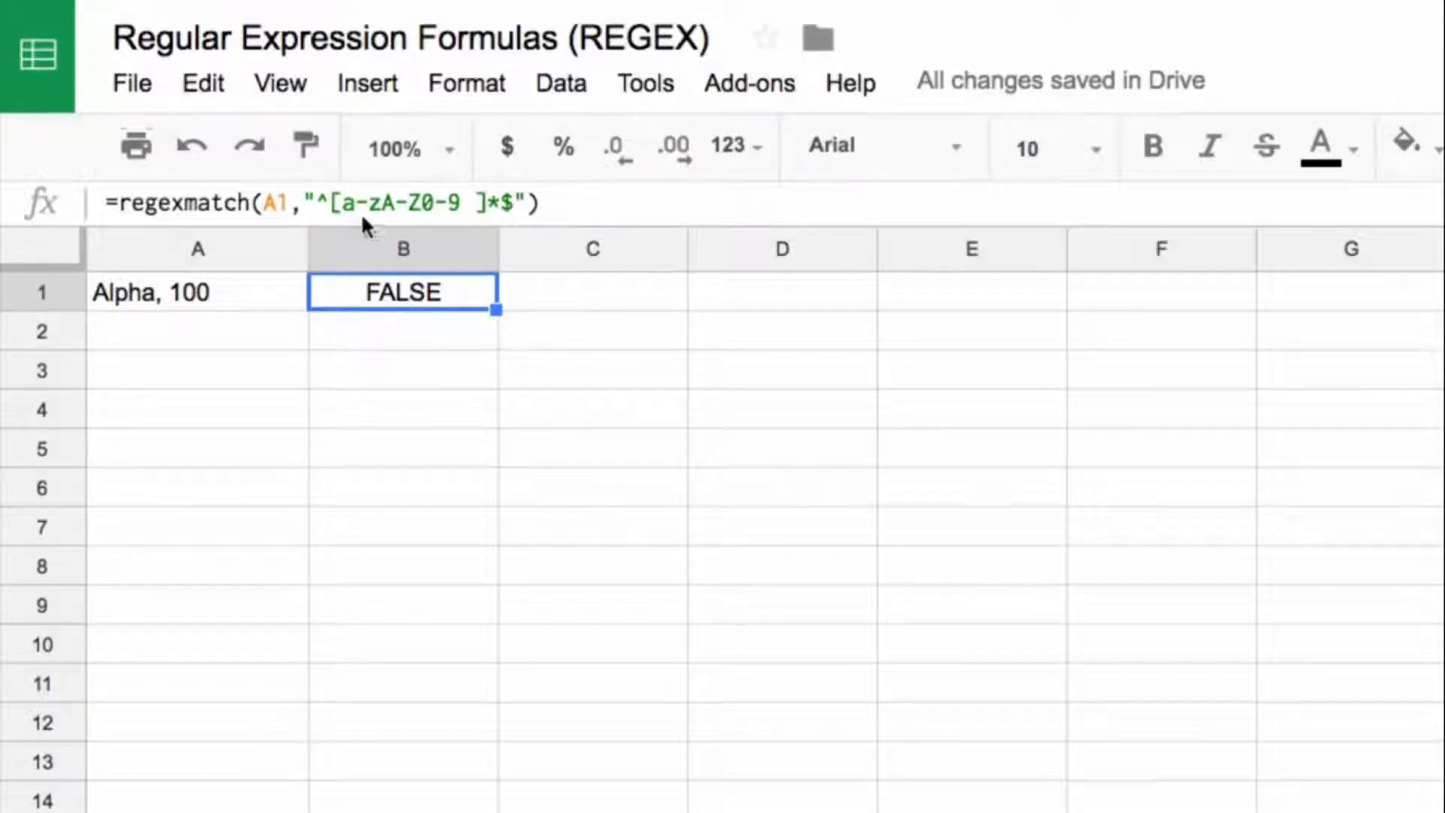
# Step: Add a comma to the character class in B1 so the formula is =regexmatch(A1,"^[a-zA-Z0-9 ,]*$")
pyautogui.click(474, 208)
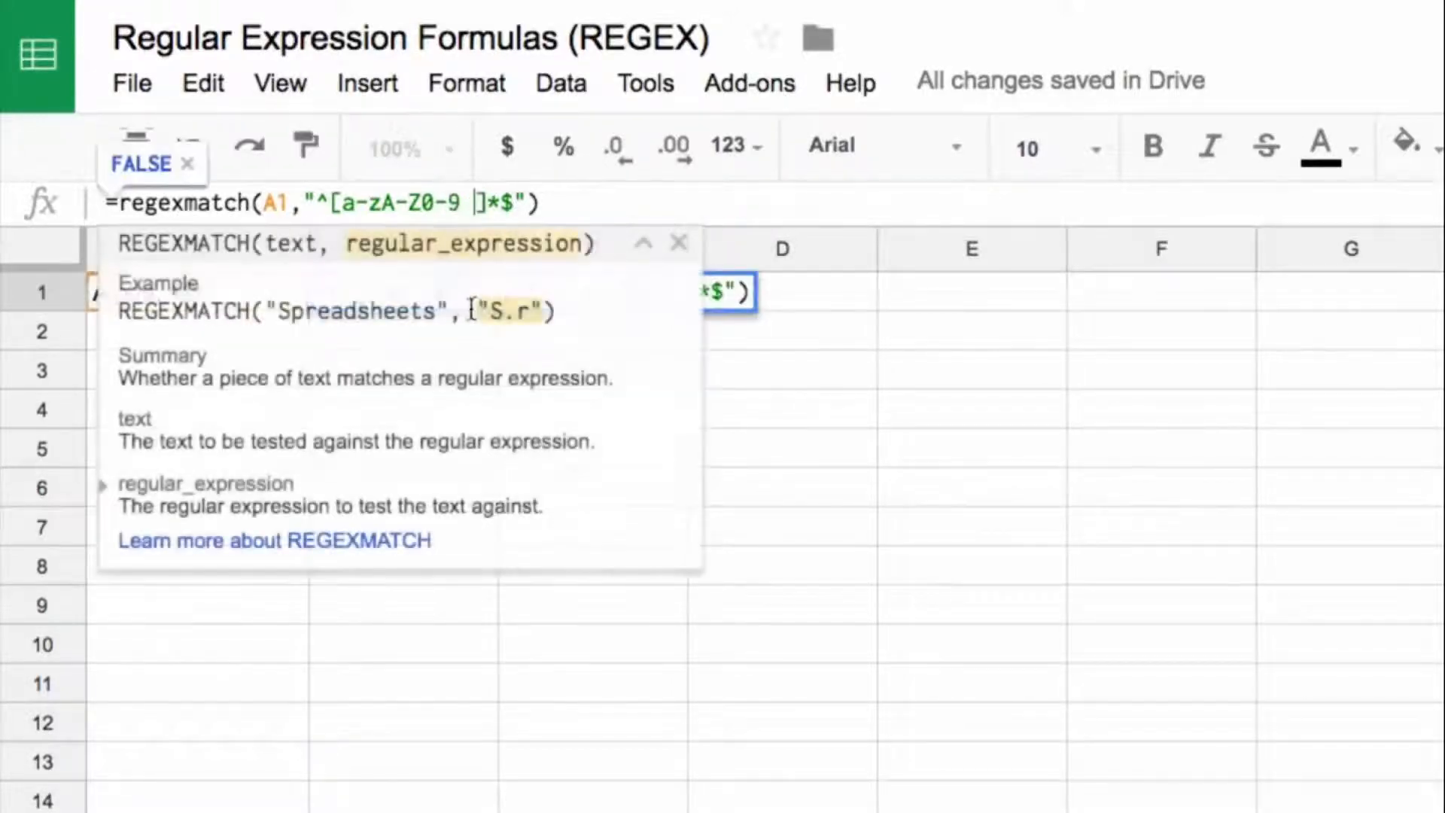
pyautogui.write(',')
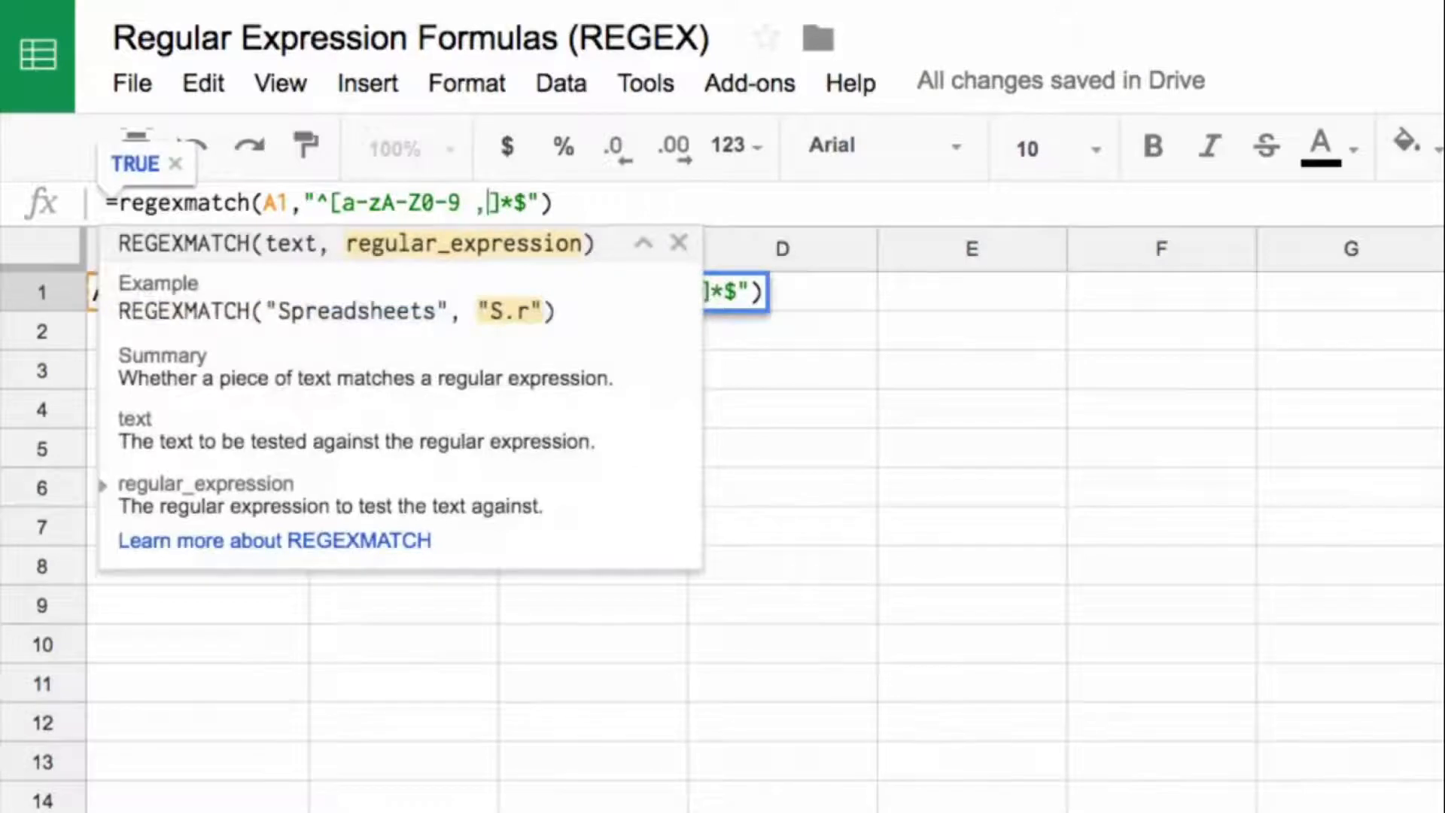
pyautogui.press('Return')
pyautogui.press('Up')
# Step: Wrap the text in A1 in parentheses so that it reads (Alpha, 100)
pyautogui.click(179, 296)
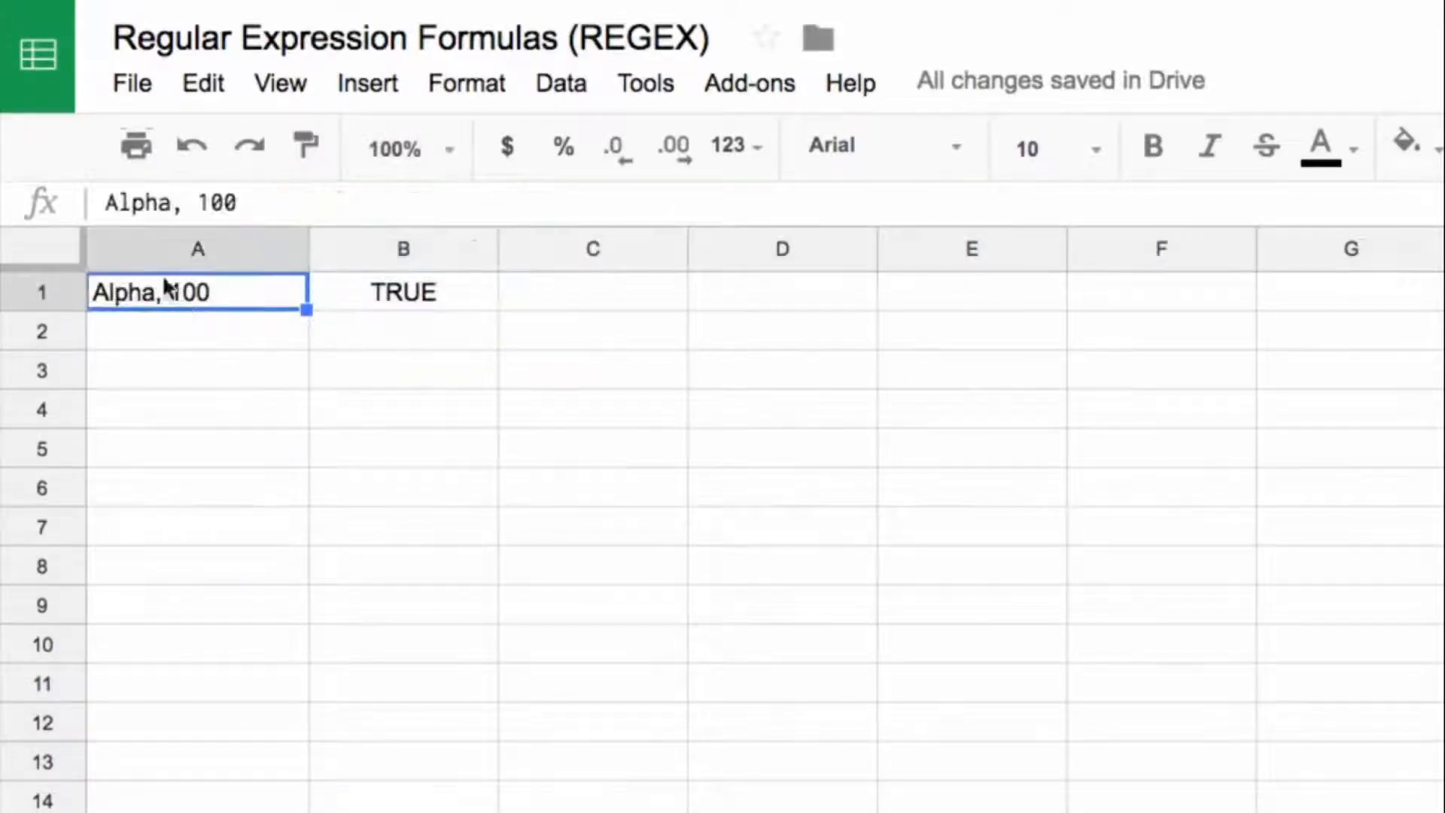
pyautogui.click(108, 205)
pyautogui.write('(')
pyautogui.press('End')
pyautogui.write('_')
pyautogui.press('BackSpace')
pyautogui.write(')')
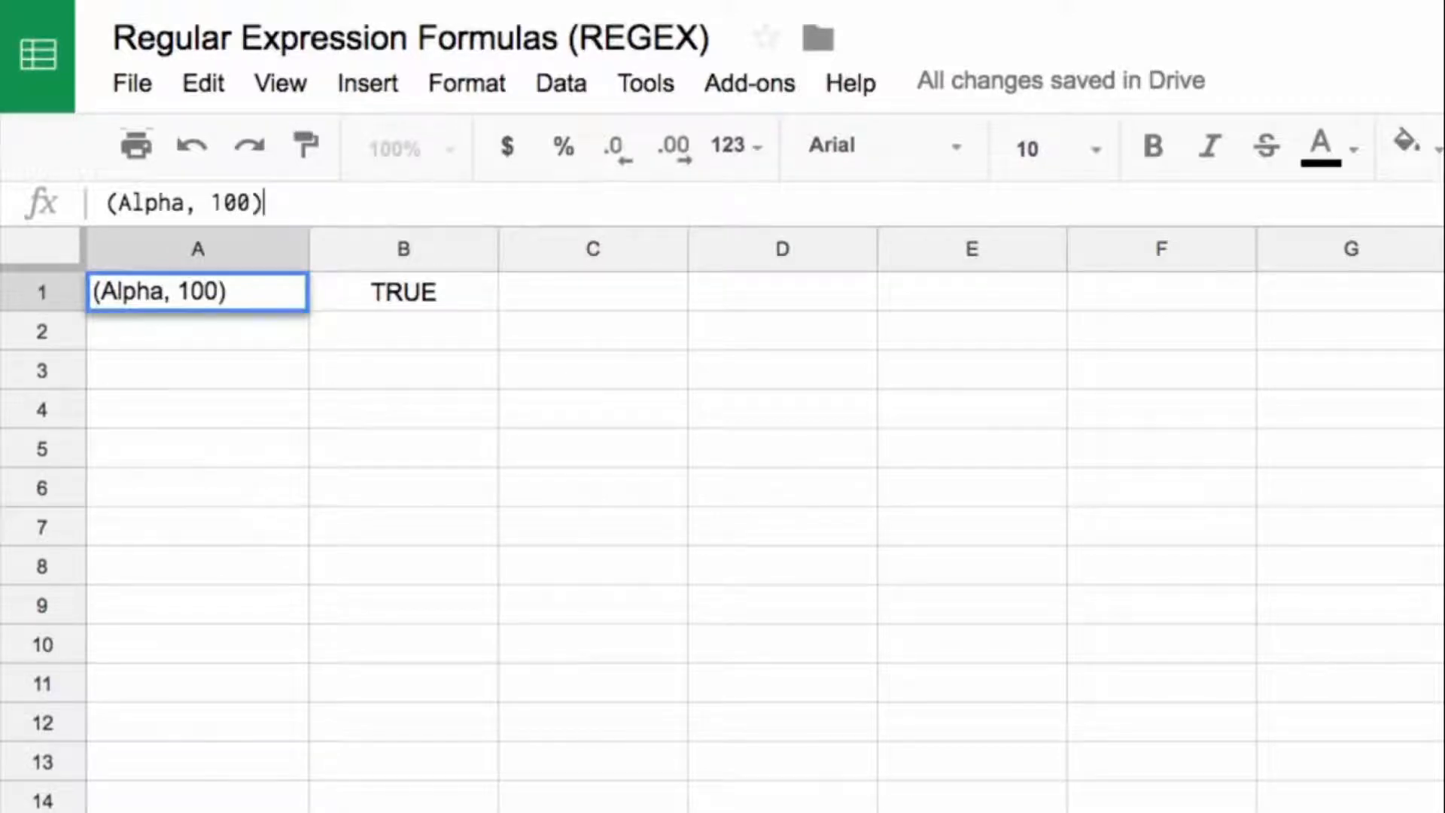
pyautogui.press('Return')
# Step: Add opening and closing parentheses to the character class in B1 so the formula is =regexmatch(A1,"^[a-zA-Z0-9 ,()]*$")
pyautogui.press('Up')
pyautogui.press('Right')
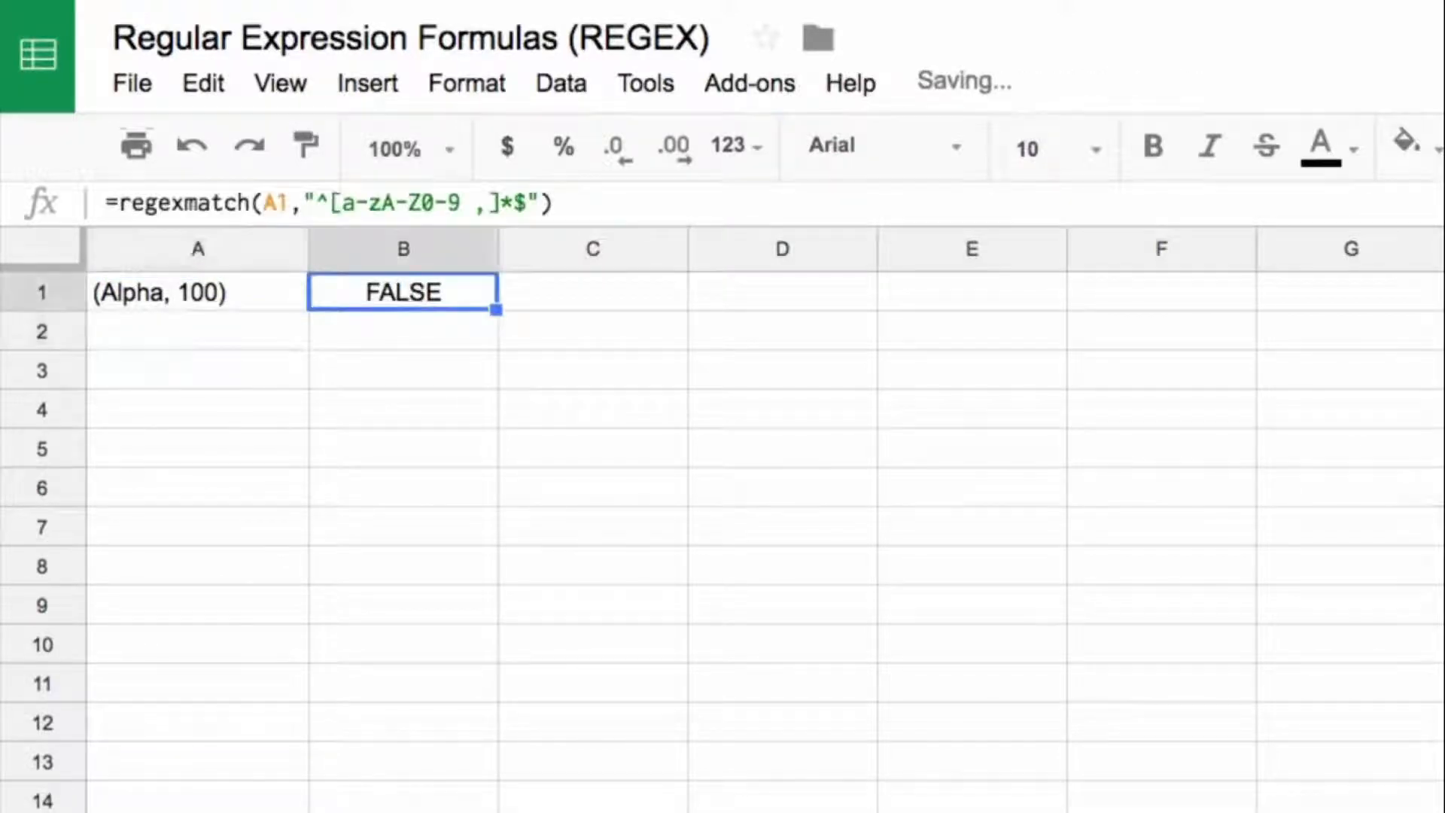
pyautogui.click(493, 202)
pyautogui.write('()')
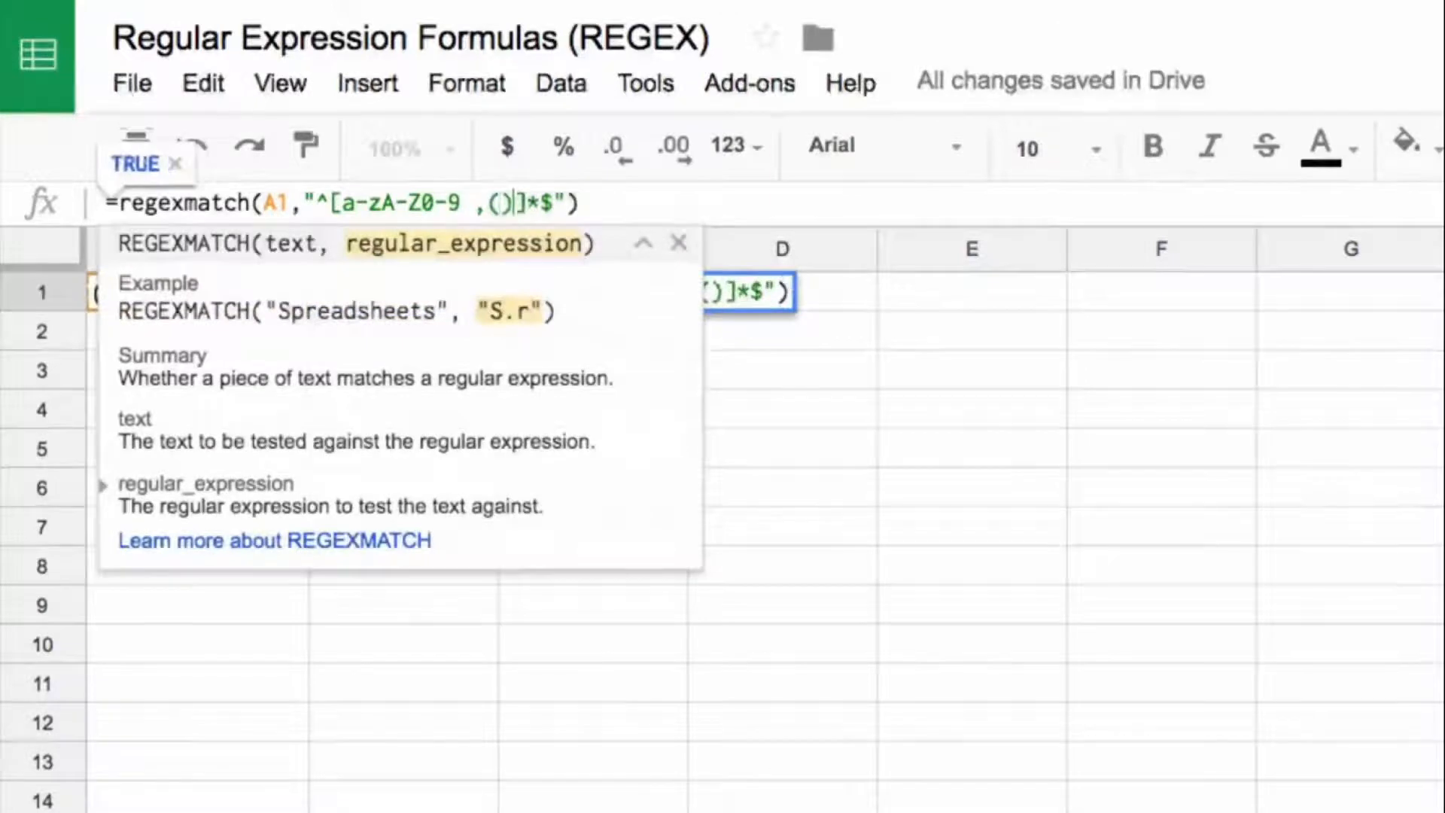
pyautogui.click(342, 202)
pyautogui.moveTo(342, 202); pyautogui.dragTo(382, 203)
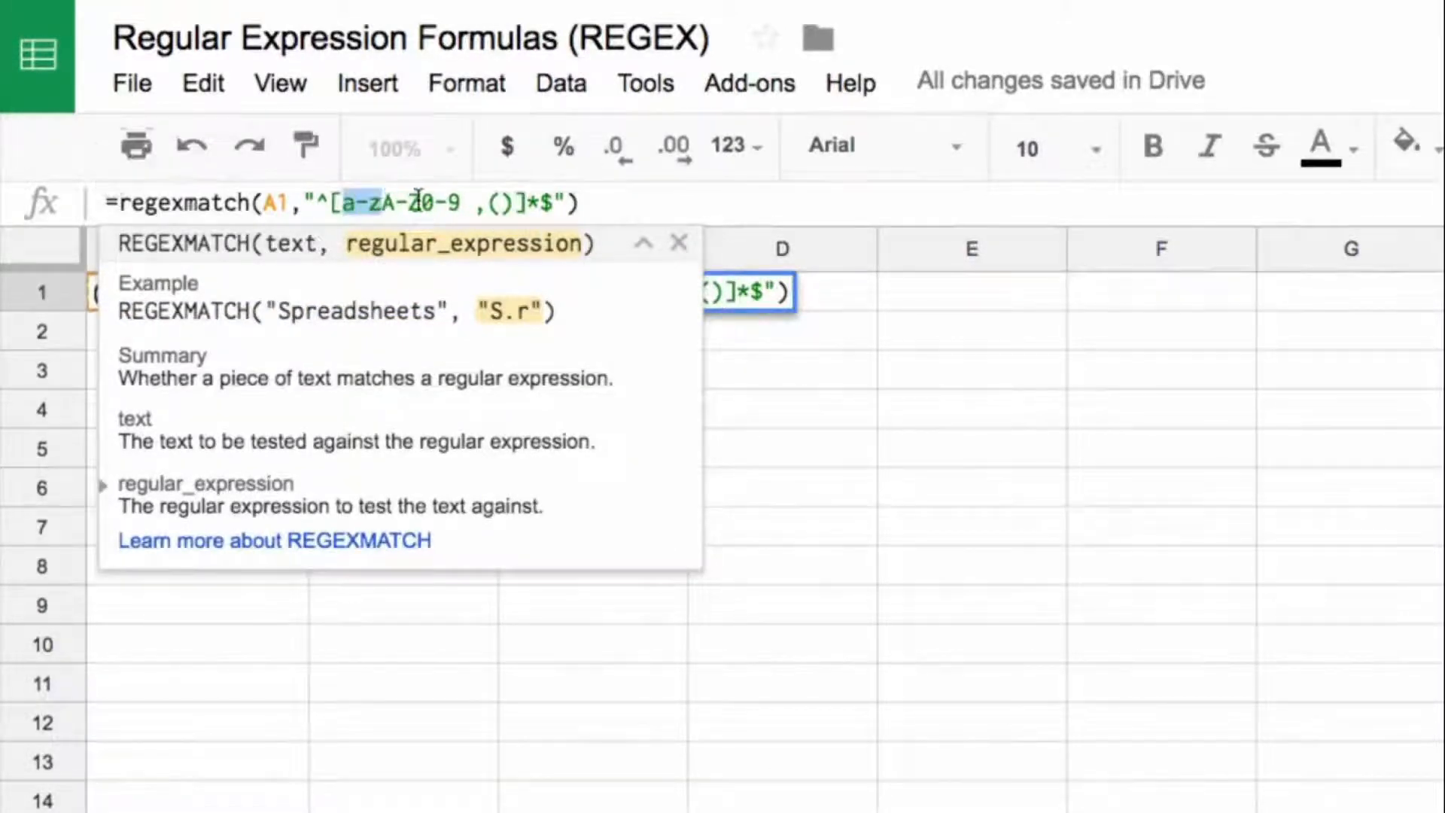
pyautogui.click(472, 203)
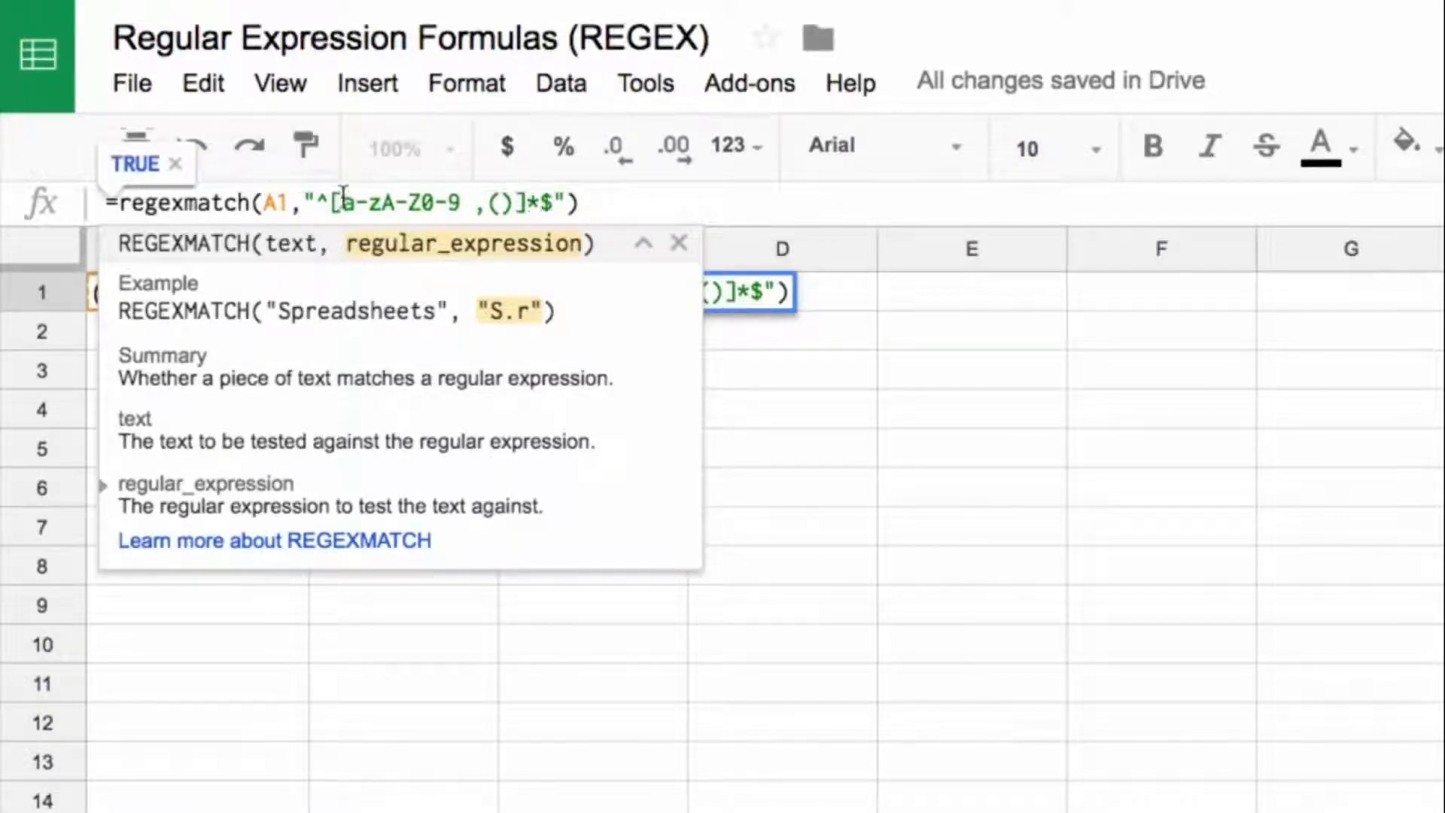
pyautogui.click(583, 199)
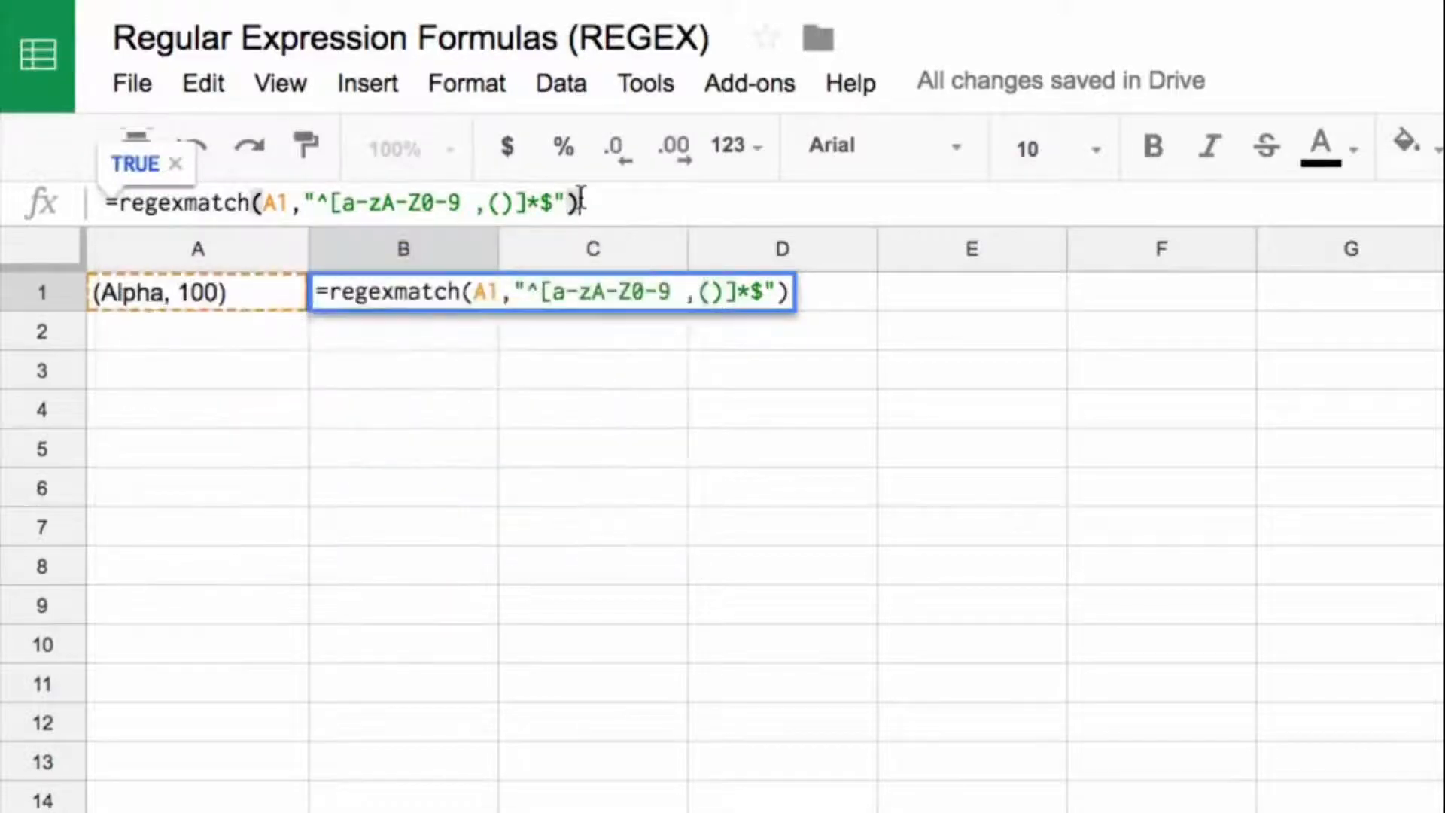
pyautogui.press('Return')
pyautogui.press('Up')
pyautogui.press('Left')
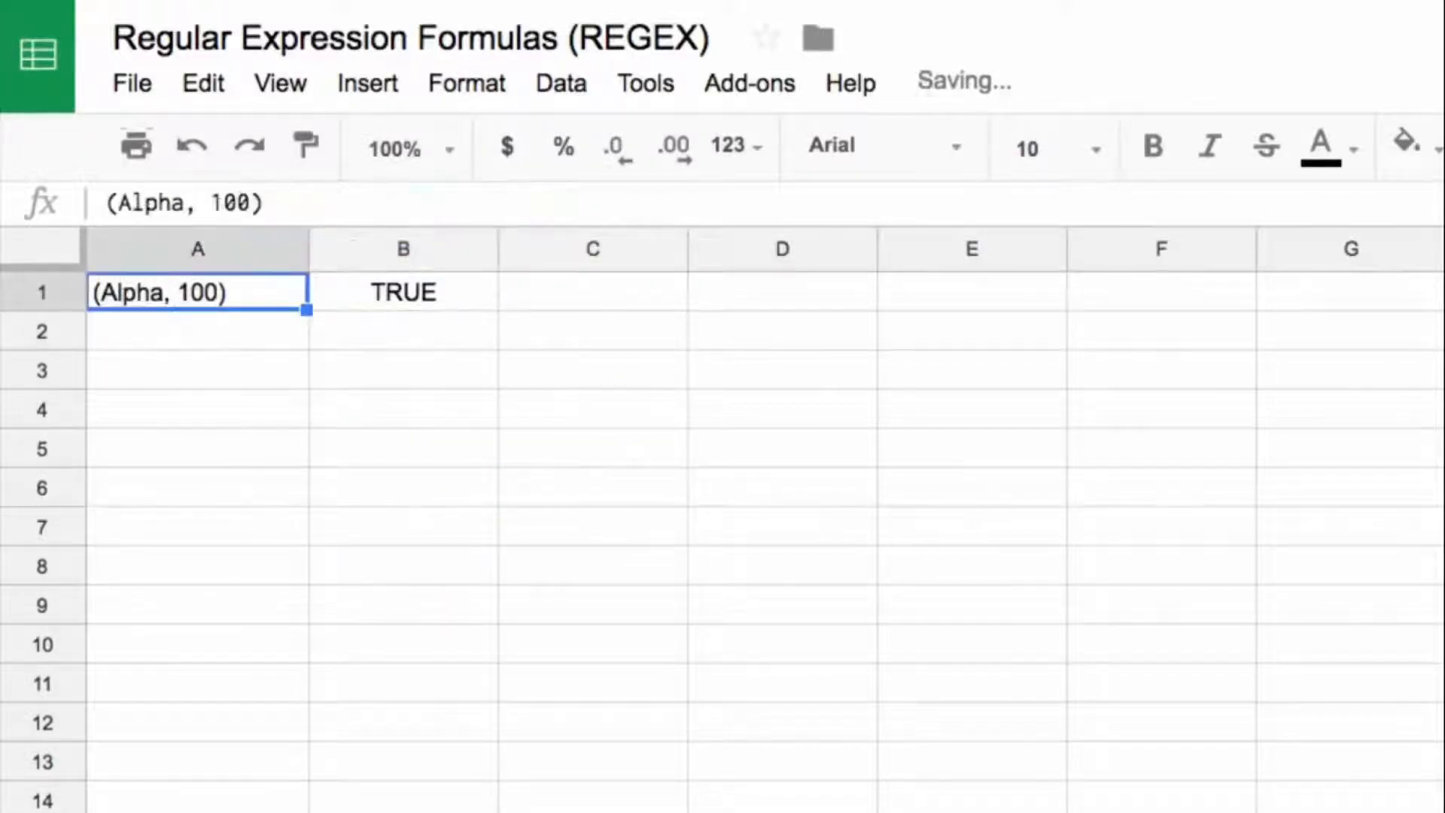
pyautogui.press('Down')
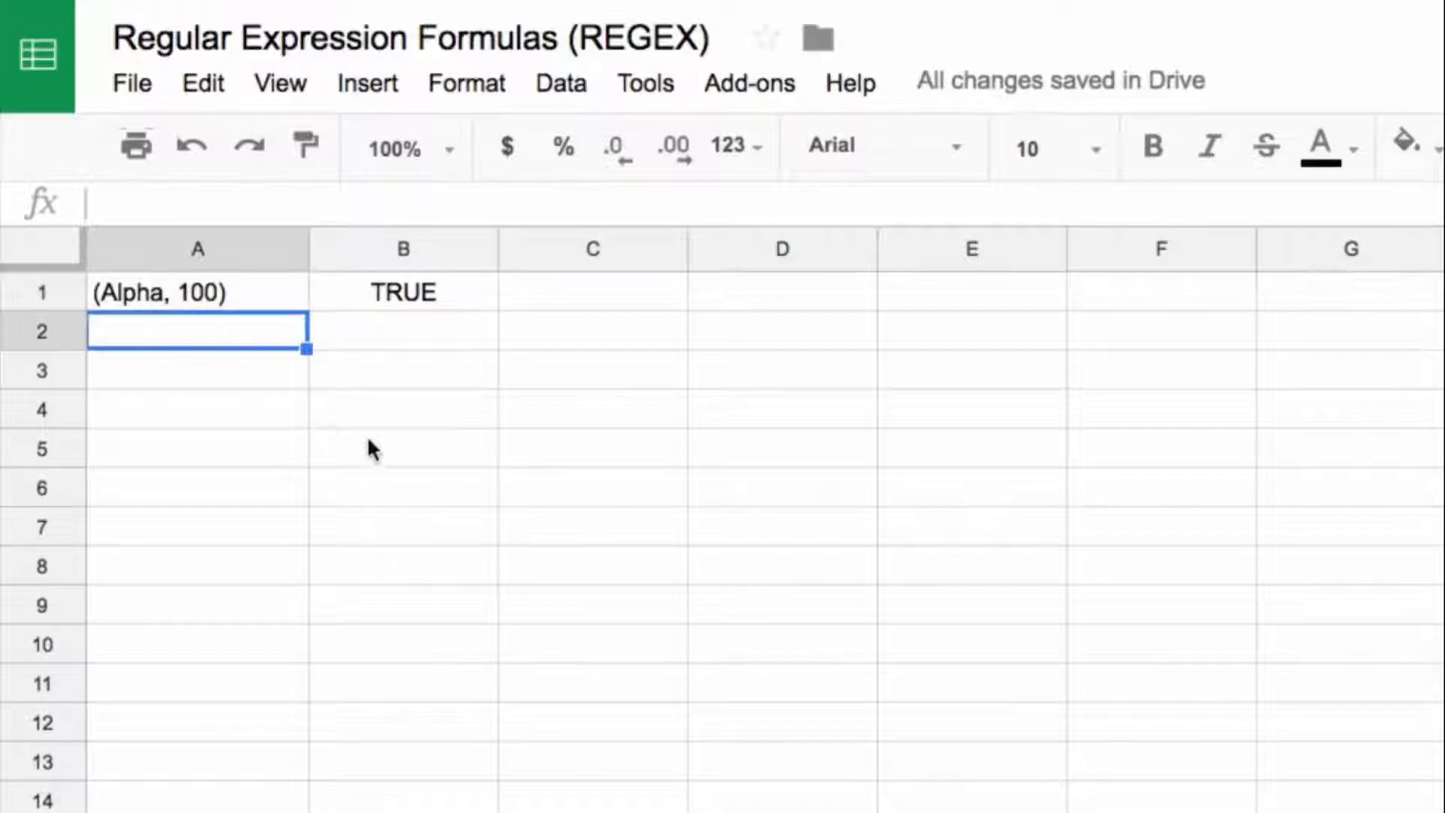
pyautogui.click(442, 302)
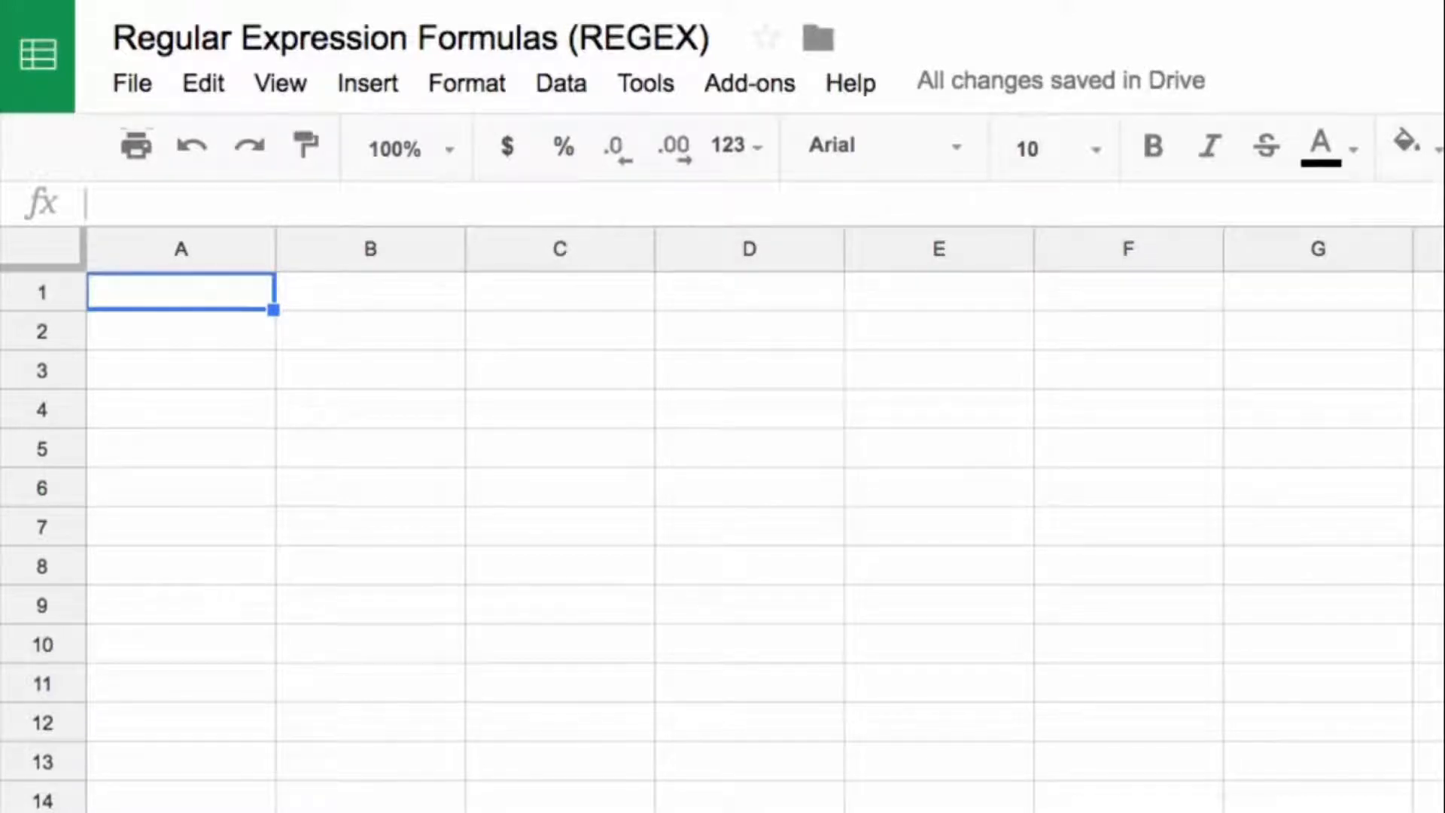
# Step: Paste the bold heading REGEXEXTRACT into A1 of the empty sheet and the sample sentence containing an email address into A3
pyautogui.write('REGEXEXTRACT')
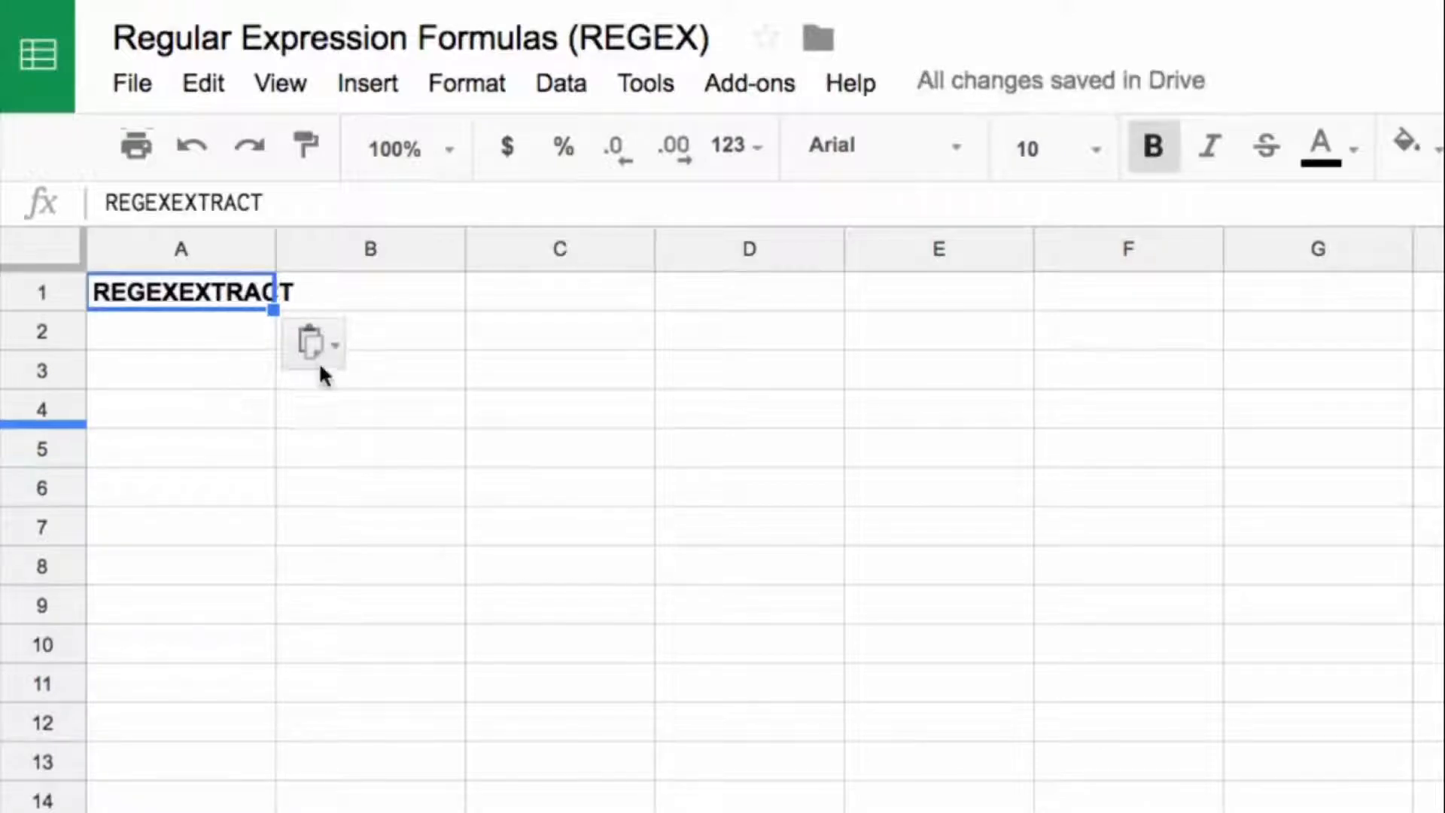
pyautogui.click(172, 370)
pyautogui.hotkey('ctrl', 'v')
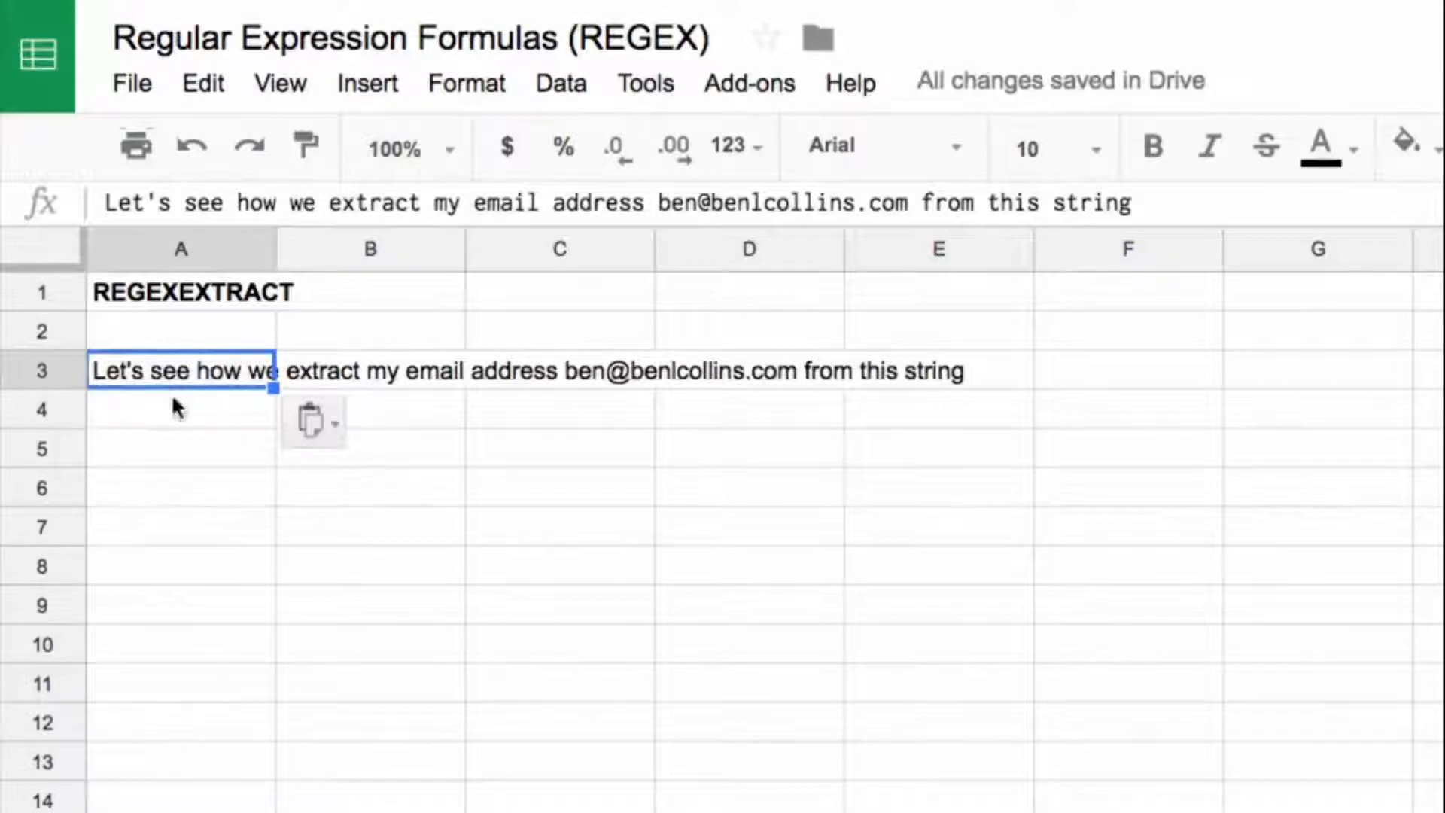
pyautogui.click(194, 414)
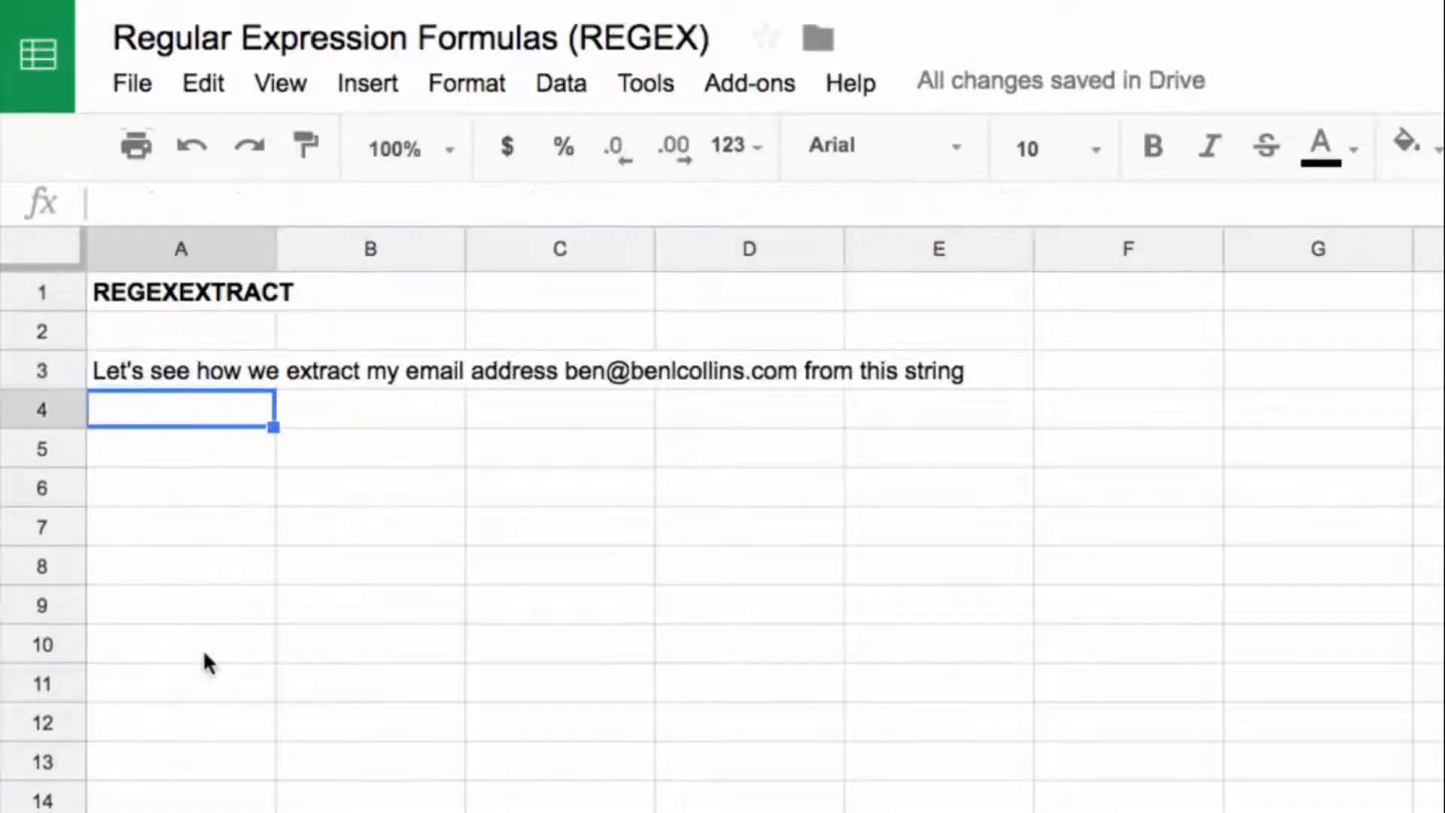
pyautogui.click(201, 647)
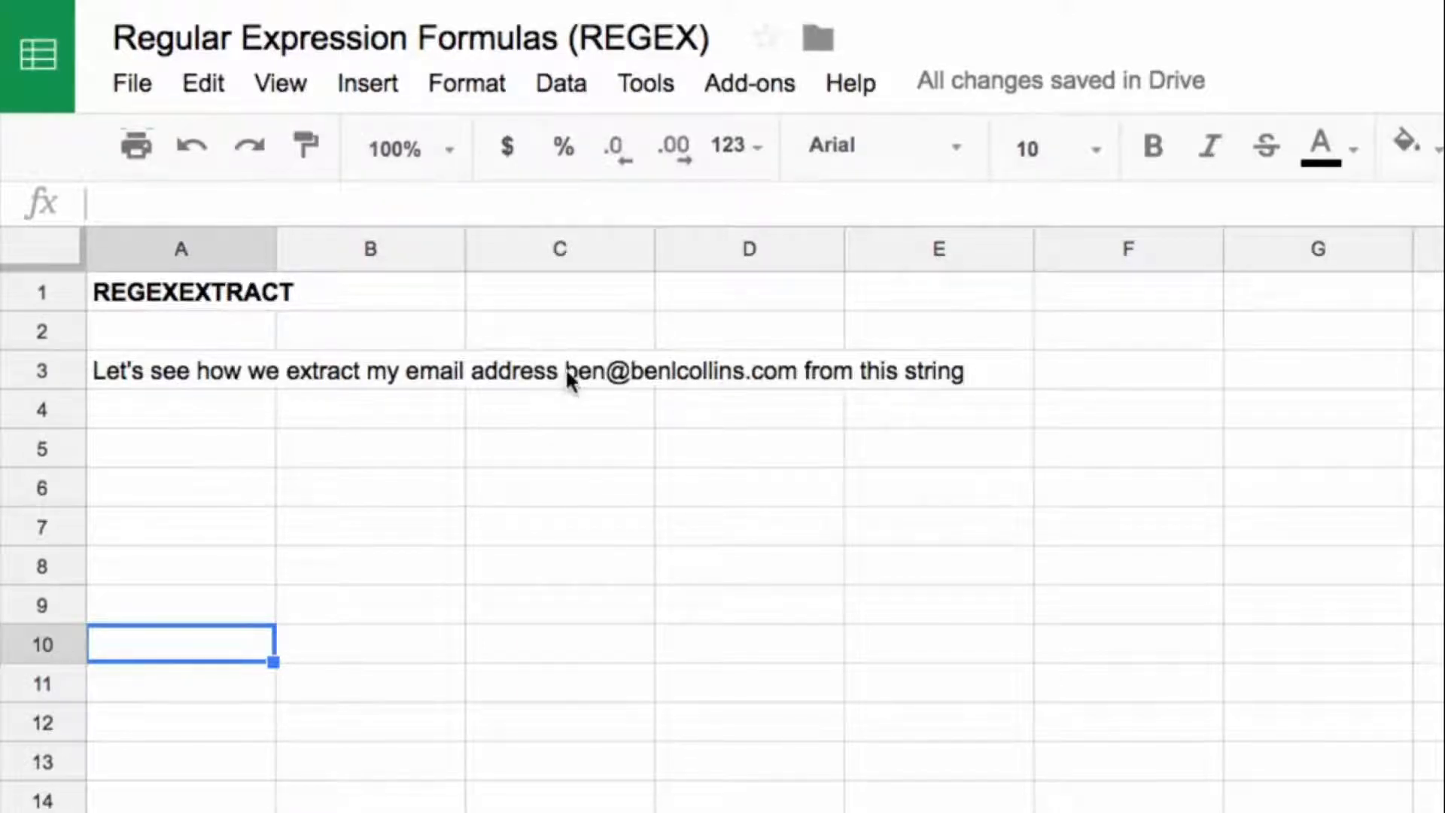
pyautogui.click(194, 373)
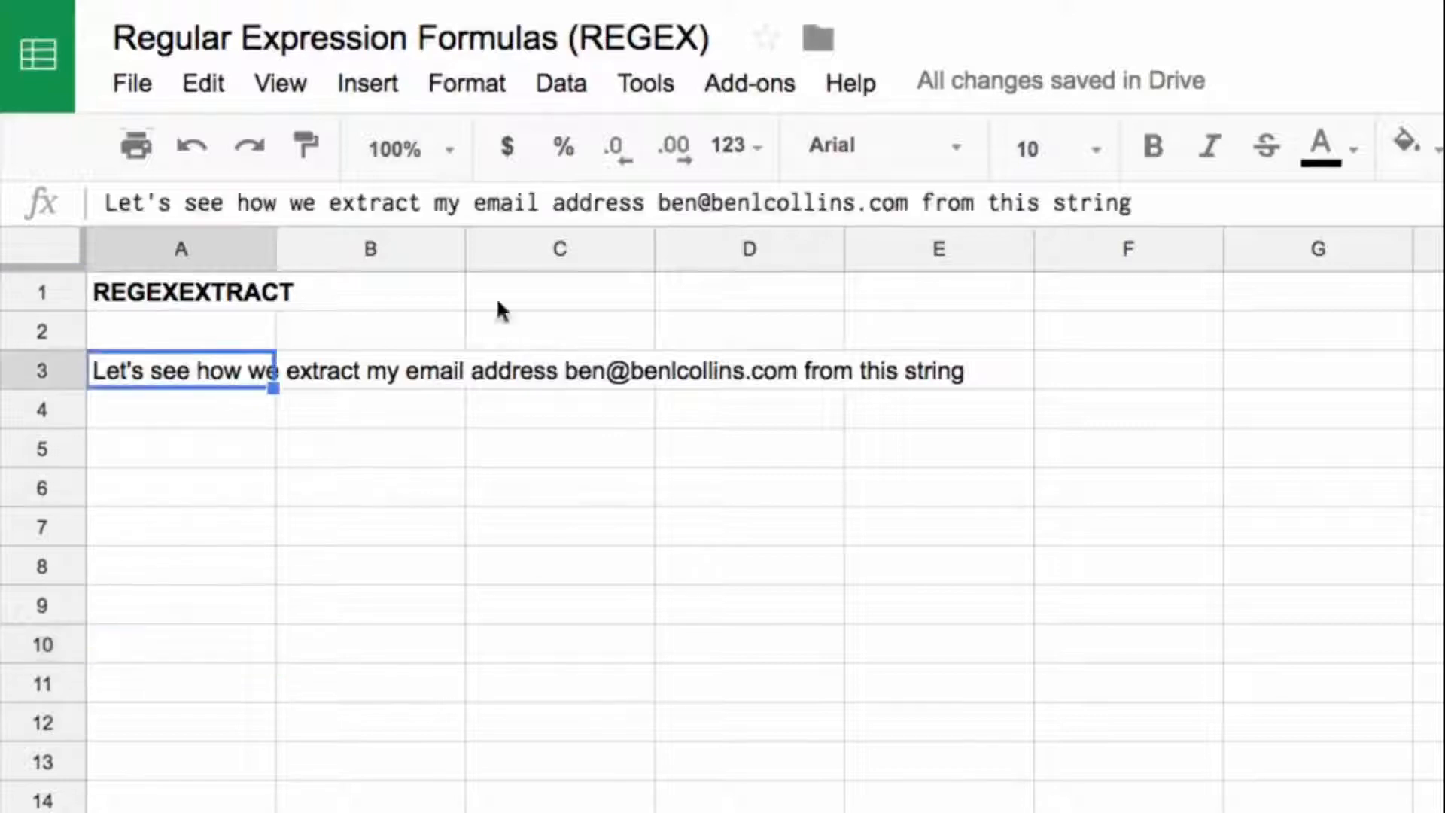
pyautogui.click(223, 441)
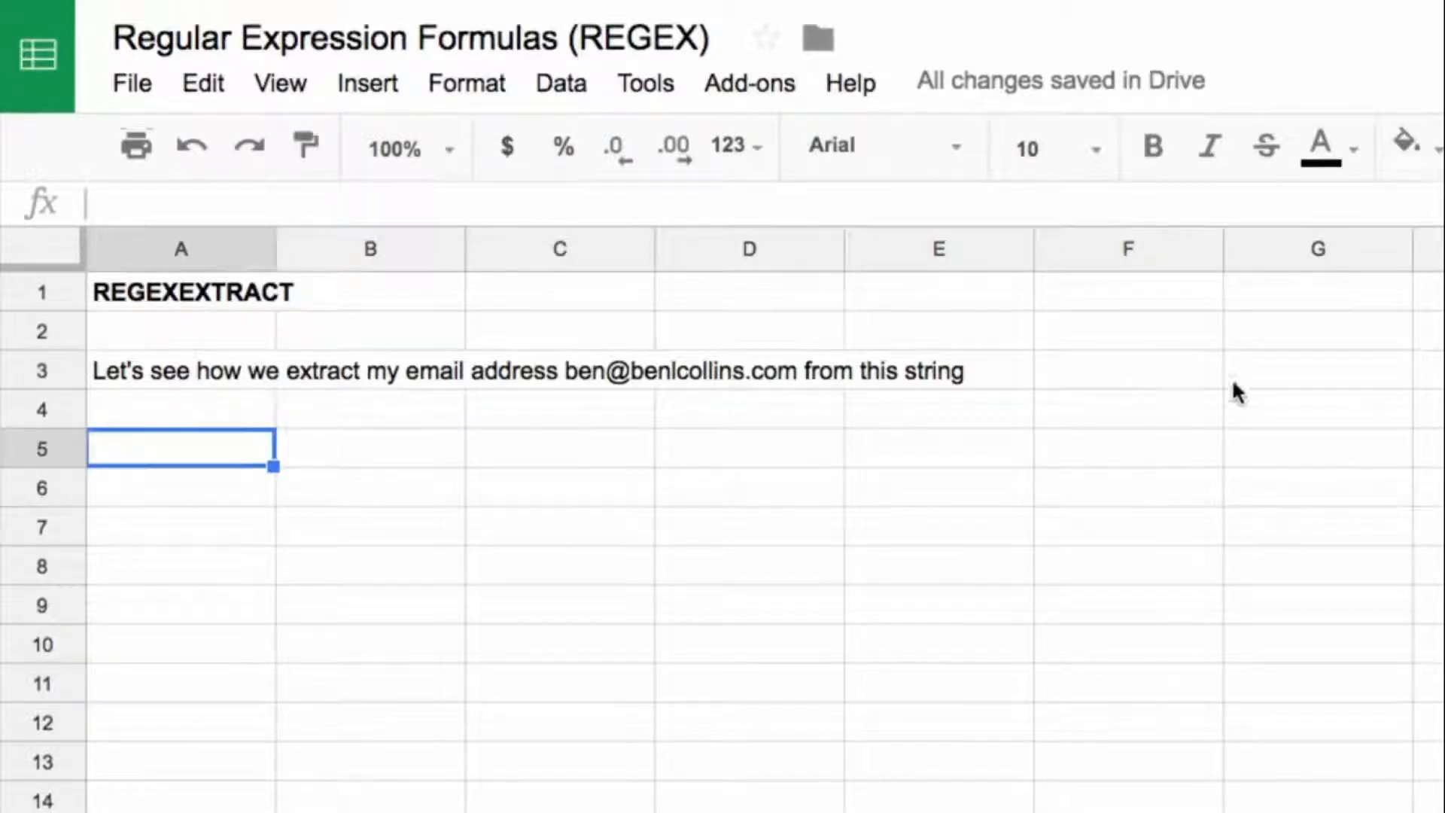
pyautogui.click(1196, 376)
# Step: Begin a REGEXEXTRACT formula in A5 that takes A3 as its text, up to the pattern's opening quote
pyautogui.click(181, 448)
pyautogui.write('=regexe')
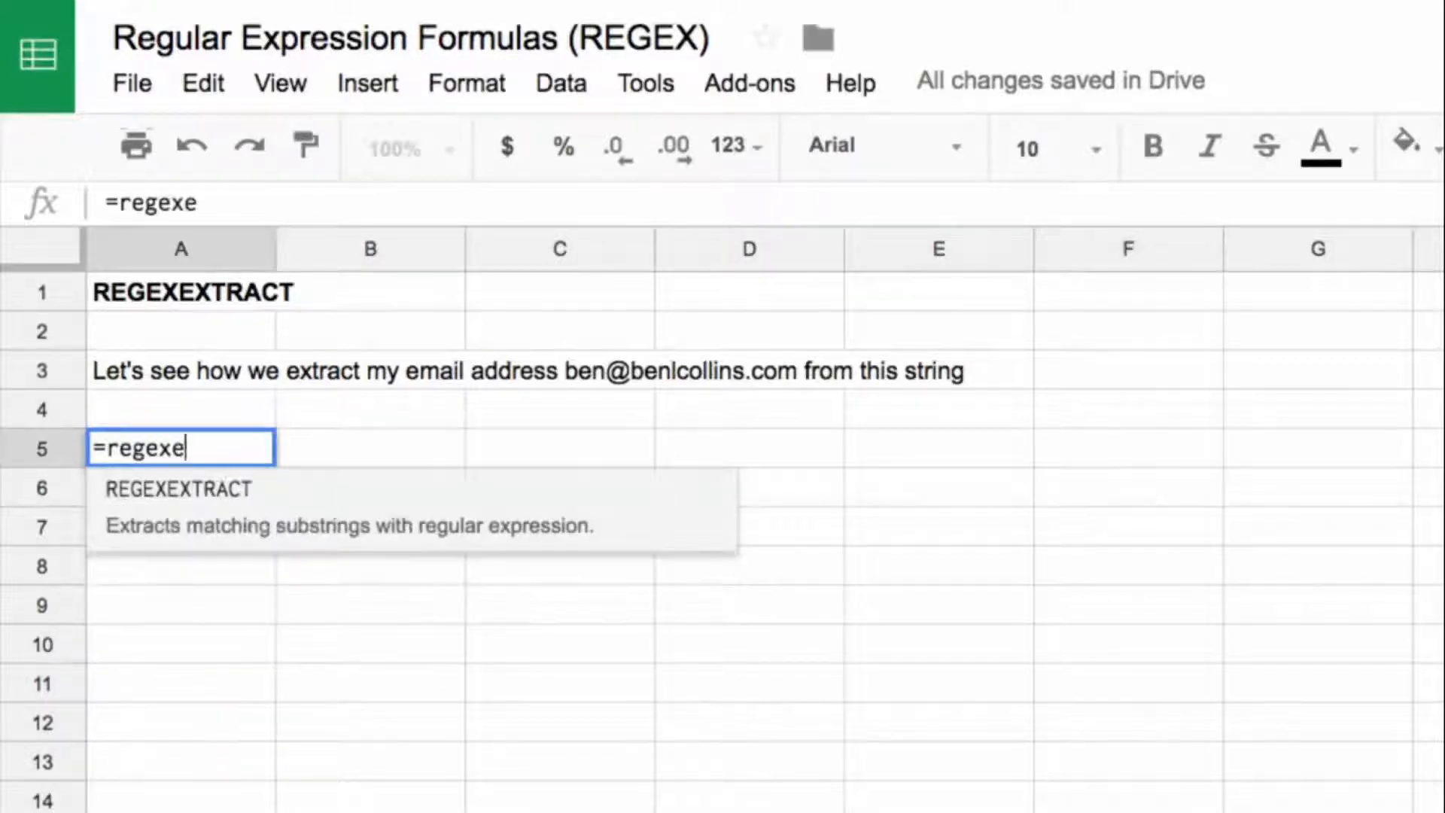
pyautogui.write('xtract(')
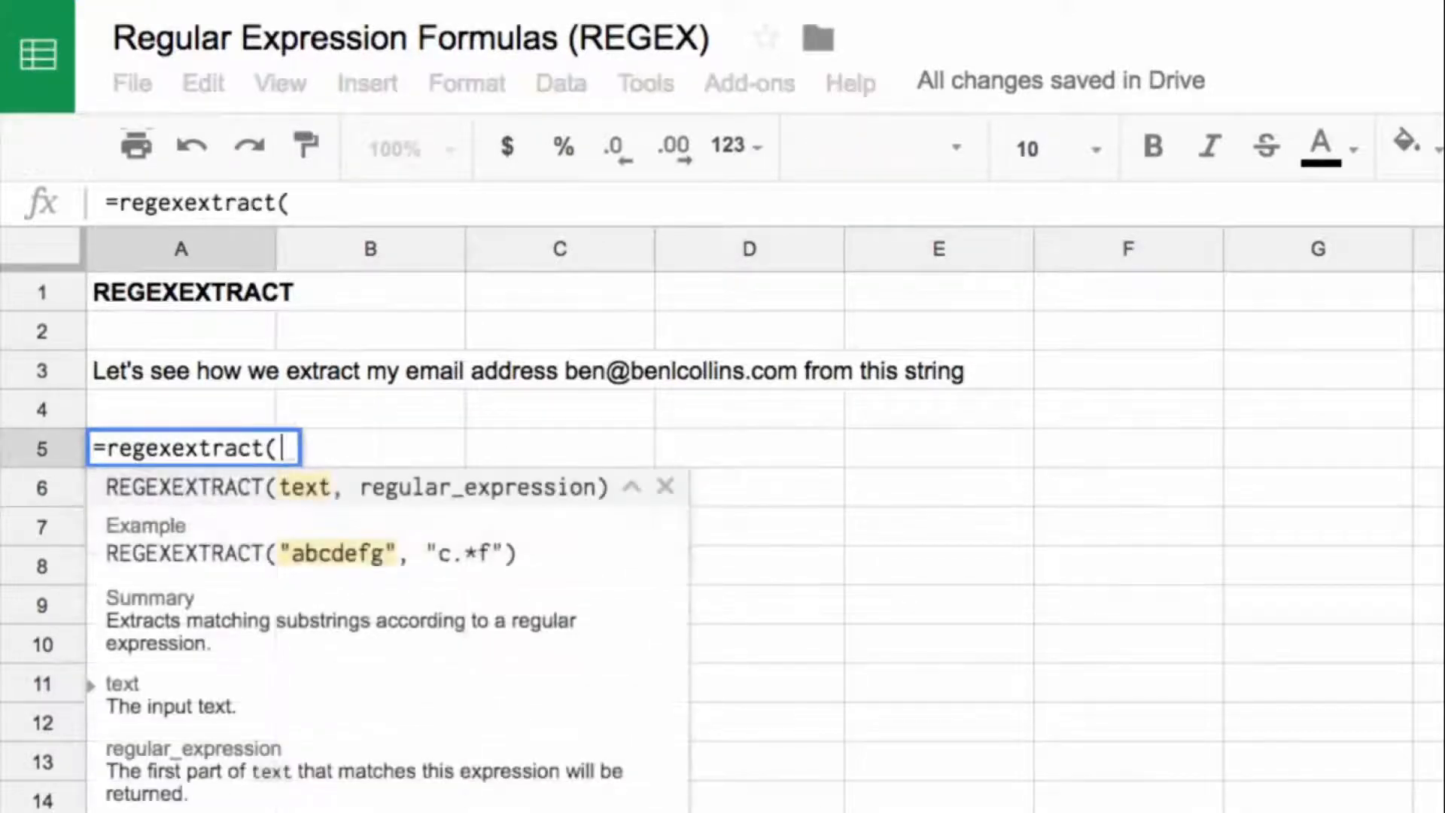
pyautogui.press('Up')
pyautogui.press('Up')
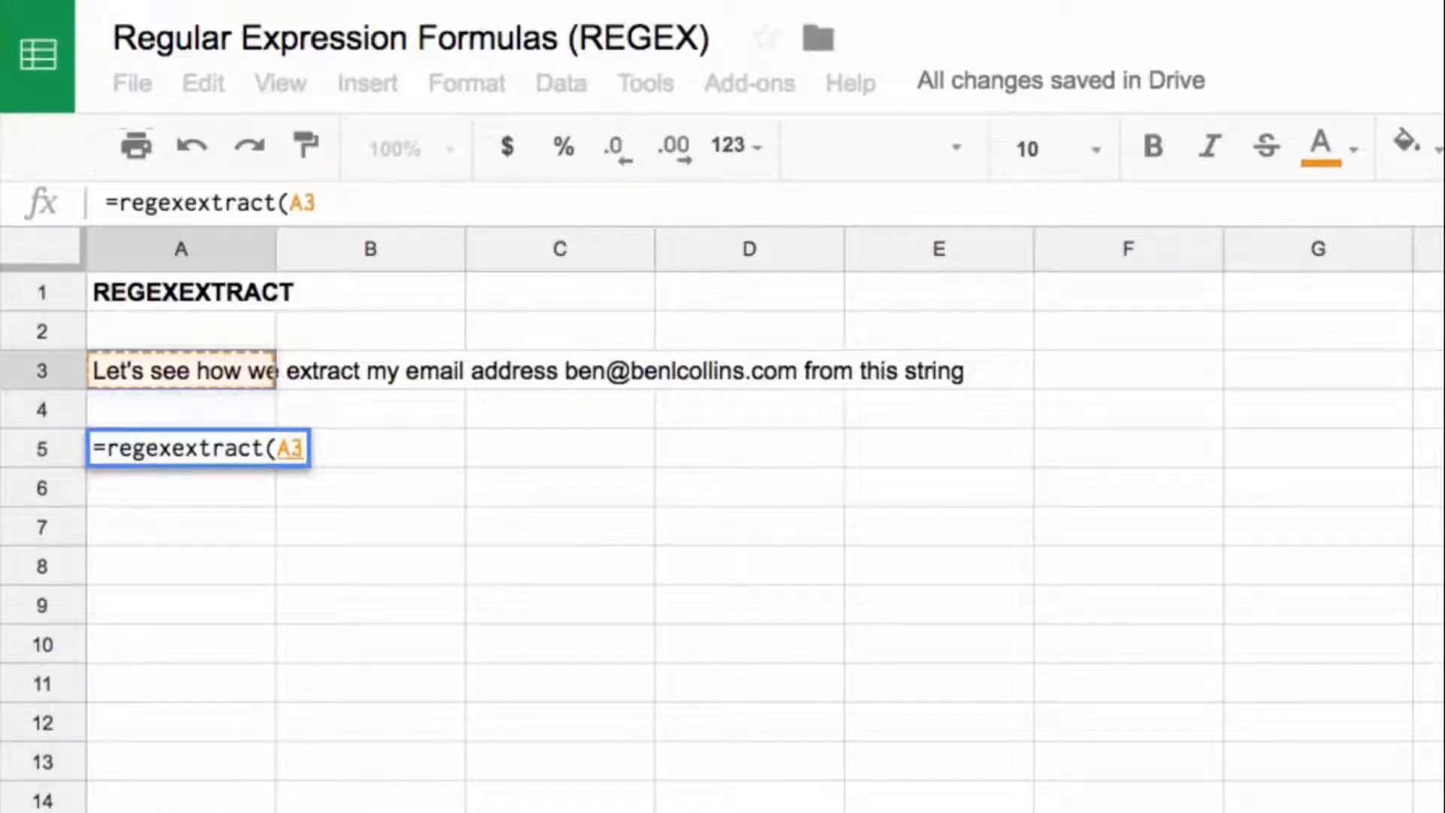
pyautogui.write(',"')
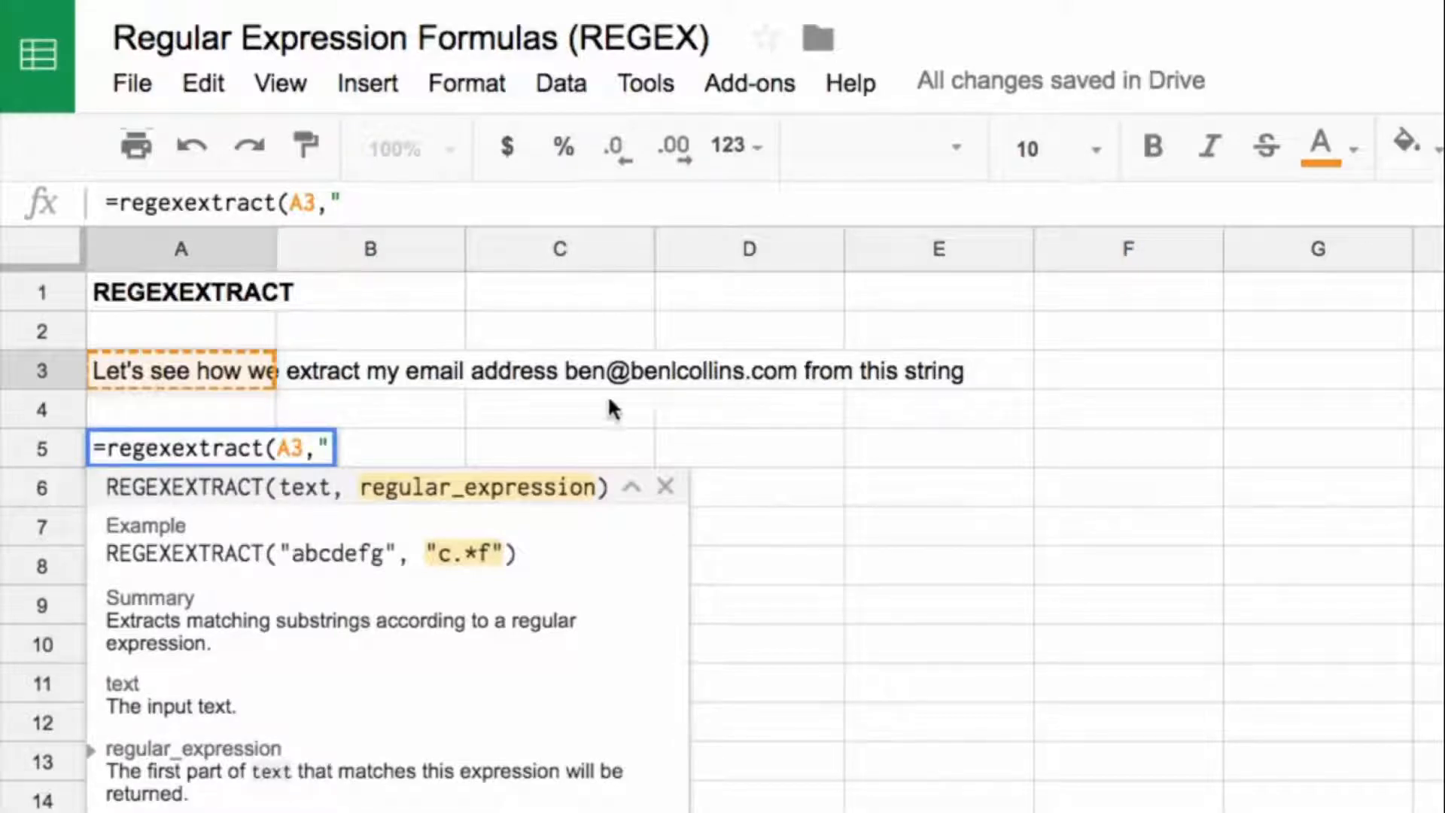
# Step: Enter the character class [a-zA-Z0-9_\.\+-] as the start of the pattern in the A5 formula
pyautogui.click(364, 200)
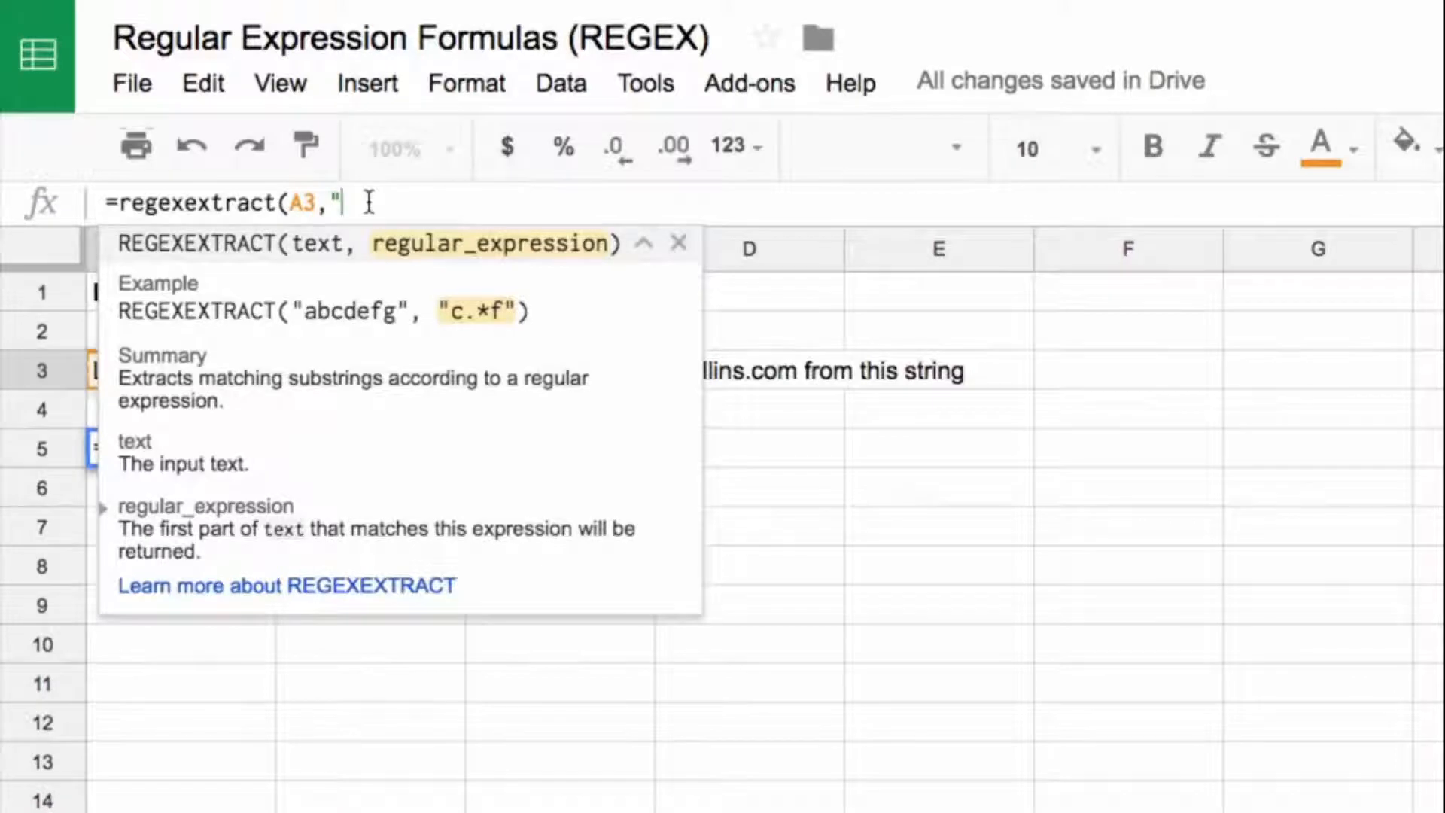
pyautogui.write('[a-zA-Z0-9')
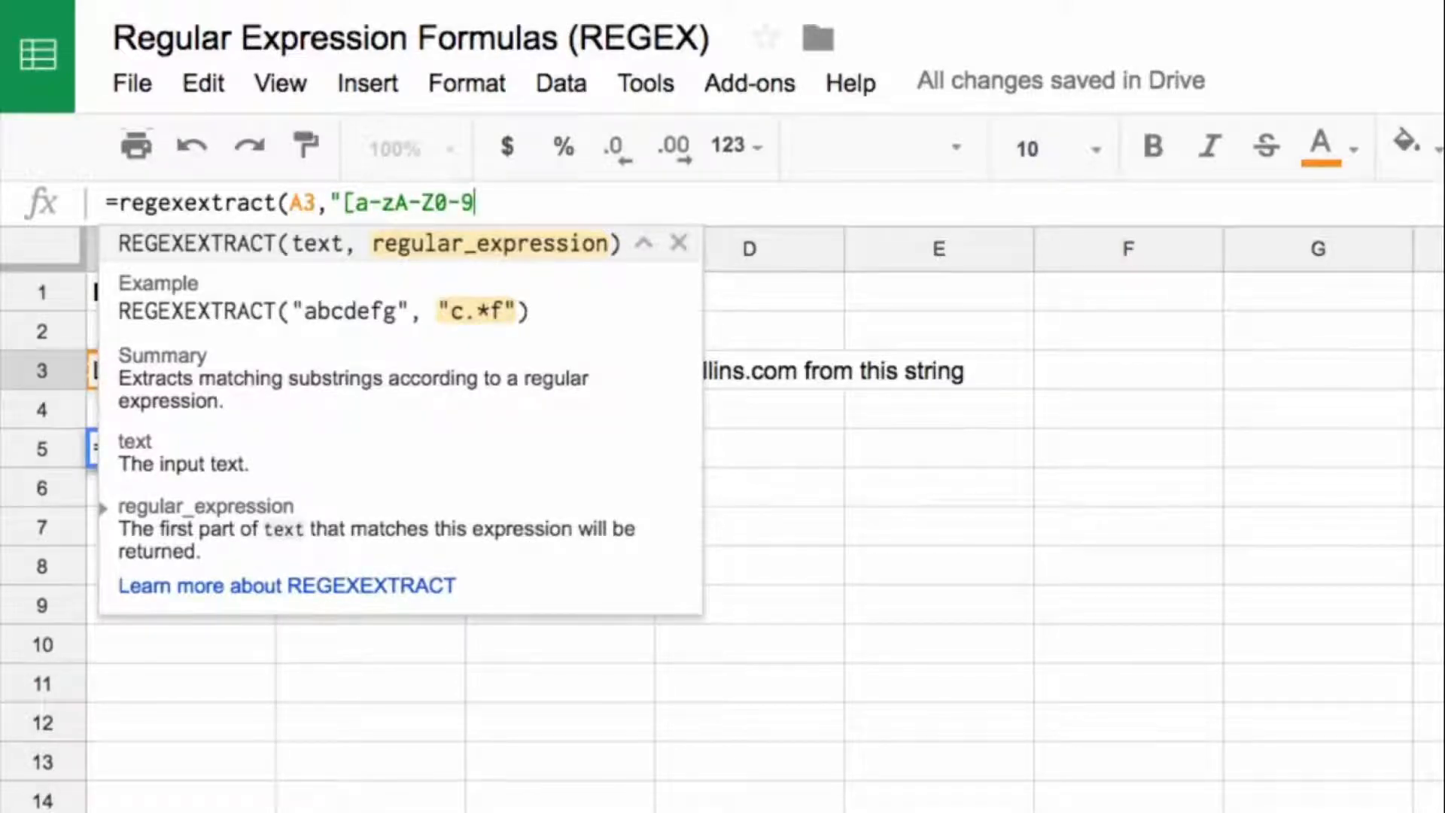
pyautogui.write('_\\.')
pyautogui.write('\\+')
pyautogui.hotkey('shift', 'Left')
pyautogui.press('Left')
pyautogui.press('Right')
pyautogui.press('Right')
pyautogui.write('-')
pyautogui.write(']')
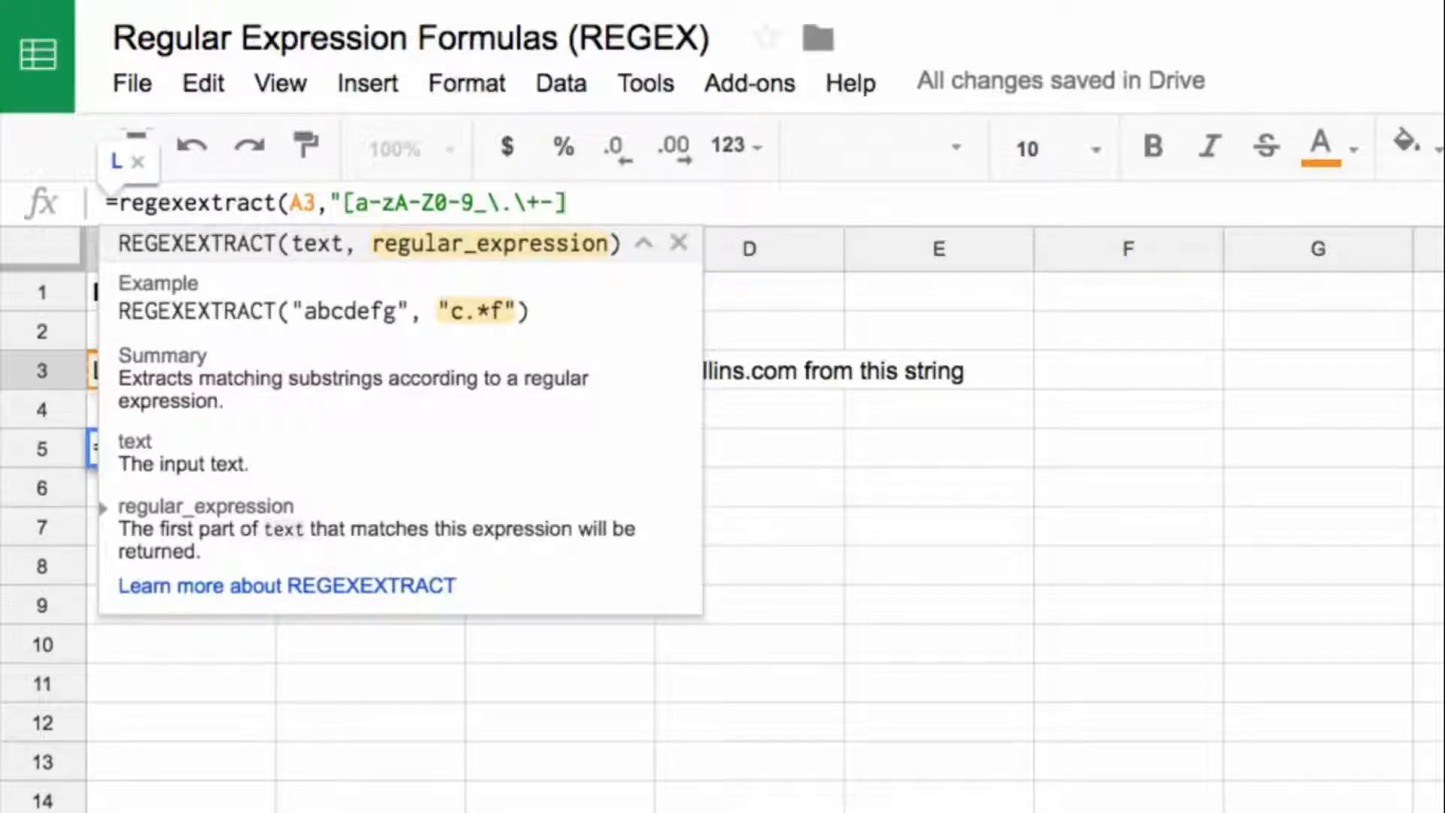
pyautogui.write('+')
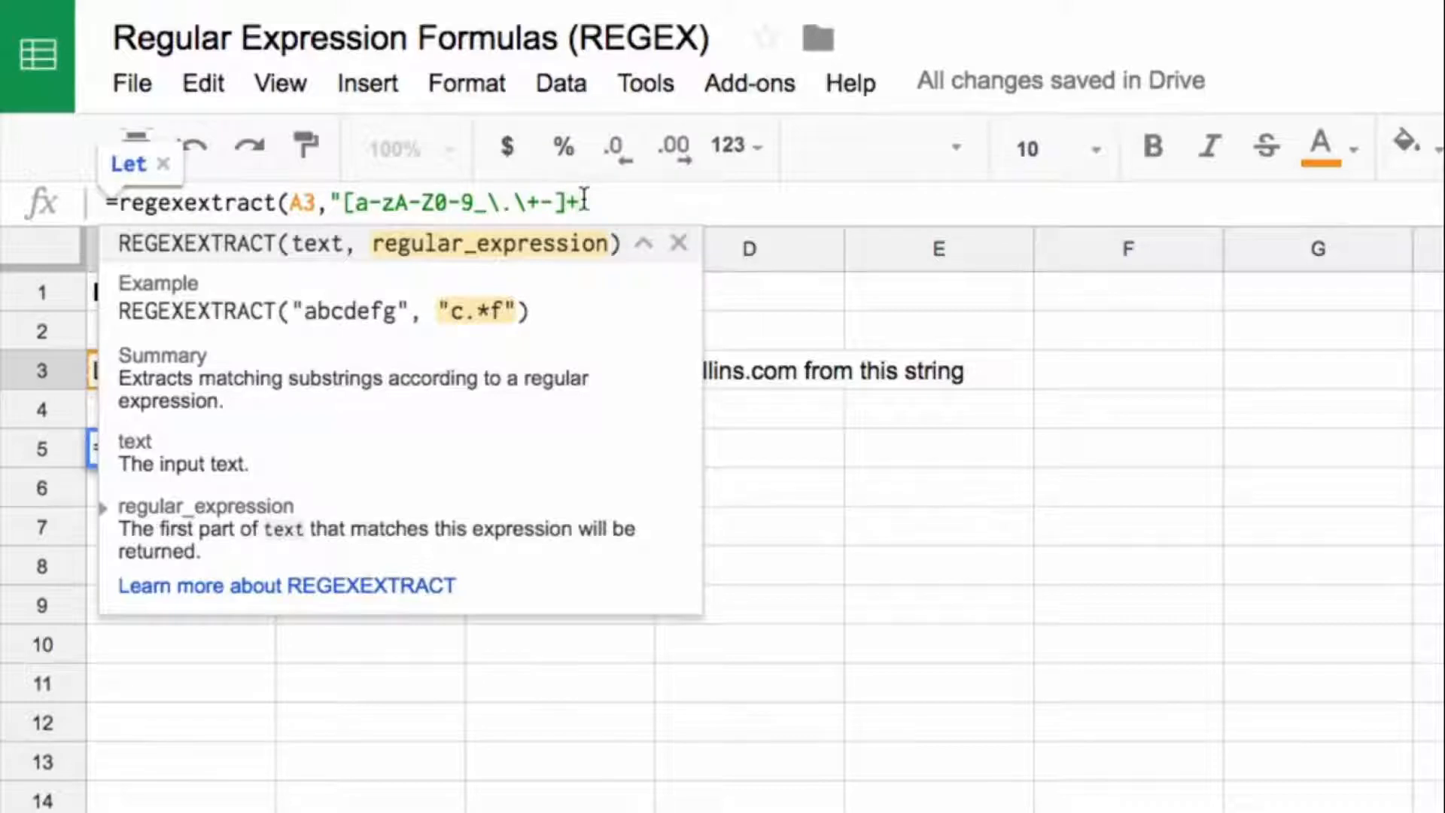
# Step: Complete the A5 formula by matching one or more of those characters followed by @, giving =regexextract(A3,"[a-zA-Z0-9_\.\+-]+@")
pyautogui.write('@')
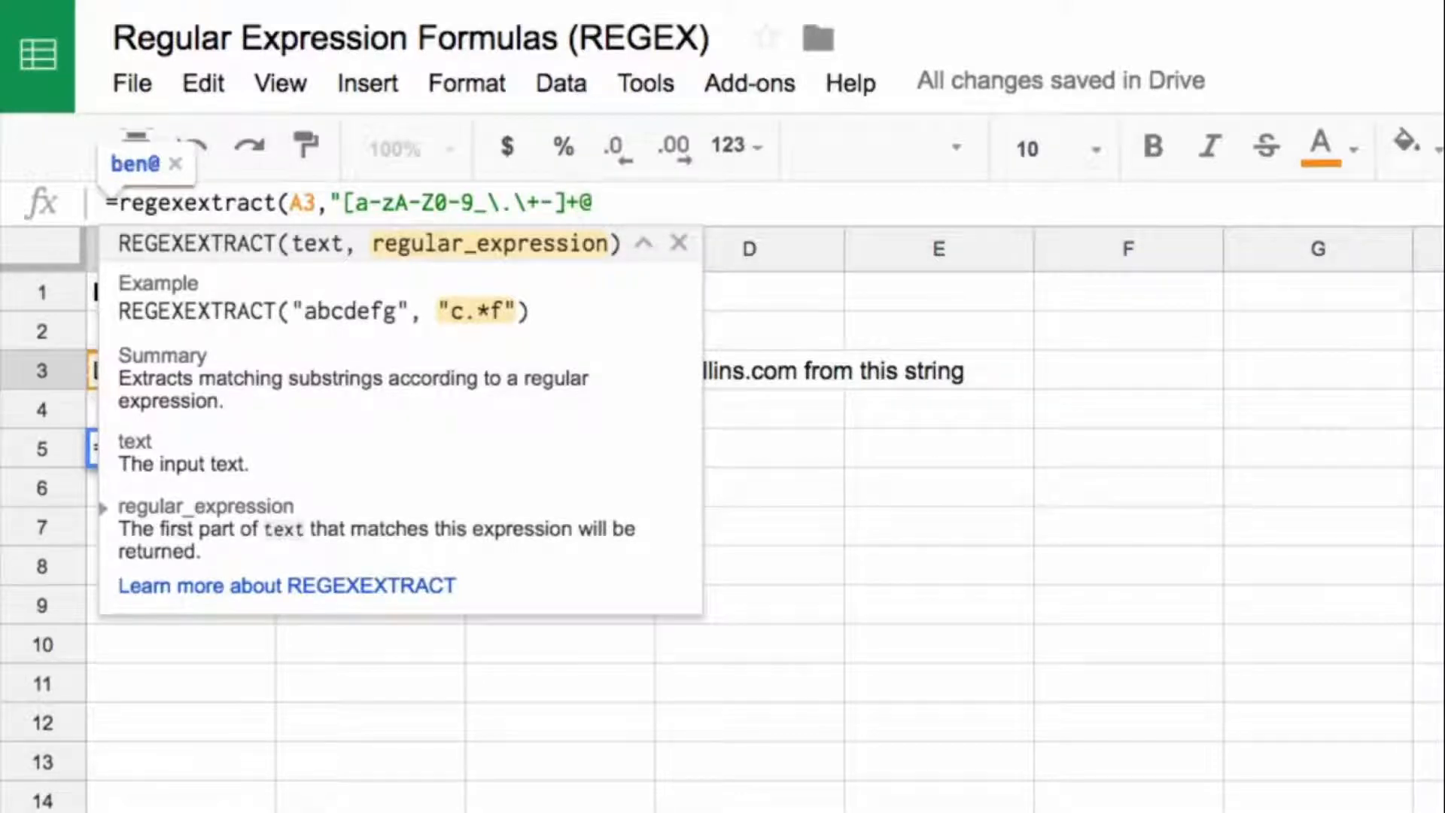
pyautogui.write('"')
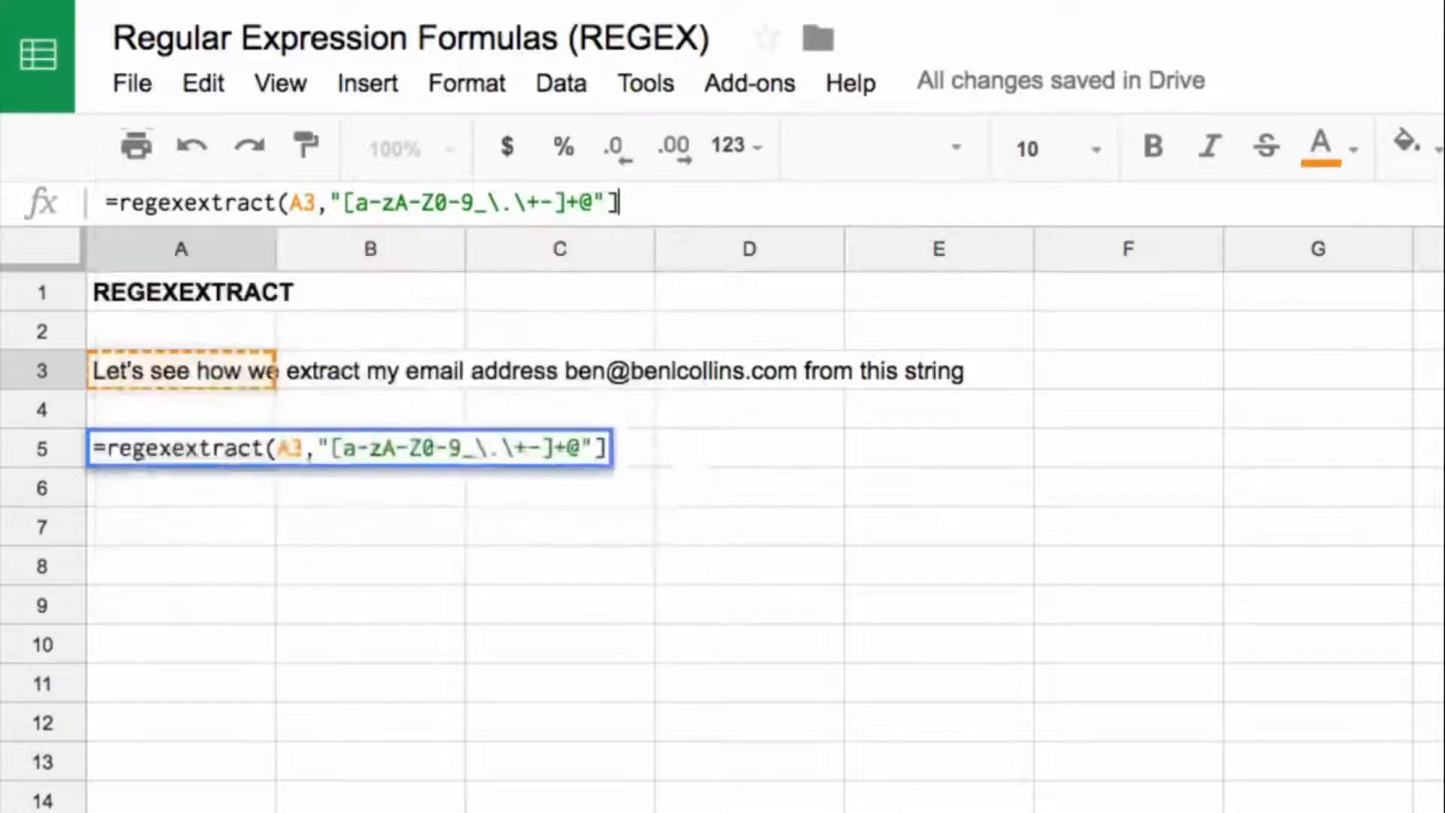
pyautogui.write(')')
pyautogui.press('Return')
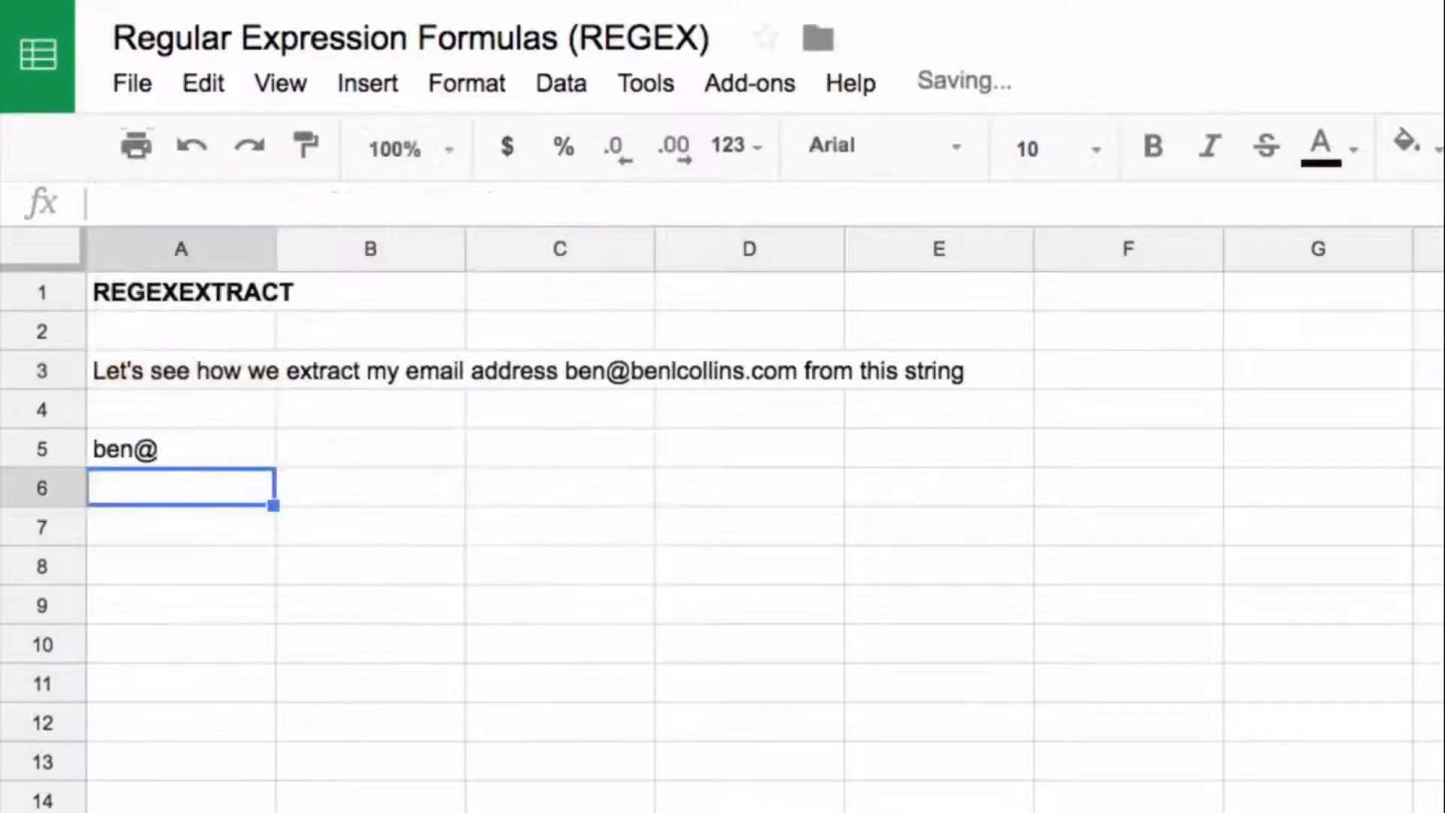
# Step: Dismiss the result preview of the A5 formula and widen column A to fit the whole sentence in A3
pyautogui.click(242, 421)
pyautogui.click(243, 447)
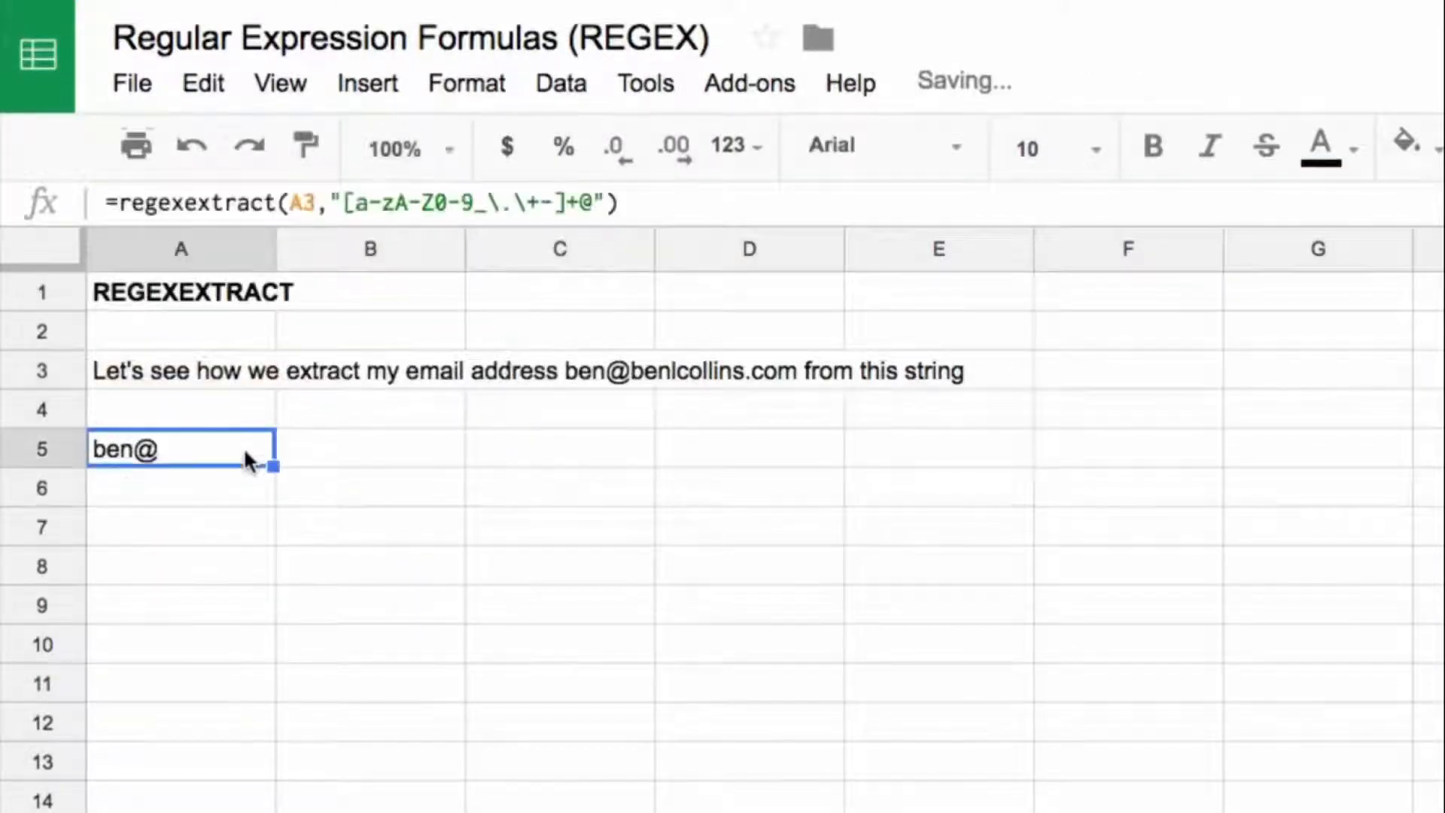
pyautogui.doubleClick(242, 447)
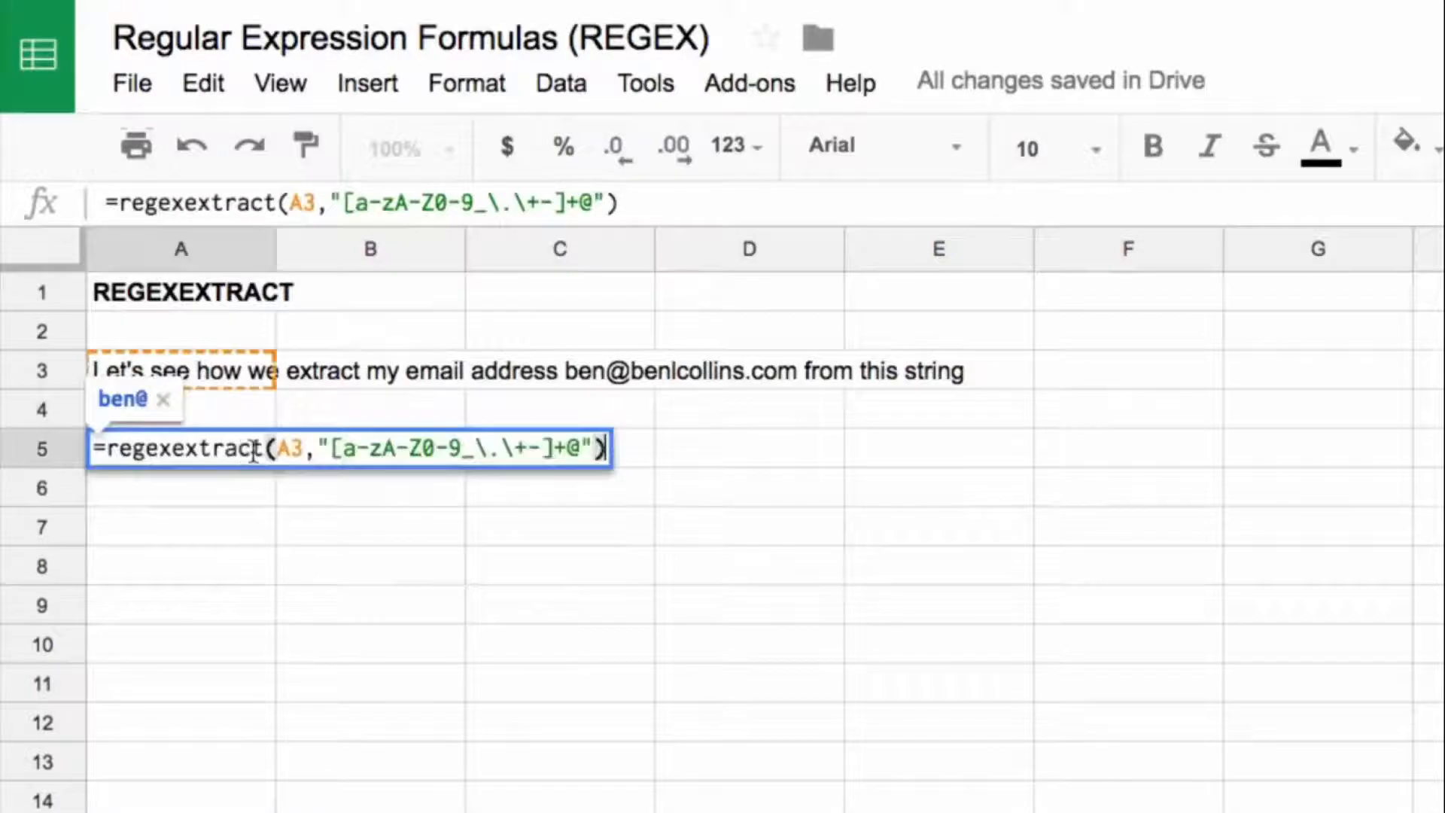
pyautogui.click(166, 405)
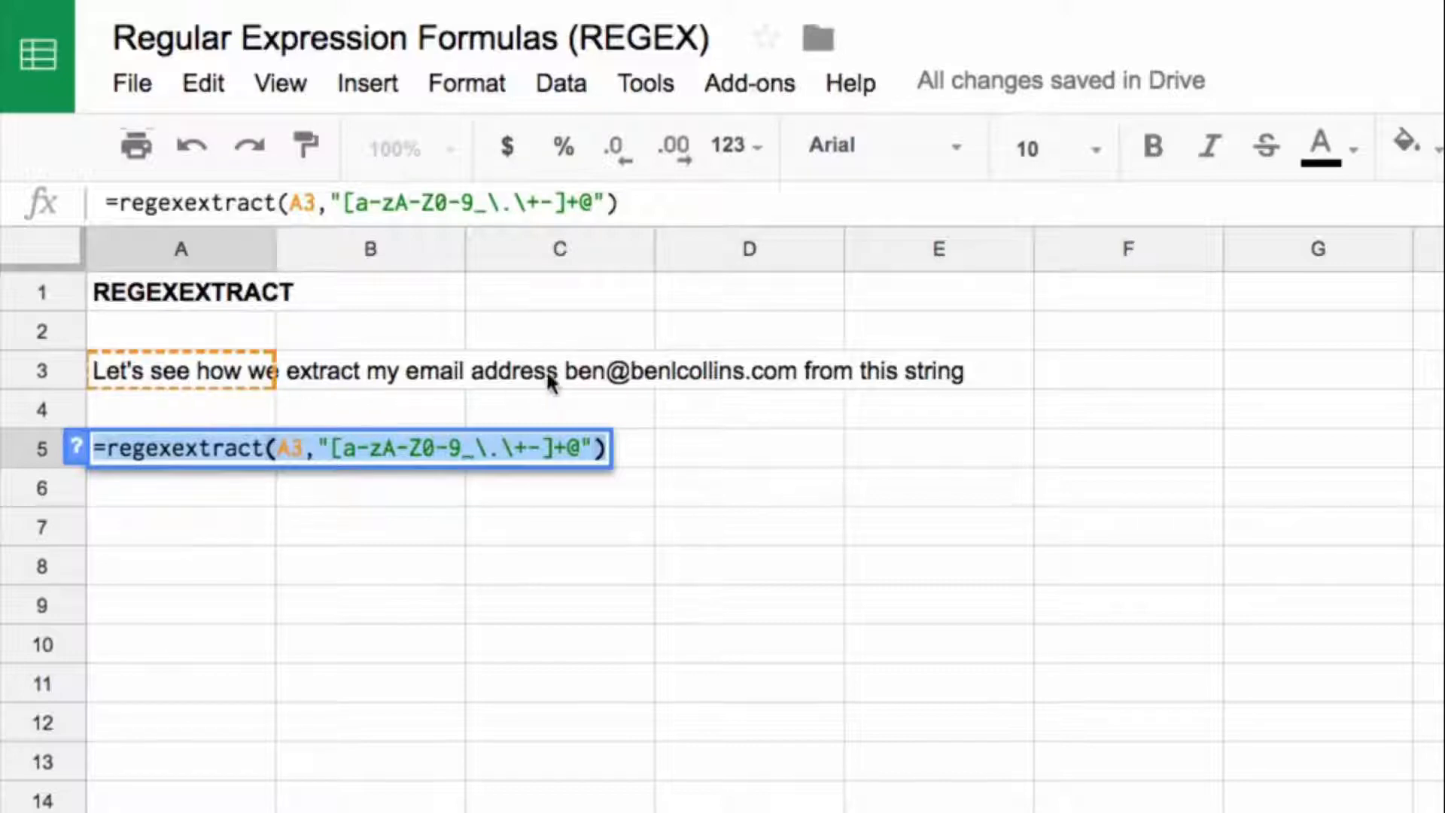
pyautogui.click(254, 252)
pyautogui.moveTo(274, 241); pyautogui.dragTo(1031, 256)
# Step: Highlight the bracketed character class in the A5 pattern, leave the formula unedited, and select the sample sentence in A3
pyautogui.doubleClick(197, 453)
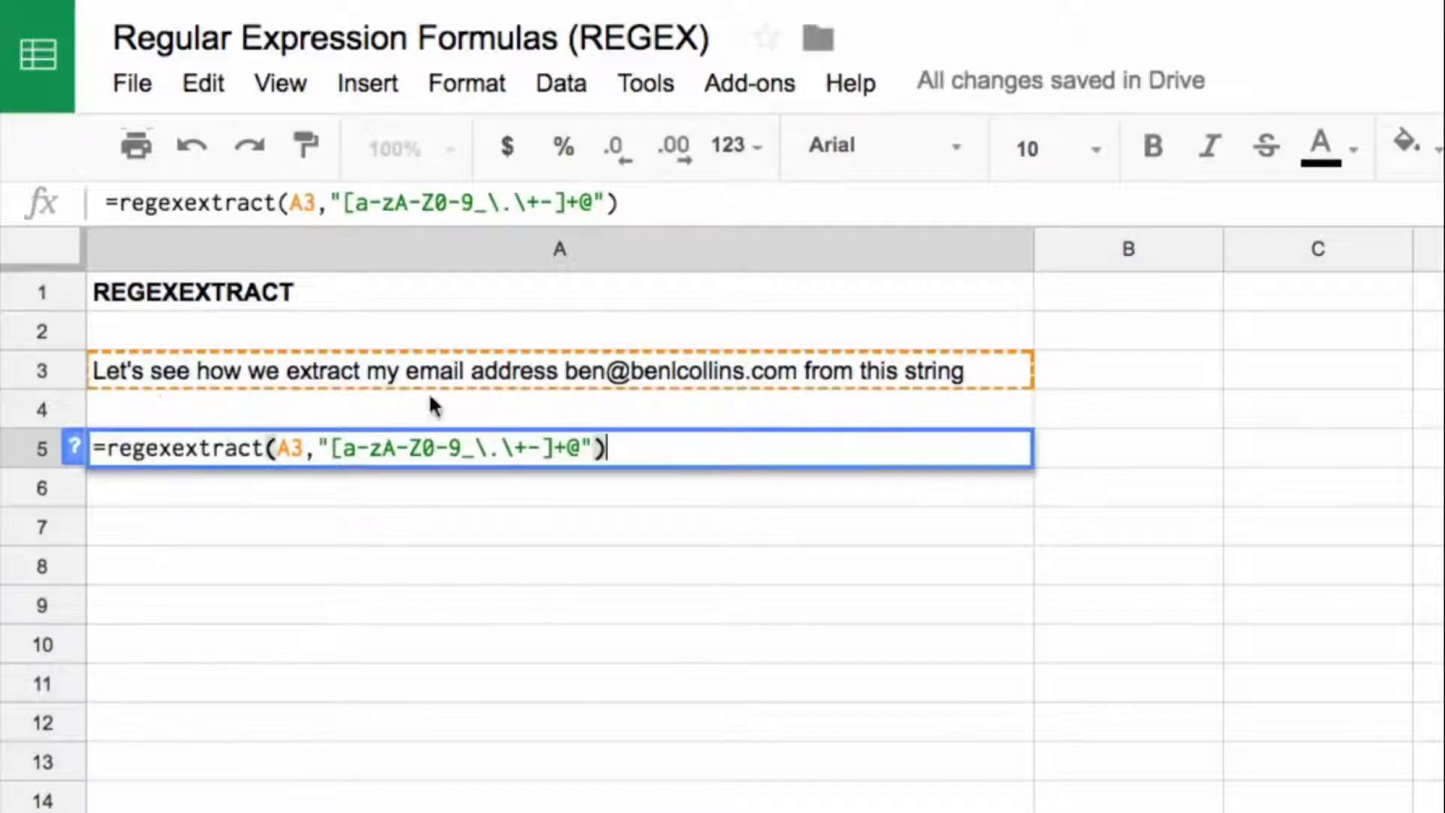
pyautogui.moveTo(330, 448); pyautogui.dragTo(559, 453)
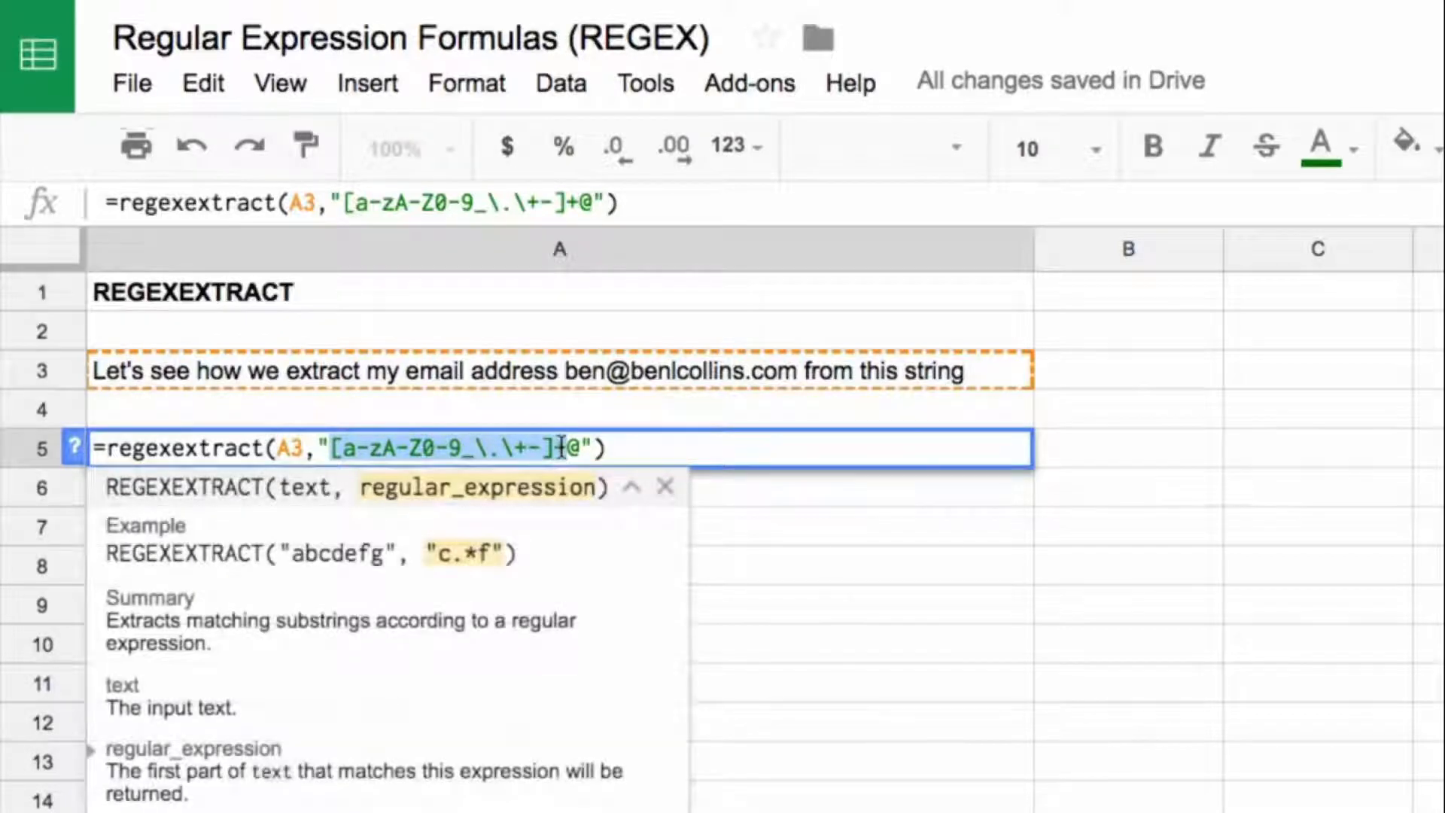
pyautogui.click(561, 448)
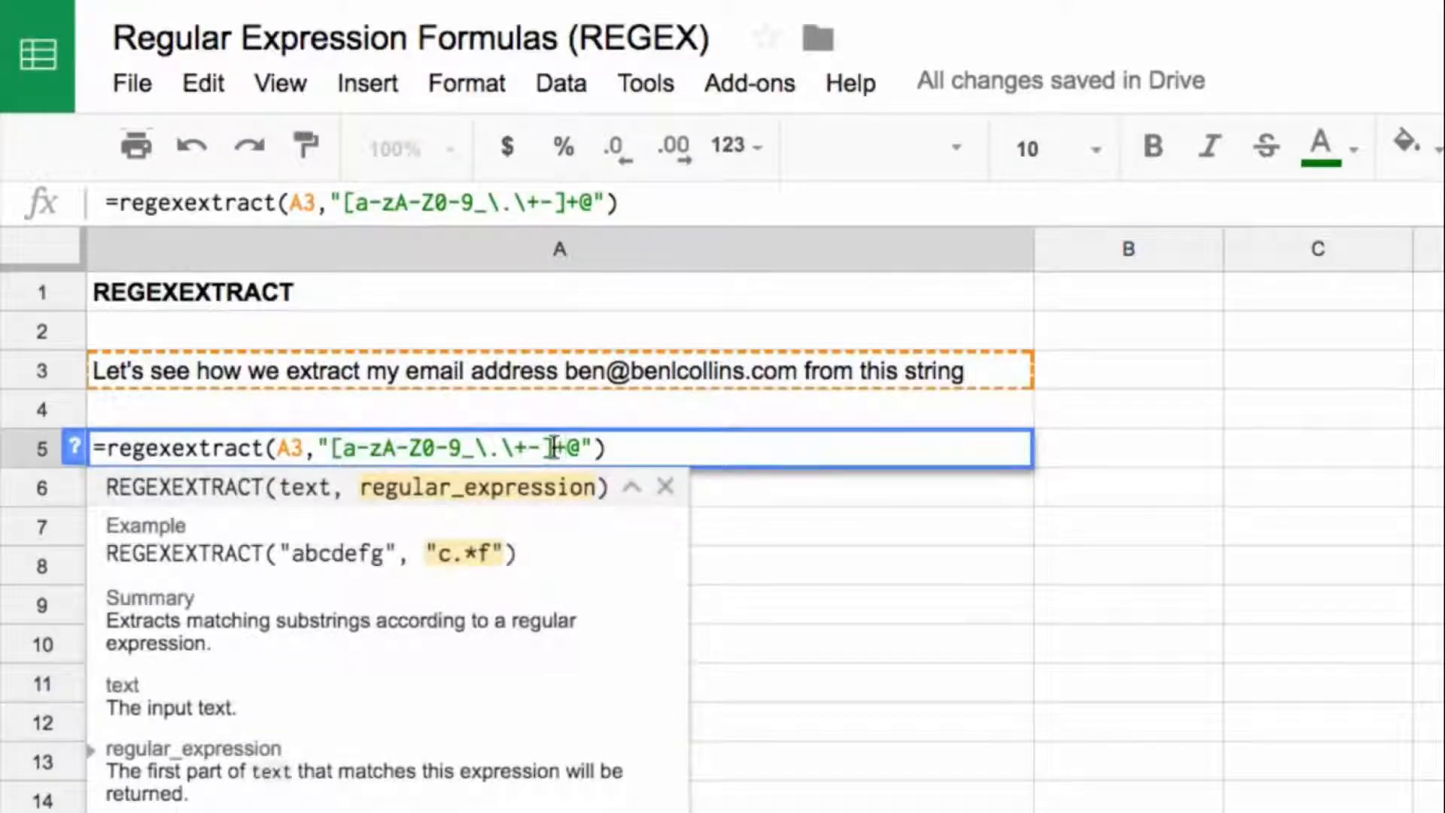
pyautogui.moveTo(548, 448); pyautogui.dragTo(348, 486)
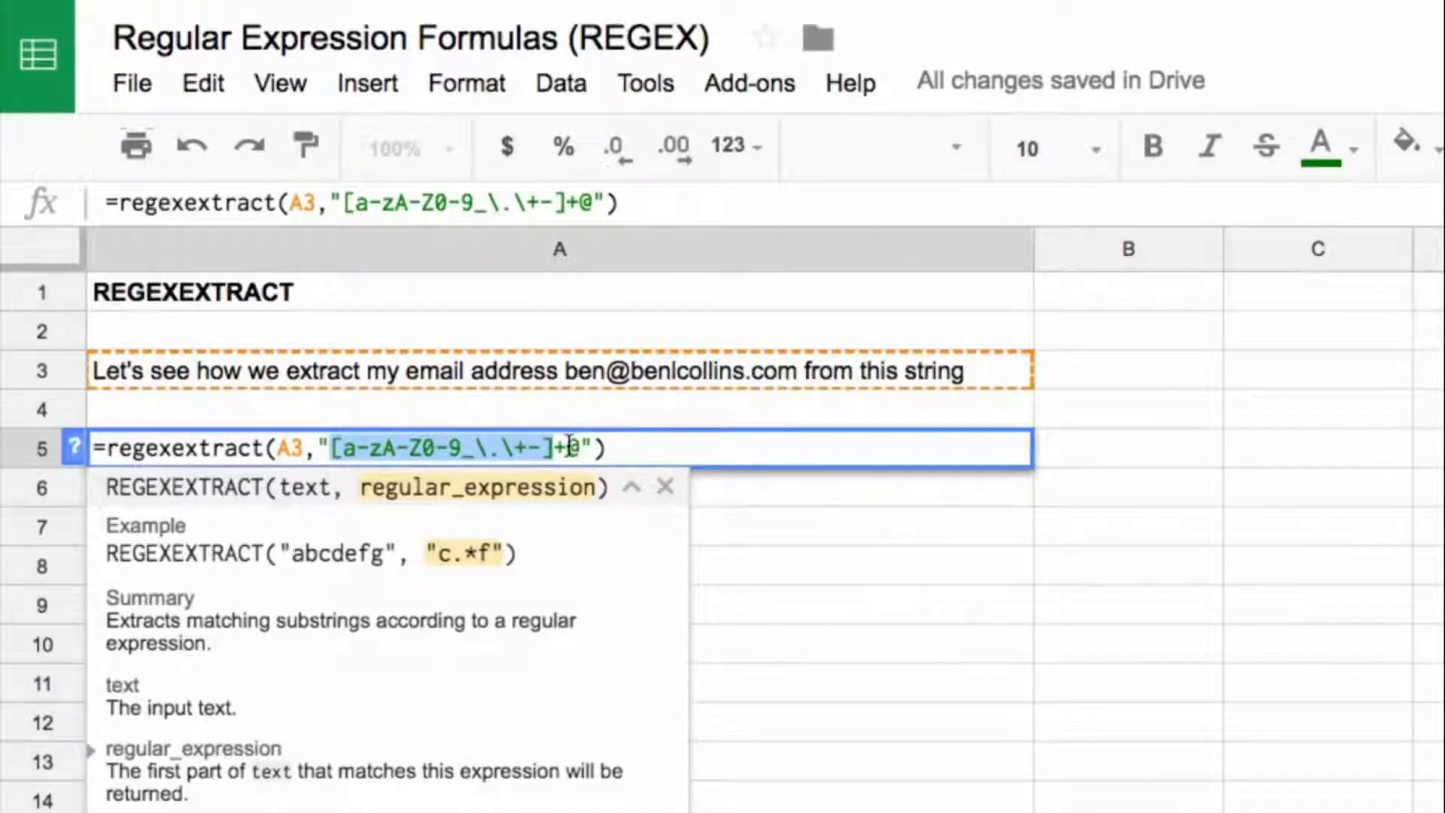
pyautogui.press('Return')
pyautogui.press('Up')
pyautogui.press('Up')
pyautogui.press('Up')
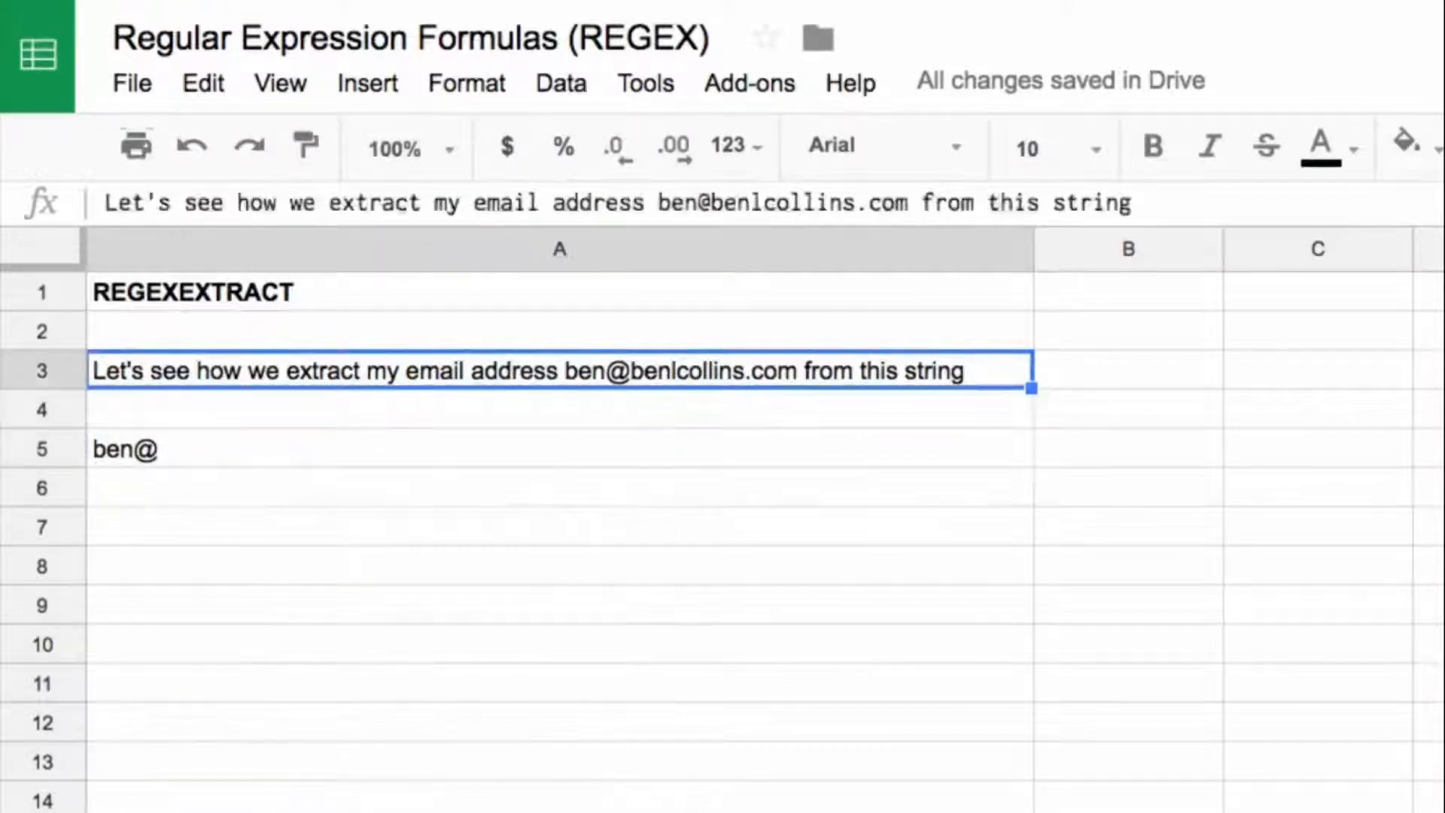
# Step: Insert +testing just before the @ of the email address in the A3 sentence and select the result cell A5
pyautogui.click(694, 203)
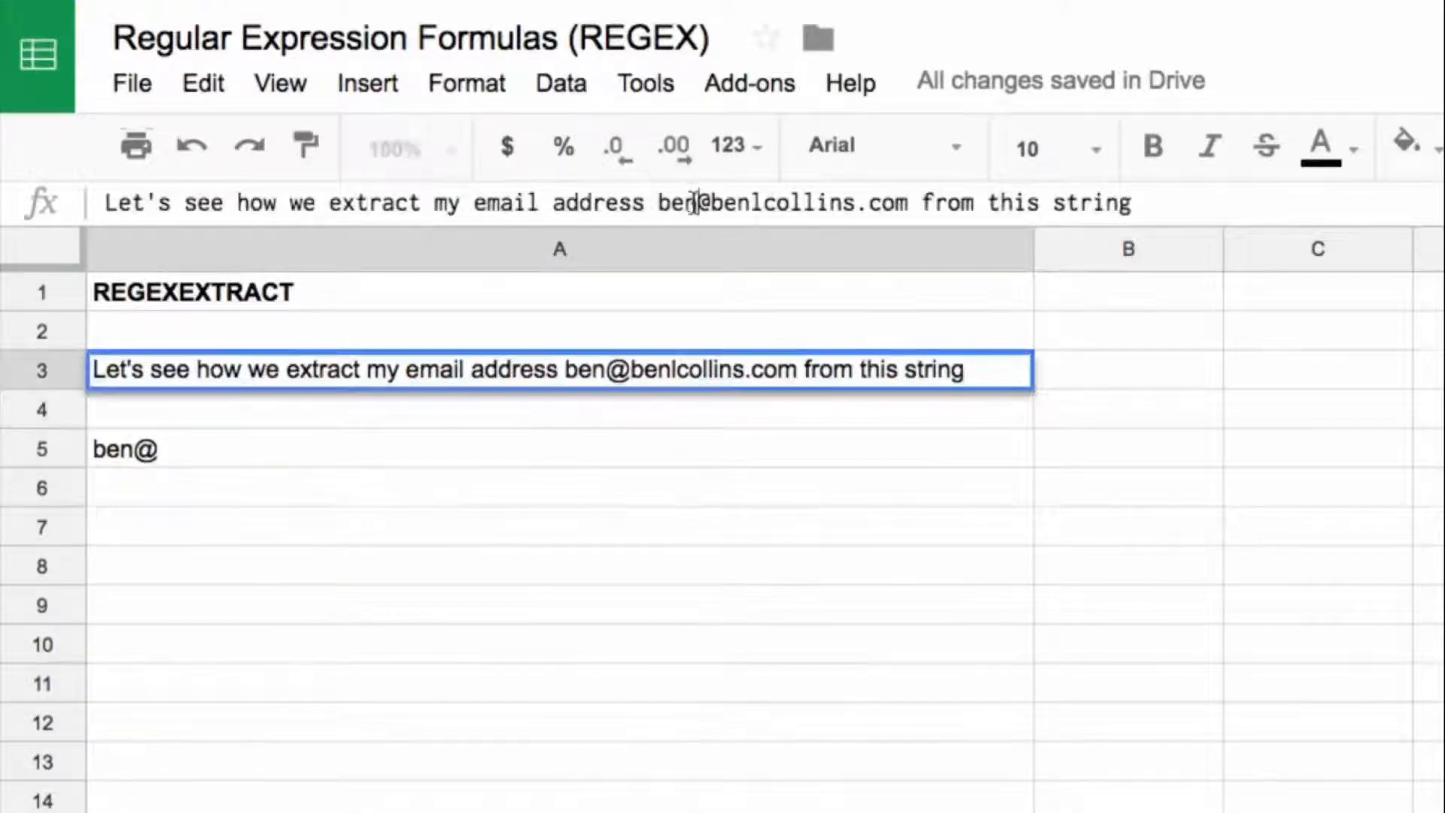
pyautogui.write('+testing')
pyautogui.press('Return')
pyautogui.press('Down')
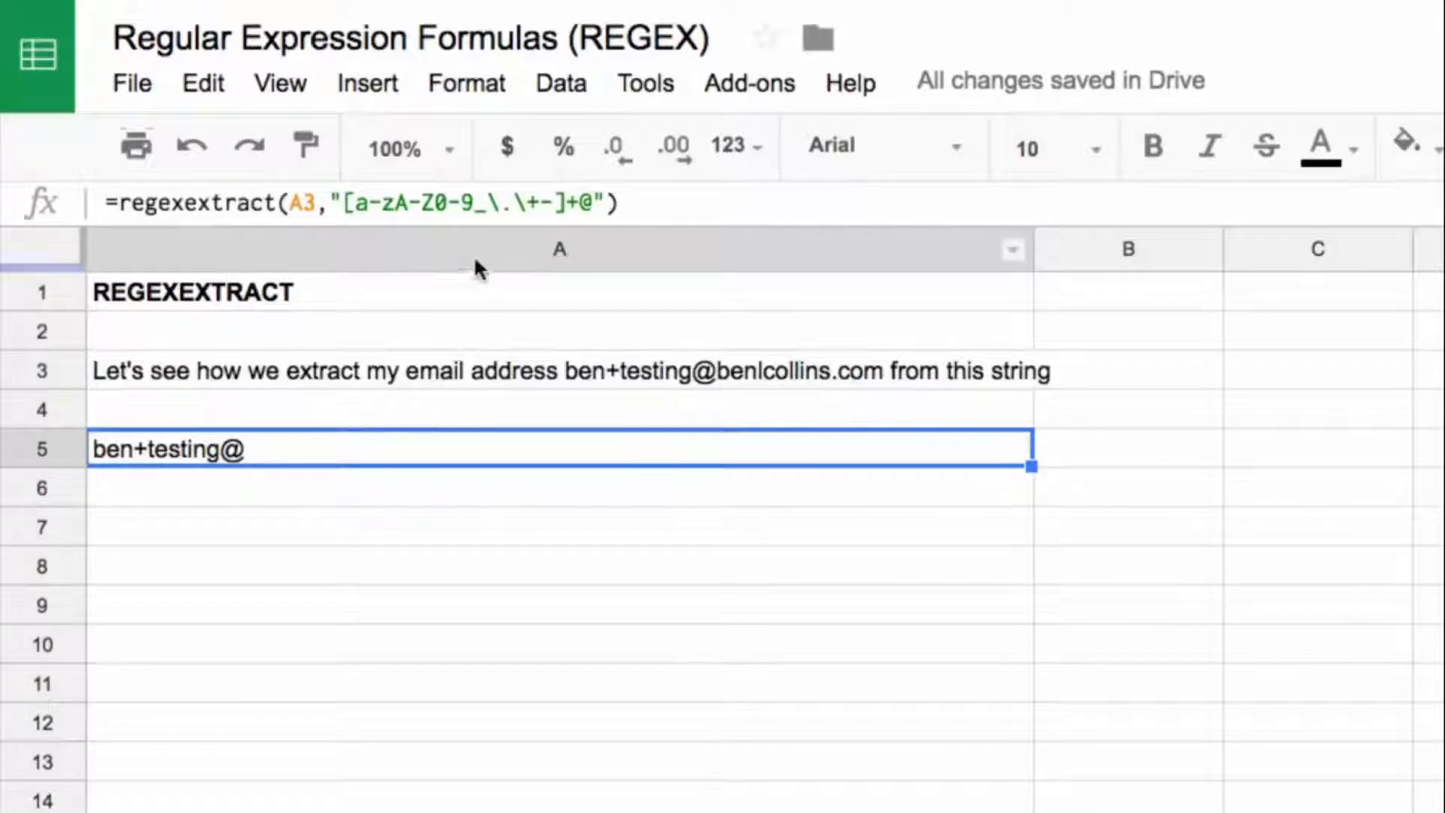
# Step: Extend the A5 pattern by repeating [a-zA-Z0-9_\.\+-]+ after the @ so it also matches the domain
pyautogui.click(591, 203)
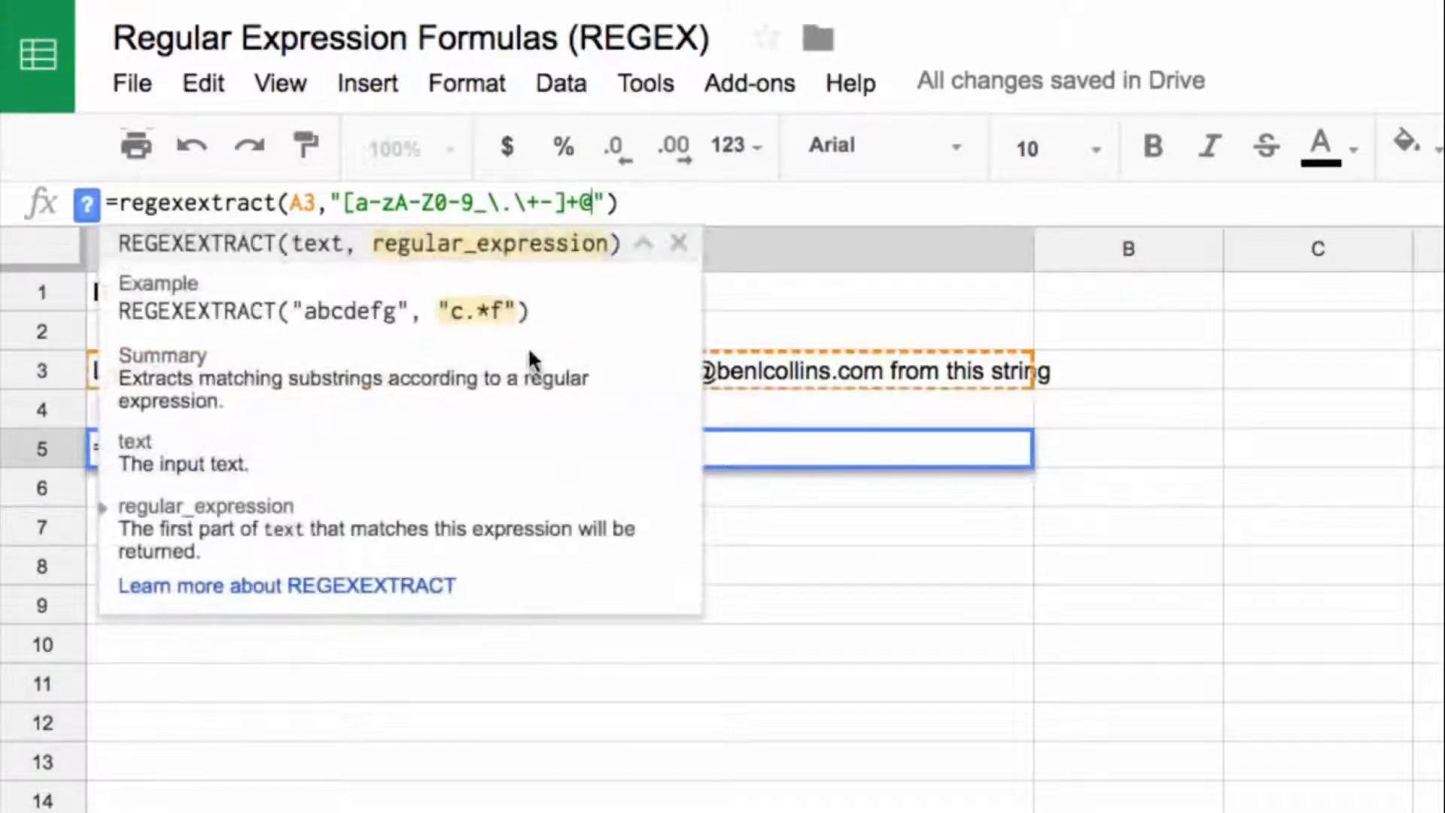
pyautogui.moveTo(343, 202); pyautogui.dragTo(574, 205)
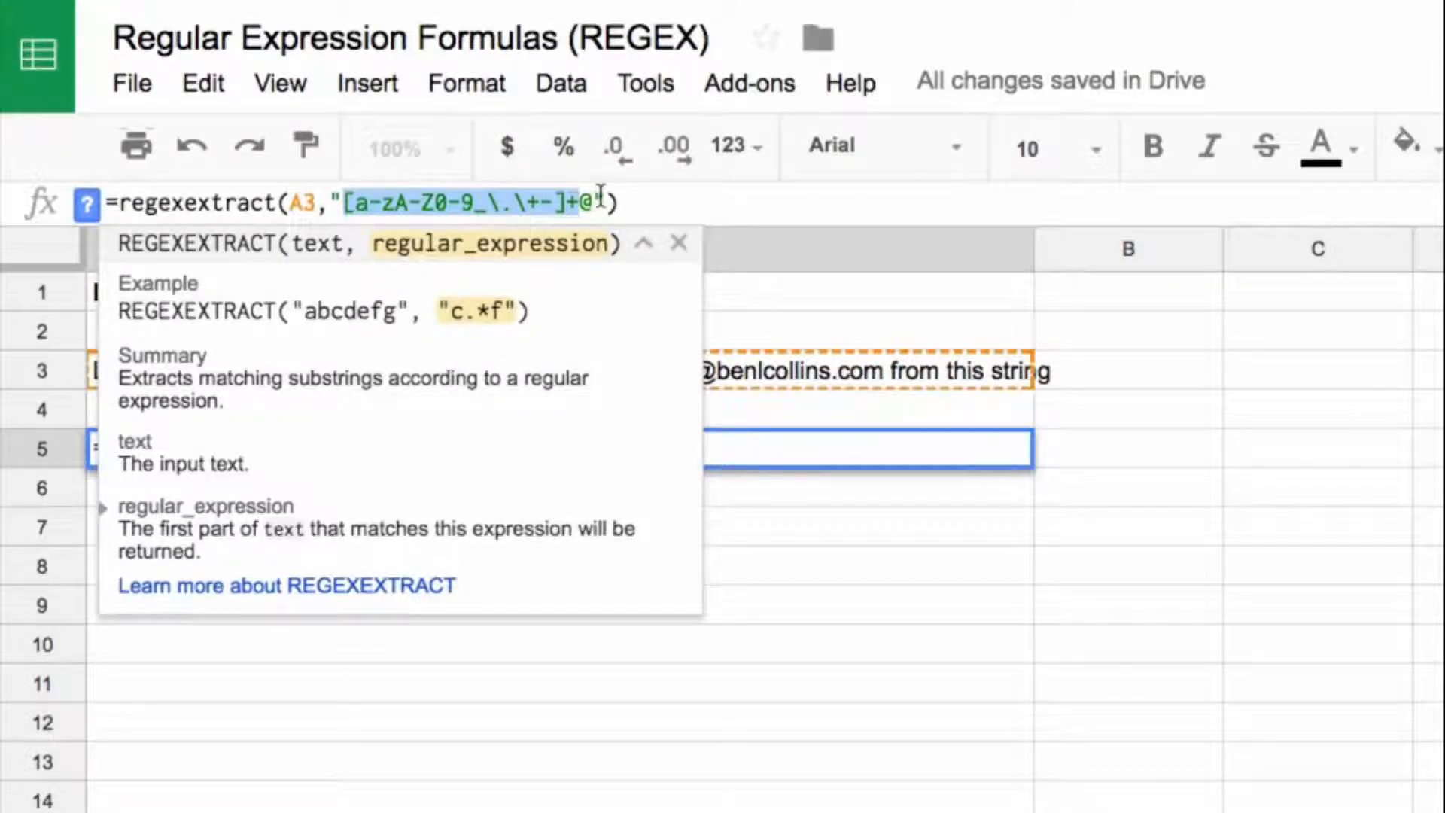
pyautogui.click(594, 201)
pyautogui.write('[a-zA-Z0-9_\\.\\+-]+')
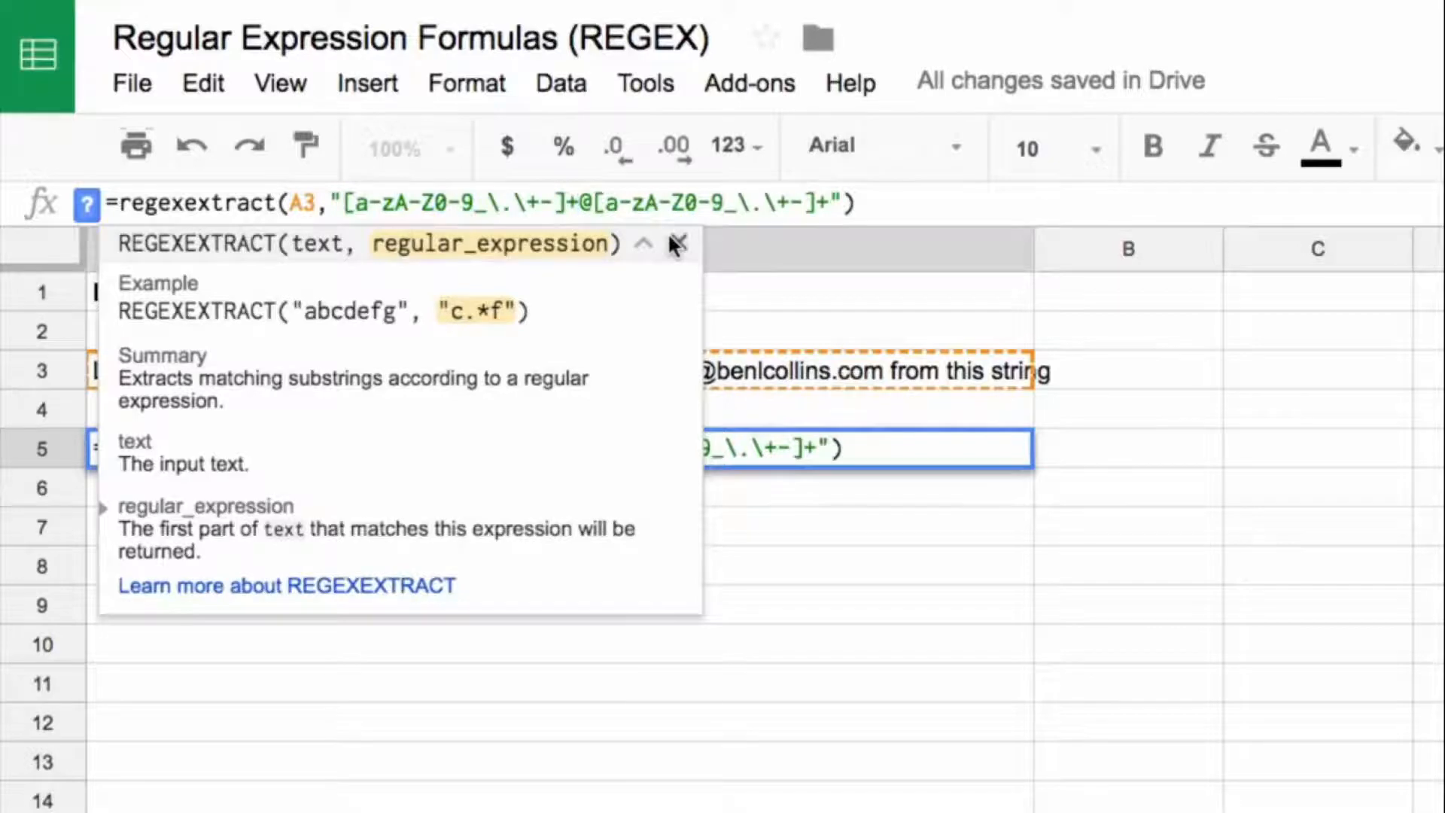
pyautogui.press('Return')
pyautogui.press('Up')
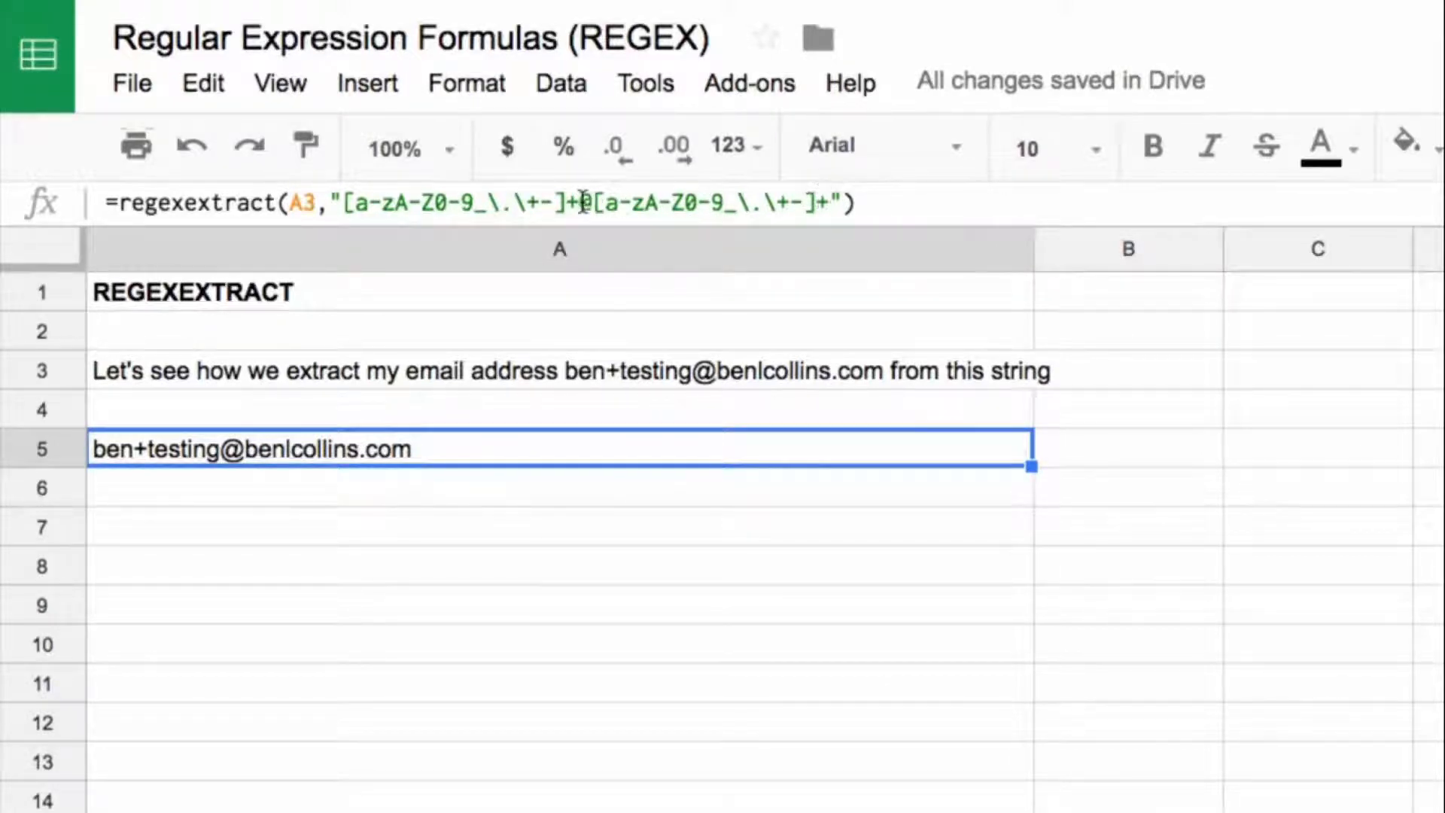
# Step: Examine the escaped dot in the second character class of the A5 formula and leave the formula unedited
pyautogui.click(593, 201)
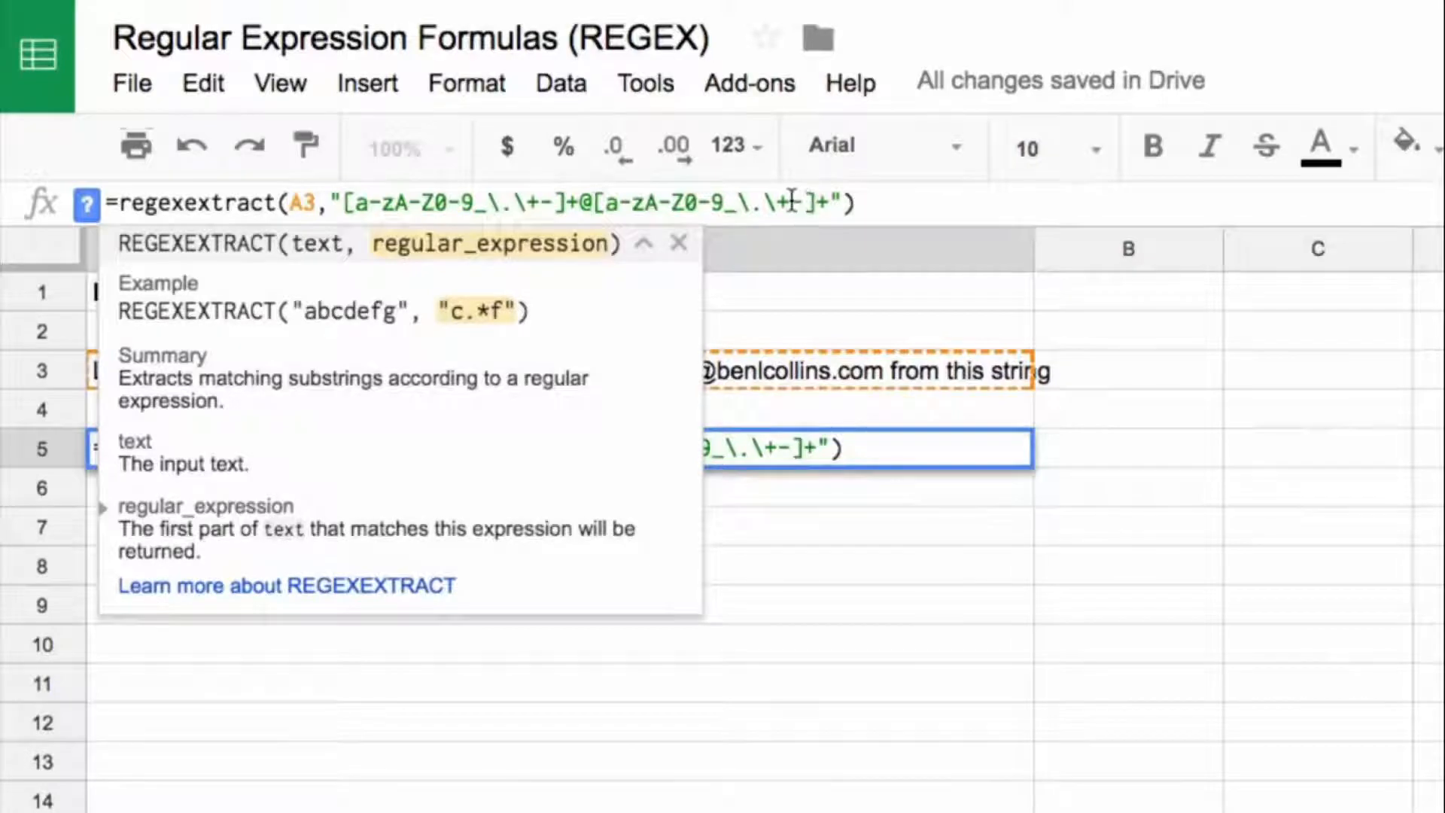
pyautogui.moveTo(760, 204); pyautogui.dragTo(737, 204)
pyautogui.click(760, 204)
pyautogui.click(856, 199)
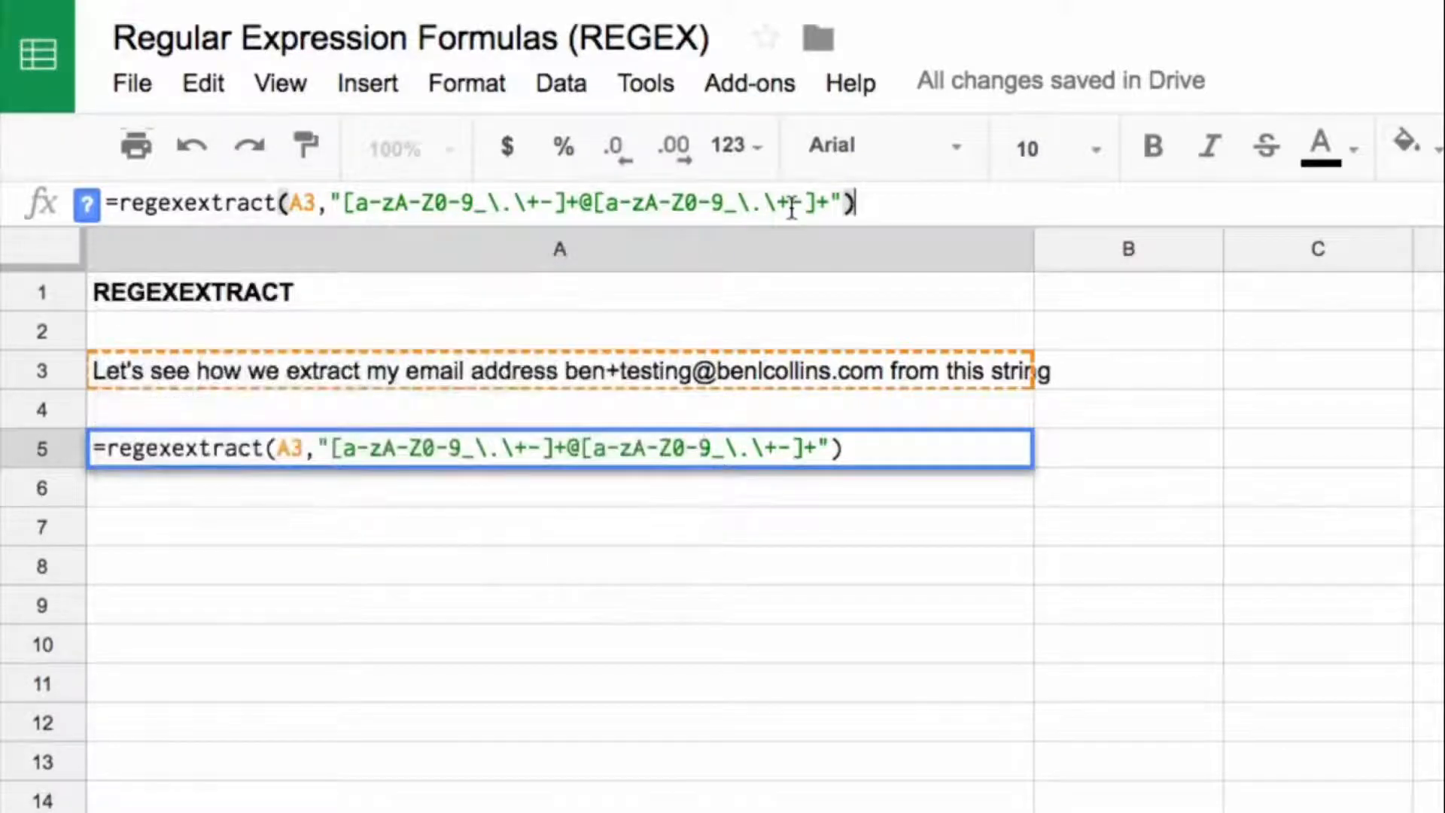
pyautogui.press('Return')
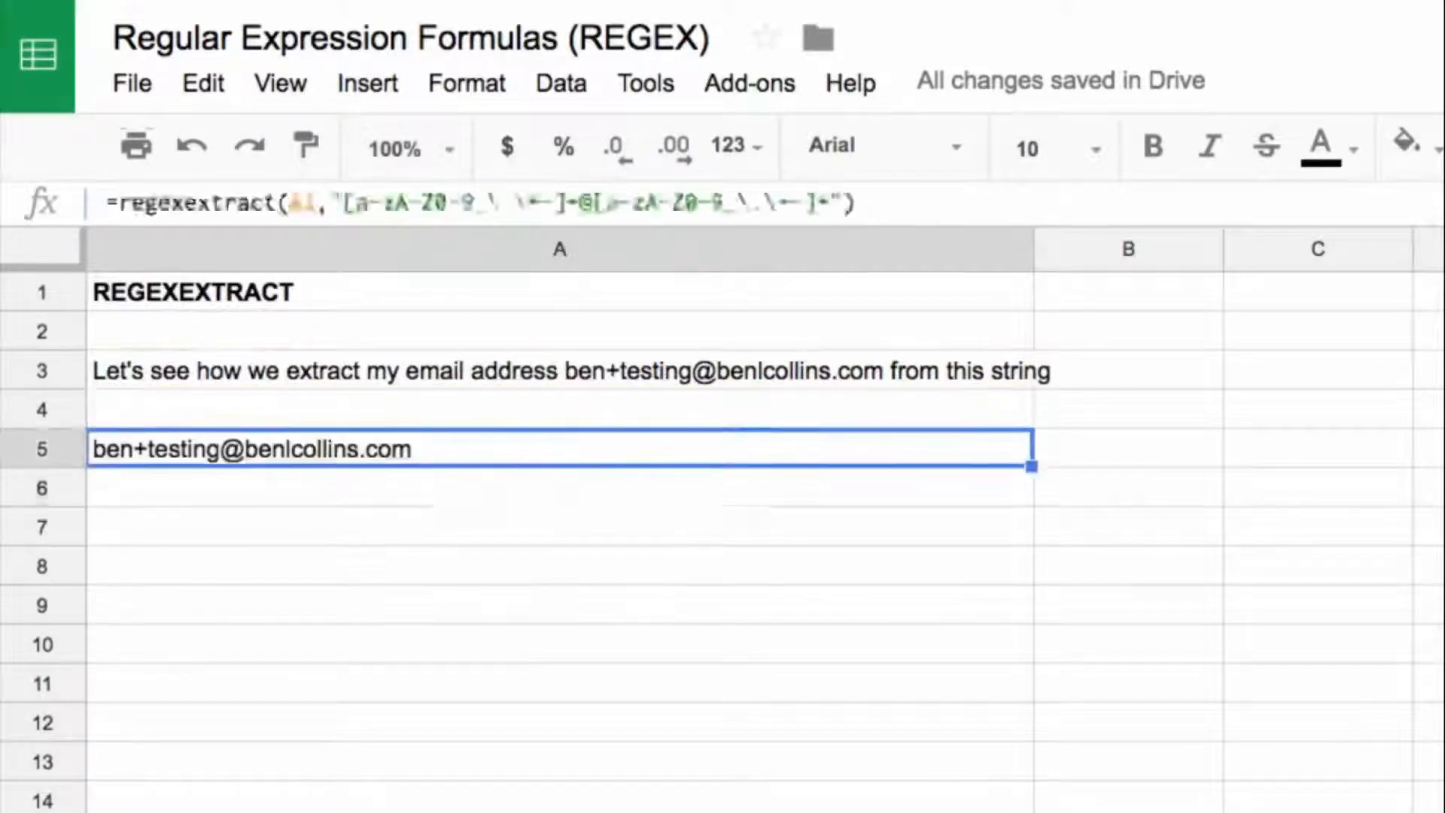
# Step: Remove the .com ending from the email address in A3 to test the extraction, and select A5
pyautogui.press('Up')
pyautogui.press('Up')
pyautogui.press('Up')
pyautogui.moveTo(960, 204); pyautogui.dragTo(1015, 204)
pyautogui.press('BackSpace')
pyautogui.press('Return')
pyautogui.press('Up')
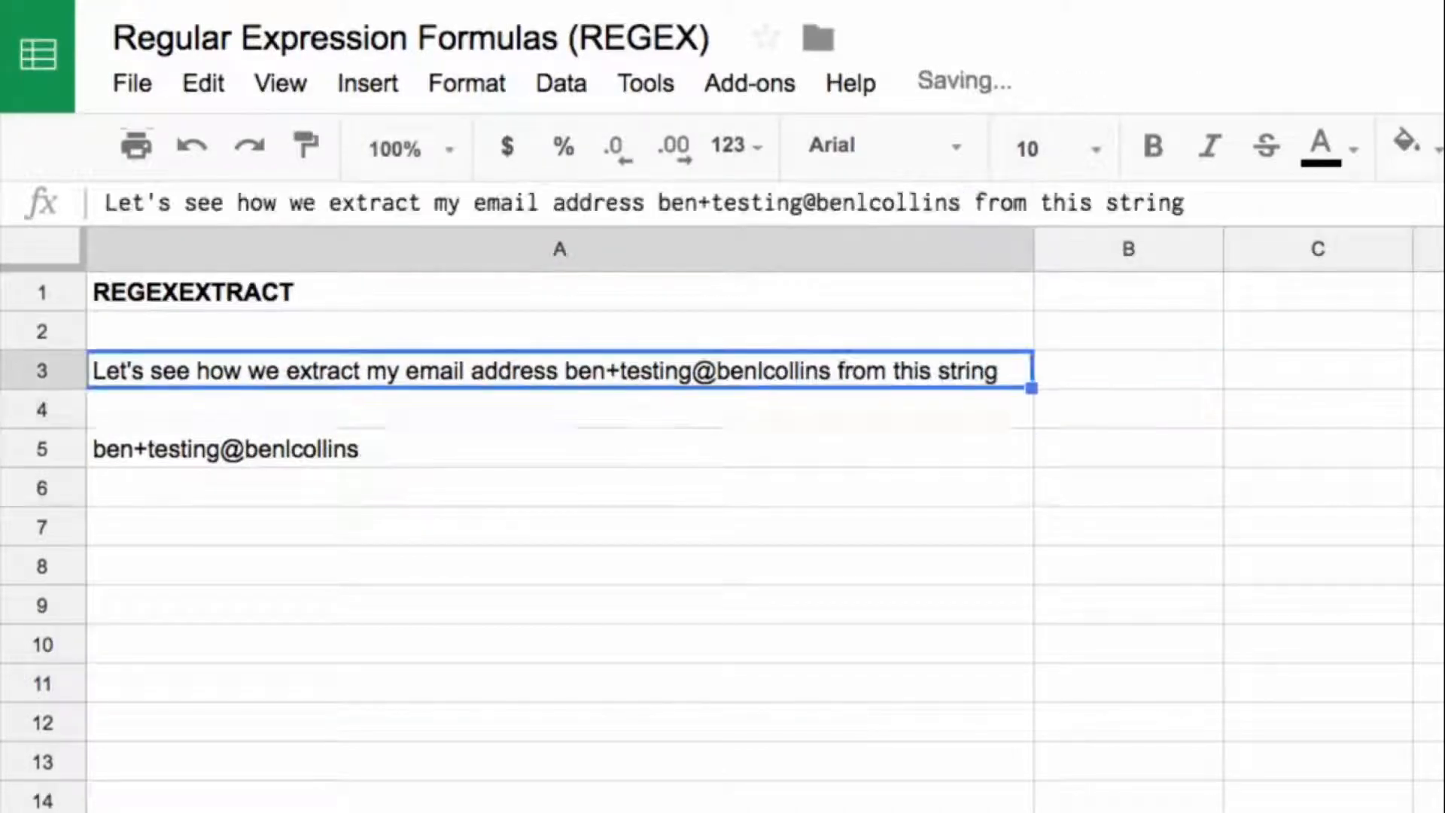
pyautogui.click(413, 453)
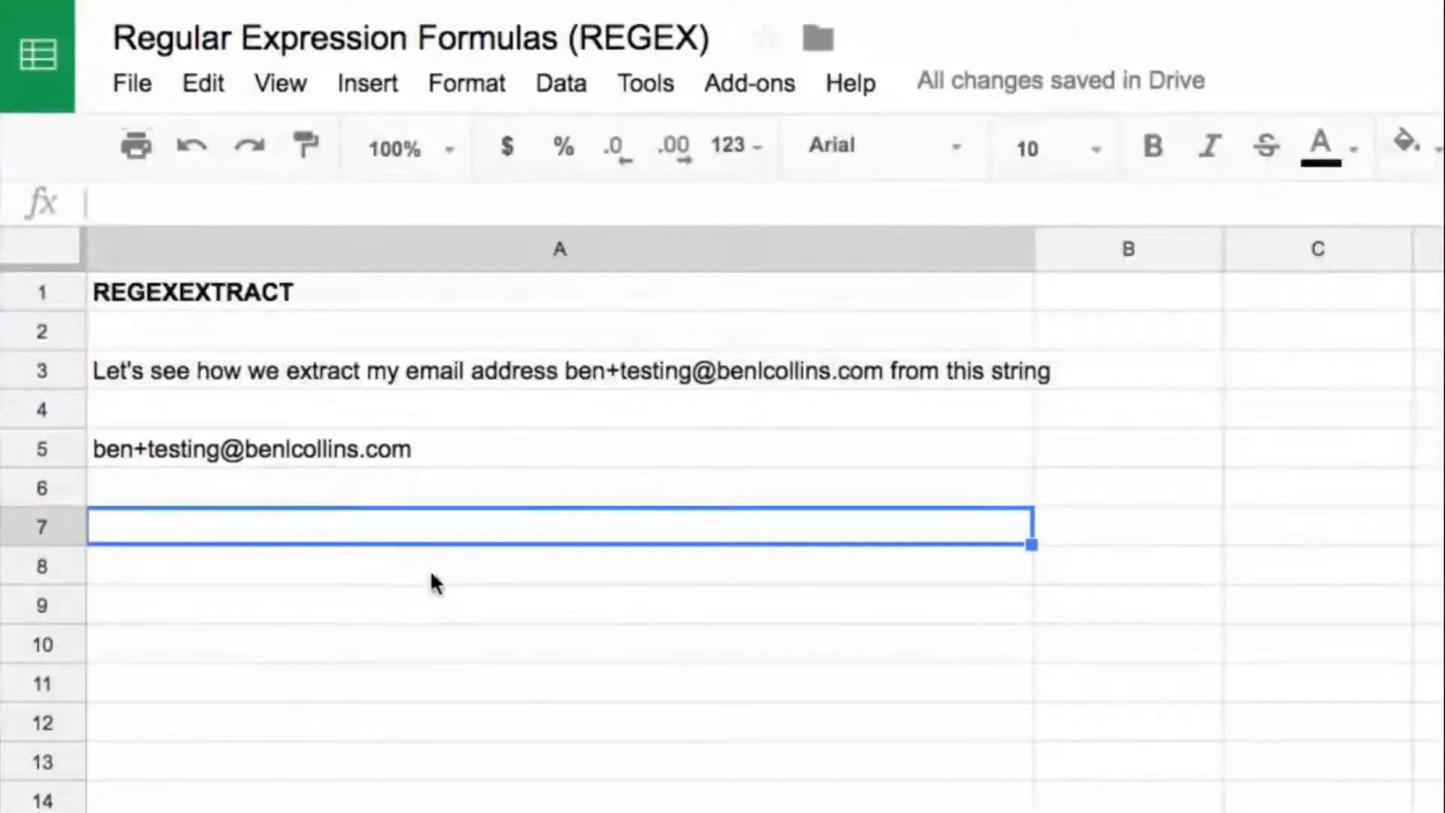
# Step: Paste "What about extracting an amount $6,712,090 from a string" into A8 and start a REGEXEXTRACT formula in A10 with A8 as its text
pyautogui.click(463, 566)
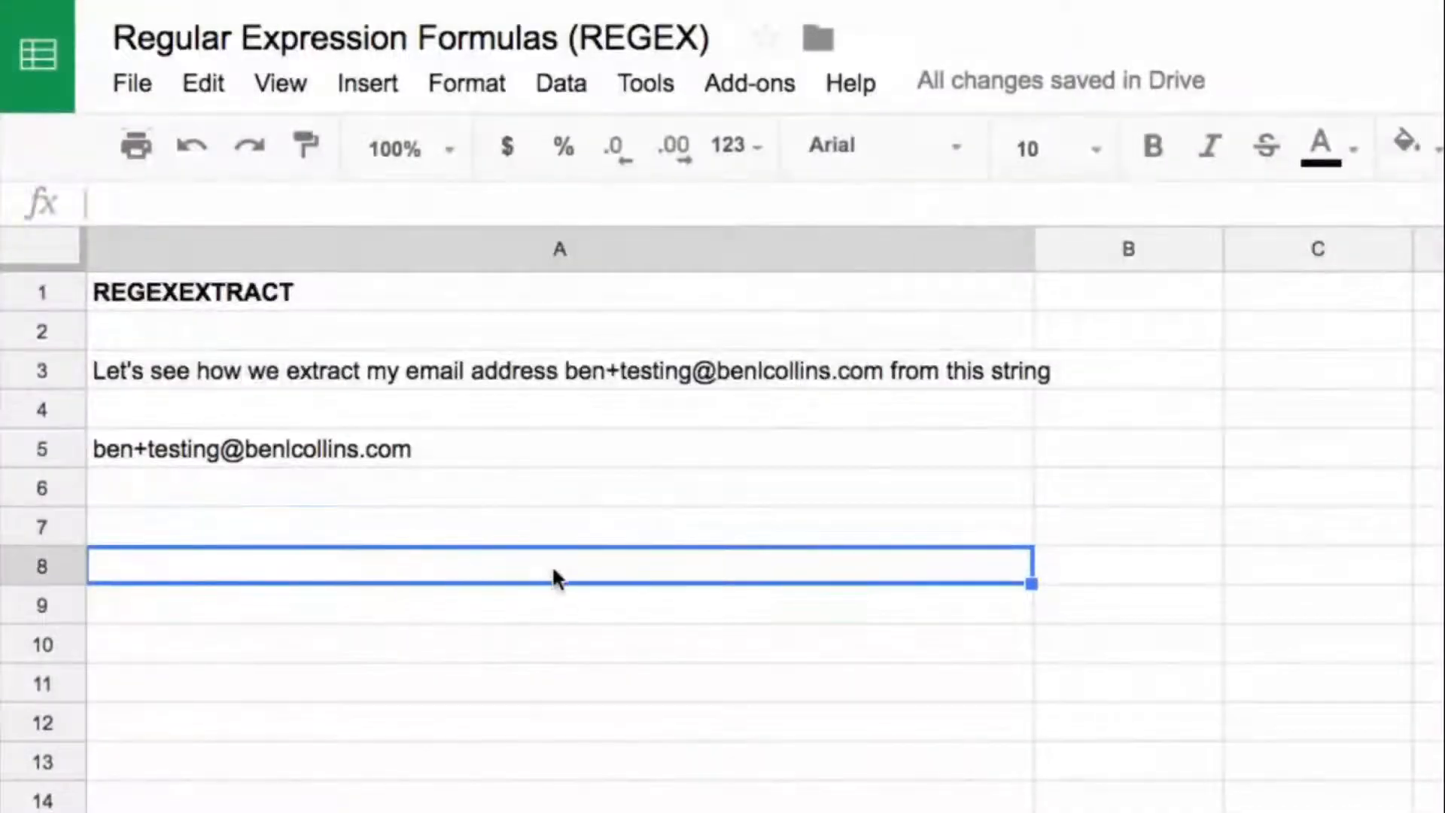
pyautogui.write('What about extracting an amount $6,712,090 from a string')
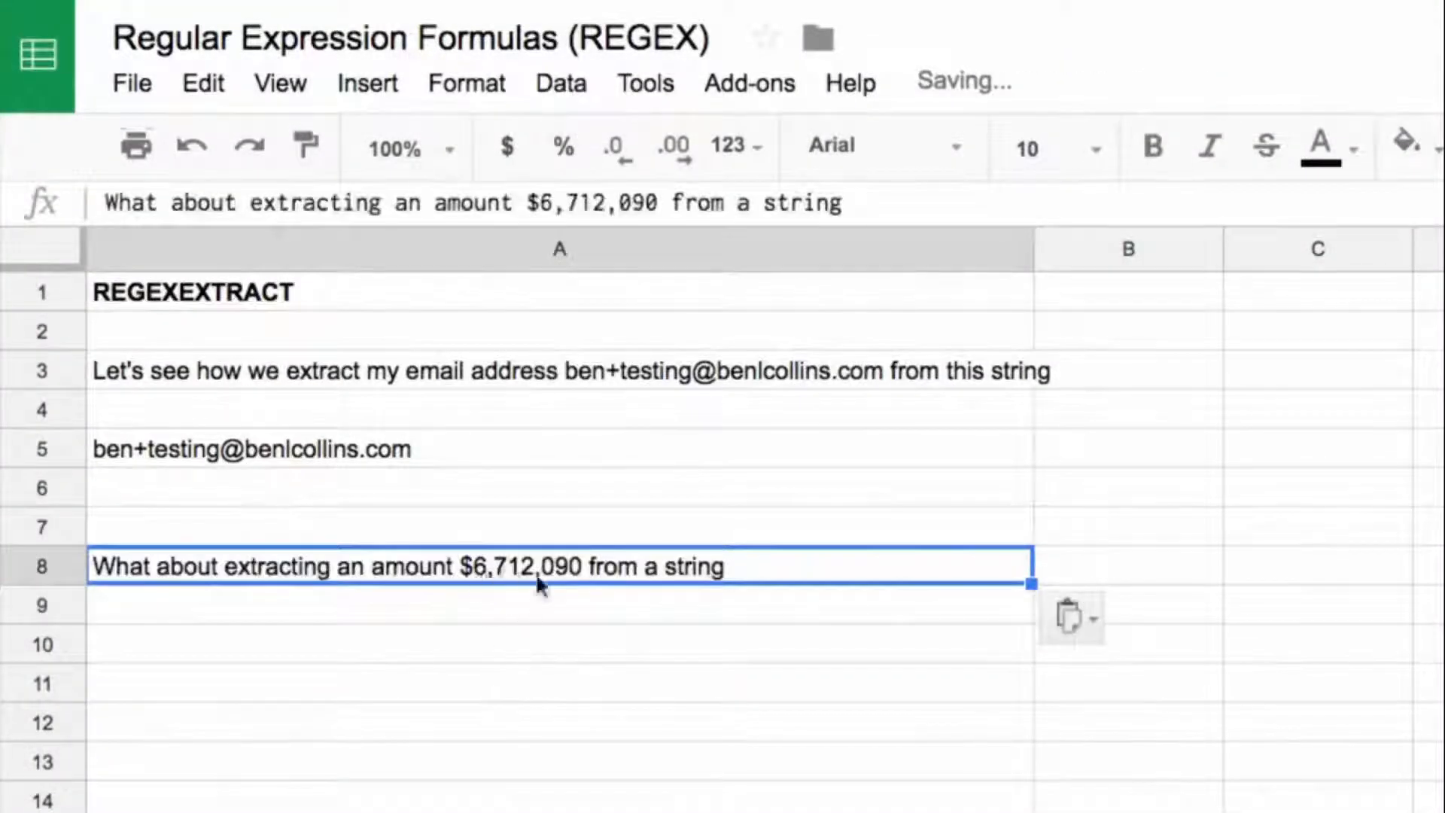
pyautogui.press('Down')
pyautogui.press('Down')
pyautogui.write('=regexte')
pyautogui.press('Tab')
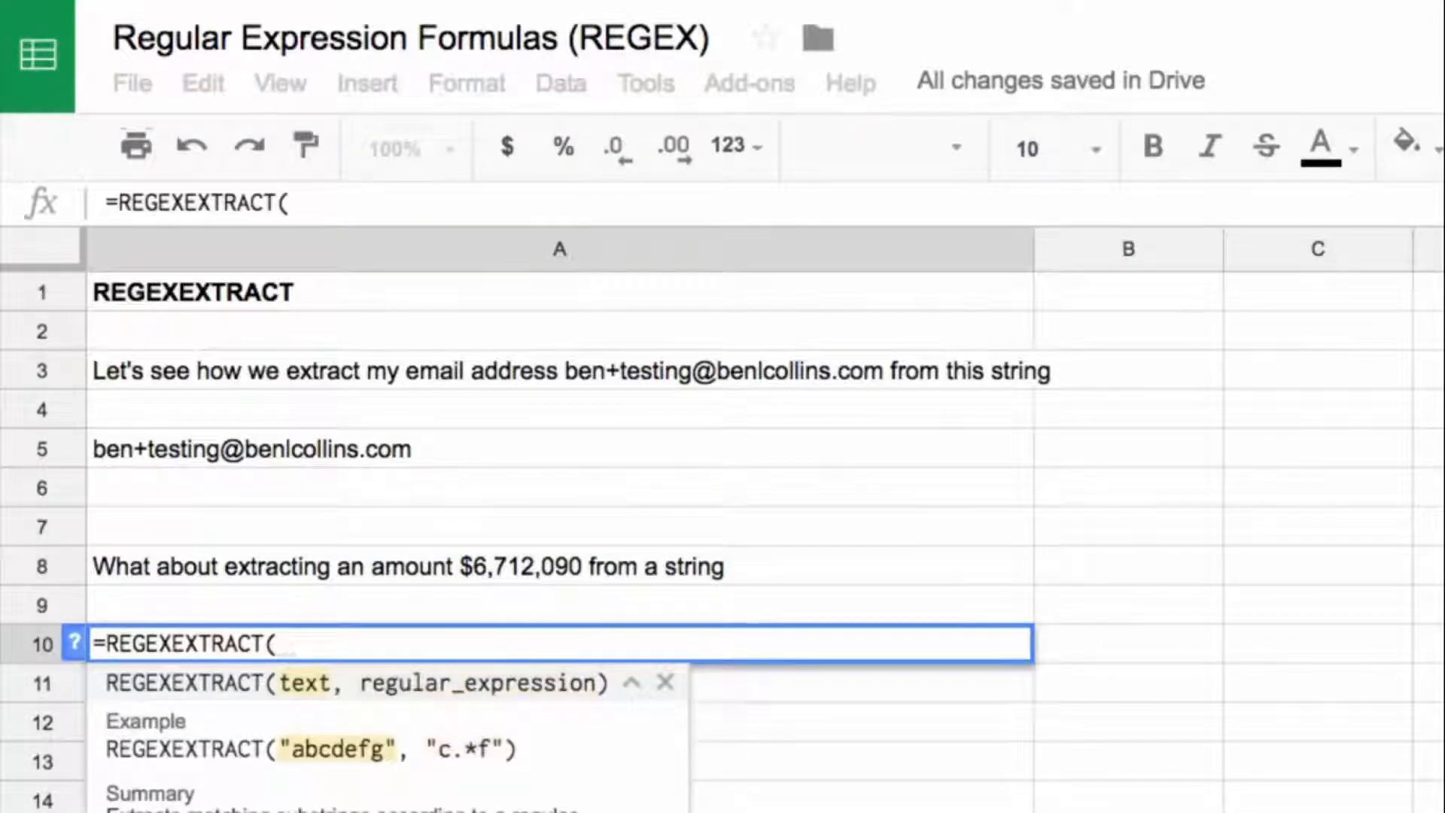
pyautogui.press('Up')
pyautogui.press('Up')
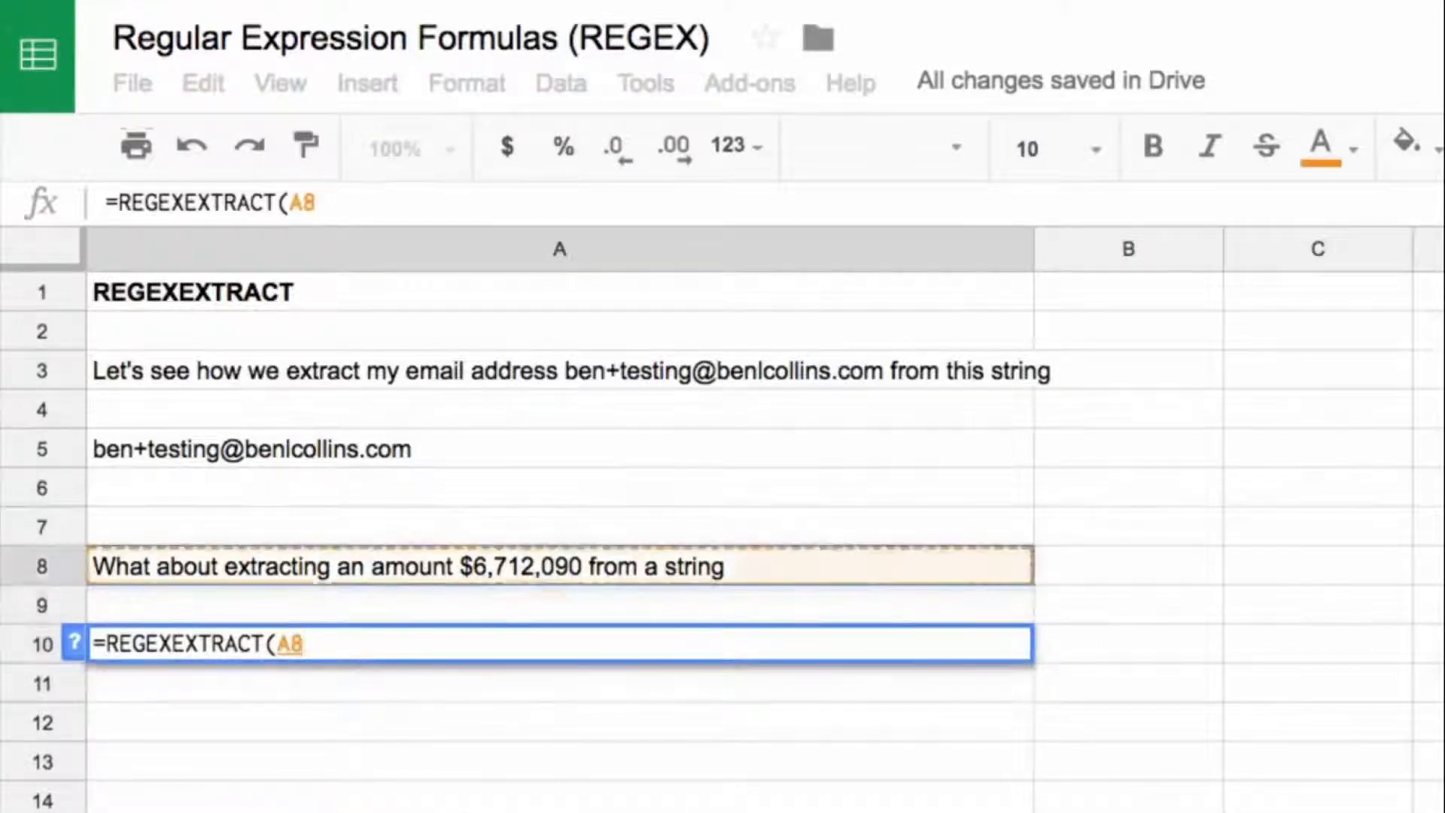
pyautogui.write(',')
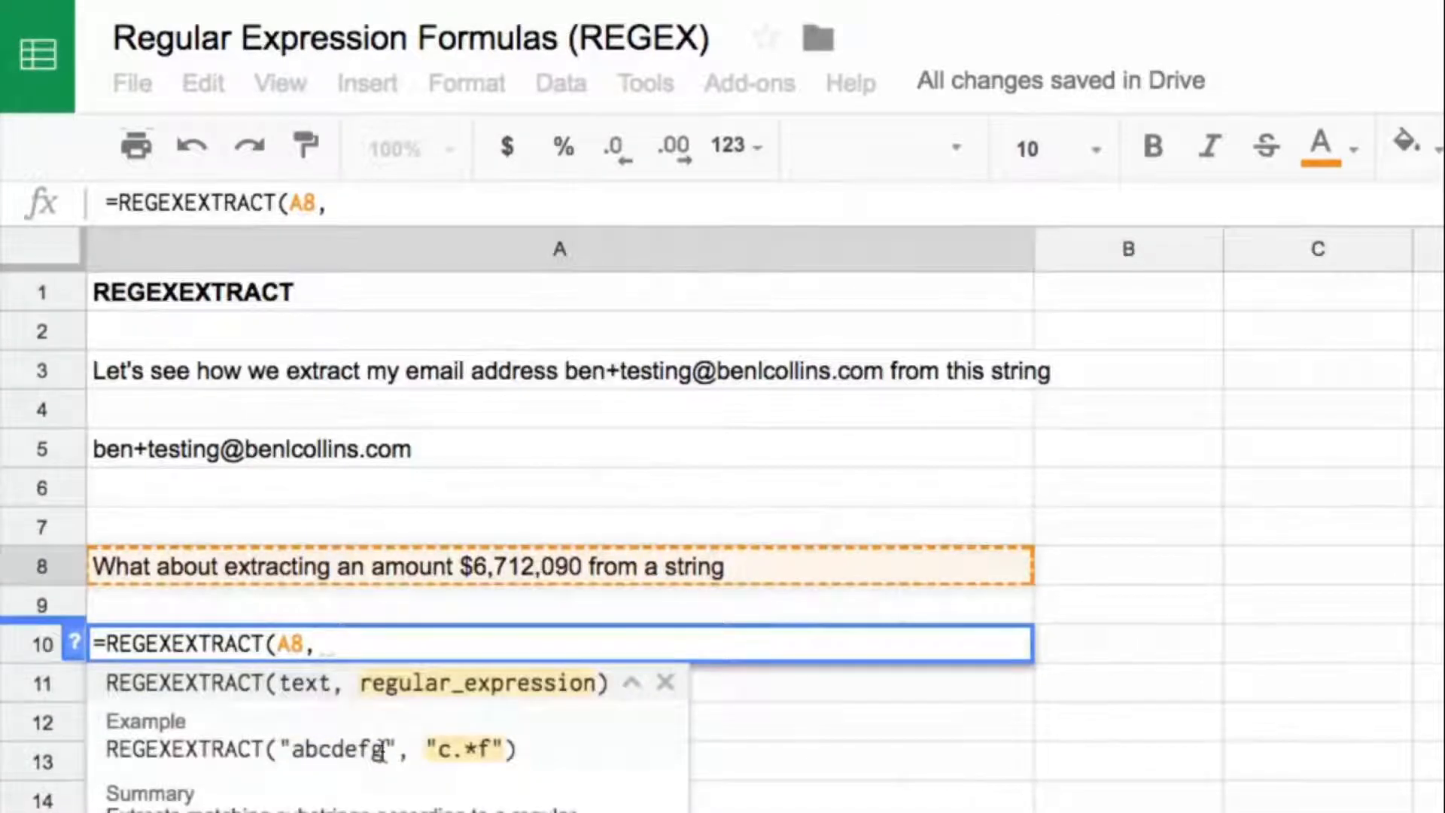
pyautogui.write('[')
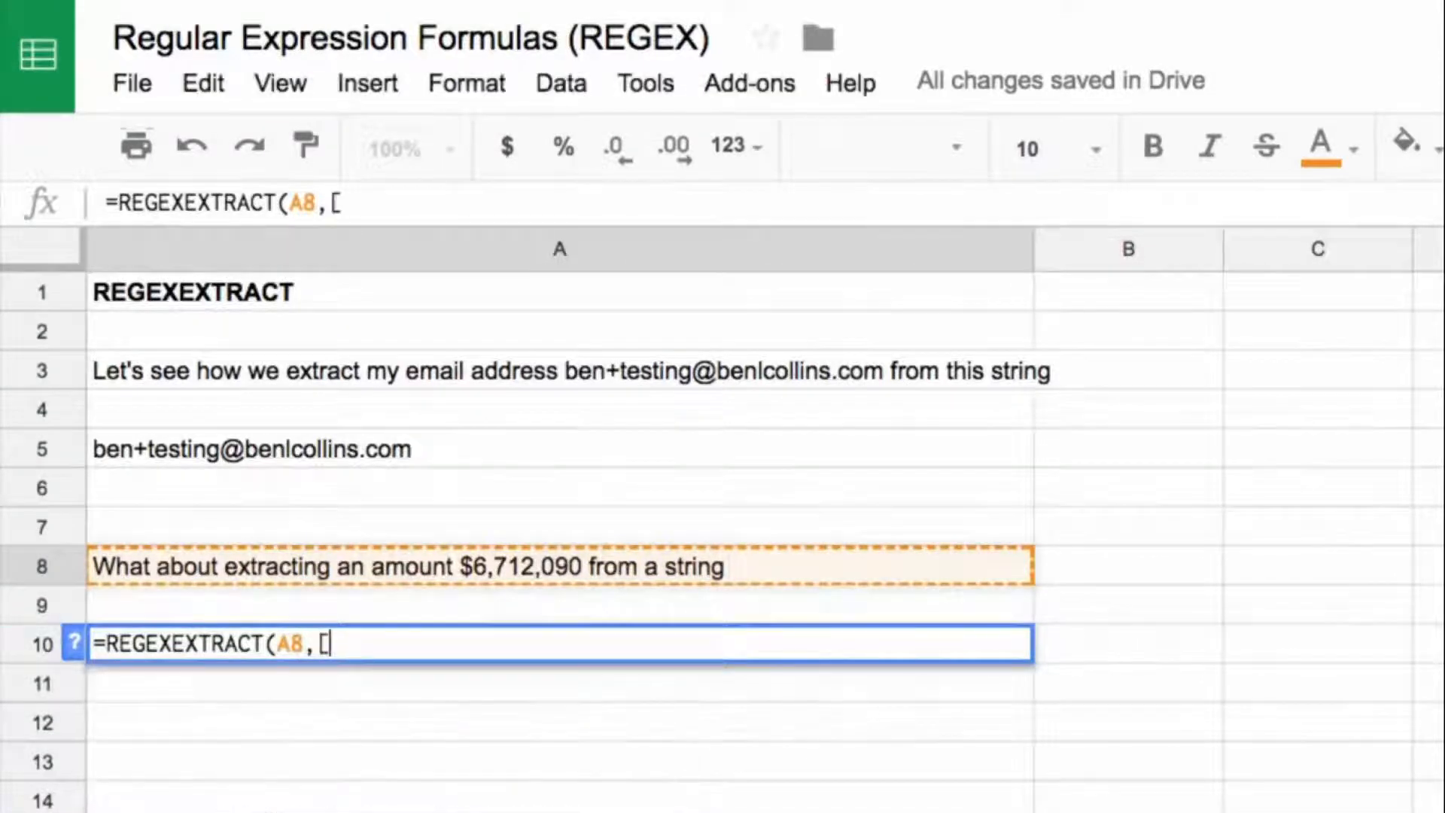
pyautogui.write('0-9]')
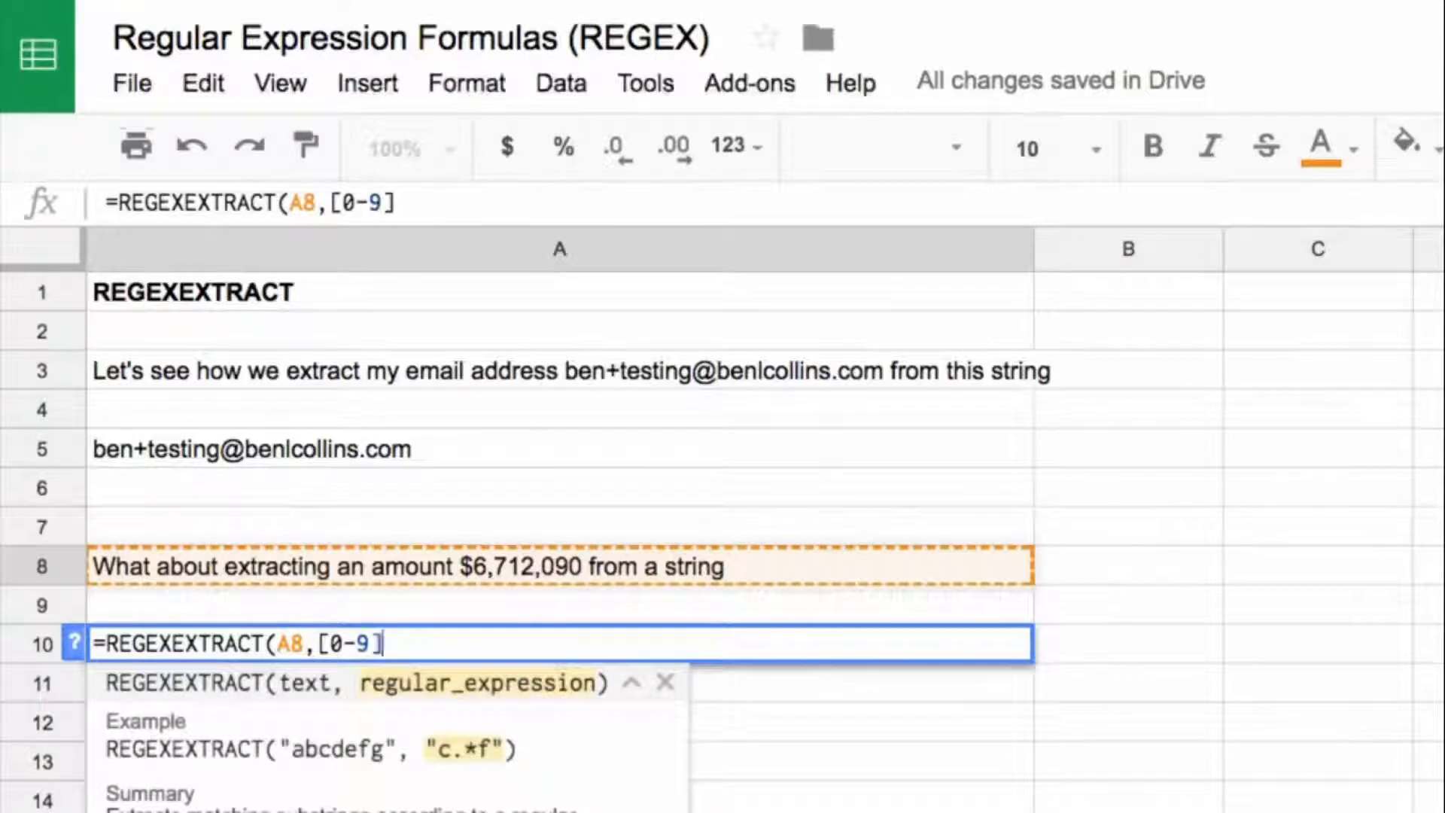
# Step: Complete the A10 formula with a pattern for one or more digits, giving =REGEXEXTRACT(A8,"[0-9]+")
pyautogui.press('Left')
pyautogui.press('Left')
pyautogui.press('Left')
pyautogui.press('Left')
pyautogui.press('Left')
pyautogui.write('"')
pyautogui.press('End')
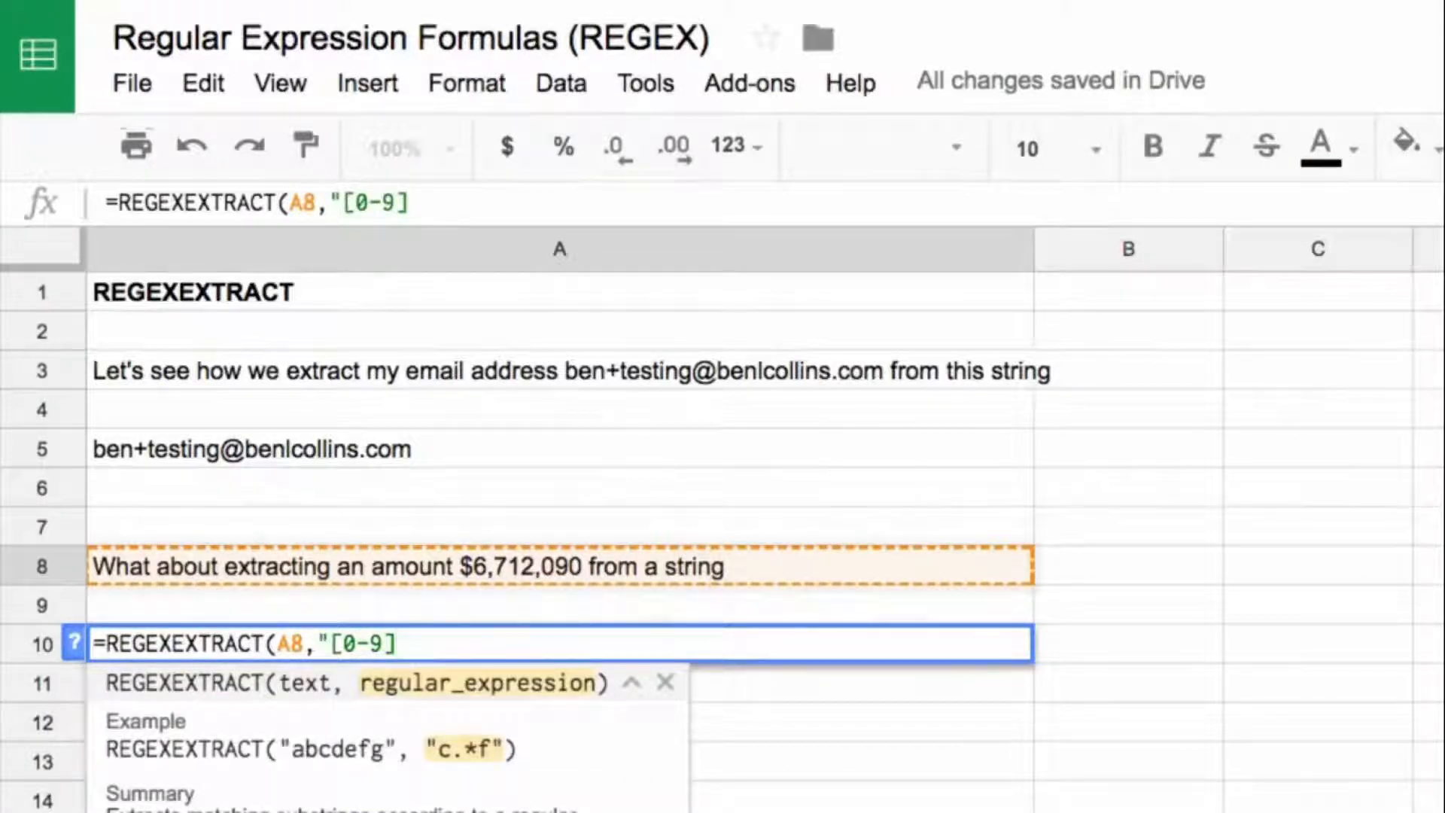
pyautogui.write('+")')
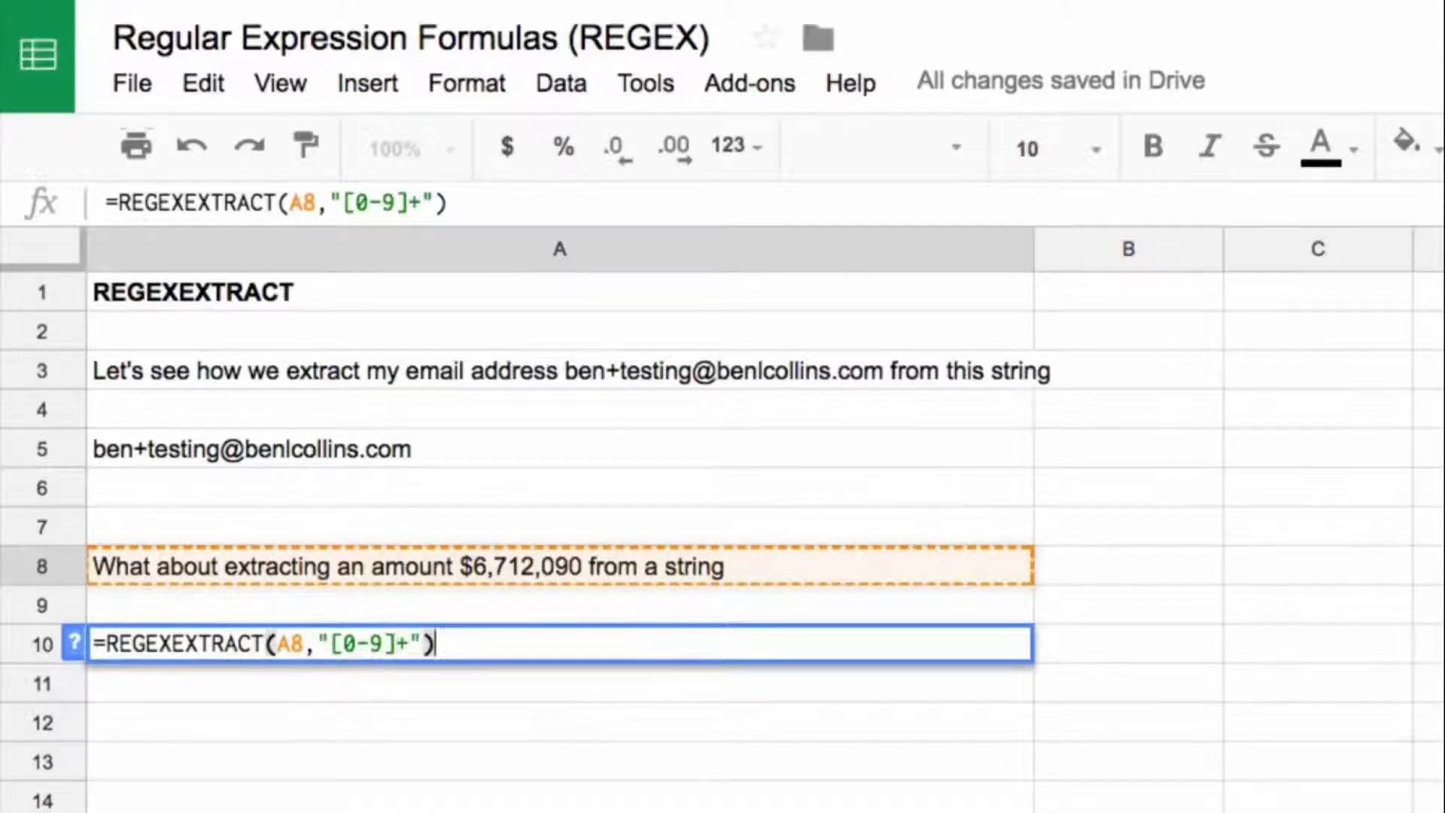
pyautogui.press('Return')
pyautogui.press('Up')
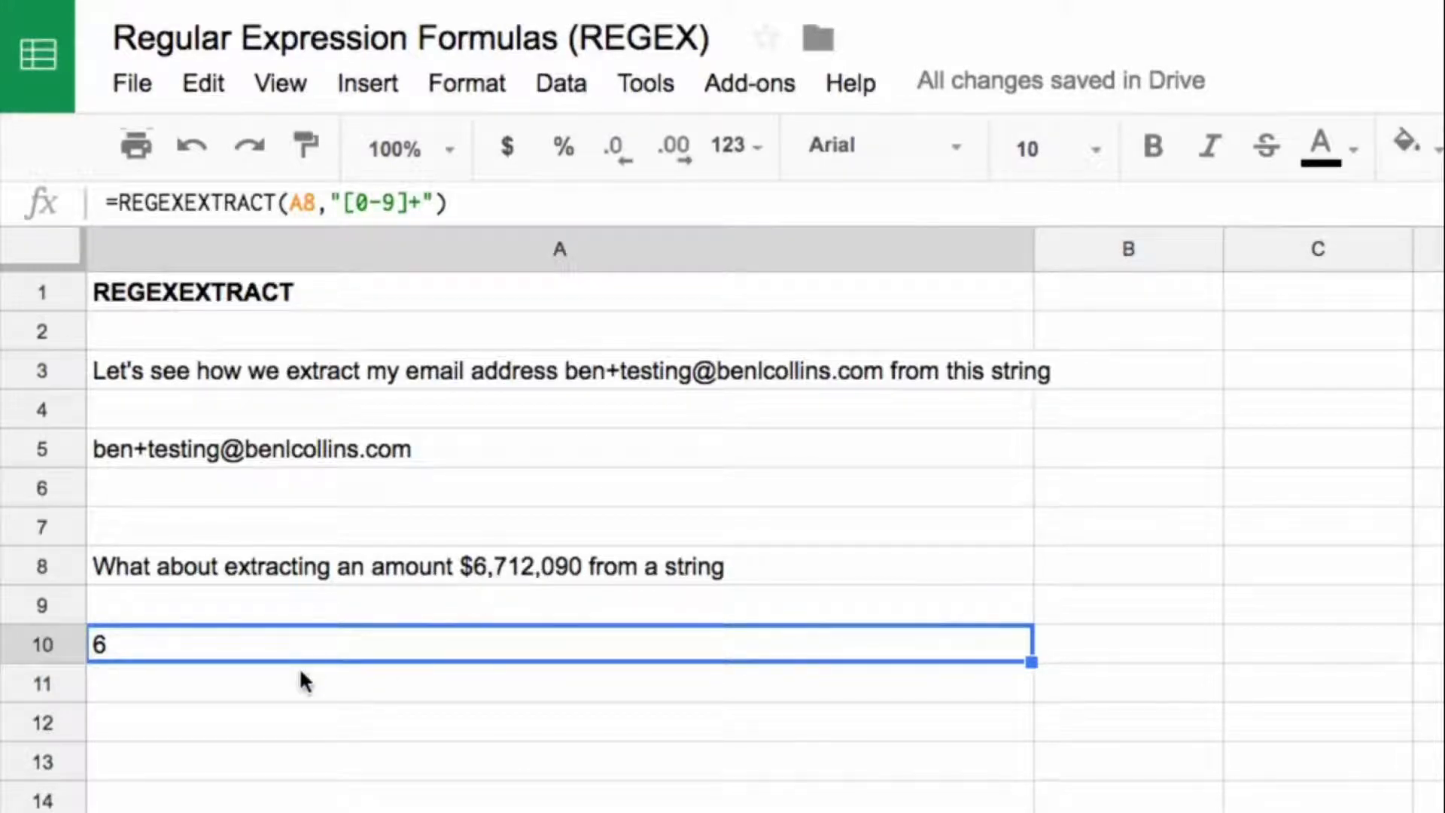
# Step: Add a comma to the character class in the A10 formula so the pattern reads "[0-9,]+"
pyautogui.click(394, 202)
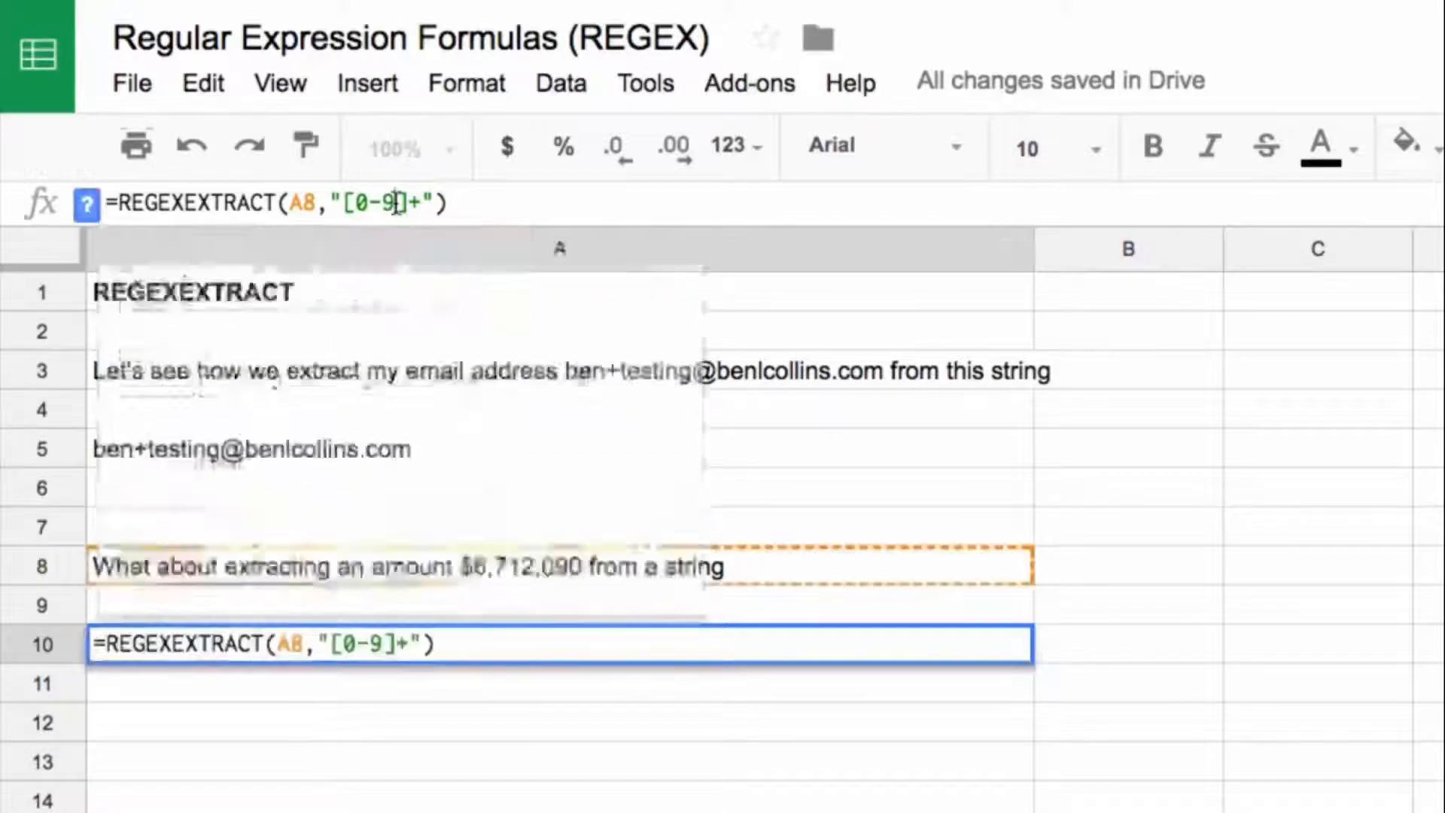
pyautogui.write(',')
pyautogui.press('Return')
pyautogui.press('Up')
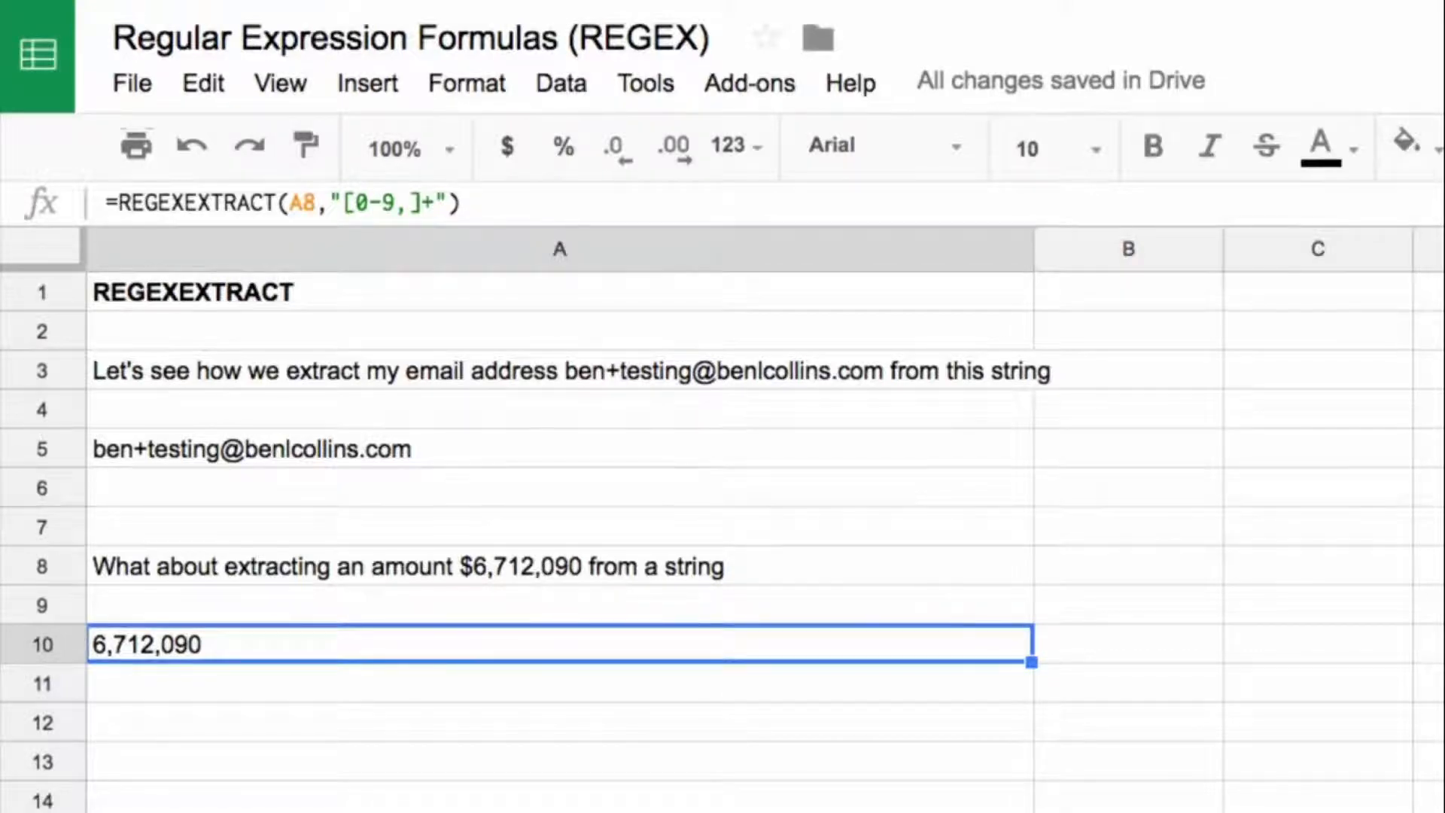
# Step: Remove the millions part from the amount in A8, leaving $712,090, to test the A10 pattern
pyautogui.click(468, 567)
pyautogui.click(558, 203)
pyautogui.press('BackSpace')
pyautogui.press('BackSpace')
pyautogui.press('Return')
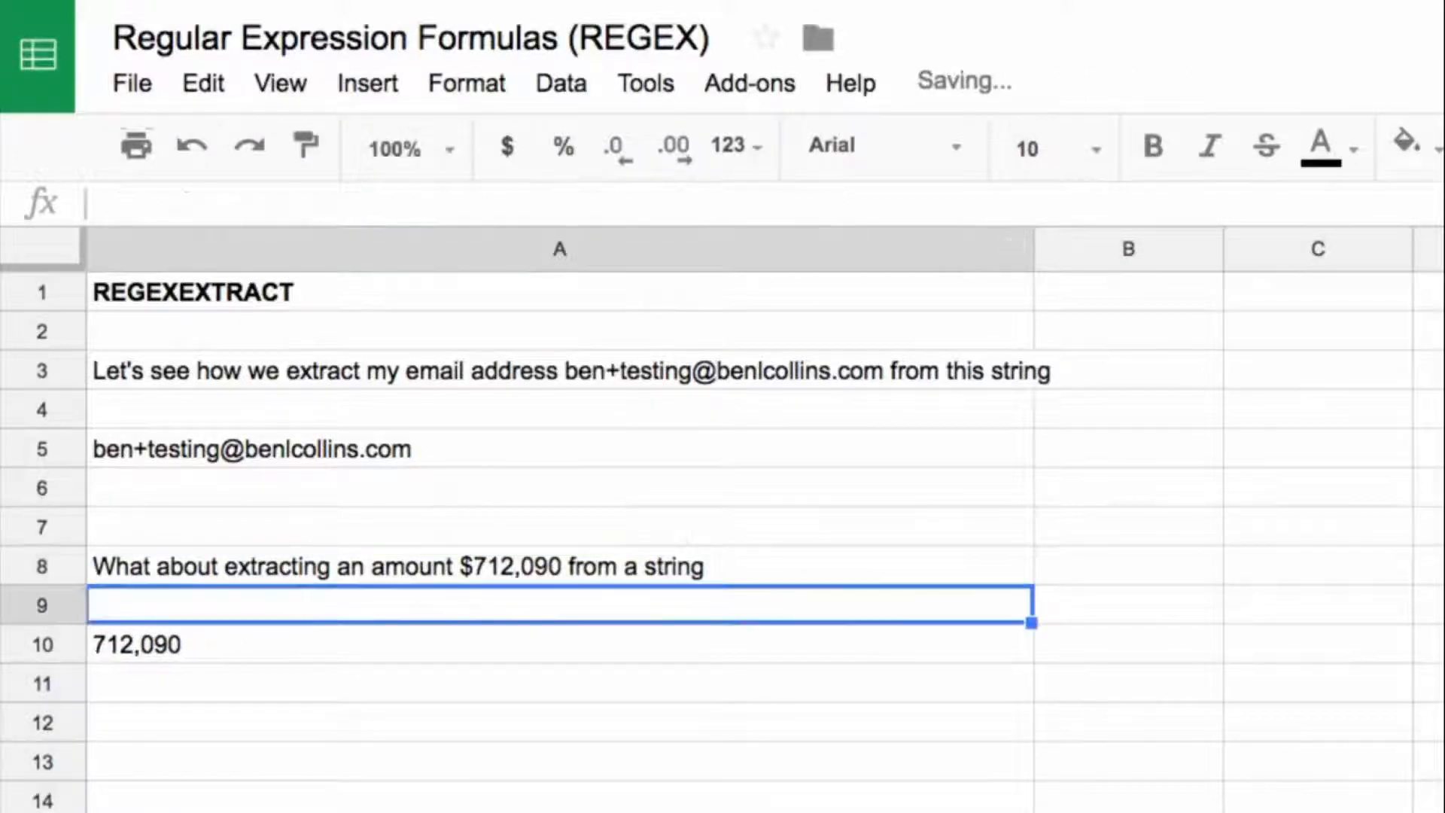
# Step: Shorten the amount in the A8 sentence to $90 to test the pattern on a two-digit number
pyautogui.press('Up')
pyautogui.click(606, 202)
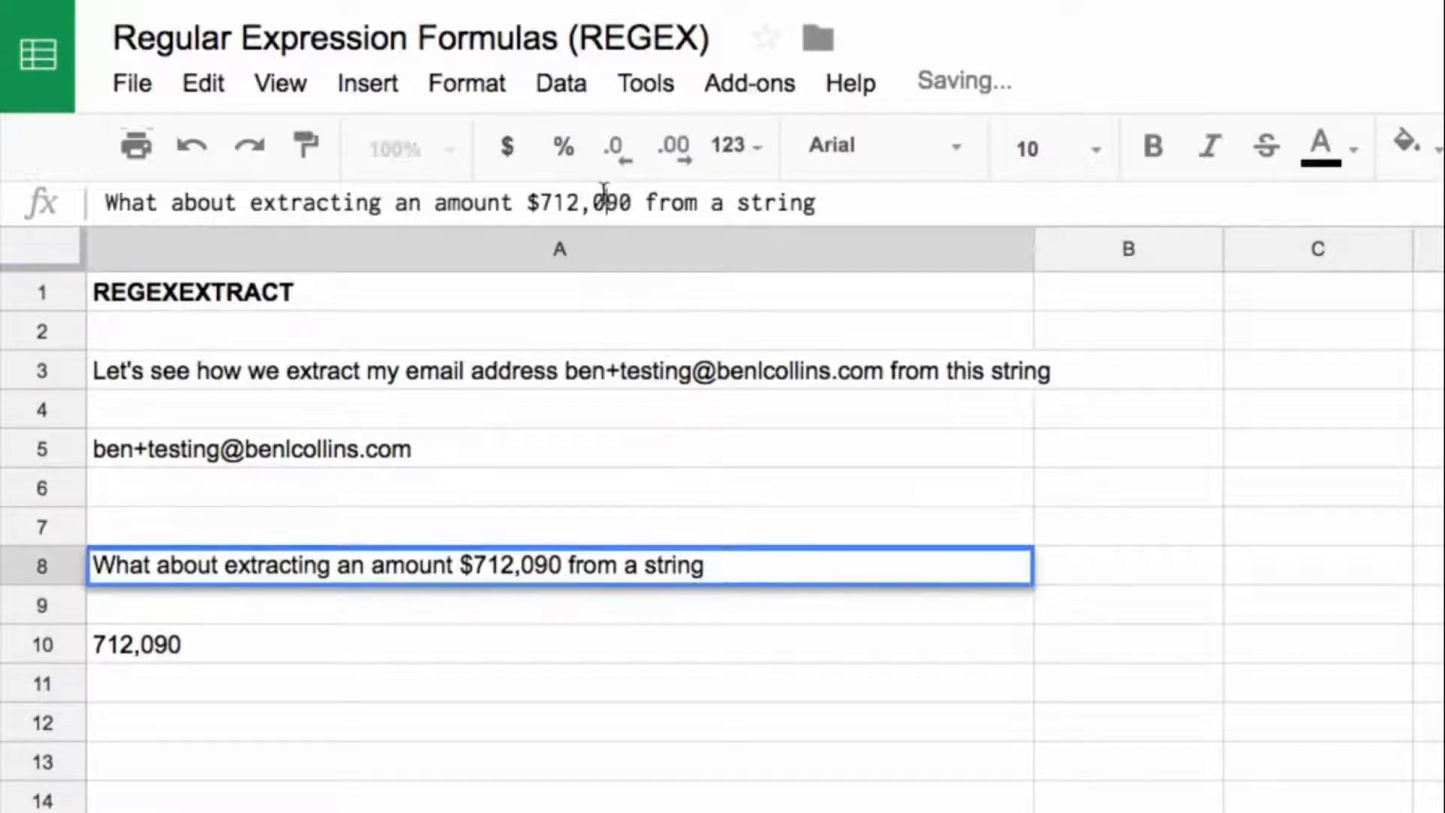
pyautogui.moveTo(606, 202); pyautogui.dragTo(539, 194)
pyautogui.press('BackSpace')
pyautogui.press('Return')
pyautogui.press('Up')
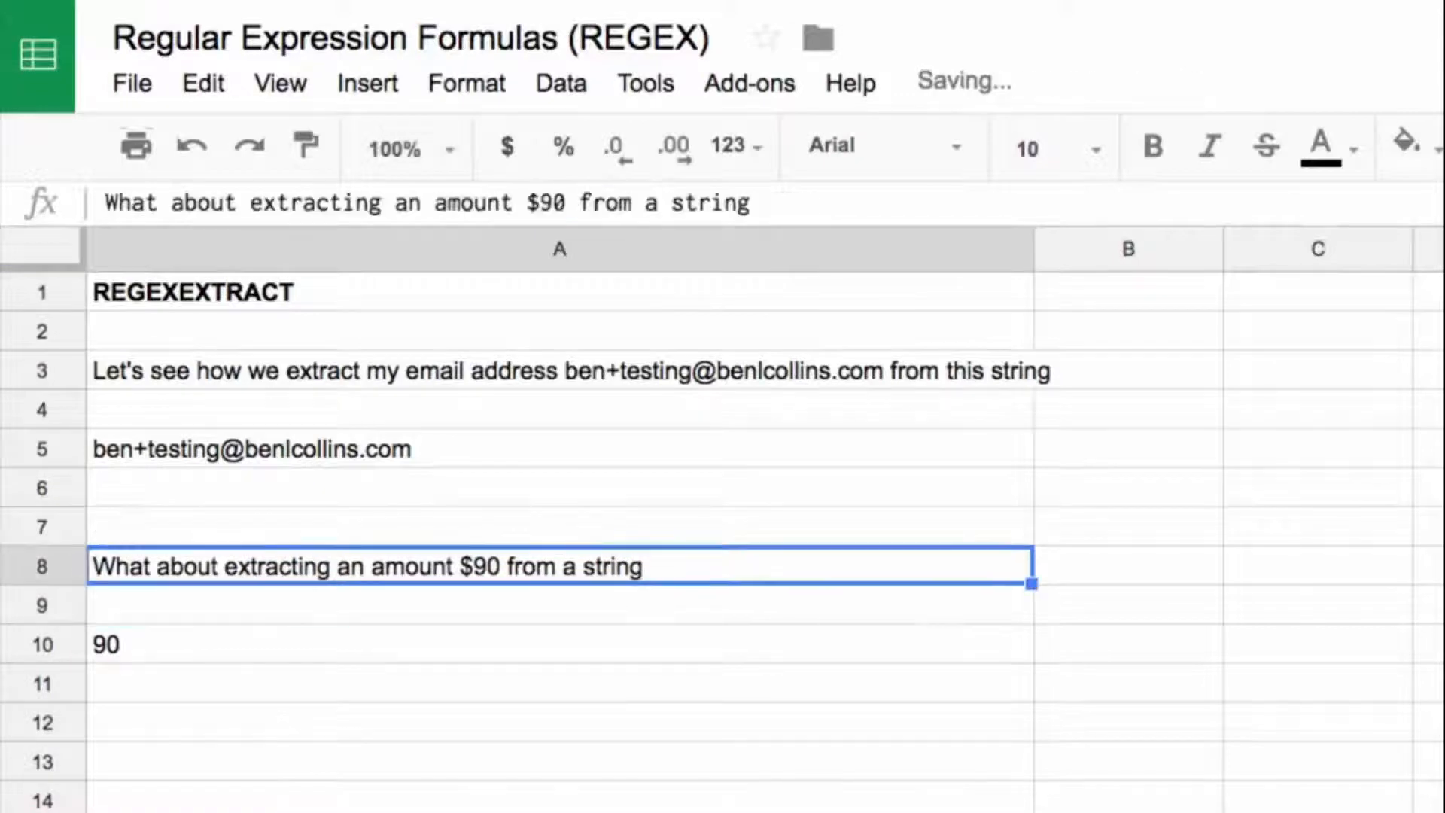
pyautogui.click(566, 203)
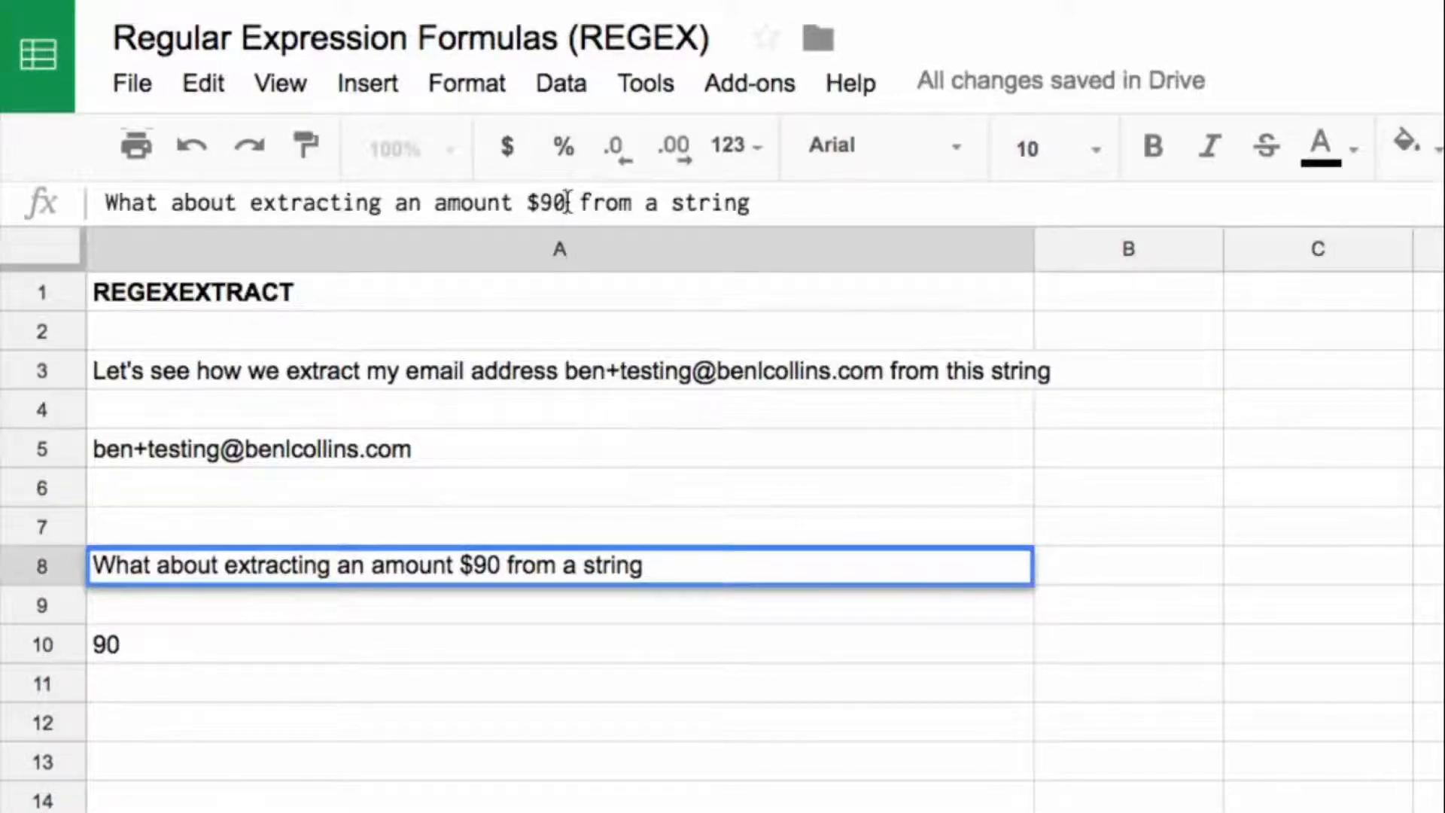
pyautogui.write('098797987987987')
pyautogui.press('Return')
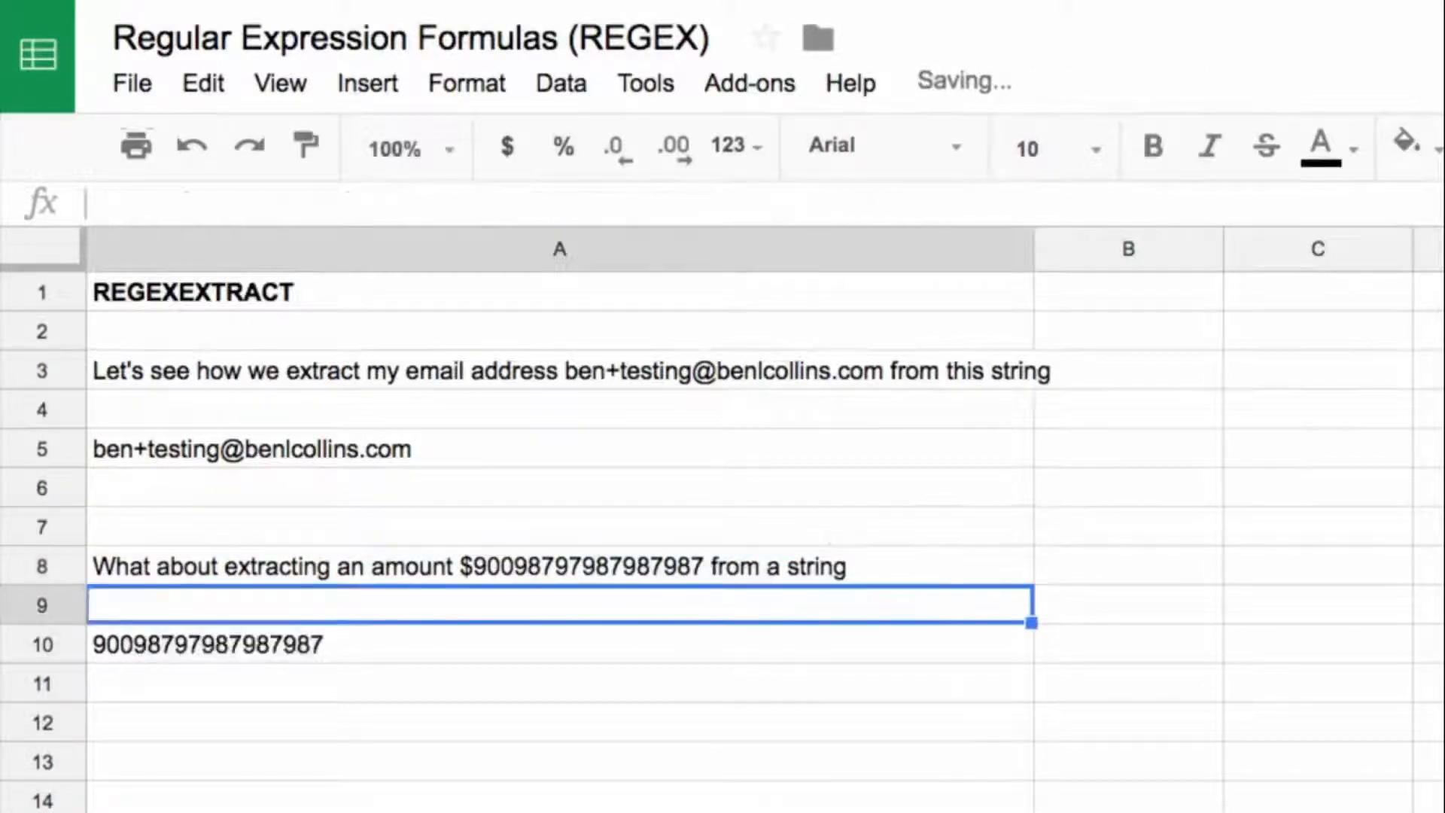
# Step: Insert commas into the long amount in A8 so it reads $900987,9798,79,87,987, and select A10
pyautogui.press('Up')
pyautogui.click(614, 194)
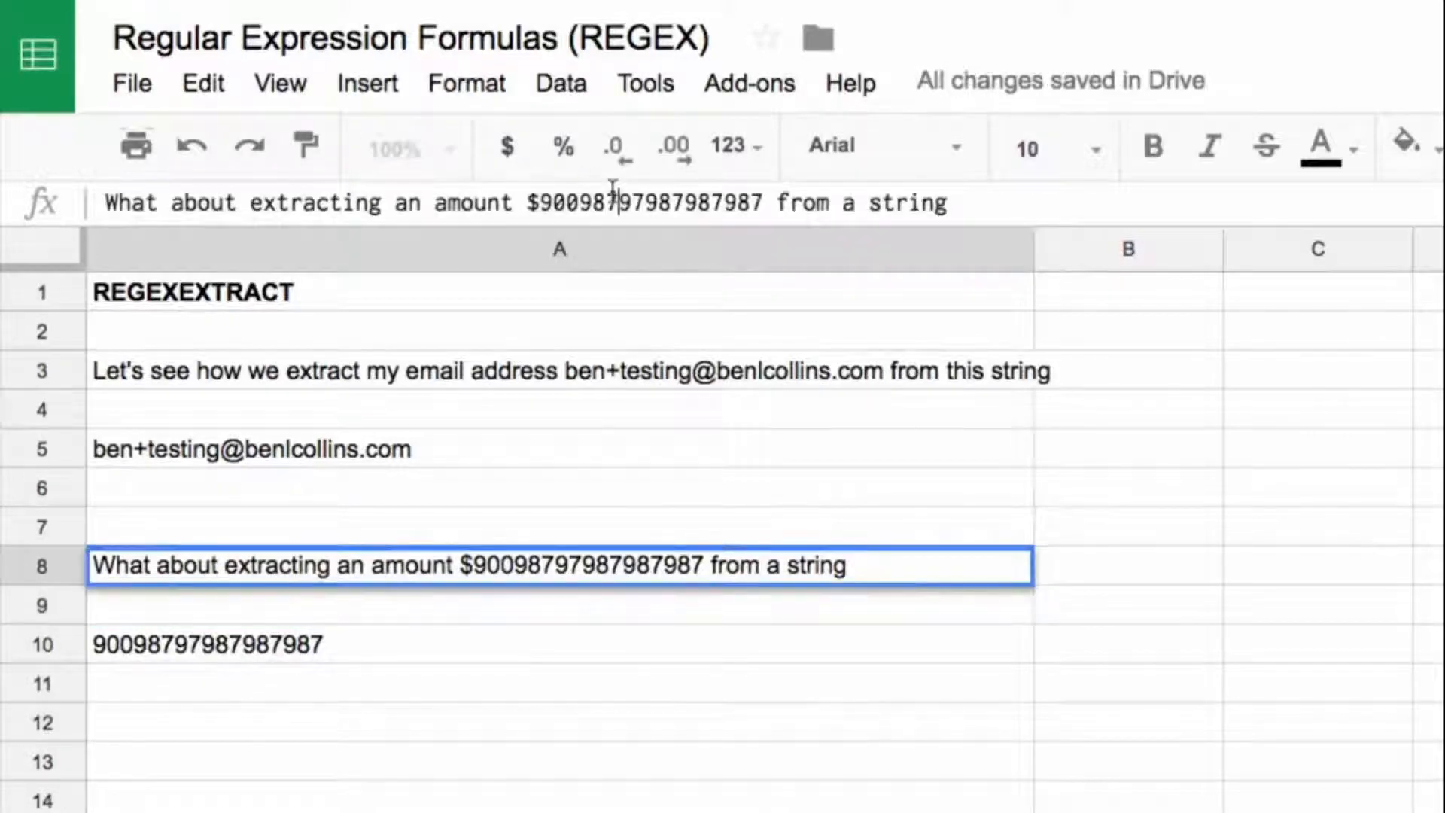
pyautogui.click(619, 202)
pyautogui.write(',')
pyautogui.click(684, 203)
pyautogui.write(',')
pyautogui.click(724, 203)
pyautogui.write(',')
pyautogui.click(763, 202)
pyautogui.write(',')
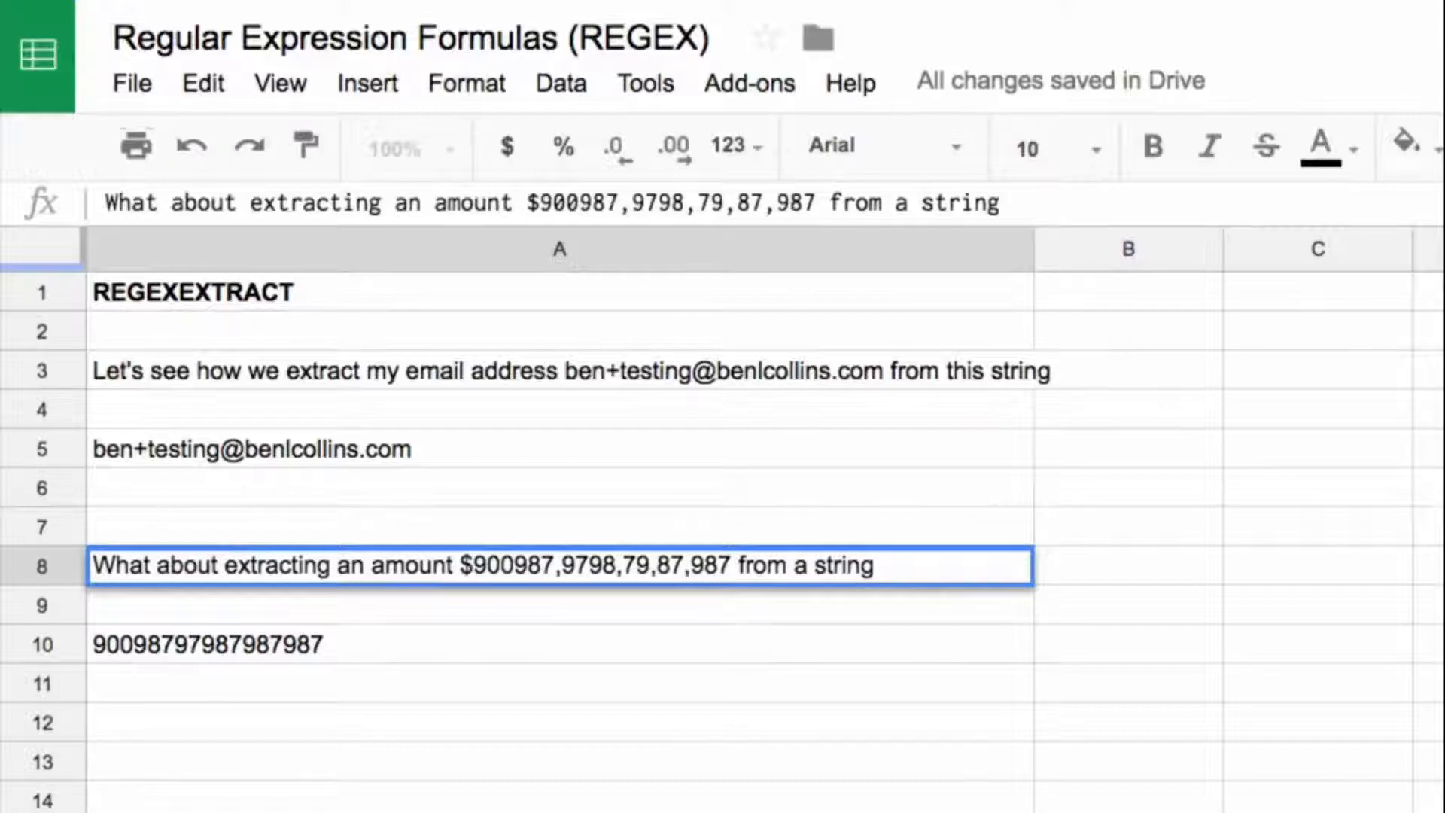
pyautogui.press('Return')
pyautogui.press('Down')
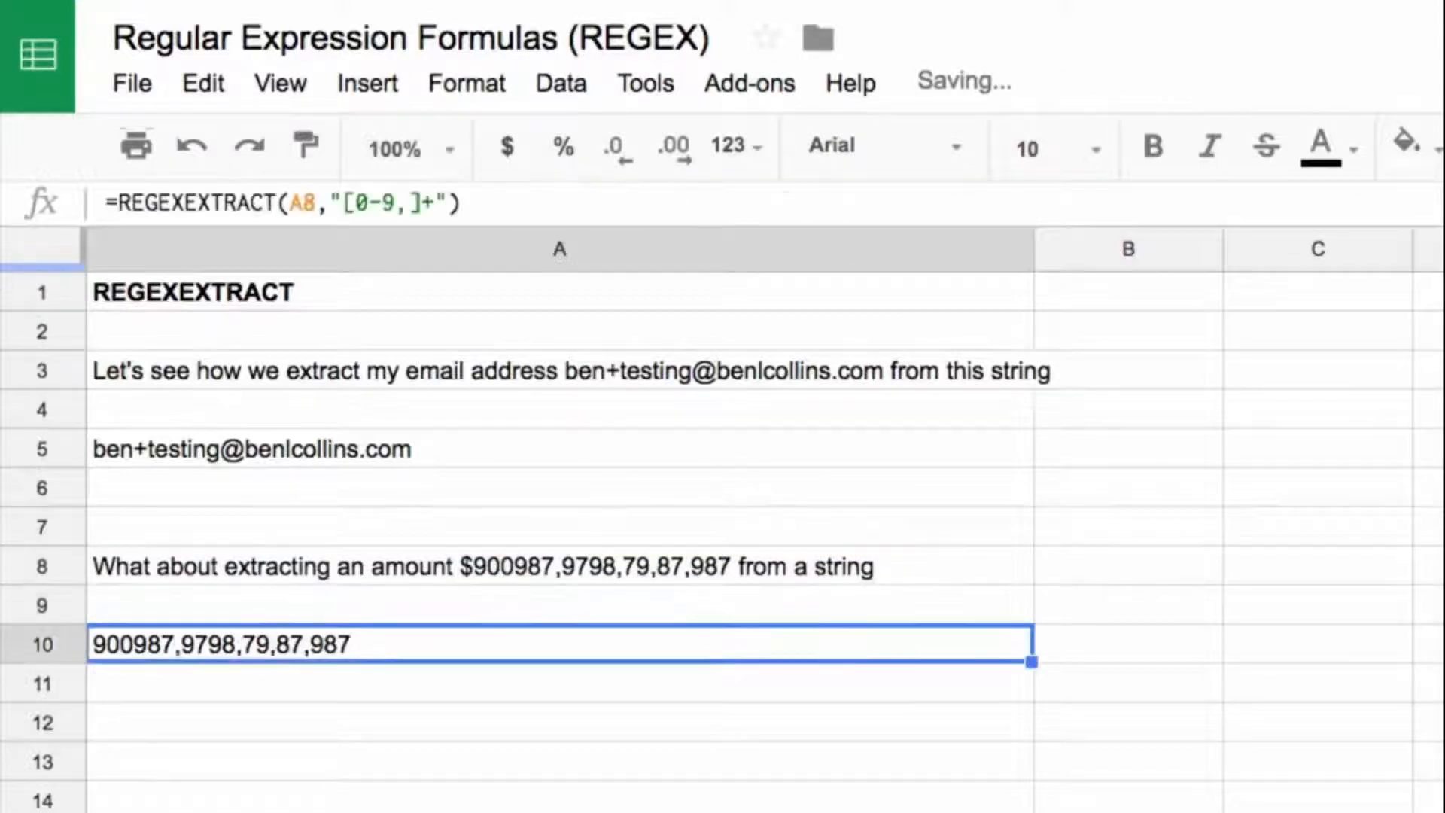
# Step: Undo the added commas, replace the amount in A8 with $5,500, and select A10
pyautogui.hotkey('ctrl', 'z')
pyautogui.moveTo(541, 202); pyautogui.dragTo(764, 203)
pyautogui.write('5,')
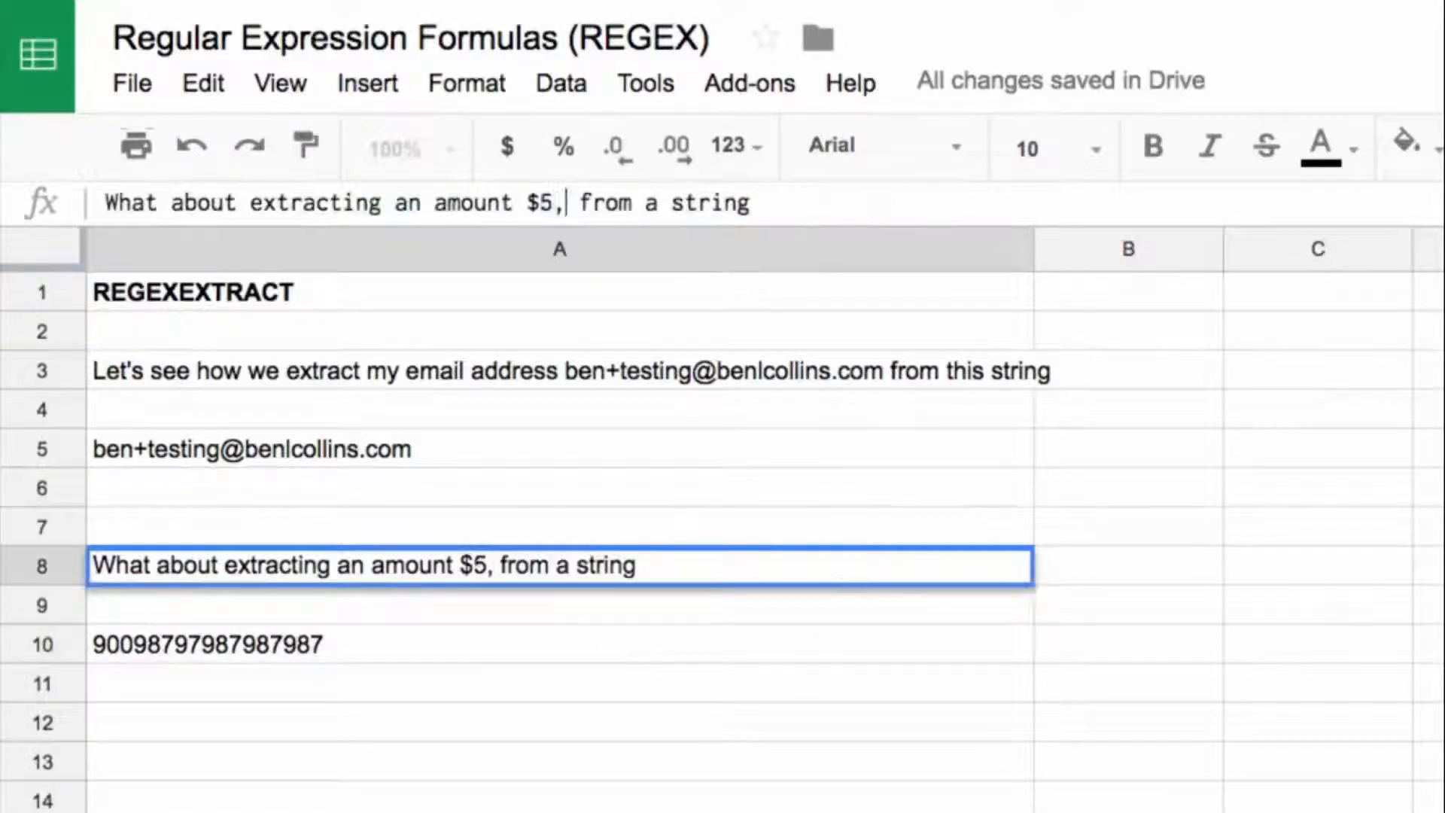
pyautogui.write('500')
pyautogui.press('Return')
pyautogui.press('Down')
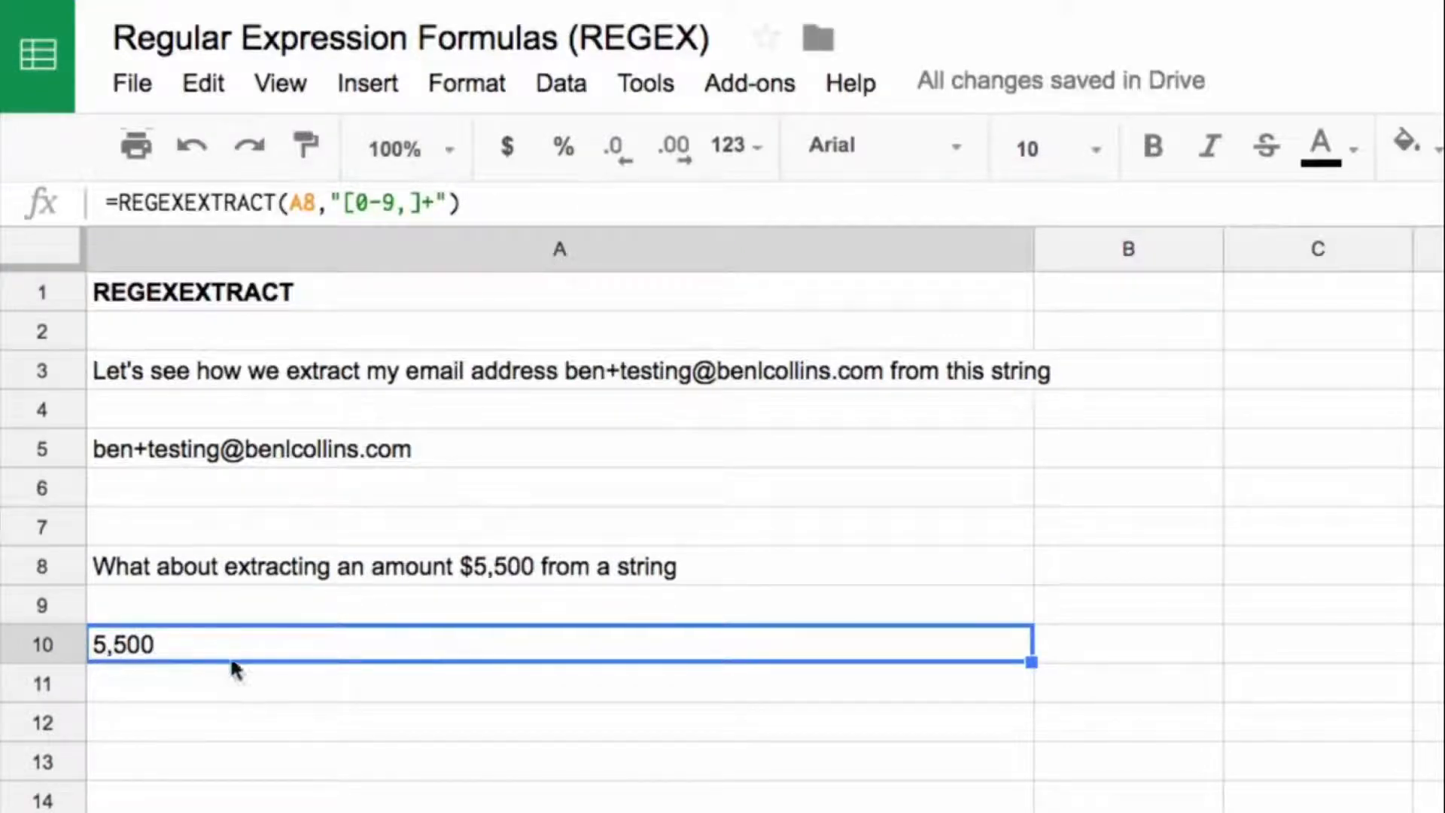
# Step: Wrap the A10 REGEXEXTRACT formula in the VALUE function to convert its result to a number, and select A8
pyautogui.click(113, 203)
pyautogui.write('value(')
pyautogui.press('End')
pyautogui.press('Return')
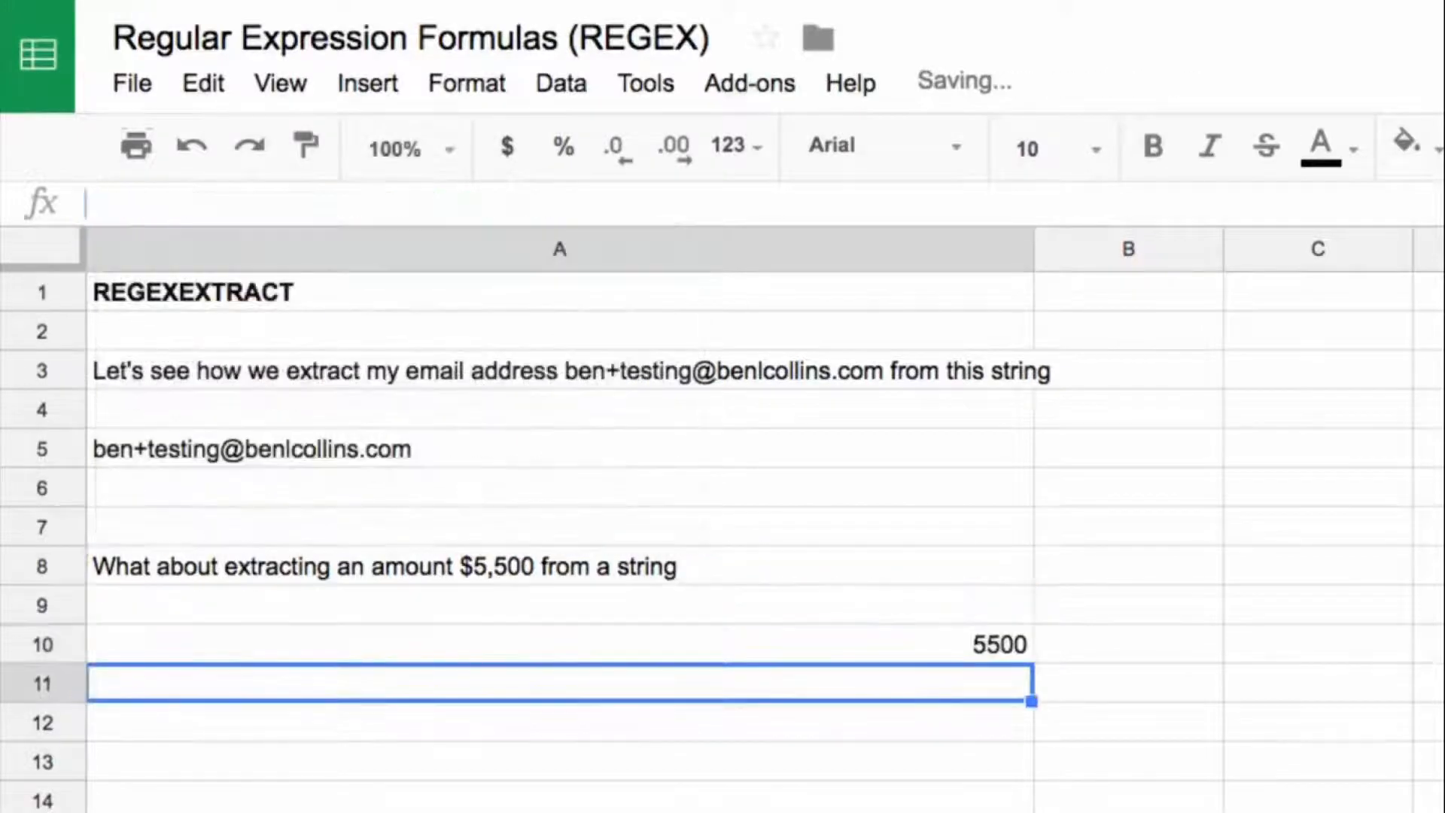
pyautogui.press('Up')
pyautogui.click(482, 568)
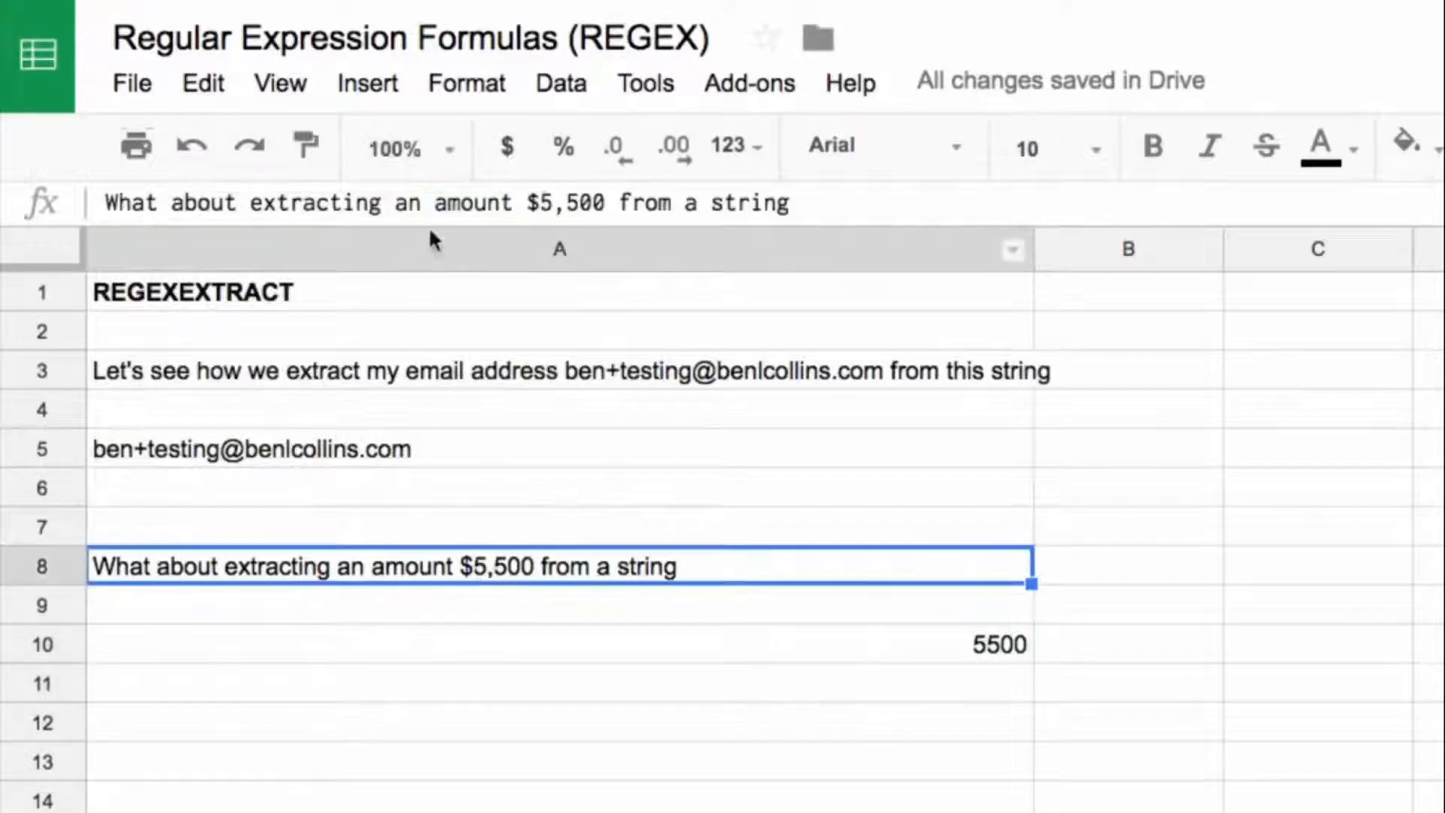
# Step: Change the amount in A8 to $9,755,500 to test the number extraction on a larger value
pyautogui.click(541, 202)
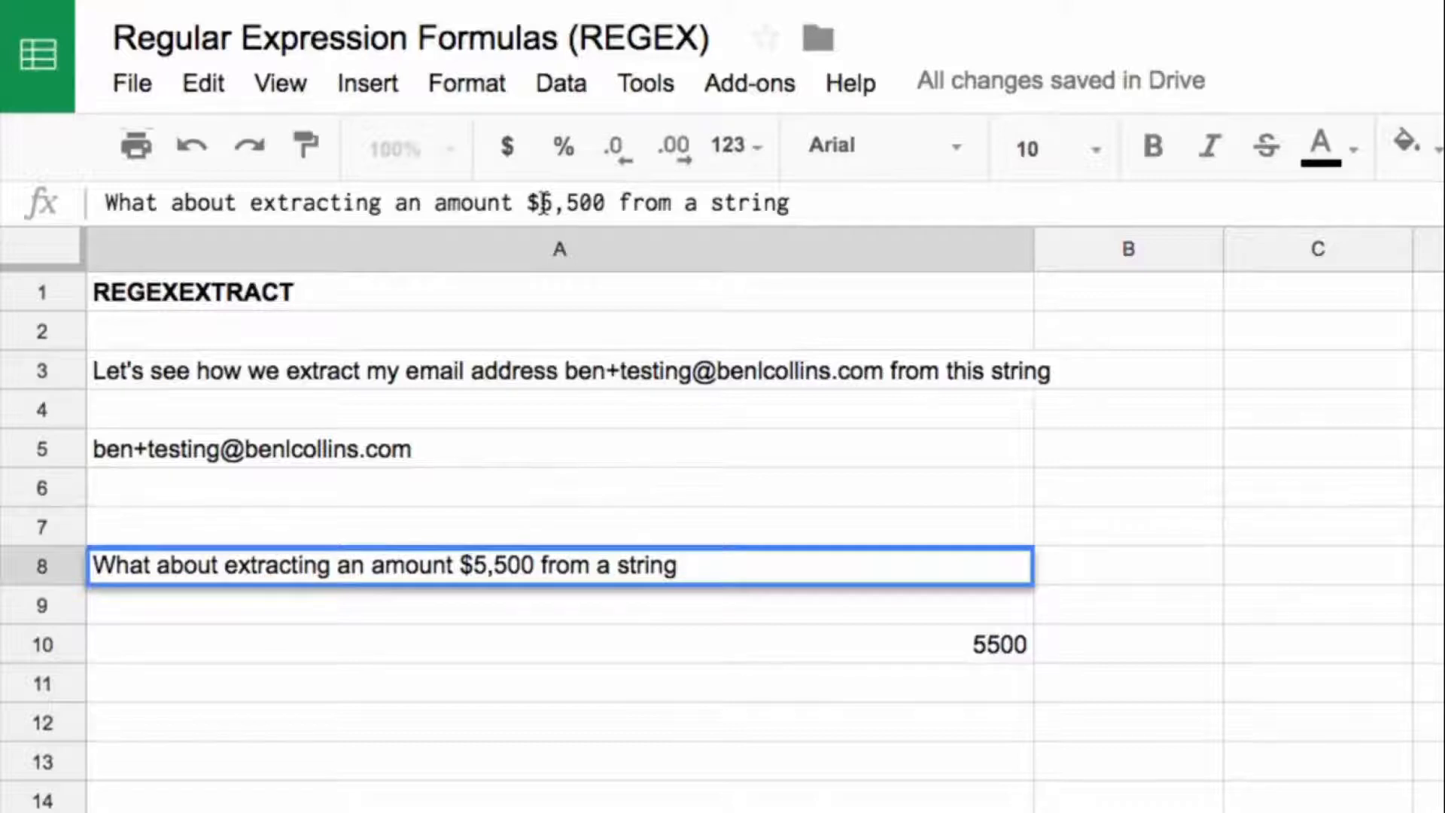
pyautogui.write('9,7')
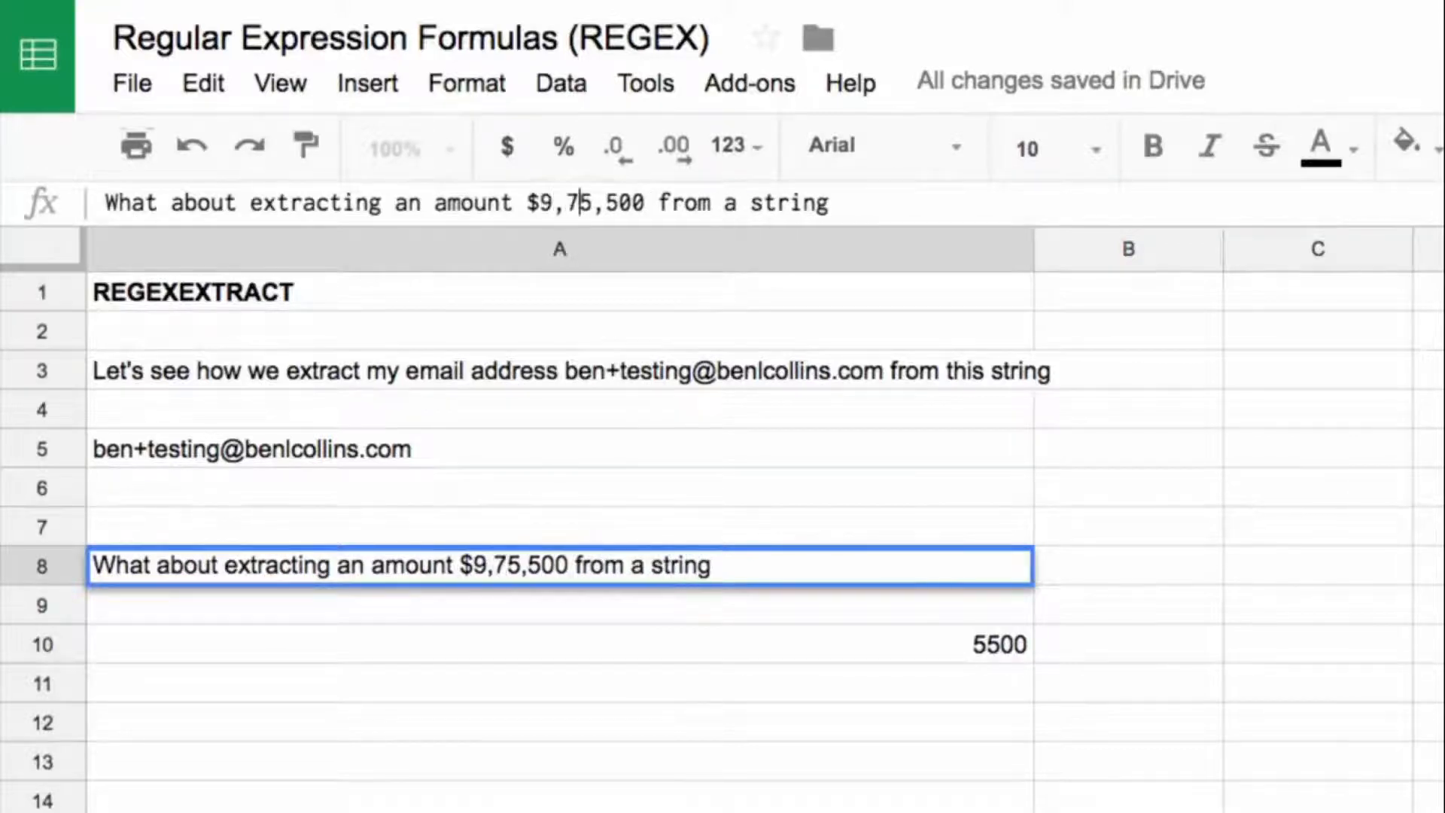
pyautogui.write('5')
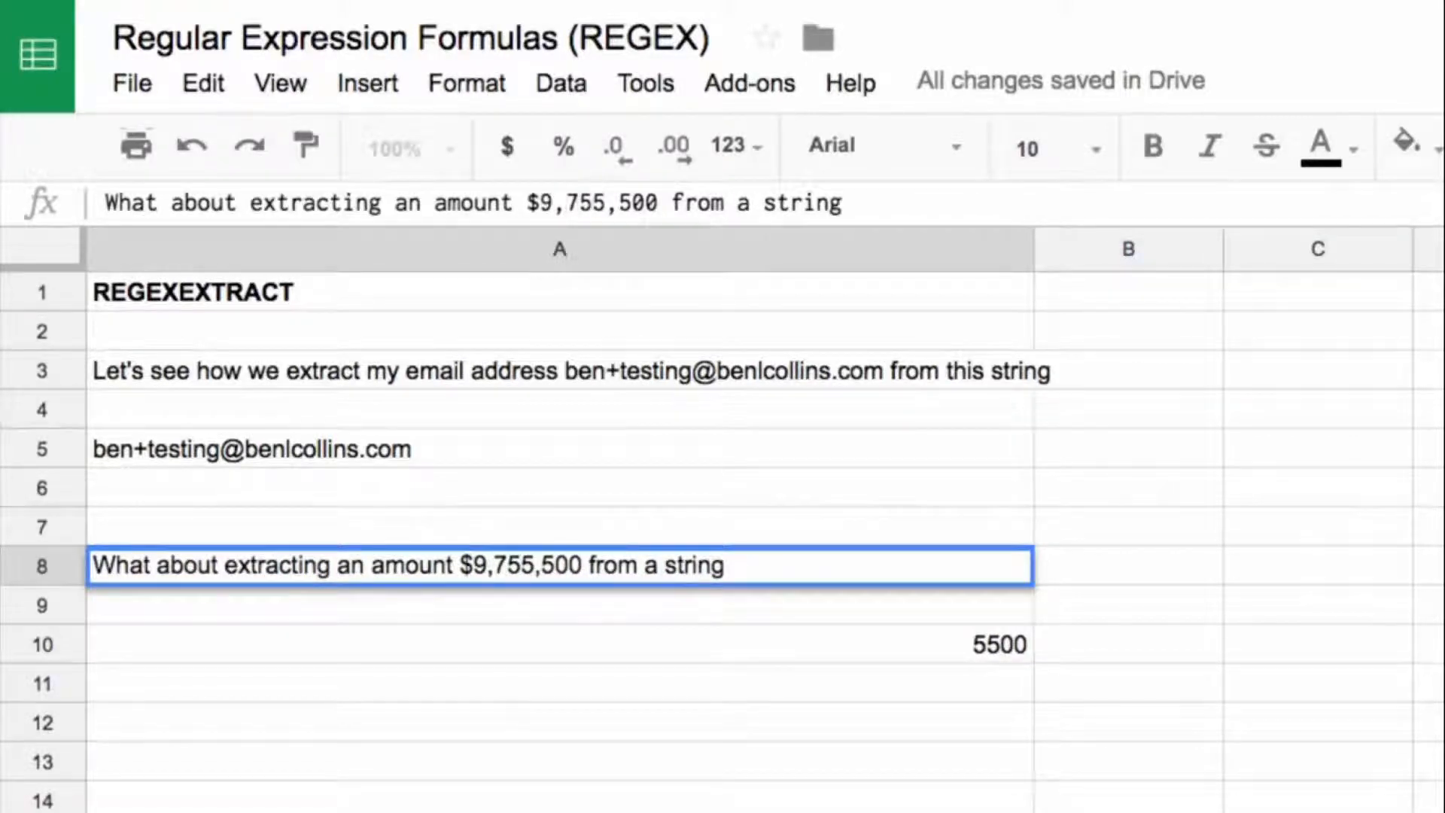
pyautogui.press('Return')
pyautogui.press('Up')
pyautogui.press('Down')
pyautogui.press('Down')
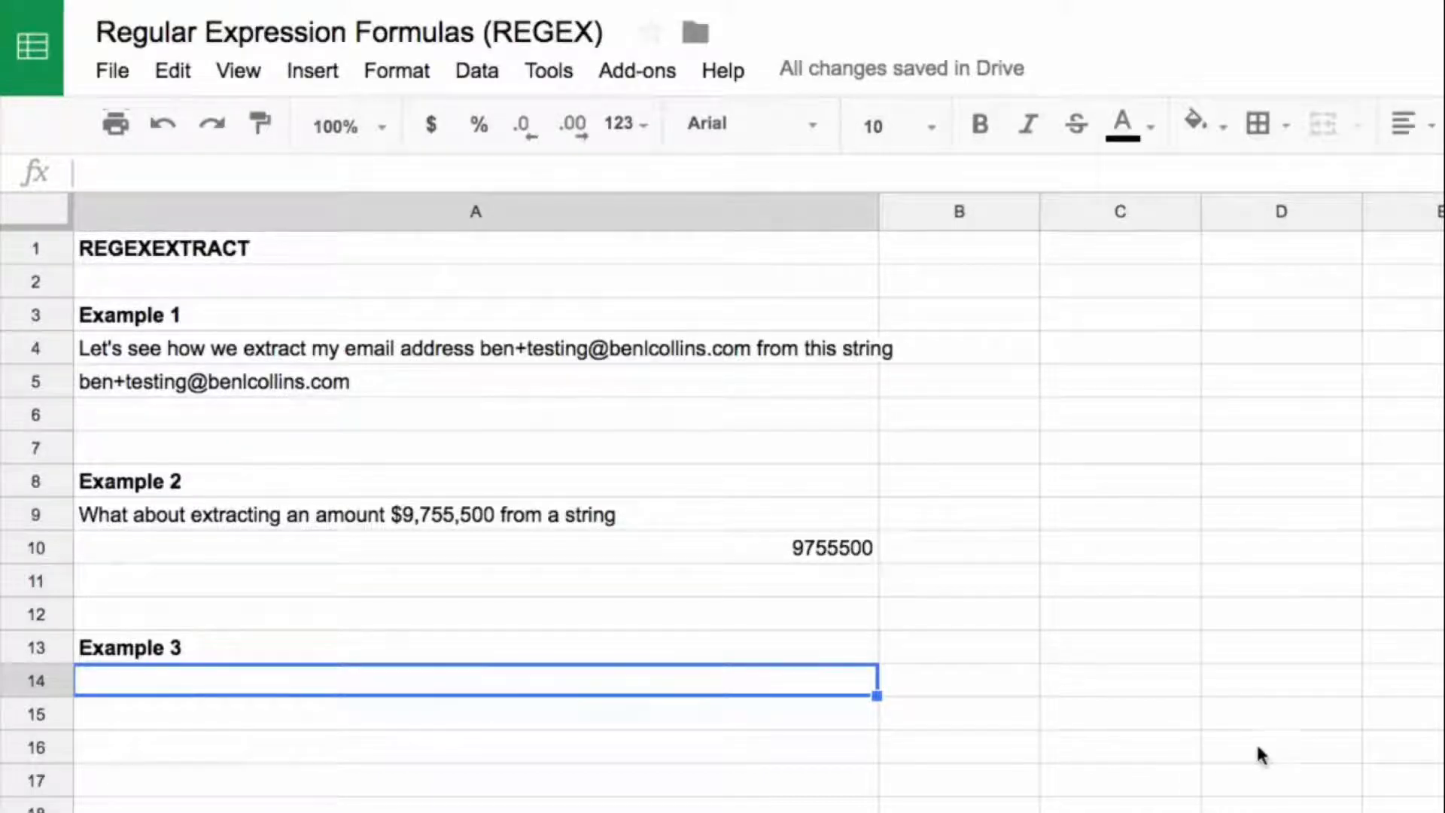
# Step: Paste the Instagram profile URL and its IMPORTXML description formula into A14:A15 under Example 3, and select A15
pyautogui.write('https://www.instagram.com/benlcollins/ 140 Followers, 339 Following, 306 Posts - See Instagram photos and videos from Ben Collins (@benlcollins)')
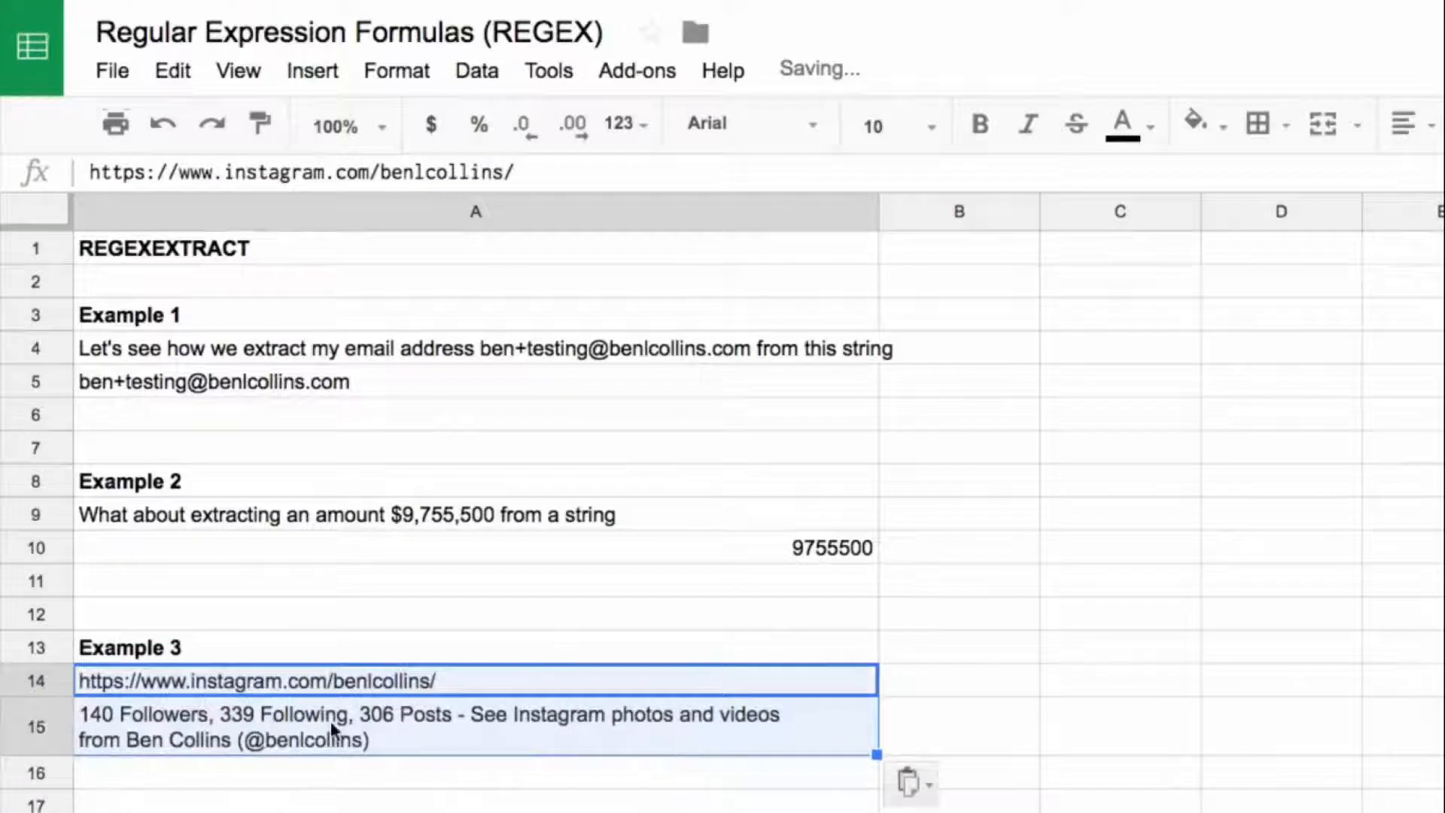
pyautogui.click(336, 685)
pyautogui.click(422, 749)
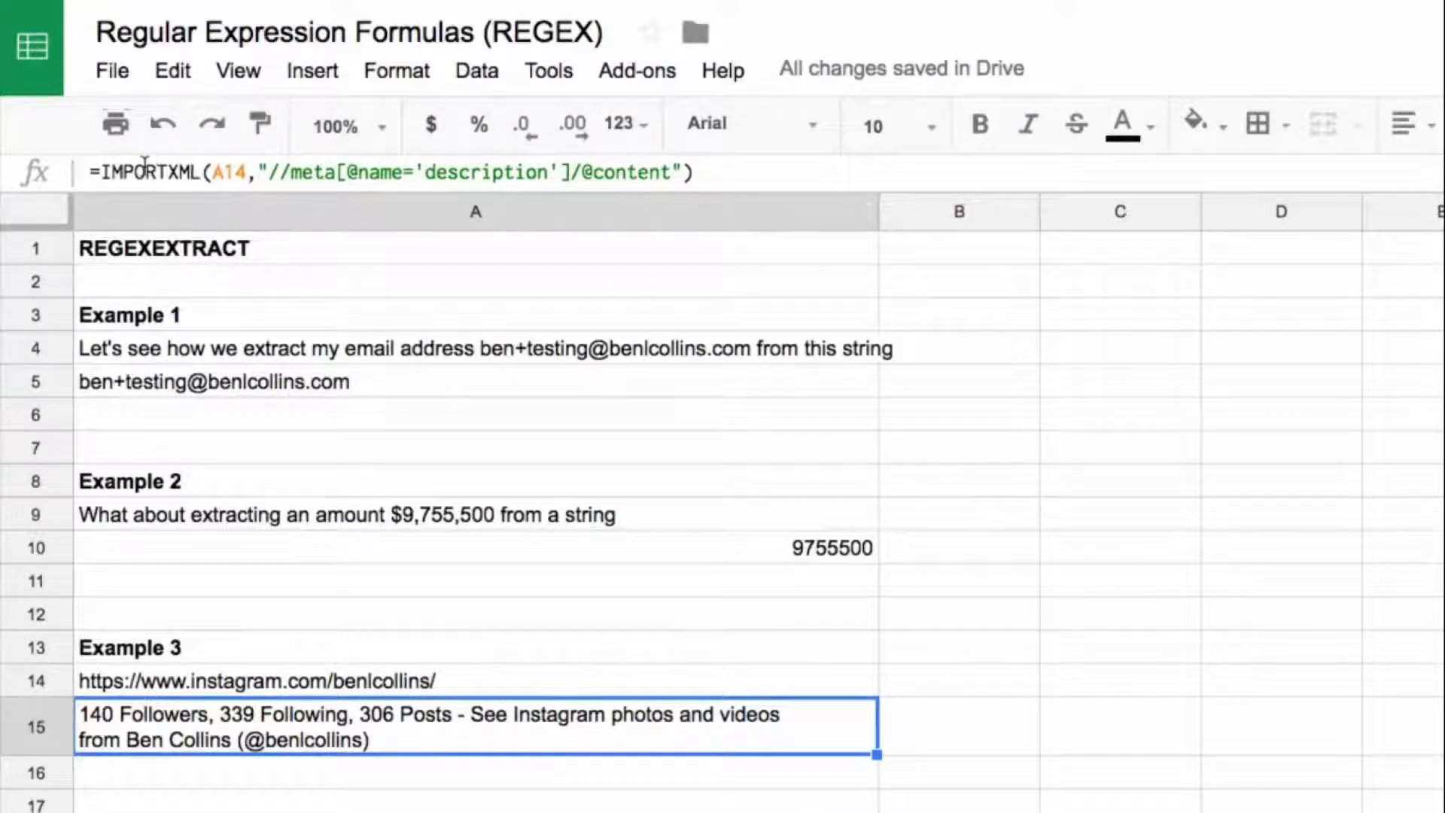
pyautogui.scroll(-5, 575, 475)
pyautogui.click(574, 474)
pyautogui.click(336, 406)
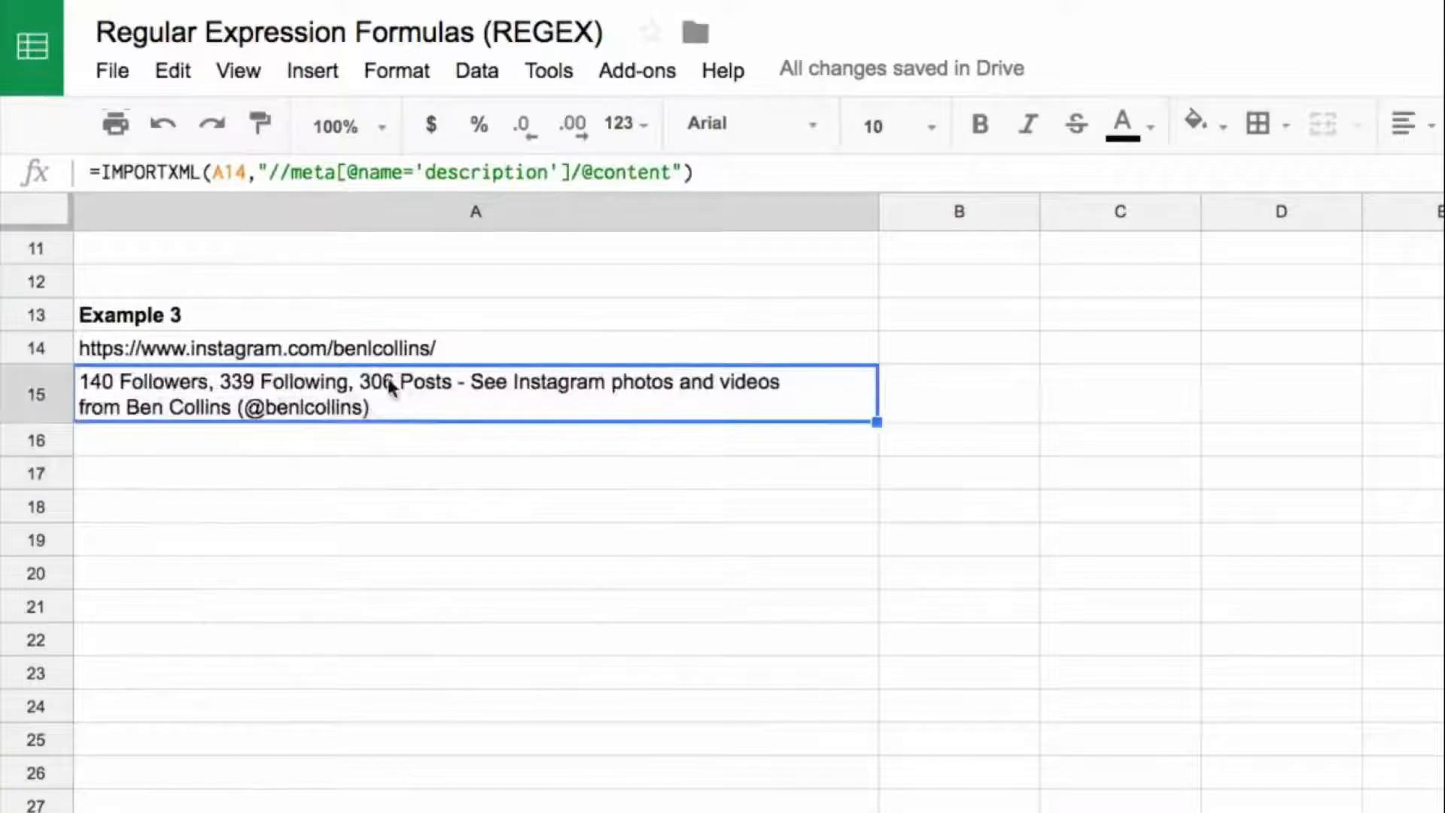
pyautogui.click(426, 480)
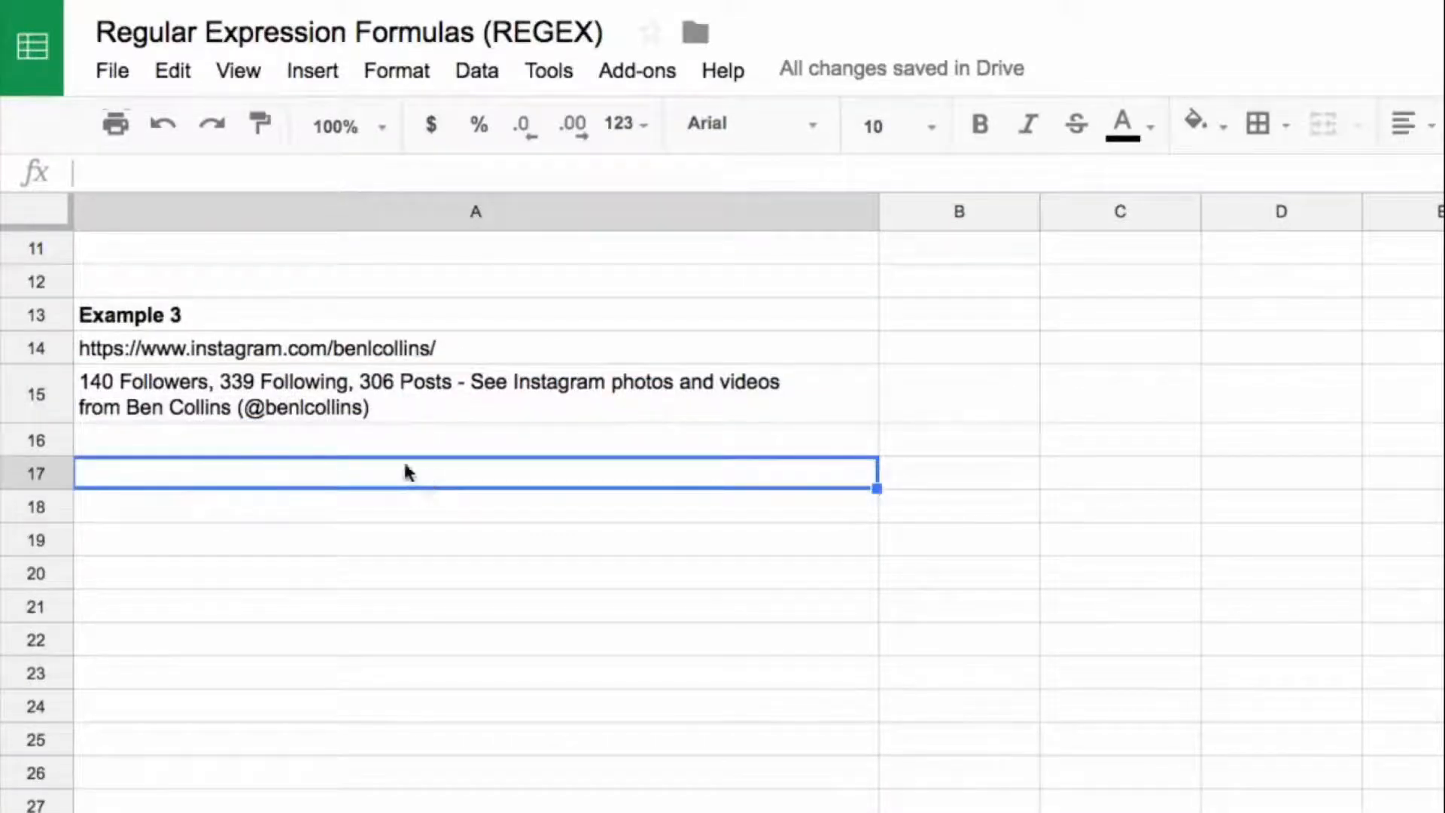
pyautogui.click(360, 410)
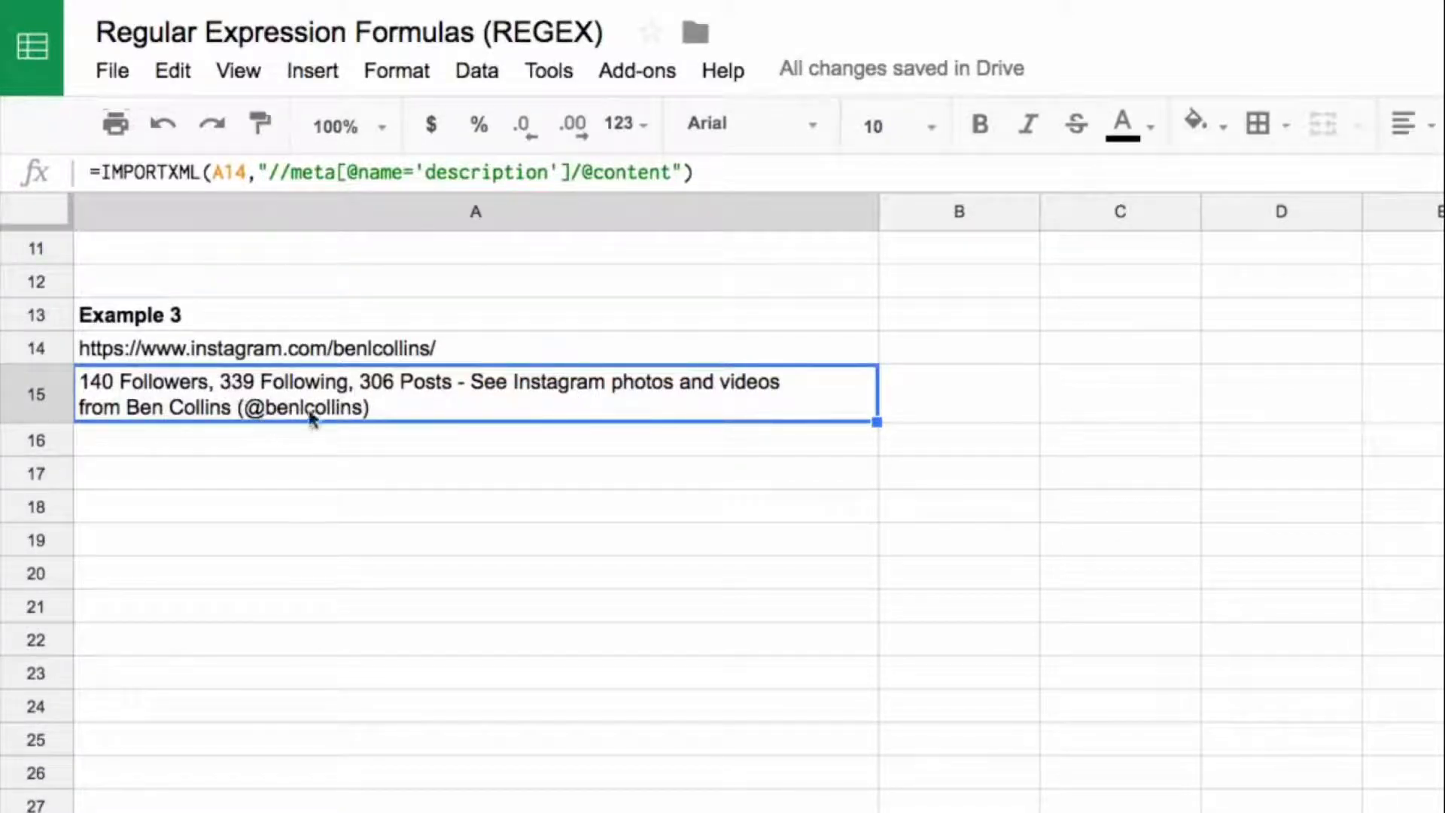
pyautogui.click(319, 479)
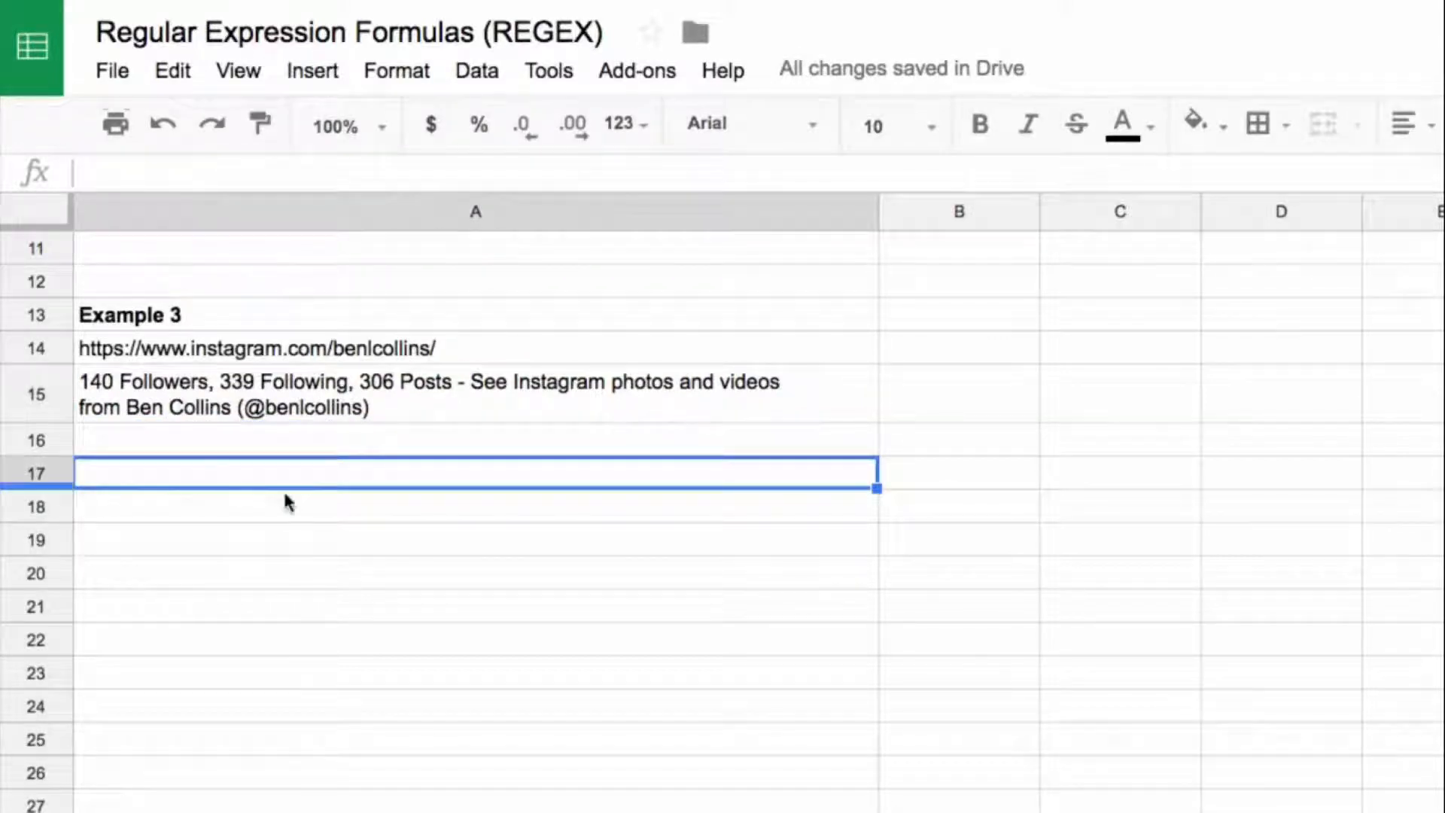
# Step: Start a REGEXEXTRACT formula in A18 with A15 as its text and open the quoted pattern
pyautogui.click(376, 509)
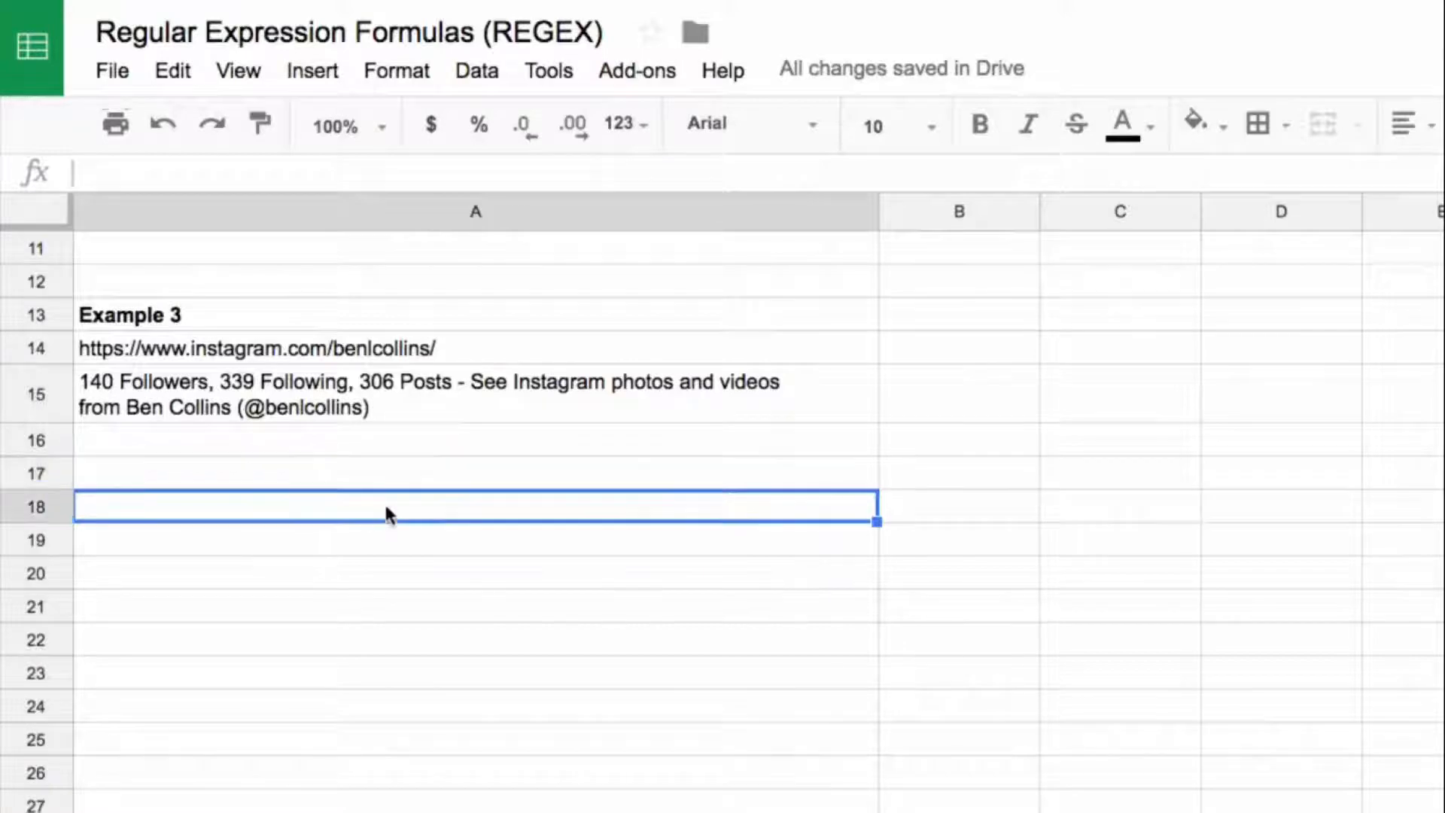
pyautogui.write('=regex')
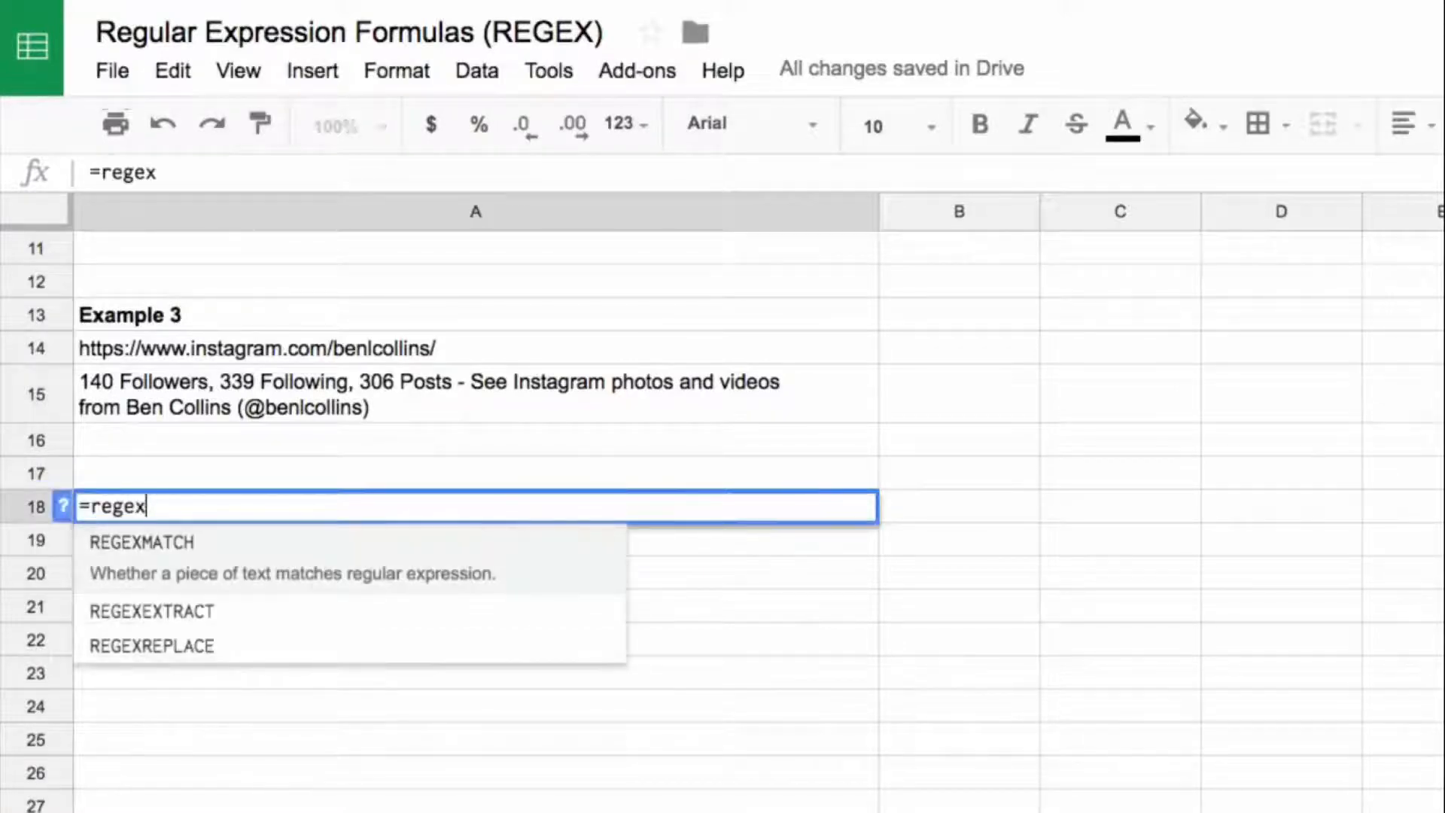
pyautogui.press('Down')
pyautogui.press('Tab')
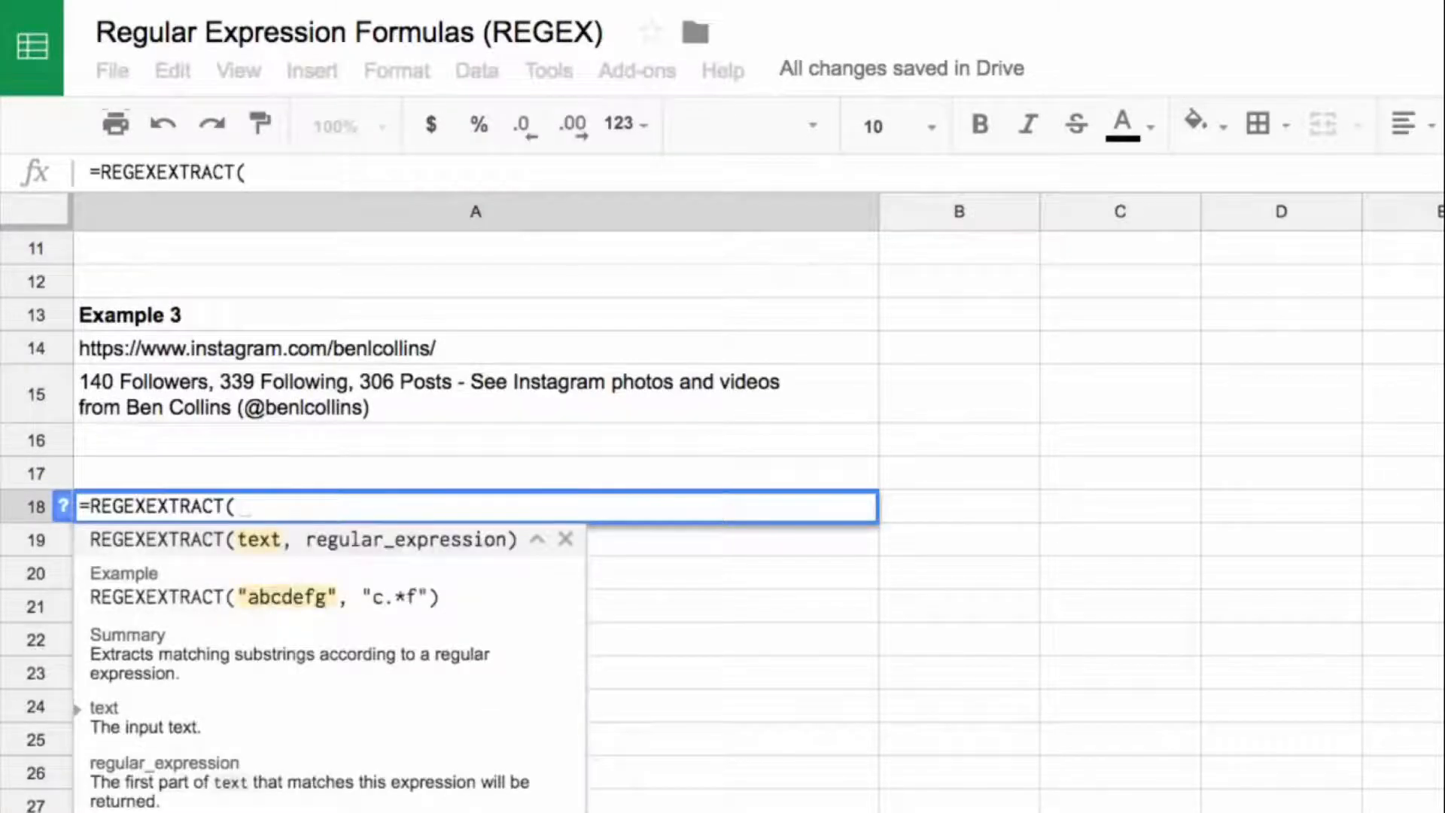
pyautogui.press('Up')
pyautogui.press('Up')
pyautogui.press('Up')
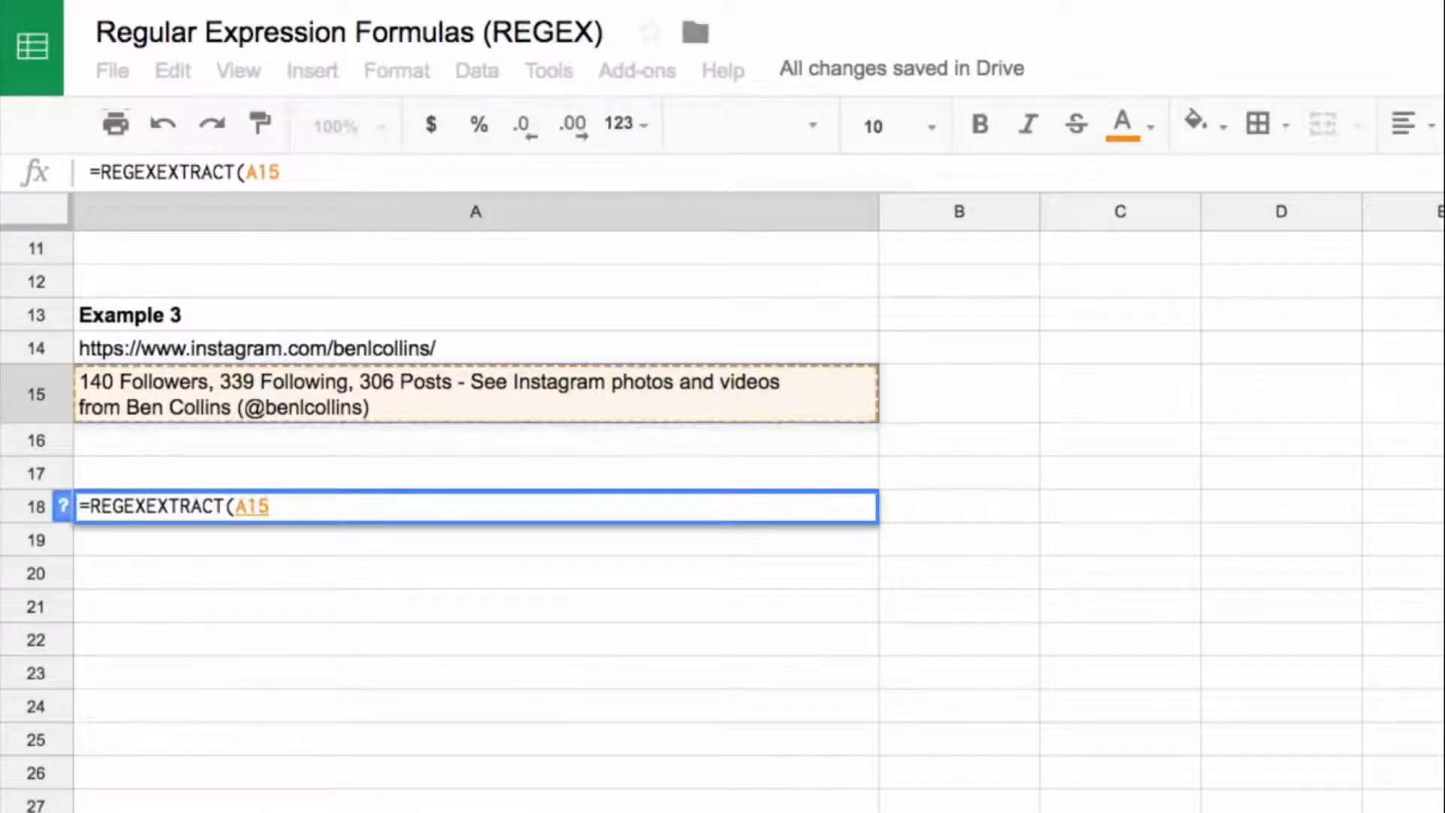
pyautogui.write(',"')
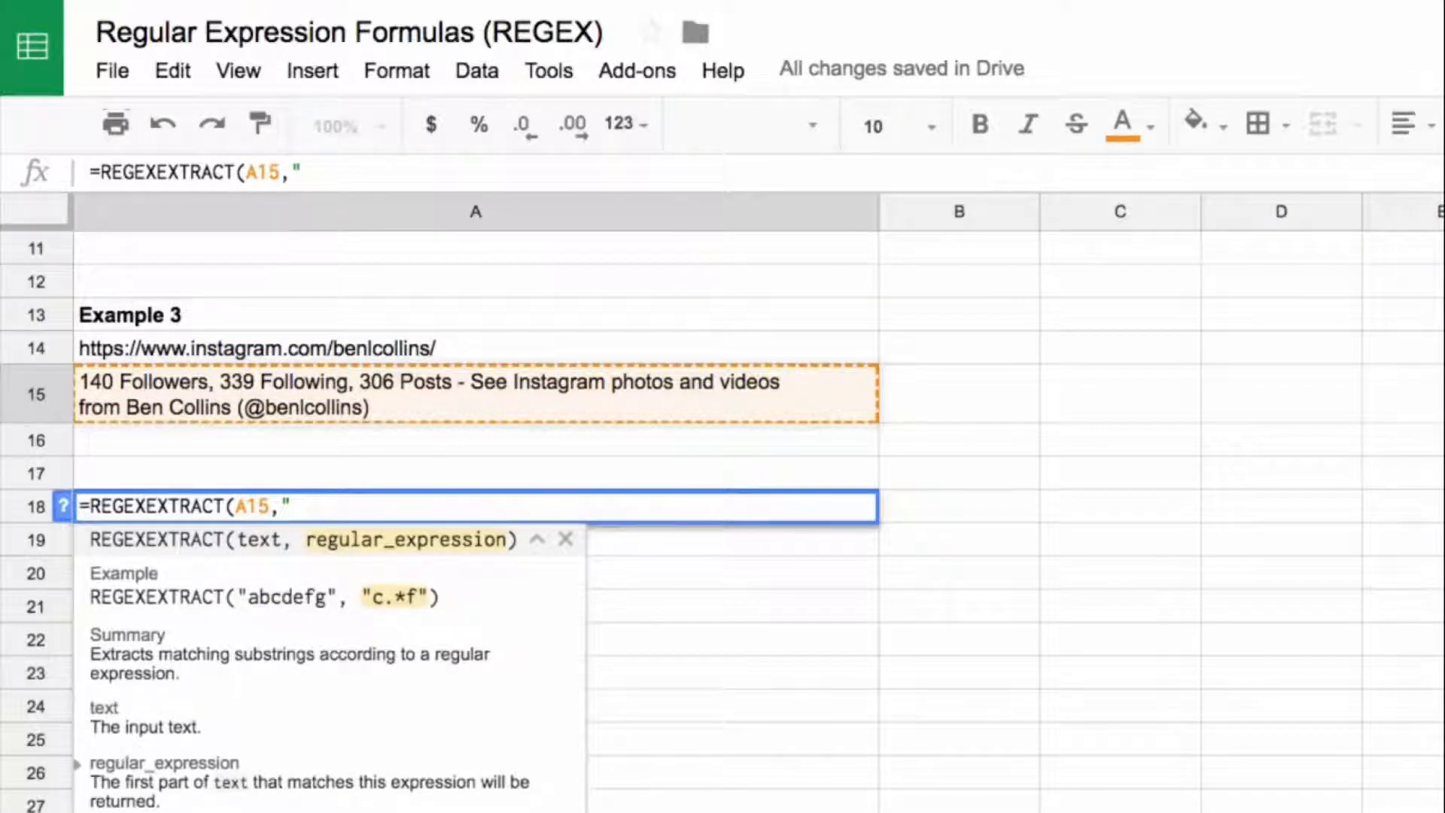
pyautogui.write('(')
# Step: Add the capturing group ([0-9,]+) to the A18 pattern to match digits and commas
pyautogui.write('[0-9,')
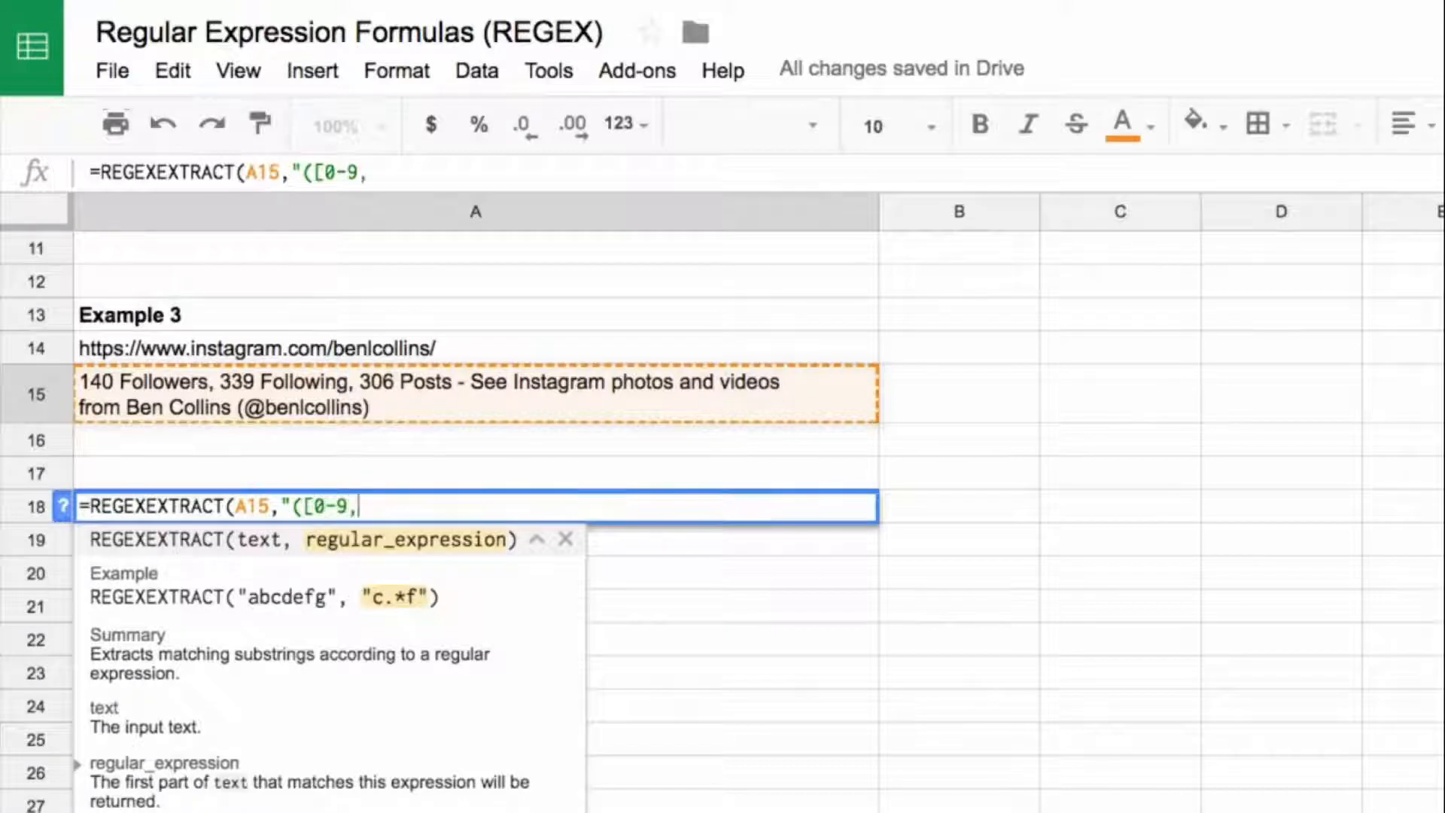
pyautogui.write(']+')
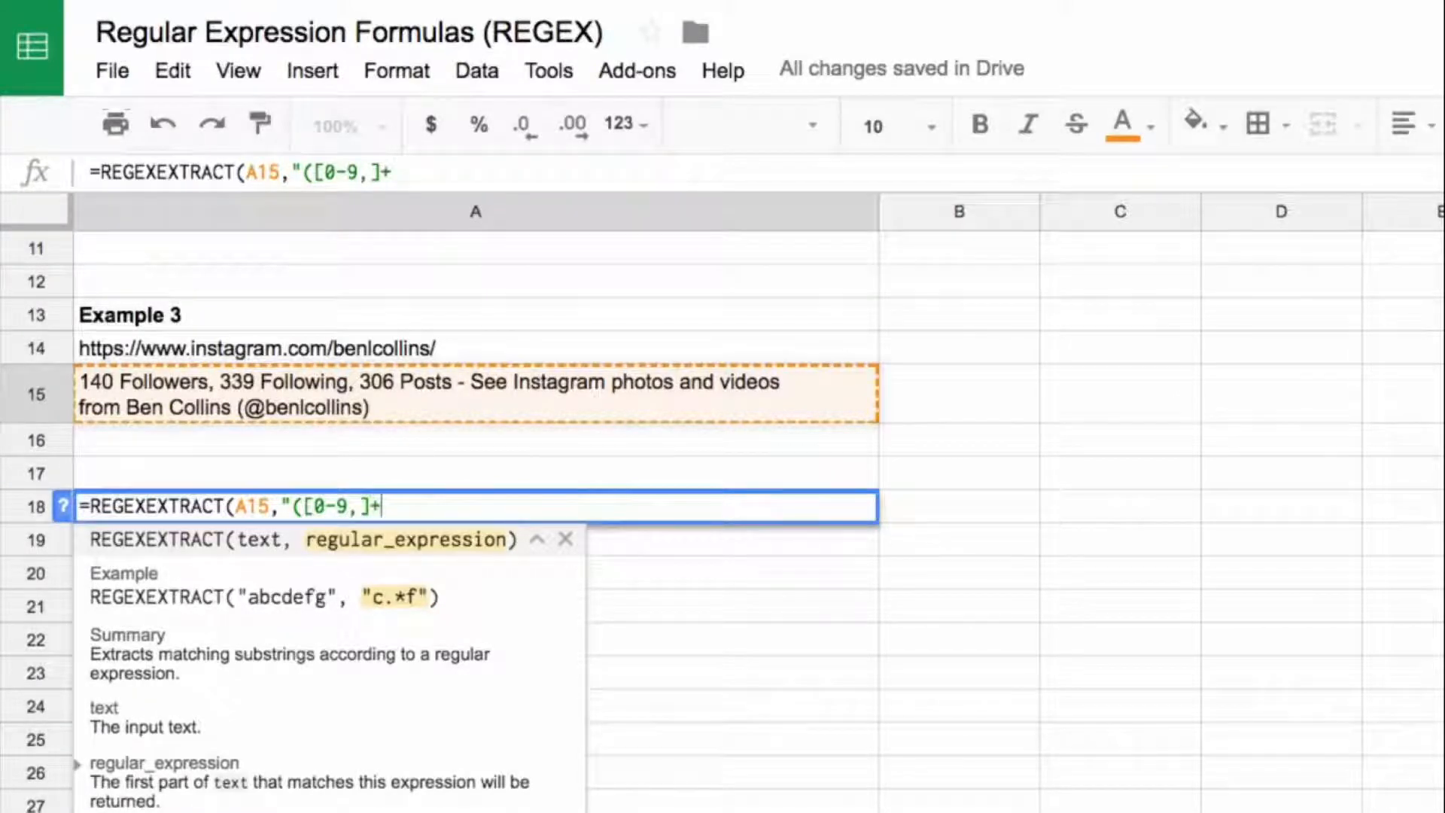
pyautogui.write(')(')
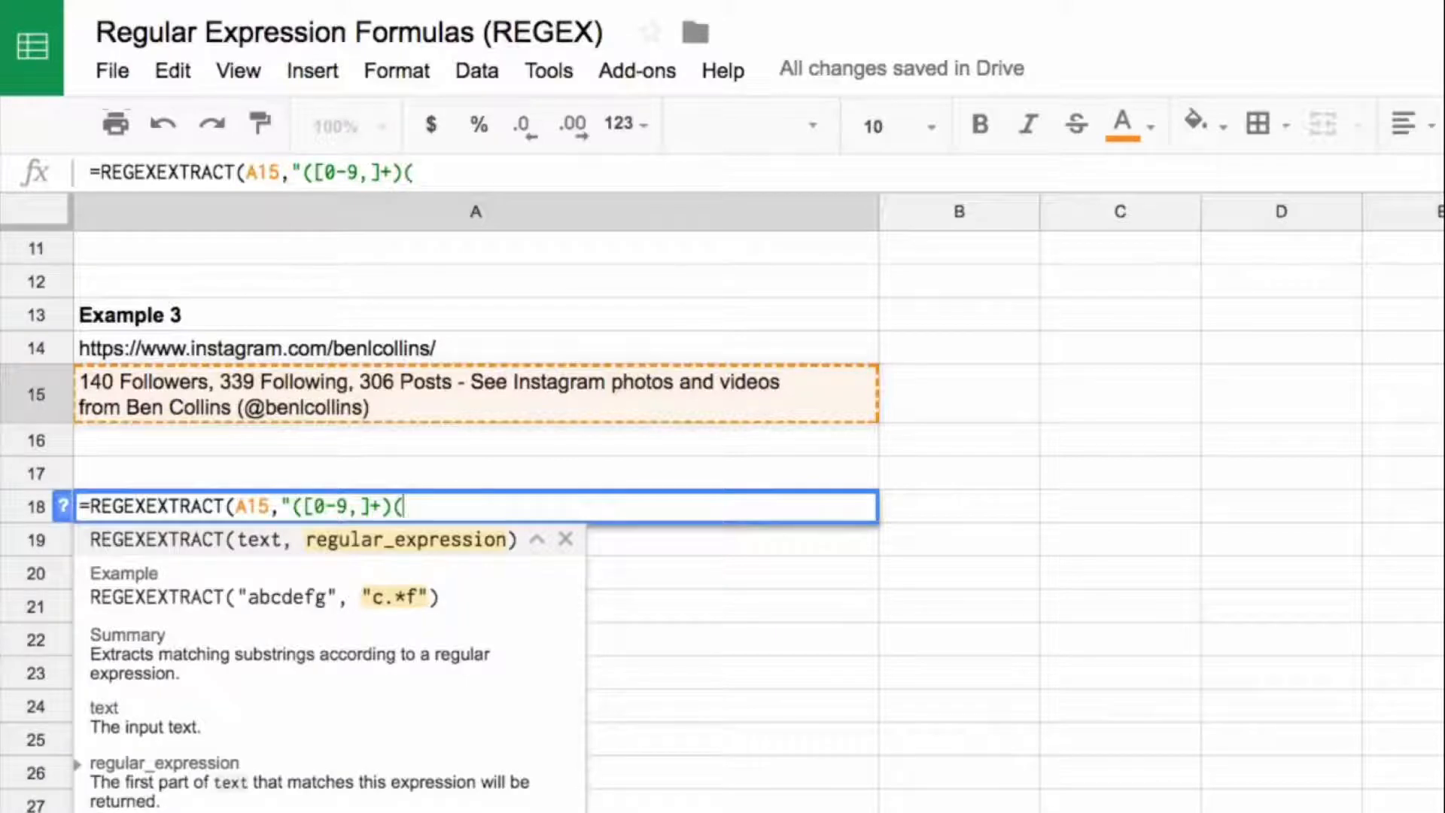
pyautogui.write('?: Followers')
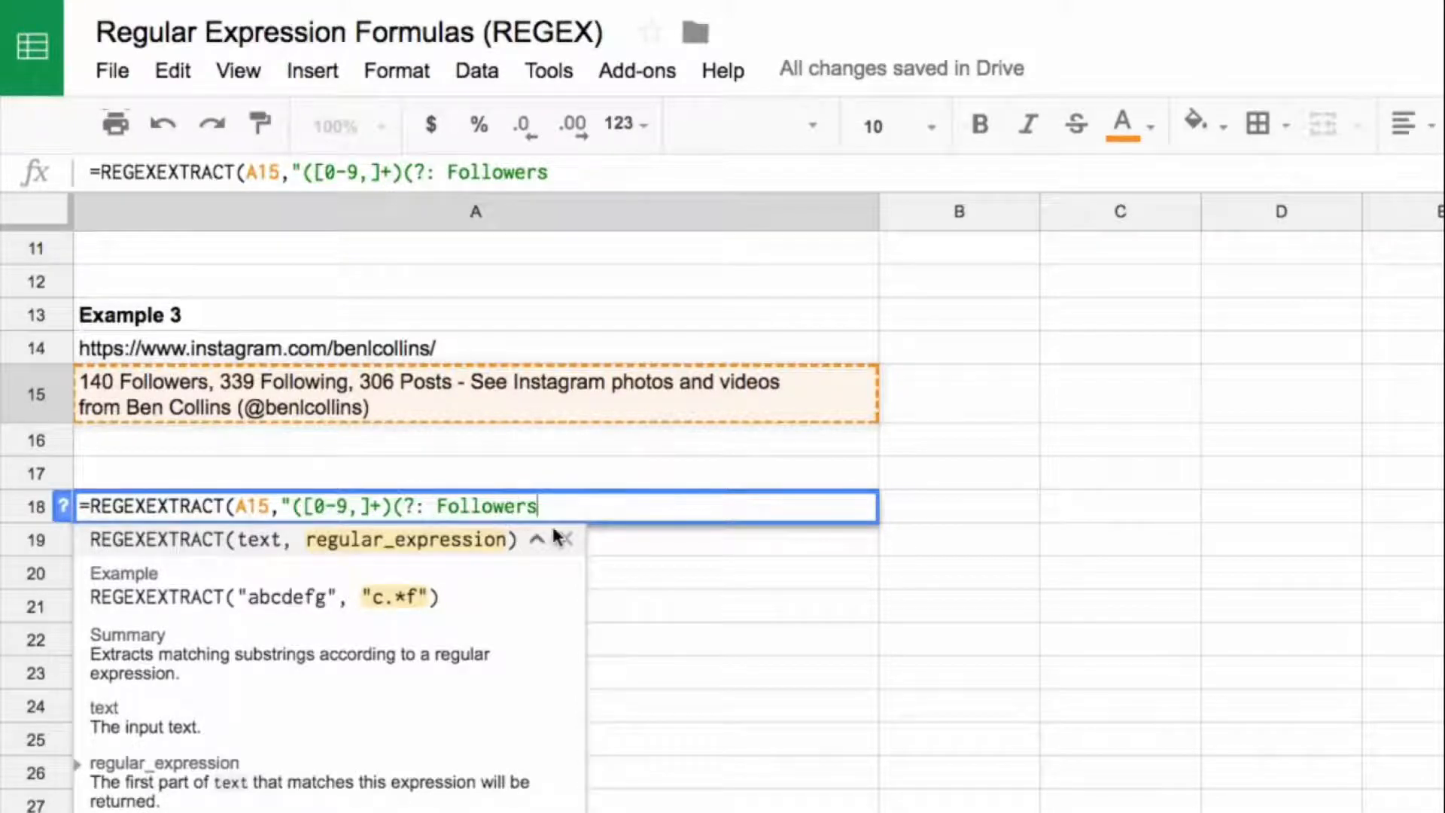
# Step: Append the non-capturing group (?: Followers) to the A18 pattern, complete the formula, and reselect A18
pyautogui.write(')')
pyautogui.write('")')
pyautogui.press('Return')
pyautogui.press('Up')
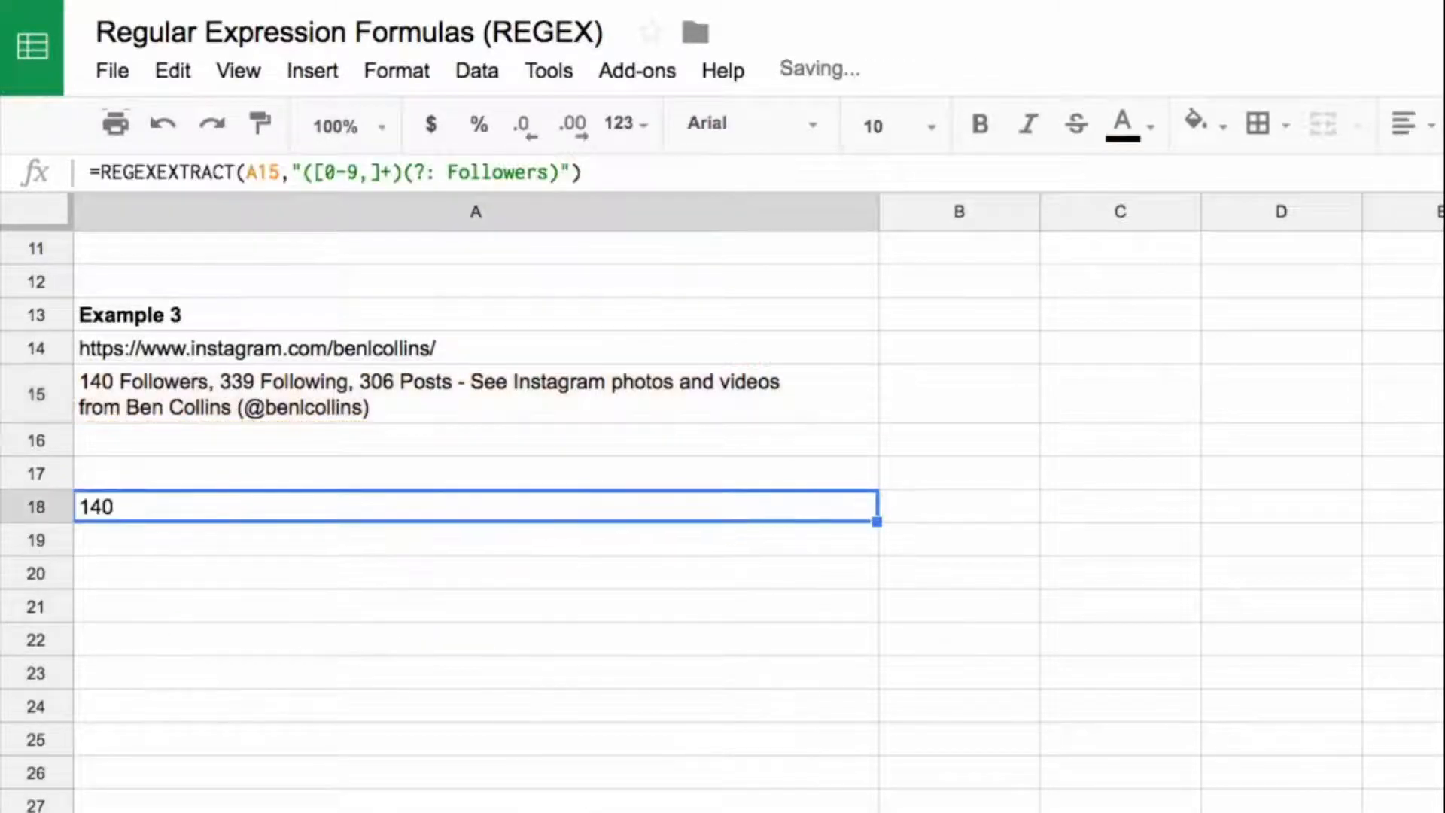
# Step: Wrap the A18 REGEXEXTRACT formula in the VALUE function to convert the follower count to a number
pyautogui.click(101, 171)
pyautogui.write('value(')
pyautogui.press('End')
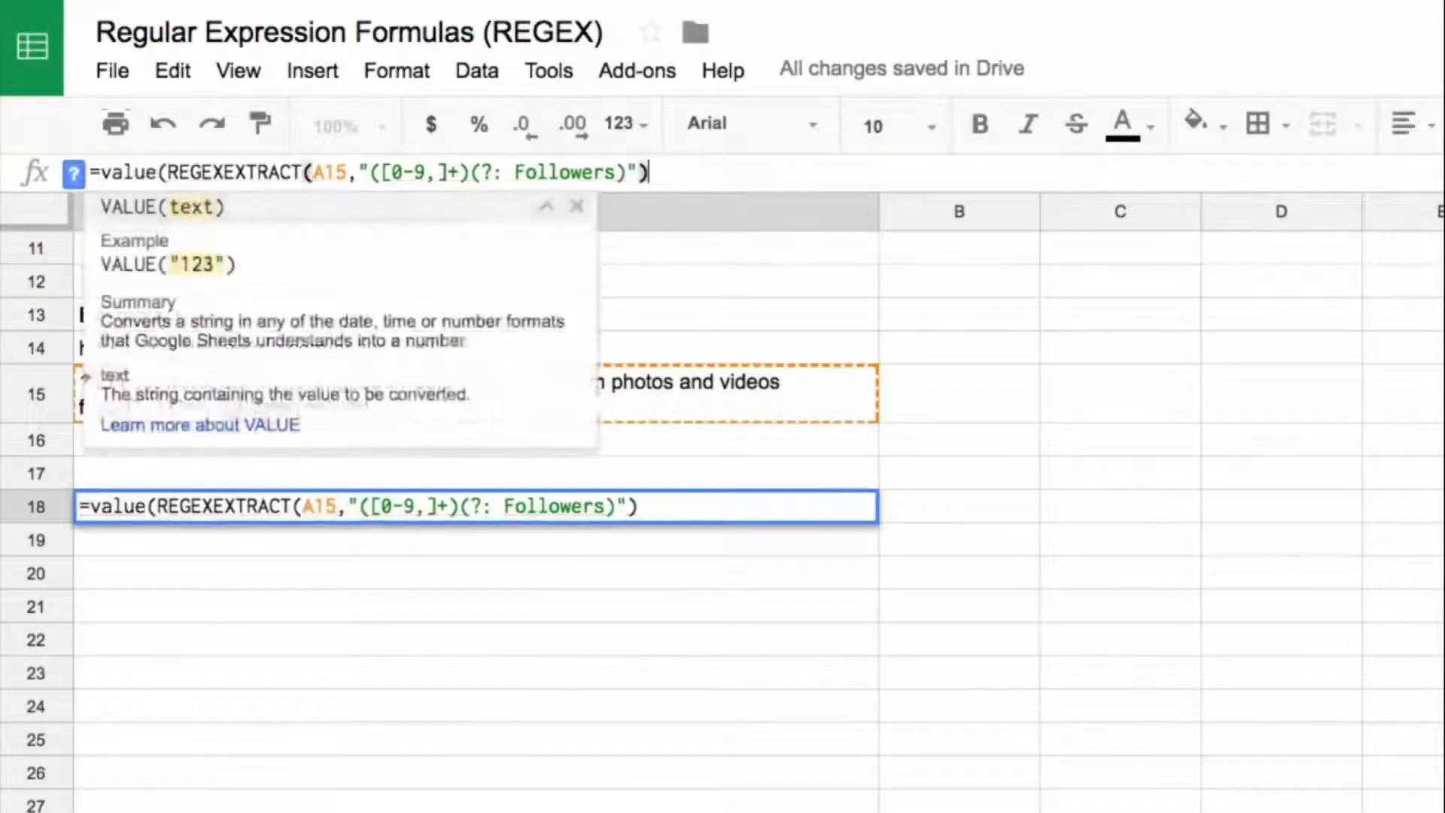
pyautogui.write(')')
pyautogui.press('Return')
pyautogui.press('Up')
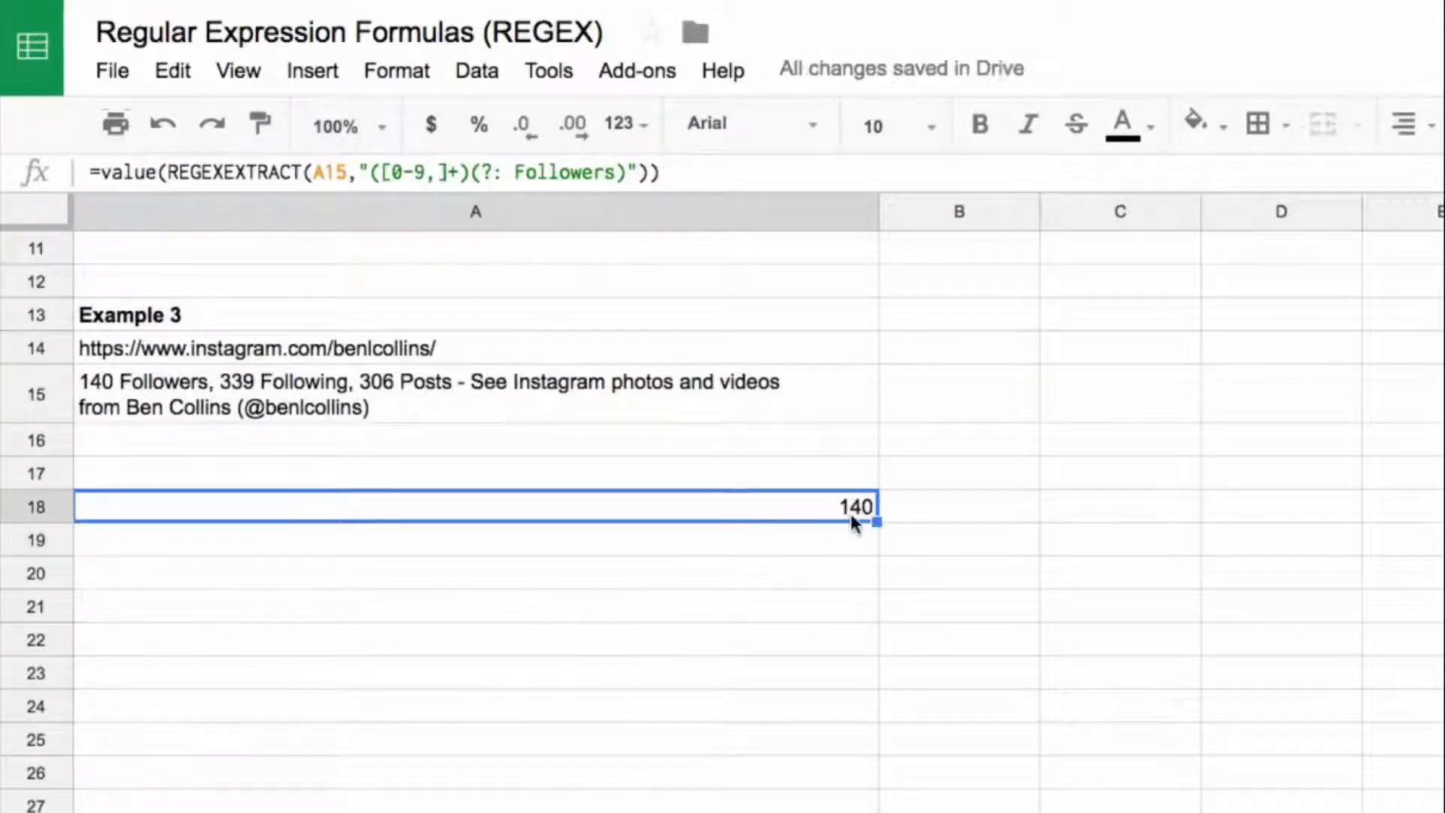
# Step: Make the A15 reference in the A18 formula absolute as $A$15 and copy the formula to A19
pyautogui.press('Return')
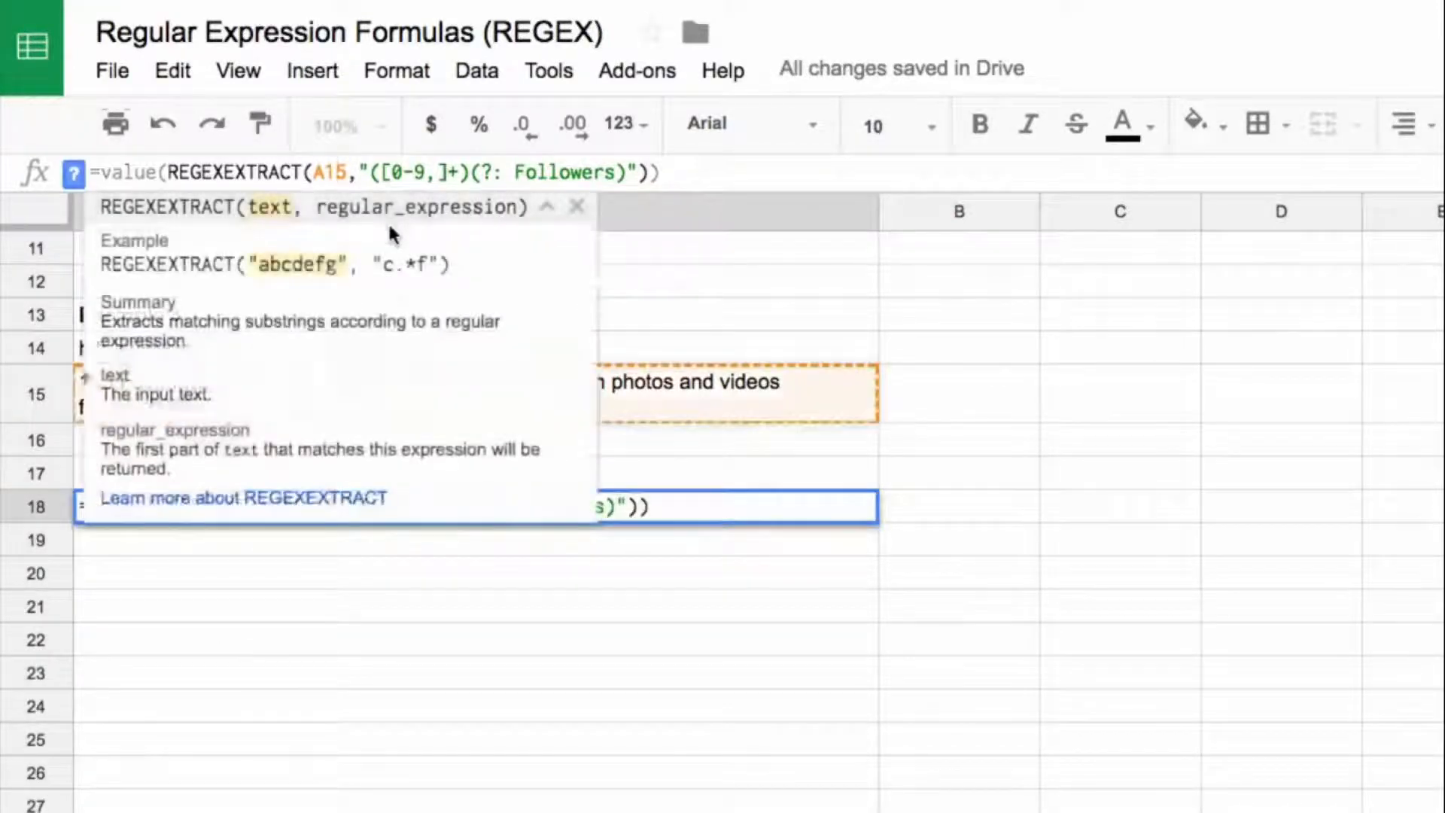
pyautogui.press('F4')
pyautogui.press('Return')
pyautogui.press('Up')
pyautogui.hotkey('ctrl', 'c')
pyautogui.press('Down')
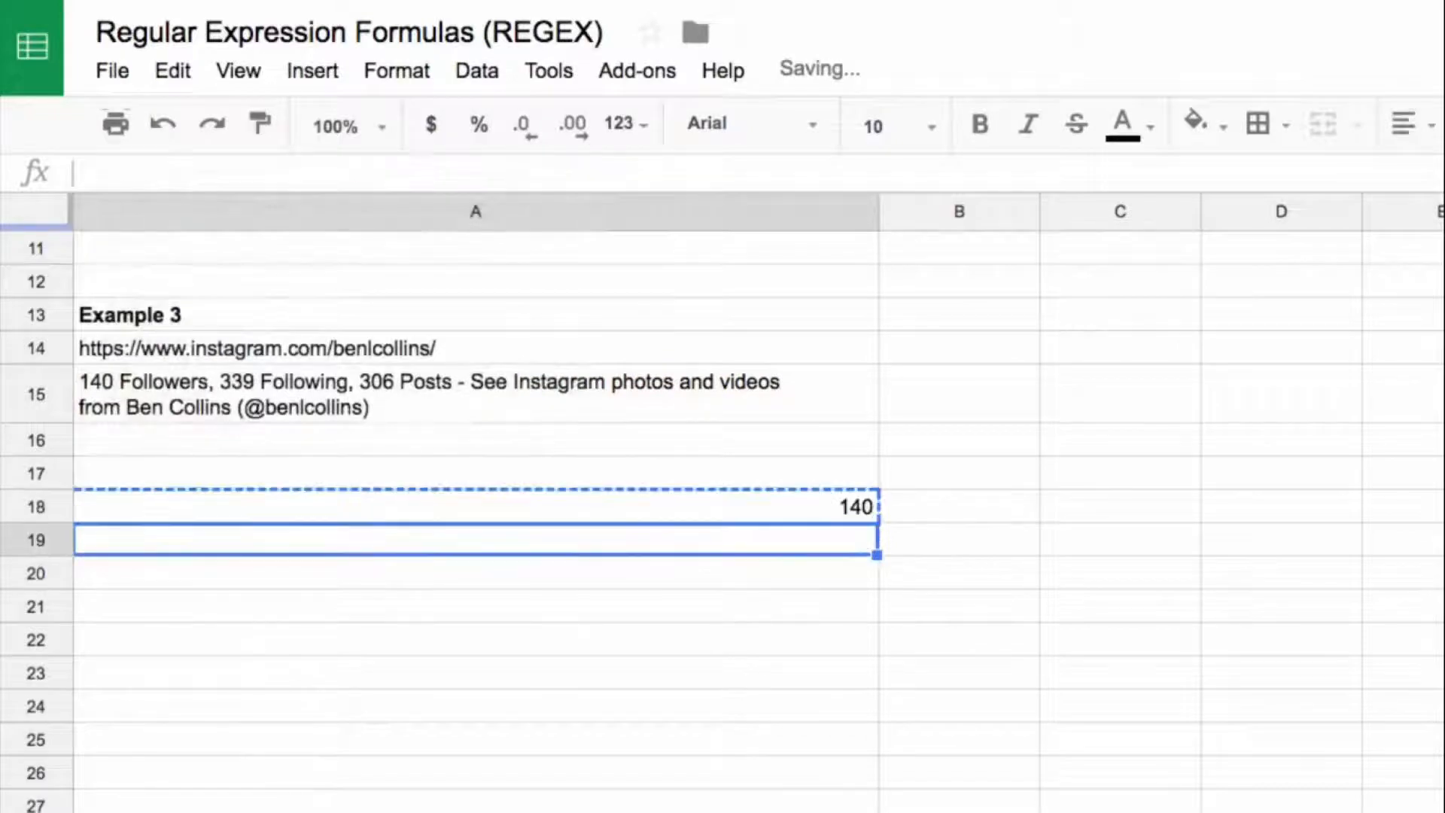
pyautogui.hotkey('ctrl', 'v')
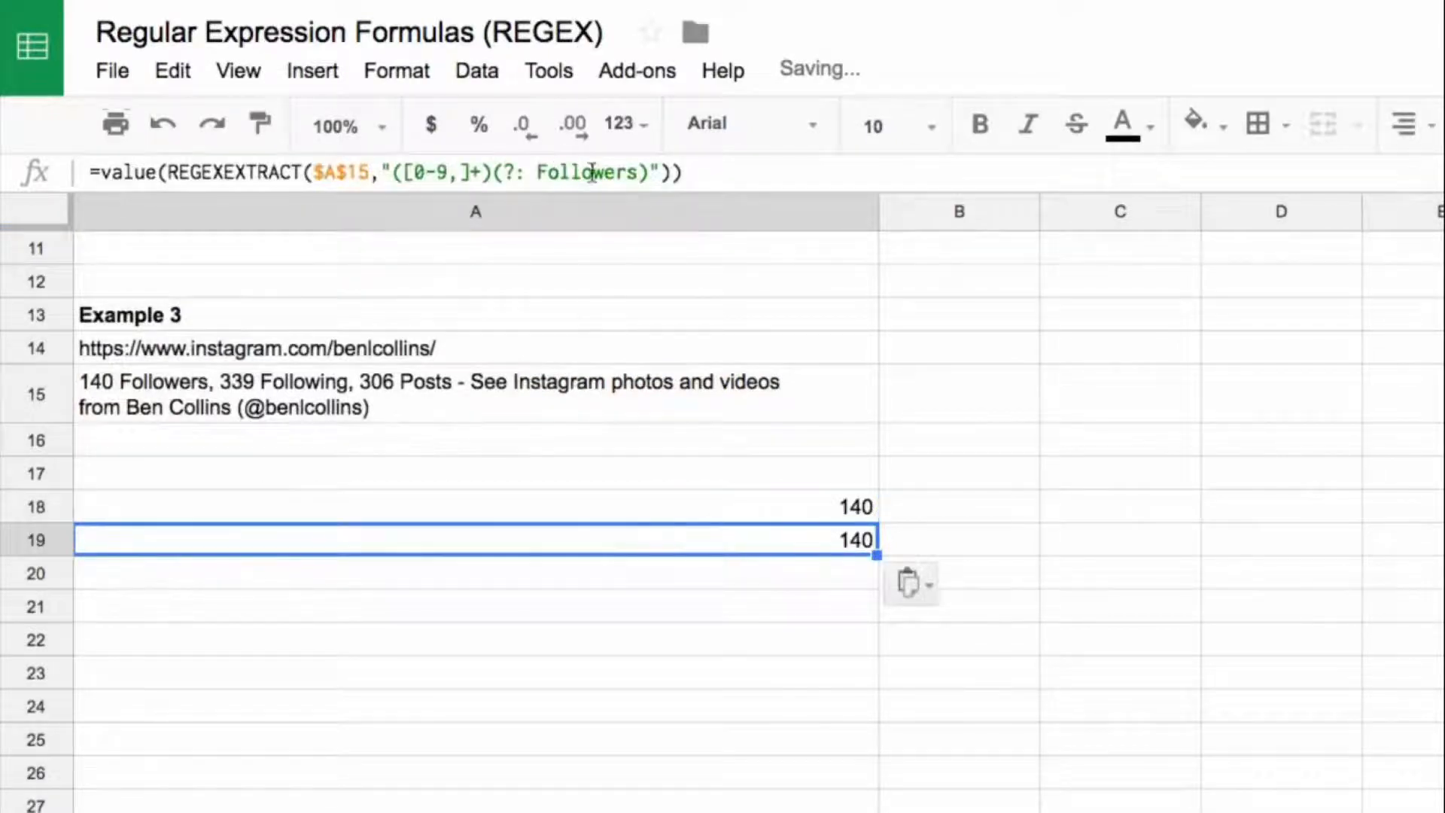
# Step: Replace Followers with Following in the A19 formula's pattern
pyautogui.moveTo(605, 173); pyautogui.dragTo(634, 174)
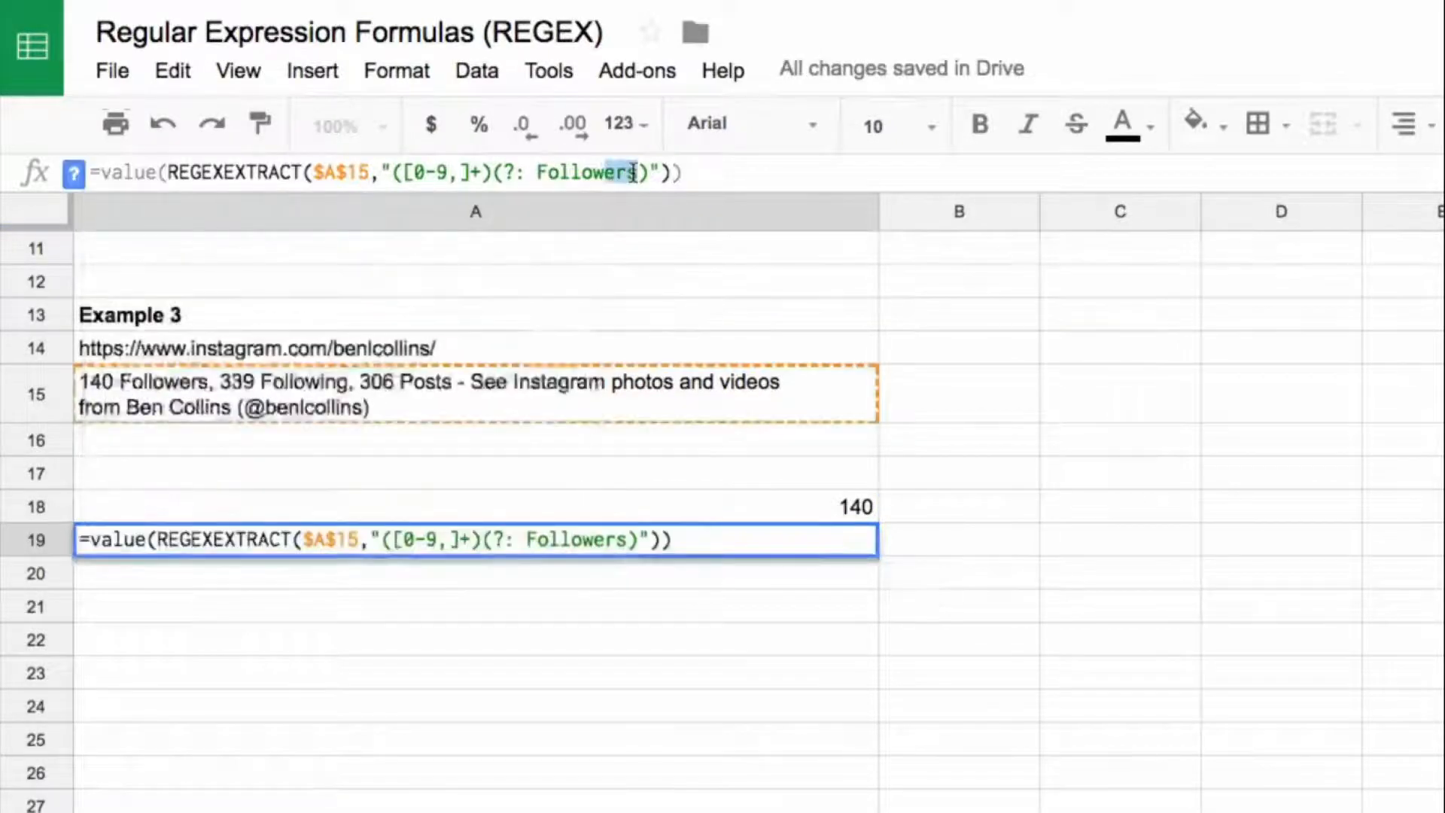
pyautogui.write('ing')
pyautogui.press('Return')
pyautogui.press('Up')
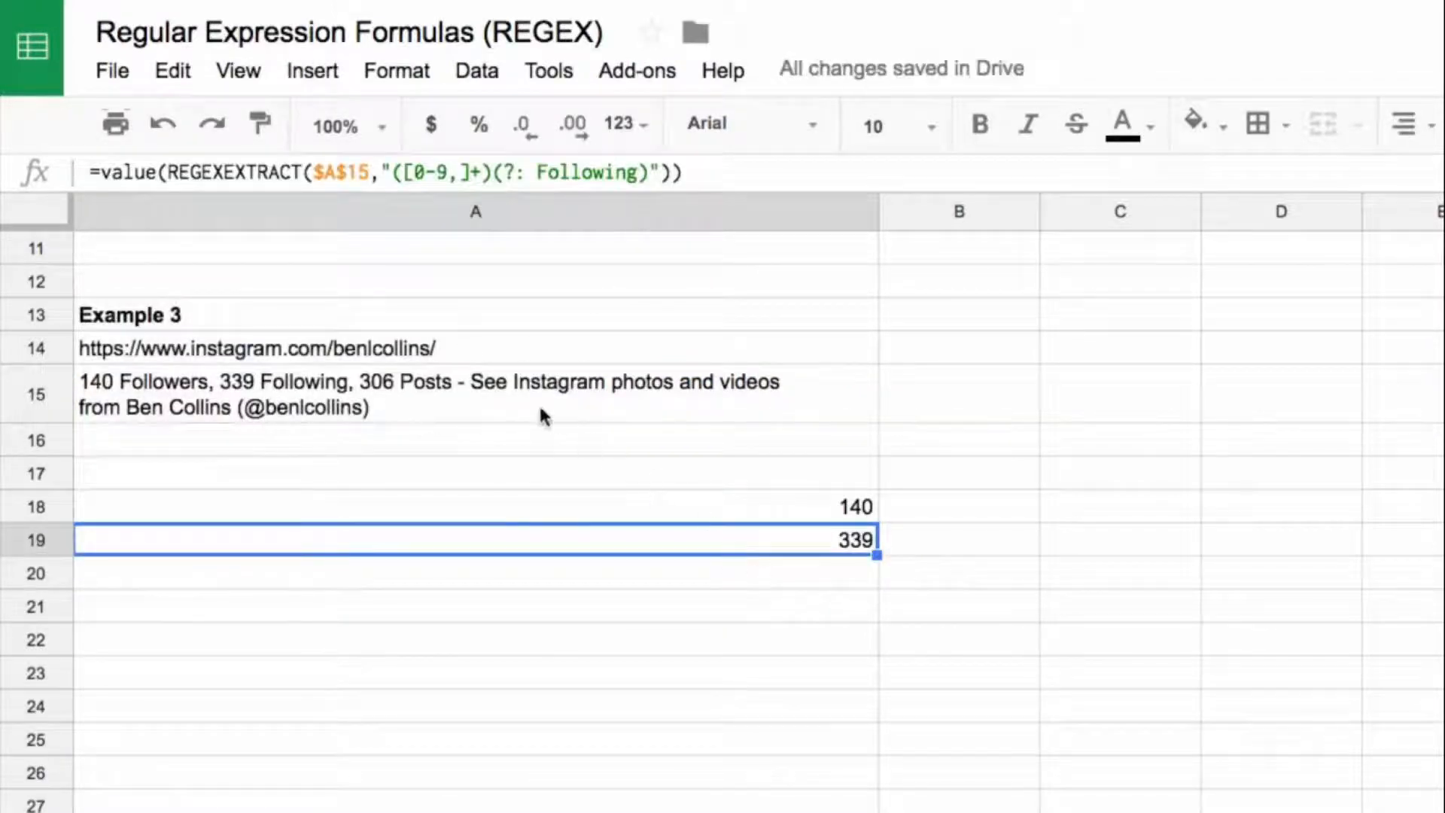
# Step: Copy the A19 formula to A20 and replace Following with Posts in its pattern
pyautogui.hotkey('ctrl', 'c')
pyautogui.click(855, 571)
pyautogui.hotkey('ctrl', 'v')
pyautogui.moveTo(636, 170); pyautogui.dragTo(539, 170)
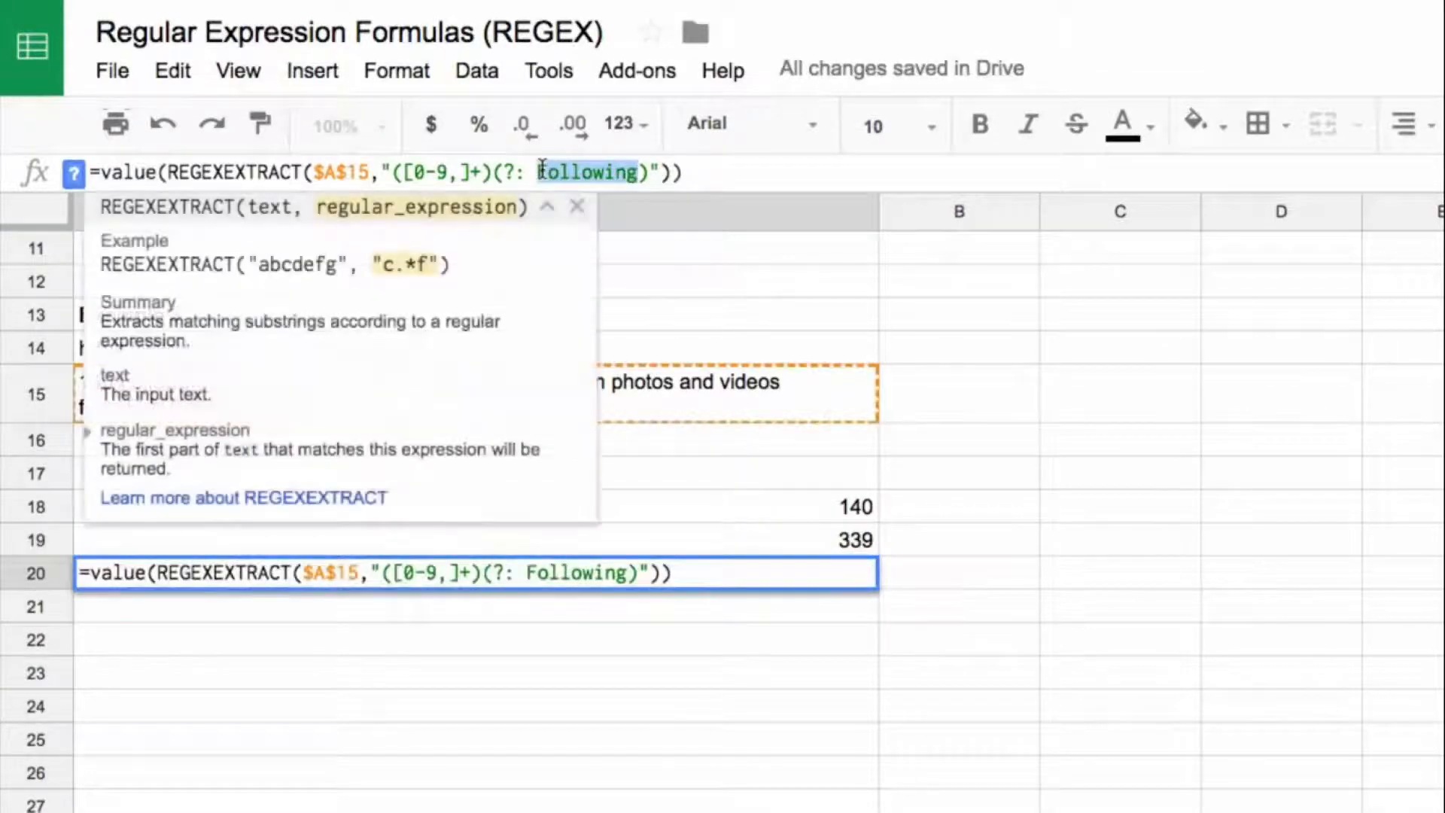
pyautogui.write('Posts')
pyautogui.press('Return')
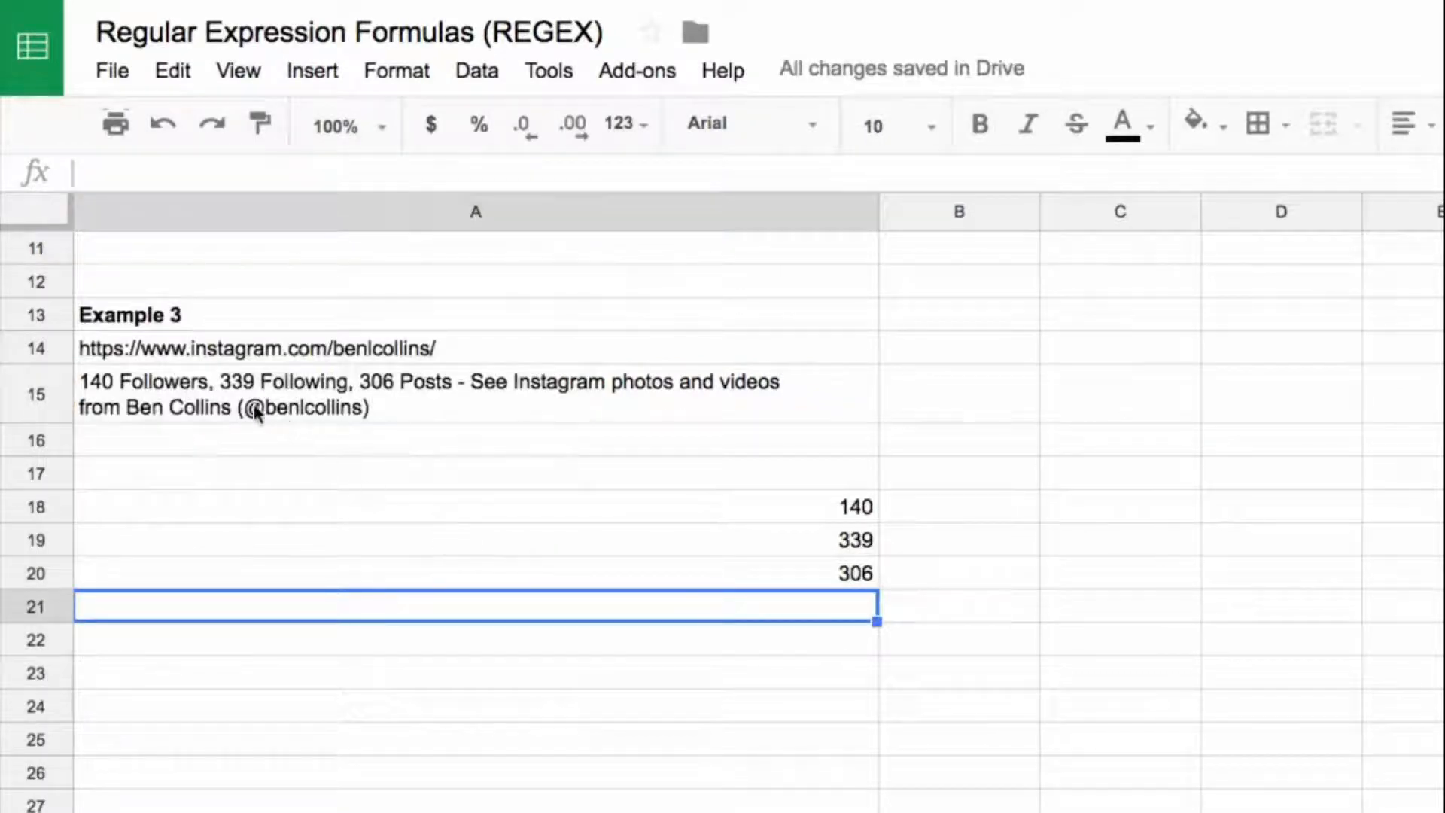
# Step: Start a REGEXEXTRACT formula in A21 with A15 as its text argument
pyautogui.click(248, 412)
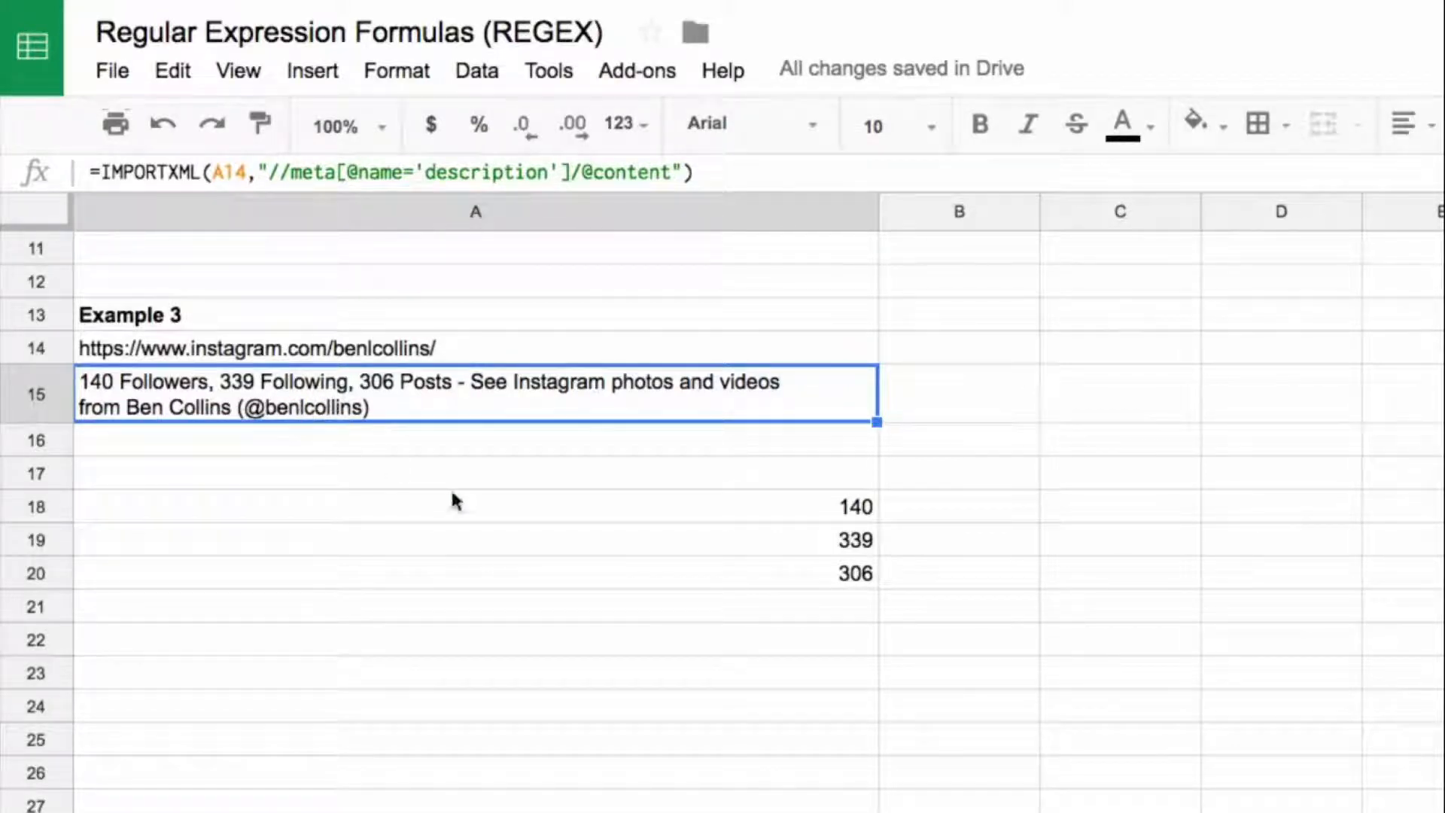
pyautogui.click(526, 606)
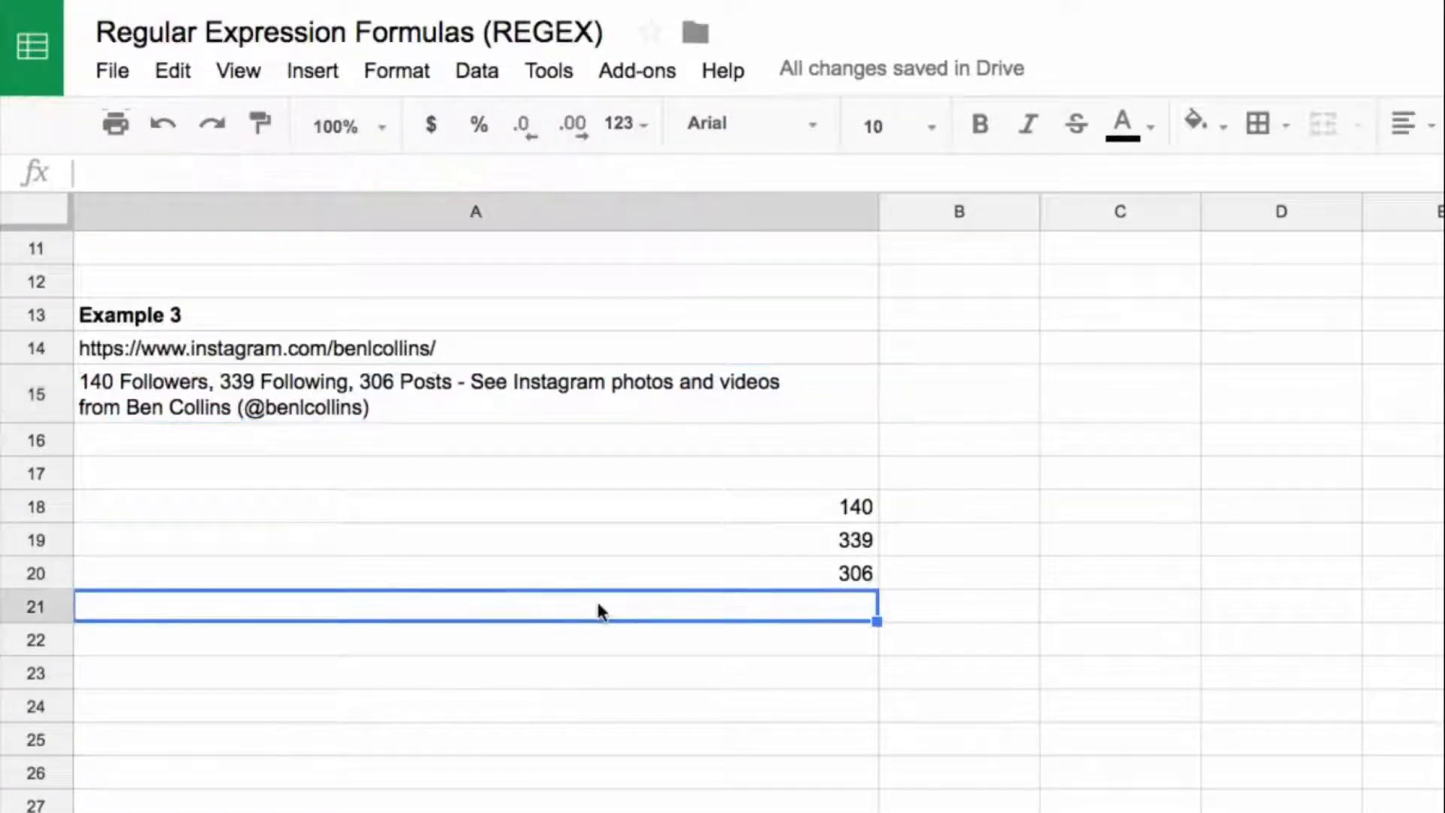
pyautogui.write('=rege')
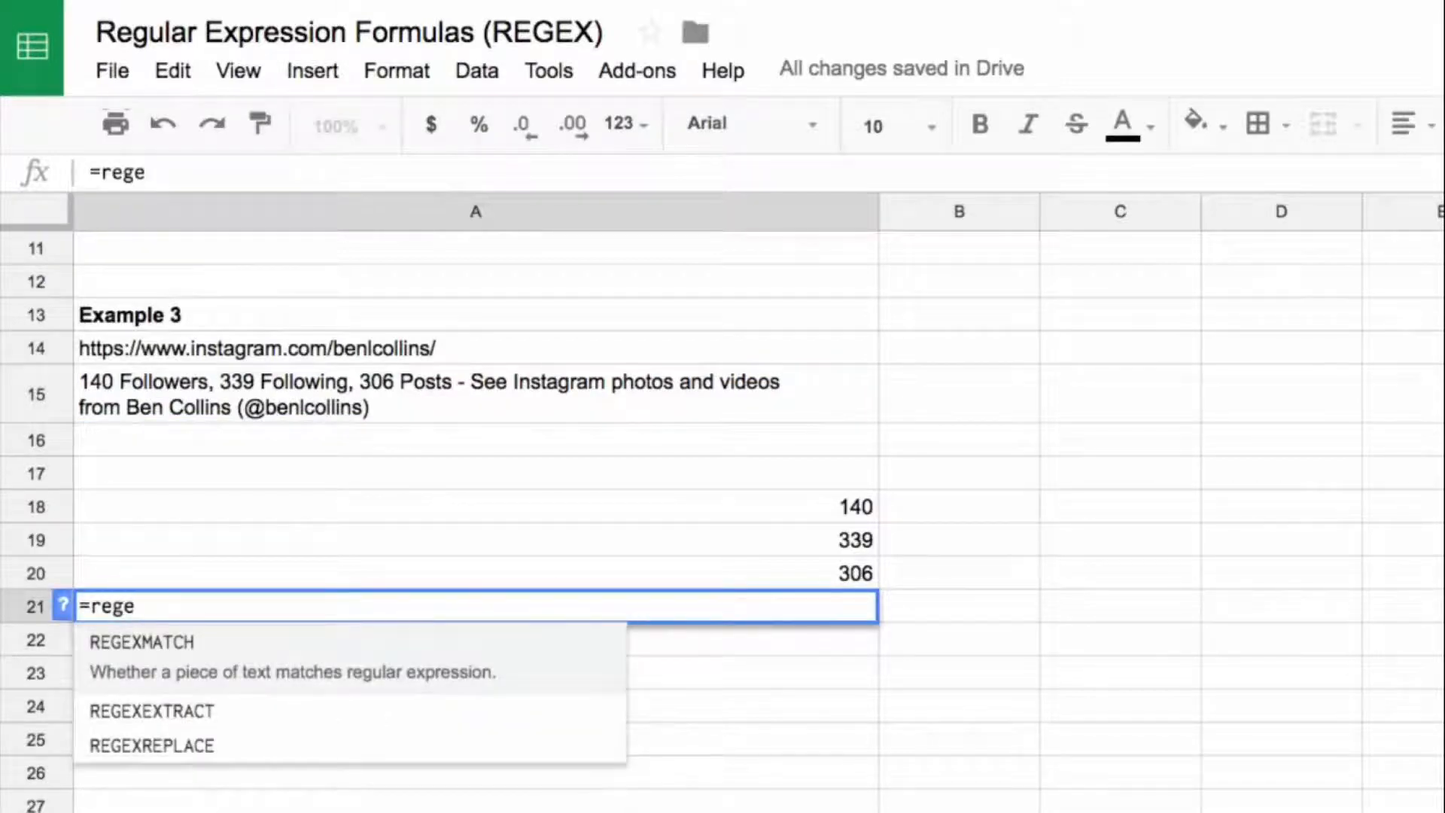
pyautogui.press('Down')
pyautogui.press('Tab')
pyautogui.press('Up')
pyautogui.press('Up')
pyautogui.press('Up')
pyautogui.press('Up')
pyautogui.press('Up')
pyautogui.press('Up')
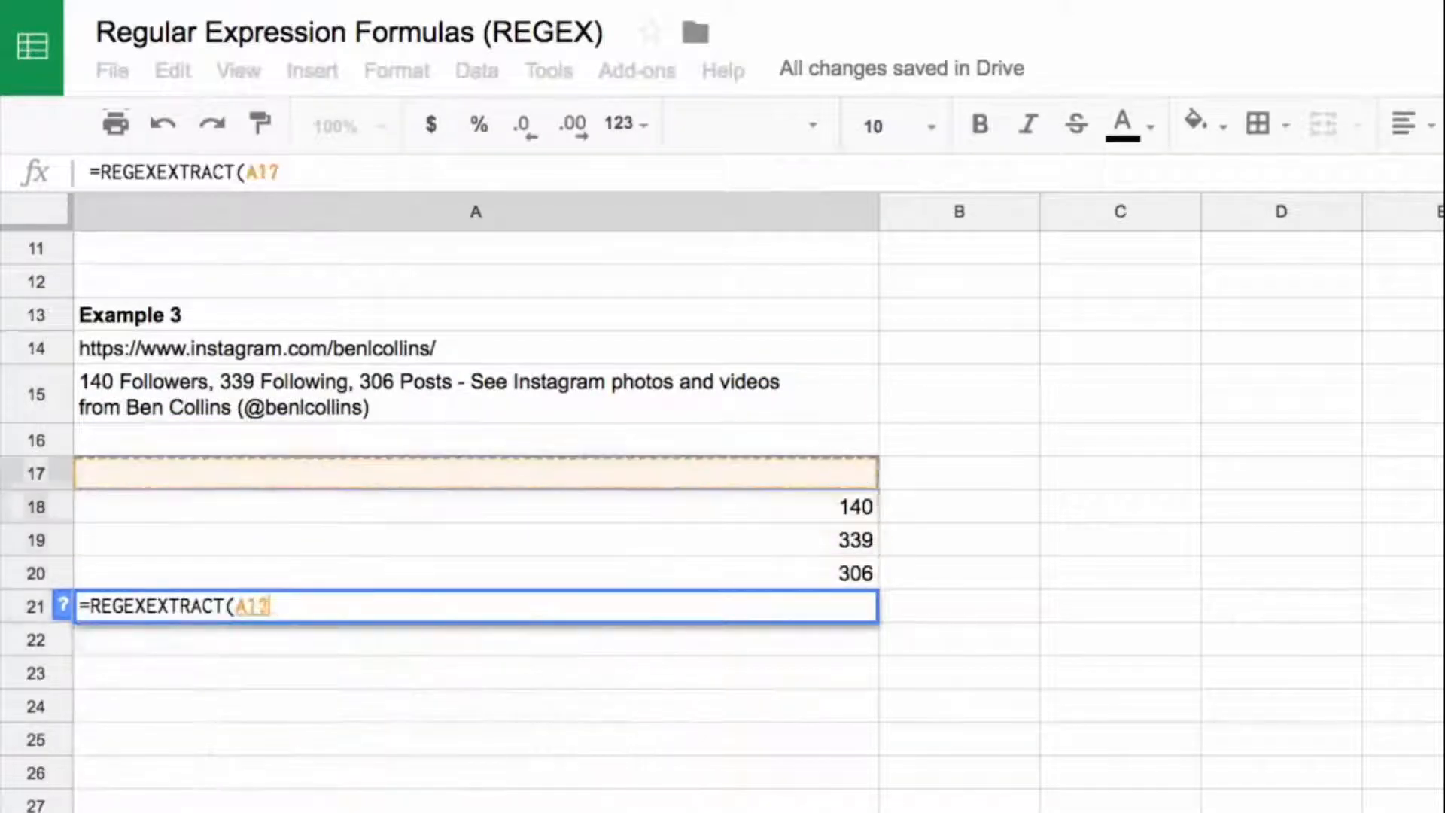
pyautogui.write(',')
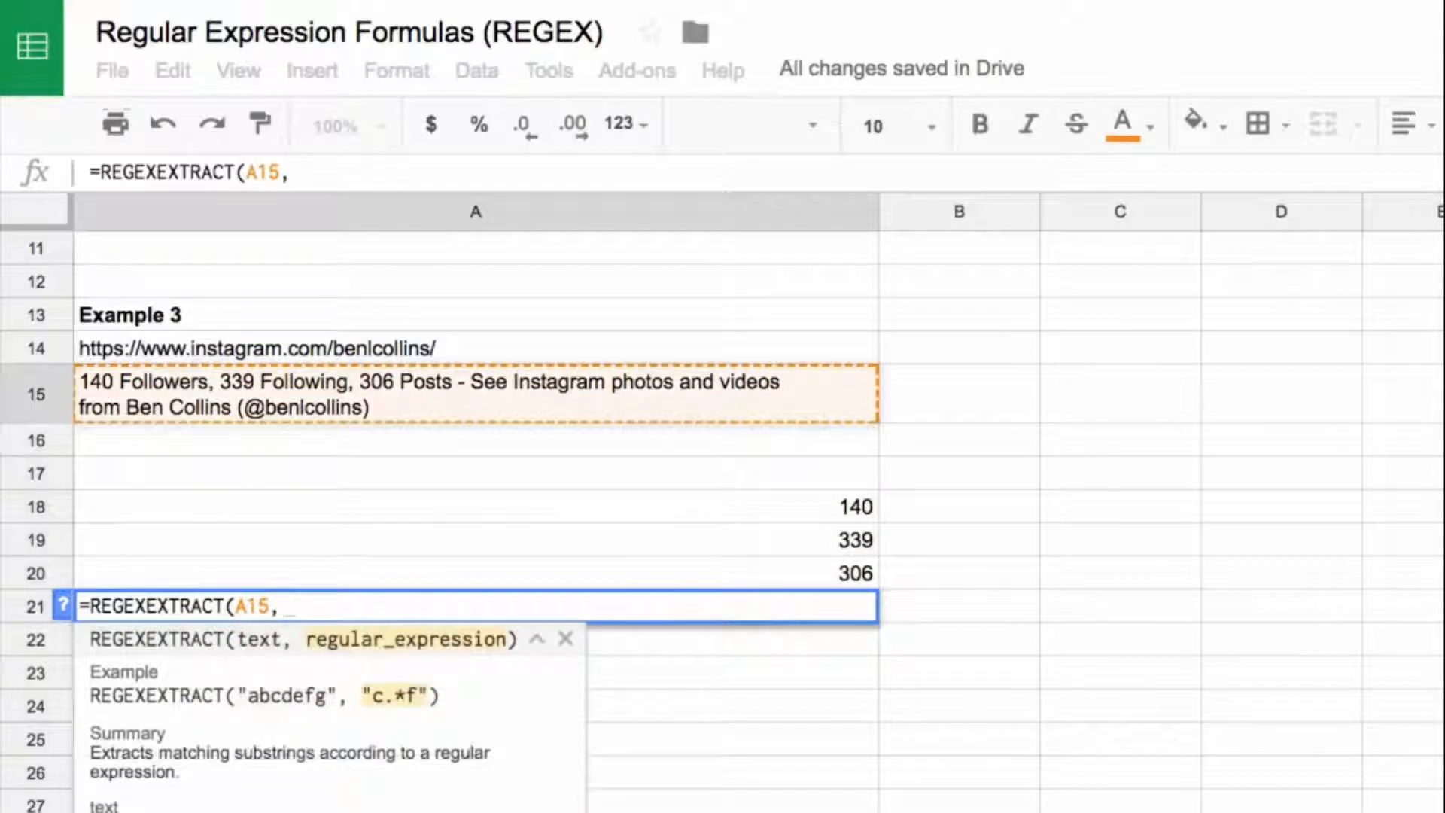
pyautogui.write('"')
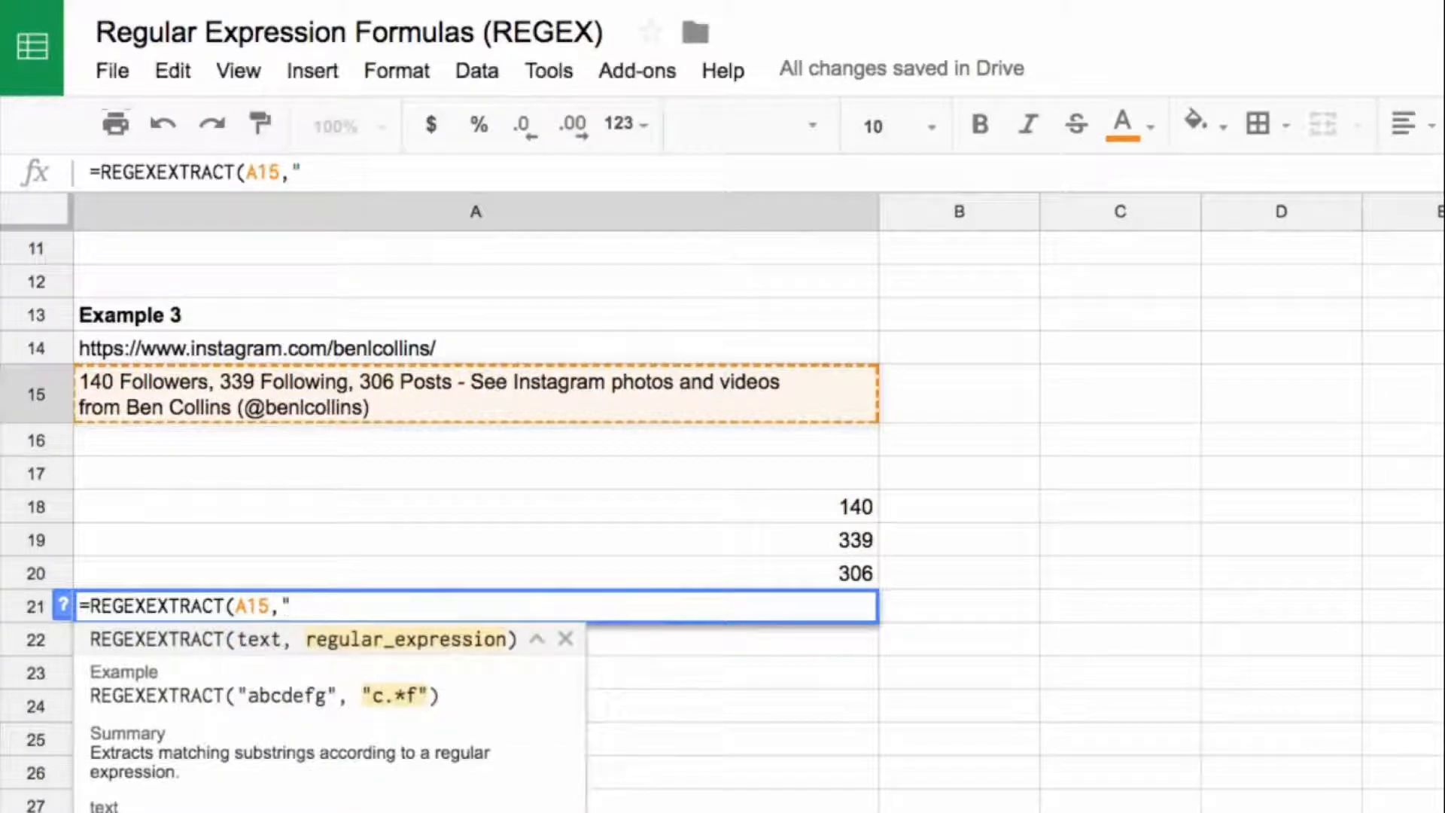
pyautogui.write('\\(')
# Step: Complete the A21 formula with the pattern "\((.+)\)" to extract the Instagram handle between the parentheses
pyautogui.write('(.')
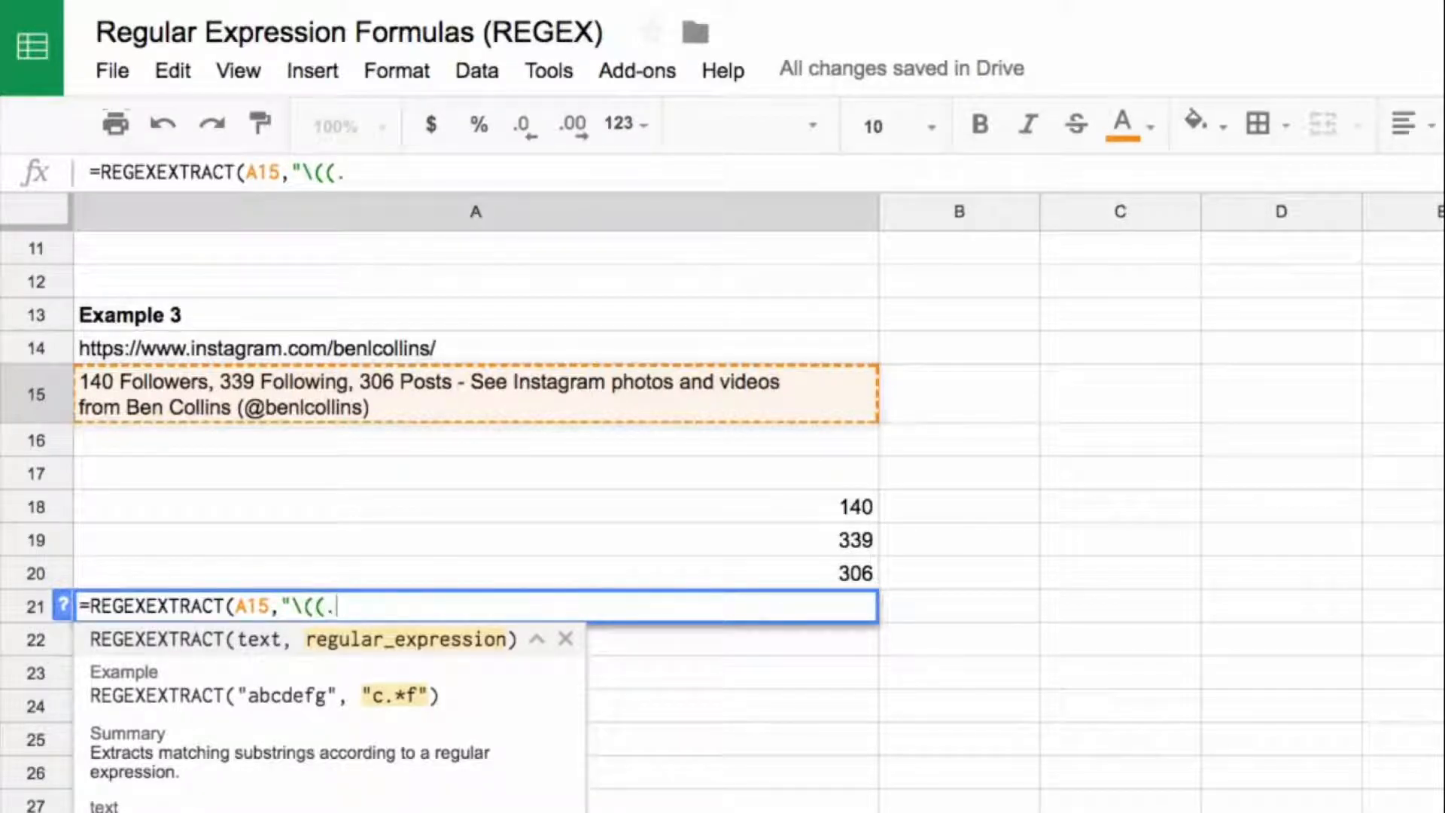
pyautogui.write('+)')
pyautogui.write('\\)')
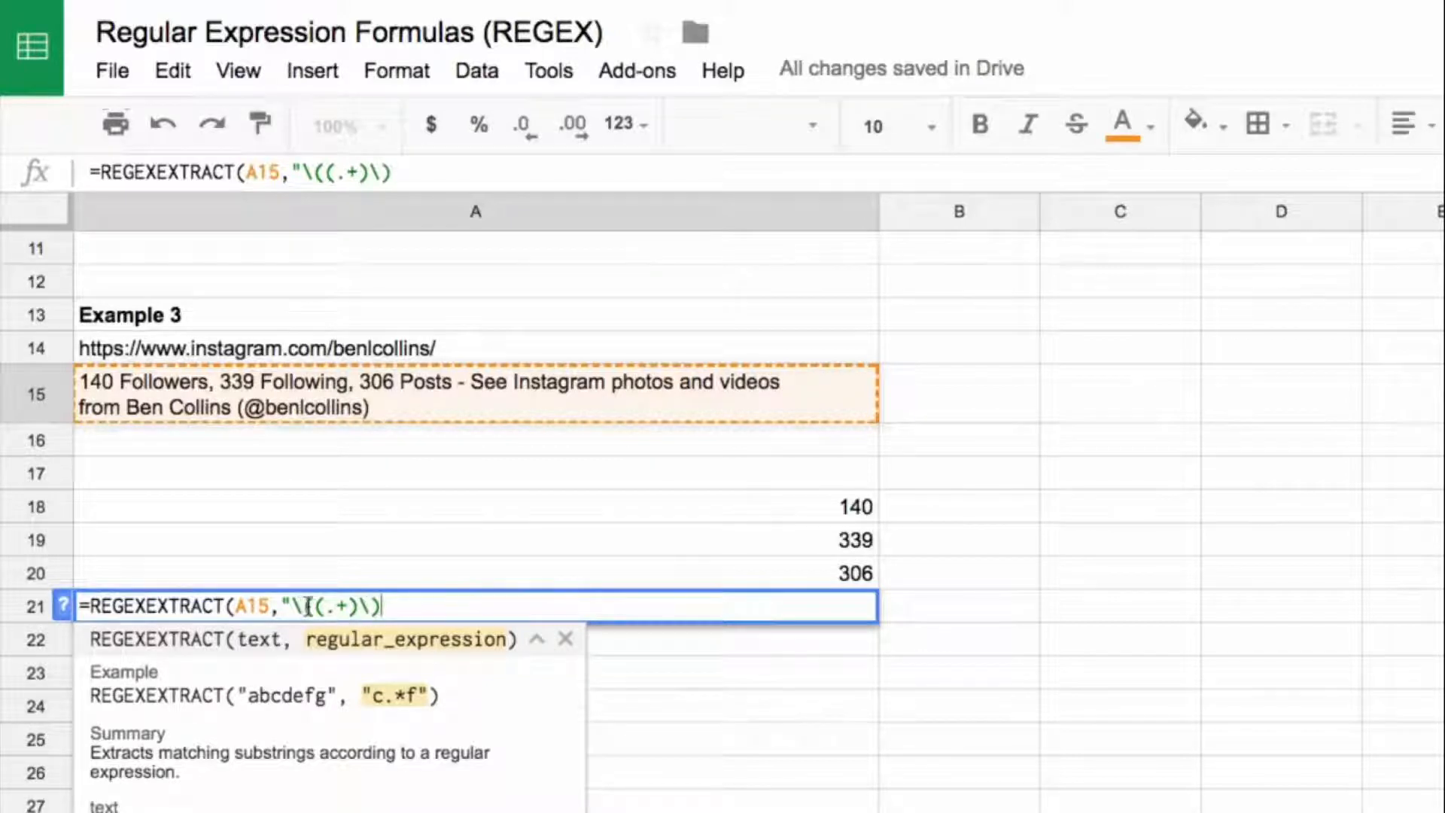
pyautogui.moveTo(313, 606); pyautogui.dragTo(357, 606)
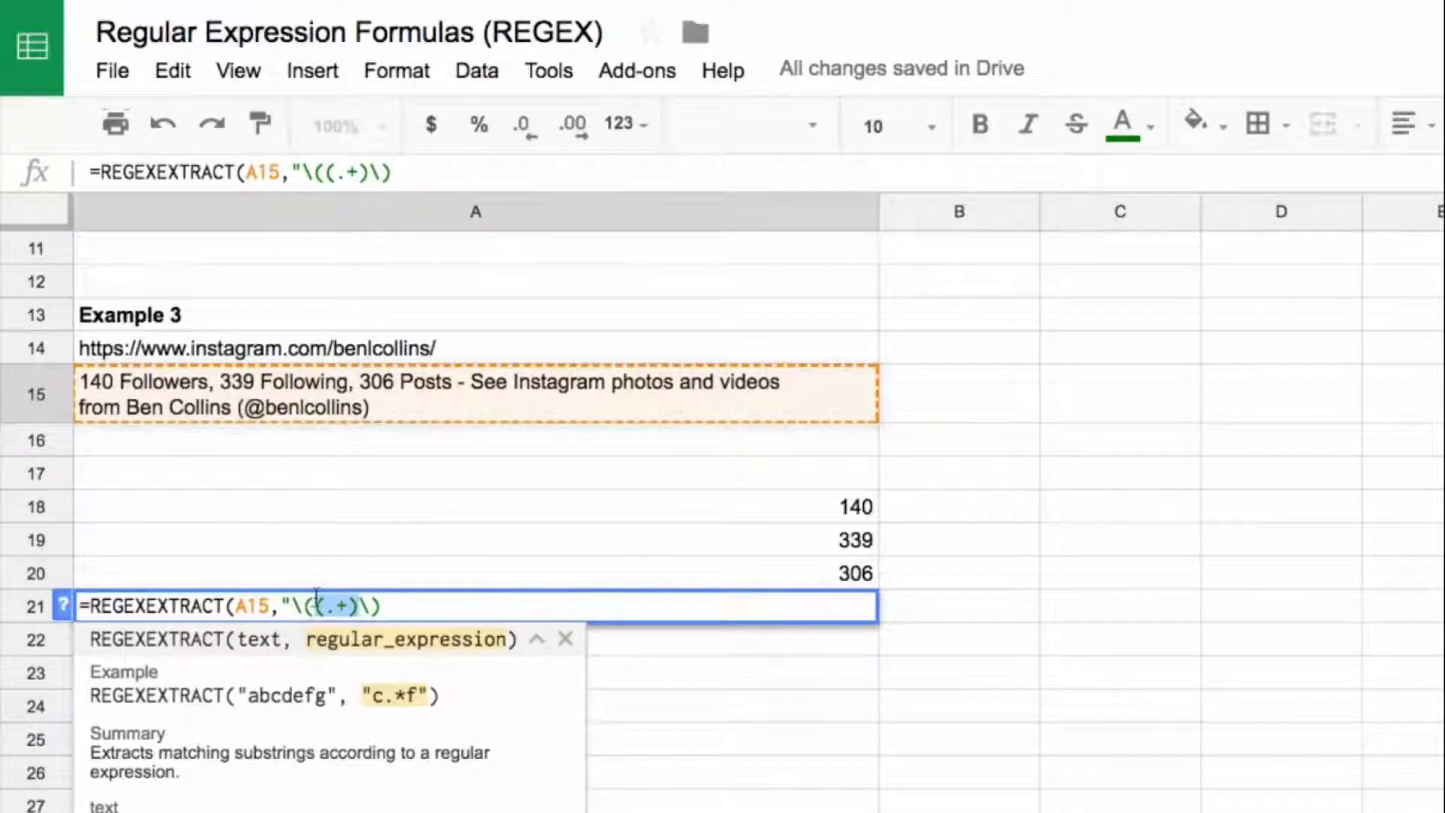
pyautogui.click(397, 608)
pyautogui.write('")')
pyautogui.press('Return')
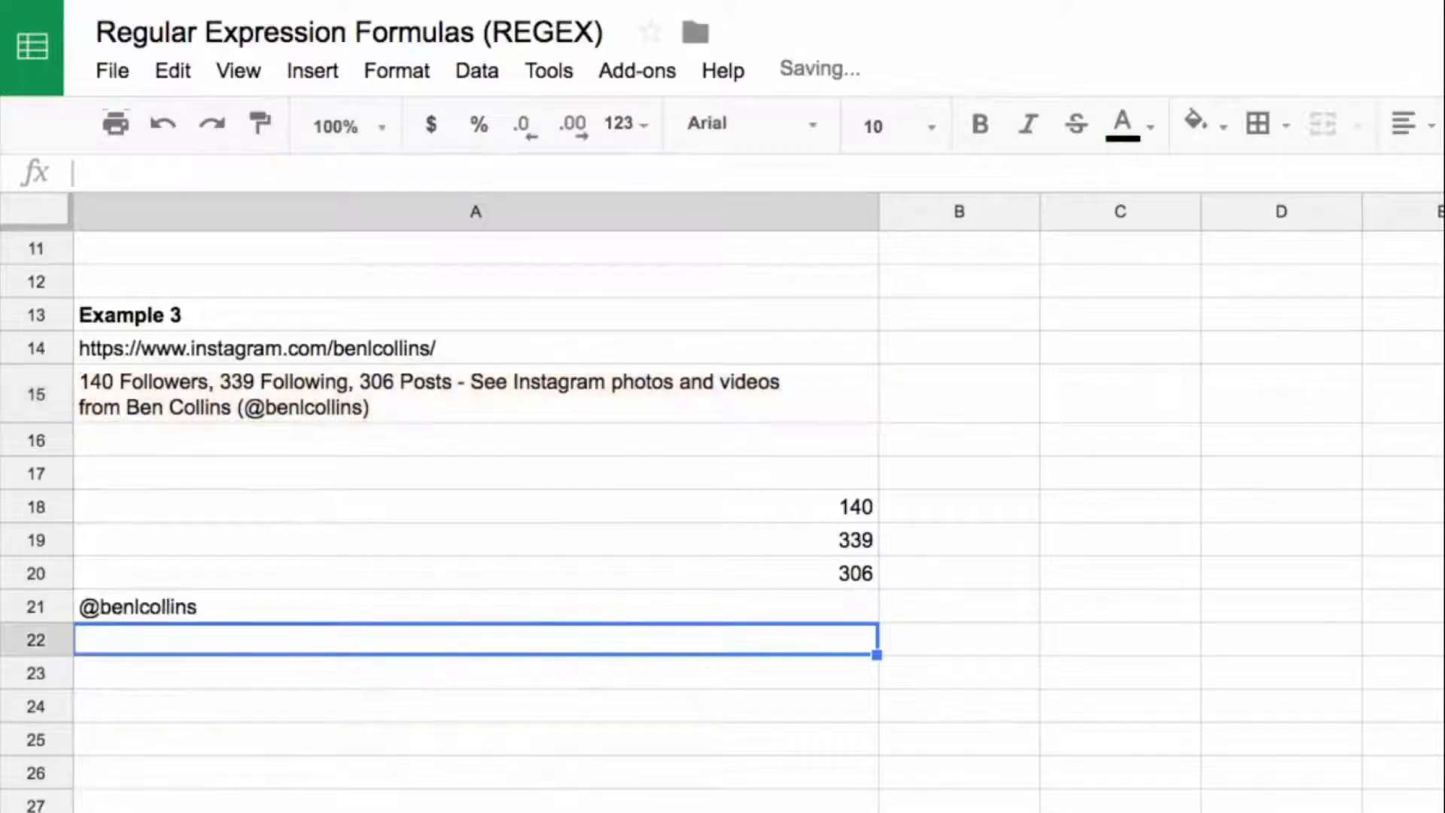
pyautogui.press('Up')
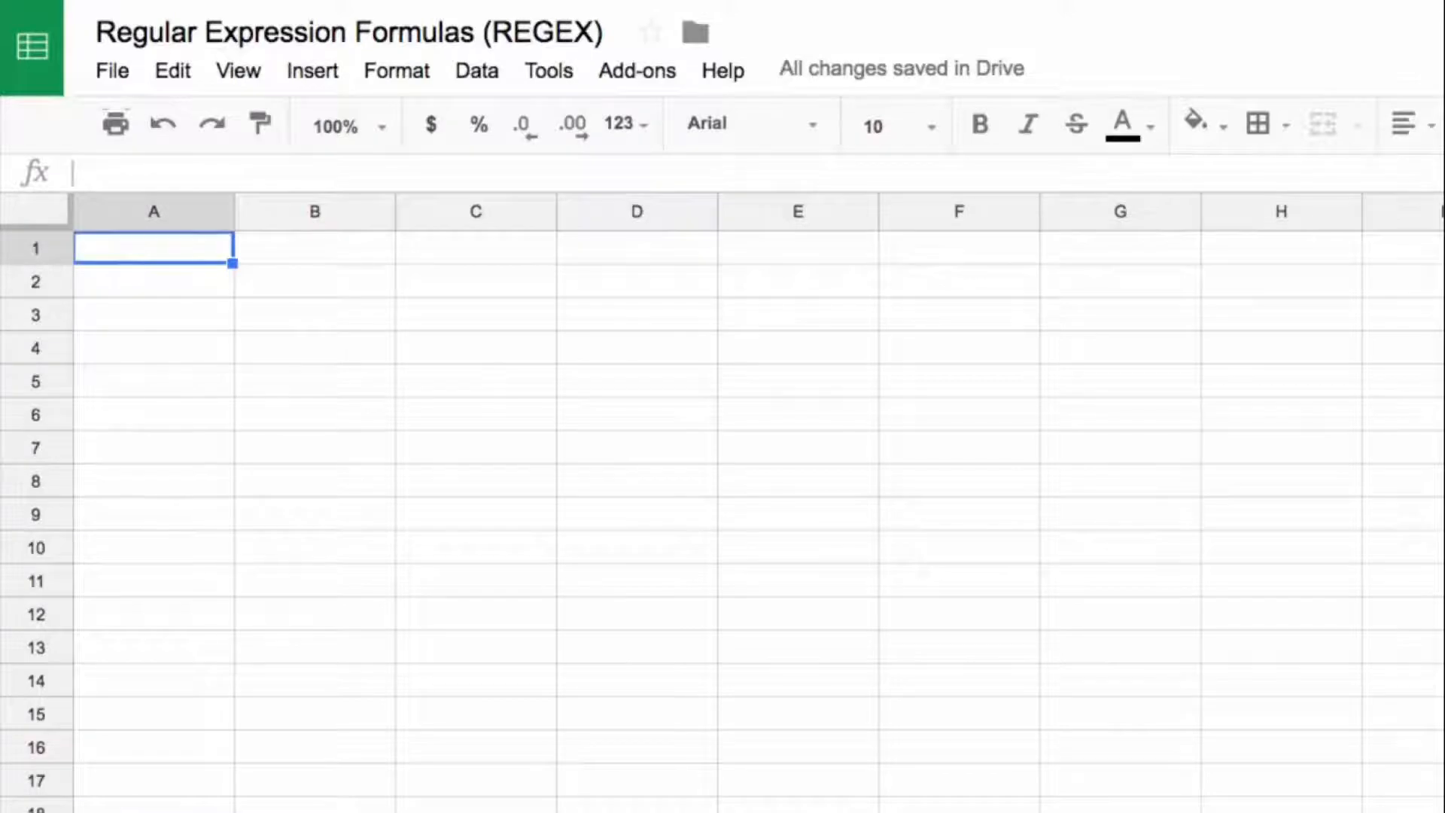
# Step: Paste the sample sentence about changing an email address into A1 of the blank sheet and widen column A to fit it
pyautogui.hotkey('ctrl', 'v')
pyautogui.moveTo(235, 204); pyautogui.dragTo(789, 205)
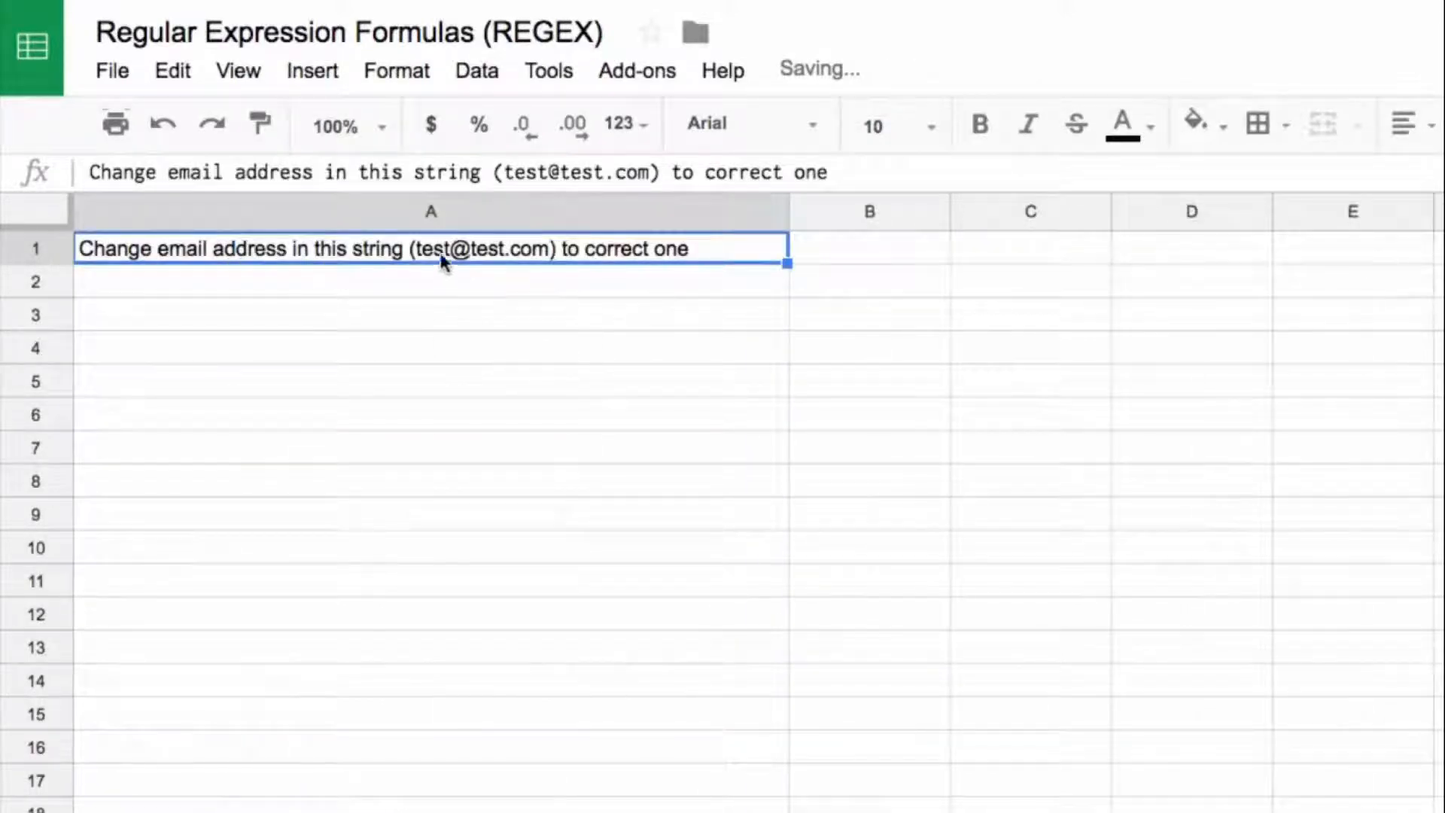
# Step: Start a REGEXREPLACE formula in A3 on A1 with the email pattern "[a-zA-Z0-9_\.\+-]+@[a-zA-Z0-9_\.\+-]+"
pyautogui.click(486, 309)
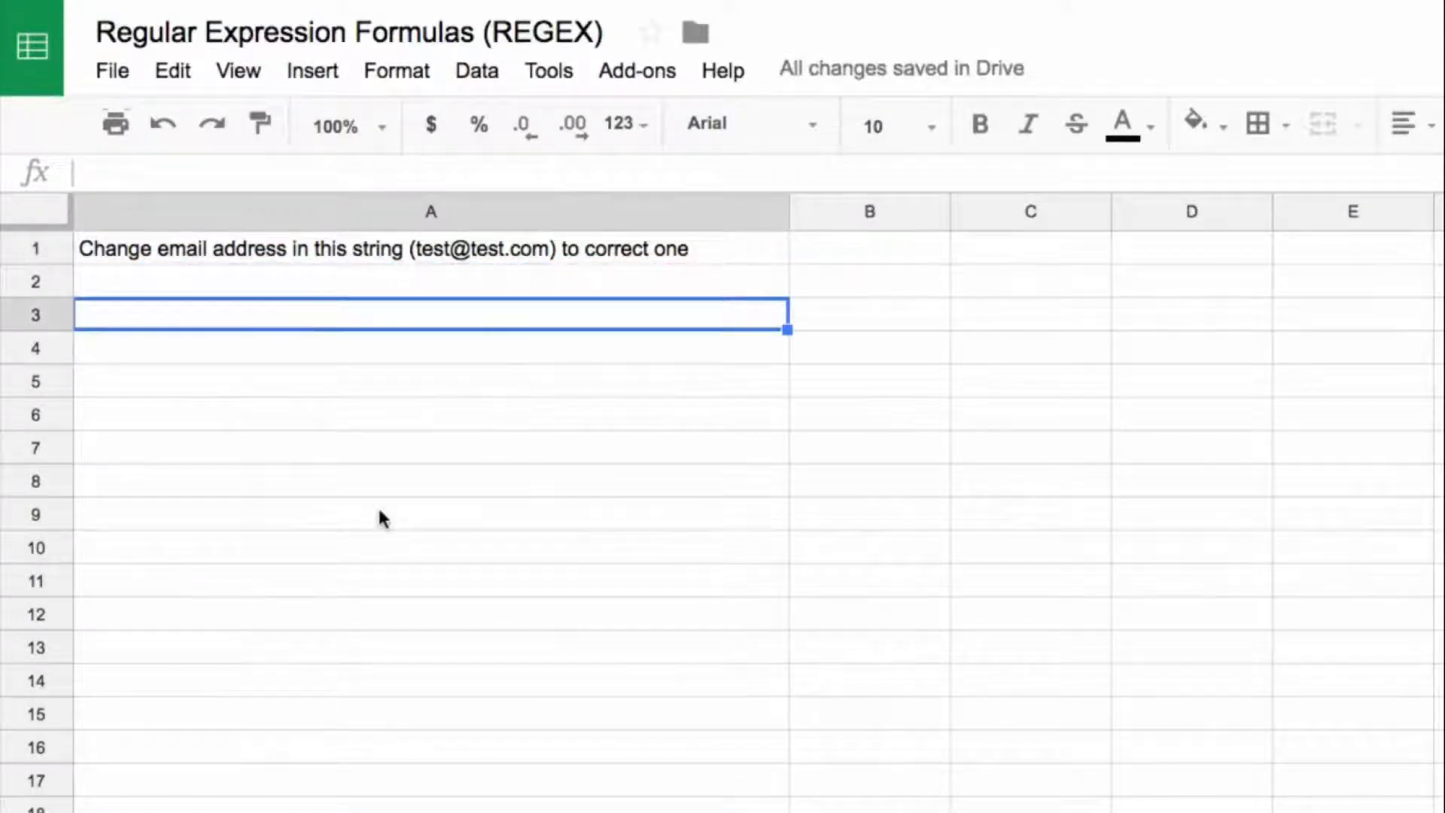
pyautogui.write('=regexre')
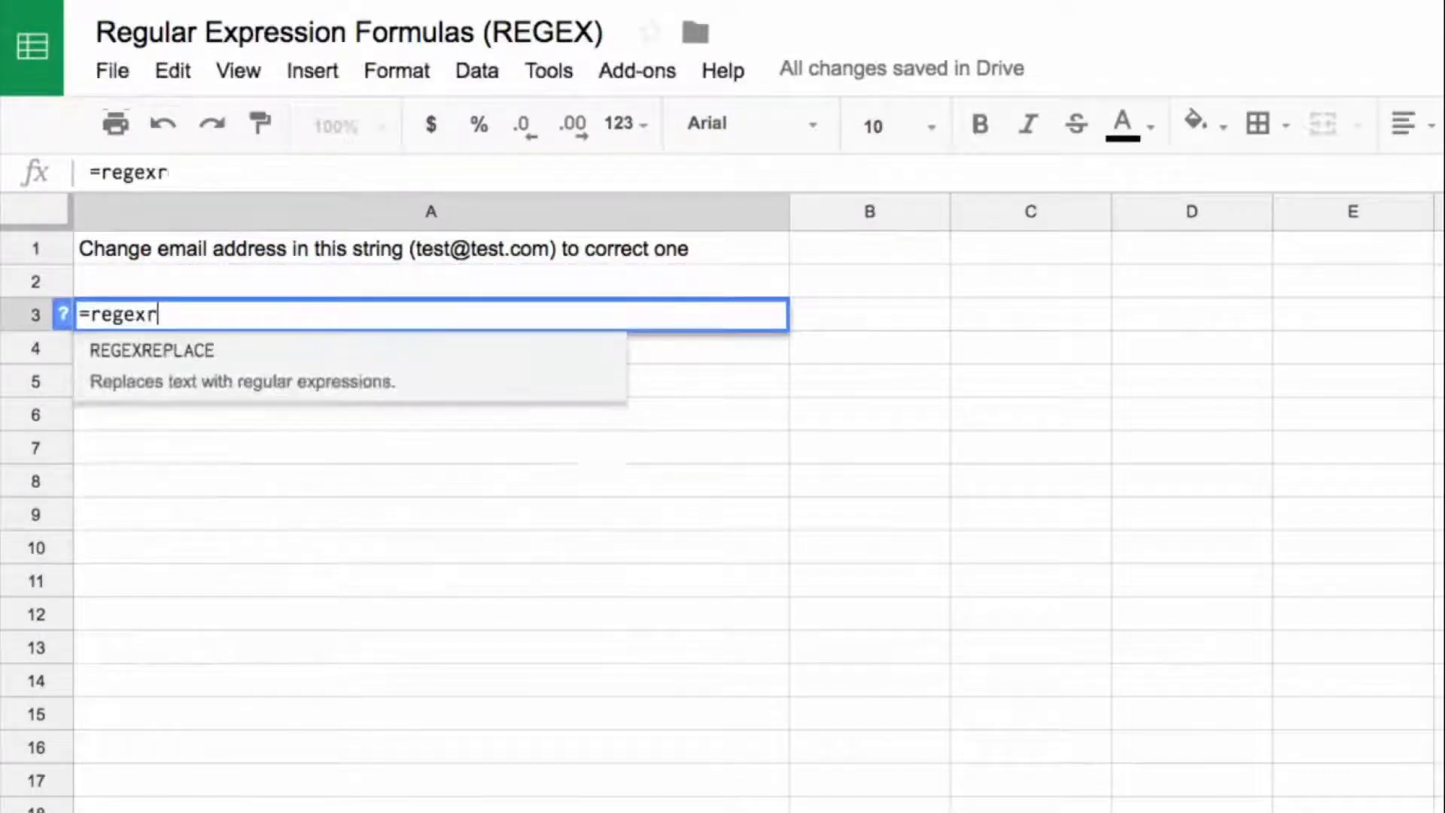
pyautogui.press('Tab')
pyautogui.press('Up')
pyautogui.press('Up')
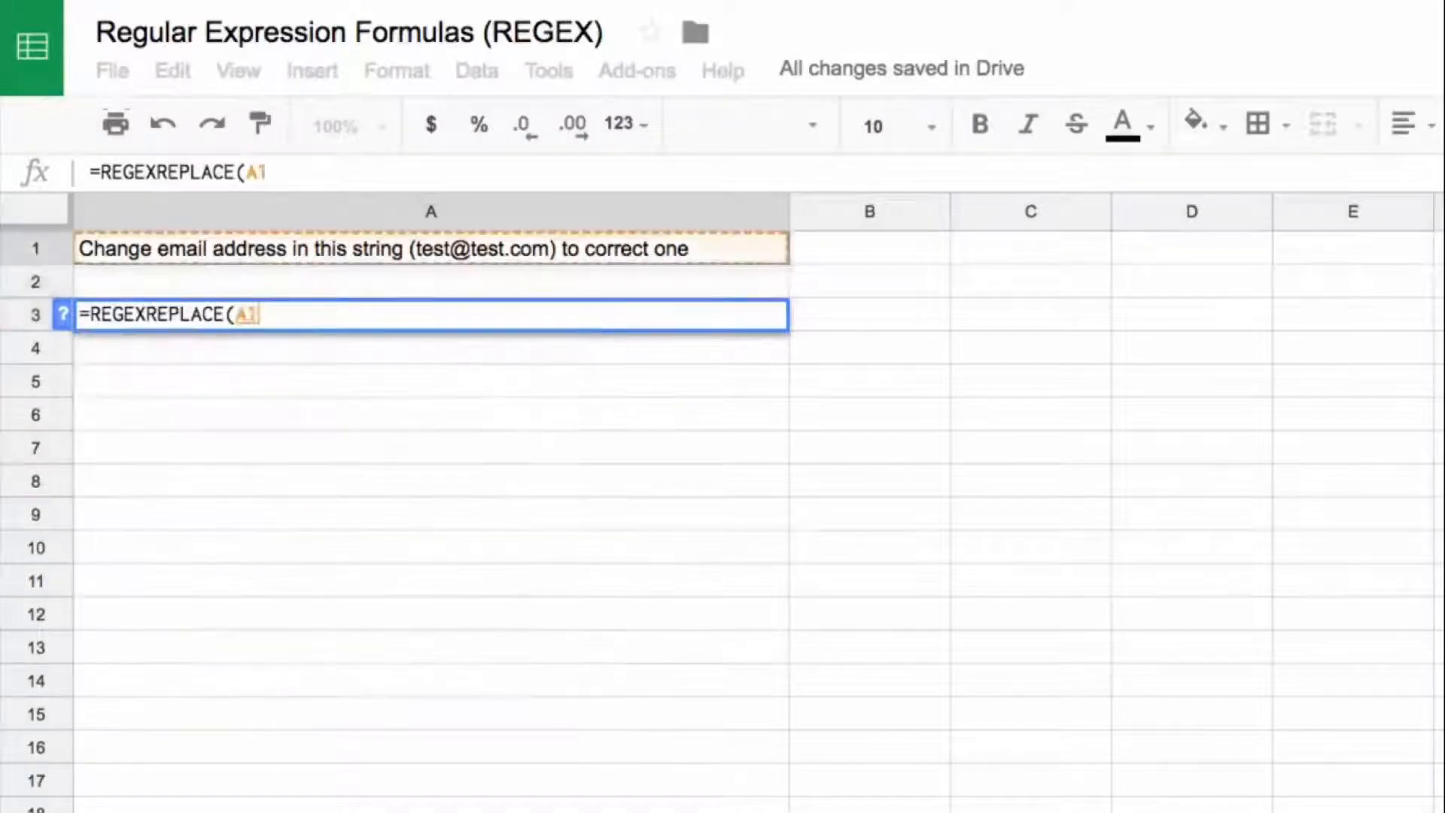
pyautogui.write(',"')
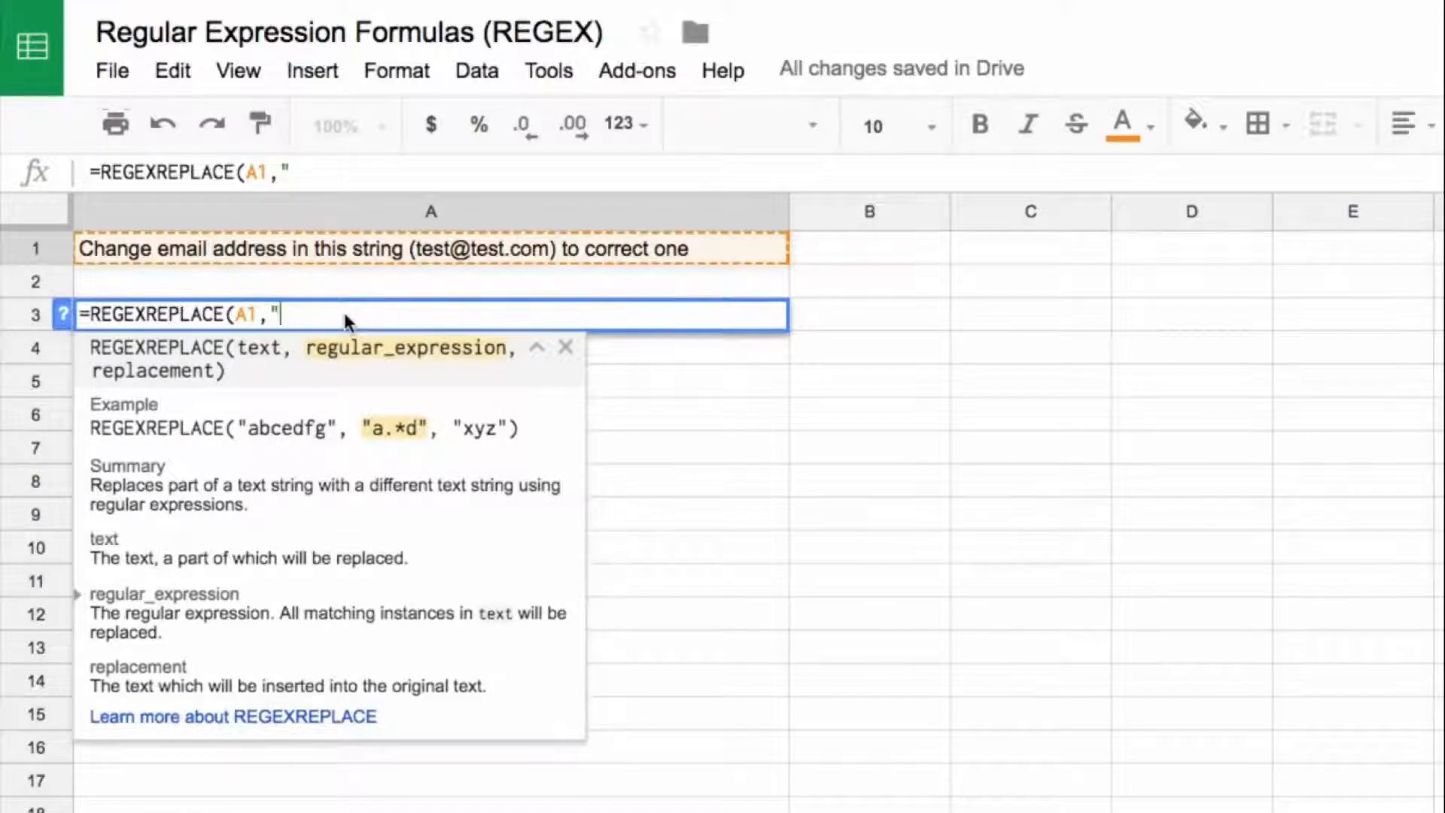
pyautogui.hotkey('ctrl', 'v')
pyautogui.write('"')
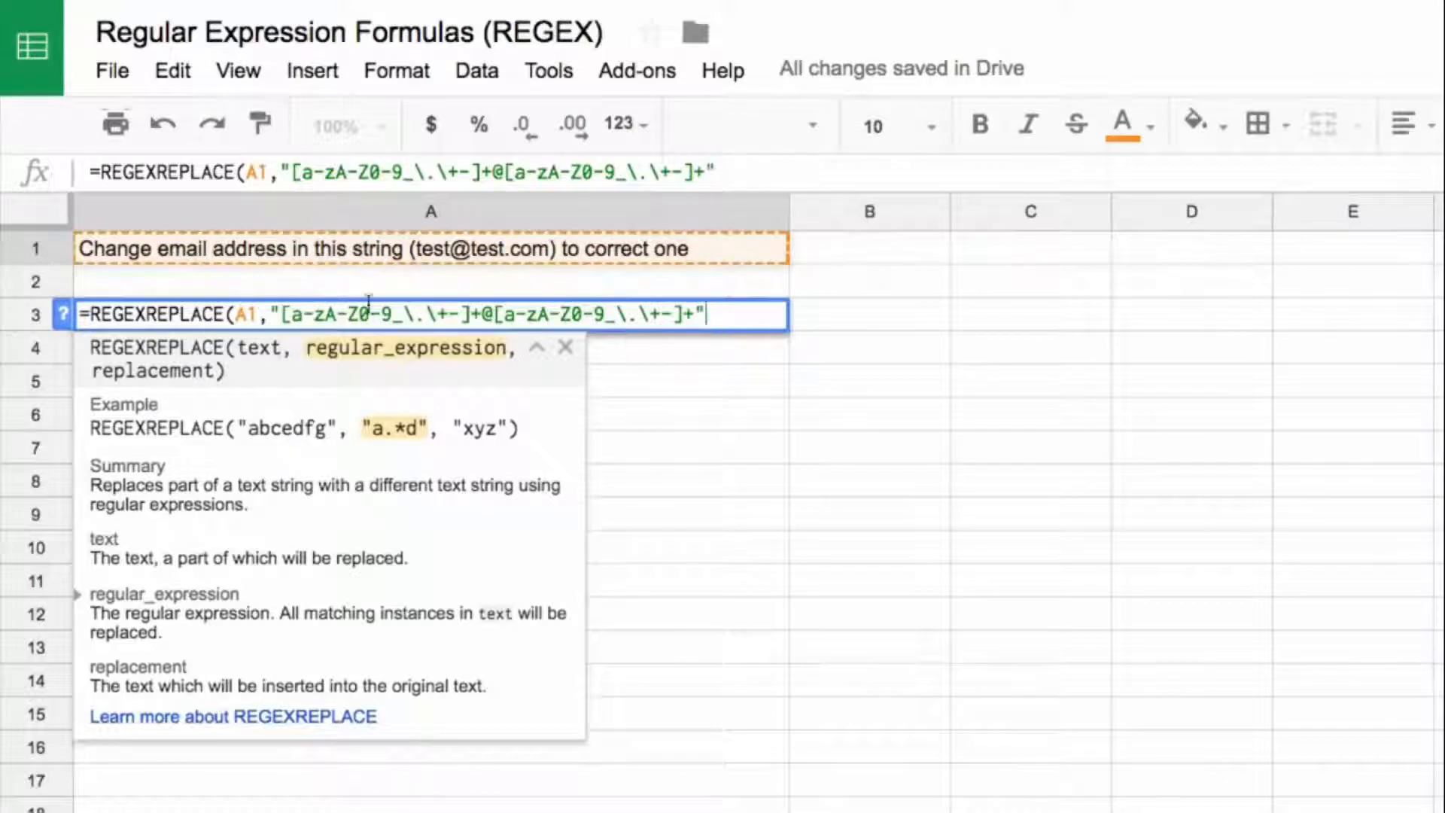
# Step: Complete the A3 REGEXREPLACE formula with the correct email address as the replacement text
pyautogui.moveTo(481, 315); pyautogui.dragTo(495, 315)
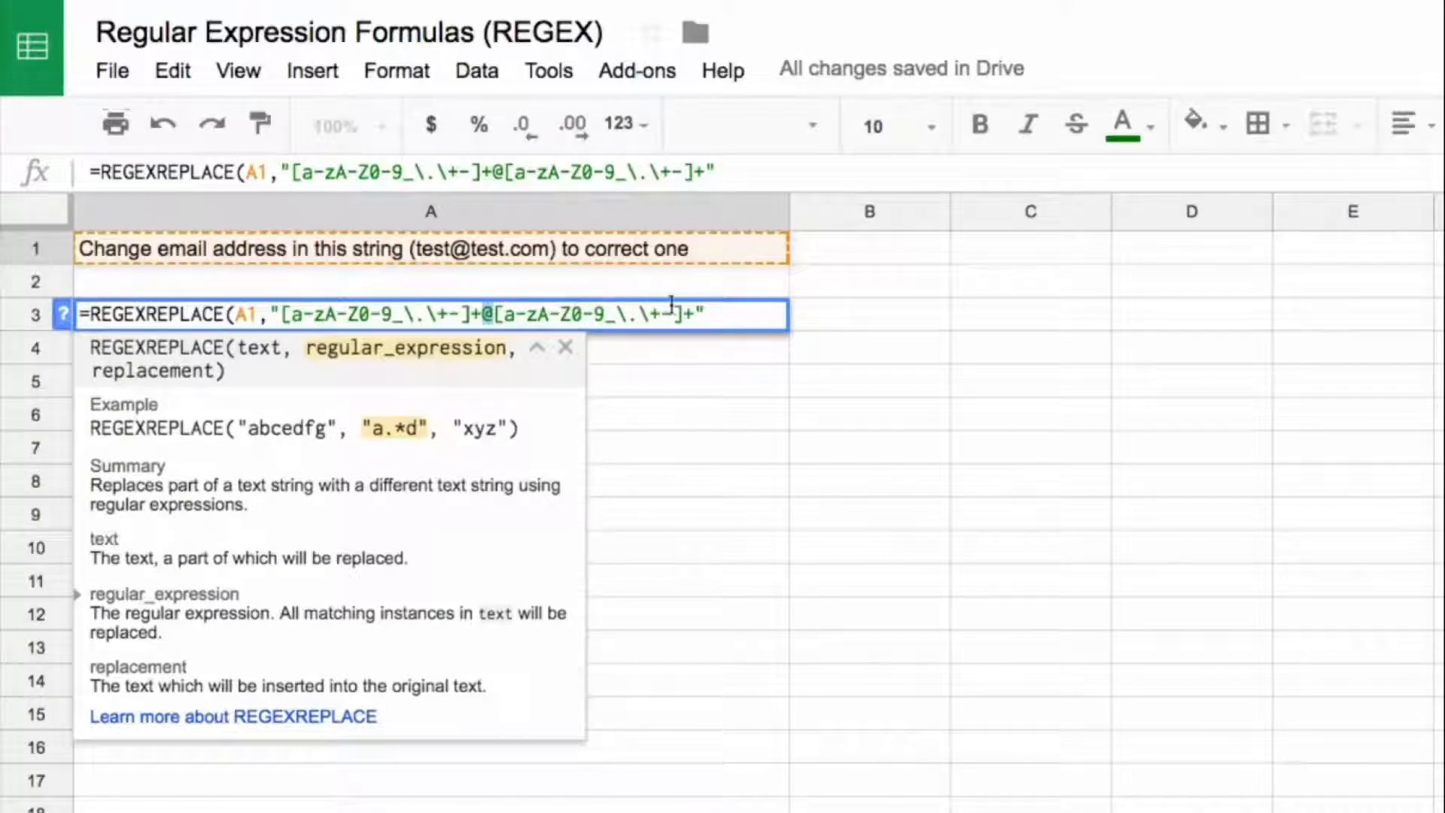
pyautogui.moveTo(672, 314); pyautogui.dragTo(501, 308)
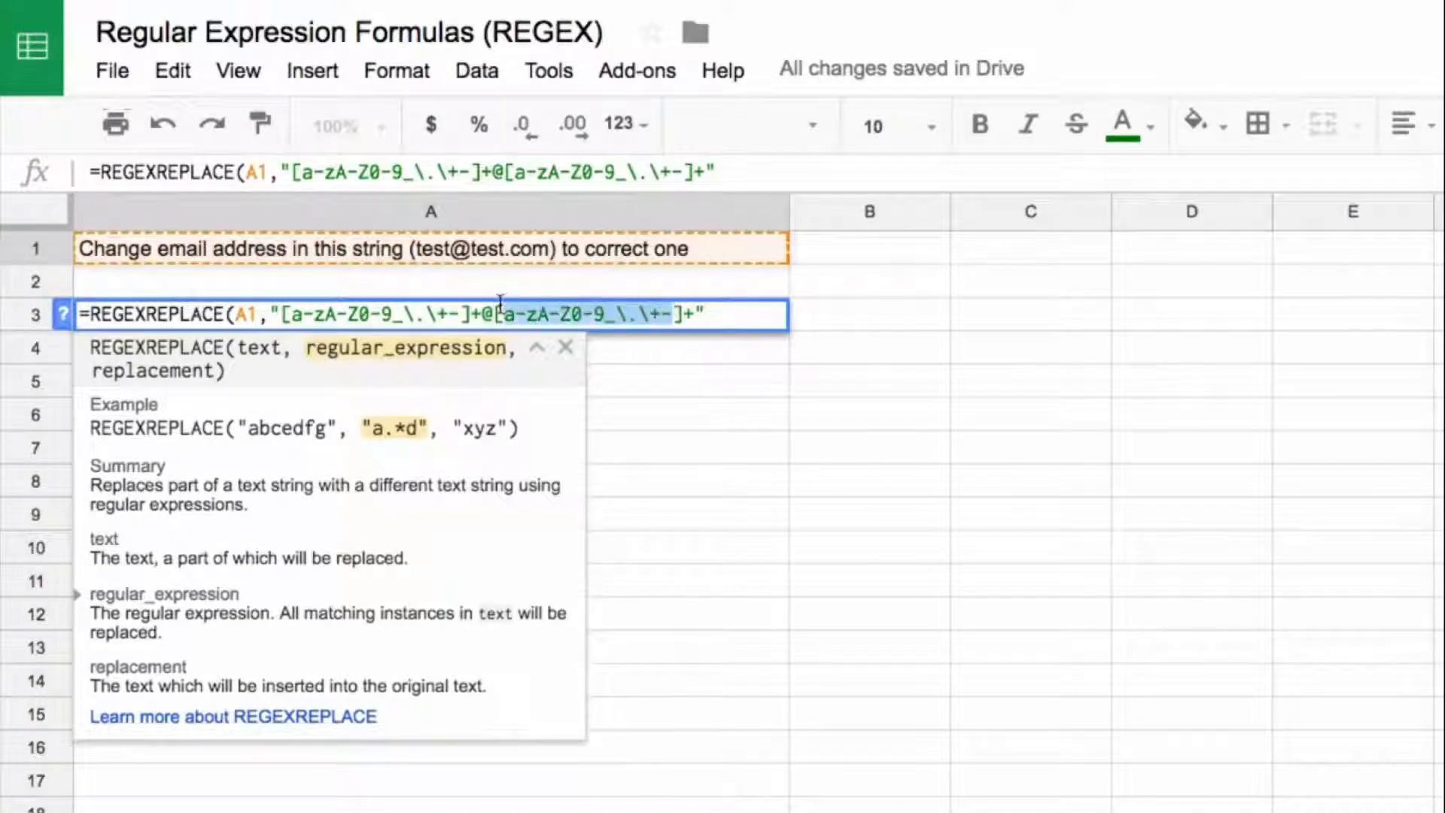
pyautogui.click(708, 313)
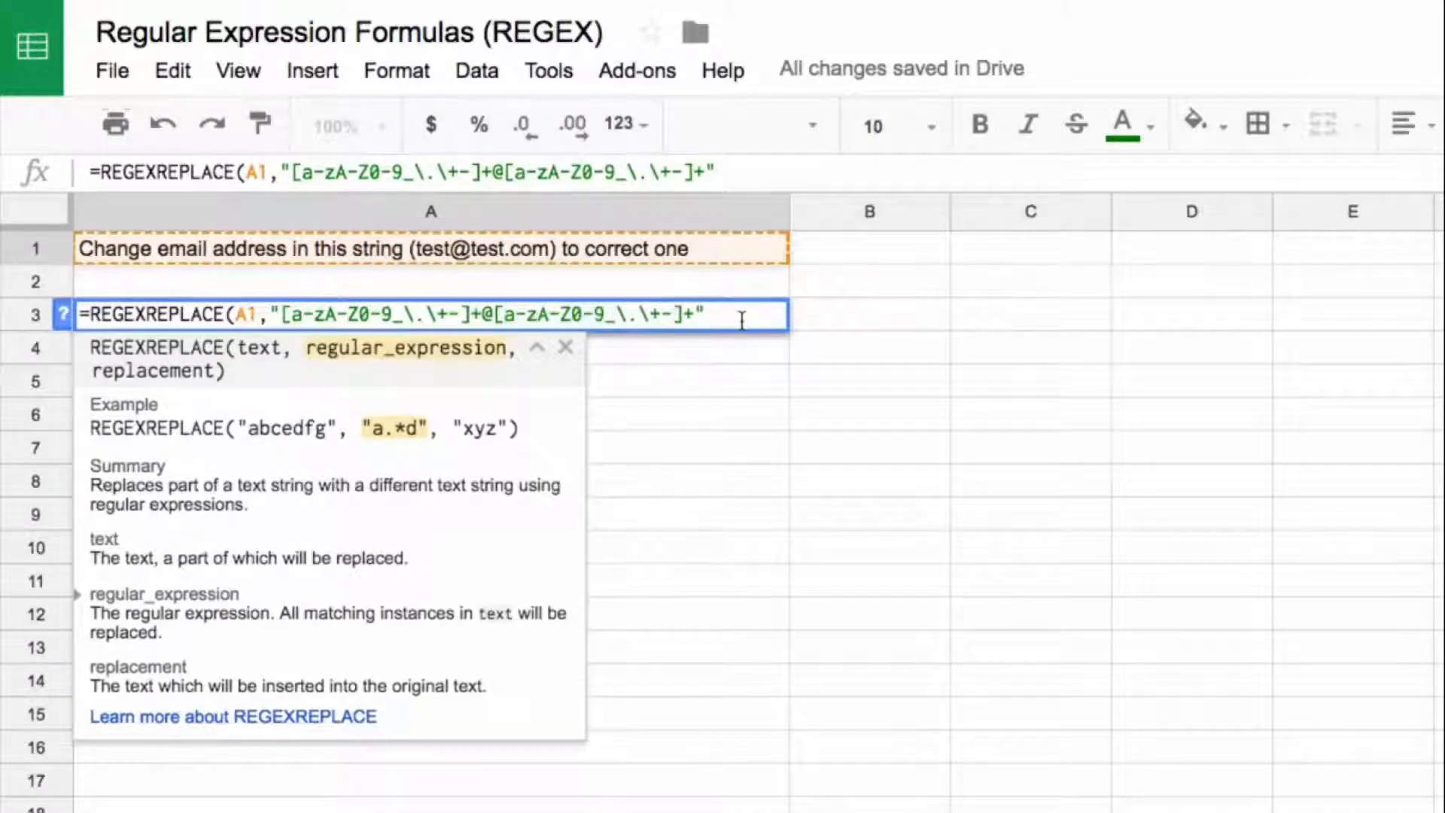
pyautogui.write(',')
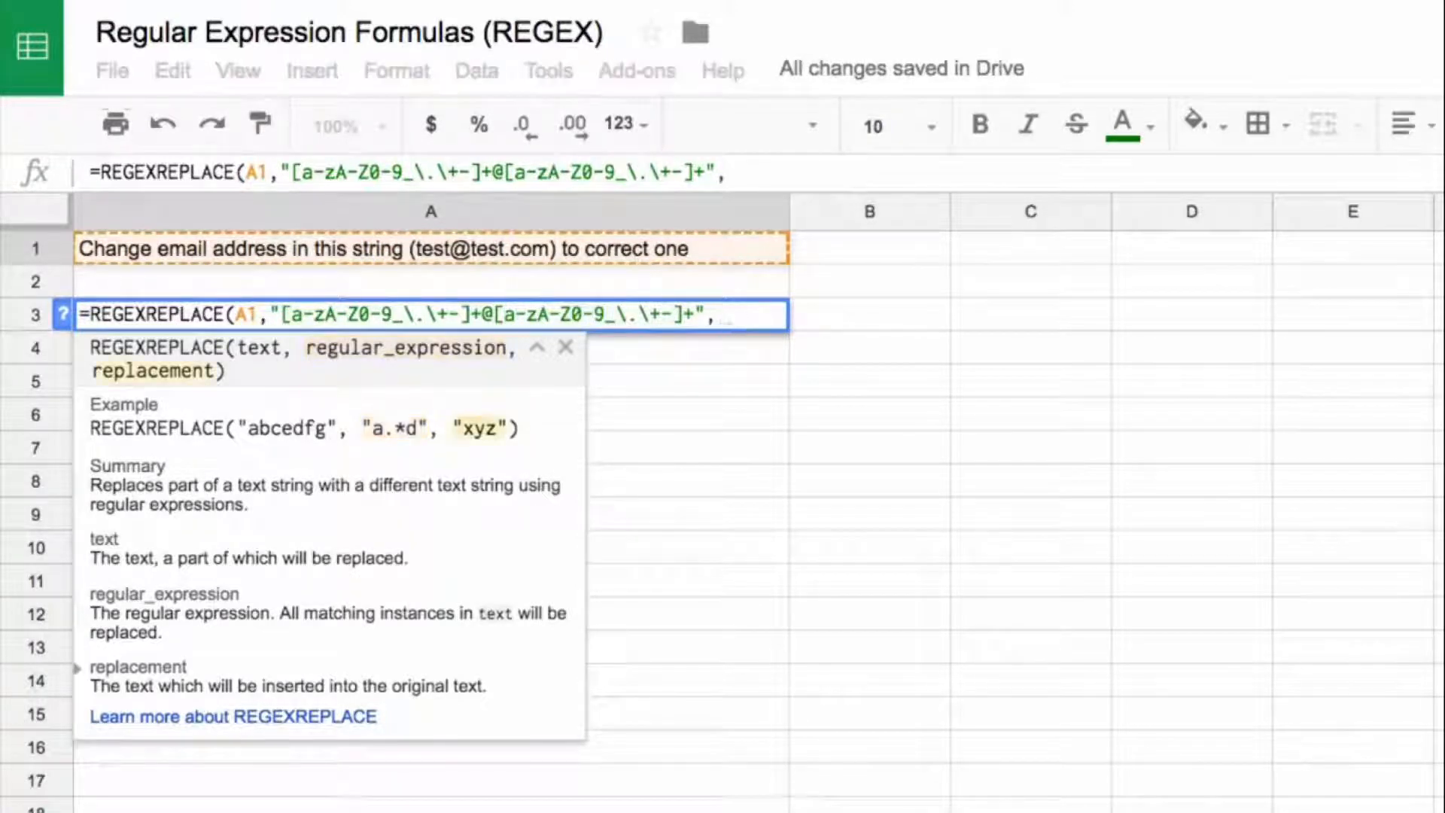
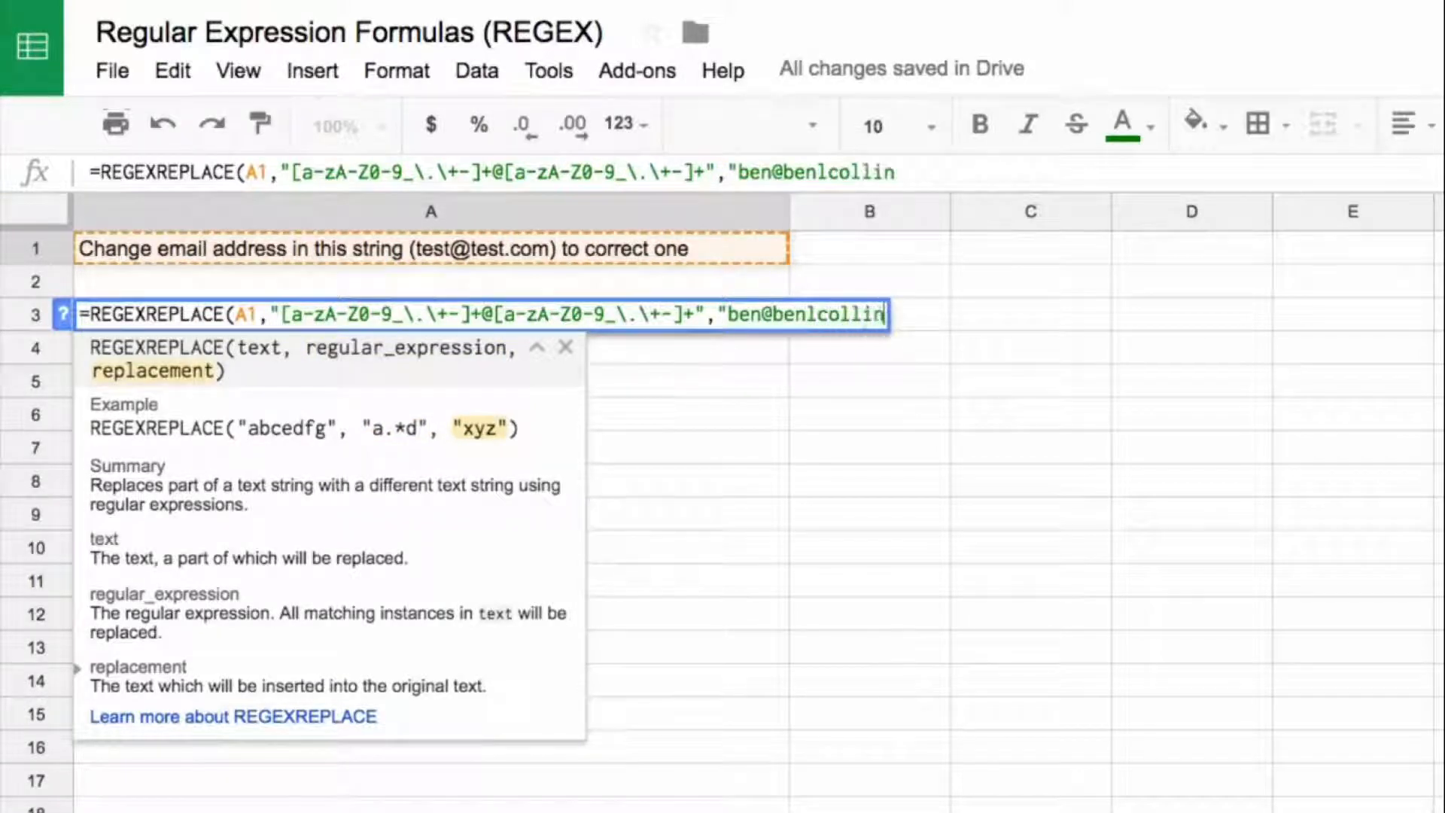
pyautogui.press('Return')
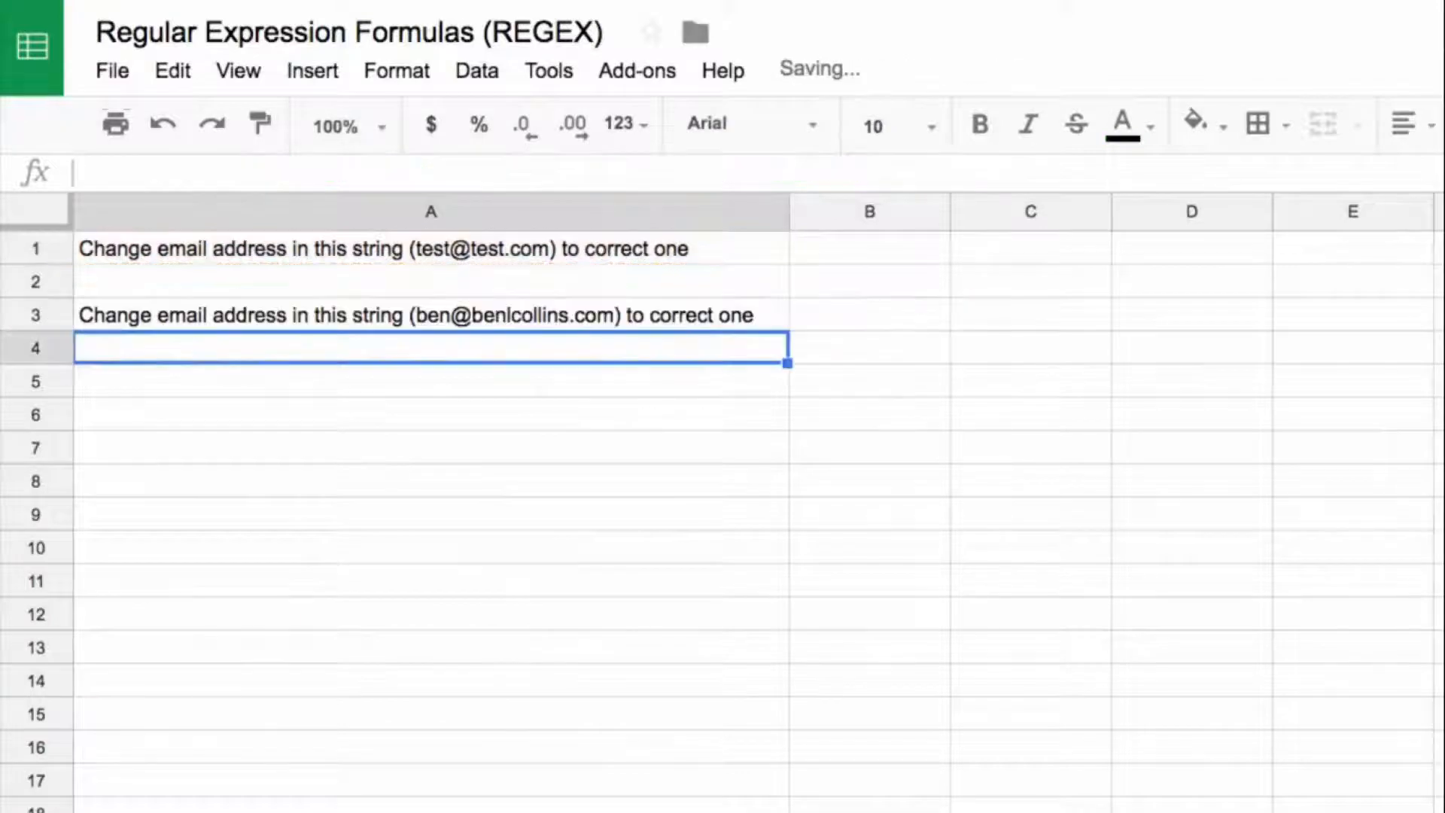
pyautogui.press('Up')
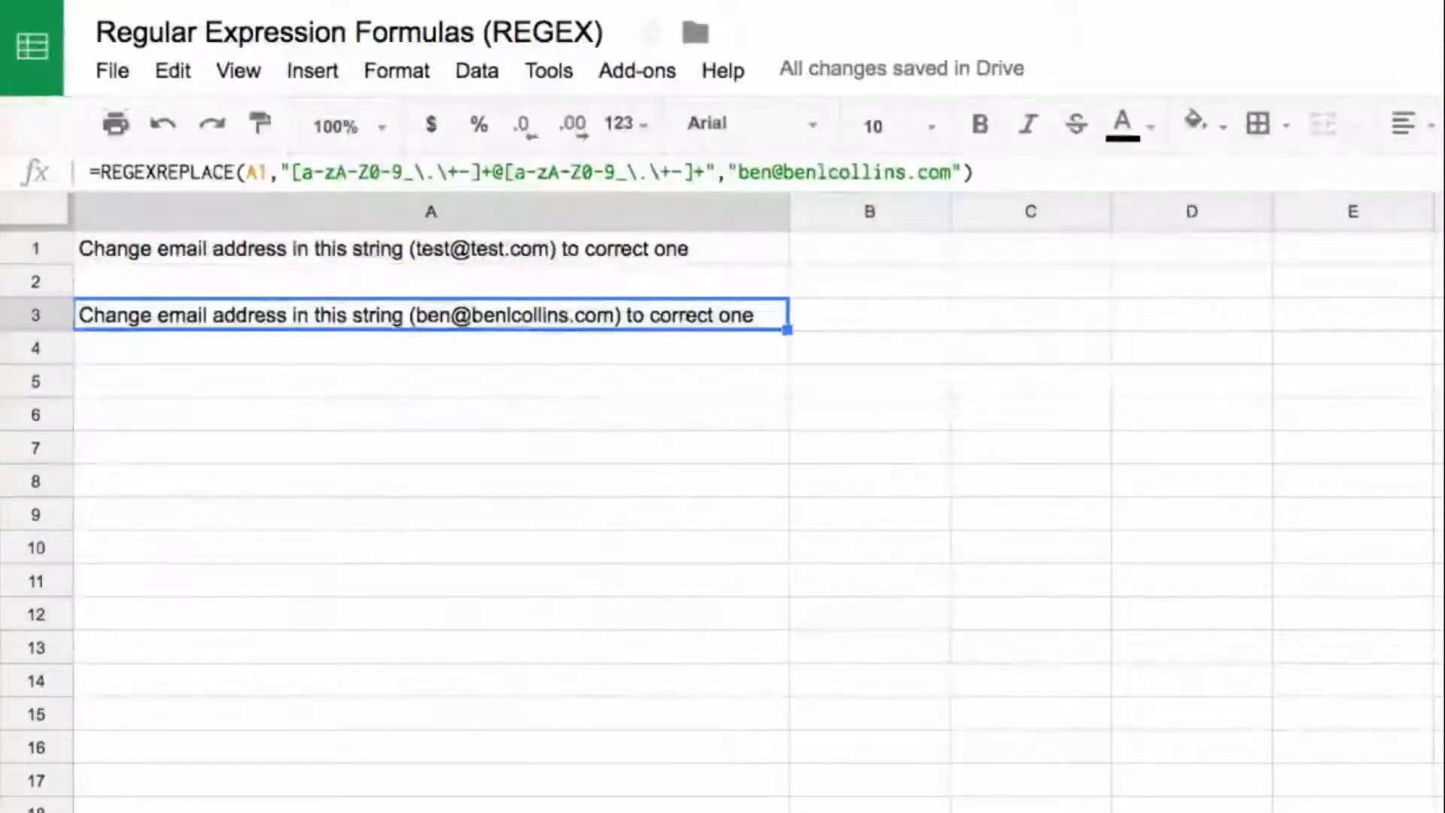
# Step: Insert the prefix Another_ in front of the email address in A1
pyautogui.click(481, 250)
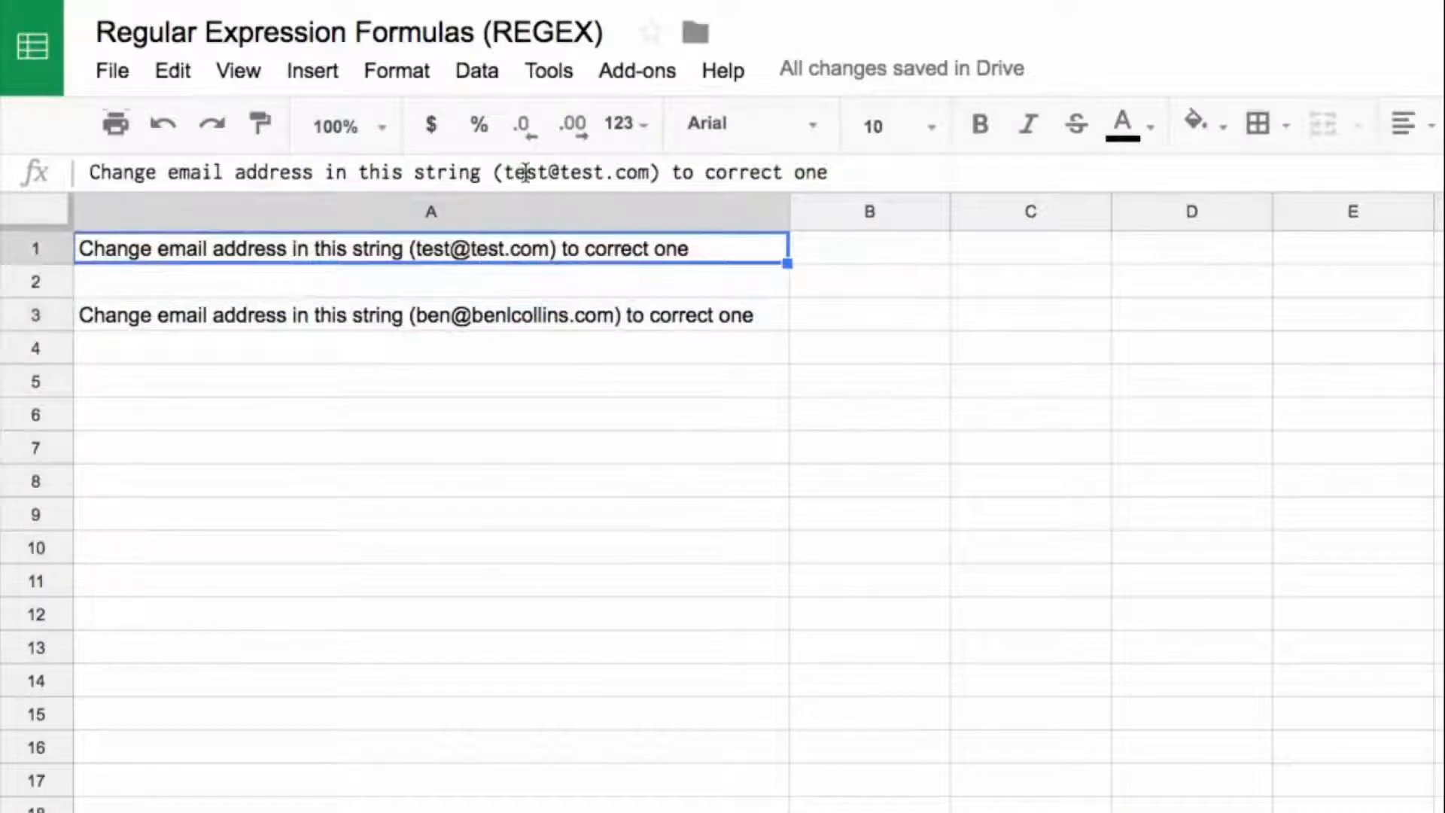
pyautogui.click(550, 172)
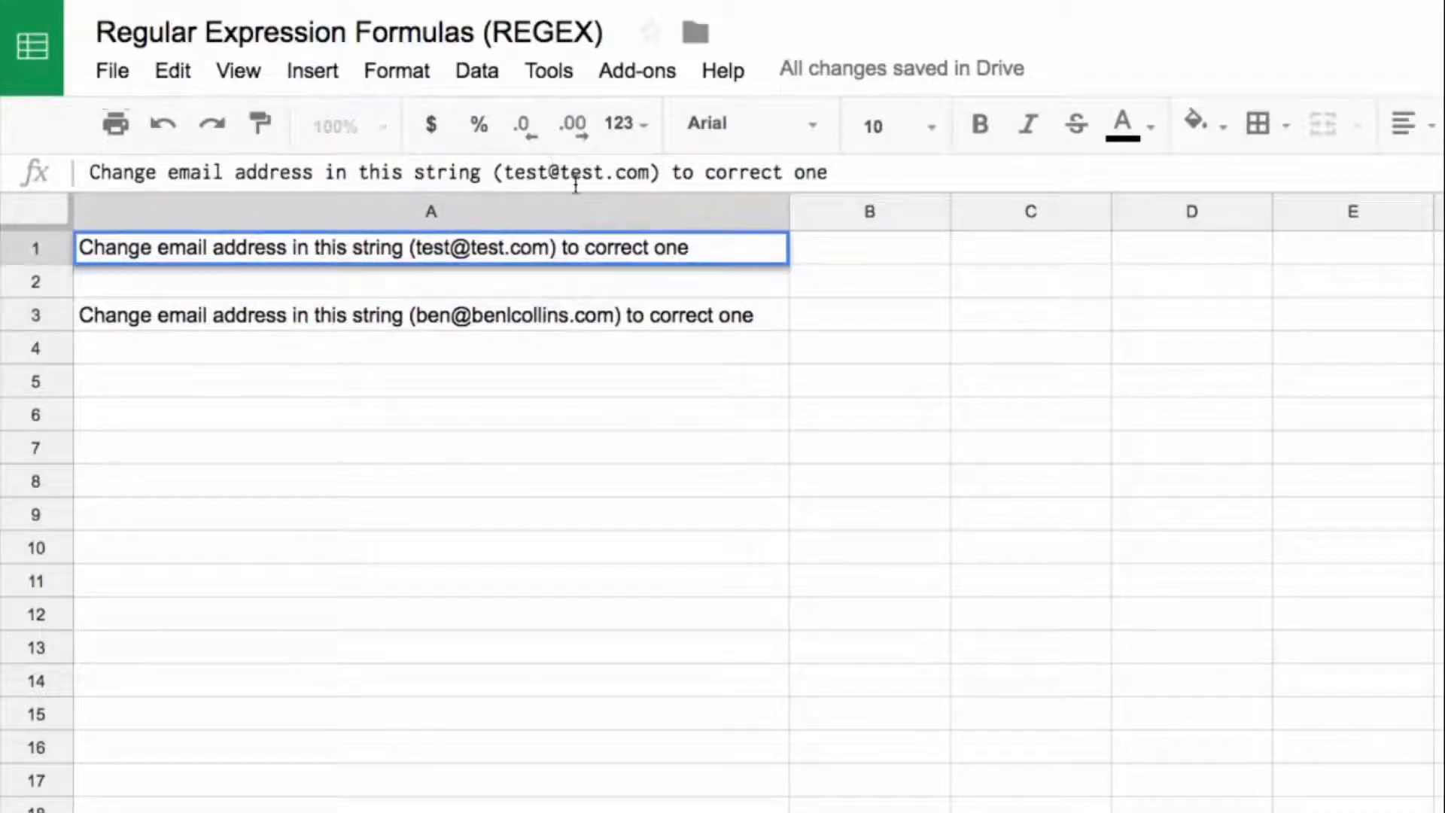
pyautogui.press('Left')
pyautogui.press('Left')
pyautogui.press('Left')
pyautogui.press('Left')
pyautogui.write('Another_')
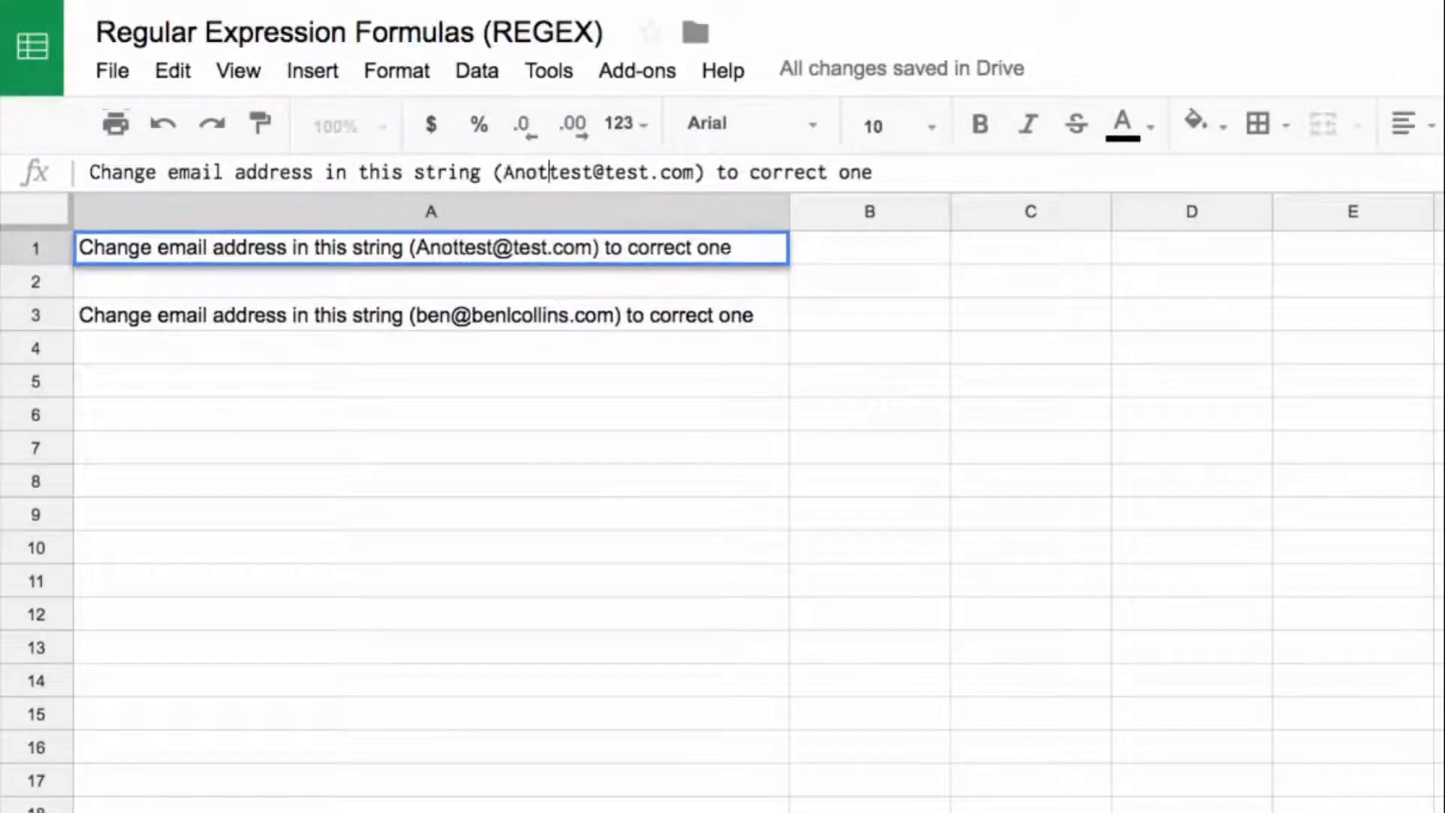
pyautogui.press('BackSpace')
pyautogui.write('_')
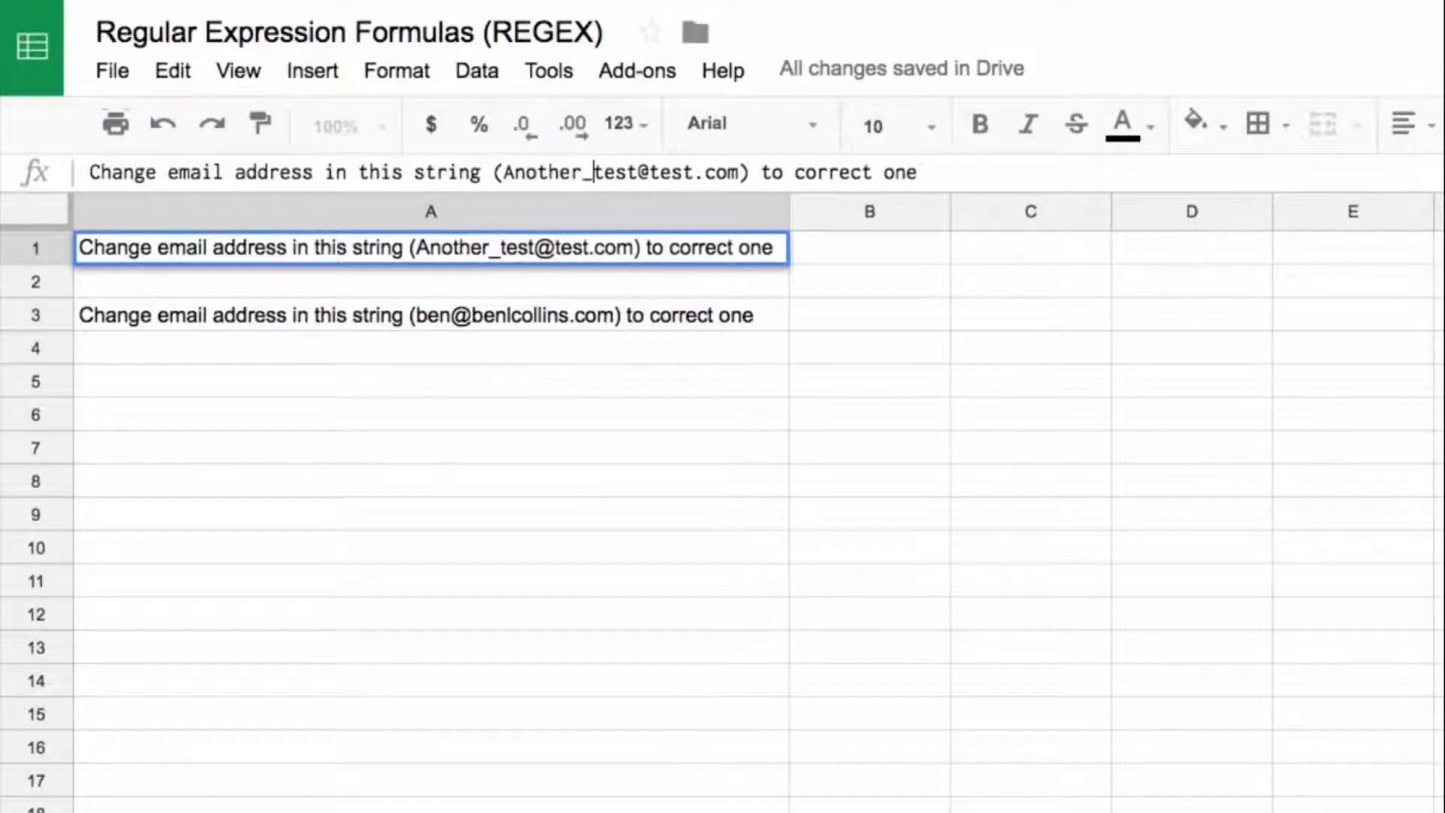
# Step: Append .user.123 to the part before the @ sign of the email address in A1
pyautogui.press('Right')
pyautogui.press('Right')
pyautogui.press('Right')
pyautogui.press('Right')
pyautogui.write('.user.123')
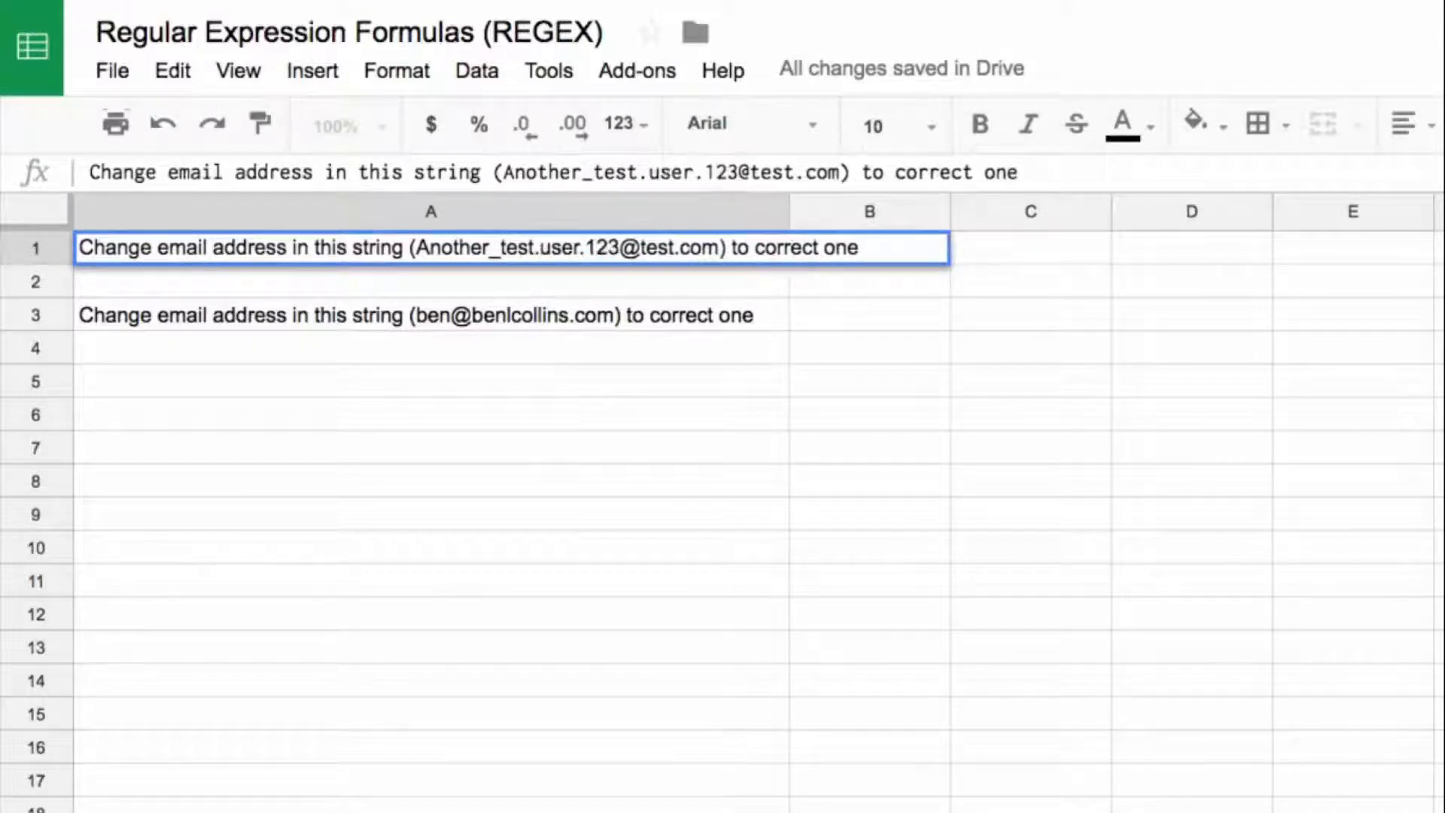
pyautogui.press('Return')
pyautogui.press('Down')
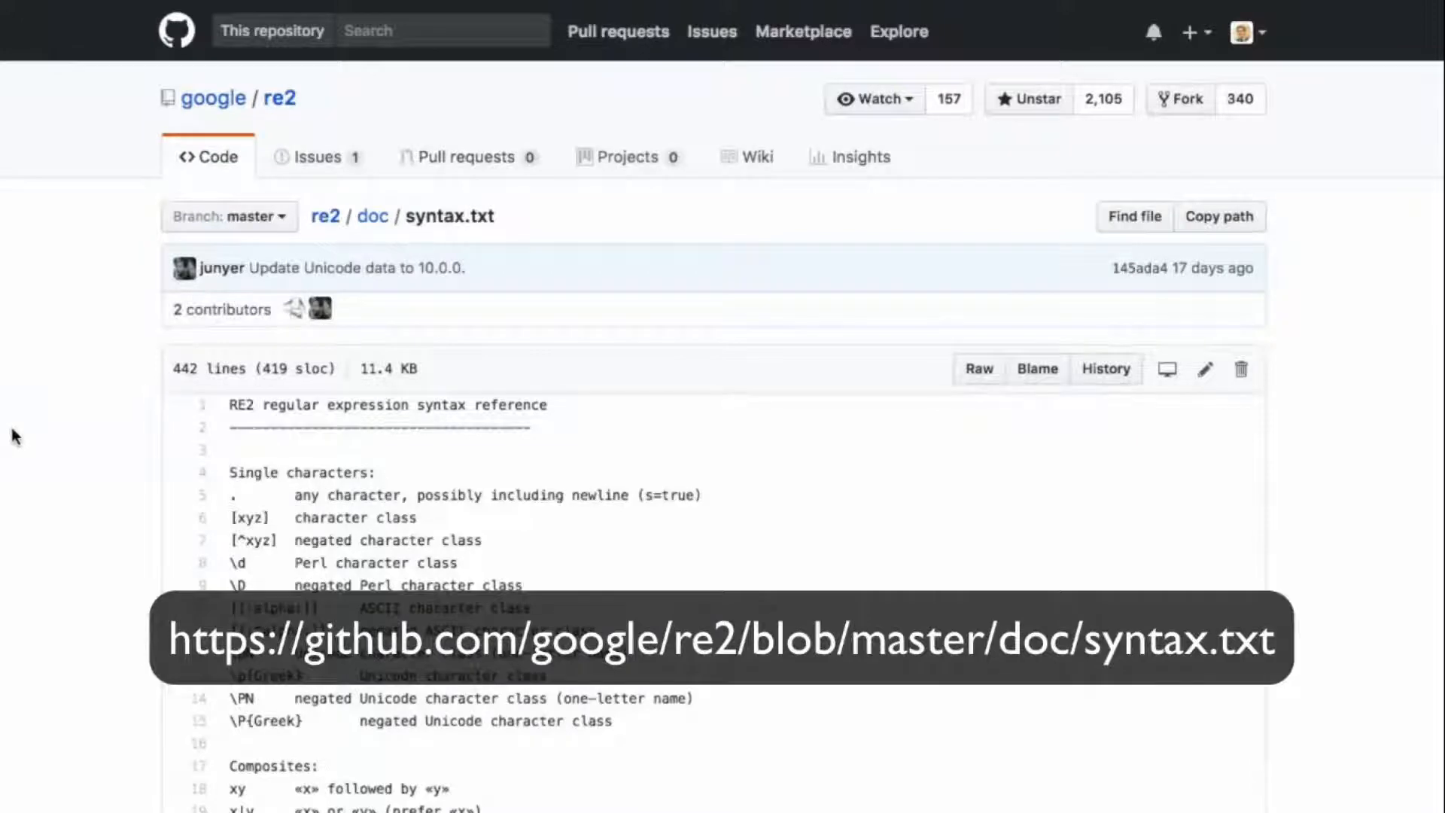
# Step: Examine the RE2 regular expression syntax reference on GitHub, including the single-character and repetition sections
pyautogui.scroll(-4, 631, 527)
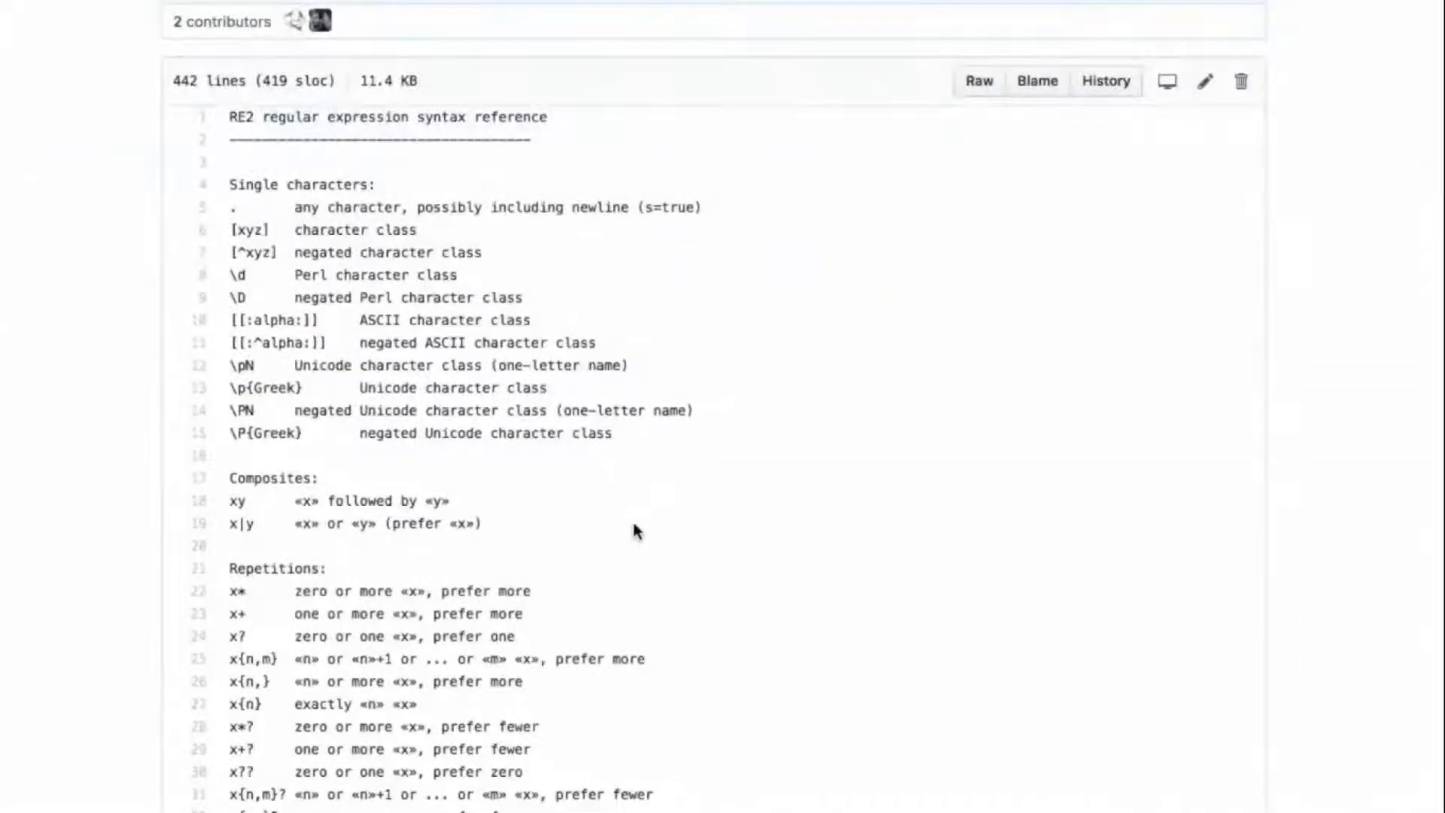
pyautogui.scroll(-14, 893, 458)
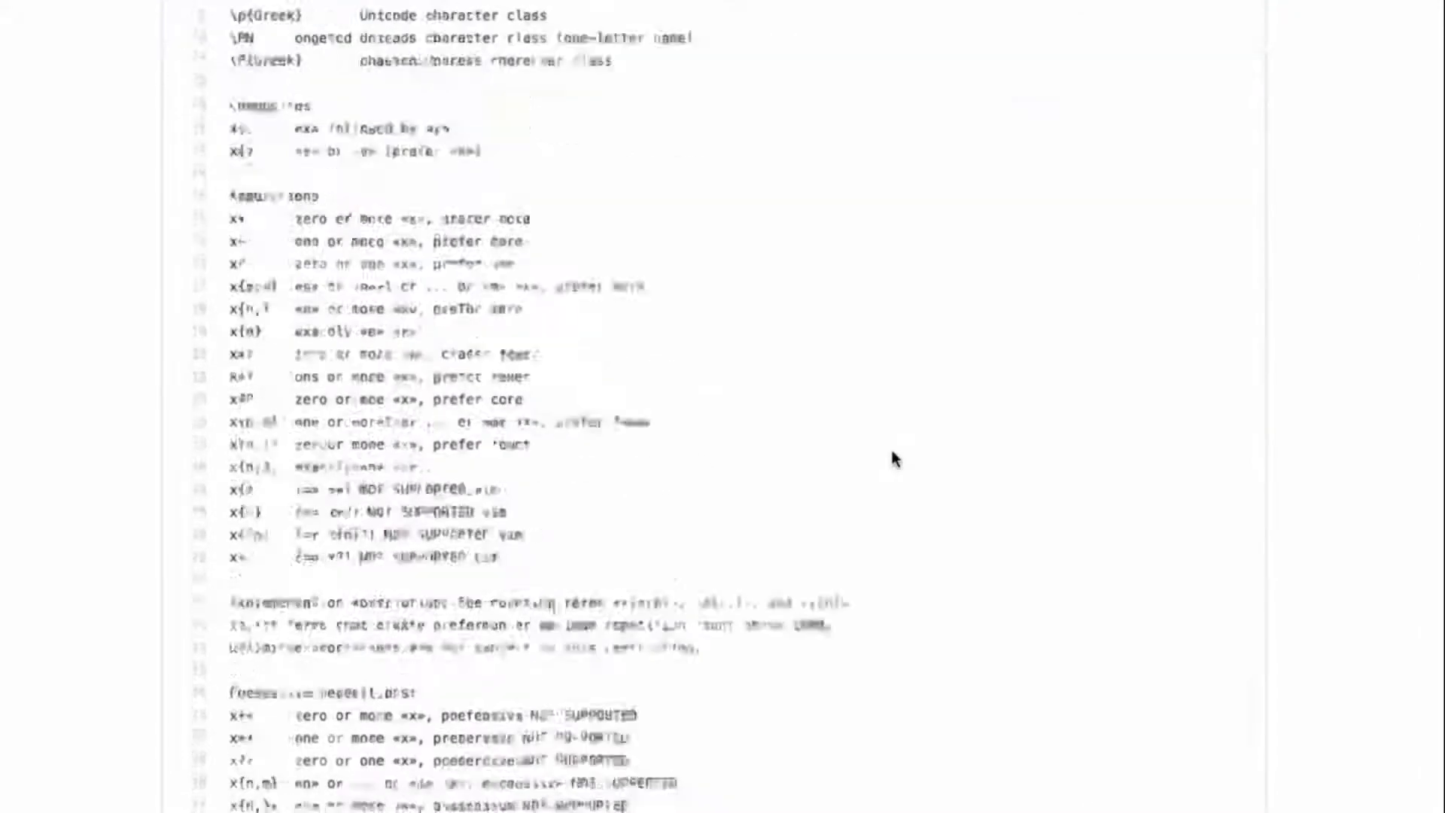
pyautogui.scroll(-12, 893, 458)
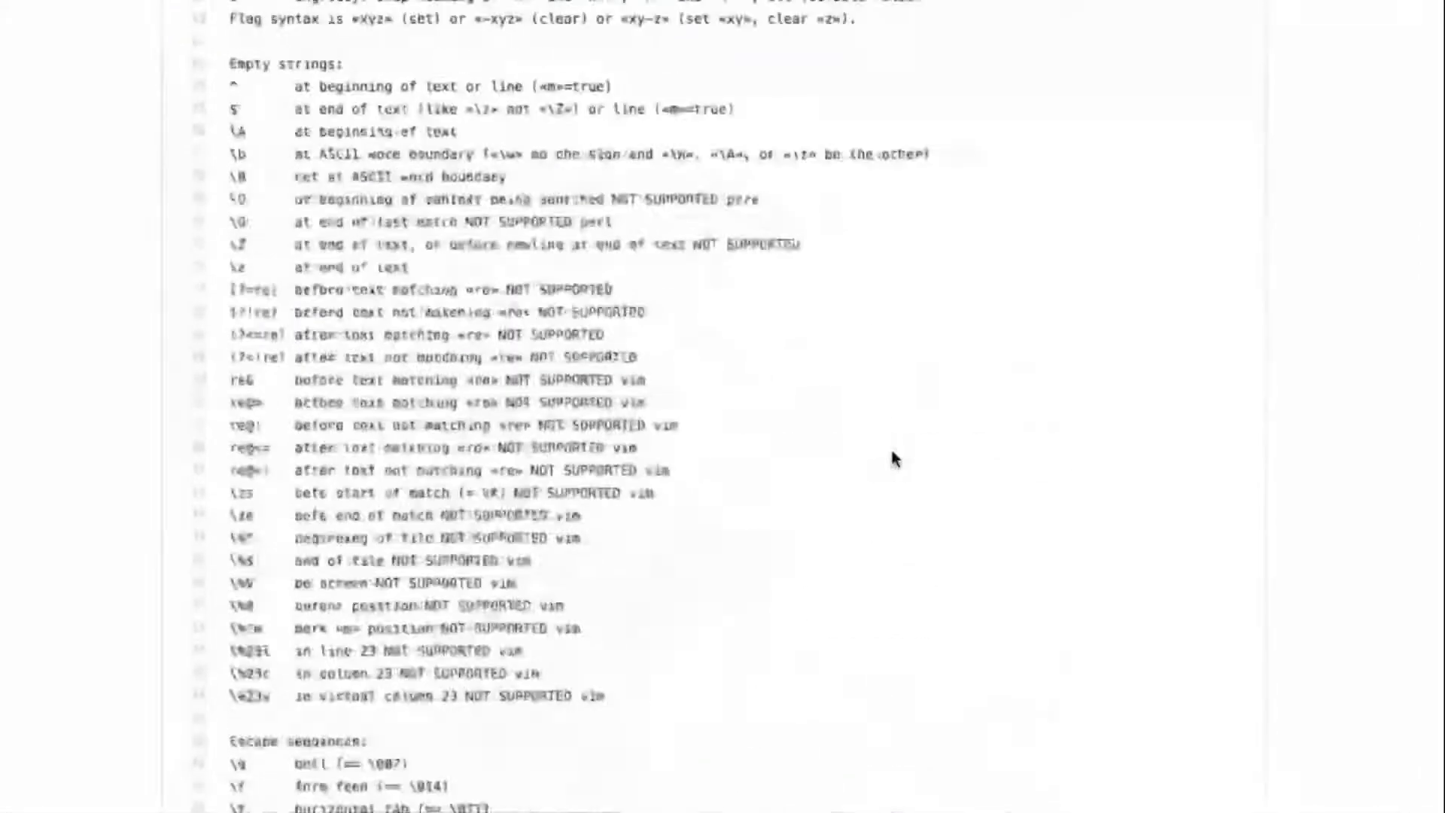
pyautogui.scroll(20, 574, 594)
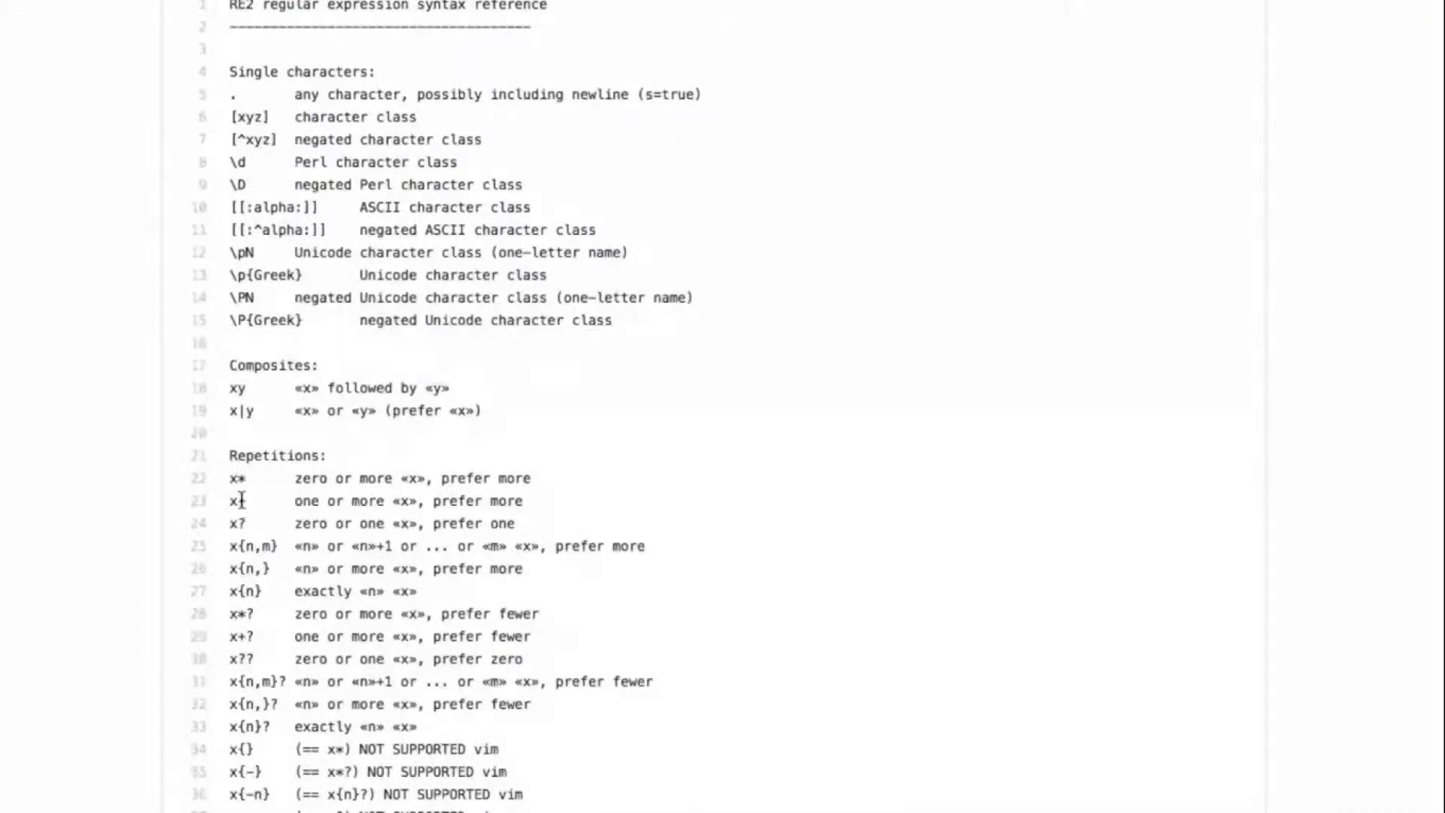
pyautogui.scroll(1, 525, 464)
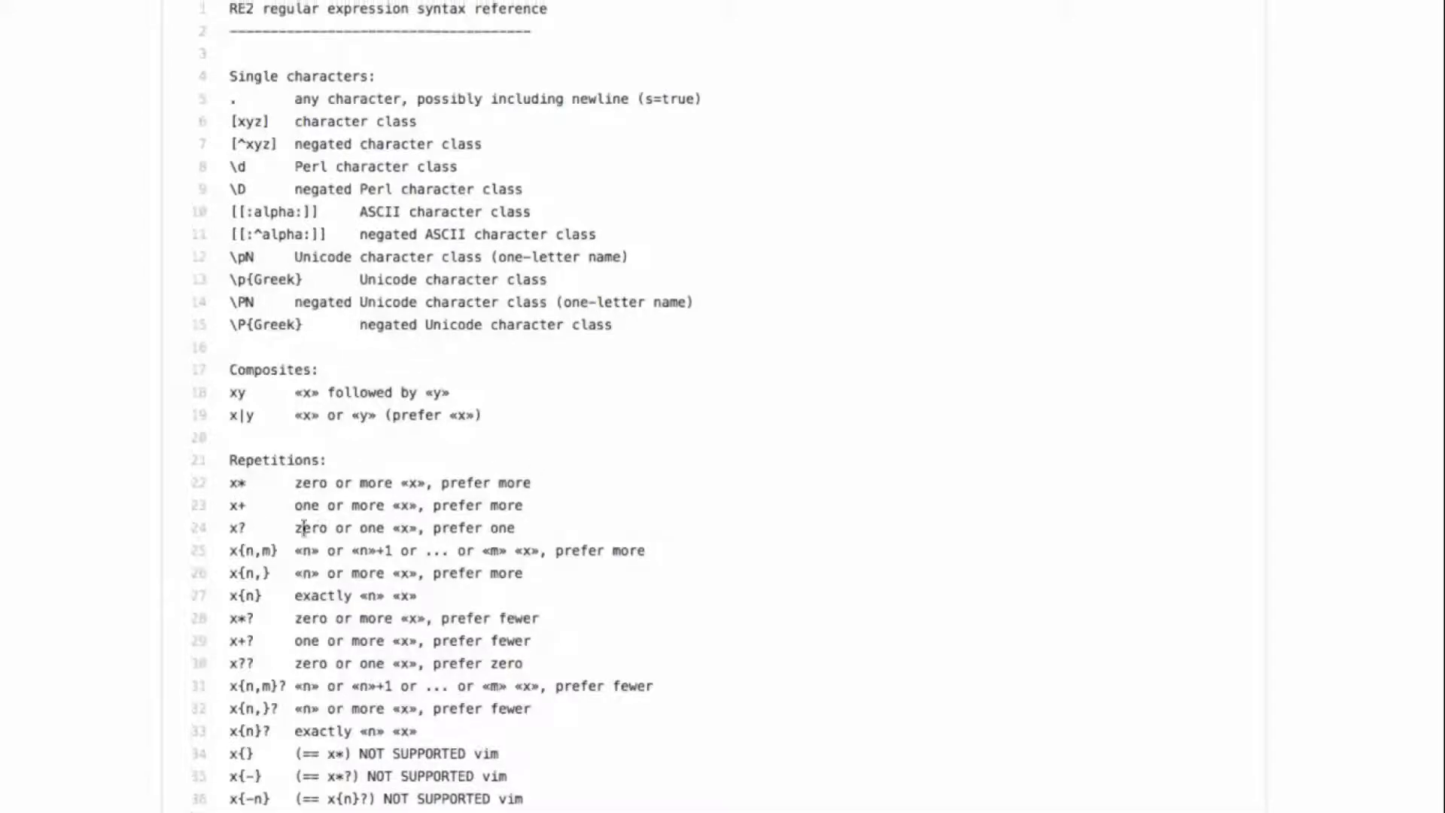
# Step: Return to the beginning of the syntax.txt file page in the google/re2 repository
pyautogui.scroll(3, 442, 499)
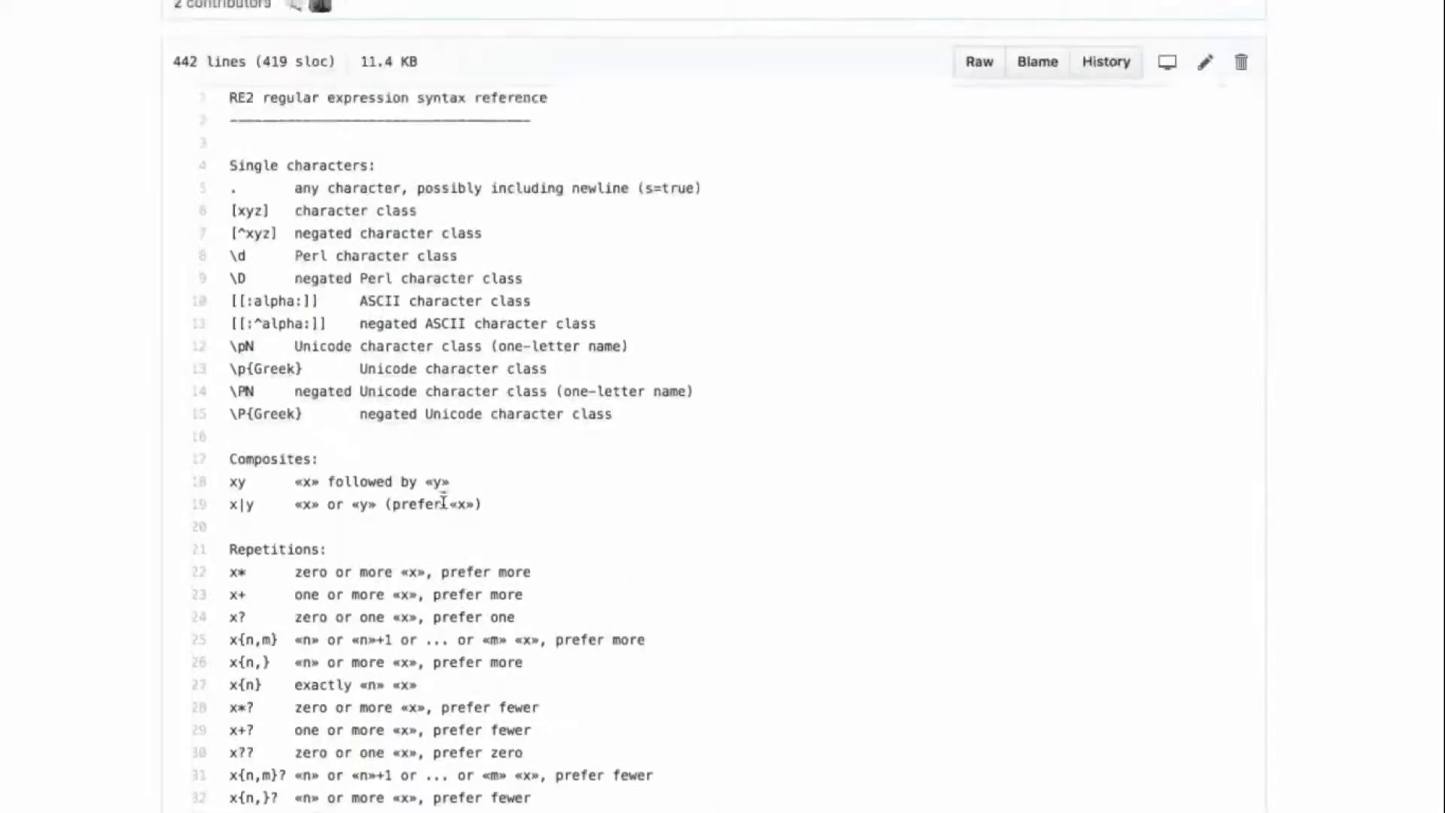
pyautogui.scroll(6, 443, 504)
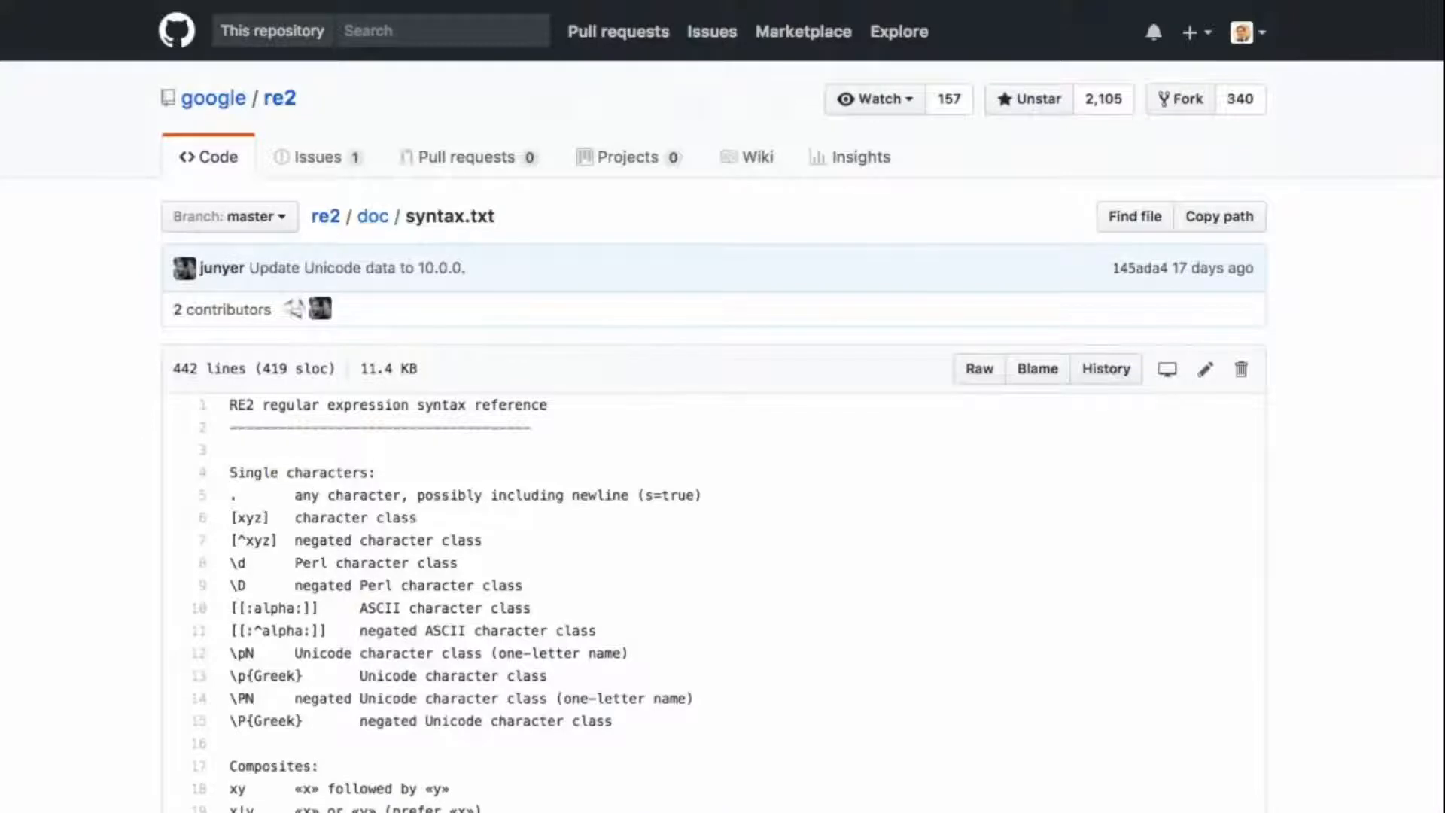
# Step: Leave the finished Day 20 REGEX video, complete that lecture, and play the Day 21: Sparklines video in full screen
pyautogui.moveTo(1, 1)
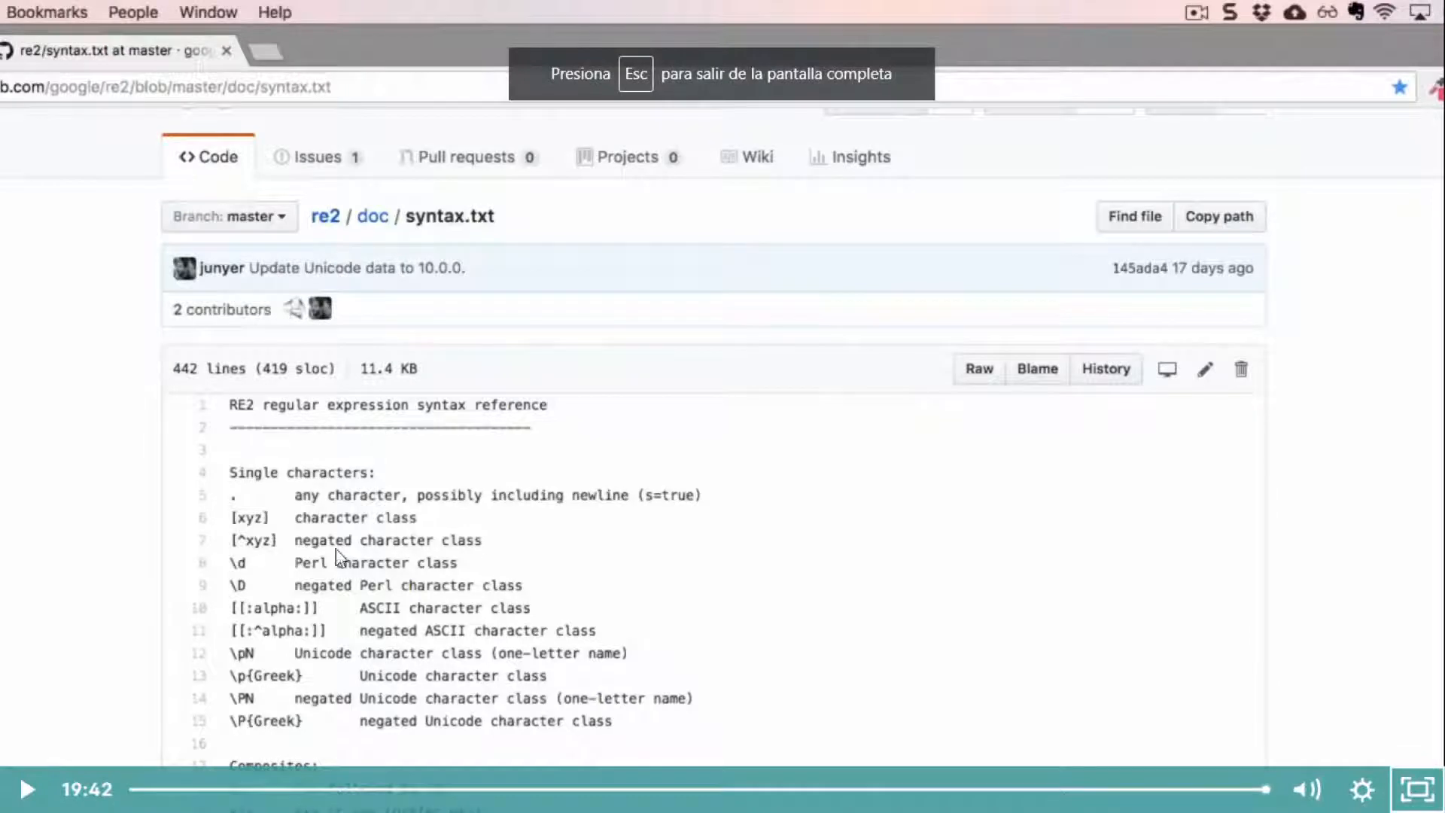
pyautogui.click(1418, 799)
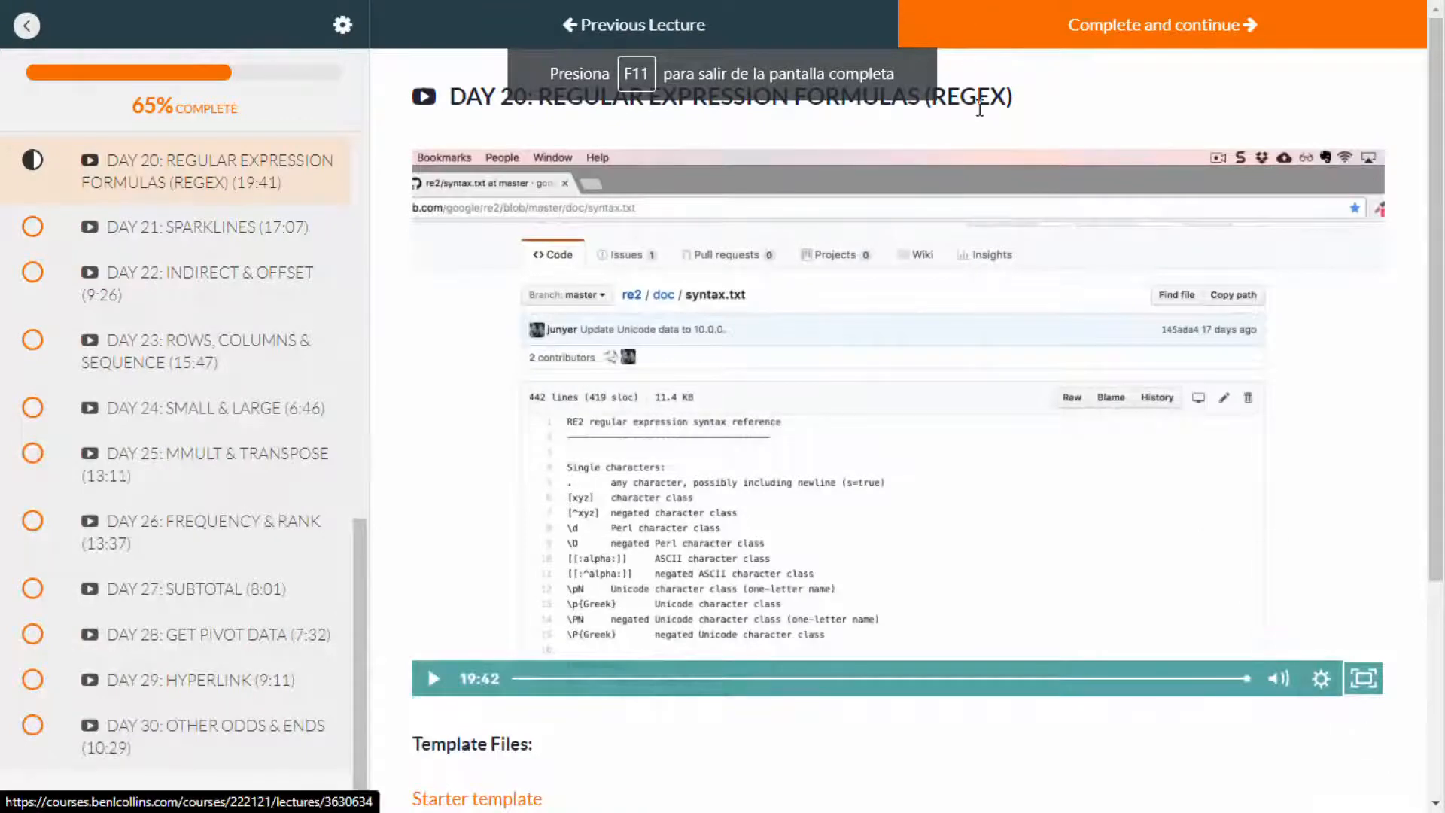
pyautogui.click(1179, 36)
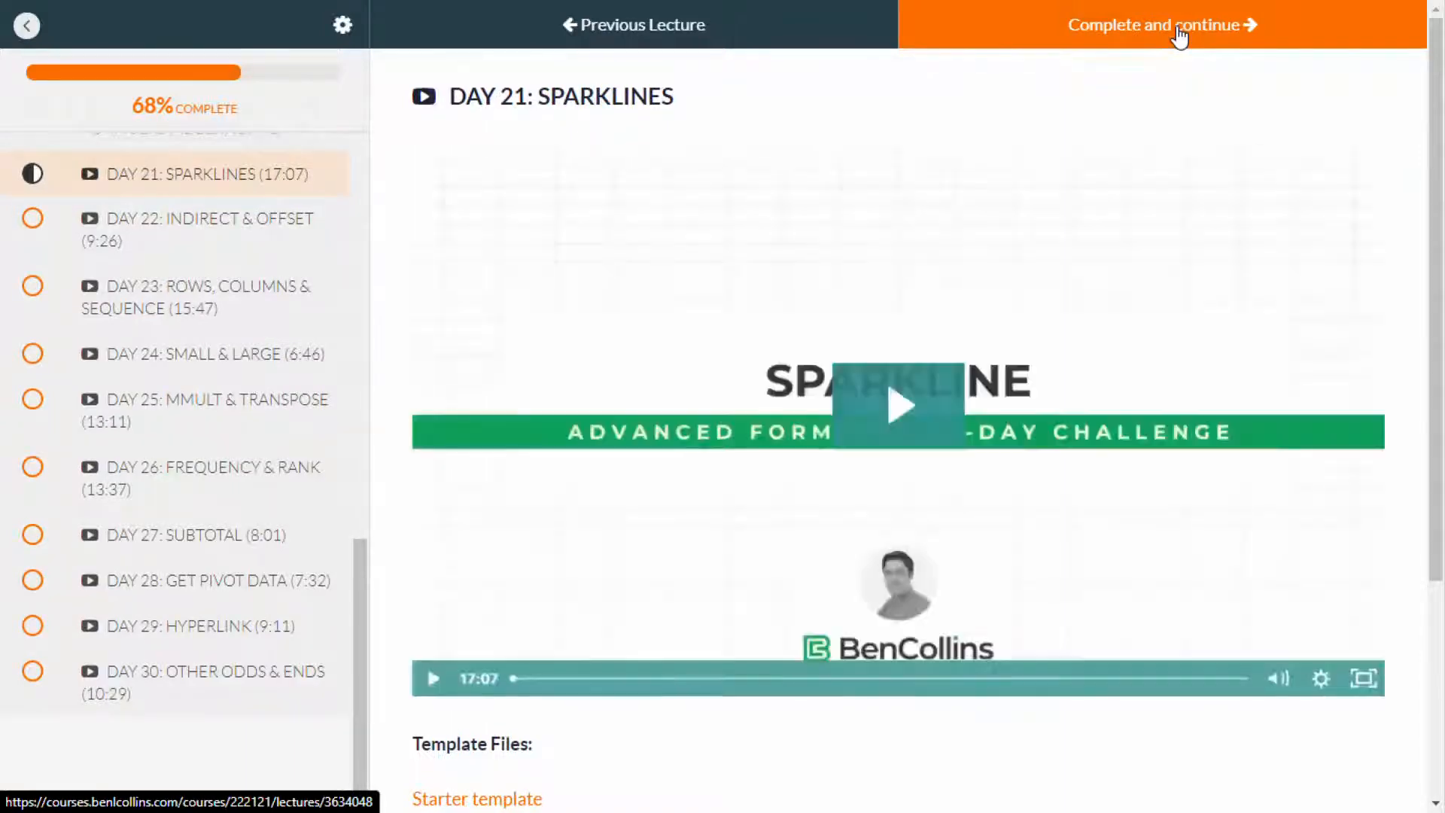
pyautogui.click(914, 414)
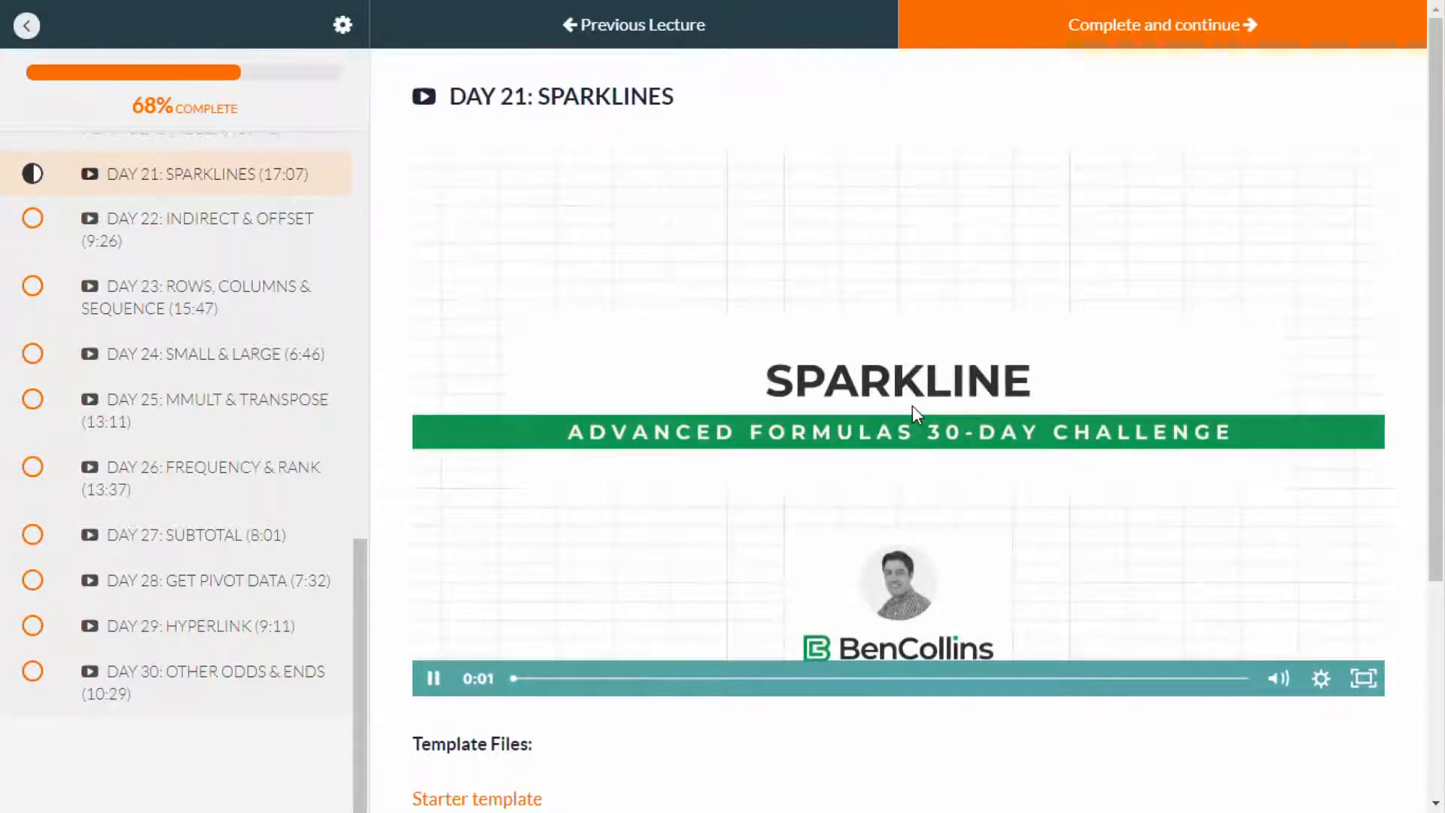
pyautogui.click(1364, 680)
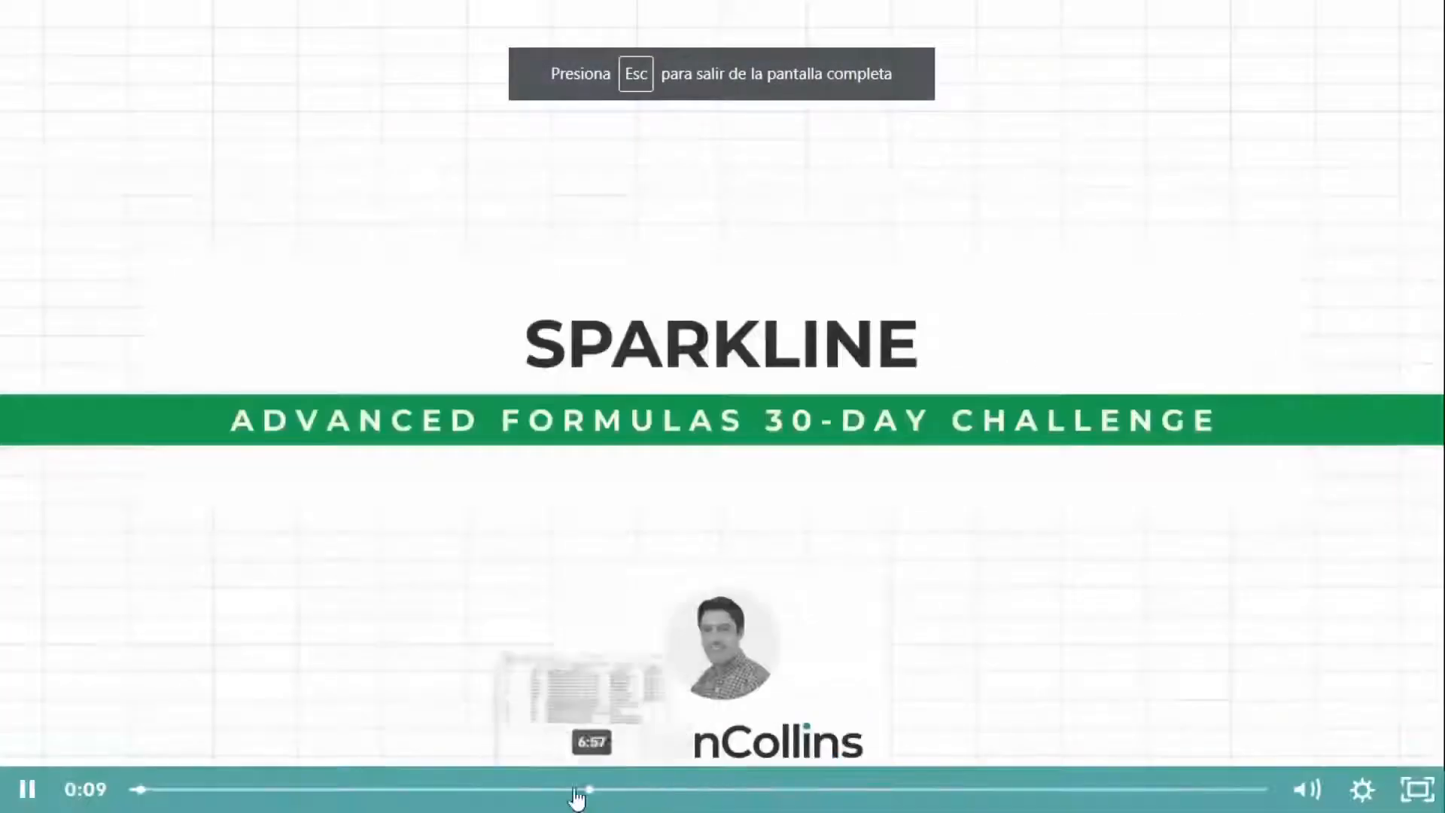
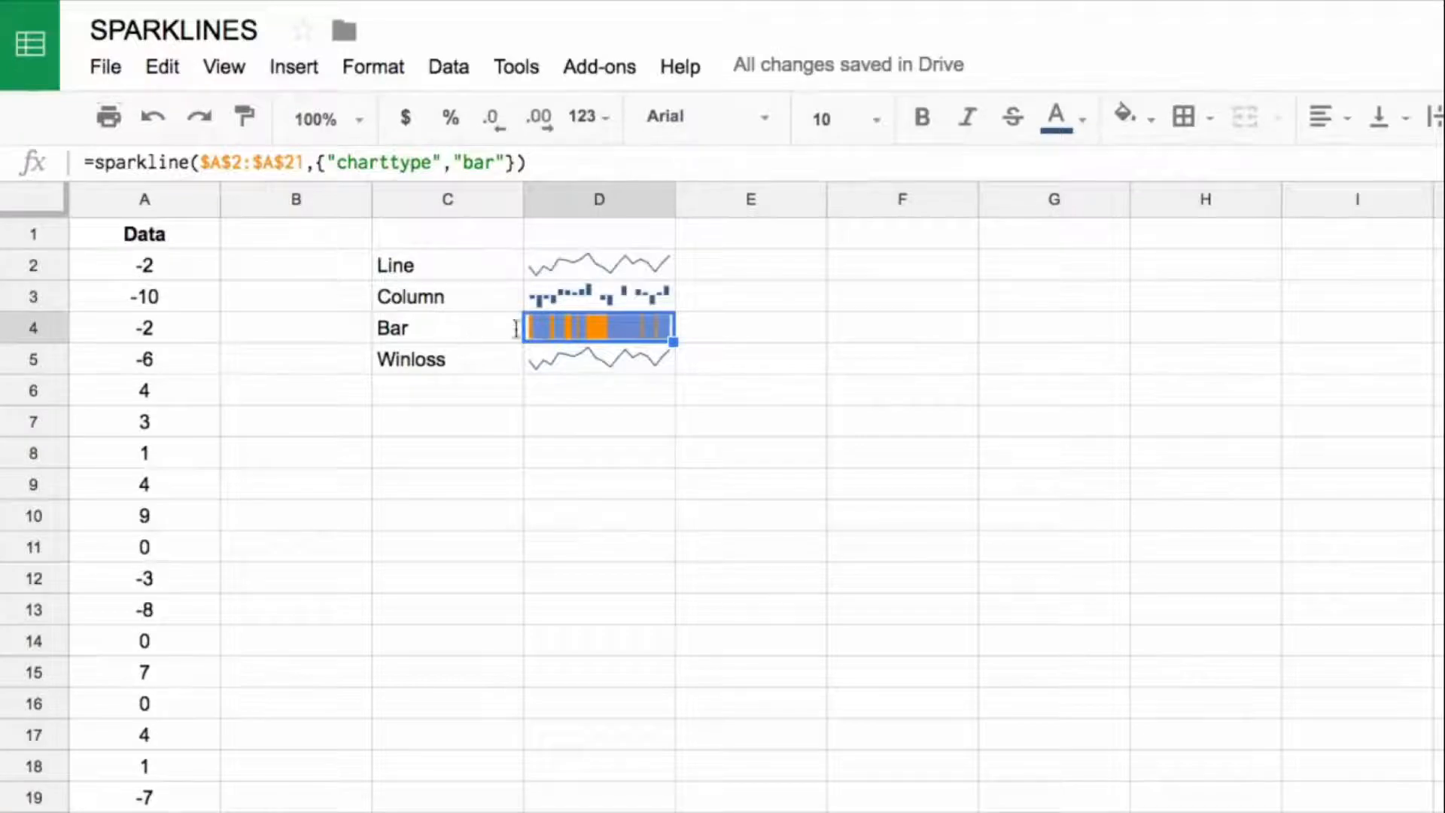
# Step: Set the chart type option in the Winloss row's sparkline formula in D5 to "winloss"
pyautogui.moveTo(184, 265); pyautogui.dragTo(188, 809)
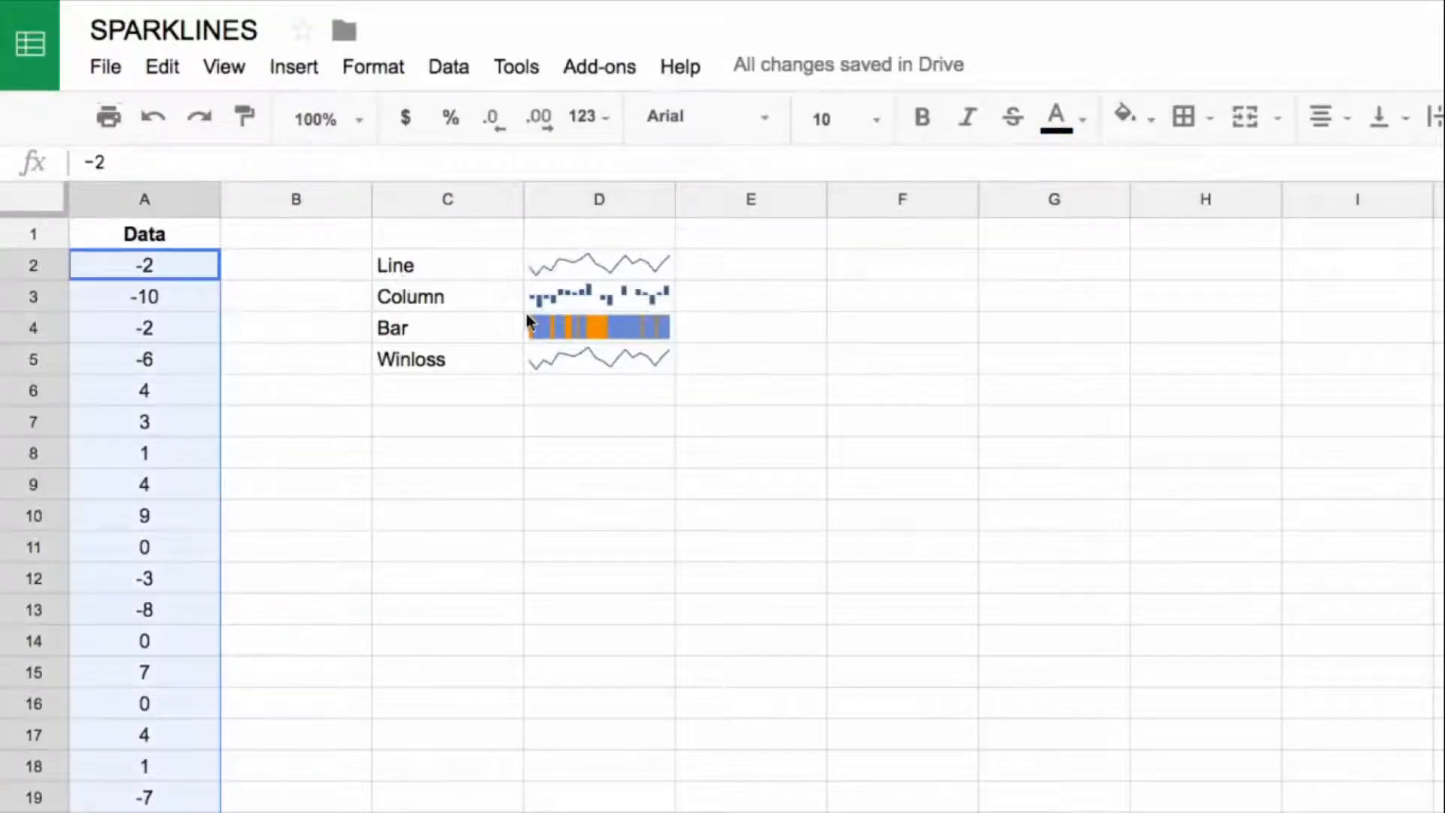
pyautogui.click(566, 325)
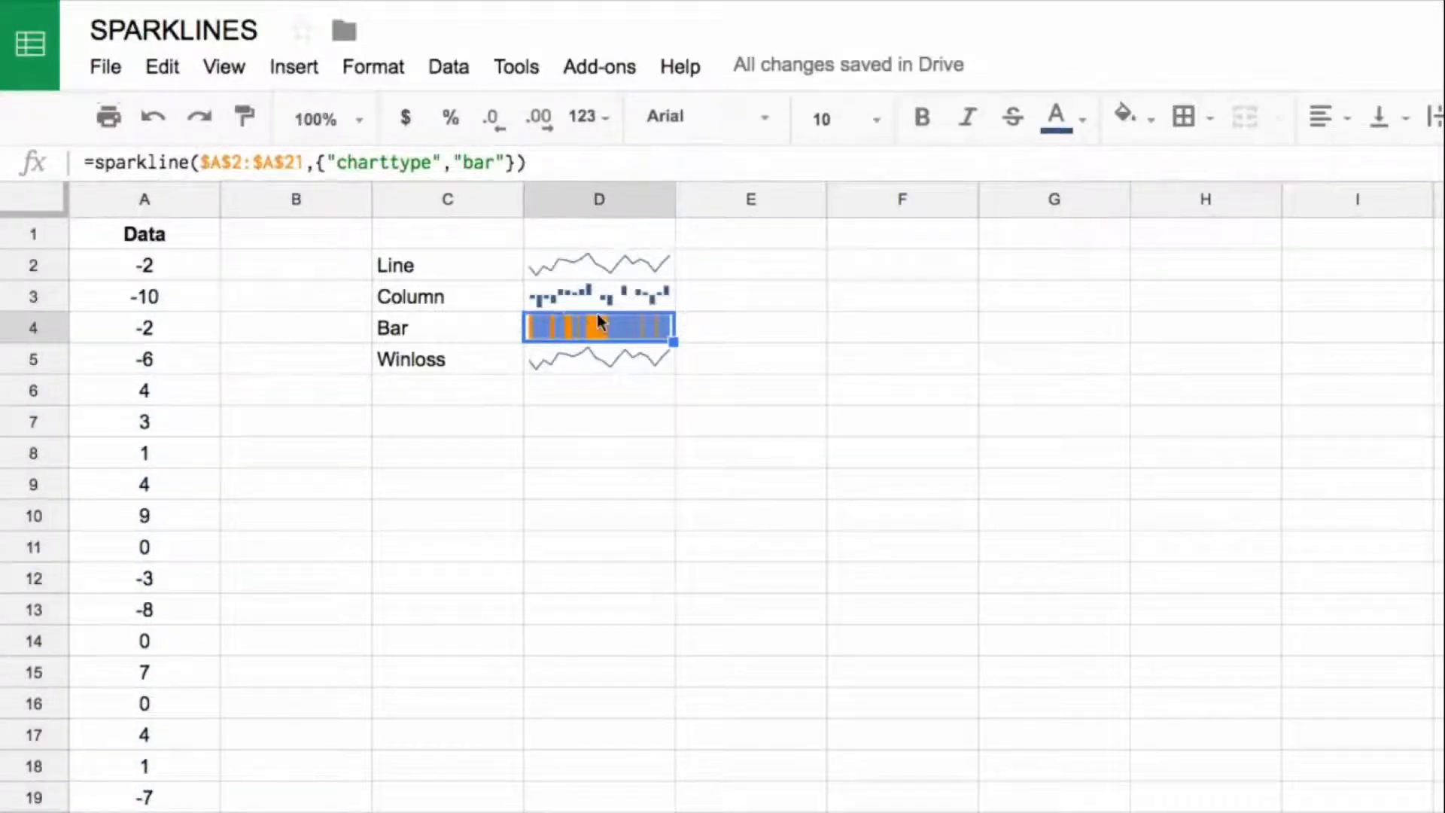
pyautogui.click(613, 367)
pyautogui.click(500, 161)
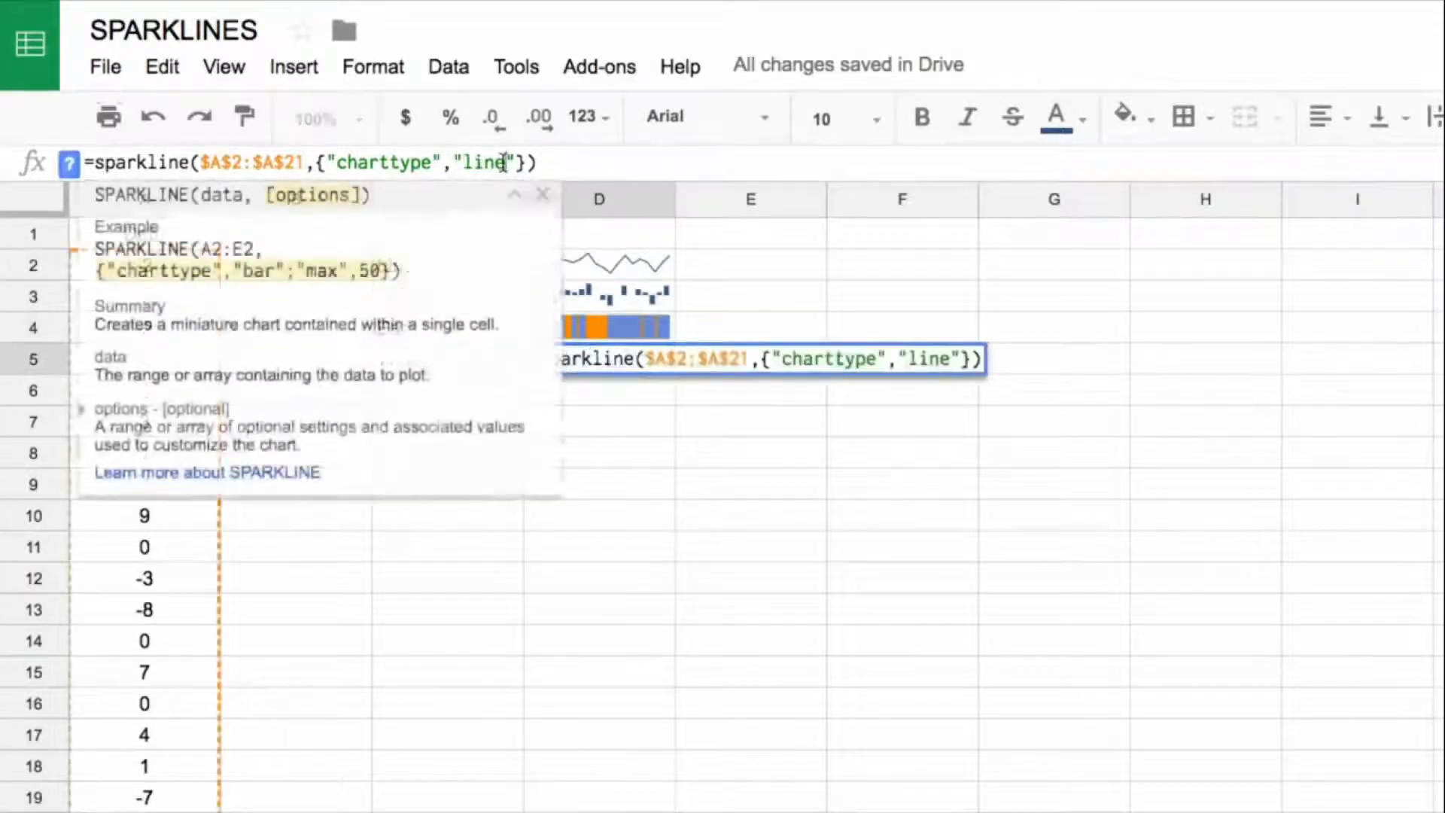
pyautogui.moveTo(504, 162); pyautogui.dragTo(466, 162)
pyautogui.write('winloss')
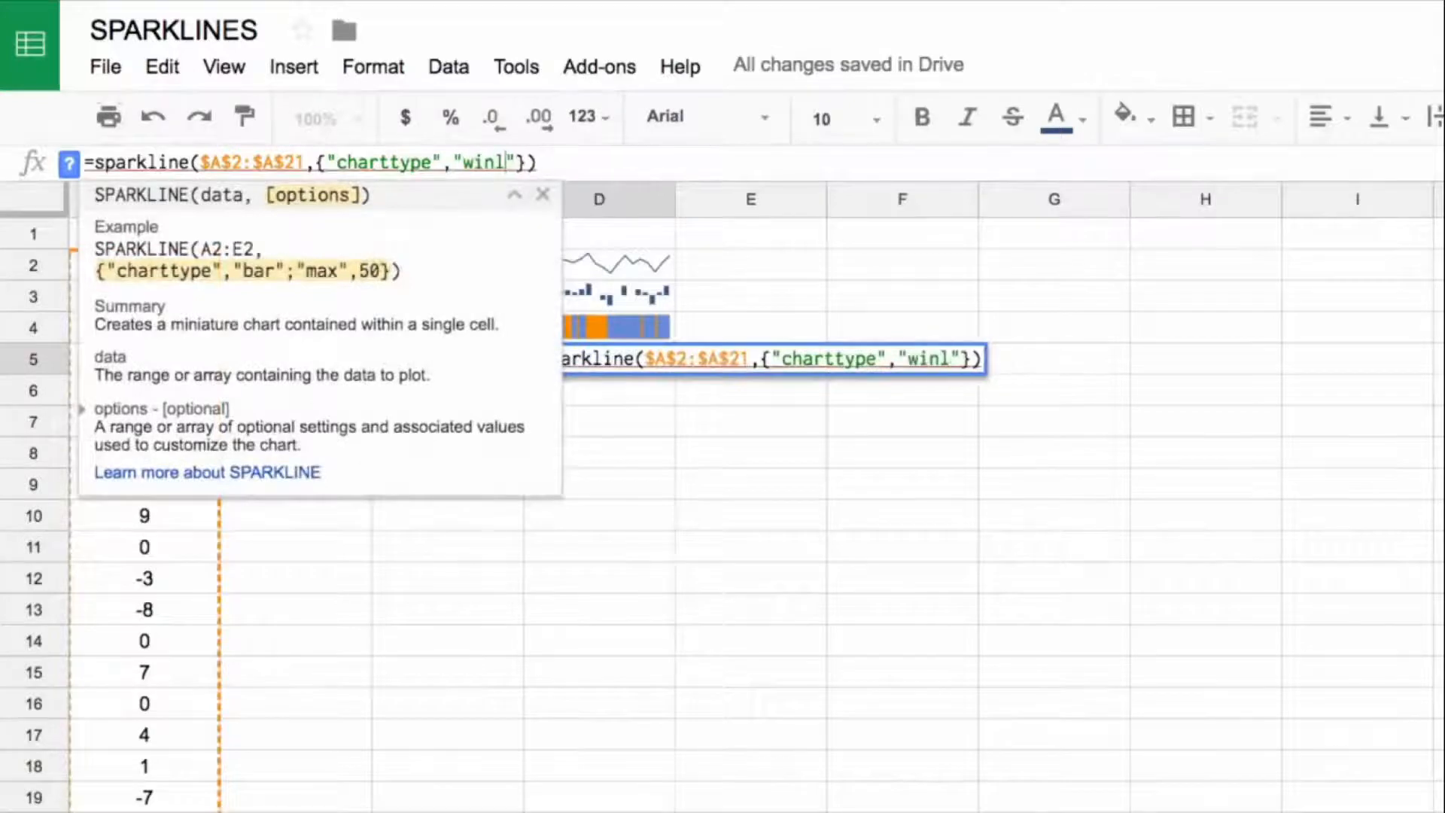
pyautogui.press('Return')
pyautogui.click(599, 359)
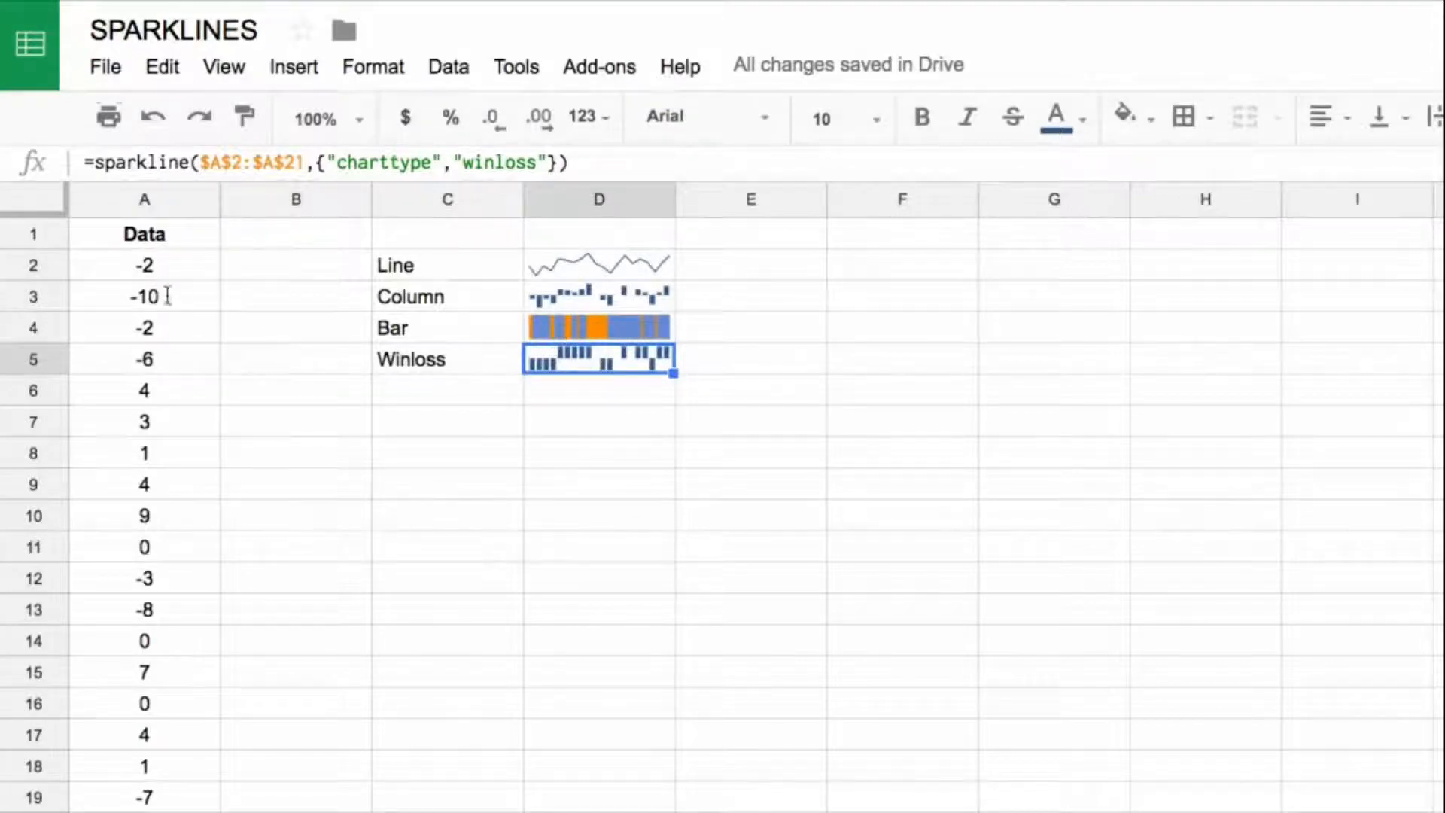
# Step: Compare the data values in A2 and A6:A10 with the bars of the win/loss sparkline in D5
pyautogui.click(160, 265)
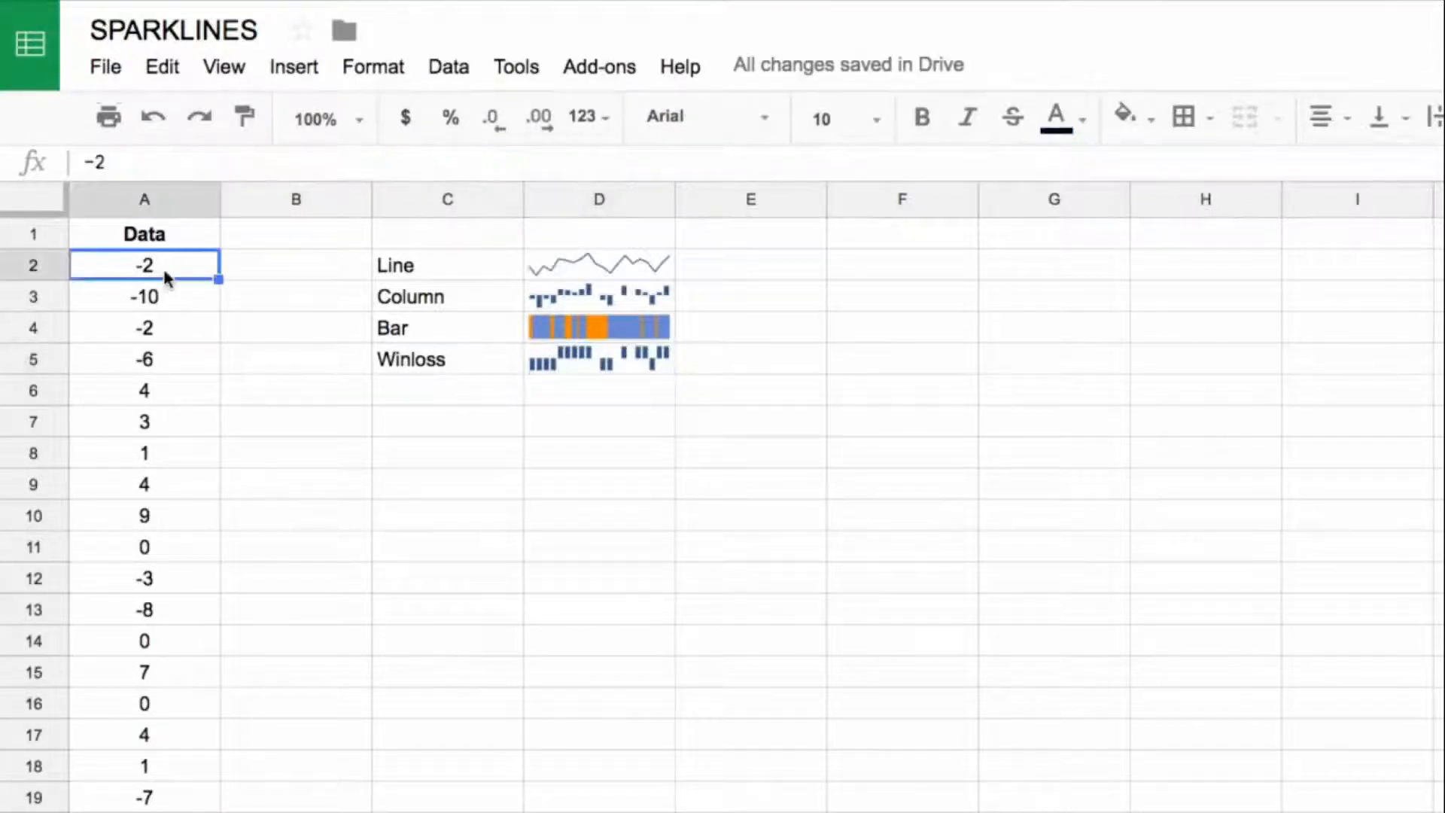
pyautogui.click(186, 390)
pyautogui.moveTo(185, 426); pyautogui.dragTo(181, 519)
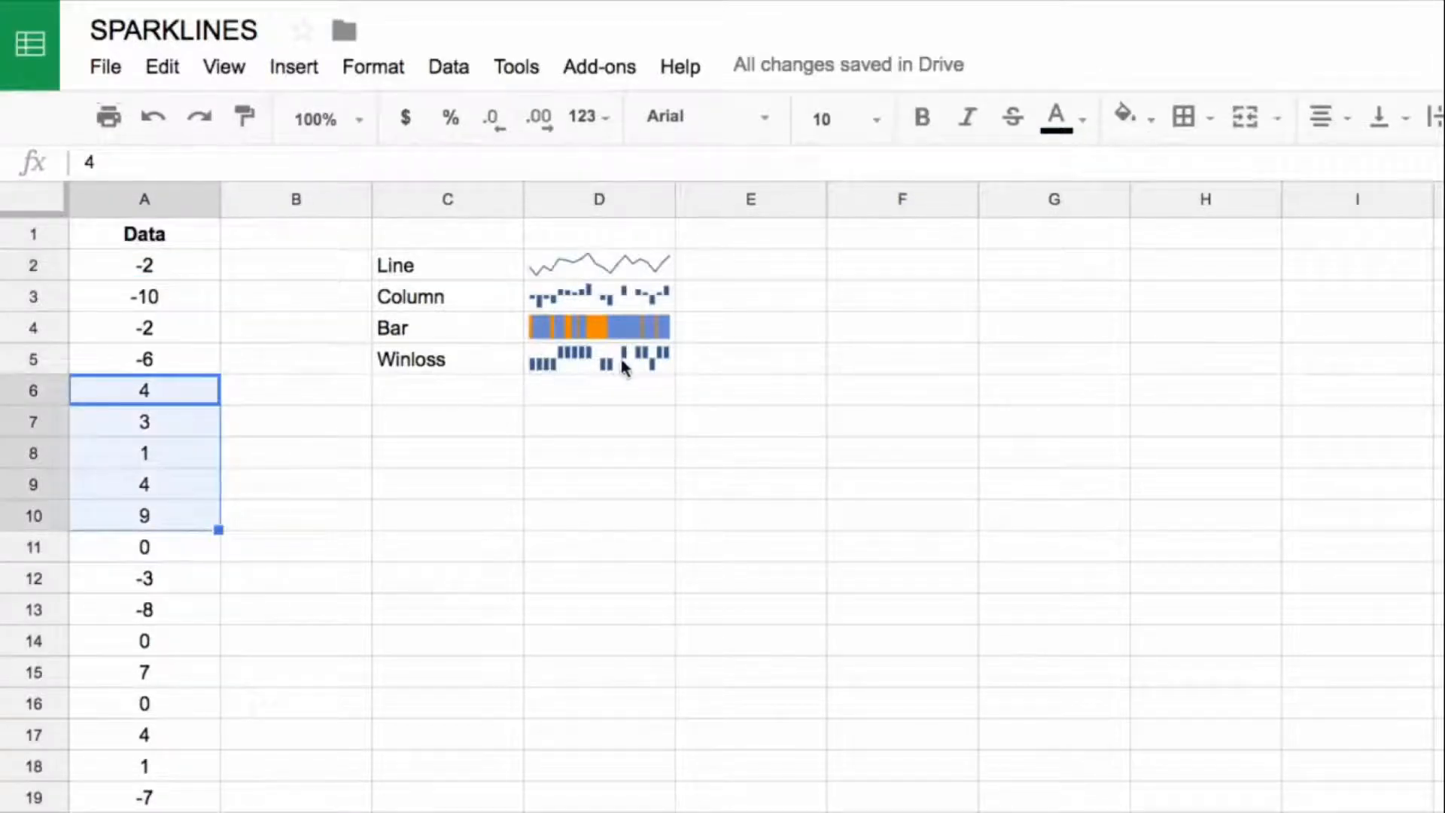
pyautogui.click(595, 367)
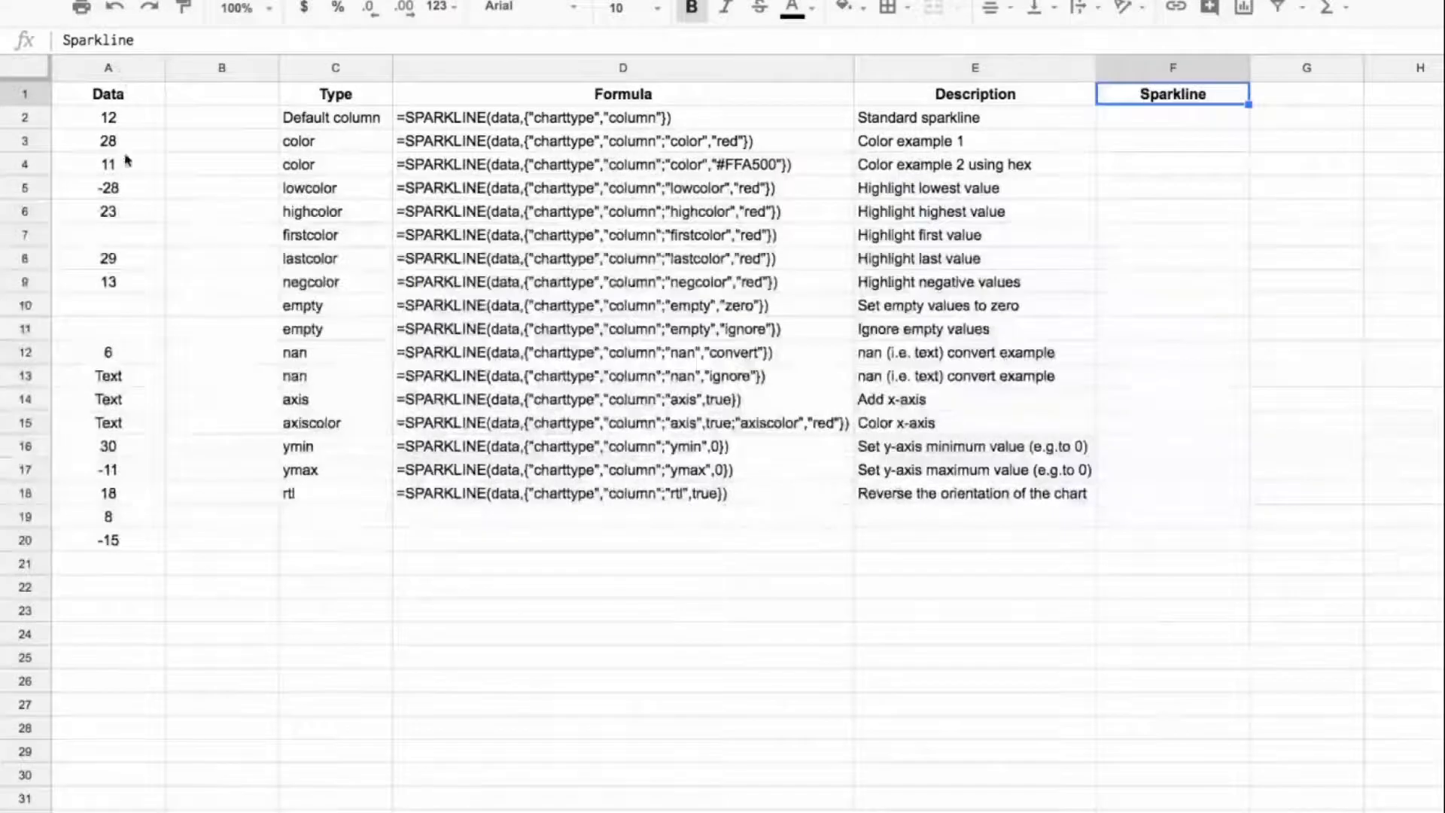
# Step: Enter the default column formula =SPARKLINE(data,{"charttype","column"}) in F2 of the Sparkline column
pyautogui.moveTo(480, 121); pyautogui.dragTo(832, 505)
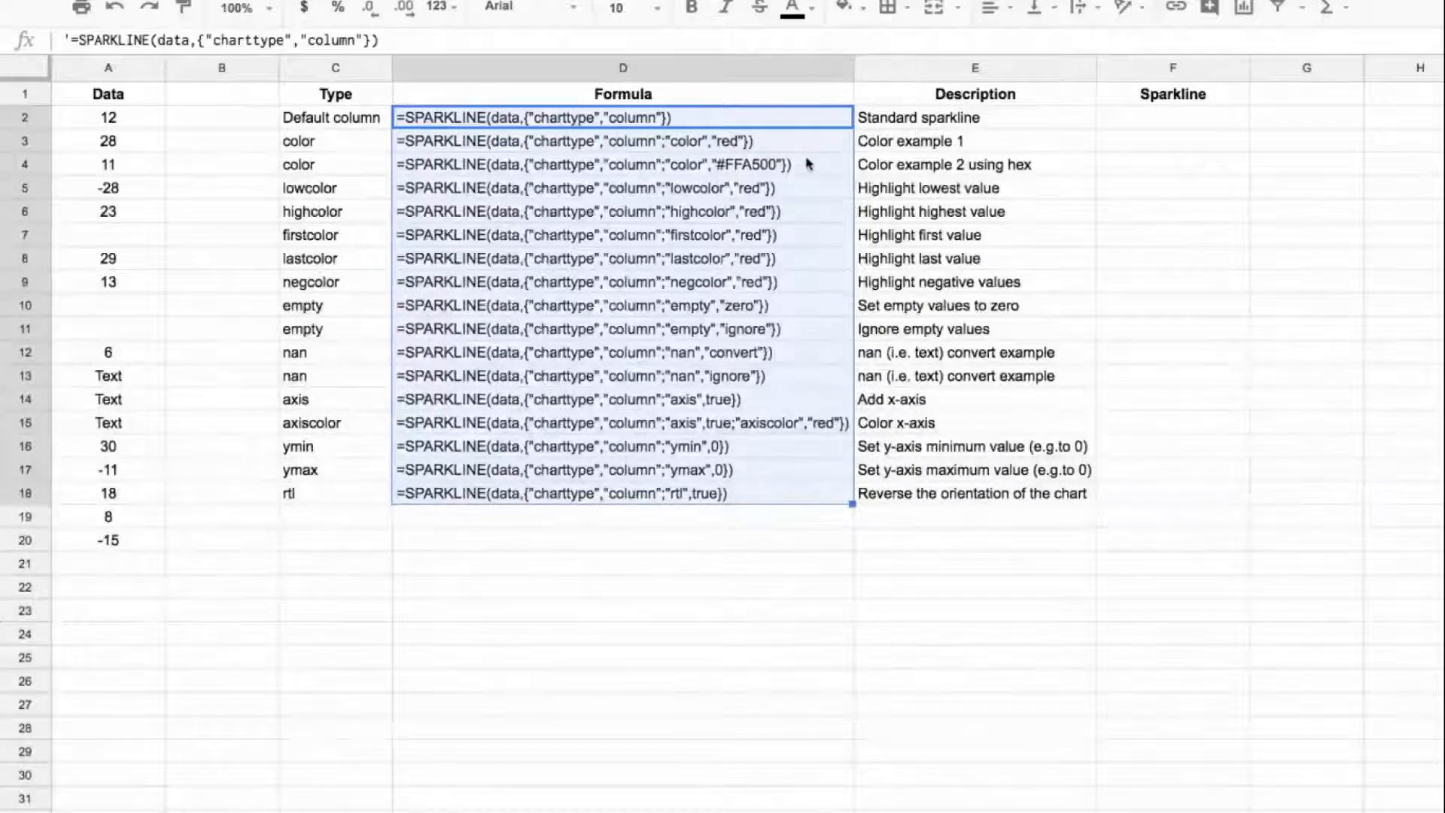
pyautogui.click(1167, 117)
pyautogui.click(621, 41)
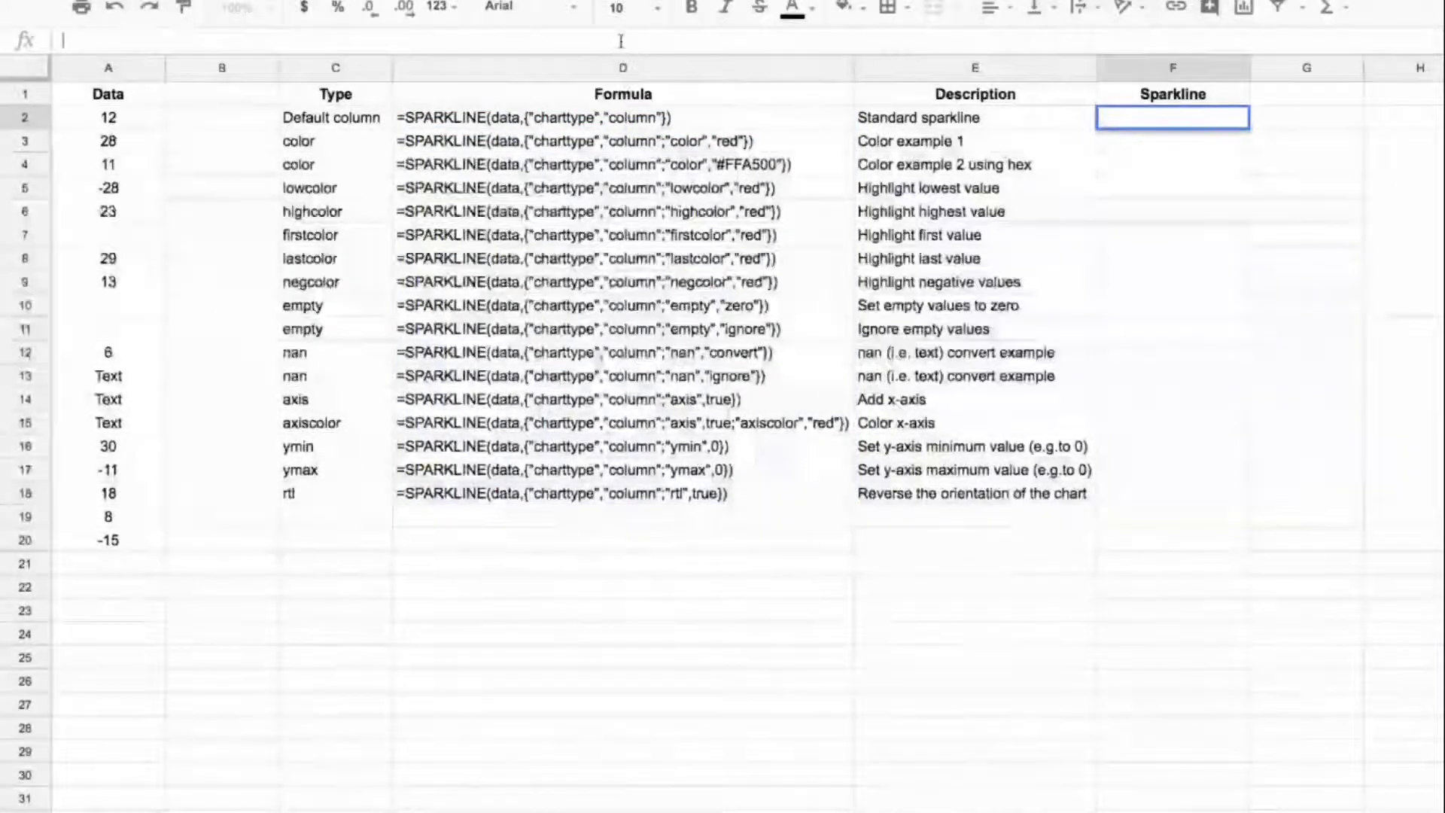
pyautogui.write('=SPARKLINE(data,{"charttype","column"})')
pyautogui.press('Return')
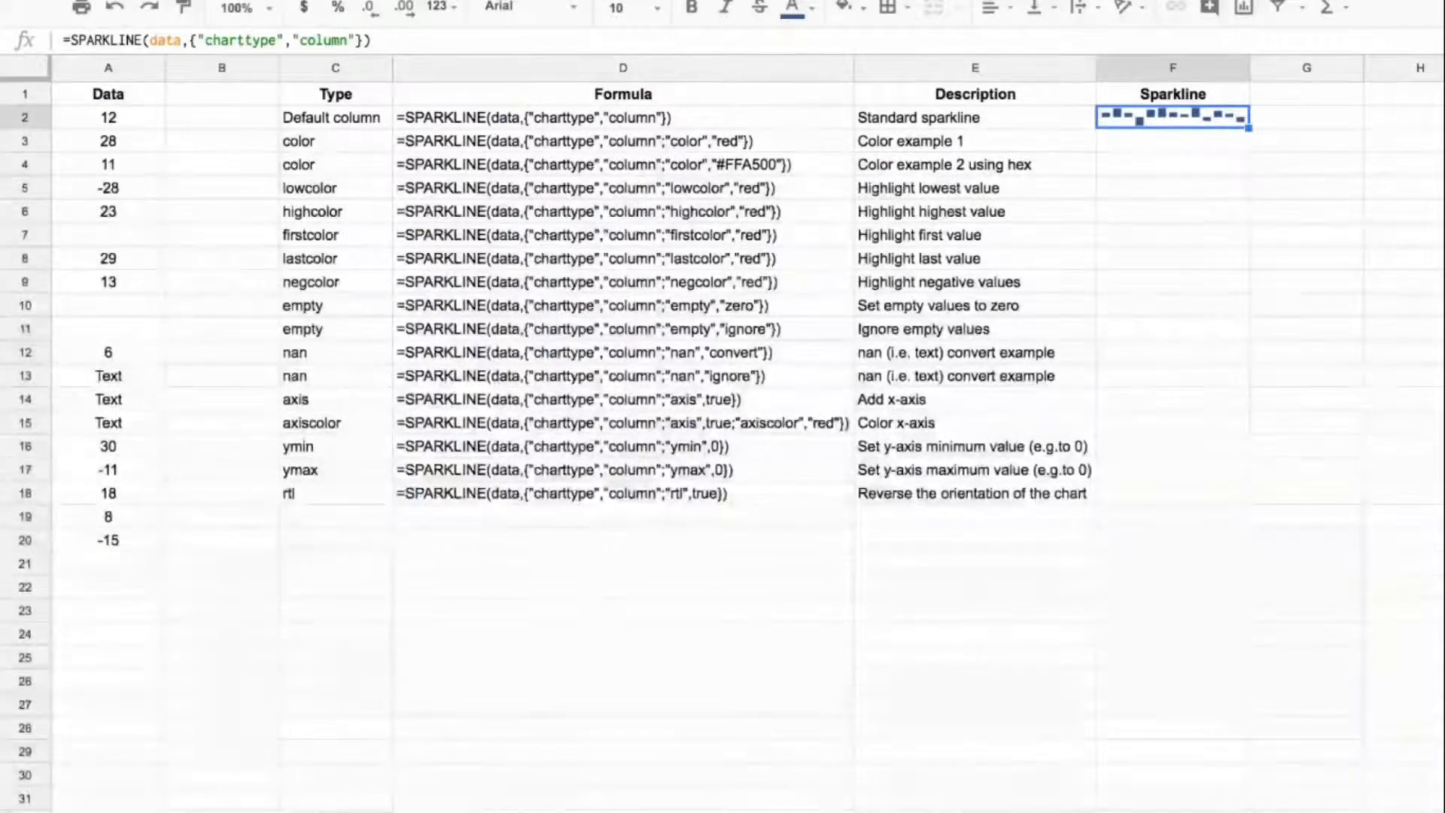
# Step: Copy the D3 formula text without its apostrophe into F3 as a live column sparkline with "color" set to "red"
pyautogui.press('Left')
pyautogui.press('Left')
pyautogui.press('Down')
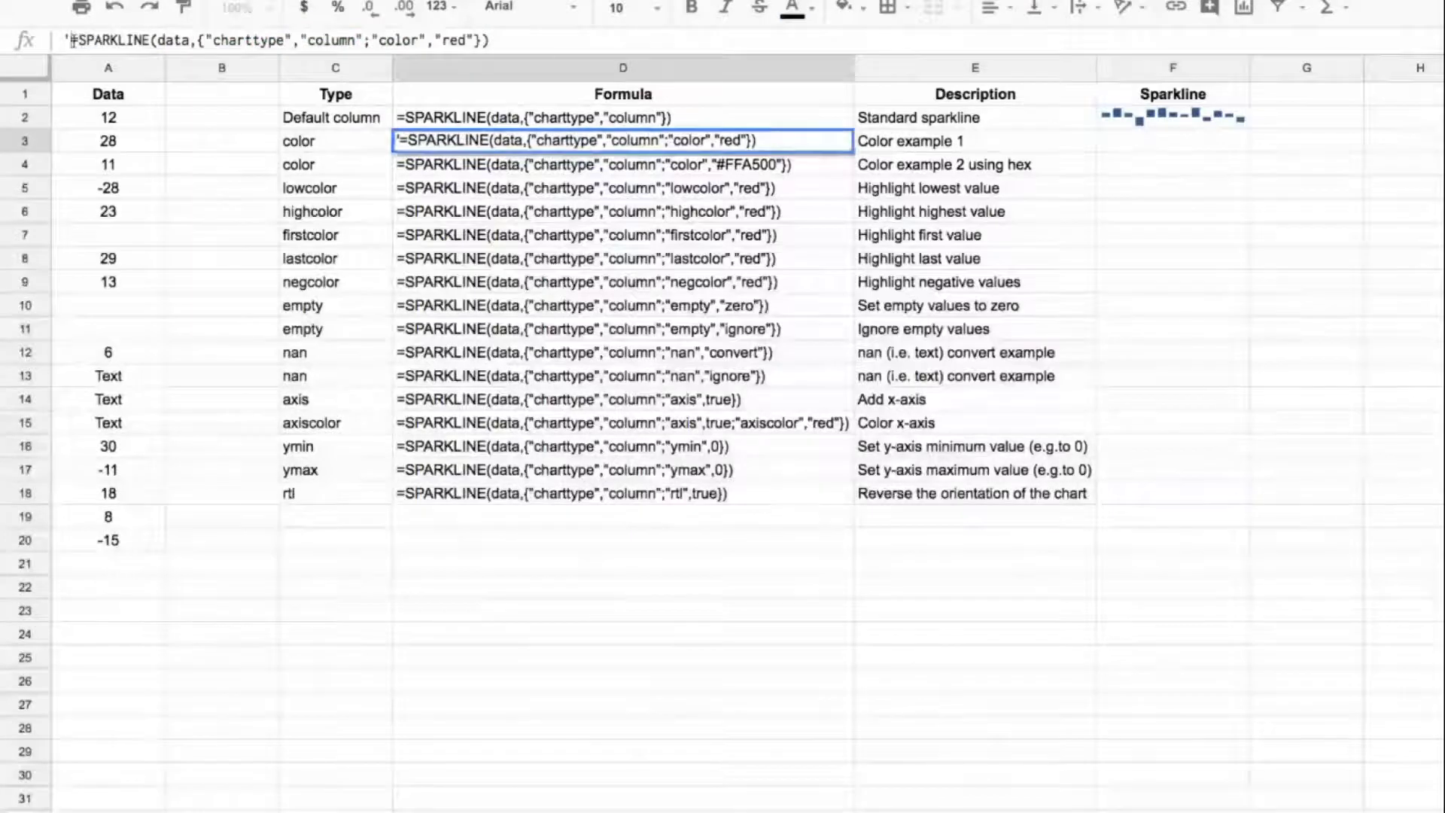
pyautogui.moveTo(72, 40); pyautogui.dragTo(553, 42)
pyautogui.hotkey('ctrl', 'c')
pyautogui.press('Escape')
pyautogui.click(1147, 141)
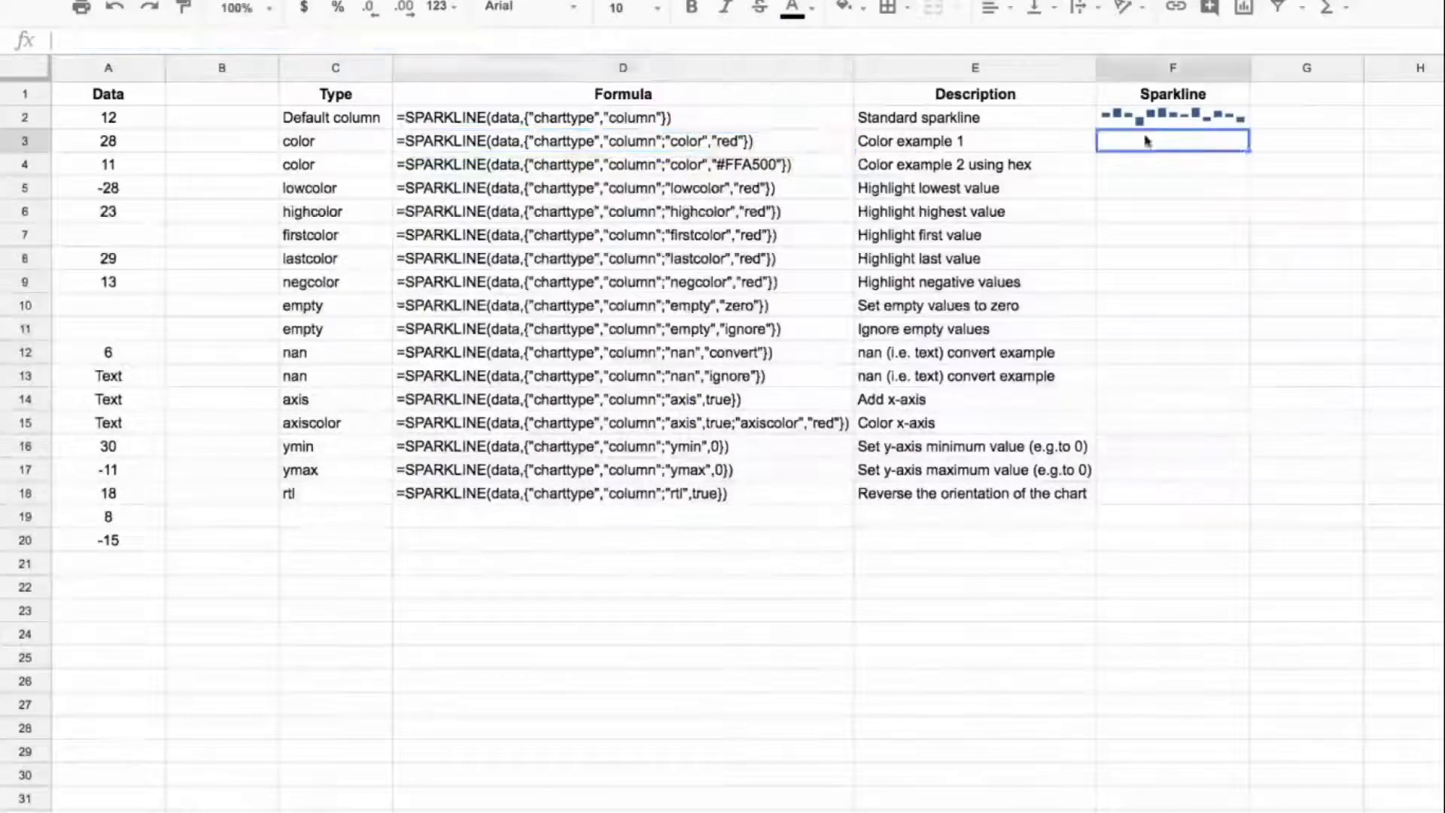
pyautogui.click(1101, 40)
pyautogui.hotkey('ctrl', 'v')
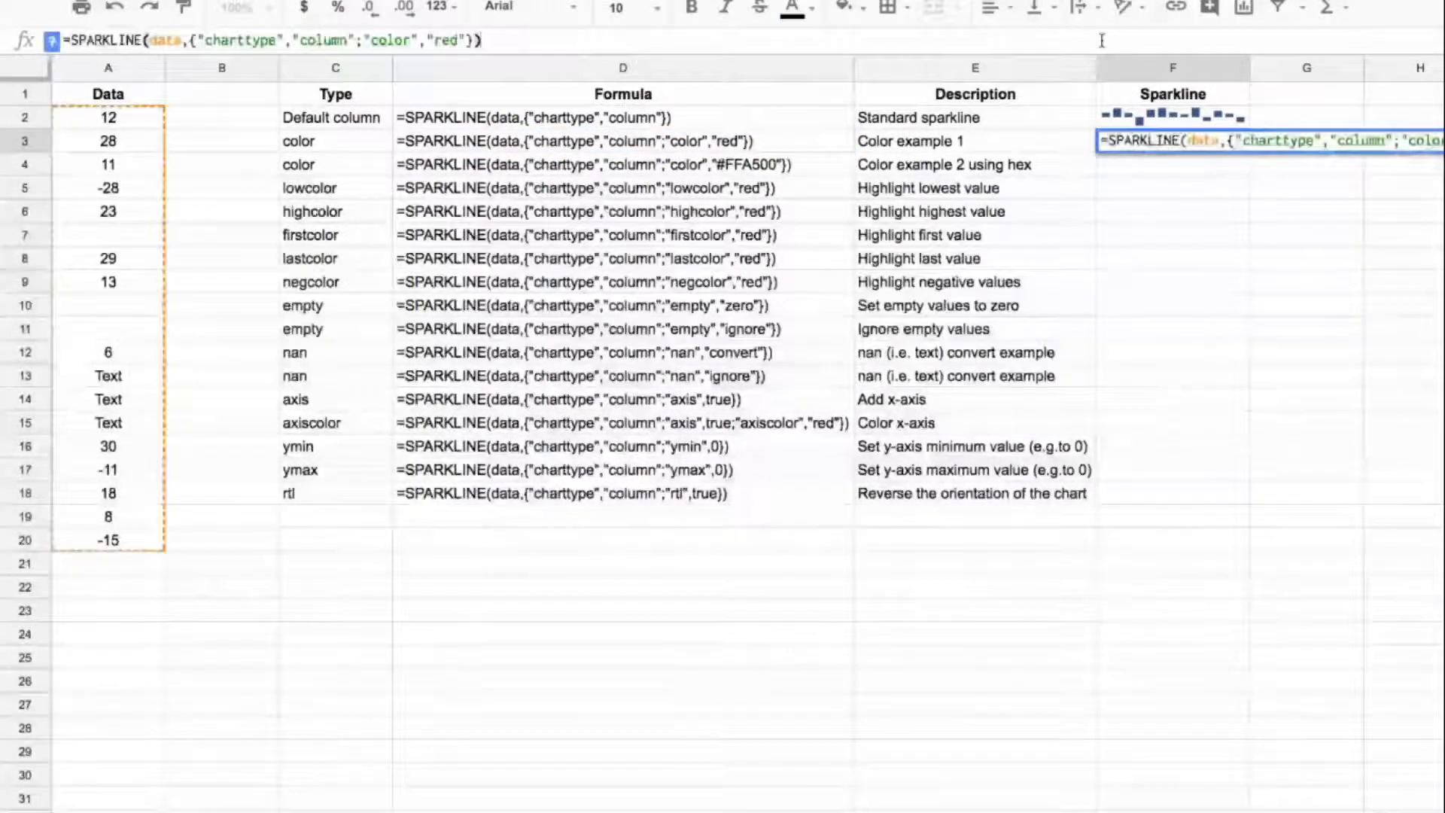
pyautogui.press('Return')
pyautogui.press('Left')
pyautogui.press('Left')
pyautogui.press('Up')
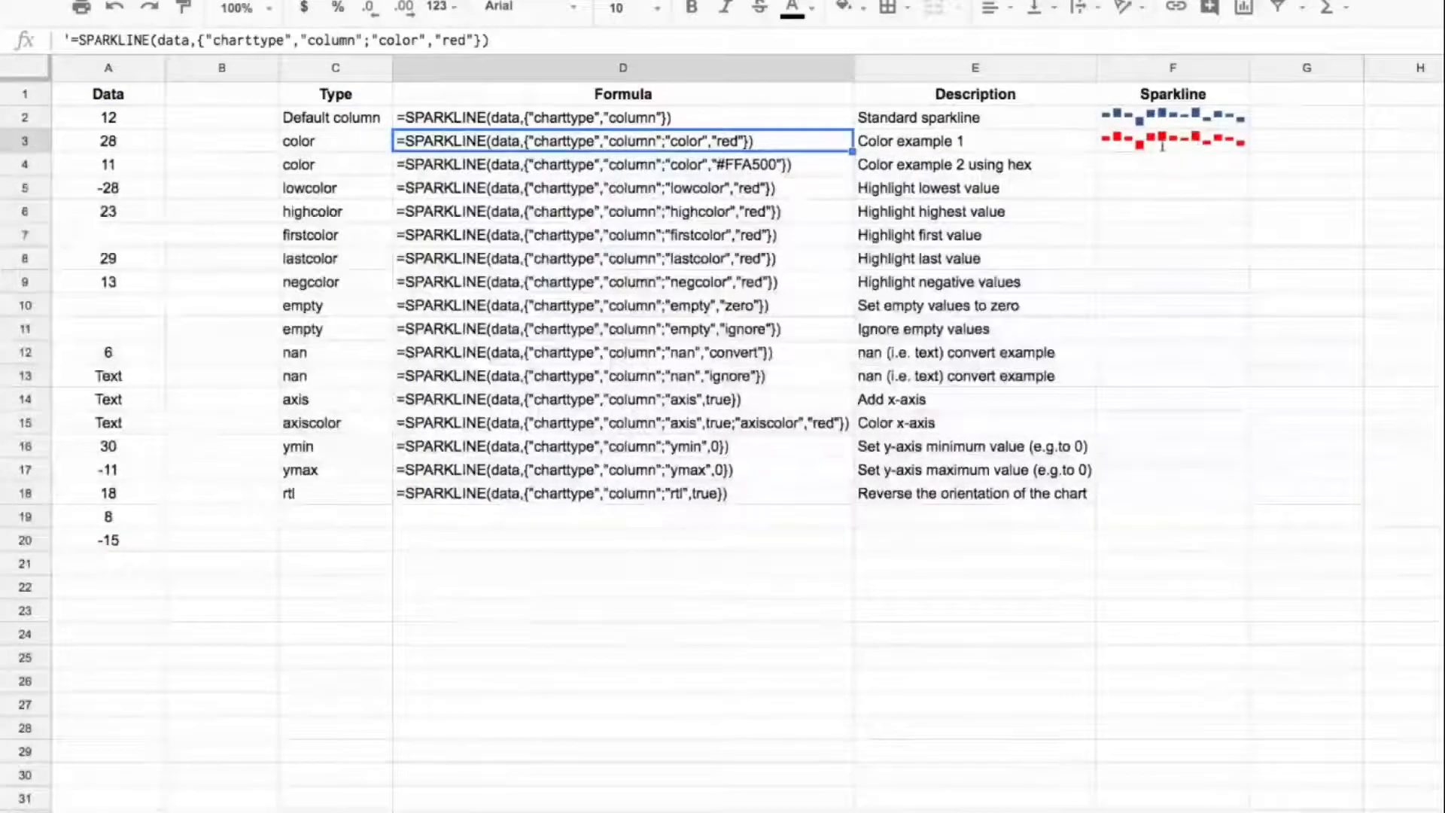
pyautogui.press('Right')
pyautogui.press('Right')
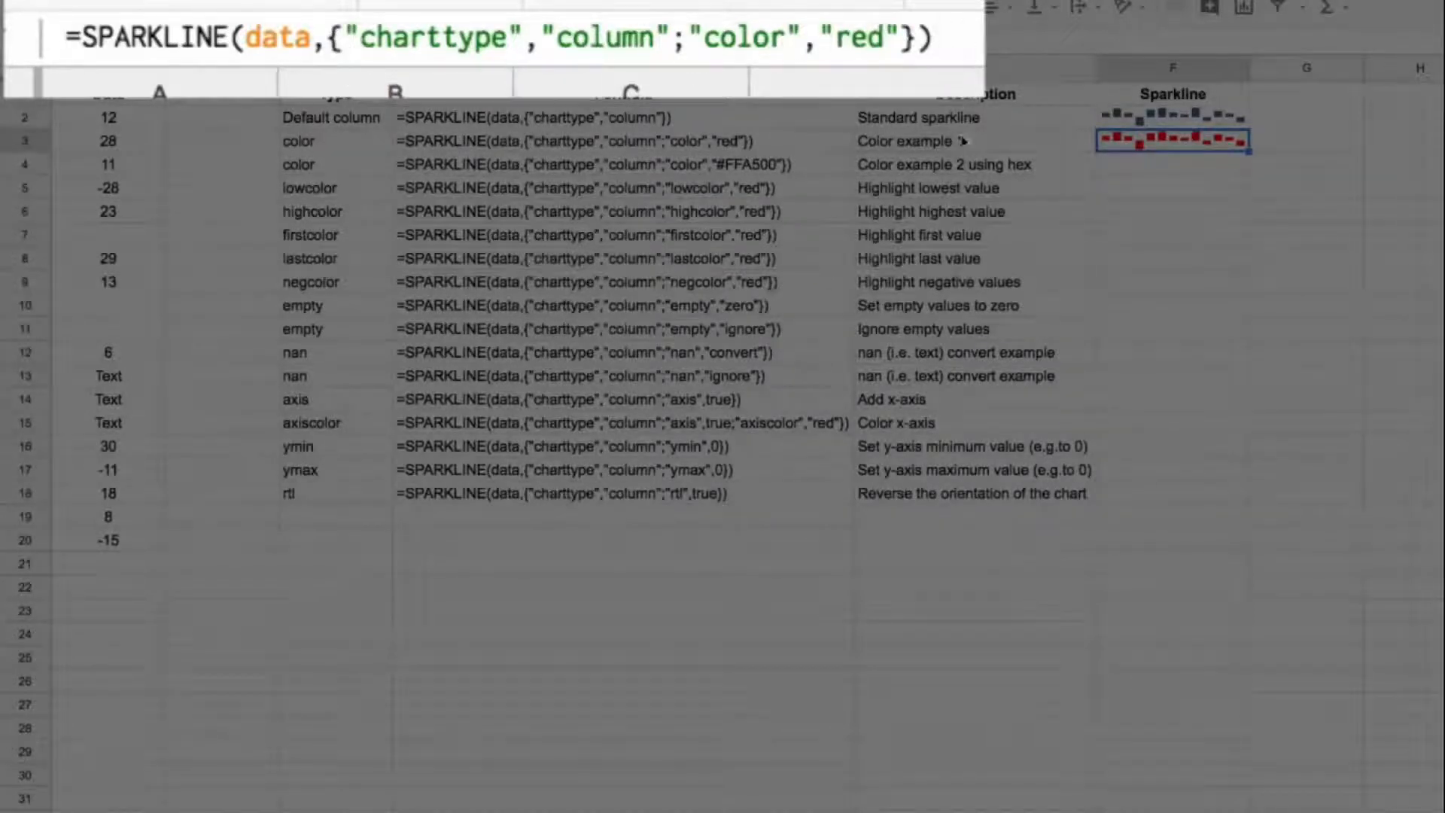
# Step: Copy the D4 formula text without its apostrophe into F4 as a column sparkline with the hex color "#FFA500"
pyautogui.click(792, 168)
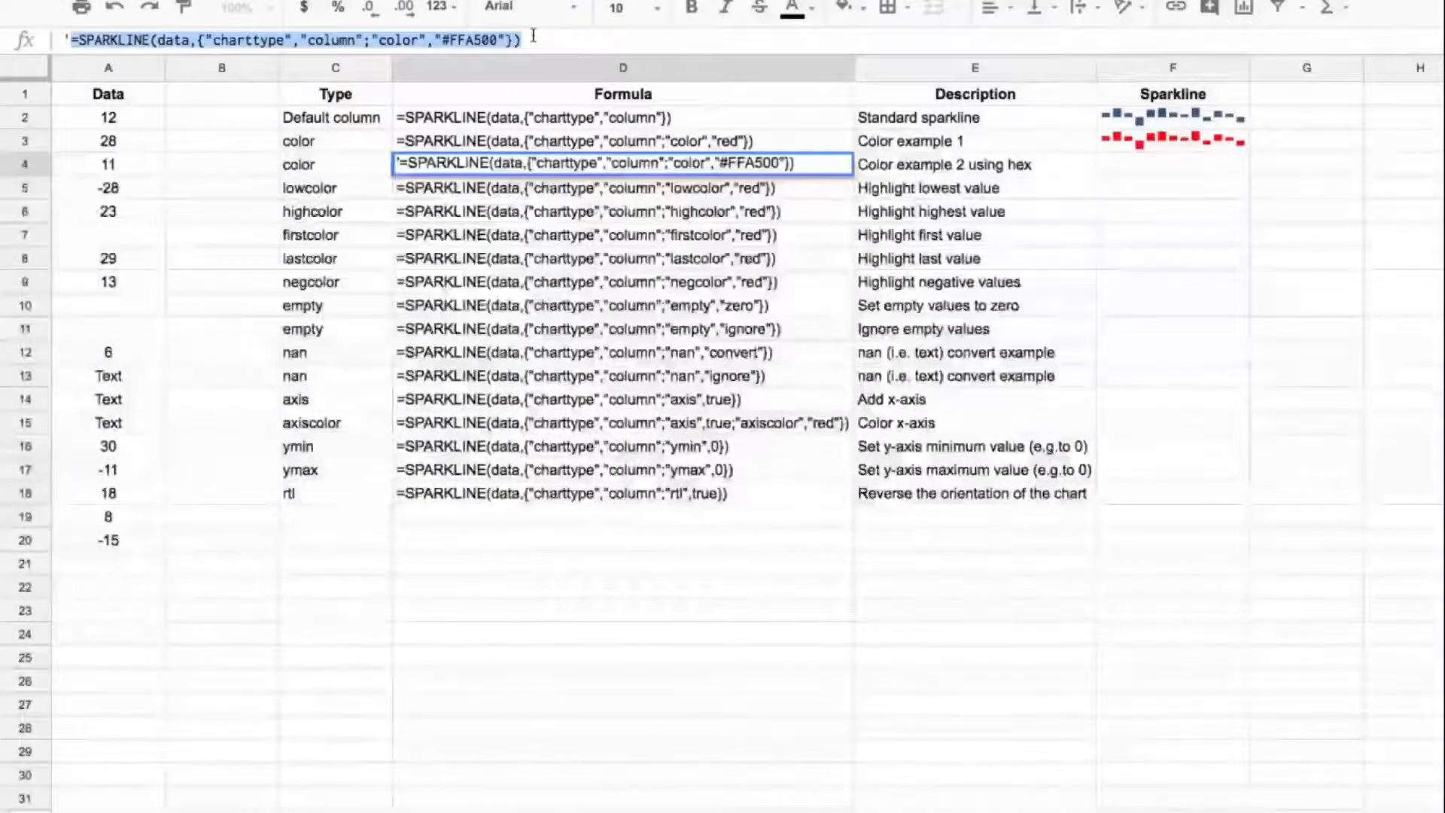
pyautogui.click(1208, 163)
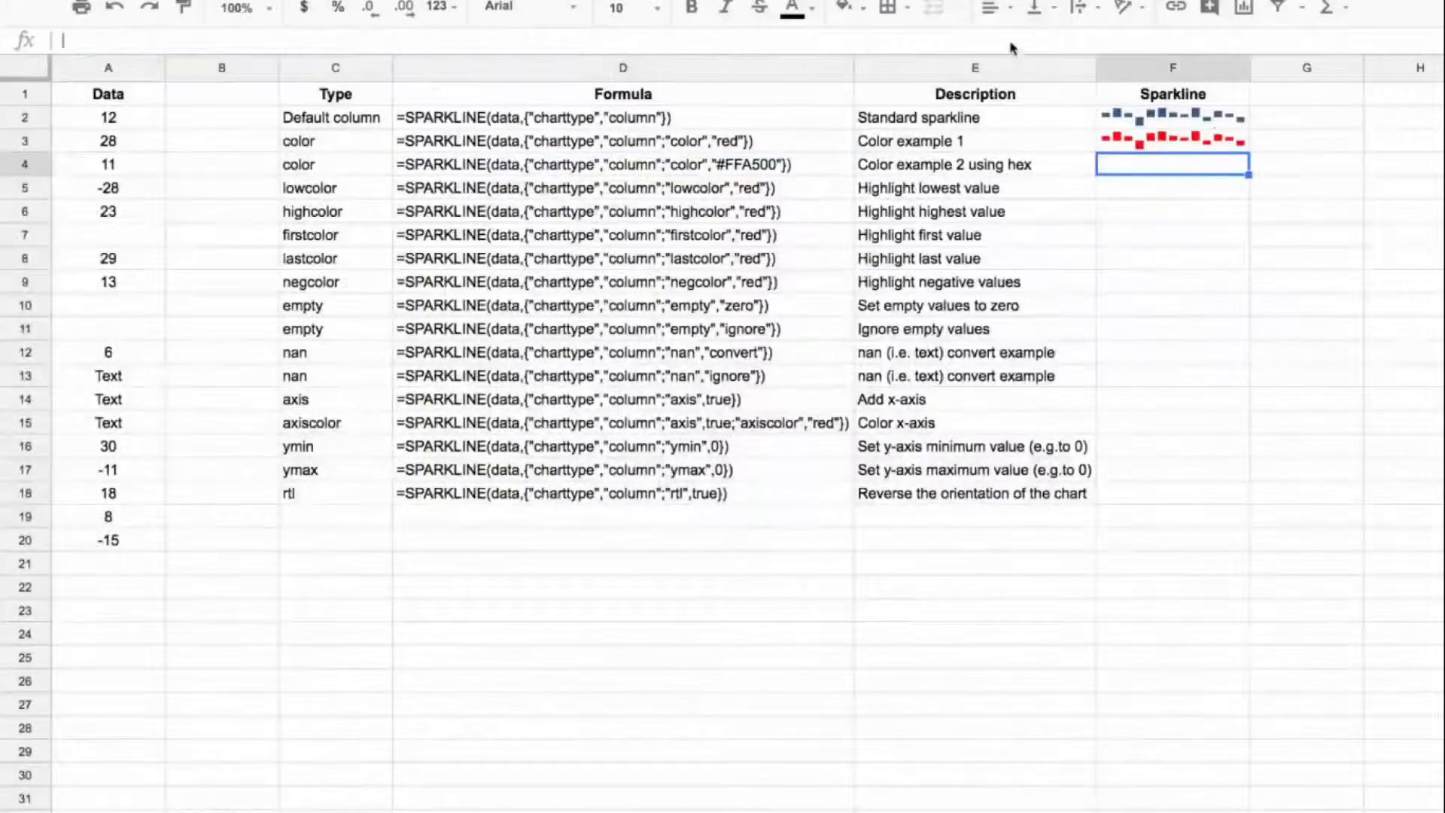
pyautogui.write('=SPARKLINE(data,{"charttype","column";"color","#FFA500"})')
pyautogui.press('Return')
pyautogui.press('Up')
pyautogui.moveTo(440, 40); pyautogui.dragTo(490, 34)
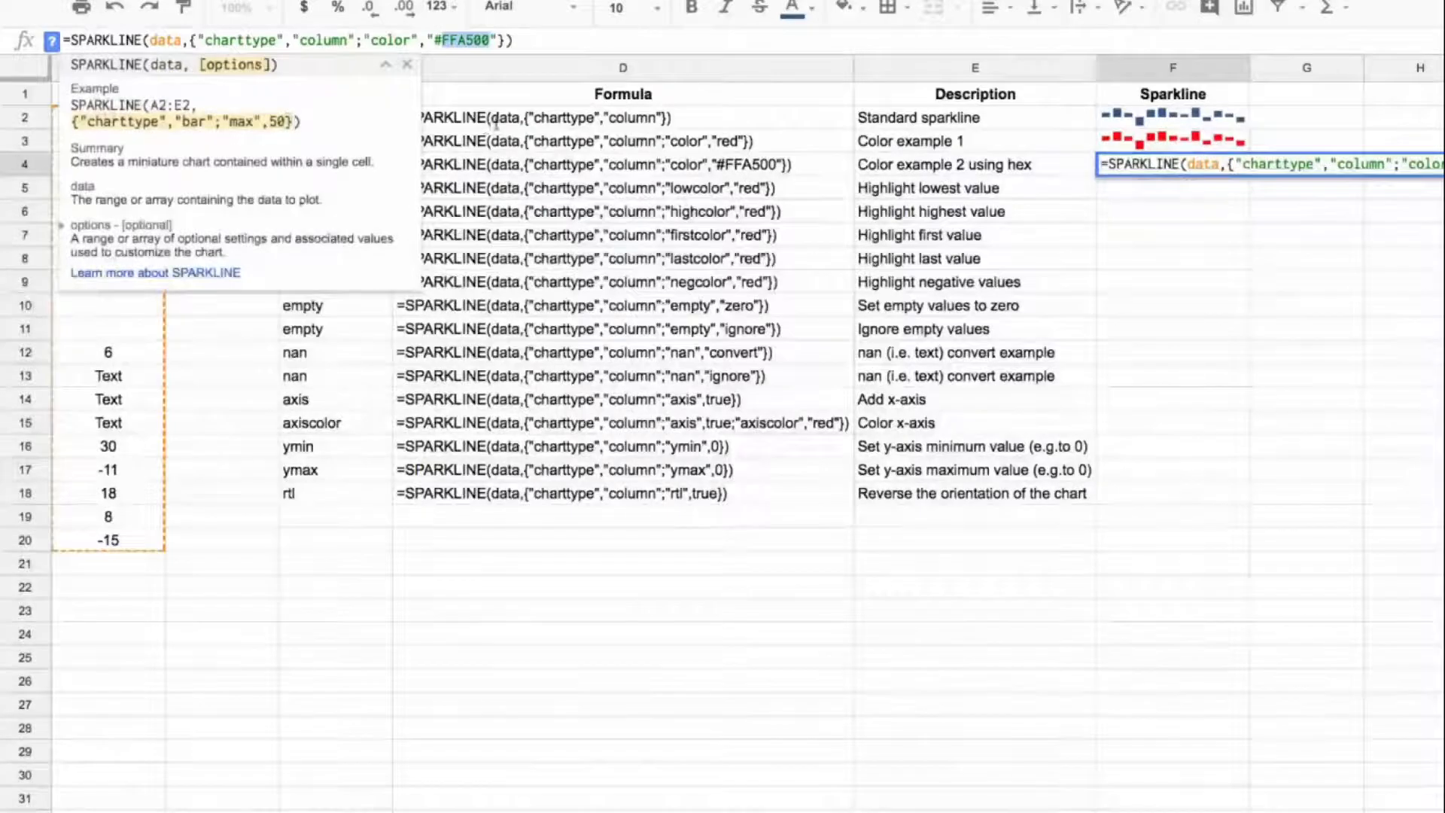
pyautogui.press('Escape')
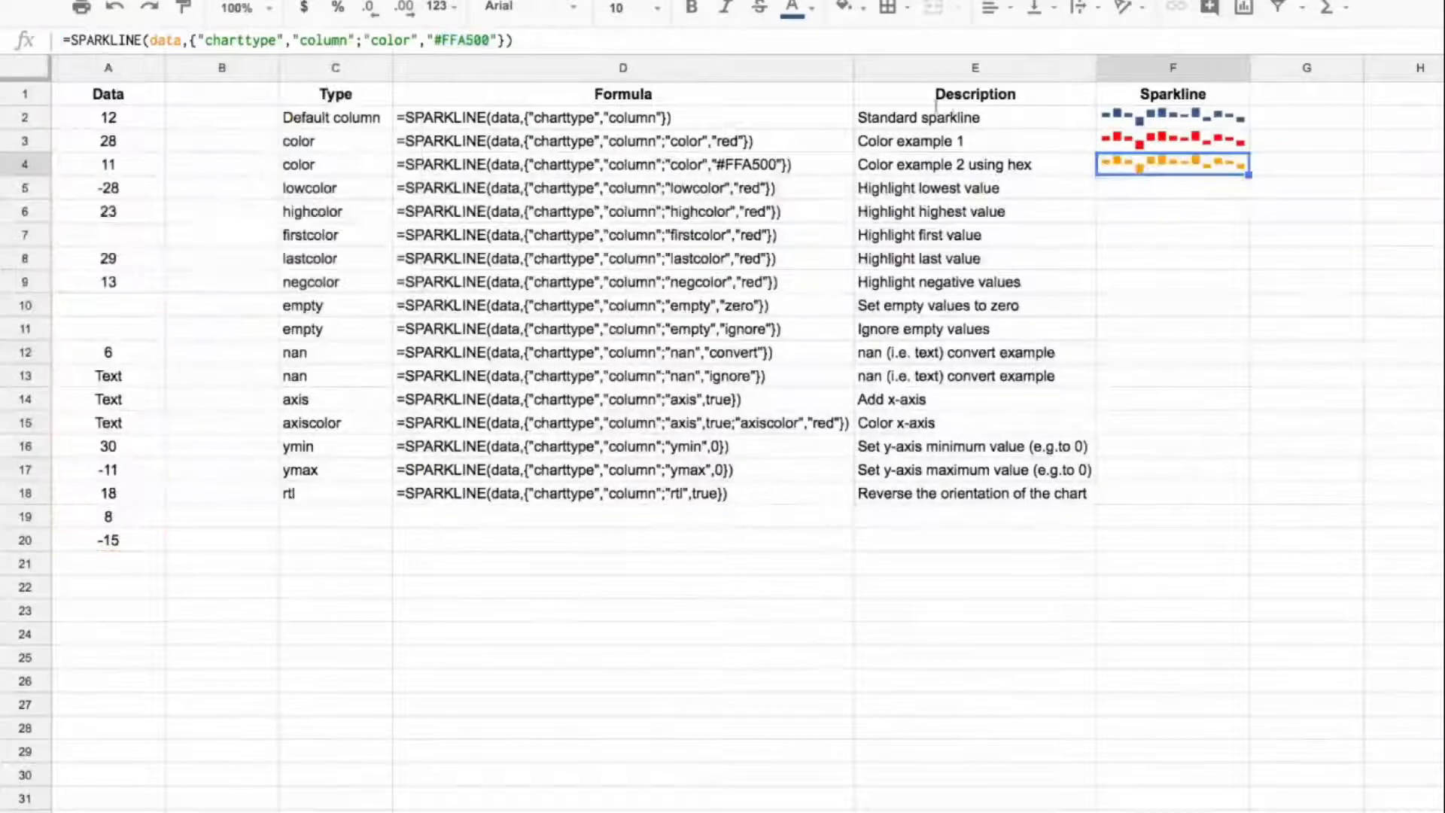
# Step: Copy the D5 formula text into F5 as a live column sparkline with "lowcolor" set to "red"
pyautogui.click(758, 186)
pyautogui.moveTo(71, 39); pyautogui.dragTo(700, 76)
pyautogui.hotkey('ctrl', 'c')
pyautogui.press('Escape')
pyautogui.click(1156, 189)
pyautogui.click(1053, 41)
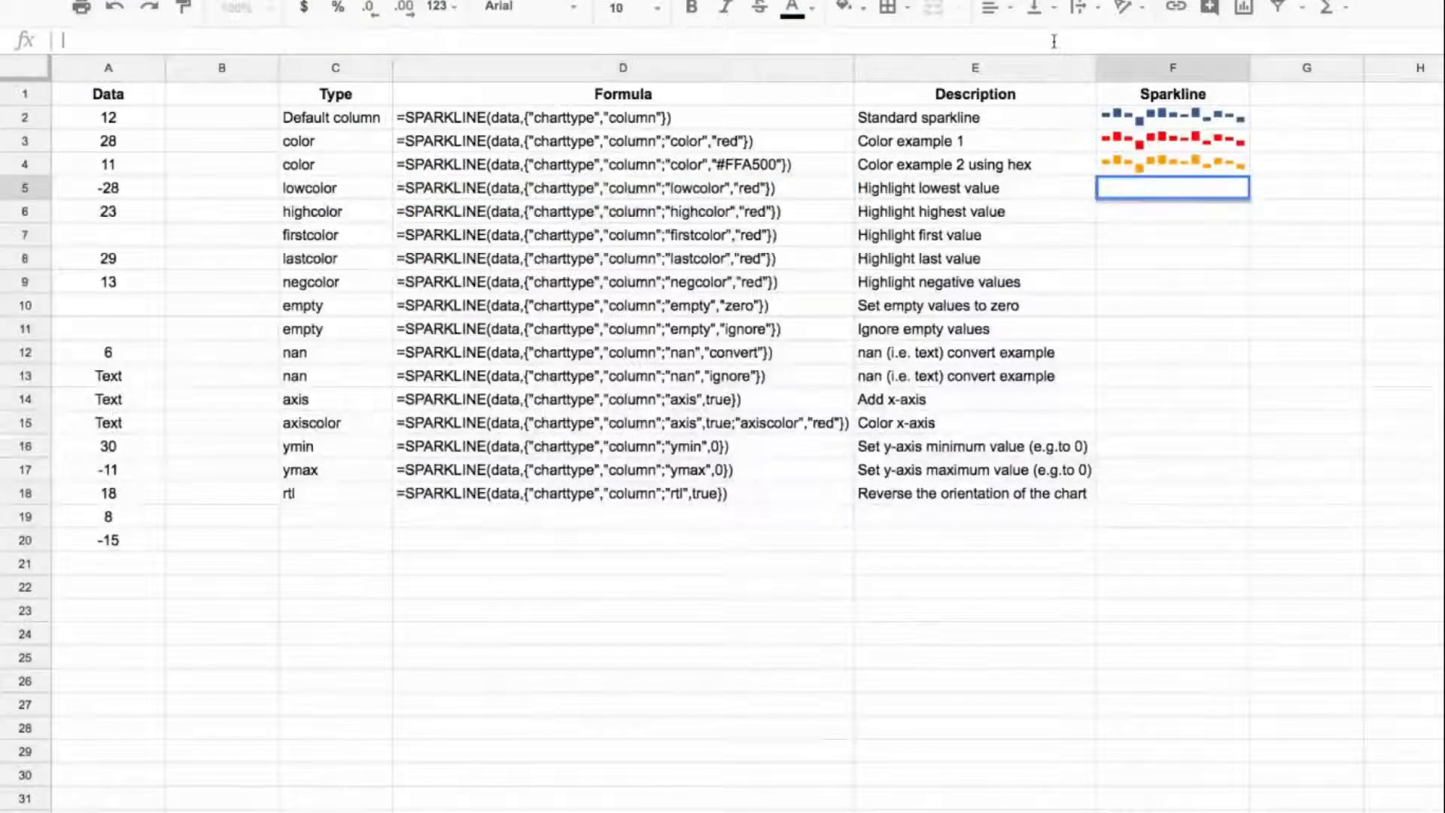
pyautogui.hotkey('ctrl', 'v')
pyautogui.press('Return')
pyautogui.press('Up')
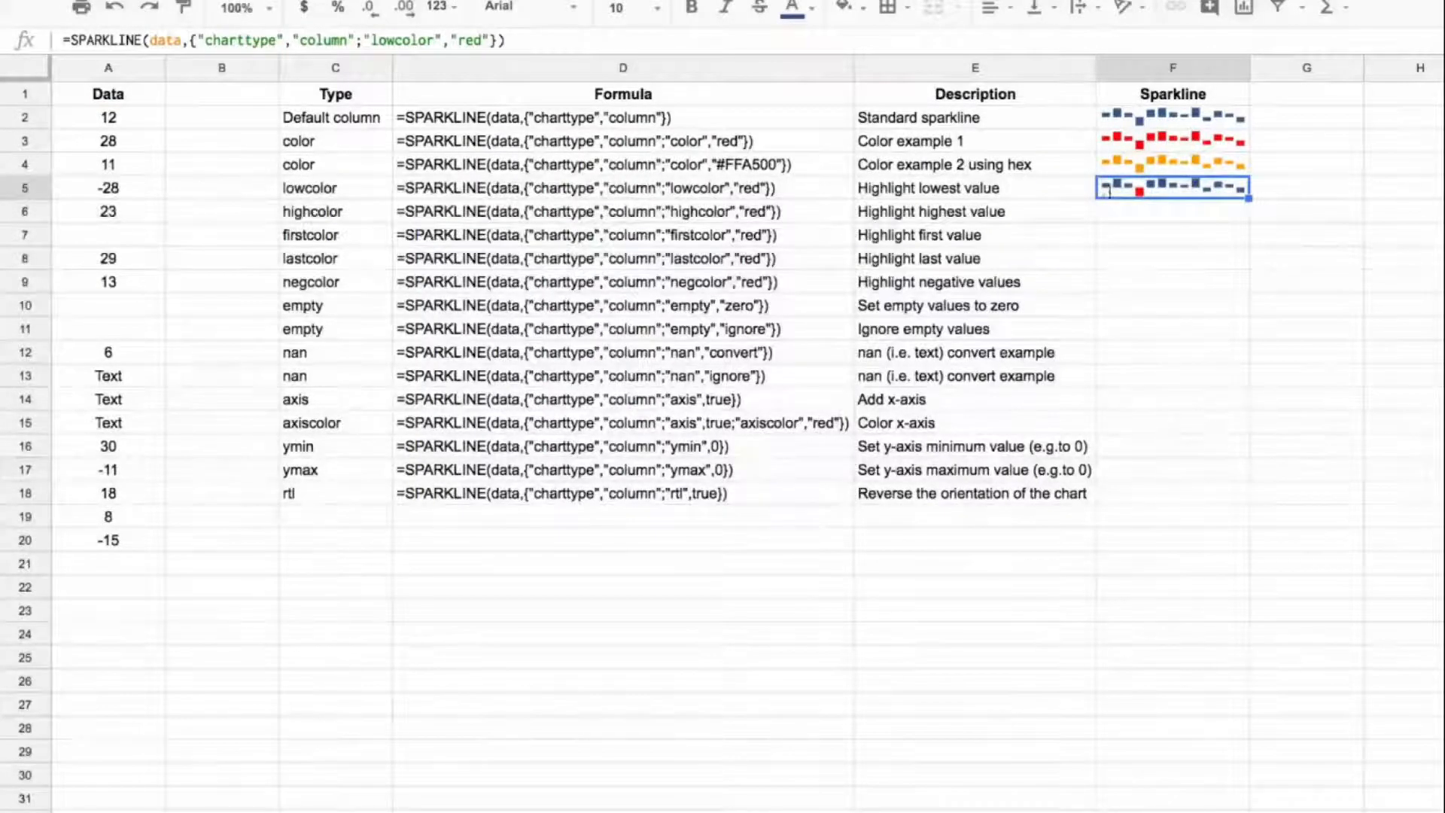
# Step: Copy the D6 formula text into F6 as a live column sparkline with "highcolor" set to "red"
pyautogui.click(677, 211)
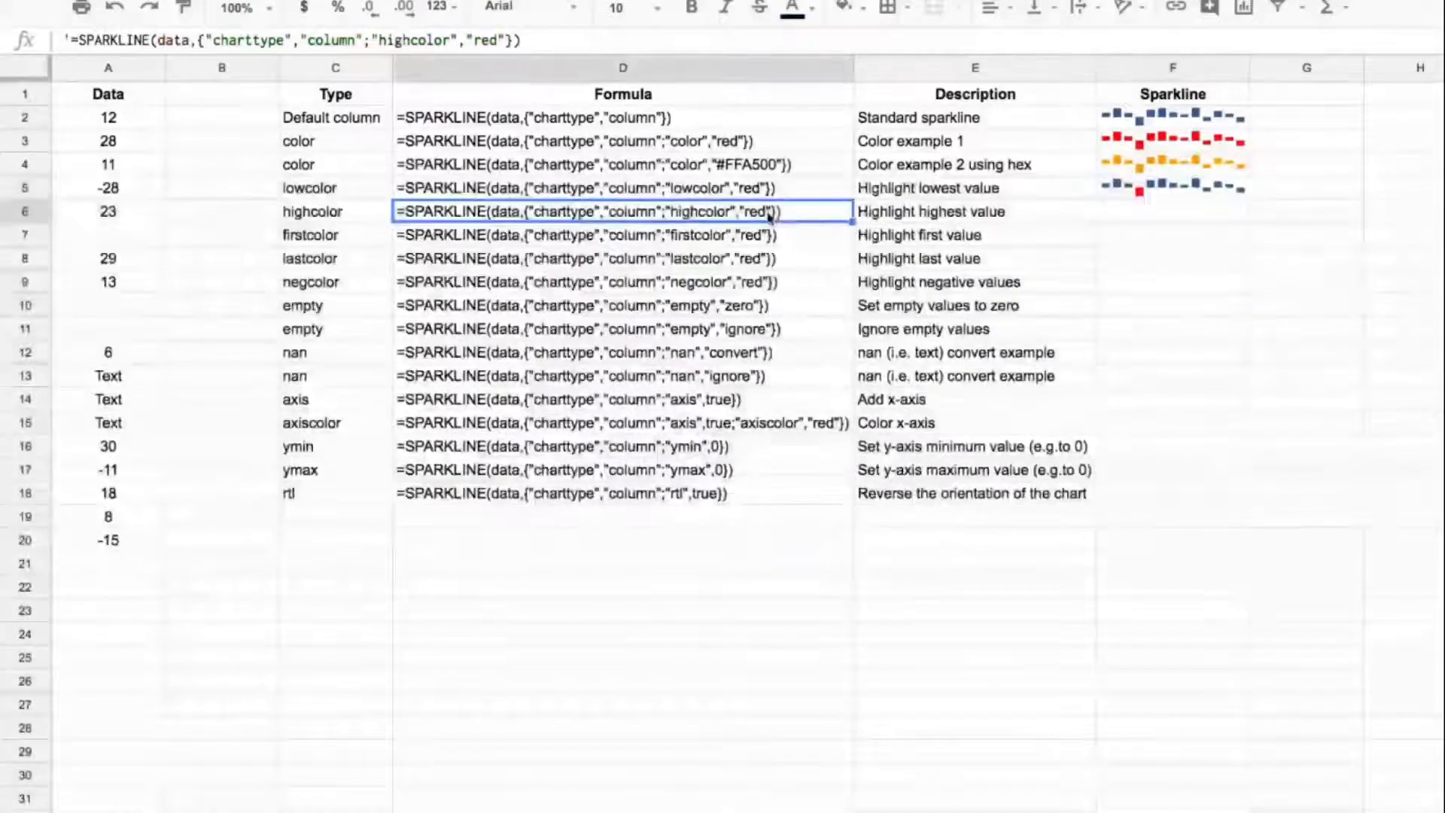
pyautogui.click(64, 31)
pyautogui.write("'")
pyautogui.moveTo(72, 40); pyautogui.dragTo(459, 61)
pyautogui.hotkey('ctrl', 'c')
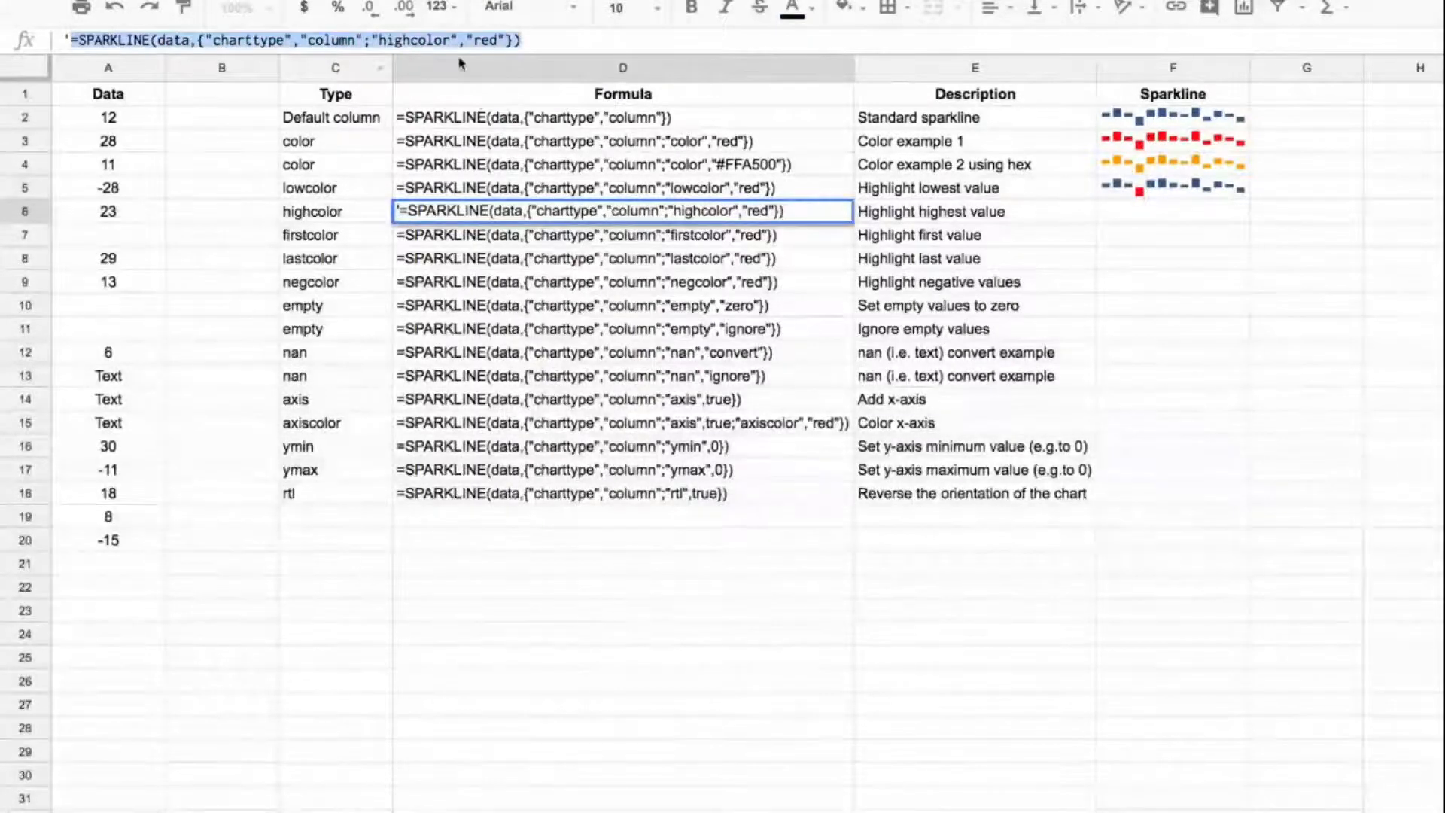
pyautogui.click(1183, 217)
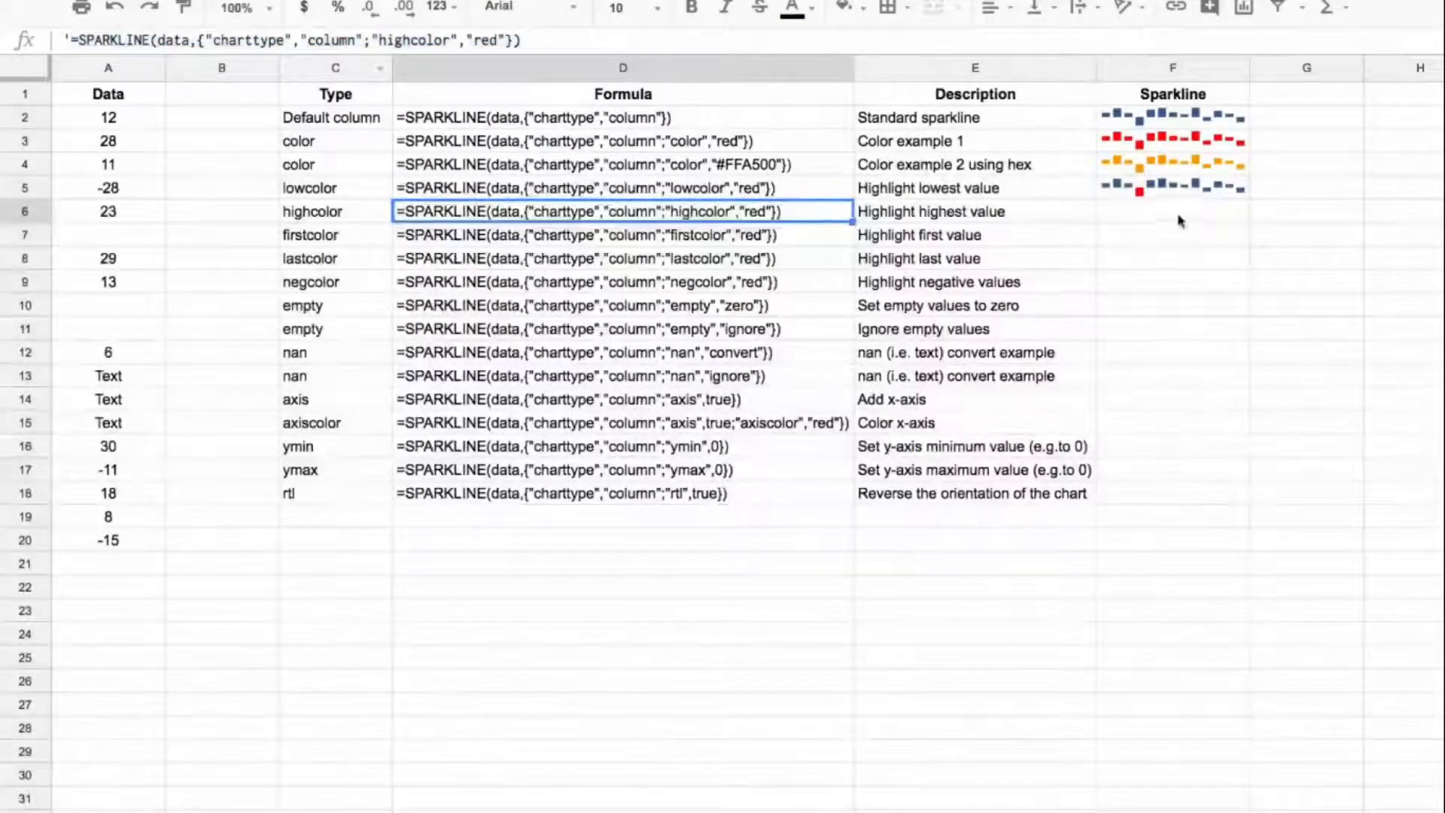
pyautogui.hotkey('ctrl', 'v')
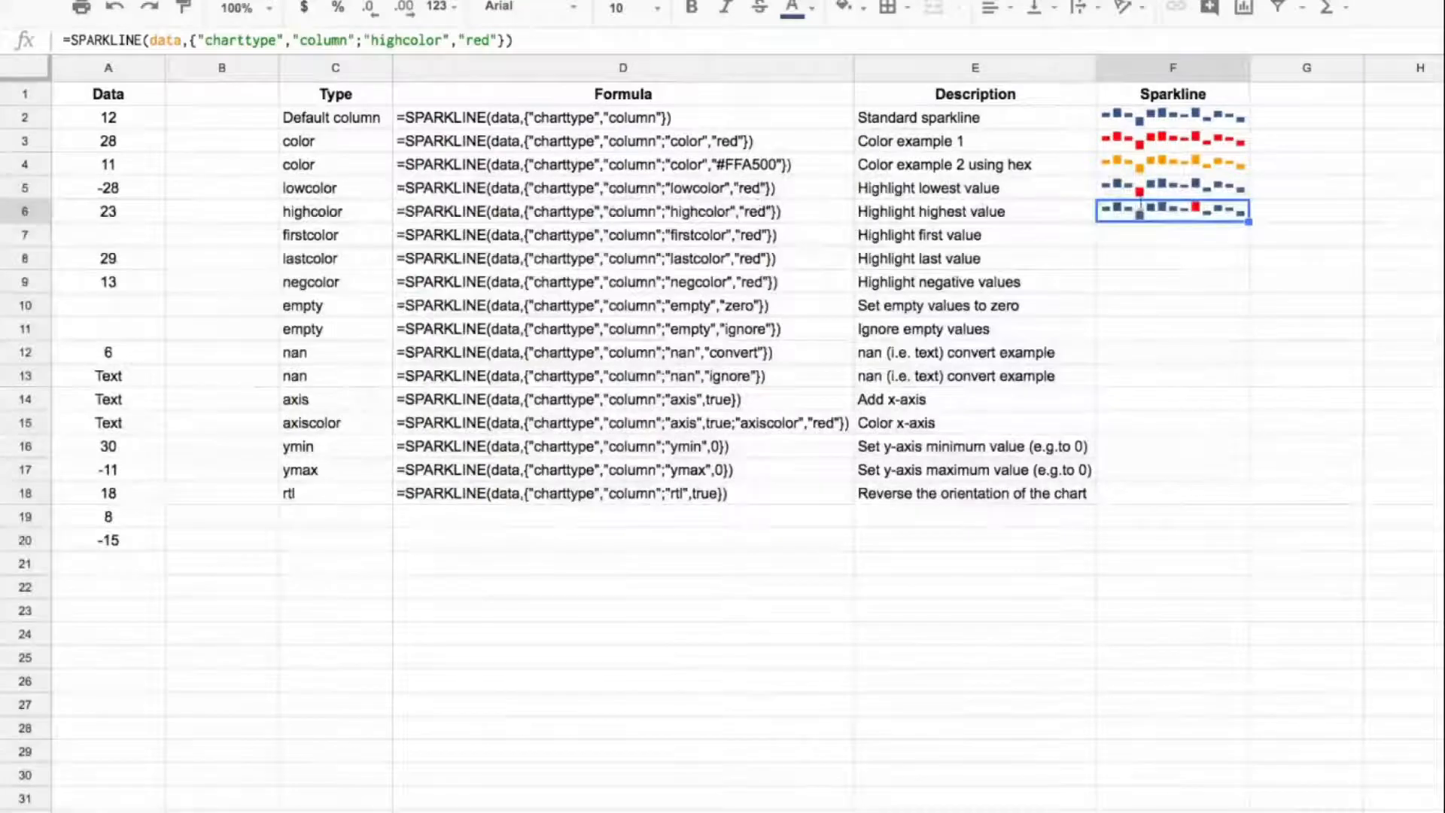
# Step: Copy the D7 formula text into F7 as a live column sparkline with "firstcolor" set to "red"
pyautogui.click(831, 229)
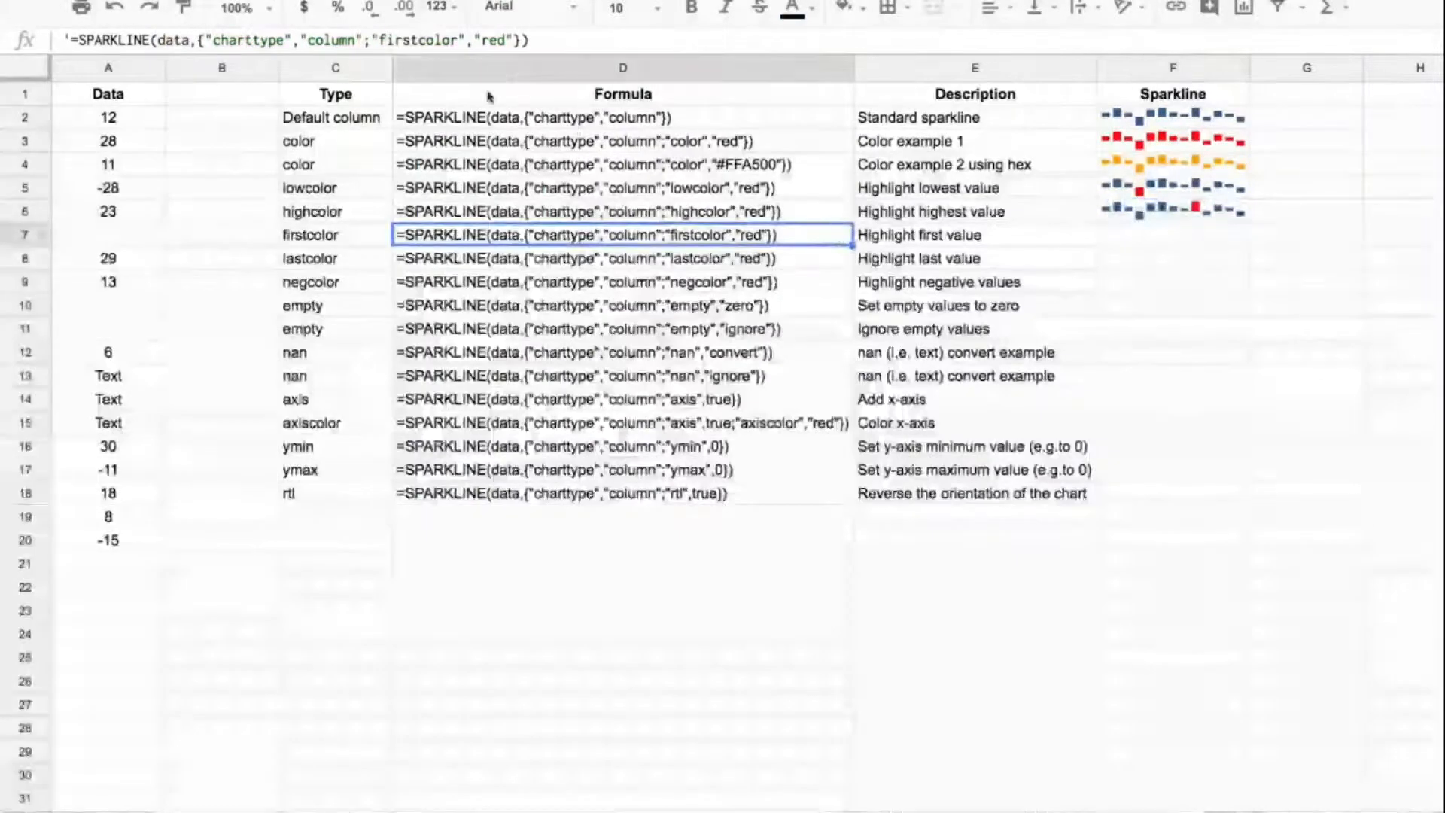
pyautogui.click(81, 43)
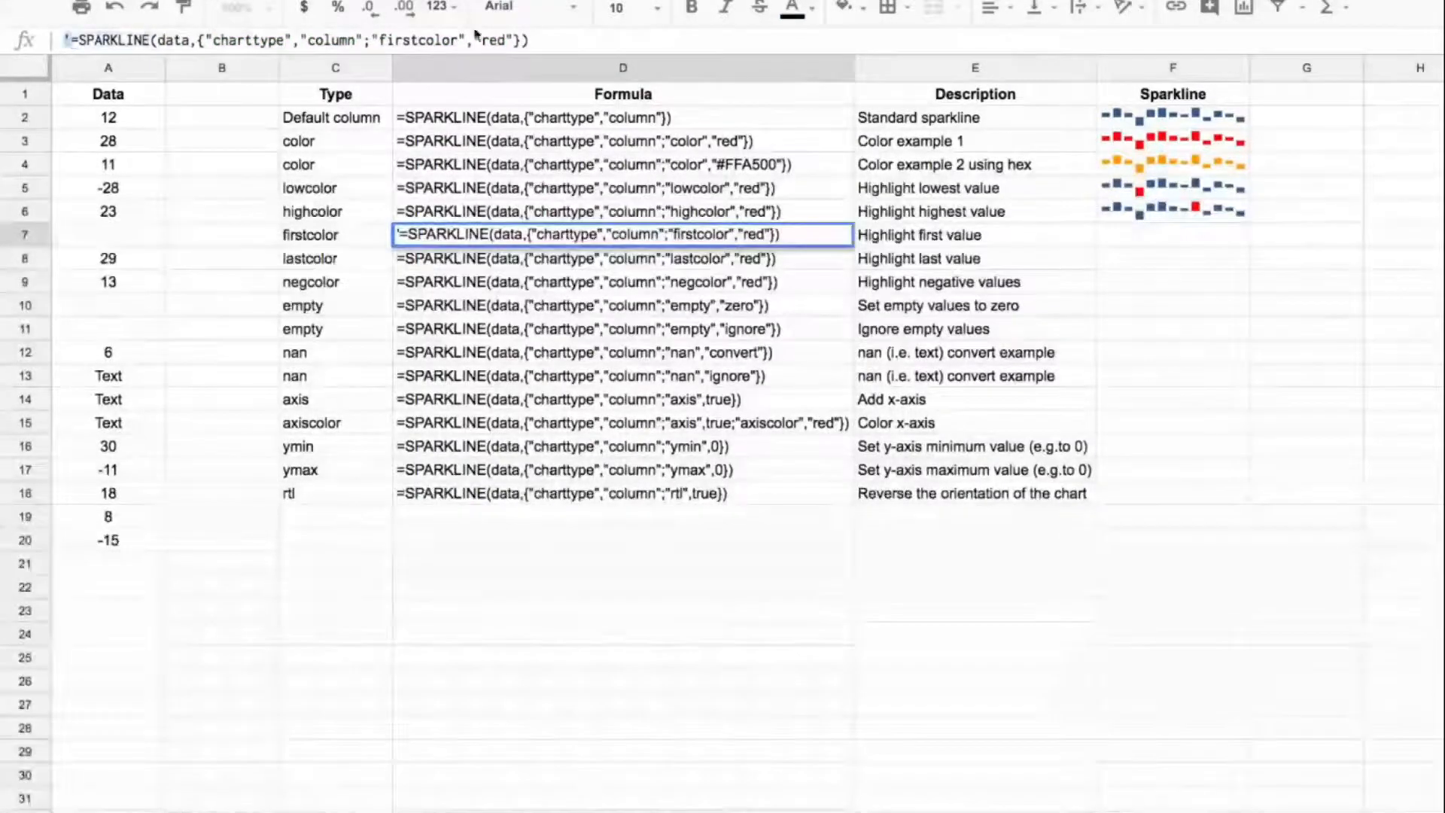
pyautogui.moveTo(71, 40); pyautogui.dragTo(655, 50)
pyautogui.hotkey('ctrl', 'c')
pyautogui.press('Escape')
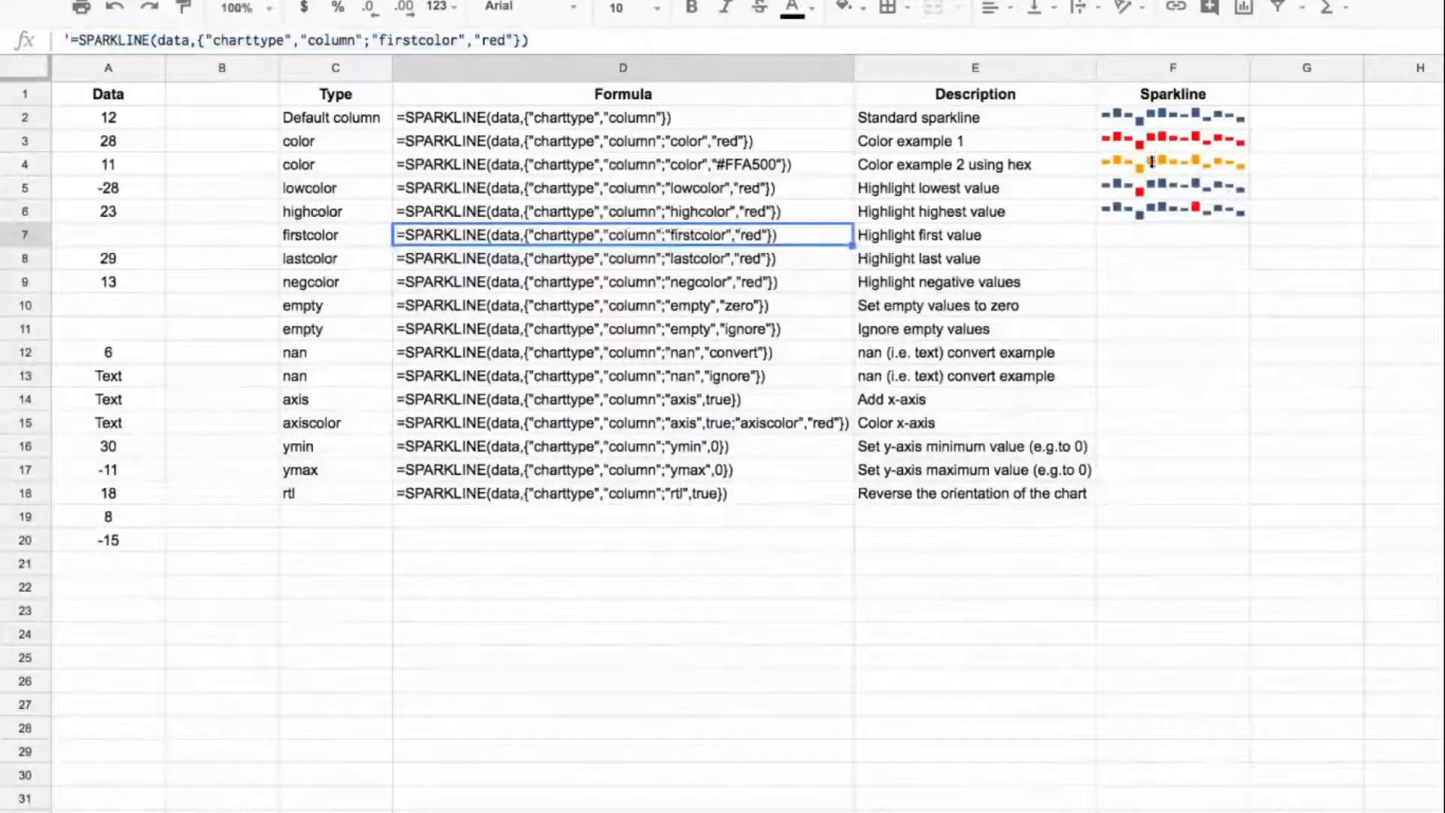
pyautogui.click(1188, 233)
pyautogui.click(899, 37)
pyautogui.hotkey('ctrl', 'v')
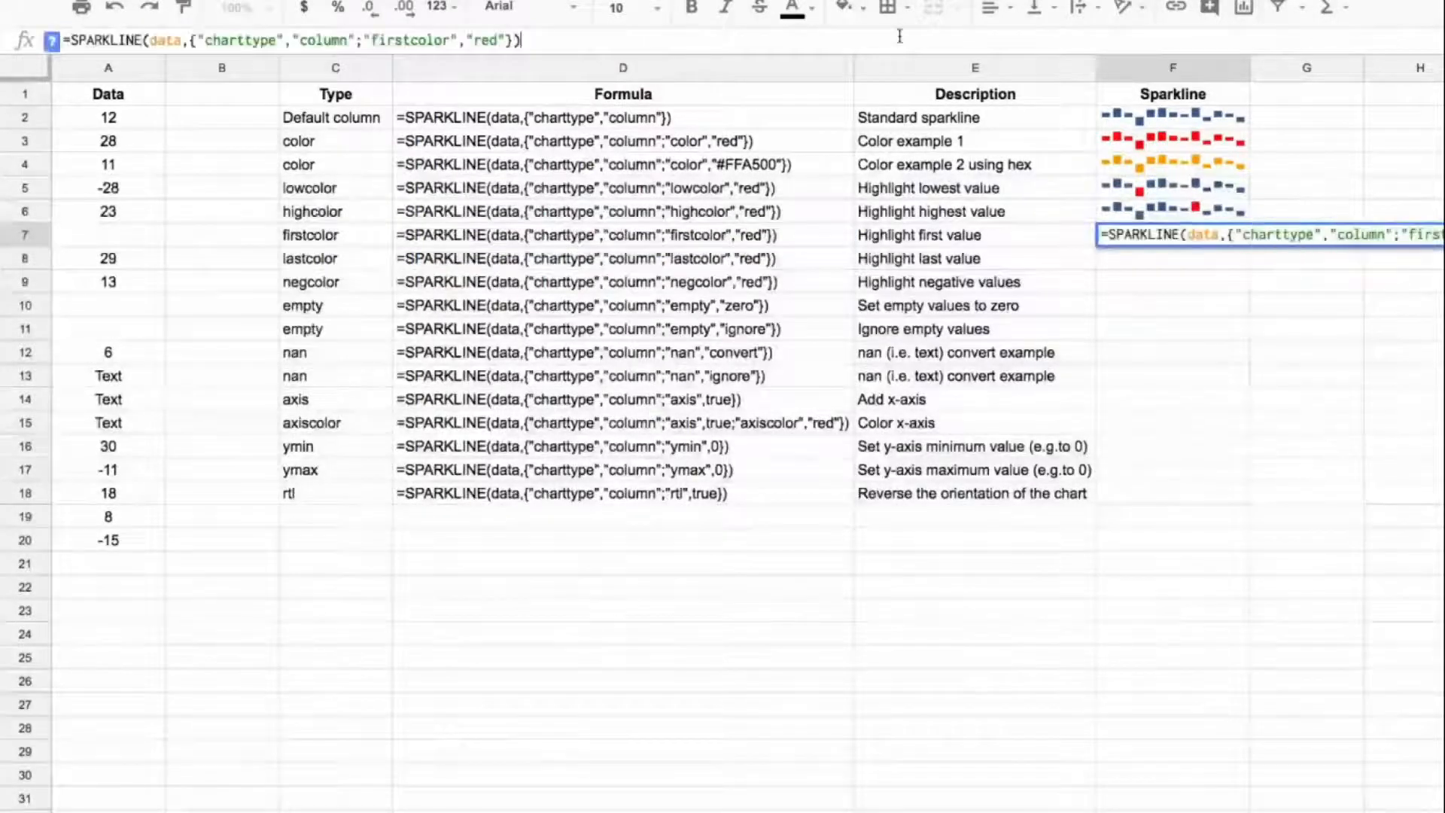
pyautogui.press('Return')
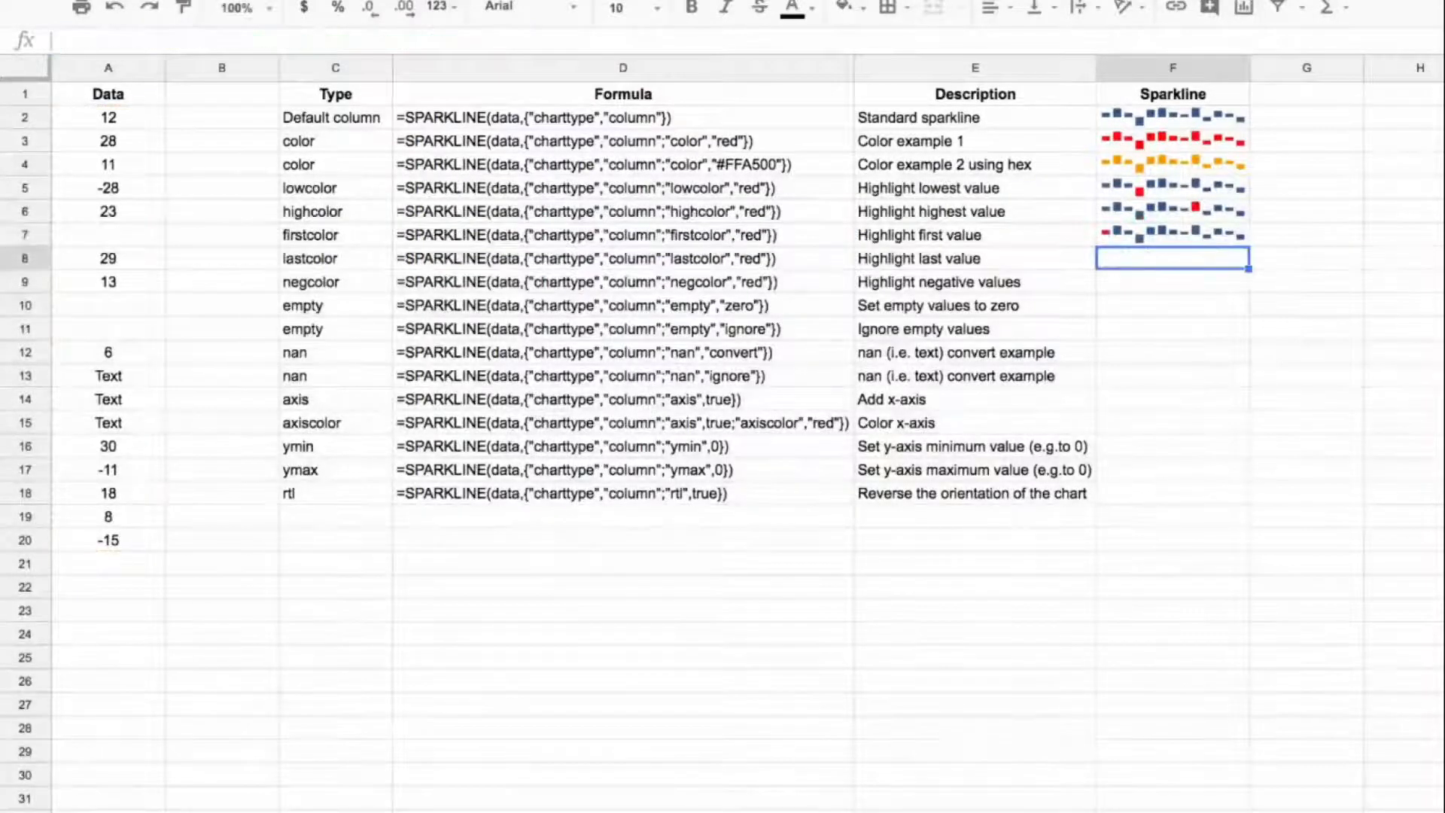
pyautogui.press('Up')
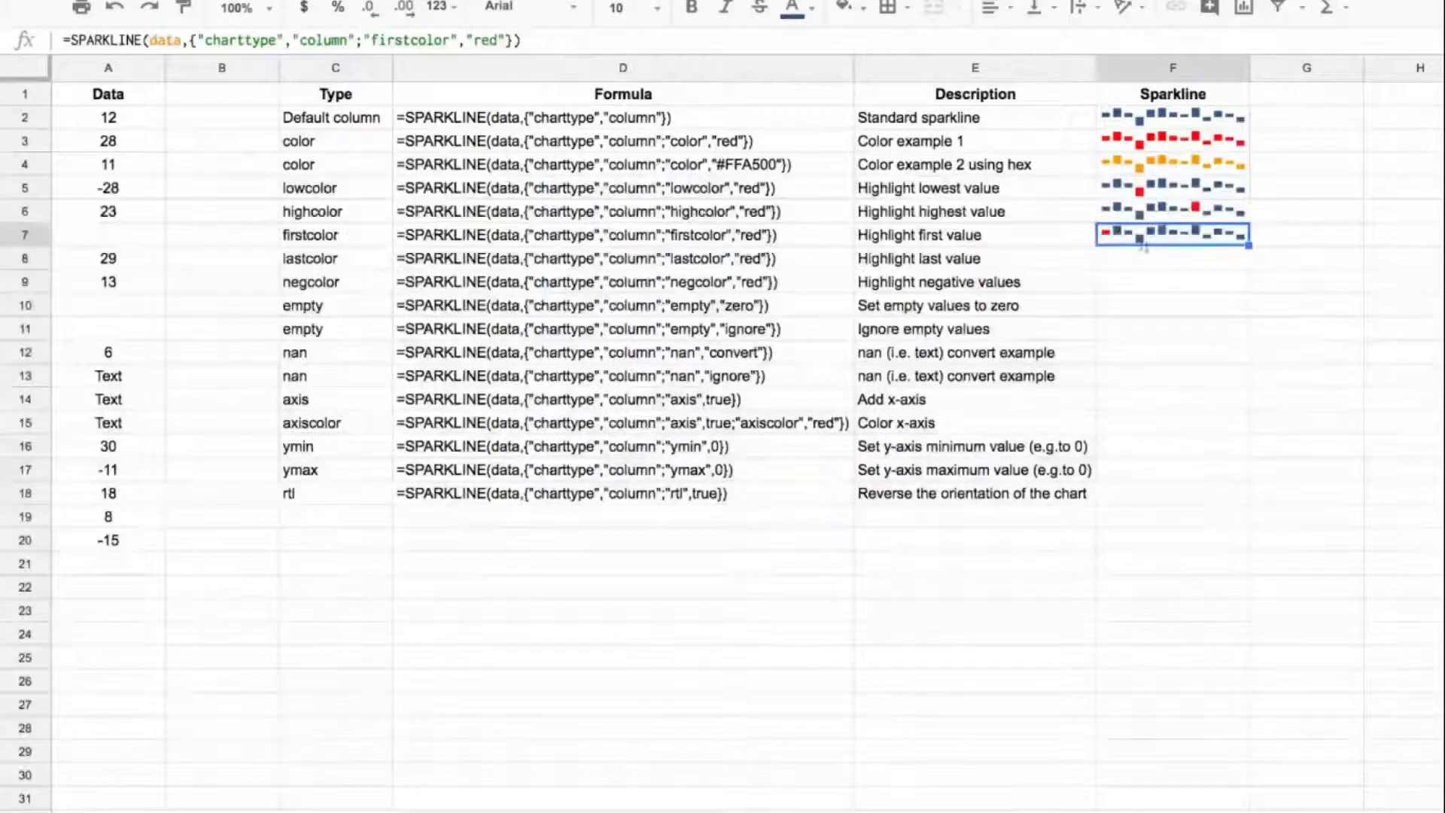
# Step: Copy the D8 formula text into F8 as a live column sparkline with "lastcolor" set to "red"
pyautogui.click(622, 258)
pyautogui.click(66, 40)
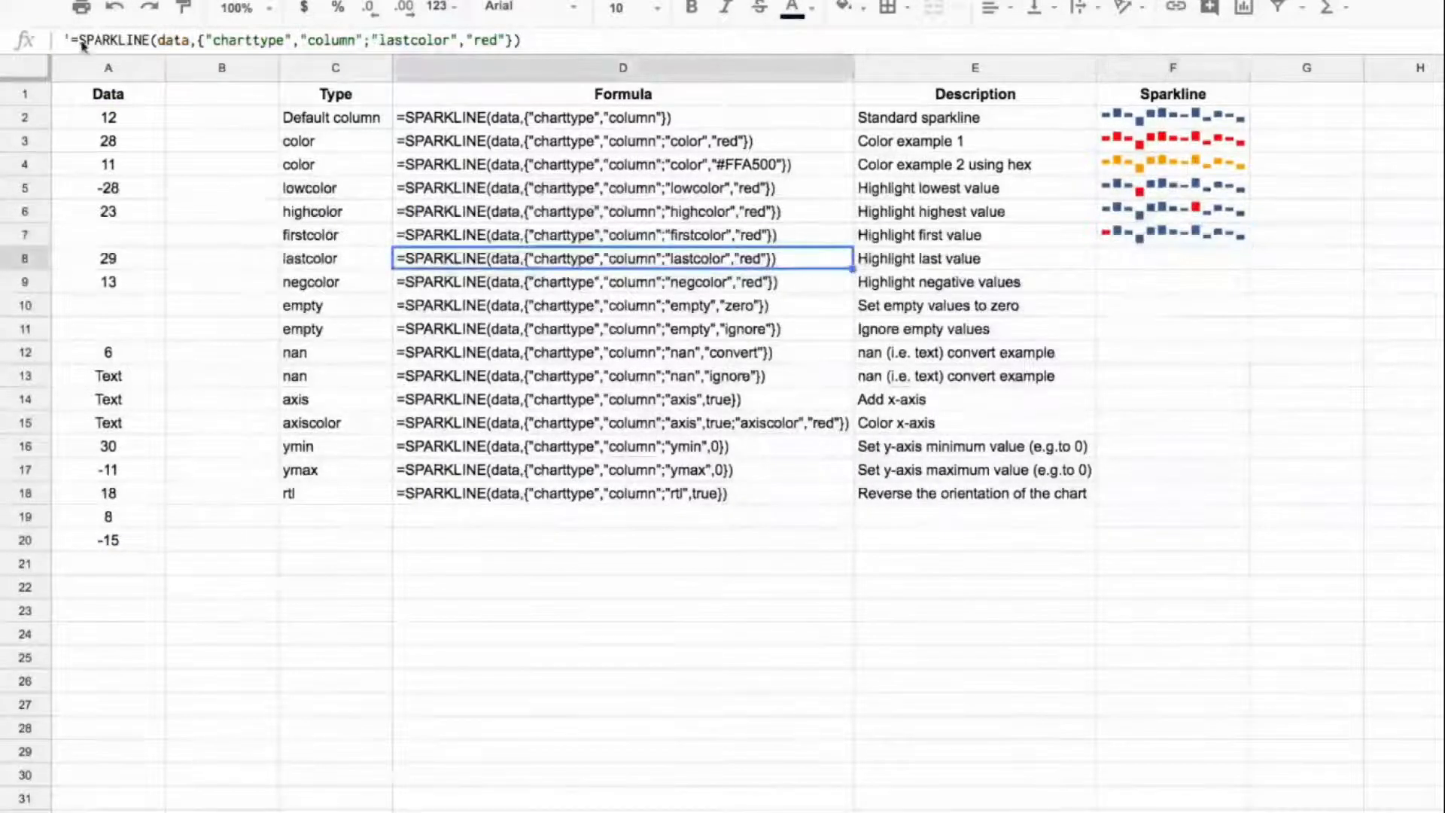
pyautogui.write("'")
pyautogui.hotkey('shift', 'End')
pyautogui.hotkey('ctrl', 'c')
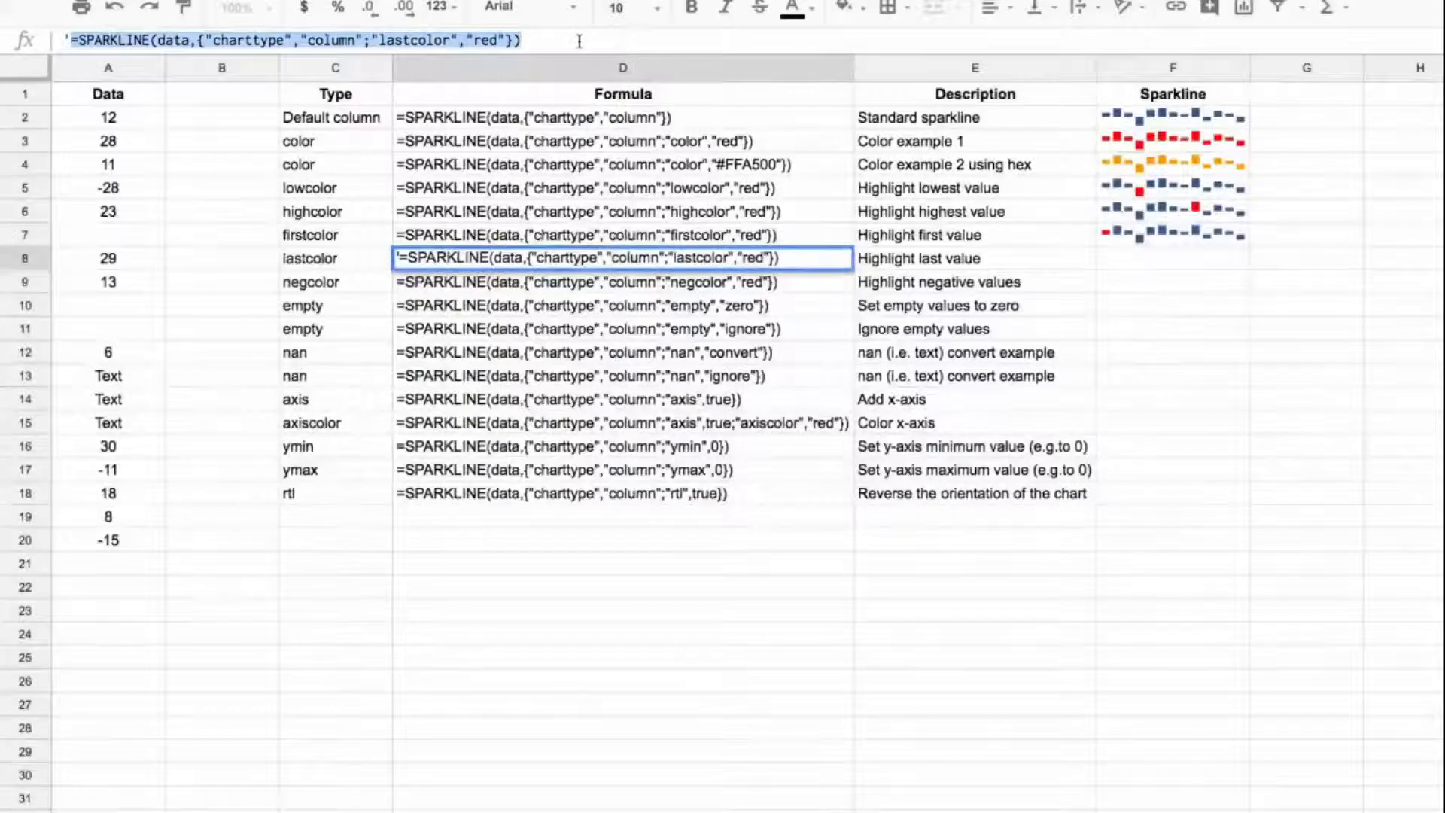
pyautogui.press('Escape')
pyautogui.click(1177, 257)
pyautogui.click(1034, 43)
pyautogui.hotkey('ctrl', 'v')
pyautogui.press('Return')
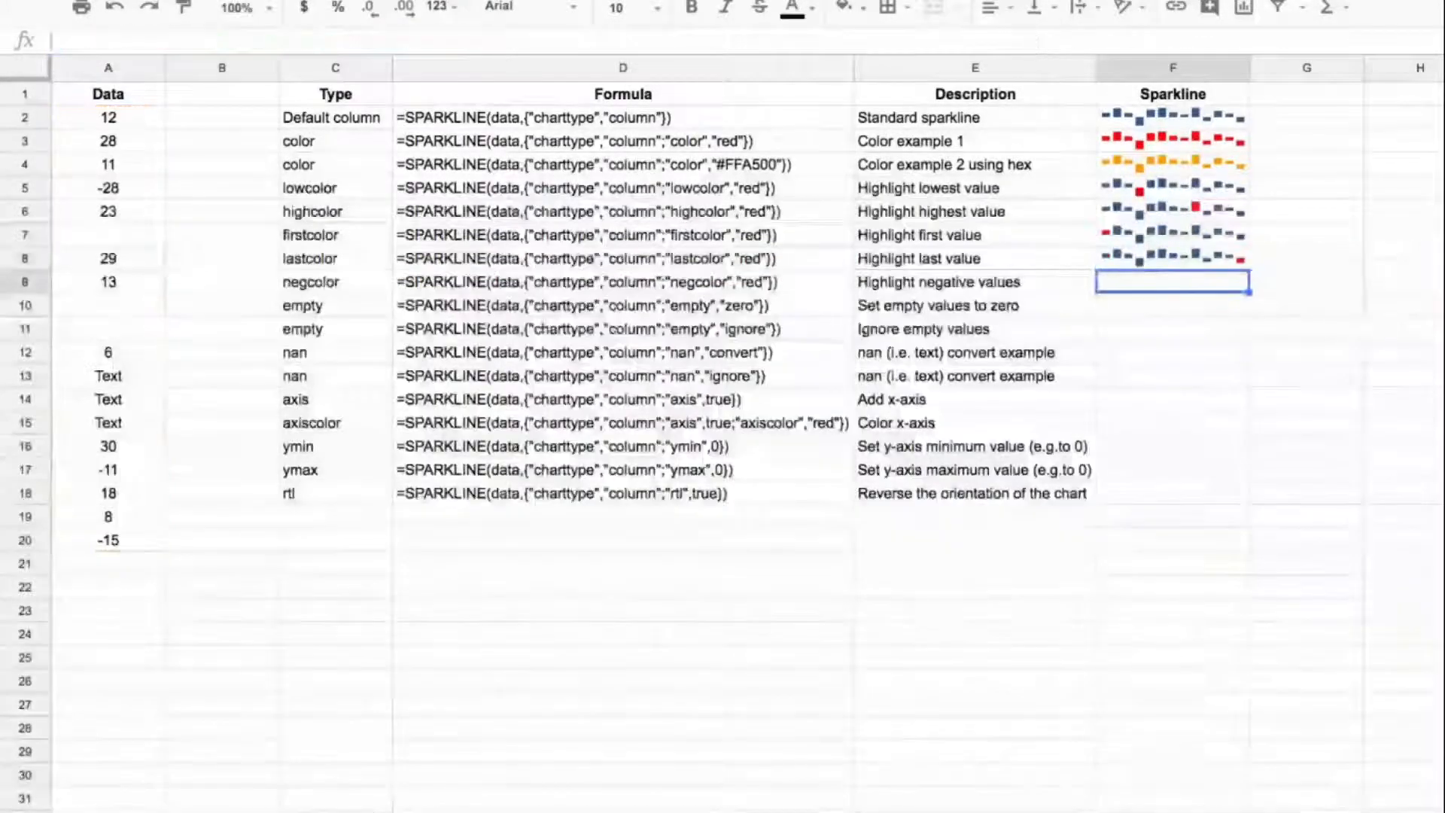
# Step: Copy the D9 formula text into F9 as a live column sparkline with "negcolor" set to "red"
pyautogui.press('Left')
pyautogui.press('Left')
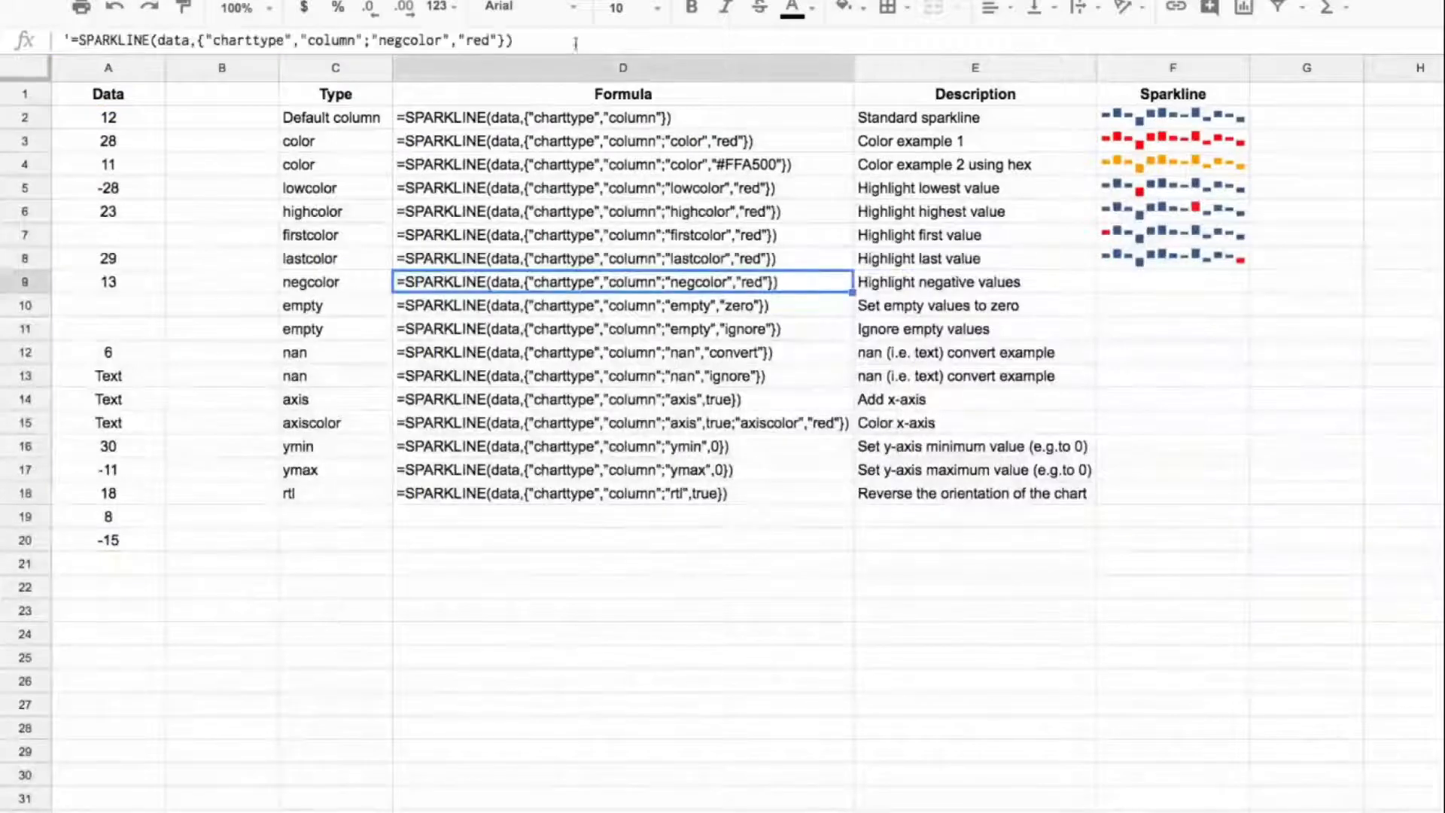
pyautogui.moveTo(74, 40); pyautogui.dragTo(533, 40)
pyautogui.hotkey('ctrl', 'c')
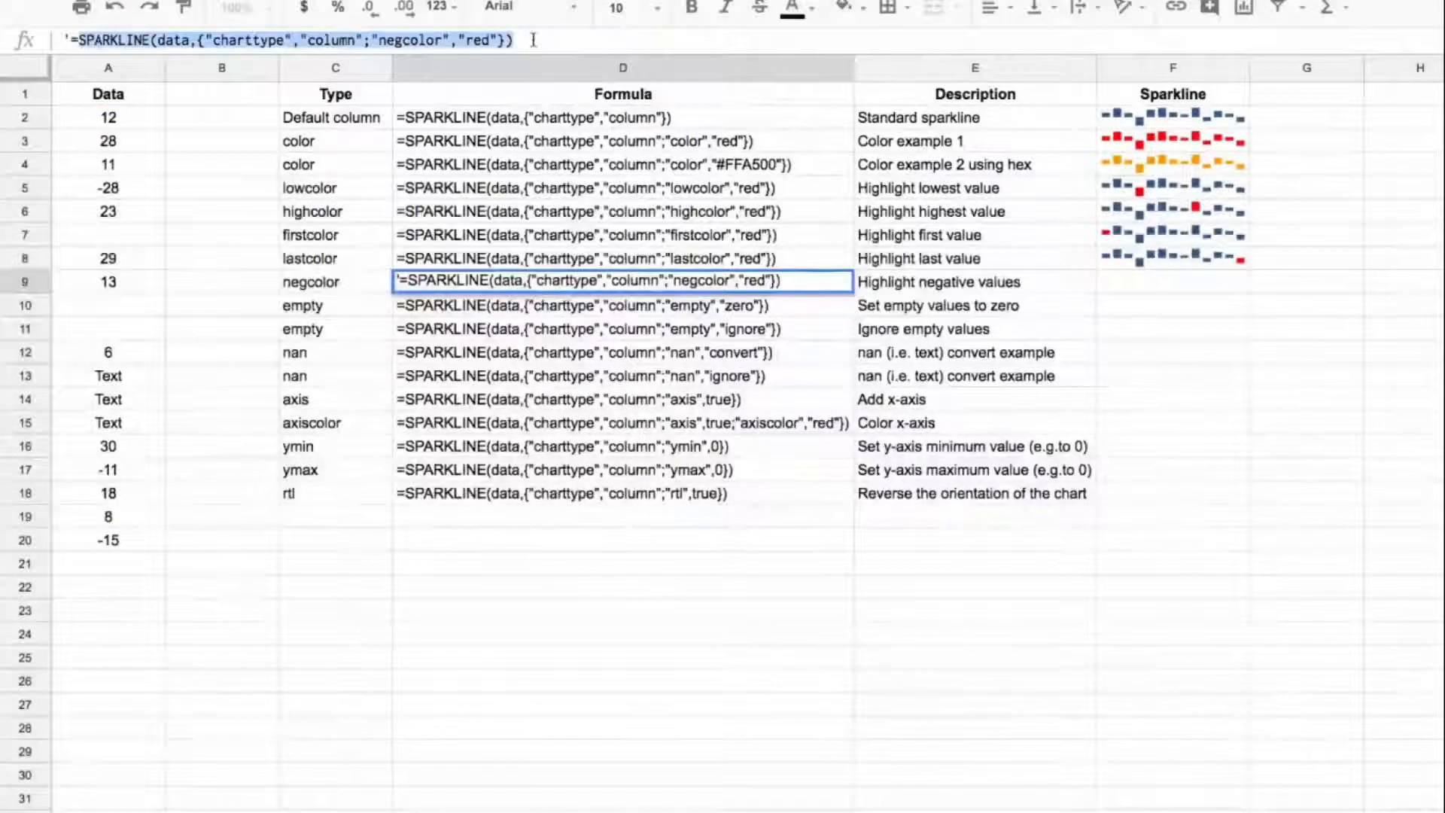
pyautogui.press('Escape')
pyautogui.click(1190, 283)
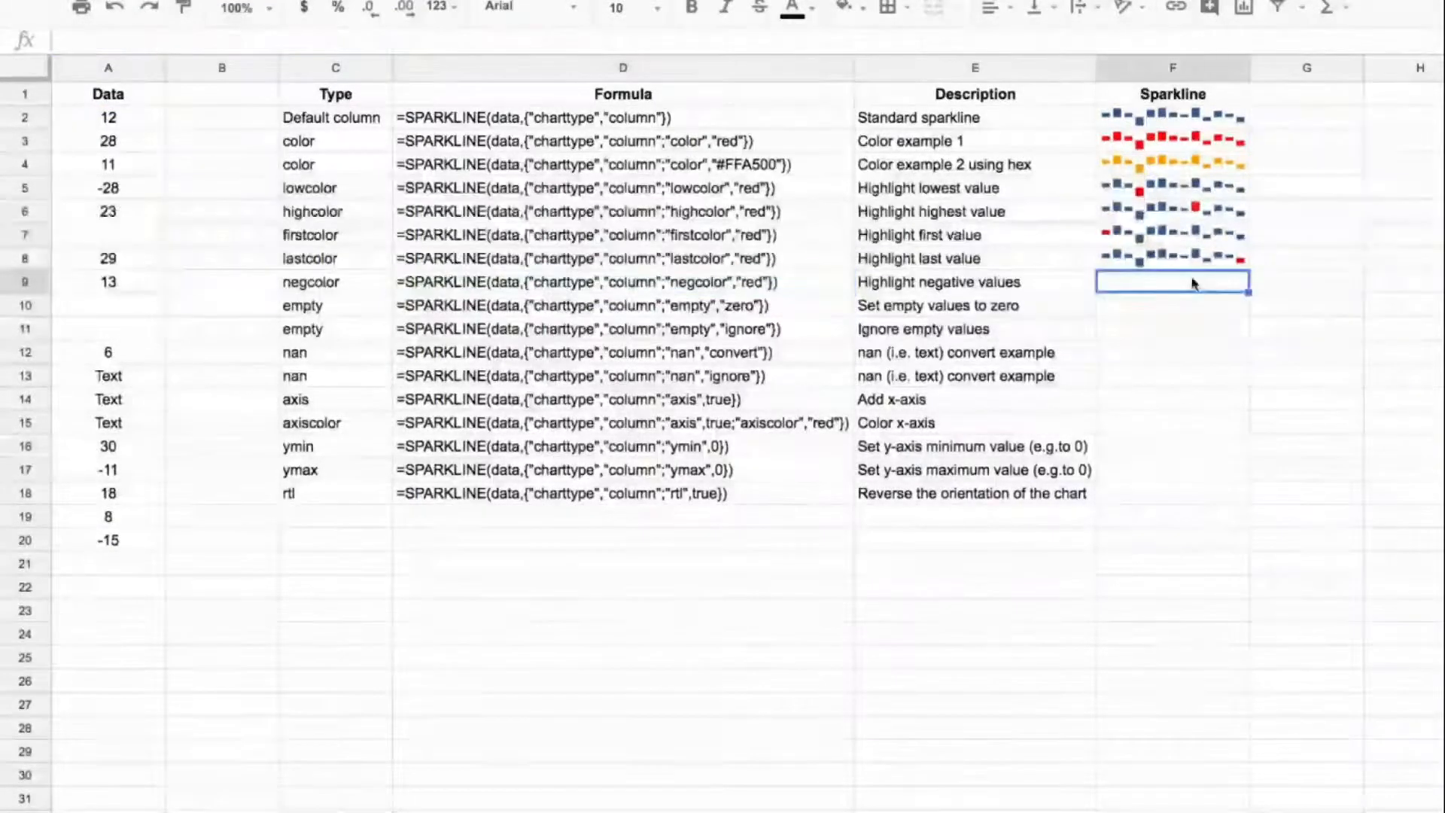
pyautogui.hotkey('ctrl', 'v')
pyautogui.press('Return')
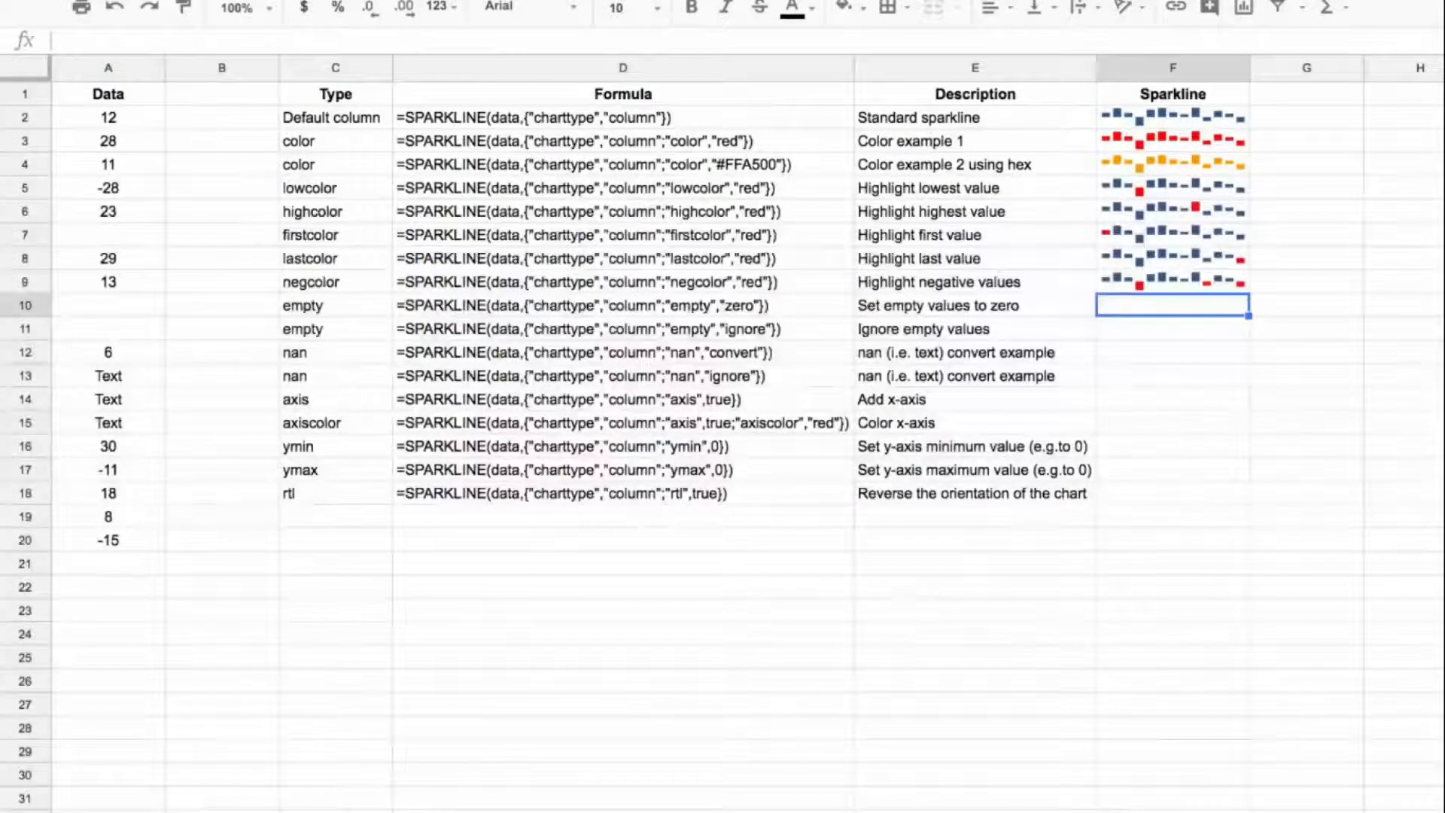
pyautogui.press('Up')
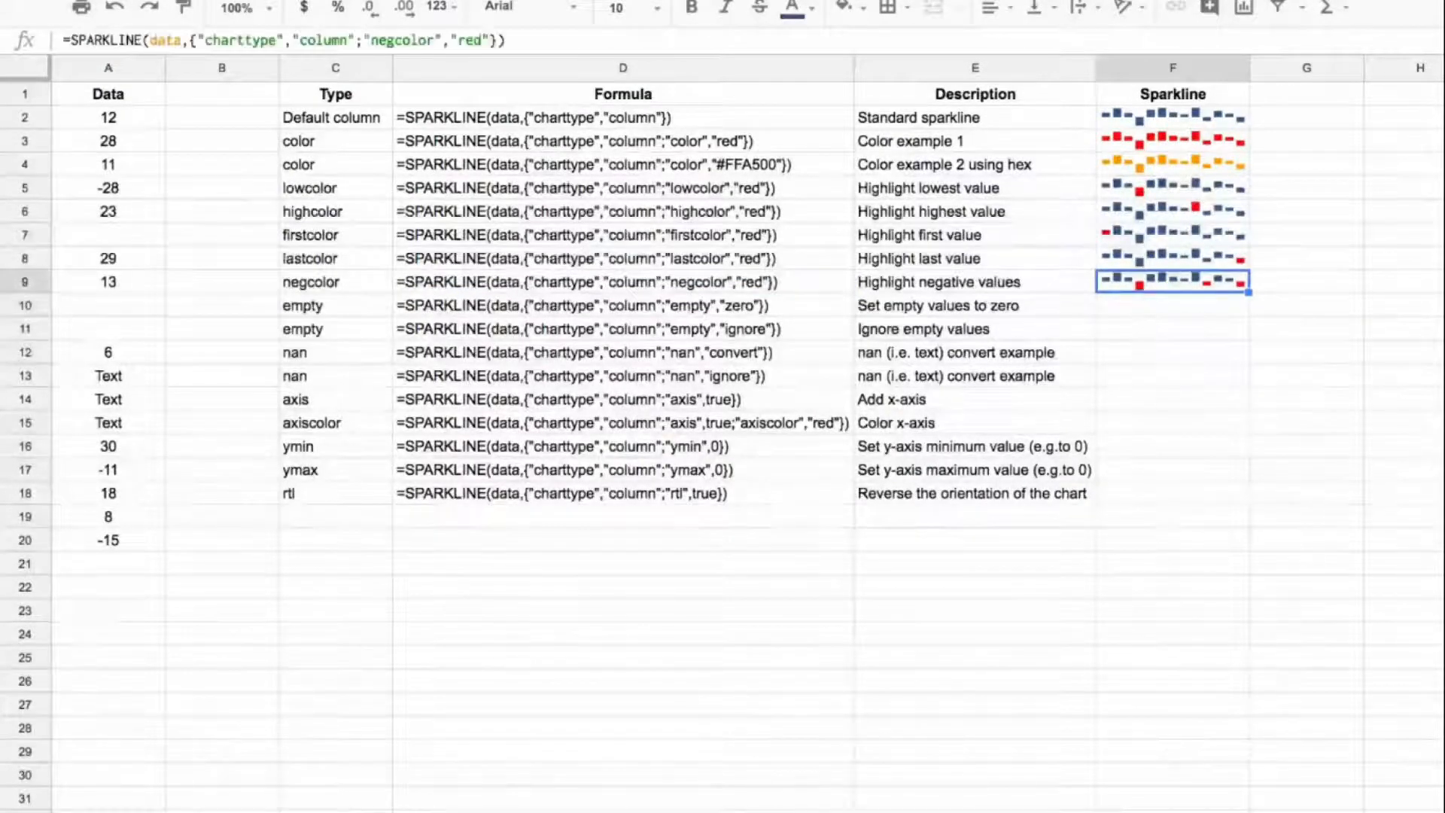
# Step: Copy the D10 formula text into F10 as a live column sparkline with "empty" set to "zero"
pyautogui.press('Down')
pyautogui.press('Left')
pyautogui.press('Left')
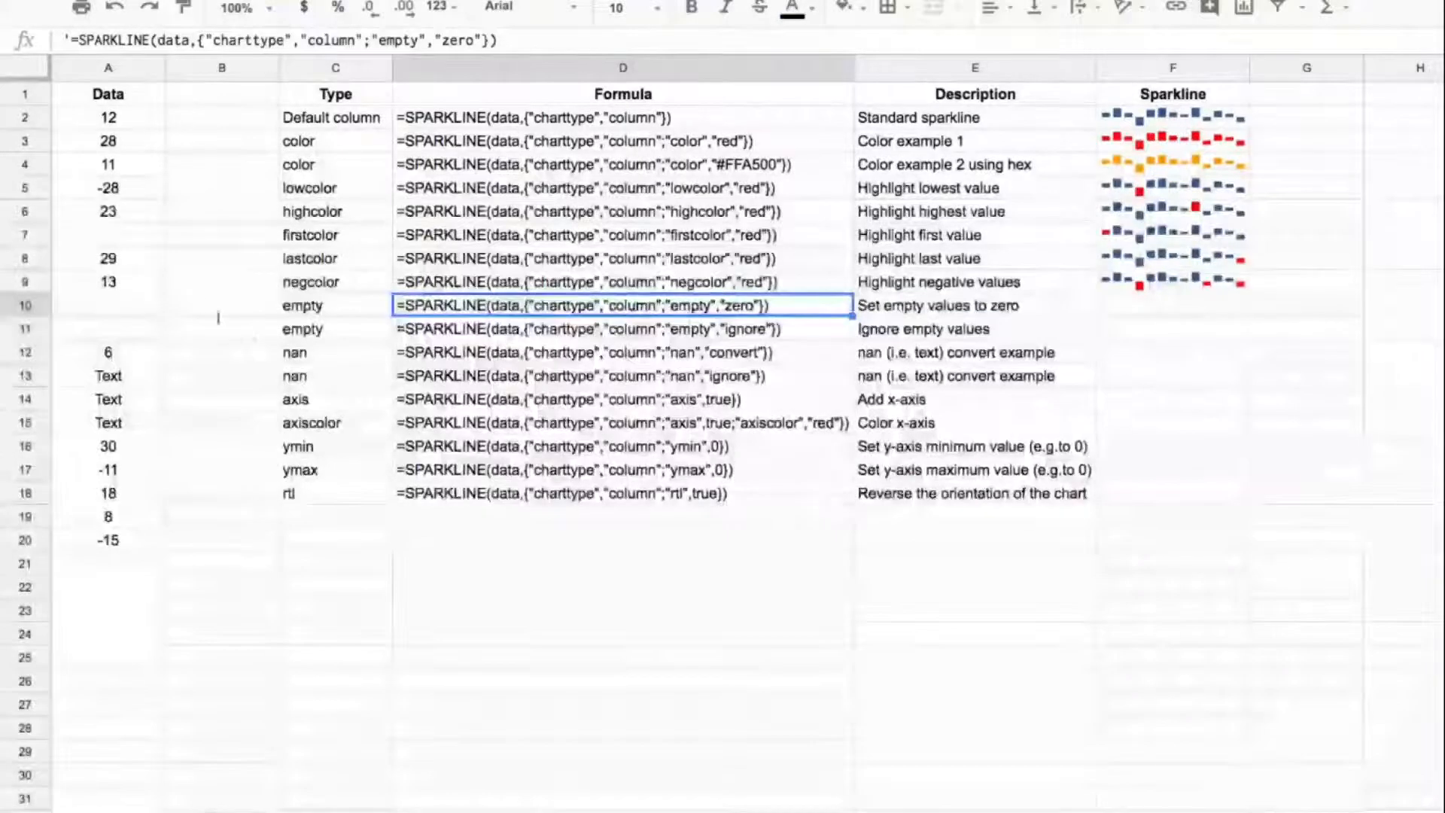
pyautogui.click(134, 238)
pyautogui.moveTo(139, 303); pyautogui.dragTo(139, 326)
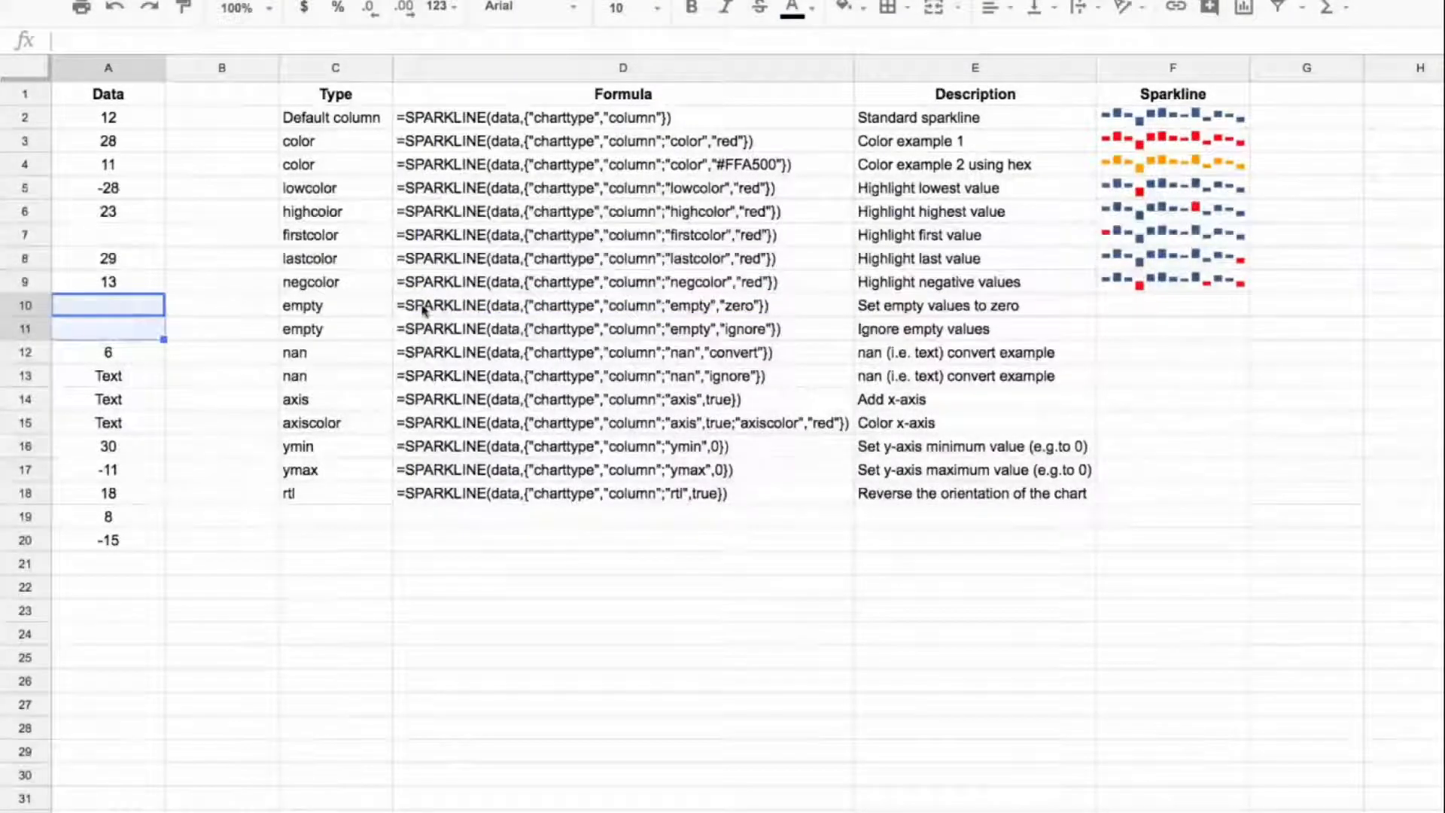
pyautogui.click(586, 307)
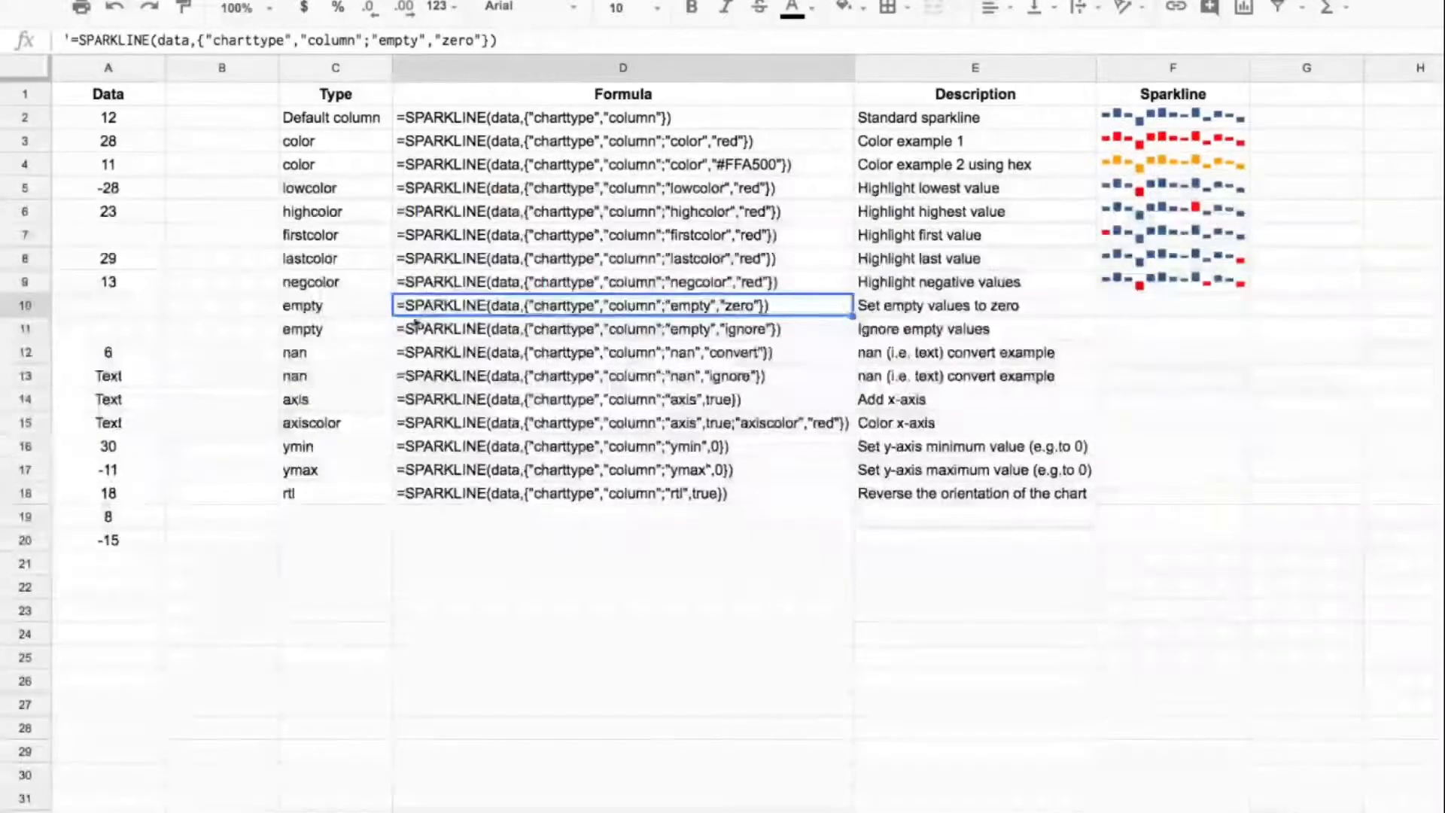
pyautogui.click(1169, 305)
pyautogui.click(570, 37)
pyautogui.write('=SPARKLINE(data,{"charttype","column";"empty","zero"})')
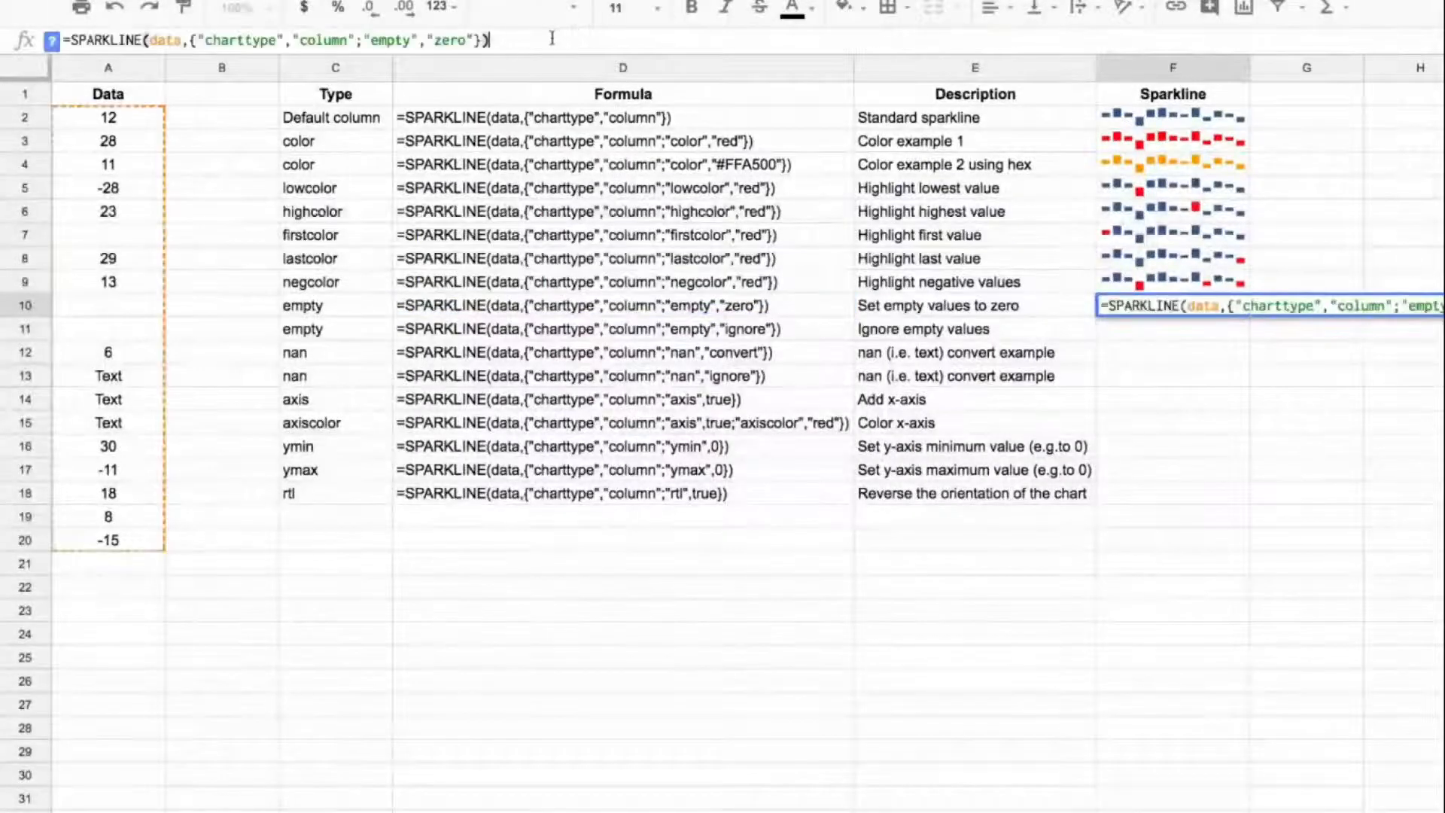
pyautogui.click(1173, 307)
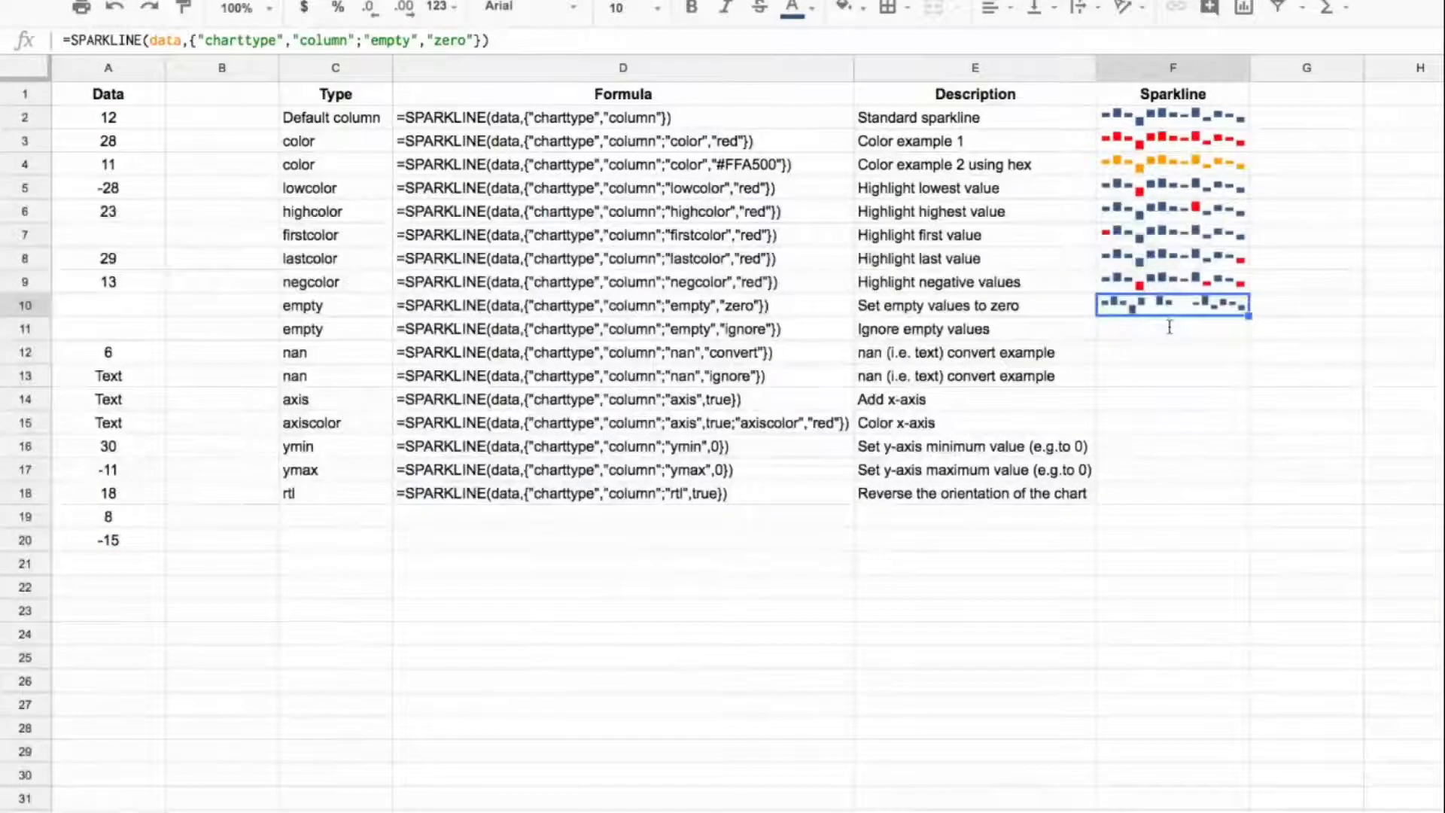
# Step: Copy the D11 formula text into F11 as a live column sparkline with "empty" set to "ignore", and check it against the blank data cells
pyautogui.click(756, 330)
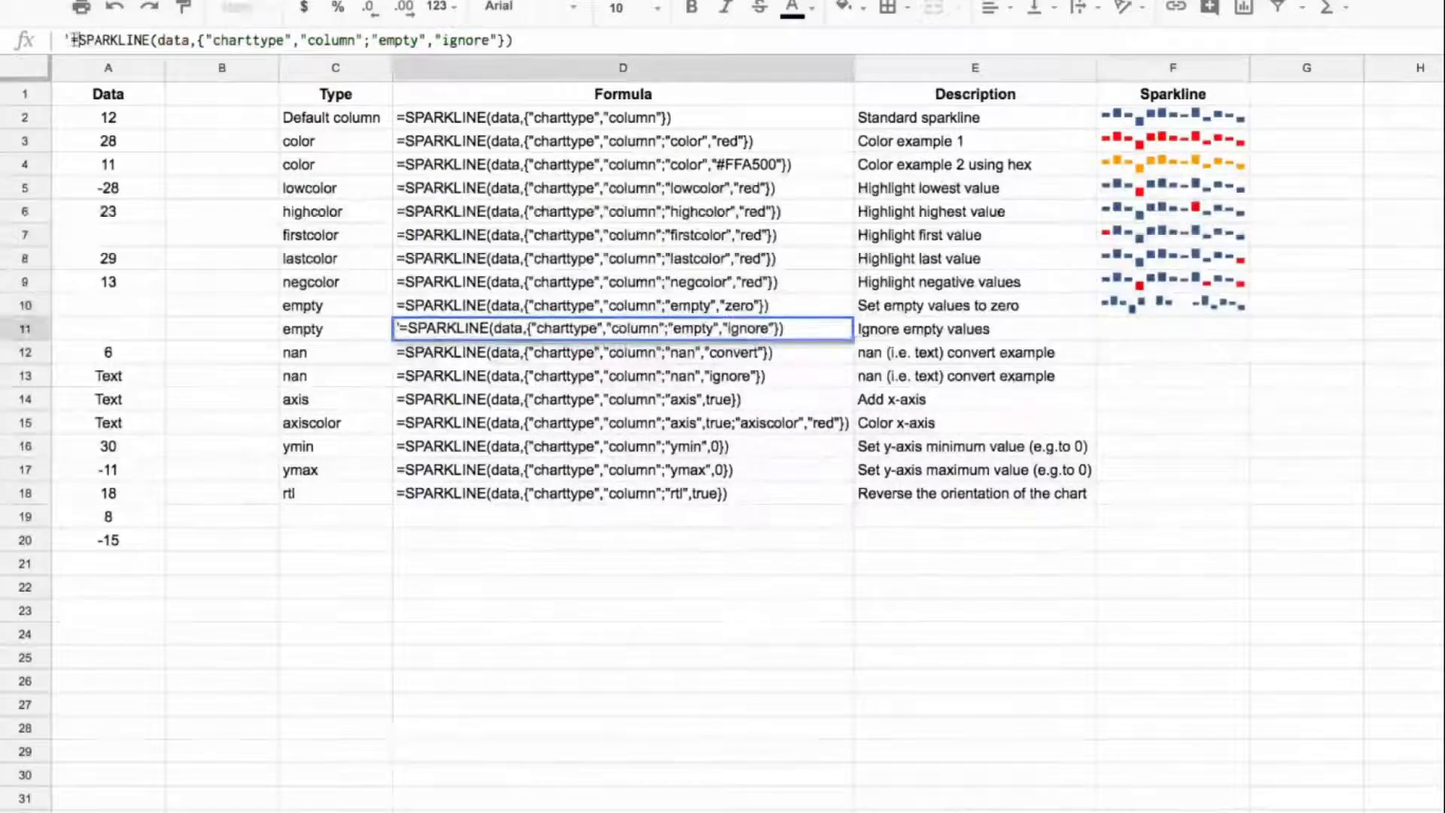
pyautogui.moveTo(70, 40); pyautogui.dragTo(625, 65)
pyautogui.hotkey('ctrl', 'c')
pyautogui.press('Escape')
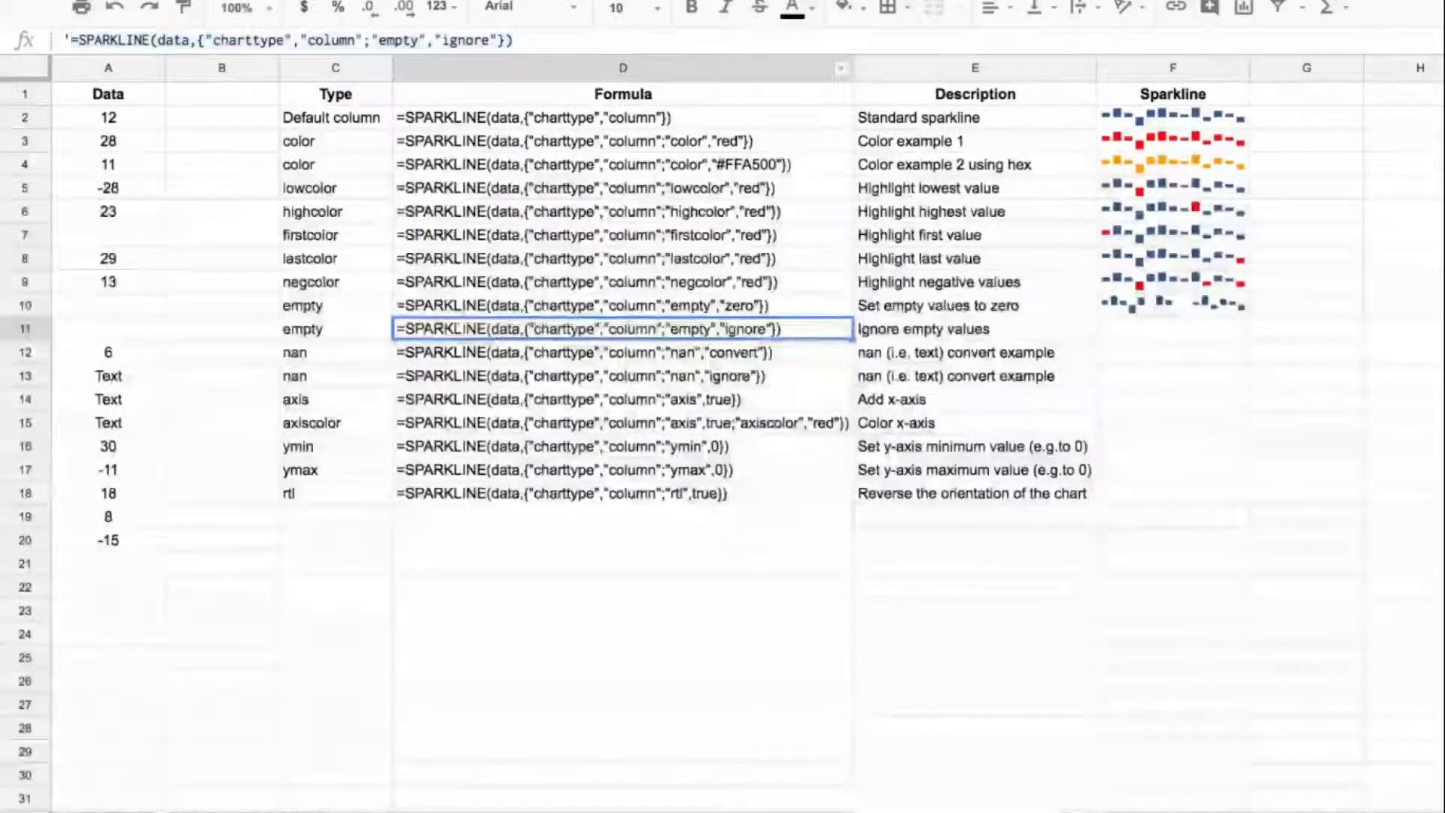
pyautogui.click(1129, 332)
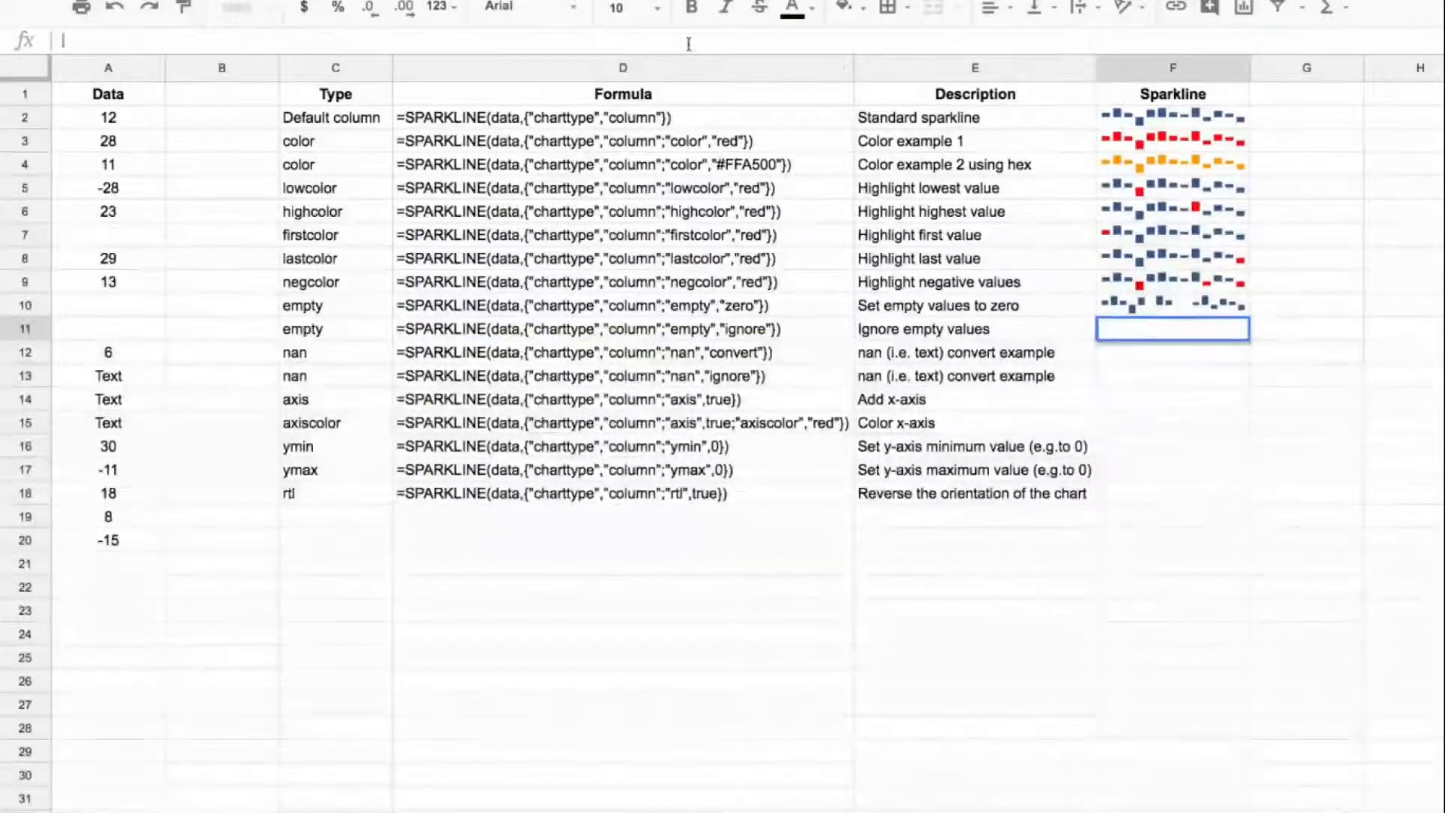
pyautogui.hotkey('ctrl', 'v')
pyautogui.press('Return')
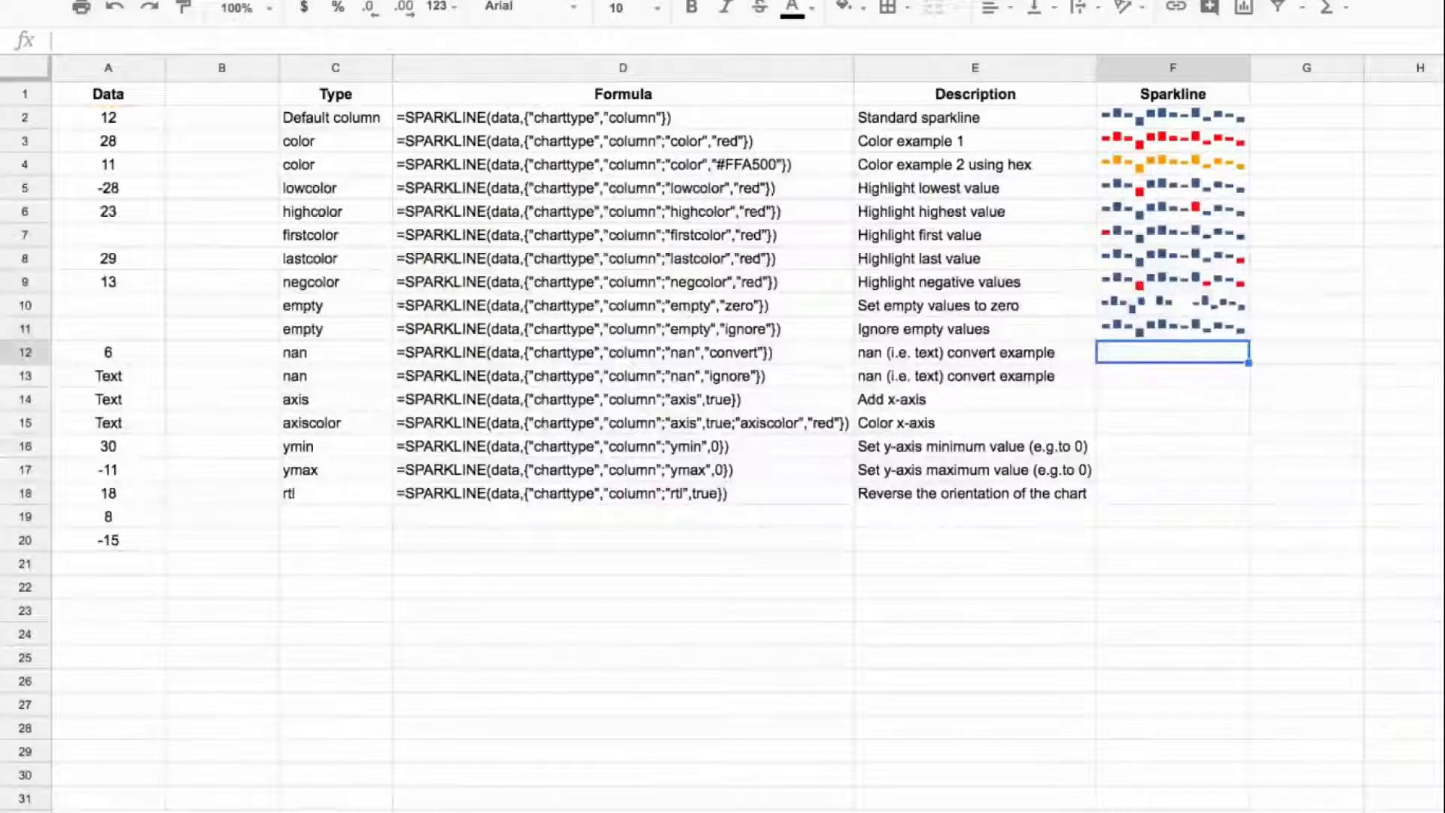
pyautogui.press('Up')
pyautogui.press('Up')
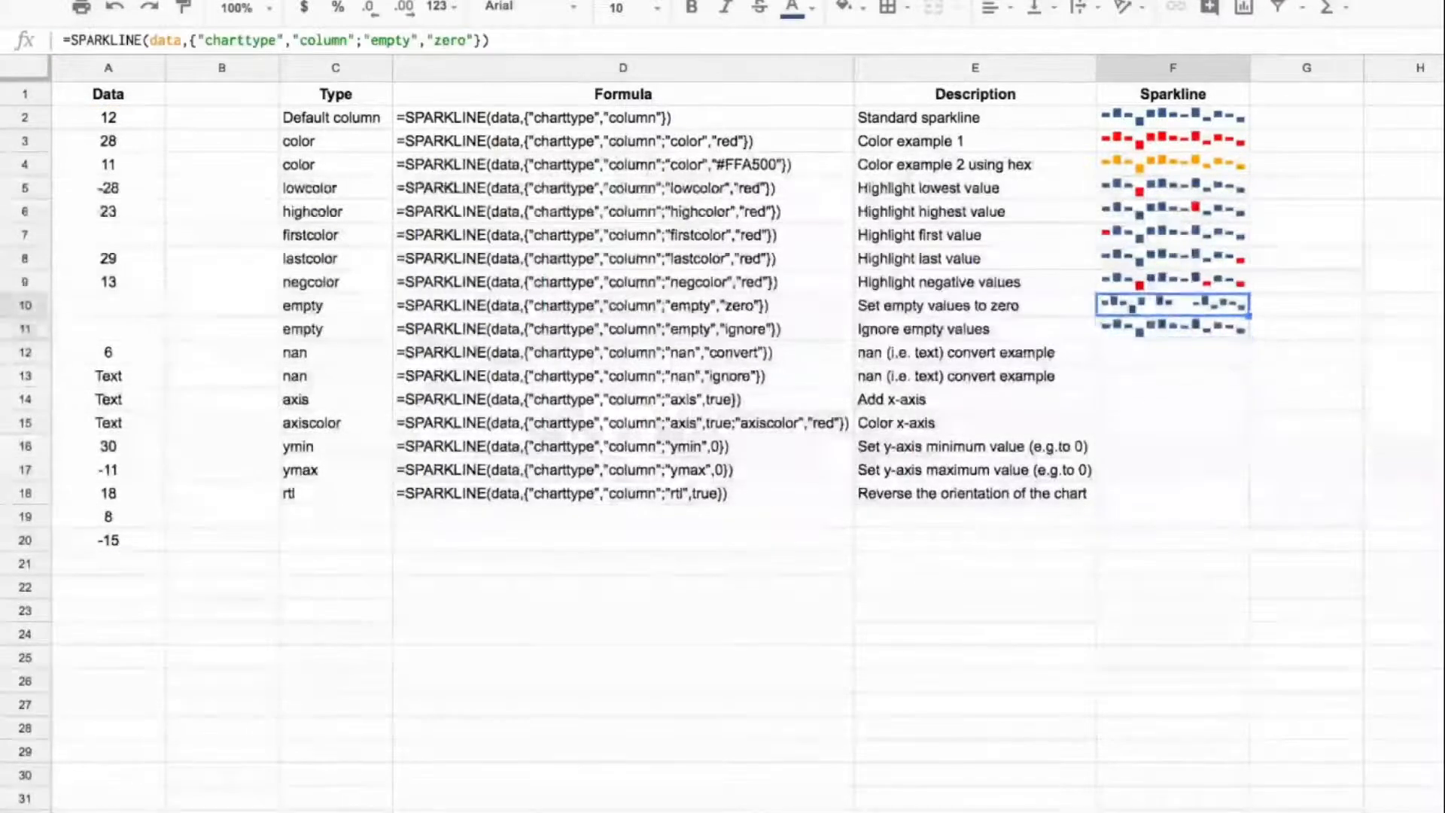
pyautogui.press('Down')
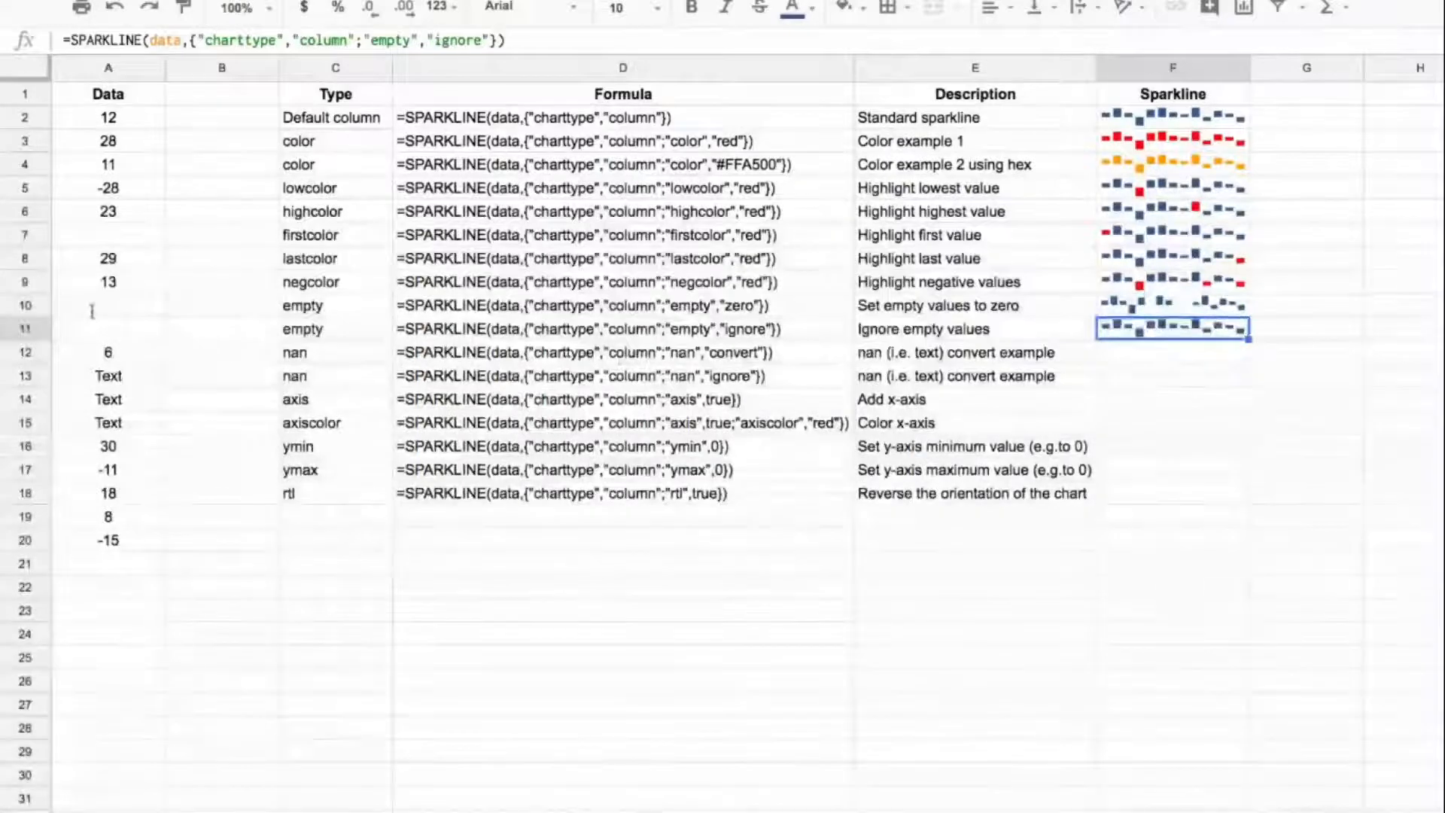
pyautogui.moveTo(108, 305); pyautogui.dragTo(107, 329)
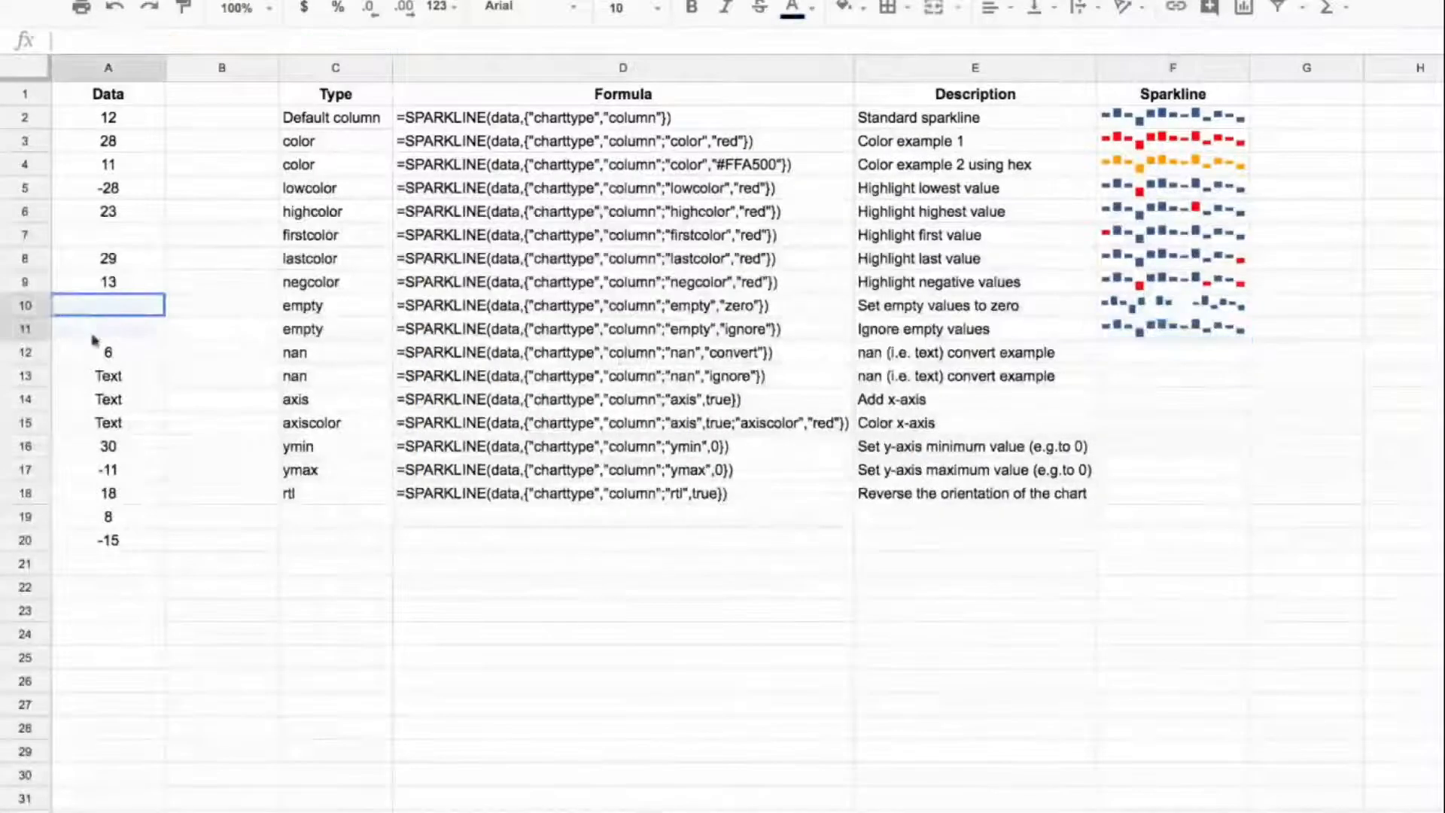
# Step: Copy the D12 formula text into F12 as a live column sparkline with "nan" set to "convert", and check it against the text cells A13:A15
pyautogui.moveTo(135, 377); pyautogui.dragTo(143, 423)
pyautogui.click(730, 355)
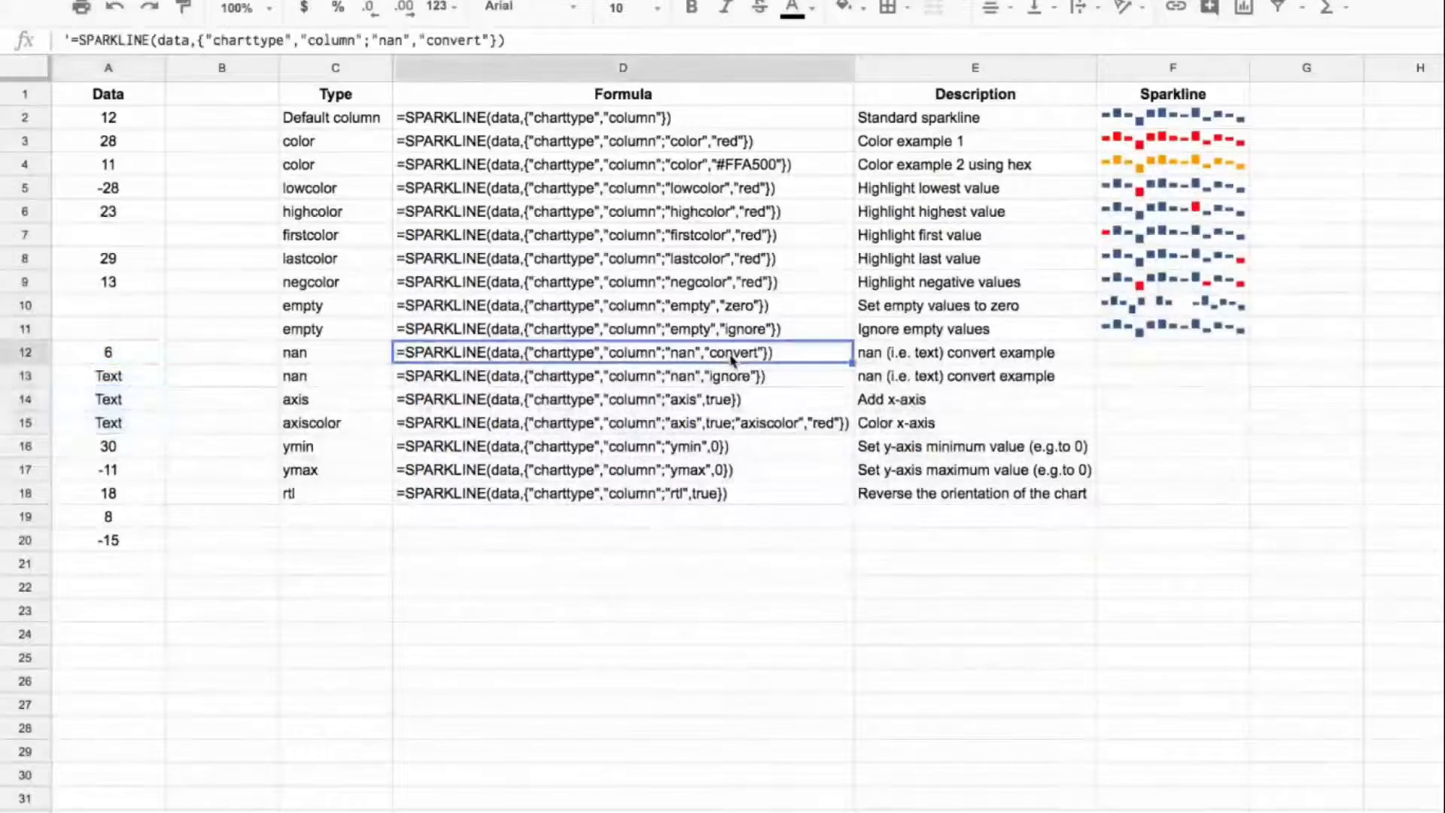
pyautogui.click(72, 39)
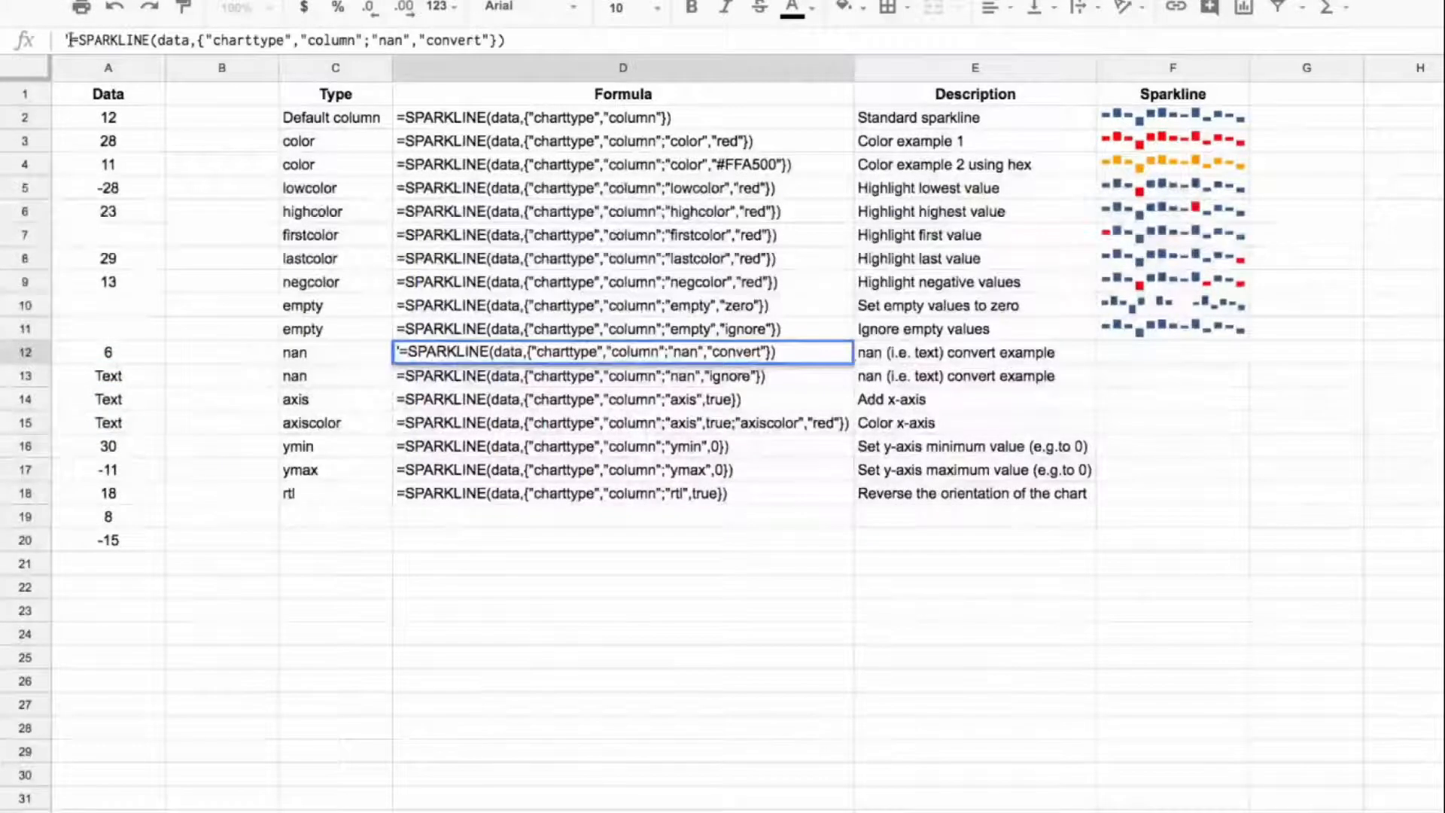
pyautogui.moveTo(71, 40); pyautogui.dragTo(589, 46)
pyautogui.press('Escape')
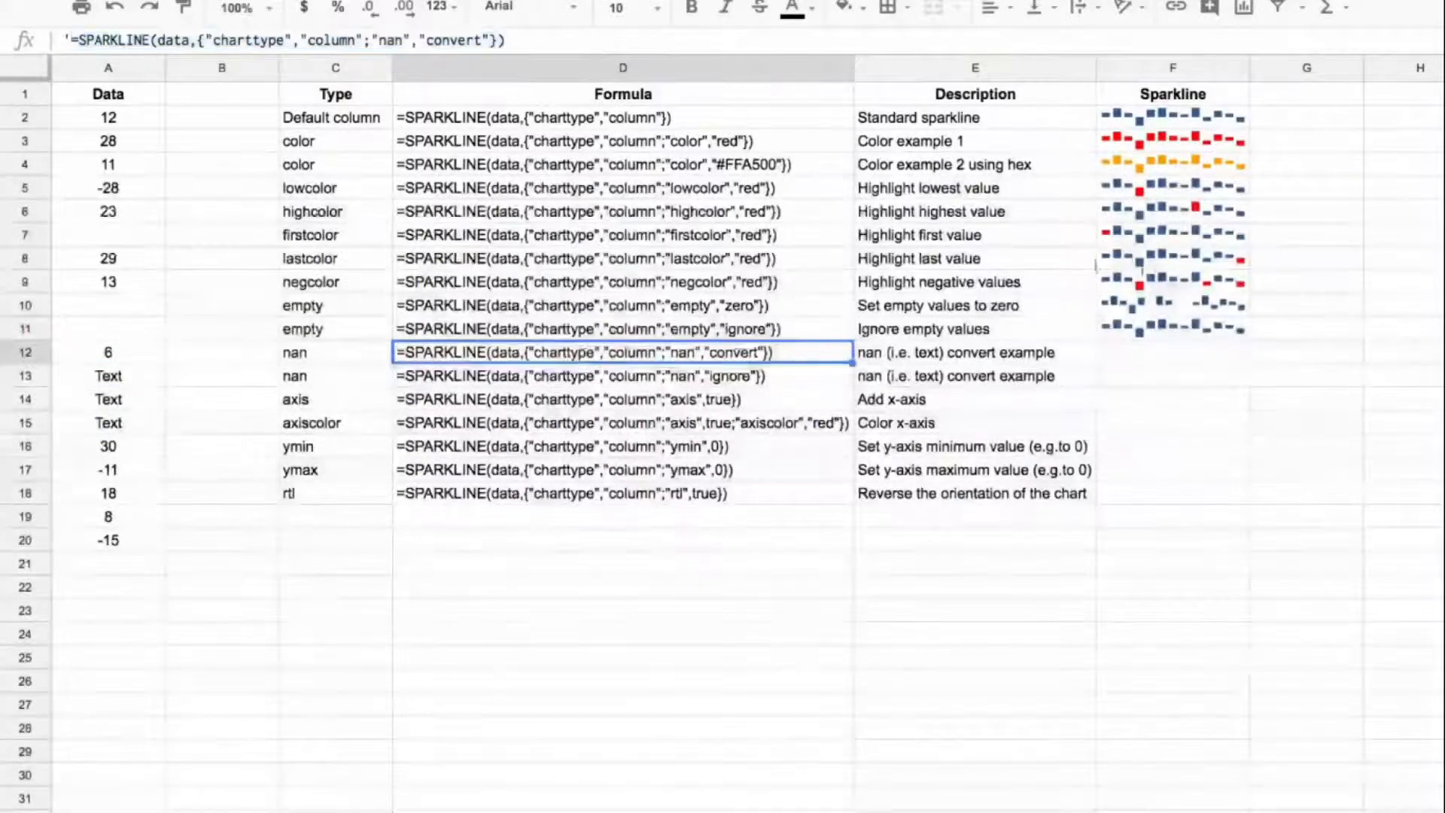
pyautogui.click(1176, 350)
pyautogui.click(795, 40)
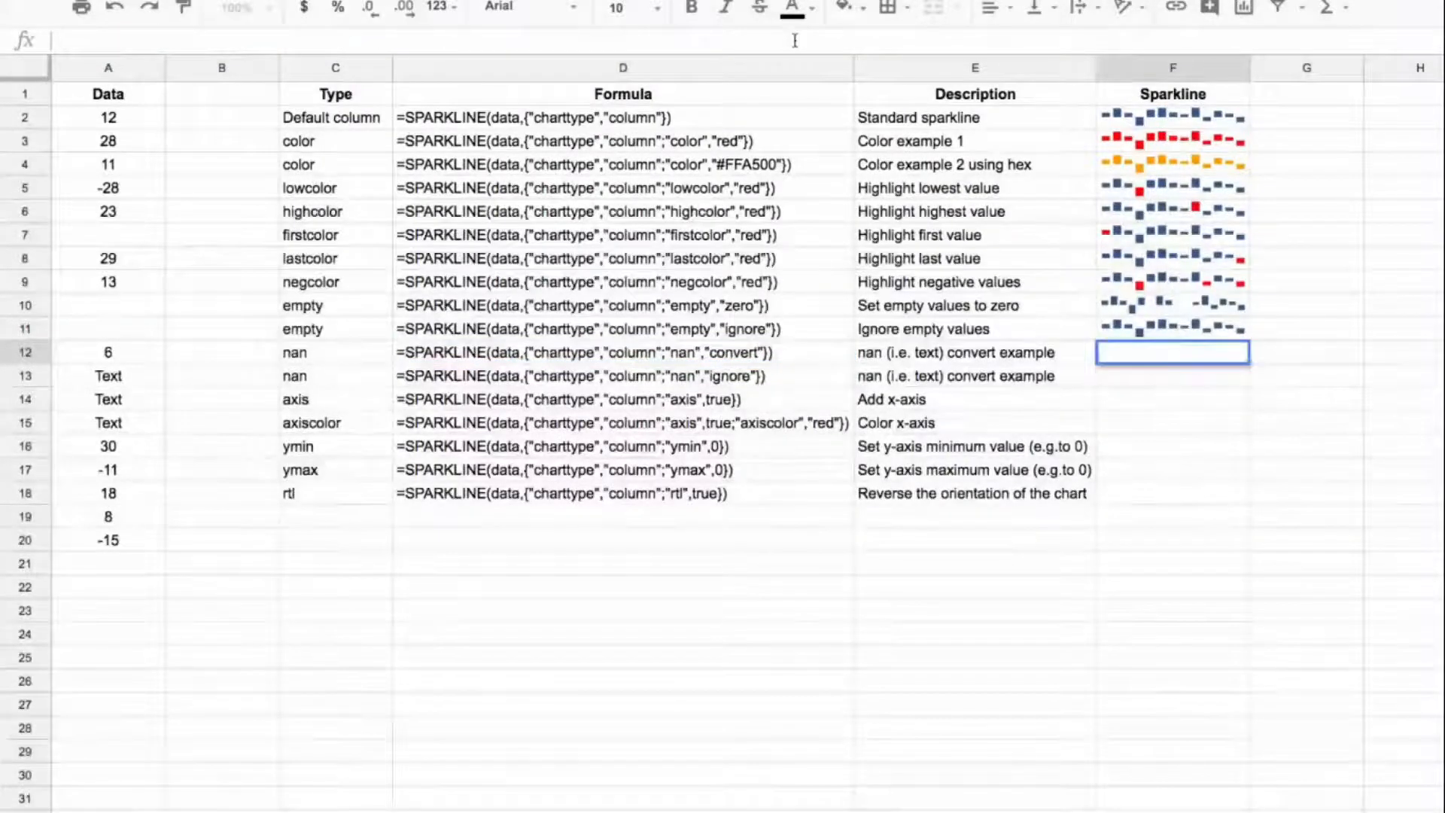
pyautogui.hotkey('ctrl', 'v')
pyautogui.press('Return')
pyautogui.press('Up')
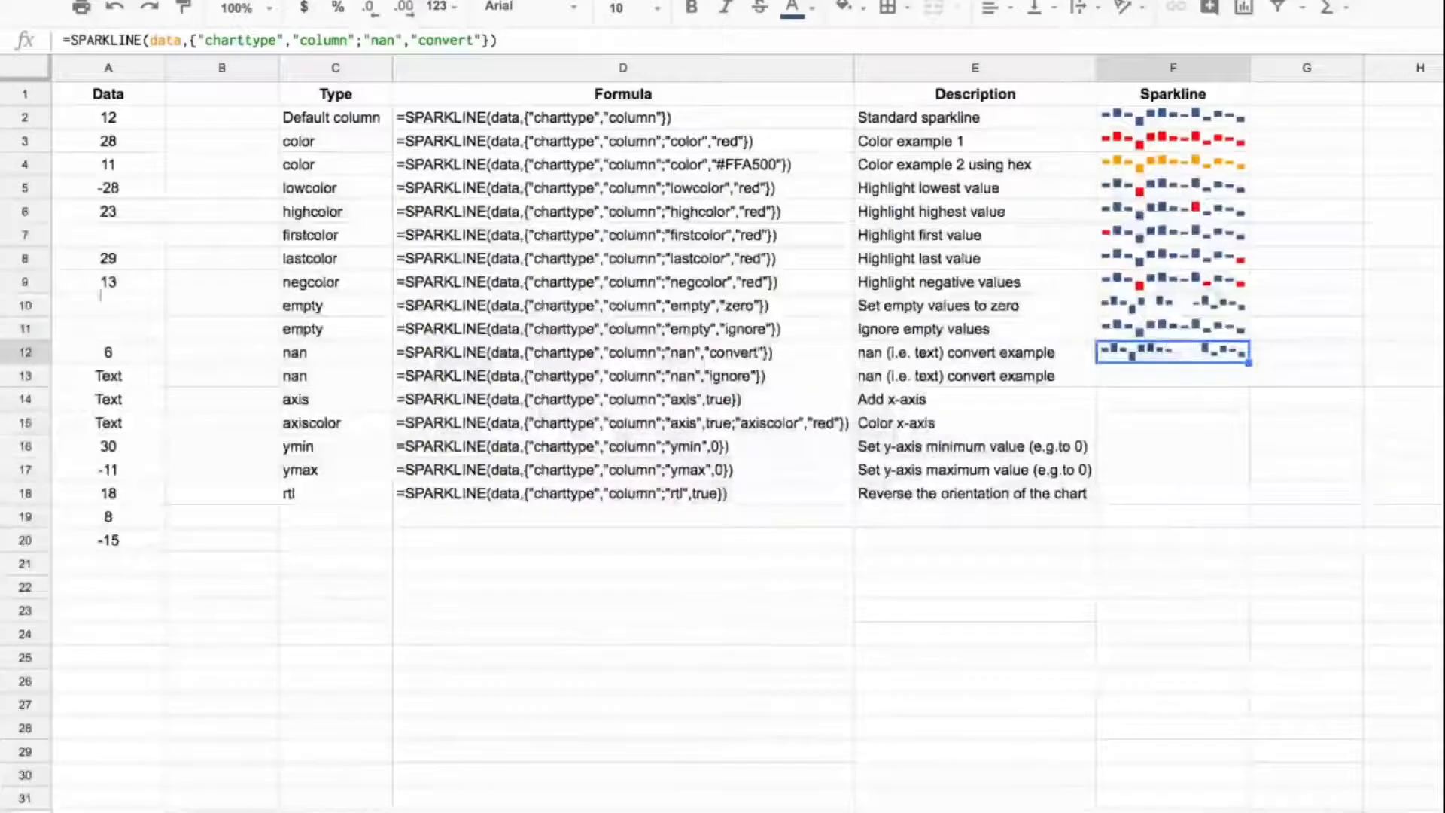
pyautogui.moveTo(140, 375); pyautogui.dragTo(147, 423)
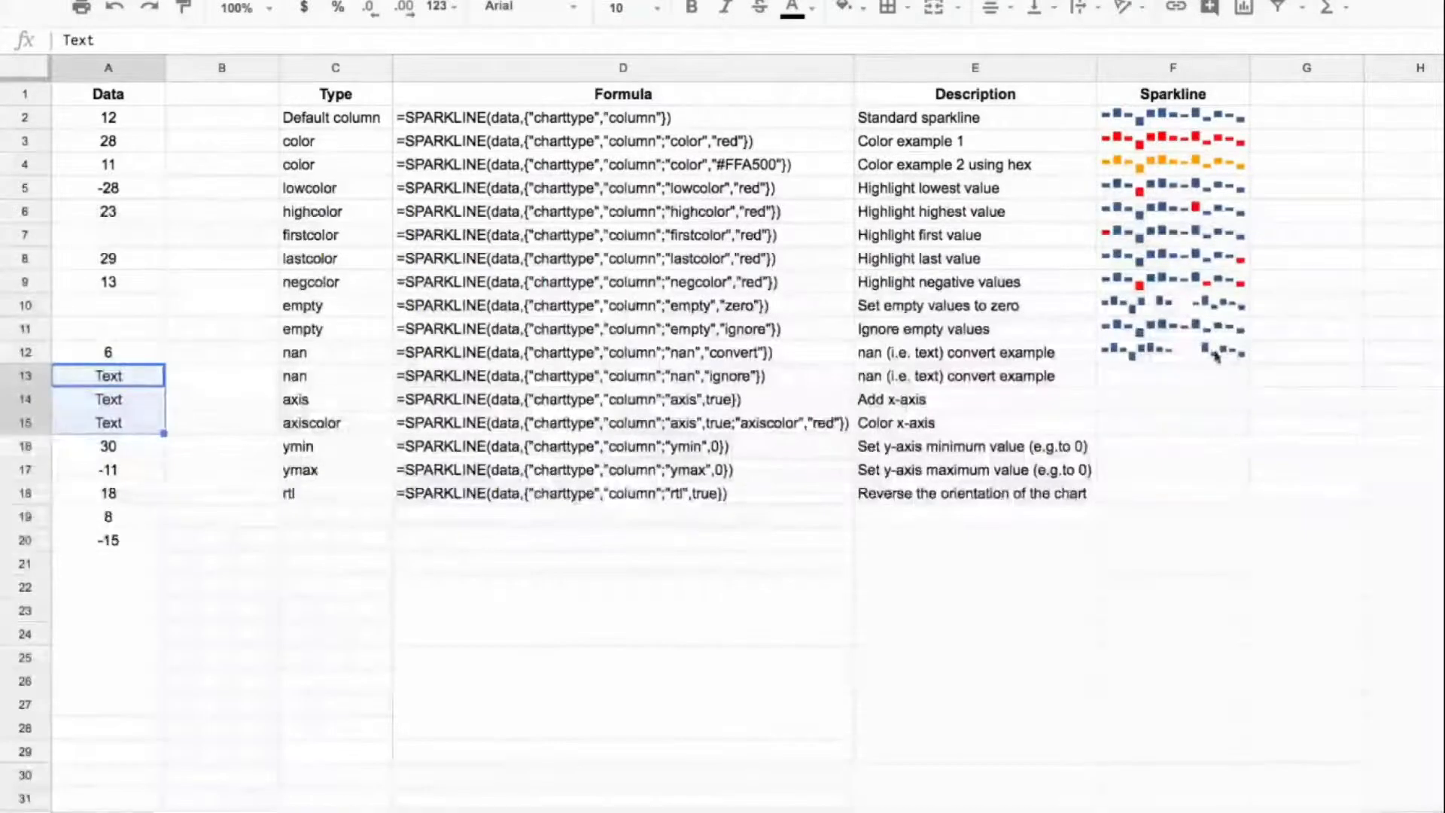
# Step: Copy the D13 formula text into F13 as a live column sparkline with "nan" set to "ignore"
pyautogui.click(655, 381)
pyautogui.click(70, 40)
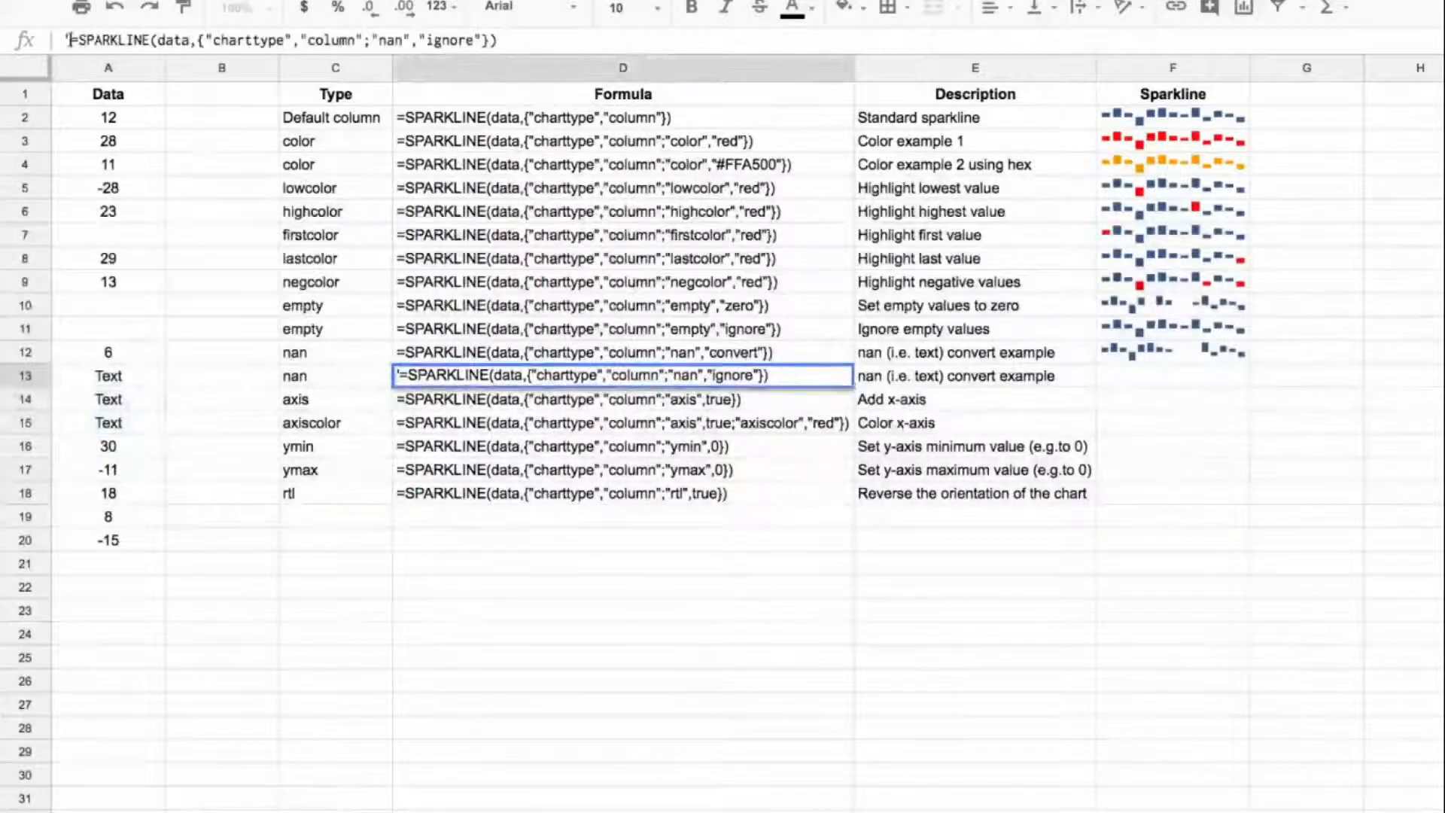
pyautogui.moveTo(72, 39); pyautogui.dragTo(591, 40)
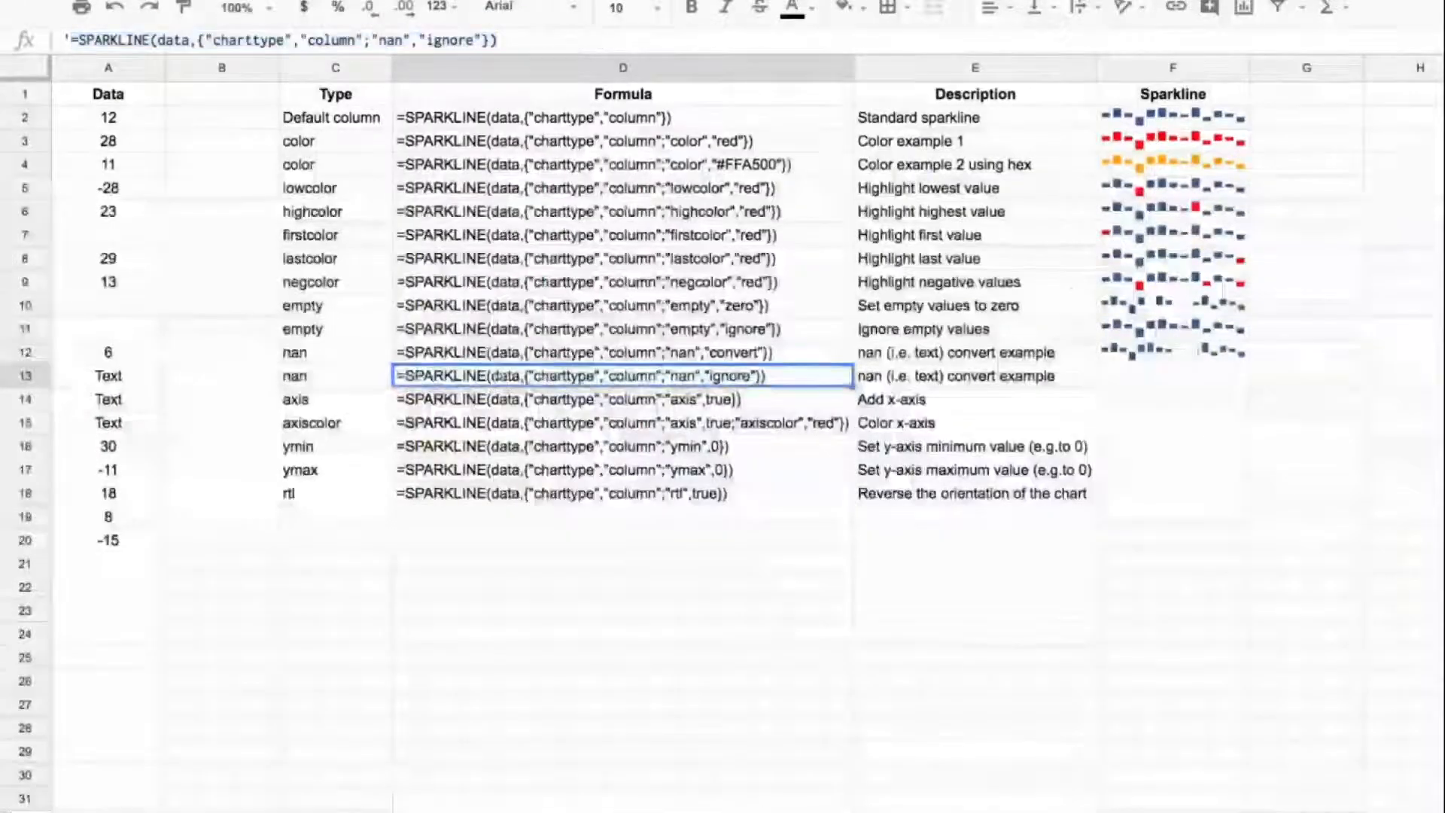
pyautogui.click(1173, 376)
pyautogui.press('Return')
pyautogui.hotkey('ctrl', 'v')
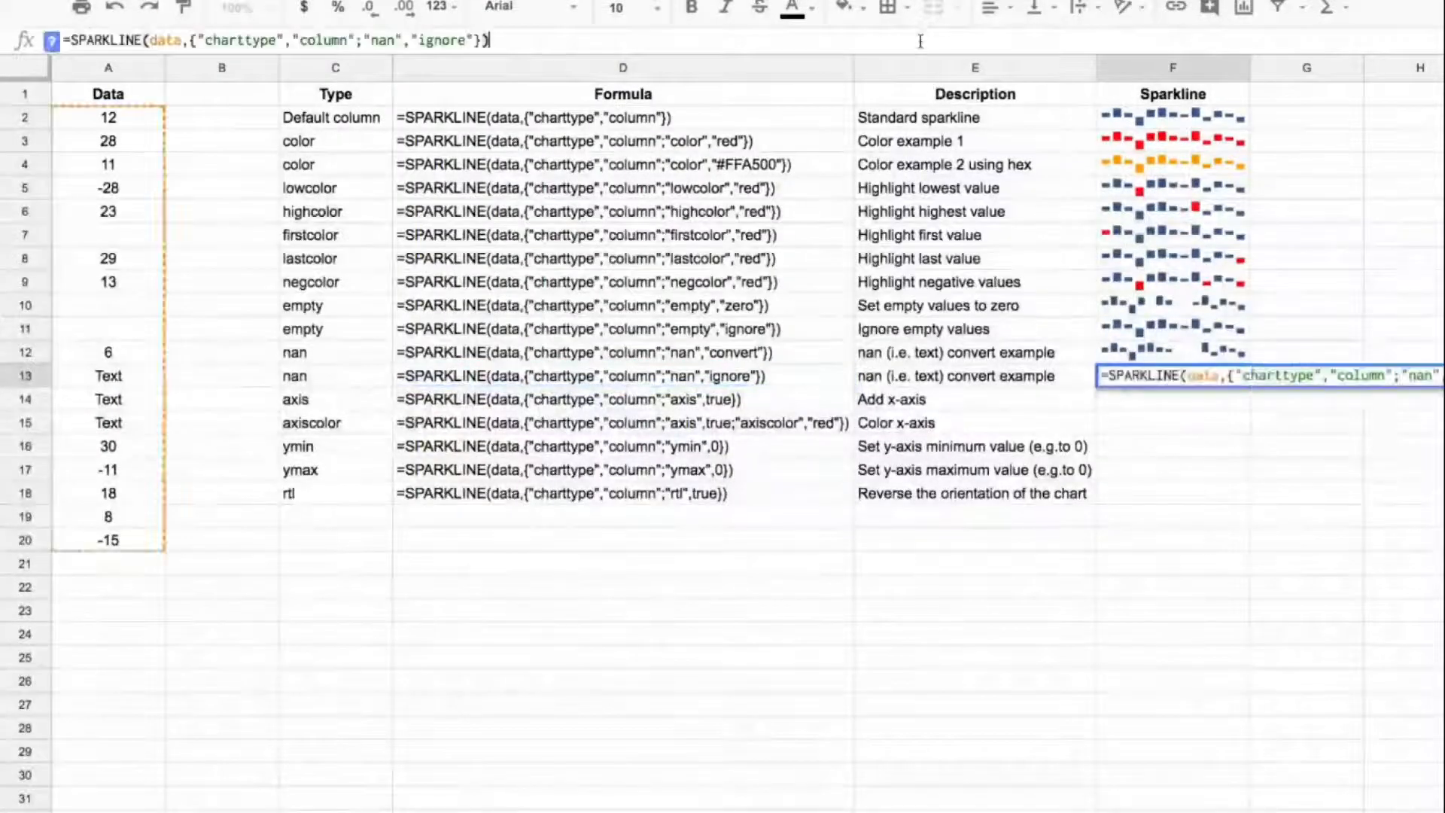
pyautogui.press('Return')
# Step: Compare the two "nan" examples in rows 12 and 13, looking at their sparklines, descriptions and formulas
pyautogui.press('Up')
pyautogui.press('Up')
pyautogui.press('Down')
pyautogui.press('Up')
pyautogui.press('Down')
pyautogui.press('Left')
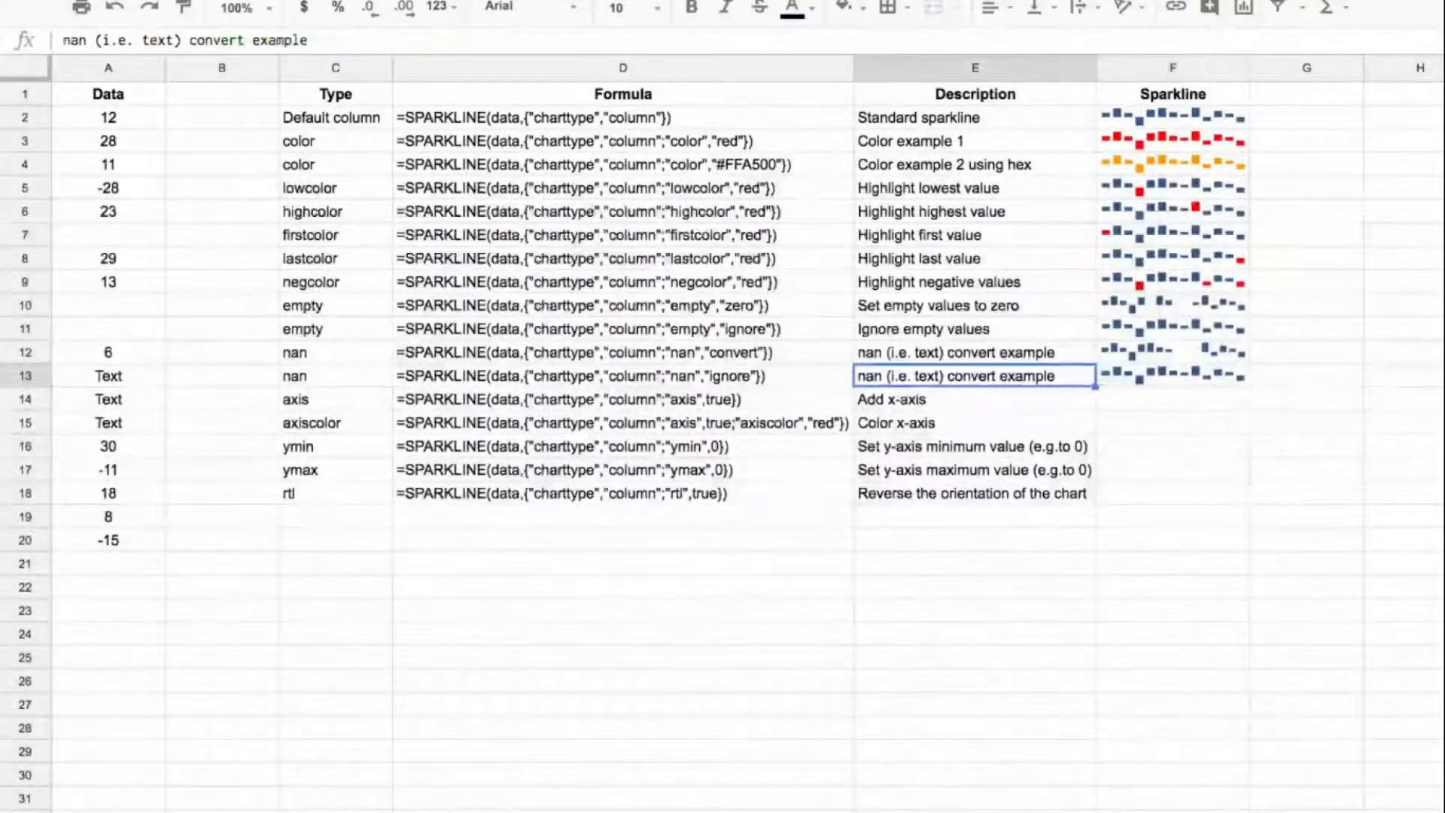
pyautogui.press('Up')
pyautogui.press('Up')
pyautogui.press('Left')
pyautogui.press('Down')
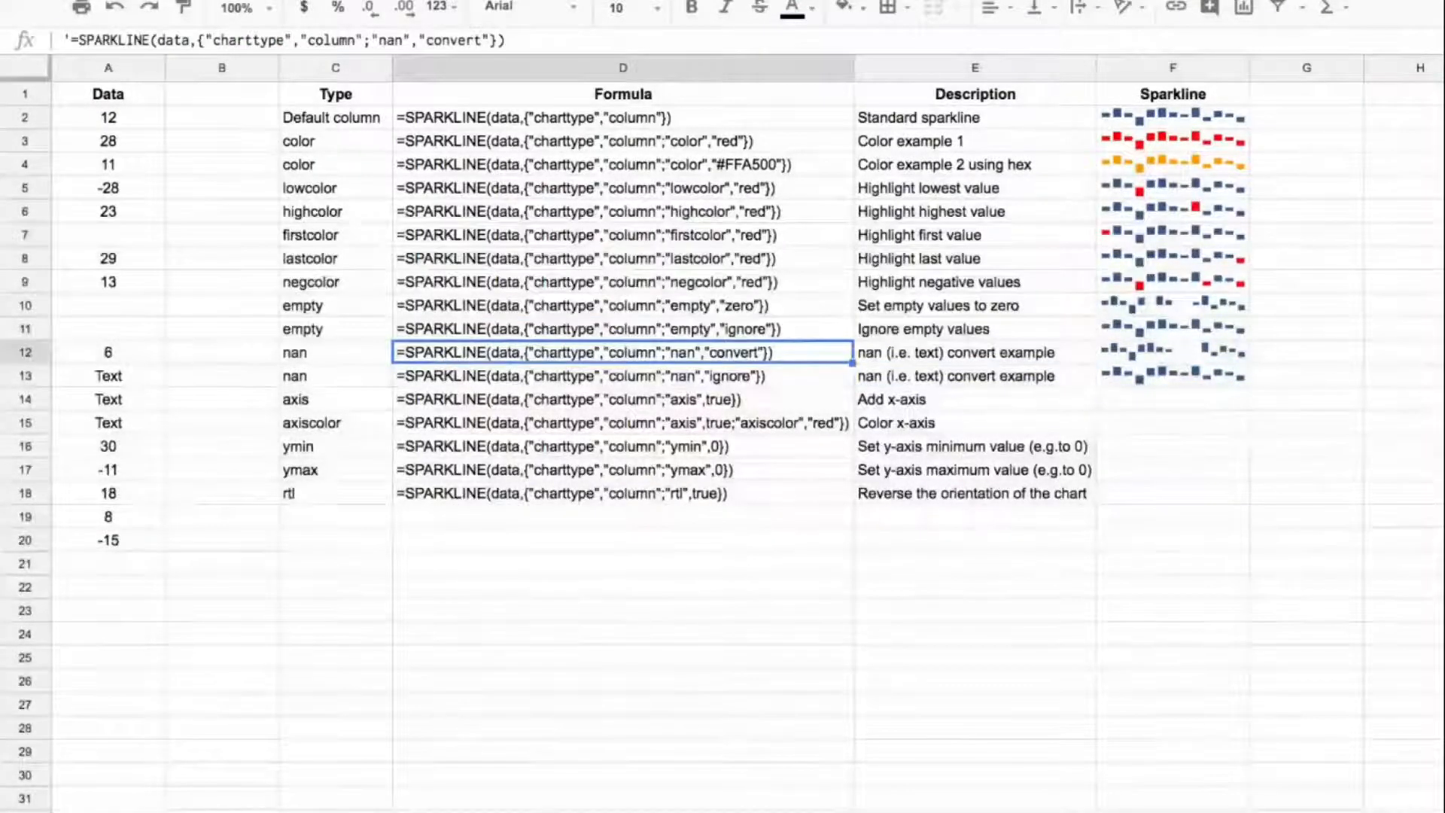
# Step: Copy the D14 formula text into F14 as a live column sparkline with "axis" set to true
pyautogui.press('Down')
pyautogui.press('Down')
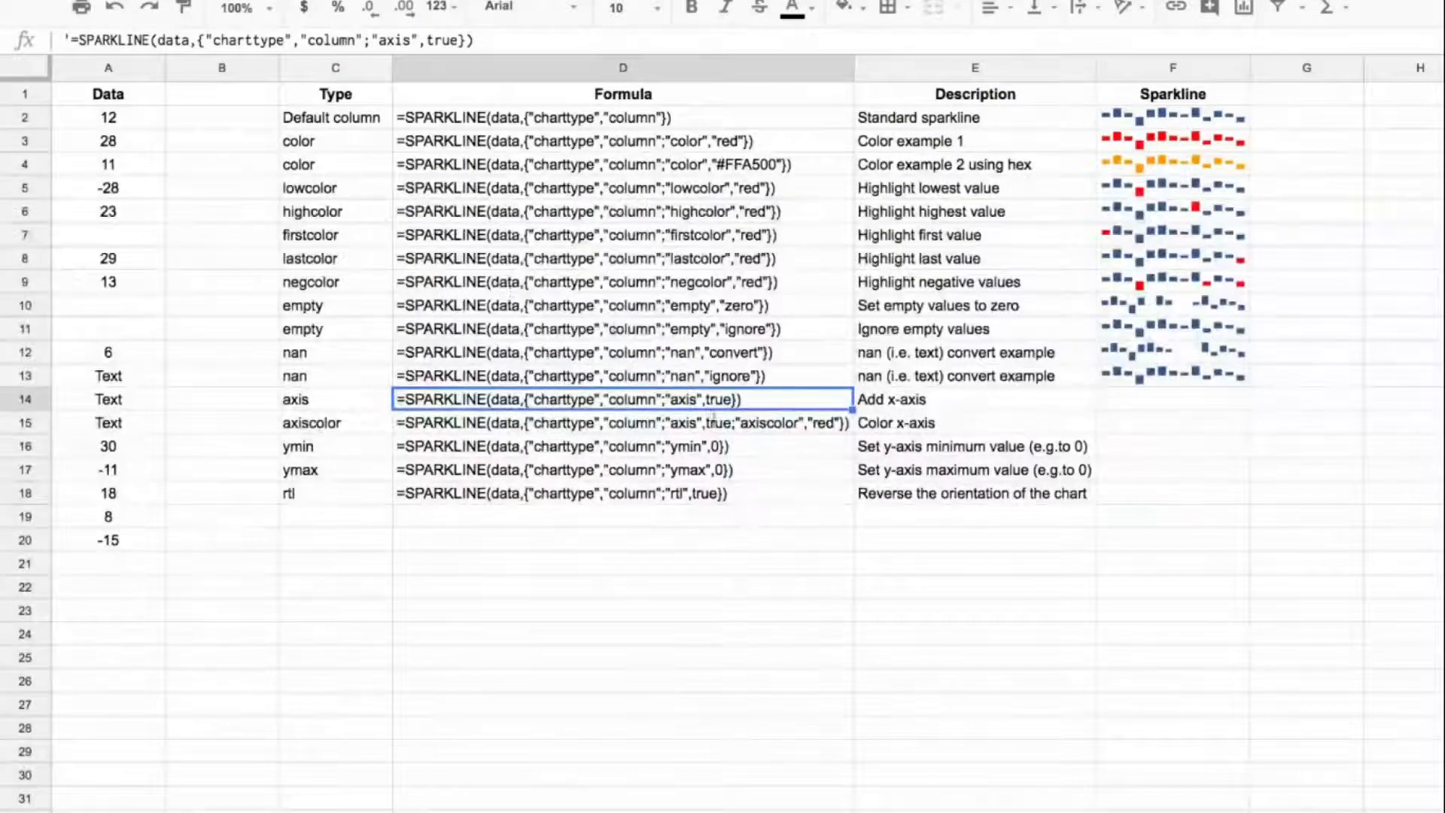
pyautogui.click(72, 41)
pyautogui.moveTo(71, 41); pyautogui.dragTo(533, 44)
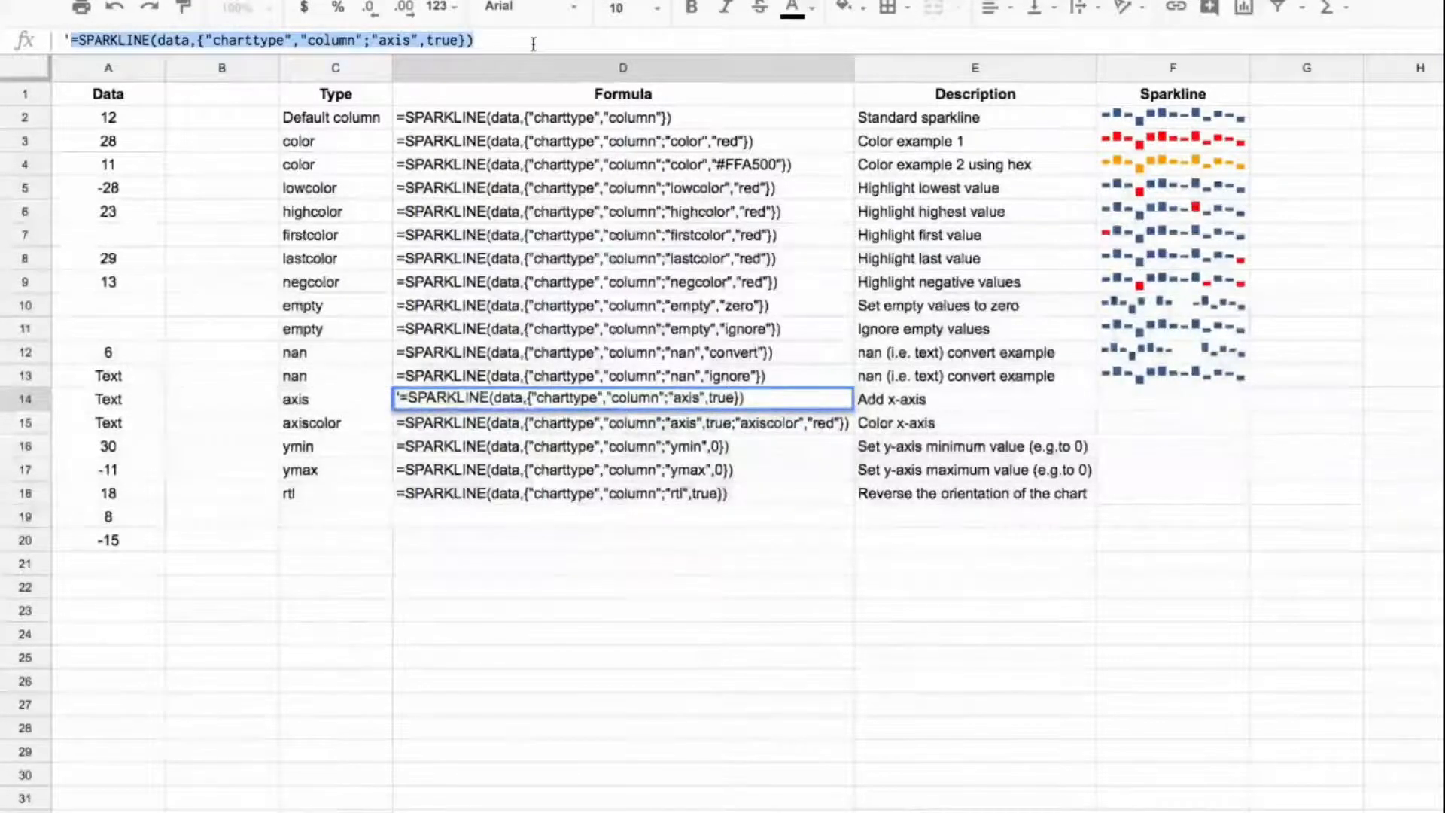
pyautogui.press('Escape')
pyautogui.click(1216, 409)
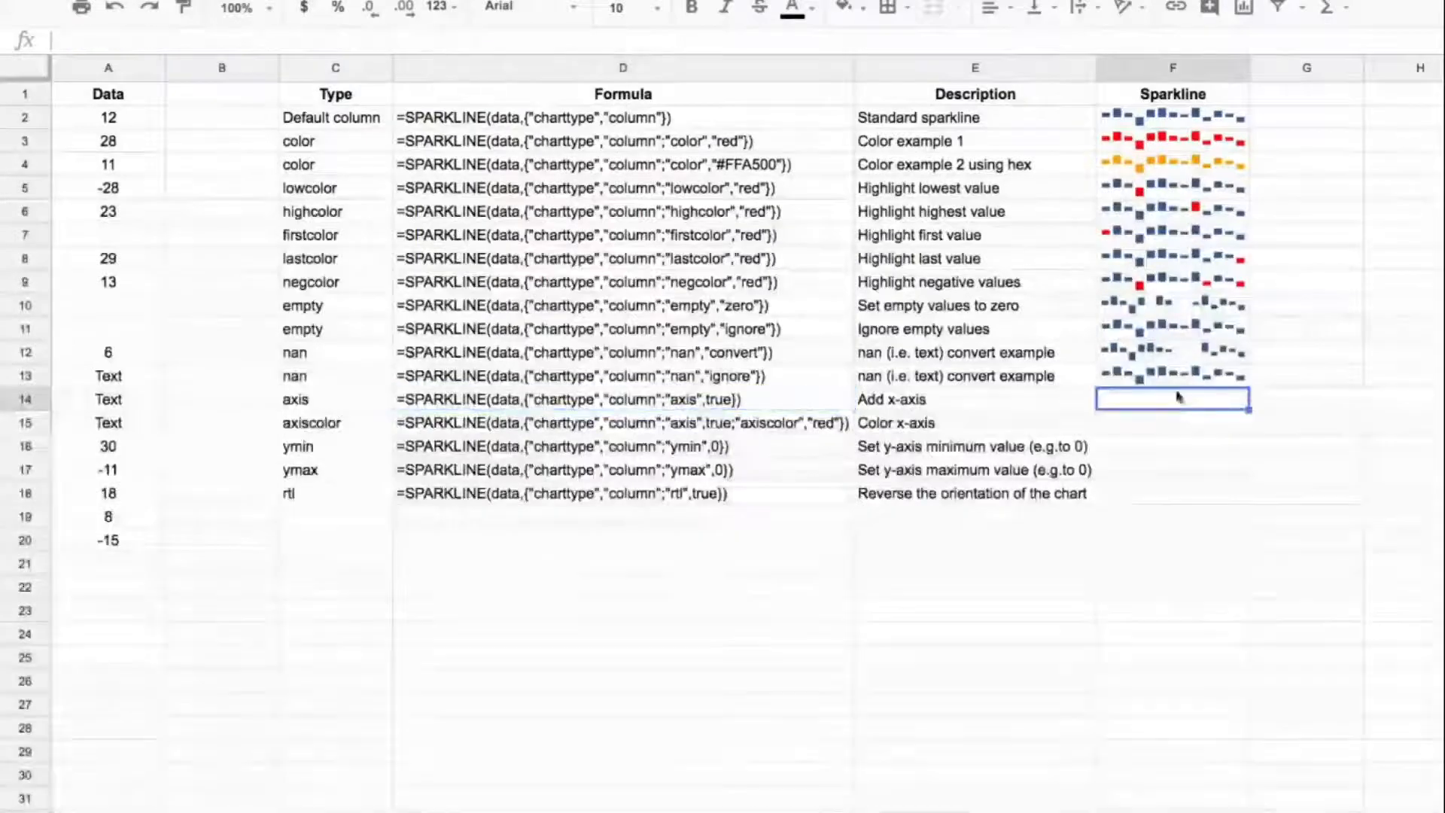
pyautogui.click(967, 37)
pyautogui.hotkey('ctrl', 'v')
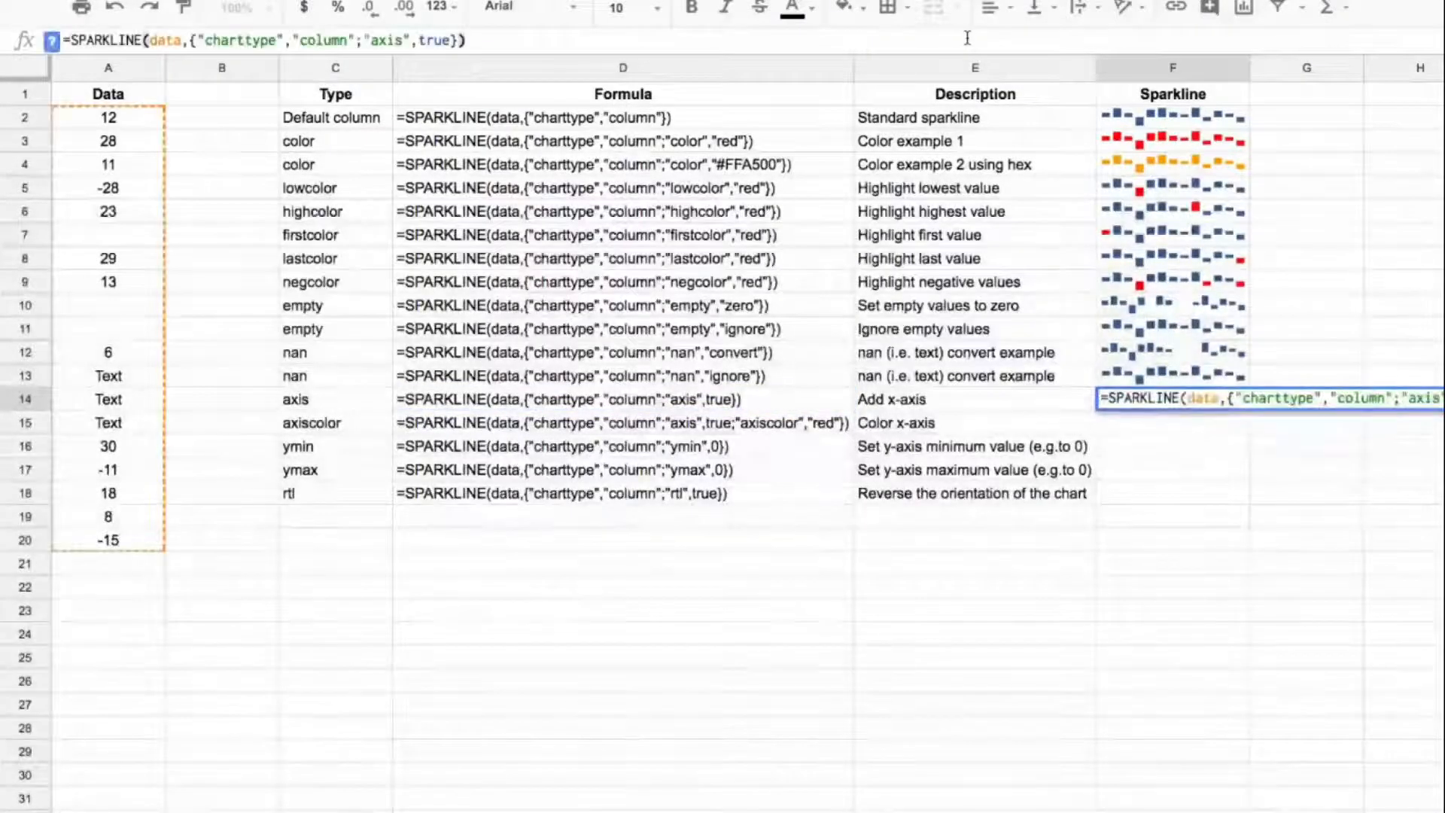
pyautogui.press('Return')
pyautogui.press('Up')
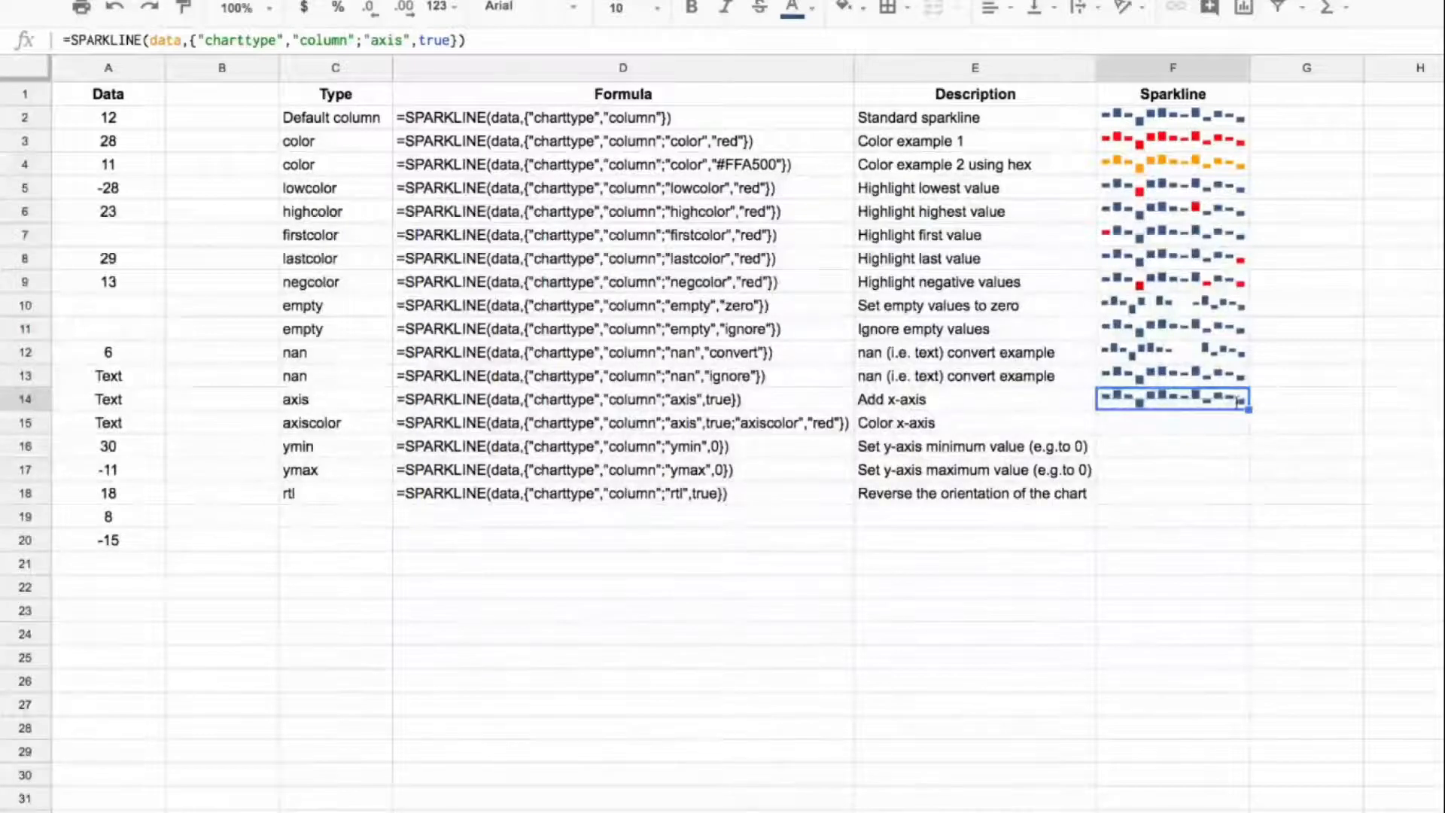
# Step: Copy the D15 formula text into F15 as a live column sparkline with "axis" set to true and "axiscolor" set to "red"
pyautogui.click(813, 422)
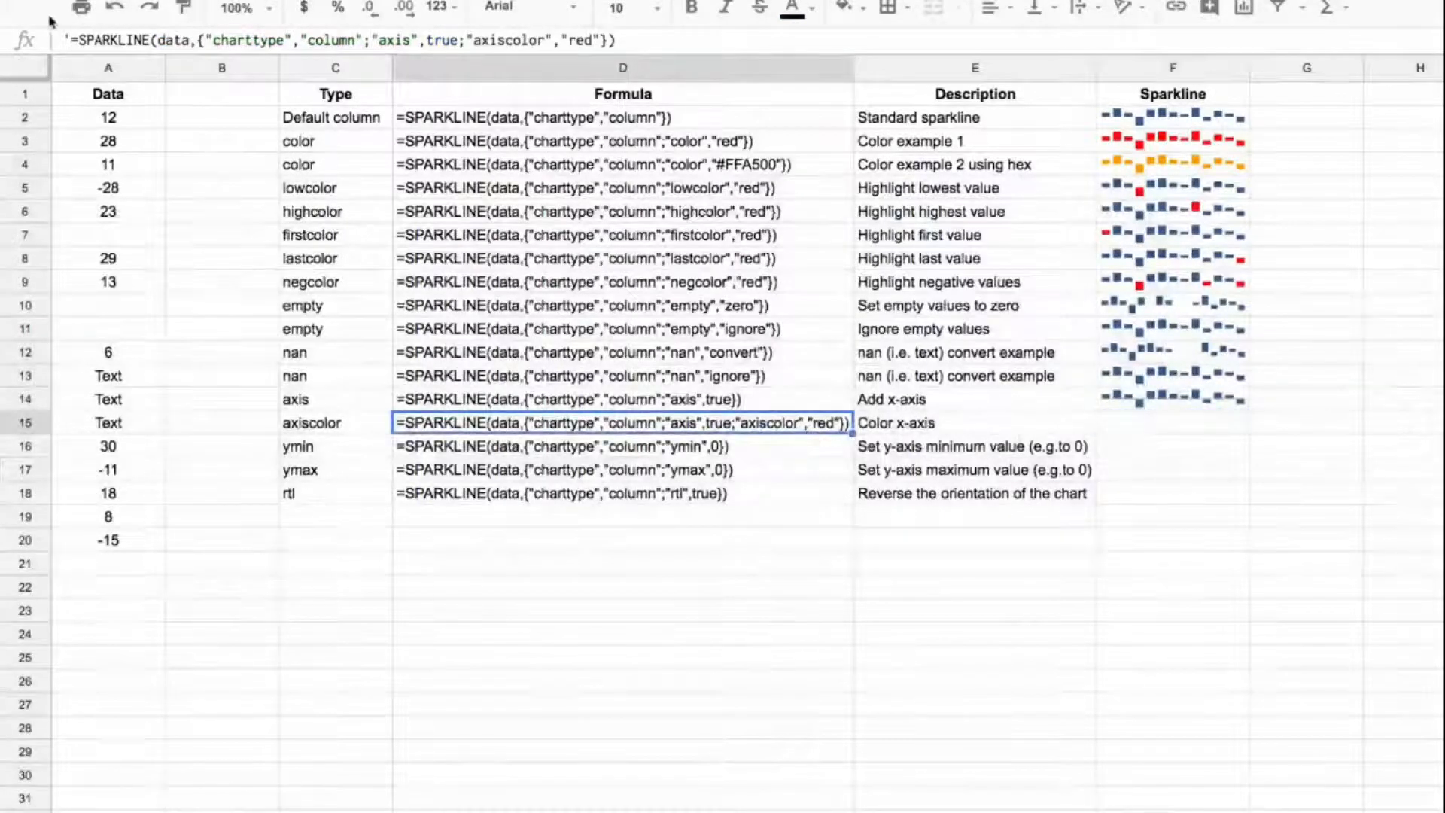
pyautogui.click(67, 40)
pyautogui.write("'")
pyautogui.moveTo(73, 40); pyautogui.dragTo(676, 39)
pyautogui.hotkey('ctrl', 'c')
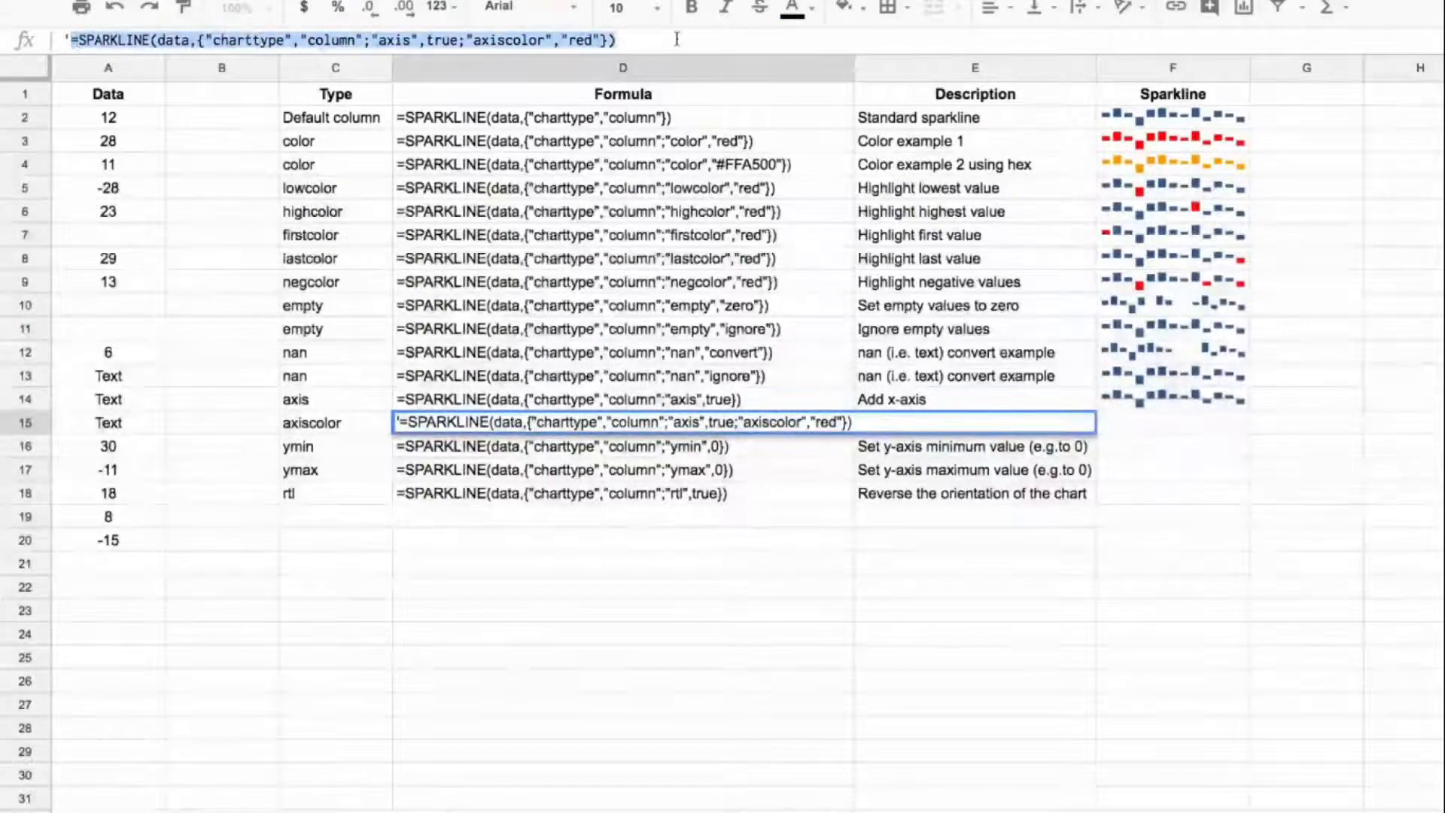
pyautogui.click(1109, 447)
pyautogui.click(1122, 430)
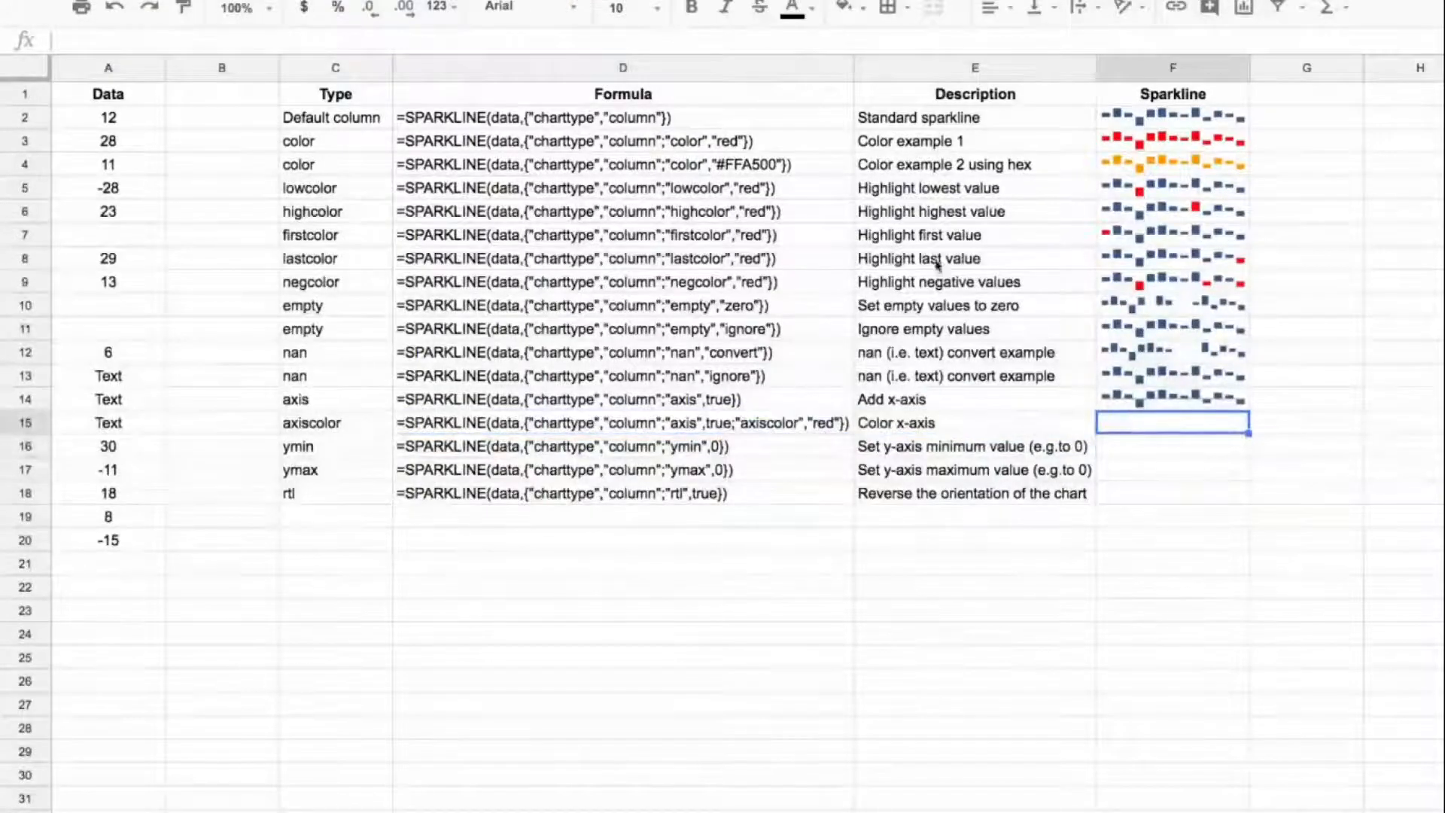
pyautogui.hotkey('ctrl', 'v')
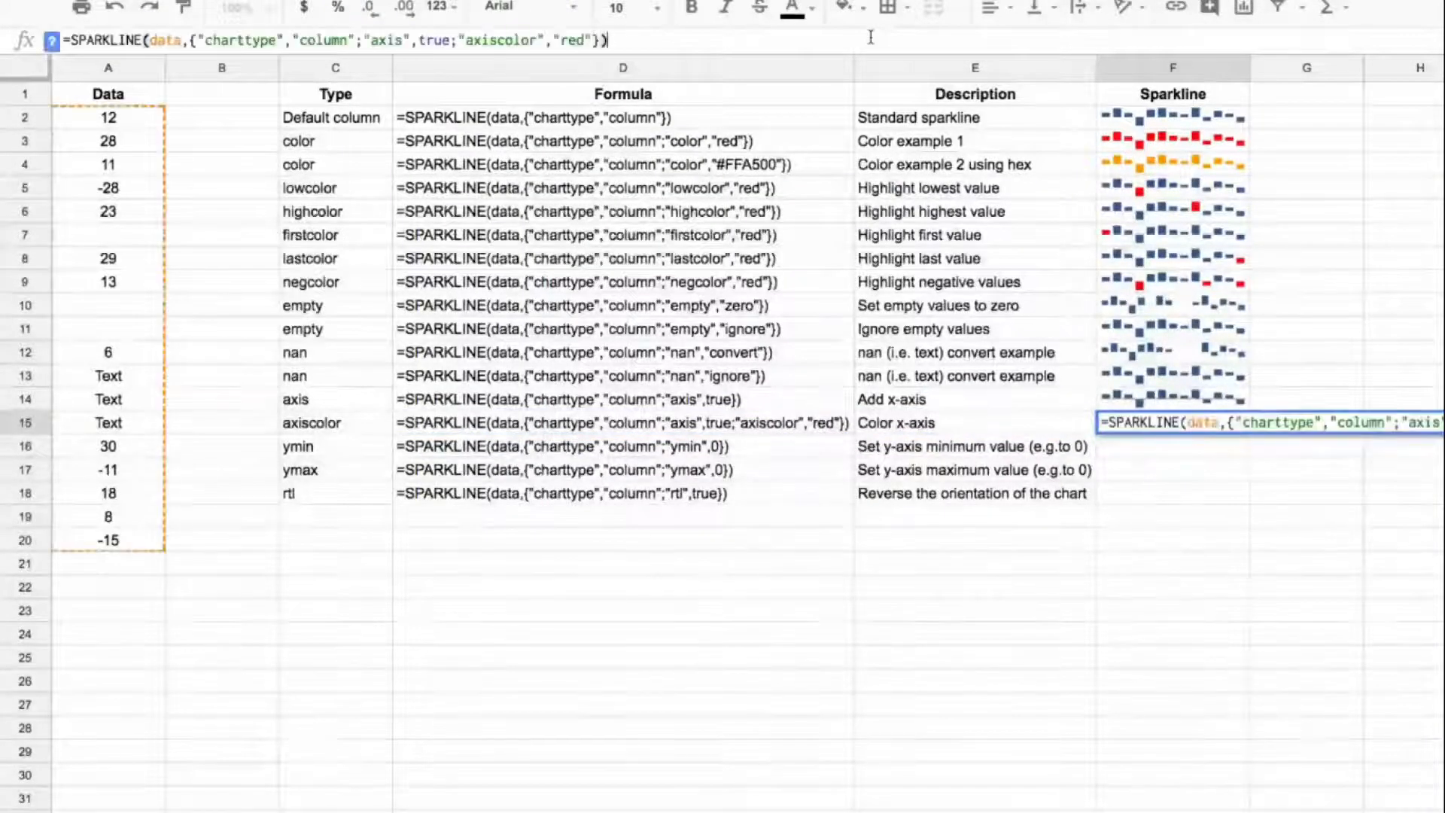
pyautogui.press('Return')
pyautogui.press('Up')
pyautogui.press('Down')
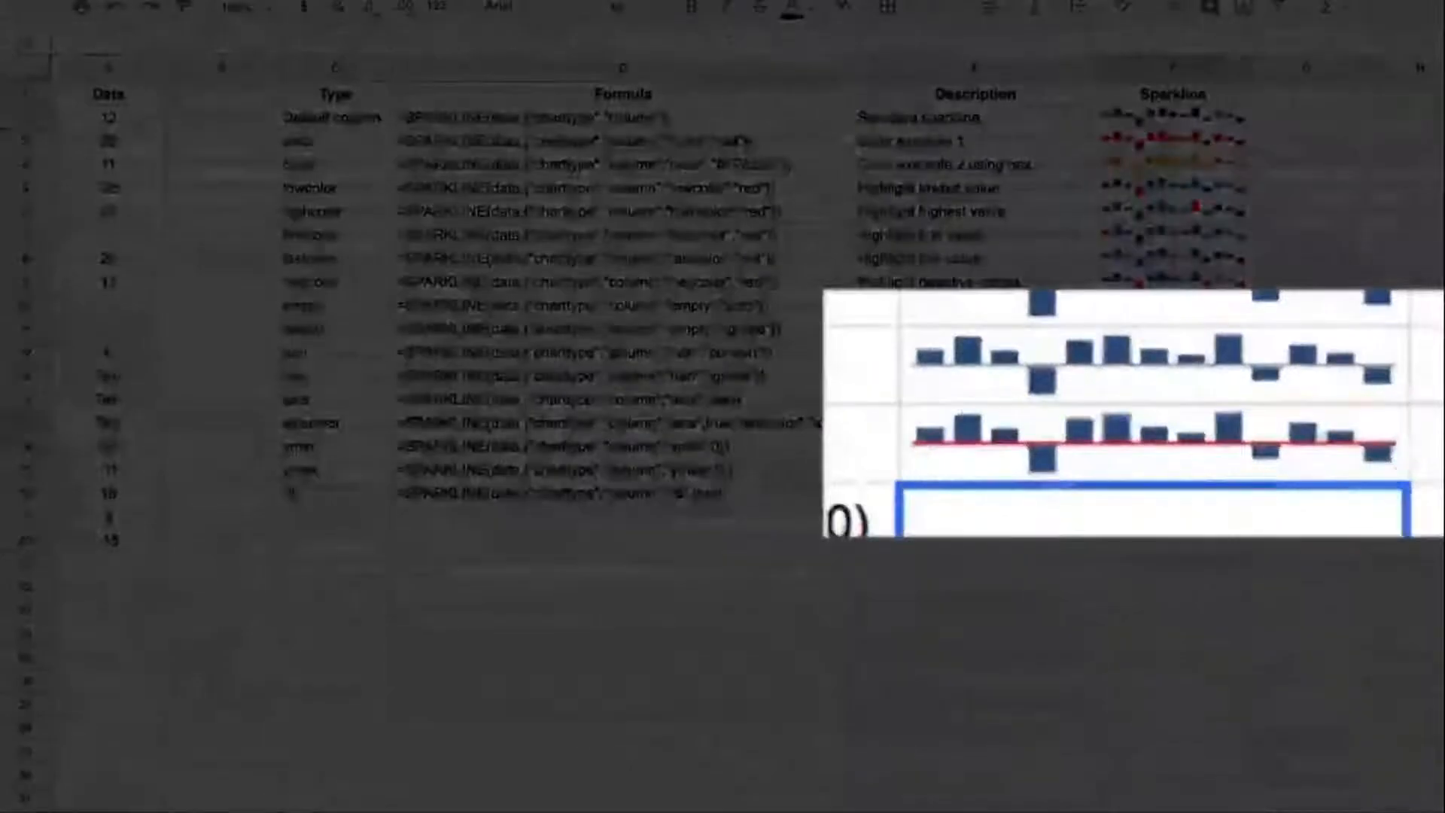
pyautogui.press('Up')
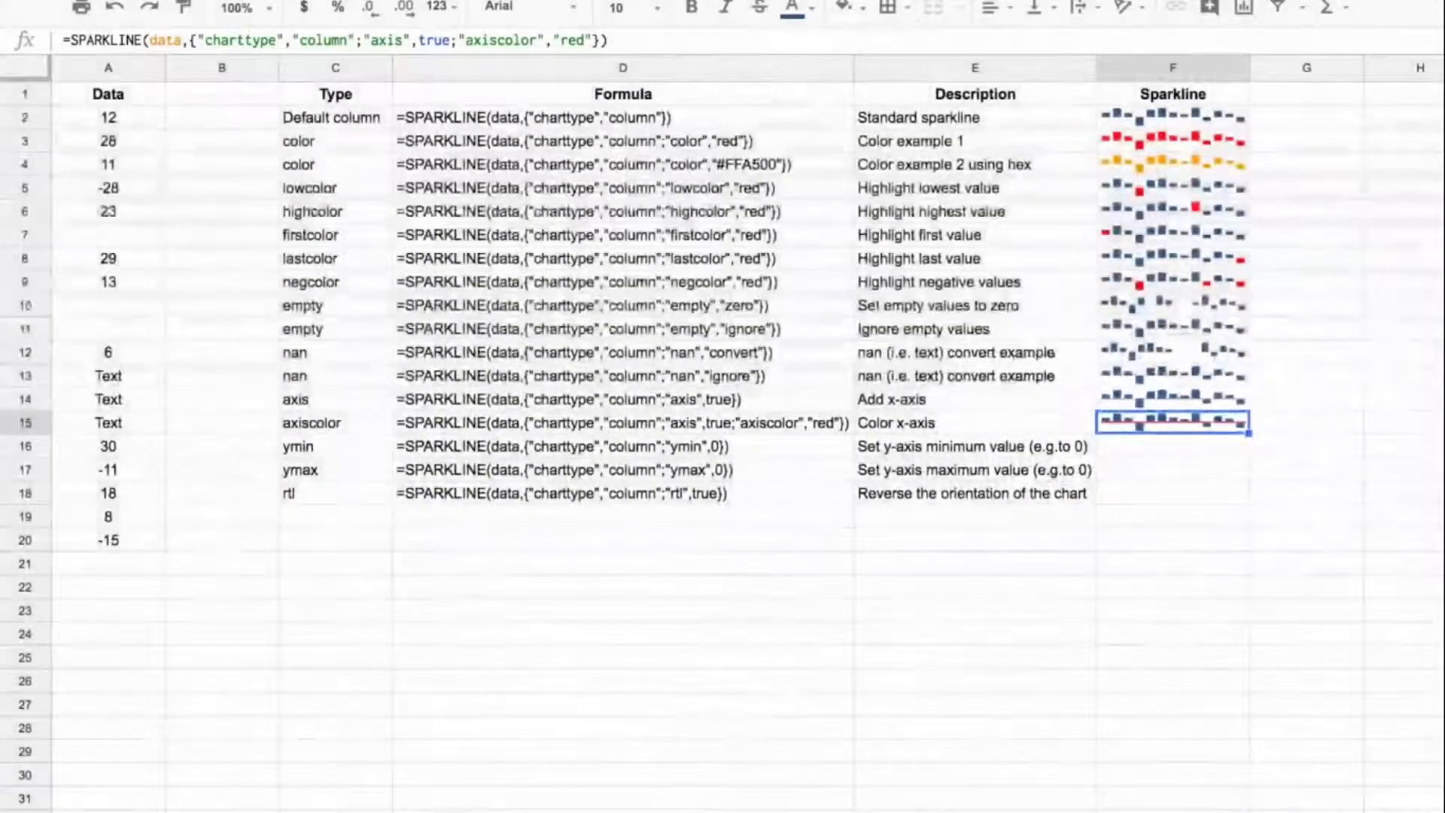
# Step: Copy the D16 formula text into F16 as a live column sparkline with "ymin" set to 0
pyautogui.click(1173, 447)
pyautogui.press('Left')
pyautogui.press('Left')
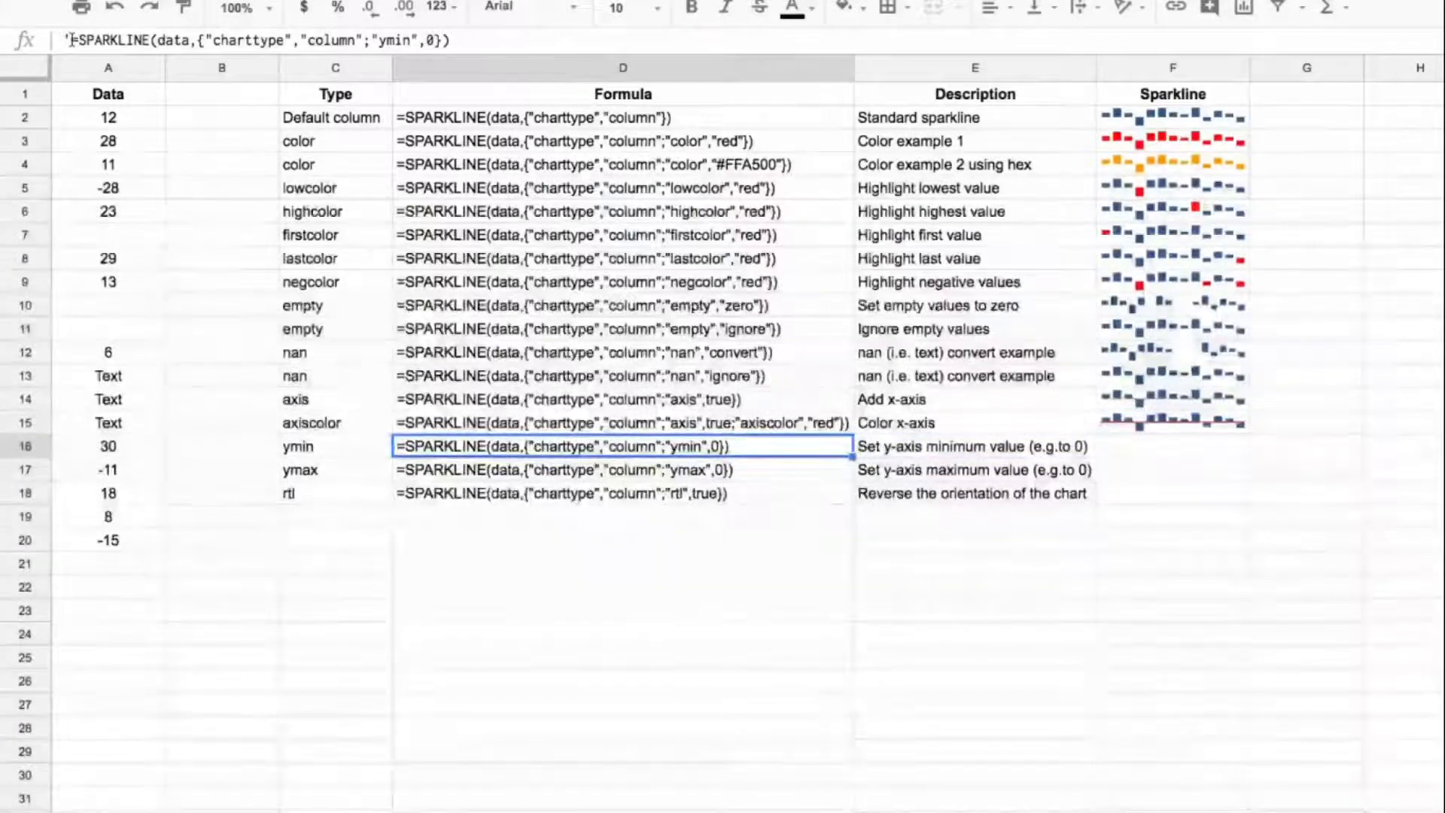
pyautogui.moveTo(73, 39); pyautogui.dragTo(64, 40)
pyautogui.keyDown('shift'); pyautogui.click(509, 40); pyautogui.keyUp('shift')
pyautogui.hotkey('ctrl', 'c')
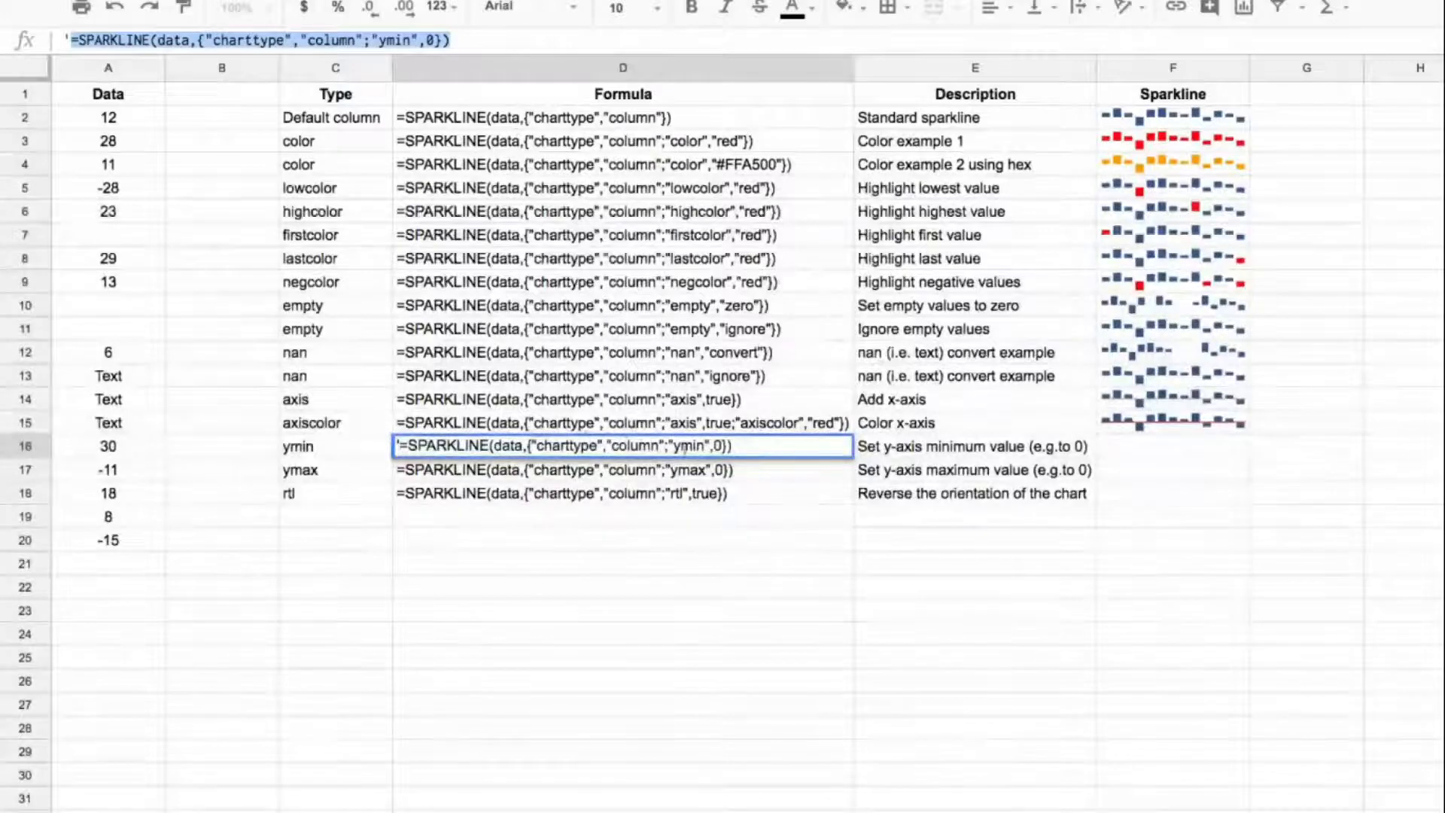
pyautogui.click(1142, 448)
pyautogui.click(655, 41)
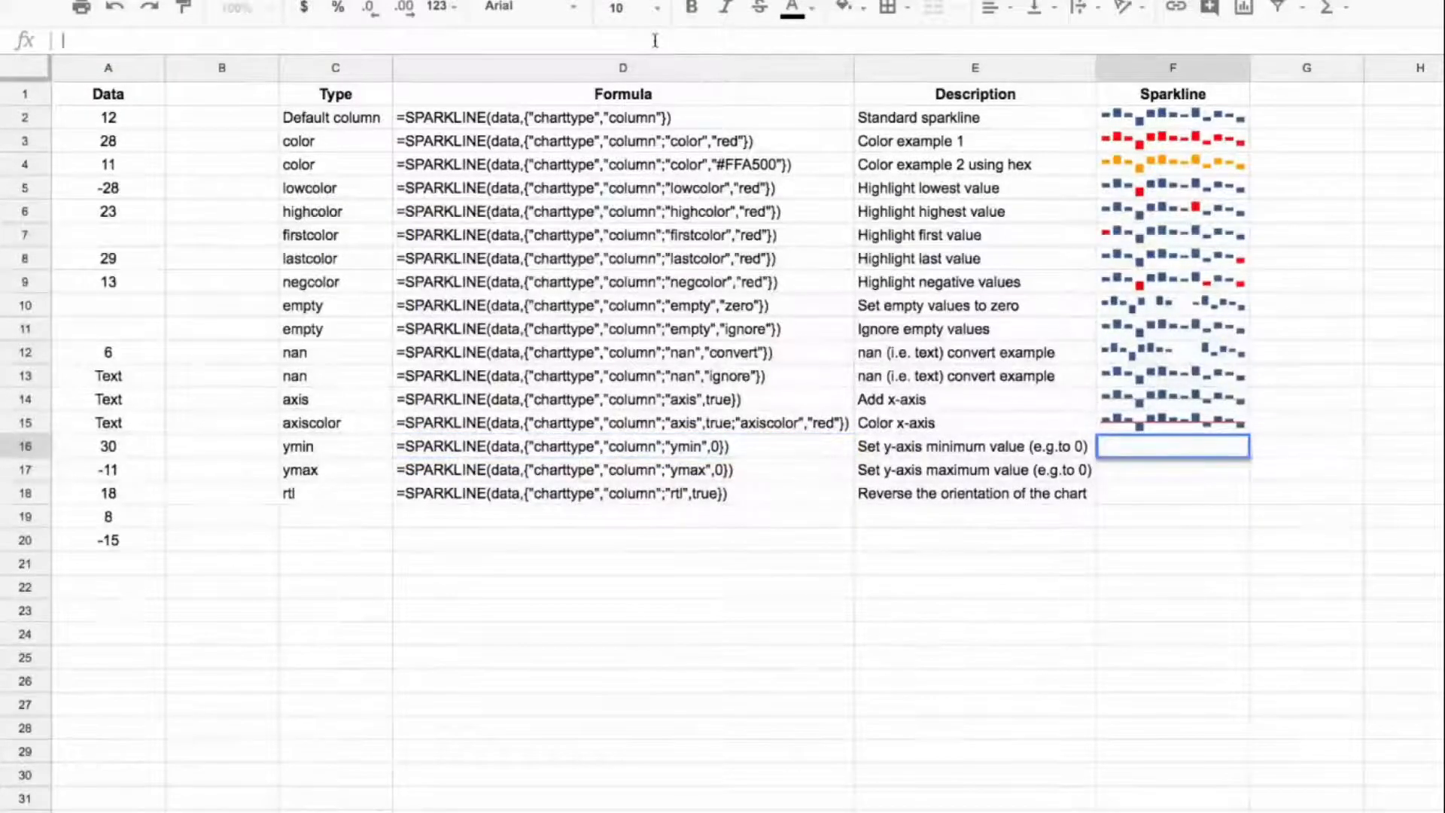
pyautogui.hotkey('ctrl', 'v')
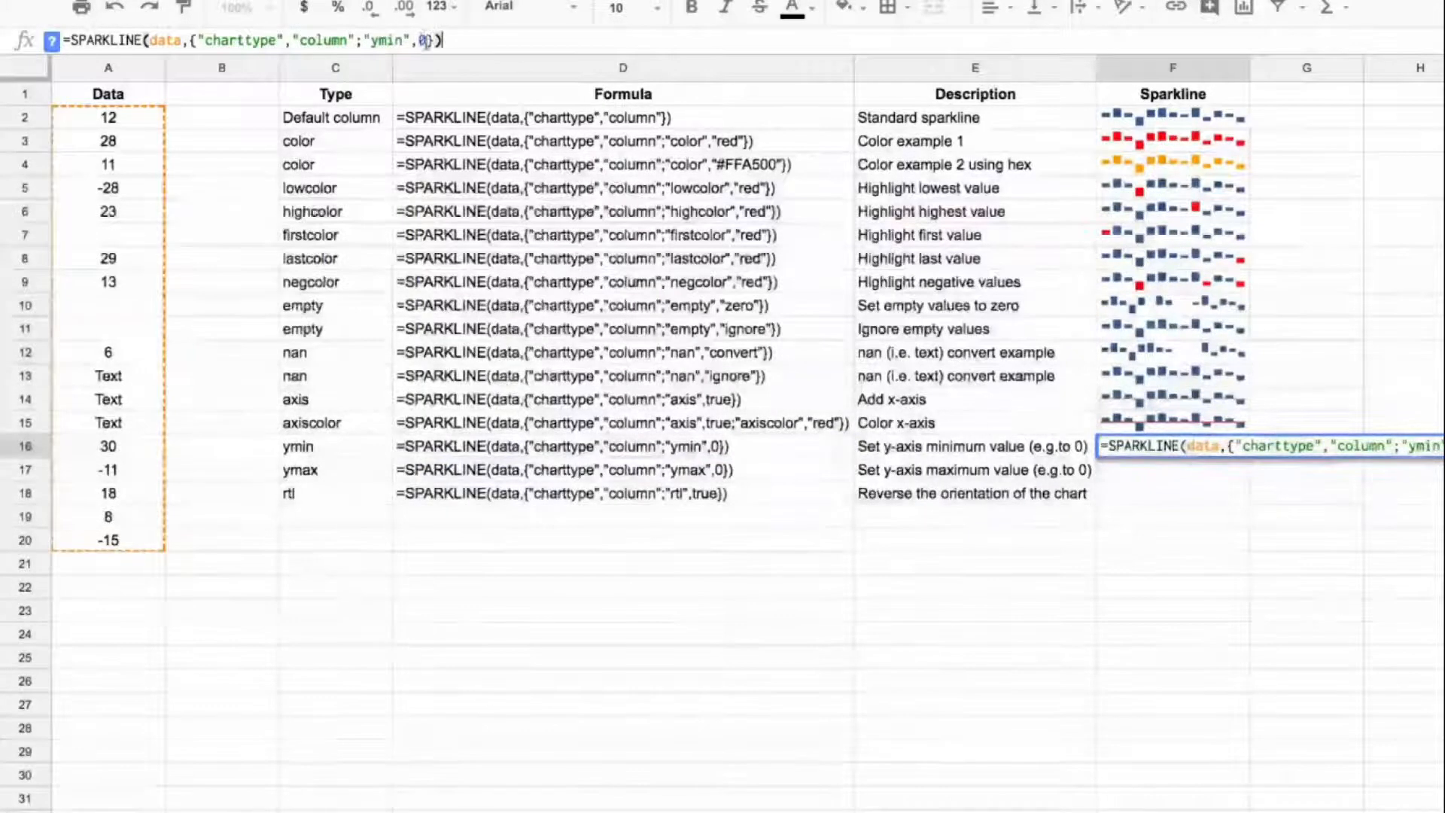
pyautogui.doubleClick(424, 39)
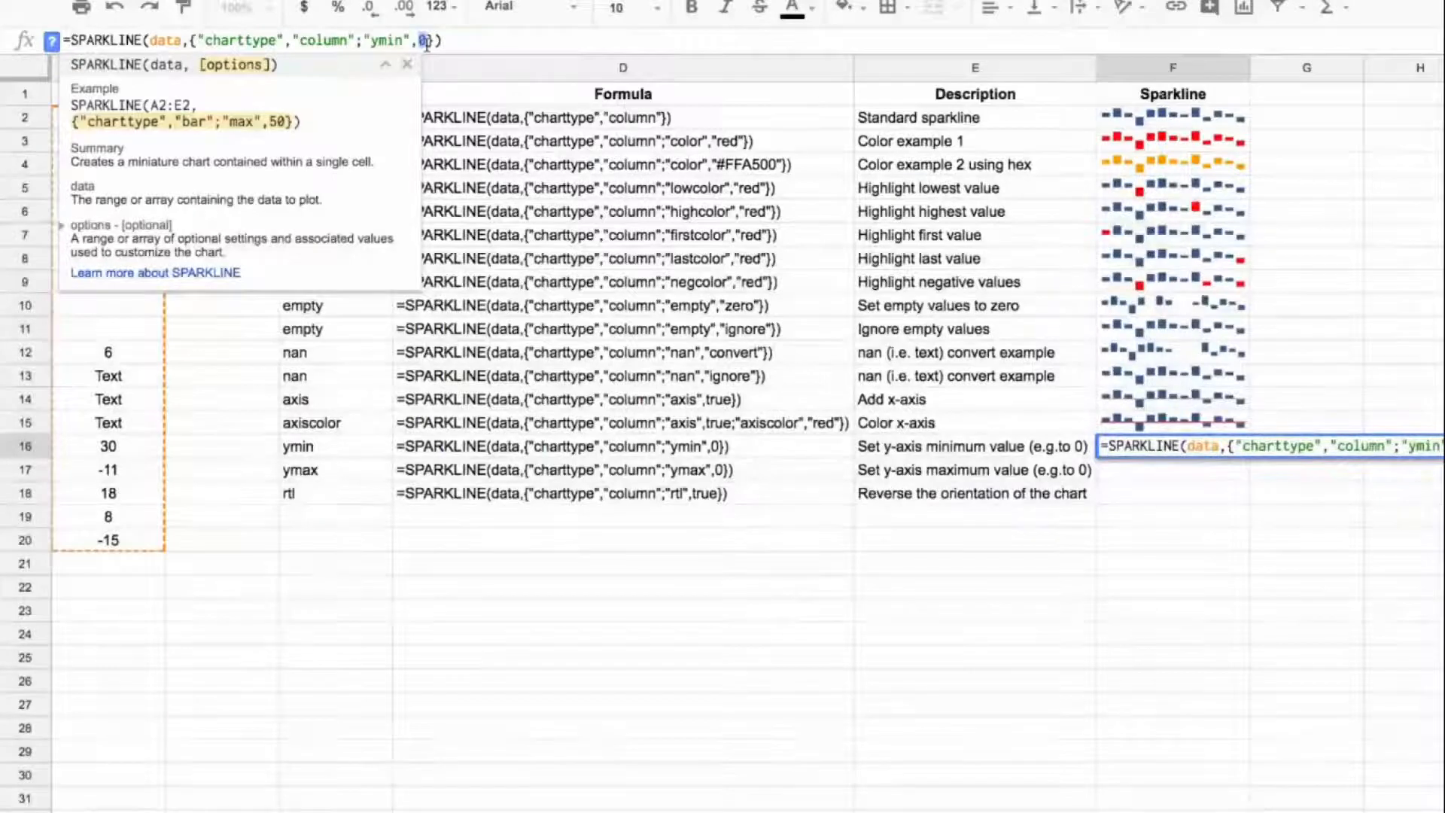
pyautogui.press('Right')
pyautogui.press('Right')
pyautogui.press('Right')
pyautogui.press('Return')
pyautogui.press('Up')
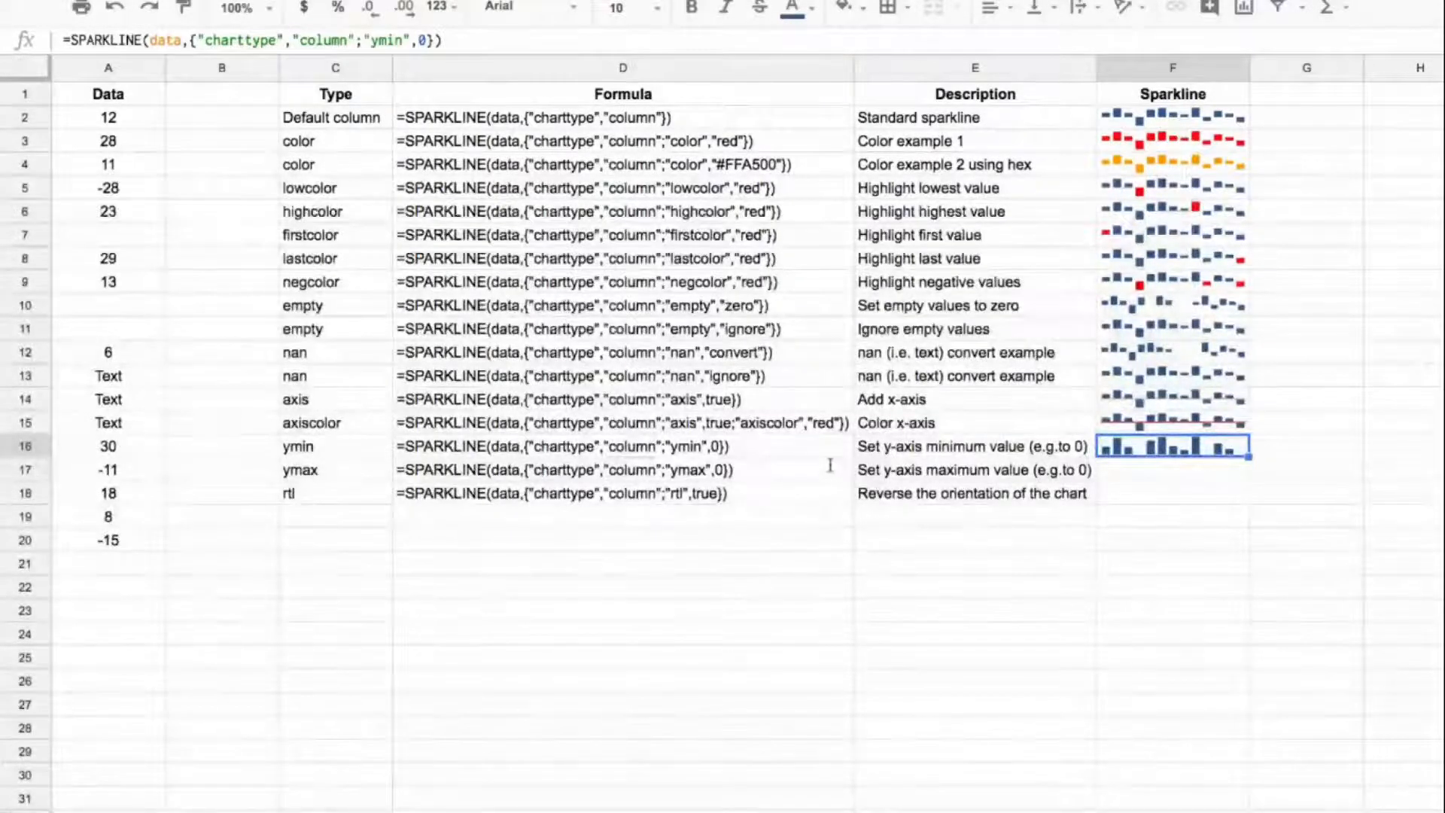
# Step: Copy the D17 formula text into F17 as a live column sparkline with "ymax" set to 0
pyautogui.click(743, 470)
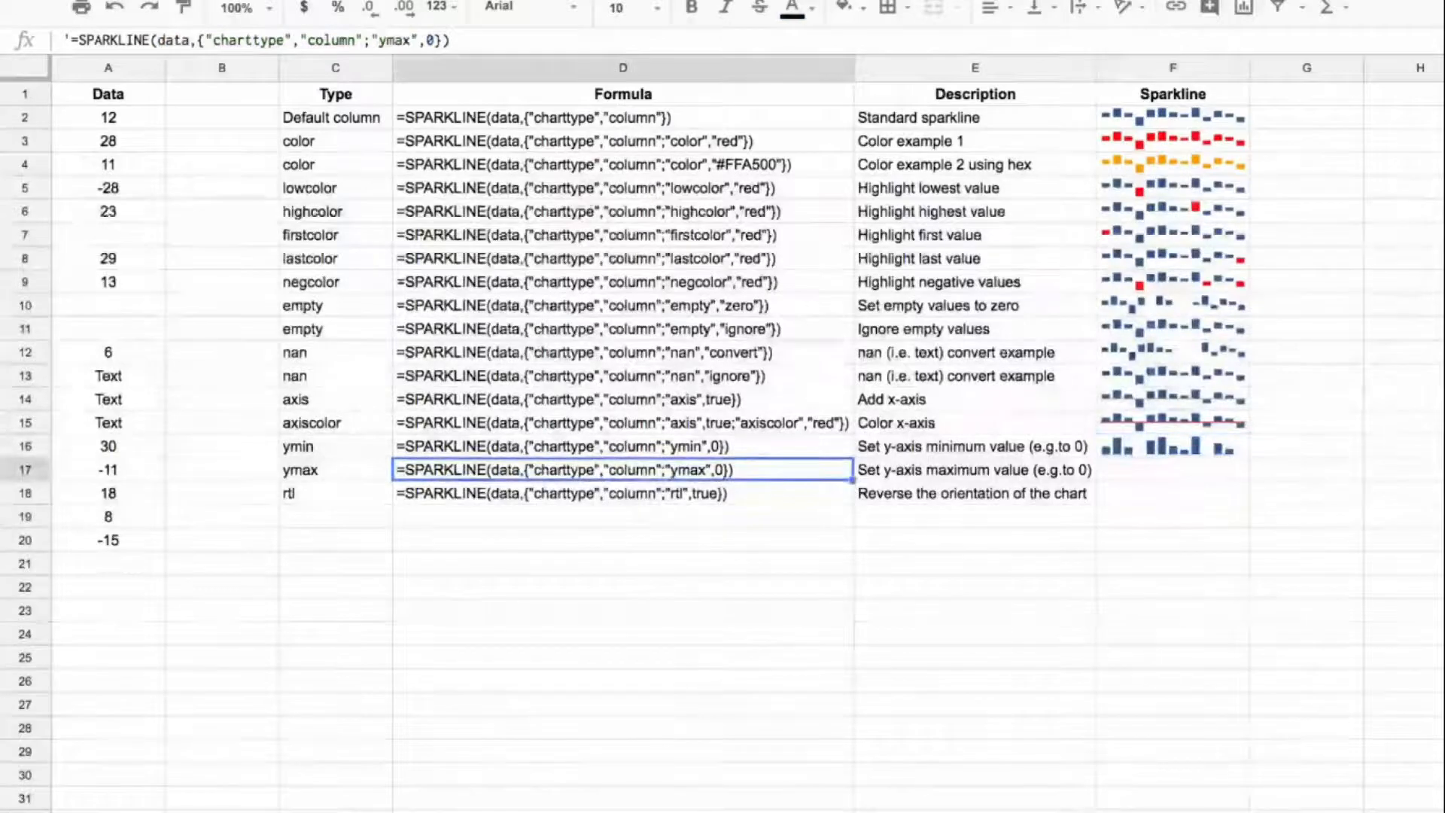
pyautogui.click(468, 44)
pyautogui.moveTo(468, 43); pyautogui.dragTo(88, 54)
pyautogui.hotkey('ctrl', 'c')
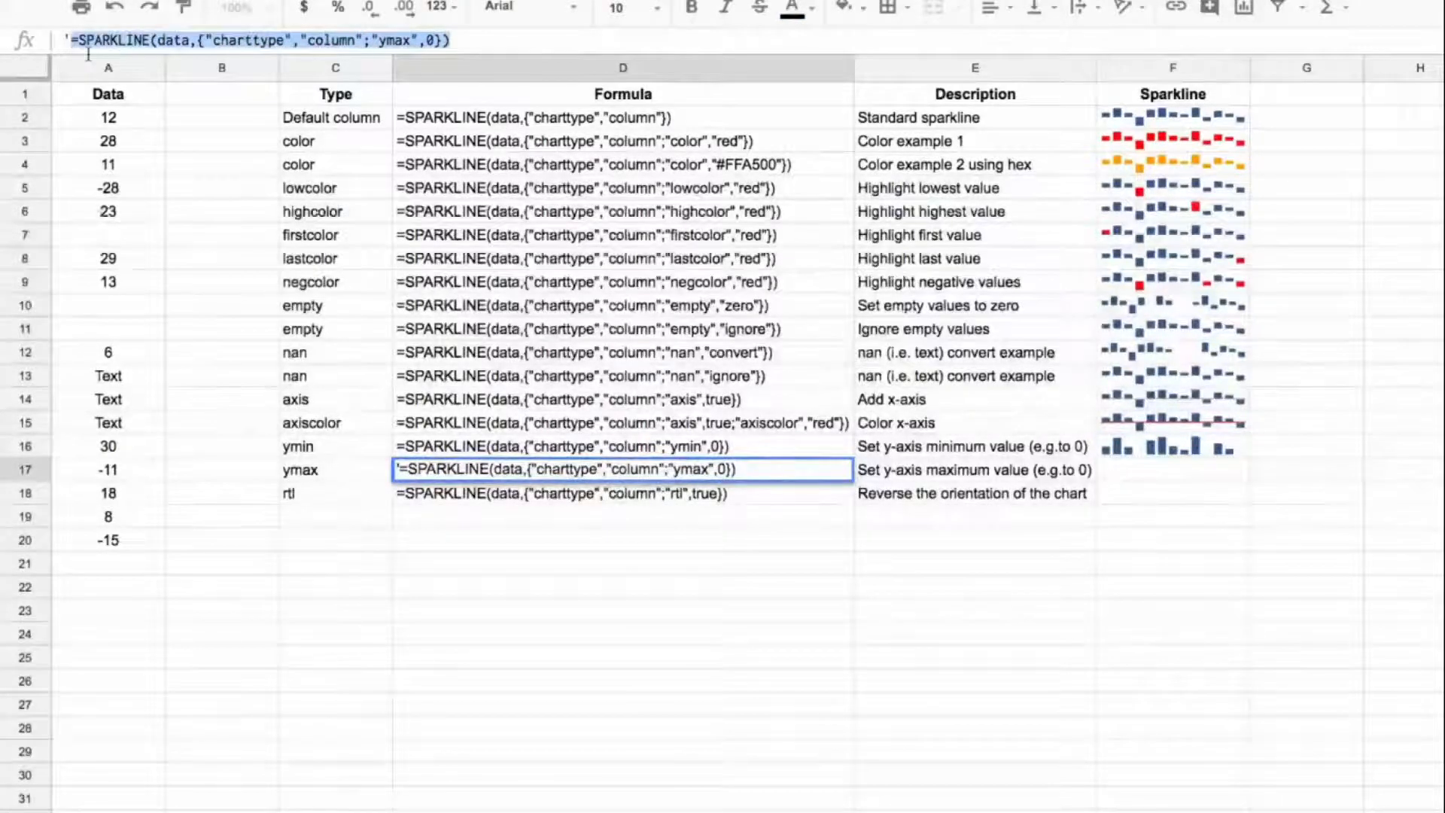
pyautogui.click(1178, 467)
pyautogui.hotkey('ctrl', 'v')
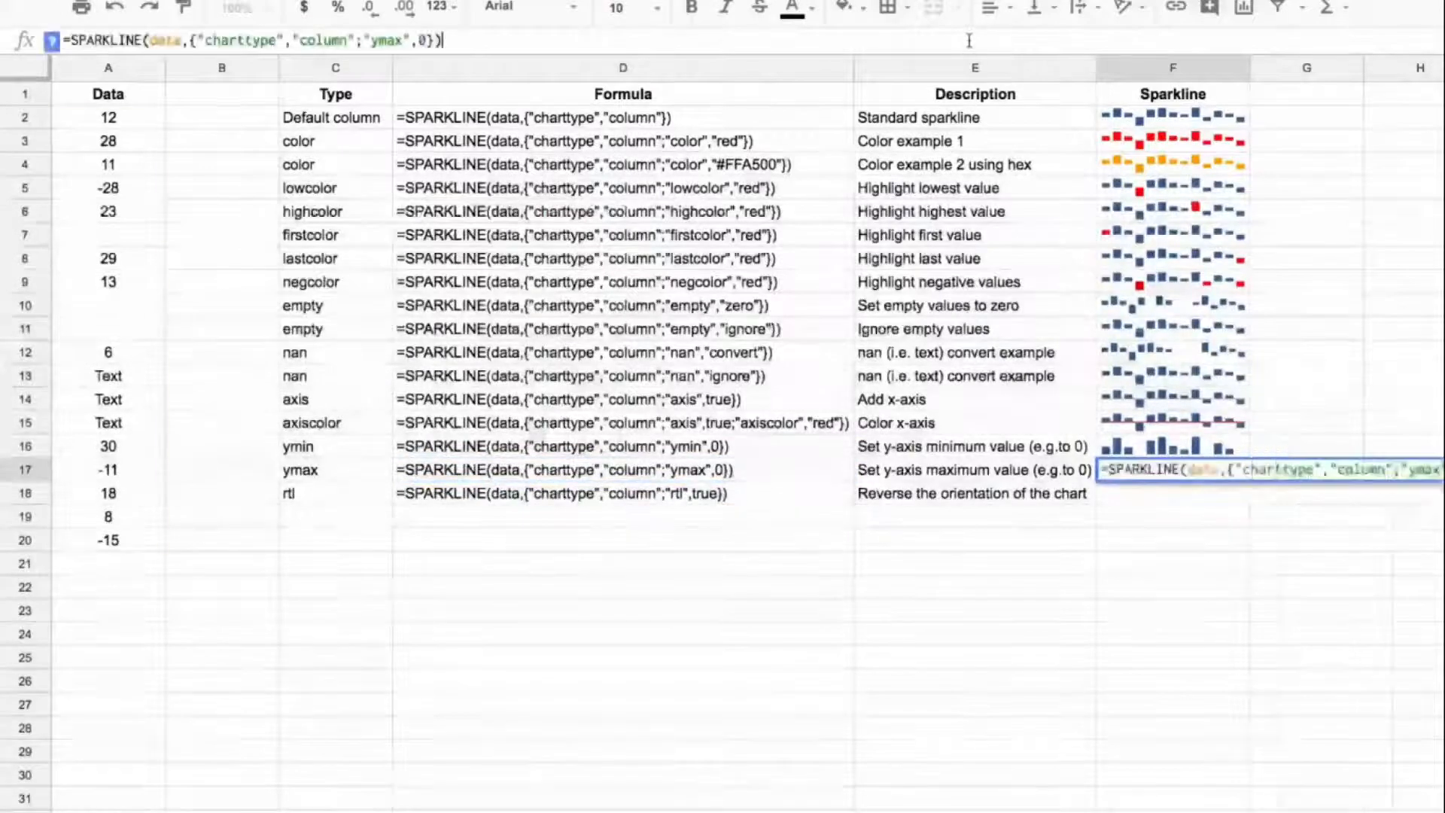
pyautogui.press('Return')
pyautogui.press('Up')
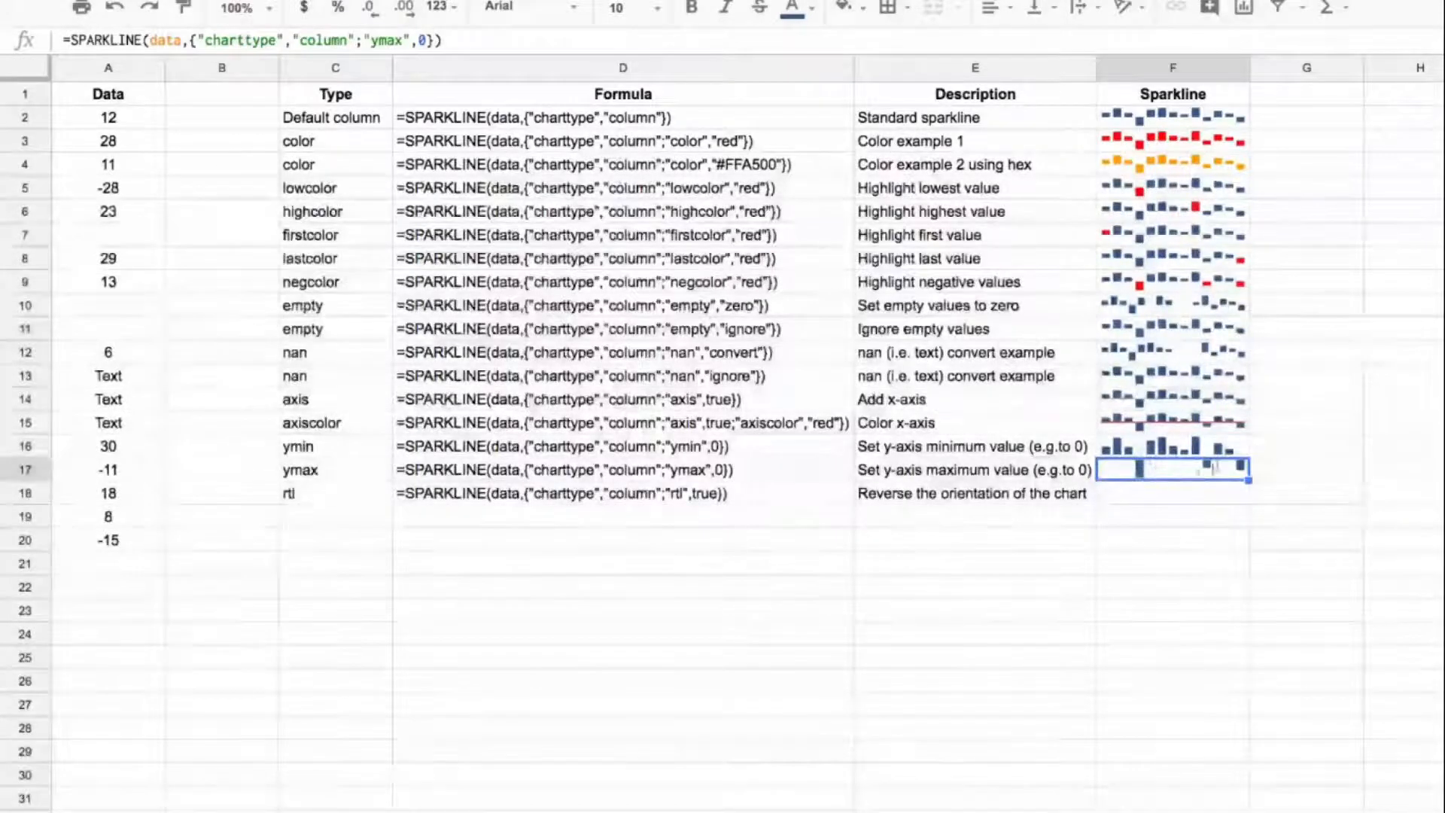
# Step: Copy the D18 formula text into F18 as a live column sparkline with "rtl" set to true, and compare it with the standard sparkline in F2
pyautogui.click(732, 500)
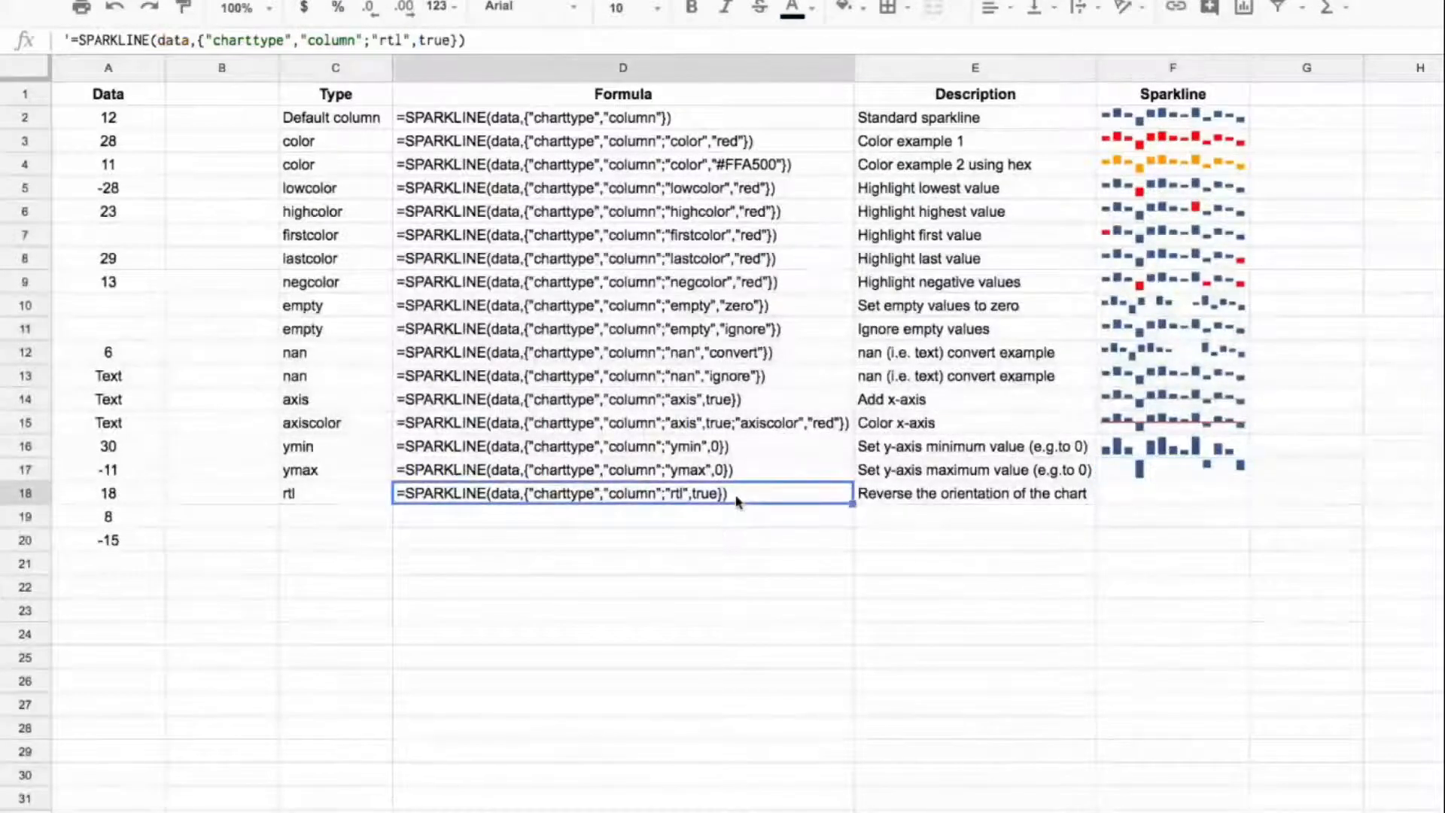
pyautogui.moveTo(72, 42); pyautogui.dragTo(499, 42)
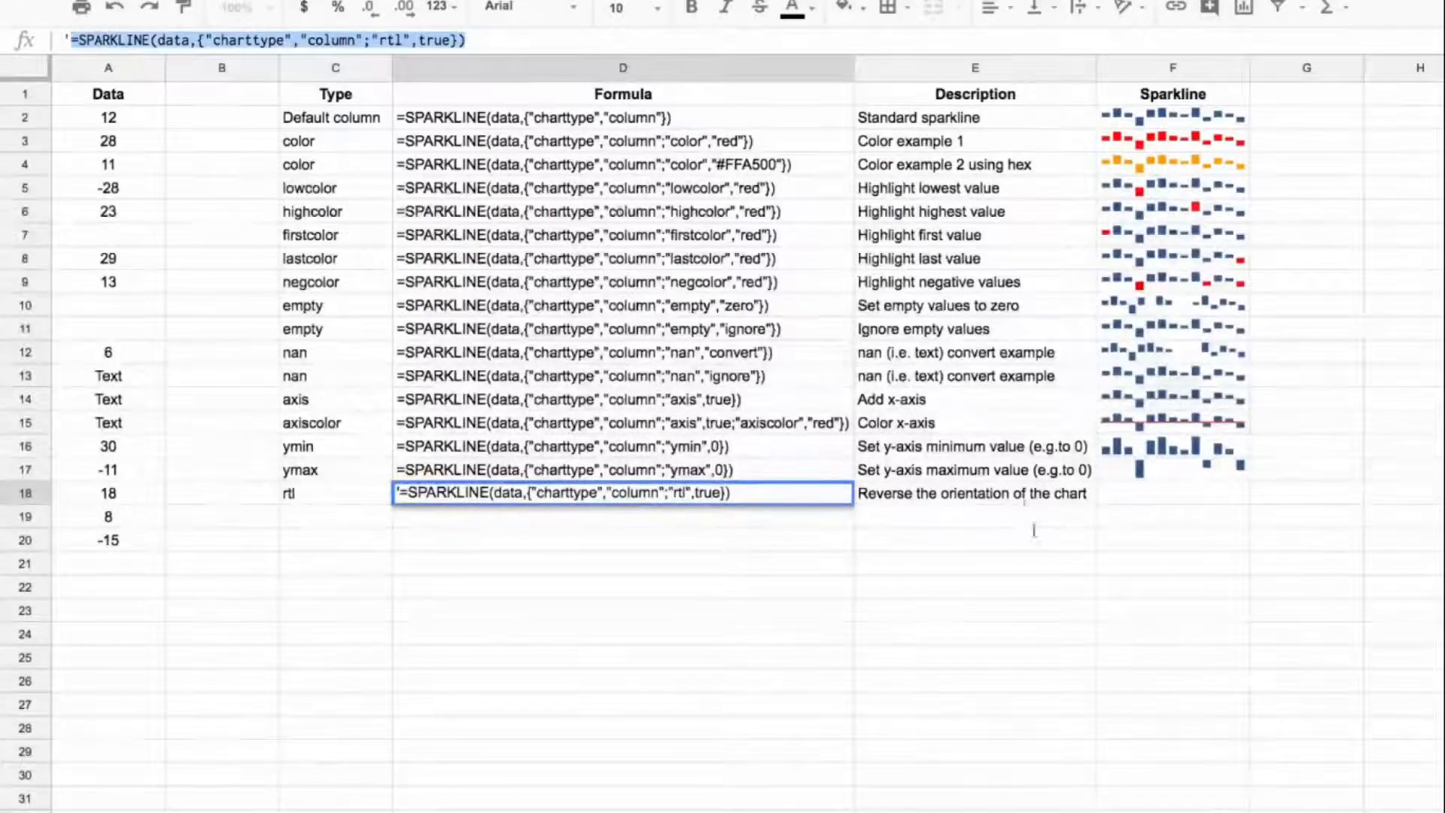
pyautogui.click(1212, 490)
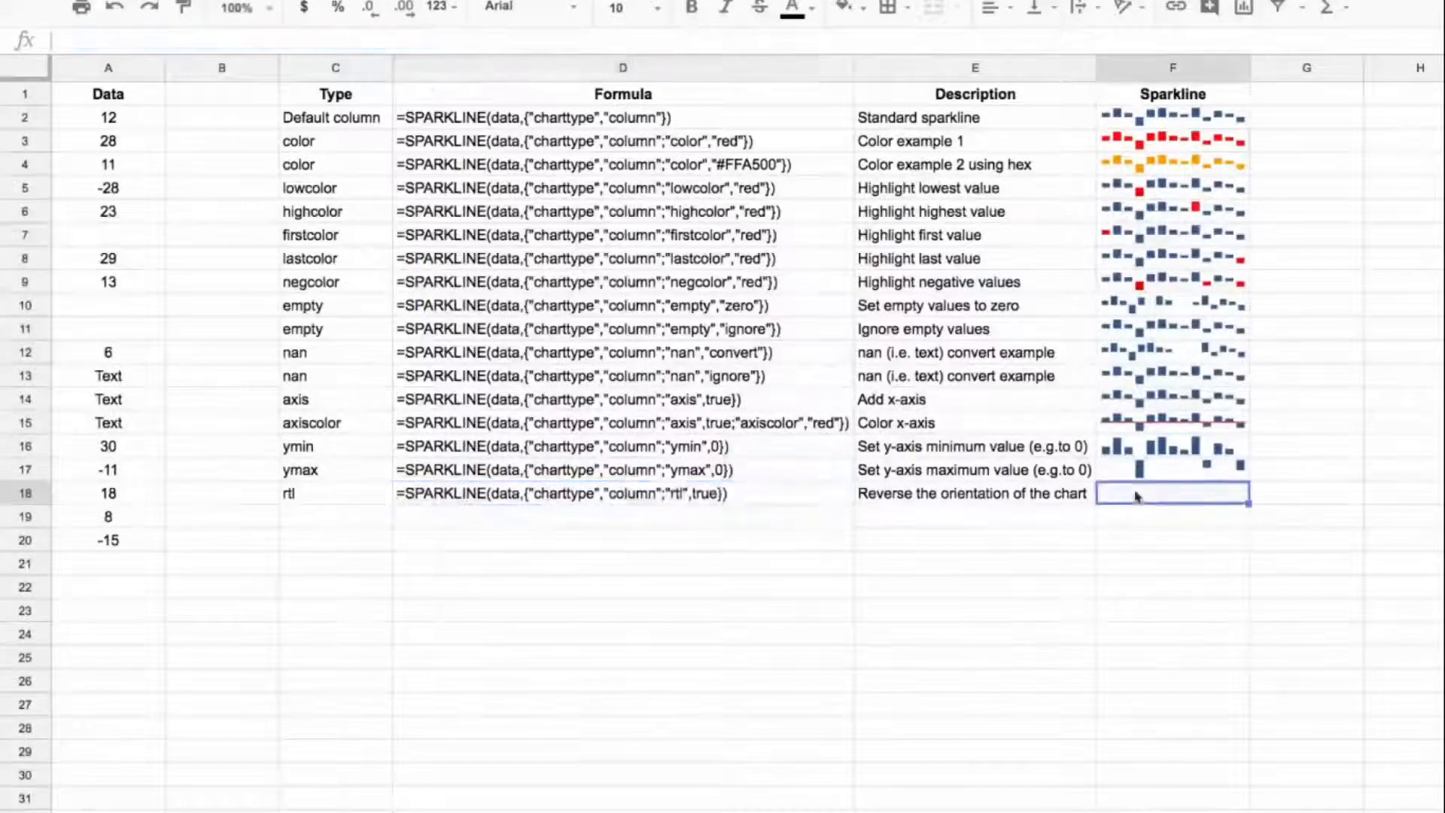
pyautogui.write('=SPARKLINE(data,{"charttype","column","rtl",true})')
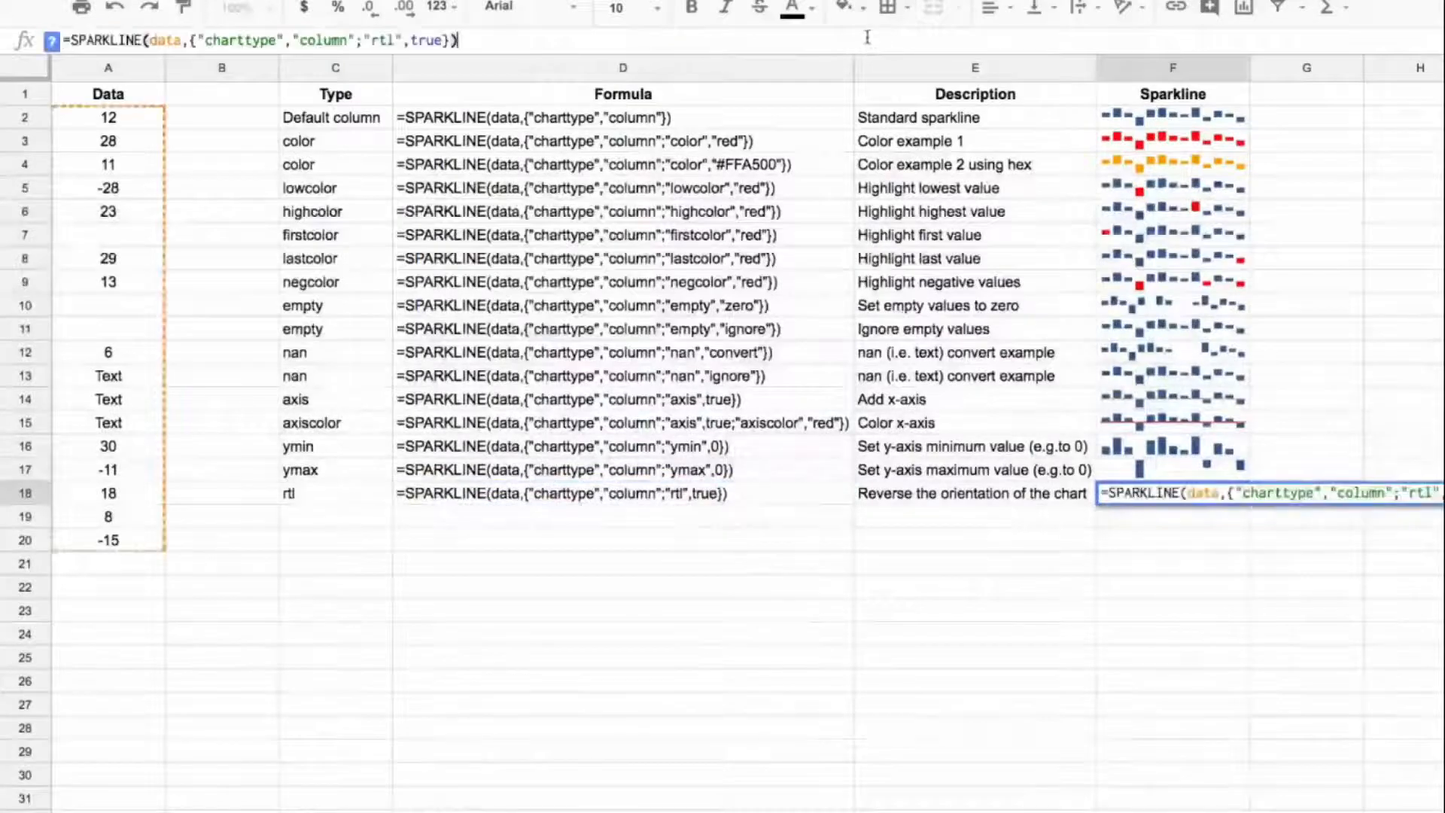
pyautogui.press('Return')
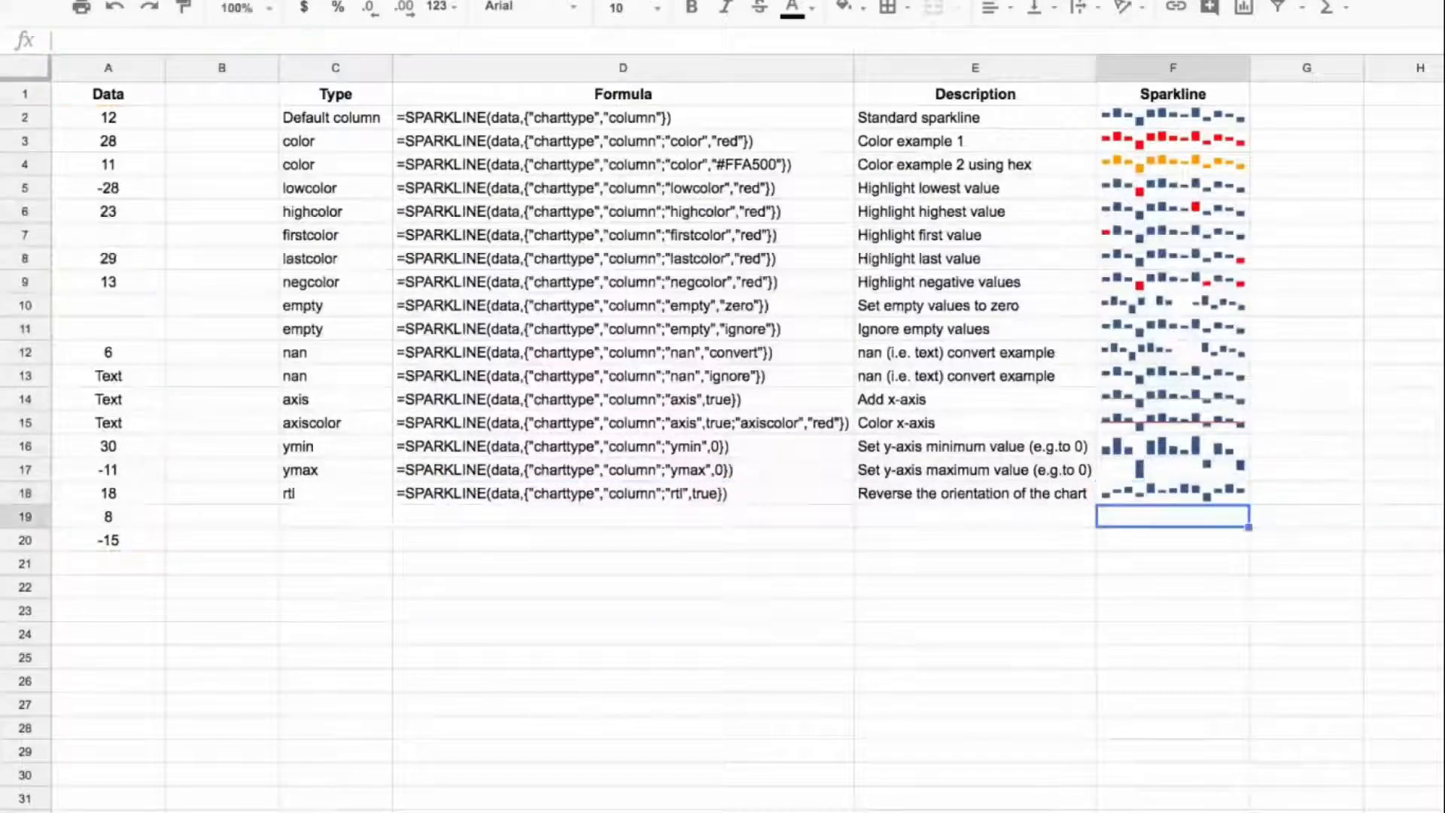
pyautogui.click(1218, 117)
pyautogui.keyDown('ctrl'); pyautogui.click(1242, 497); pyautogui.keyUp('ctrl')
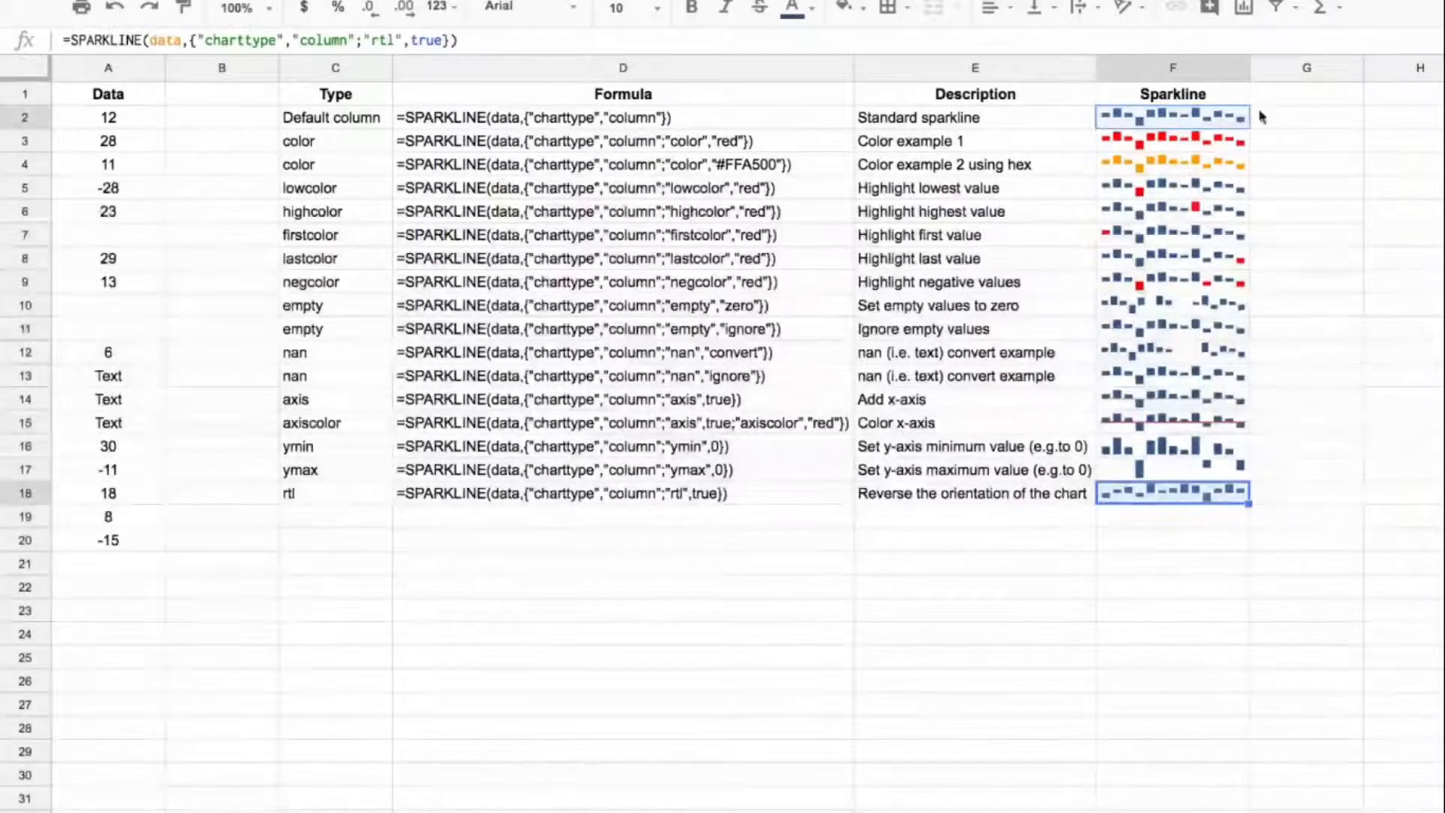
pyautogui.click(1260, 117)
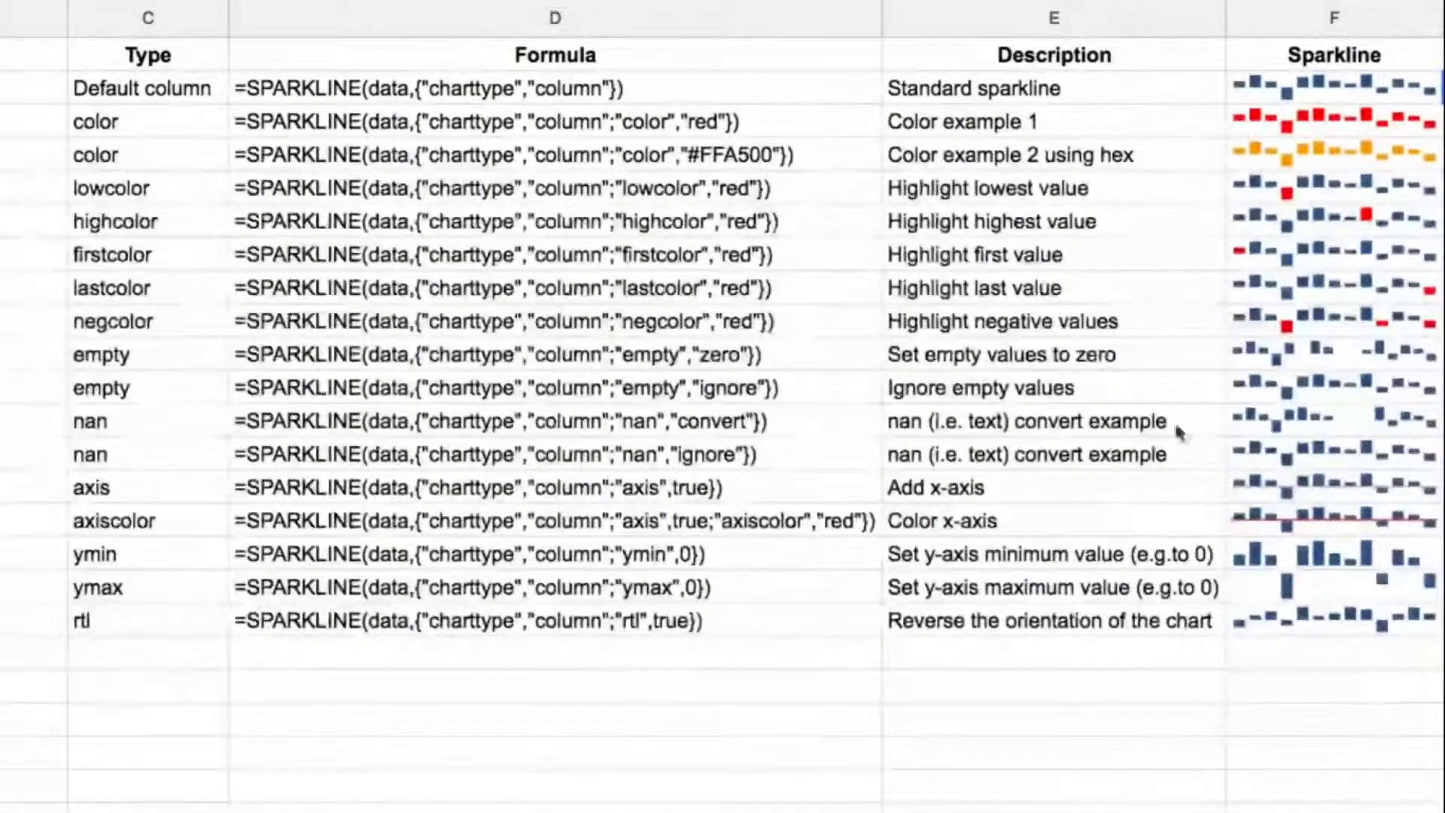
pyautogui.moveTo(720, 92); pyautogui.dragTo(725, 629)
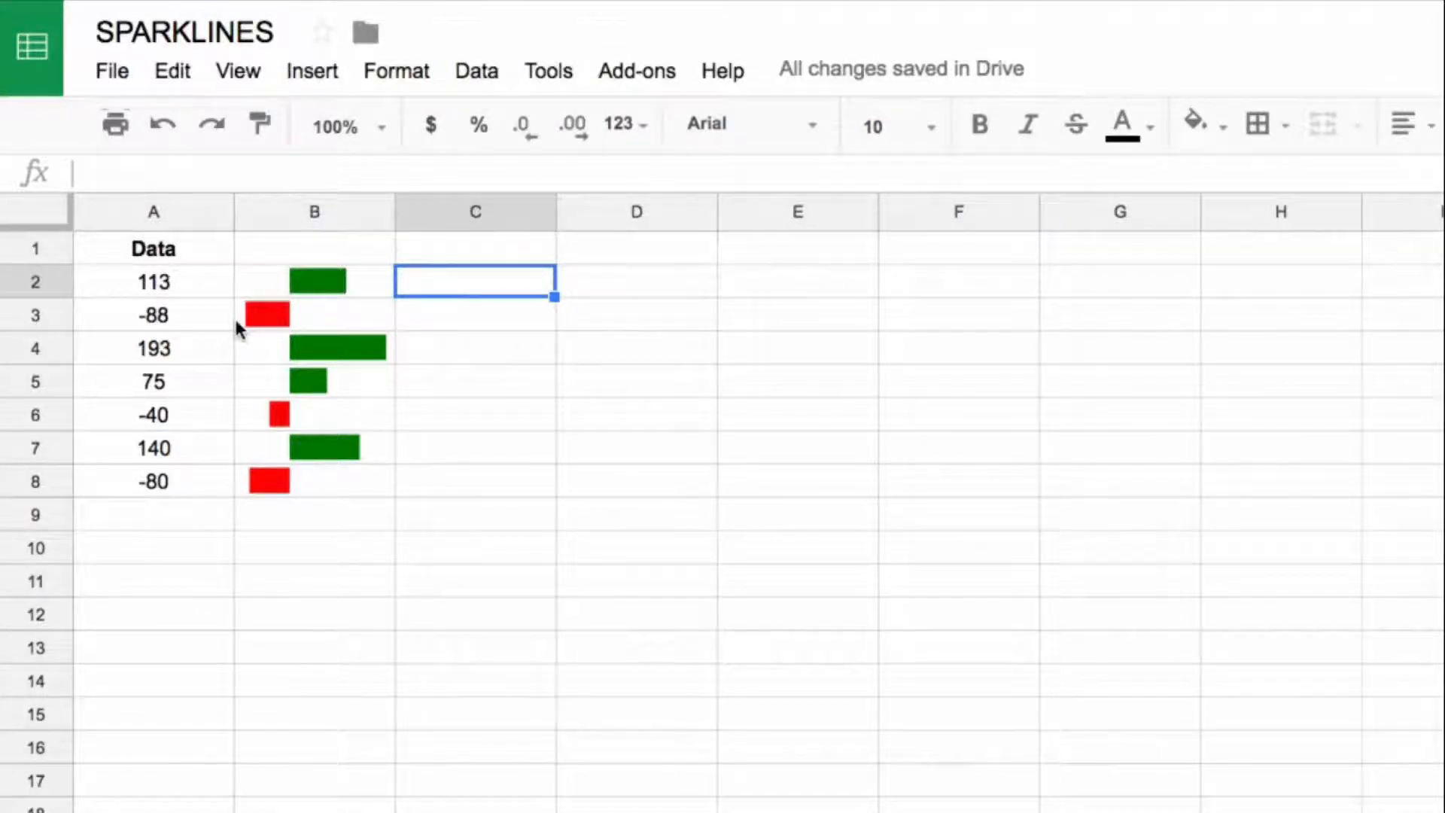
# Step: On the sheet with the green and red bars, enter =sparkline(A2,{"charttype","bar"}) in C2
pyautogui.write('=spar')
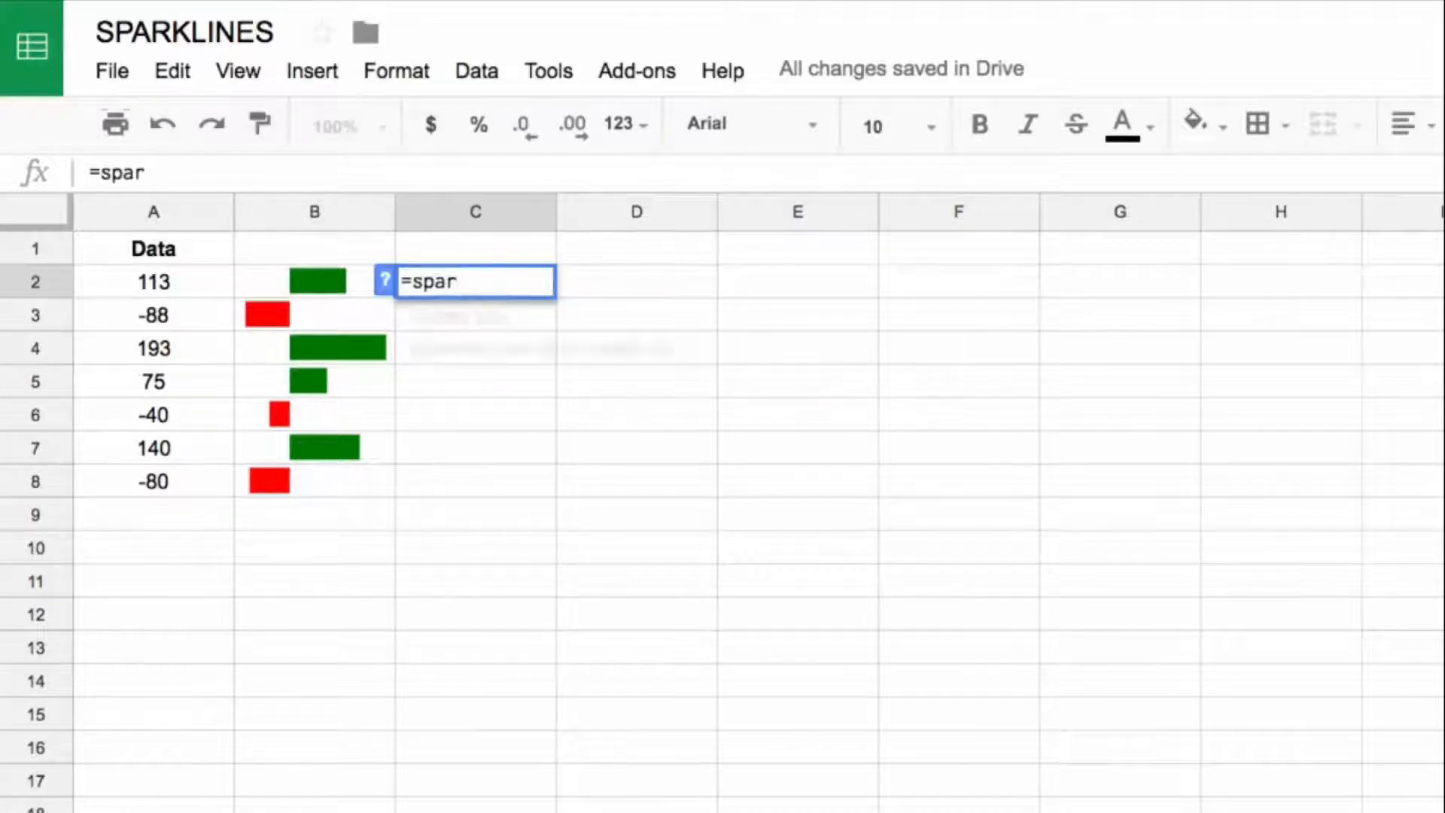
pyautogui.write('kline(A2')
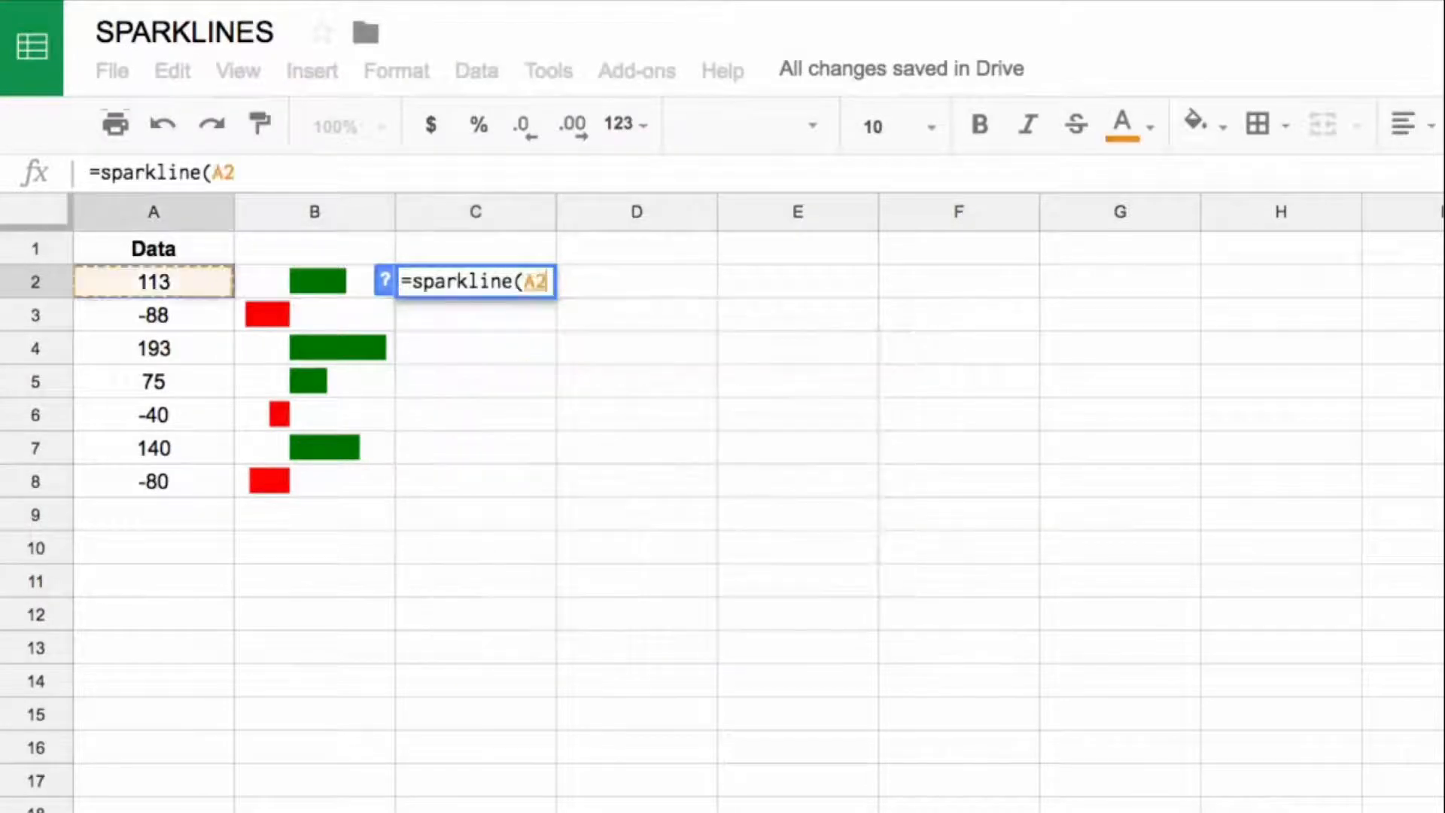
pyautogui.write(',')
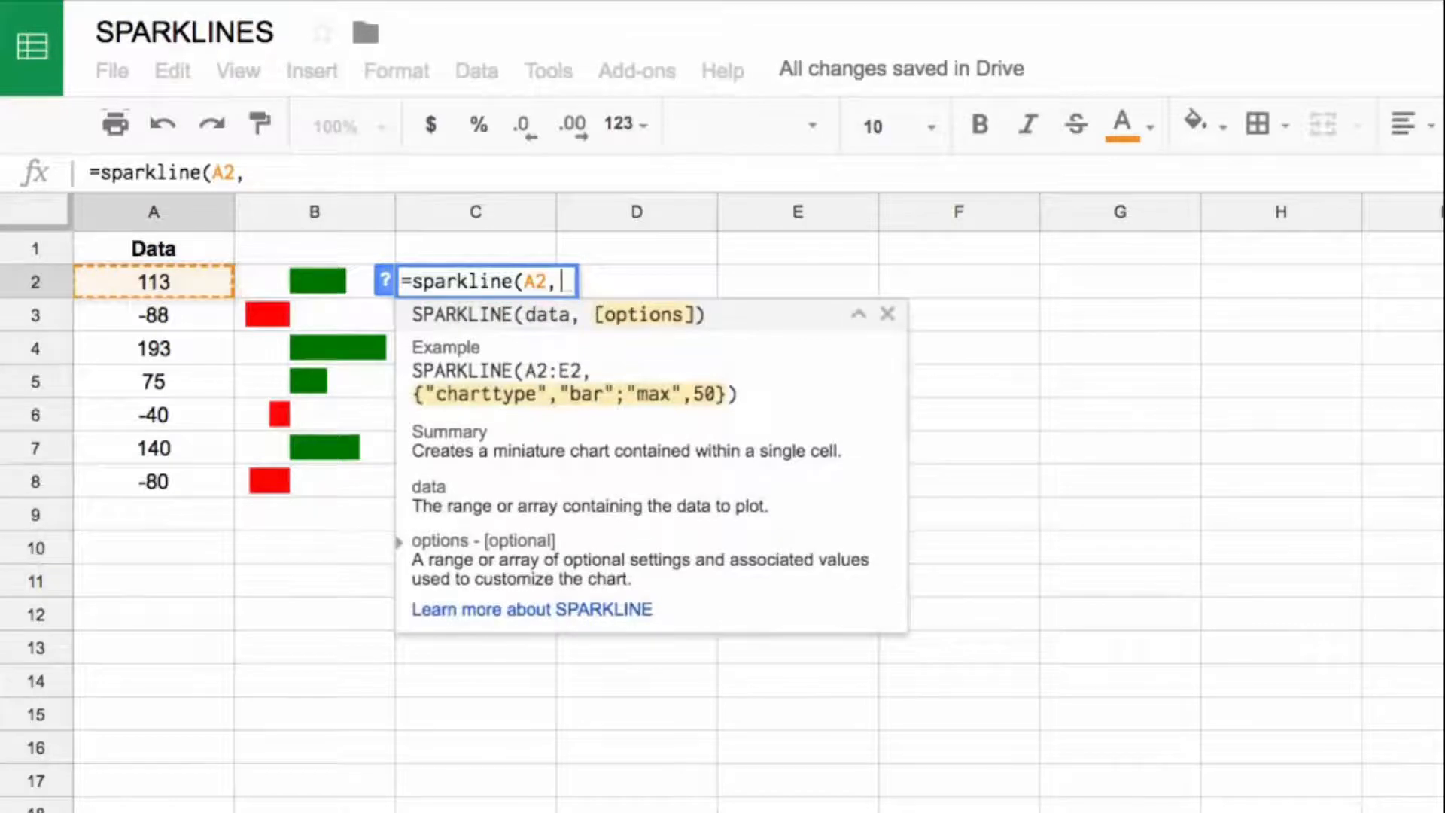
pyautogui.write('{"c')
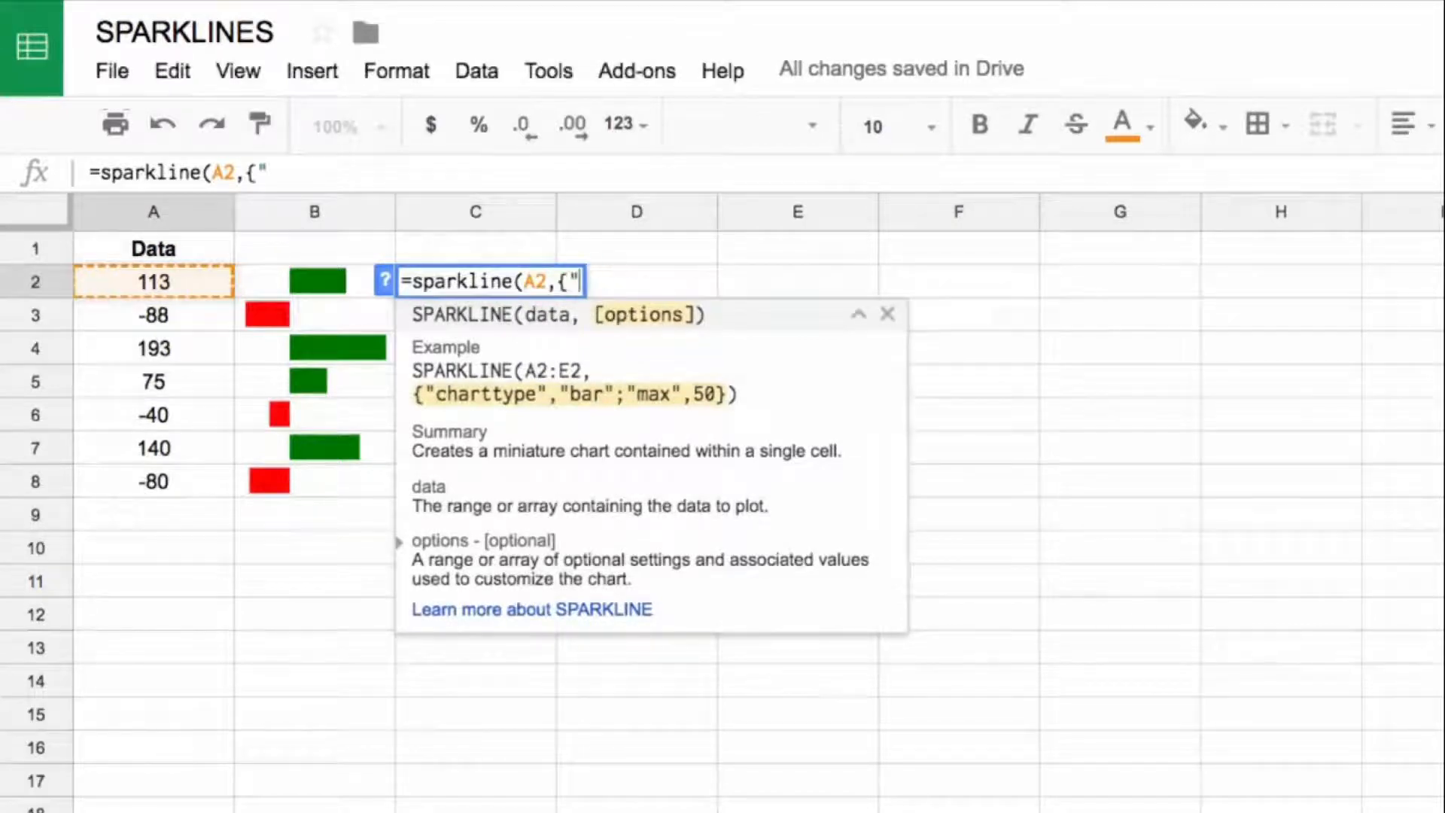
pyautogui.write('harttype')
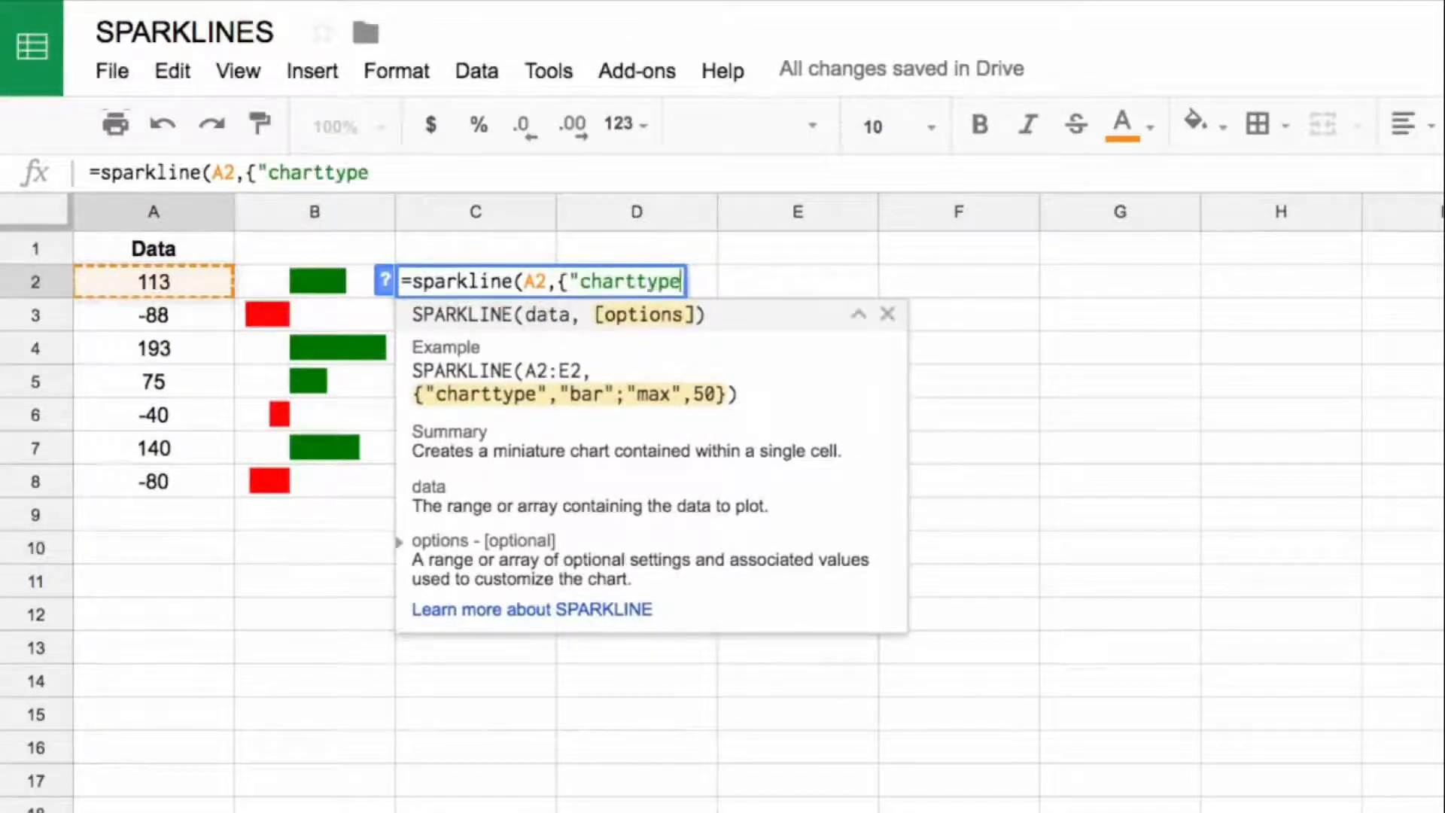
pyautogui.write('","bar"')
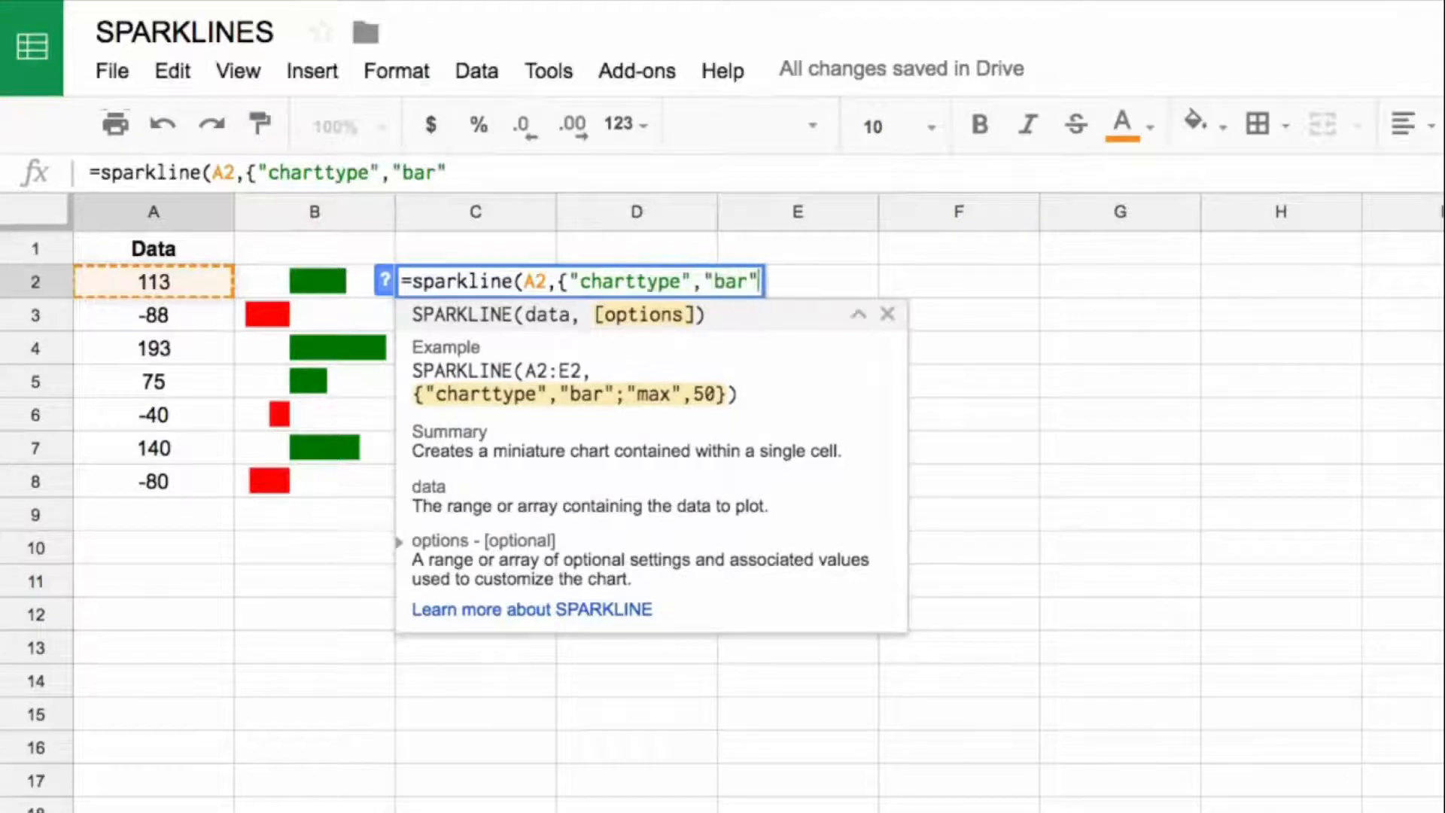
pyautogui.write('})')
pyautogui.press('Return')
pyautogui.press('Up')
# Step: Copy the bar sparkline in C2 down to C3:C8, beside the remaining data values
pyautogui.hotkey('ctrl', 'c')
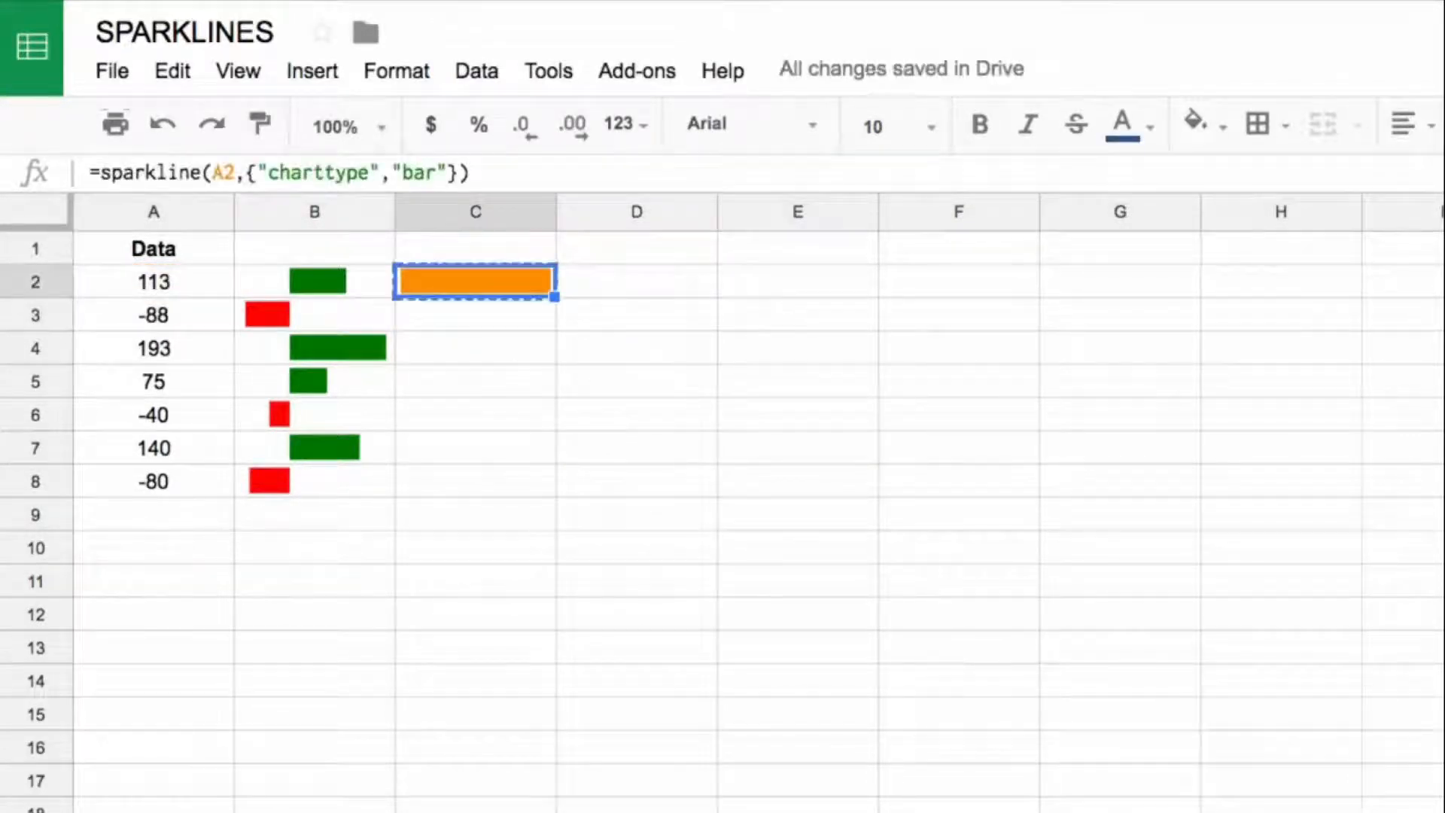
pyautogui.press('Down')
pyautogui.hotkey('ctrl', 'v')
pyautogui.press('Down')
pyautogui.hotkey('ctrl', 'v')
pyautogui.press('Down')
pyautogui.hotkey('ctrl', 'v')
pyautogui.press('Down')
pyautogui.hotkey('ctrl', 'v')
pyautogui.press('Down')
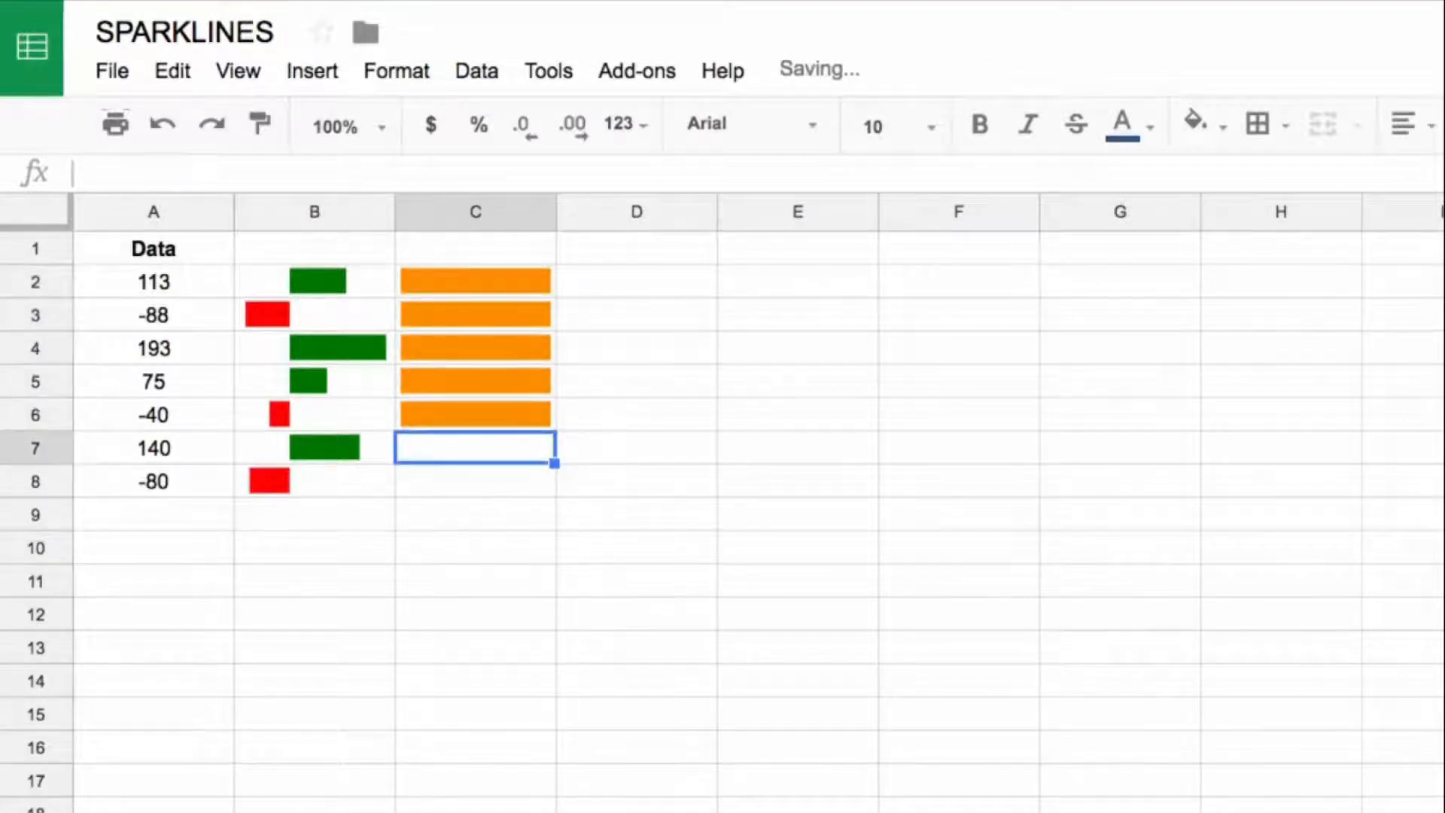
pyautogui.hotkey('ctrl', 'v')
pyautogui.press('Down')
pyautogui.hotkey('ctrl', 'v')
pyautogui.press('Down')
# Step: Add the option "max",200 to the bar sparkline formula in C2
pyautogui.press('Up')
pyautogui.press('Up')
pyautogui.press('Up')
pyautogui.press('Up')
pyautogui.press('Up')
pyautogui.press('Up')
pyautogui.press('Up')
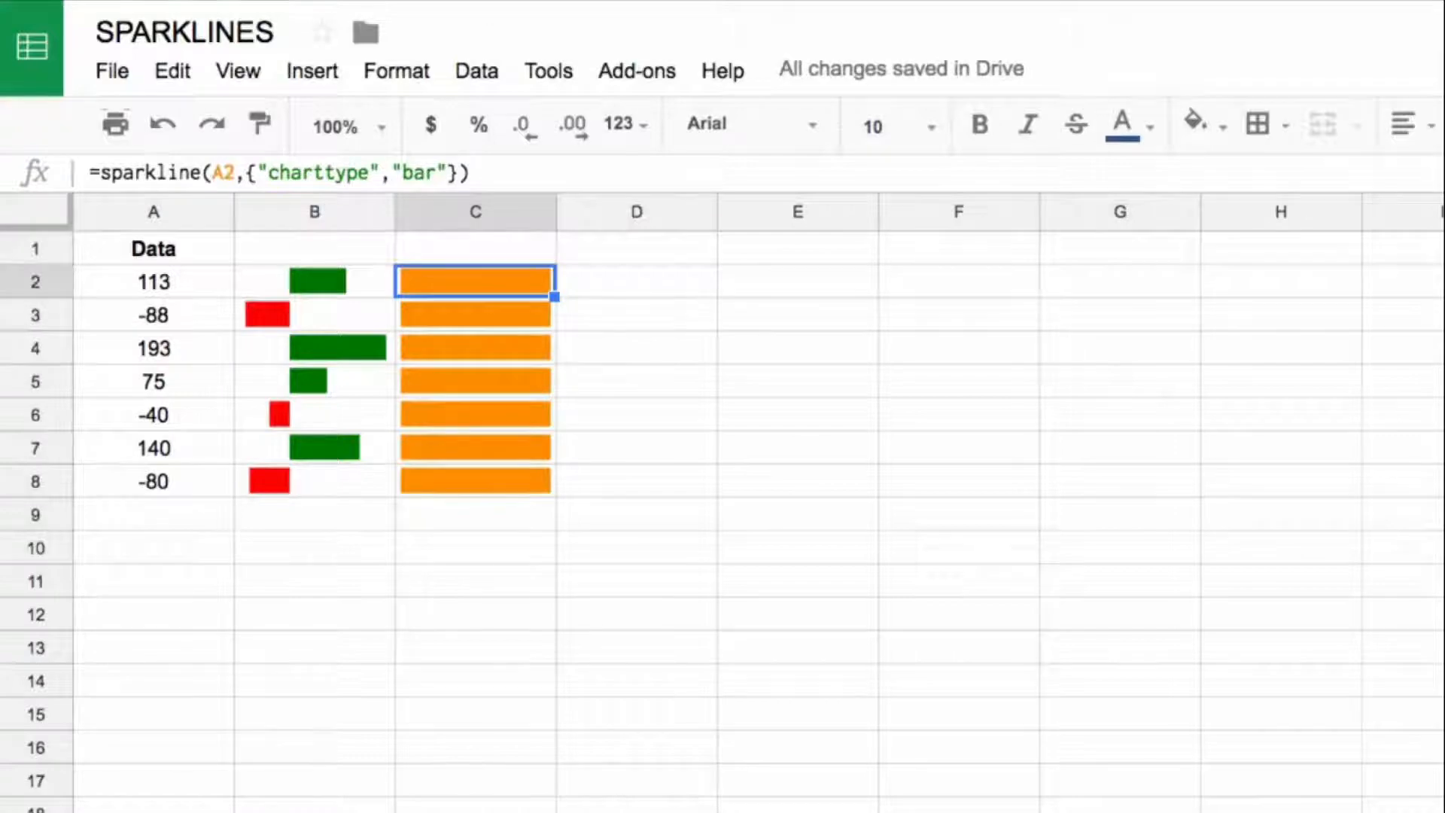
pyautogui.click(452, 172)
pyautogui.write(';"max"')
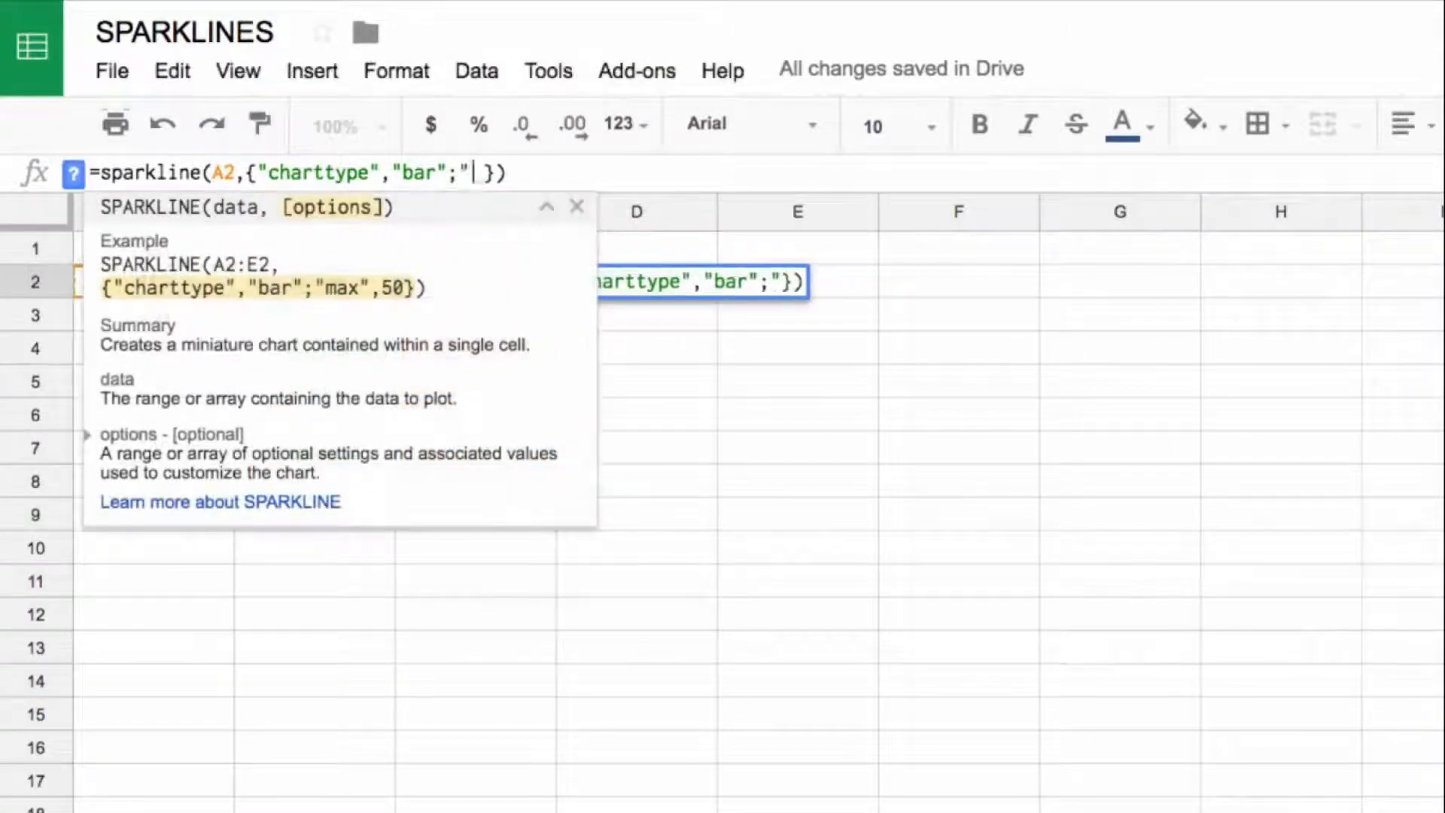
pyautogui.write(',200')
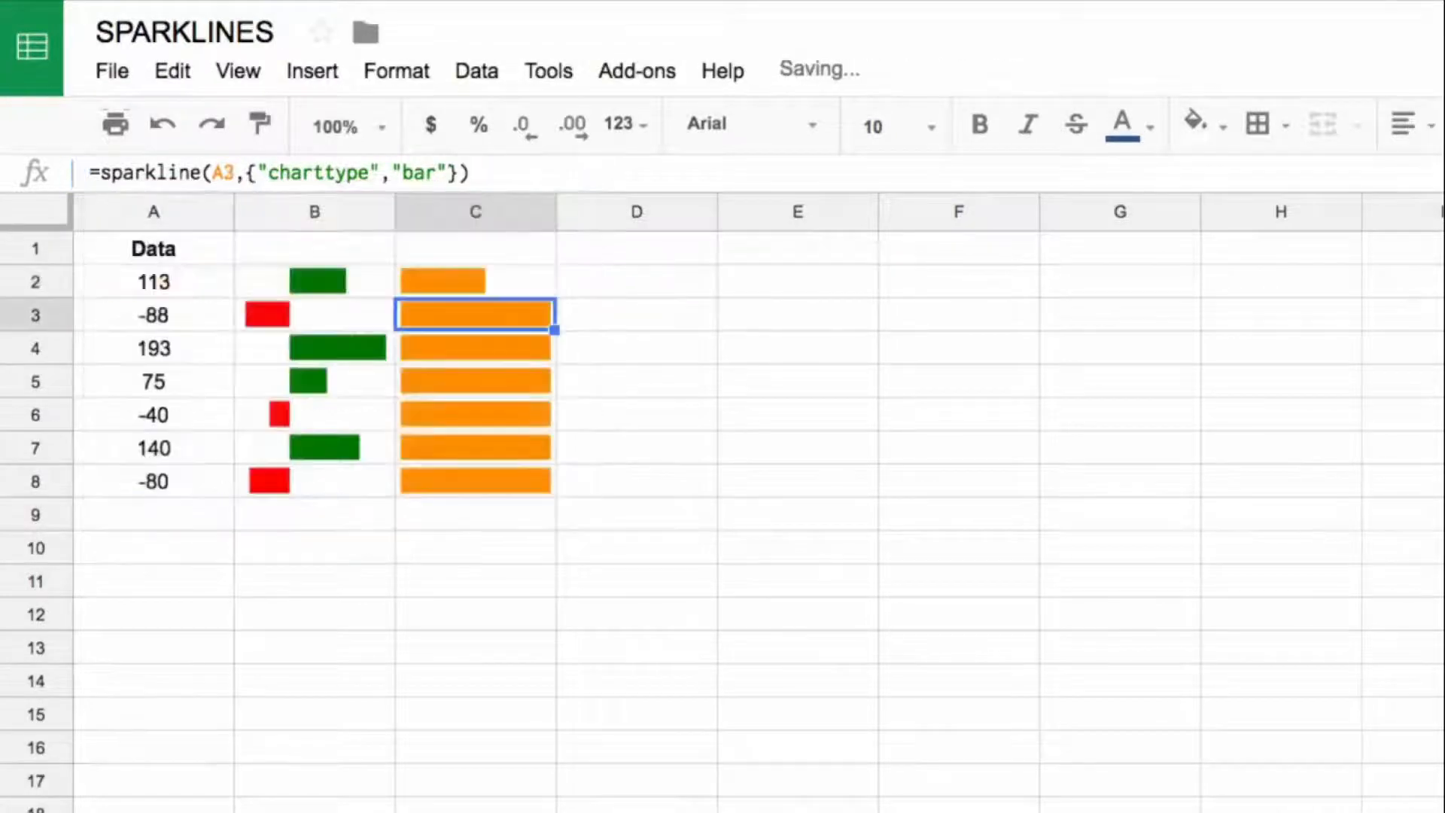
# Step: Copy the C2 sparkline with "max" set to 200 down to C3:C8
pyautogui.press('Up')
pyautogui.press('super+c')
pyautogui.press('Down')
pyautogui.press('super+shift+Down')
pyautogui.press('super+v')
pyautogui.press('Up')
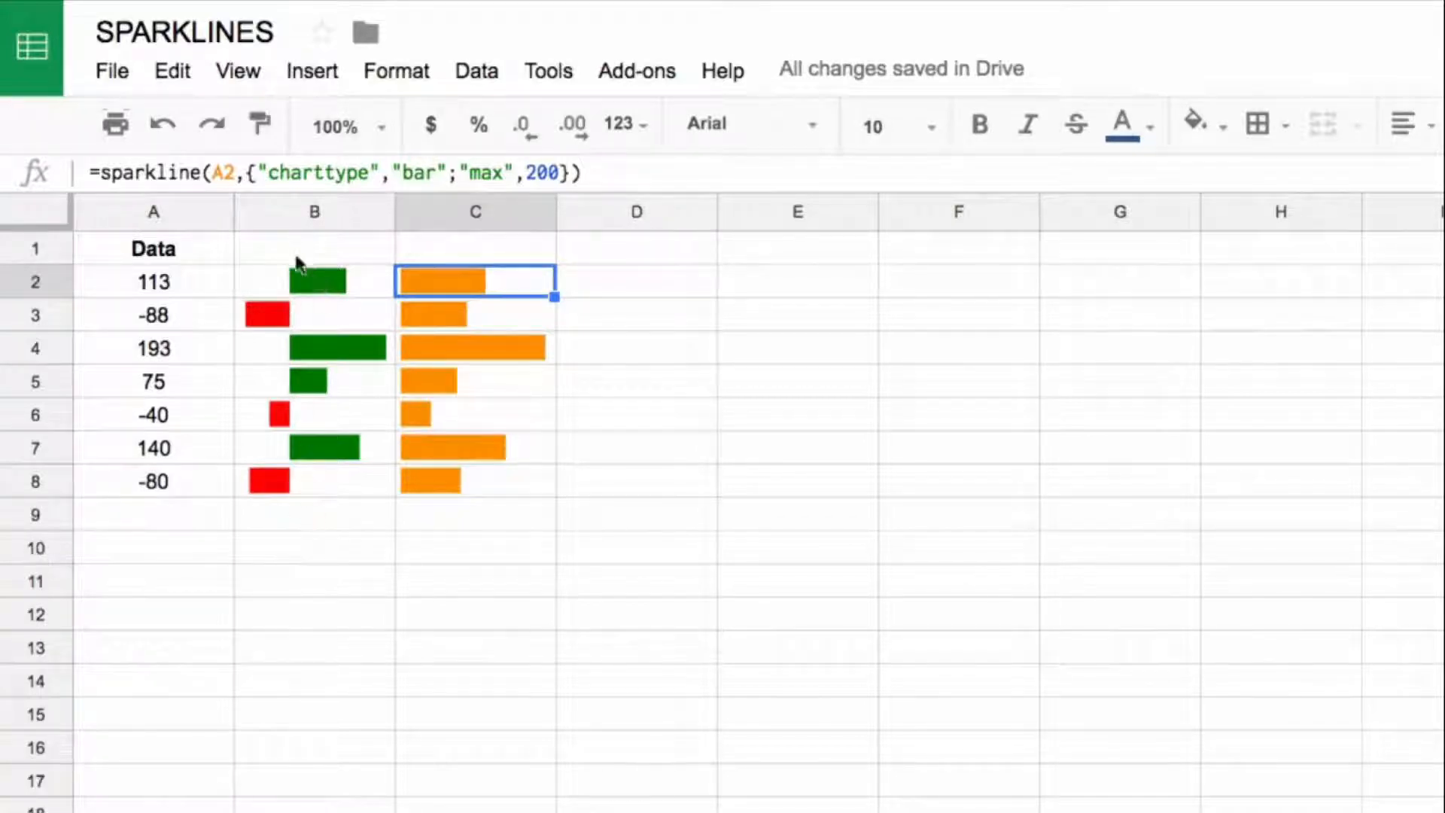
# Step: Calculate the maximum of the data values in A10 with the MAX function
pyautogui.click(218, 557)
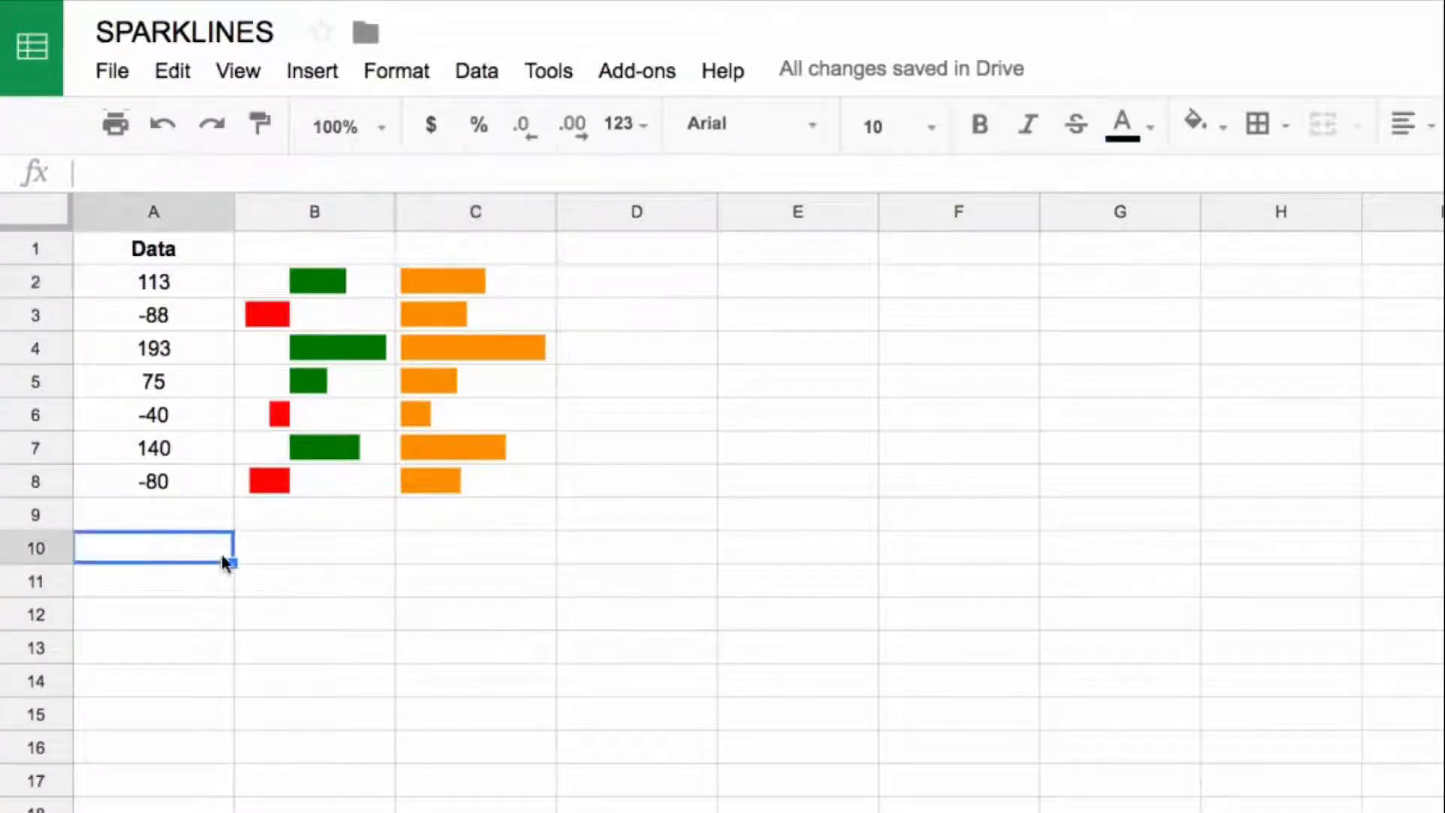
pyautogui.write('=max(A8')
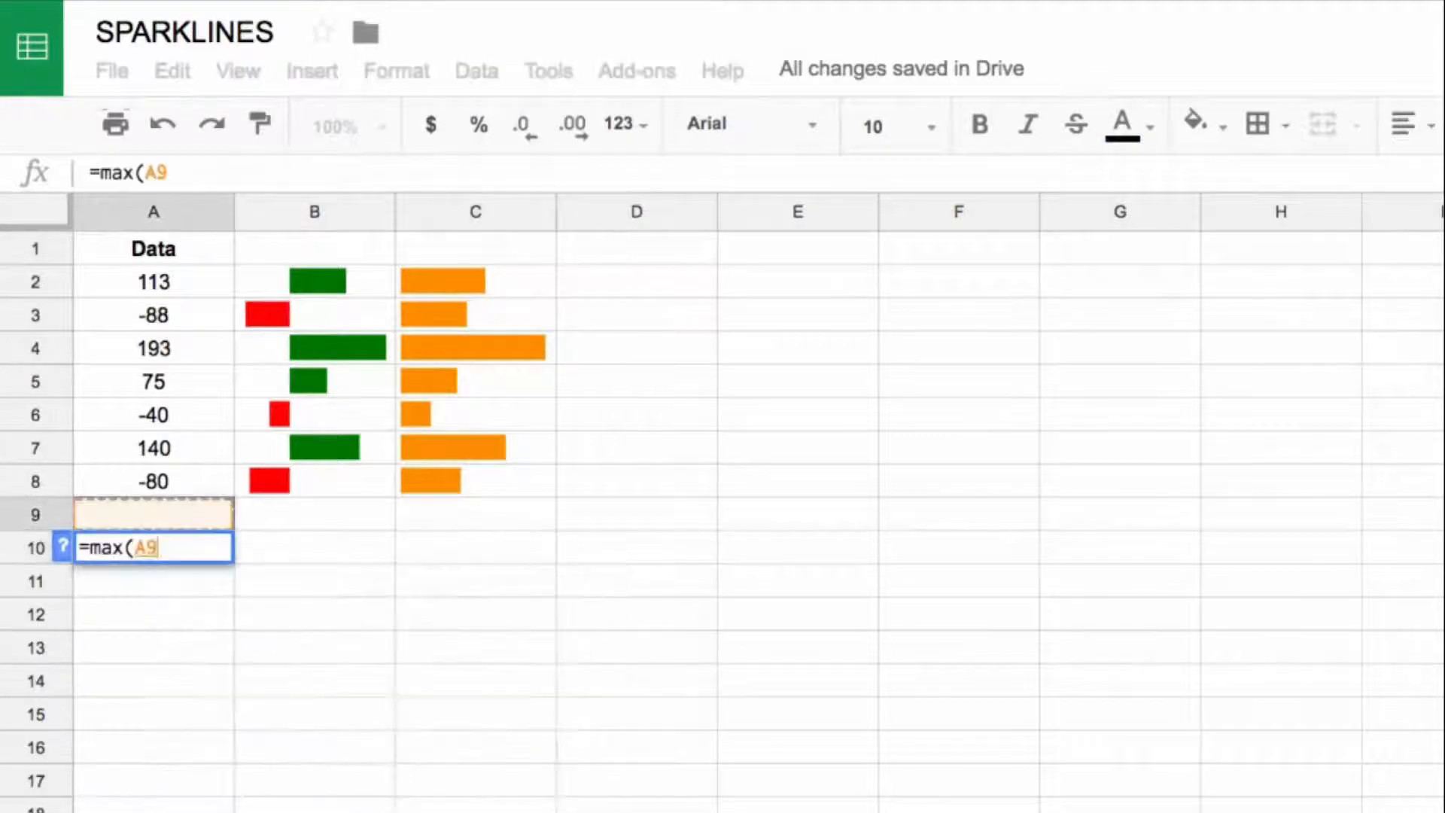
pyautogui.hotkey('shift', 'Up')
pyautogui.hotkey('shift', 'Up')
pyautogui.hotkey('shift', 'Up')
pyautogui.hotkey('shift', 'Up')
pyautogui.hotkey('shift', 'Up')
pyautogui.hotkey('shift', 'Up')
pyautogui.press('Return')
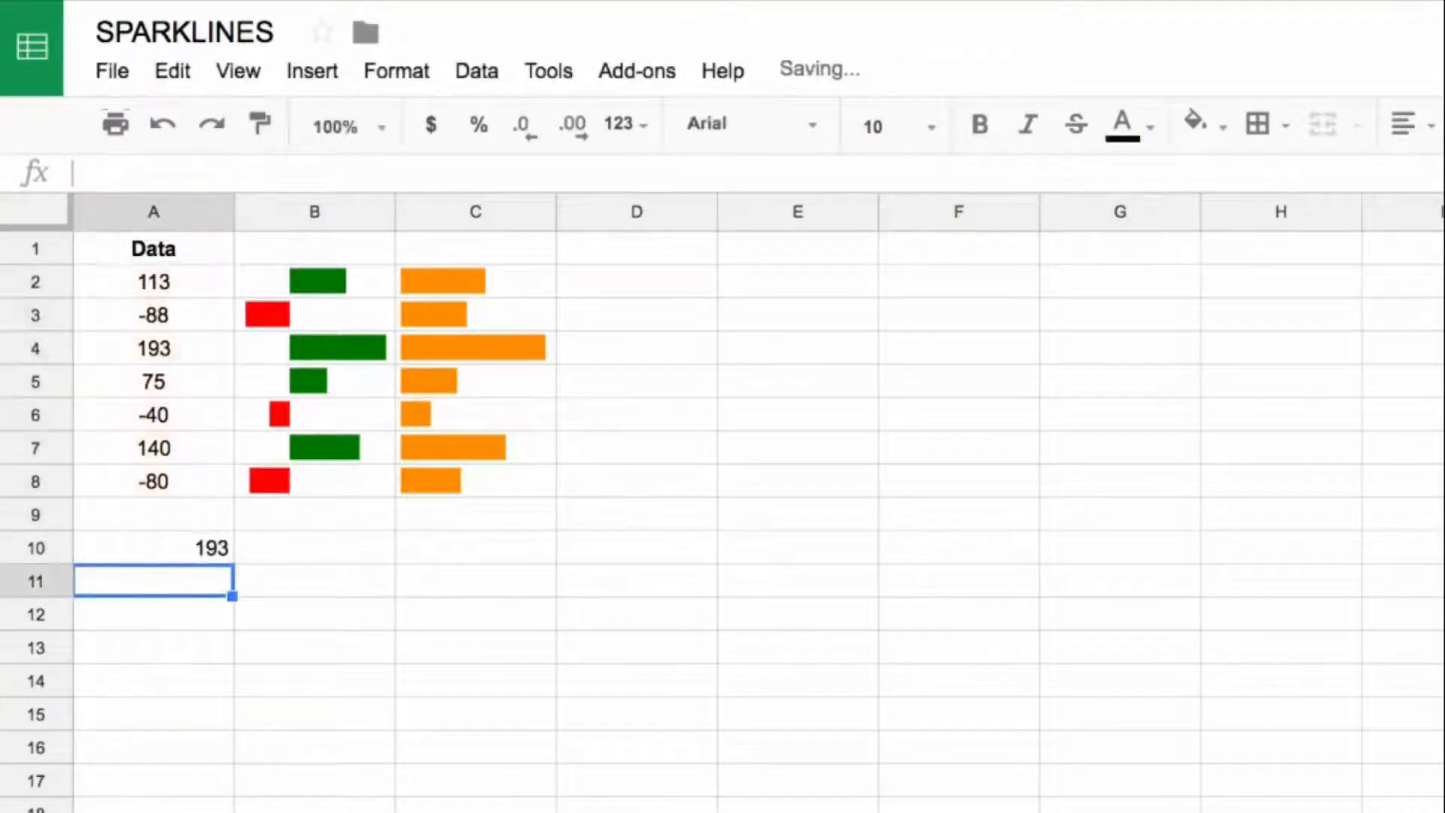
# Step: Enter =min(A2:A8) in A11 to calculate the minimum of the data values
pyautogui.write('=')
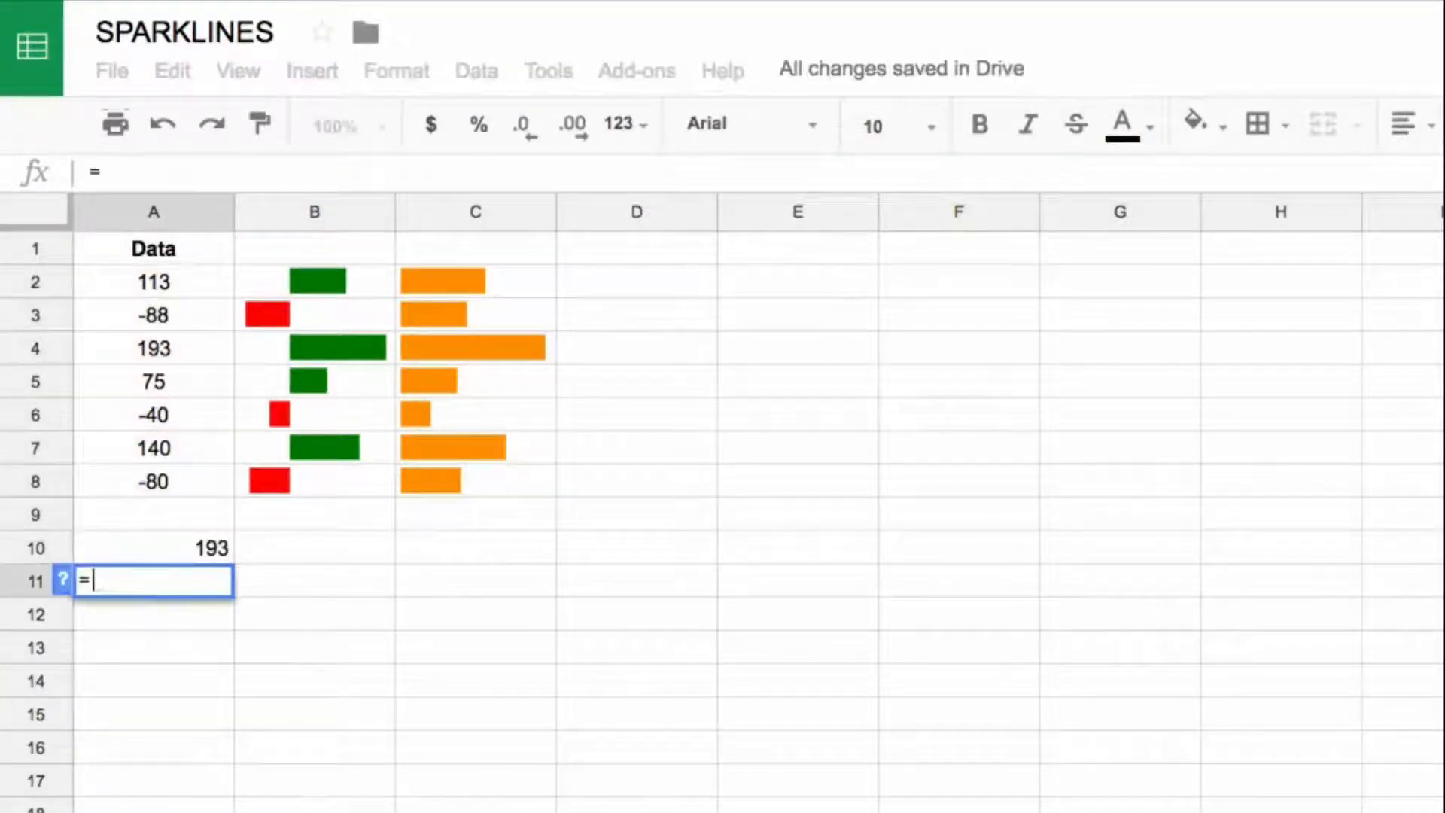
pyautogui.write('min(A2:A8')
pyautogui.hotkey('ctrl', 'shift', 'Up')
pyautogui.hotkey('shift', 'Down')
pyautogui.press('Return')
pyautogui.press('Up')
pyautogui.press('Up')
pyautogui.press('Down')
pyautogui.press('Up')
pyautogui.press('Right')
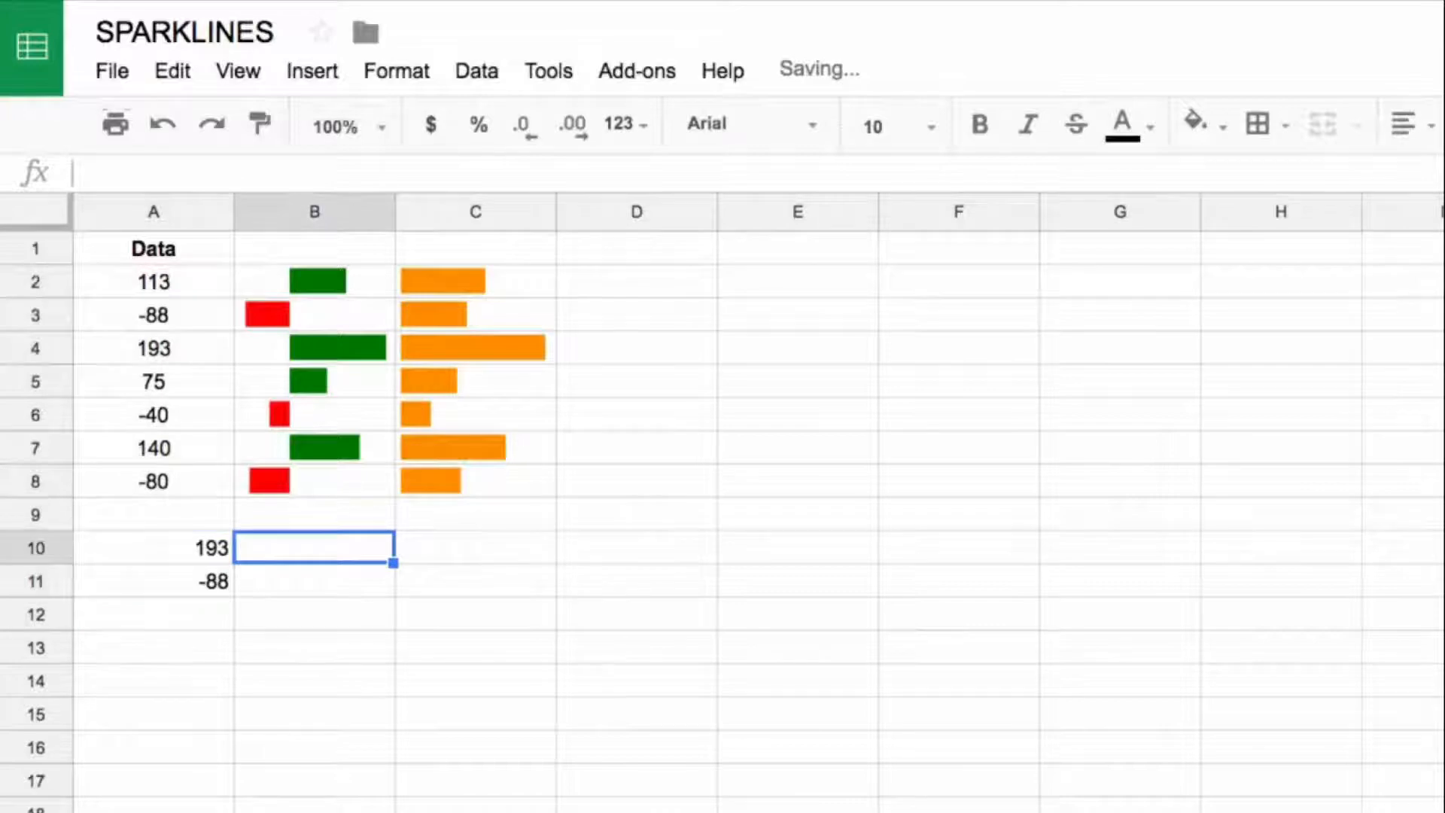
pyautogui.press('Left')
pyautogui.press('Down')
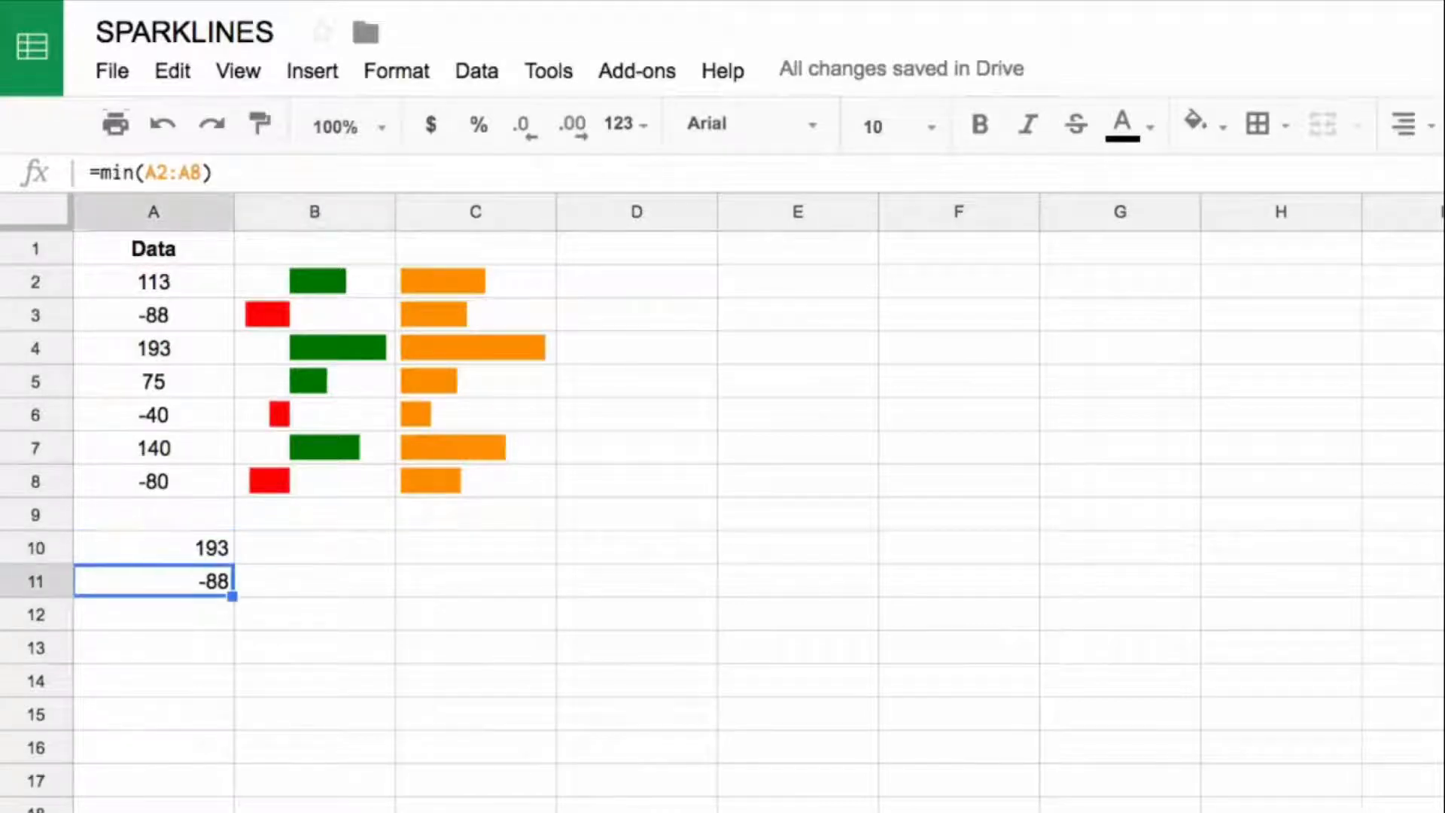
# Step: Enter the rounded scale limits beside the maximum and minimum: 200 in B10 and -100 in B11
pyautogui.press('Up')
pyautogui.press('Right')
pyautogui.write('200')
pyautogui.press('Return')
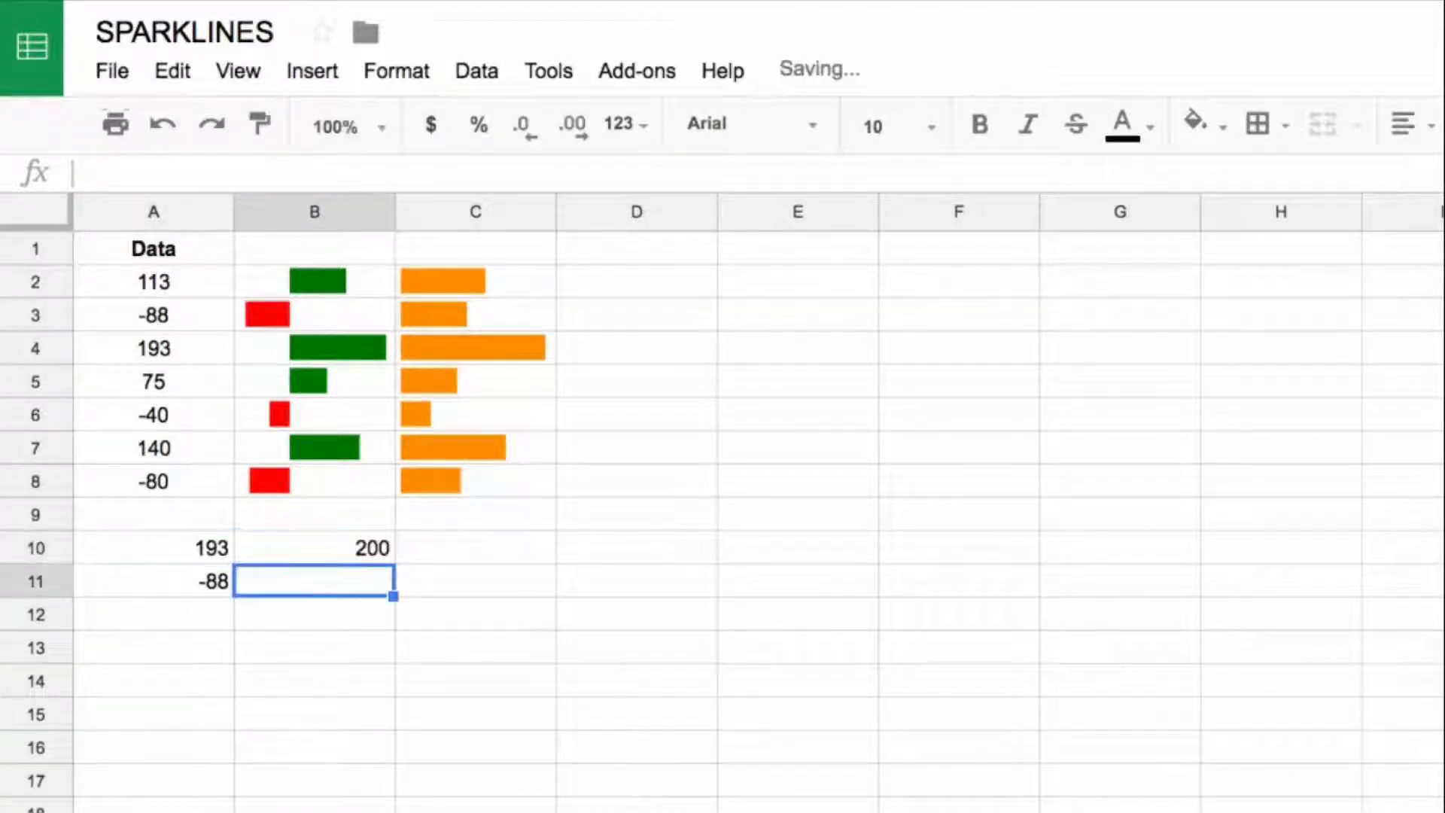
pyautogui.write('-100')
pyautogui.press('Return')
pyautogui.press('Up')
pyautogui.press('Up')
pyautogui.press('Left')
pyautogui.press('Right')
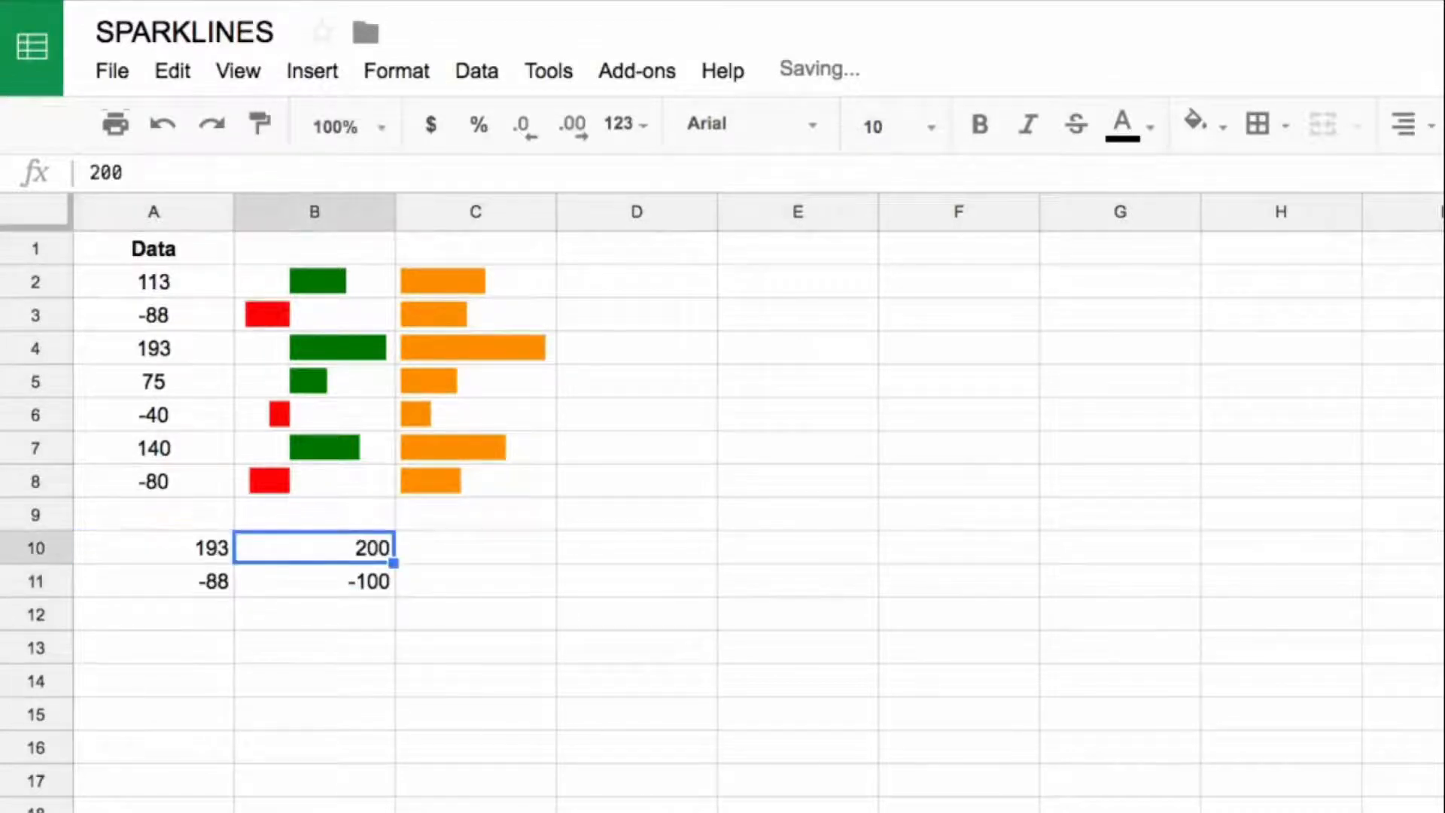
pyautogui.press('Down')
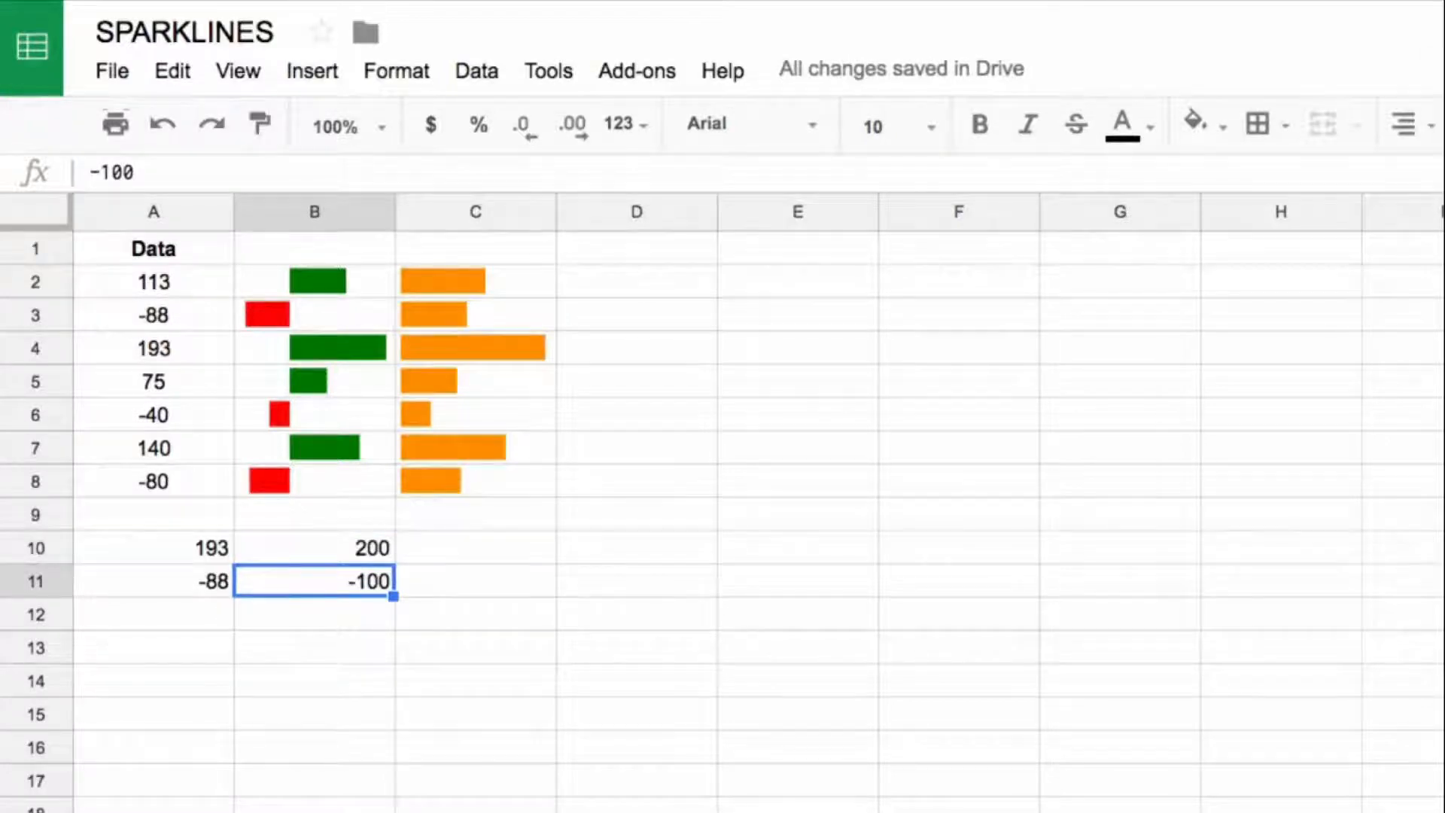
pyautogui.press('Up')
pyautogui.hotkey('shift', 'Down')
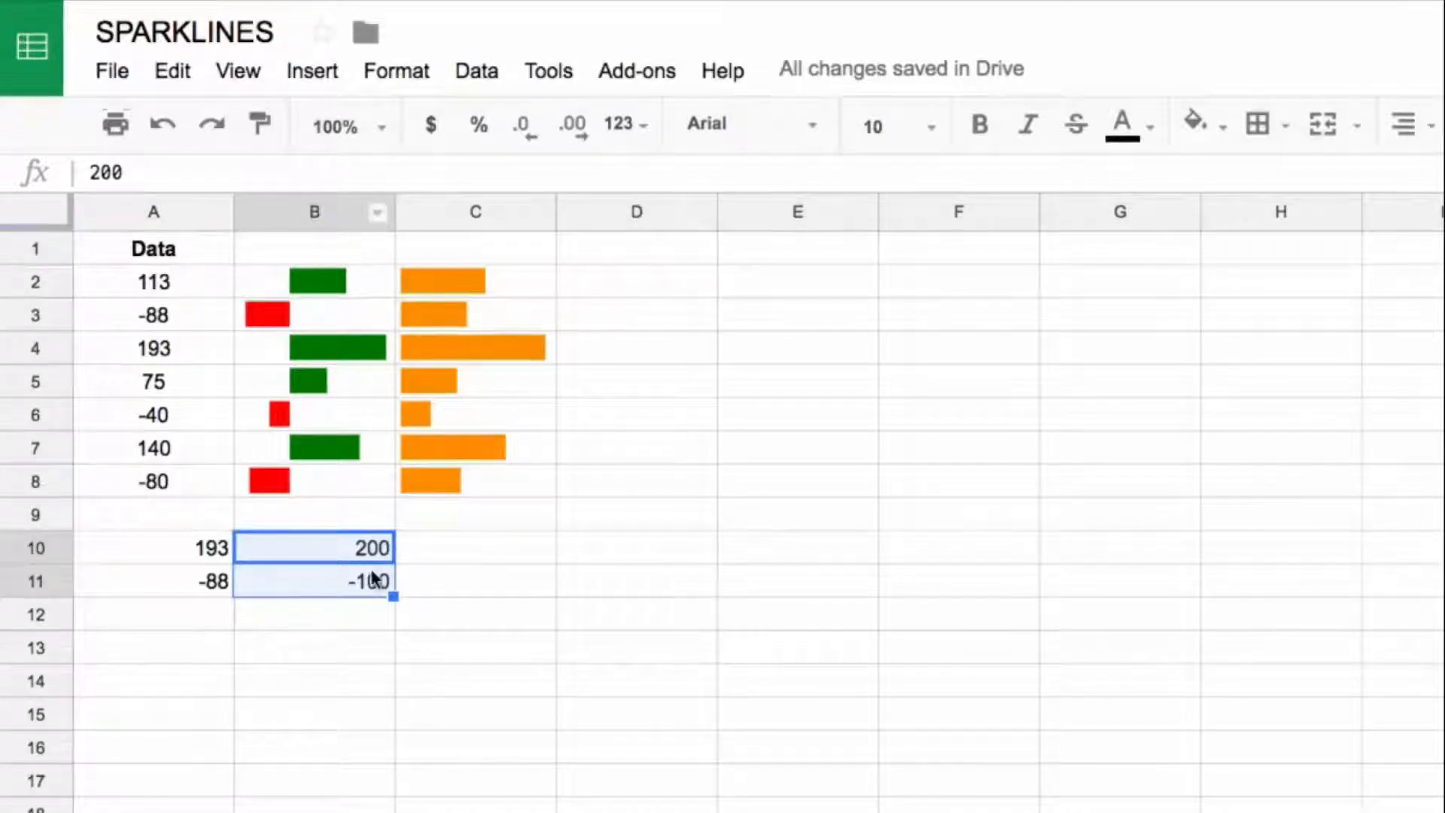
# Step: Enter the array formula ={100,A2} in D2 to place a constant 100 beside the first data value
pyautogui.click(533, 292)
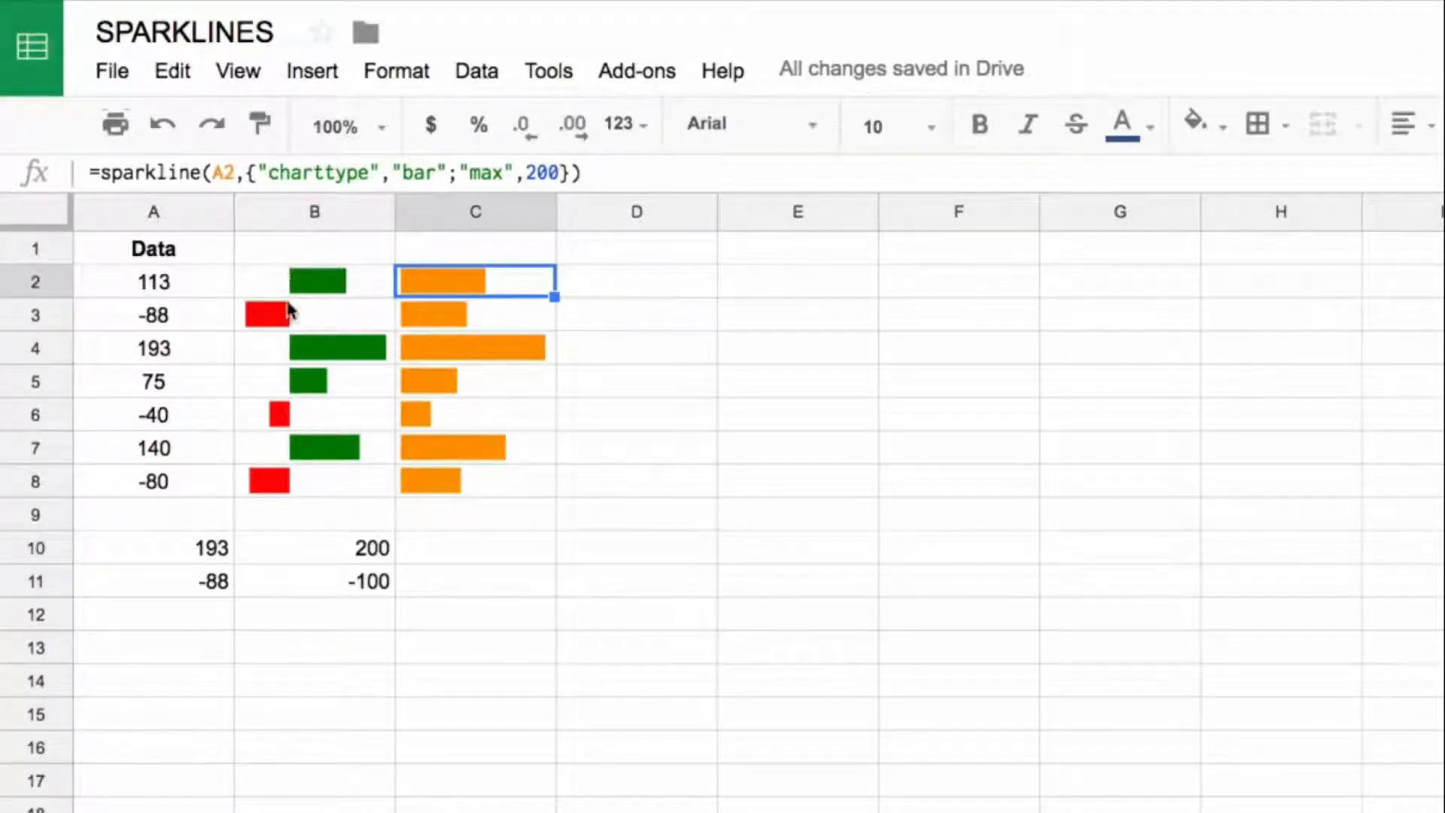
pyautogui.click(326, 578)
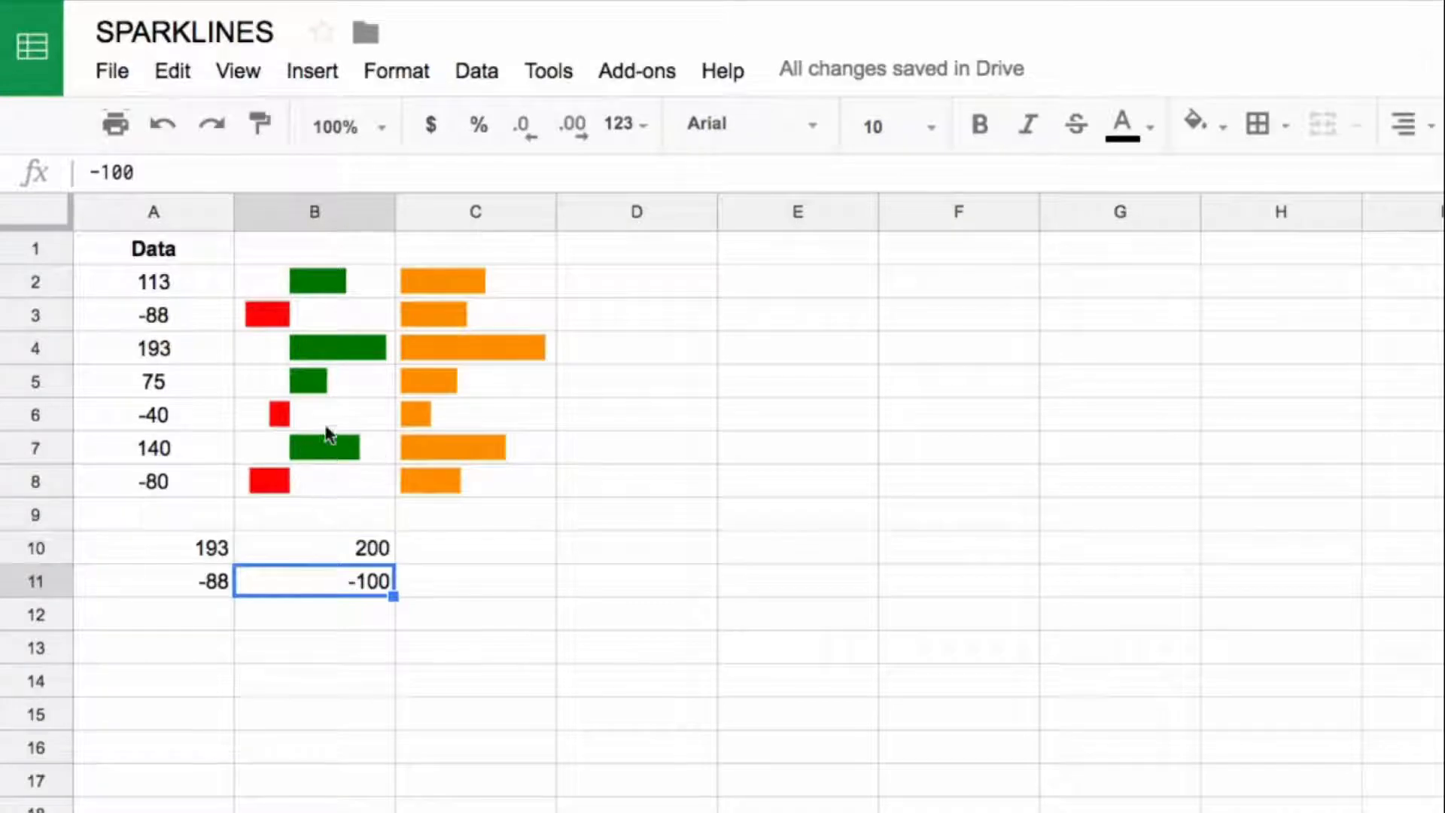
pyautogui.click(413, 282)
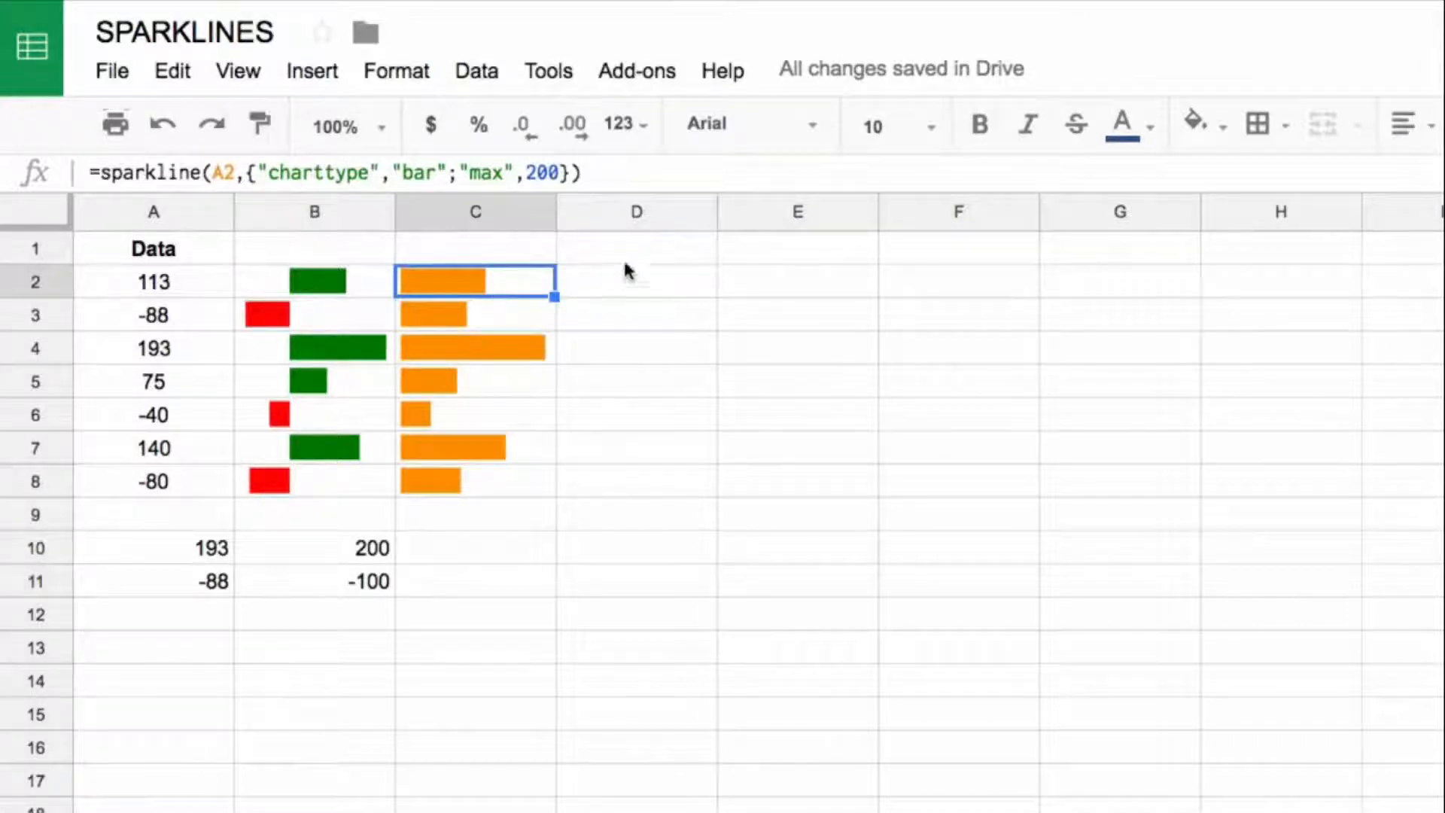
pyautogui.click(654, 292)
pyautogui.write('={')
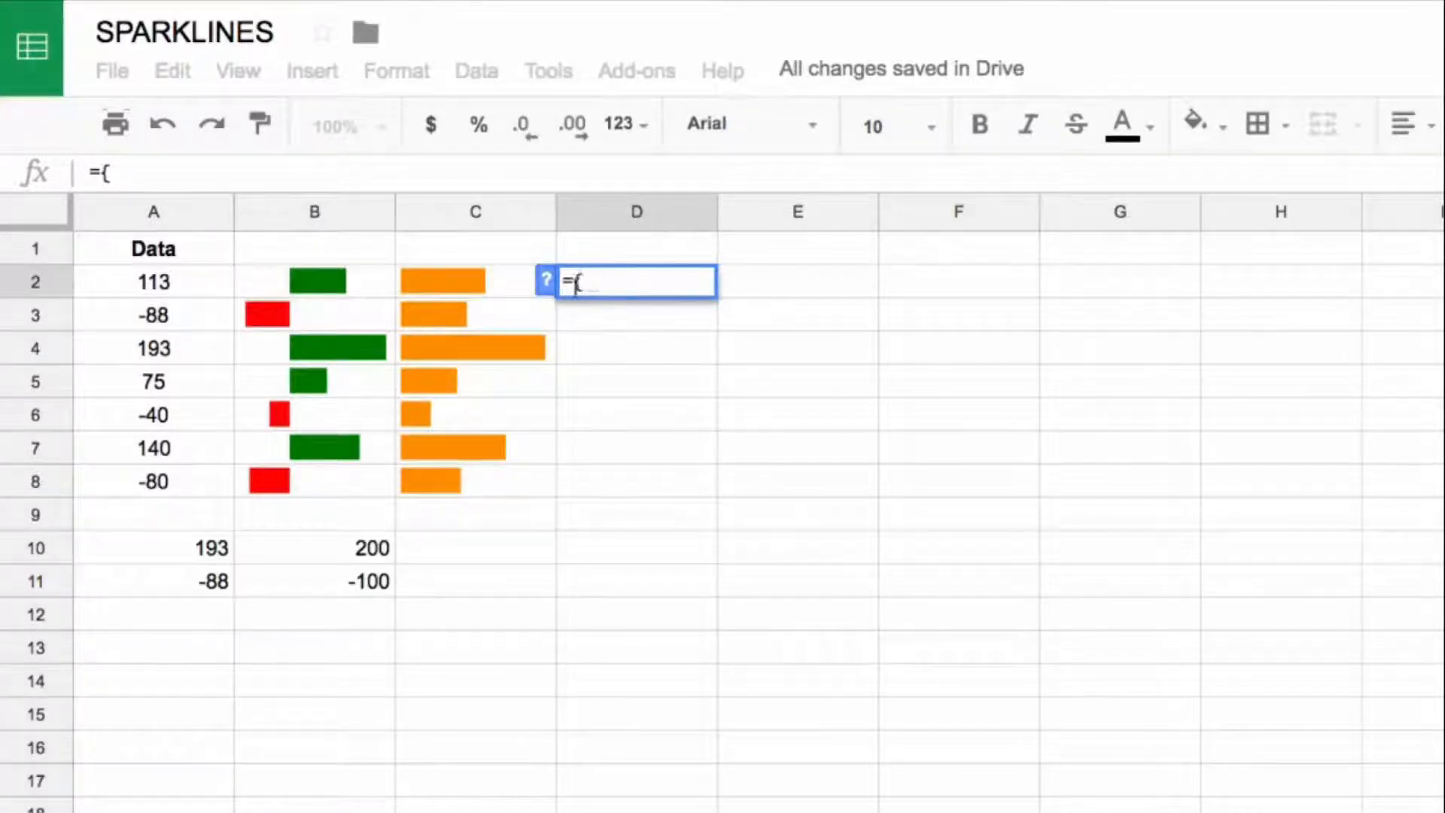
pyautogui.write('100')
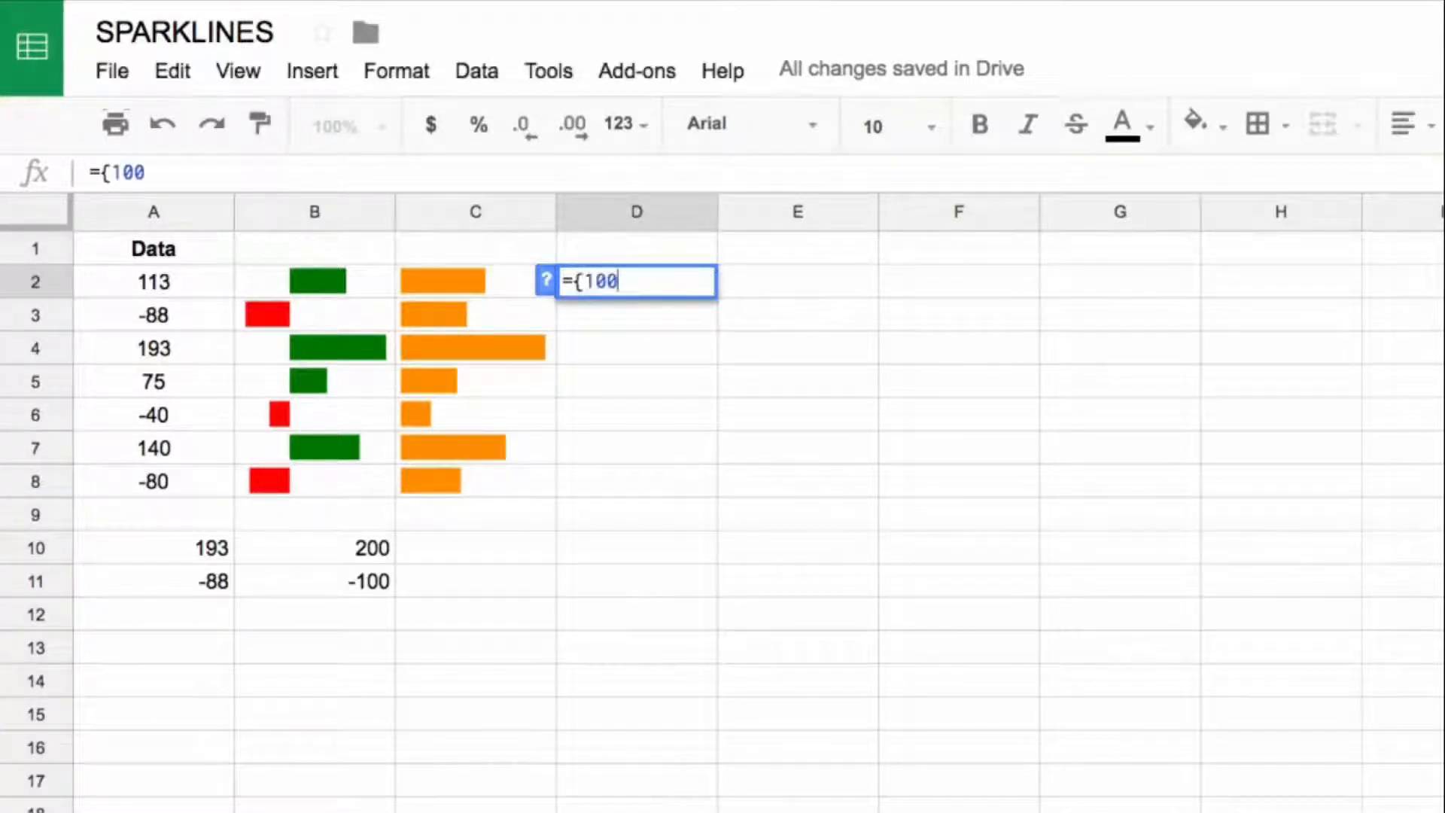
pyautogui.write(',')
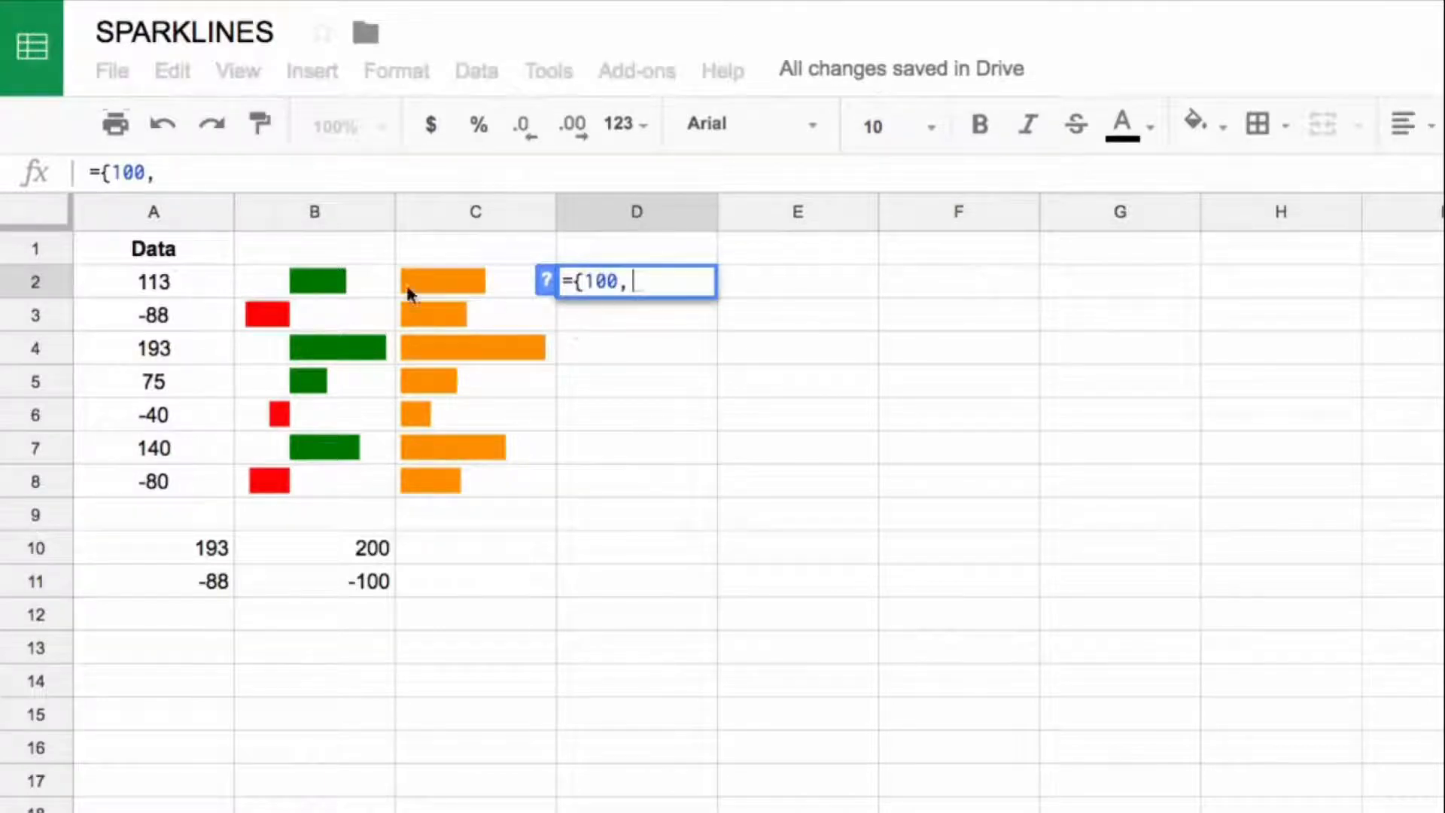
pyautogui.click(207, 292)
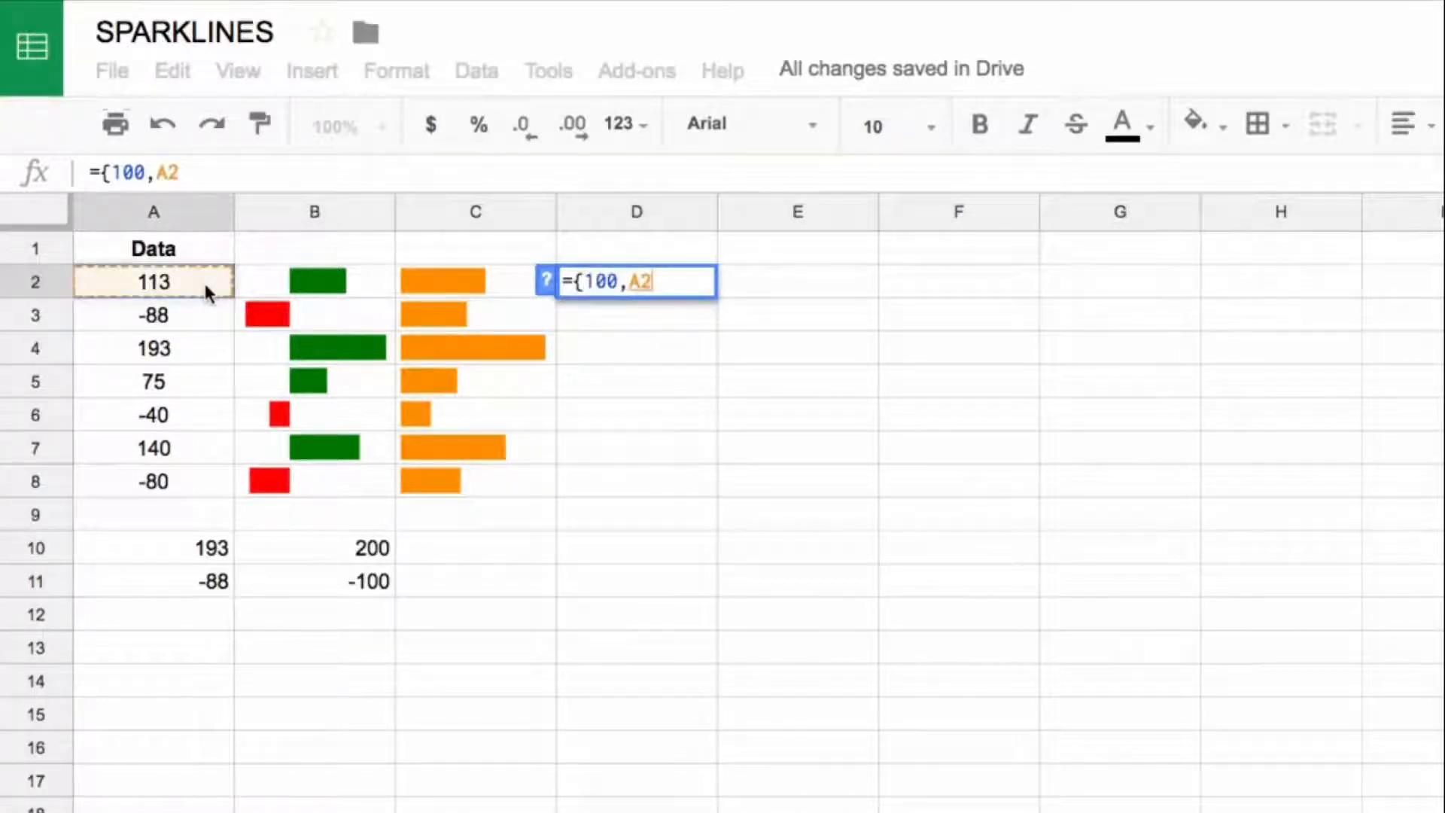
pyautogui.write('}')
pyautogui.press('Return')
pyautogui.press('Up')
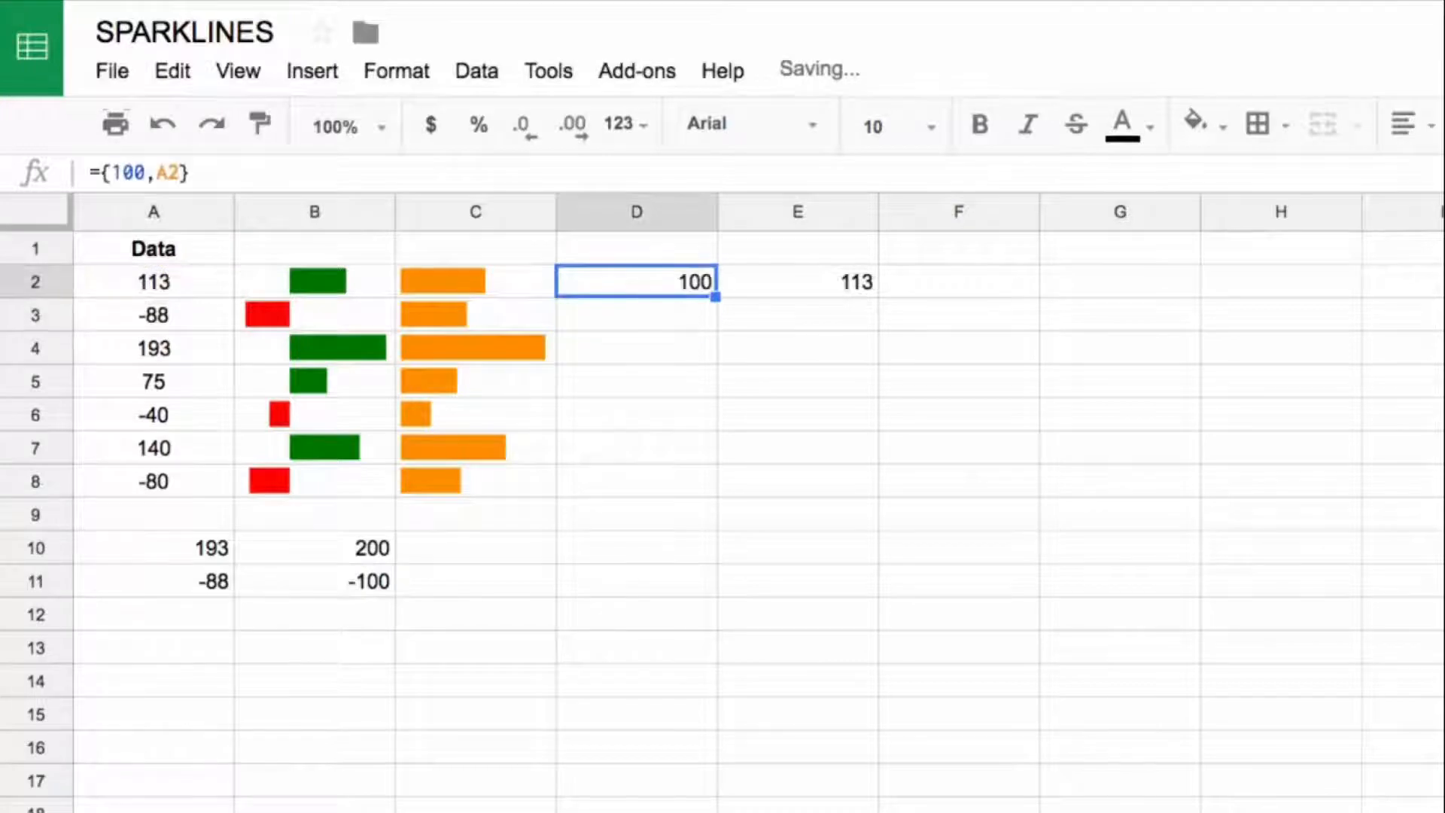
pyautogui.hotkey('shift', 'Right')
pyautogui.hotkey('shift', 'Left')
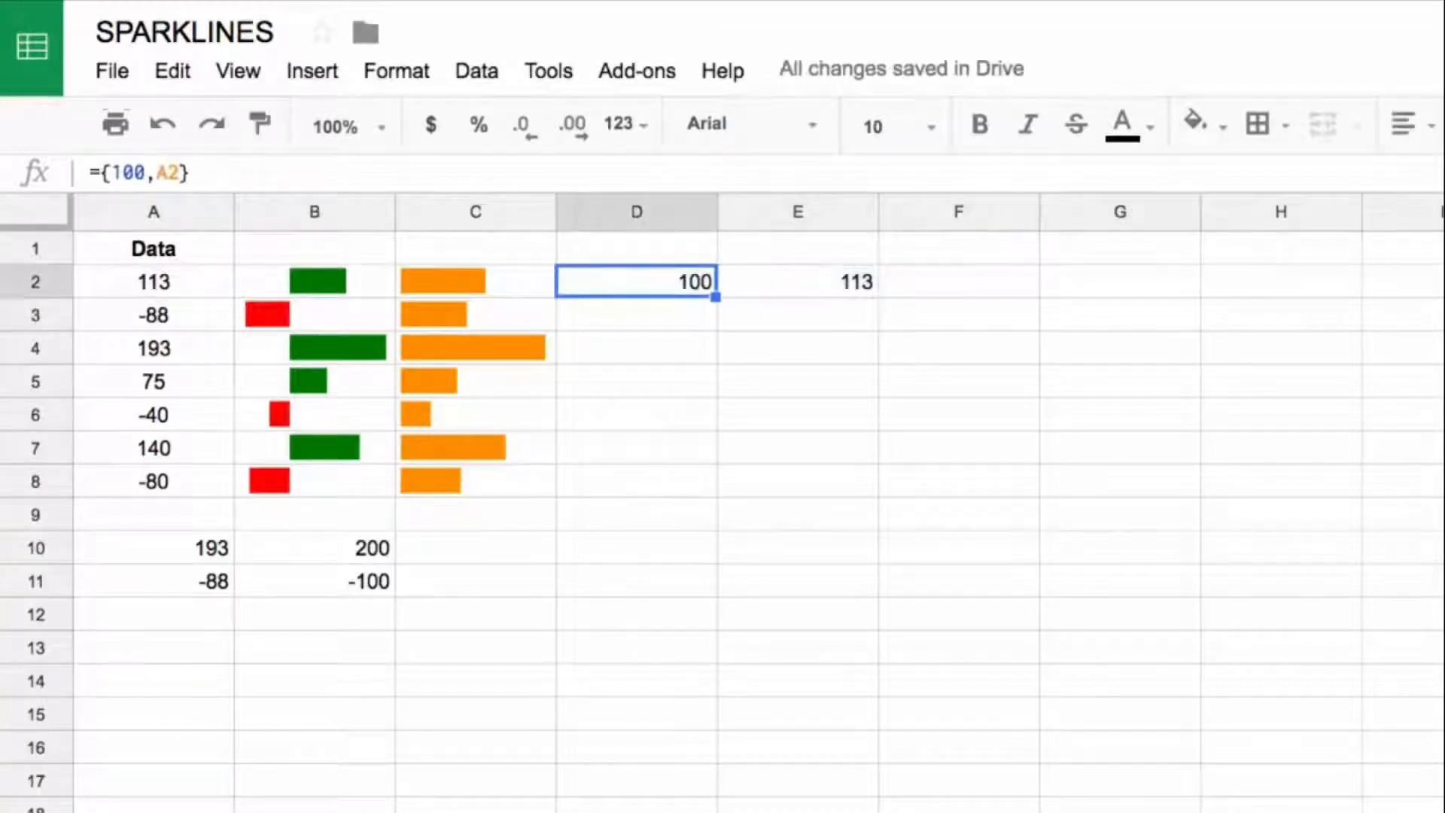
pyautogui.hotkey('shift', 'Right')
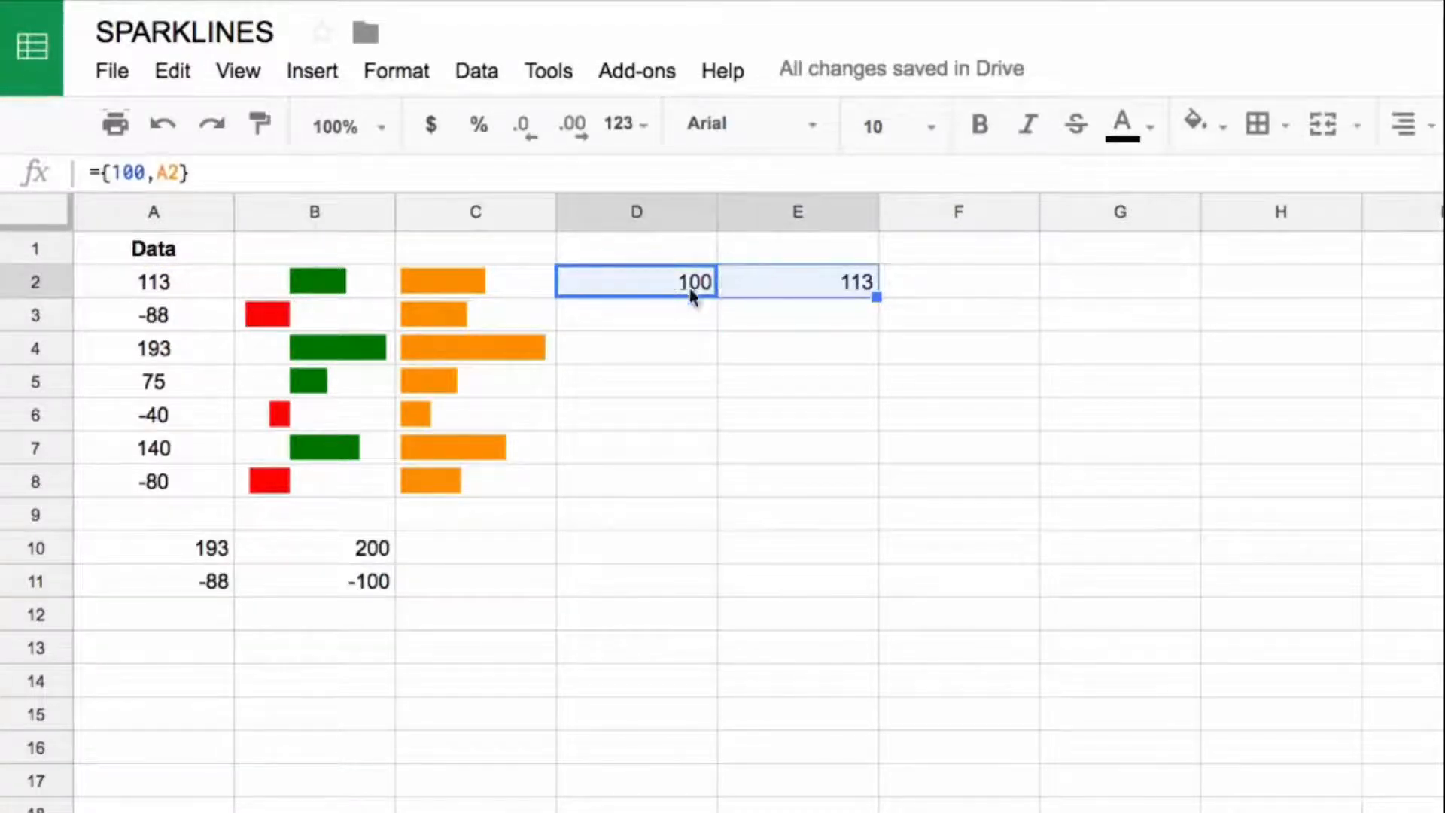
# Step: Replace the A2 data argument in the C2 sparkline formula with the array {100,A2} copied from D2
pyautogui.click(561, 287)
pyautogui.click(145, 174)
pyautogui.hotkey('ctrl', 'a')
pyautogui.hotkey('ctrl', 'c')
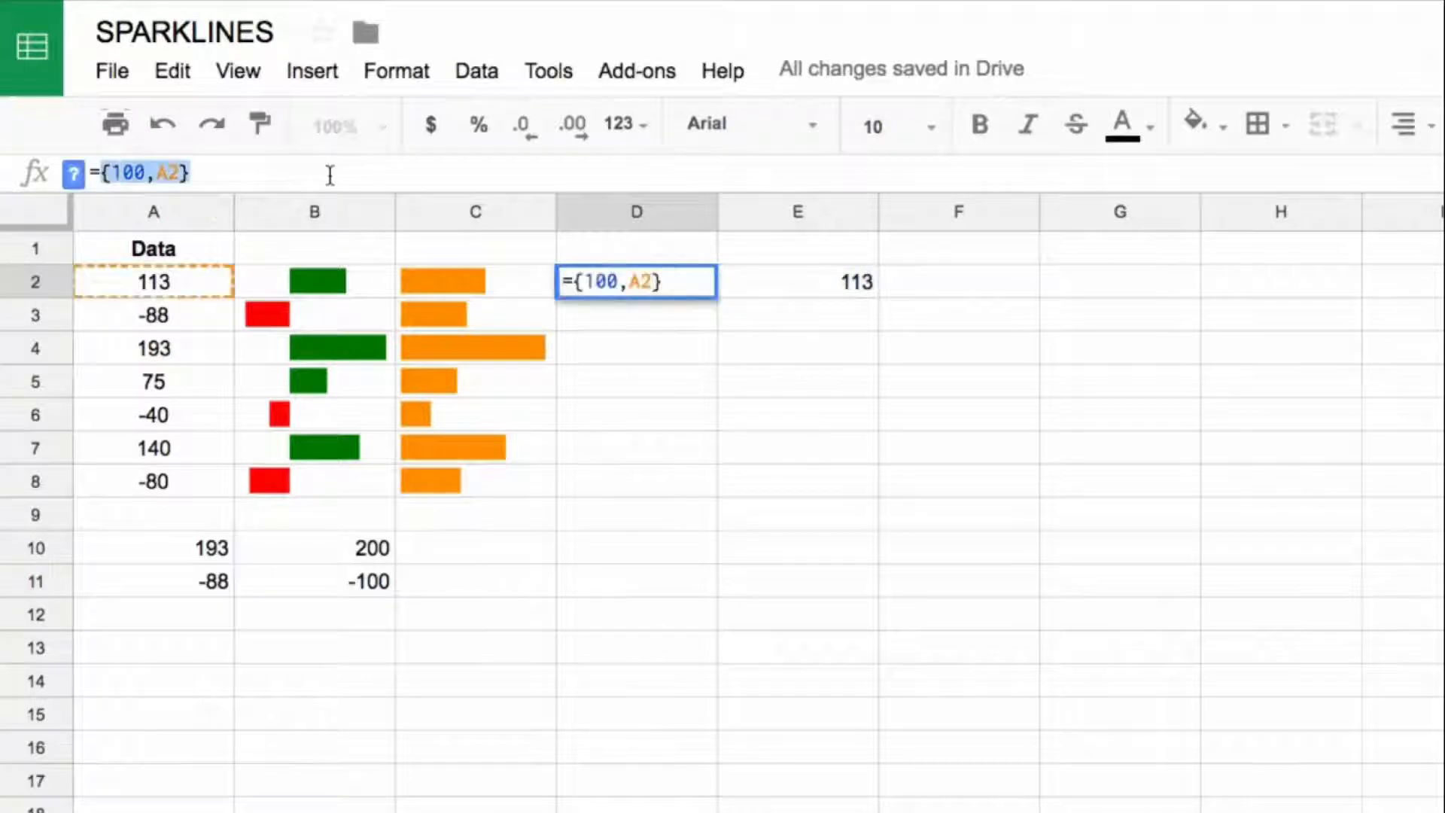
pyautogui.press('Escape')
pyautogui.click(426, 289)
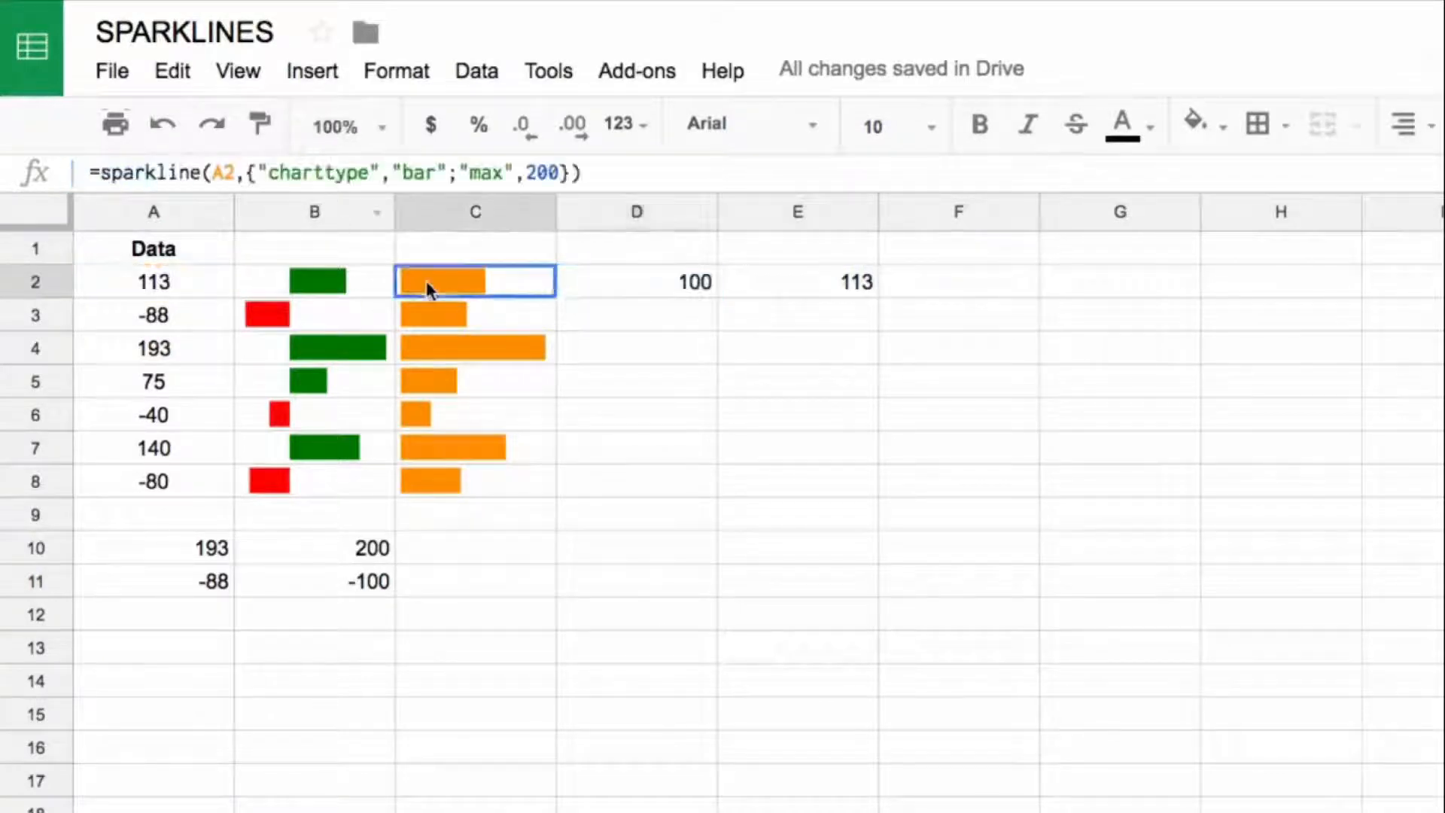
pyautogui.doubleClick(224, 178)
pyautogui.hotkey('ctrl', 'v')
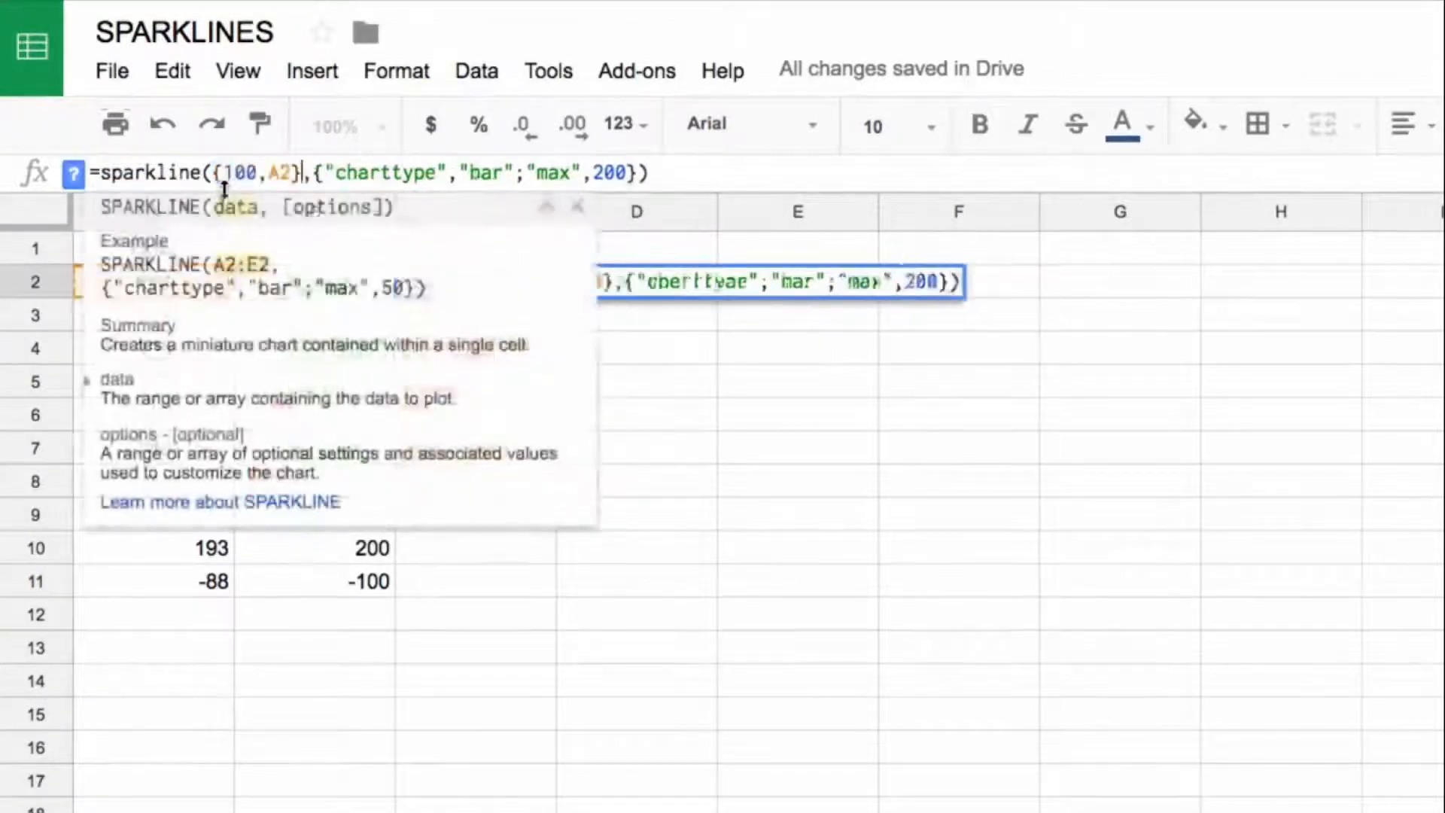
pyautogui.press('Return')
# Step: Copy the two-segment bar sparkline in C2 down through the remaining data rows, C3:C8
pyautogui.press('Up')
pyautogui.hotkey('ctrl', 'c')
pyautogui.press('Down')
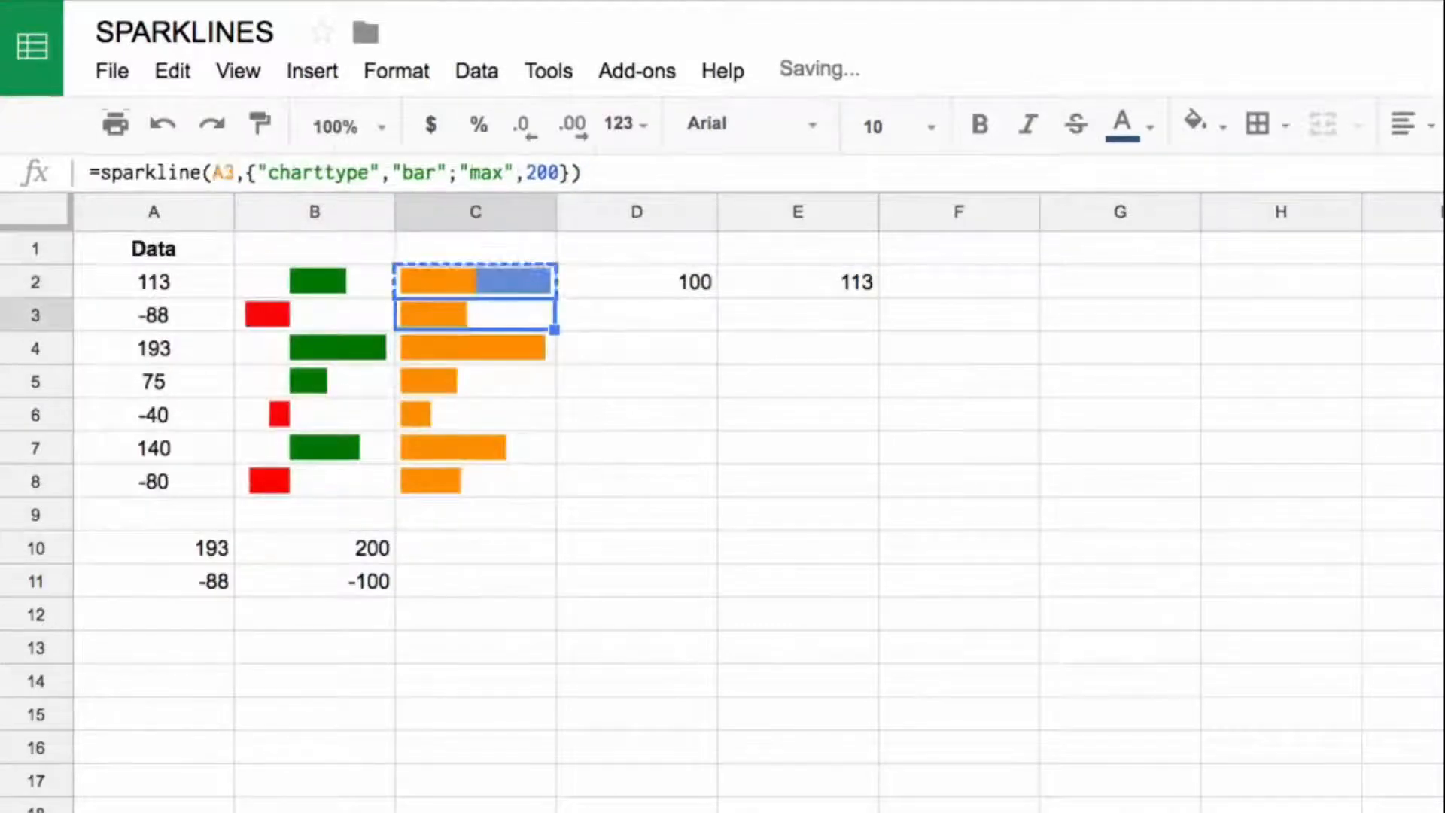
pyautogui.hotkey('ctrl', 'v')
pyautogui.press('Down')
pyautogui.hotkey('ctrl', 'v')
pyautogui.press('Down')
pyautogui.hotkey('ctrl', 'v')
pyautogui.press('Down')
pyautogui.hotkey('ctrl', 'v')
pyautogui.press('Down')
pyautogui.hotkey('ctrl', 'v')
pyautogui.press('Down')
pyautogui.hotkey('ctrl', 'v')
pyautogui.press('Down')
pyautogui.press('Down')
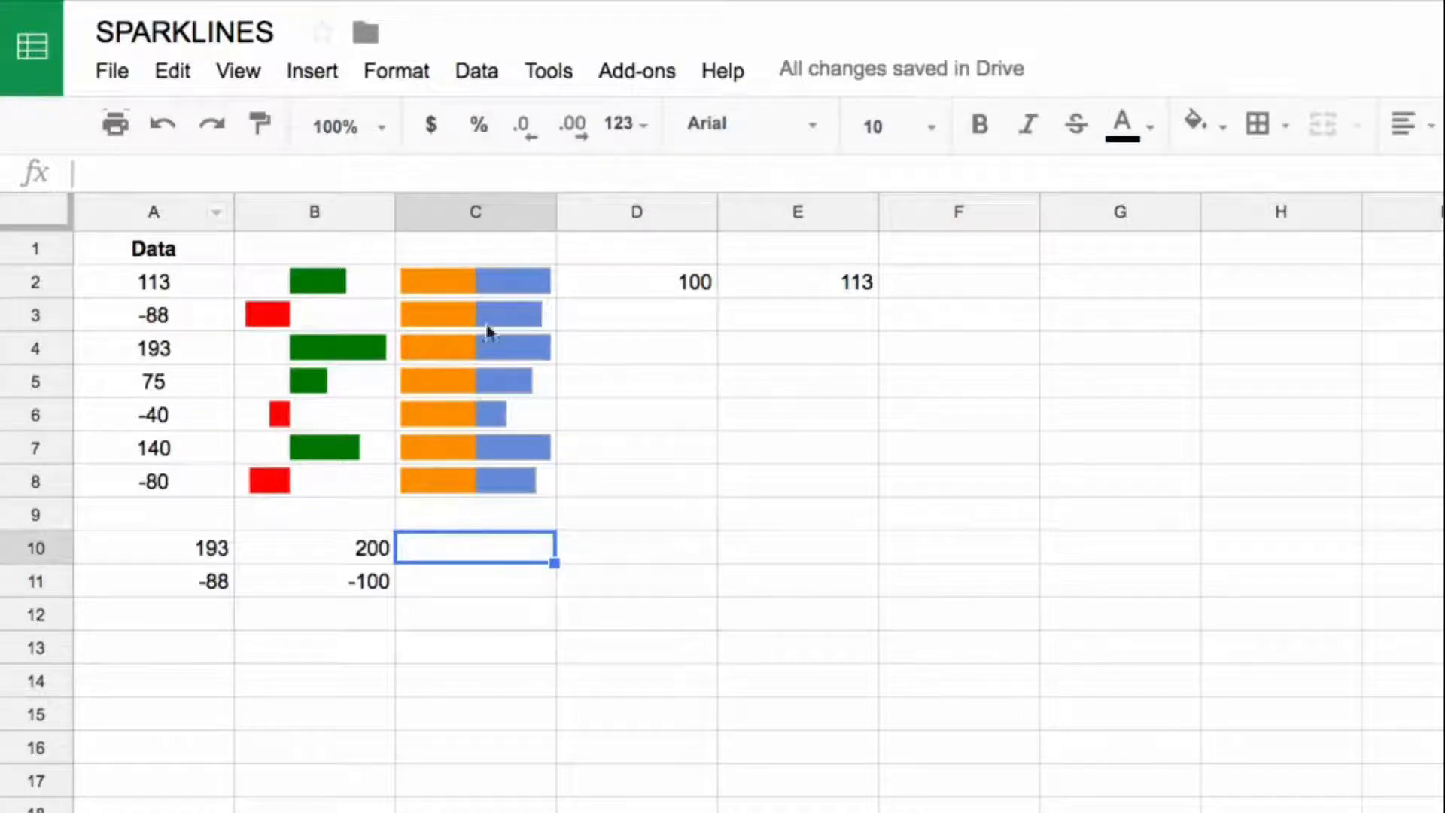
# Step: Set the "max" option in the C2 sparkline formula to 300
pyautogui.click(482, 280)
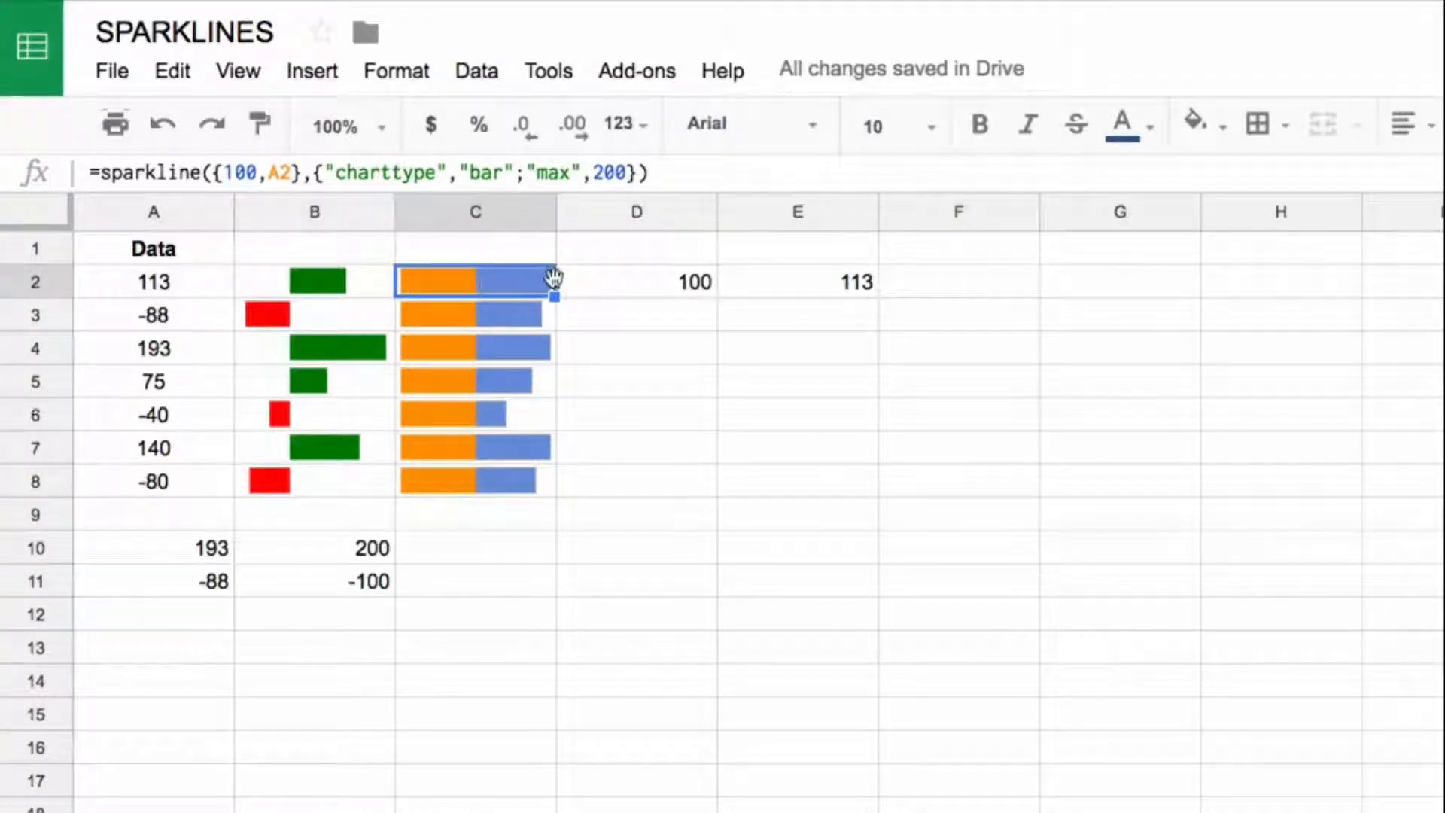
pyautogui.doubleClick(608, 172)
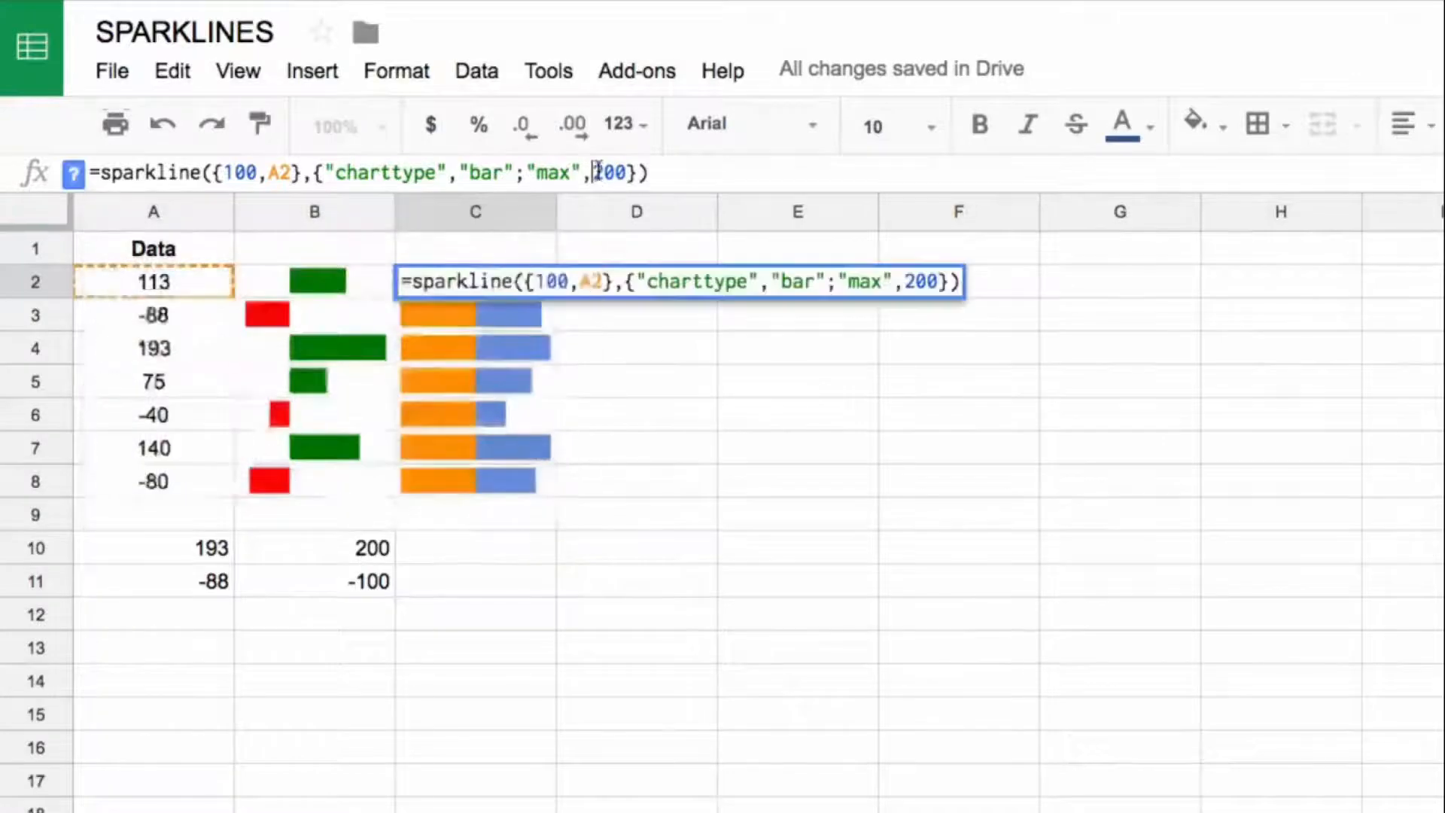
pyautogui.write('300')
pyautogui.press('Return')
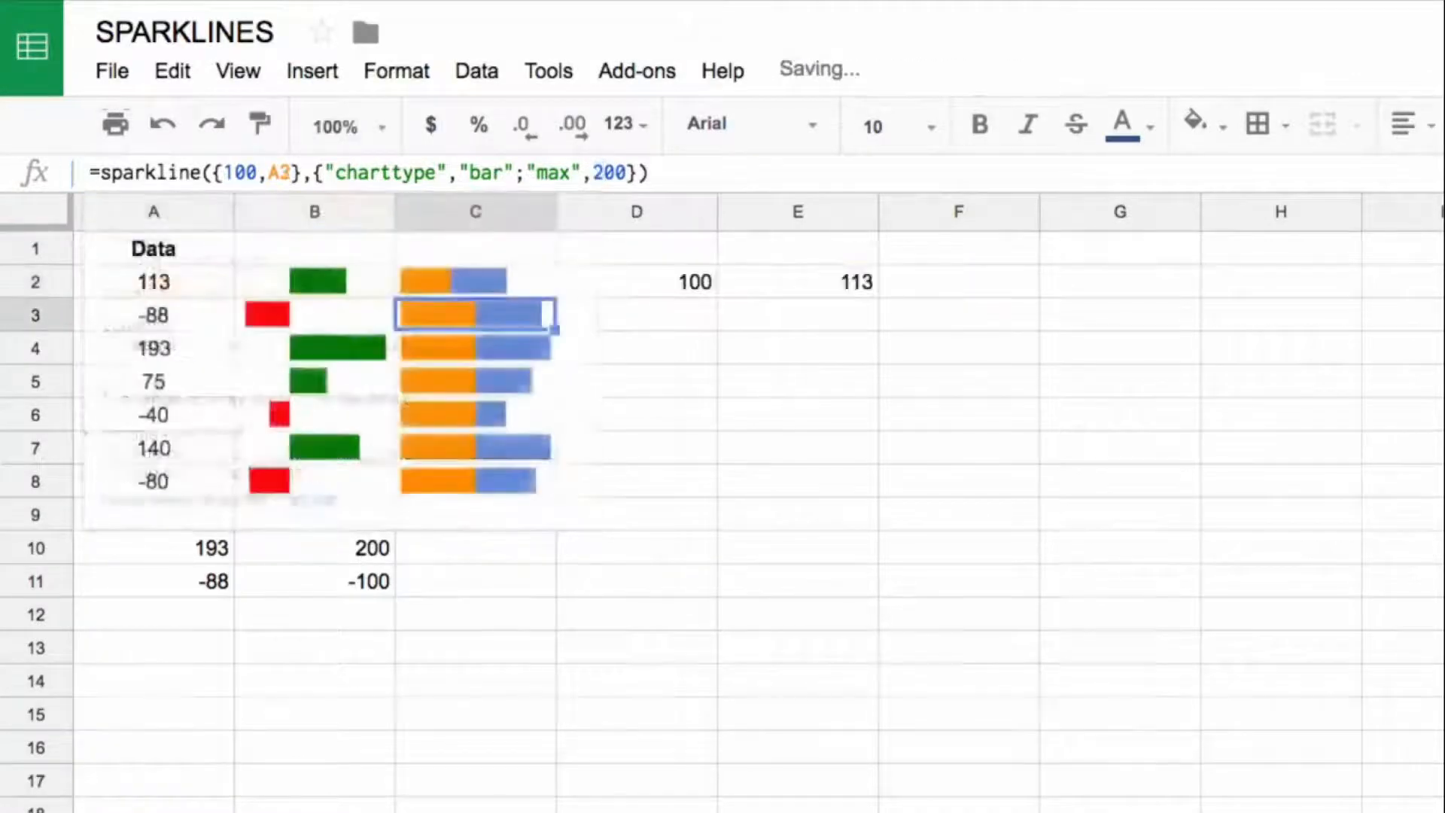
# Step: Copy the C2 sparkline with "max" set to 300 over C3:C8 and review the resulting bars
pyautogui.hotkey('ctrl', 'c')
pyautogui.press('Down')
pyautogui.hotkey('ctrl', 'shift', 'Down')
pyautogui.hotkey('ctrl', 'v')
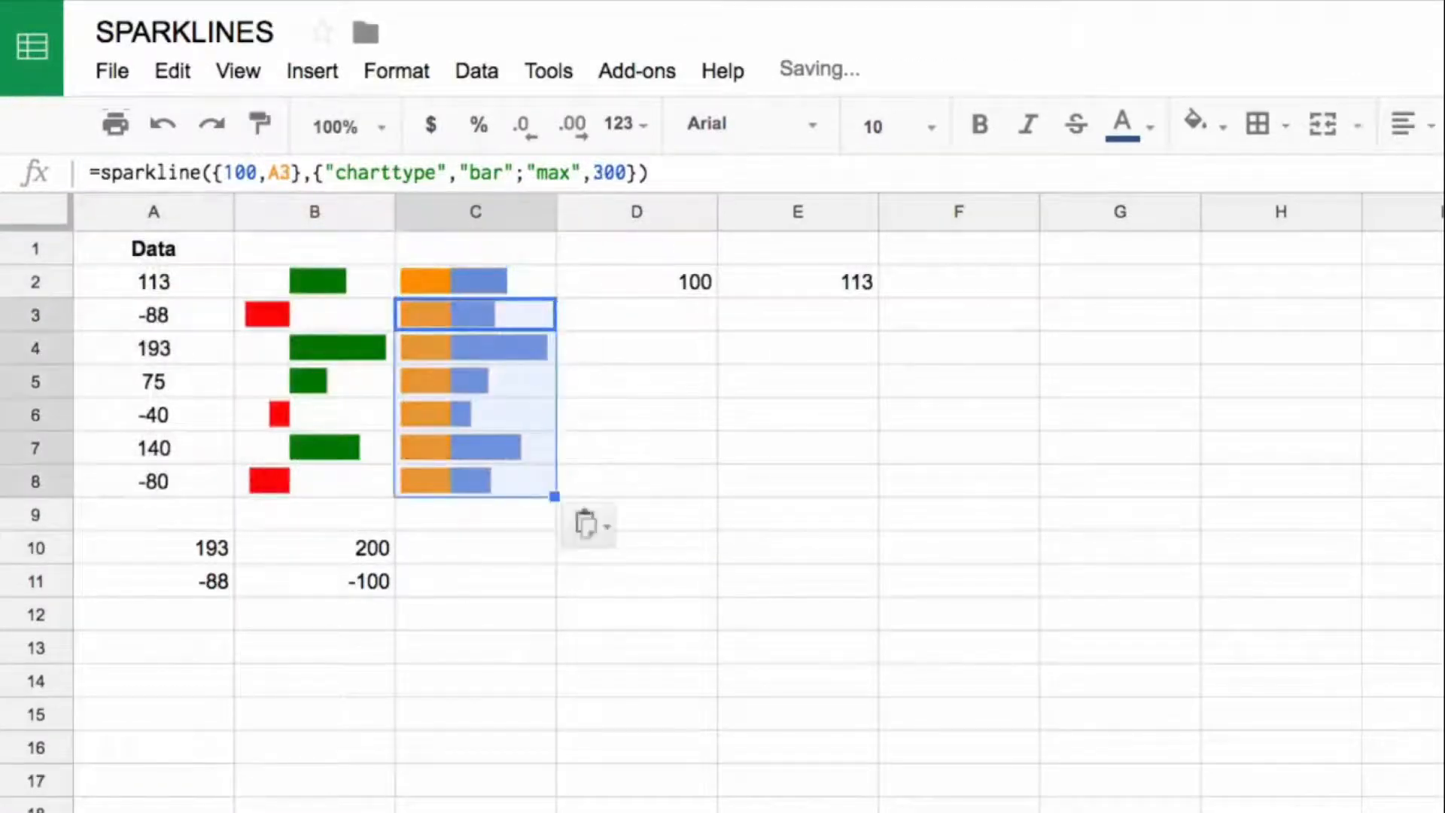
pyautogui.click(548, 340)
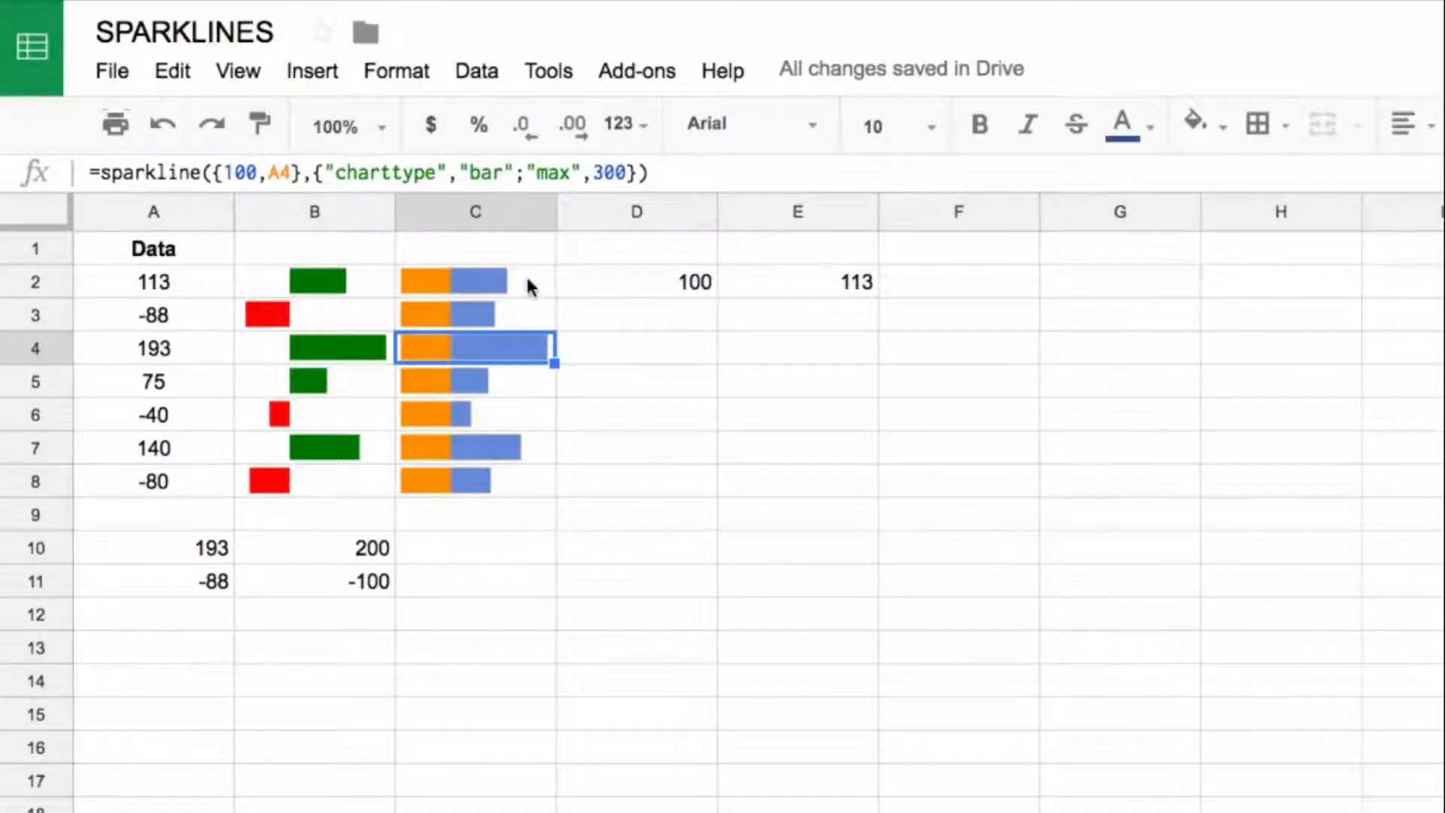
pyautogui.moveTo(496, 278); pyautogui.dragTo(482, 447)
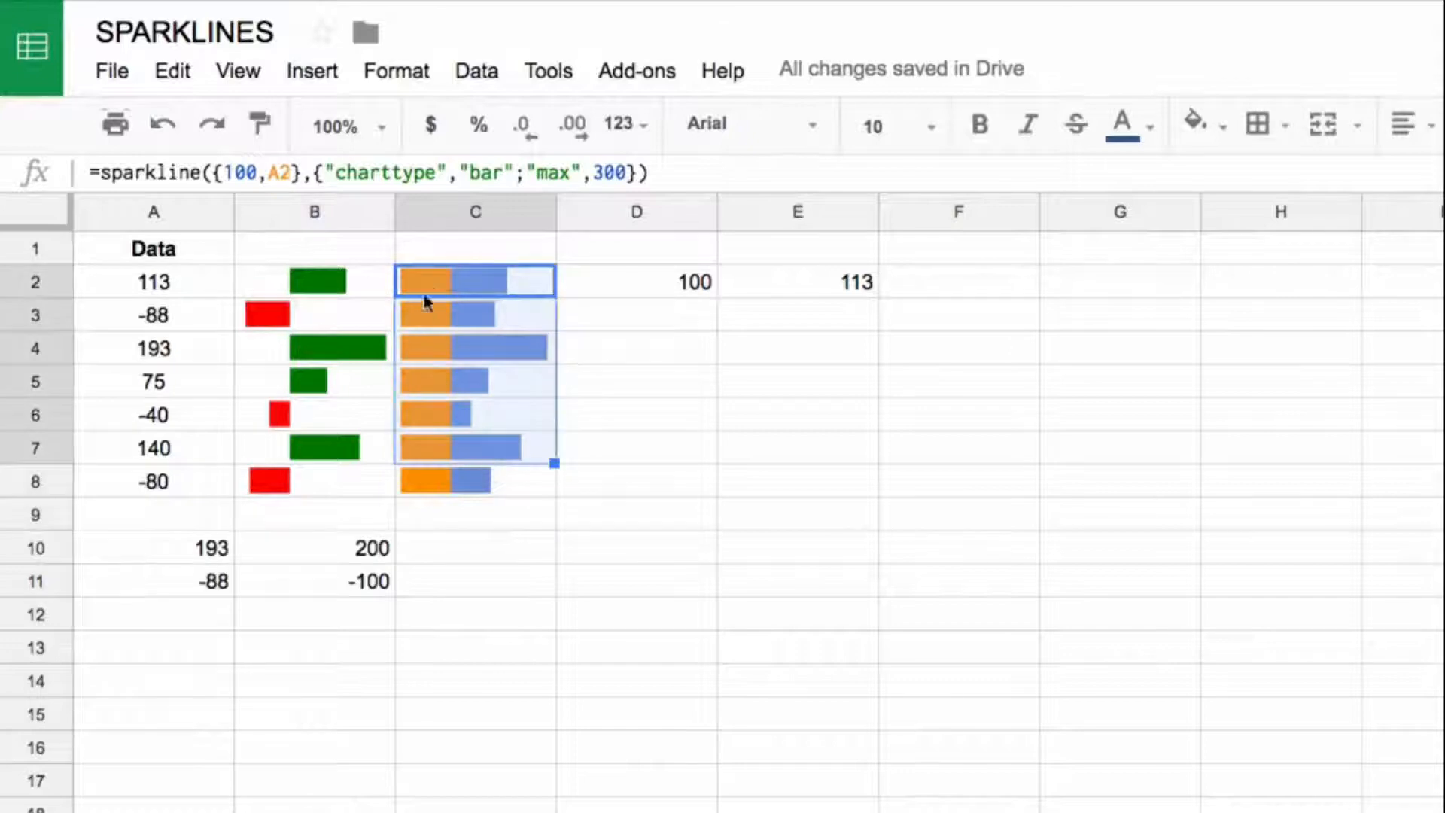
# Step: Add the option "rtl",true after "max",300 in the C3 sparkline formula
pyautogui.click(427, 277)
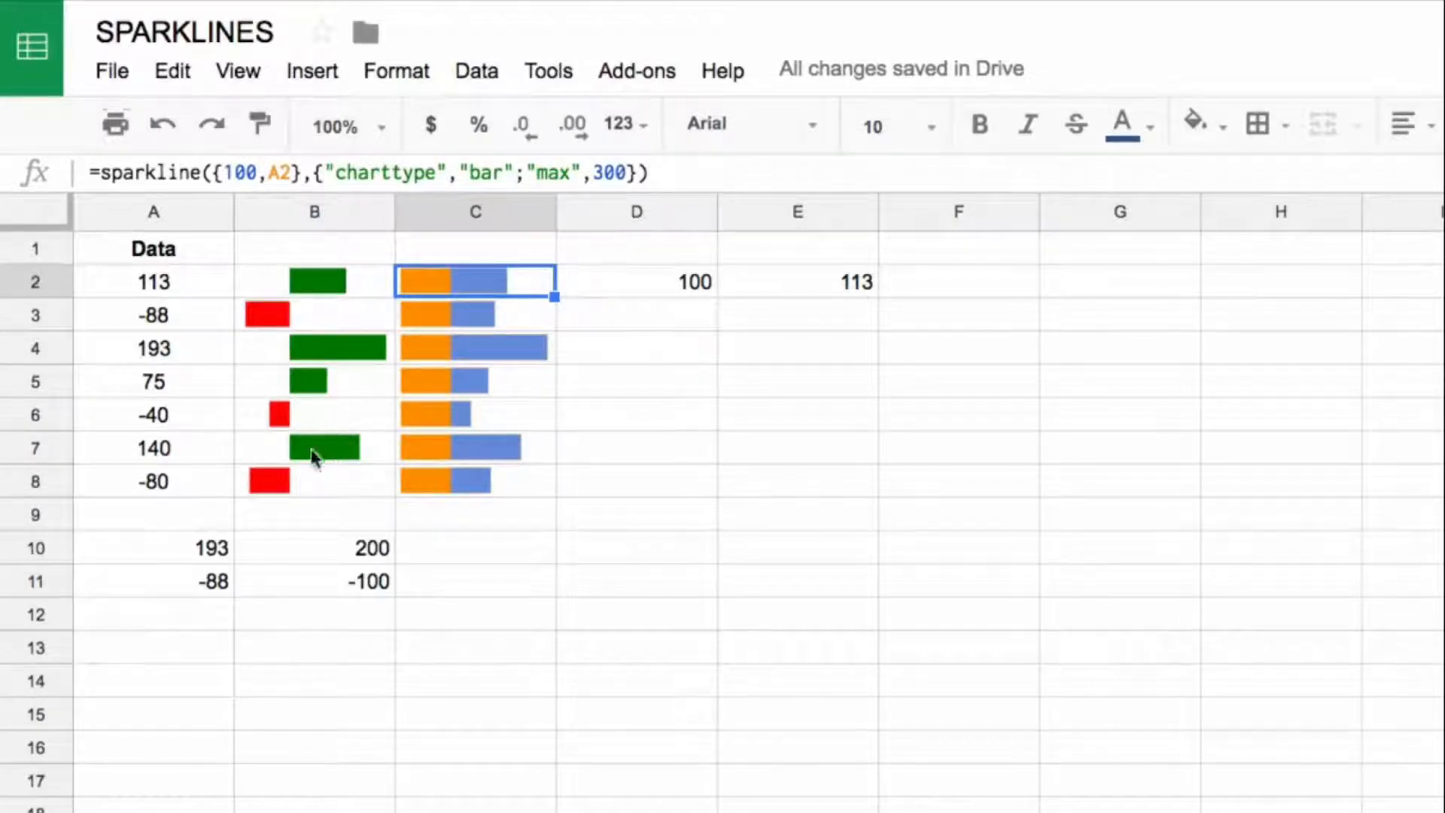
pyautogui.click(501, 315)
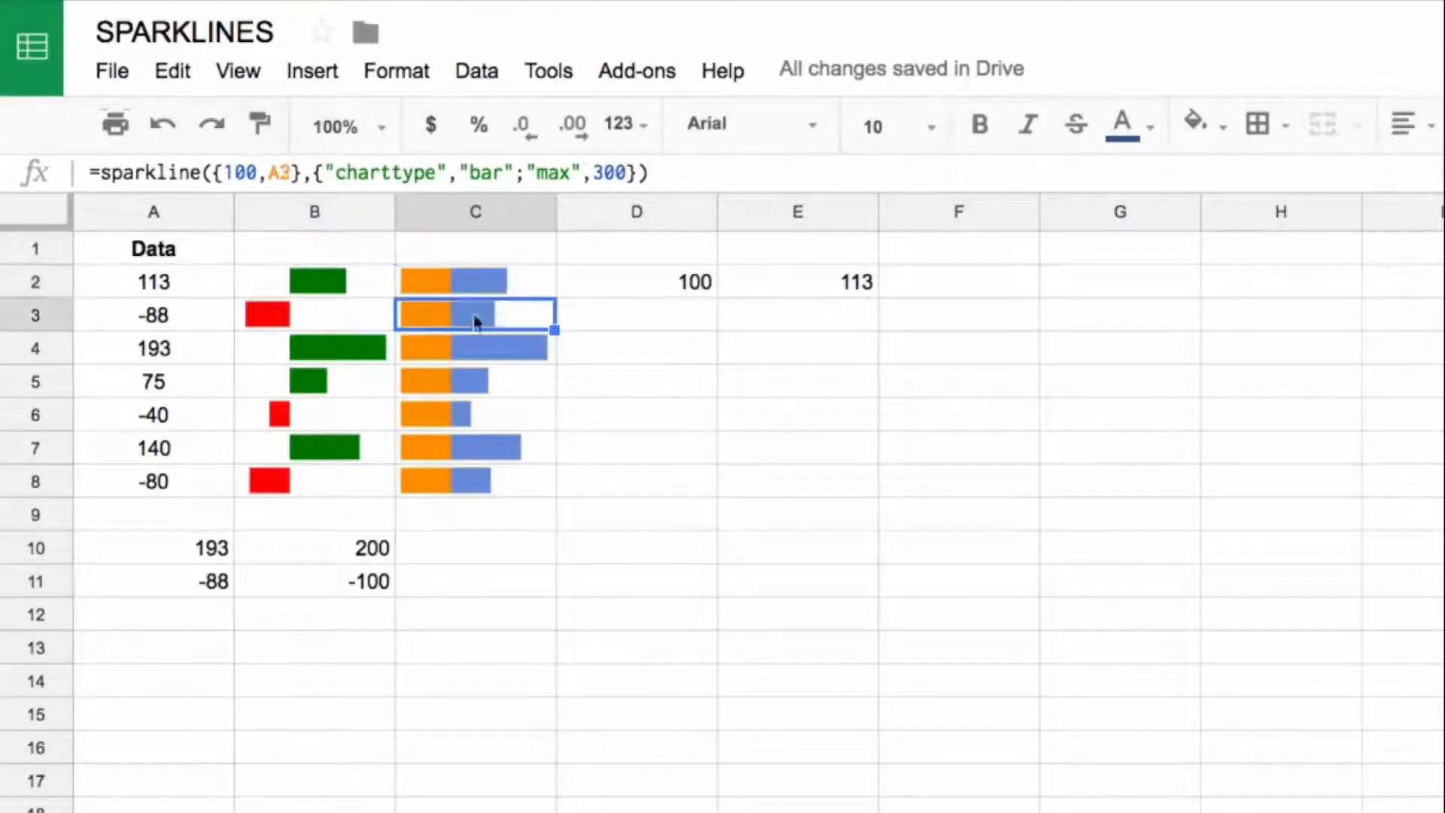
pyautogui.click(627, 172)
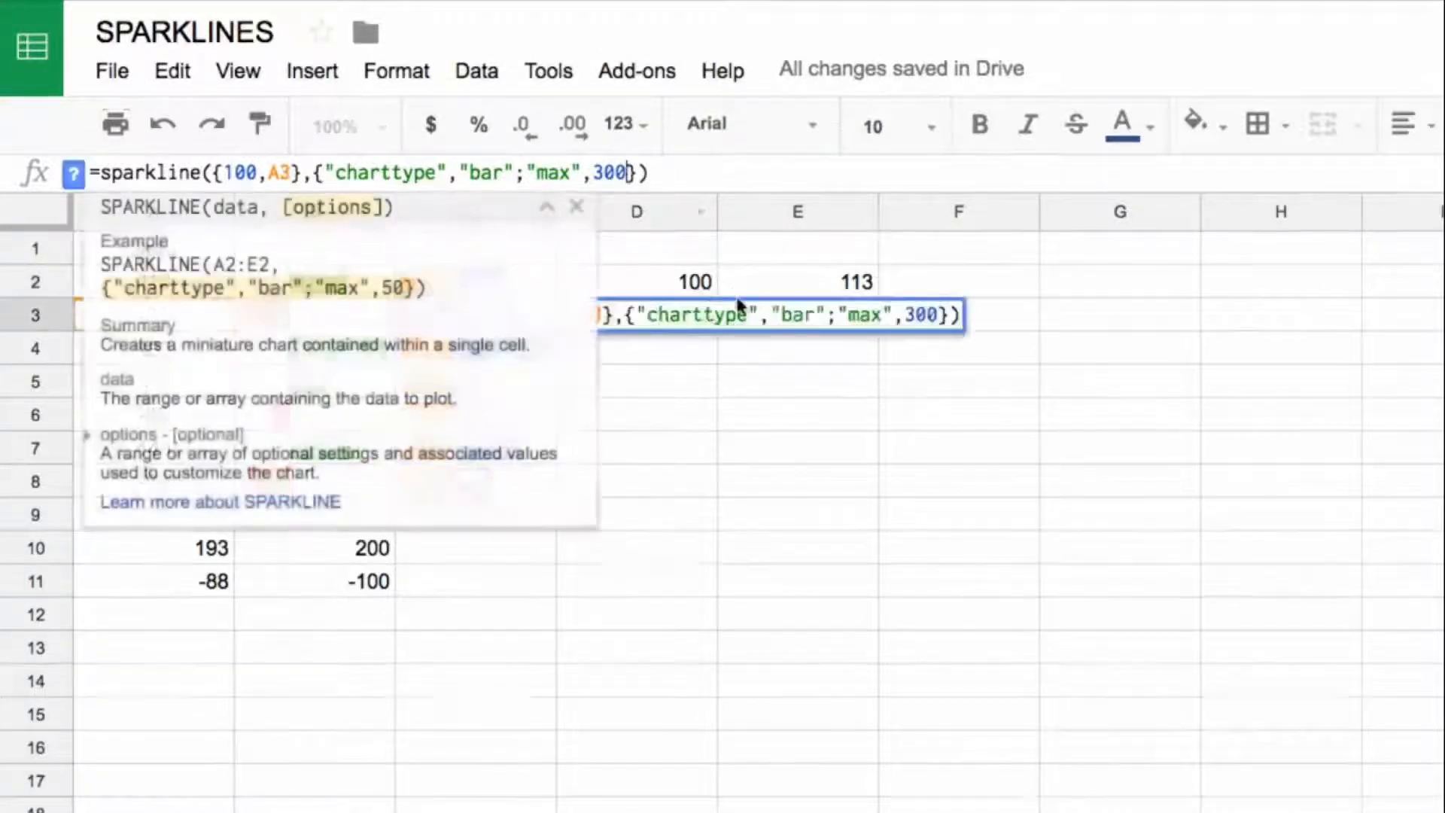
pyautogui.write(';"')
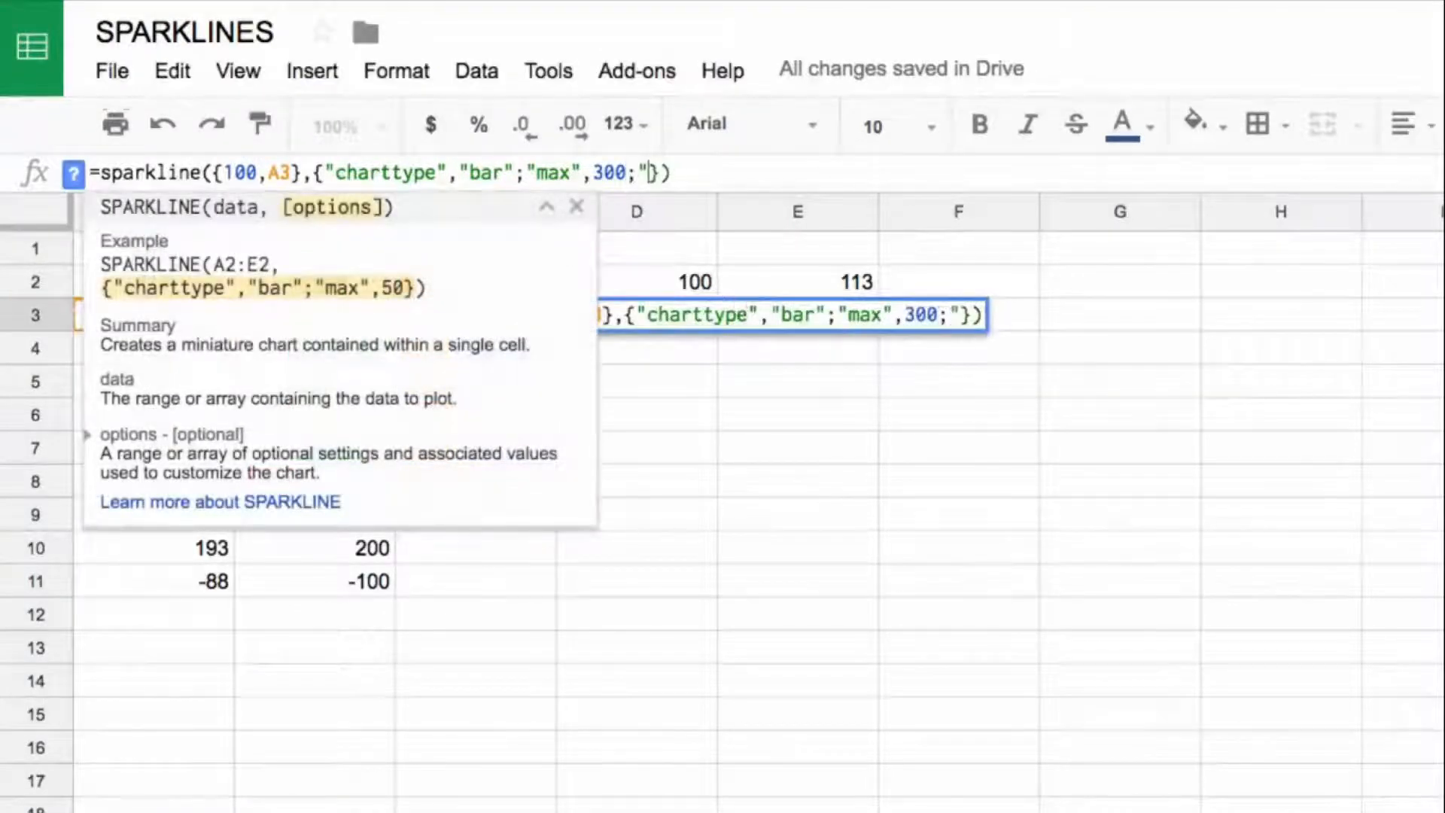
pyautogui.write('r')
pyautogui.write(',tr')
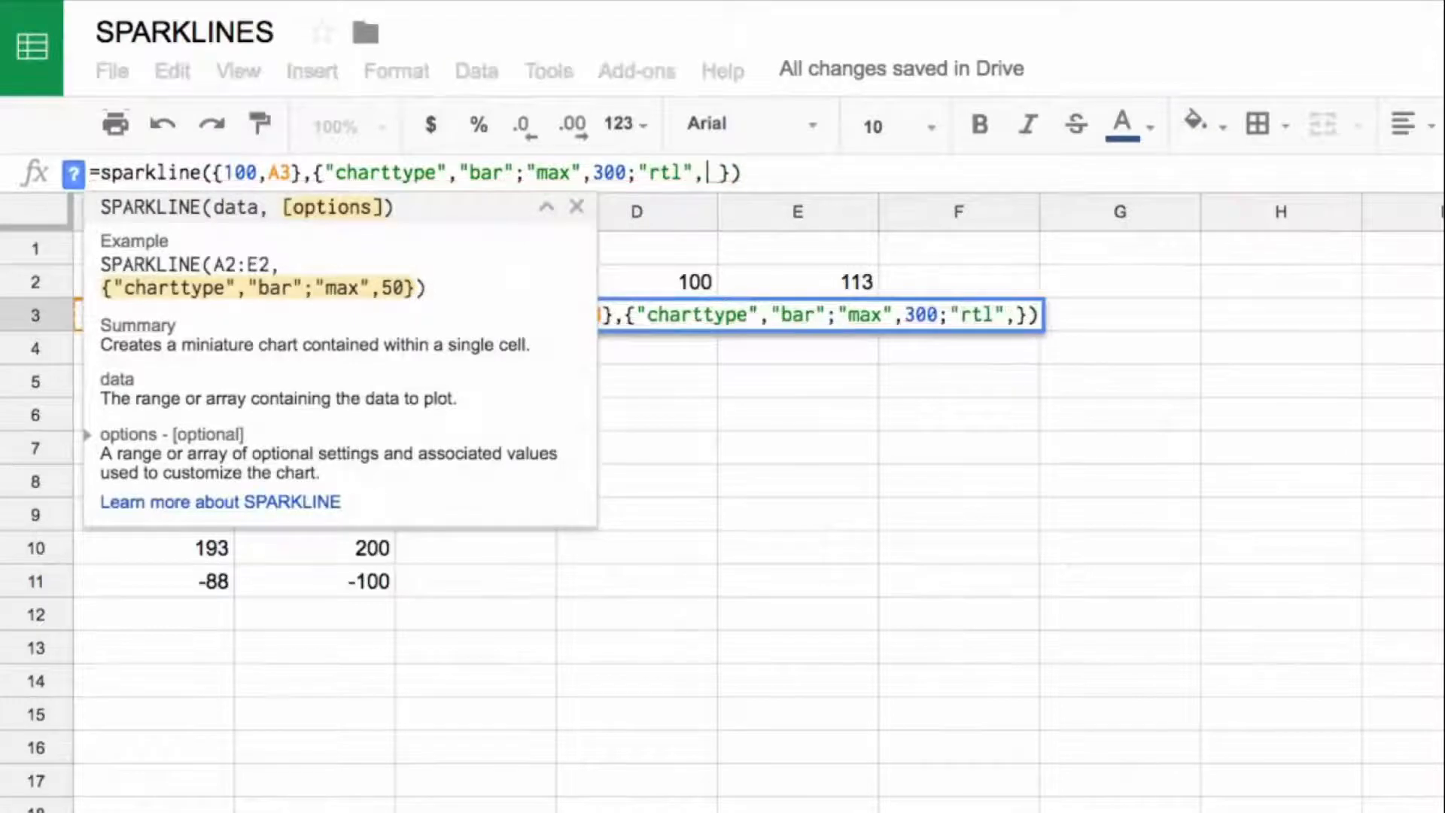
pyautogui.write('ue')
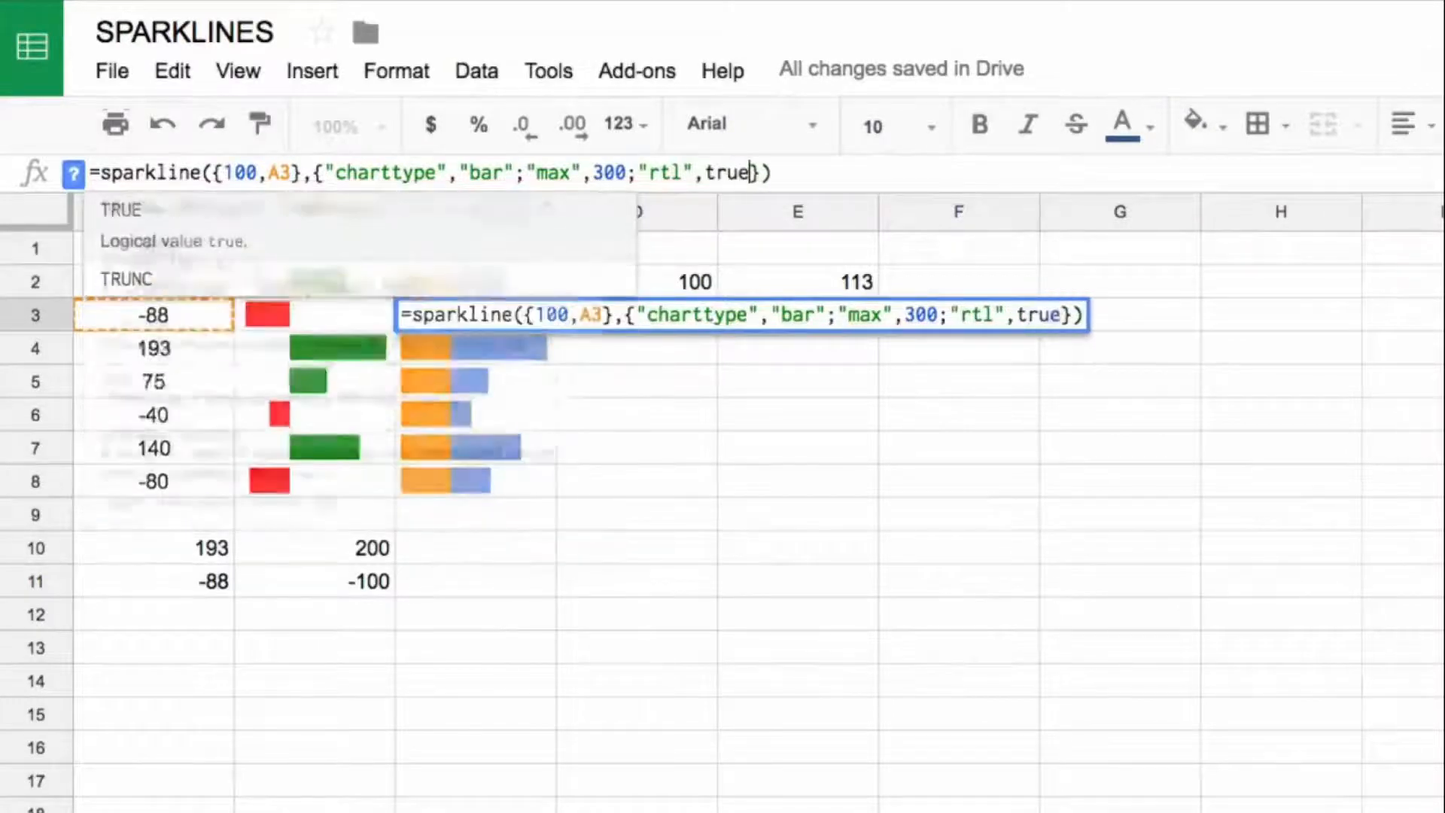
pyautogui.press('Return')
pyautogui.press('Up')
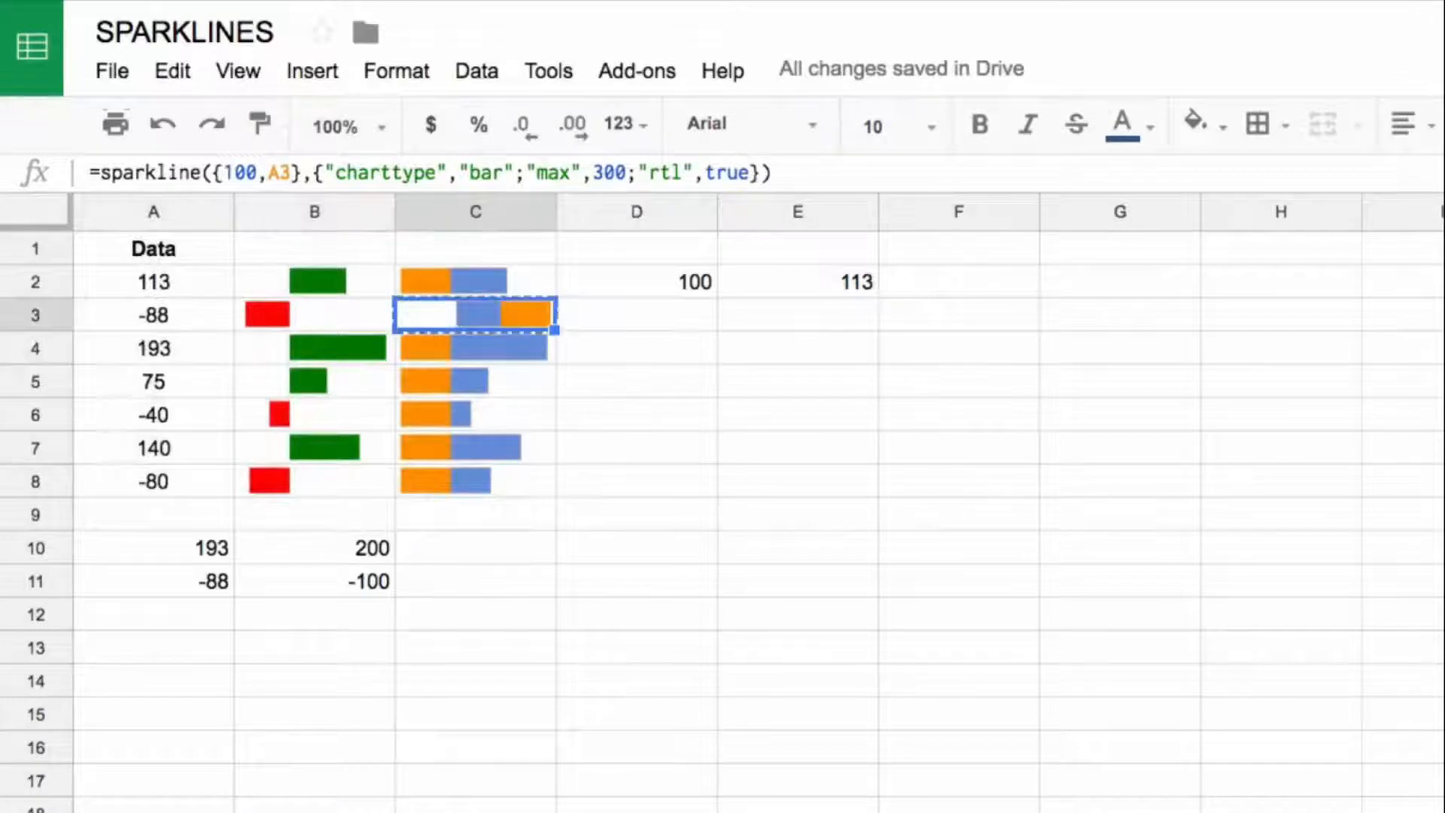
# Step: Copy the right-to-left sparkline in C3 to the other negative-value rows, C6 and C8
pyautogui.hotkey('ctrl', 'c')
pyautogui.press('Down')
pyautogui.press('Down')
pyautogui.press('Down')
pyautogui.hotkey('ctrl', 'v')
pyautogui.press('Down')
pyautogui.press('Down')
pyautogui.hotkey('ctrl', 'v')
pyautogui.press('Down')
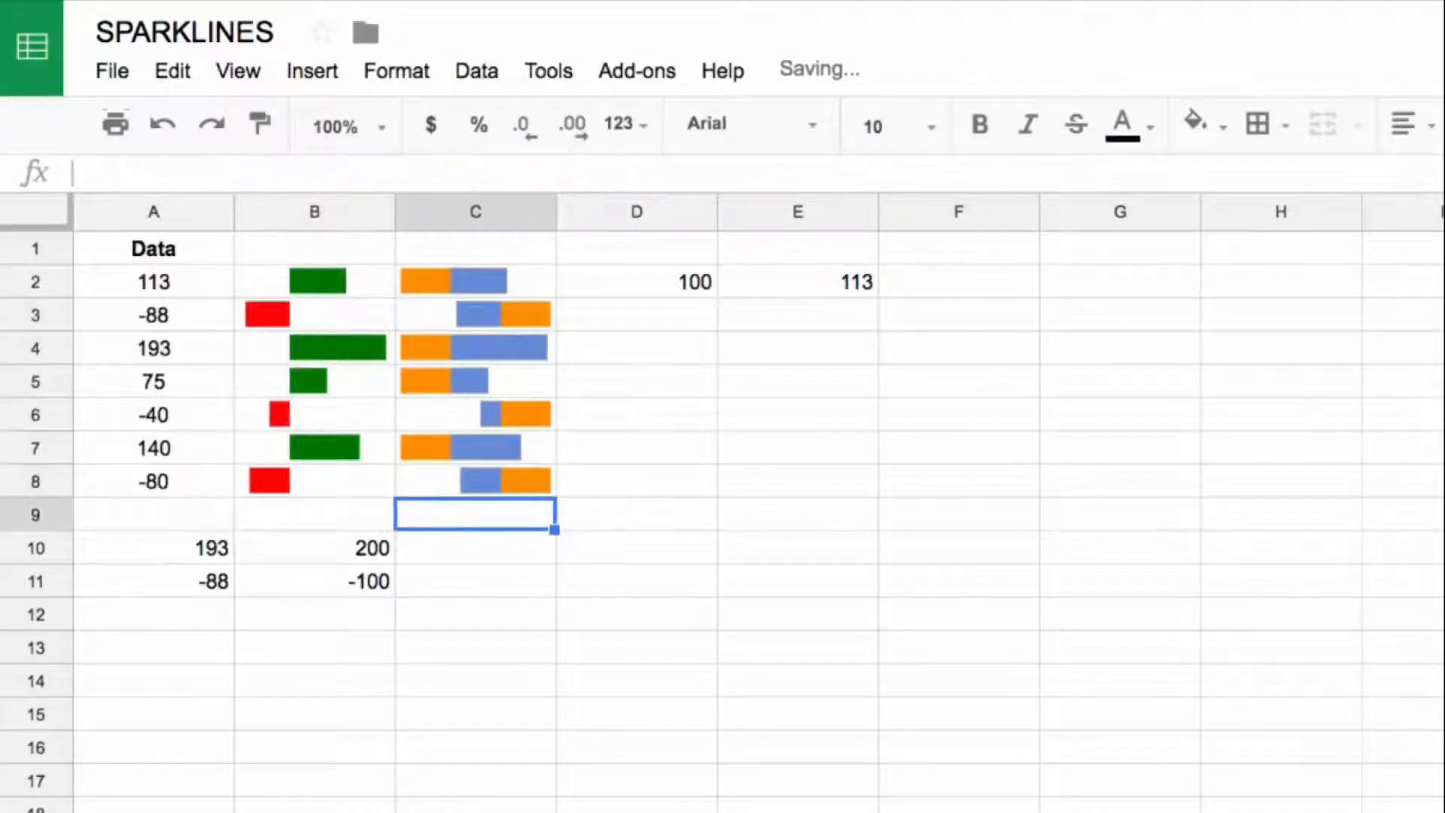
pyautogui.press('Up')
pyautogui.press('Up')
pyautogui.press('Up')
pyautogui.press('Up')
pyautogui.press('Up')
pyautogui.press('Up')
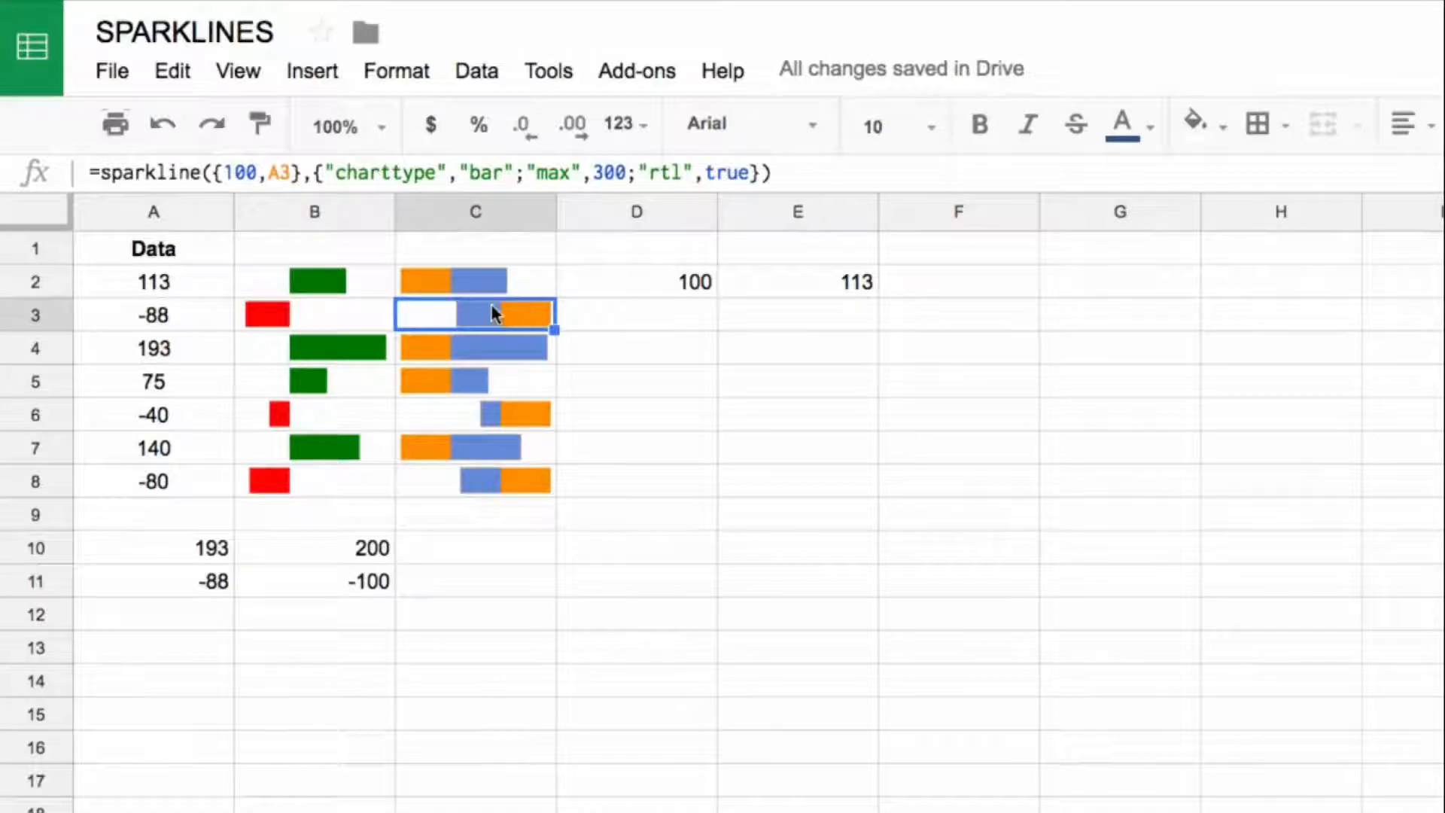
# Step: Enter the array formula ={200,A3} in D3
pyautogui.click(646, 316)
pyautogui.click(527, 314)
pyautogui.click(647, 317)
pyautogui.write('=')
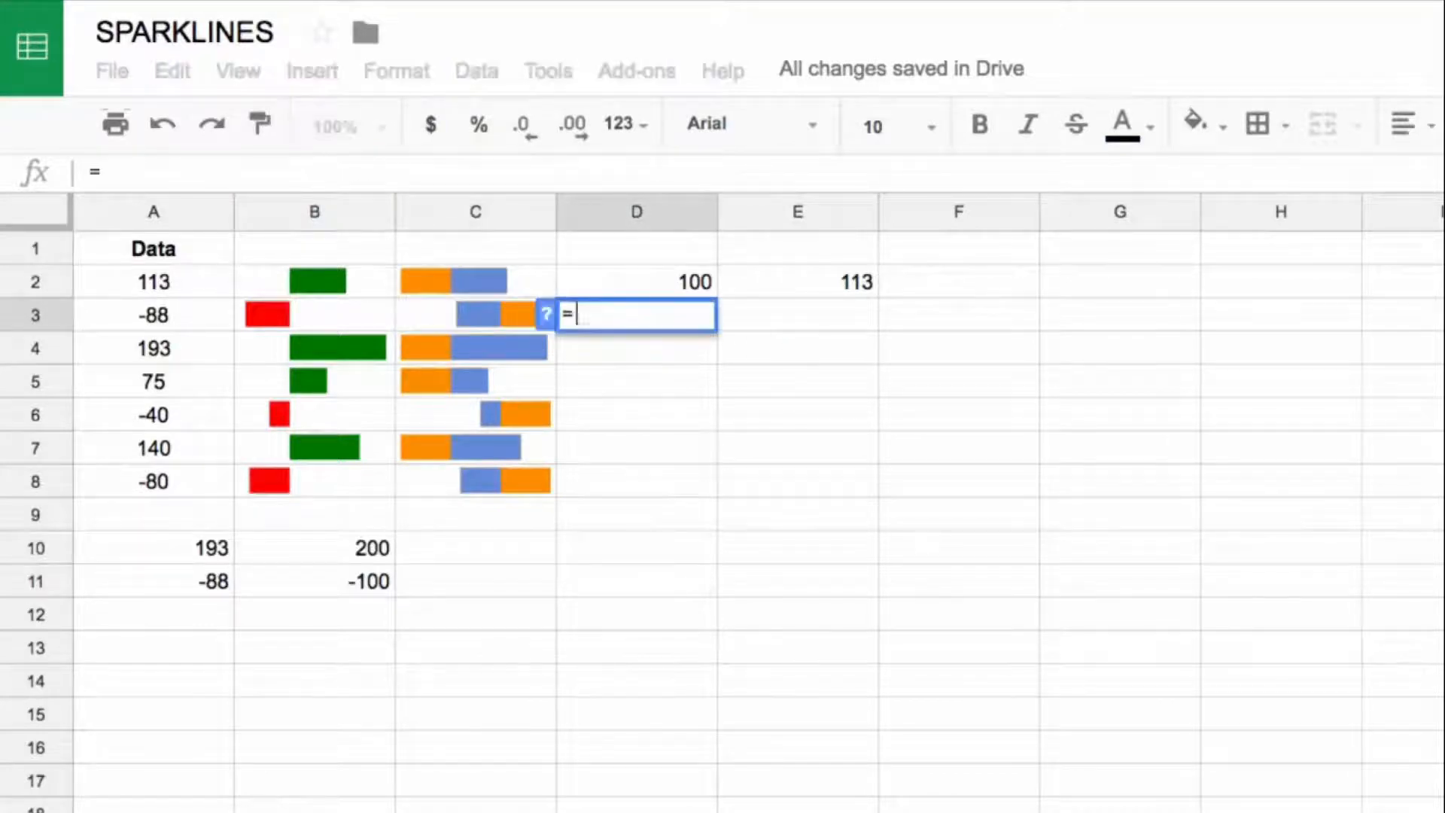
pyautogui.write('{200,')
pyautogui.press('Left')
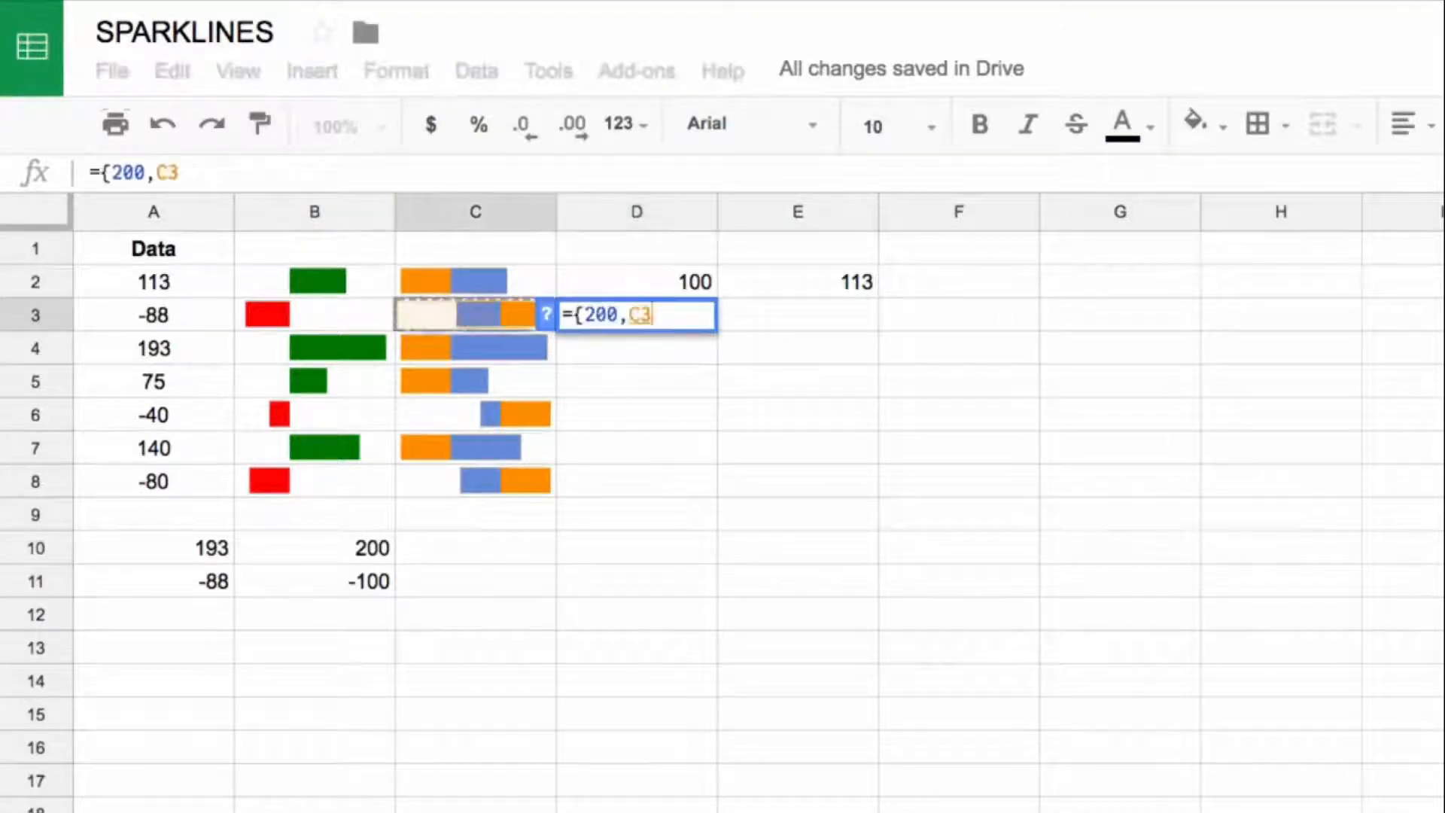
pyautogui.press('Left')
pyautogui.press('Left')
pyautogui.write('}')
pyautogui.press('Return')
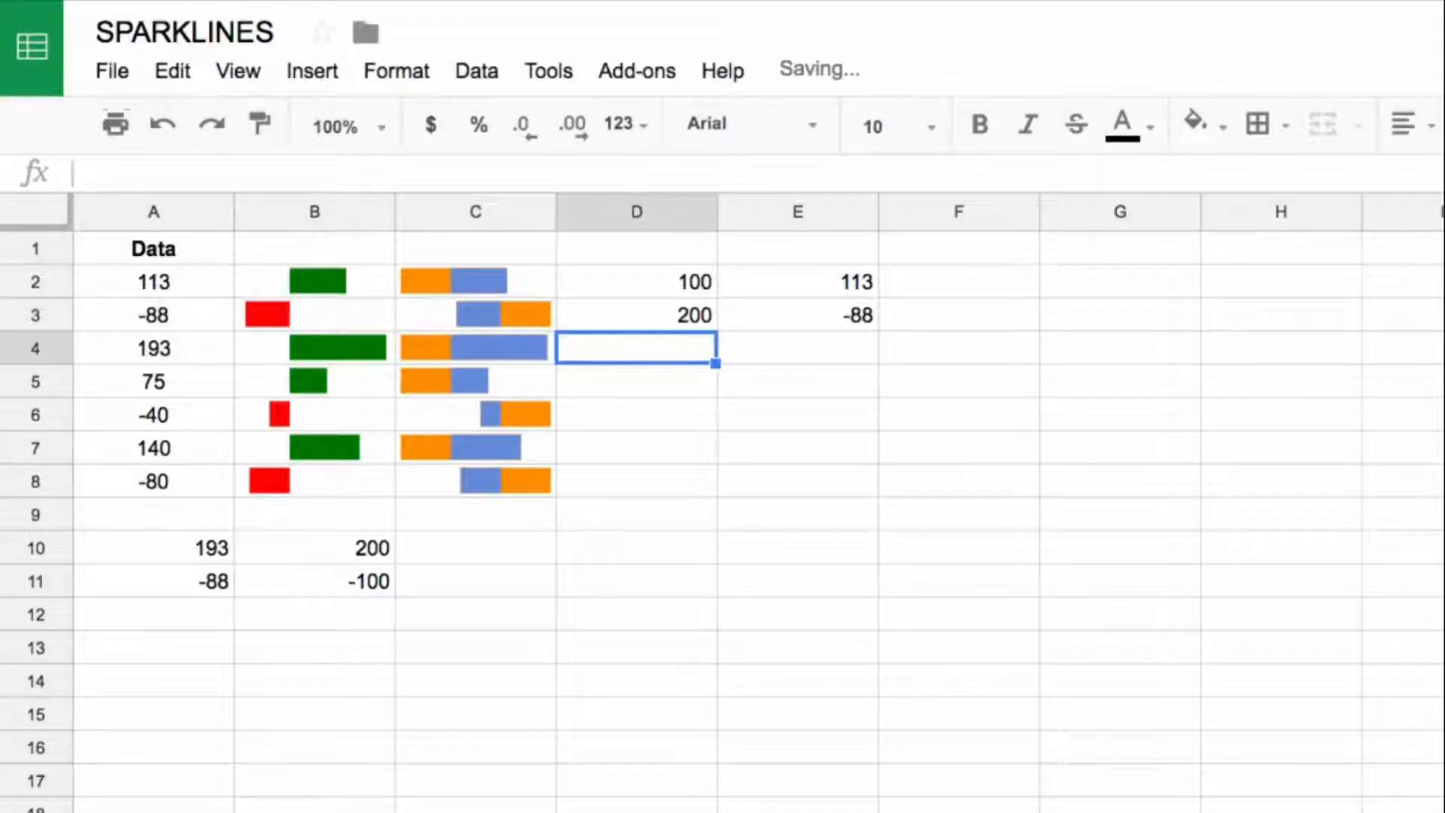
pyautogui.press('Up')
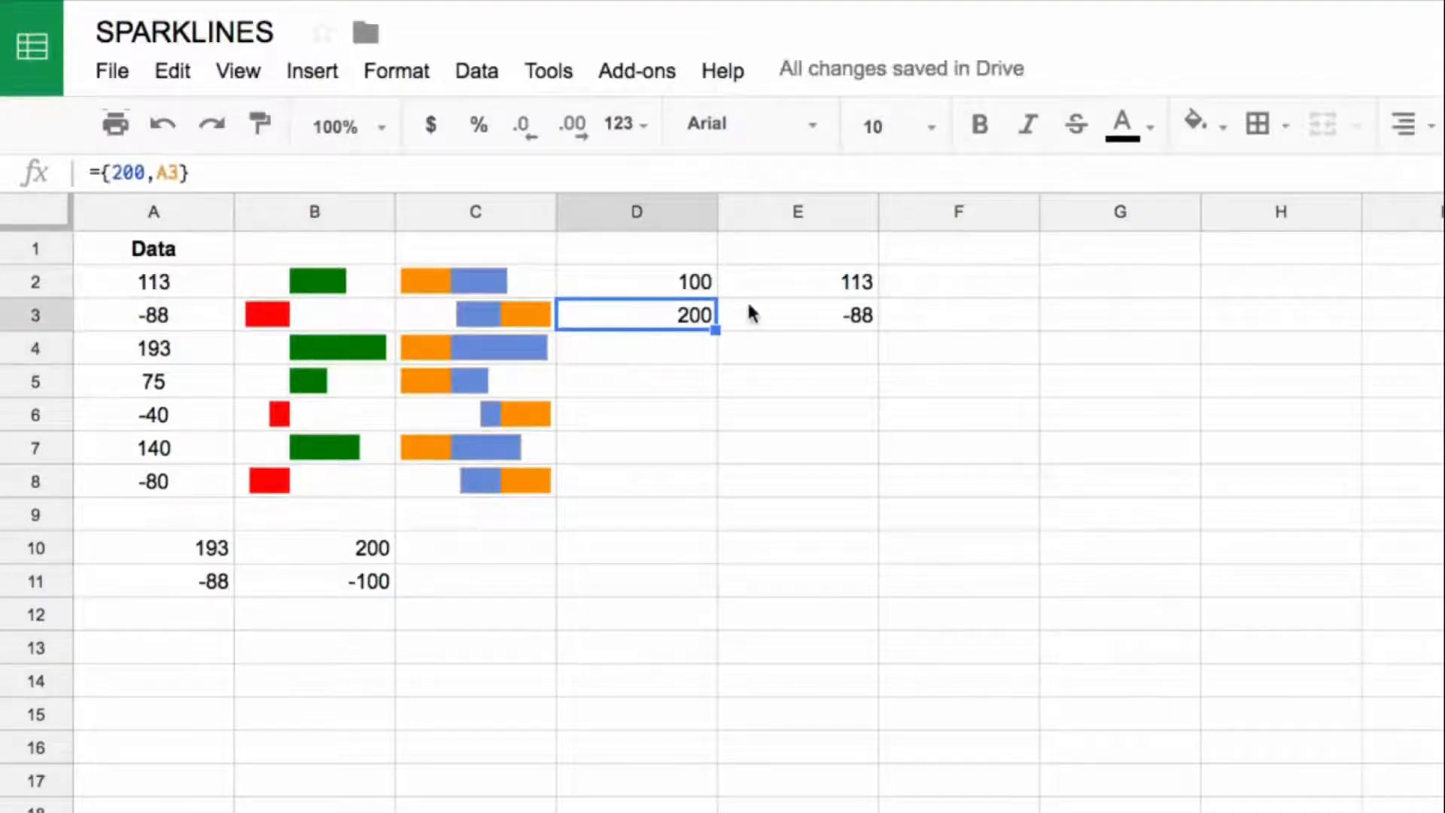
# Step: Wrap the A3 reference in the D3 array formula with the ABS function
pyautogui.click(850, 322)
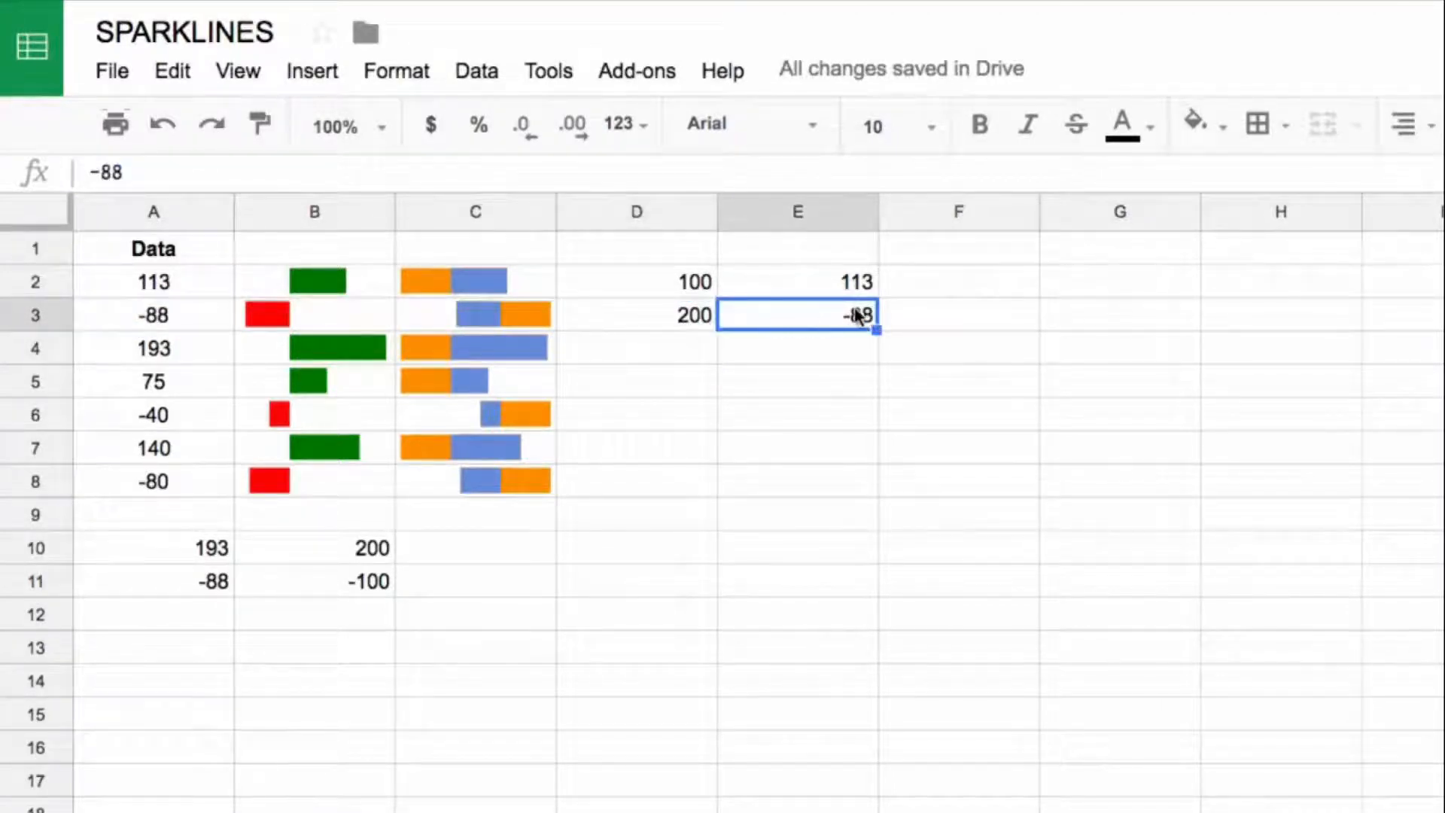
pyautogui.click(636, 316)
pyautogui.click(161, 172)
pyautogui.write('abs')
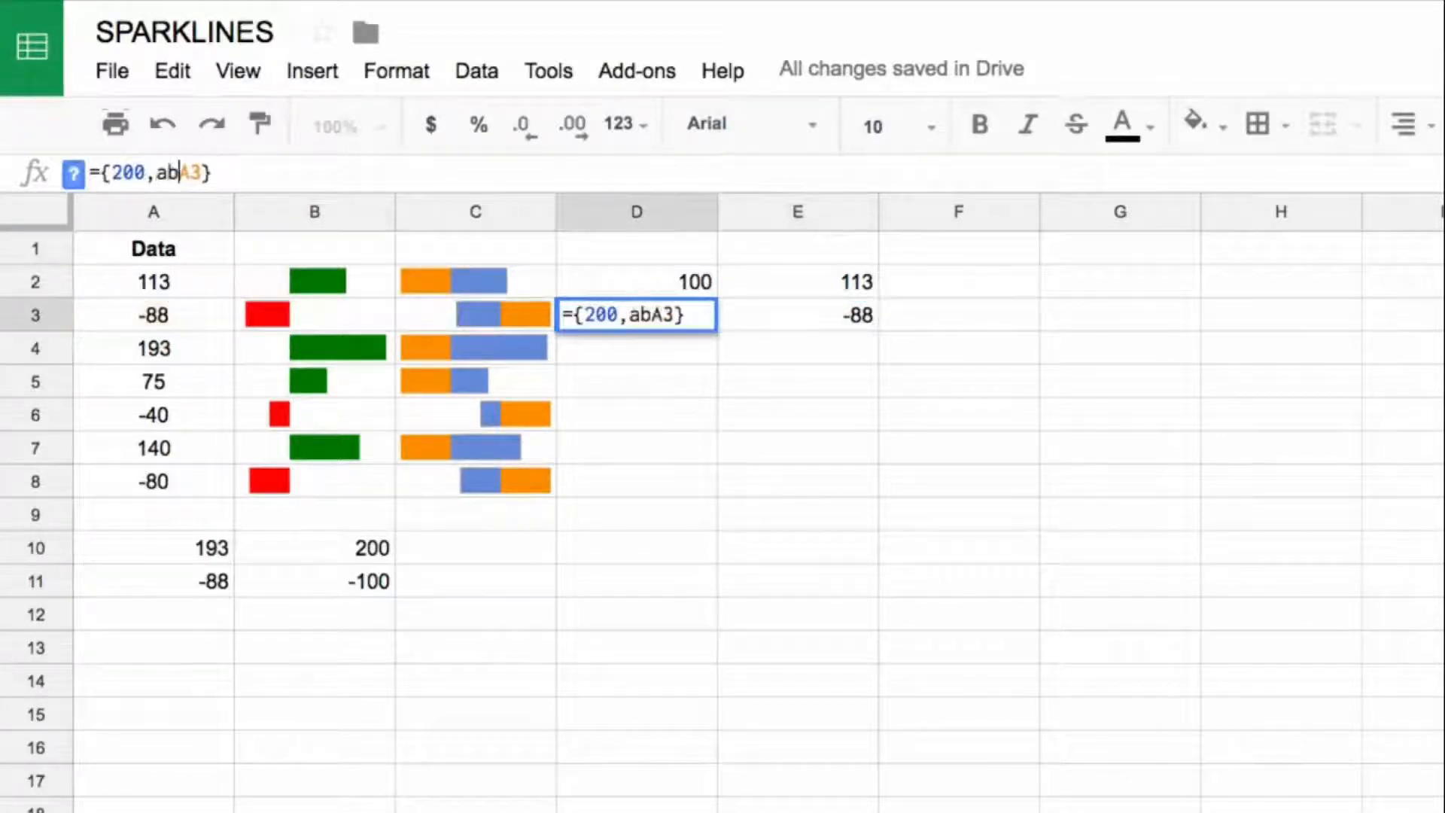
pyautogui.write('(')
pyautogui.press('Right')
pyautogui.press('Right')
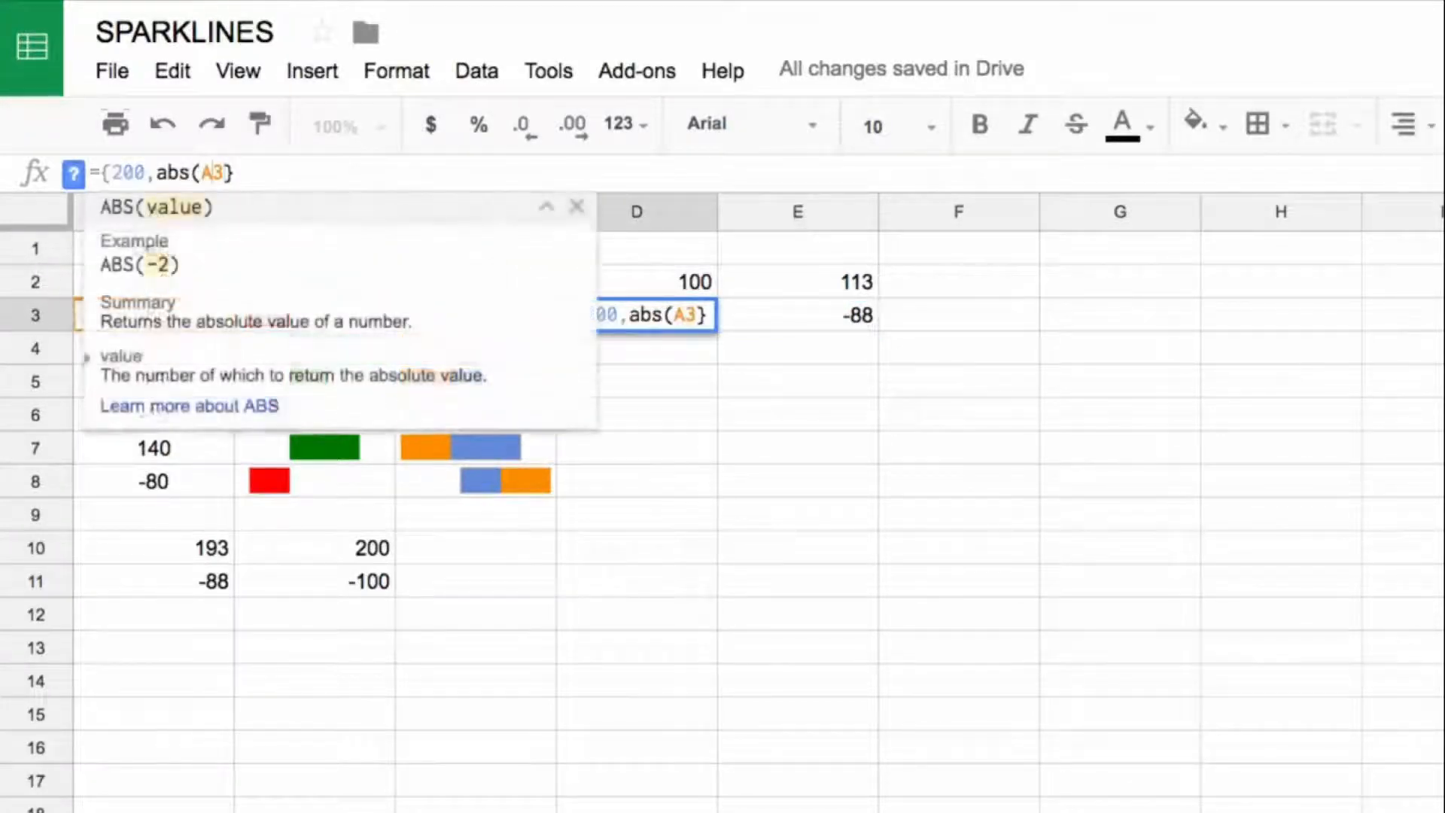
pyautogui.write(')')
pyautogui.press('Return')
pyautogui.press('Up')
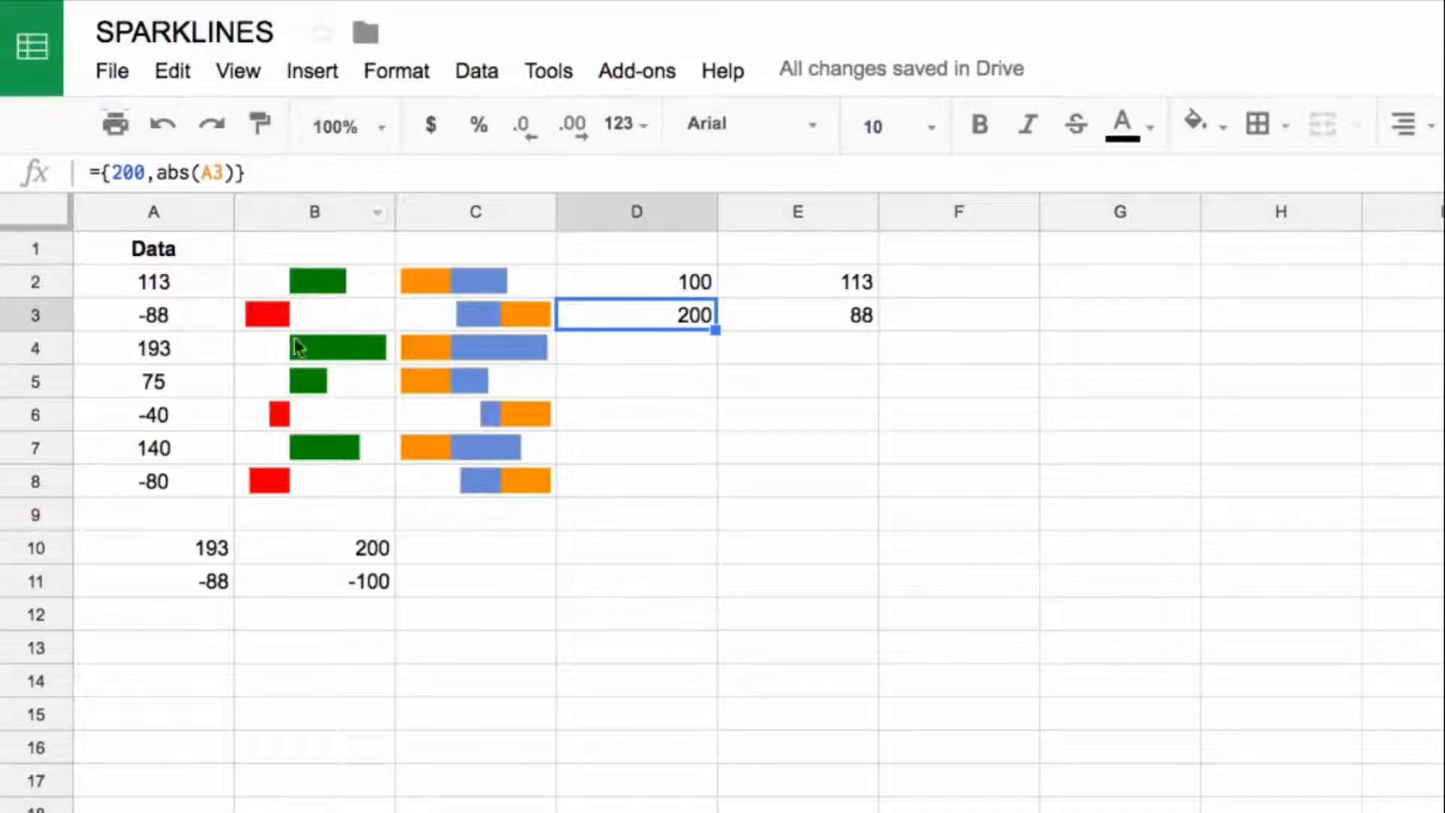
# Step: Change the data array in the C3 sparkline formula to {200,abs(A3)}
pyautogui.click(439, 316)
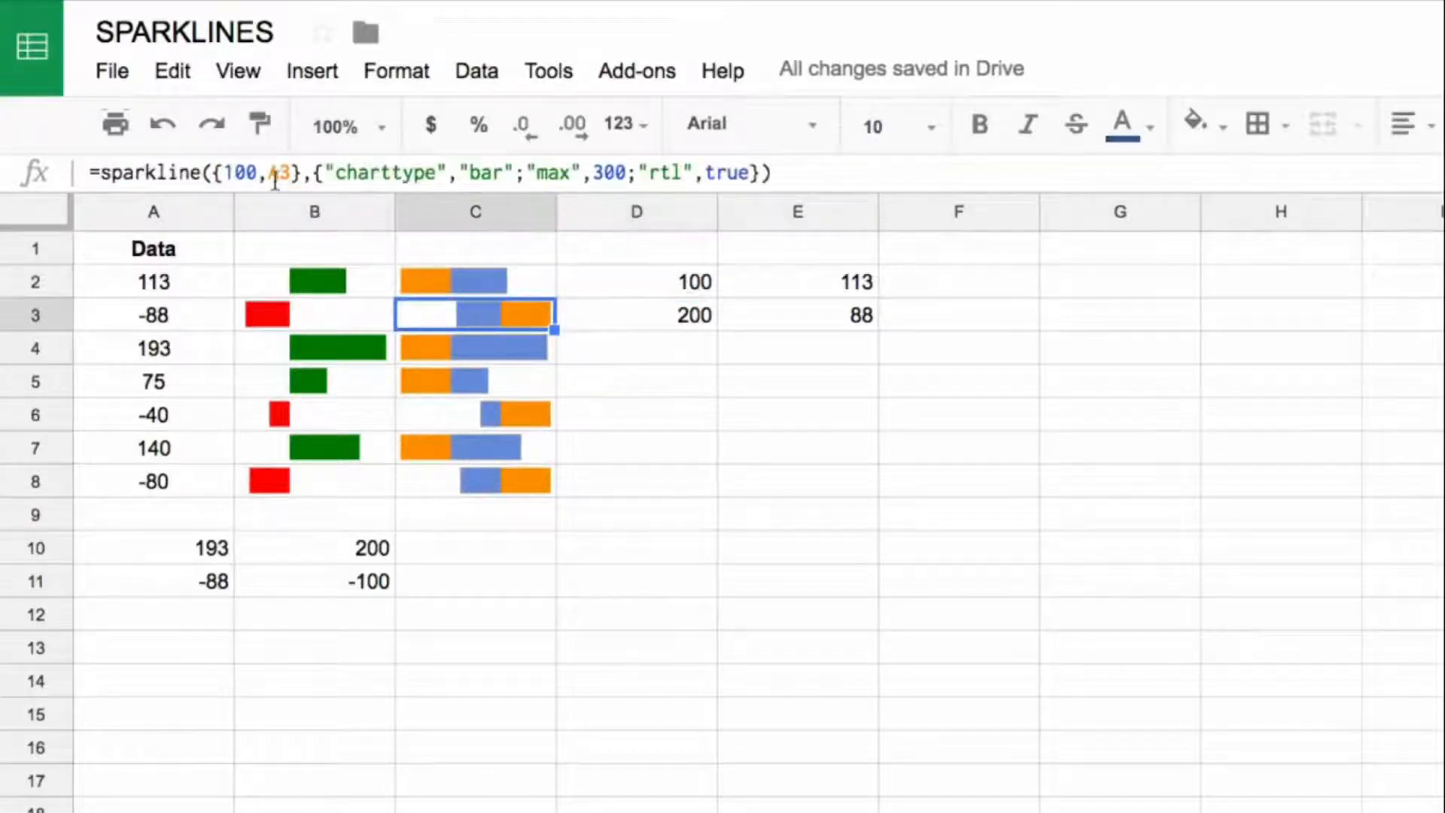
pyautogui.click(241, 174)
pyautogui.write('2')
pyautogui.click(268, 175)
pyautogui.write('abs')
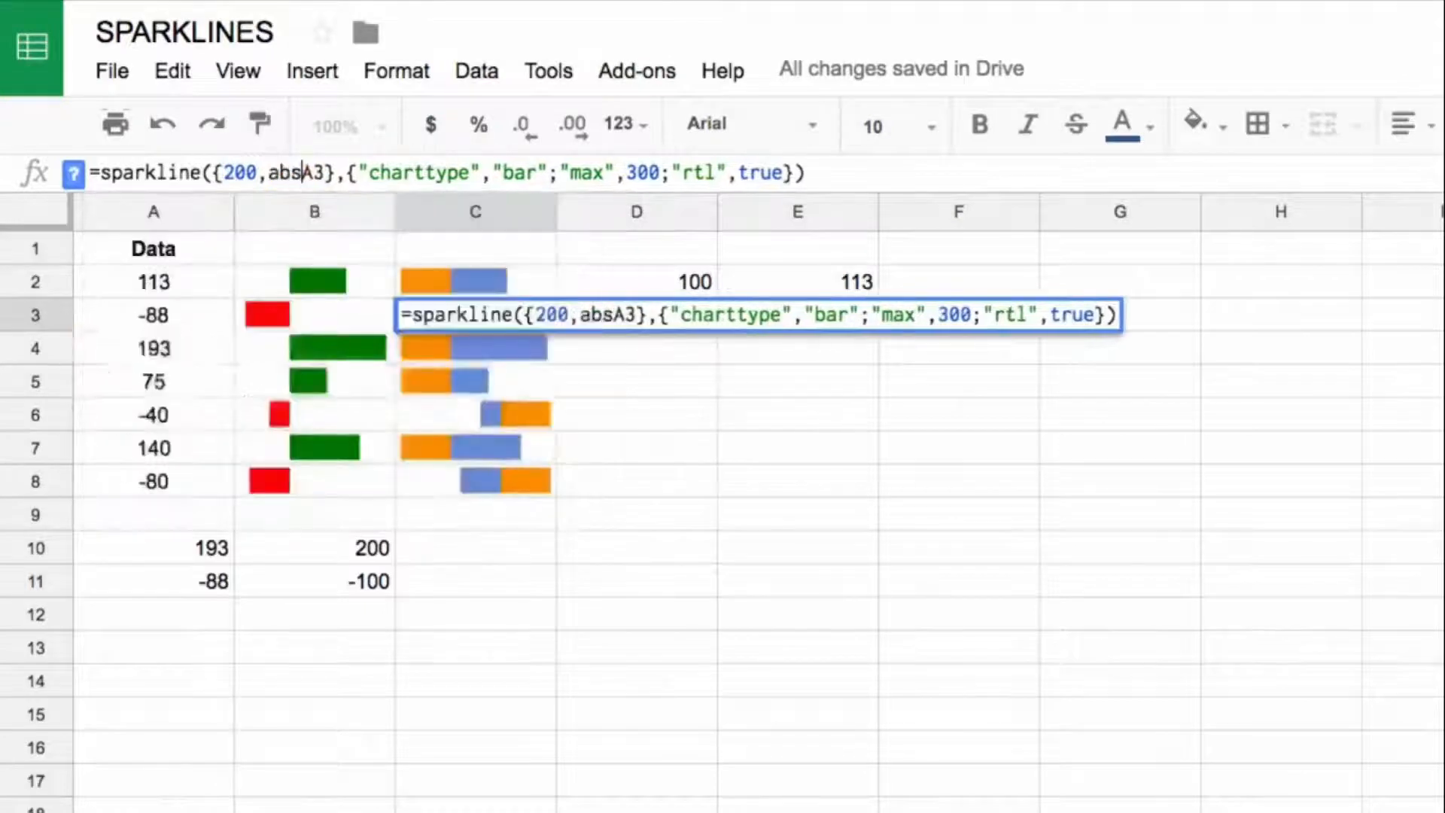
pyautogui.write('(A3)')
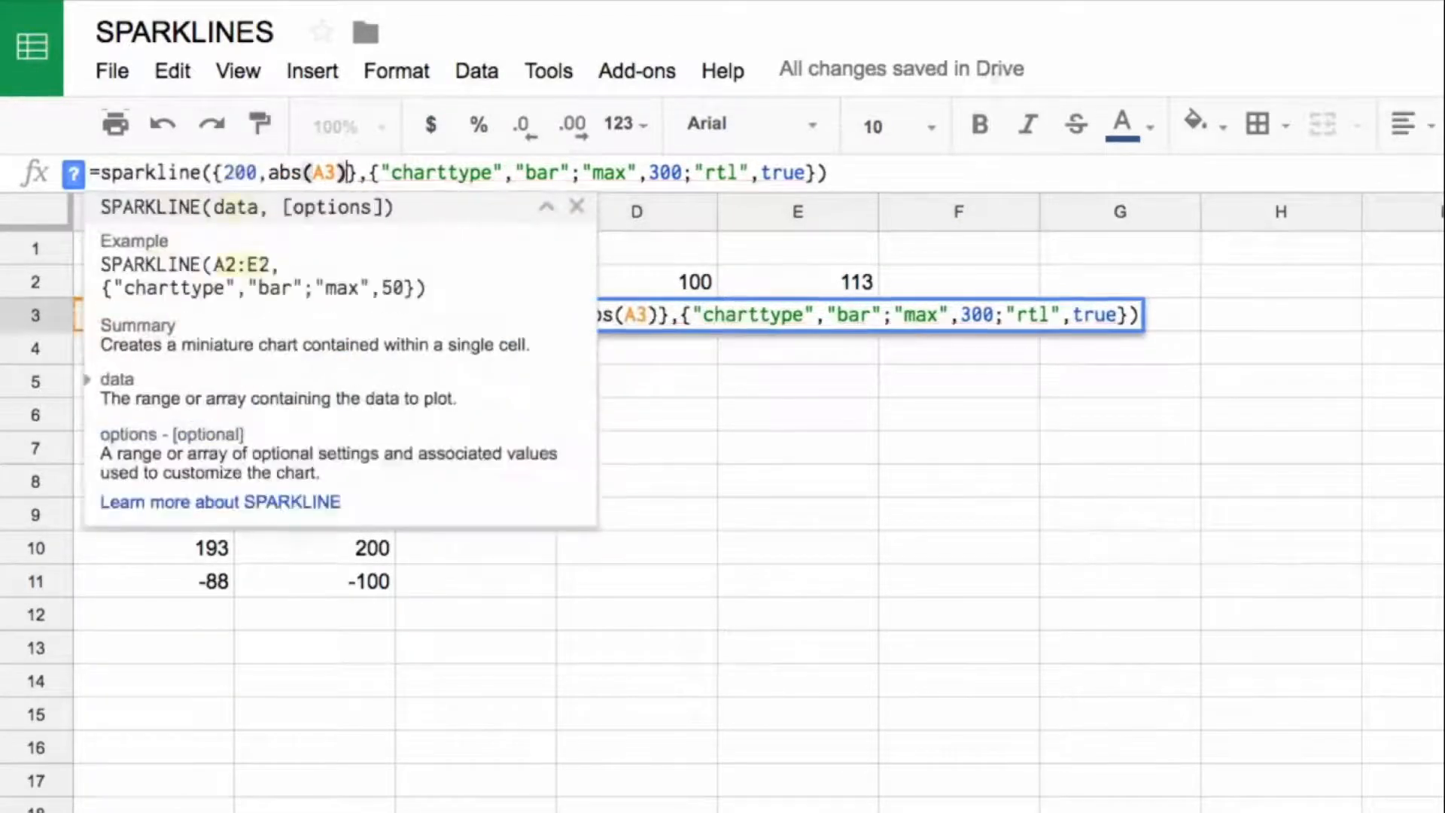
pyautogui.press('Return')
# Step: Copy the C3 sparkline with the {200,abs(A3)} array to C6 and C8
pyautogui.click(400, 315)
pyautogui.press('Down')
pyautogui.press('Up')
pyautogui.hotkey('ctrl', 'c')
pyautogui.press('Down')
pyautogui.press('Down')
pyautogui.press('Down')
pyautogui.hotkey('ctrl', 'v')
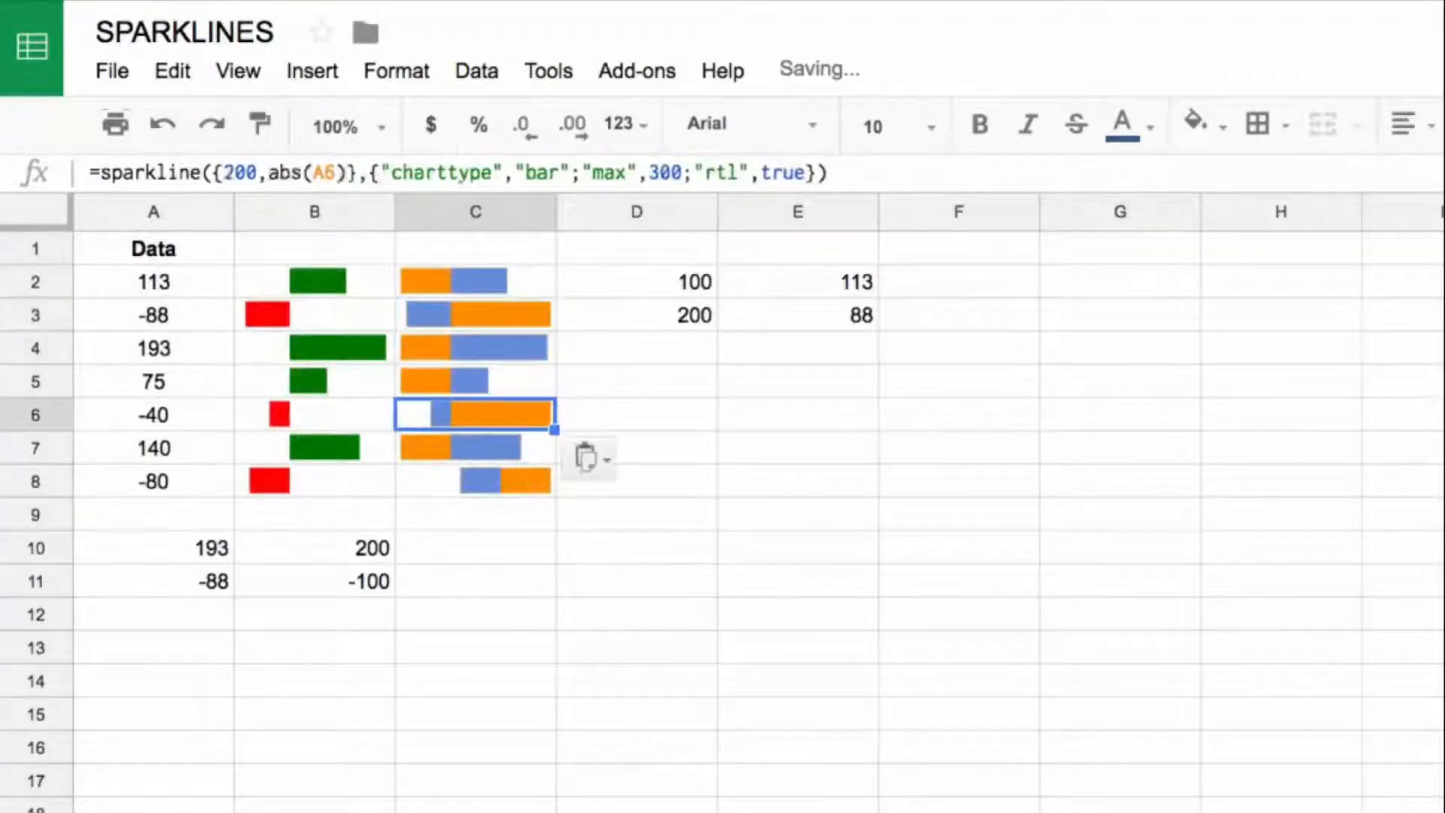
pyautogui.press('Down')
pyautogui.press('Down')
pyautogui.hotkey('ctrl', 'v')
pyautogui.press('Down')
pyautogui.press('Down')
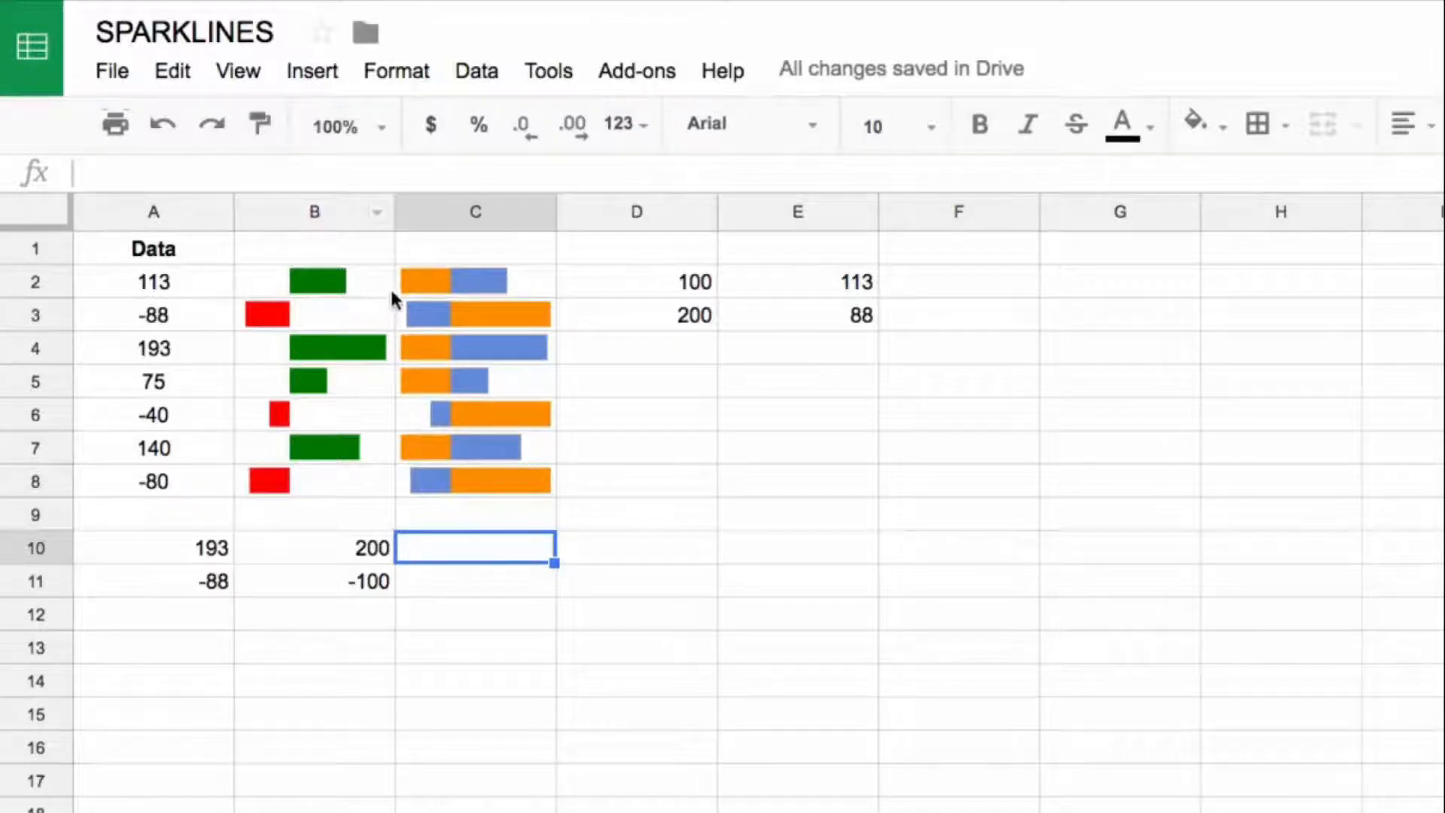
# Step: Add the option "color1","white" to the C2 sparkline formula
pyautogui.click(477, 278)
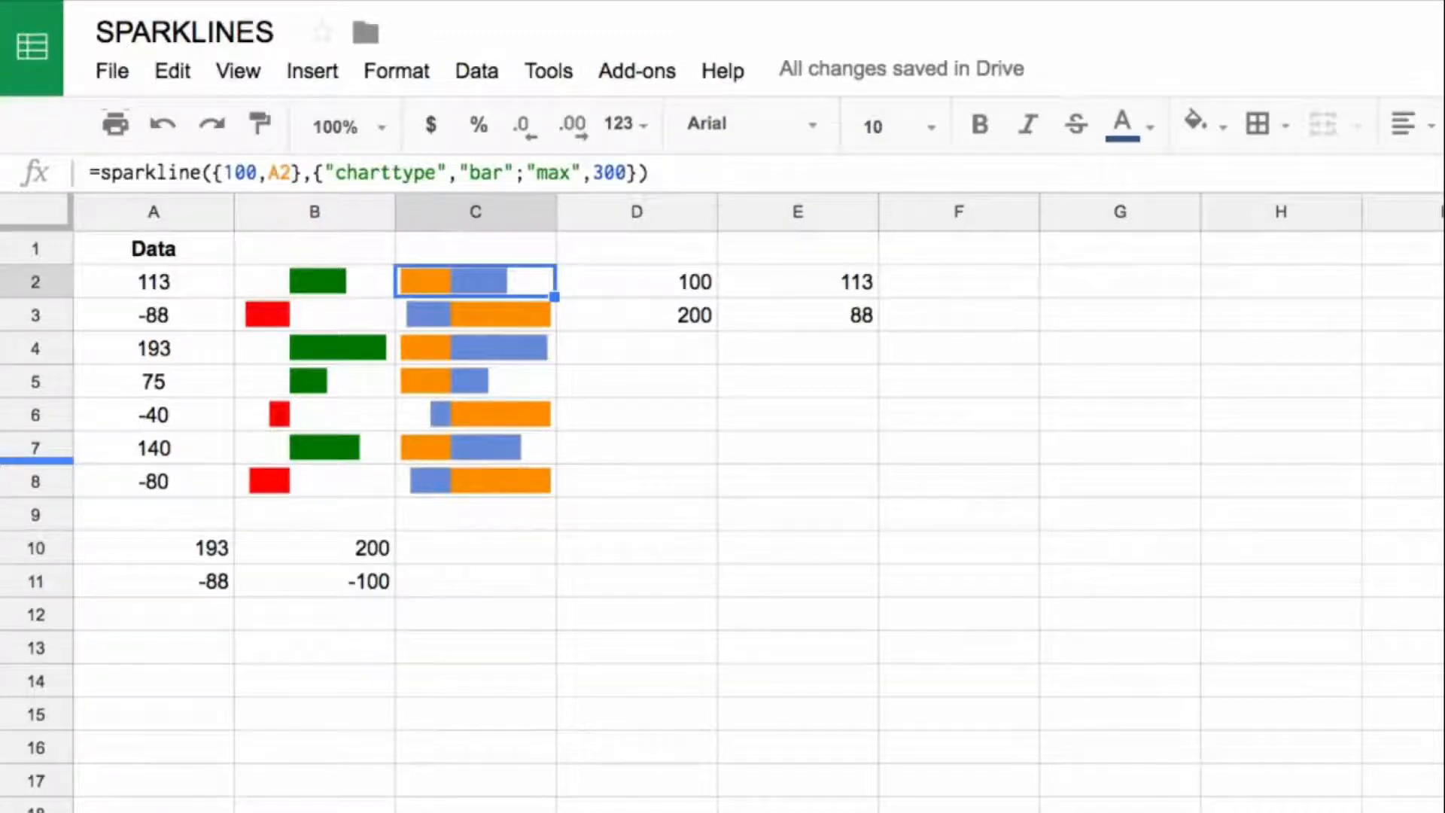
pyautogui.click(629, 172)
pyautogui.write(',"color1","white"')
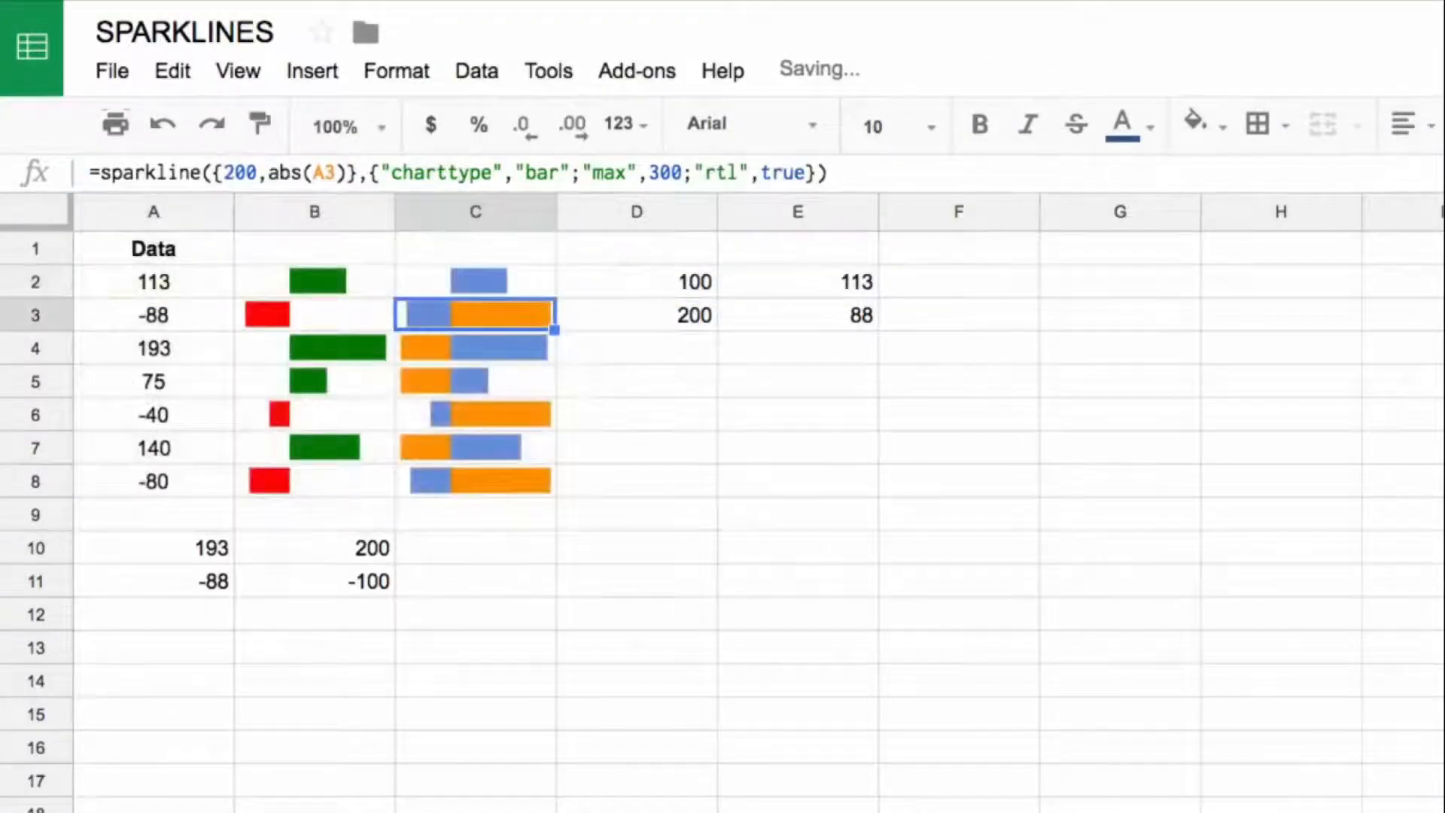
pyautogui.click(476, 348)
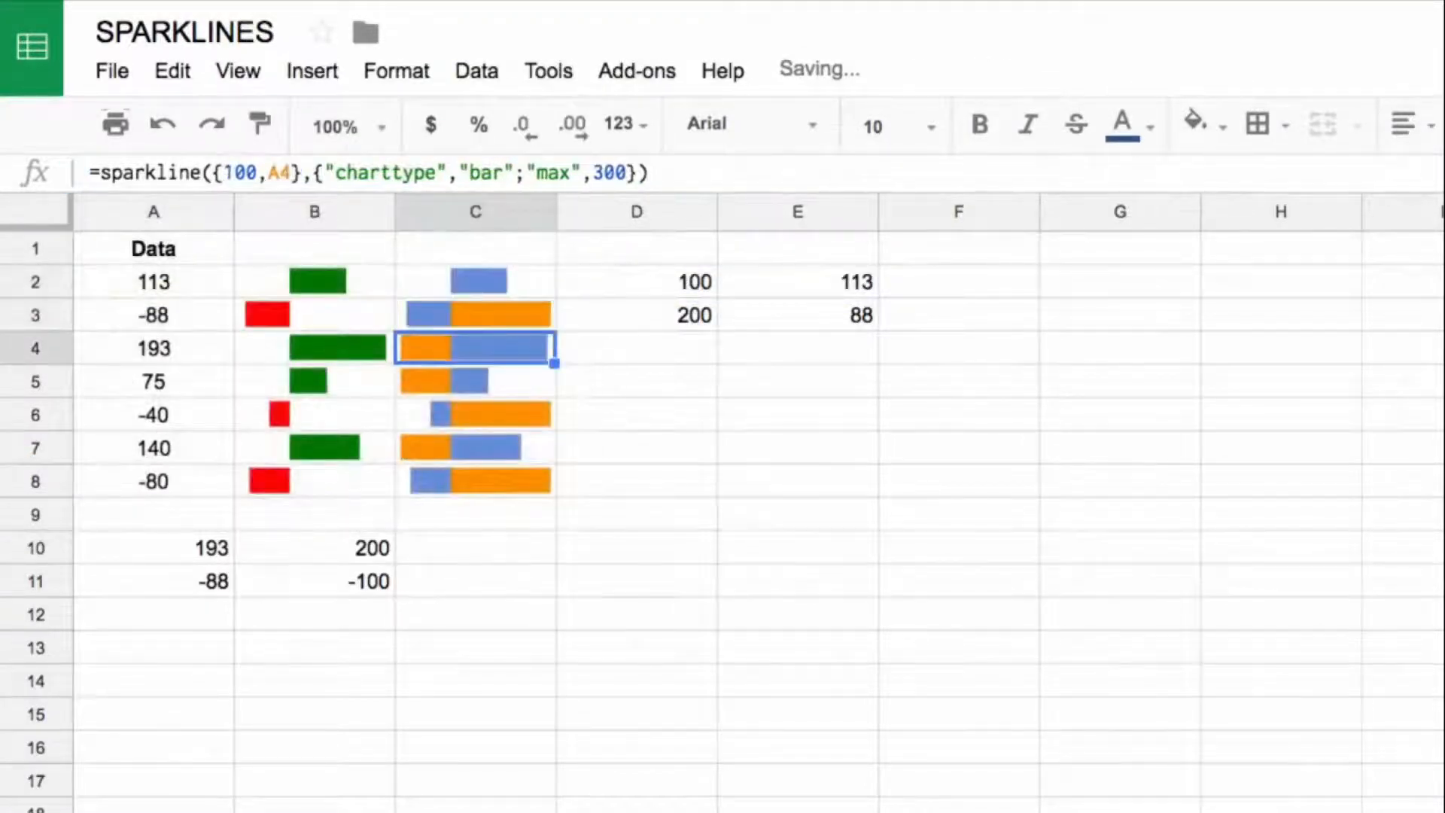
# Step: Copy the C2 sparkline with the white first segment to the other positive-value rows, C4, C5 and C7
pyautogui.press('Up')
pyautogui.press('Up')
pyautogui.hotkey('ctrl', 'c')
pyautogui.press('Down')
pyautogui.press('Down')
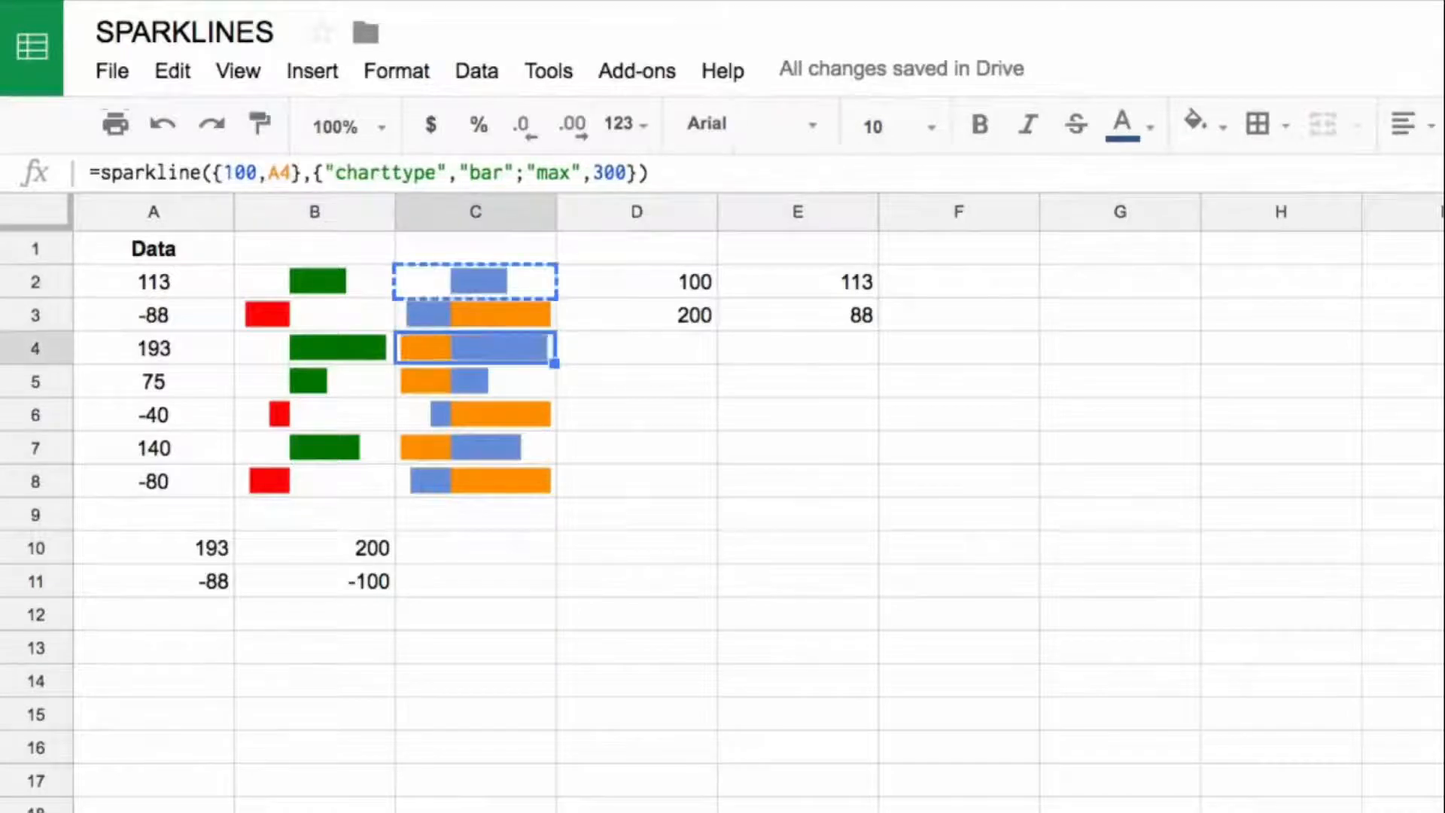
pyautogui.hotkey('ctrl', 'v')
pyautogui.press('Down')
pyautogui.hotkey('ctrl', 'v')
pyautogui.press('Down')
pyautogui.press('Down')
pyautogui.press('Down')
pyautogui.press('Down')
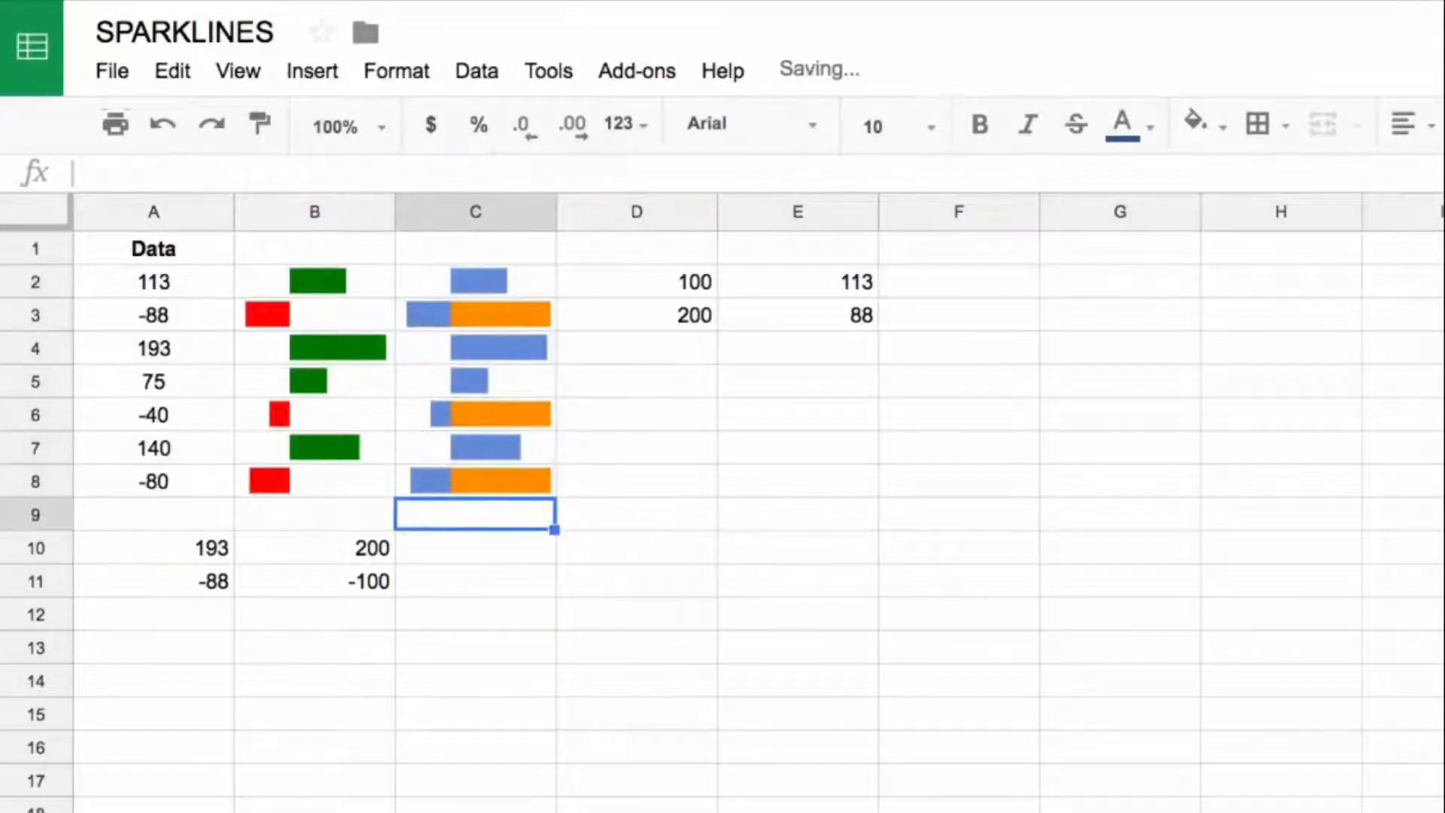
# Step: Add the option "color1","white" after "rtl",true in the C3 sparkline formula
pyautogui.press('Up')
pyautogui.press('Up')
pyautogui.press('Up')
pyautogui.press('Up')
pyautogui.press('Up')
pyautogui.press('Up')
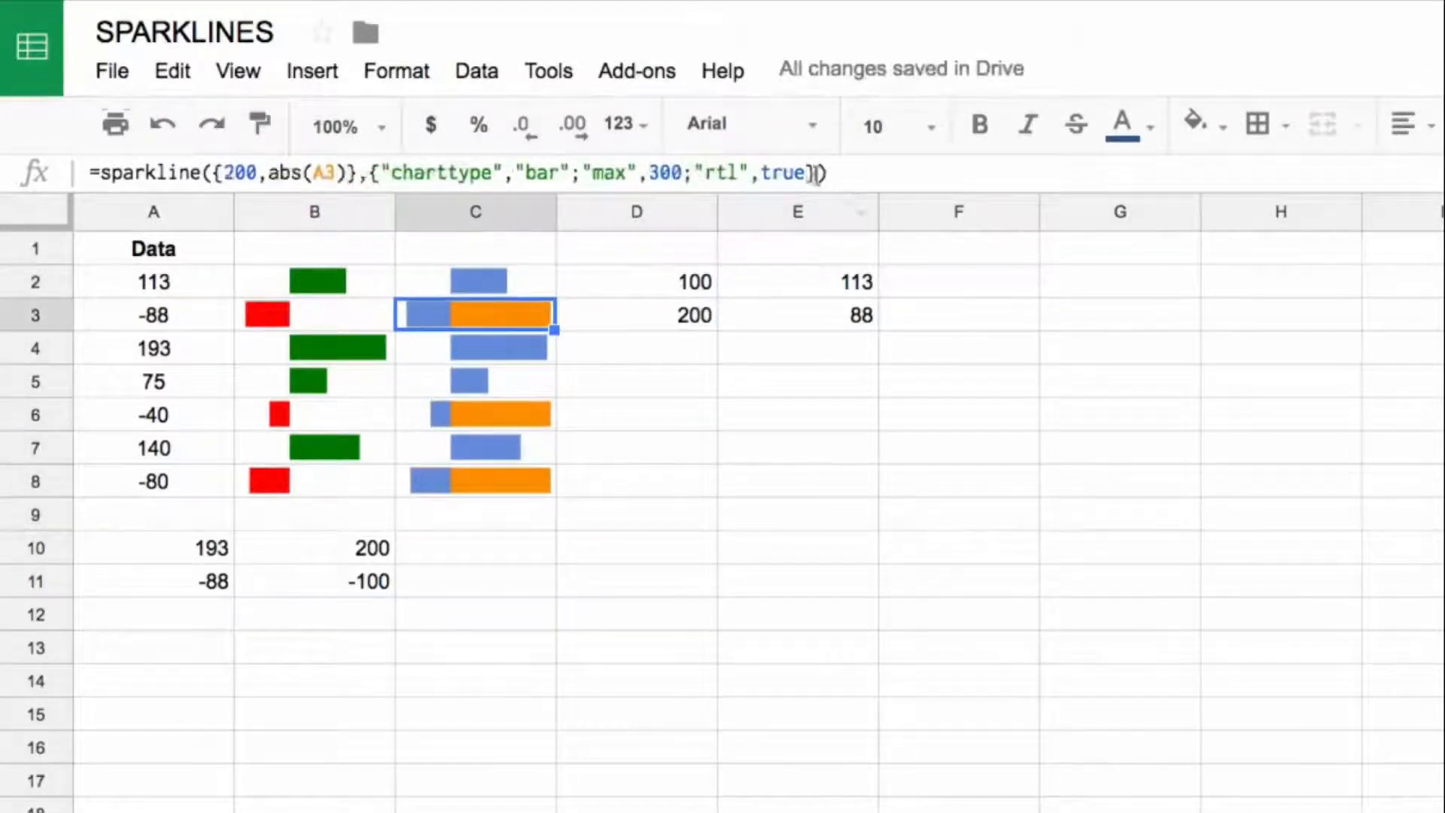
pyautogui.press('Return')
pyautogui.press('Left')
pyautogui.press('Left')
pyautogui.write('"color1","white"')
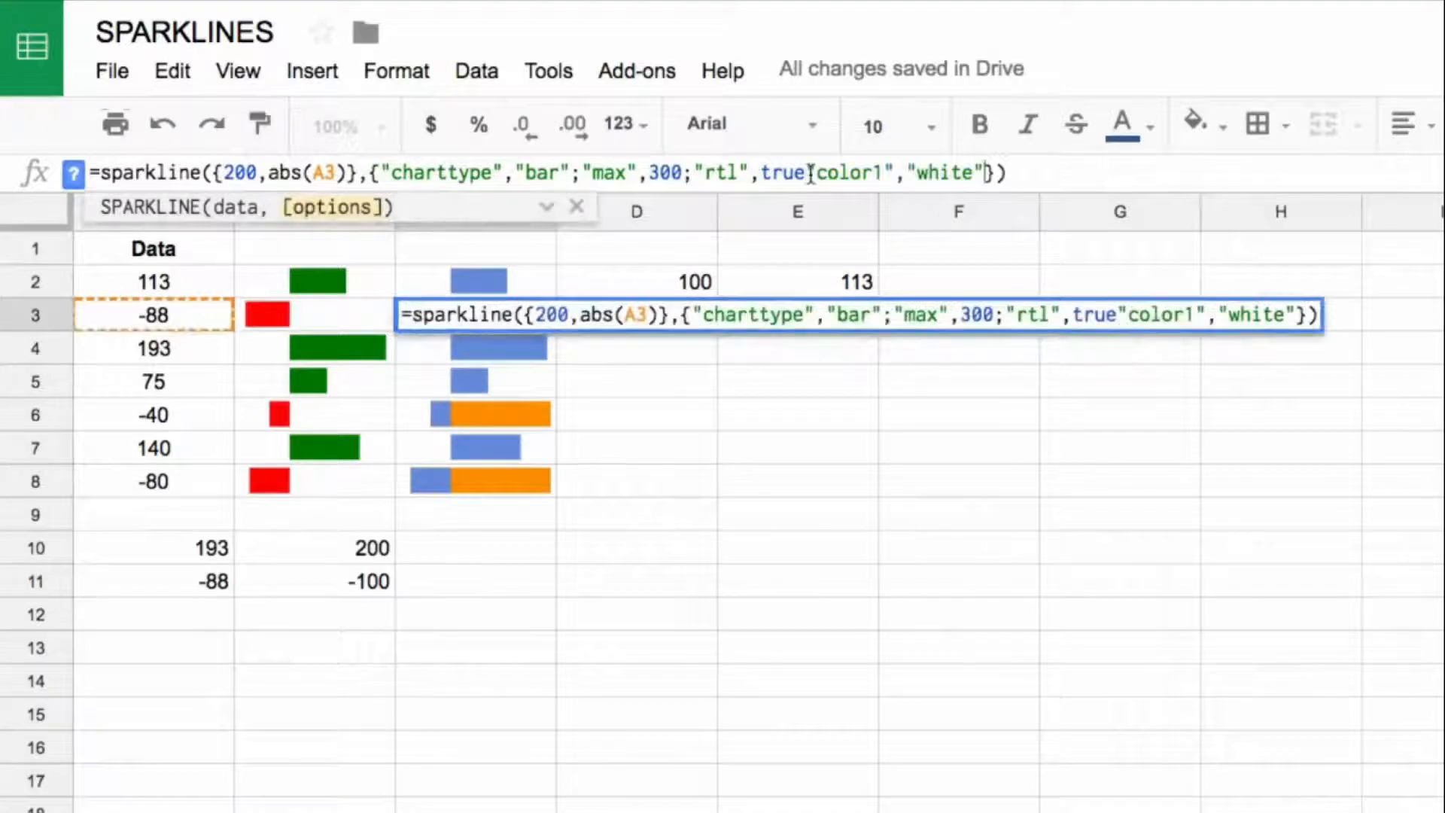
pyautogui.write(';')
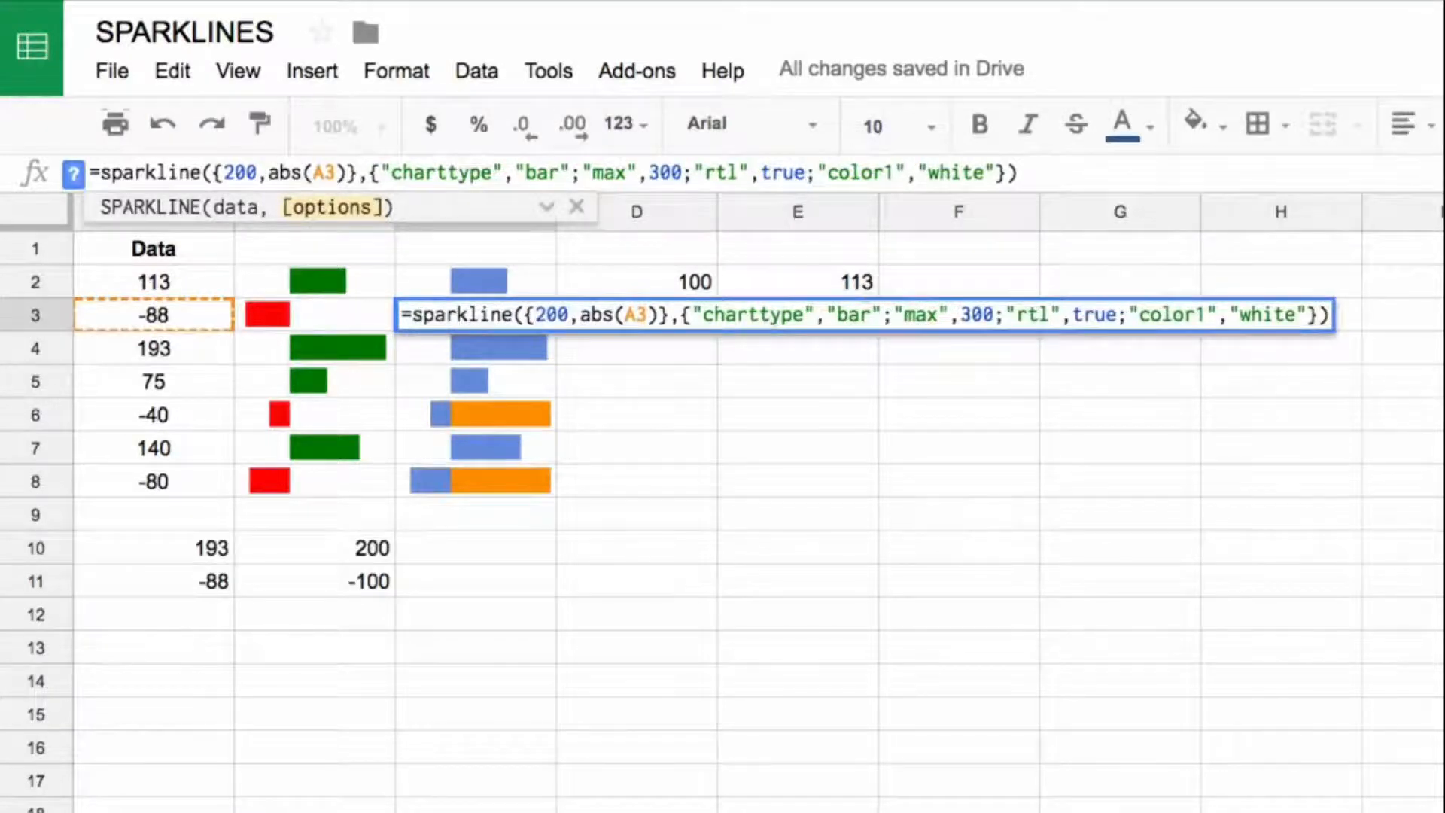
pyautogui.press('Return')
# Step: Copy the C3 sparkline with the white first segment to the negative-value rows C6 and C8
pyautogui.press('Up')
pyautogui.hotkey('ctrl', 'c')
pyautogui.press('Down')
pyautogui.press('Down')
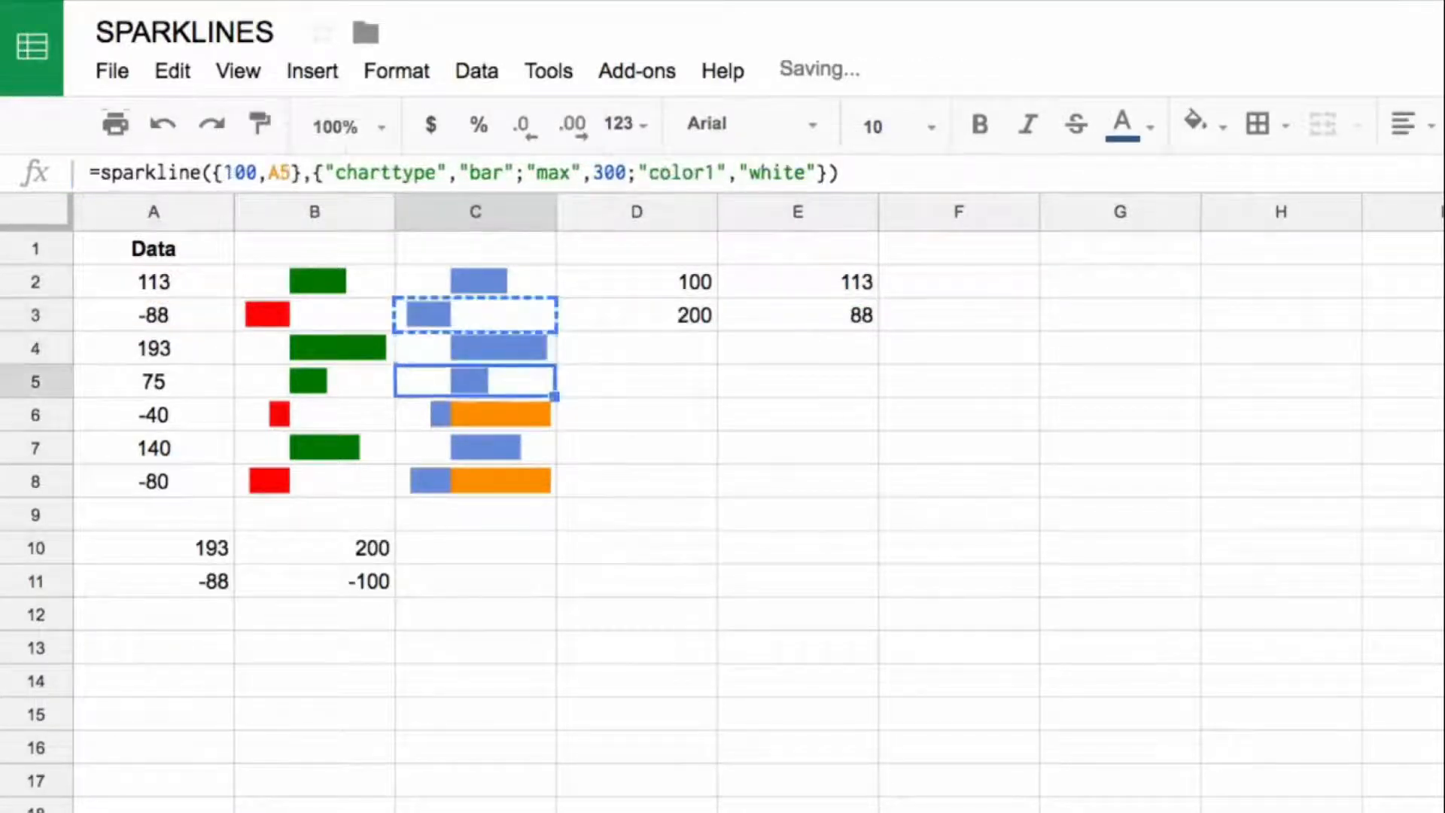
pyautogui.press('Down')
pyautogui.hotkey('ctrl', 'v')
pyautogui.press('Down')
pyautogui.press('Down')
pyautogui.hotkey('ctrl', 'v')
pyautogui.press('Up')
pyautogui.press('Up')
pyautogui.press('Up')
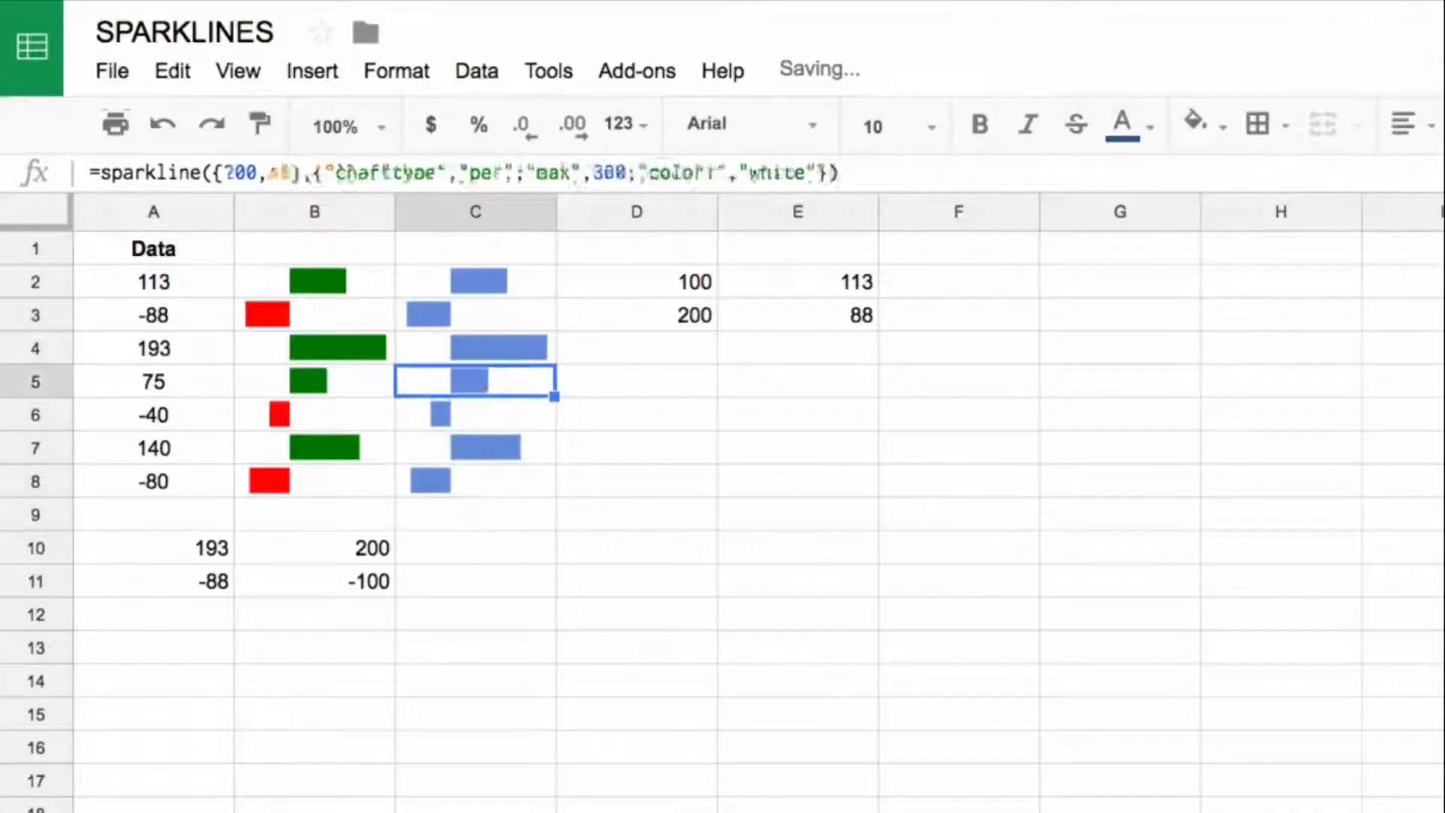
pyautogui.press('Down')
pyautogui.press('Down')
pyautogui.press('Down')
pyautogui.press('Down')
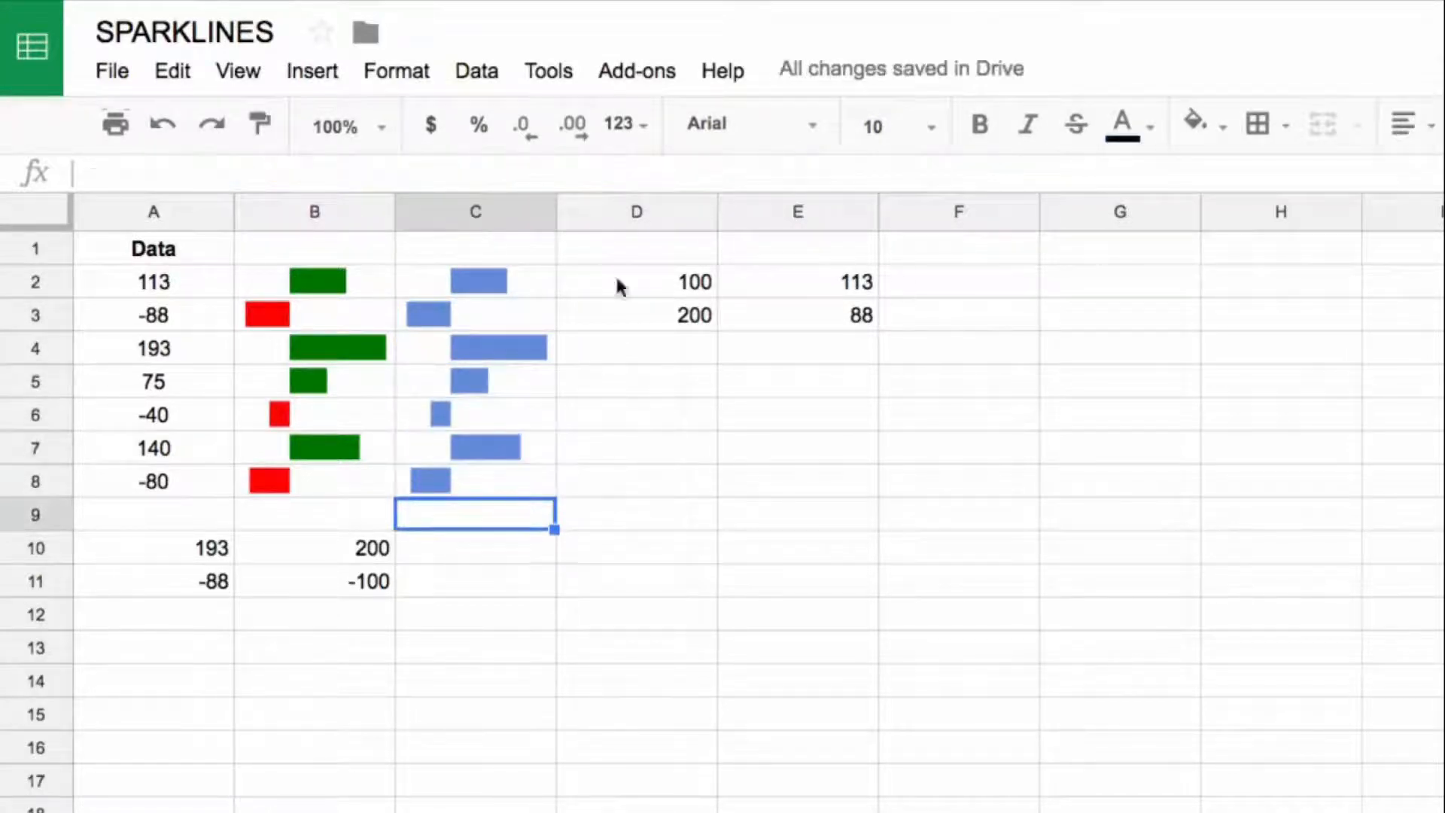
# Step: Add the option "color2","green" after "color1","white" in the C2 sparkline formula
pyautogui.click(414, 292)
pyautogui.click(818, 172)
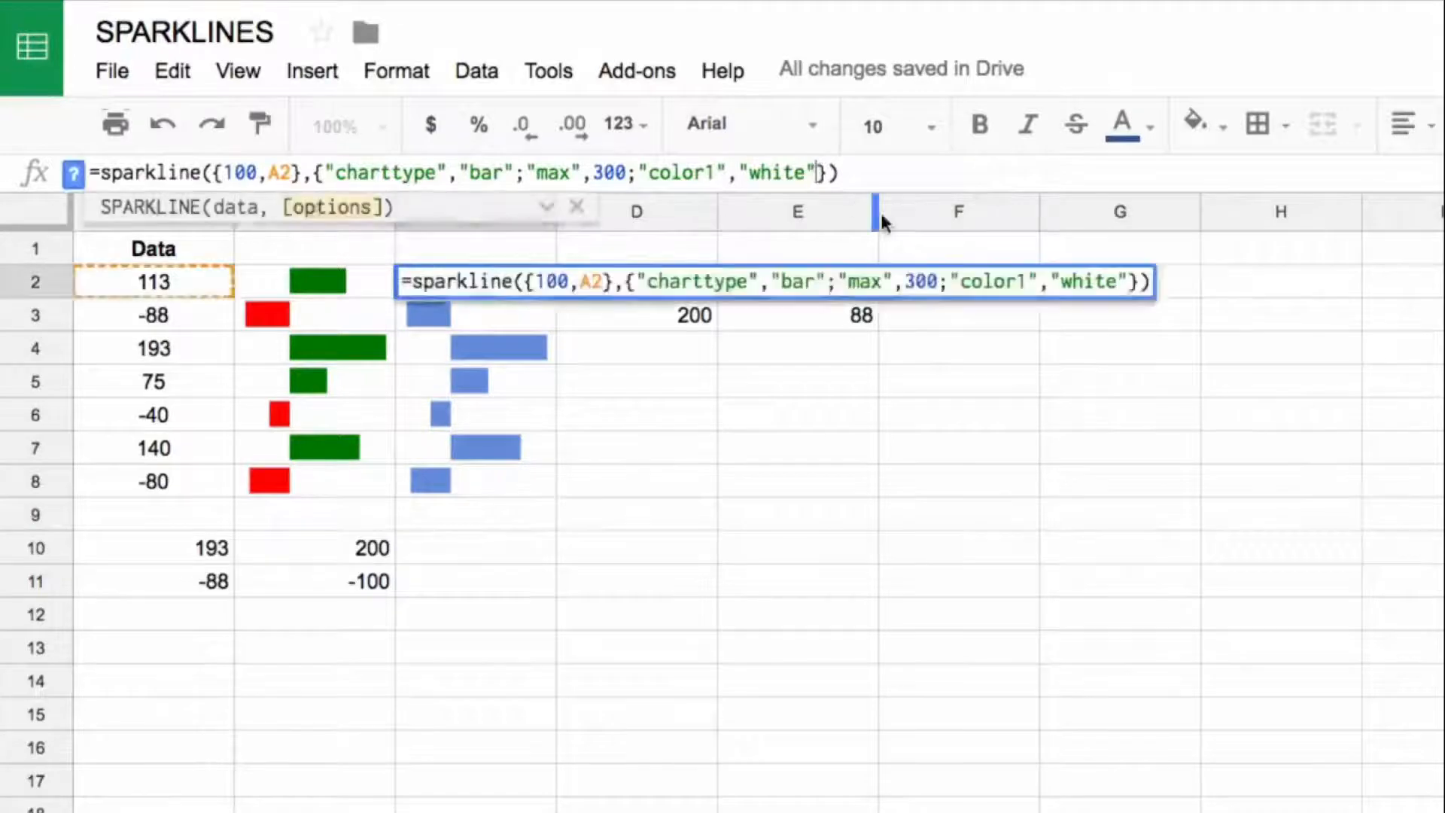
pyautogui.write(';"color')
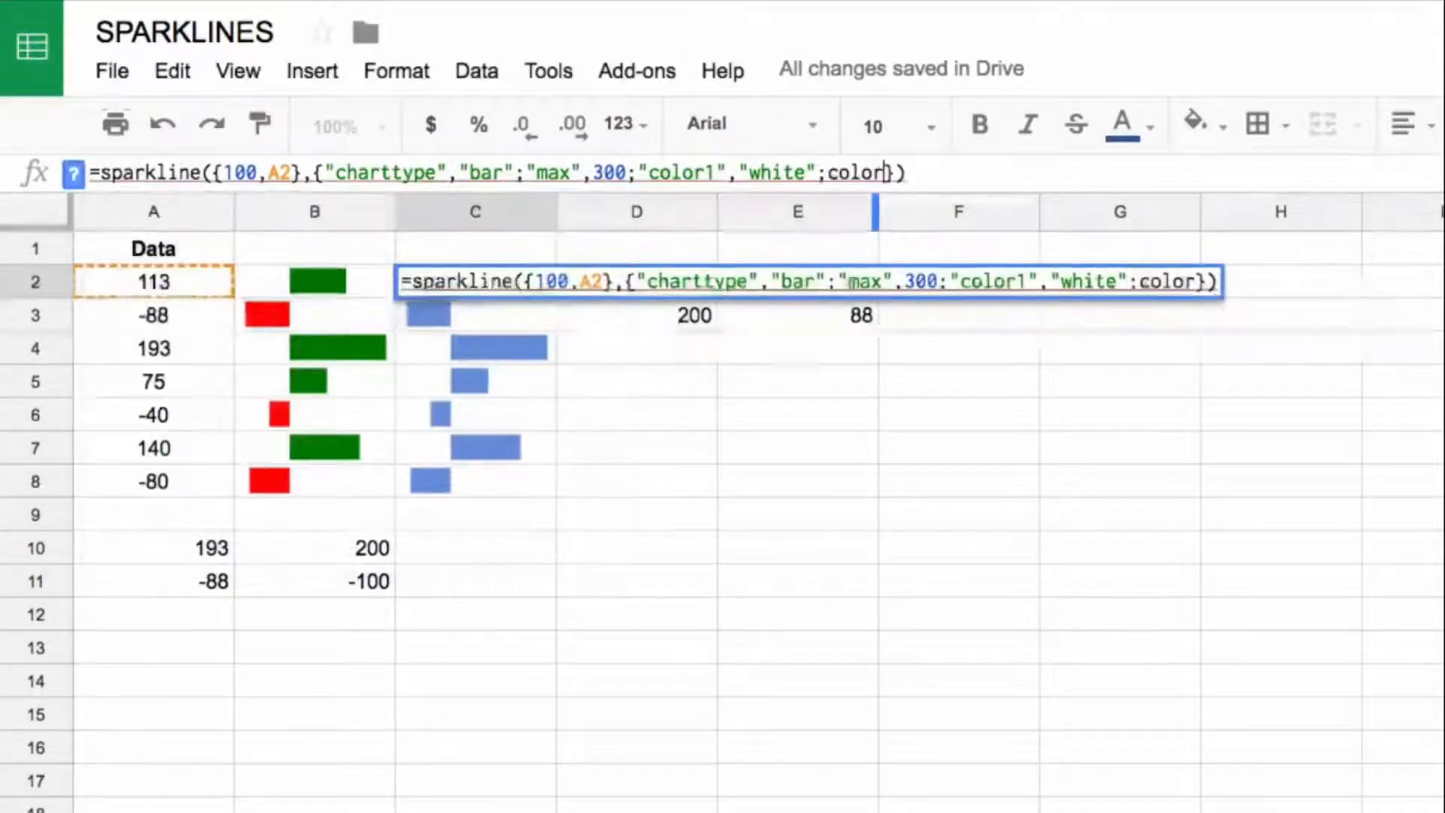
pyautogui.press('BackSpace')
pyautogui.press('BackSpace')
pyautogui.press('BackSpace')
pyautogui.press('BackSpace')
pyautogui.press('BackSpace')
pyautogui.write('"color2"')
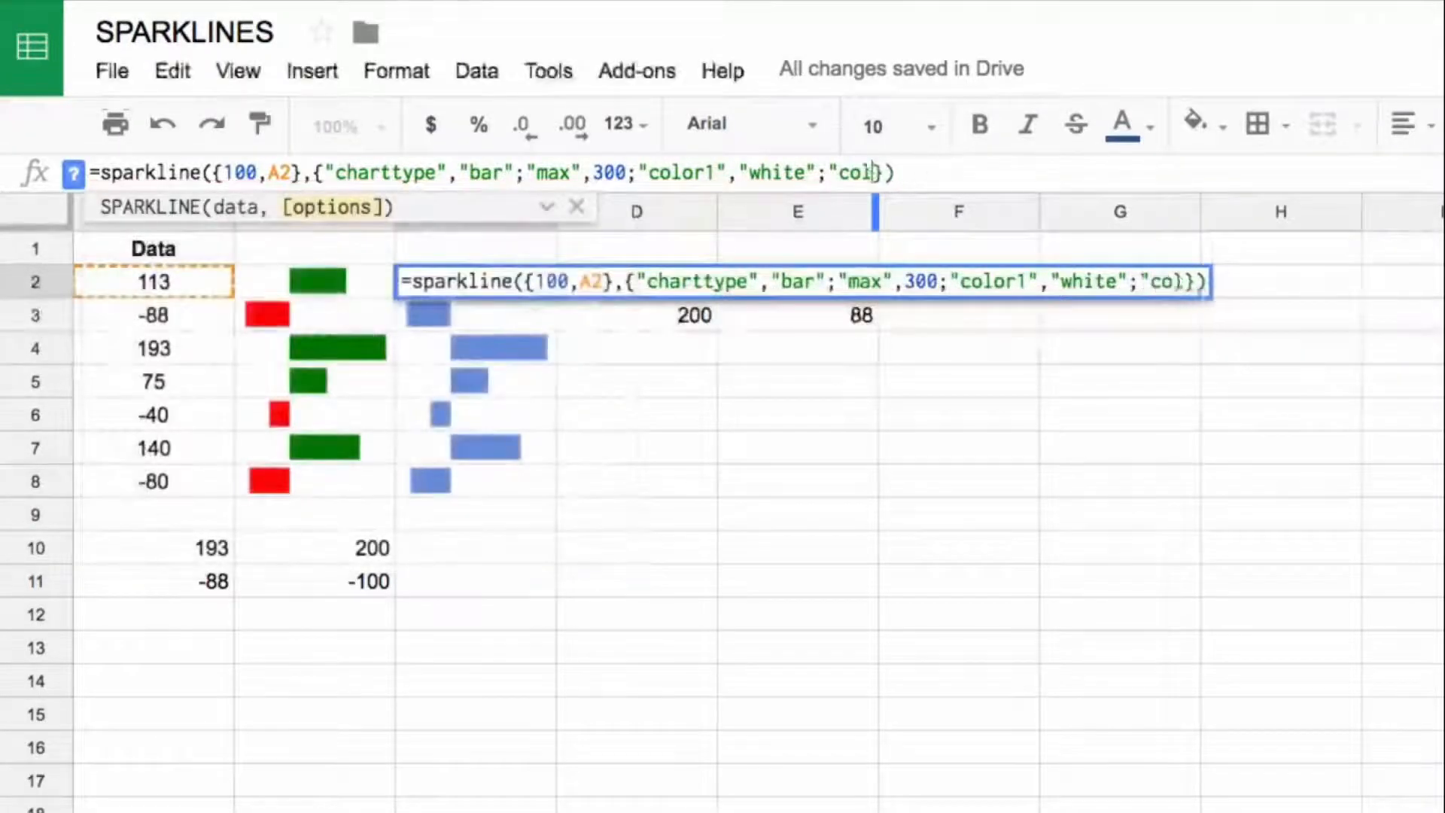
pyautogui.write(',"green"')
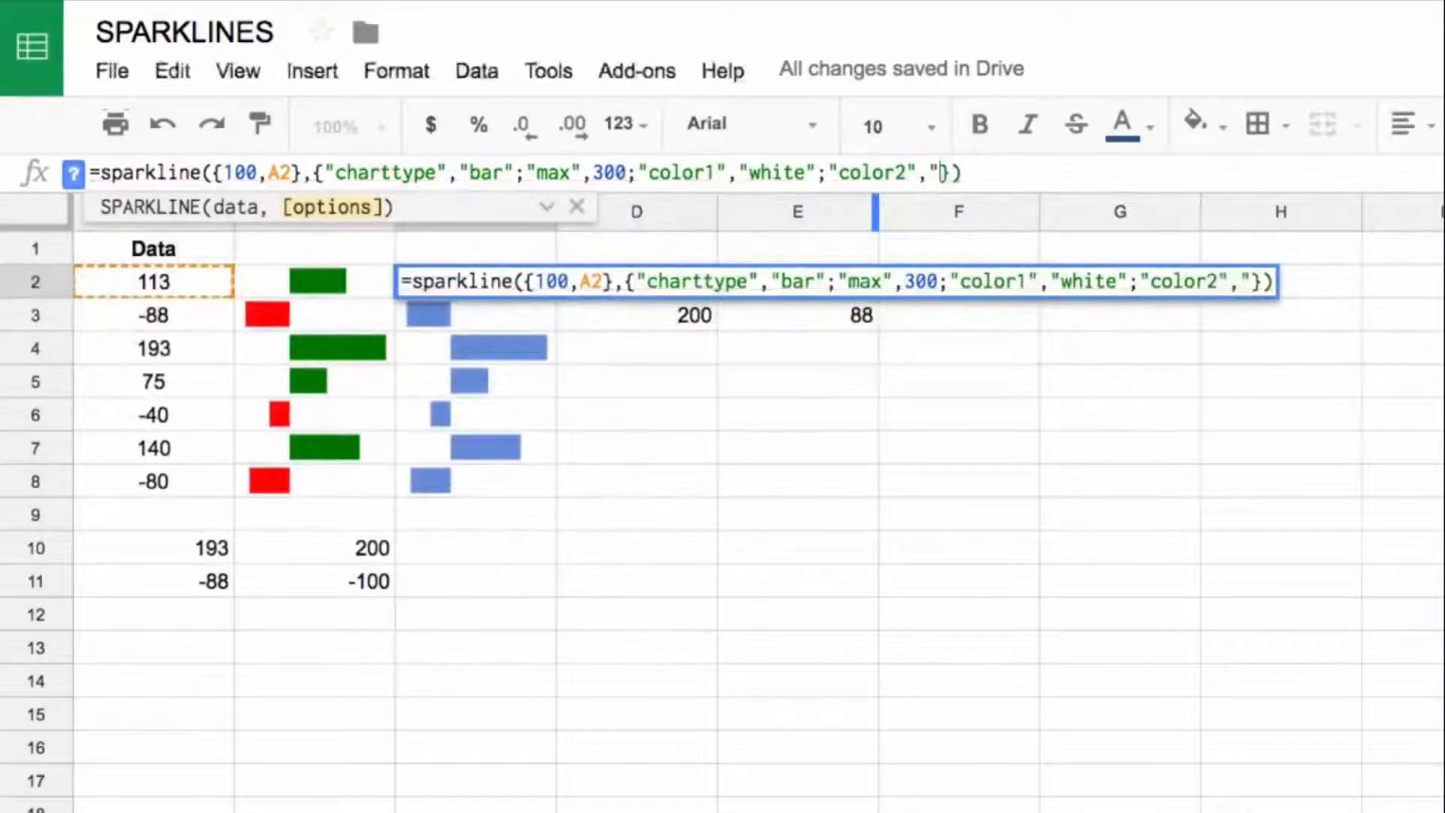
pyautogui.press('Return')
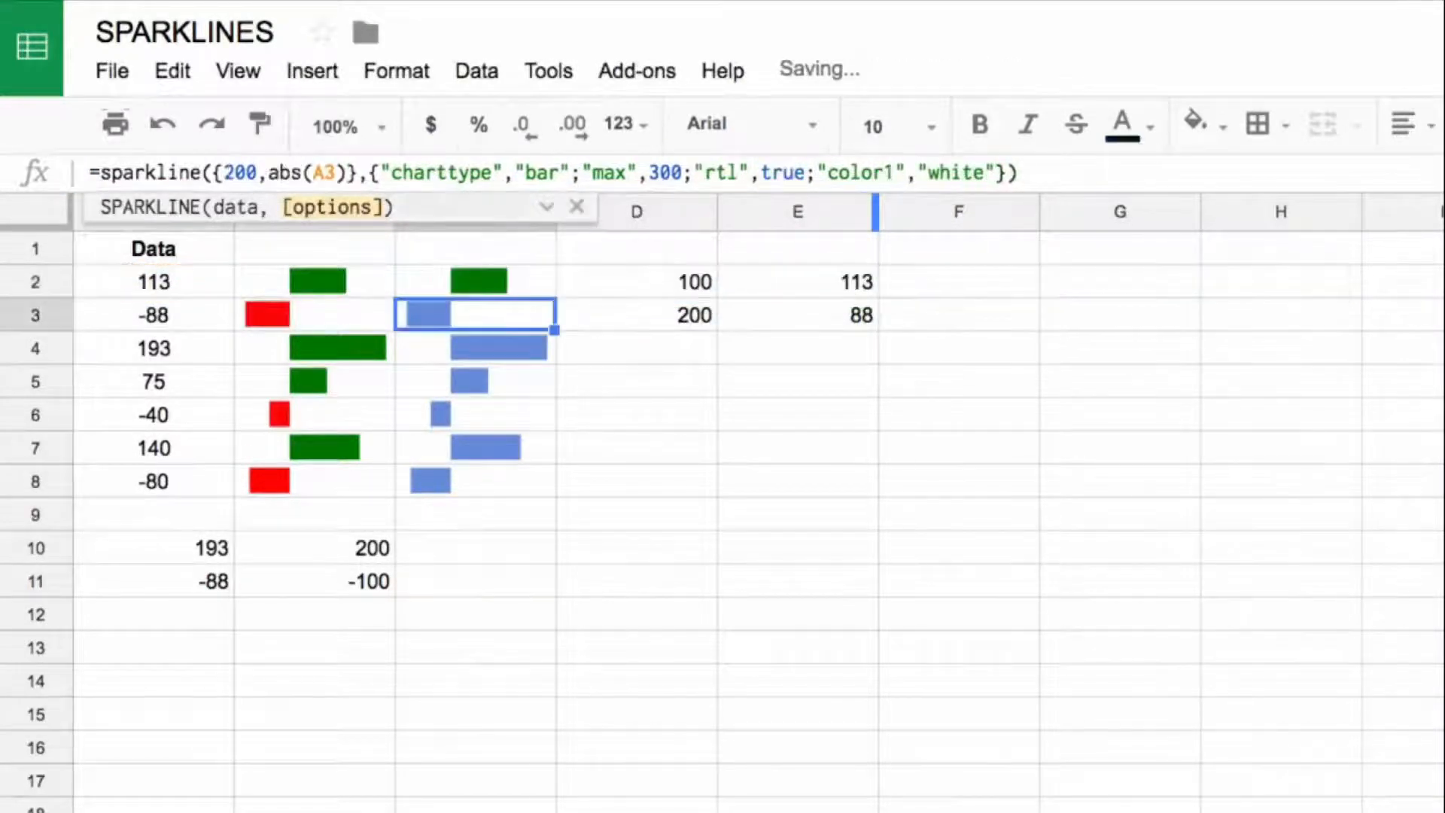
# Step: Copy the C2 sparkline with the green second segment to the positive-value rows C4, C5 and C7
pyautogui.press('Up')
pyautogui.hotkey('ctrl', 'c')
pyautogui.press('Down')
pyautogui.press('Down')
pyautogui.hotkey('ctrl', 'v')
pyautogui.press('Down')
pyautogui.hotkey('ctrl', 'v')
pyautogui.press('Down')
pyautogui.press('Down')
pyautogui.hotkey('ctrl', 'v')
# Step: Add the option "color2","red" after "color1","white" in the C3 sparkline formula
pyautogui.press('Up')
pyautogui.press('Up')
pyautogui.press('Up')
pyautogui.press('Up')
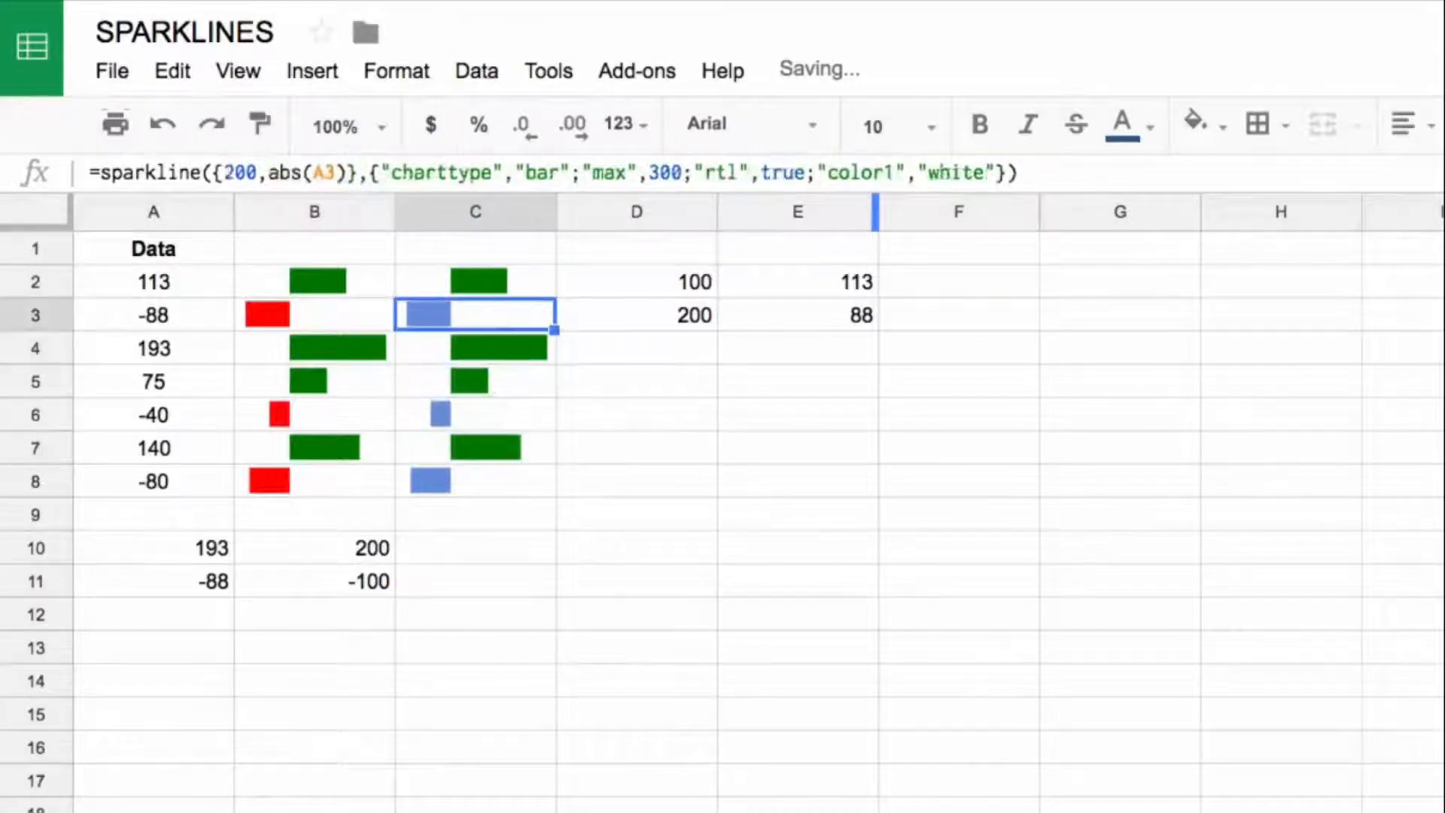
pyautogui.click(989, 172)
pyautogui.write(',')
pyautogui.press('BackSpace')
pyautogui.write(';"')
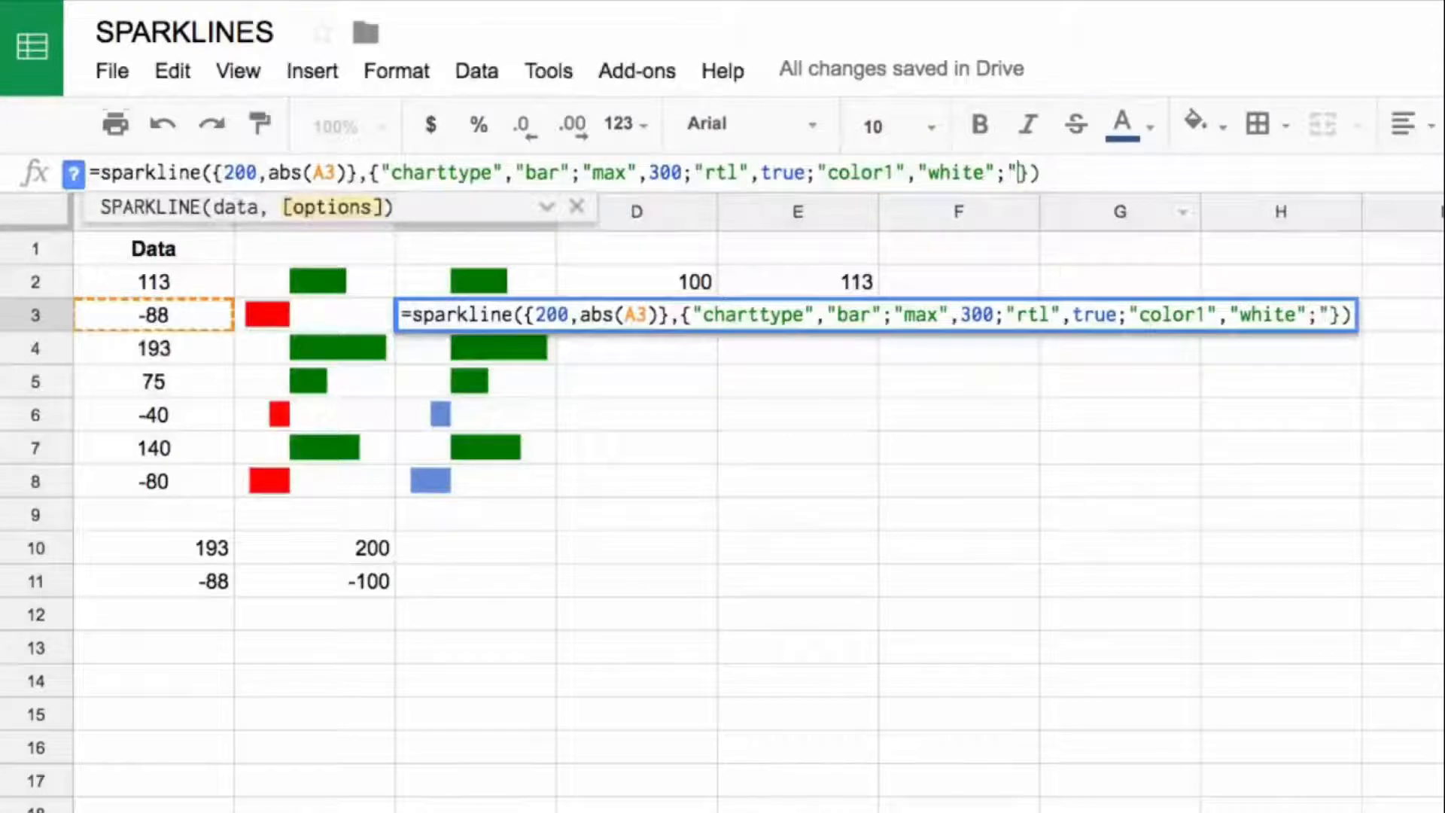
pyautogui.write('color2","')
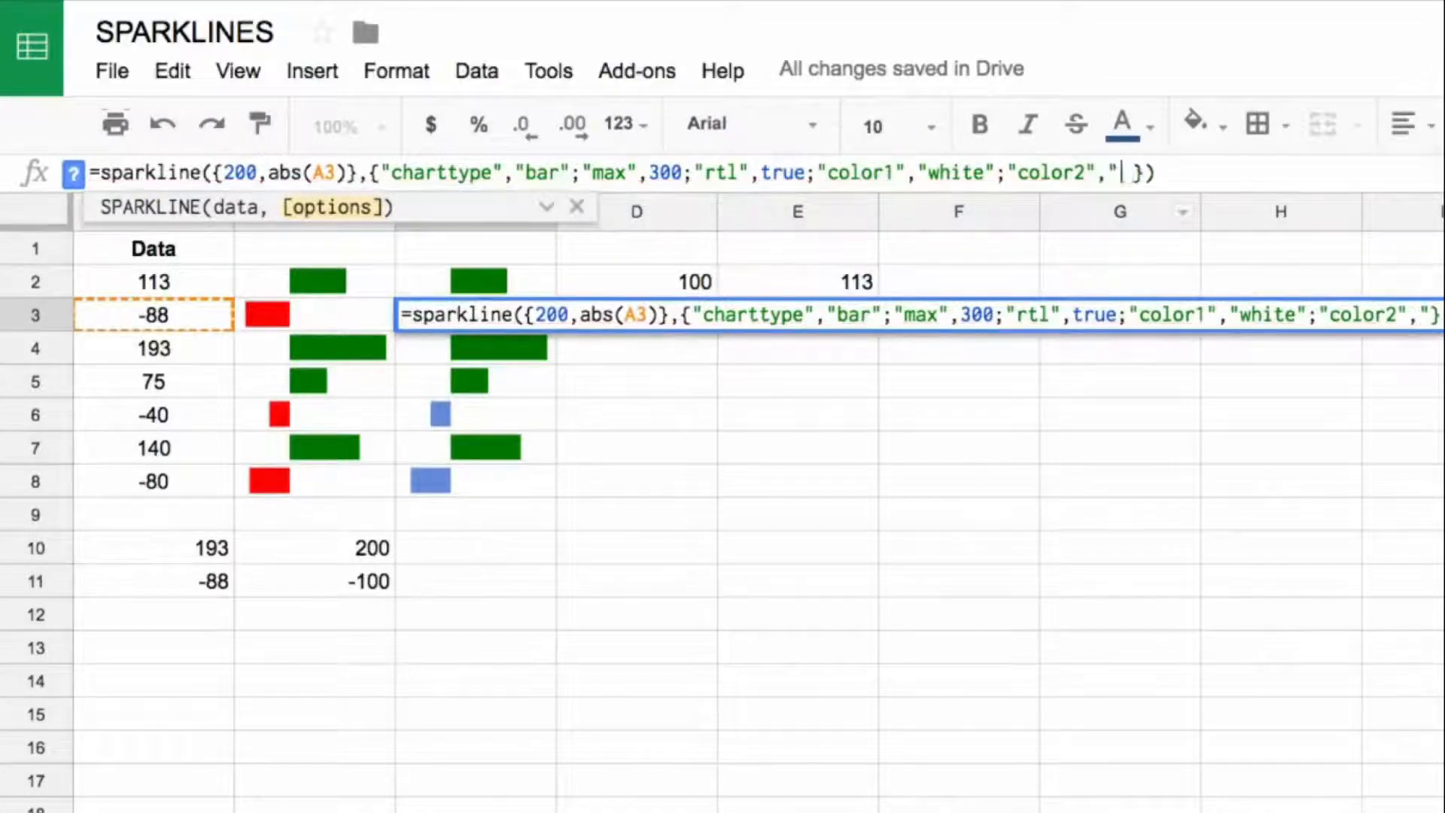
pyautogui.write('red"')
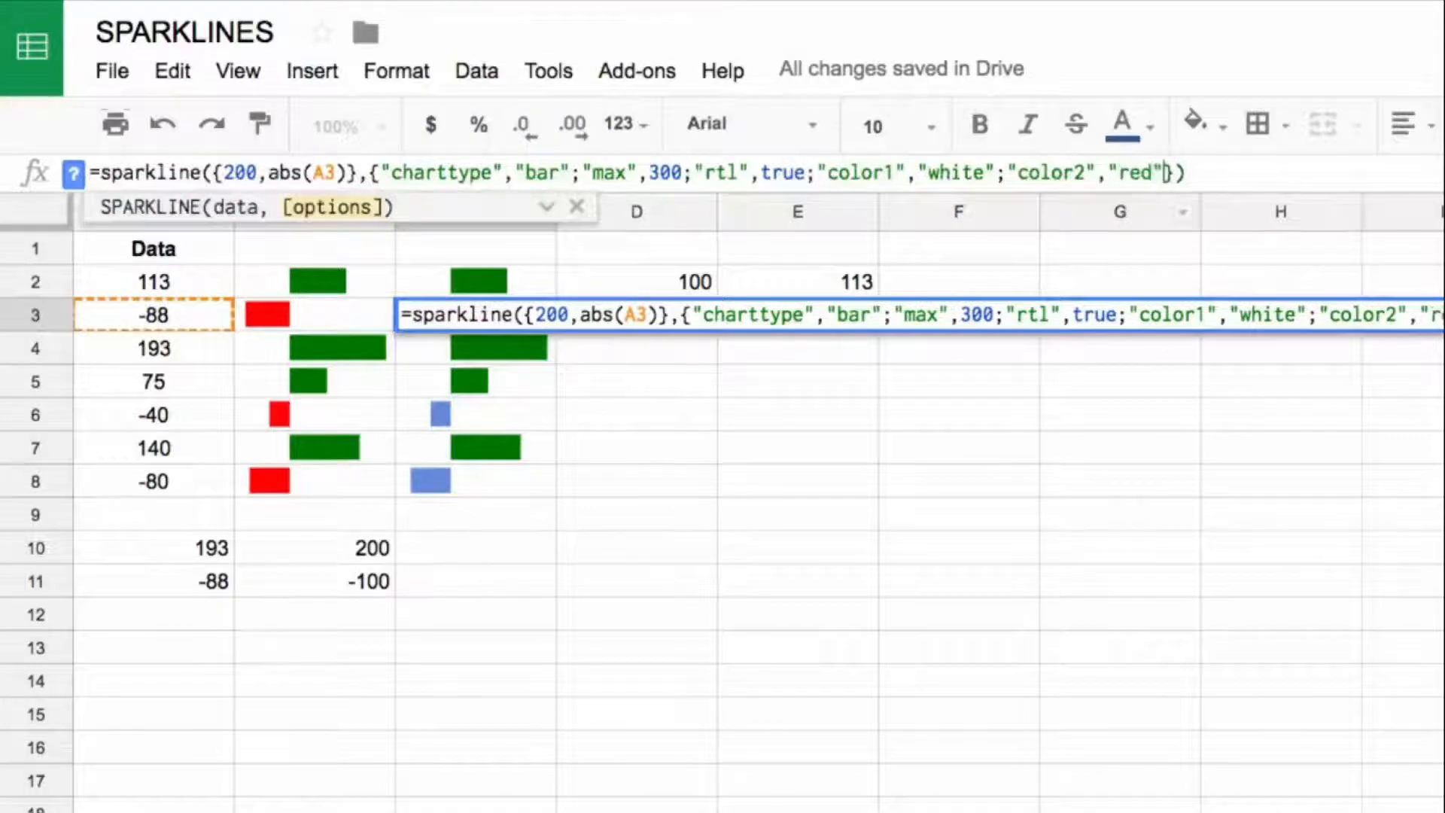
pyautogui.press('Return')
# Step: Copy the C3 sparkline with the red second segment to the negative-value rows C6 and C8
pyautogui.press('Up')
pyautogui.hotkey('ctrl', 'c')
pyautogui.press('Down')
pyautogui.press('Down')
pyautogui.press('Down')
pyautogui.press('Down')
pyautogui.press('Up')
pyautogui.hotkey('ctrl', 'v')
# Step: Compare the sparkline formulas in C2 and C3 for the positive and negative cases
pyautogui.press('Down')
pyautogui.press('Down')
pyautogui.press('Down')
pyautogui.press('Down')
pyautogui.press('Up')
pyautogui.press('Up')
pyautogui.press('Up')
pyautogui.press('Up')
pyautogui.press('Up')
pyautogui.press('Up')
pyautogui.press('Up')
pyautogui.press('Up')
pyautogui.press('Up')
pyautogui.press('Down')
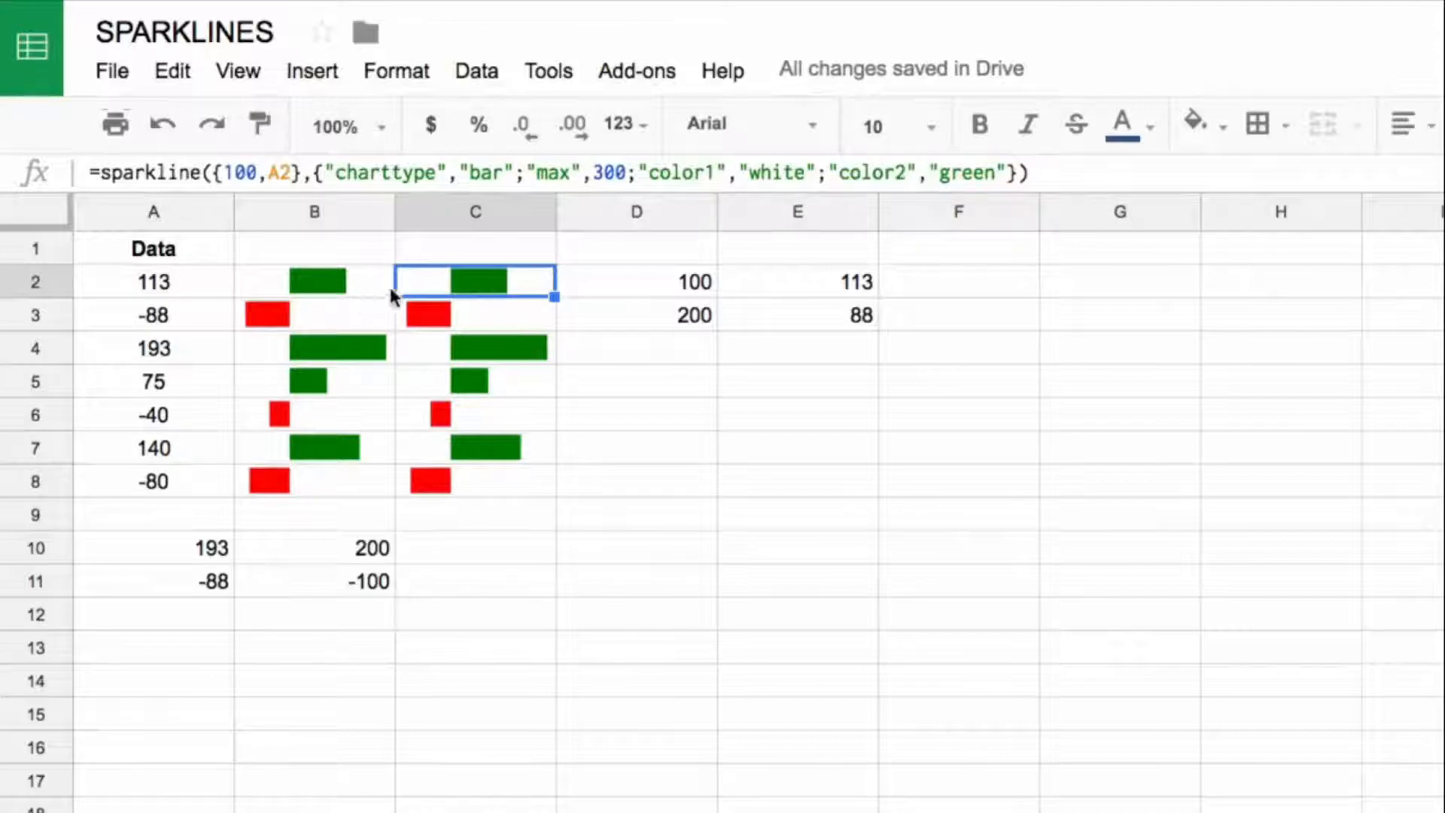
pyautogui.press('Down')
pyautogui.press('Up')
pyautogui.press('Down')
pyautogui.press('Up')
# Step: Copy the text of the C3 sparkline formula without its equals sign, leaving the cell unchanged
pyautogui.click(450, 315)
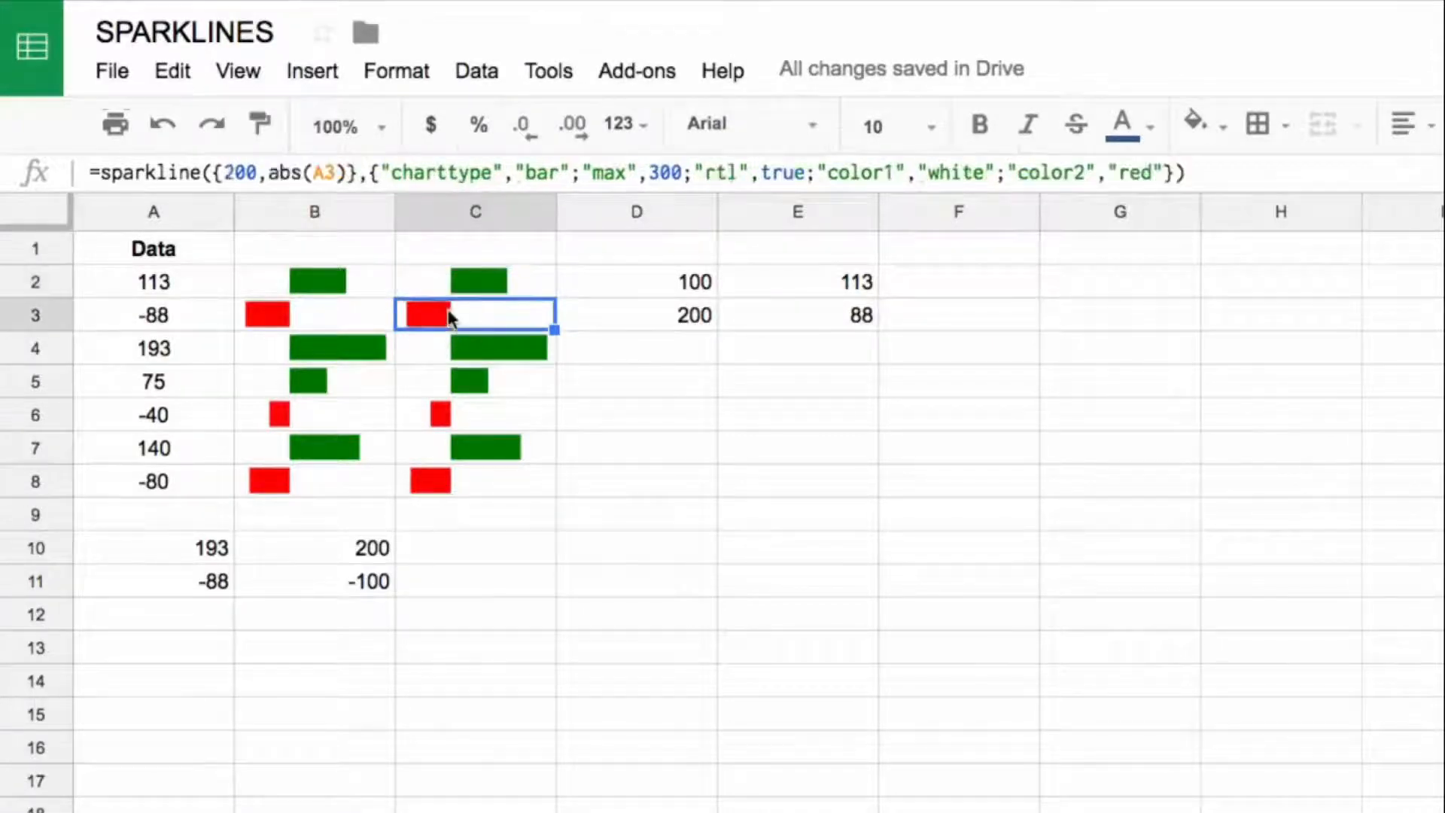
pyautogui.moveTo(102, 173); pyautogui.dragTo(1213, 172)
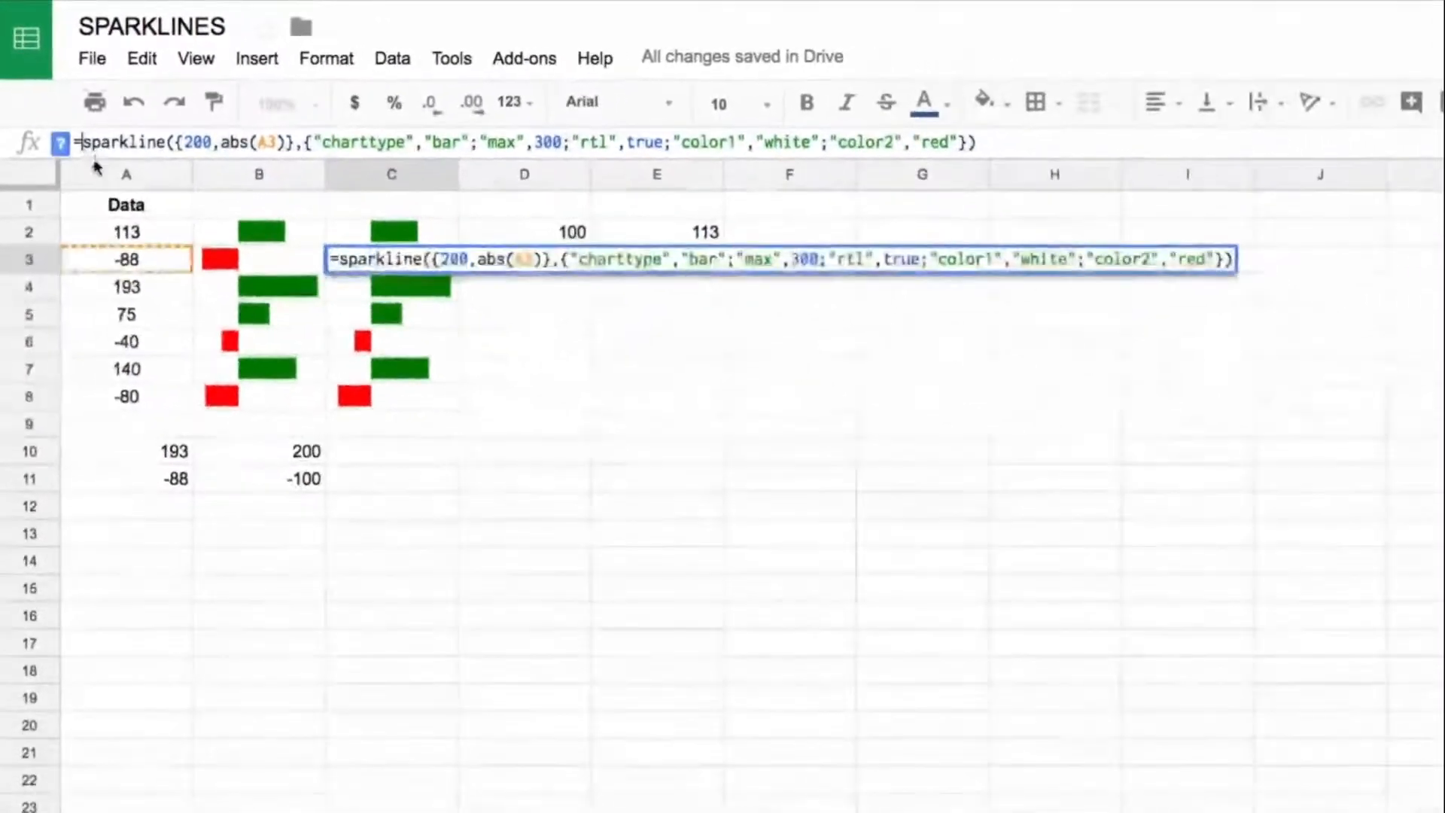
pyautogui.press('Escape')
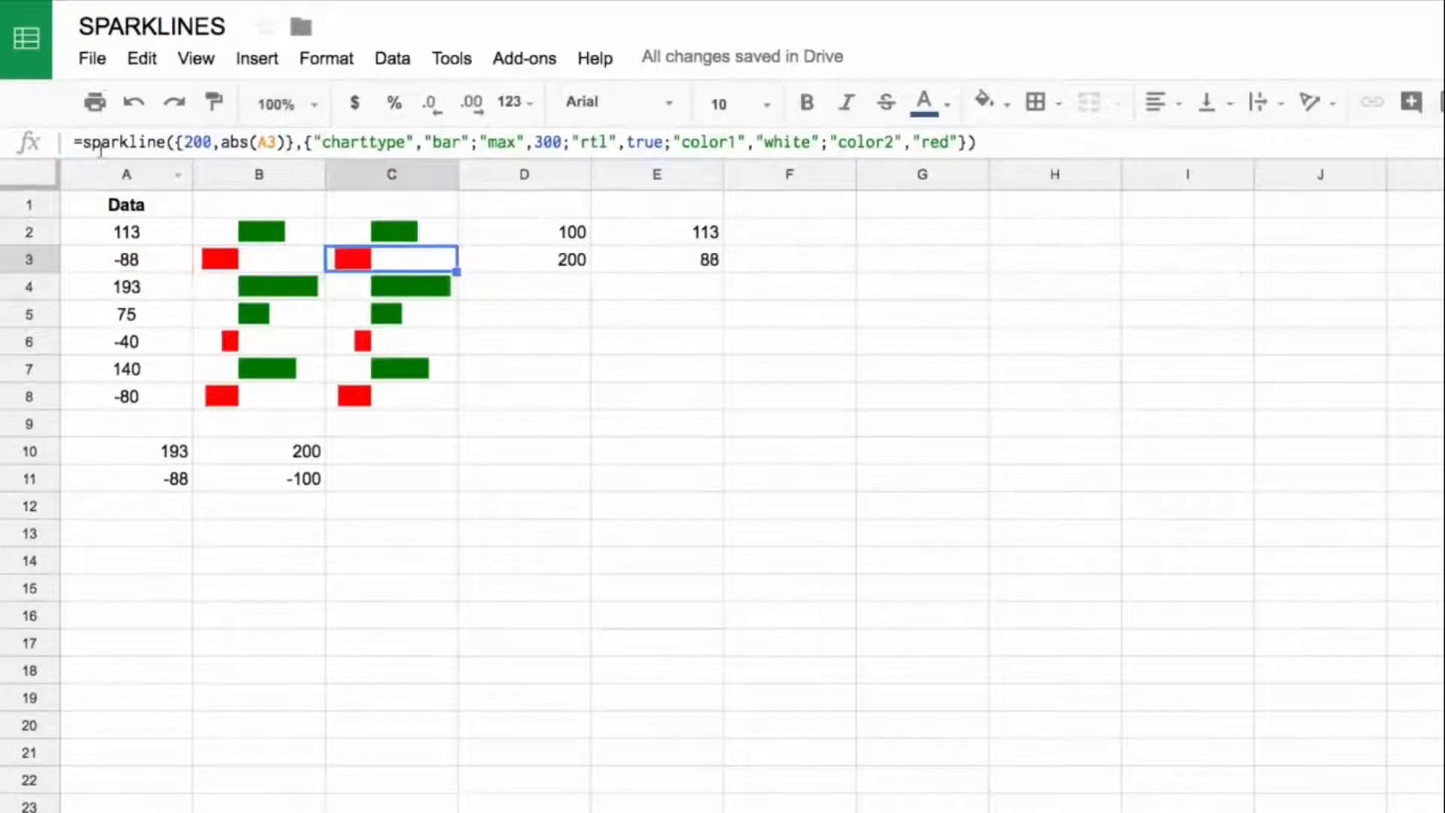
# Step: Insert if(a2>0, before the sparkline function in the C2 formula so the green bar is the true result
pyautogui.click(349, 222)
pyautogui.click(85, 141)
pyautogui.write('if(a2>0-')
pyautogui.press('BackSpace')
pyautogui.write(',')
# Step: Append the copied red right-to-left sparkline as the false result in C2 and close the IF formula
pyautogui.click(922, 142)
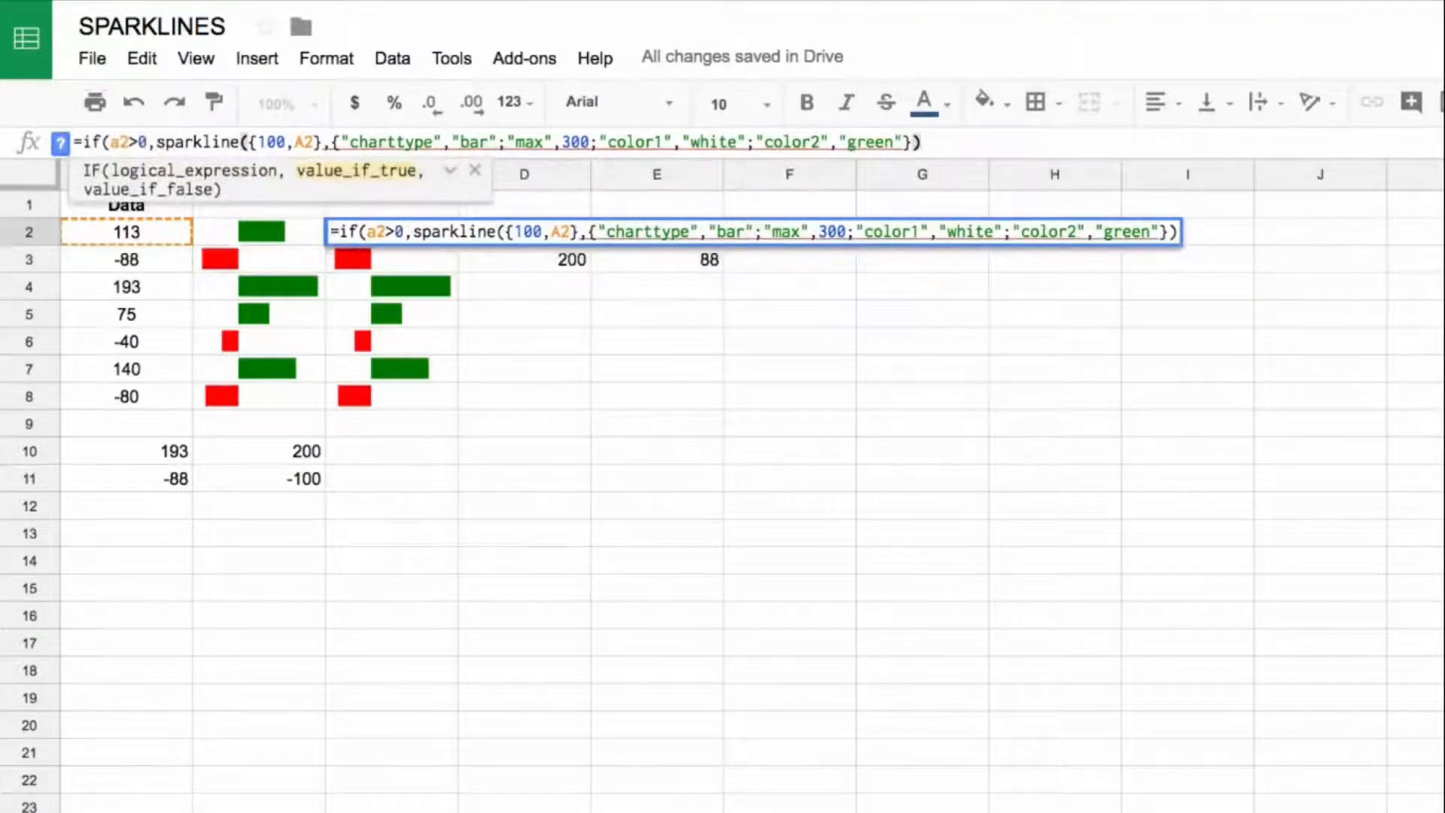
pyautogui.write(',')
pyautogui.hotkey('ctrl', 'v')
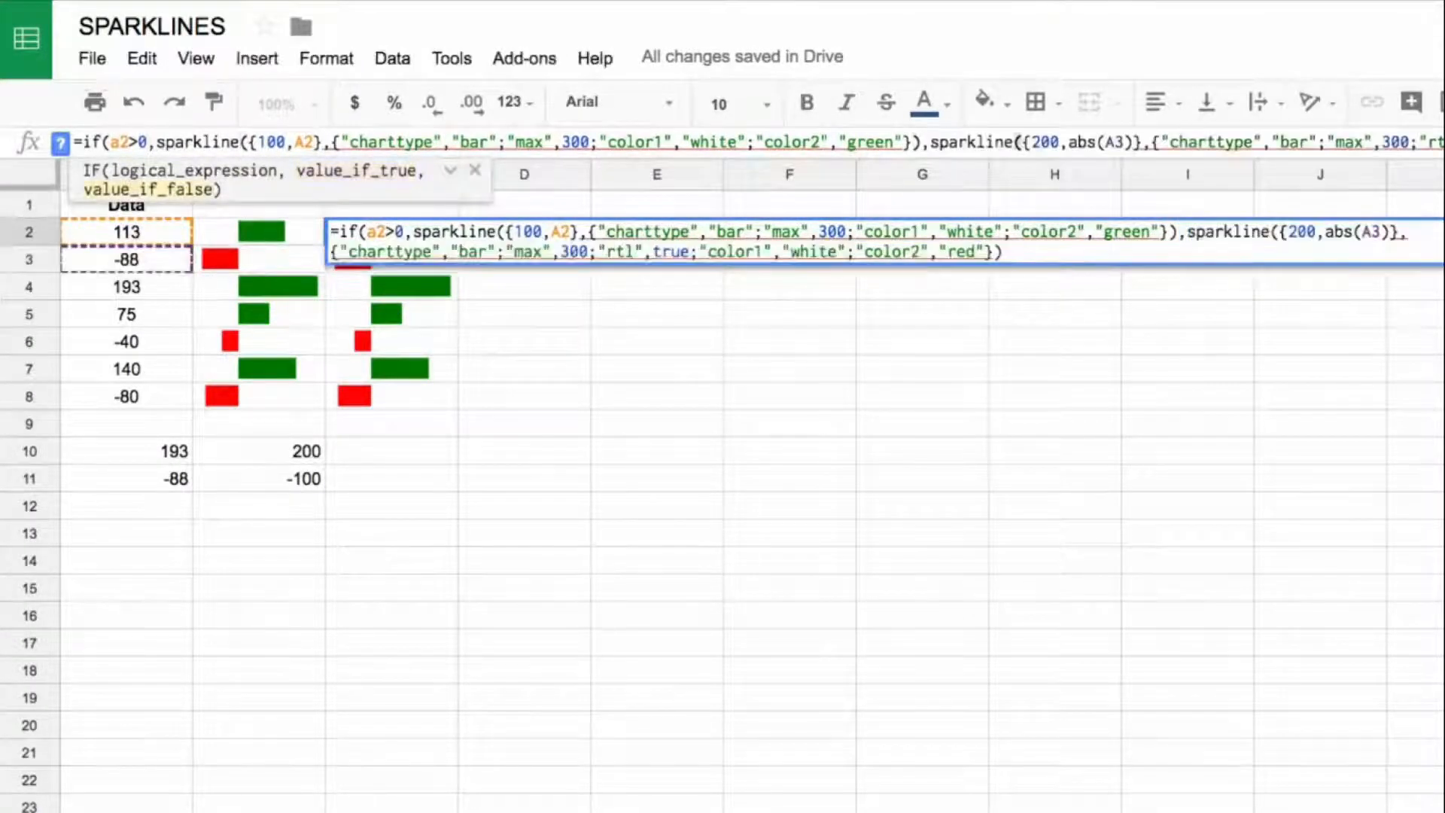
pyautogui.write(')')
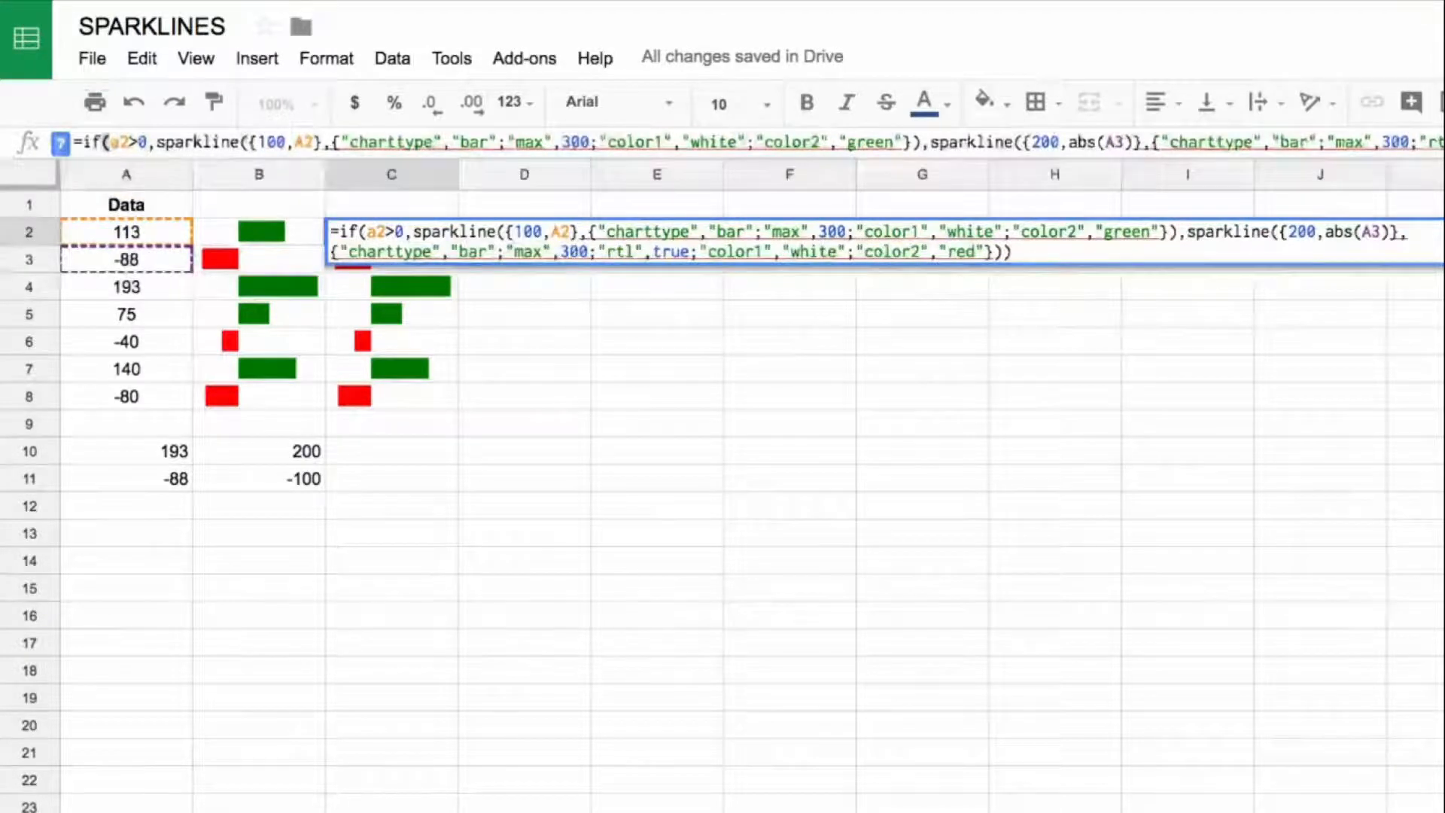
pyautogui.press('Return')
# Step: Copy the combined IF sparkline formula from C2 down to C3:C8
pyautogui.press('Up')
pyautogui.hotkey('ctrl', 'c')
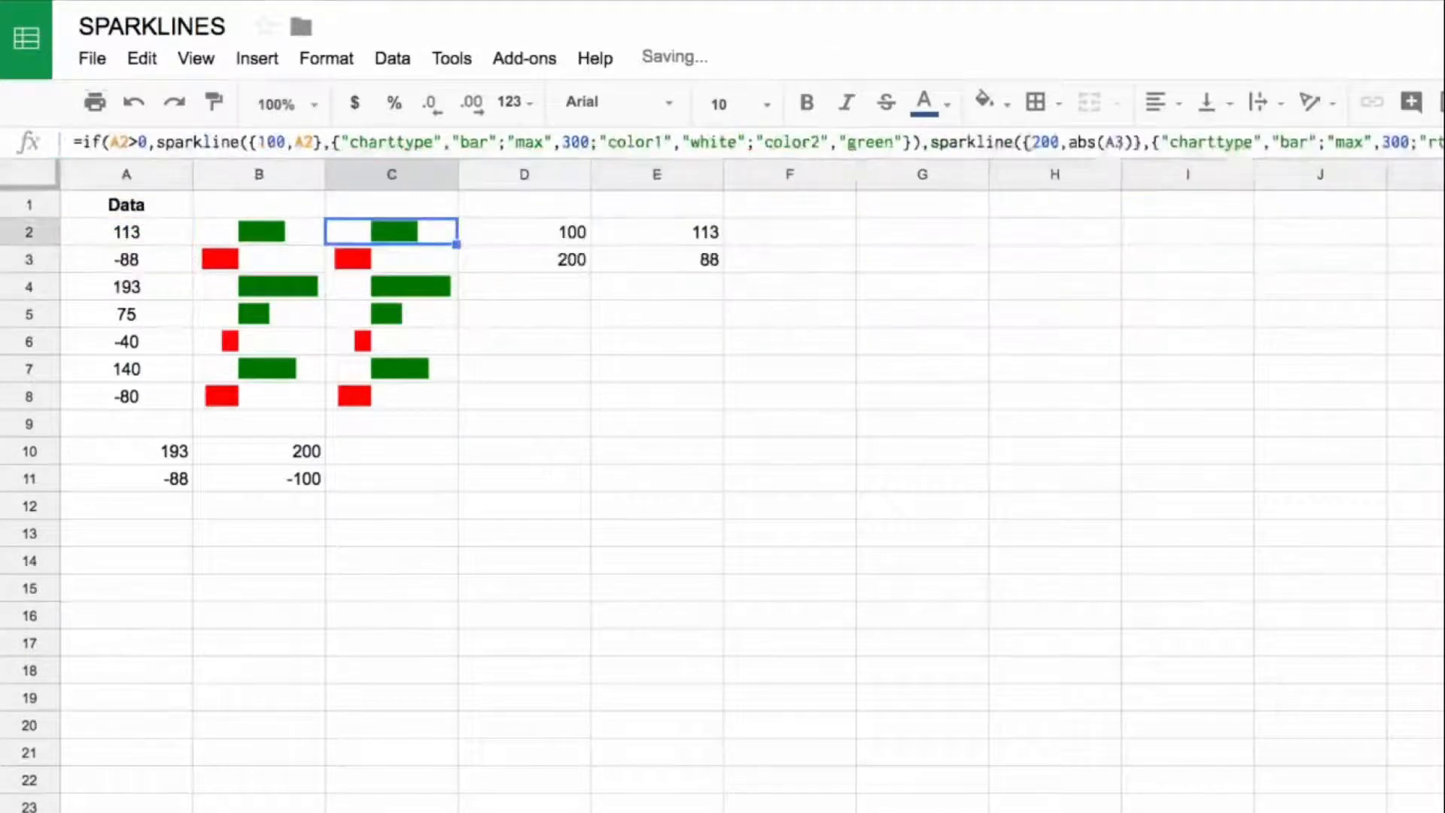
pyautogui.press('Down')
pyautogui.hotkey('ctrl', 'shift', 'Down')
pyautogui.hotkey('ctrl', 'v')
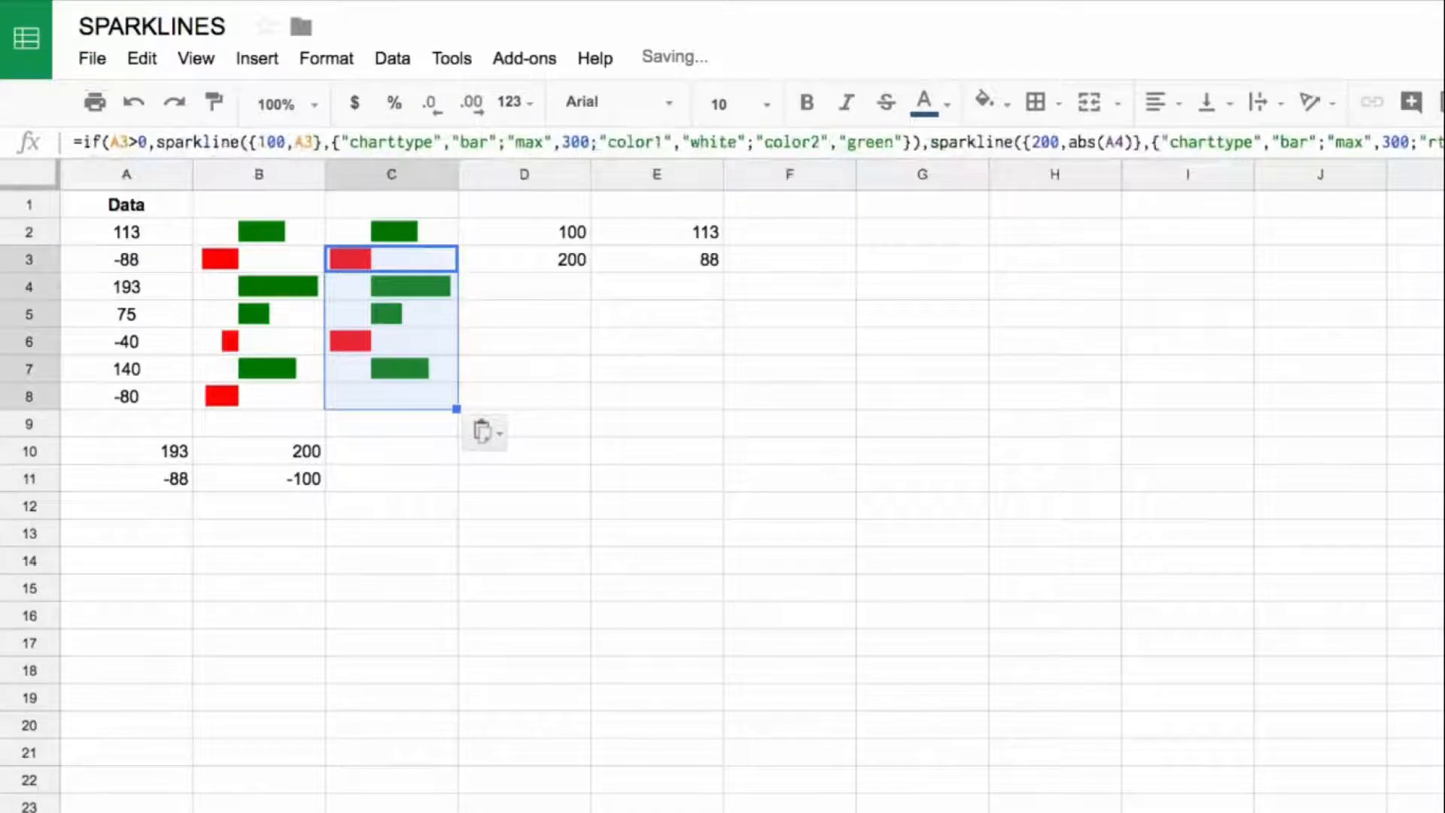
# Step: Change the reference inside abs() to A2 in the false branch of the C2 formula
pyautogui.click(331, 229)
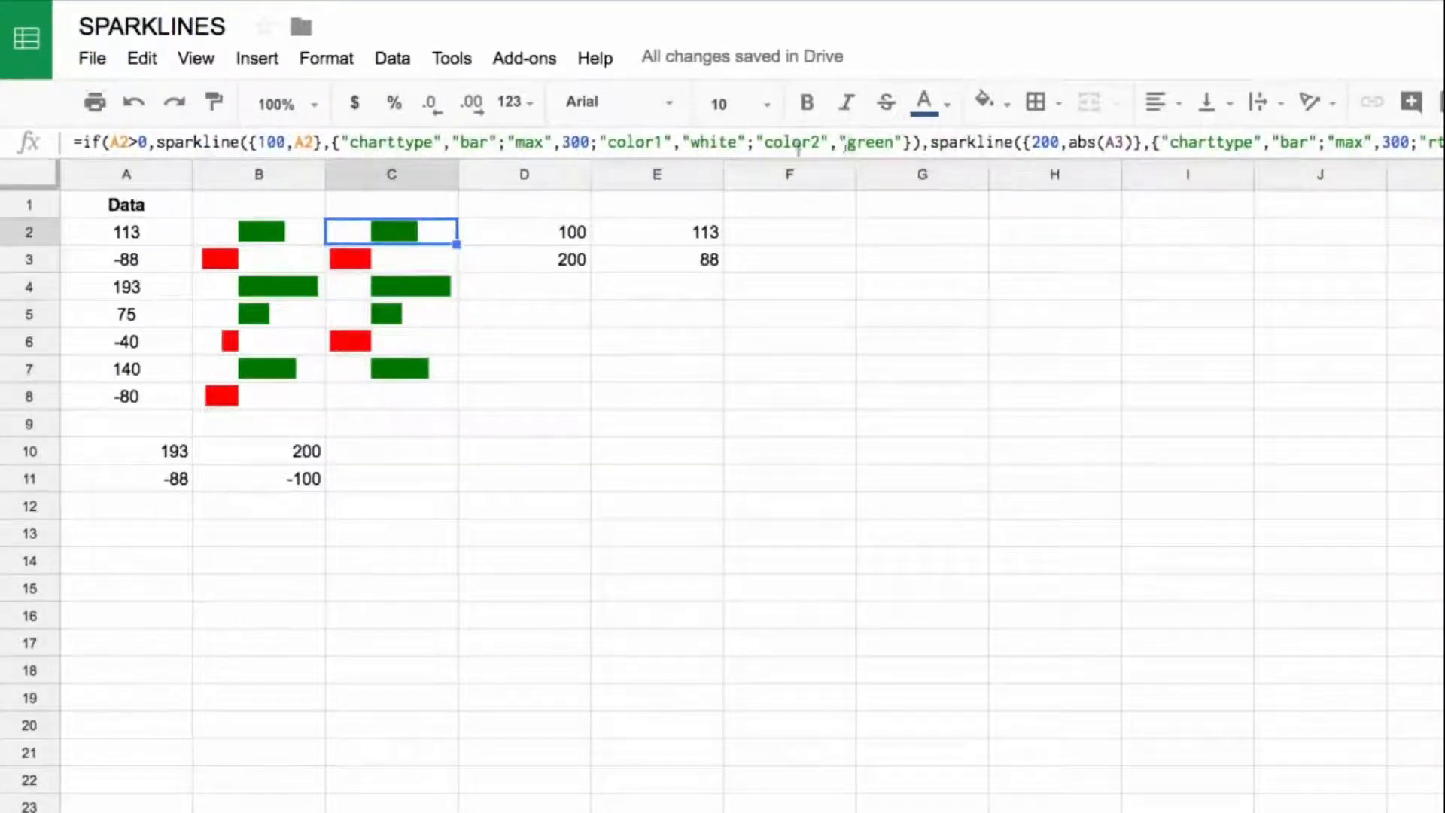
pyautogui.click(1124, 141)
pyautogui.press('BackSpace')
pyautogui.write('2')
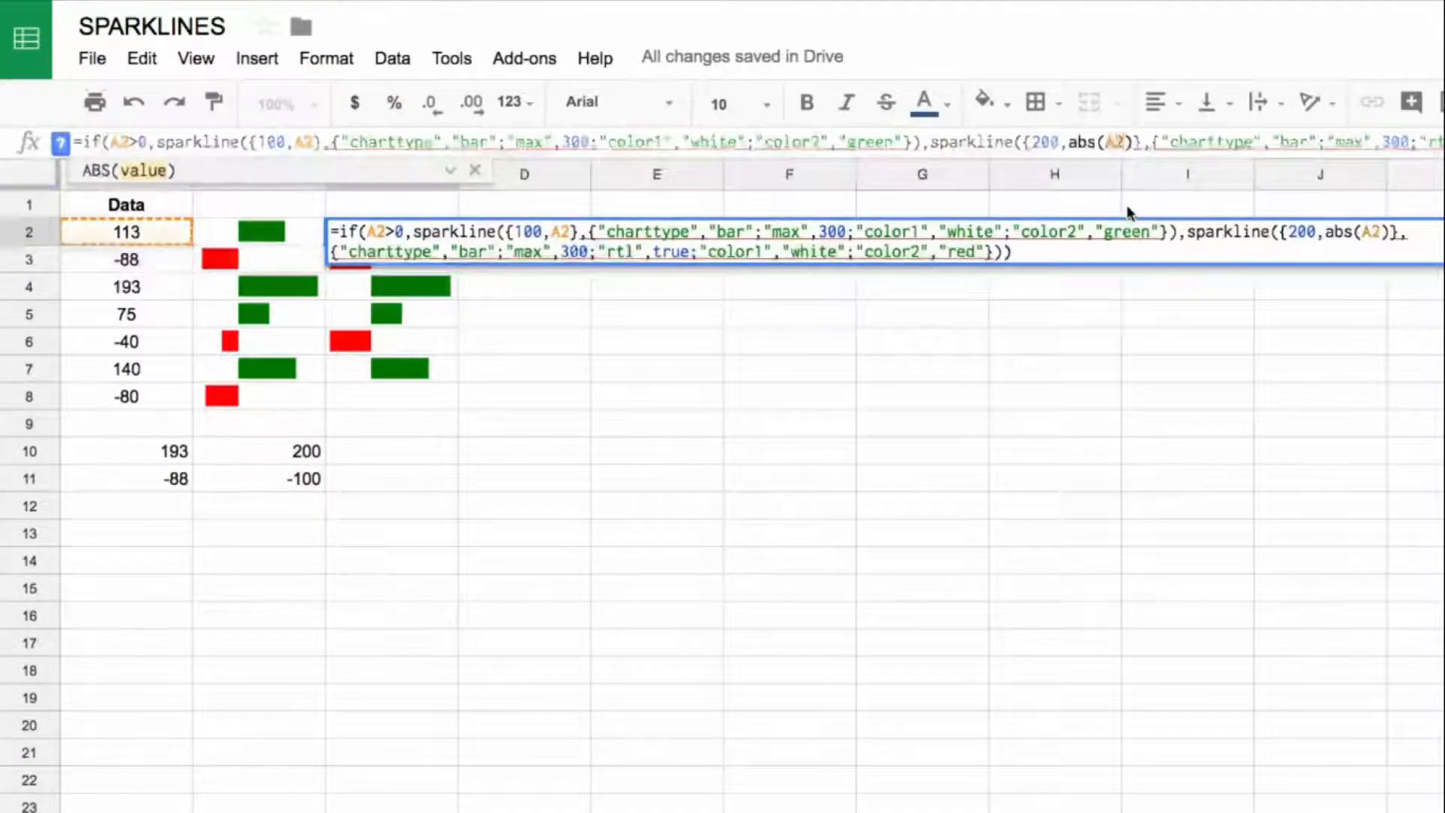
pyautogui.press('Return')
# Step: Copy the corrected IF sparkline formula from C2 over C3:C8
pyautogui.press('Up')
pyautogui.hotkey('ctrl', 'c')
pyautogui.press('Down')
pyautogui.hotkey('shift', 'Down')
pyautogui.hotkey('shift', 'Down')
pyautogui.hotkey('shift', 'Down')
pyautogui.hotkey('shift', 'Down')
pyautogui.hotkey('shift', 'Down')
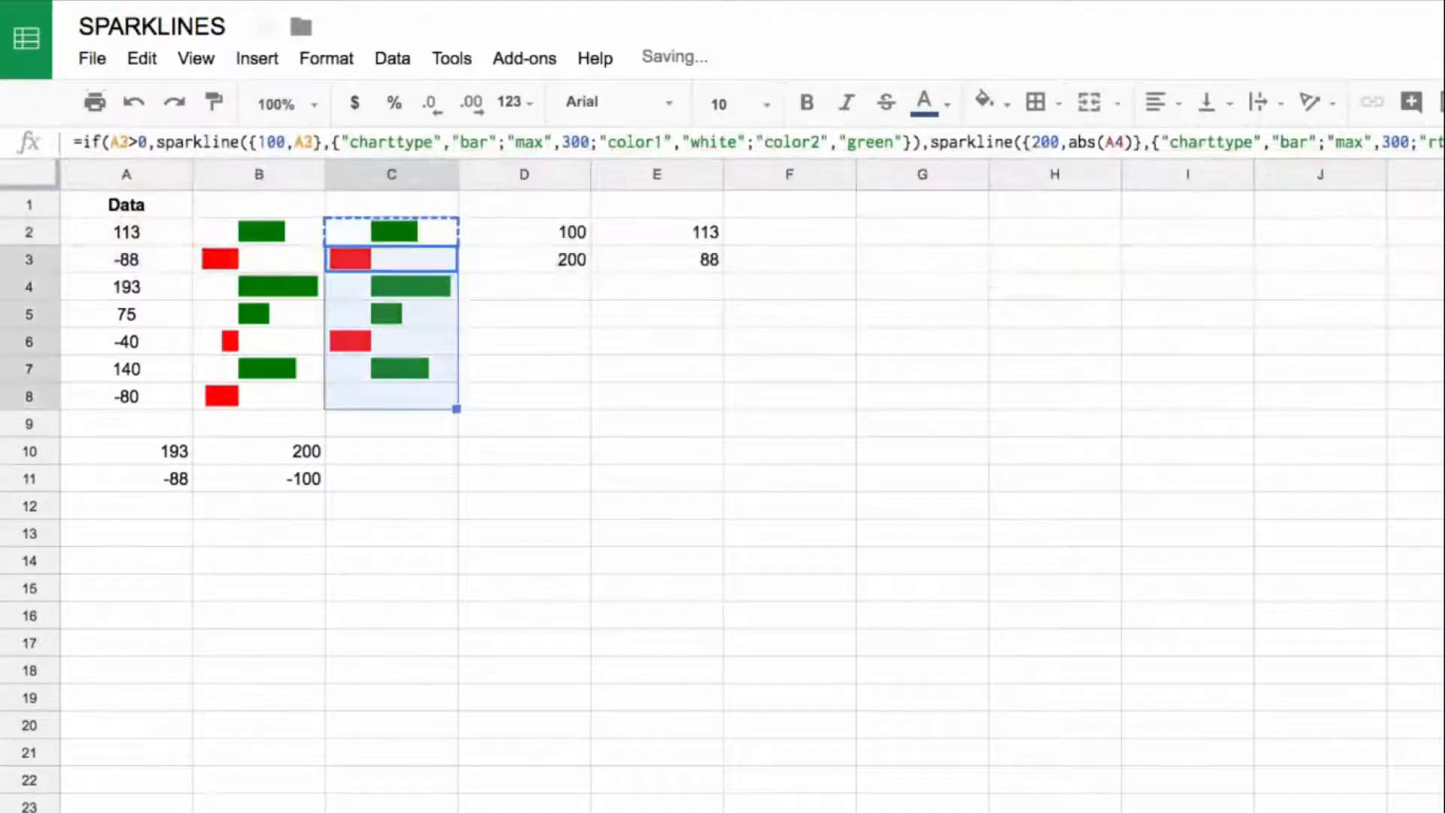
pyautogui.hotkey('ctrl', 'v')
# Step: Examine the C2 IF formula, looking at its true-branch sparkline and the {100,A2} data array
pyautogui.press('Up')
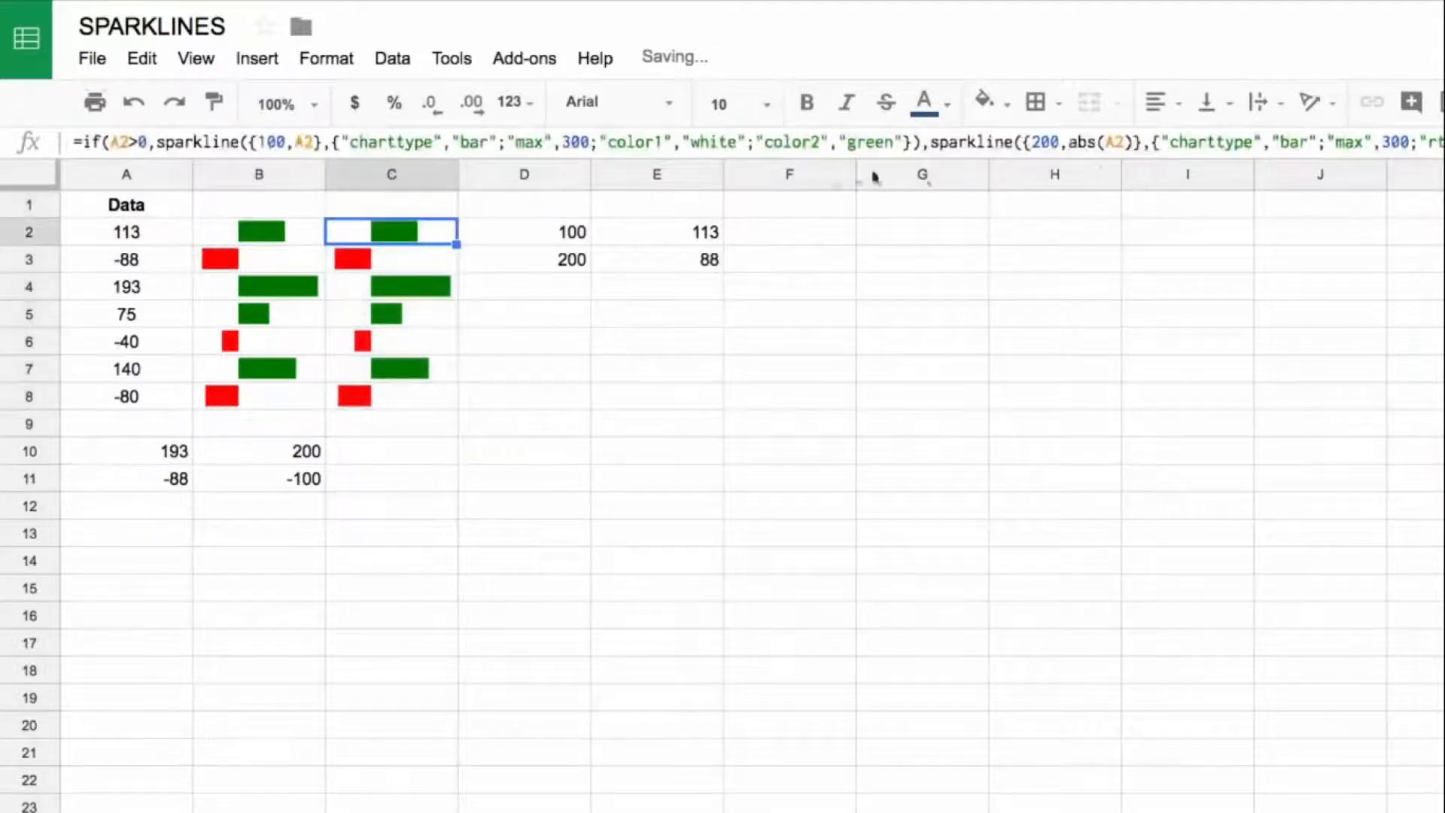
pyautogui.press('Return')
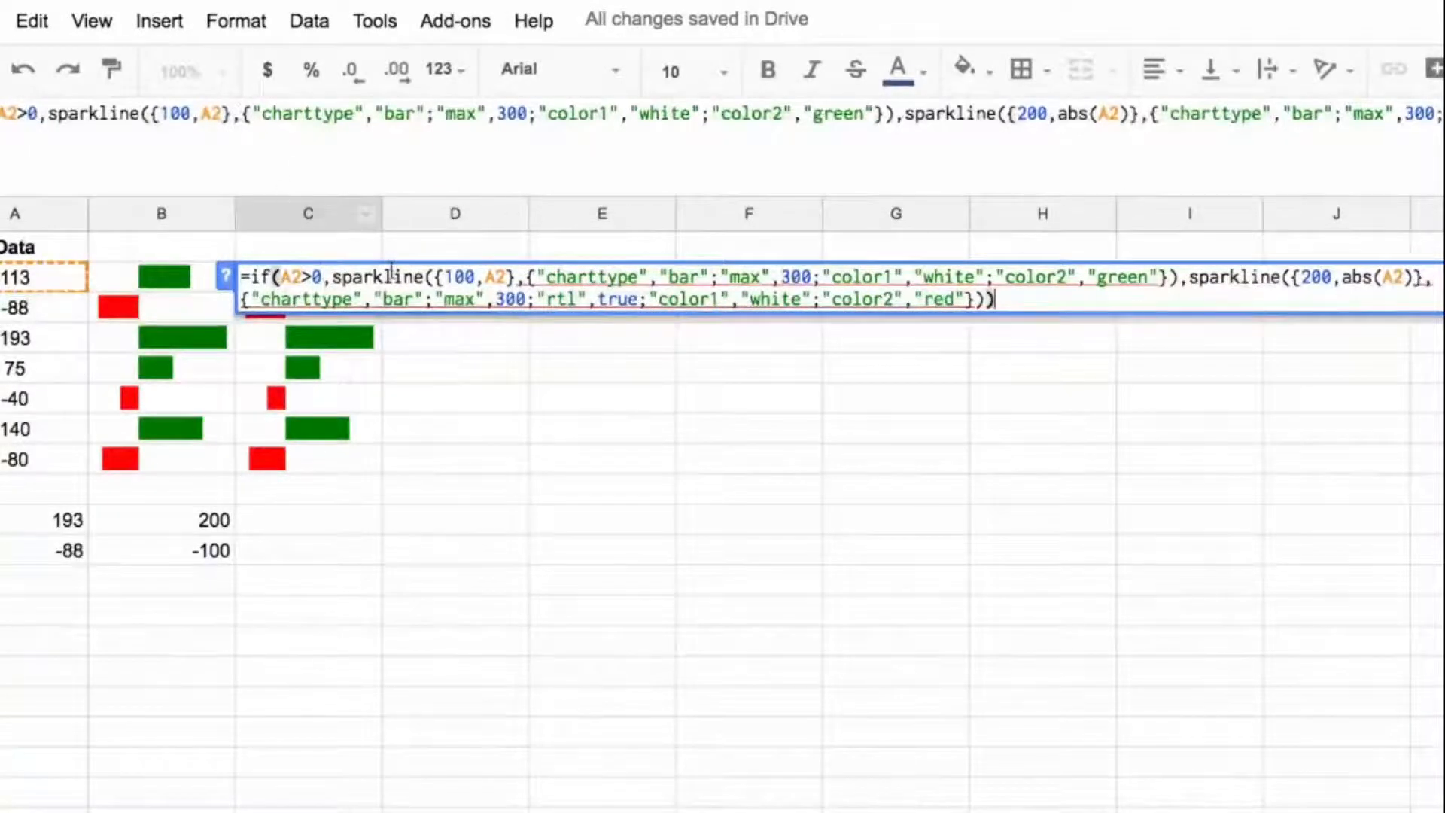
pyautogui.moveTo(48, 112); pyautogui.dragTo(896, 113)
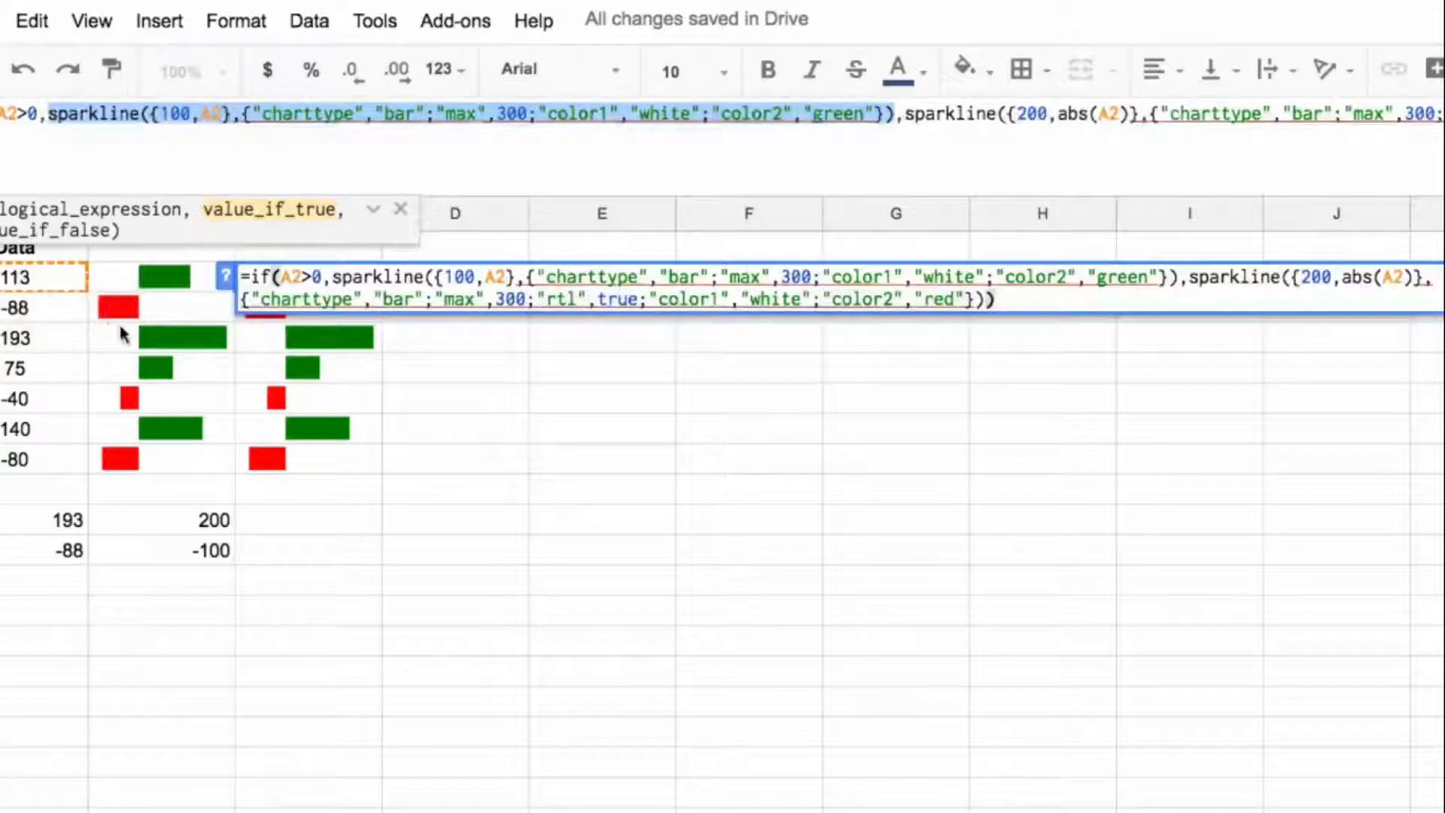
pyautogui.press('Escape')
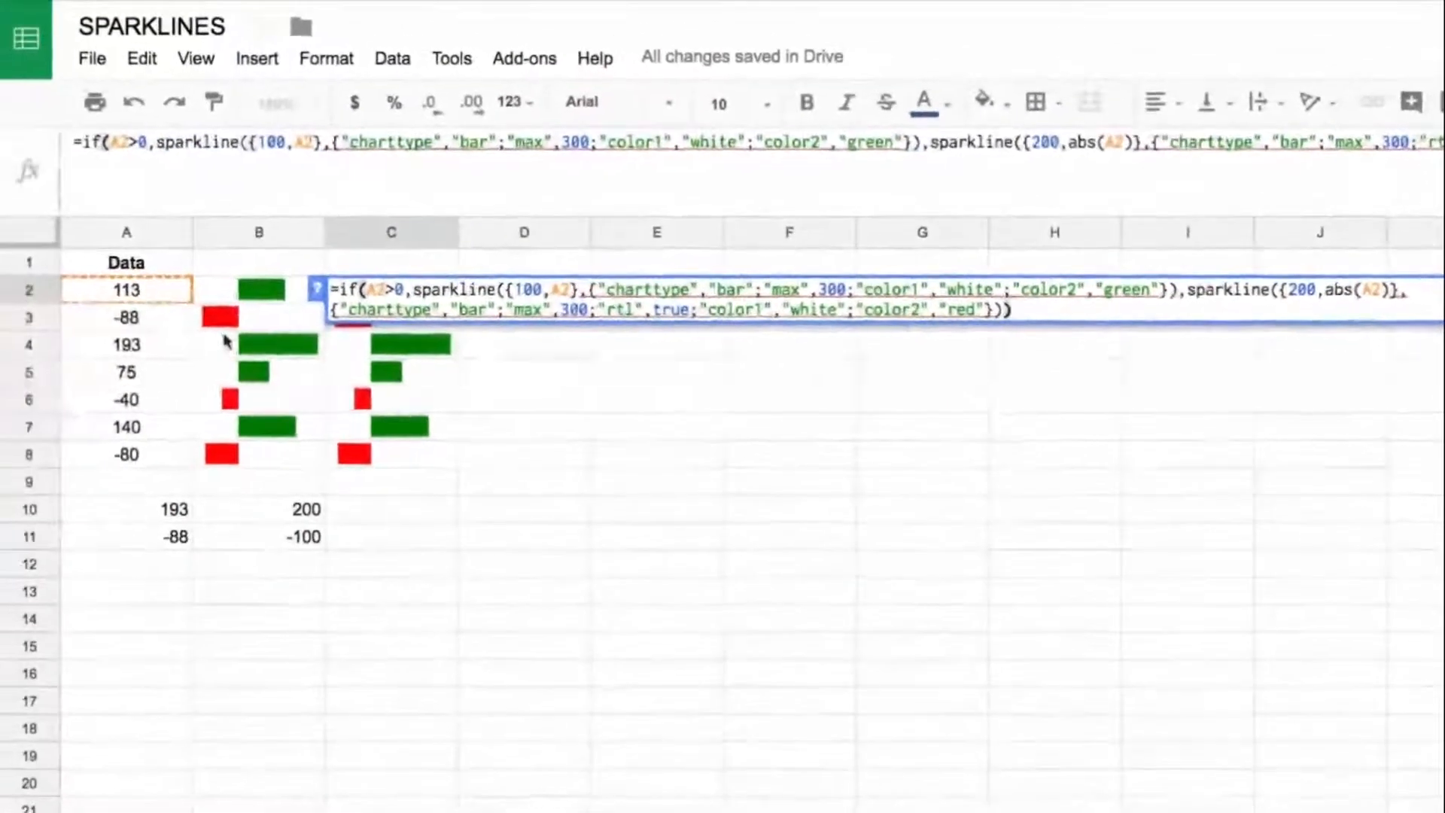
pyautogui.press('Return')
pyautogui.press('Up')
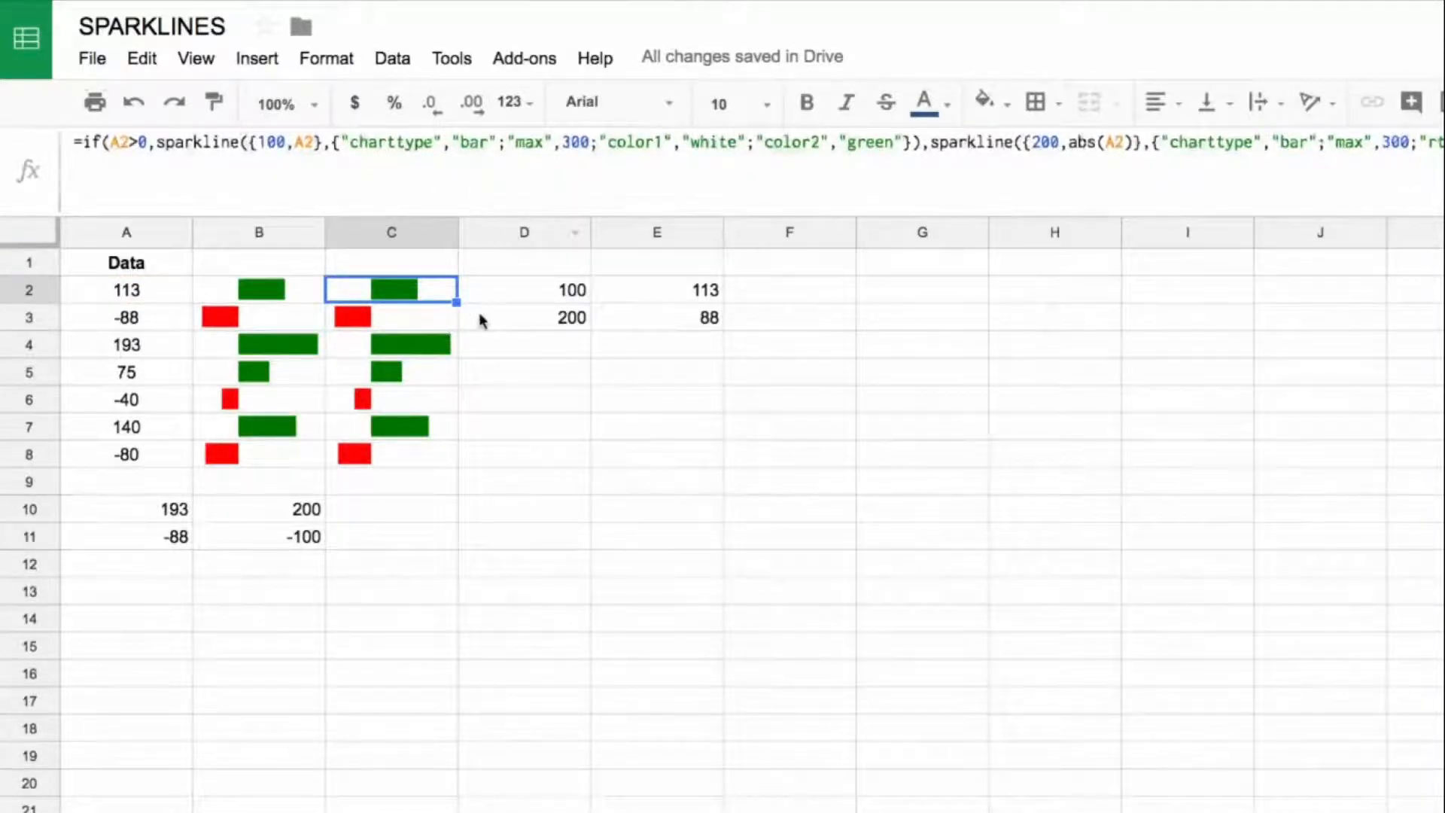
pyautogui.moveTo(249, 144); pyautogui.dragTo(319, 141)
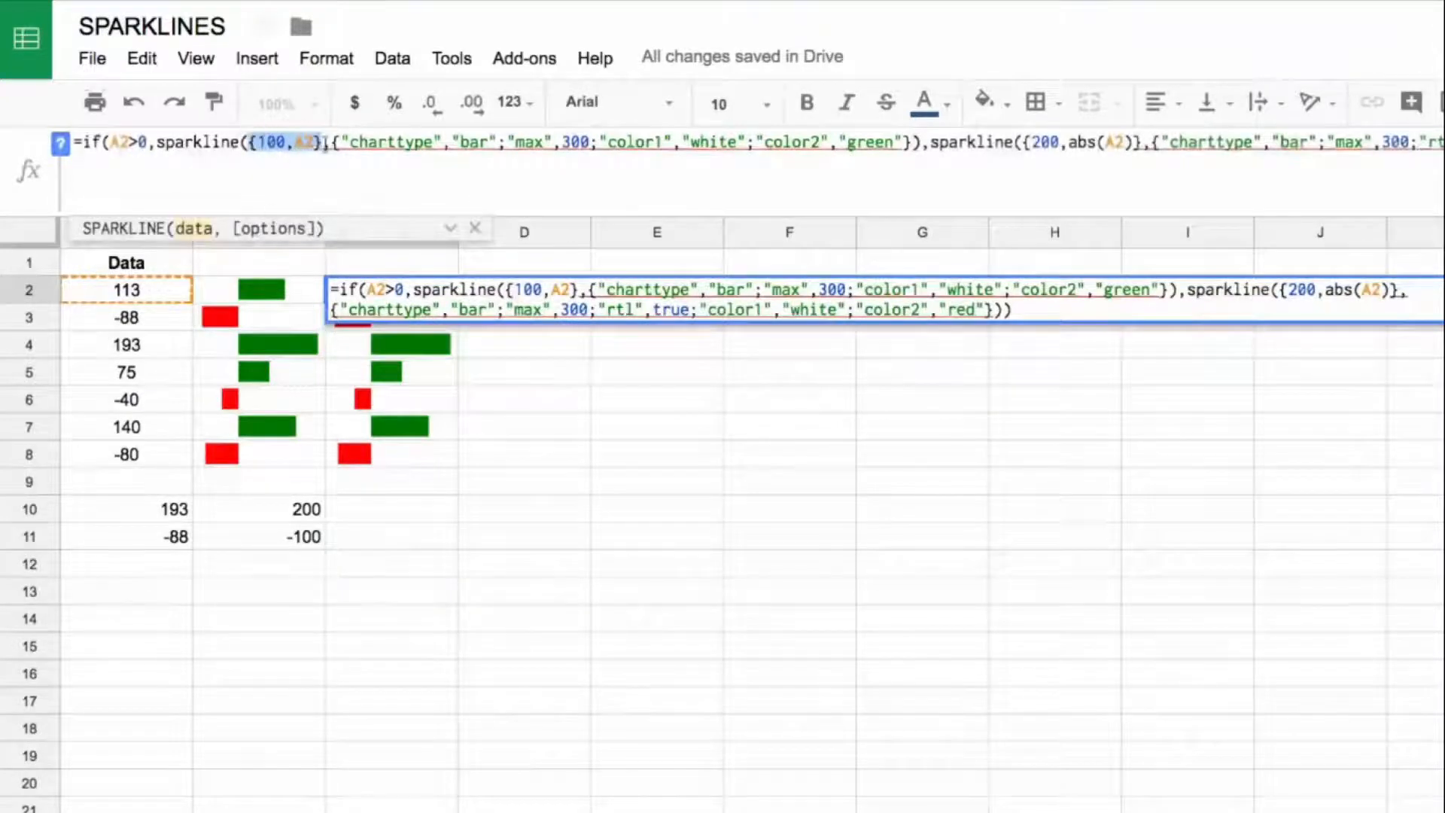
pyautogui.press('Escape')
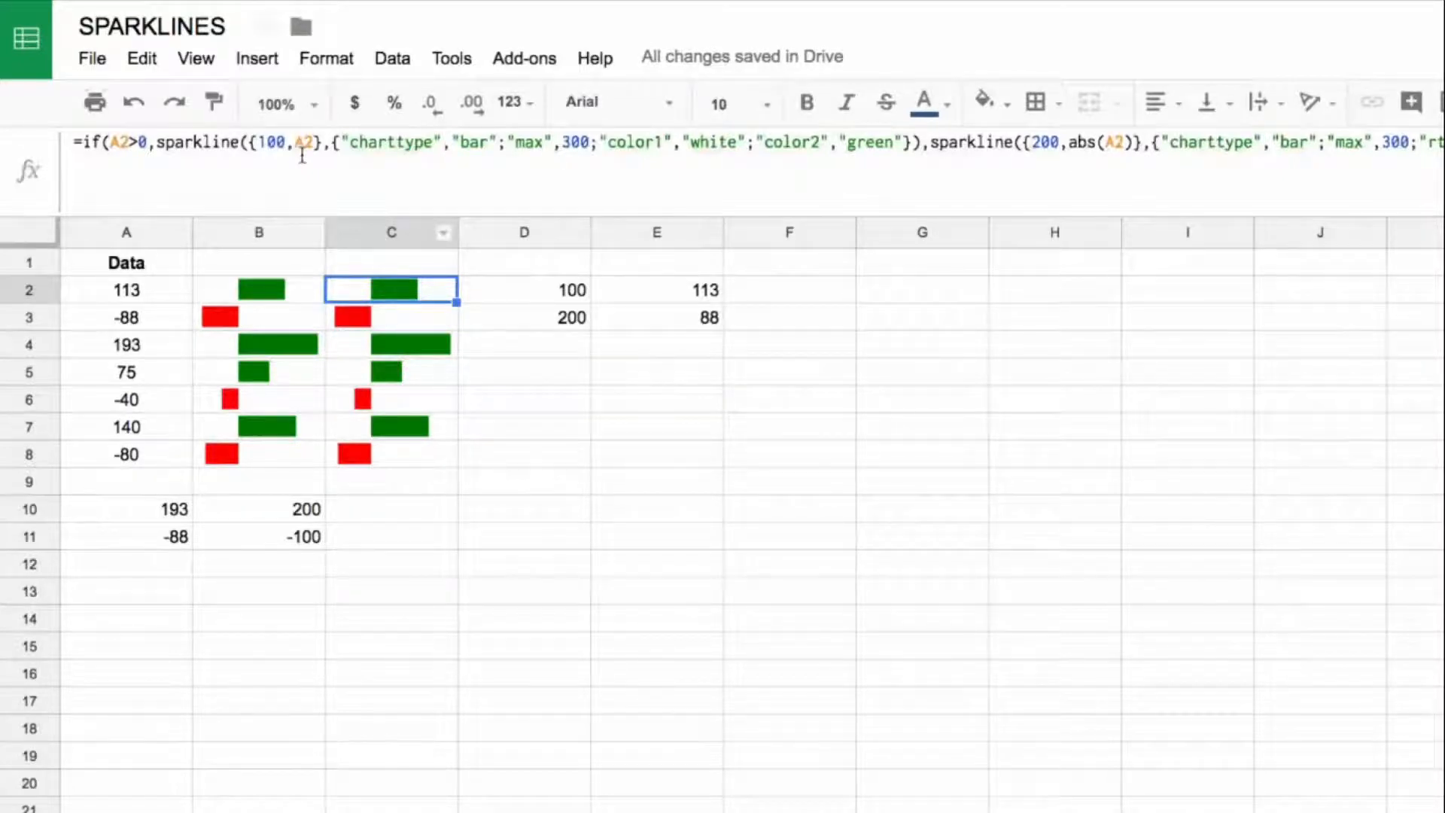
# Step: Complete the Day 21 lecture on the course site and play the Day 22: INDIRECT & OFFSET video in full screen
pyautogui.moveTo(1428, 630)
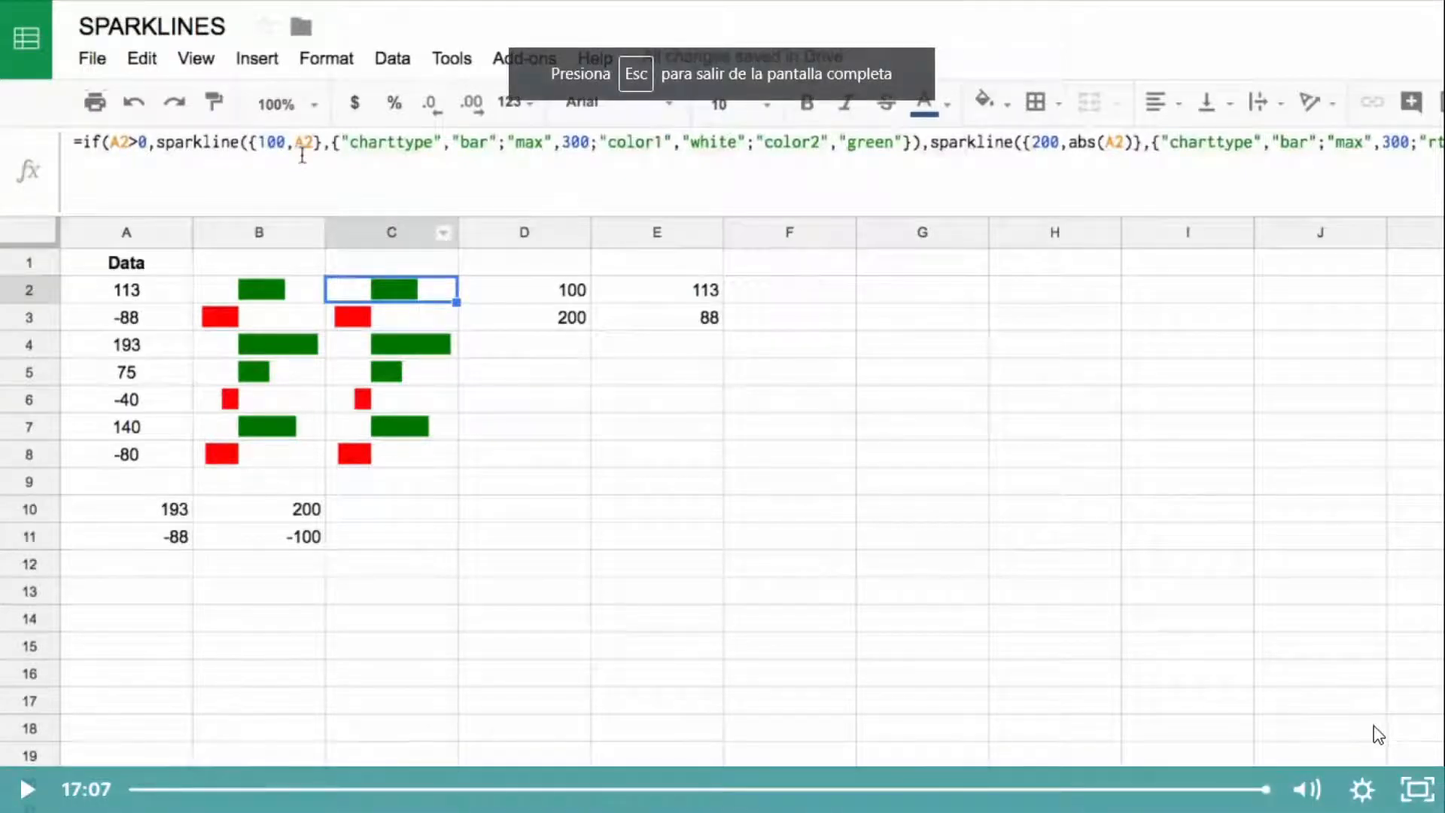
pyautogui.click(1410, 790)
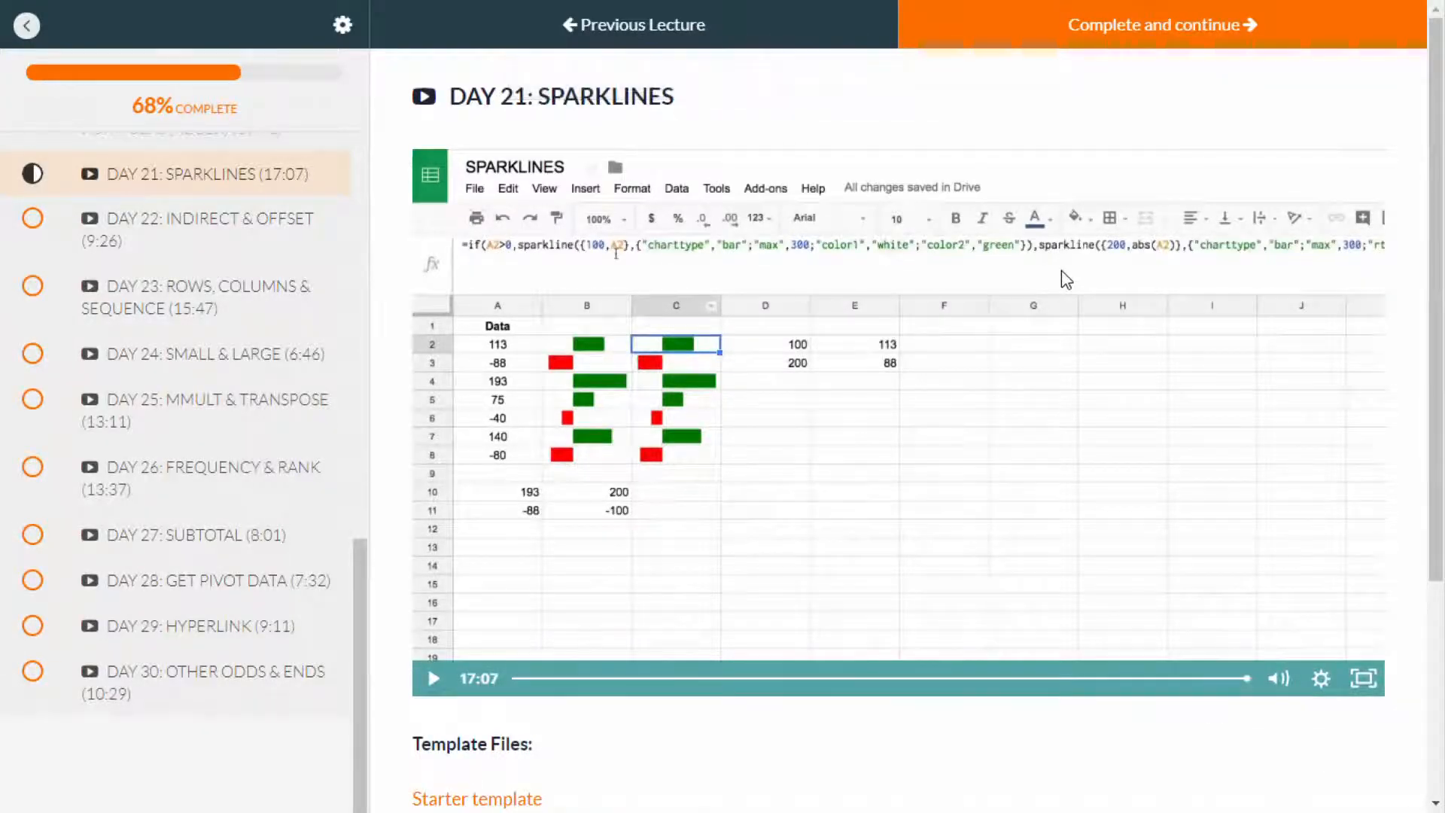
pyautogui.click(1157, 41)
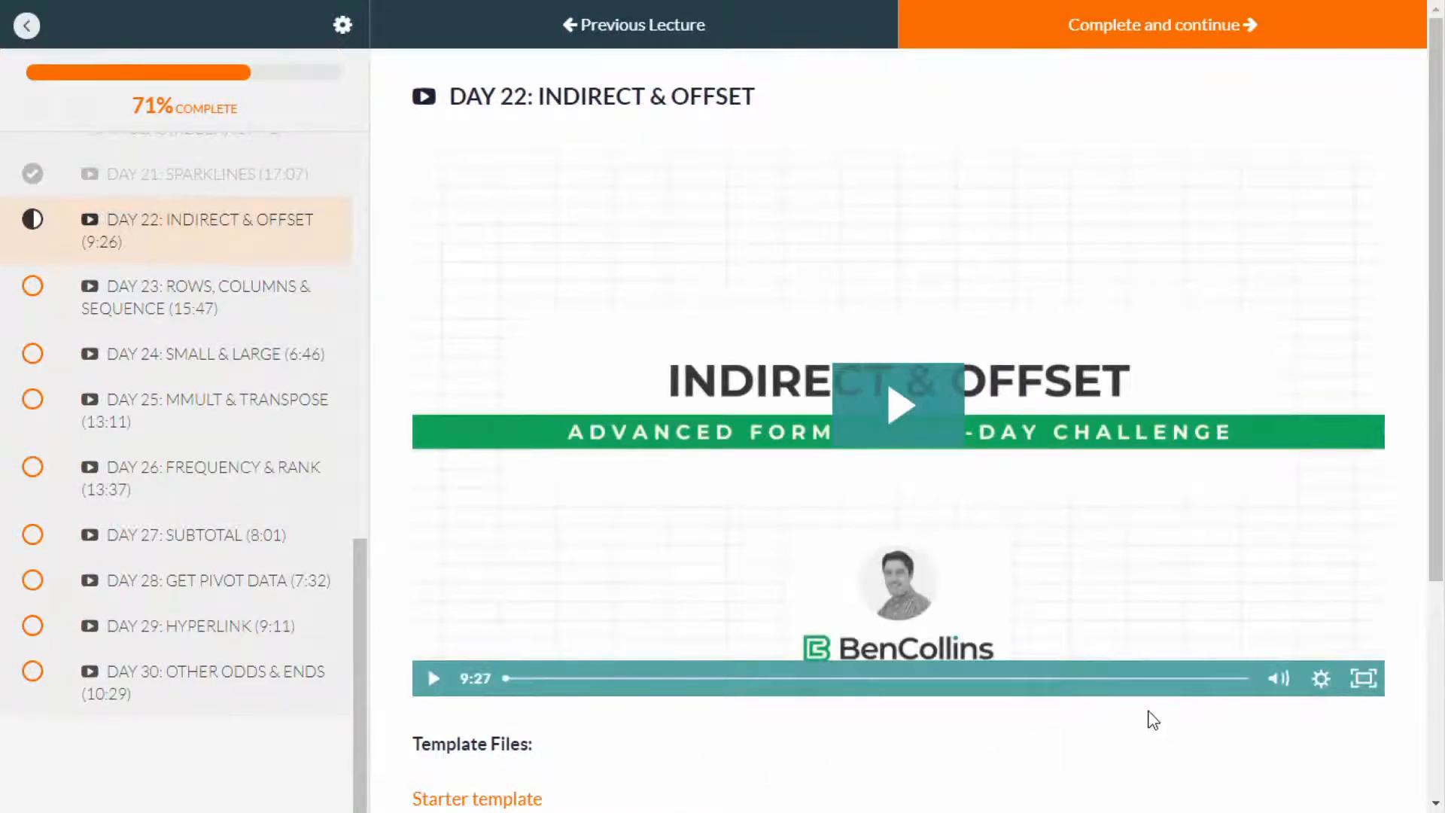
pyautogui.click(903, 411)
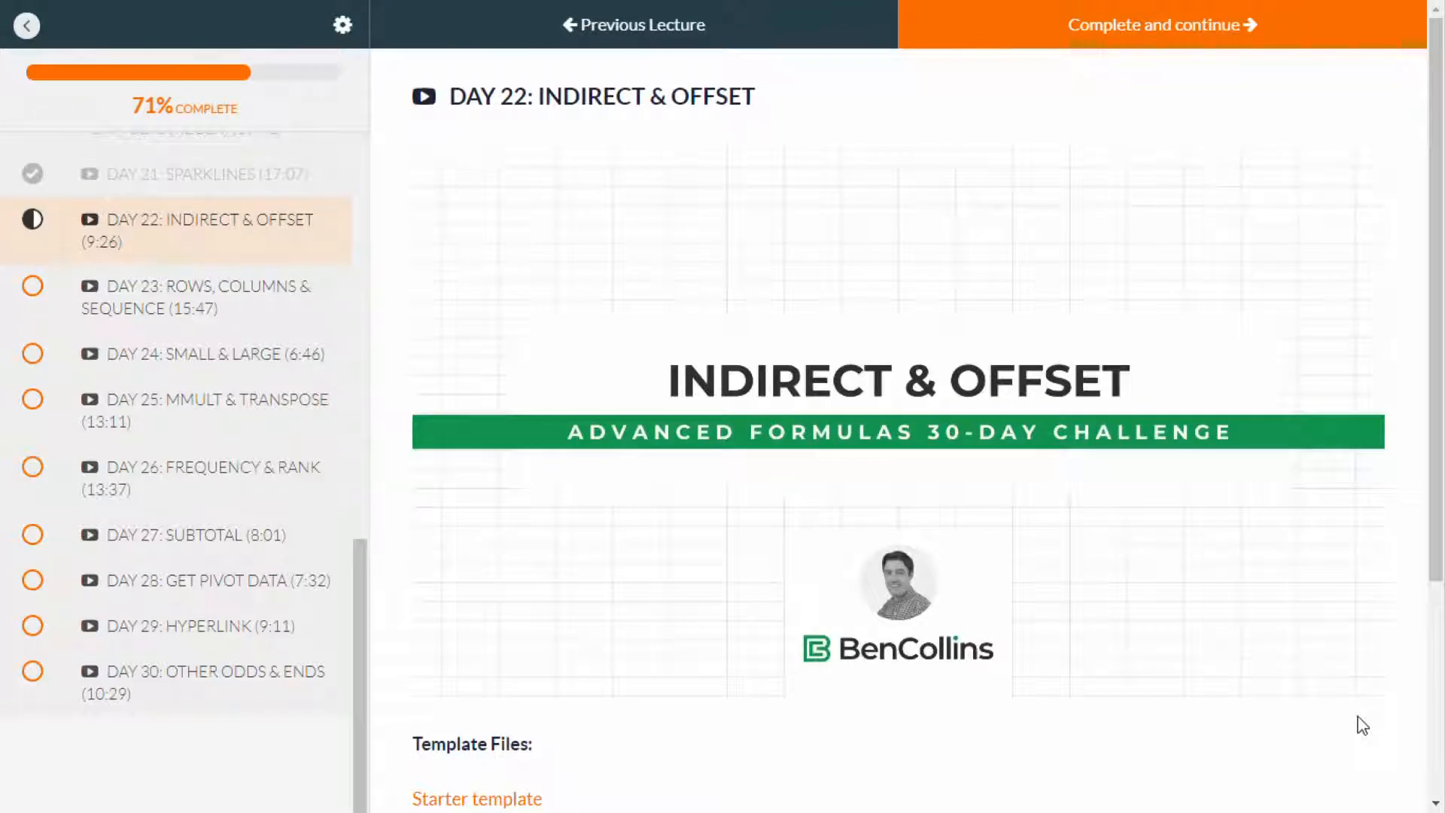
pyautogui.moveTo(1383, 689)
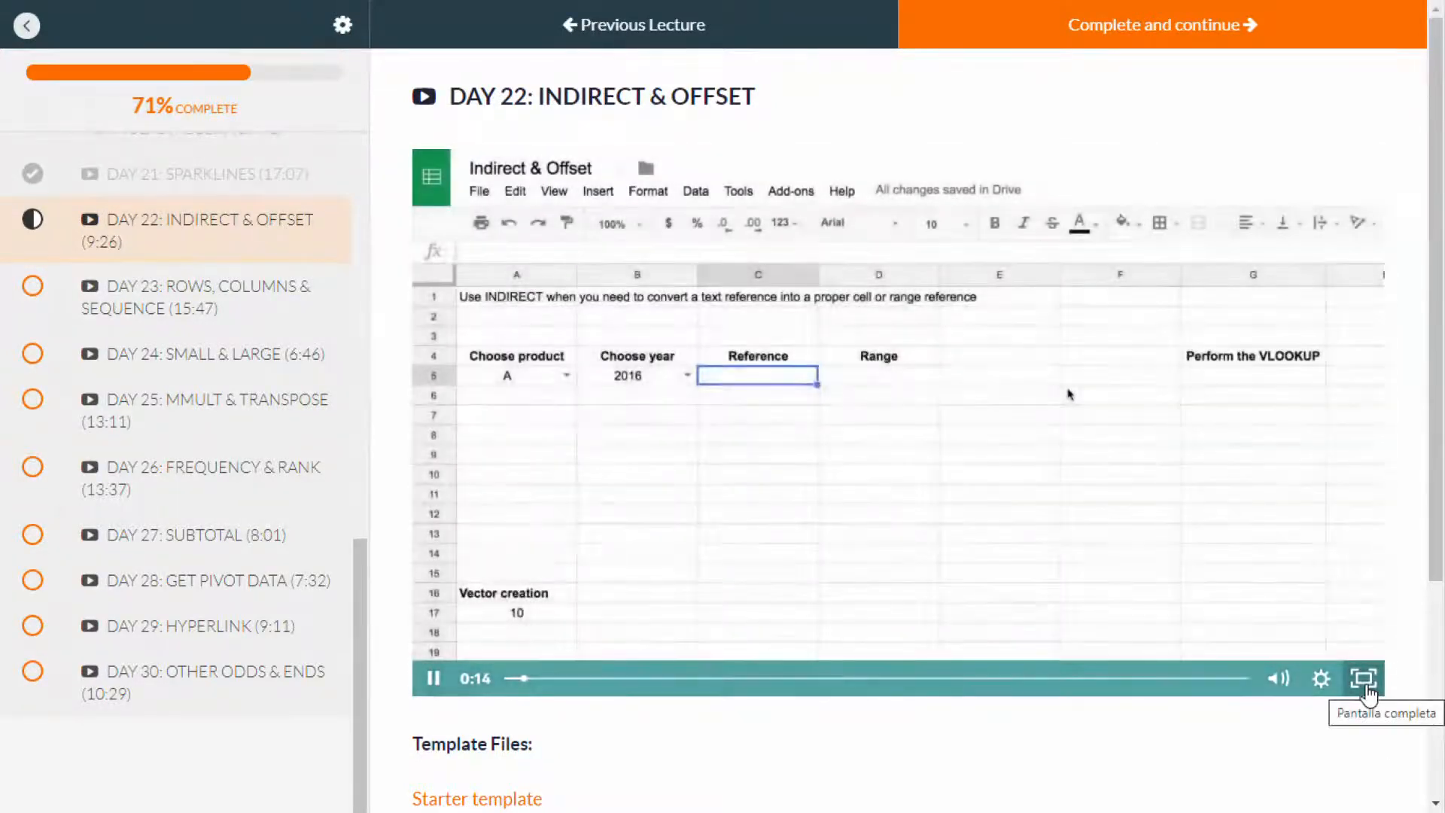
pyautogui.click(1366, 682)
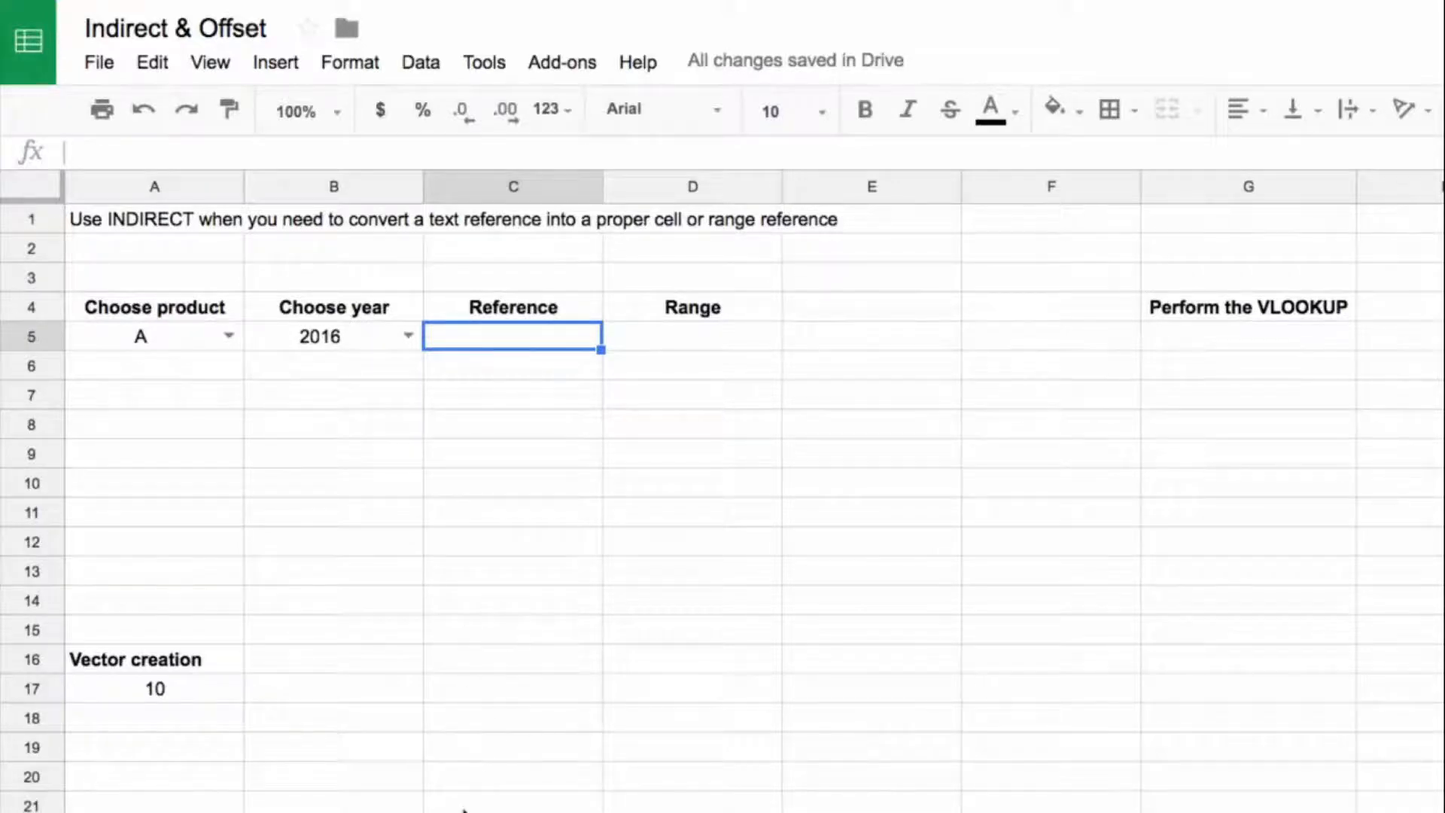
# Step: Review the group and value tables on the 2016 Data and 2017 Data sheets, and return to the Indirect sheet
pyautogui.click(235, 786)
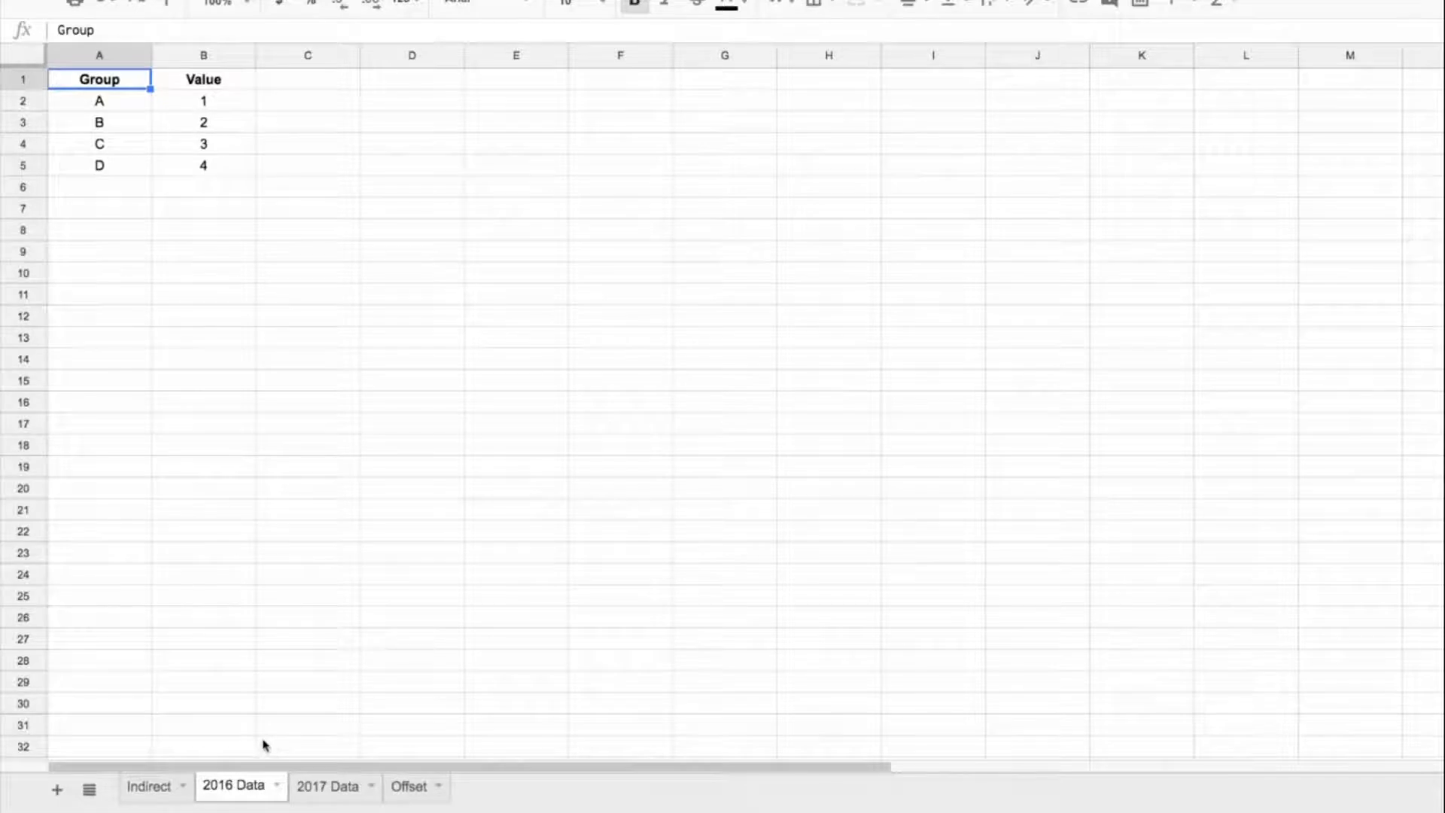
pyautogui.click(331, 785)
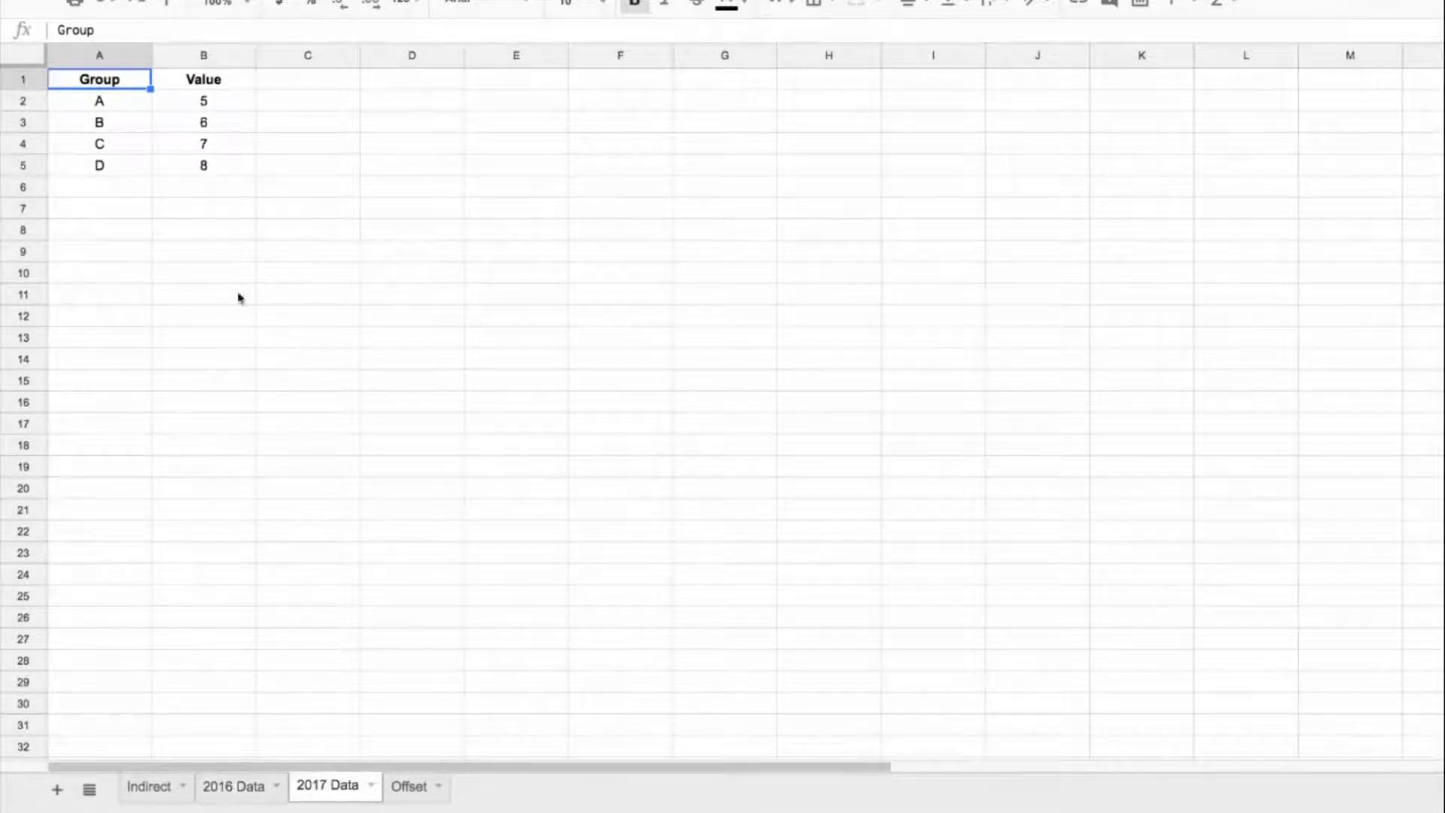
pyautogui.moveTo(106, 85); pyautogui.dragTo(187, 168)
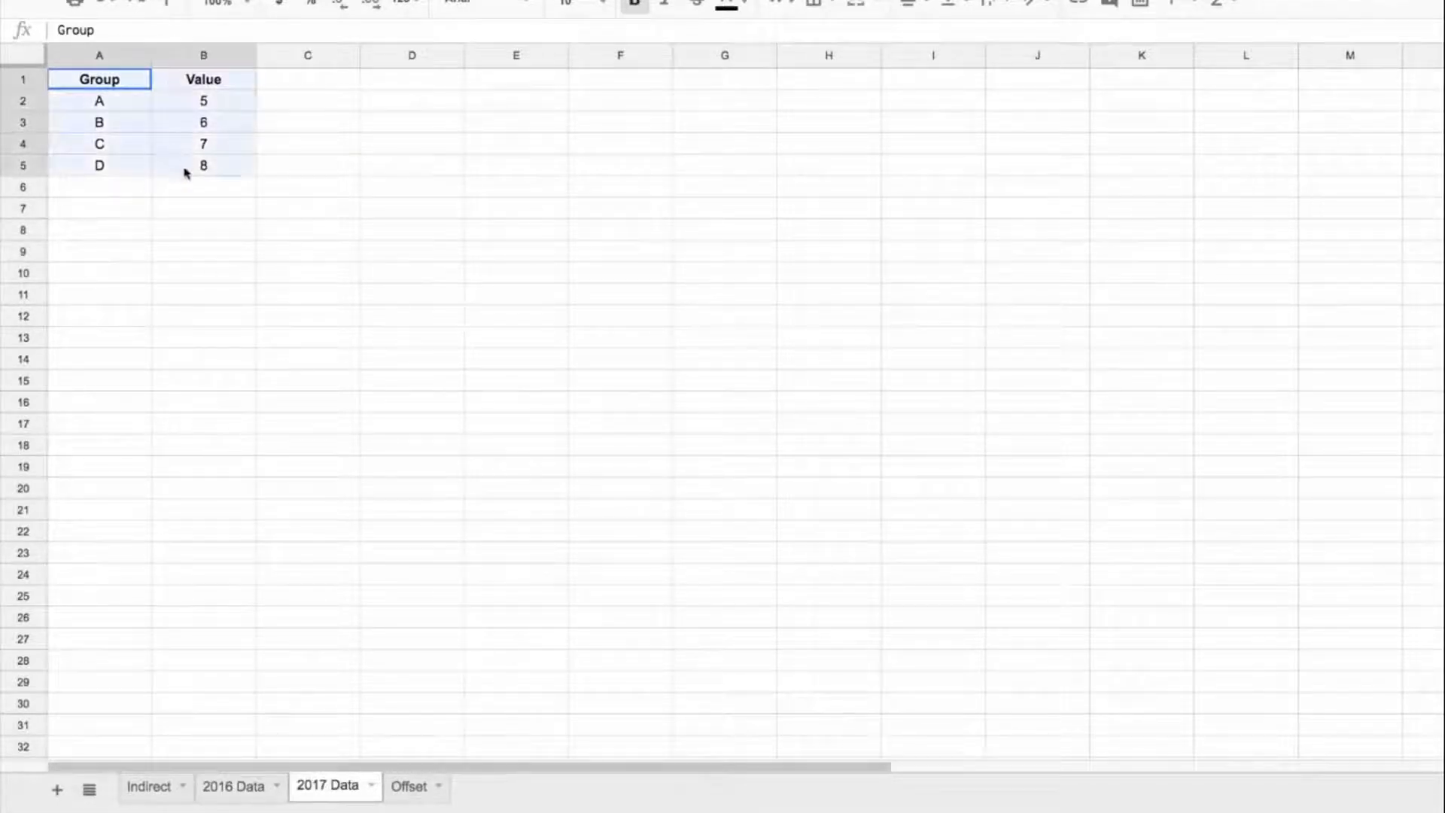
pyautogui.click(241, 787)
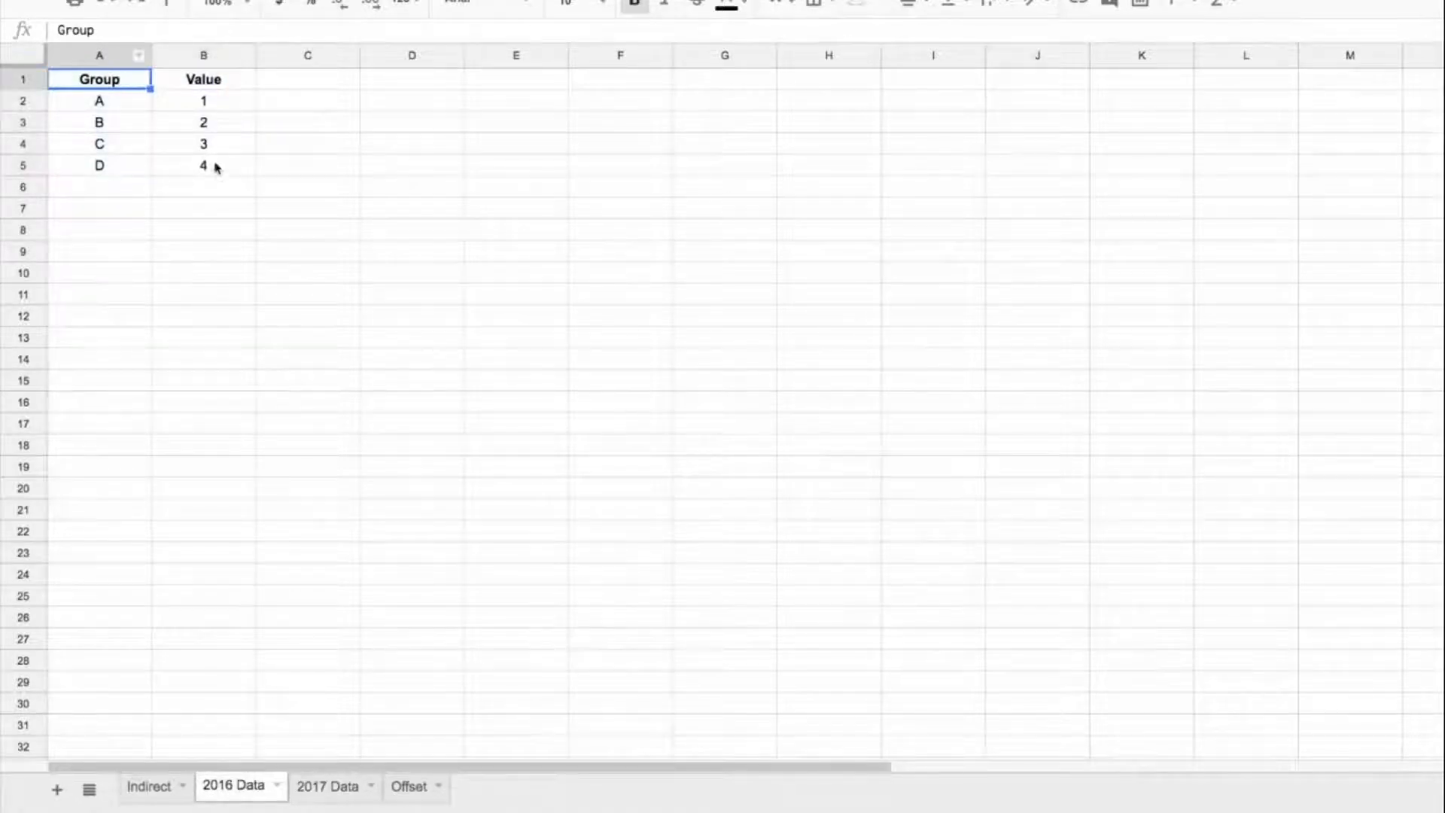
pyautogui.click(156, 785)
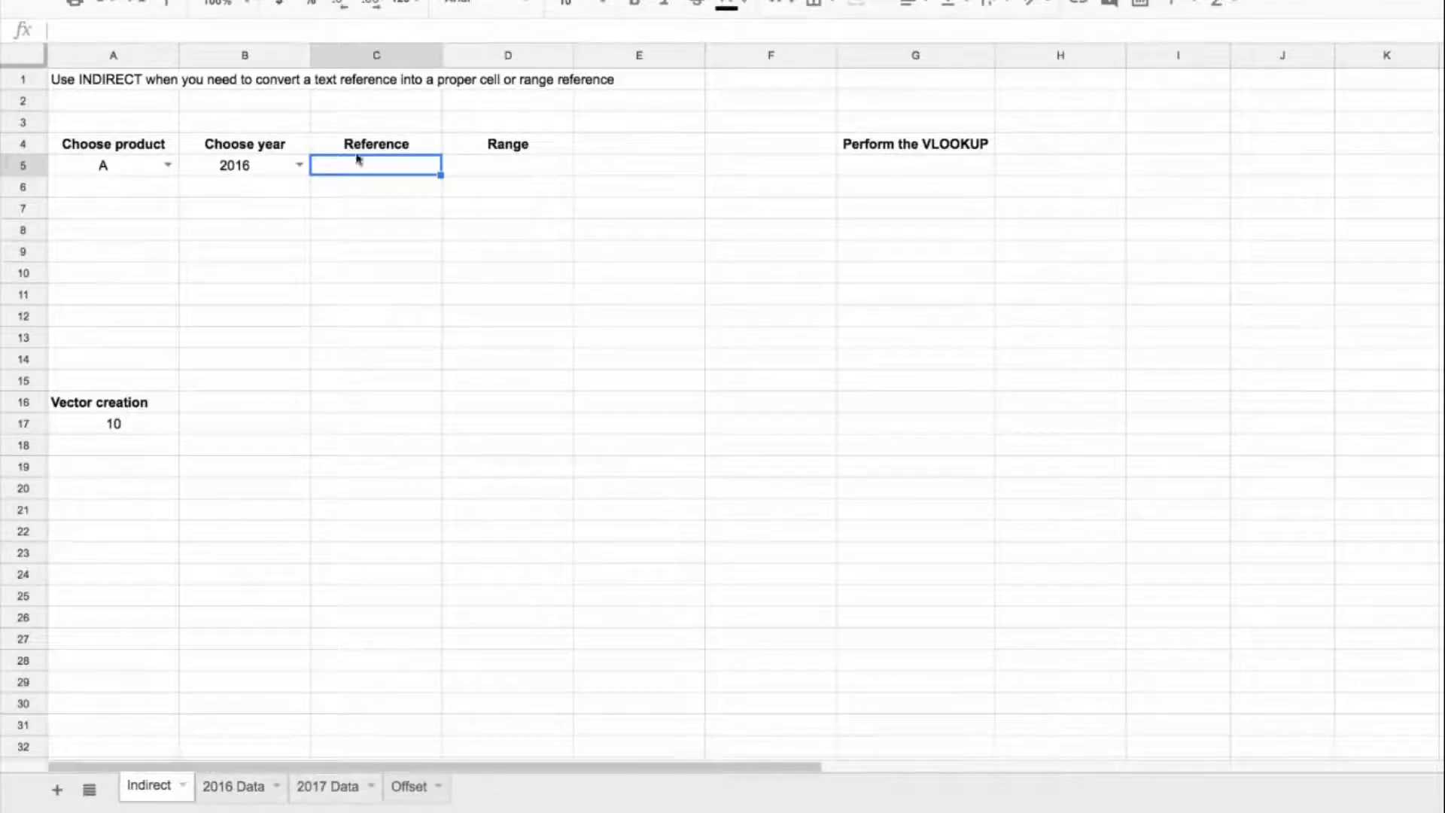
# Step: Build the text reference in C5 from the chosen year with the formula =B5&" Data!A1:B5"
pyautogui.write('=')
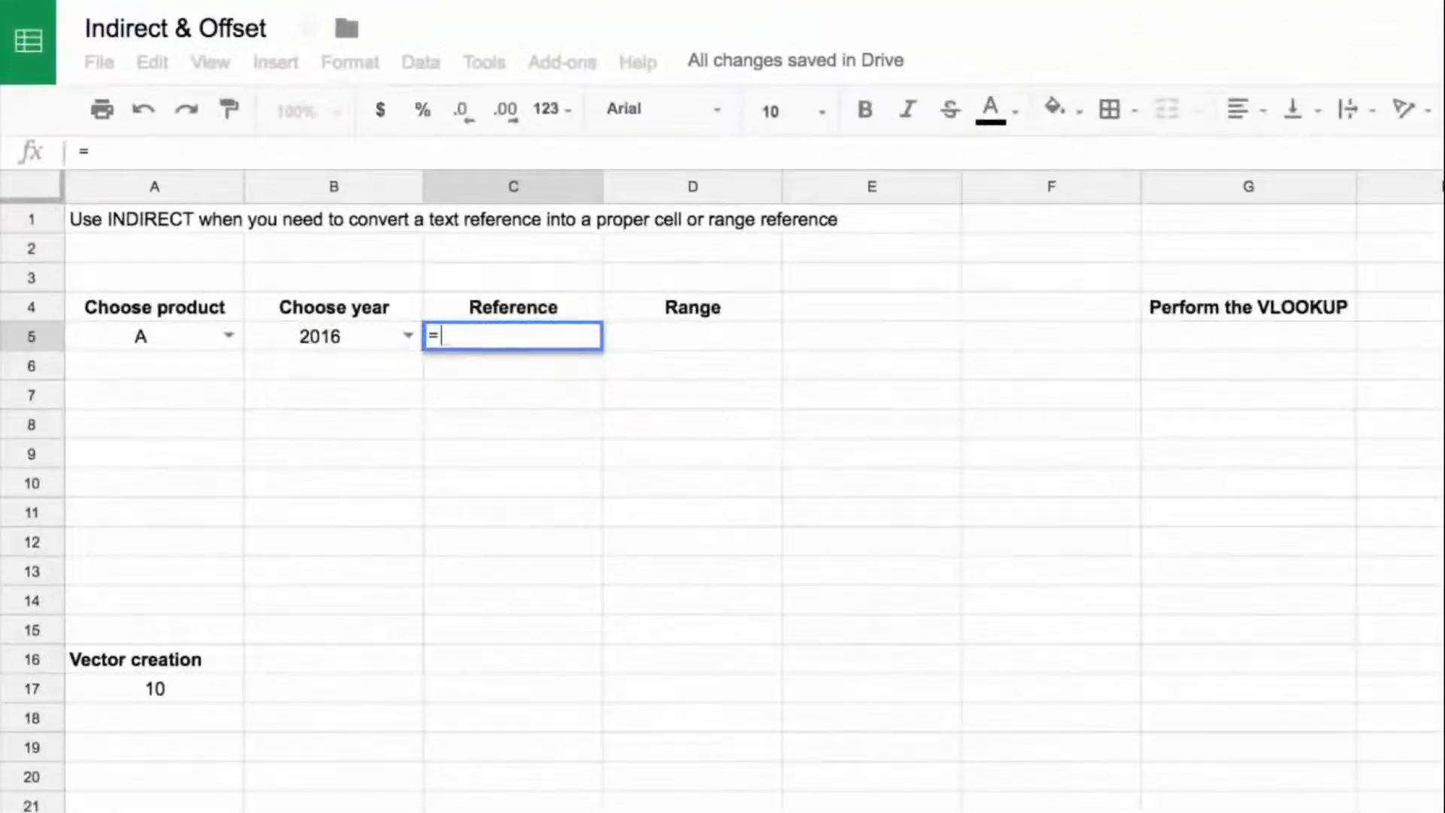
pyautogui.press('Left')
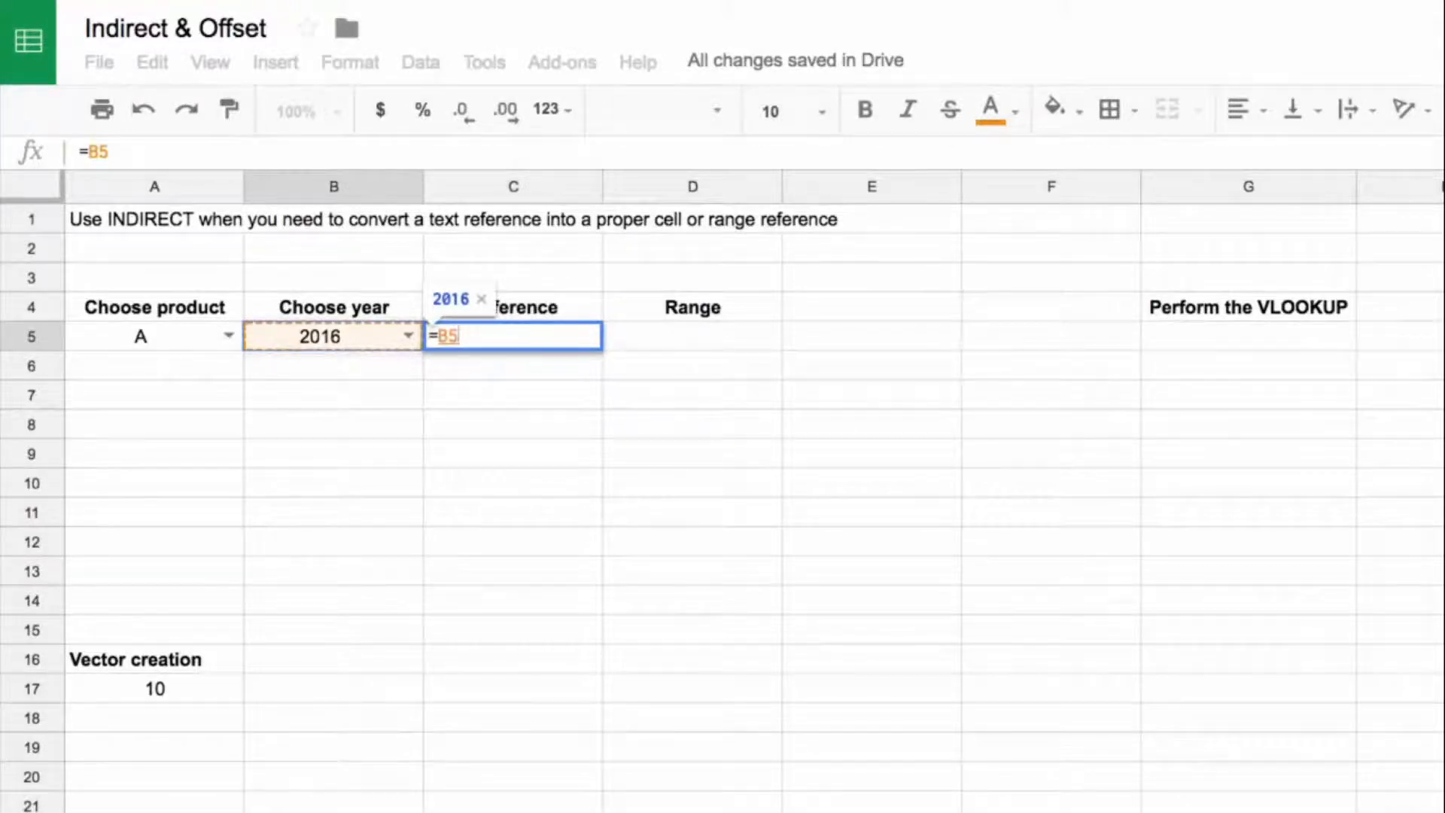
pyautogui.write('&:"')
pyautogui.press('BackSpace')
pyautogui.press('BackSpace')
pyautogui.write('" D')
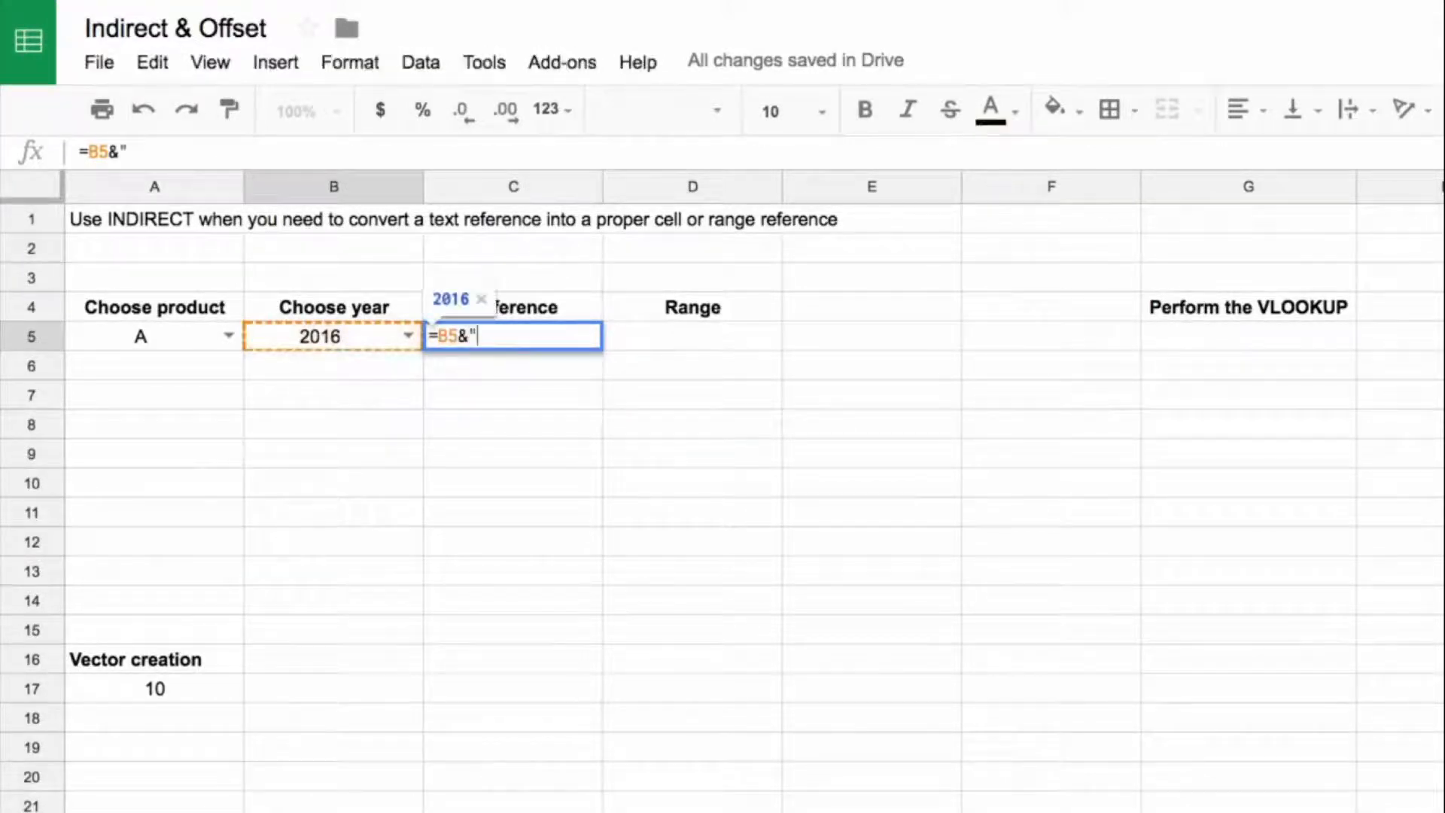
pyautogui.write('ata')
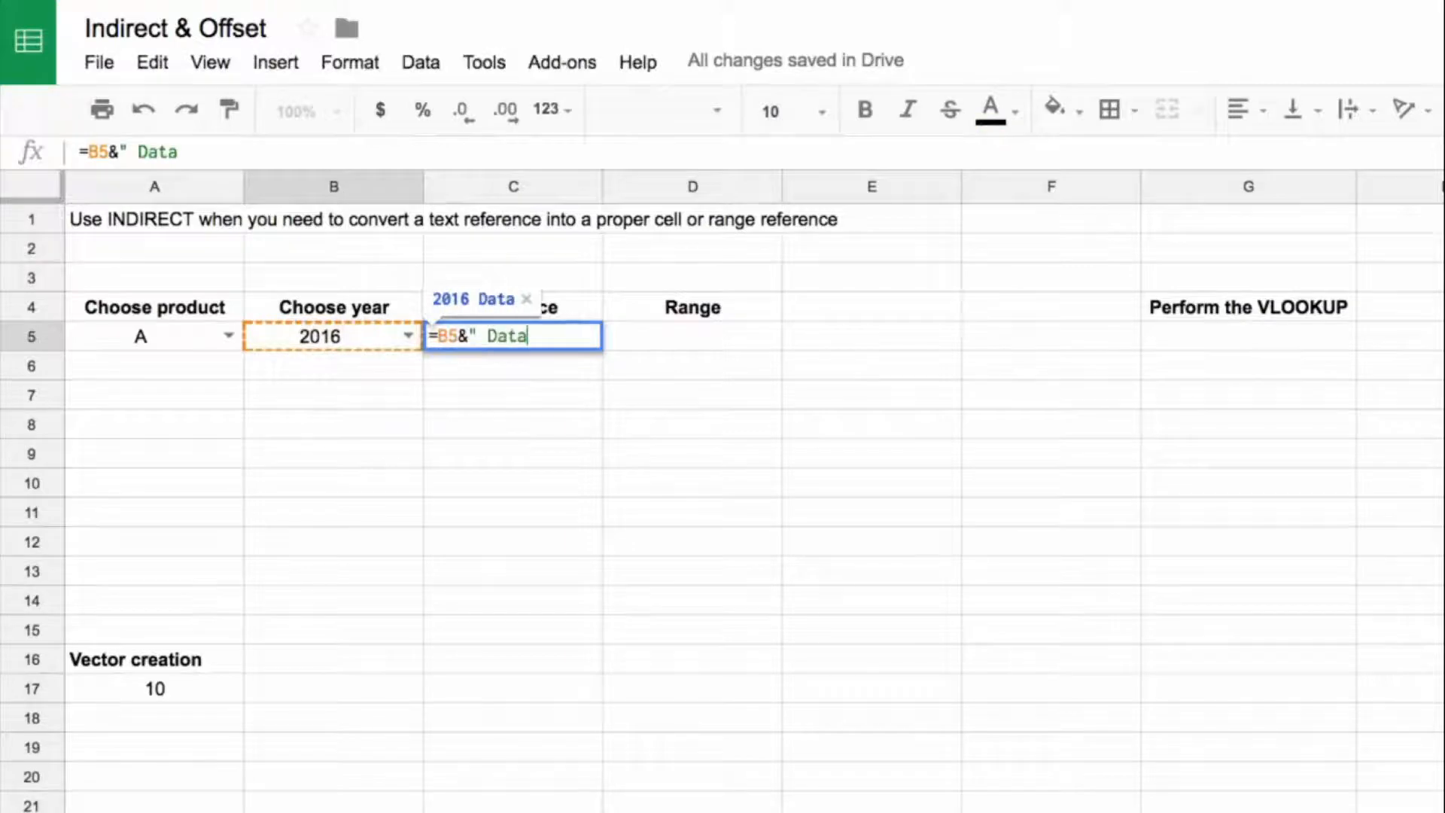
pyautogui.write('!A1:')
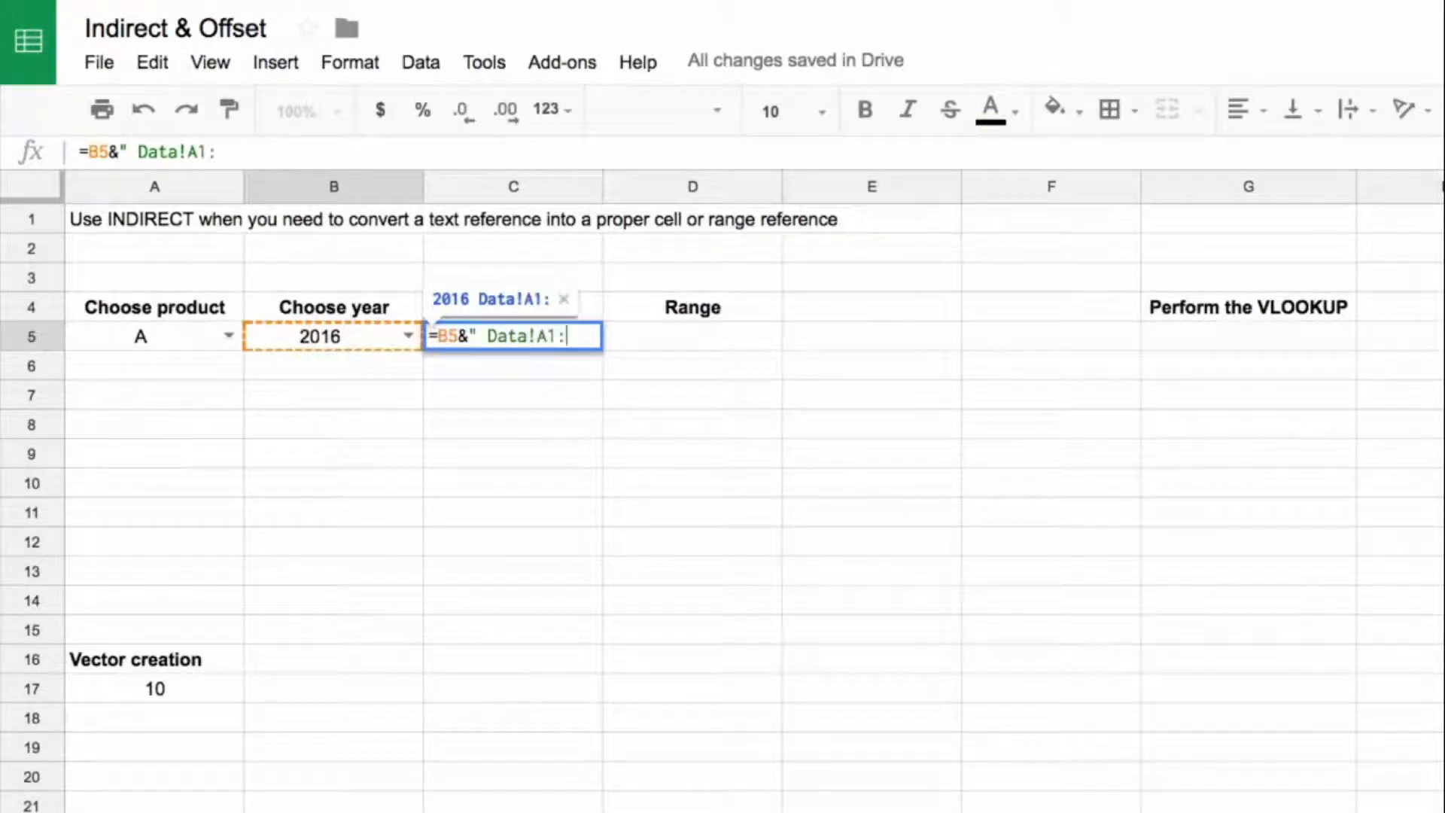
pyautogui.write('B5"')
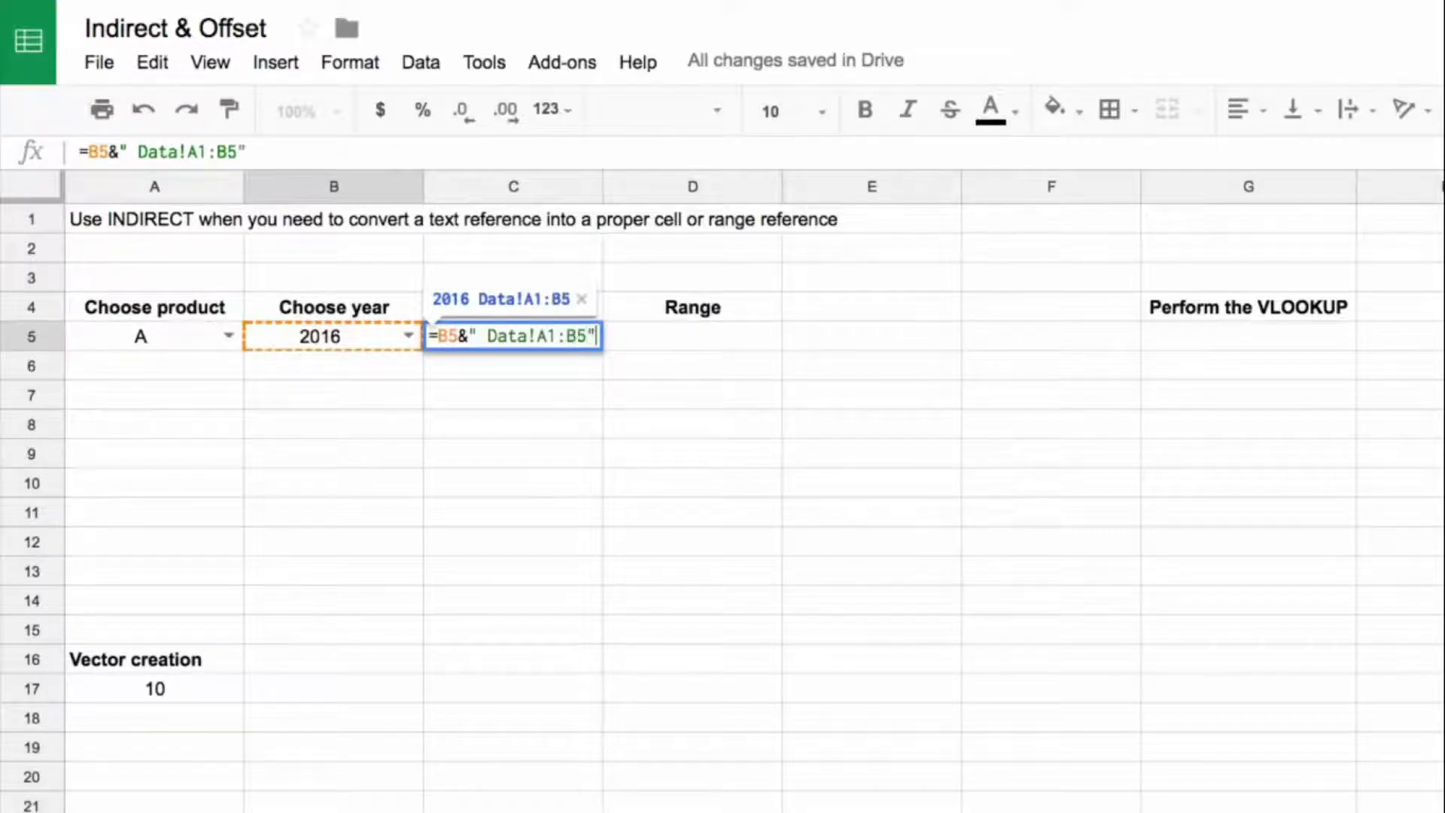
pyautogui.press('Return')
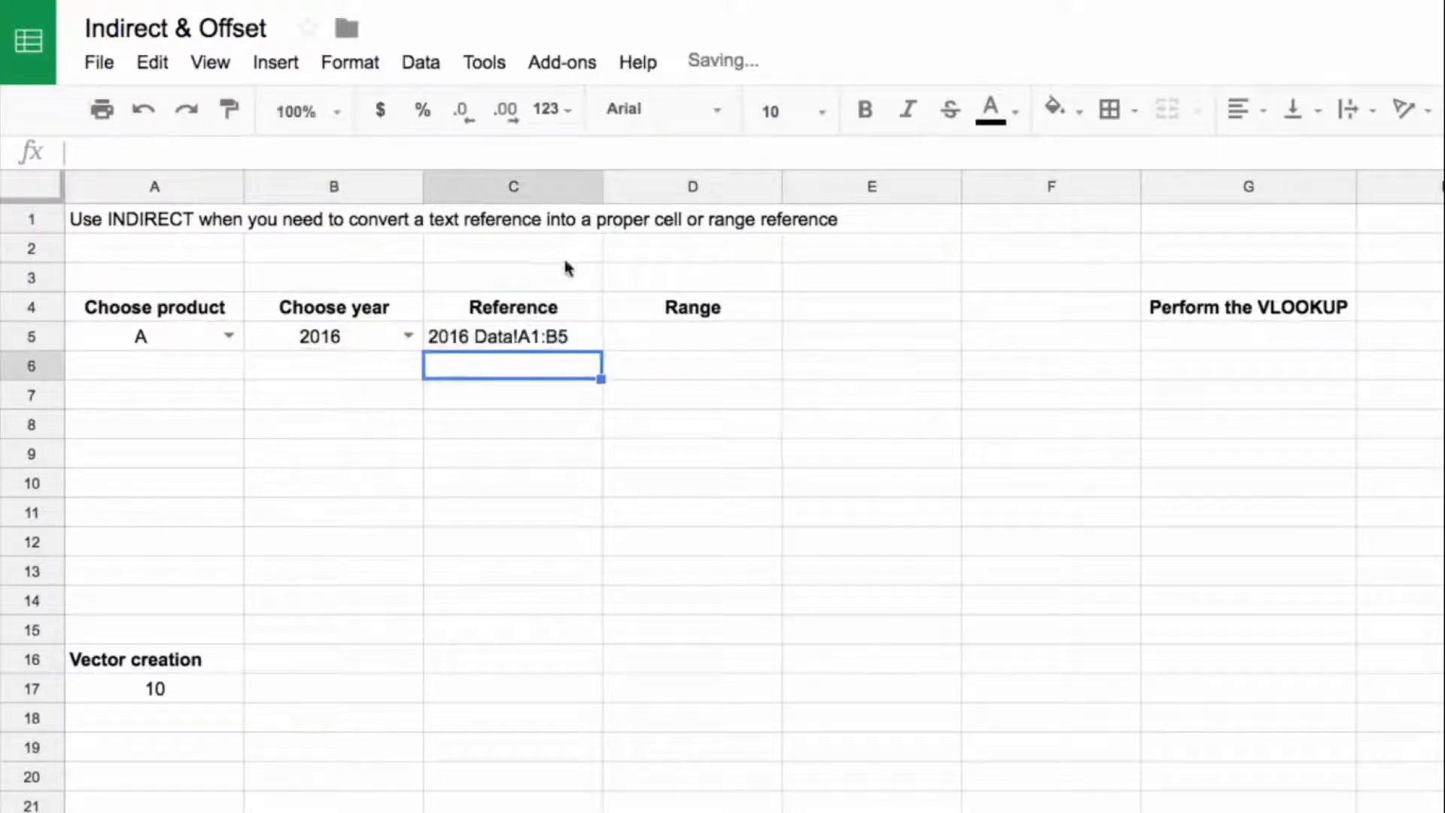
# Step: Test the C5 reference by switching the year in B5 to 2017 and back to 2016
pyautogui.click(407, 336)
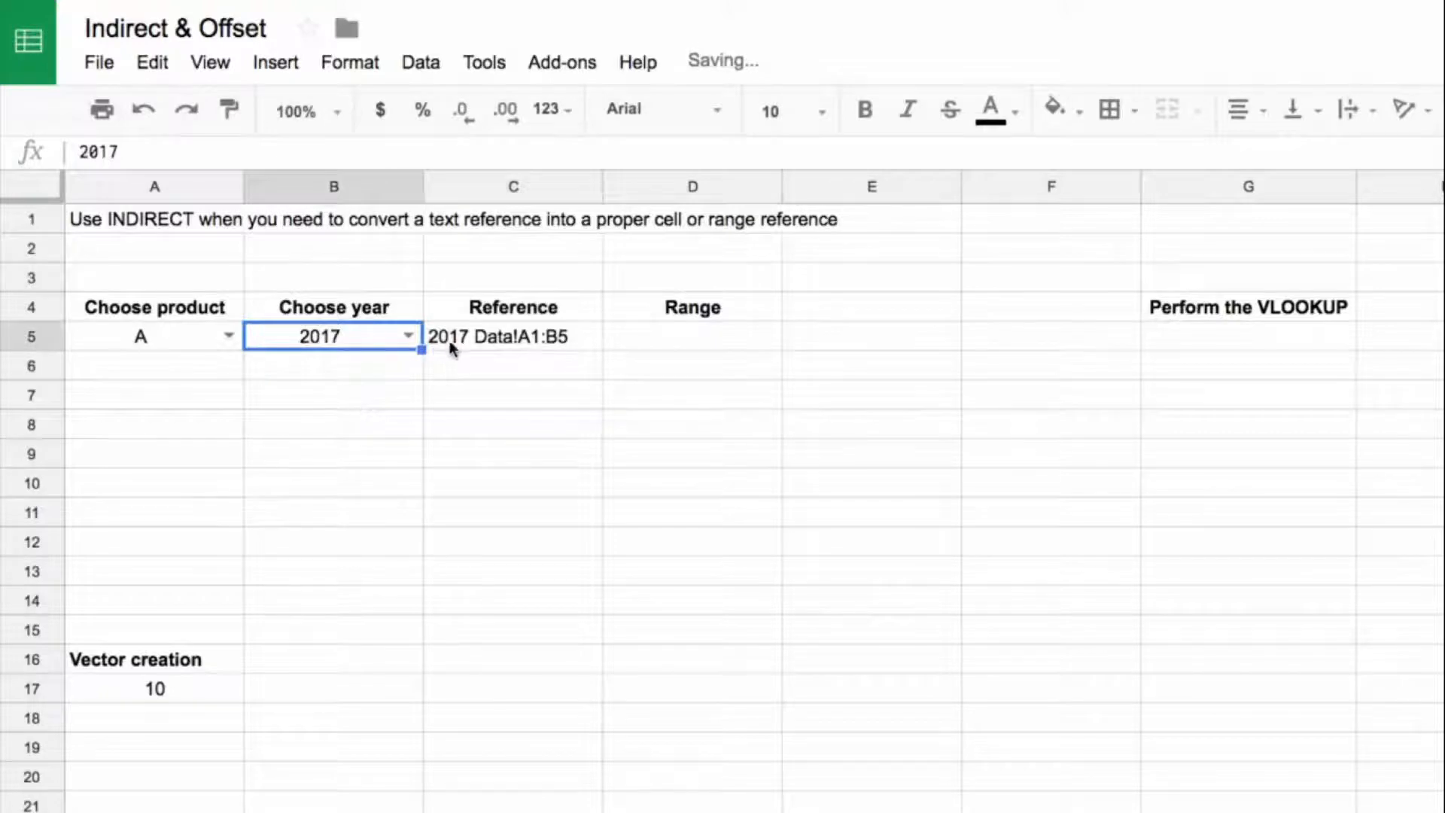
pyautogui.click(408, 335)
pyautogui.click(335, 405)
pyautogui.click(648, 340)
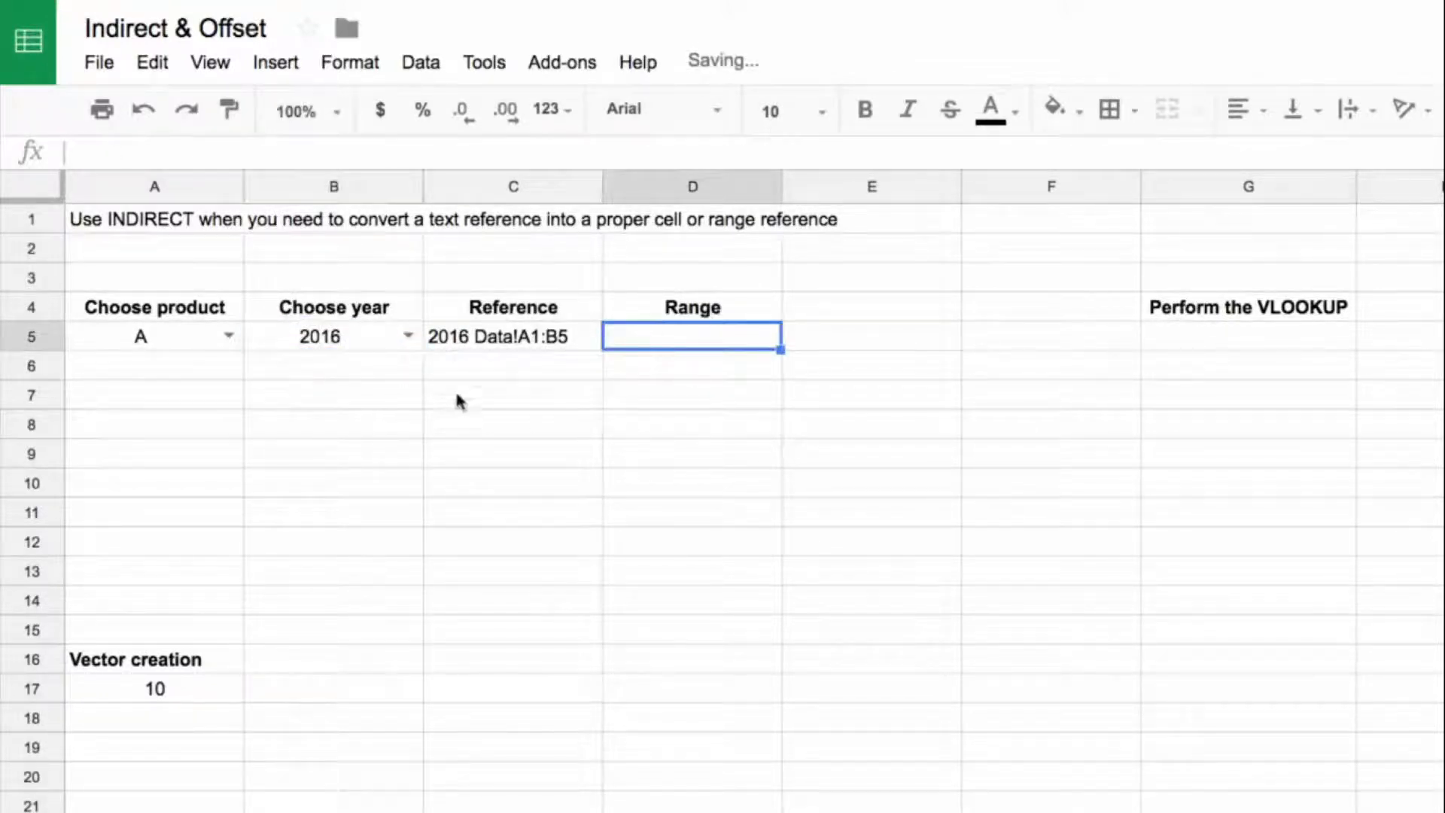
pyautogui.click(463, 343)
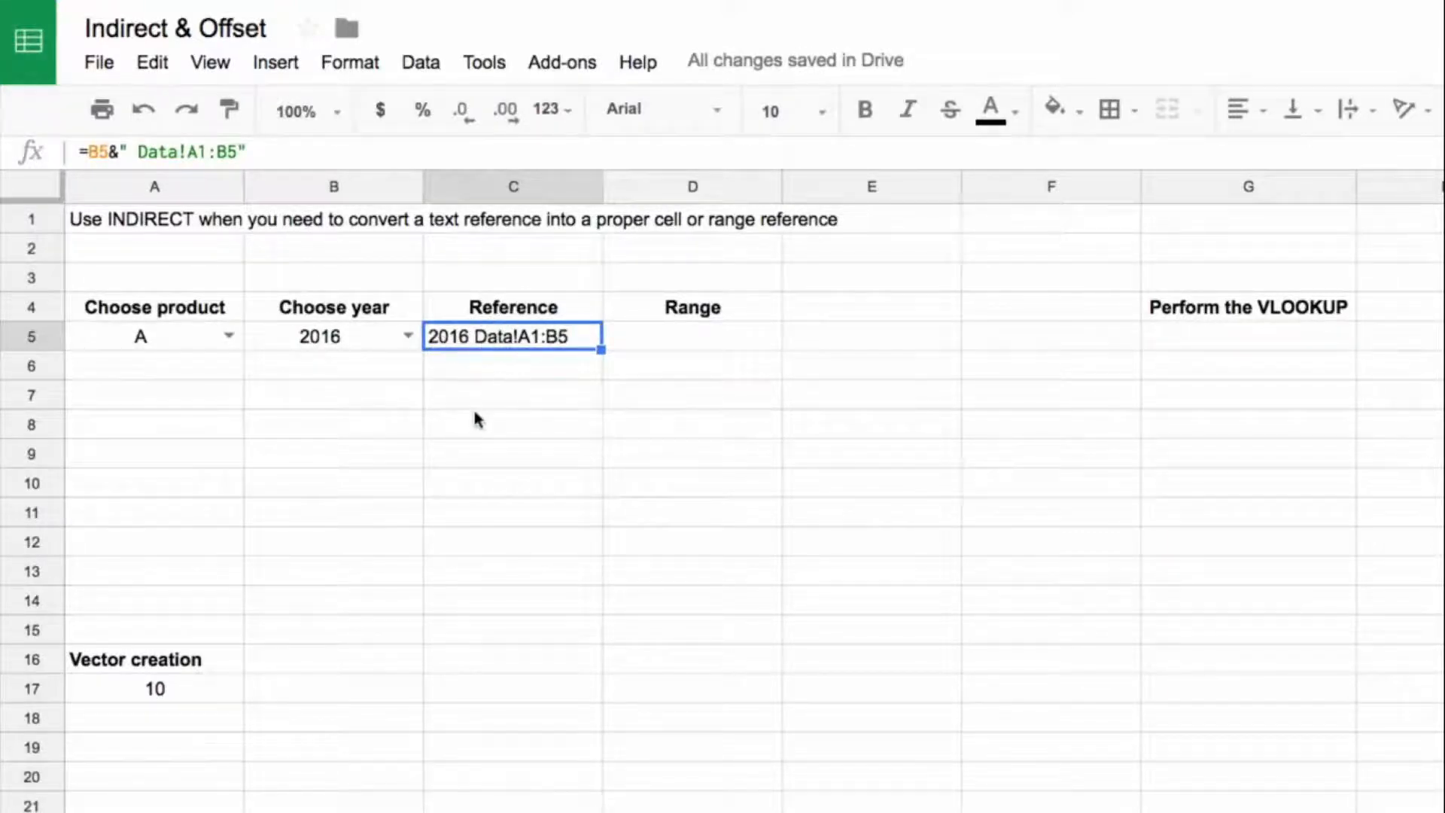
# Step: Try a simple example by entering the text a1 in C7 and the formula =indirect(C7) in D7
pyautogui.click(522, 401)
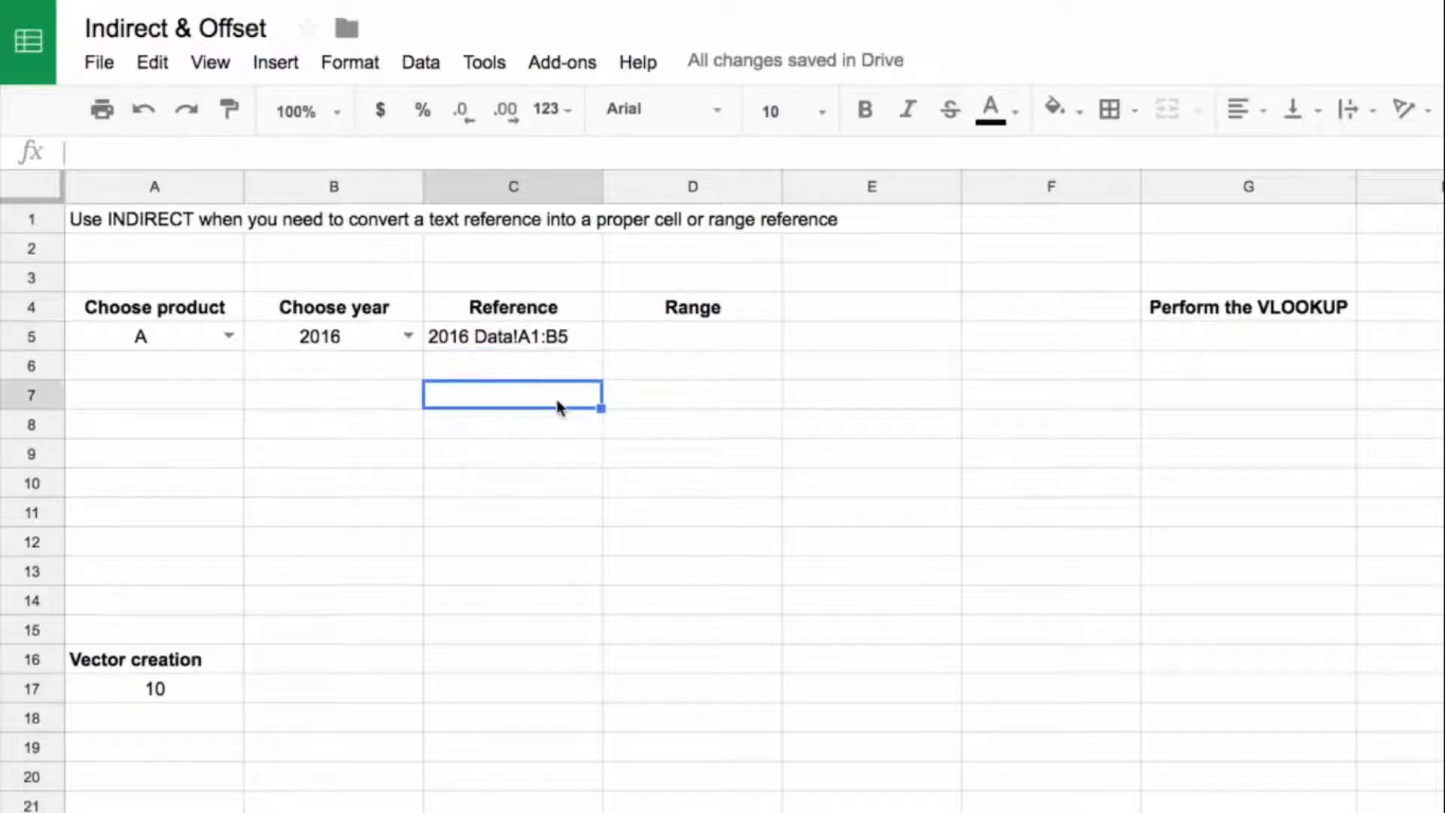
pyautogui.write('a1')
pyautogui.press('Return')
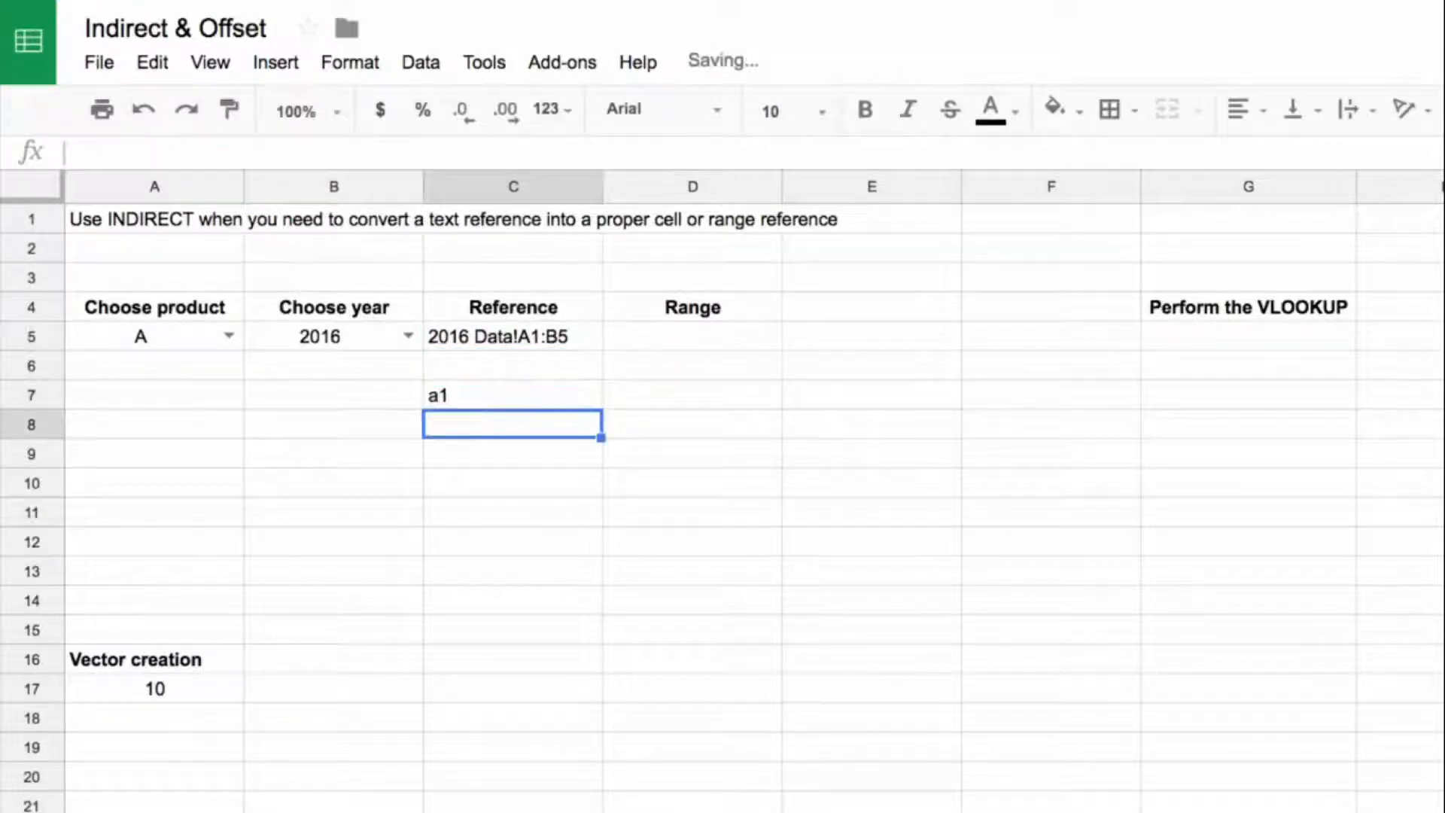
pyautogui.click(607, 399)
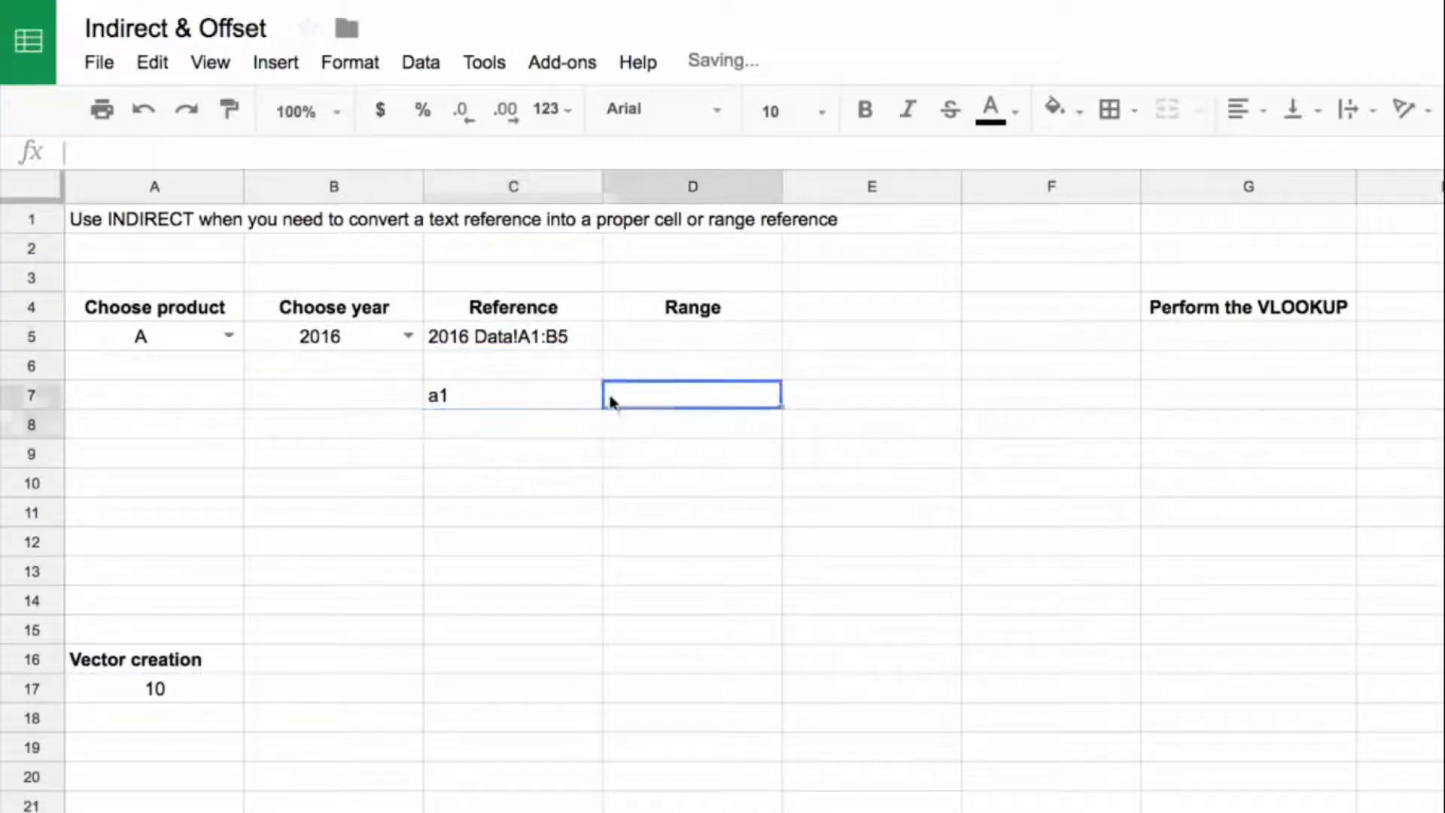
pyautogui.click(522, 404)
pyautogui.press('Right')
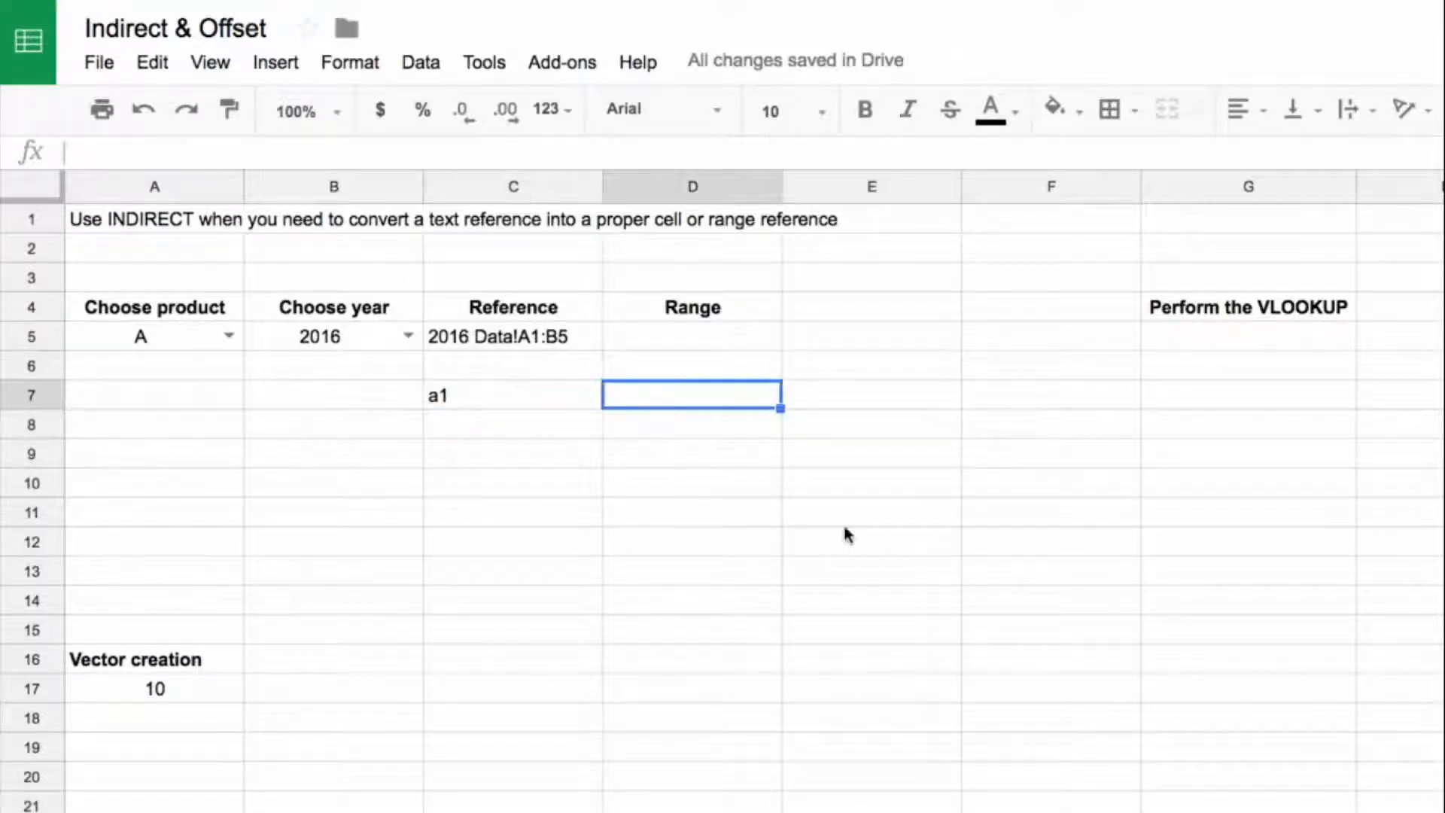
pyautogui.write('=indirect(')
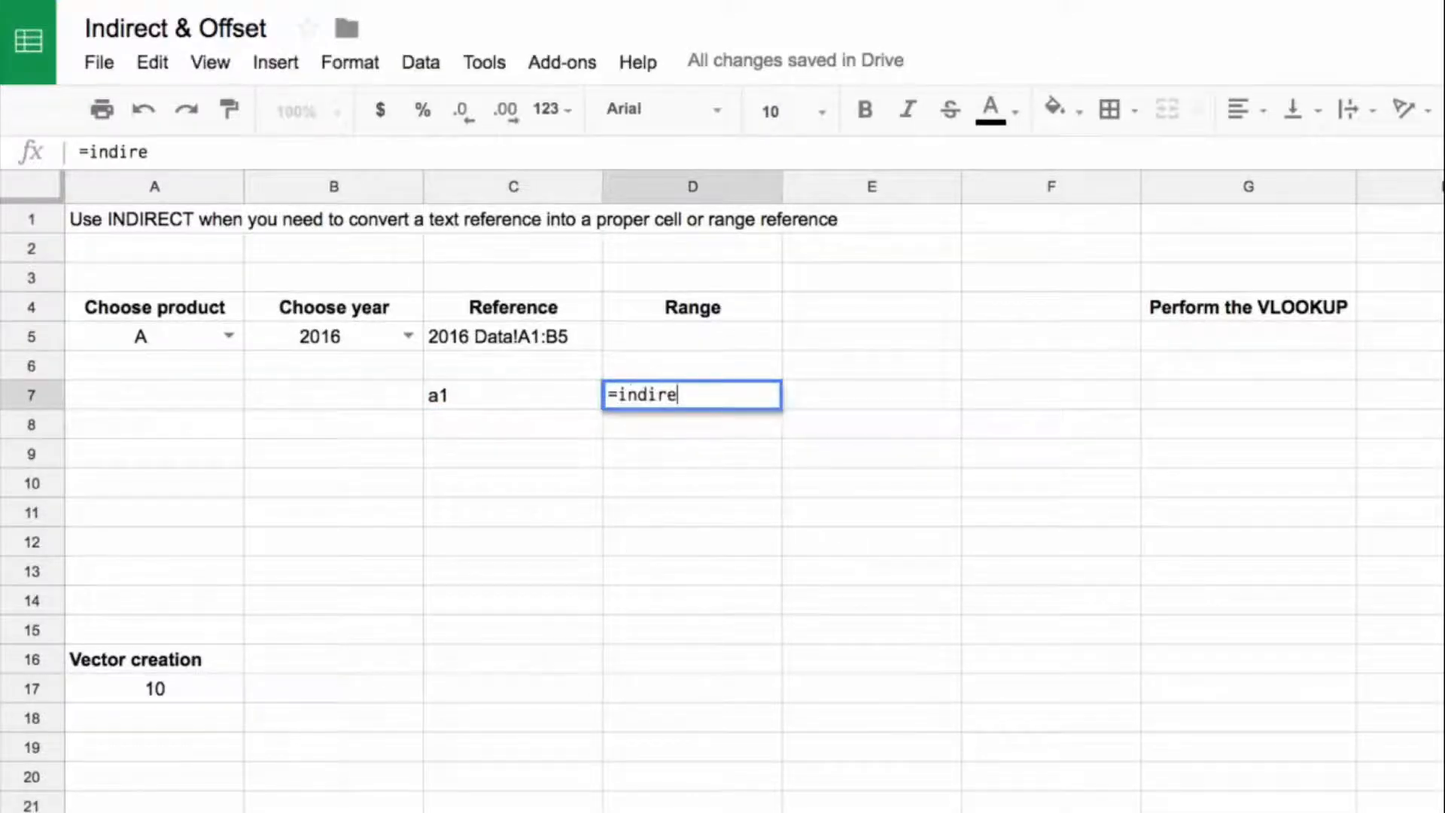
pyautogui.press('Left')
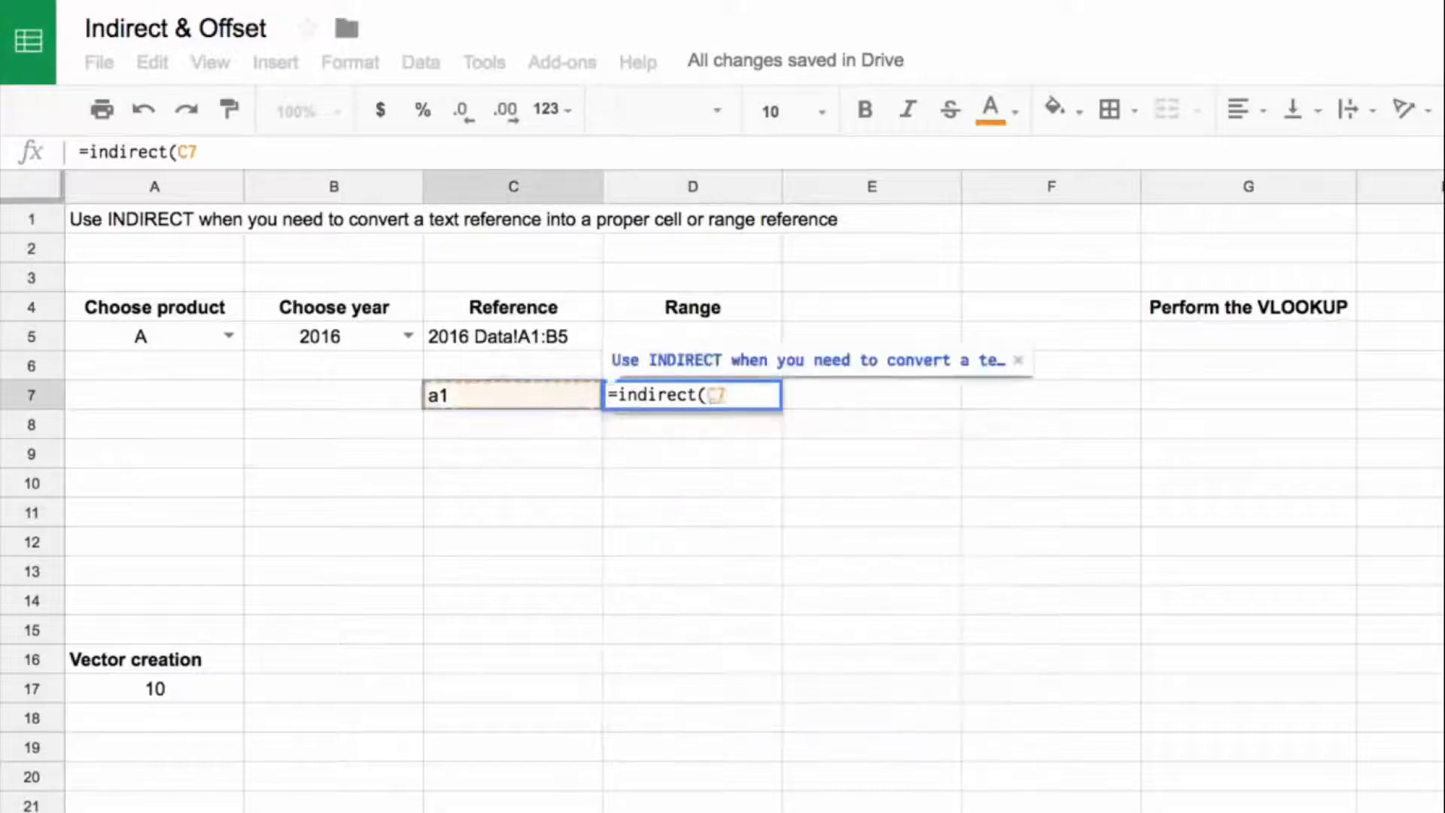
pyautogui.press('Return')
pyautogui.click(734, 405)
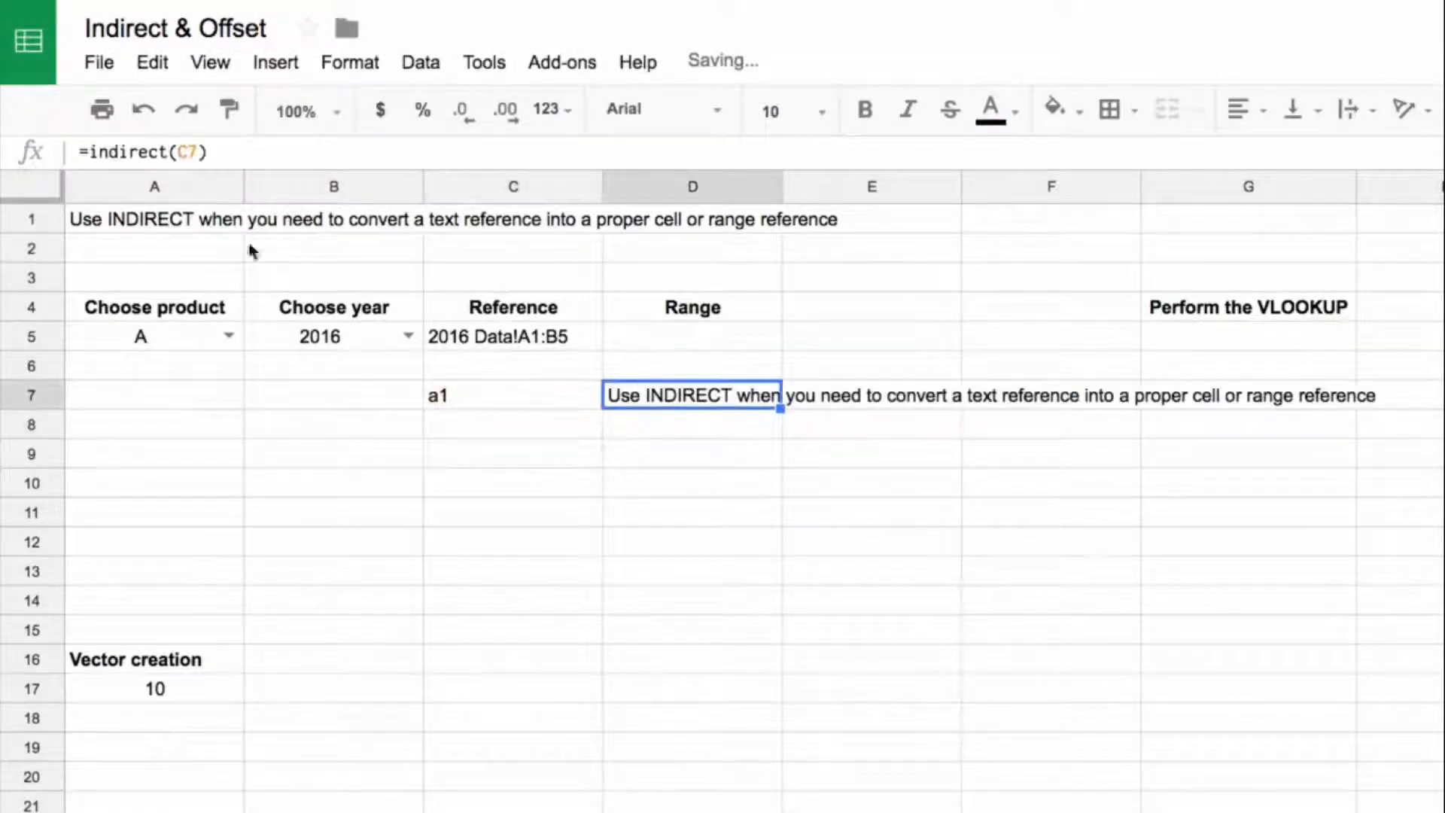
# Step: Check source cell A1 and clear the example entries in C7:D7
pyautogui.click(128, 216)
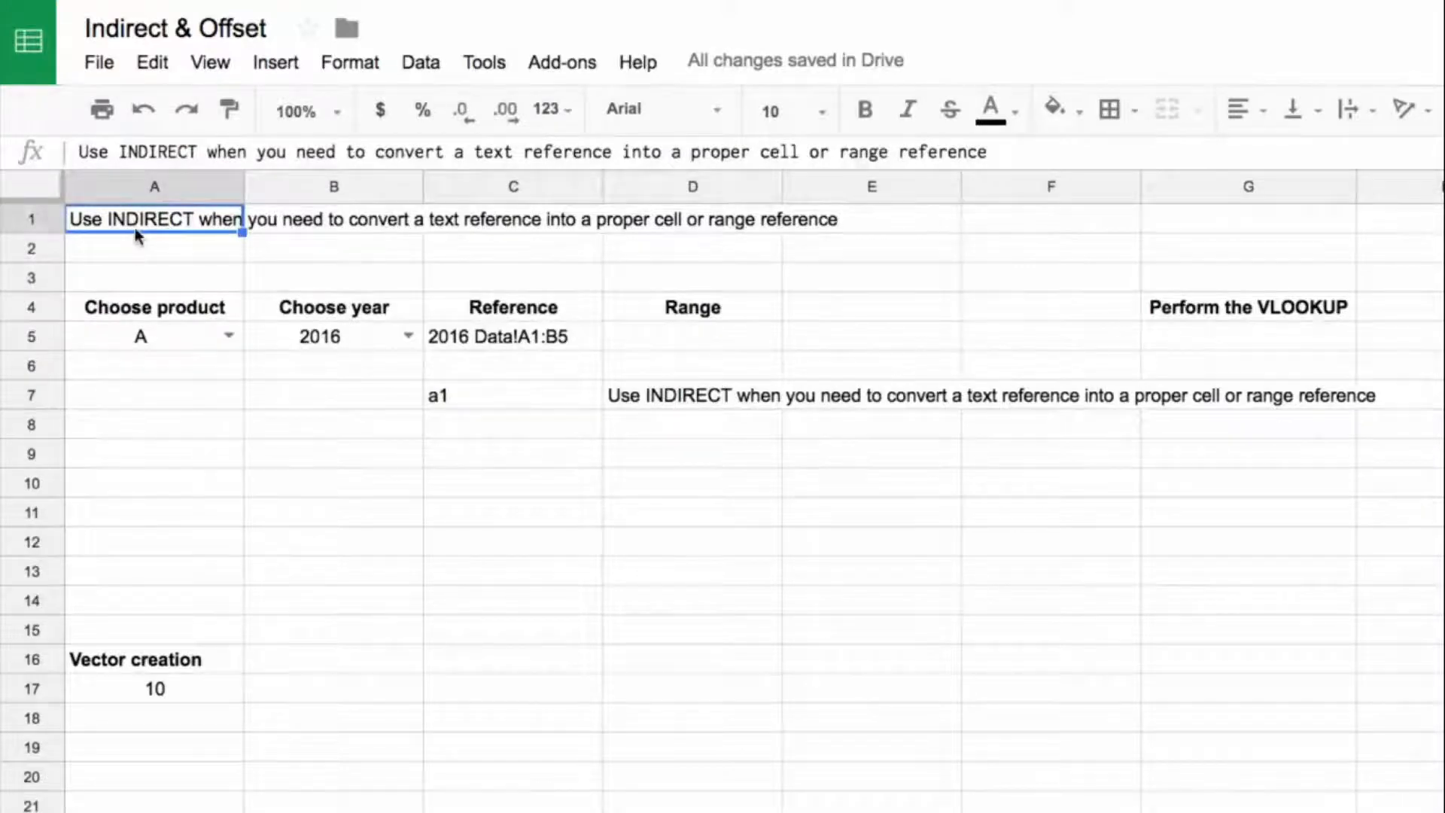
pyautogui.moveTo(482, 395); pyautogui.dragTo(654, 387)
pyautogui.press('Delete')
# Step: Pull the referenced table into the Range column by entering =indirect(C5) in D5
pyautogui.click(703, 340)
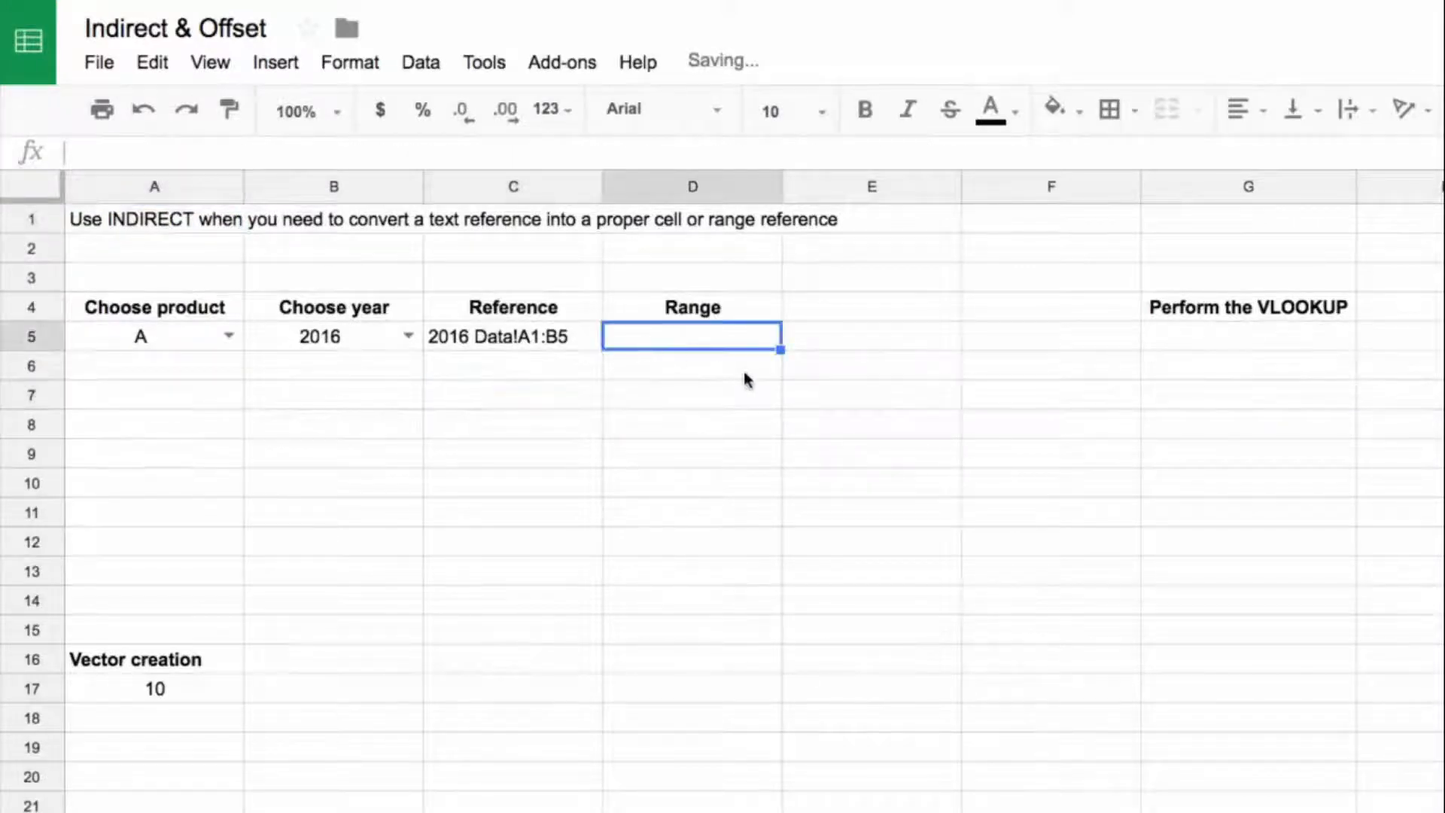
pyautogui.write('=indirect(')
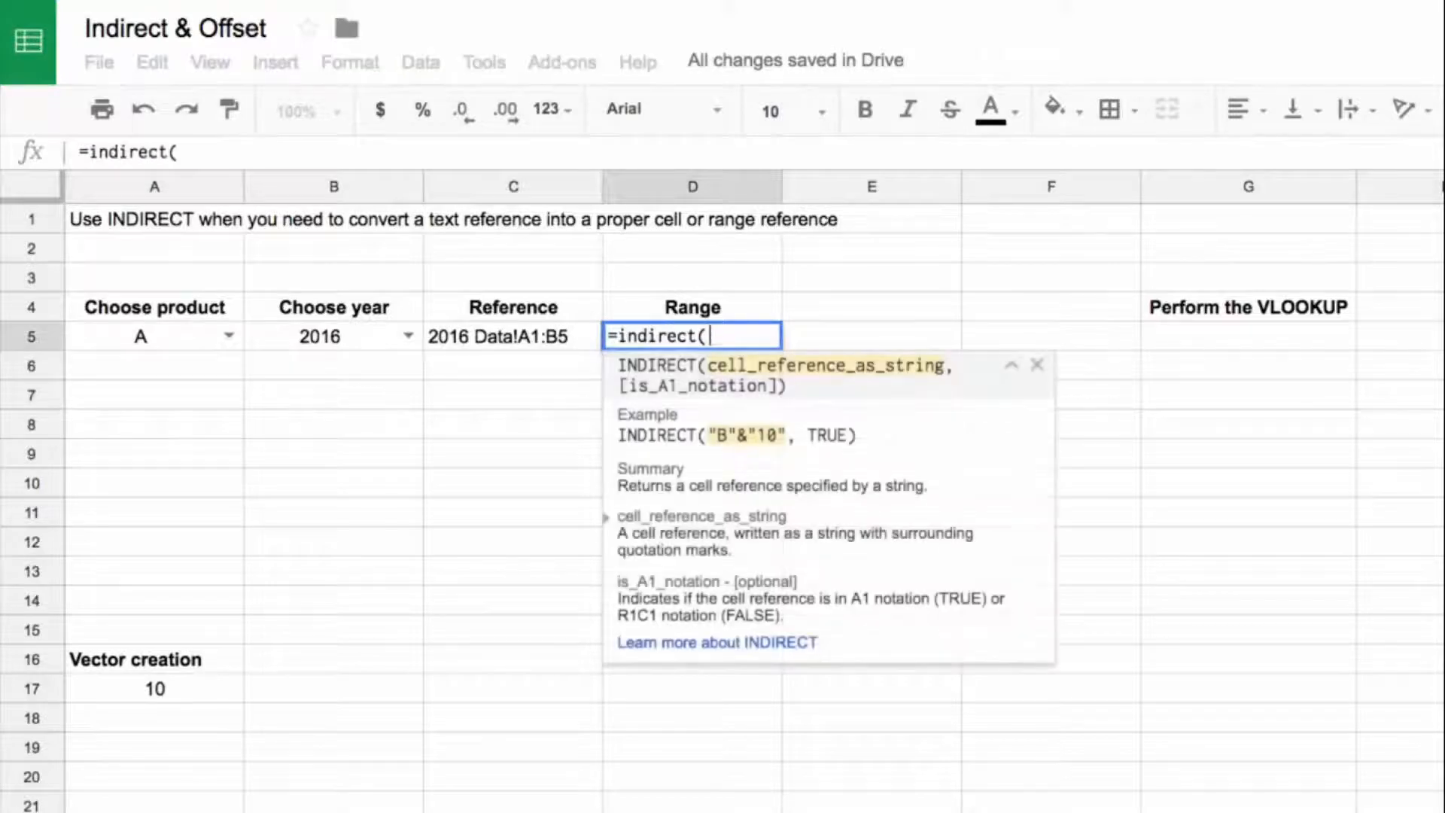
pyautogui.click(531, 336)
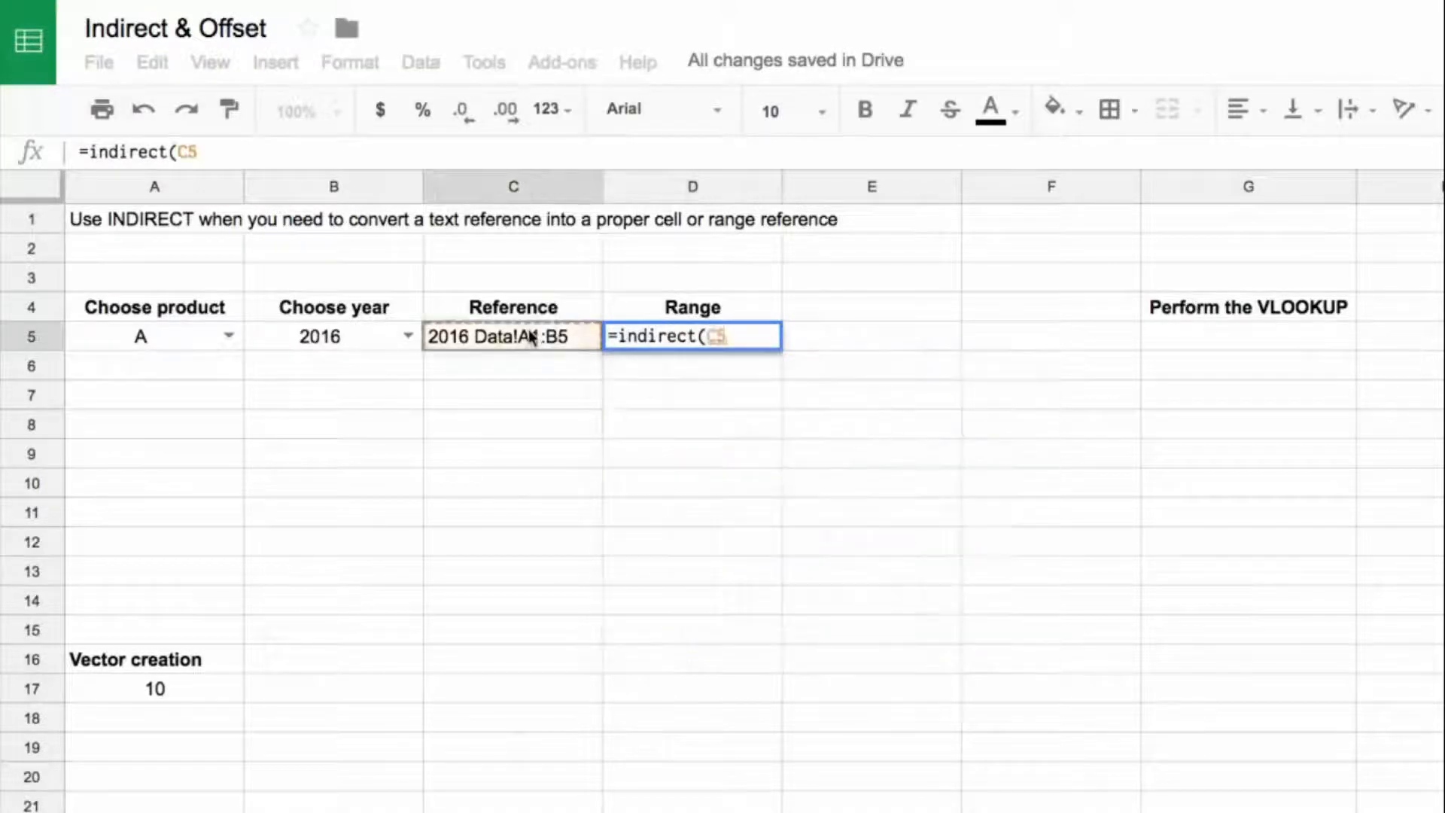
pyautogui.press('Return')
# Step: Centre-align the group and value table in D5:E9
pyautogui.click(740, 340)
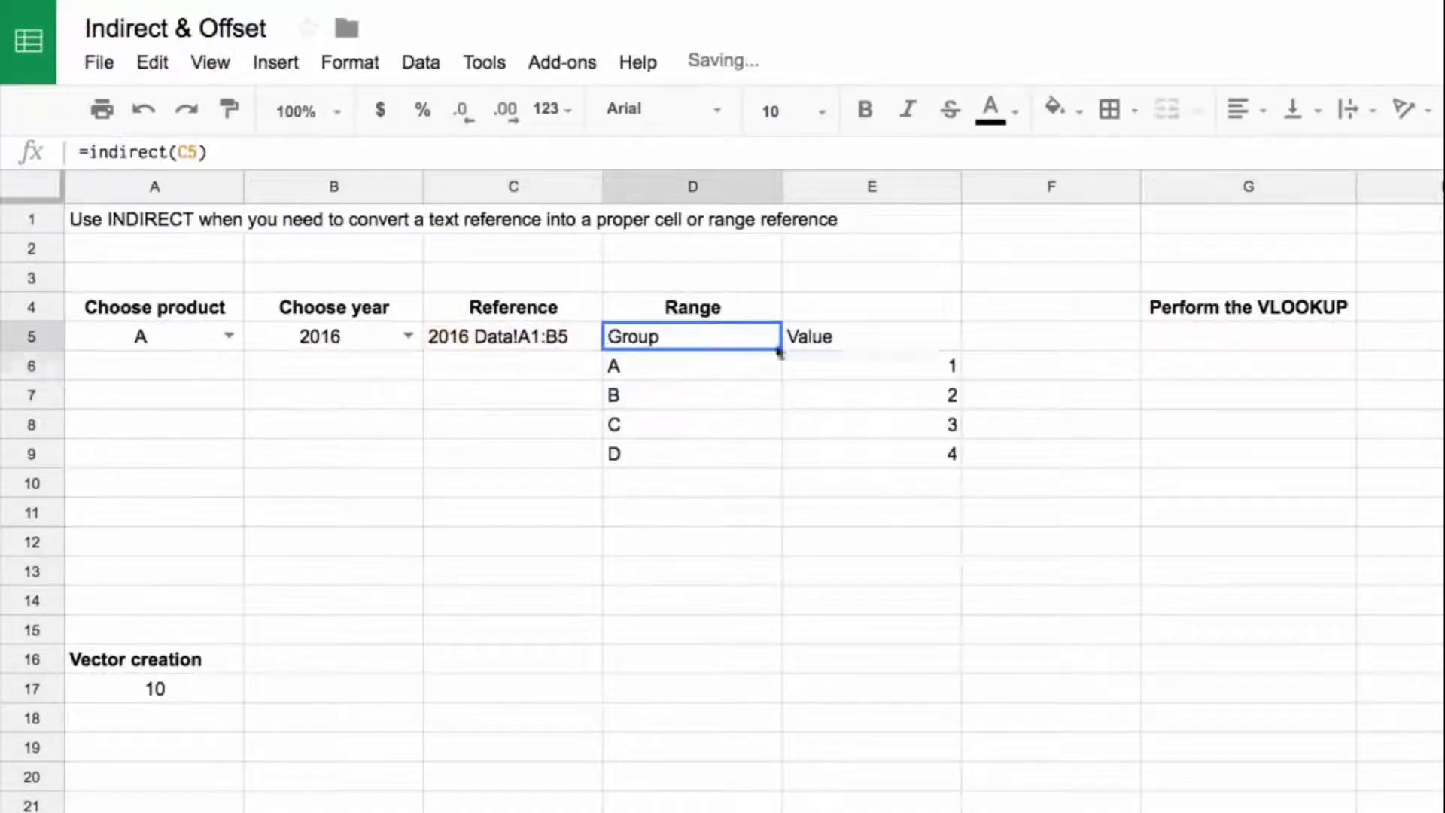
pyautogui.moveTo(739, 340); pyautogui.dragTo(848, 442)
pyautogui.hotkey('ctrl', 'shift', 'e')
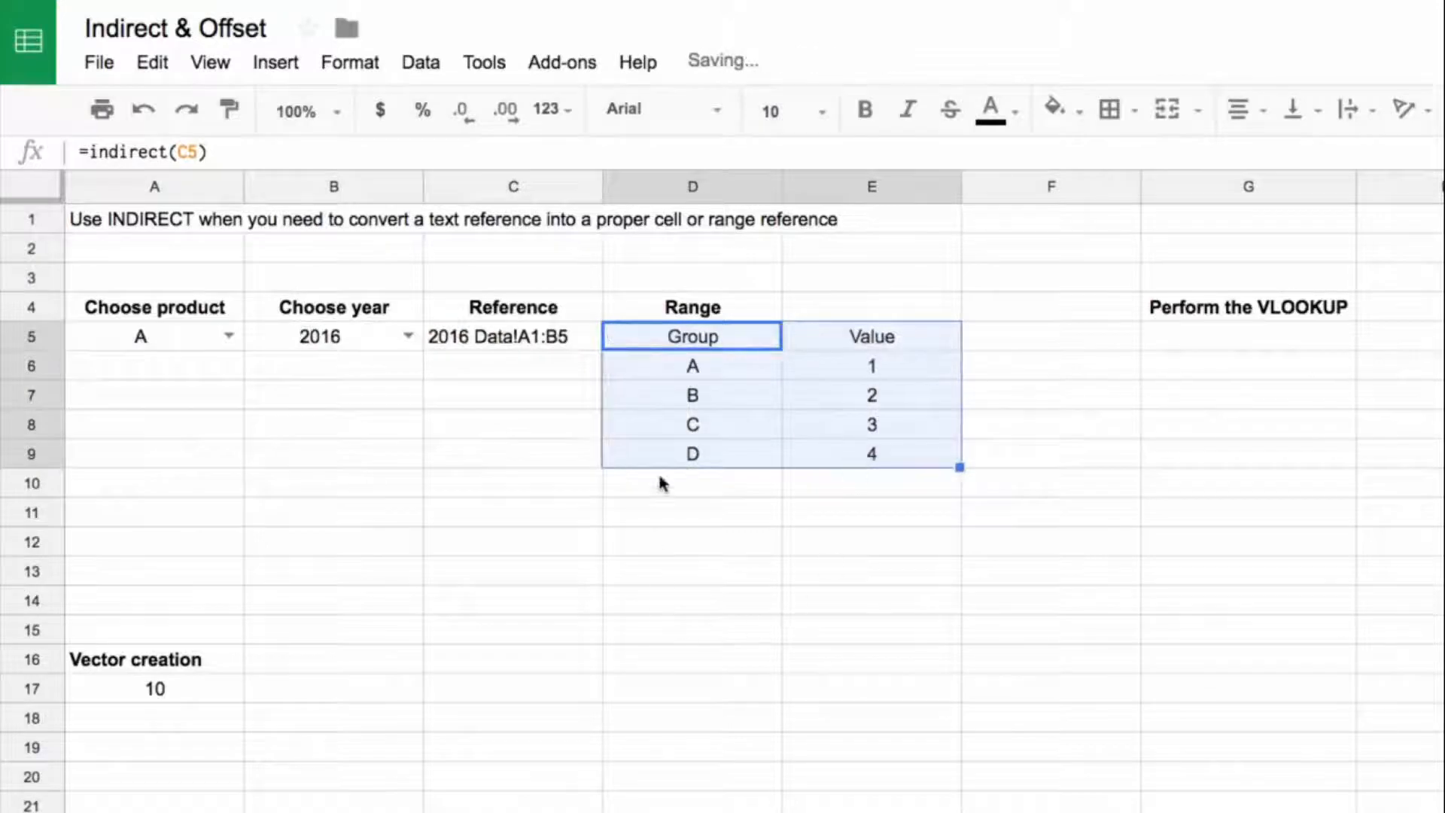
# Step: Compare the table in D5:E9 with the source table on the 2016 Data sheet
pyautogui.click(745, 359)
pyautogui.click(452, 811)
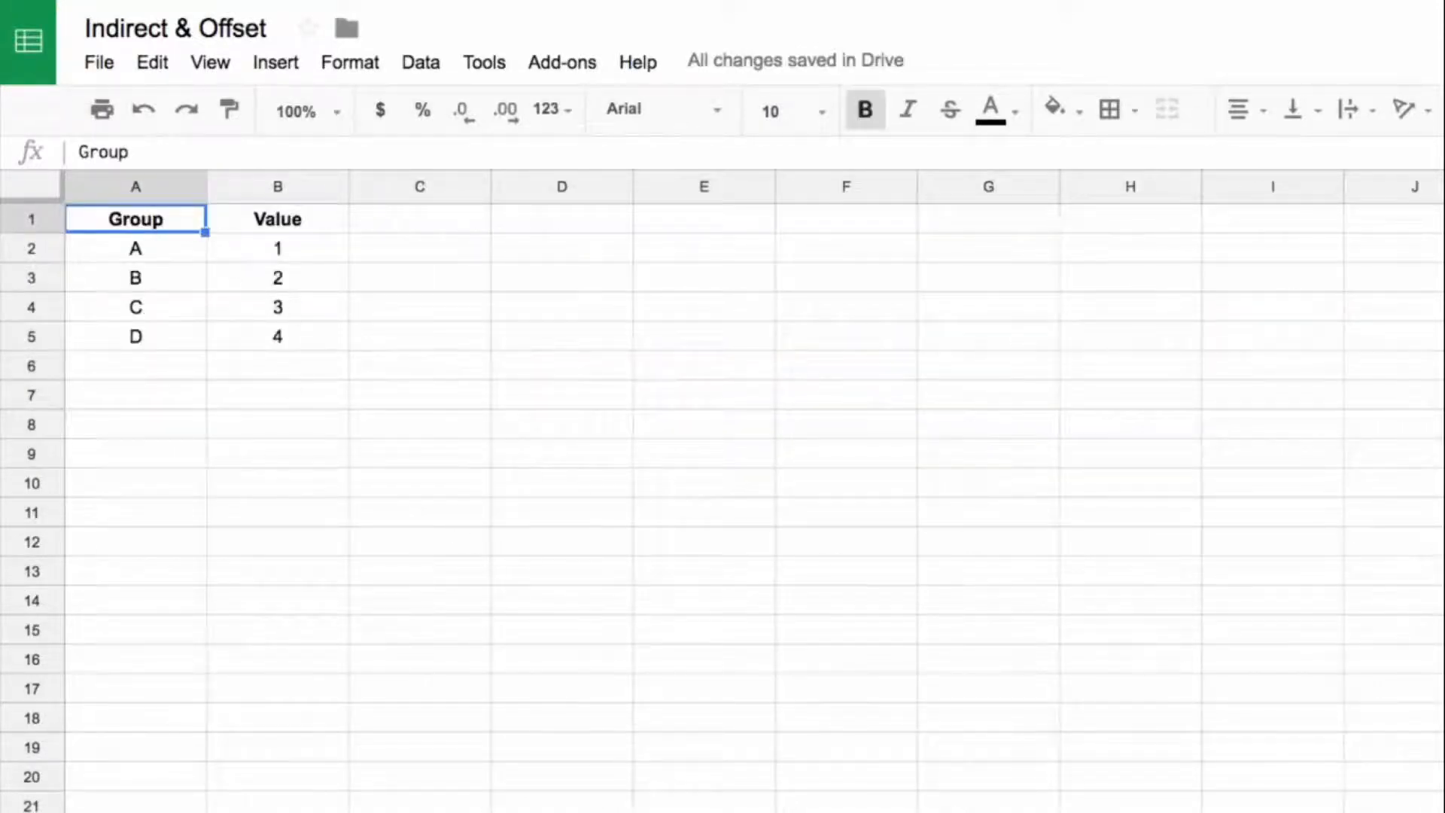
pyautogui.click(436, 811)
pyautogui.moveTo(654, 340); pyautogui.dragTo(885, 457)
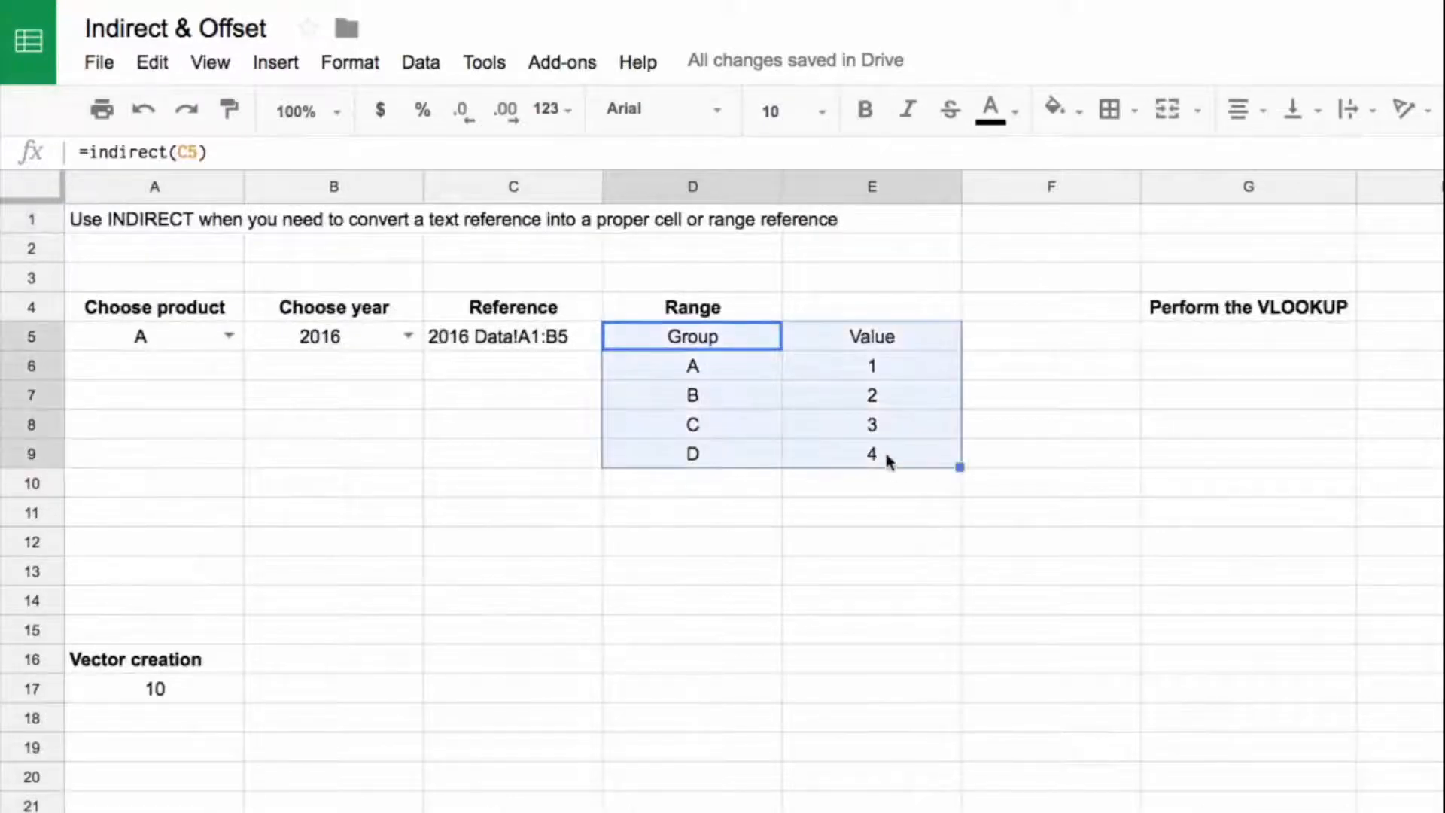
# Step: Set the year in B5 to 2017 and compare the table in D5:E9 with the 2017 Data sheet
pyautogui.click(409, 336)
pyautogui.click(332, 414)
pyautogui.moveTo(906, 365); pyautogui.dragTo(900, 455)
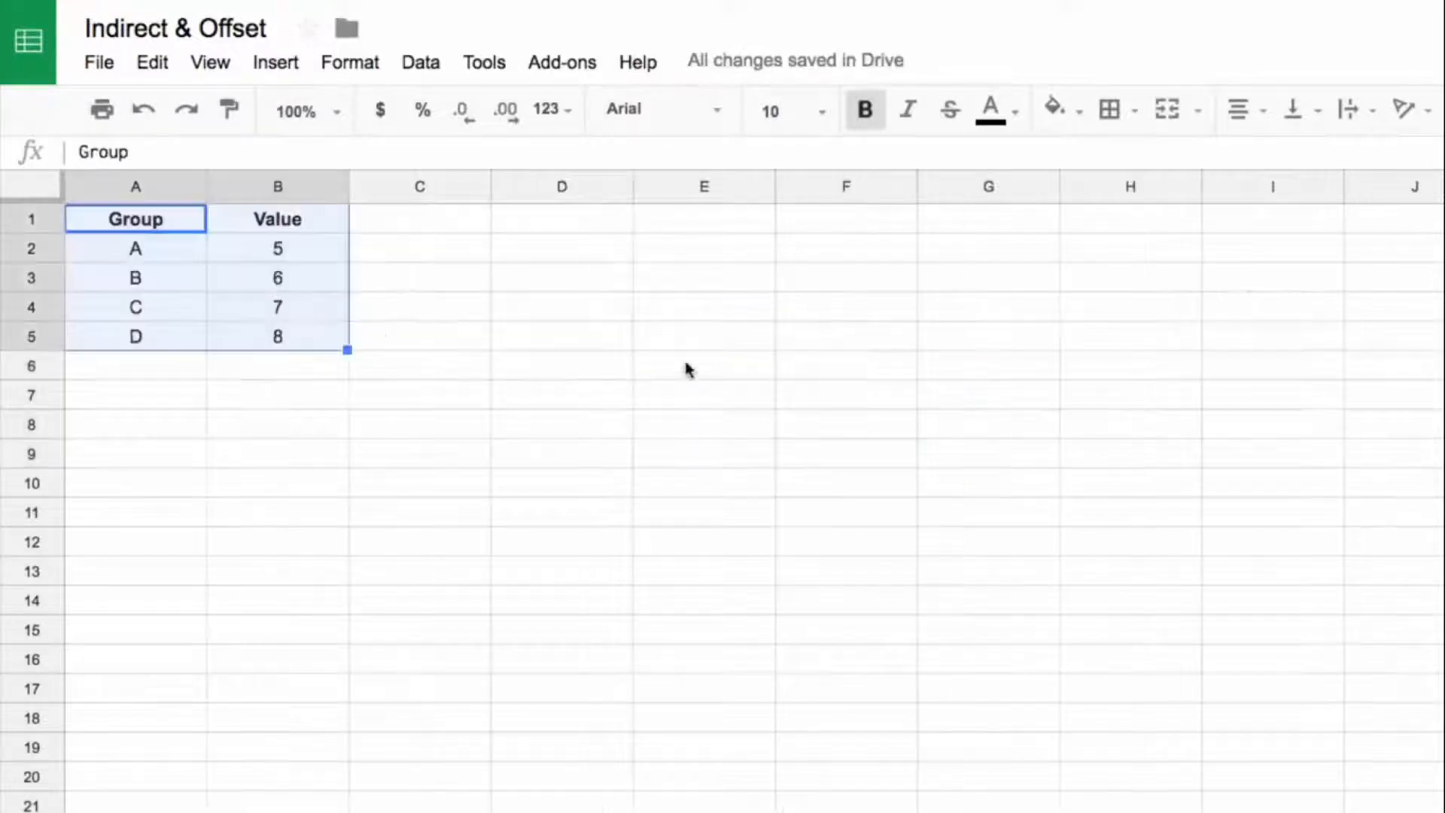
pyautogui.moveTo(336, 251); pyautogui.dragTo(339, 339)
pyautogui.click(419, 486)
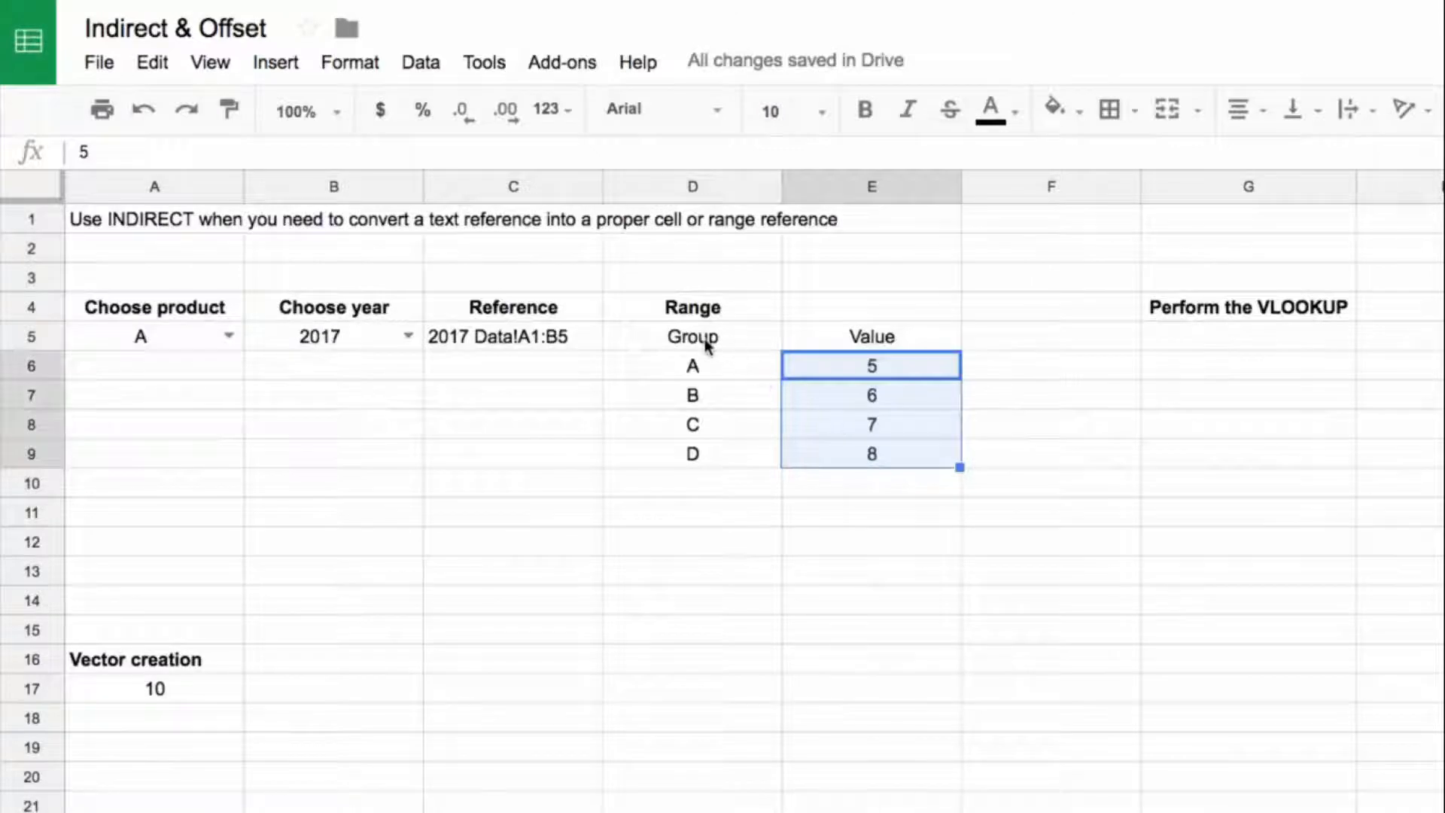
pyautogui.click(708, 345)
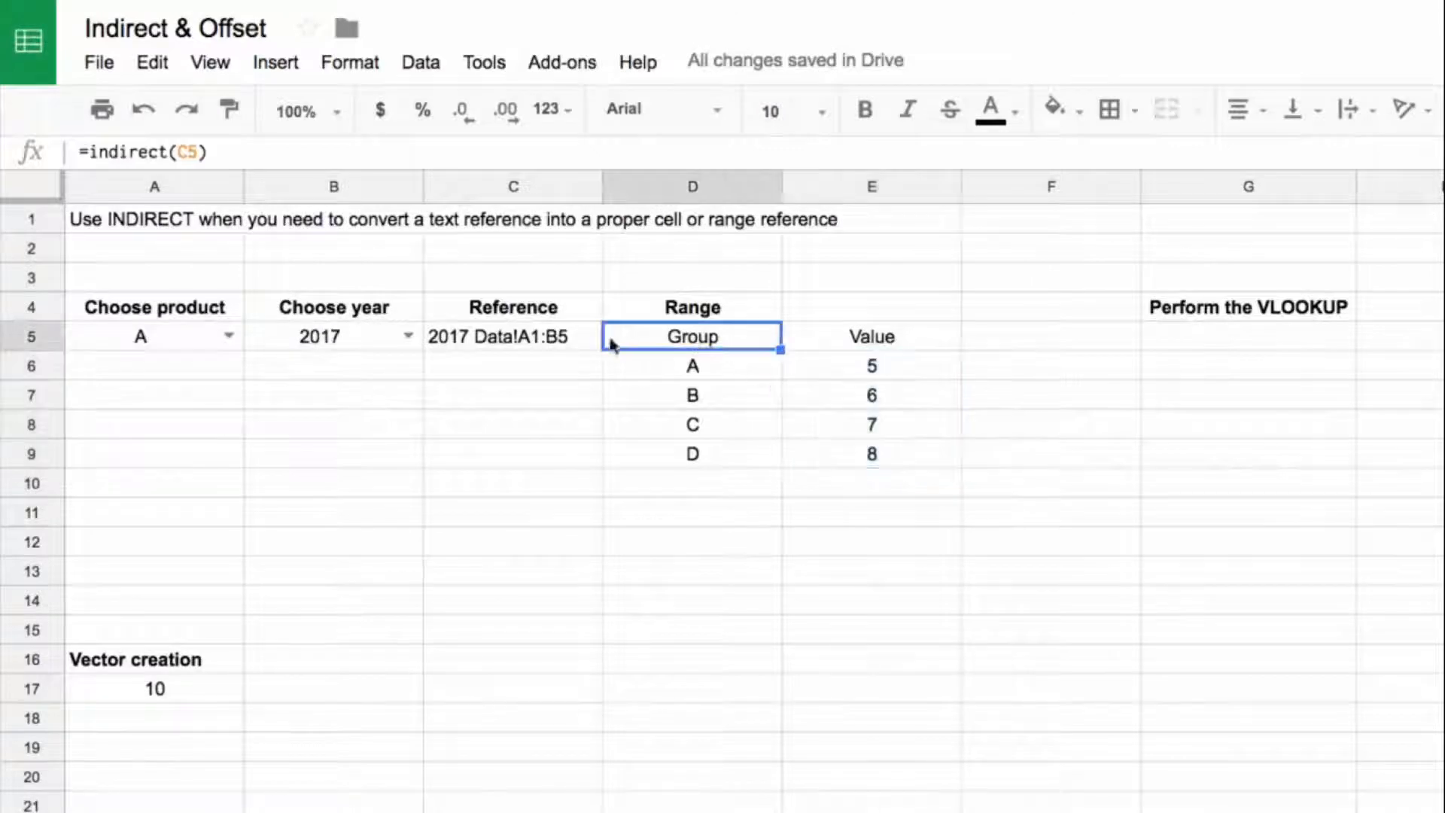
# Step: Look up the chosen product's value by entering =vlookup(A5,D5:E9,2,false) in G5, and centre-align the result
pyautogui.click(1216, 345)
pyautogui.write('=')
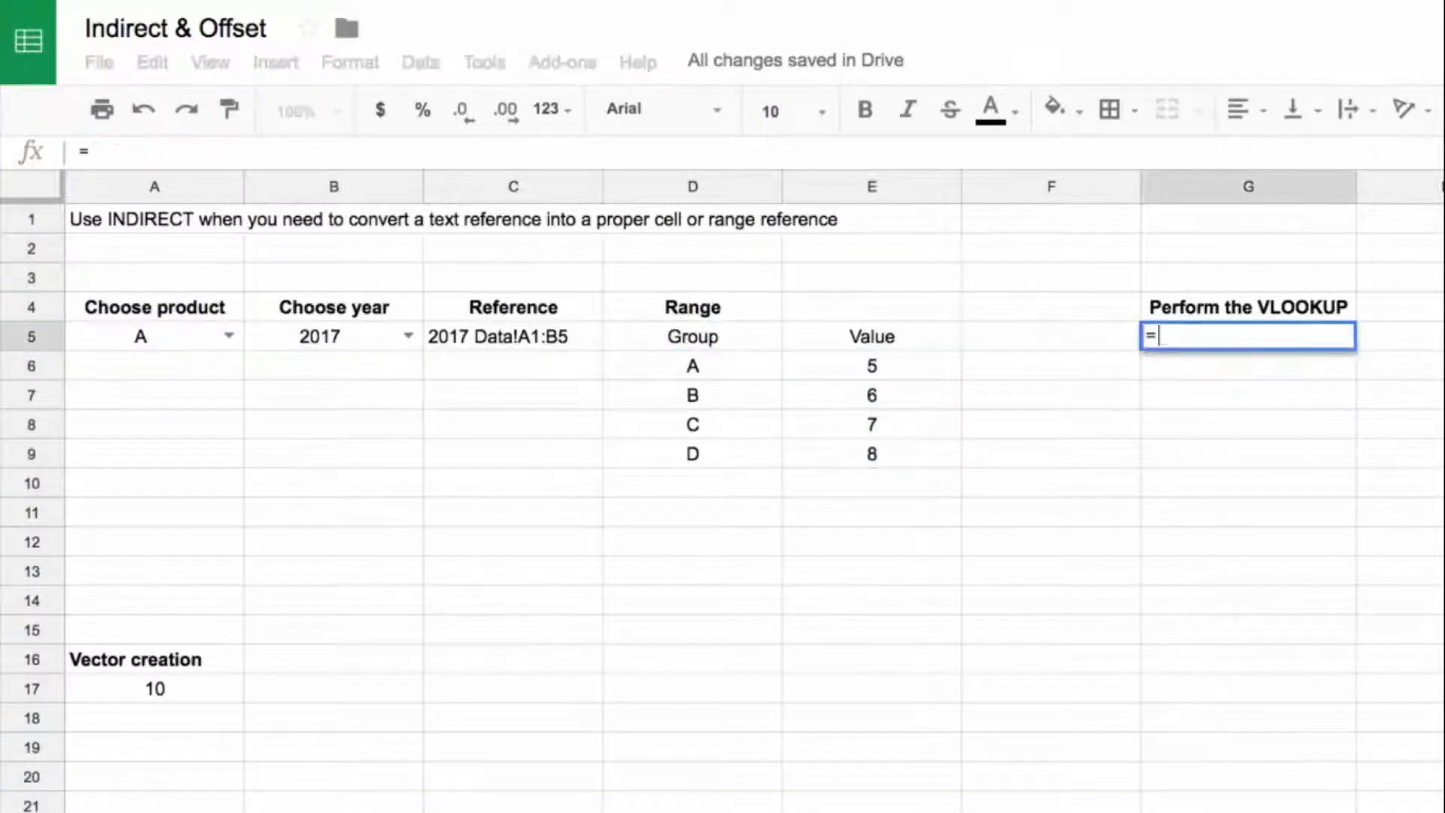
pyautogui.write('vlookup(')
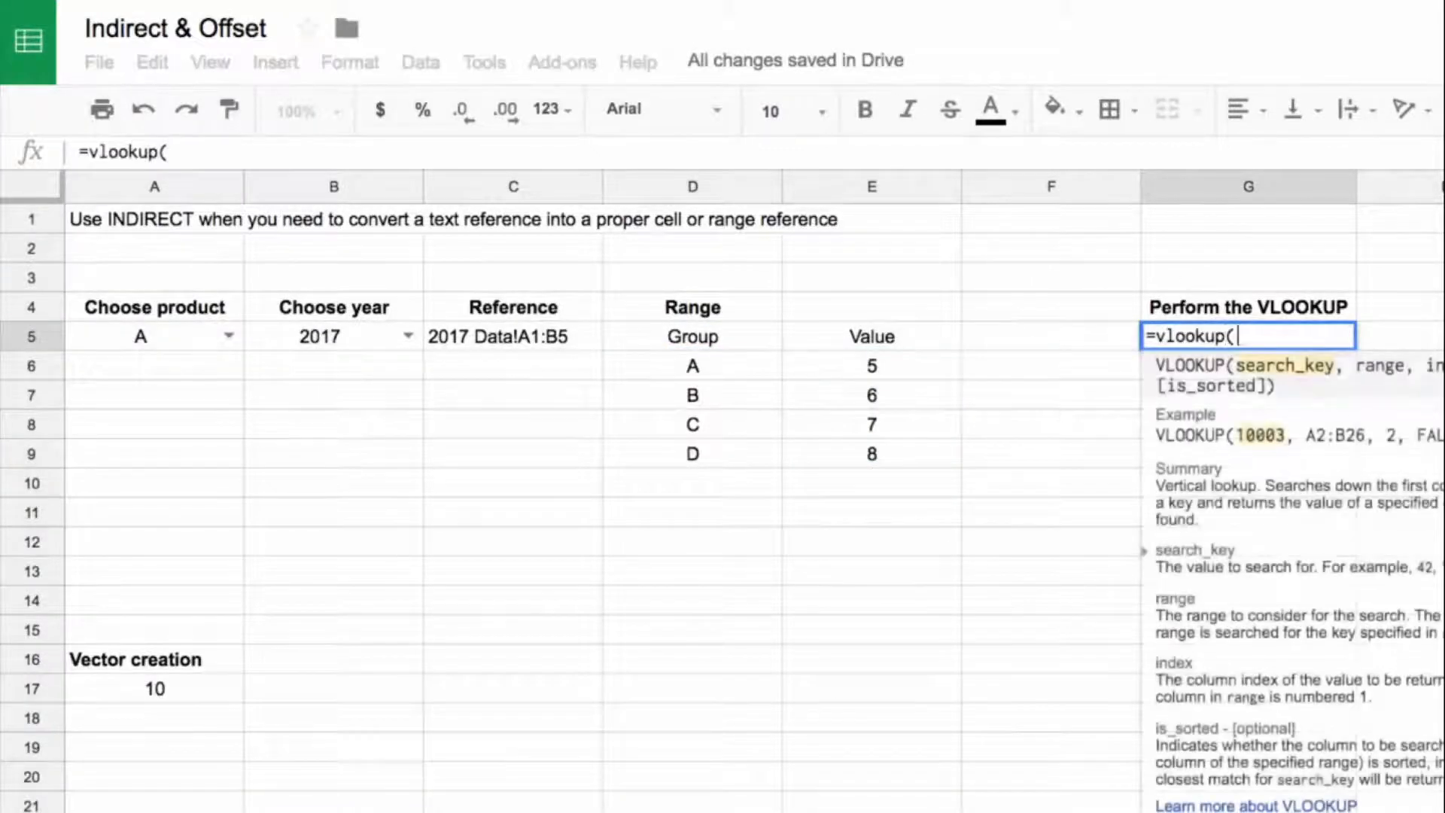
pyautogui.click(195, 340)
pyautogui.write(',')
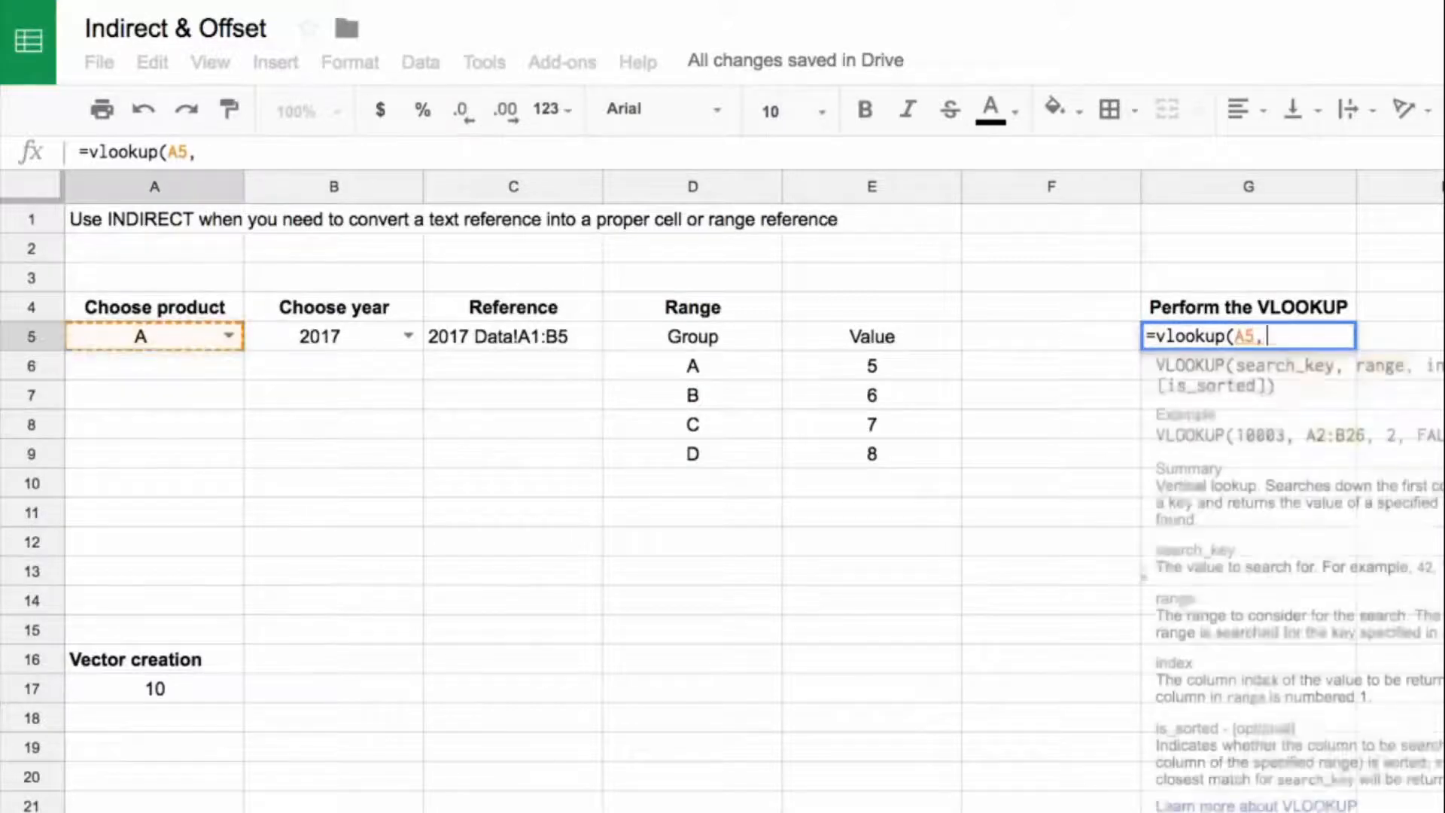
pyautogui.moveTo(692, 308); pyautogui.dragTo(726, 337)
pyautogui.moveTo(847, 407); pyautogui.dragTo(849, 471)
pyautogui.click(827, 423)
pyautogui.moveTo(740, 343); pyautogui.dragTo(840, 457)
pyautogui.write(',2,false)')
pyautogui.press('Return')
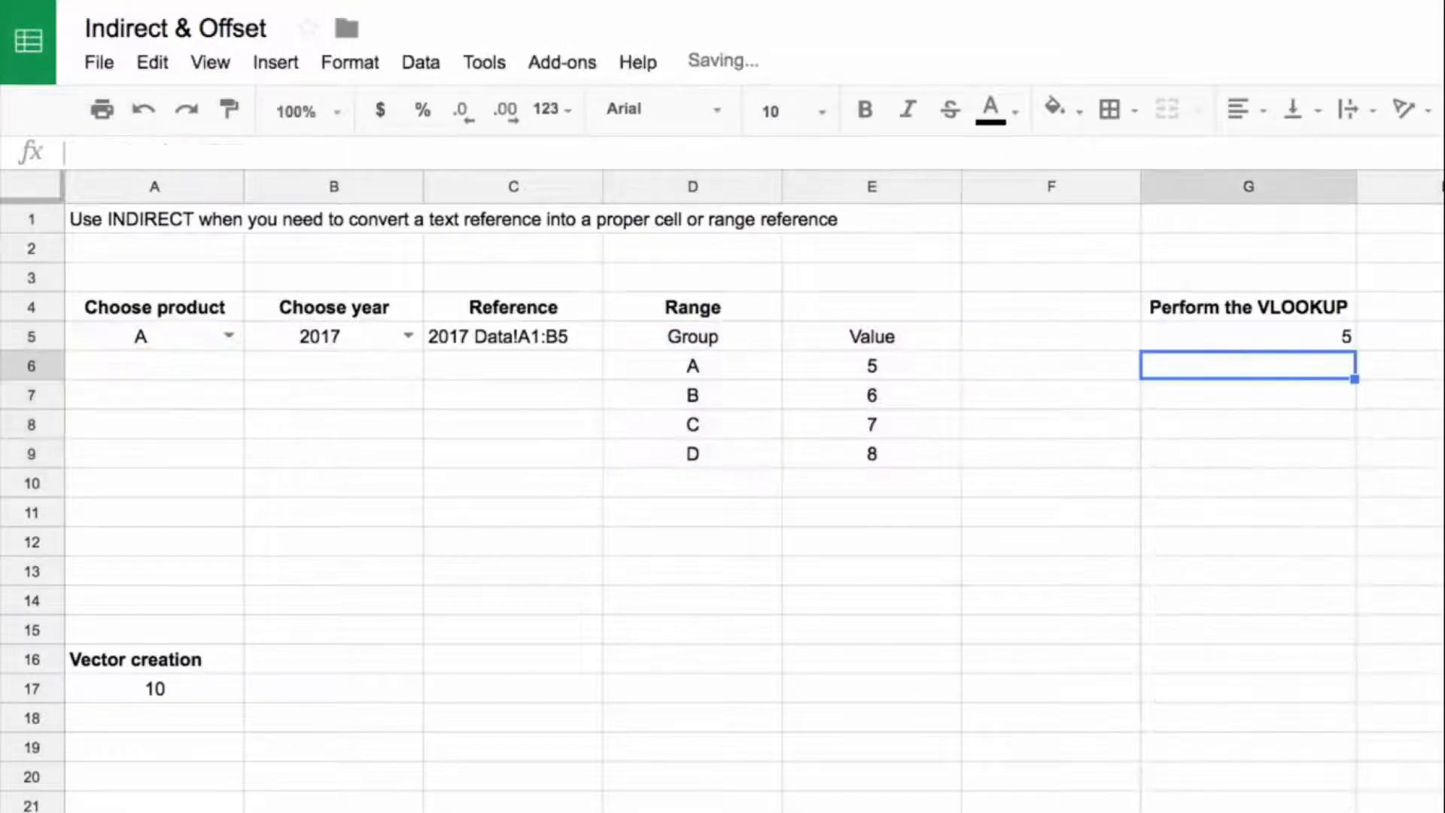
pyautogui.click(1233, 335)
pyautogui.hotkey('ctrl', 'shift', 'e')
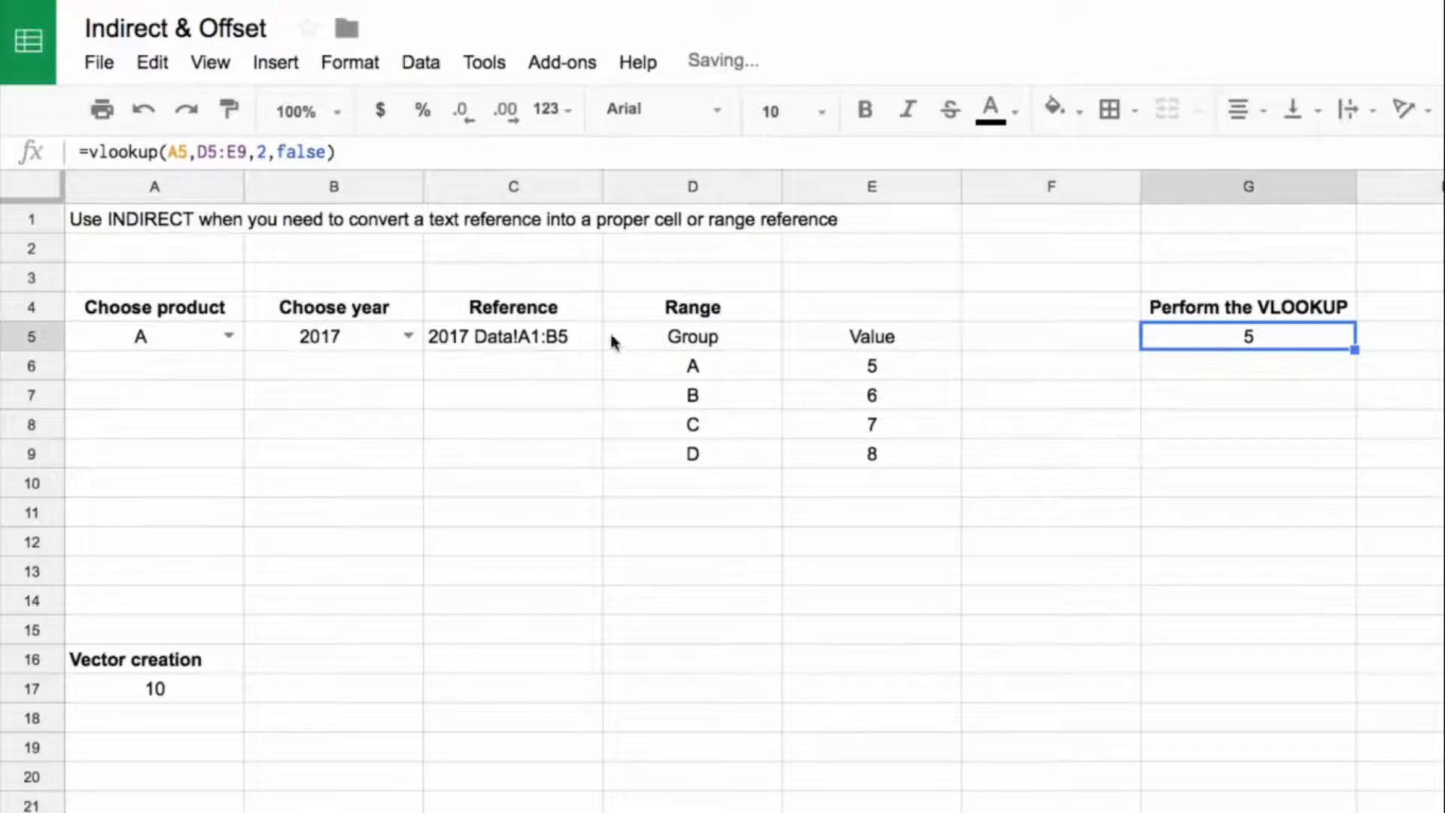
# Step: Rewrite D5 as =indirect(B5&" Data!A1:B5") using the text expression from C5, and clear the Reference cells C4:C5
pyautogui.click(518, 344)
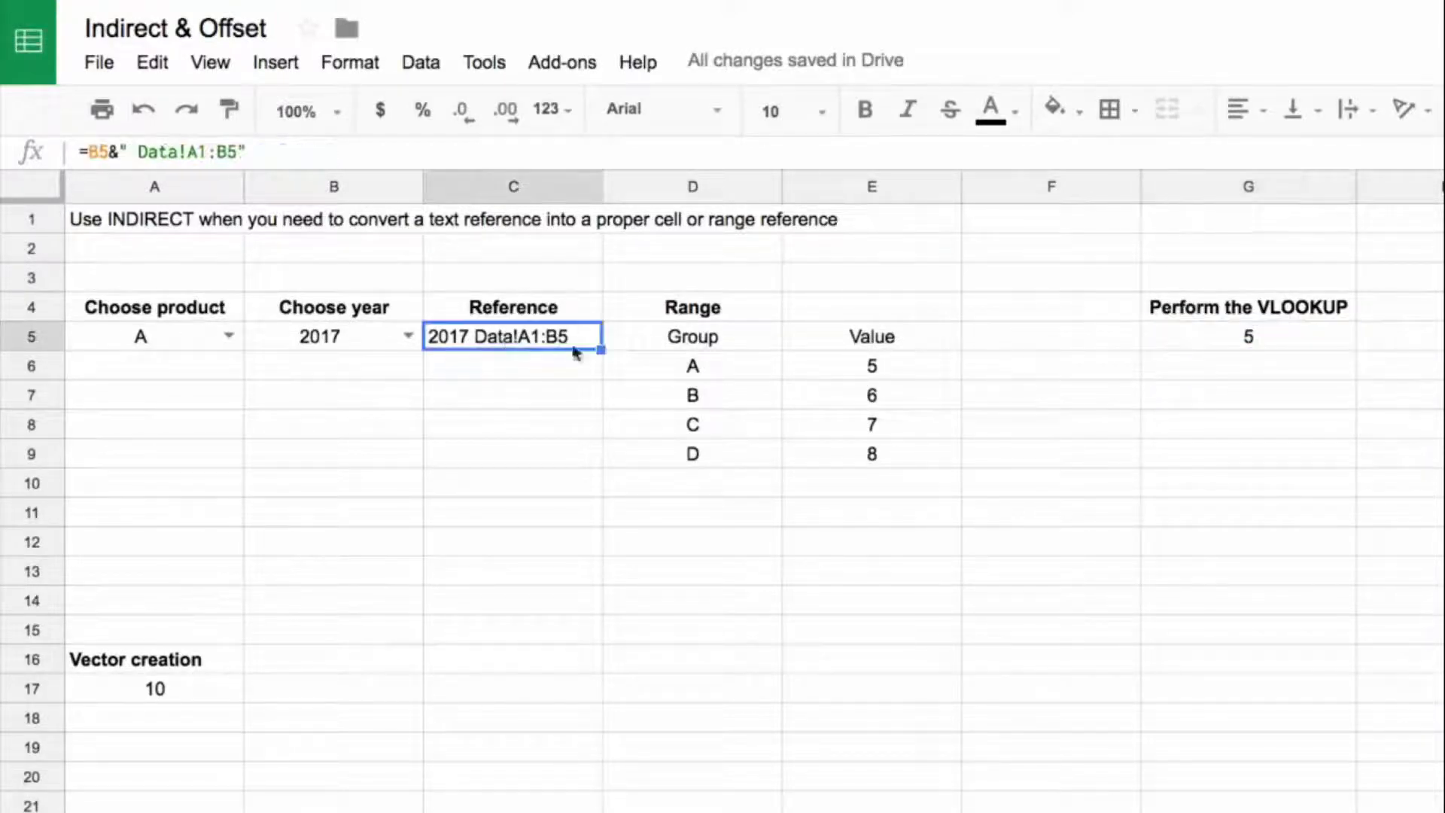
pyautogui.click(685, 346)
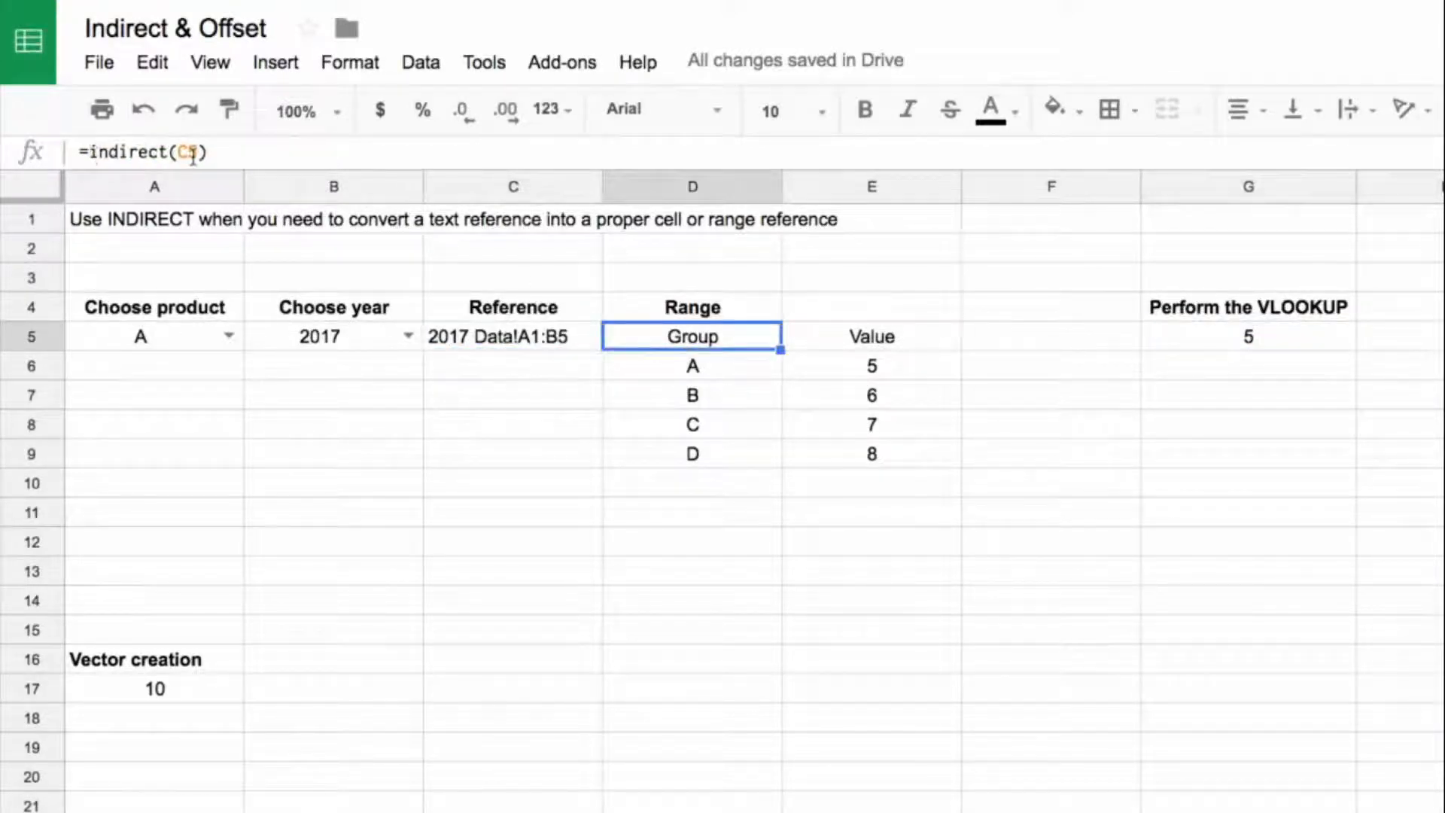
pyautogui.click(449, 331)
pyautogui.moveTo(88, 150); pyautogui.dragTo(303, 155)
pyautogui.press('super+c')
pyautogui.press('Escape')
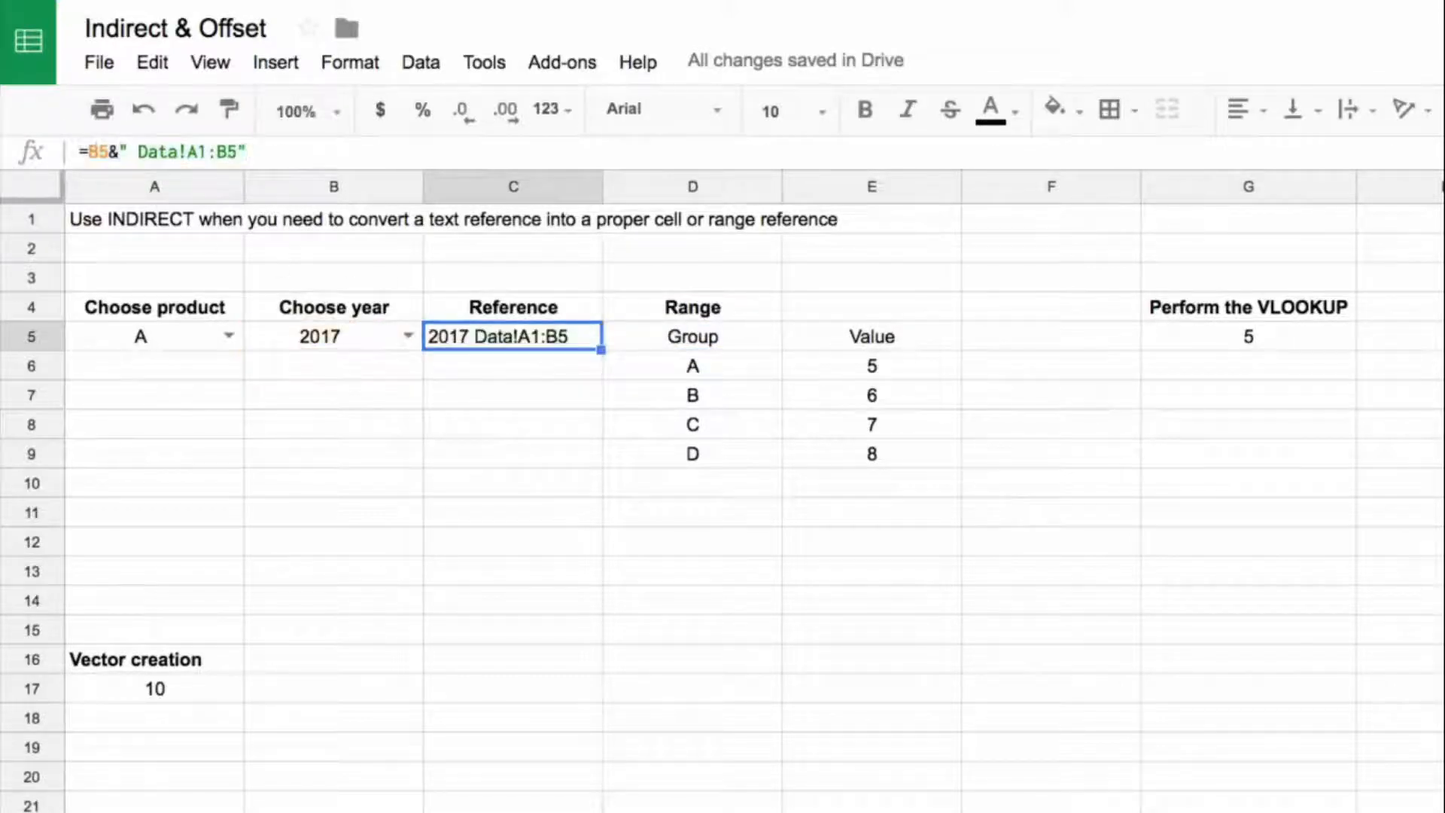
pyautogui.click(682, 331)
pyautogui.moveTo(199, 153); pyautogui.dragTo(178, 153)
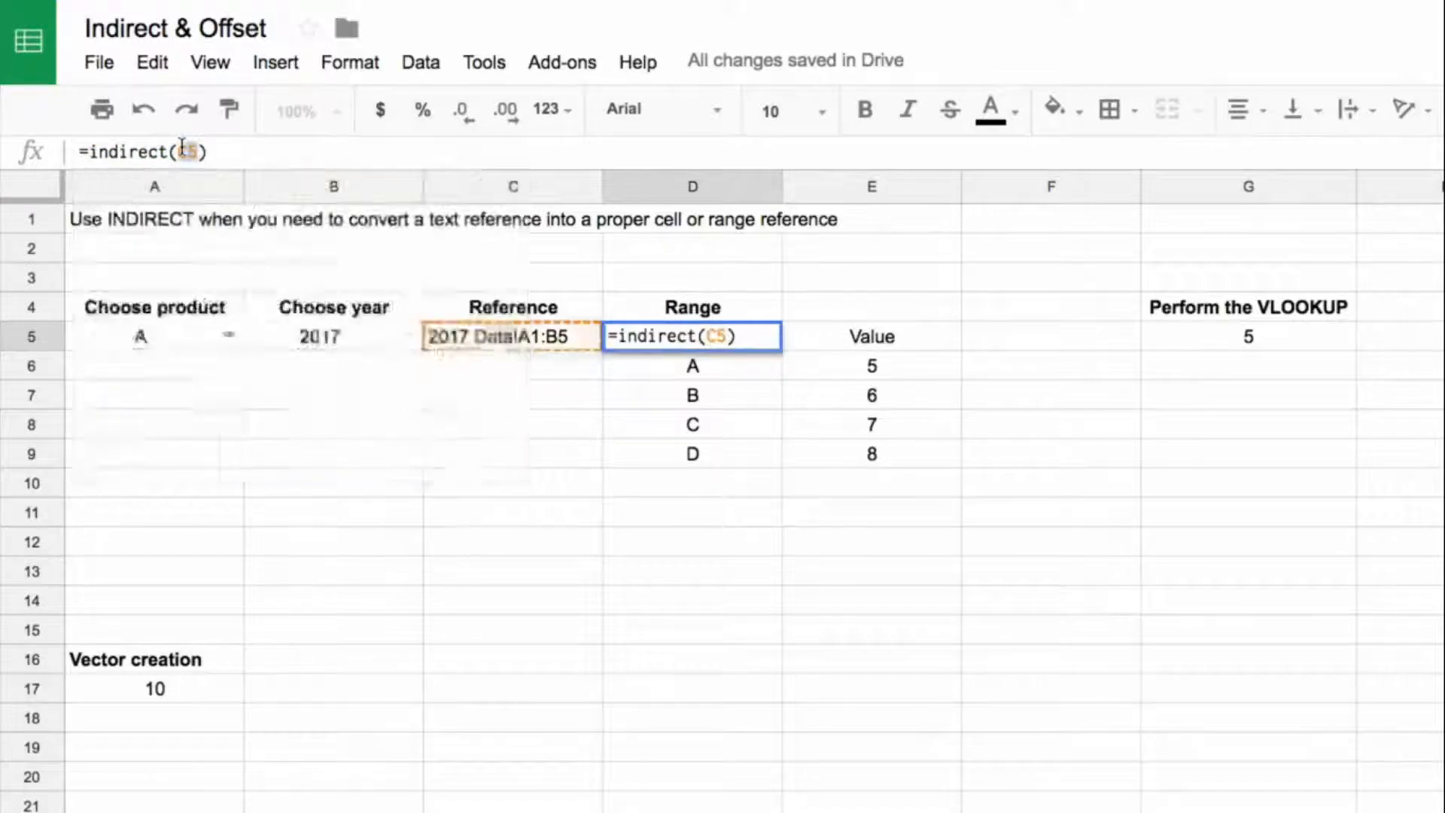
pyautogui.press('super+v')
pyautogui.press('Return')
pyautogui.click(541, 309)
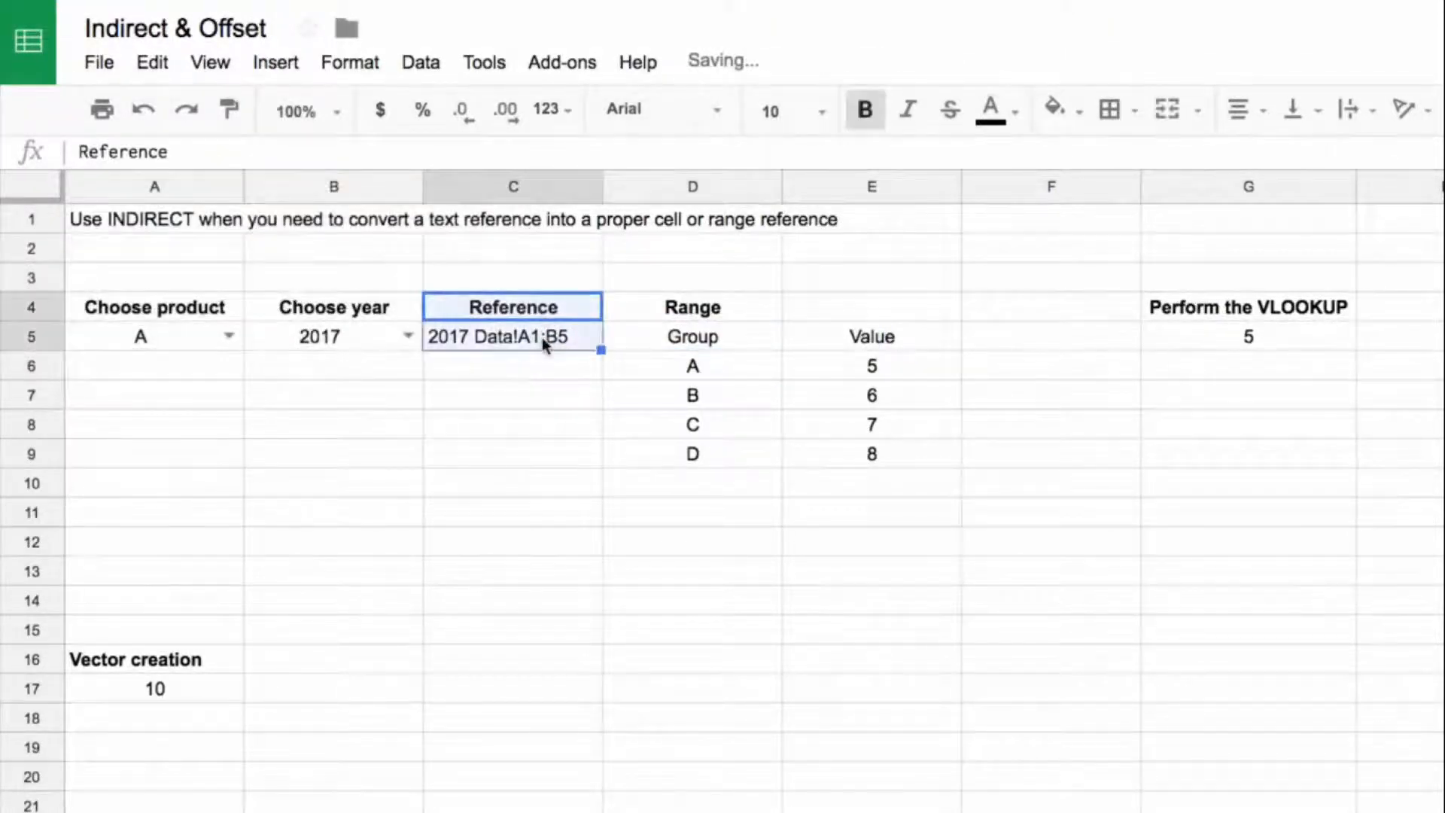
pyautogui.press('Delete')
# Step: Replace D5:E9 in the G5 VLOOKUP with D5's indirect(B5&" Data!A1:B5"), and clear the helper table in D4:E9
pyautogui.click(677, 335)
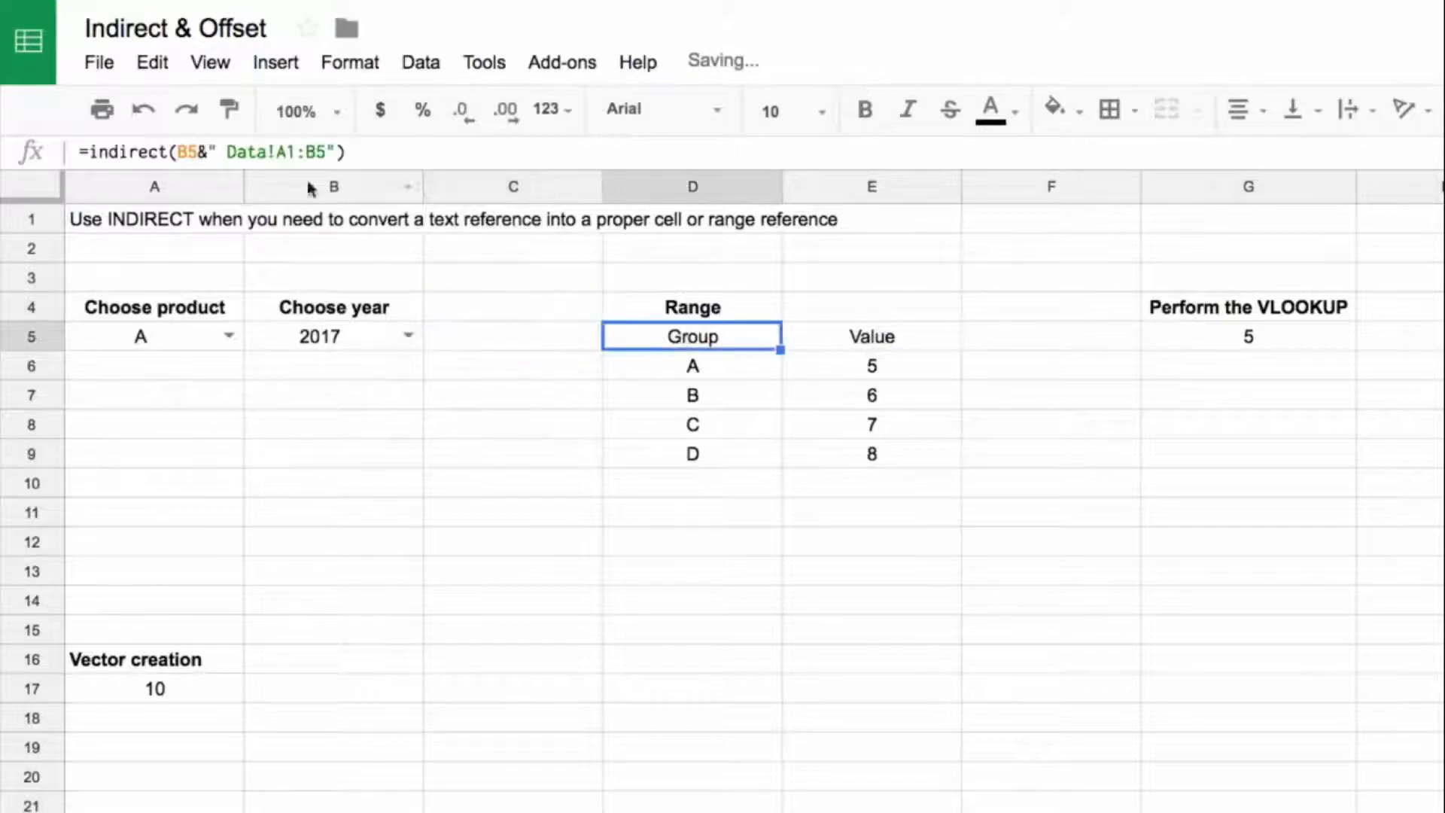
pyautogui.moveTo(89, 151); pyautogui.dragTo(418, 150)
pyautogui.hotkey('ctrl', 'c')
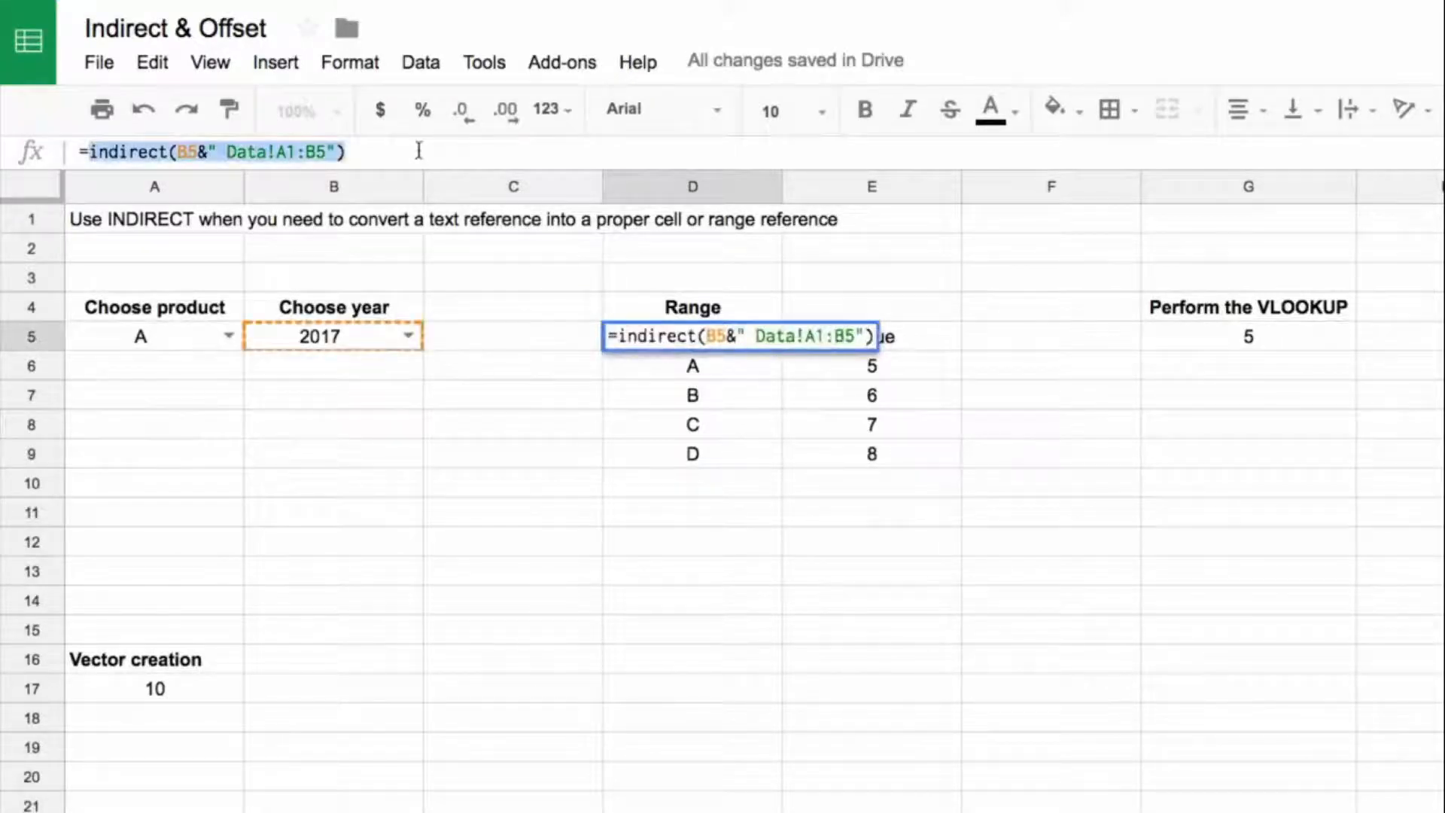
pyautogui.press('Escape')
pyautogui.click(1249, 342)
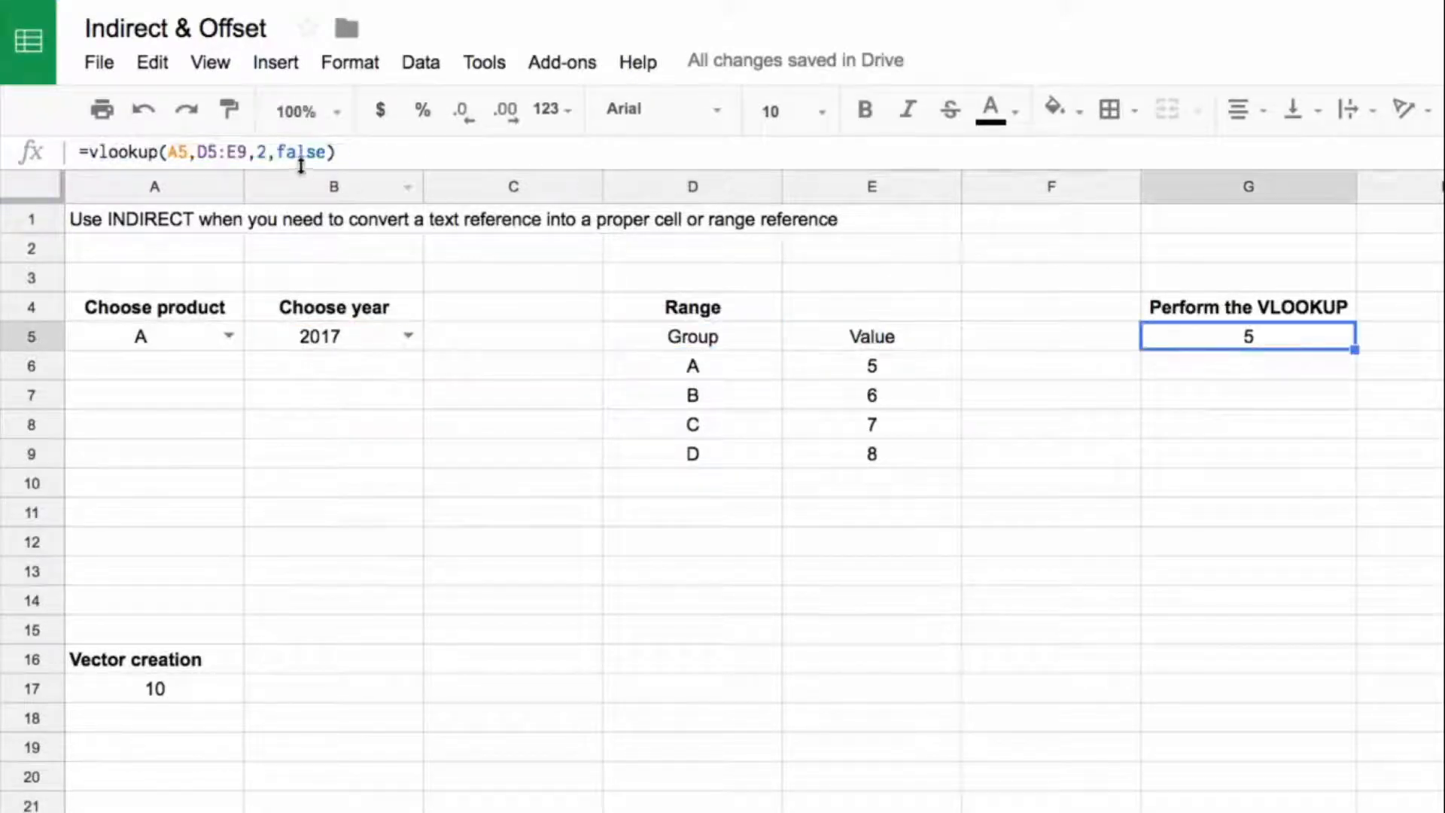
pyautogui.moveTo(248, 152); pyautogui.dragTo(197, 152)
pyautogui.hotkey('ctrl', 'v')
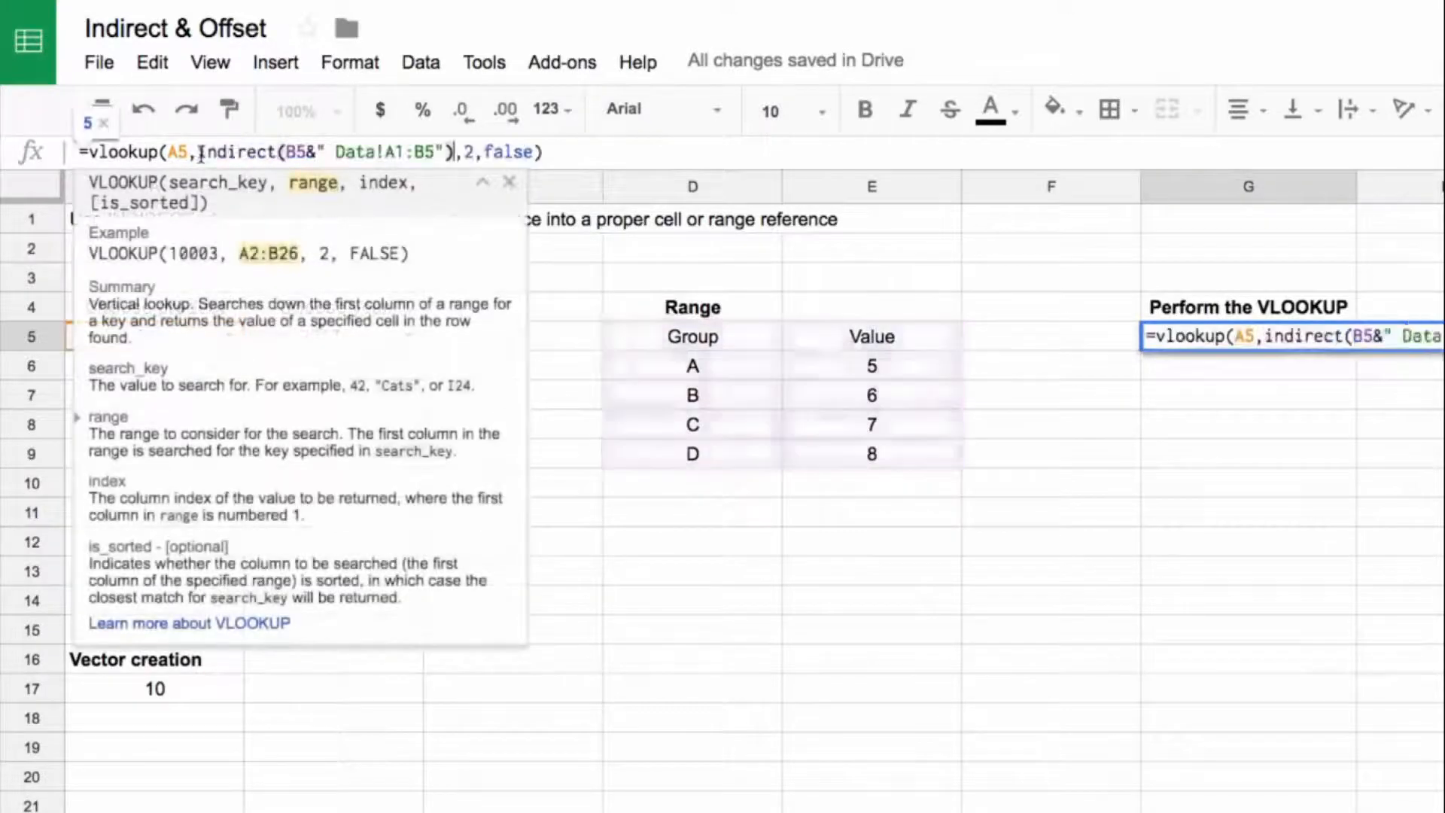
pyautogui.press('Return')
pyautogui.moveTo(688, 309); pyautogui.dragTo(864, 451)
pyautogui.press('Delete')
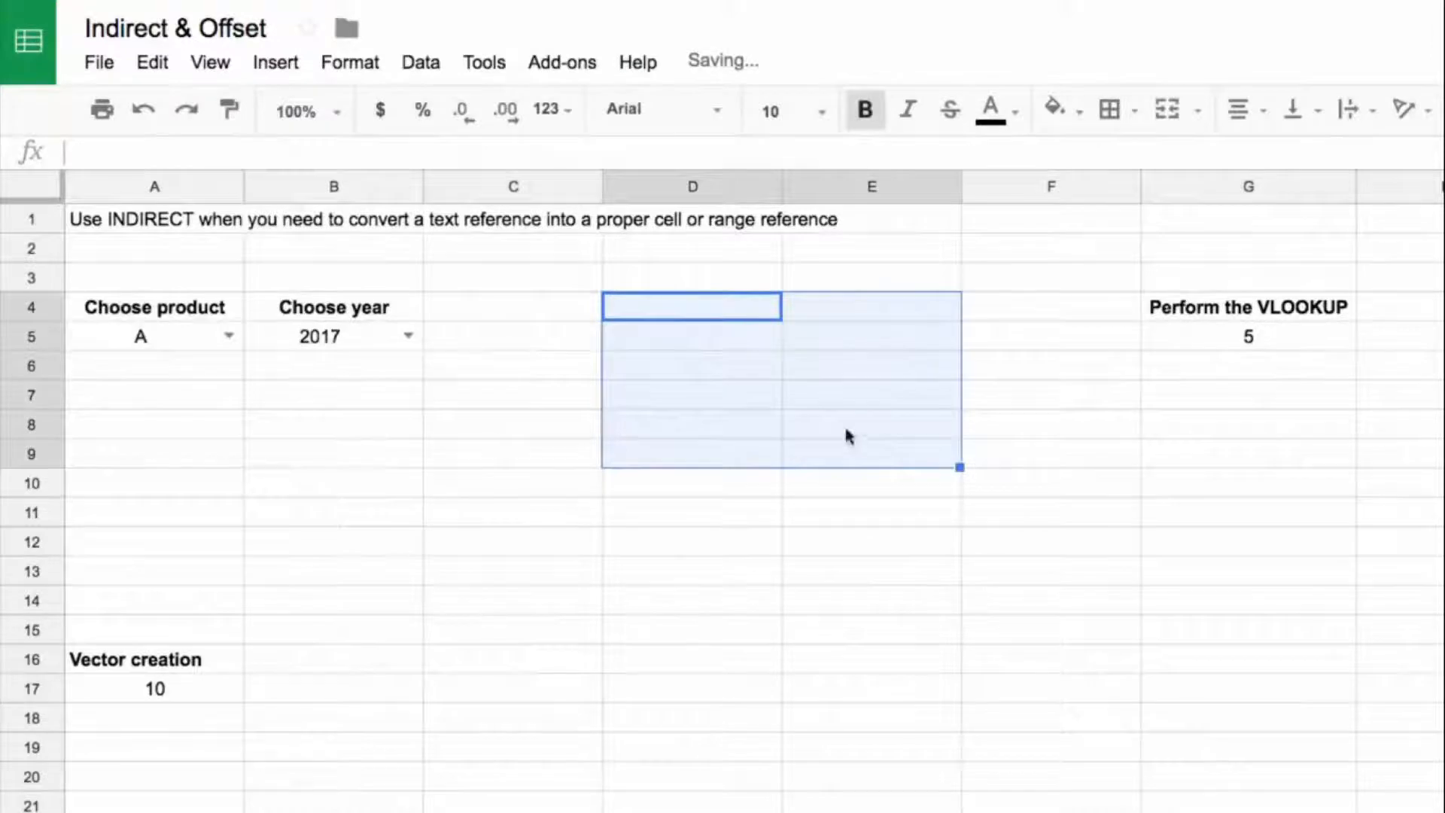
pyautogui.click(520, 367)
# Step: Test the lookup by choosing year 2016, product C and year 2017 in the selection cells
pyautogui.click(405, 337)
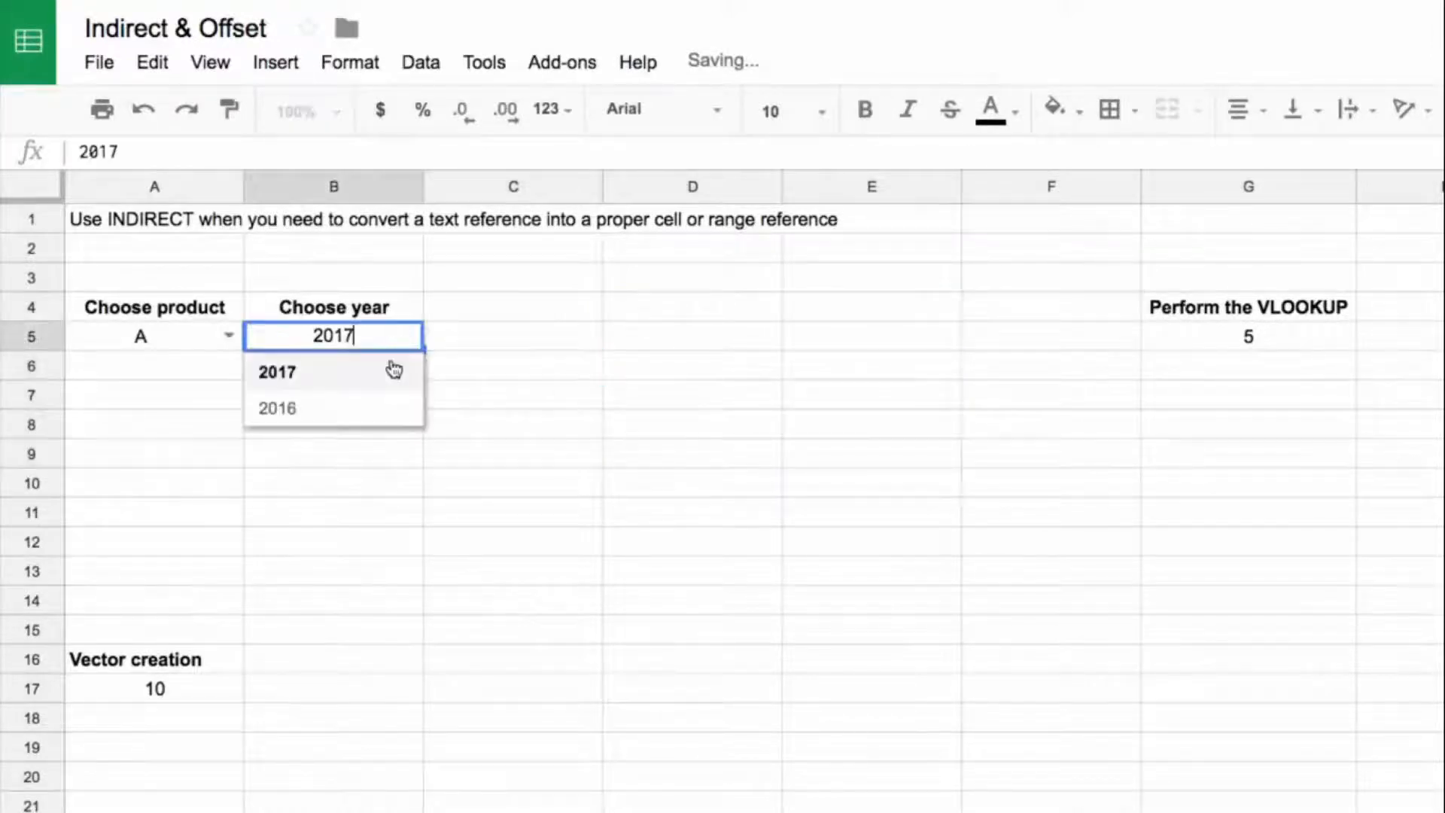
pyautogui.click(386, 412)
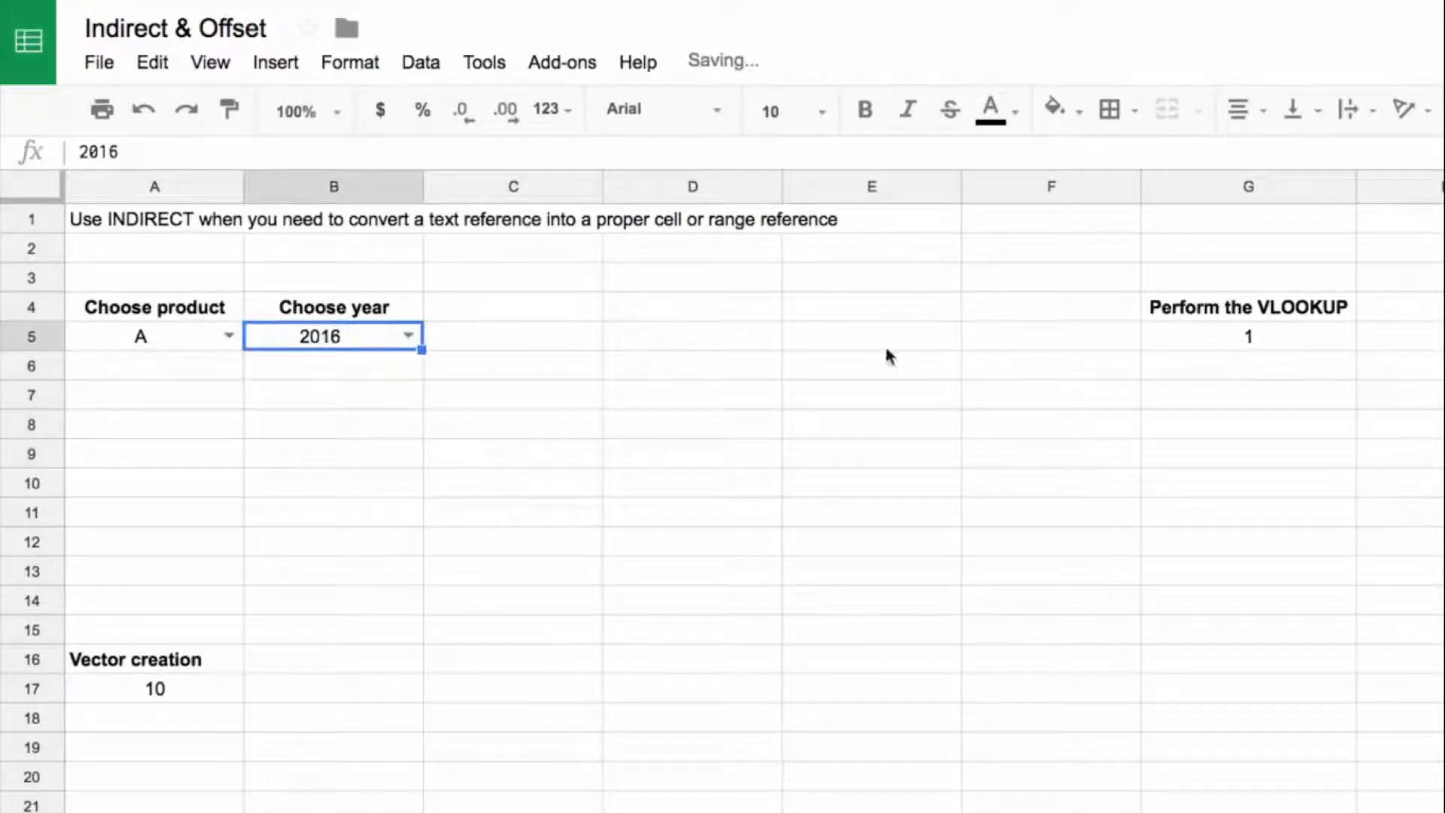
pyautogui.click(229, 335)
pyautogui.click(190, 444)
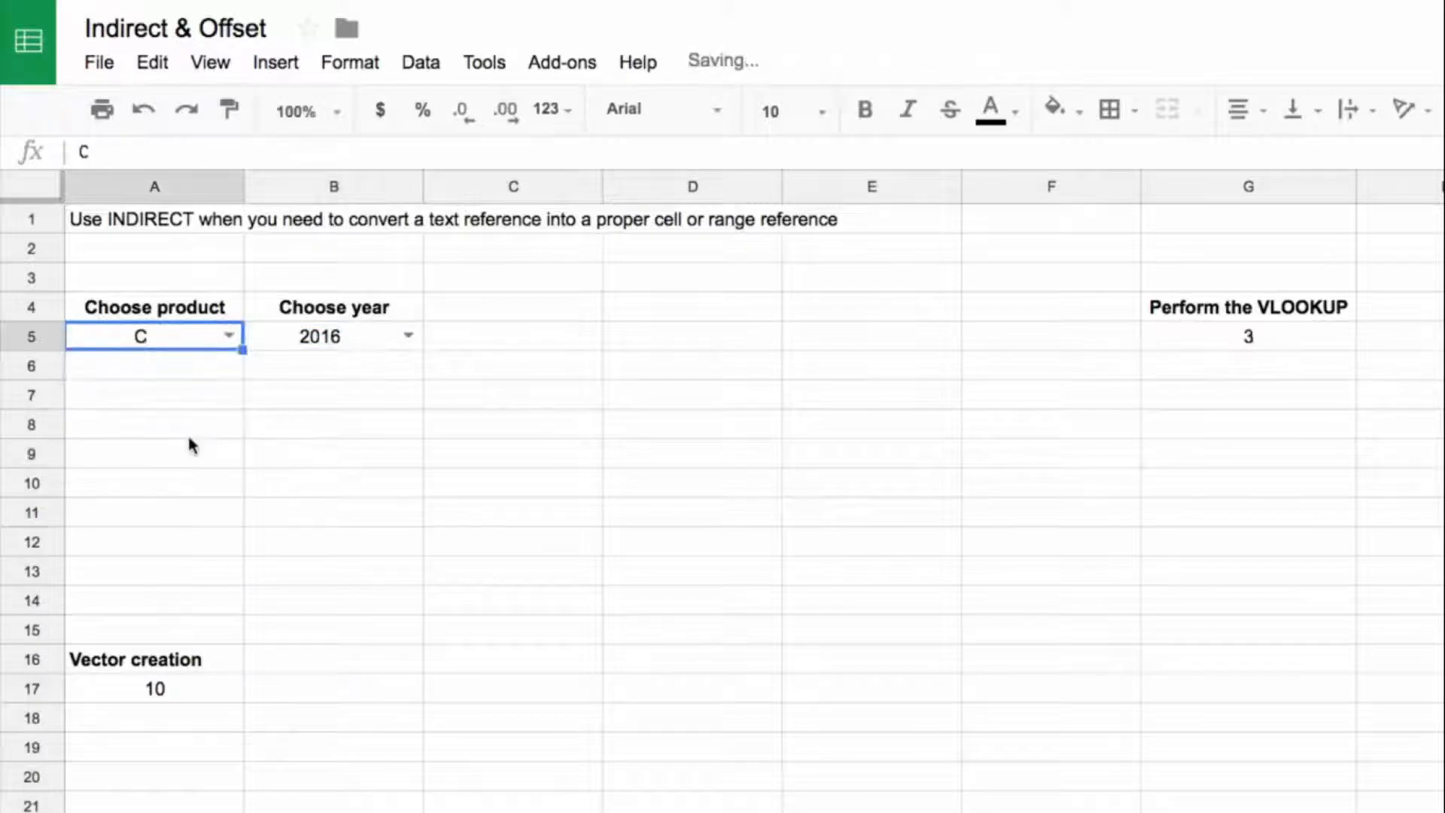
pyautogui.click(407, 336)
pyautogui.click(364, 414)
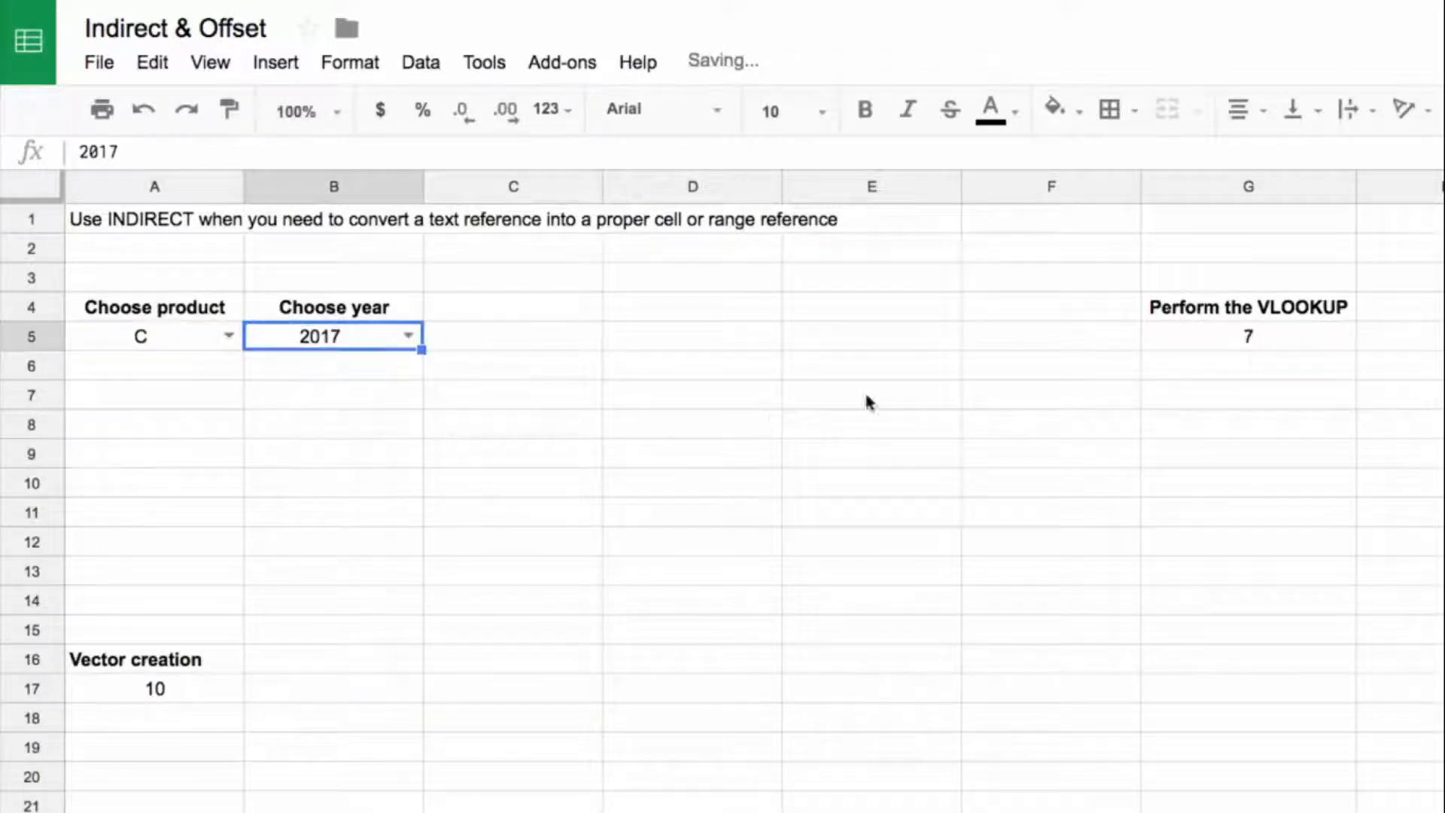
# Step: Move the VLOOKUP heading and formula from G4:G5 to C4:C5, and widen column C to fit the heading
pyautogui.moveTo(1235, 307); pyautogui.dragTo(595, 307)
pyautogui.click(674, 453)
pyautogui.click(542, 310)
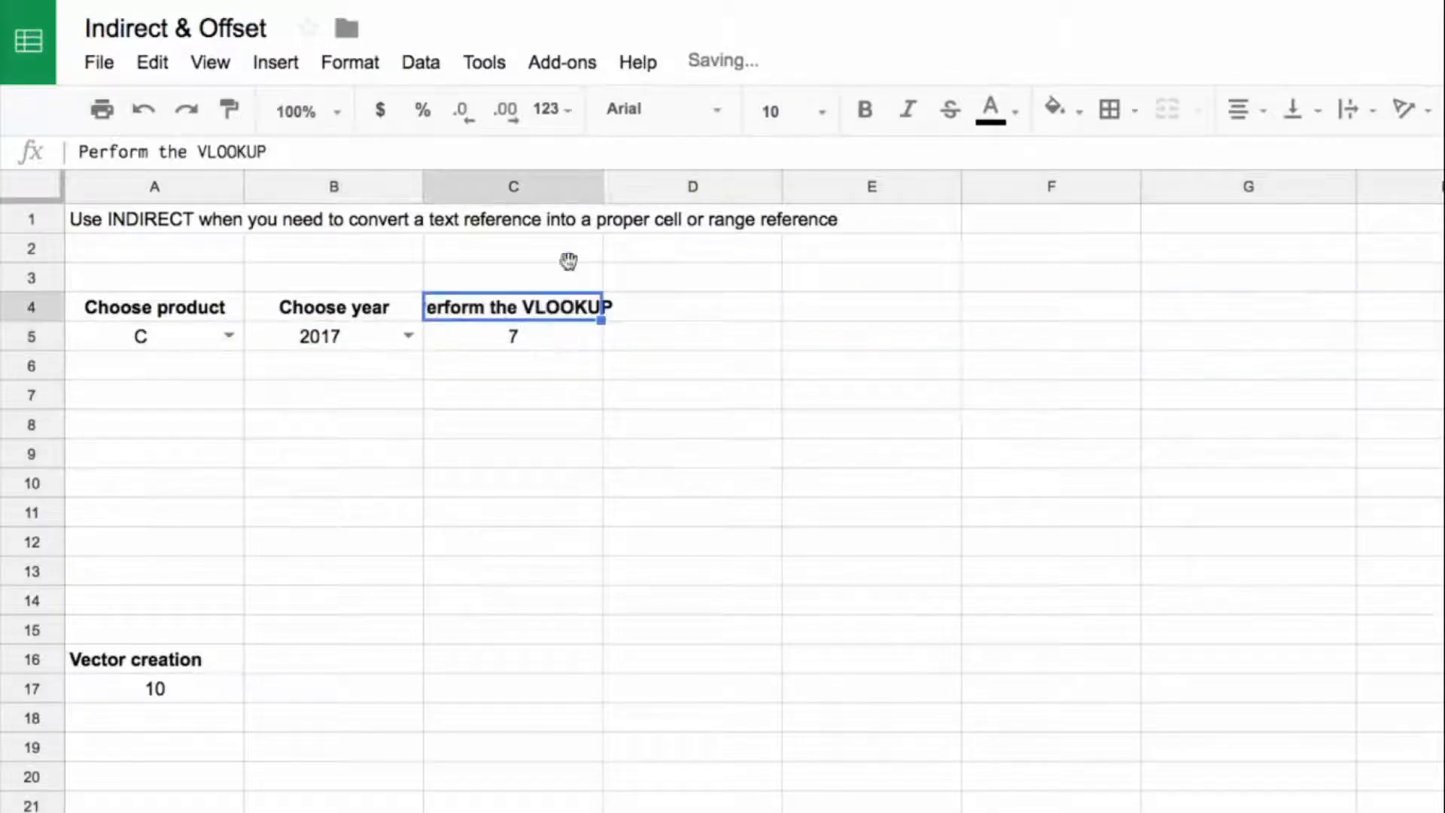
pyautogui.moveTo(602, 188); pyautogui.dragTo(639, 188)
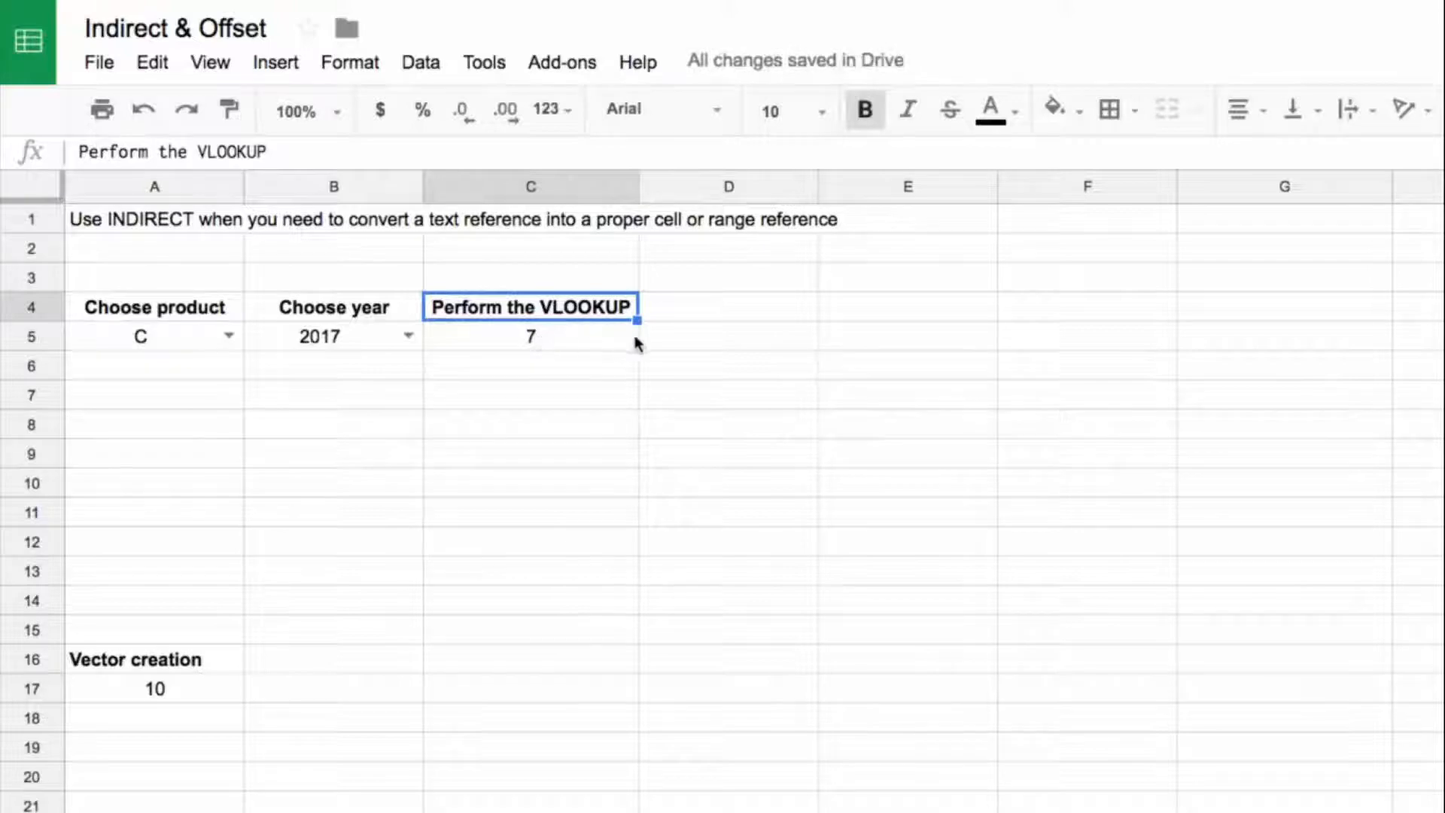
# Step: Move the Vector creation heading and its number from A16:A17 up to A12:A13
pyautogui.moveTo(793, 316); pyautogui.dragTo(1177, 375)
pyautogui.press('Left')
pyautogui.press('Down')
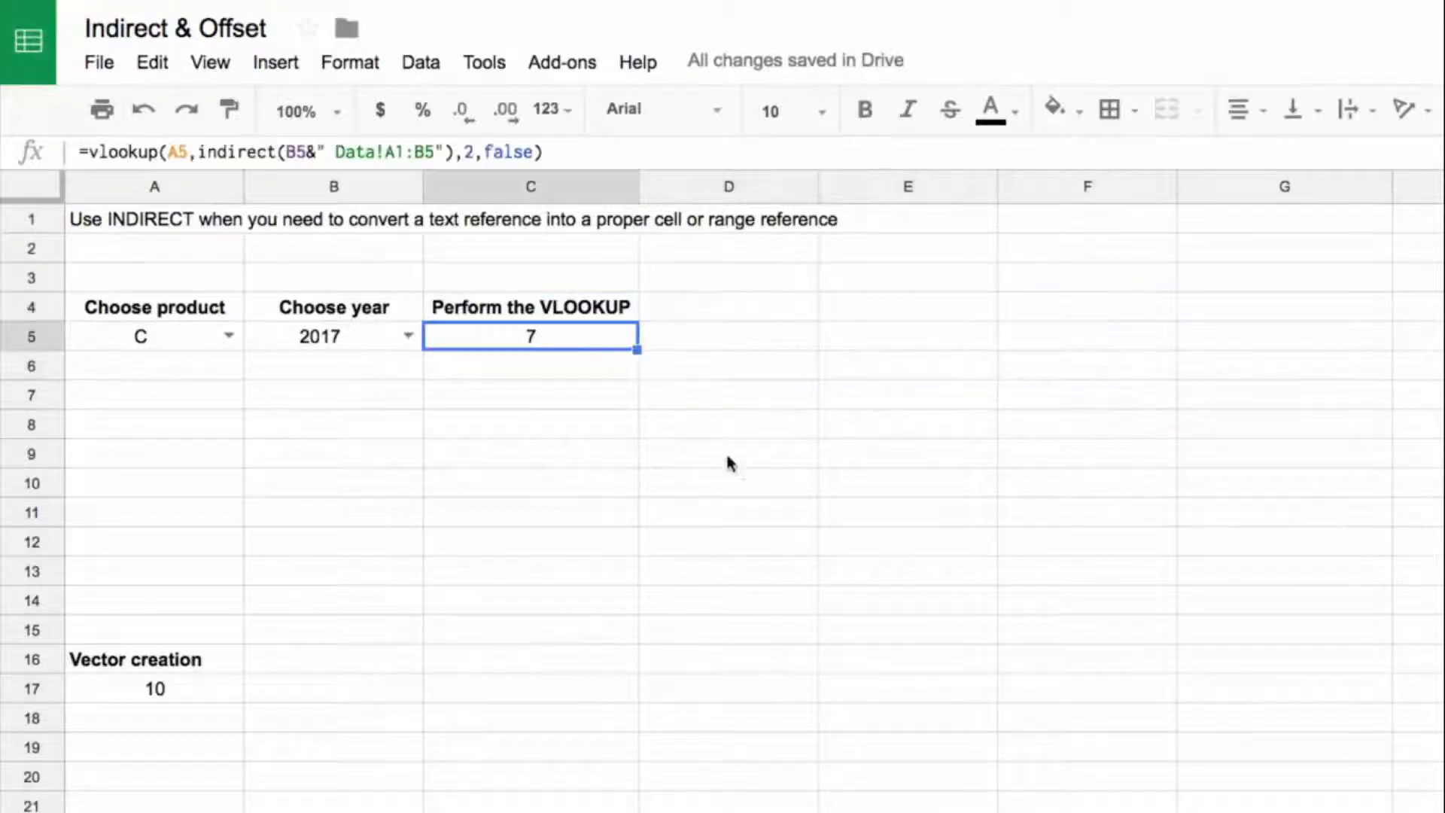
pyautogui.moveTo(188, 659); pyautogui.dragTo(203, 538)
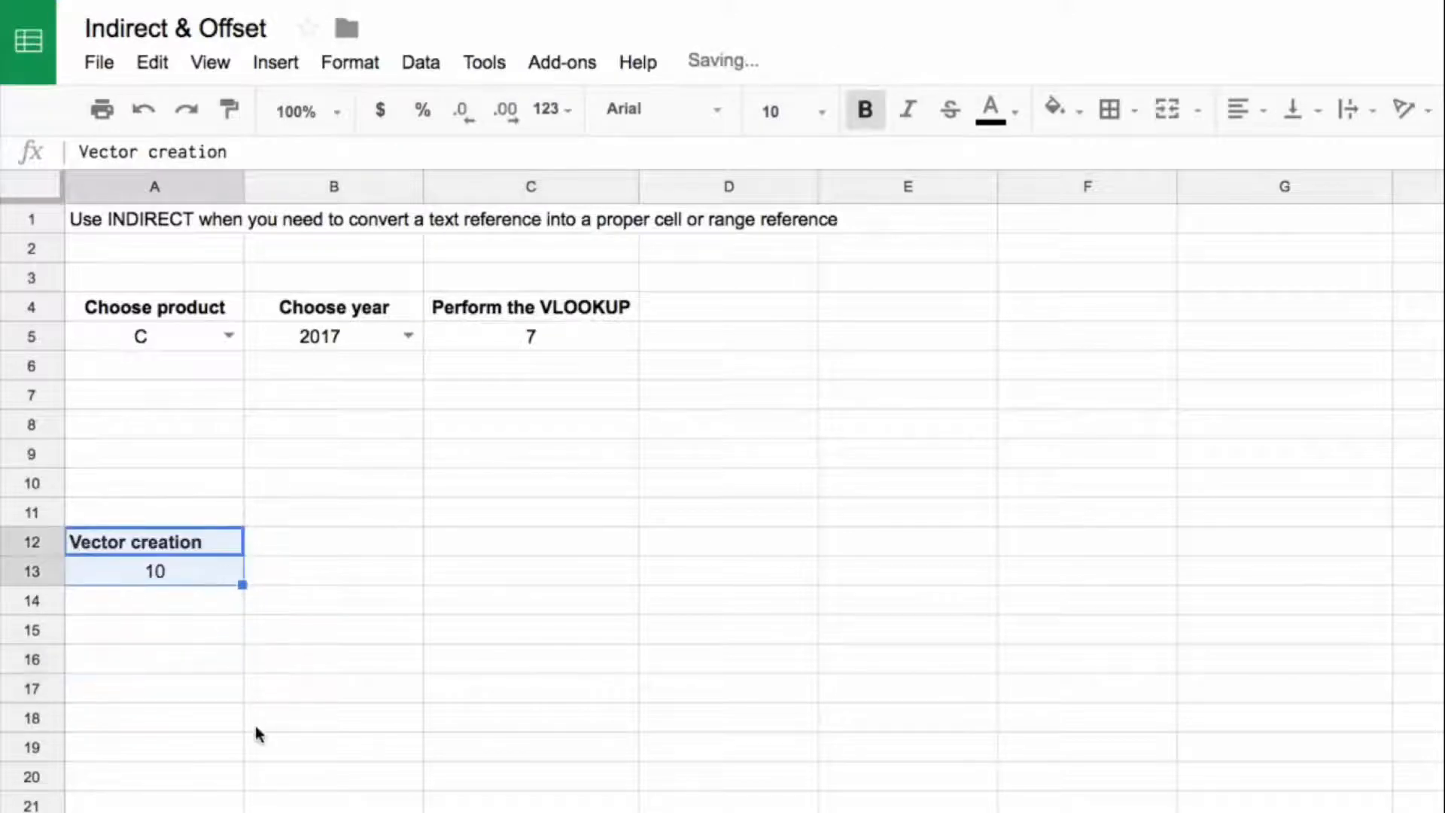
# Step: Enter the numbers 1 to 9 manually down A15:A23, and clear them again
pyautogui.click(200, 630)
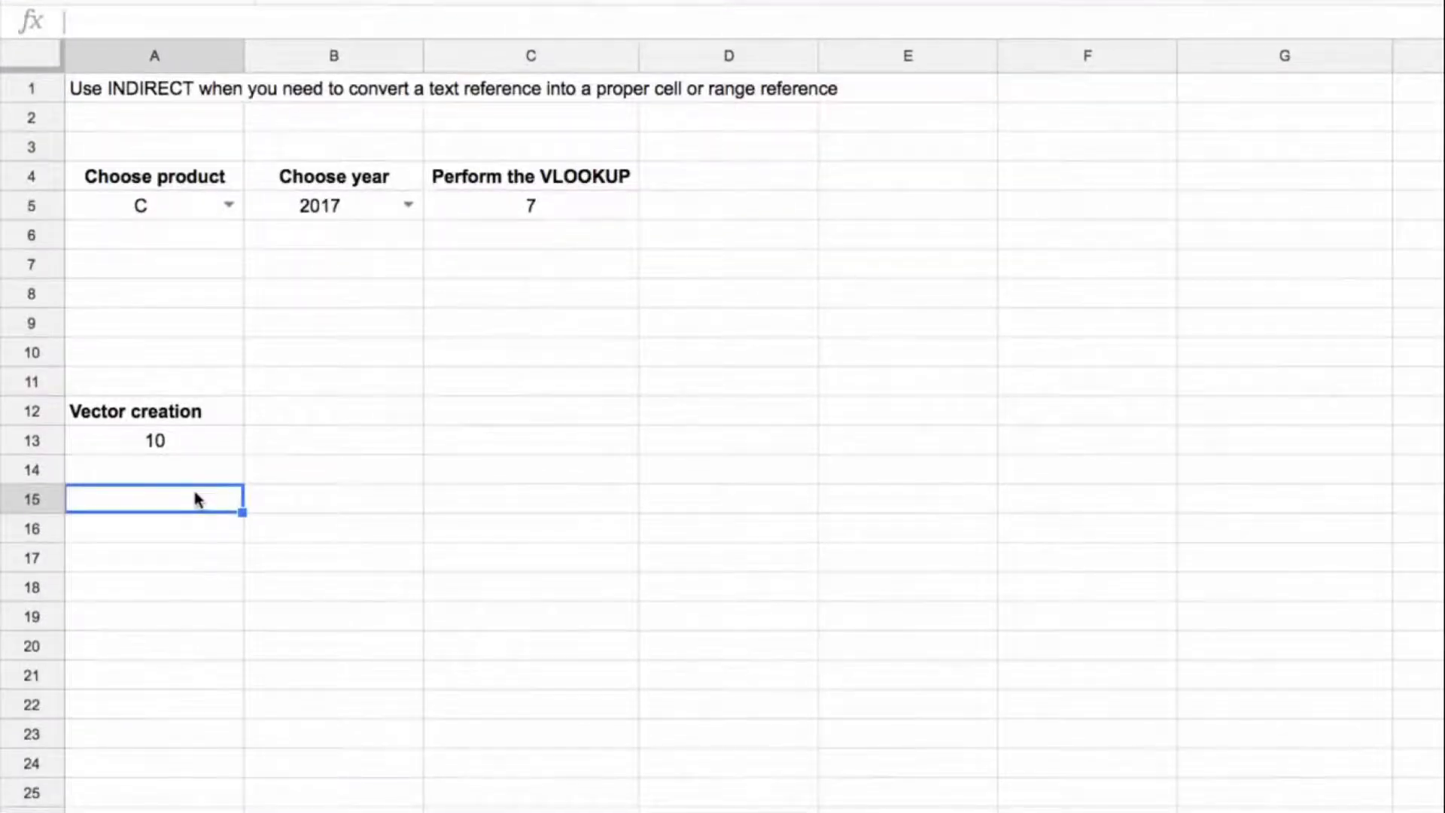
pyautogui.write('1')
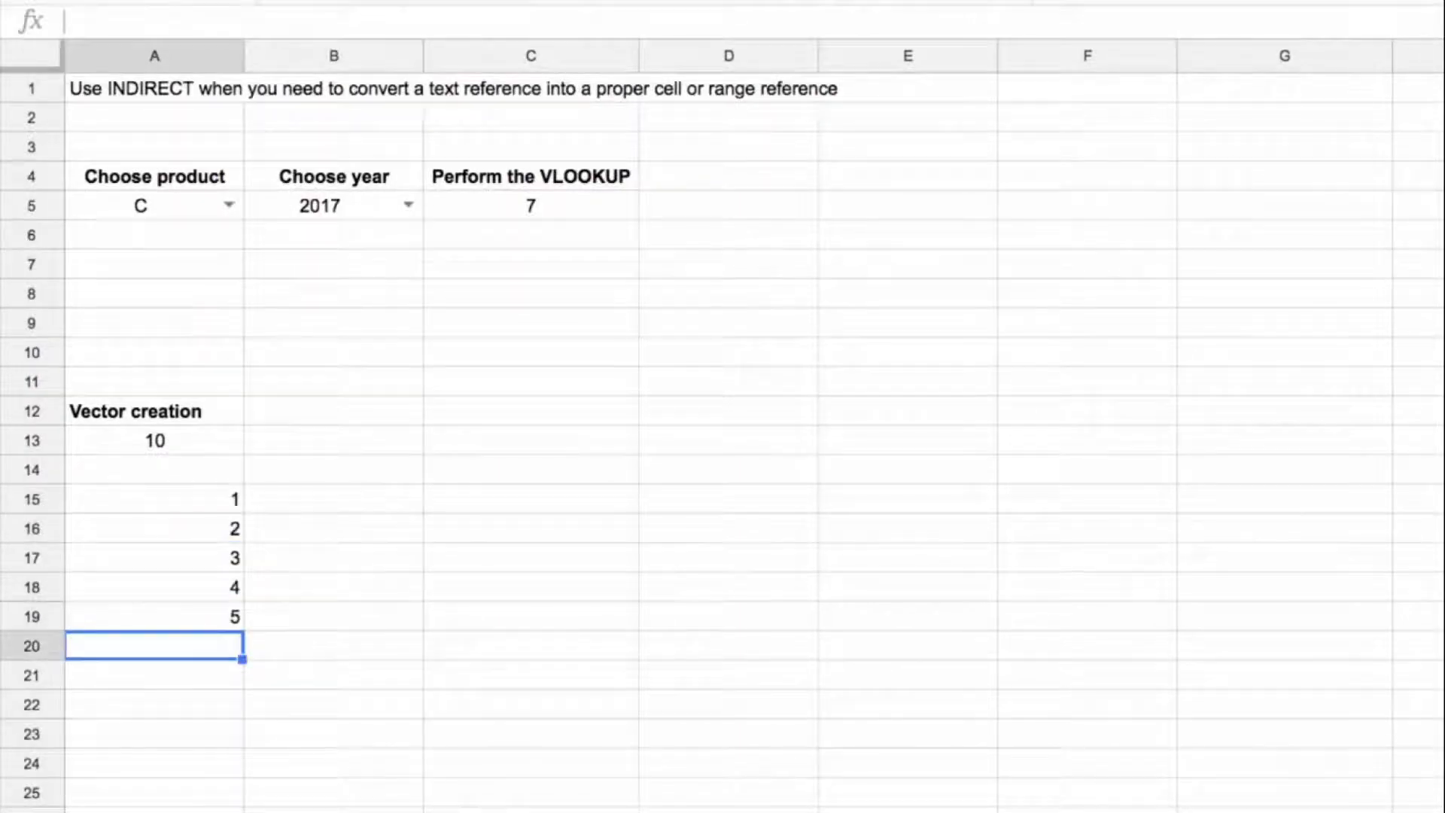
pyautogui.write(' 2 3 4 5 6')
pyautogui.press('Return')
pyautogui.write('7')
pyautogui.press('Return')
pyautogui.write('8')
pyautogui.press('Return')
pyautogui.write('9')
pyautogui.press('Return')
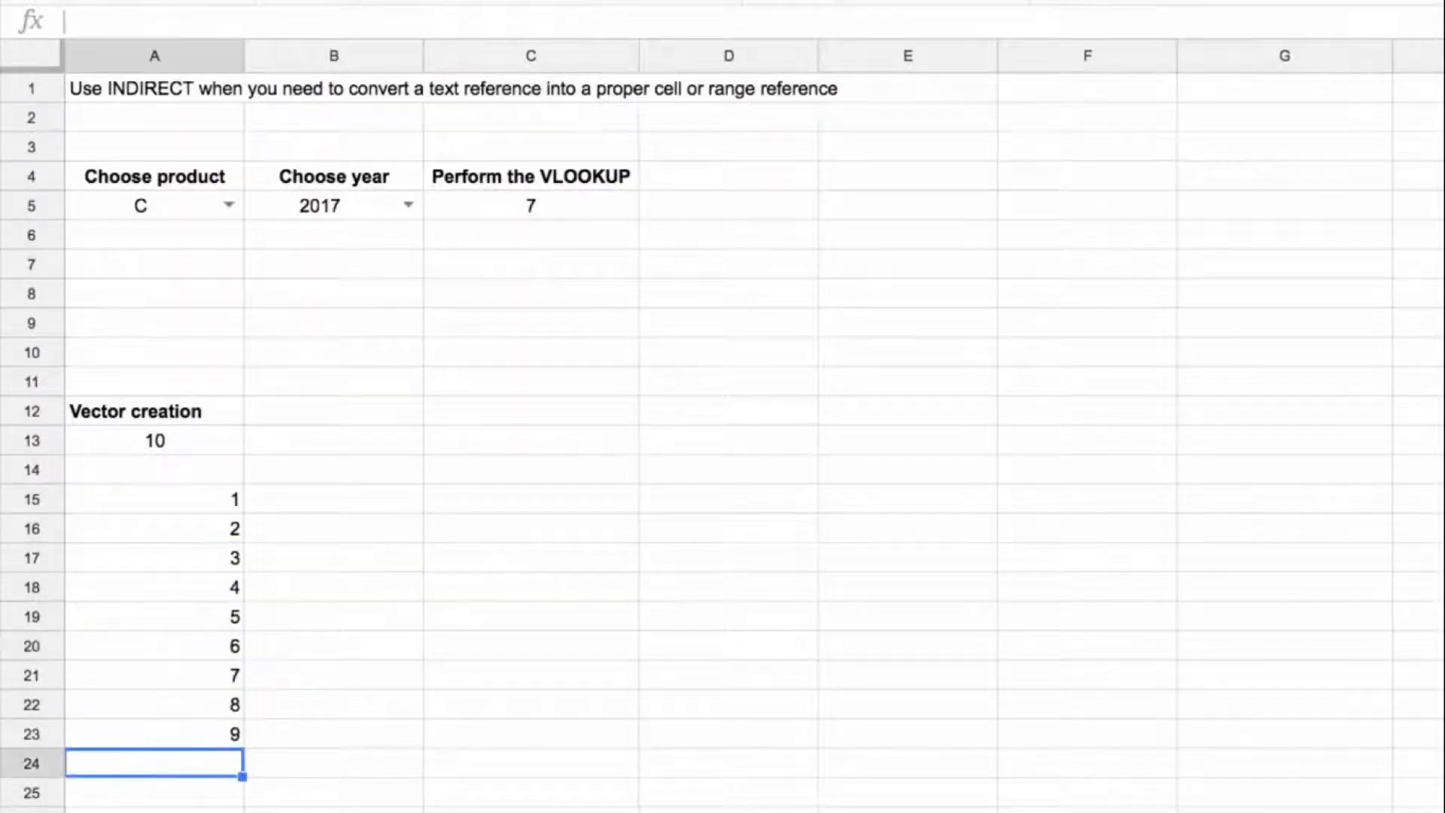
pyautogui.moveTo(223, 503); pyautogui.dragTo(326, 679)
pyautogui.moveTo(154, 499); pyautogui.dragTo(154, 734)
pyautogui.press('Delete')
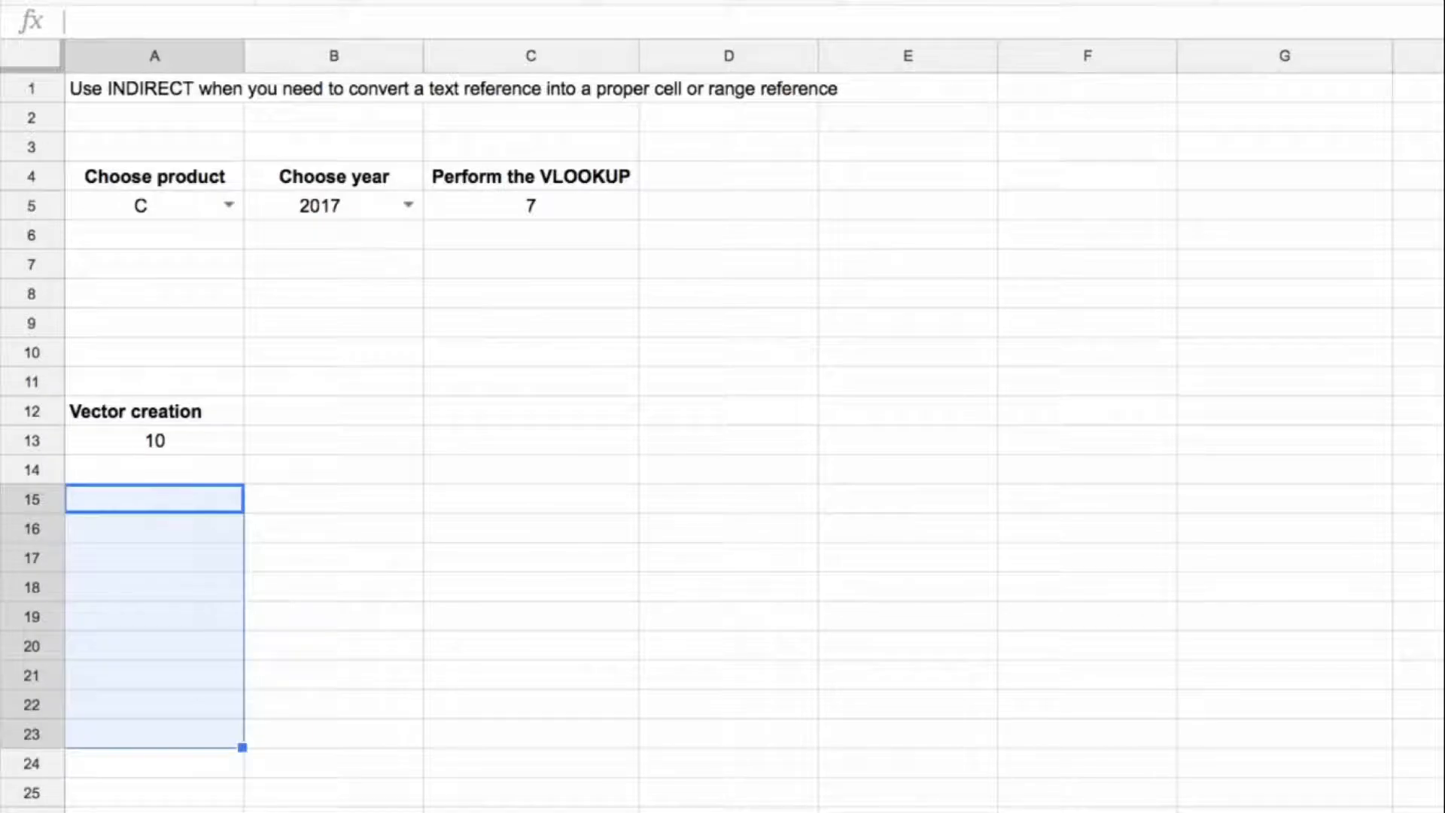
# Step: Build a text row reference in A15 with the formula ="1:"&10
pyautogui.click(207, 506)
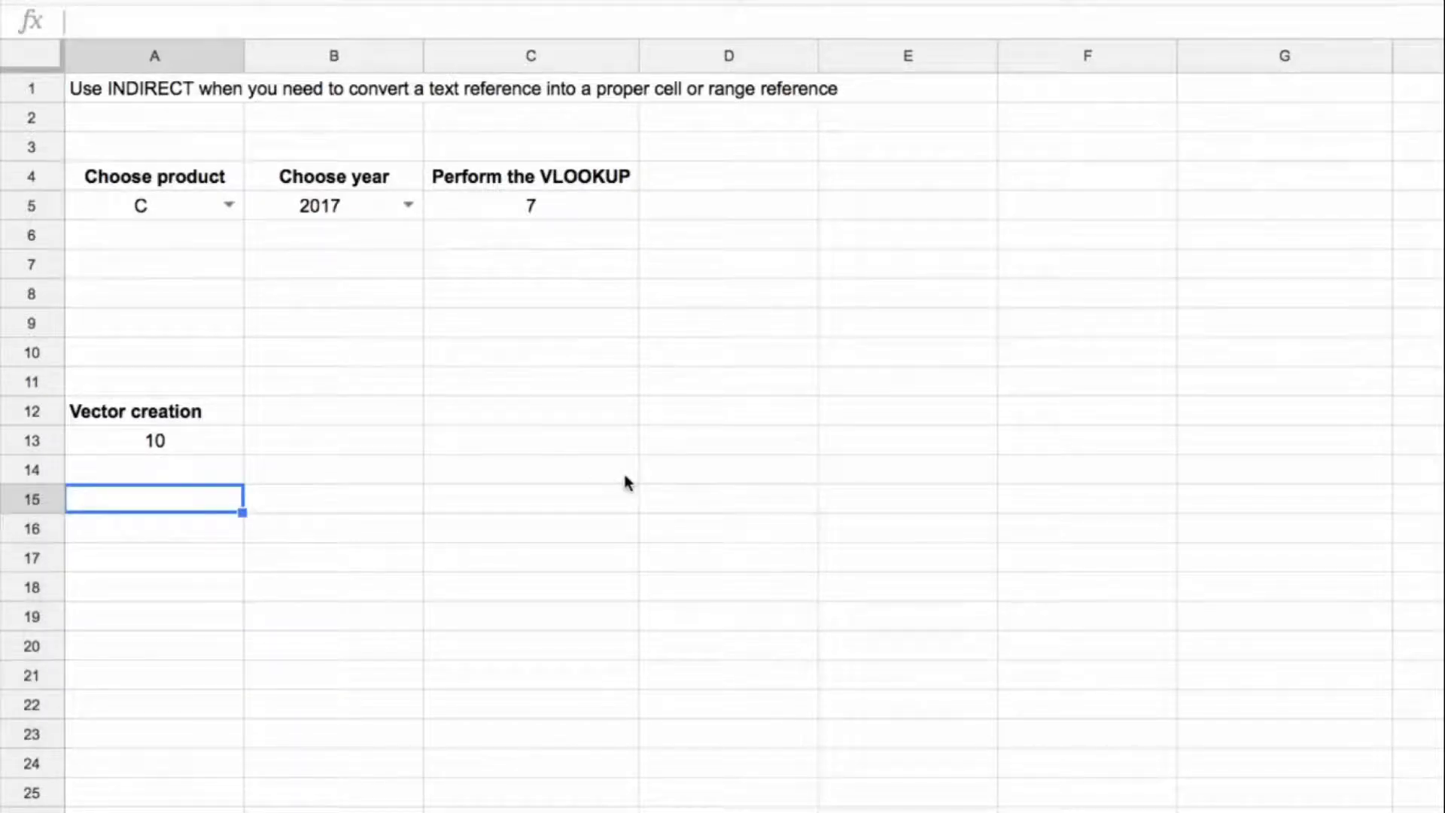
pyautogui.write('=')
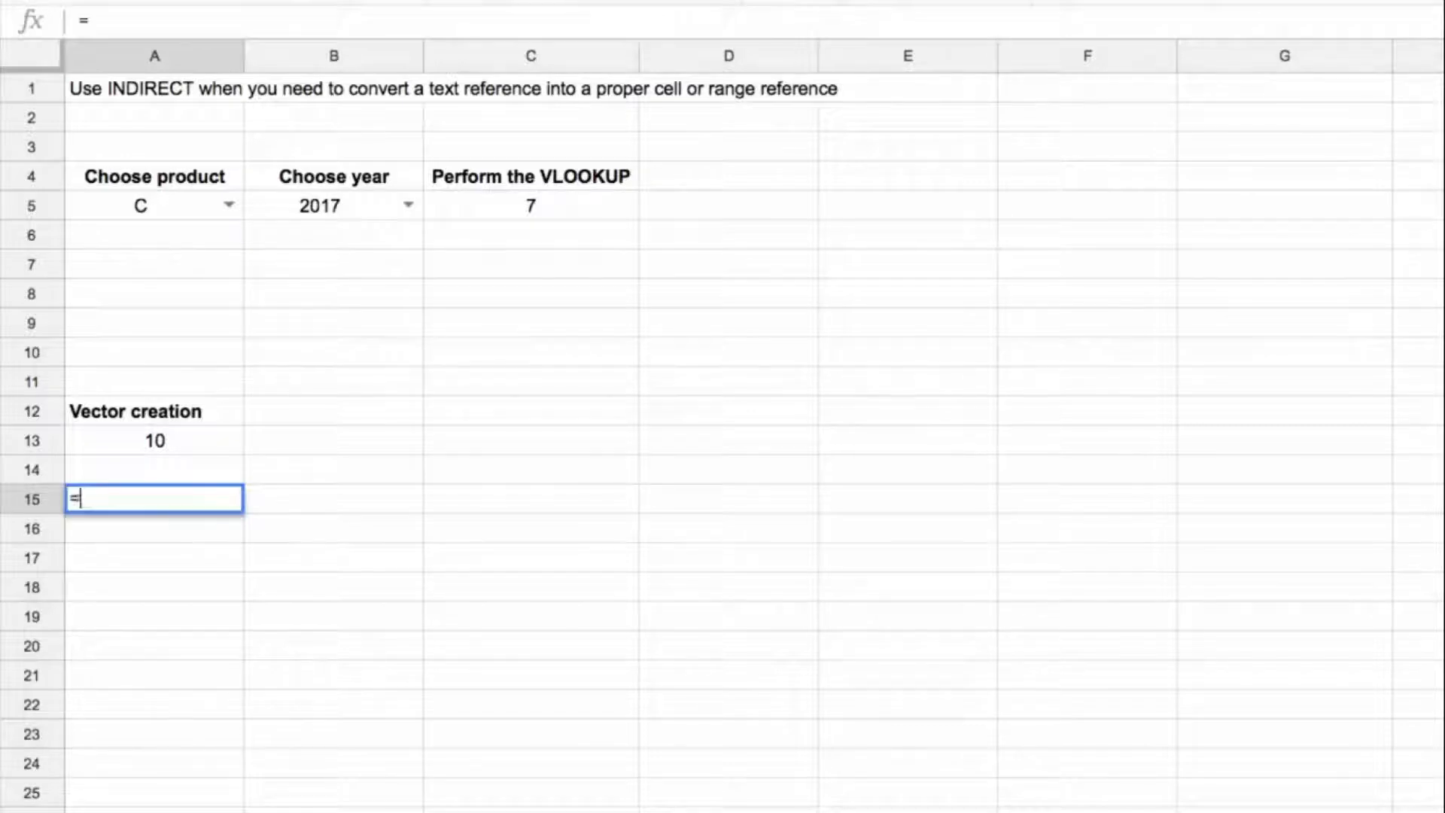
pyautogui.write('"1"')
pyautogui.write(':')
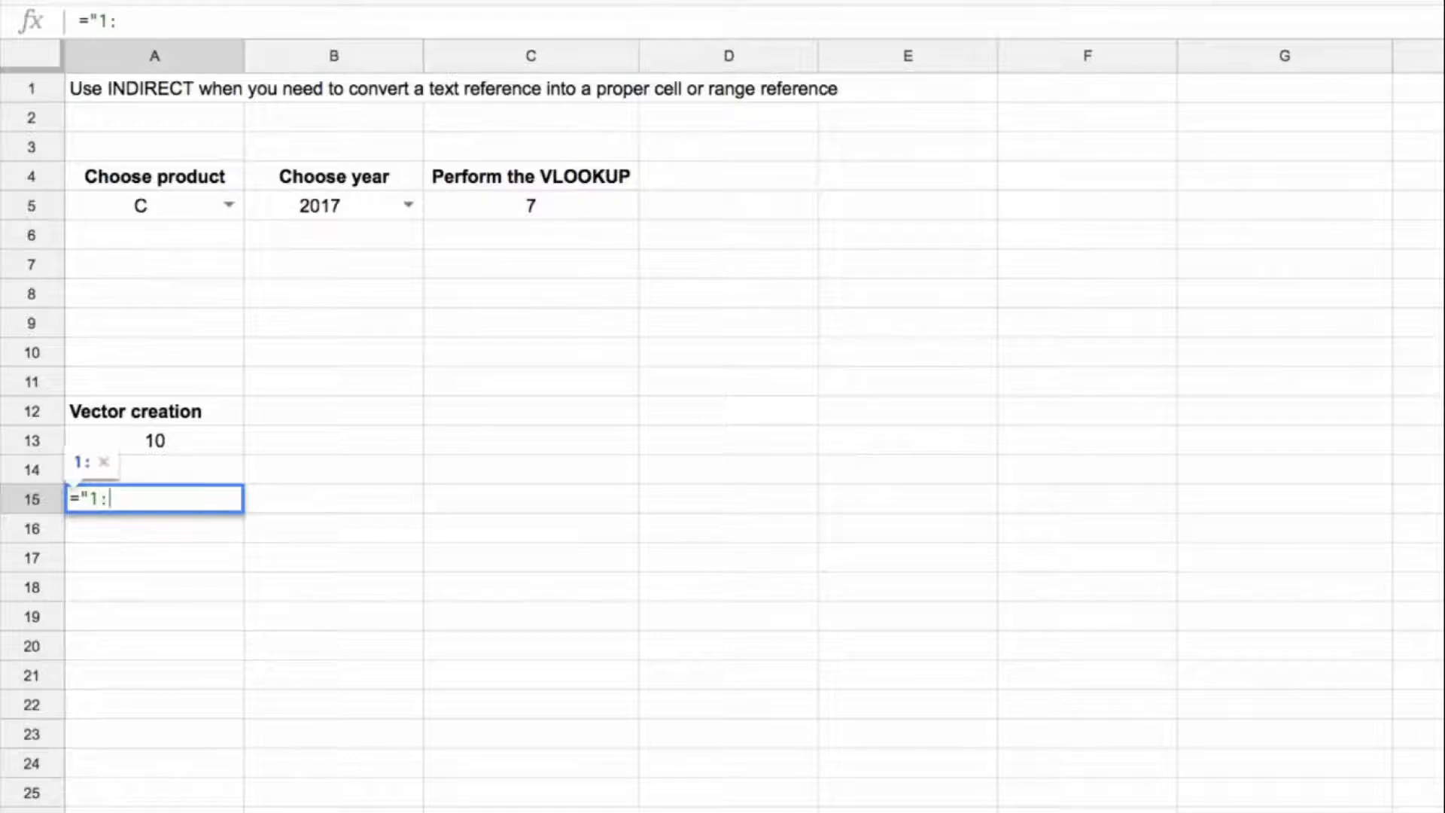
pyautogui.write('&-0')
pyautogui.press('BackSpace')
pyautogui.press('BackSpace')
pyautogui.write('10')
pyautogui.press('Return')
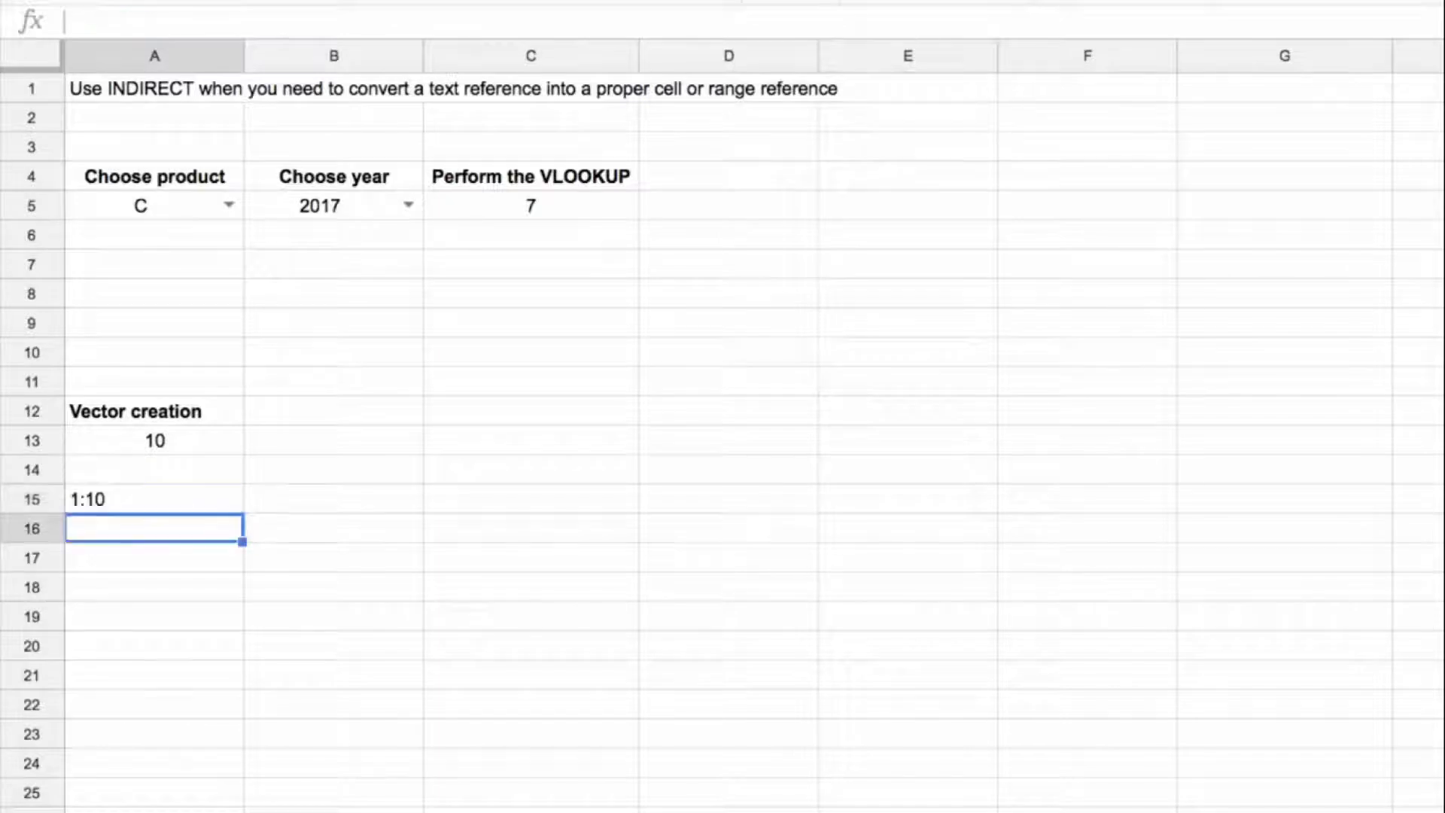
# Step: Wrap the A15 formula in INDIRECT so it reads =indirect("1:"&10)
pyautogui.press('Up')
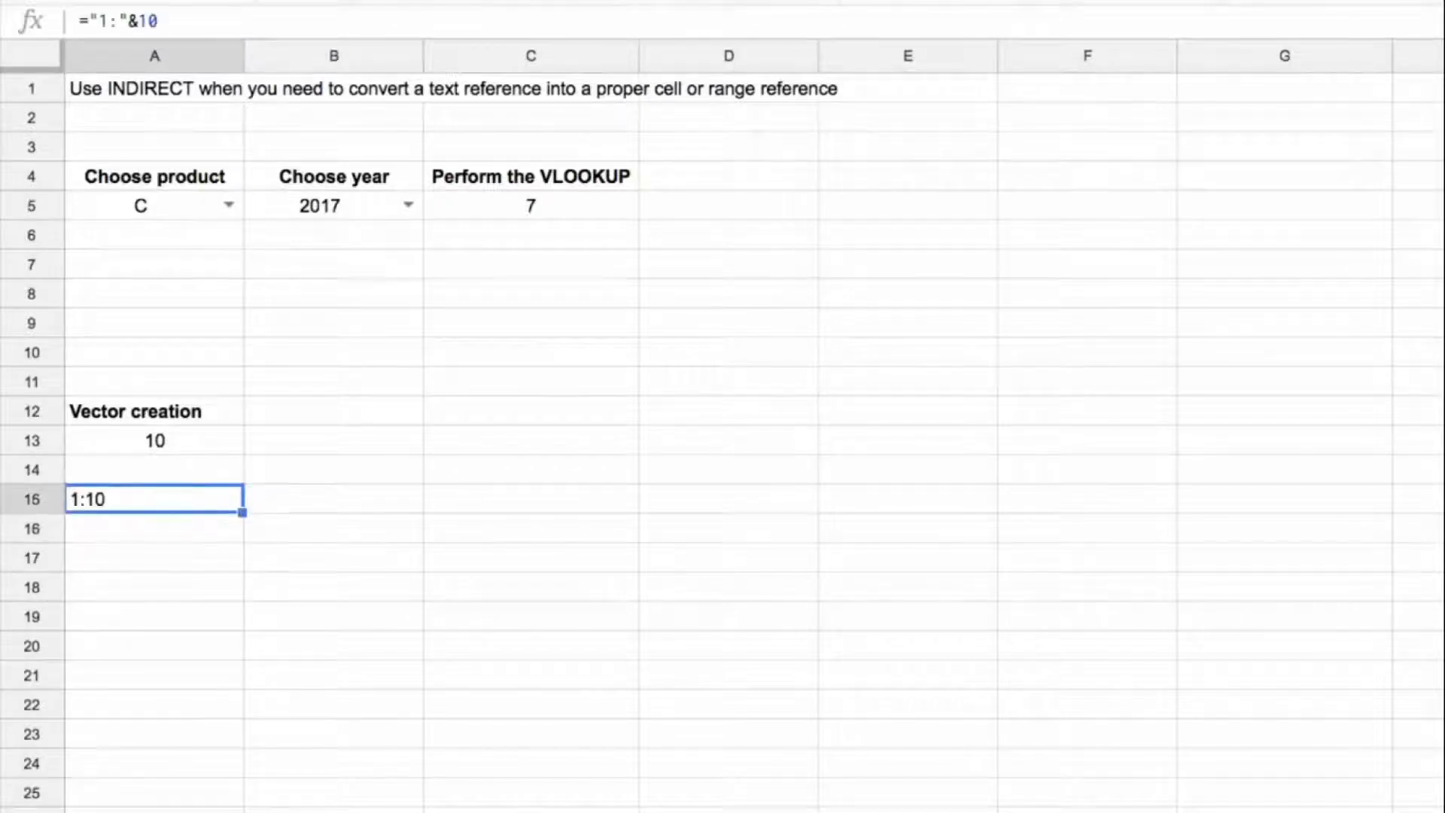
pyautogui.click(91, 18)
pyautogui.write('indirect(')
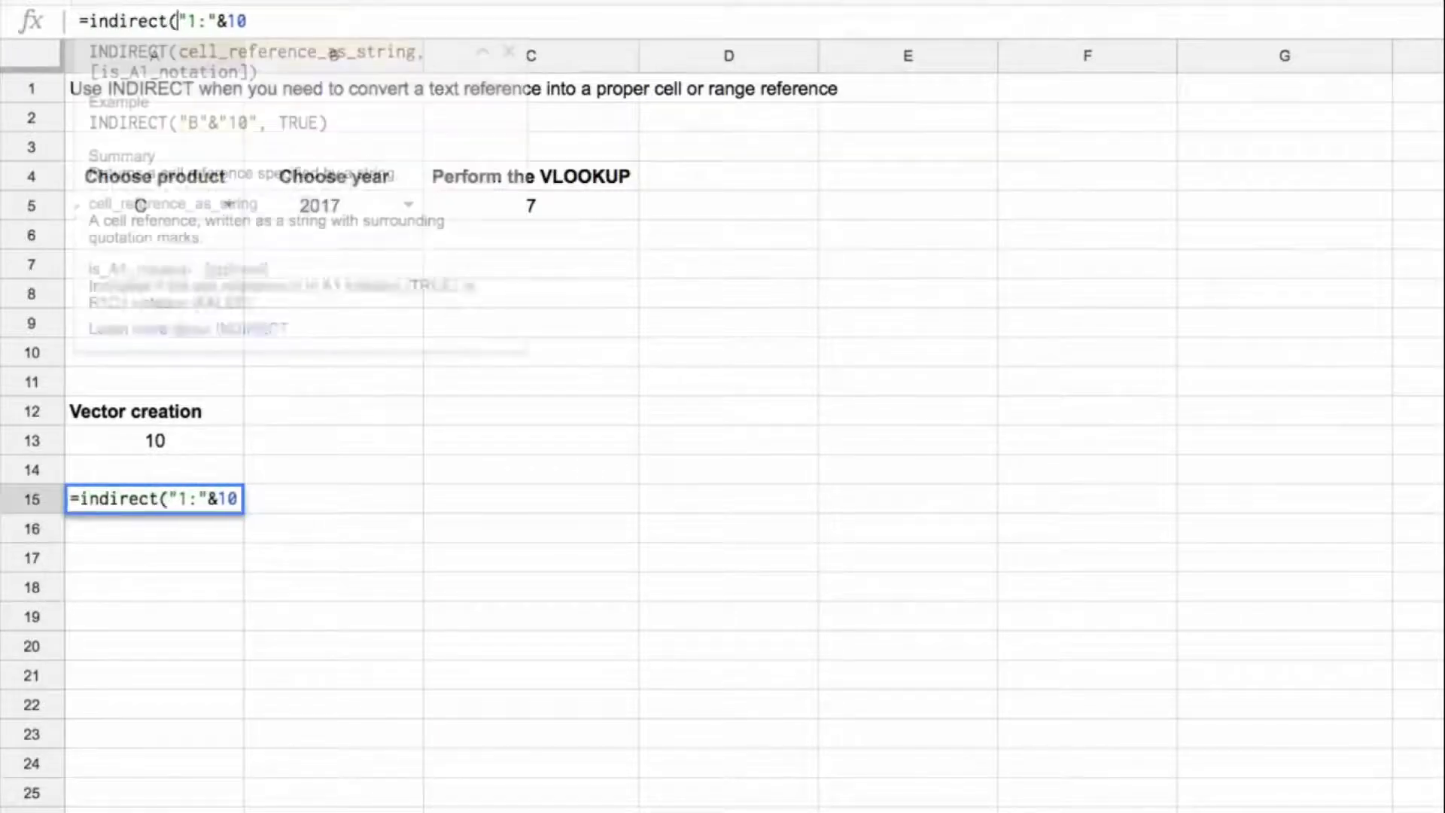
pyautogui.press('Return')
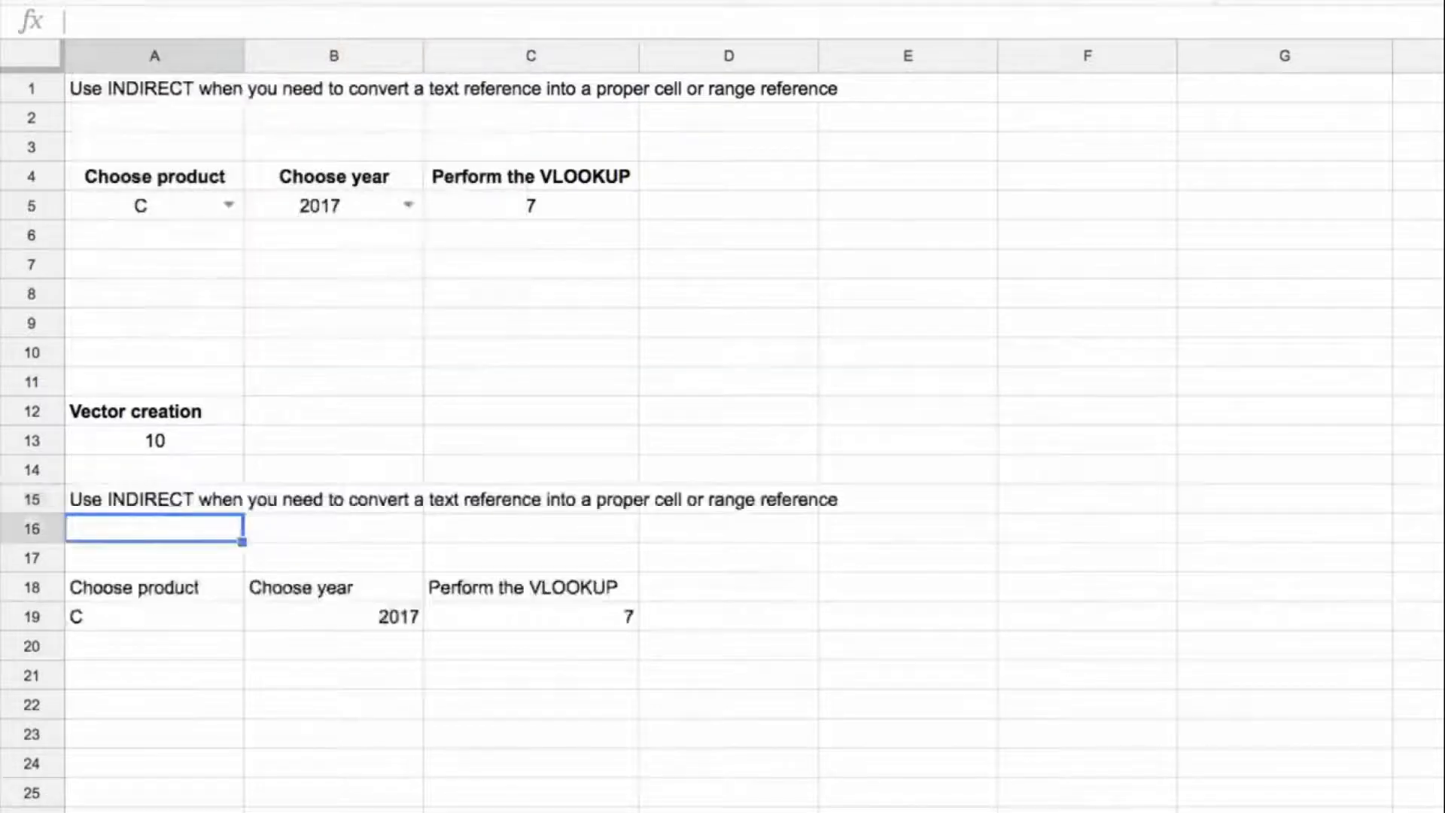
pyautogui.click(156, 494)
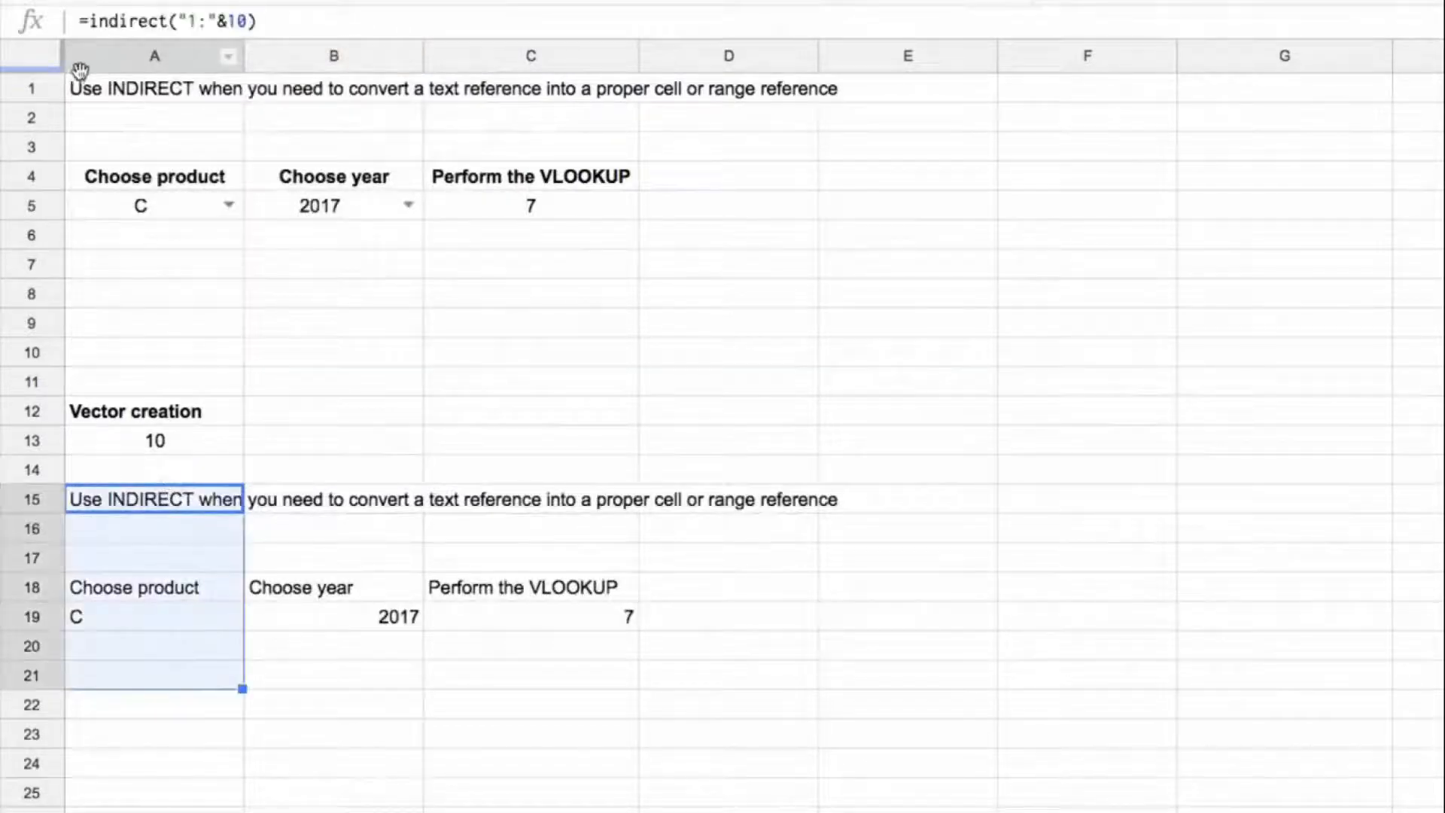
# Step: Wrap the A15 formula in ROW and make it an array formula, reading =ArrayFormula(row(indirect("1:"&10)))
pyautogui.moveTo(37, 91); pyautogui.dragTo(49, 352)
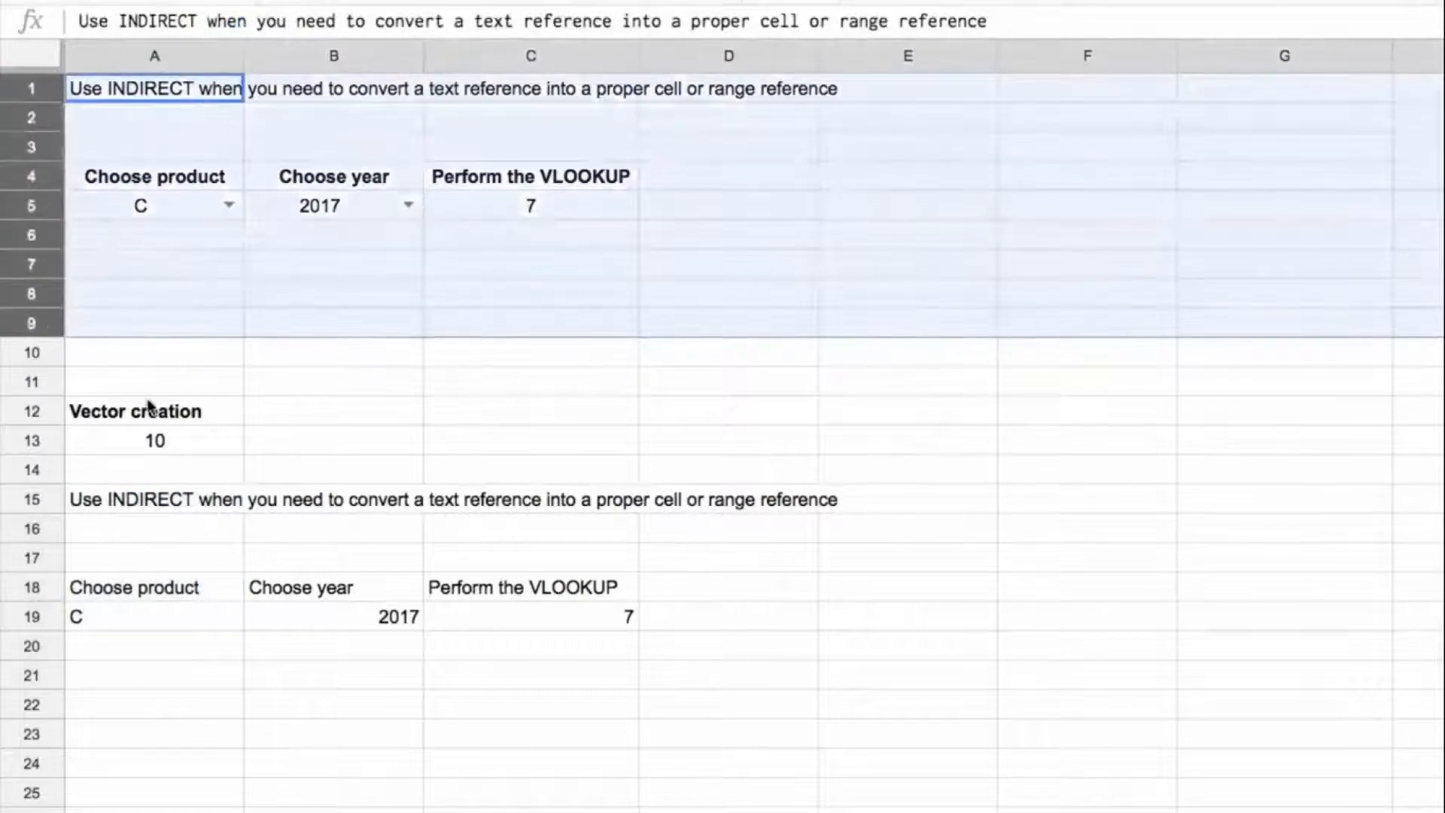
pyautogui.keyDown('shift'); pyautogui.click(134, 360); pyautogui.keyUp('shift')
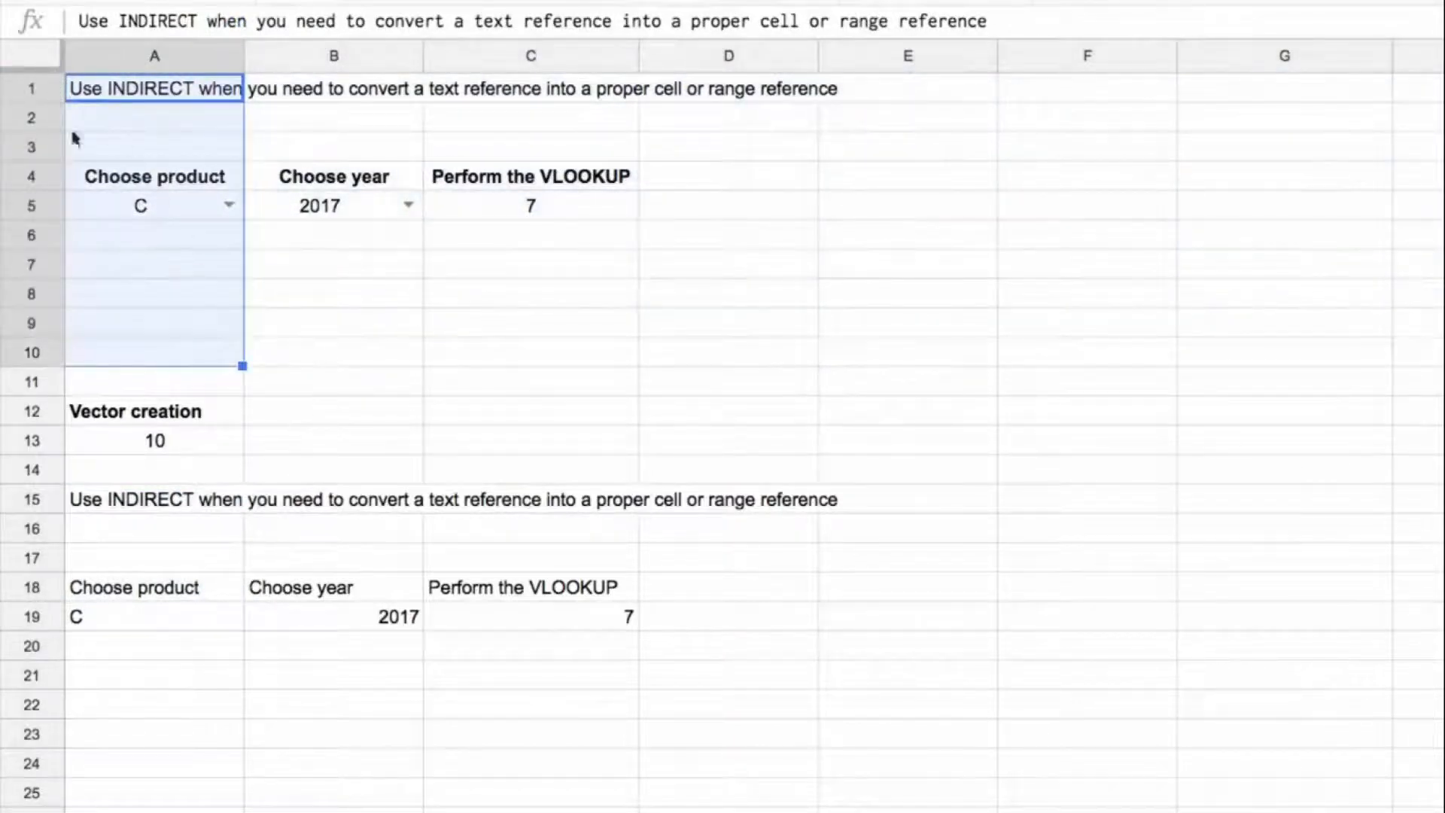
pyautogui.click(145, 500)
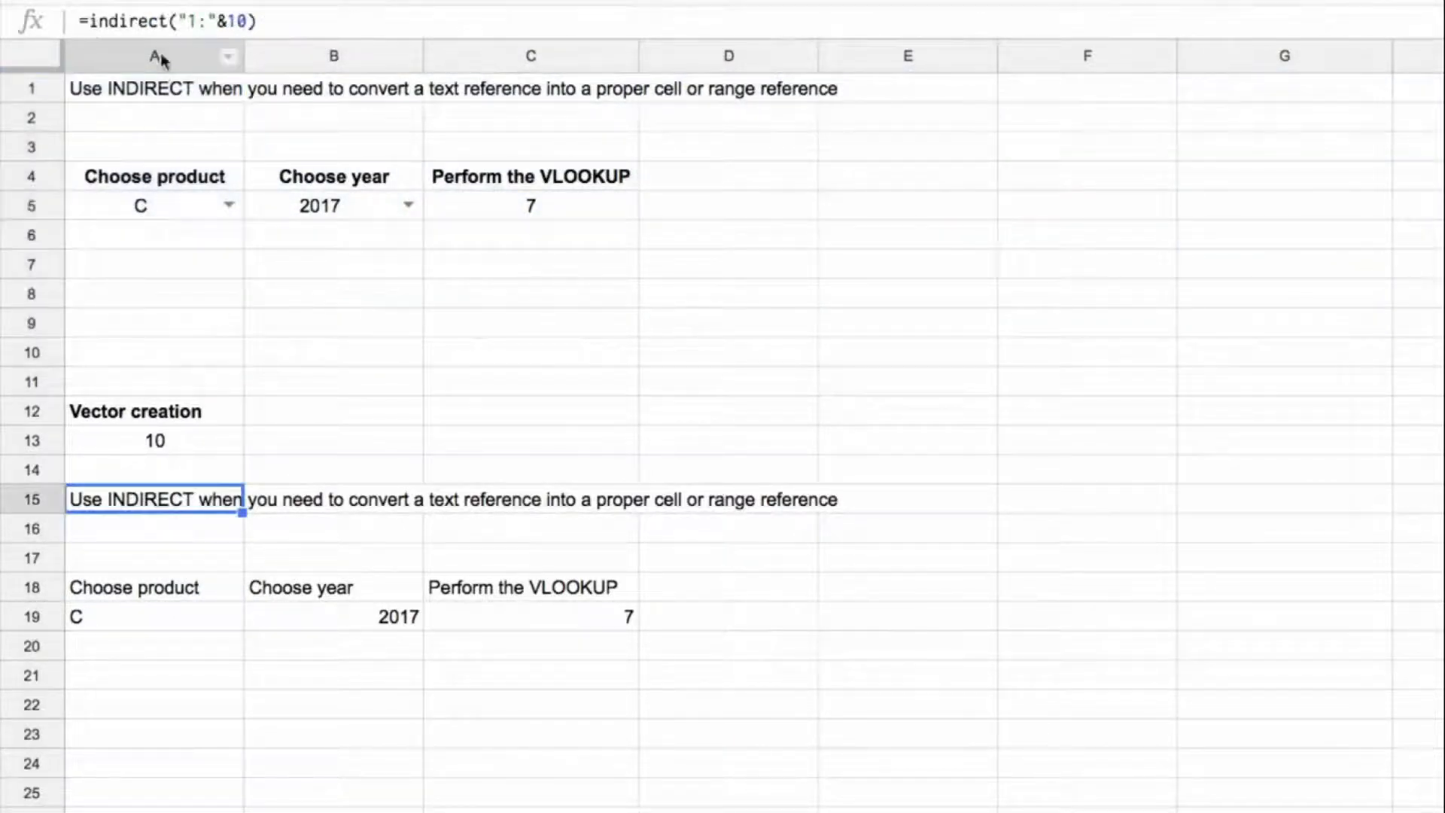
pyautogui.click(94, 18)
pyautogui.write('row(')
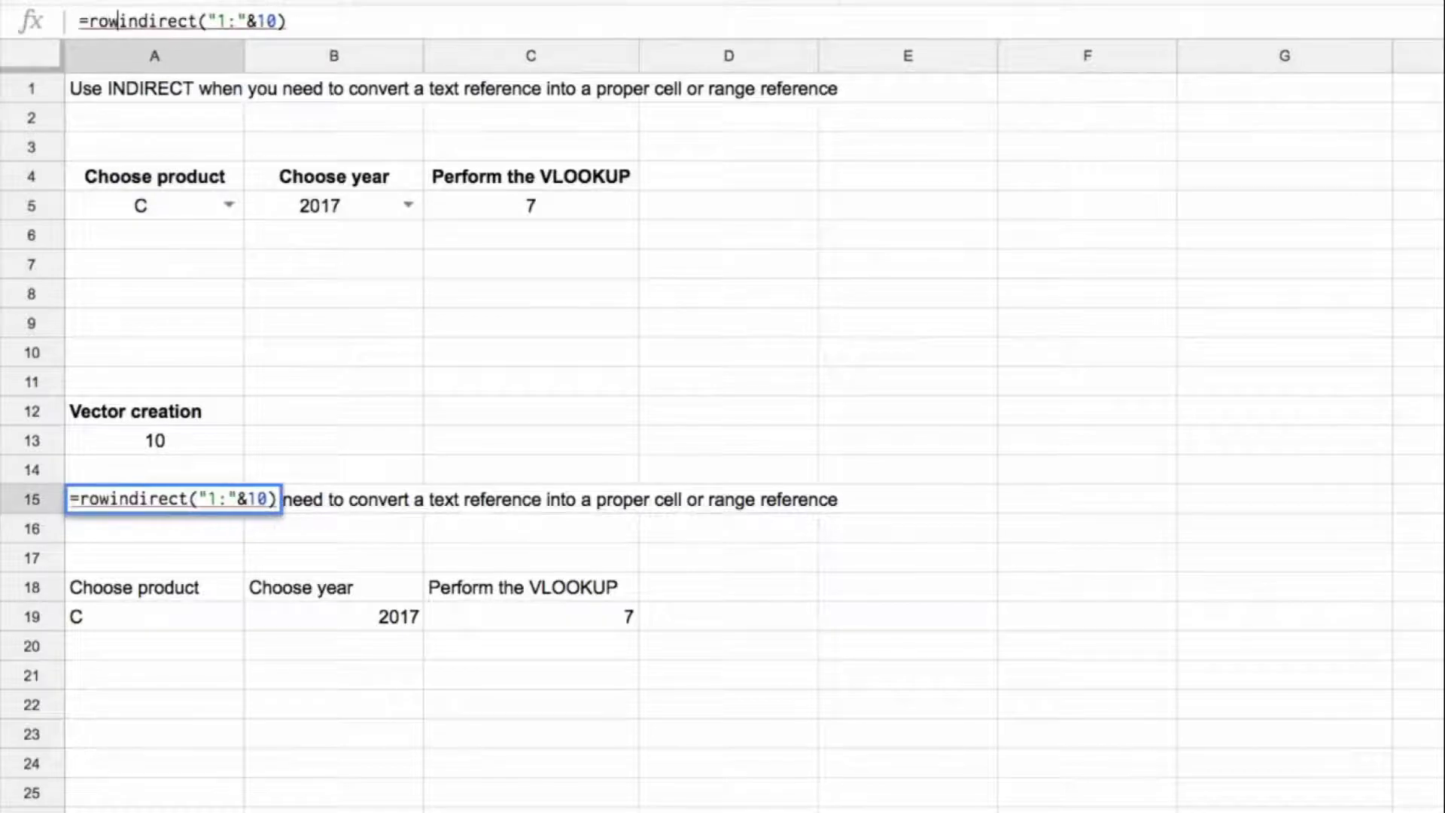
pyautogui.click(364, 21)
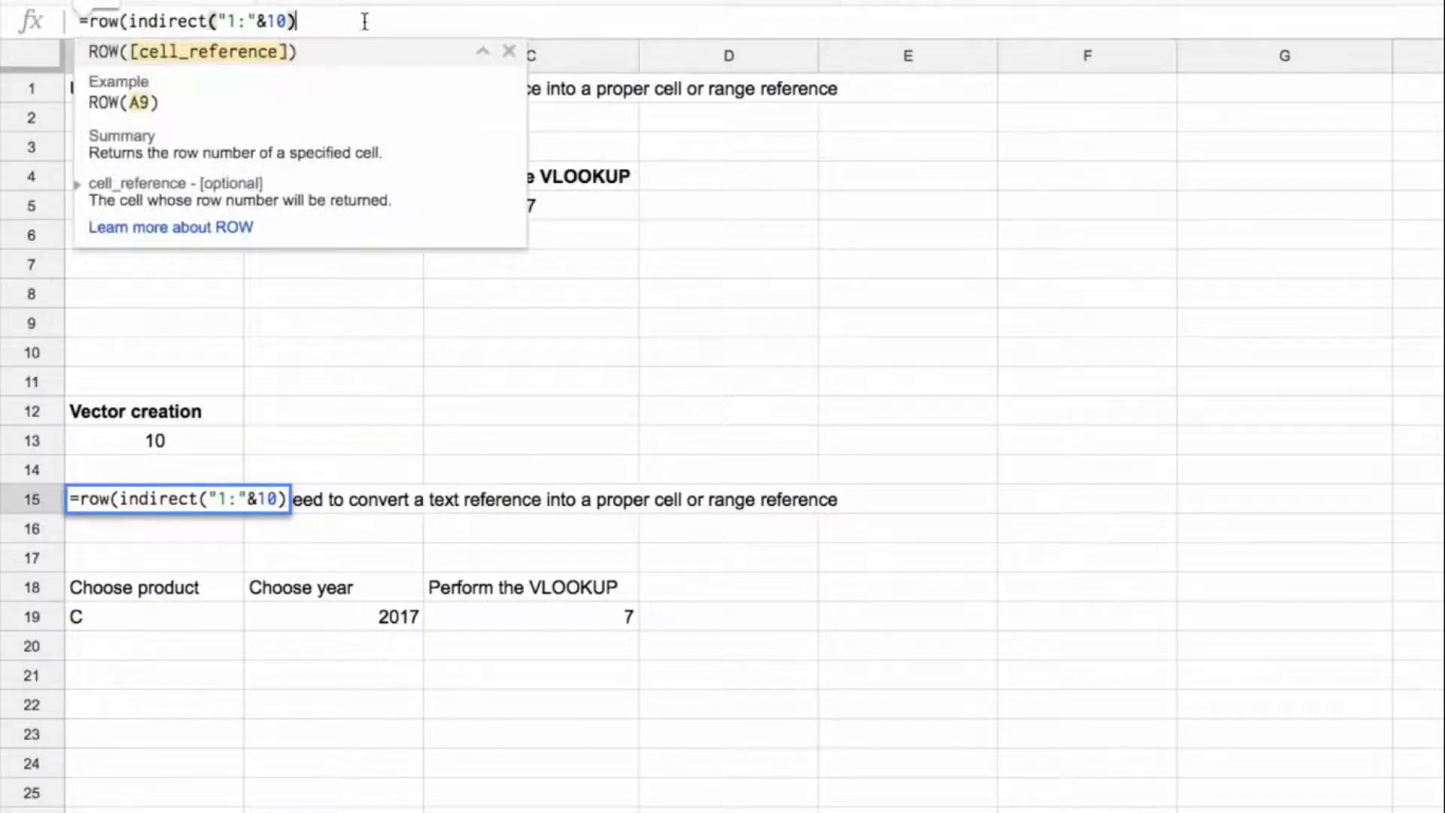
pyautogui.write(')')
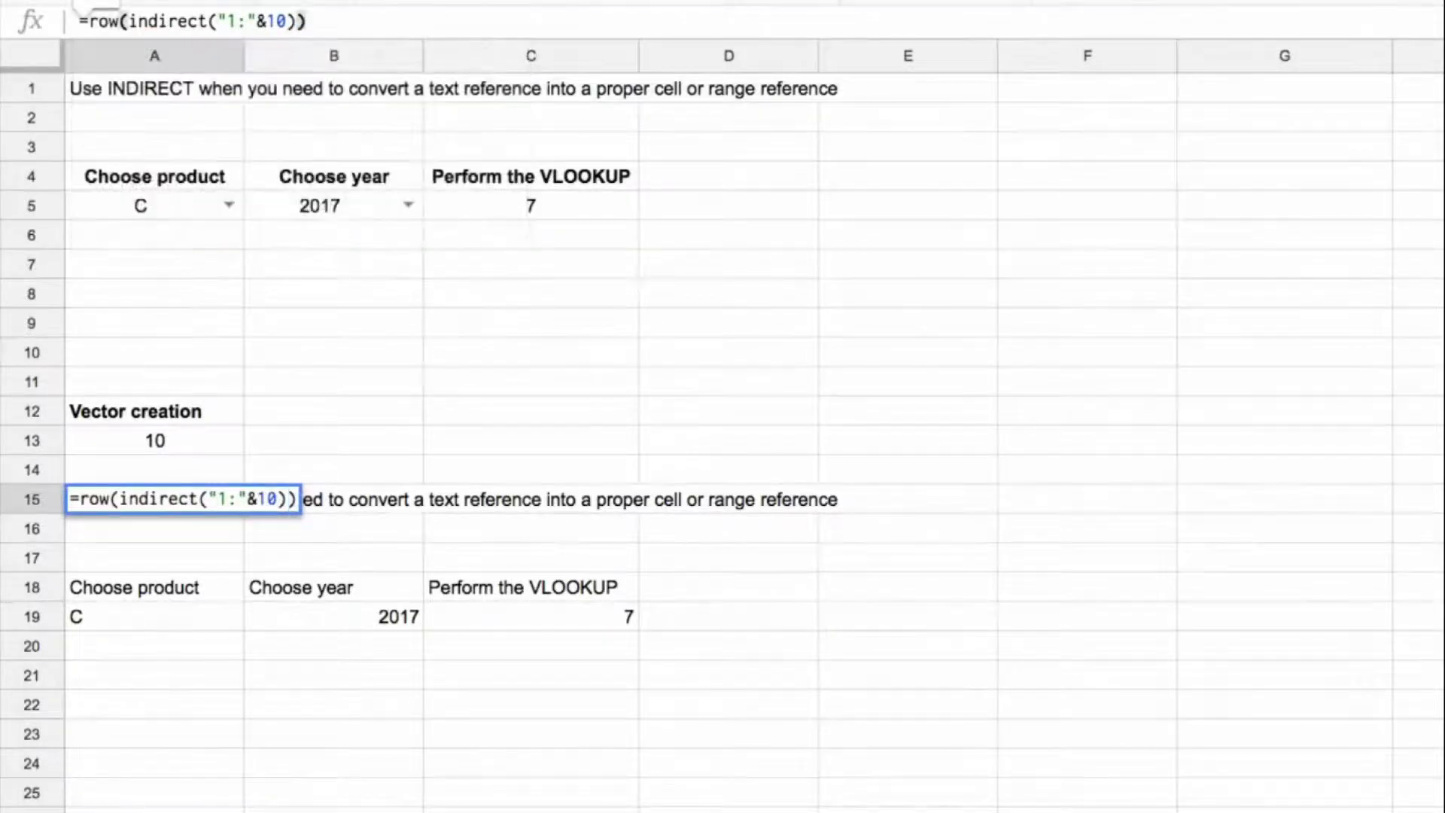
pyautogui.hotkey('ctrl', 'shift', 'Return')
pyautogui.press('Return')
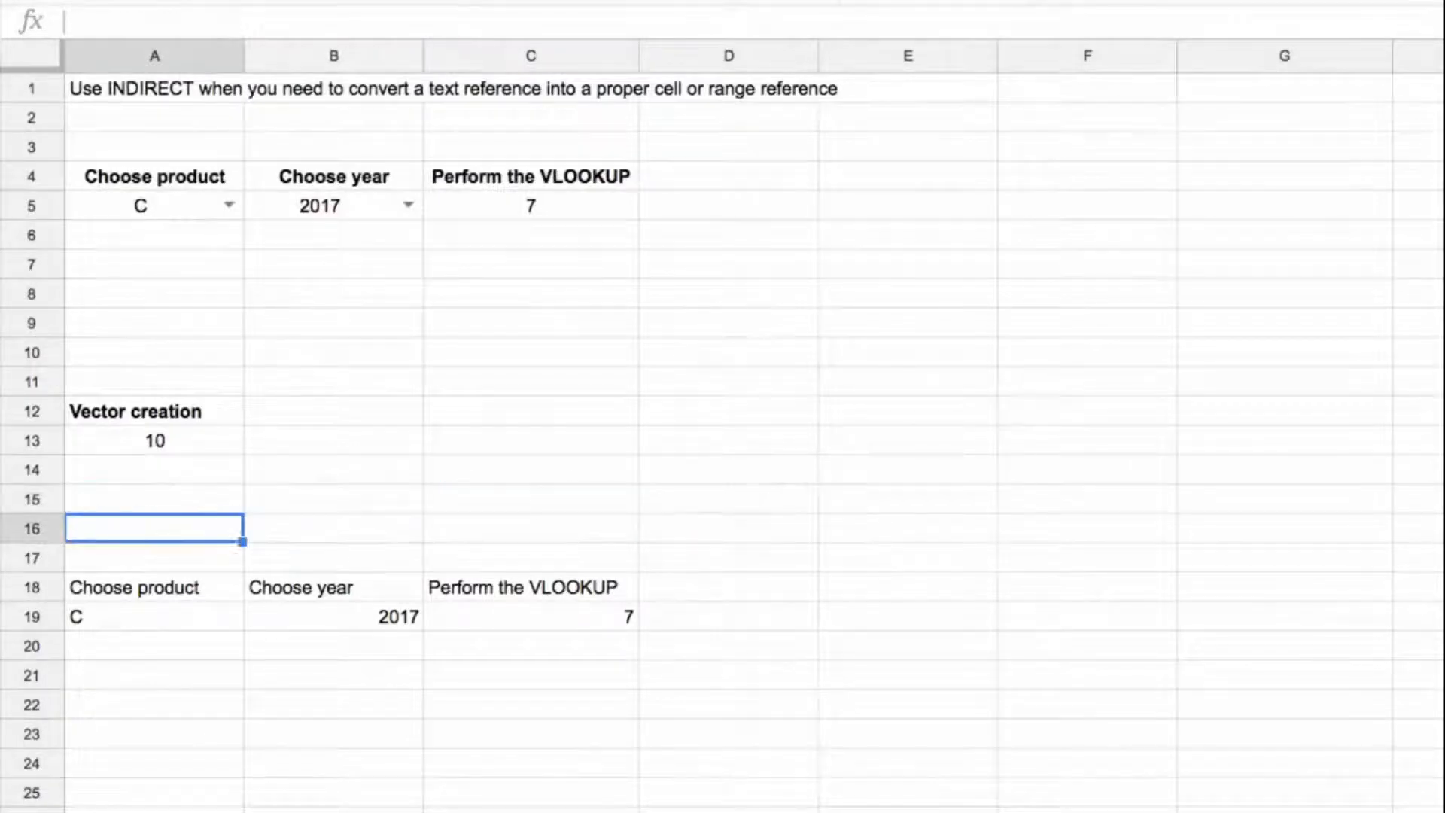
pyautogui.moveTo(181, 509); pyautogui.dragTo(219, 745)
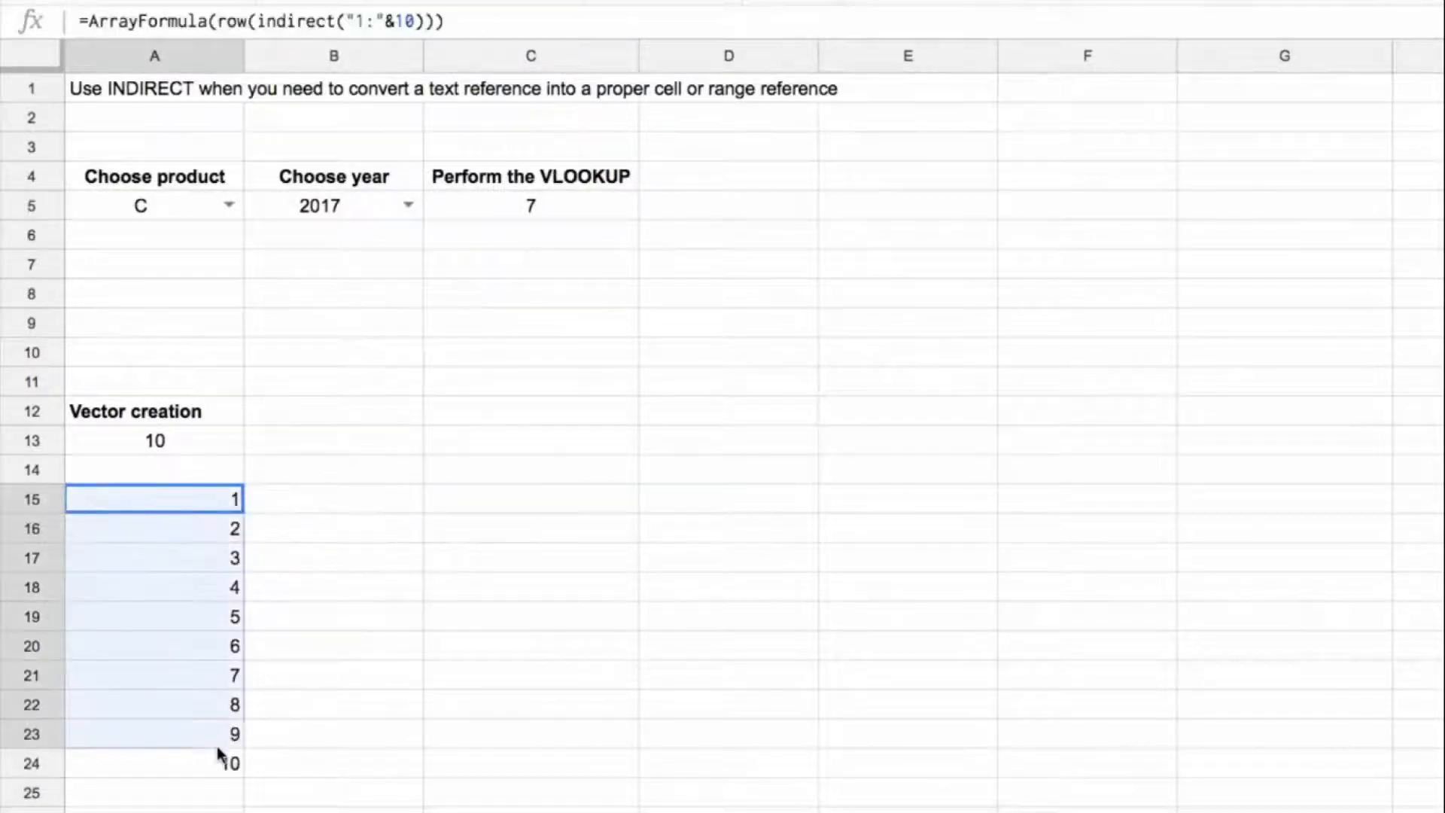
# Step: Set the Vector creation number in A13 to 6
pyautogui.click(186, 450)
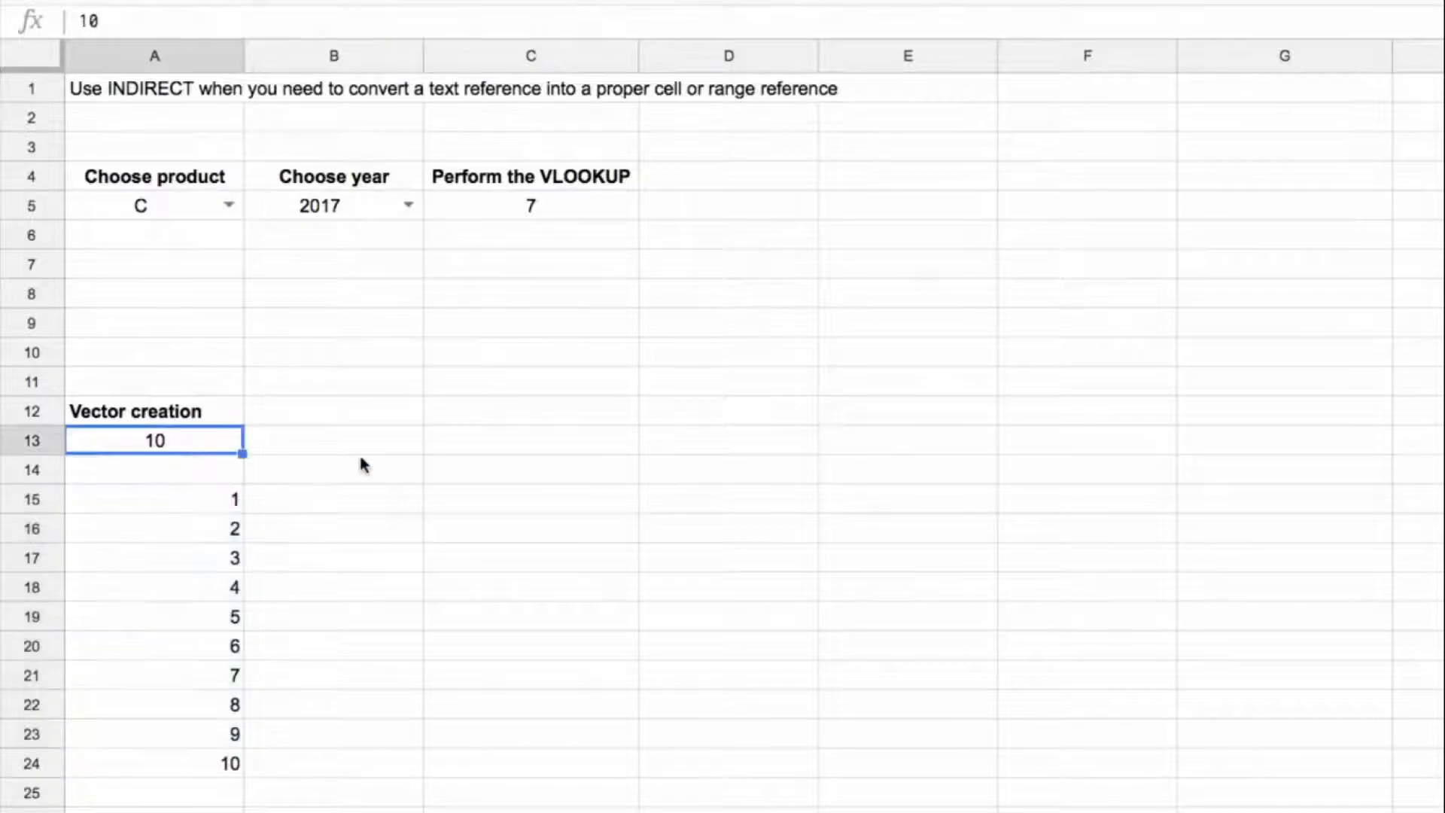
pyautogui.write('6')
pyautogui.press('Return')
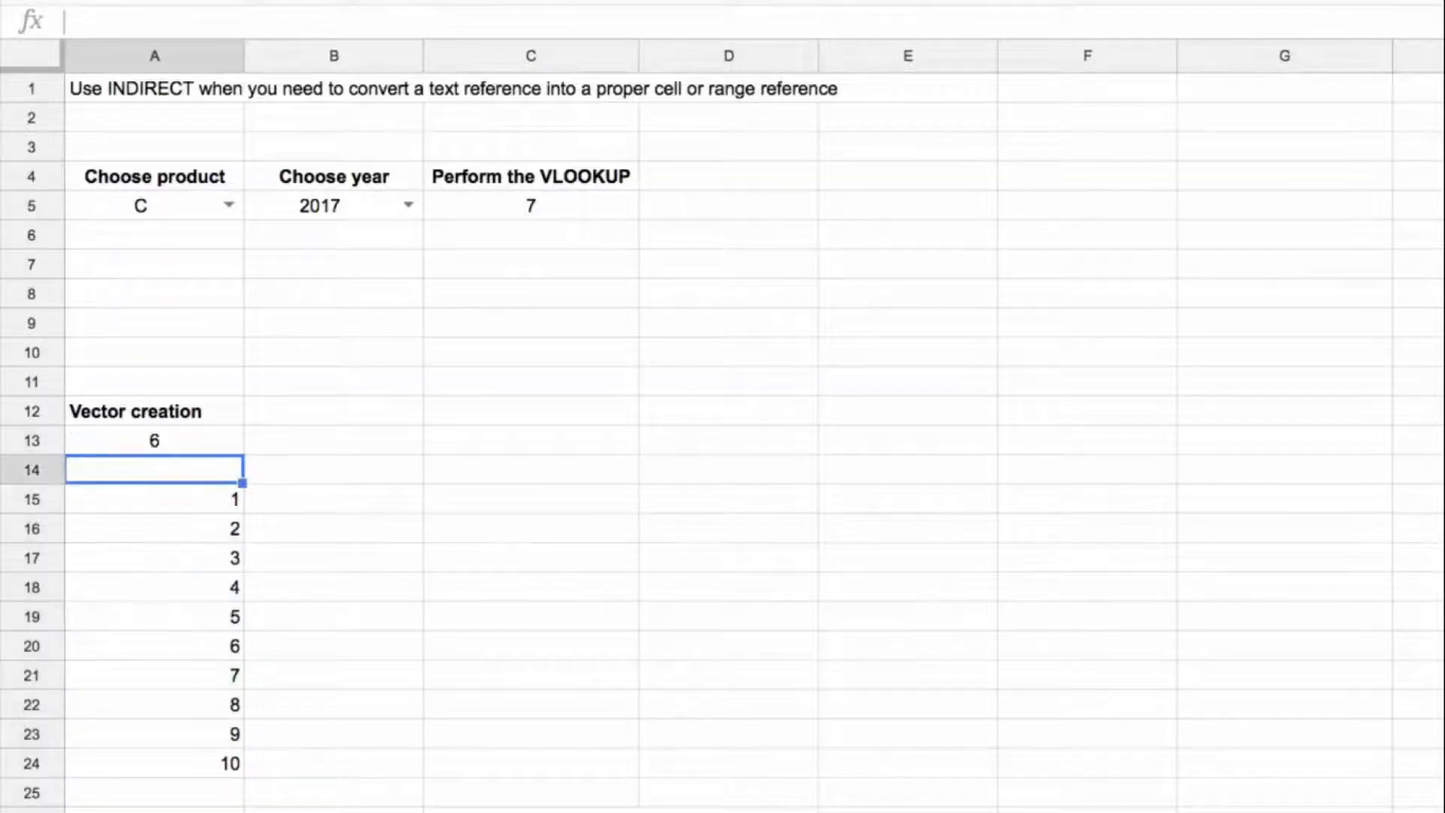
# Step: Replace the hard-coded 10 in the A15 array formula with a reference to A13
pyautogui.press('Up')
pyautogui.press('Down')
pyautogui.press('Down')
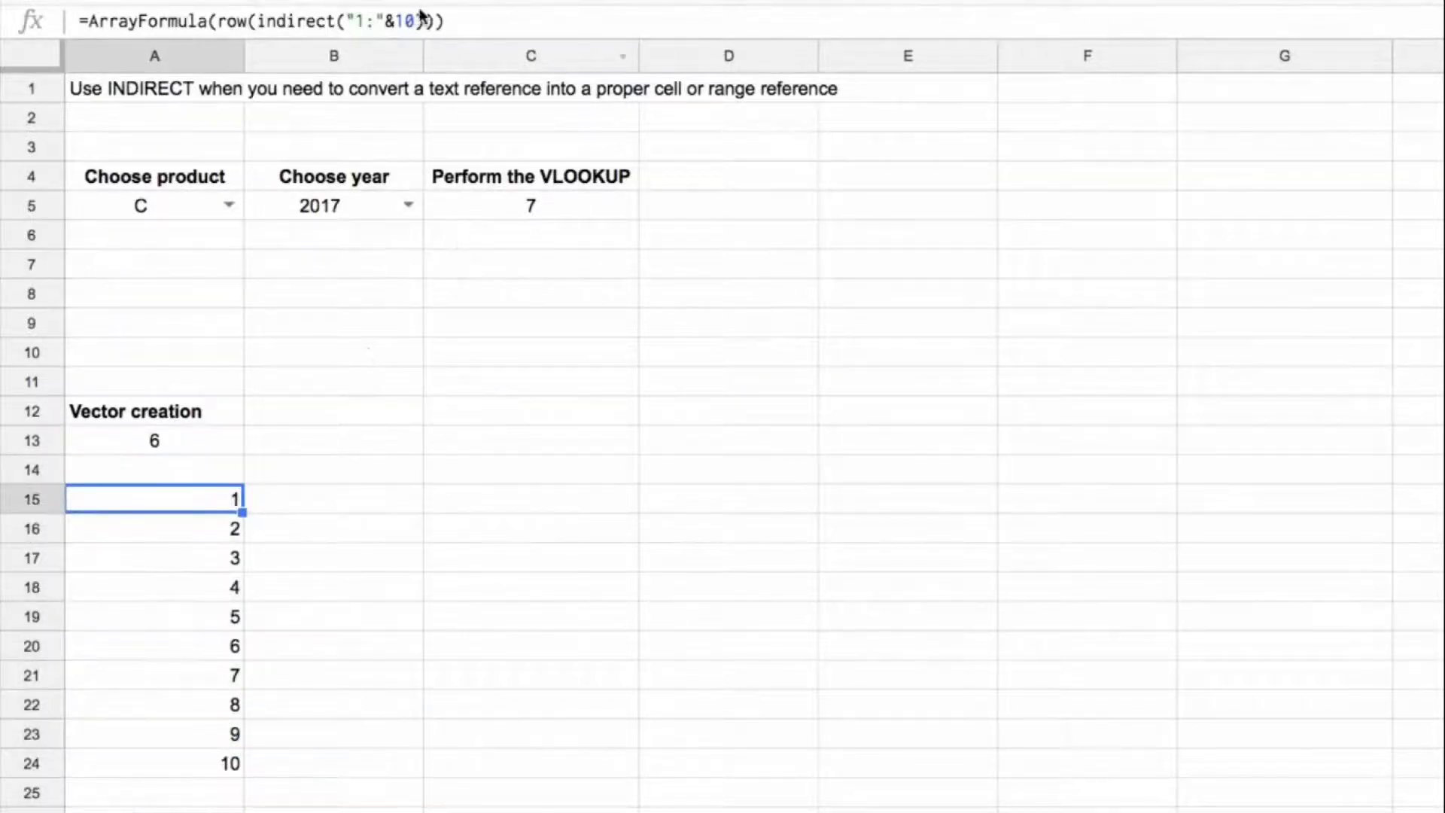
pyautogui.click(416, 21)
pyautogui.press('BackSpace')
pyautogui.press('BackSpace')
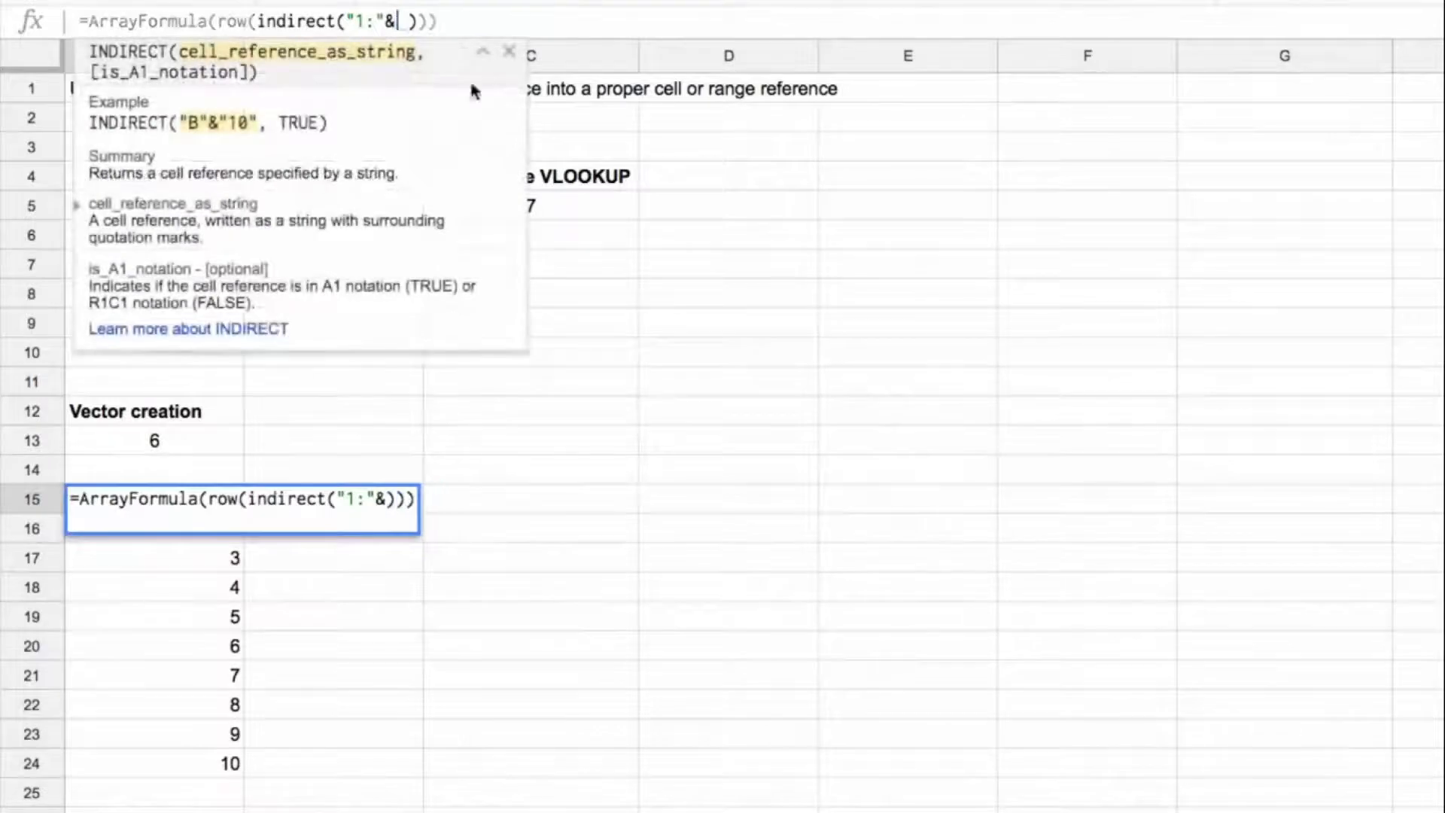
pyautogui.click(215, 440)
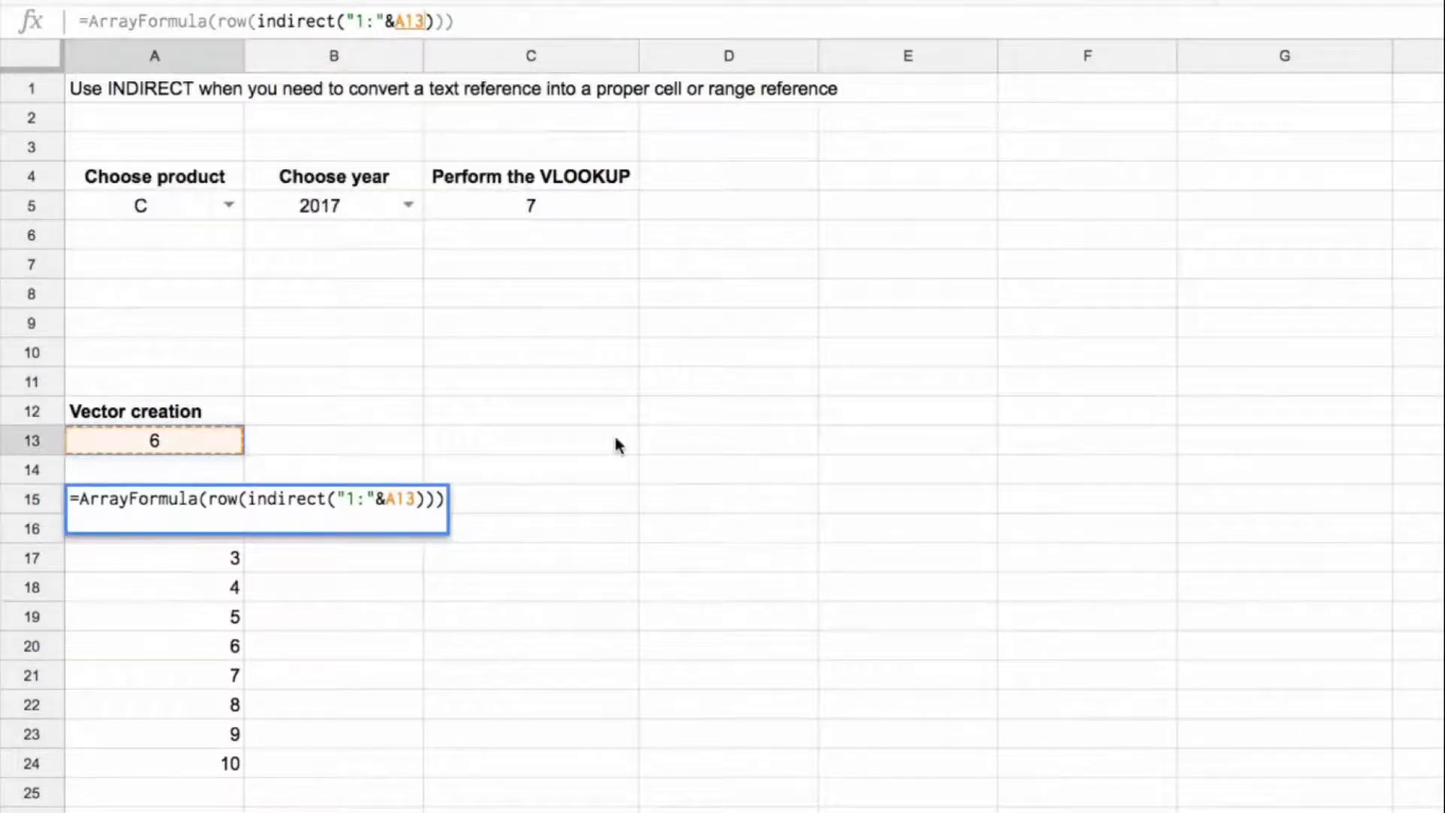
pyautogui.press('Return')
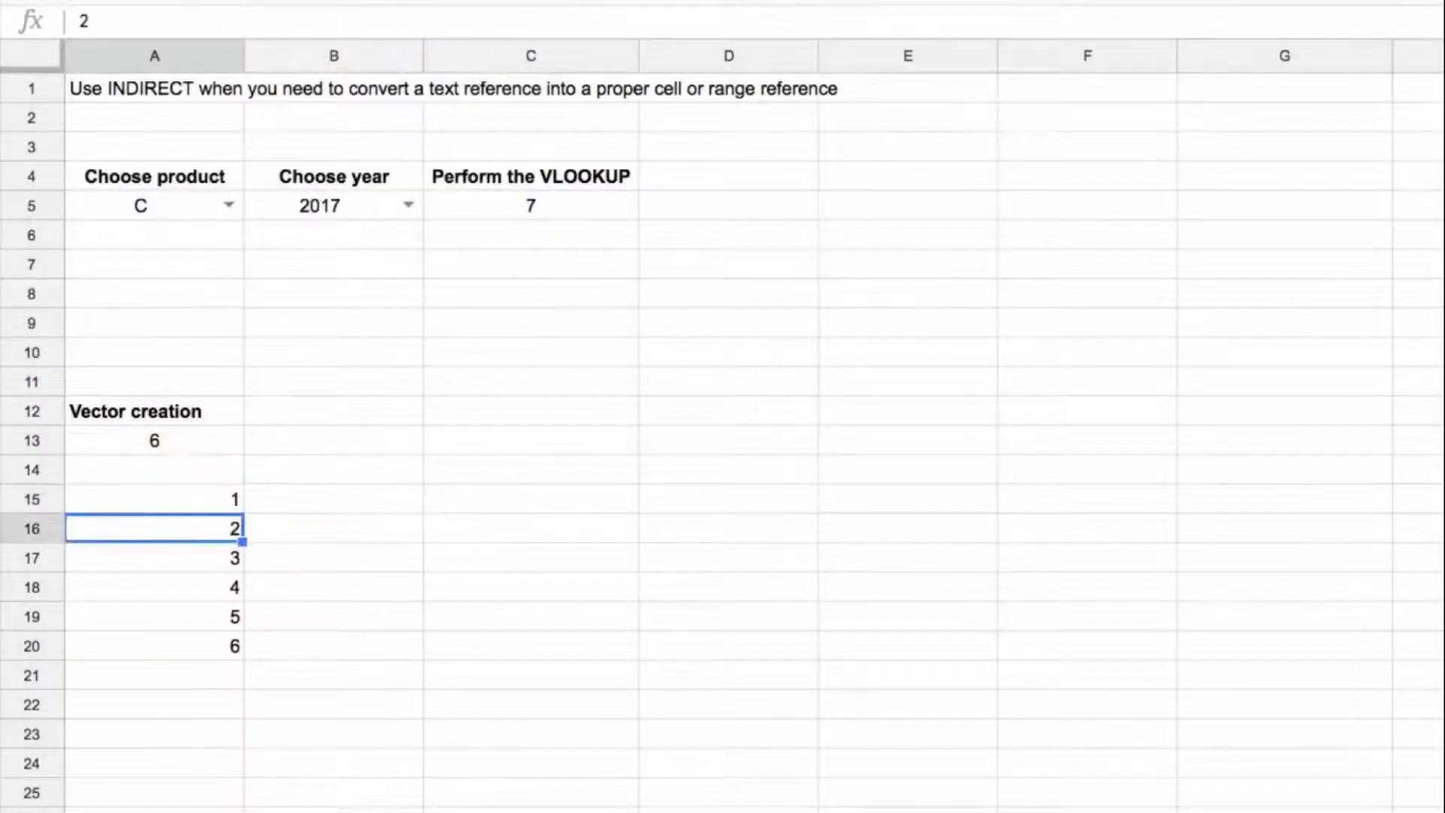
# Step: Test the dynamic vector by setting A13 to 8, 3, 2 and finally 9
pyautogui.click(155, 440)
pyautogui.write('8')
pyautogui.press('Return')
pyautogui.press('Up')
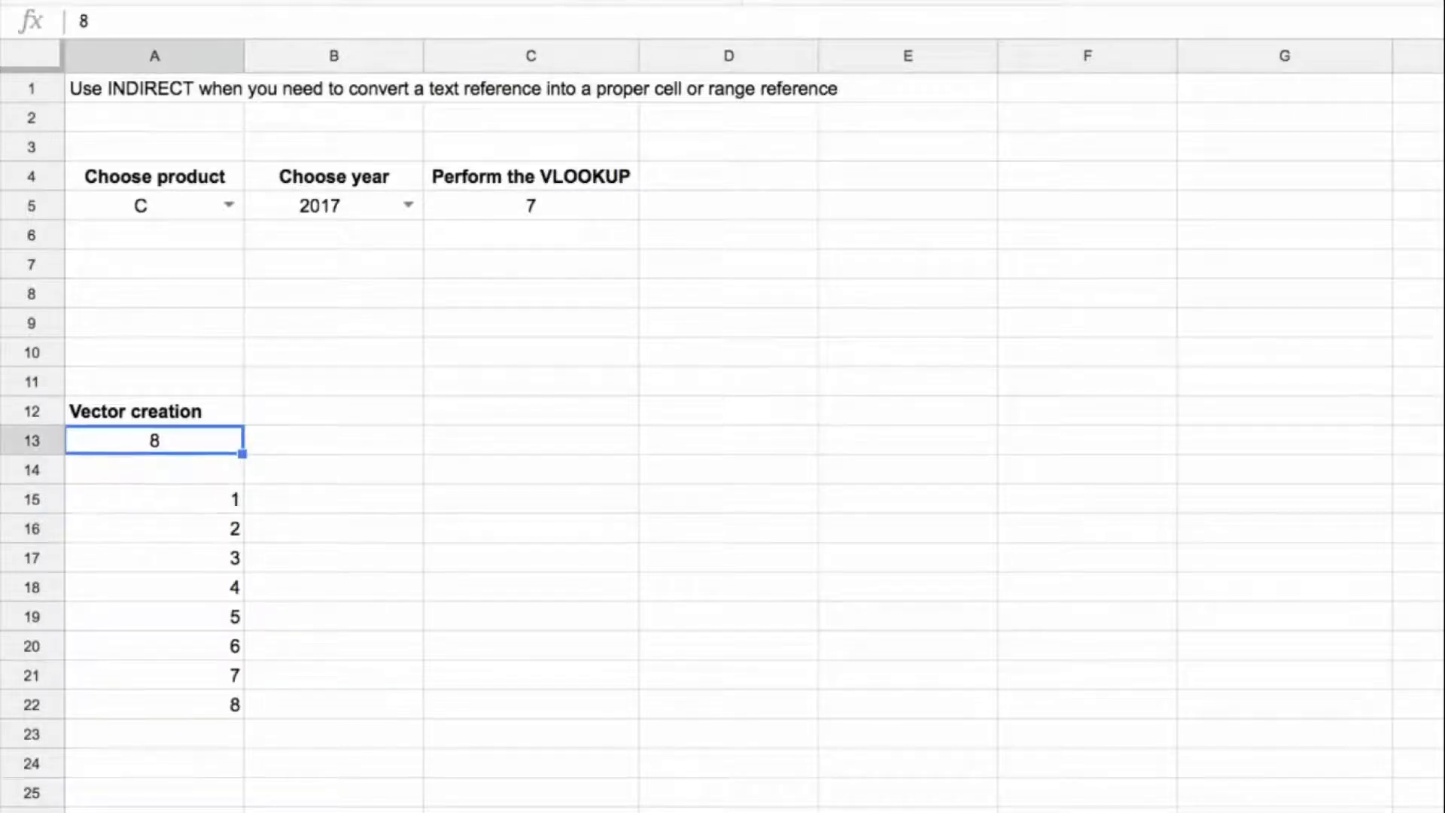
pyautogui.write('3')
pyautogui.press('Return')
pyautogui.press('Up')
pyautogui.write('2')
pyautogui.press('Return')
pyautogui.press('Up')
pyautogui.write('9')
pyautogui.press('Tab')
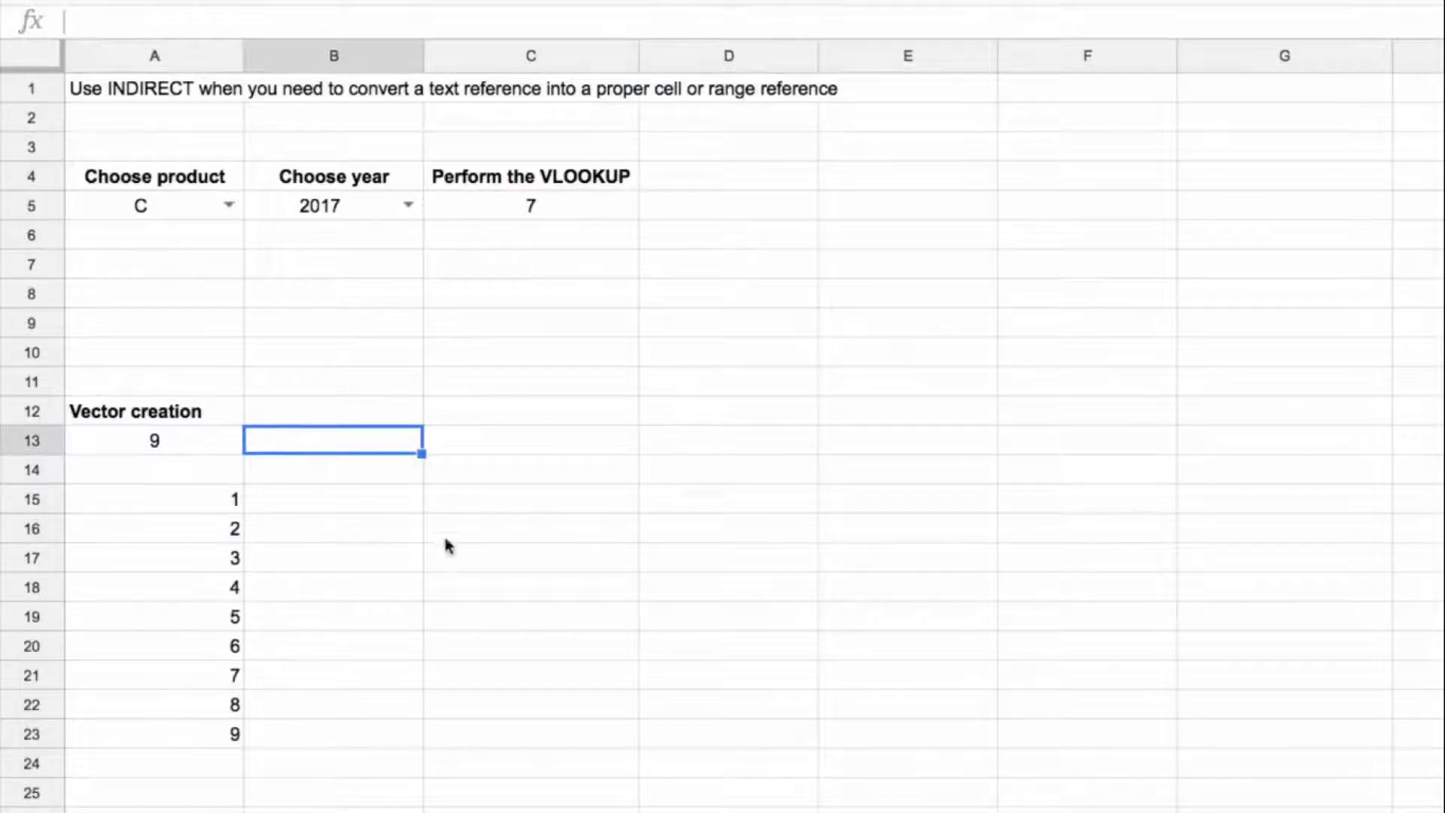
pyautogui.click(202, 504)
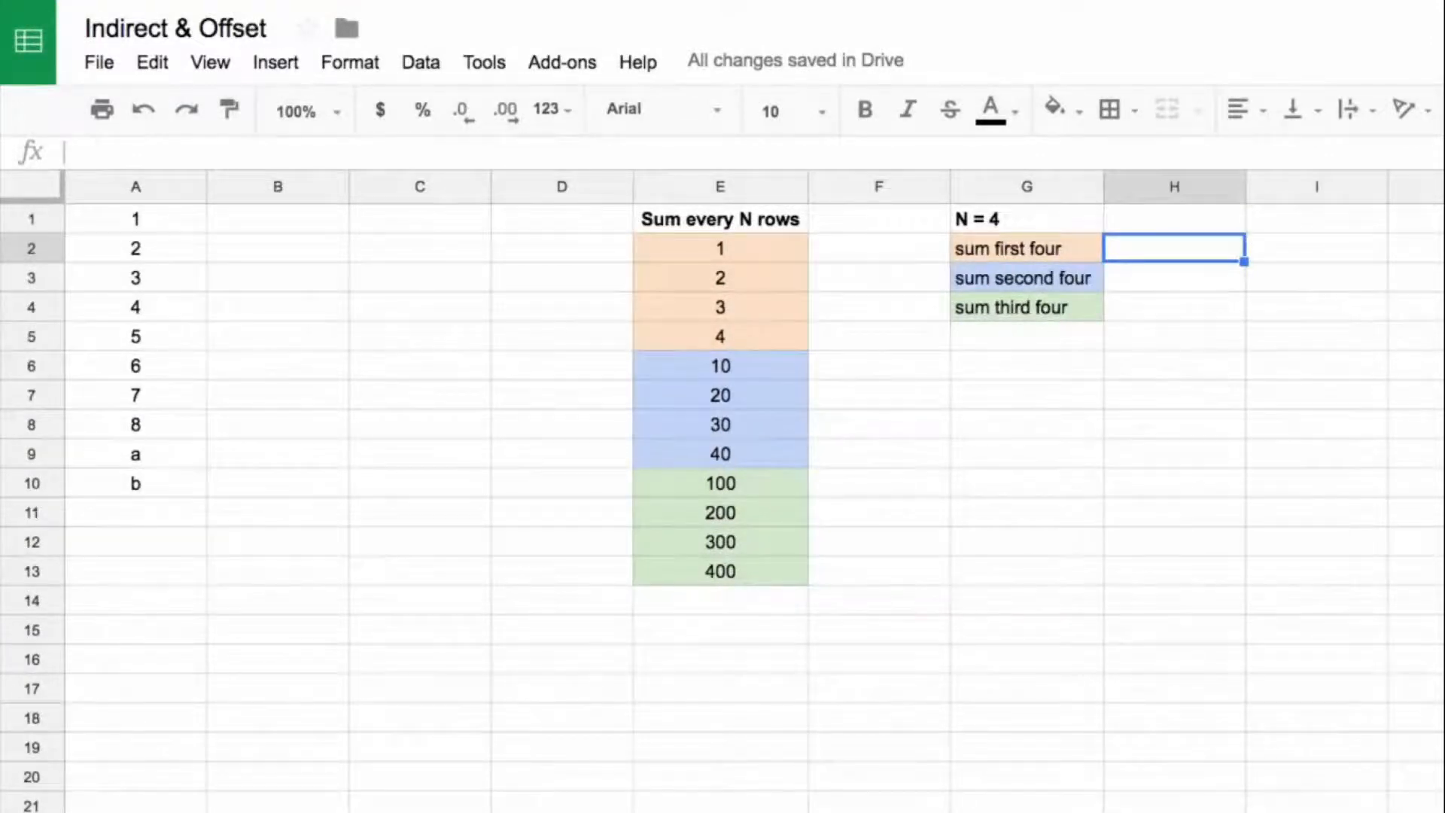
# Step: Start an OFFSET formula in C1 with A1 as the starting cell and a row offset of 5
pyautogui.click(326, 243)
pyautogui.click(359, 248)
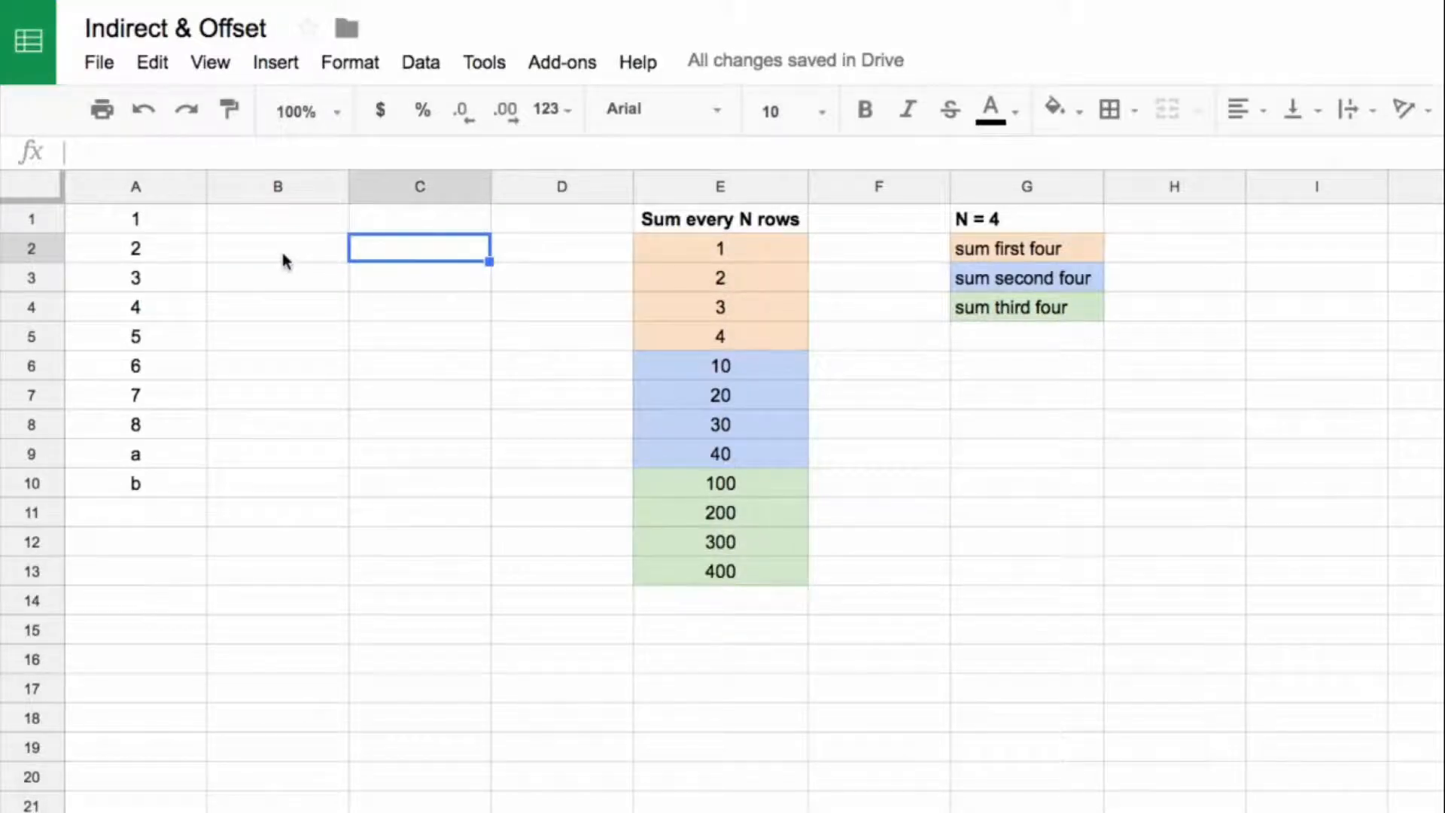
pyautogui.press('Up')
pyautogui.write('=offse')
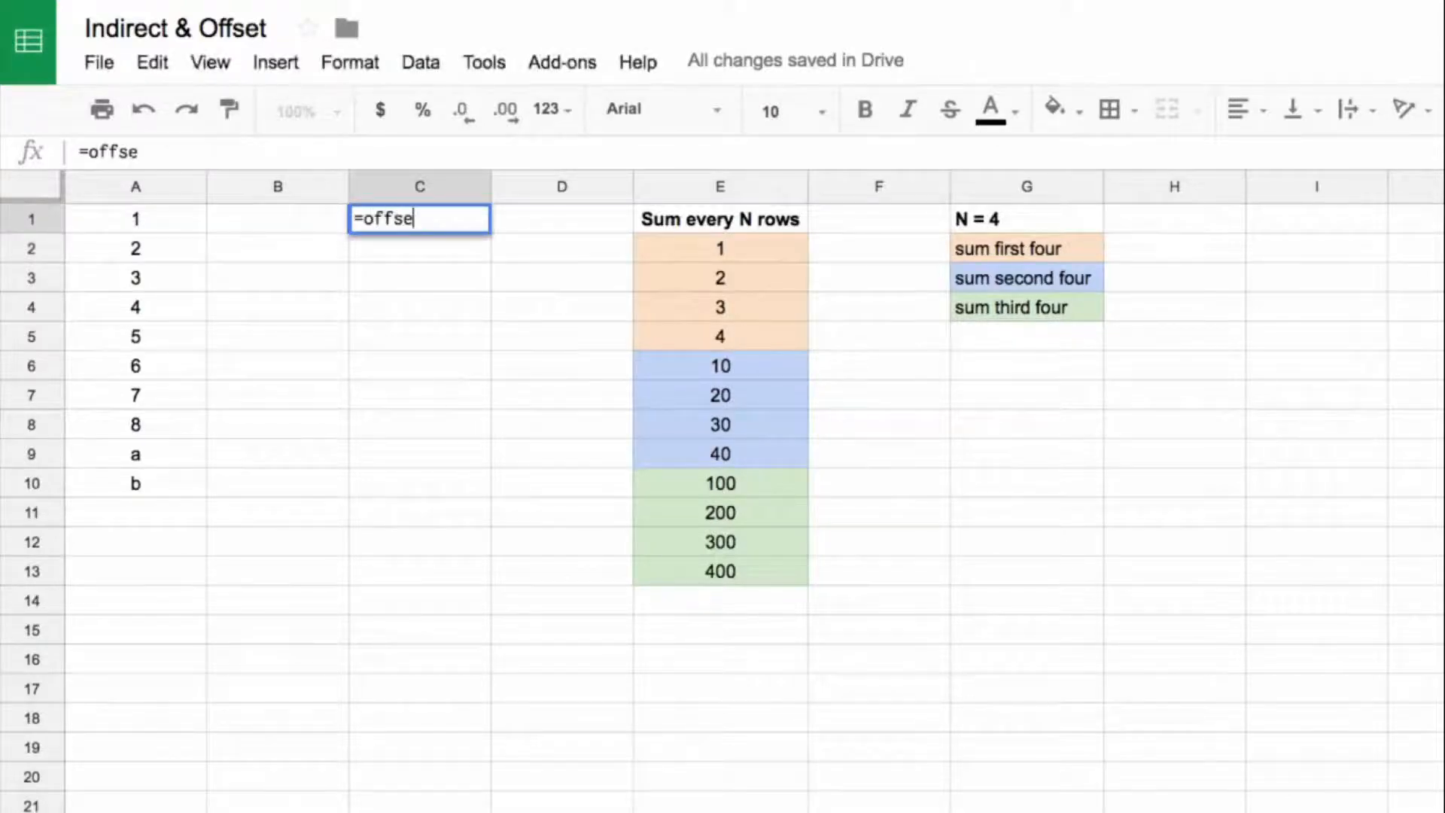
pyautogui.write('t(')
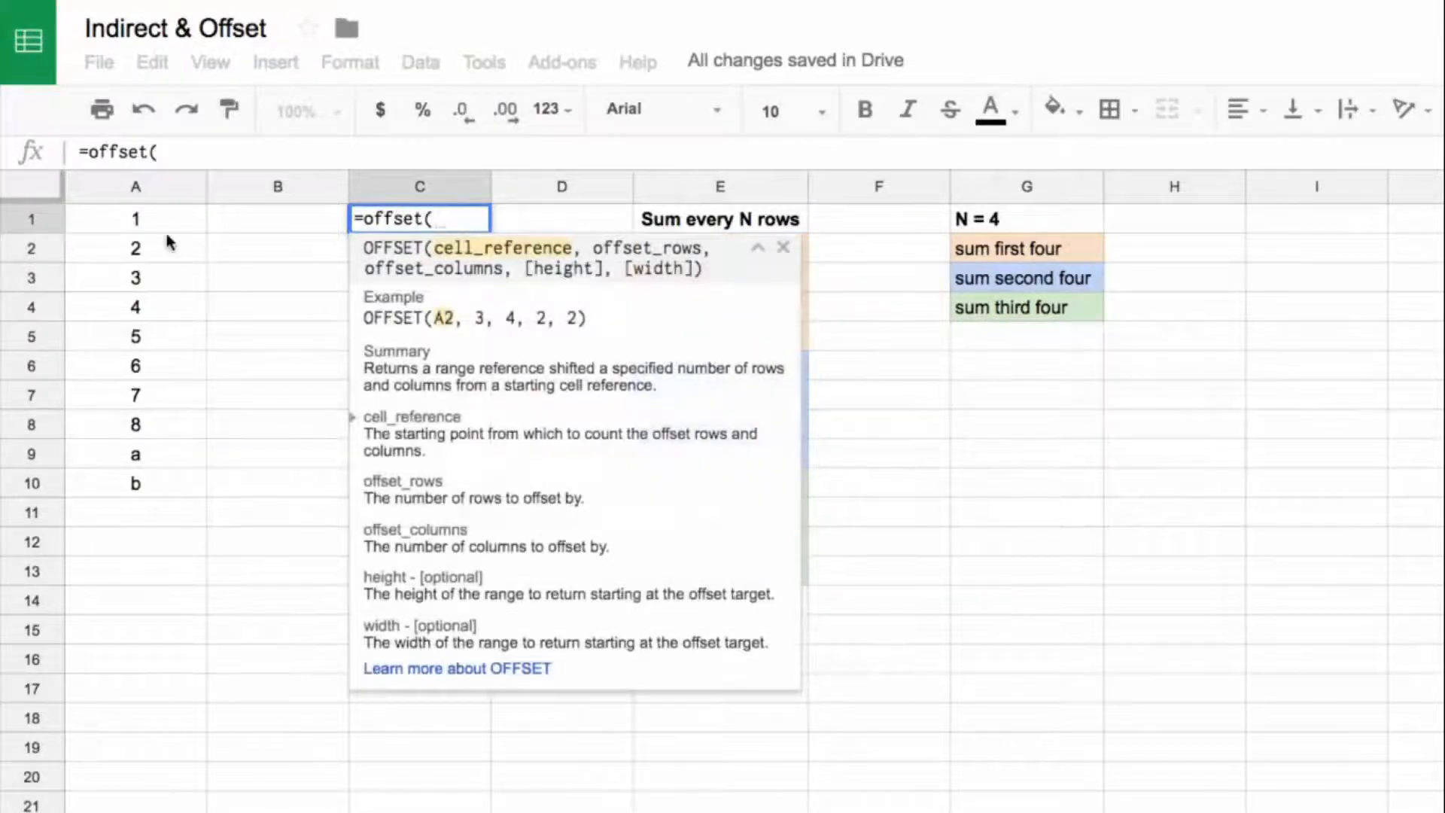
pyautogui.click(164, 221)
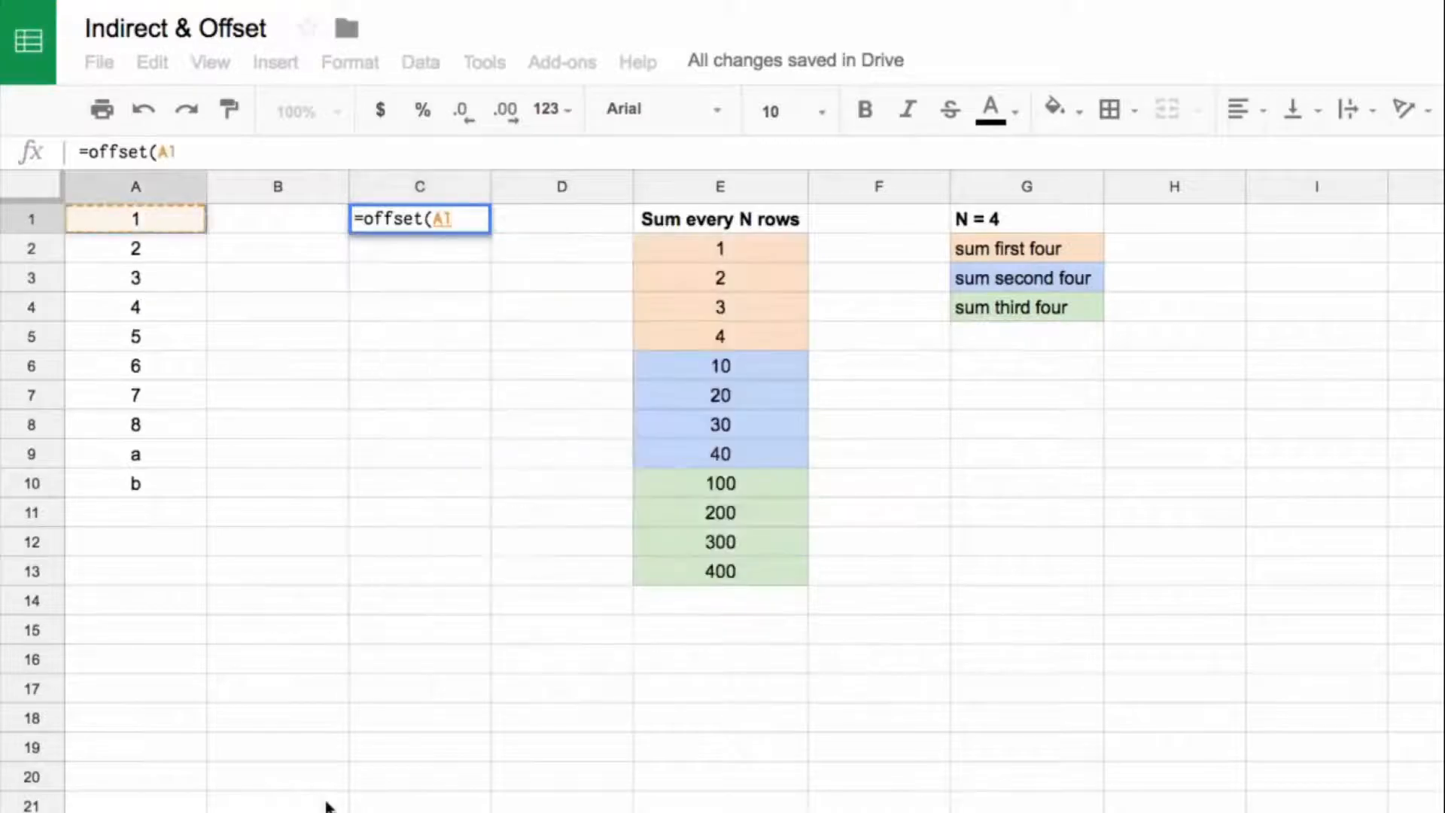
pyautogui.write(',')
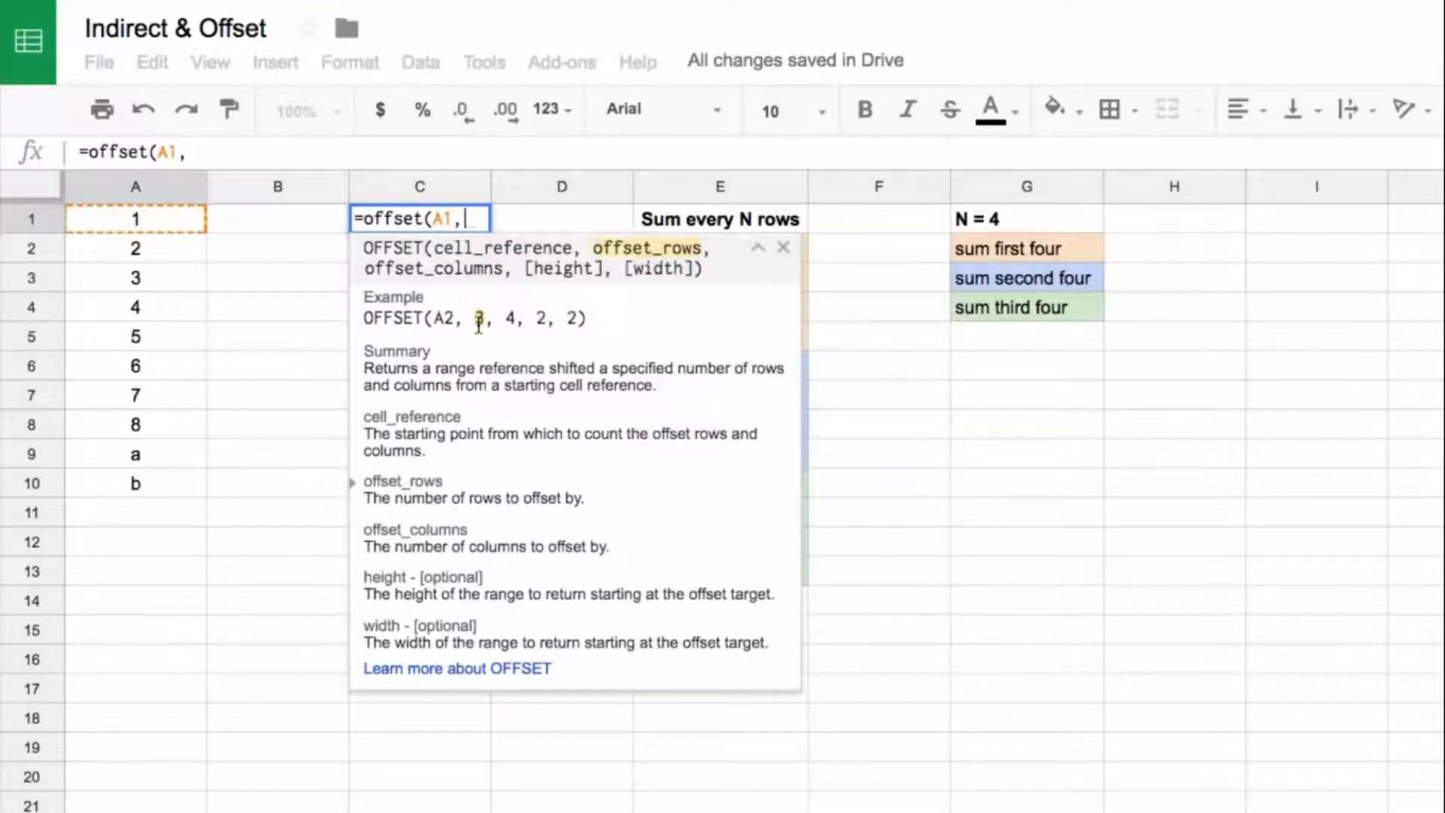
pyautogui.write('5')
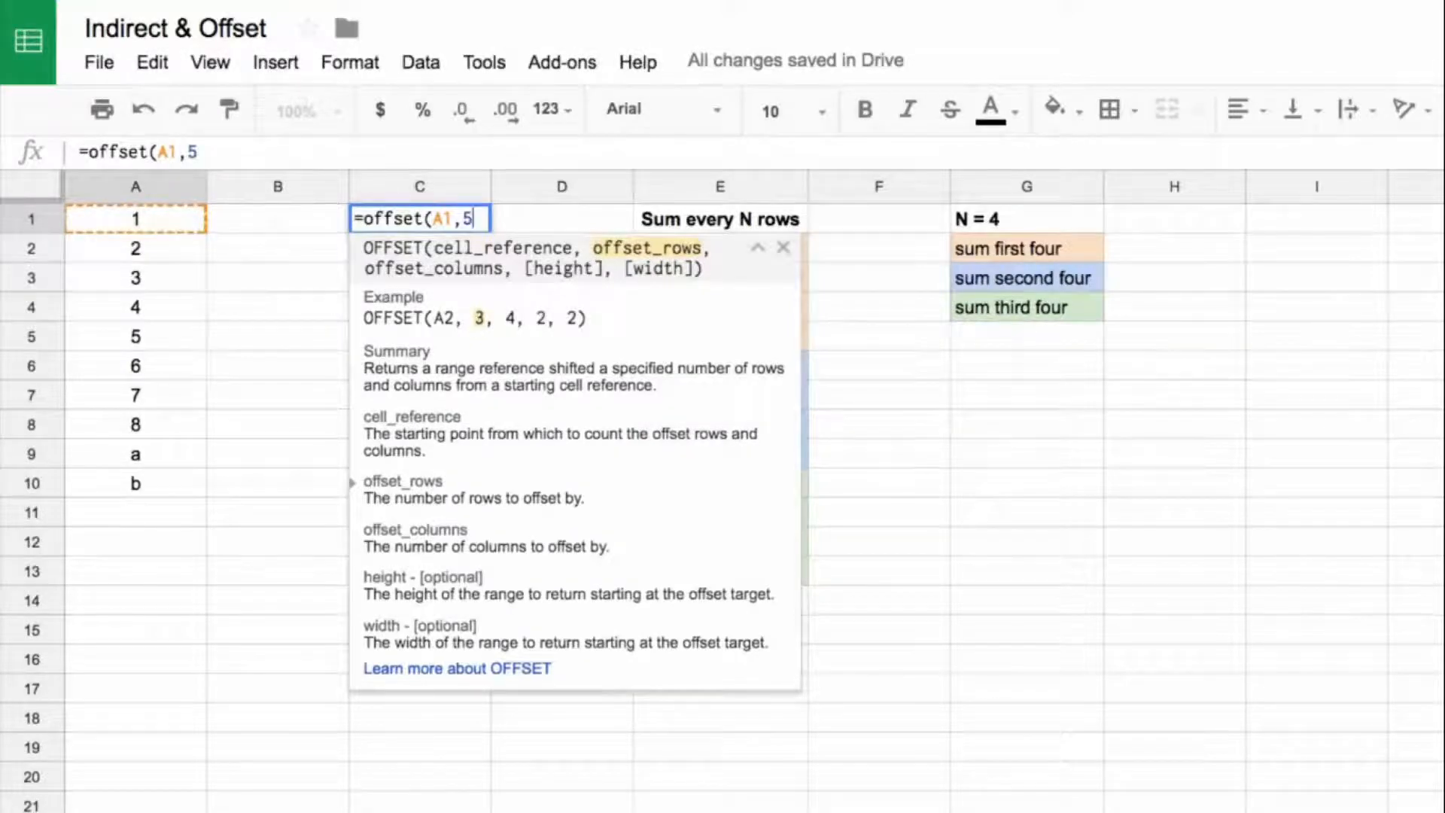
pyautogui.write(',0,3,1')
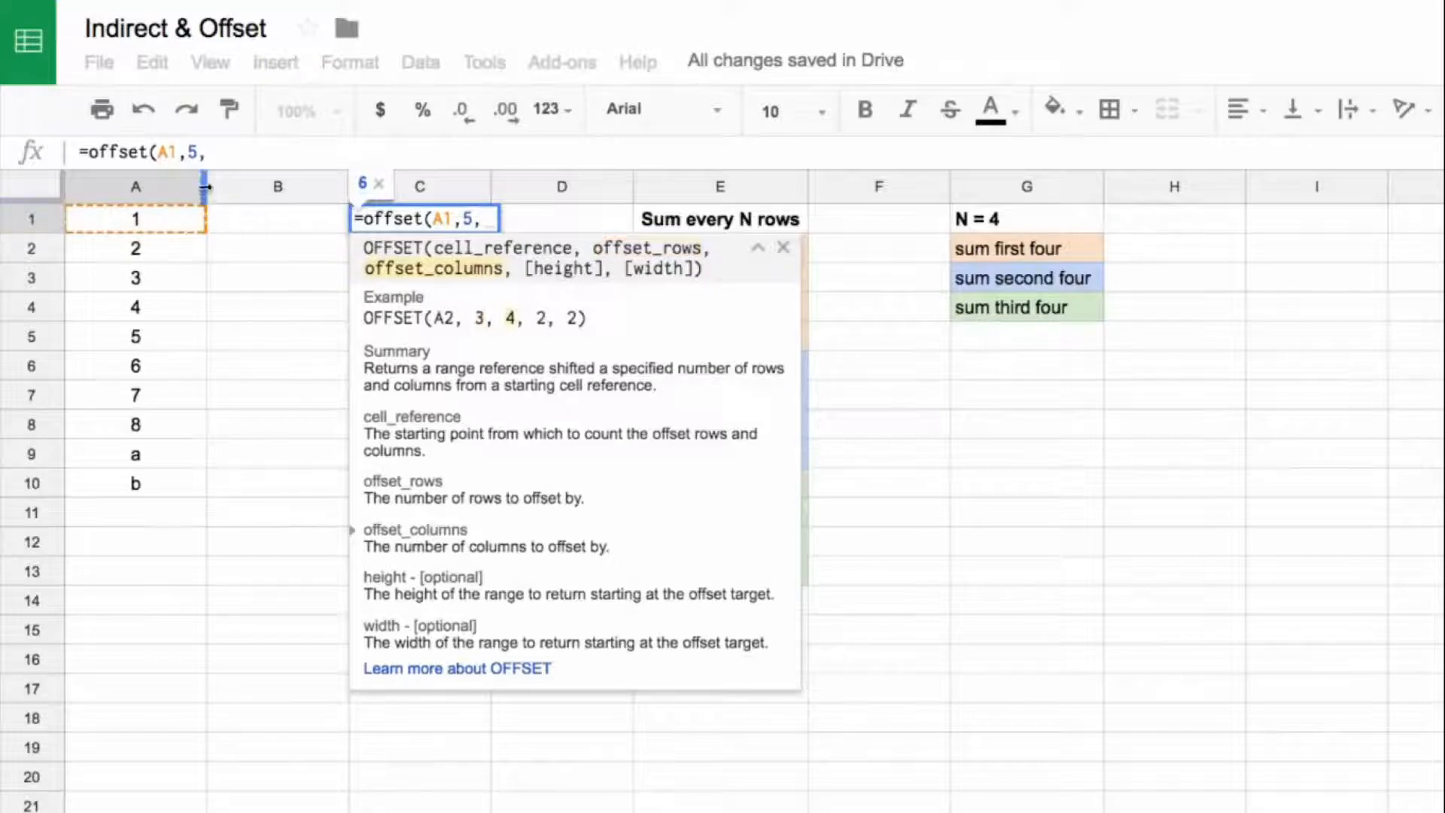
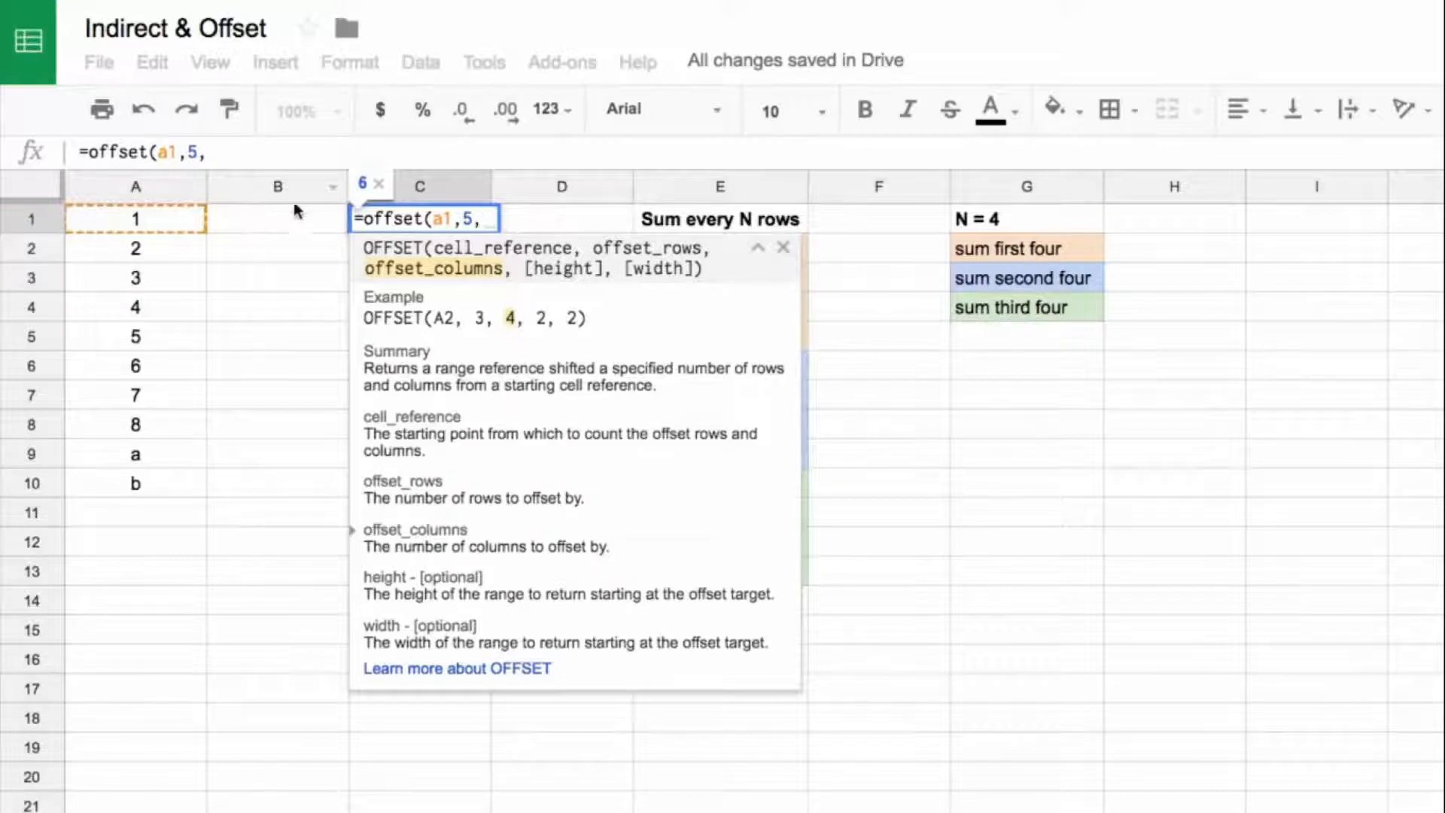
# Step: Complete the C1 OFFSET formula with a column offset of 0, a height of 3 and a width of 1
pyautogui.write('0')
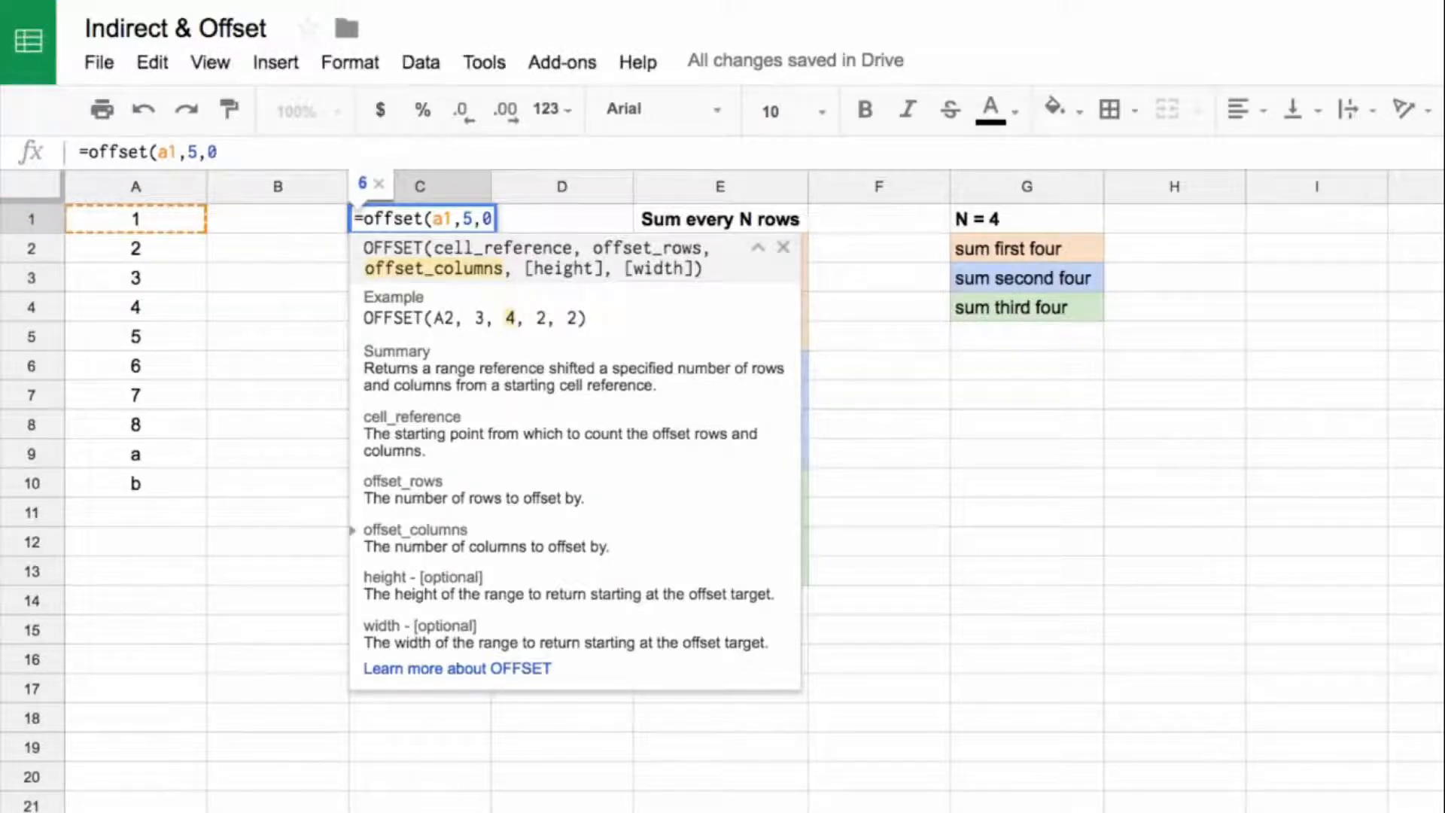
pyautogui.write(',')
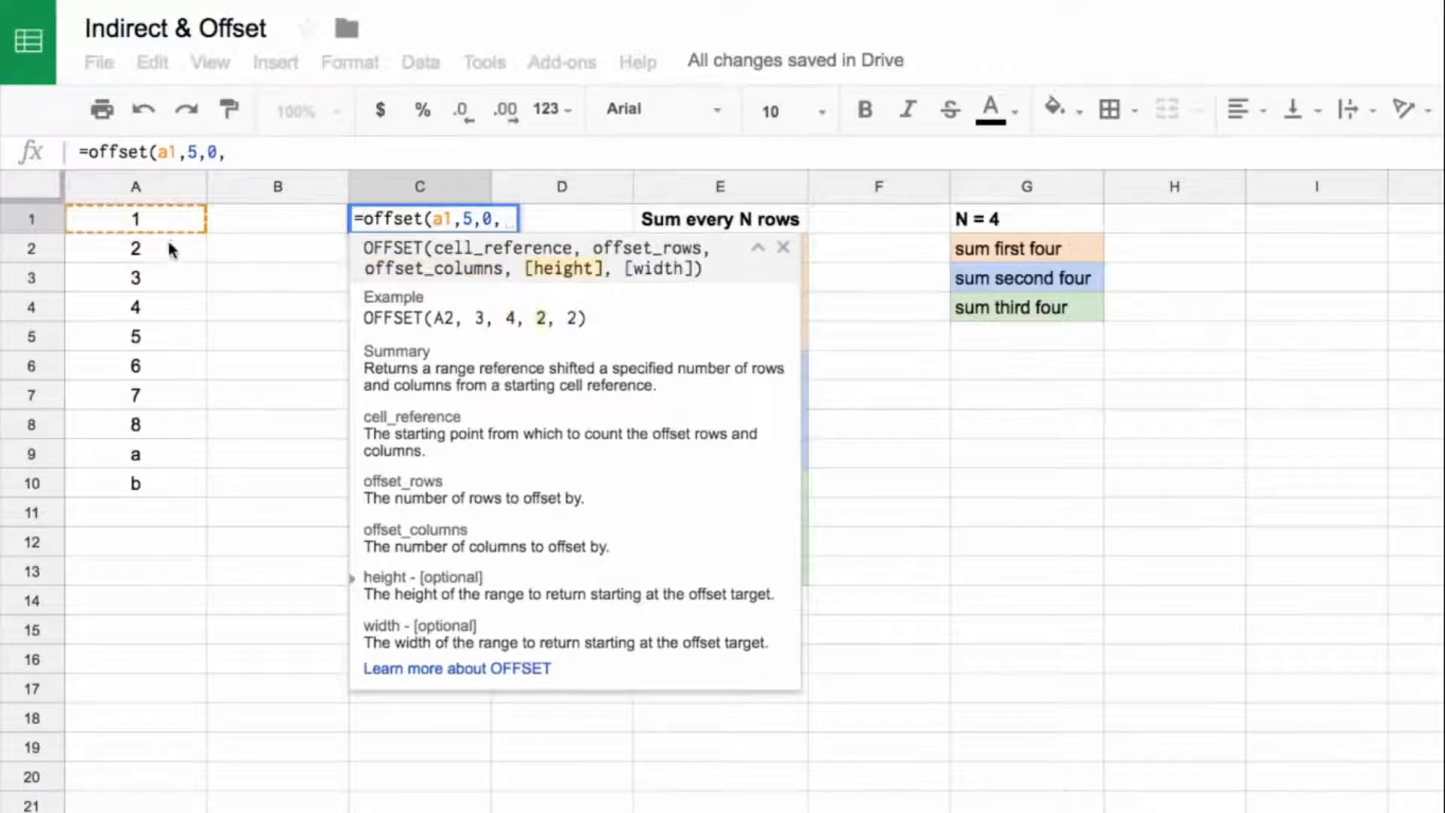
pyautogui.write('3,1')
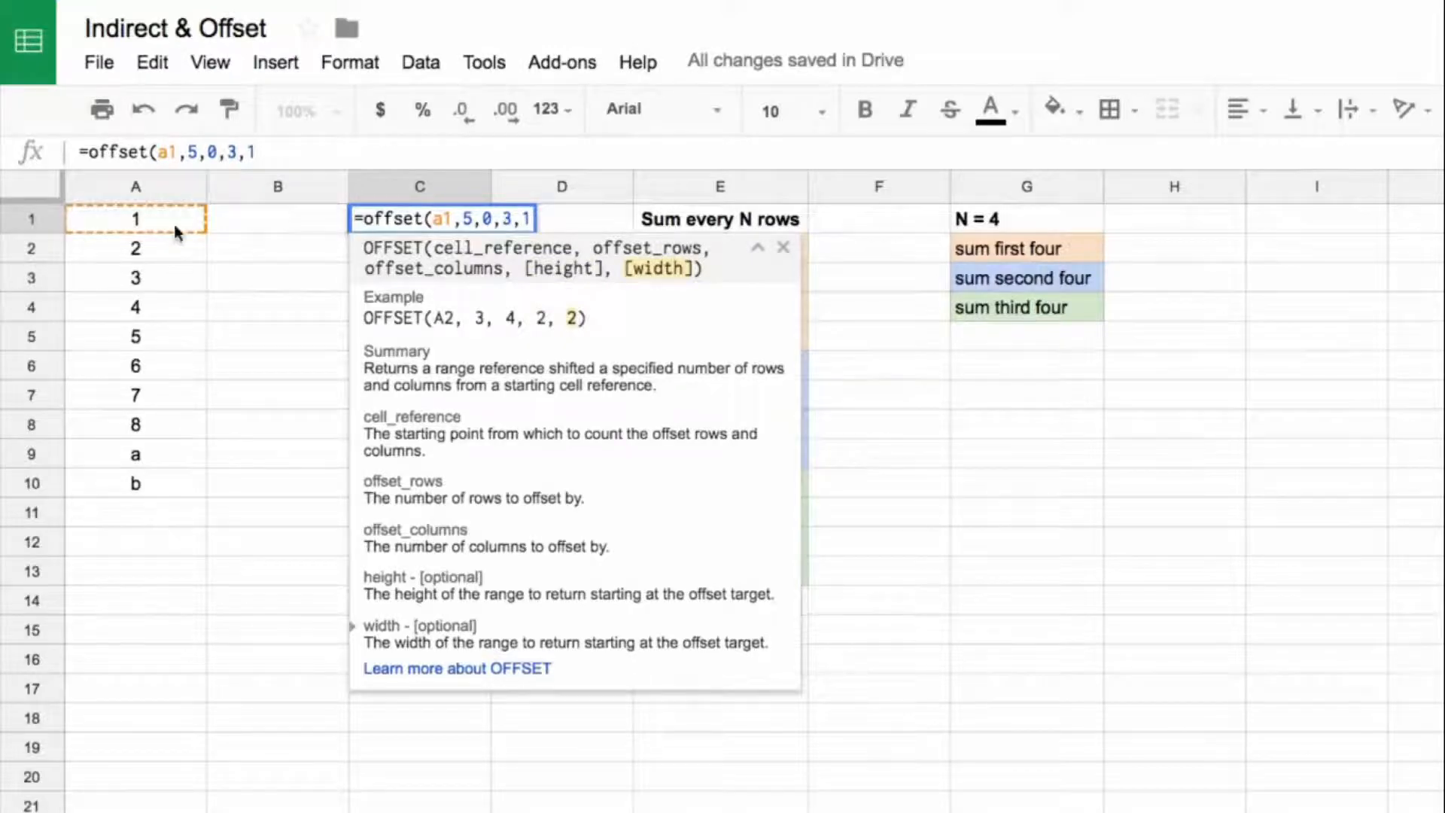
pyautogui.write(')')
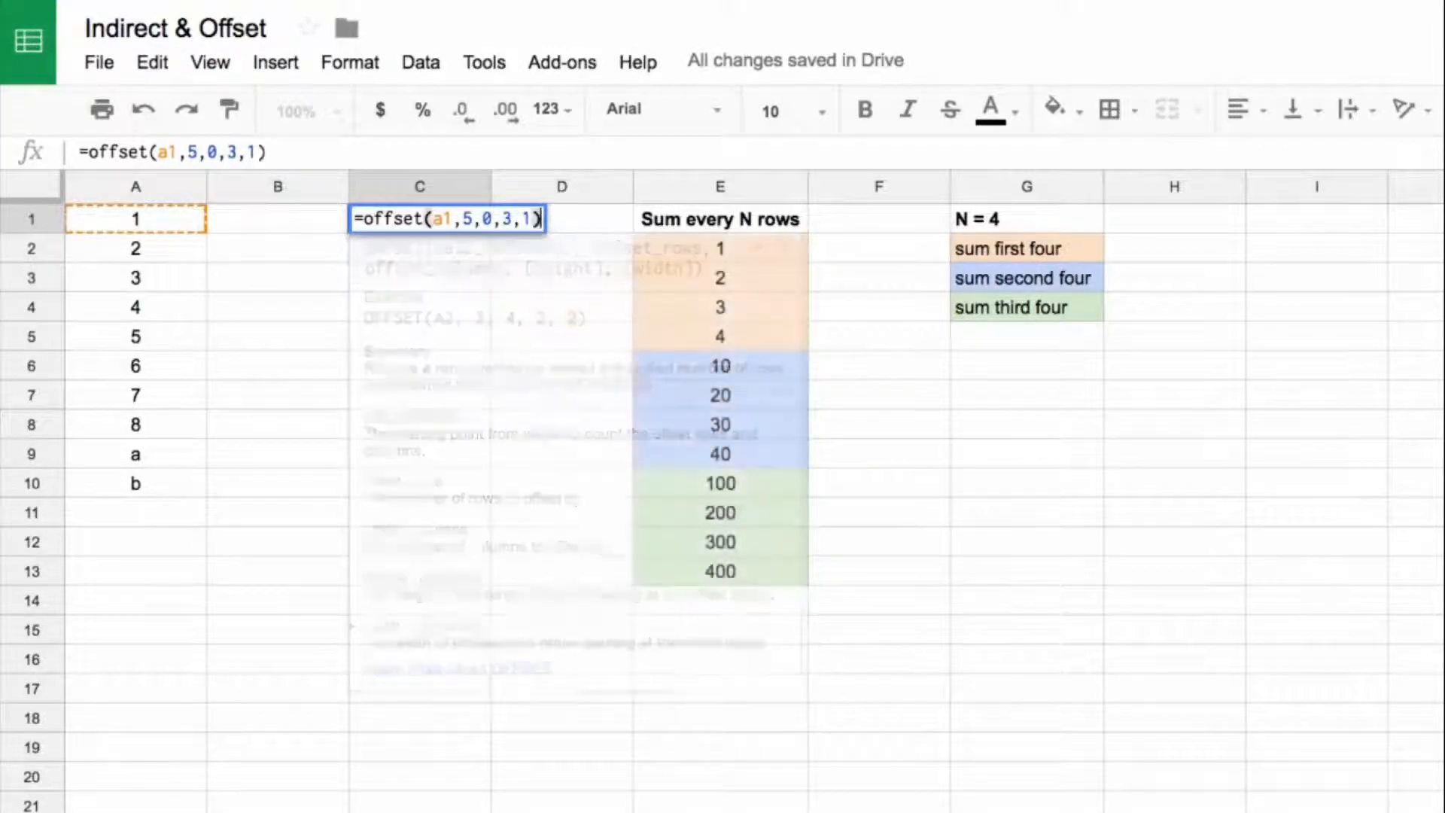
pyautogui.press('Return')
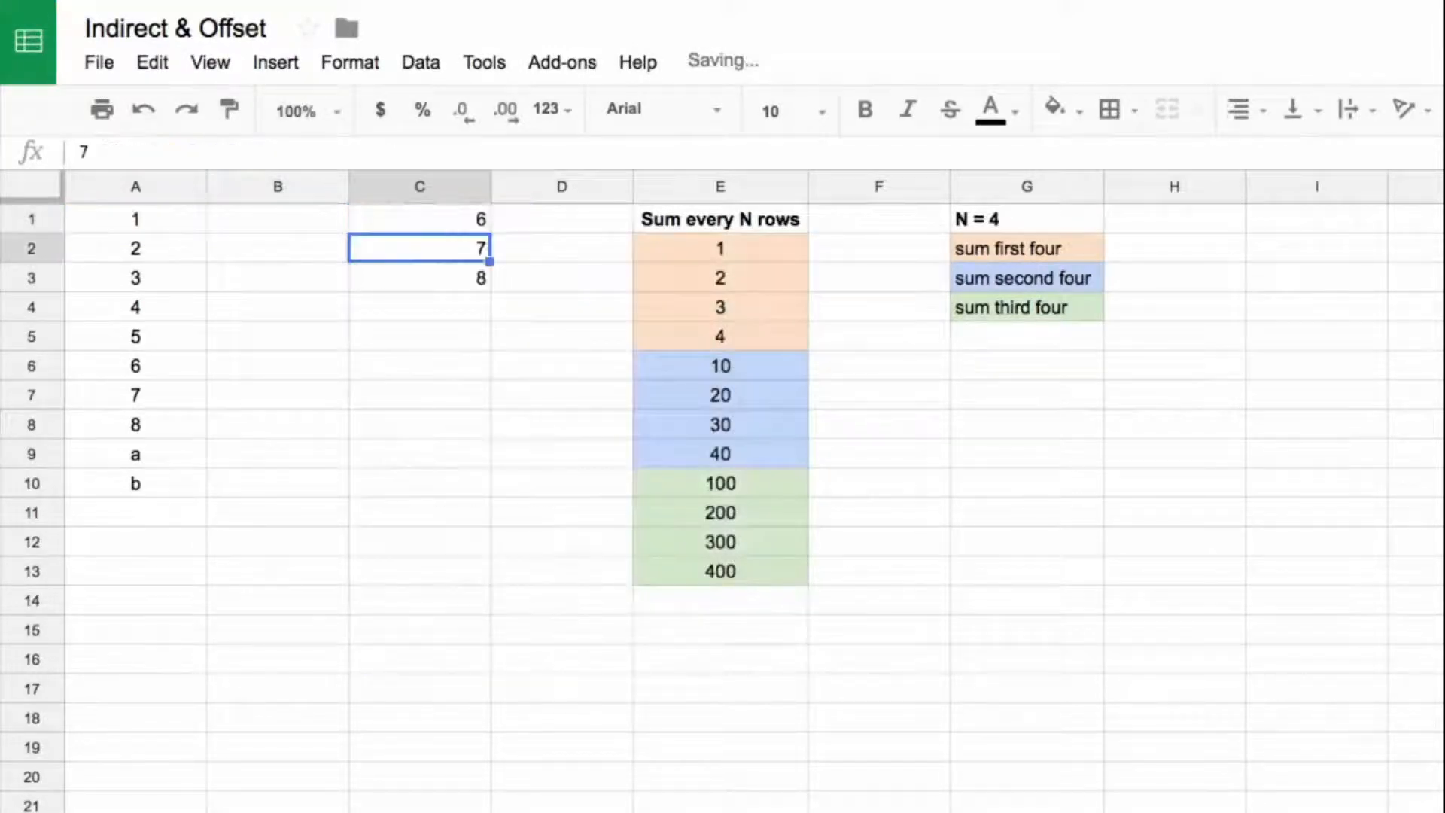
# Step: Compare the OFFSET formula in C1 with its starting cell A1 and the source cells A6:A8
pyautogui.click(401, 226)
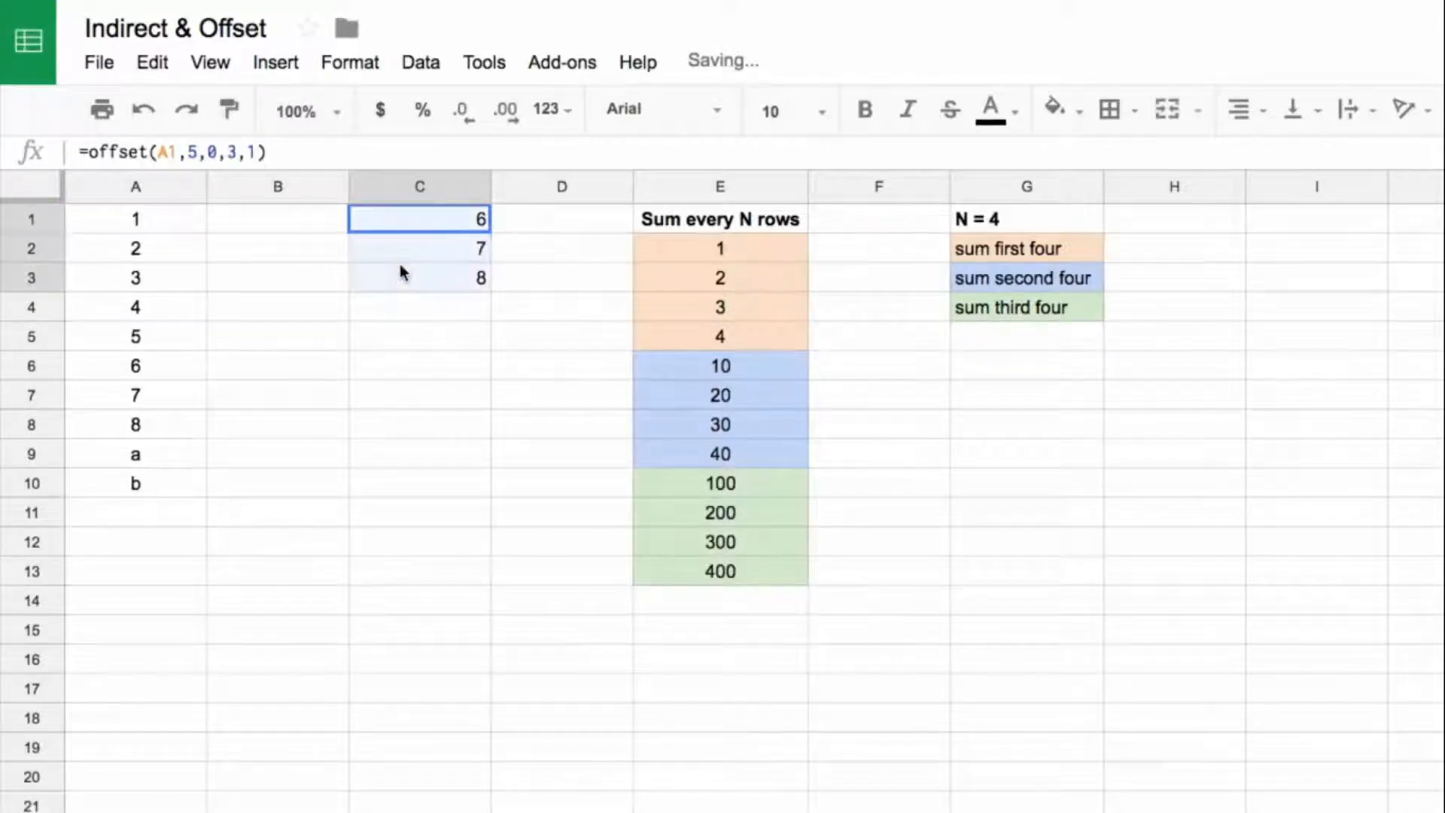
pyautogui.click(179, 149)
pyautogui.press('Escape')
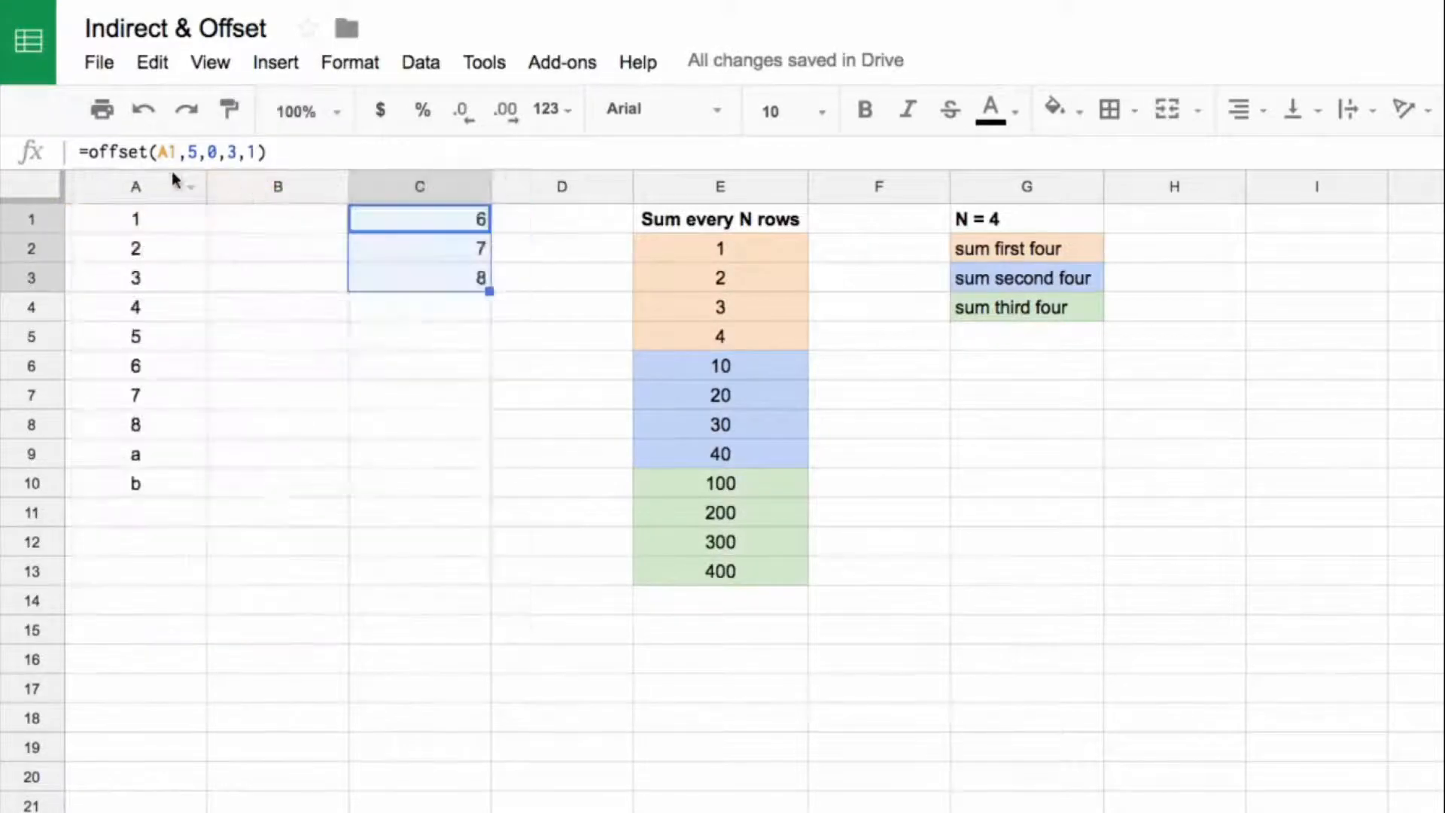
pyautogui.click(171, 224)
pyautogui.keyDown('shift'); pyautogui.click(162, 343); pyautogui.keyUp('shift')
pyautogui.click(168, 369)
pyautogui.keyDown('shift'); pyautogui.click(145, 426); pyautogui.keyUp('shift')
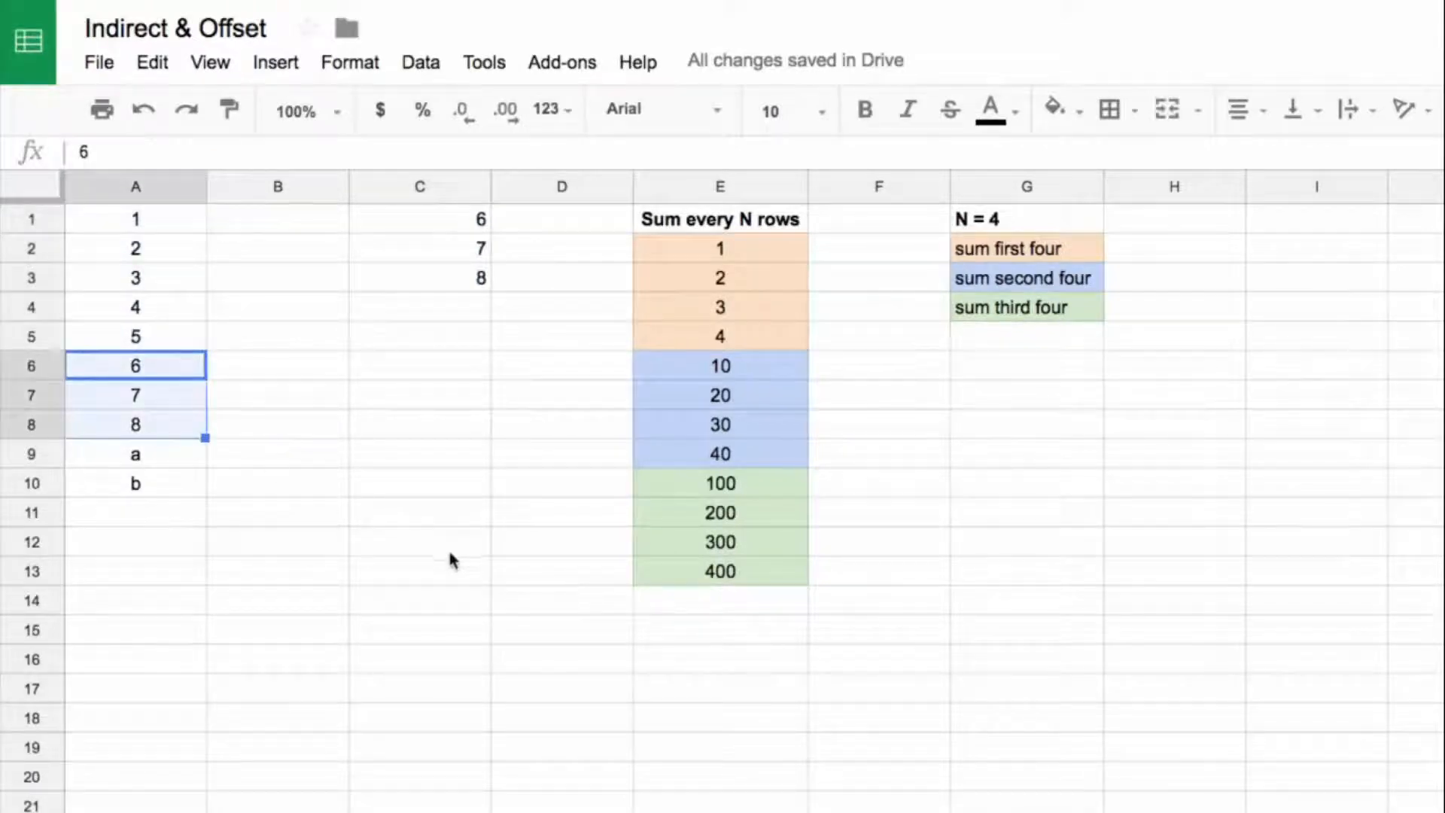
# Step: Centre-align the OFFSET results in C1:C3
pyautogui.click(414, 225)
pyautogui.keyDown('shift'); pyautogui.click(422, 278); pyautogui.keyUp('shift')
pyautogui.hotkey('ctrl', 'shift', 'e')
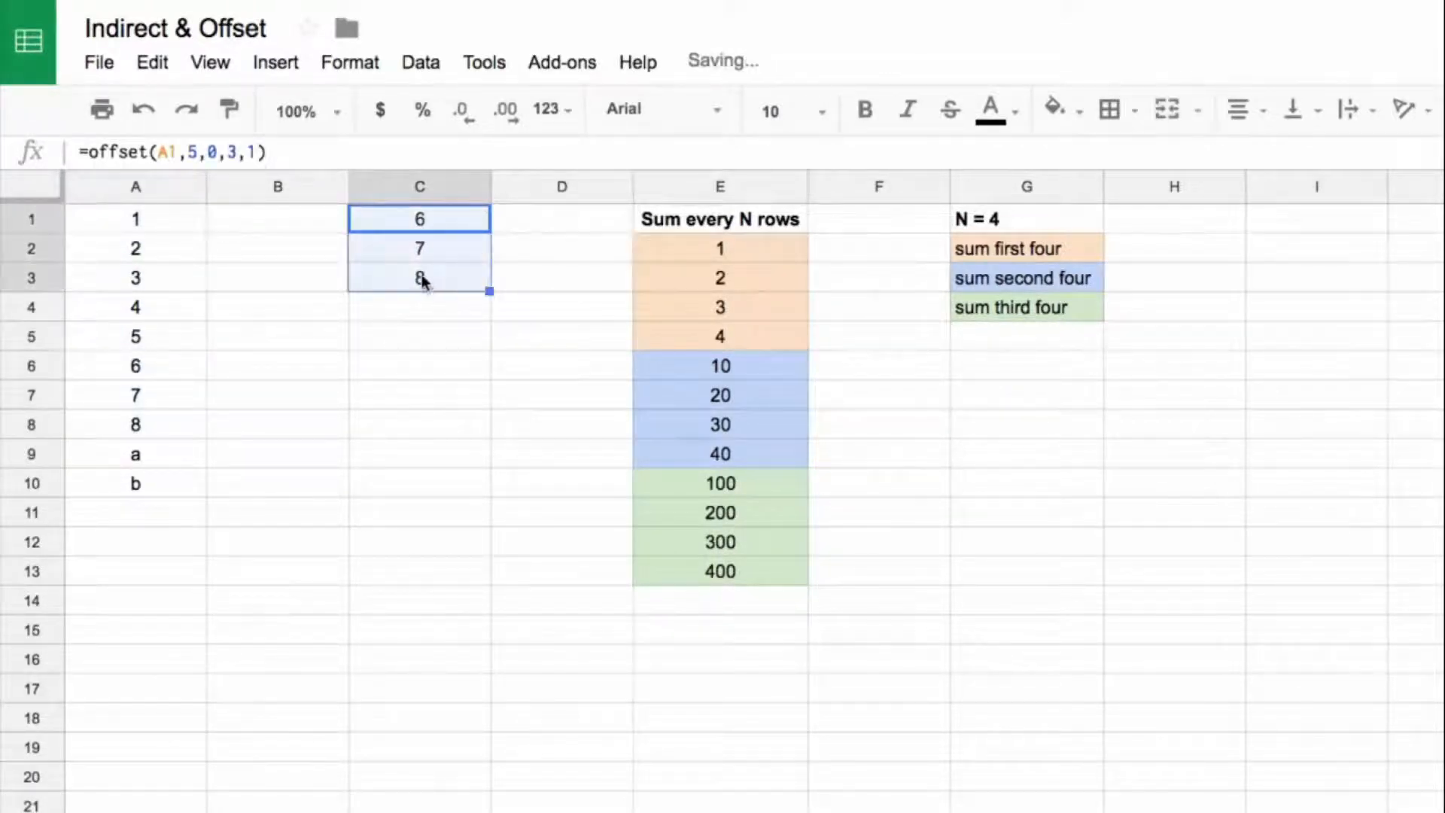
pyautogui.click(422, 219)
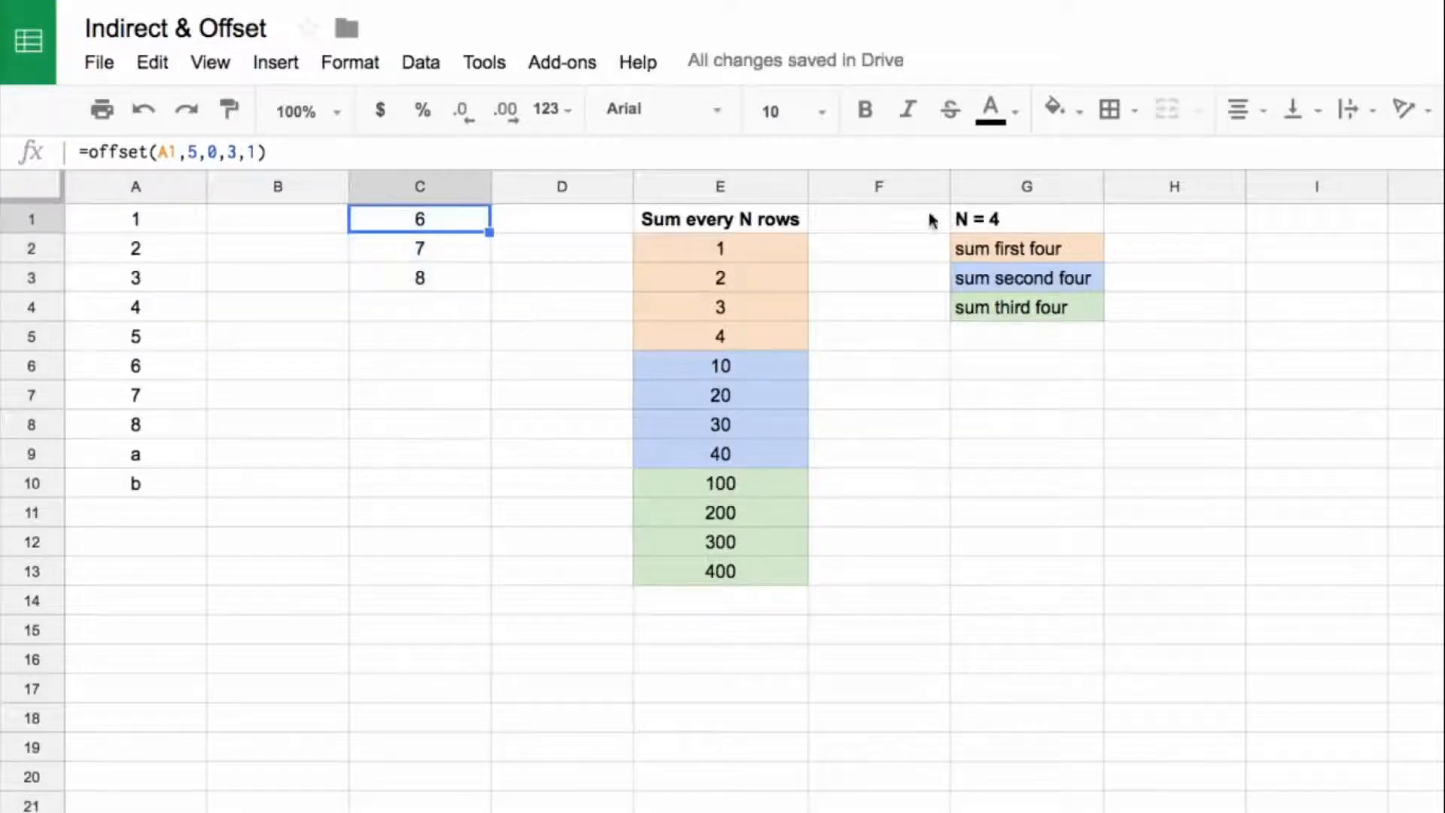
pyautogui.write('f')
pyautogui.press('Escape')
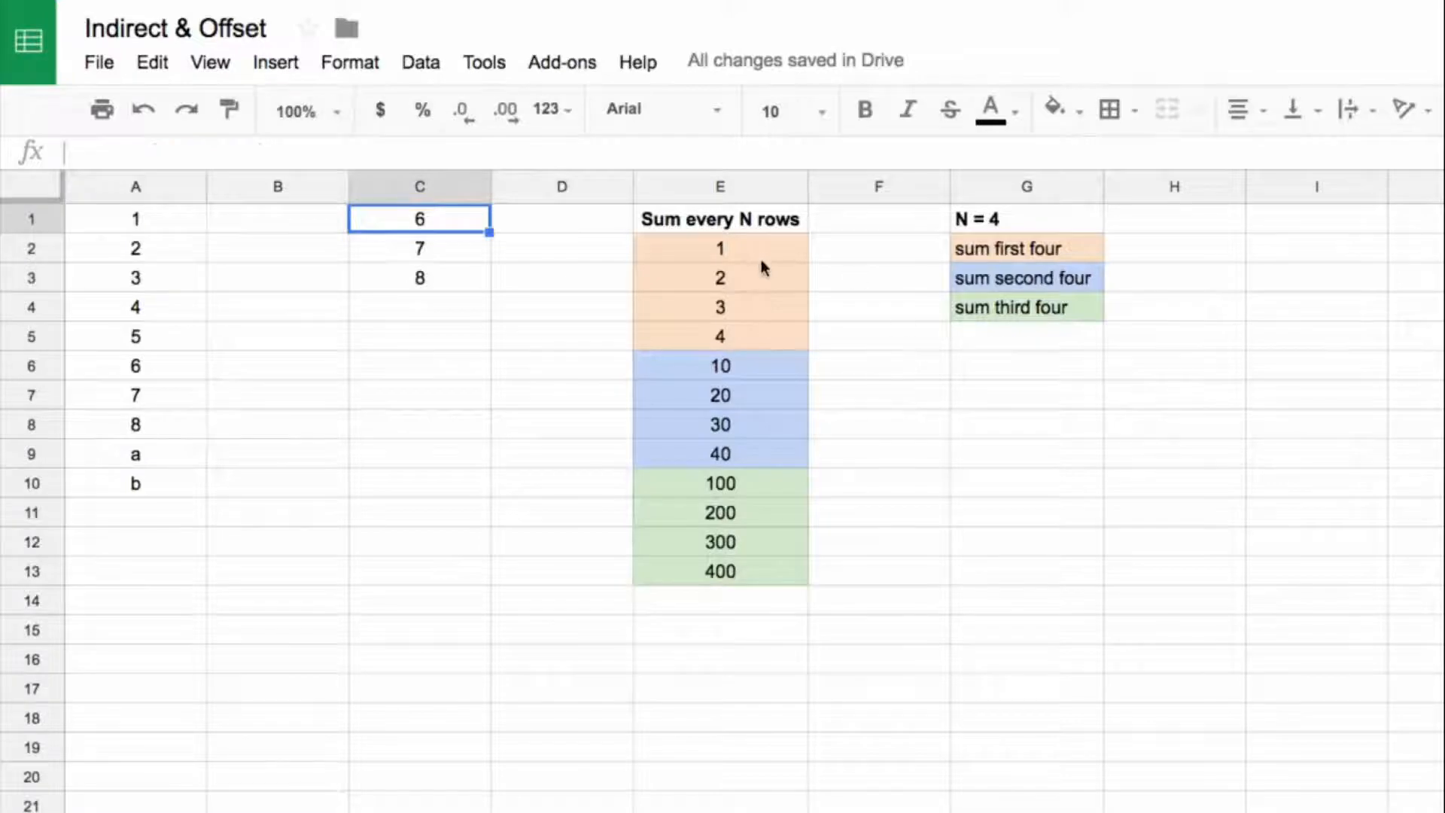
# Step: Examine the Sum every N rows values in E2:E13 and the cells H2:H4 beside the sum labels
pyautogui.click(743, 219)
pyautogui.moveTo(745, 248); pyautogui.dragTo(729, 584)
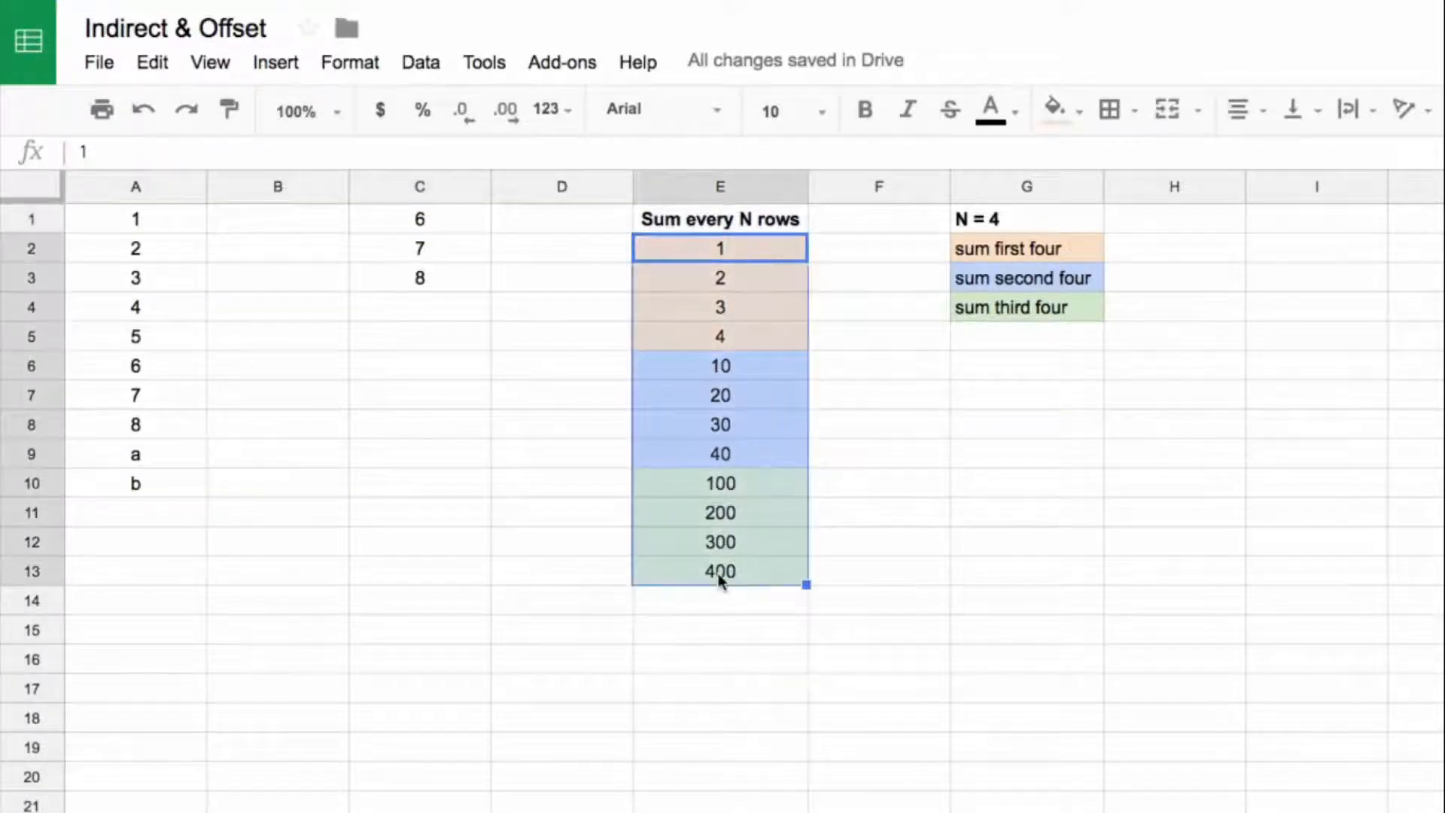
pyautogui.click(1013, 250)
pyautogui.moveTo(783, 240); pyautogui.dragTo(762, 574)
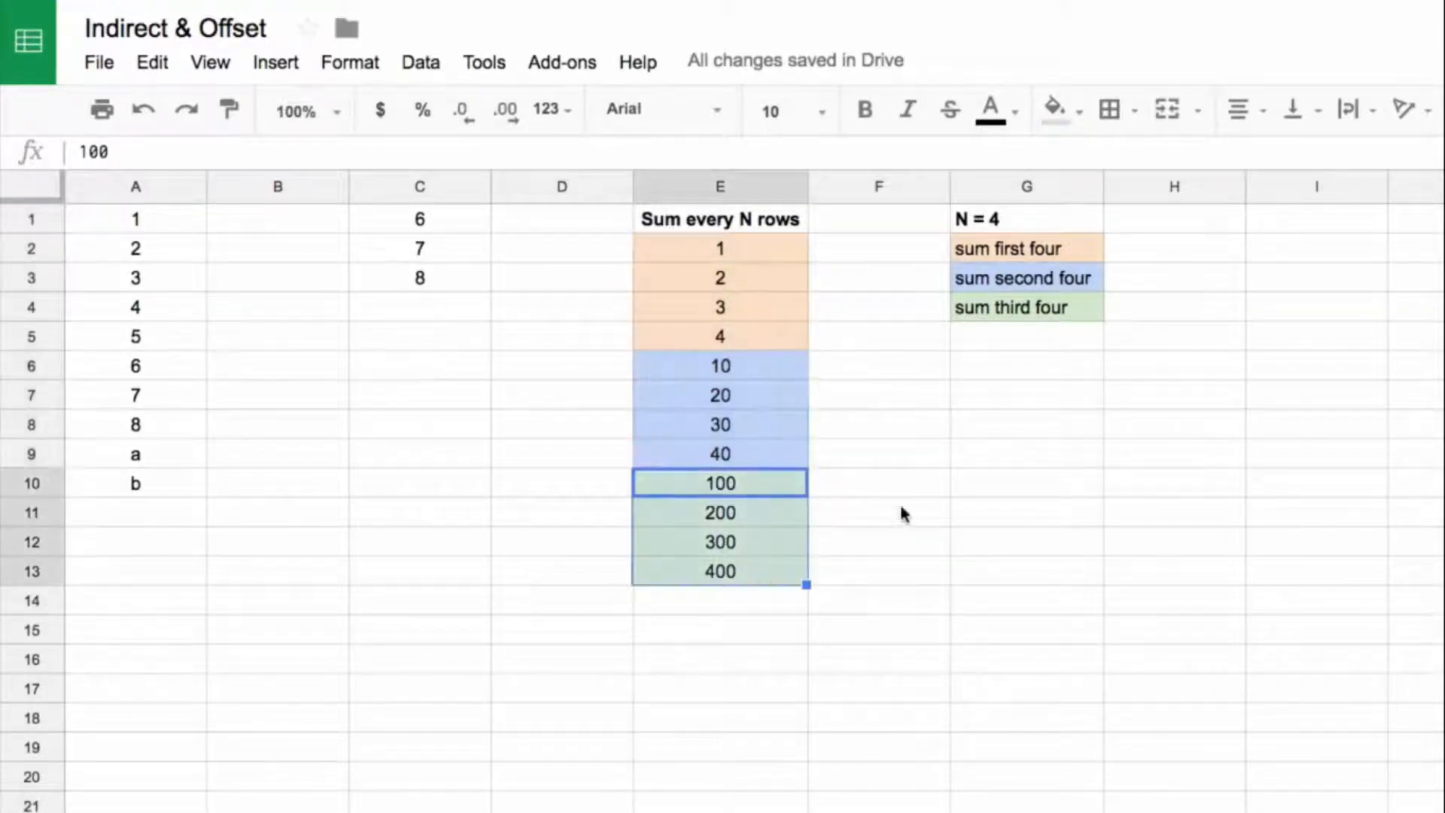
pyautogui.click(1164, 254)
pyautogui.moveTo(1243, 262); pyautogui.dragTo(1251, 317)
pyautogui.click(1212, 253)
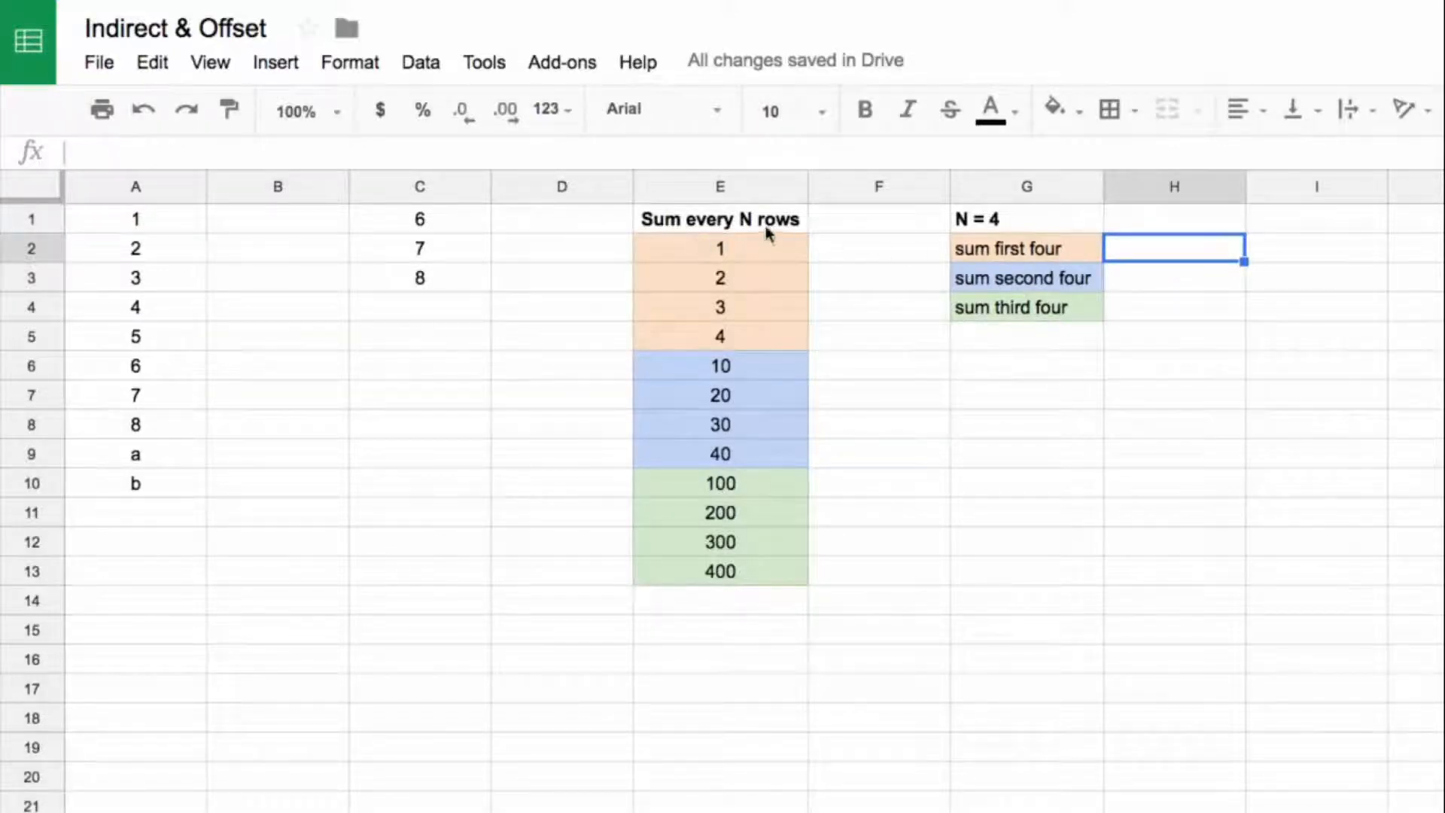
# Step: Enter 0 in I2 as the row offset from E2 for the first group of four
pyautogui.click(745, 248)
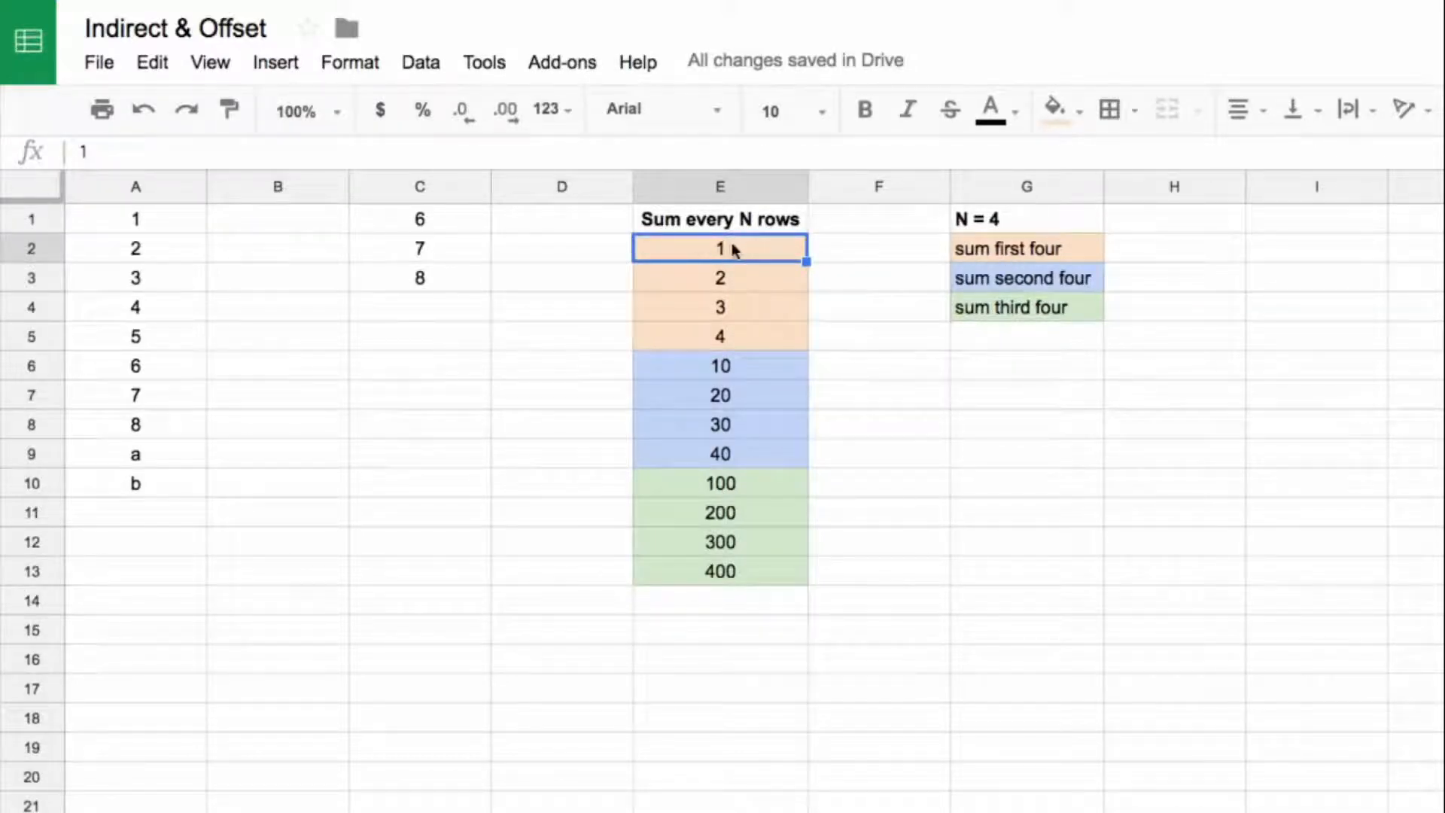
pyautogui.click(1271, 257)
pyautogui.write('0')
pyautogui.click(763, 250)
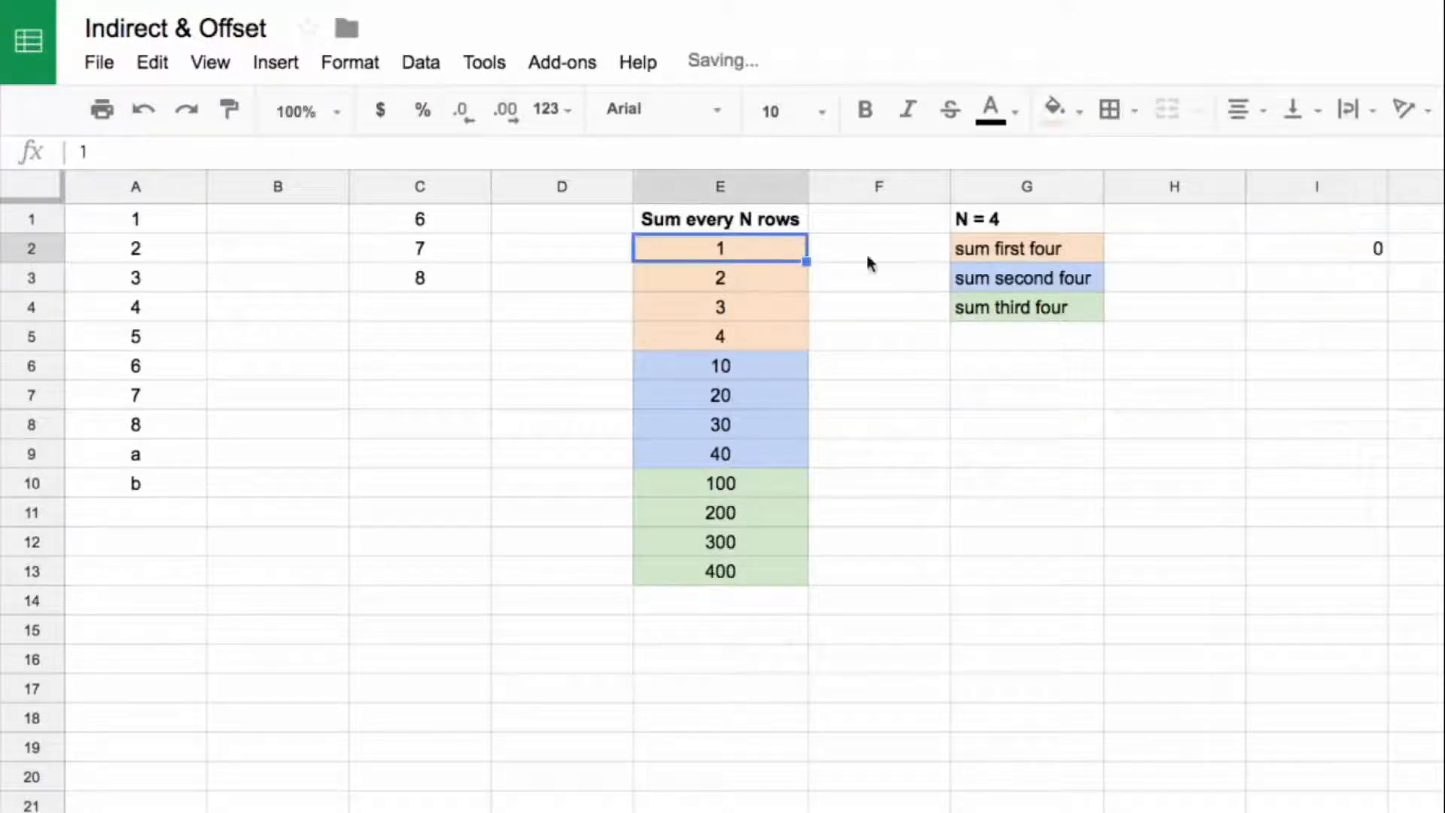
# Step: Count the rows from E2 to the start of the second group and enter 4 in I3 as its offset
pyautogui.click(736, 276)
pyautogui.click(741, 310)
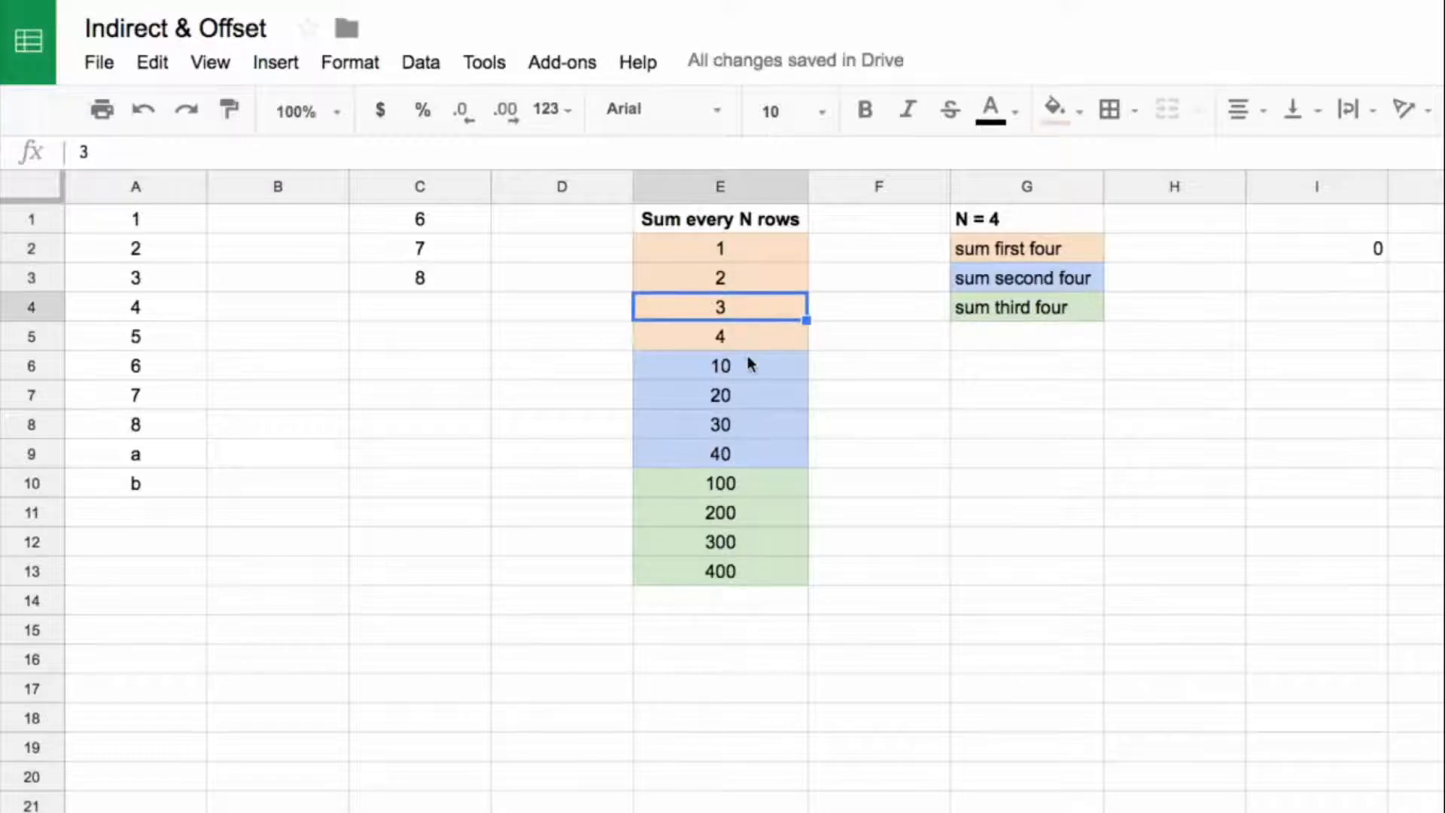
pyautogui.click(748, 363)
pyautogui.click(746, 278)
pyautogui.click(750, 311)
pyautogui.click(752, 342)
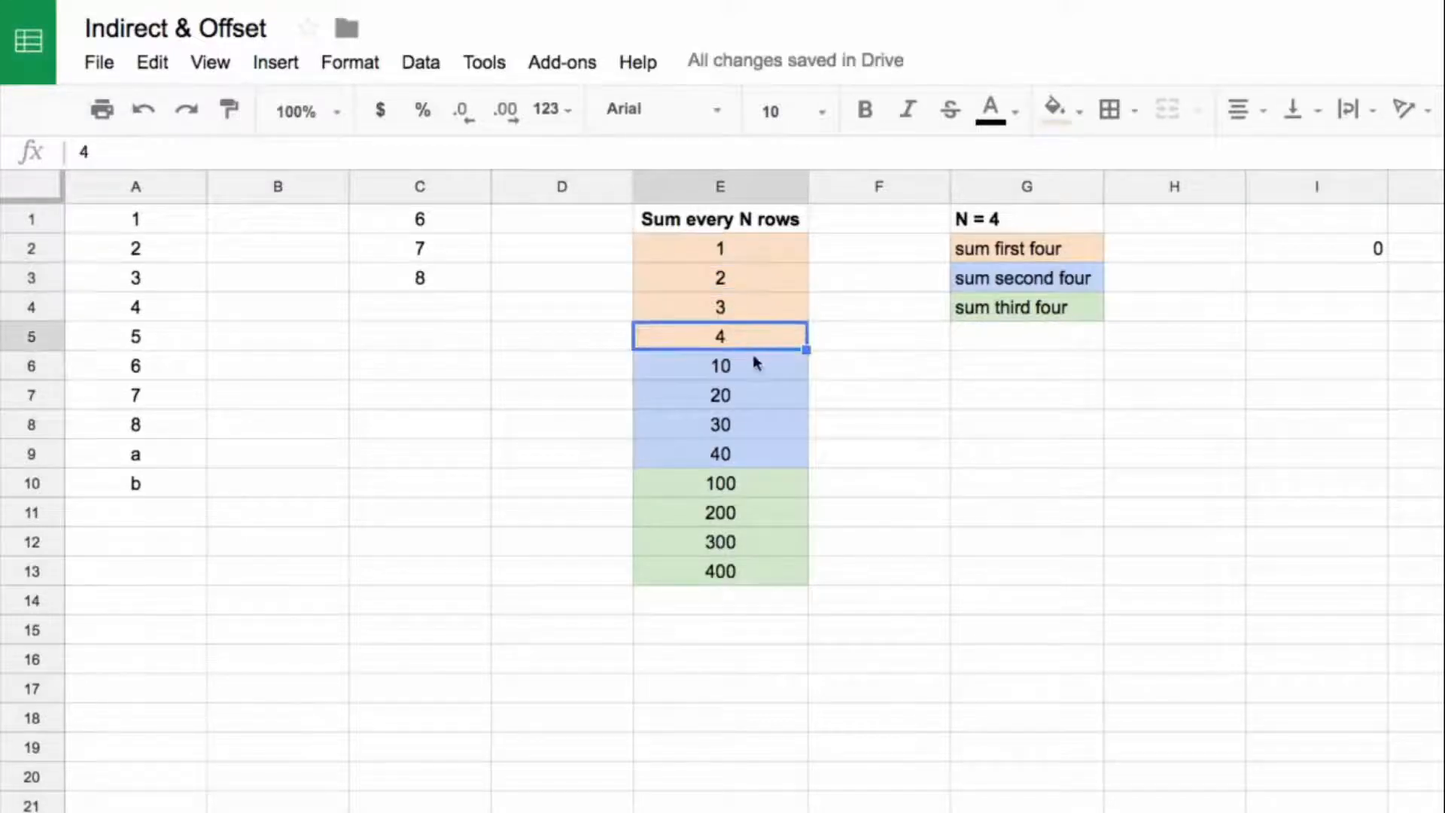
pyautogui.click(752, 368)
pyautogui.click(1317, 272)
pyautogui.write('4')
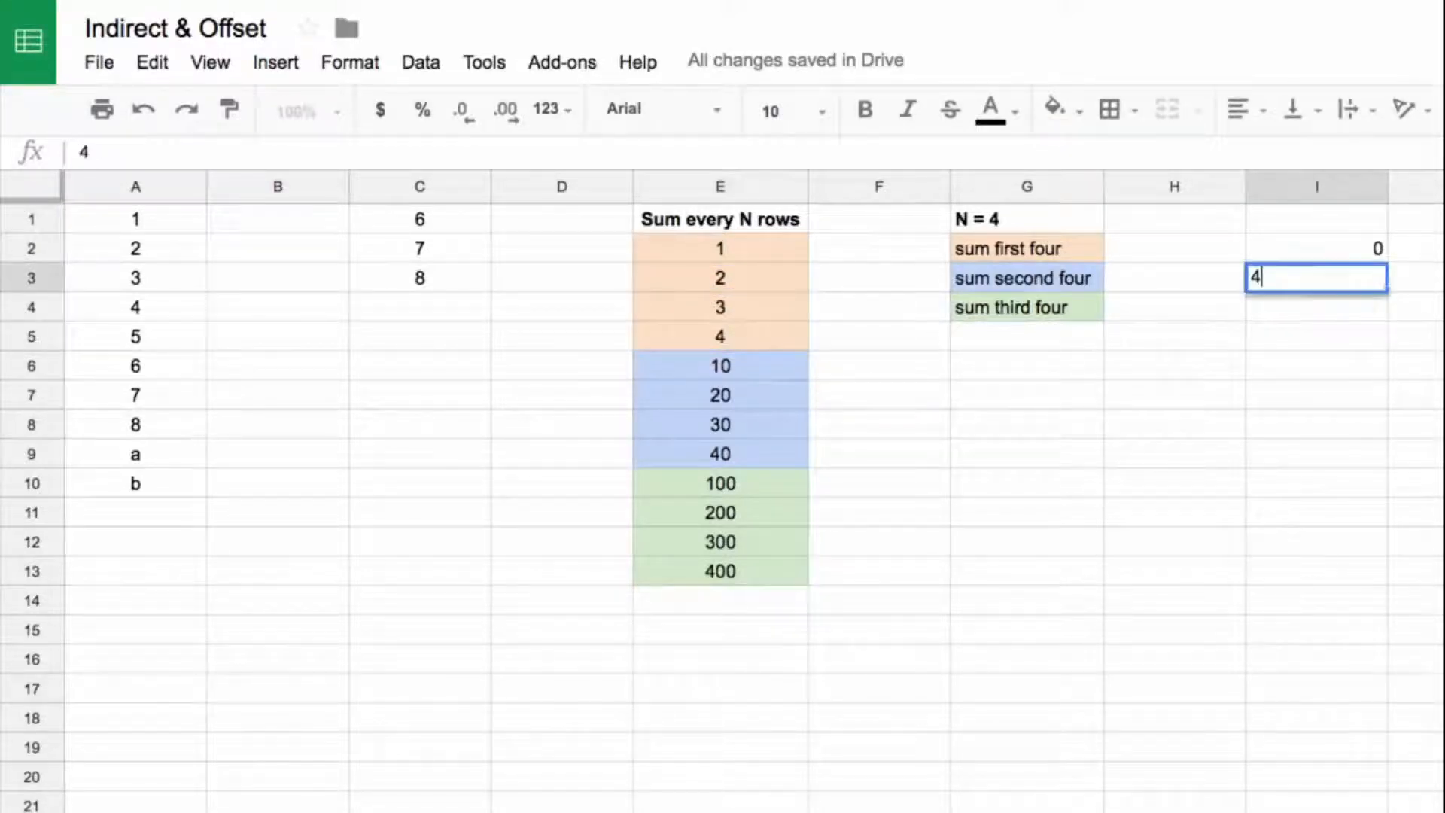
pyautogui.press('Return')
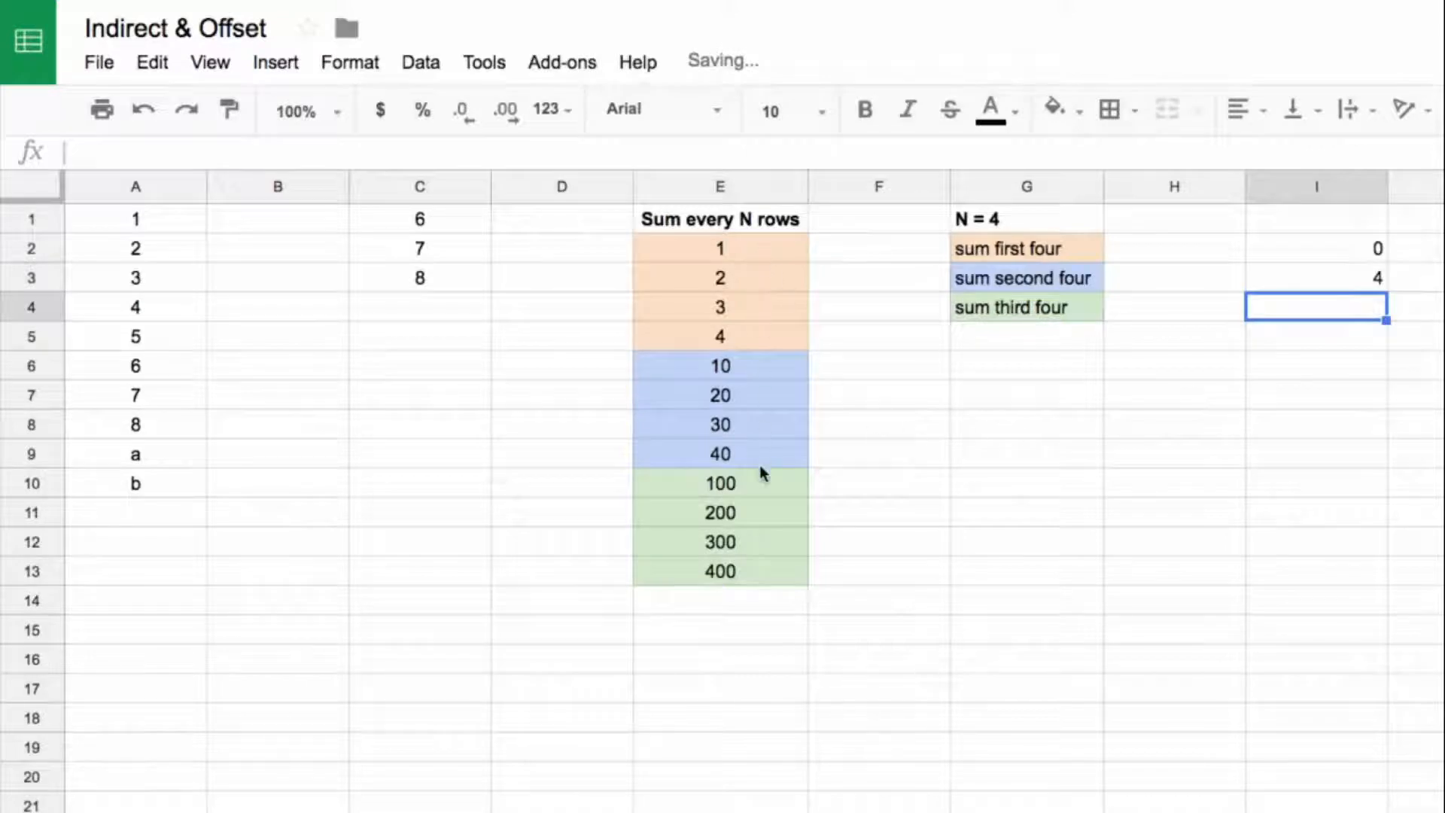
# Step: Enter 8 in I4 as the row offset for the third group, which starts at E10
pyautogui.click(760, 482)
pyautogui.click(1324, 312)
pyautogui.write('8')
pyautogui.moveTo(760, 486); pyautogui.dragTo(789, 544)
# Step: Enter =row() in H2 and fill it down to H4
pyautogui.click(1138, 247)
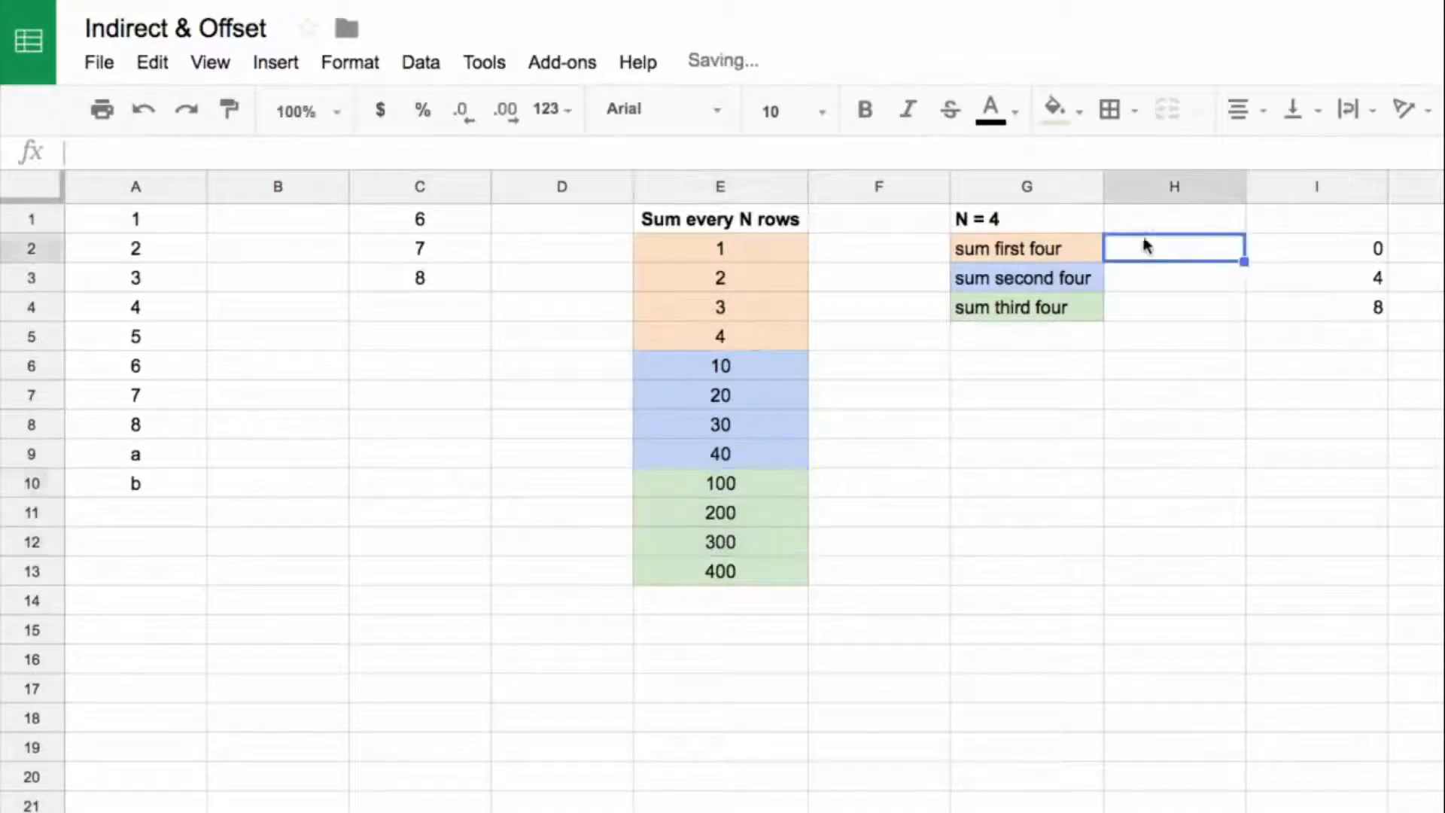
pyautogui.write('=')
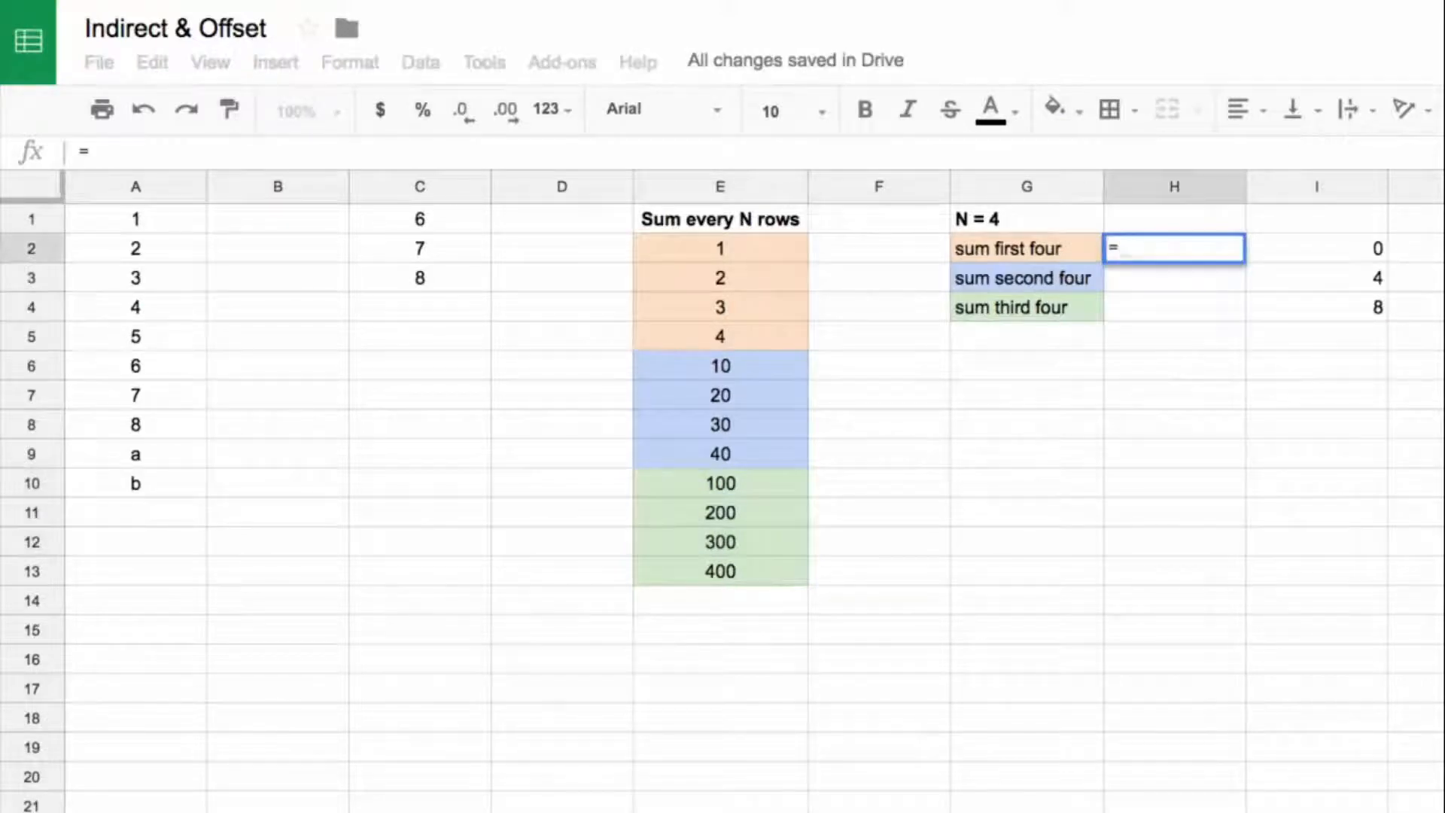
pyautogui.write('row()')
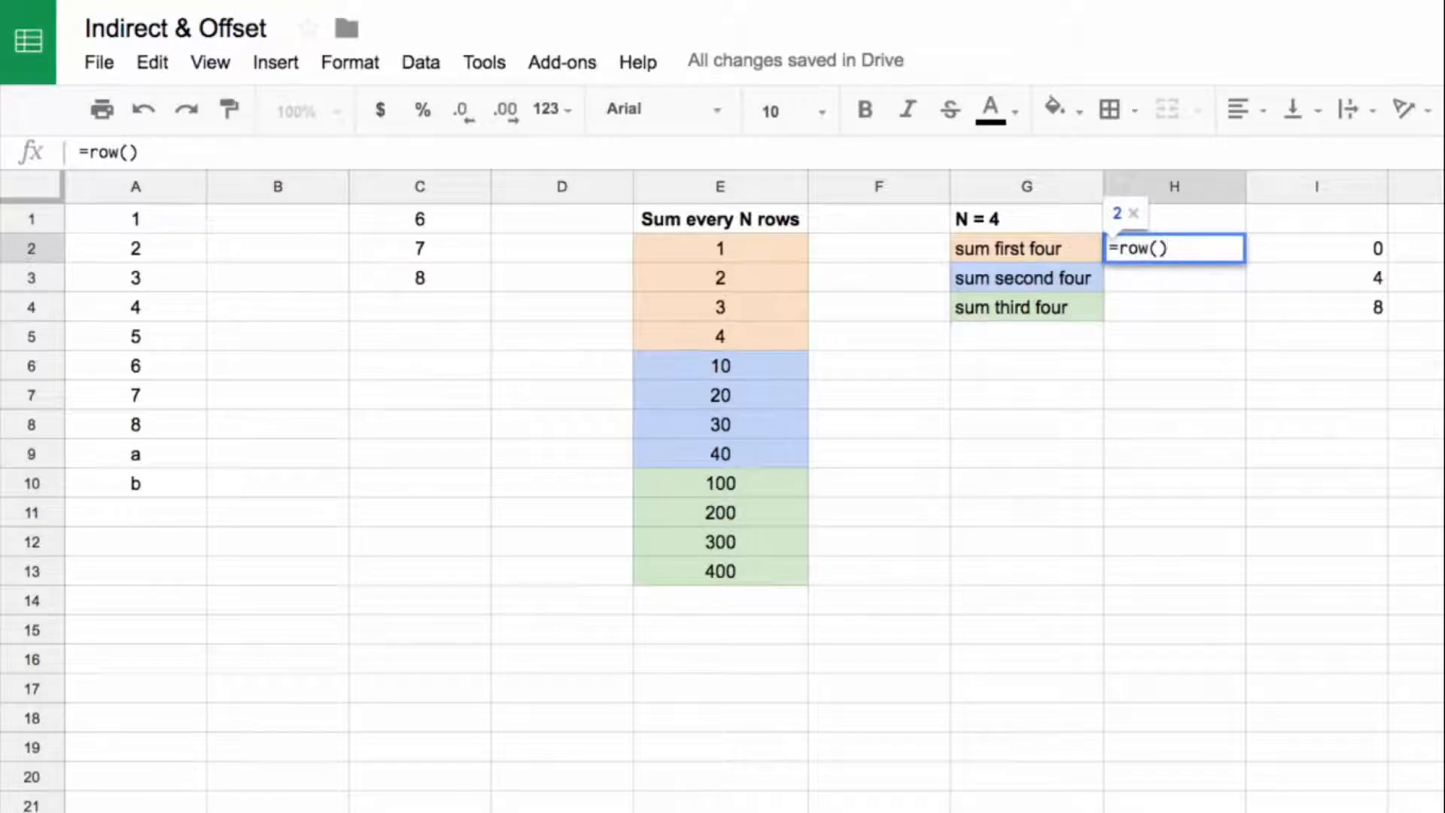
pyautogui.press('Return')
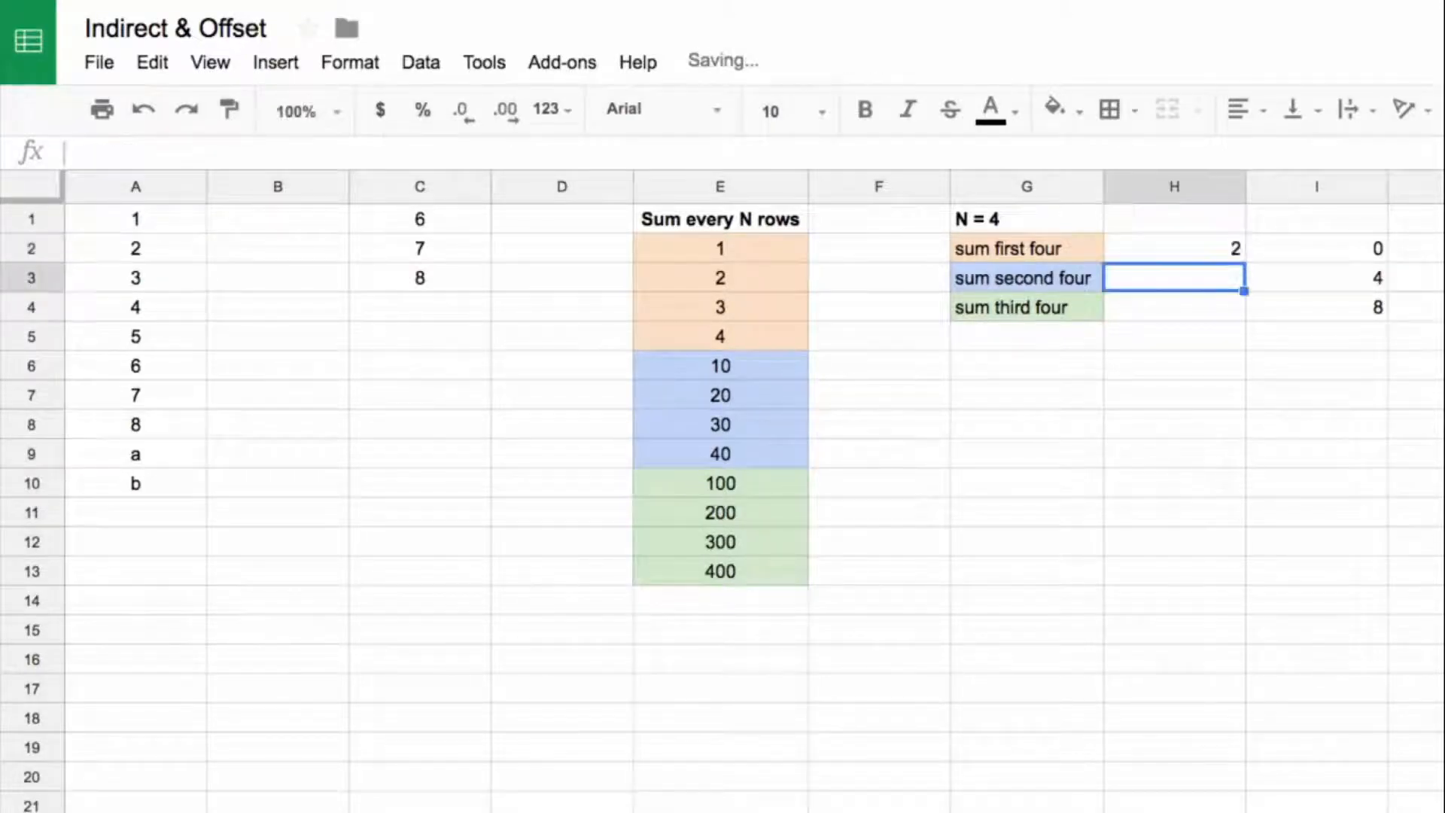
pyautogui.click(1213, 257)
pyautogui.moveTo(1243, 261); pyautogui.dragTo(1243, 315)
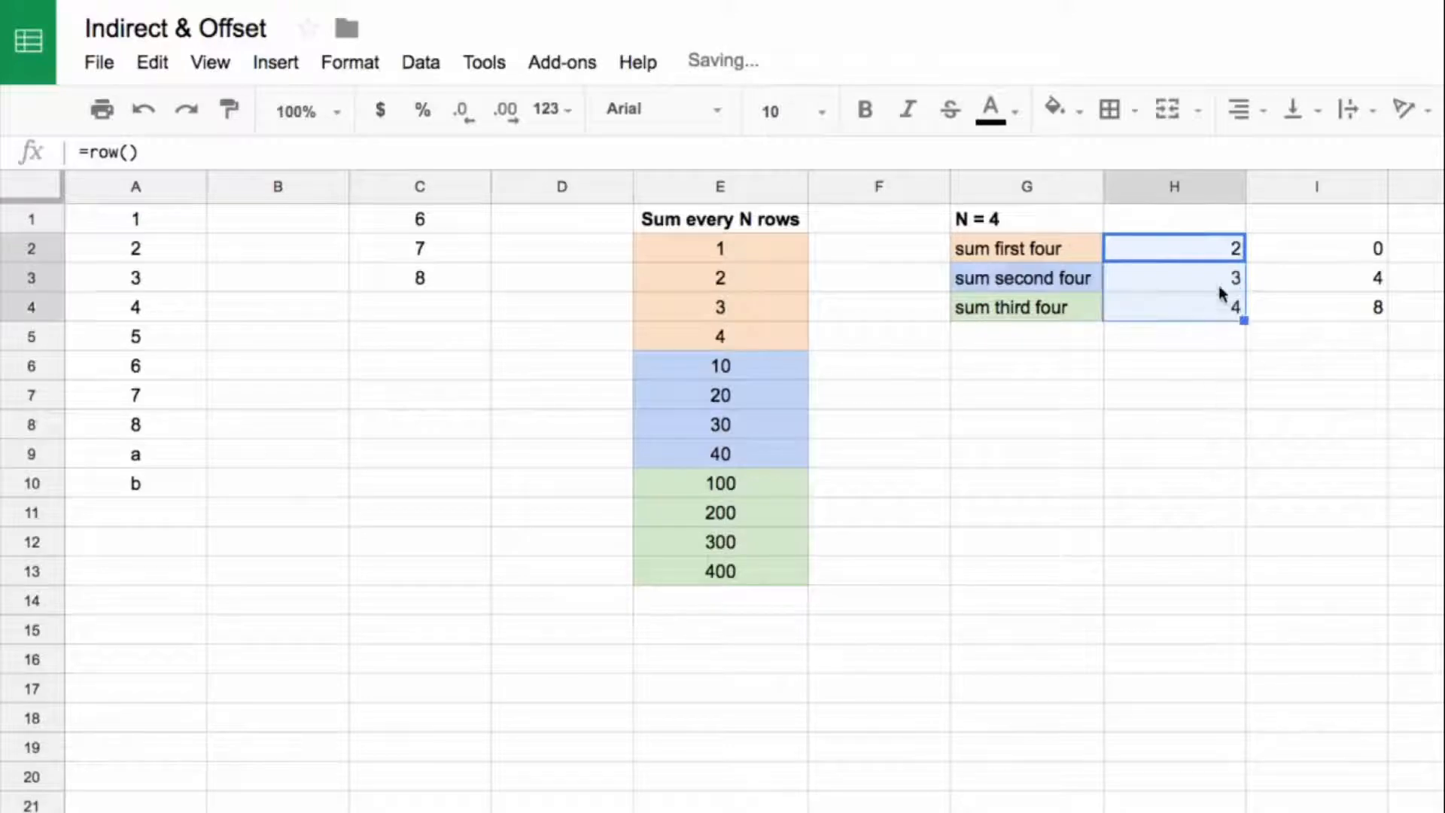
# Step: Extend the H2 formula to =row()*4 and fill it down to H4
pyautogui.click(1210, 249)
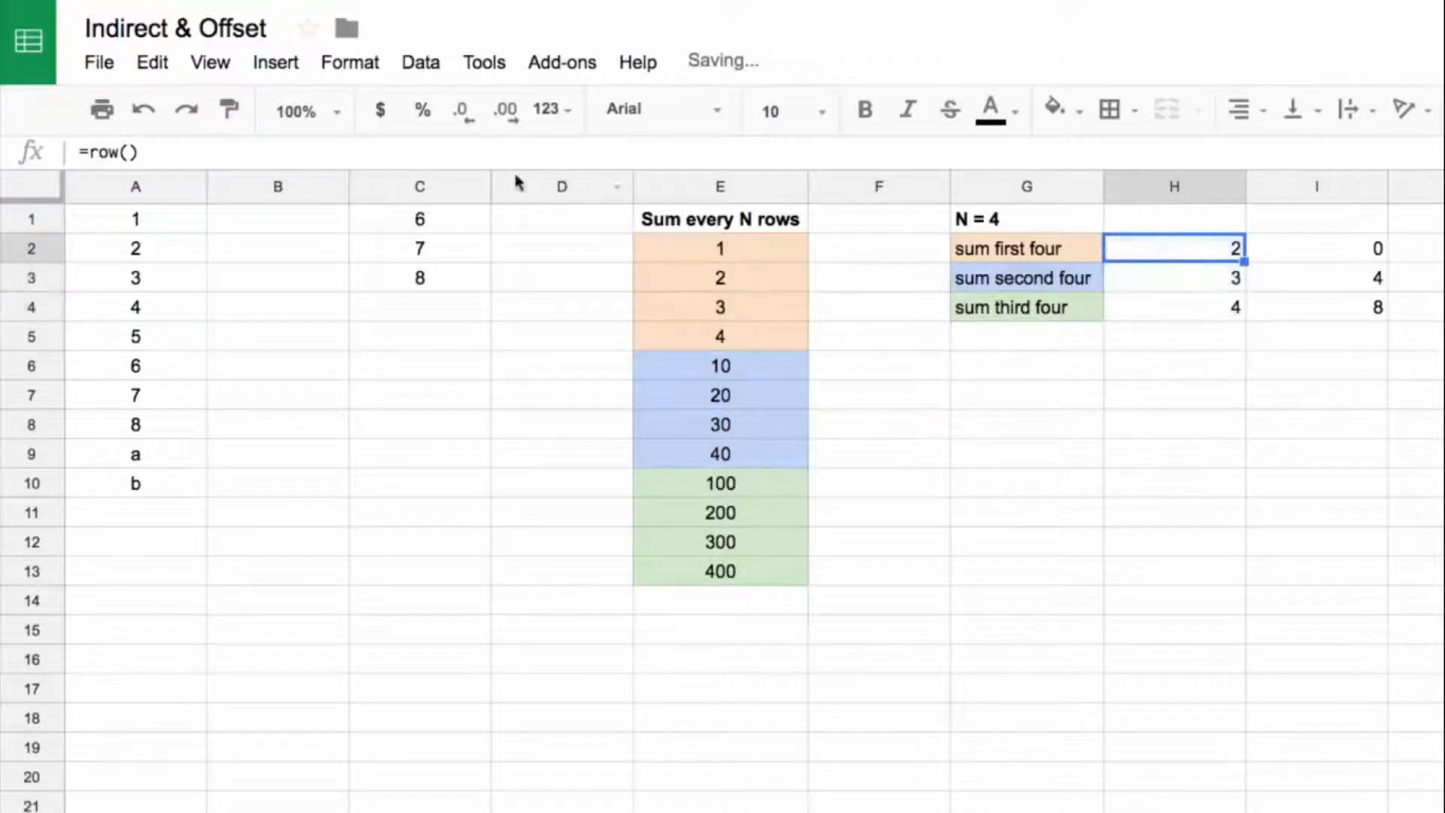
pyautogui.click(312, 153)
pyautogui.write('*')
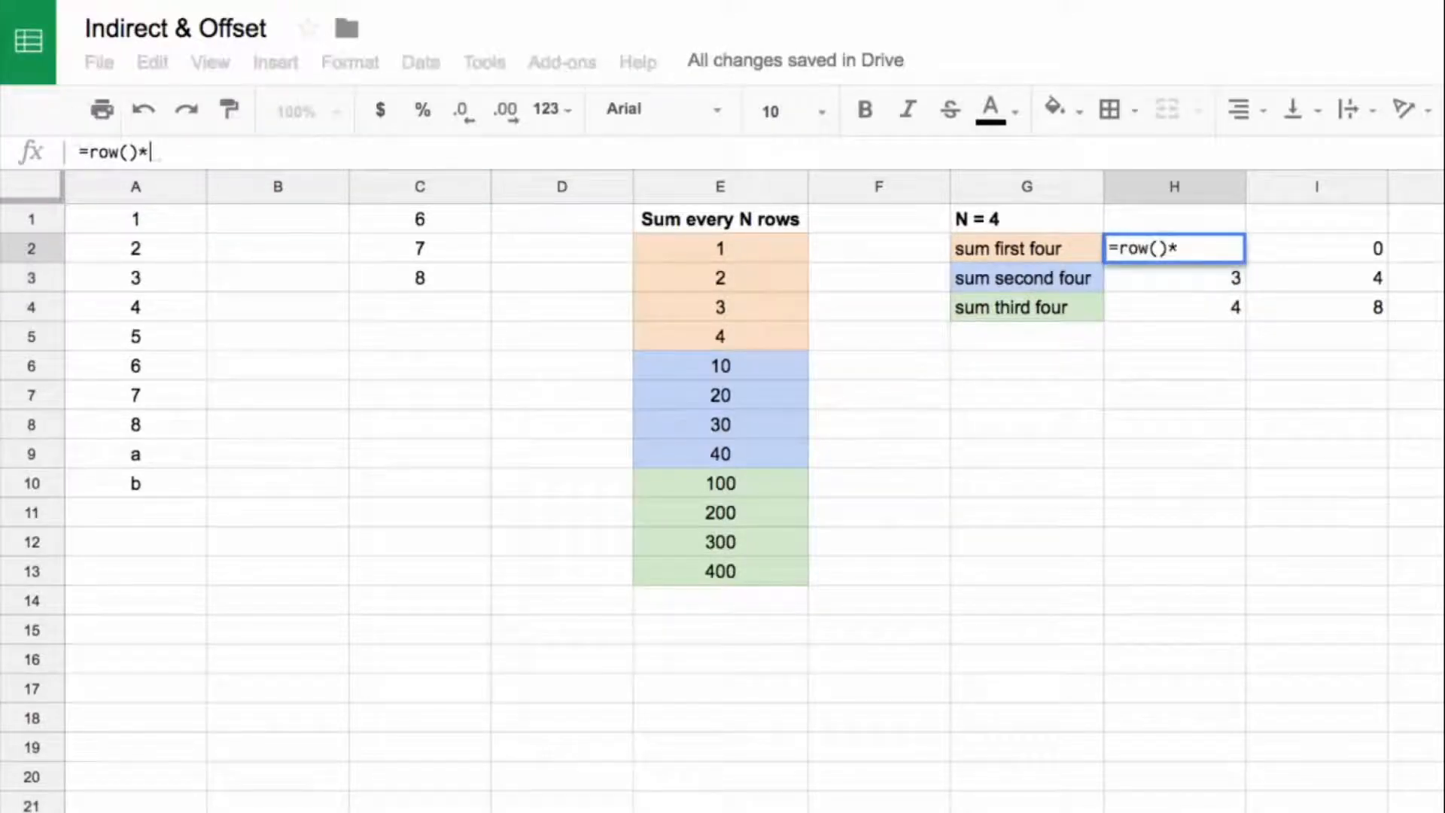
pyautogui.write('4')
pyautogui.press('Return')
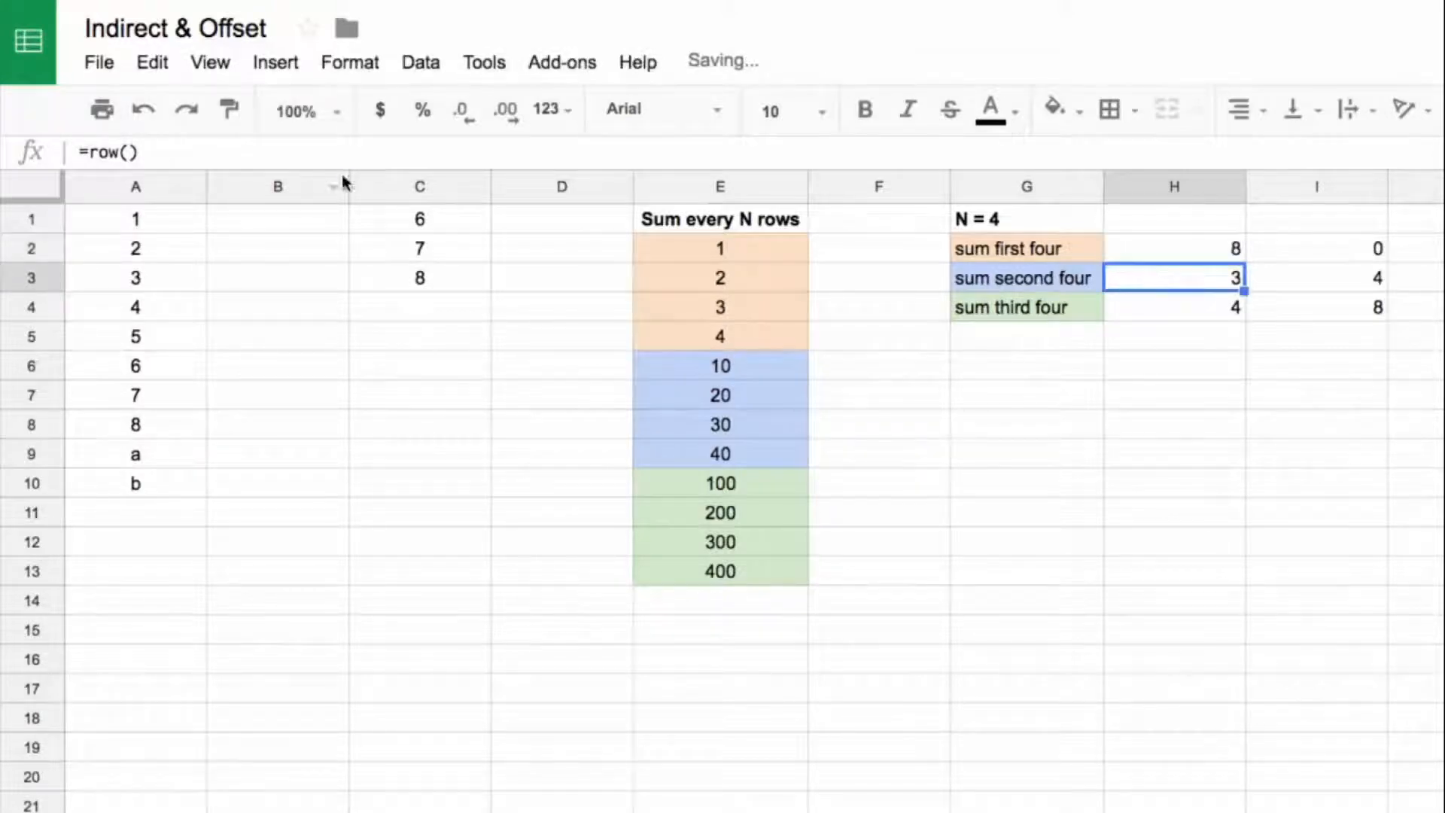
pyautogui.click(1238, 253)
pyautogui.moveTo(1242, 261); pyautogui.dragTo(1244, 316)
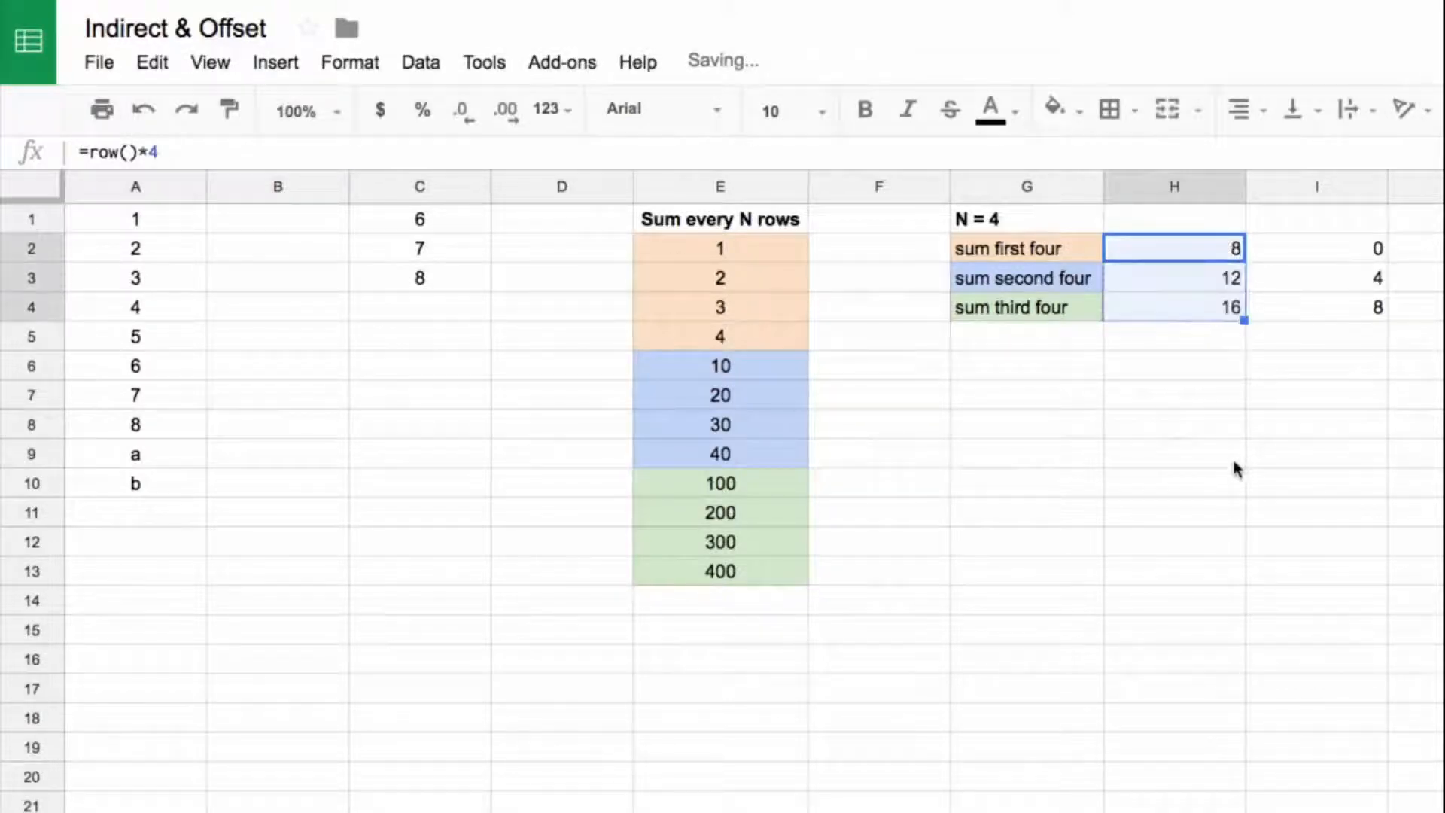
# Step: Compare the row()*4 results in H2:H4 with the target offsets in I2:I4
pyautogui.click(1204, 277)
pyautogui.press('Down')
pyautogui.moveTo(1207, 250); pyautogui.dragTo(1220, 310)
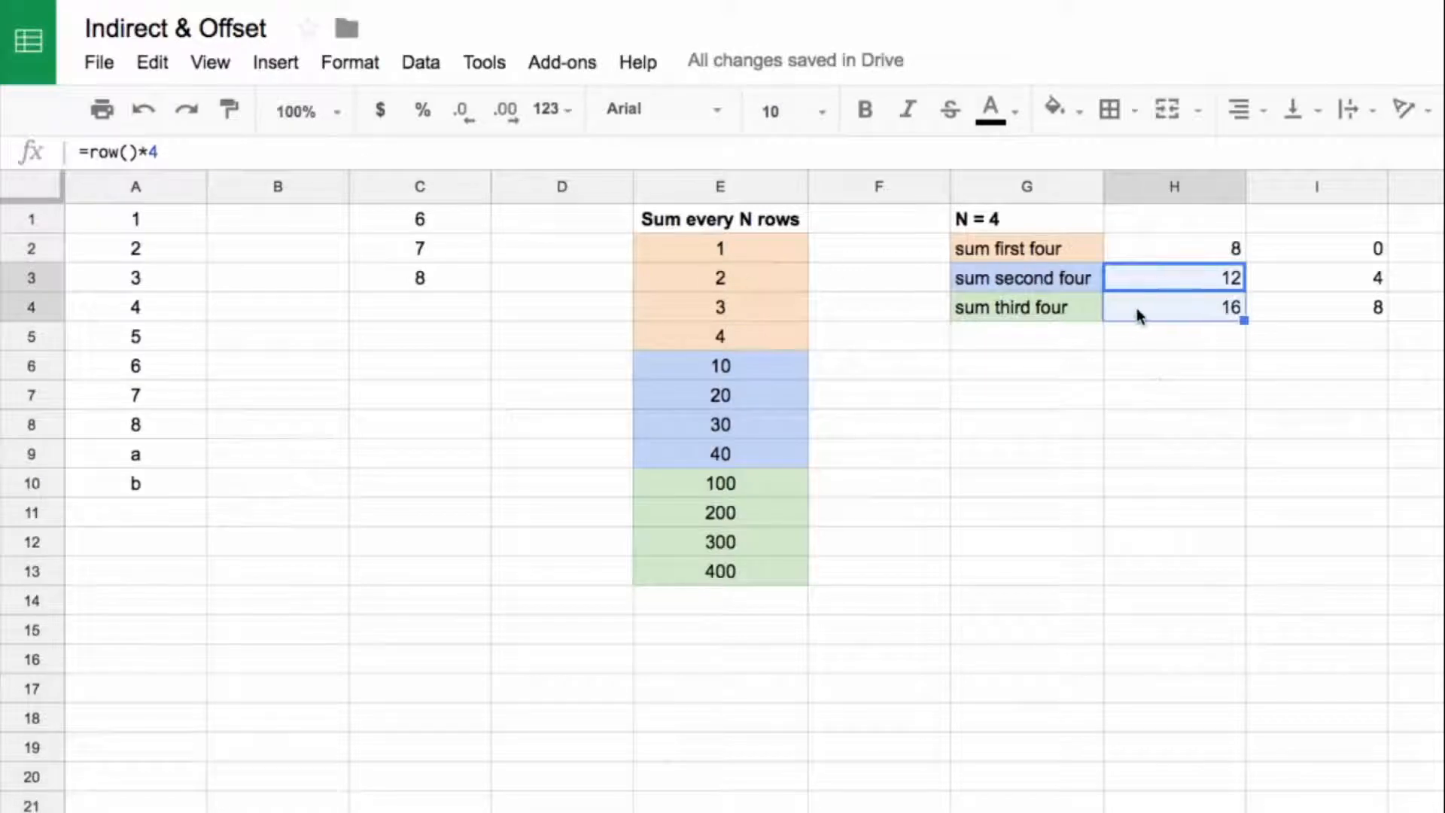
pyautogui.write('f')
pyautogui.press('Escape')
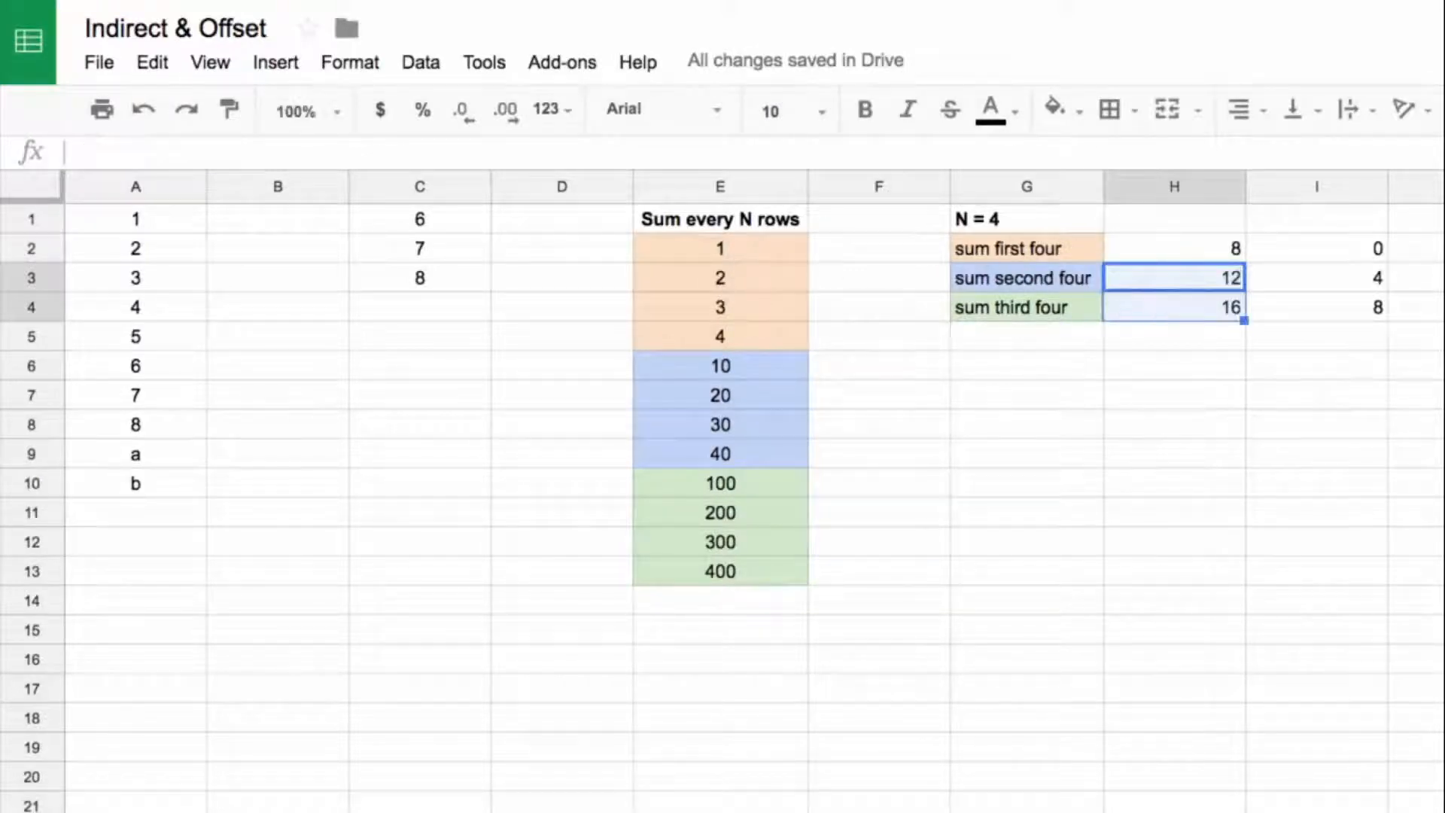
pyautogui.click(1210, 312)
pyautogui.click(1212, 256)
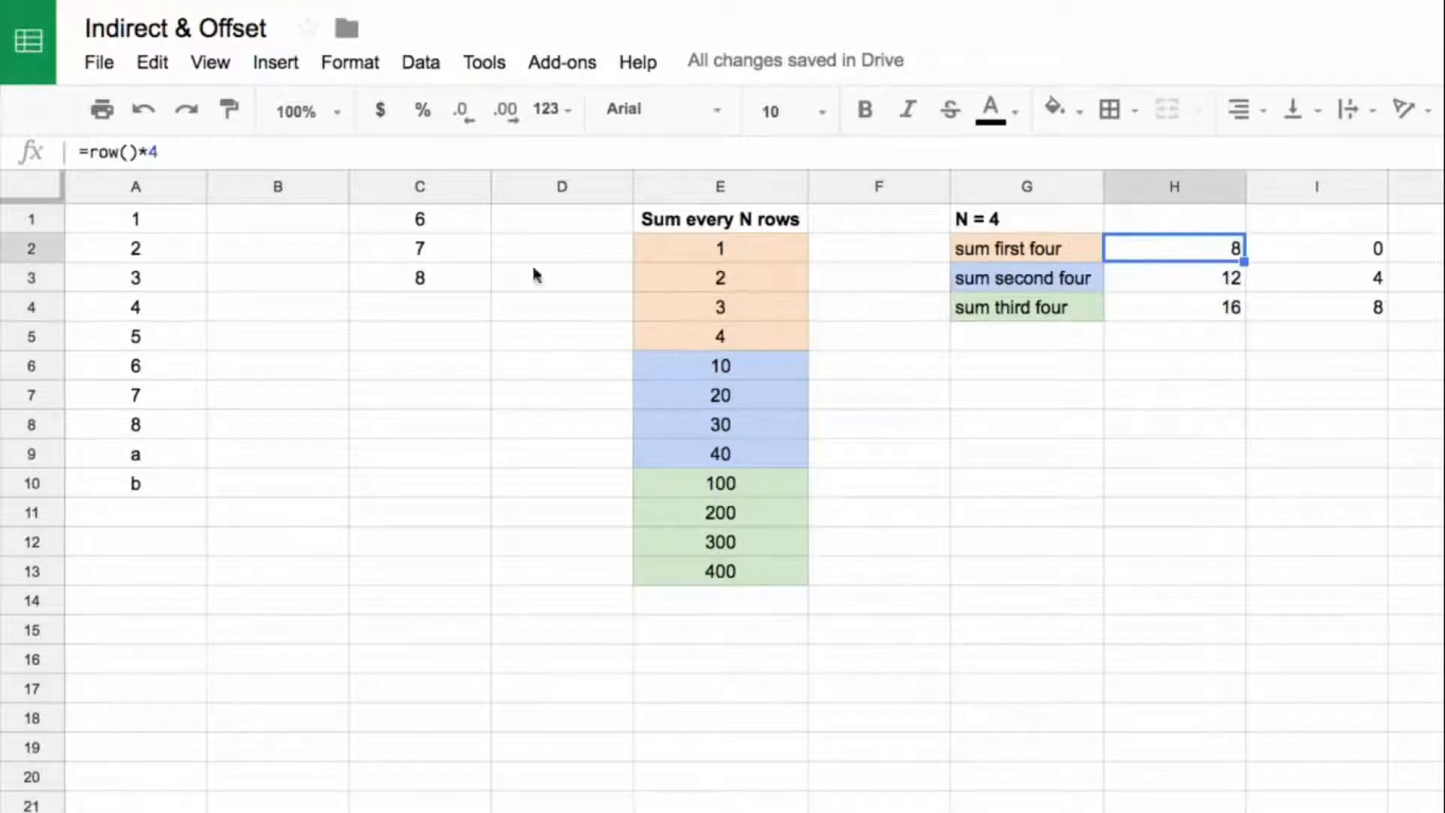
pyautogui.click(1187, 310)
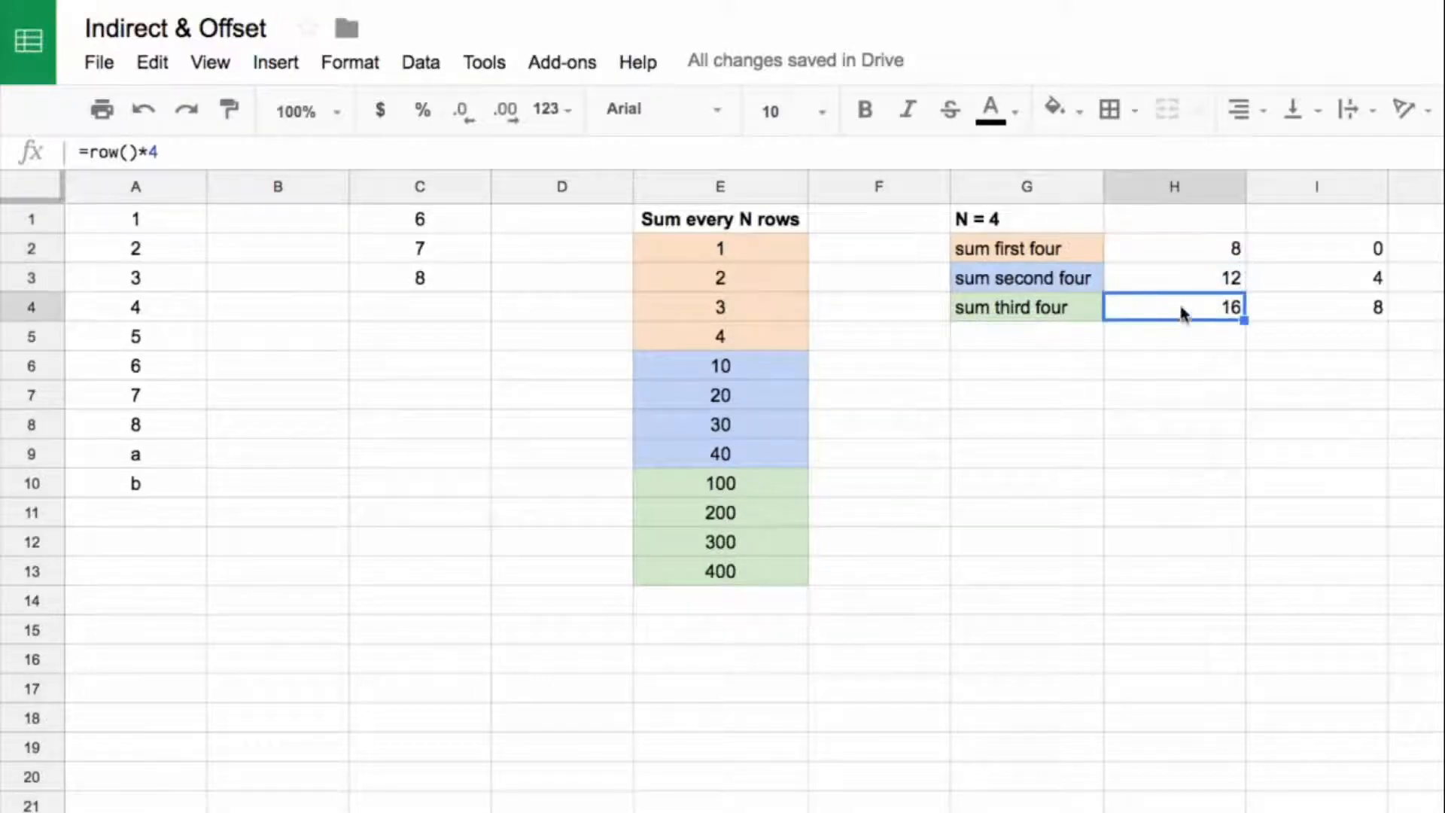
# Step: Change the H2 formula to =(row()-2)*4 and fill it down to H4
pyautogui.click(1198, 252)
pyautogui.click(88, 154)
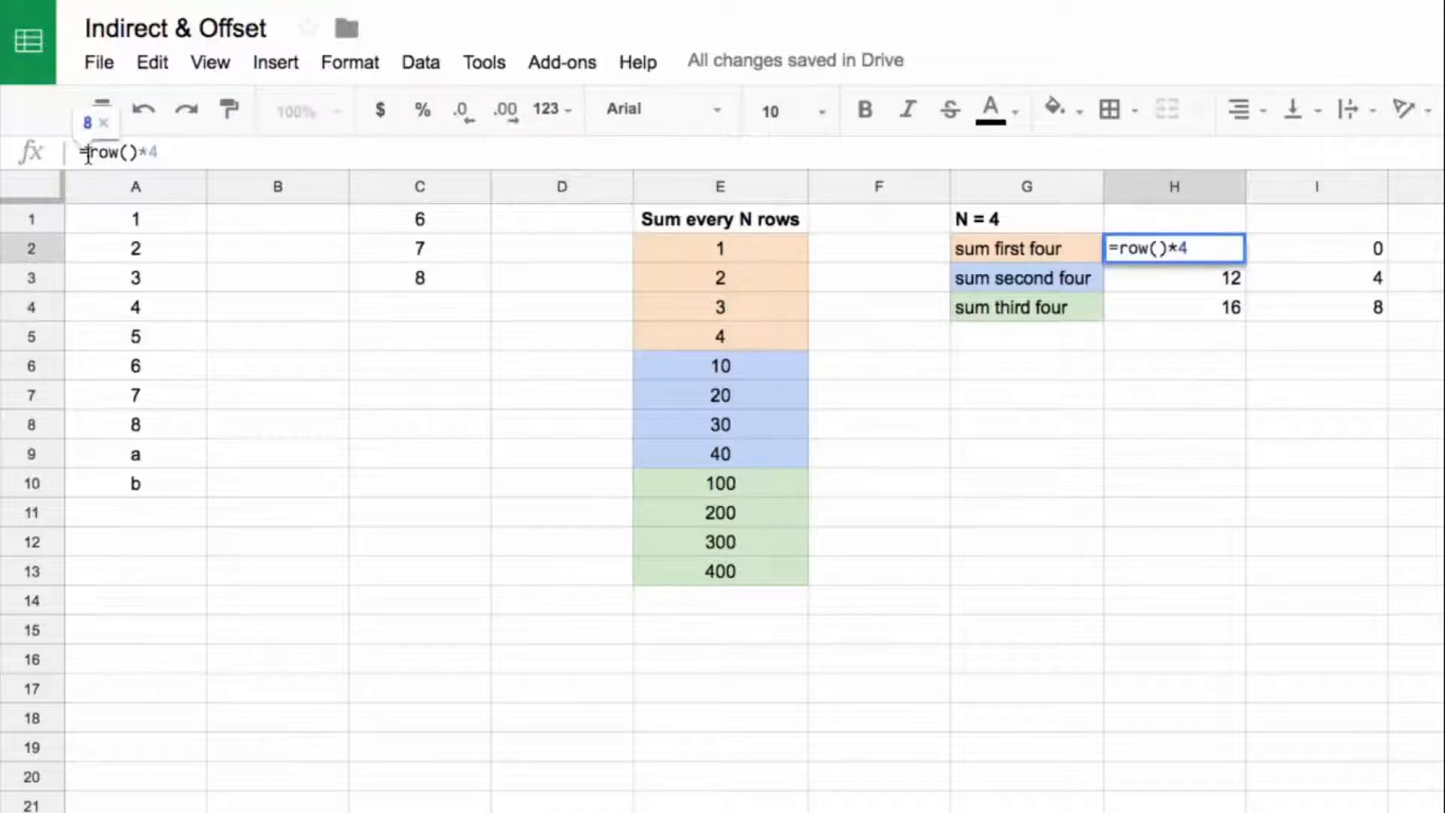
pyautogui.write('(')
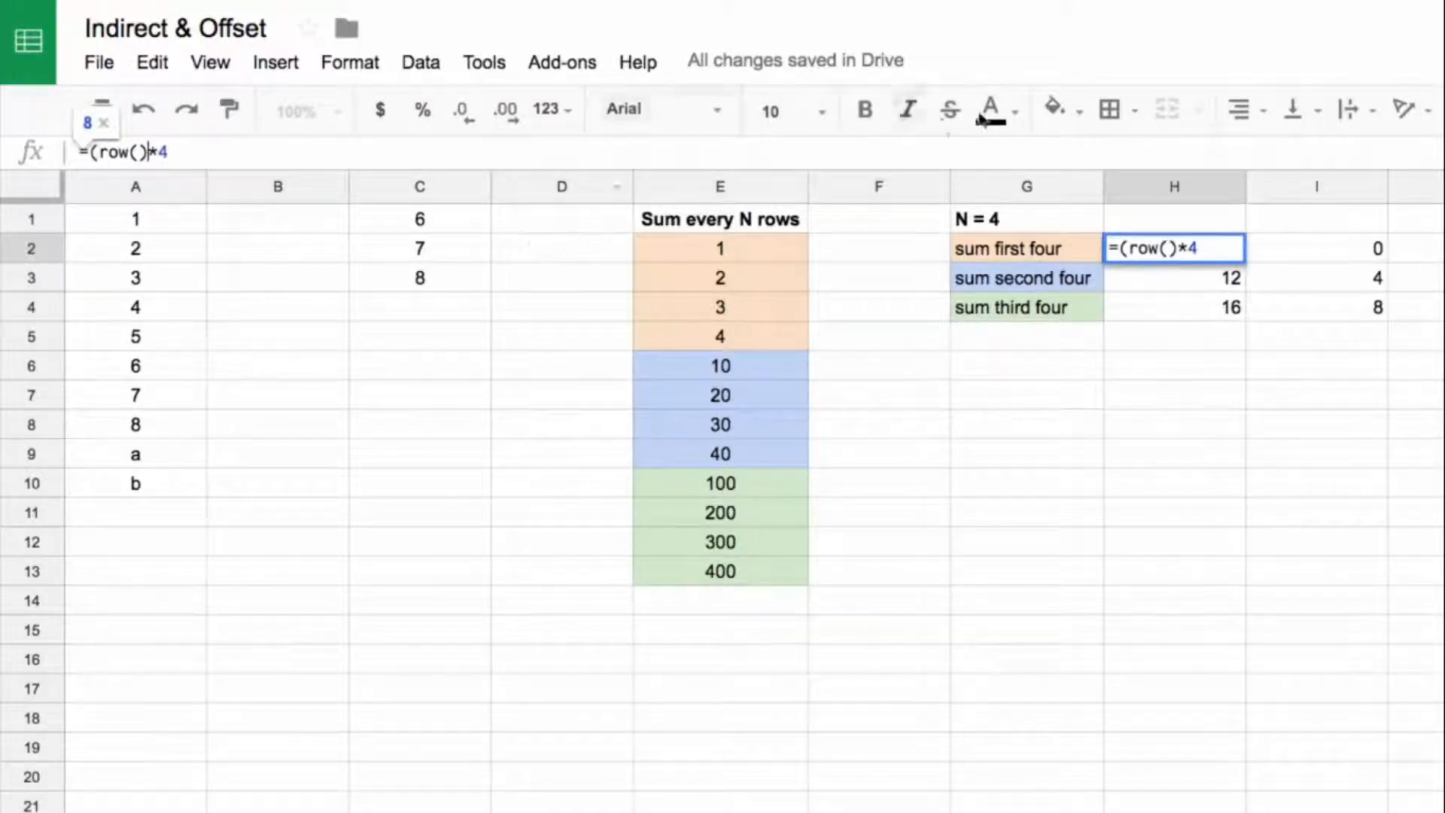
pyautogui.click(148, 152)
pyautogui.write('-2)')
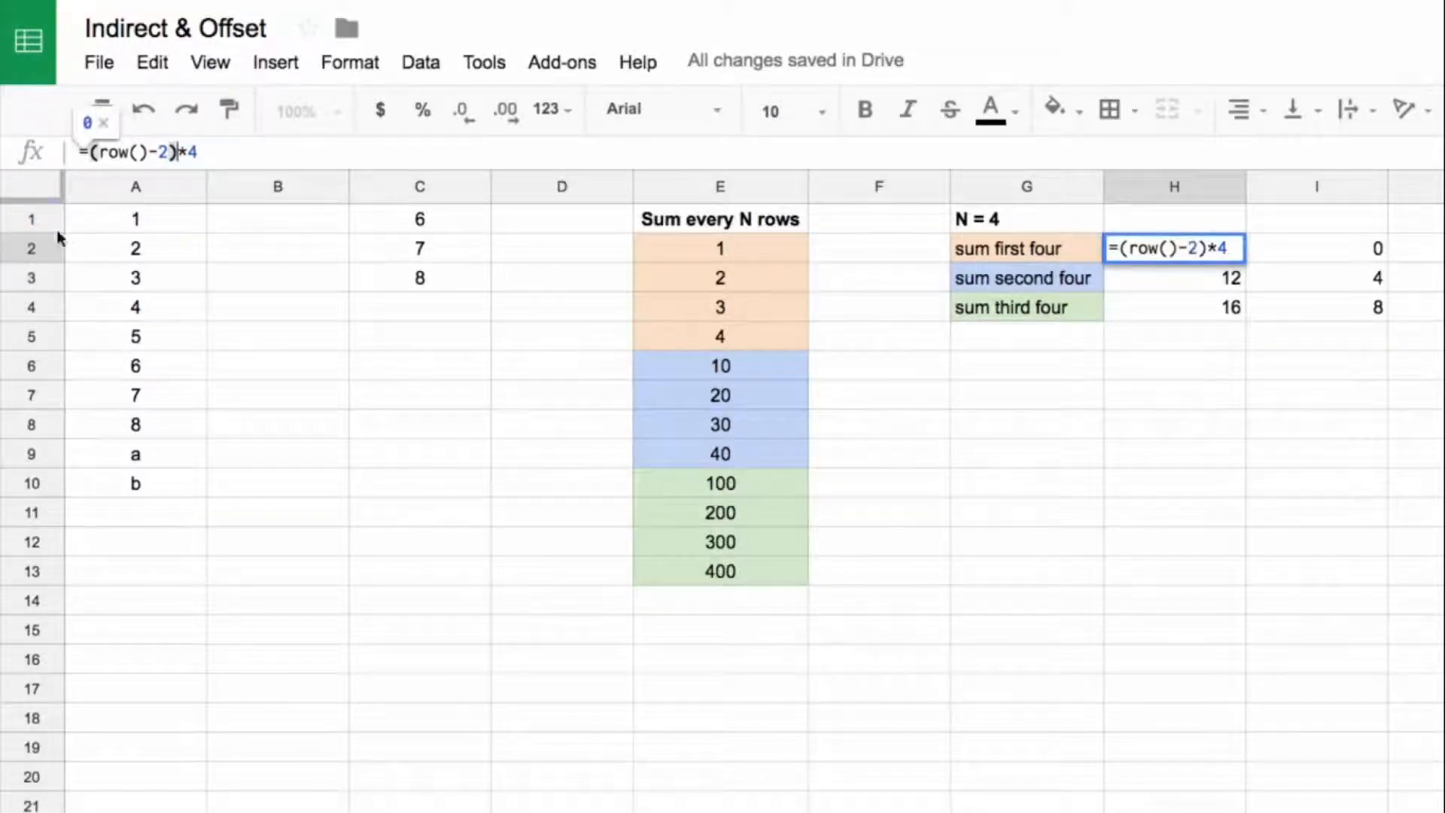
pyautogui.press('Return')
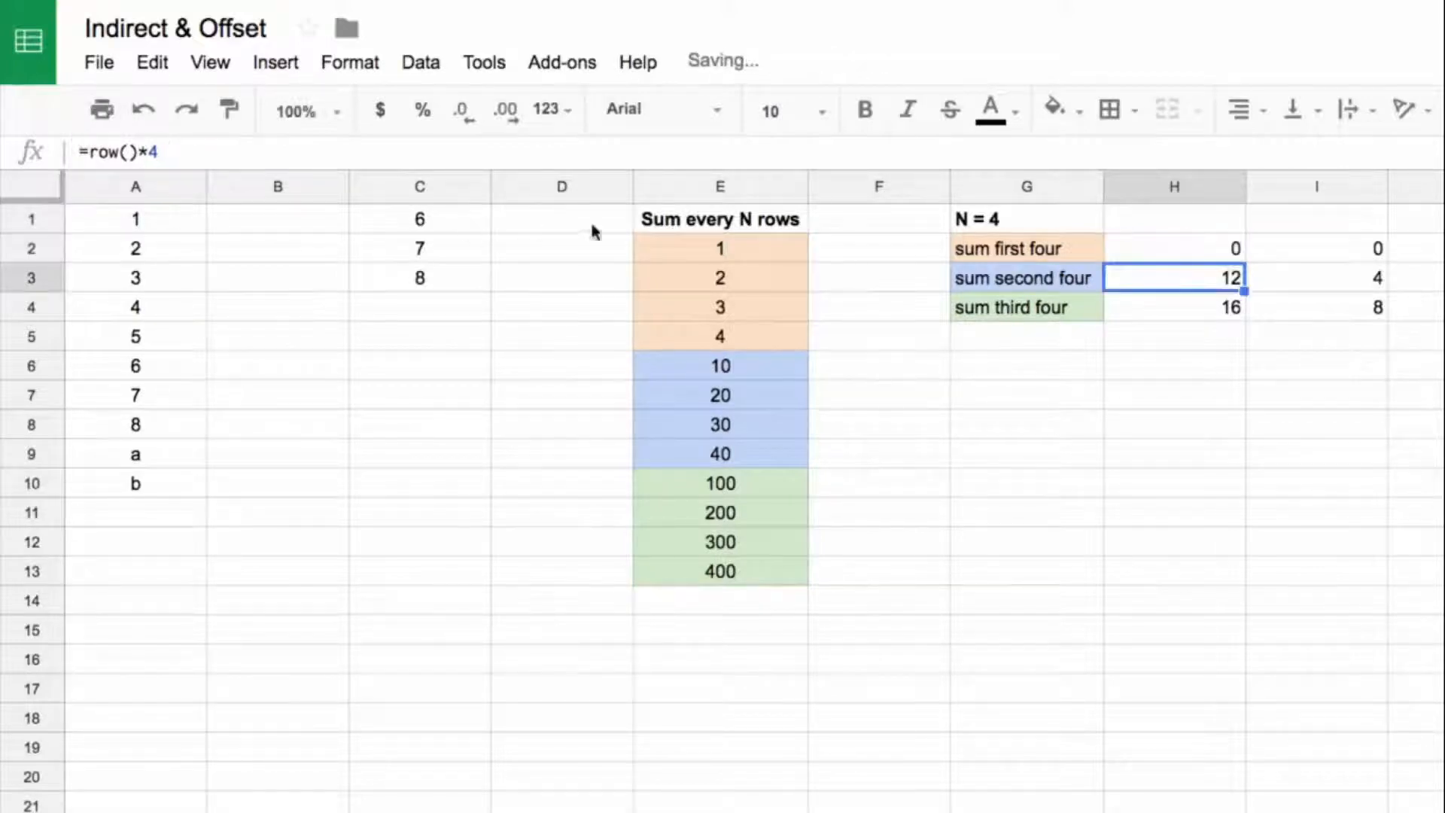
pyautogui.click(1234, 254)
pyautogui.moveTo(1244, 262); pyautogui.dragTo(1243, 318)
pyautogui.click(1235, 282)
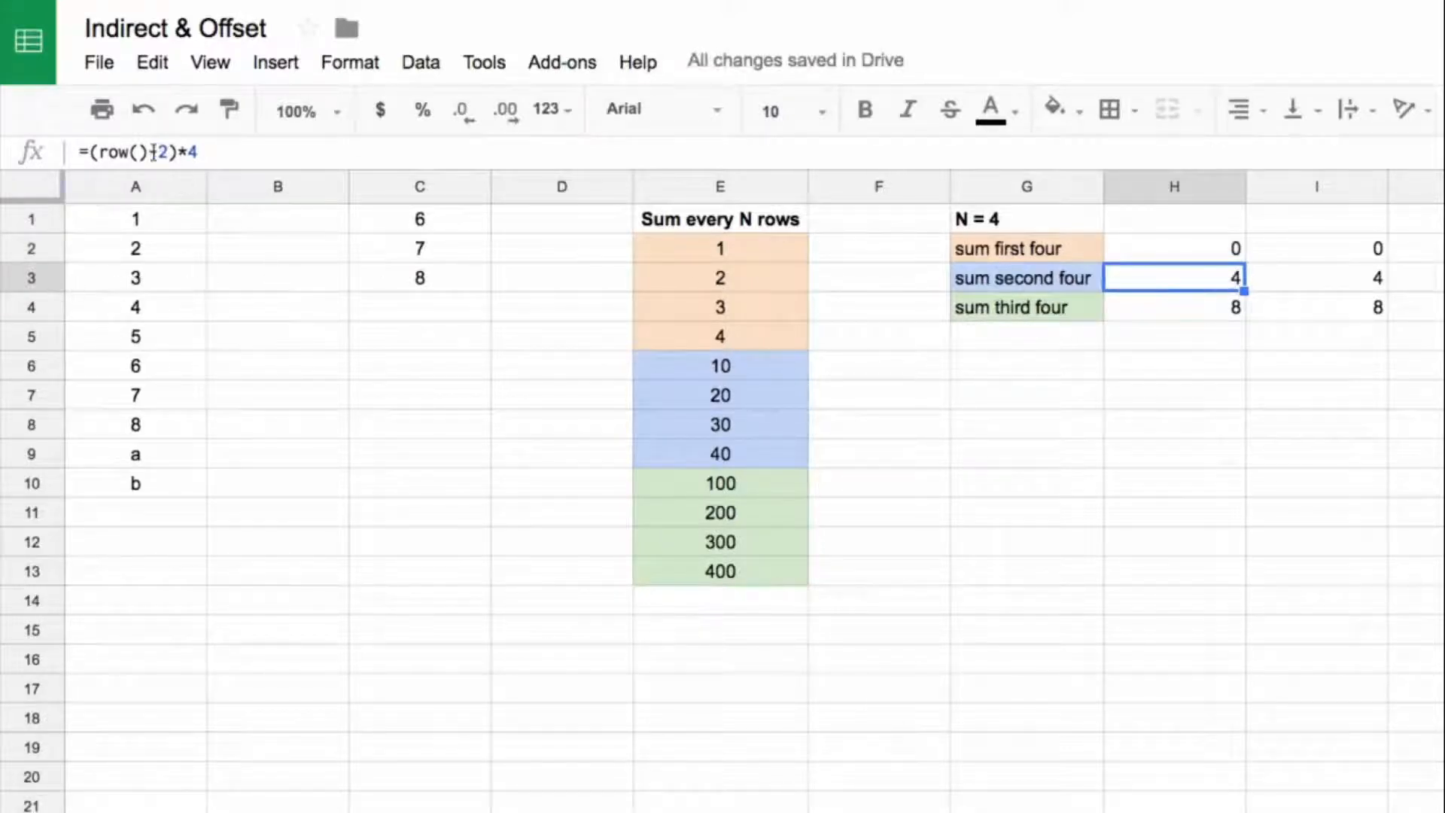
pyautogui.click(1190, 313)
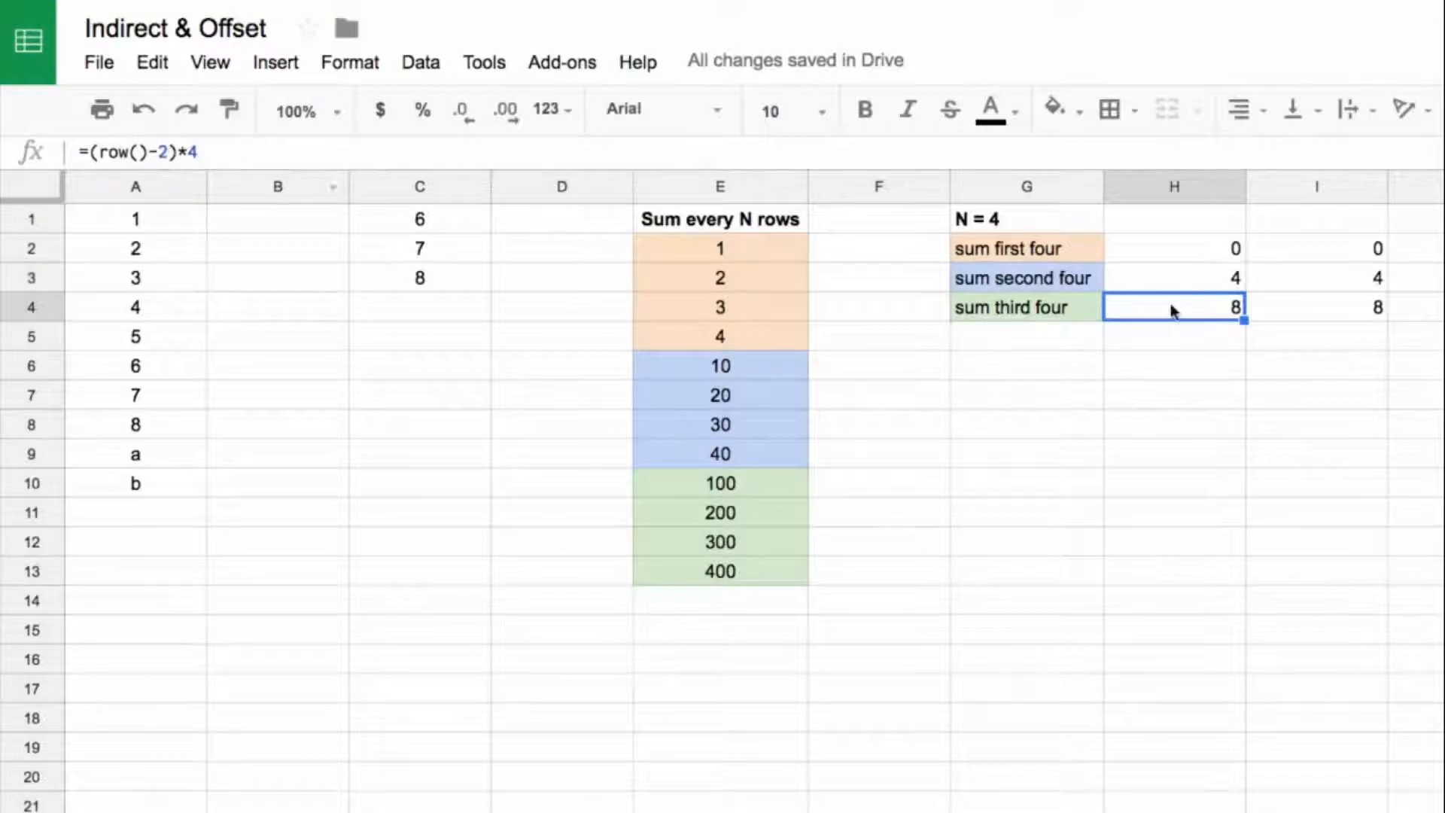
# Step: Clear the target offsets from column I and review the row-offset formulas in H2:H4
pyautogui.click(1334, 187)
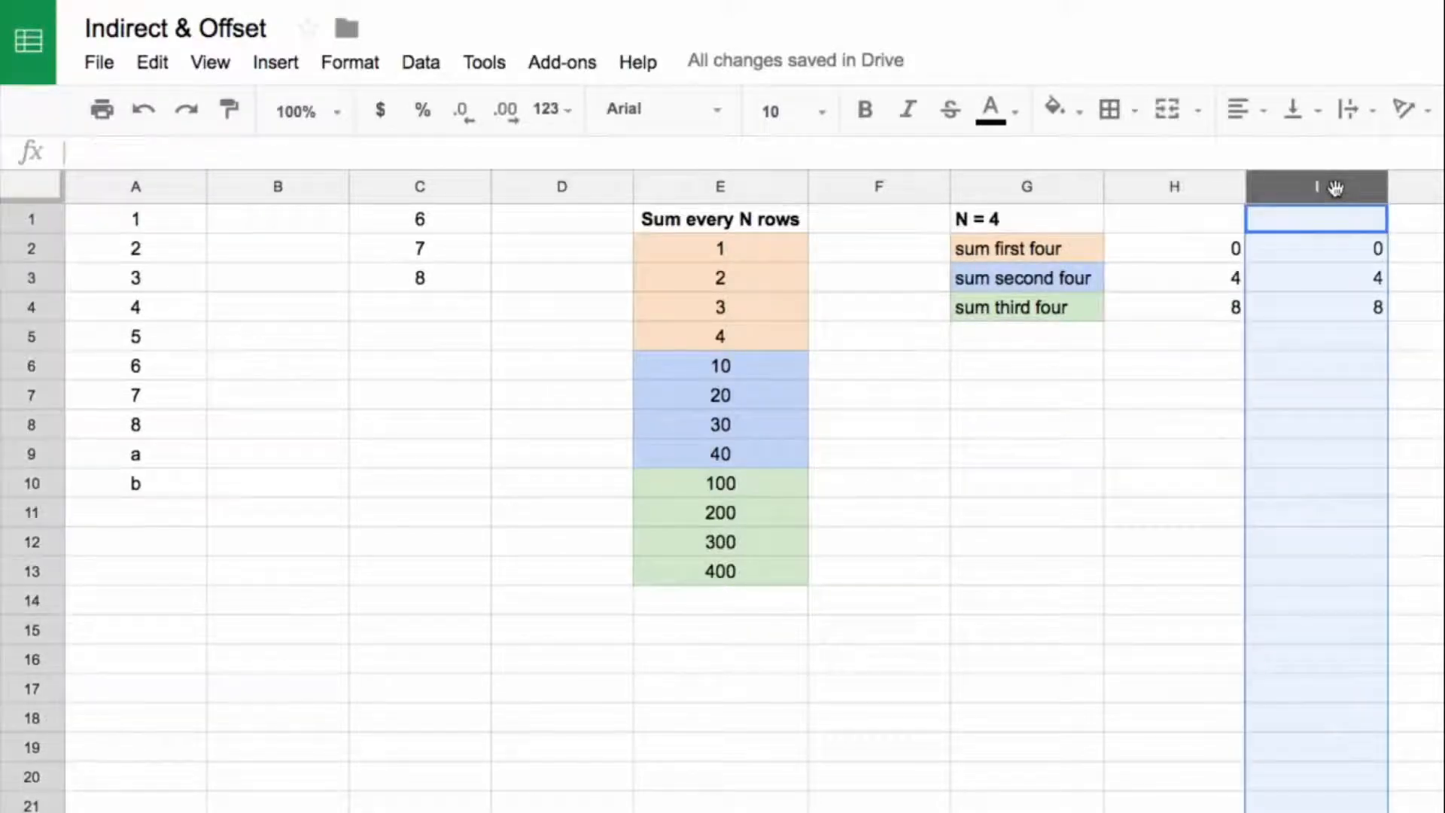
pyautogui.press('Delete')
pyautogui.click(1174, 248)
pyautogui.click(1187, 276)
pyautogui.click(1186, 307)
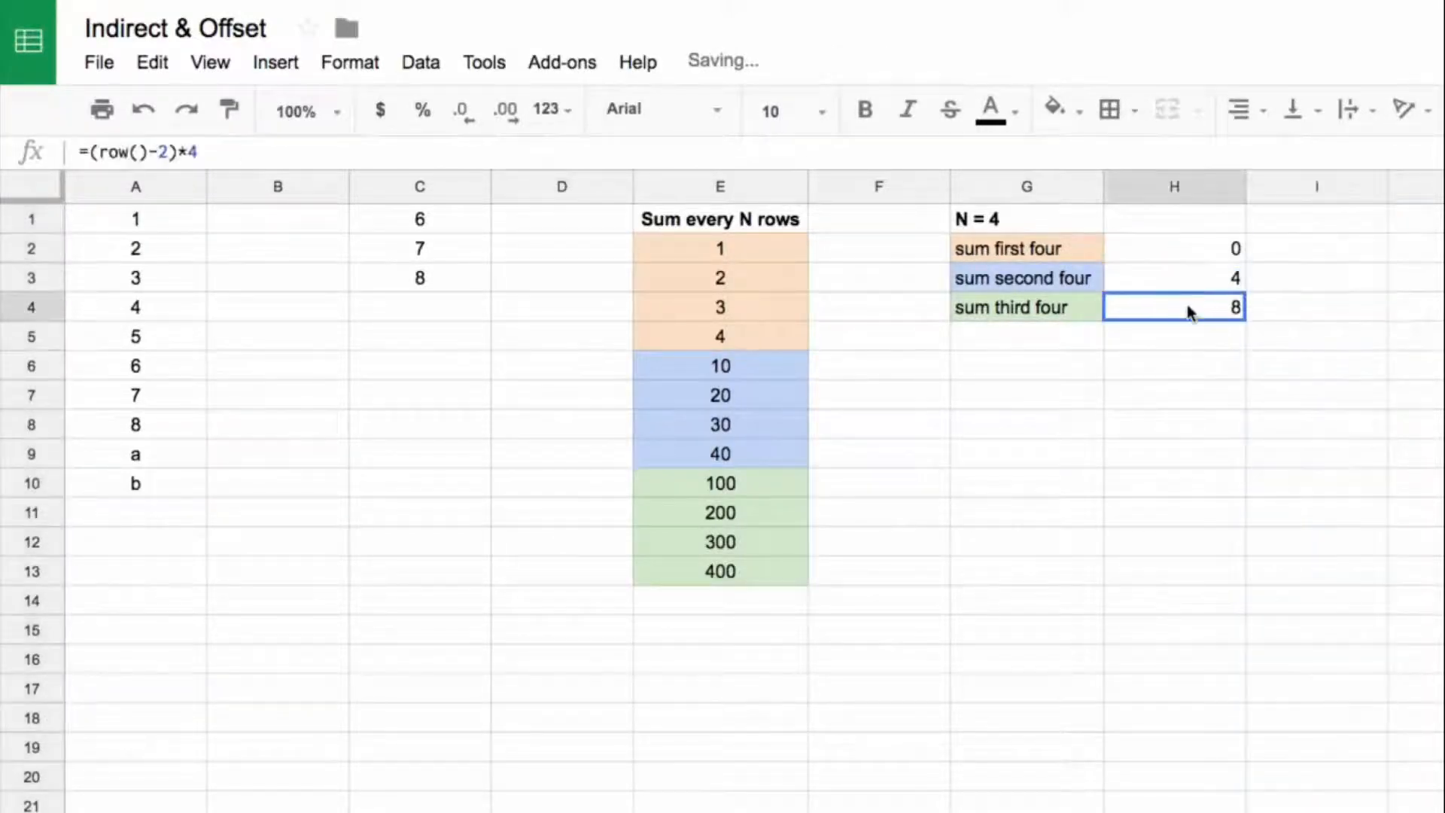
pyautogui.click(1187, 254)
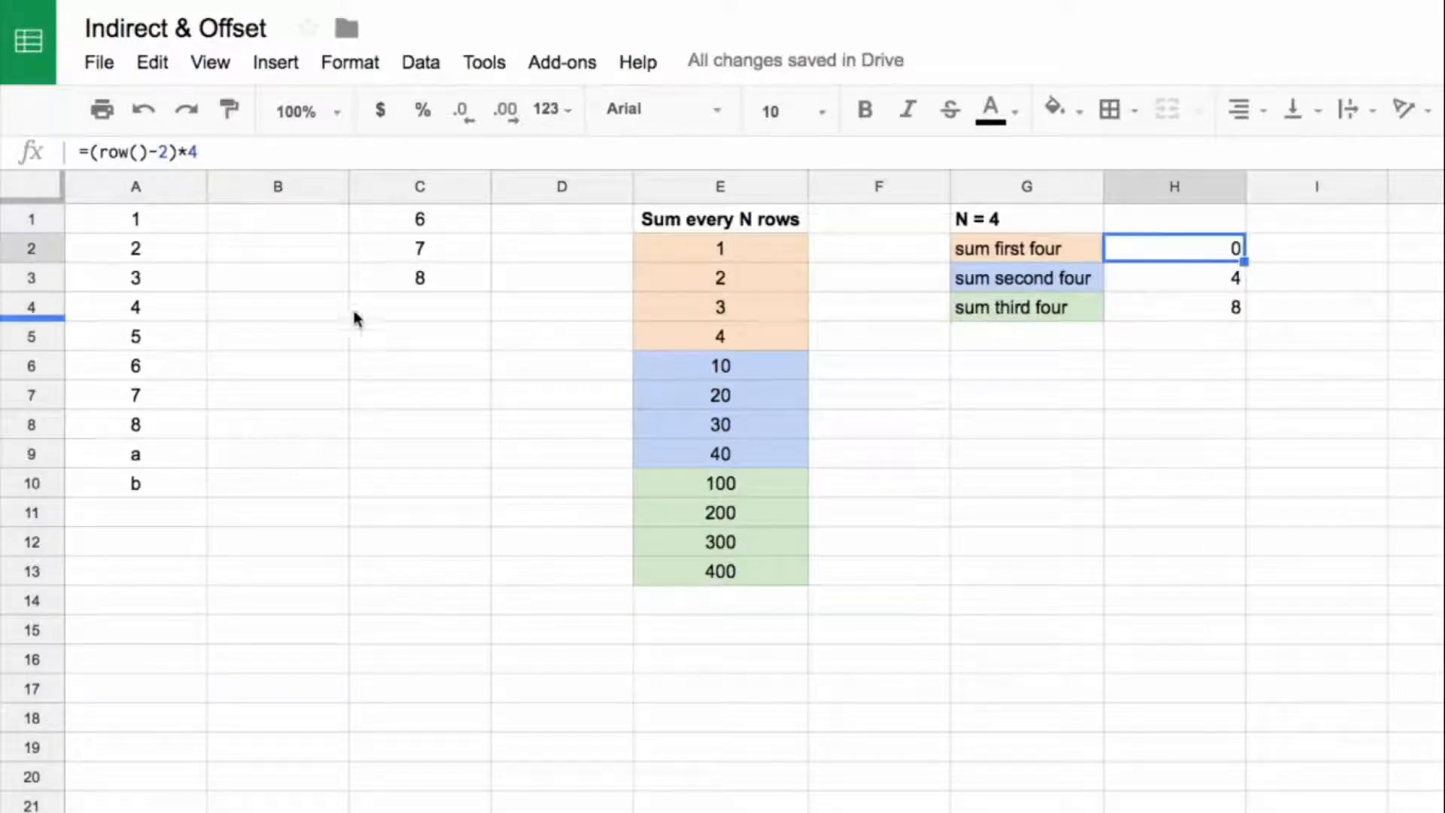
# Step: Enter =offset(E2,(row()-2)*4,0,4,1) in I2 to return the group of four rows
pyautogui.click(1349, 253)
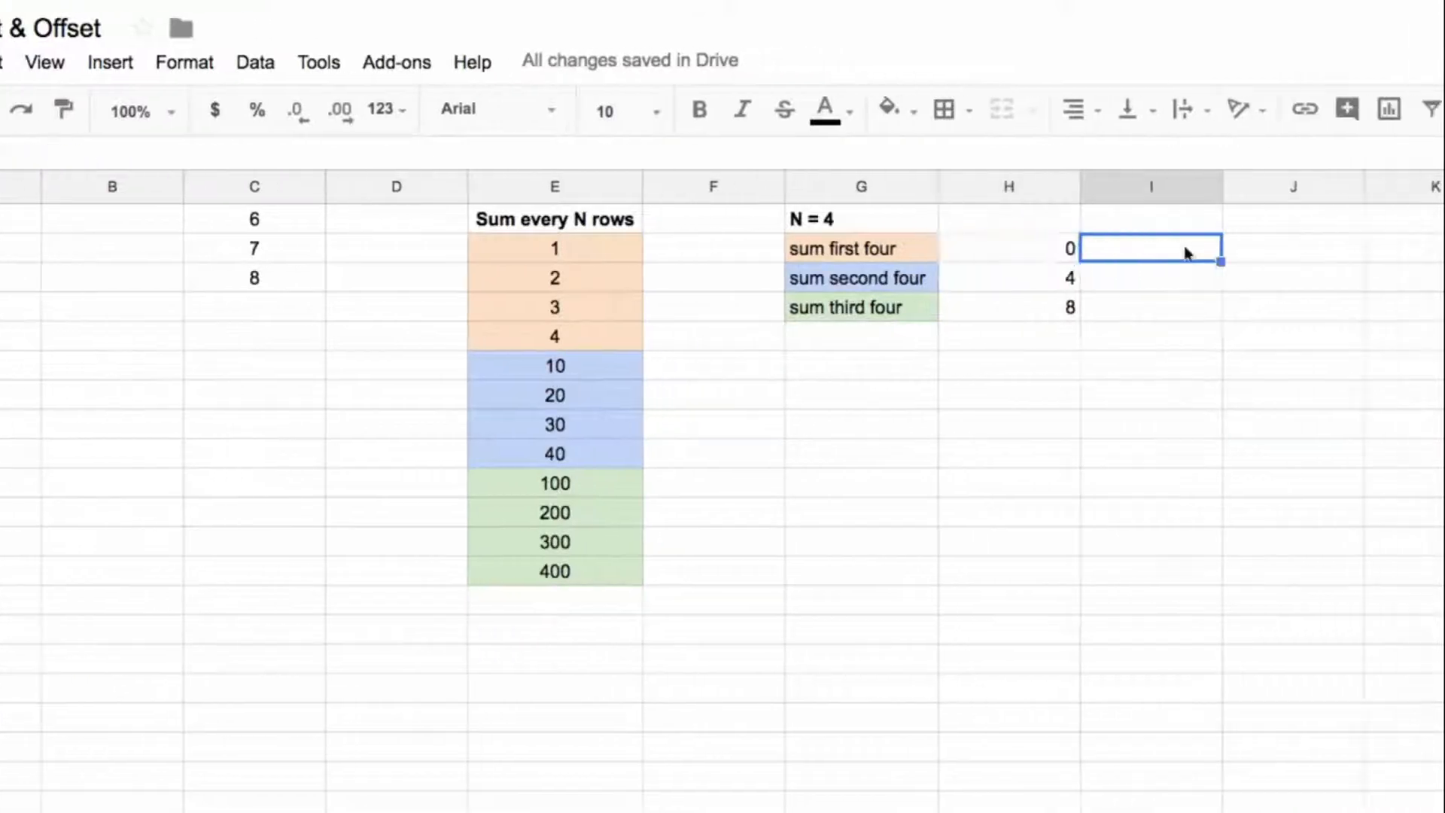
pyautogui.write('=of')
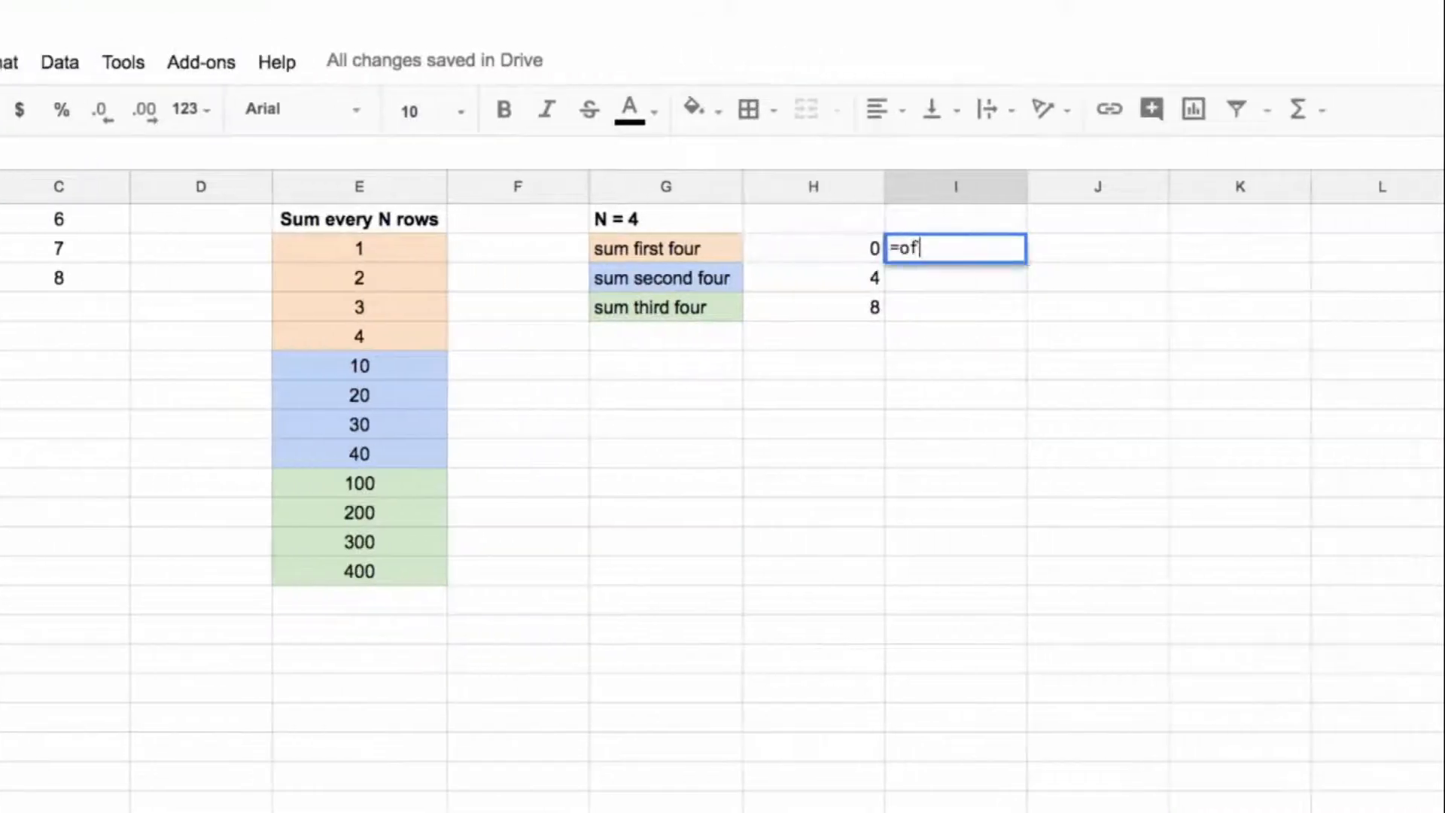
pyautogui.write('fset(')
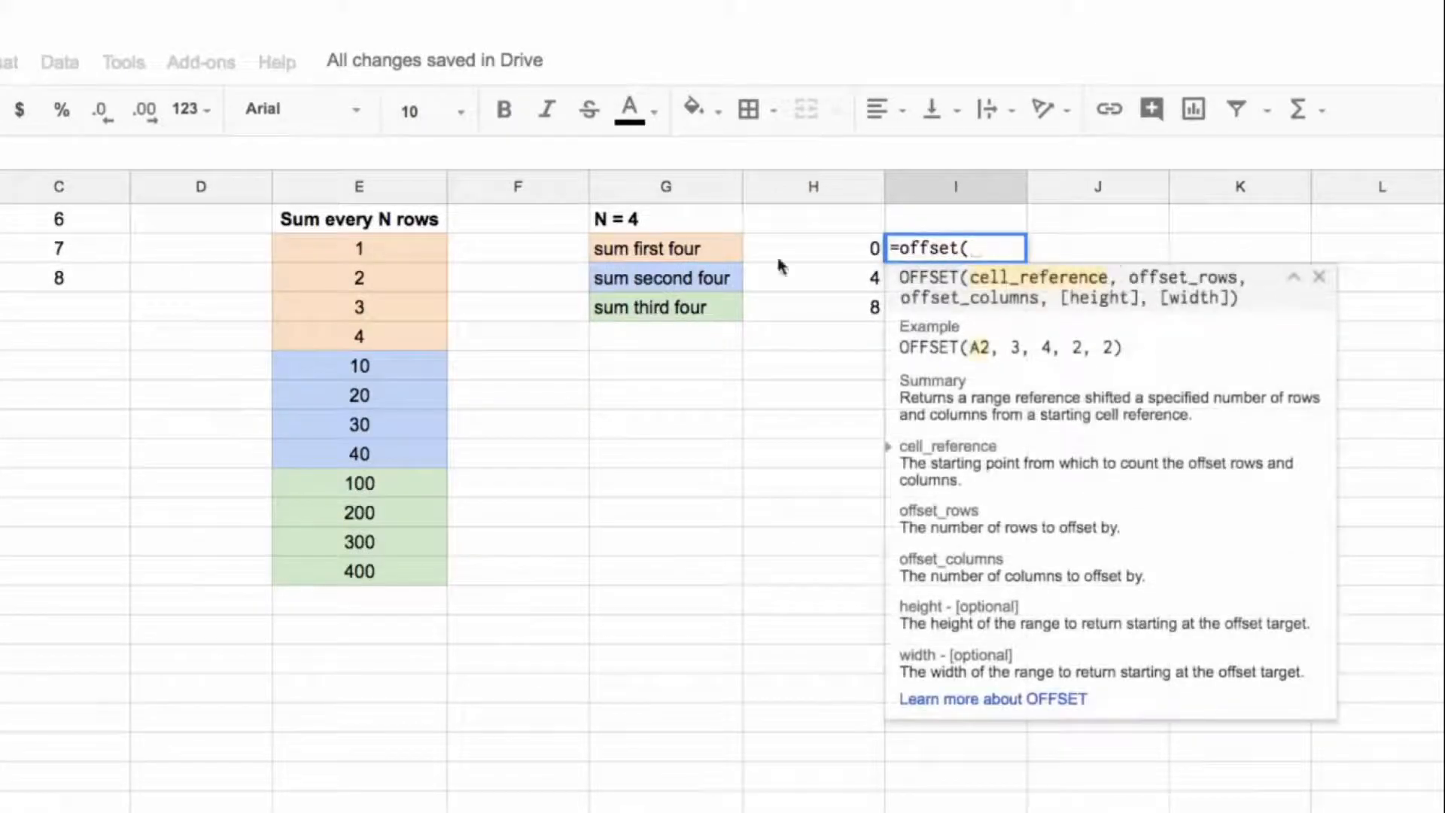
pyautogui.click(413, 250)
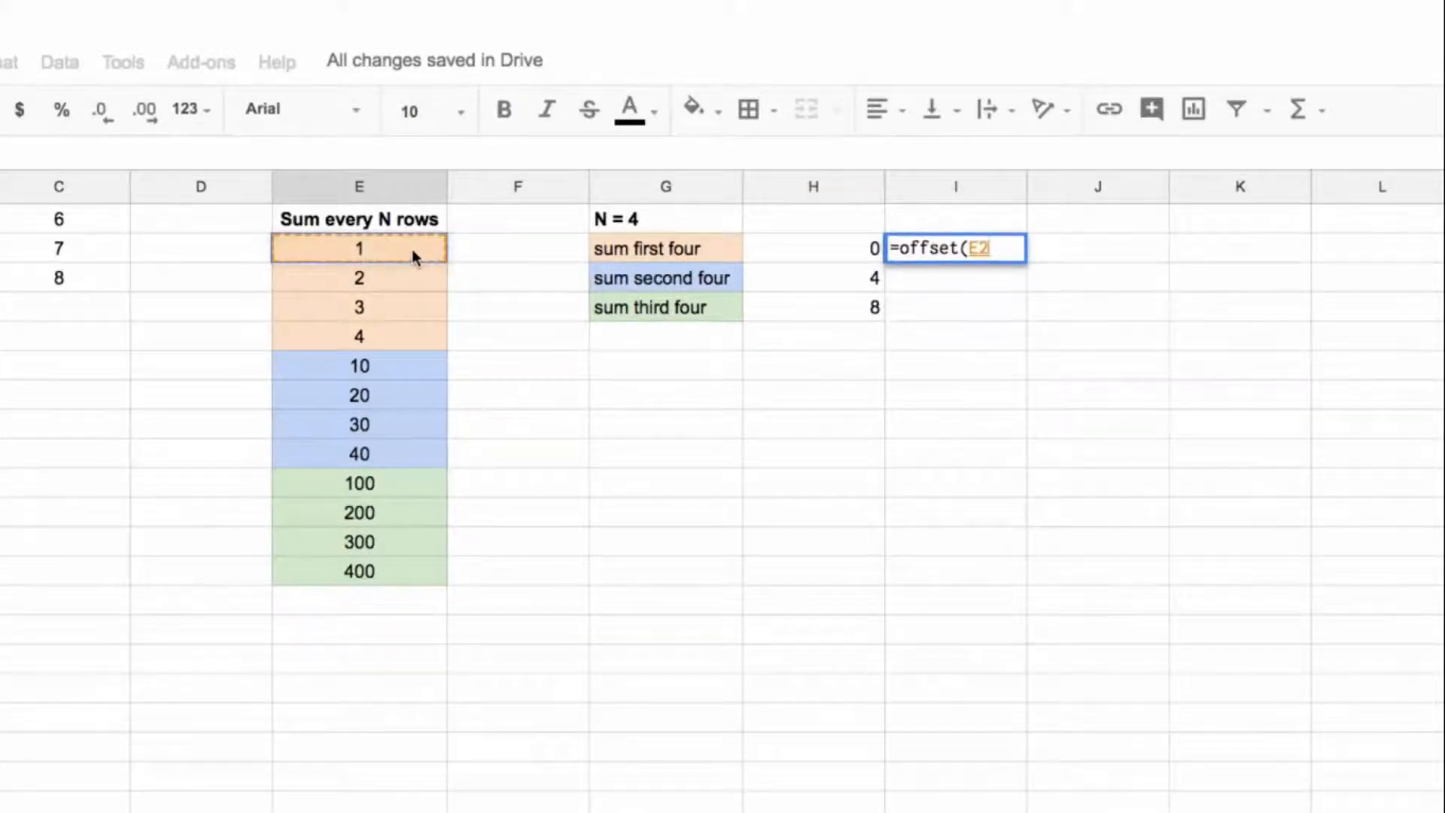
pyautogui.write(',')
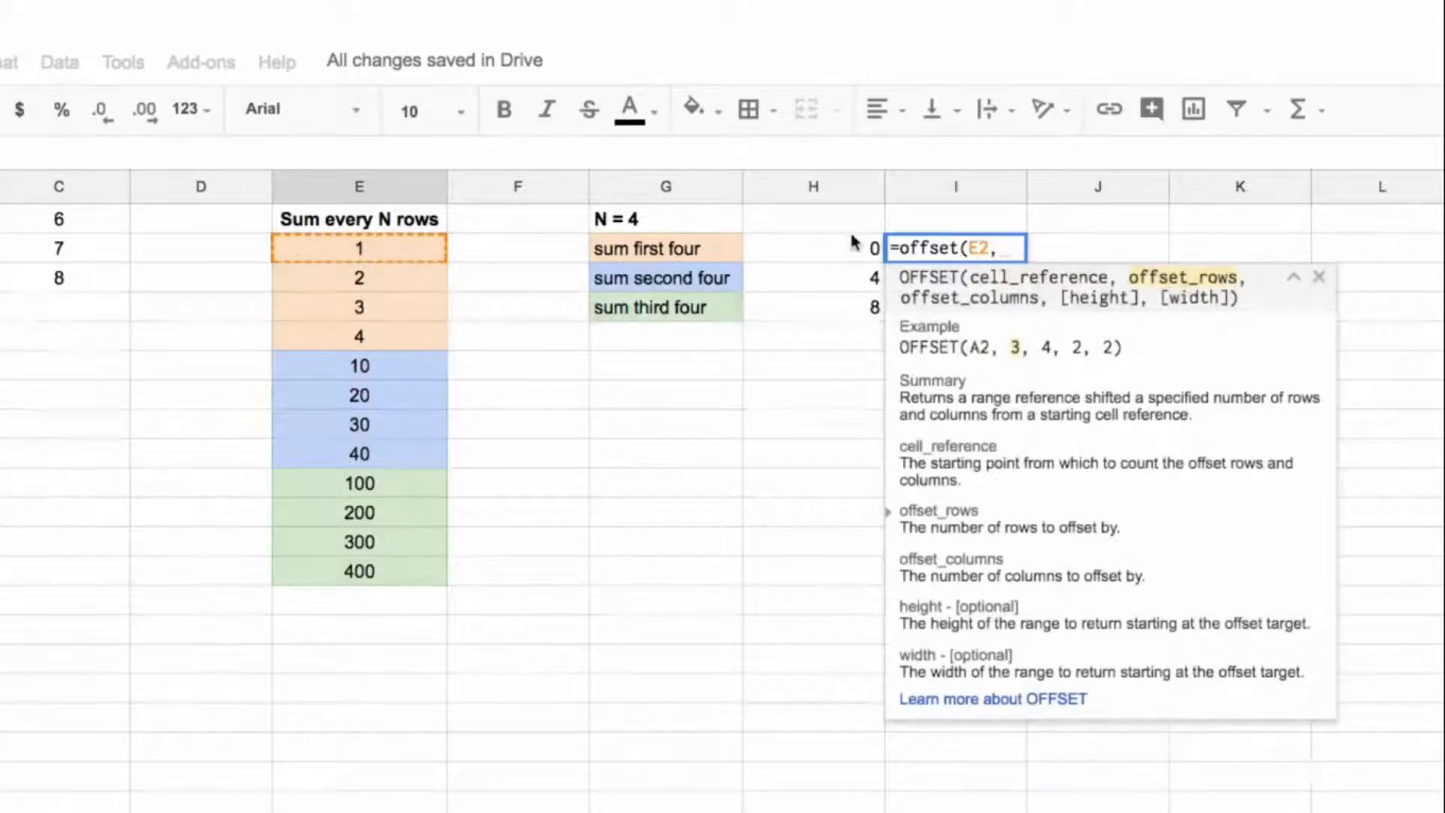
pyautogui.write('(row()-2)*4')
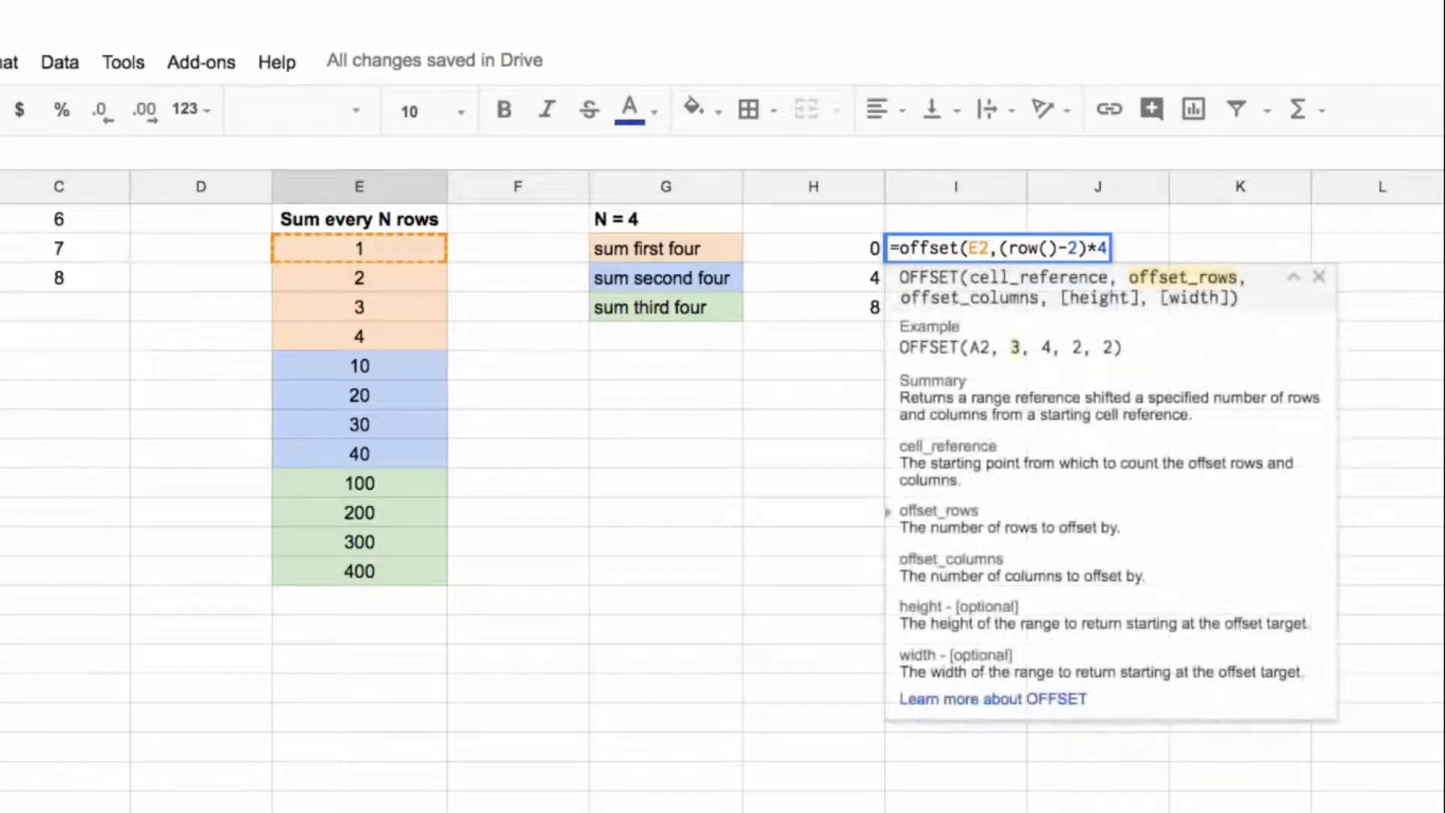
pyautogui.write(',')
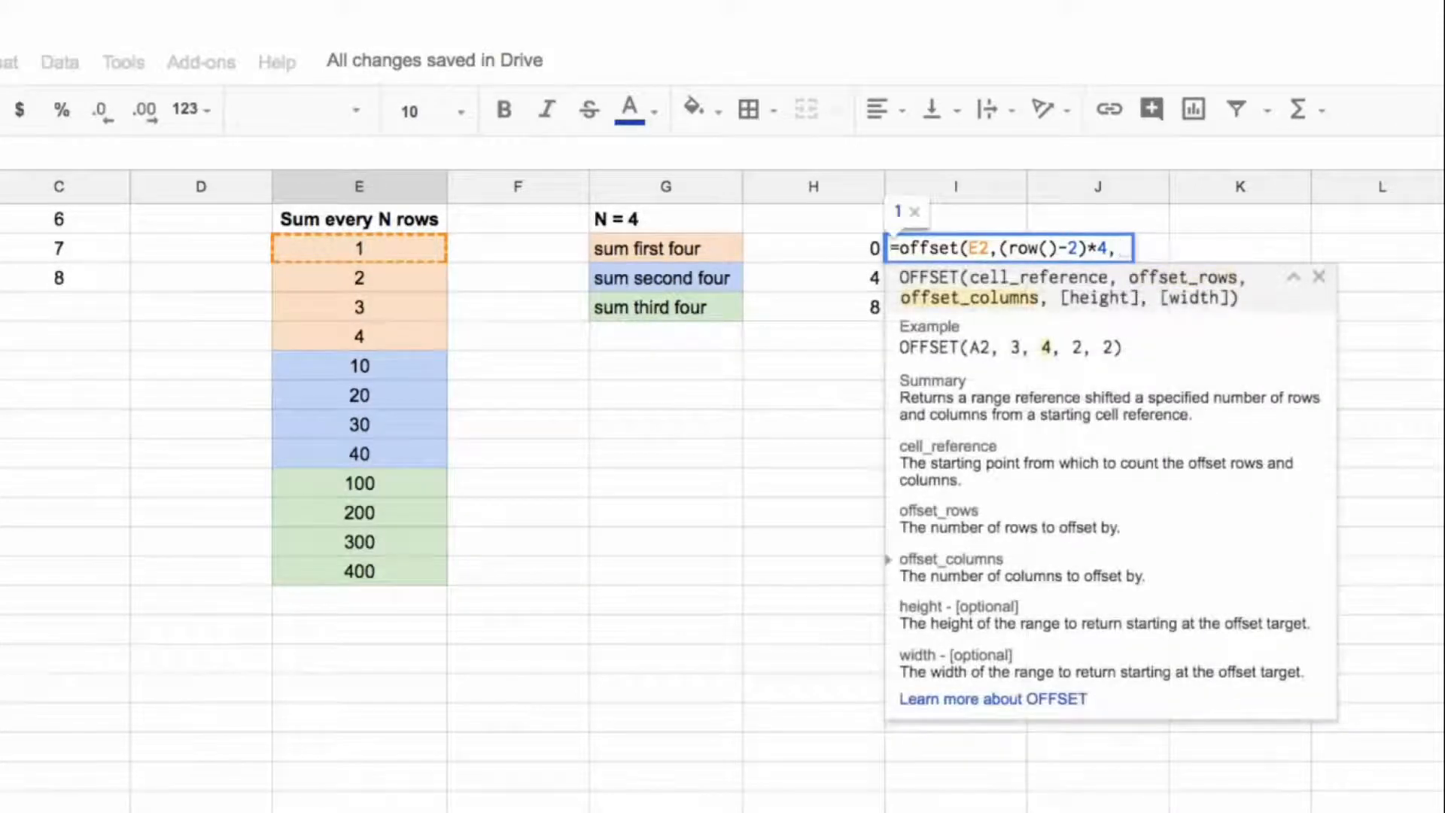
pyautogui.write('0,')
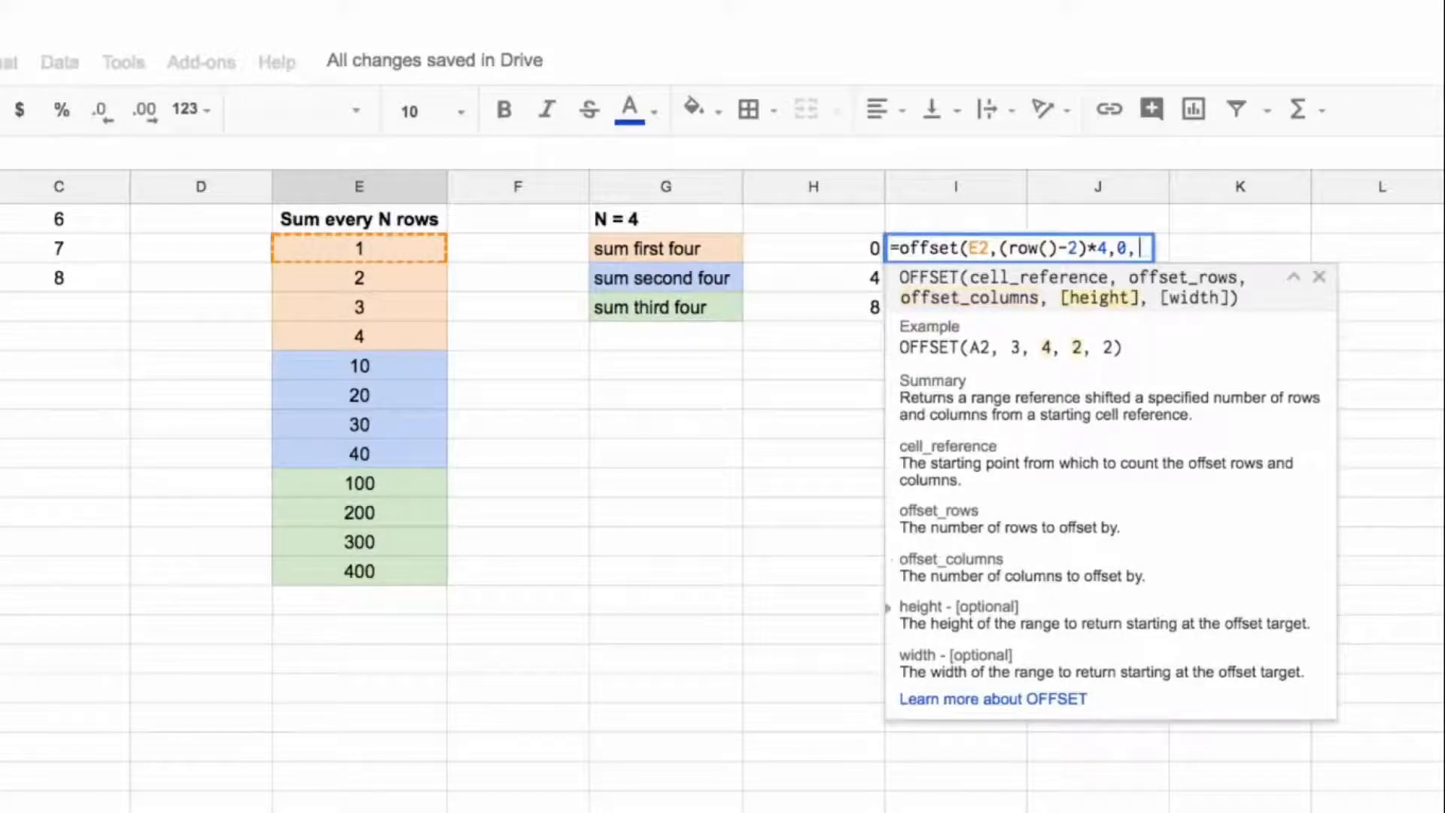
pyautogui.write('4,1)')
pyautogui.press('Return')
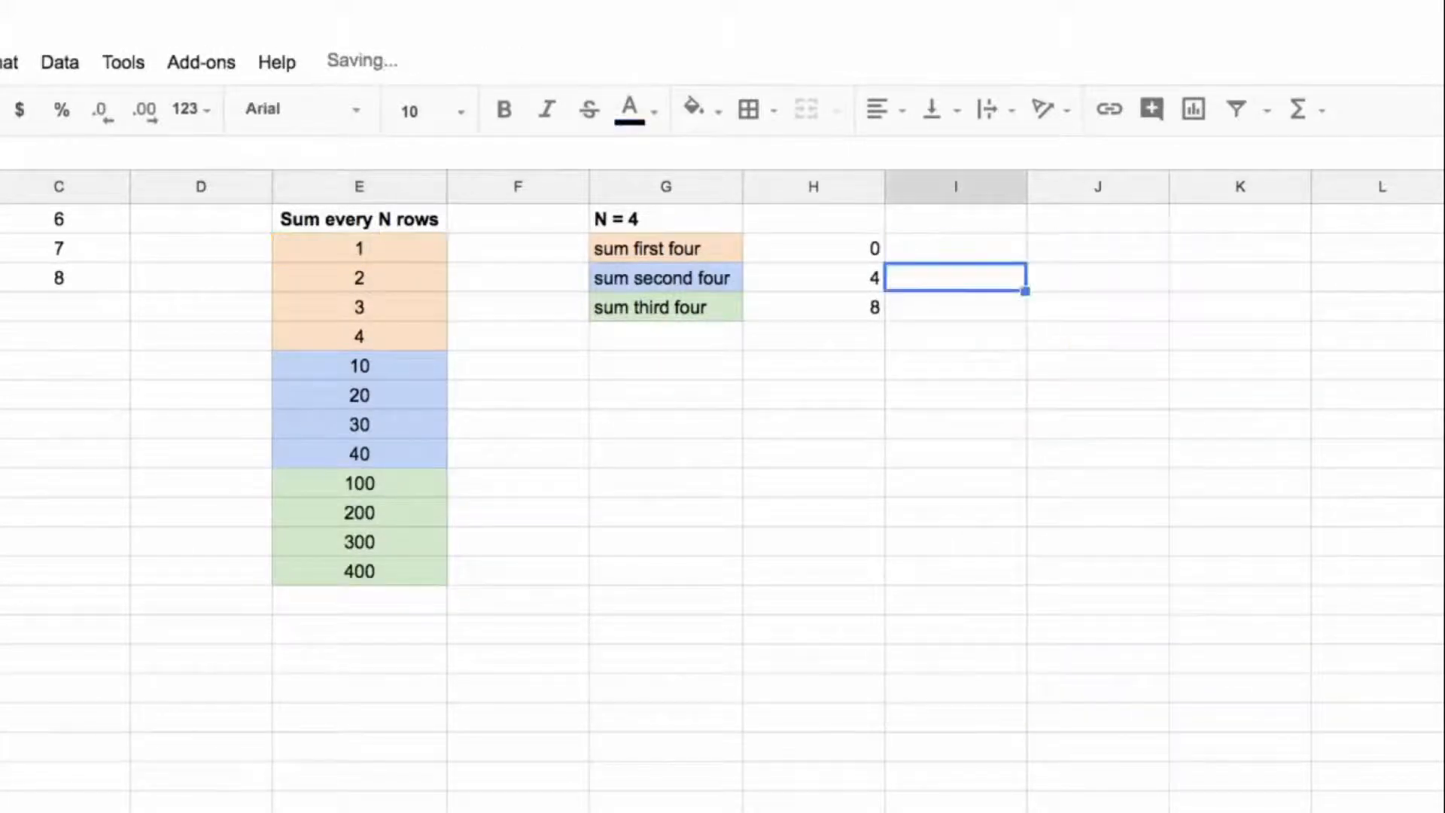
# Step: Try to copy the I2 offset formula into J3 with its relative E2 reference
pyautogui.click(966, 252)
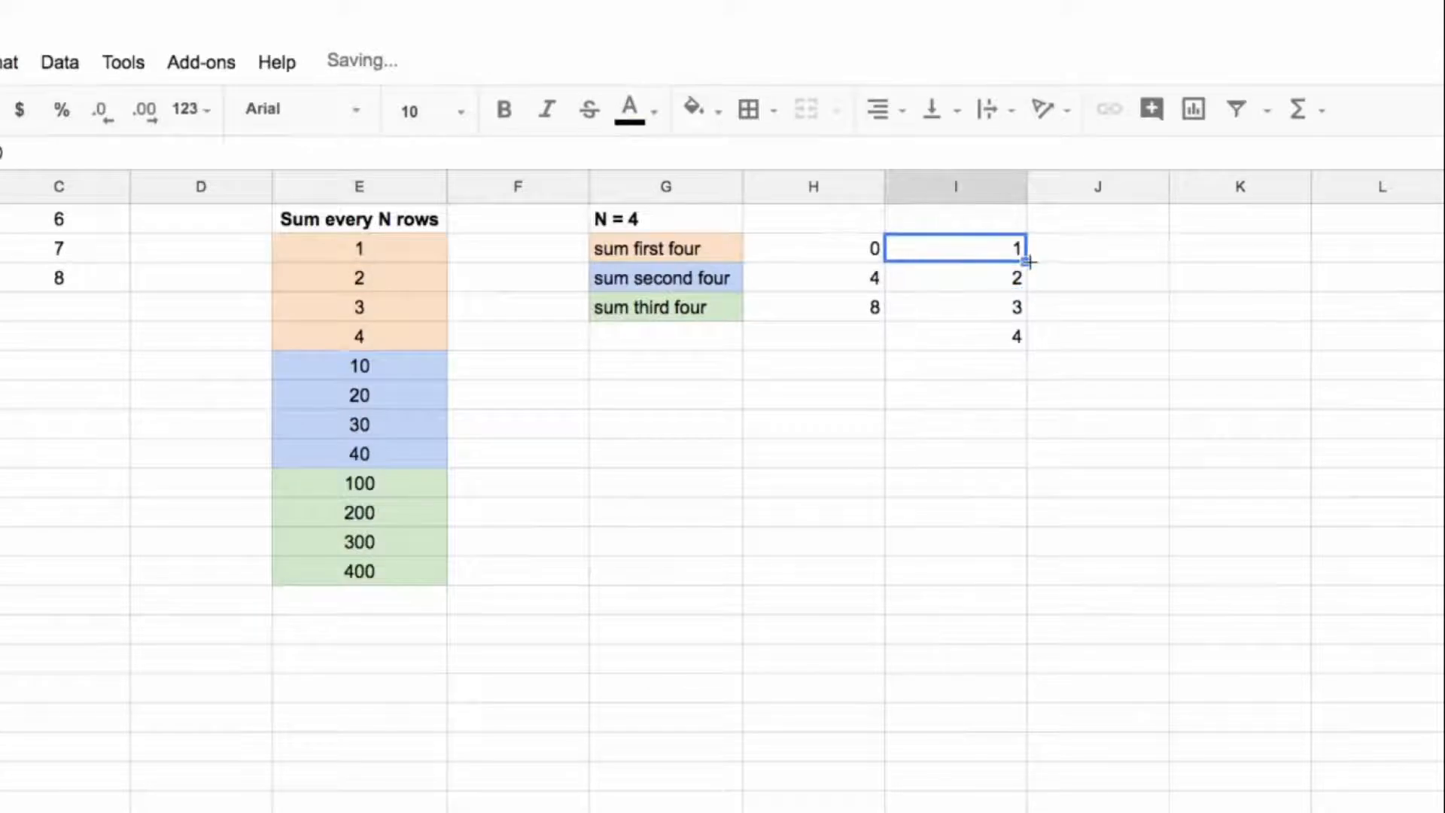
pyautogui.hotkey('ctrl', 'c')
pyautogui.click(1075, 280)
pyautogui.hotkey('ctrl', 'v')
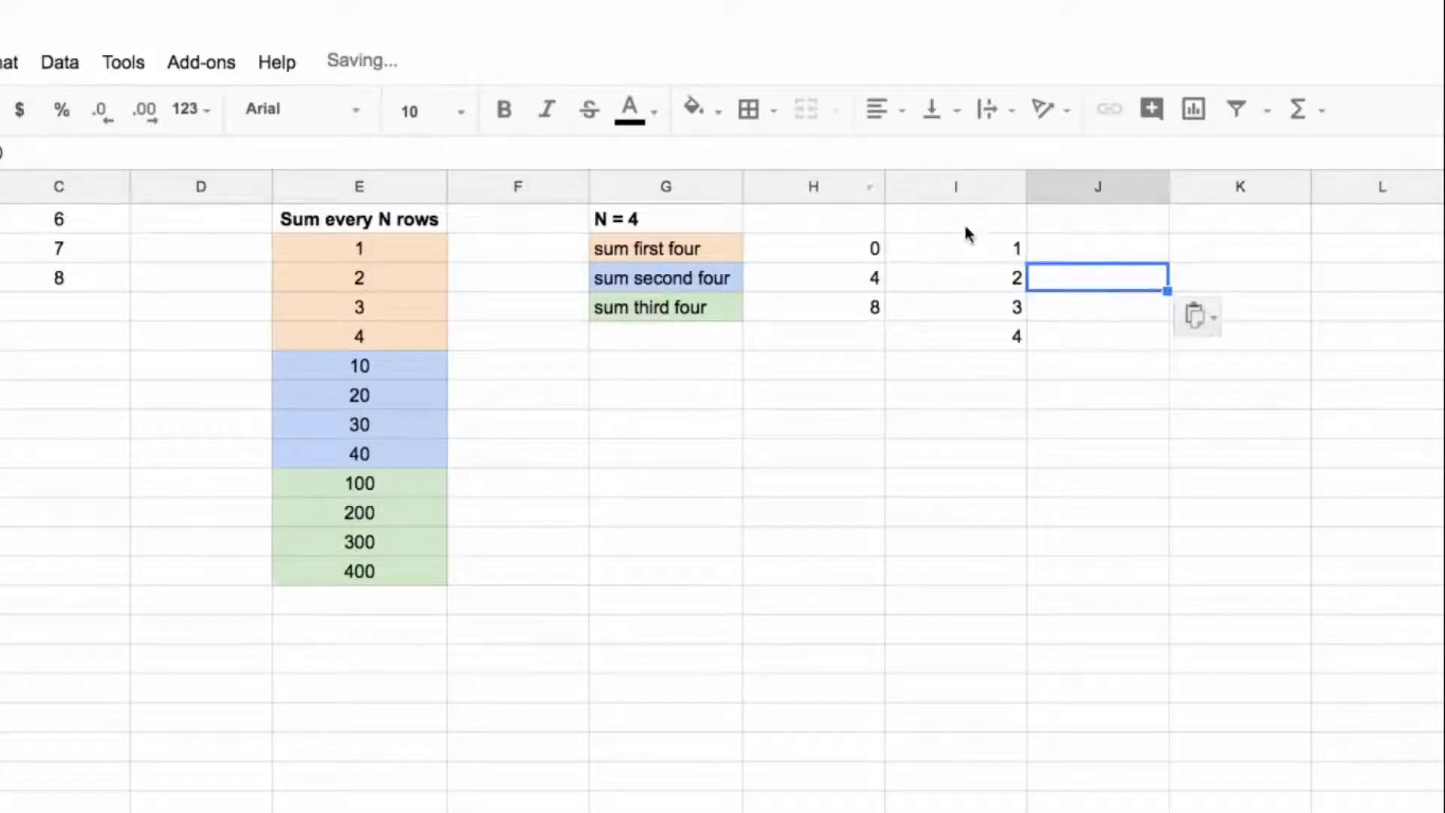
# Step: Make the starting reference in the I2 offset formula absolute as $E$2
pyautogui.click(984, 247)
pyautogui.press('Return')
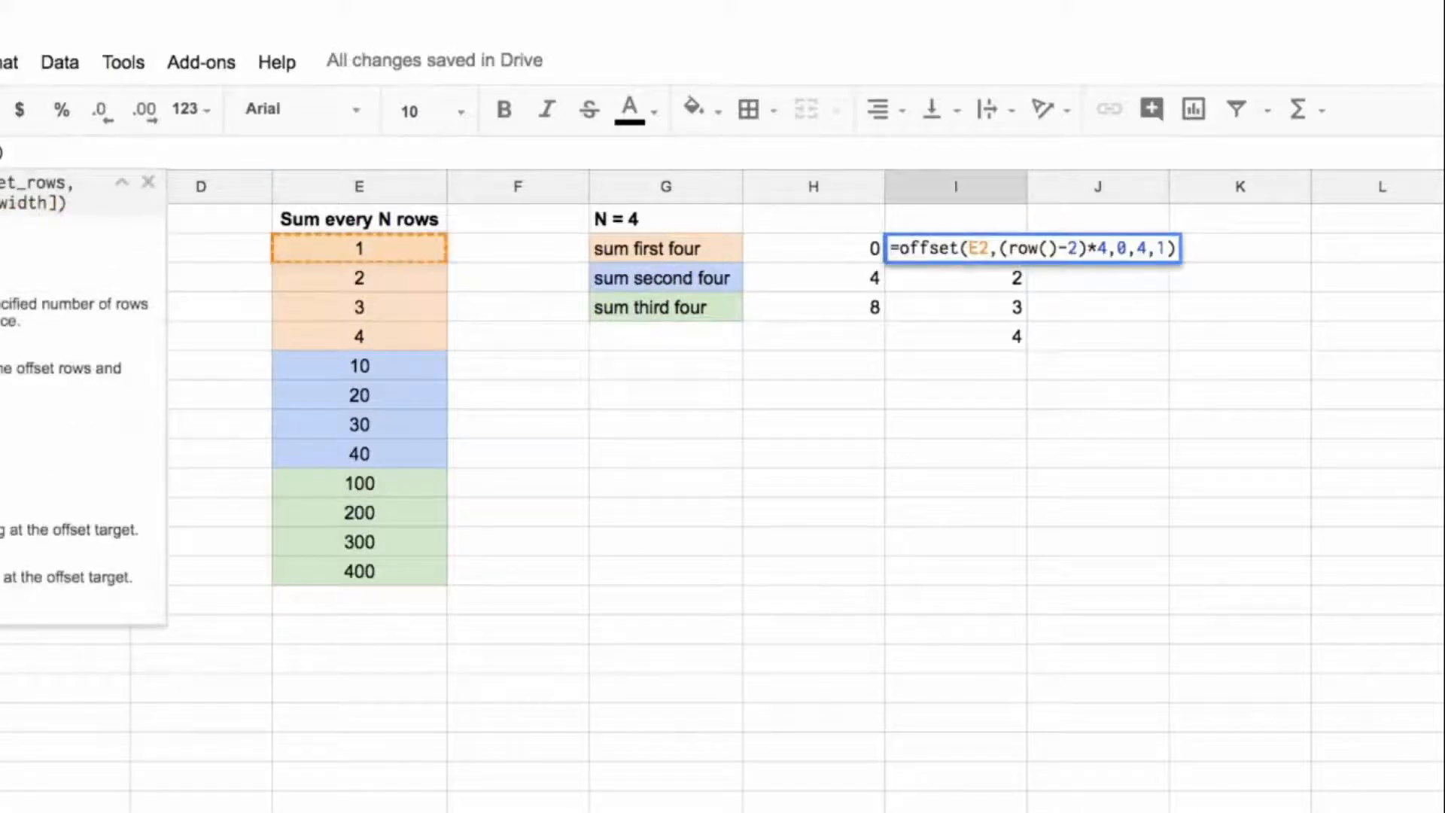
pyautogui.press('F4')
pyautogui.press('Return')
# Step: Paste the offset formula with the absolute $E$2 reference into J3 and K4
pyautogui.press('Right')
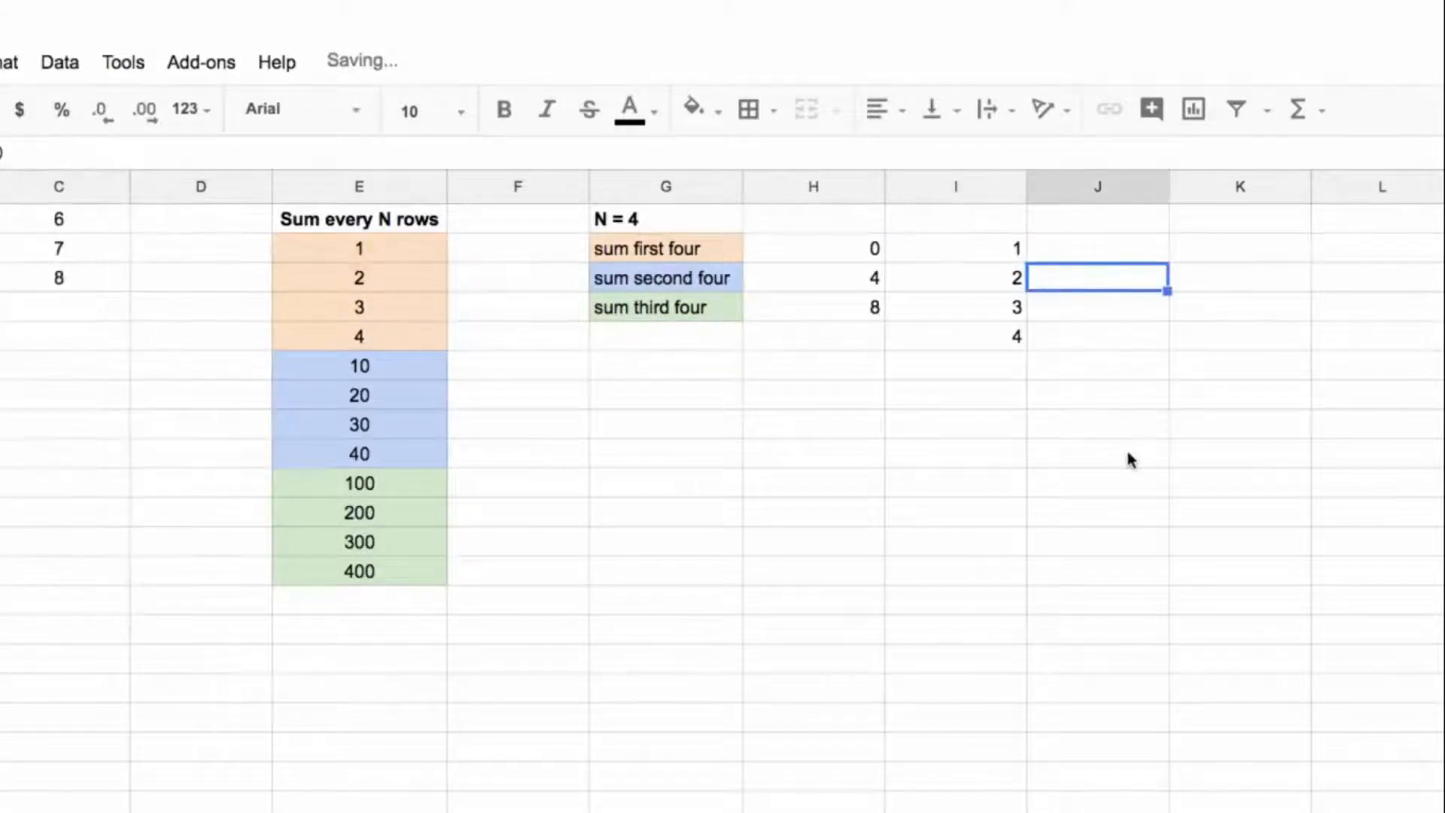
pyautogui.hotkey('ctrl', 'v')
pyautogui.click(1257, 312)
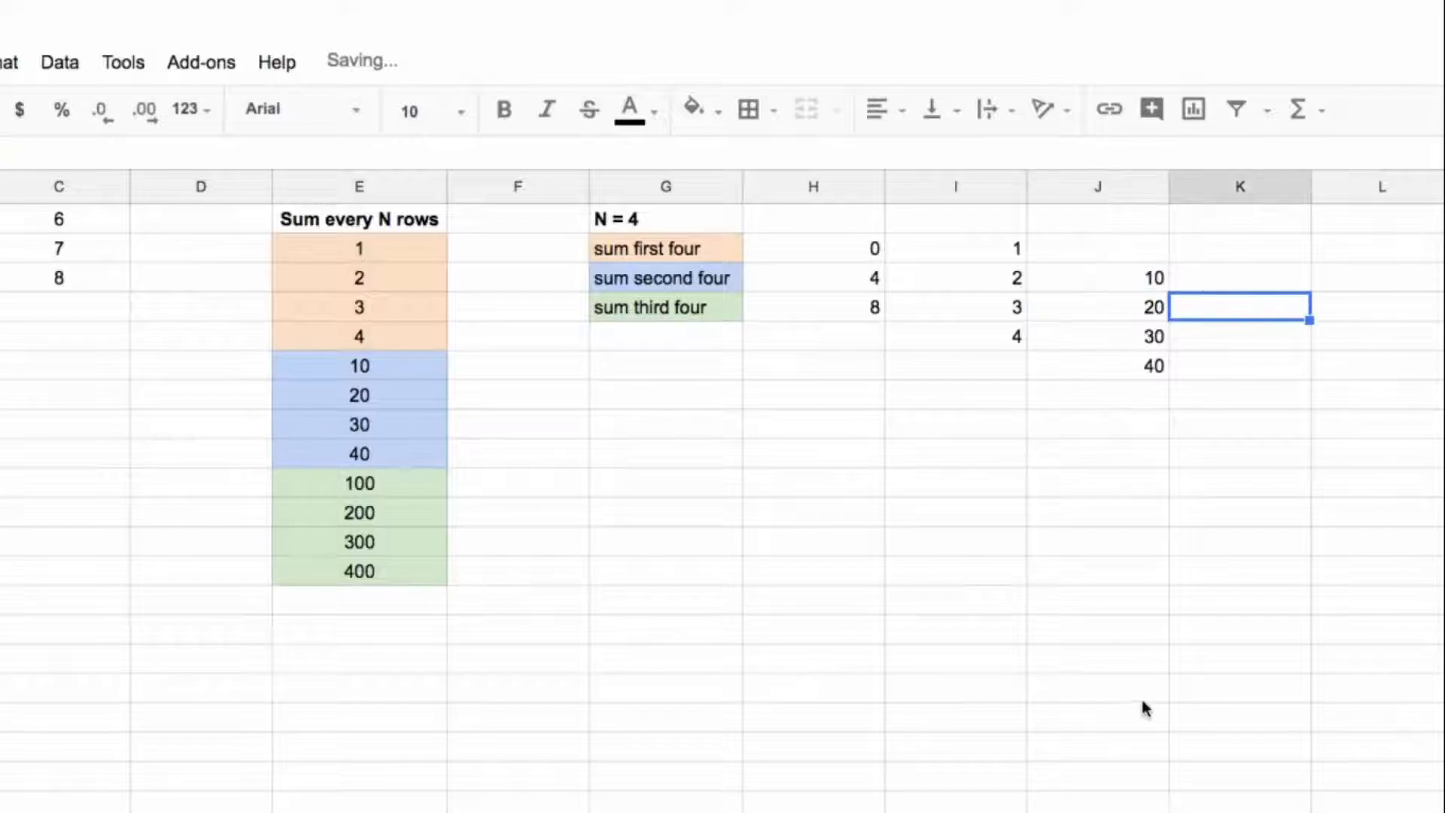
pyautogui.hotkey('ctrl', 'v')
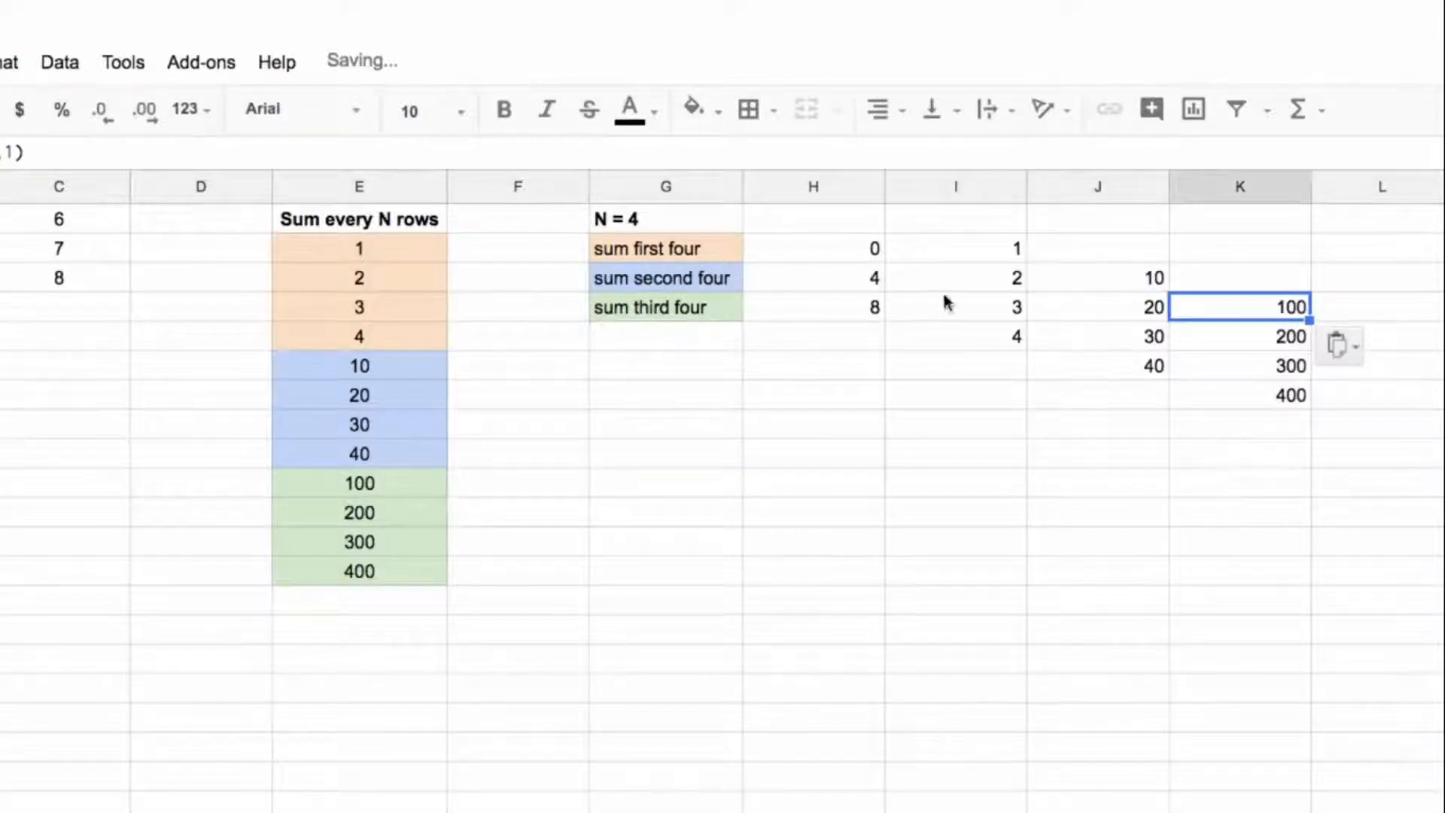
# Step: Wrap the I2 offset formula in SUM to add up the first group of four
pyautogui.moveTo(961, 248); pyautogui.dragTo(974, 342)
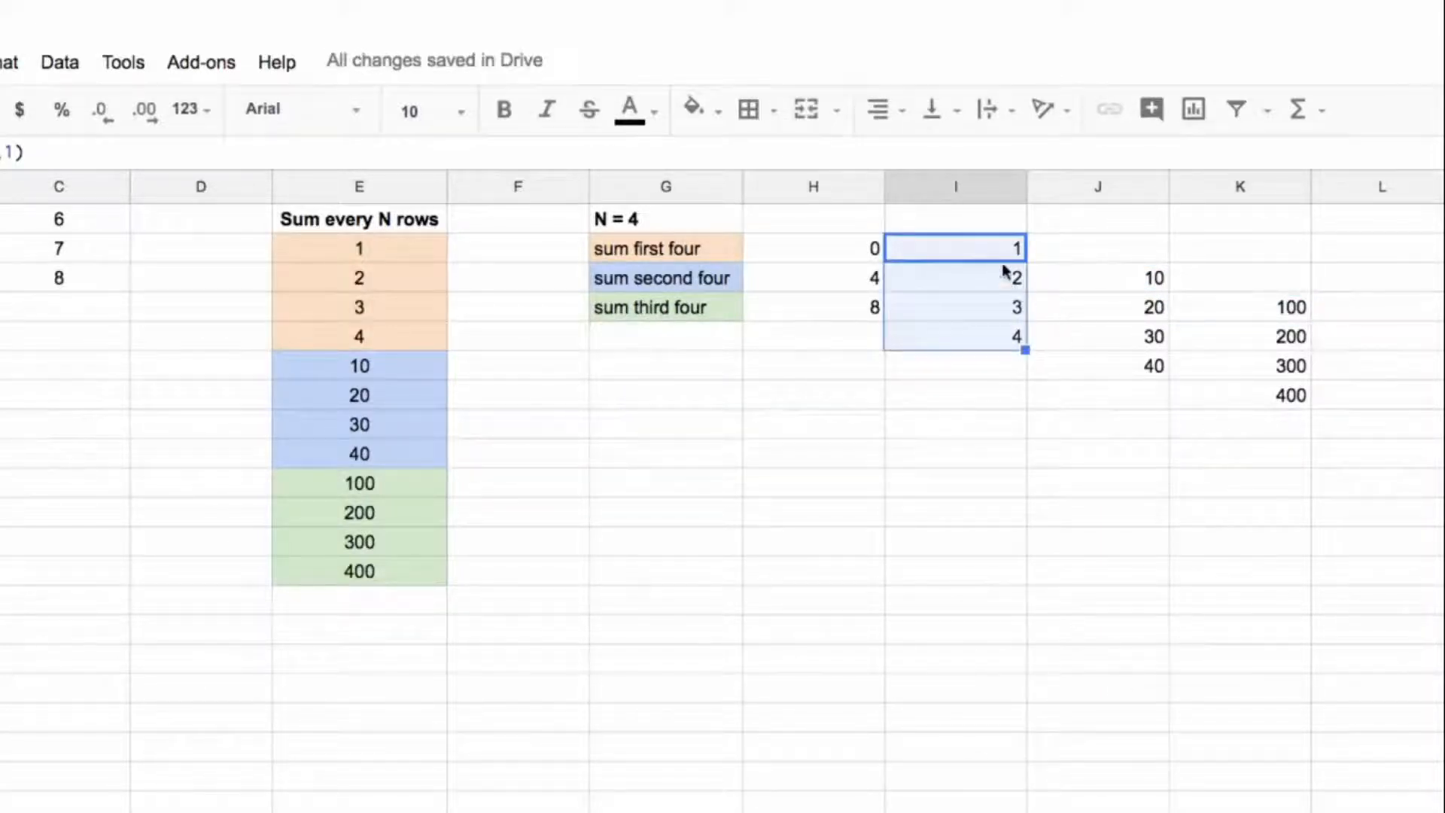
pyautogui.click(954, 257)
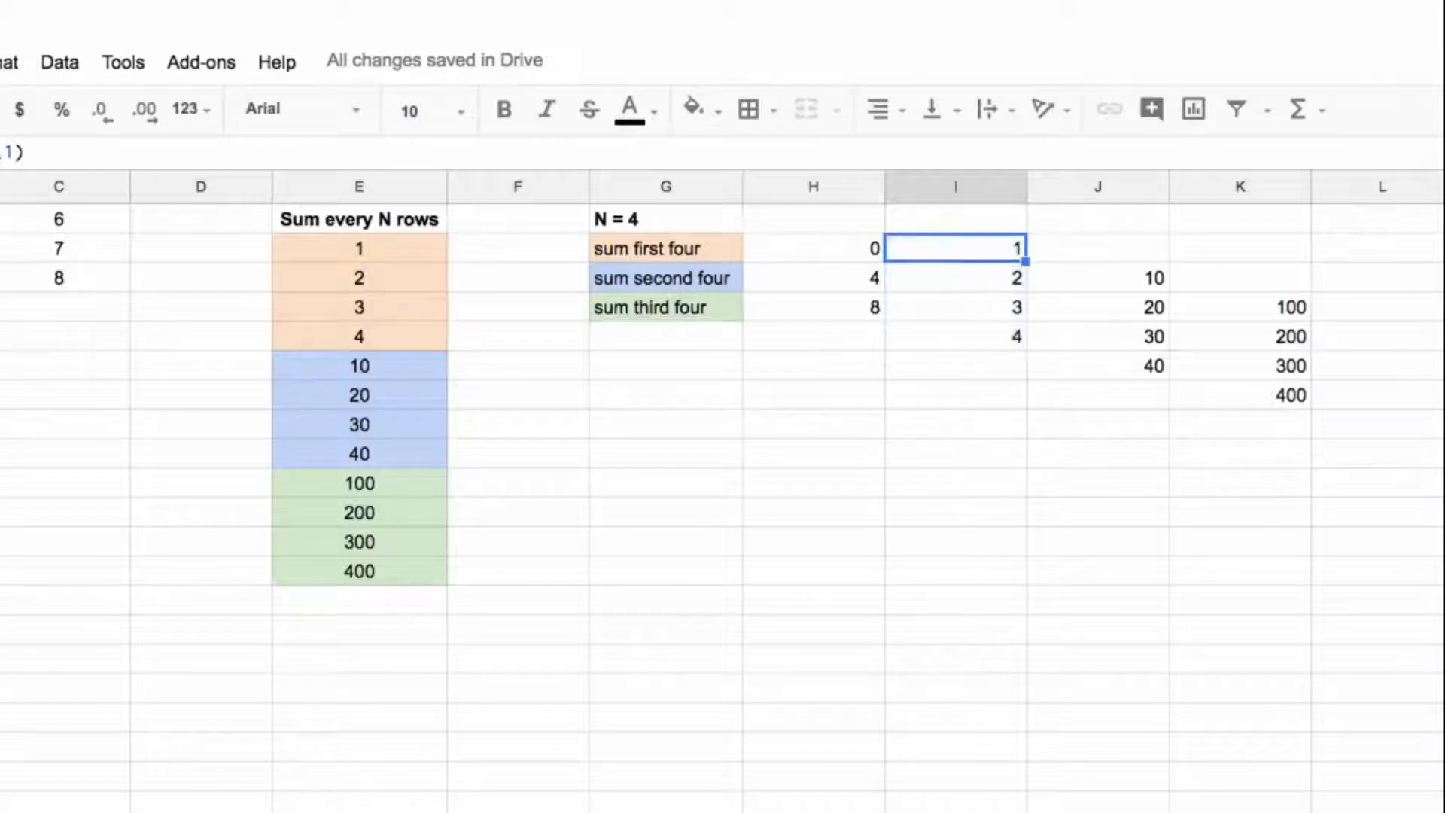
pyautogui.press('Return')
pyautogui.write('sum(offset($E$2,(row()-2)*4,0,4,1')
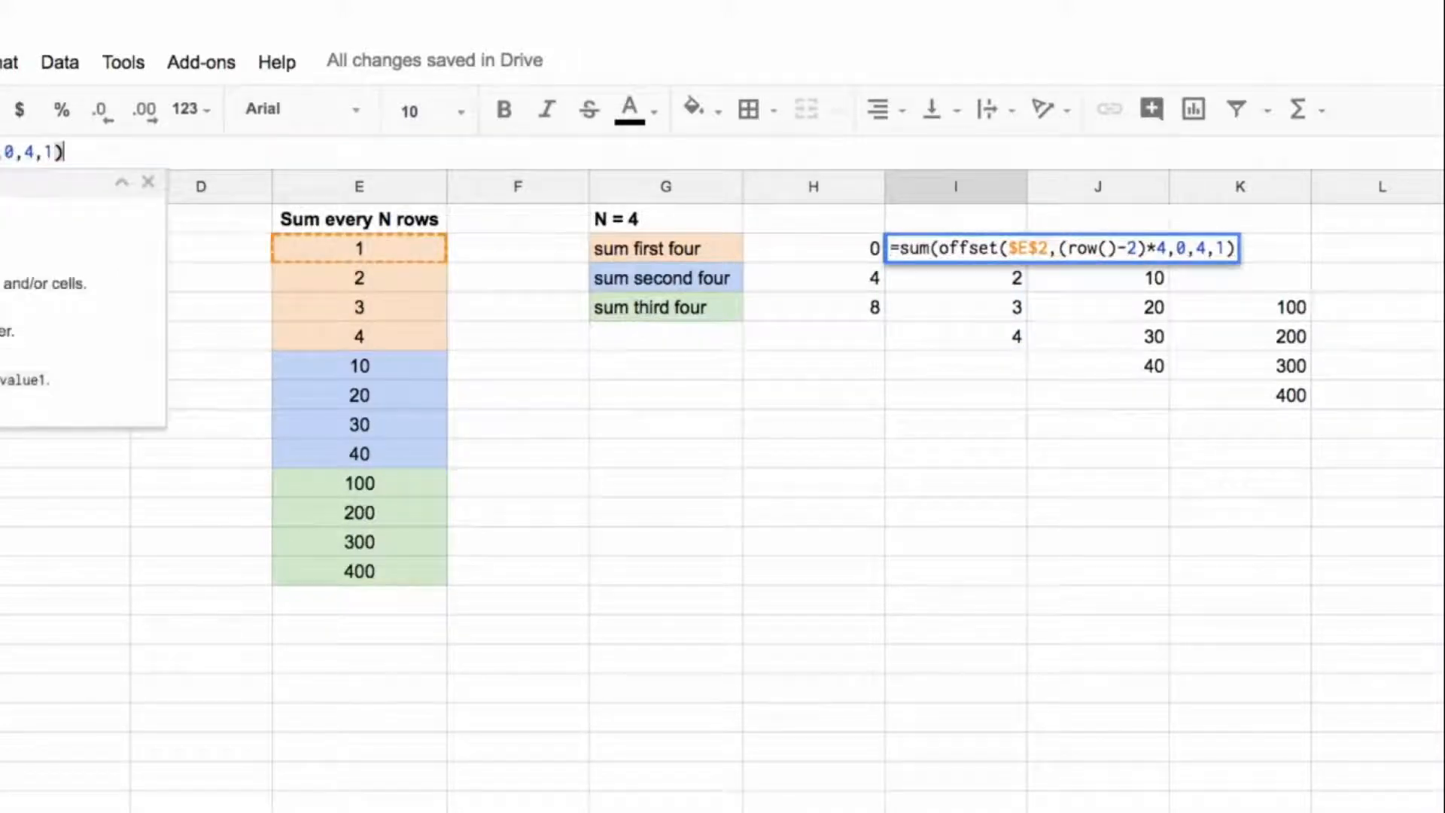
pyautogui.press('Return')
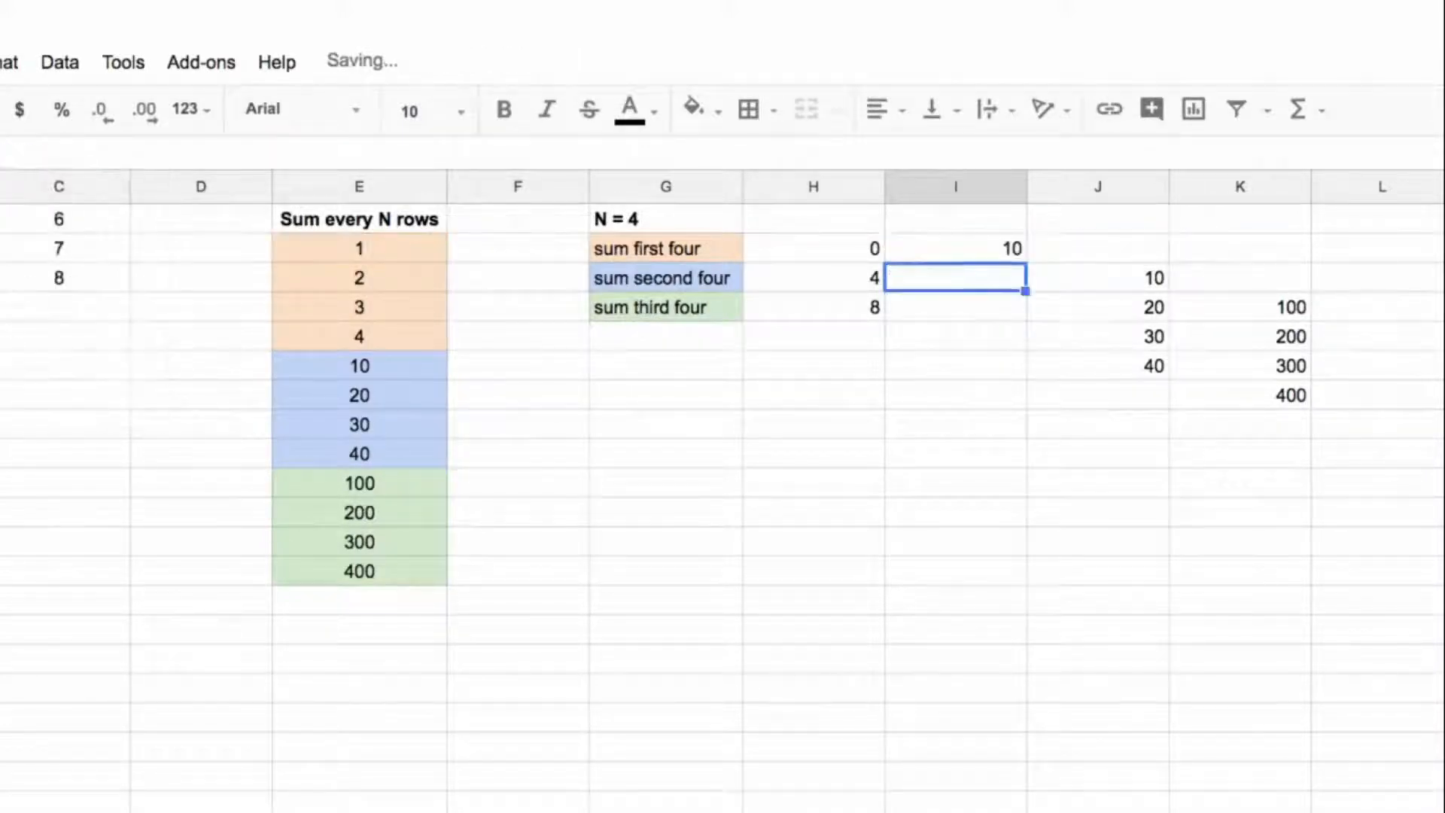
# Step: Move the second group's offset formula from J3 to I3, beside the second-four label
pyautogui.click(1067, 268)
pyautogui.moveTo(1068, 263); pyautogui.dragTo(1009, 272)
pyautogui.click(666, 280)
pyautogui.moveTo(667, 280); pyautogui.dragTo(968, 368)
# Step: Change the I3 formula to =sum(offset($E$2,(row()-2)*4,0,4,1)) to total the second group
pyautogui.click(981, 285)
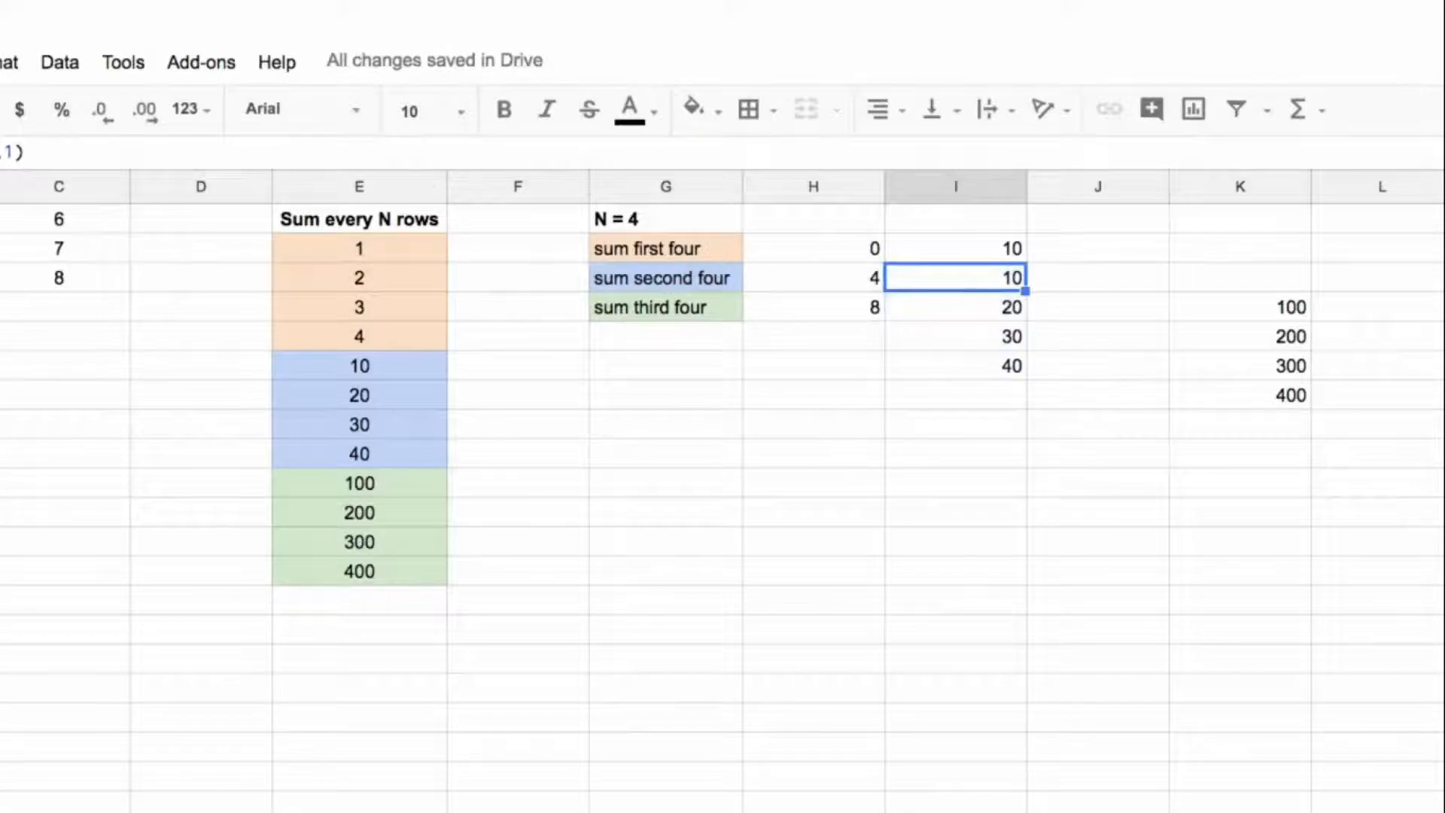
pyautogui.click(0, 154)
pyautogui.write('sum(offset($E$2,(row()-2)*4,0,4,1')
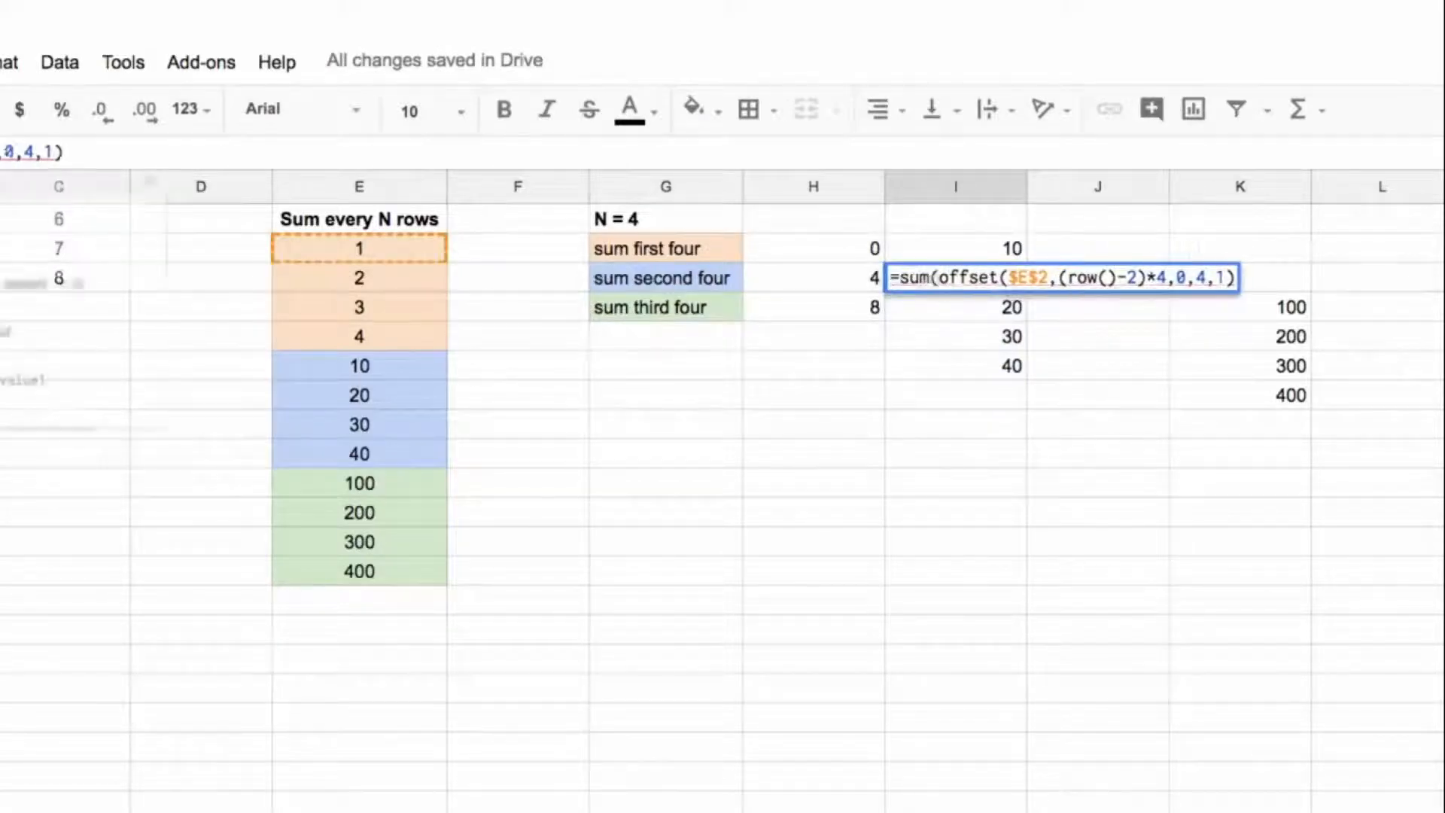
pyautogui.press('End')
pyautogui.write(')')
pyautogui.press('Return')
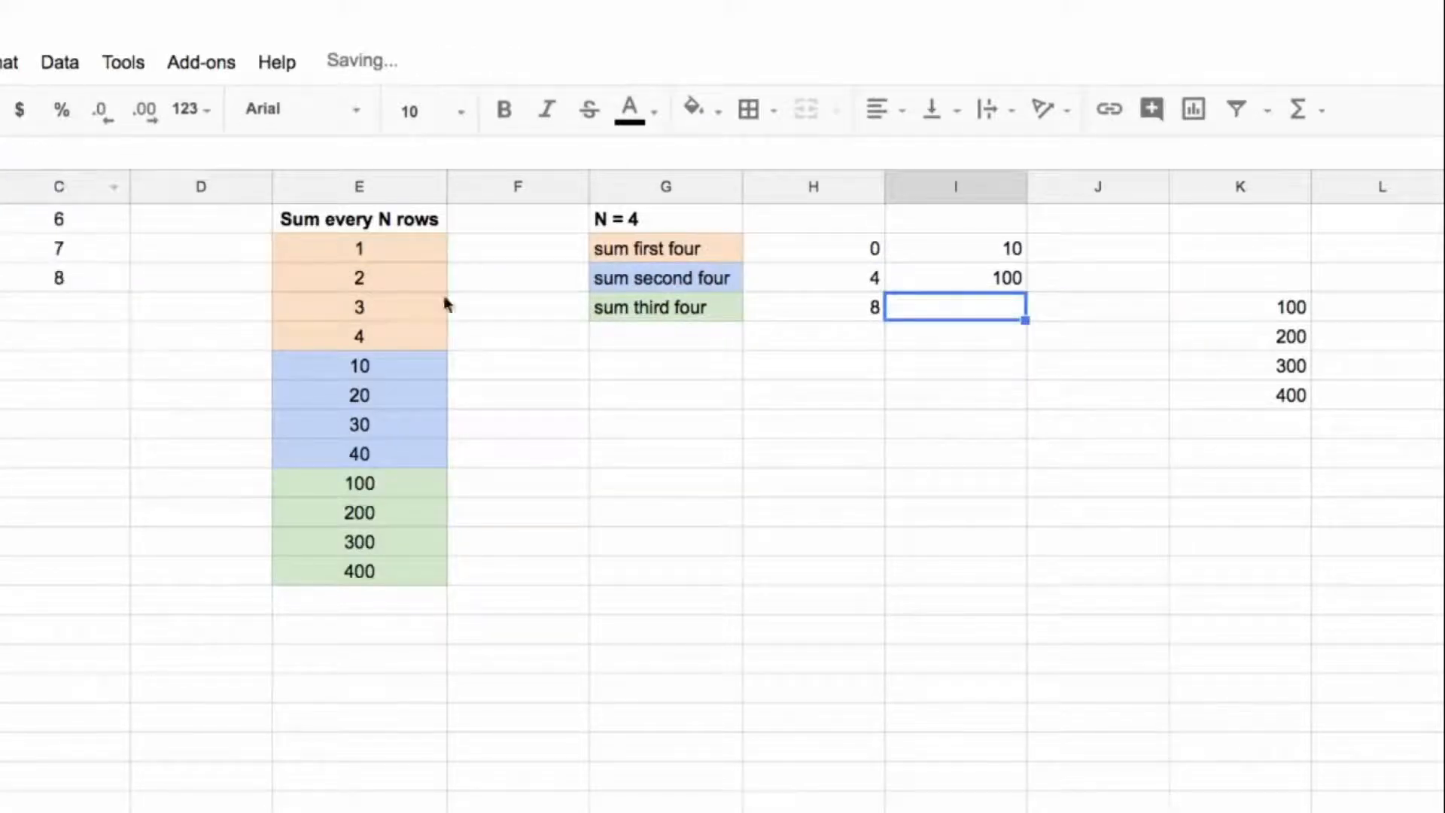
# Step: Move the third group's offset formula from K4 to I4, beside the third-four label
pyautogui.click(1292, 301)
pyautogui.moveTo(1272, 290); pyautogui.dragTo(1007, 307)
pyautogui.moveTo(387, 495); pyautogui.dragTo(397, 572)
# Step: Change the I4 formula to =sum(offset($E$2,(row()-2)*4,0,4,1)) to total the third group
pyautogui.click(987, 309)
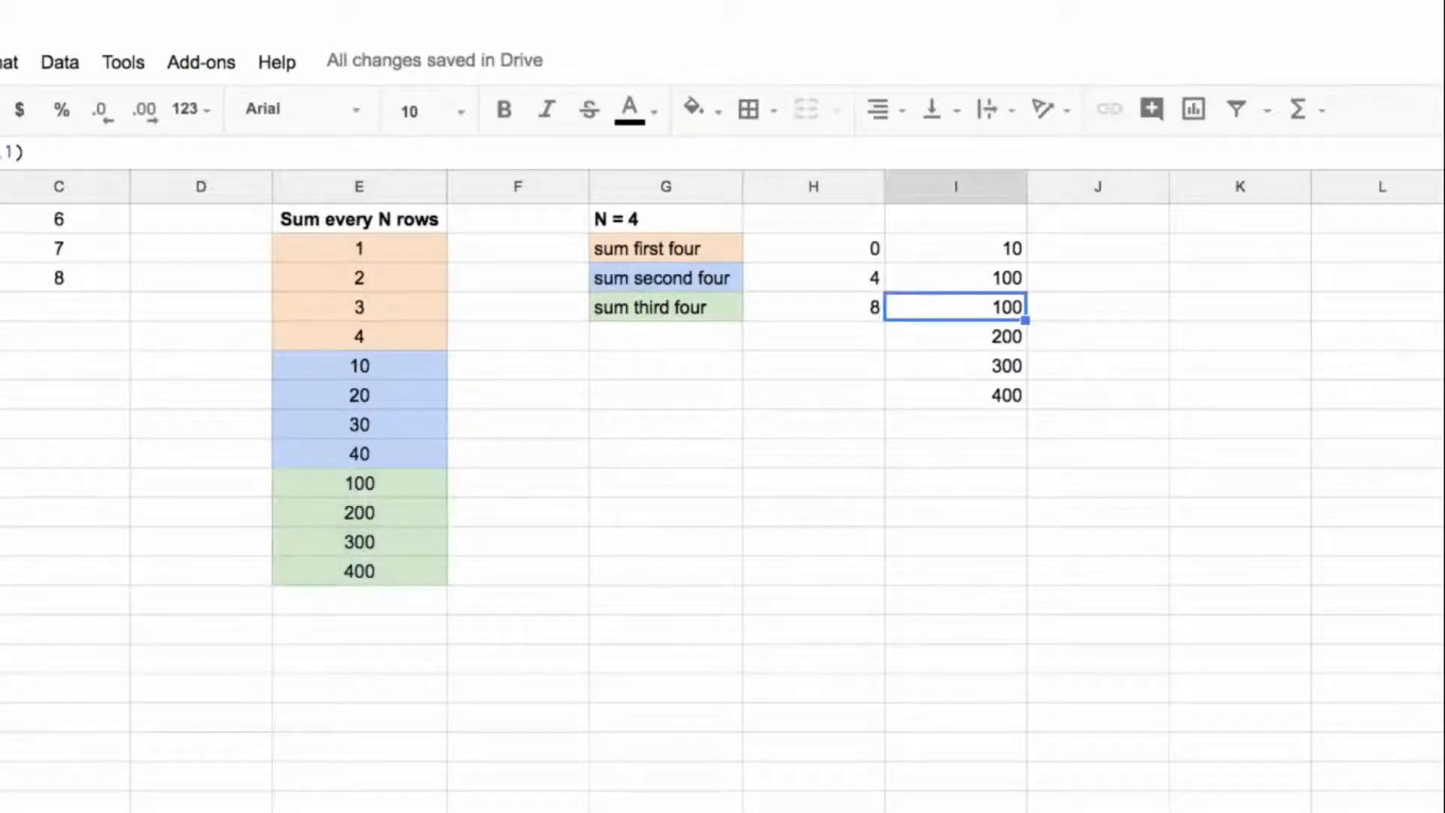
pyautogui.click(0, 152)
pyautogui.write('sum(offset($E$2,(row()-2)*4,0,4,1')
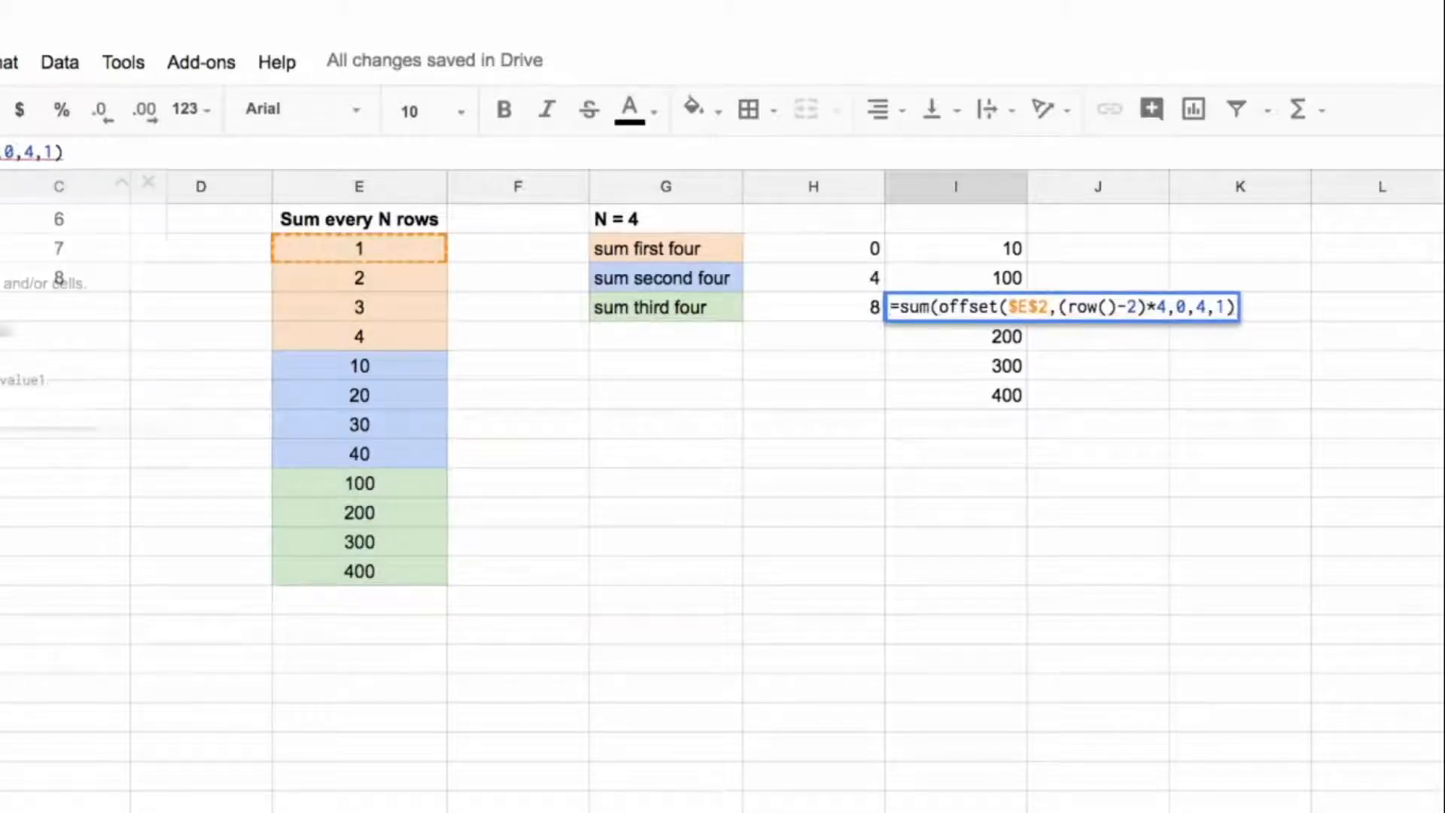
pyautogui.write(')')
pyautogui.press('Return')
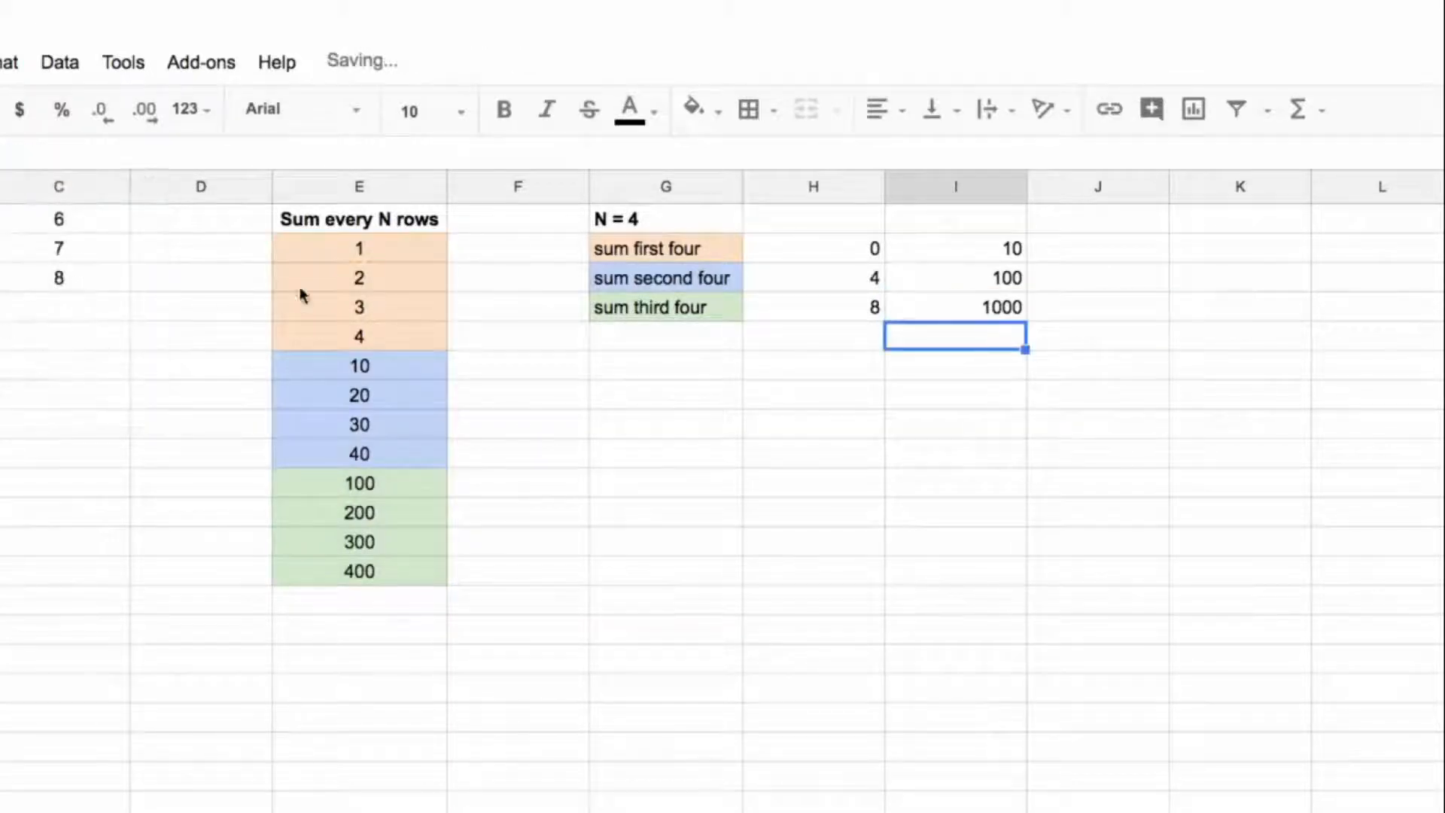
# Step: Move the three sum formulas from I2:I4 to H2:H4, replacing the row-offset helper values
pyautogui.moveTo(986, 252); pyautogui.dragTo(994, 312)
pyautogui.hotkey('ctrl', 'x')
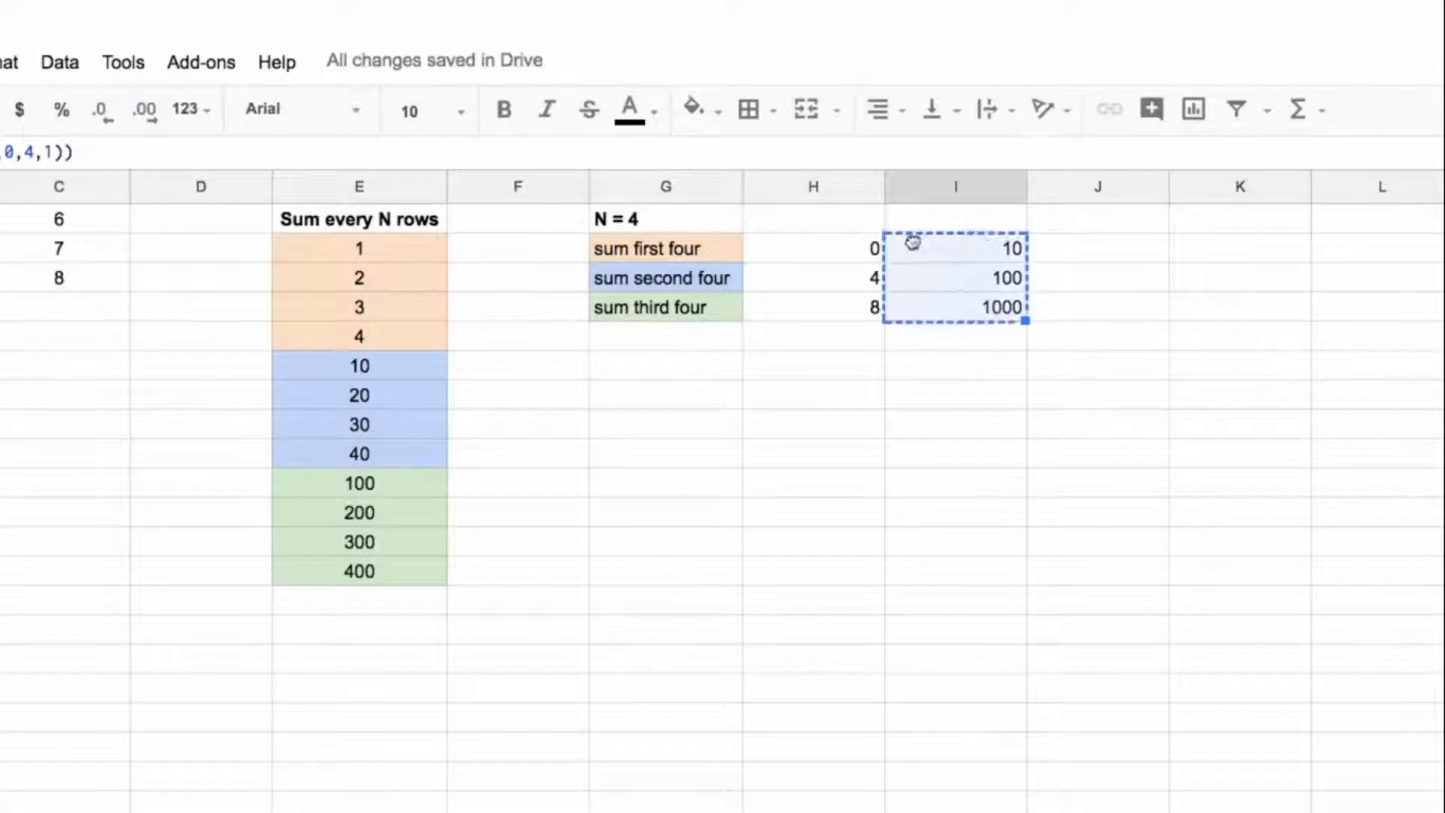
pyautogui.click(862, 249)
pyautogui.hotkey('ctrl', 'v')
pyautogui.click(919, 328)
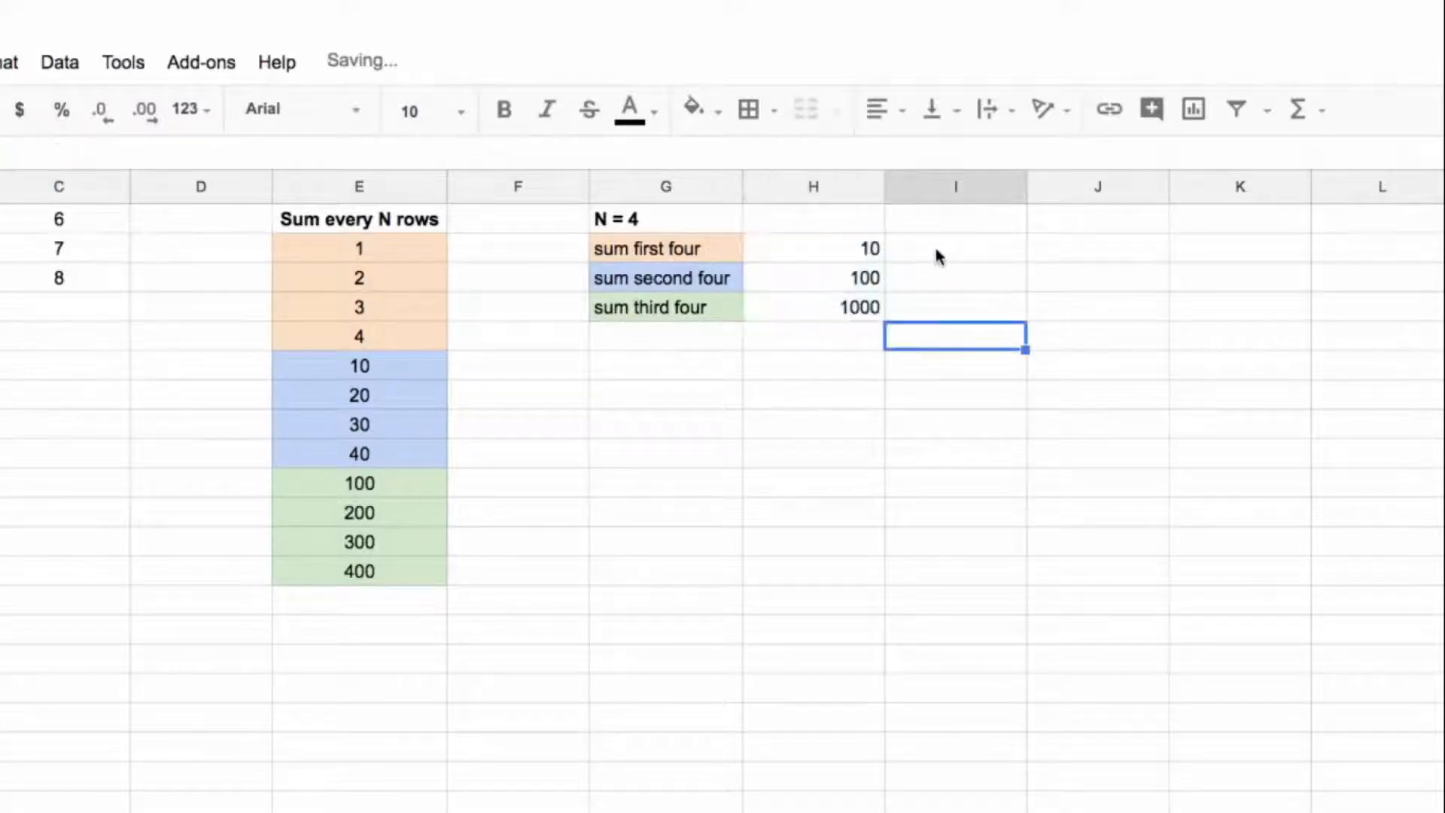
pyautogui.moveTo(446, 250); pyautogui.dragTo(397, 576)
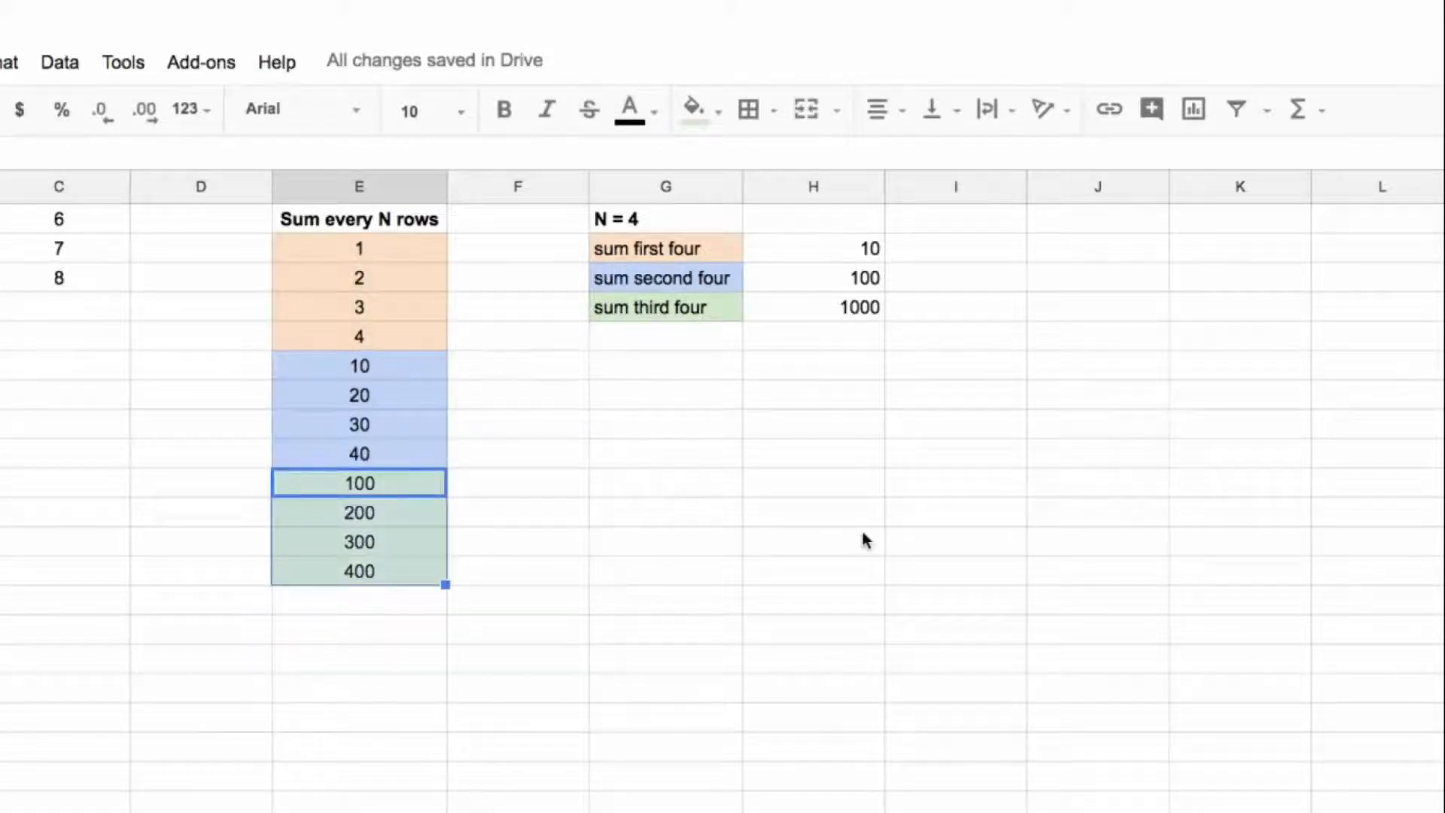
pyautogui.click(837, 248)
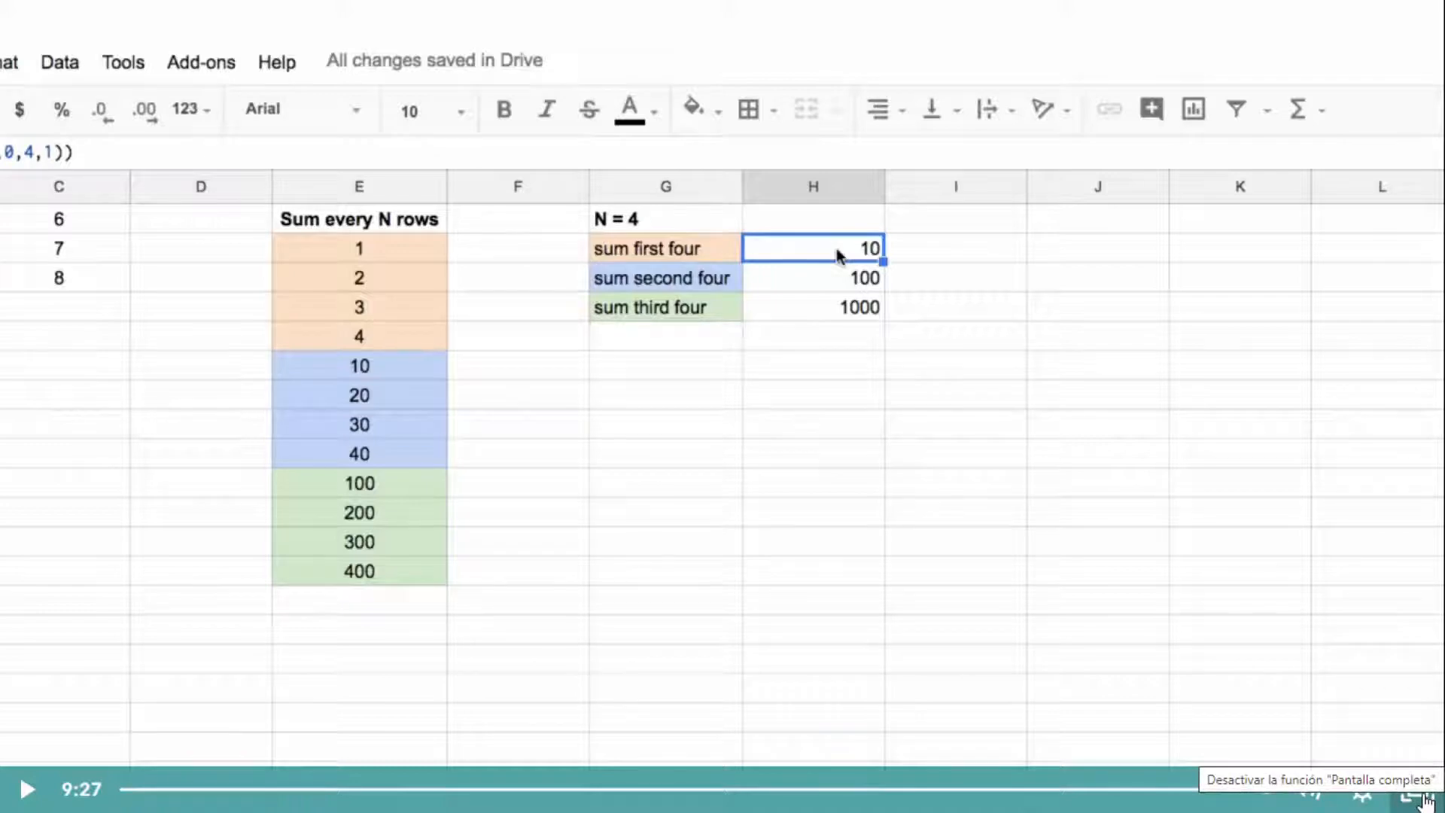
# Step: Complete the Day 22 lecture and play the Day 23: Rows, Columns & Sequence lesson in full screen
pyautogui.click(1426, 798)
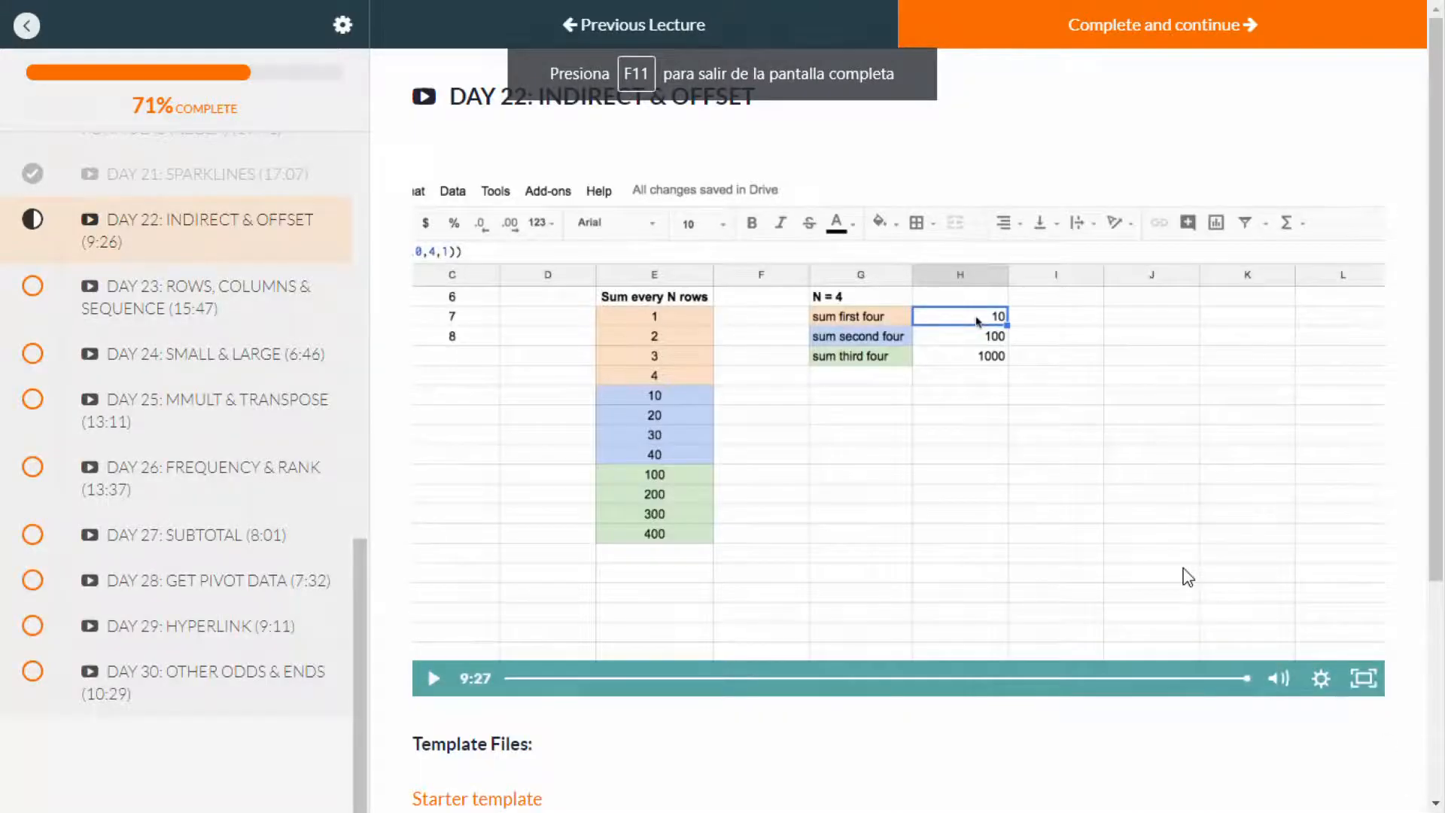
pyautogui.click(1163, 37)
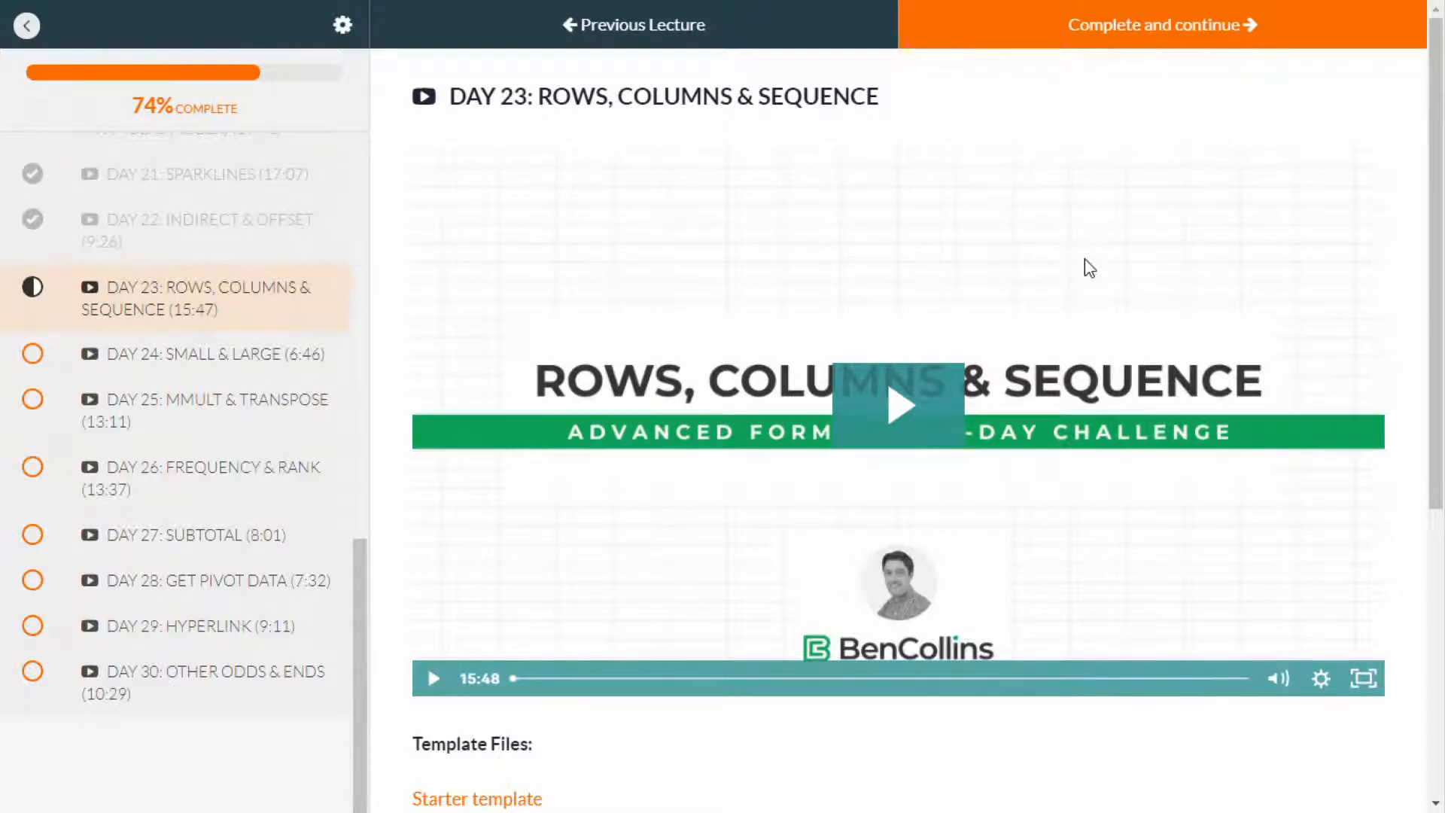
pyautogui.click(911, 405)
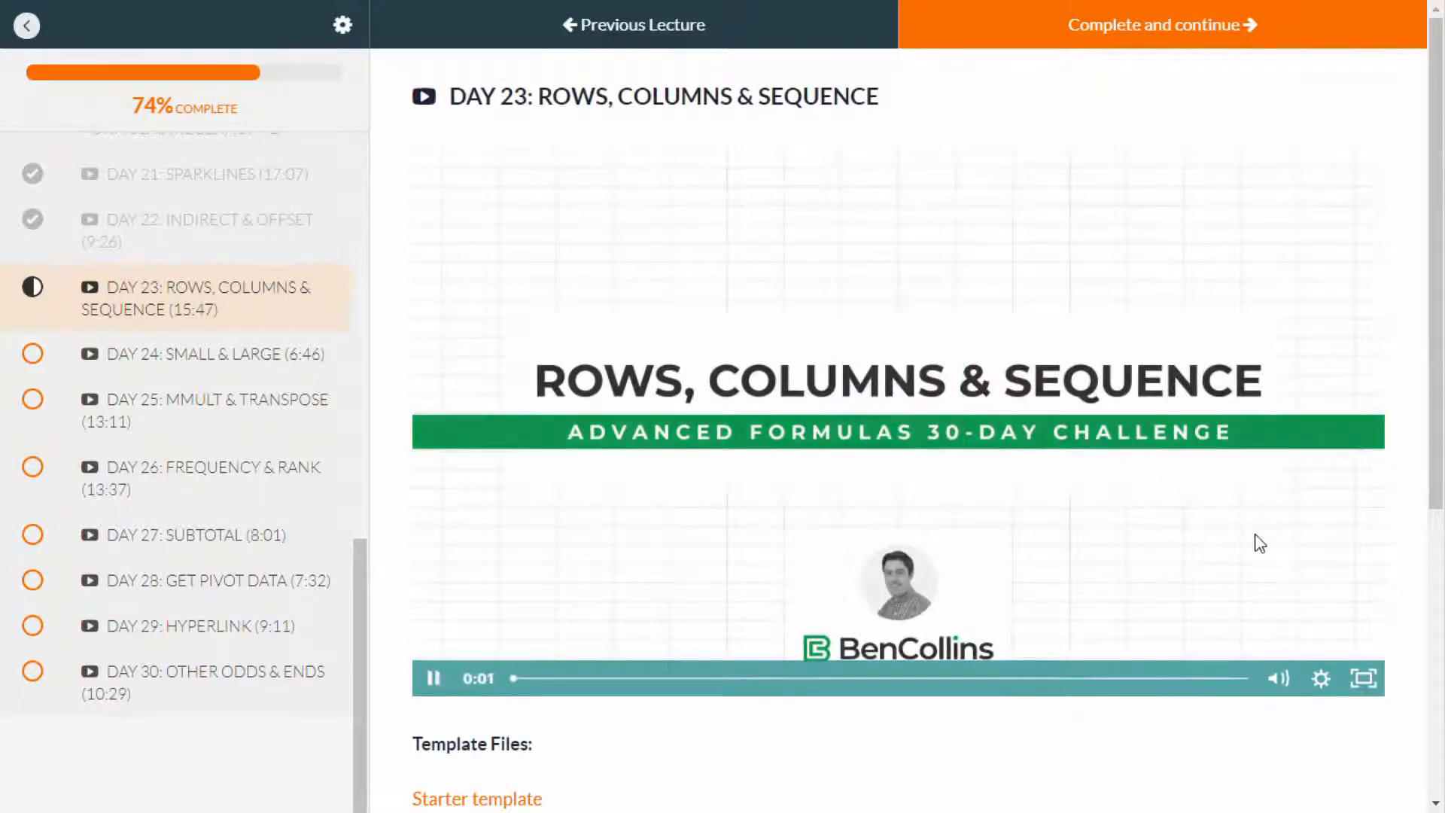
pyautogui.click(1363, 679)
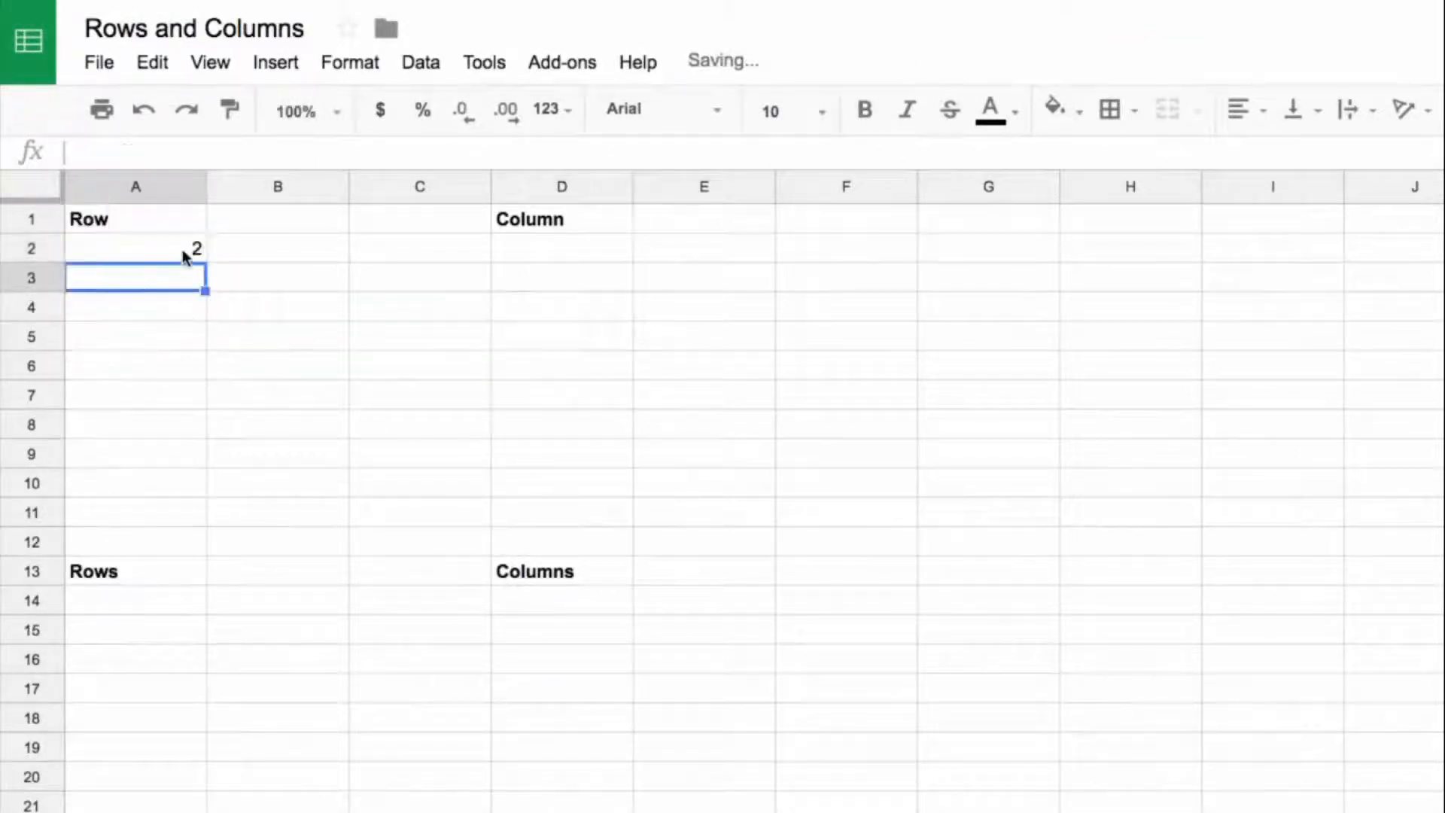
# Step: Fill the =row() formula from A2 down to A10 under the Row heading
pyautogui.moveTo(207, 263); pyautogui.dragTo(211, 470)
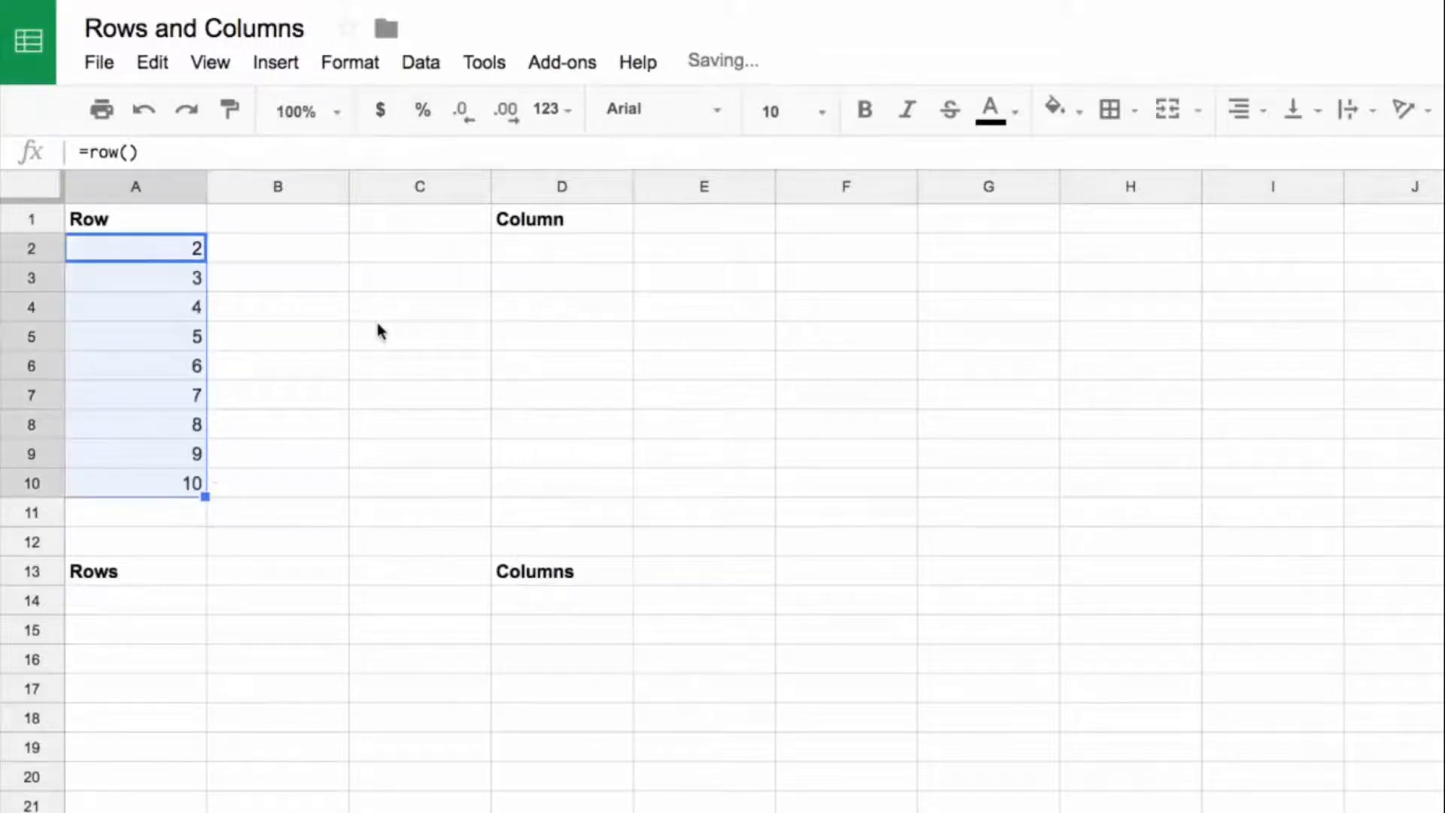
# Step: Enter =column() in D2 under the Column heading and fill it across row 2 to I2
pyautogui.click(558, 254)
pyautogui.write('=column(')
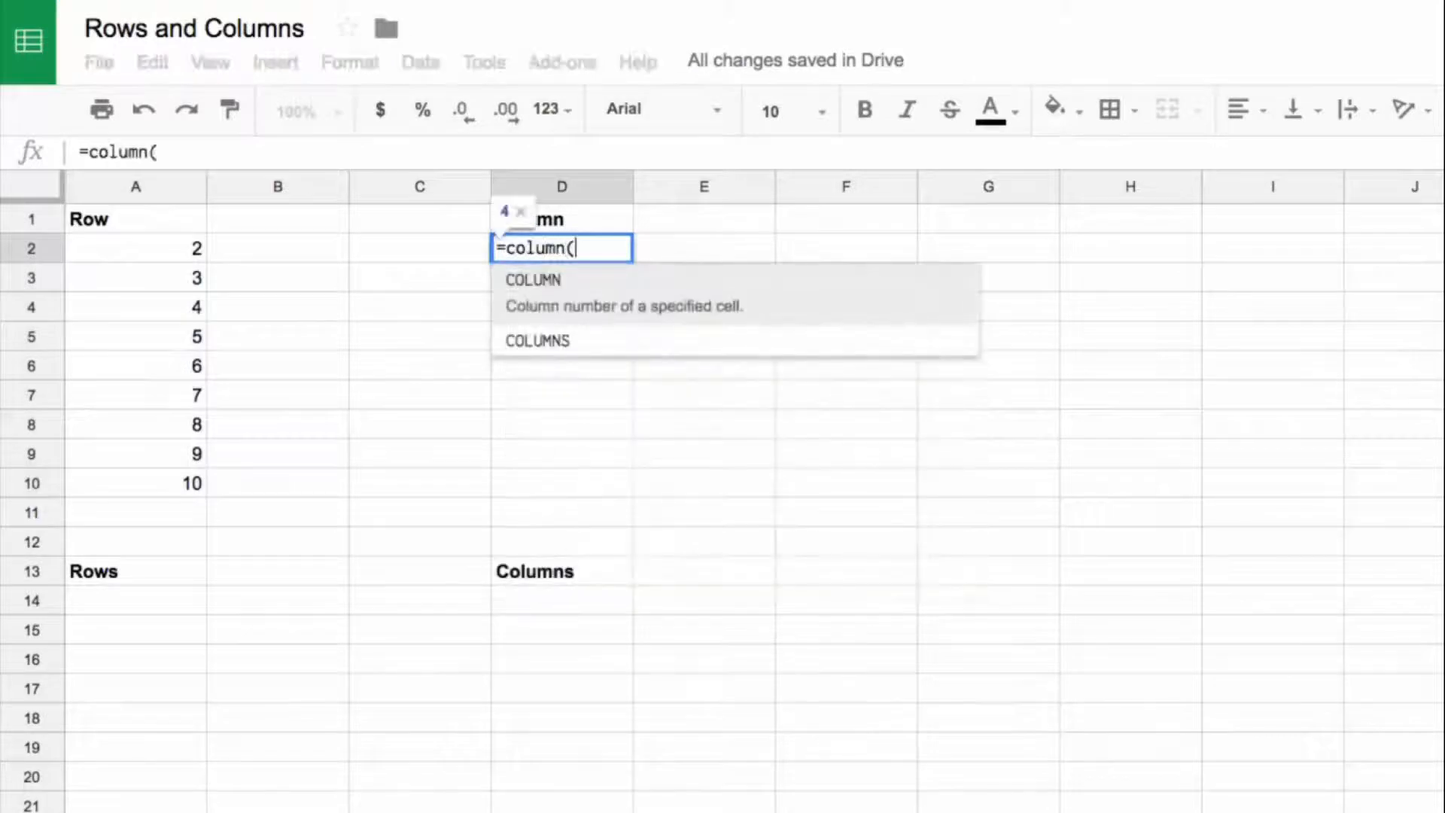
pyautogui.press('Return')
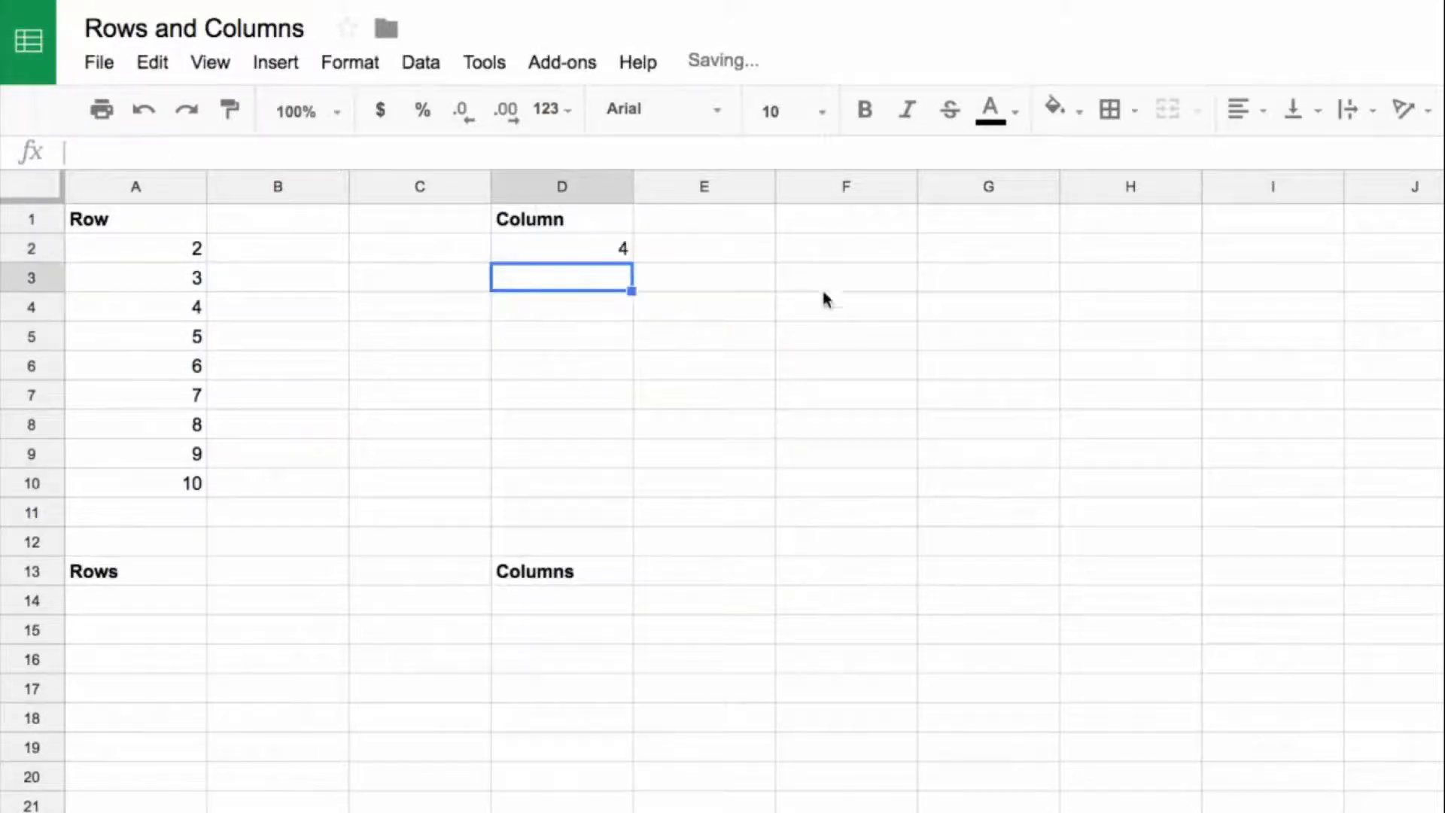
pyautogui.click(628, 252)
pyautogui.moveTo(631, 261); pyautogui.dragTo(1161, 263)
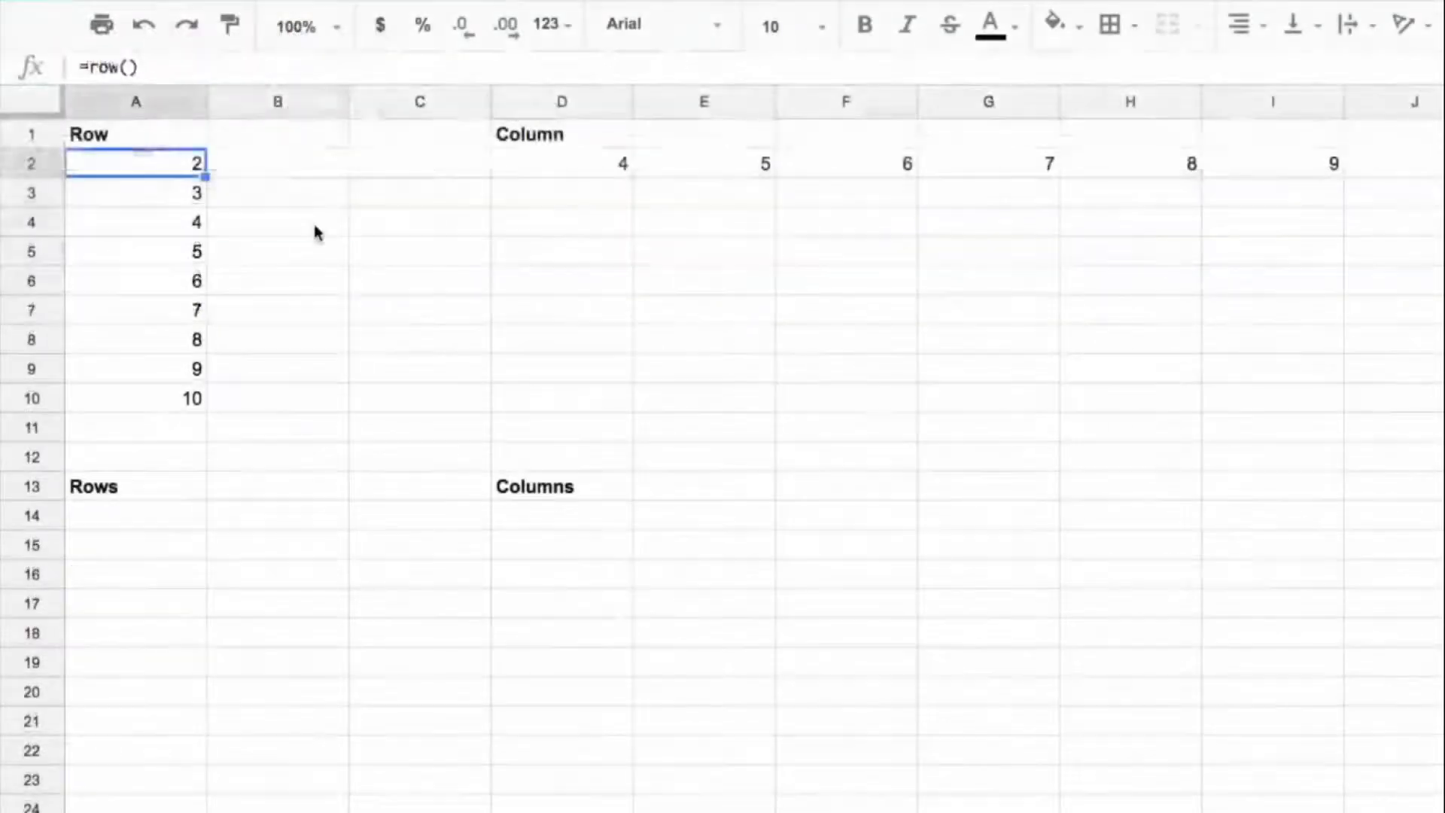
# Step: Enter =row(H22) in B4 to return another cell's row number, and reopen the formula to check its reference
pyautogui.click(314, 226)
pyautogui.write('=')
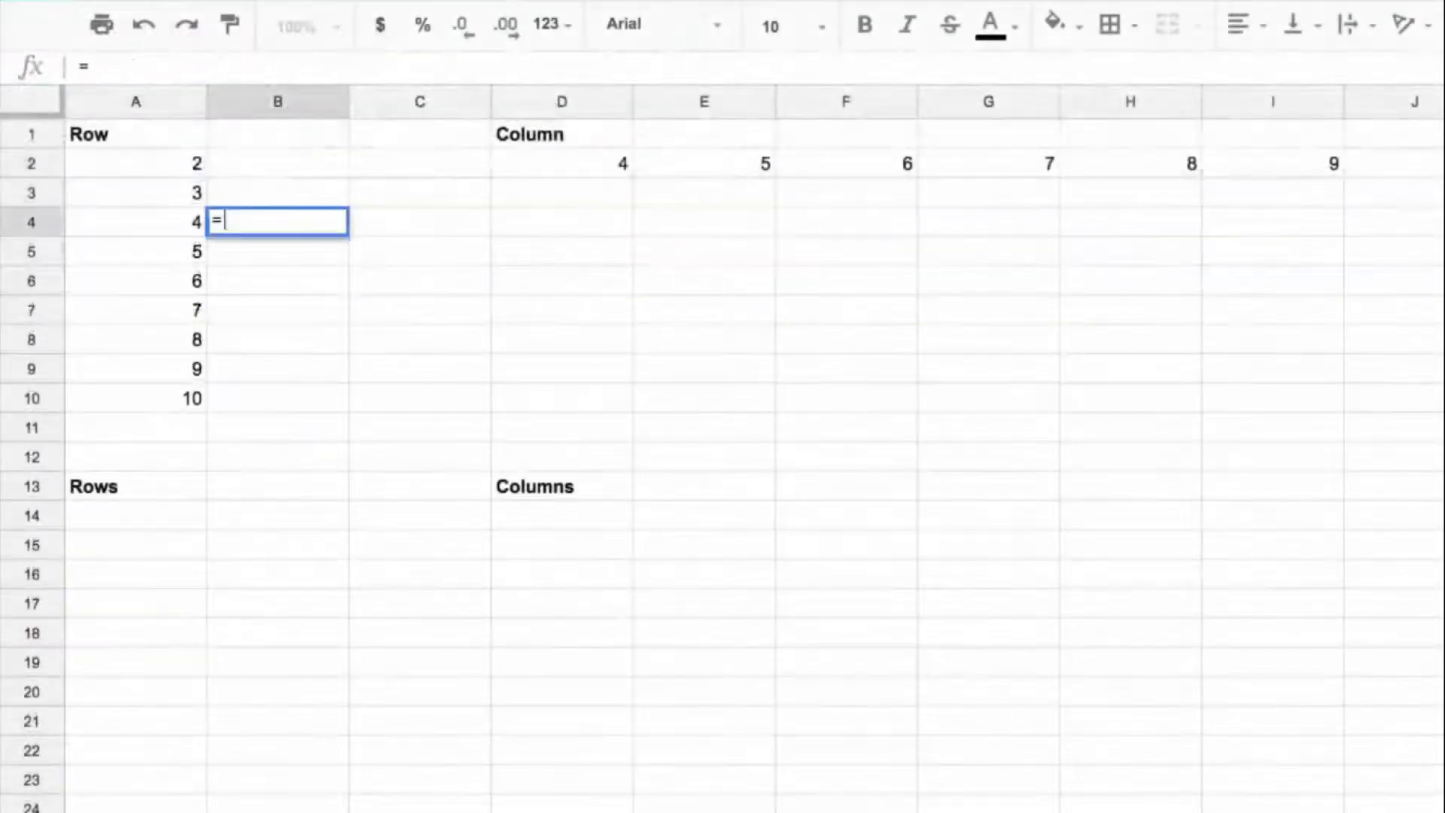
pyautogui.write('row(')
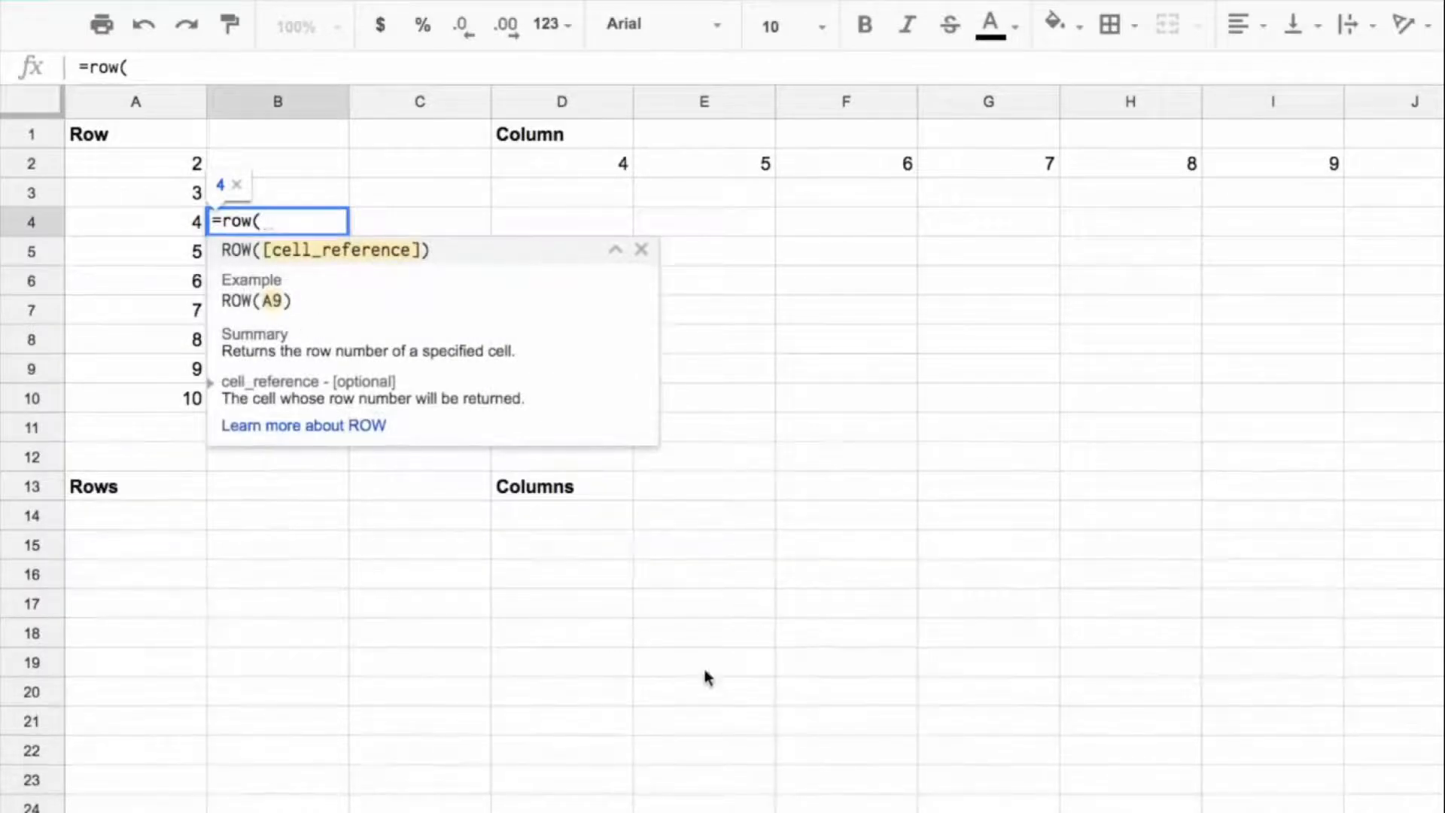
pyautogui.click(1193, 758)
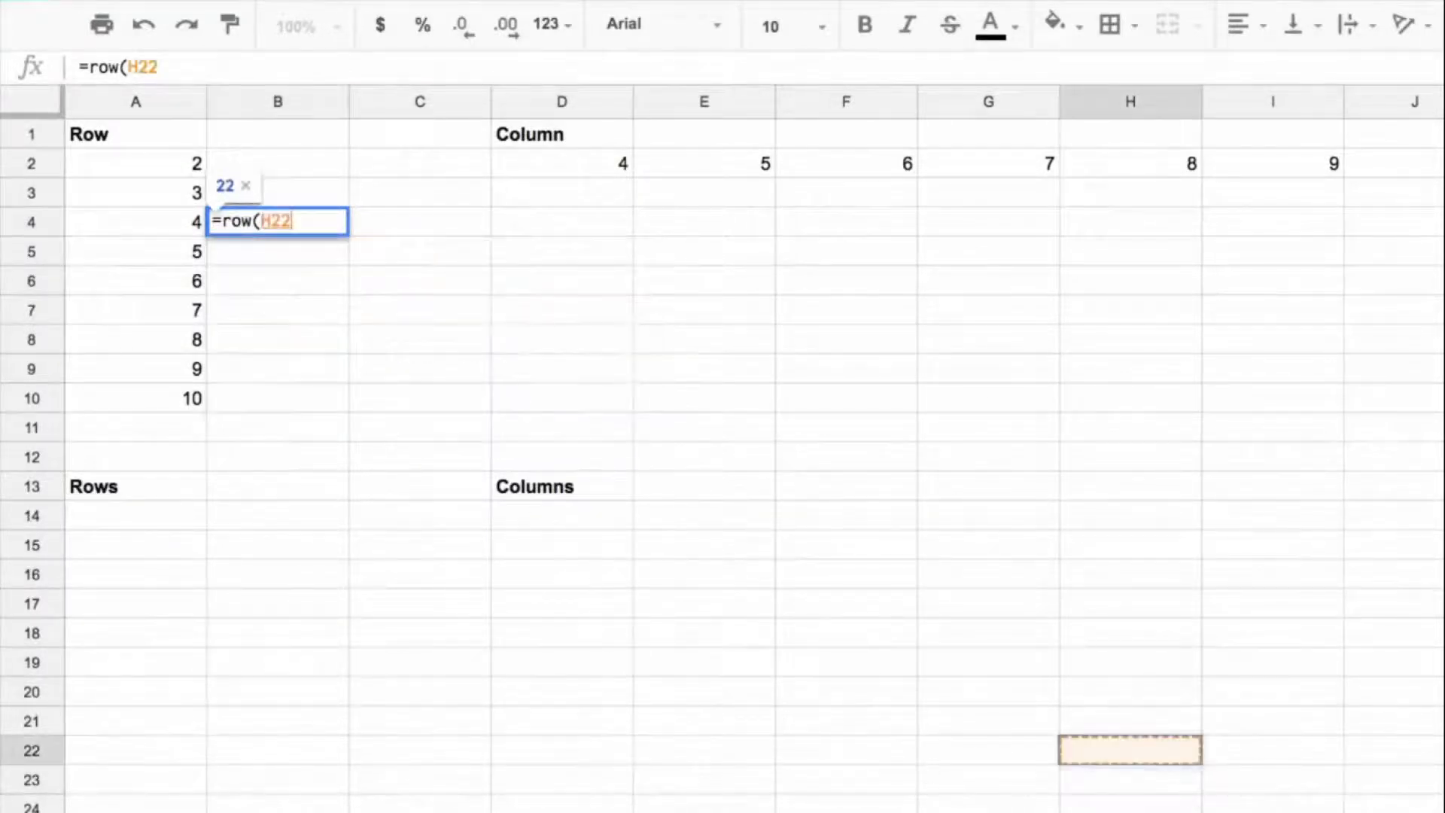
pyautogui.write(')')
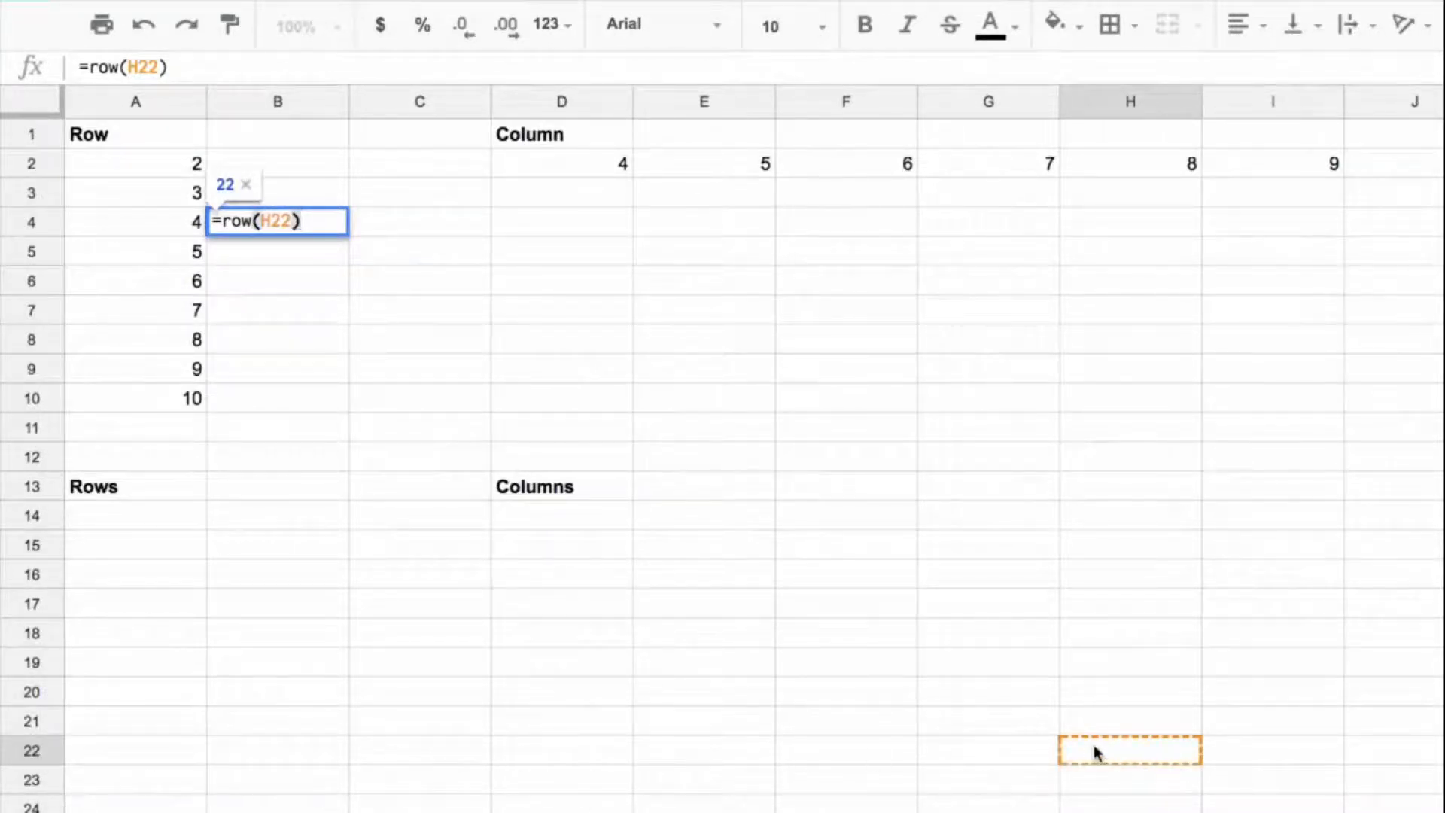
pyautogui.press('Return')
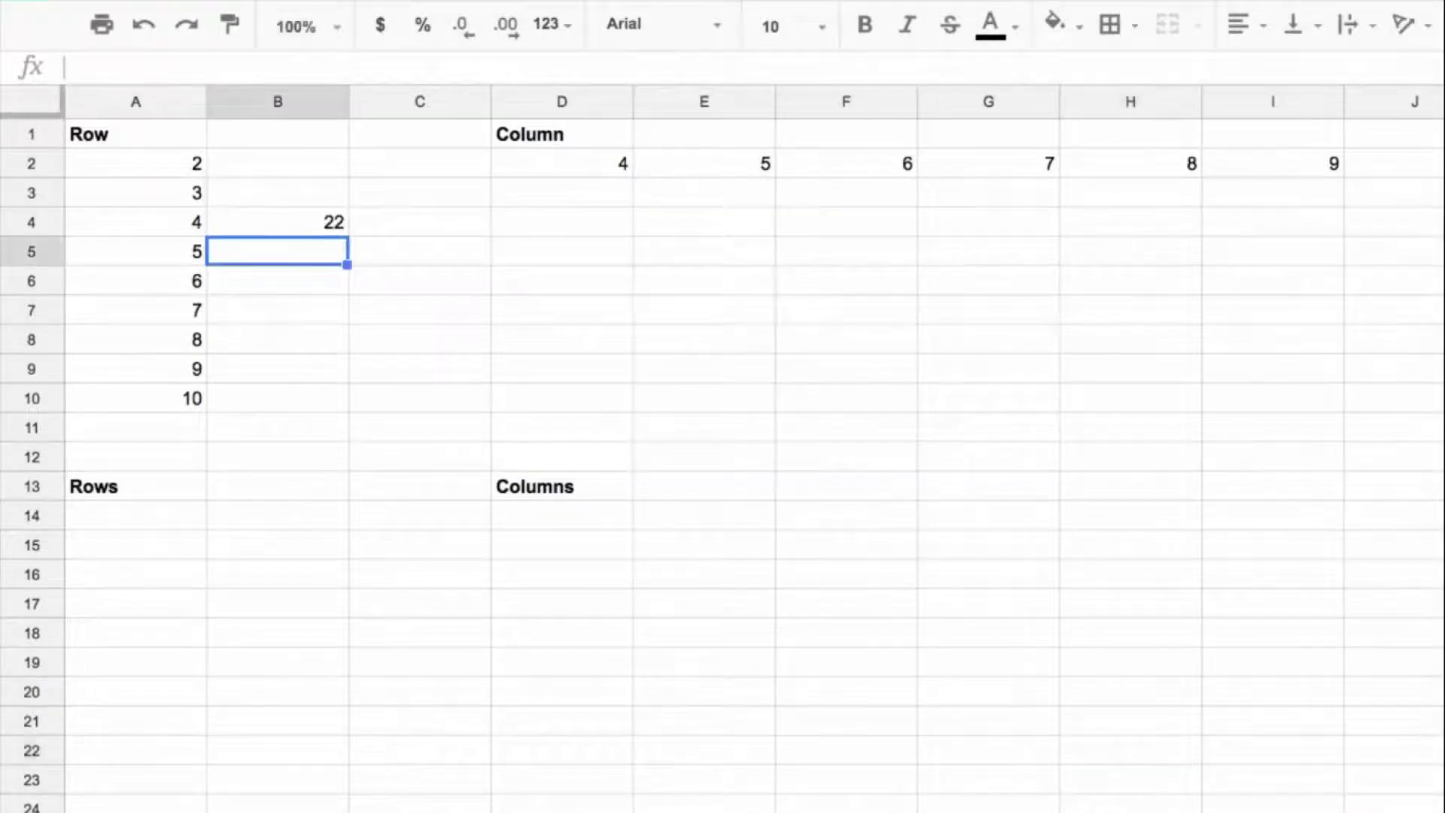
pyautogui.doubleClick(290, 218)
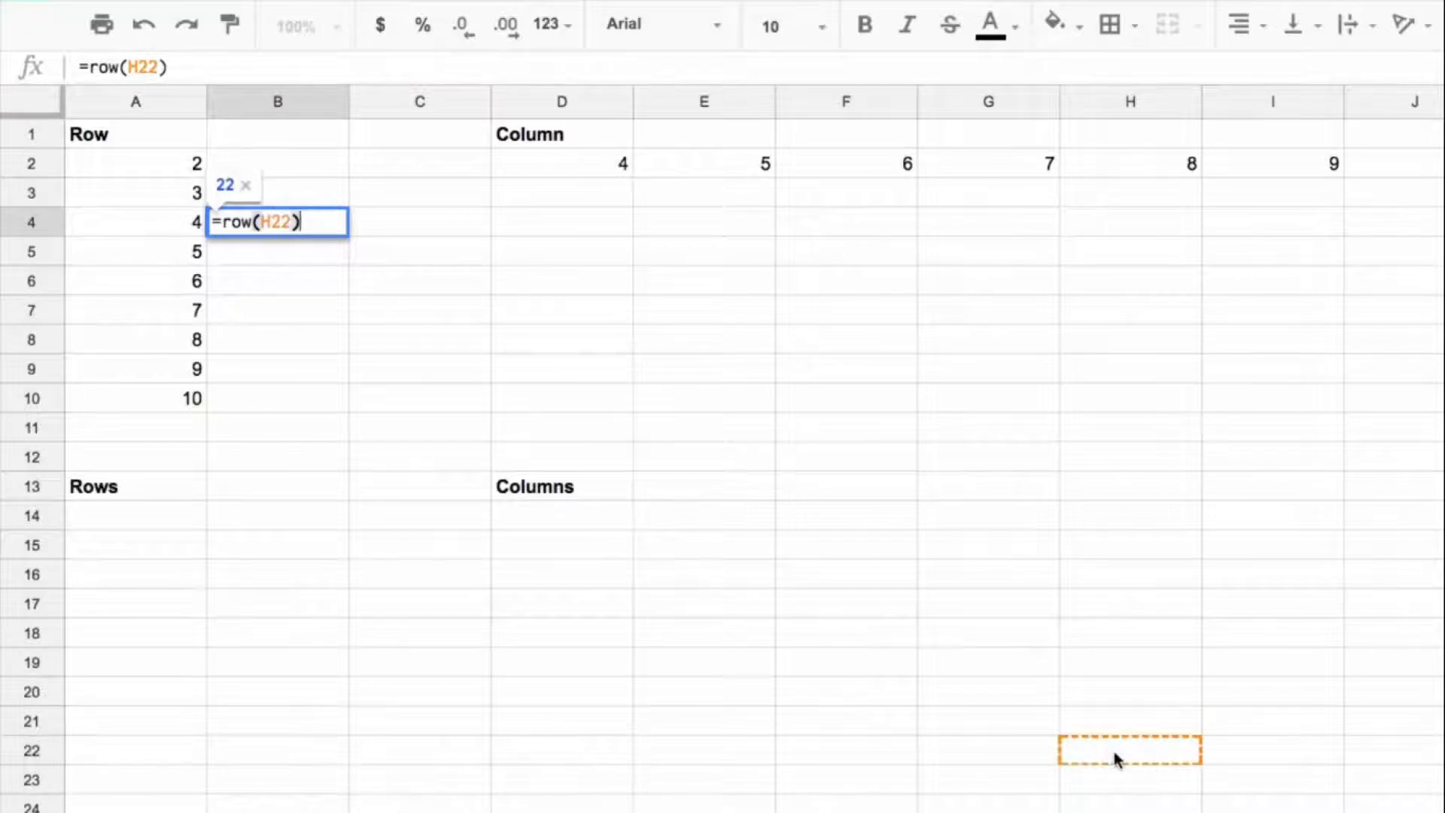
# Step: Enter =column(A1) in D4 to return the column number of cell A1
pyautogui.press('Tab')
pyautogui.press('Tab')
pyautogui.write('=co')
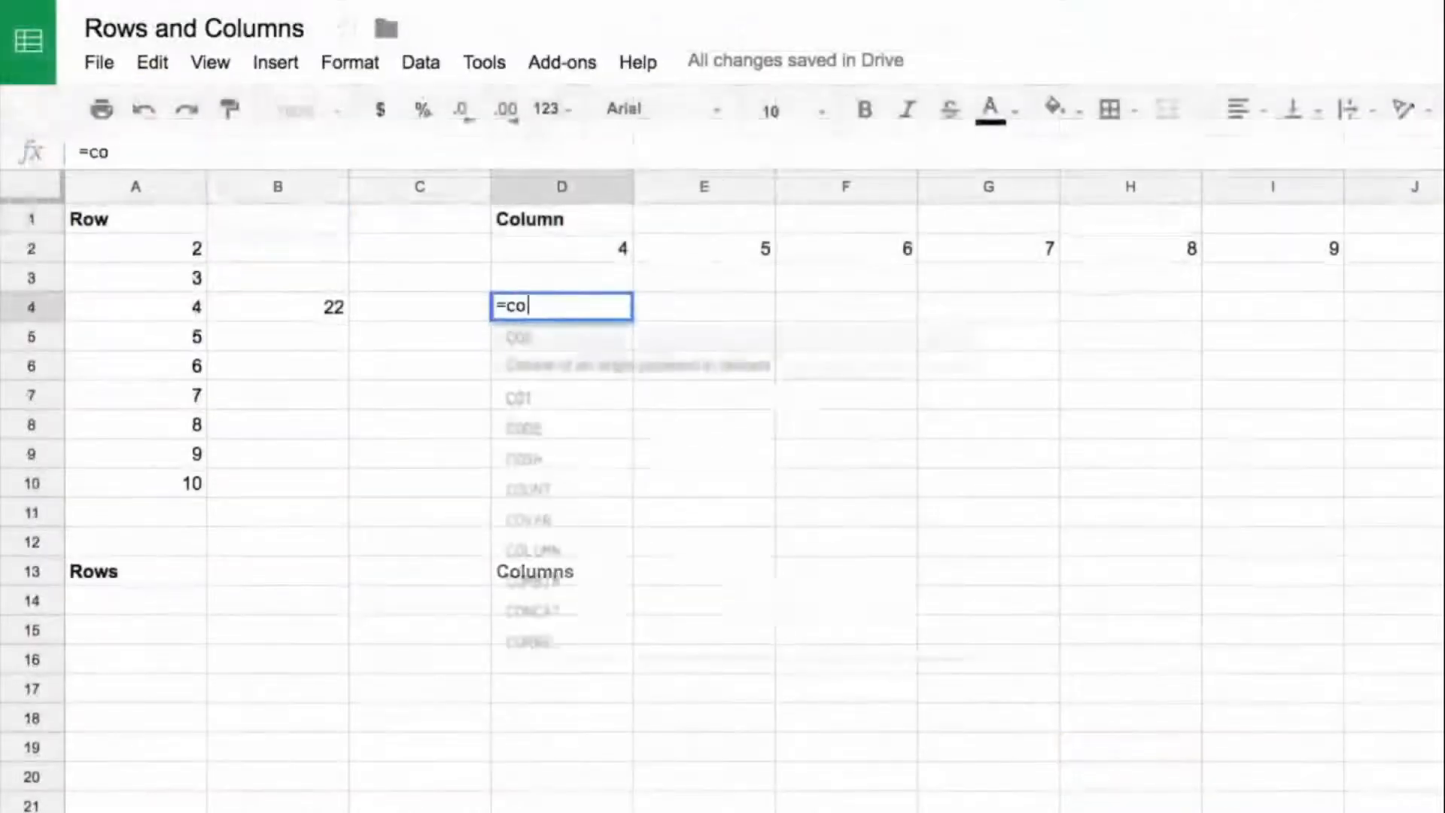
pyautogui.write('lumn(')
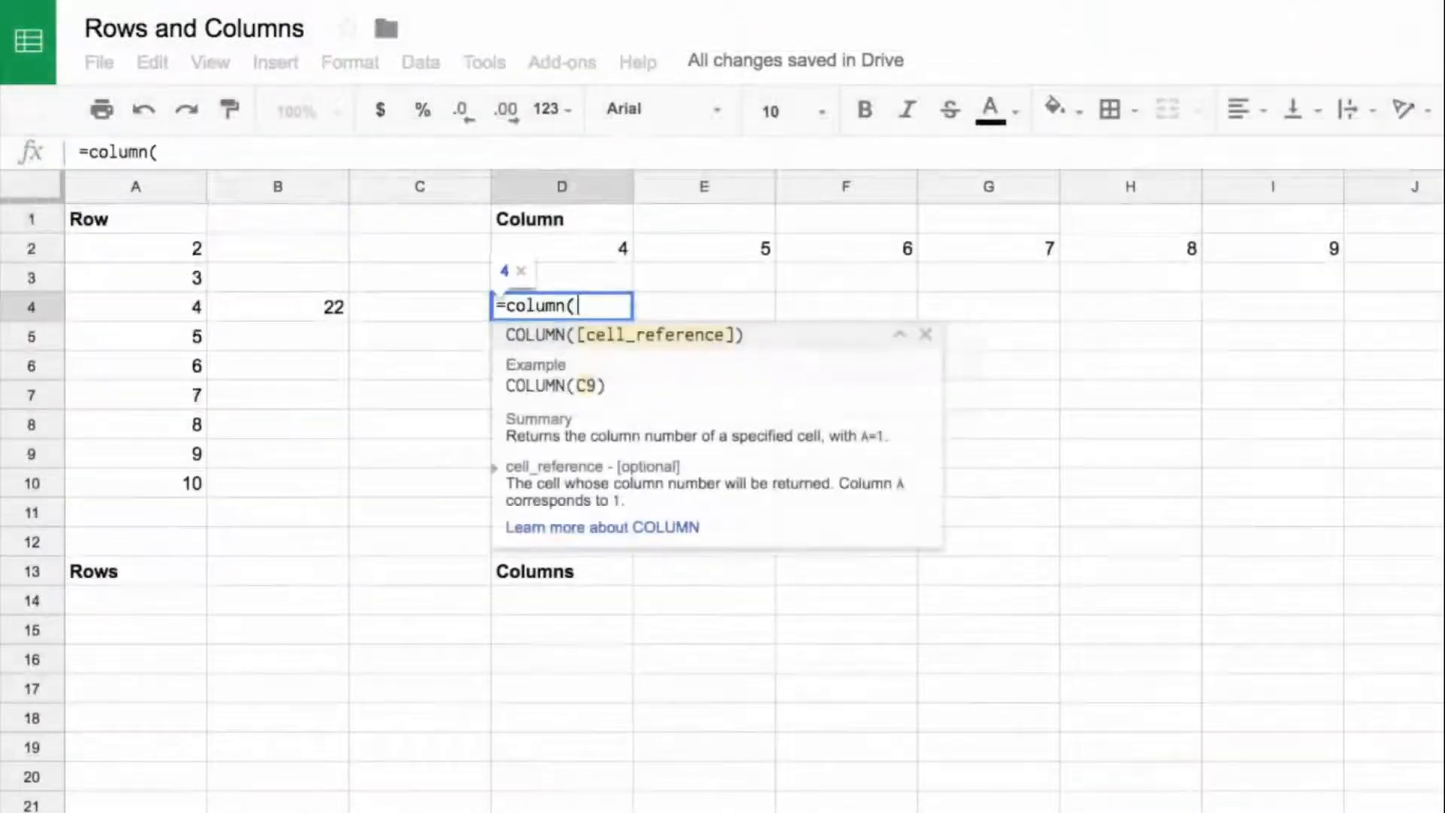
pyautogui.click(118, 226)
pyautogui.write(')')
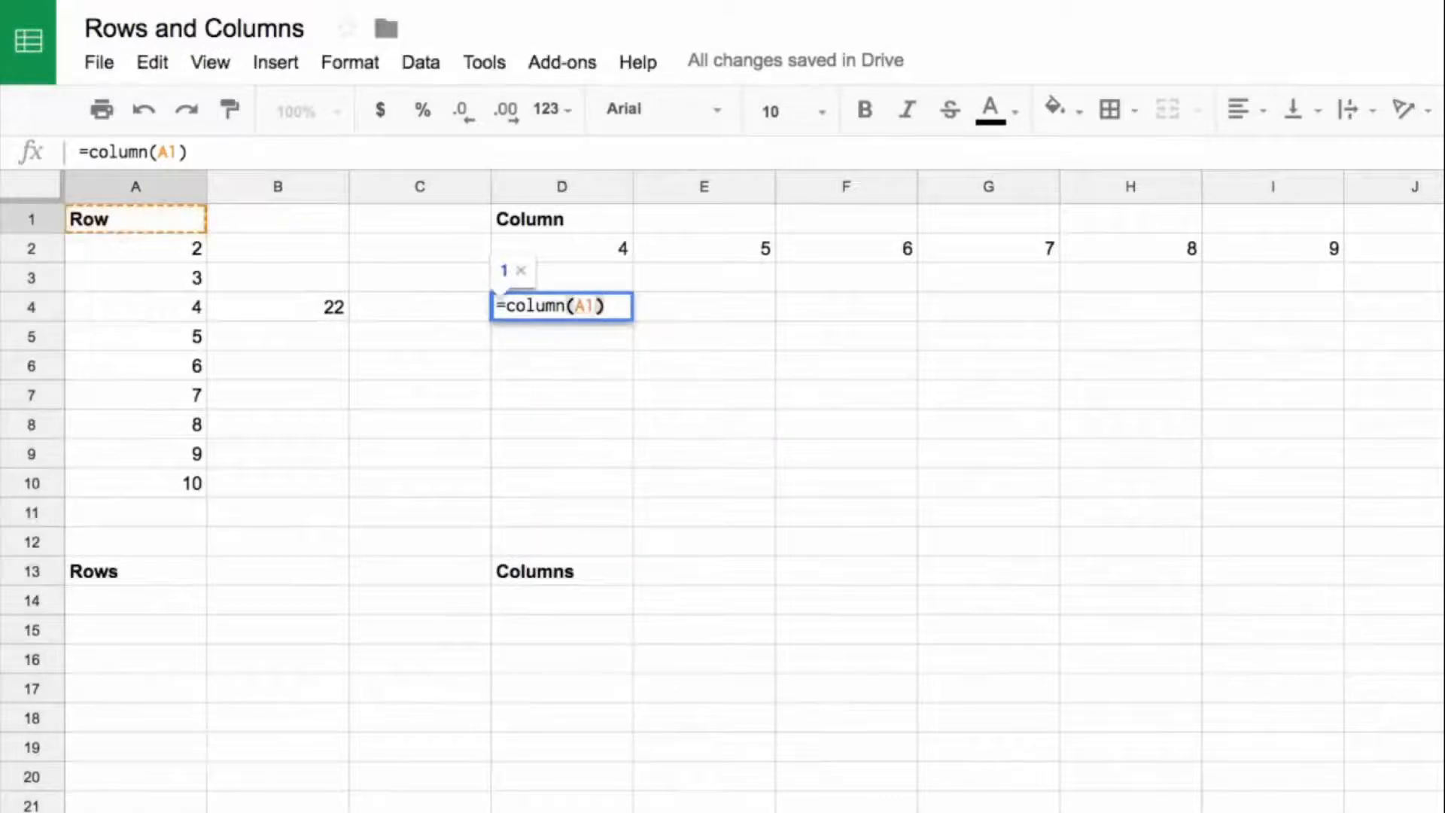
pyautogui.press('Return')
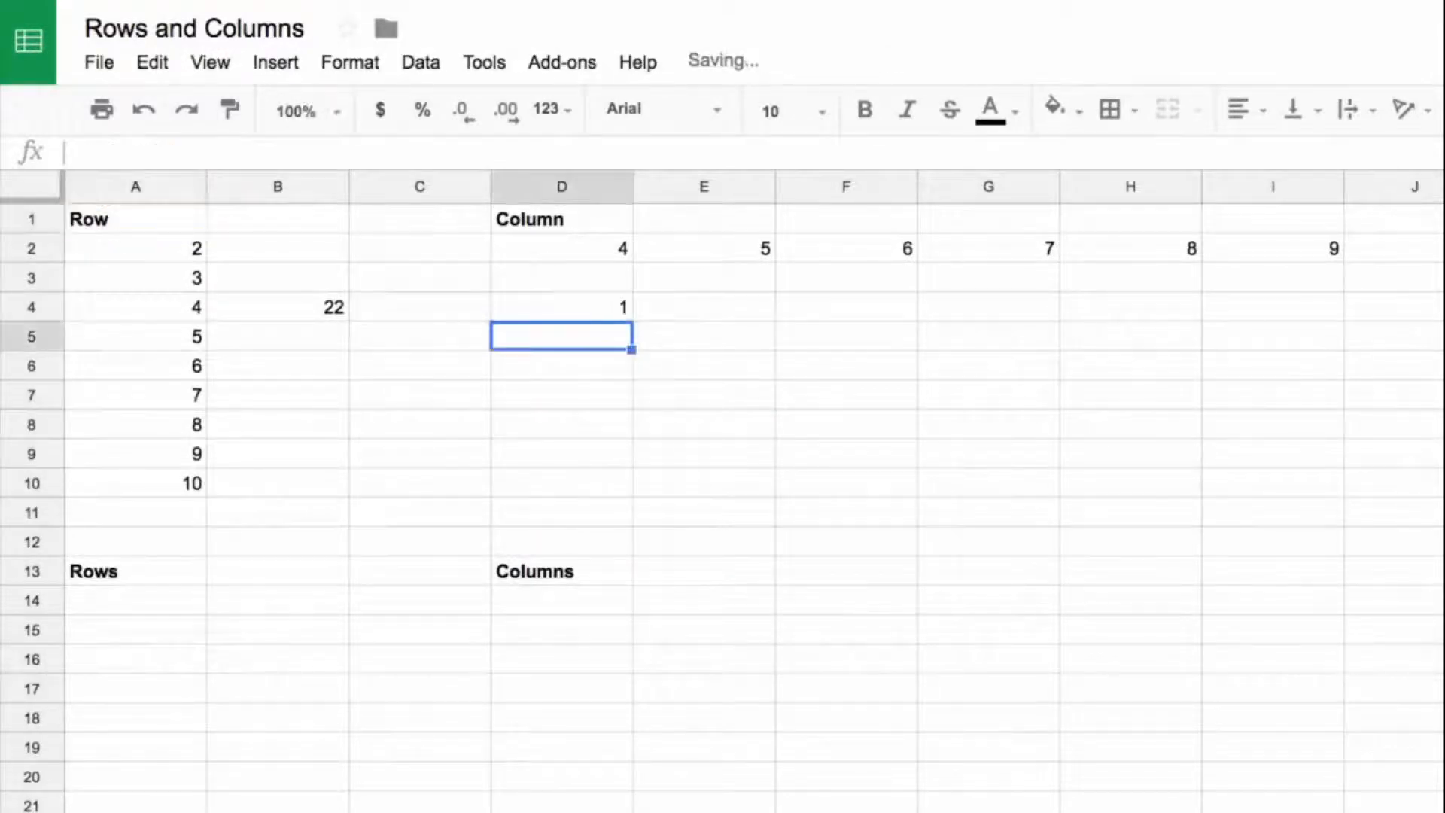
# Step: Enter =column(A:J) in E4, passing the whole range of columns A to J to the function
pyautogui.click(570, 297)
pyautogui.click(711, 306)
pyautogui.write('=columns')
pyautogui.press('BackSpace')
pyautogui.write('(*')
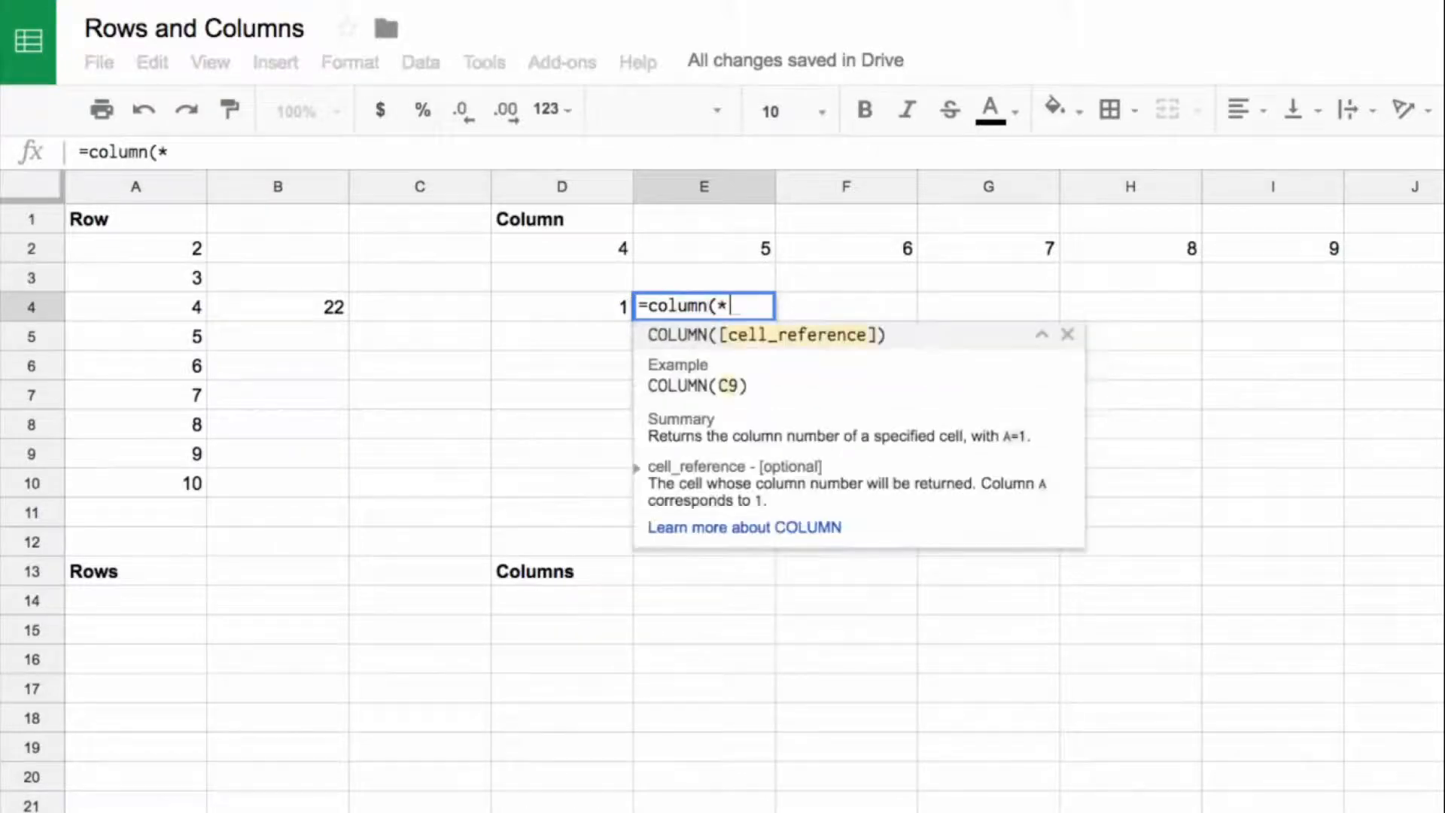
pyautogui.press('BackSpace')
pyautogui.moveTo(135, 187); pyautogui.dragTo(1377, 222)
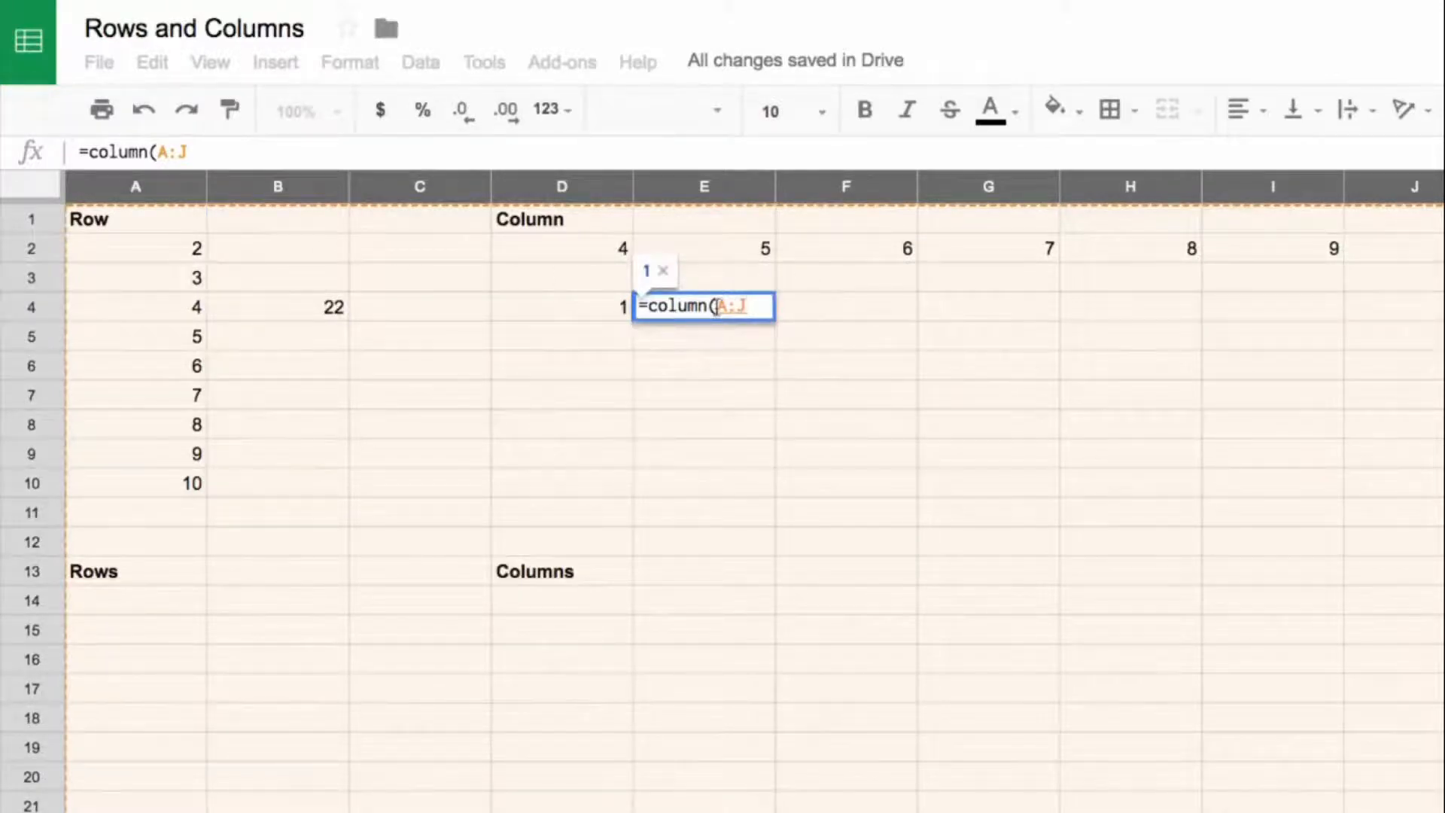
pyautogui.write(')')
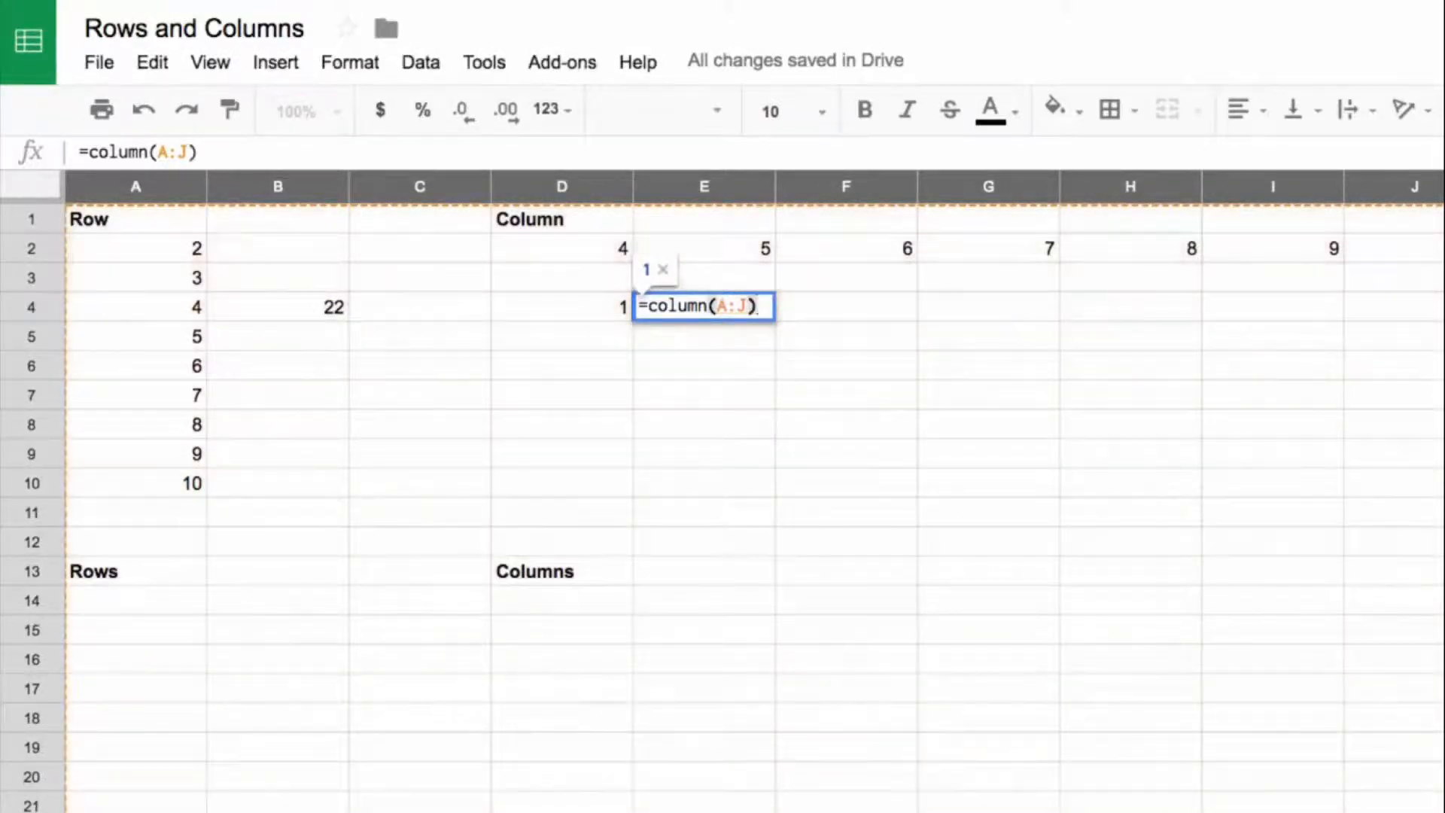
pyautogui.press('Return')
pyautogui.press('Up')
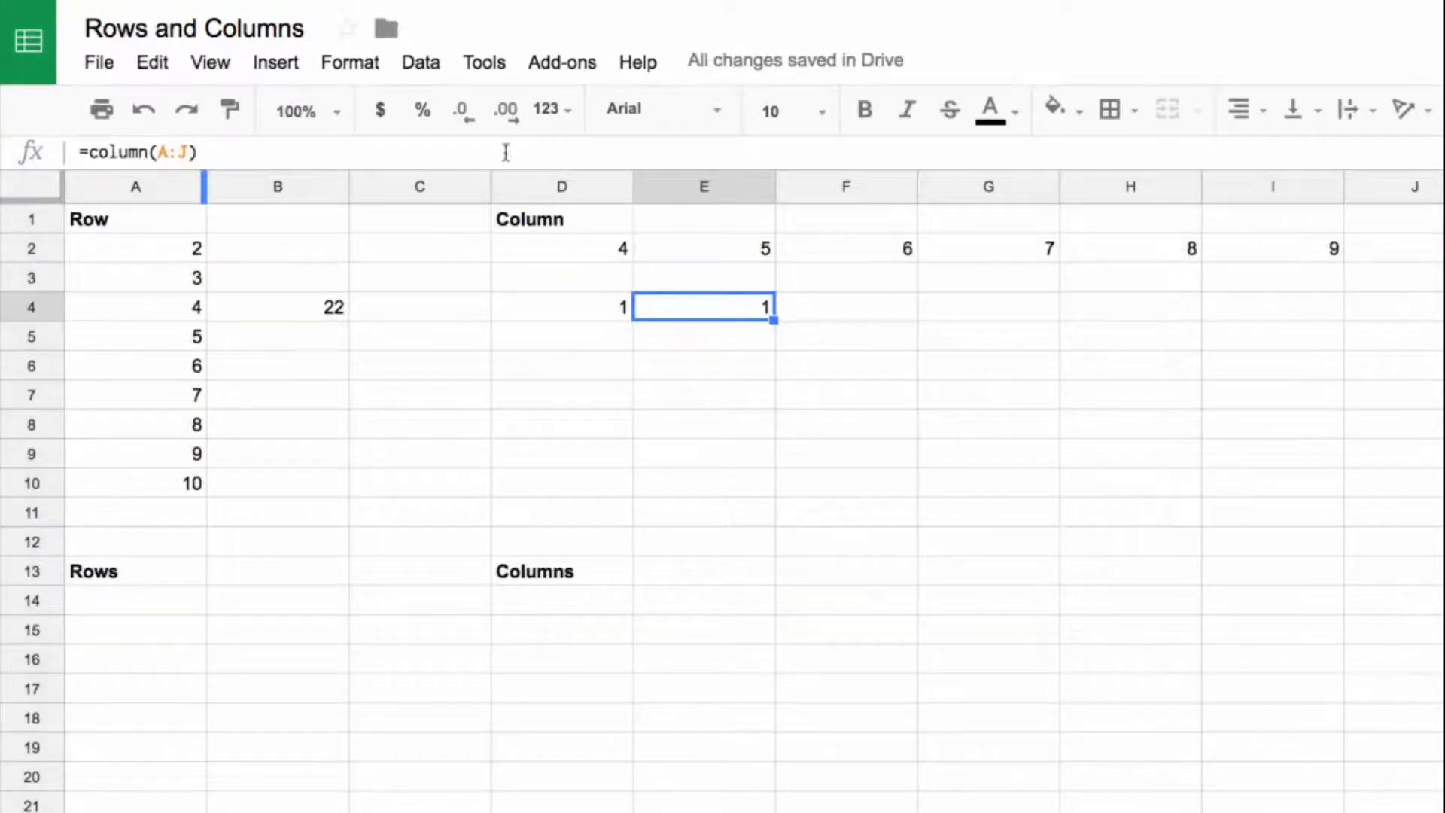
# Step: Wrap the E4 formula as =ArrayFormula(column(A:J)) to output every column number across row 4, and review it
pyautogui.click(223, 152)
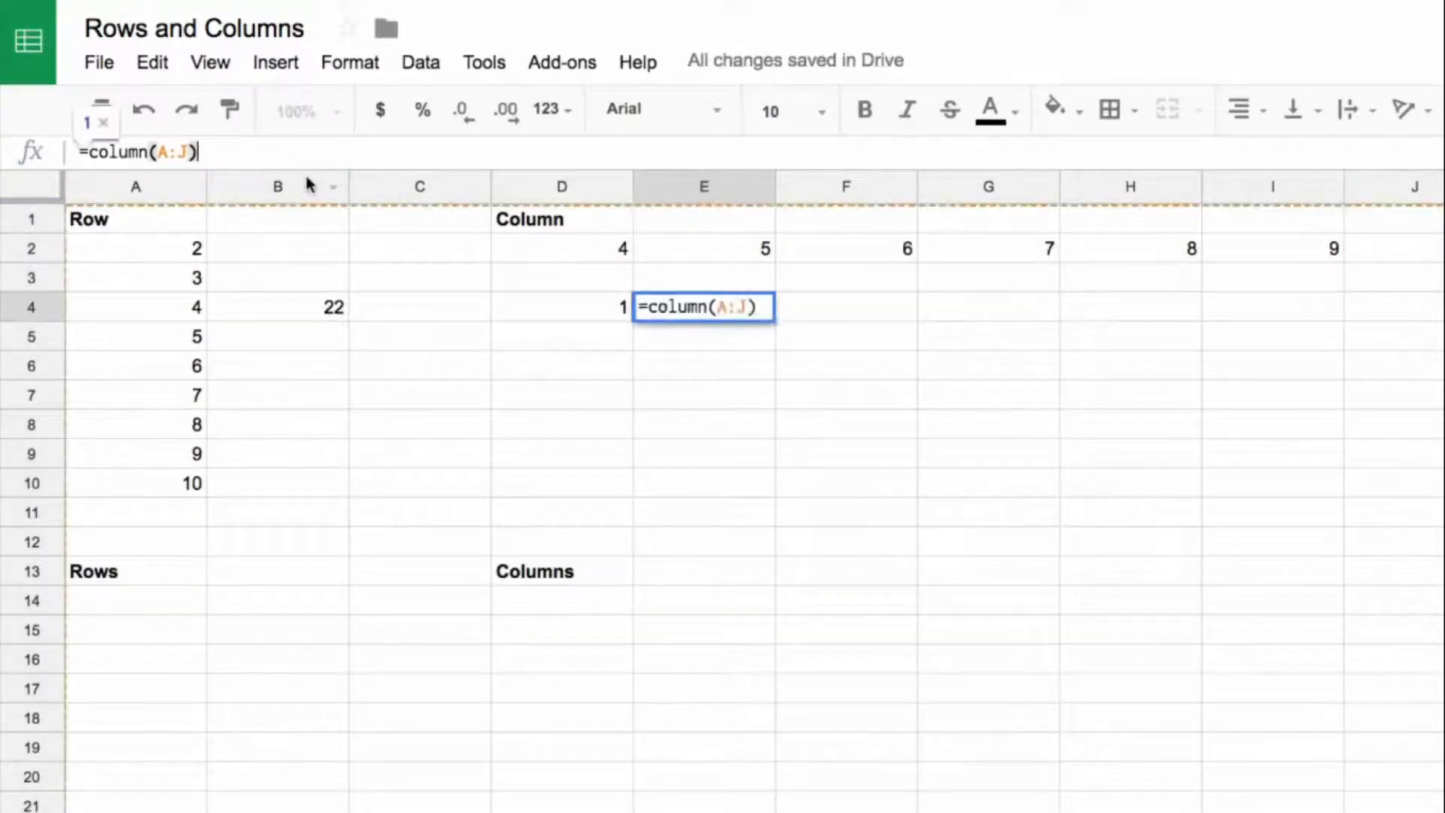
pyautogui.hotkey('ctrl', 'shift', 'Return')
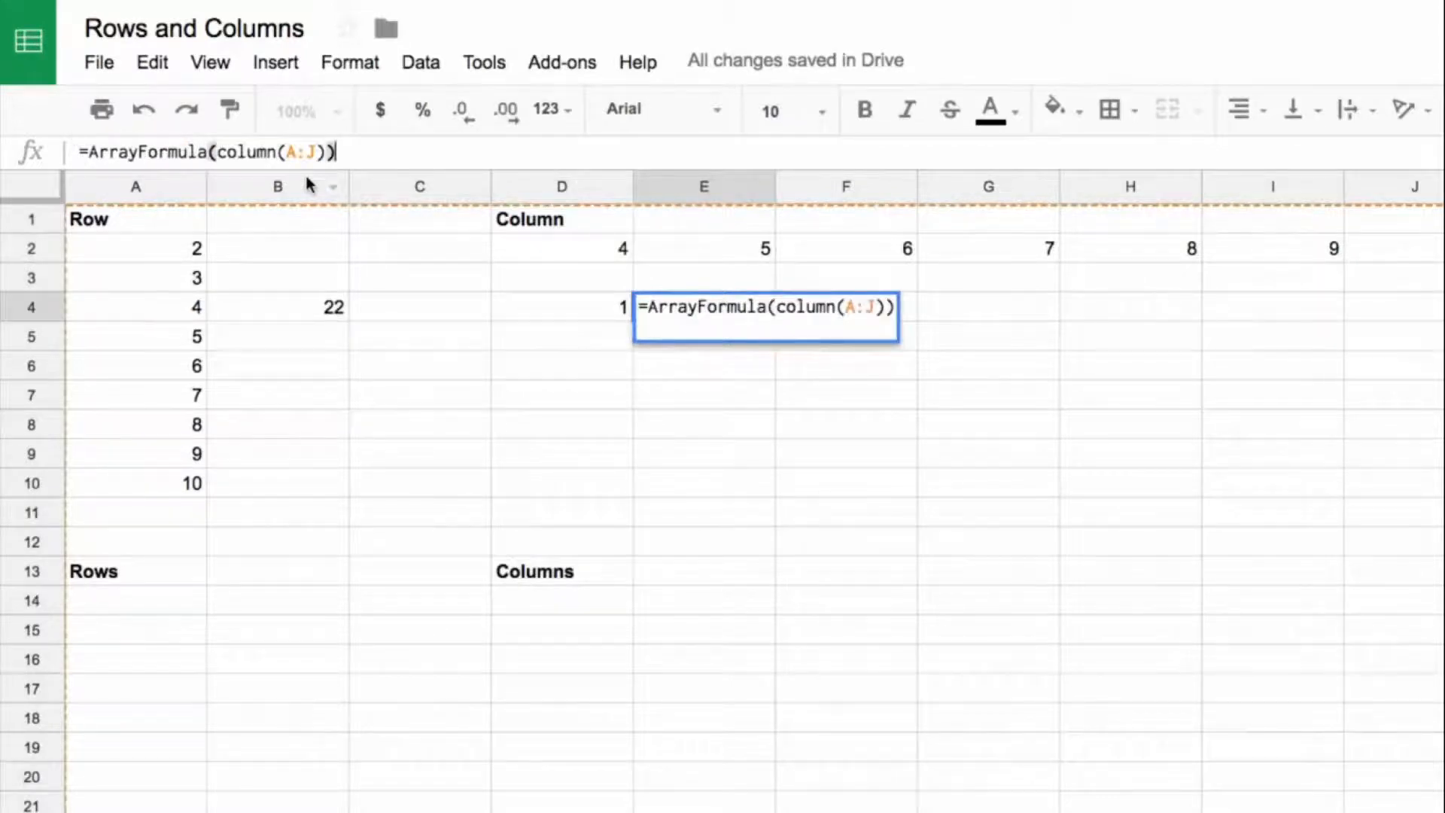
pyautogui.press('Return')
pyautogui.click(746, 310)
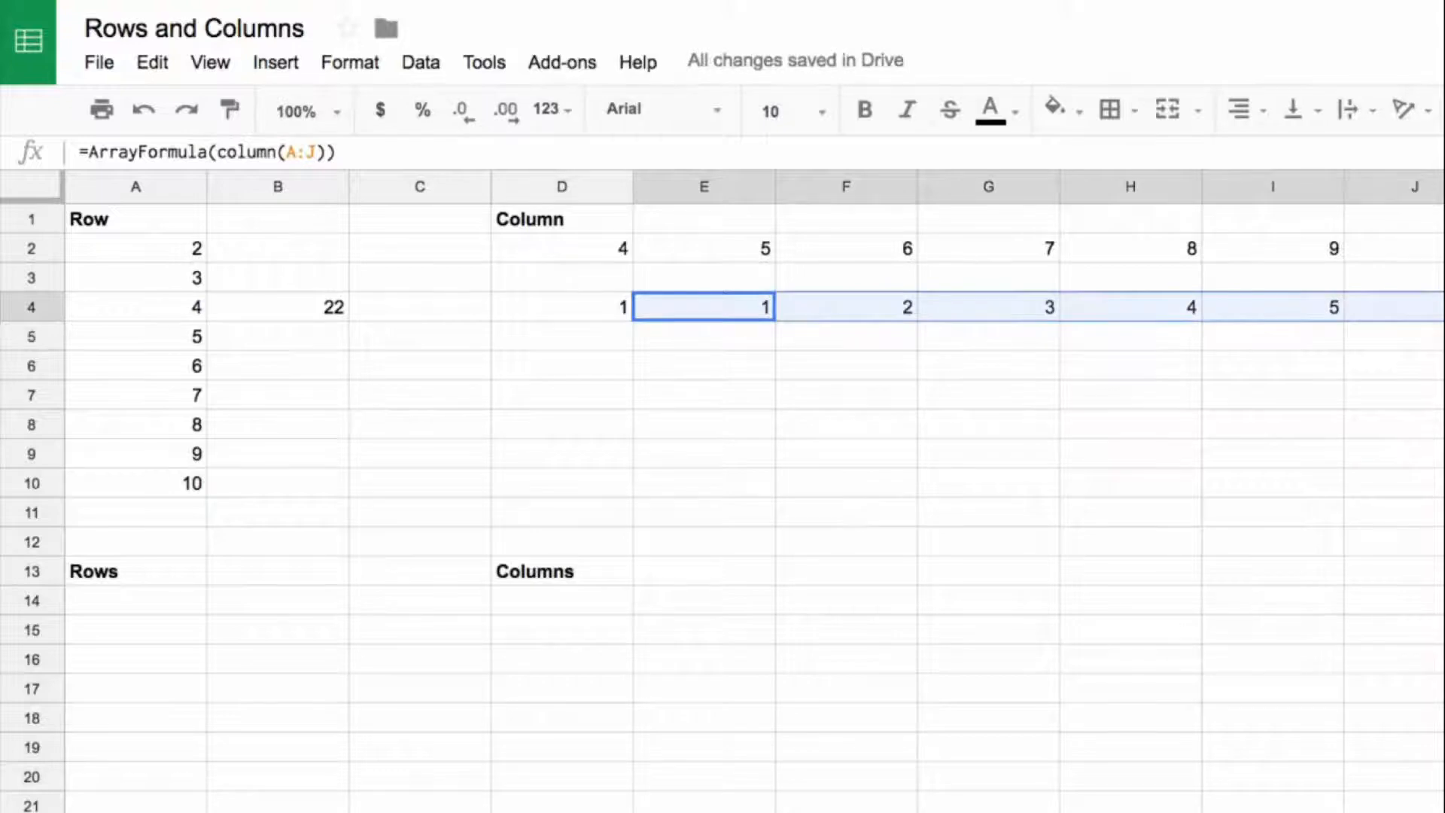
pyautogui.doubleClick(703, 306)
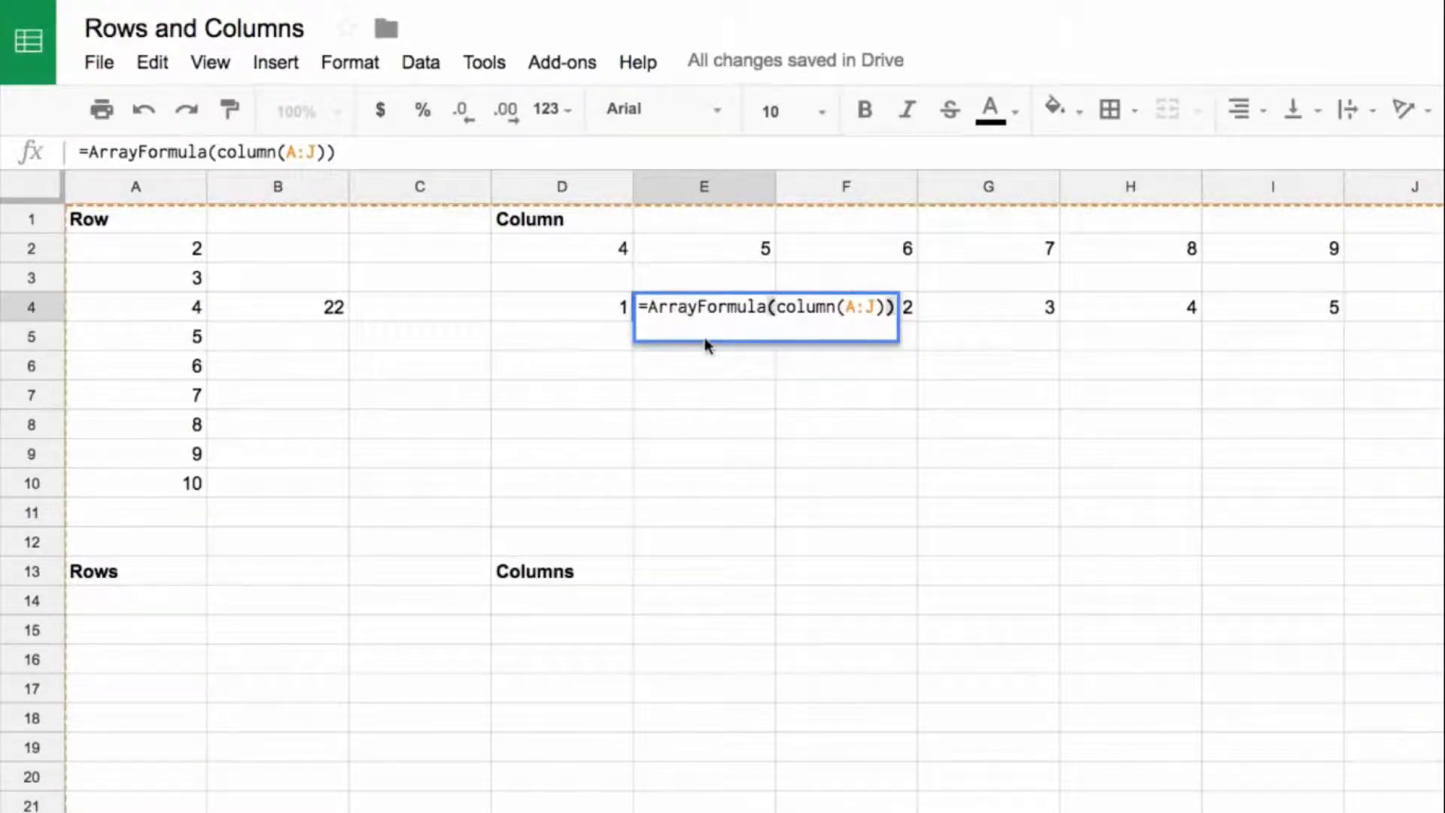
# Step: Try =rows() without an argument in A14 under the Rows heading, and clear the cell again
pyautogui.click(117, 576)
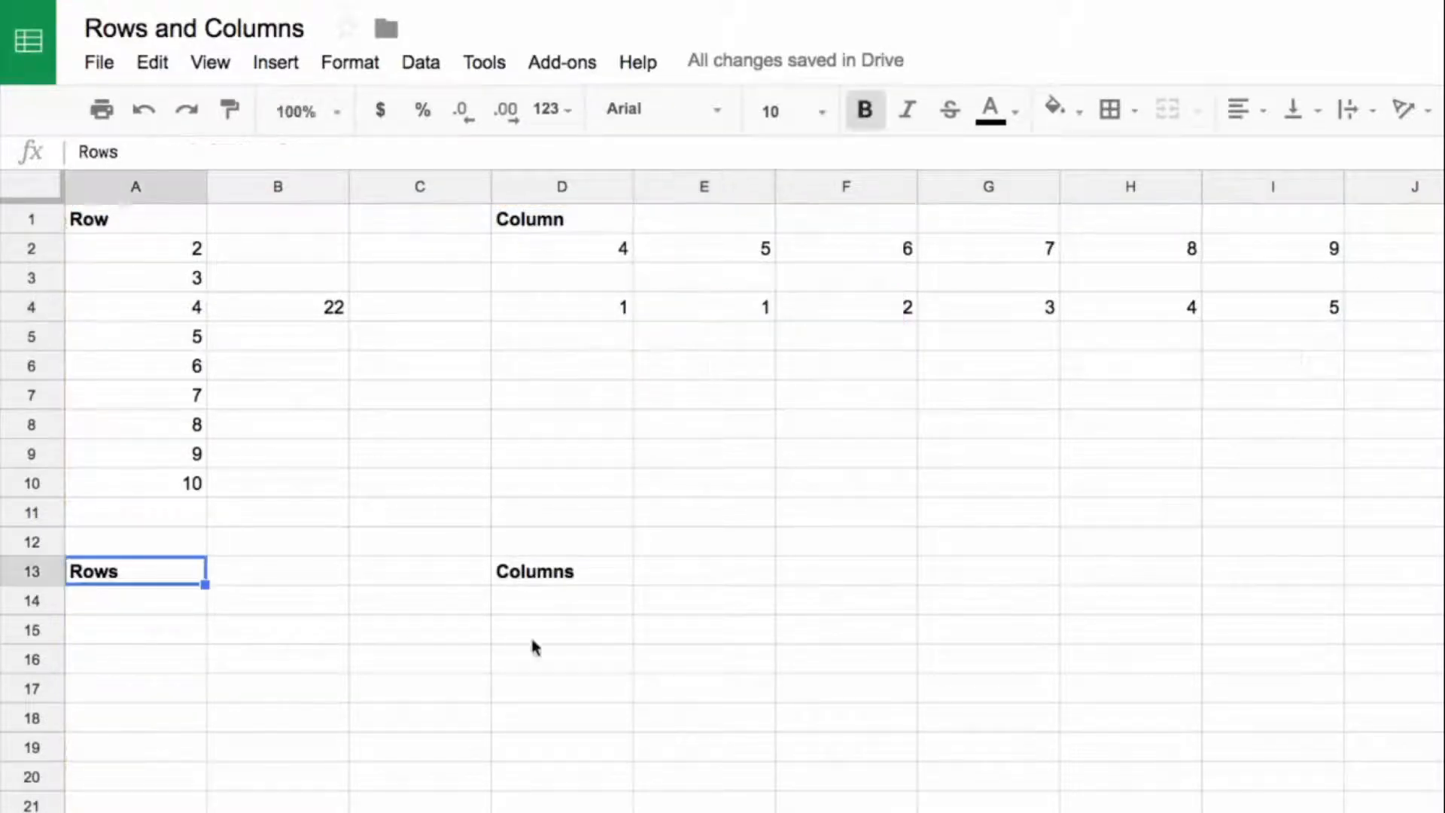
pyautogui.press('Down')
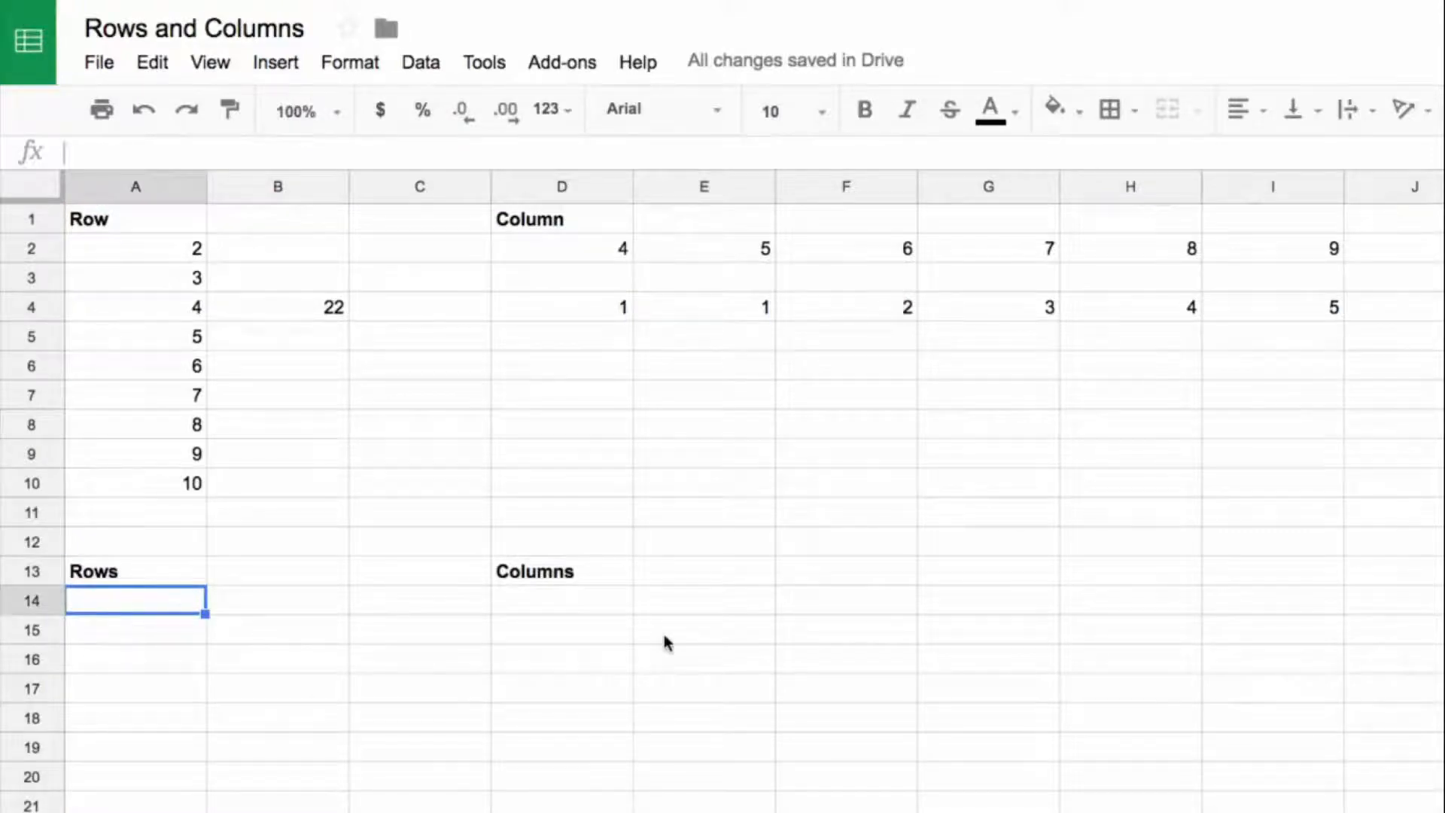
pyautogui.write('=rows()')
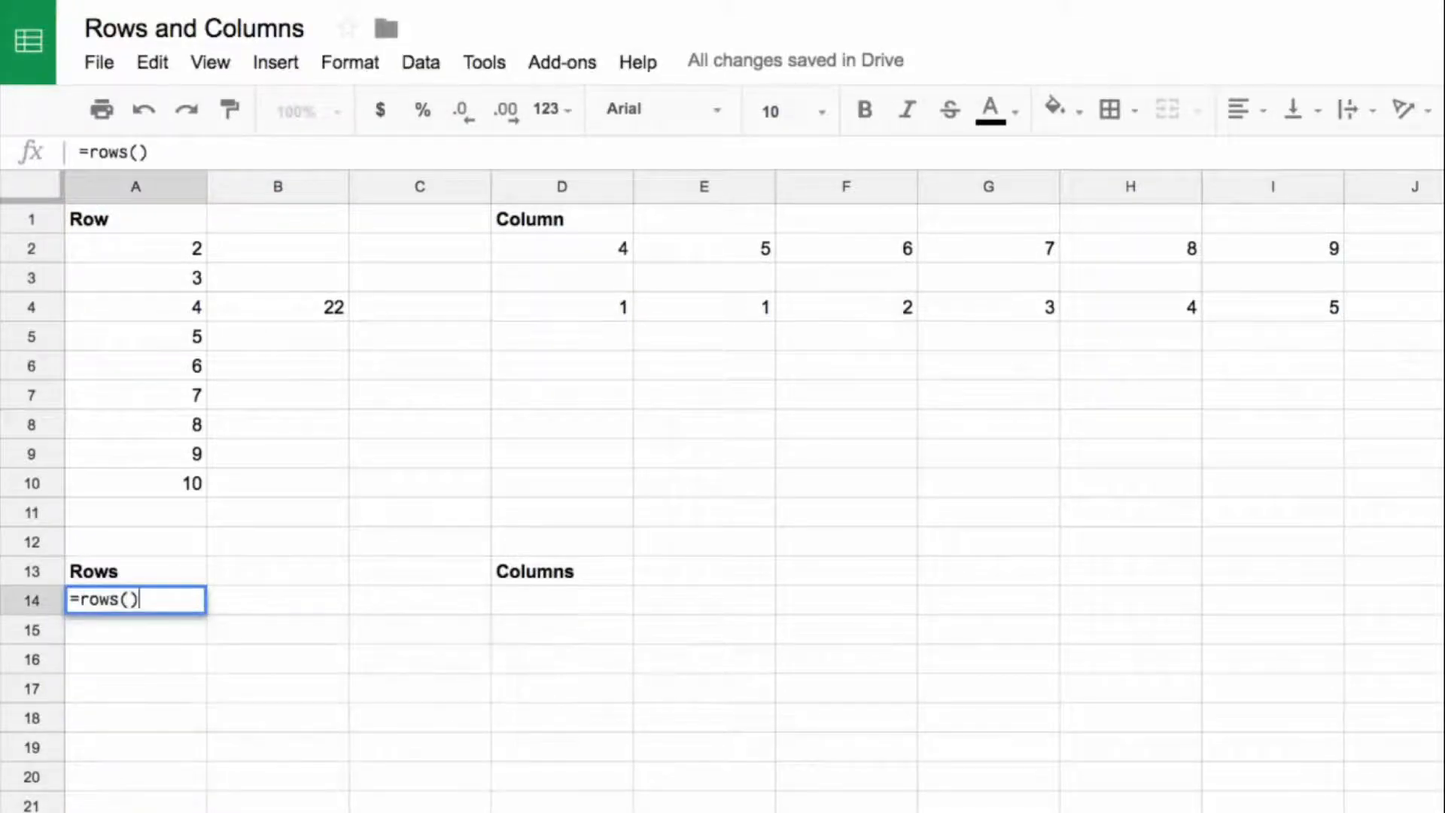
pyautogui.press('Return')
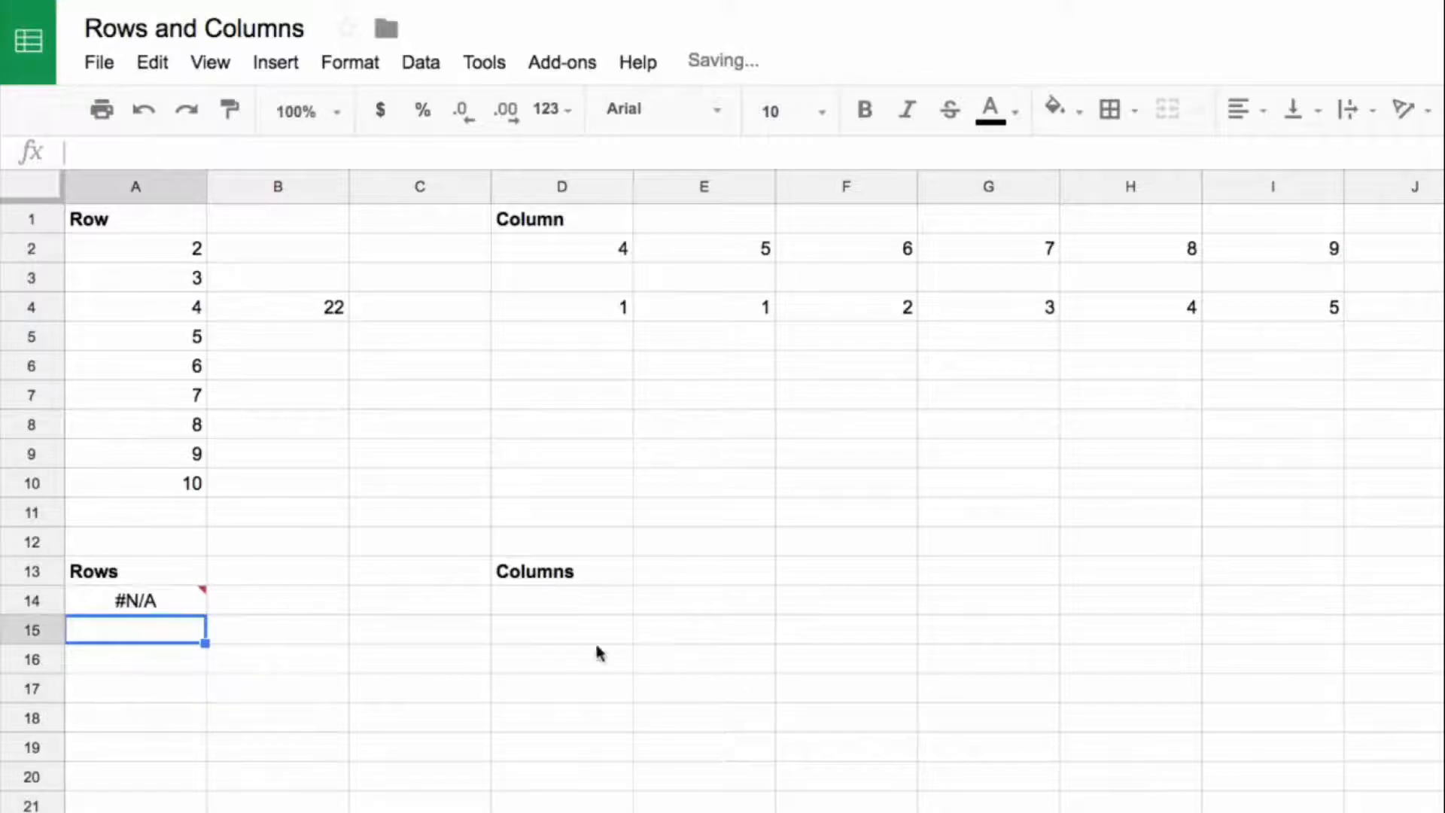
pyautogui.click(164, 599)
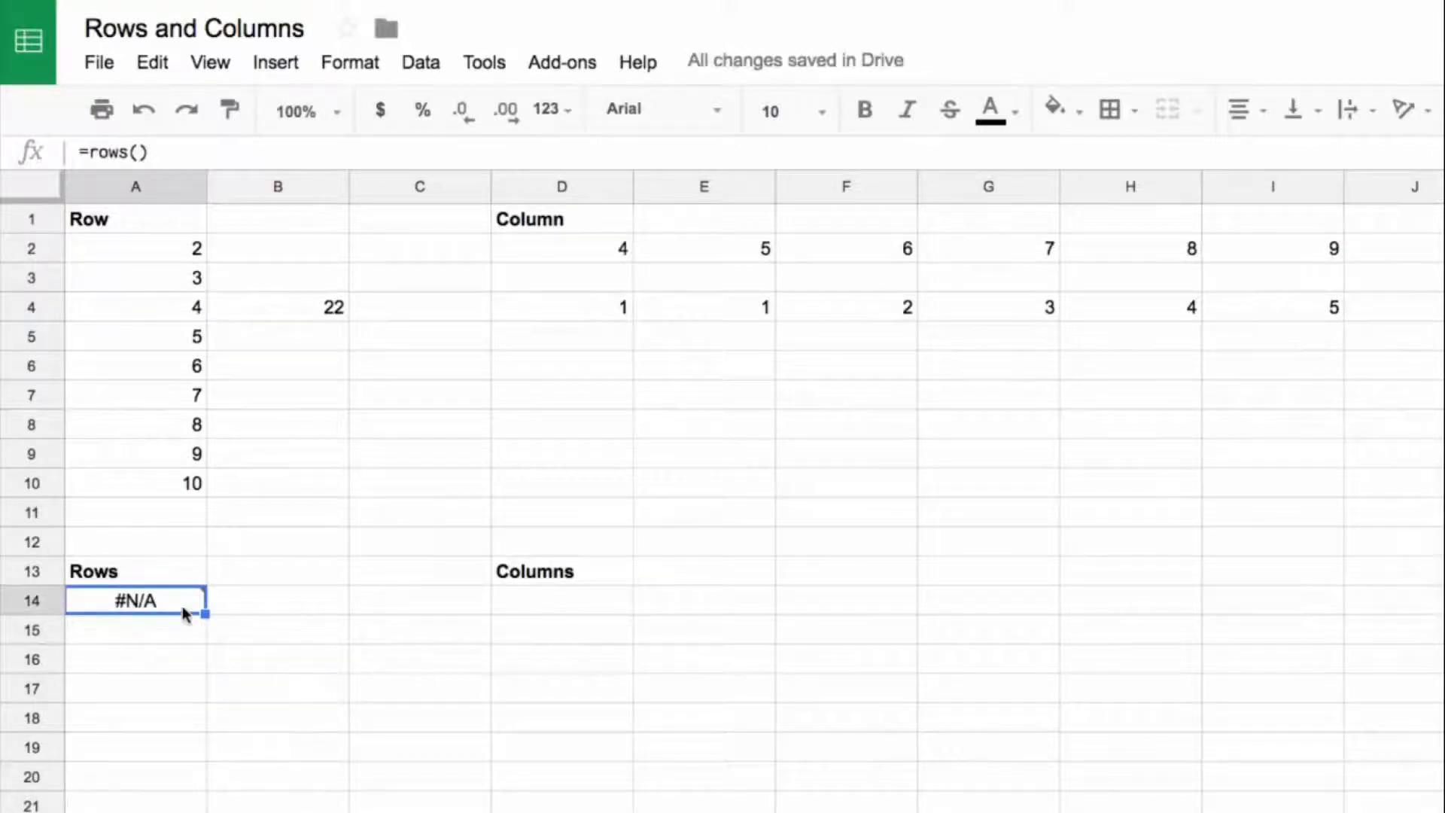
pyautogui.moveTo(184, 612)
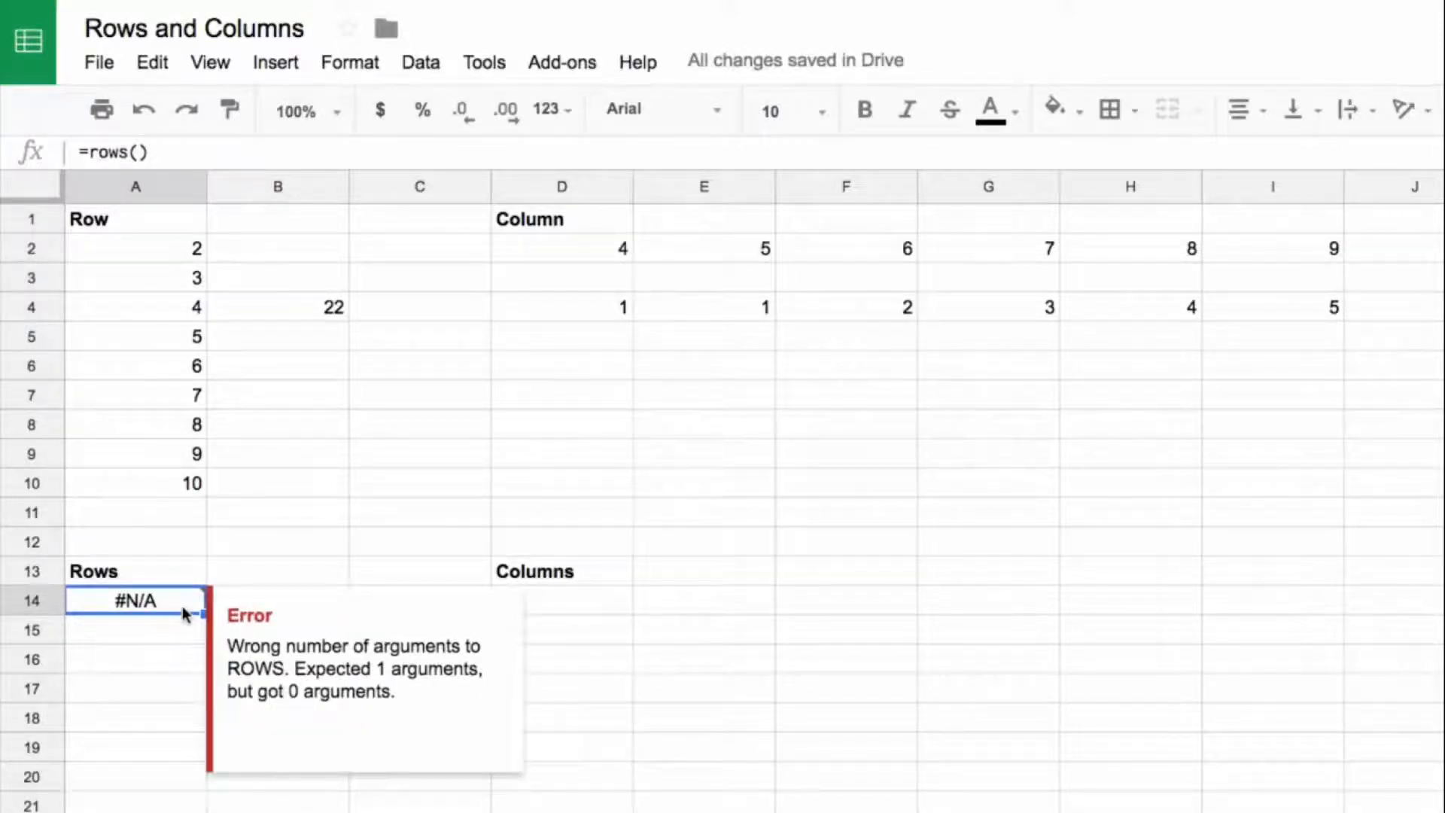
pyautogui.press('Delete')
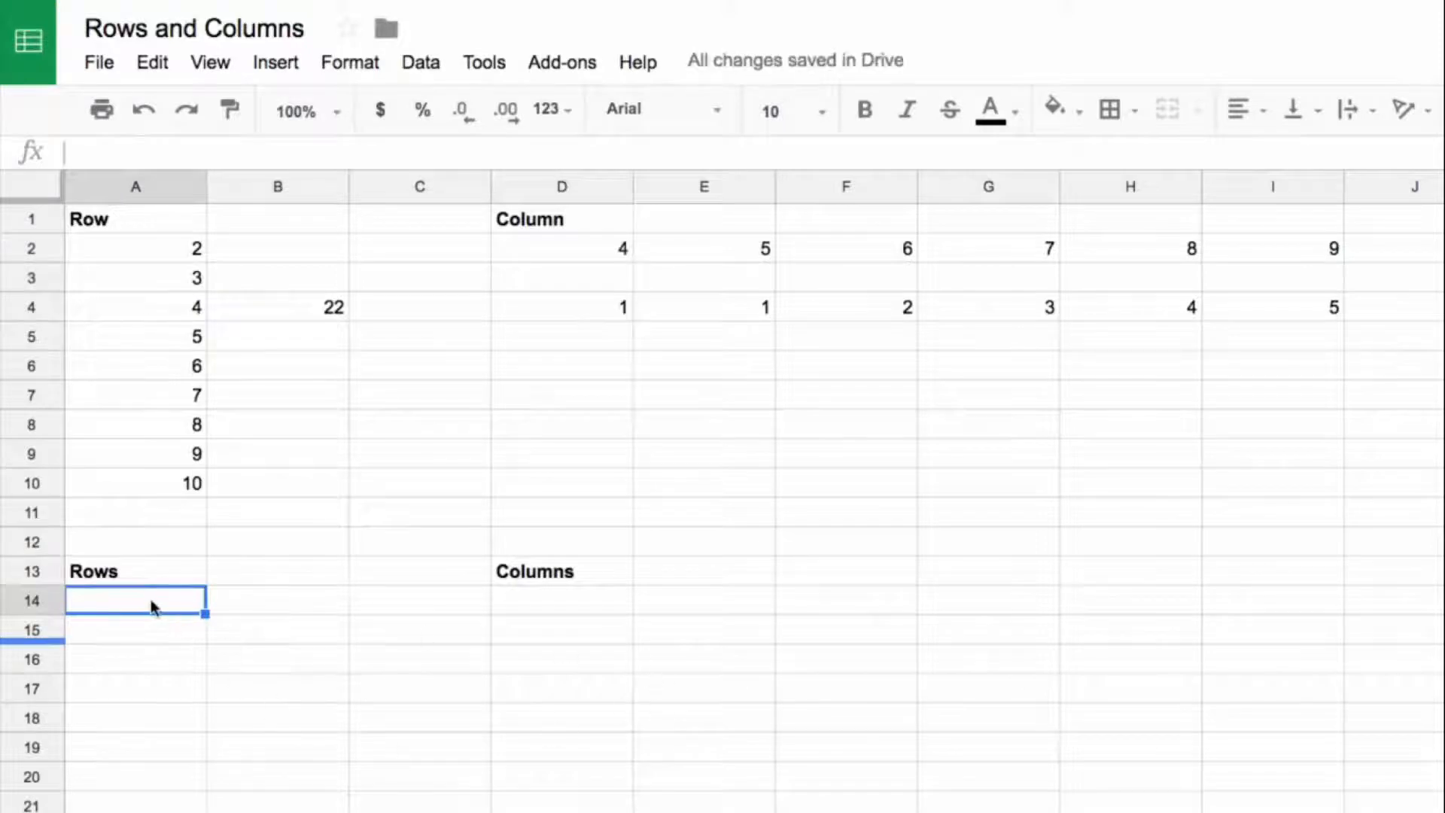
# Step: Enter =rows(A2) in A14 to count the rows of a single cell
pyautogui.write('=rows(')
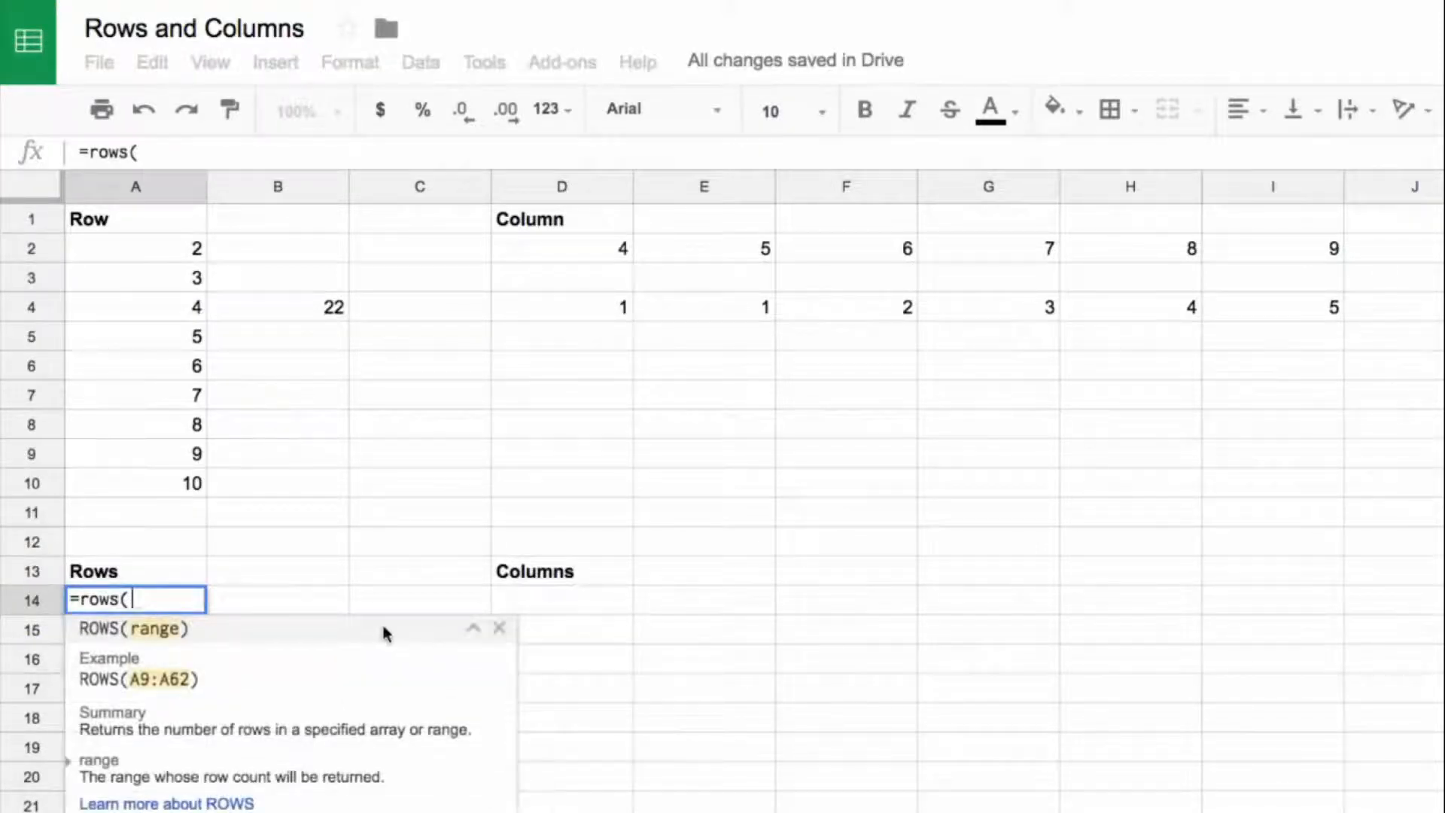
pyautogui.click(175, 254)
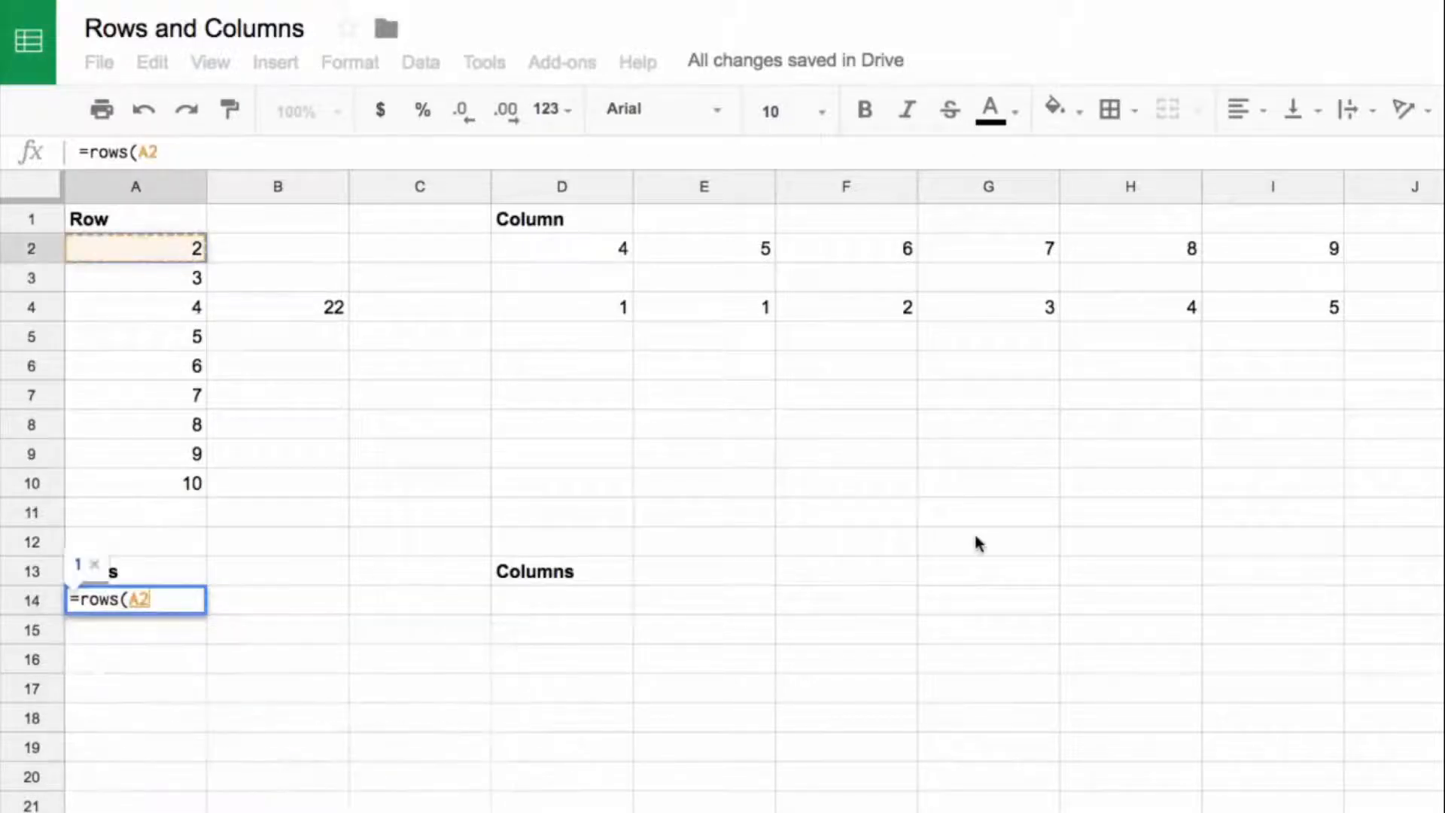
pyautogui.write(')')
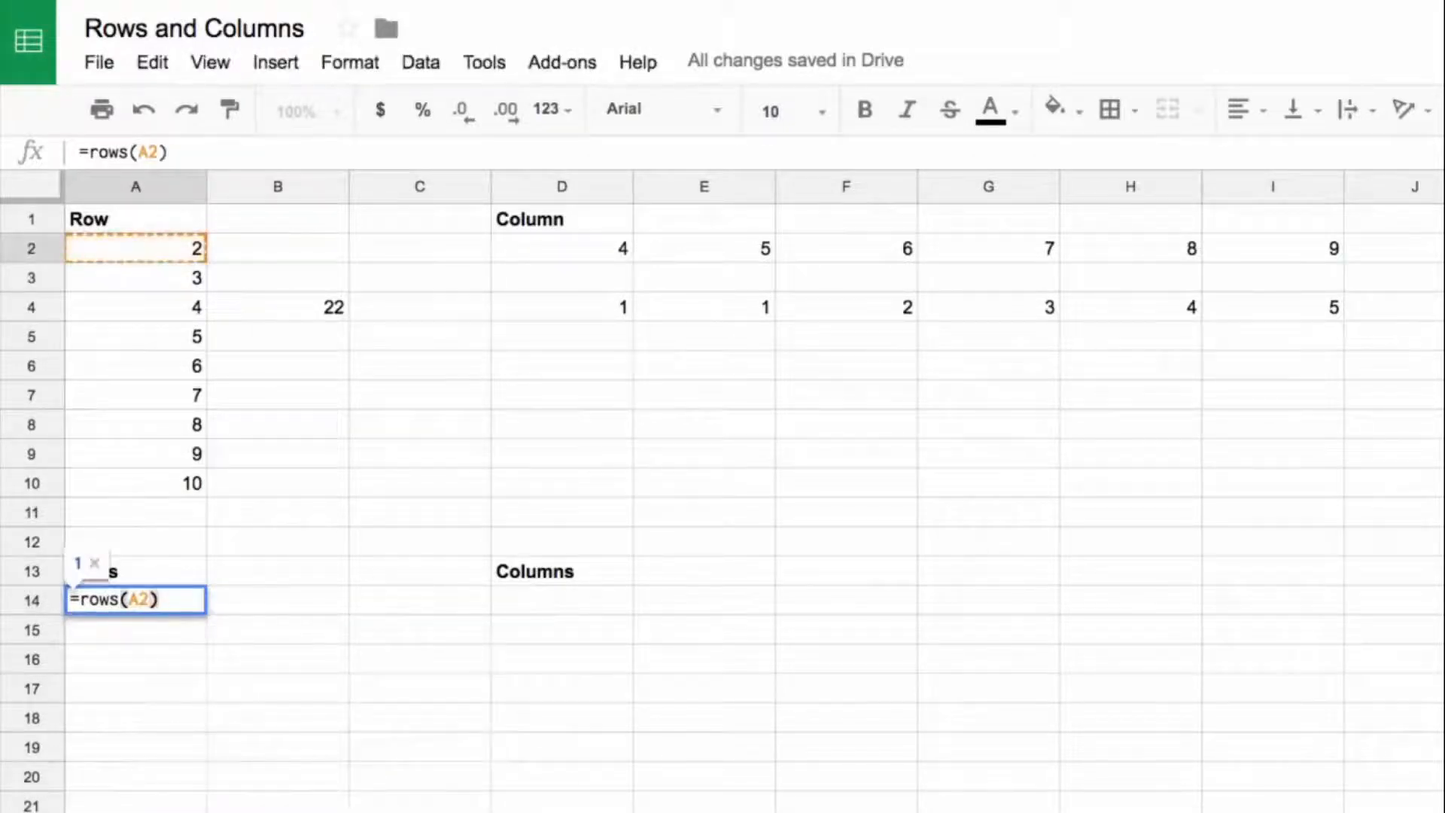
pyautogui.press('Return')
pyautogui.click(161, 606)
# Step: Enter =rows(A1:A6) in A15 to count the rows of that range, and check the formula
pyautogui.click(162, 636)
pyautogui.write('=rows(')
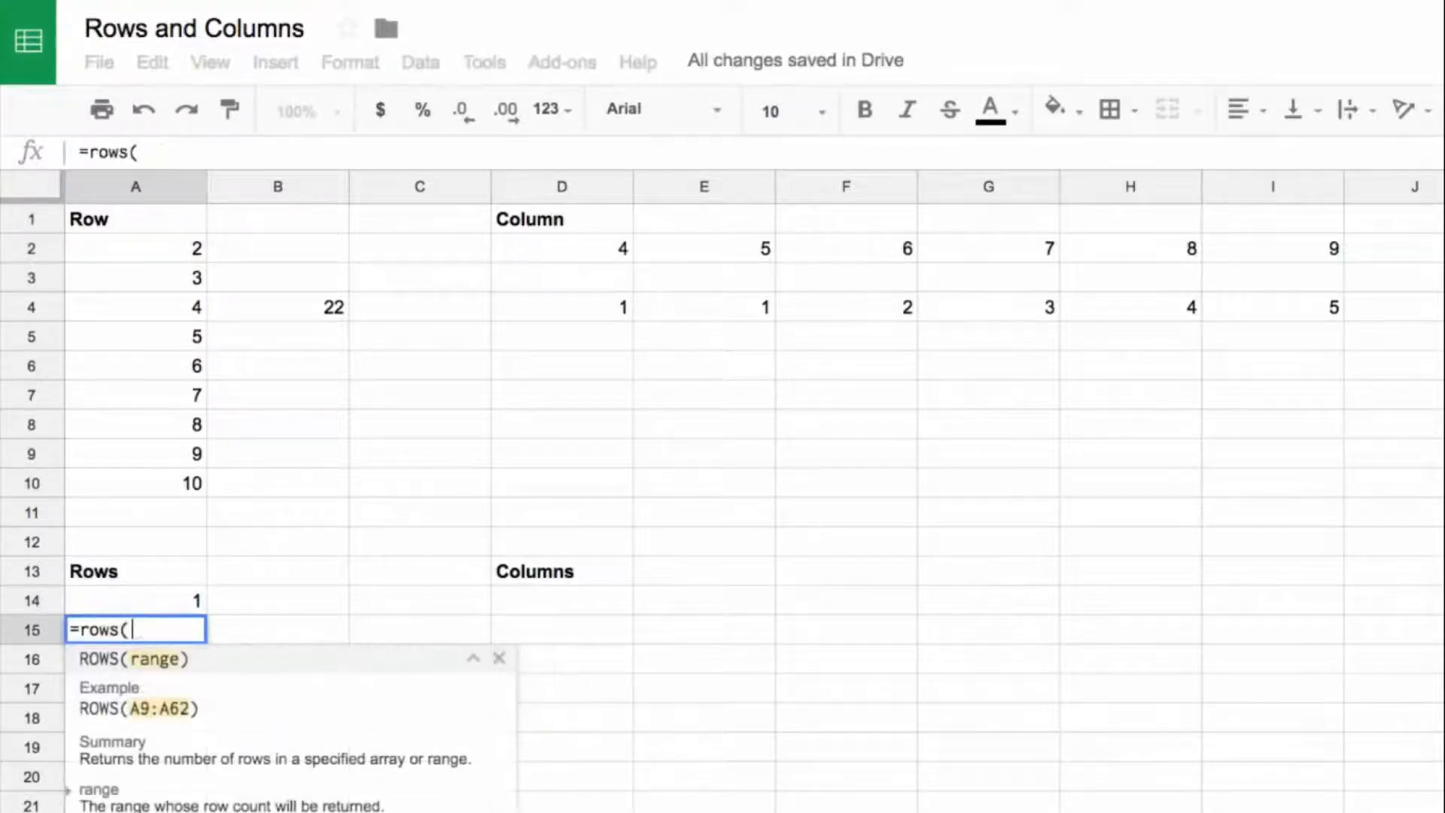
pyautogui.moveTo(128, 225); pyautogui.dragTo(139, 374)
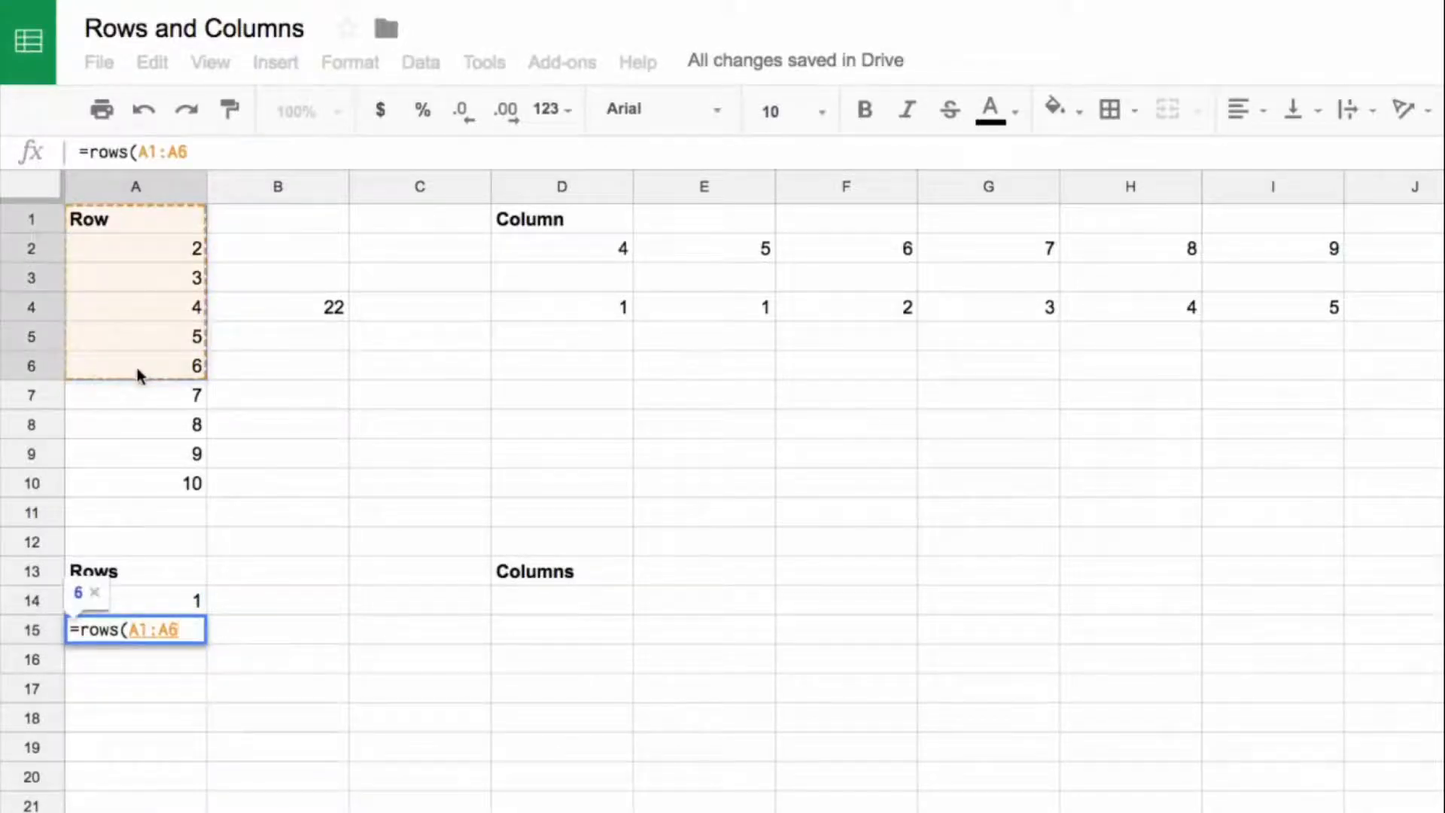
pyautogui.press('Return')
pyautogui.doubleClick(118, 636)
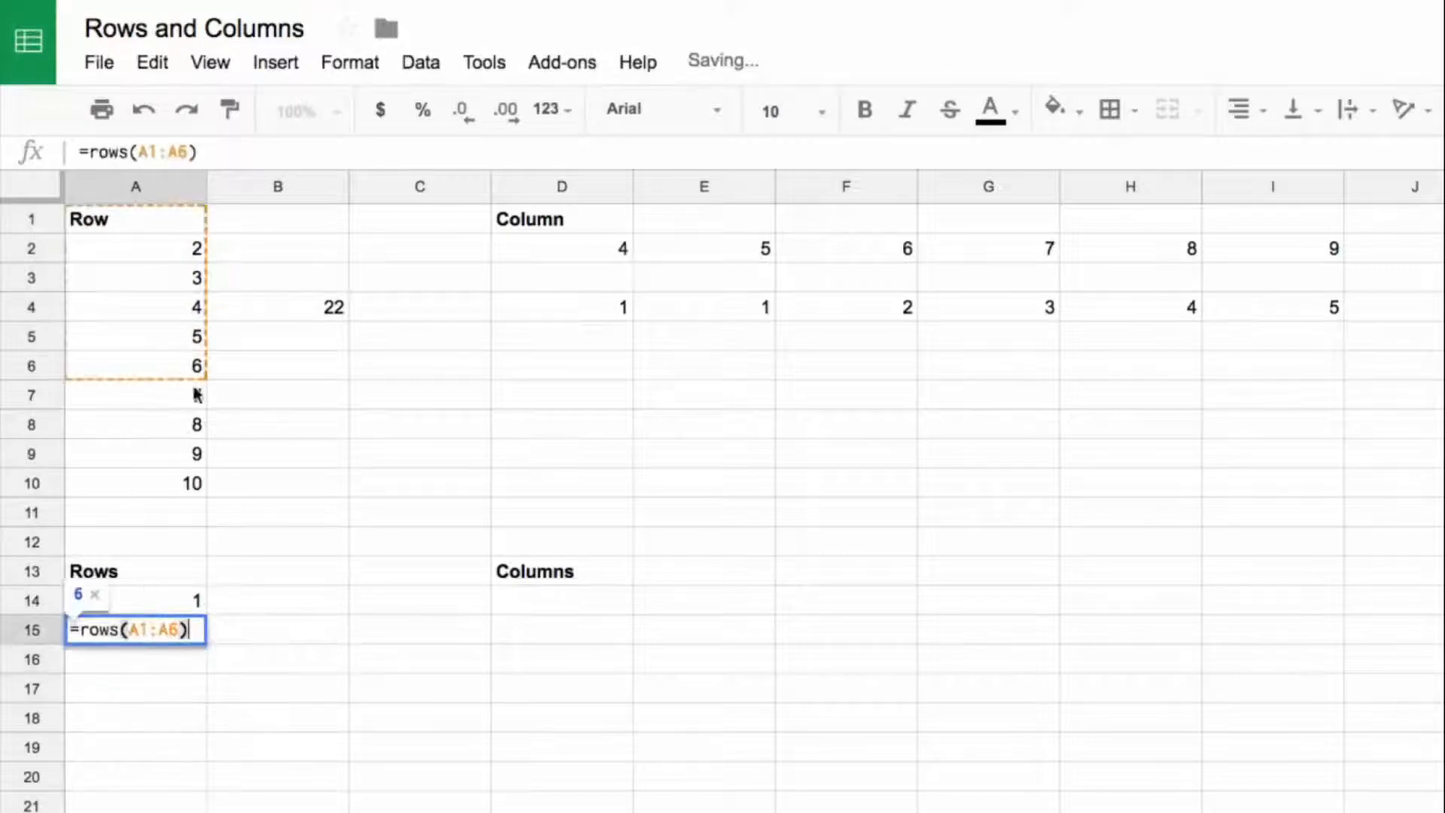
# Step: Enter =rows(1:25) in A16 to count the full sheet rows 1 to 25, and review the formula
pyautogui.click(149, 672)
pyautogui.write('=rows3')
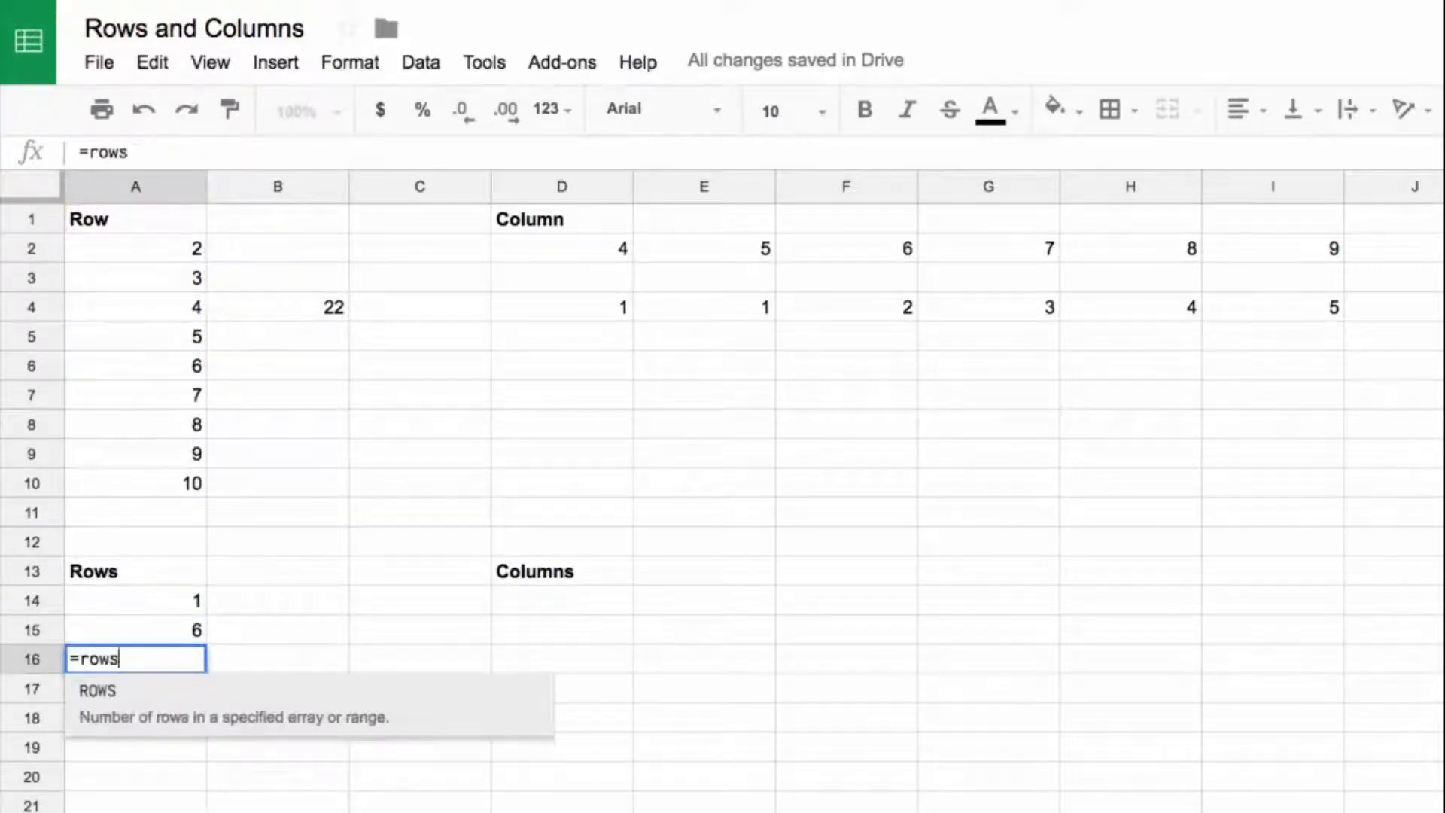
pyautogui.press('BackSpace')
pyautogui.write('(')
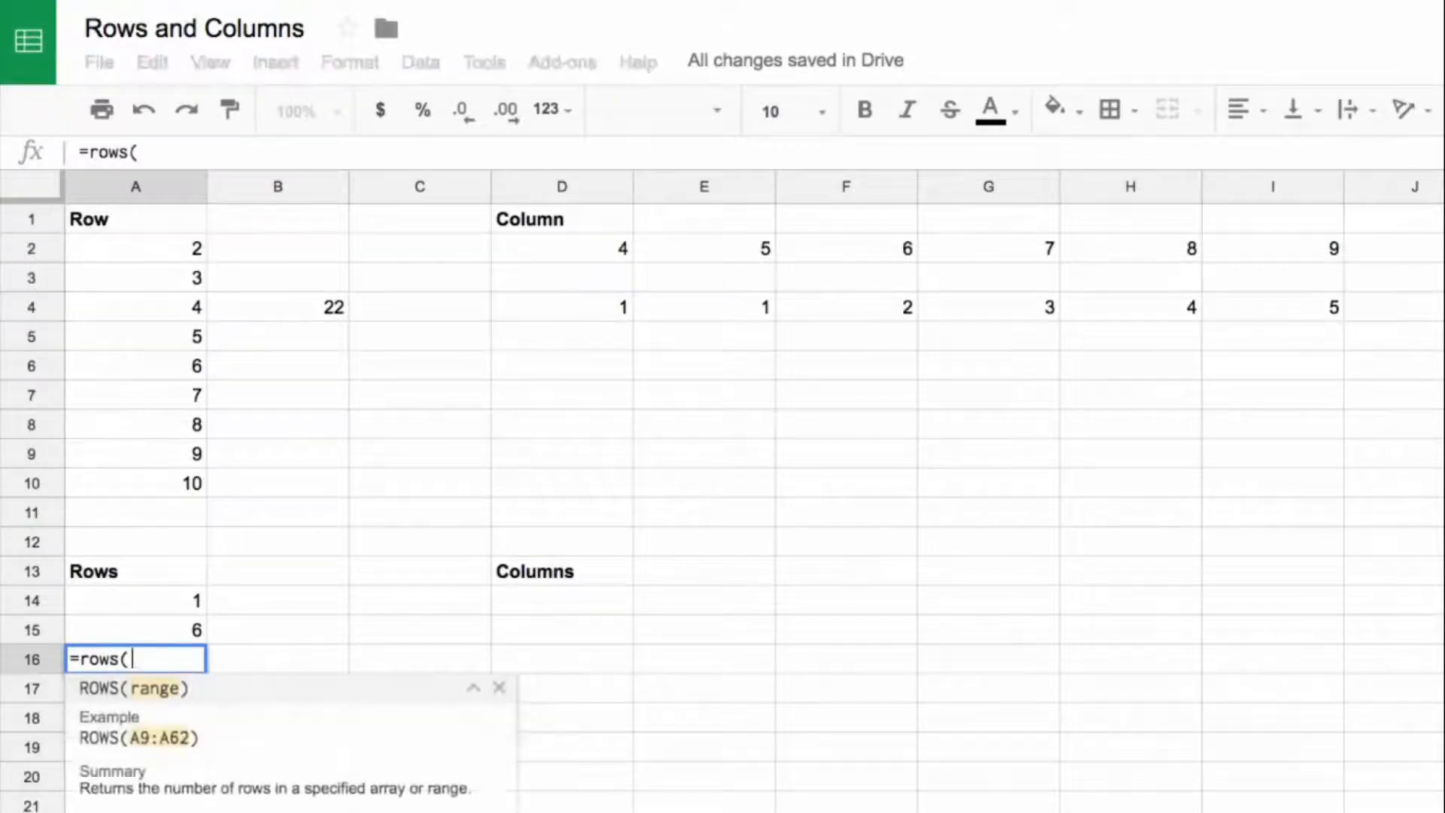
pyautogui.moveTo(55, 223); pyautogui.dragTo(34, 812)
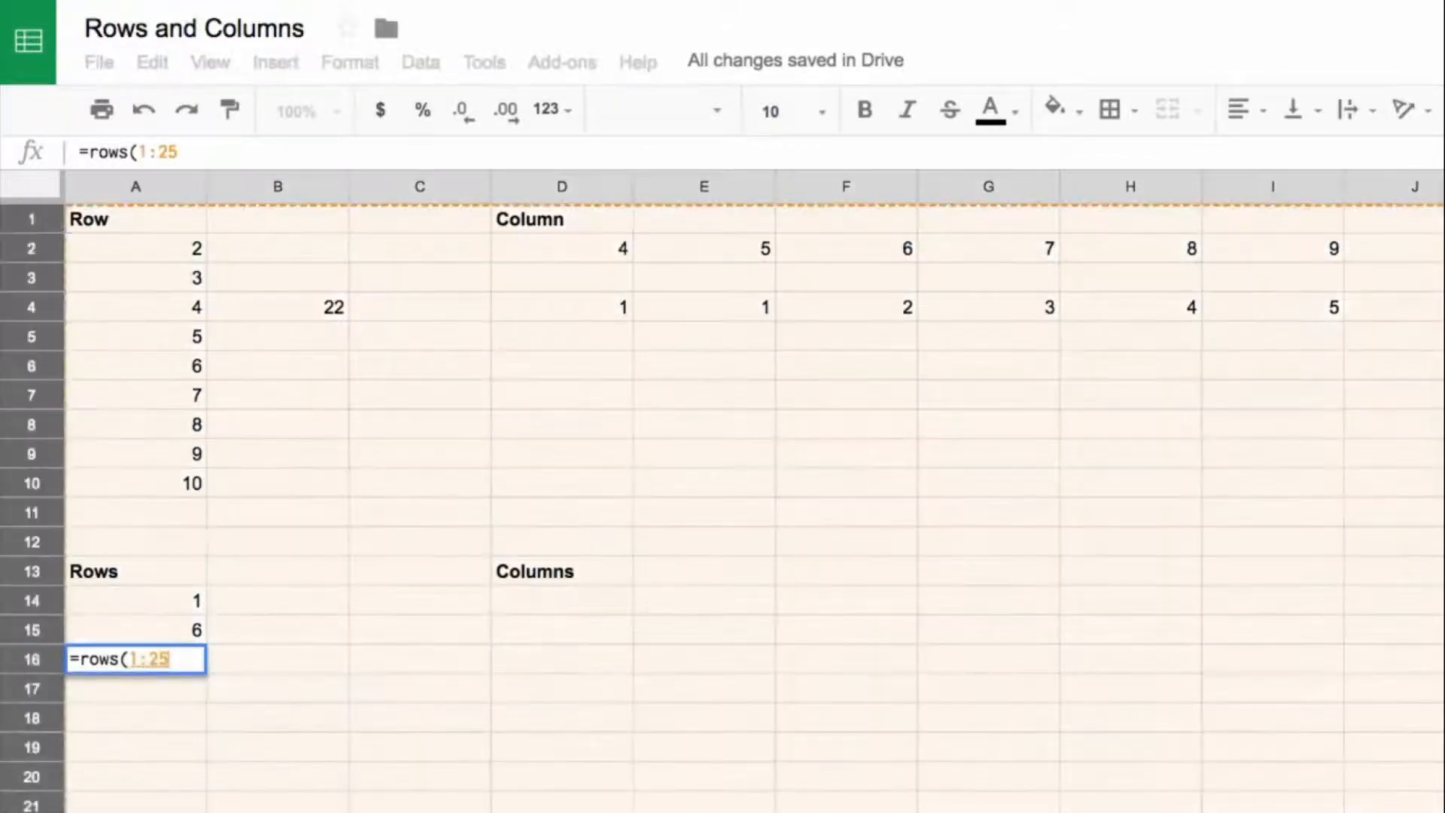
pyautogui.write(')')
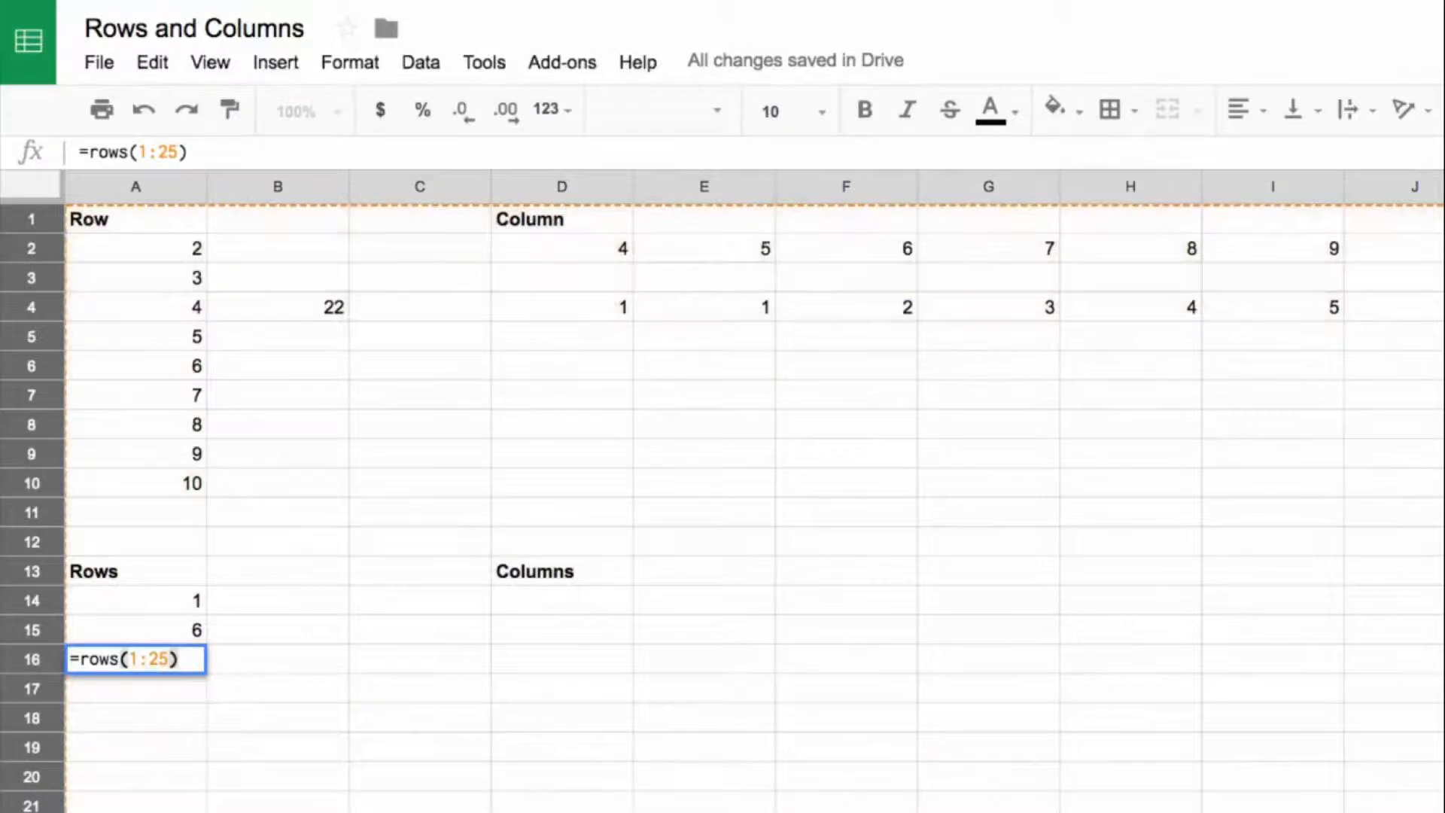
pyautogui.press('Return')
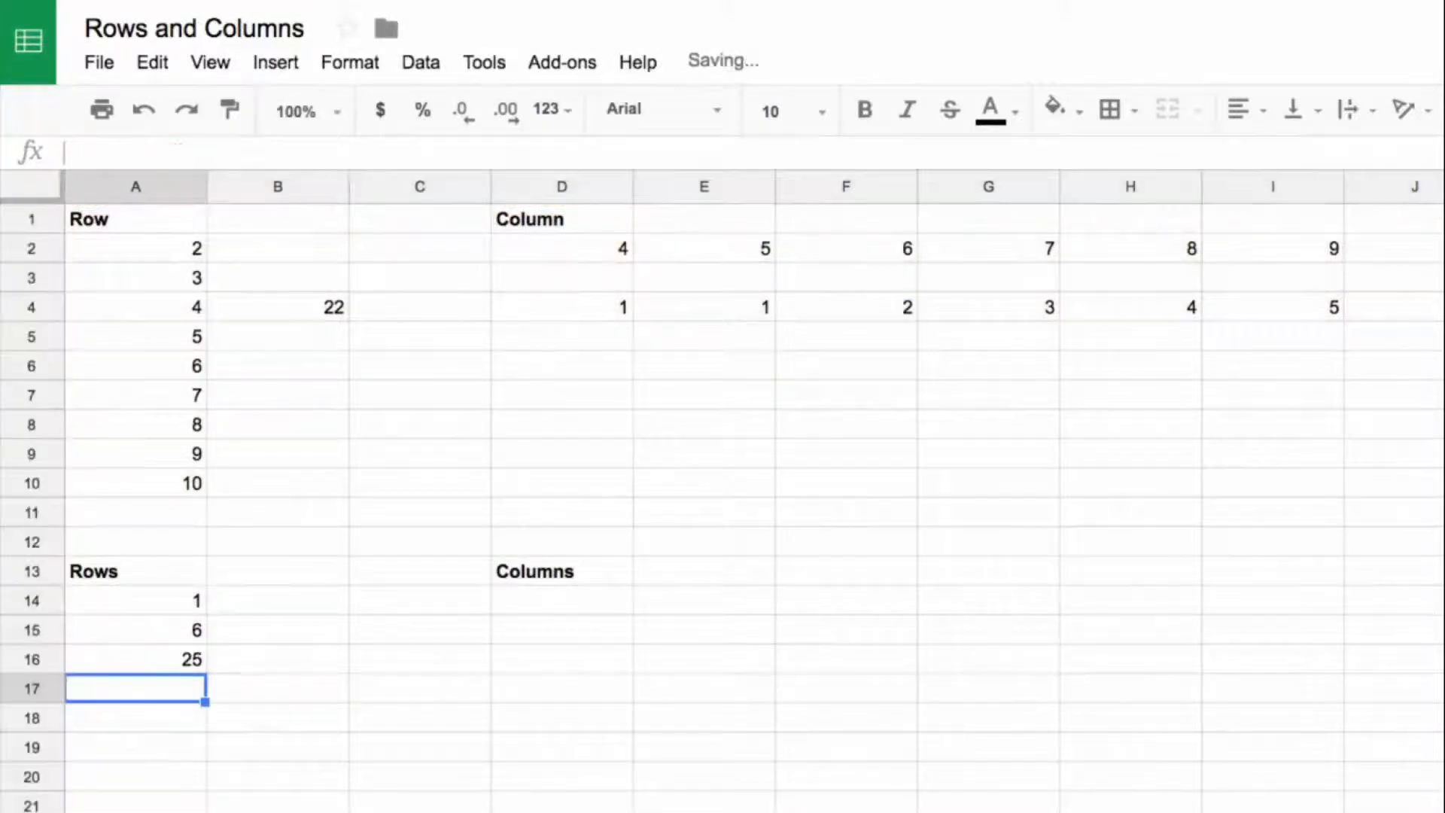
pyautogui.doubleClick(167, 671)
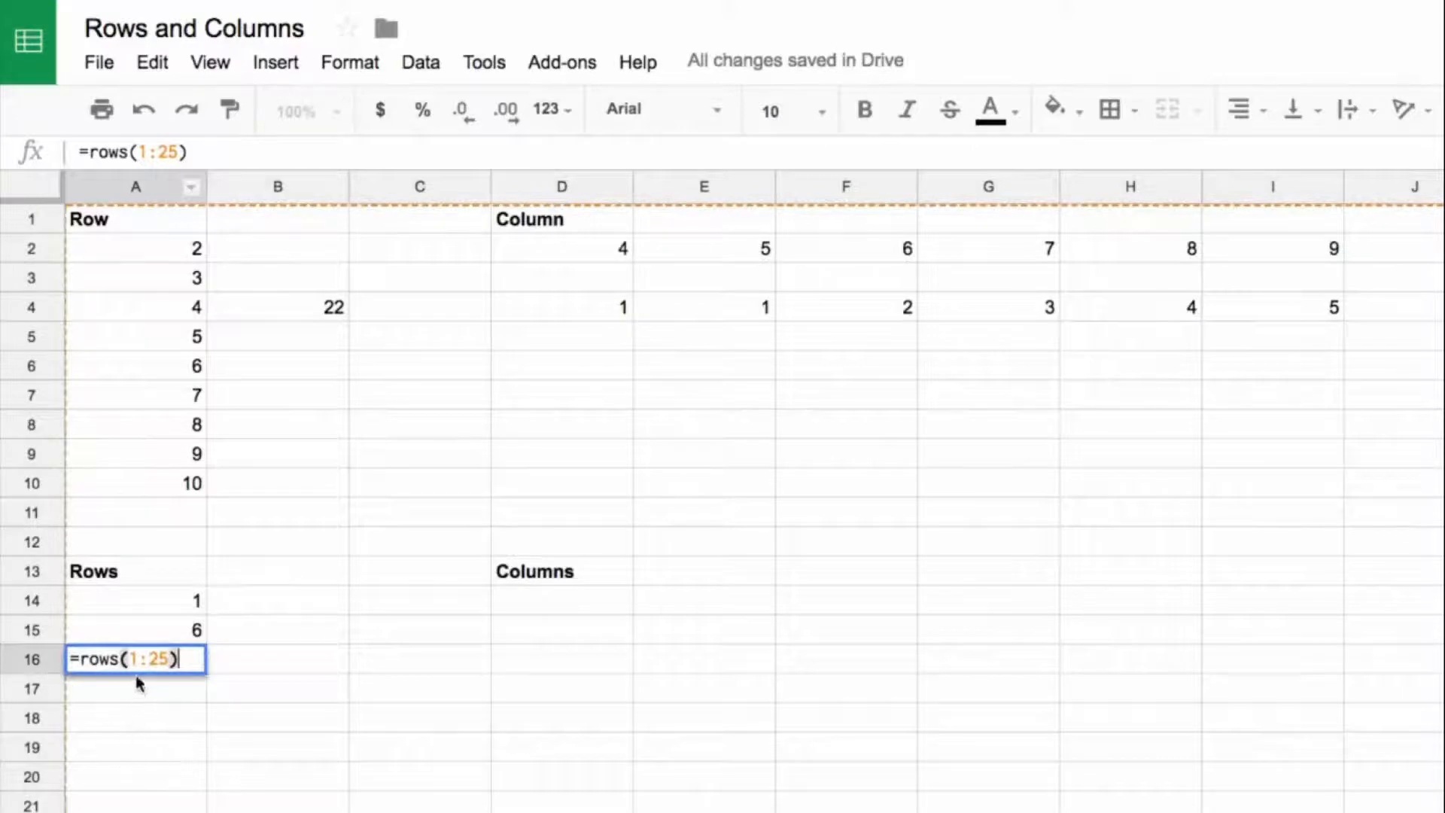
pyautogui.press('Escape')
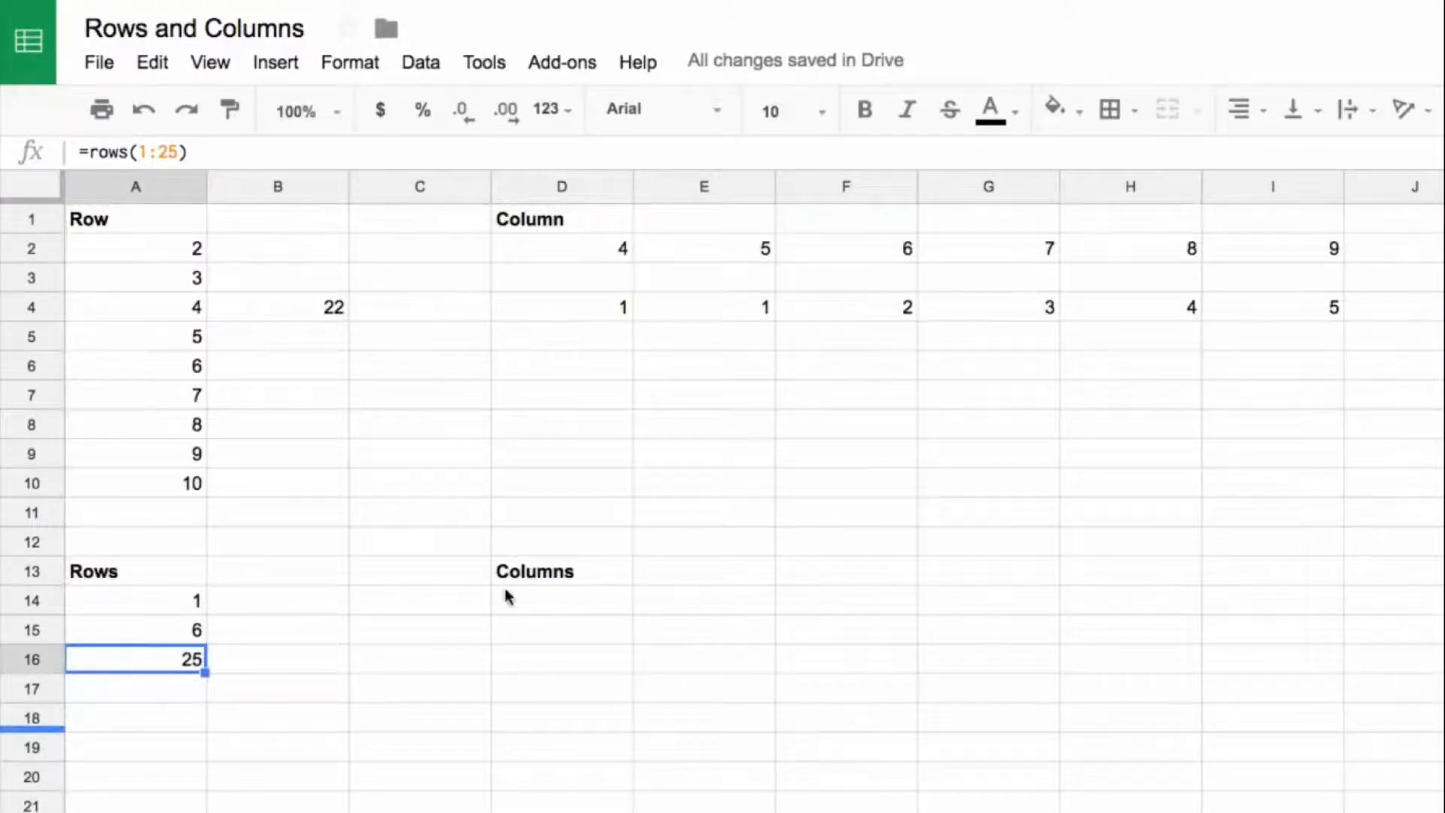
# Step: Enter =columns(A1) in D14 under the Columns heading to count the columns of a single cell
pyautogui.click(597, 602)
pyautogui.write('=')
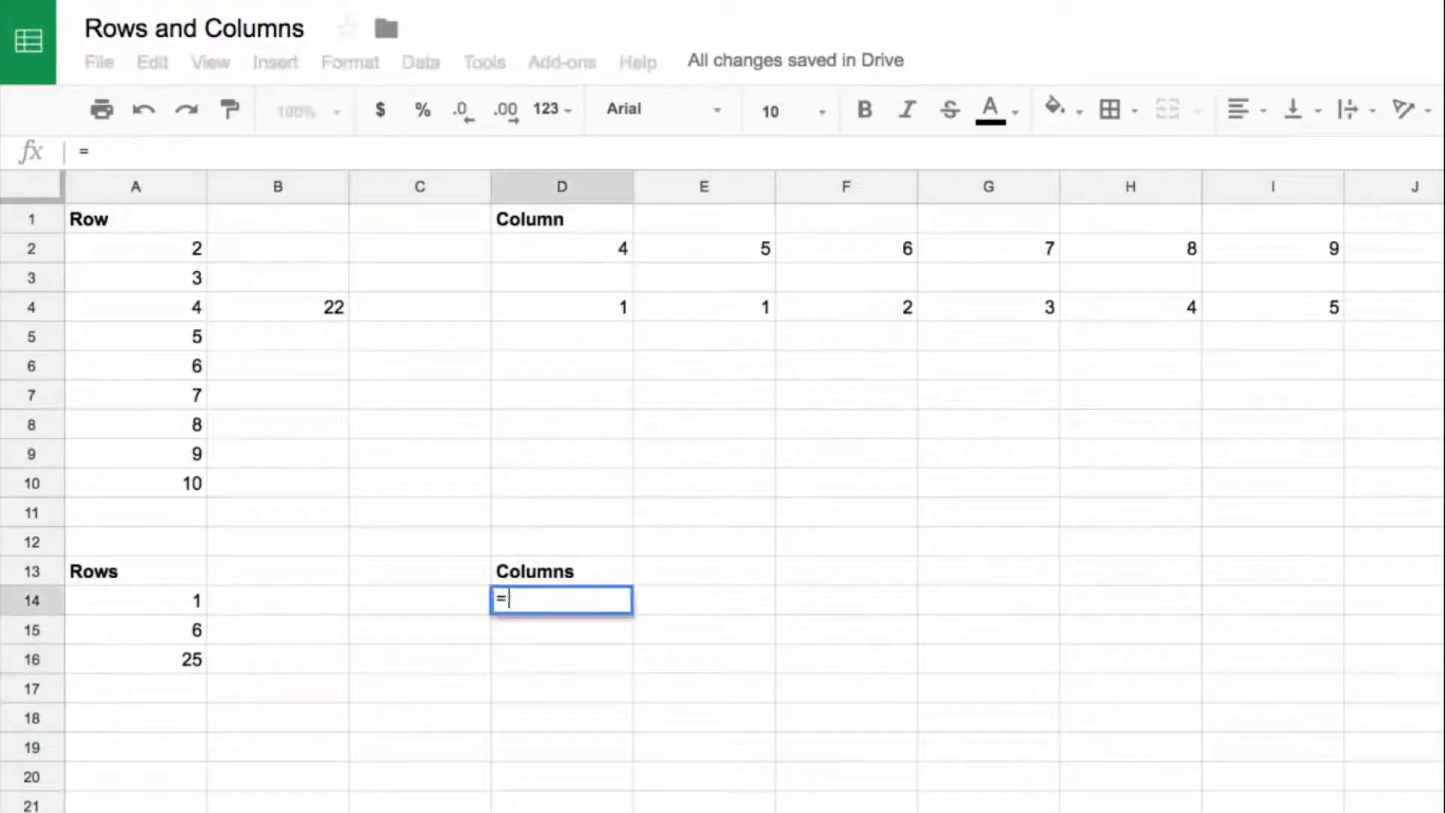
pyautogui.write('columns(')
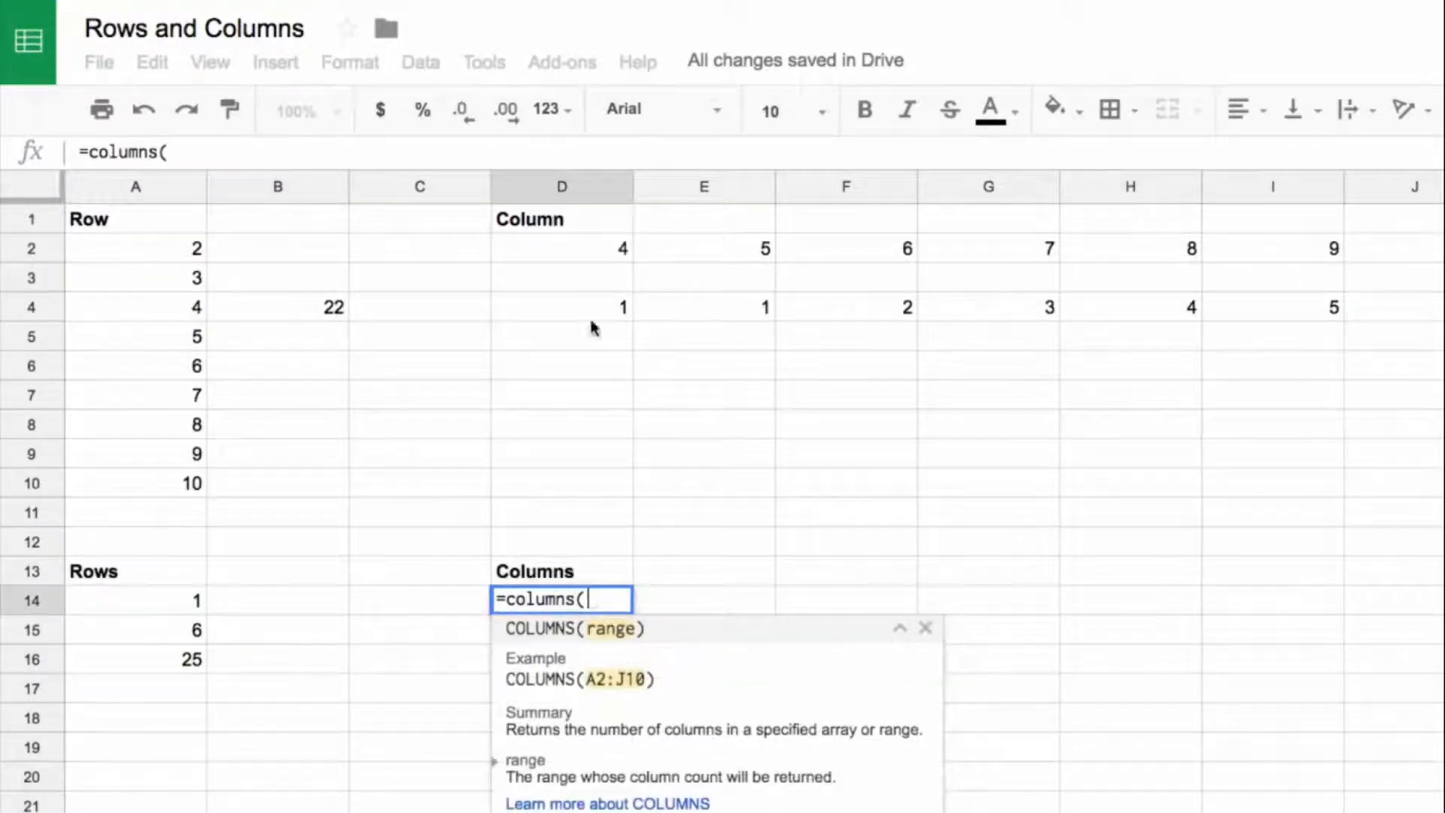
pyautogui.click(143, 226)
pyautogui.press('Return')
# Step: Enter =columns(A:E) in D15 to count the whole columns A to E
pyautogui.write('=columns(')
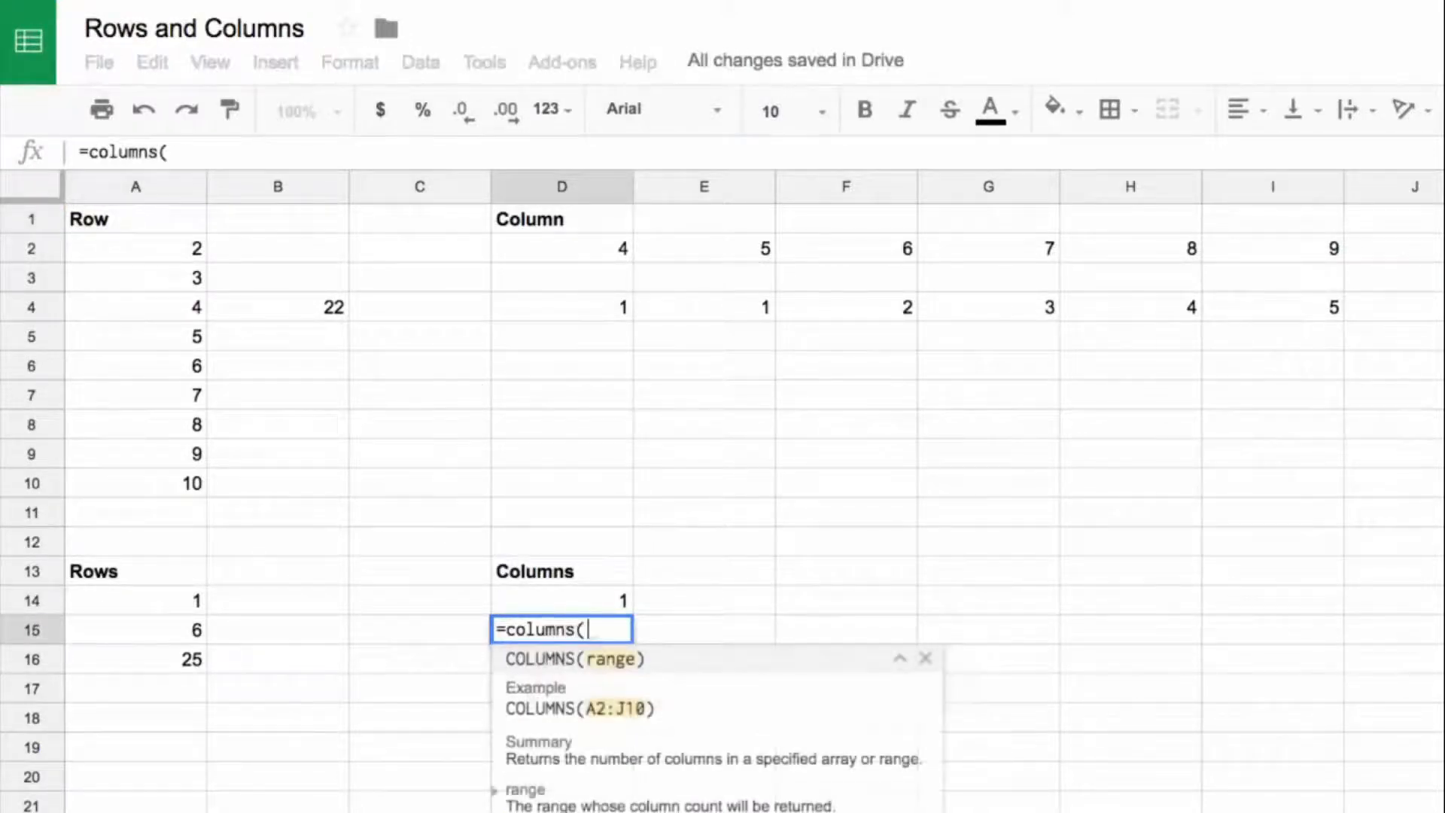
pyautogui.moveTo(149, 192); pyautogui.dragTo(711, 200)
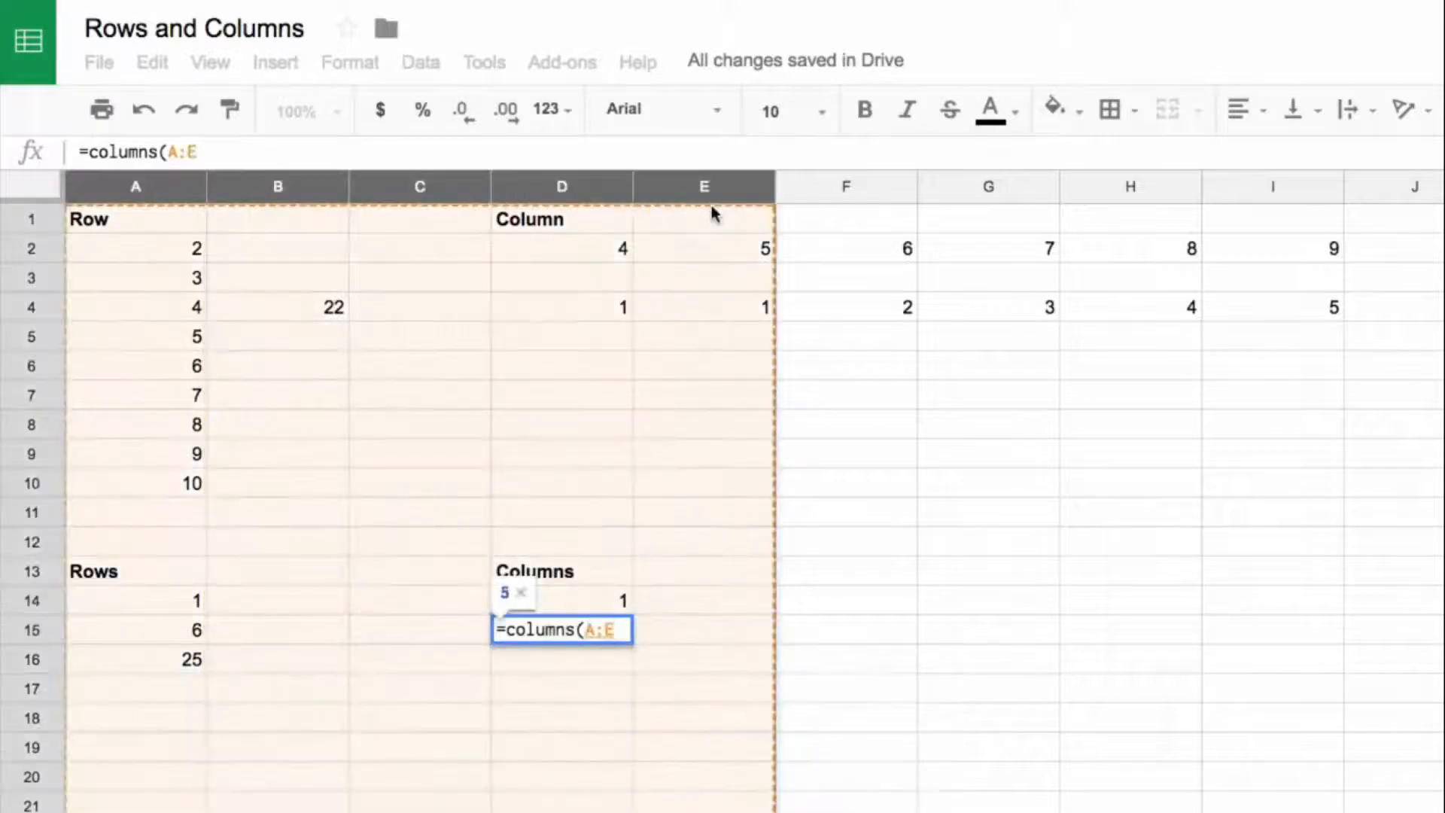
pyautogui.press('Return')
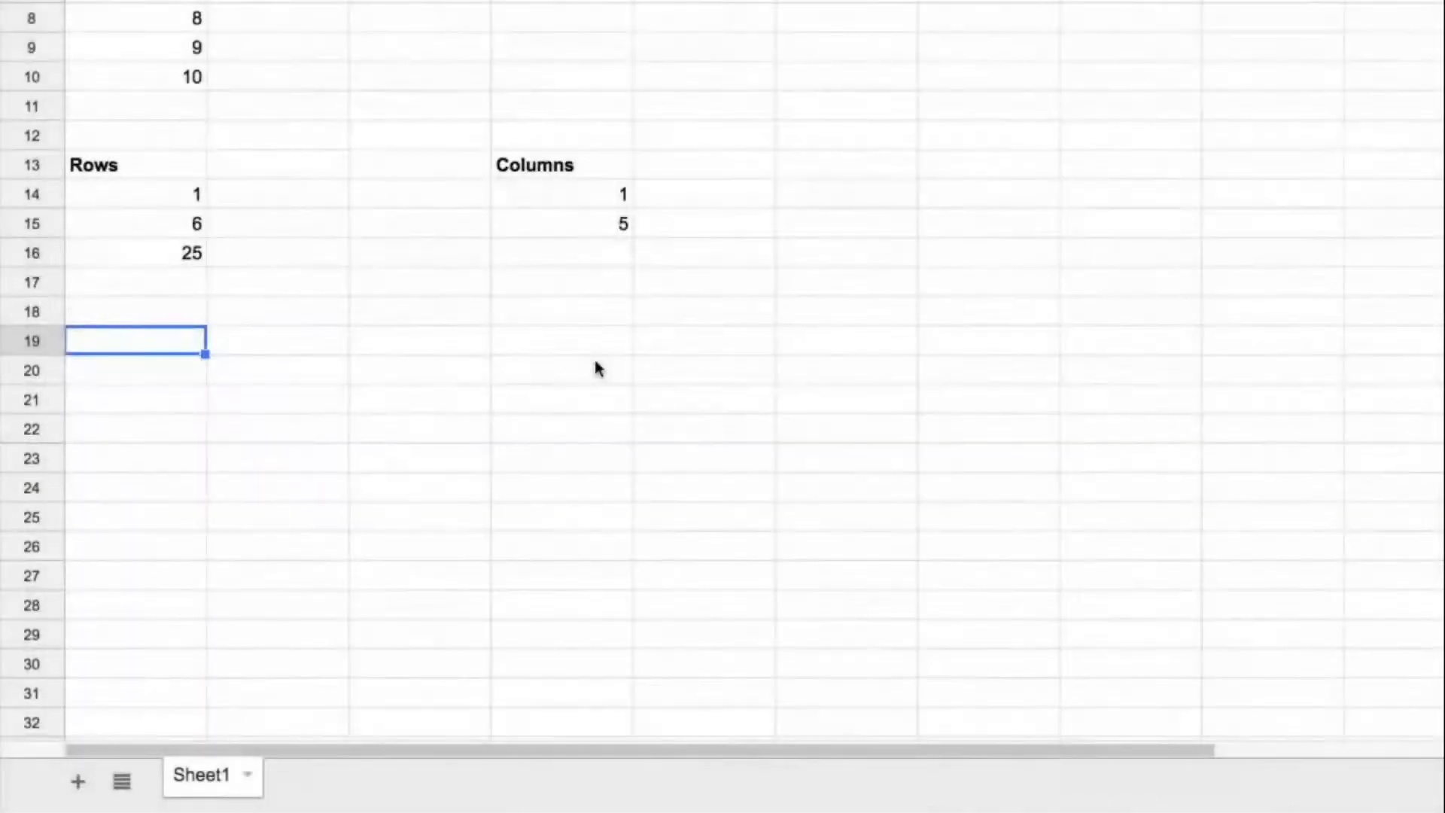
# Step: Add the bold heading Vector Creation in A19
pyautogui.write('Vec')
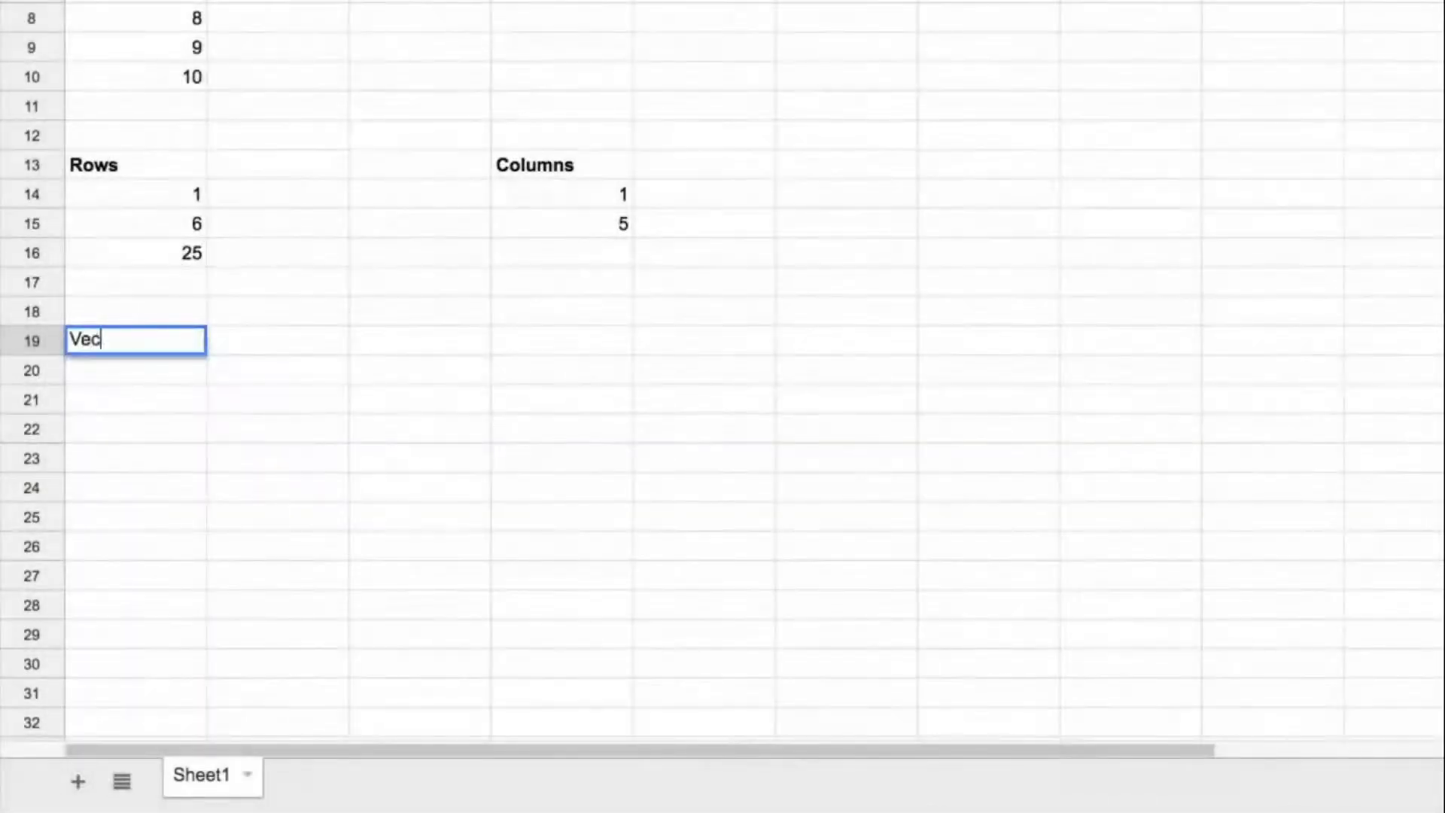
pyautogui.write('tor Creation')
pyautogui.press('Return')
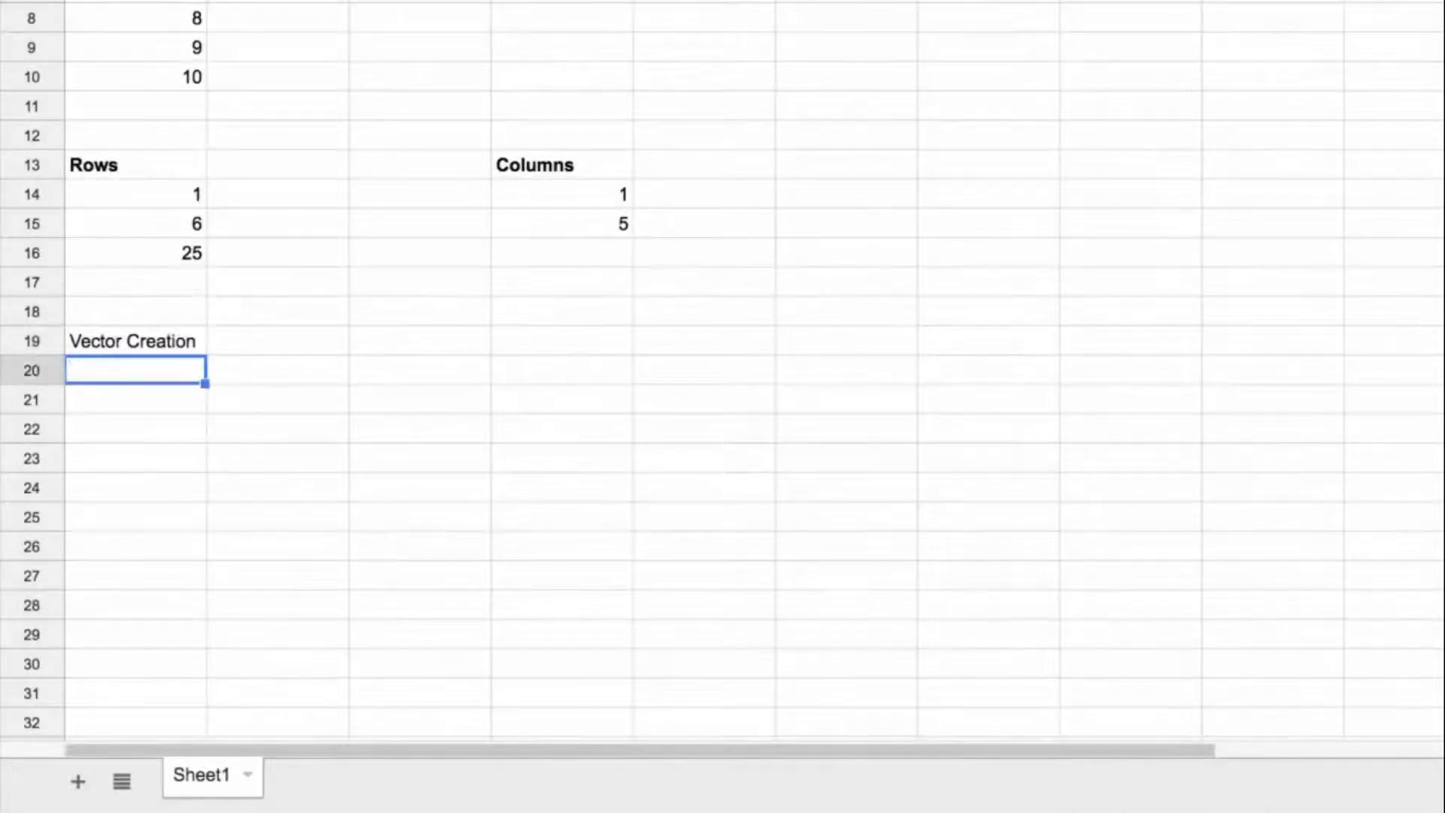
pyautogui.press('Up')
pyautogui.hotkey('ctrl', 'b')
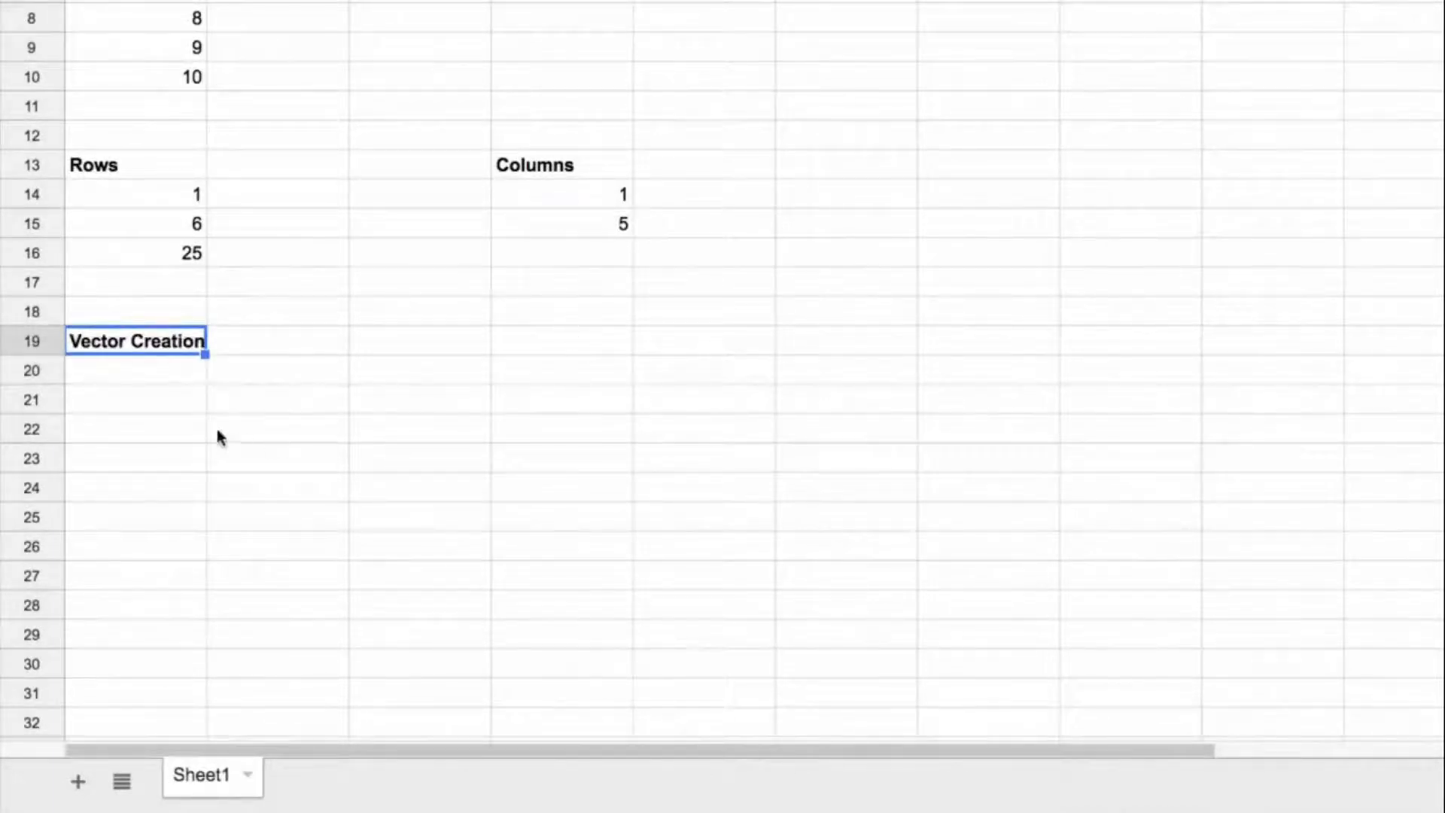
# Step: Enter the numbers 1 to 5 down column A below the Vector Creation heading, with 5 in A20 as the vector length
pyautogui.click(170, 403)
pyautogui.write('1')
pyautogui.press('Return')
pyautogui.write('2')
pyautogui.press('Return')
pyautogui.write('3')
pyautogui.press('Return')
pyautogui.write('4')
pyautogui.press('Return')
pyautogui.write('5')
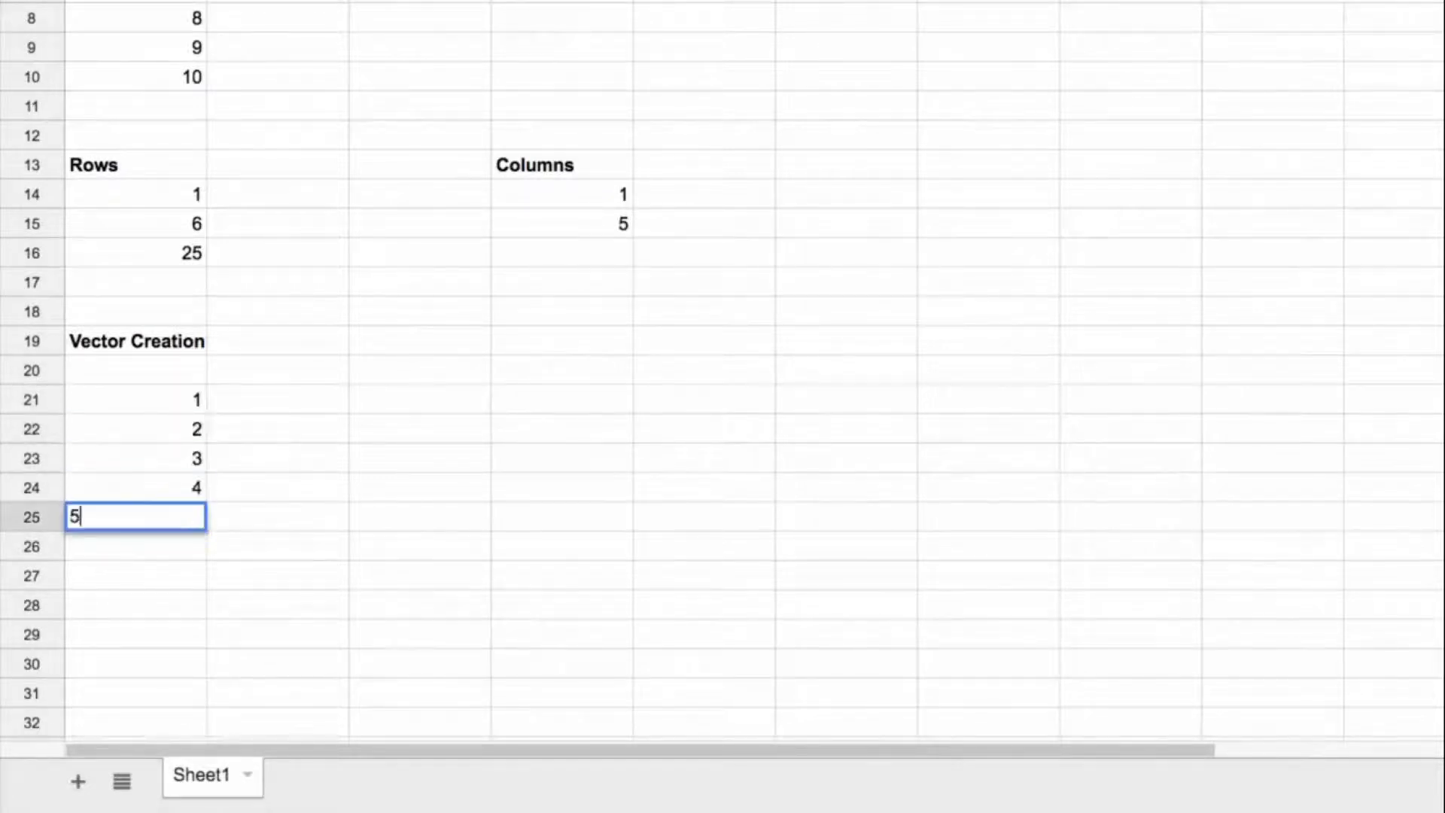
pyautogui.press('Return')
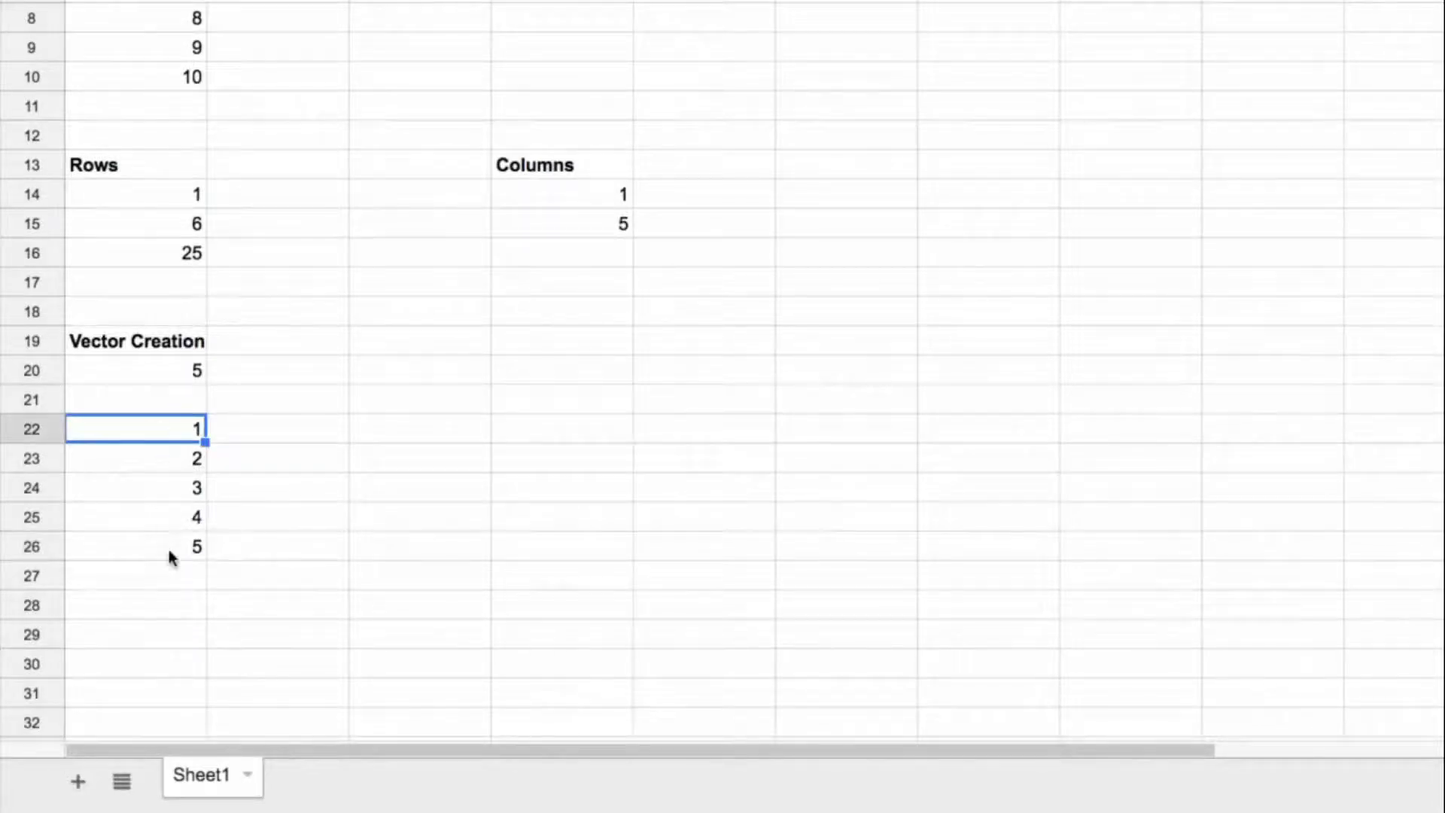
# Step: Clear the hand-entered numbers 1 to 5 from A22:A26
pyautogui.click(156, 510)
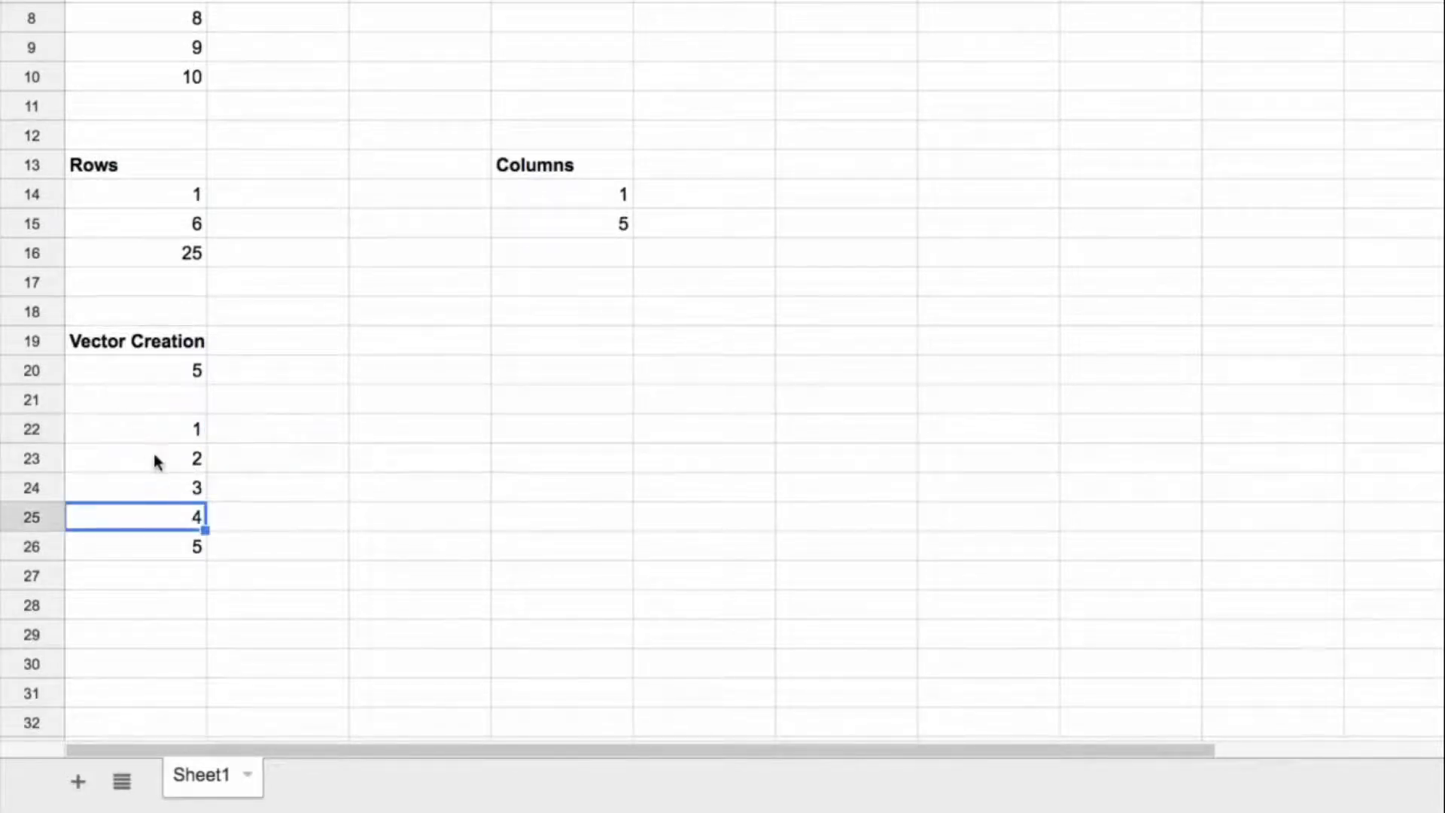
pyautogui.click(156, 459)
pyautogui.moveTo(181, 435); pyautogui.dragTo(187, 577)
pyautogui.press('Delete')
pyautogui.click(286, 427)
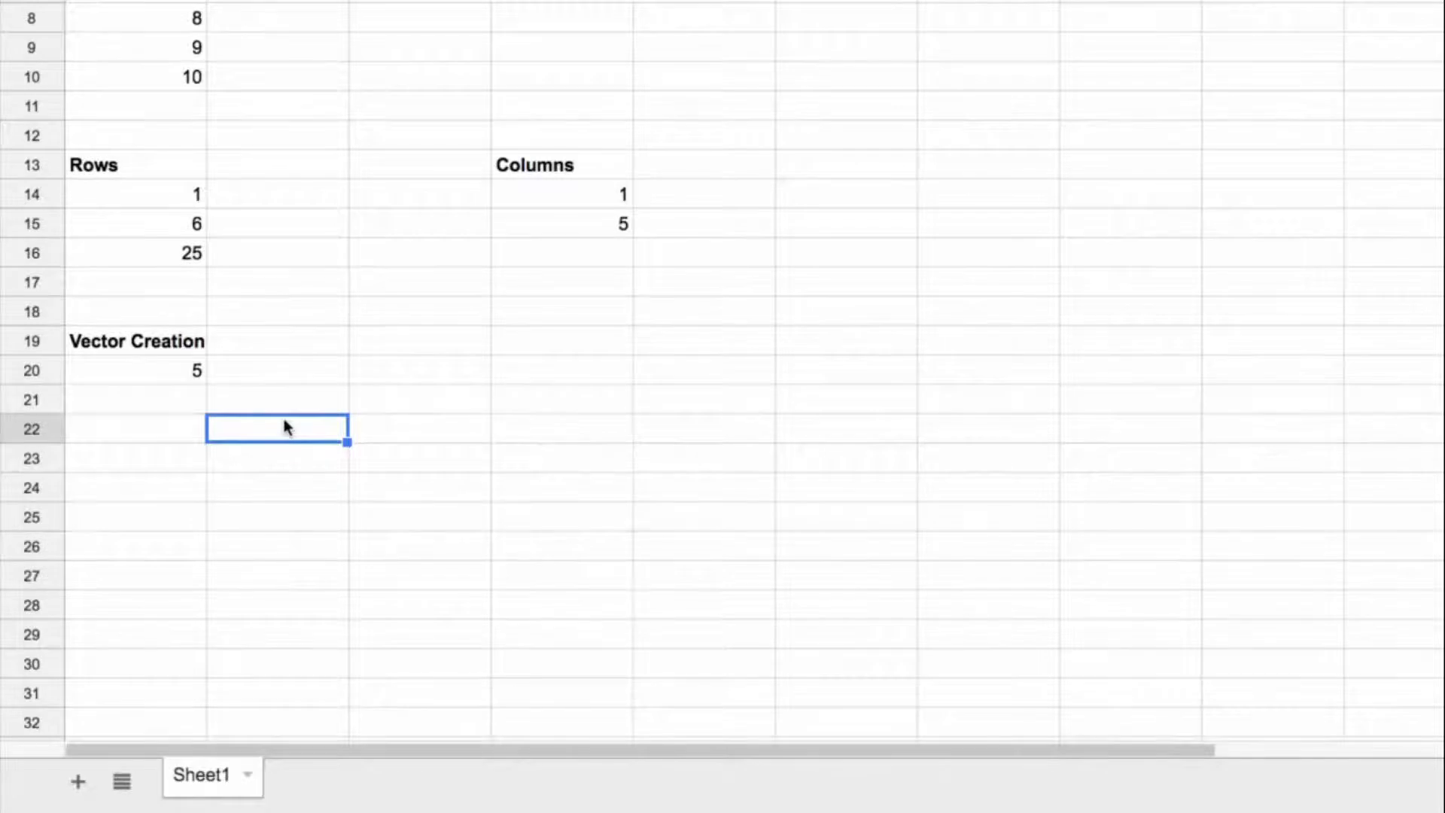
# Step: Enter ="1:"&A20 in A22 to build a row-range string from the number in A20
pyautogui.click(169, 427)
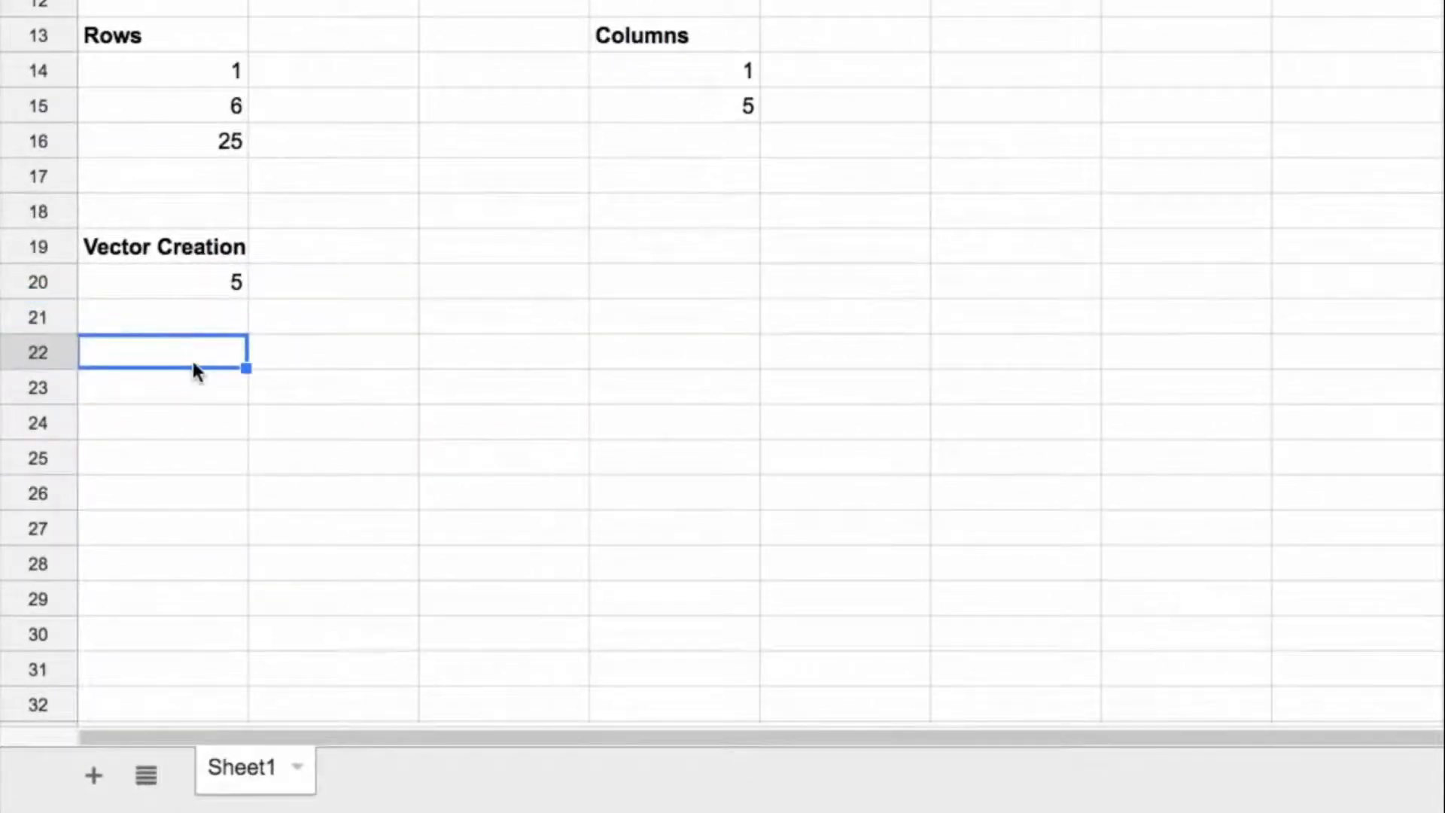
pyautogui.write('="1:"')
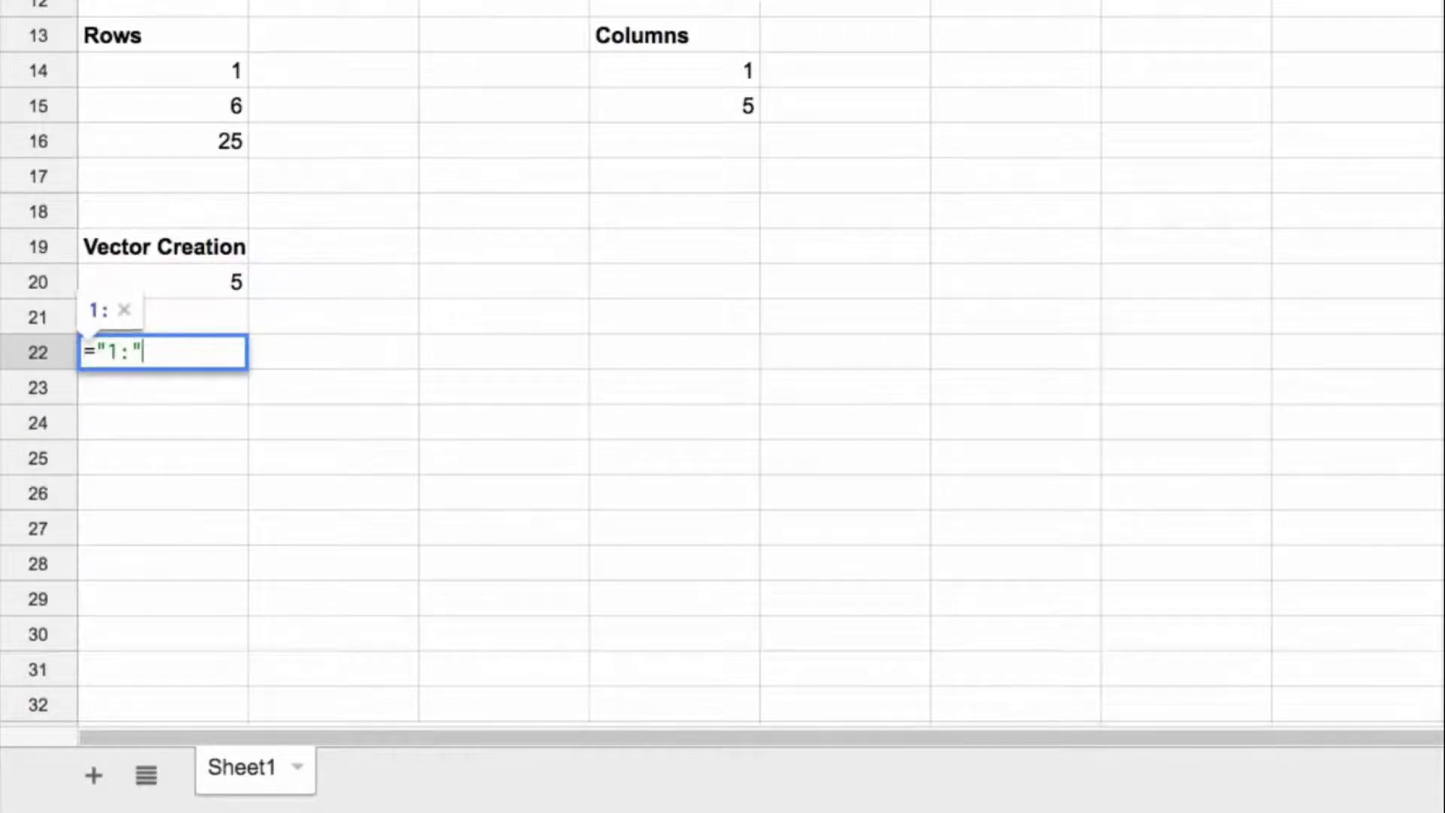
pyautogui.write('&A20')
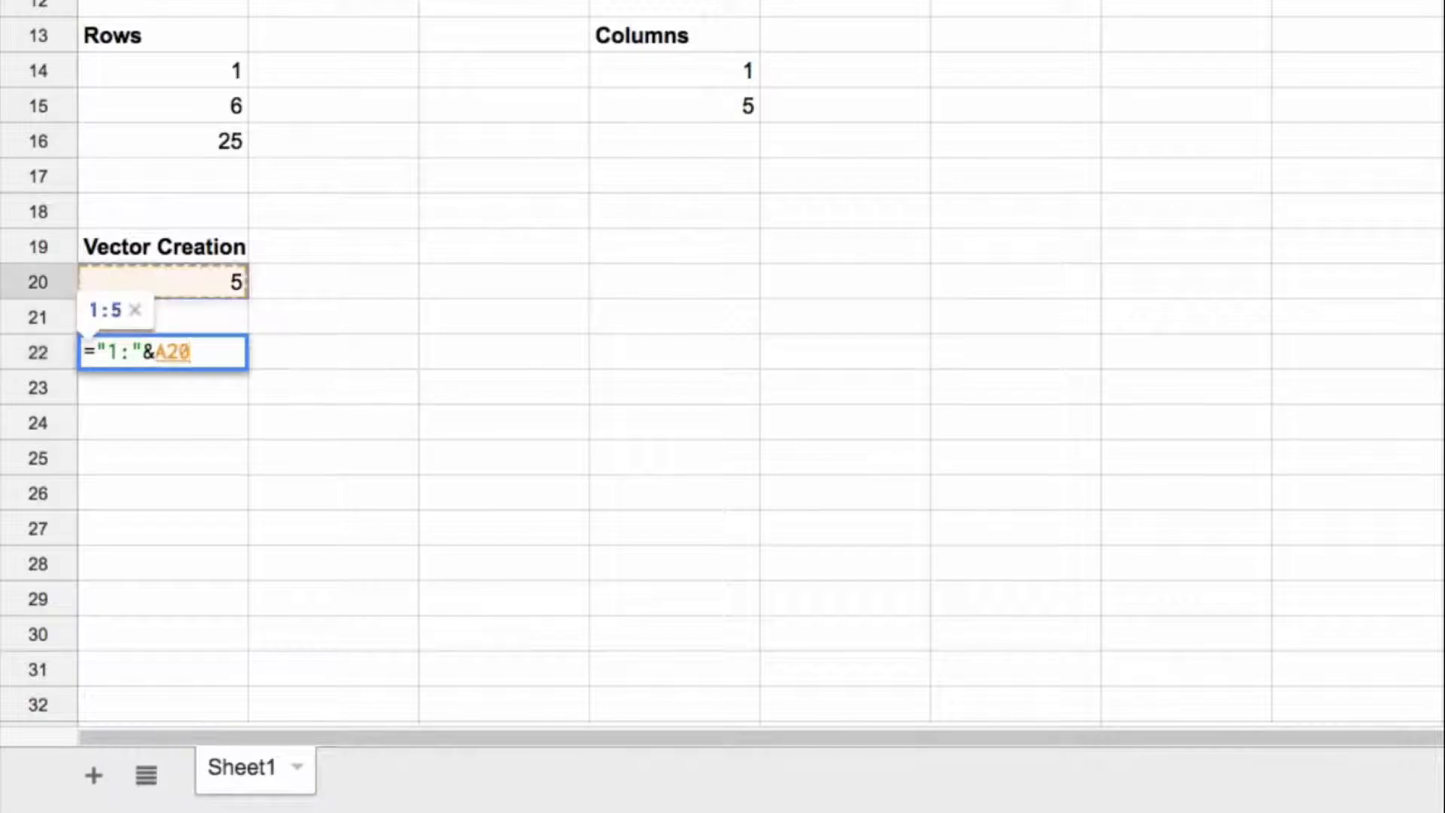
pyautogui.press('Return')
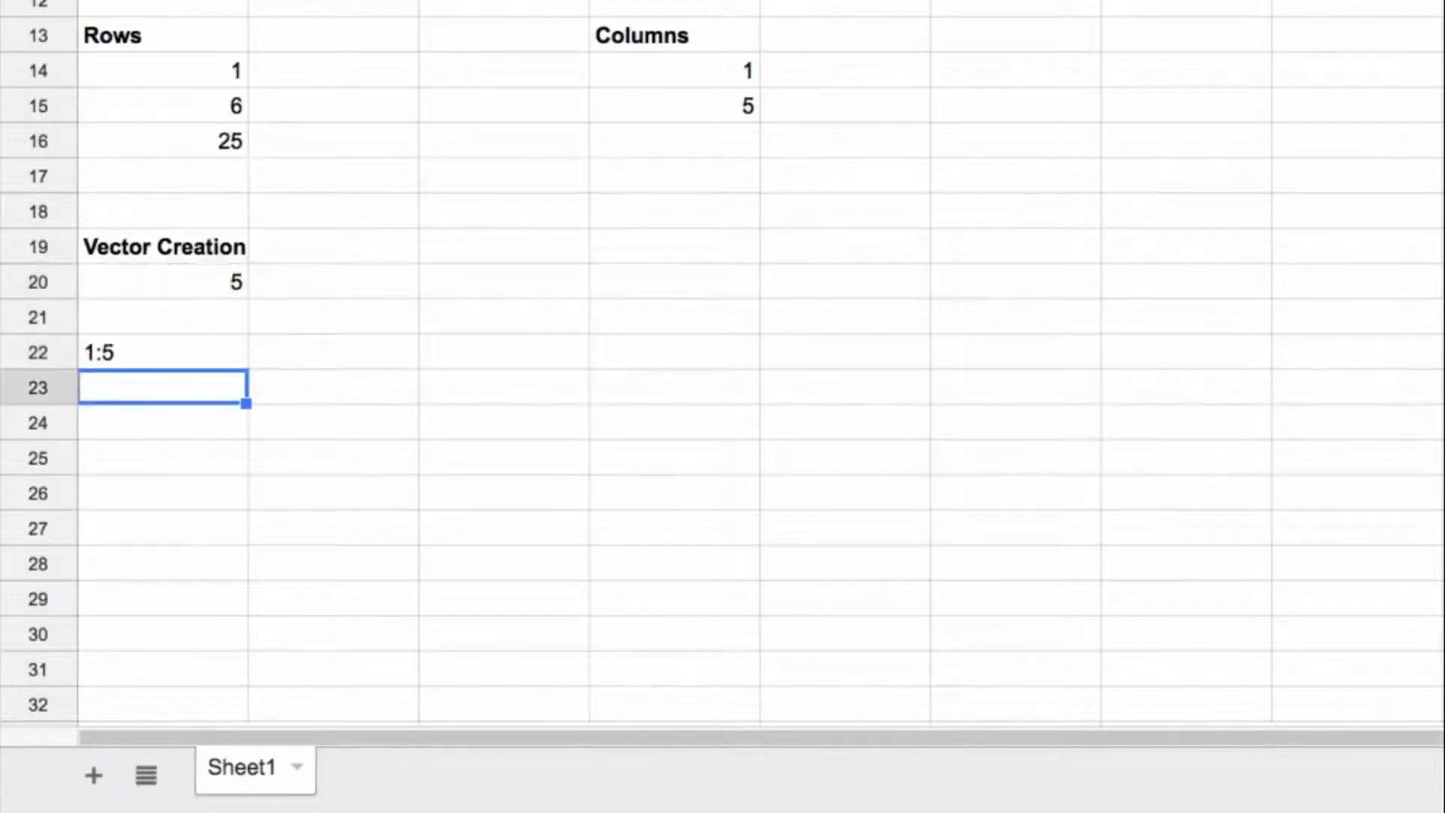
pyautogui.press('Up')
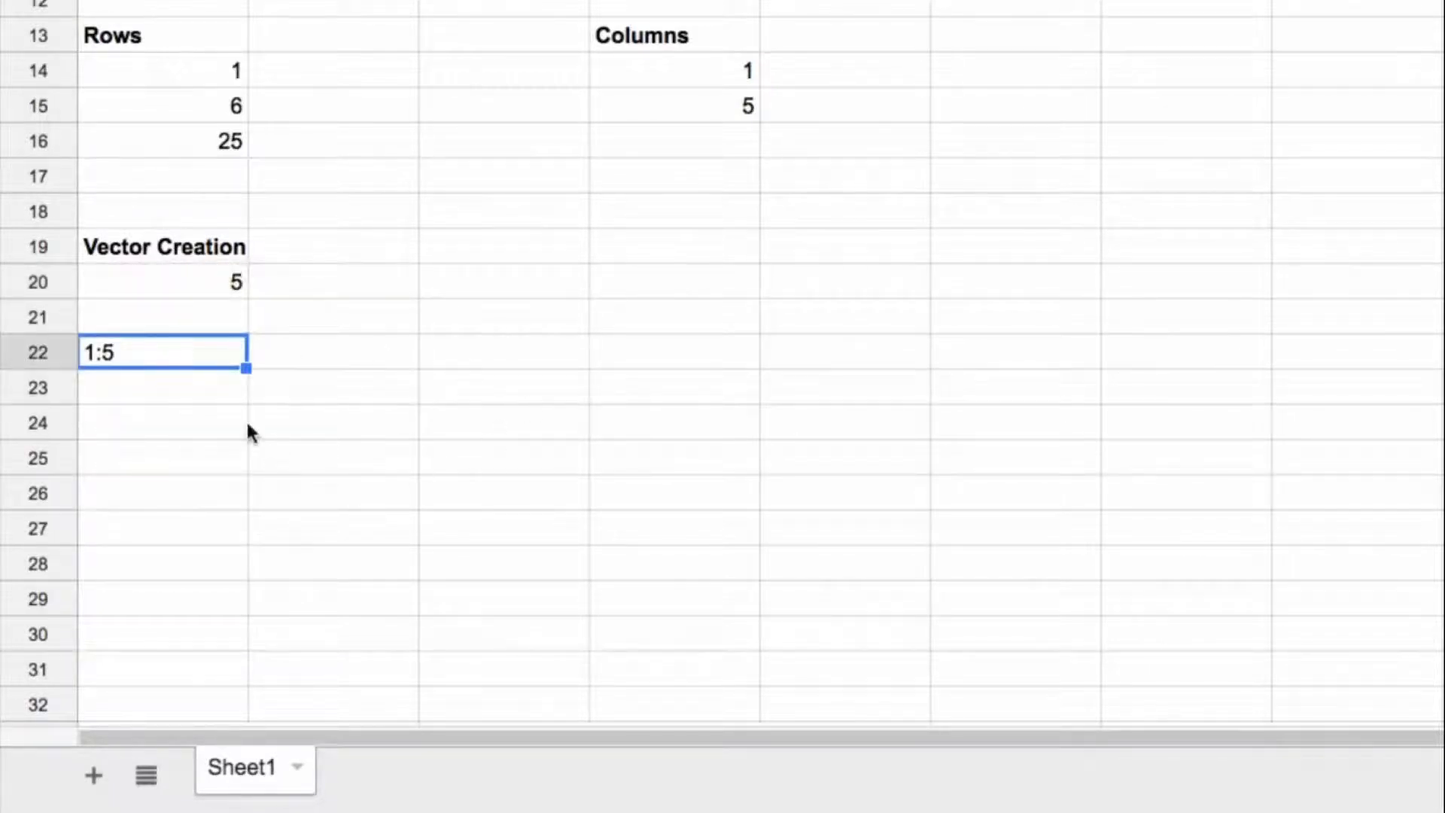
# Step: Set A20 to 10 to test the dynamic range string
pyautogui.click(177, 288)
pyautogui.write('10')
pyautogui.press('Return')
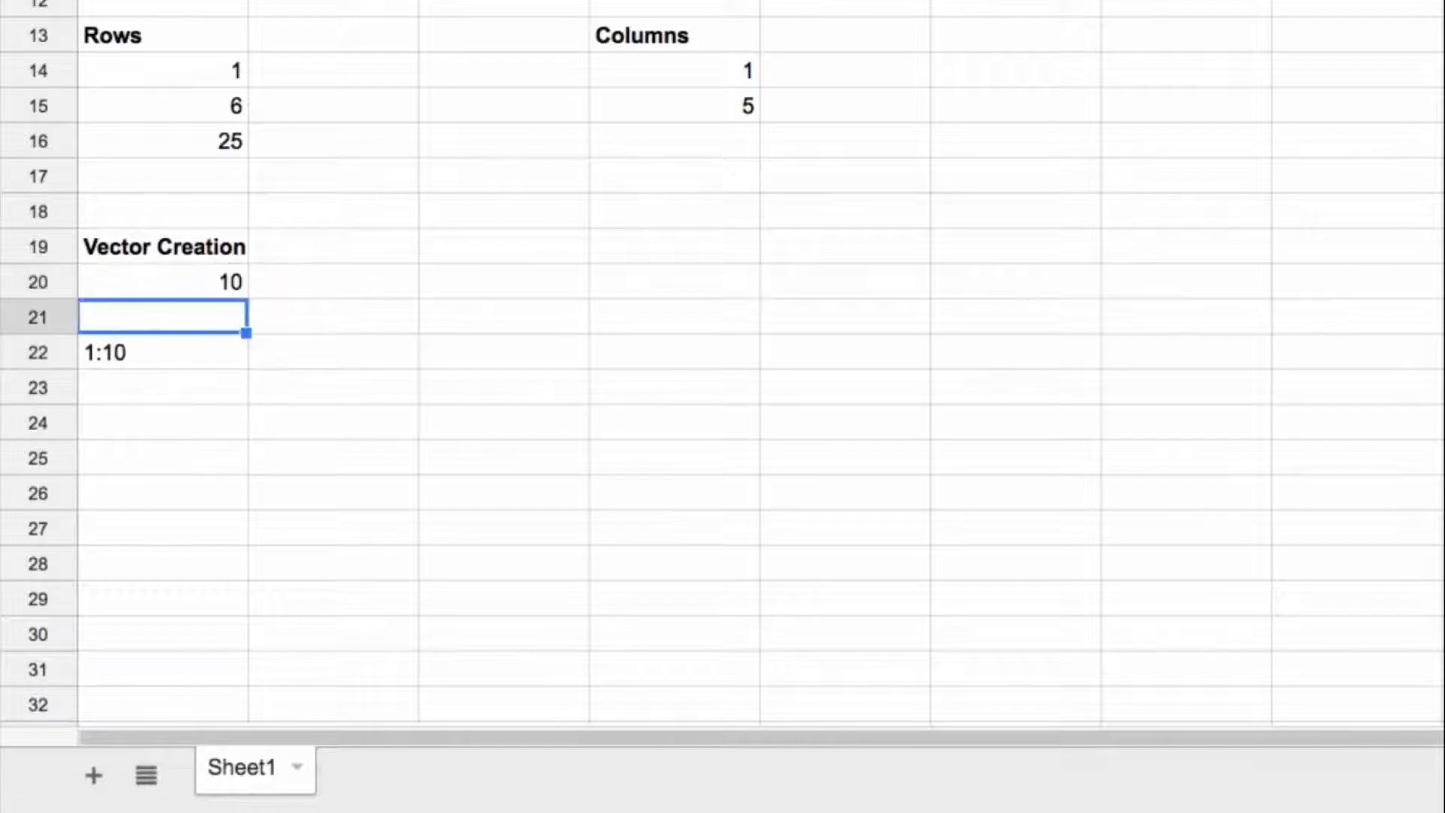
pyautogui.press('Up')
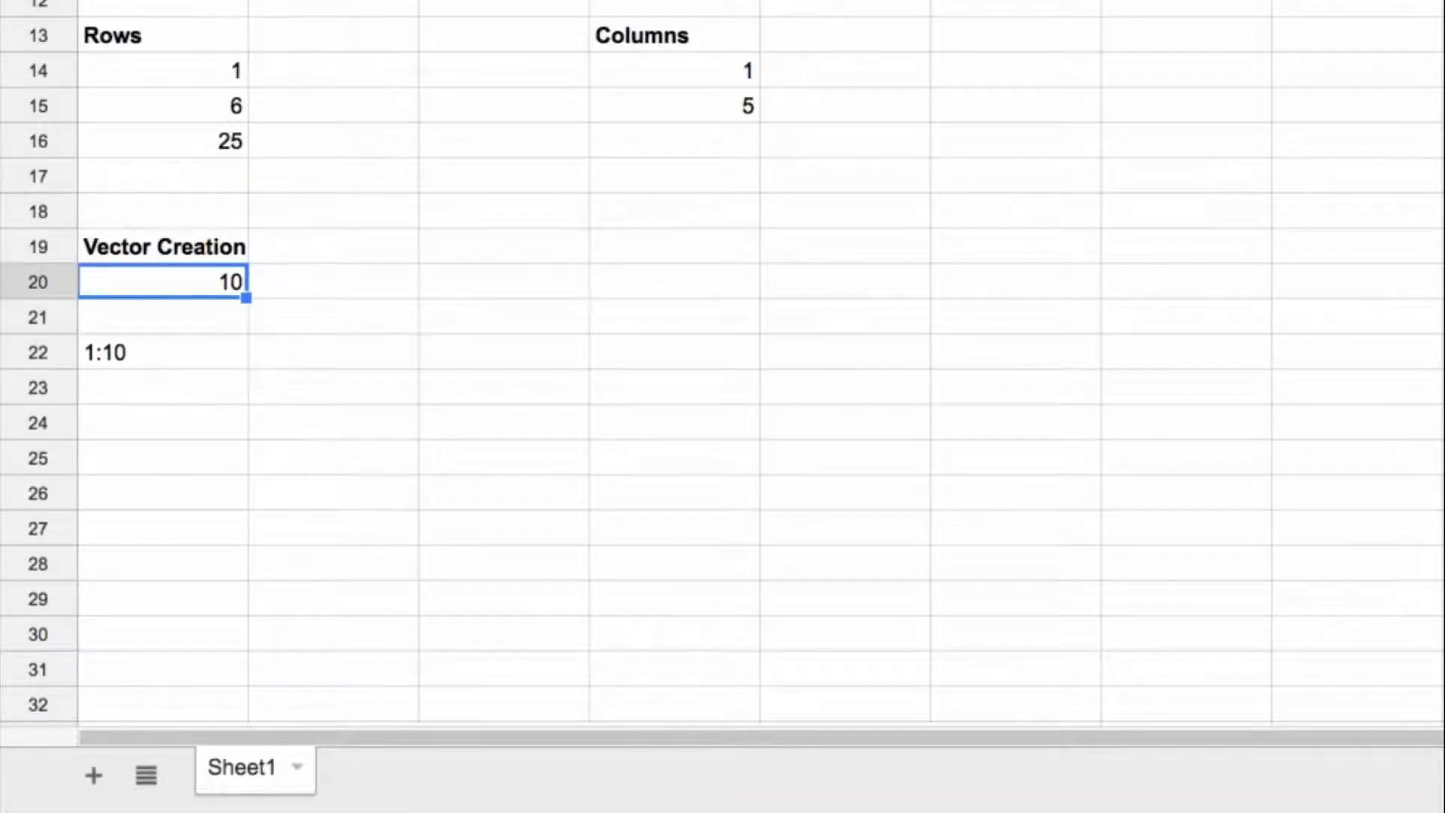
# Step: Enter =ArrayFormula(indirect("1:"&A20)) in A24 to turn the range string into an actual row range
pyautogui.click(163, 423)
pyautogui.write('=')
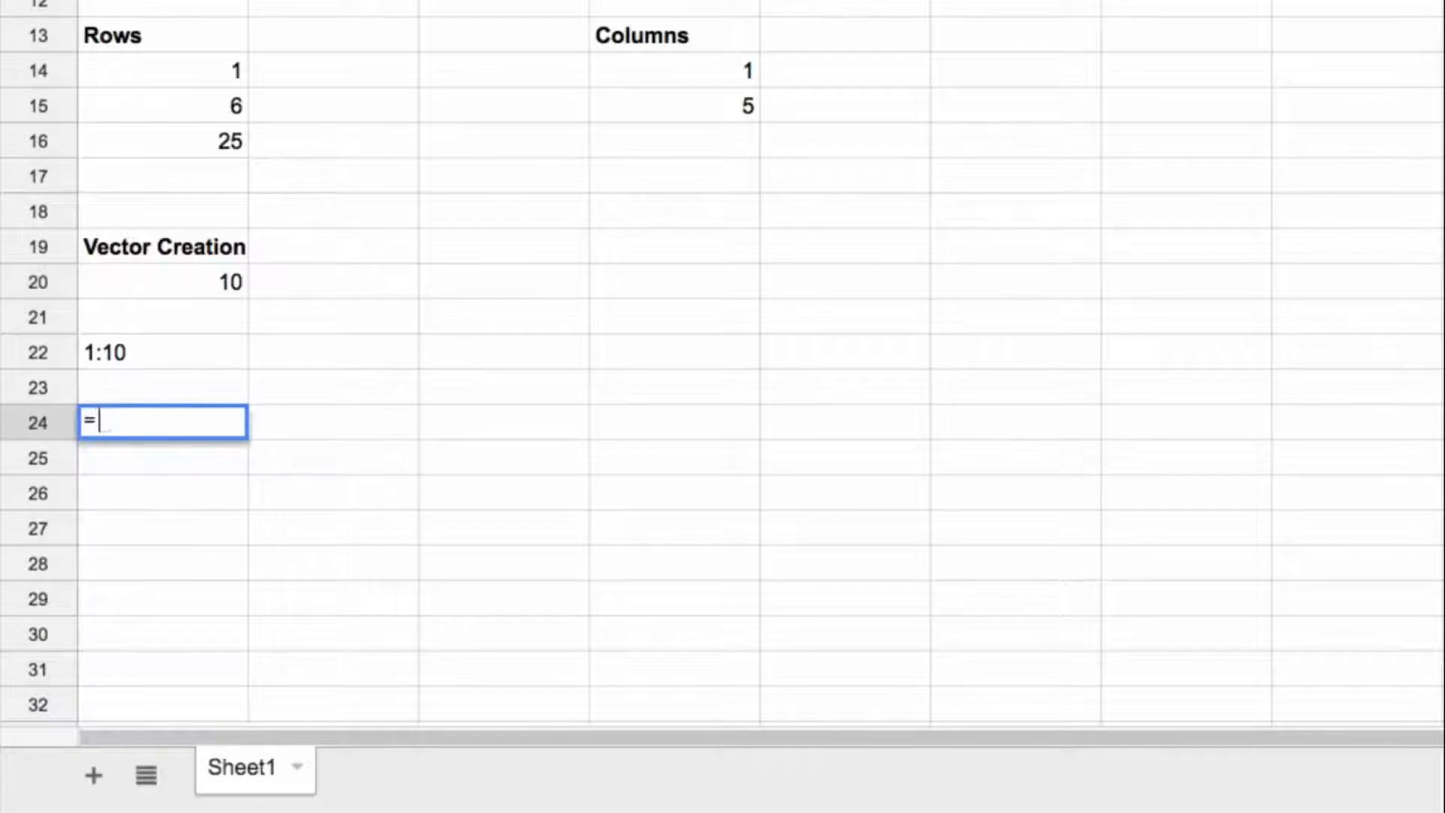
pyautogui.write('indirect(')
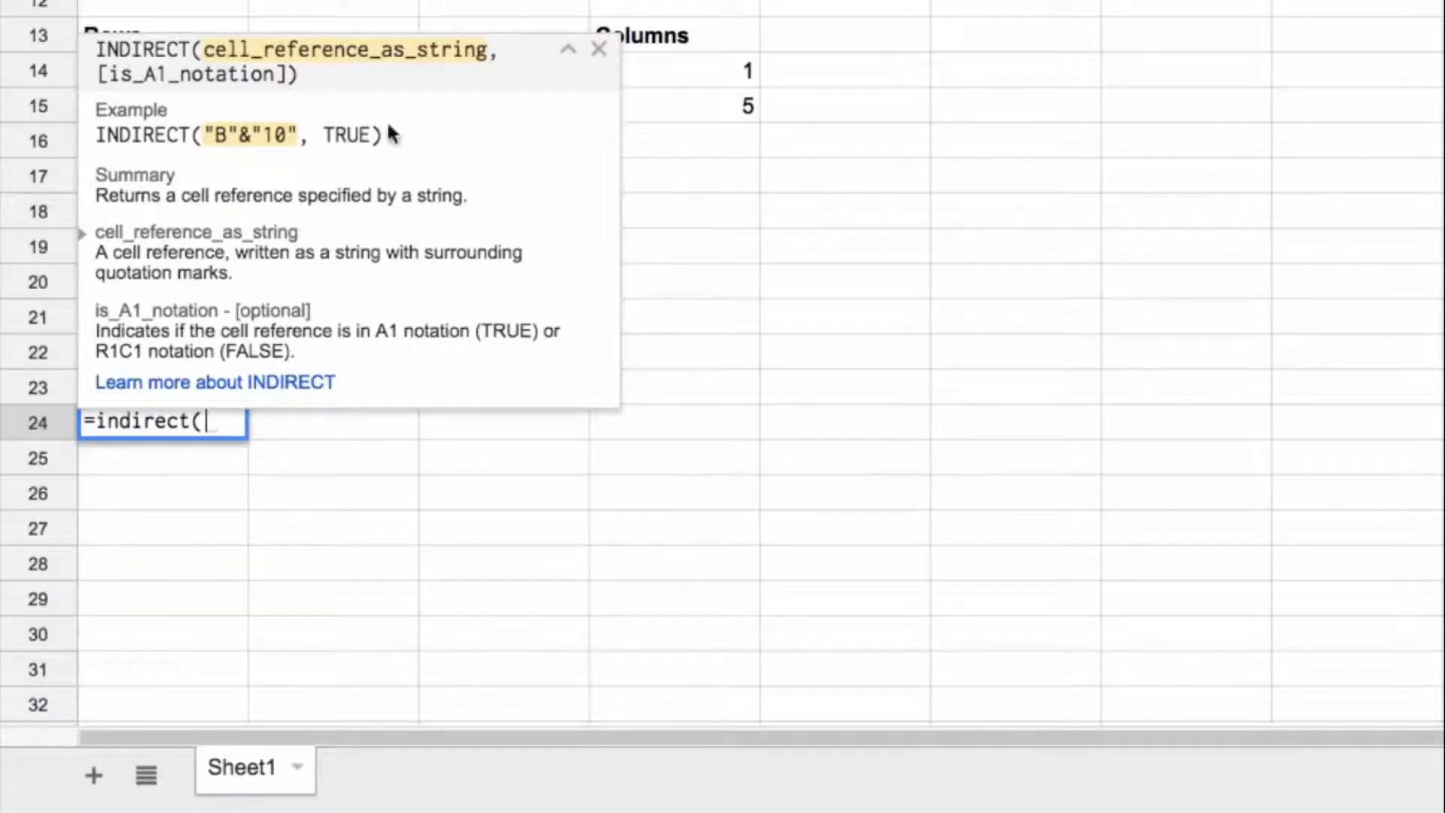
pyautogui.write('"1:"&')
pyautogui.click(599, 49)
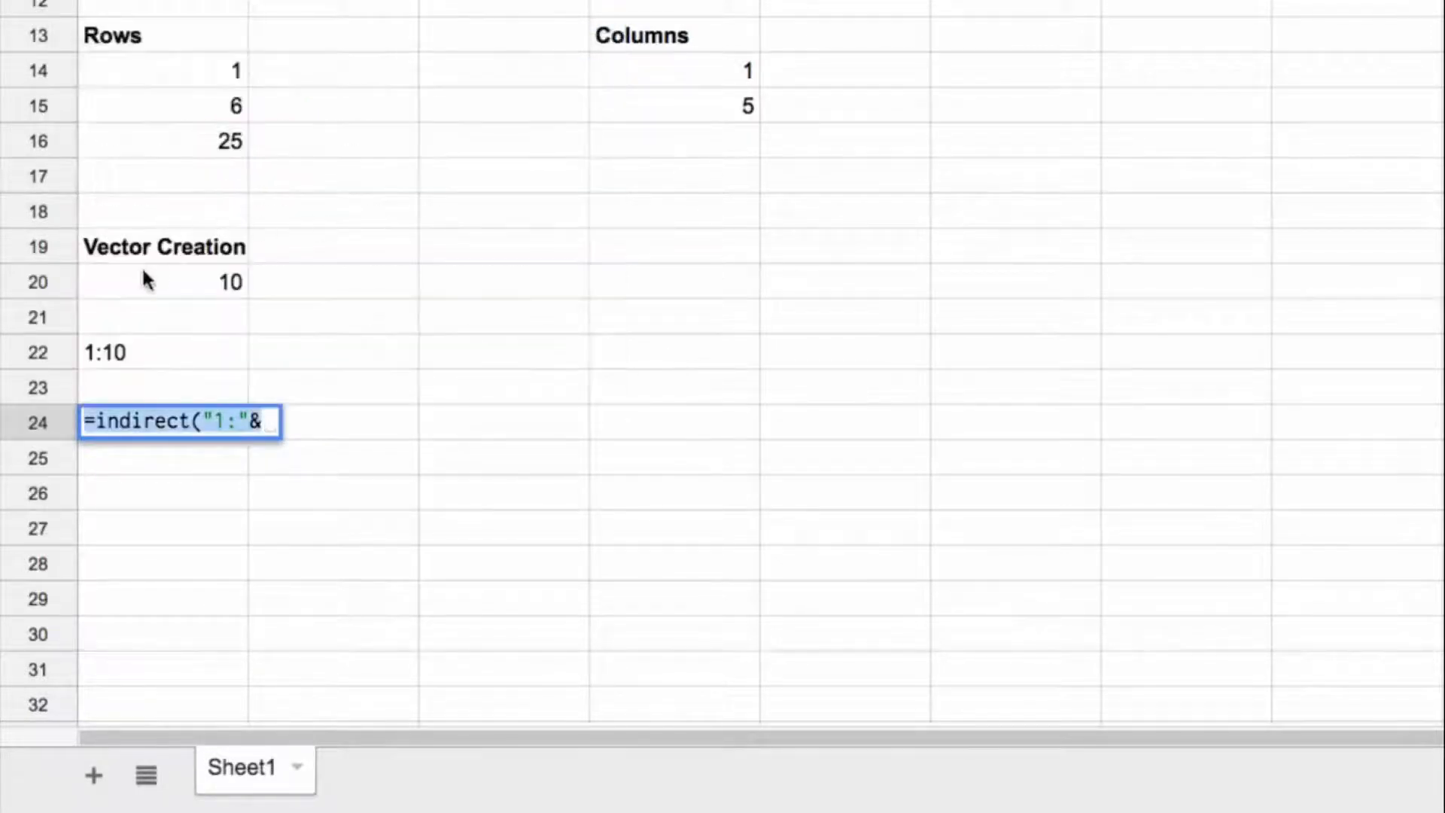
pyautogui.click(143, 276)
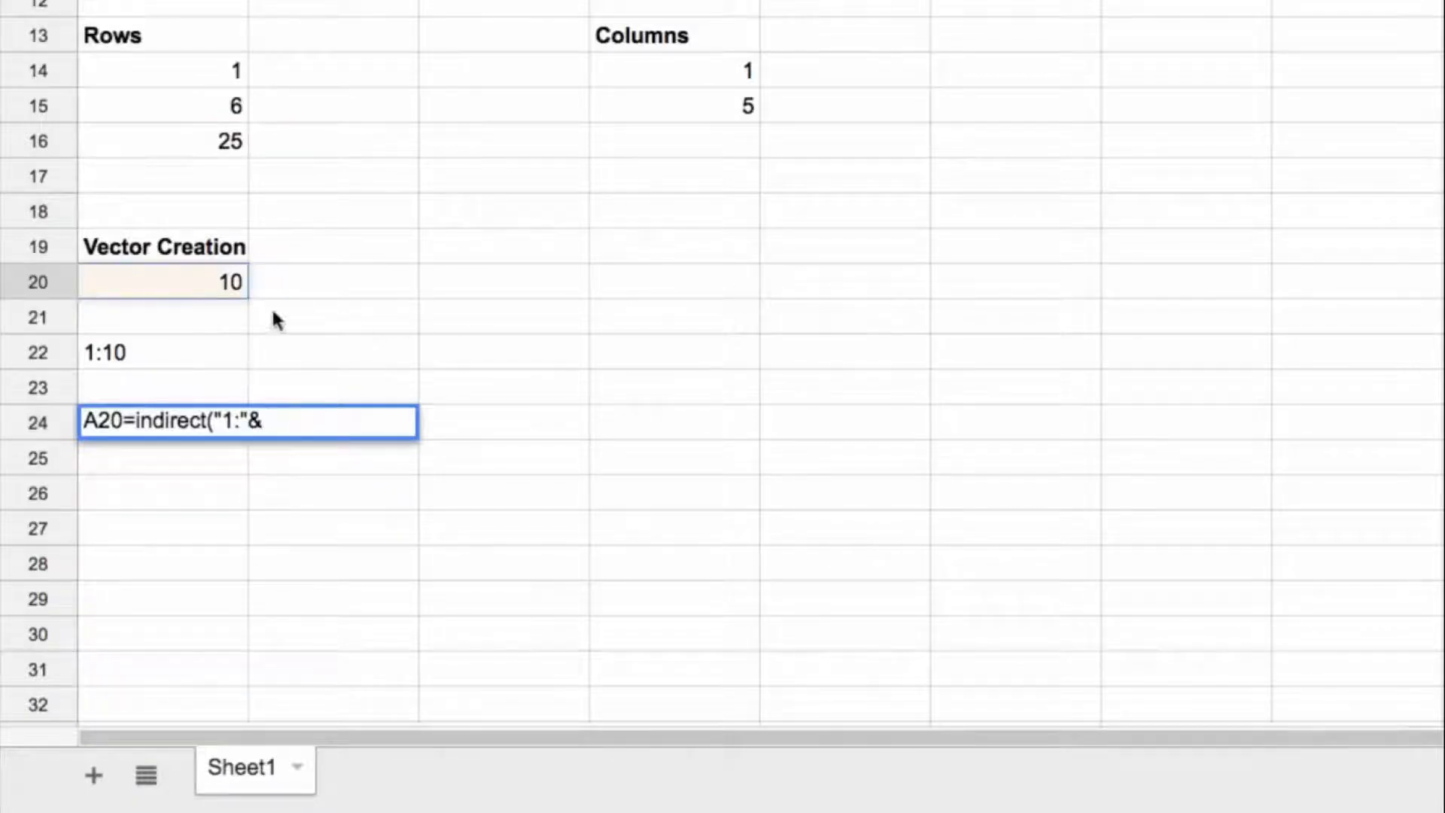
pyautogui.moveTo(124, 420); pyautogui.dragTo(63, 420)
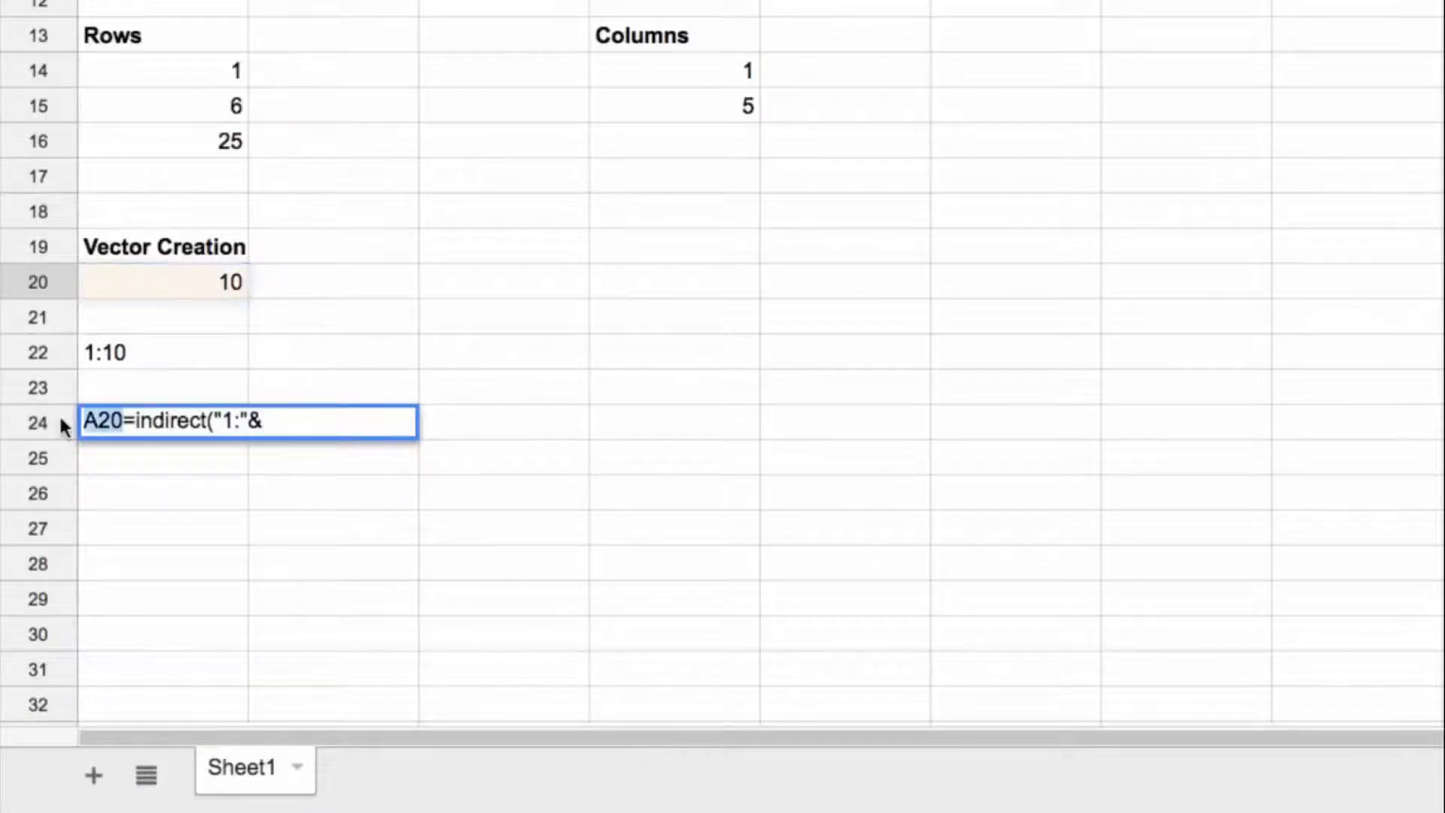
pyautogui.press('BackSpace')
pyautogui.click(258, 419)
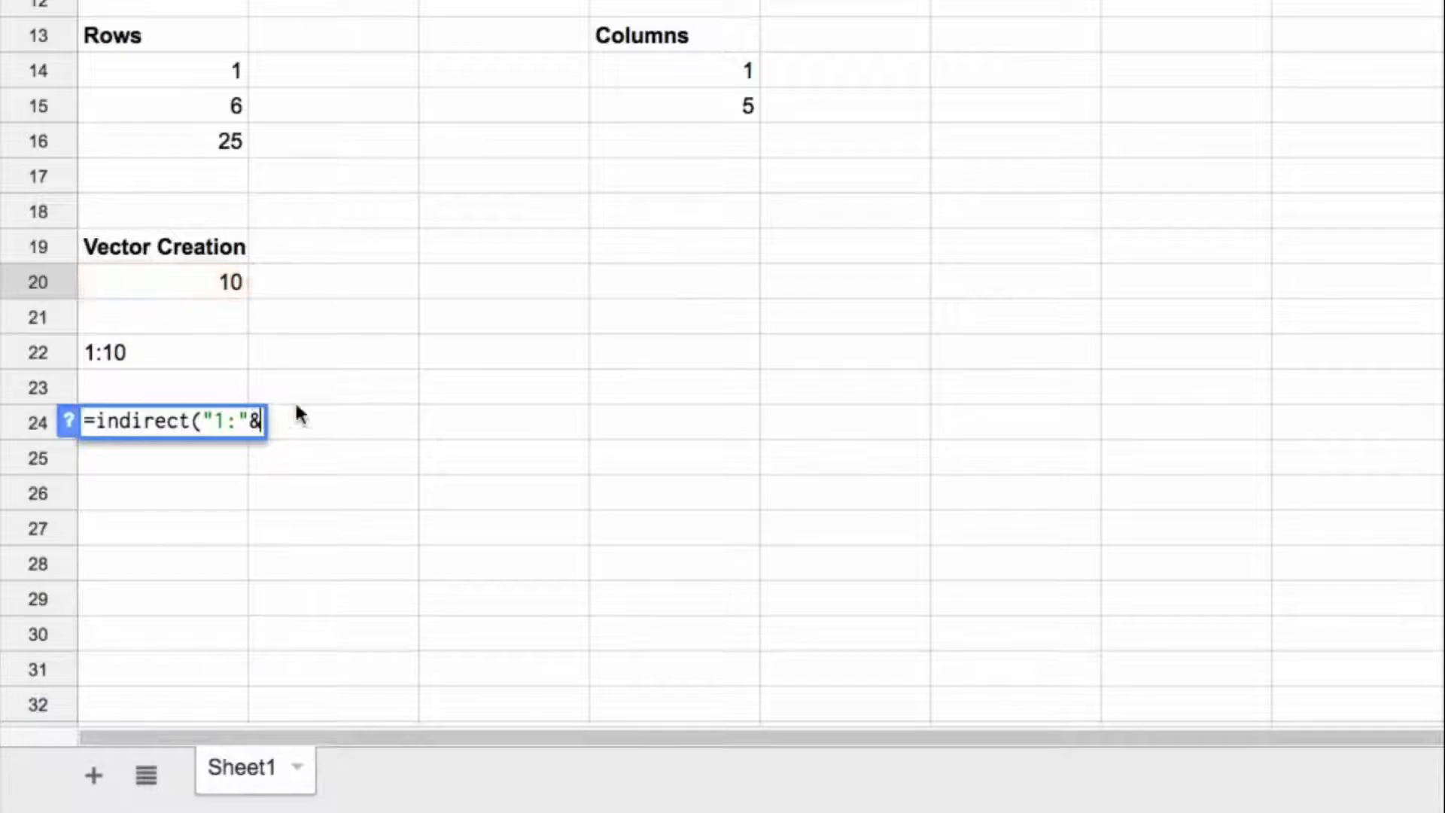
pyautogui.click(179, 289)
pyautogui.write(')')
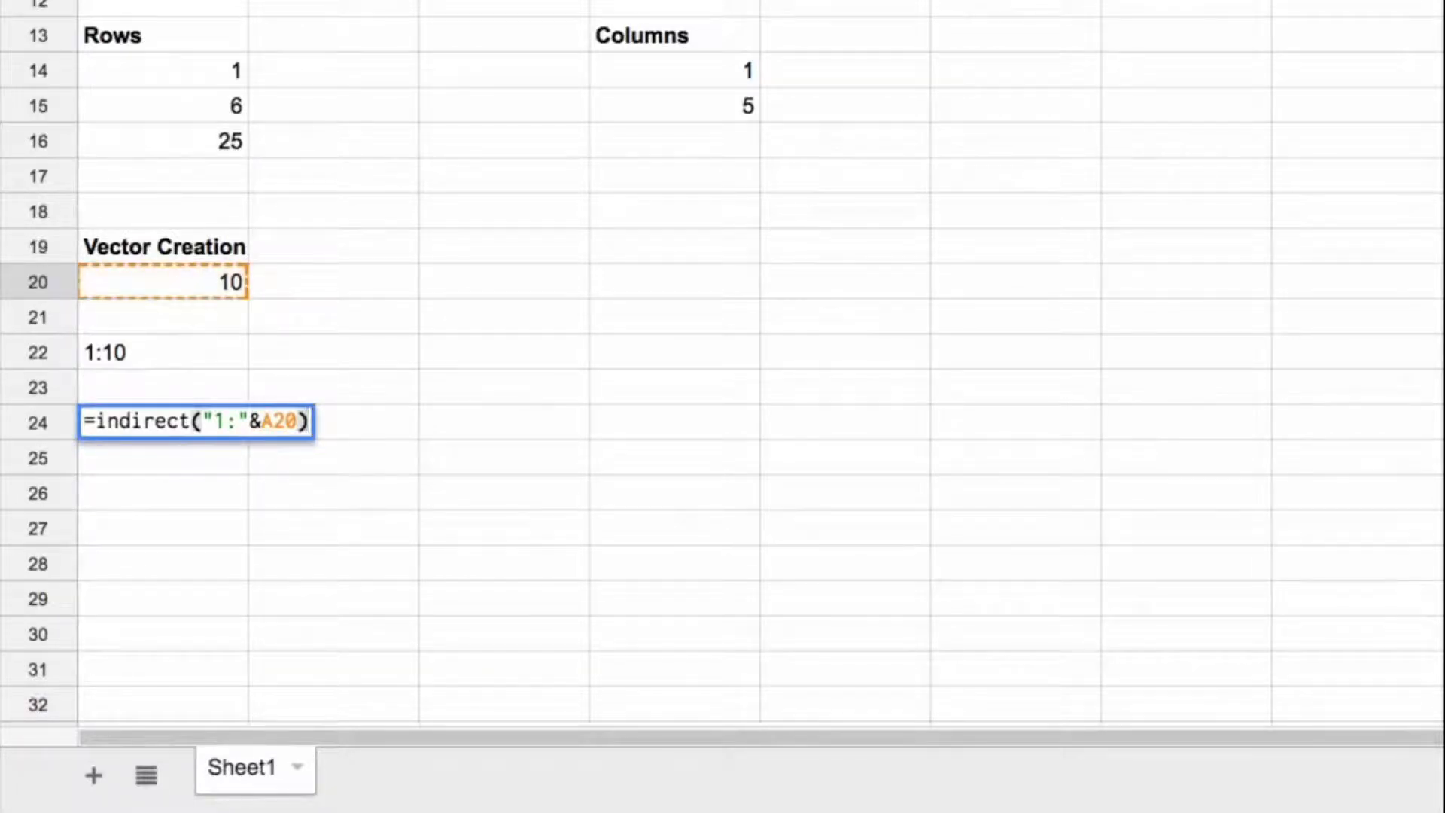
pyautogui.hotkey('ctrl', 'shift', 'Return')
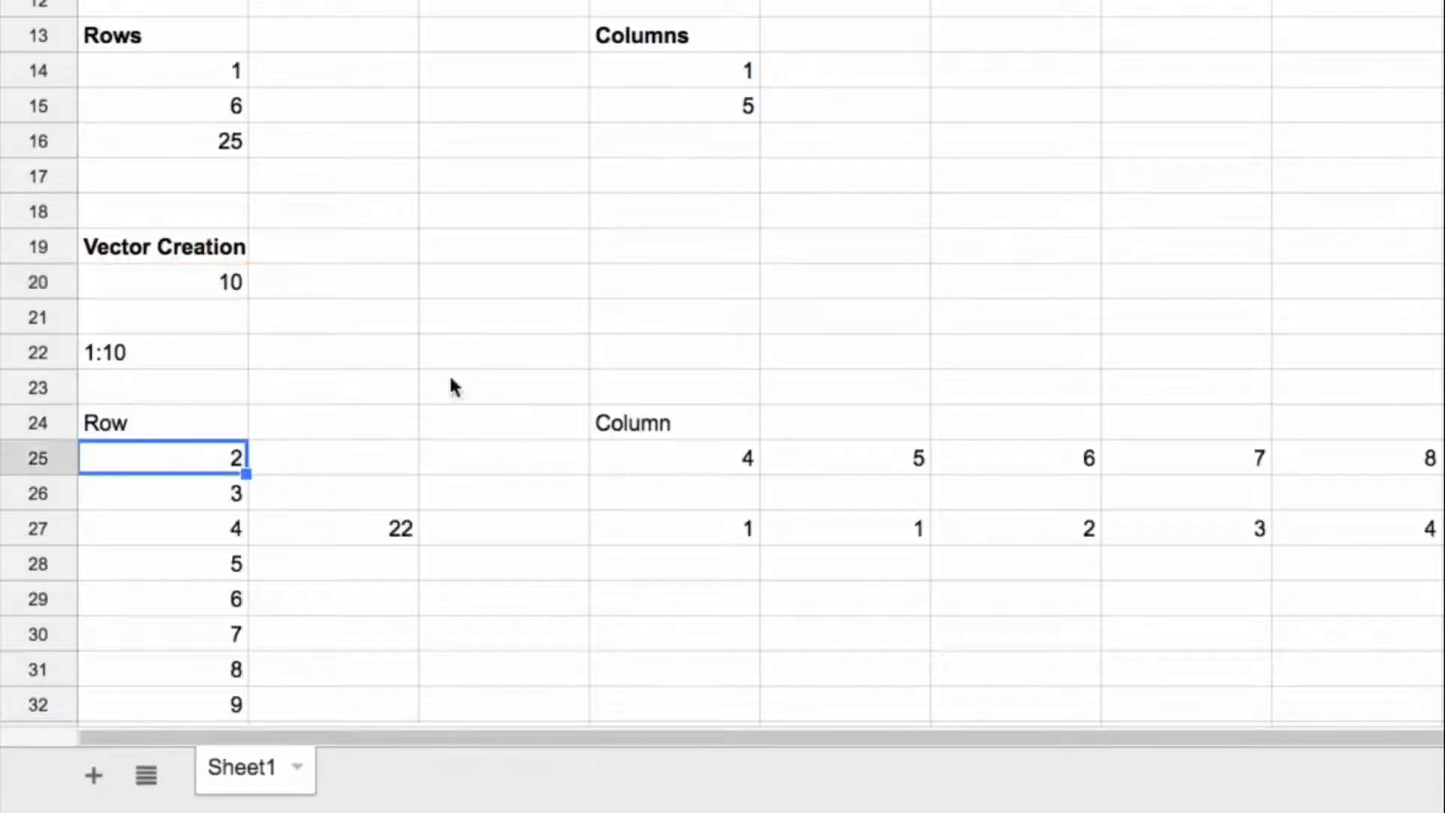
# Step: Wrap ROW around the INDIRECT part of the A24 array formula to produce a vertical vector of numbers
pyautogui.scroll(-3, 719, 348)
pyautogui.moveTo(181, 107); pyautogui.dragTo(1444, 461)
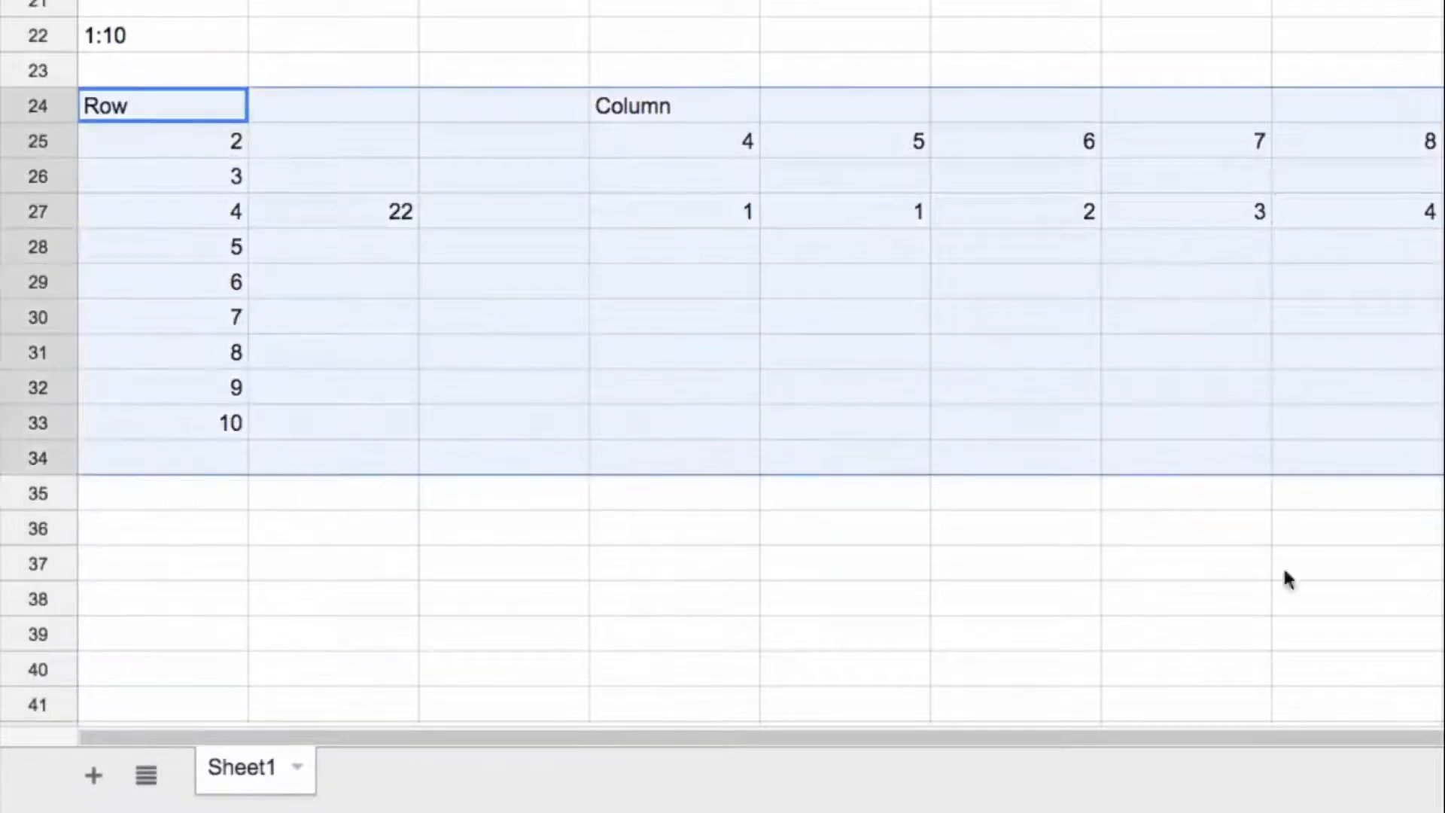
pyautogui.scroll(3, 324, 109)
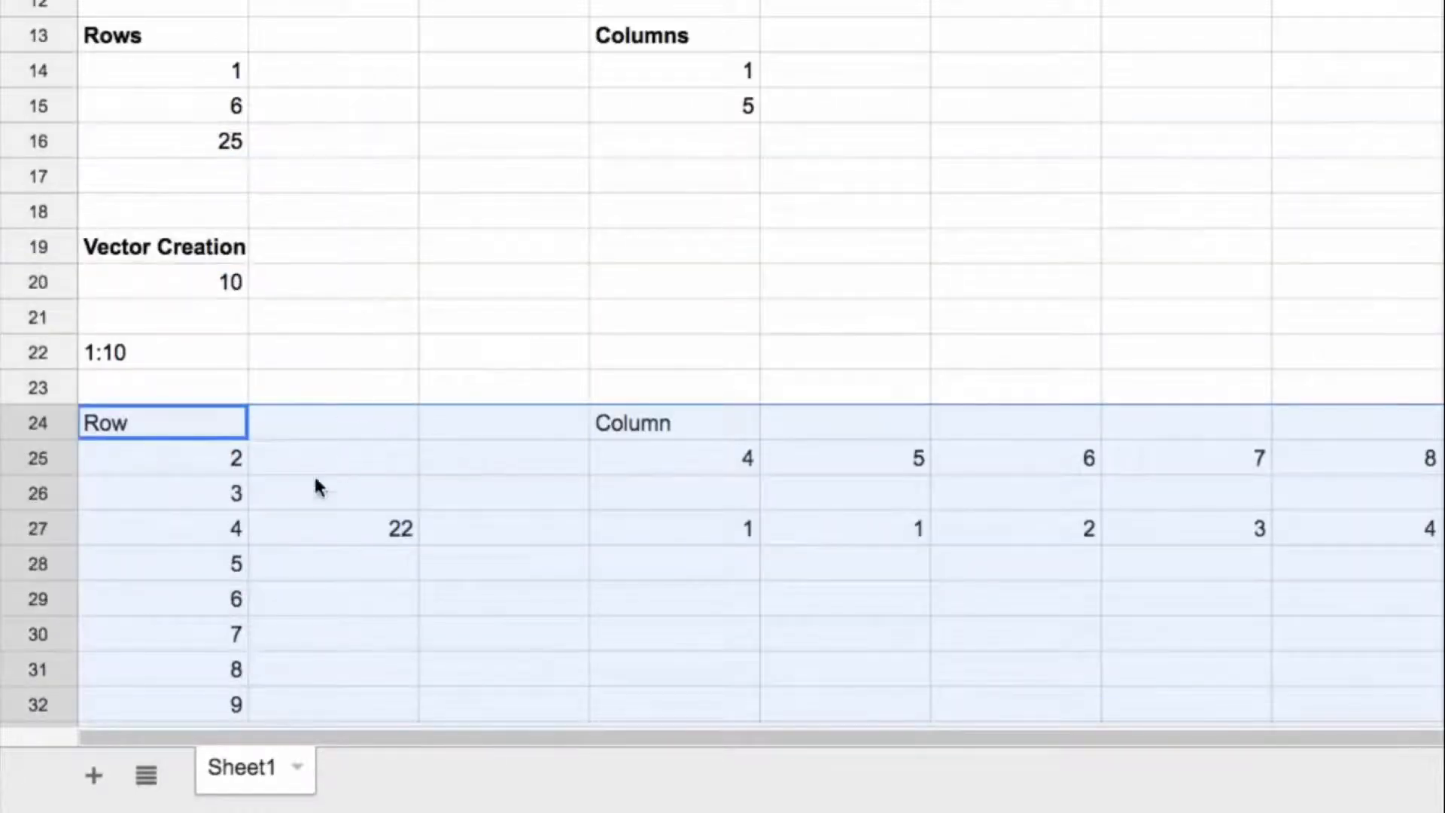
pyautogui.click(200, 429)
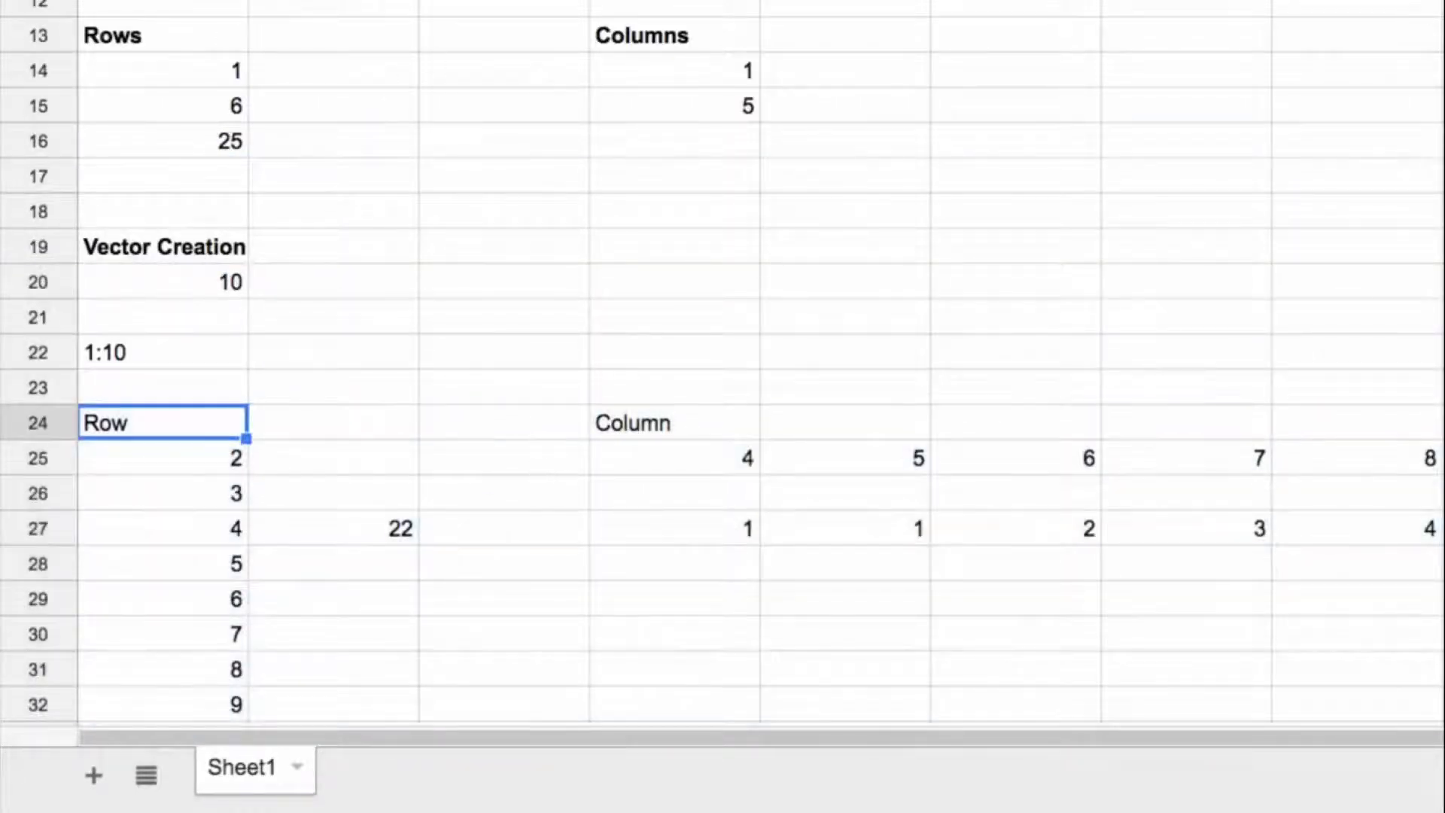
pyautogui.write('=ArrayFormula(indirect("1:"&A20))')
pyautogui.write('row(indirect("1:"&A20')
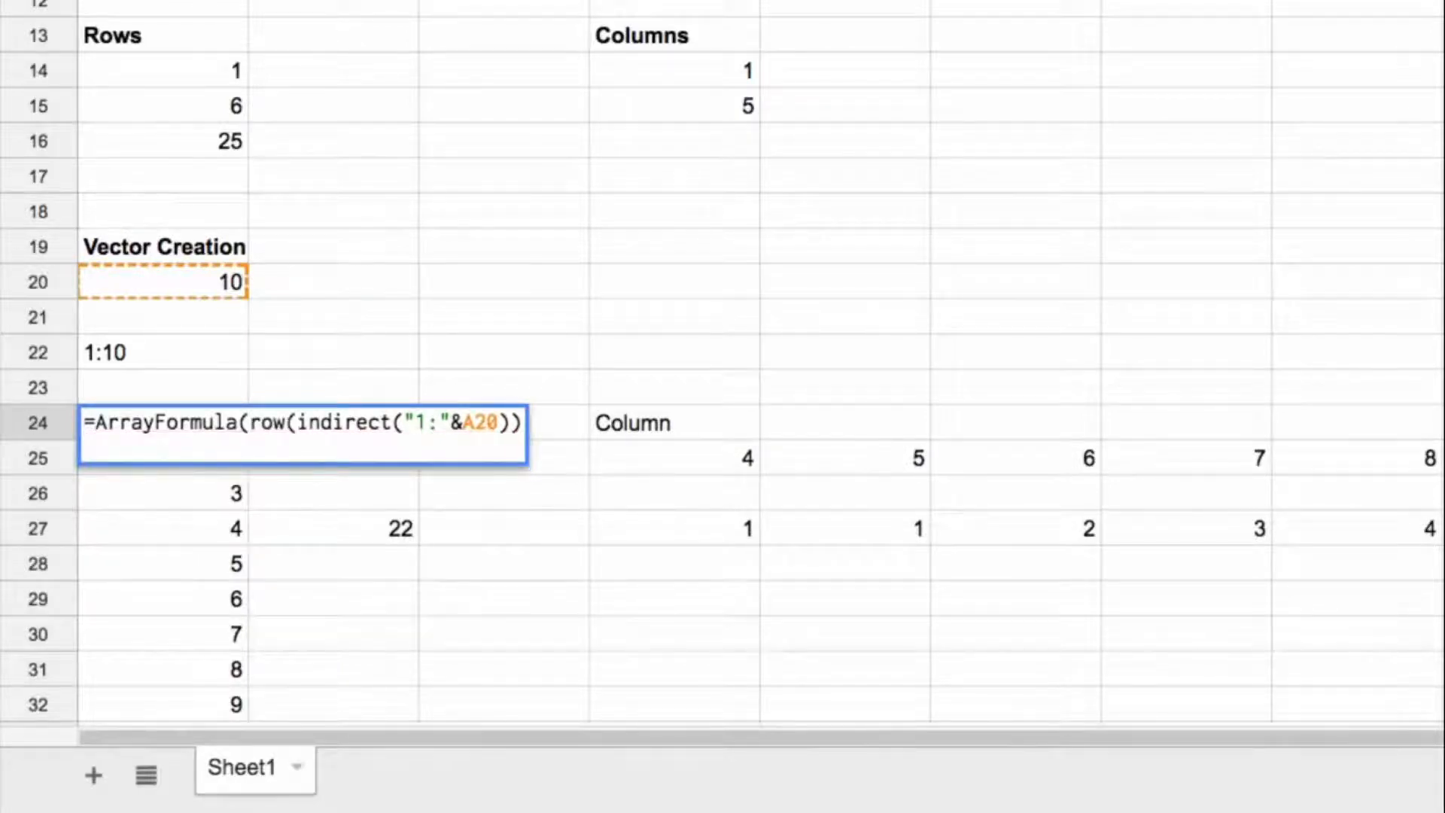
pyautogui.press('Return')
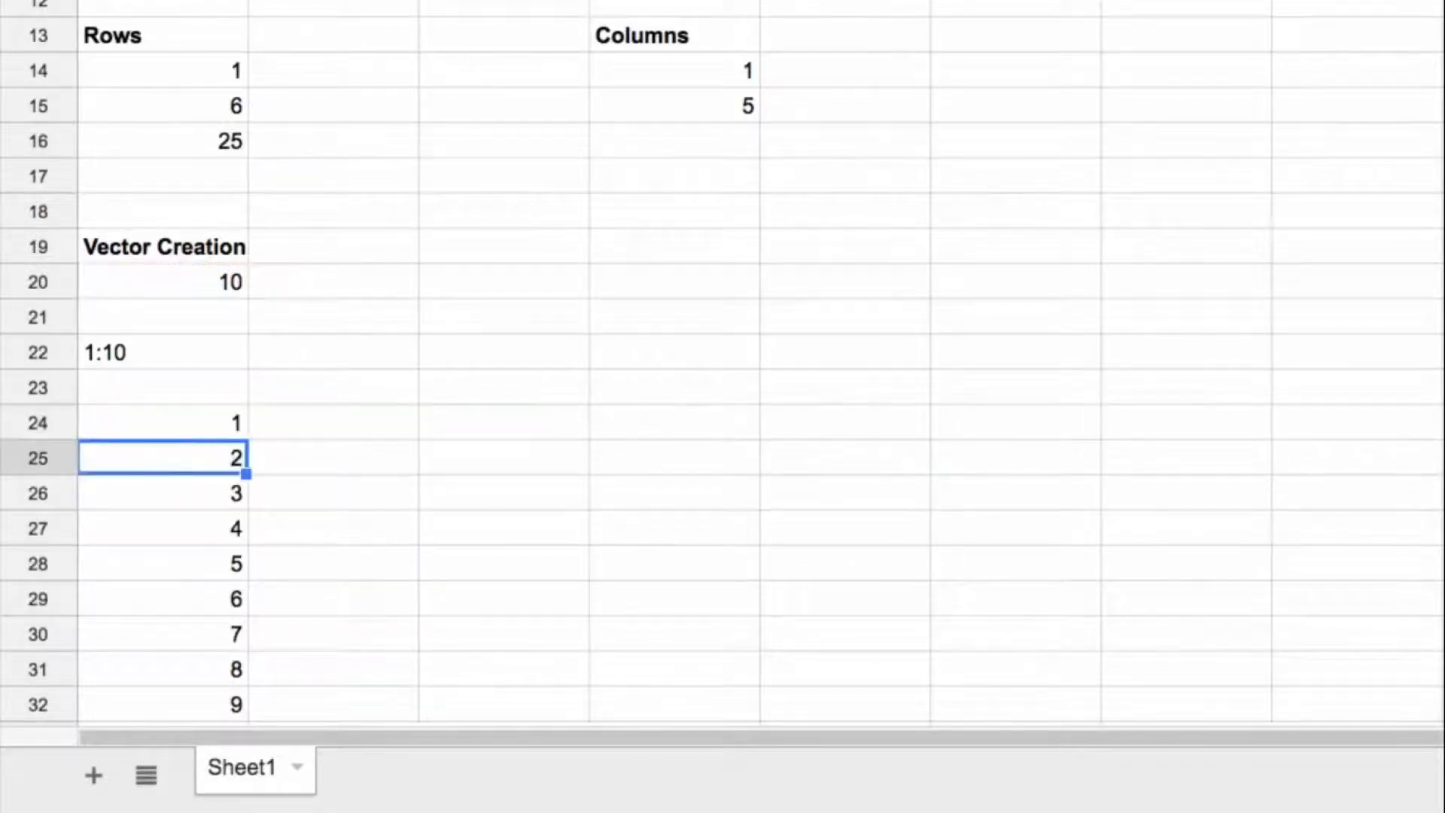
# Step: Set A20 to 20 and check how far down column A the vector extends
pyautogui.scroll(-2, 586, 38)
pyautogui.scroll(-5, 583, 36)
pyautogui.scroll(5, 497, 7)
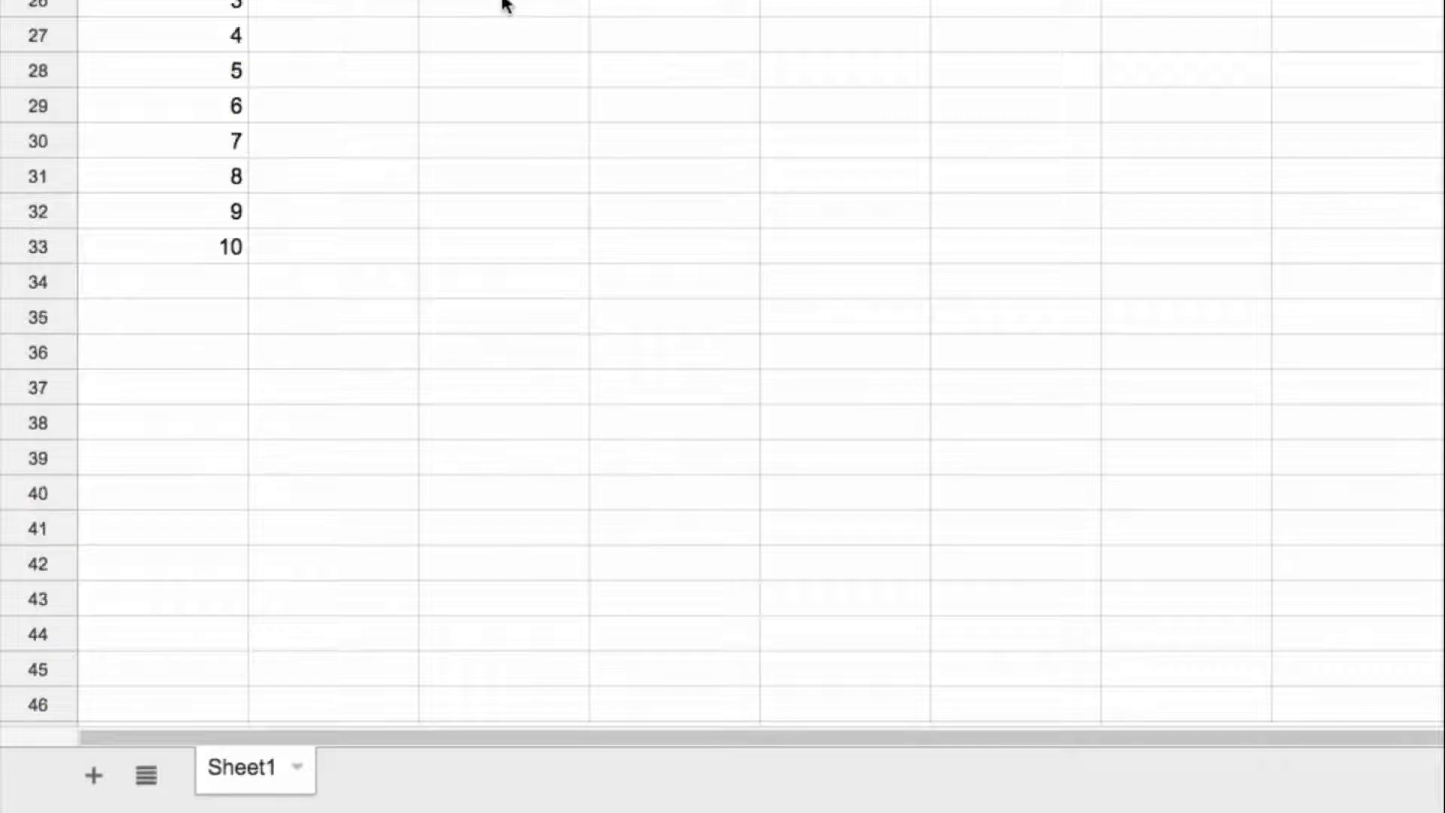
pyautogui.scroll(-1, 431, 46)
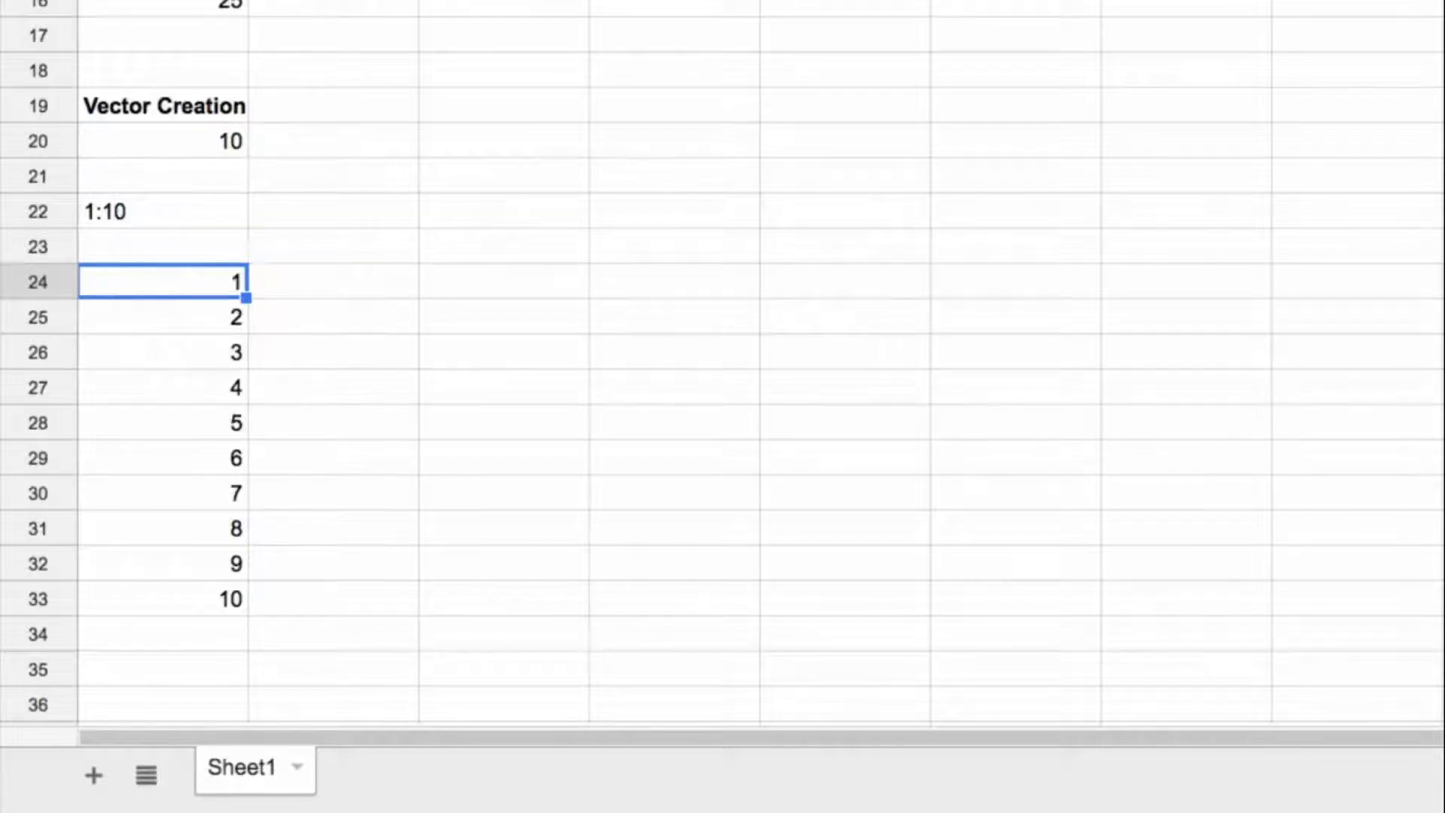
pyautogui.click(217, 145)
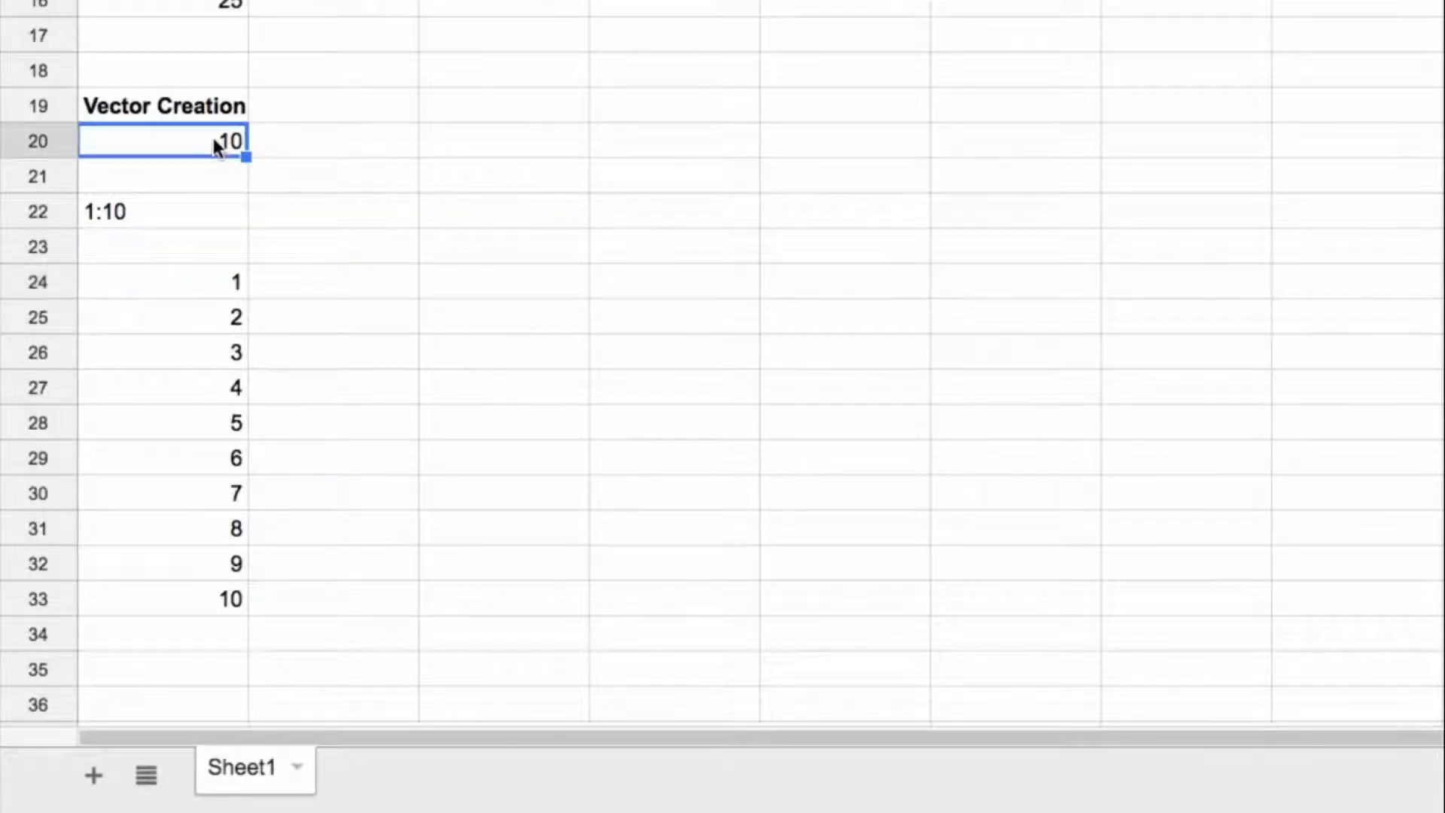
pyautogui.write('20')
pyautogui.press('Return')
pyautogui.scroll(-3, 513, 298)
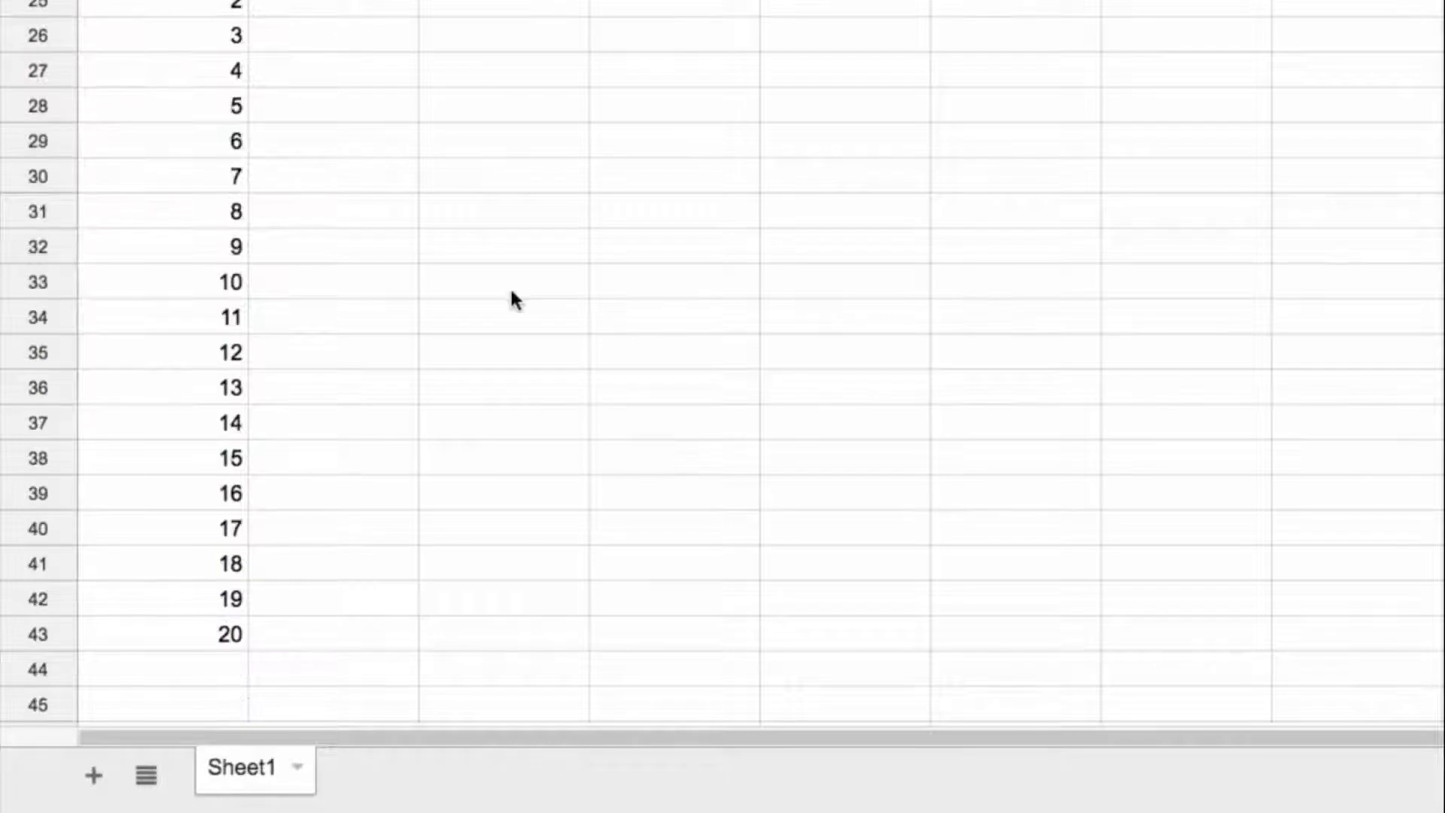
pyautogui.scroll(2, 511, 299)
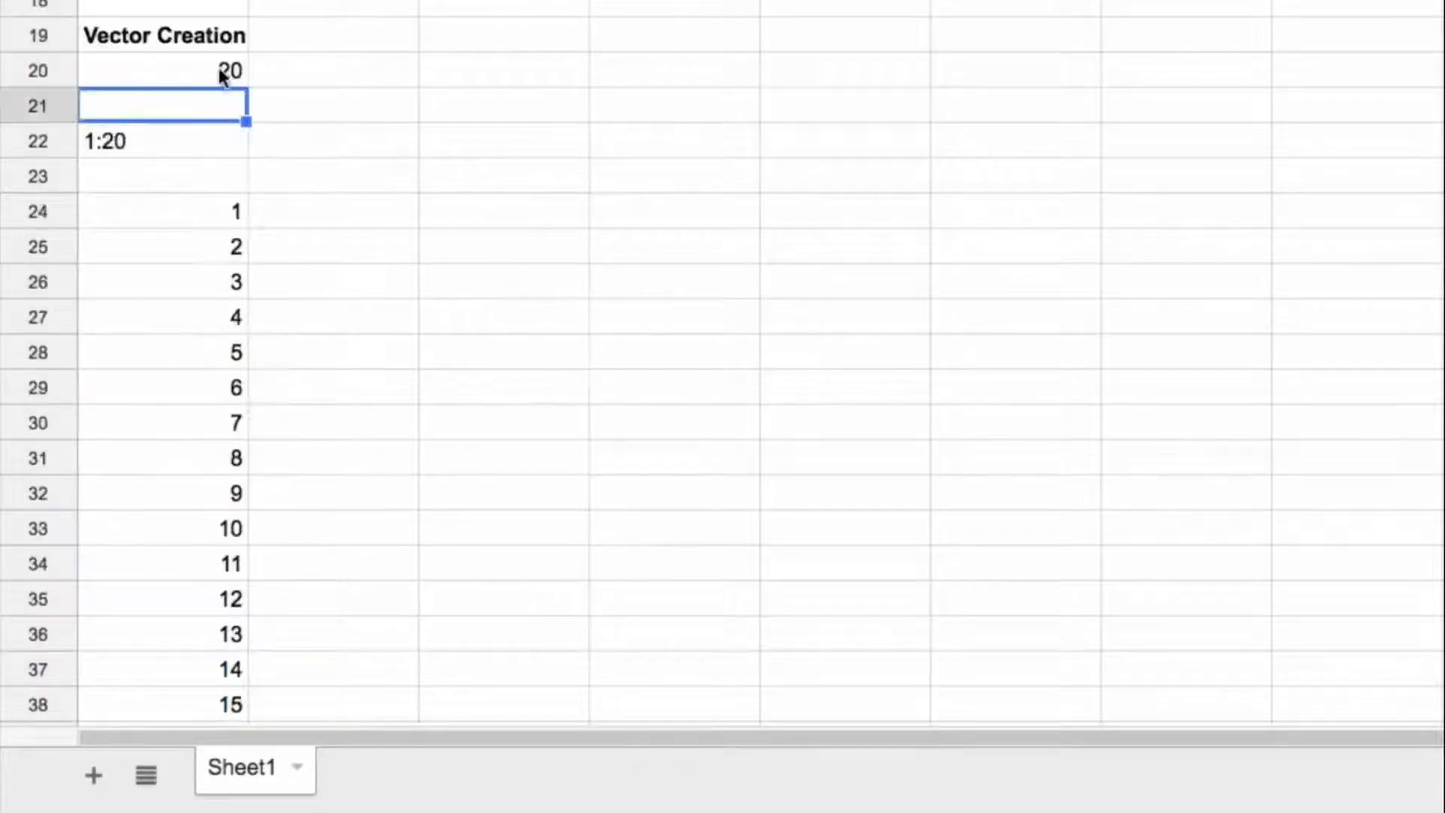
# Step: Set the vector length in A20 to 3
pyautogui.press('Up')
pyautogui.write('3')
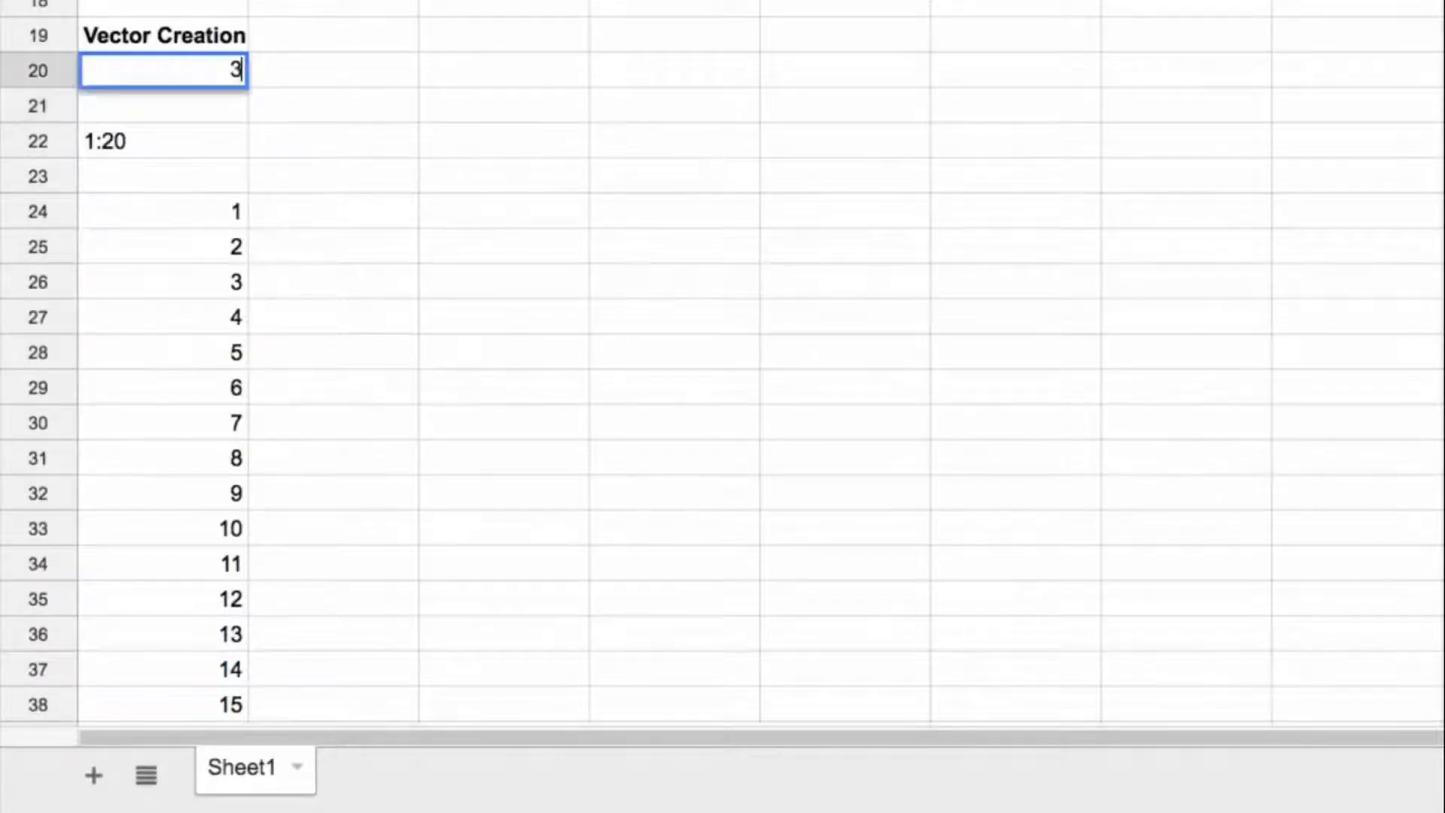
pyautogui.press('Return')
pyautogui.click(171, 223)
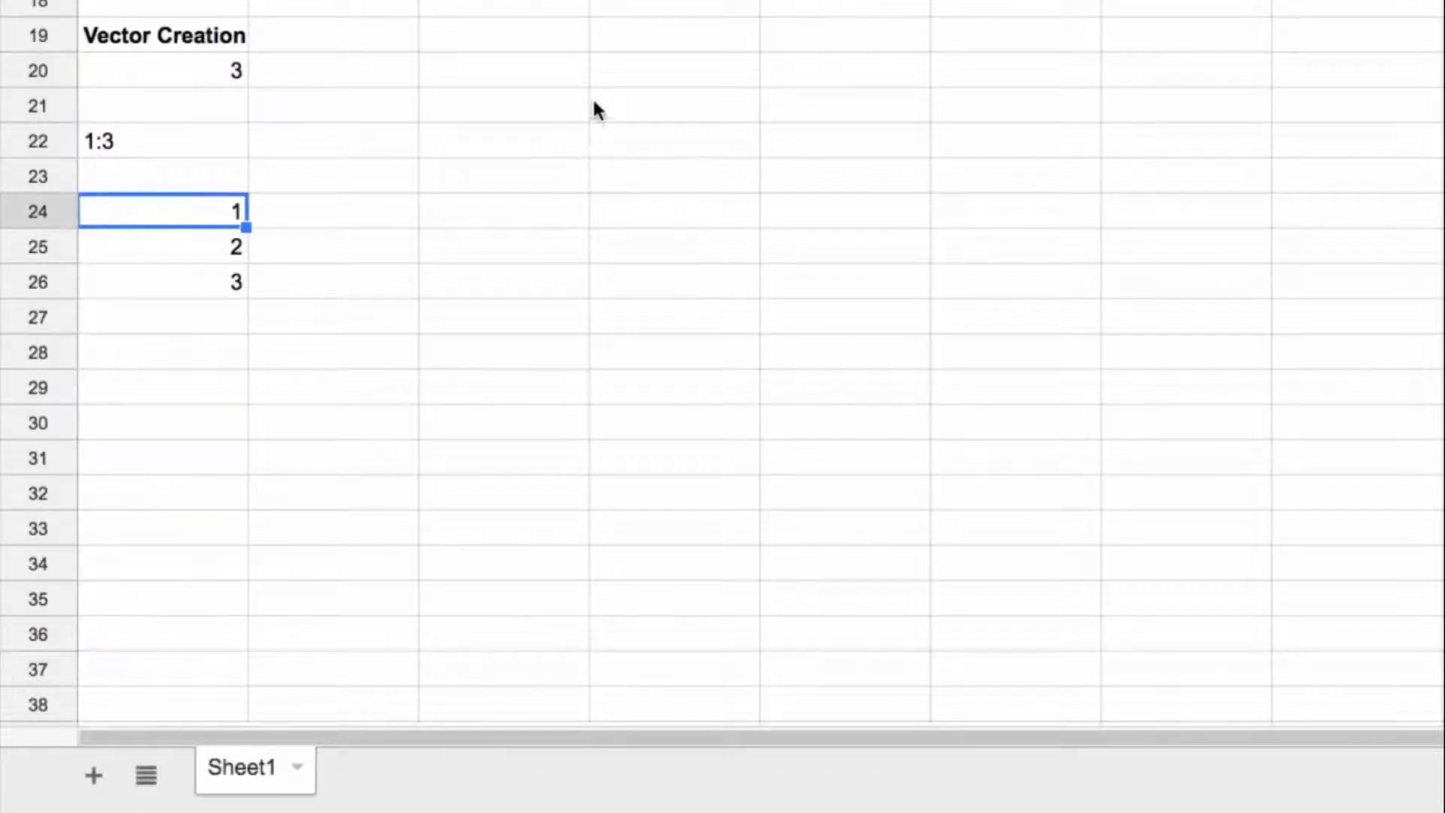
pyautogui.click(557, 209)
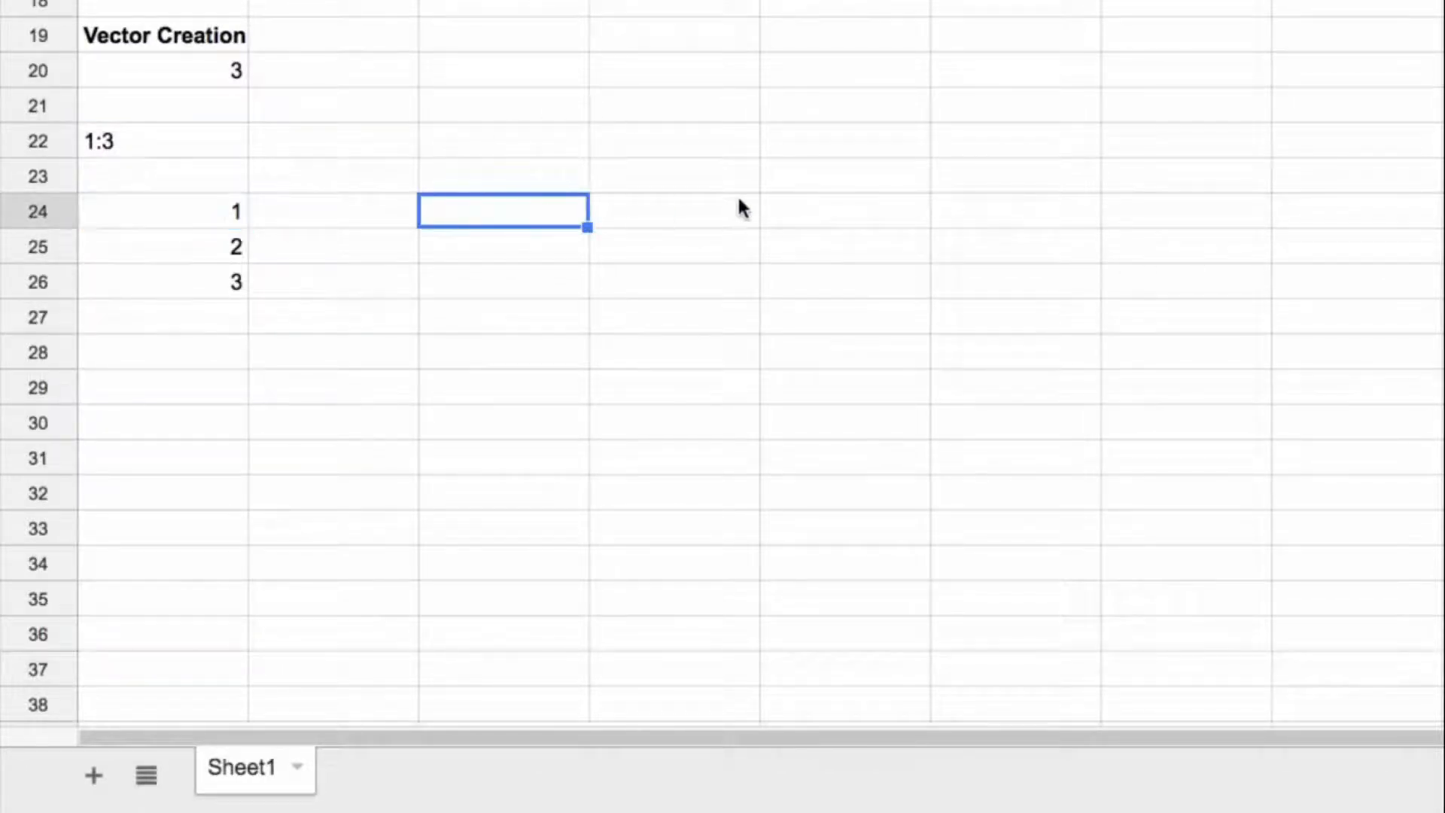
pyautogui.write('=')
pyautogui.press('Escape')
# Step: Enter =ArrayFormula(transpose(row(indirect("1:"&A20)))) in C24 to build a horizontal version of the vector
pyautogui.click(205, 220)
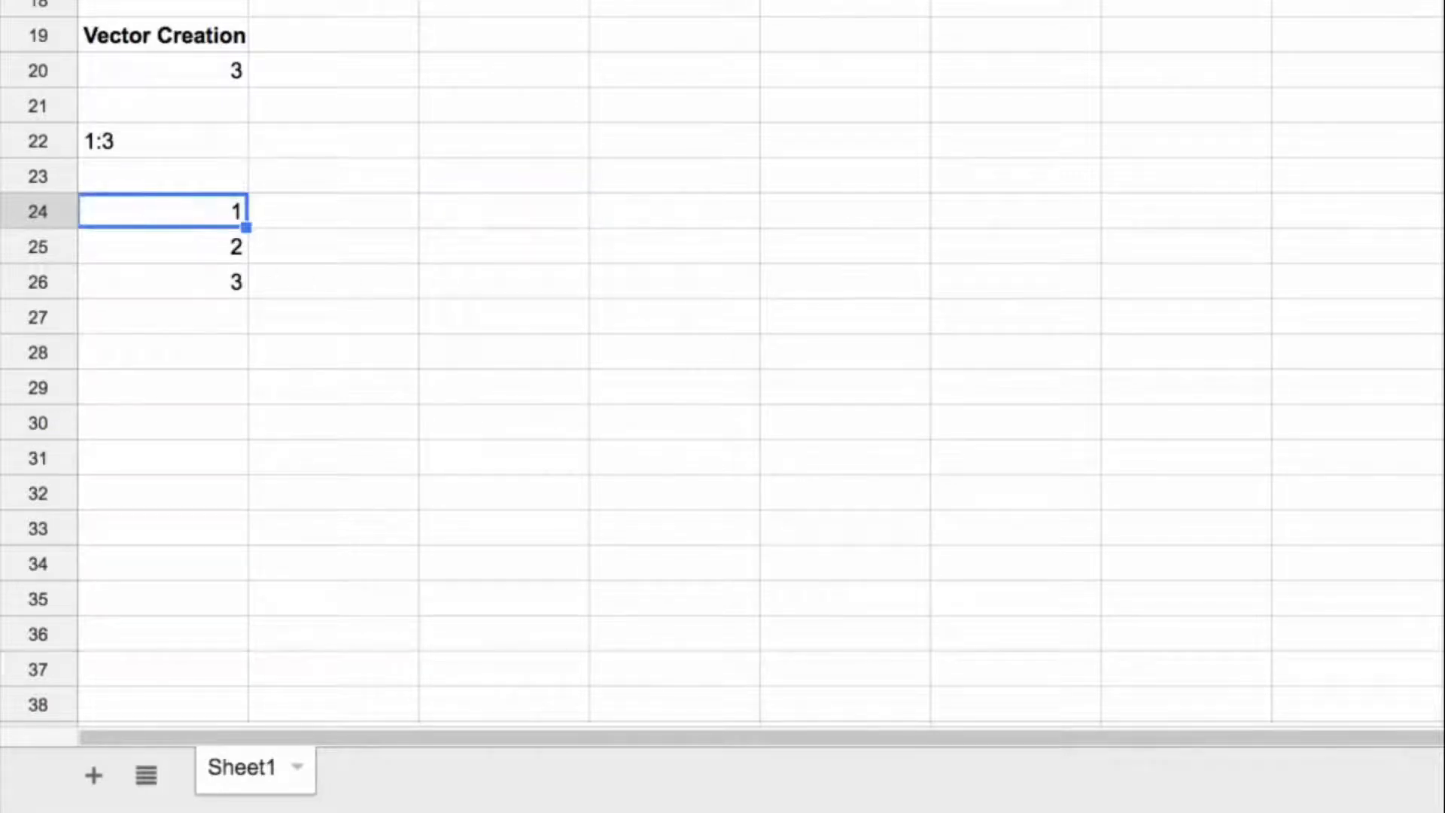
pyautogui.click(504, 211)
pyautogui.write('=transpos')
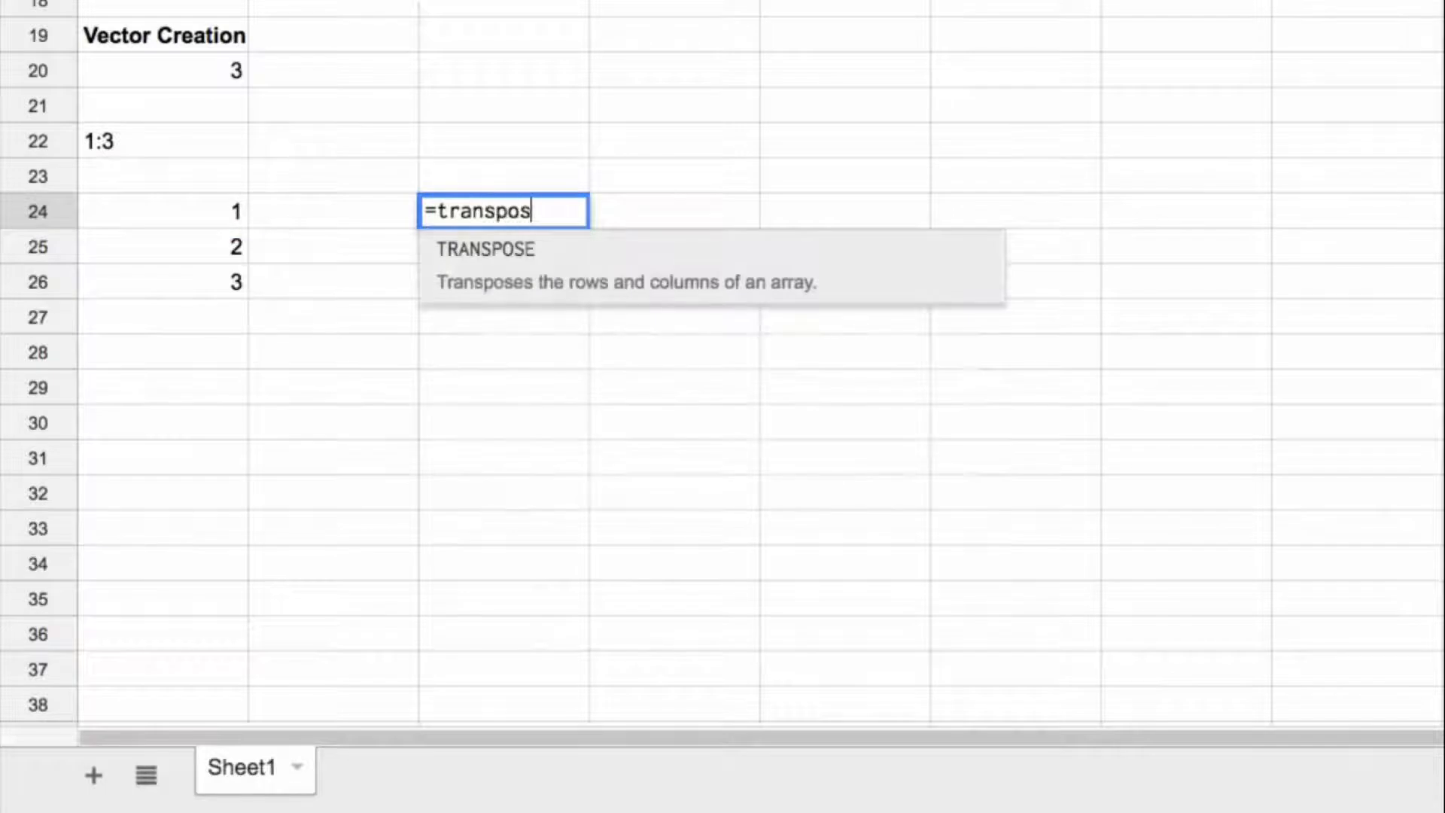
pyautogui.press('Tab')
pyautogui.write('row(indirect("1:"&A20)))')
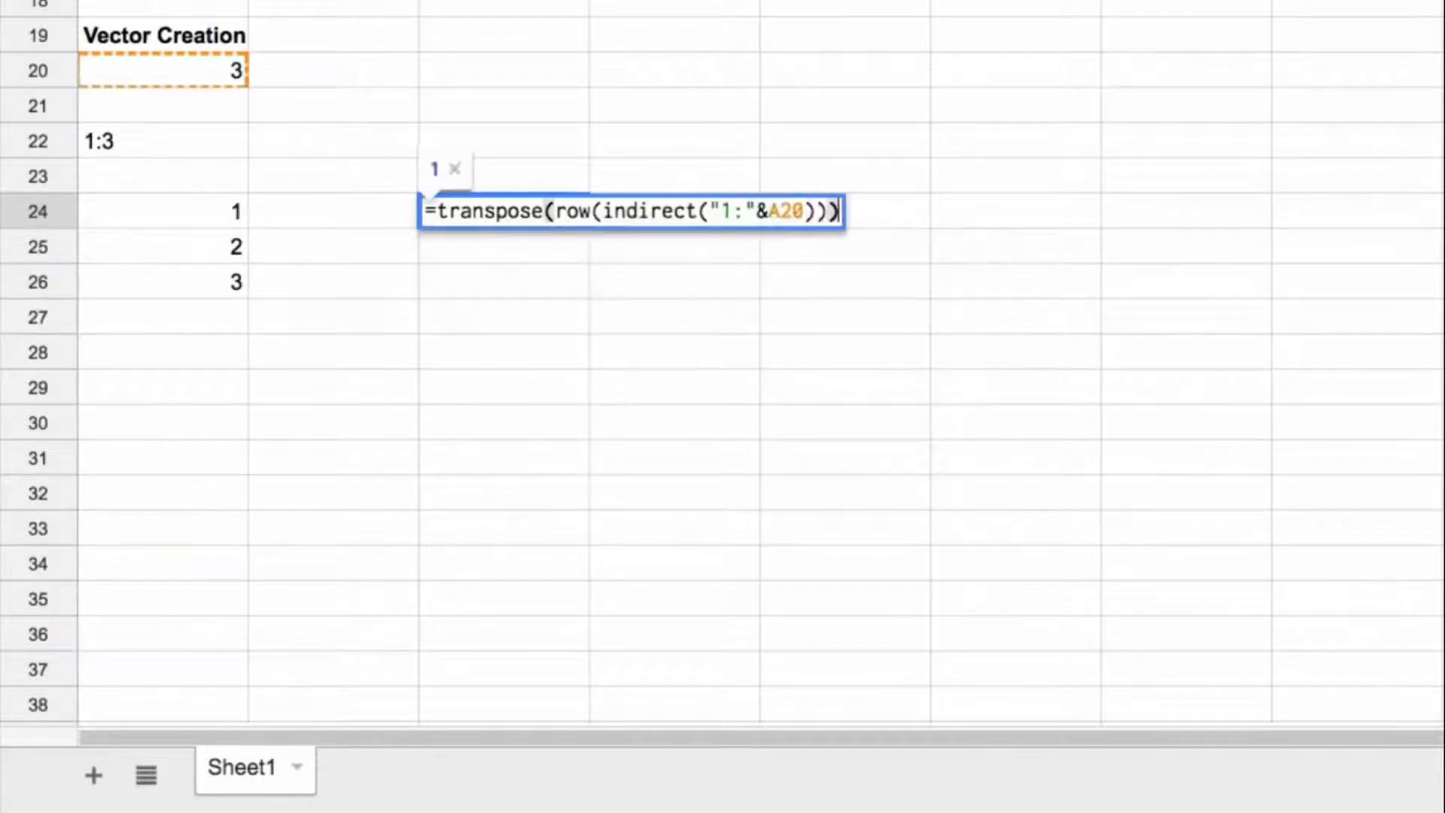
pyautogui.hotkey('ctrl', 'shift', 'Return')
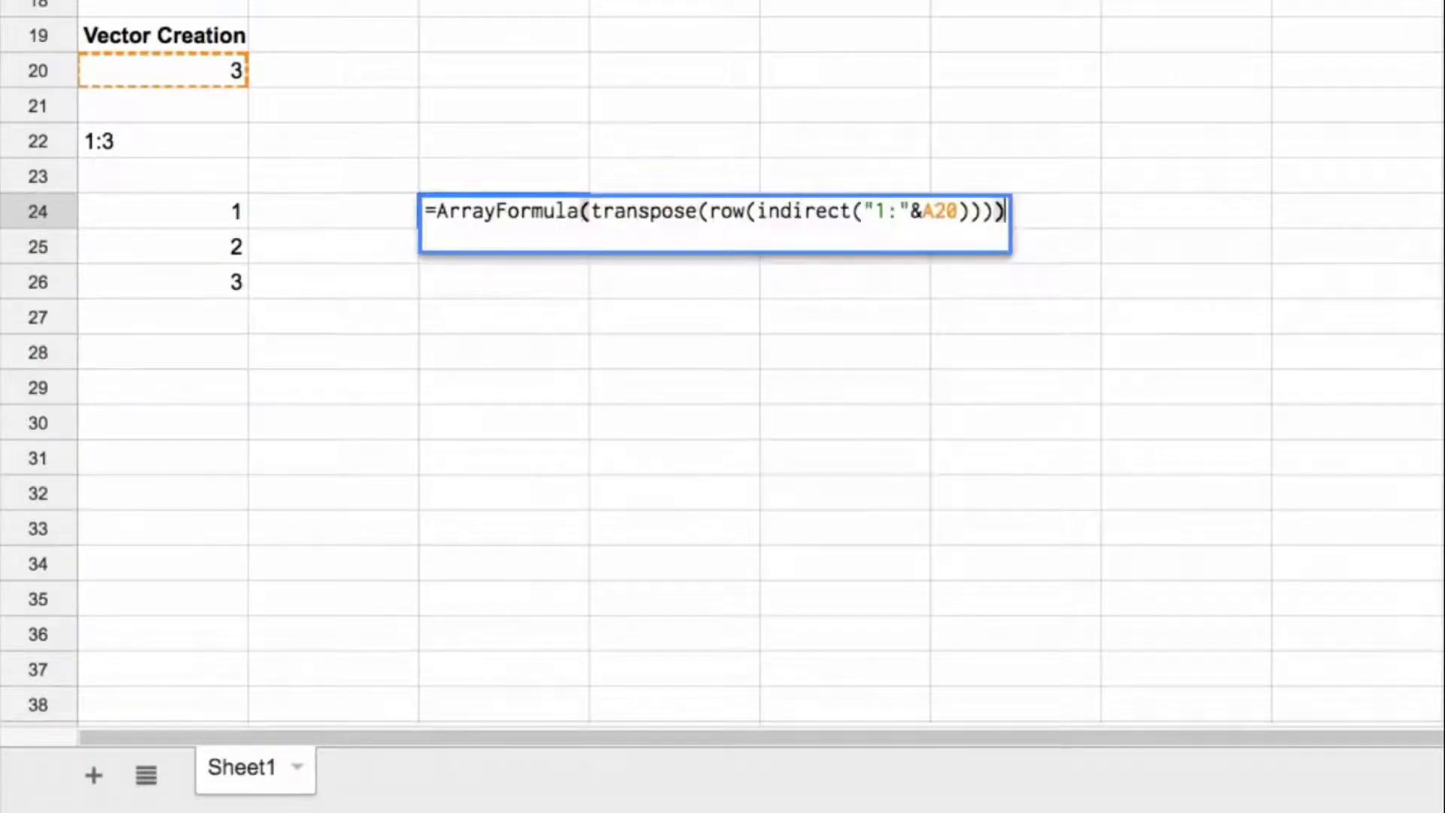
pyautogui.press('Return')
pyautogui.click(539, 211)
pyautogui.keyDown('shift'); pyautogui.click(802, 211); pyautogui.keyUp('shift')
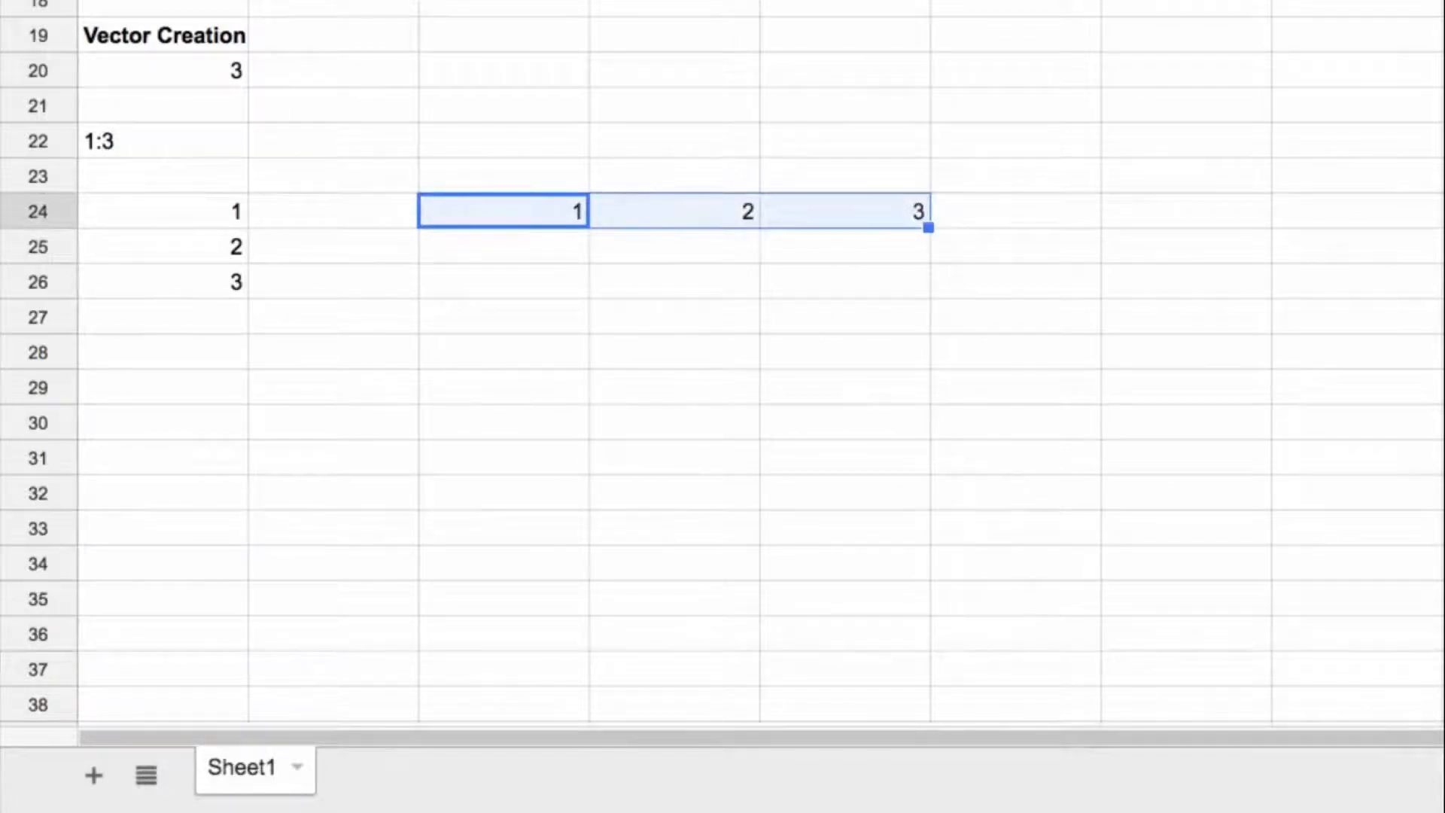
# Step: Add the heading Rows in A29
pyautogui.scroll(-3, 645, 216)
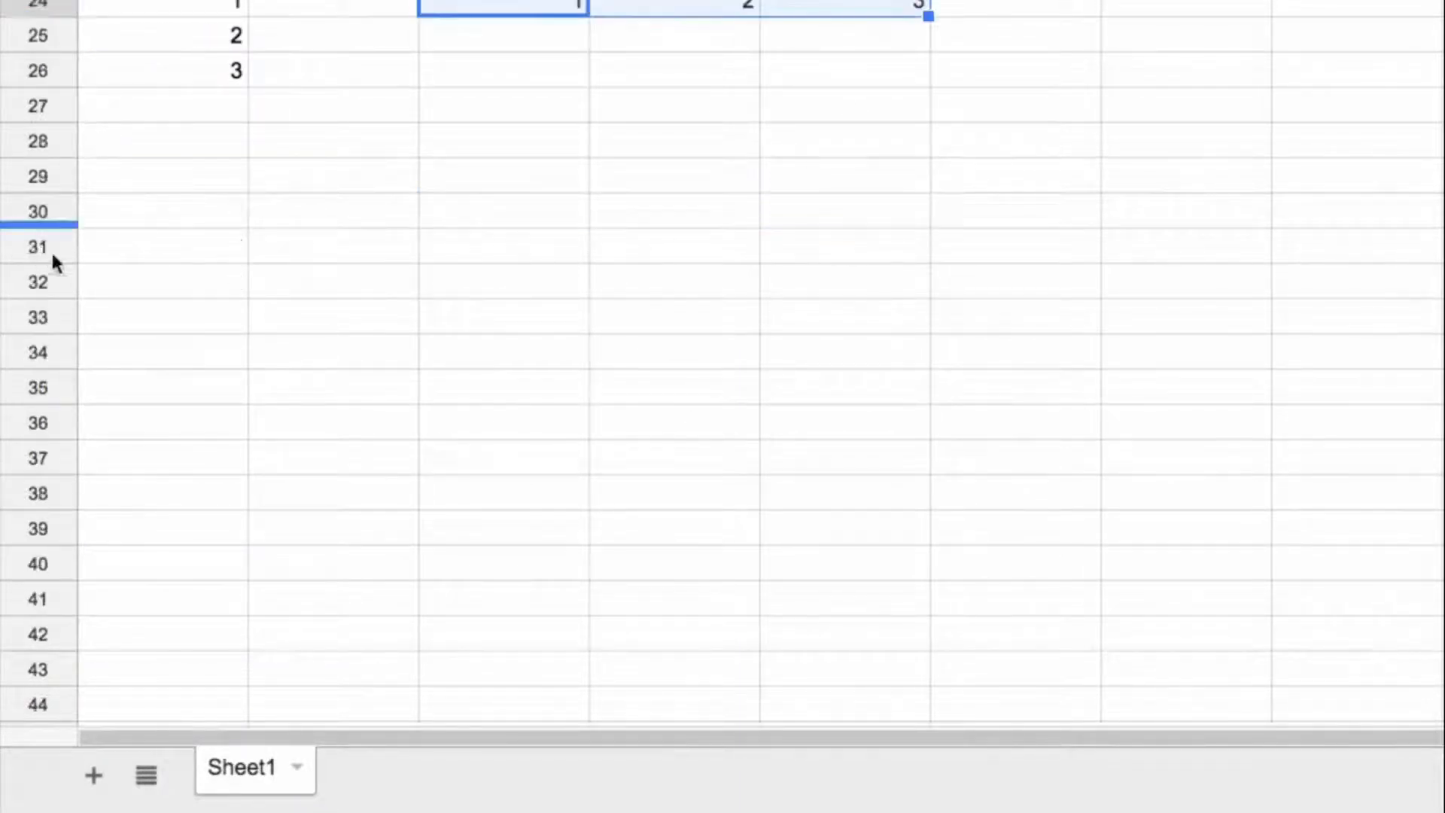
pyautogui.click(222, 174)
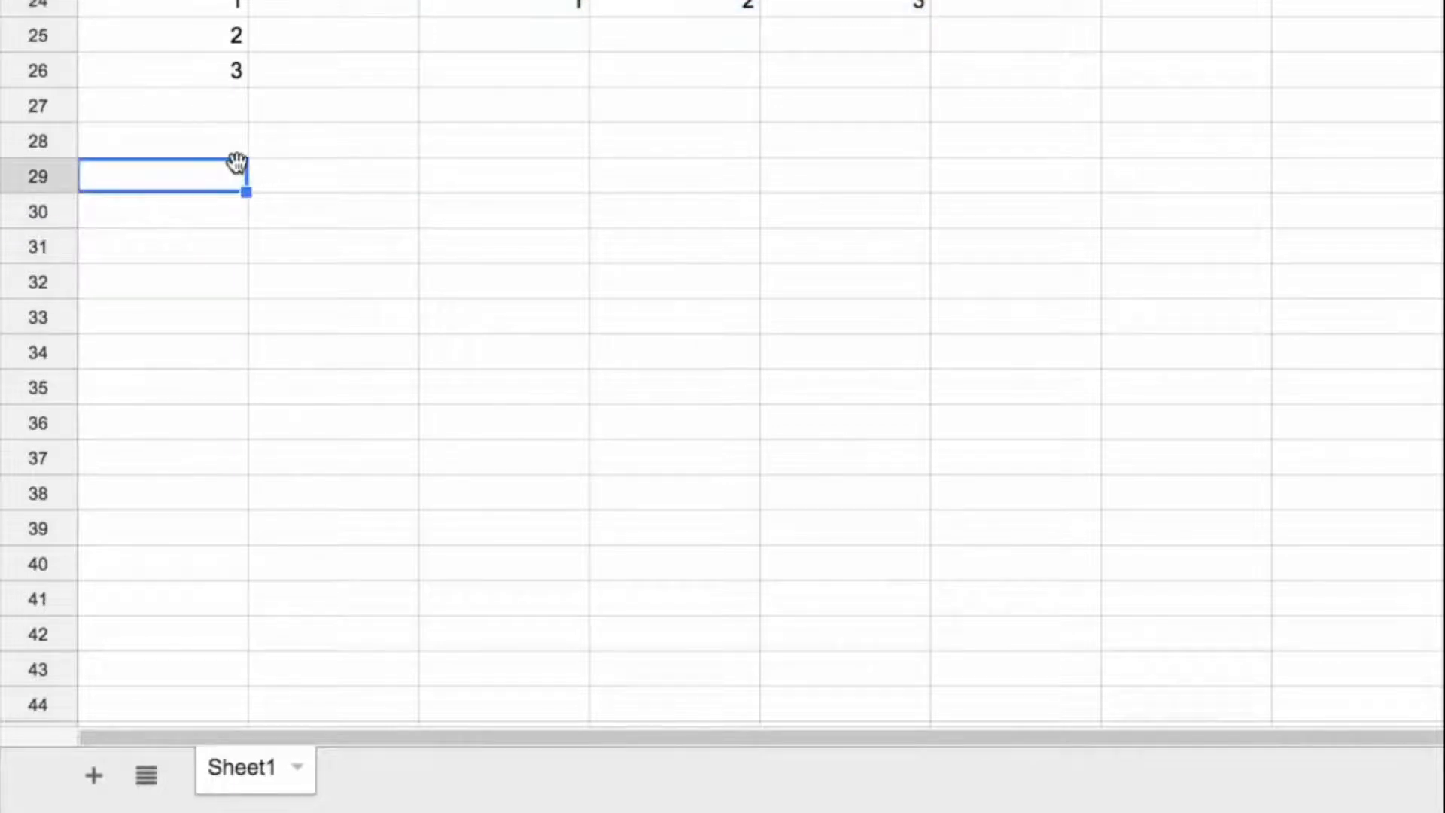
pyautogui.write('Rows')
pyautogui.press('Return')
# Step: Enter =rows($30:30) in A30, anchoring the start of the row range
pyautogui.write('=rows(')
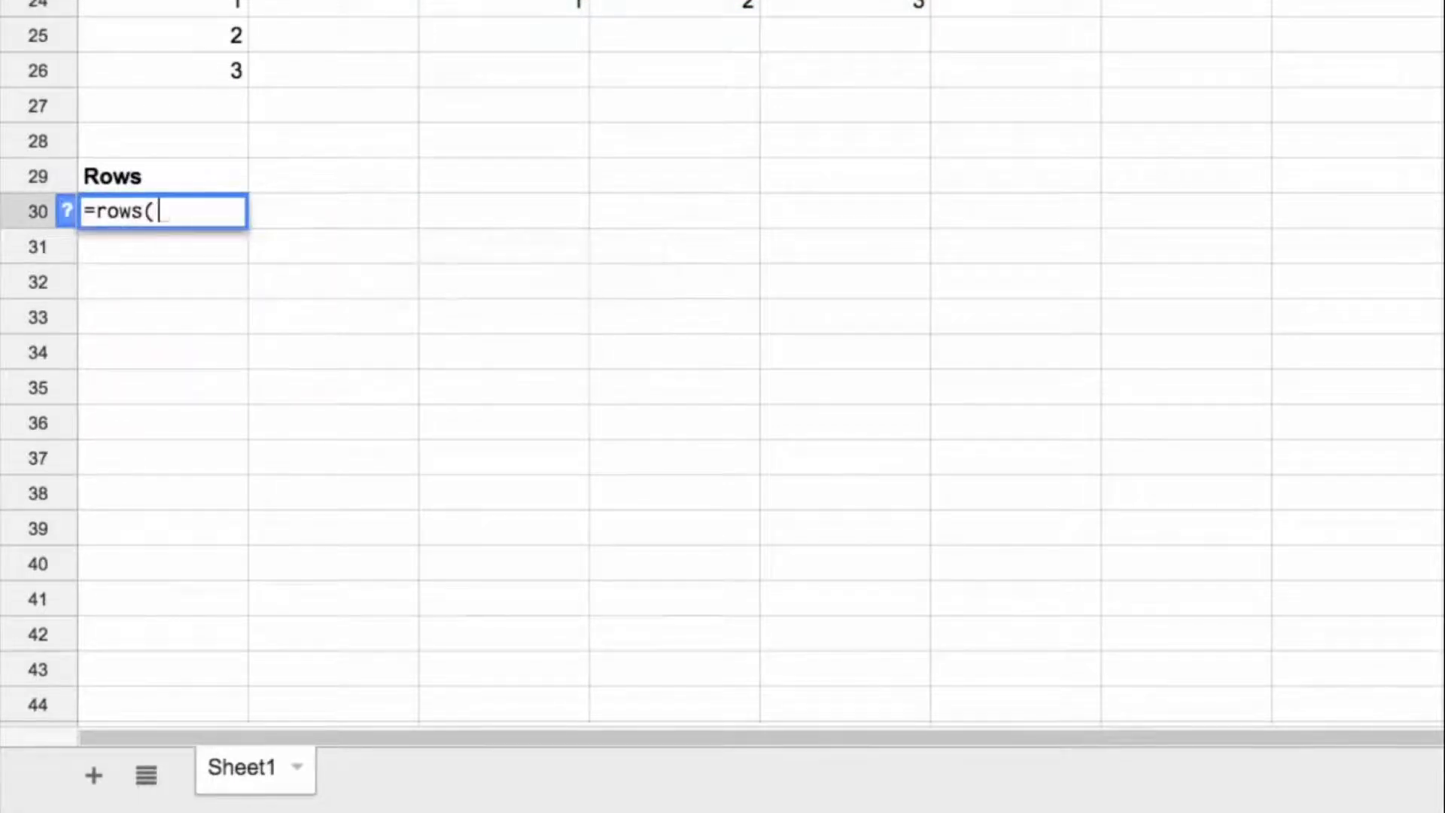
pyautogui.click(37, 212)
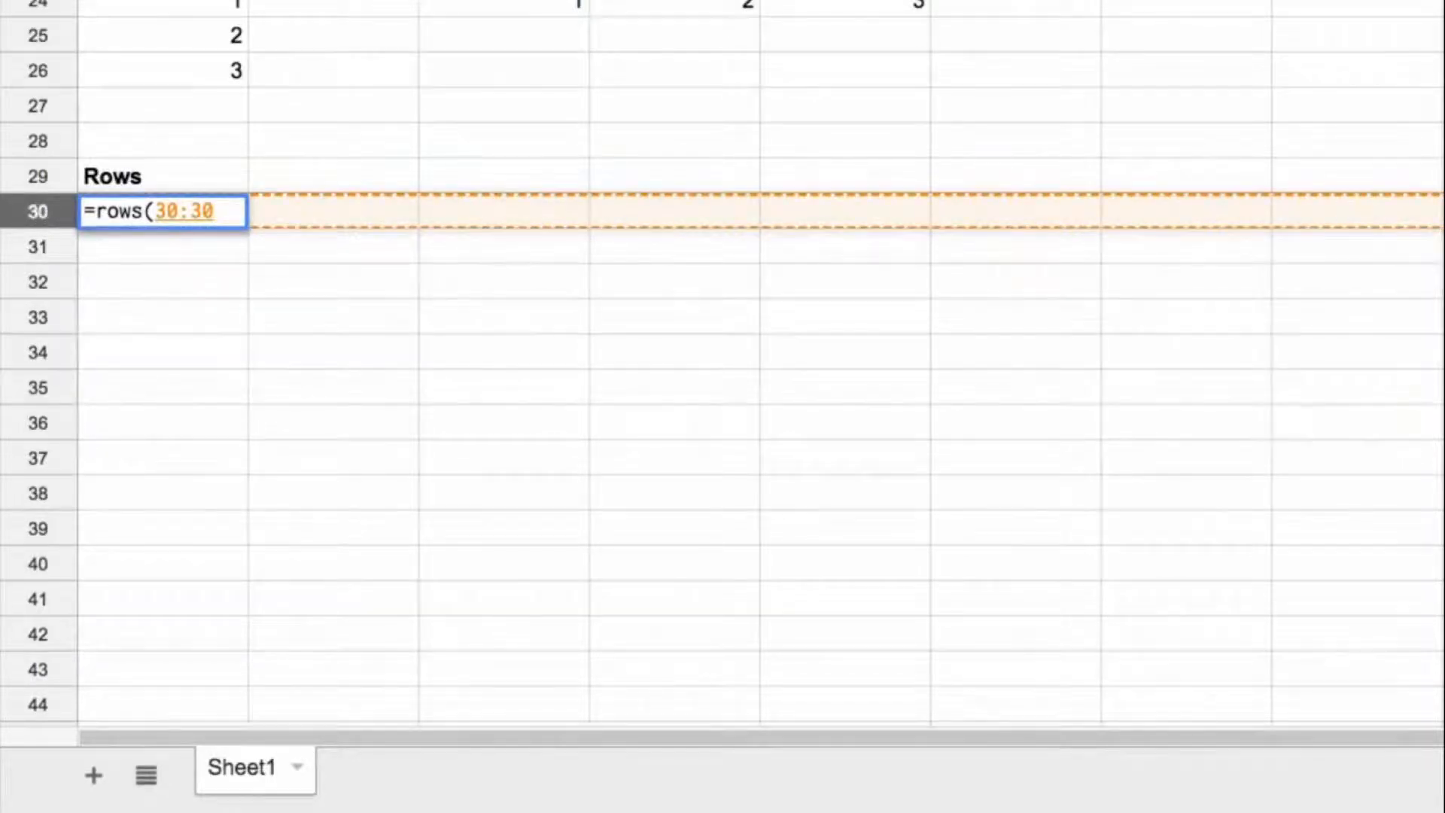
pyautogui.write('$')
pyautogui.write(')')
pyautogui.press('Return')
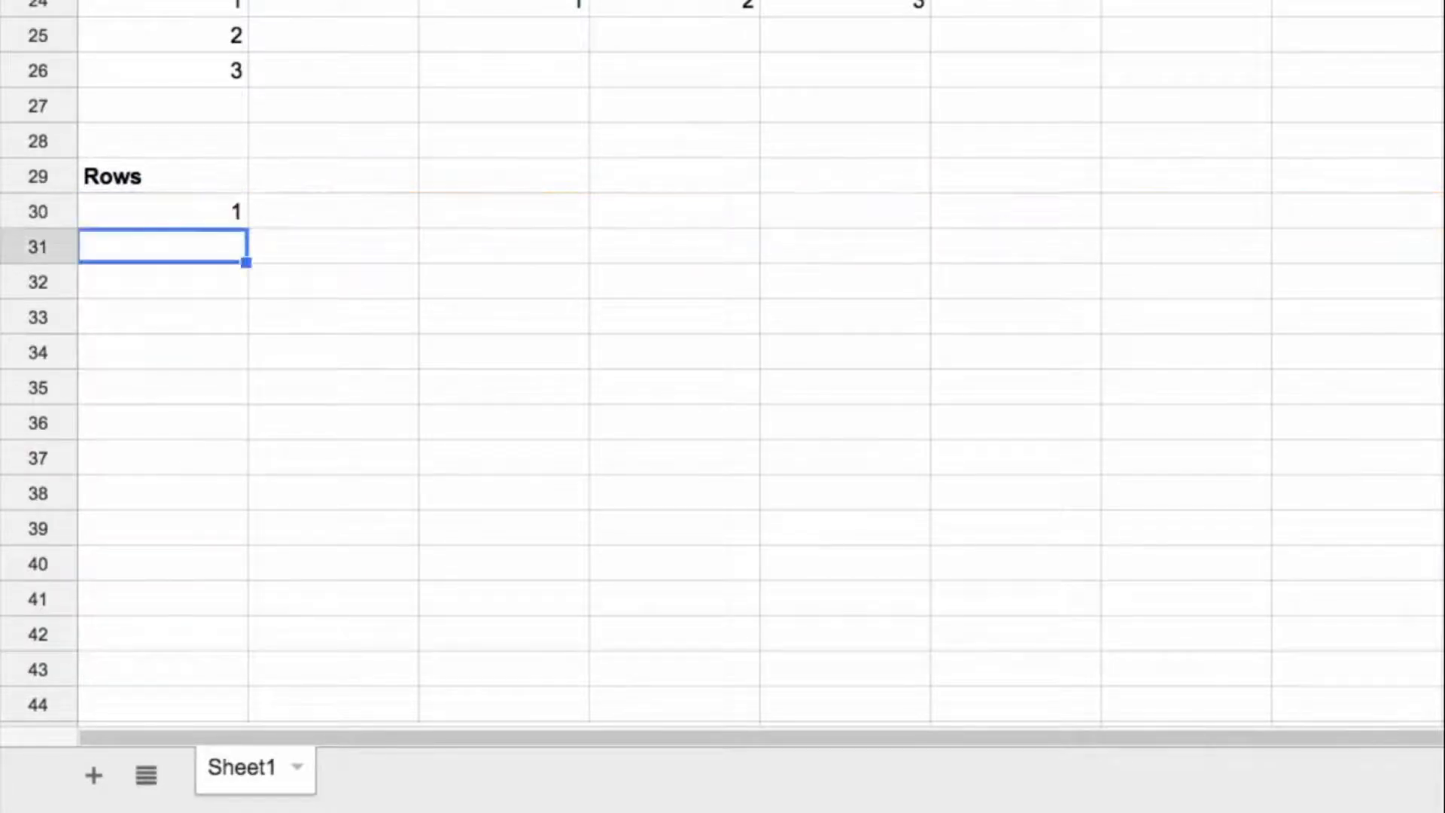
# Step: Fill the ROWS formula from A30 down through A38 to create an ascending list
pyautogui.click(185, 220)
pyautogui.moveTo(248, 227); pyautogui.dragTo(255, 498)
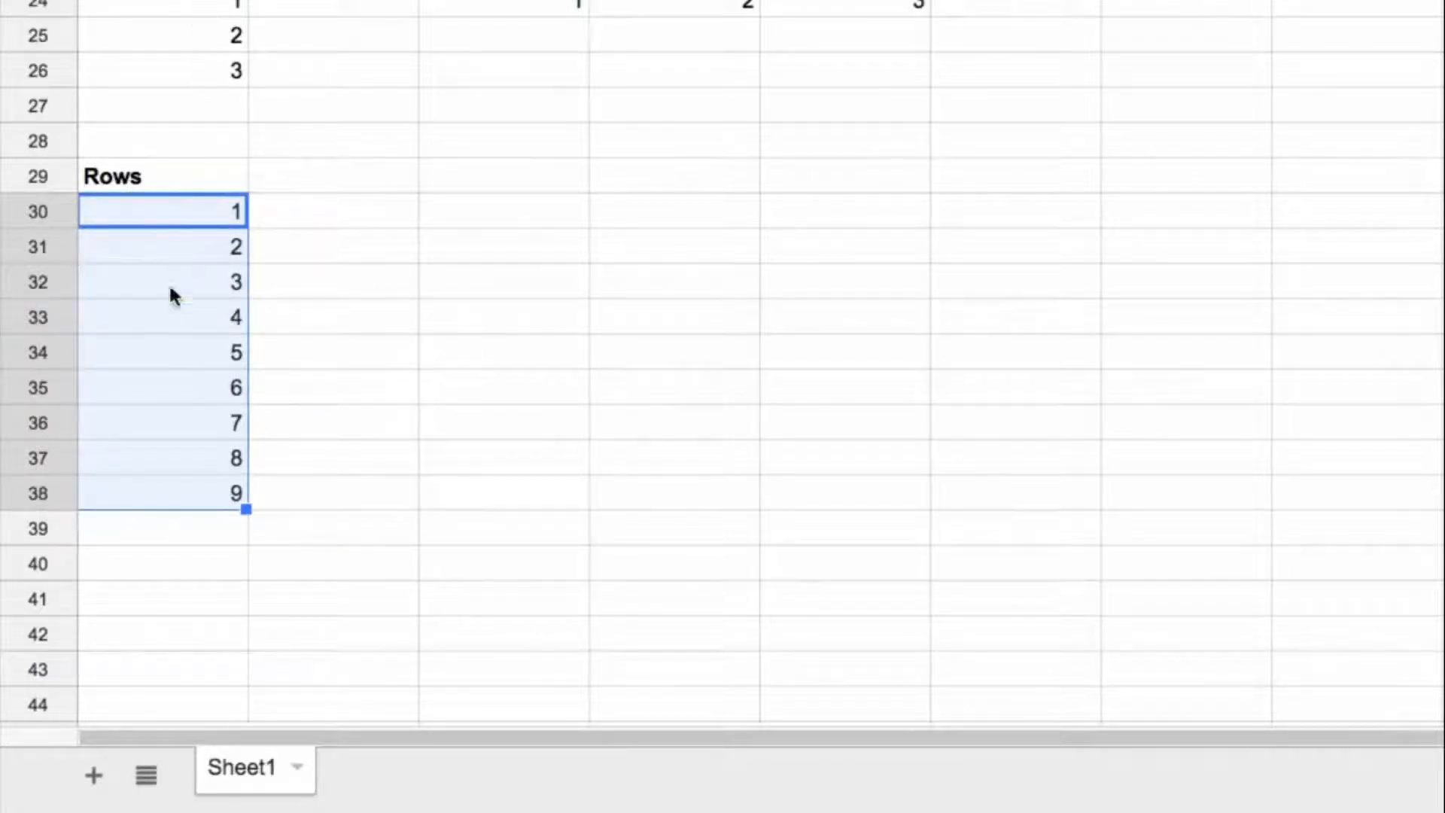
pyautogui.click(188, 214)
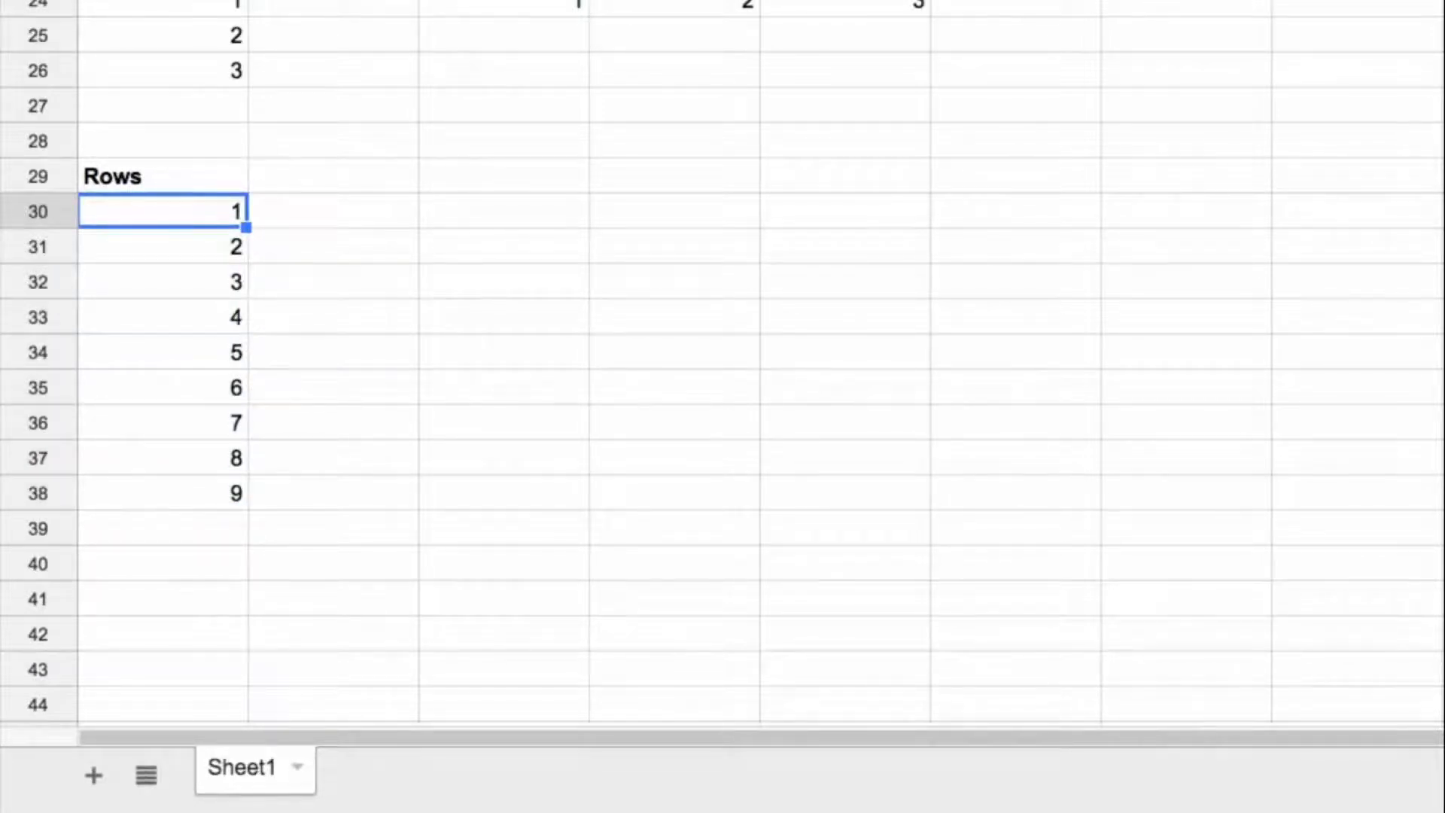
pyautogui.press('Return')
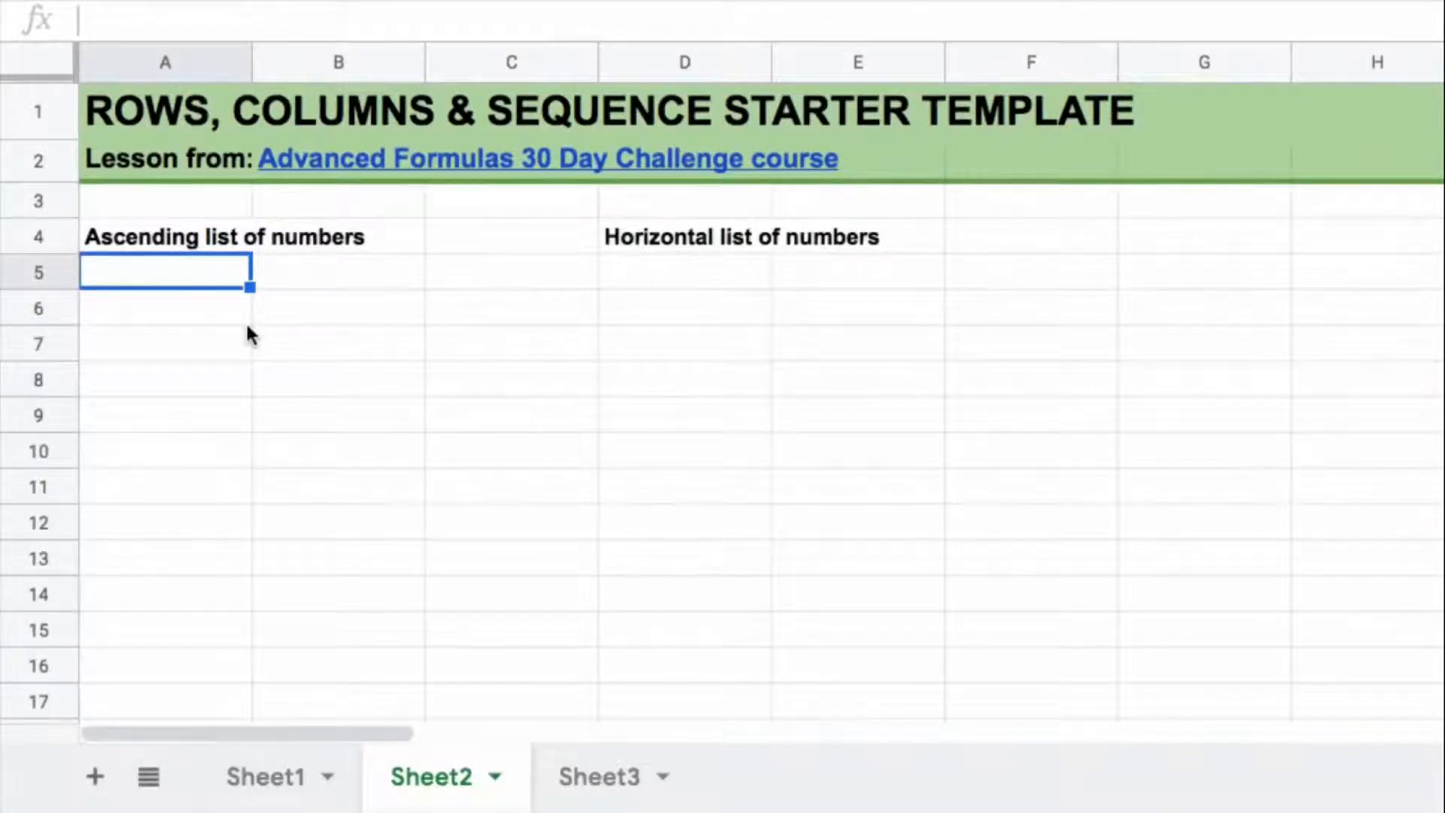
# Step: Enter =SEQUENCE(5) in A5 to generate a vertical ascending list of five numbers
pyautogui.write('=SE')
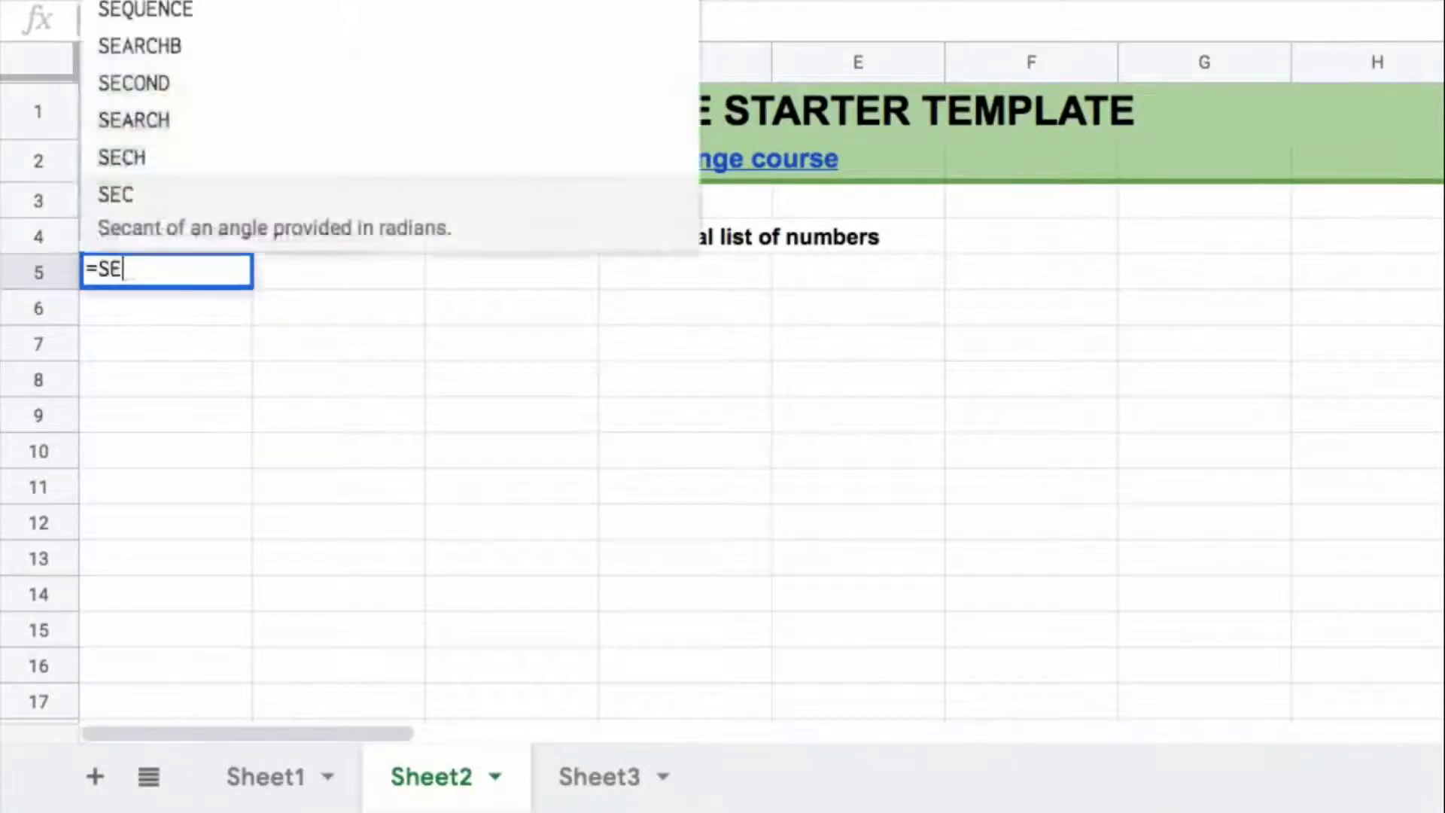
pyautogui.write('Q')
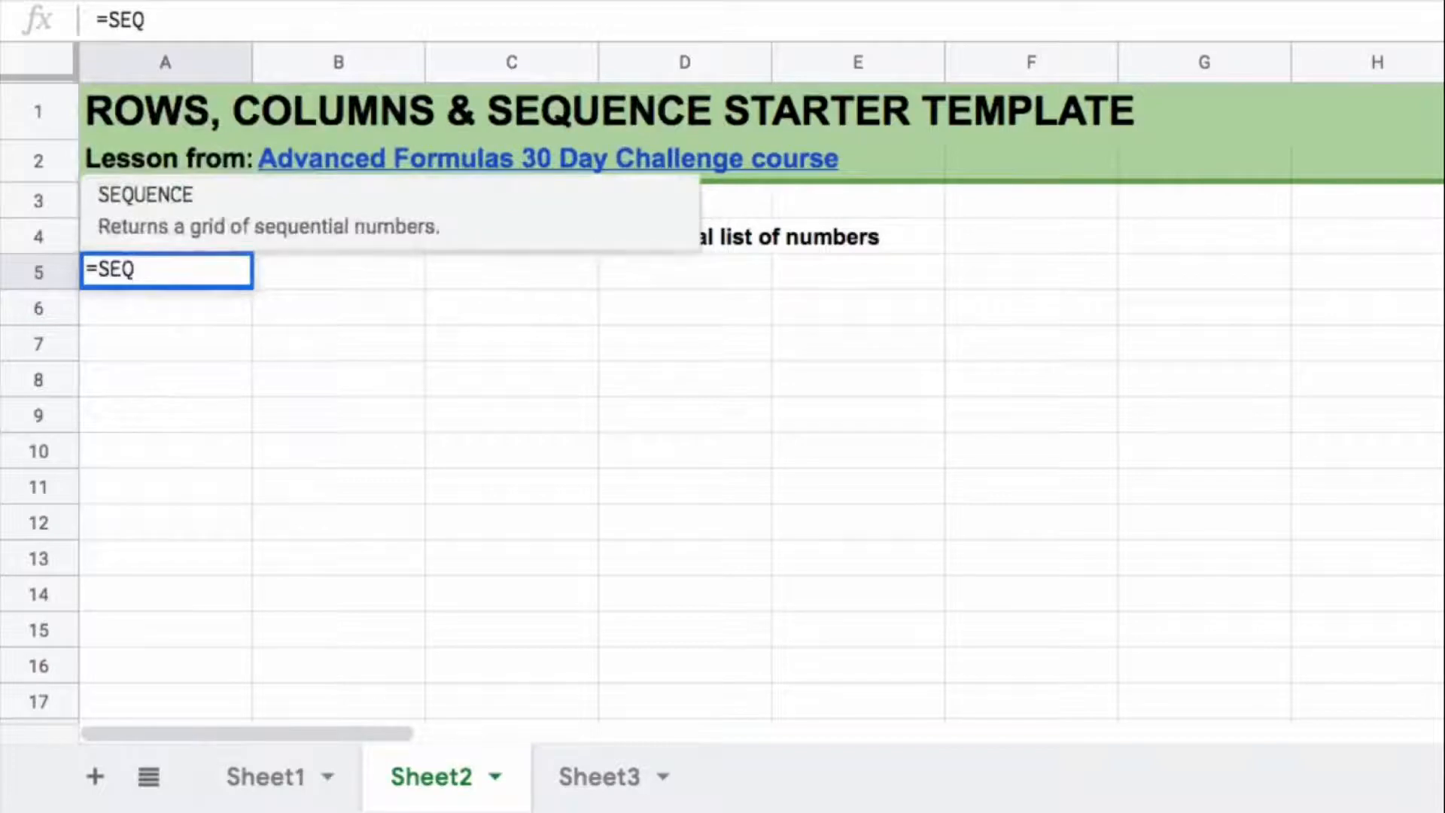
pyautogui.press('Tab')
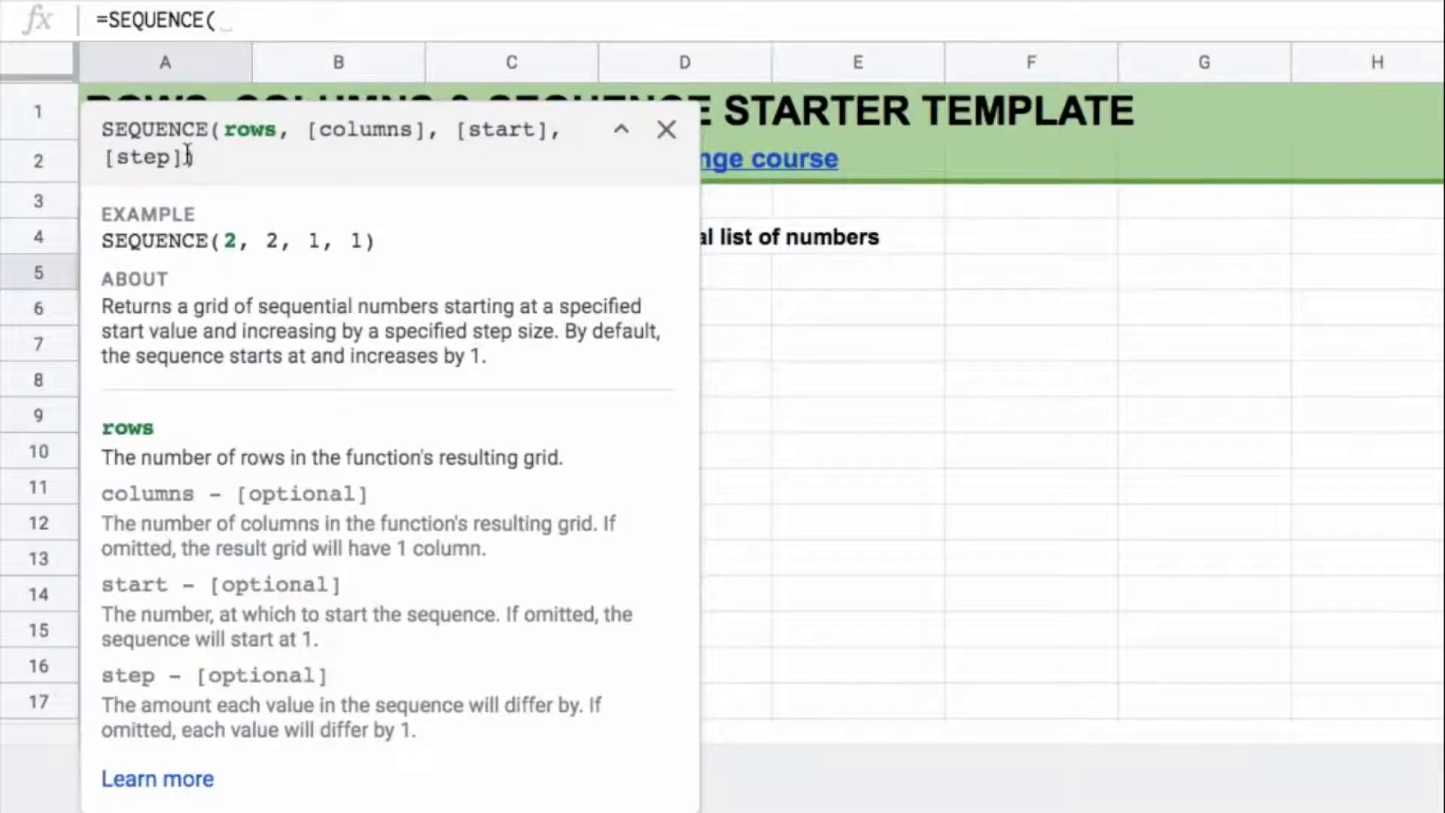
pyautogui.click(665, 129)
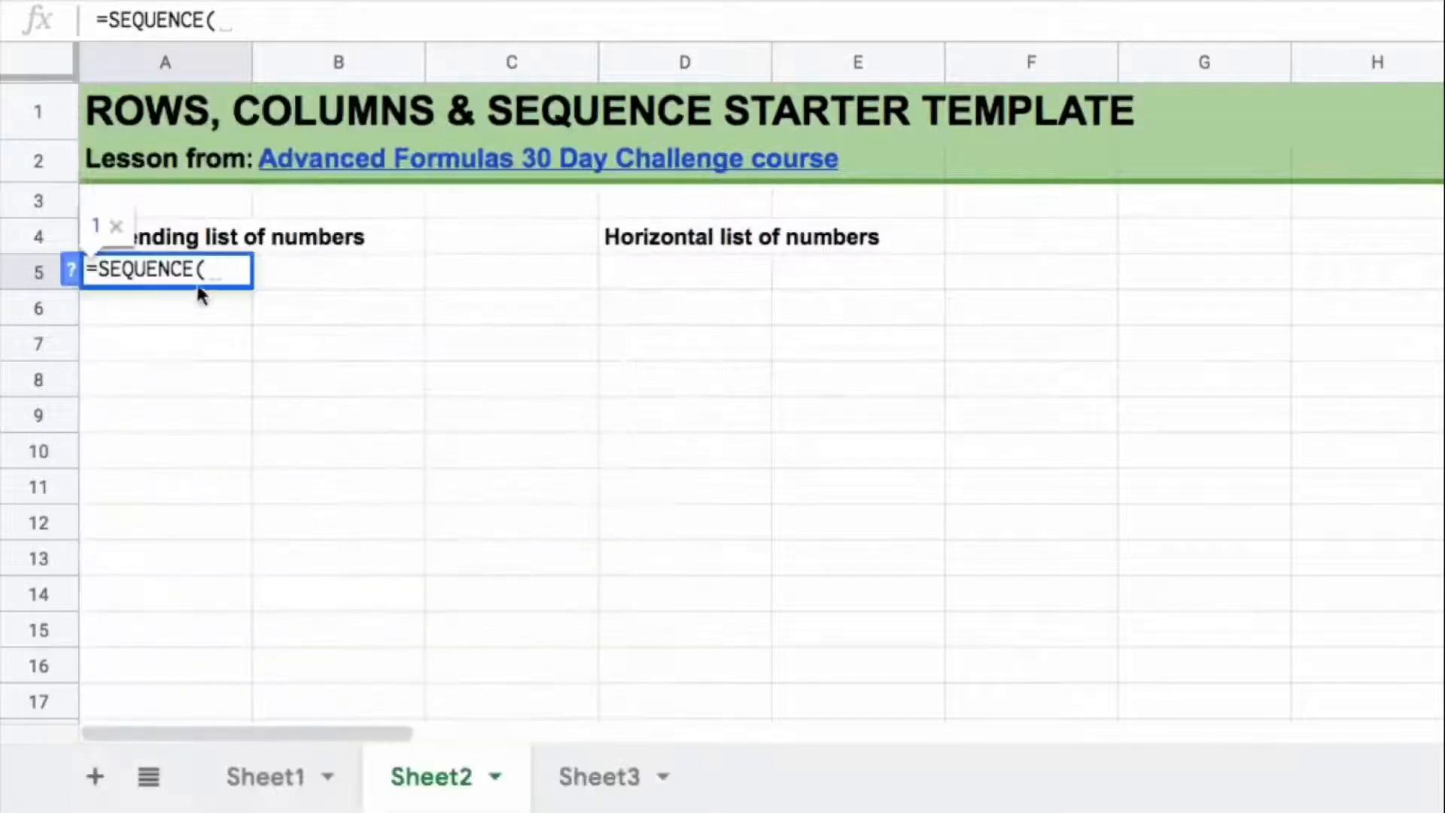
pyautogui.write('5)')
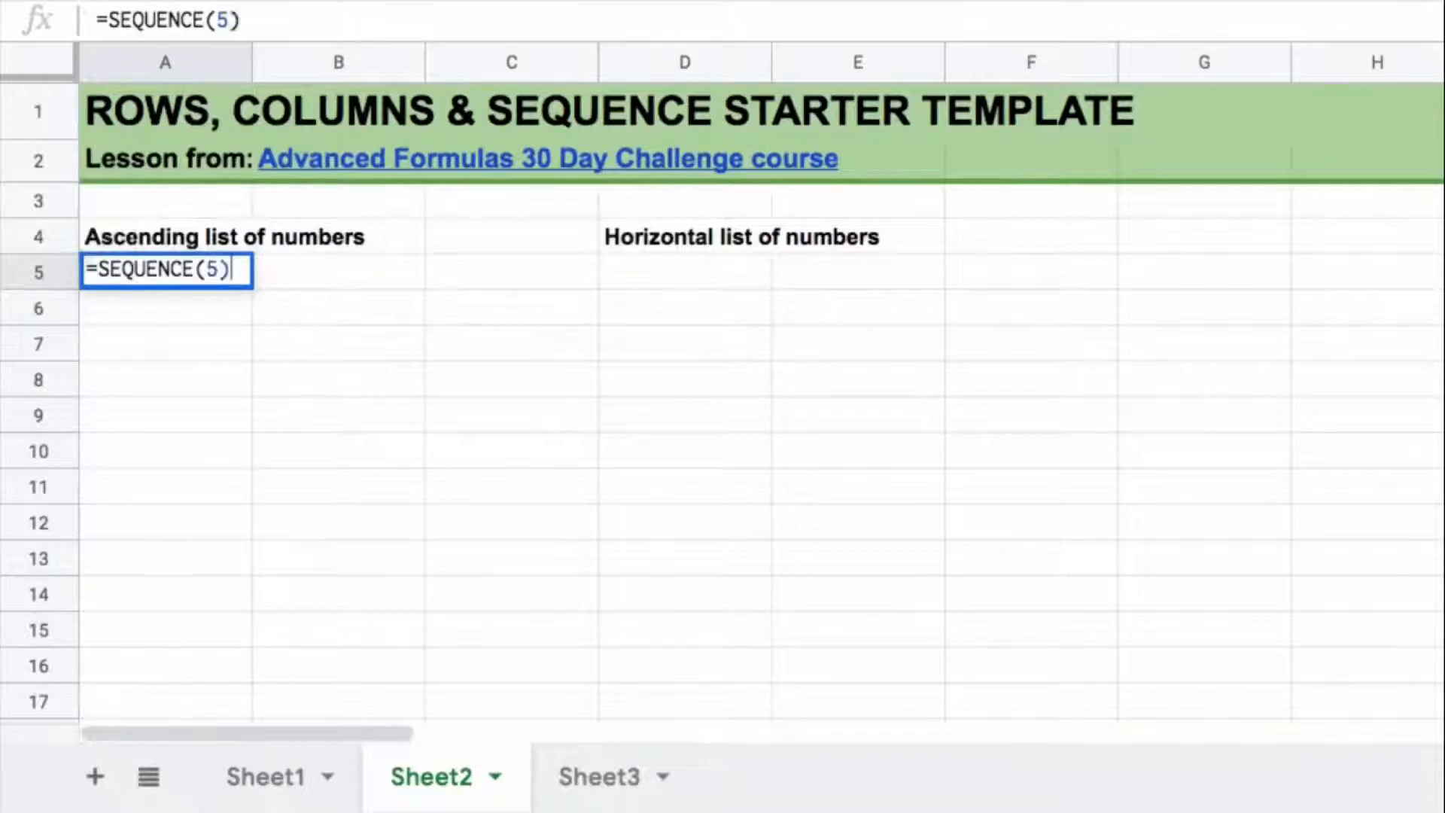
pyautogui.press('Return')
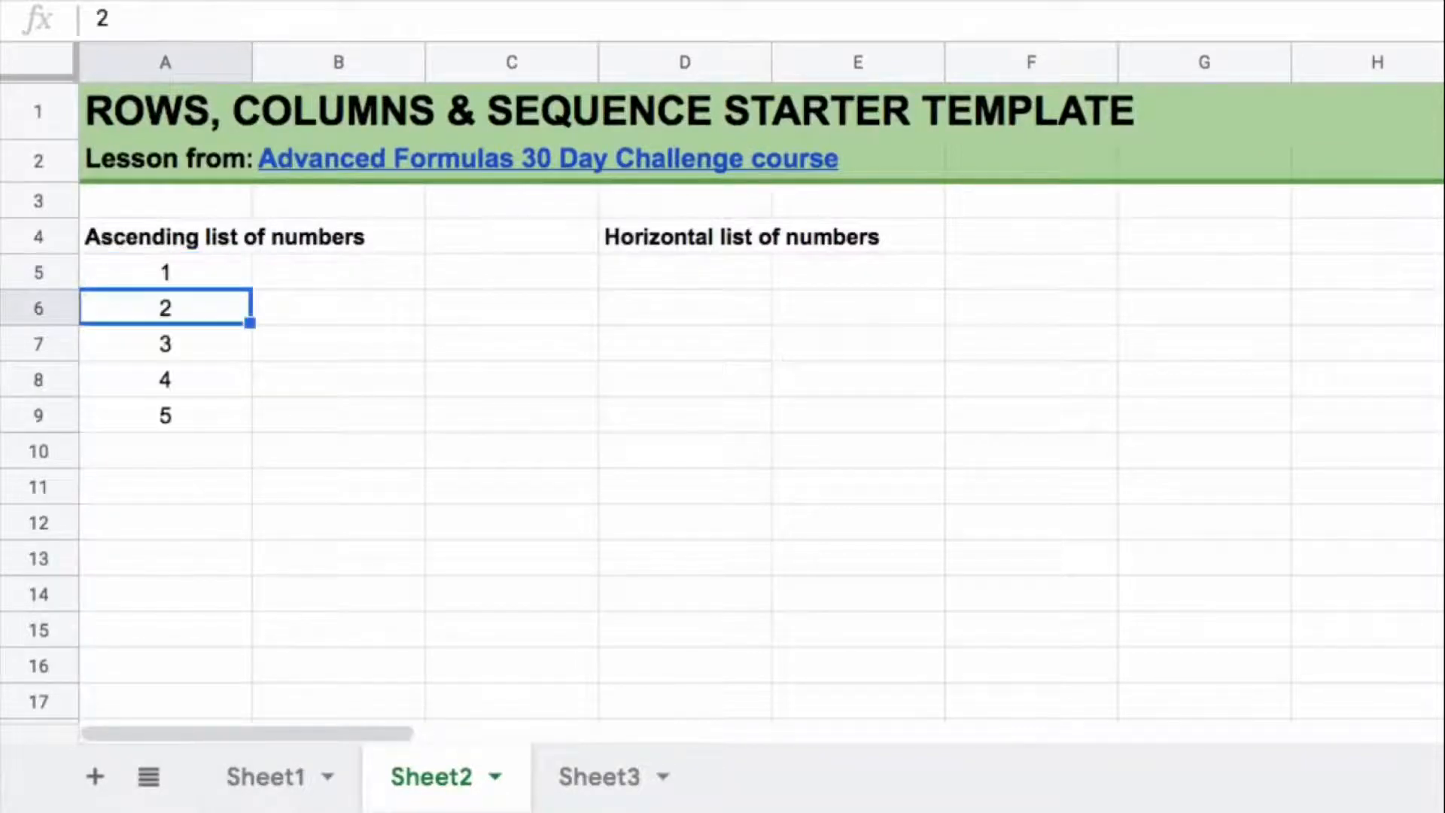
pyautogui.moveTo(219, 272); pyautogui.dragTo(224, 426)
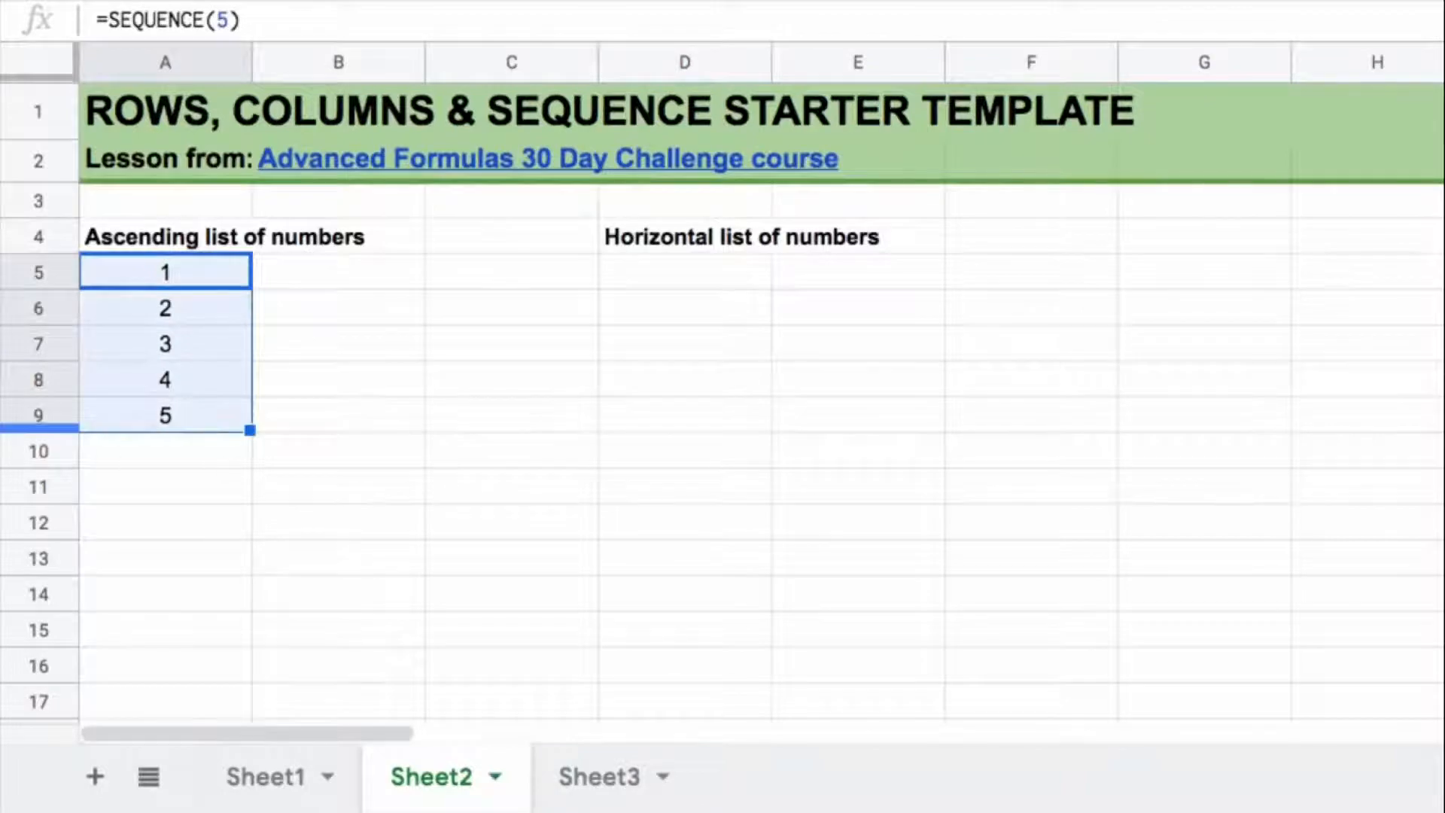
# Step: Enter =SEQUENCE(1,5) in D5 to generate a horizontal list one row by five columns
pyautogui.click(719, 286)
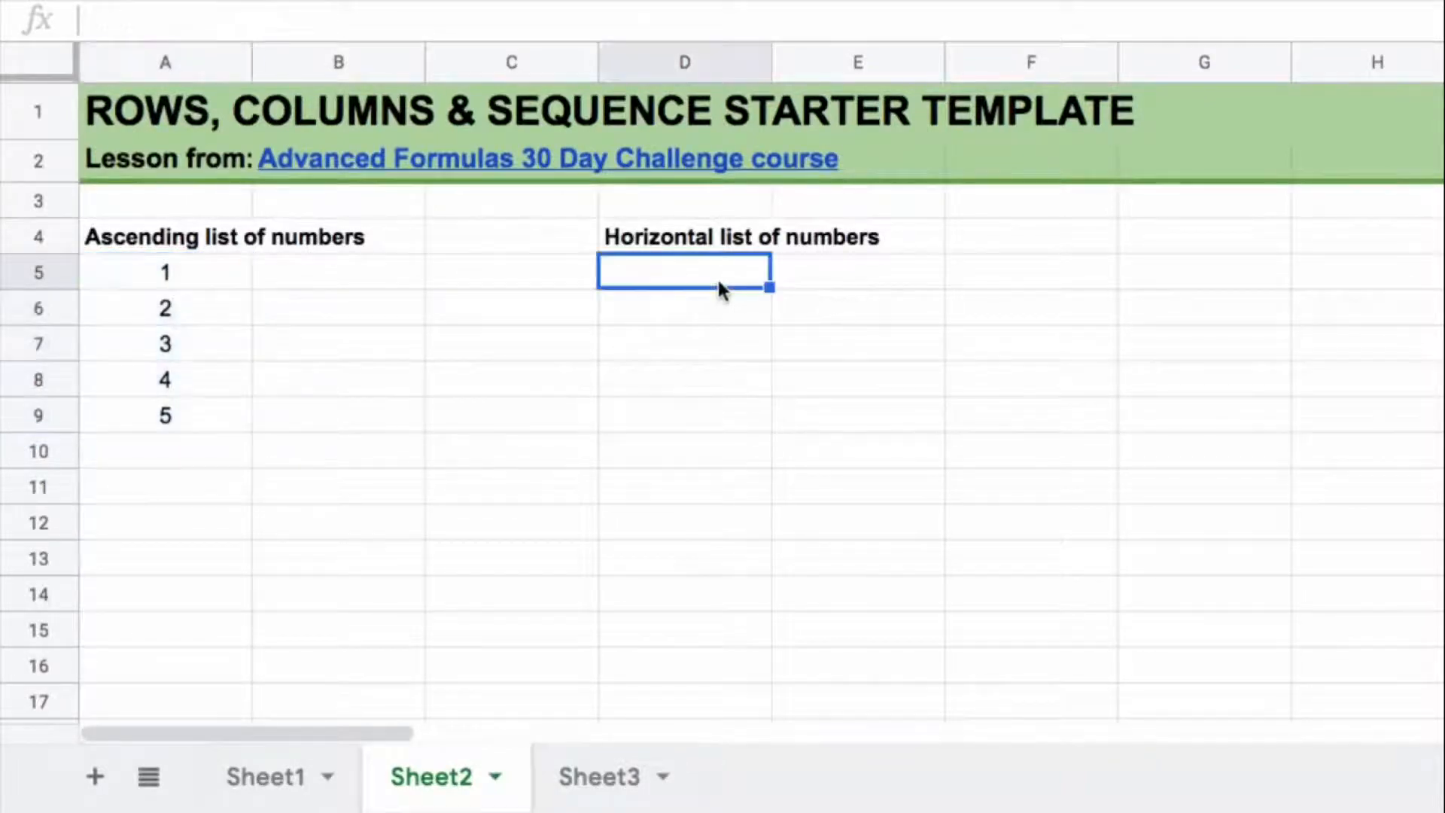
pyautogui.write('=SEQUENCE(')
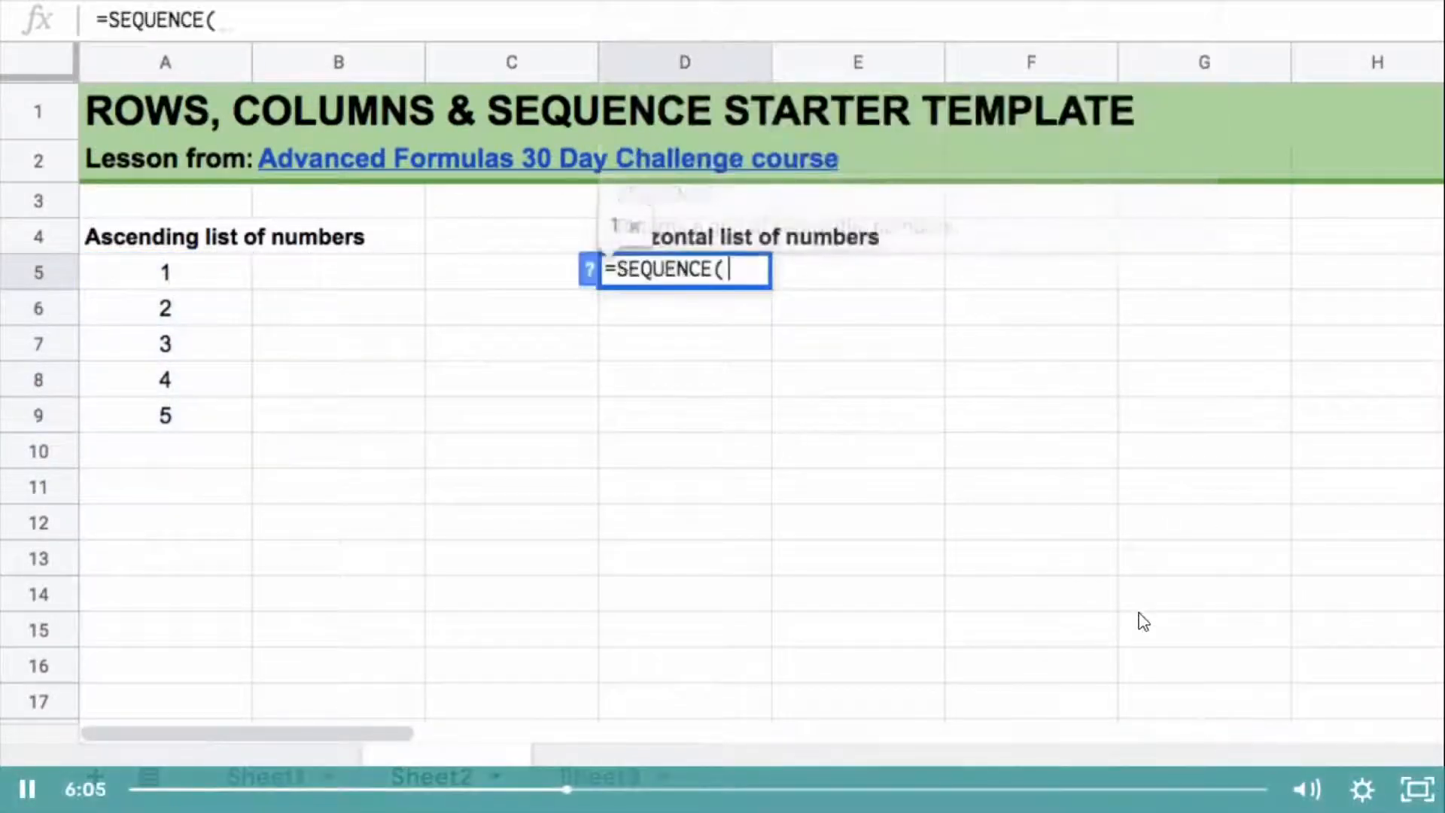
pyautogui.write('1')
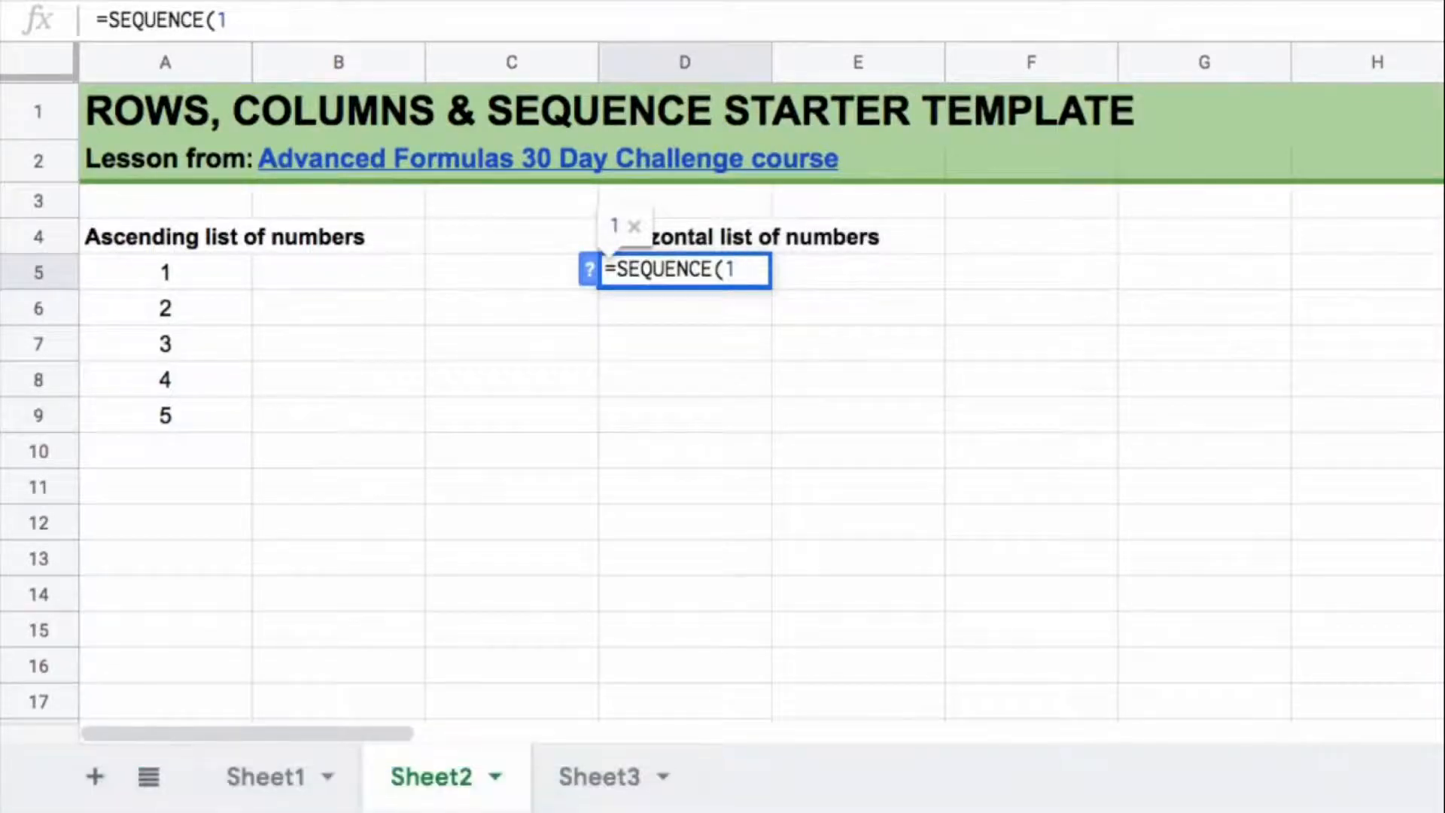
pyautogui.write(',5')
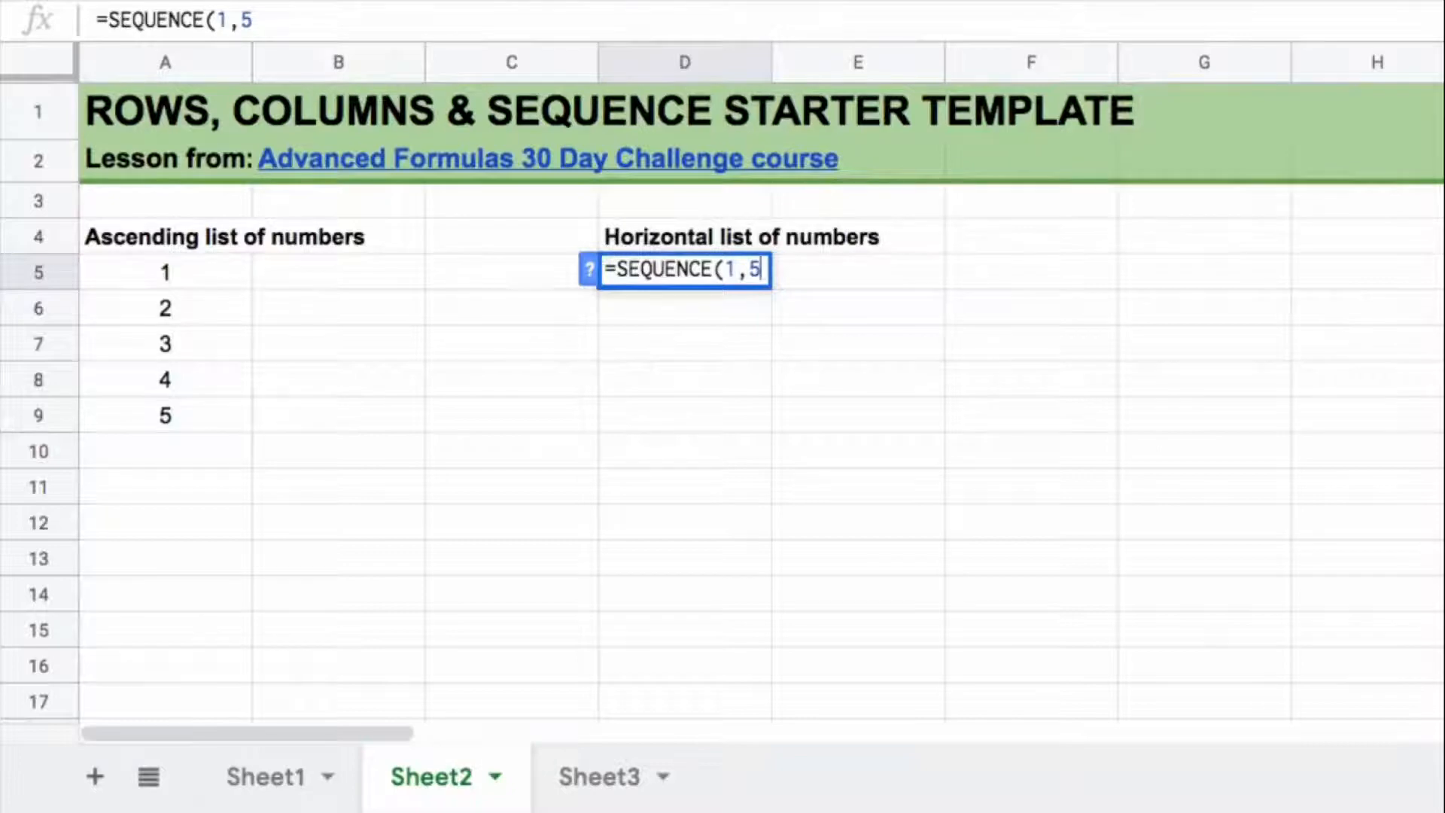
pyautogui.write(')')
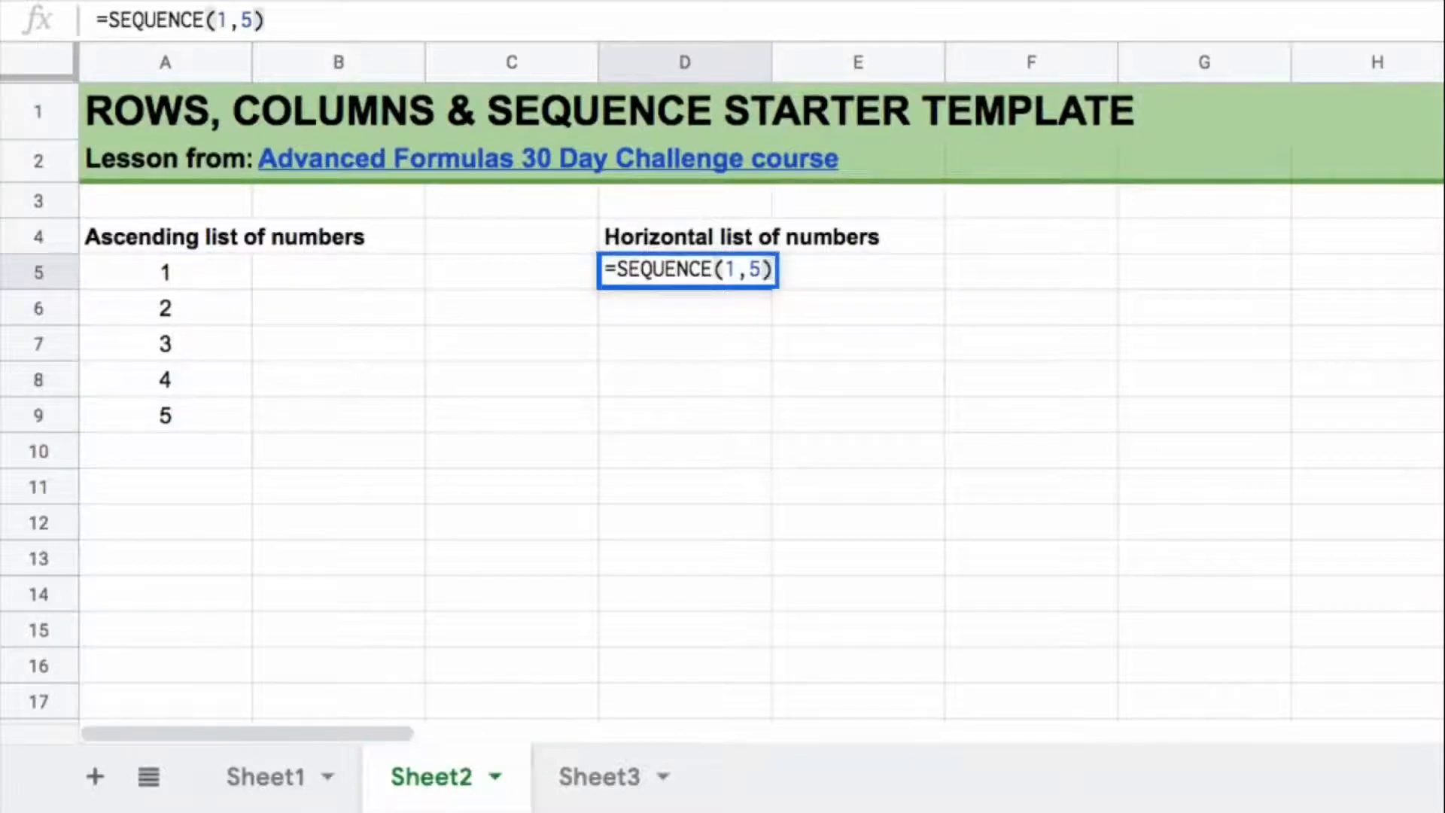
pyautogui.press('Return')
pyautogui.click(722, 274)
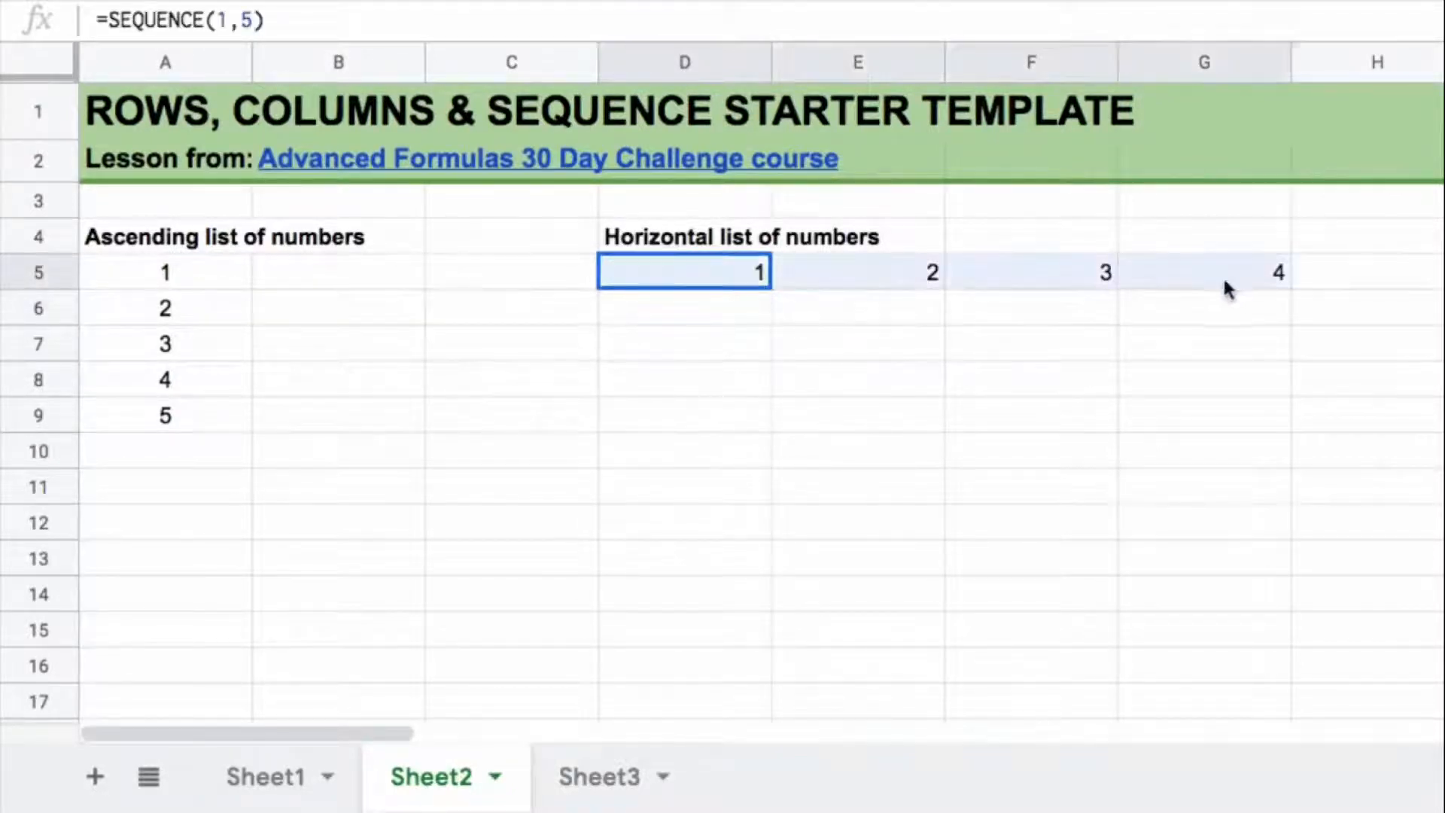
pyautogui.click(717, 281)
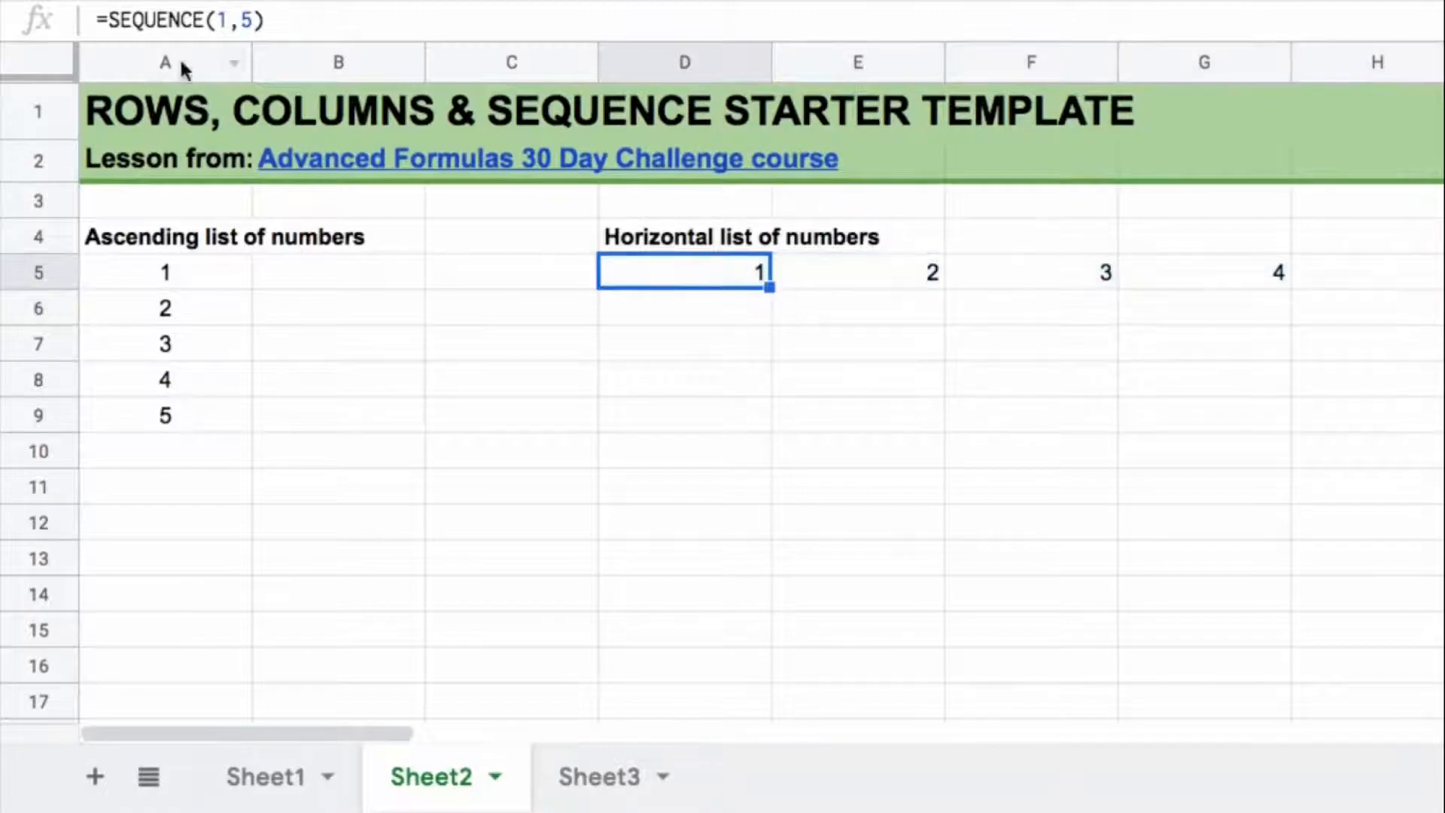
# Step: Enter =SEQUENCE(4,3) in J5 to build a two-dimensional array of four rows and three columns
pyautogui.moveTo(367, 733); pyautogui.dragTo(598, 726)
pyautogui.moveTo(598, 726); pyautogui.dragTo(612, 726)
pyautogui.click(338, 272)
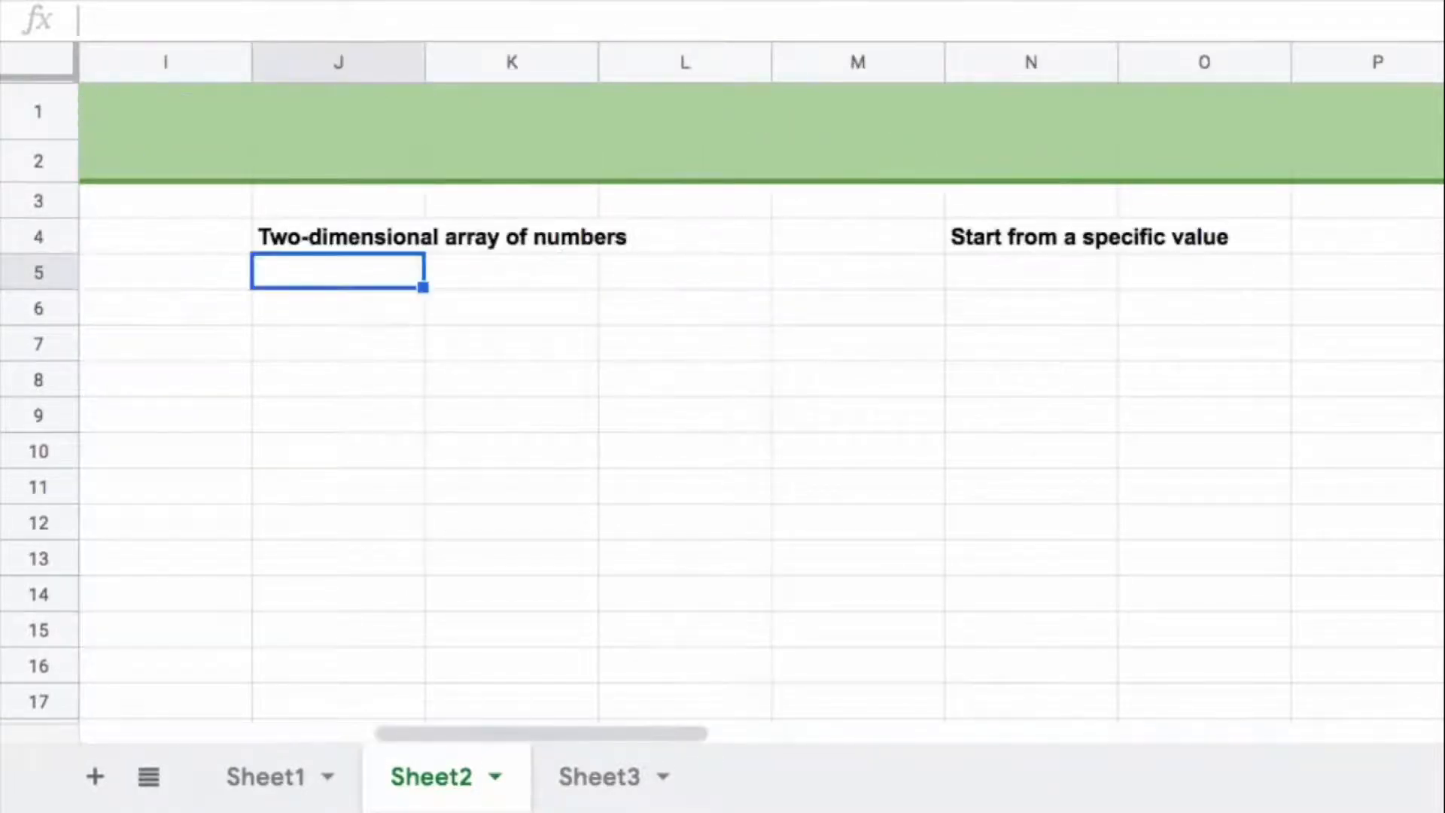
pyautogui.write('=')
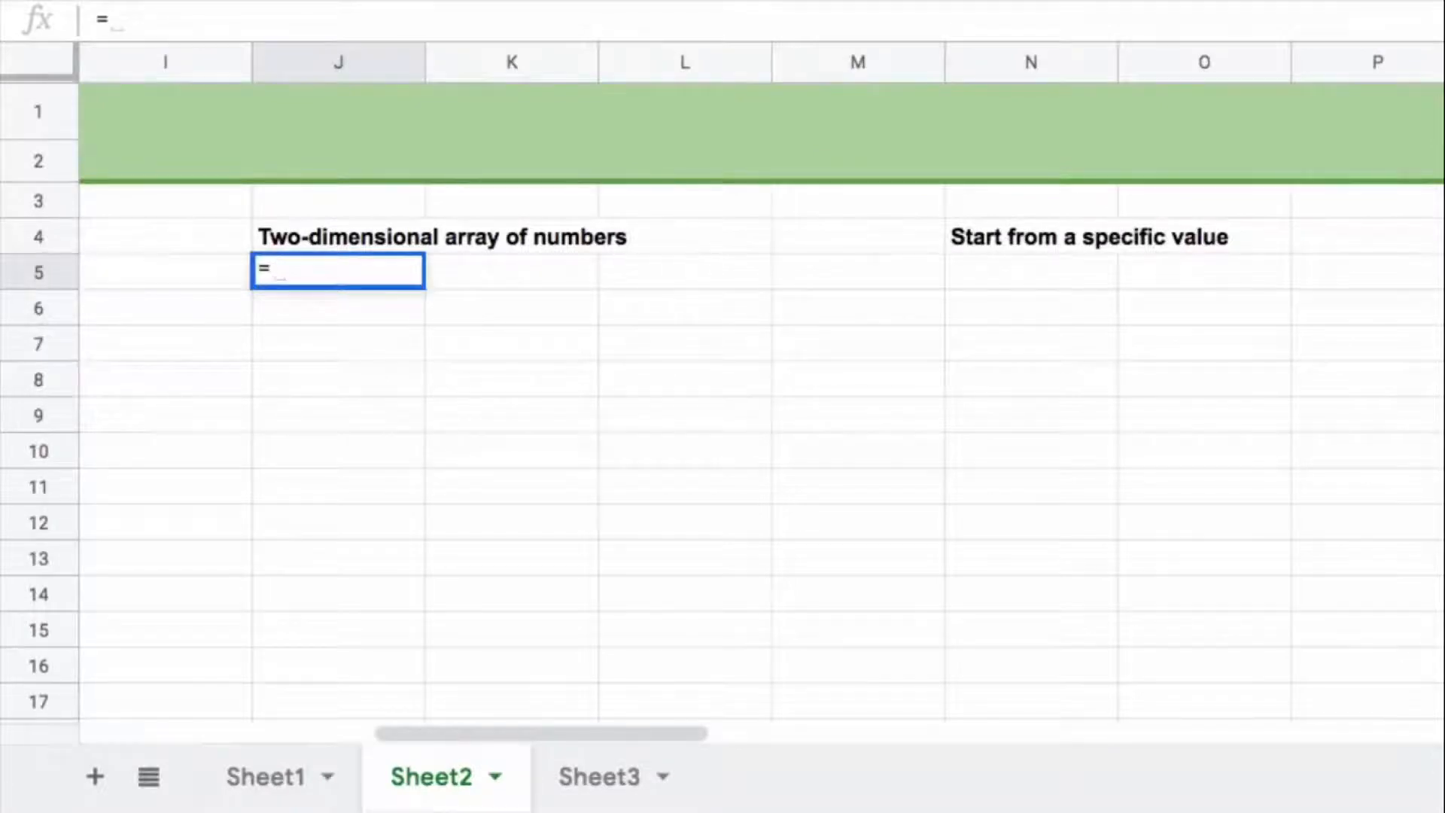
pyautogui.write('seq')
pyautogui.press('Tab')
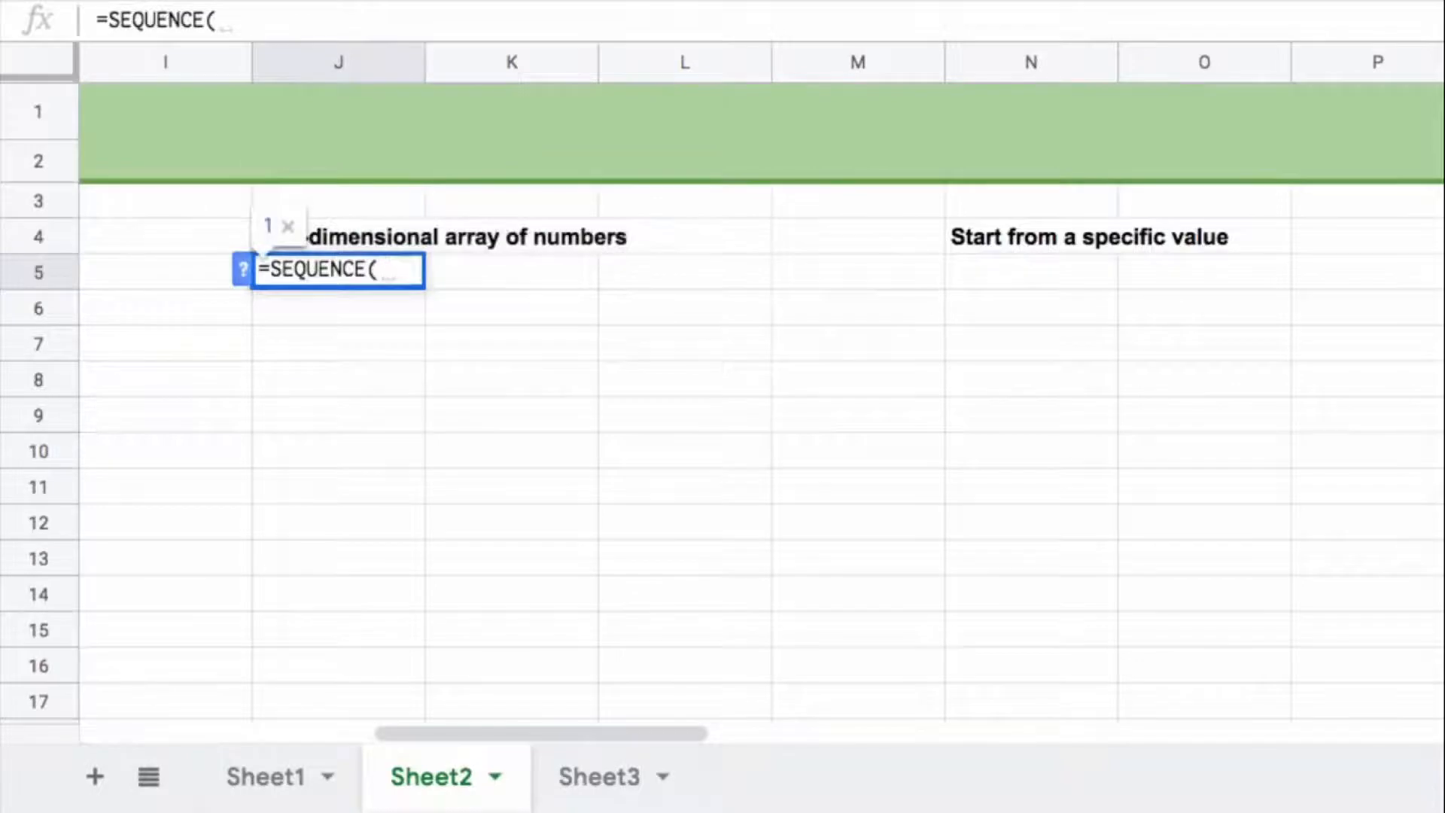
pyautogui.write('4,3)')
pyautogui.press('Return')
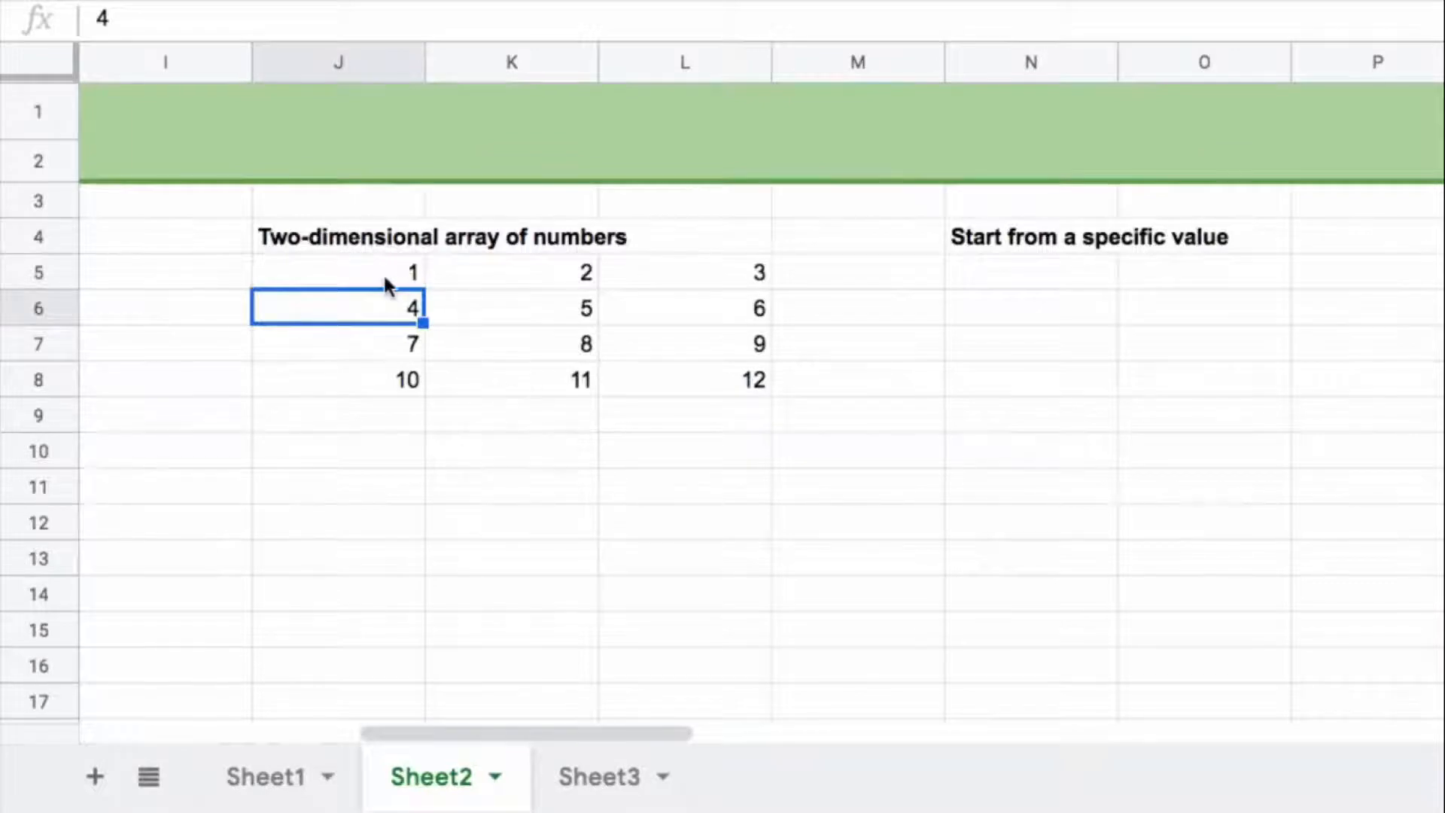
pyautogui.moveTo(387, 284); pyautogui.dragTo(645, 291)
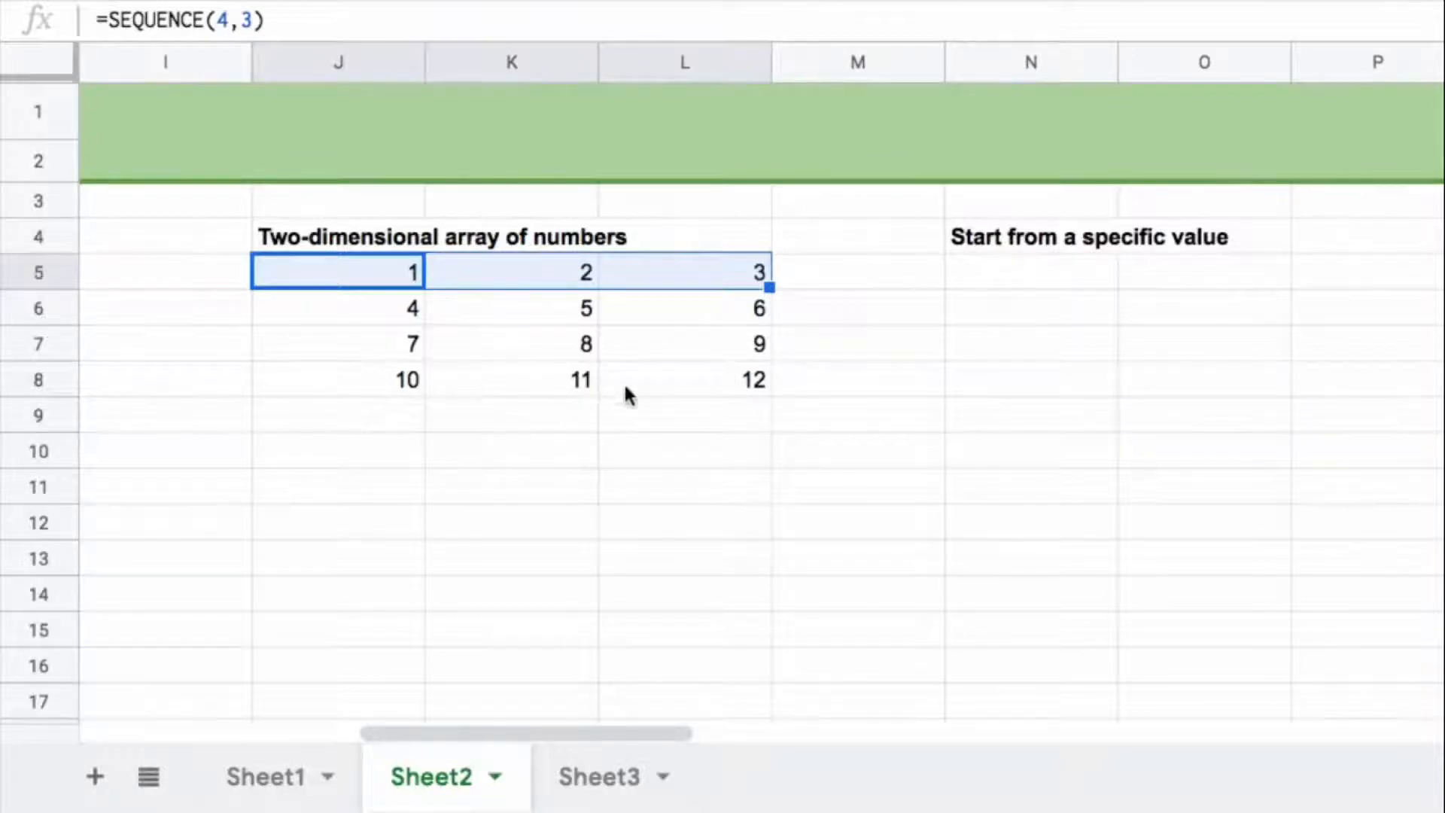
pyautogui.click(663, 384)
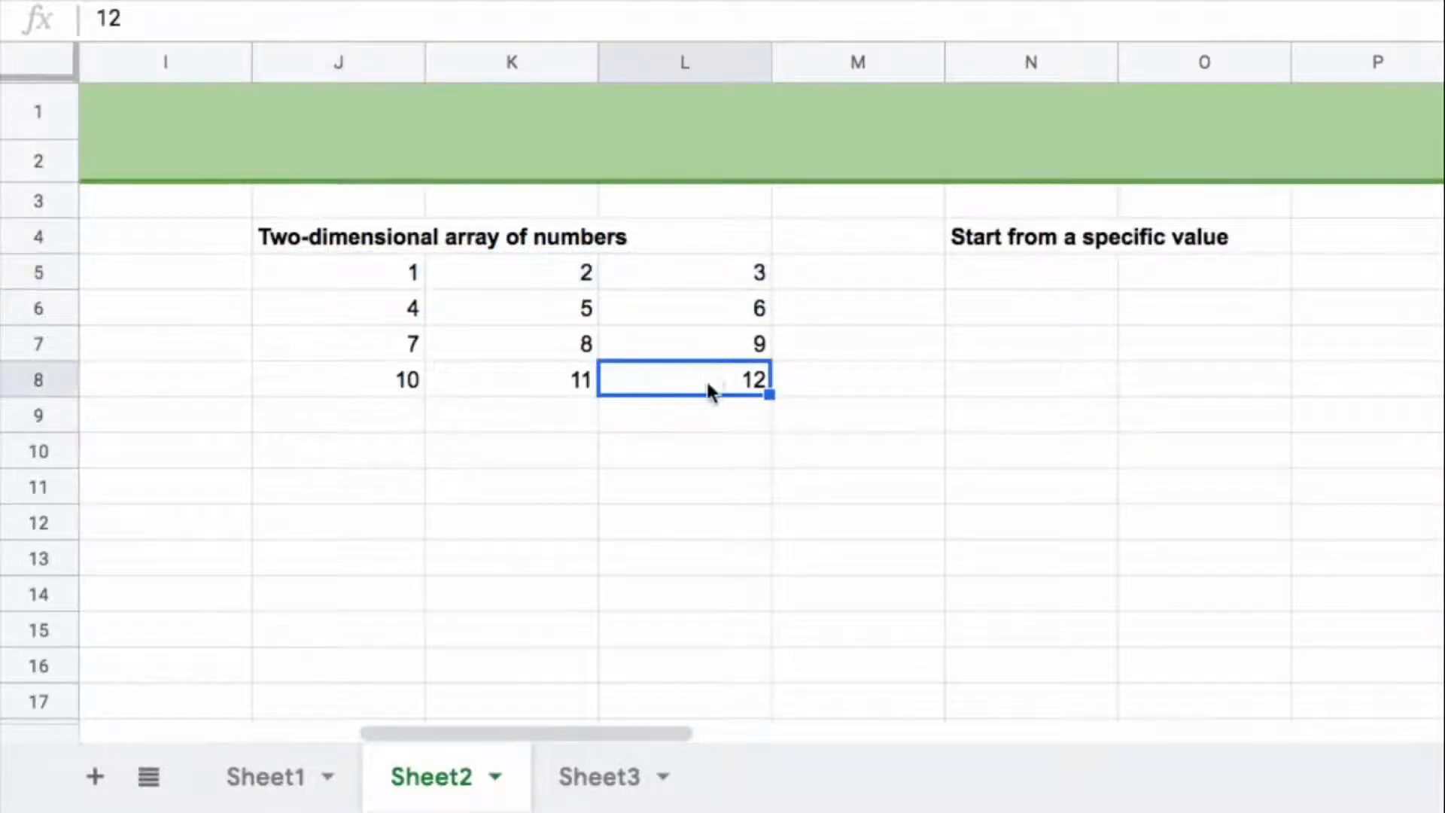
# Step: Enter =SEQUENCE(5,1,100) in N5 to list five numbers starting from 100, consulting the function's argument help
pyautogui.moveTo(634, 732); pyautogui.dragTo(755, 732)
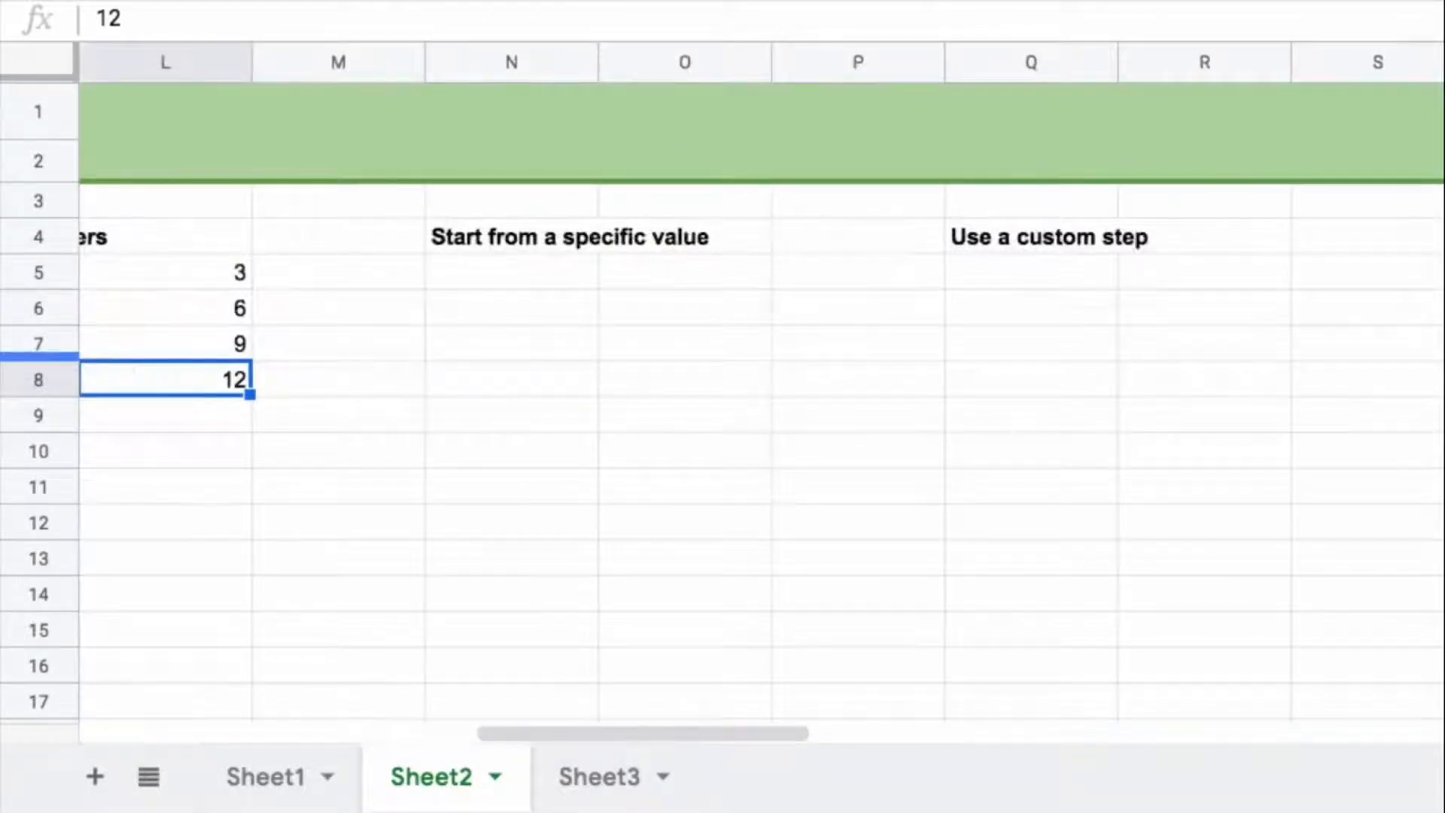
pyautogui.click(530, 268)
pyautogui.write('=seq')
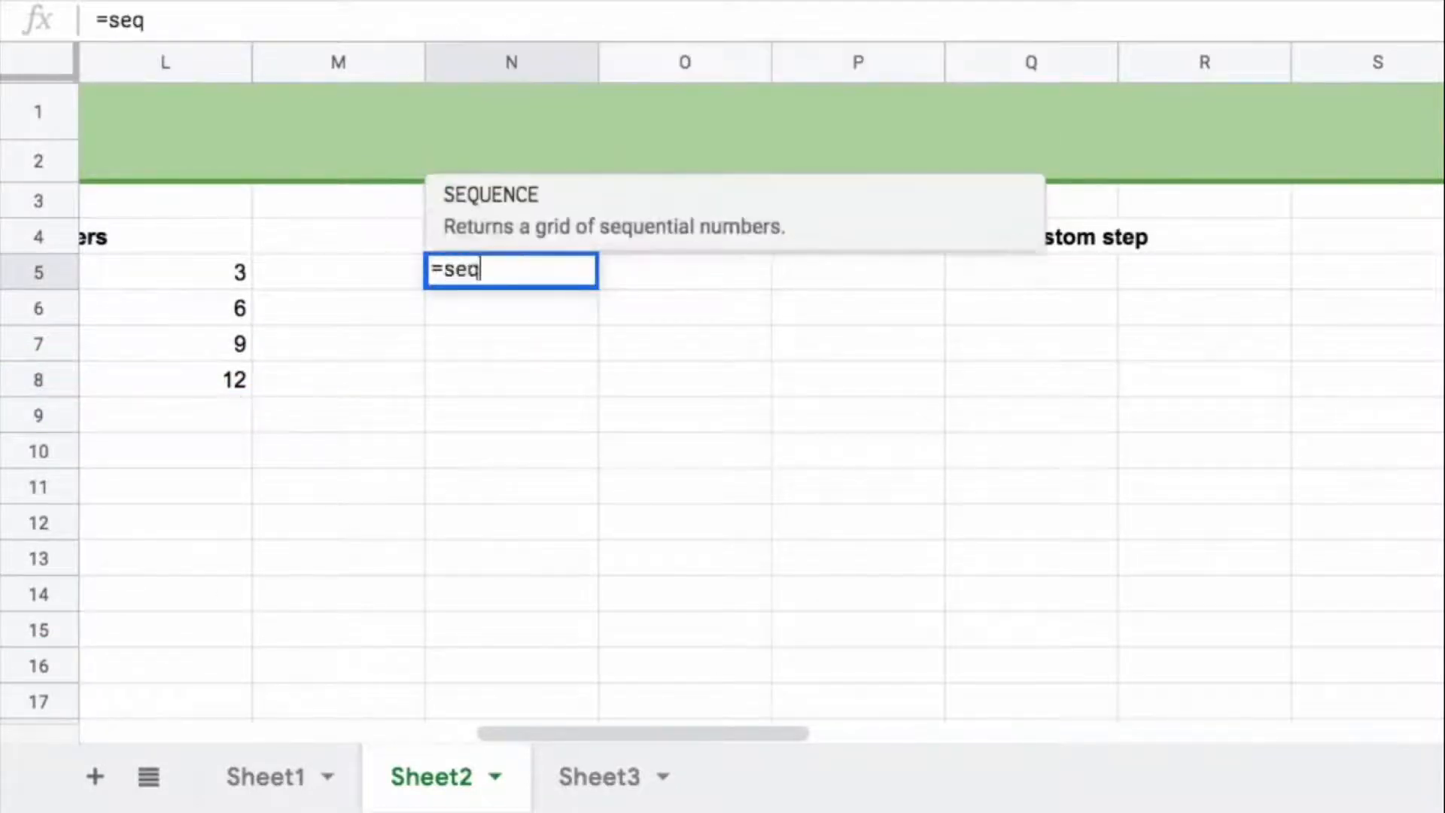
pyautogui.press('Tab')
pyautogui.write('5')
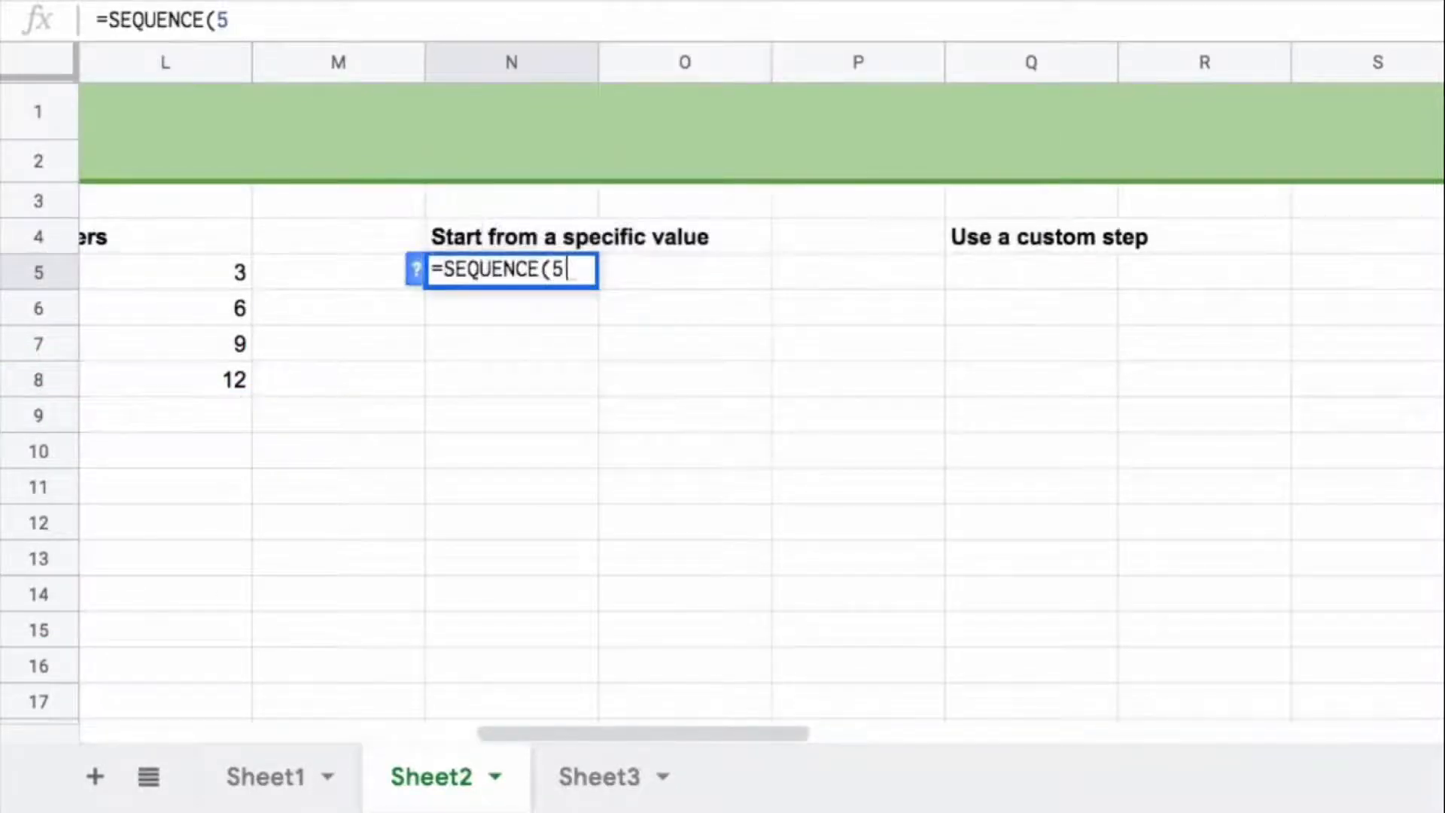
pyautogui.write(',1,100')
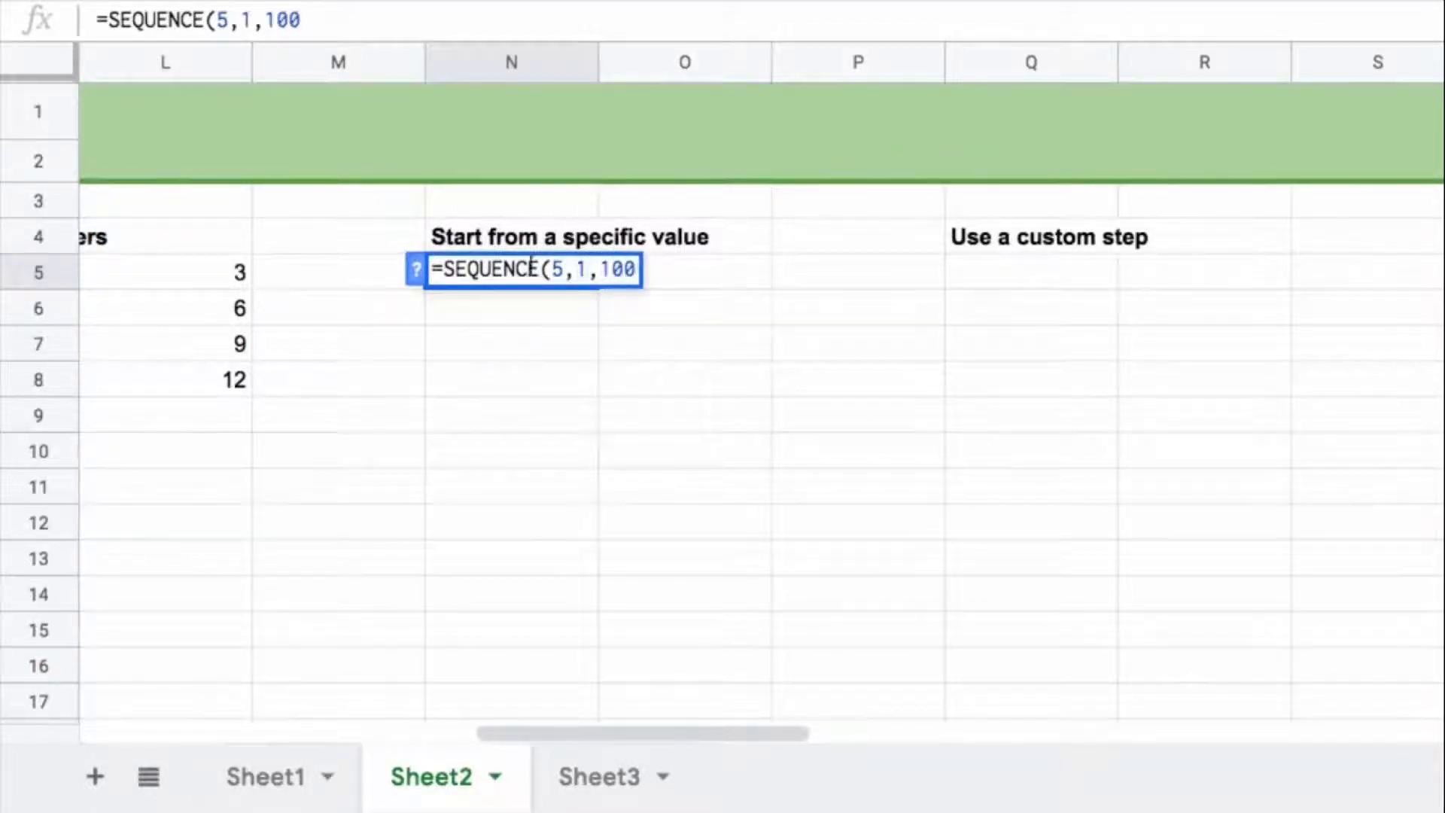
pyautogui.click(415, 270)
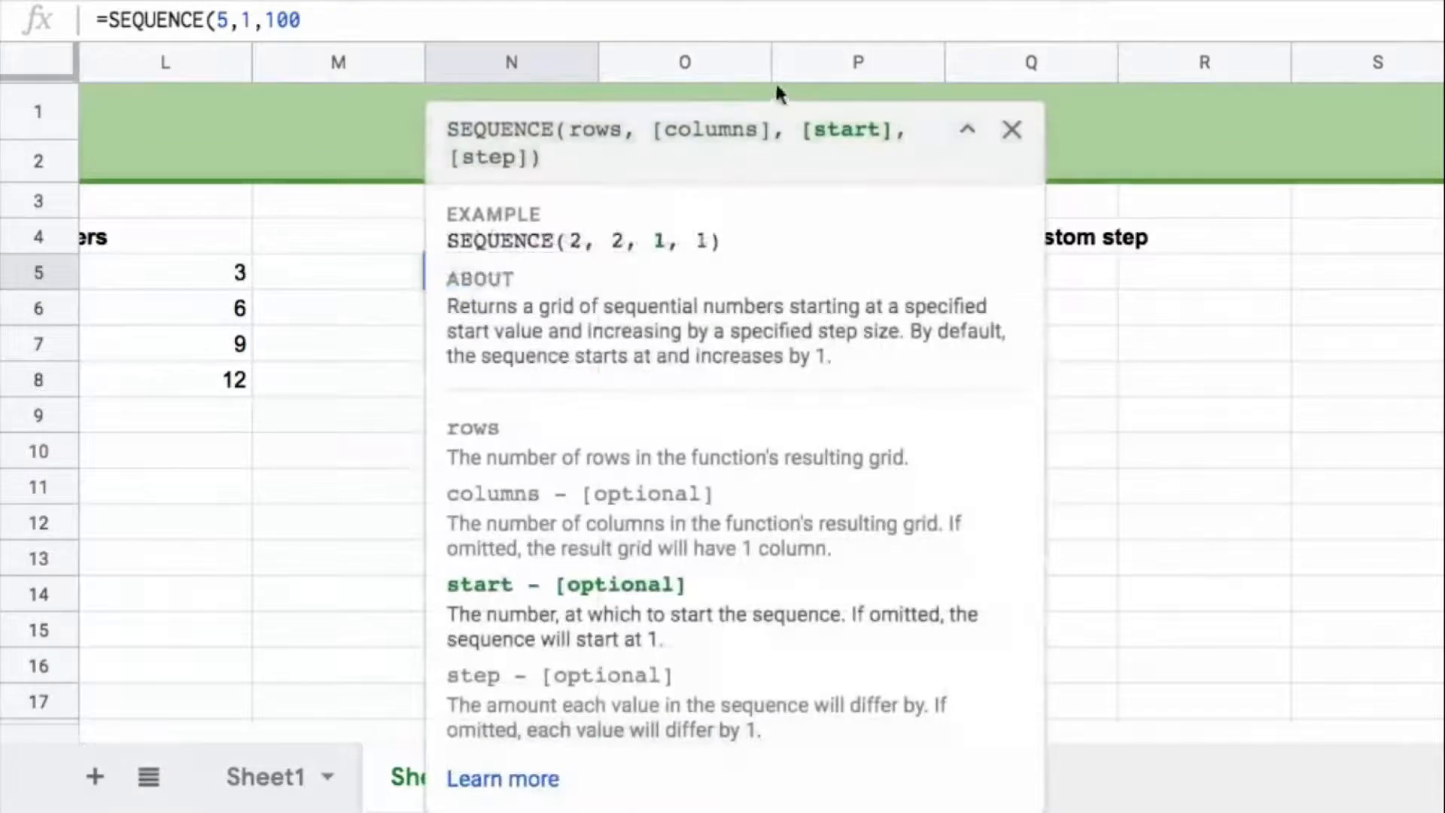
pyautogui.moveTo(653, 129); pyautogui.dragTo(894, 132)
pyautogui.click(1016, 131)
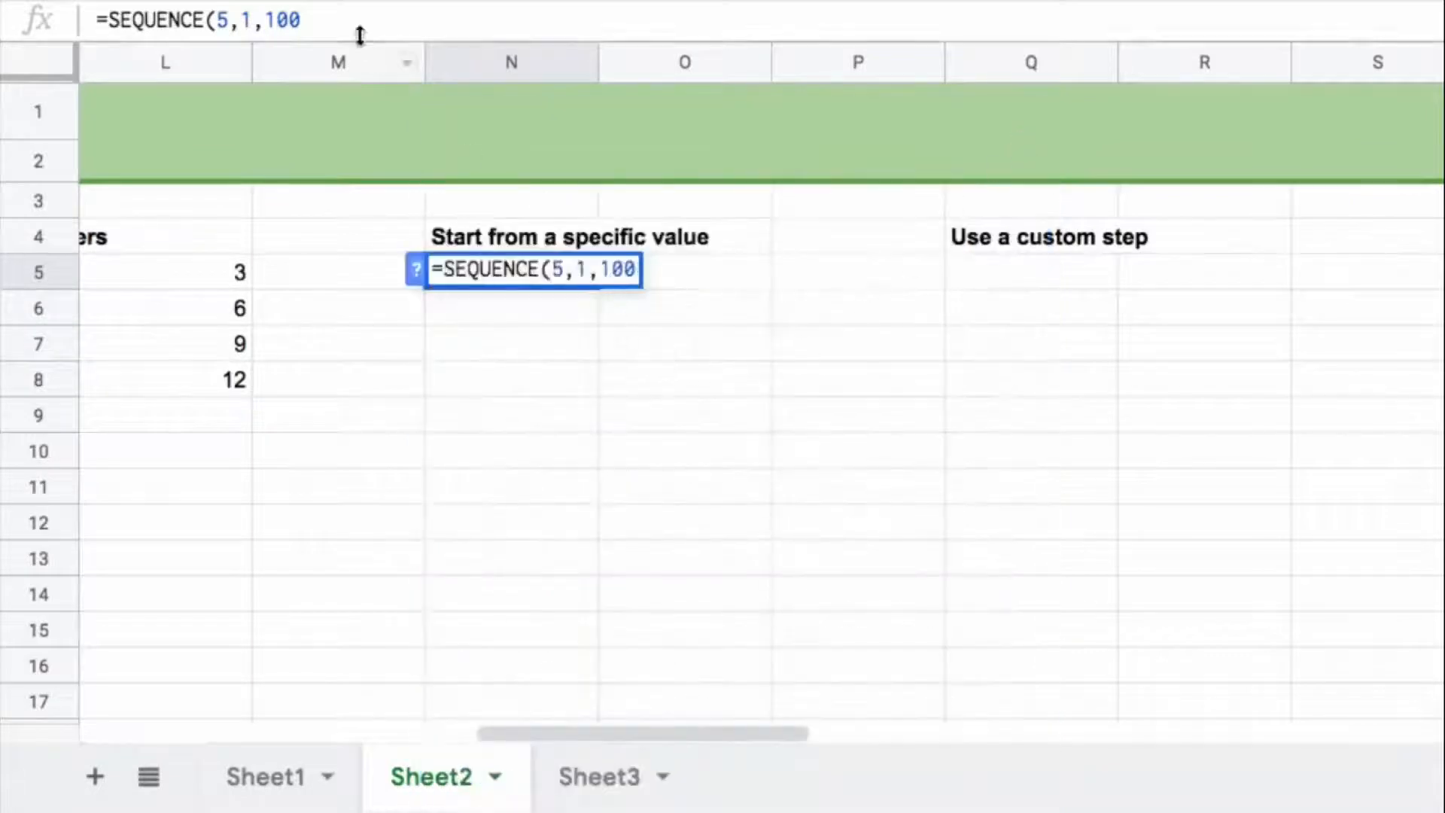
pyautogui.write(')')
pyautogui.press('Return')
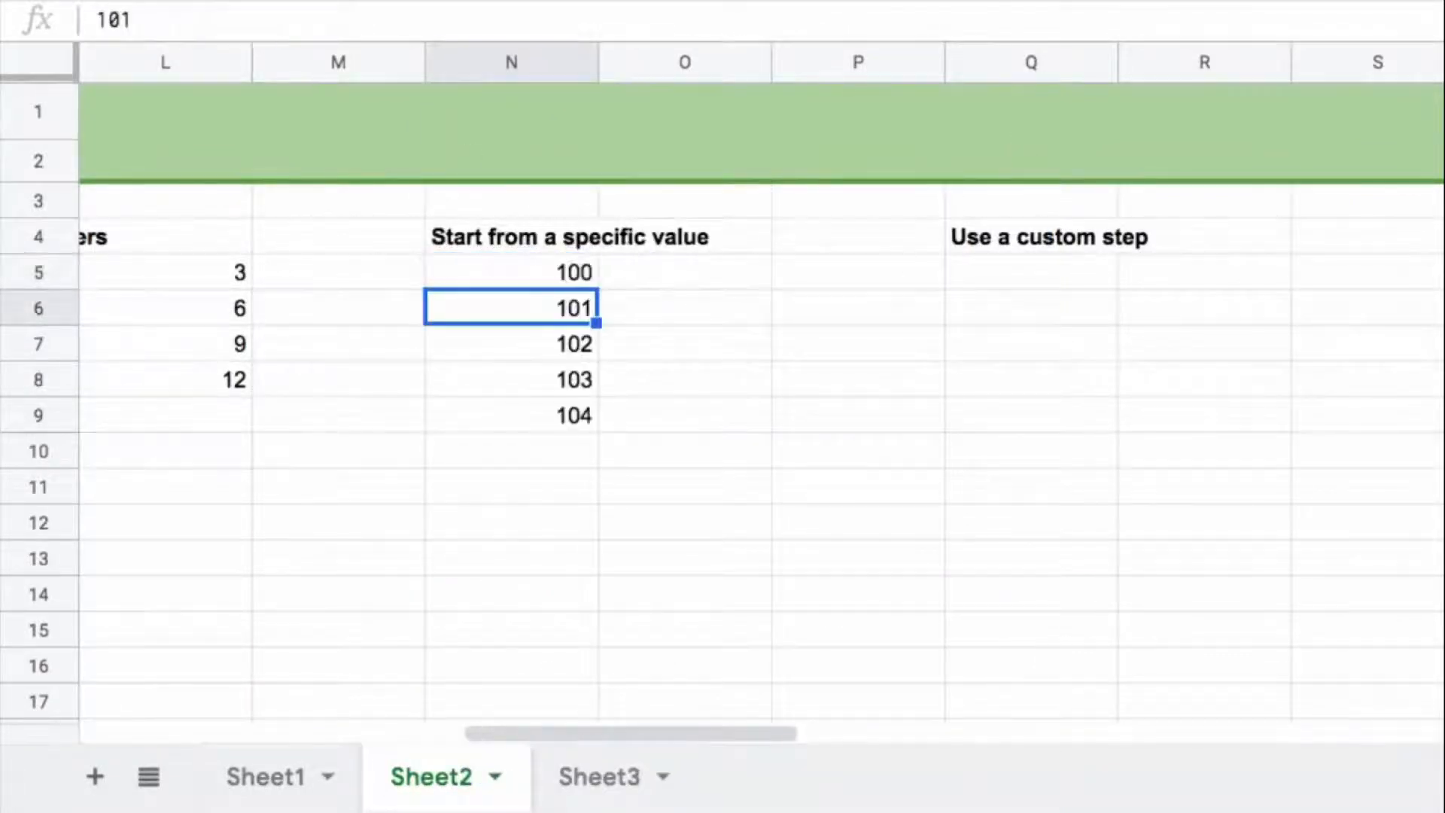
pyautogui.click(566, 279)
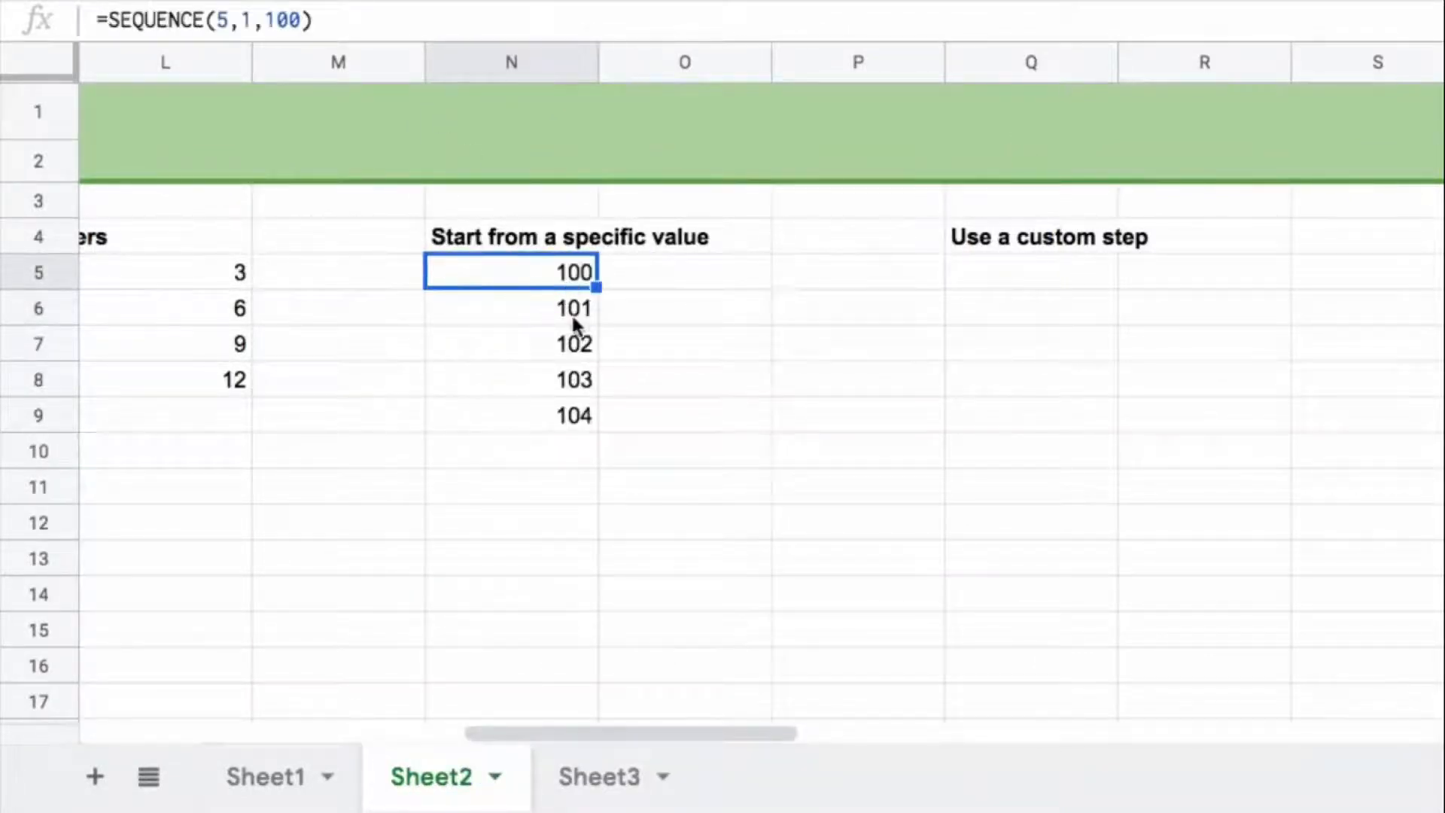
# Step: Enter =SEQUENCE(5,1,0,10) in Q5 to list five numbers starting at 0 with a custom step of 10
pyautogui.click(994, 275)
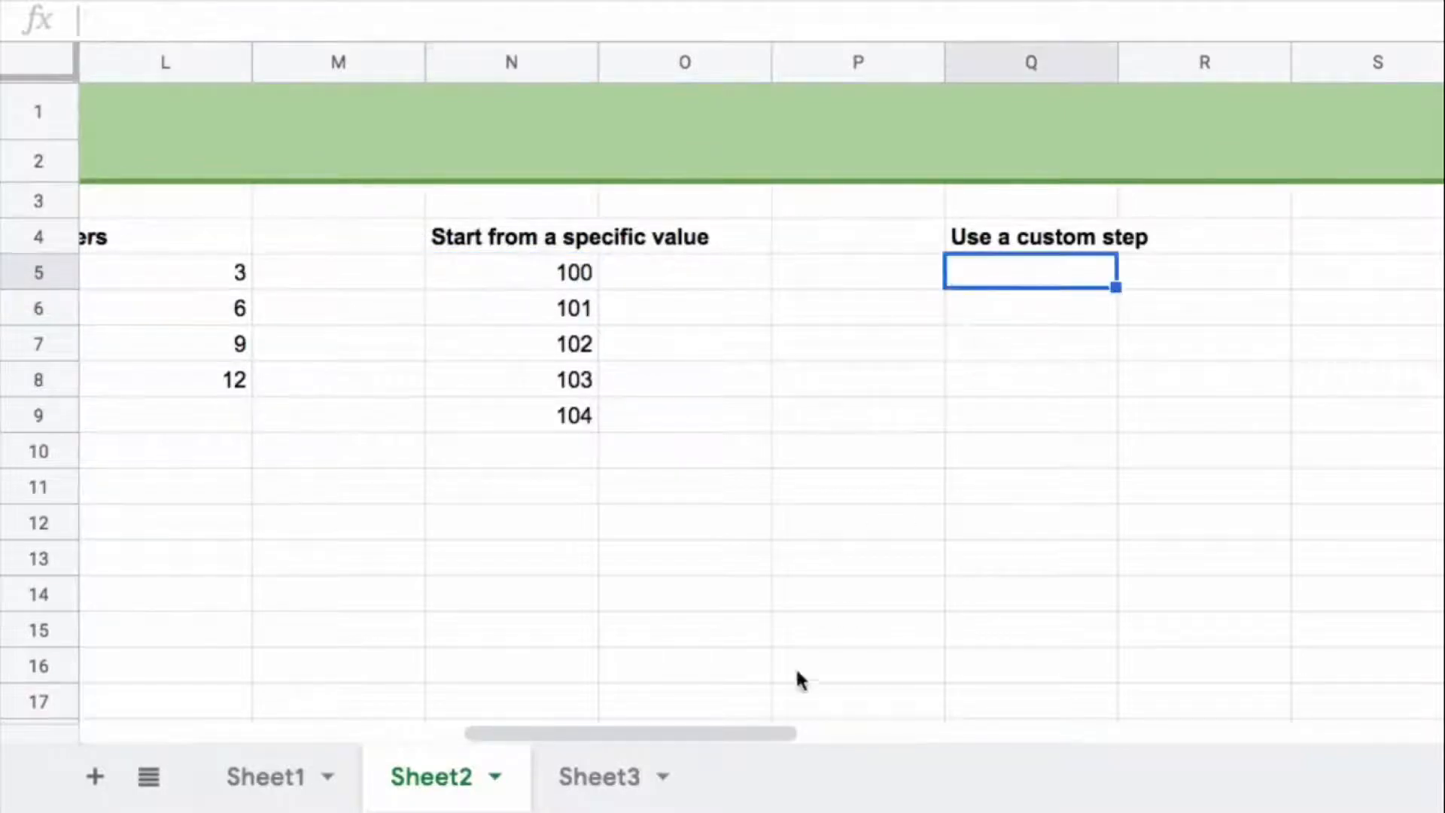
pyautogui.moveTo(673, 734); pyautogui.dragTo(753, 733)
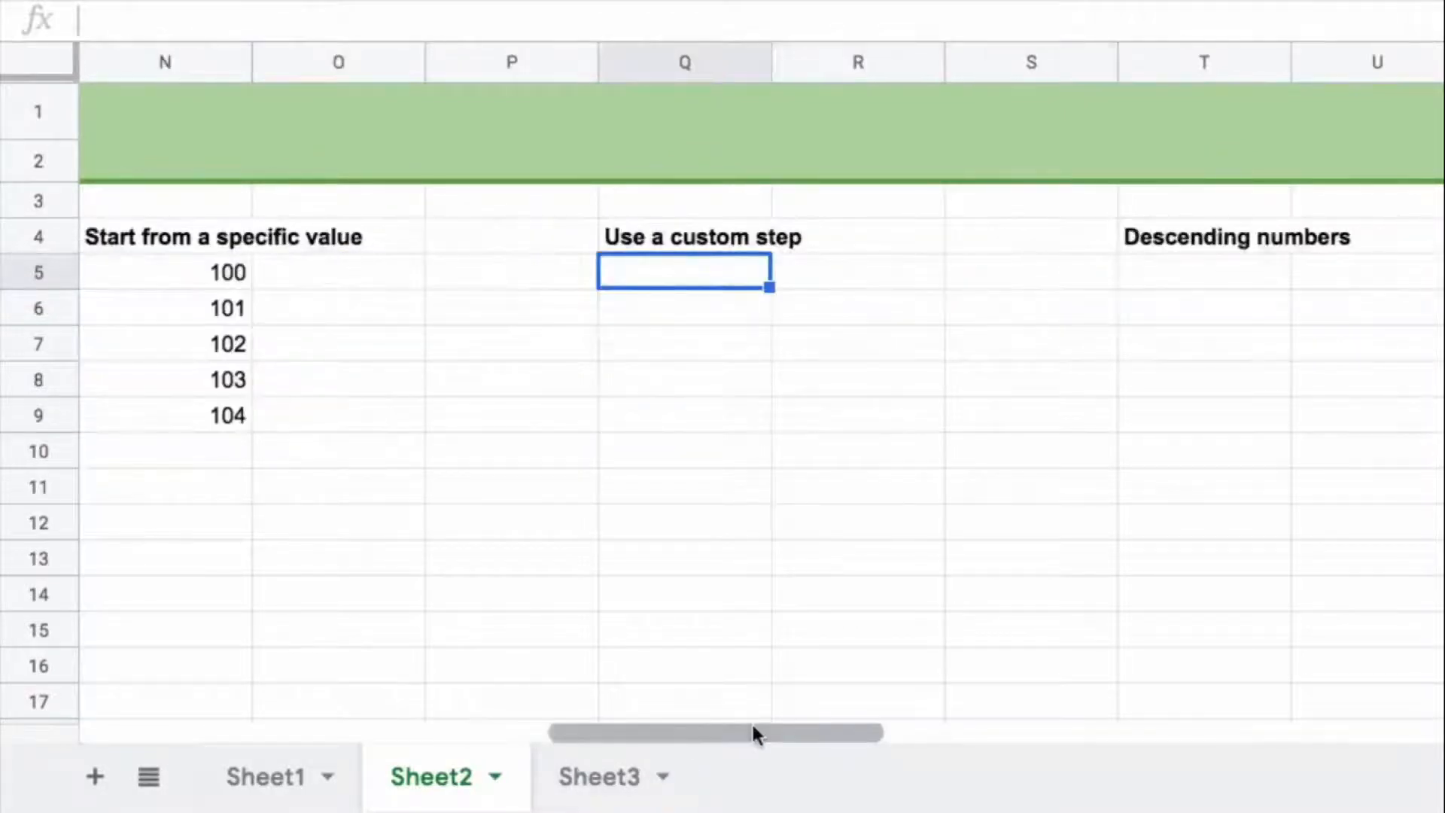
pyautogui.write('=seq')
pyautogui.press('Tab')
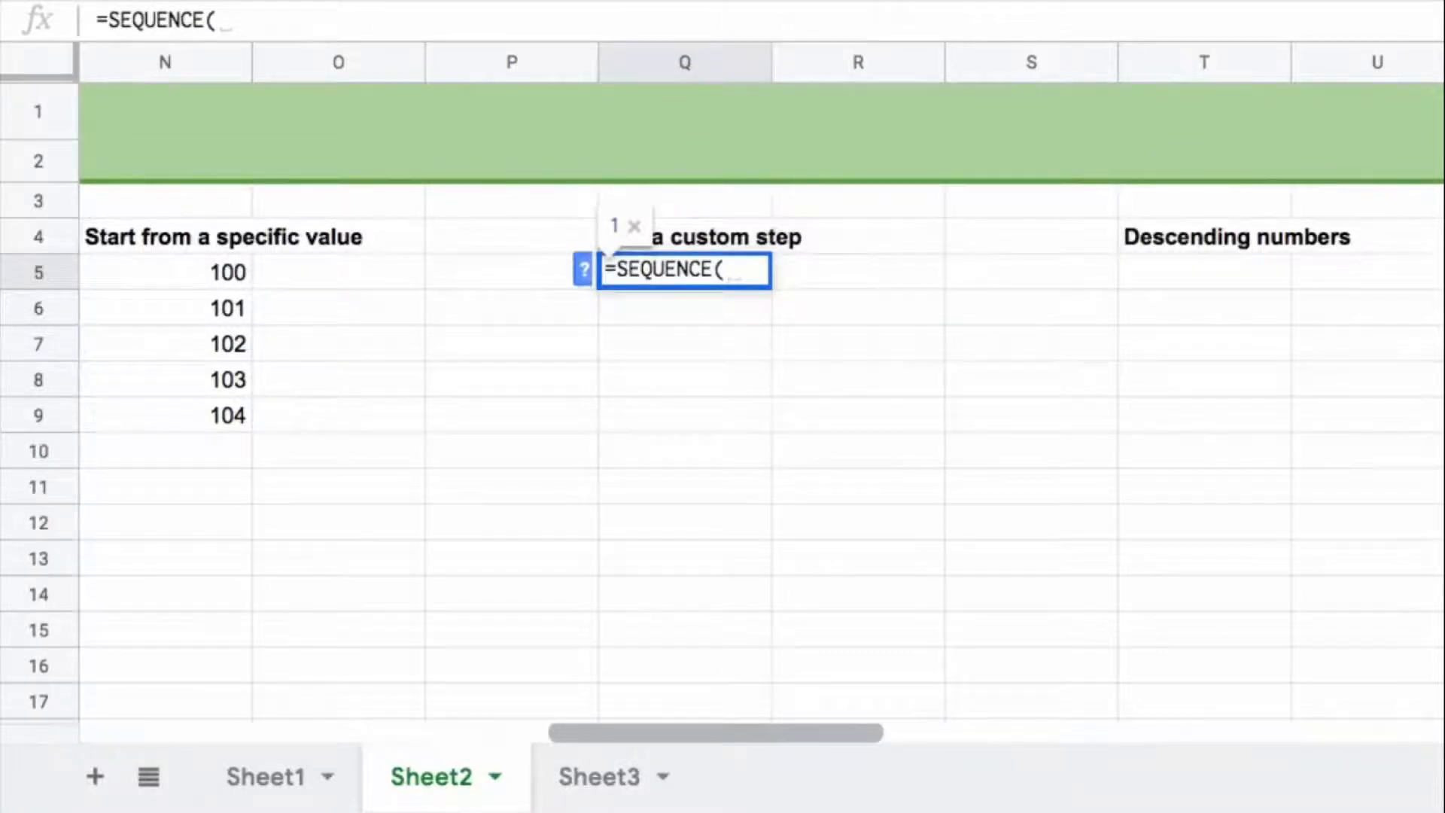
pyautogui.write('5,1')
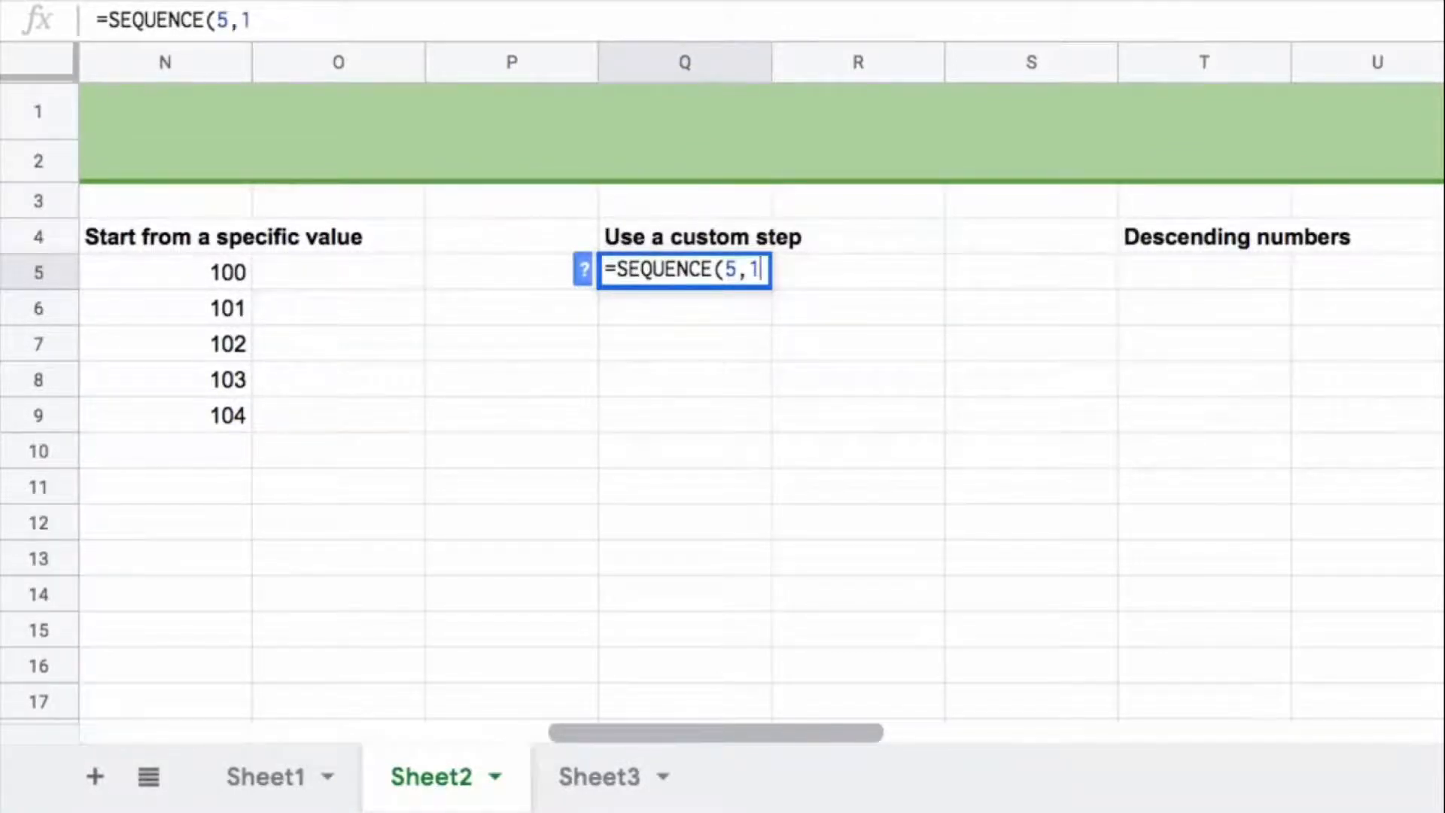
pyautogui.write(',')
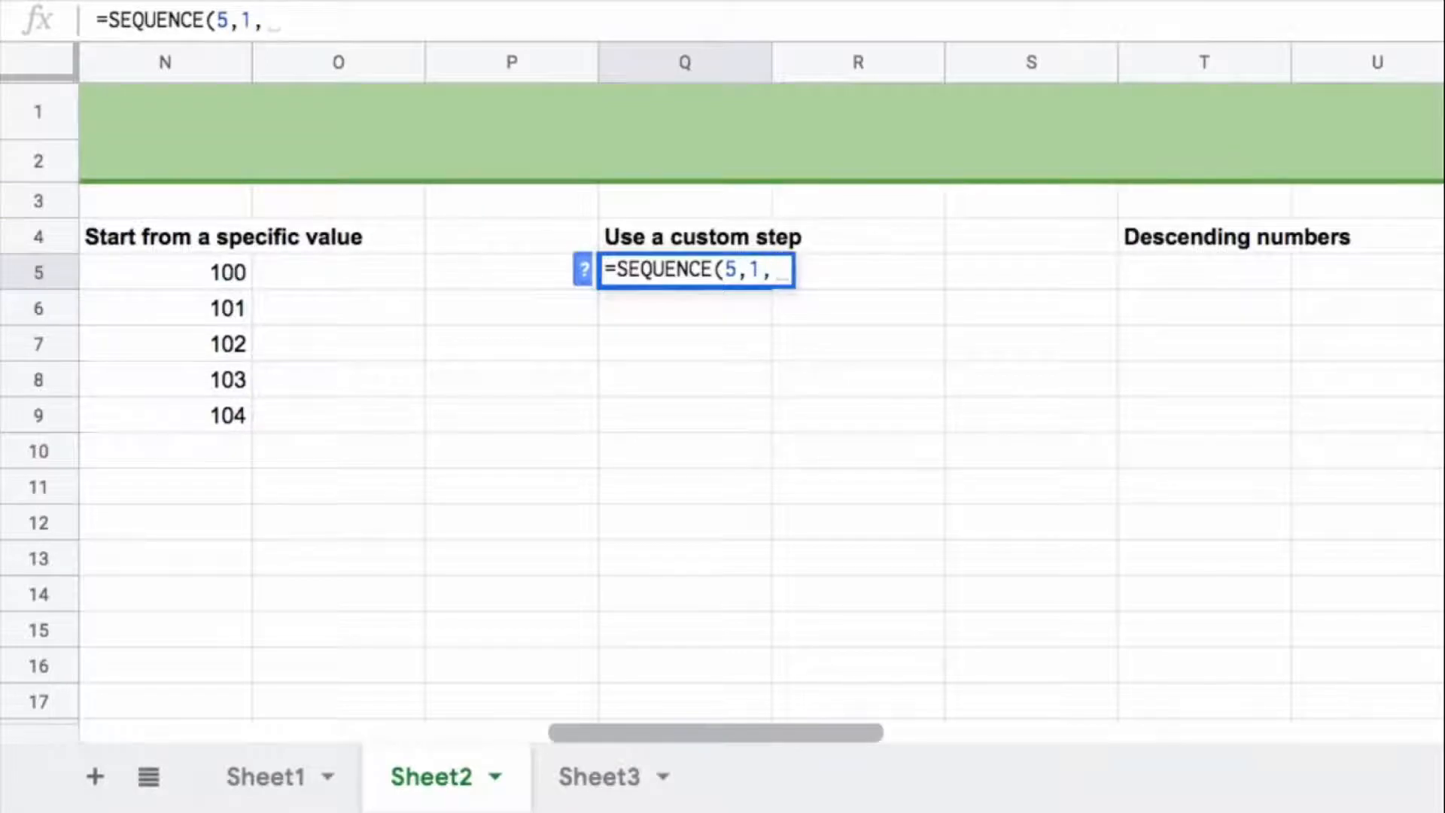
pyautogui.write('0,10')
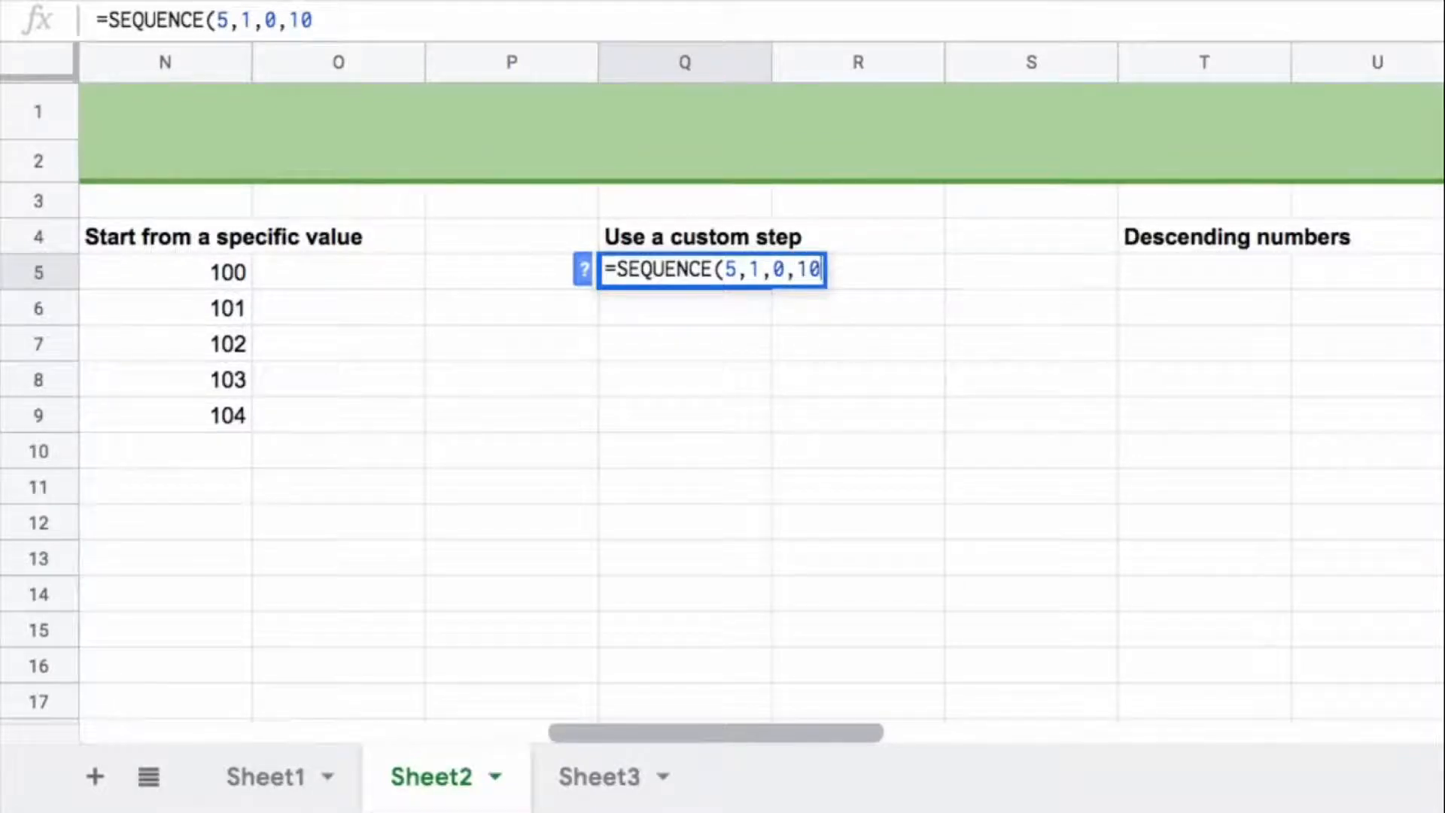
pyautogui.write(')')
pyautogui.press('Return')
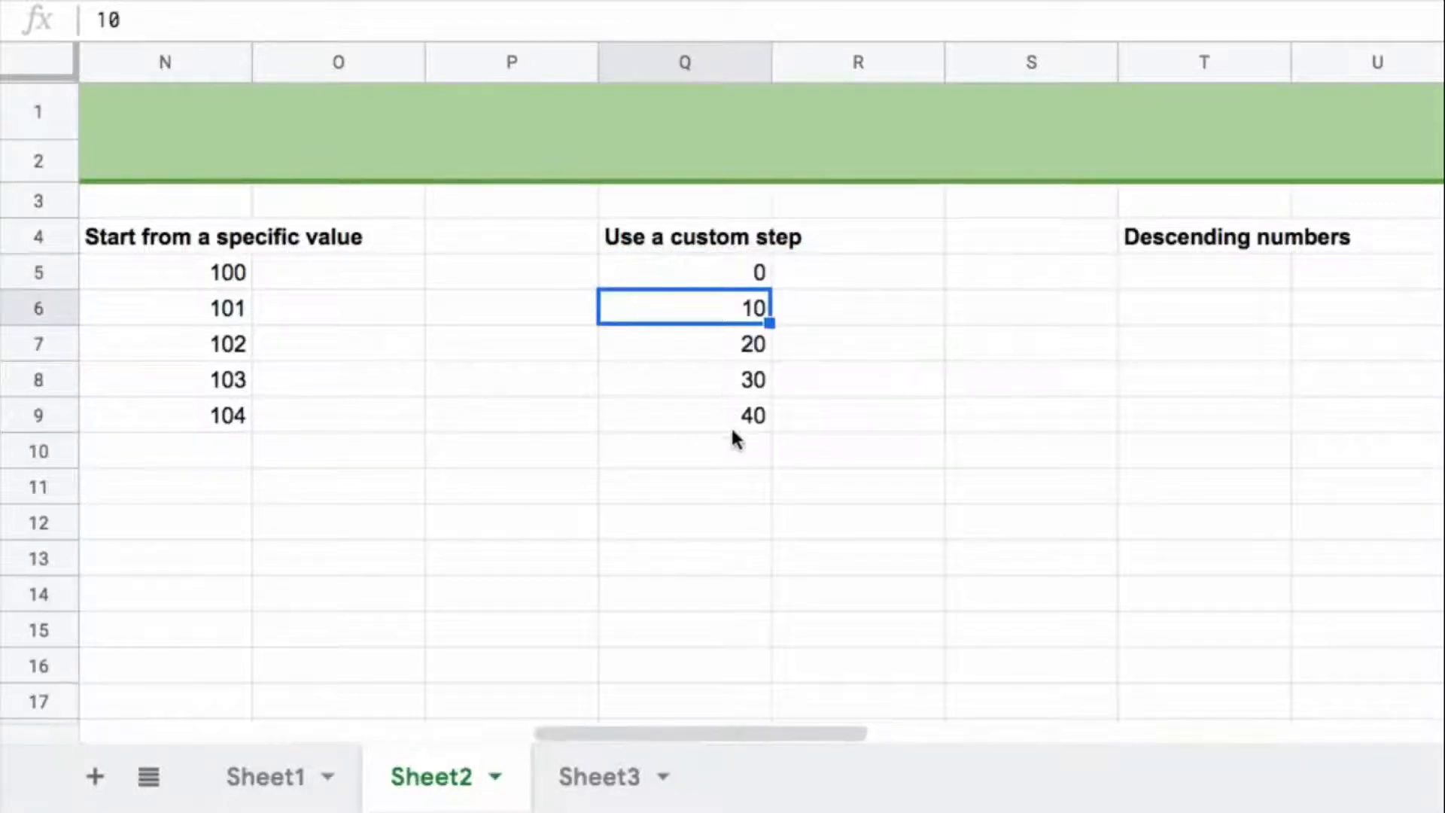
# Step: Inspect the step argument of the SEQUENCE formula in Q5 without changing it
pyautogui.click(729, 272)
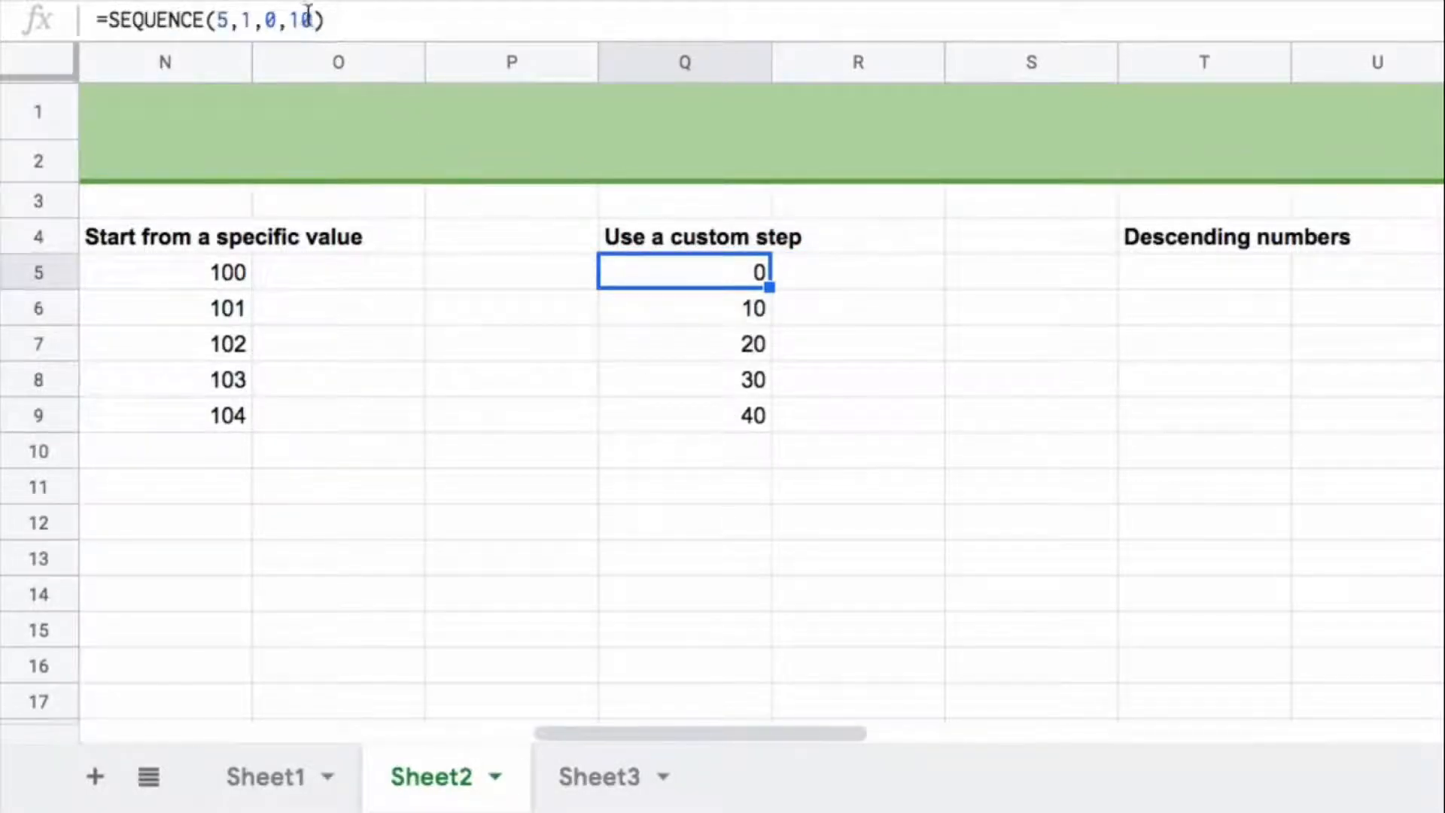
pyautogui.moveTo(315, 18); pyautogui.dragTo(281, 16)
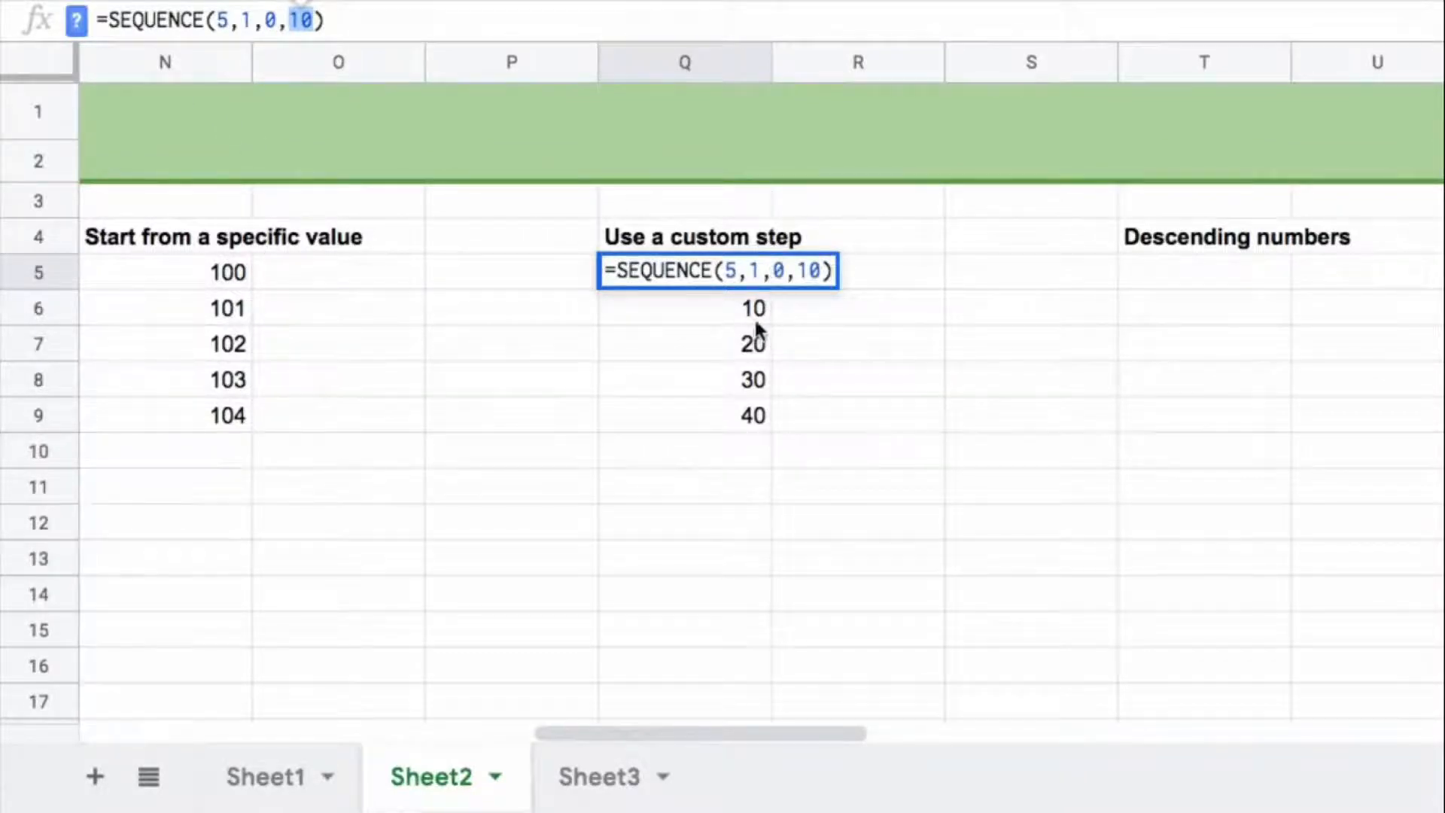
pyautogui.press('Escape')
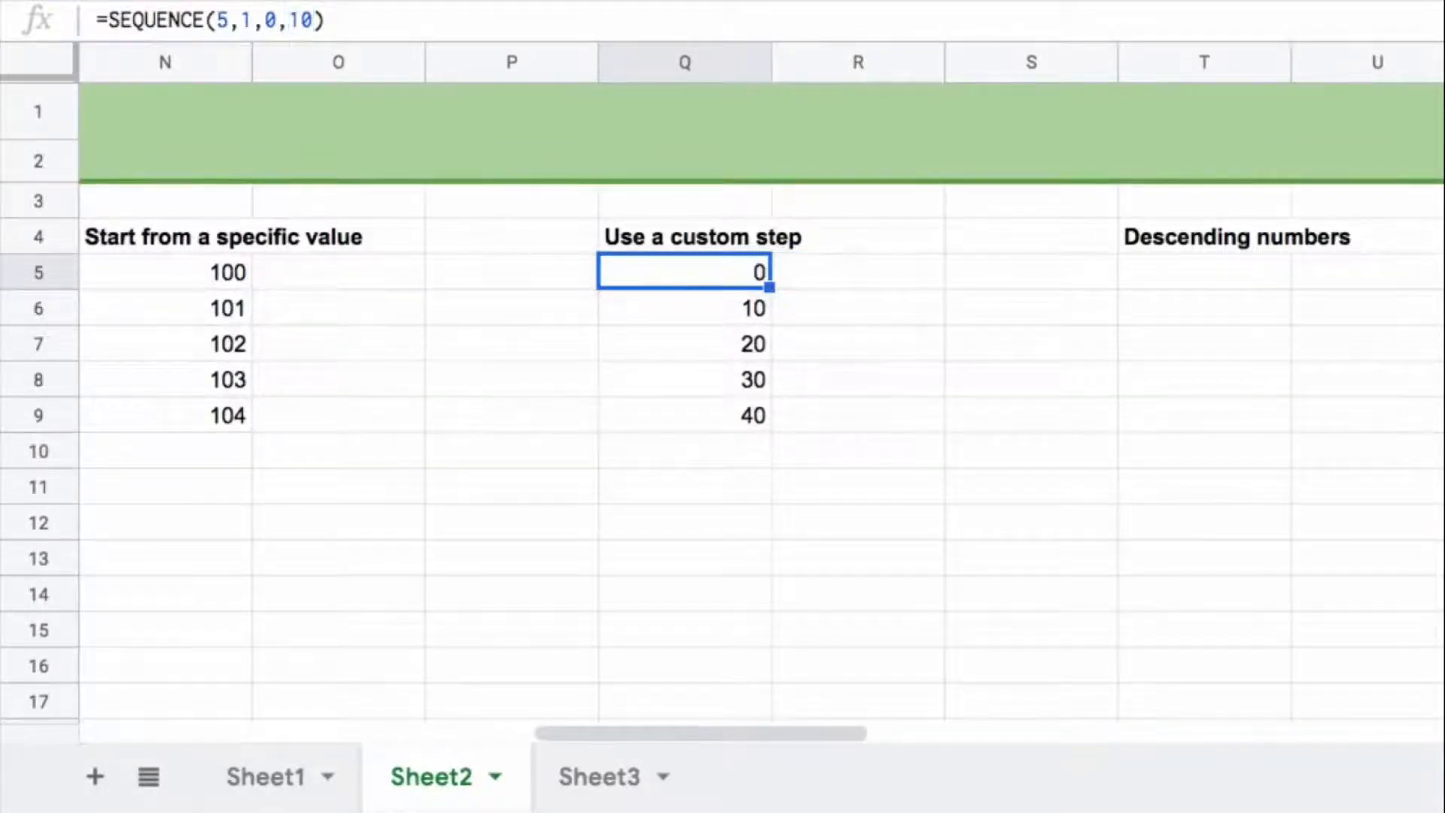
# Step: Enter =SEQUENCE(5,1,5,-1) in T5 to list five descending numbers starting from 5
pyautogui.moveTo(783, 730); pyautogui.dragTo(892, 728)
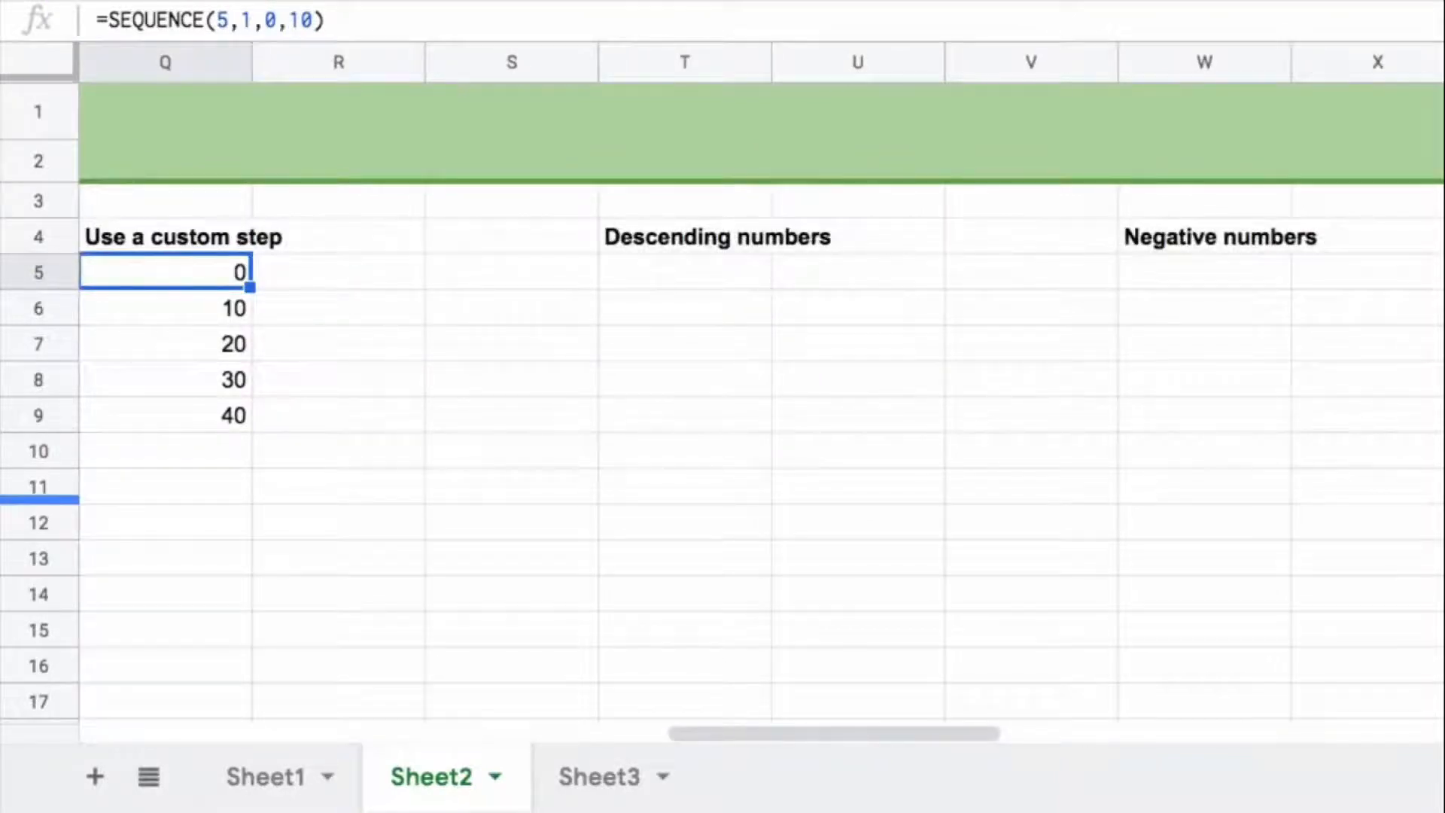
pyautogui.click(667, 275)
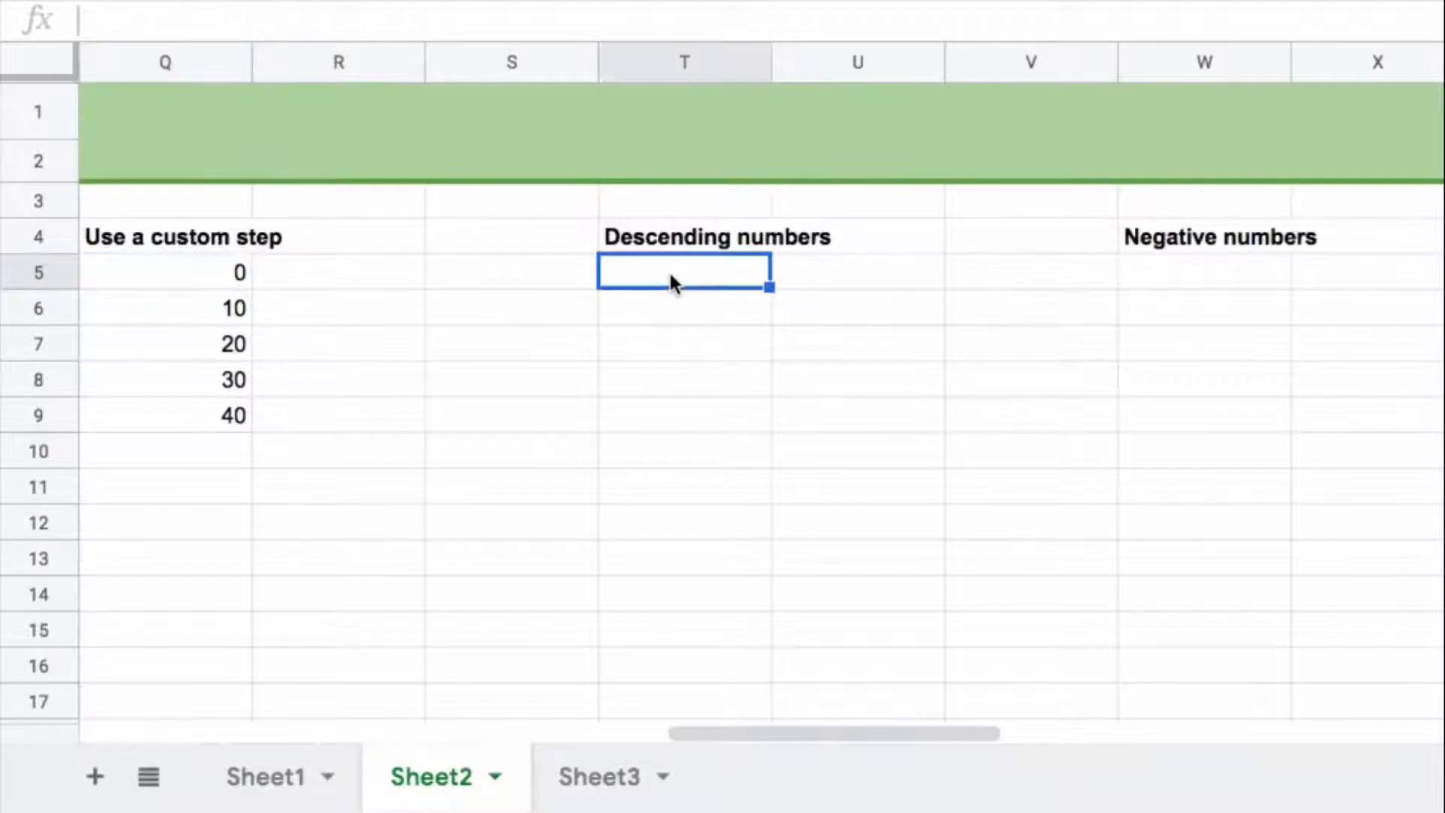
pyautogui.write('=seq')
pyautogui.press('Tab')
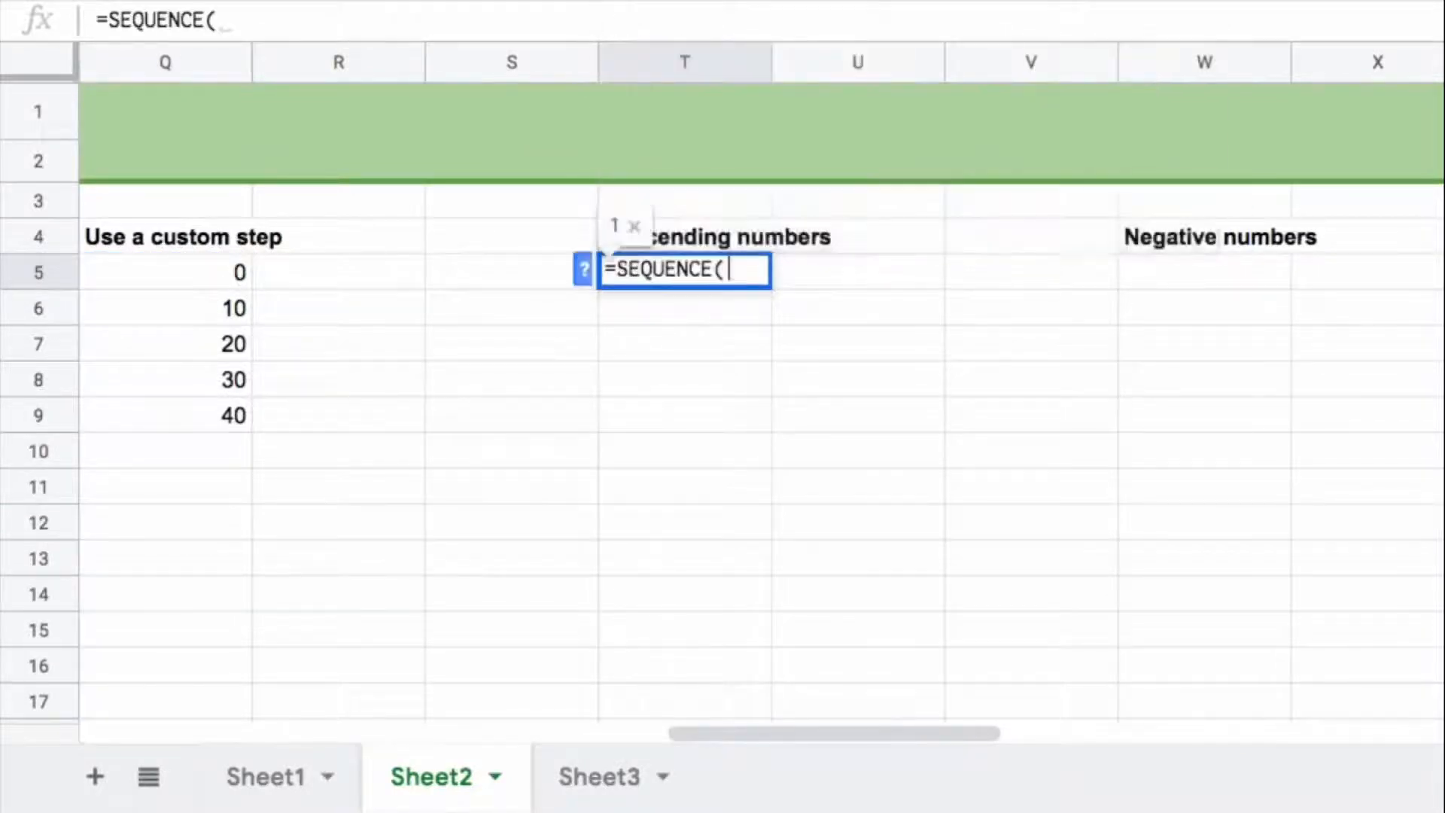
pyautogui.write('5')
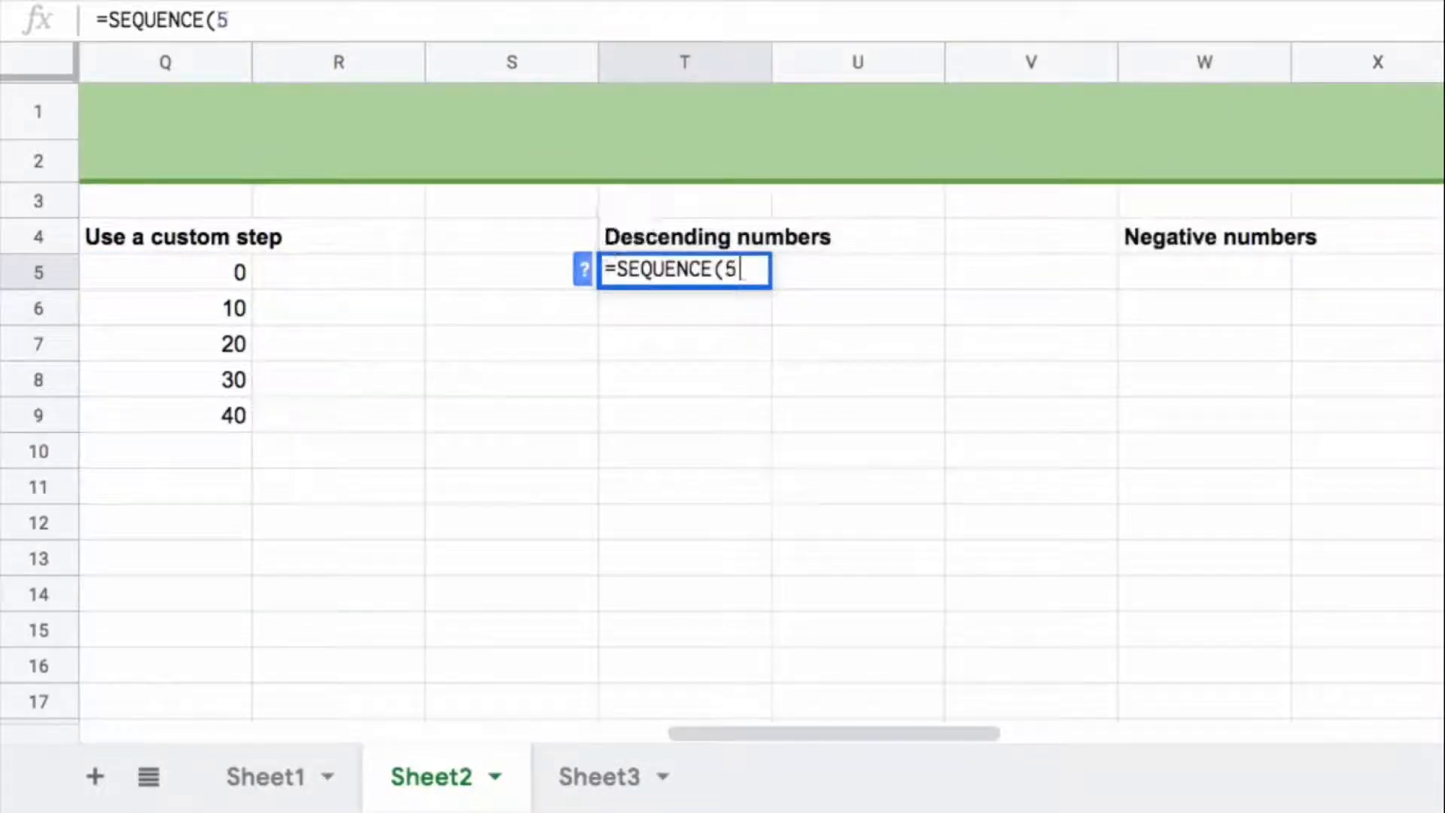
pyautogui.write(',1,5,')
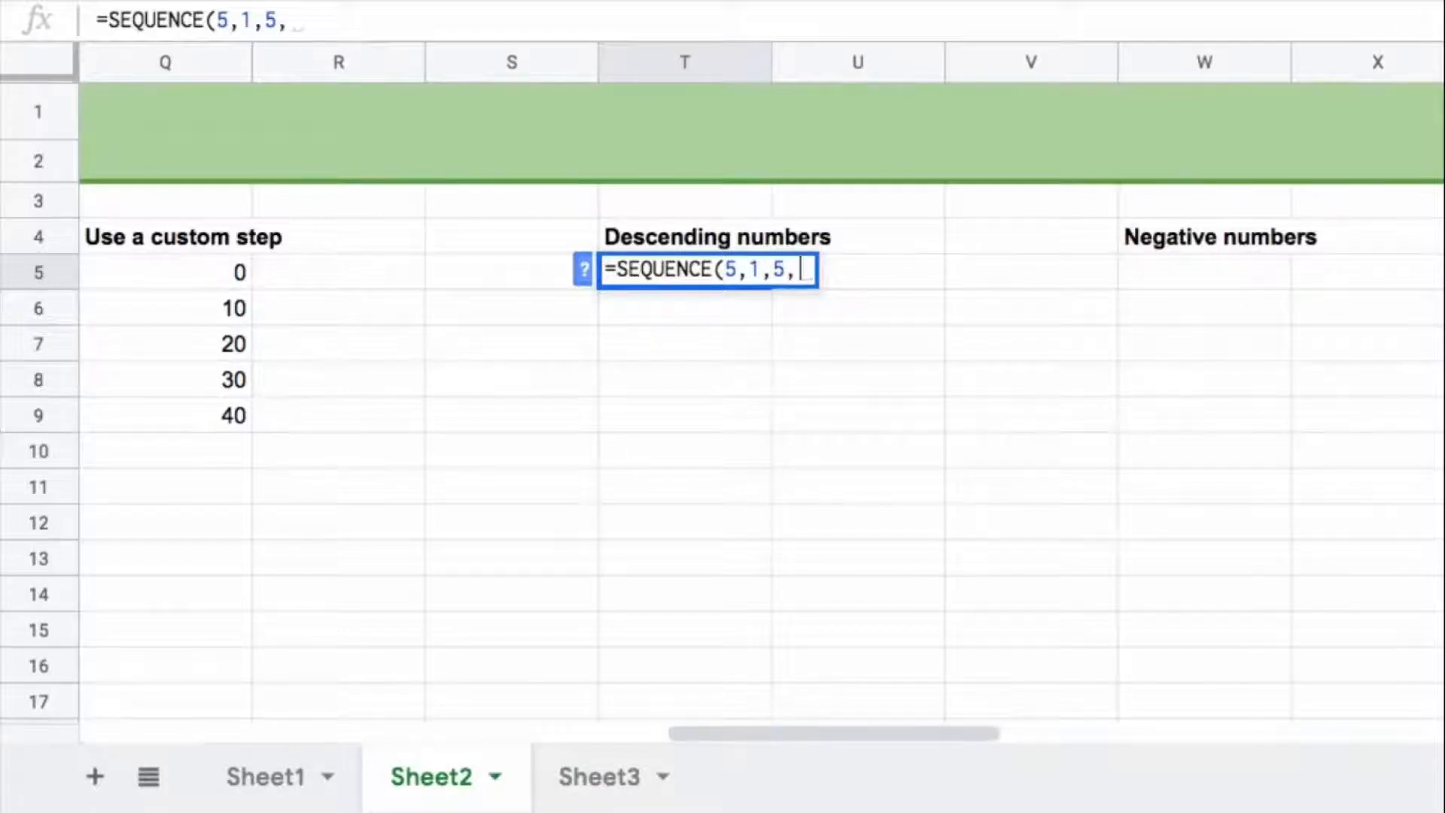
pyautogui.write('-1')
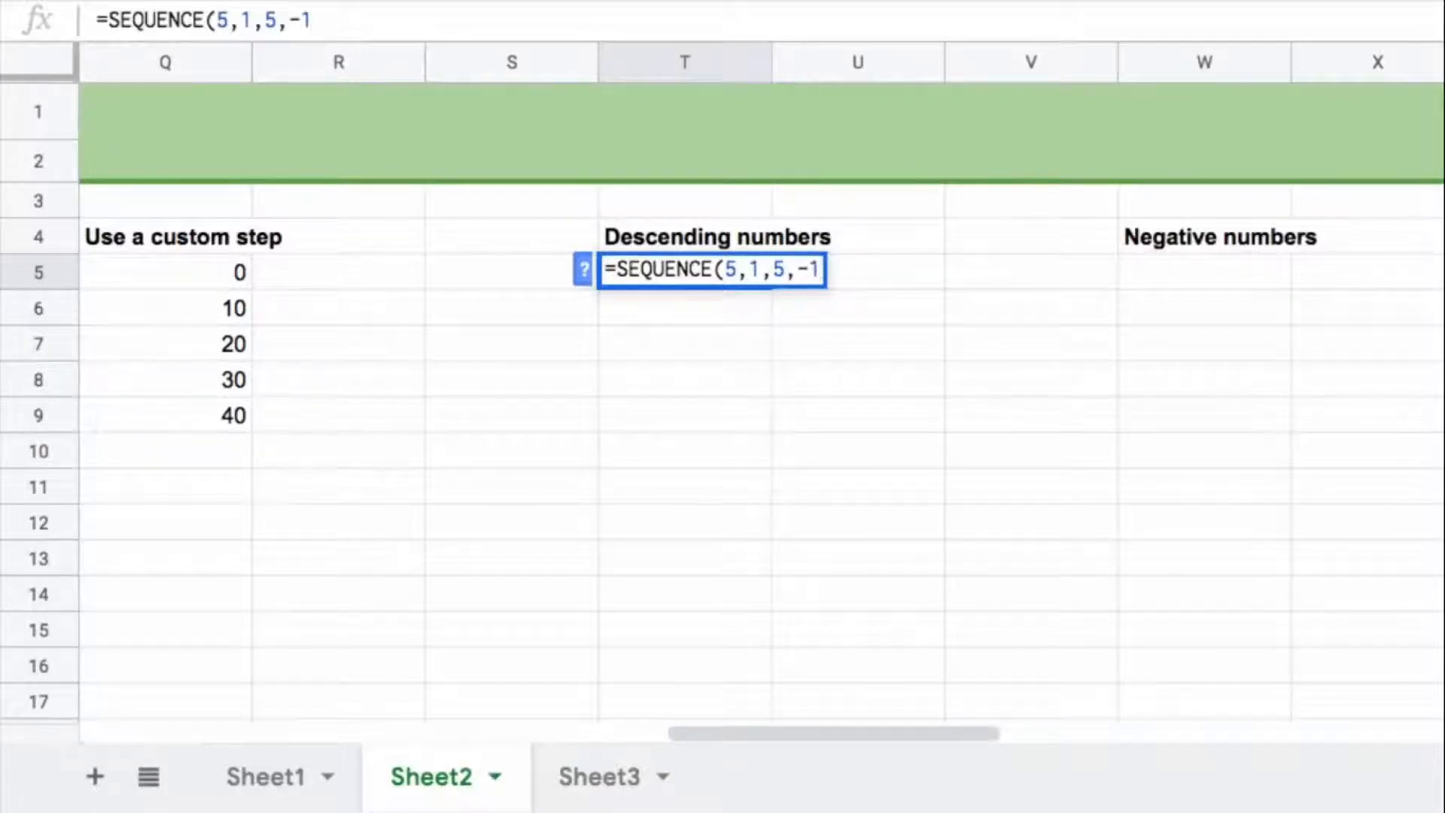
pyautogui.write(')')
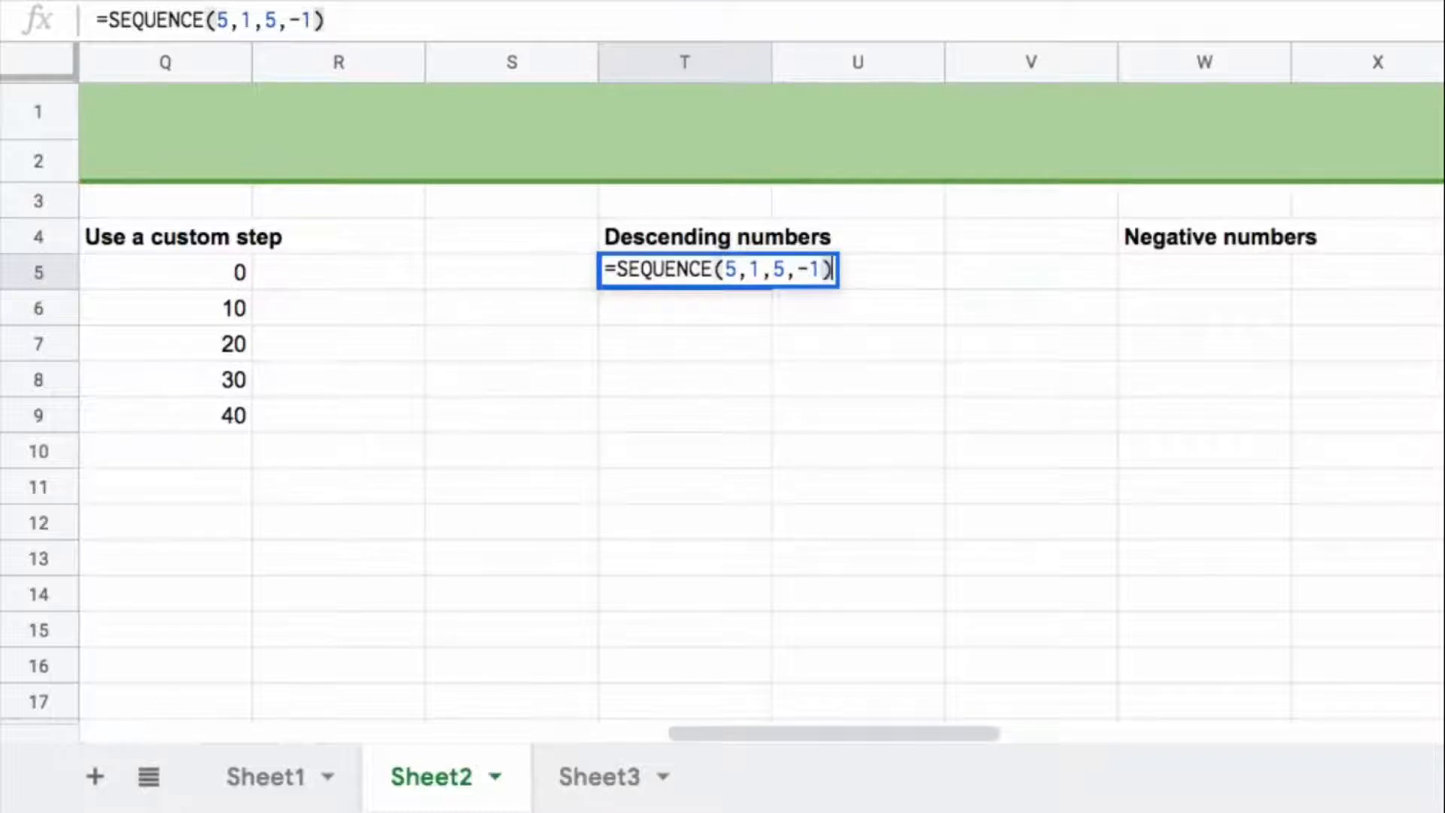
pyautogui.press('Return')
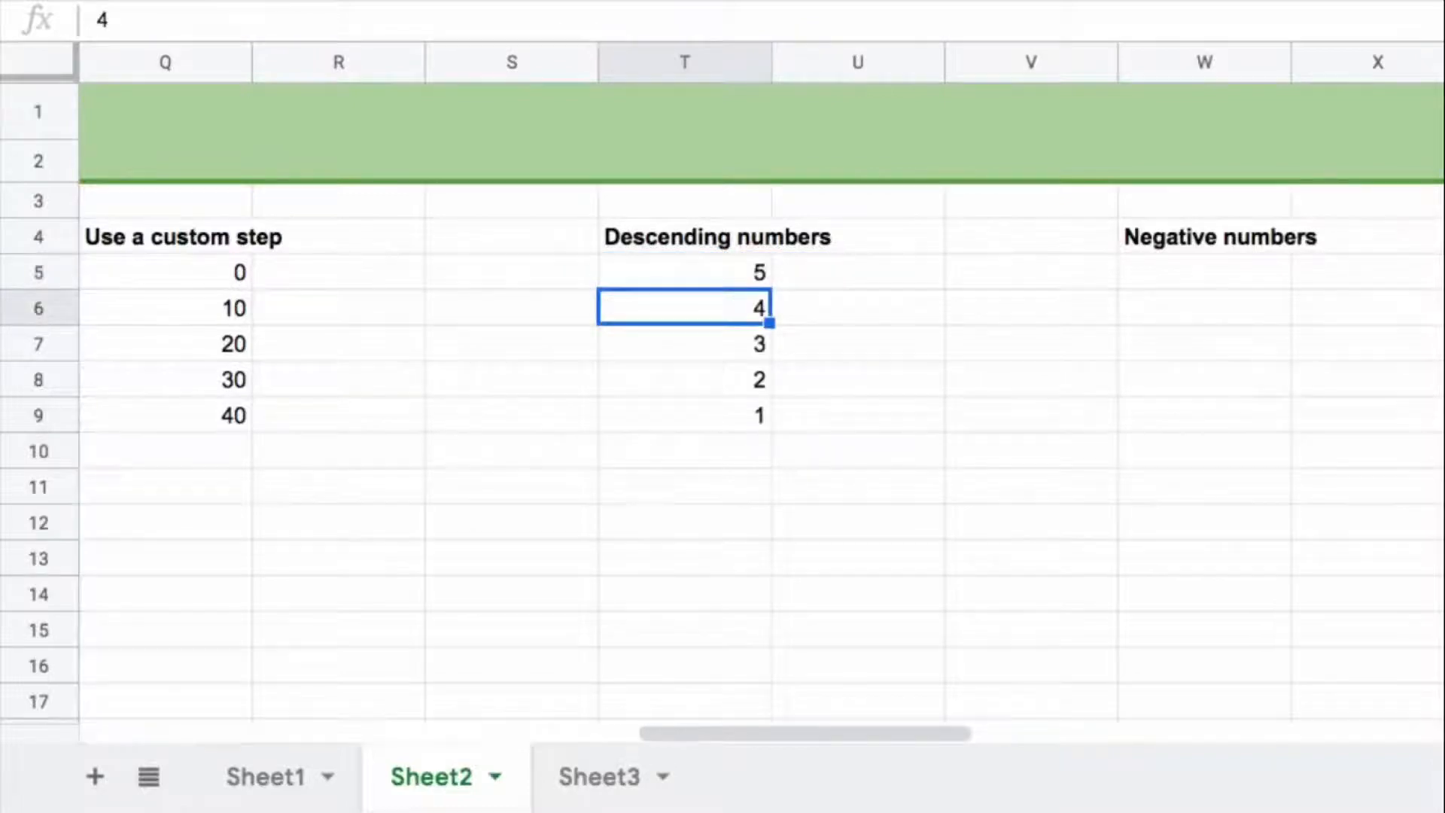
pyautogui.click(755, 274)
pyautogui.moveTo(734, 316); pyautogui.dragTo(706, 410)
# Step: Enter =SEQUENCE(5,1,-1,-1) in W5 to list five negative numbers counting down from -1
pyautogui.moveTo(761, 732); pyautogui.dragTo(952, 742)
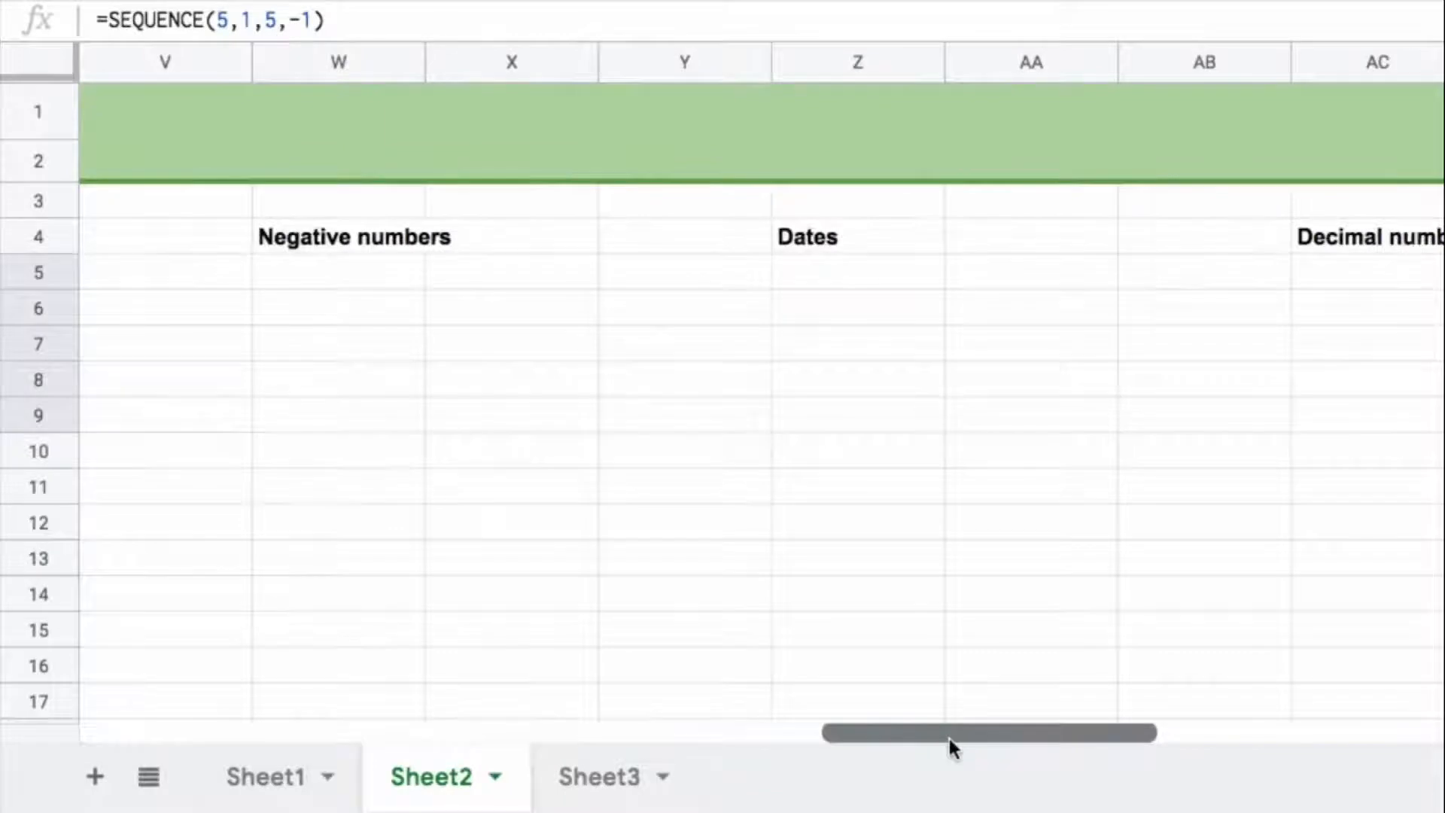
pyautogui.click(299, 276)
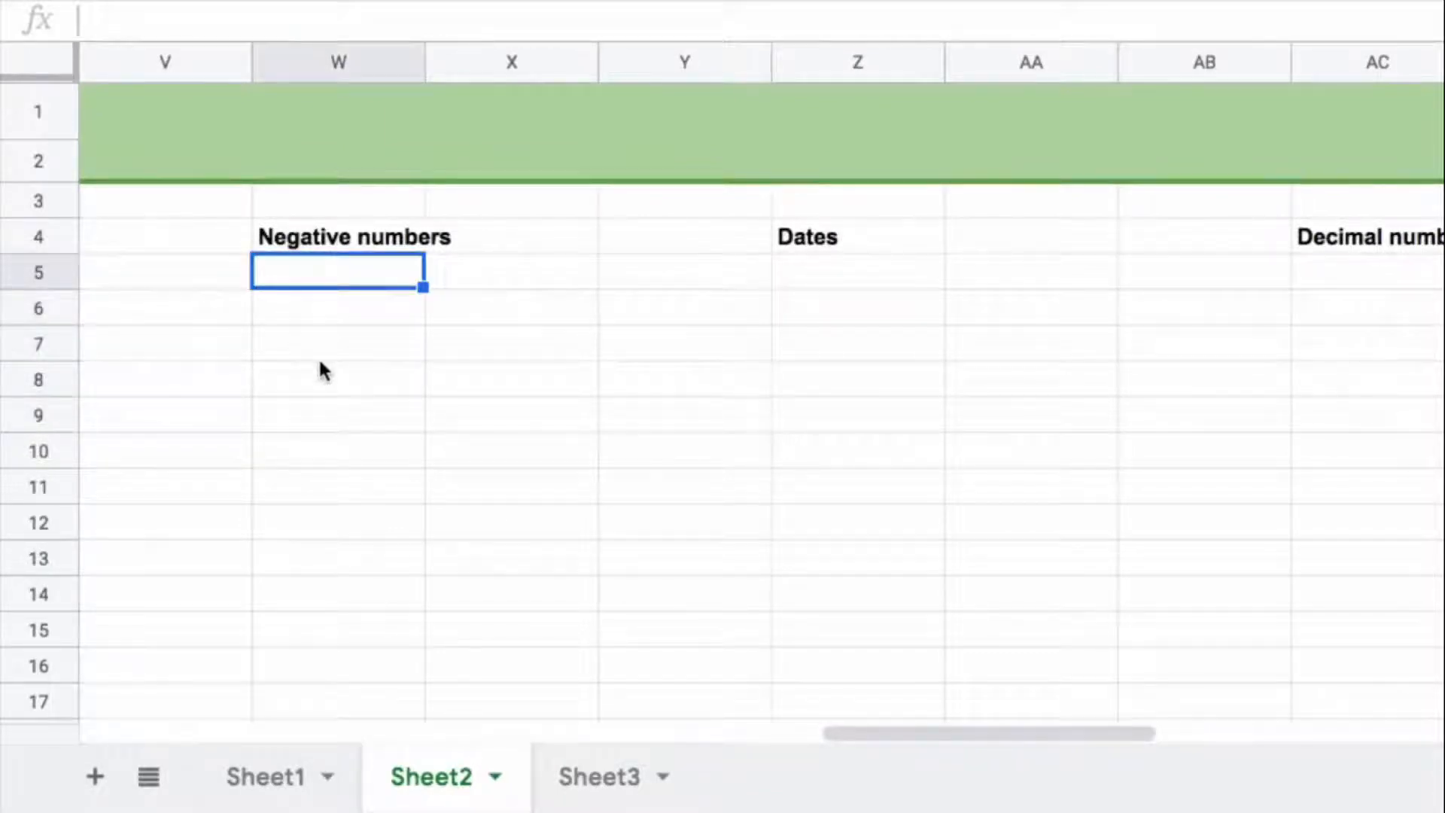
pyautogui.write('=seq')
pyautogui.press('Tab')
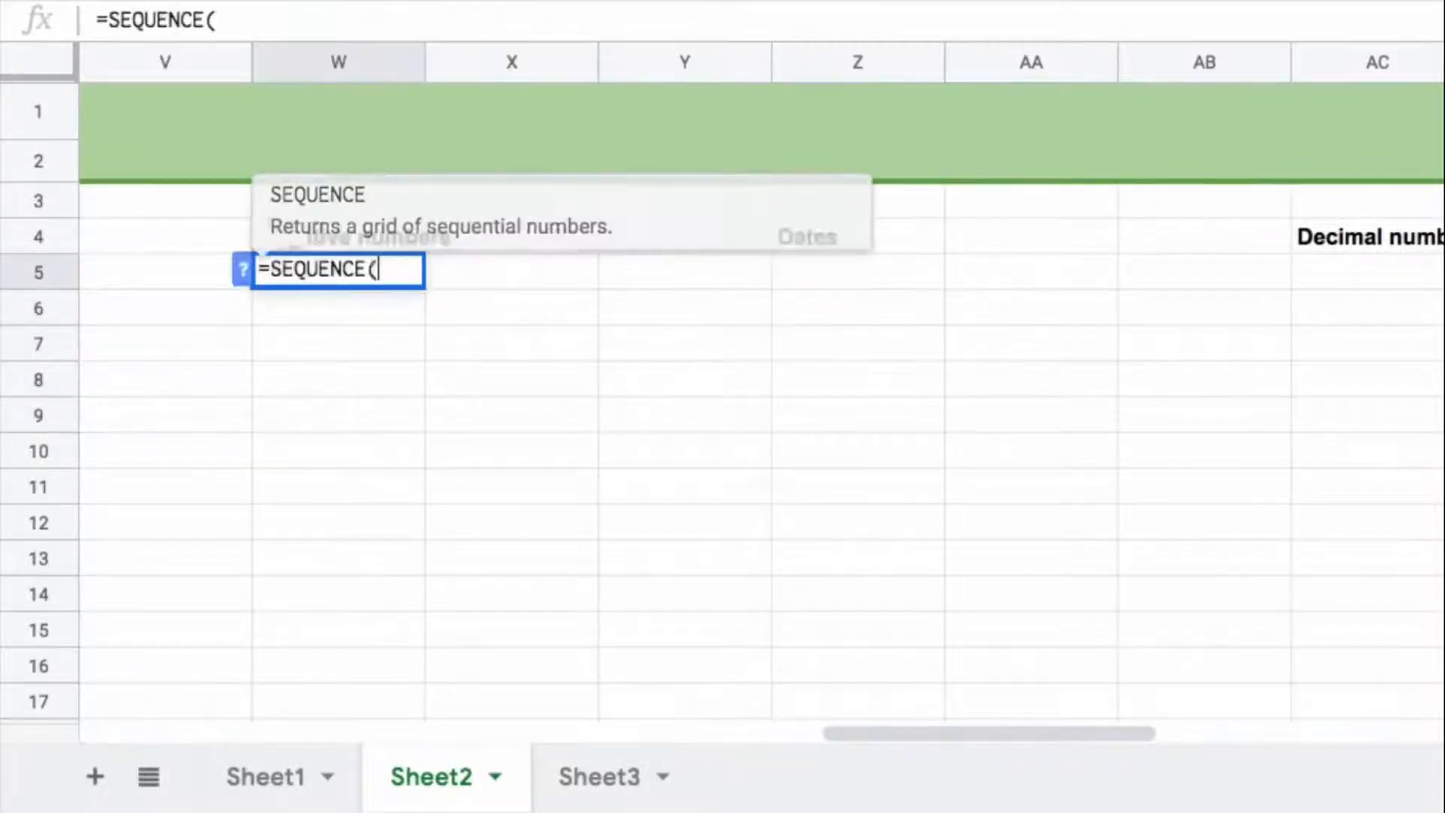
pyautogui.write('5,1,')
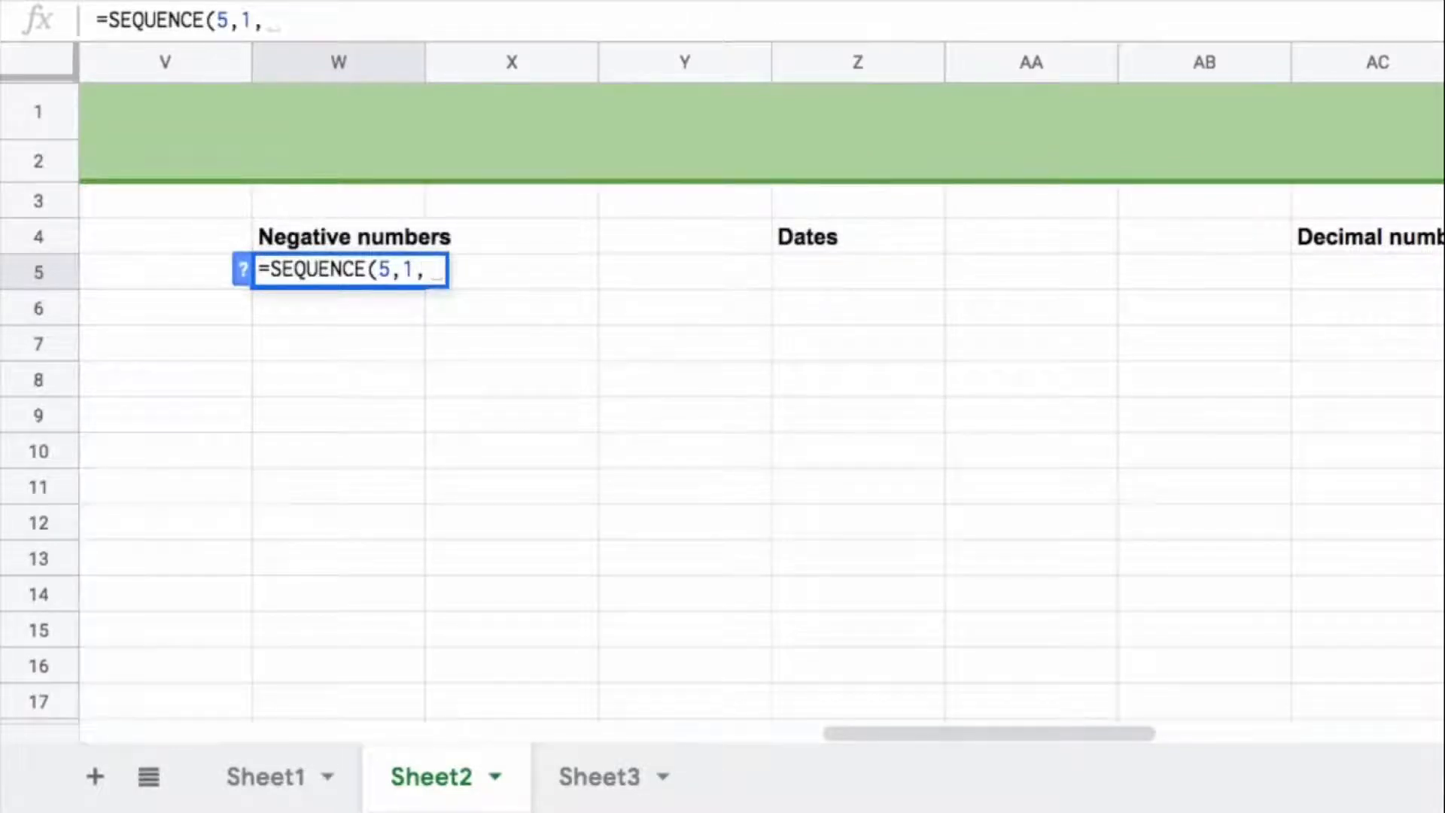
pyautogui.write('-1,')
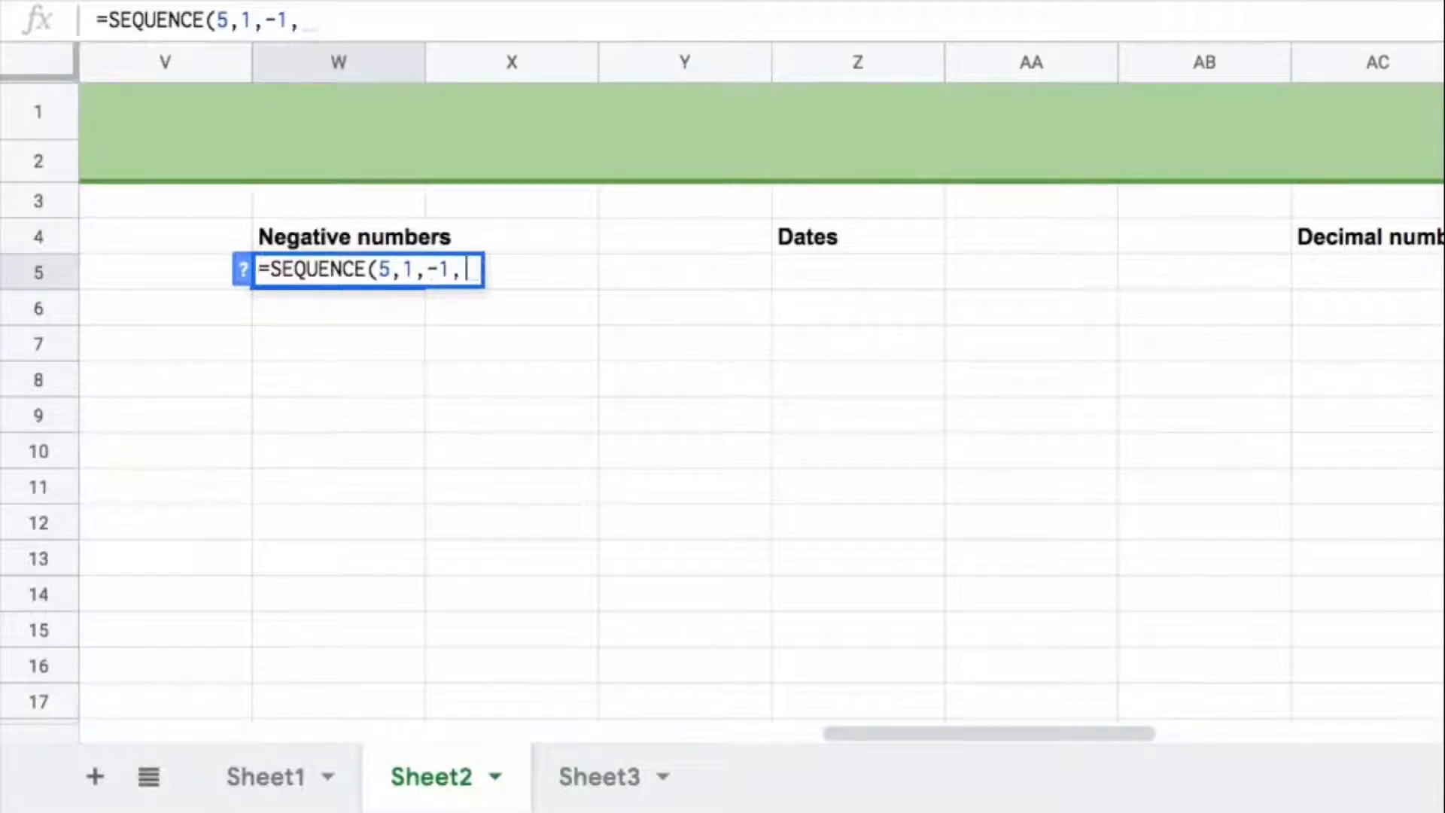
pyautogui.write('-1')
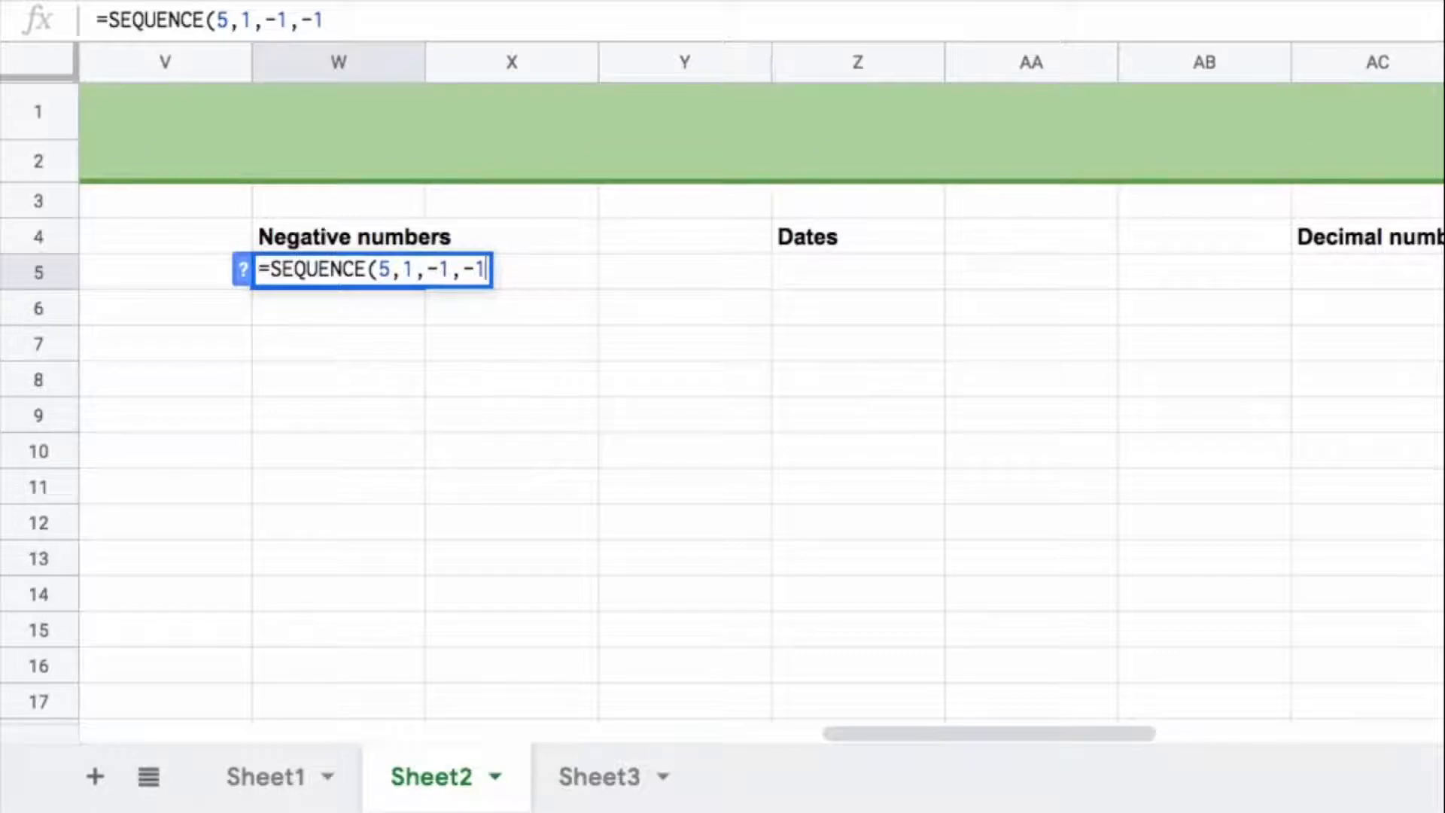
pyautogui.write(')')
pyautogui.press('Return')
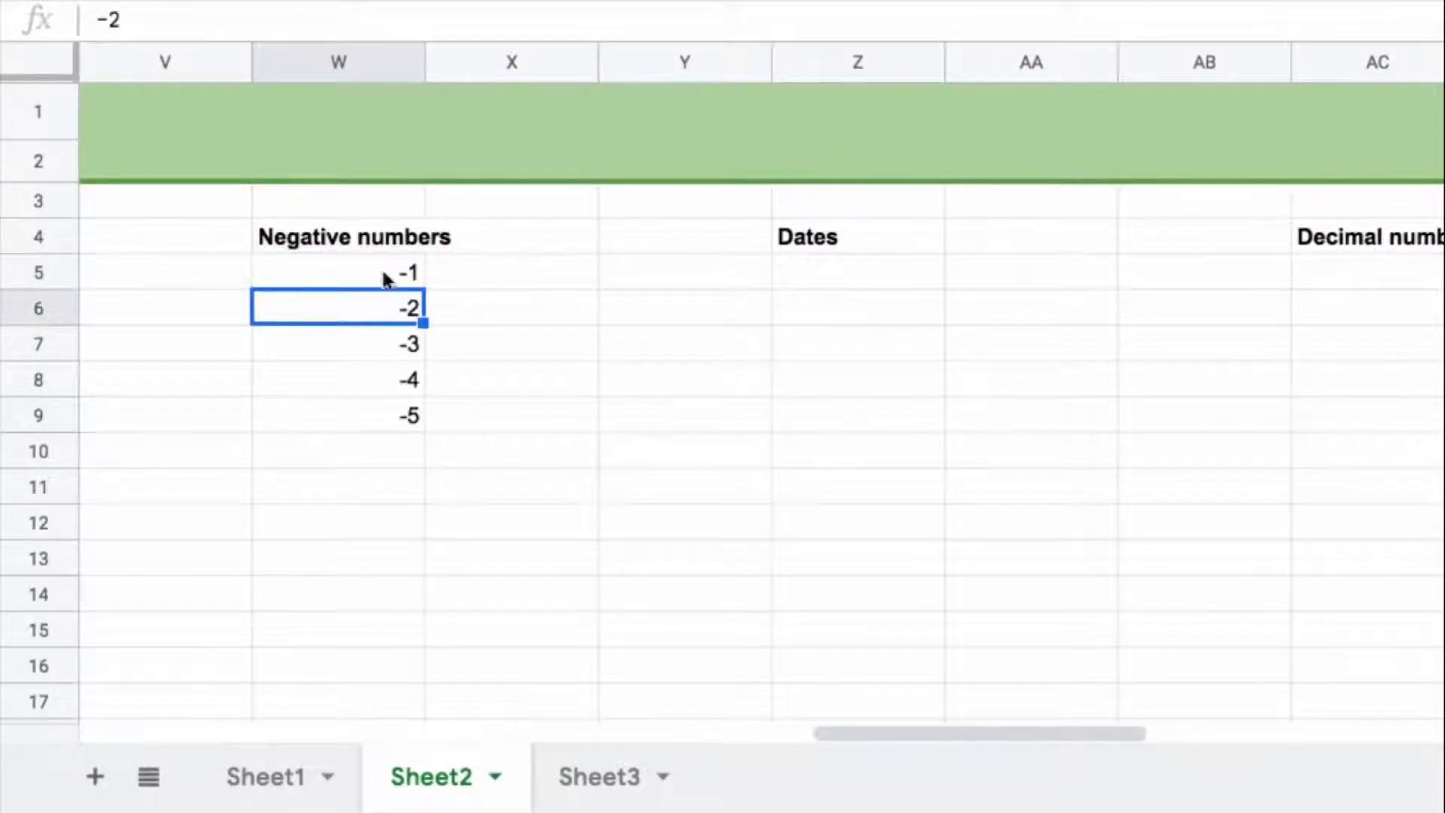
pyautogui.moveTo(406, 280); pyautogui.dragTo(386, 412)
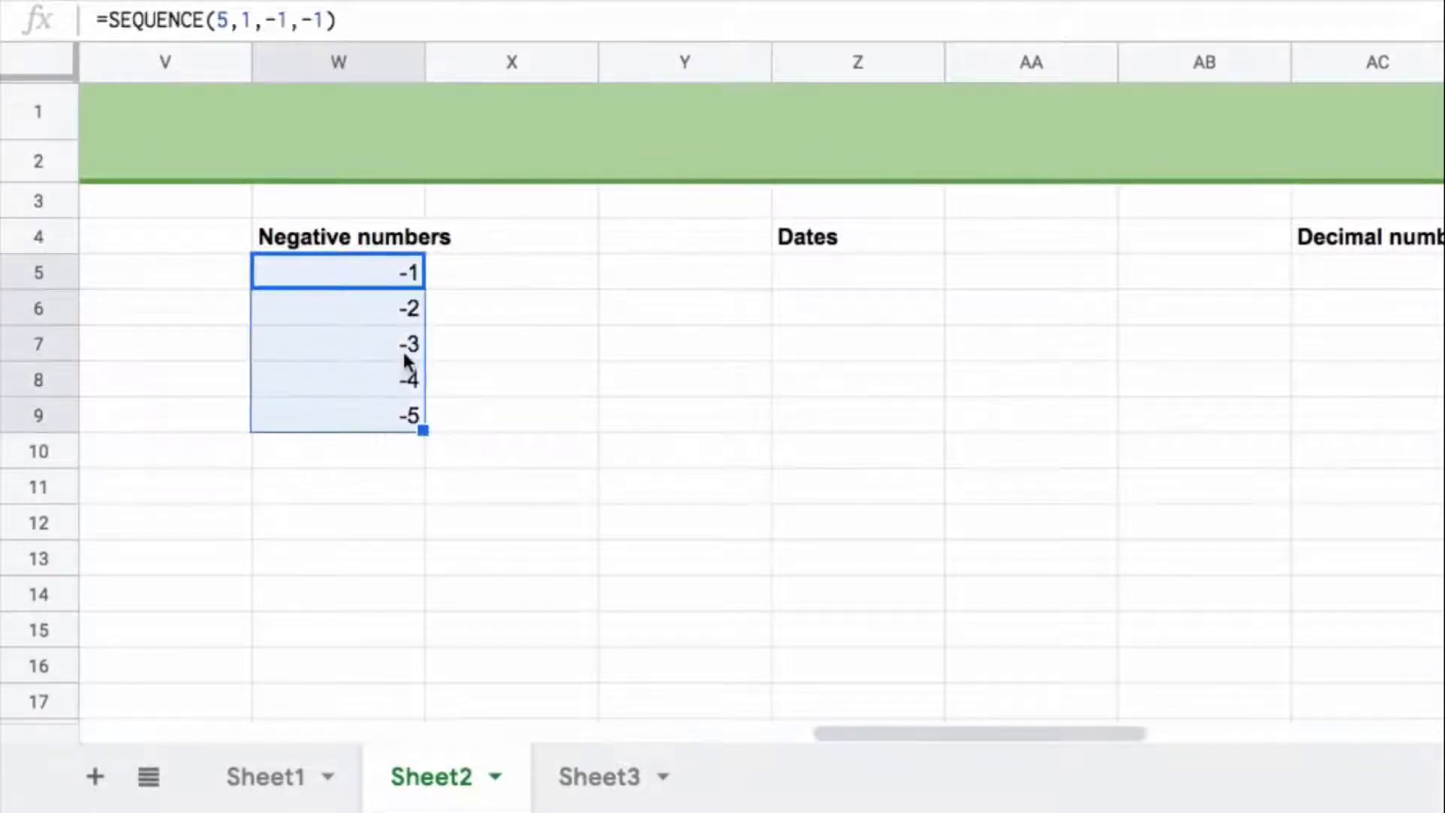
# Step: Enter =SEQUENCE(5,1,TODAY(),1) in Z5 to generate five consecutive days starting from today
pyautogui.click(788, 280)
pyautogui.hscroll(2, 788, 286)
pyautogui.write('=seq')
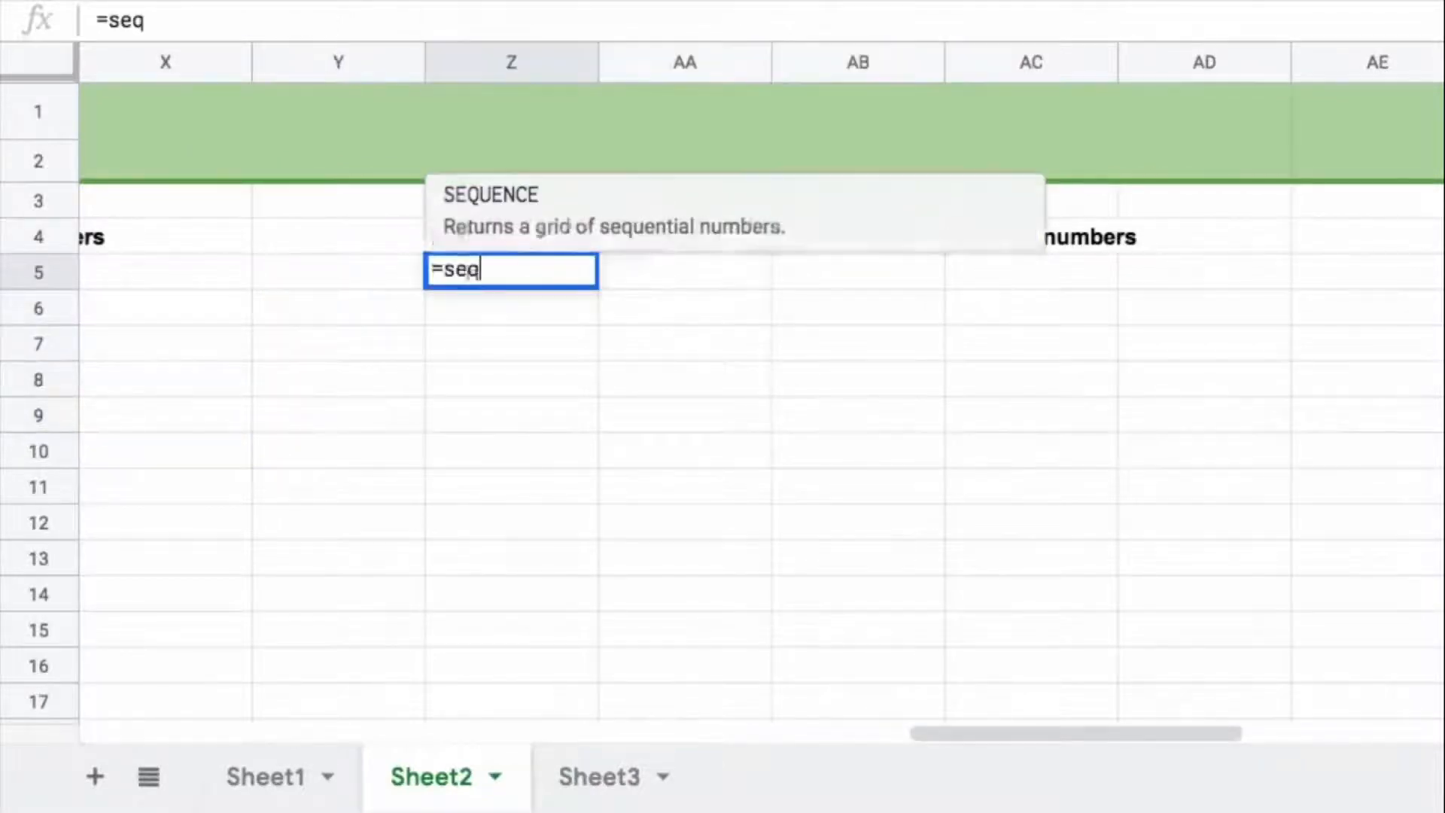
pyautogui.press('Tab')
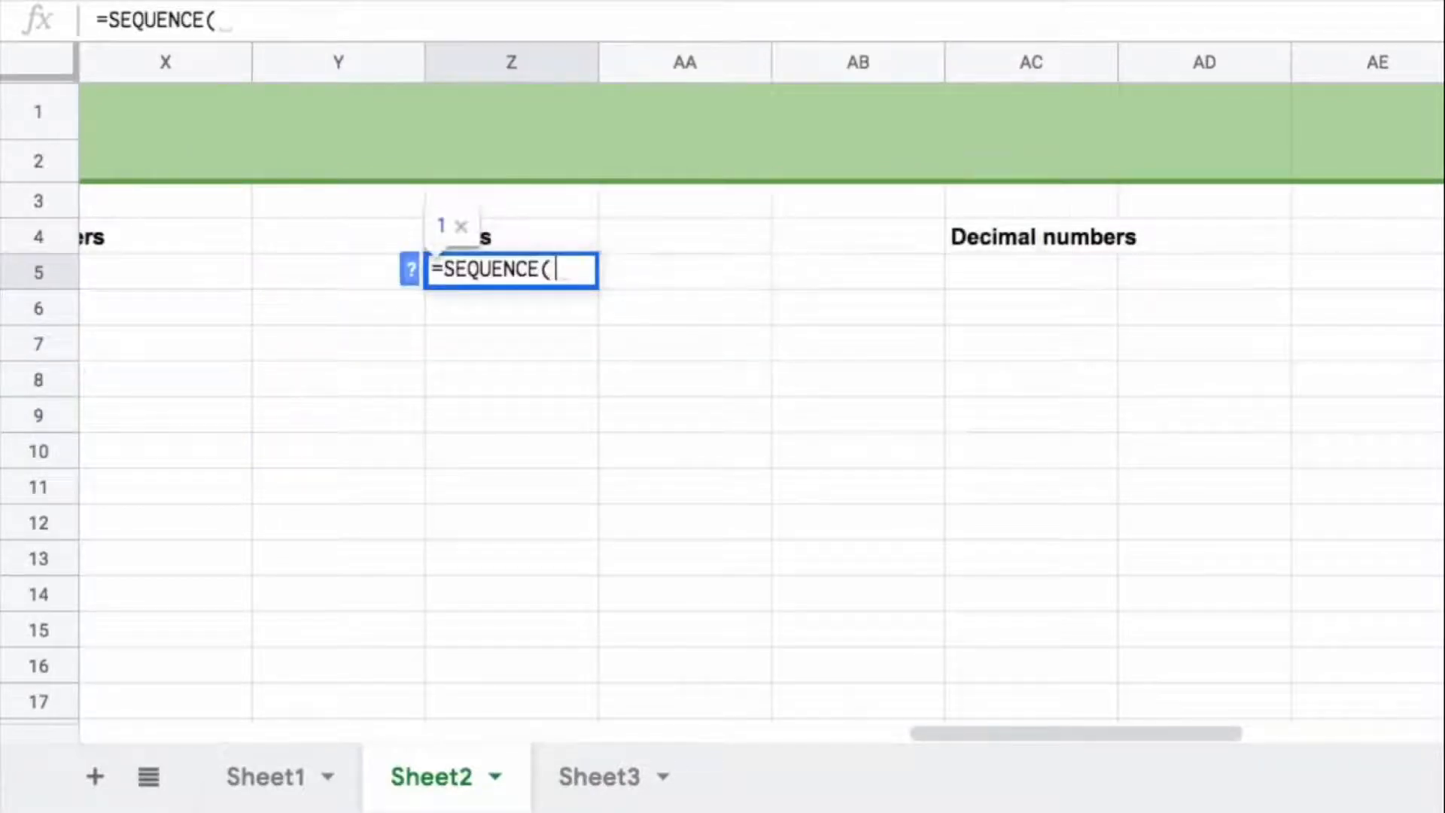
pyautogui.write('5,1,t')
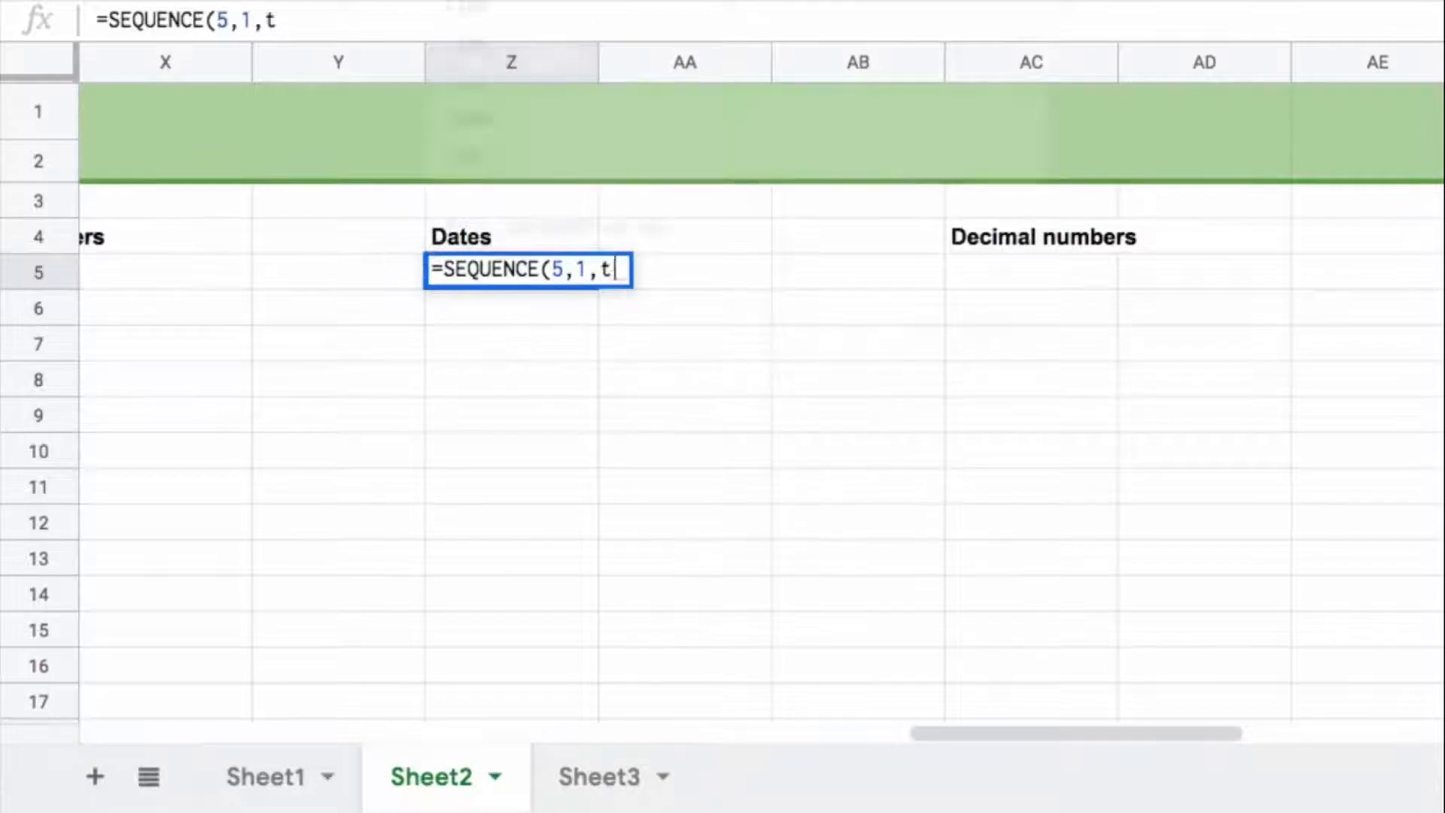
pyautogui.write('oday')
pyautogui.press('Tab')
pyautogui.write(')')
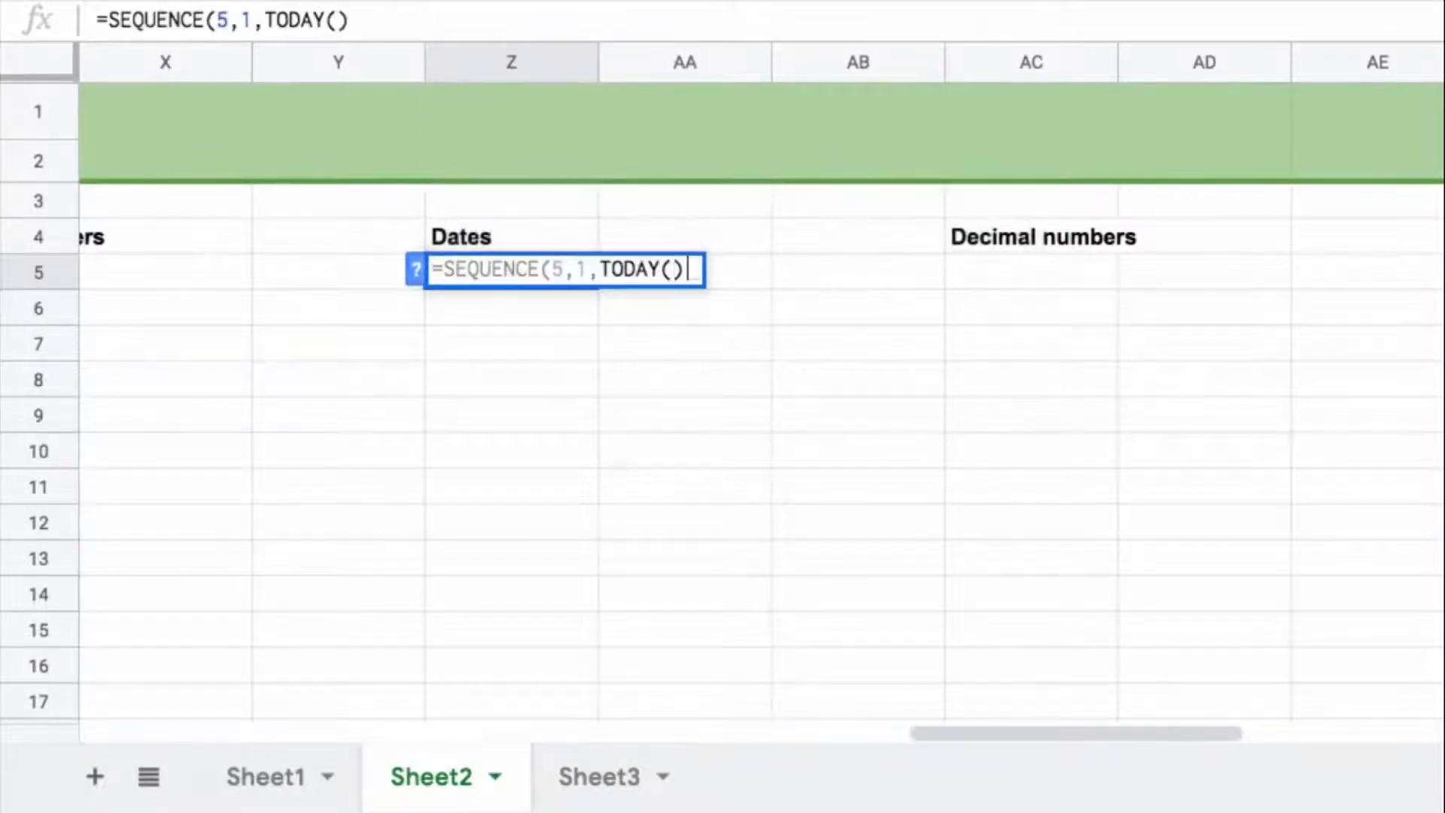
pyautogui.write(',1)')
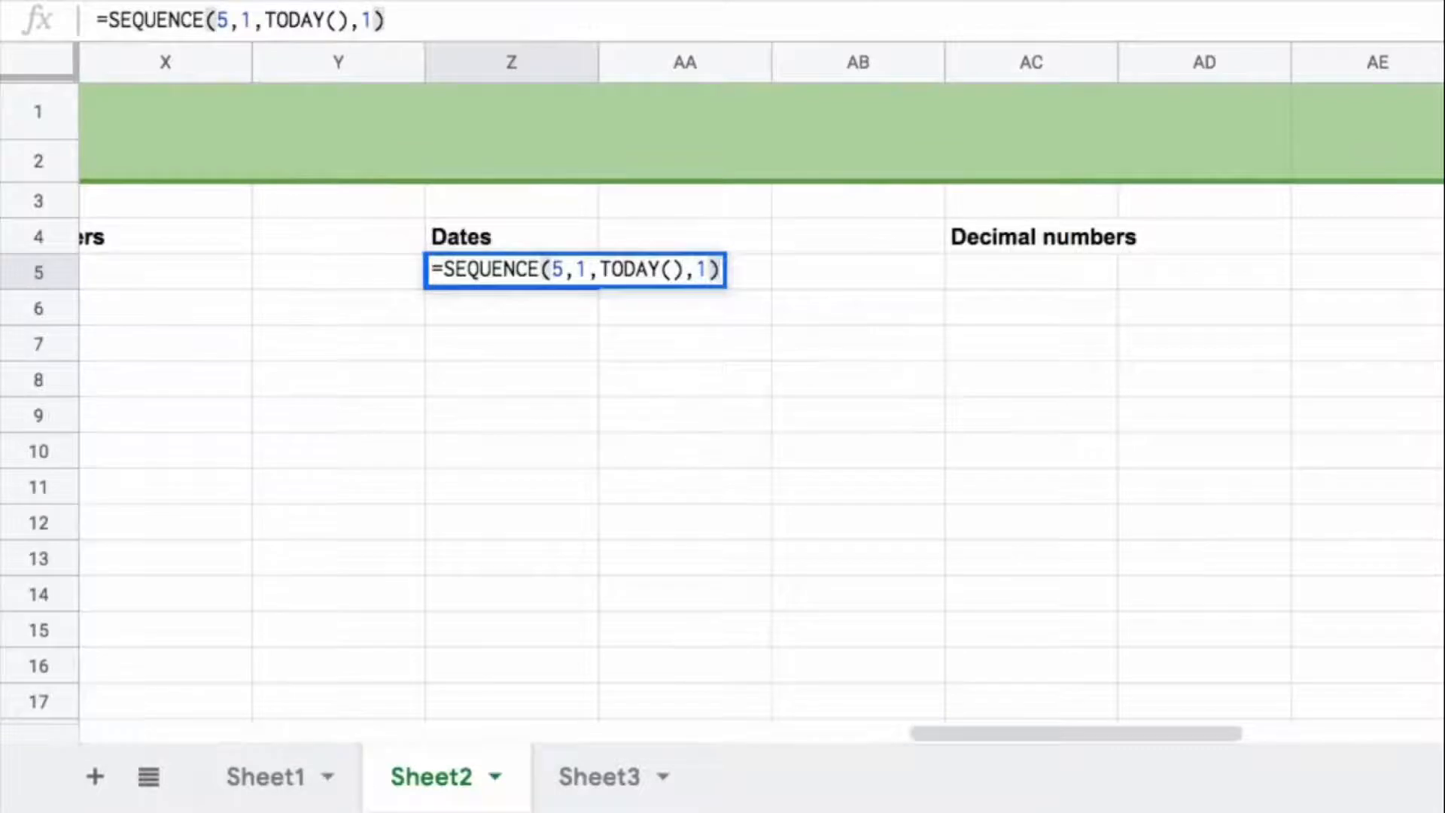
pyautogui.press('Return')
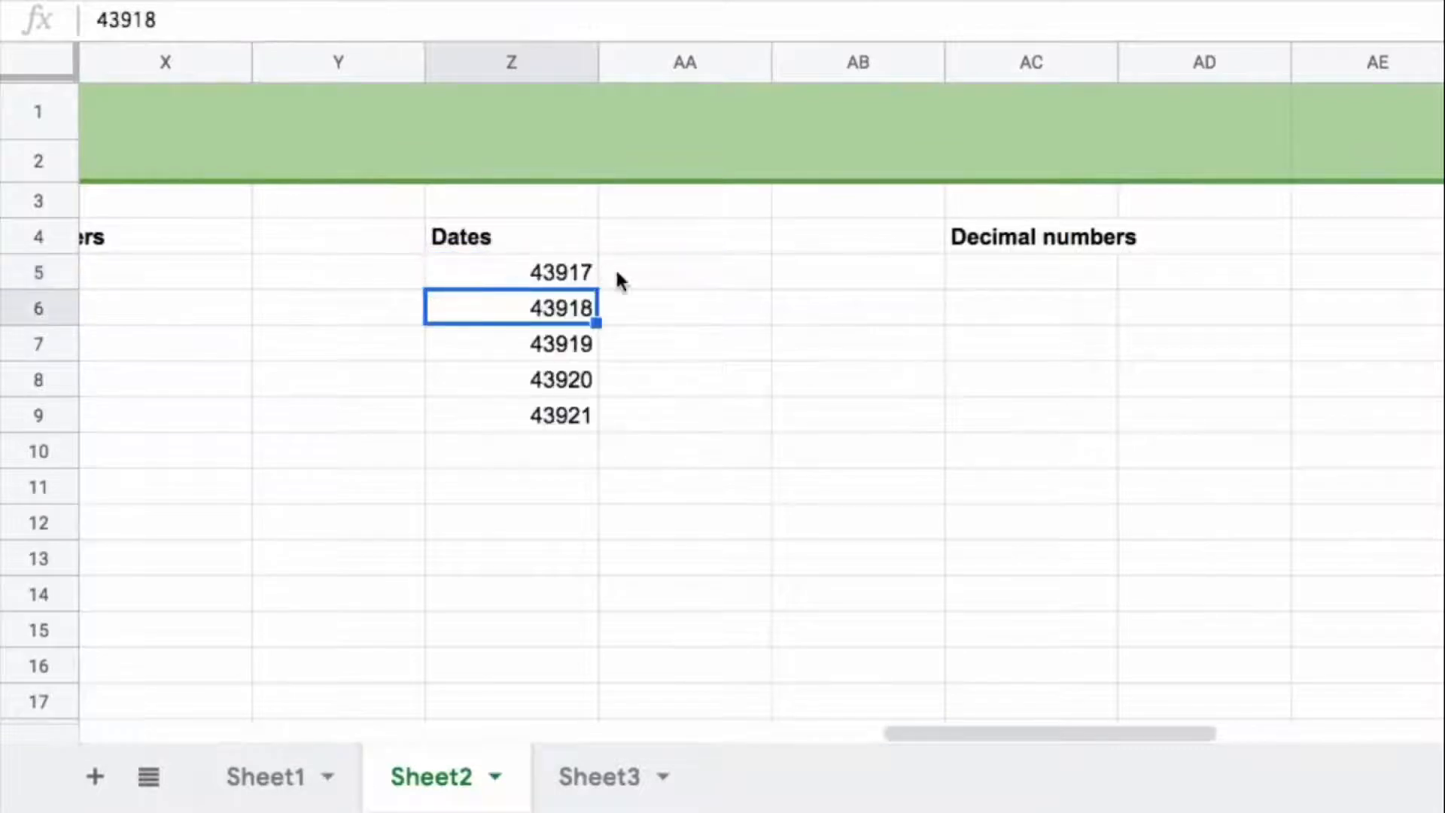
# Step: Apply the Date number format to the sequence in Z5:Z9
pyautogui.moveTo(580, 280); pyautogui.dragTo(563, 410)
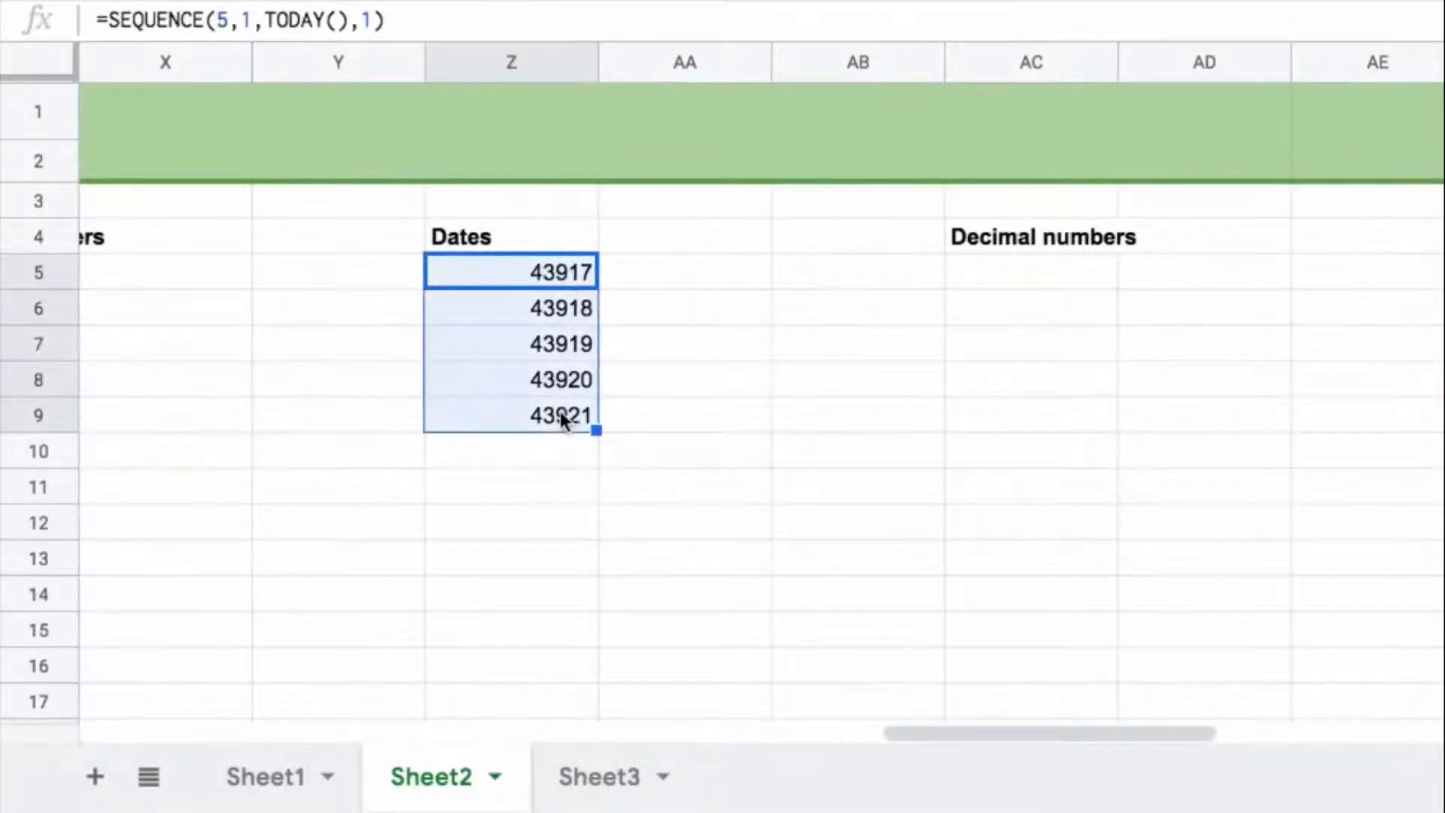
pyautogui.click(929, 34)
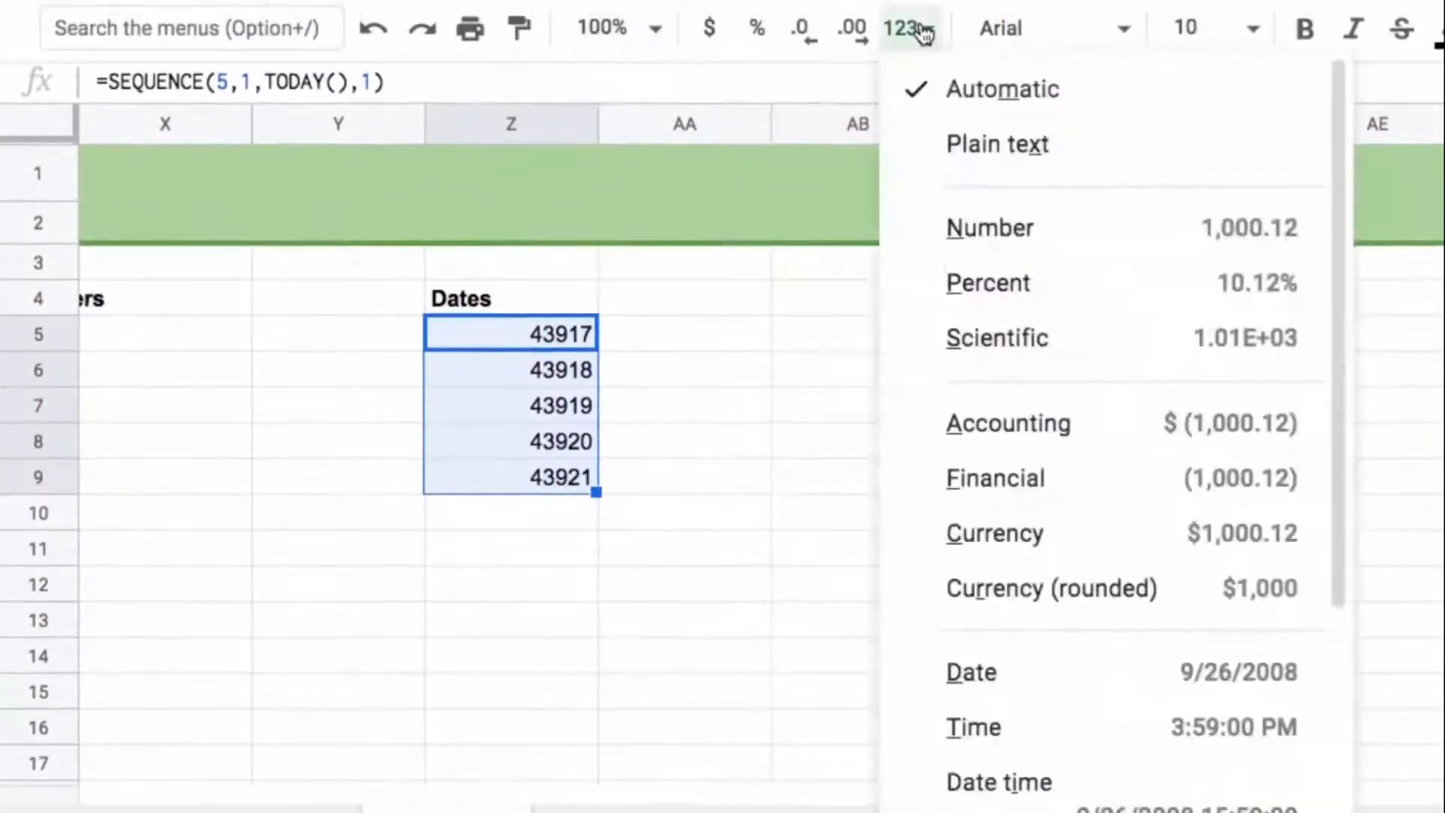
pyautogui.click(1154, 666)
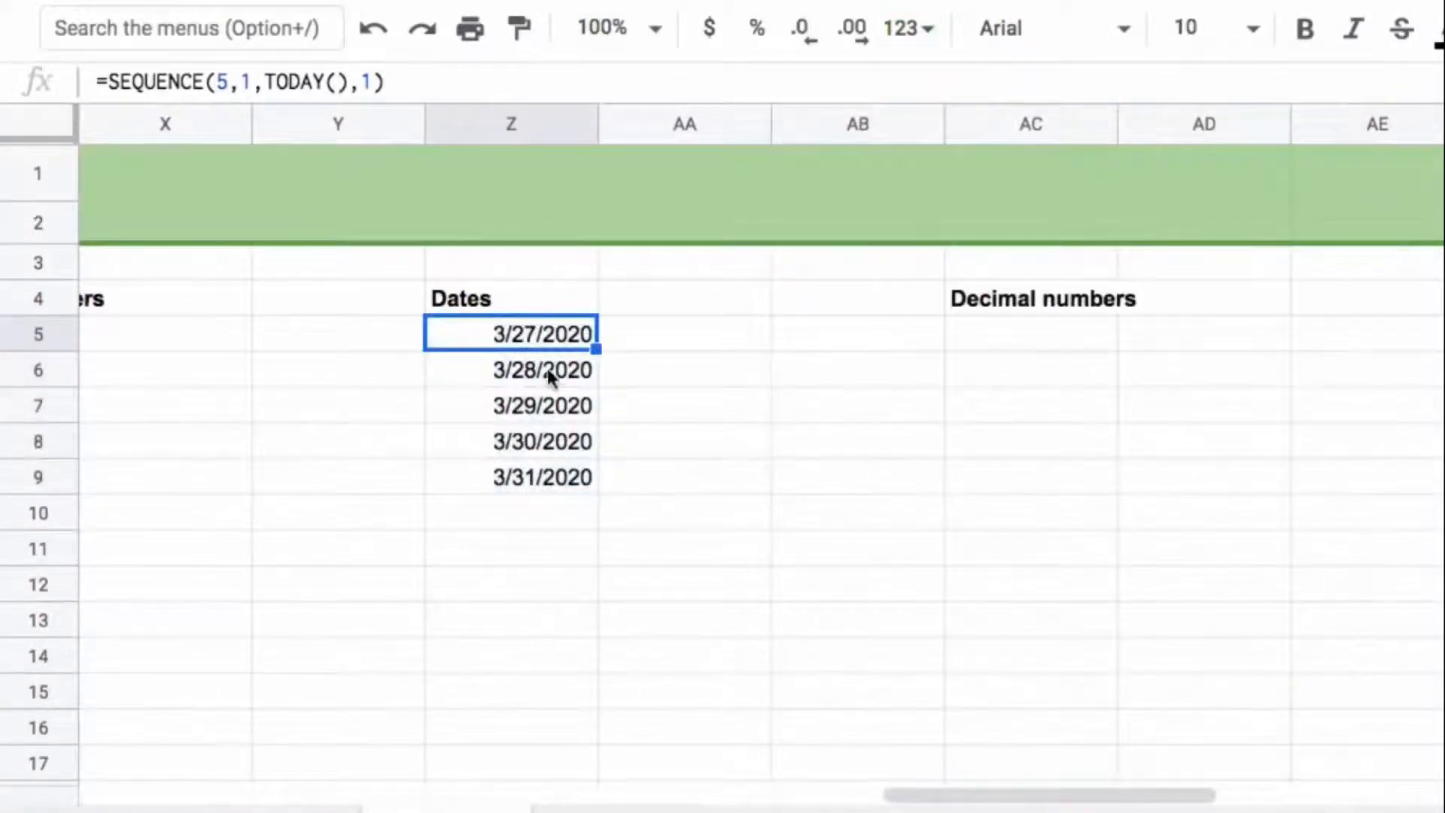
# Step: Enter =SEQUENCE(5,1,10,1) in AC5 under Decimal numbers to list five numbers starting from 10
pyautogui.click(1040, 334)
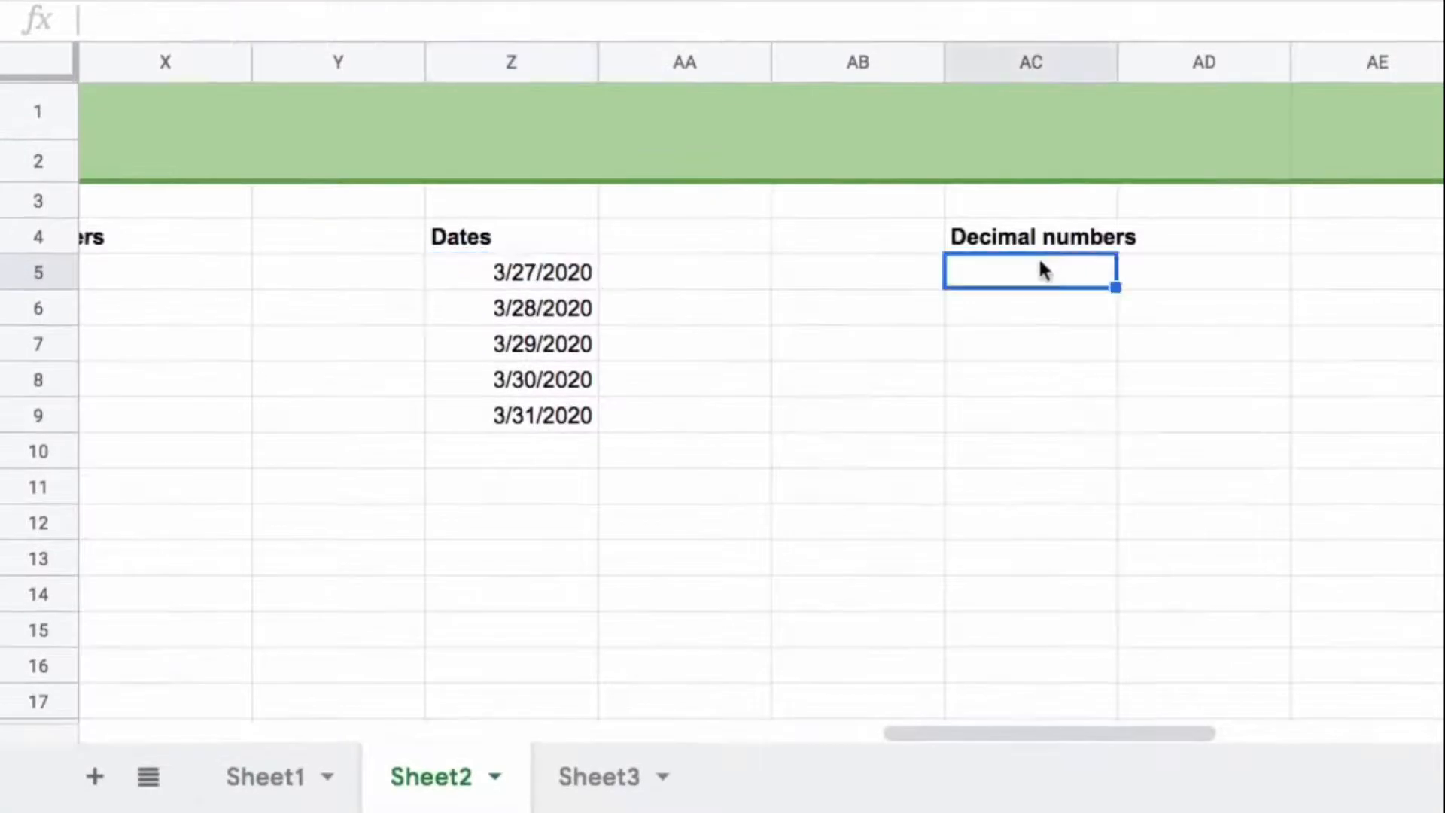
pyautogui.write('=seq')
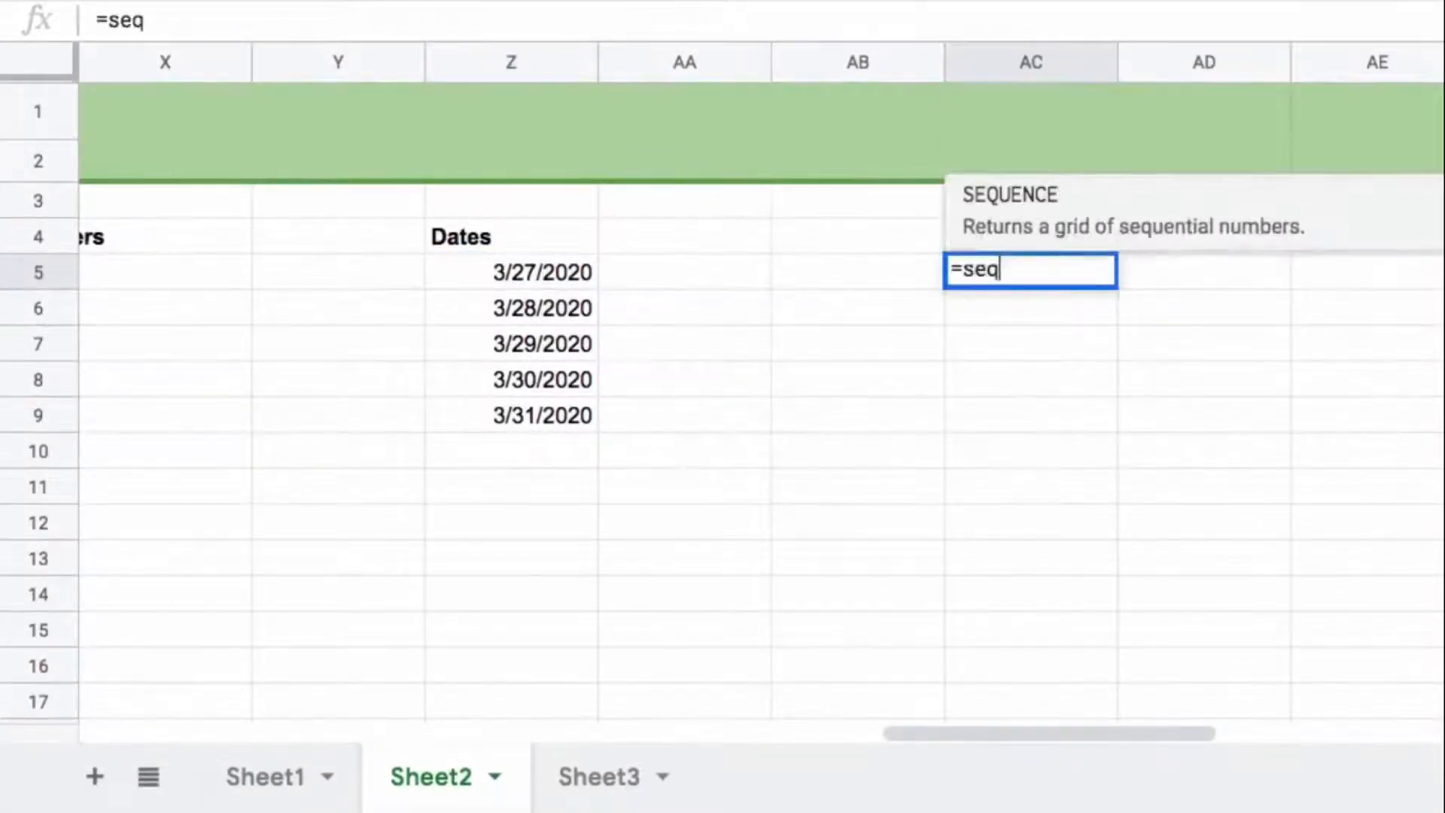
pyautogui.press('Tab')
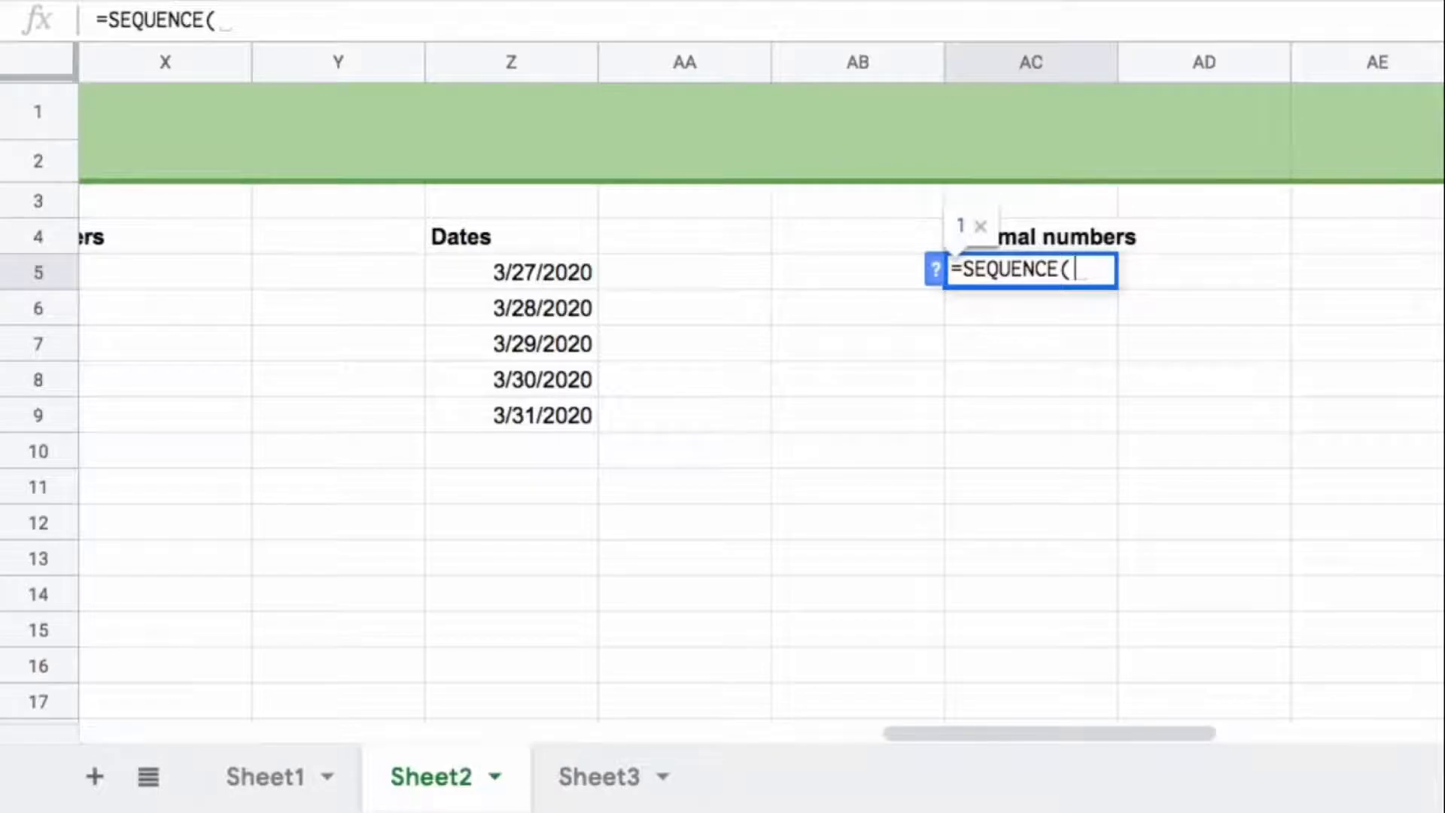
pyautogui.write('5,1')
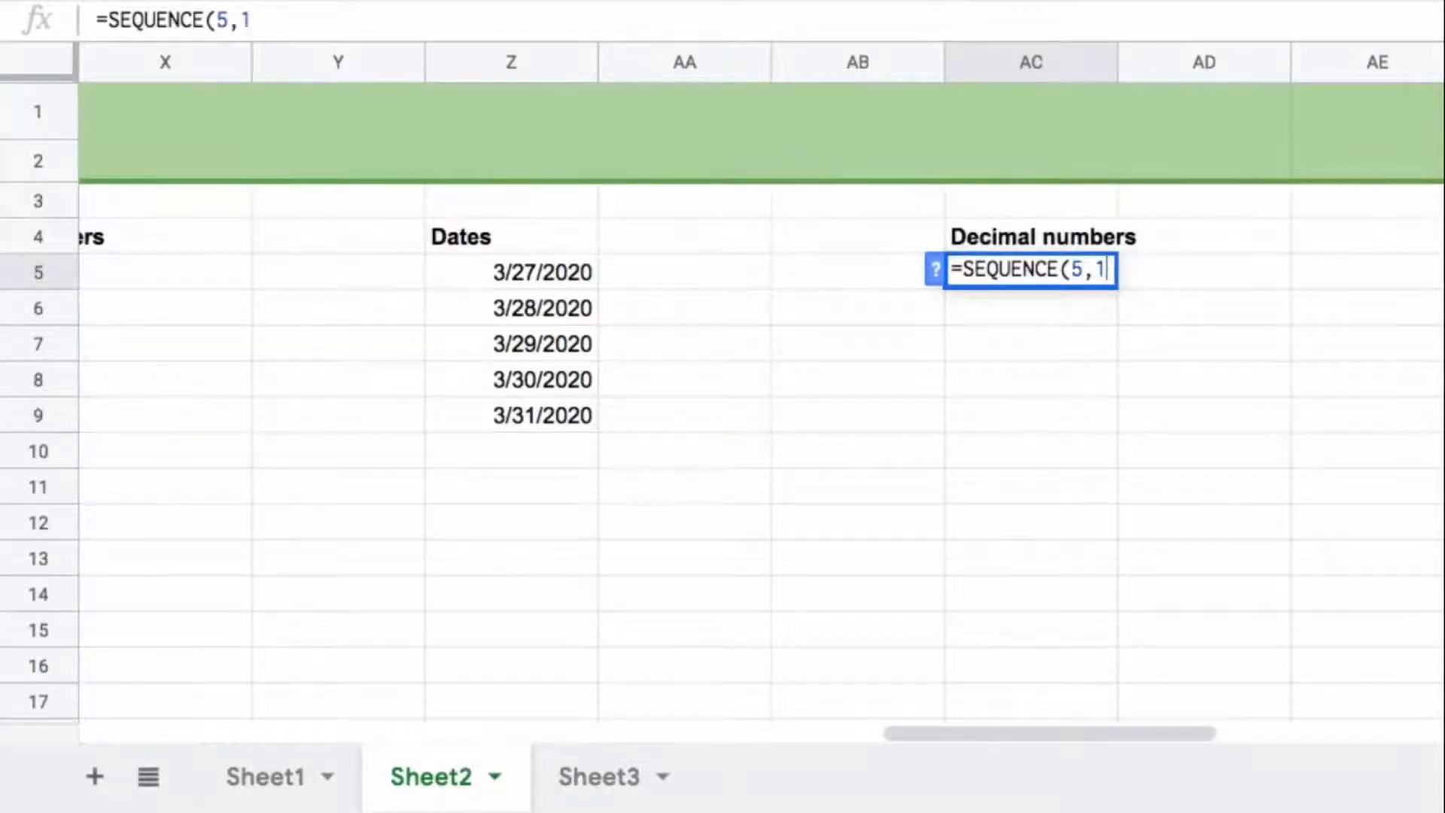
pyautogui.write(',10,1')
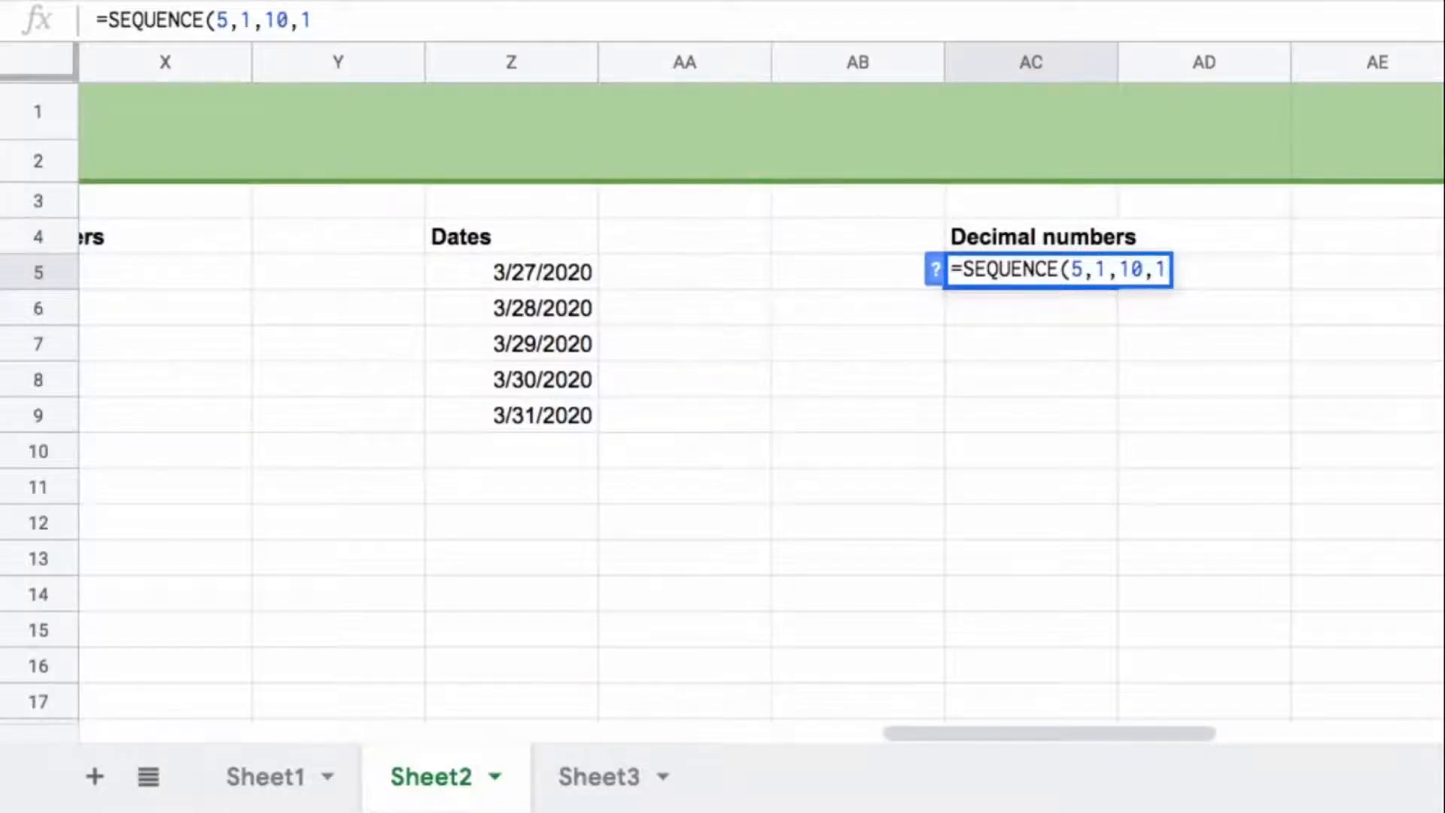
pyautogui.write(')')
pyautogui.press('Return')
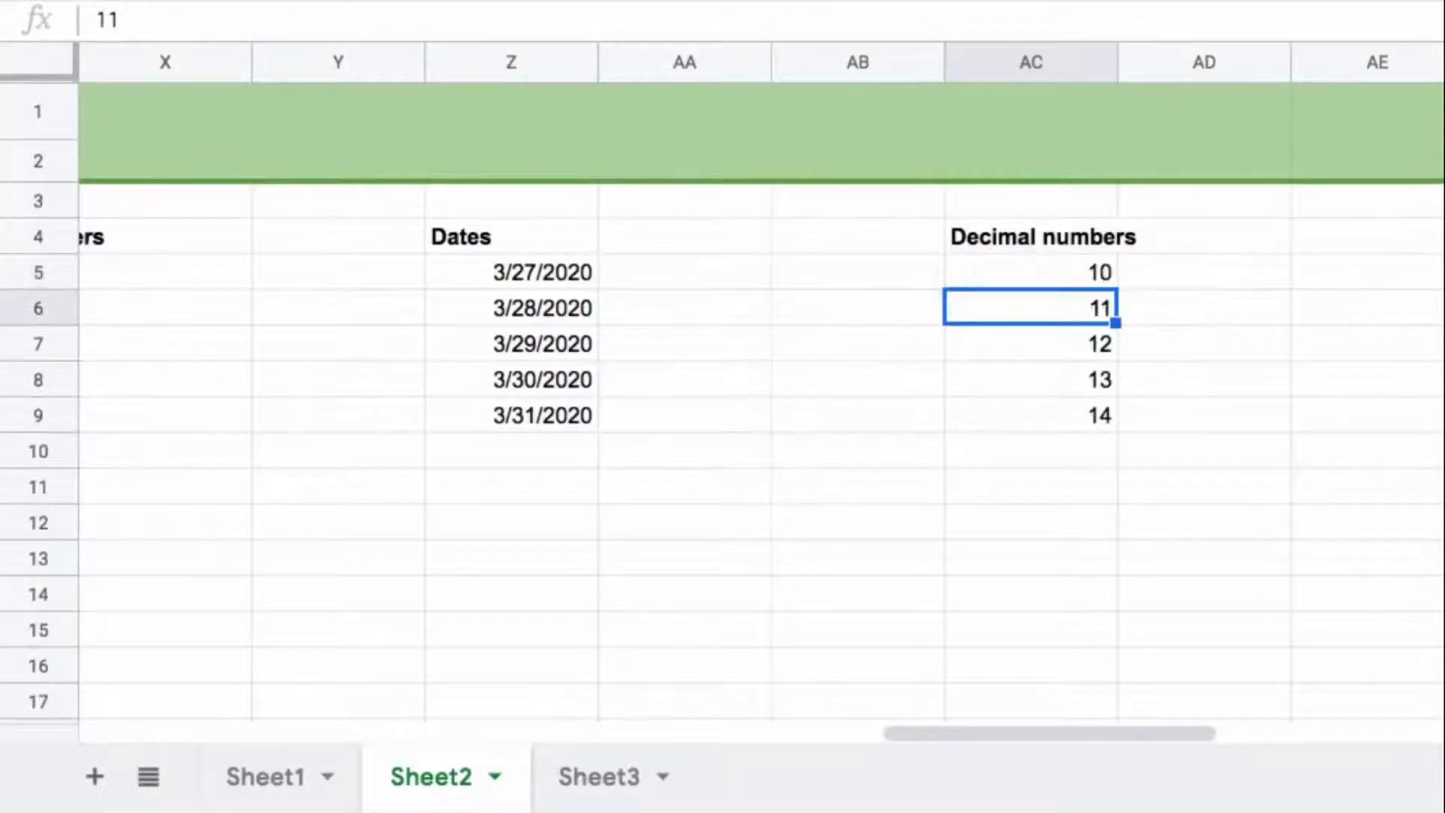
pyautogui.press('Up')
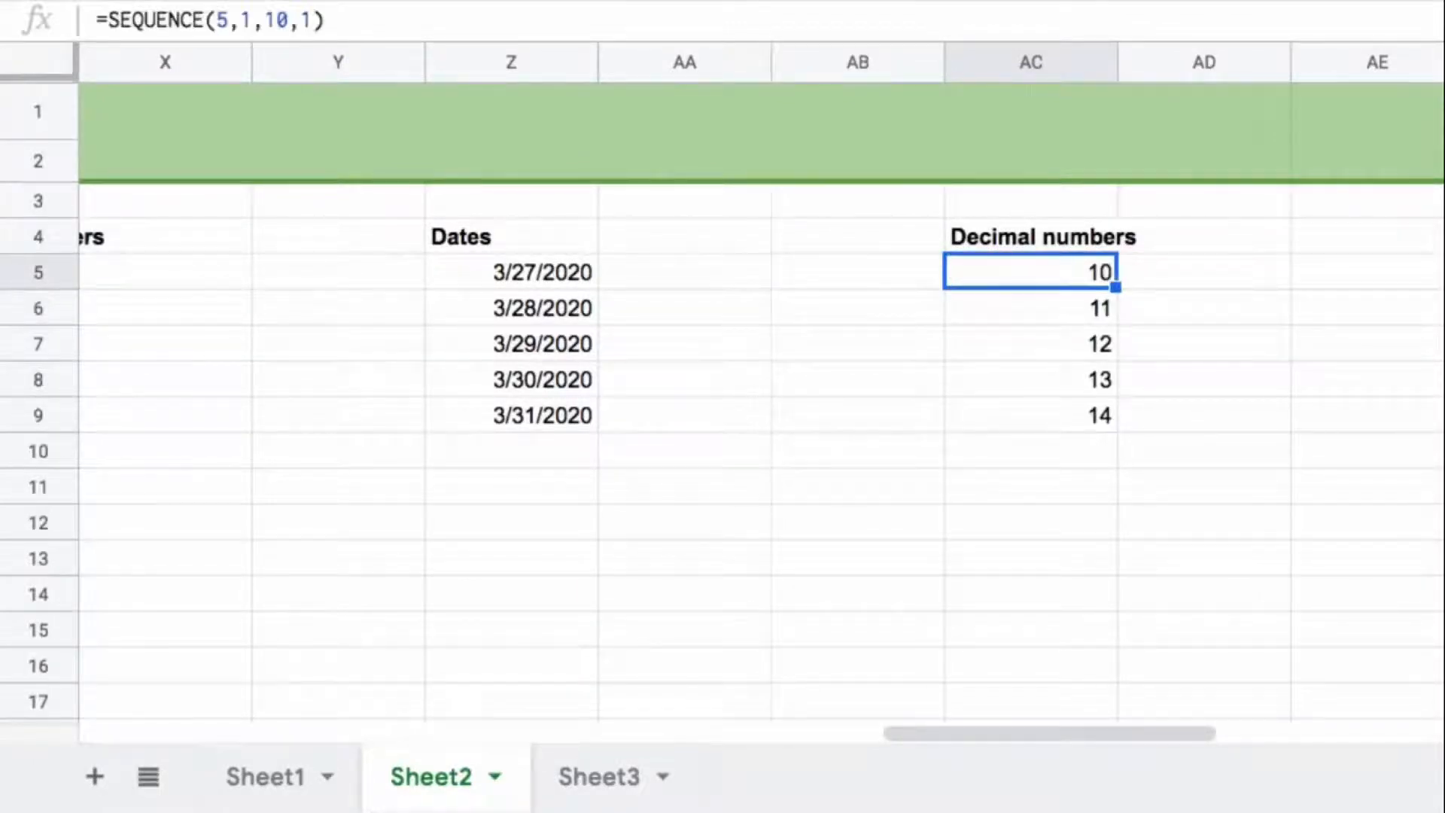
# Step: Divide the decimal numbers sequence in AC5 by 10, making the formula =SEQUENCE(5,1,10,1)/10
pyautogui.click(395, 20)
pyautogui.write('/10')
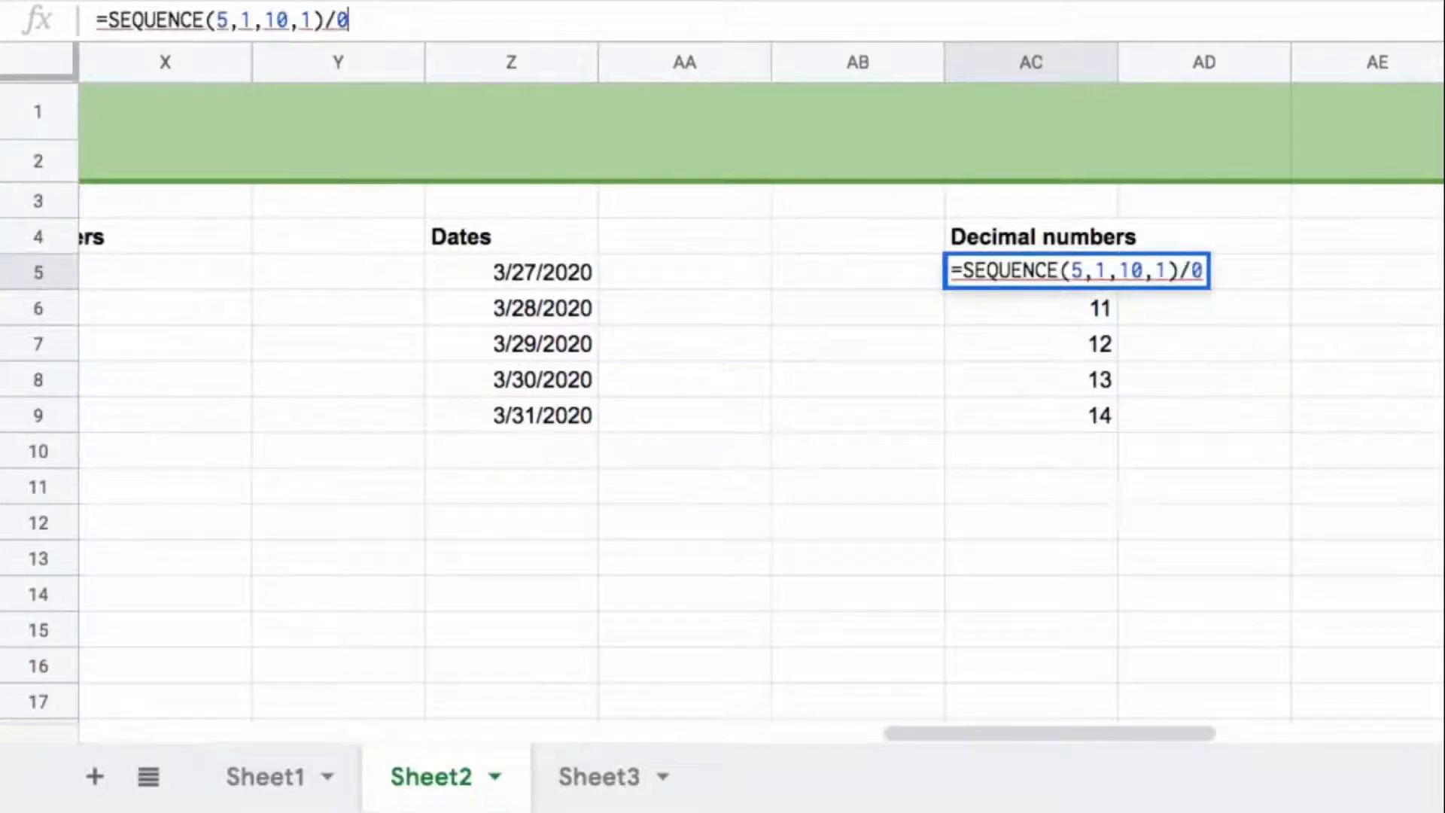
pyautogui.press('Return')
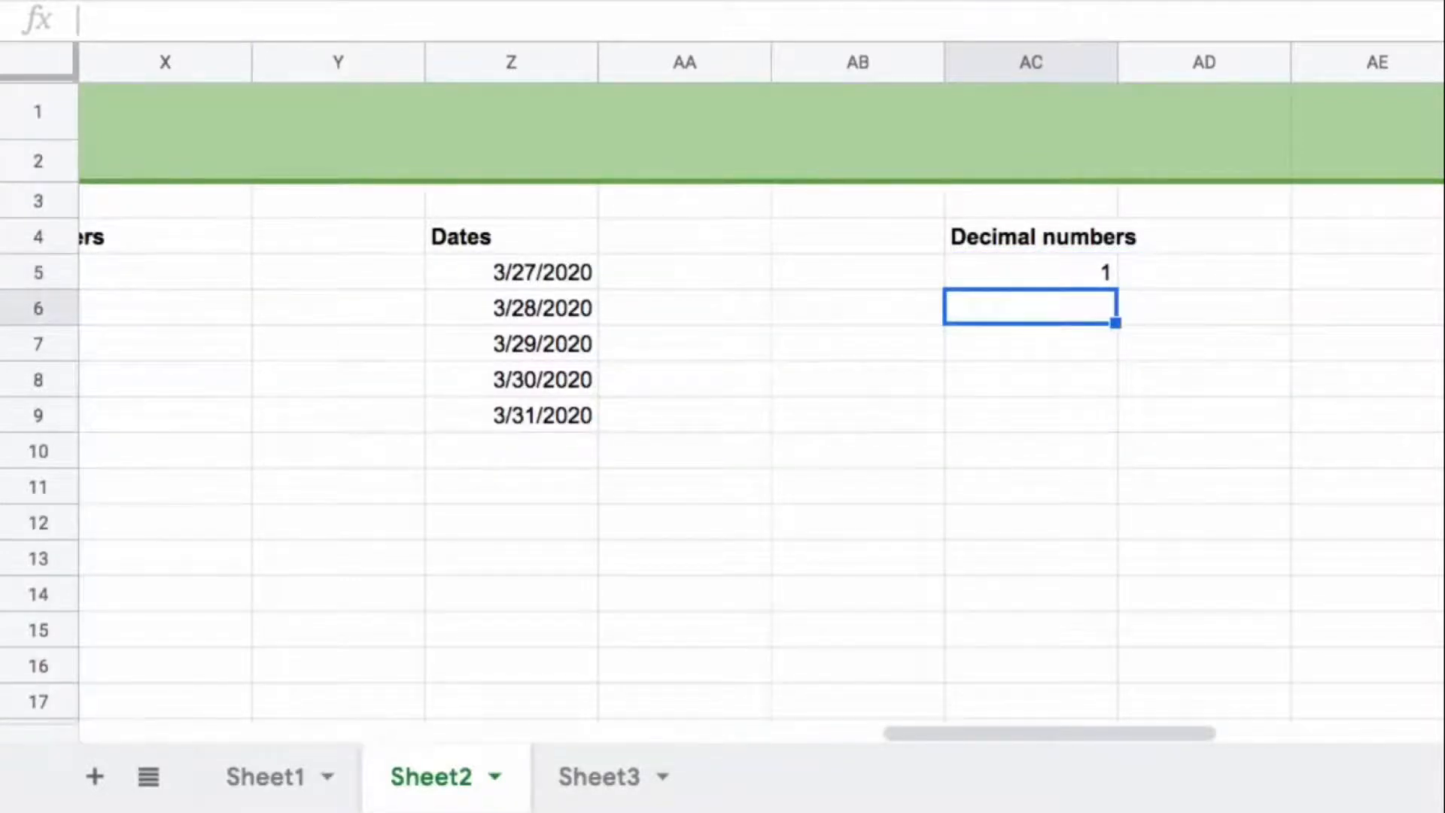
pyautogui.press('Up')
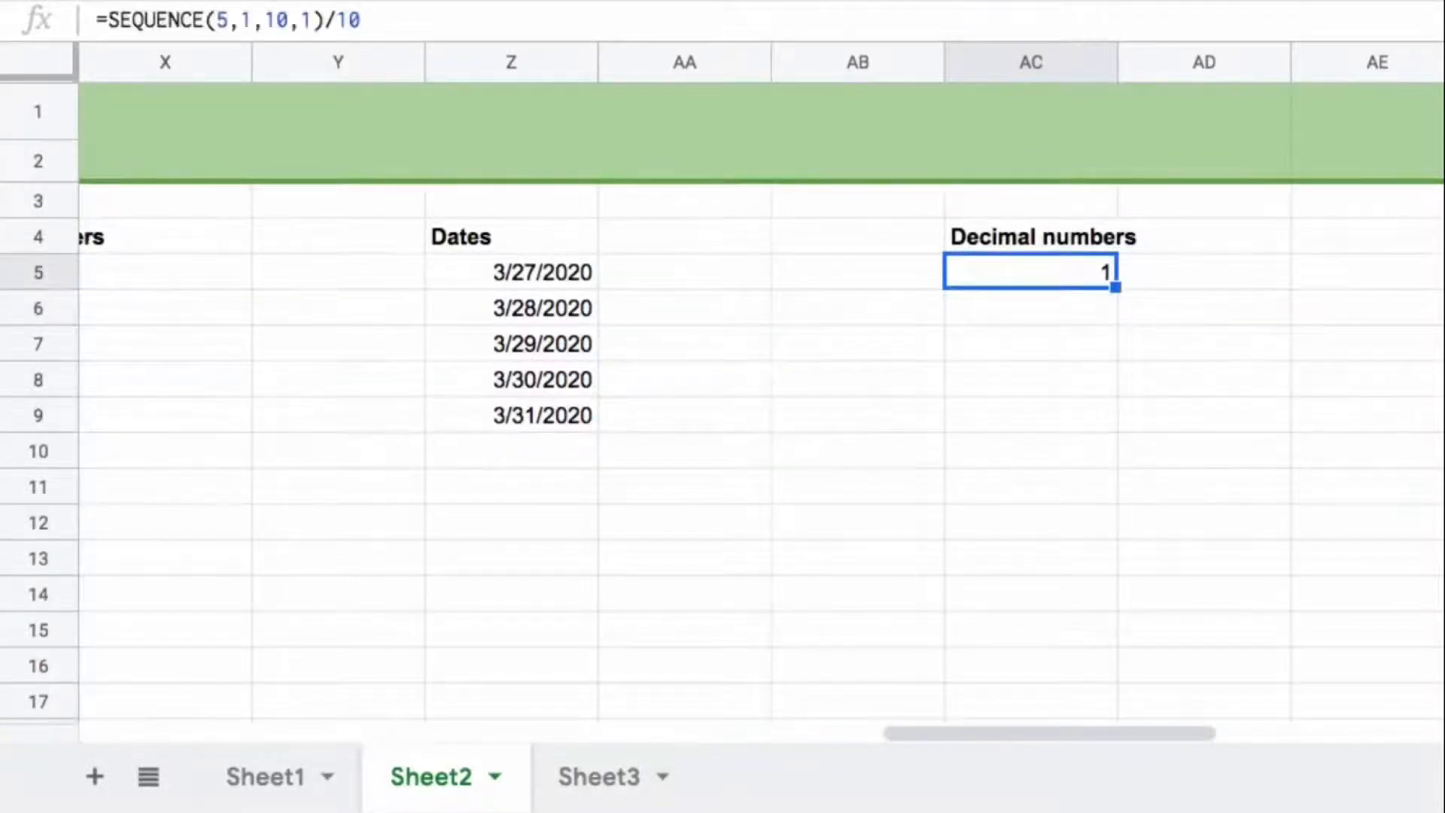
# Step: Wrap the AC5 formula as =ArrayFormula(SEQUENCE(5,1,10,1)/10) to apply the division to the whole list
pyautogui.moveTo(322, 20); pyautogui.dragTo(361, 21)
pyautogui.moveTo(108, 20); pyautogui.dragTo(391, 17)
pyautogui.click(325, 18)
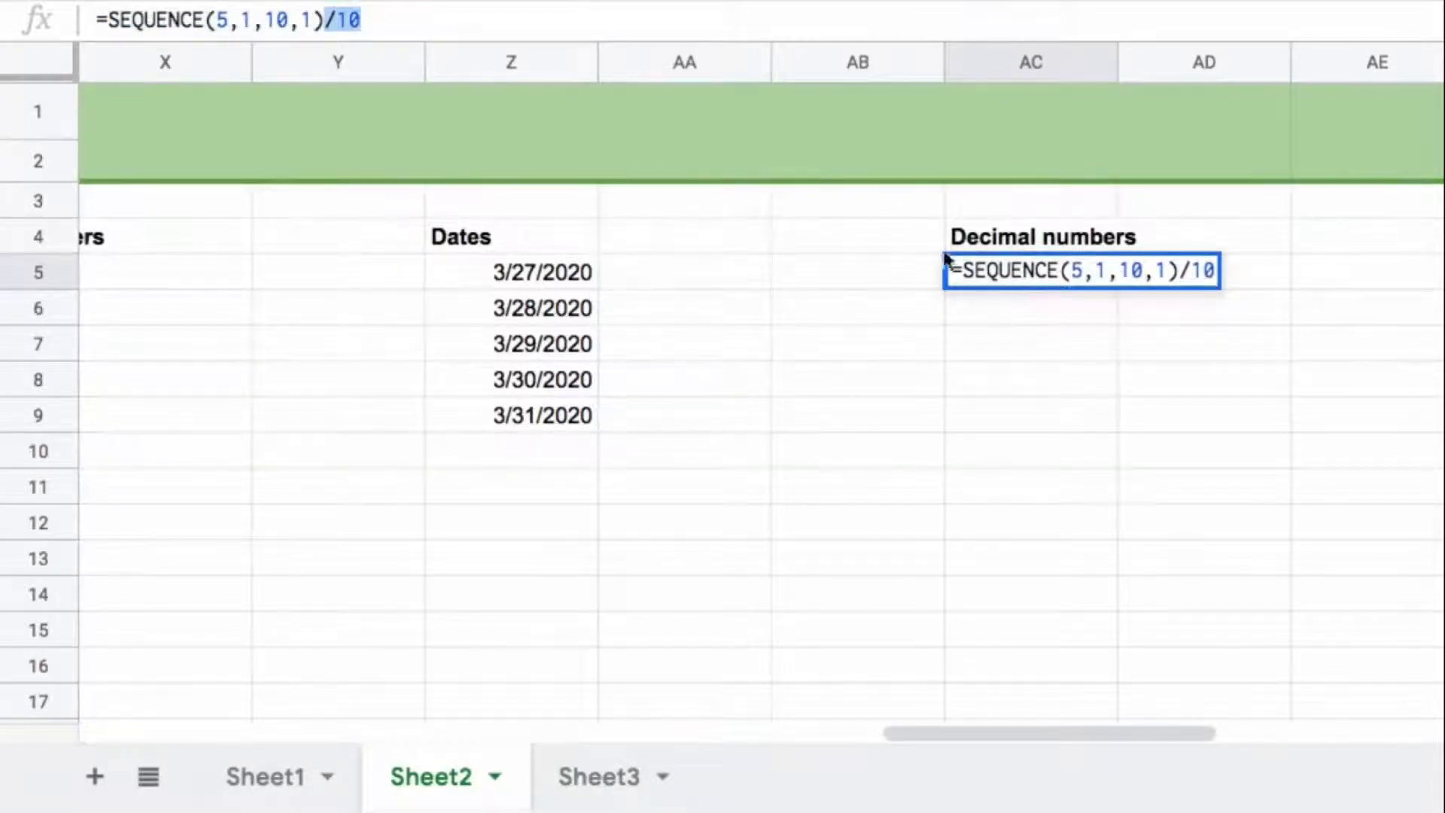
pyautogui.click(392, 20)
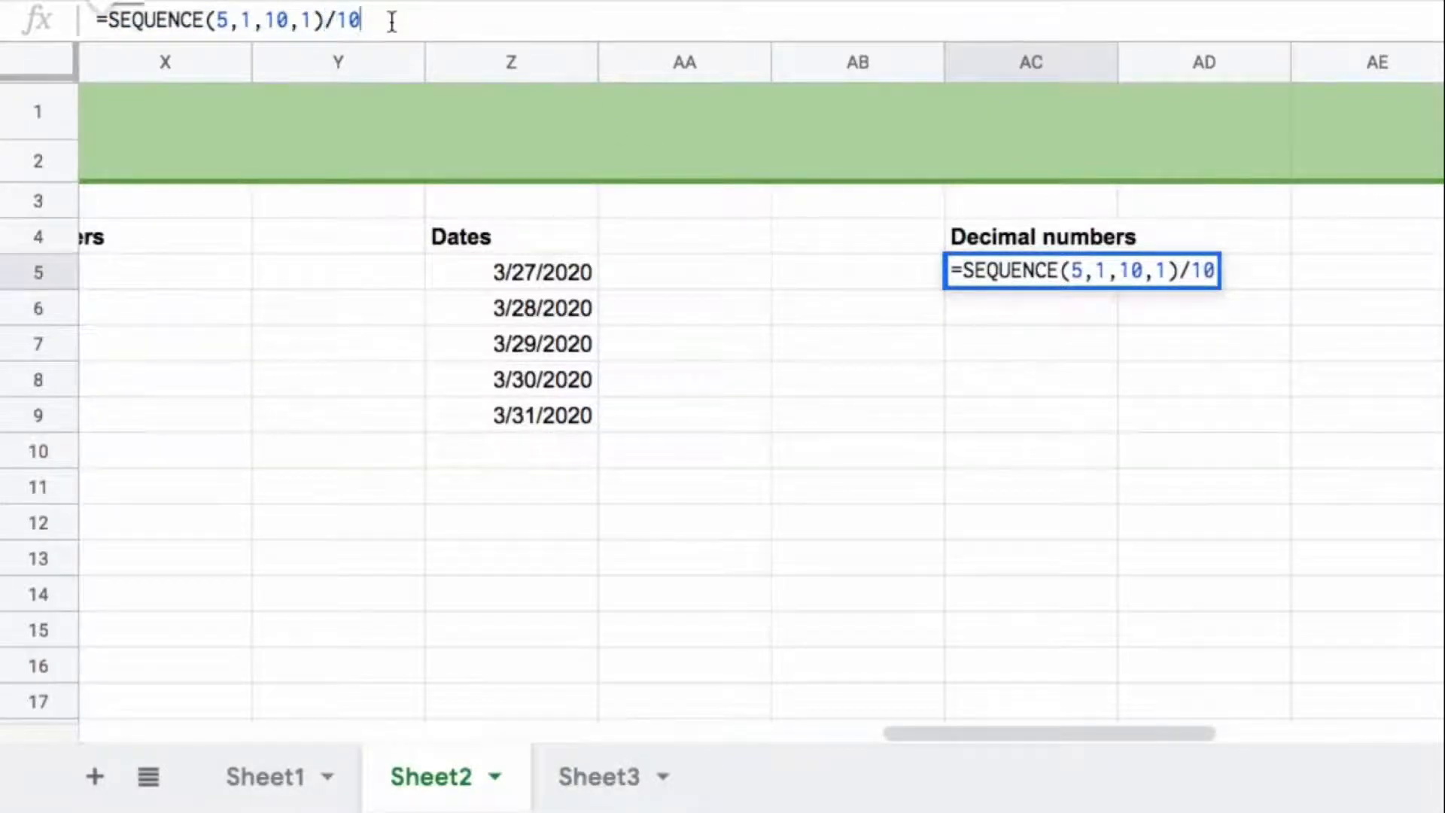
pyautogui.hotkey('ctrl', 'shift', 'Return')
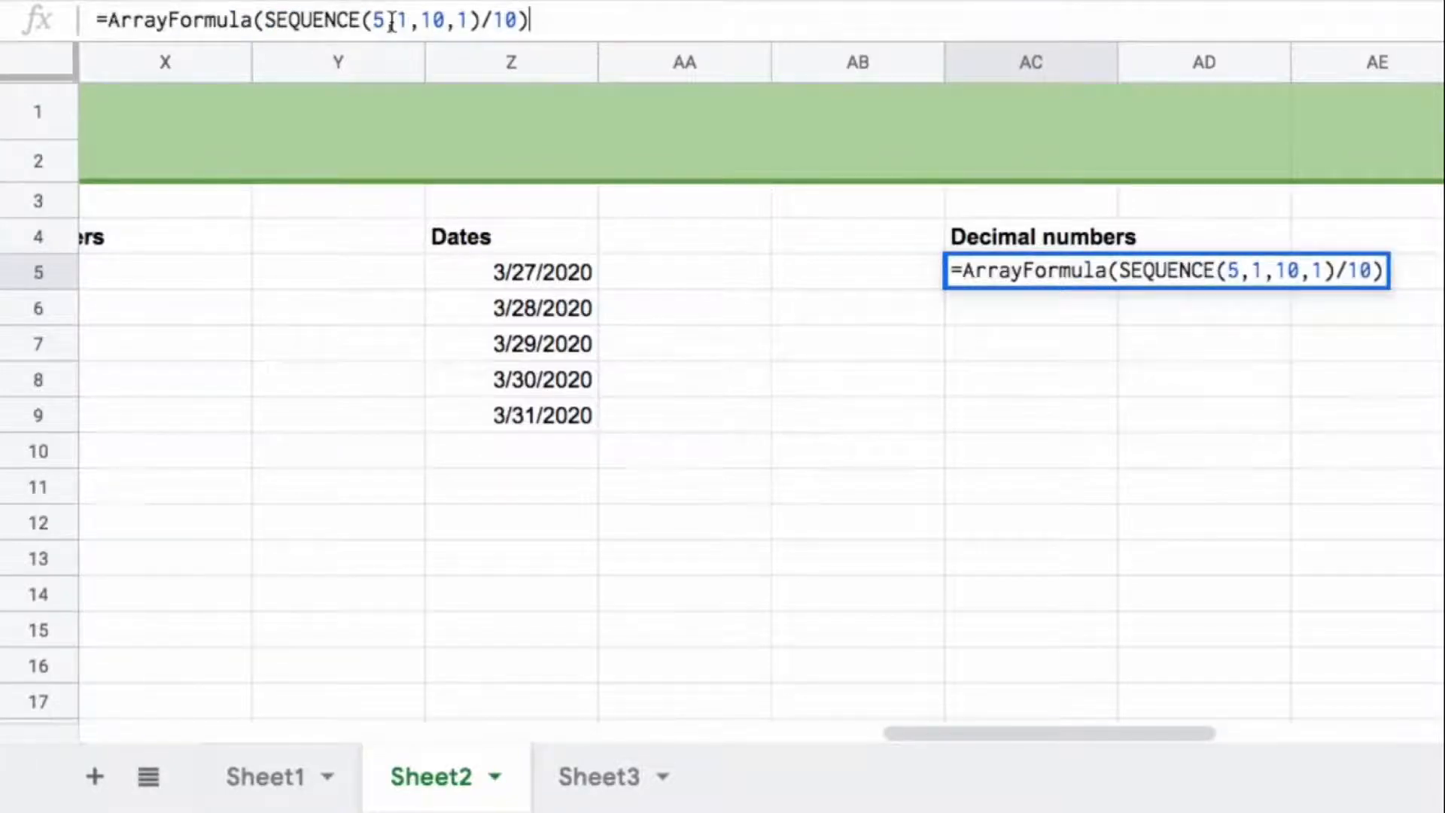
pyautogui.press('Return')
pyautogui.moveTo(1083, 277); pyautogui.dragTo(1078, 418)
# Step: Enter =SEQUENCE(5,1,1,0) in AF5 under Constant numbers to repeat the number 1 in five rows
pyautogui.moveTo(1143, 737); pyautogui.dragTo(1319, 735)
pyautogui.press('Right')
pyautogui.press('Right')
pyautogui.press('Right')
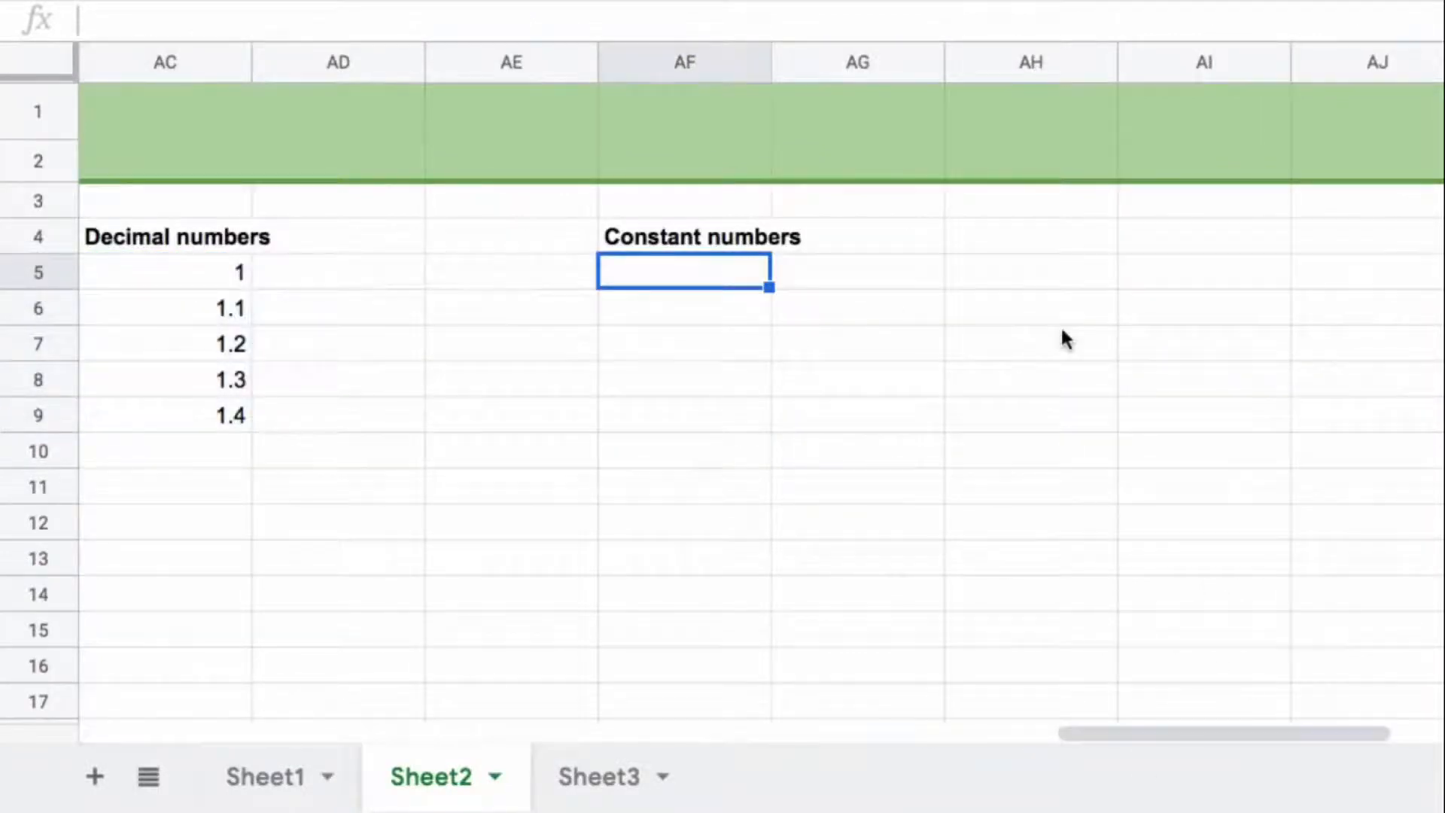
pyautogui.write('=seq')
pyautogui.press('Tab')
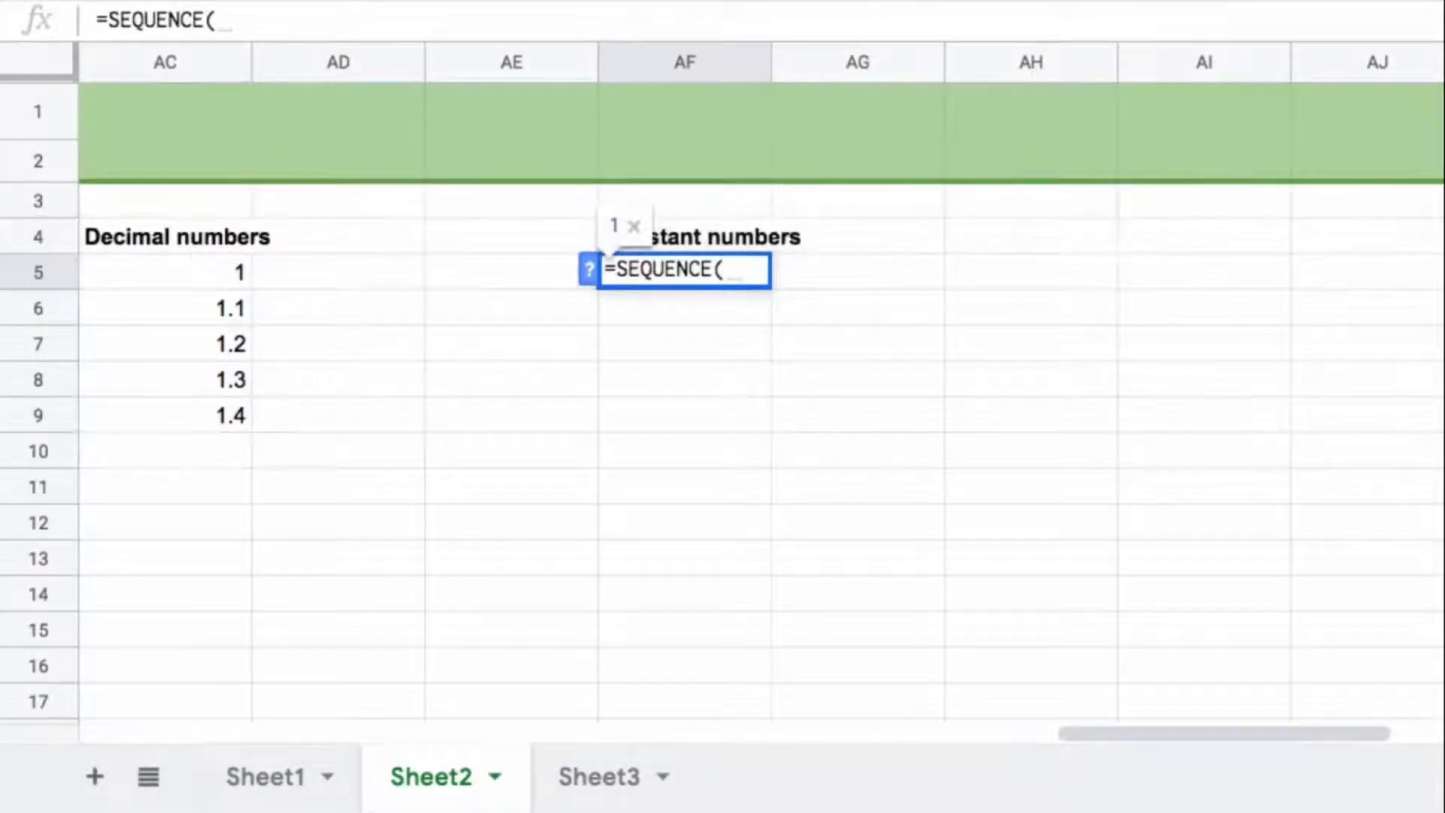
pyautogui.write('5,1,1,0')
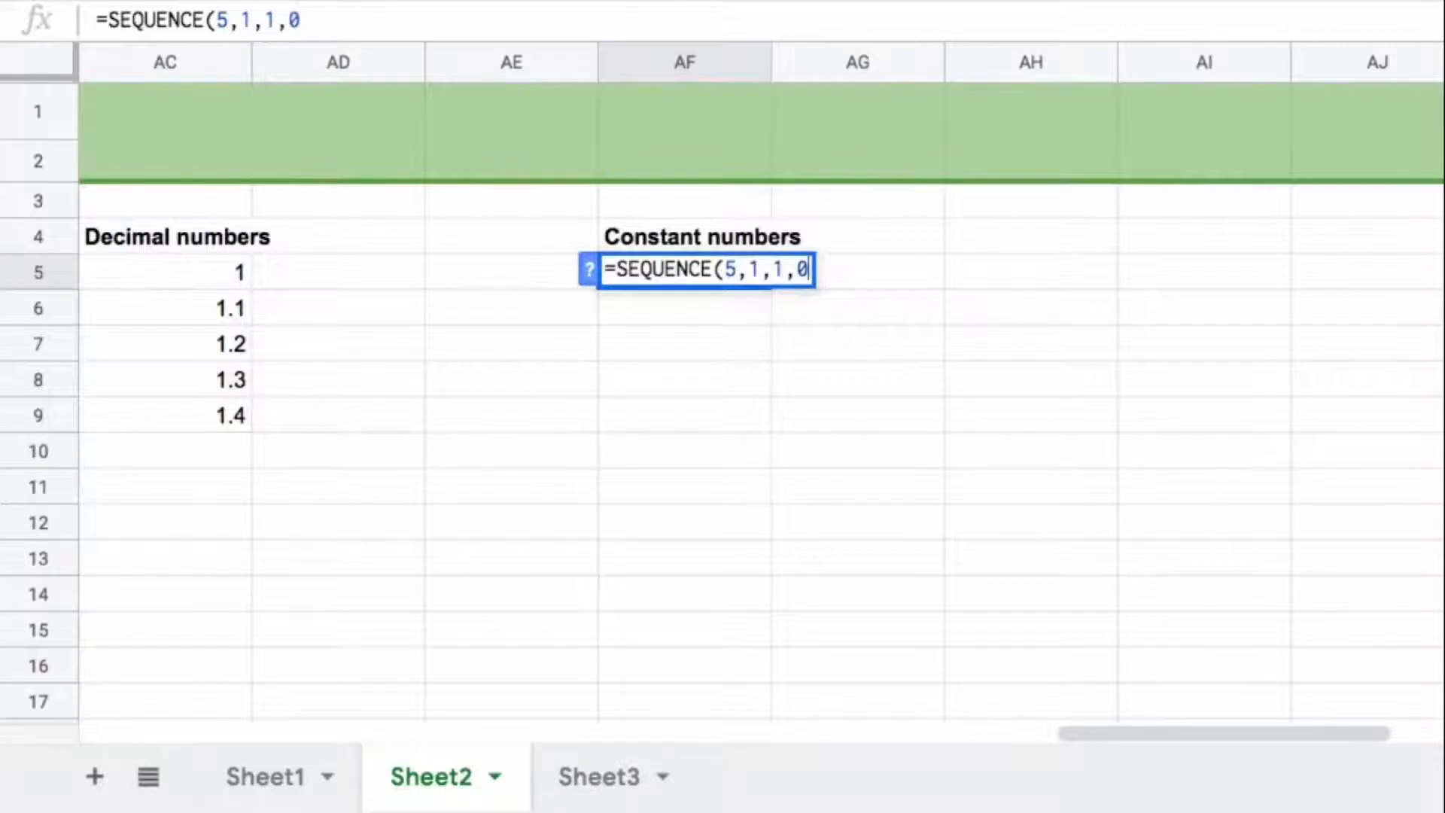
pyautogui.write(')')
pyautogui.press('Return')
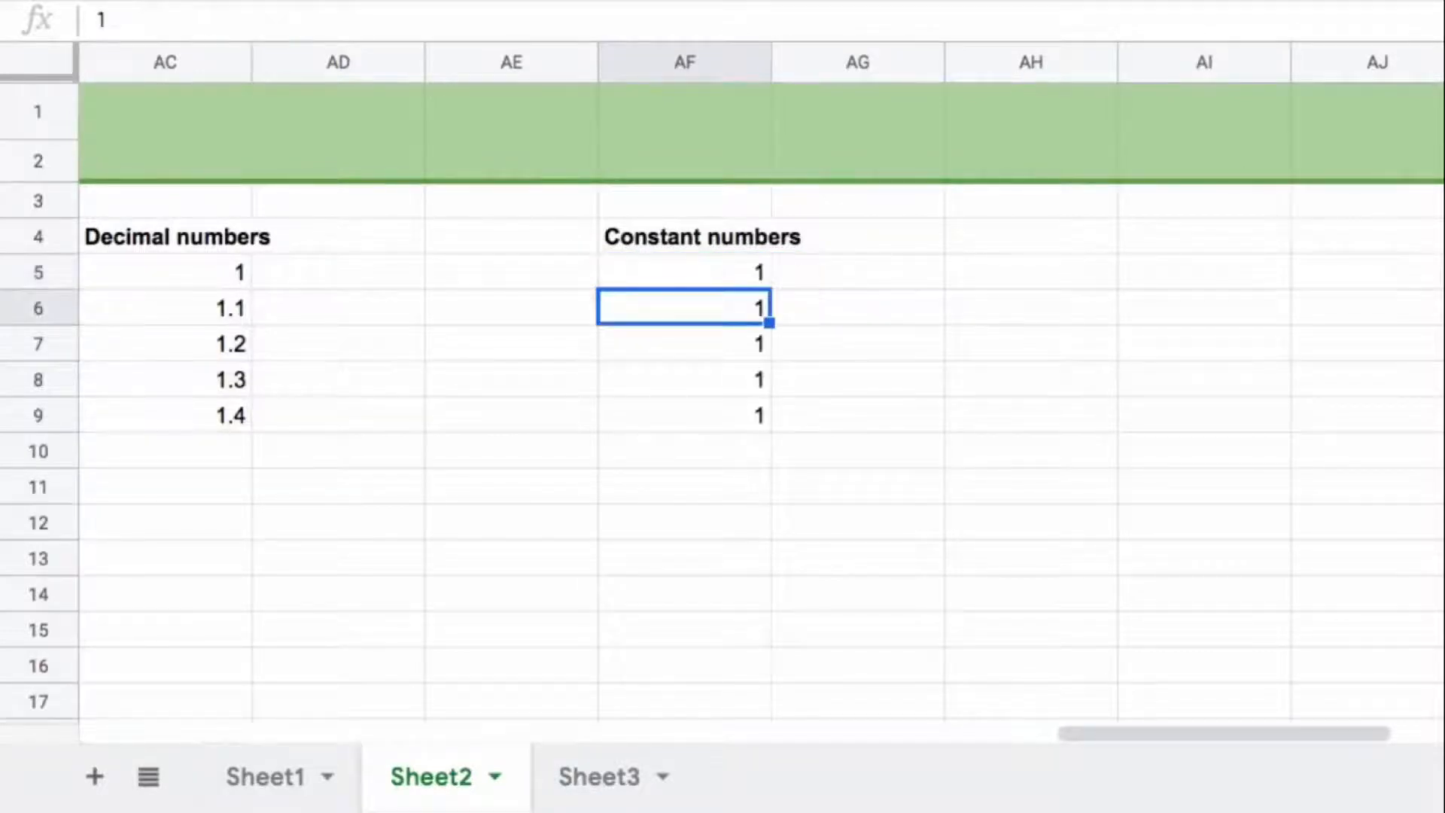
pyautogui.moveTo(733, 278); pyautogui.dragTo(729, 418)
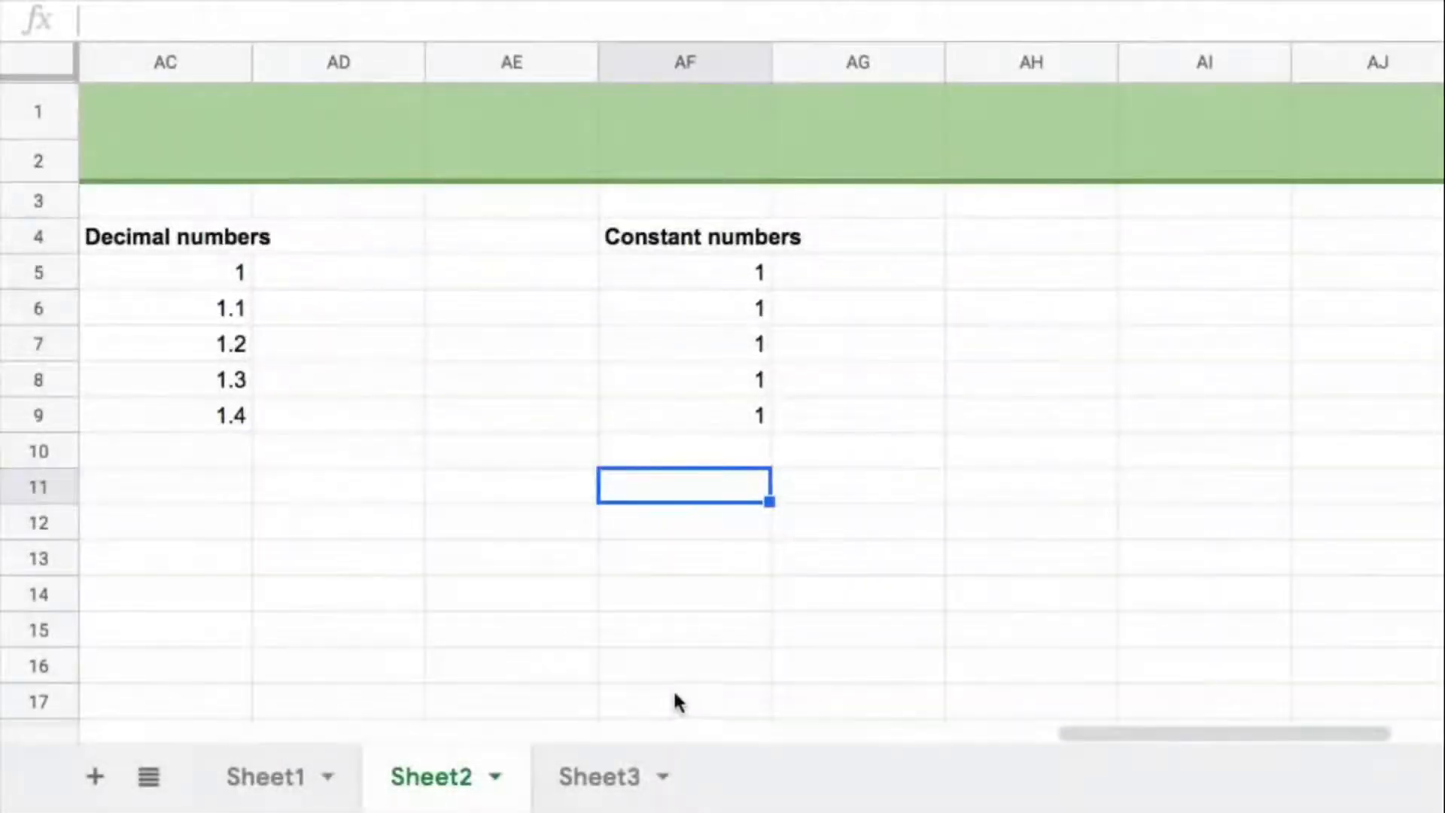
# Step: On Sheet3, enter =SEQUENCE(9,1) in C5 to start rebuilding the Pattern 1 list of A5:A13
pyautogui.click(602, 778)
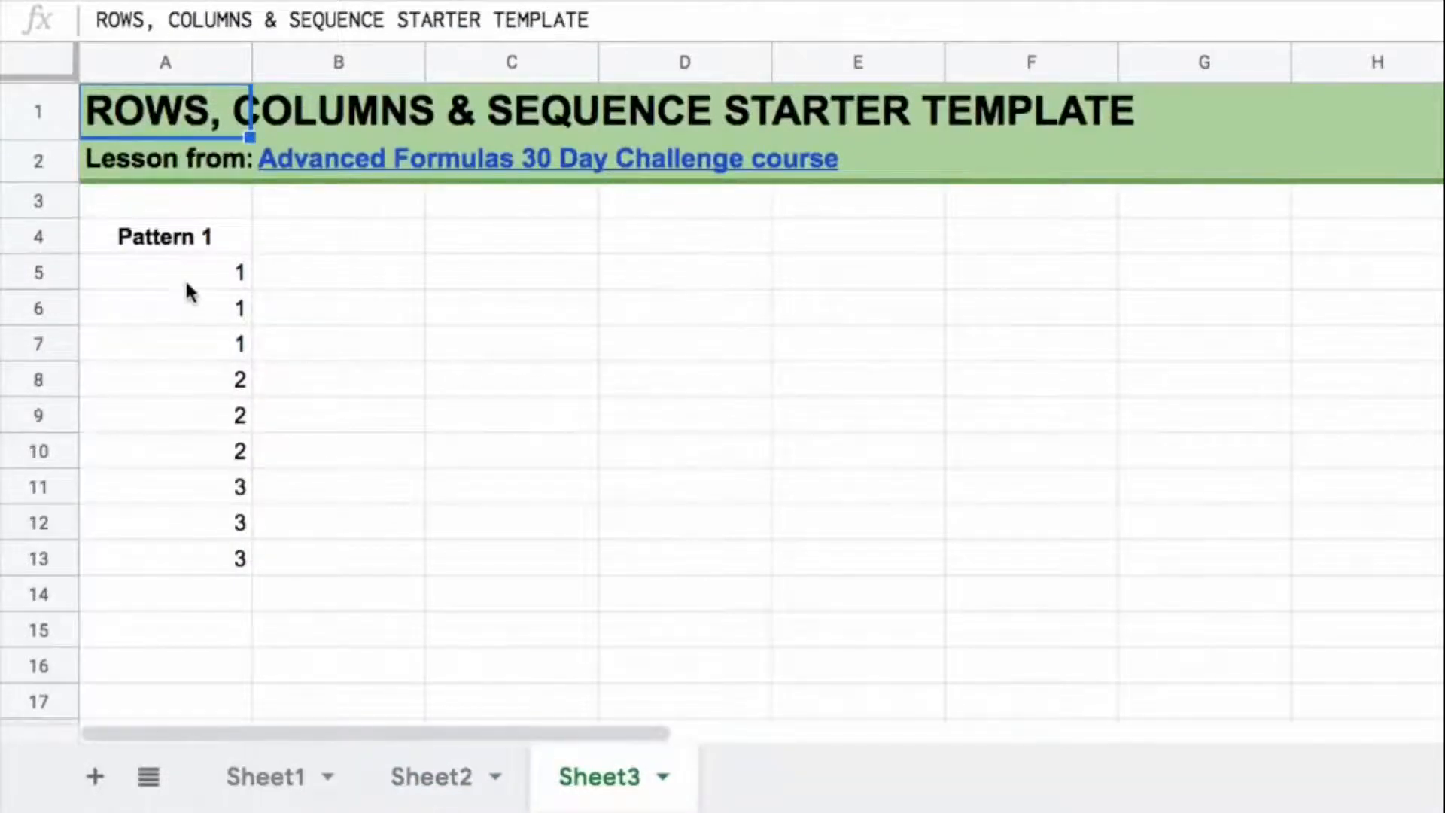
pyautogui.moveTo(187, 286); pyautogui.dragTo(201, 360)
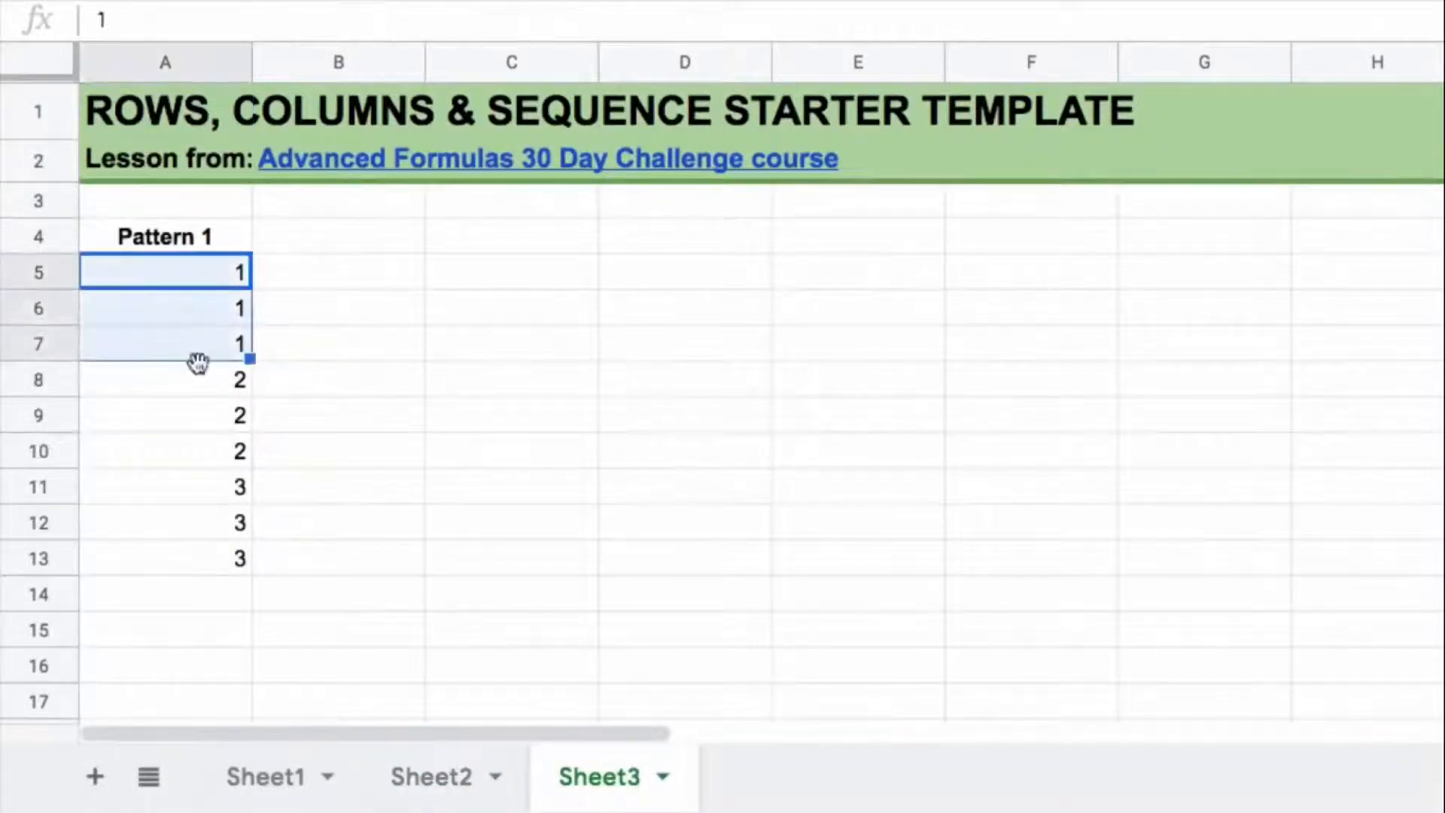
pyautogui.click(204, 382)
pyautogui.moveTo(203, 421); pyautogui.dragTo(196, 558)
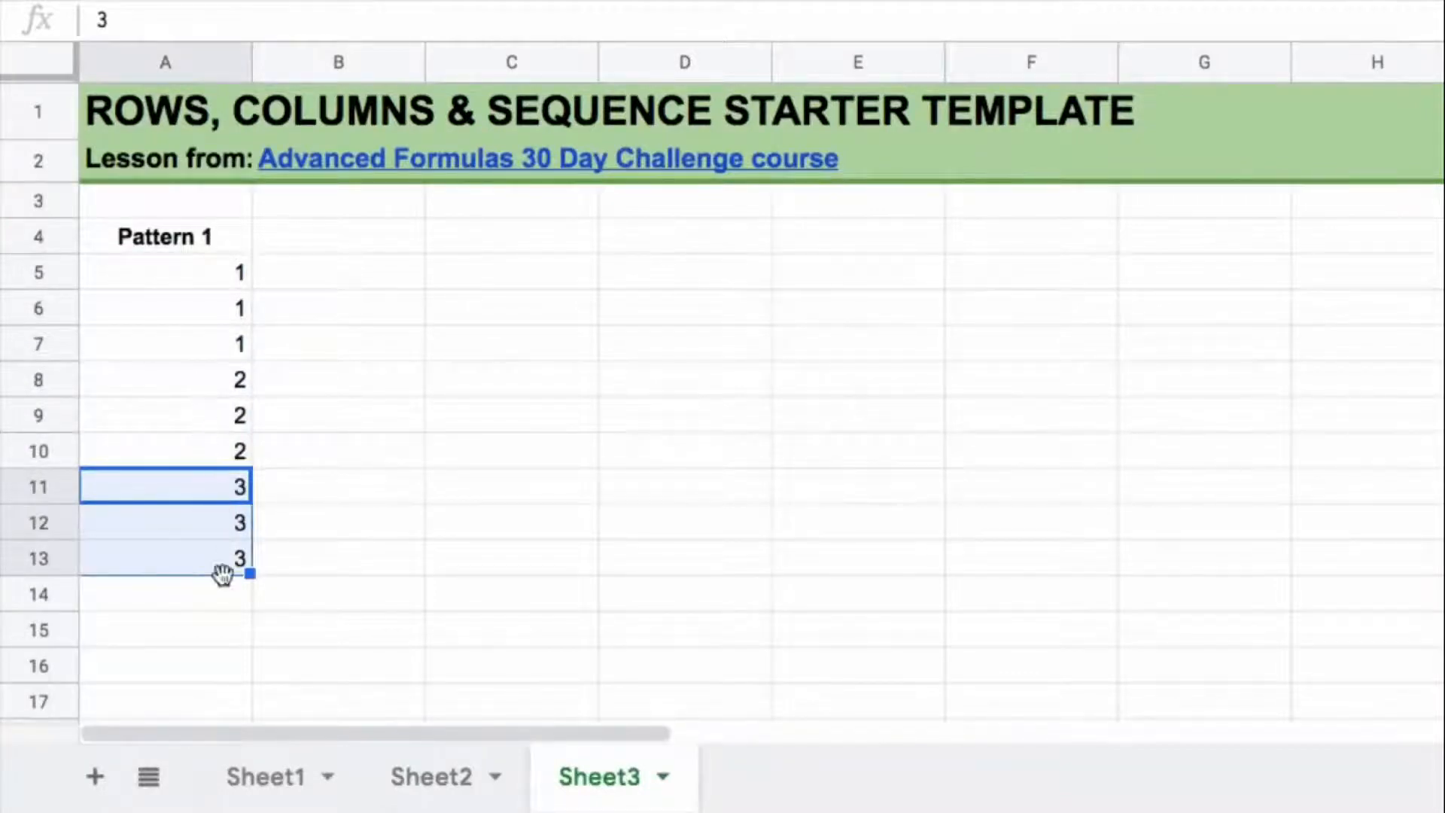
pyautogui.click(520, 279)
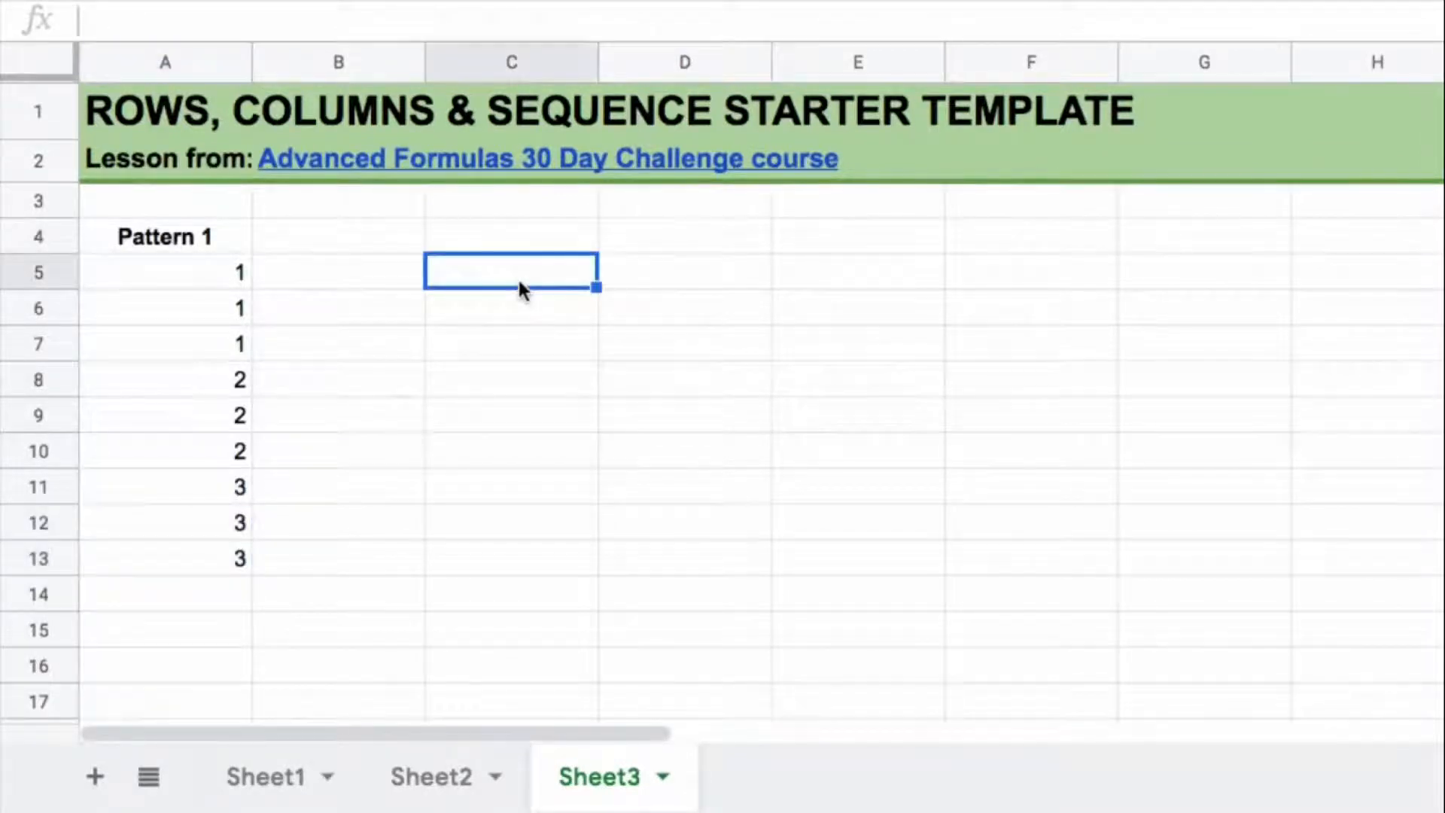
pyautogui.write('=')
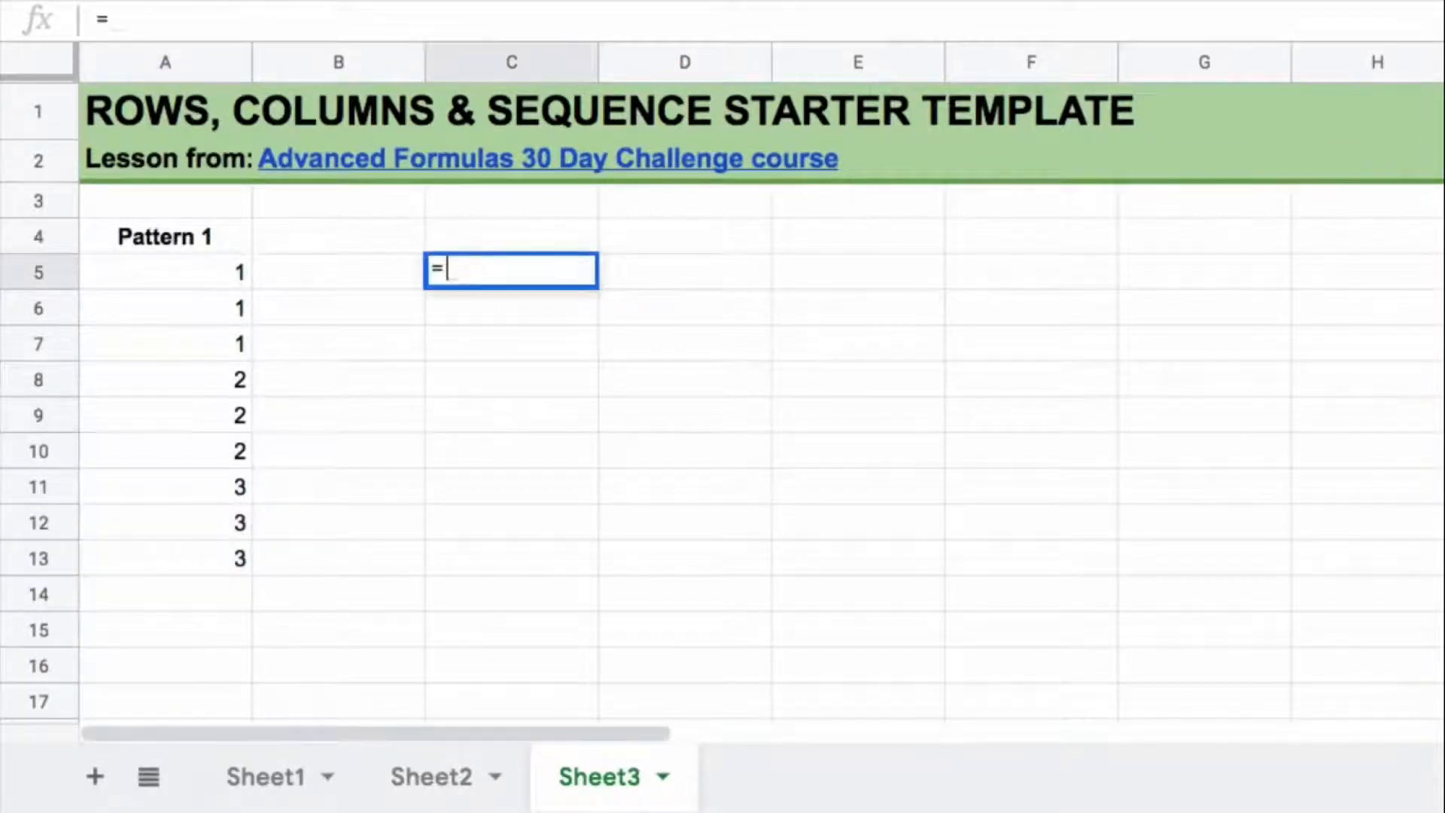
pyautogui.write('sequ')
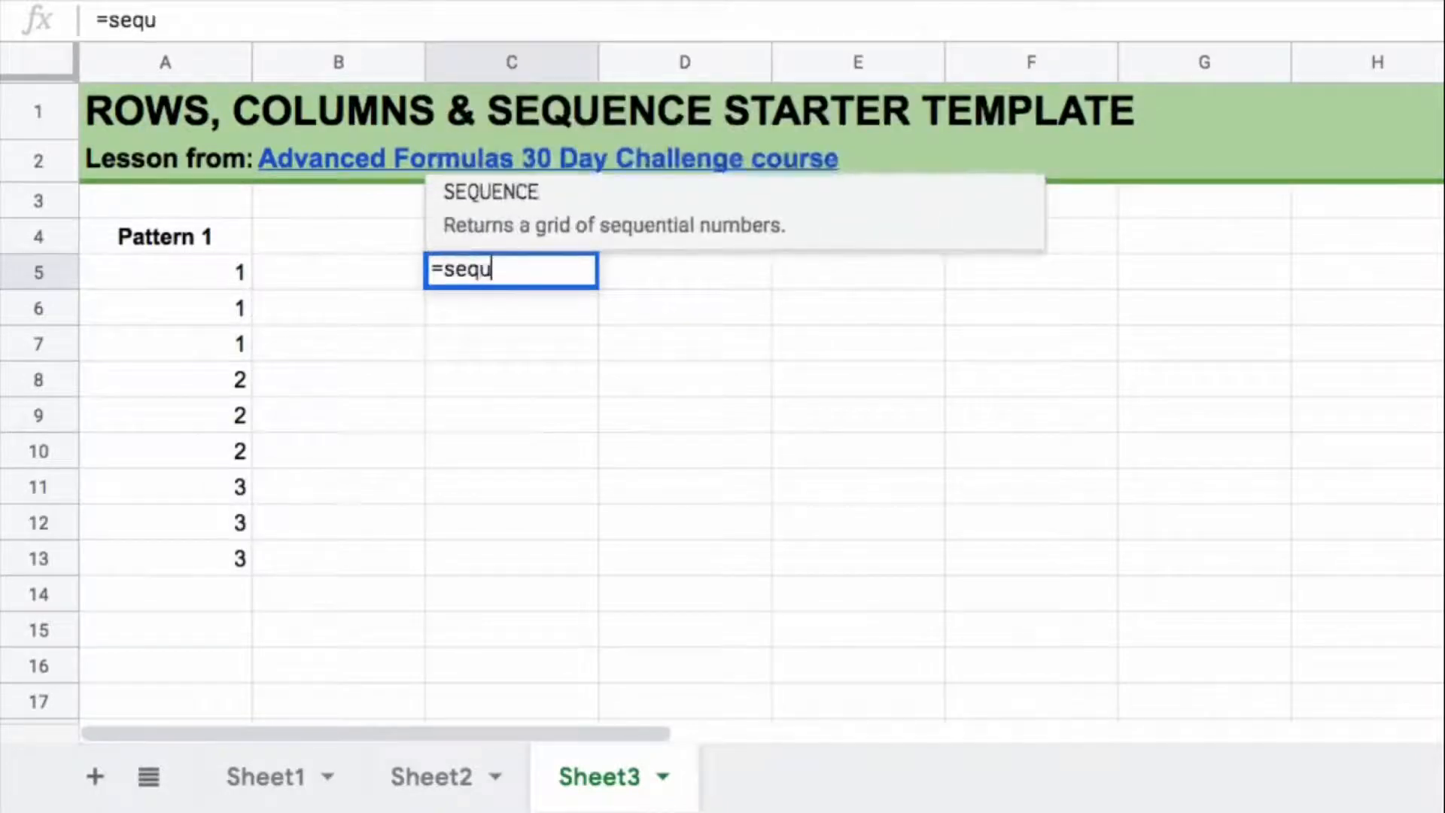
pyautogui.press('Tab')
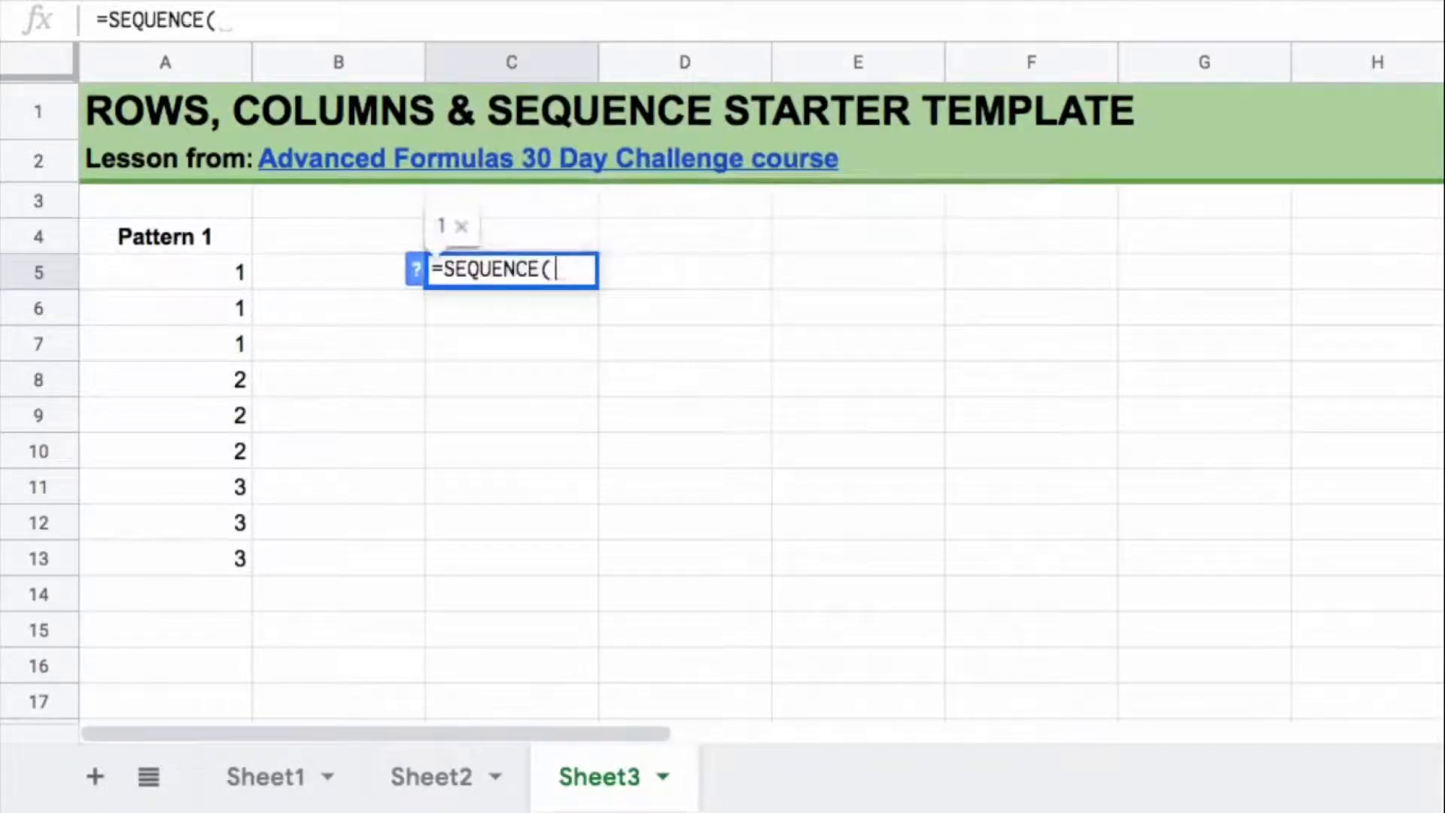
pyautogui.write('9')
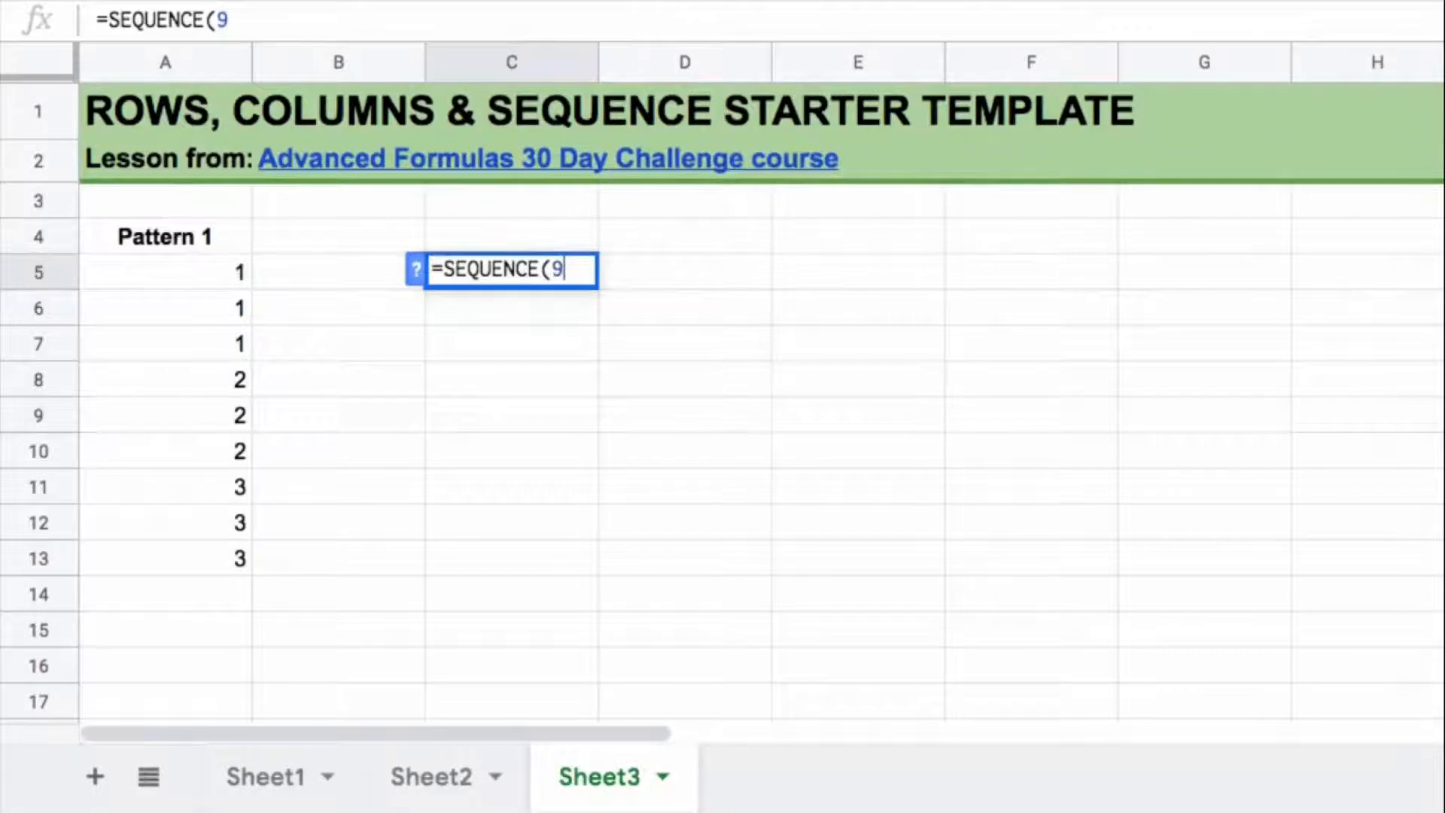
pyautogui.write(',1)')
pyautogui.press('Return')
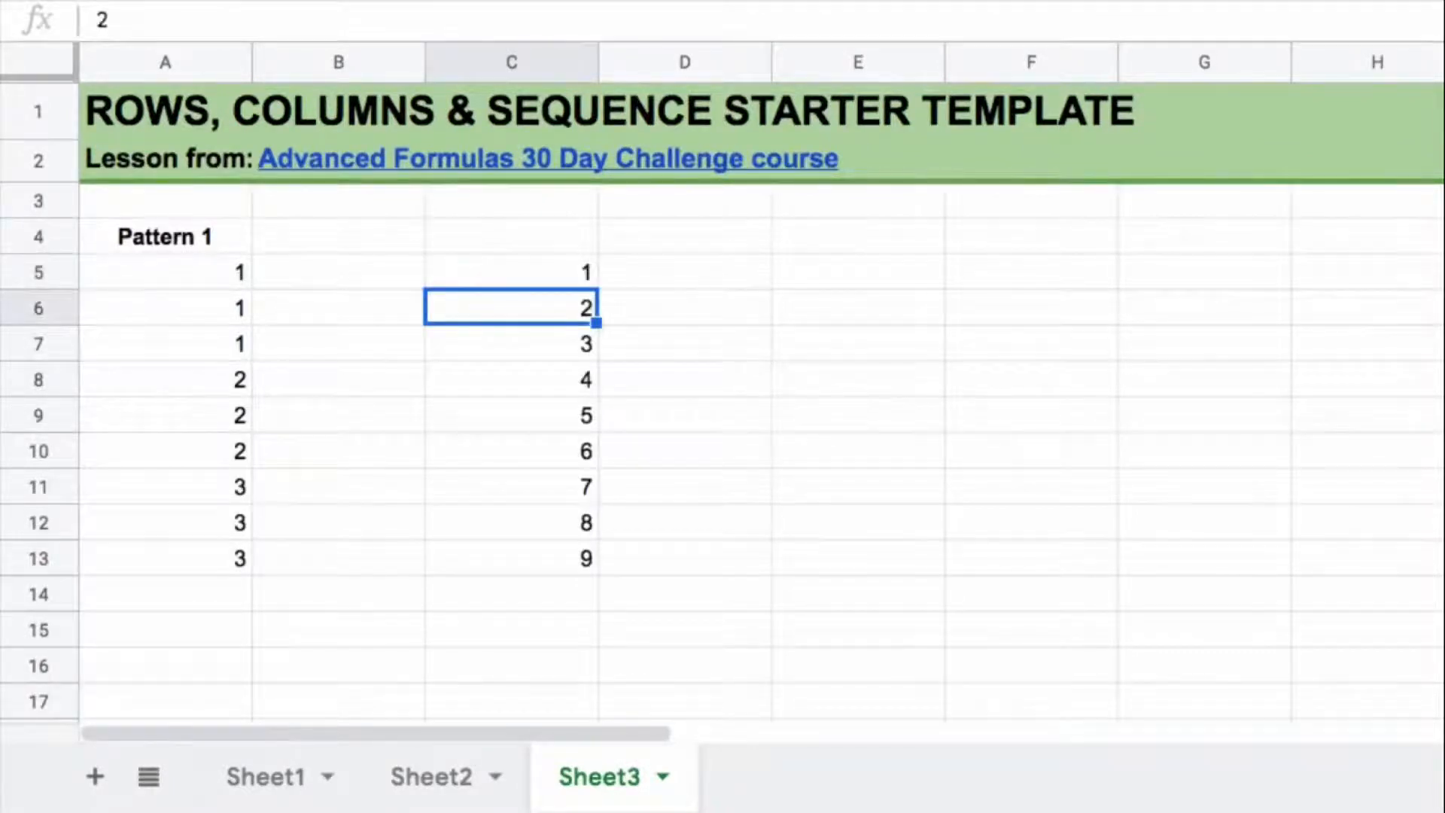
# Step: Examine the generated numbers down column C against the Pattern 1 list
pyautogui.press('Up')
pyautogui.press('Down')
pyautogui.press('Down')
pyautogui.press('Down')
pyautogui.press('Down')
pyautogui.press('Down')
pyautogui.press('Down')
pyautogui.press('Down')
pyautogui.press('Down')
# Step: Divide the sequence in C5 by 3, making the formula =SEQUENCE(9,1)/3
pyautogui.hotkey('ctrl', 'Up')
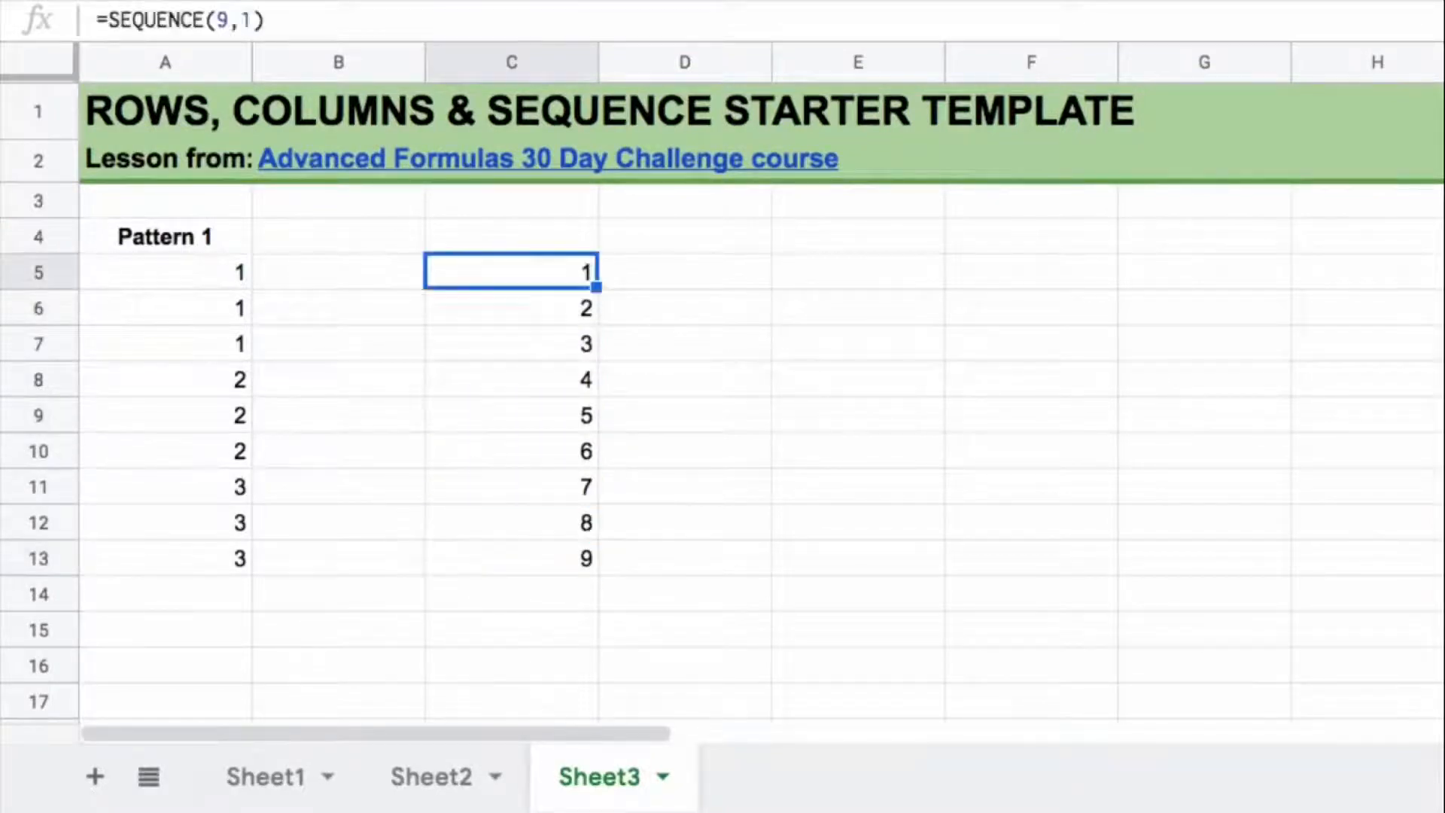
pyautogui.doubleClick(561, 275)
pyautogui.write('/3')
pyautogui.press('Return')
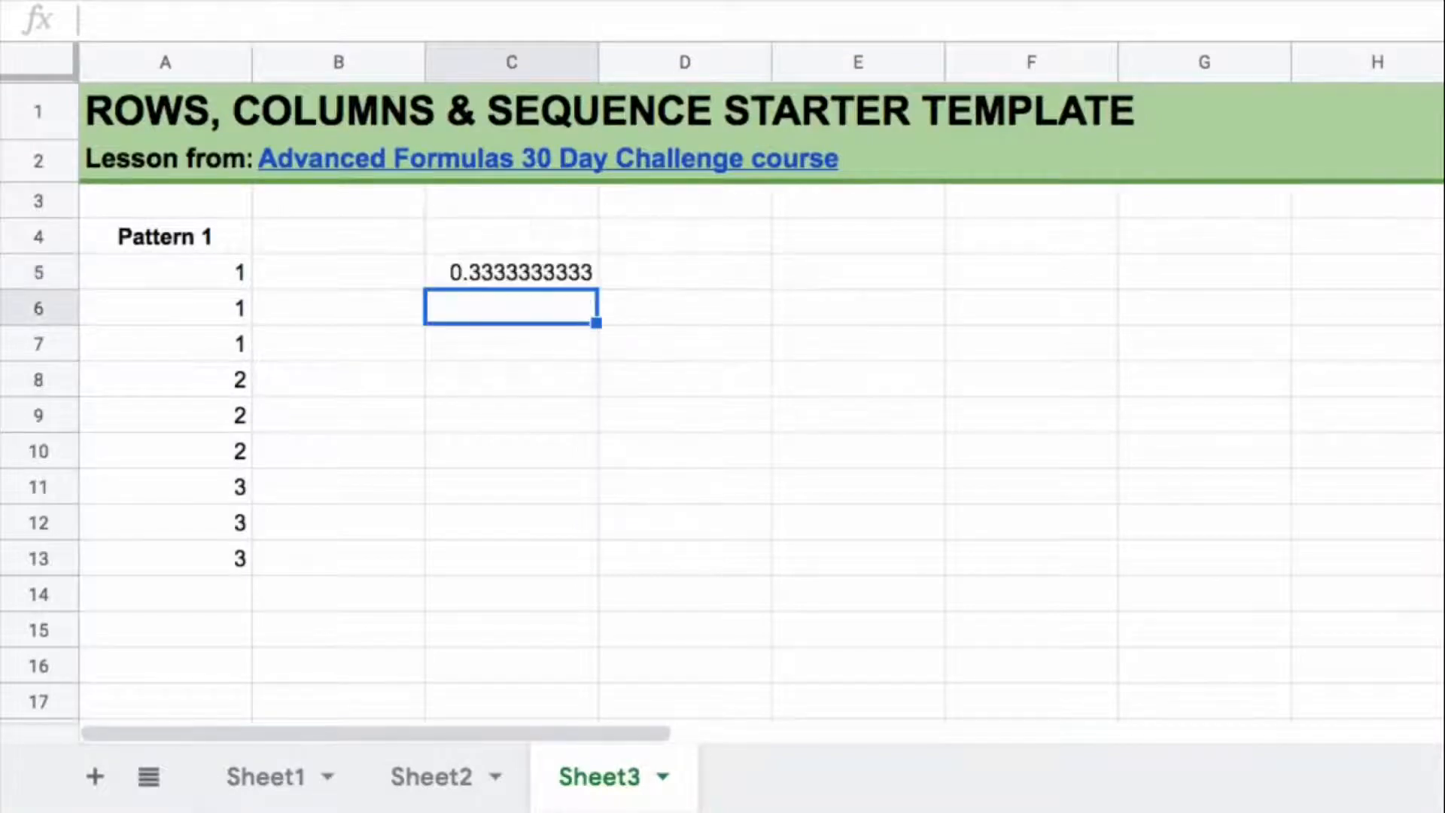
# Step: Wrap the C5 formula as =ArrayFormula(SEQUENCE(9,1)/3) and compare rows 7, 10 and 13 with Pattern 1
pyautogui.click(561, 275)
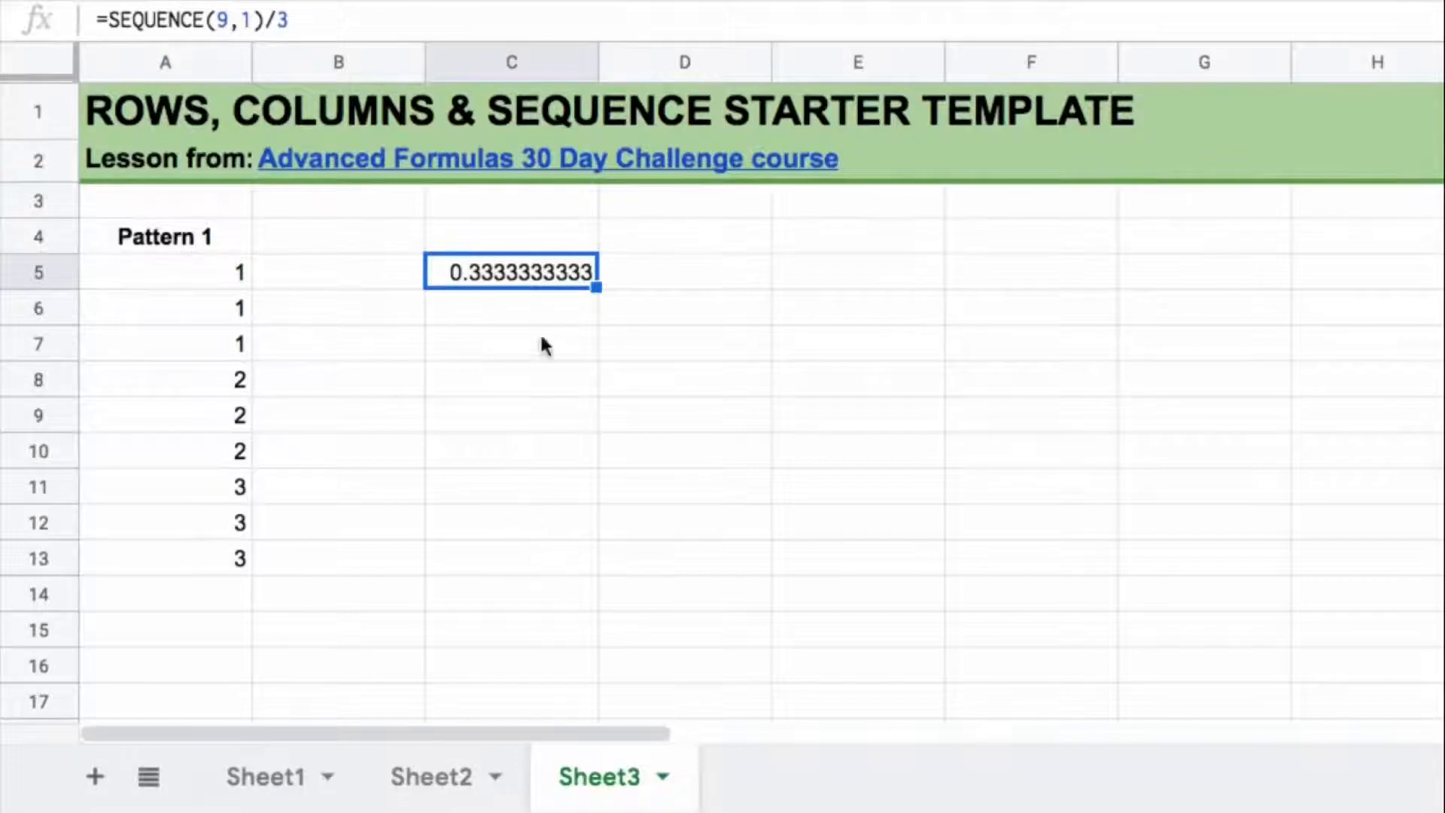
pyautogui.click(477, 19)
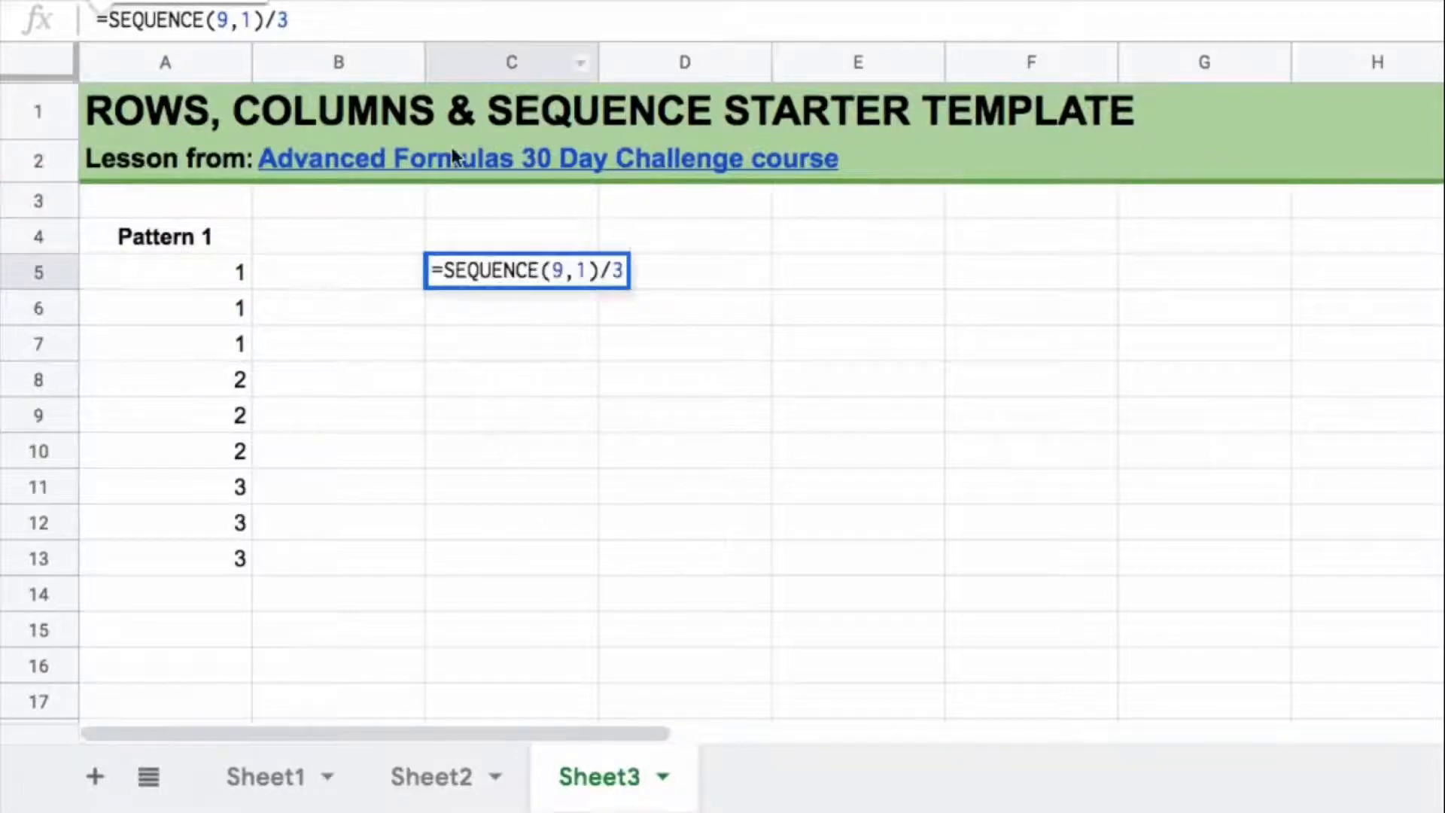
pyautogui.hotkey('ctrl', 'shift', 'Return')
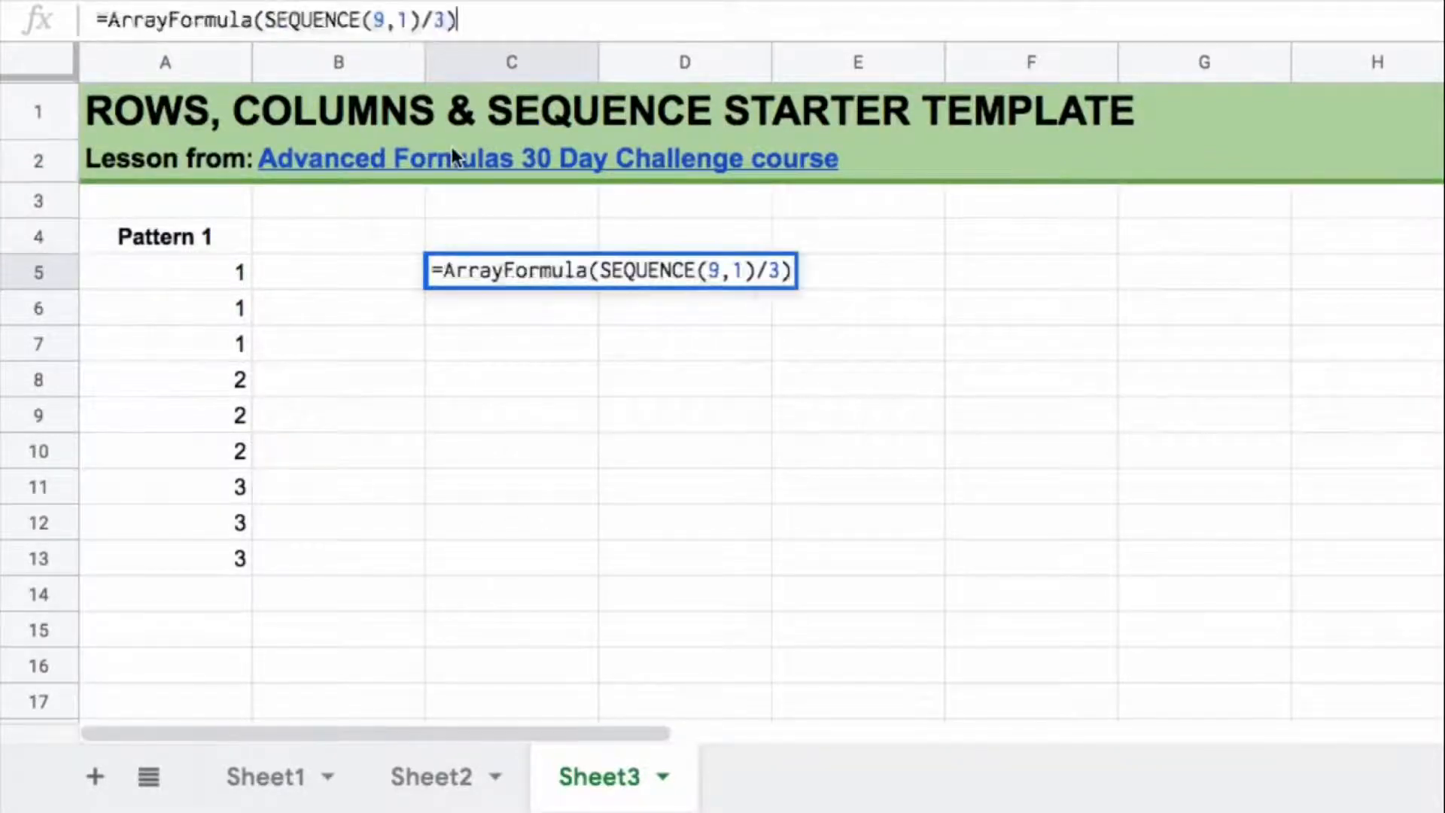
pyautogui.press('Return')
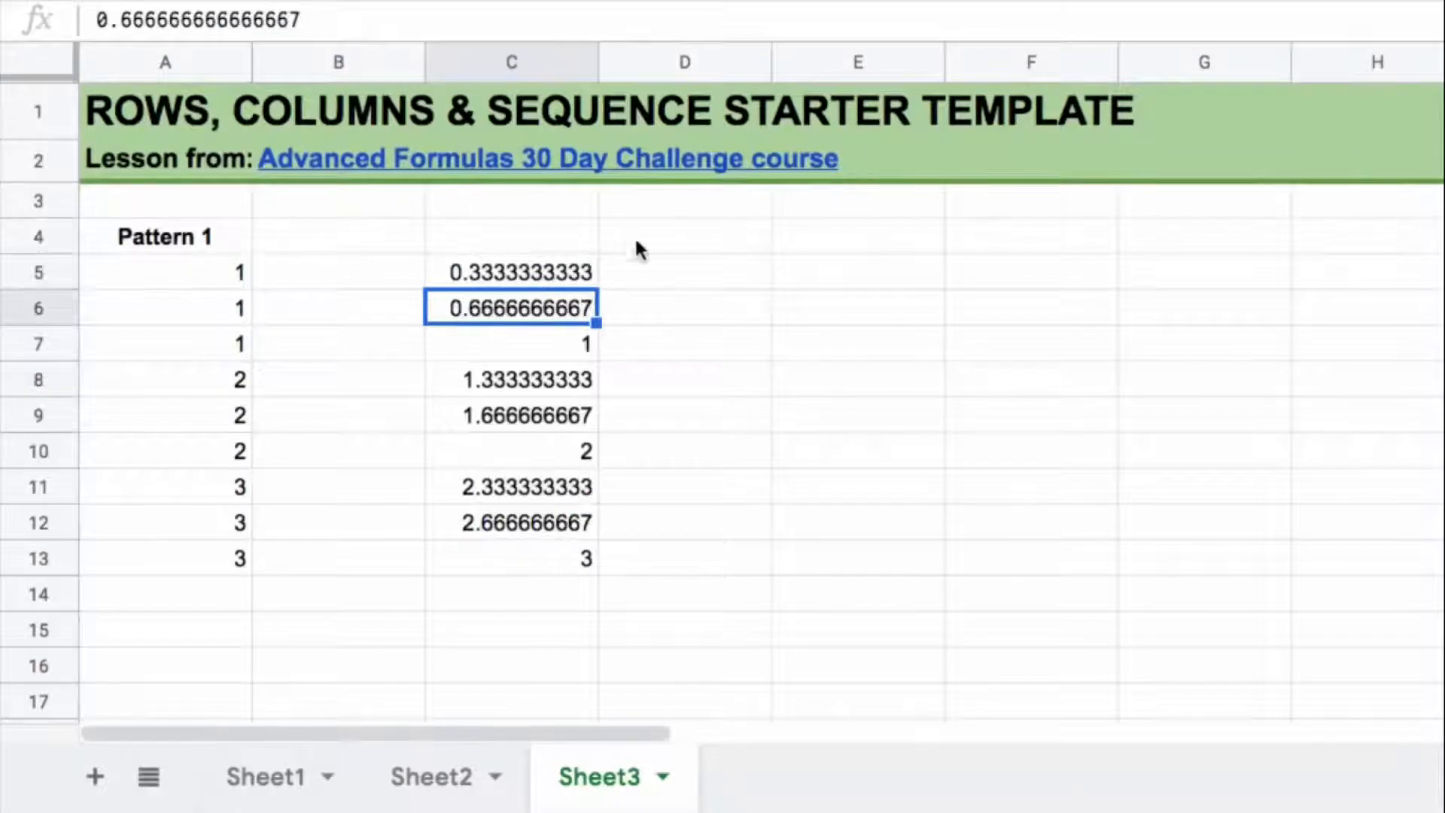
pyautogui.click(558, 350)
pyautogui.click(560, 451)
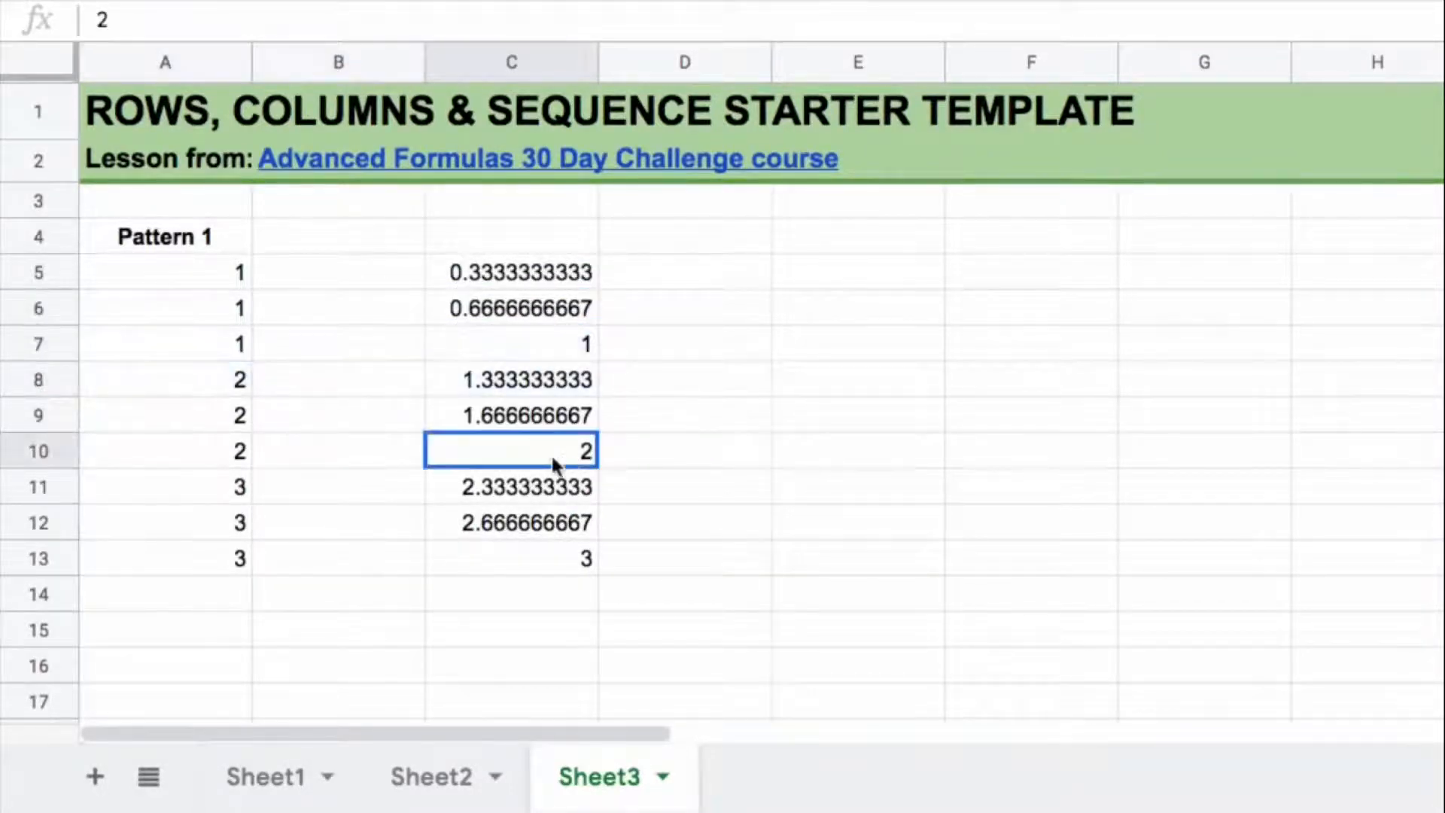
pyautogui.click(580, 564)
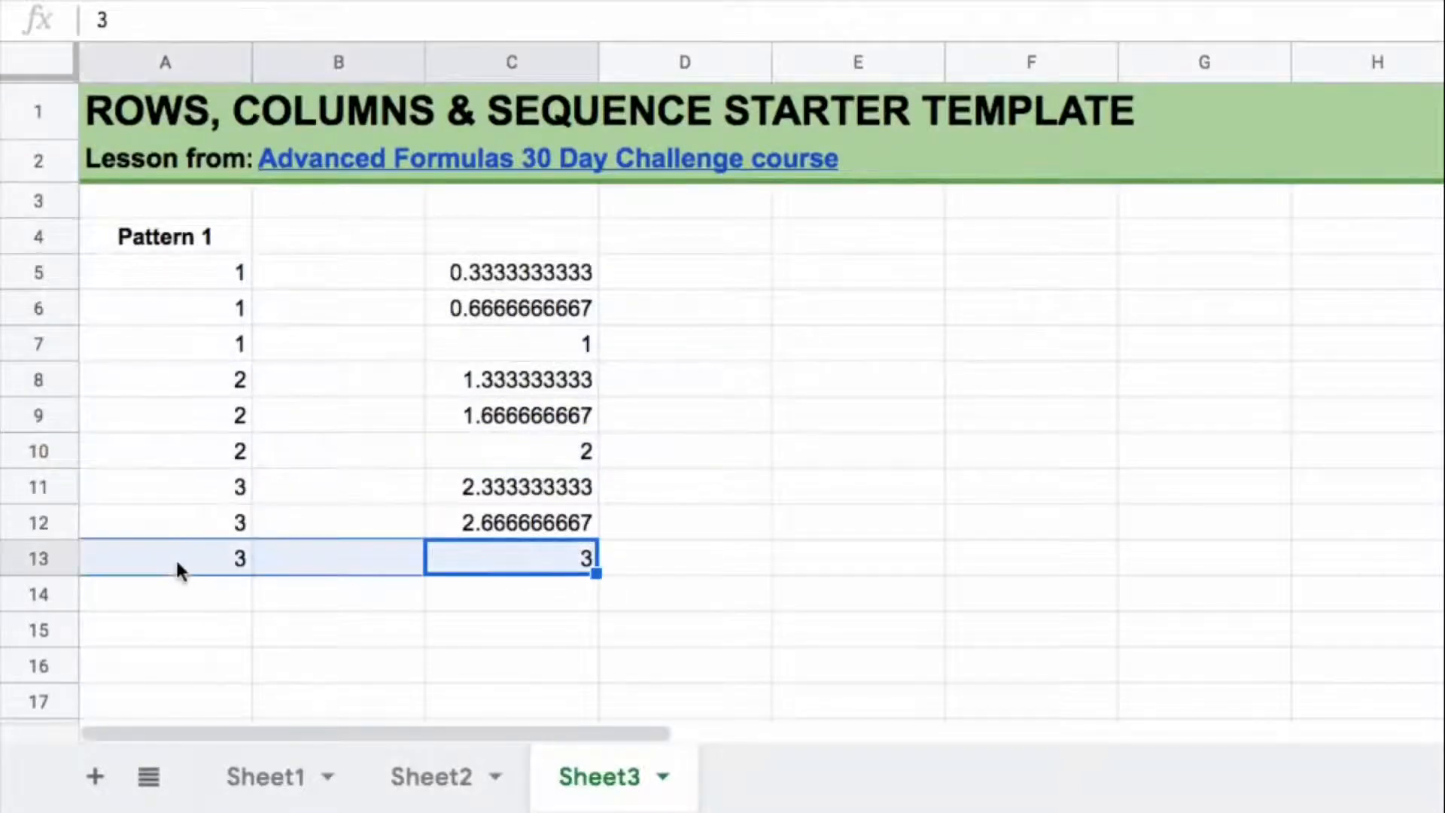
# Step: Add ROUNDUP to the C5 formula, making it =ArrayFormula(ROUNDUP(SEQUENCE(9,1)/3)), and check the list against Pattern 1
pyautogui.click(549, 271)
pyautogui.click(261, 20)
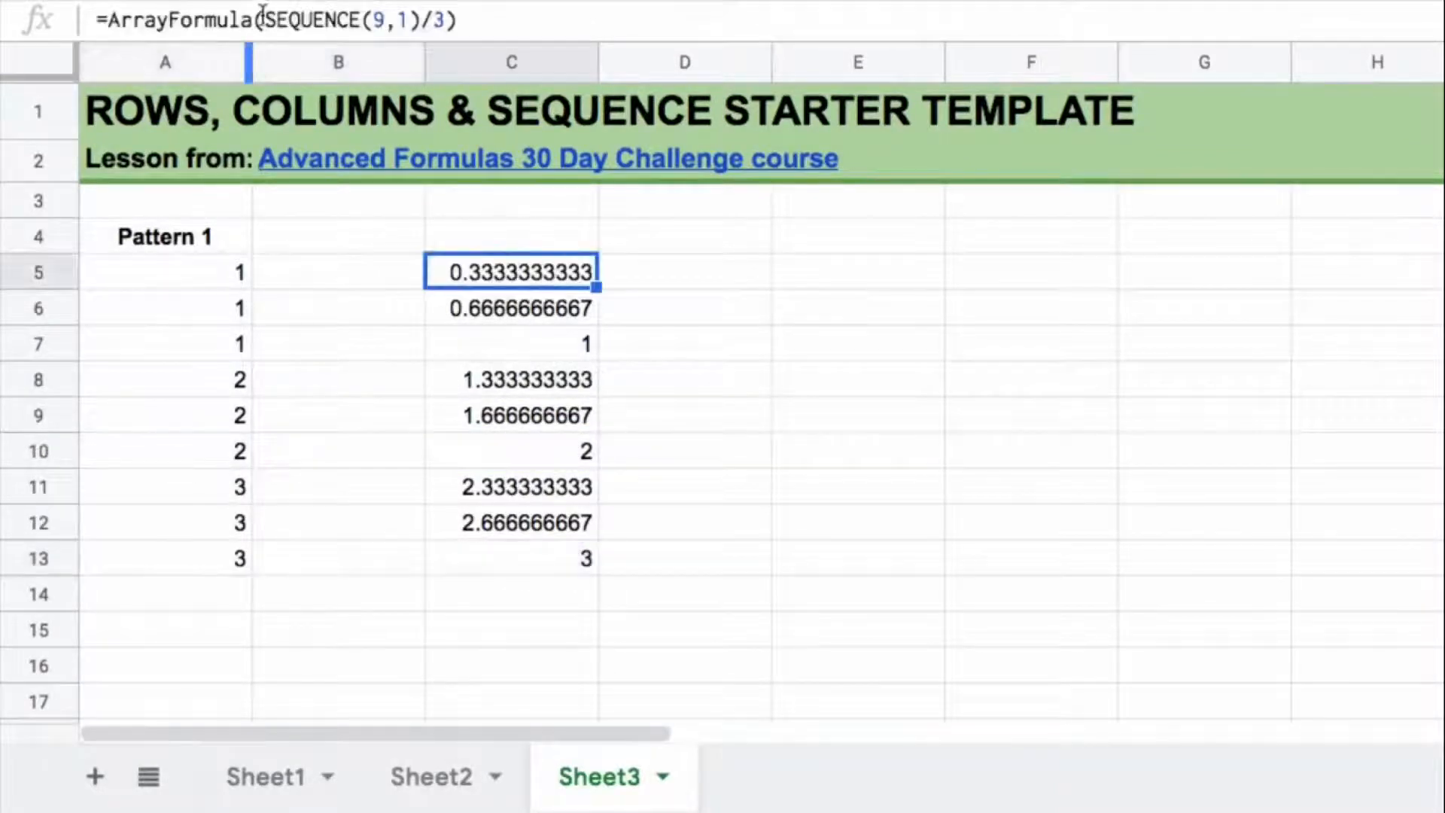
pyautogui.write('ROUNDU')
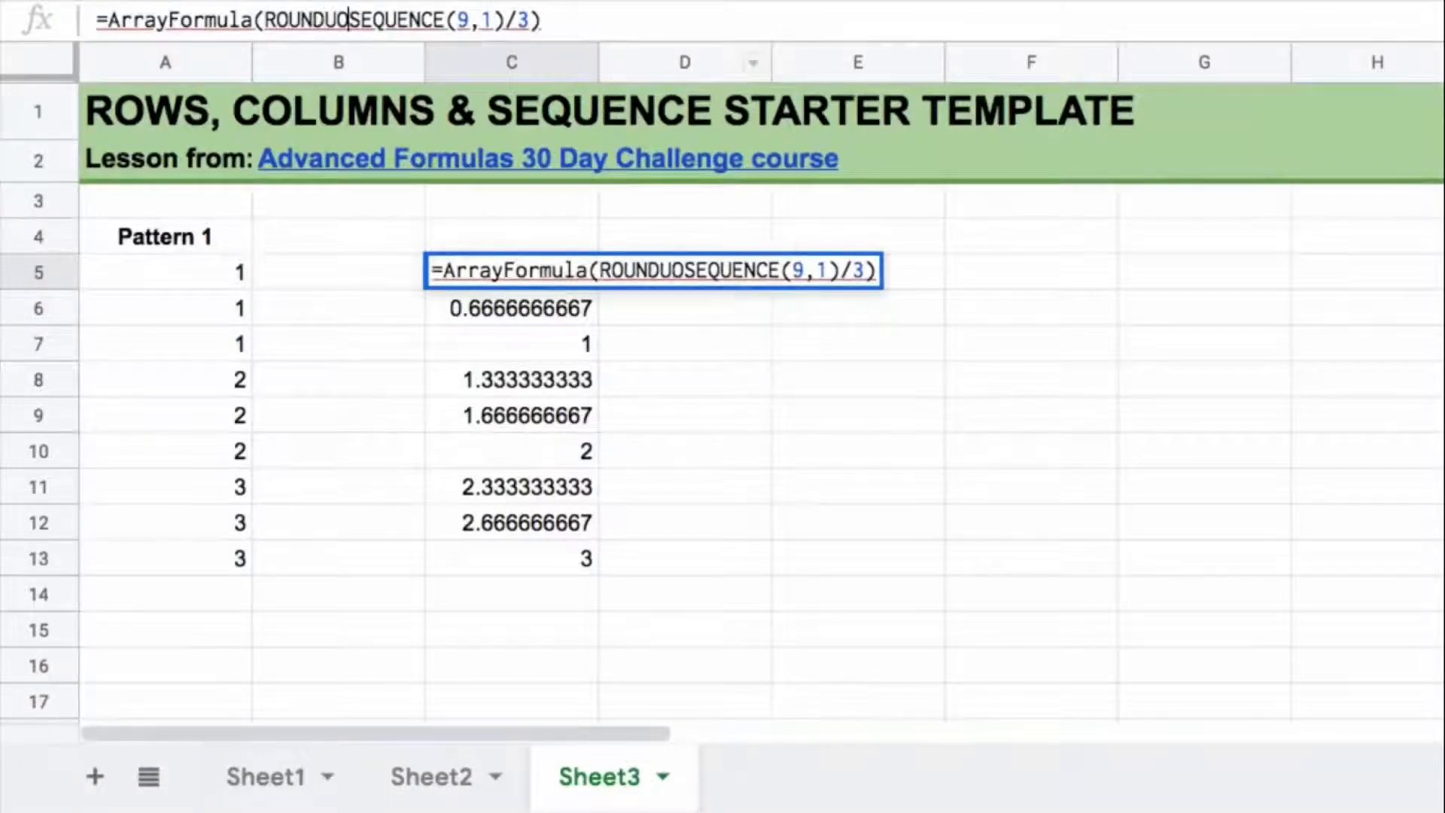
pyautogui.write('P(')
pyautogui.click(554, 20)
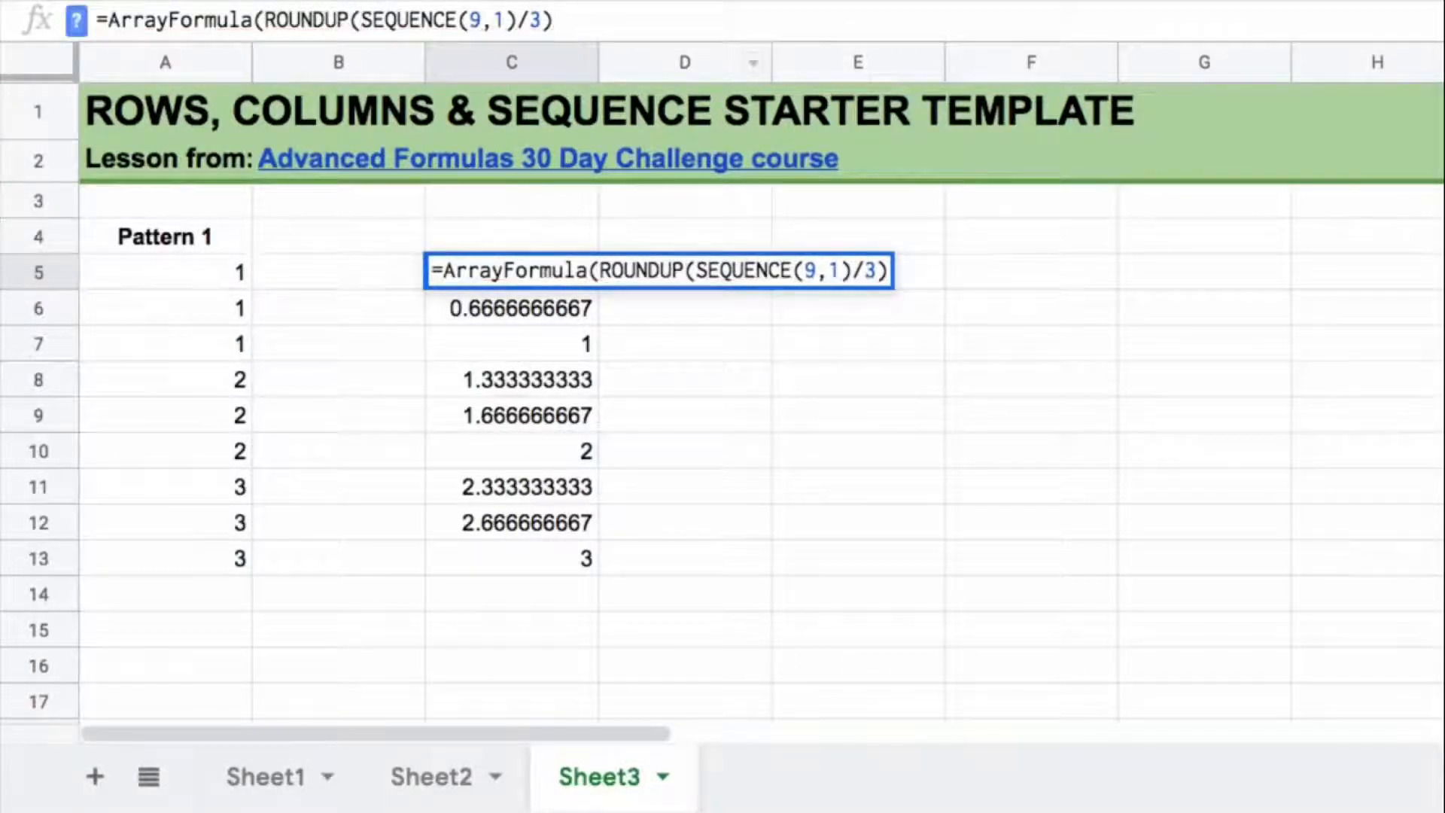
pyautogui.write(')')
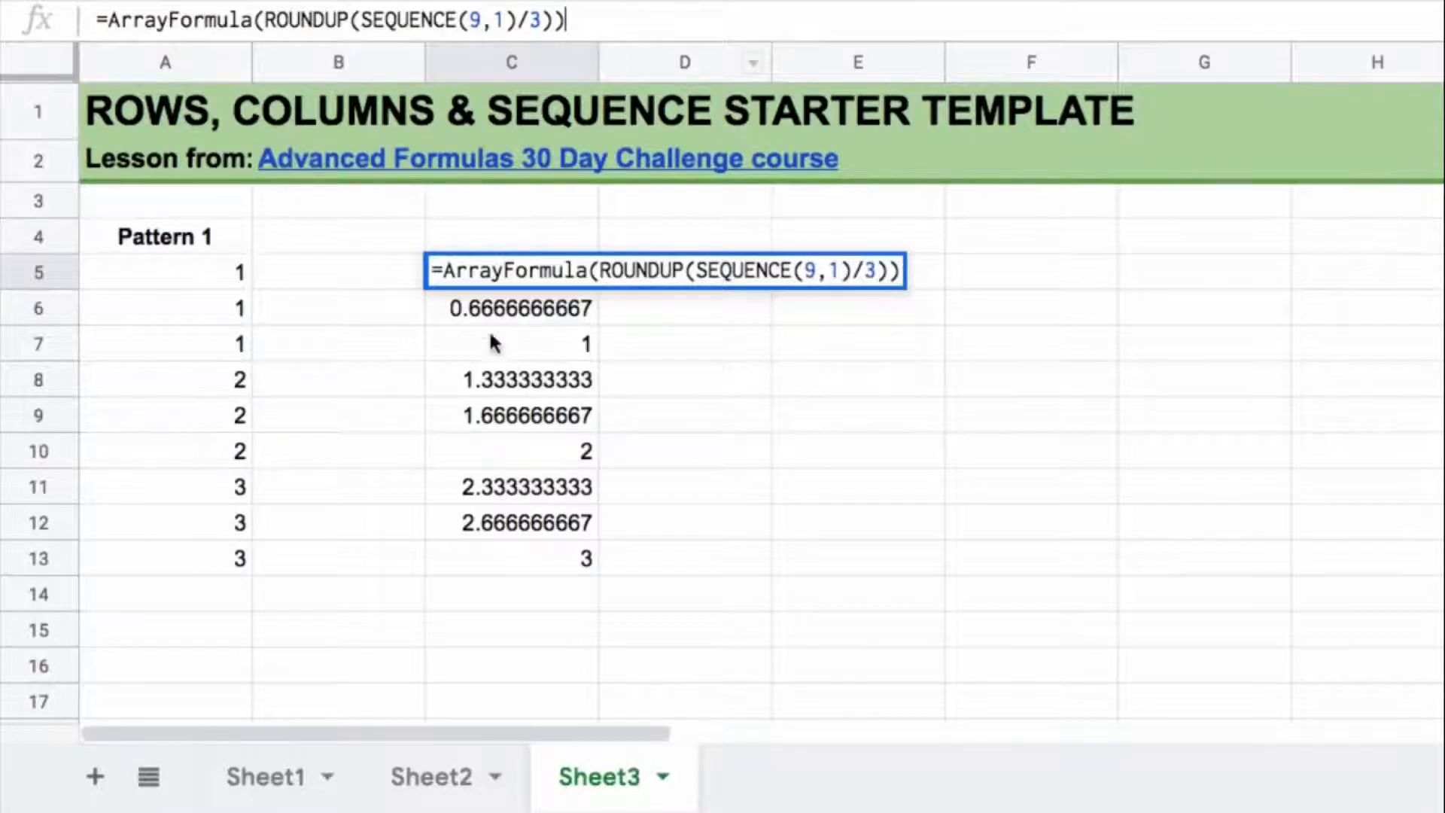
pyautogui.press('Return')
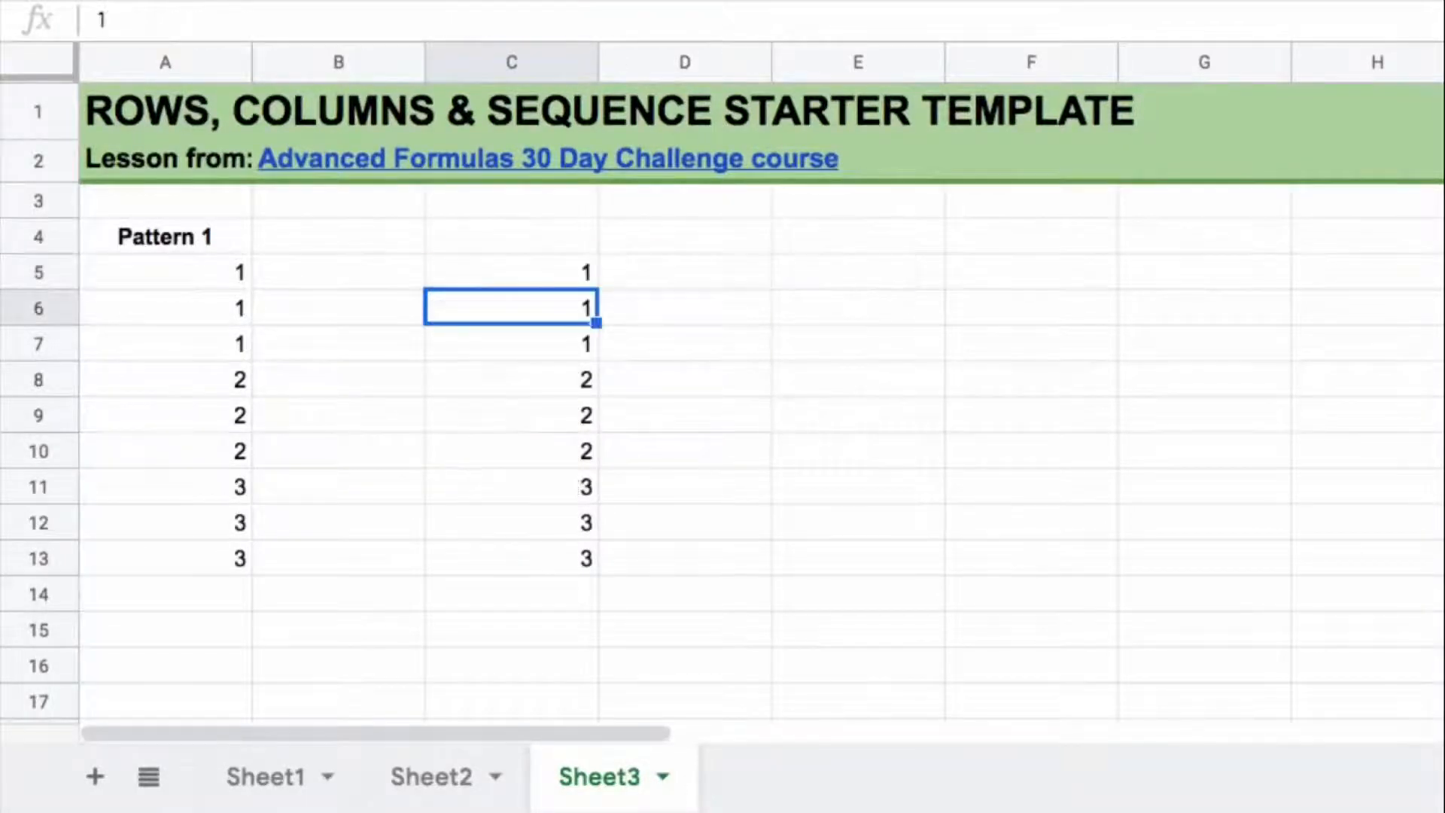
pyautogui.moveTo(543, 274); pyautogui.dragTo(526, 339)
pyautogui.moveTo(532, 389); pyautogui.dragTo(527, 562)
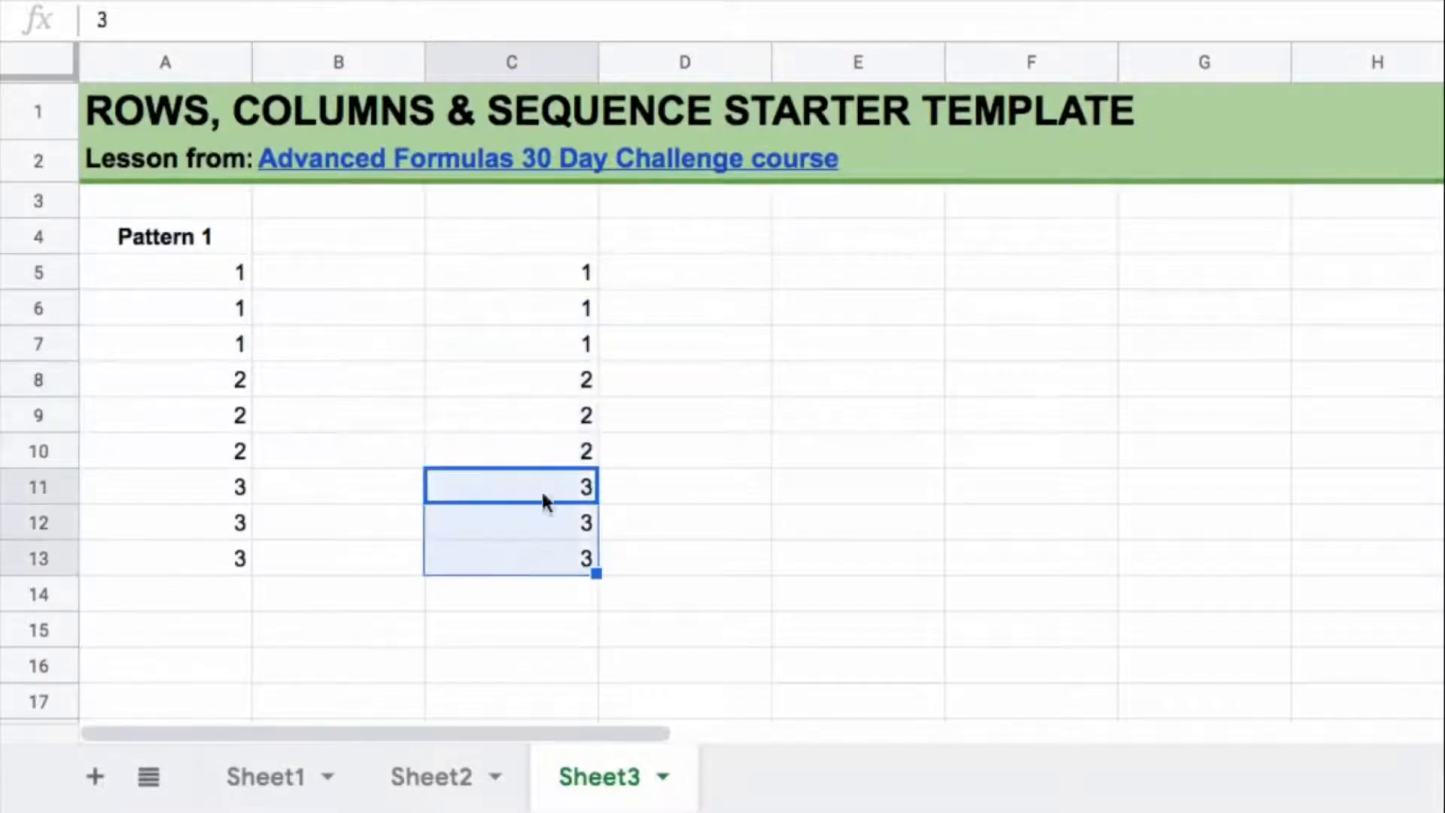
pyautogui.click(557, 274)
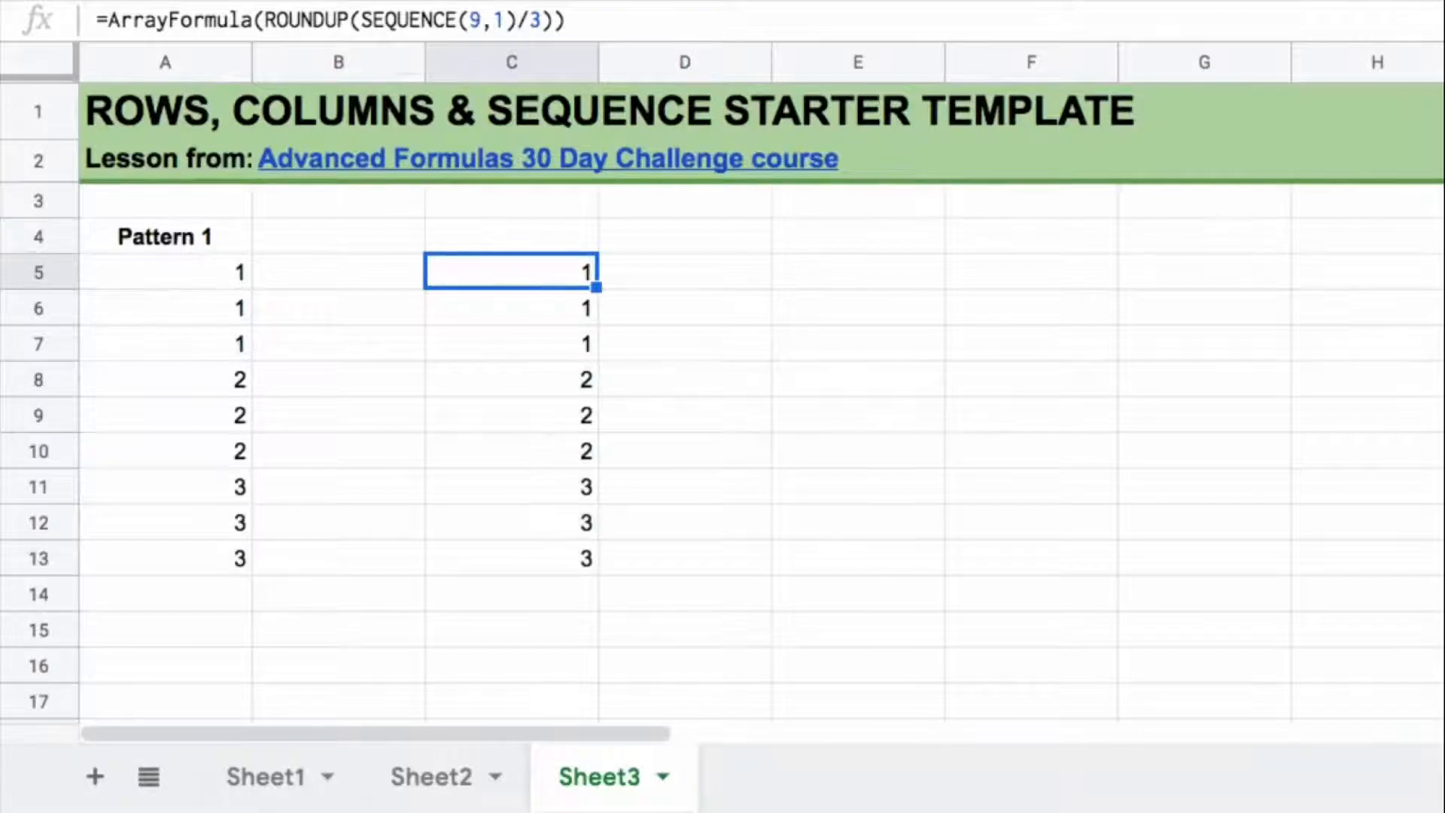
# Step: Examine the repeating groups in the Pattern 2 list in A20:A28
pyautogui.click(516, 405)
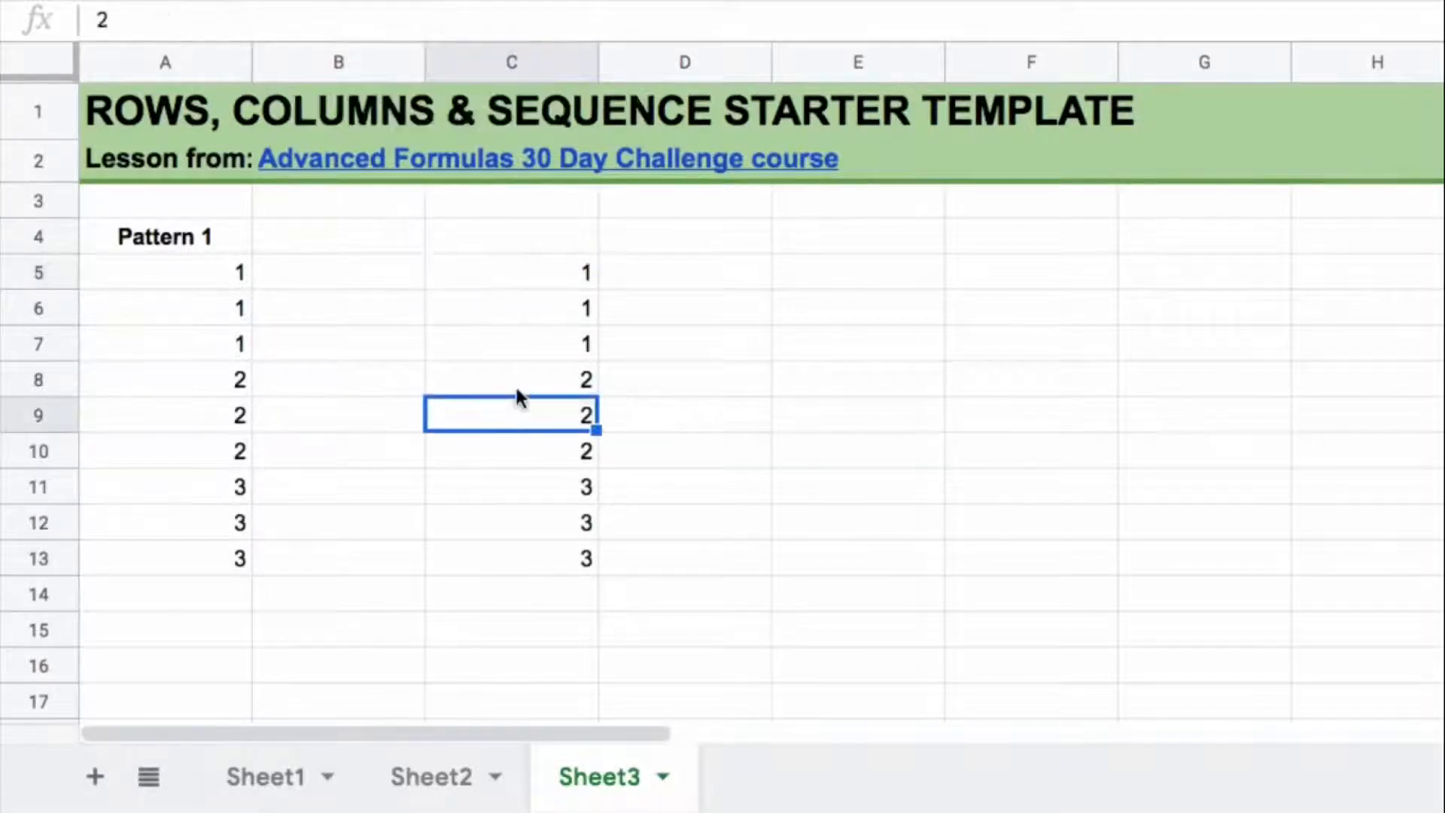
pyautogui.scroll(-10, 515, 391)
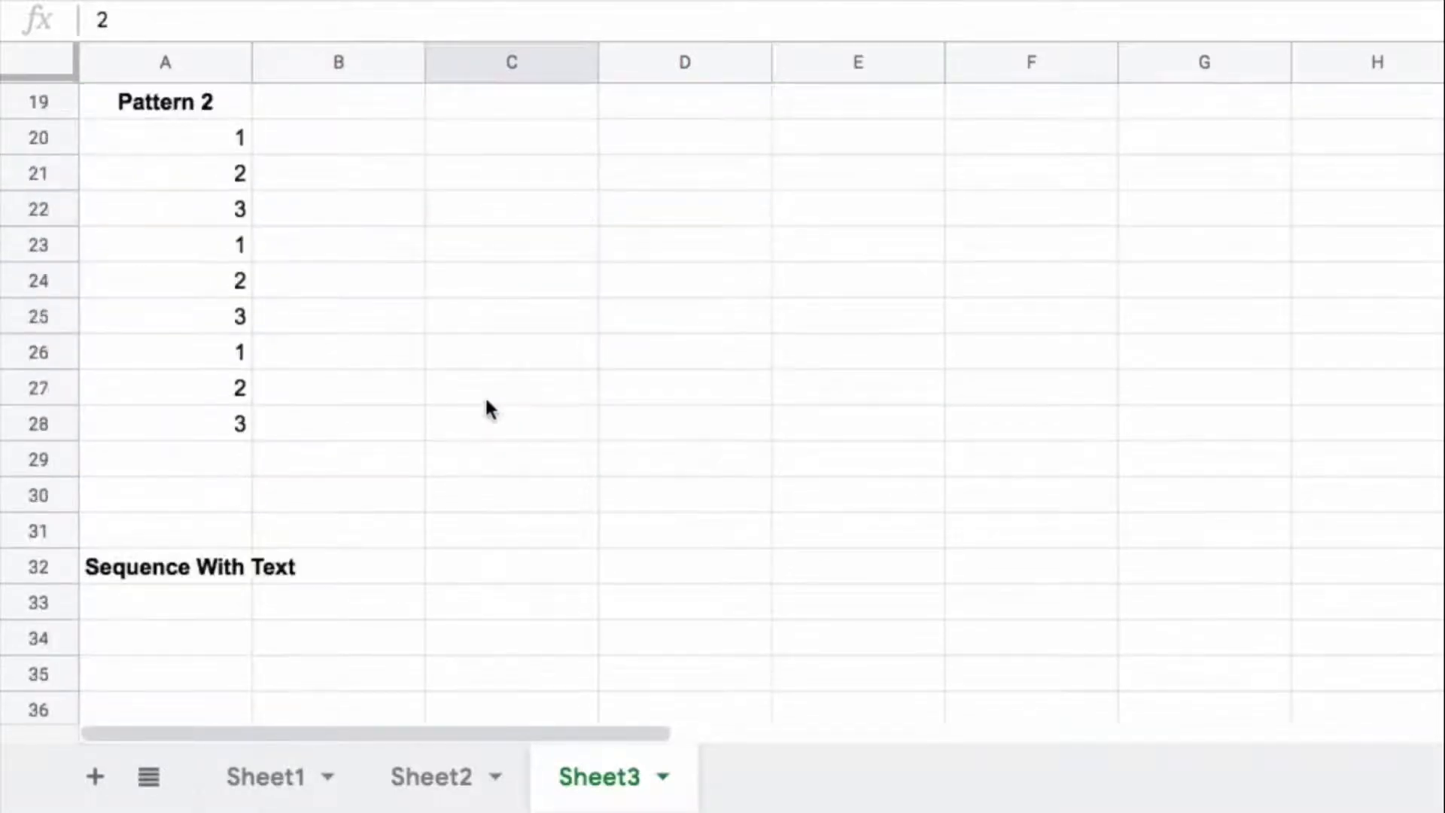
pyautogui.moveTo(200, 143); pyautogui.dragTo(205, 423)
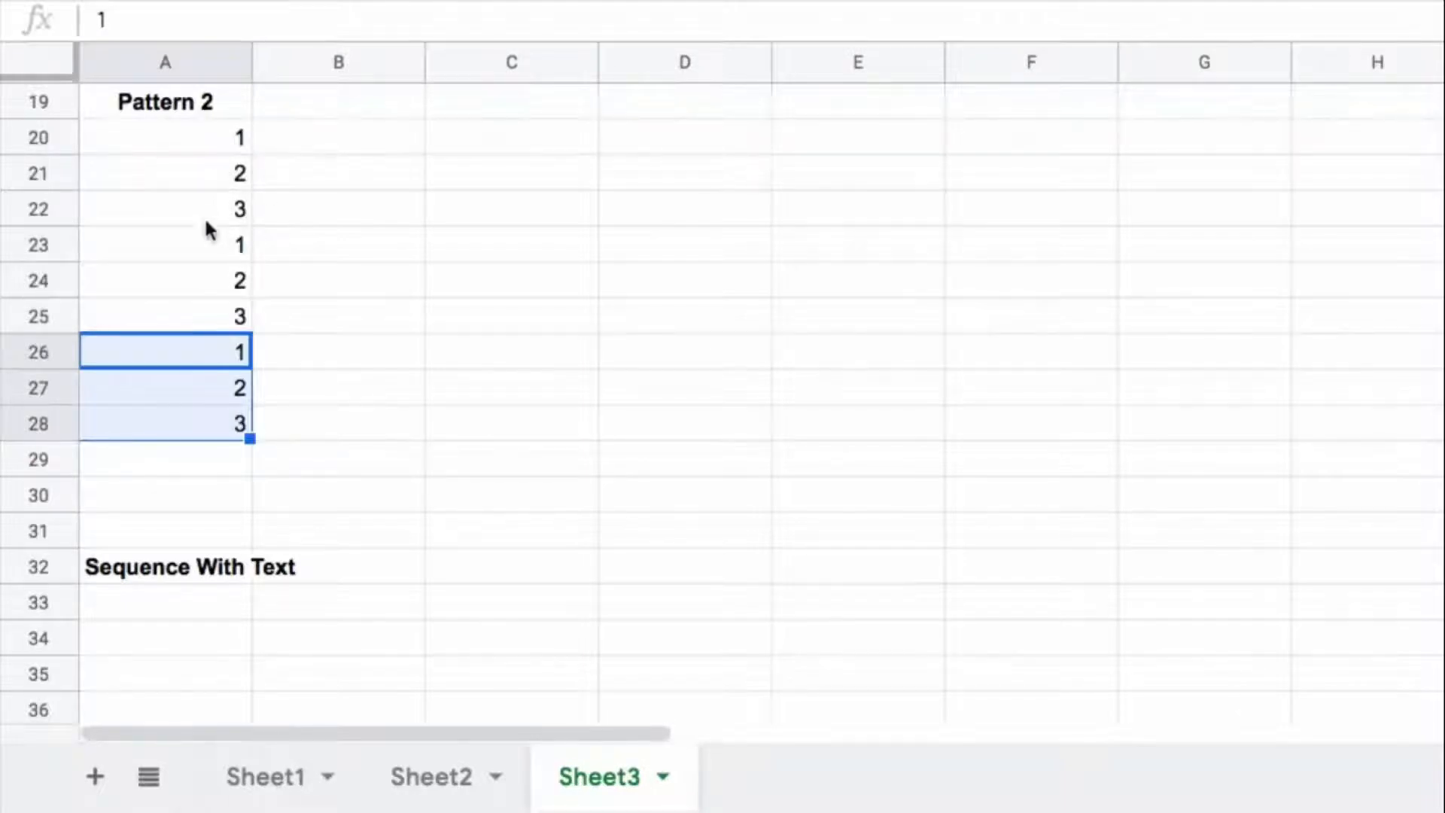
pyautogui.click(475, 143)
pyautogui.write('=se')
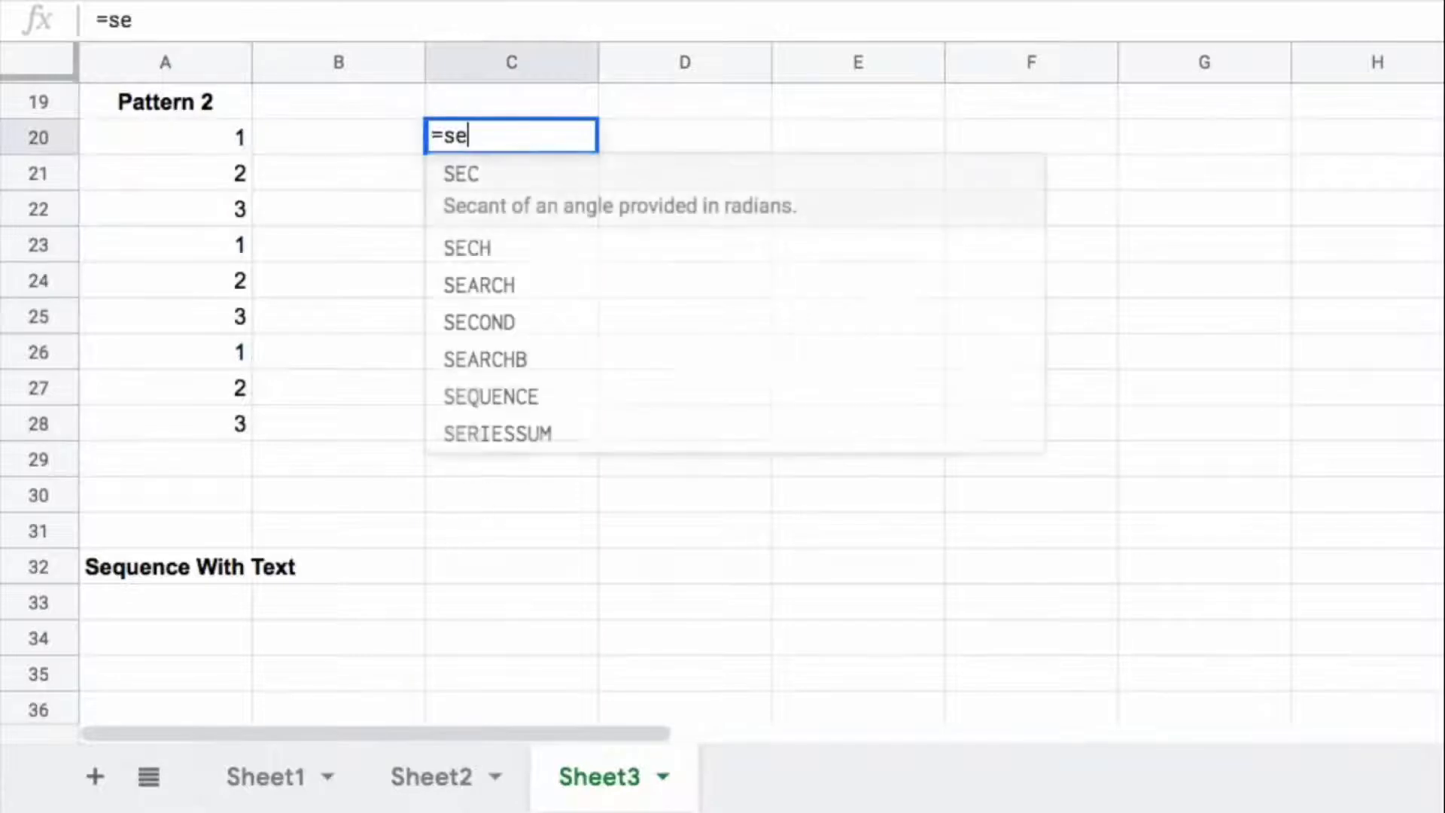
pyautogui.write('qe')
pyautogui.press('Tab')
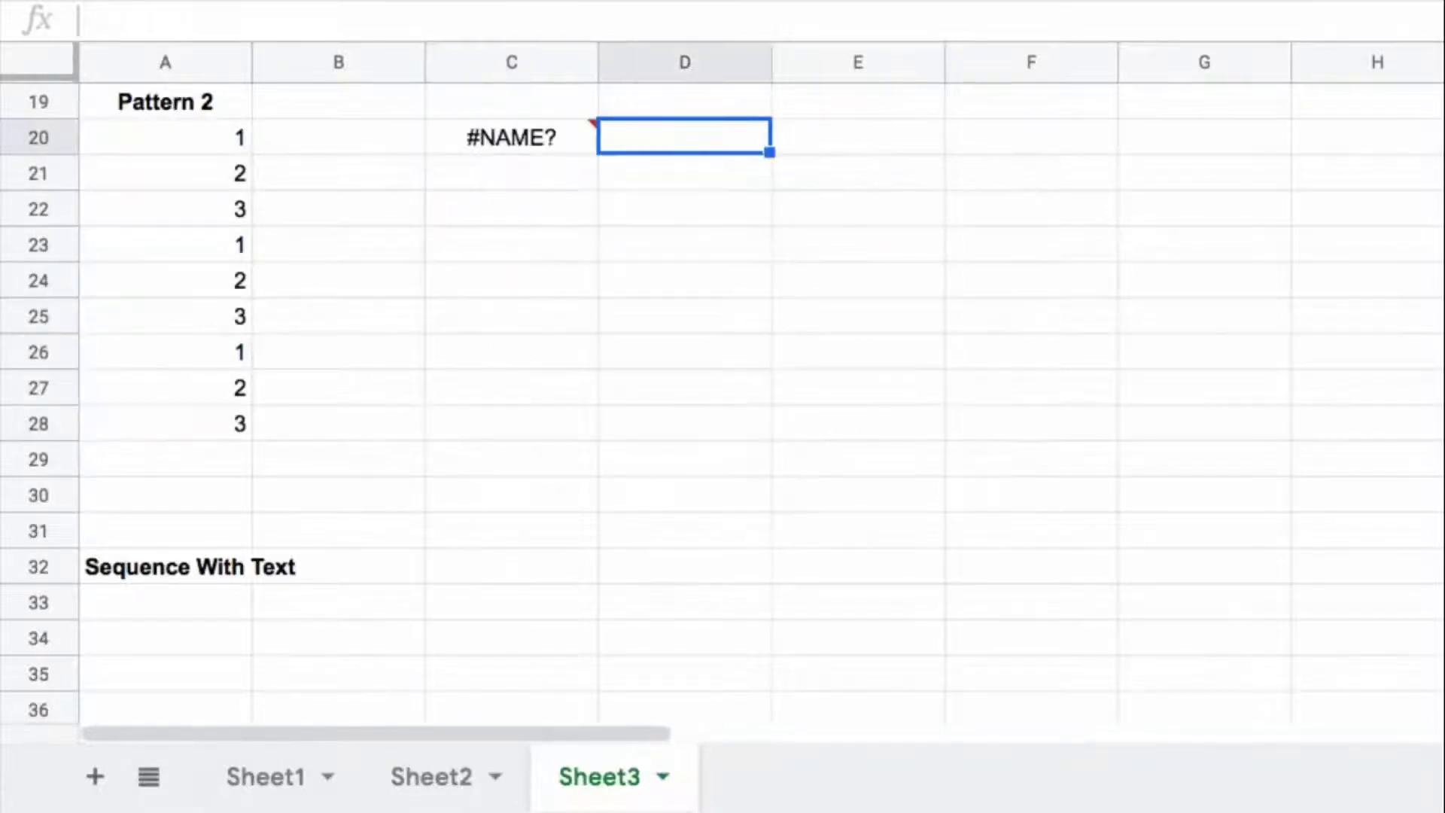
# Step: Enter =SEQUENCE(9,1) in C20, beside the first value of the Pattern 2 list
pyautogui.press('Left')
pyautogui.write('=seq')
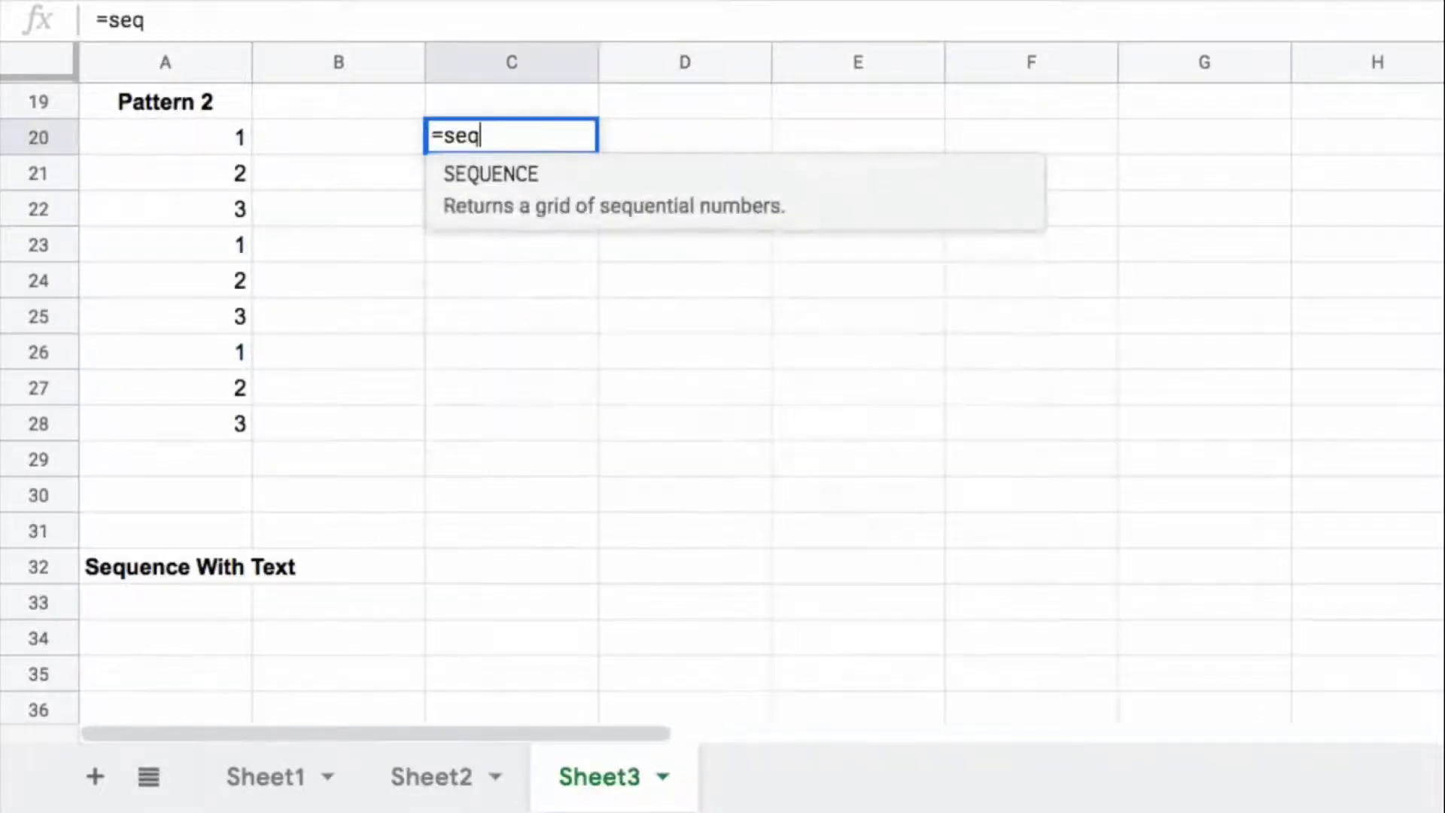
pyautogui.write('u')
pyautogui.press('Tab')
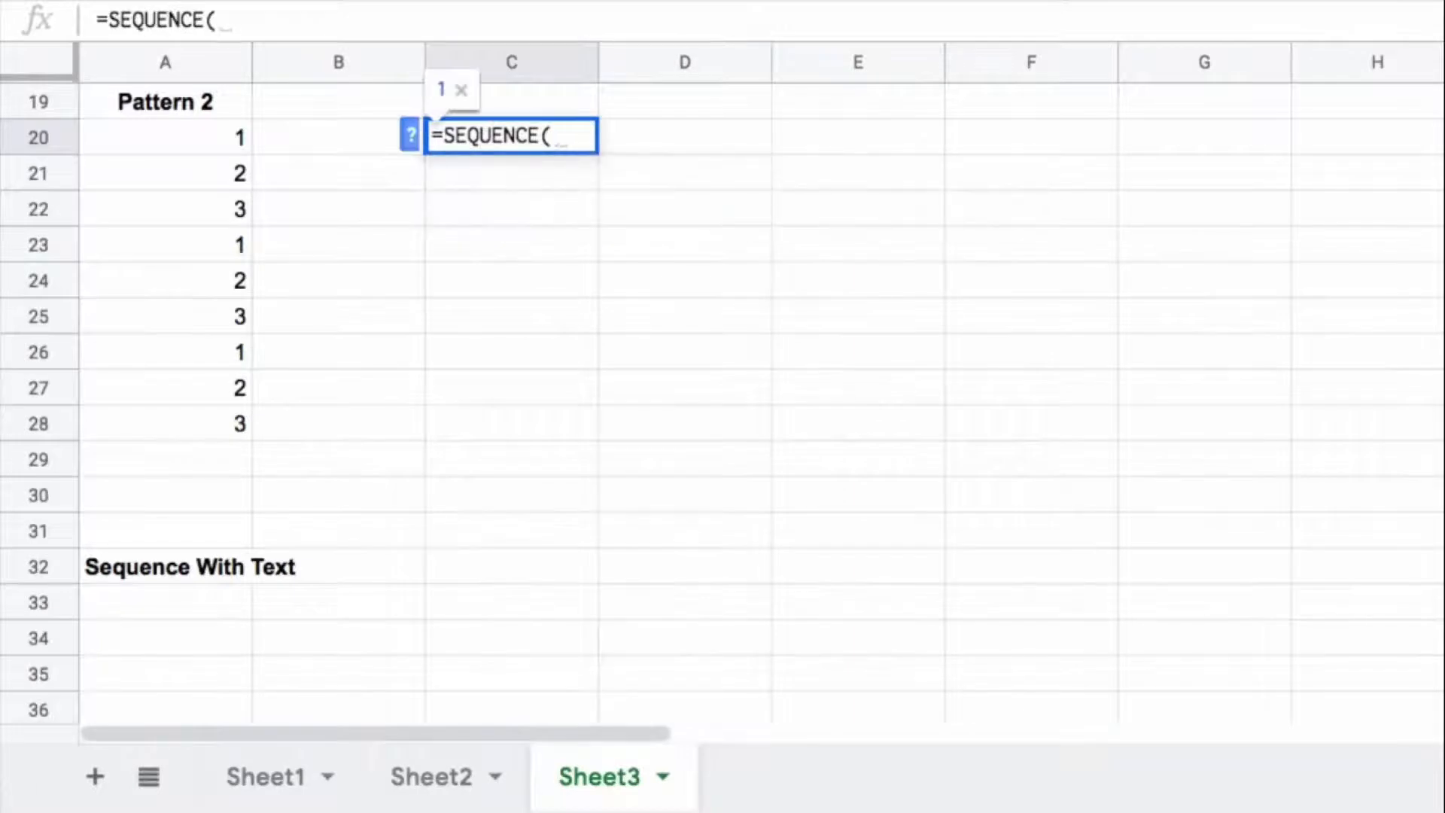
pyautogui.write('9,1)(')
pyautogui.press('BackSpace')
pyautogui.press('Return')
# Step: Wrap the C20 sequence in MOD with divisor 3, making the formula =MOD(SEQUENCE(9,1),3)
pyautogui.click(522, 149)
pyautogui.click(104, 20)
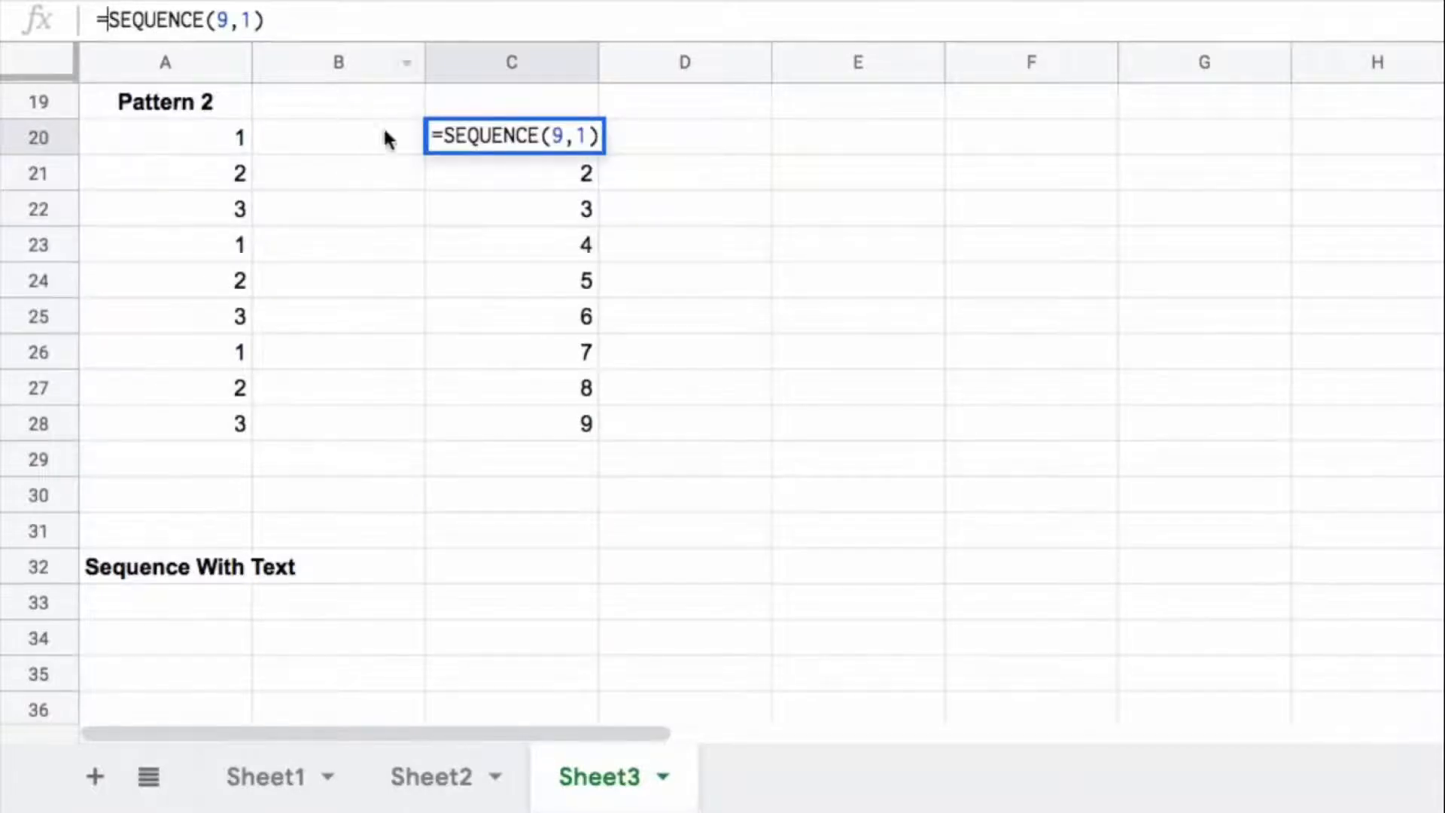
pyautogui.click(445, 135)
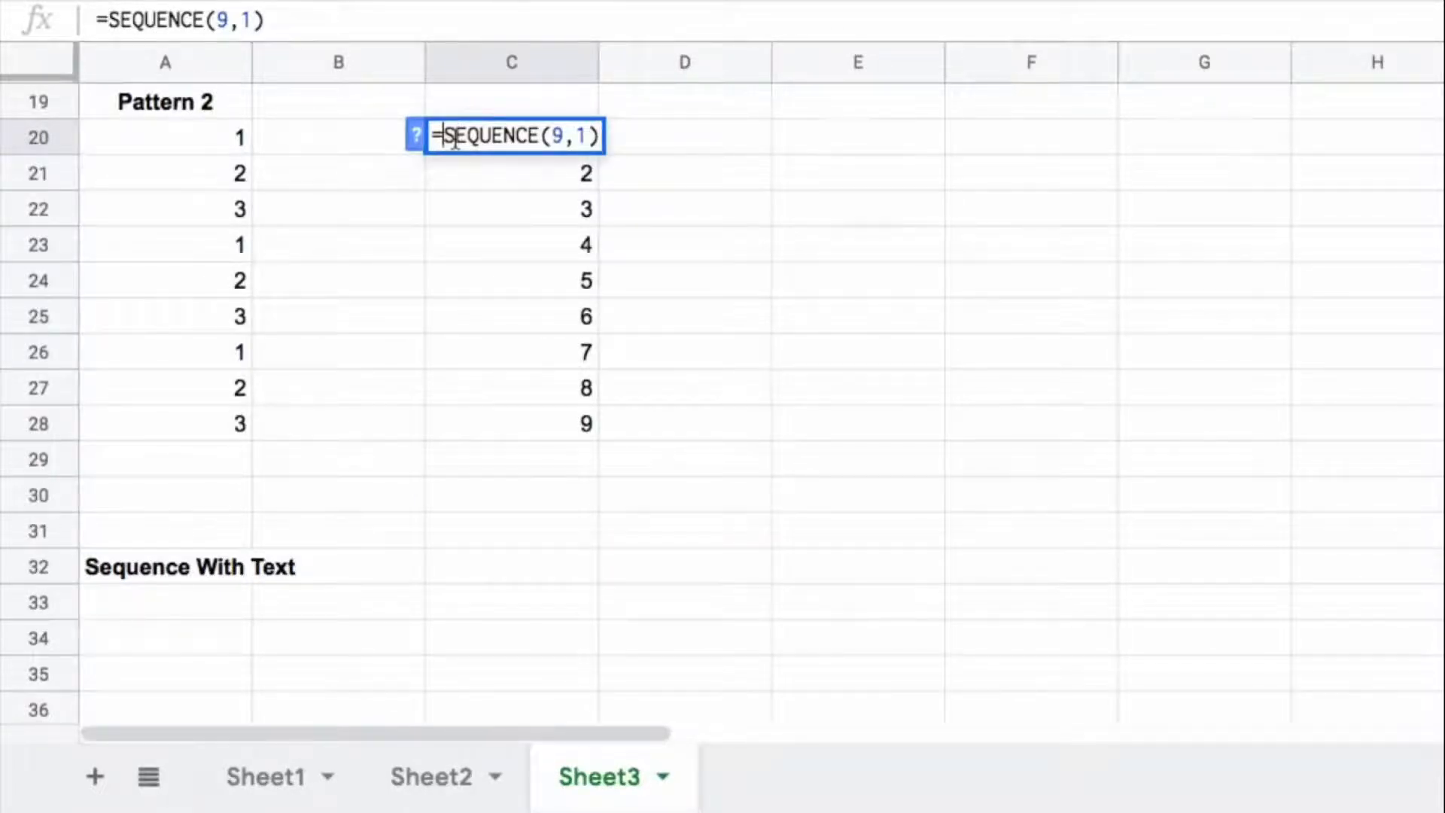
pyautogui.write('MOD(')
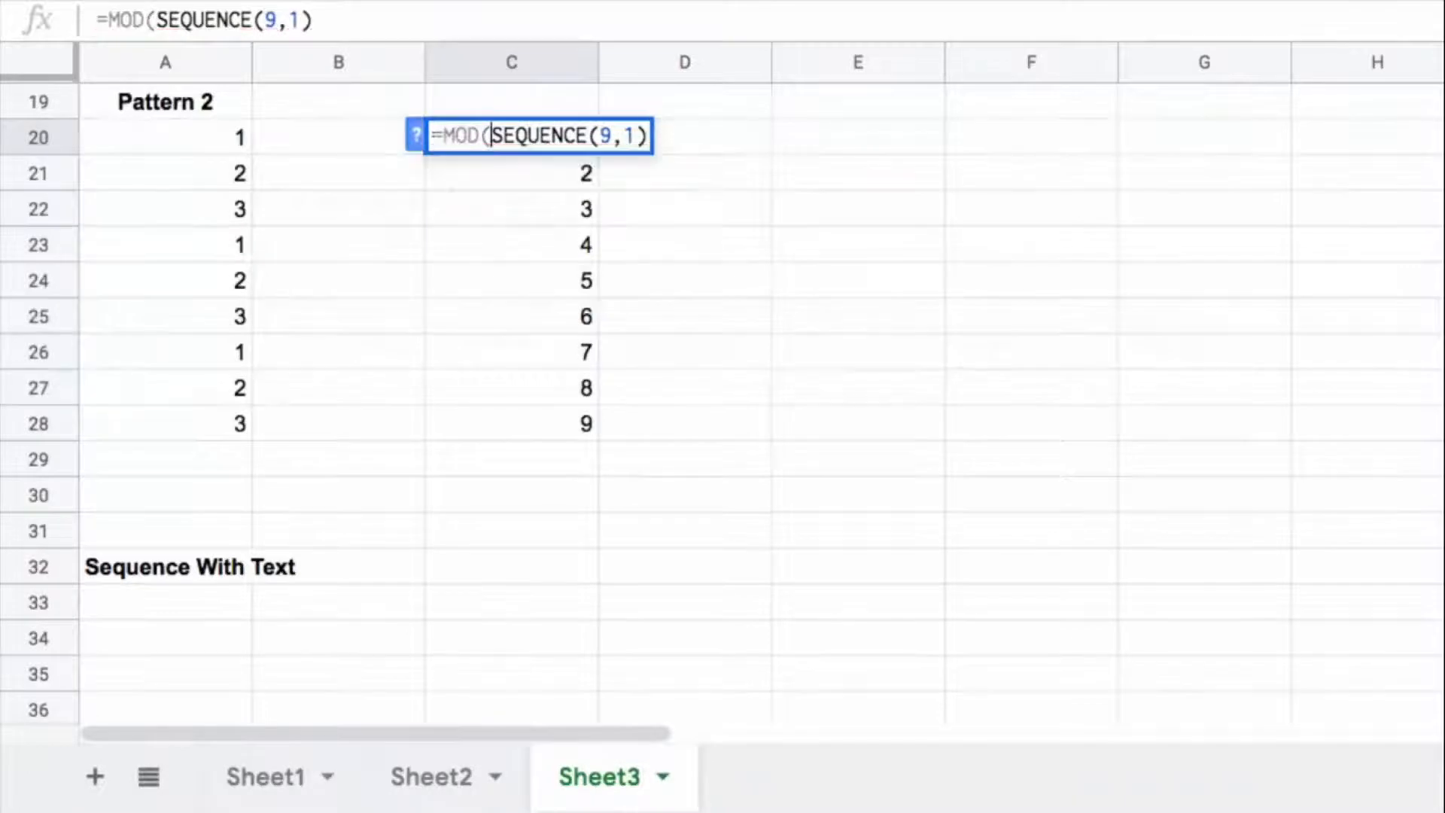
pyautogui.click(415, 136)
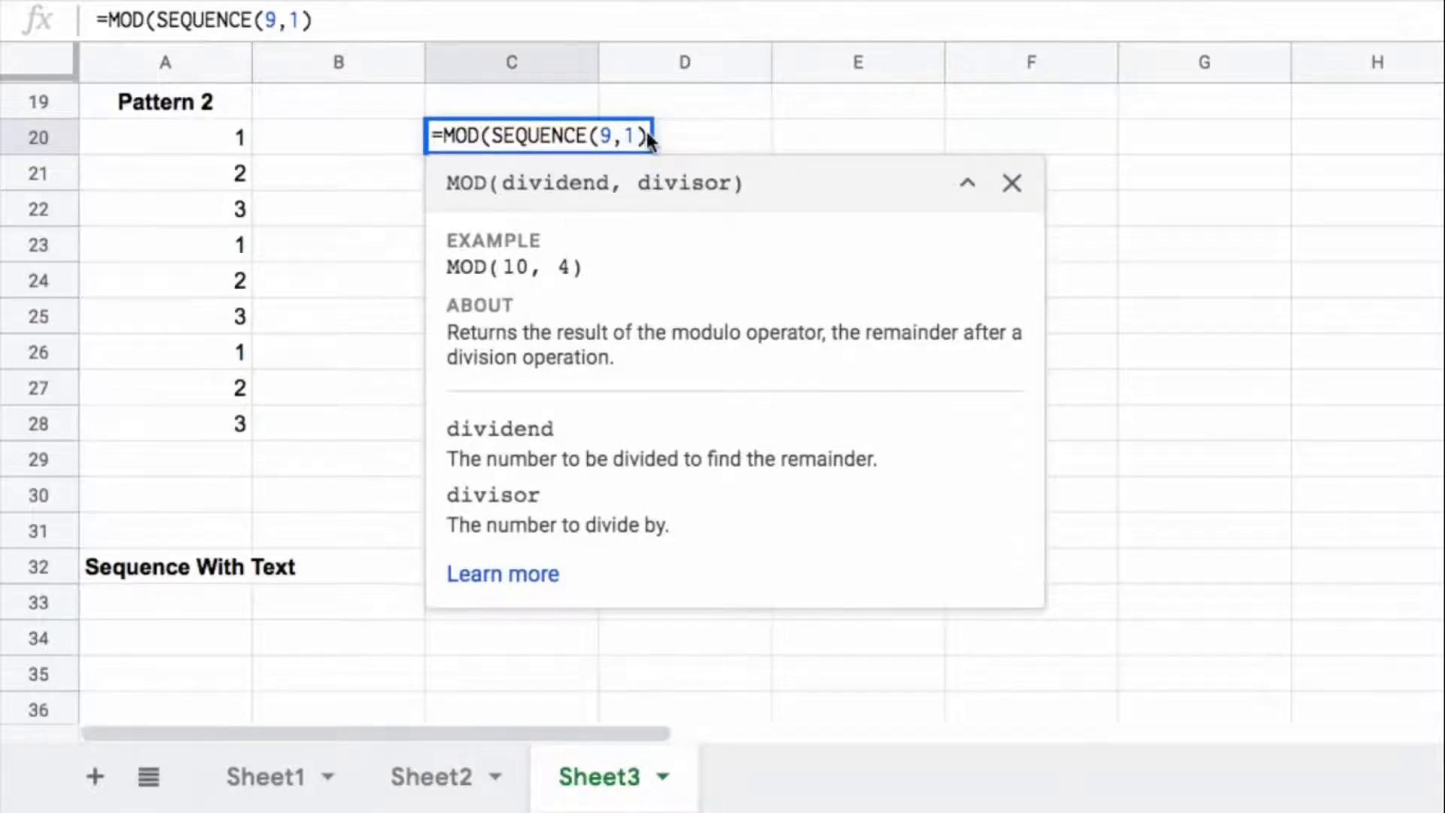
pyautogui.click(491, 137)
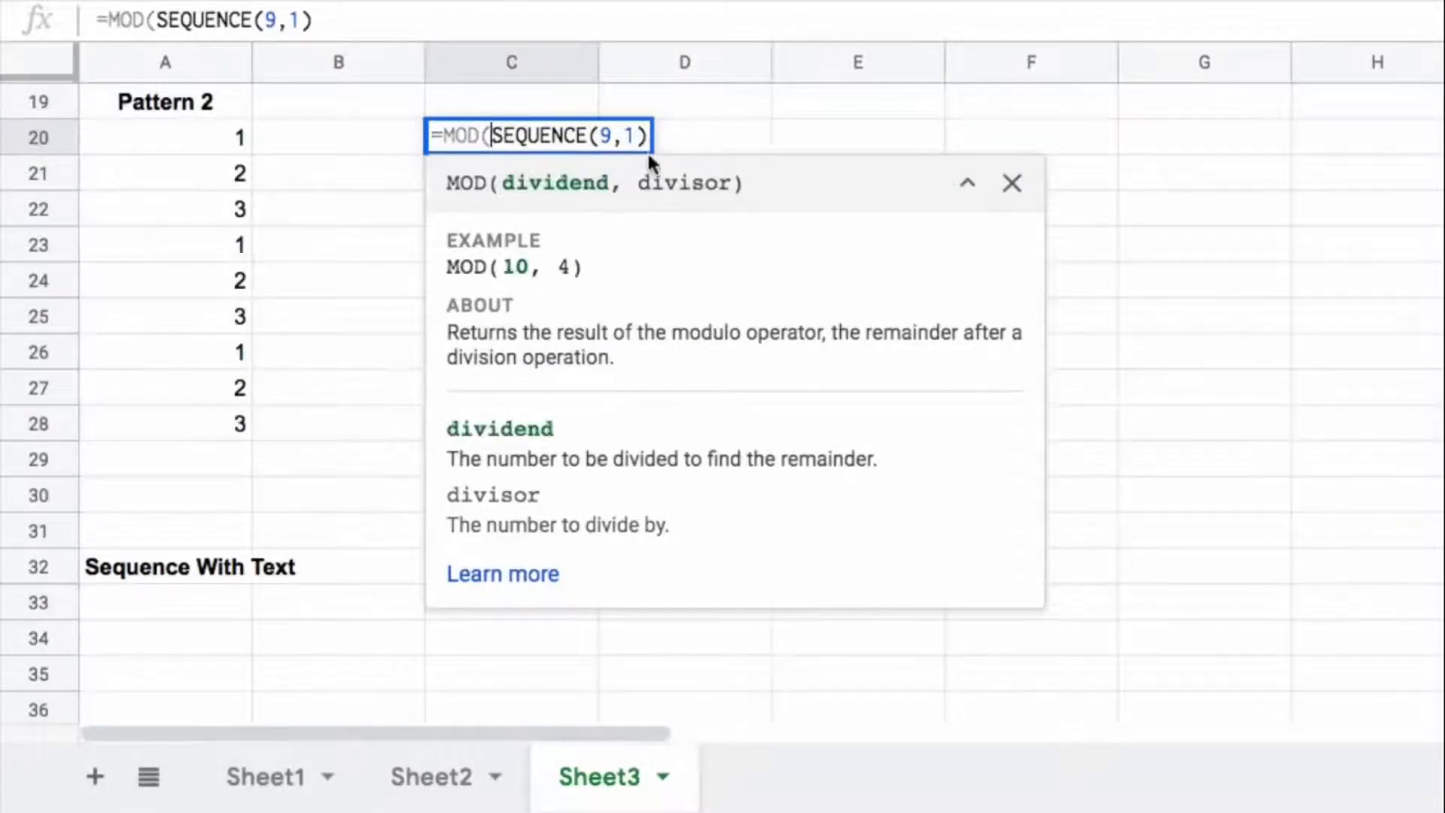
pyautogui.click(648, 137)
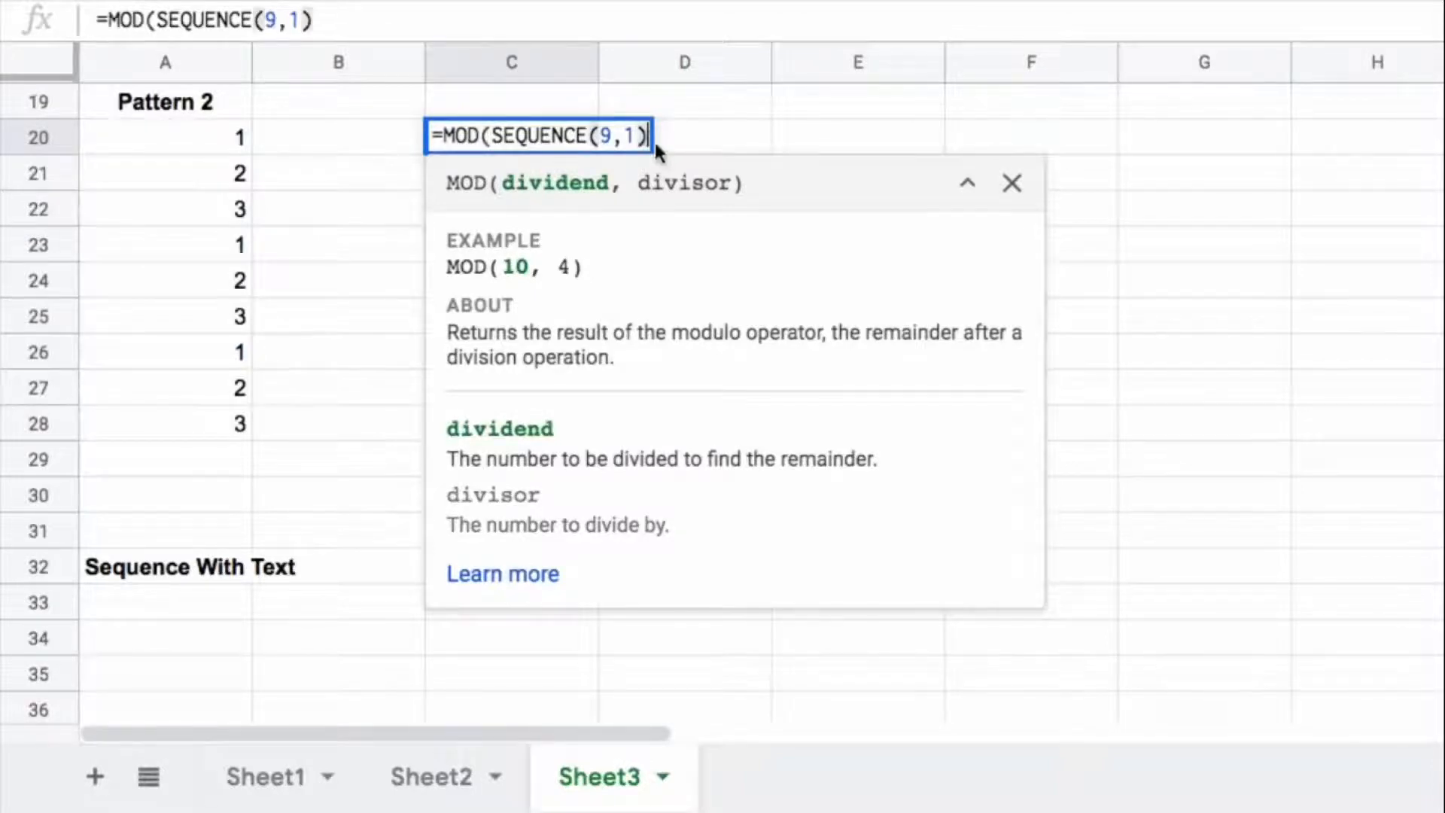
pyautogui.write(',3)')
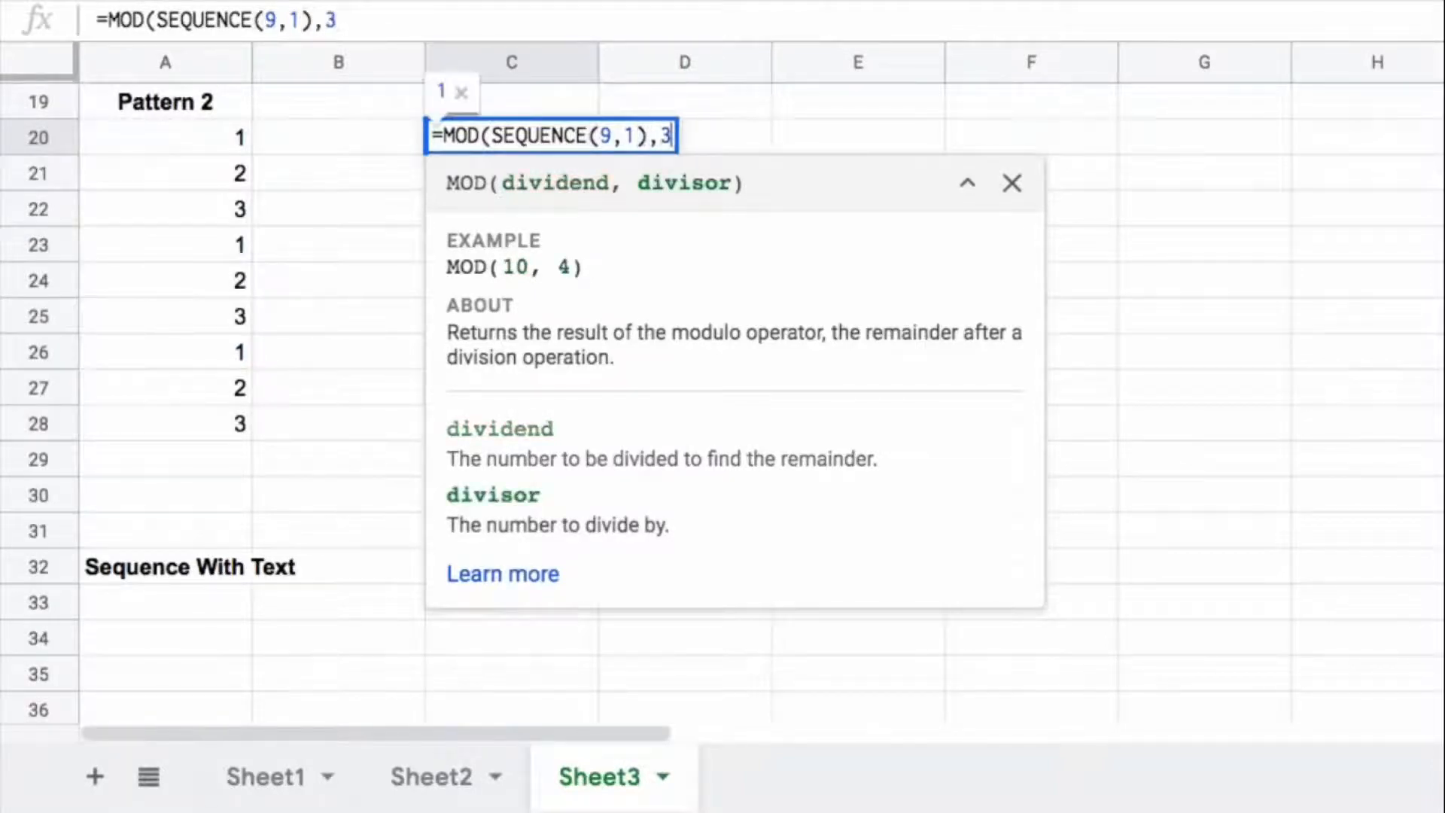
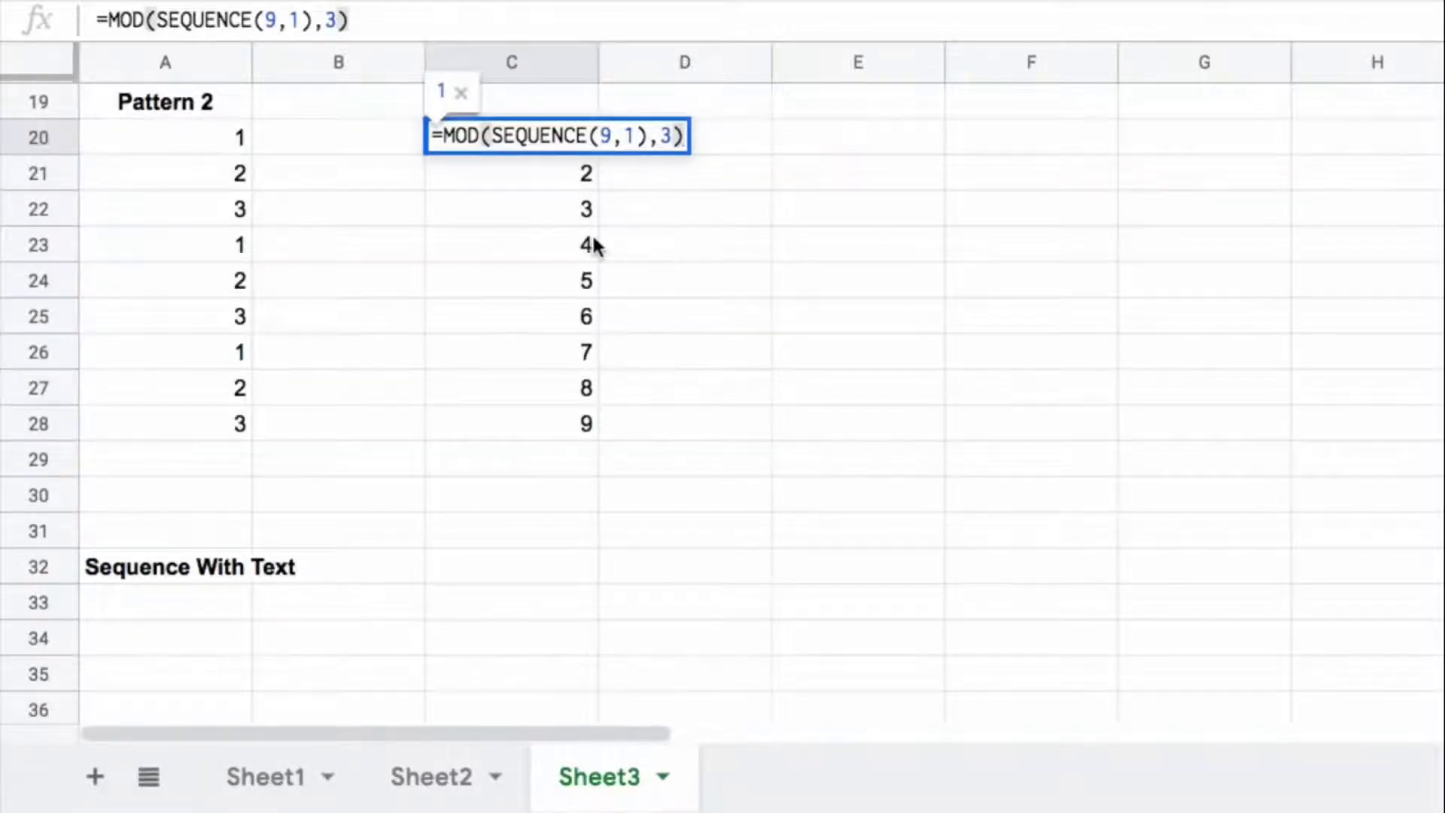
# Step: Wrap the C20 formula in ArrayFormula, making it =ArrayFormula(MOD(SEQUENCE(9,1),3))
pyautogui.press('Return')
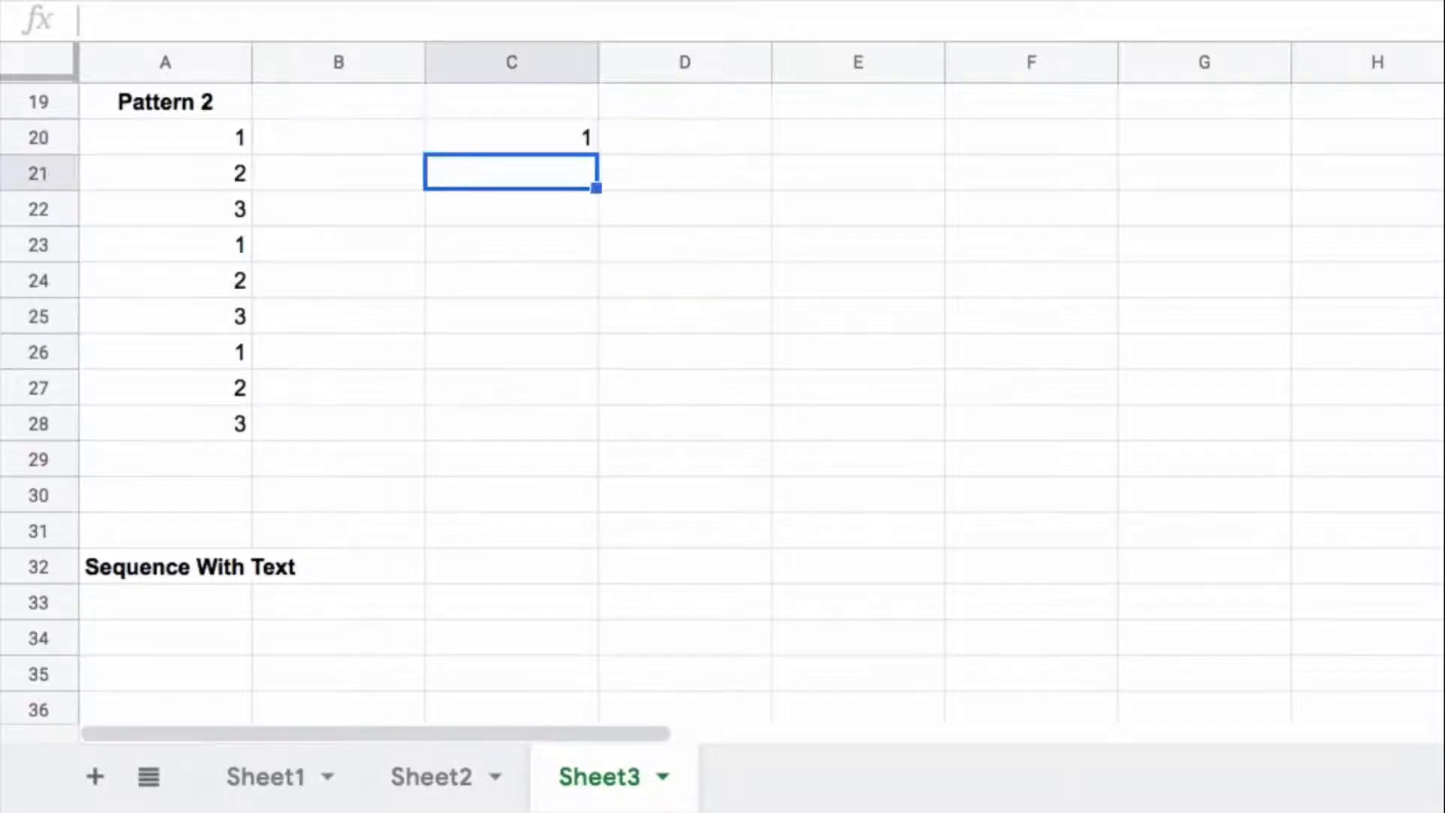
pyautogui.press('Up')
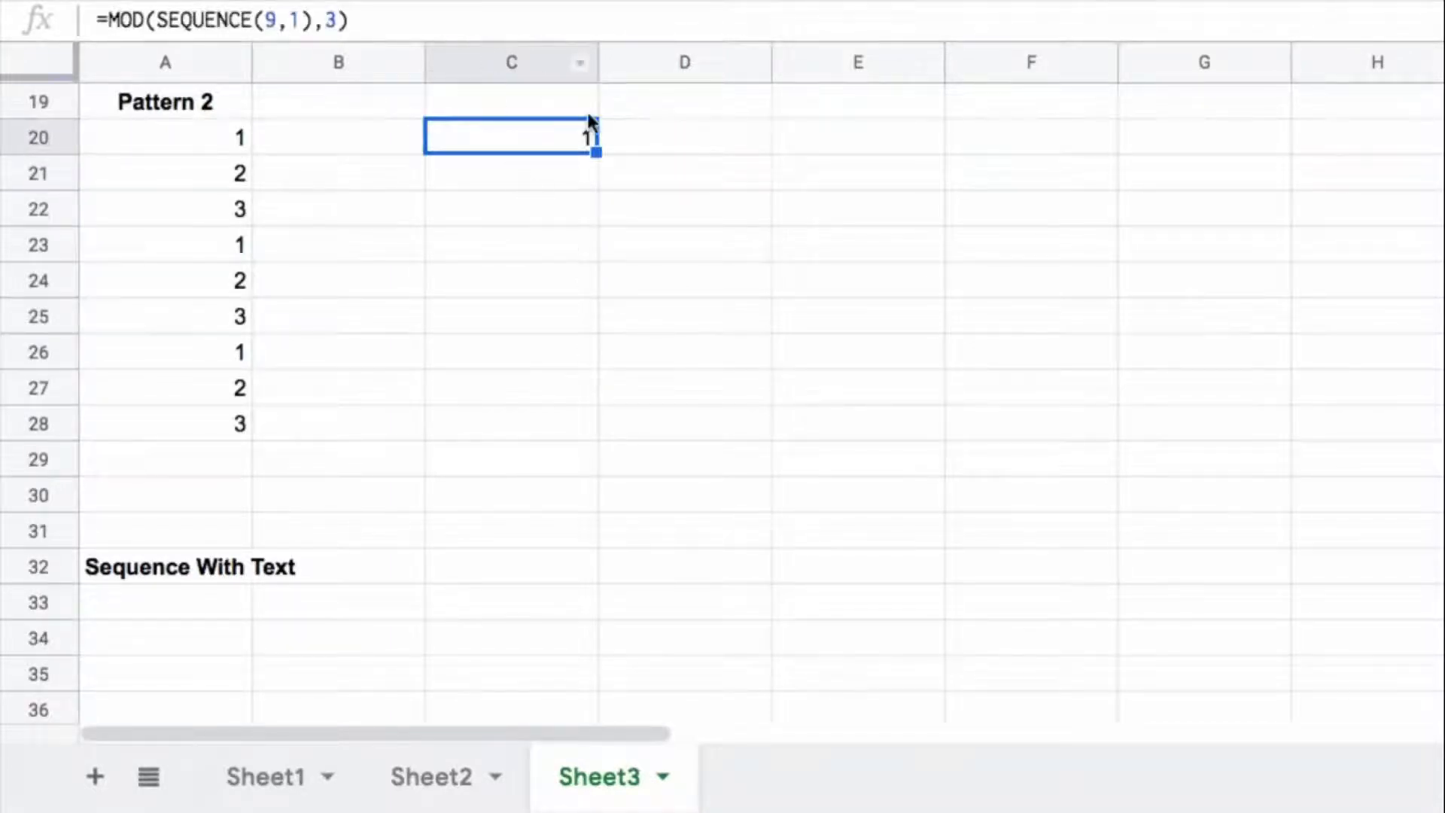
pyautogui.doubleClick(565, 132)
pyautogui.hotkey('ctrl', 'shift', 'Return')
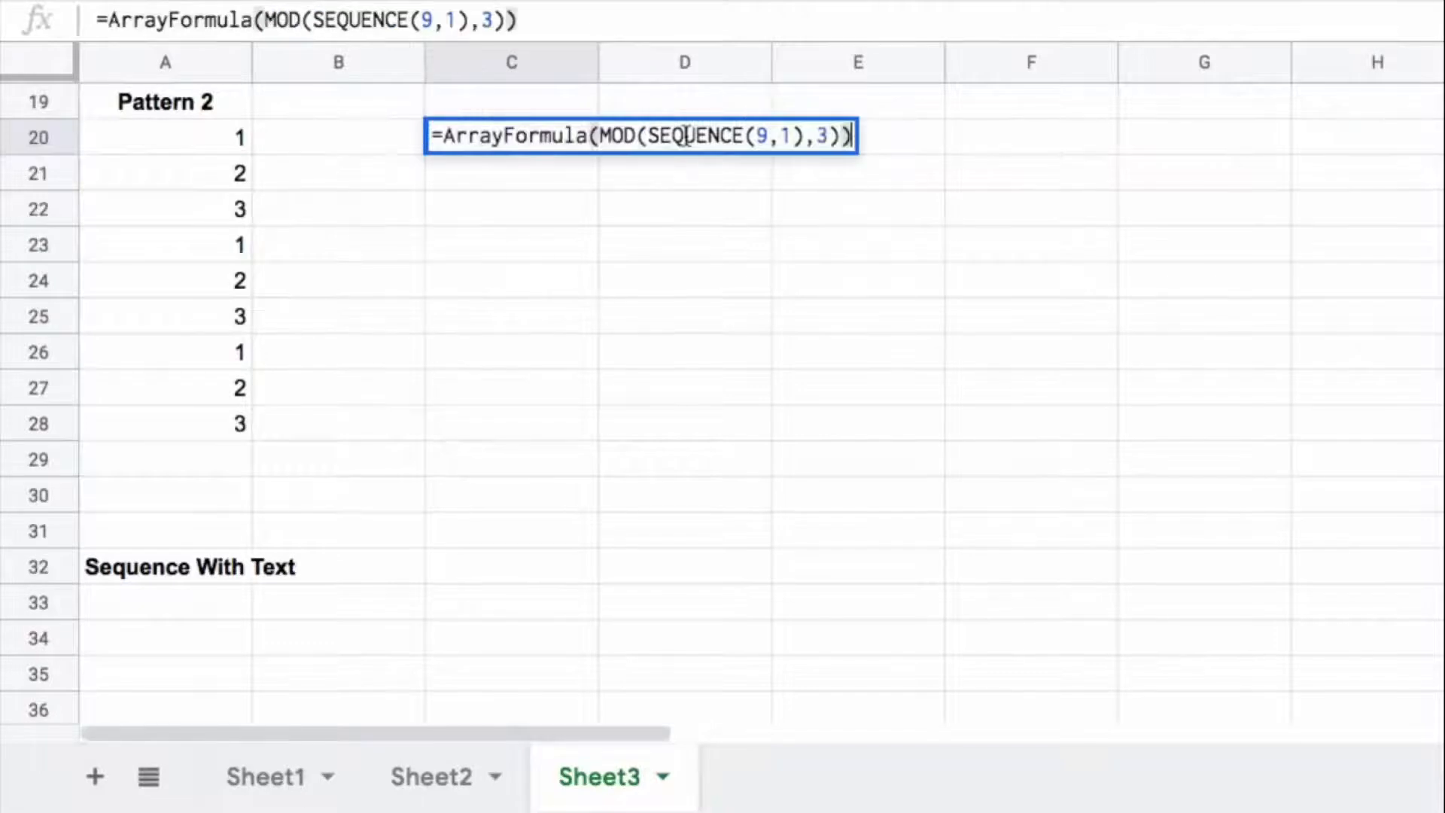
pyautogui.press('Return')
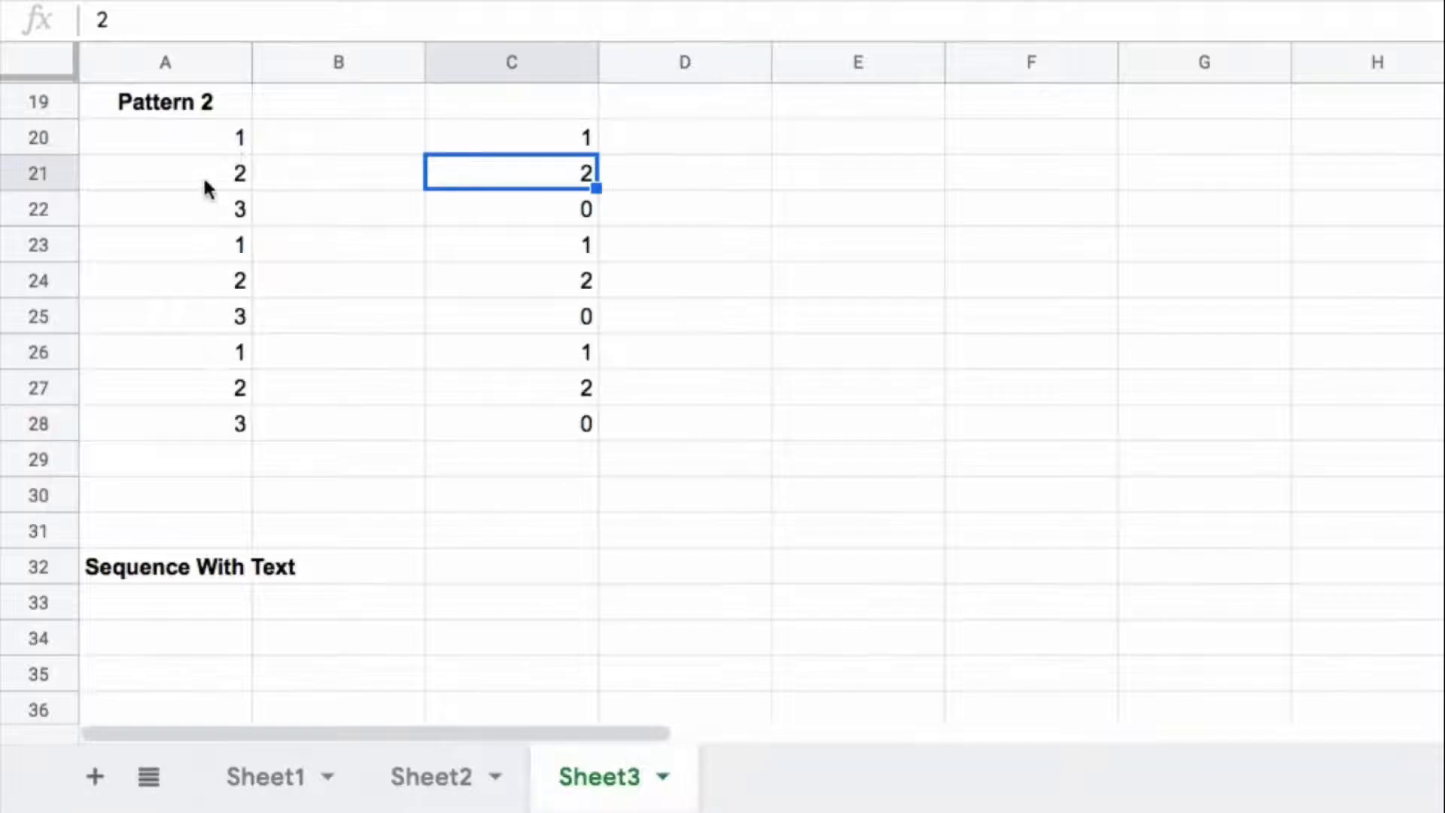
# Step: Try adding 1 to the MOD result in C20 with =ArrayFormula(MOD(SEQUENCE(9,1),3)+1)
pyautogui.click(563, 147)
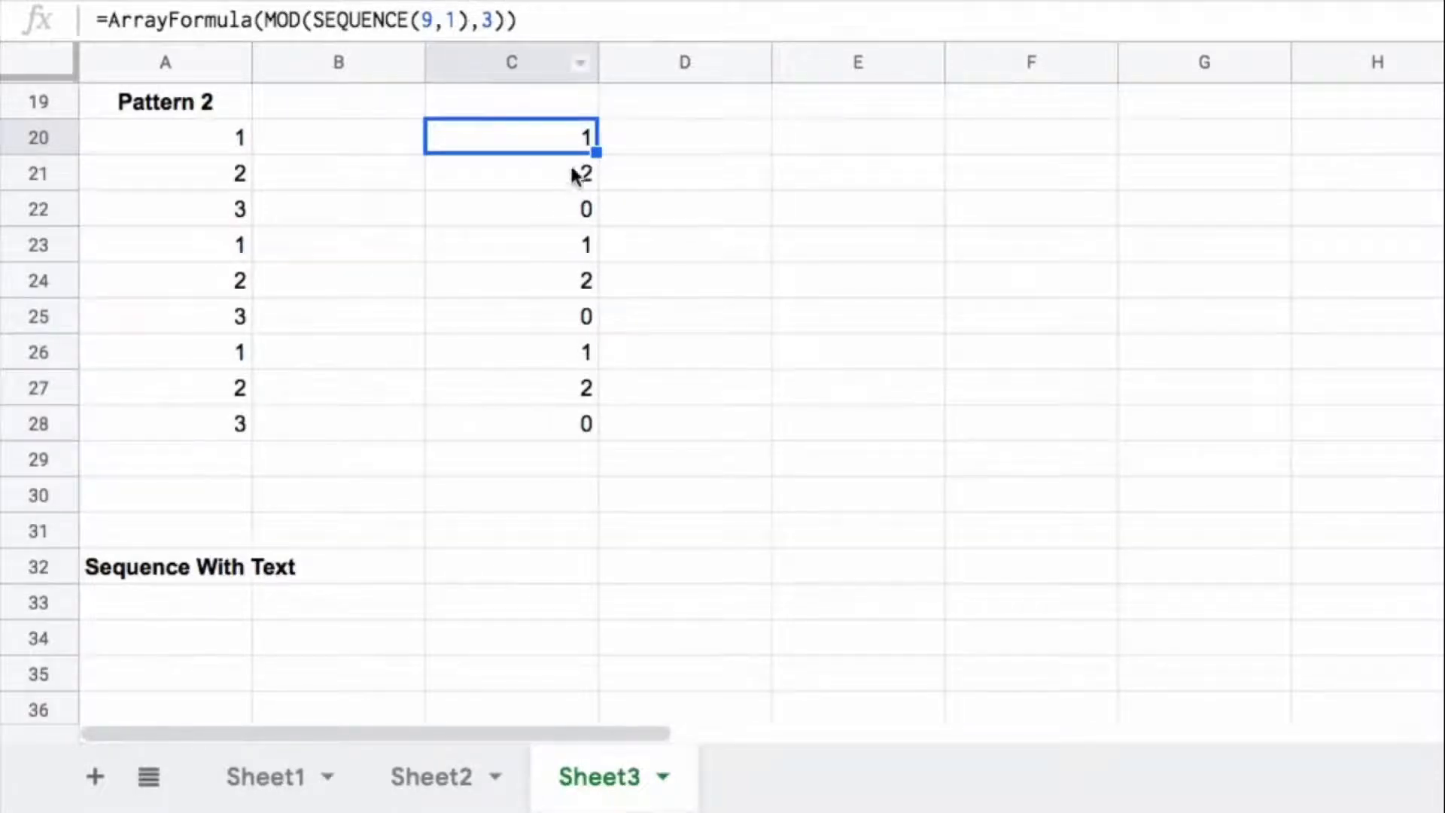
pyautogui.click(512, 20)
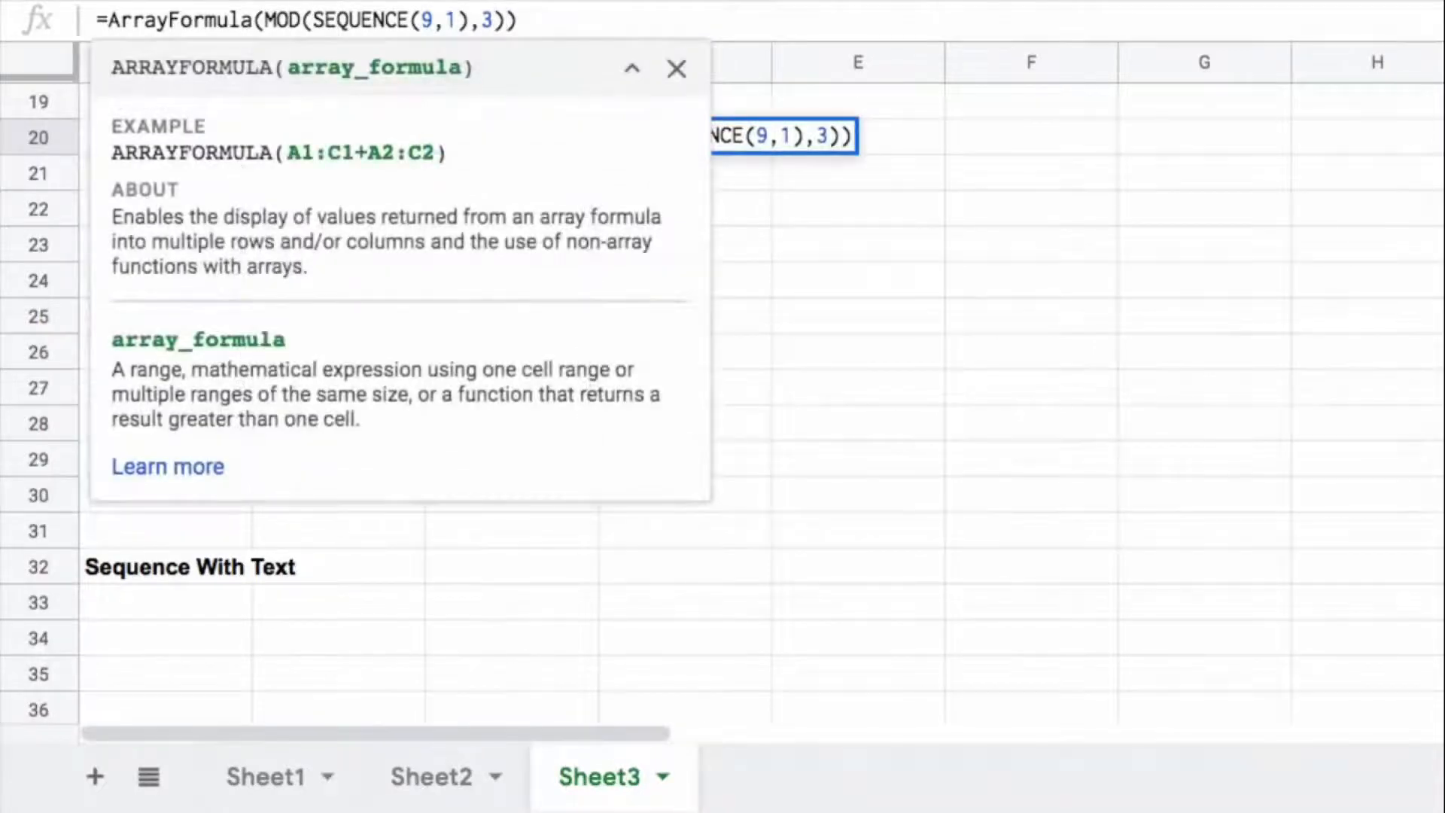
pyautogui.write('+1')
pyautogui.press('Return')
pyautogui.press('Up')
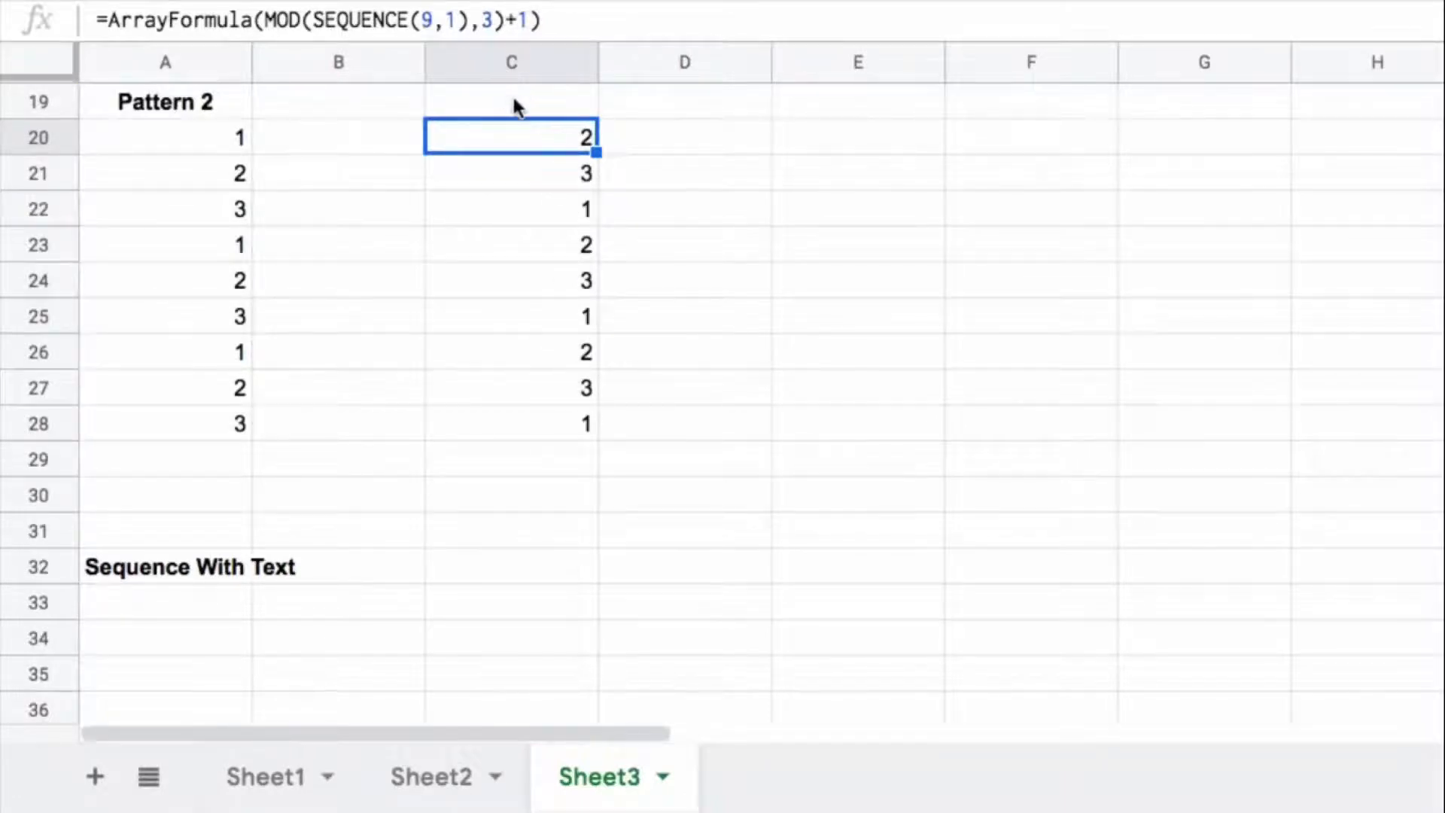
# Step: Remove the +1 from the C20 formula, restoring =ArrayFormula(MOD(SEQUENCE(9,1),3))
pyautogui.click(527, 23)
pyautogui.press('BackSpace')
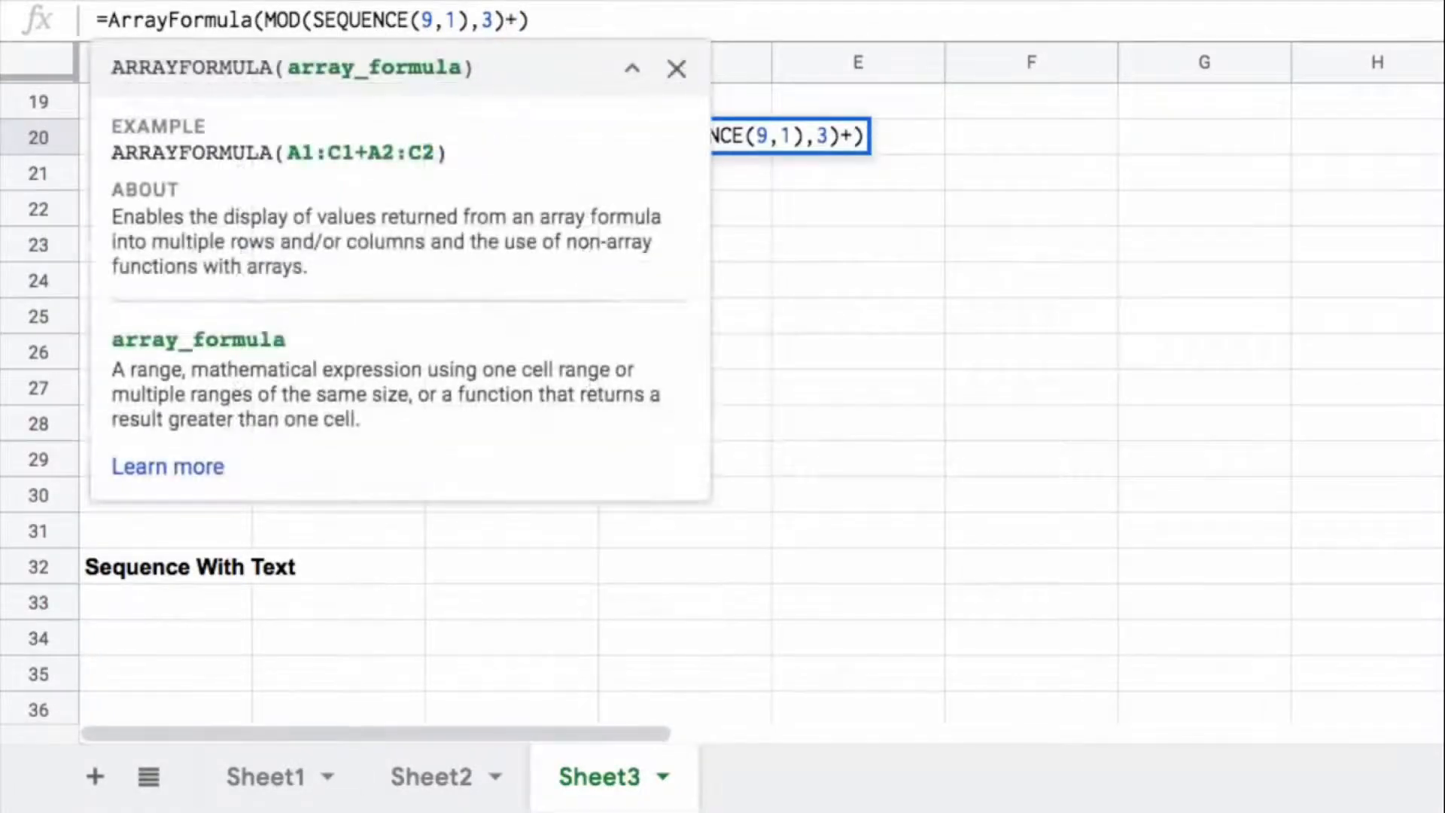
pyautogui.press('Right')
pyautogui.press('Return')
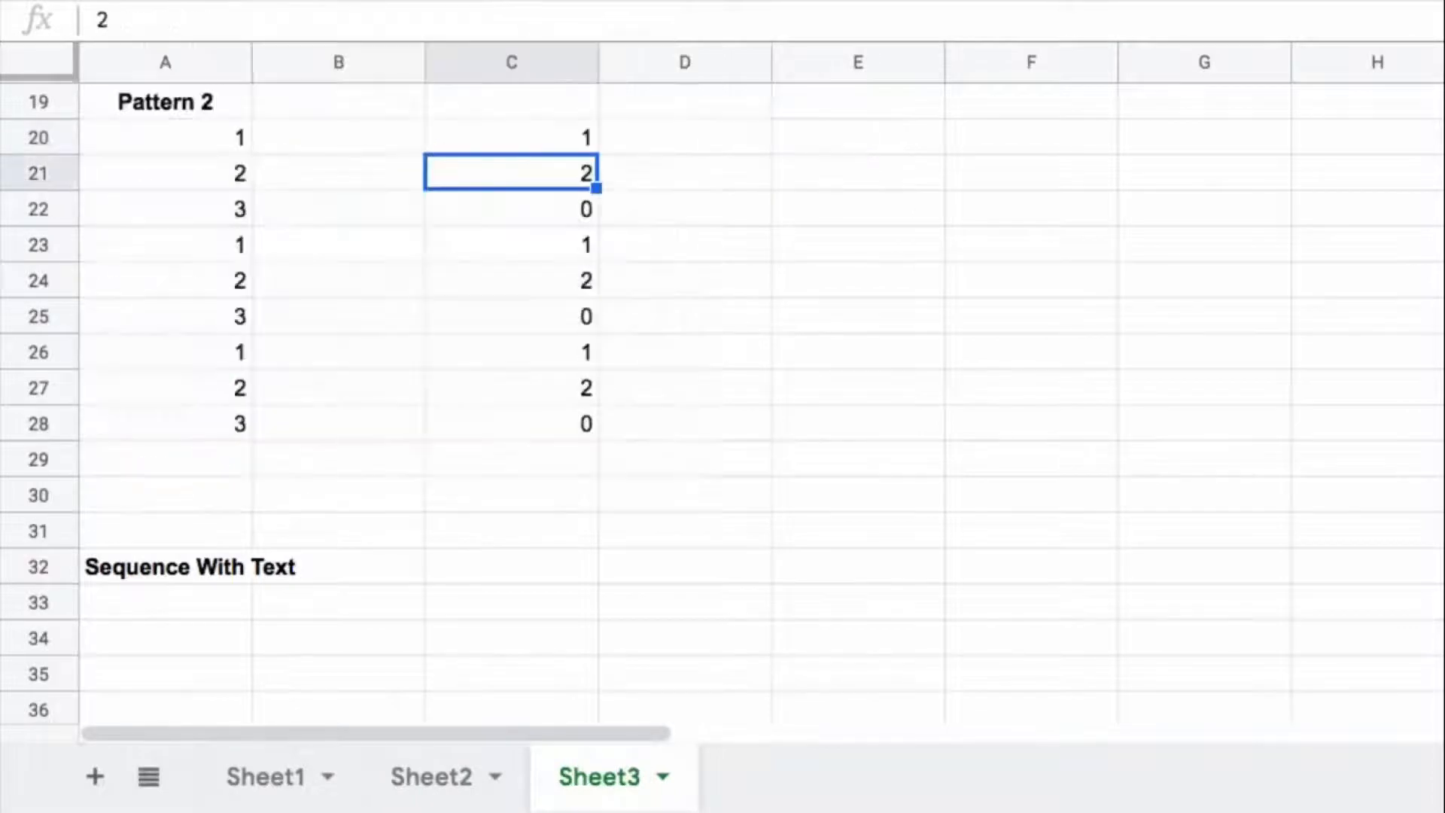
# Step: Set the SEQUENCE start argument in C20 to 0, making =ArrayFormula(MOD(SEQUENCE(9,1,0),3)), and compare the list with Pattern 2
pyautogui.click(554, 140)
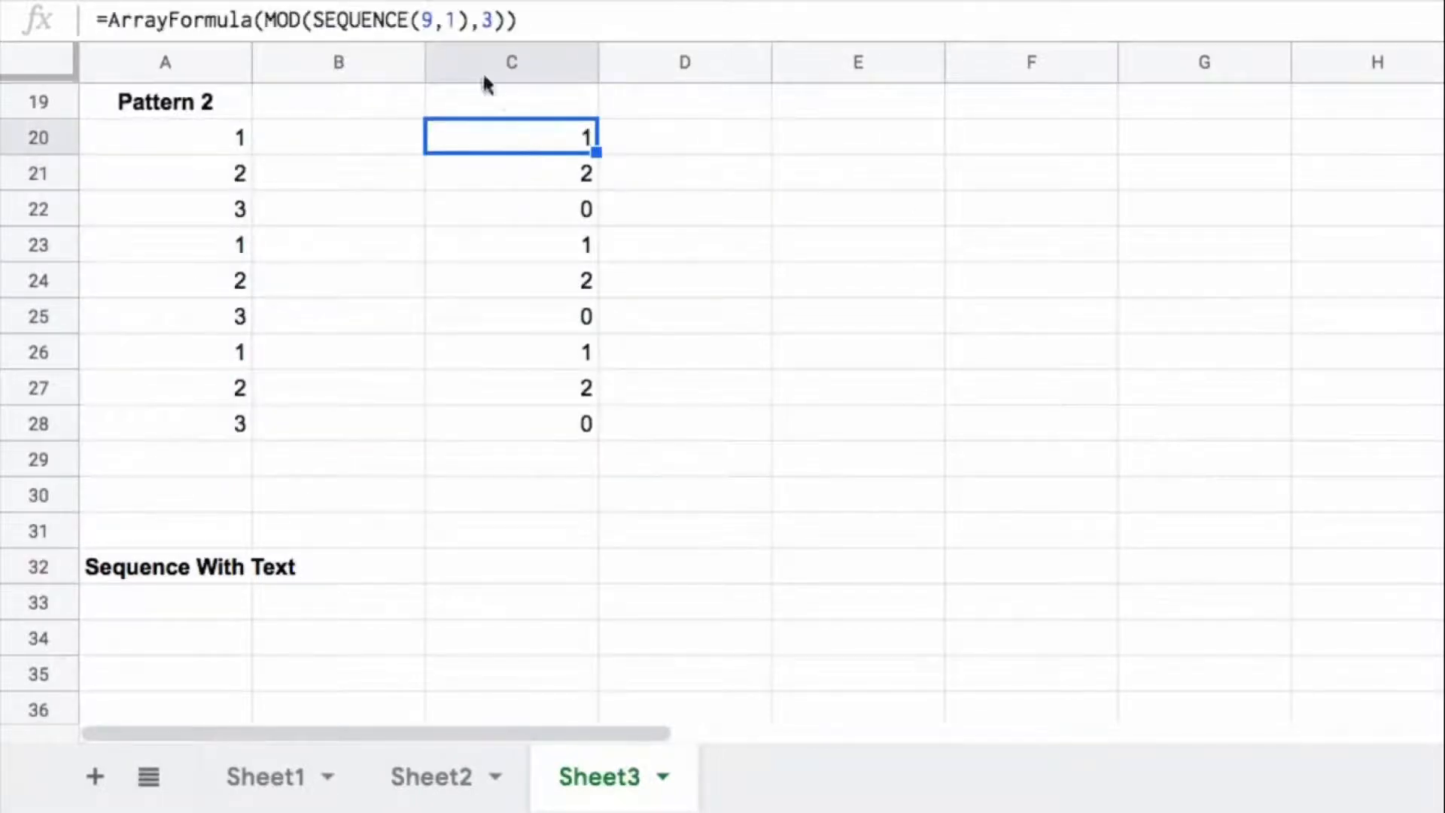
pyautogui.click(458, 18)
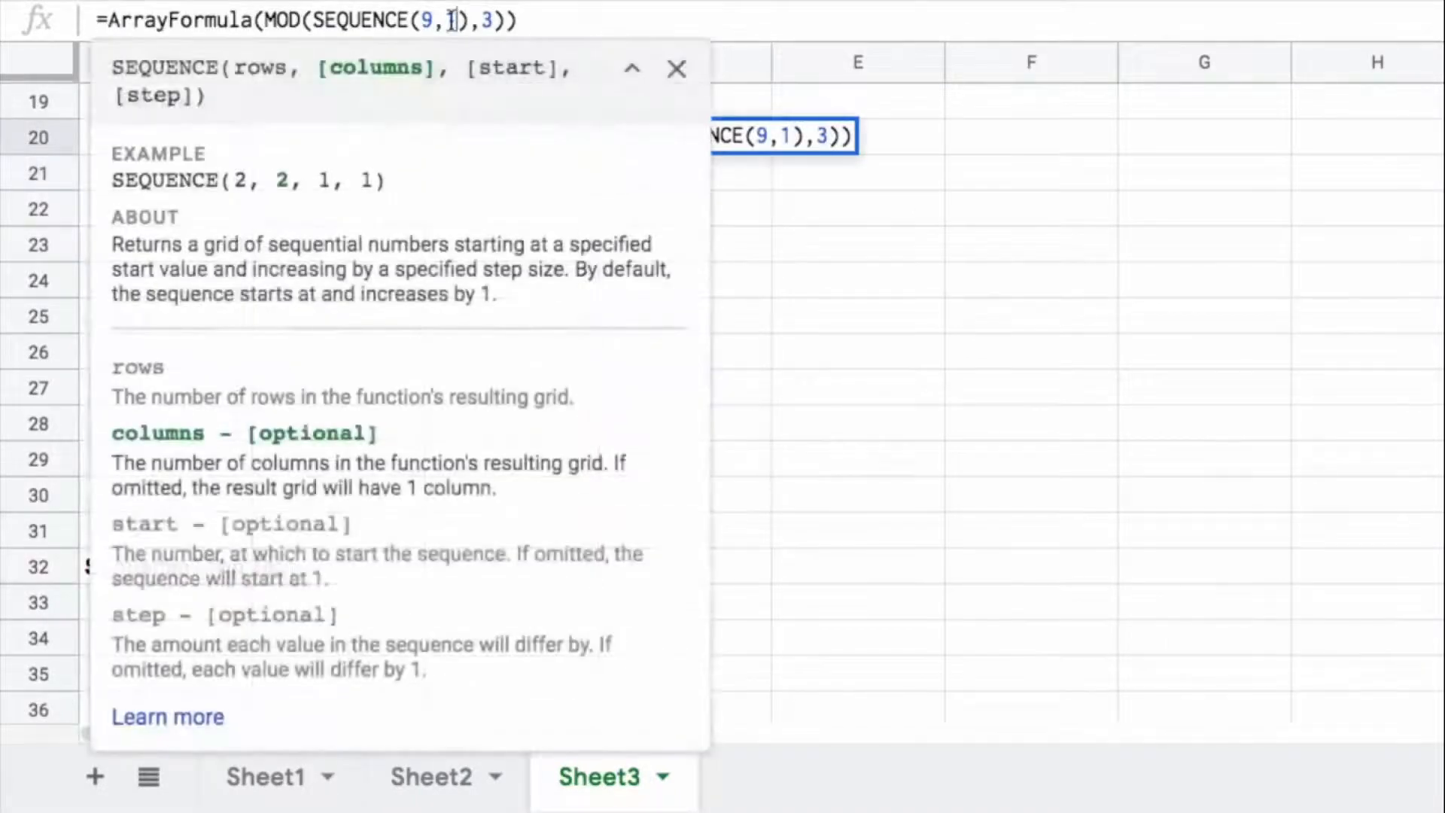
pyautogui.write(',')
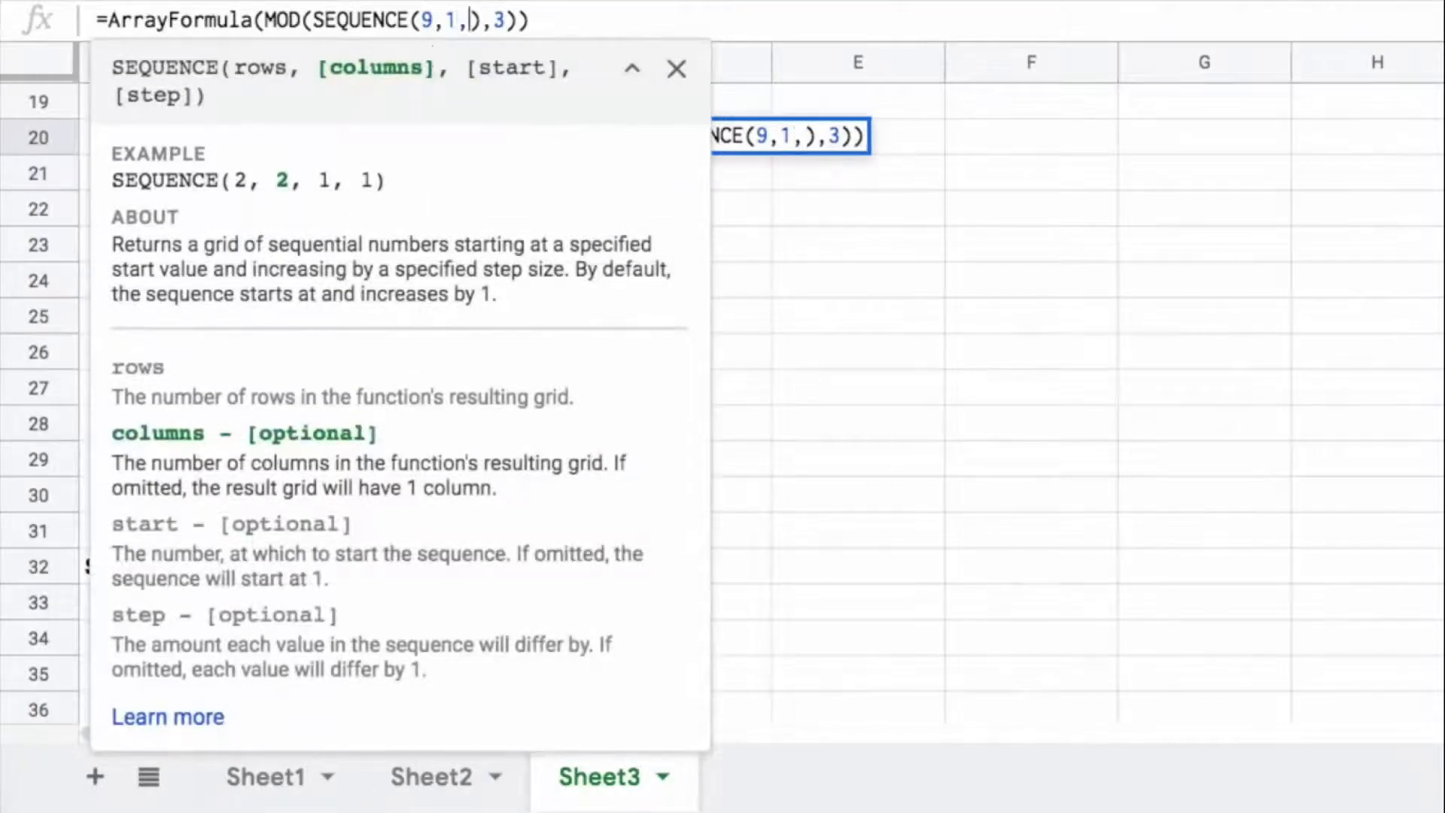
pyautogui.write('0')
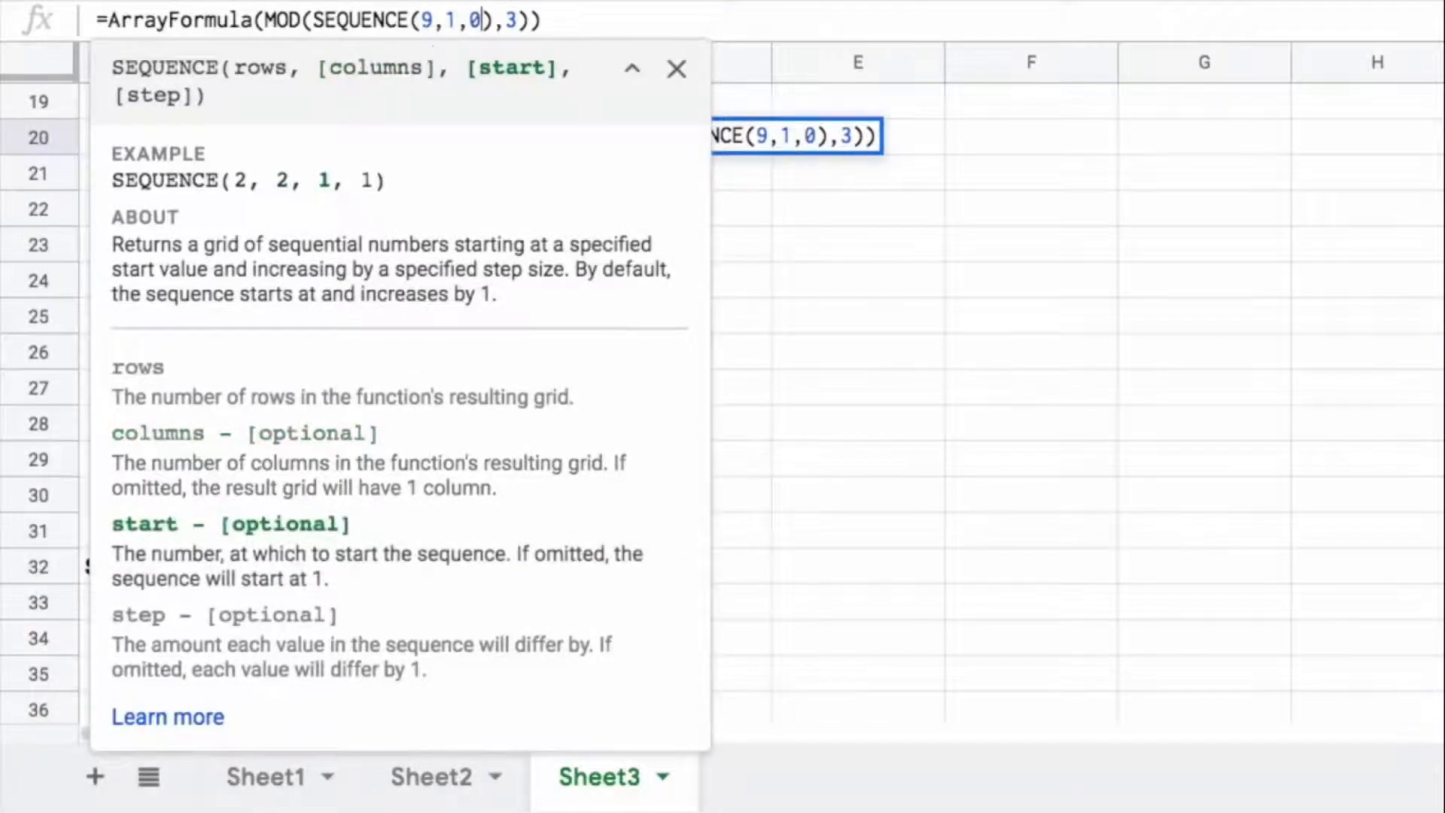
pyautogui.press('Return')
pyautogui.moveTo(222, 146); pyautogui.dragTo(238, 200)
pyautogui.moveTo(572, 135); pyautogui.dragTo(532, 425)
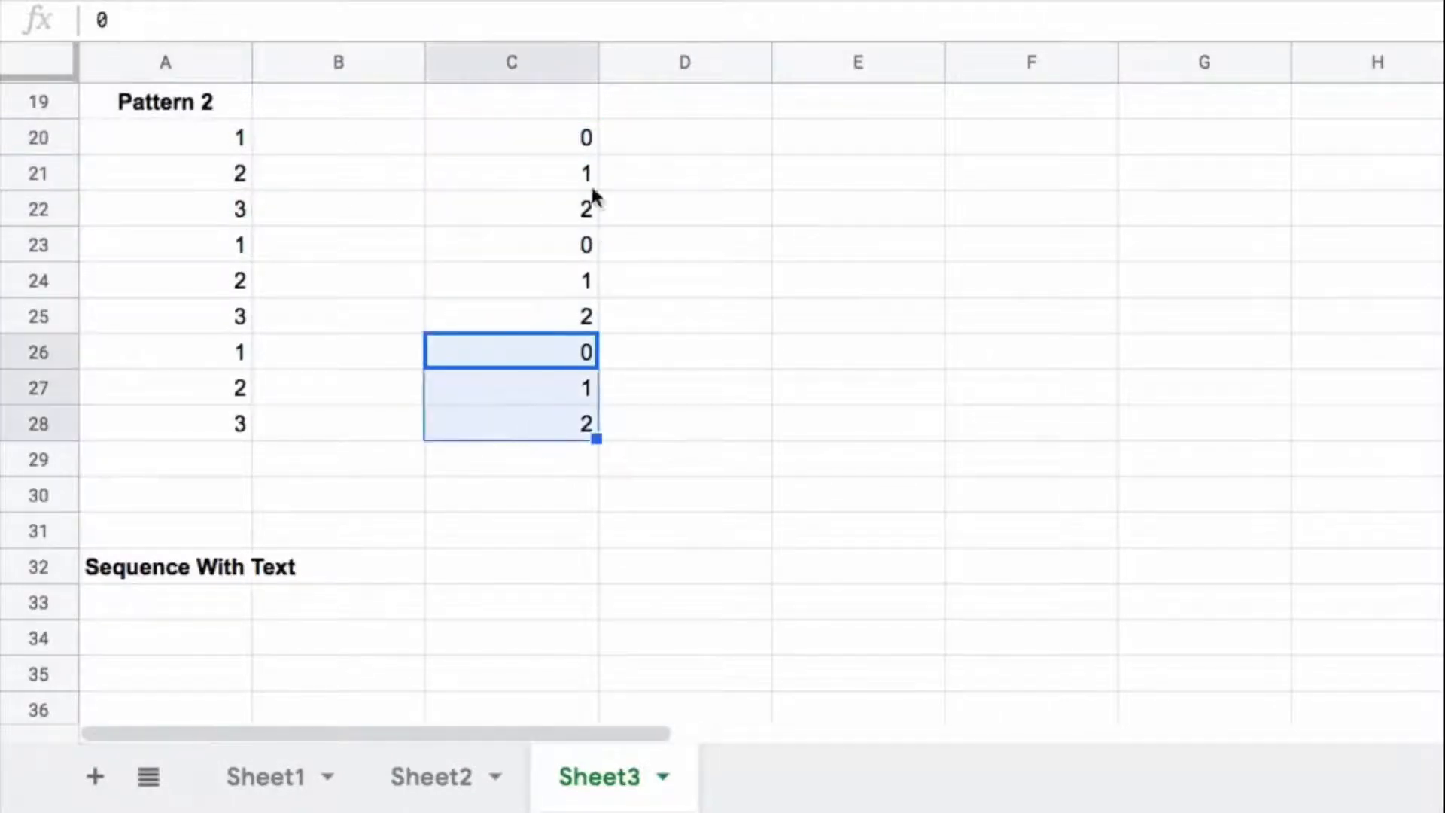
# Step: Add 1 to the MOD result inside the C20 ArrayFormula and check the repeating groups in C20:C28
pyautogui.click(541, 136)
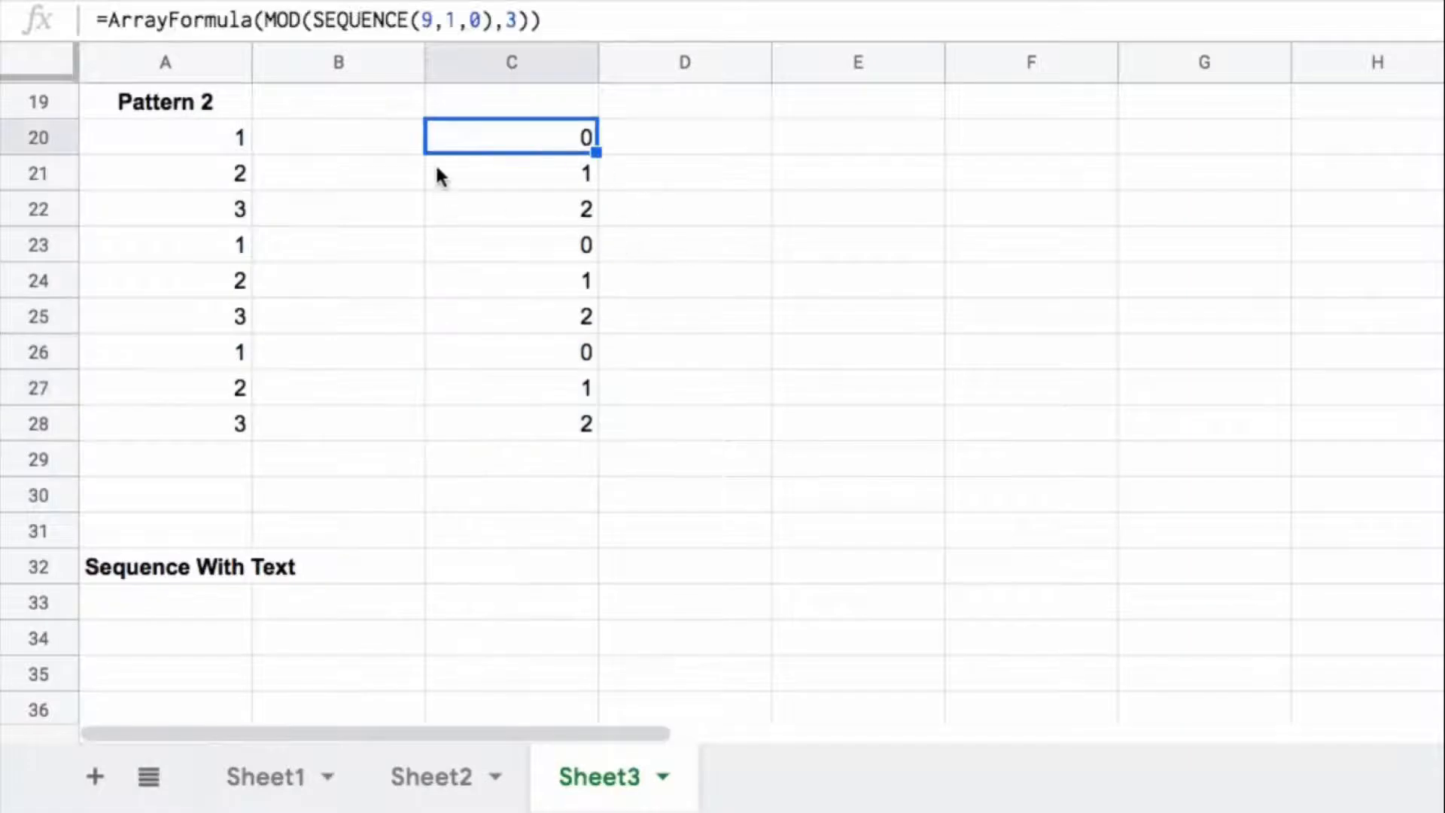
pyautogui.click(538, 18)
pyautogui.write('+1')
pyautogui.press('Return')
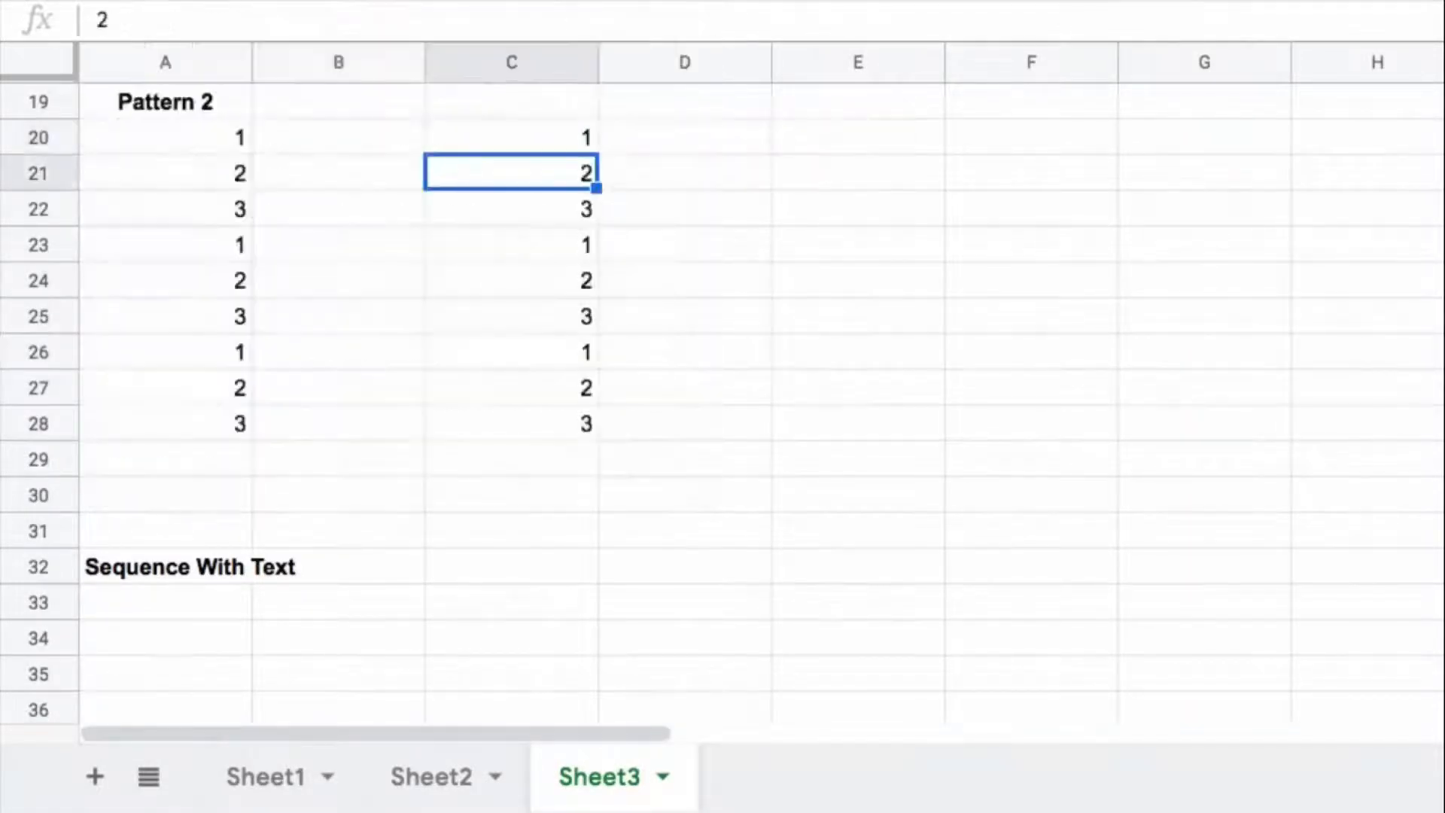
pyautogui.moveTo(558, 138); pyautogui.dragTo(542, 207)
pyautogui.moveTo(543, 245); pyautogui.dragTo(543, 288)
pyautogui.moveTo(550, 349); pyautogui.dragTo(557, 426)
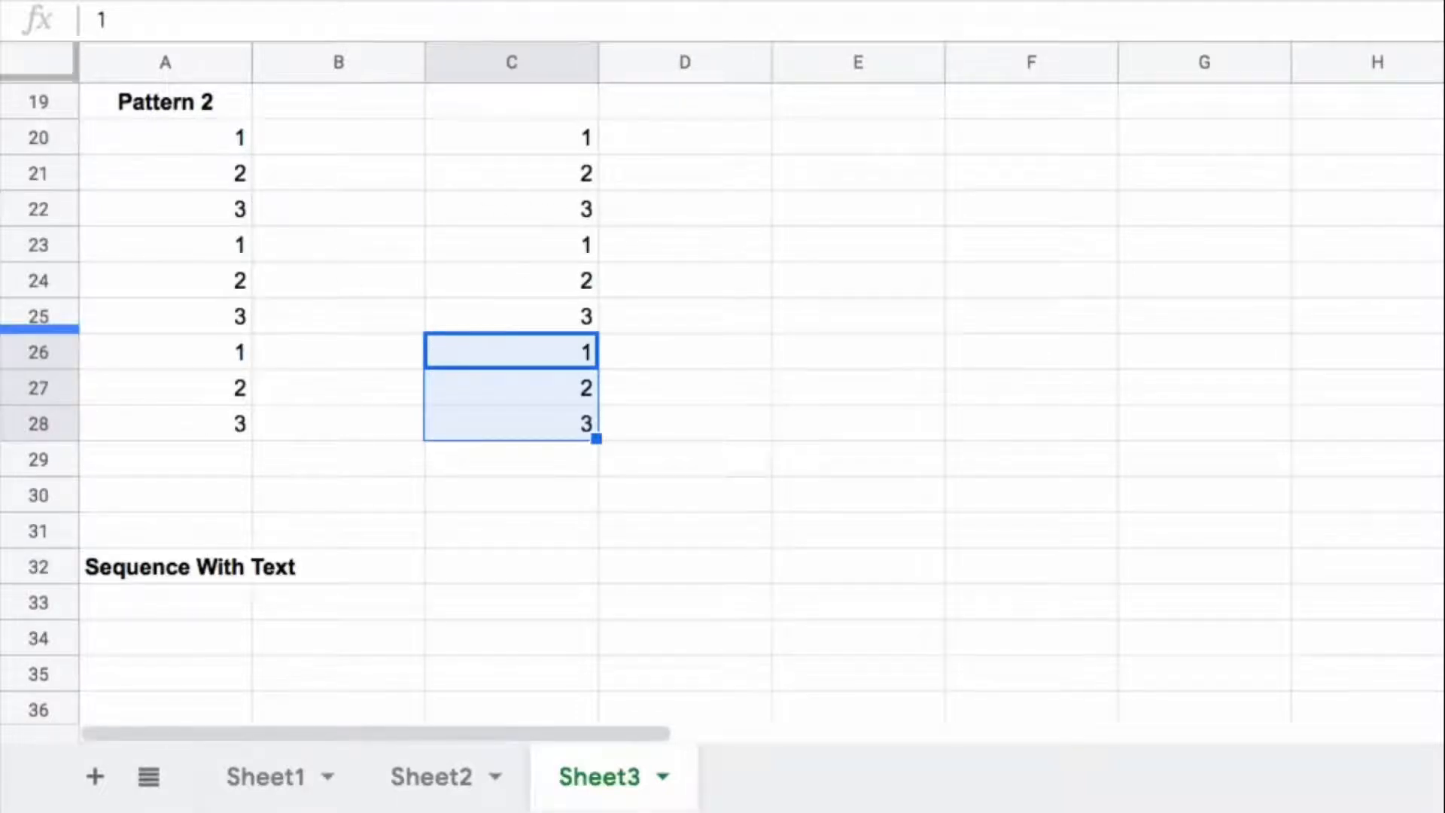
# Step: Enter =SEQUENCE(4,6) in A33, below the Sequence With Text heading
pyautogui.scroll(-5, 593, 449)
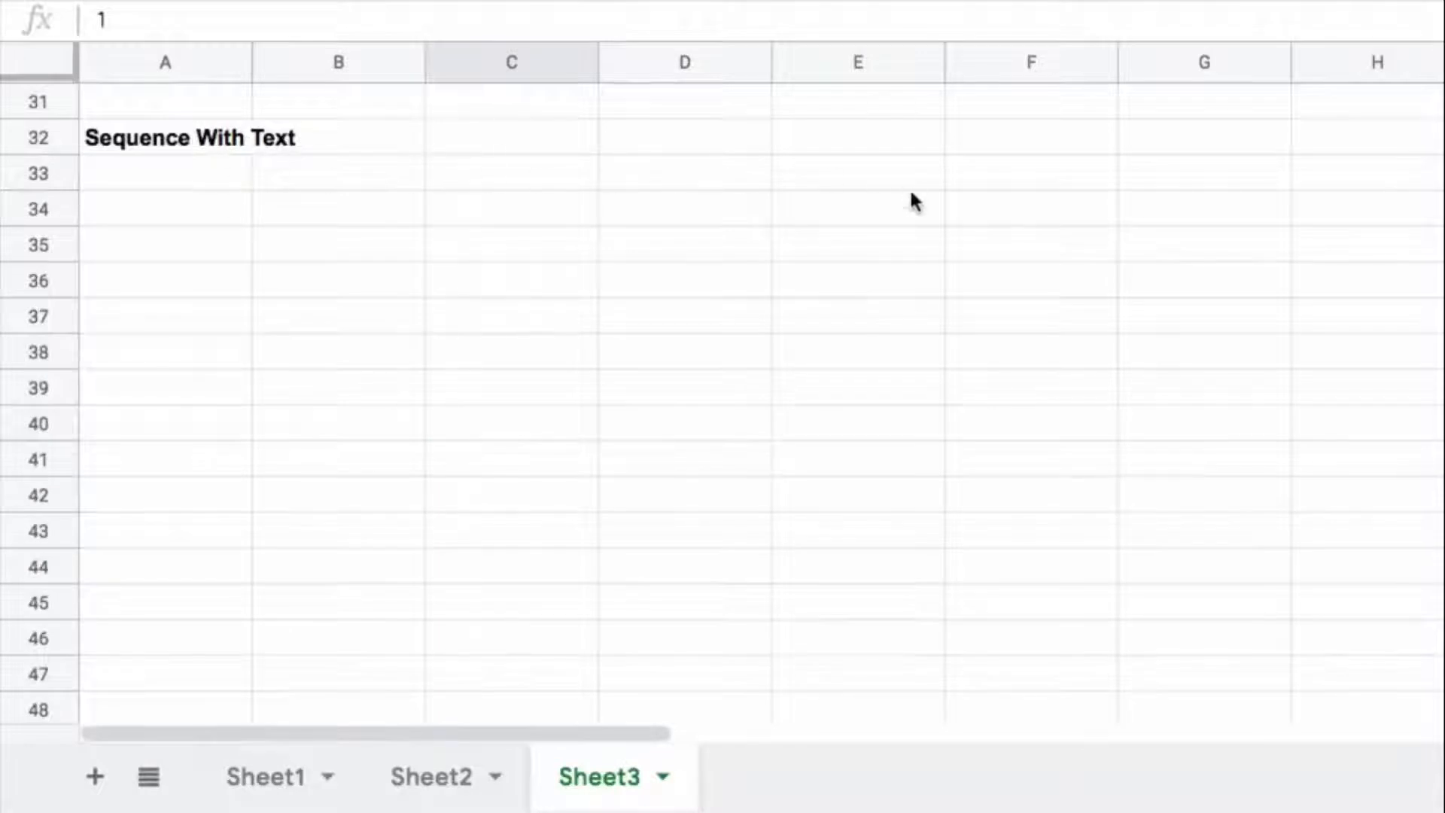
pyautogui.click(233, 176)
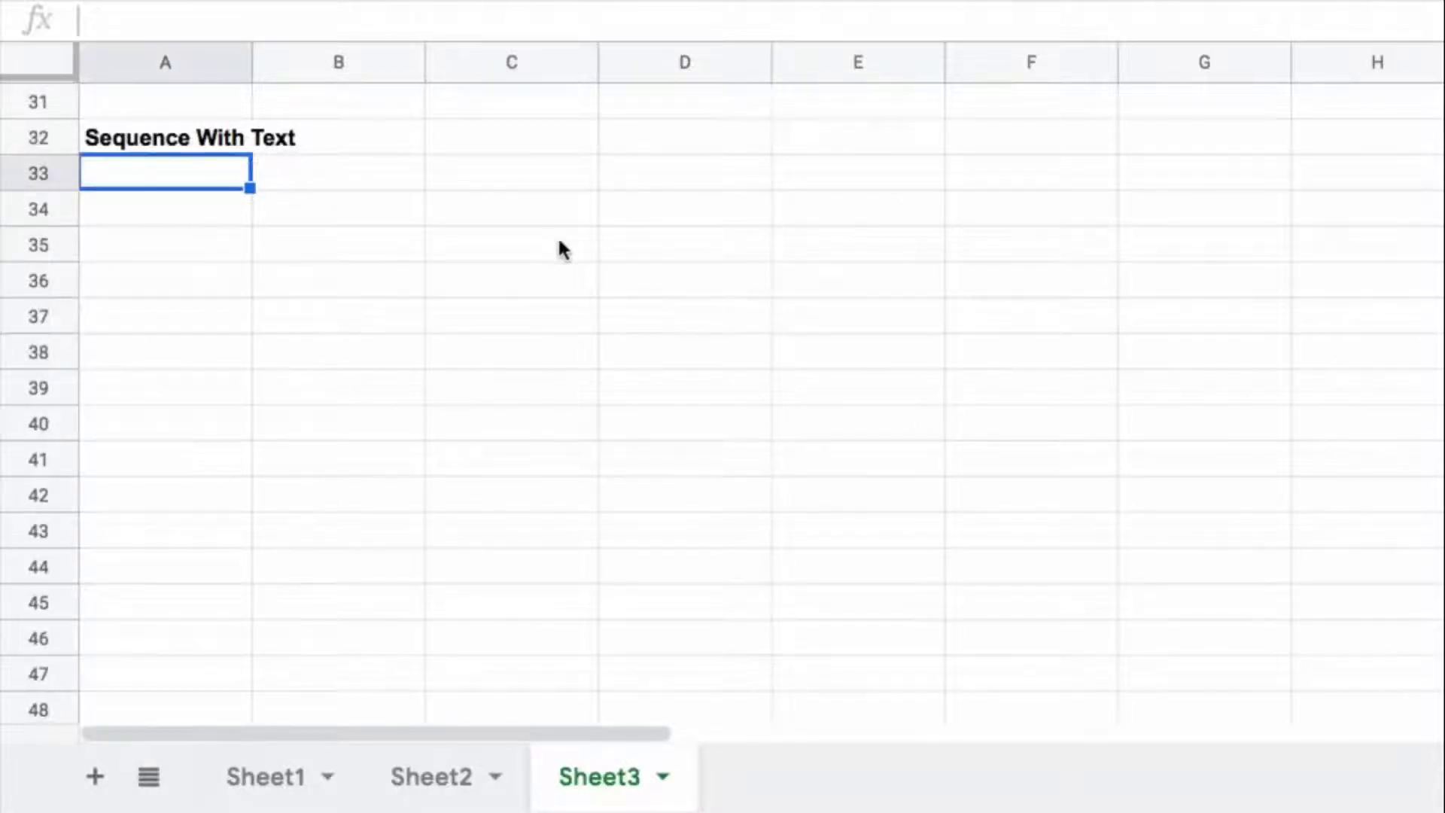
pyautogui.write('=seq')
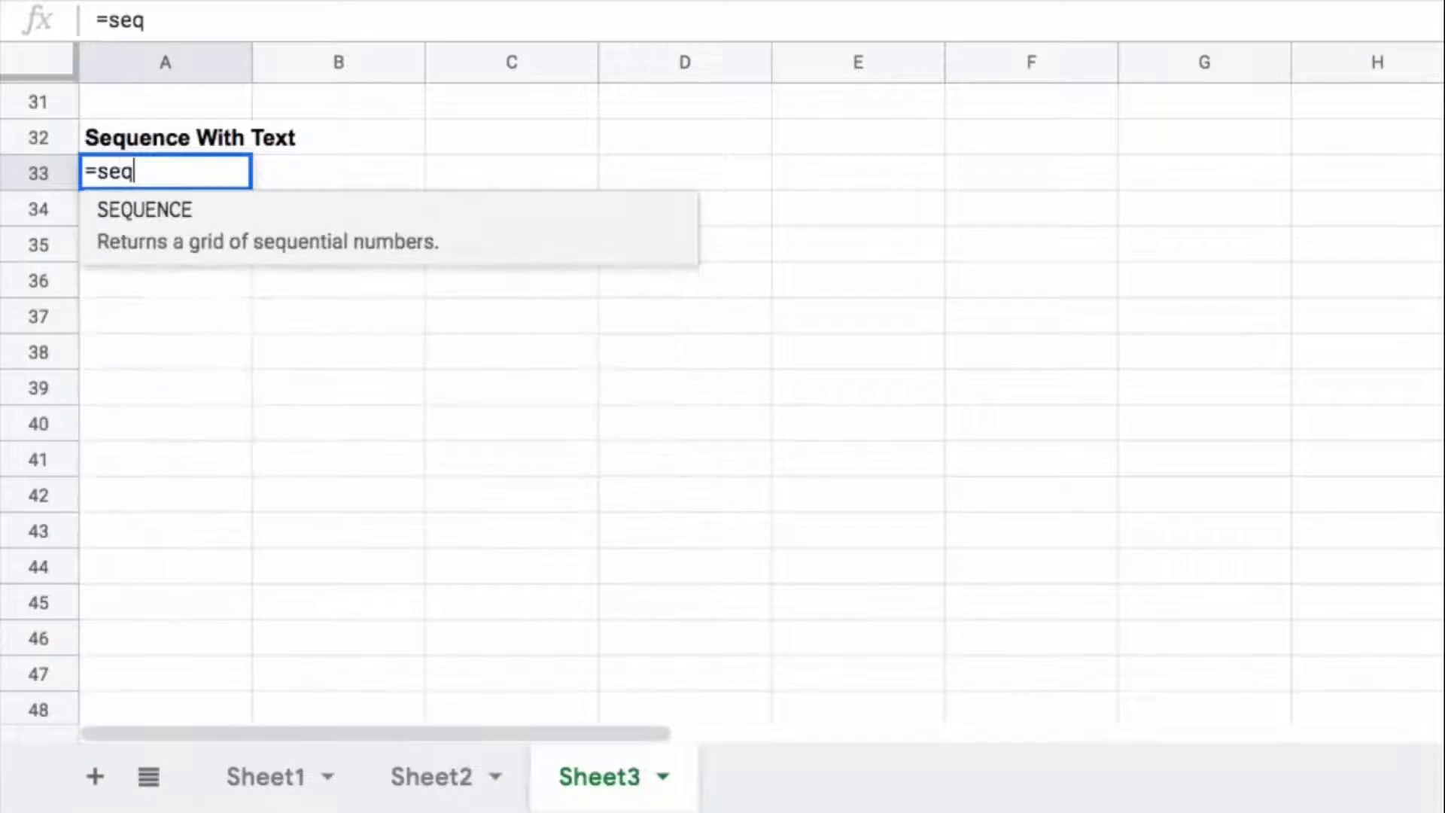
pyautogui.press('Tab')
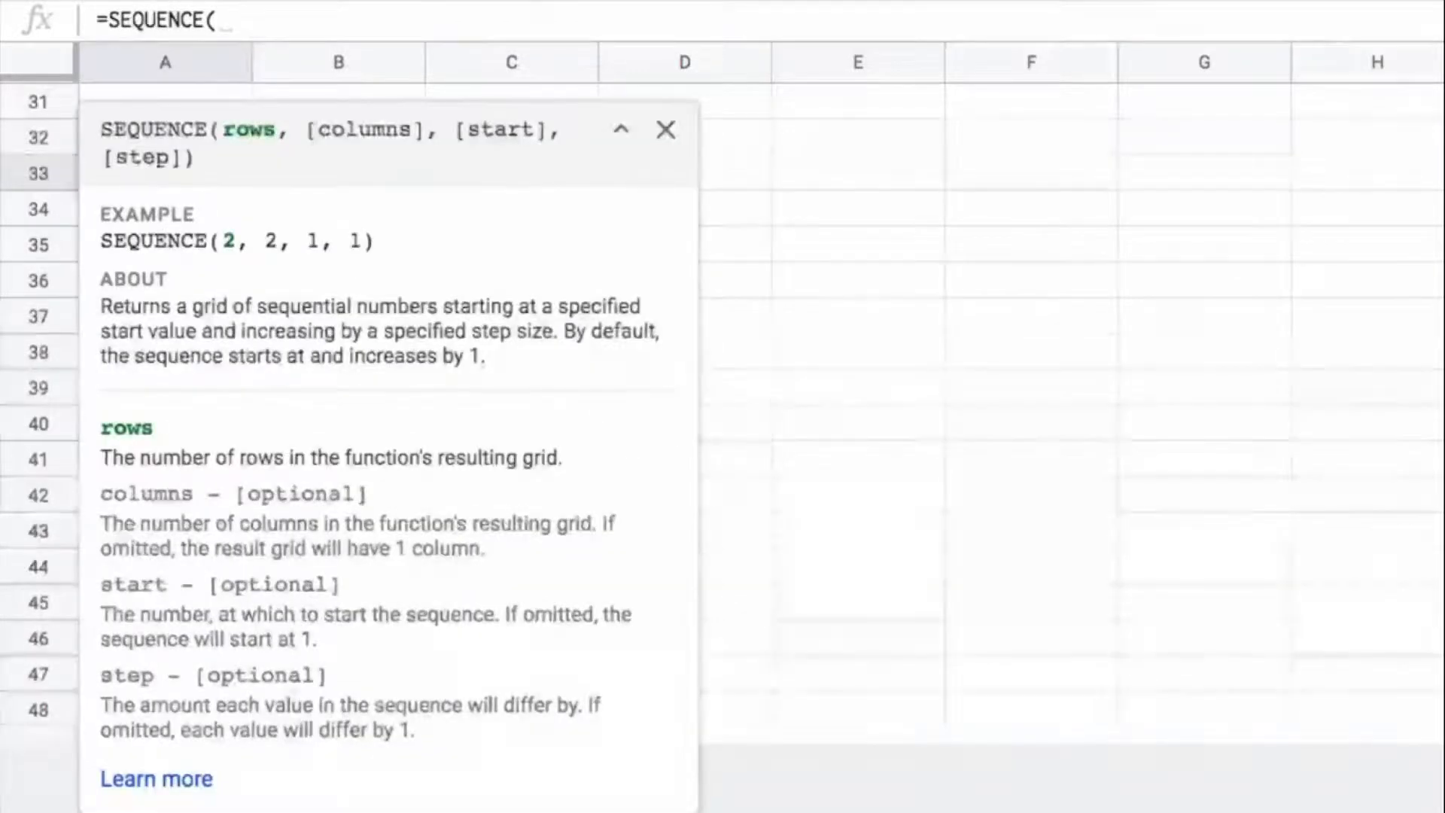
pyautogui.write(',')
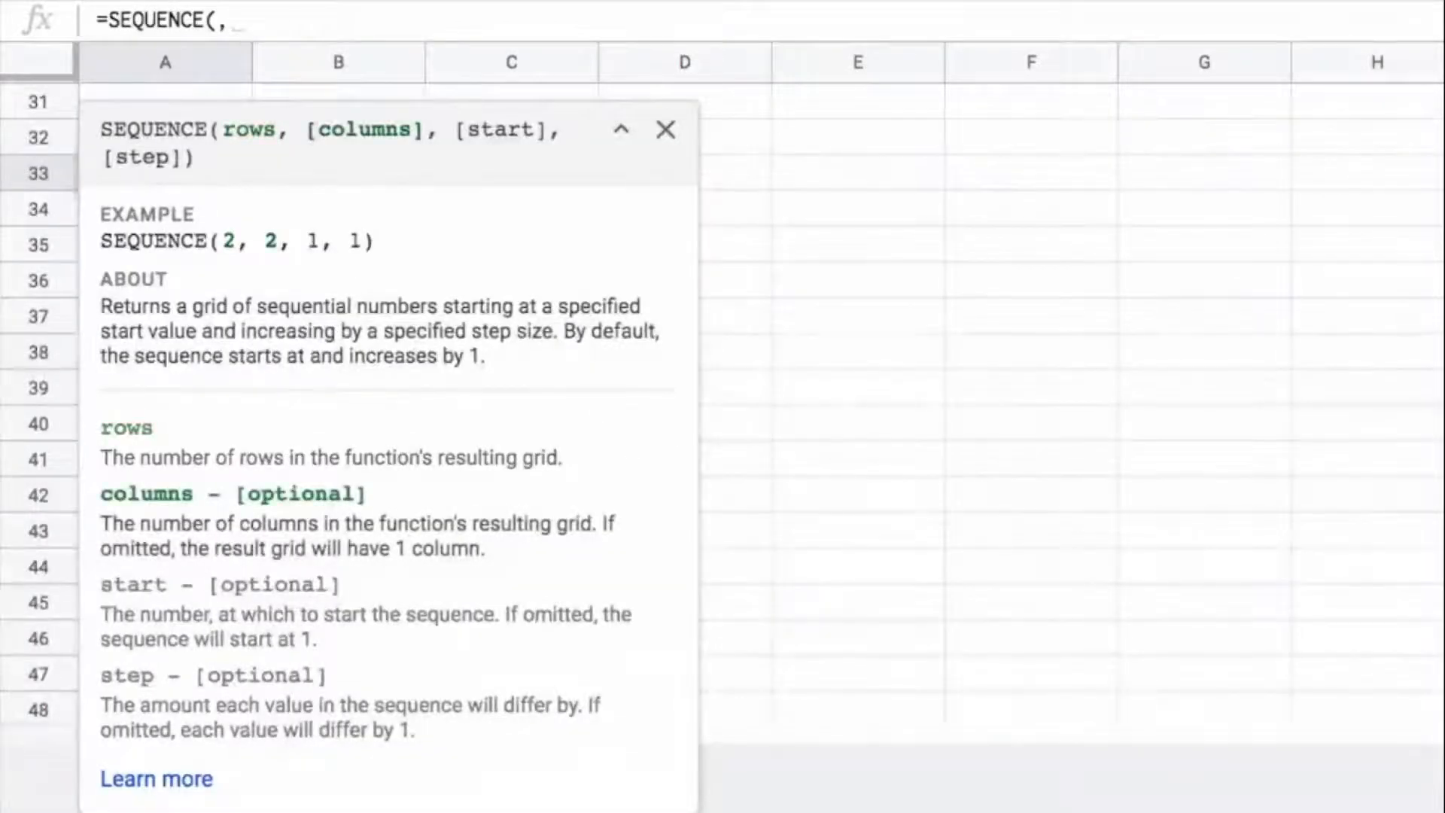
pyautogui.press('BackSpace')
pyautogui.write('4')
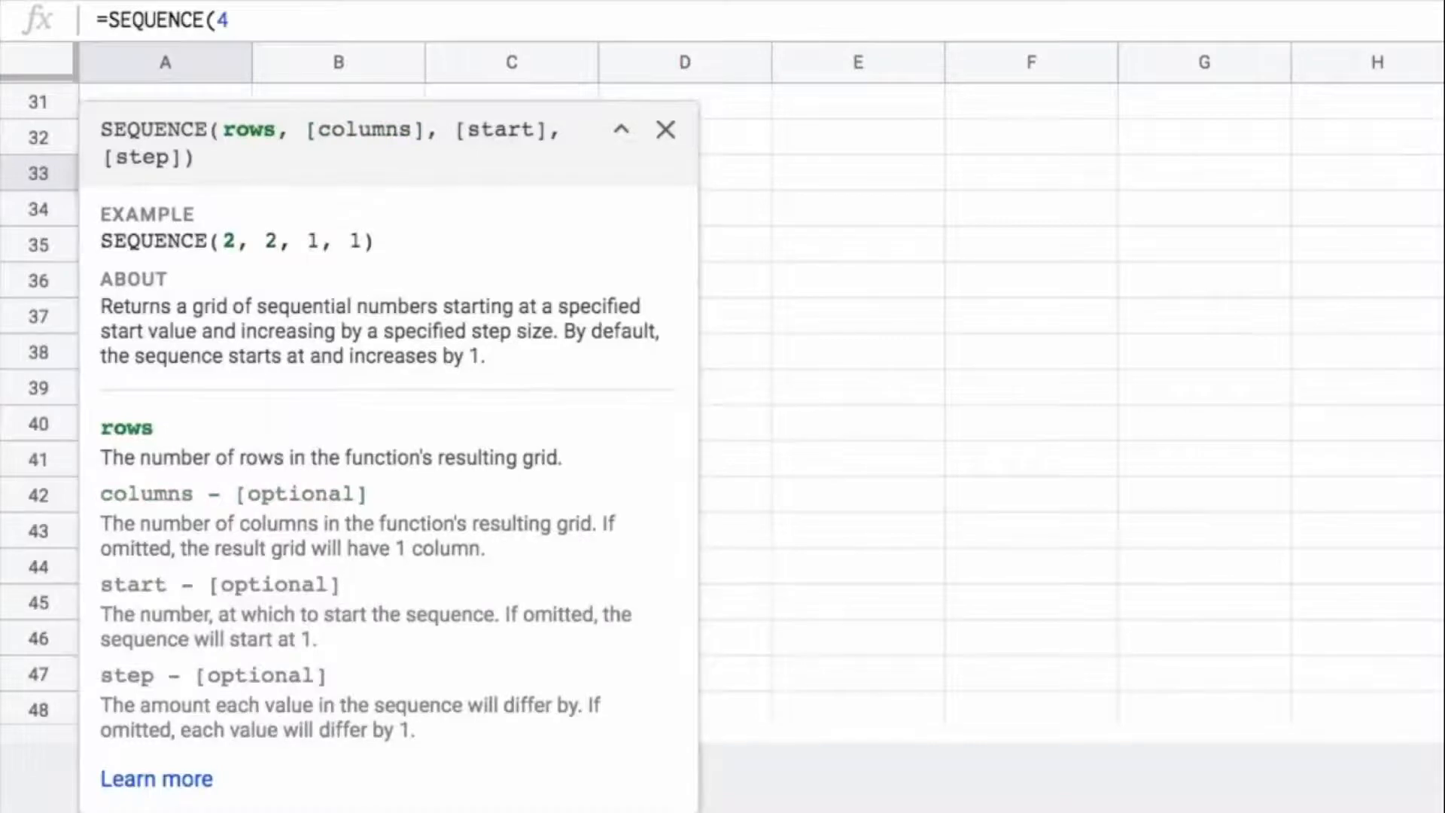
pyautogui.write(',6)')
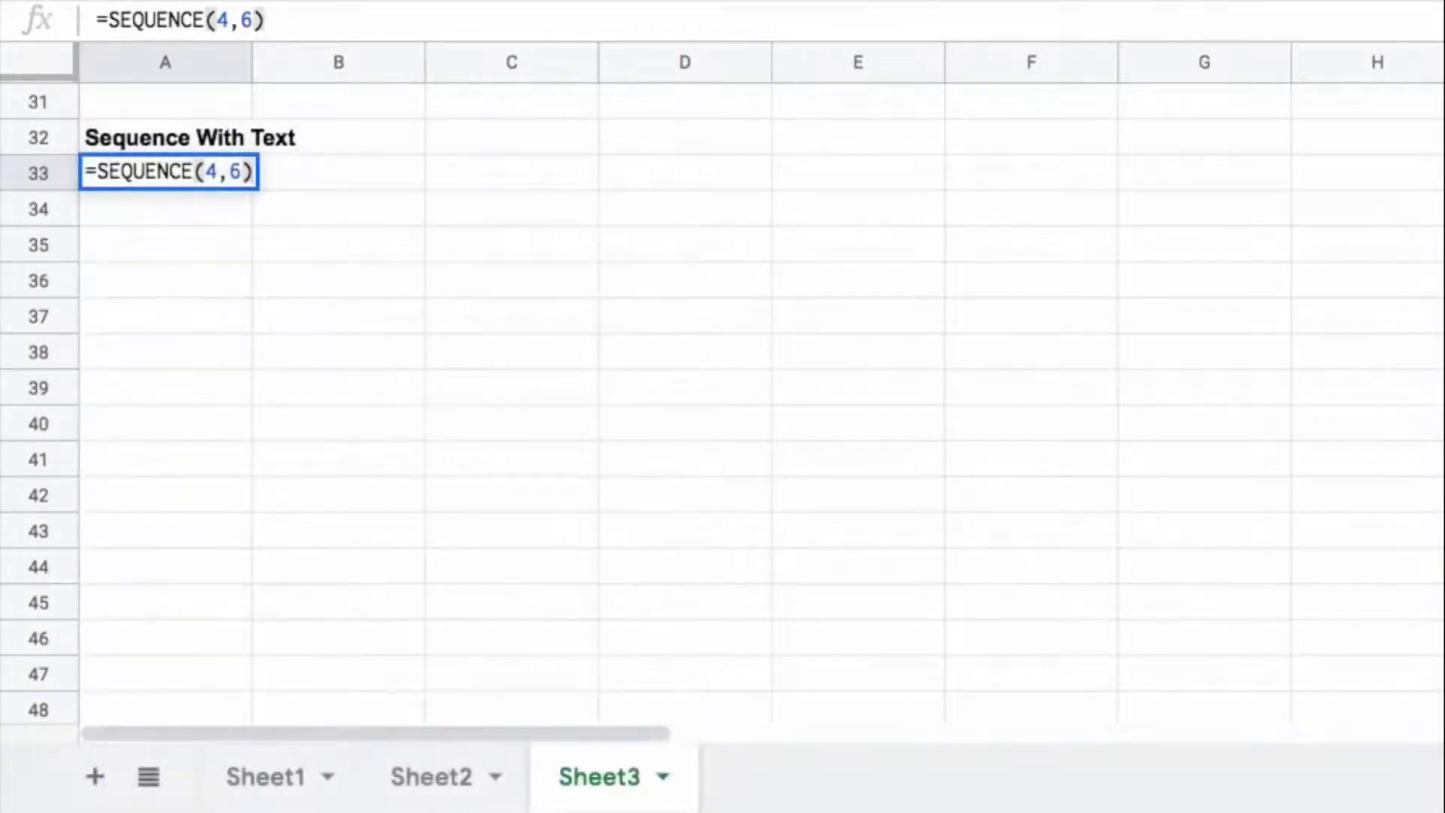
pyautogui.press('Return')
# Step: Wrap the A33 sequence in TEXT with format "0", making the formula =TEXT(SEQUENCE(4,6),"0")
pyautogui.click(166, 173)
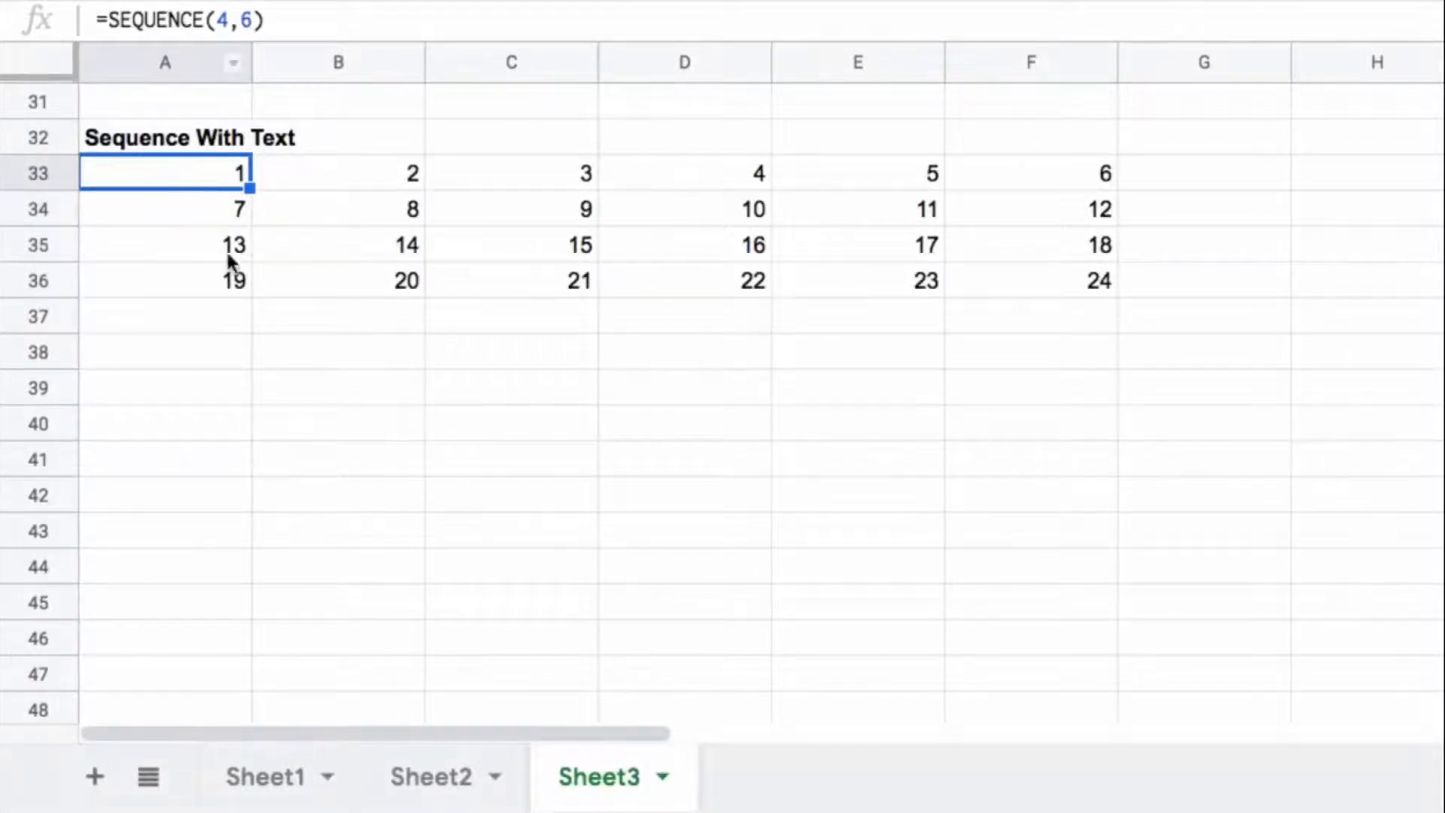
pyautogui.click(105, 19)
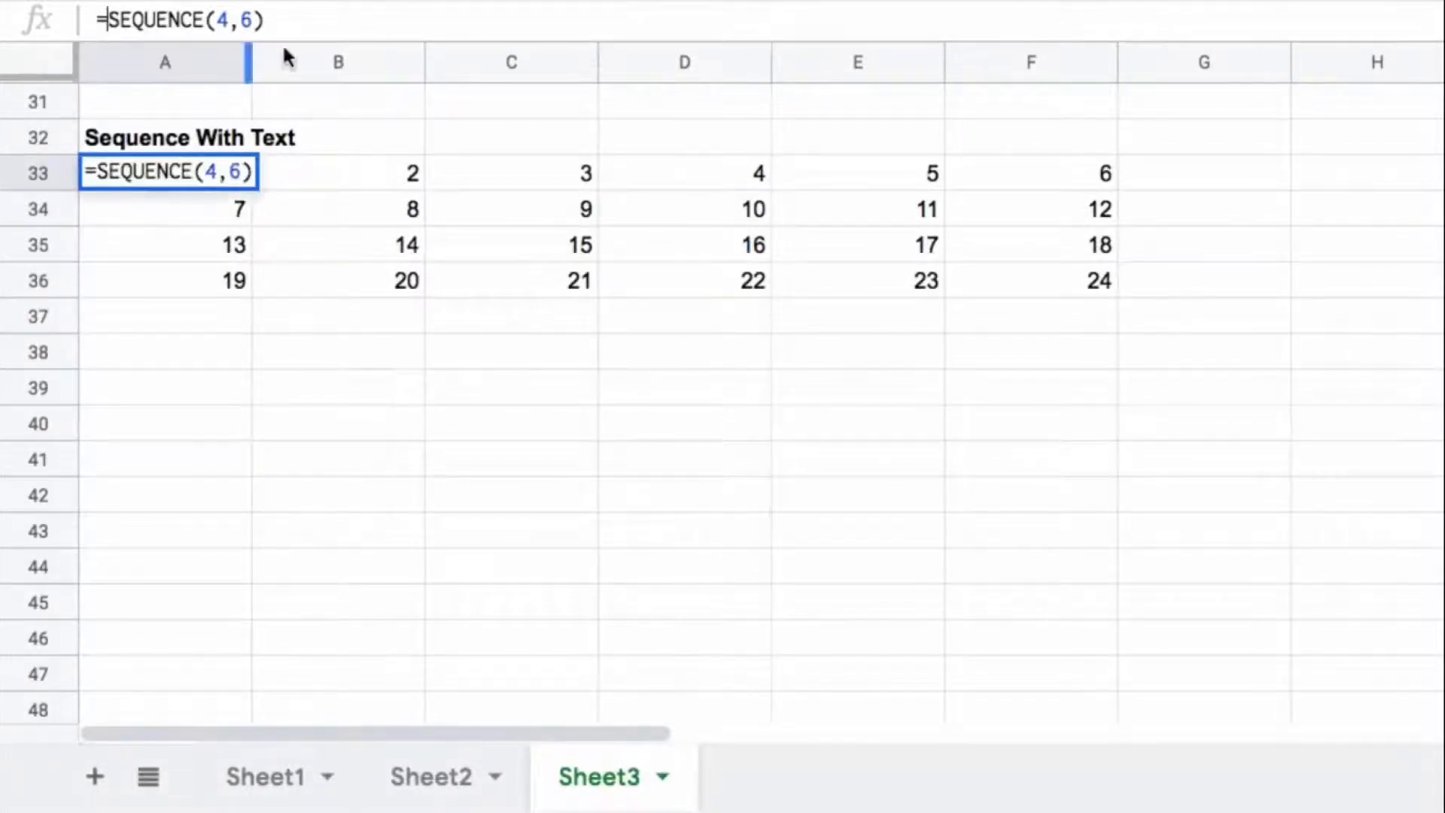
pyautogui.write('TEXT(')
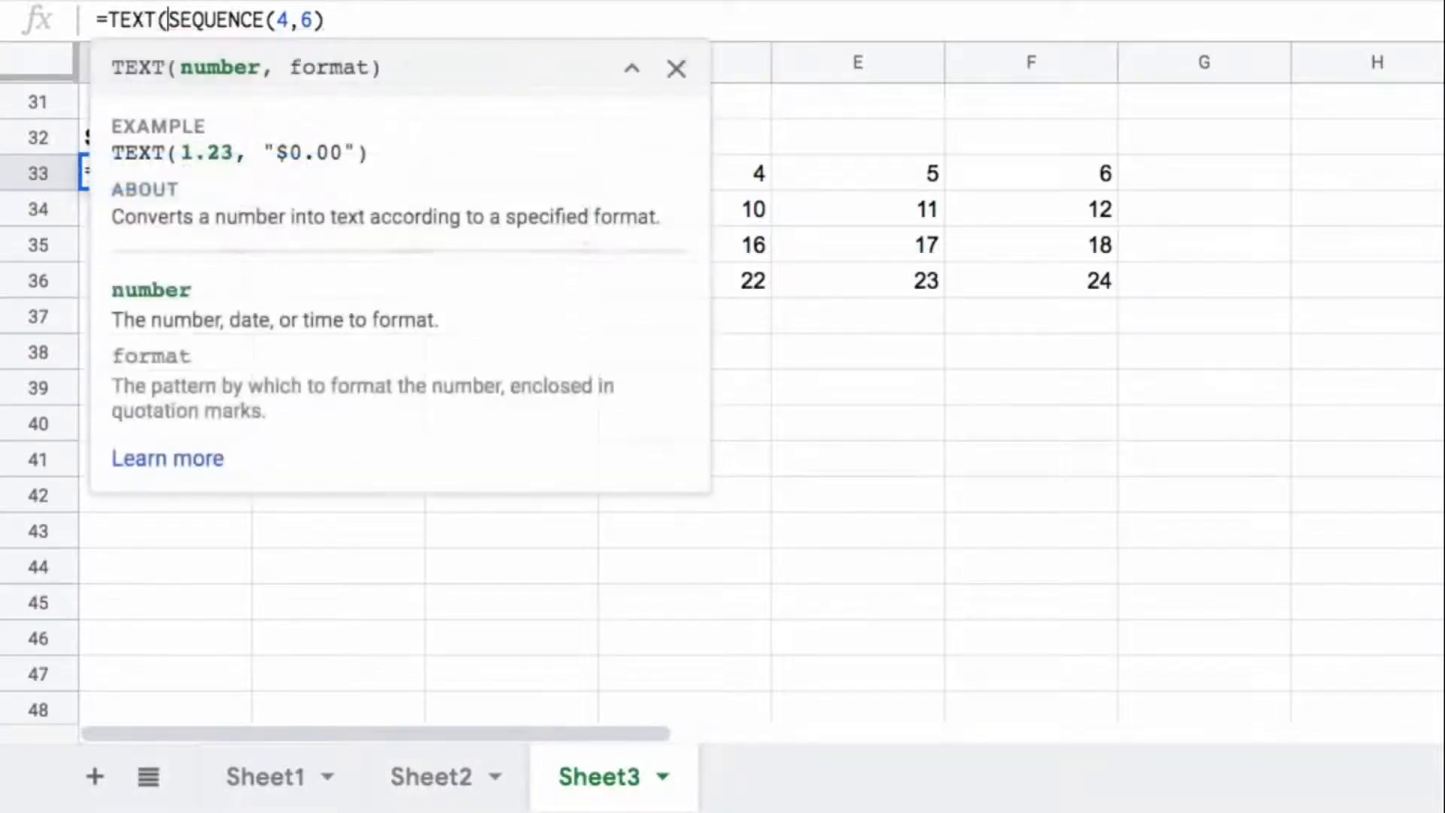
pyautogui.click(324, 19)
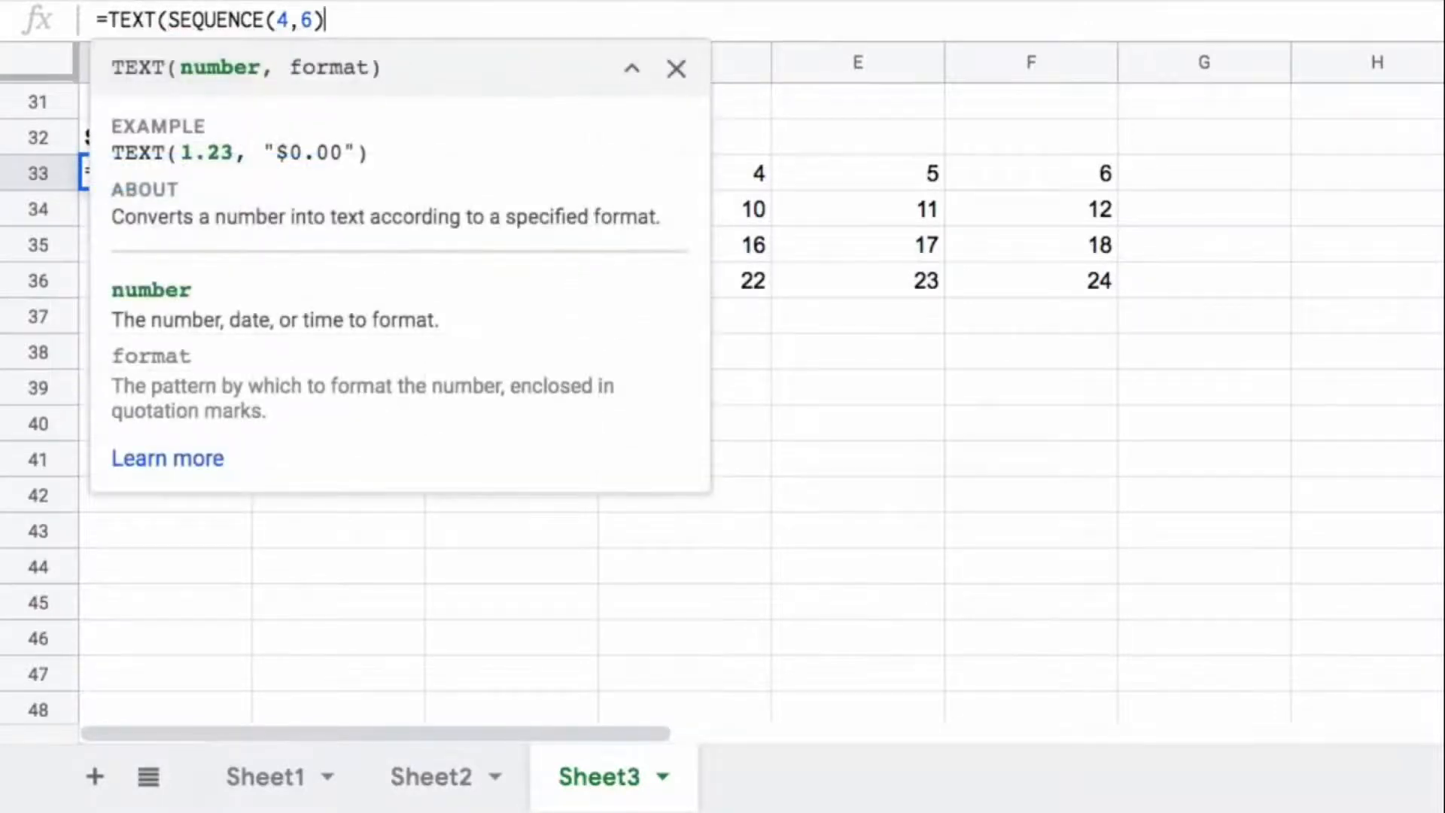
pyautogui.write(',')
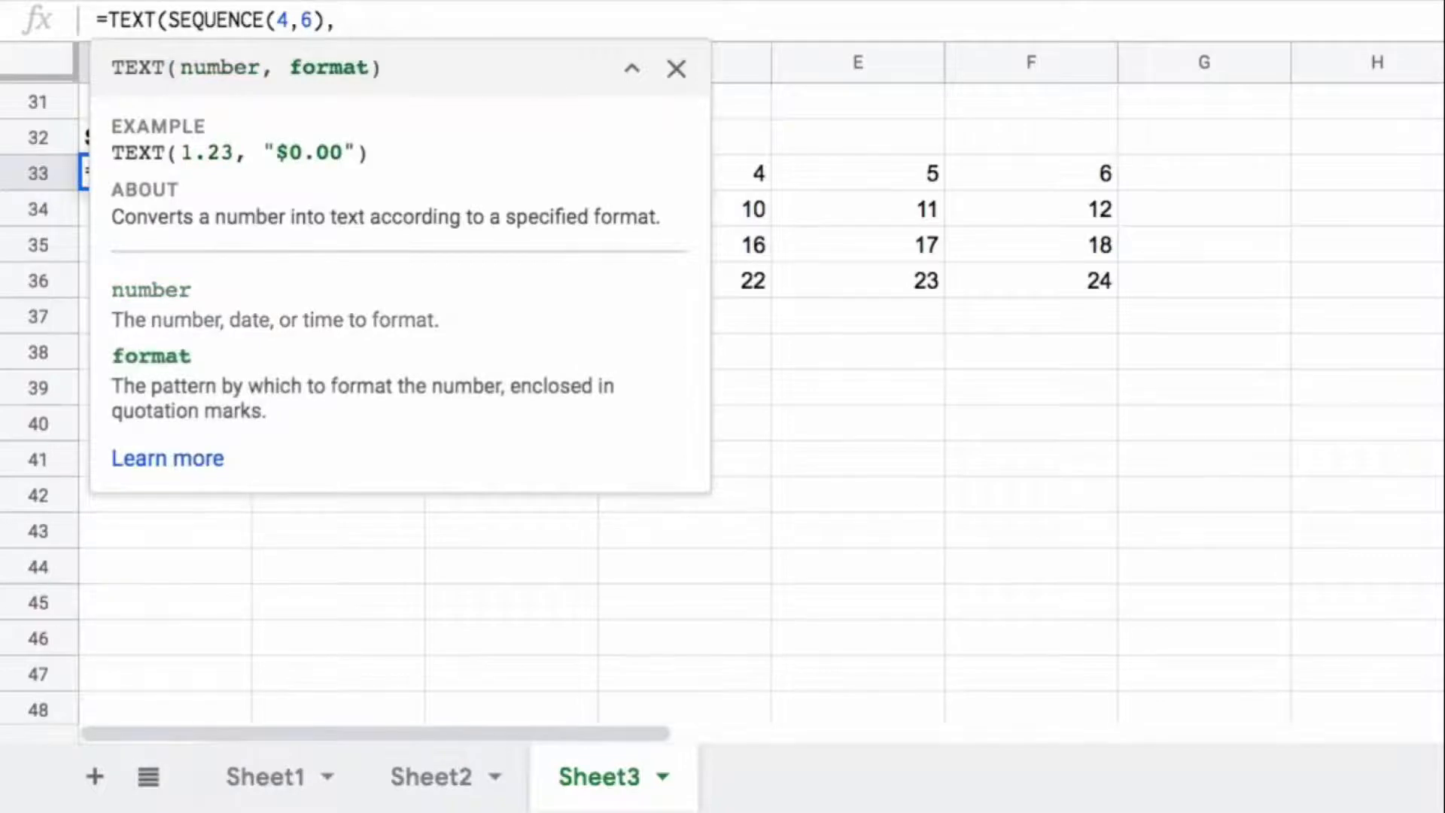
pyautogui.write('"0"')
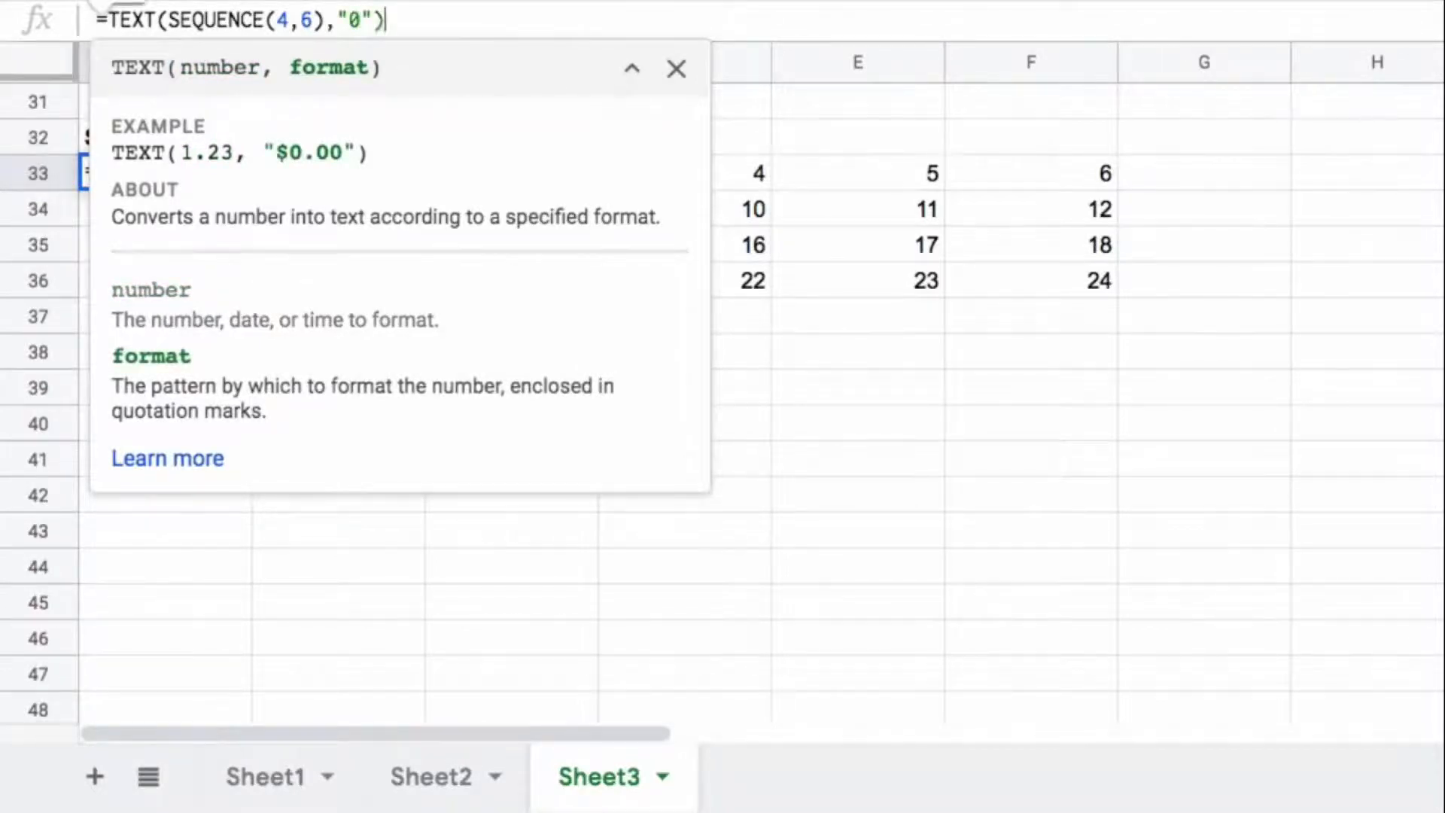
pyautogui.write(')')
pyautogui.press('Return')
pyautogui.press('Up')
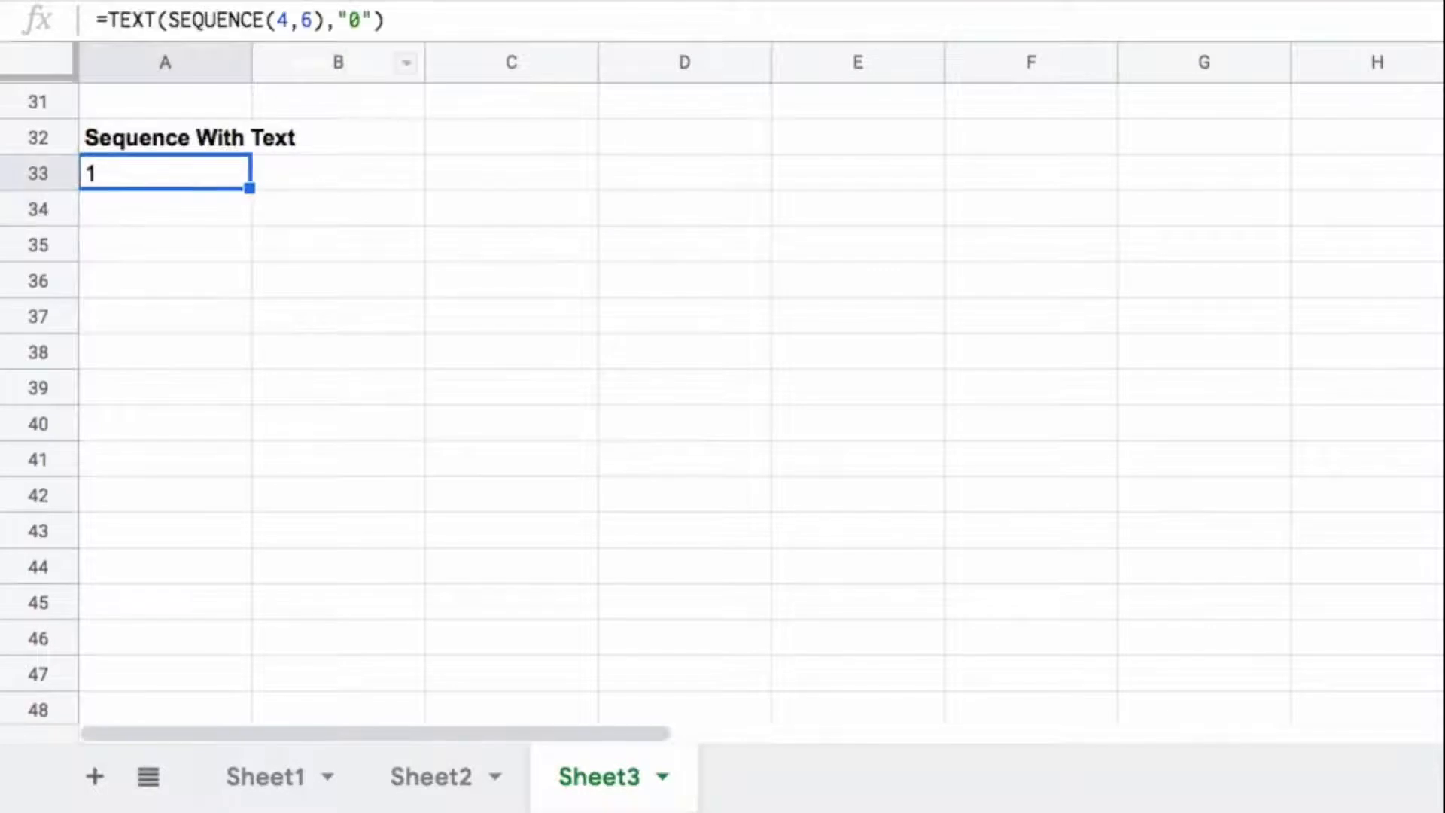
# Step: Wrap the A33 formula in ArrayFormula, making =ArrayFormula(TEXT(SEQUENCE(4,6),"0")), and look over the grid's columns in rows 33 to 36
pyautogui.click(514, 21)
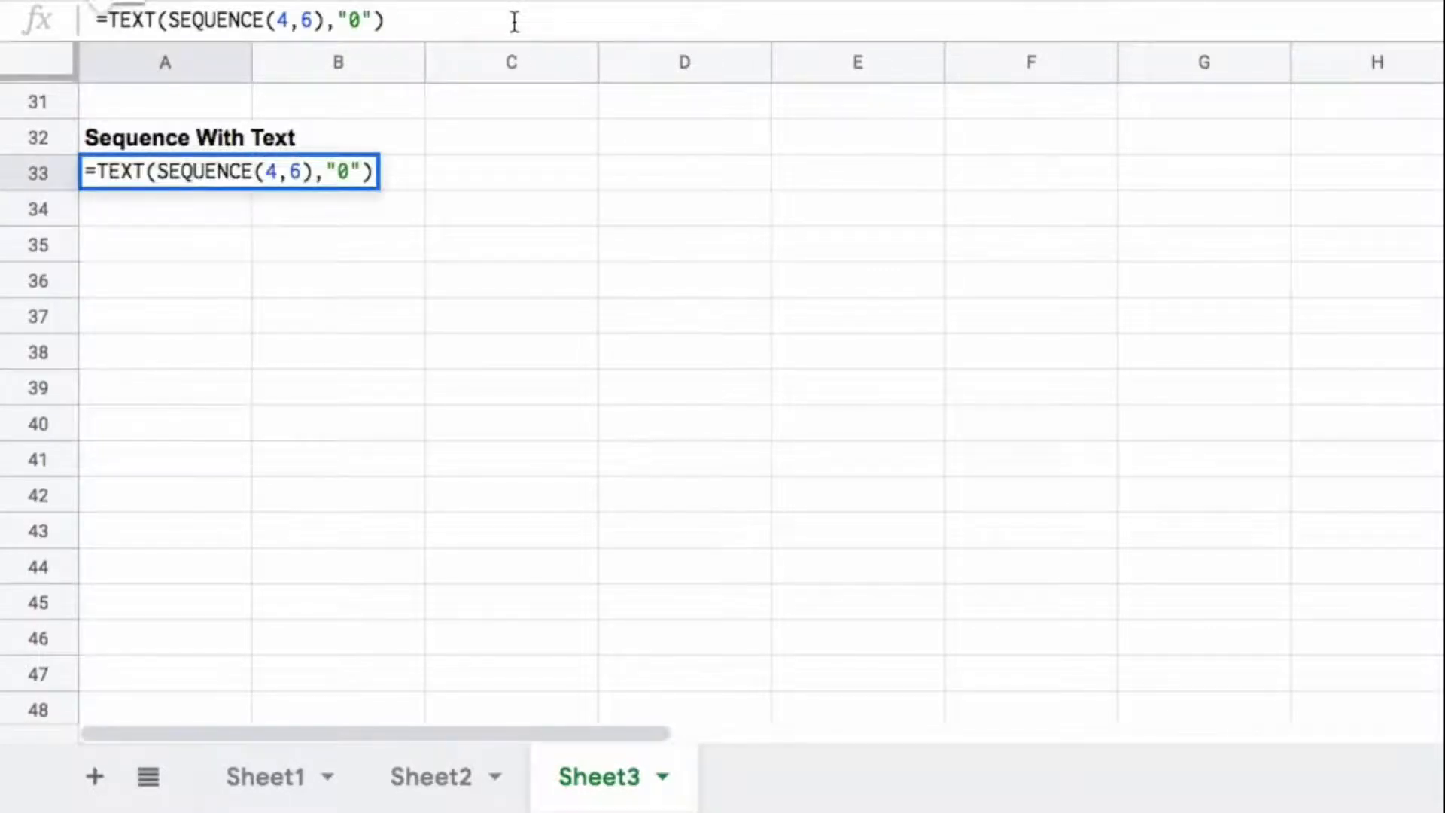
pyautogui.hotkey('ctrl', 'shift', 'Return')
pyautogui.press('Return')
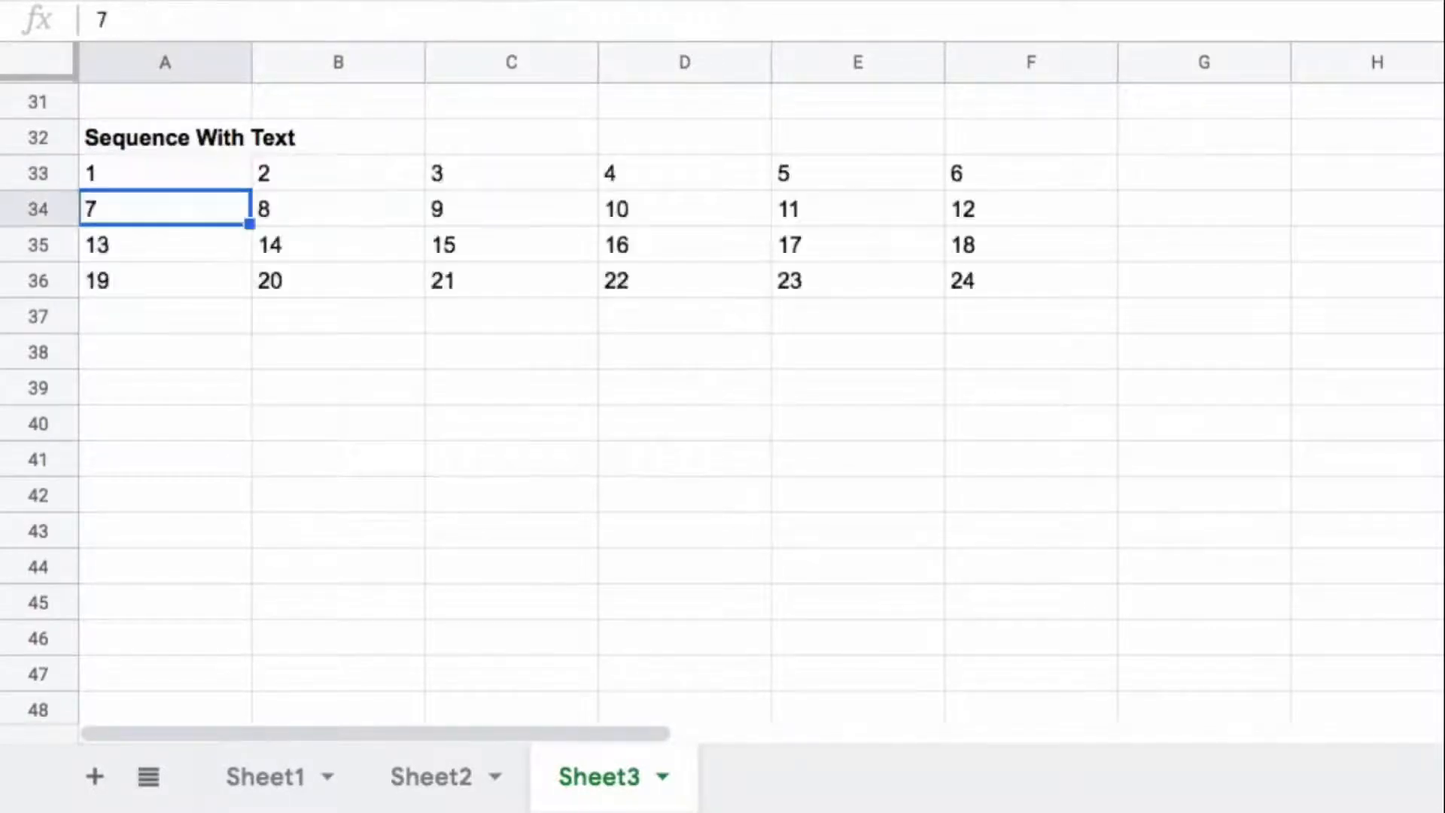
pyautogui.moveTo(148, 179); pyautogui.dragTo(145, 280)
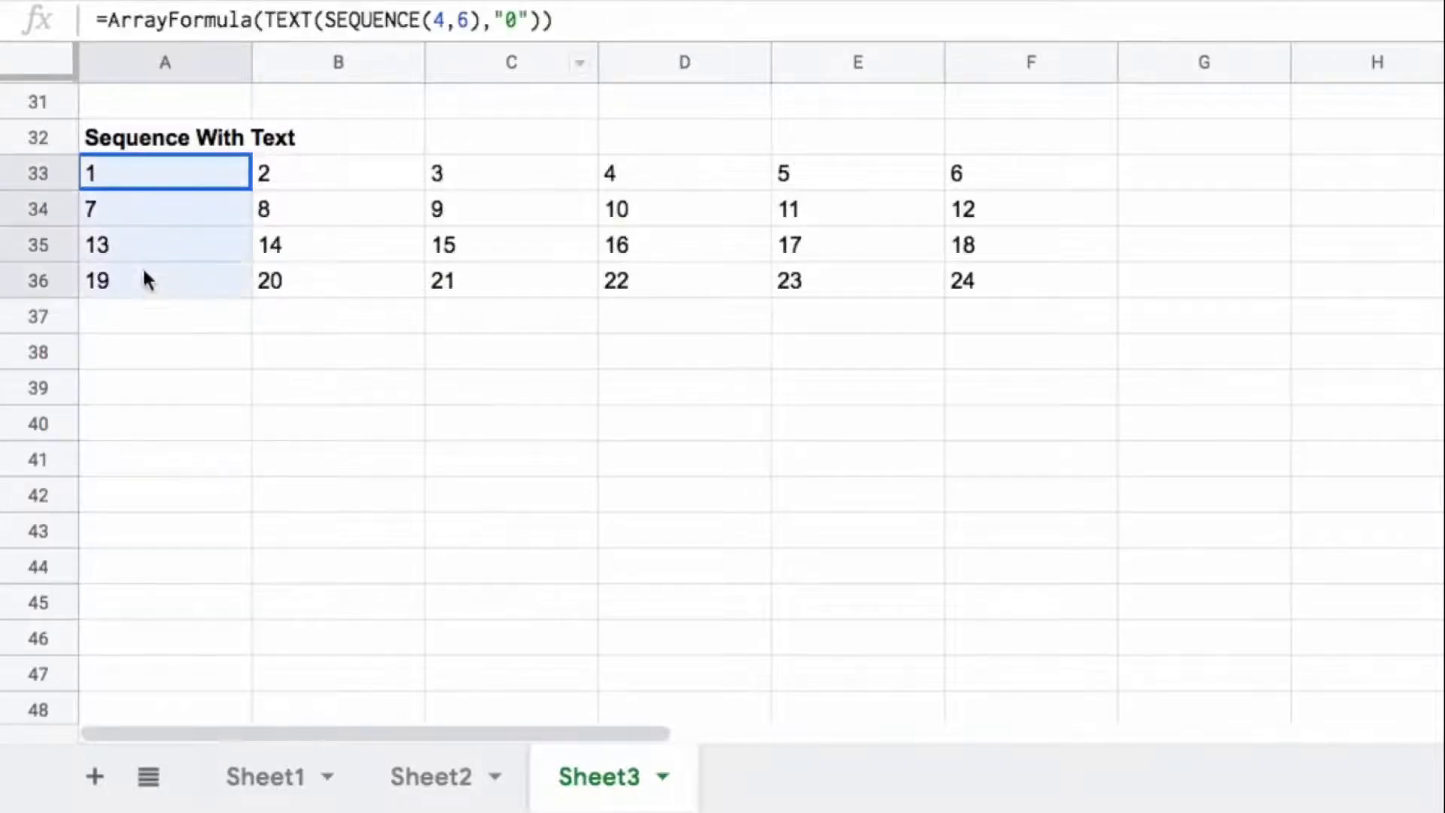
pyautogui.moveTo(326, 181); pyautogui.dragTo(320, 286)
pyautogui.click(482, 176)
pyautogui.moveTo(482, 178); pyautogui.dragTo(485, 280)
pyautogui.moveTo(649, 178); pyautogui.dragTo(678, 280)
pyautogui.moveTo(799, 179); pyautogui.dragTo(819, 282)
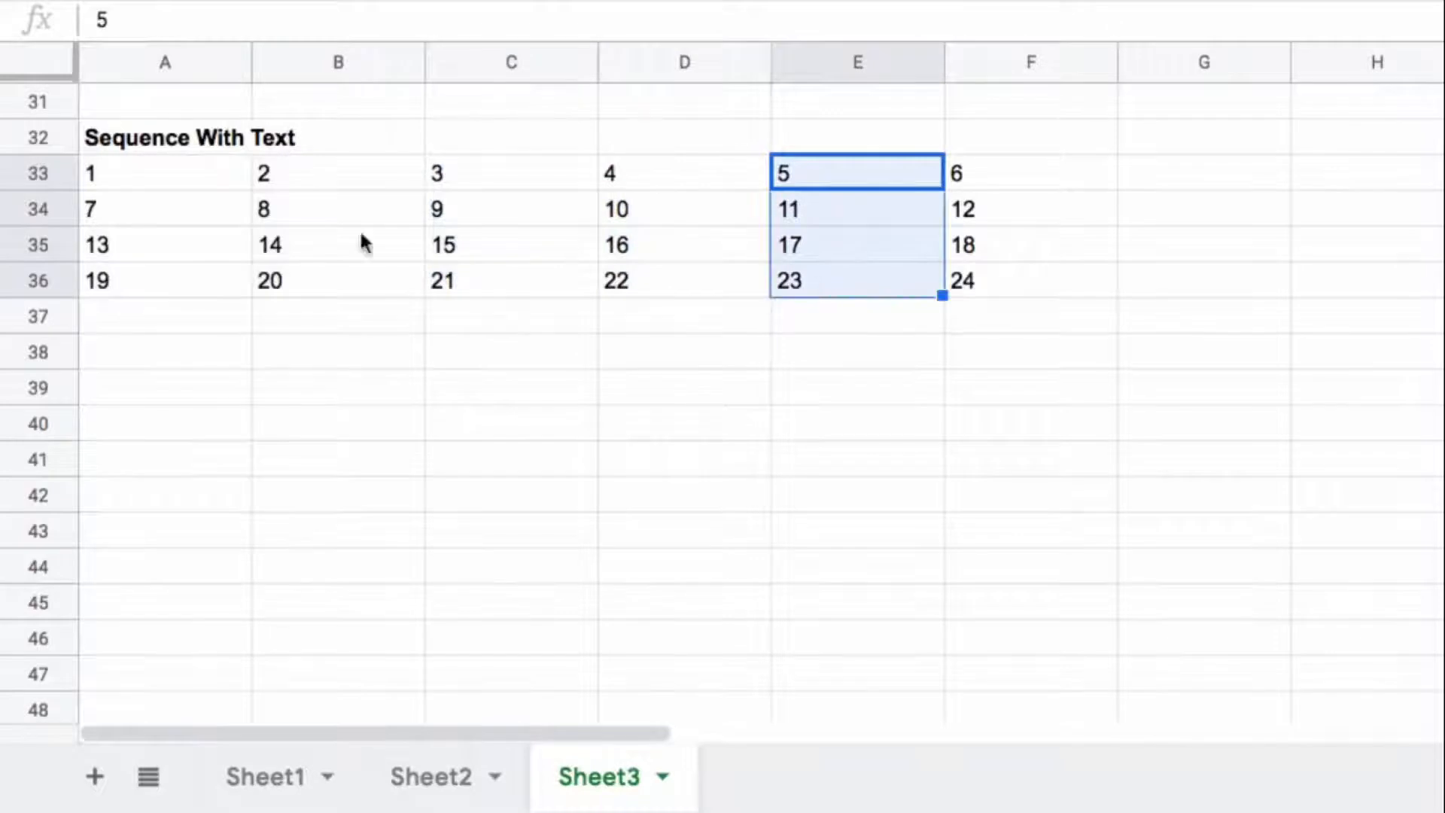
# Step: Append &" is the number I chose!" after the TEXT function inside the A33 ArrayFormula
pyautogui.click(138, 169)
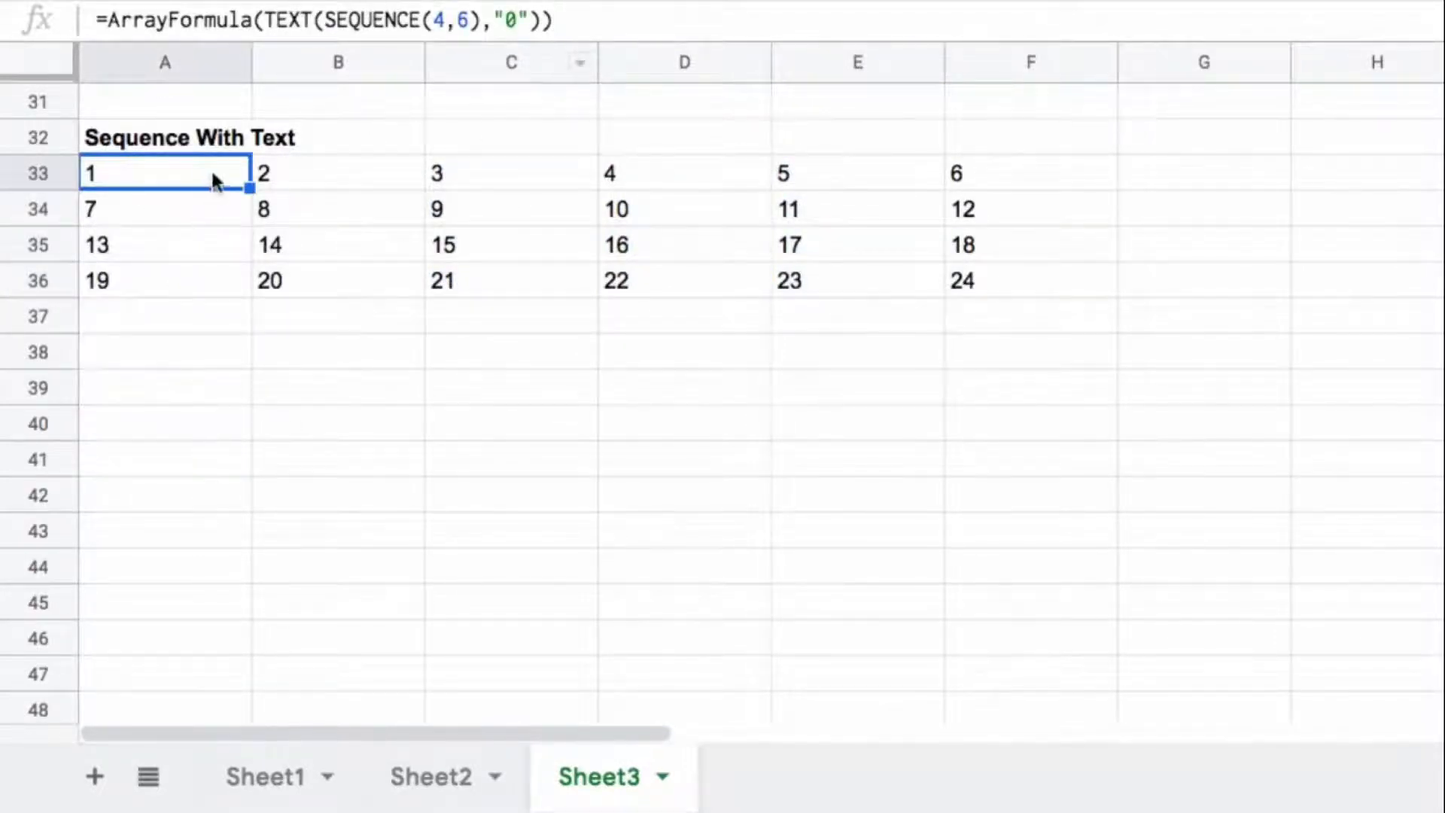
pyautogui.click(539, 20)
pyautogui.write('&"')
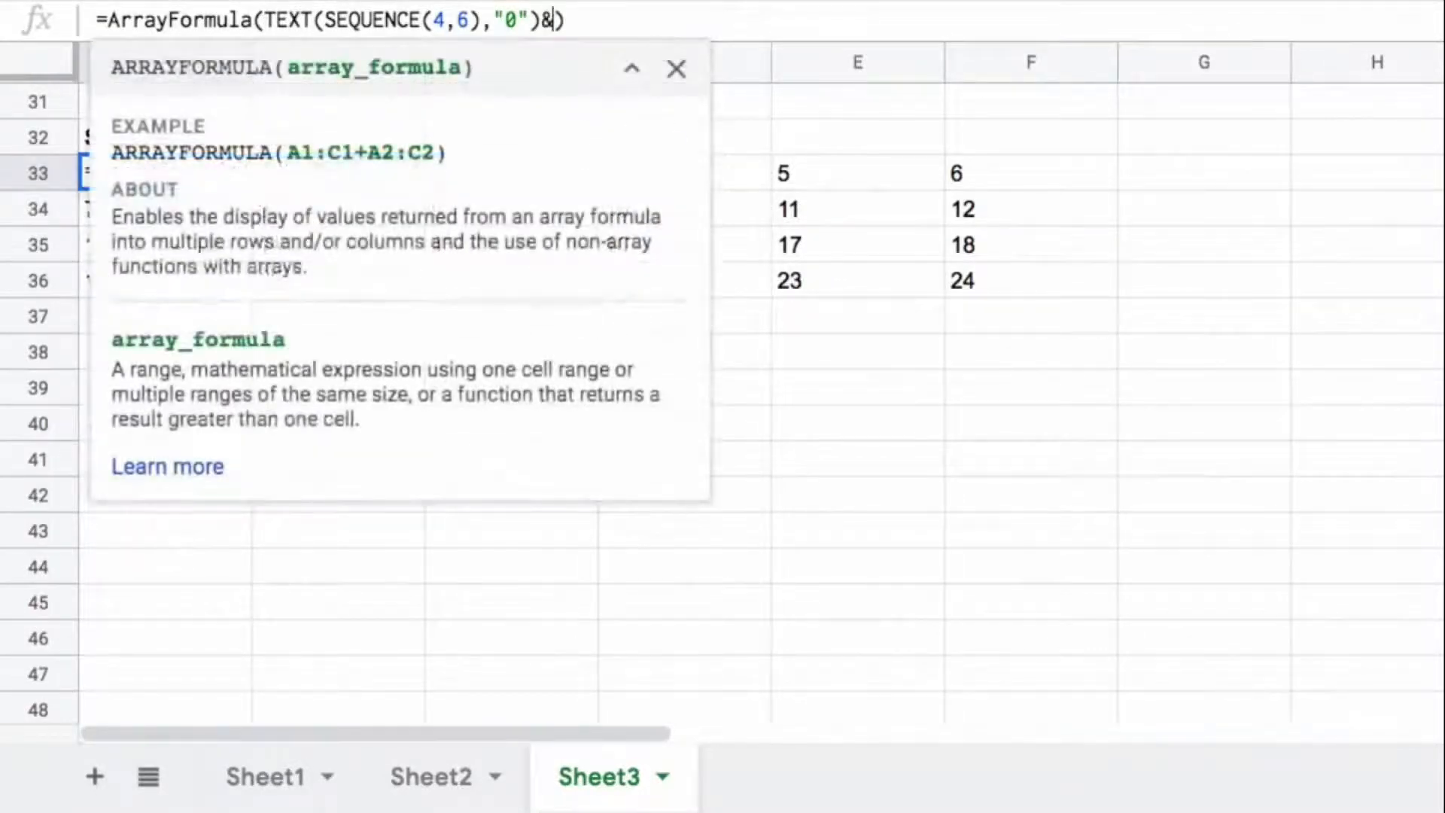
pyautogui.write('is')
pyautogui.press('BackSpace')
pyautogui.press('Left')
pyautogui.press('Right')
pyautogui.write('s the number')
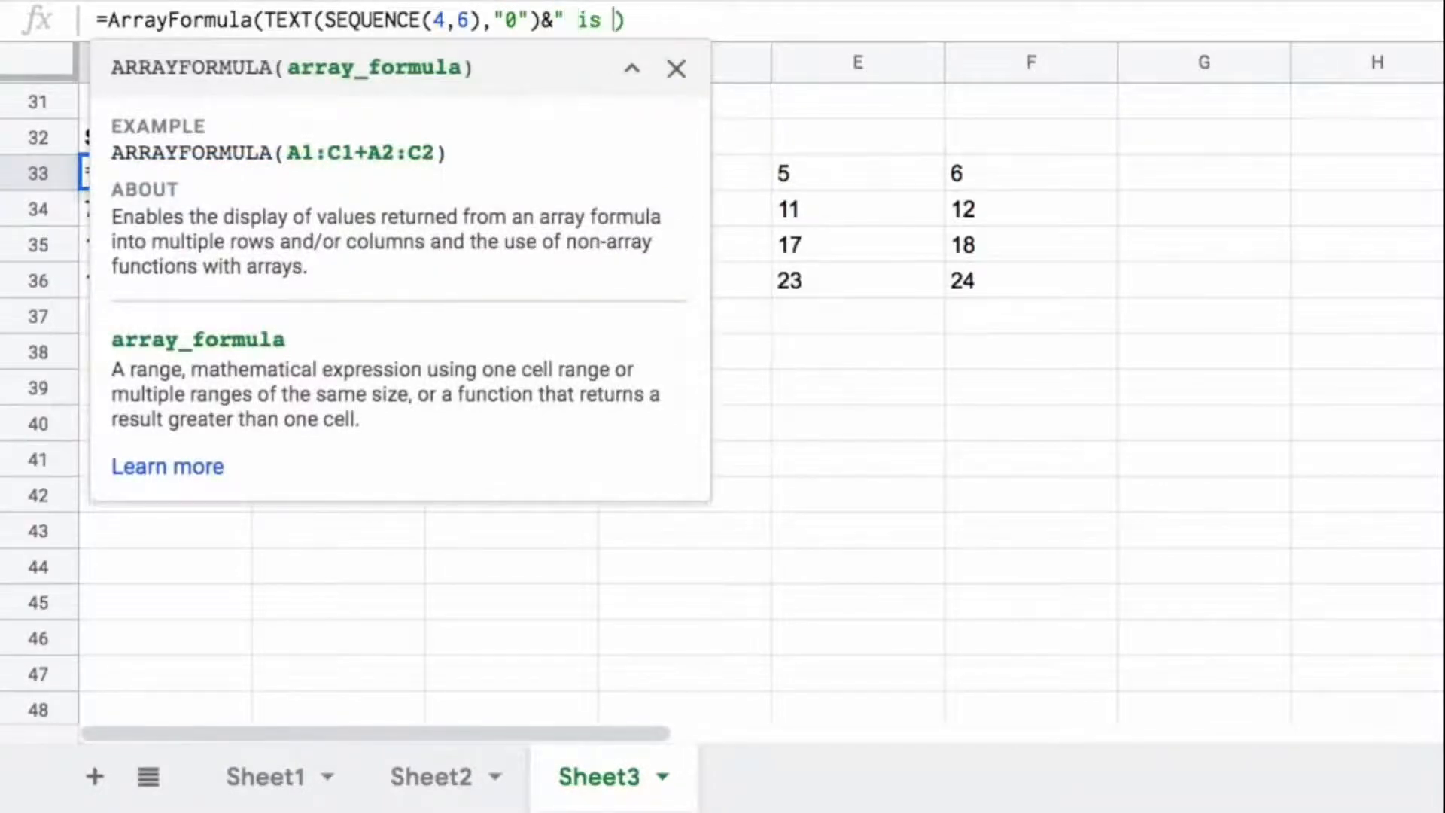
pyautogui.write(' I chose!)')
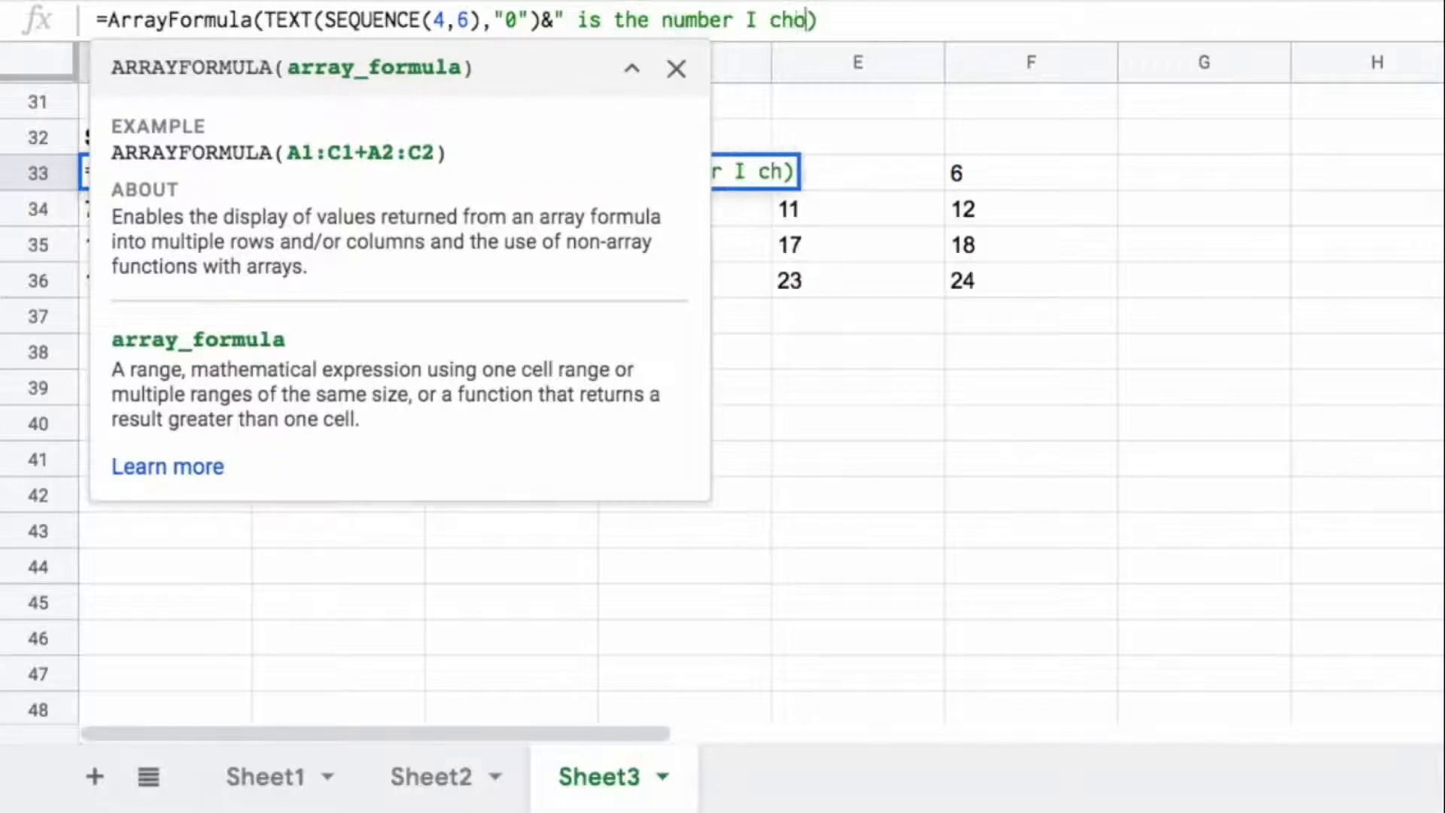
pyautogui.press('BackSpace')
pyautogui.write('"')
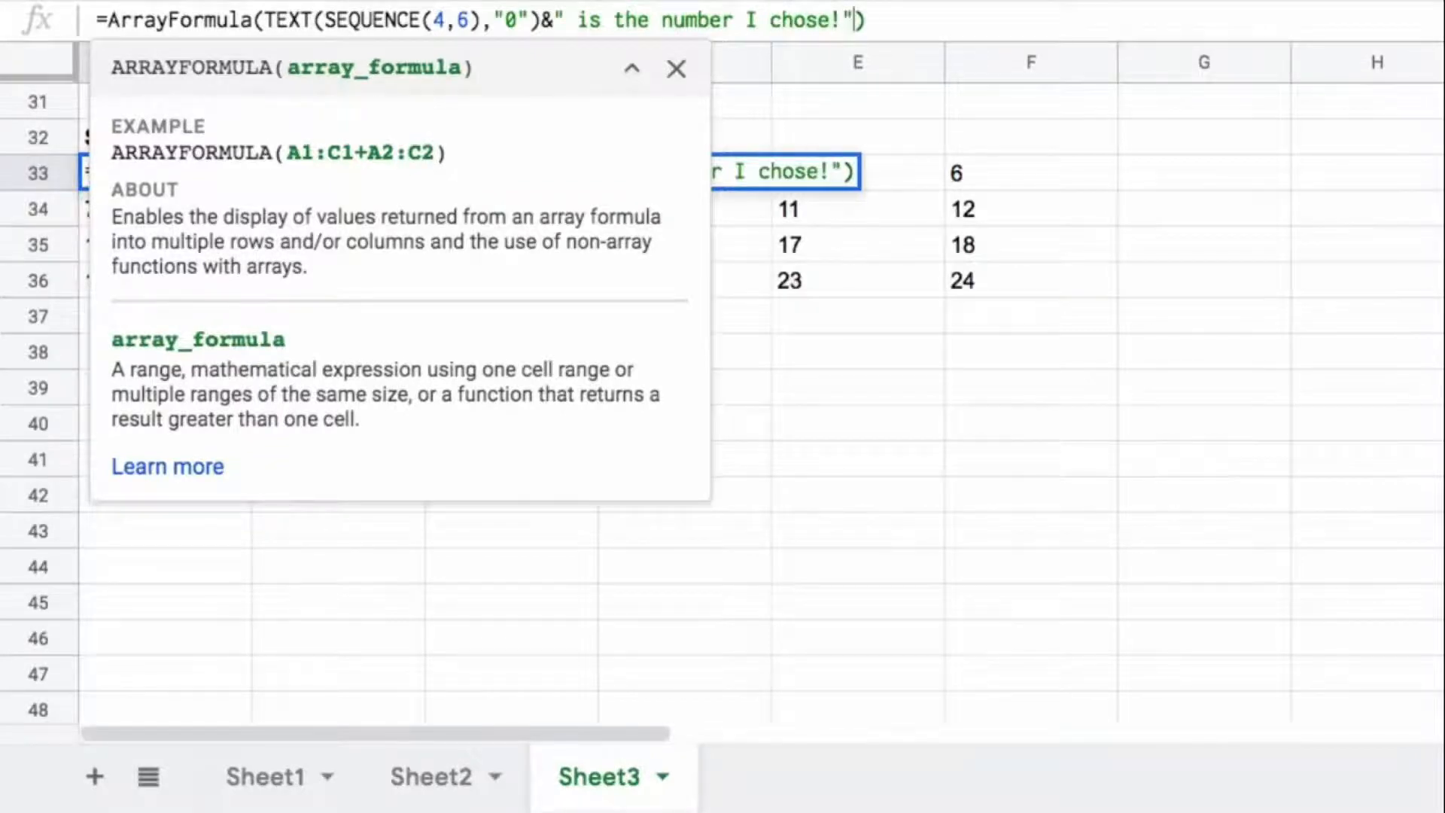
pyautogui.press('Return')
pyautogui.press('Up')
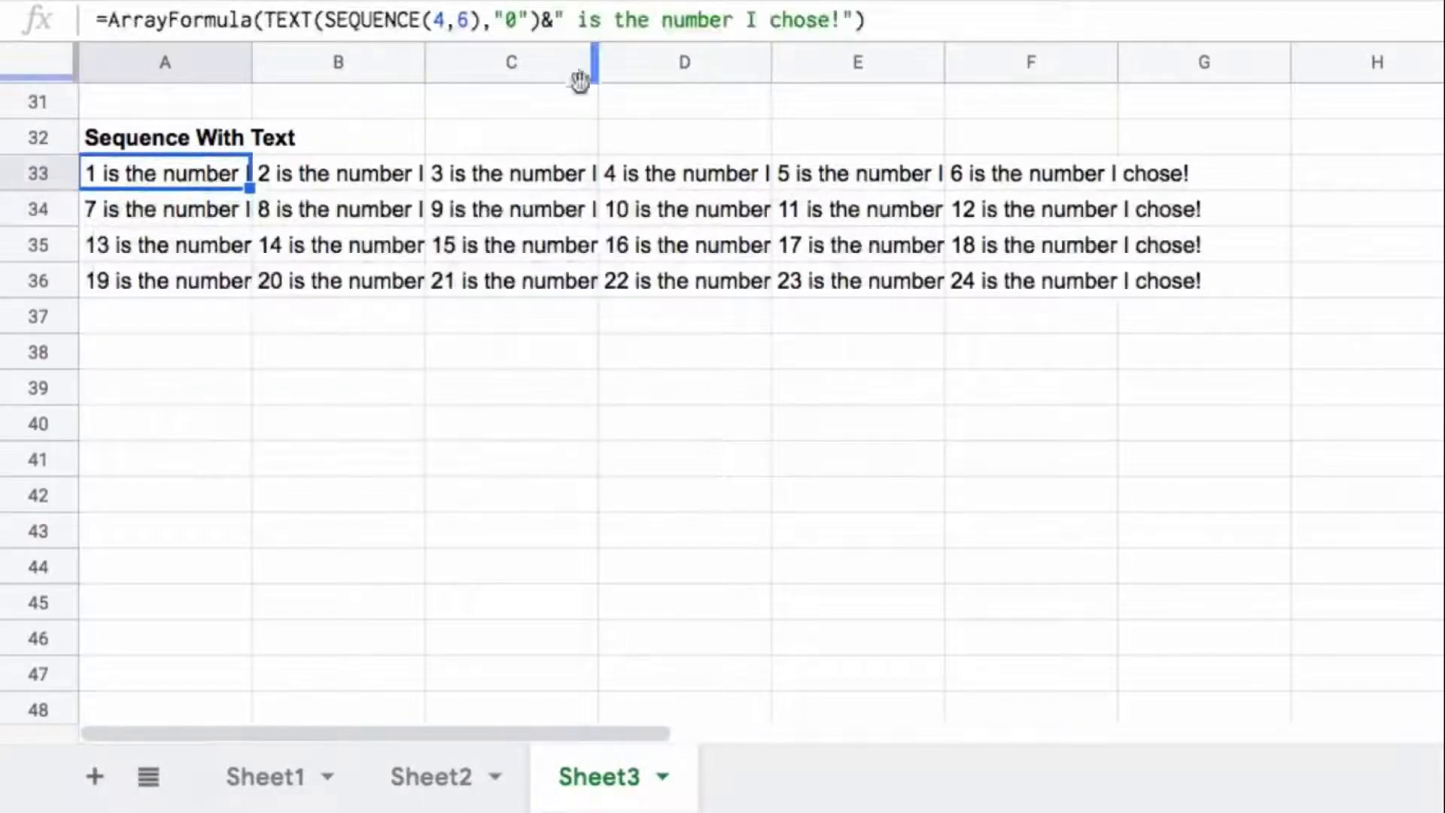
# Step: Widen columns A to F equally so each cell's full sentence fits
pyautogui.moveTo(198, 61); pyautogui.dragTo(1067, 45)
pyautogui.moveTo(945, 62); pyautogui.dragTo(1061, 61)
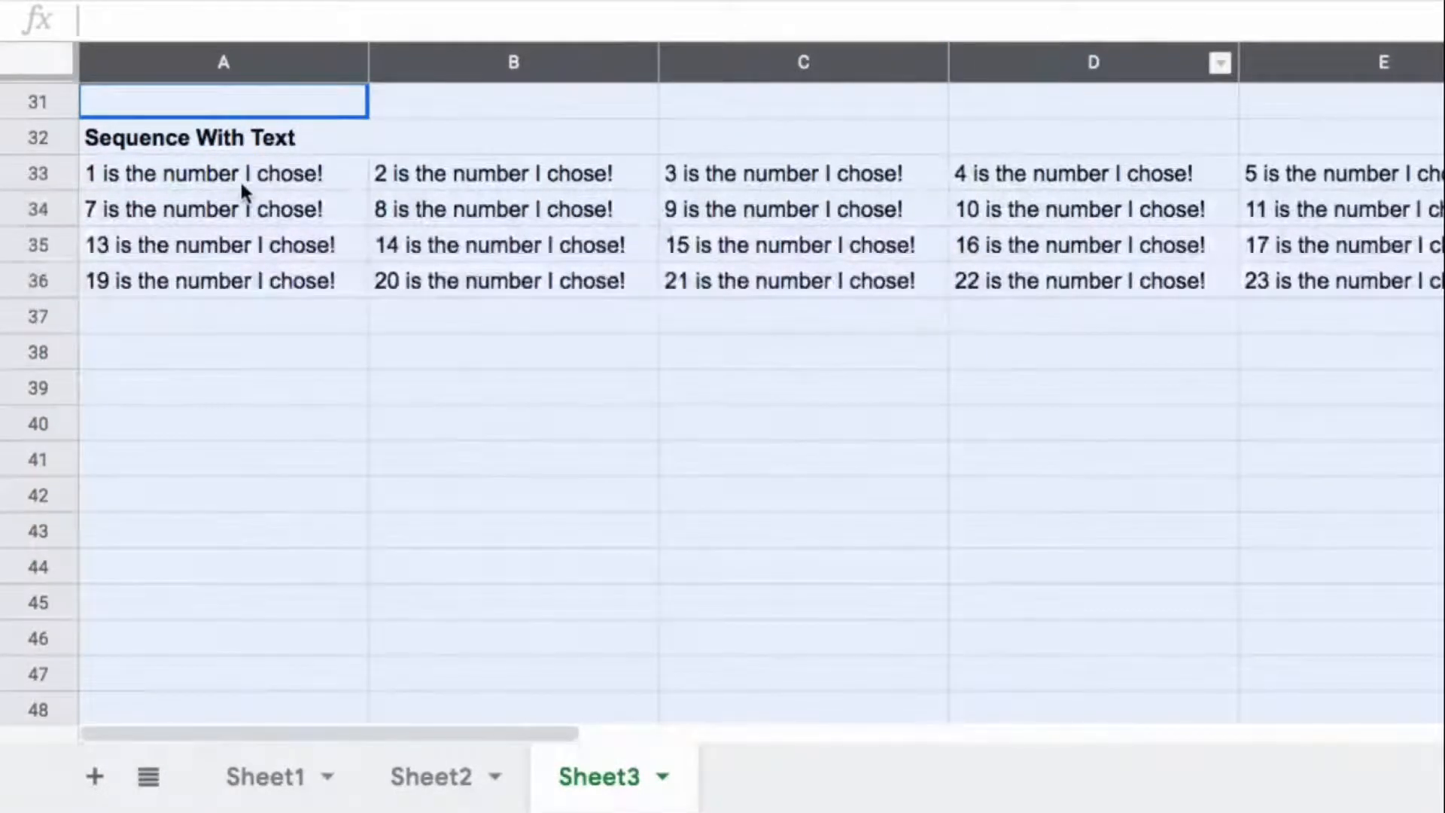
pyautogui.click(436, 173)
# Step: Remove the 0 from the TEXT format in A33, leaving =ArrayFormula(TEXT(SEQUENCE(4,6),"")&" is the number I chose!")
pyautogui.click(120, 179)
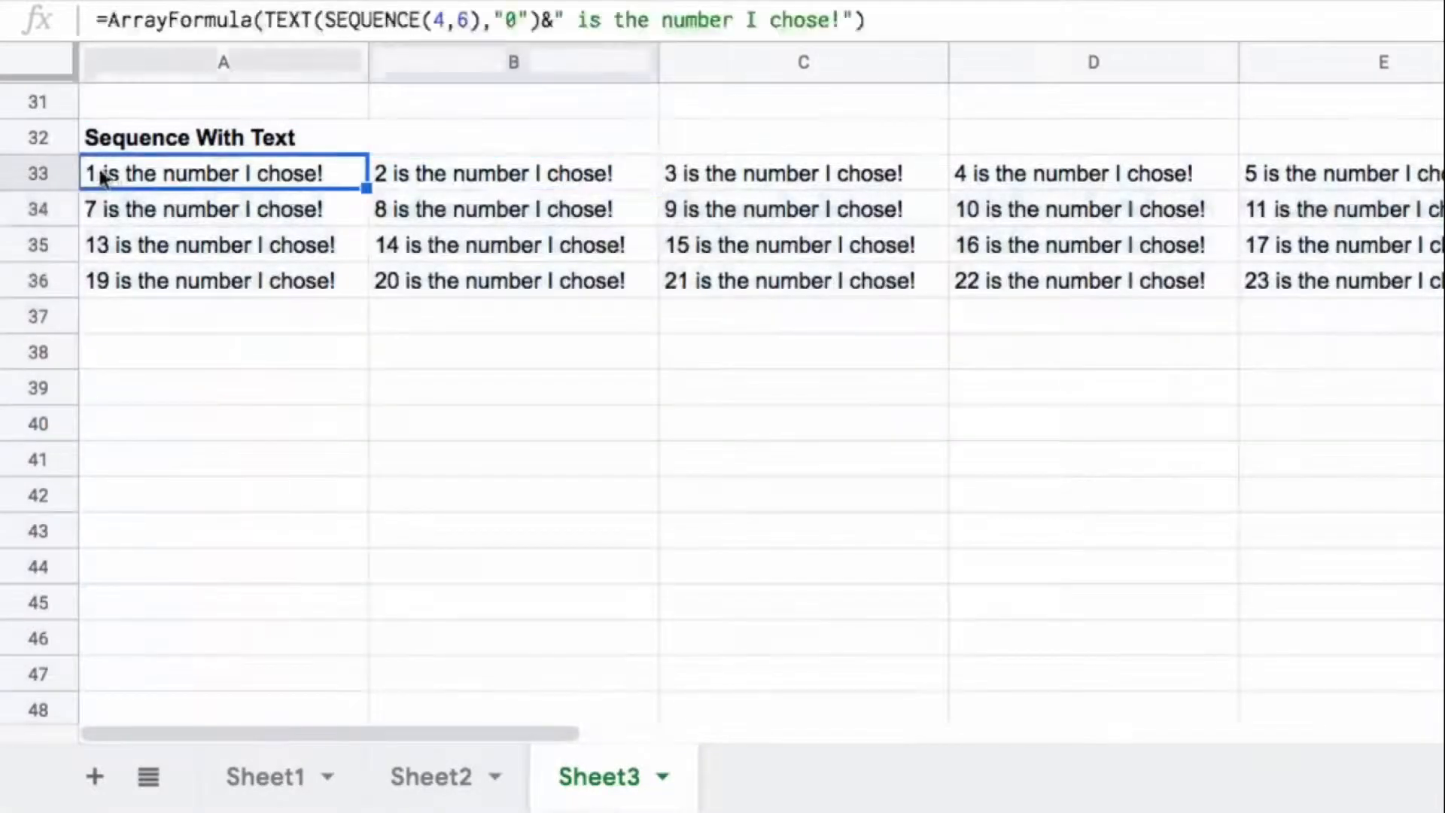
pyautogui.click(517, 16)
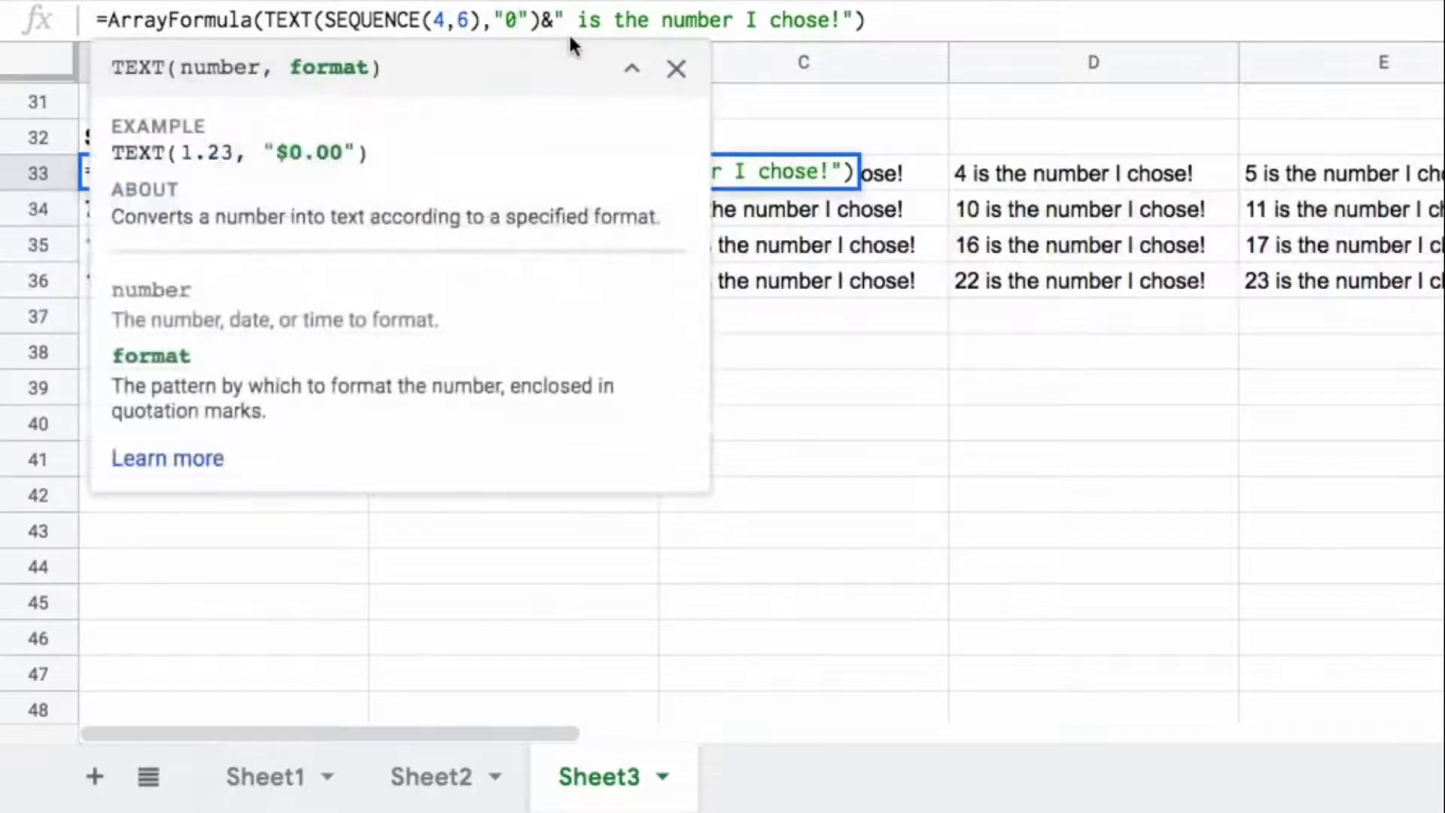
pyautogui.press('BackSpace')
pyautogui.press('Return')
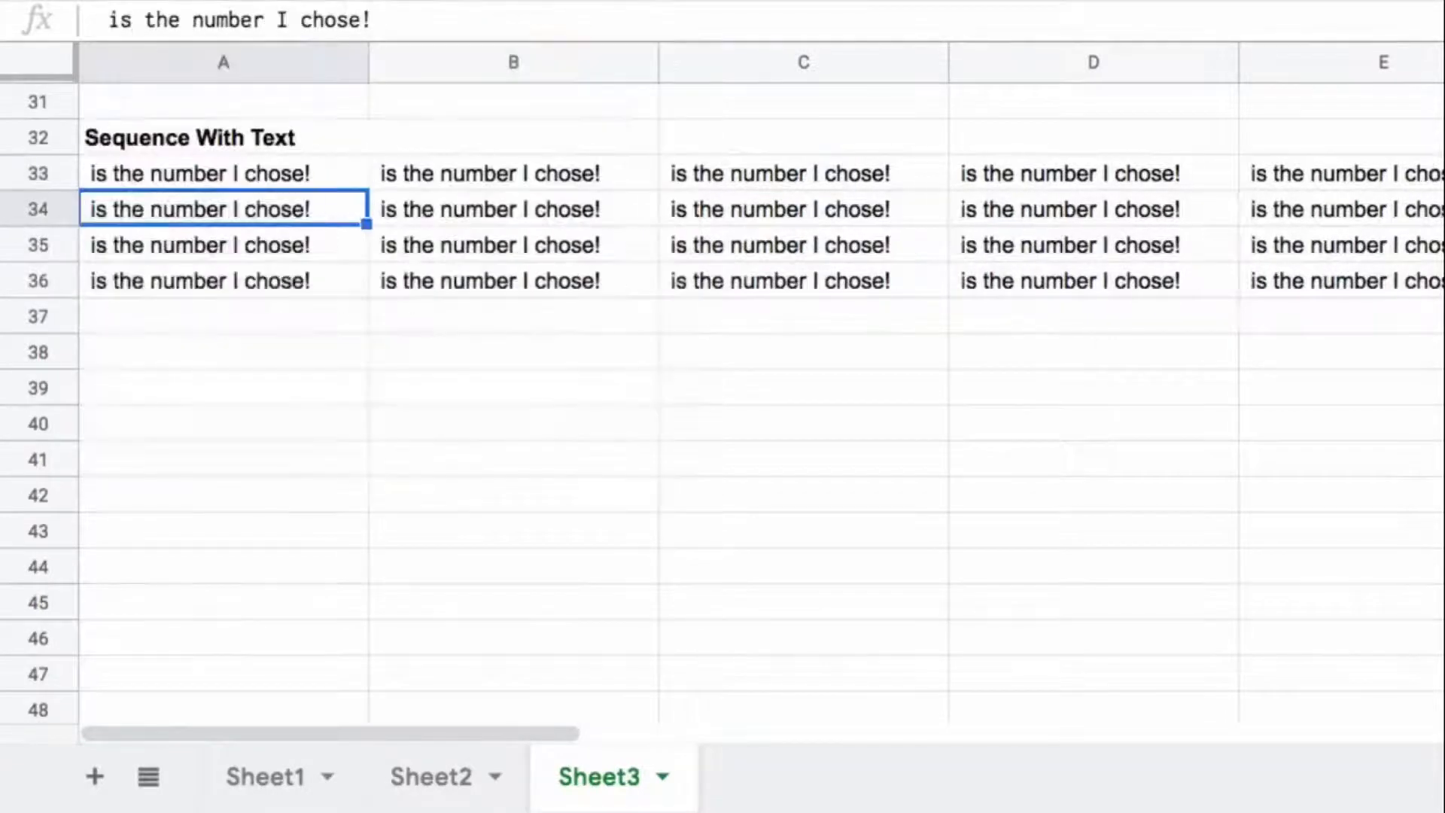
pyautogui.press('Up')
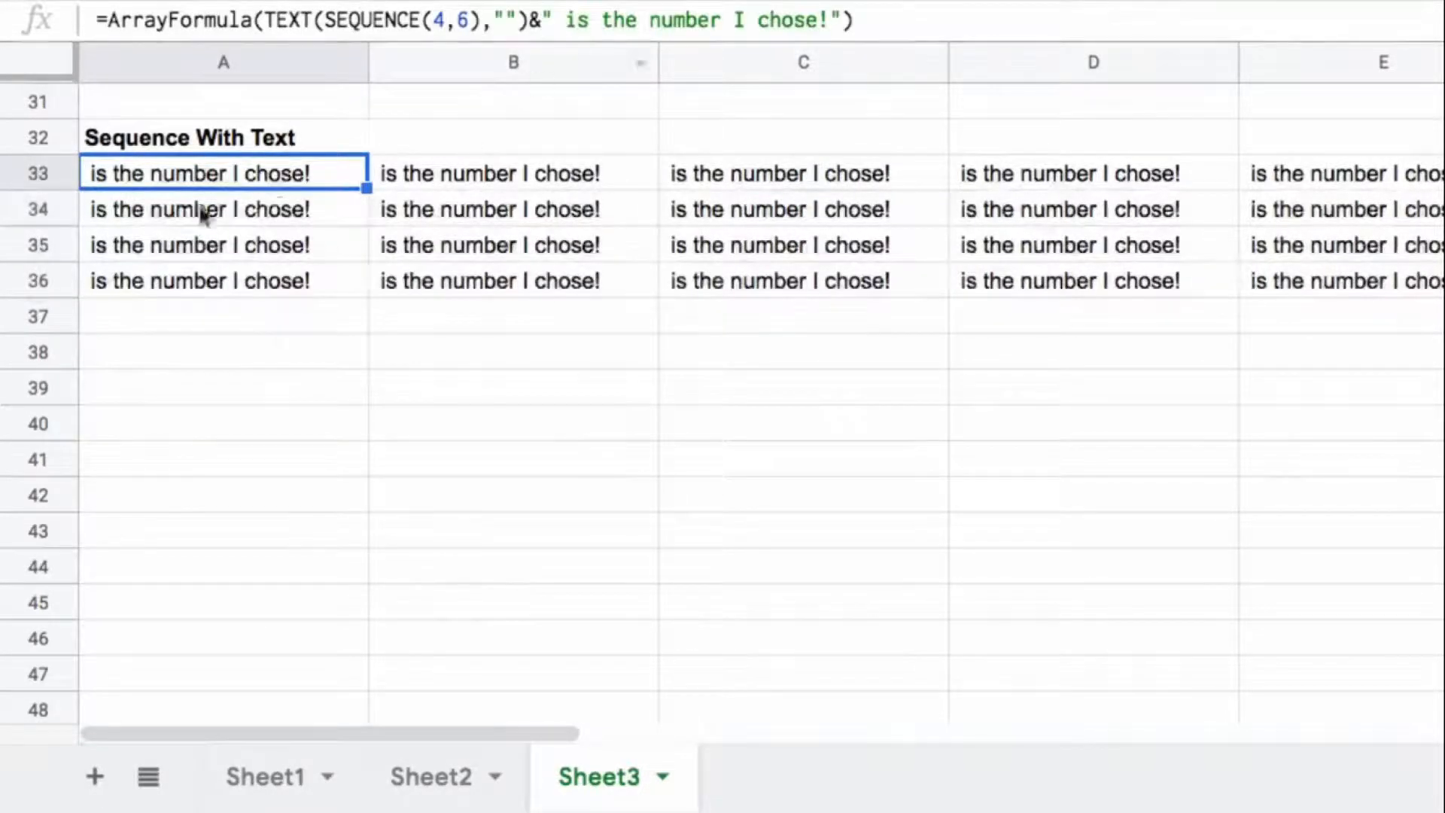
# Step: Replace the appended sentence in the A33 formula with "Taco!" and check the cells across row 33
pyautogui.click(561, 17)
pyautogui.moveTo(530, 17); pyautogui.dragTo(602, 16)
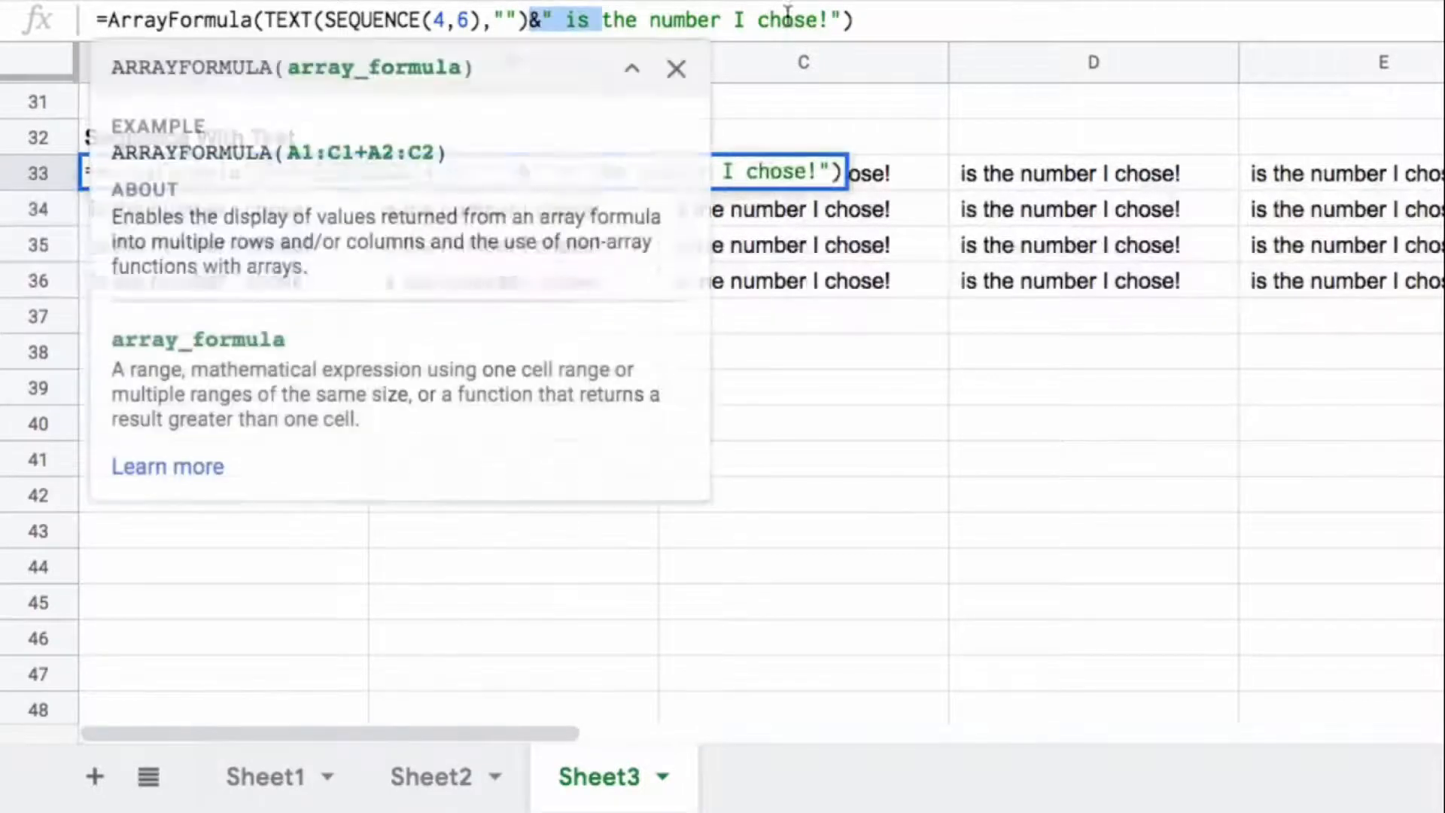
pyautogui.moveTo(830, 19); pyautogui.dragTo(555, 18)
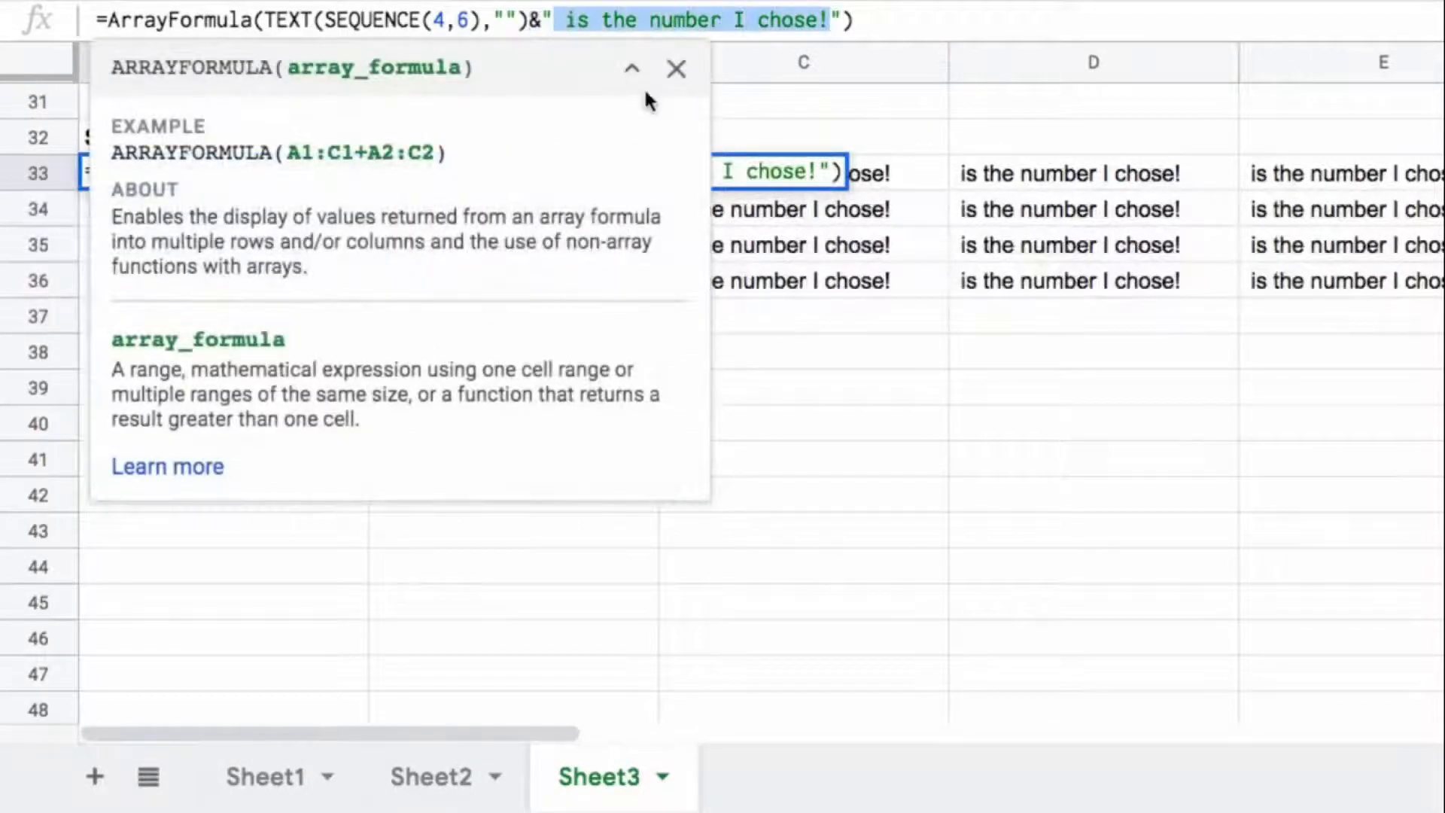
pyautogui.press('BackSpace')
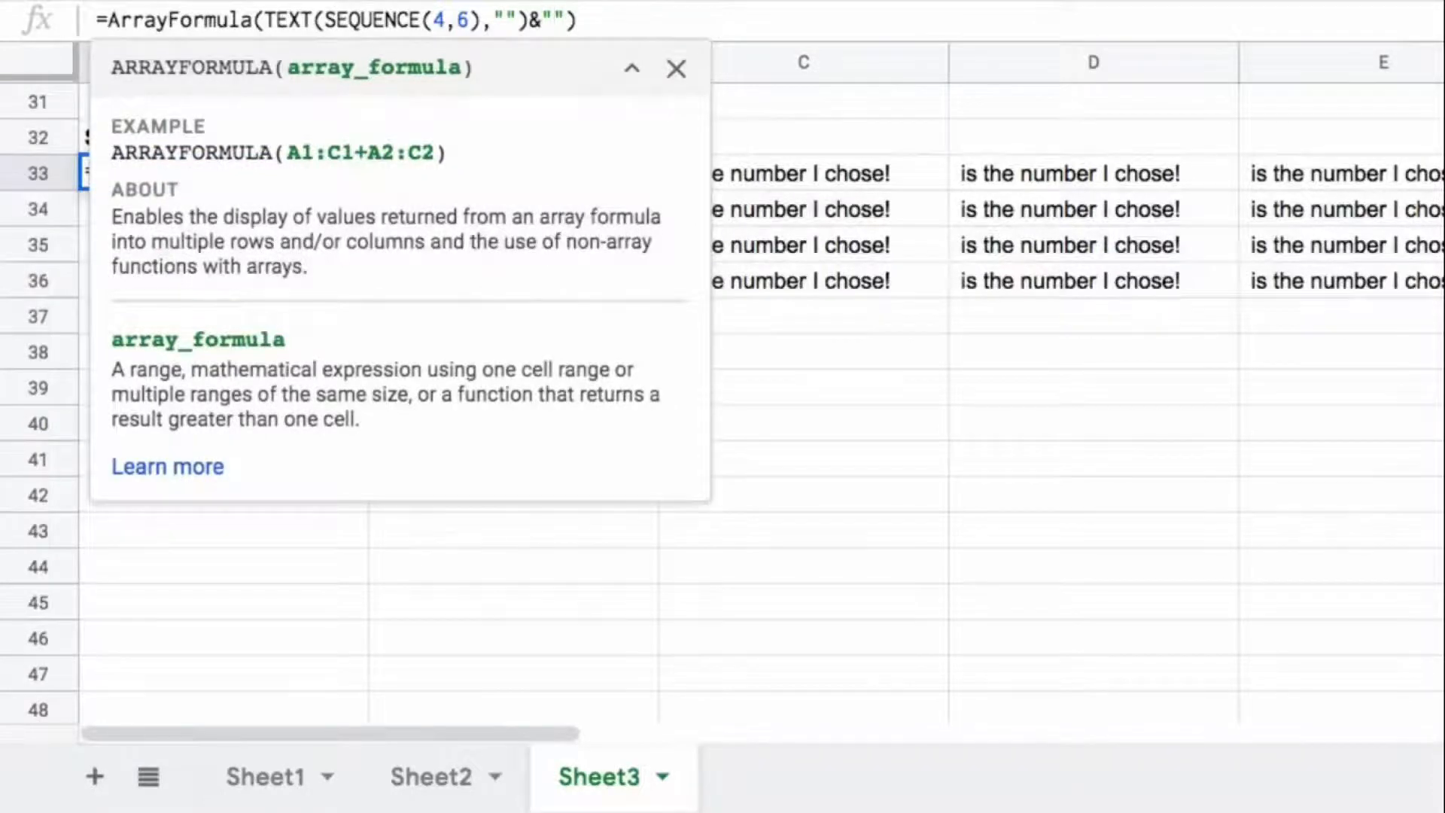
pyautogui.write('Taco!')
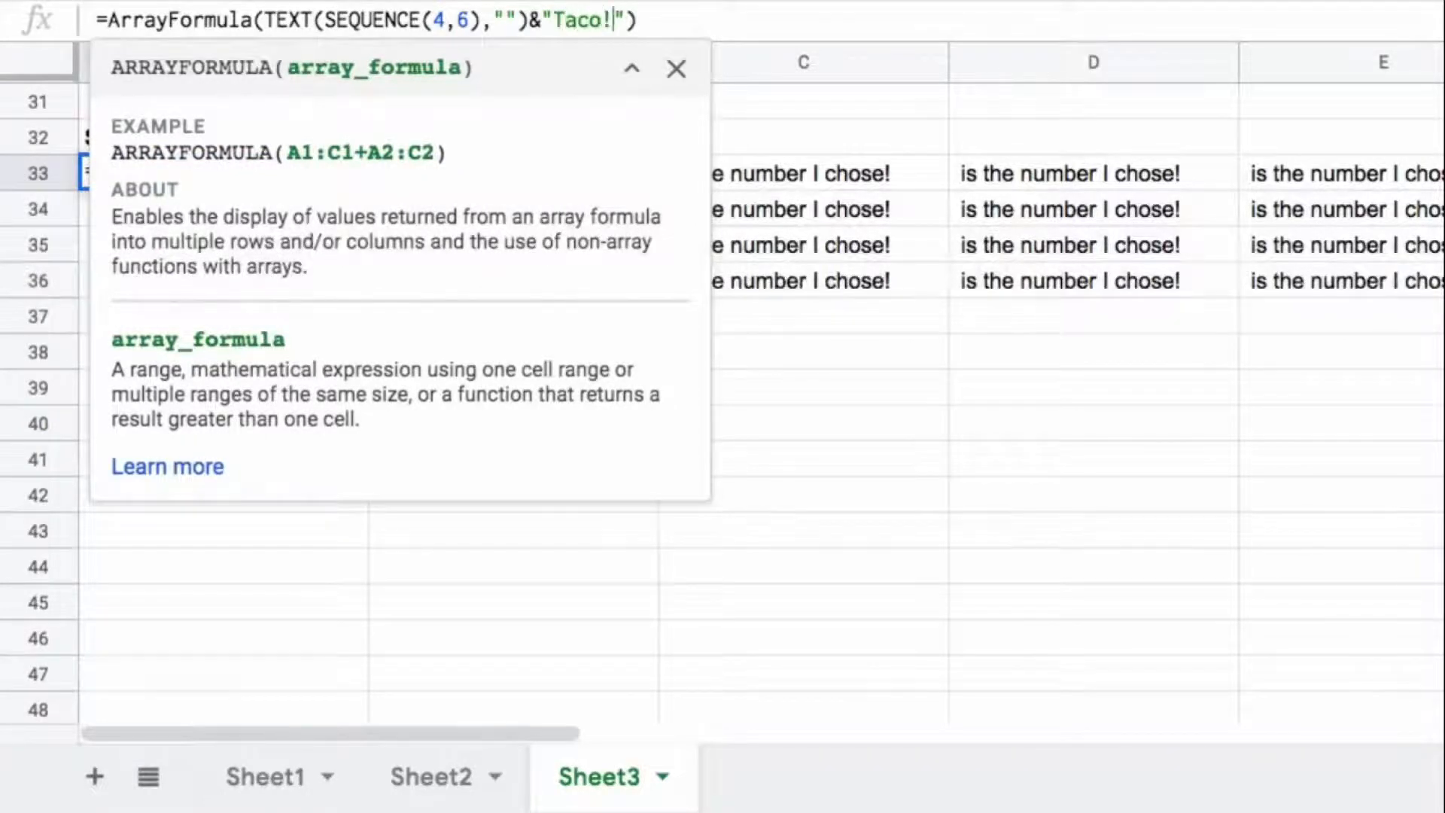
pyautogui.press('Return')
pyautogui.press('Up')
pyautogui.press('Right')
pyautogui.press('Right')
pyautogui.press('Right')
pyautogui.press('Right')
pyautogui.press('Right')
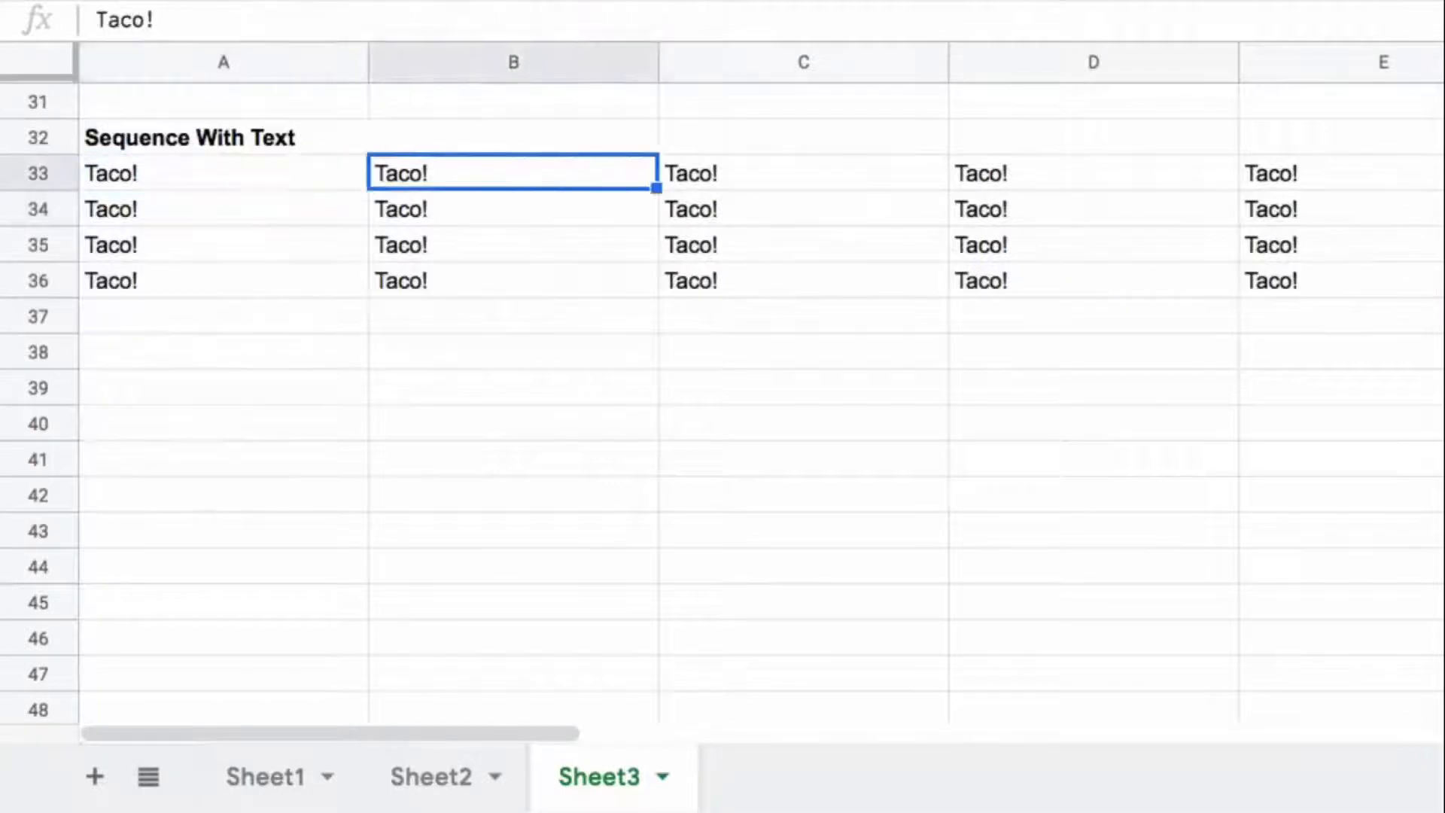
pyautogui.press('Left')
pyautogui.press('Left')
pyautogui.press('Left')
pyautogui.press('Left')
pyautogui.press('Left')
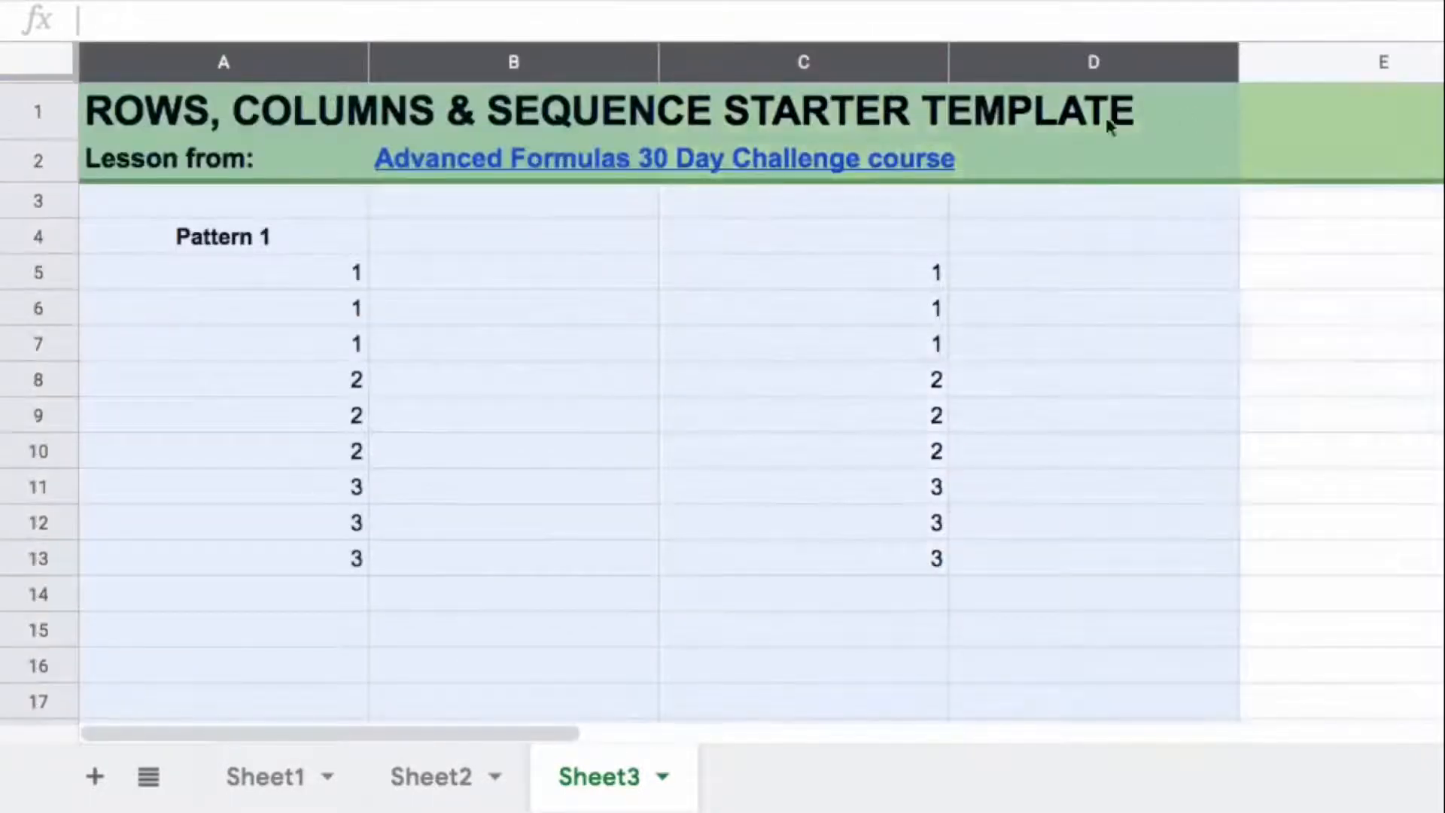
# Step: Narrow columns A to C equally to suit the shorter text
pyautogui.scroll(-5, 614, 574)
pyautogui.scroll(-3, 525, 639)
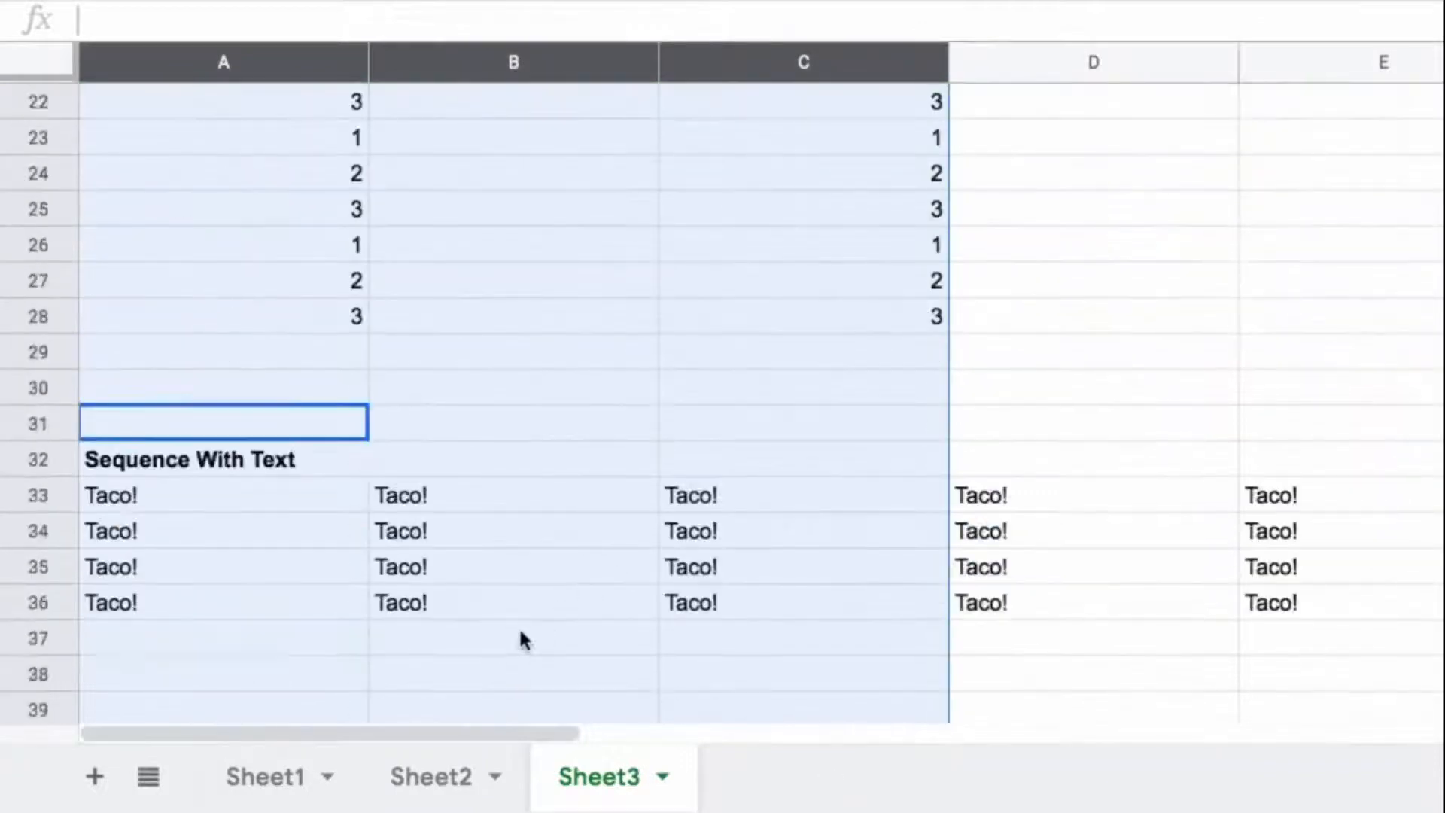
pyautogui.moveTo(366, 53); pyautogui.dragTo(240, 52)
pyautogui.scroll(-5, 255, 177)
pyautogui.scroll(5, 280, 191)
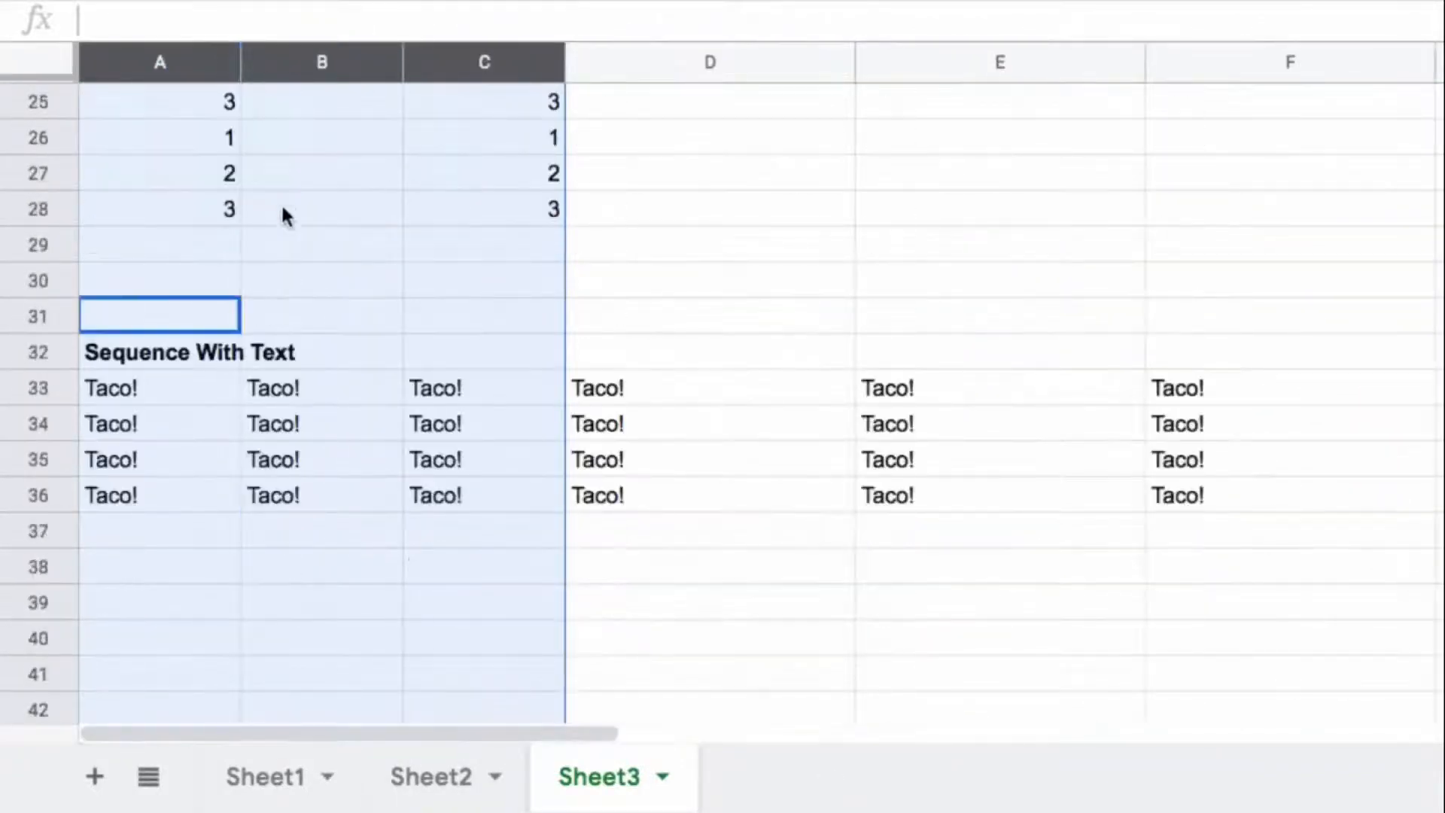
# Step: Append &char(127790) after "Taco!" in A33, making the formula =ArrayFormula(TEXT(SEQUENCE(4,6),"")&"Taco!"&char(127790))
pyautogui.click(192, 382)
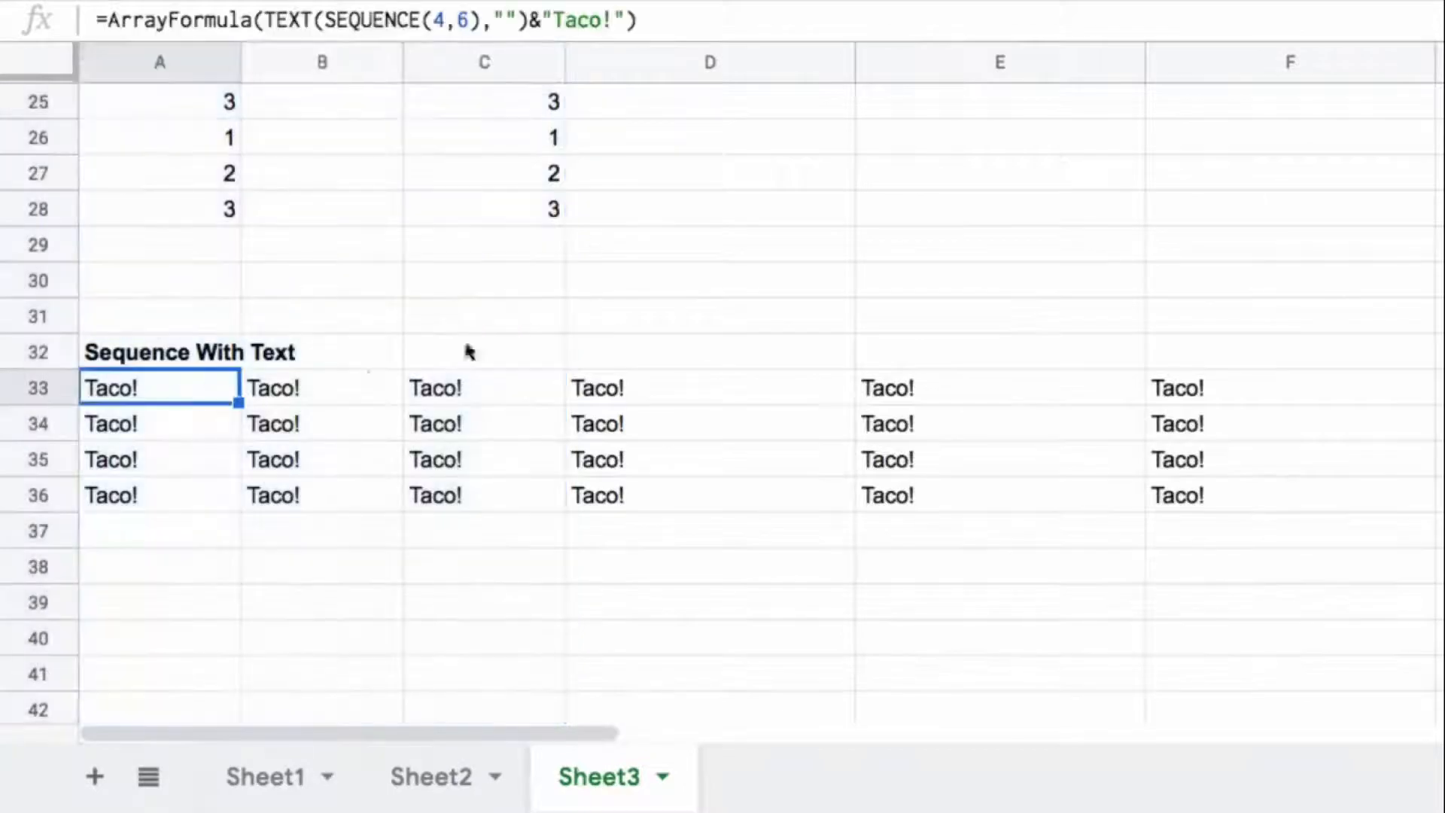
pyautogui.click(622, 19)
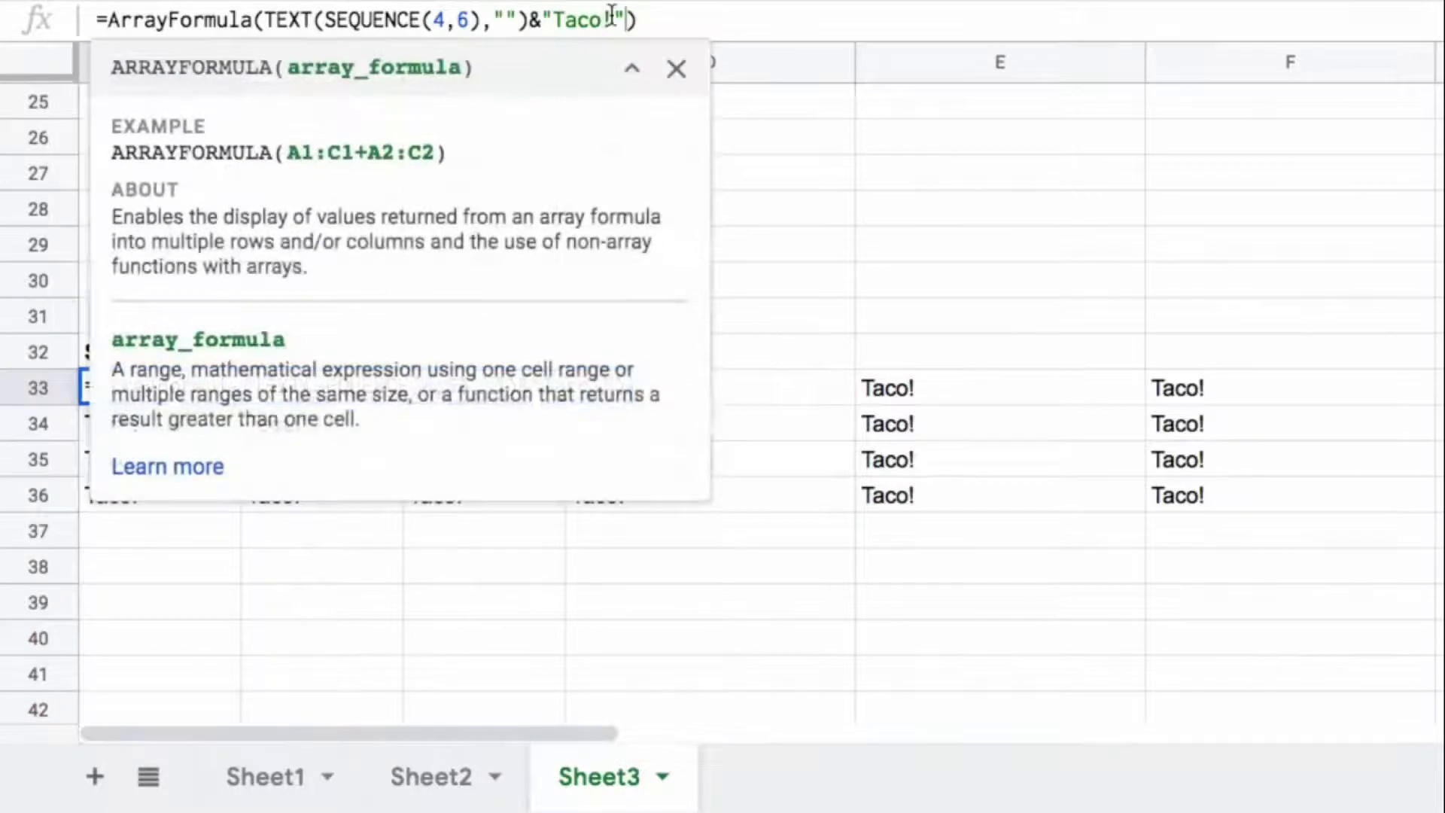
pyautogui.write('&char(')
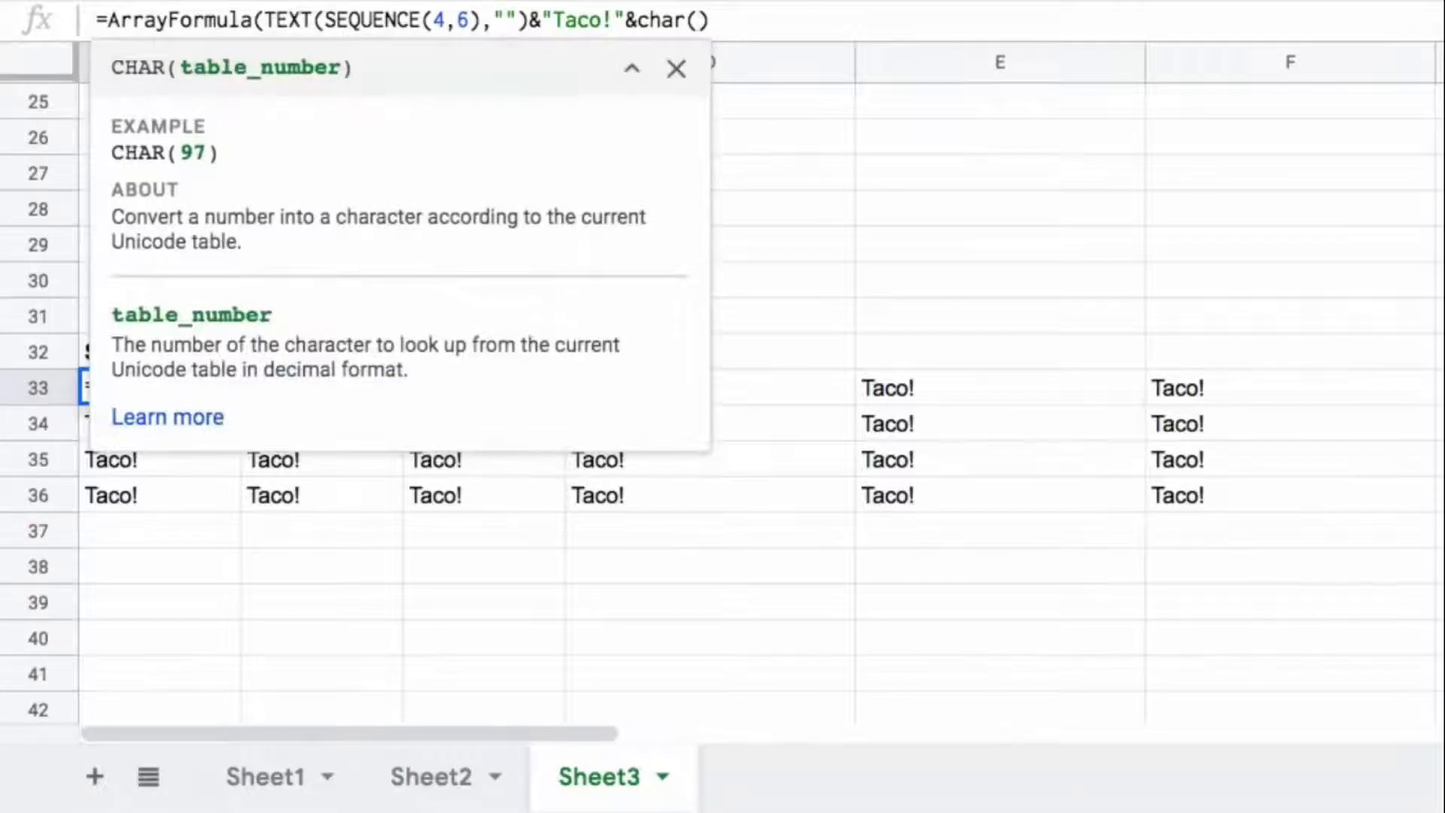
pyautogui.write('12')
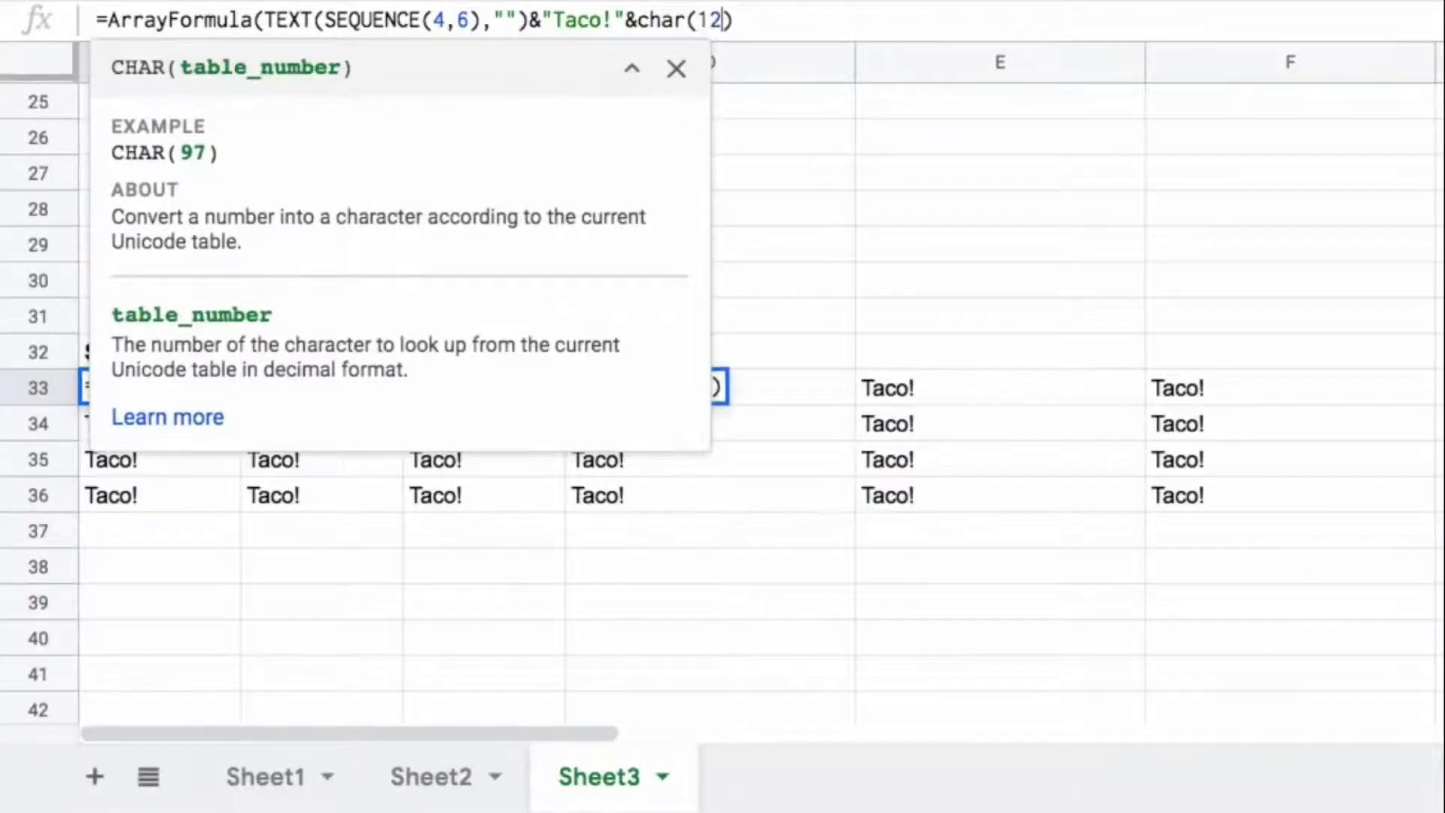
pyautogui.write('770')
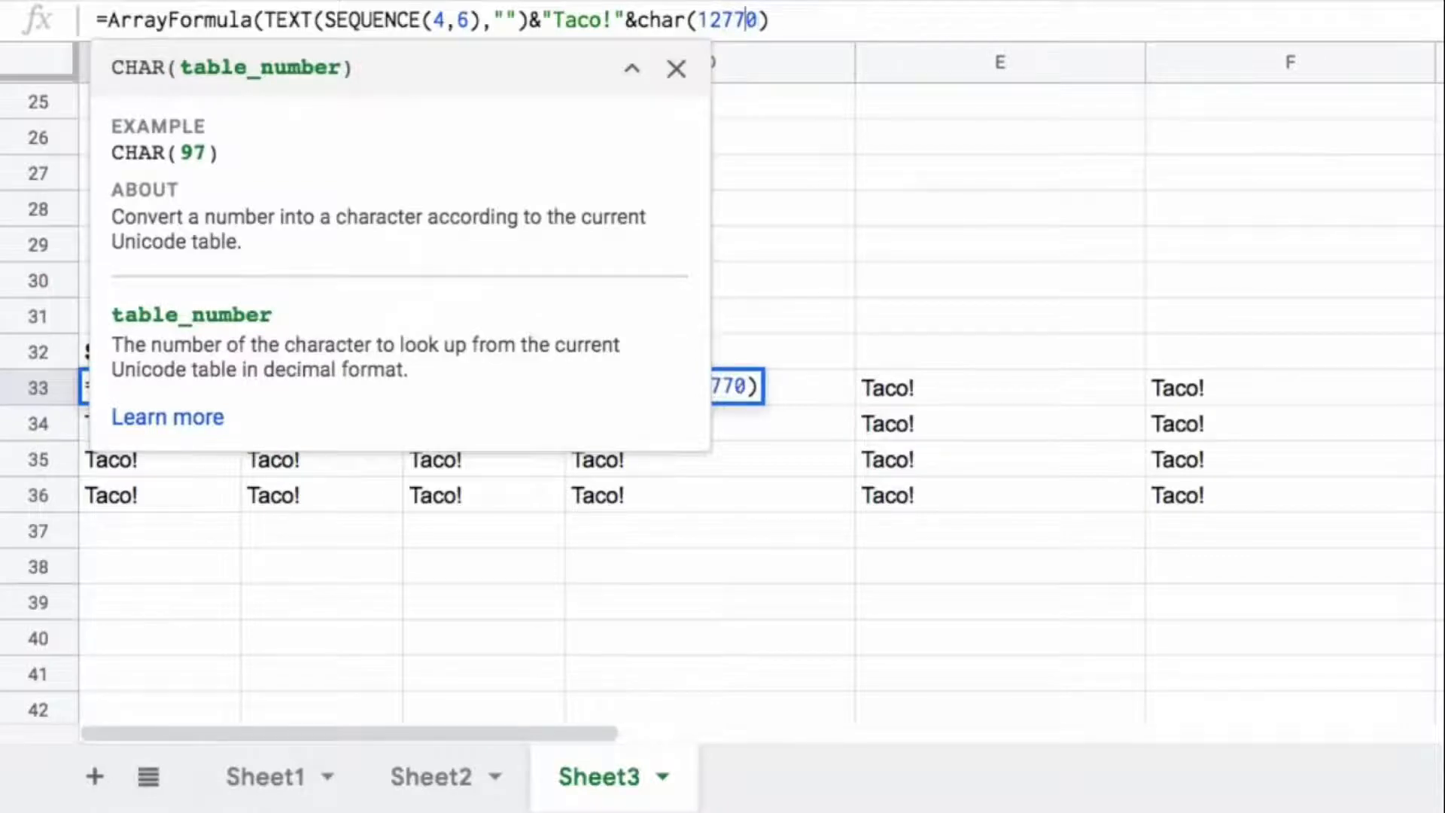
pyautogui.write('9')
pyautogui.press('Right')
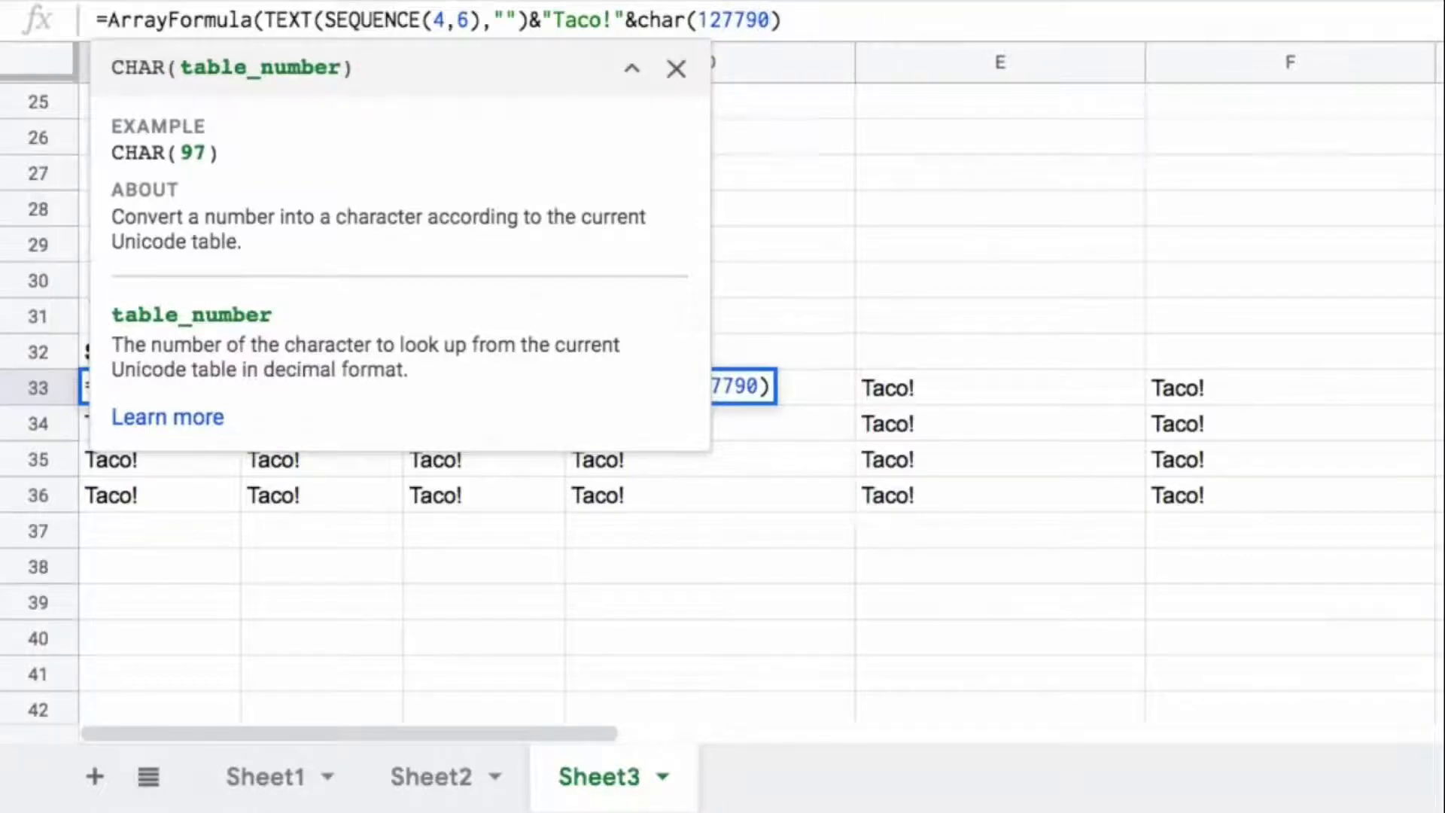
pyautogui.write(')')
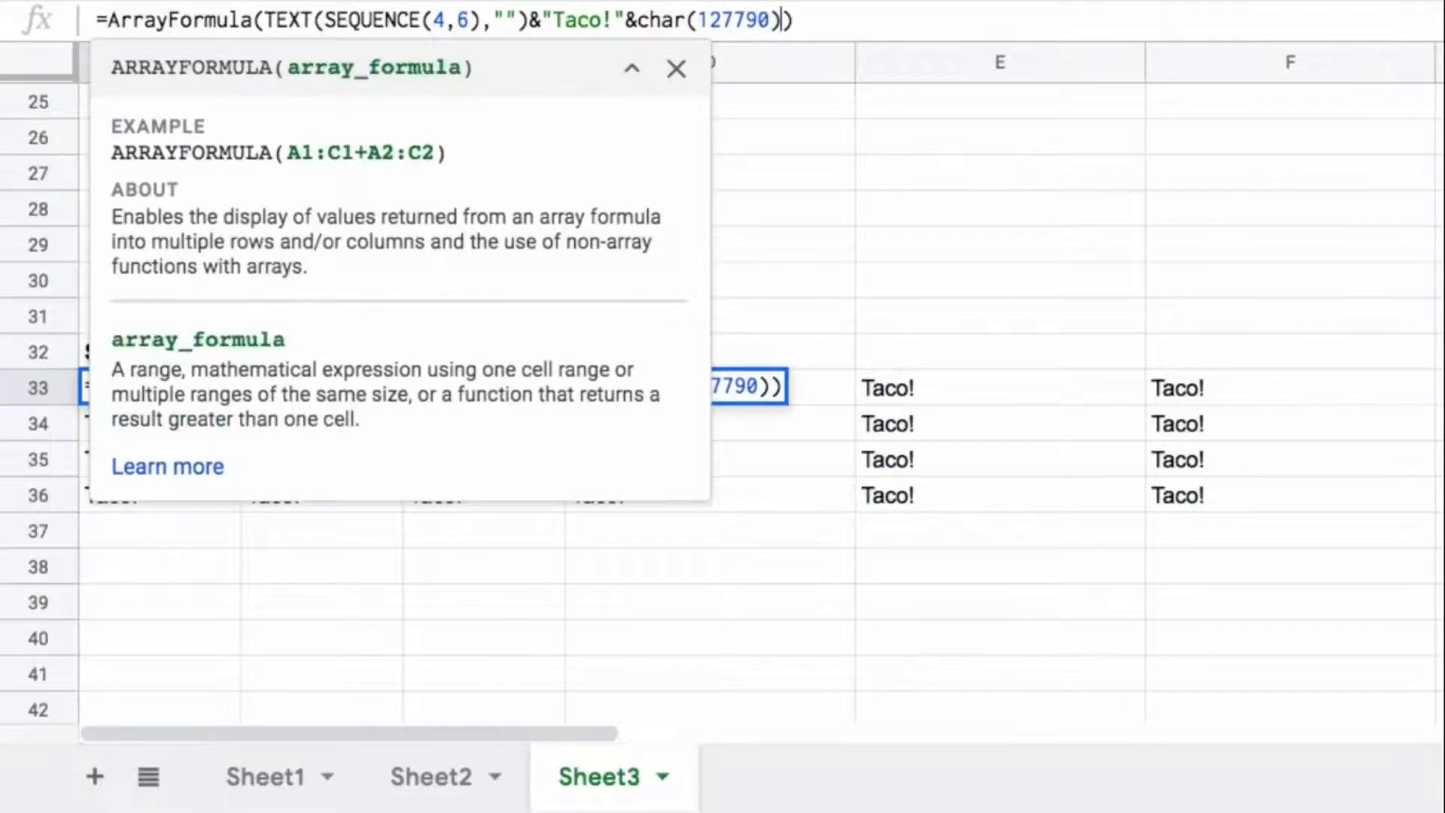
pyautogui.press('Return')
pyautogui.press('Up')
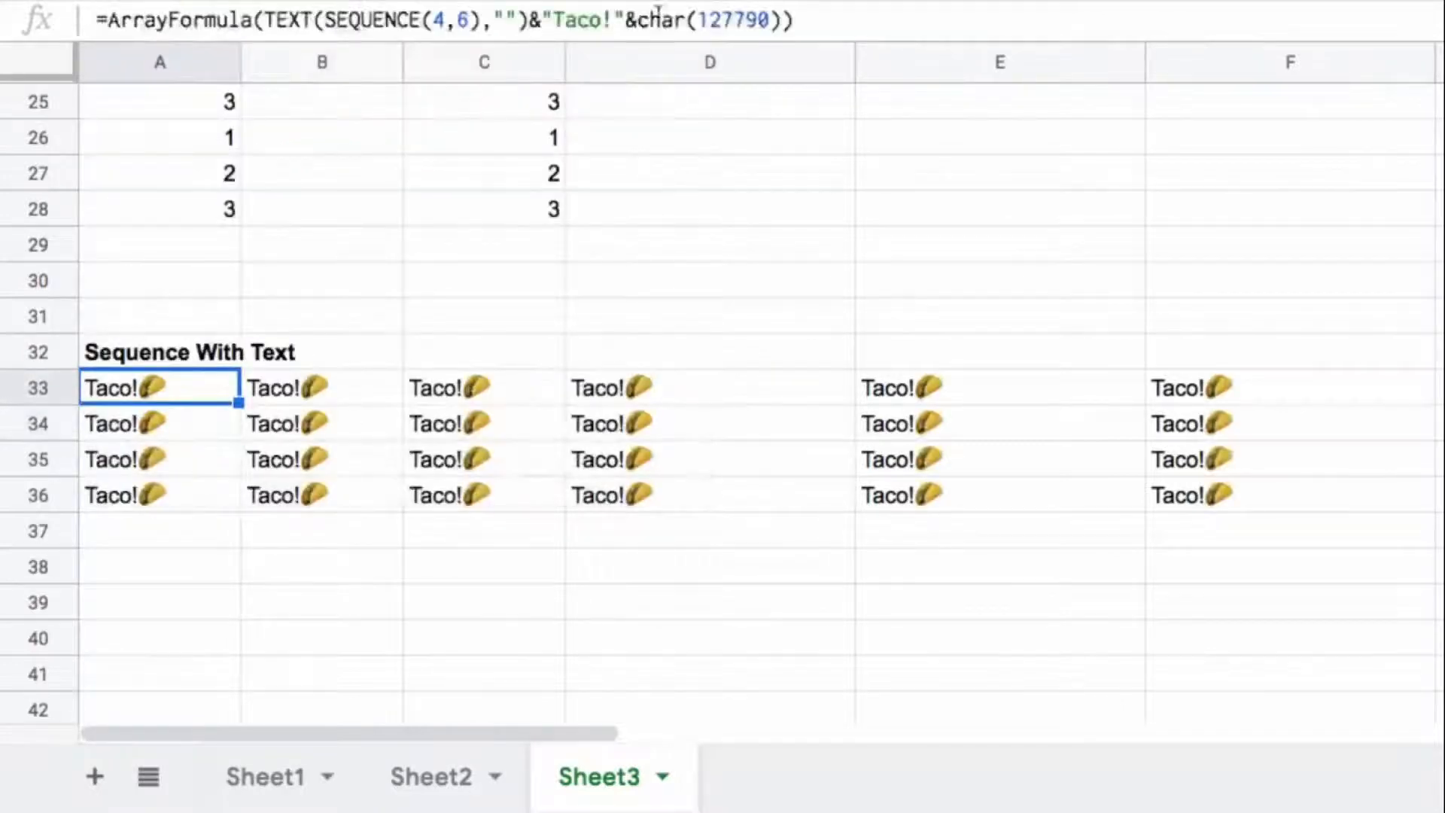
# Step: Set the font size of the text grid in A33:F36 to 18
pyautogui.moveTo(206, 384)
pyautogui.mouseDown()
pyautogui.moveTo(1157, 471)
pyautogui.moveTo(1157, 497)
pyautogui.mouseUp()
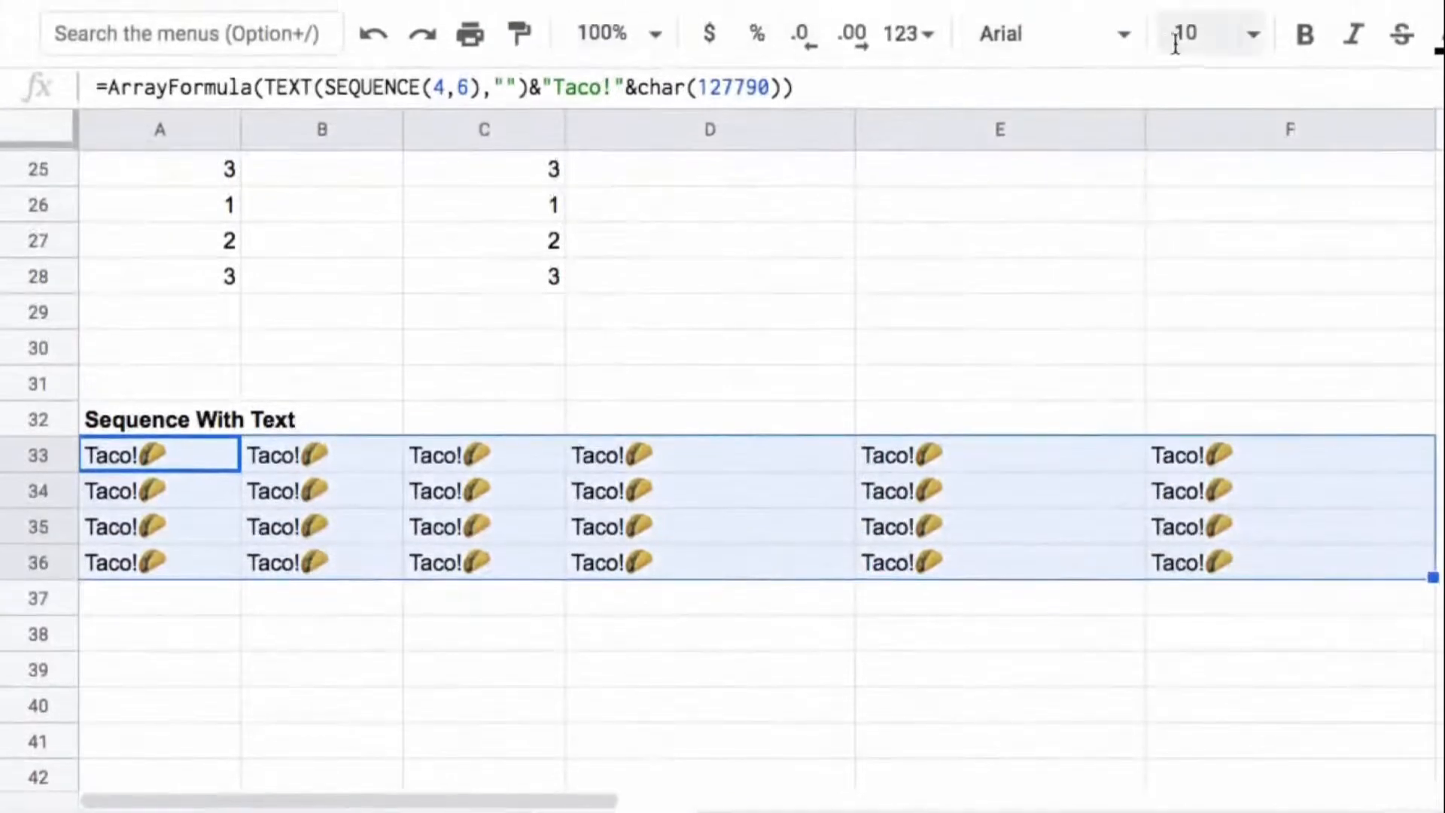
pyautogui.click(1172, 46)
pyautogui.click(1207, 553)
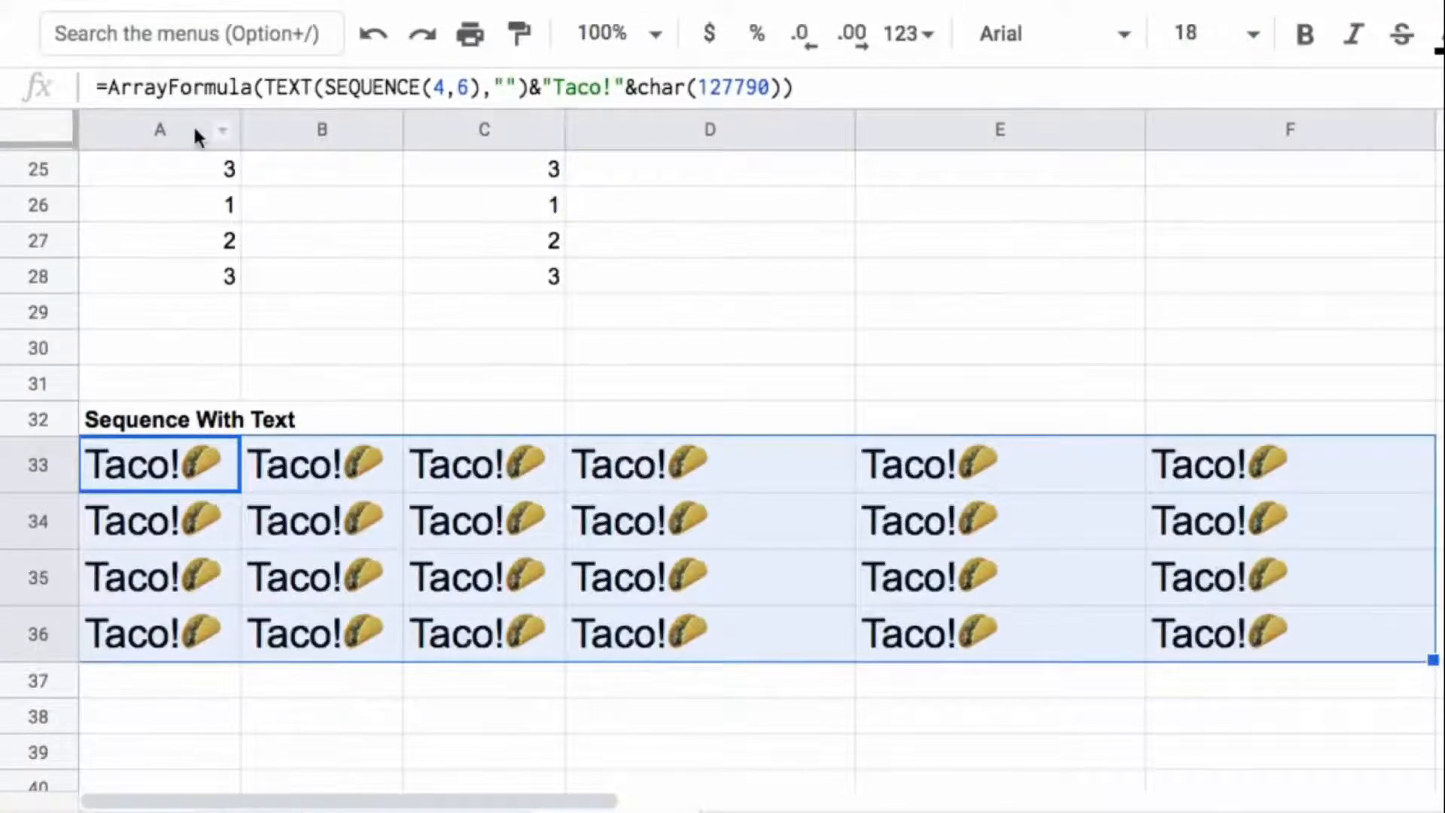
# Step: Resize columns A to F to one equal width that fits the enlarged text
pyautogui.hotkey('ctrl', 'space')
pyautogui.hotkey('ctrl', 'space')
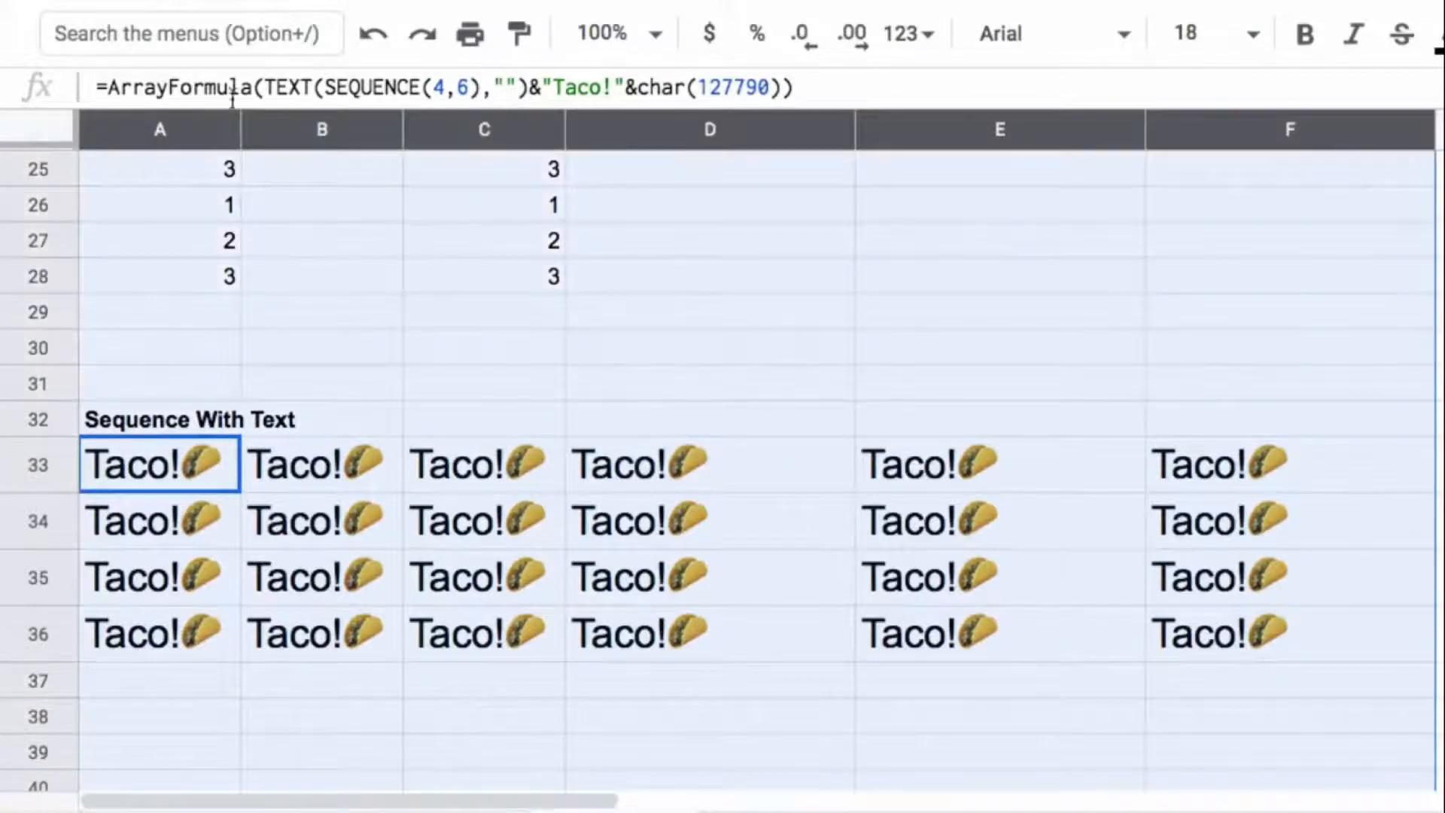
pyautogui.moveTo(241, 129); pyautogui.dragTo(279, 129)
pyautogui.click(529, 491)
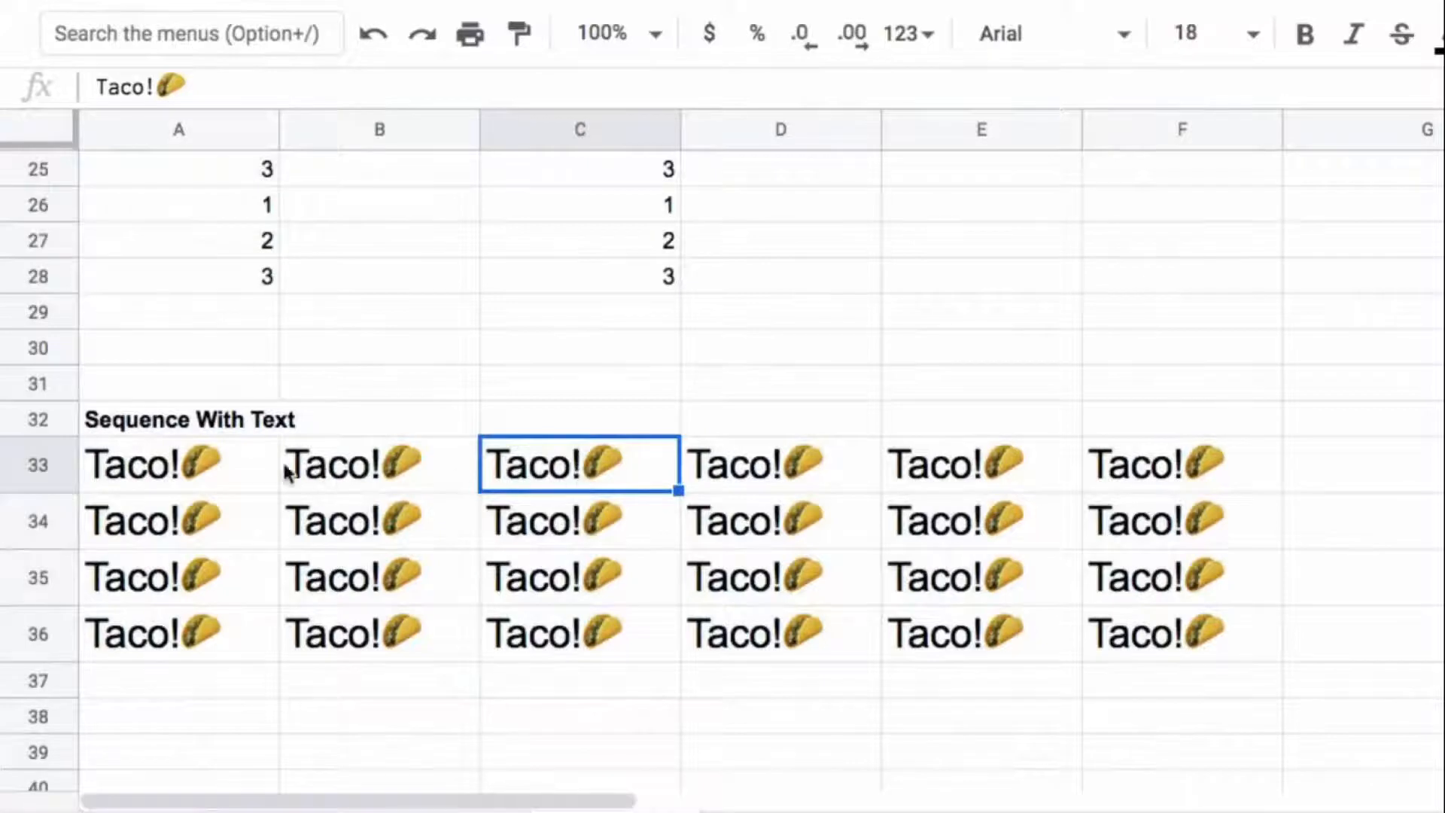
# Step: Examine the char part of the A33 formula and leave it without editing
pyautogui.click(216, 471)
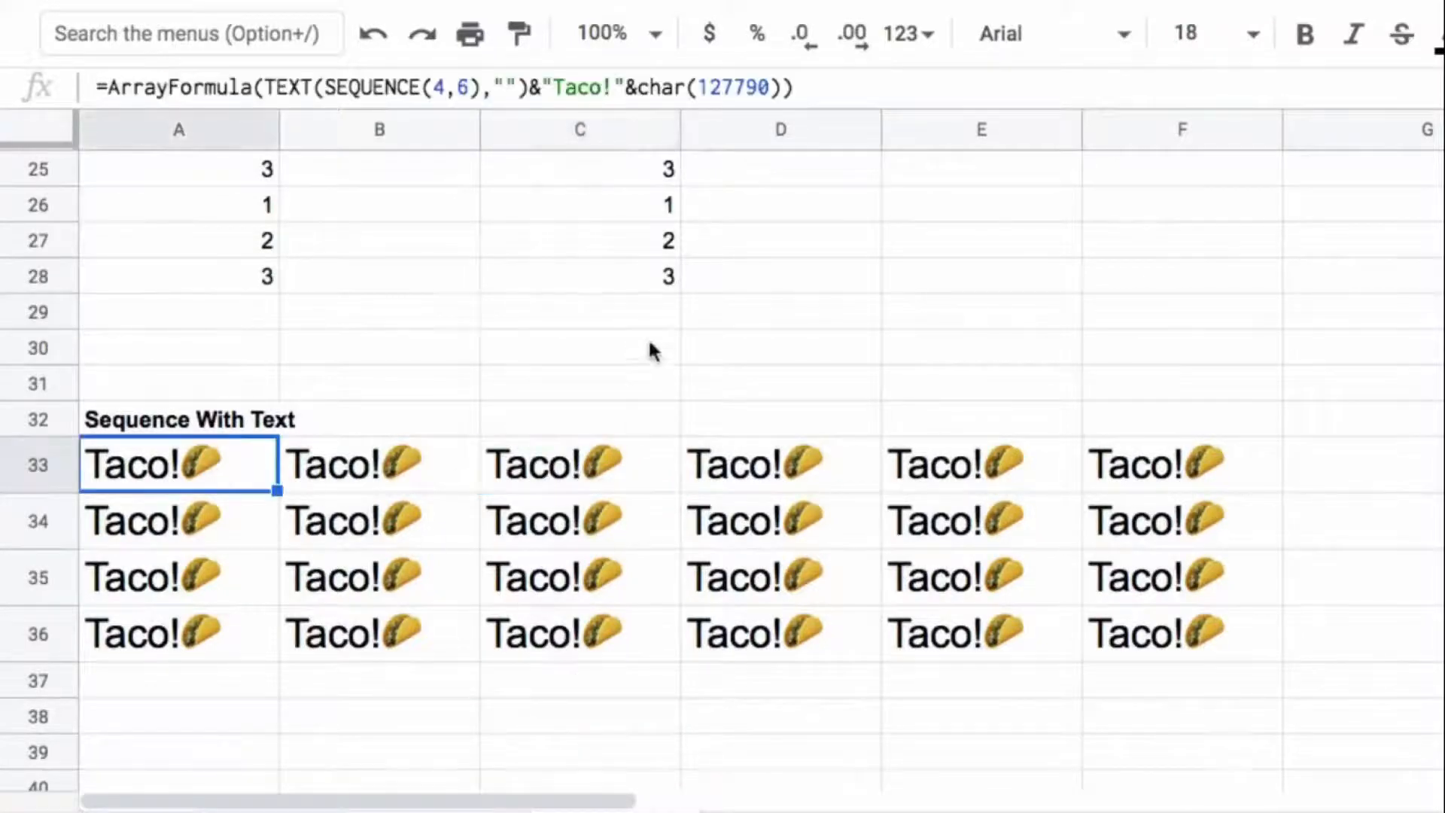
pyautogui.click(661, 84)
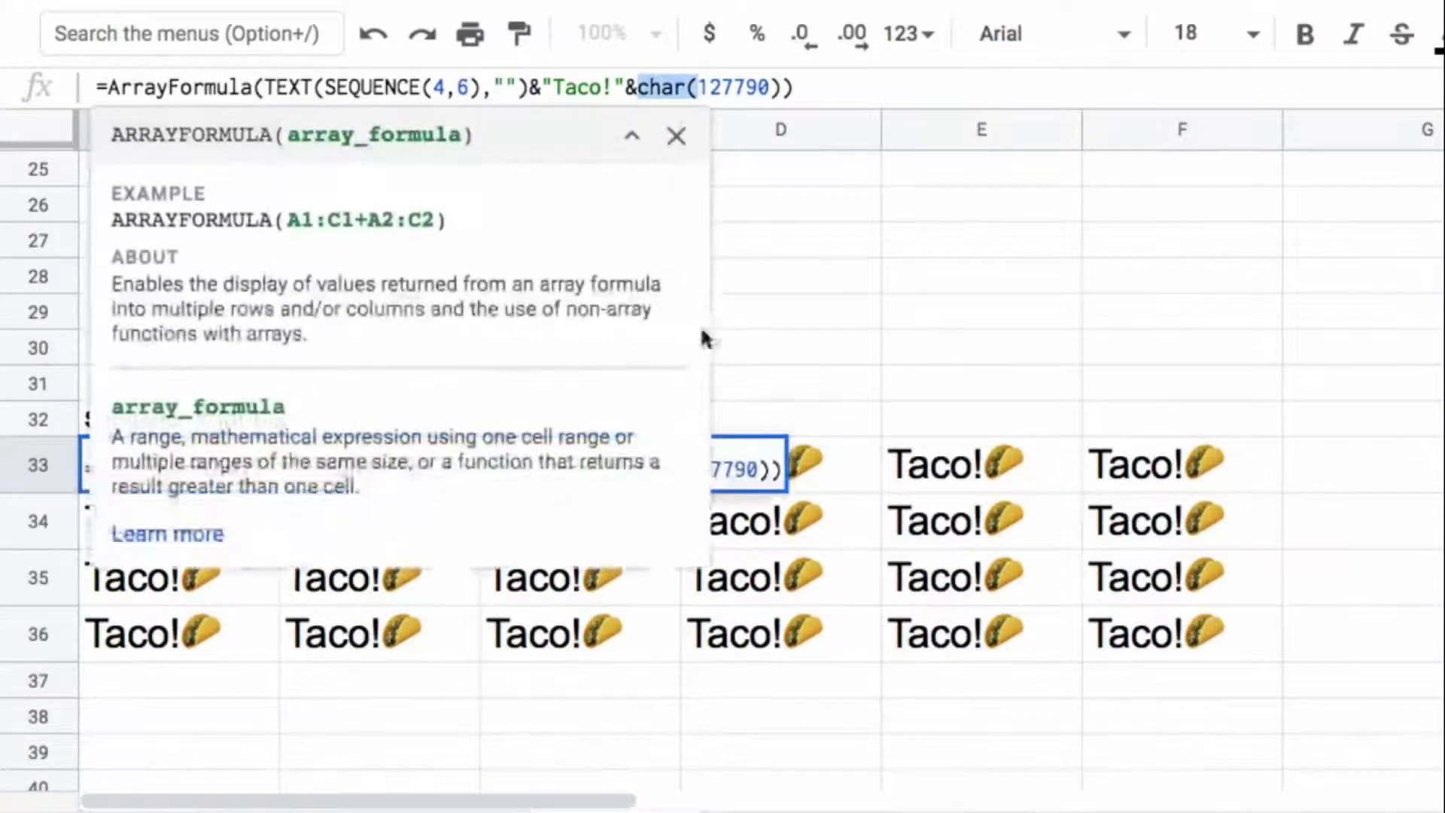
pyautogui.press('Escape')
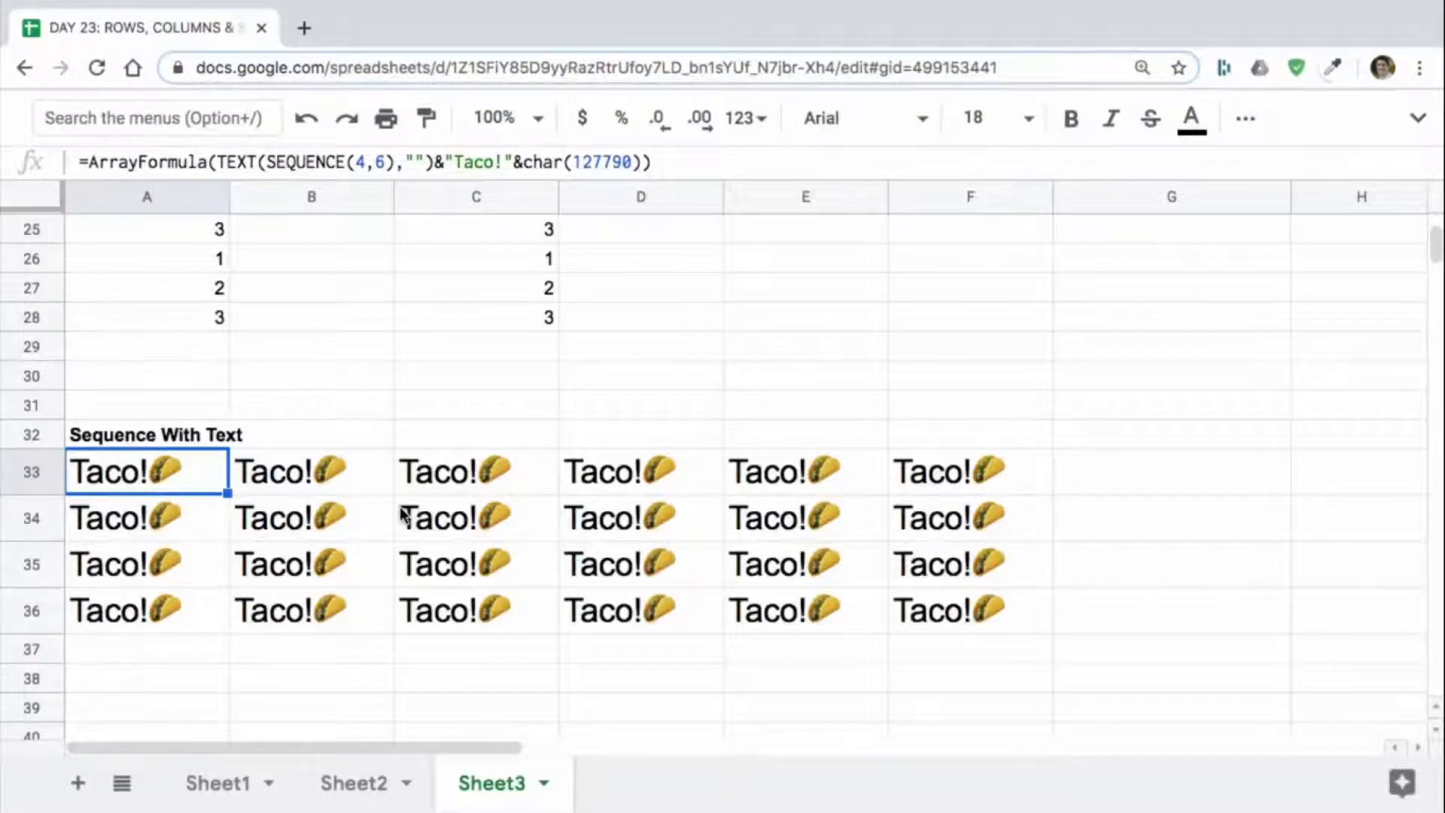
pyautogui.moveTo(1242, 590)
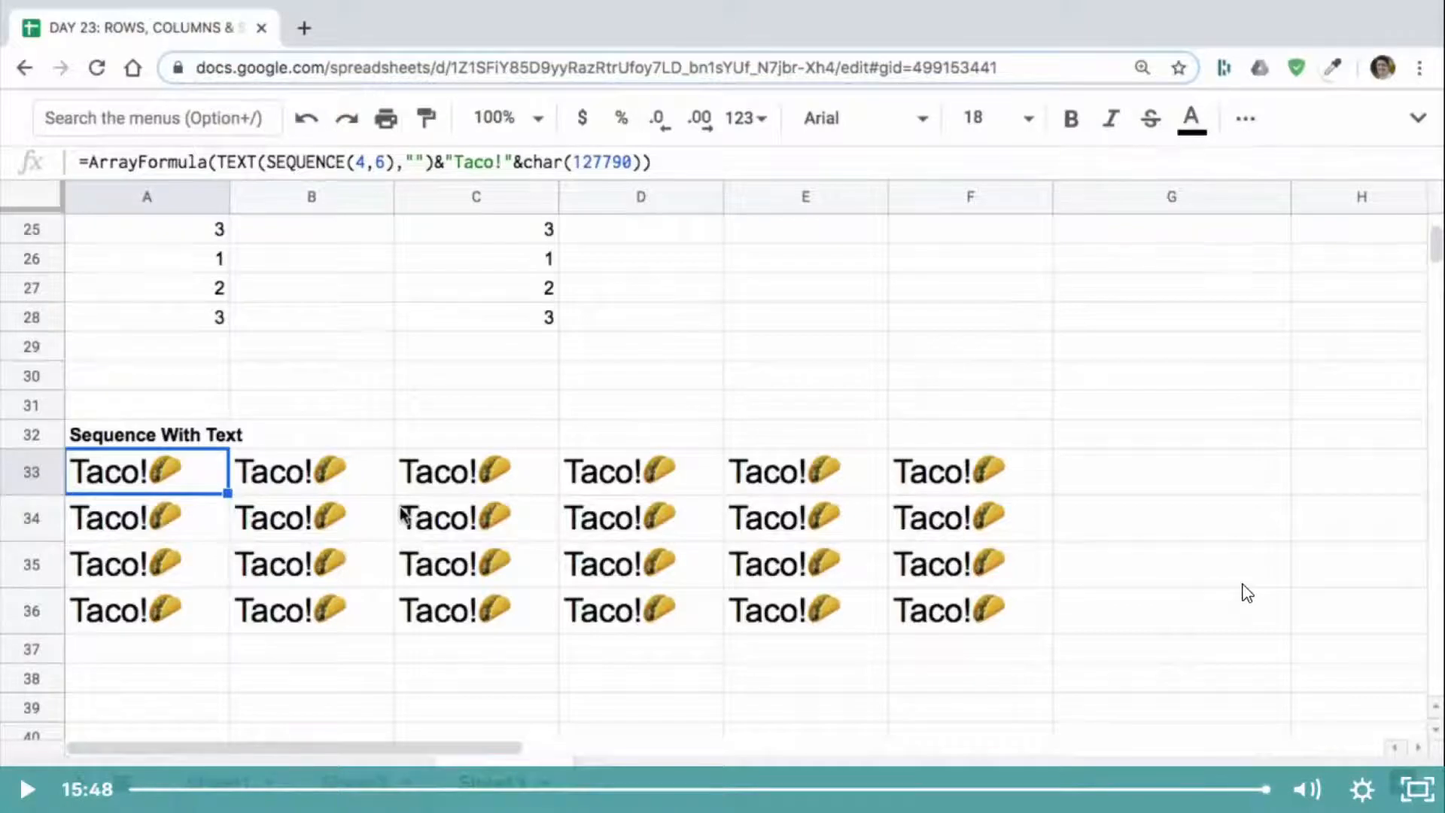
# Step: Leave the full-screen video, complete the Day 23 lecture and play DAY 24: SMALL & LARGE in full screen
pyautogui.click(1410, 792)
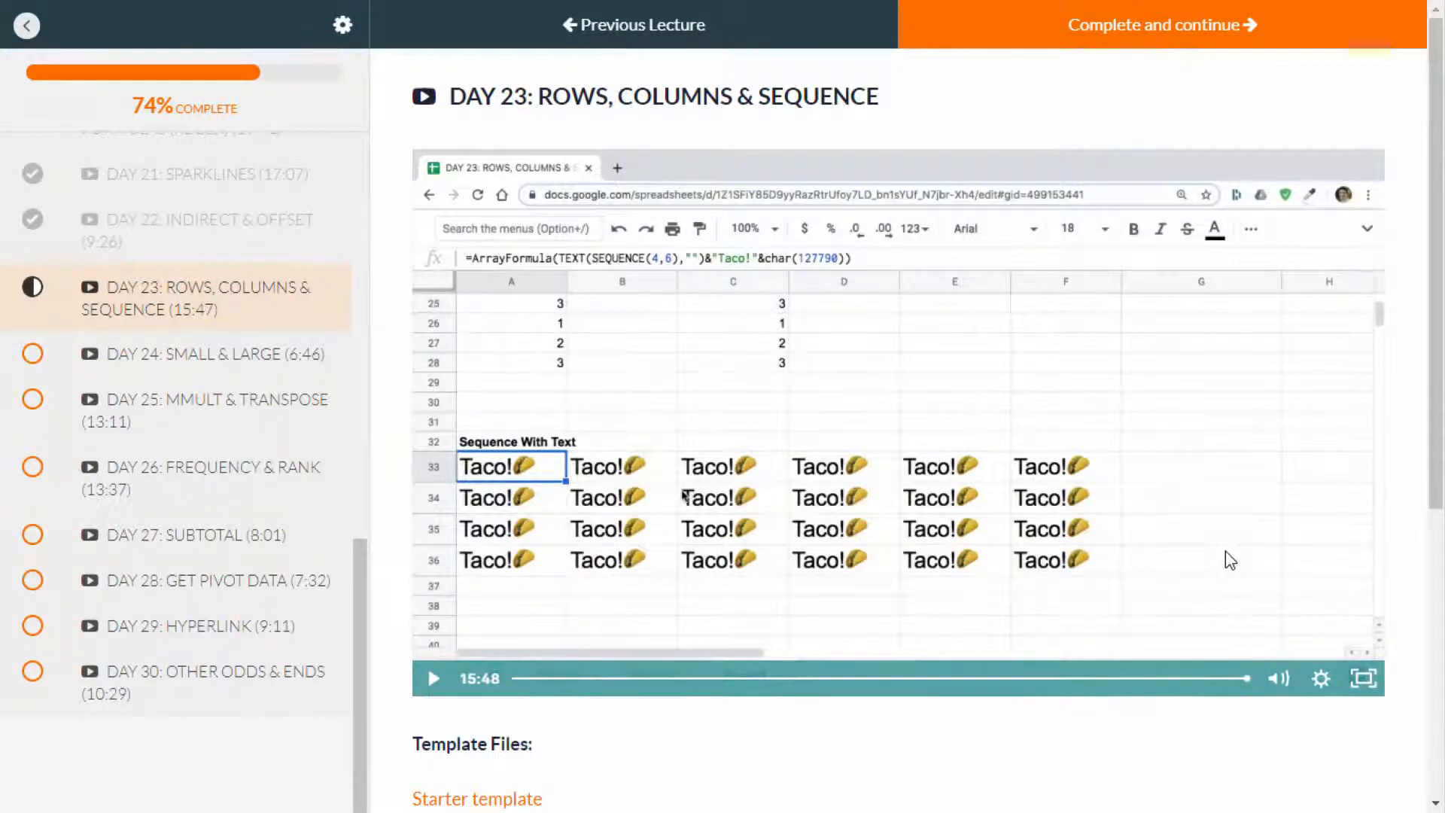
pyautogui.click(1101, 42)
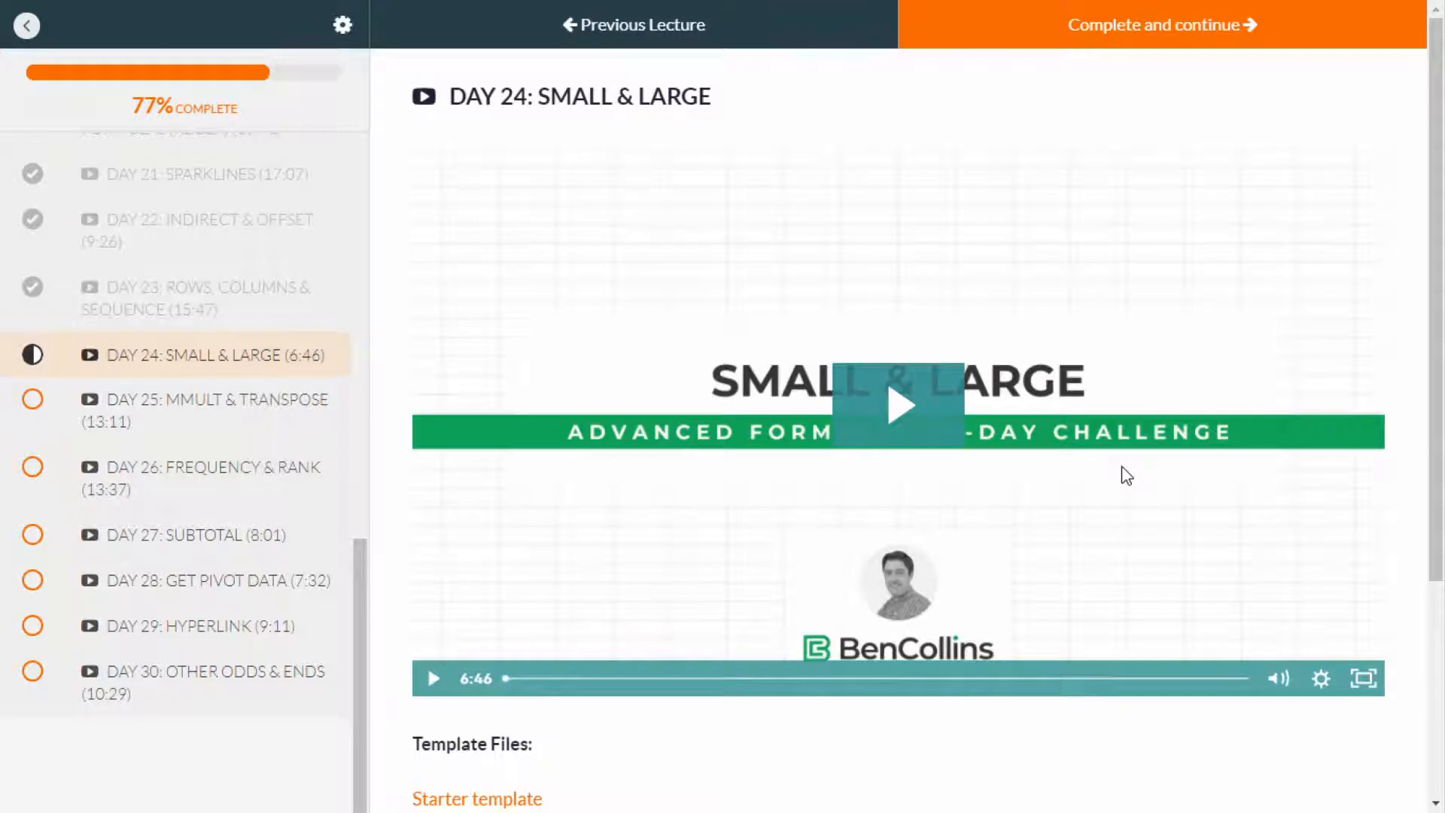
pyautogui.click(905, 429)
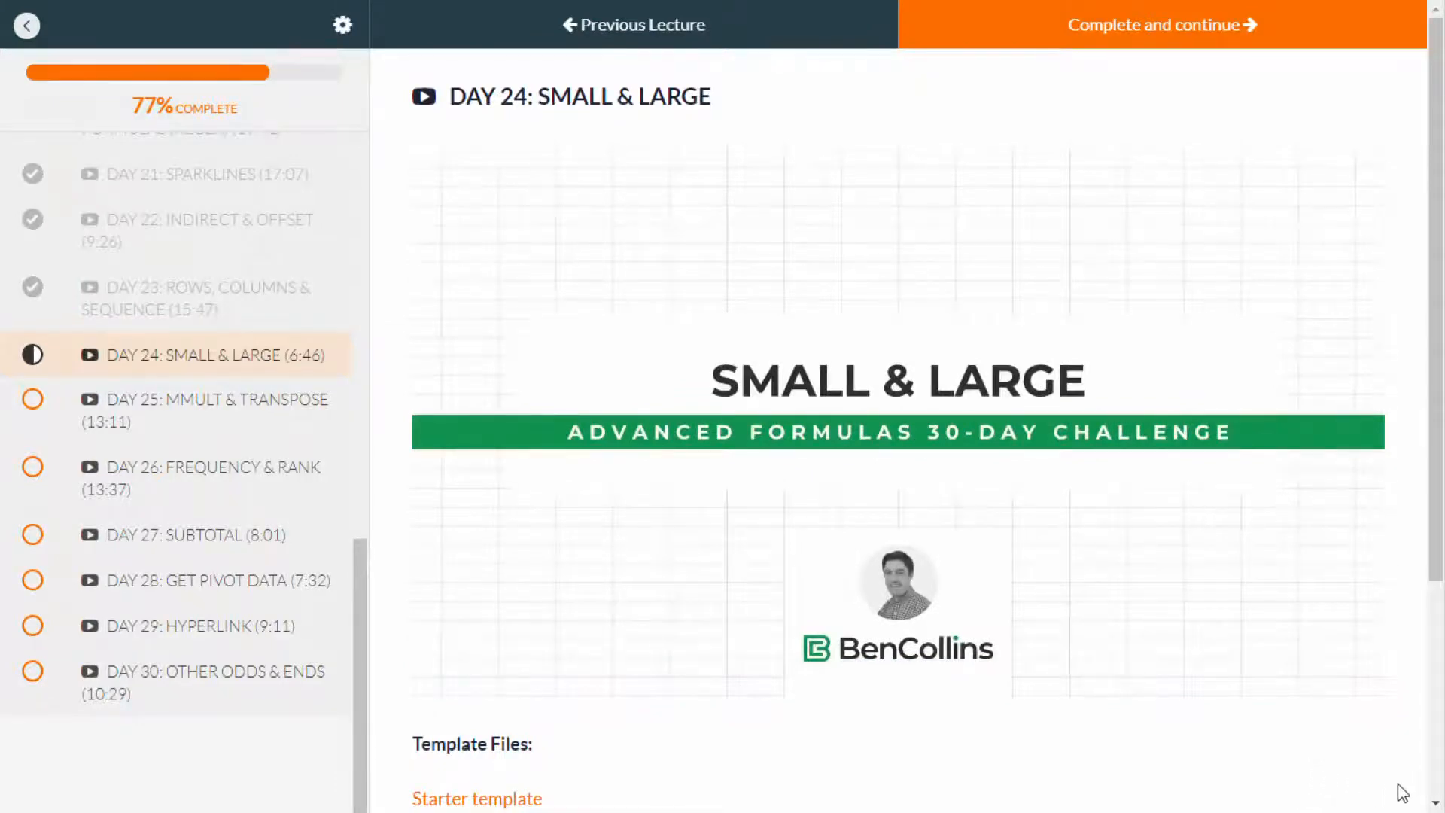
pyautogui.moveTo(1367, 667)
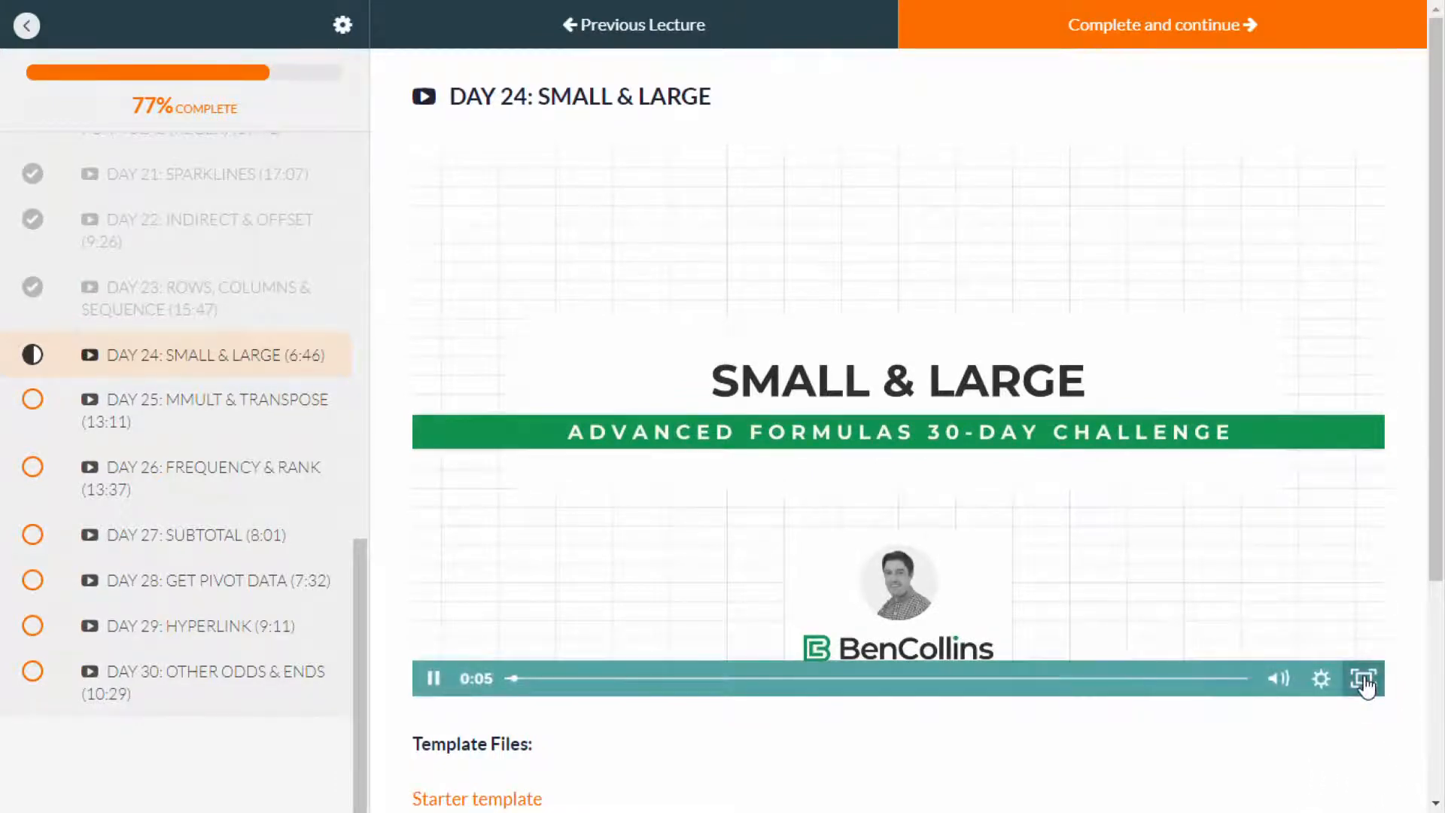
pyautogui.click(1365, 682)
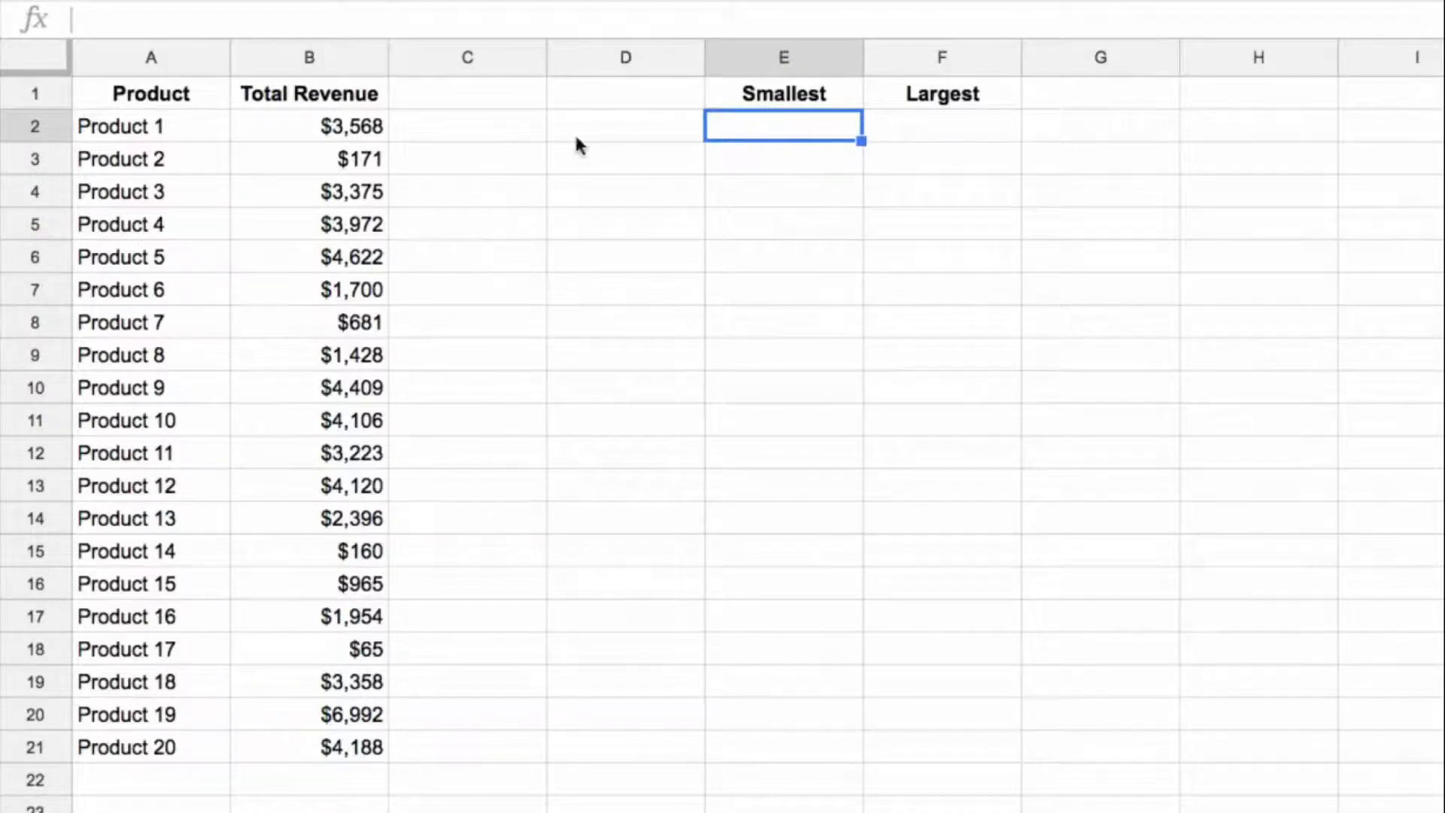
# Step: Start a SMALL formula in E2 under Smallest with the absolute revenue range $B$2:$B$21 as its data
pyautogui.click(783, 141)
pyautogui.write('=small(')
pyautogui.press('Left')
pyautogui.press('Left')
pyautogui.press('Left')
pyautogui.hotkey('ctrl', 'shift', 'Down')
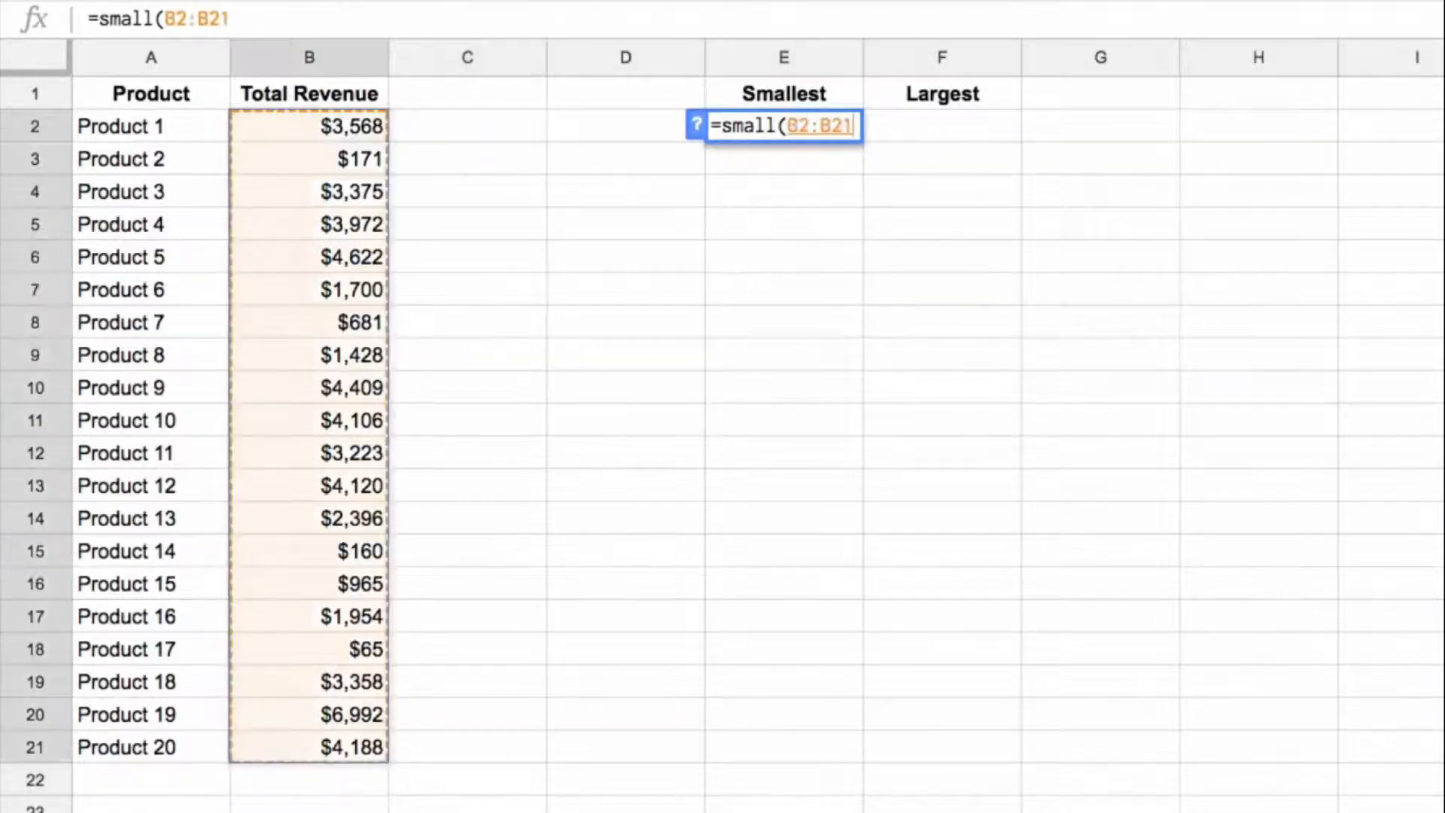
pyautogui.press('F4')
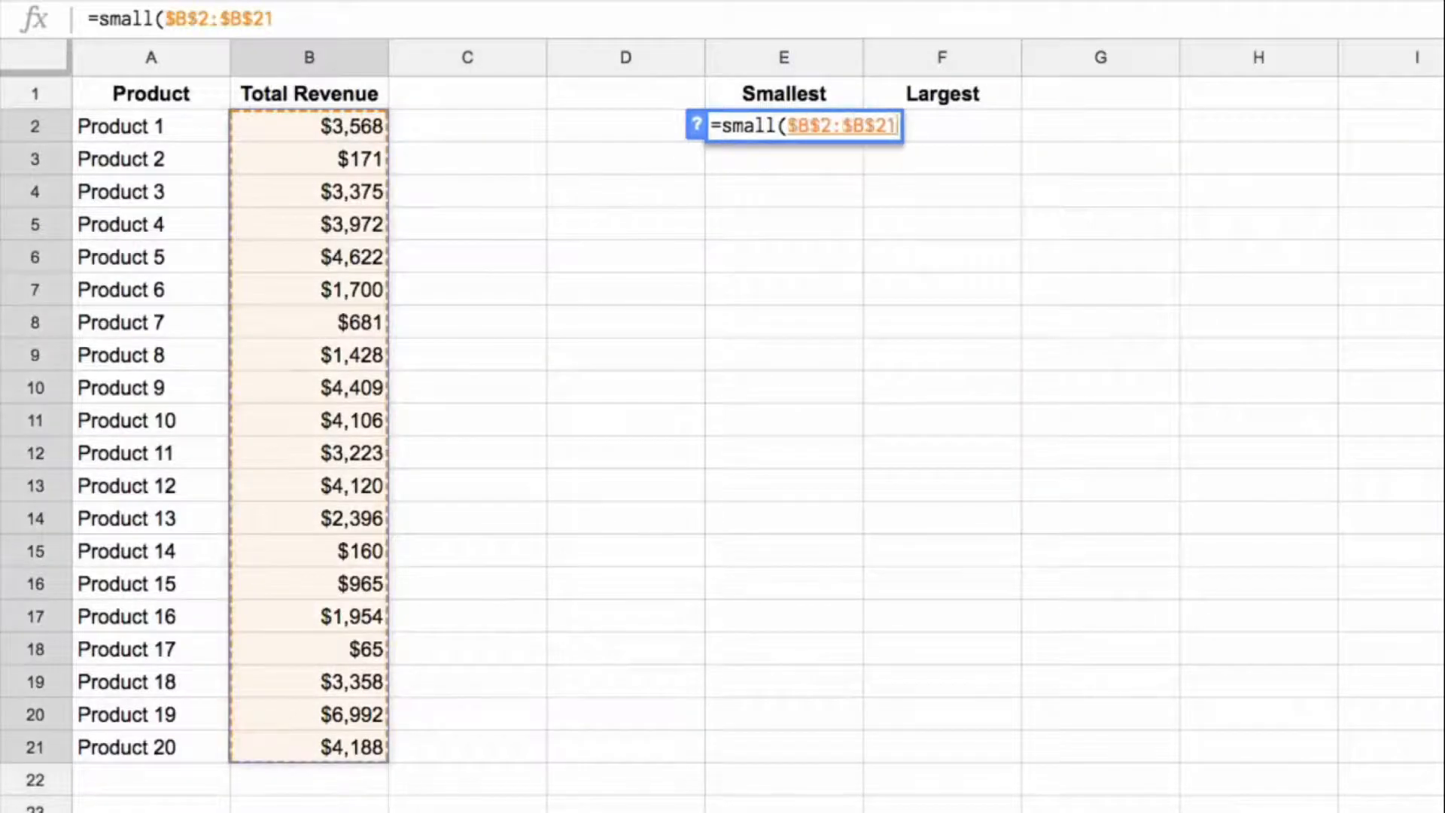
pyautogui.write(',')
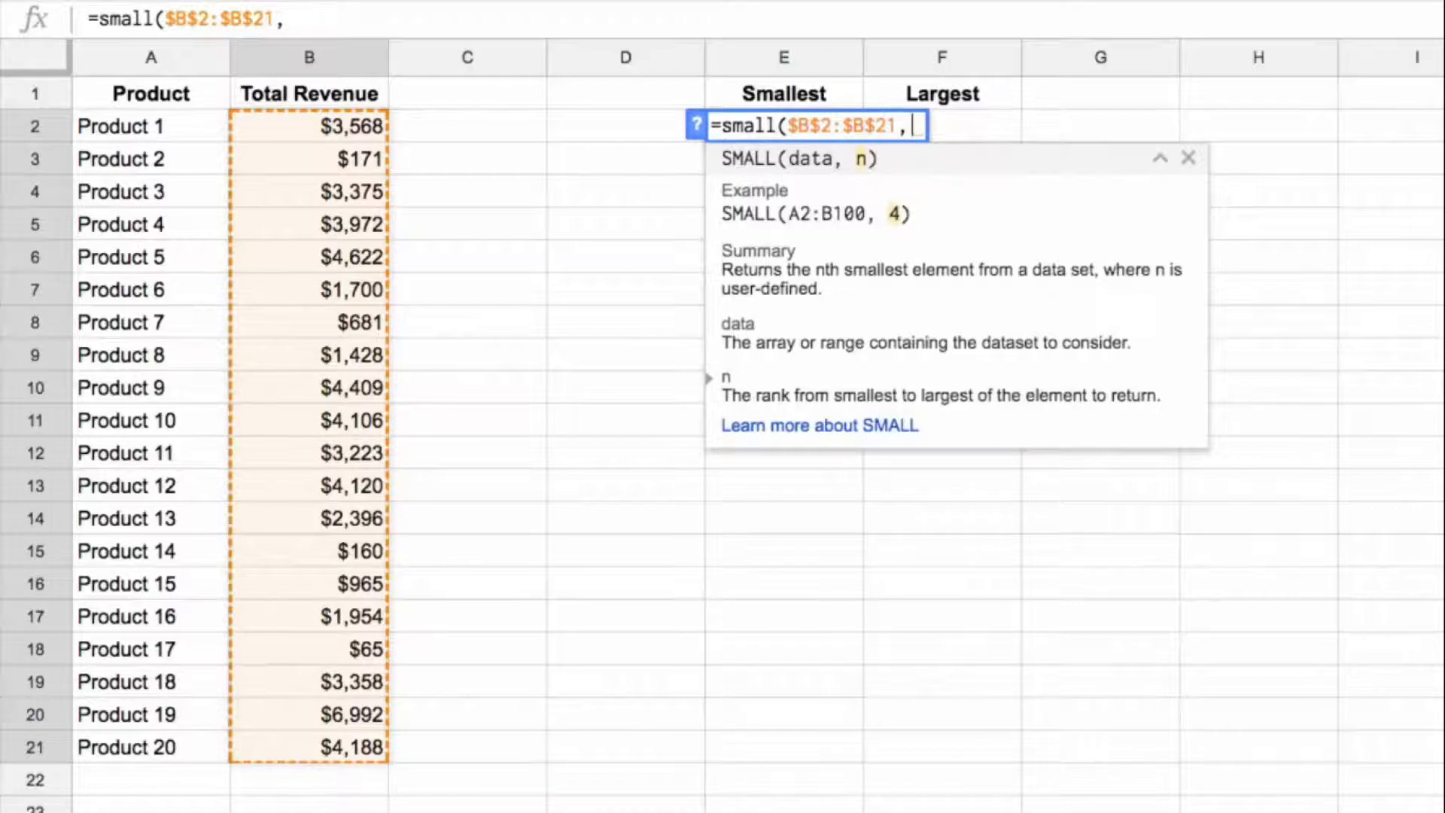
# Step: Complete the E2 formula with rank 1 as =small($B$2:$B$21,1) and check it against Product 17's revenue
pyautogui.write('1')
pyautogui.press('BackSpace')
pyautogui.write('2')
pyautogui.press('BackSpace')
pyautogui.write('3')
pyautogui.press('BackSpace')
pyautogui.write('1)')
pyautogui.press('Return')
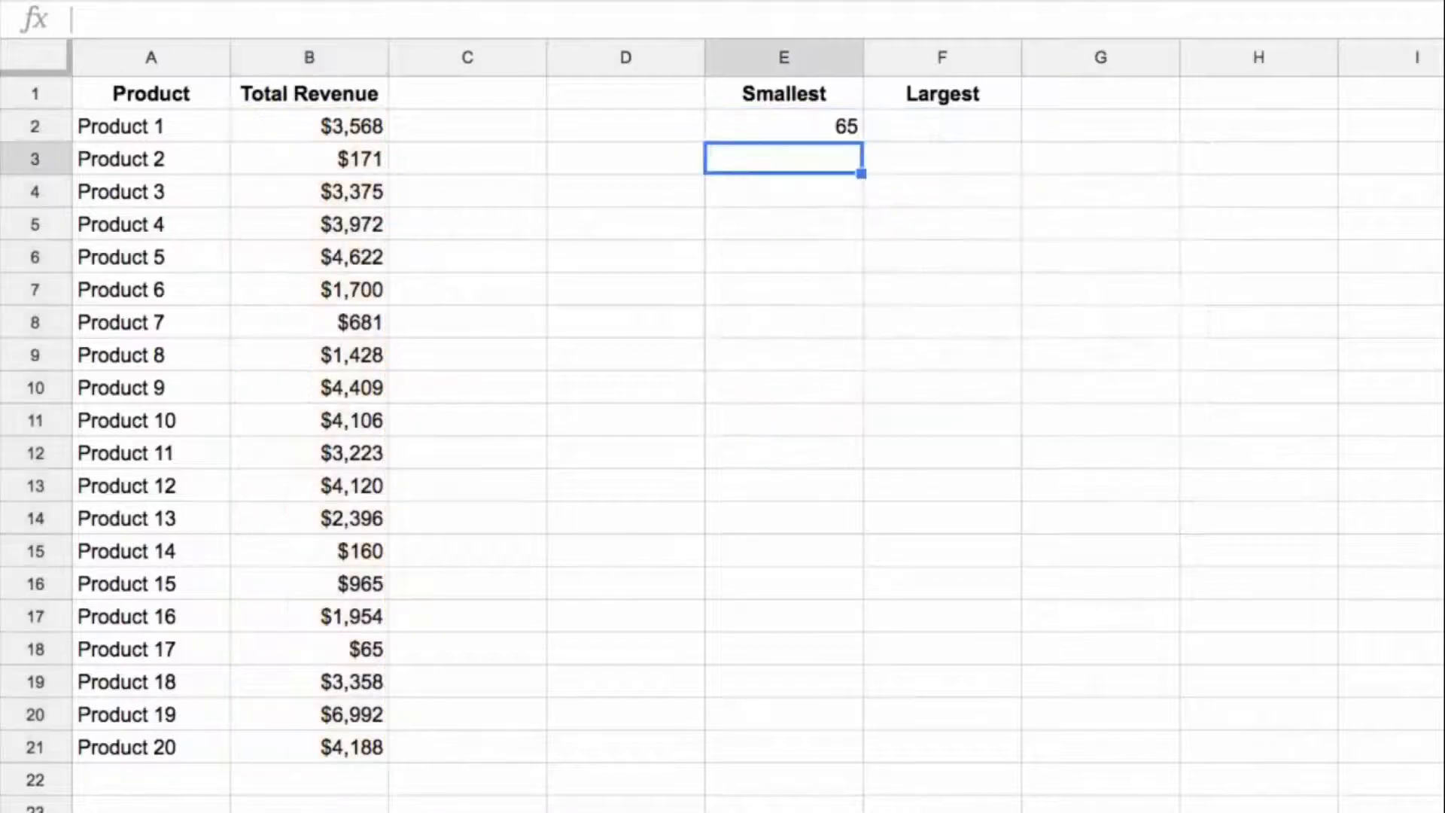
pyautogui.press('Up')
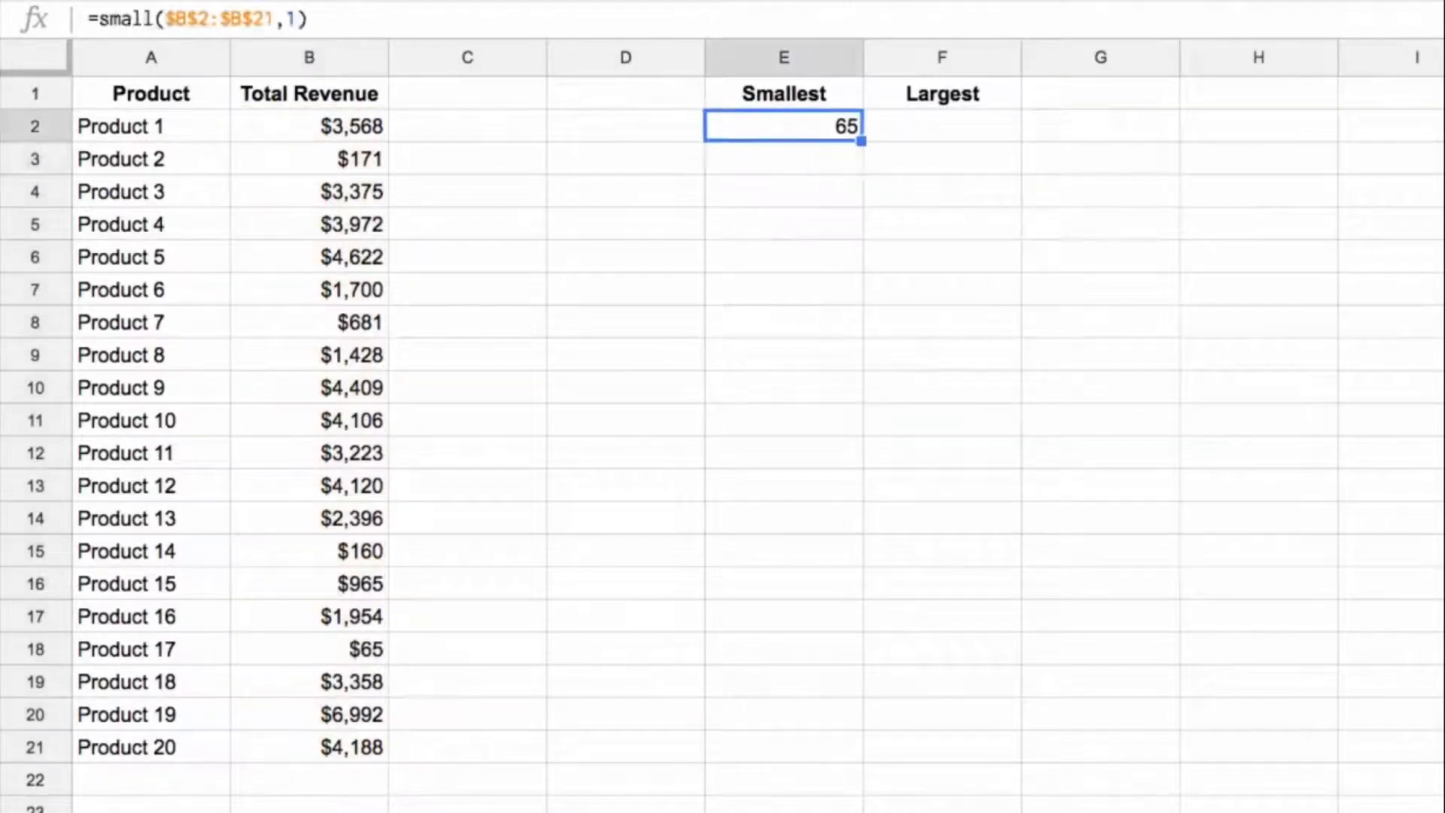
pyautogui.click(361, 647)
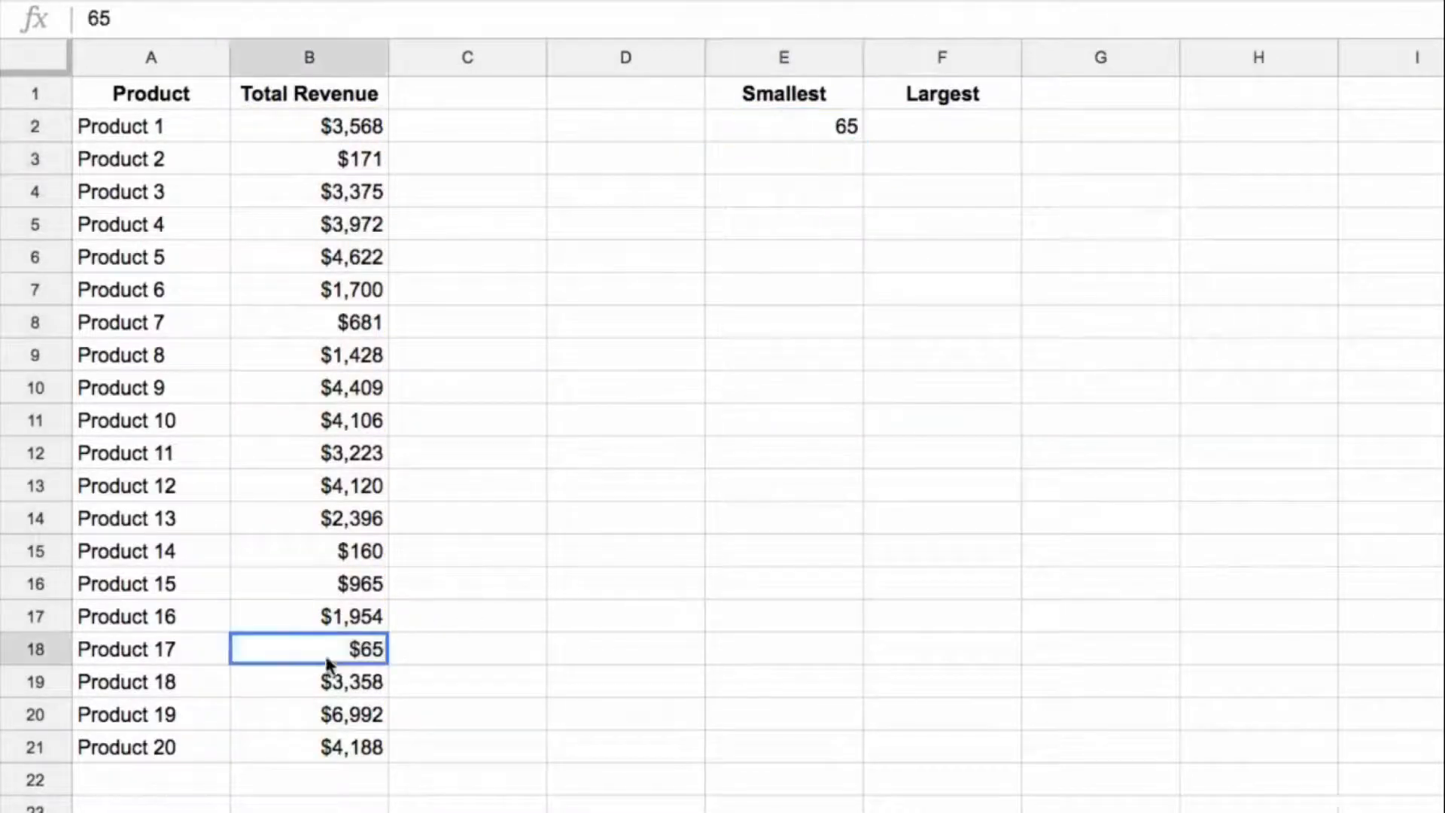
# Step: Copy the SMALL formula from E2 down to E4 and change the rank in E3 to 2
pyautogui.click(825, 126)
pyautogui.moveTo(863, 140); pyautogui.dragTo(851, 191)
pyautogui.click(845, 156)
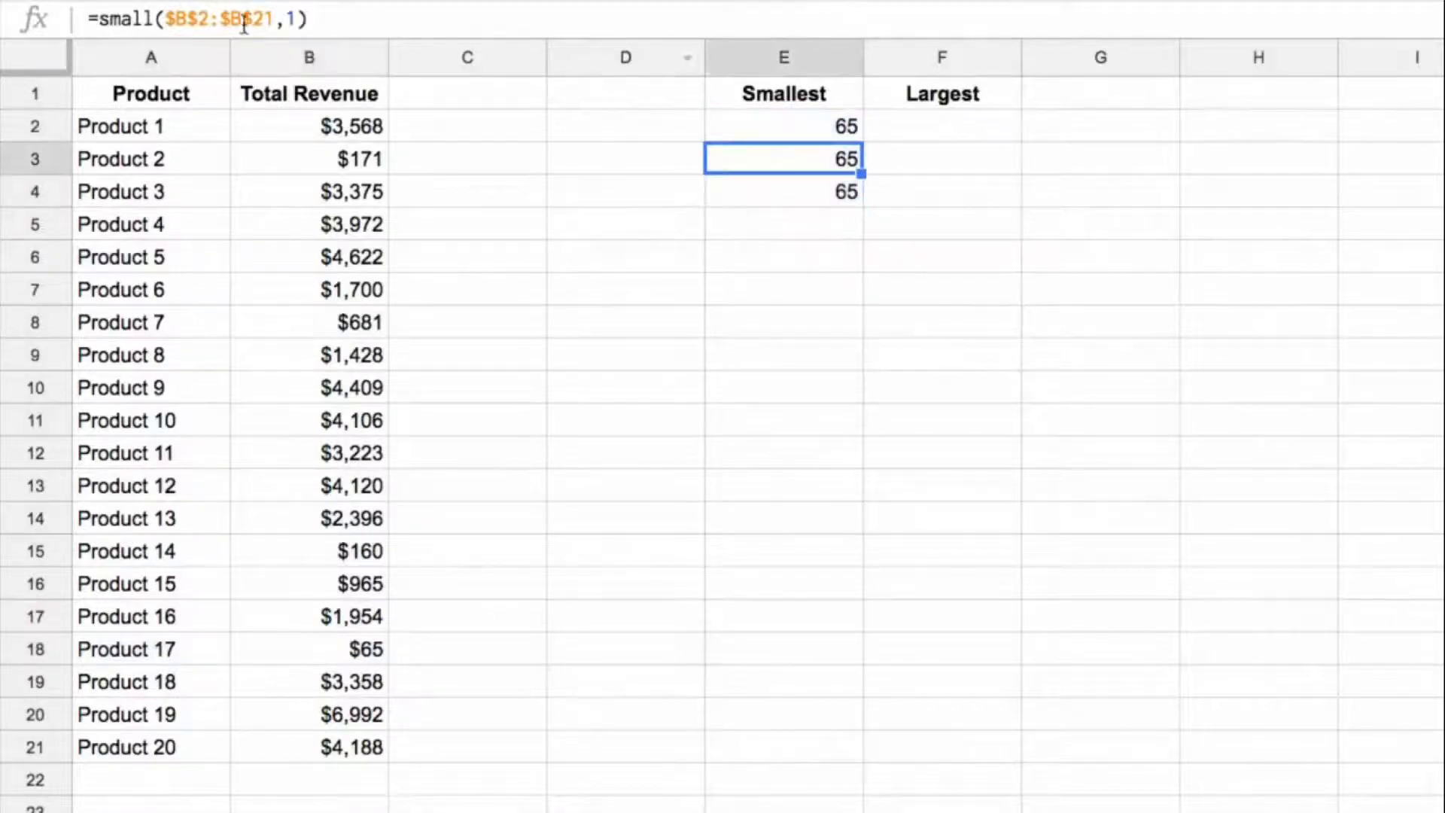
pyautogui.click(294, 19)
pyautogui.press('BackSpace')
pyautogui.write('2')
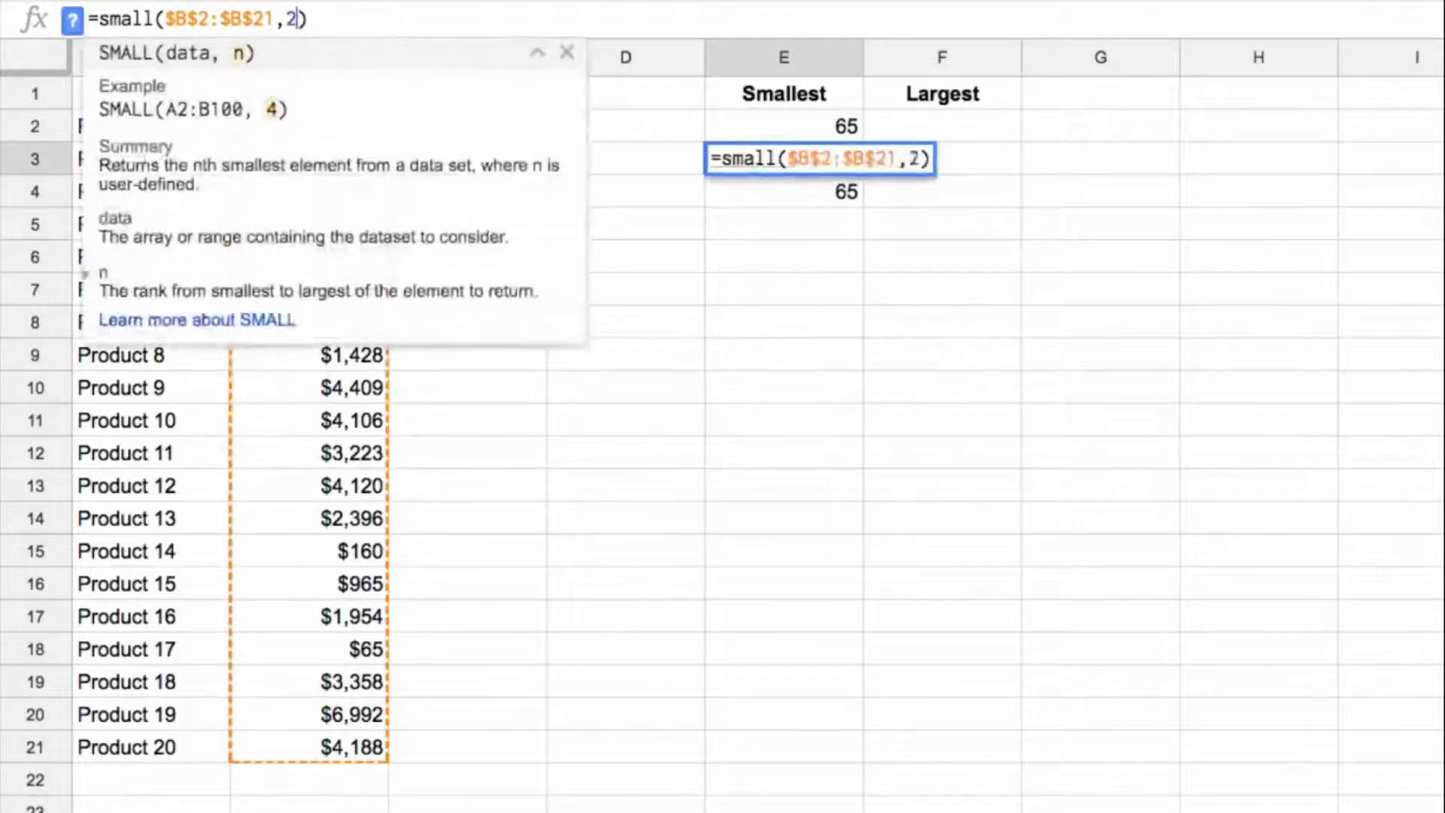
pyautogui.press('Return')
# Step: Change the rank in E4 to 3, making the formula =small($B$2:$B$21,3)
pyautogui.click(297, 19)
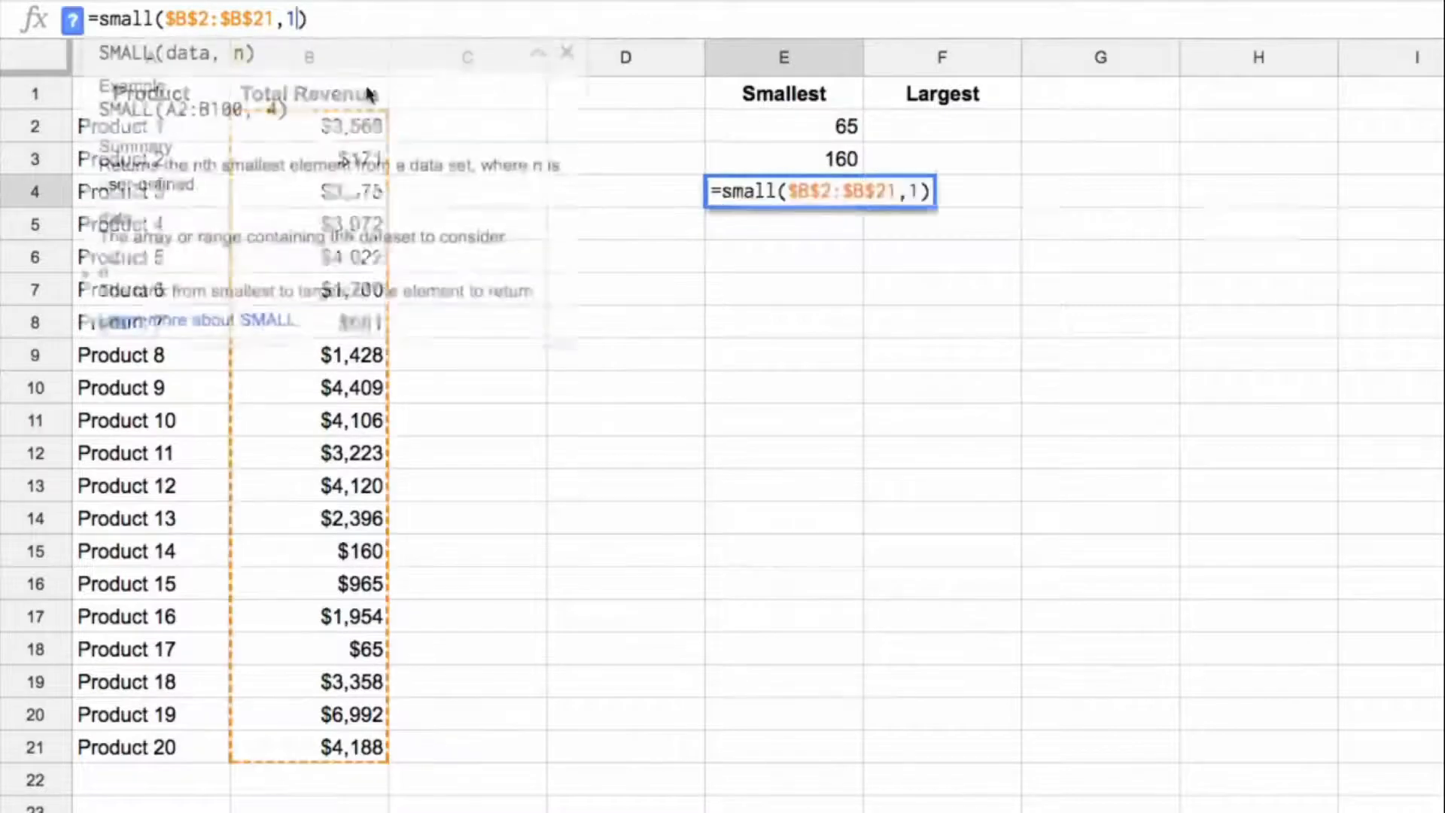
pyautogui.press('BackSpace')
pyautogui.write('3')
pyautogui.press('Return')
pyautogui.press('Up')
pyautogui.press('Up')
pyautogui.press('Up')
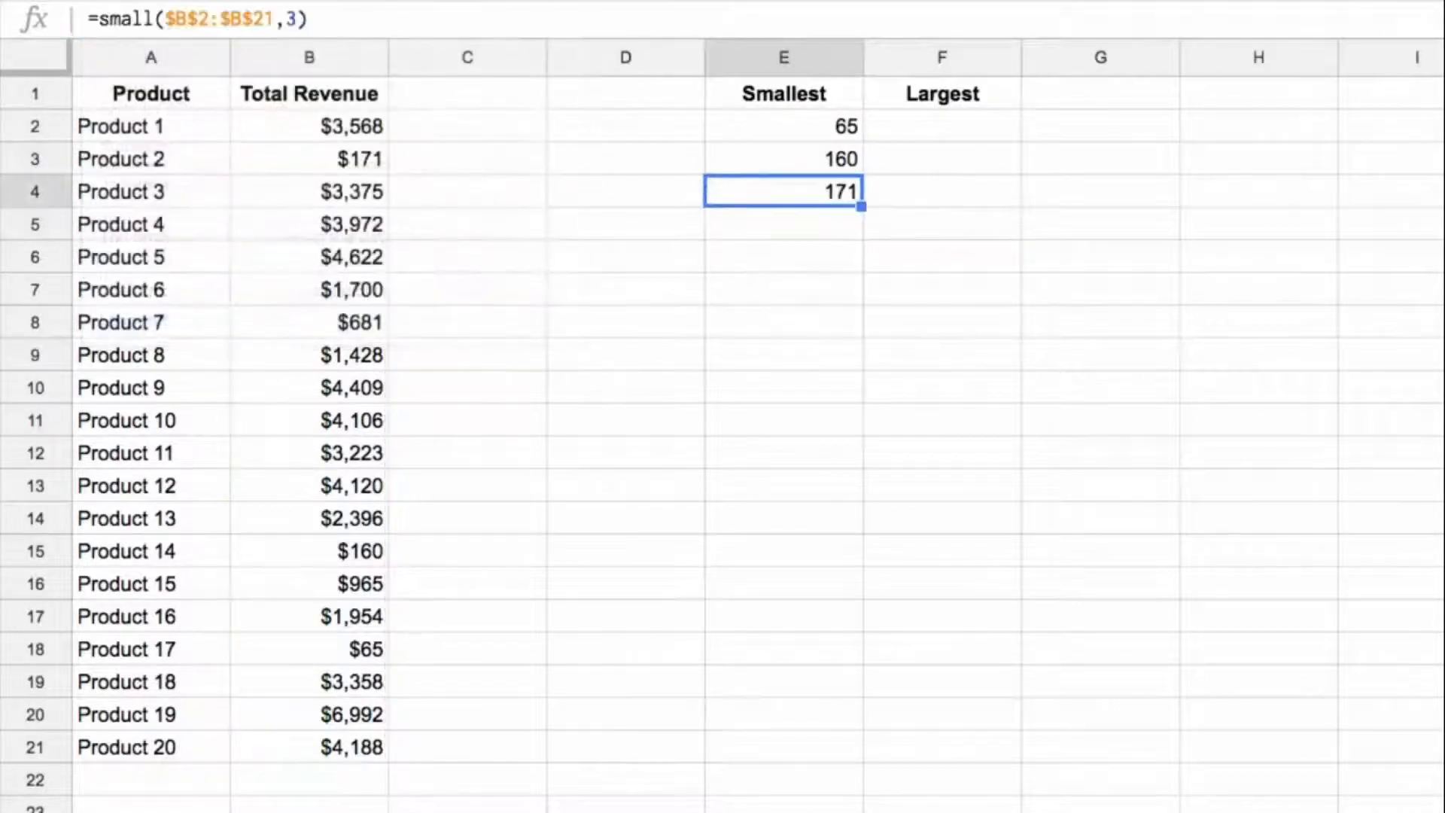
pyautogui.press('Down')
pyautogui.press('Up')
# Step: Enter =large($B$2:$B$21,1) in F2 under Largest to return the highest revenue
pyautogui.press('Right')
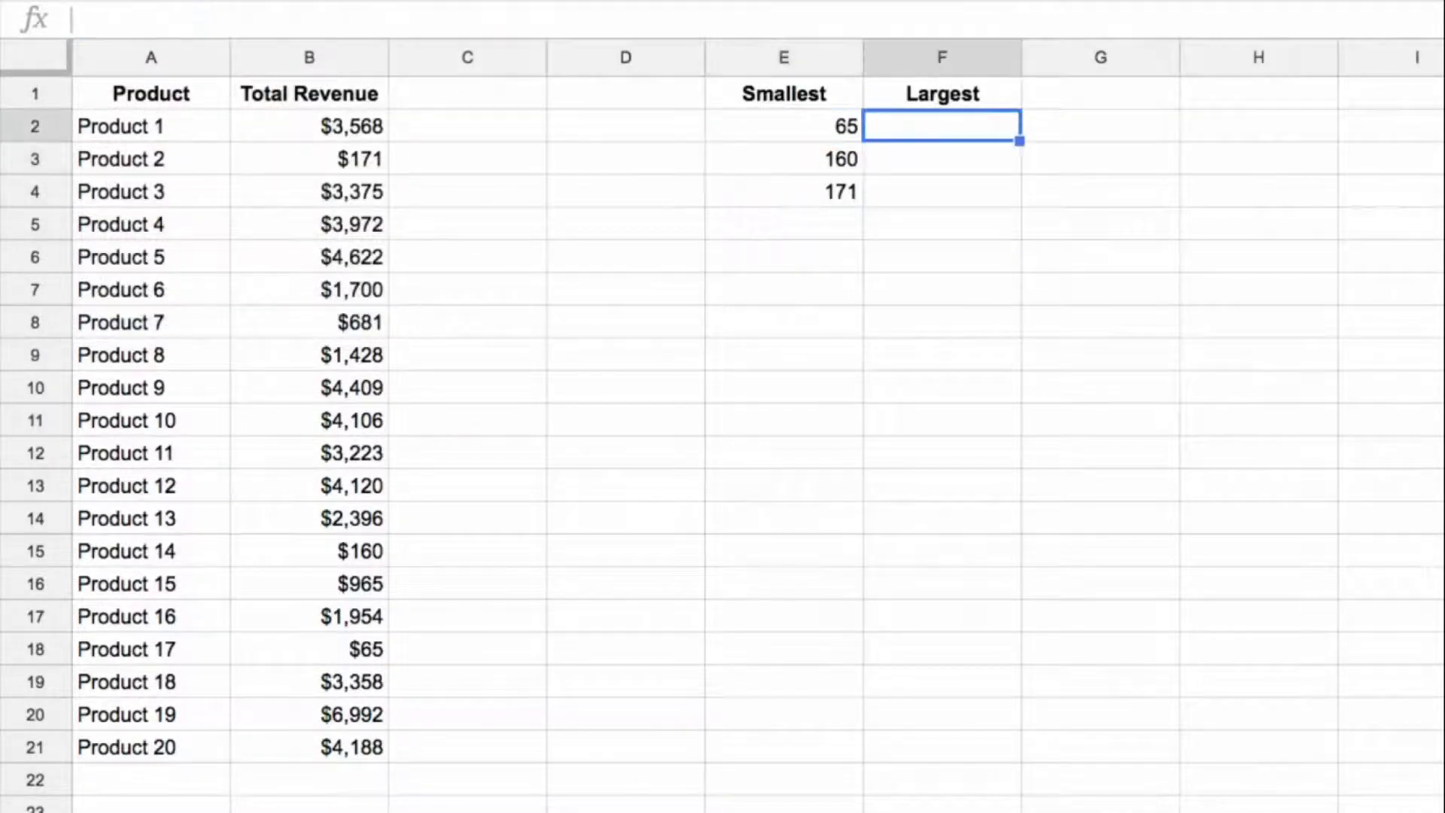
pyautogui.write('=large(')
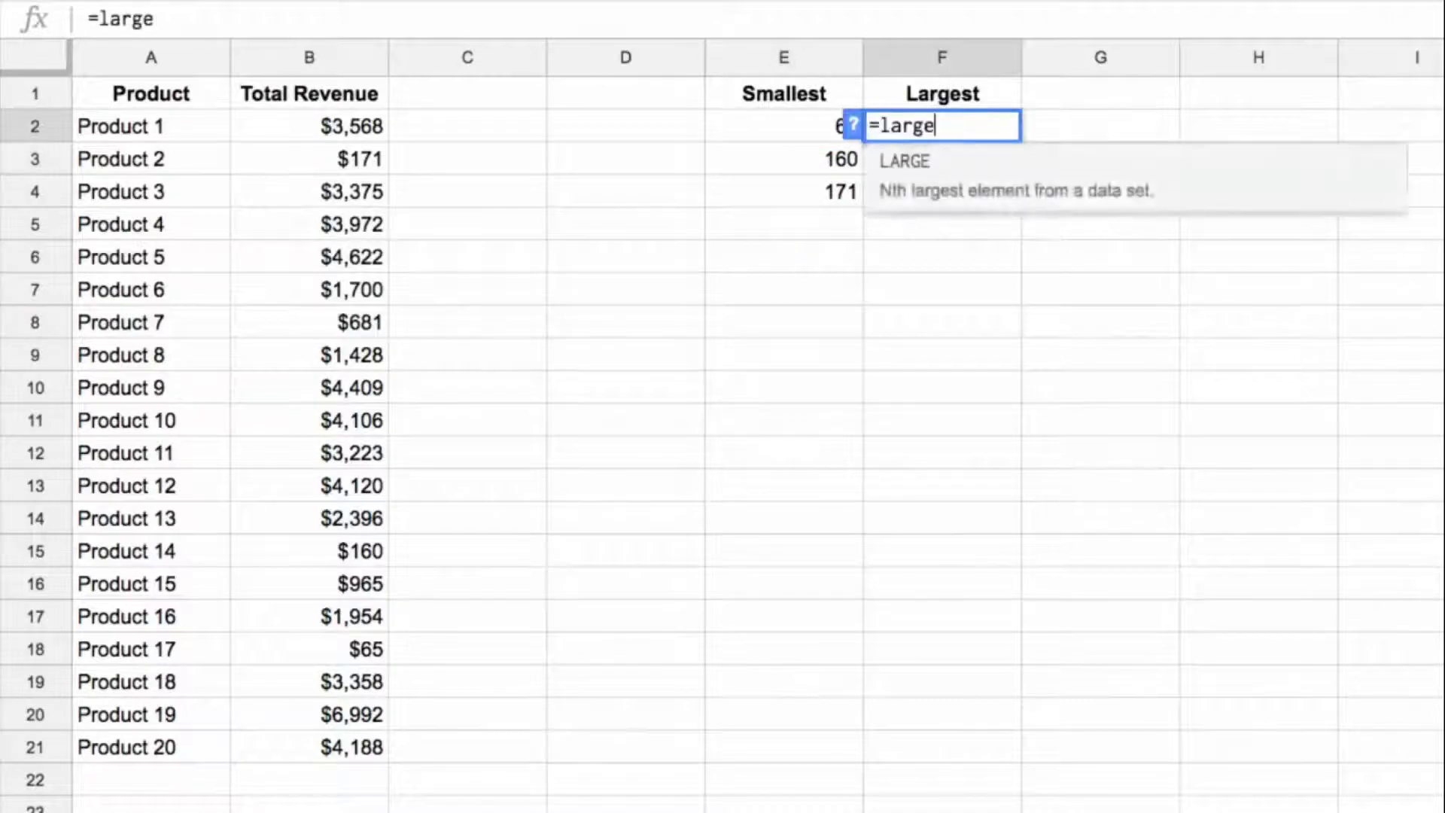
pyautogui.press('Left')
pyautogui.press('Left')
pyautogui.press('Left')
pyautogui.press('Left')
pyautogui.hotkey('ctrl', 'shift', 'Down')
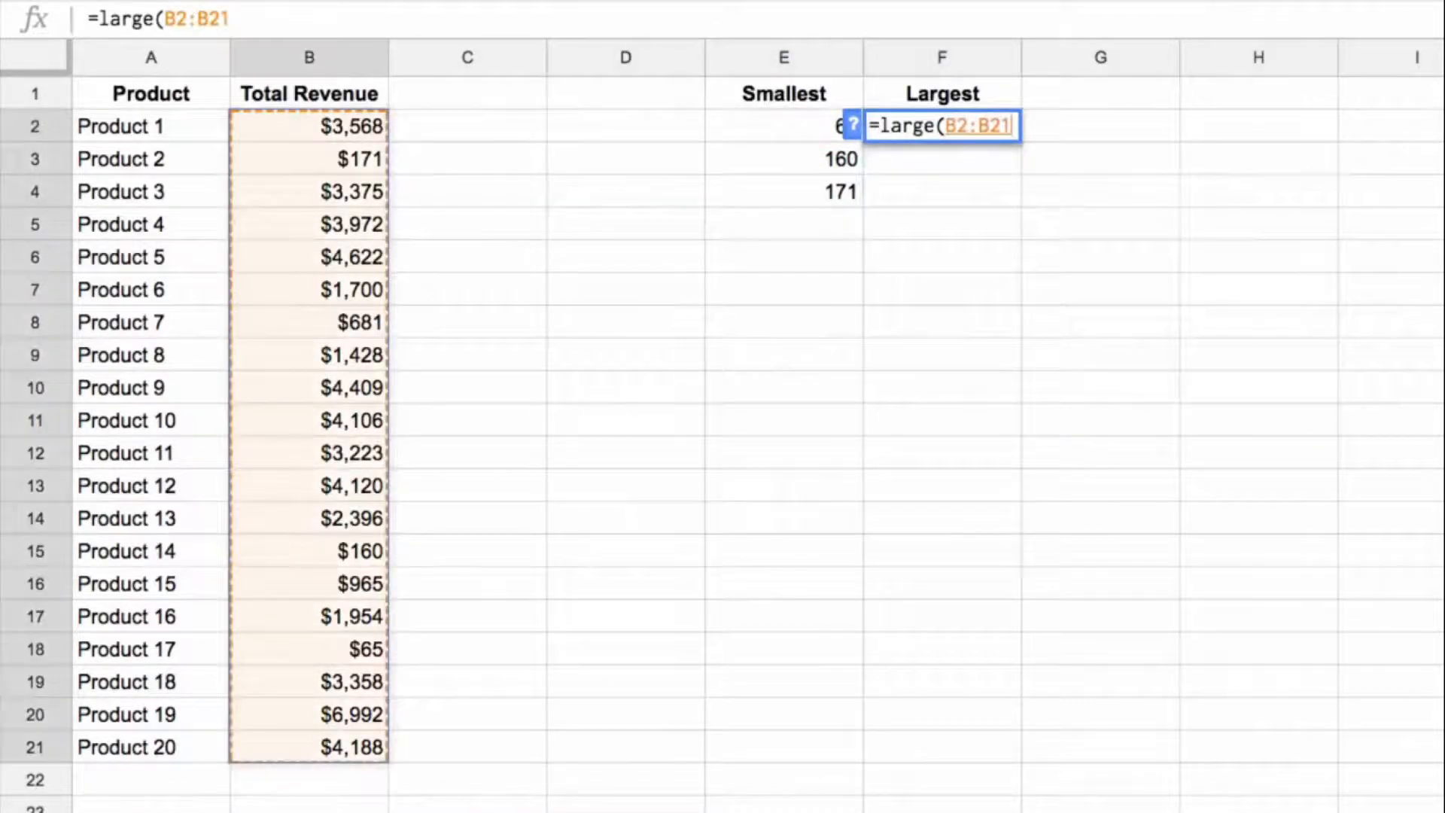
pyautogui.press('F4')
pyautogui.write(',1)')
pyautogui.press('Return')
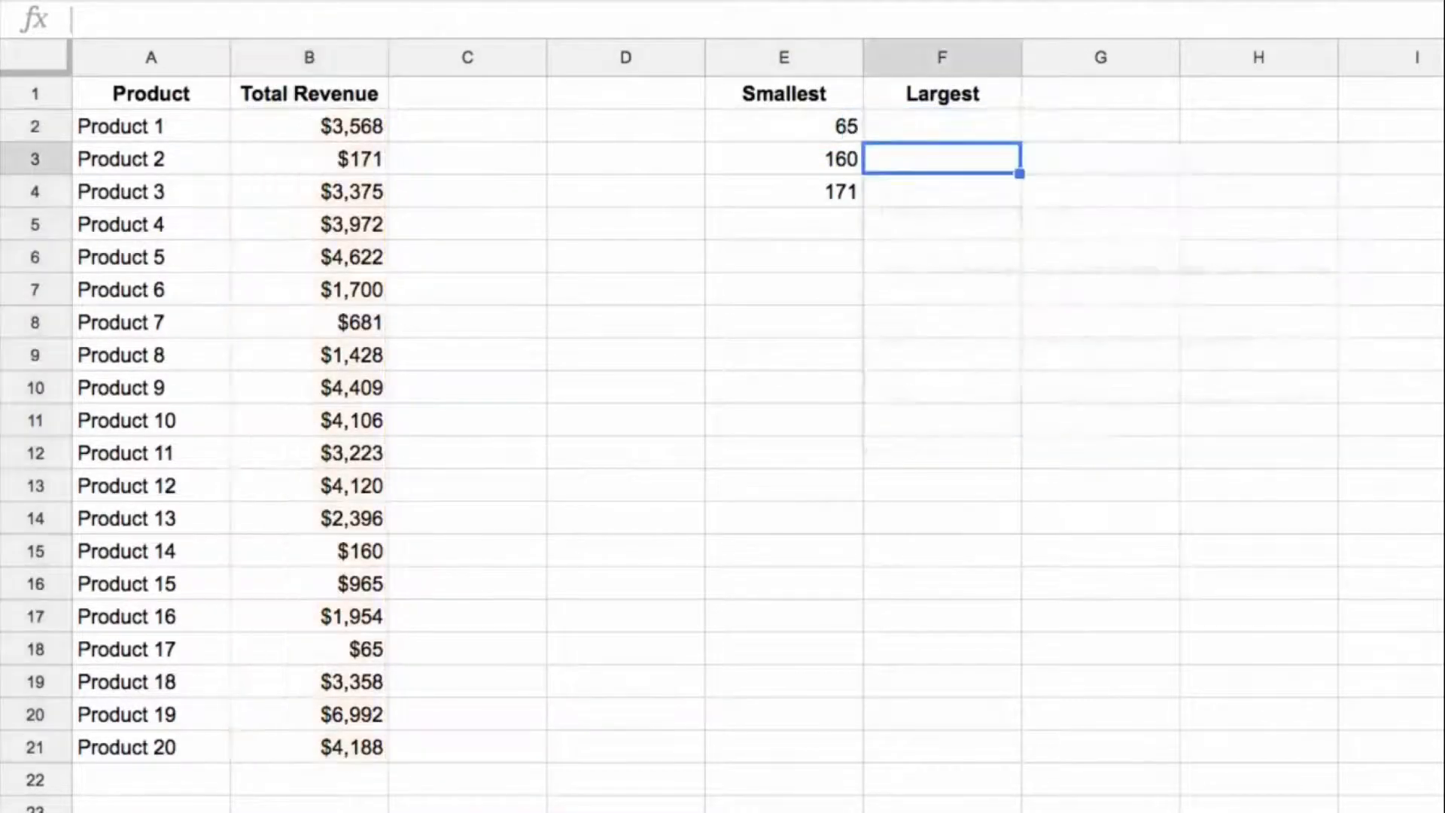
# Step: Copy the LARGE formula from F2 into F3 and F4
pyautogui.hotkey('ctrl', 'c')
pyautogui.press('Down')
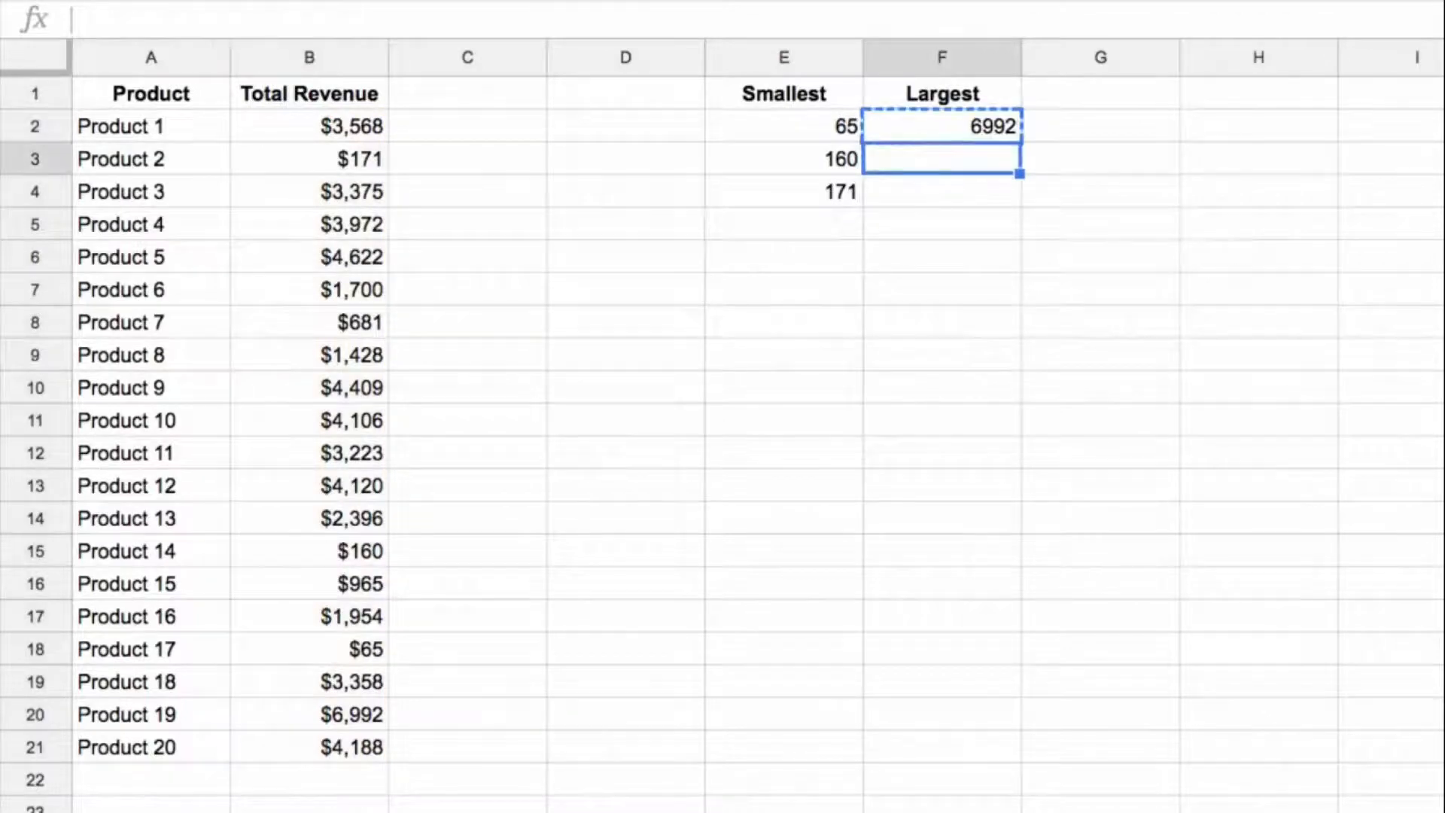
pyautogui.hotkey('ctrl', 'v')
pyautogui.press('Down')
pyautogui.hotkey('ctrl', 'v')
pyautogui.press('Up')
pyautogui.press('Up')
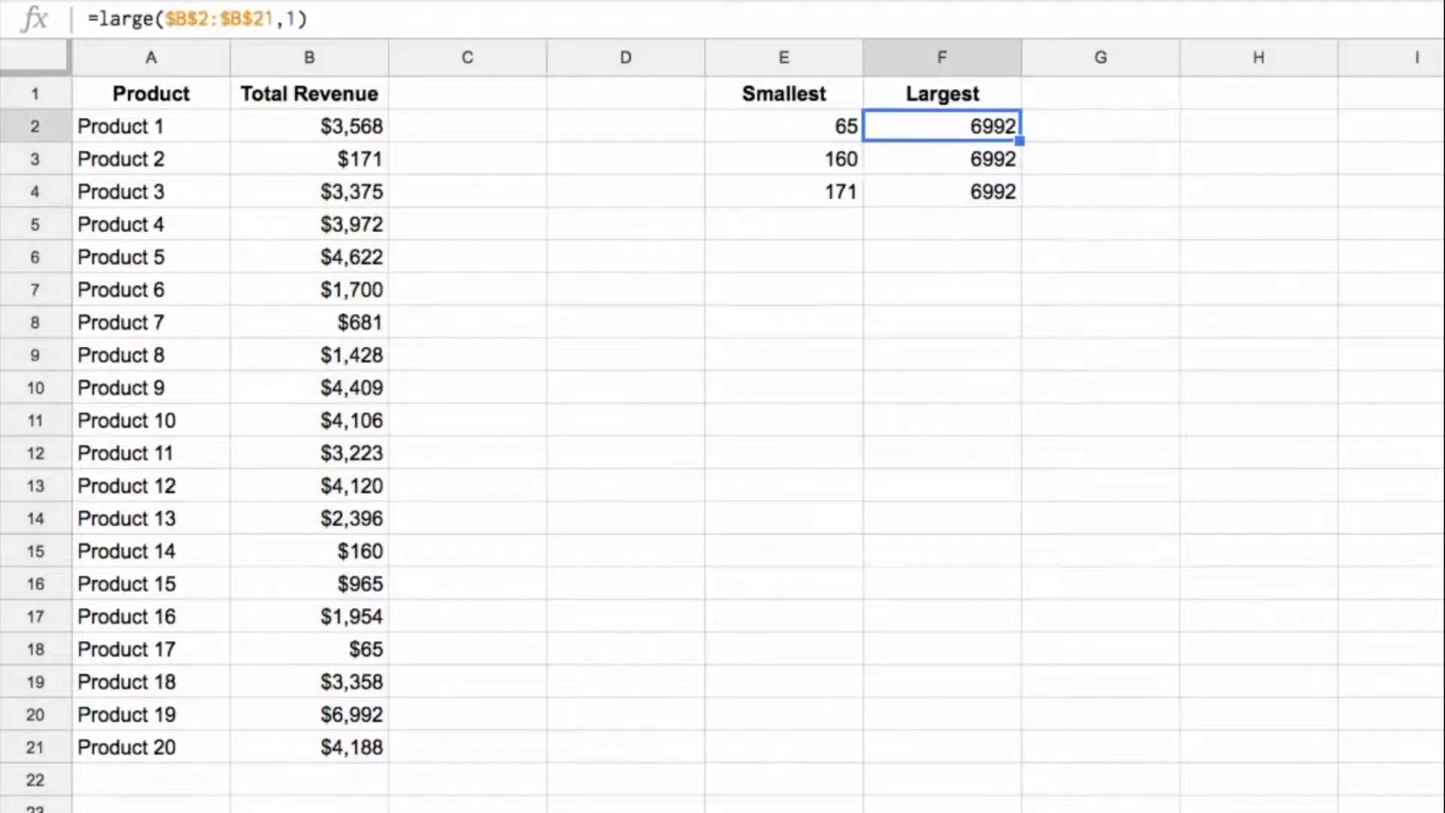
# Step: Change the rank of the LARGE formulas to 2 in F3 and 3 in F4
pyautogui.press('Down')
pyautogui.doubleClick(291, 18)
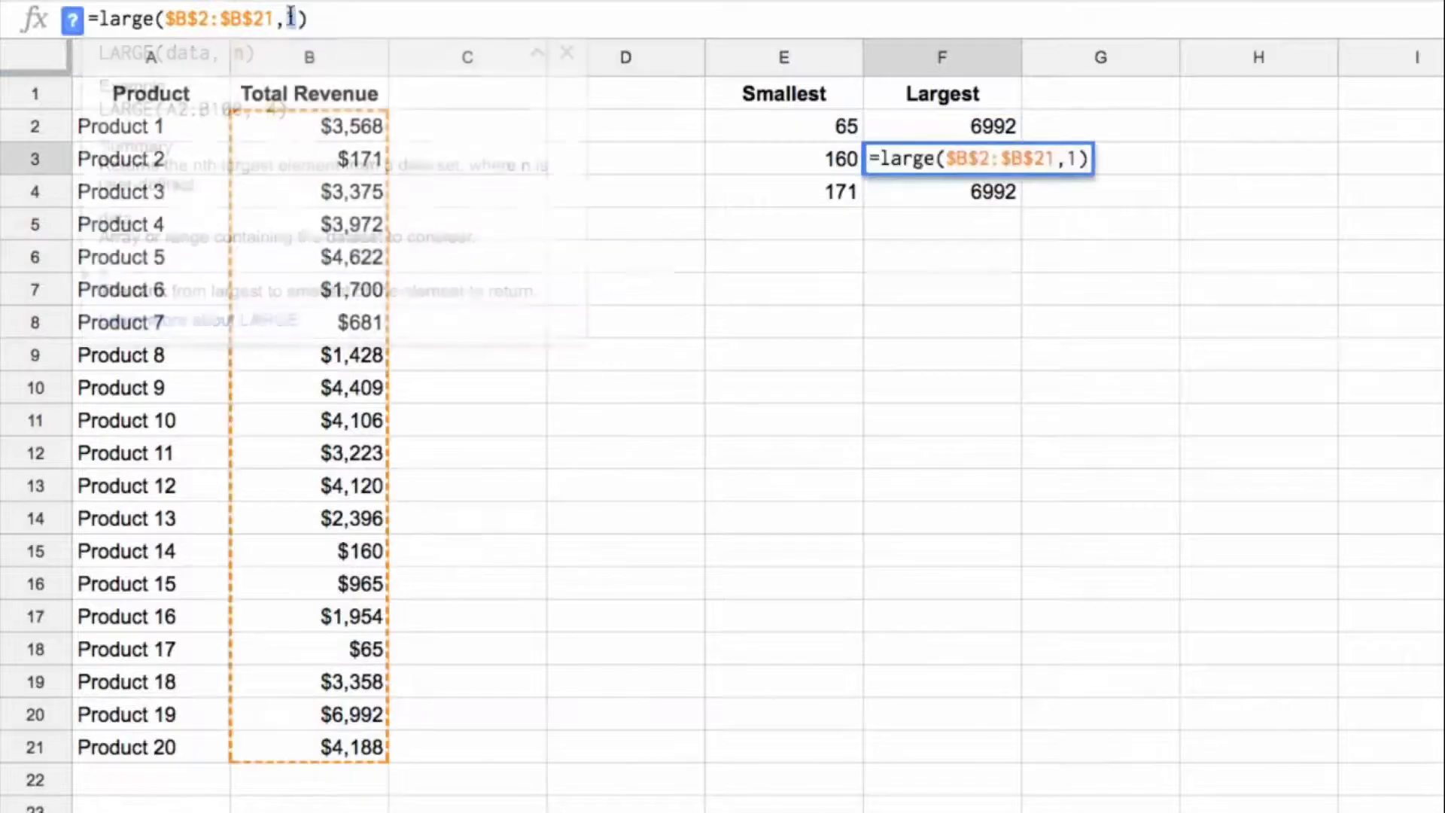
pyautogui.write('2')
pyautogui.press('Return')
pyautogui.click(303, 32)
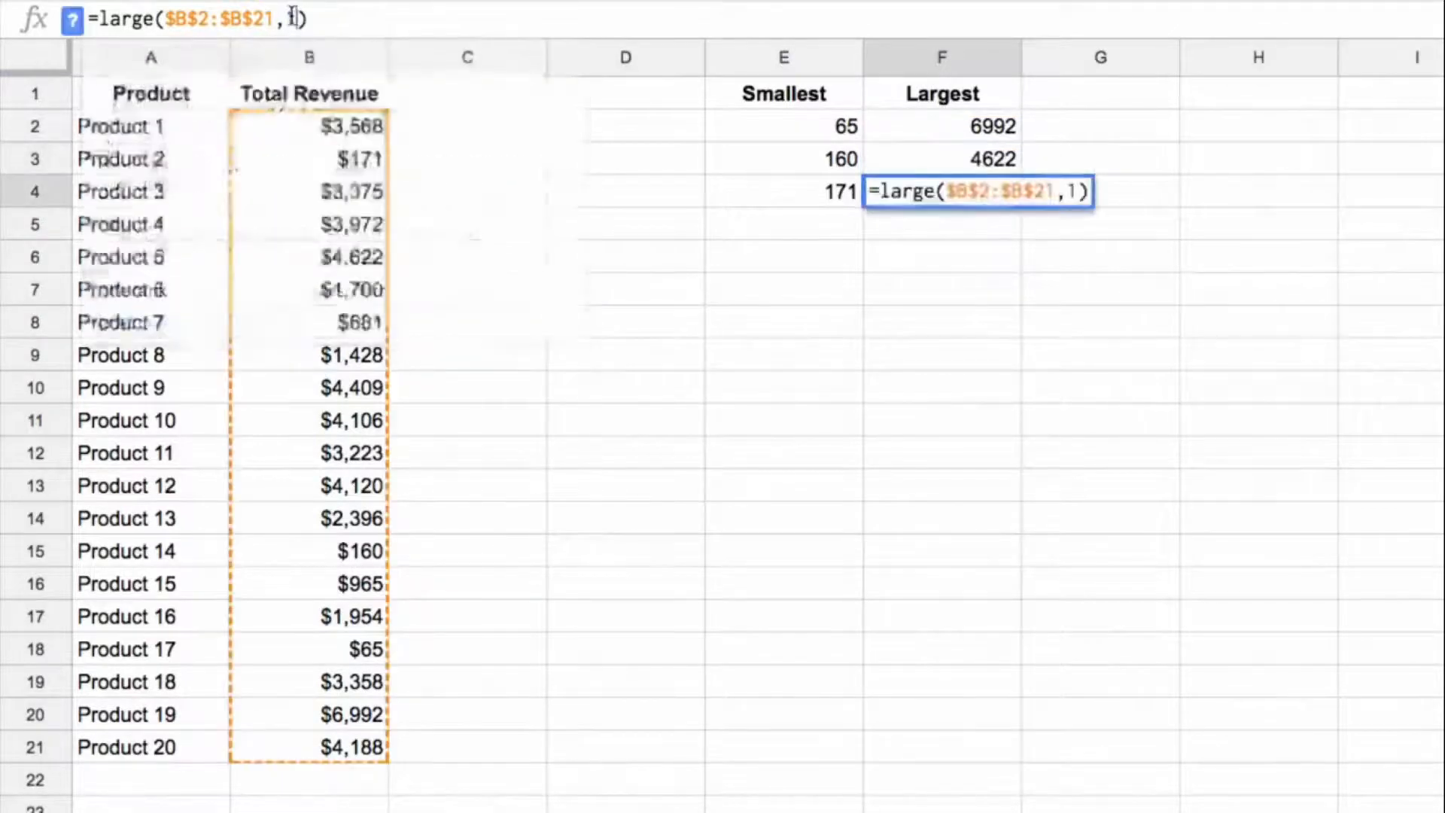
pyautogui.press('BackSpace')
pyautogui.write('3')
pyautogui.press('Return')
# Step: Sum E2:E4 in E5 and copy the total formula across to F5
pyautogui.press('Left')
pyautogui.press('Up')
pyautogui.press('Down')
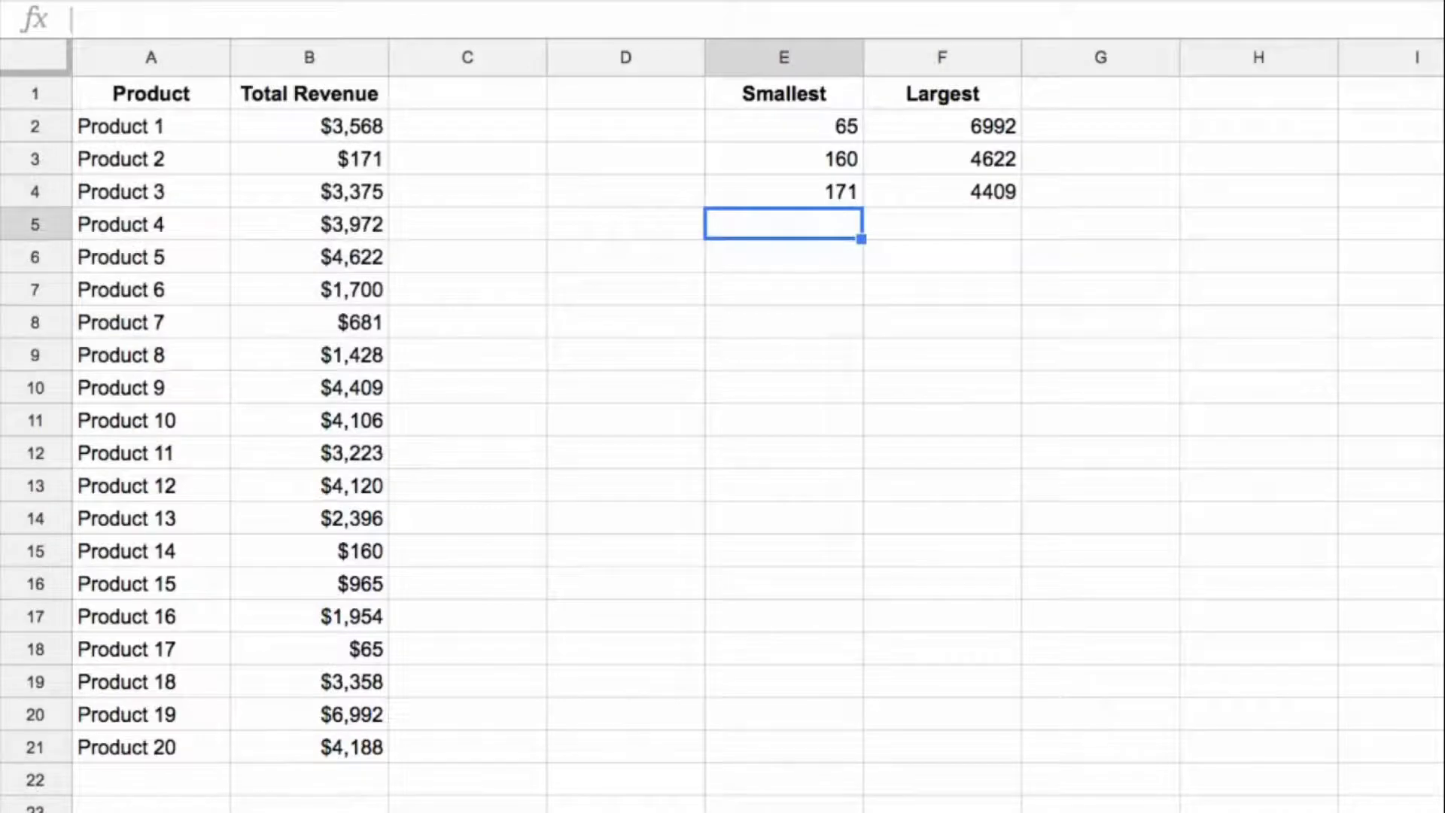
pyautogui.write('=sum(')
pyautogui.press('Up')
pyautogui.hotkey('shift', 'Up')
pyautogui.hotkey('shift', 'Up')
pyautogui.press('Return')
pyautogui.hotkey('ctrl', 'c')
pyautogui.press('Right')
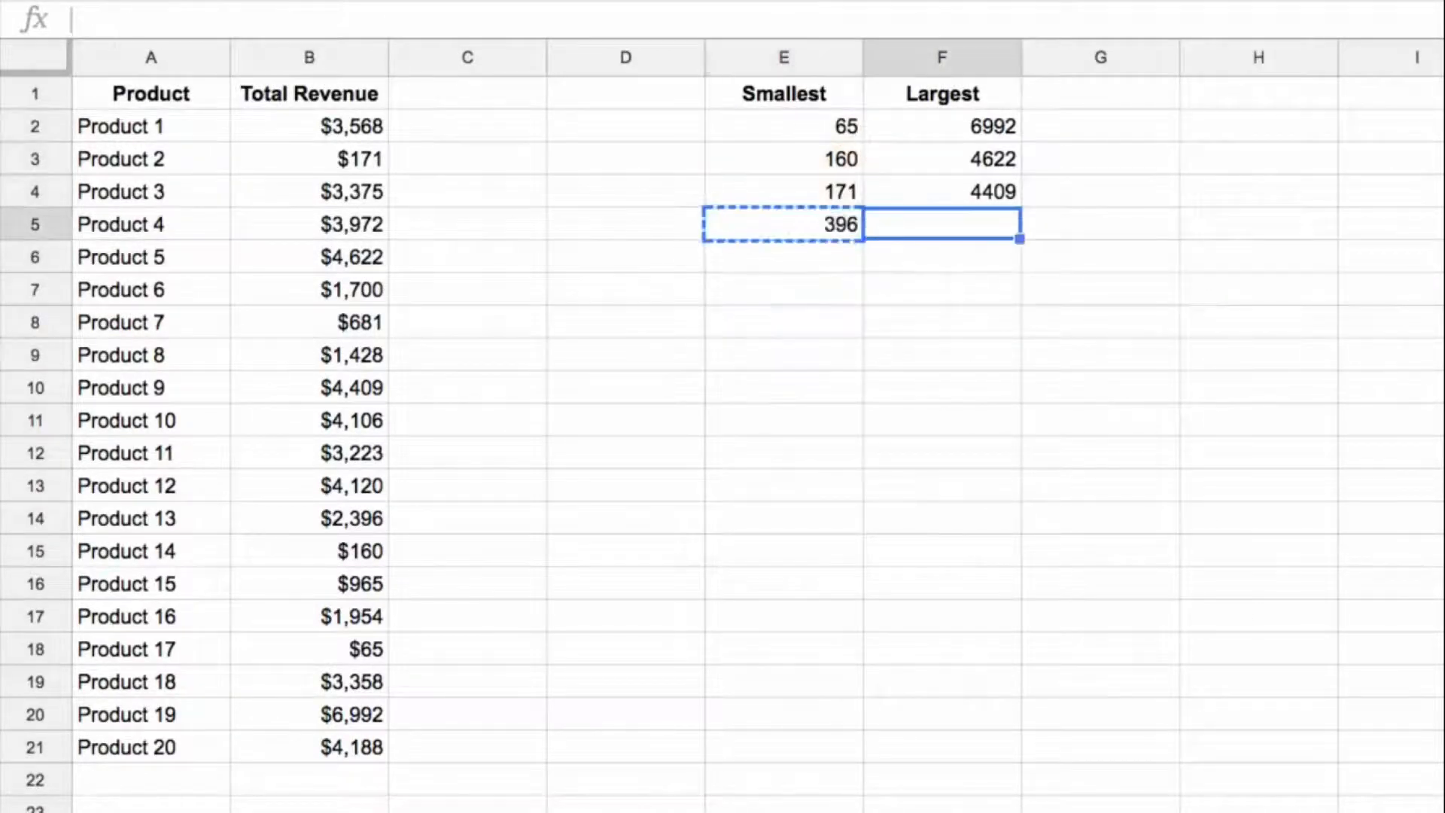
pyautogui.hotkey('ctrl', 'v')
# Step: Format E2:F5 as dollar currency without decimals, with the totals in row 5 bold under a top border
pyautogui.press('Up')
pyautogui.press('Up')
pyautogui.press('Up')
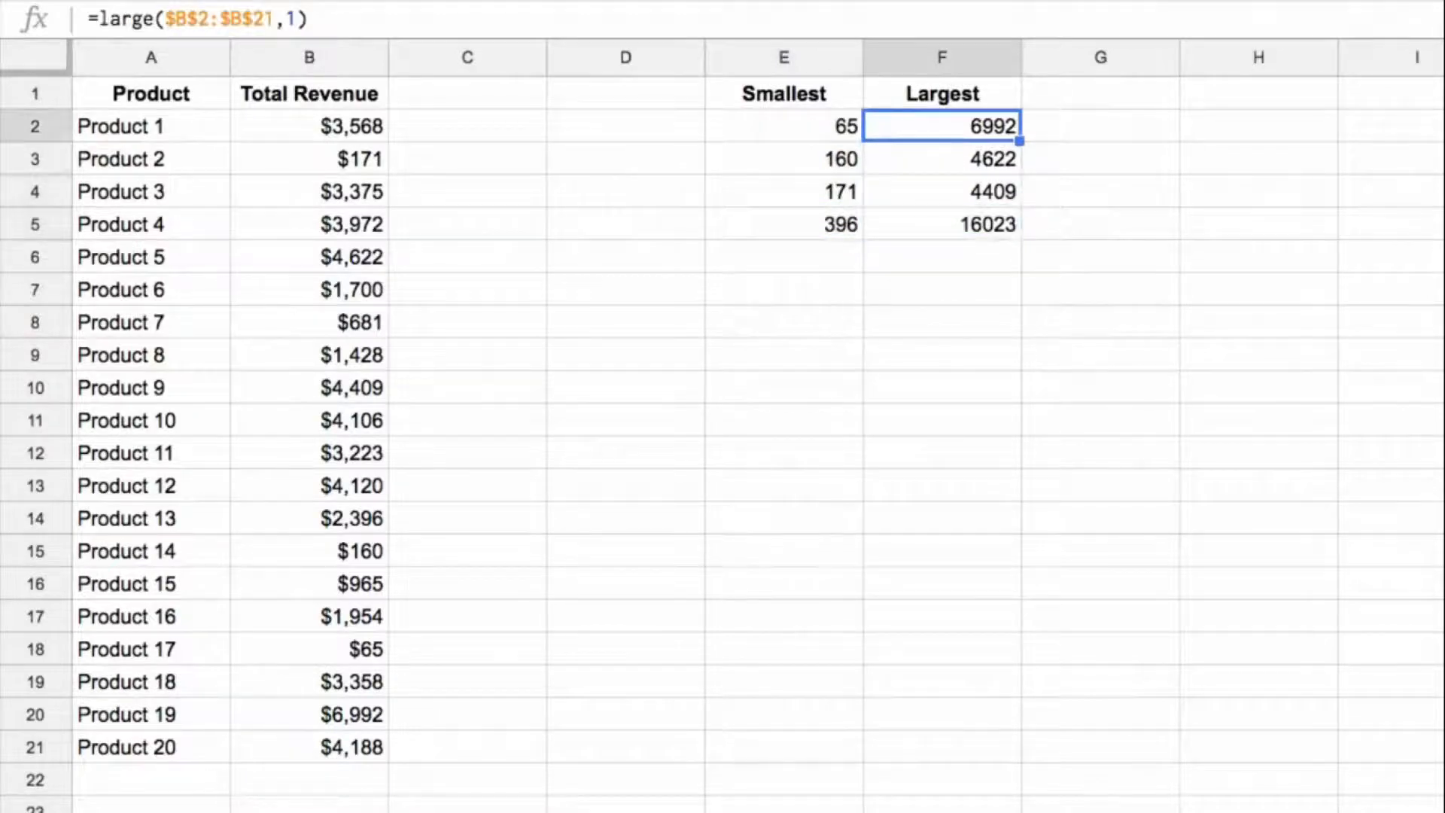
pyautogui.hotkey('shift', 'Down')
pyautogui.hotkey('shift', 'Down')
pyautogui.hotkey('shift', 'Down')
pyautogui.hotkey('shift', 'Left')
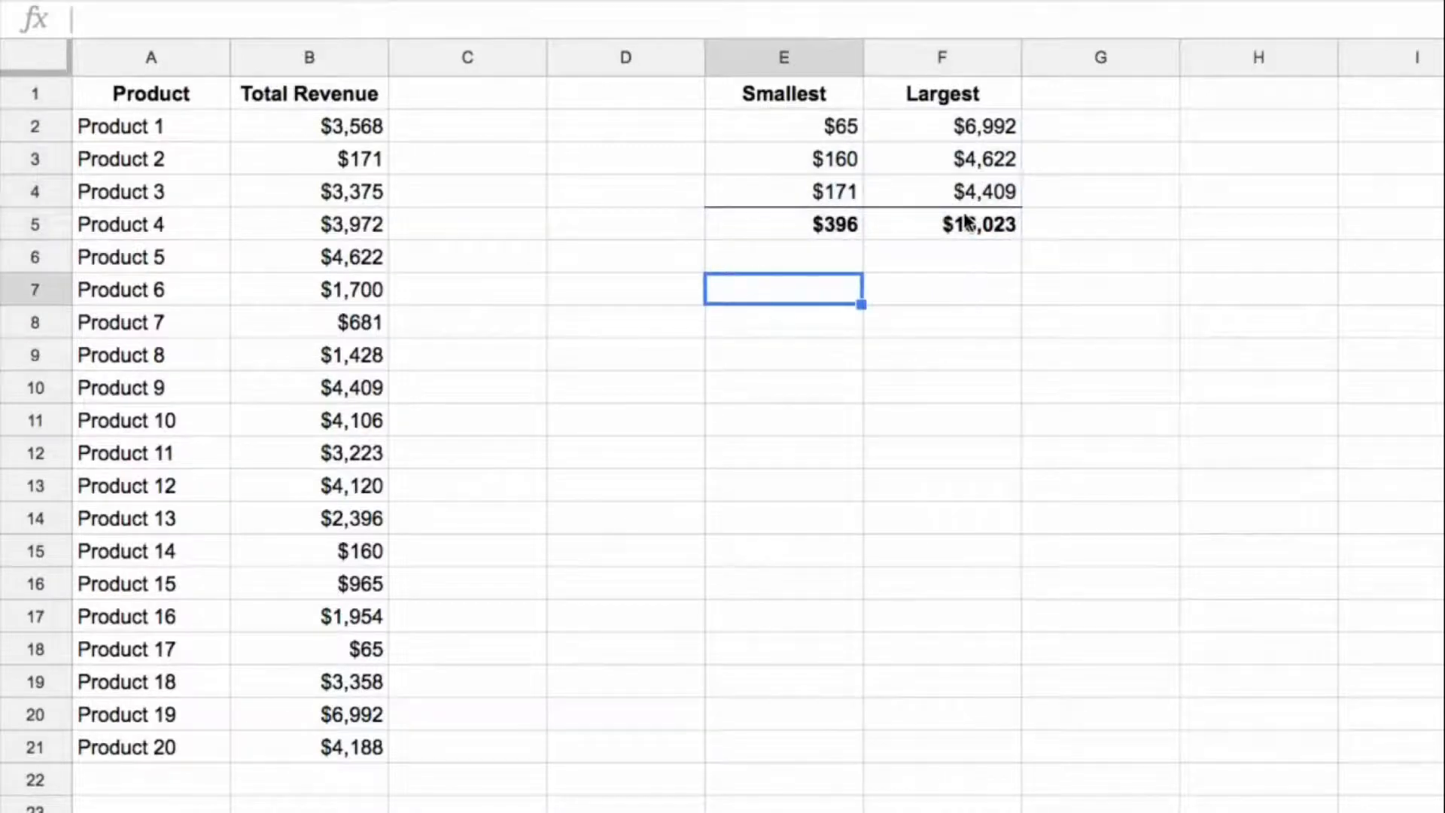
# Step: Start a single SMALL formula in E7 with the revenue range B2:B21 as its data
pyautogui.click(831, 130)
pyautogui.click(828, 188)
pyautogui.click(817, 132)
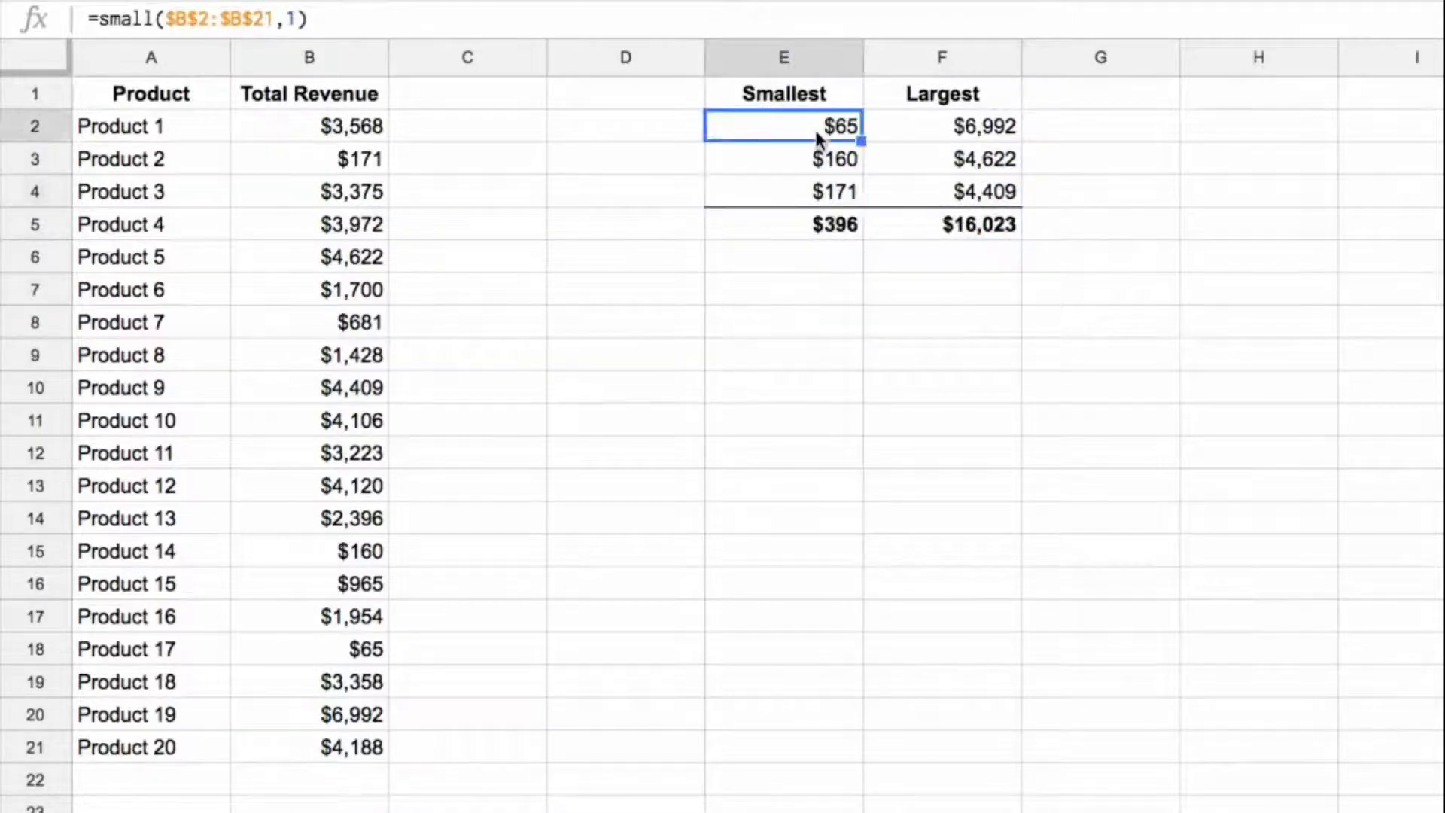
pyautogui.click(825, 291)
pyautogui.write('=small(')
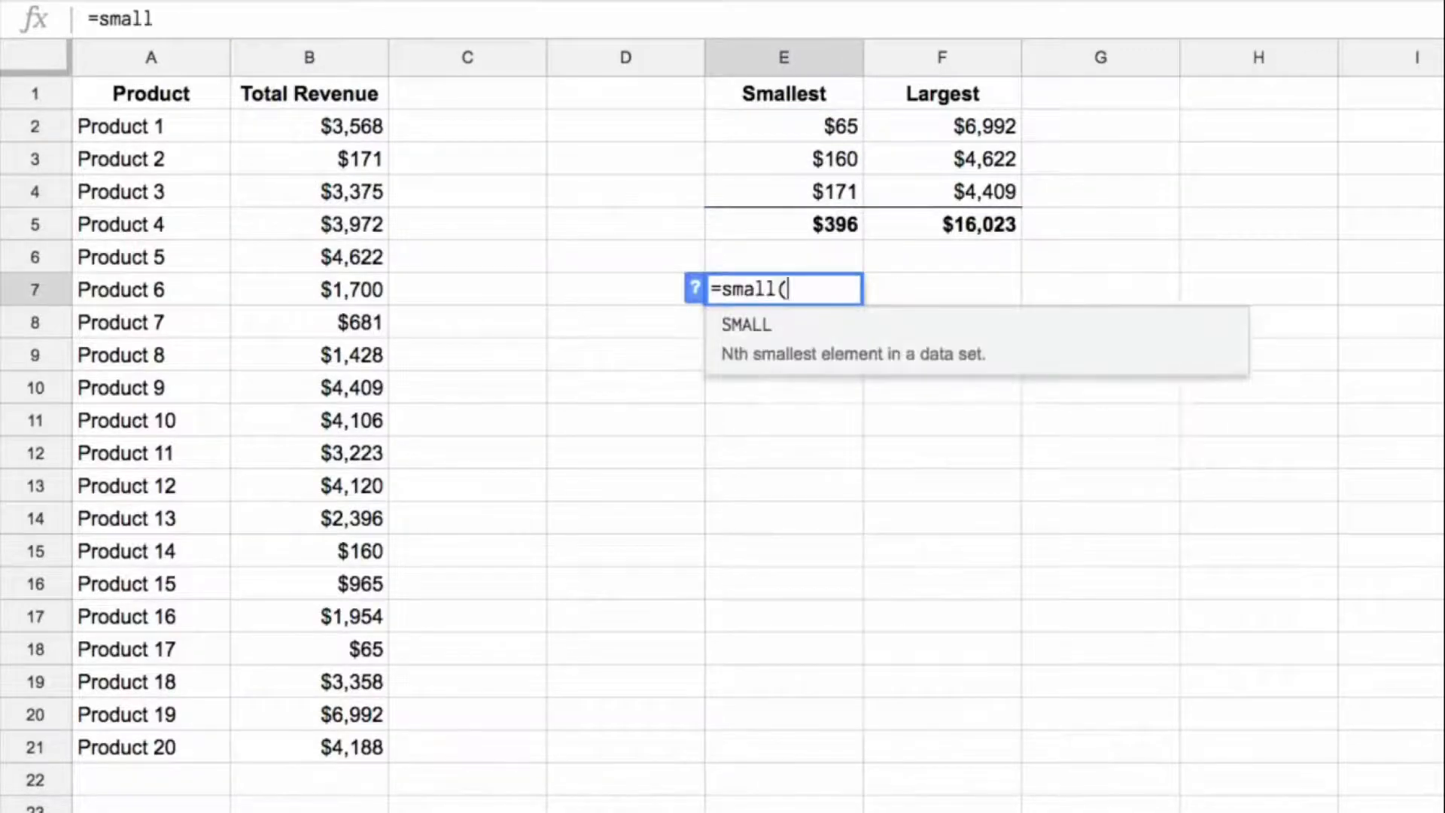
pyautogui.press('Left')
pyautogui.press('Left')
pyautogui.press('Left')
pyautogui.hotkey('ctrl', 'Up')
pyautogui.press('Down')
pyautogui.hotkey('ctrl', 'shift', 'Down')
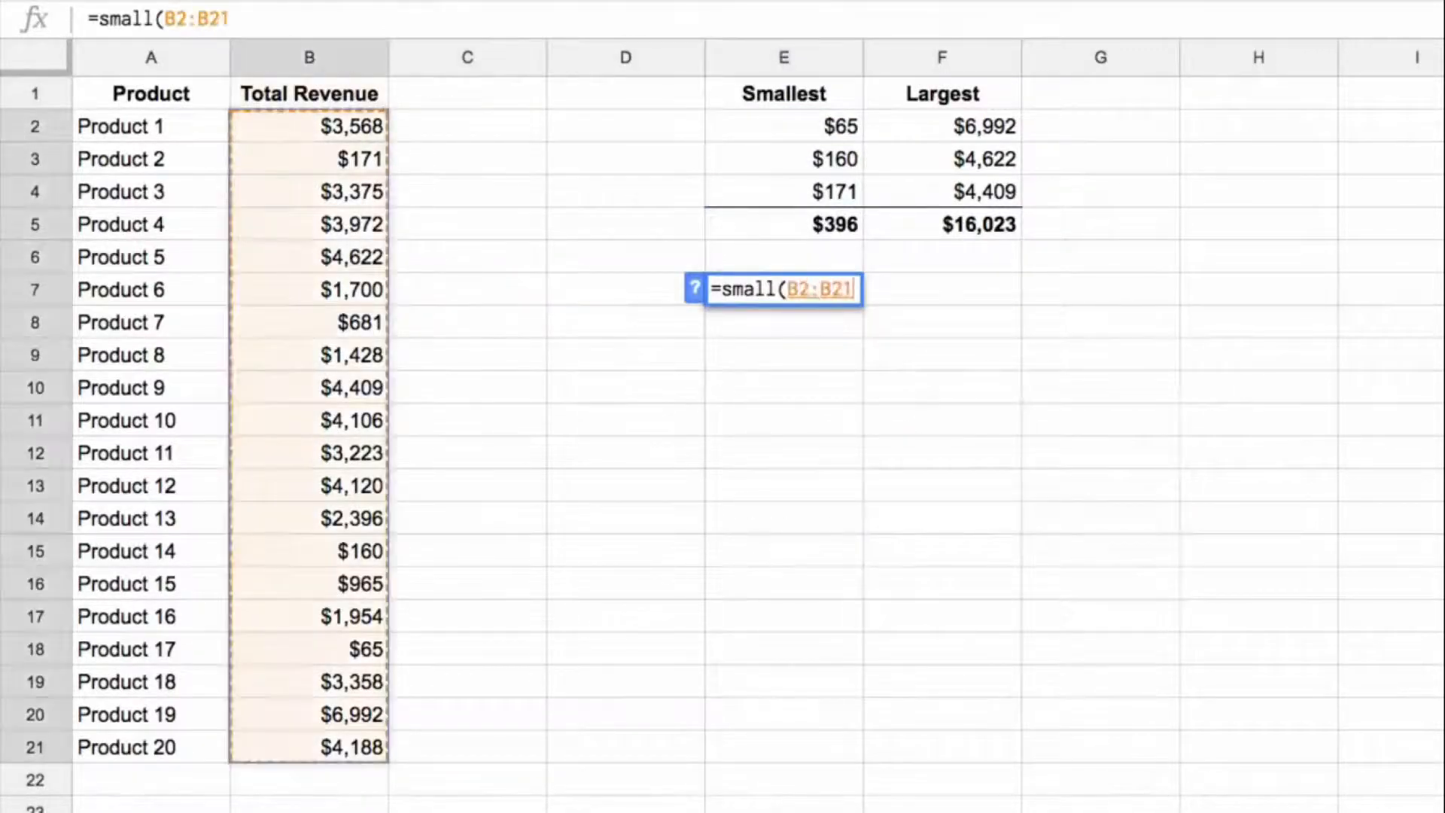
# Step: Complete the E7 formula with the rank array {1;2;3}, as =small(B2:B21,{1;2;3})
pyautogui.write(',{')
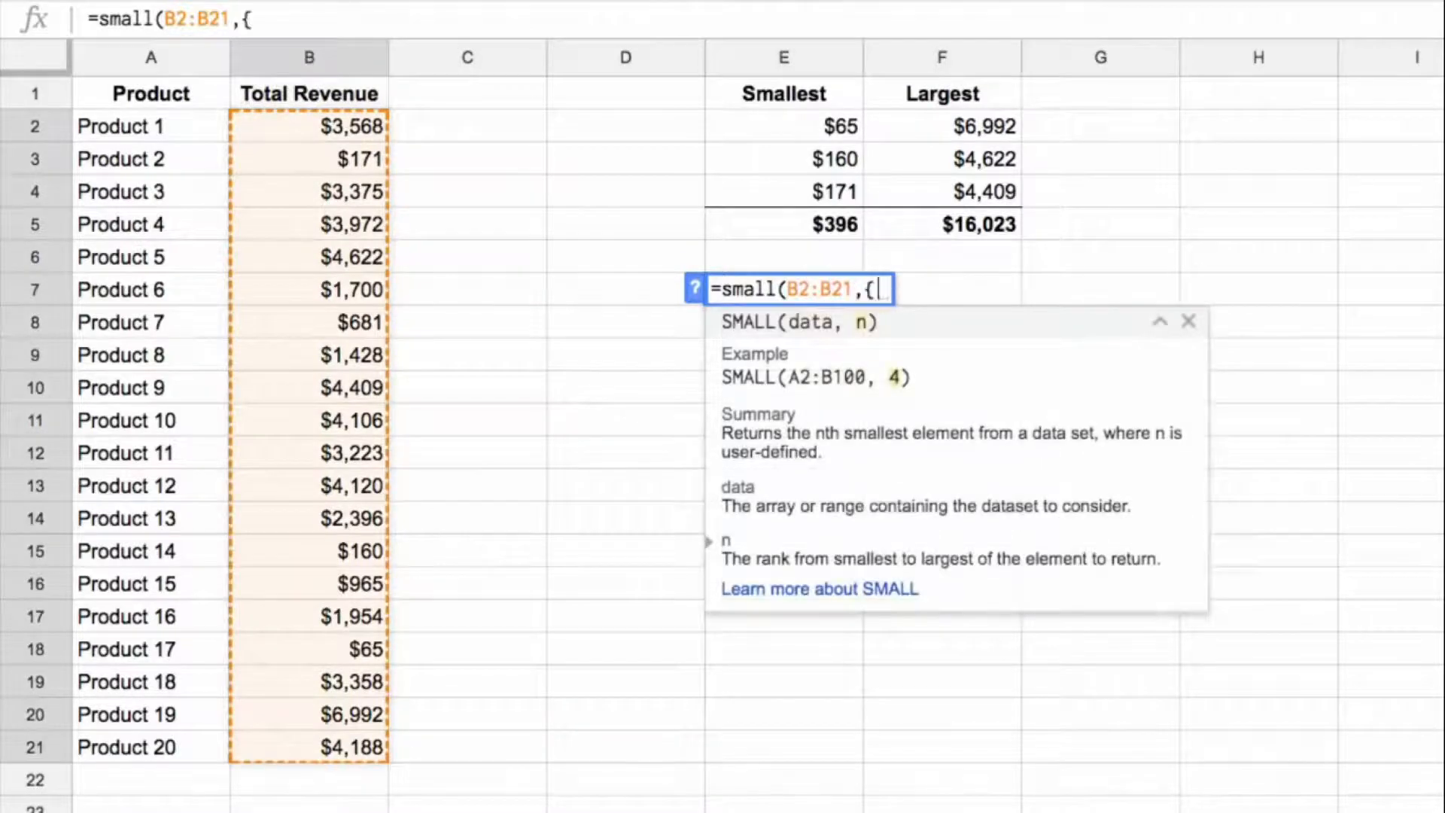
pyautogui.write('1;2;3})')
pyautogui.press('Return')
pyautogui.press('Up')
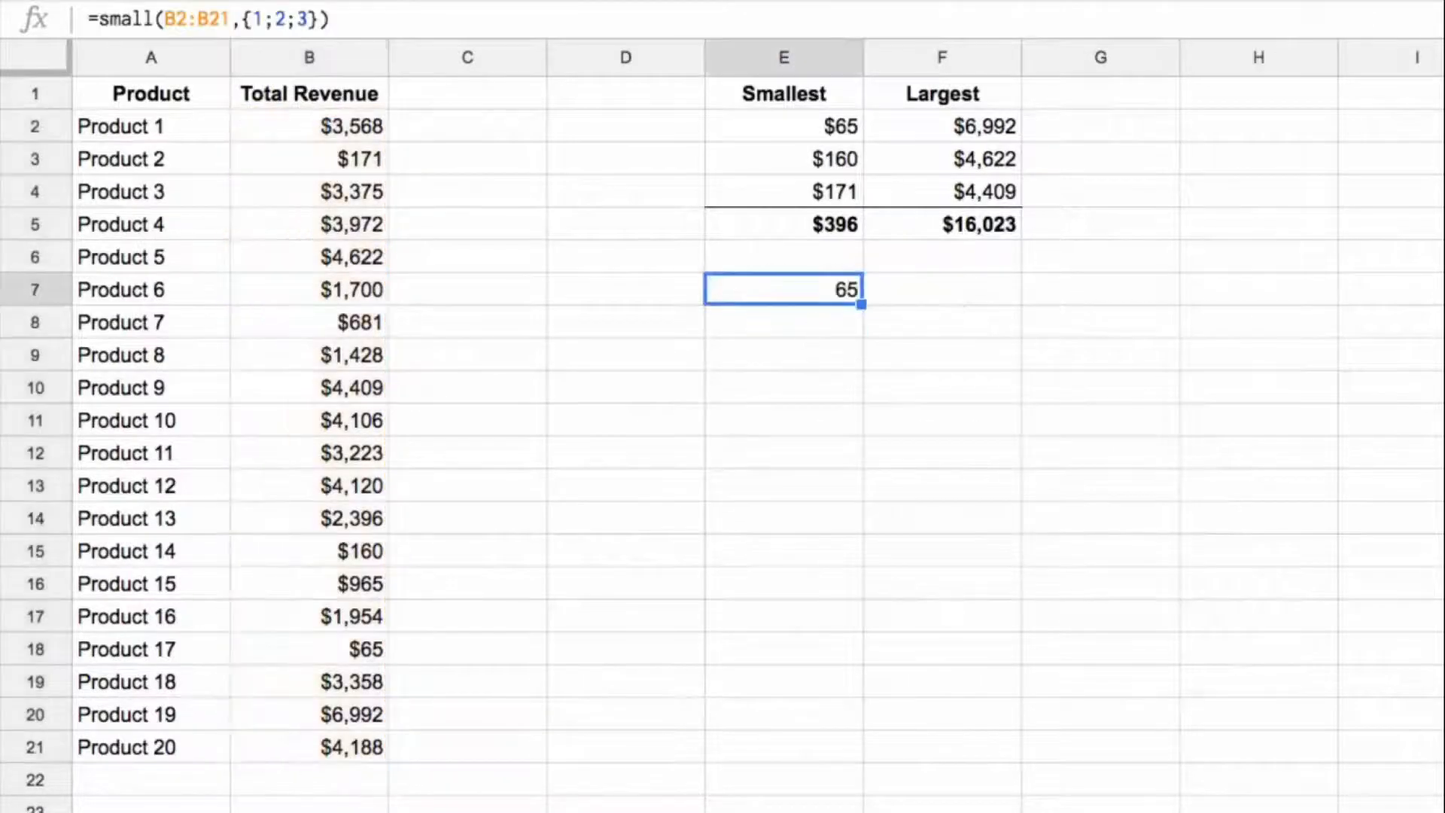
# Step: Wrap the E7 formula in ArrayFormula, making it =ArrayFormula(small(B2:B21,{1;2;3}))
pyautogui.click(624, 15)
pyautogui.hotkey('ctrl', 'shift', 'Return')
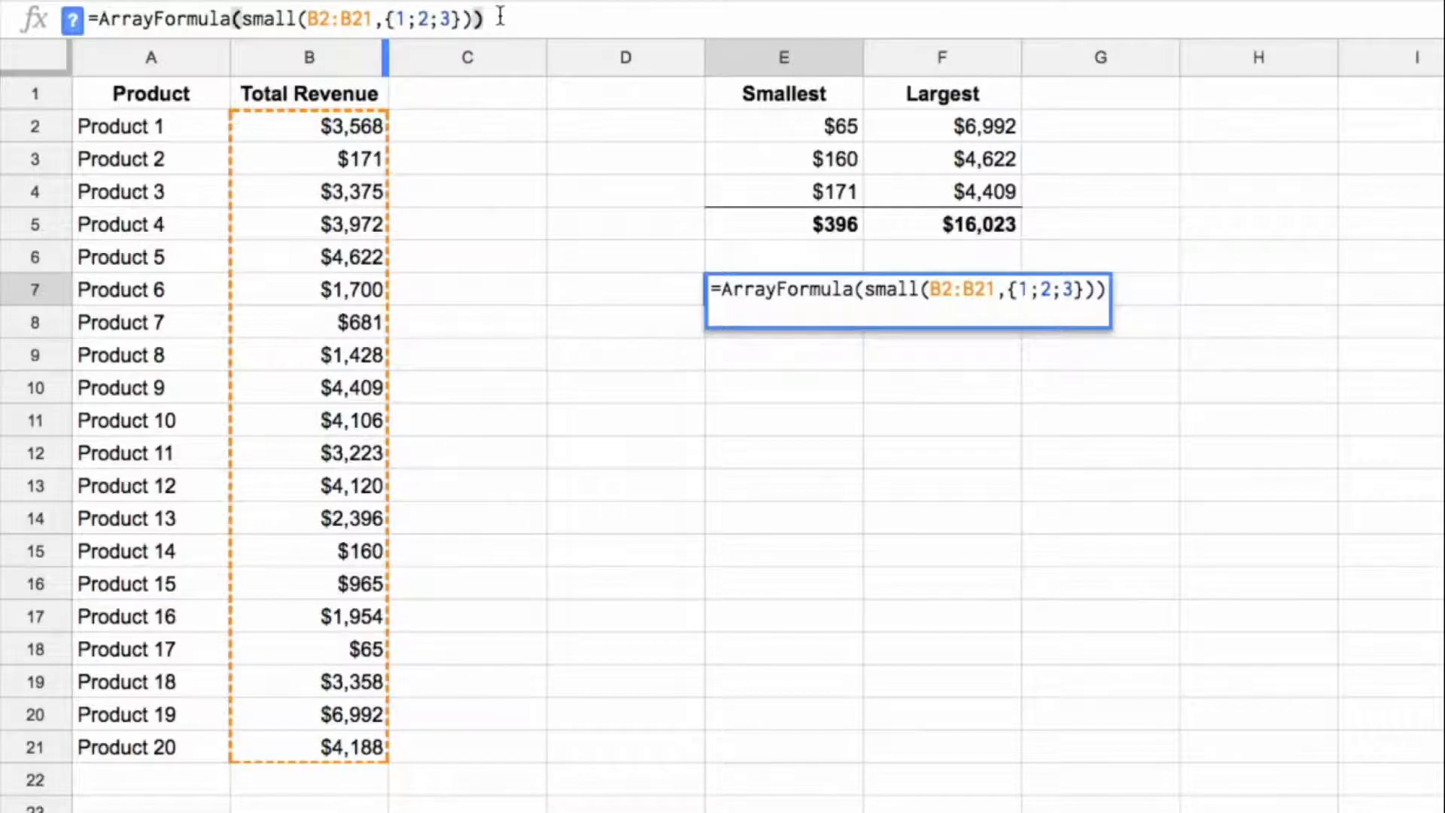
pyautogui.press('Return')
# Step: Compare the array results in E7:E9 with the individual SMALL results in E2:E4
pyautogui.press('Up')
pyautogui.press('Down')
pyautogui.press('Down')
pyautogui.press('Up')
pyautogui.press('Up')
pyautogui.press('Up')
pyautogui.press('Up')
pyautogui.press('Up')
pyautogui.hotkey('shift', 'Up')
pyautogui.hotkey('shift', 'Up')
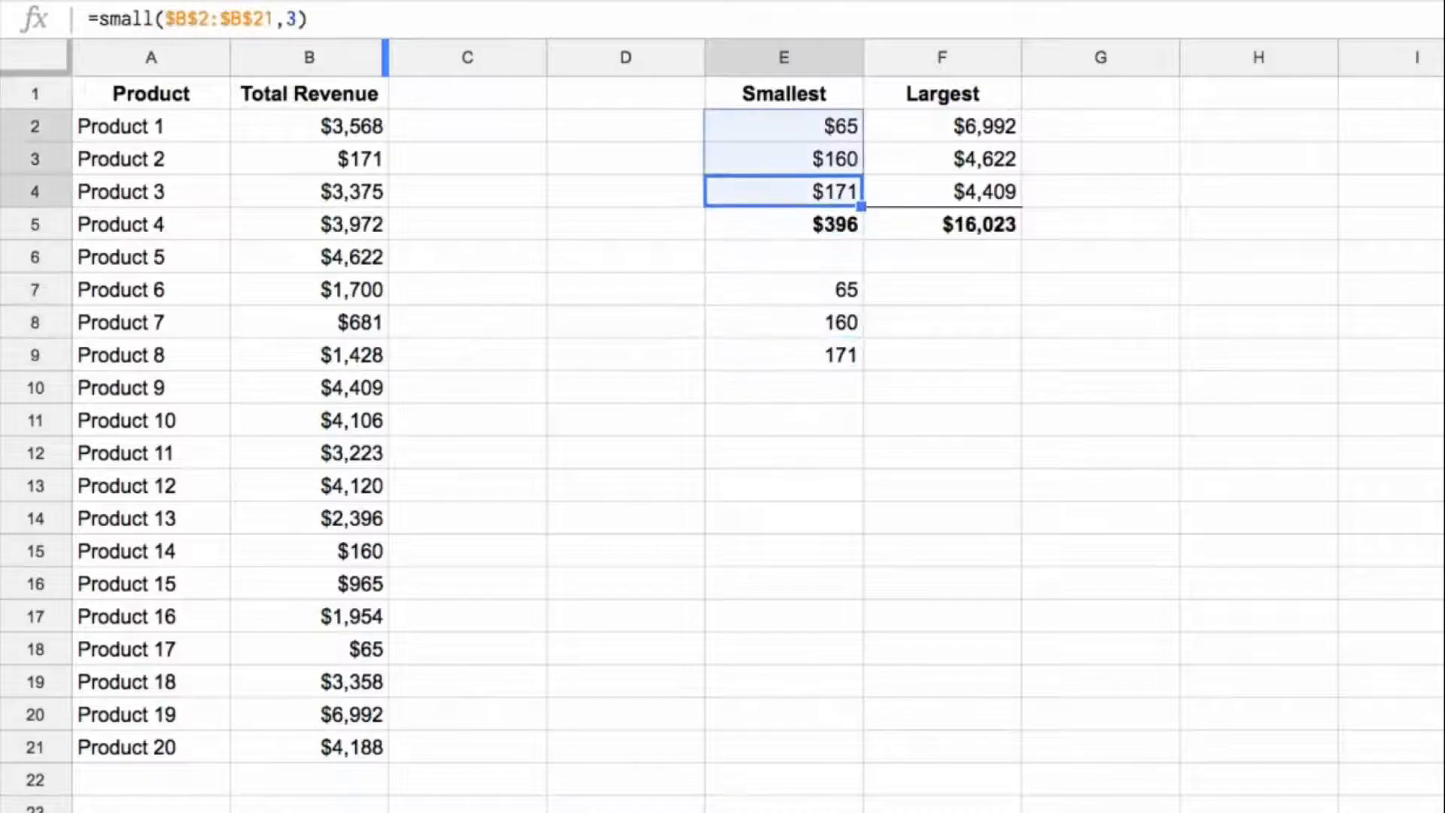
pyautogui.press('Down')
pyautogui.press('Down')
pyautogui.press('Down')
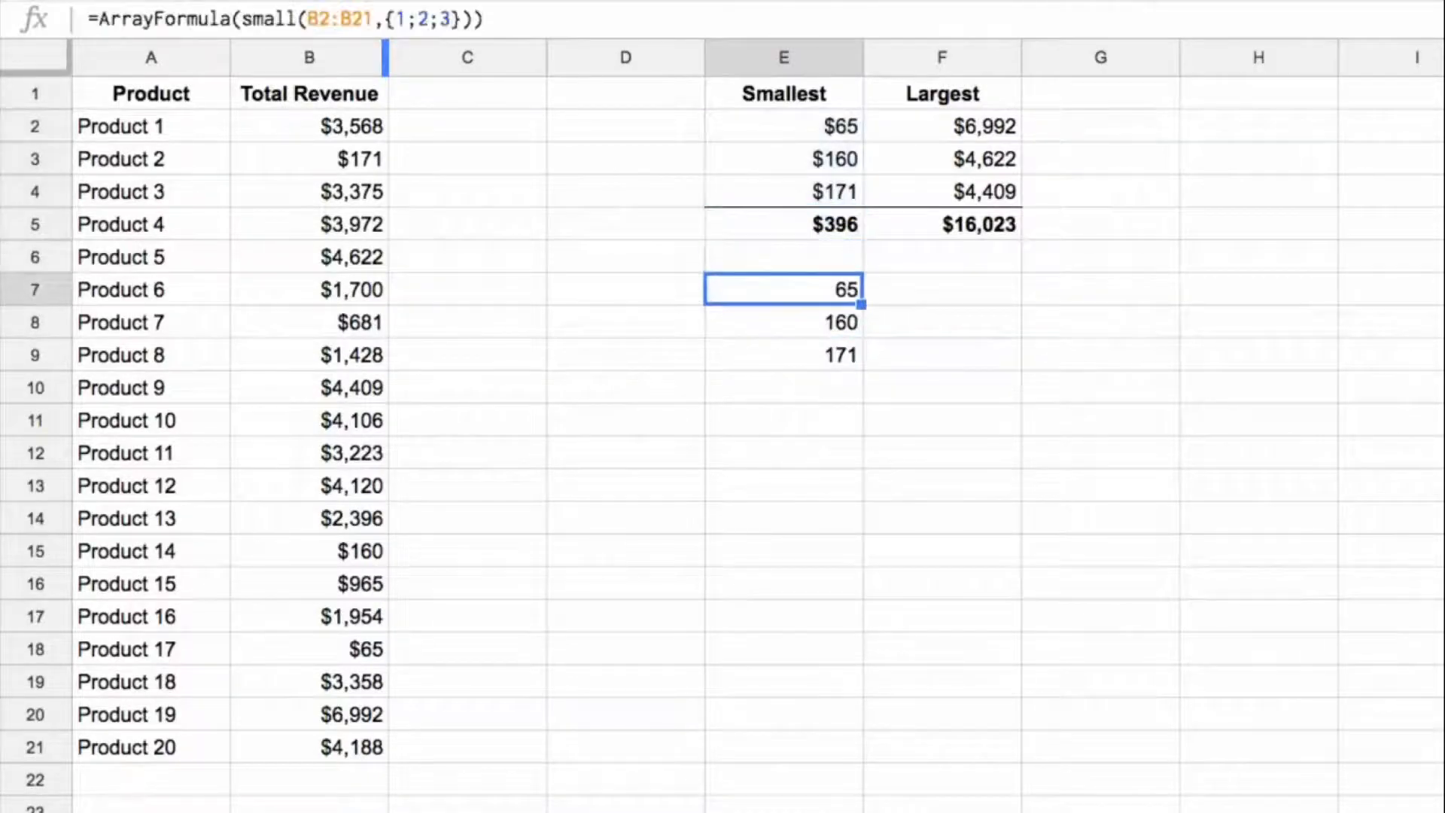
# Step: Add SUM around the SMALL function in E7, making it =ArrayFormula(sum(small(B2:B21,{1;2;3})))
pyautogui.click(242, 19)
pyautogui.write('sum(')
pyautogui.press('End')
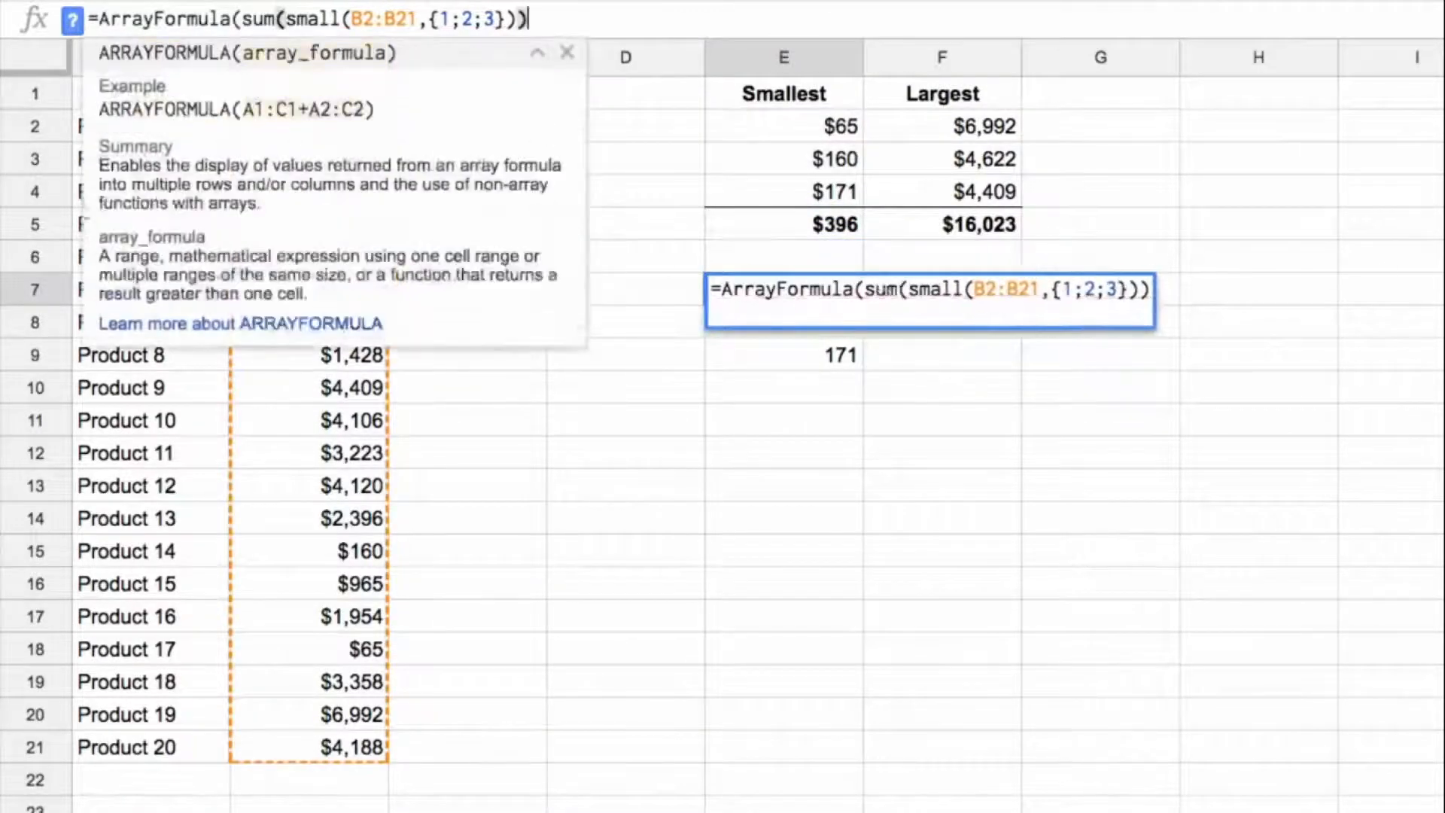
pyautogui.write(')')
pyautogui.press('Return')
pyautogui.press('Up')
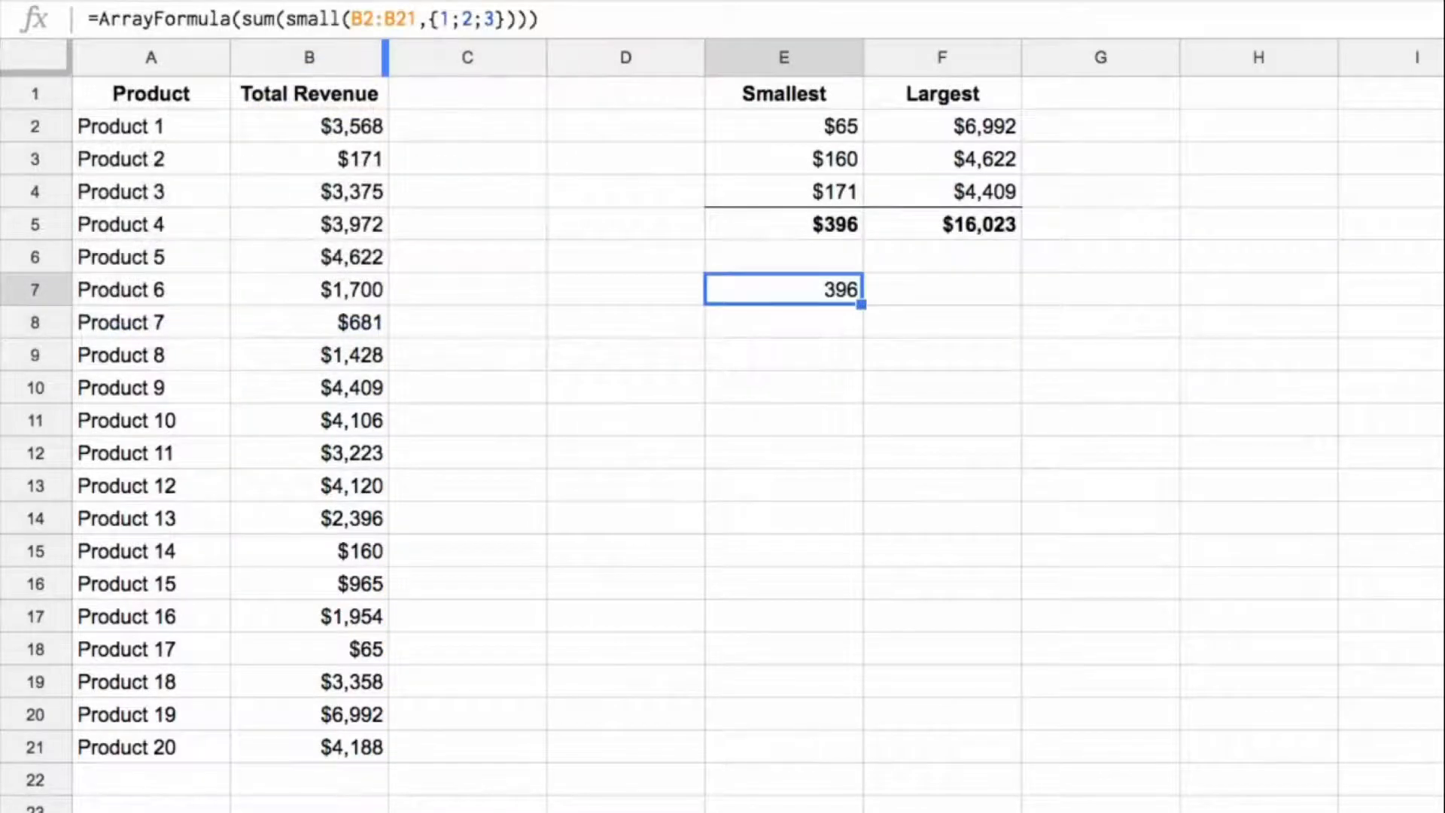
# Step: Make the revenue range in the E7 formula absolute as $B$2:$B$21 and copy the formula to F7
pyautogui.click(375, 18)
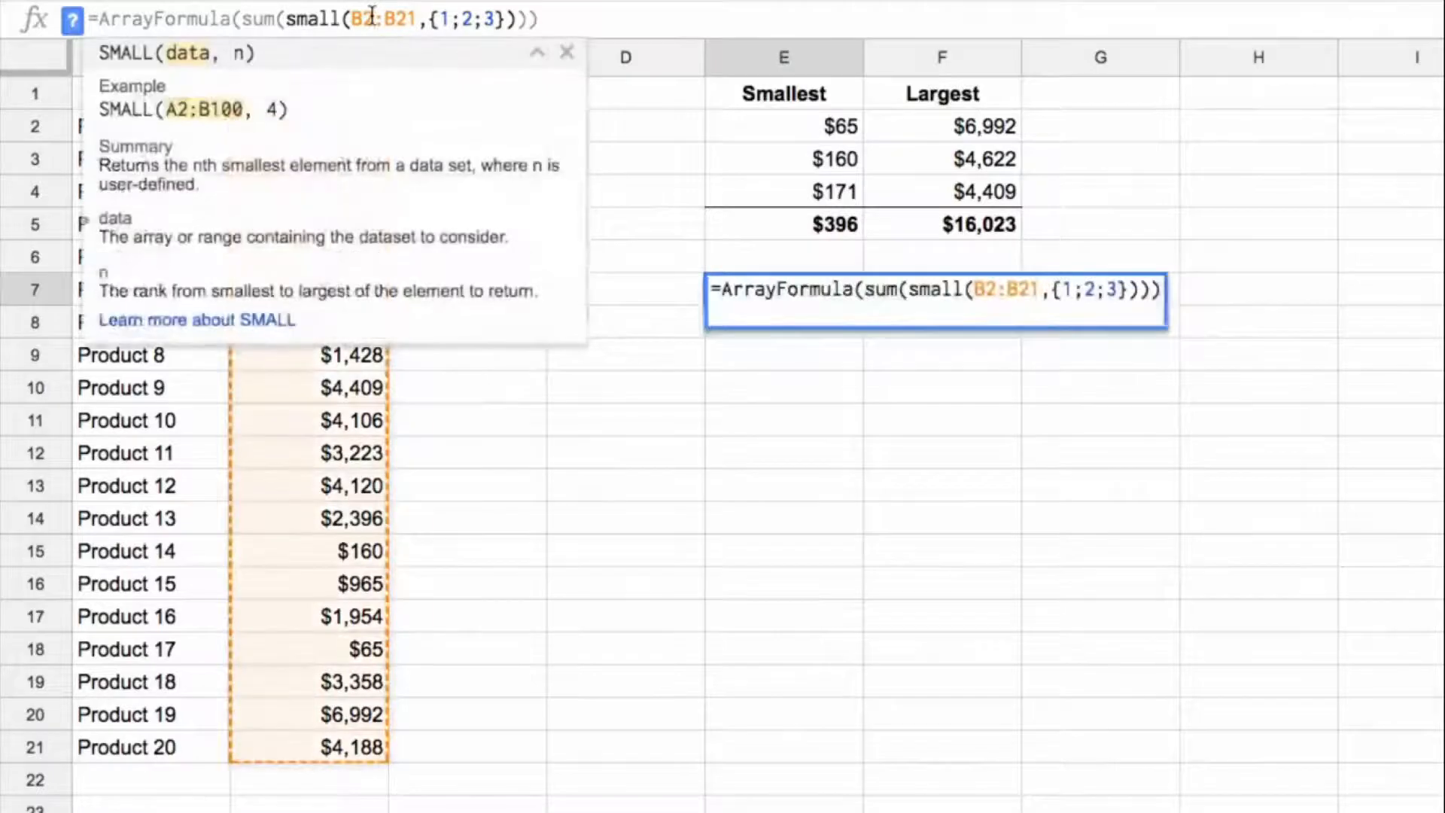
pyautogui.press('F4')
pyautogui.press('Return')
pyautogui.press('Up')
pyautogui.hotkey('ctrl', 'c')
pyautogui.press('Right')
pyautogui.hotkey('ctrl', 'v')
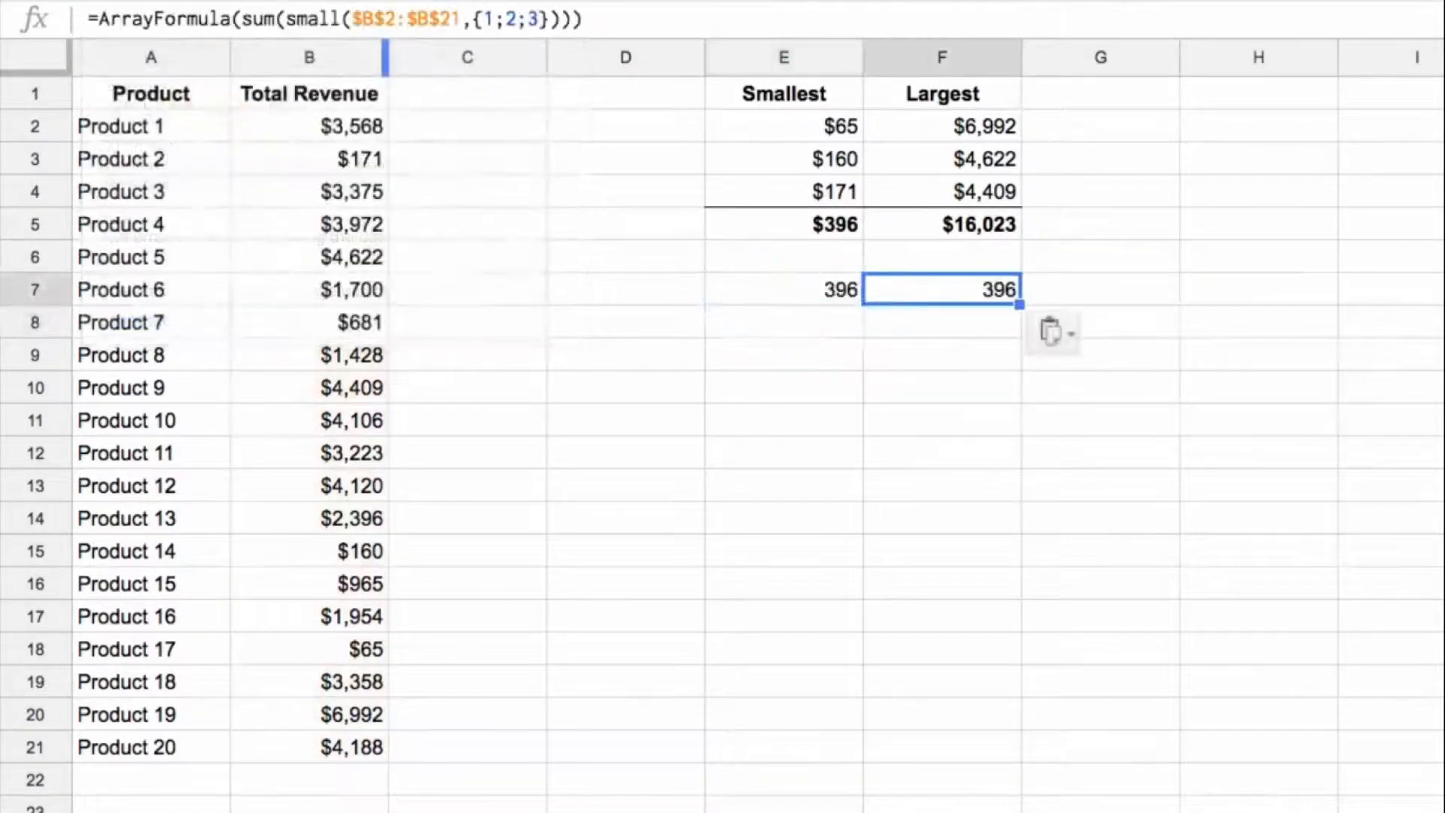
# Step: Replace SMALL with LARGE in F7, making it =ArrayFormula(sum(LARGE($B$2:$B$21,{1;2;3})))
pyautogui.doubleClick(336, 18)
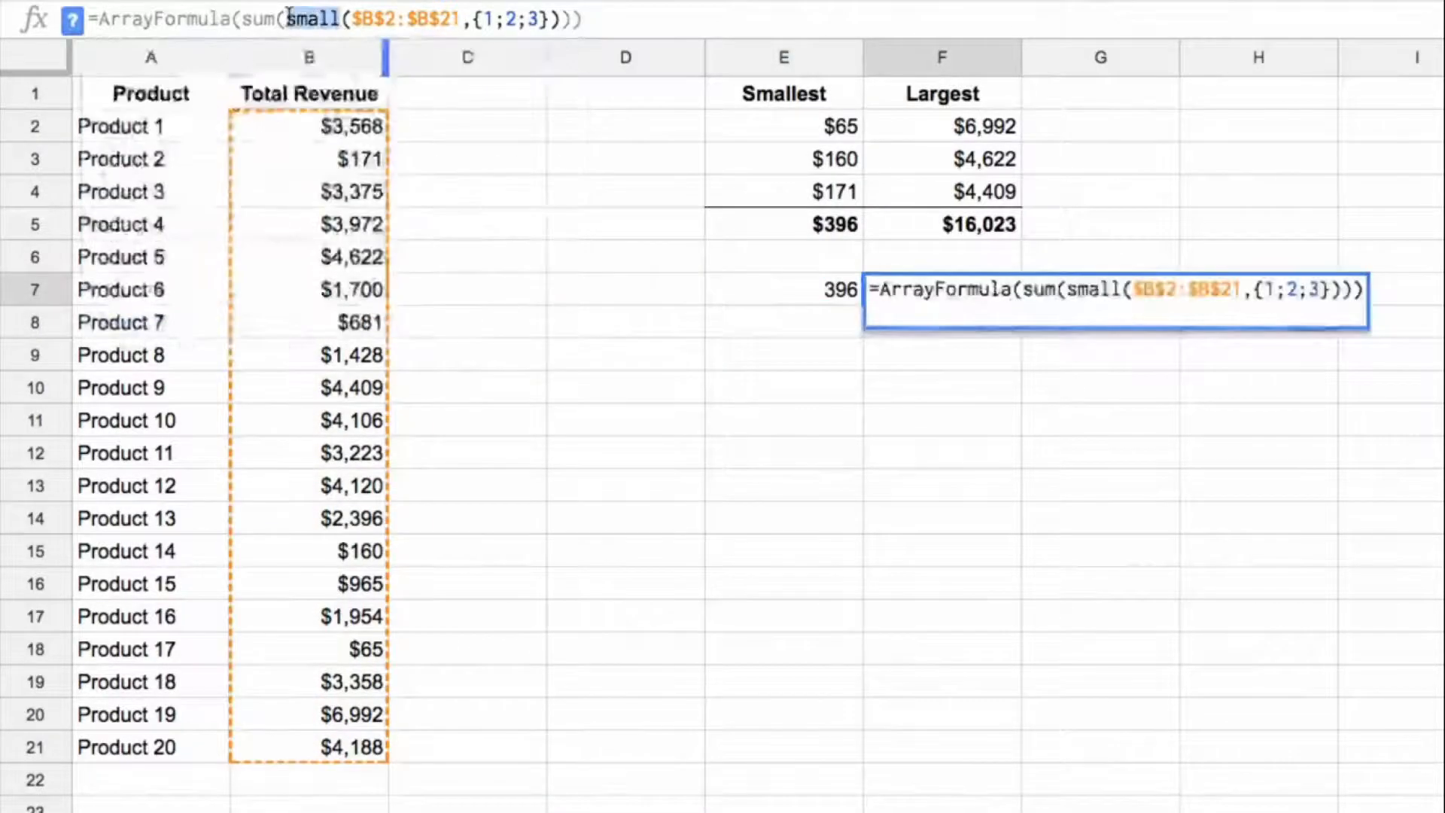
pyautogui.write('lar')
pyautogui.press('Tab')
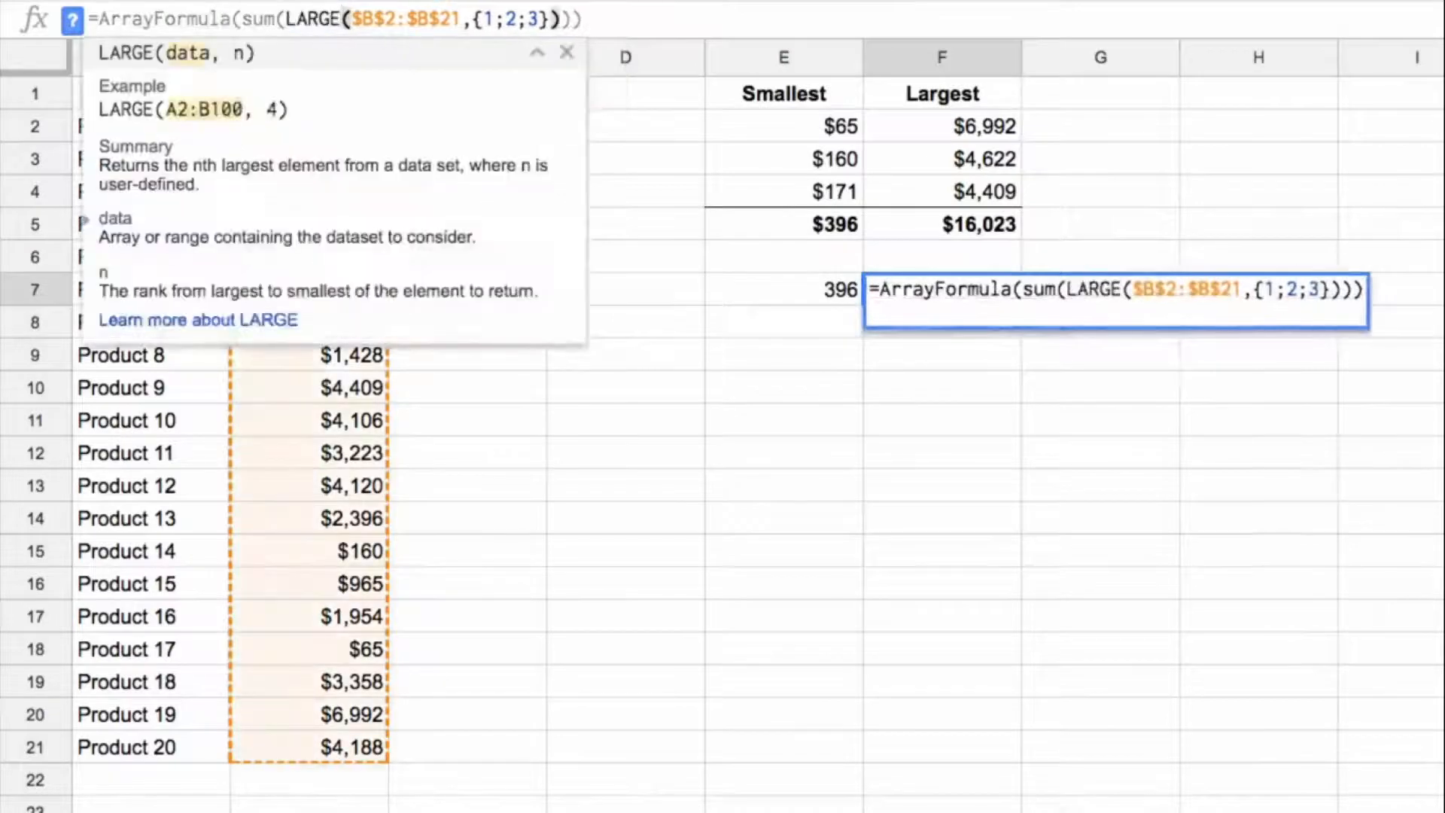
pyautogui.press('Return')
pyautogui.press('Up')
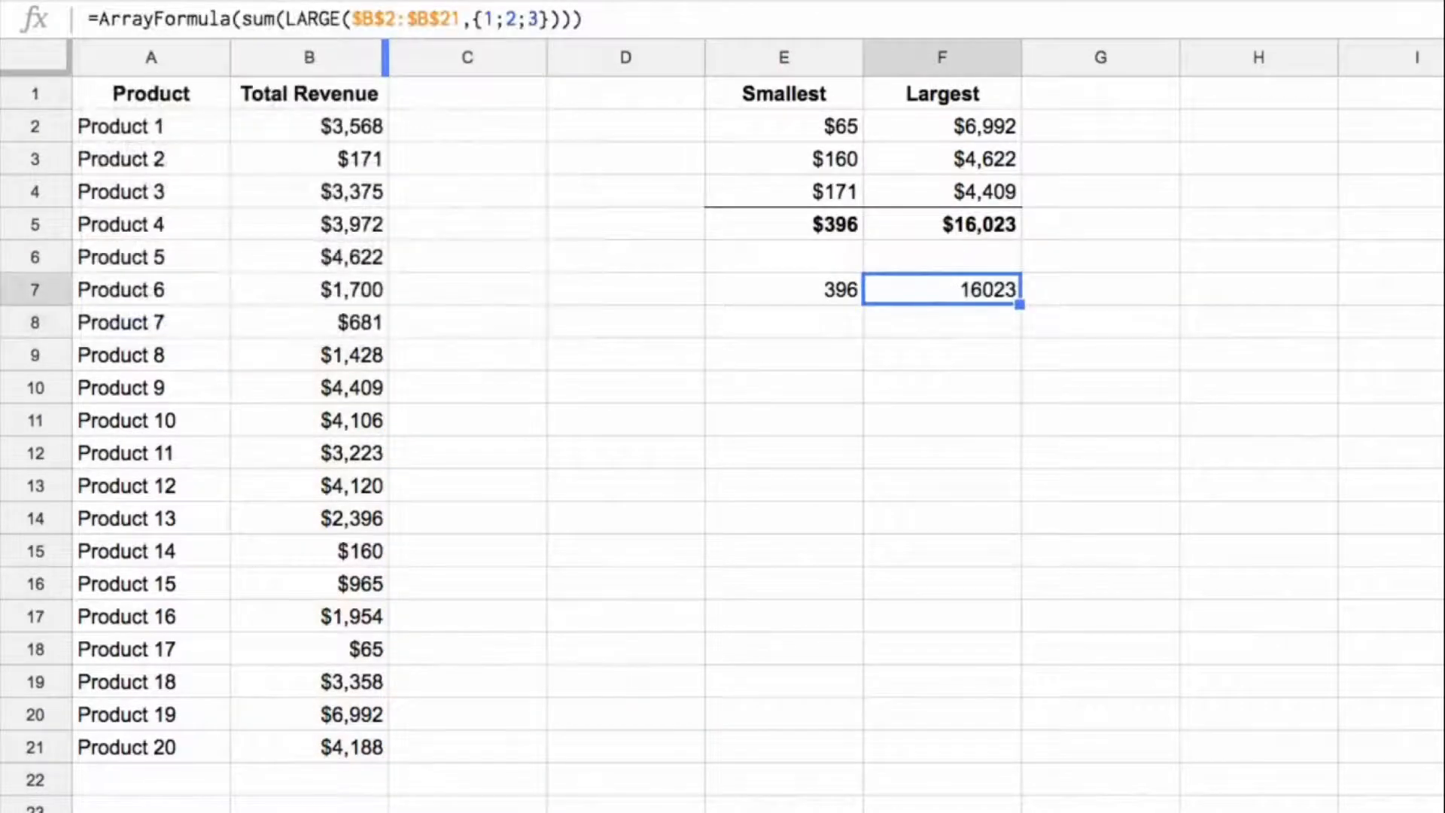
# Step: Compare the single-formula totals in E7:F7 with the column totals in E5:F5
pyautogui.press('Up')
pyautogui.press('Up')
pyautogui.press('Down')
pyautogui.press('Down')
pyautogui.press('Down')
pyautogui.press('Left')
pyautogui.press('Up')
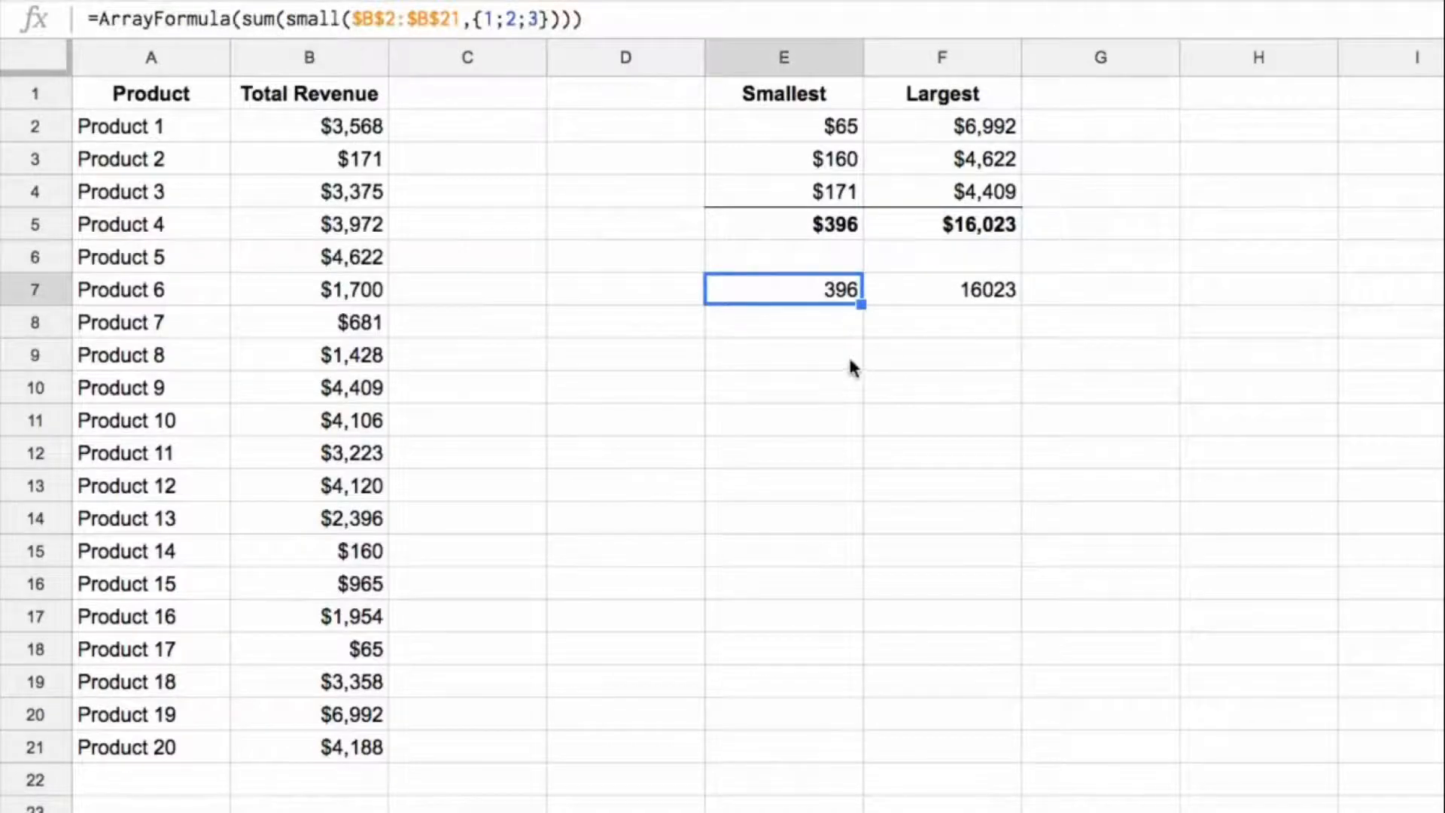
pyautogui.click(833, 384)
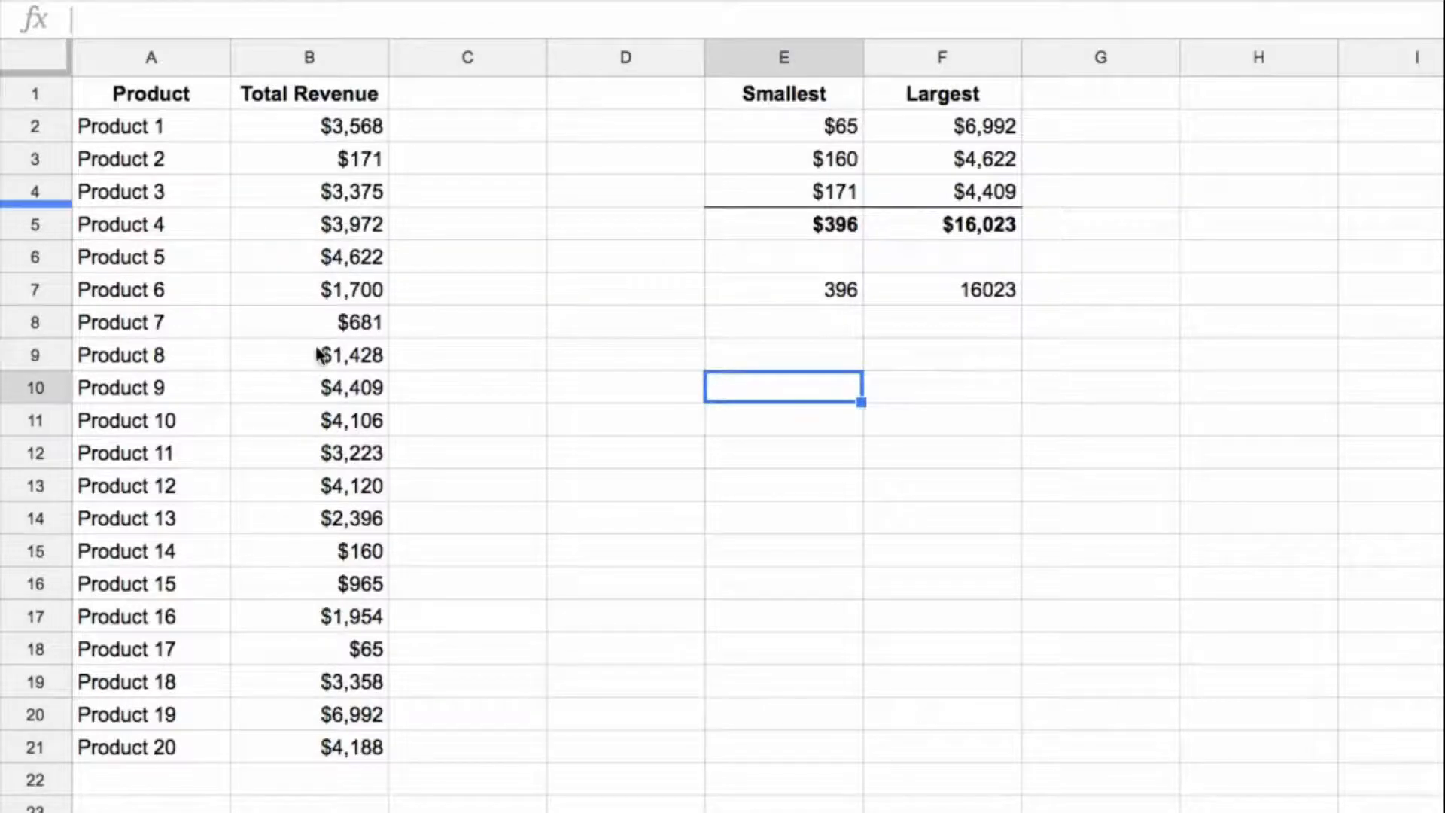
# Step: Enter 5 in D10 as the input for how many values to include
pyautogui.click(684, 393)
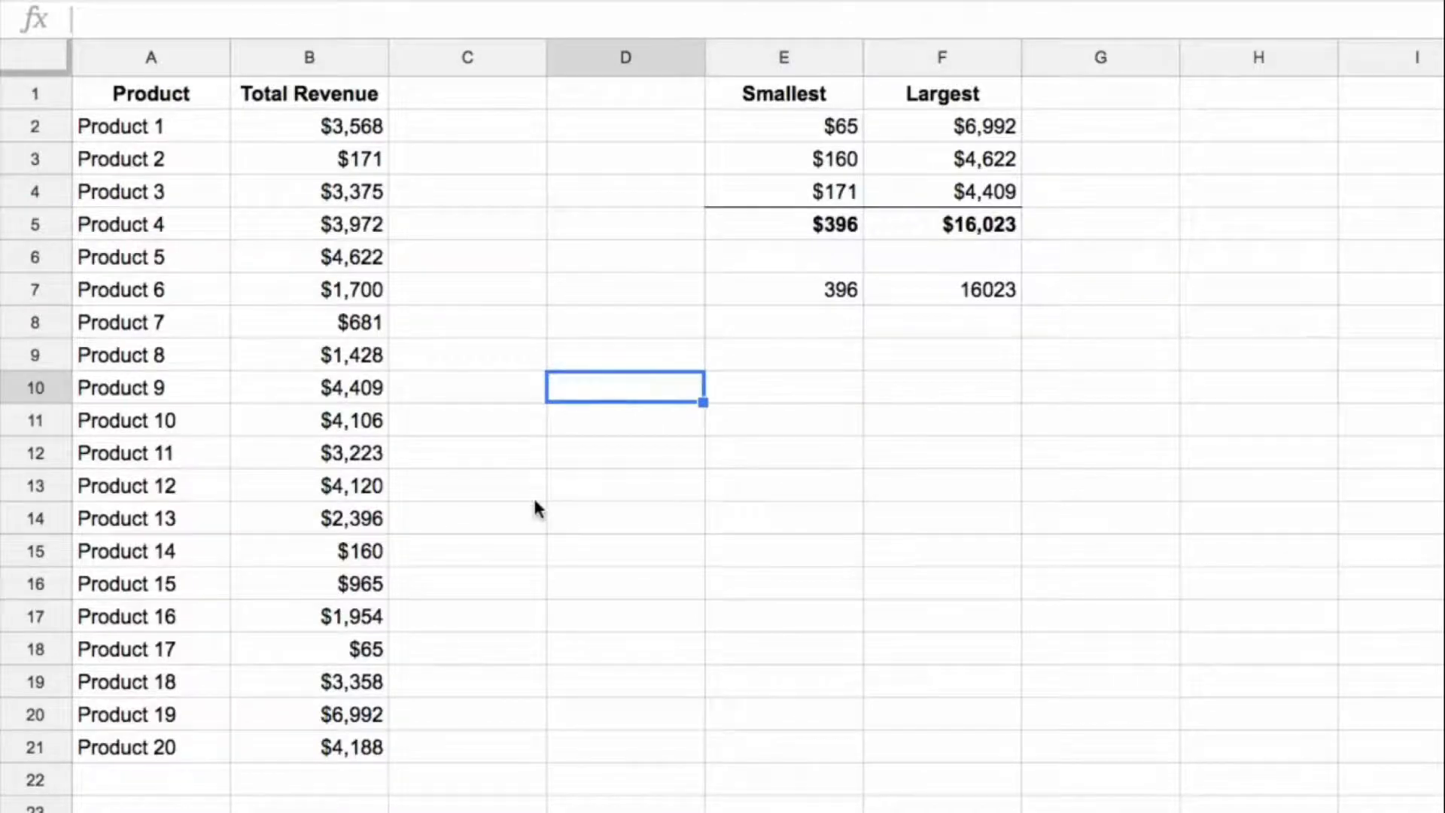
pyautogui.write('5')
pyautogui.press('Return')
pyautogui.press('Up')
pyautogui.write('10')
pyautogui.press('Return')
pyautogui.press('Up')
pyautogui.write('5')
pyautogui.press('Tab')
# Step: Build a row reference text in E10 from the D10 value with the formula ="1:"&D10
pyautogui.press('Delete')
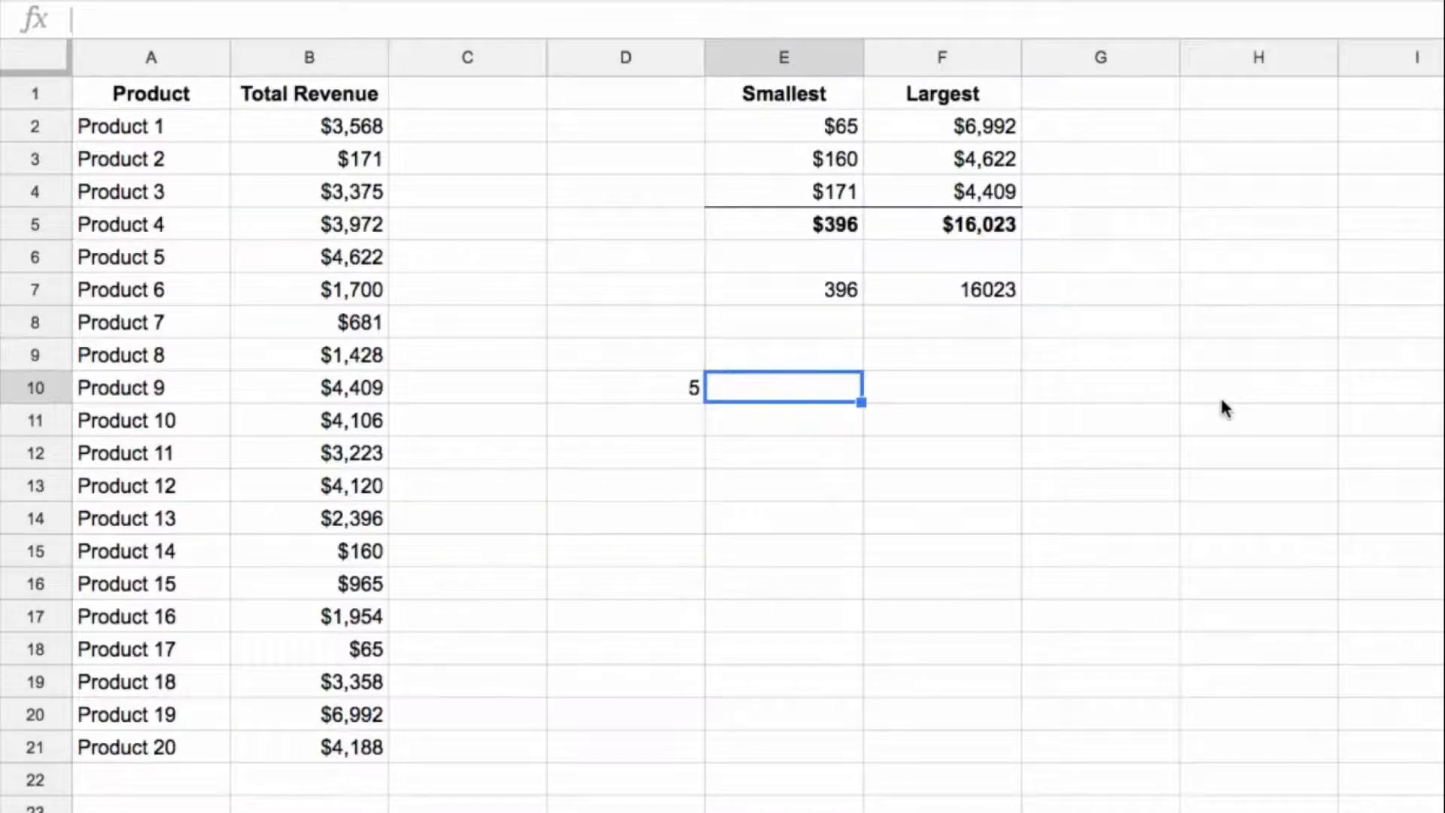
pyautogui.write('="1')
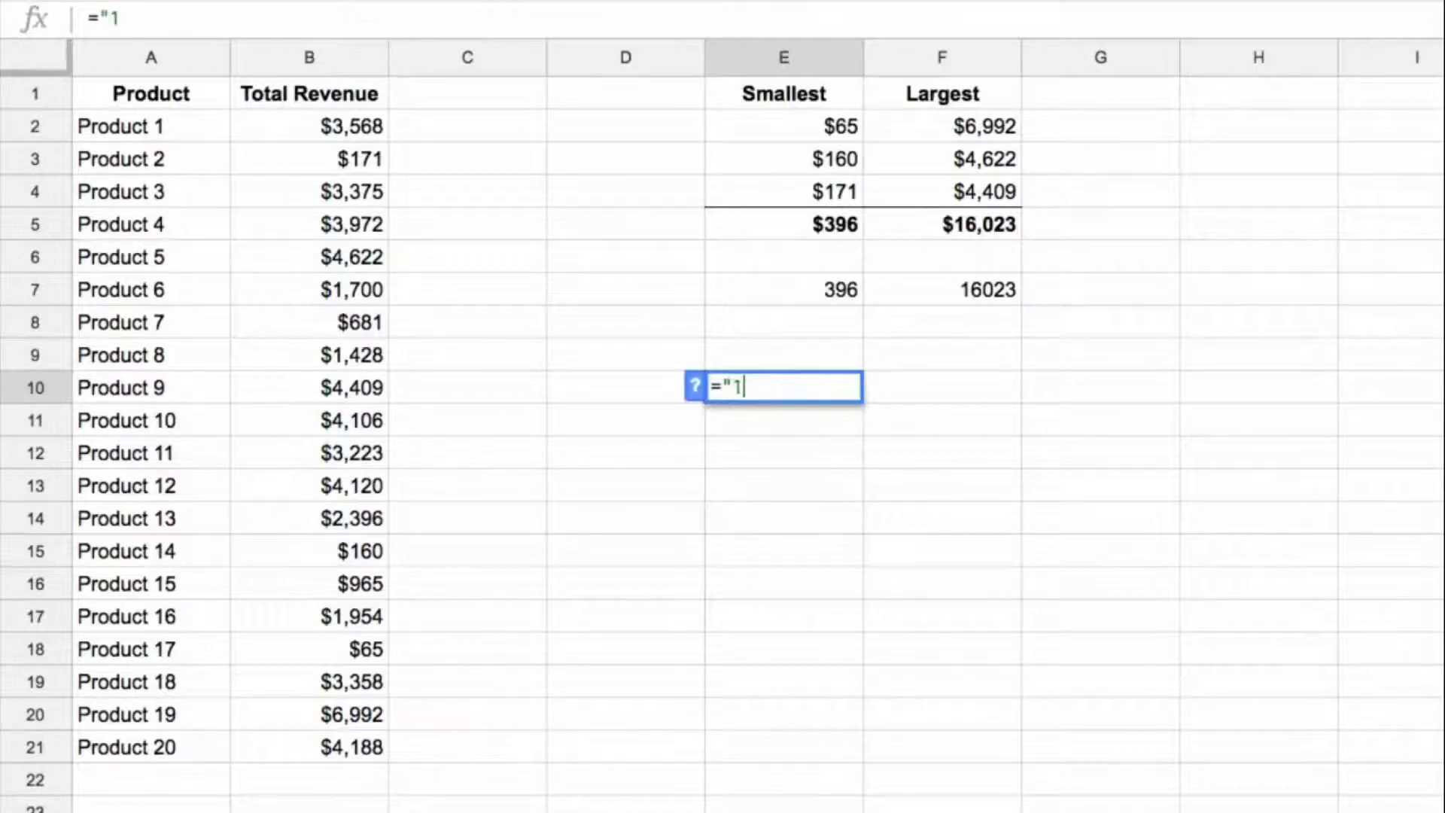
pyautogui.write(':"&')
pyautogui.press('Left')
pyautogui.press('Return')
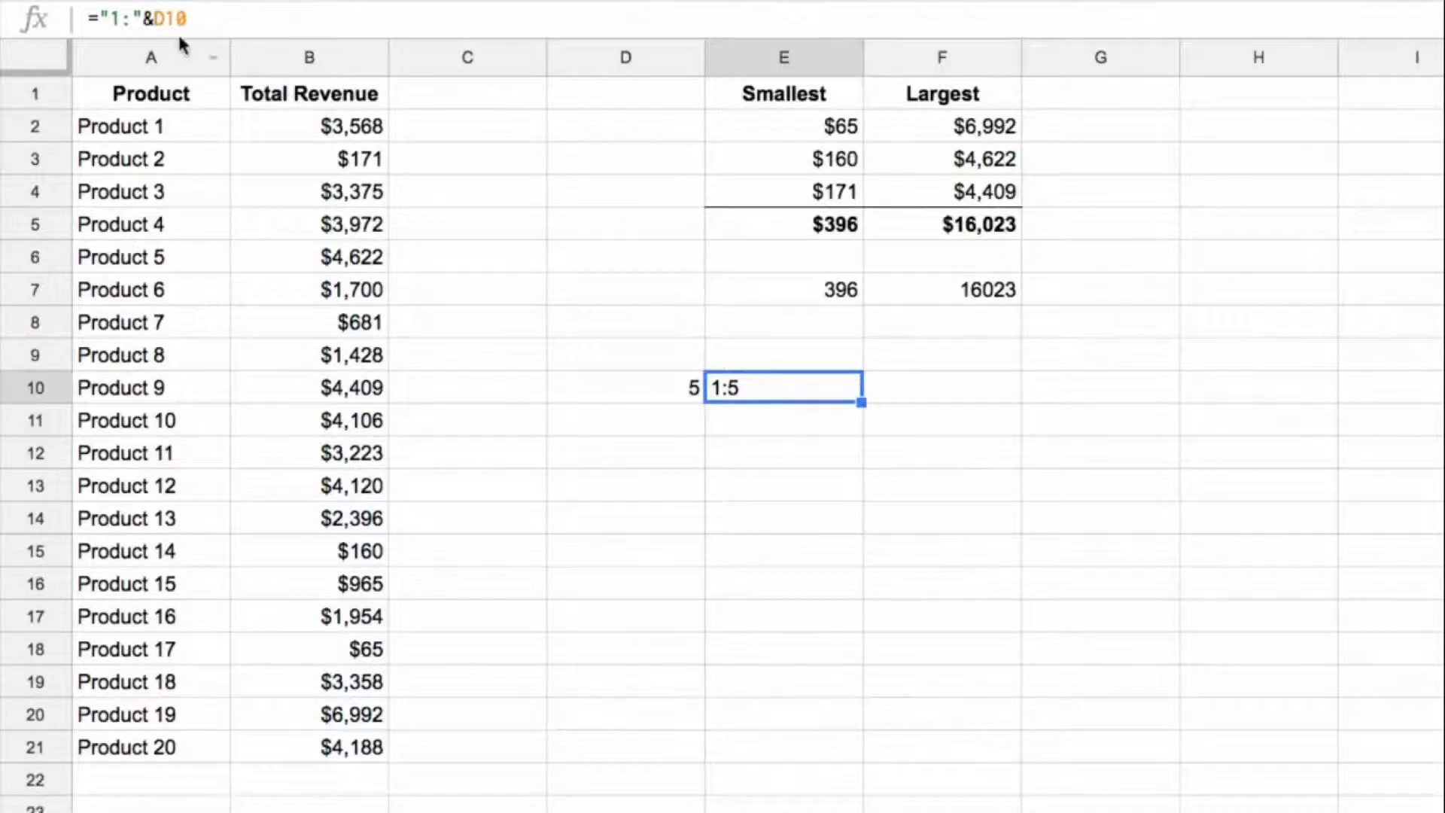
# Step: Wrap the E10 formula in INDIRECT, making it =indirect("1:"&D10)
pyautogui.click(96, 19)
pyautogui.write('indirec')
pyautogui.press('BackSpace')
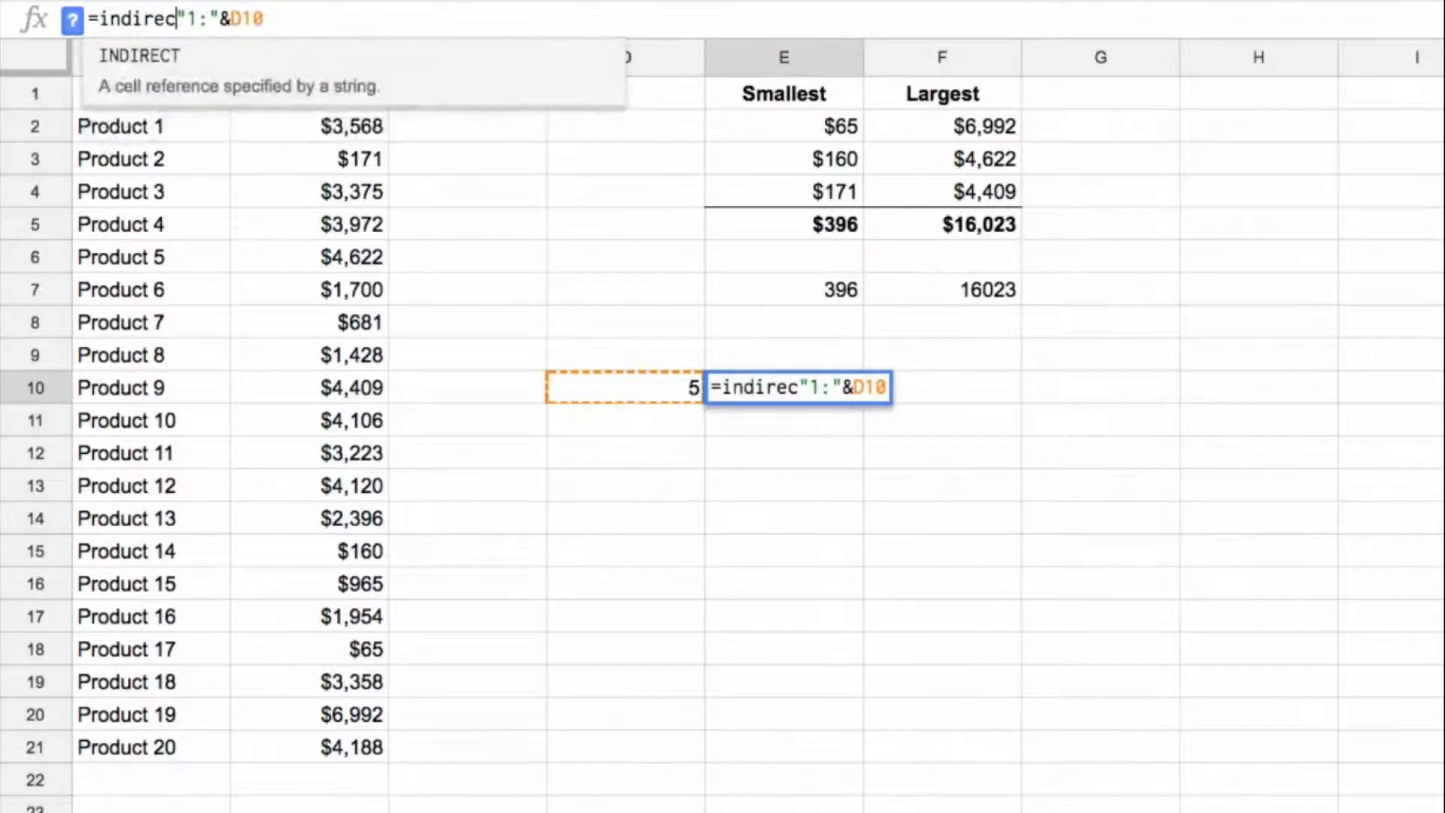
pyautogui.write('t(')
pyautogui.write(')')
pyautogui.press('Return')
pyautogui.press('Up')
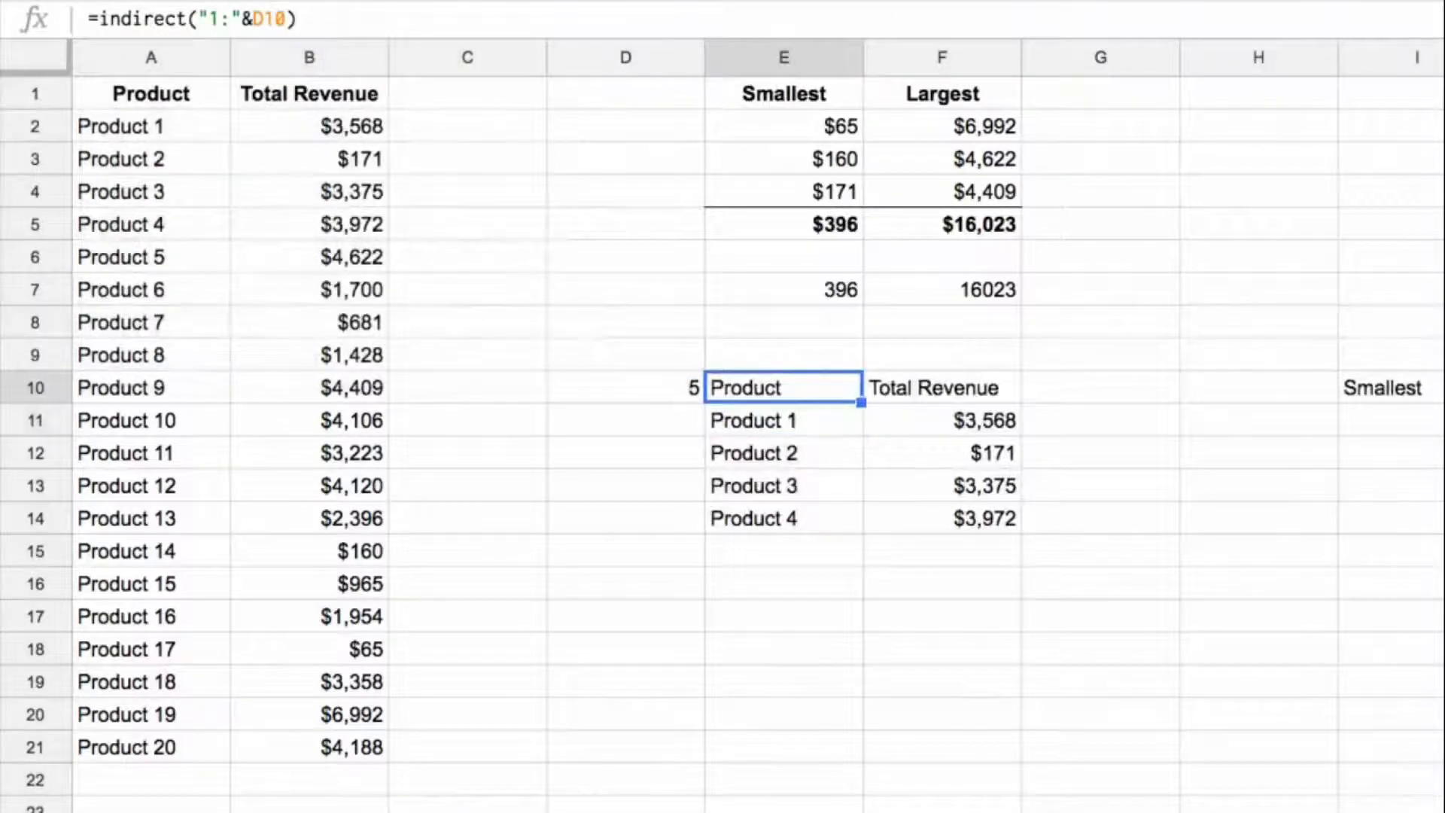
# Step: Compare the block returned by INDIRECT from E10 with the source data in rows 1 to 5
pyautogui.hotkey('ctrl', 'shift', 'Right')
pyautogui.hotkey('ctrl', 'shift', 'Right')
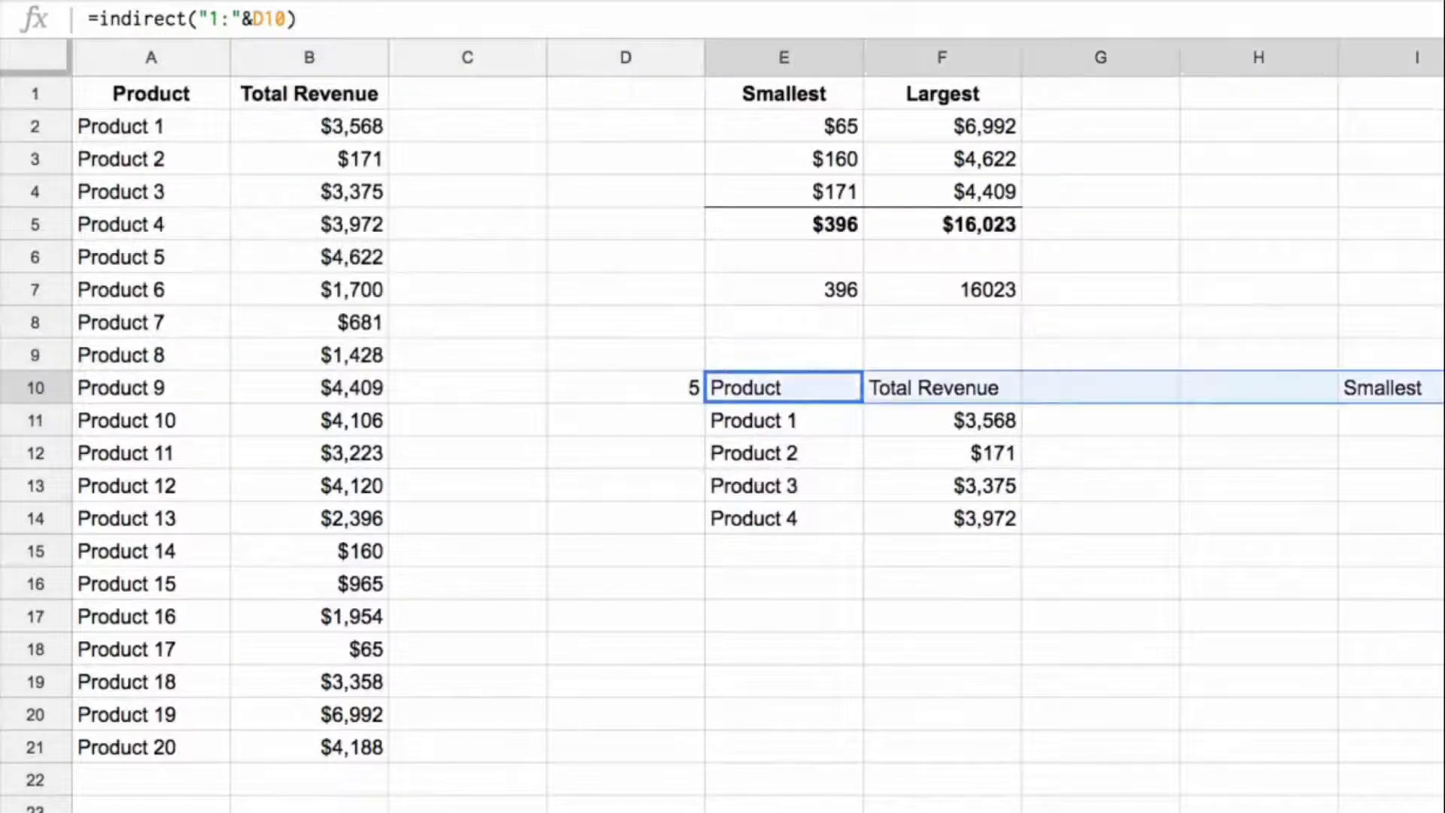
pyautogui.hotkey('ctrl', 'shift', 'Down')
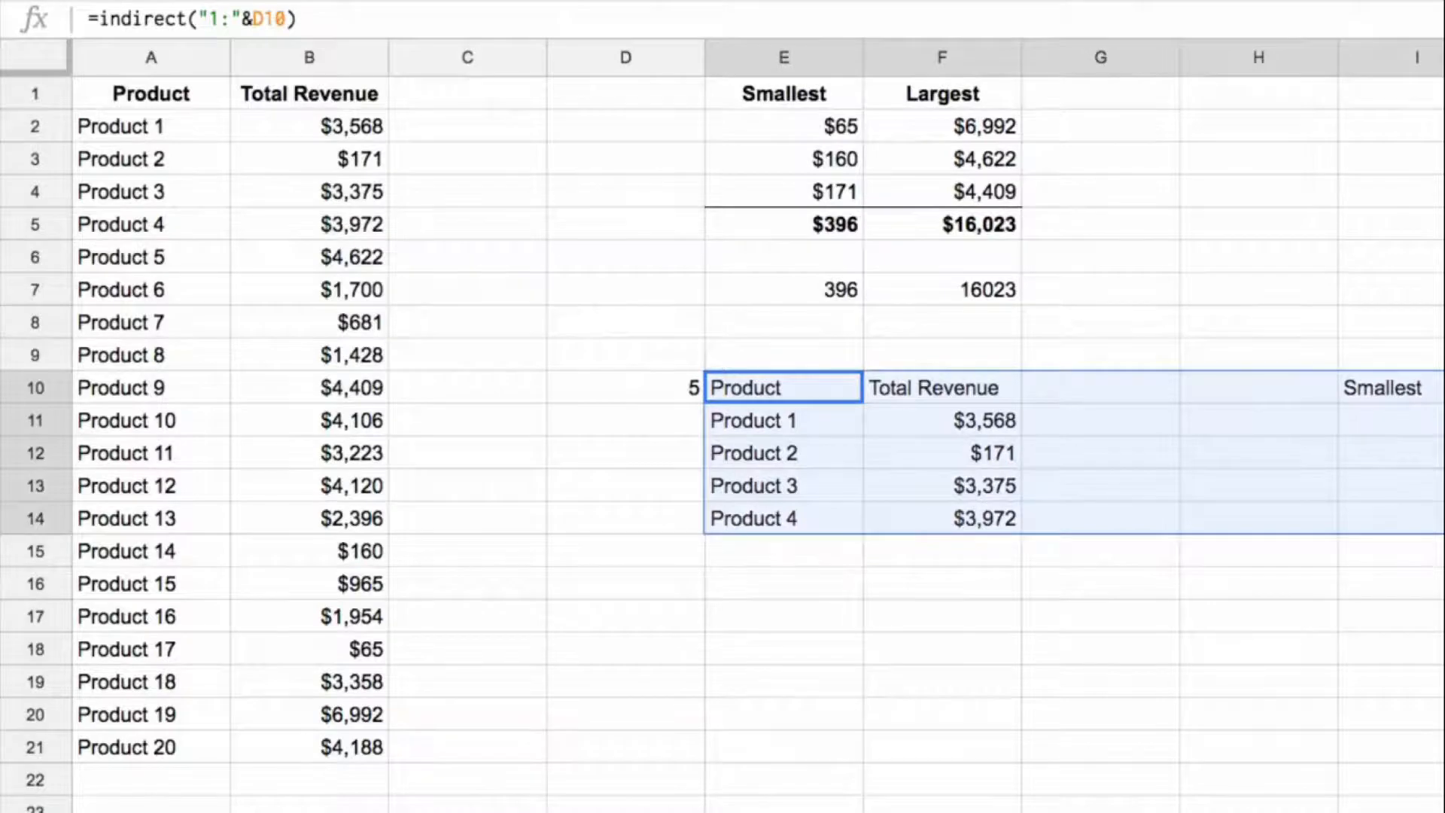
pyautogui.keyDown('shift'); pyautogui.click(101, 90); pyautogui.keyUp('shift')
pyautogui.keyDown('shift'); pyautogui.click(645, 187); pyautogui.keyUp('shift')
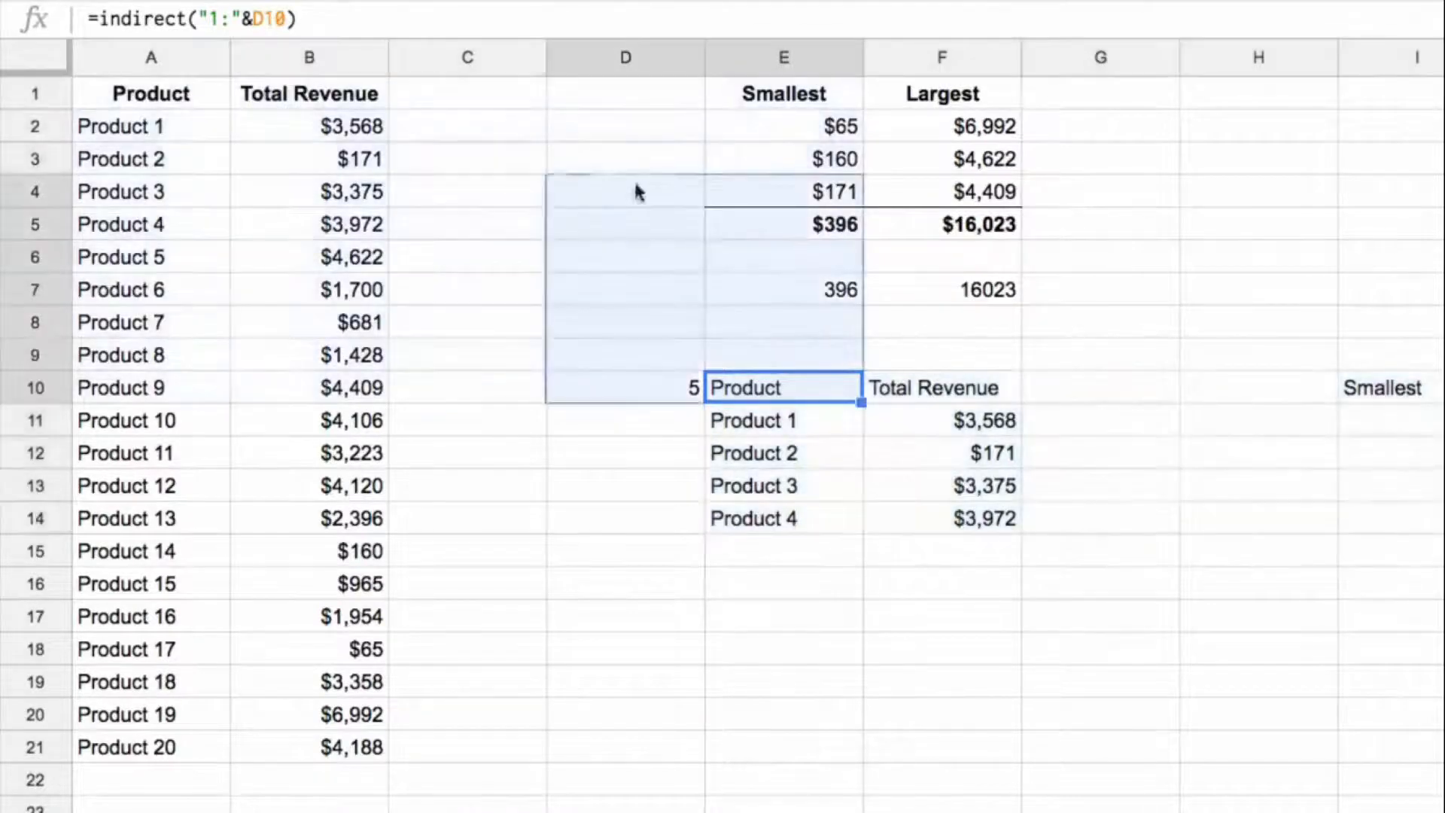
pyautogui.moveTo(775, 386); pyautogui.dragTo(1439, 518)
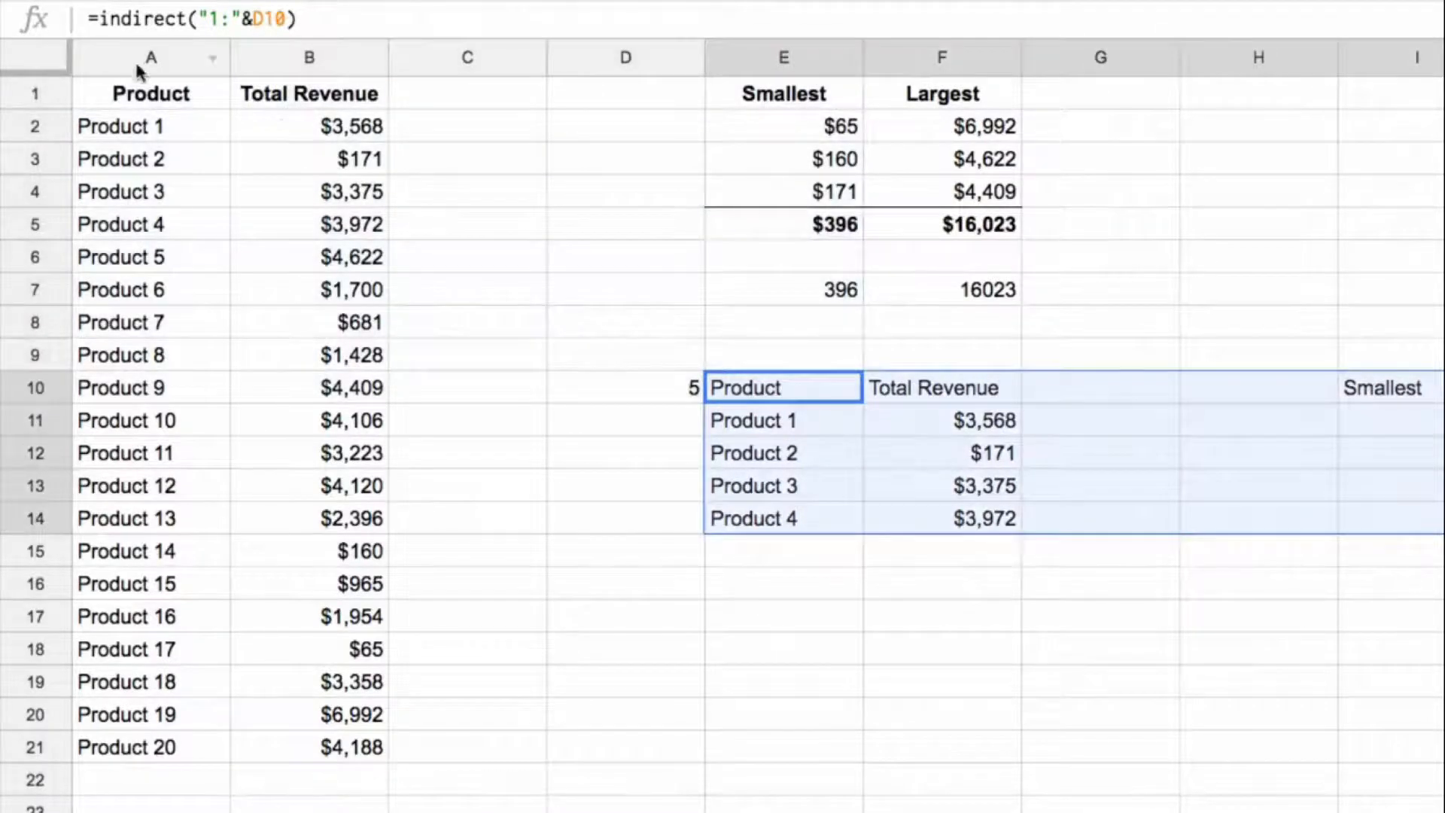
pyautogui.keyDown('super'); pyautogui.click(116, 93); pyautogui.keyUp('super')
pyautogui.moveTo(116, 94); pyautogui.dragTo(984, 223)
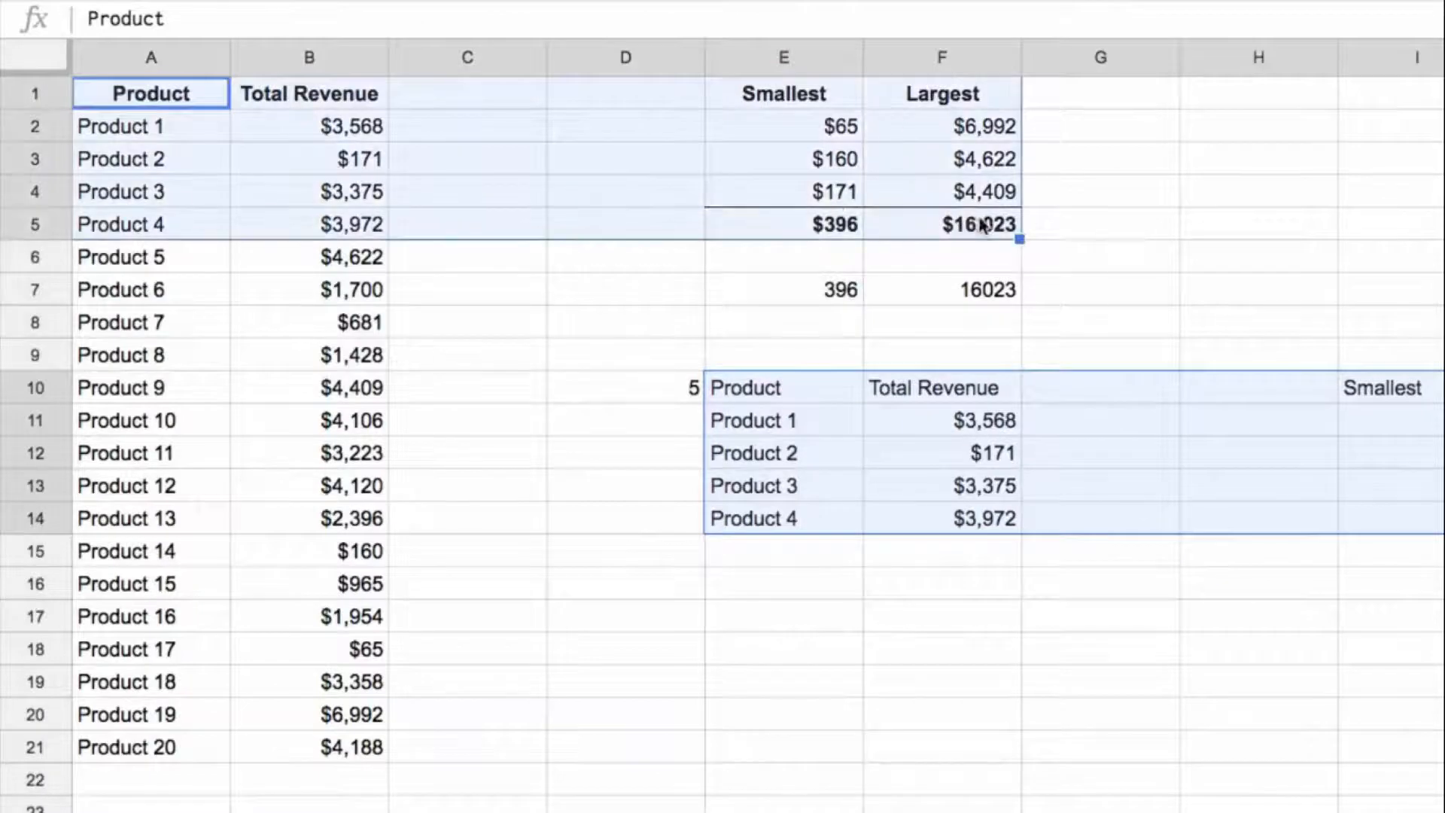
# Step: Test the INDIRECT output with the values 3, 2 and 1 in D10
pyautogui.click(693, 395)
pyautogui.write('3')
pyautogui.press('Return')
pyautogui.write('2')
pyautogui.press('Return')
pyautogui.press('Up')
pyautogui.write('1')
pyautogui.press('Return')
pyautogui.press('Up')
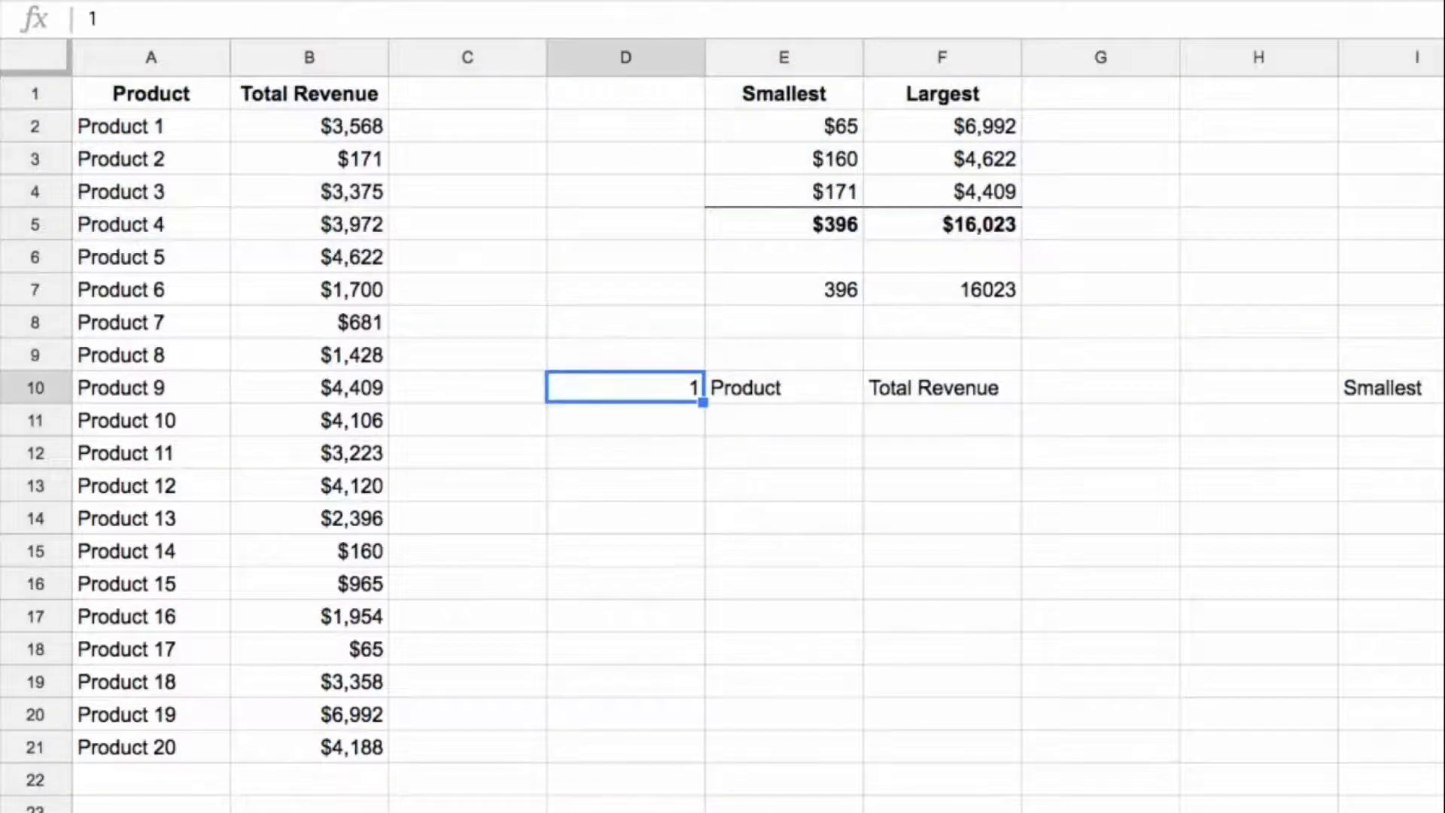
# Step: Set the value in D10 to 6
pyautogui.write('6')
pyautogui.press('Return')
pyautogui.press('Up')
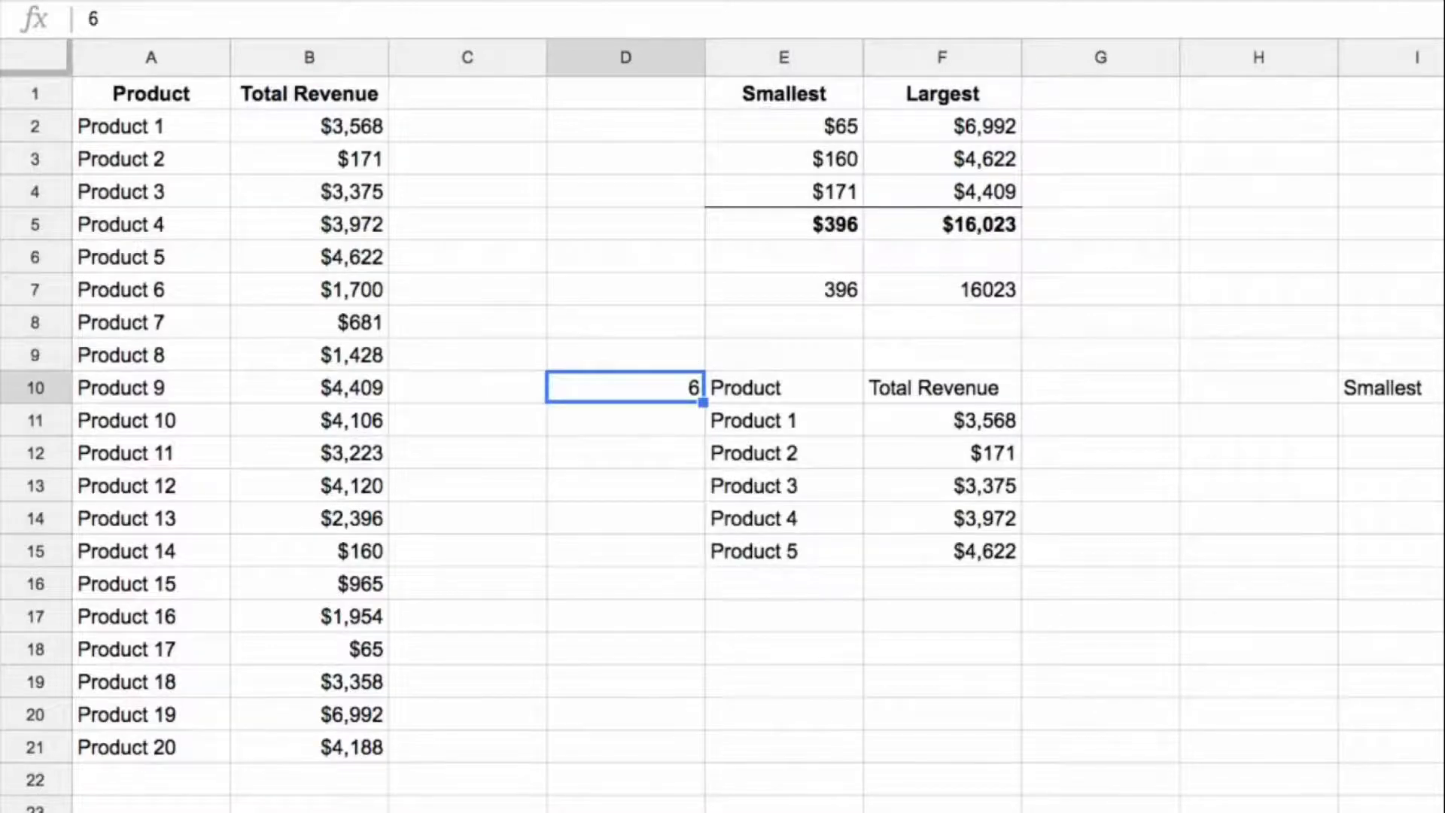
# Step: Wrap the E10 formula in ROW, making it =row(indirect("1:"&D10))
pyautogui.press('Right')
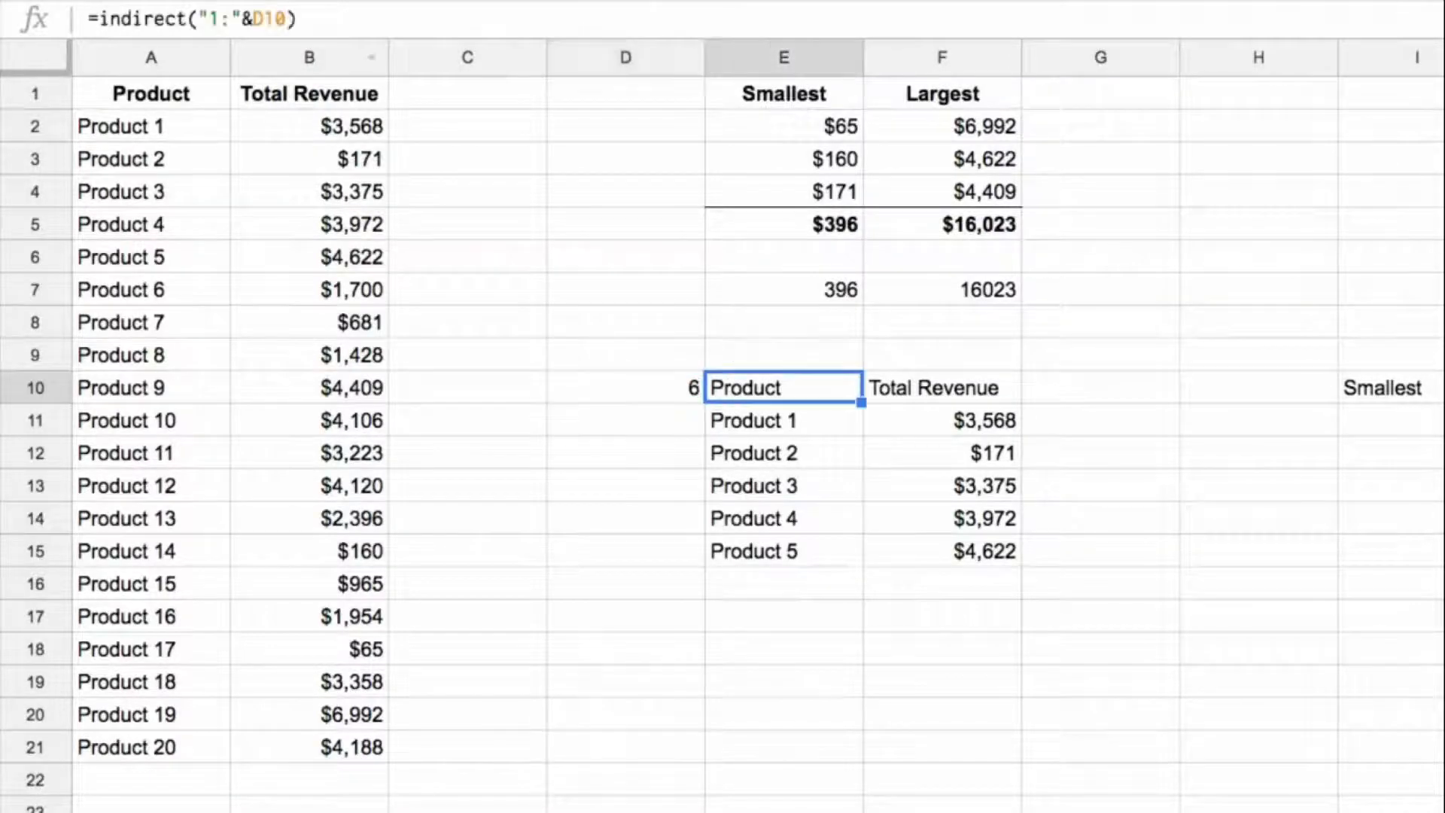
pyautogui.click(98, 18)
pyautogui.write('row(')
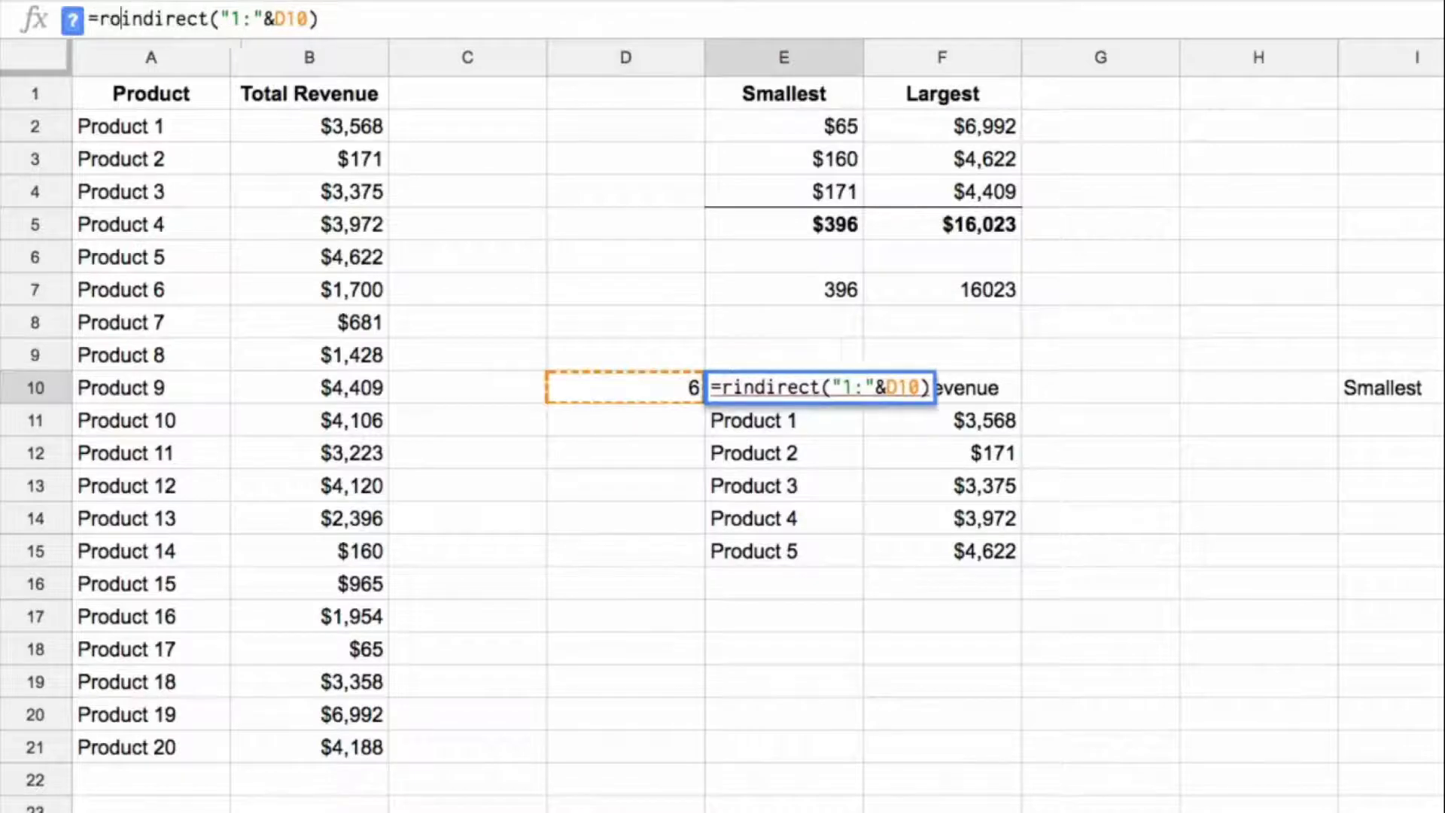
pyautogui.press('End')
pyautogui.press('Return')
pyautogui.press('Up')
# Step: Turn the E10 formula into an array, making it =ArrayFormula(row(indirect("1:"&D10)))
pyautogui.click(435, 13)
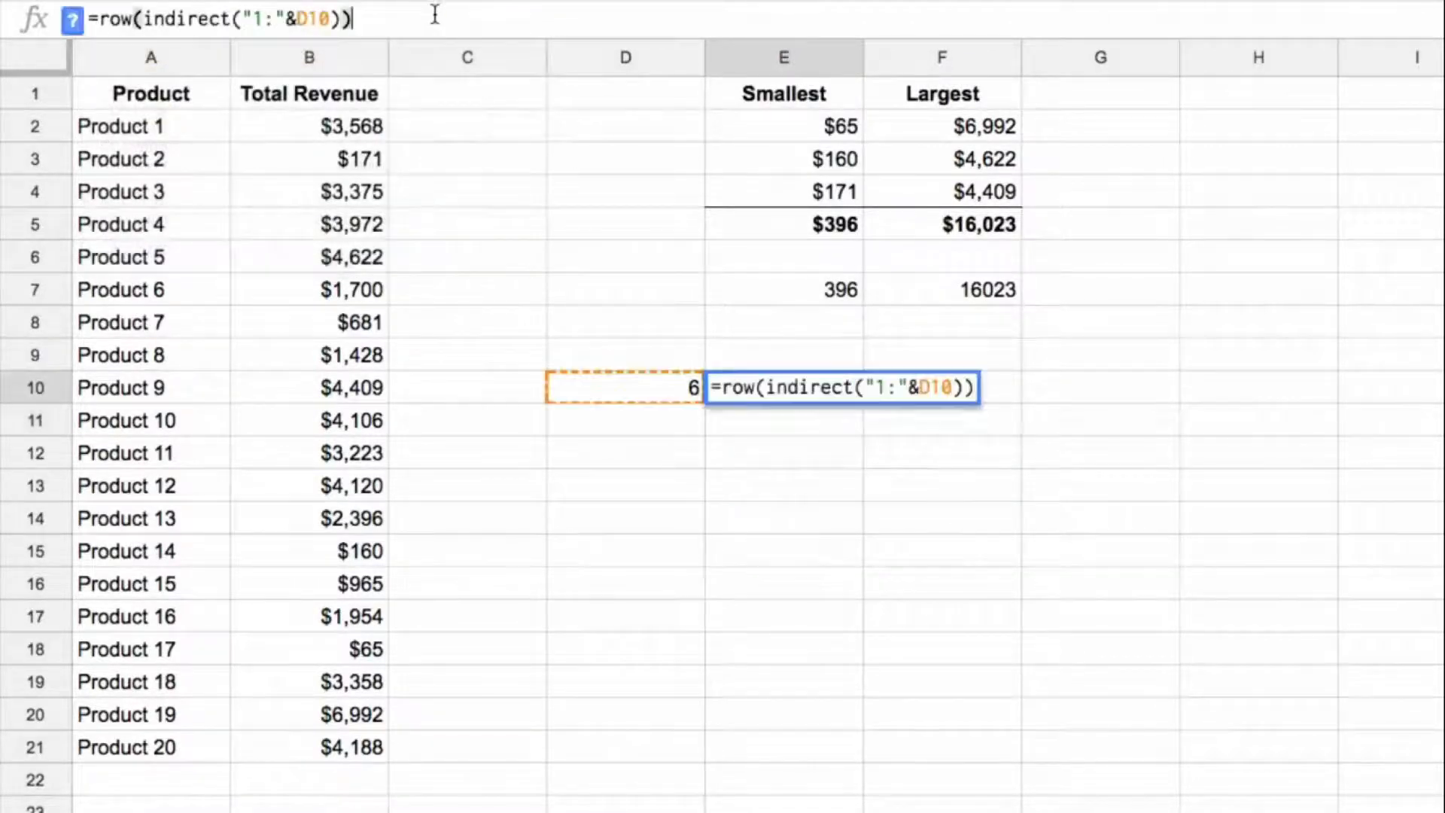
pyautogui.hotkey('ctrl', 'shift', 'Return')
pyautogui.press('Return')
pyautogui.press('Up')
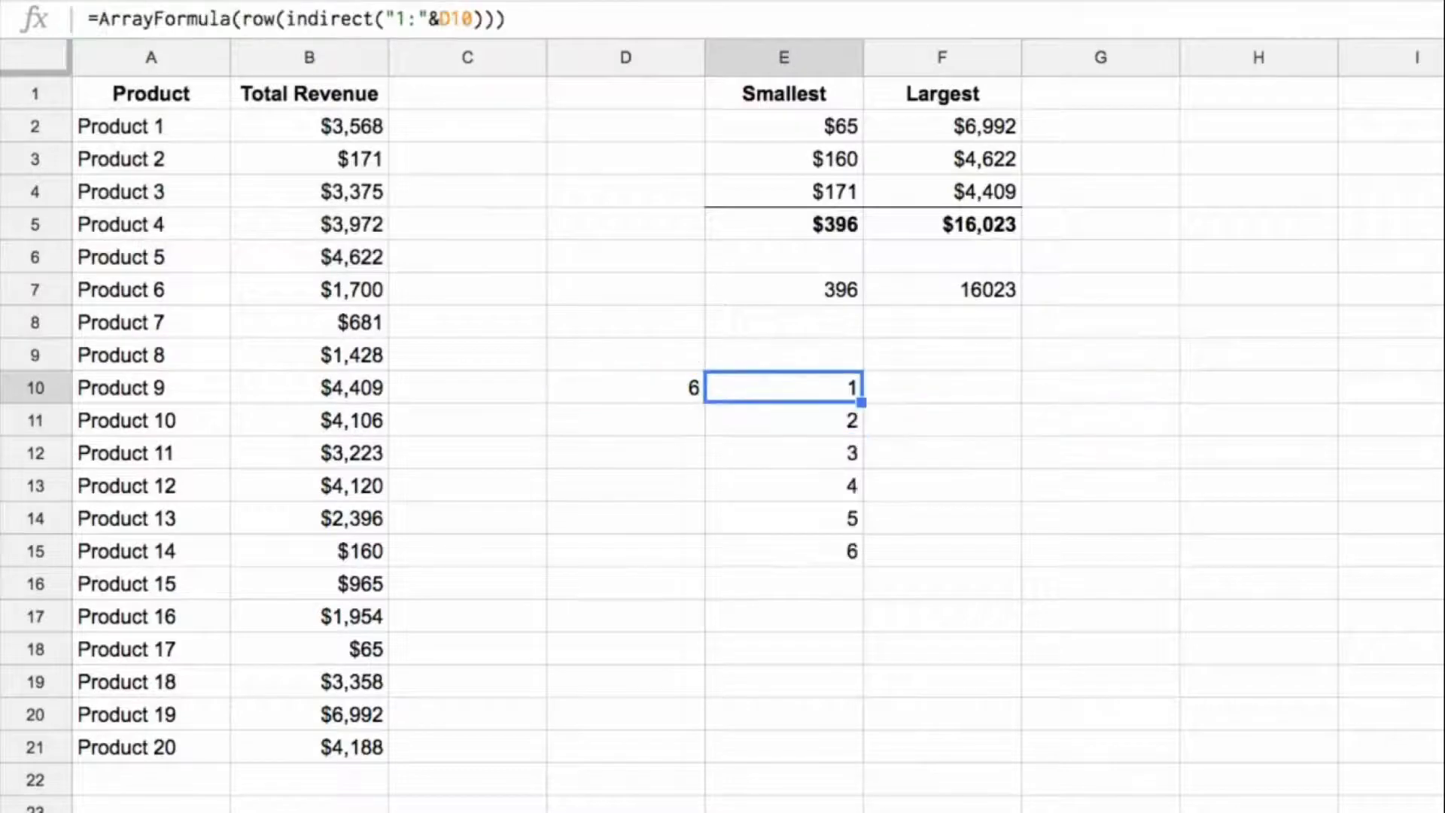
# Step: Compare the generated sequence in E10:E15 with the {1;2;3} rank array in the E7 formula
pyautogui.hotkey('ctrl', 'shift', 'Down')
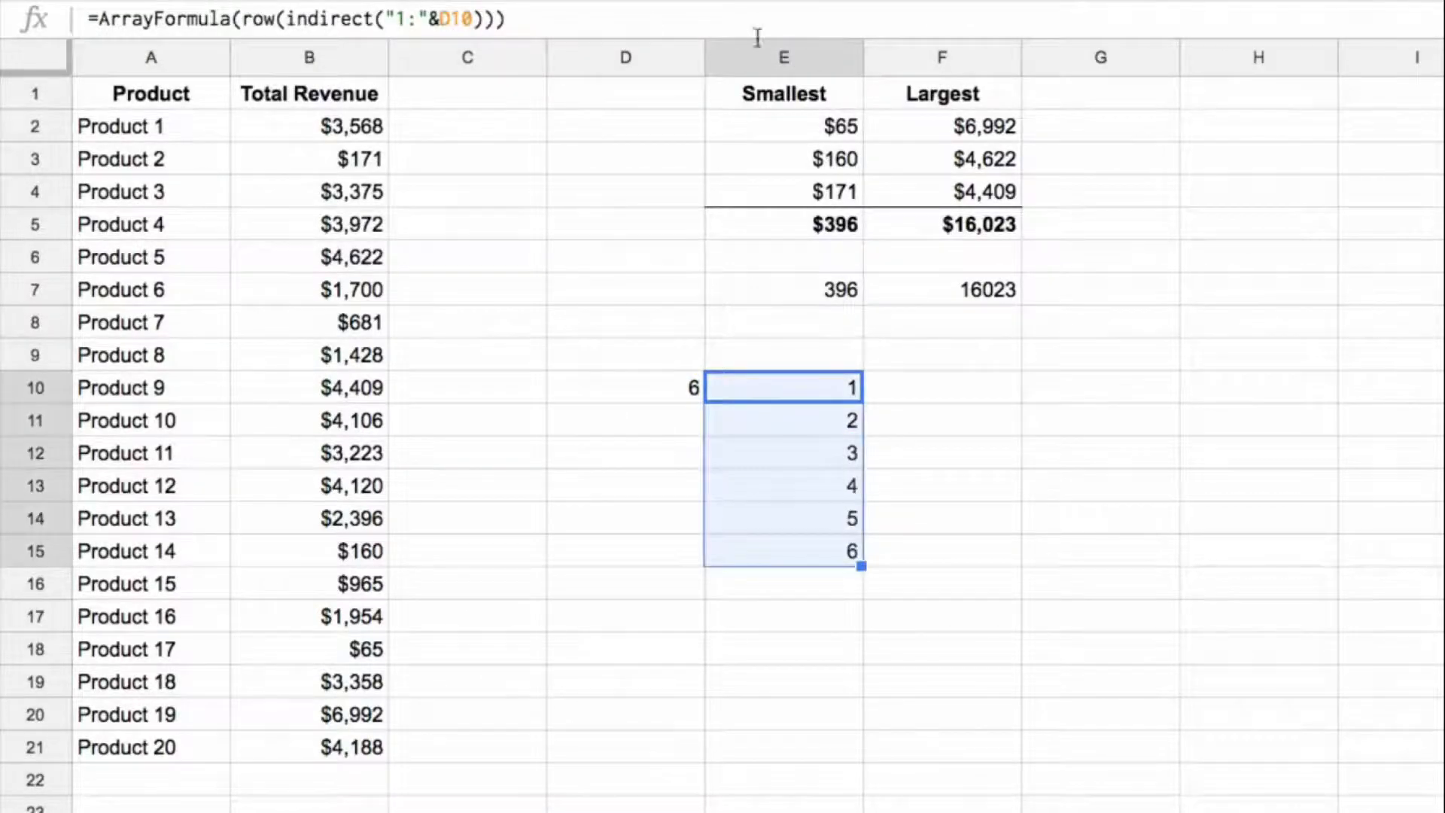
pyautogui.click(834, 294)
pyautogui.moveTo(473, 20); pyautogui.dragTo(551, 21)
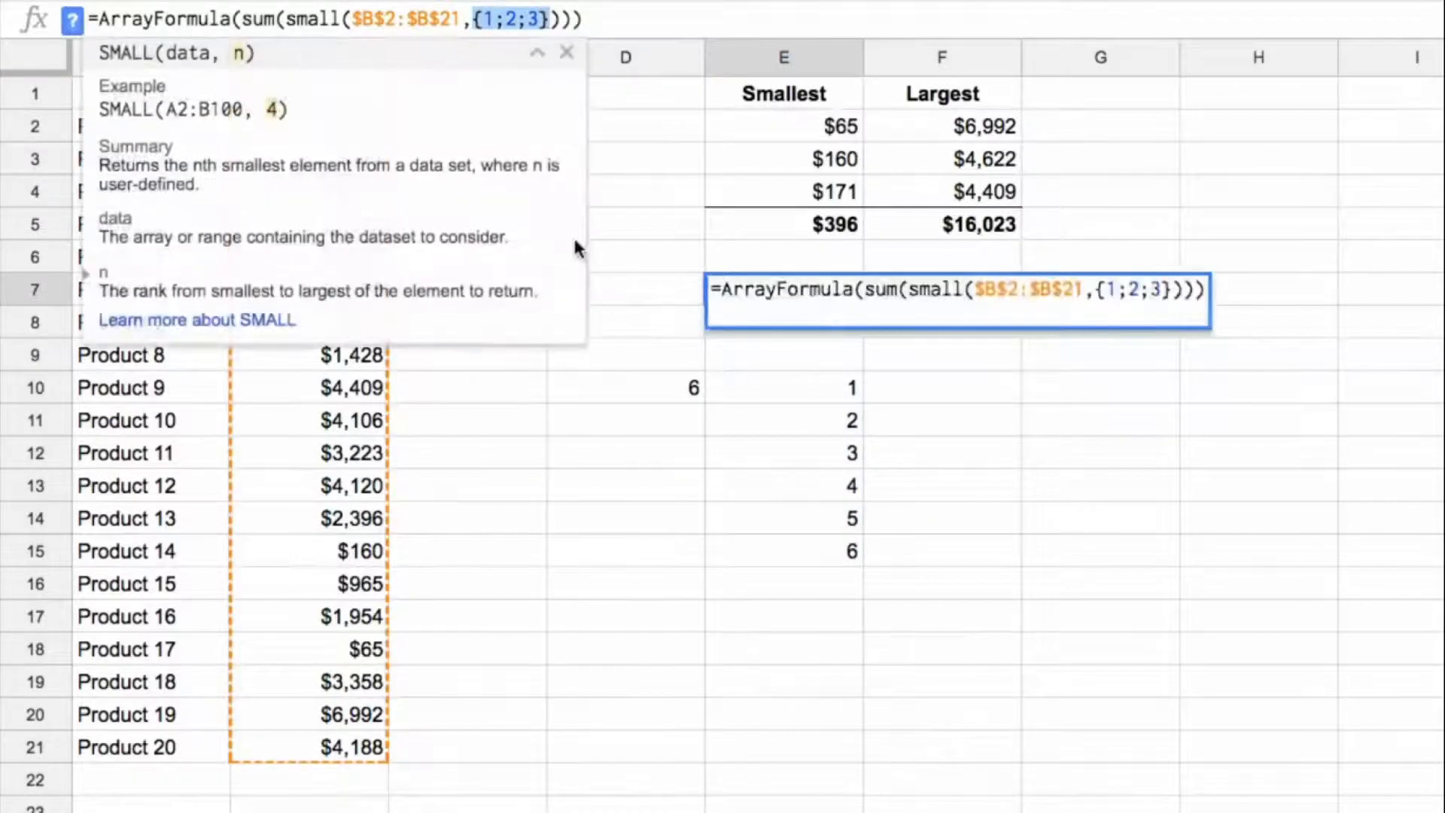
pyautogui.press('Escape')
# Step: Nest the row sequence in the E10 array formula inside a SMALL function with B2:B21 as the data
pyautogui.click(810, 388)
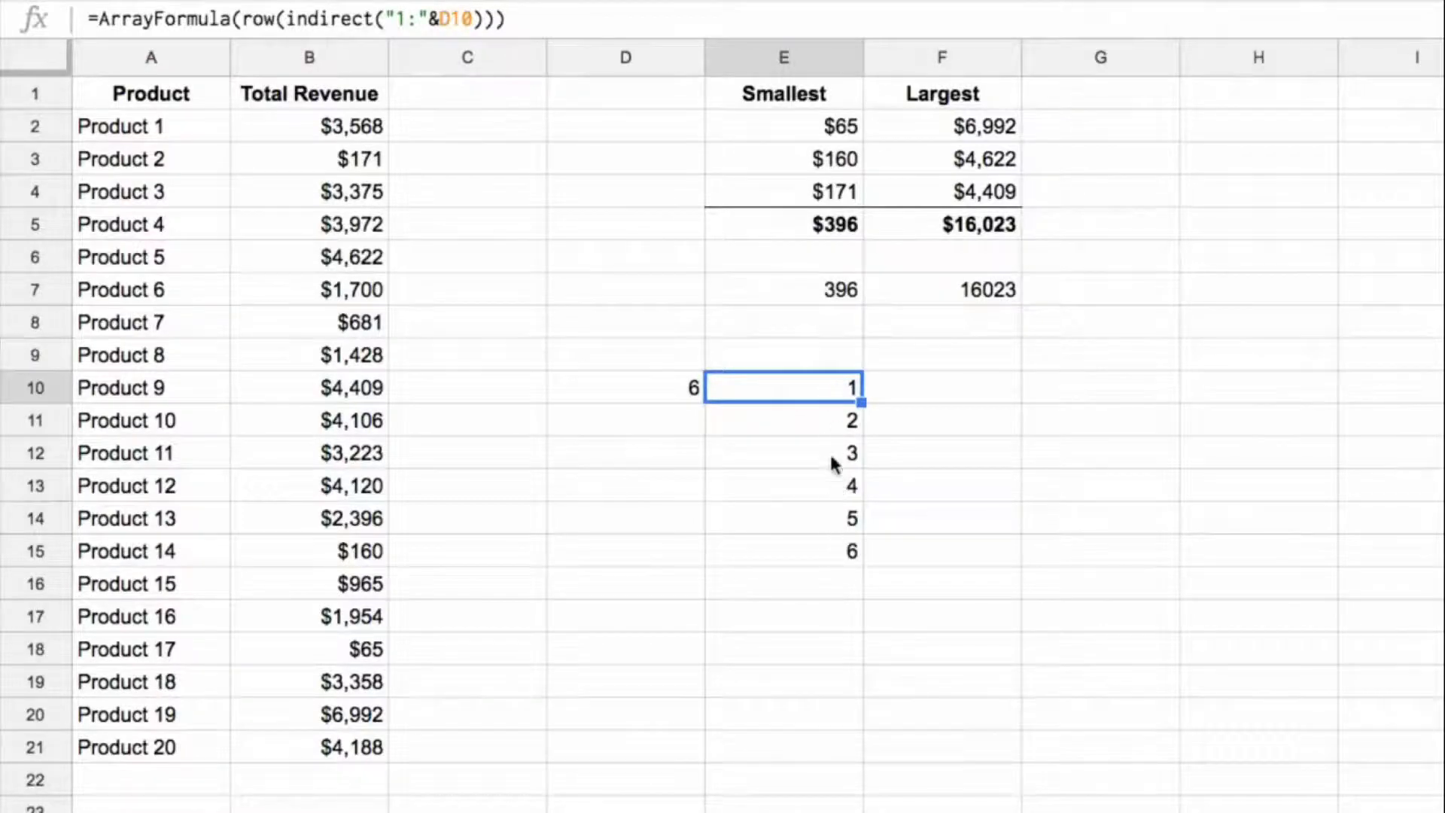
pyautogui.click(245, 17)
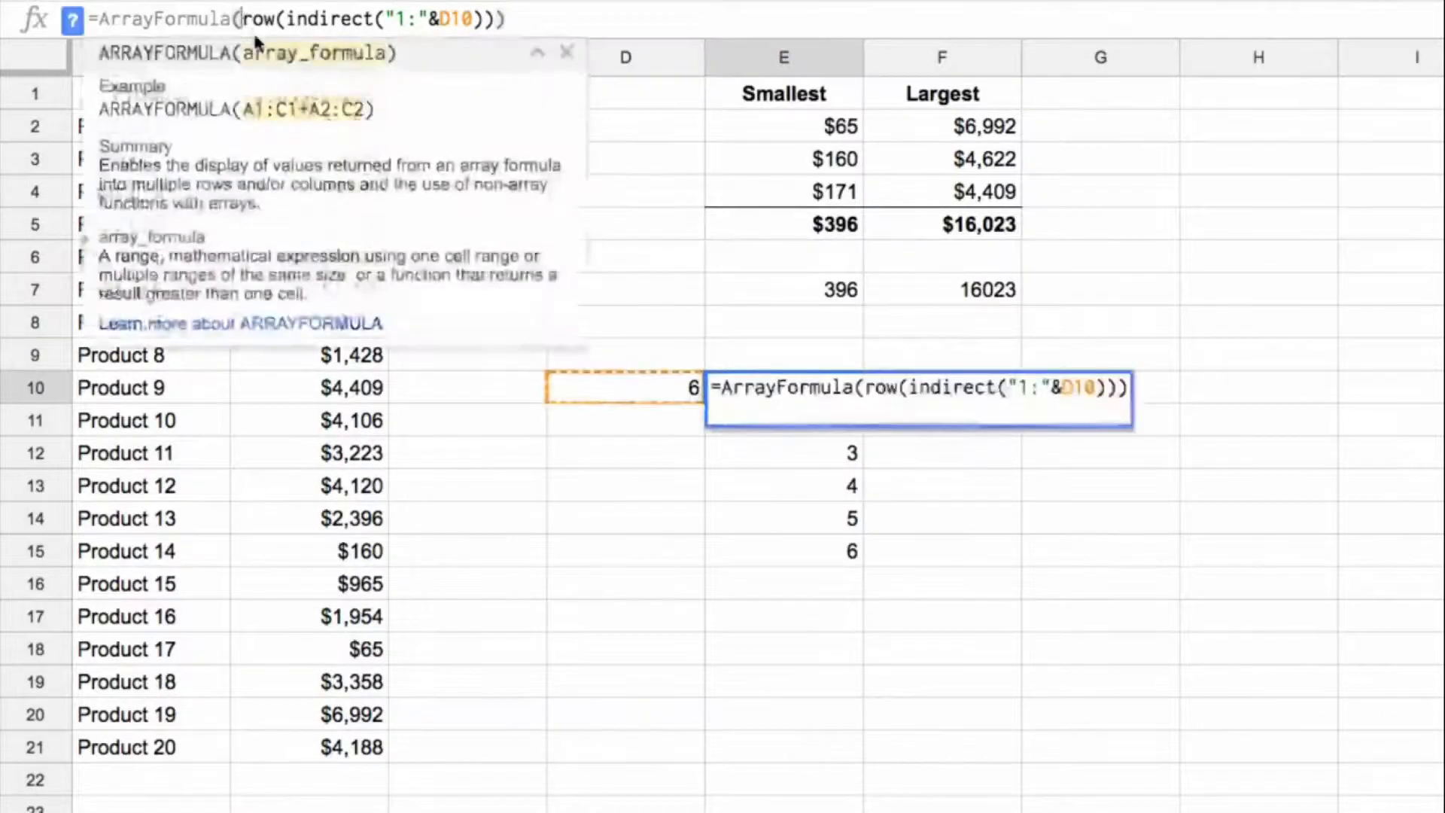
pyautogui.write('small(')
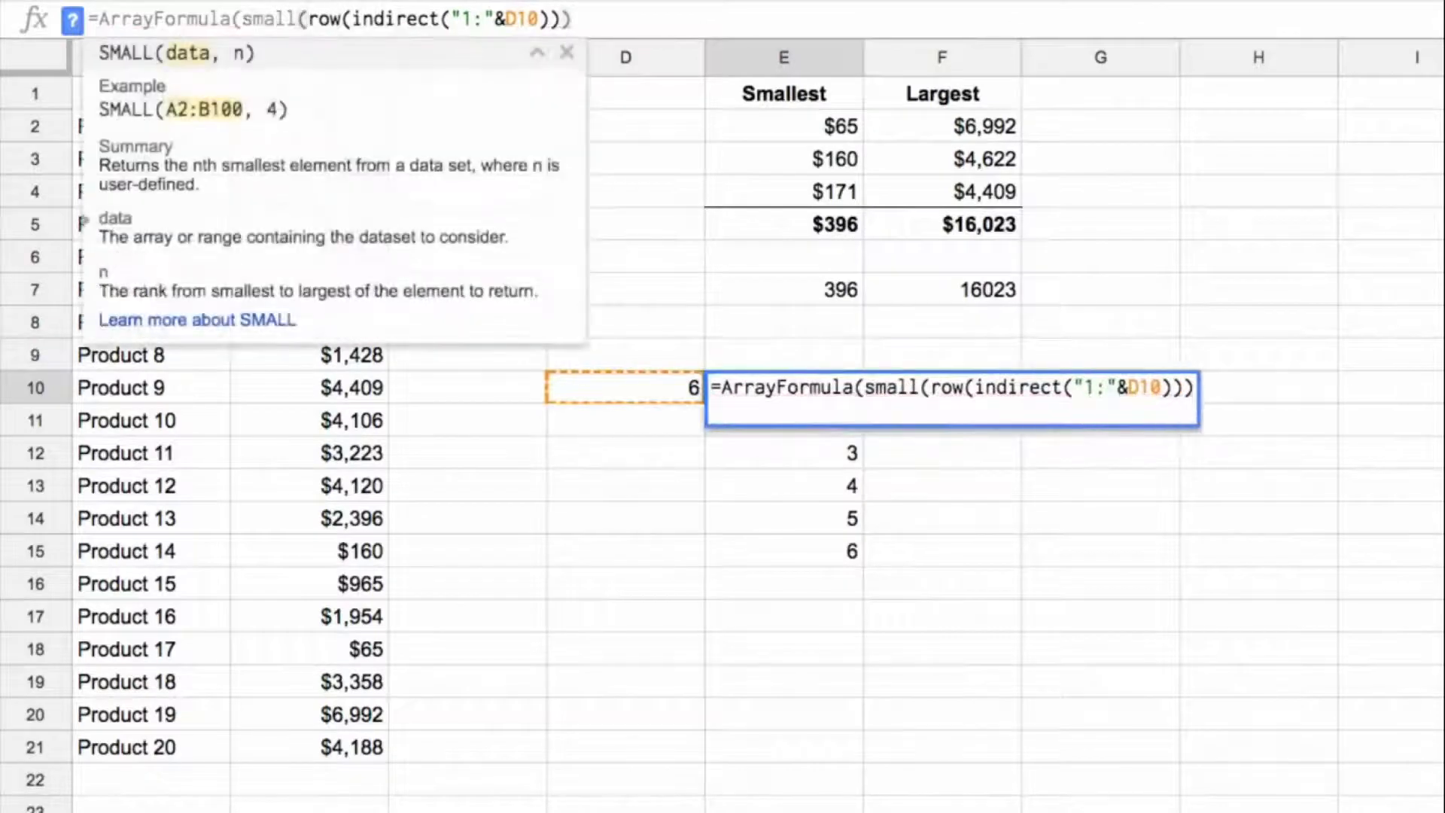
pyautogui.click(328, 587)
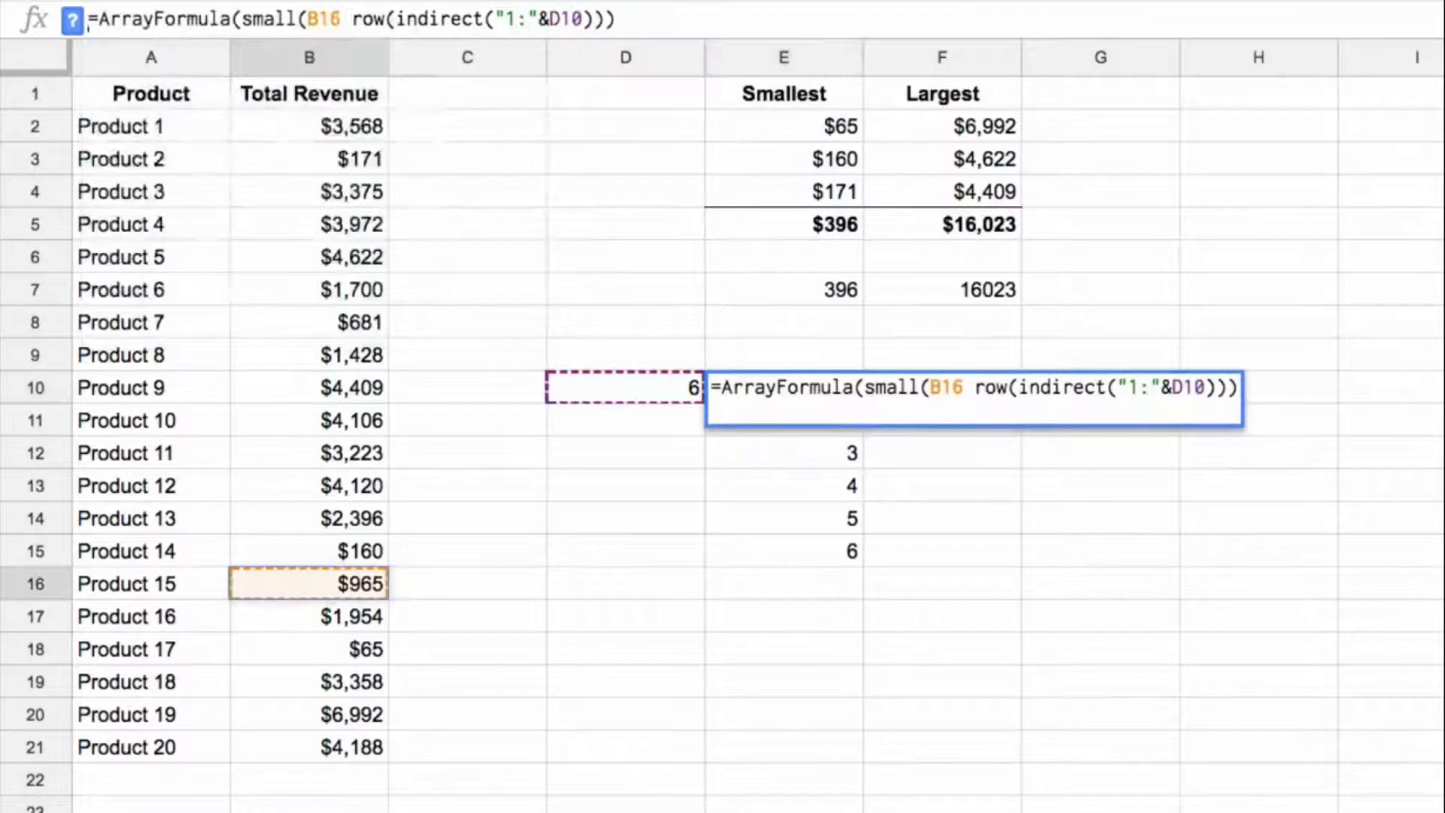
pyautogui.moveTo(329, 132); pyautogui.dragTo(322, 753)
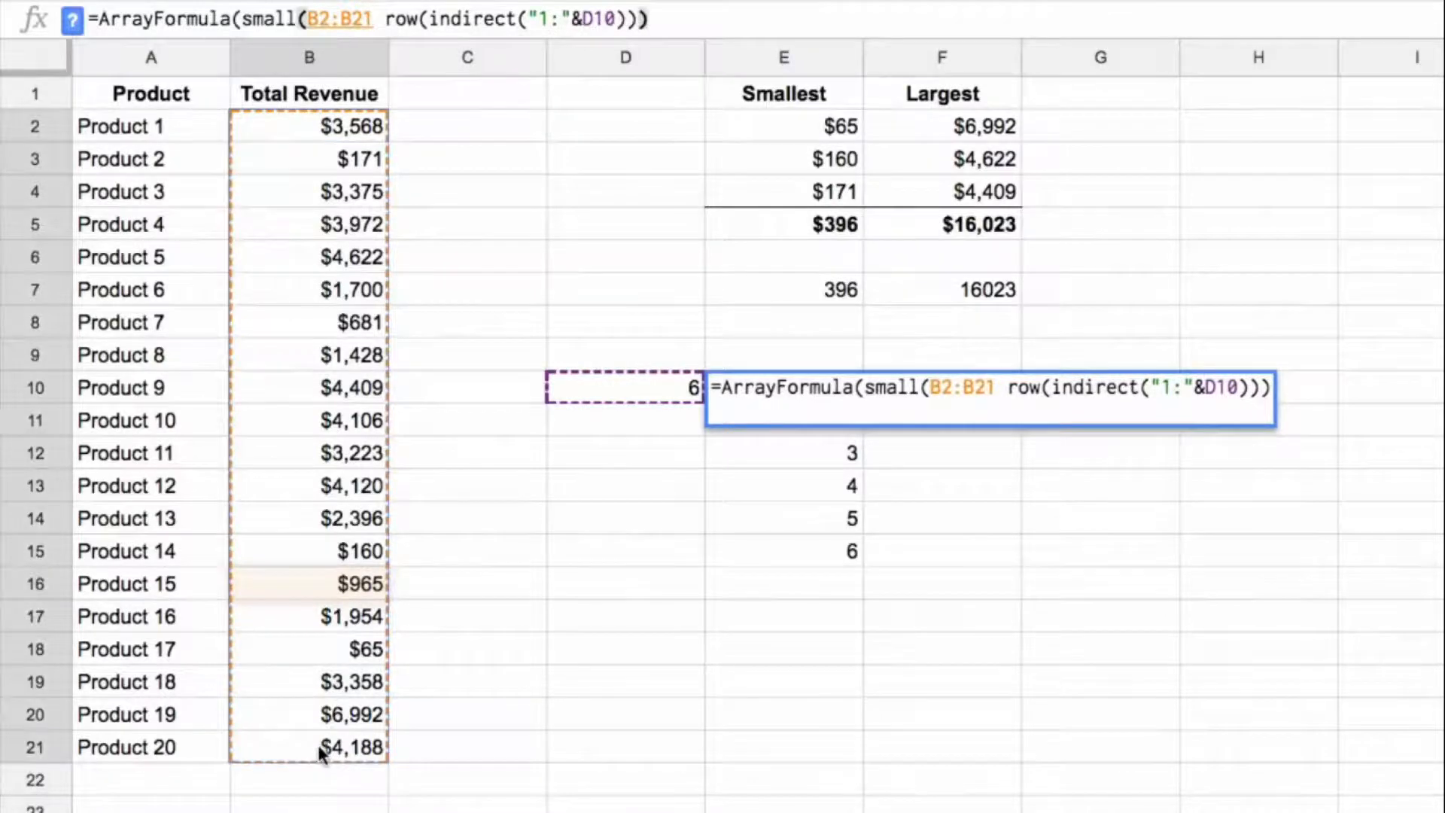
# Step: Make the data range absolute and complete E10 as =ArrayFormula(small($B$2:$B$21, row(indirect("1:"&D10))))
pyautogui.press('F4')
pyautogui.write(',')
pyautogui.press('BackSpace')
pyautogui.click(426, 22)
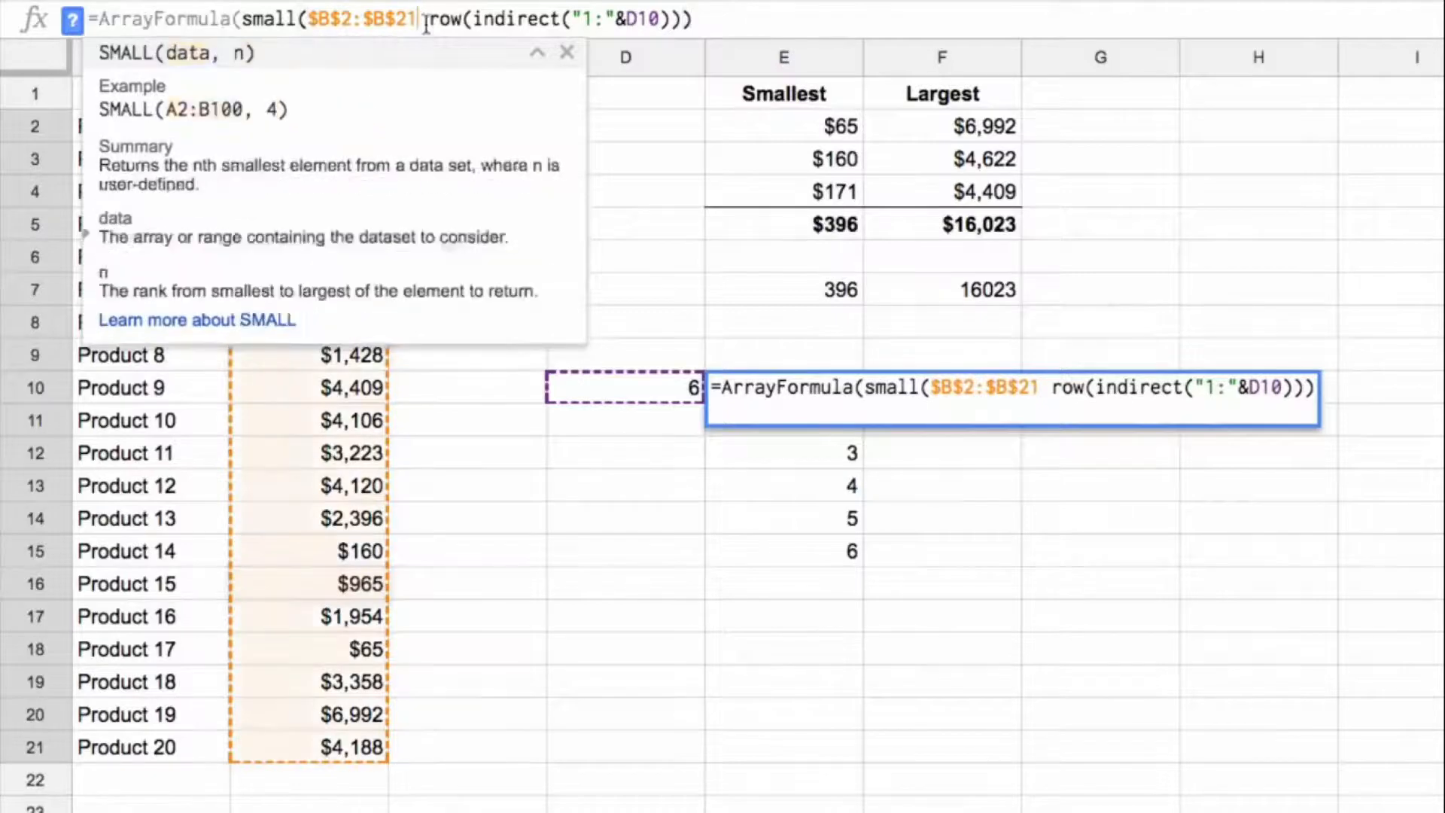
pyautogui.write(',')
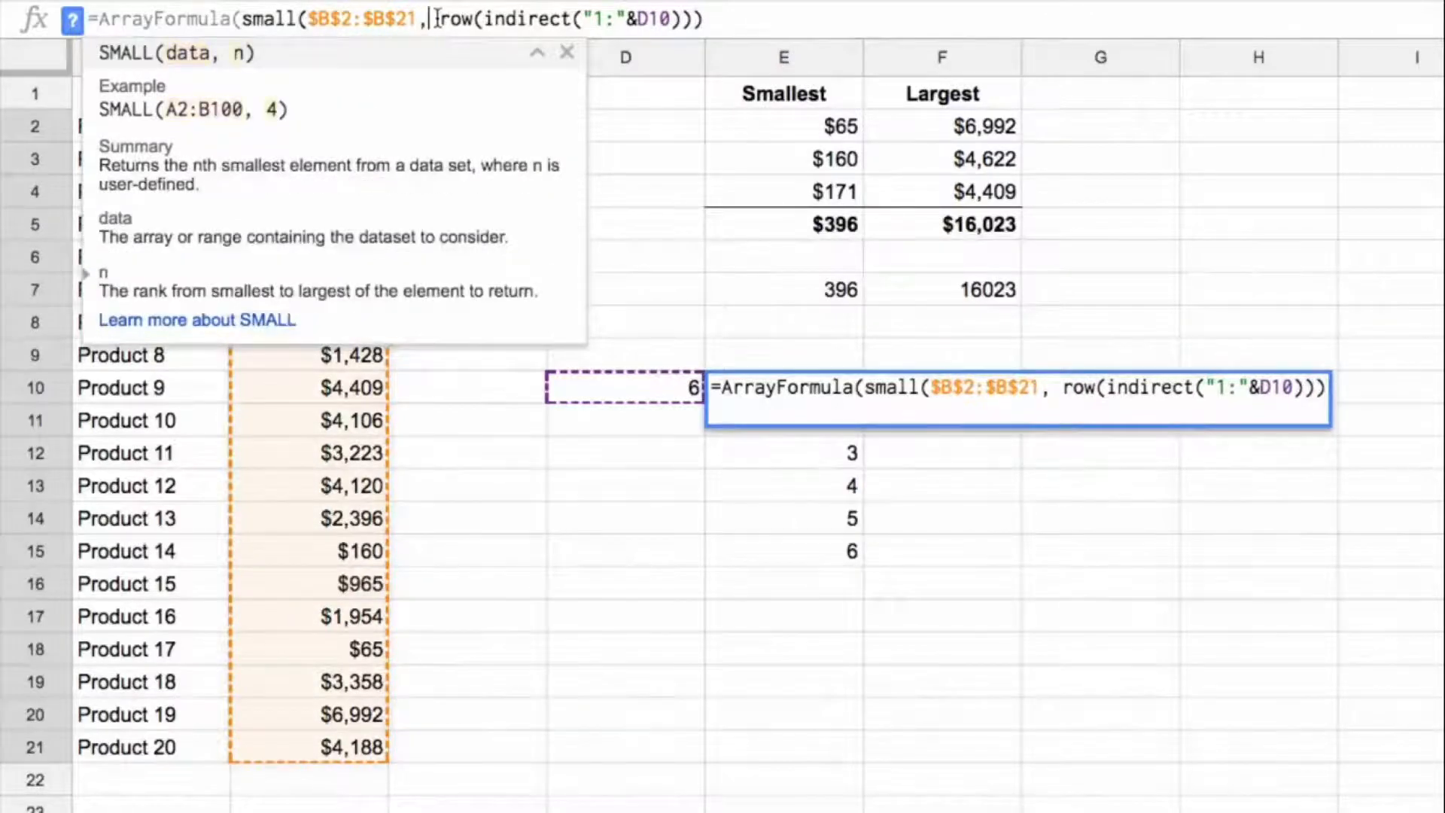
pyautogui.click(743, 21)
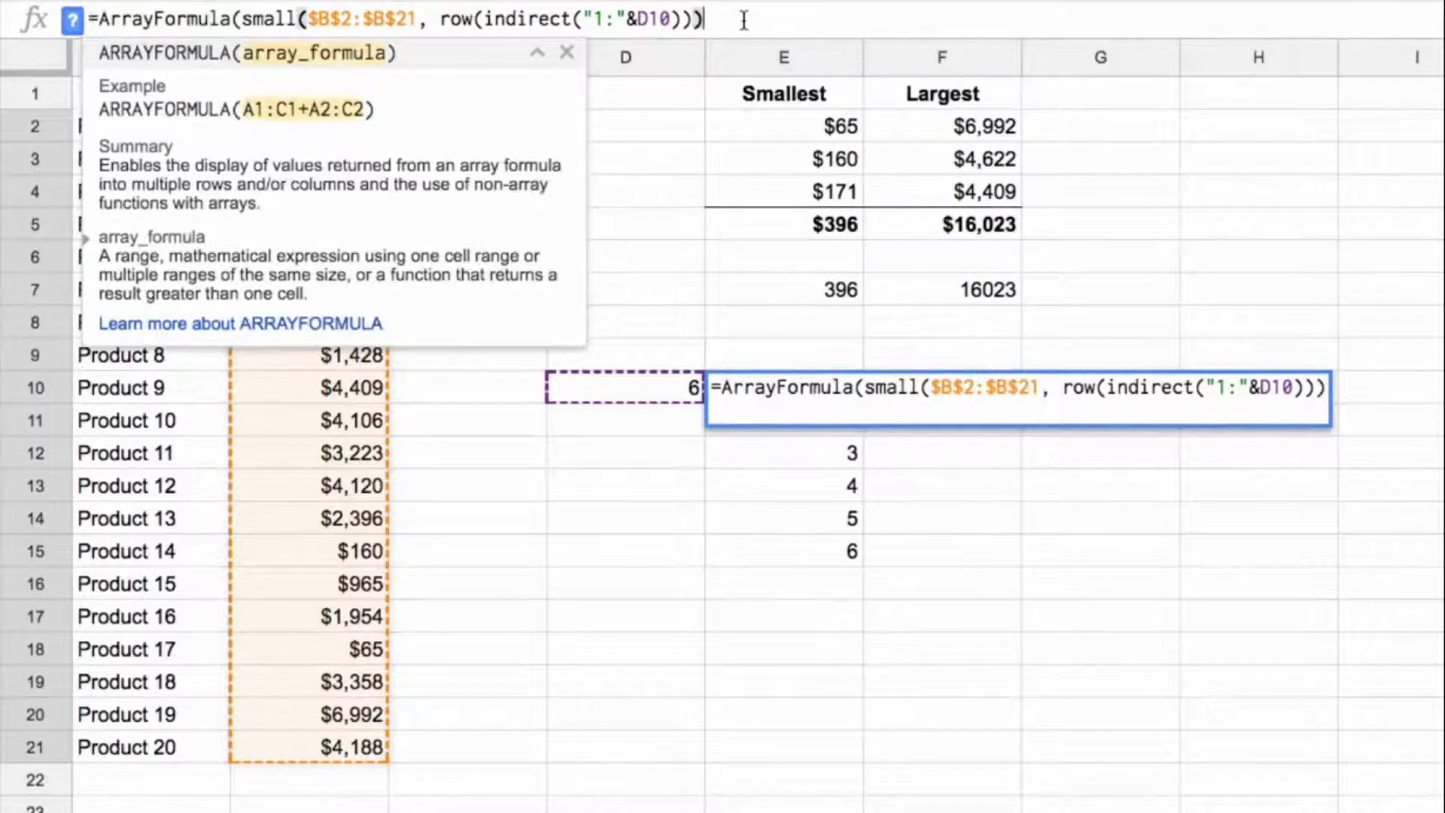
pyautogui.write(')')
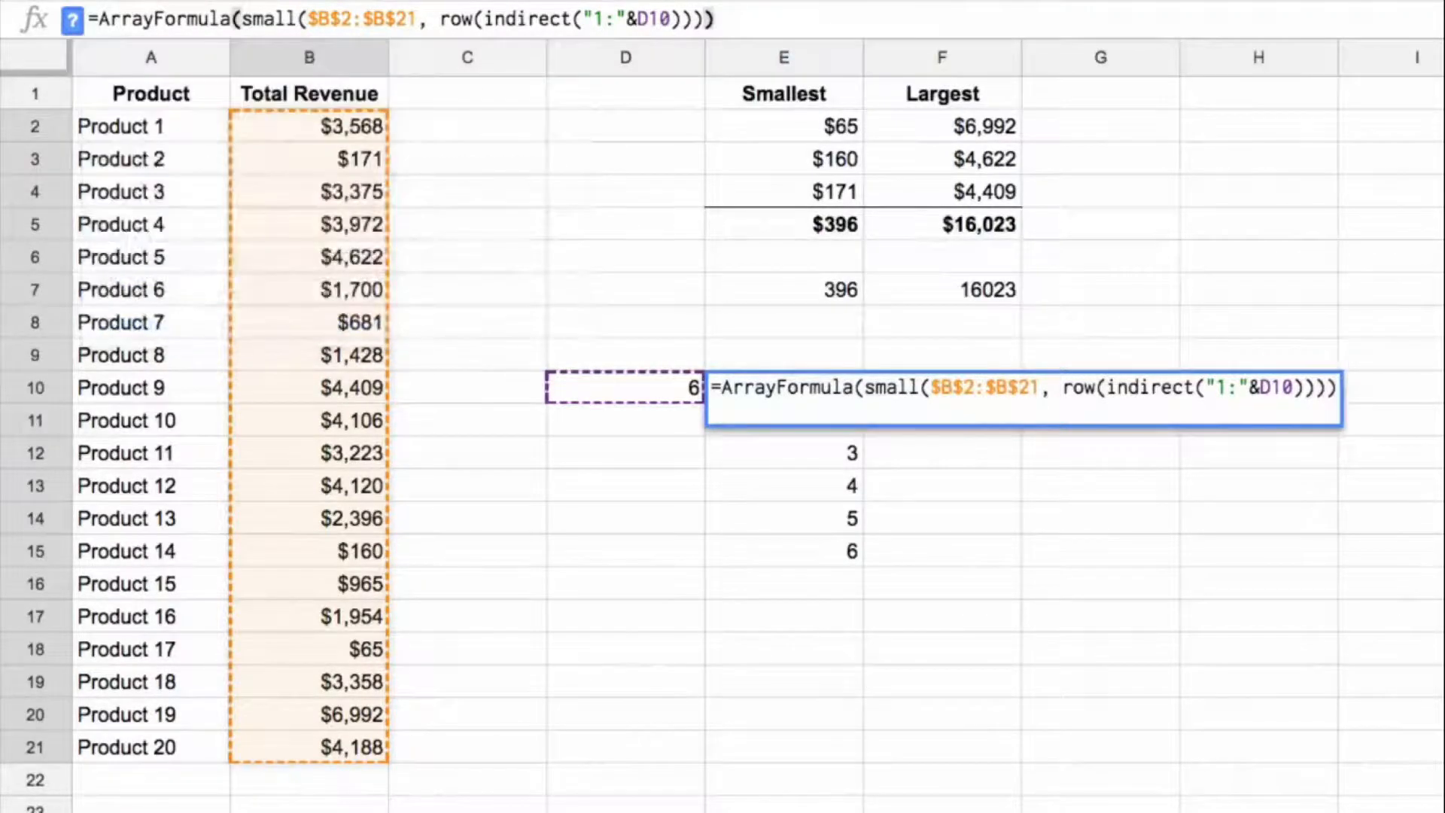
pyautogui.press('Return')
pyautogui.press('Up')
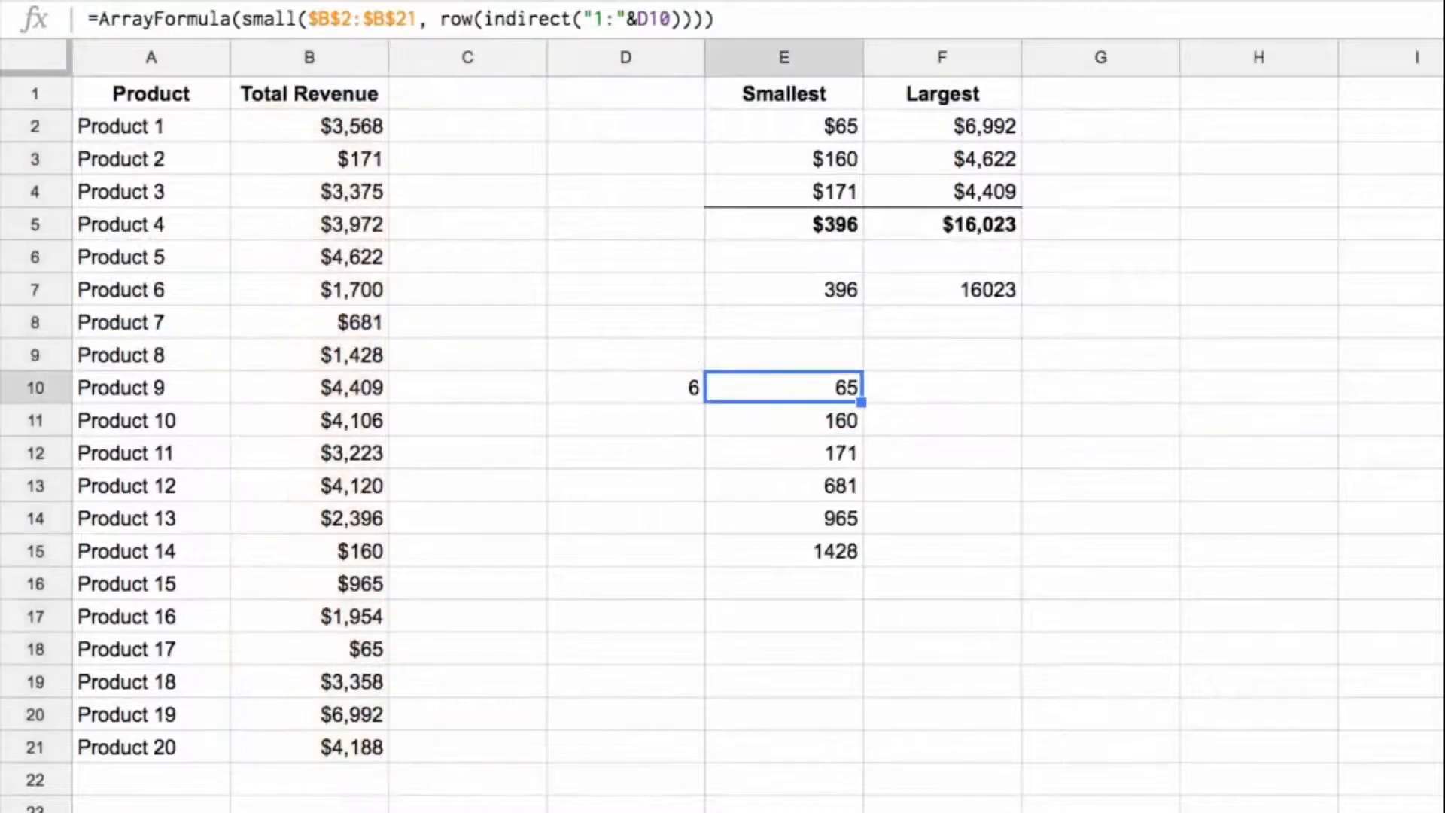
# Step: Set the count in D10 to 3 and return to the E10 formula
pyautogui.press('Left')
pyautogui.write('3')
pyautogui.press('Return')
pyautogui.press('Up')
pyautogui.press('Right')
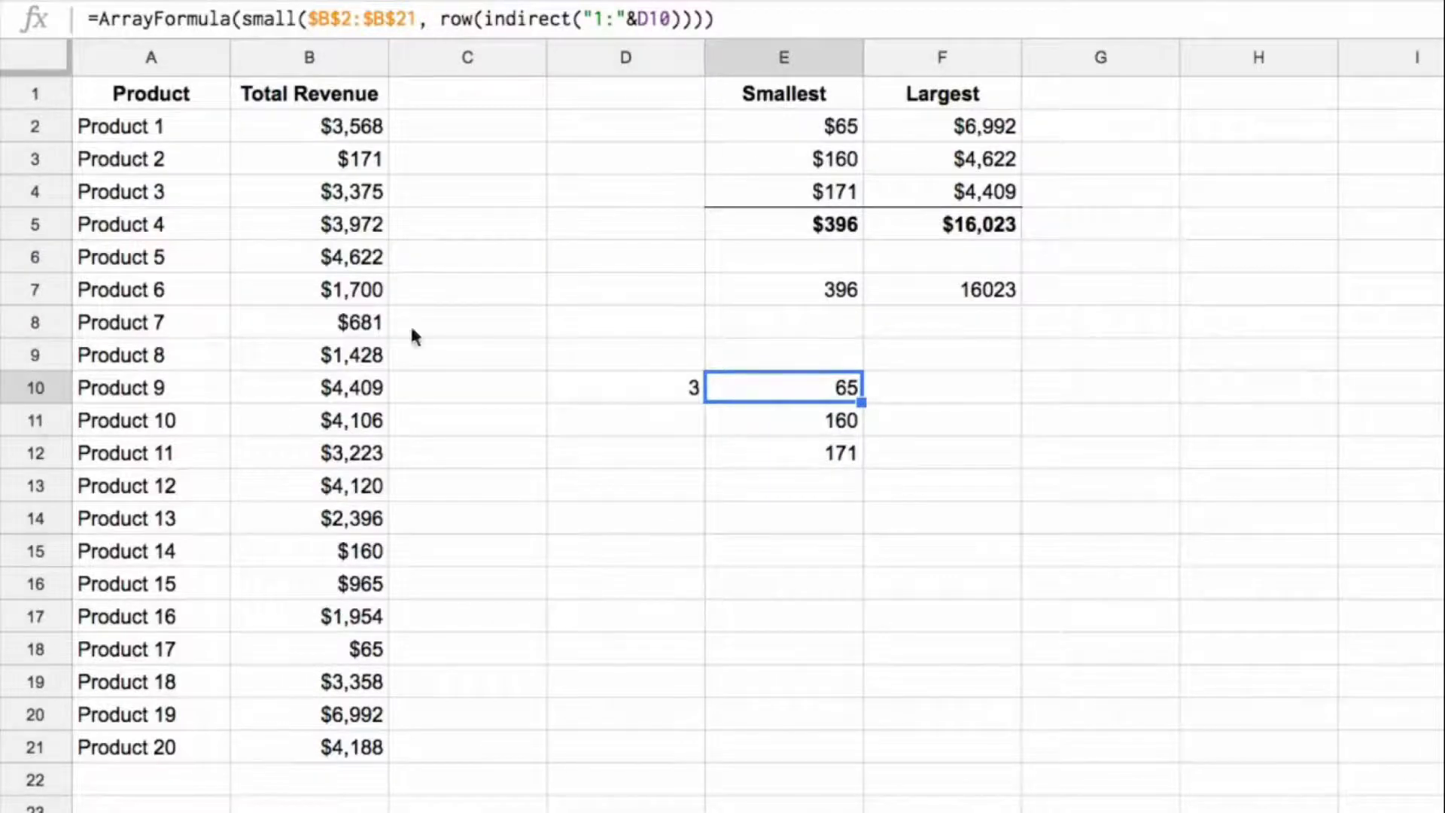
# Step: Wrap the SMALL part of E10 in SUM, making it =ArrayFormula(sum(small($B$2:$B$21, row(indirect("1:"&D10)))))
pyautogui.click(248, 18)
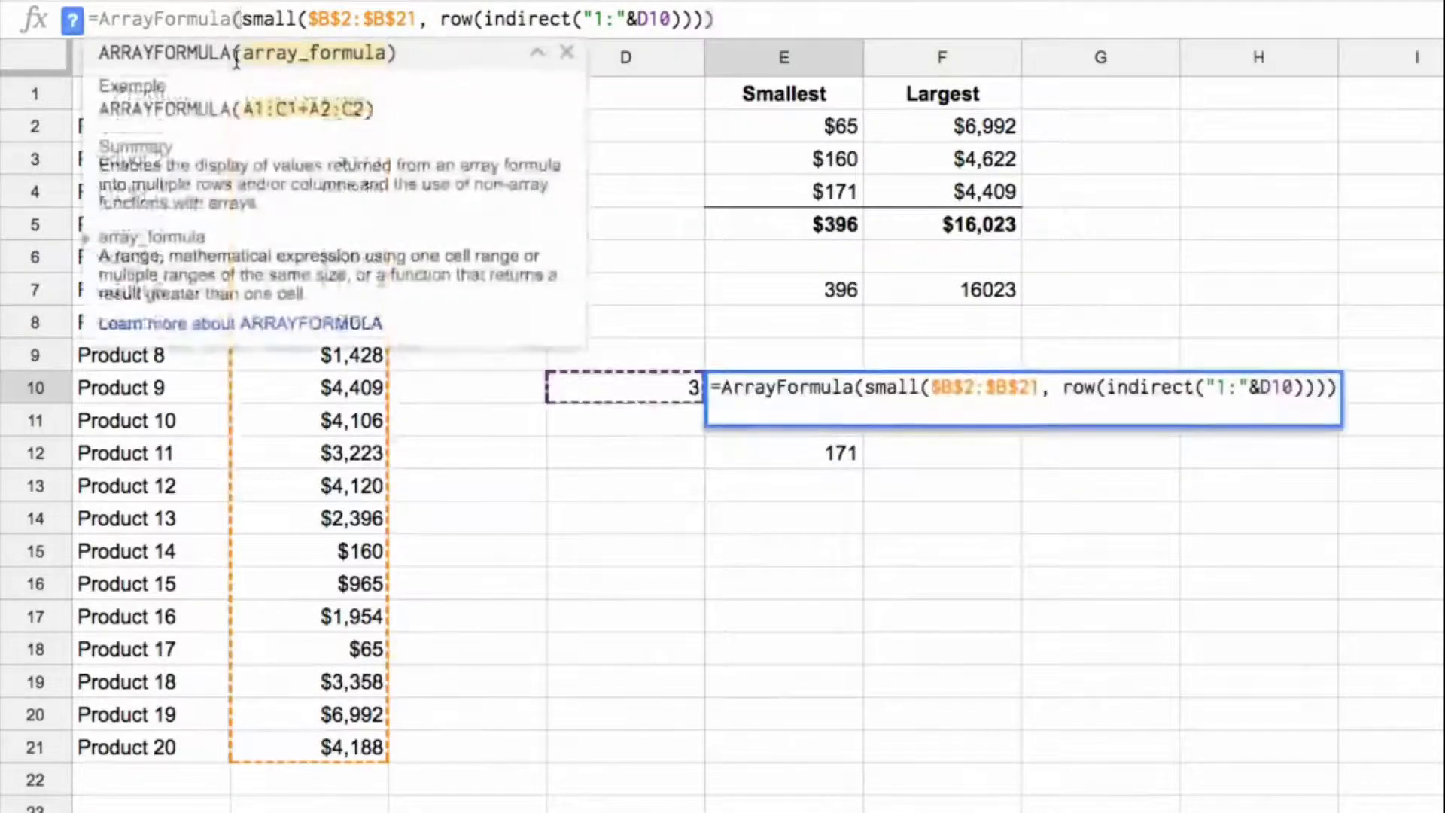
pyautogui.write('sum(')
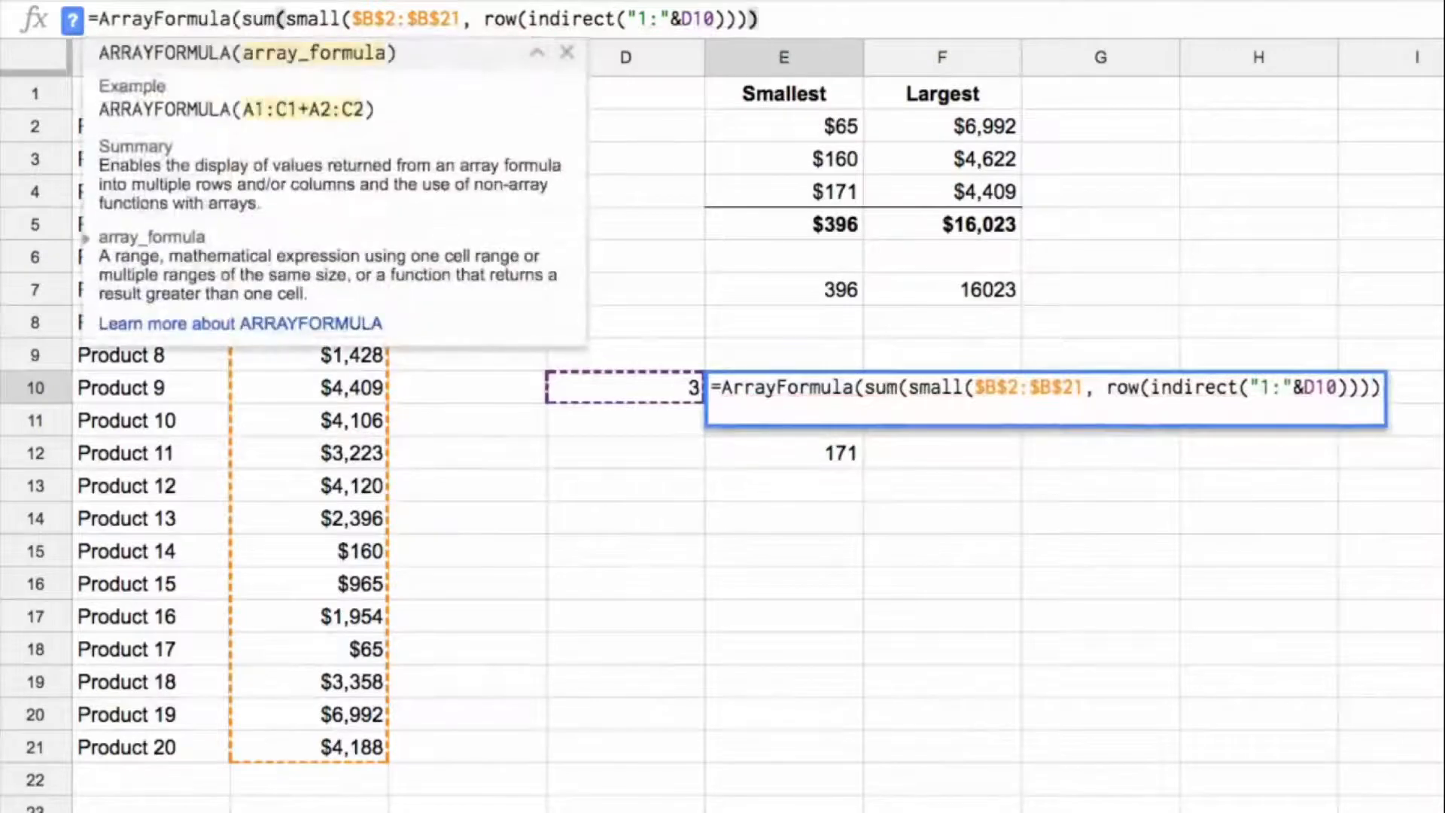
pyautogui.write(')')
pyautogui.press('Return')
pyautogui.press('Up')
# Step: Test the E10 total by setting the count in D10 to 5, 8 and 10 in turn
pyautogui.press('Left')
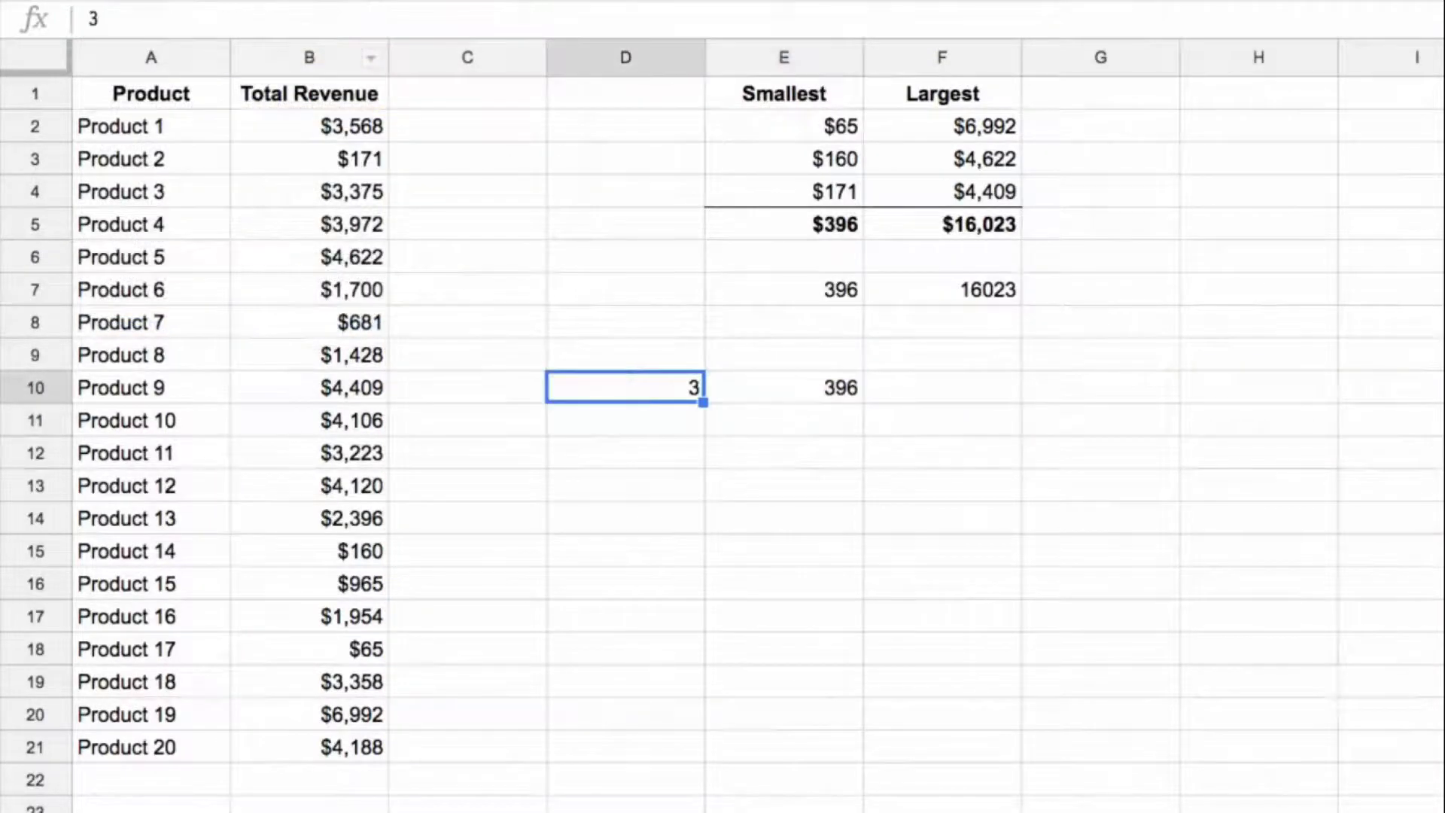
pyautogui.write('5')
pyautogui.press('Return')
pyautogui.press('Up')
pyautogui.write('8')
pyautogui.press('Return')
pyautogui.press('Up')
pyautogui.write('10')
pyautogui.press('Return')
pyautogui.press('Up')
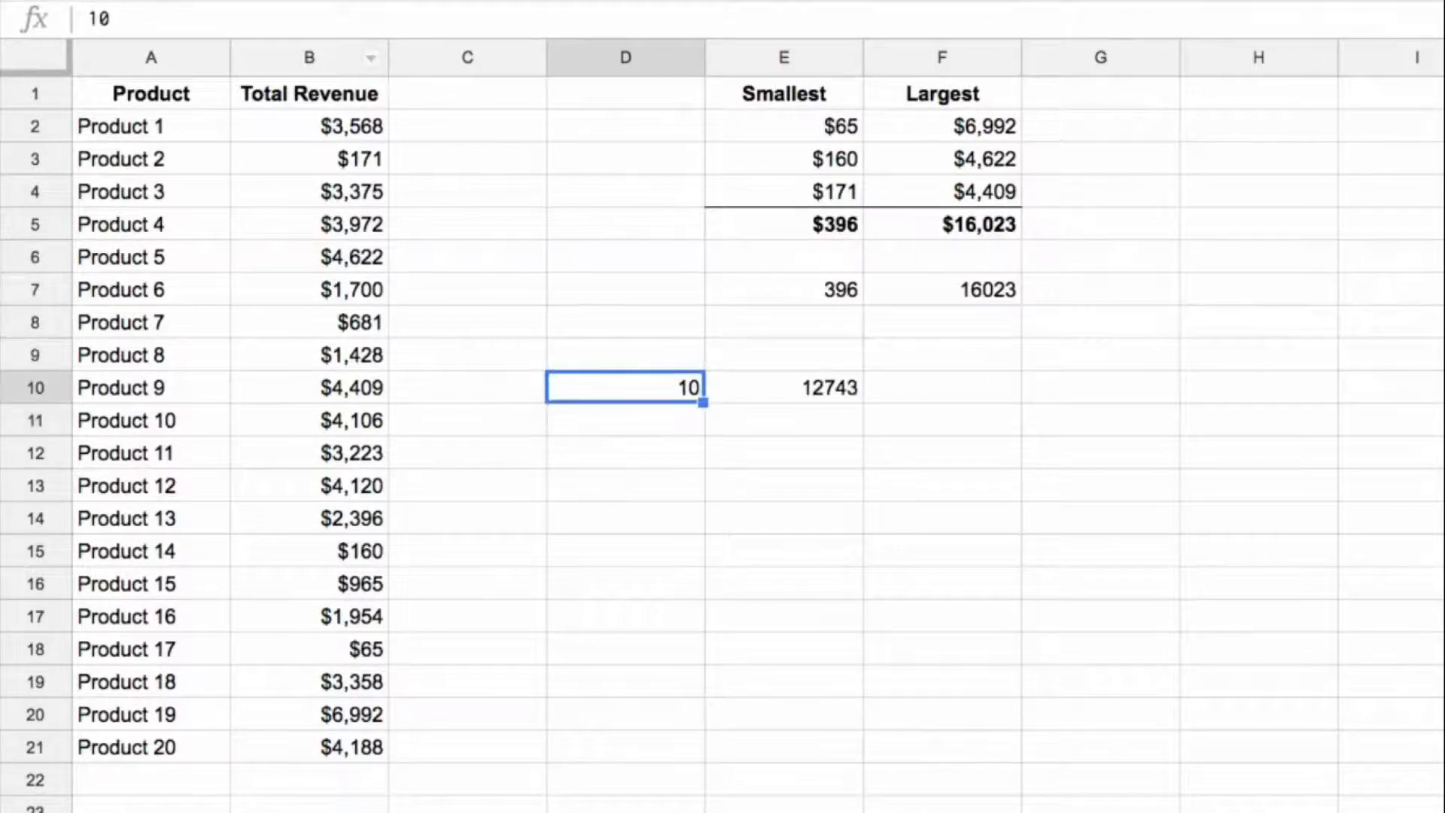
# Step: Set the count in D10 back to 3
pyautogui.press('Right')
pyautogui.press('Left')
pyautogui.write('3')
pyautogui.press('Return')
pyautogui.press('Up')
# Step: Make the D10 reference in the E10 formula absolute, as $D$10
pyautogui.press('Right')
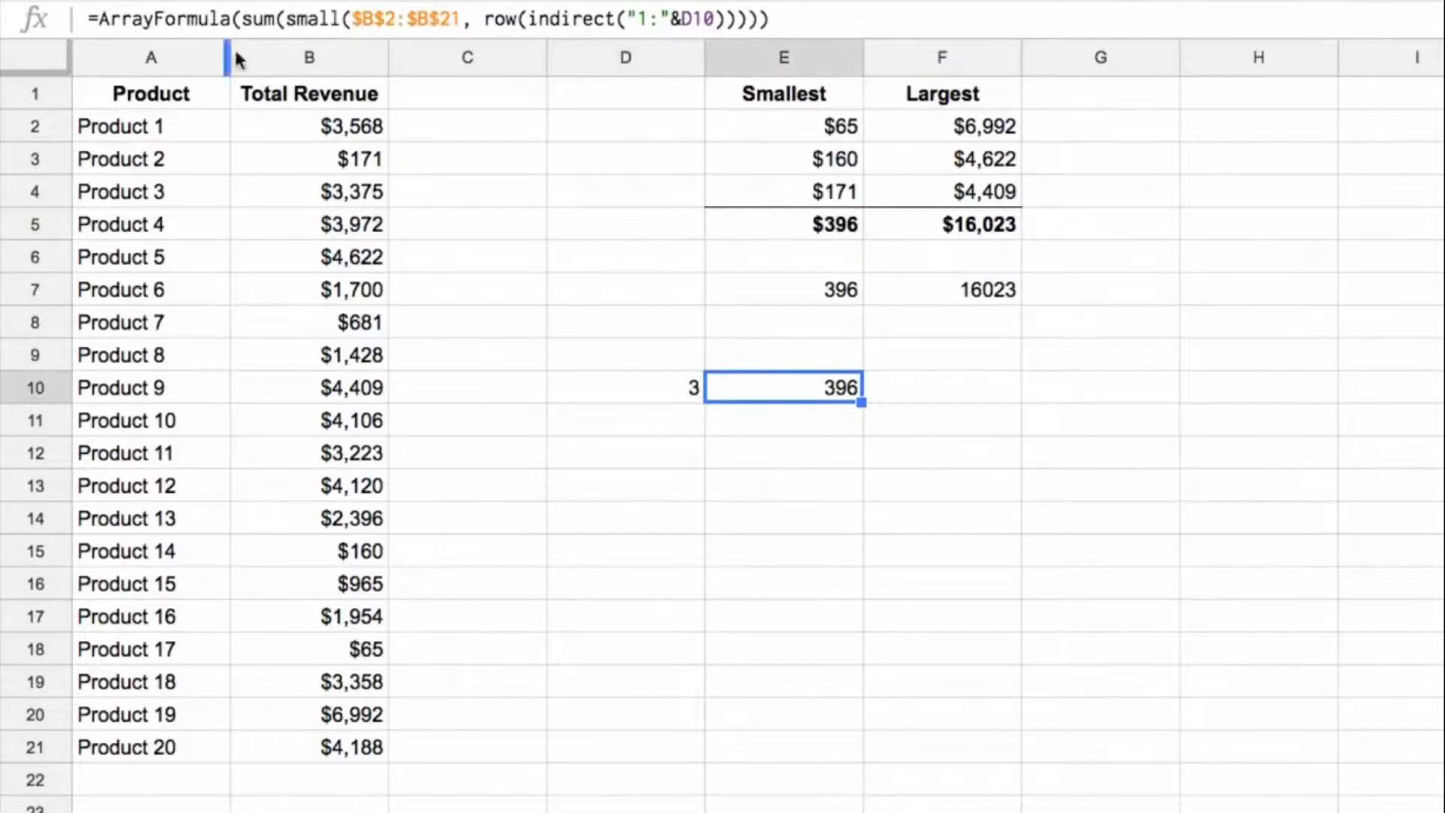
pyautogui.click(704, 20)
pyautogui.press('F4')
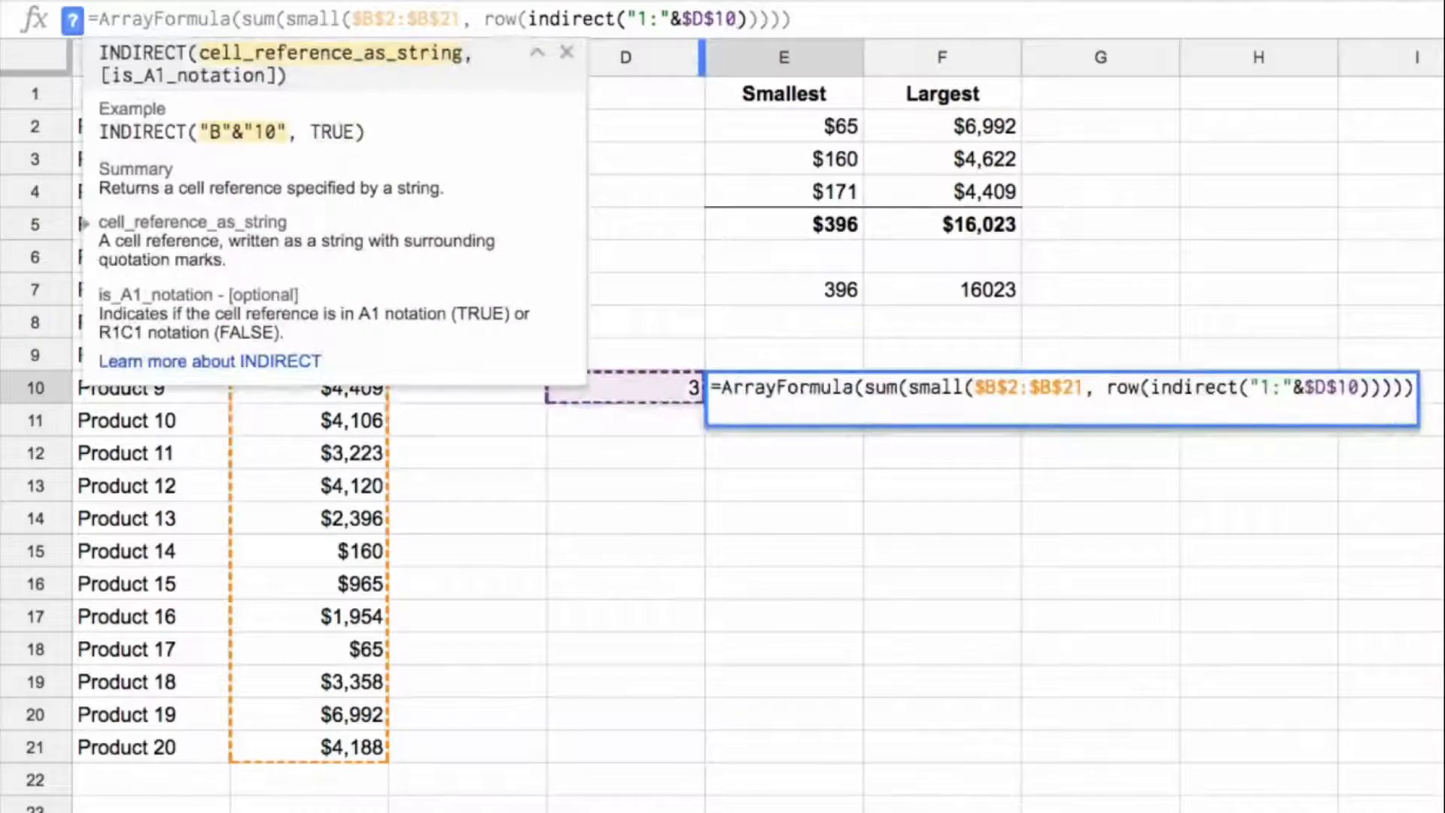
pyautogui.press('Return')
pyautogui.press('Up')
# Step: Copy the E10 formula to F10 and replace SMALL with LARGE in the copy
pyautogui.hotkey('ctrl', 'c')
pyautogui.press('Right')
pyautogui.hotkey('ctrl', 'v')
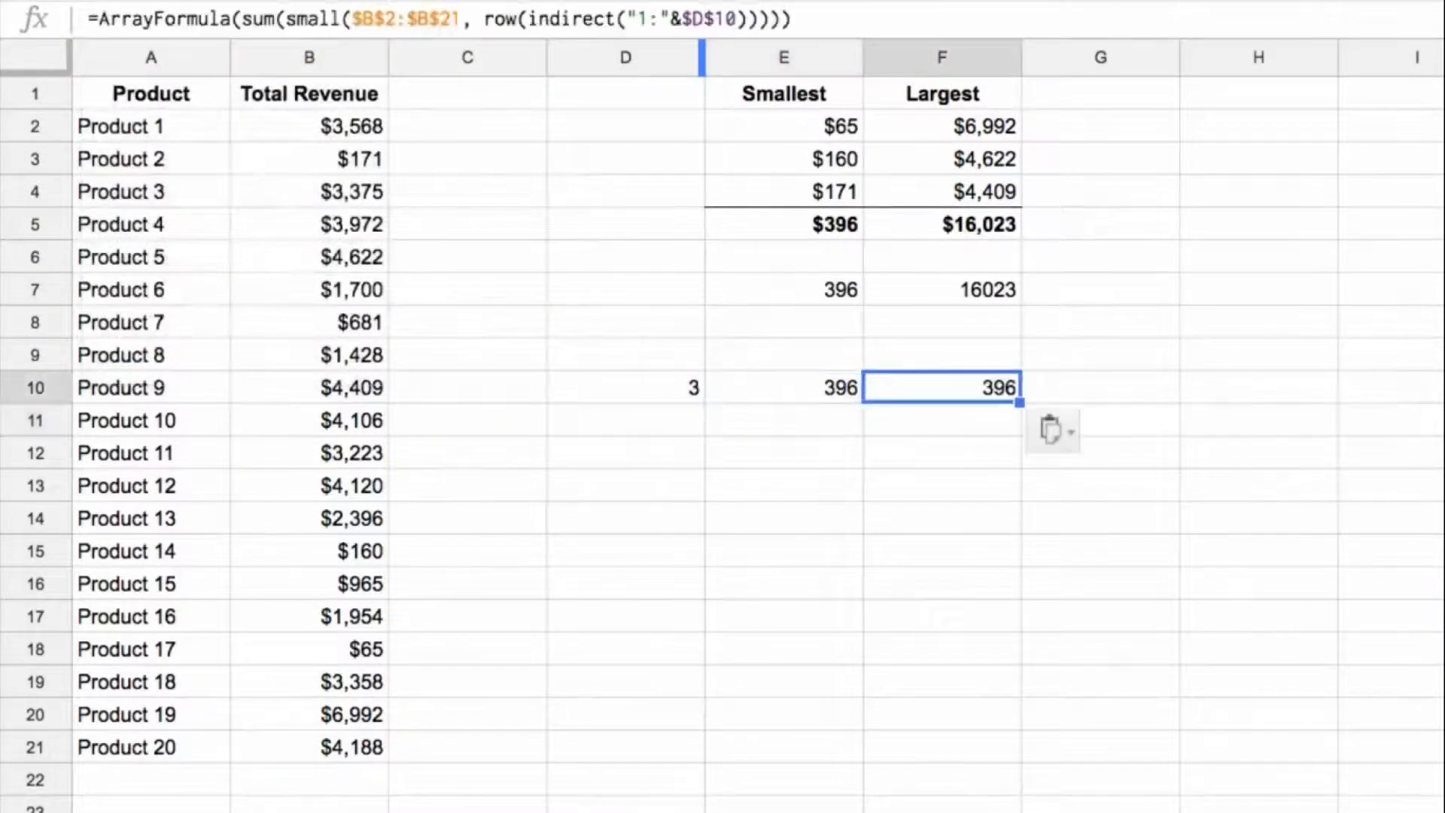
pyautogui.moveTo(342, 18); pyautogui.dragTo(286, 19)
pyautogui.write('large')
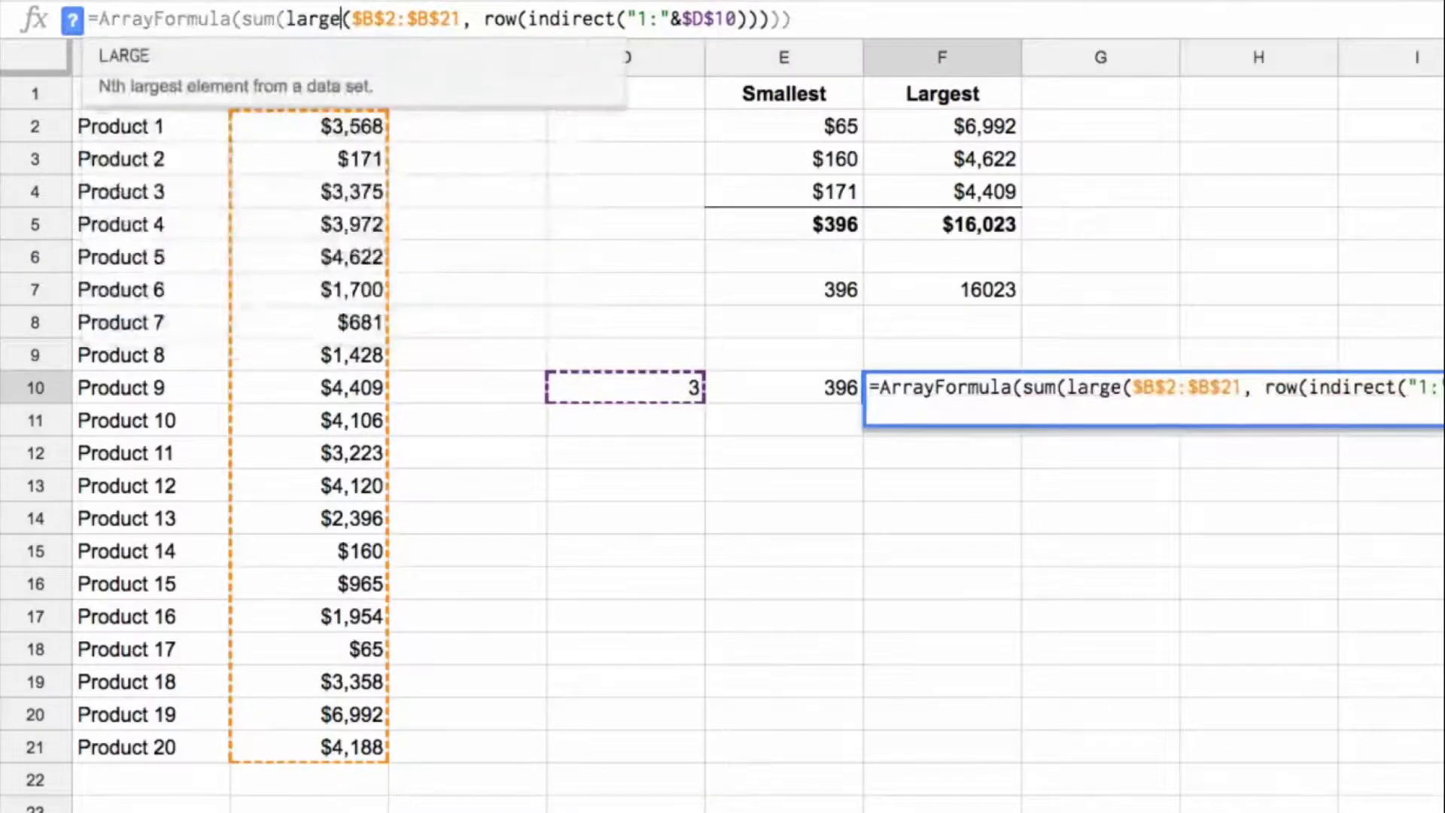
pyautogui.press('Tab')
pyautogui.press('Return')
pyautogui.press('Up')
pyautogui.press('Up')
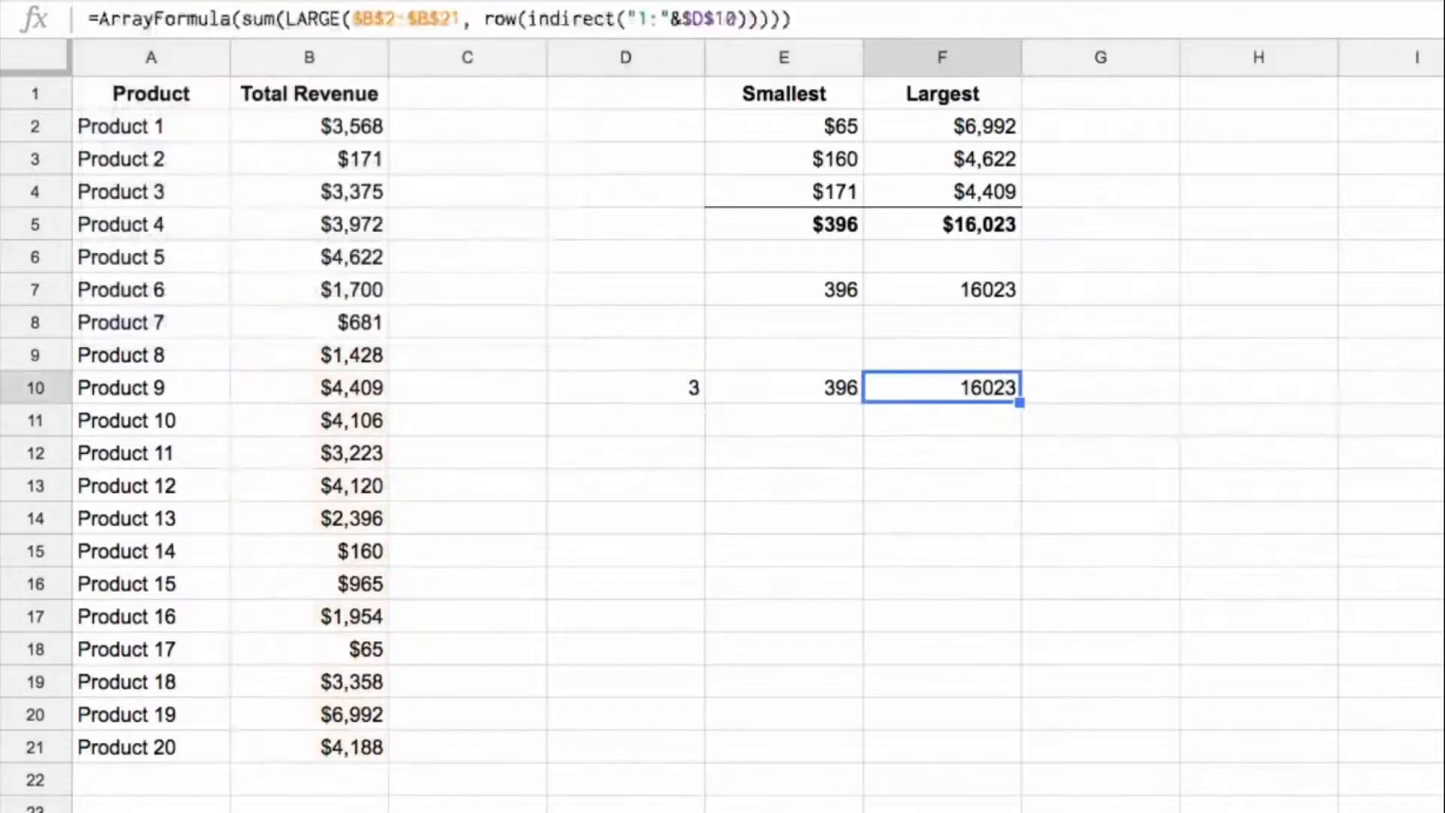
# Step: Compare the largest-revenue totals in F10, F7 and F5, and review the count in D10 and the E10 formula
pyautogui.hotkey('shift', 'Up')
pyautogui.press('Down')
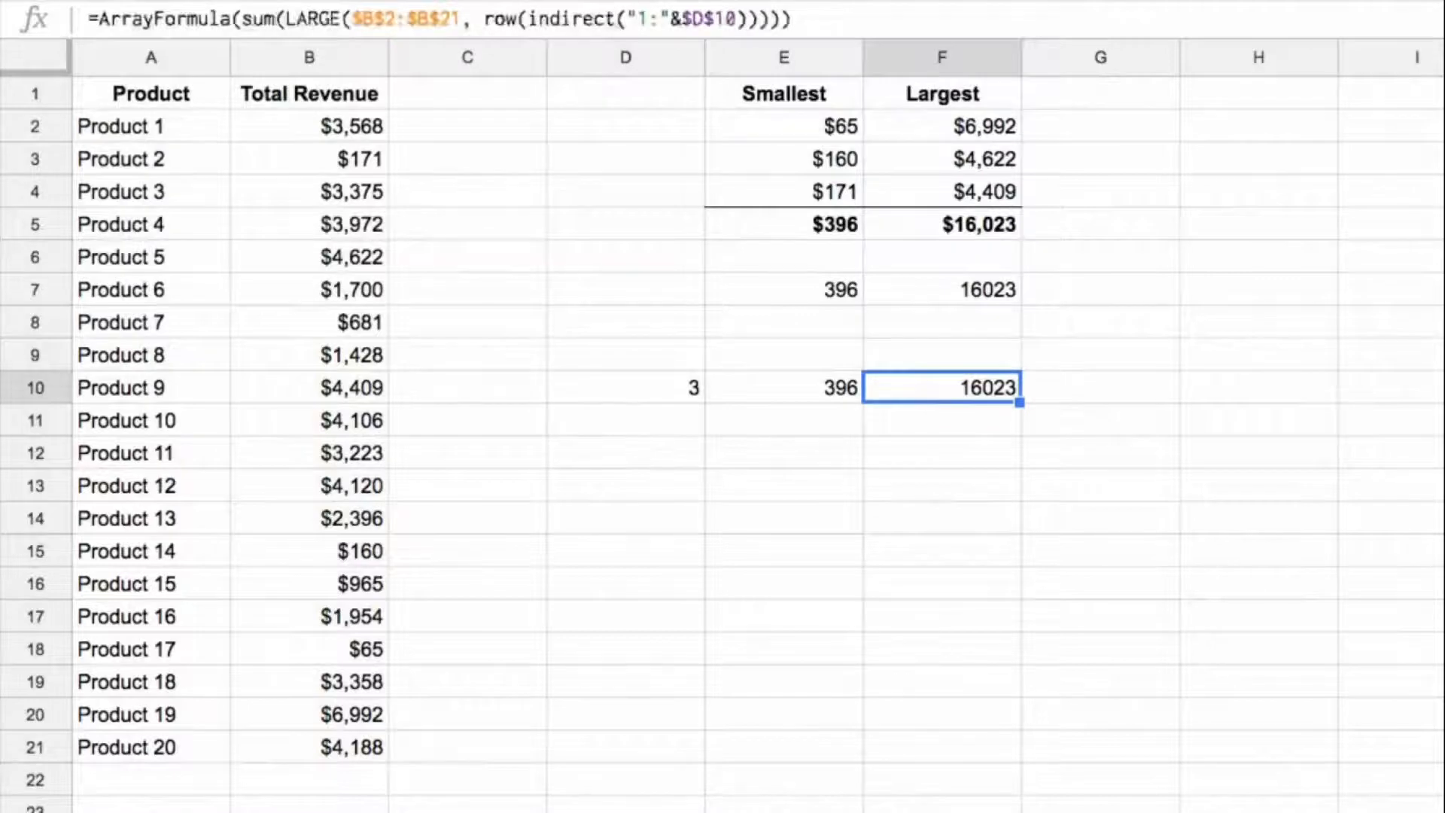
pyautogui.keyDown('ctrl'); pyautogui.click(979, 290); pyautogui.keyUp('ctrl')
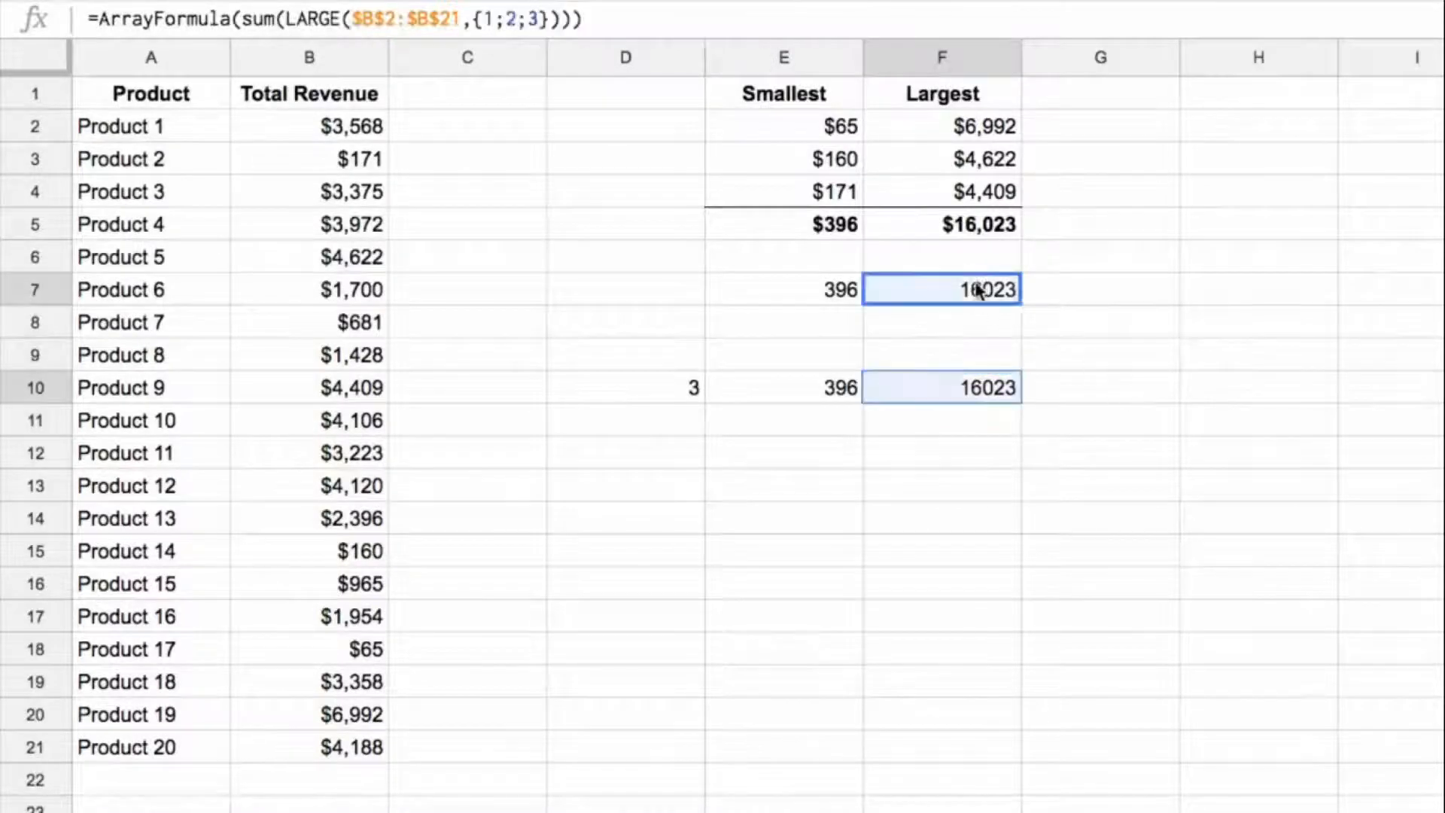
pyautogui.keyDown('ctrl'); pyautogui.click(980, 224); pyautogui.keyUp('ctrl')
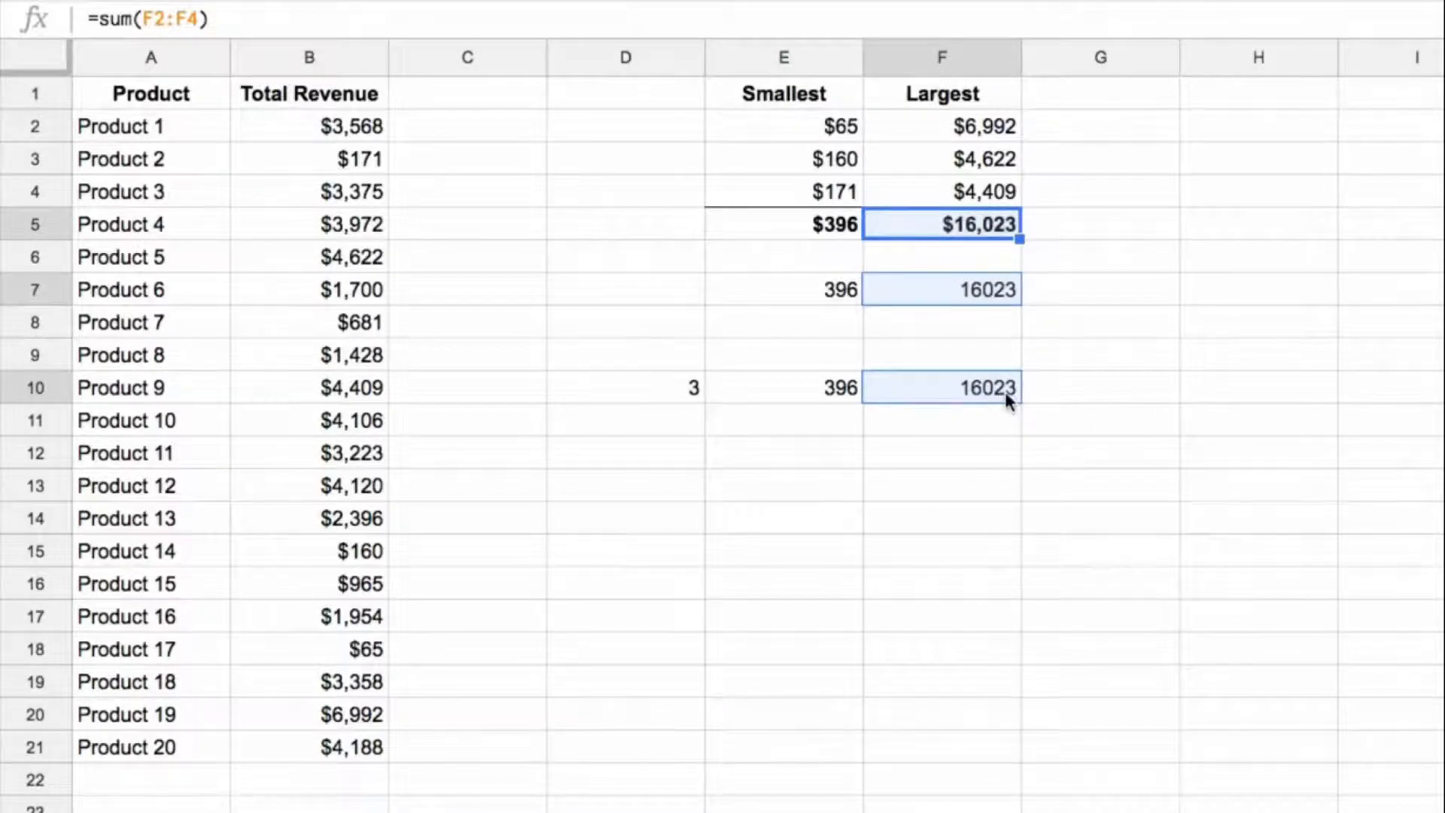
pyautogui.click(674, 384)
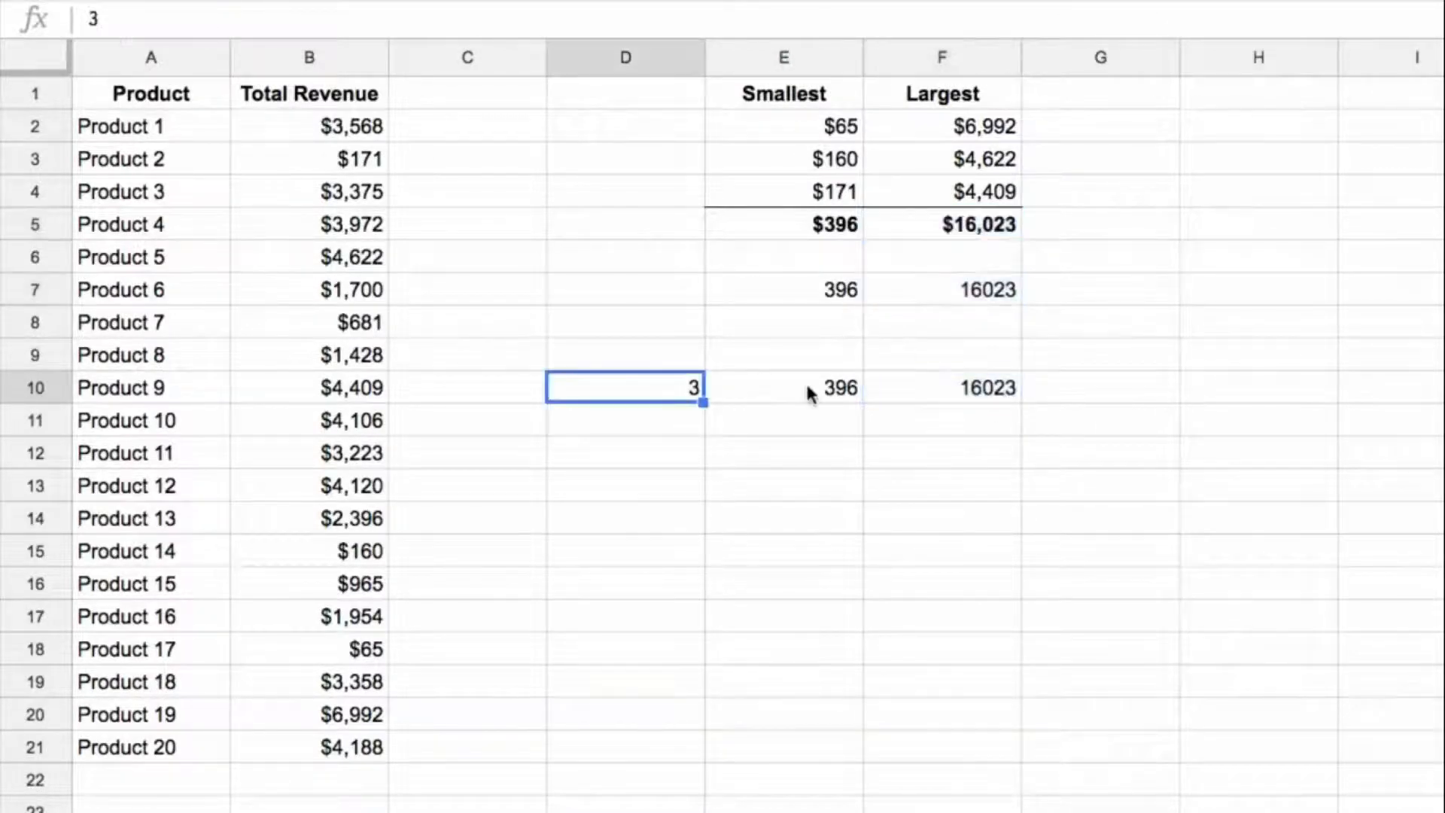
pyautogui.click(821, 385)
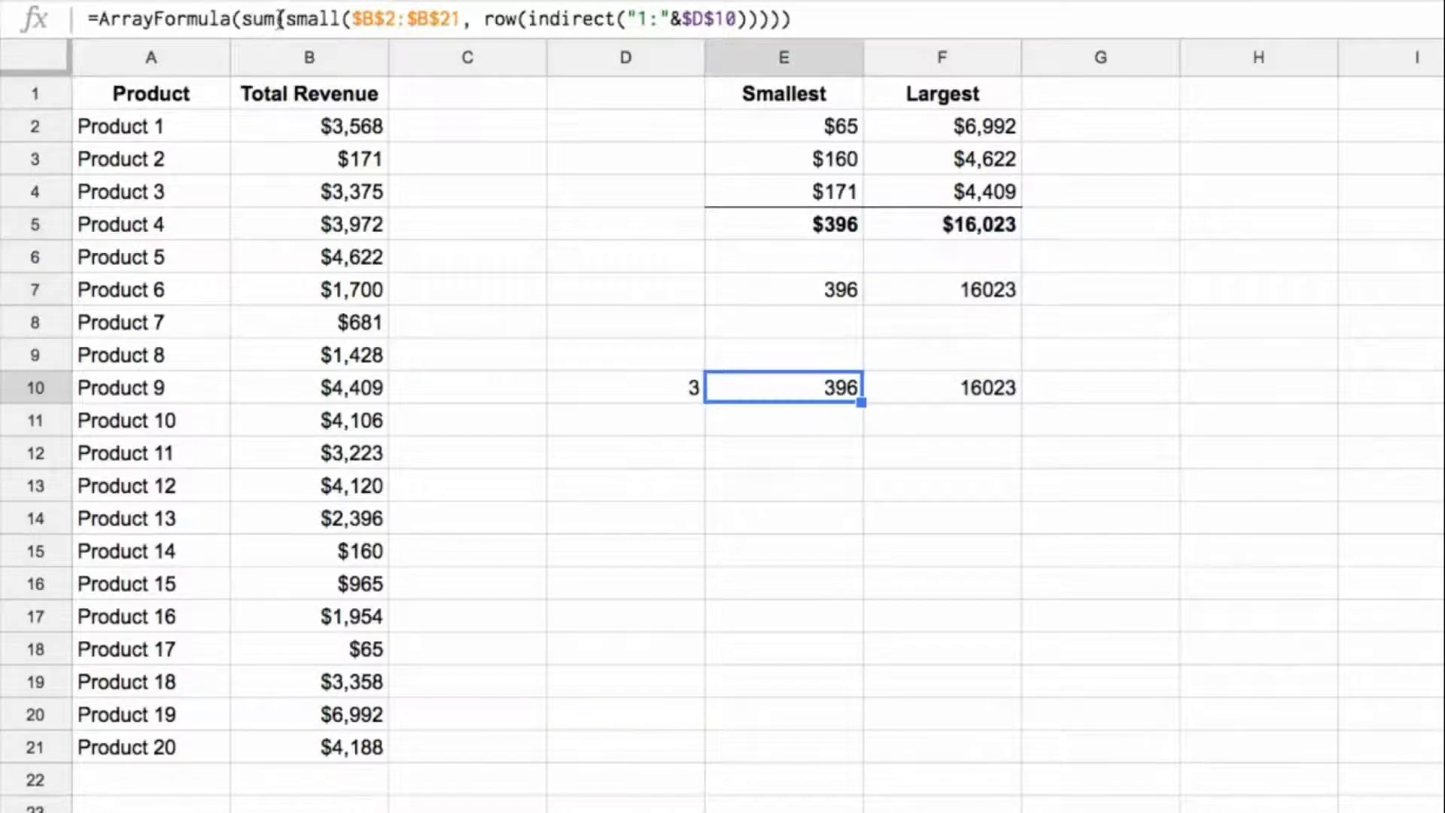
pyautogui.click(785, 451)
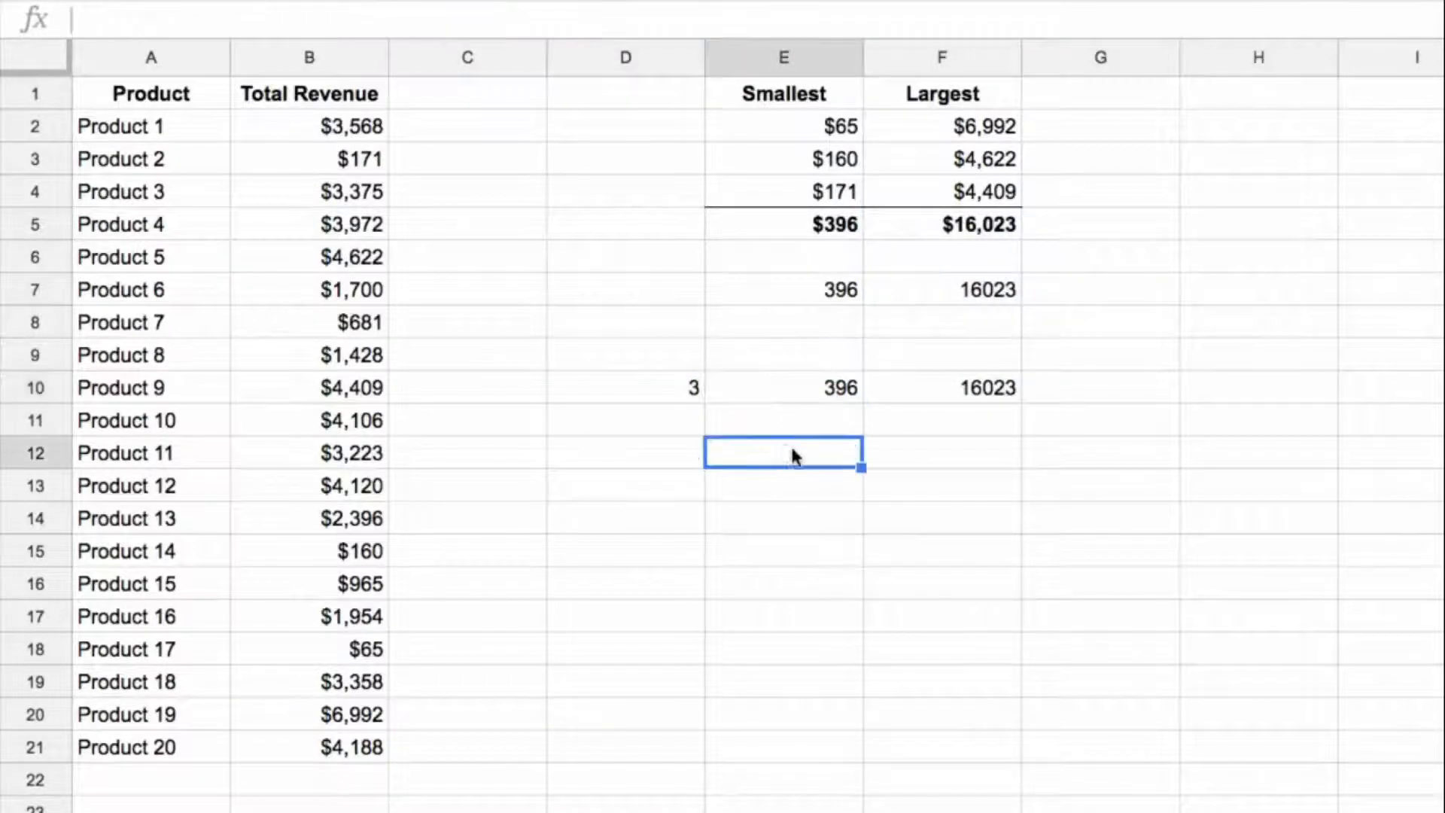
# Step: Copy the SMALL part of the E10 formula into E12 as =small($B$2:$B$21, row(indirect("1:"&$D$10)))
pyautogui.click(819, 390)
pyautogui.moveTo(286, 19); pyautogui.dragTo(765, 21)
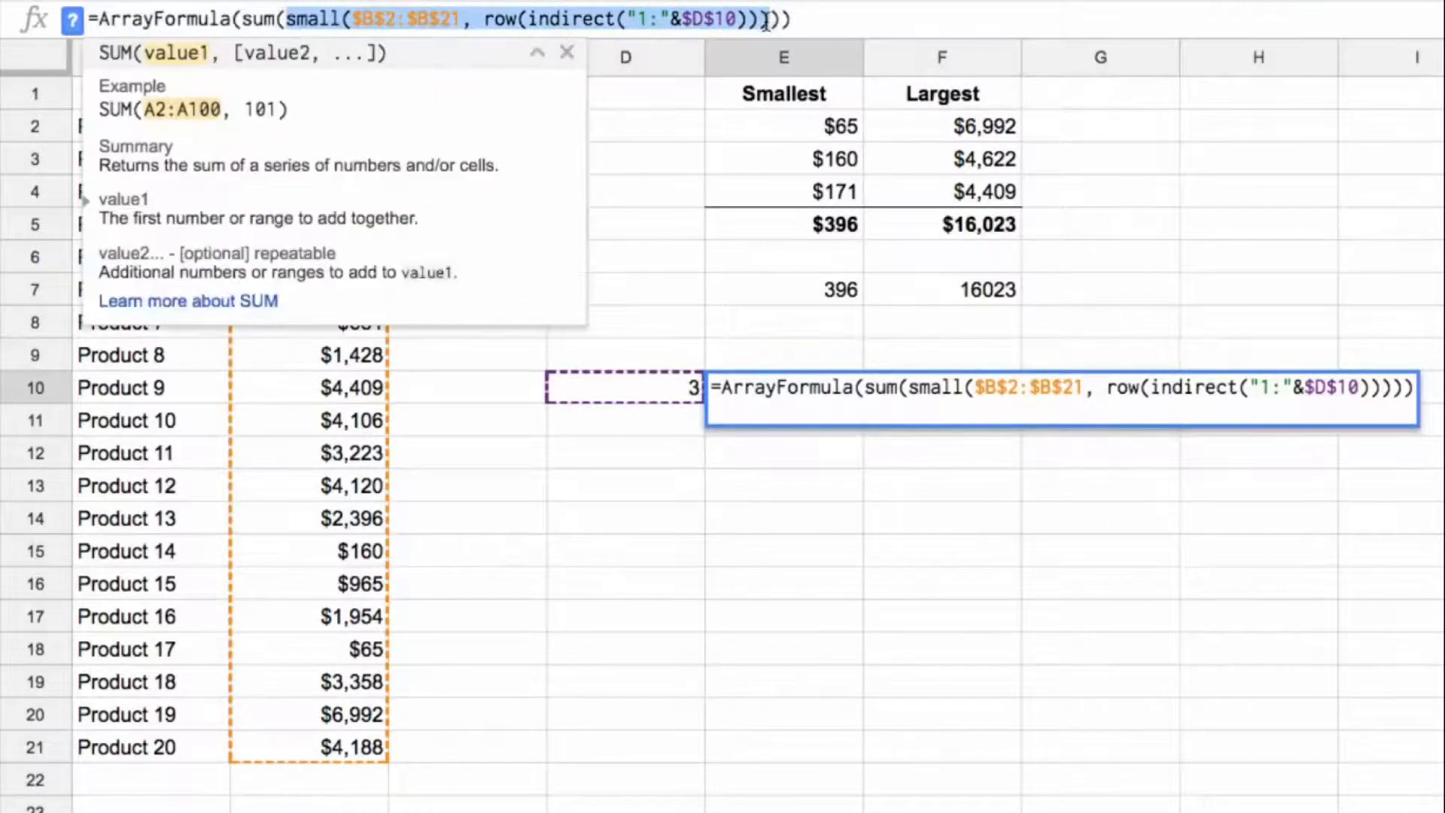
pyautogui.press('Escape')
pyautogui.click(798, 451)
pyautogui.write('=')
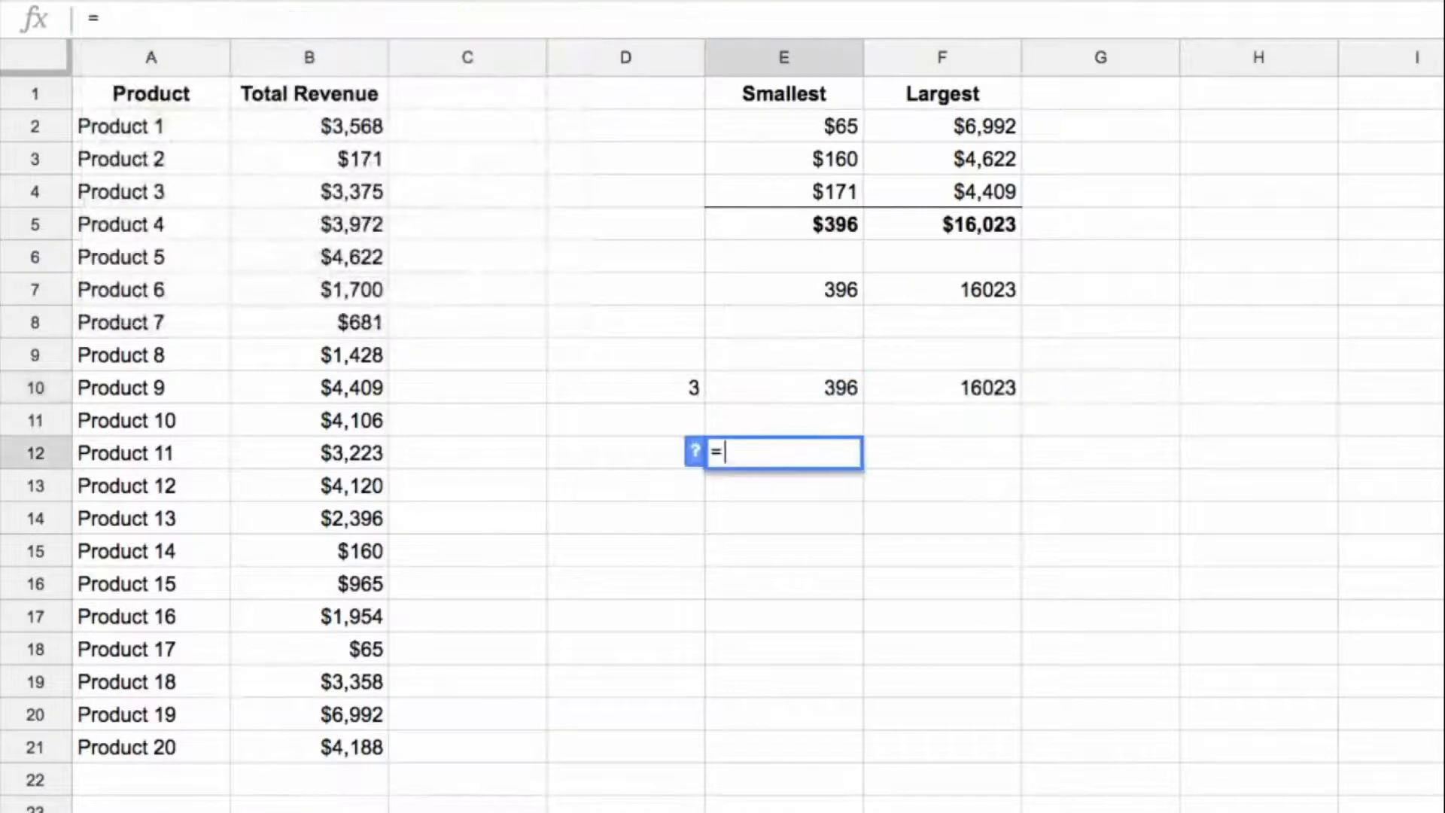
pyautogui.hotkey('ctrl', 'v')
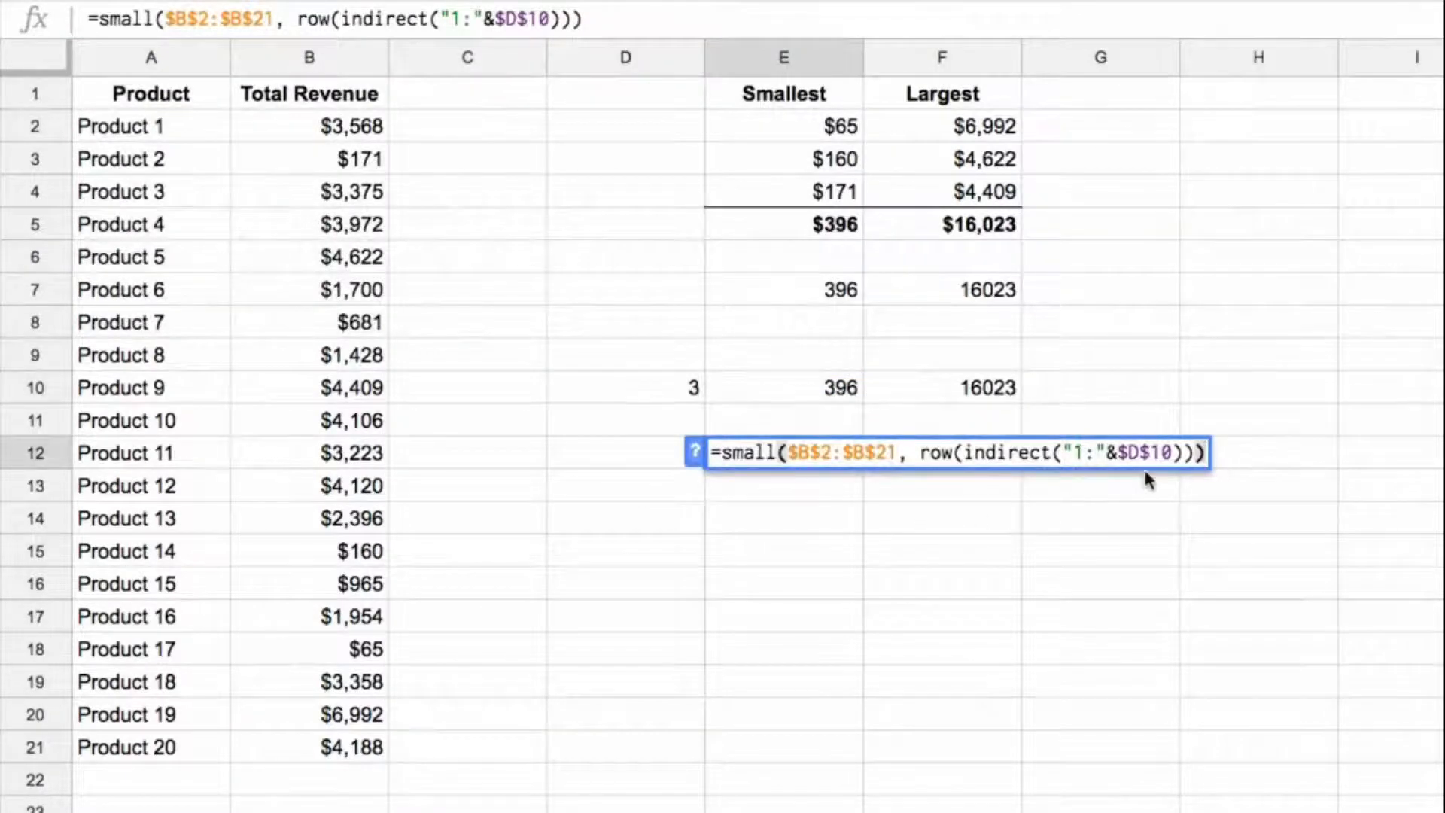
pyautogui.press('Return')
pyautogui.press('Up')
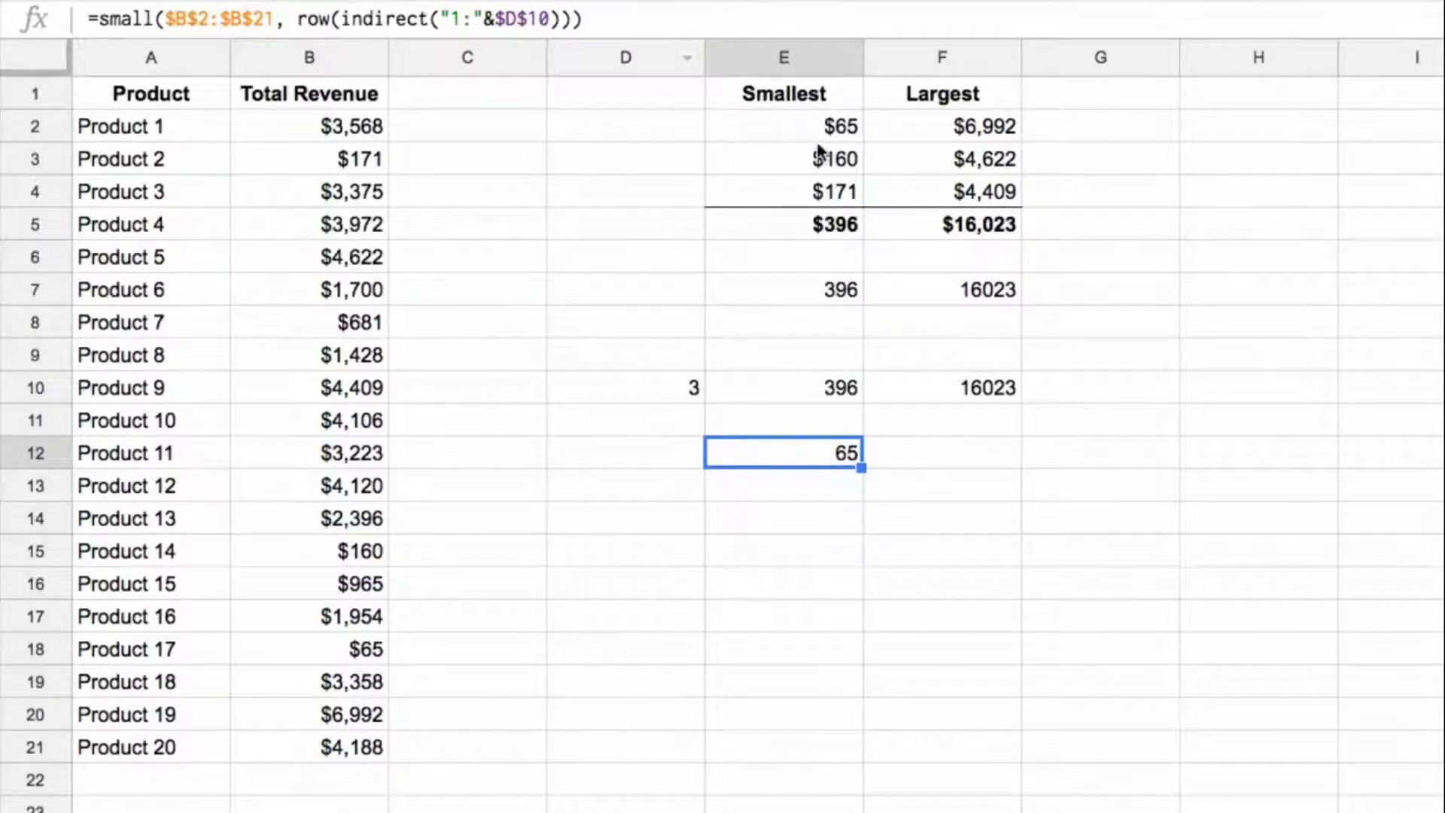
# Step: Wrap the E12 formula in SUMPRODUCT, making it =sumproduct(small($B$2:$B$21, row(indirect("1:"&$D$10))))
pyautogui.click(91, 17)
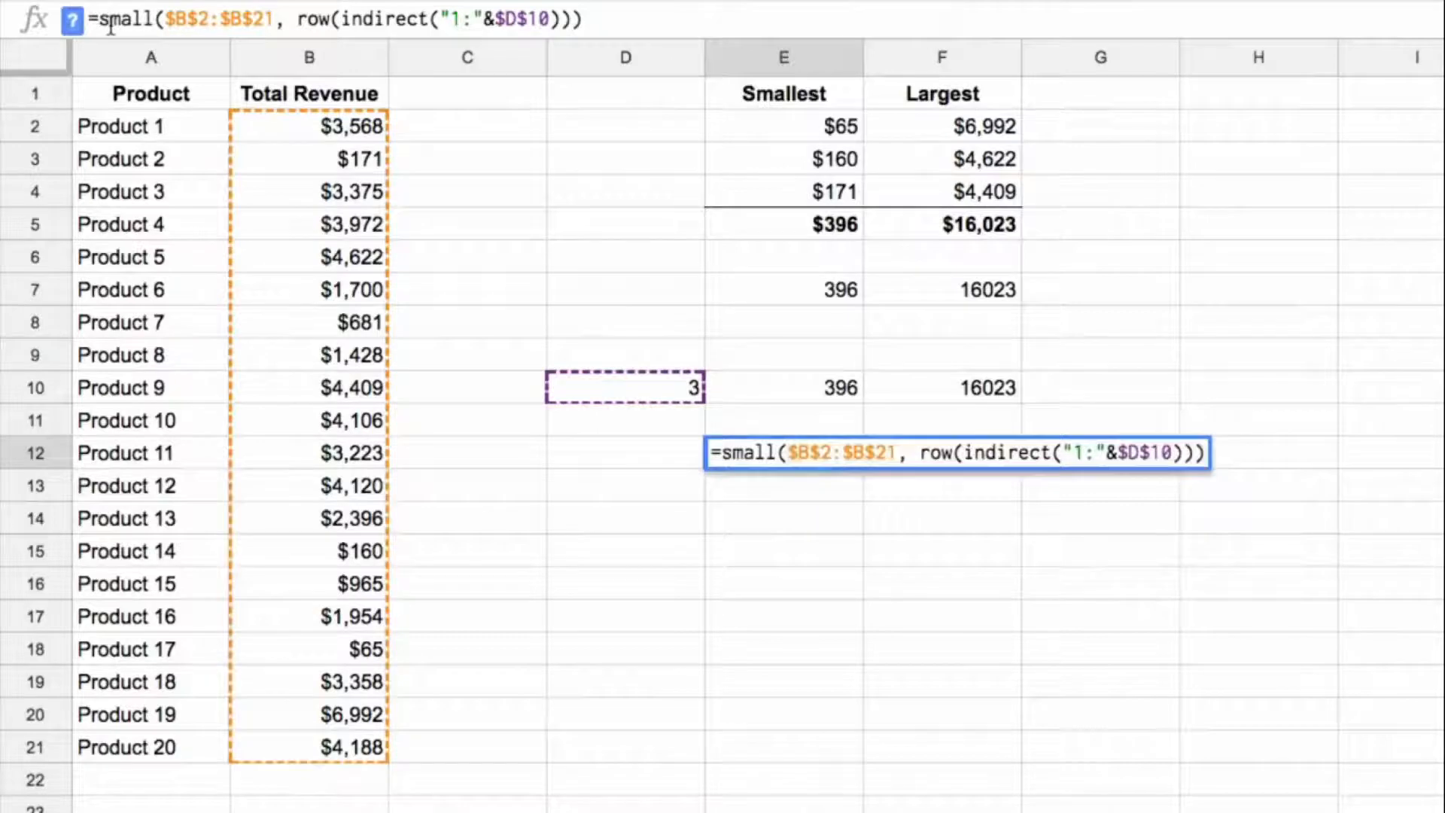
pyautogui.write('sumprodc')
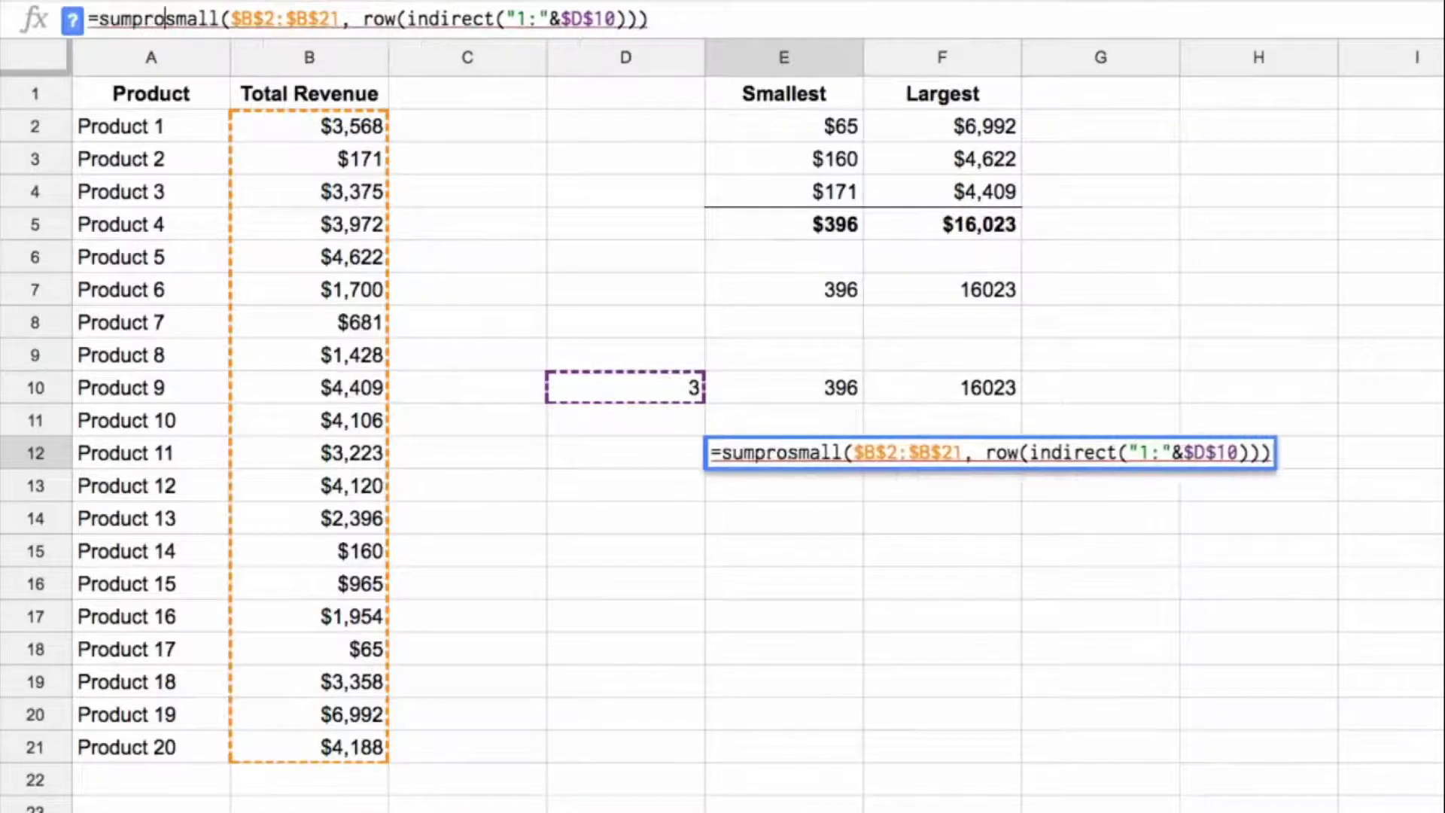
pyautogui.press('BackSpace')
pyautogui.write('uct(')
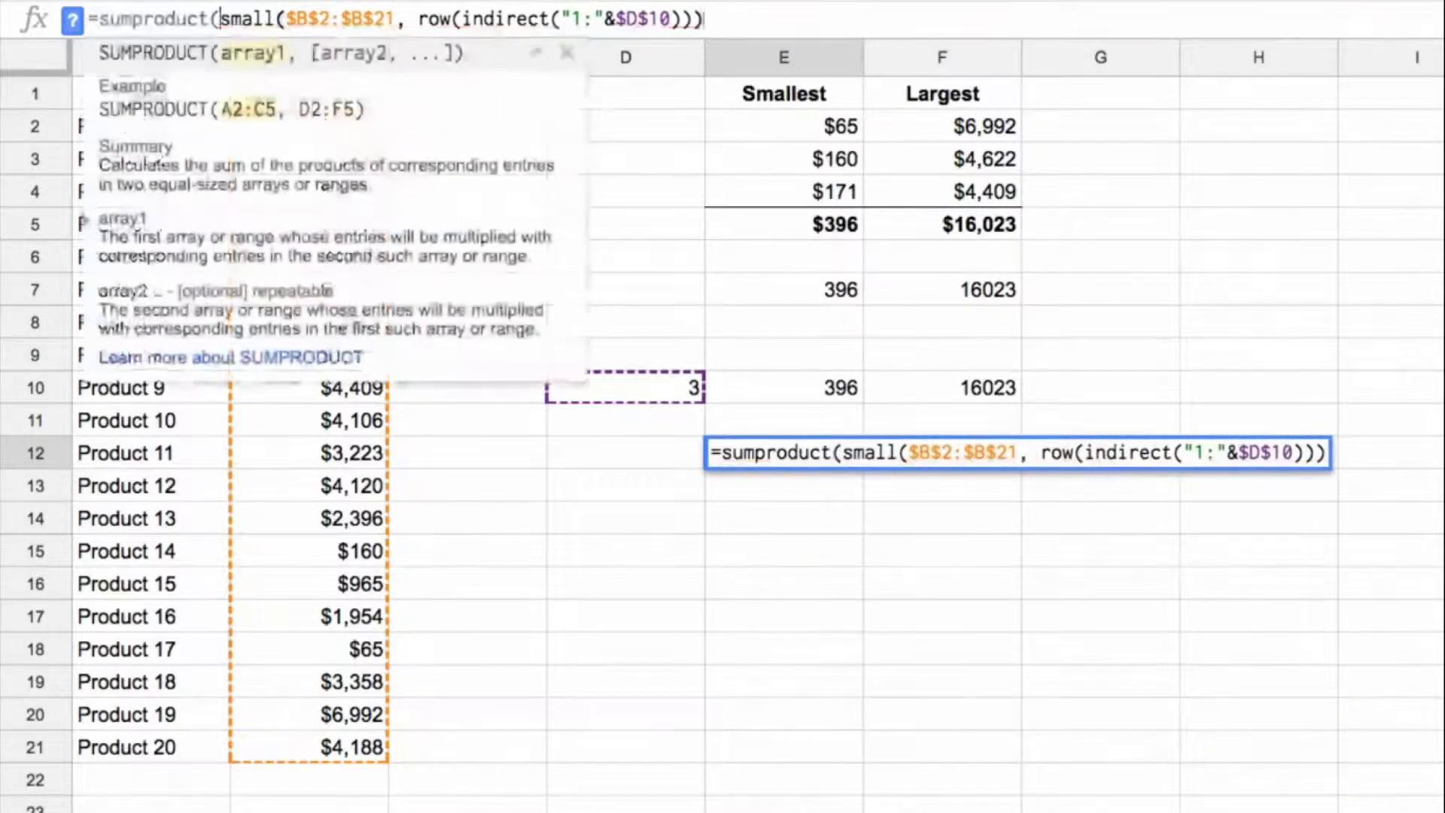
pyautogui.write(')')
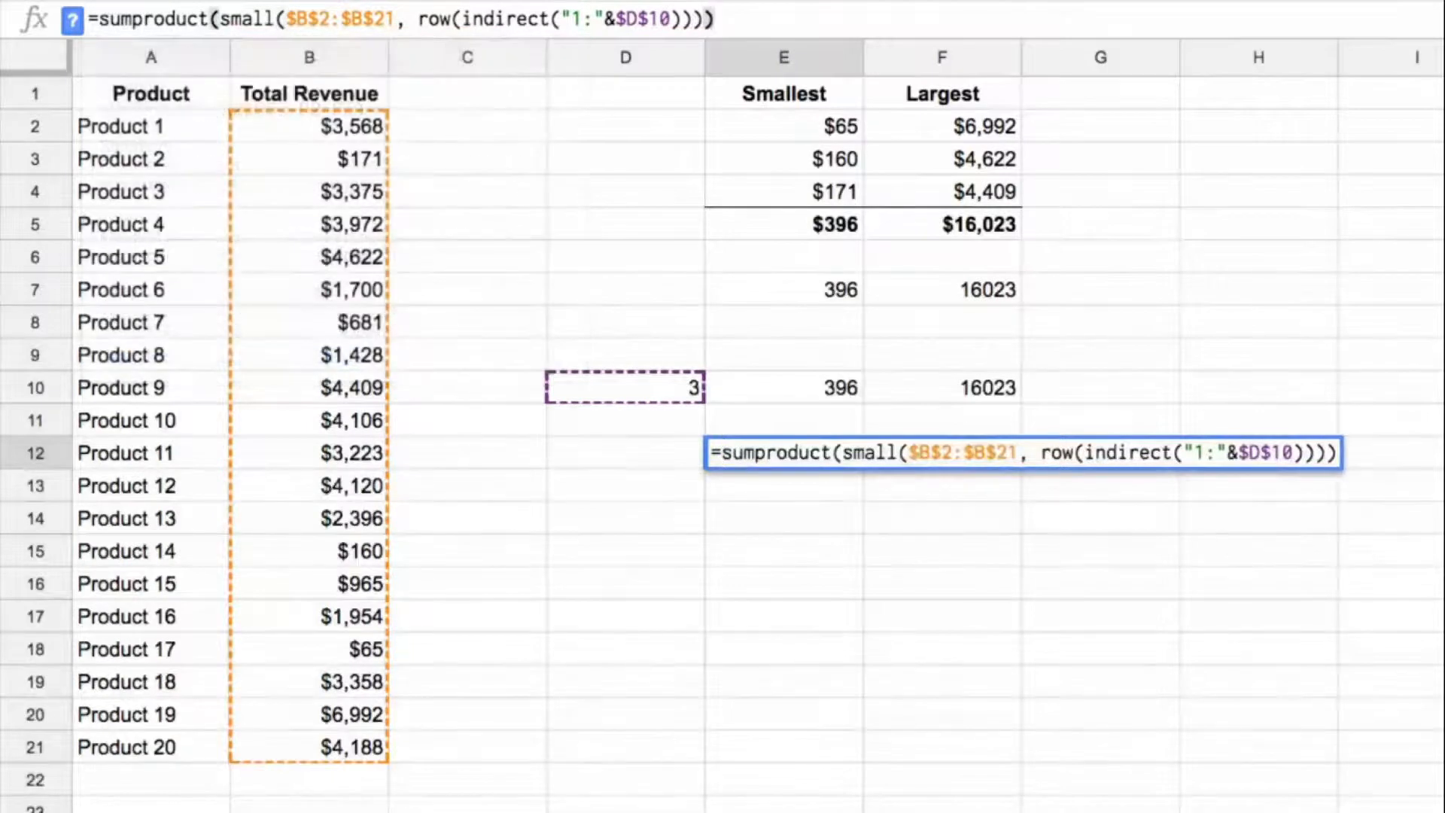
pyautogui.press('Return')
pyautogui.press('Up')
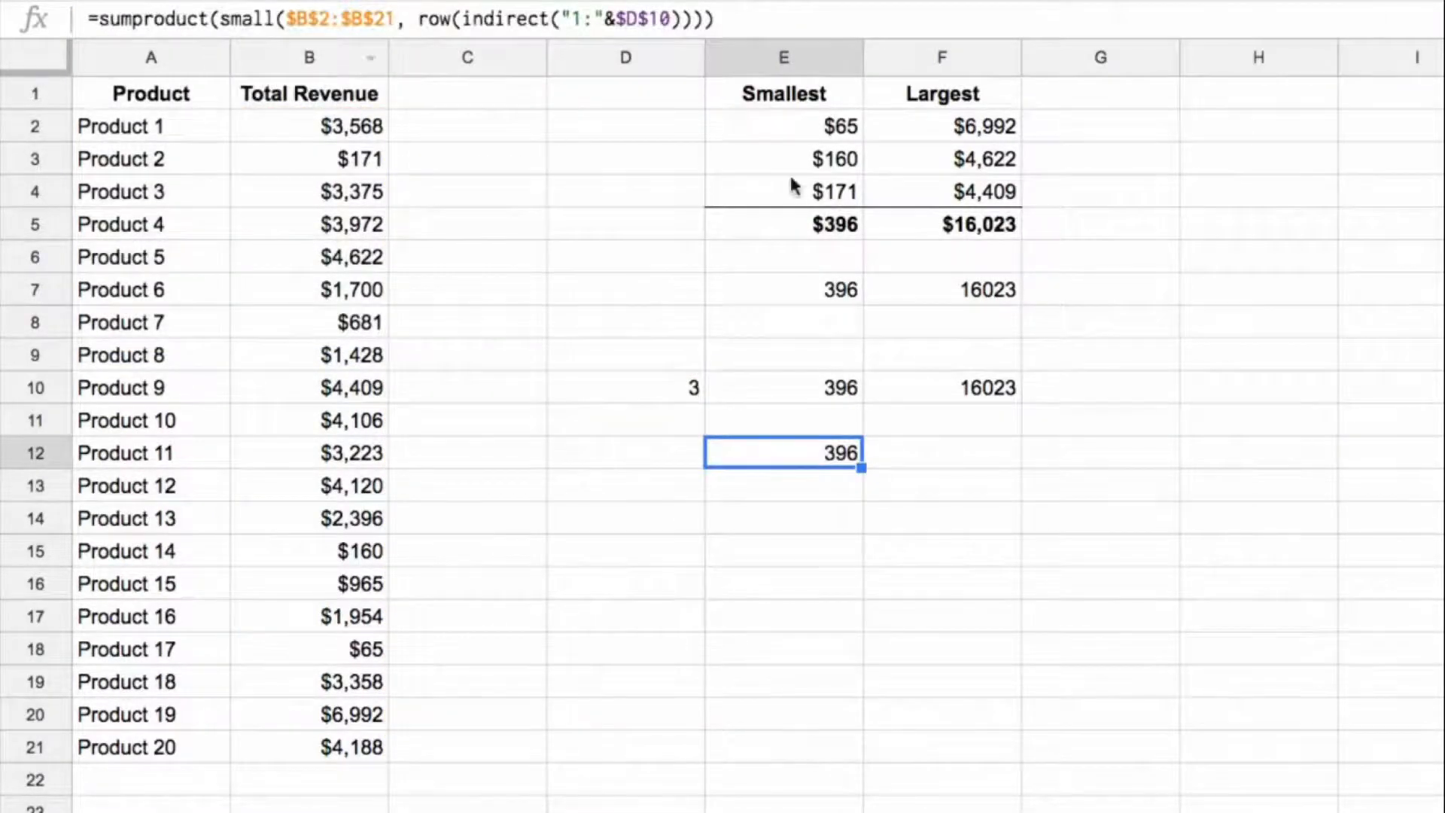
# Step: Compare the E10 array formula with the E12 SUMPRODUCT formula and review the count cell D10
pyautogui.click(828, 387)
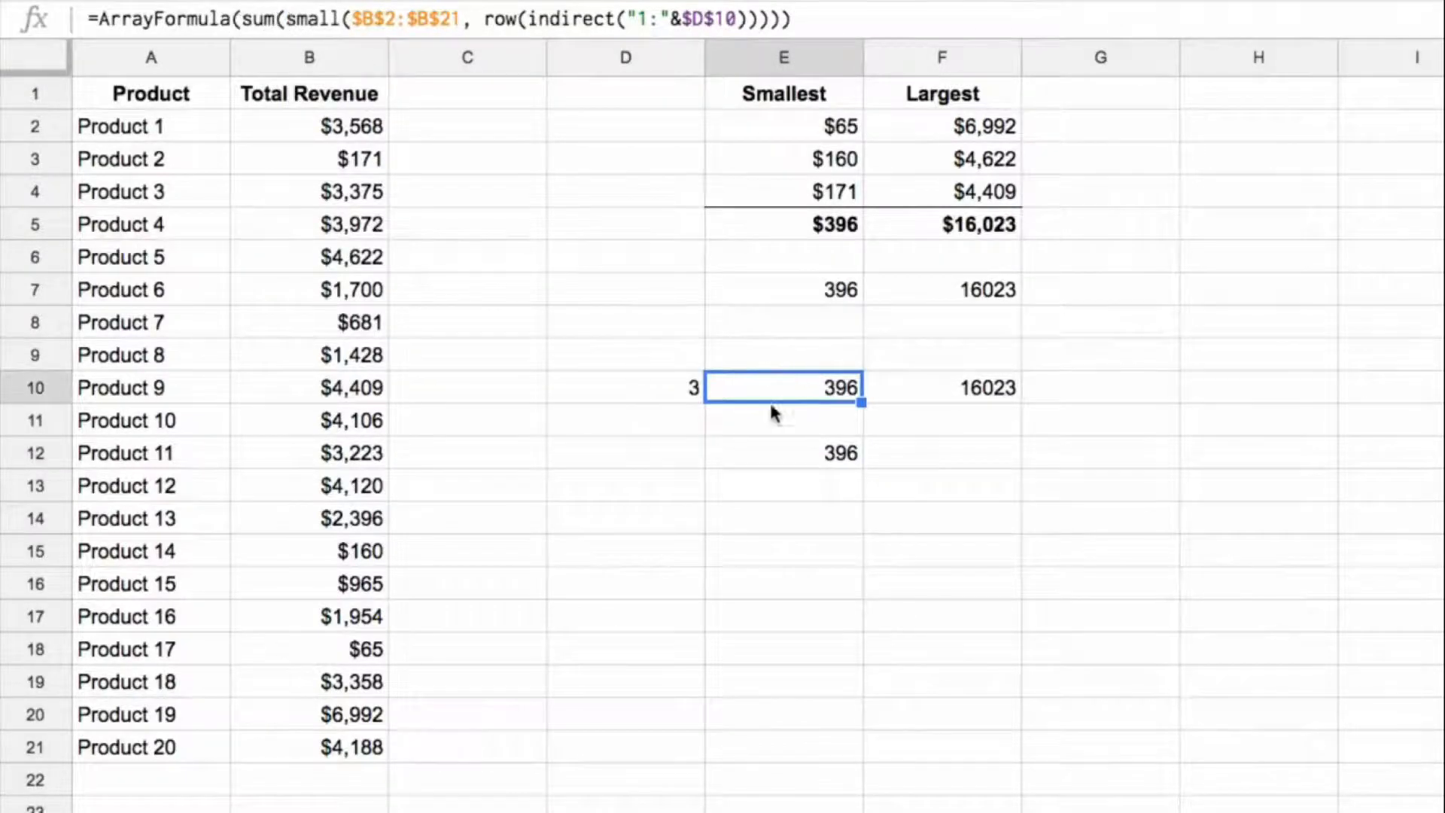
pyautogui.click(792, 454)
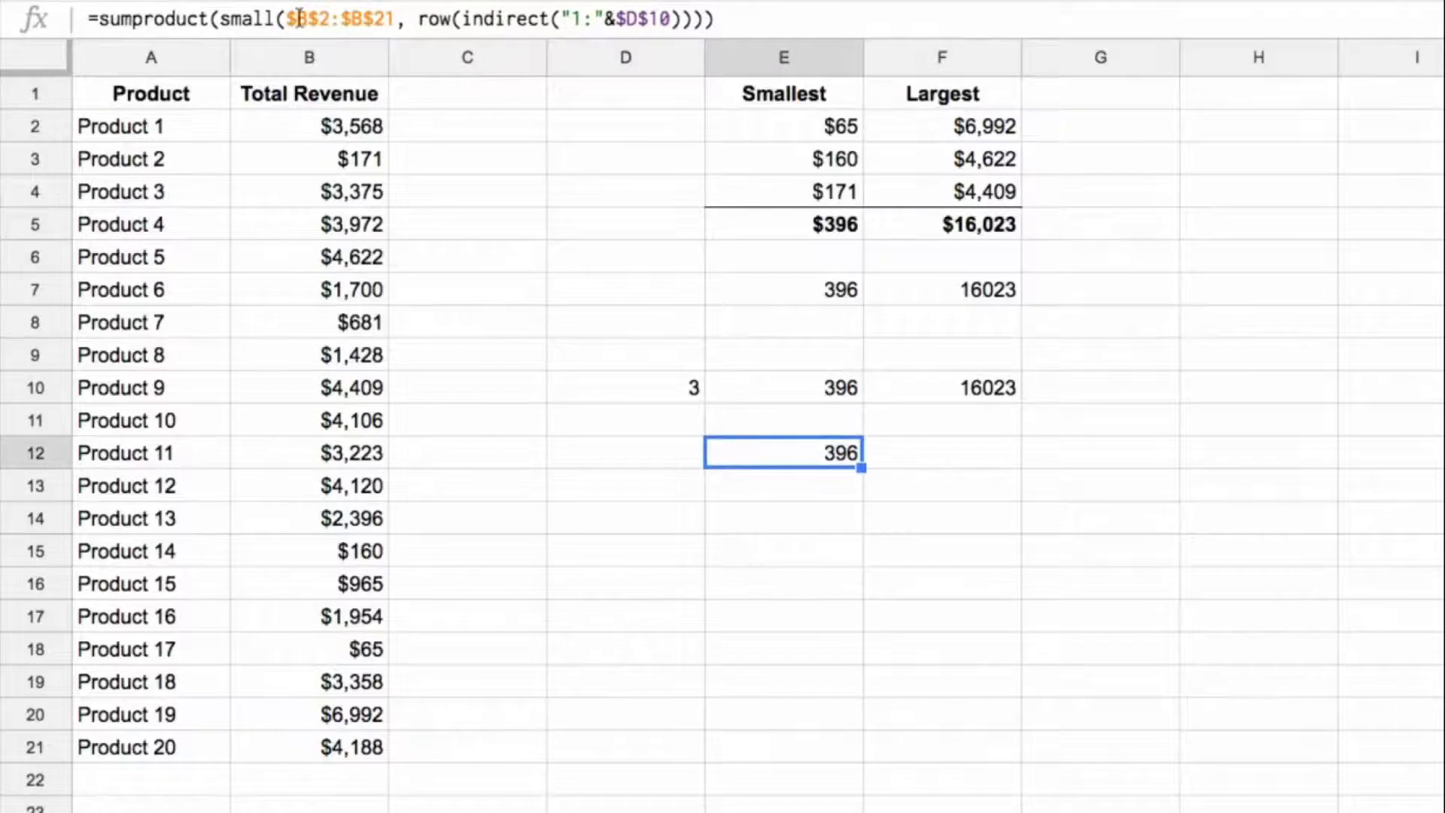
pyautogui.click(652, 390)
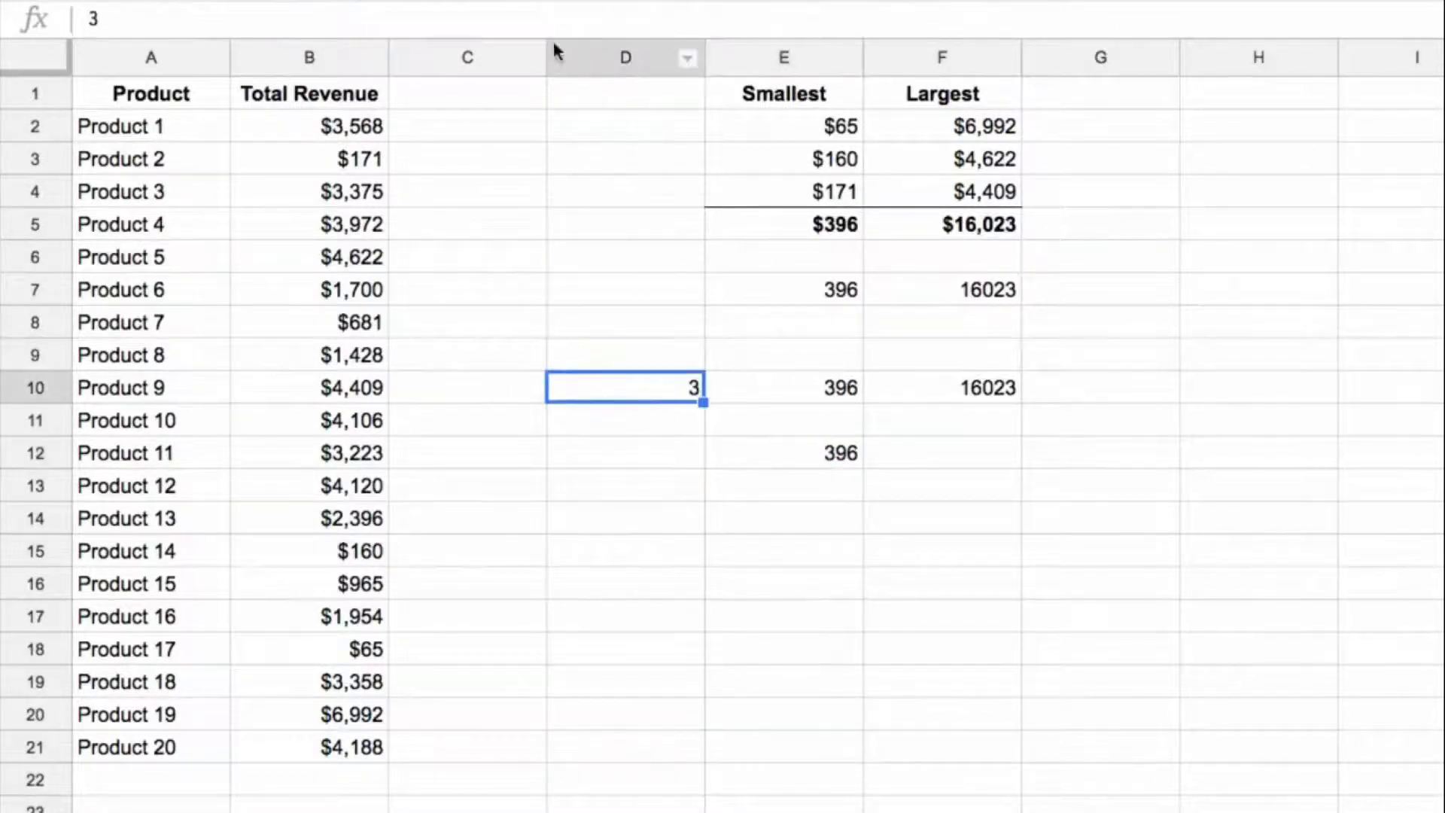
# Step: Copy the row(indirect("1:"&$D$10)) part of the E12 formula and enter it as a separate formula in H12
pyautogui.click(834, 456)
pyautogui.moveTo(419, 19); pyautogui.dragTo(690, 17)
pyautogui.hotkey('ctrl', 'c')
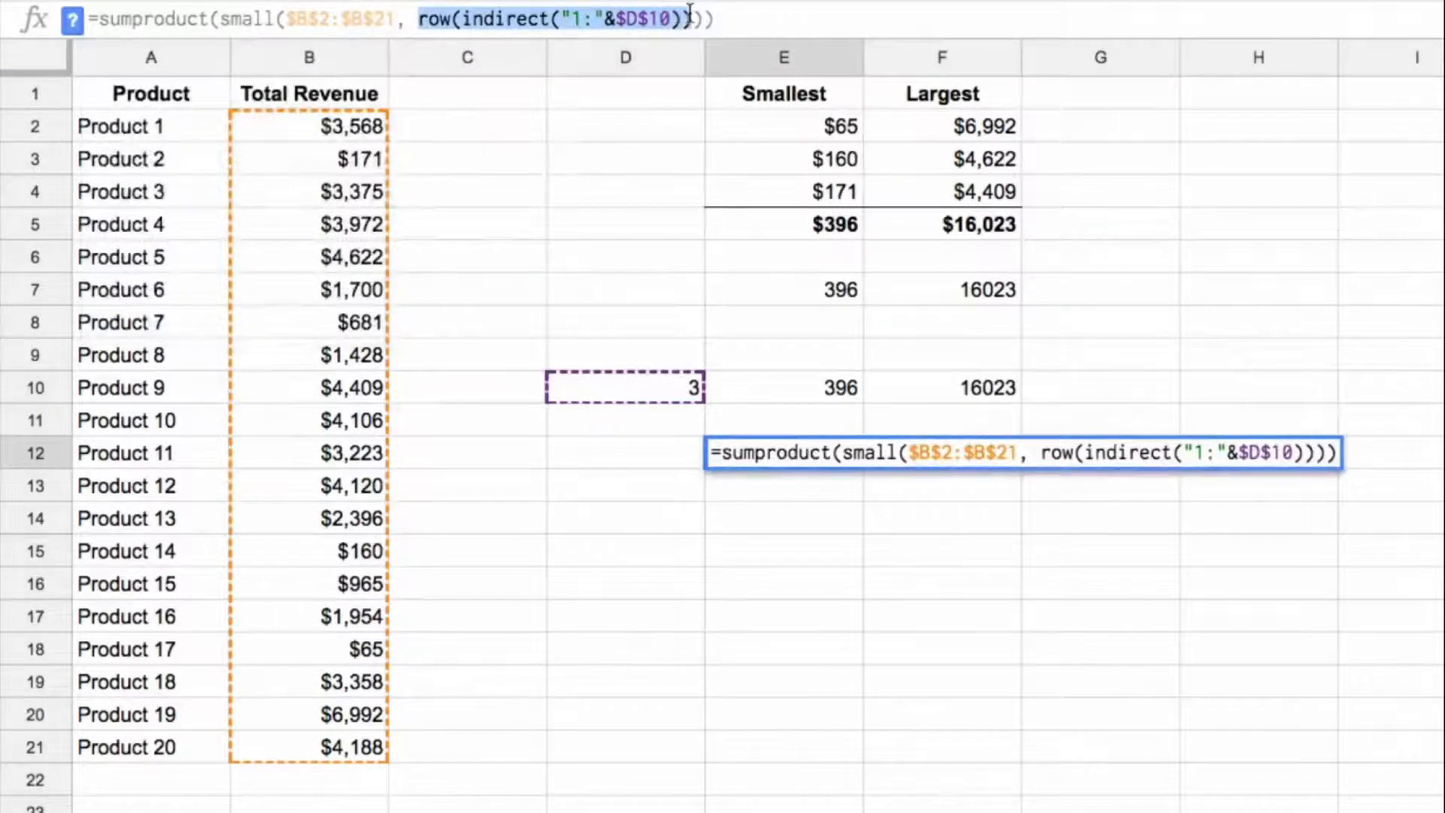
pyautogui.press('Escape')
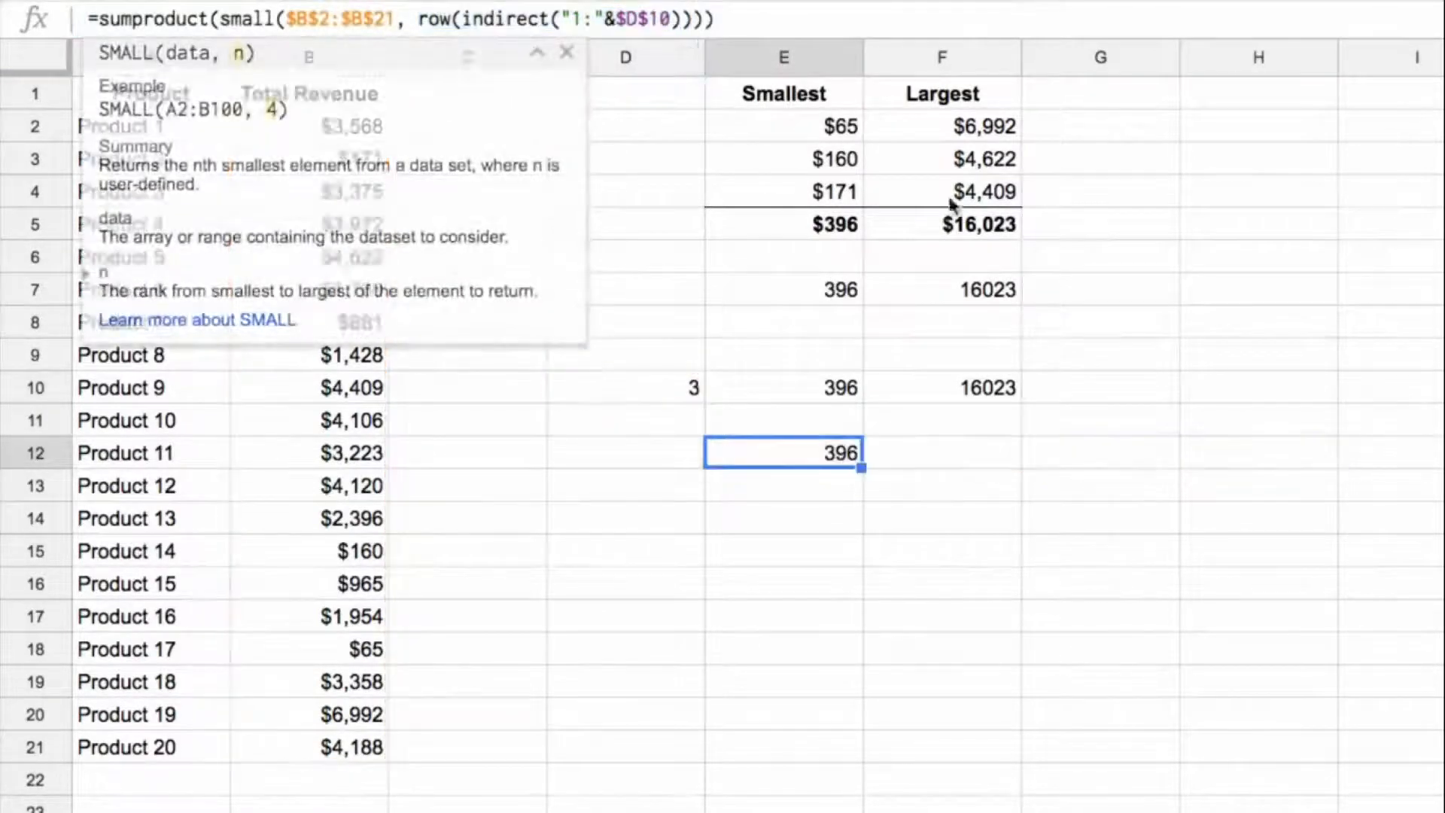
pyautogui.click(1300, 461)
pyautogui.write('=')
pyautogui.hotkey('ctrl', 'v')
pyautogui.press('Return')
# Step: Turn the H12 formula into =ArrayFormula(row(indirect("1:"&$D$10))) and select its output in H12:H14
pyautogui.press('Up')
pyautogui.press('Return')
pyautogui.hotkey('ctrl', 'shift', 'Return')
pyautogui.press('Return')
pyautogui.press('Up')
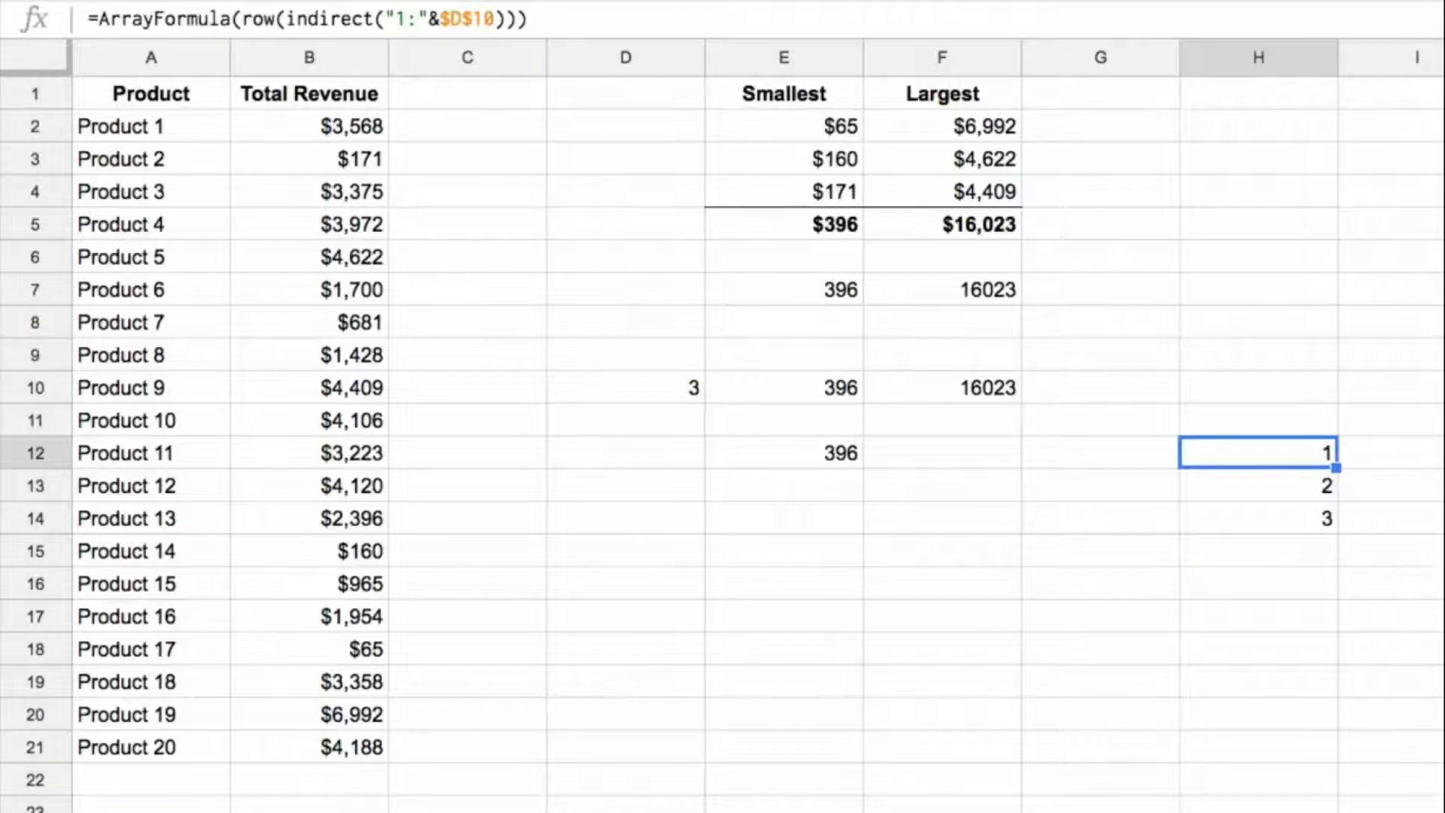
pyautogui.moveTo(1319, 457); pyautogui.dragTo(1314, 520)
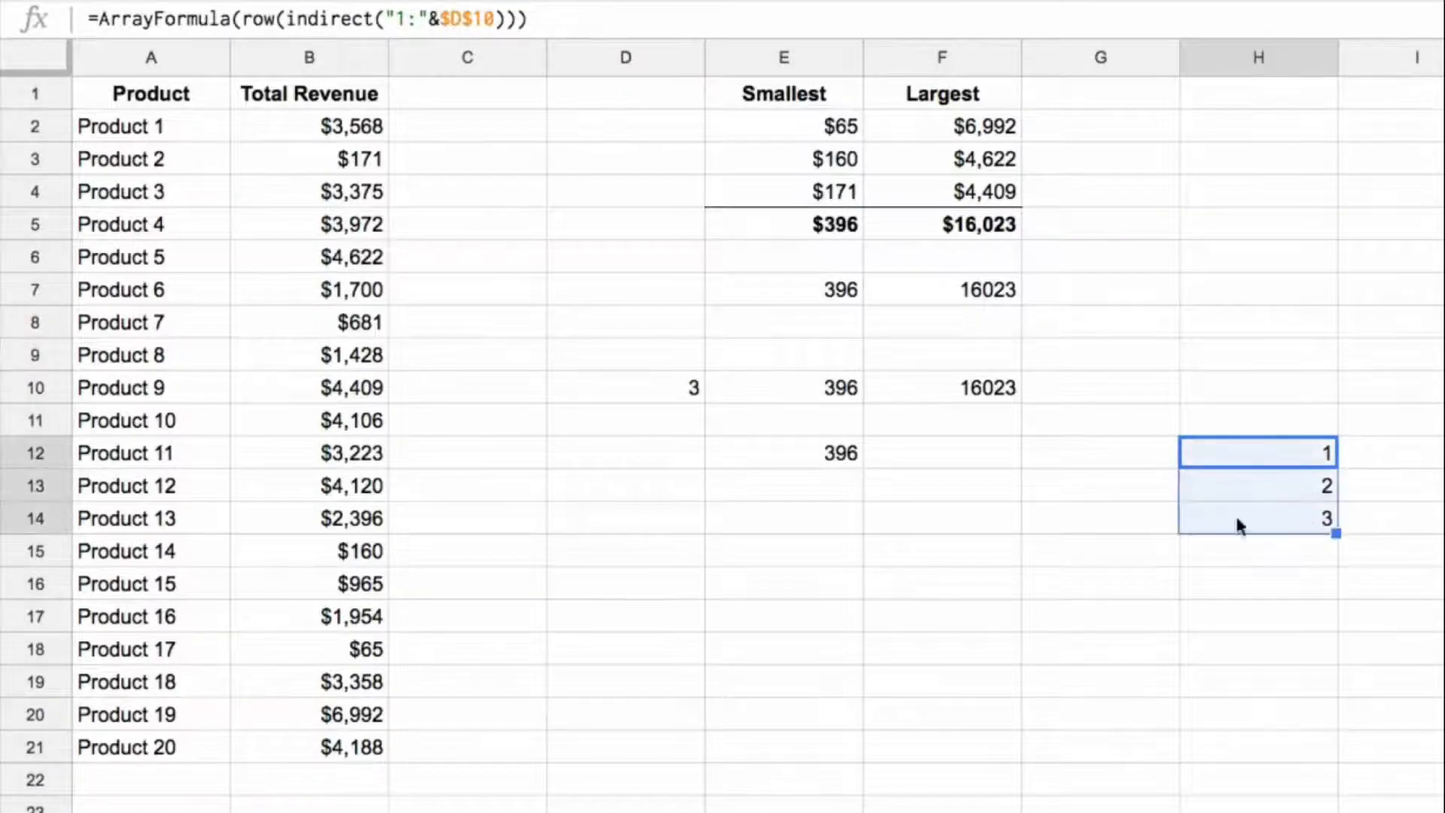
# Step: Examine the SMALL expression that serves as the array argument of SUMPRODUCT in the E12 formula
pyautogui.click(813, 459)
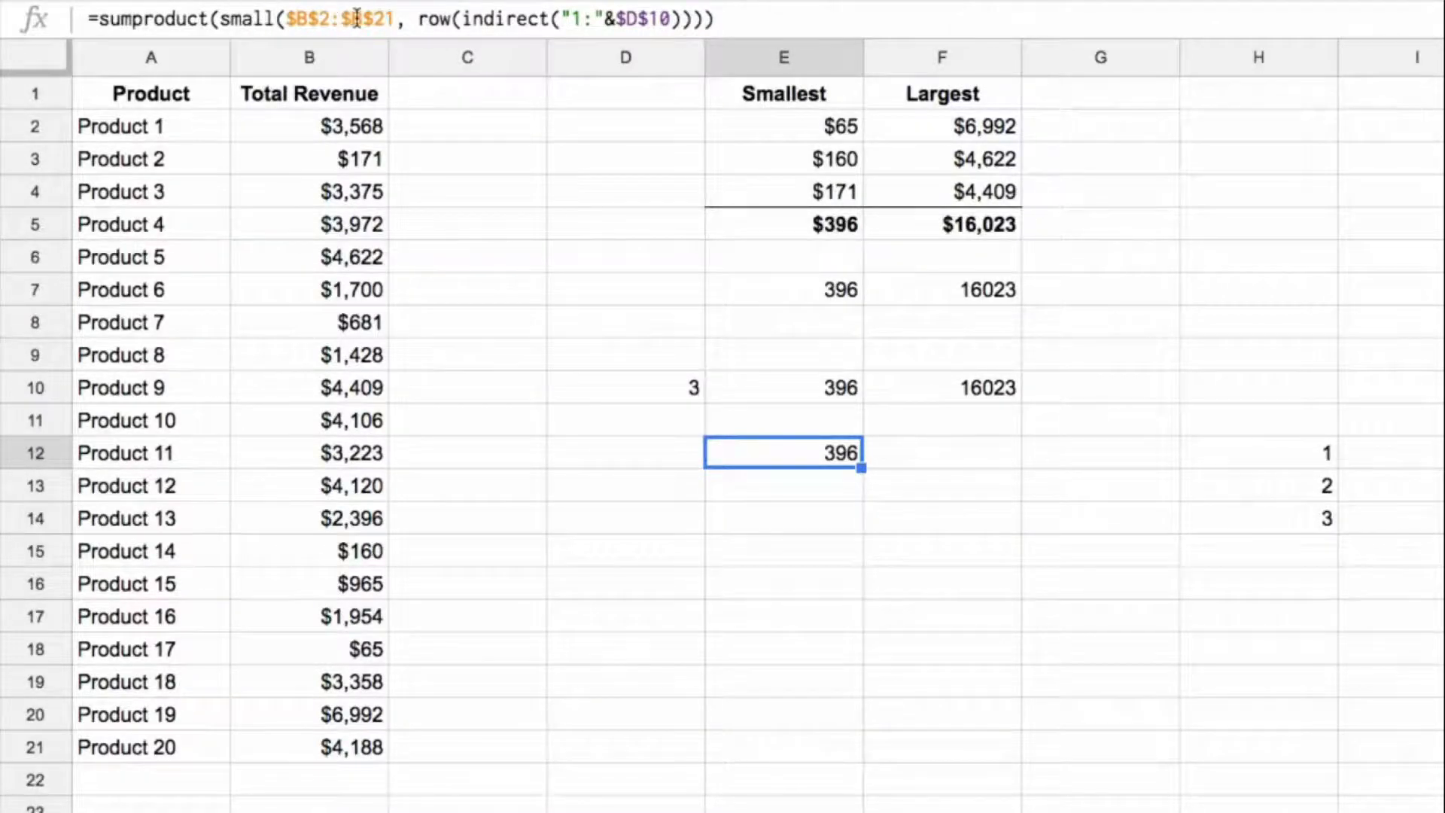
pyautogui.moveTo(221, 18); pyautogui.dragTo(673, 51)
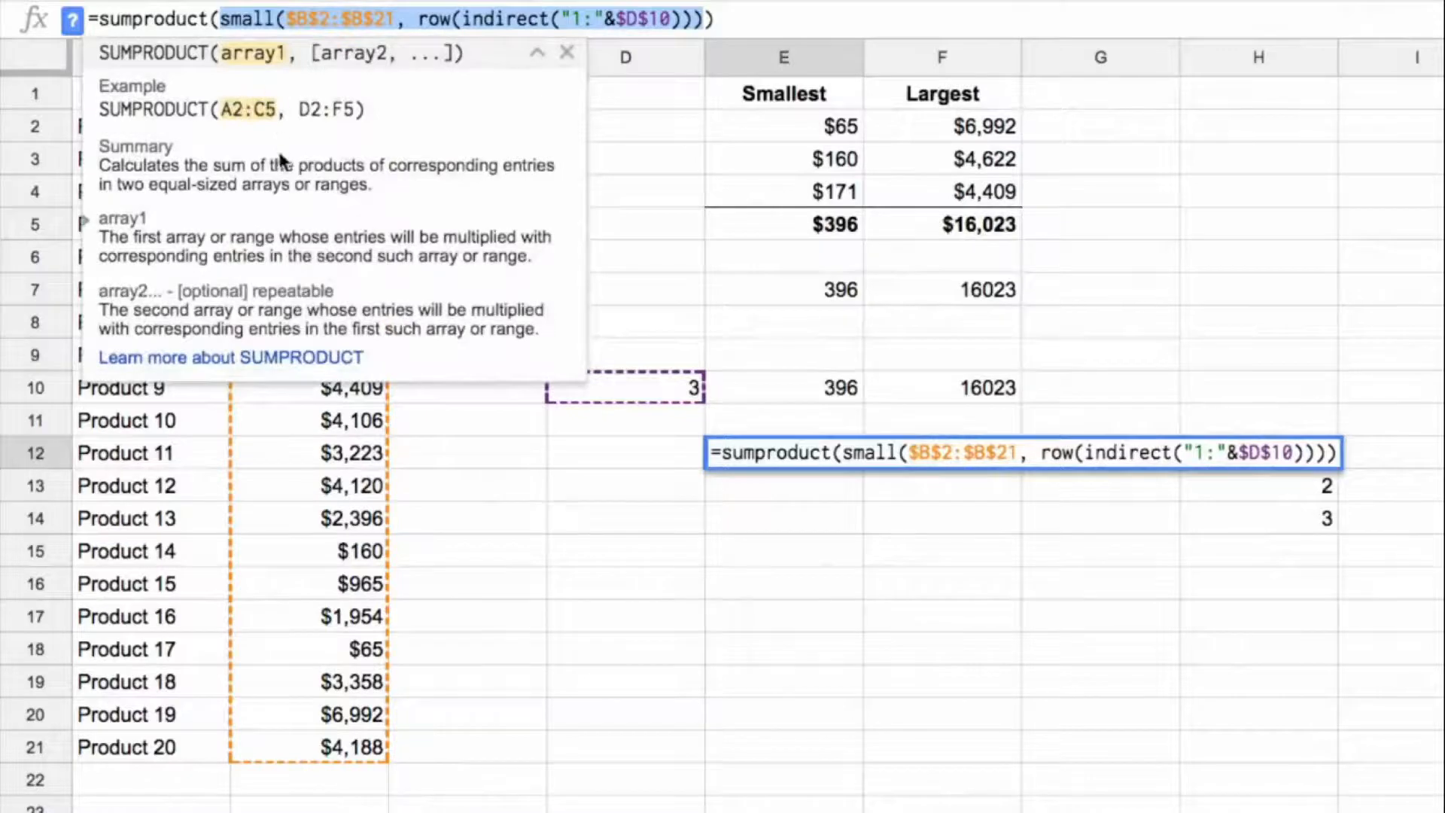
pyautogui.press('End')
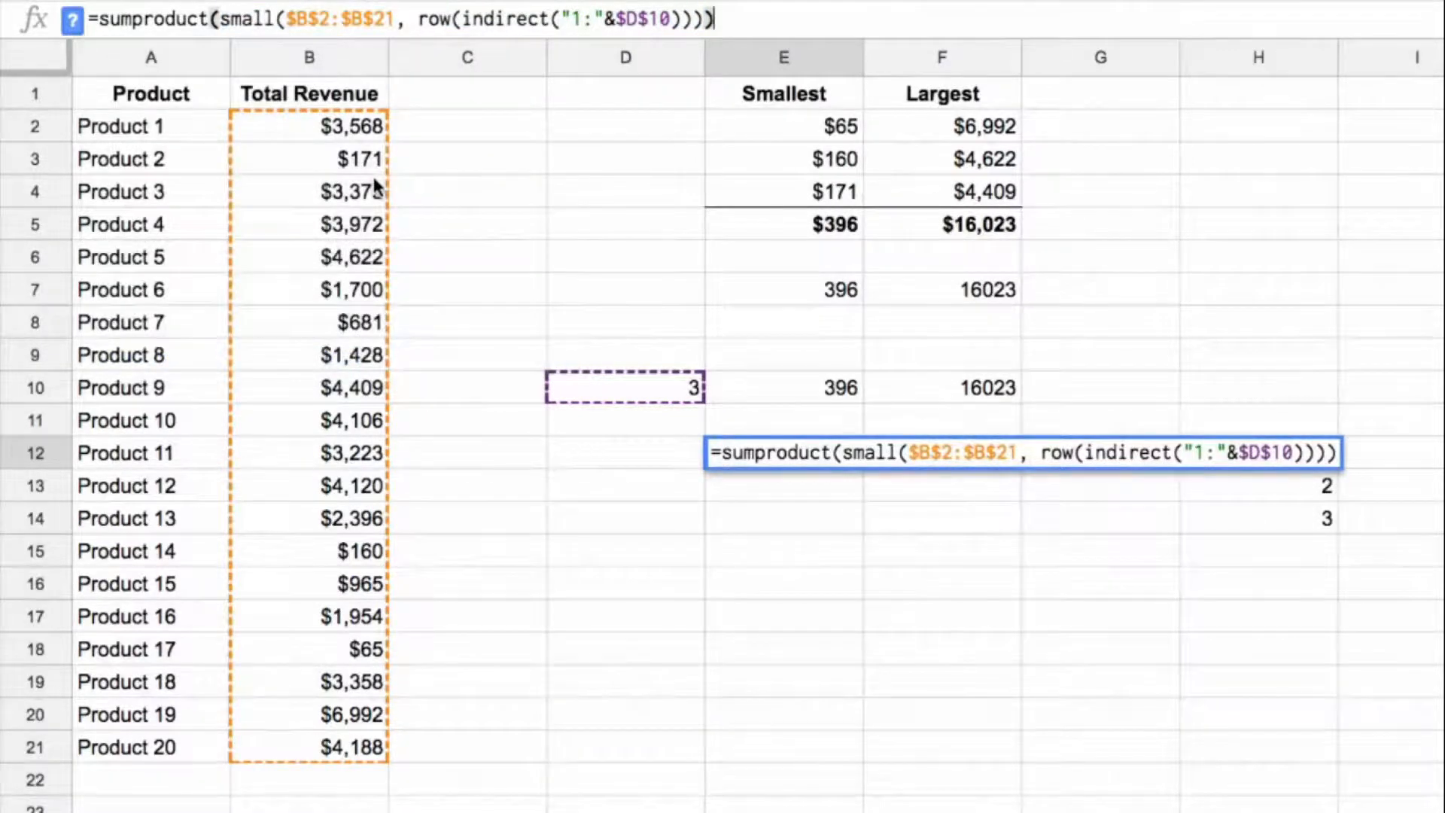
pyautogui.moveTo(220, 17); pyautogui.dragTo(703, 37)
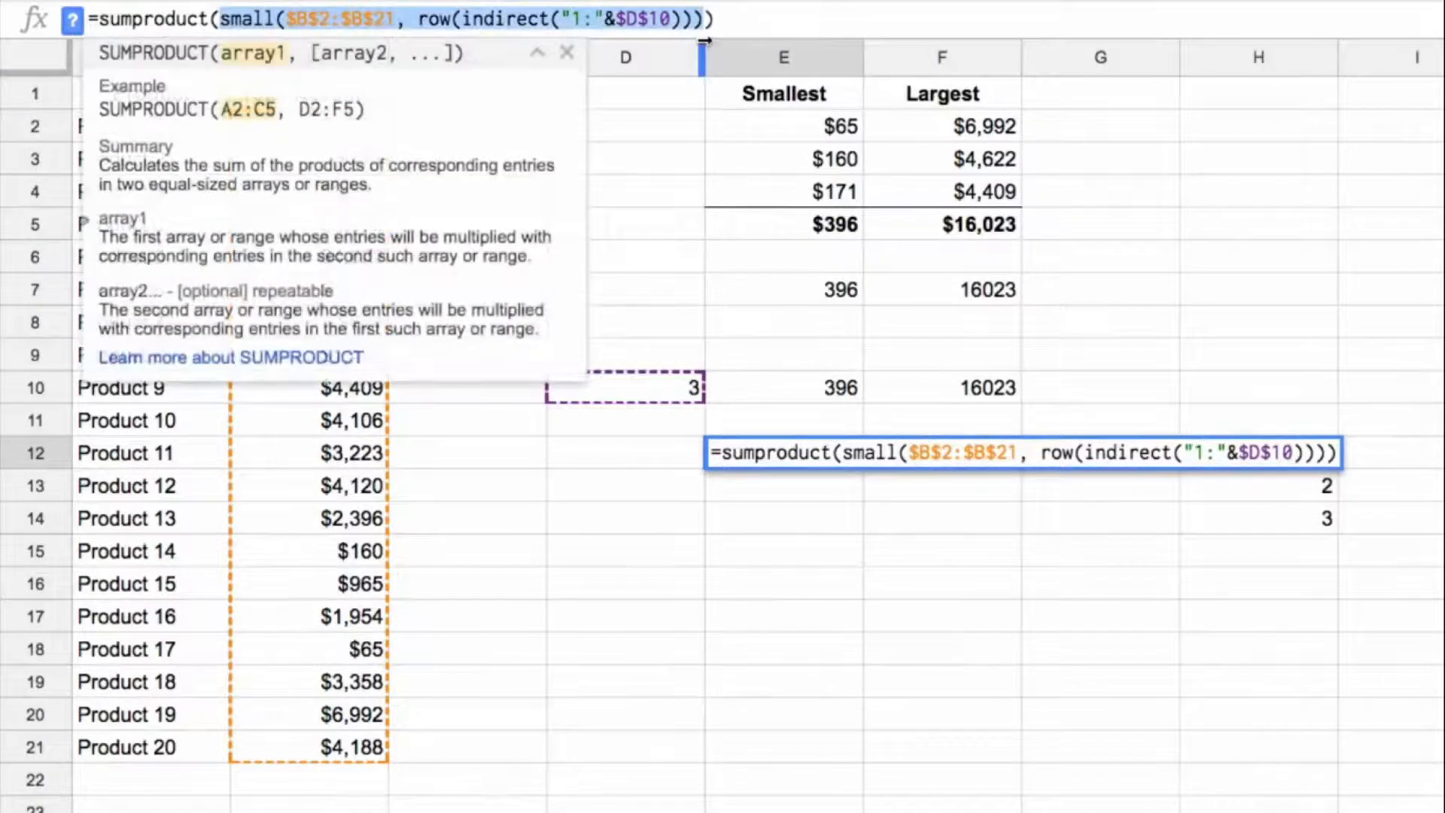
pyautogui.press('Return')
pyautogui.press('Up')
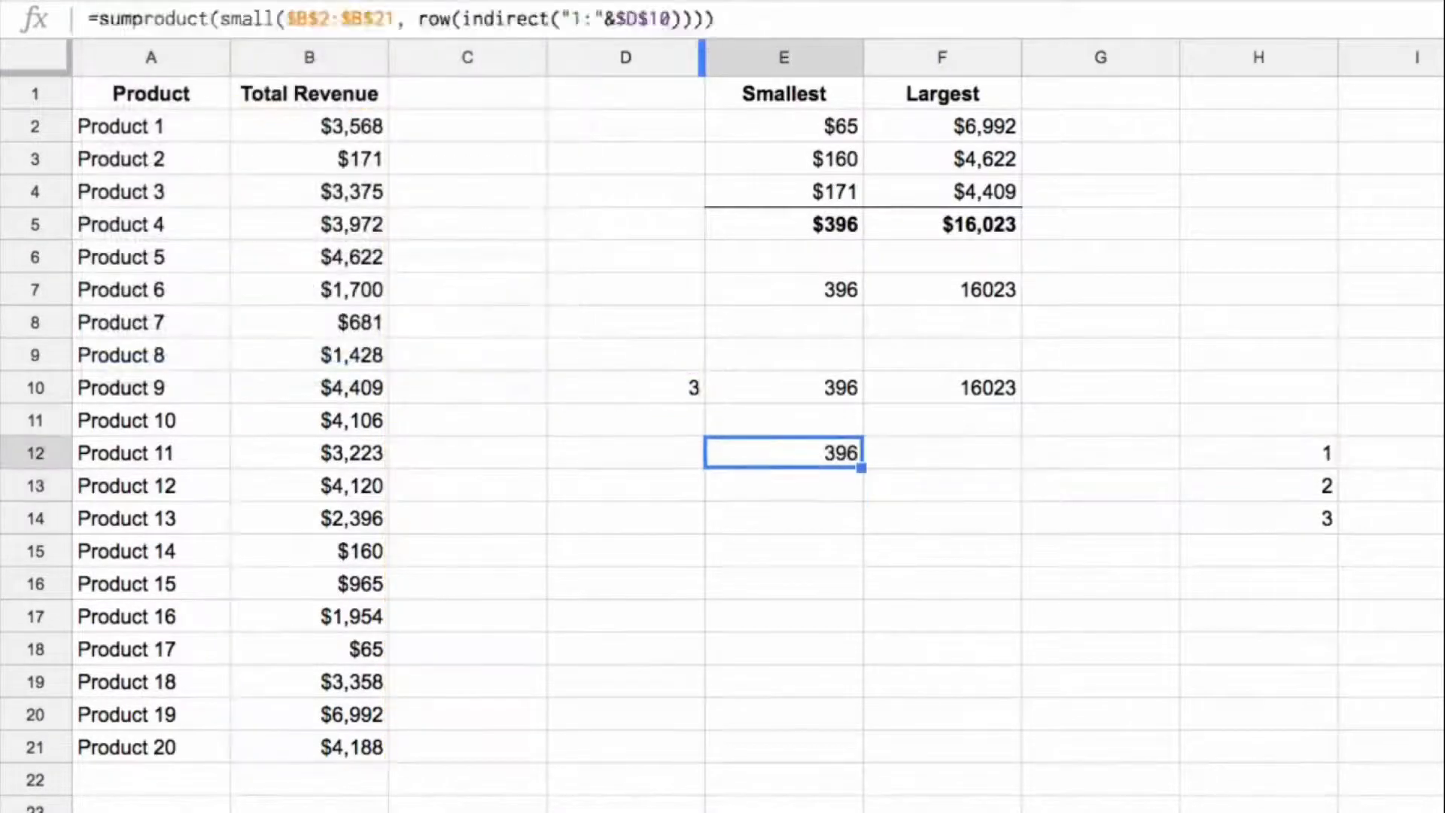
# Step: Copy the E12 SUMPRODUCT formula to F12 and replace SMALL with LARGE in the copy
pyautogui.hotkey('ctrl', 'c')
pyautogui.press('Right')
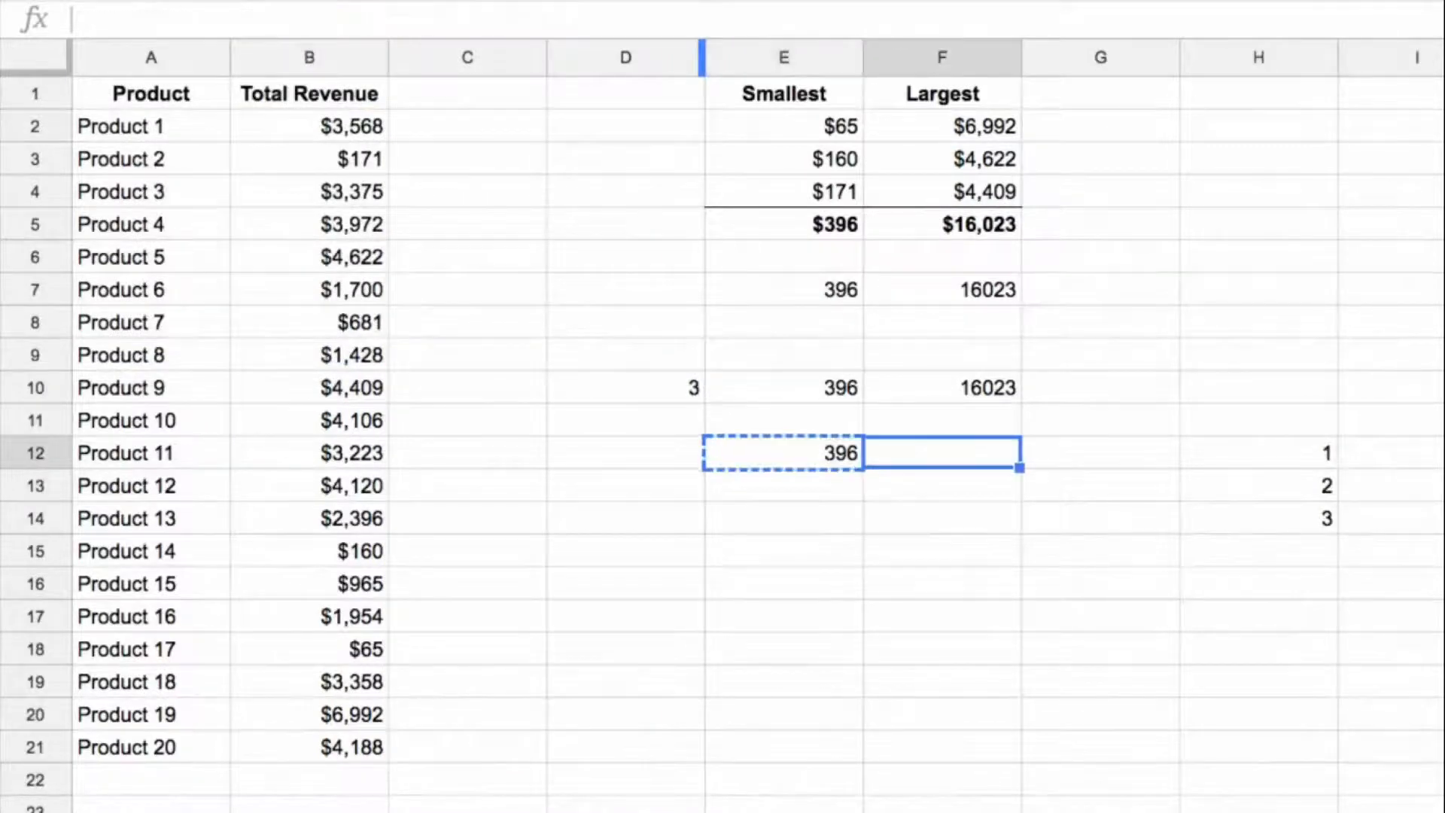
pyautogui.hotkey('ctrl', 'v')
pyautogui.moveTo(276, 19); pyautogui.dragTo(223, 18)
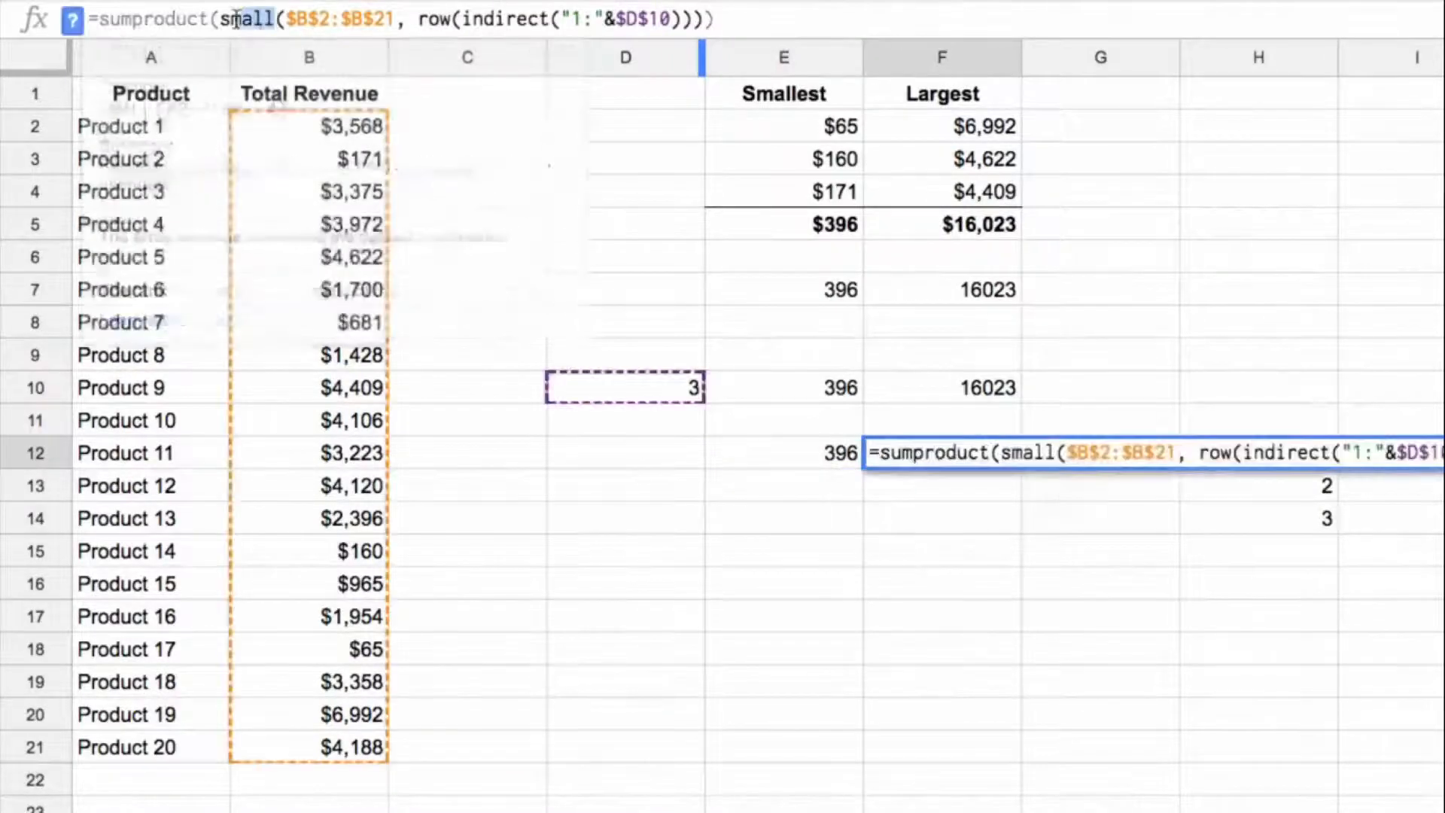
pyautogui.write('large')
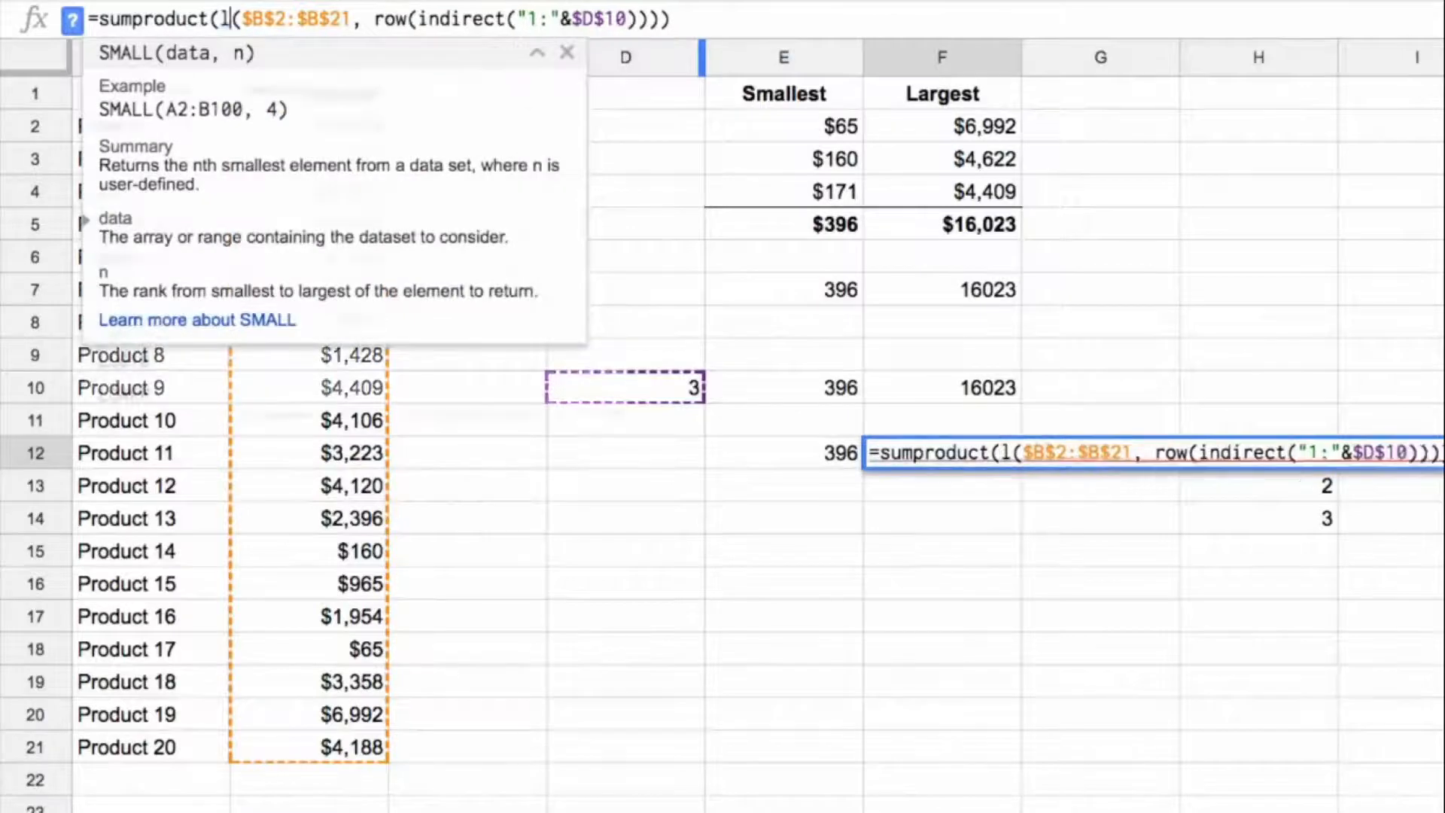
pyautogui.press('Tab')
pyautogui.press('Return')
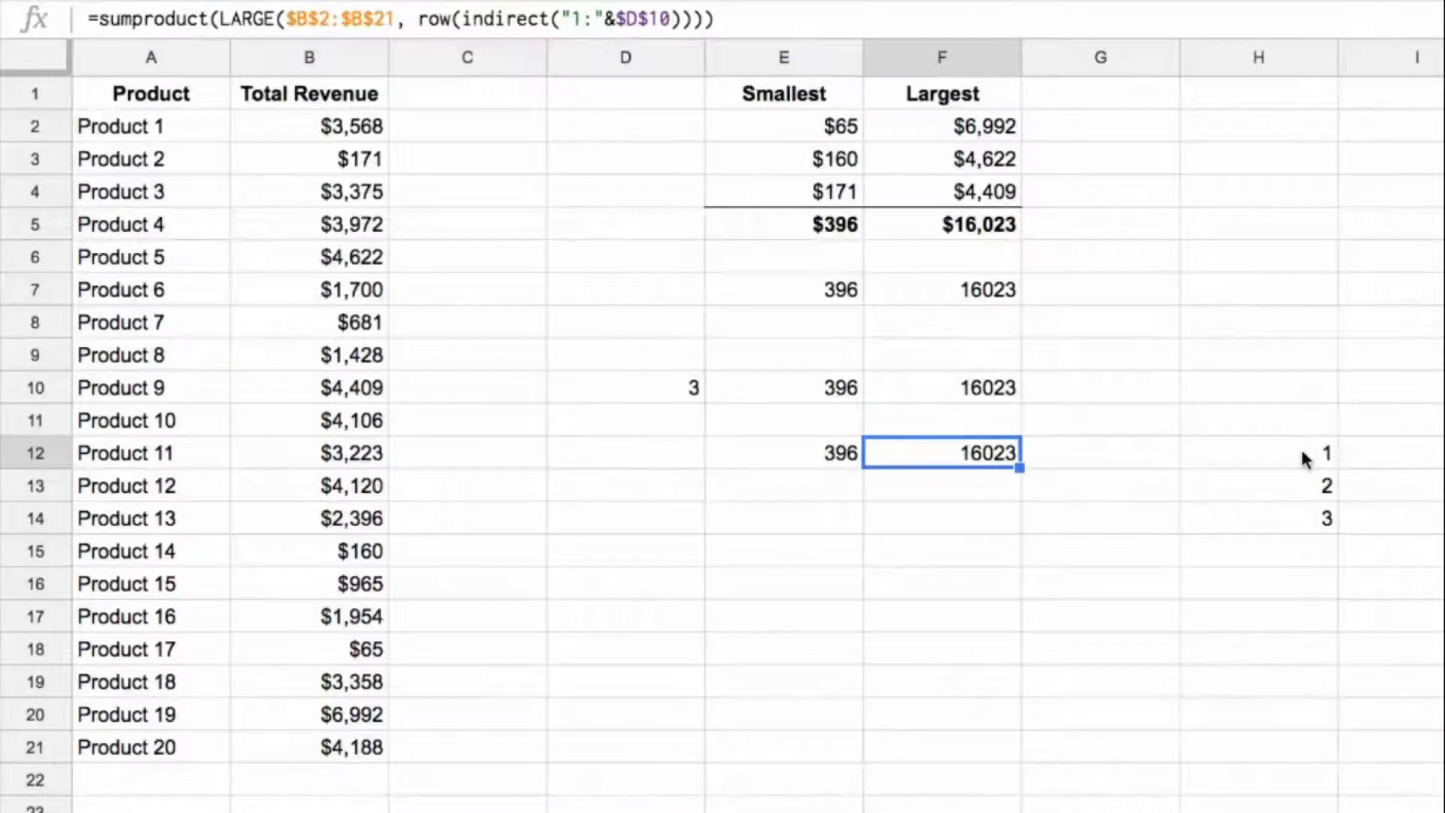
pyautogui.click(830, 452)
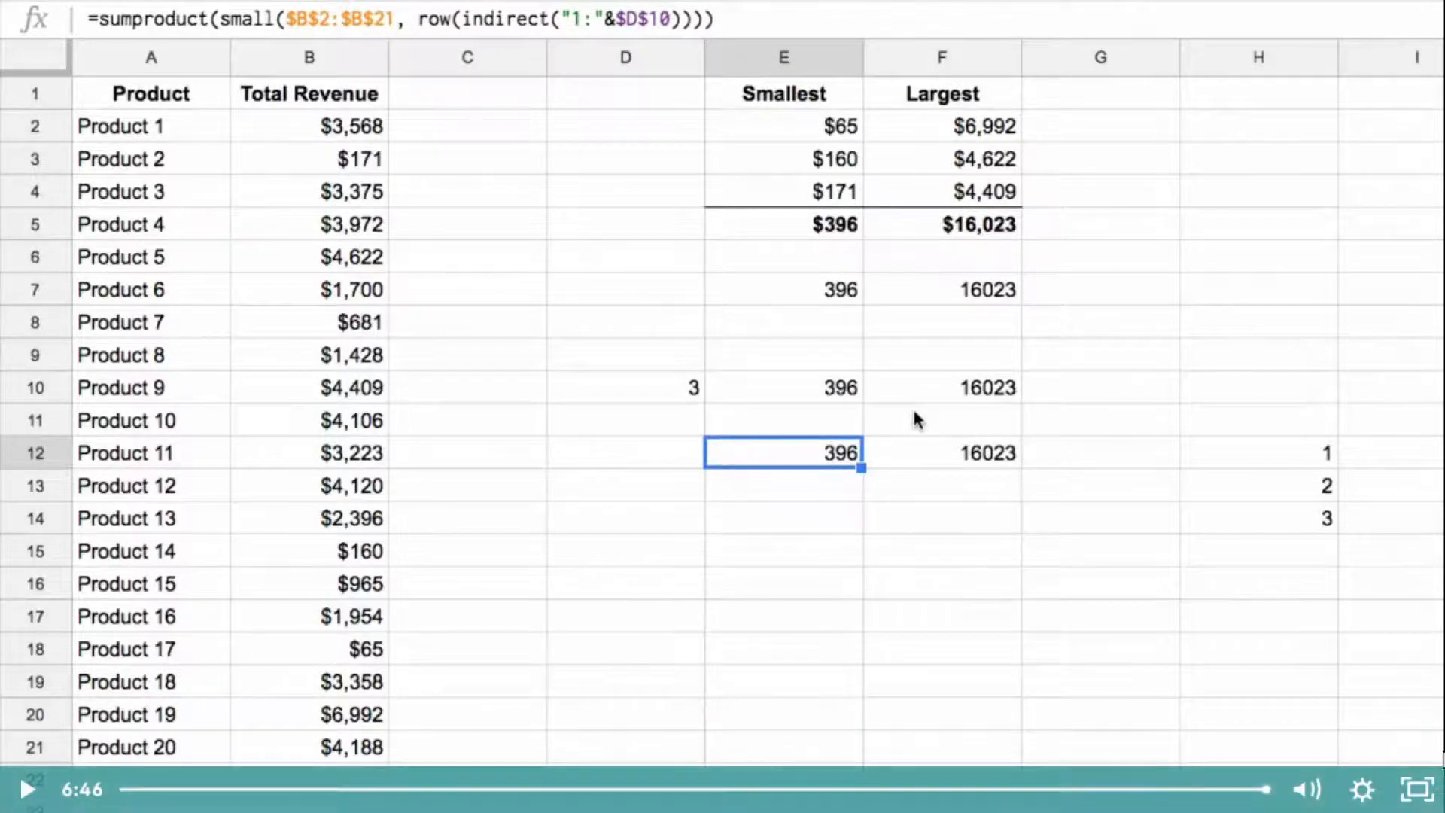
# Step: Complete the Day 24 lecture and play the Day 25: MMULT & TRANSPOSE video in full screen
pyautogui.click(1412, 799)
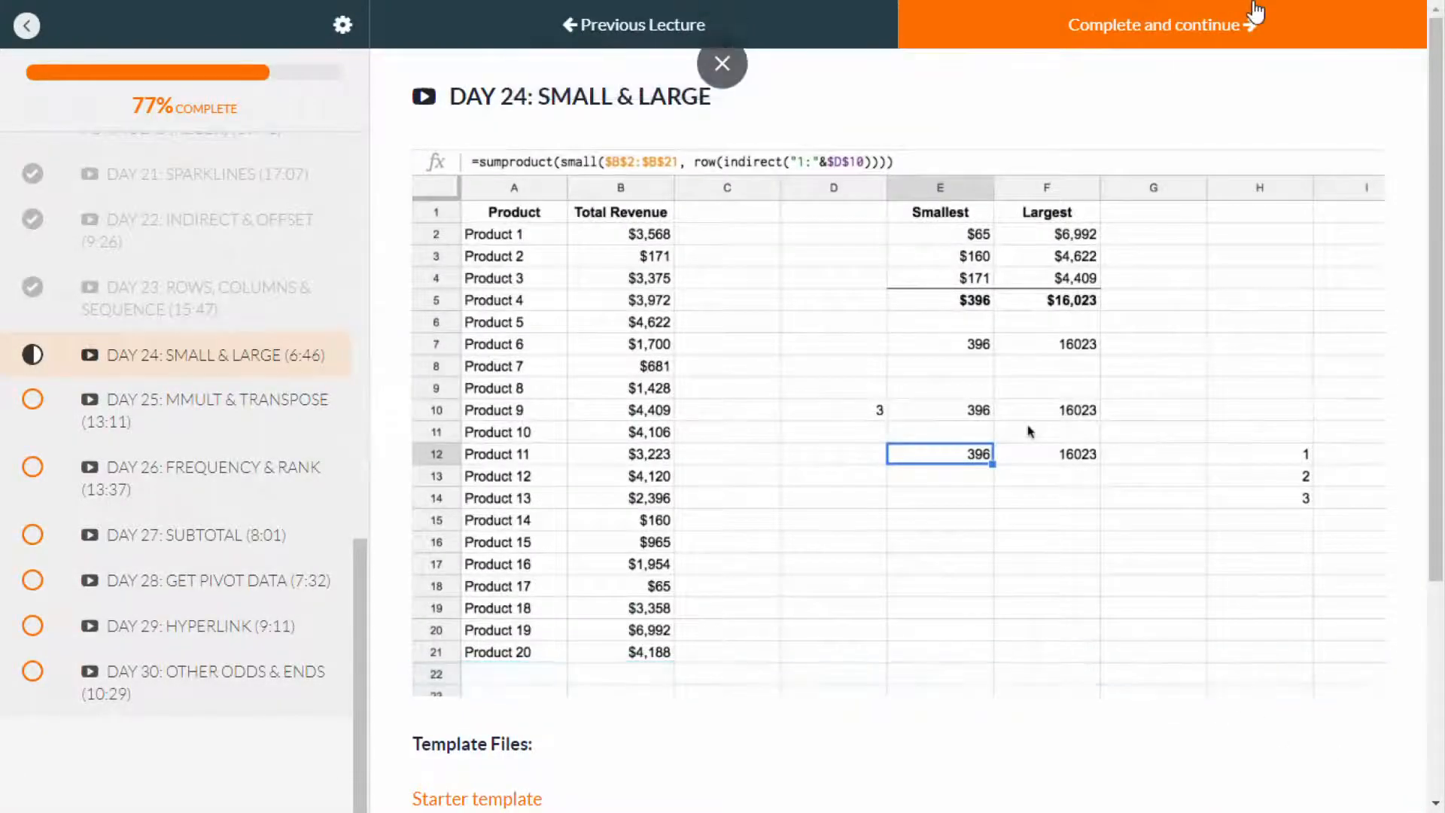
pyautogui.click(1214, 45)
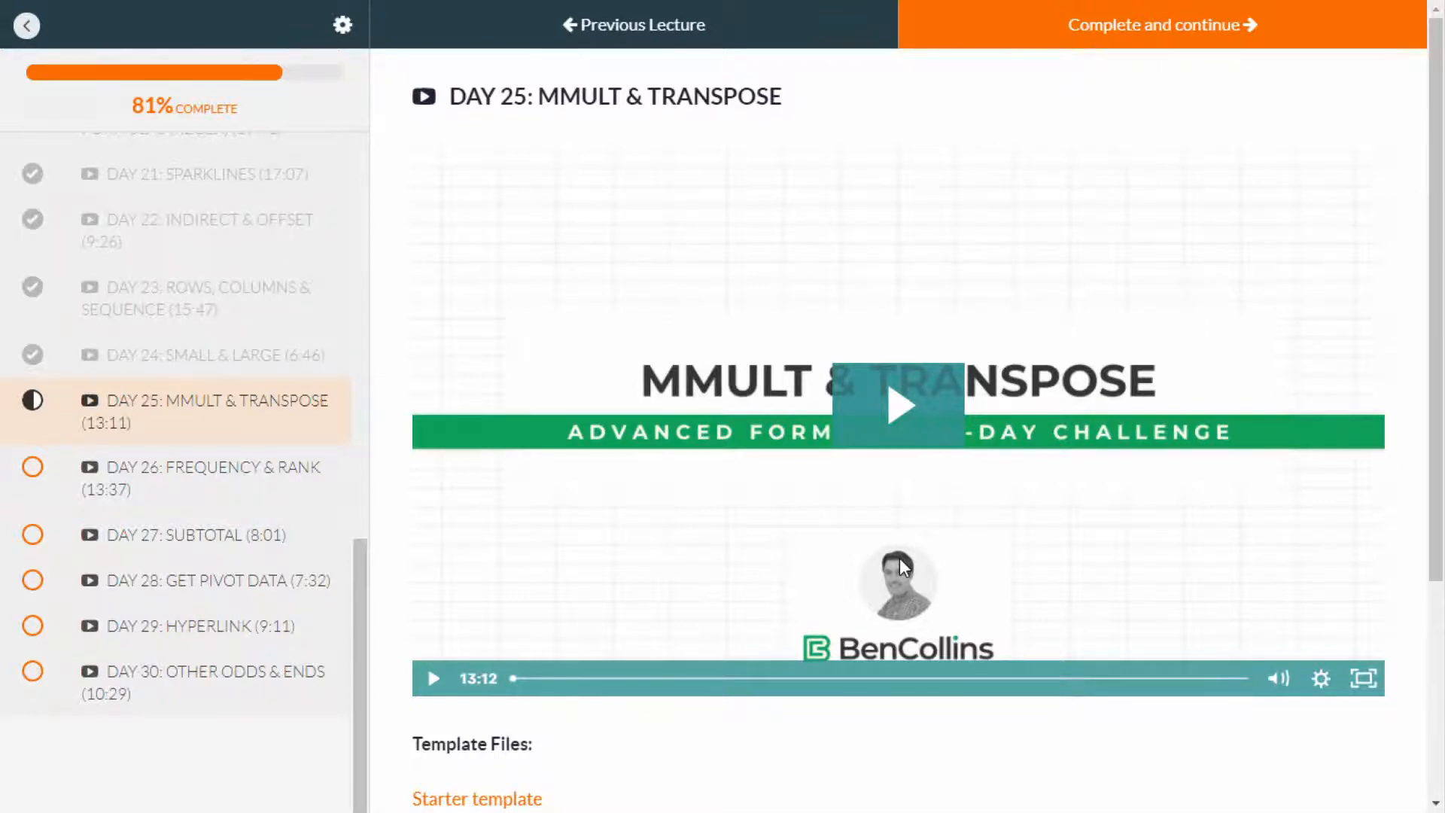
pyautogui.click(915, 408)
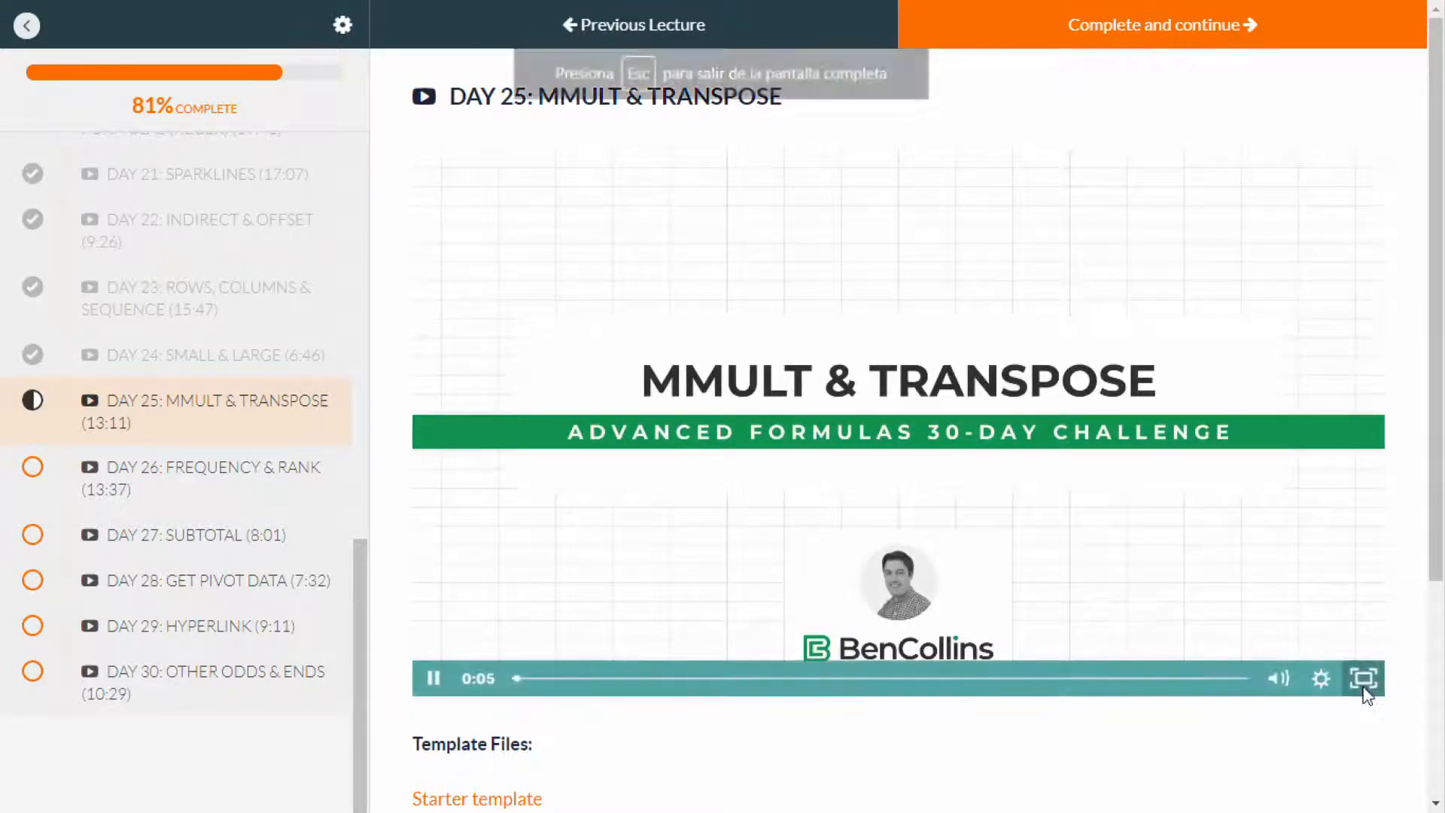
pyautogui.click(1365, 679)
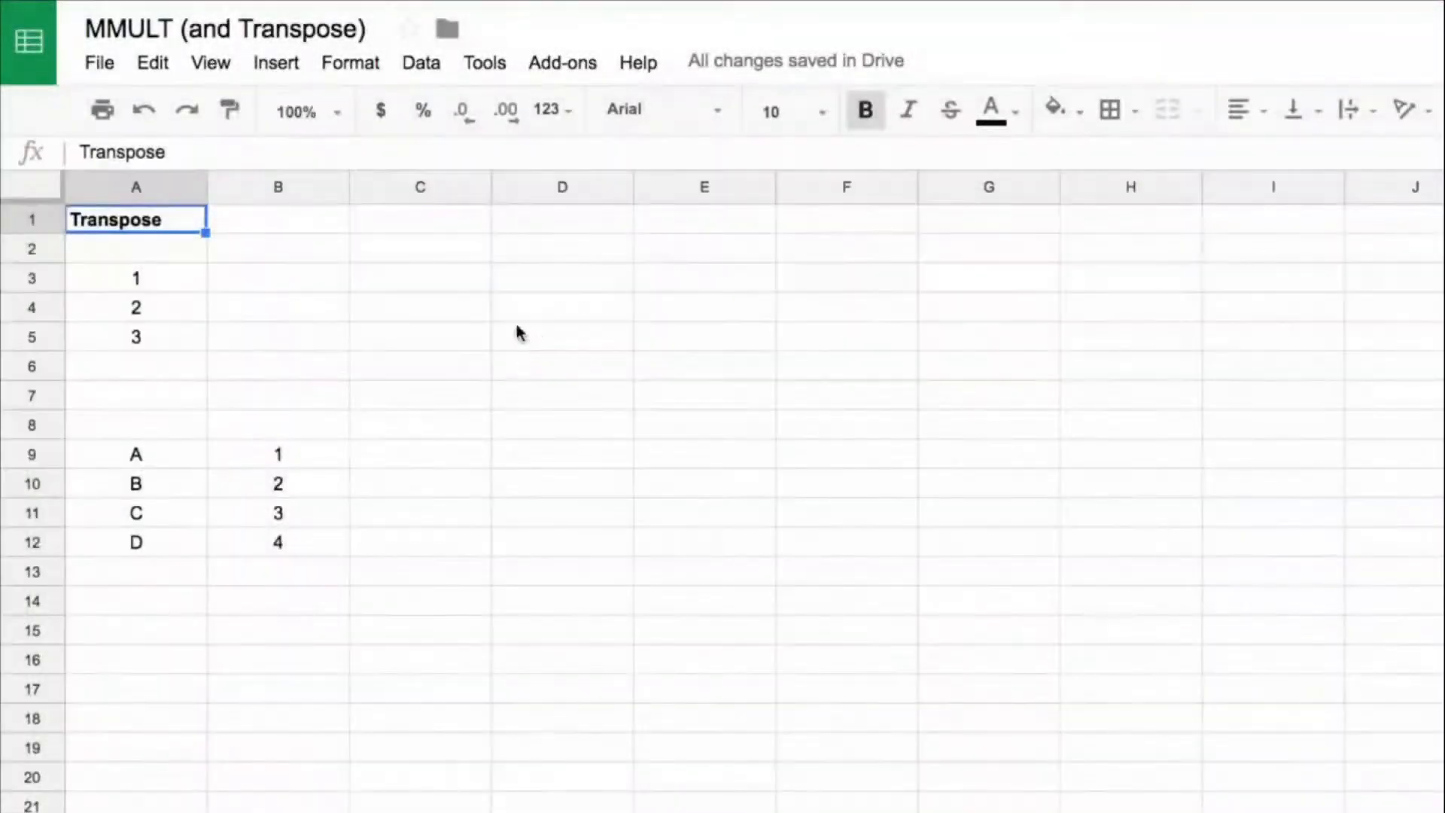
# Step: Transpose the column A3:A5 into a row starting at C3 with =transpose(A3:A5)
pyautogui.moveTo(189, 280); pyautogui.dragTo(187, 339)
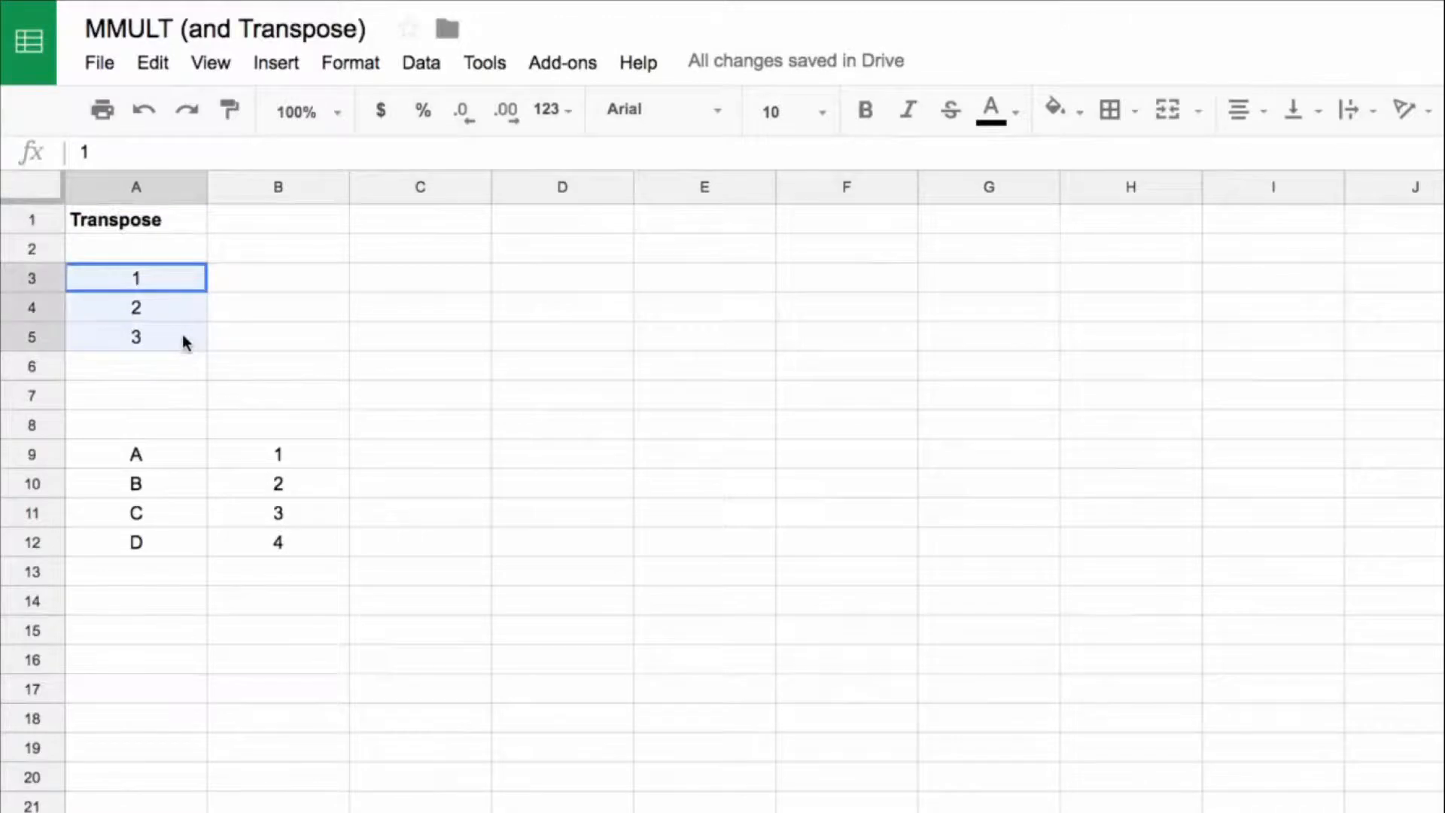
pyautogui.click(415, 278)
pyautogui.write('=')
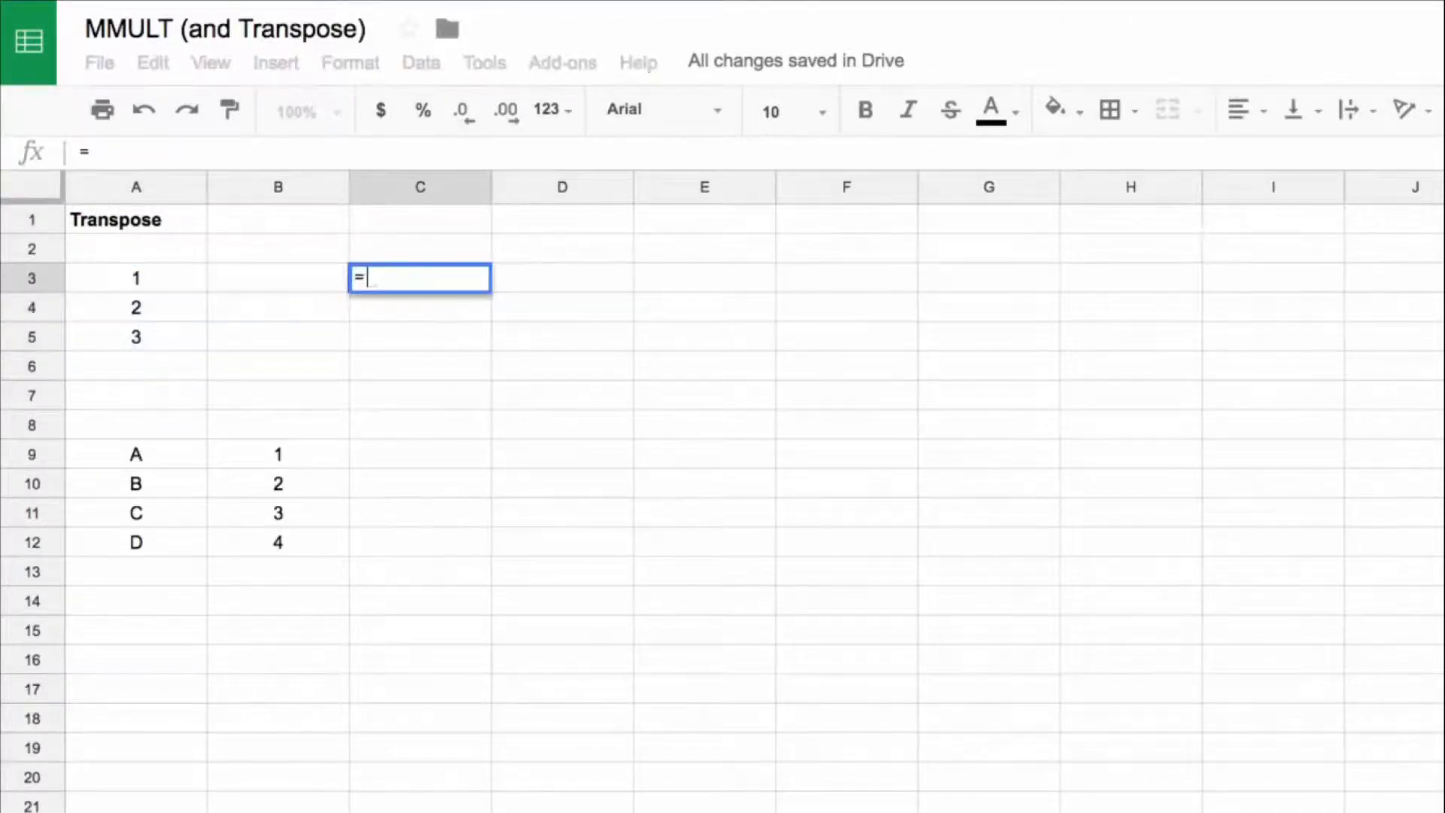
pyautogui.write('transpose(')
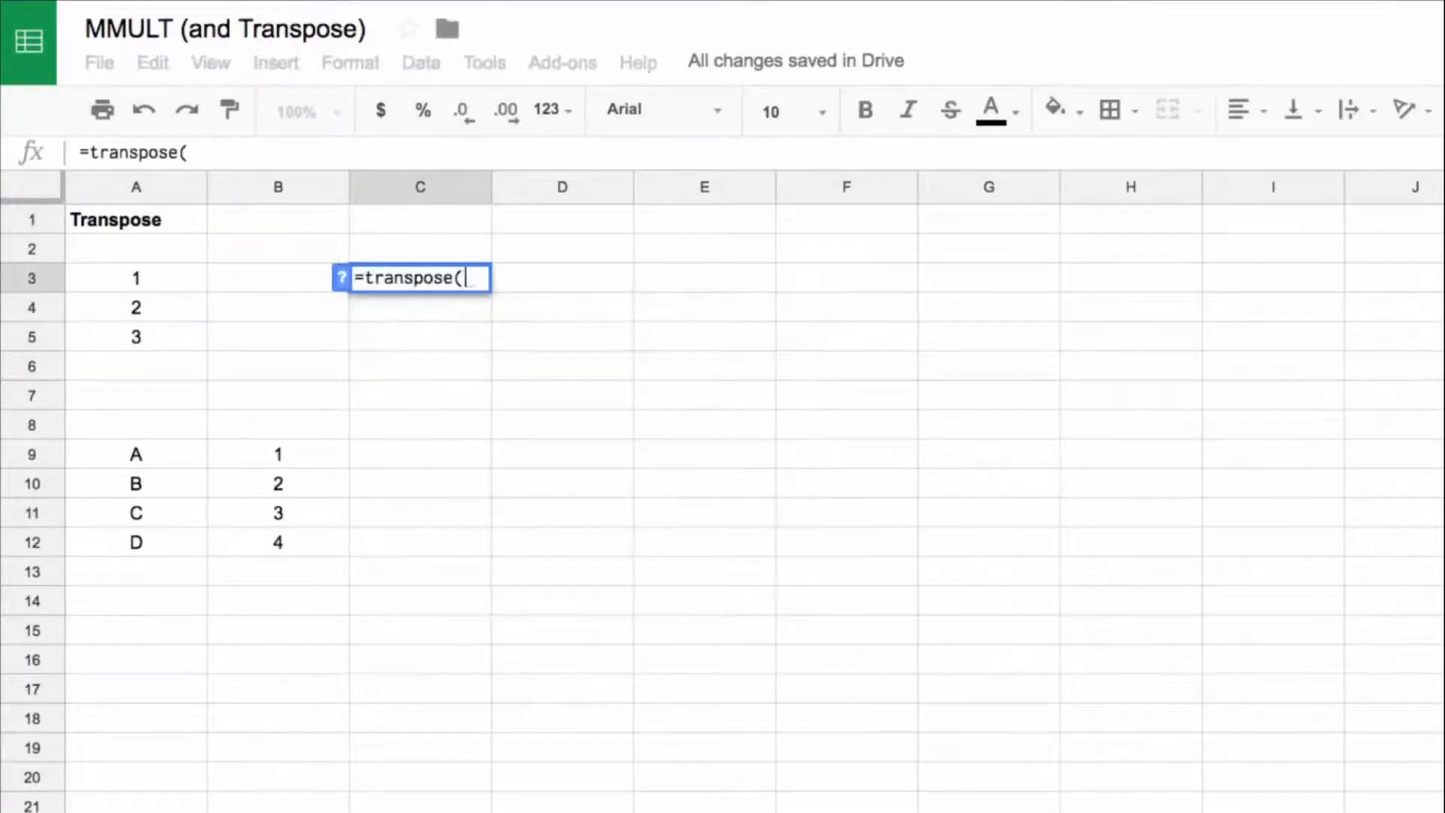
pyautogui.moveTo(200, 284); pyautogui.dragTo(193, 336)
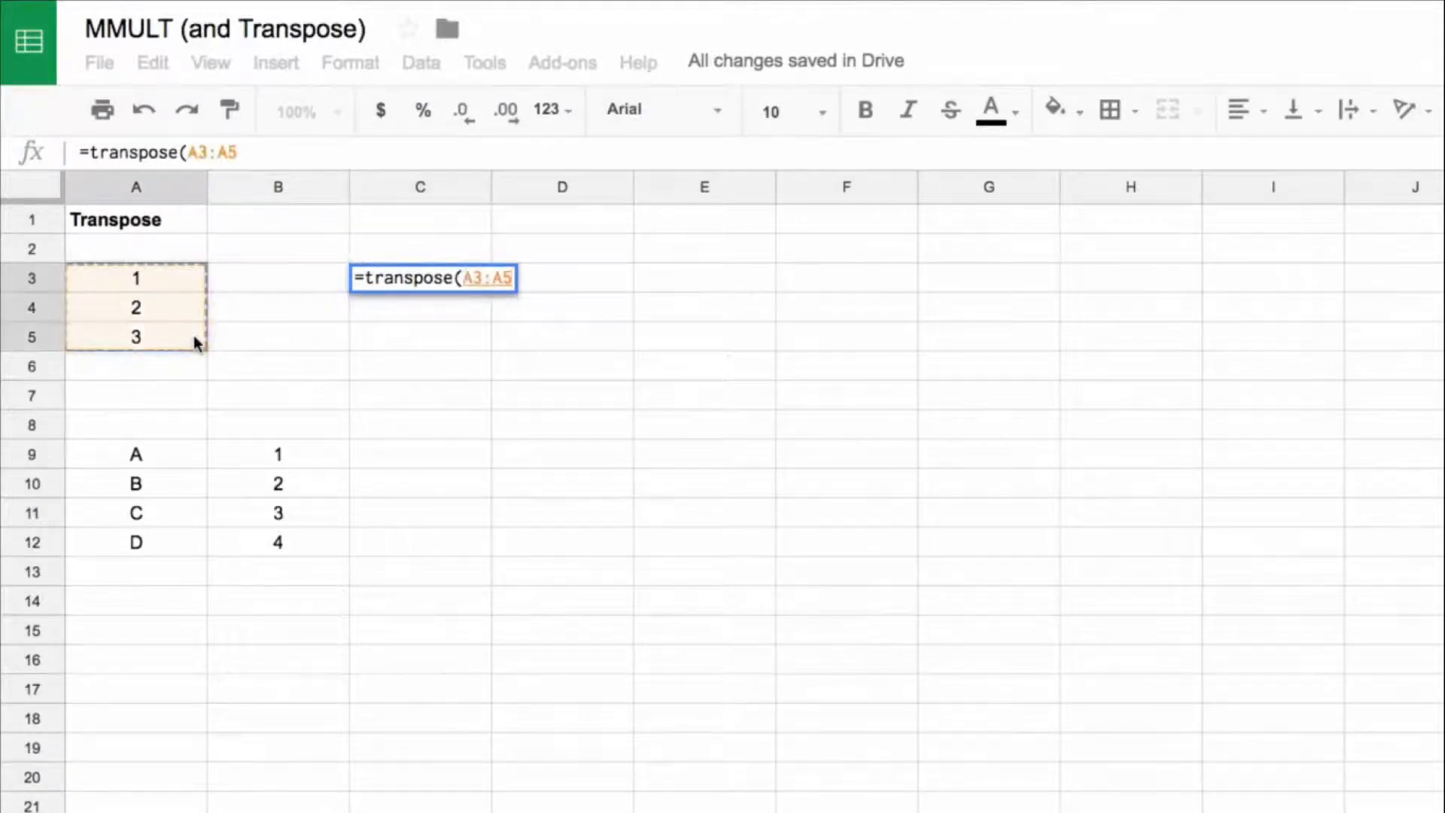
pyautogui.press('Return')
pyautogui.click(429, 286)
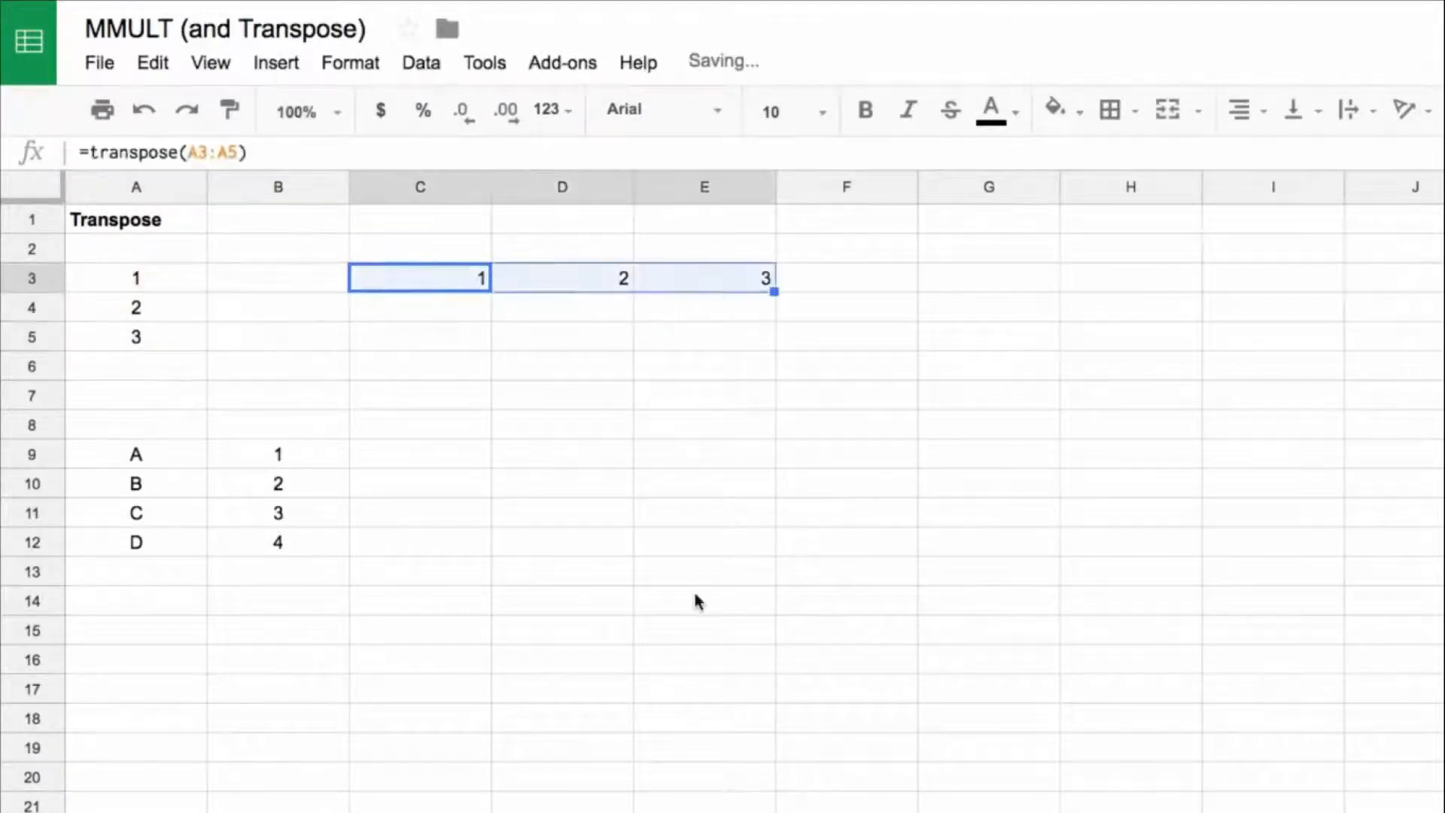
# Step: Transpose the row C3:E3 back into a column starting at G3 with =transpose(C3:E3)
pyautogui.click(995, 292)
pyautogui.write('=transpso')
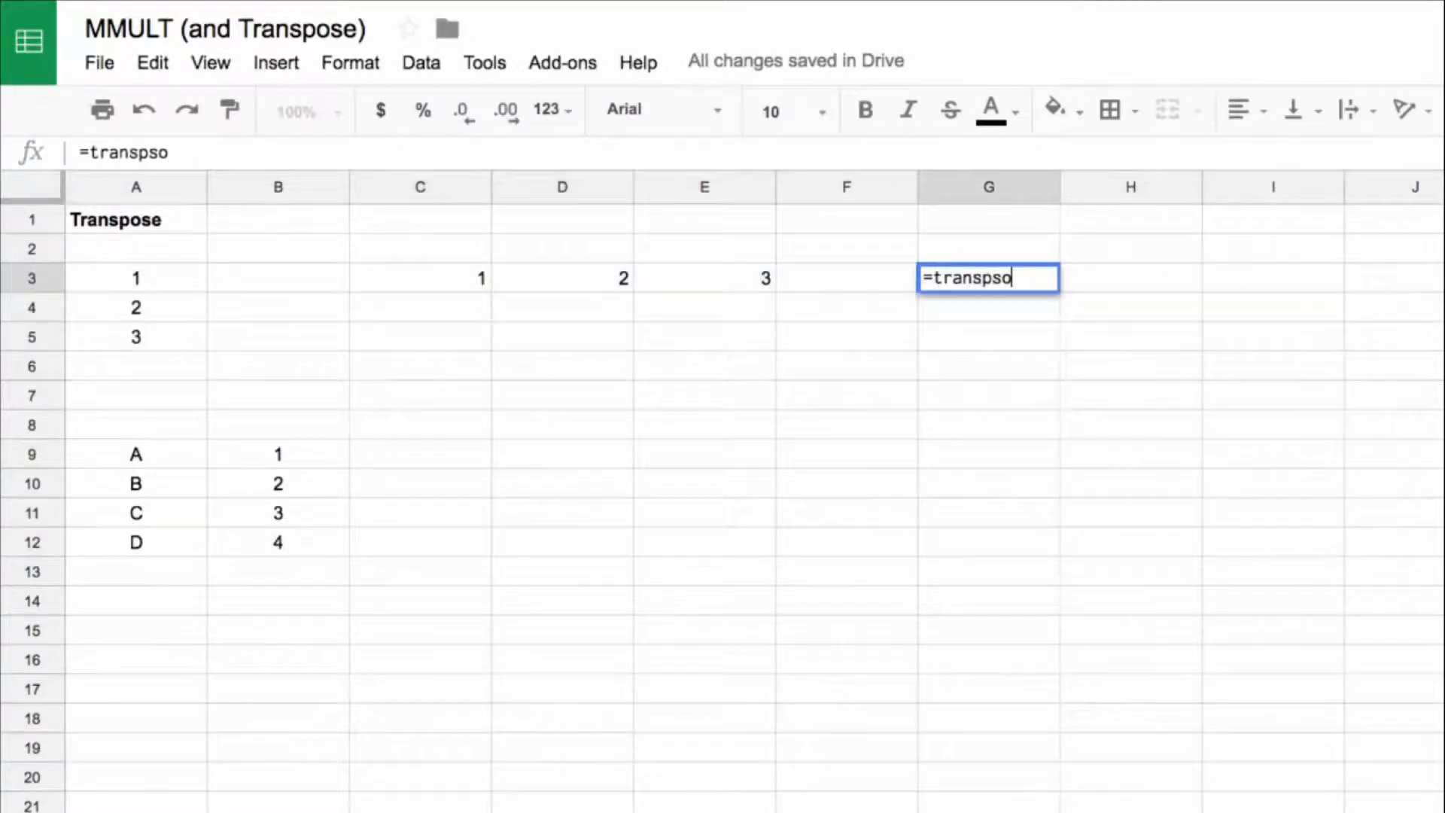
pyautogui.press('BackSpace')
pyautogui.press('BackSpace')
pyautogui.write('ose(')
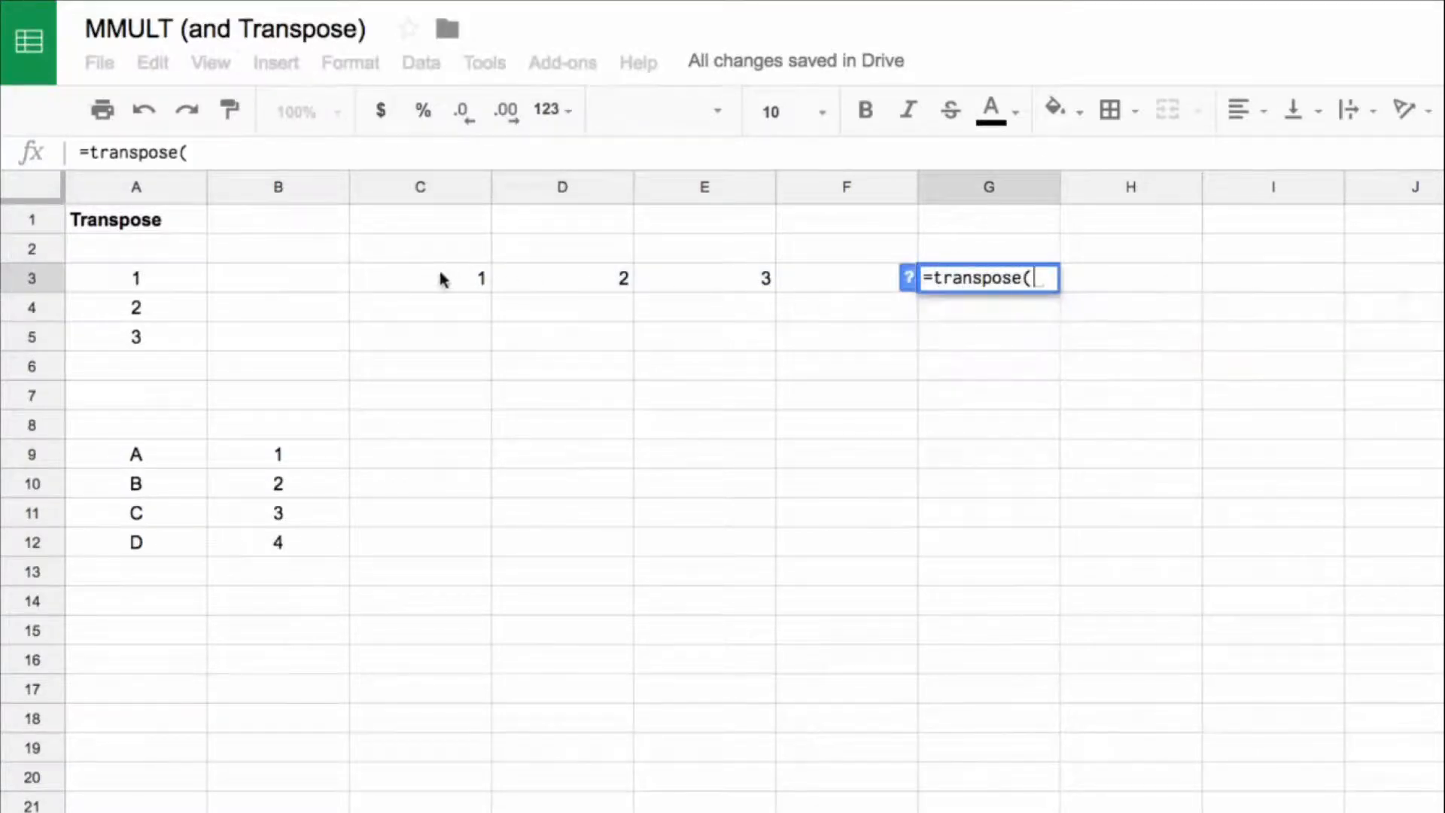
pyautogui.moveTo(439, 273); pyautogui.dragTo(670, 278)
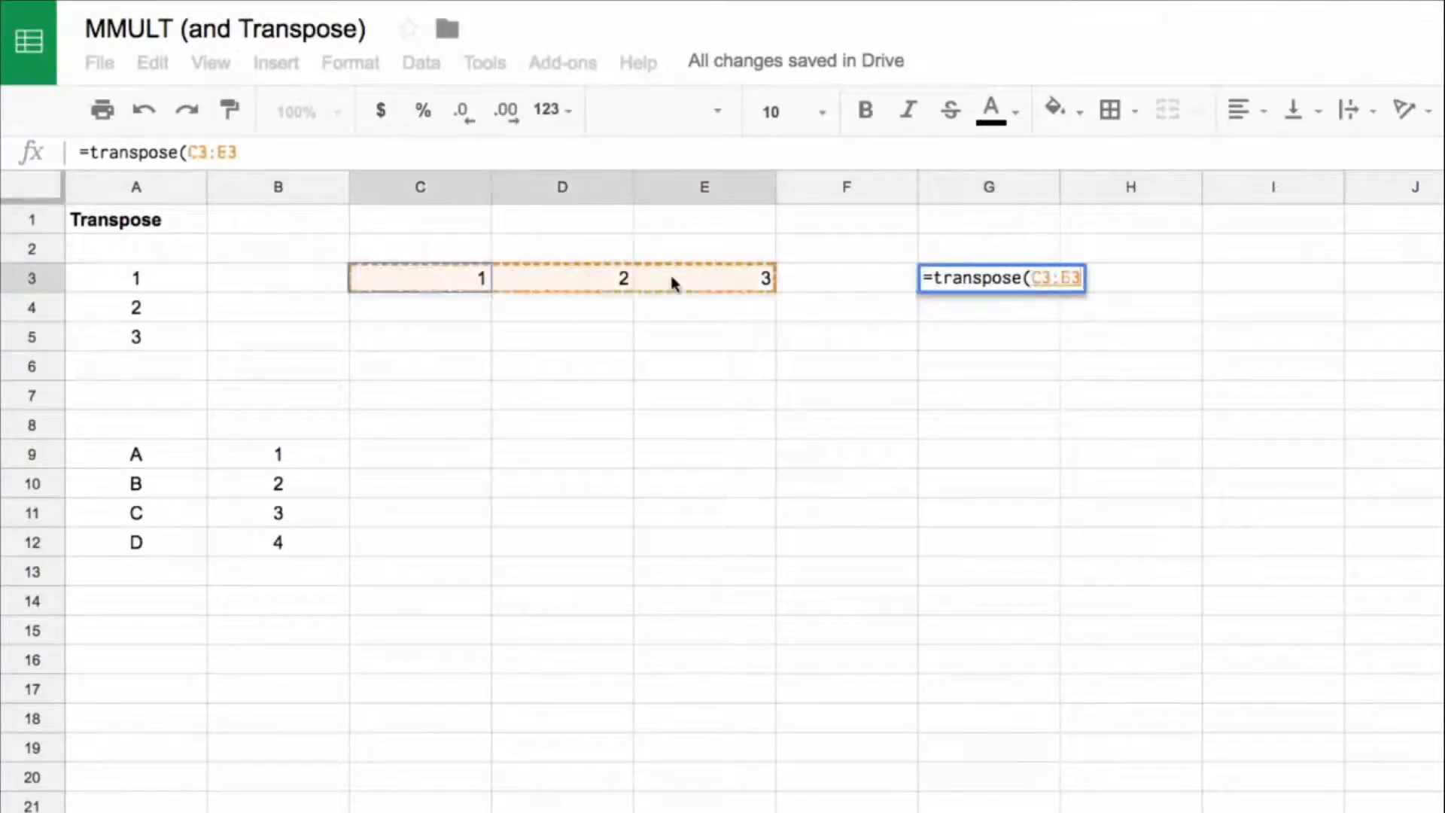
pyautogui.press('Return')
pyautogui.moveTo(1048, 280); pyautogui.dragTo(1046, 336)
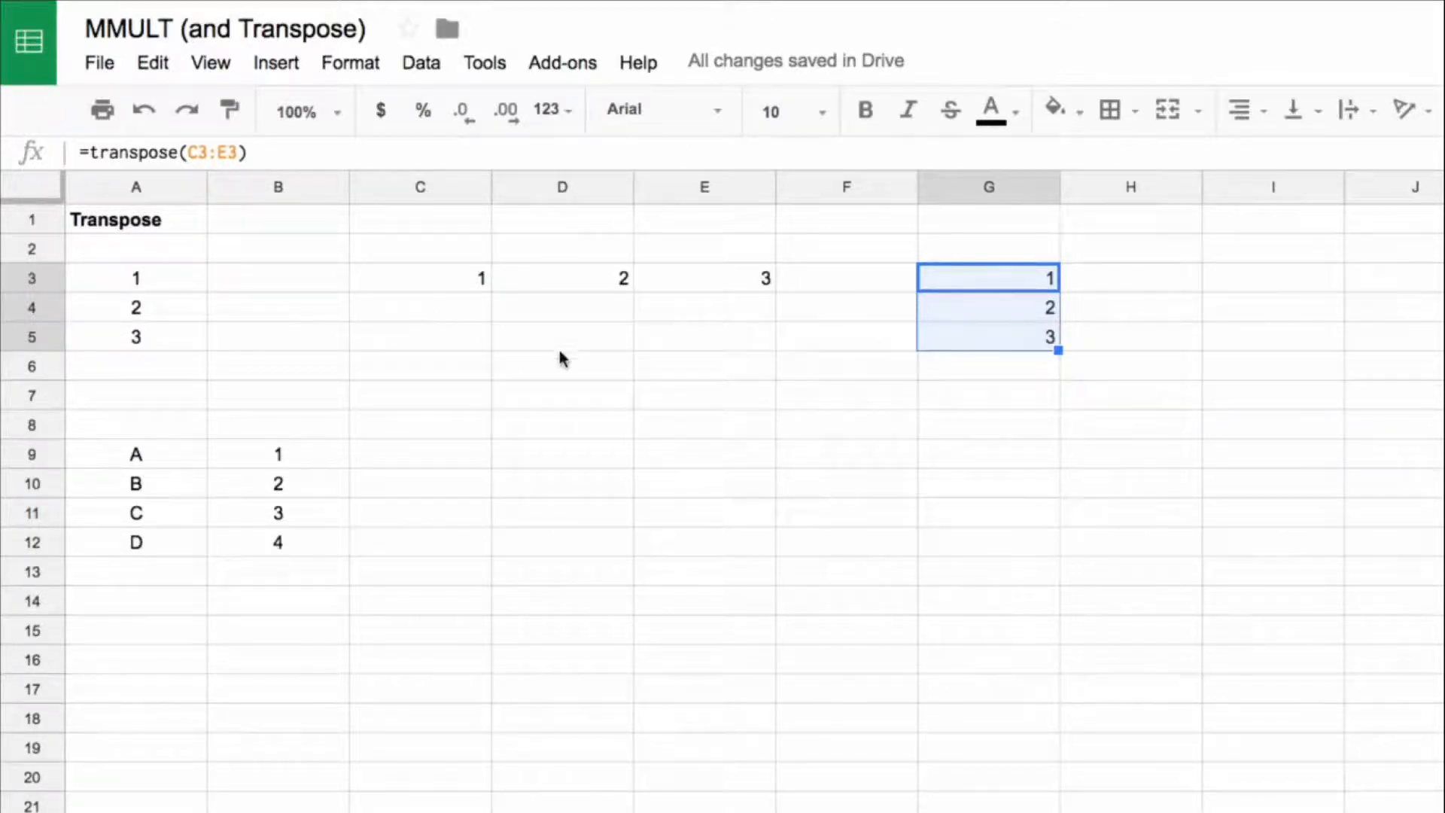
# Step: Transpose the two-column table A9:B12 into rows starting at D9 with a TRANSPOSE formula
pyautogui.click(144, 459)
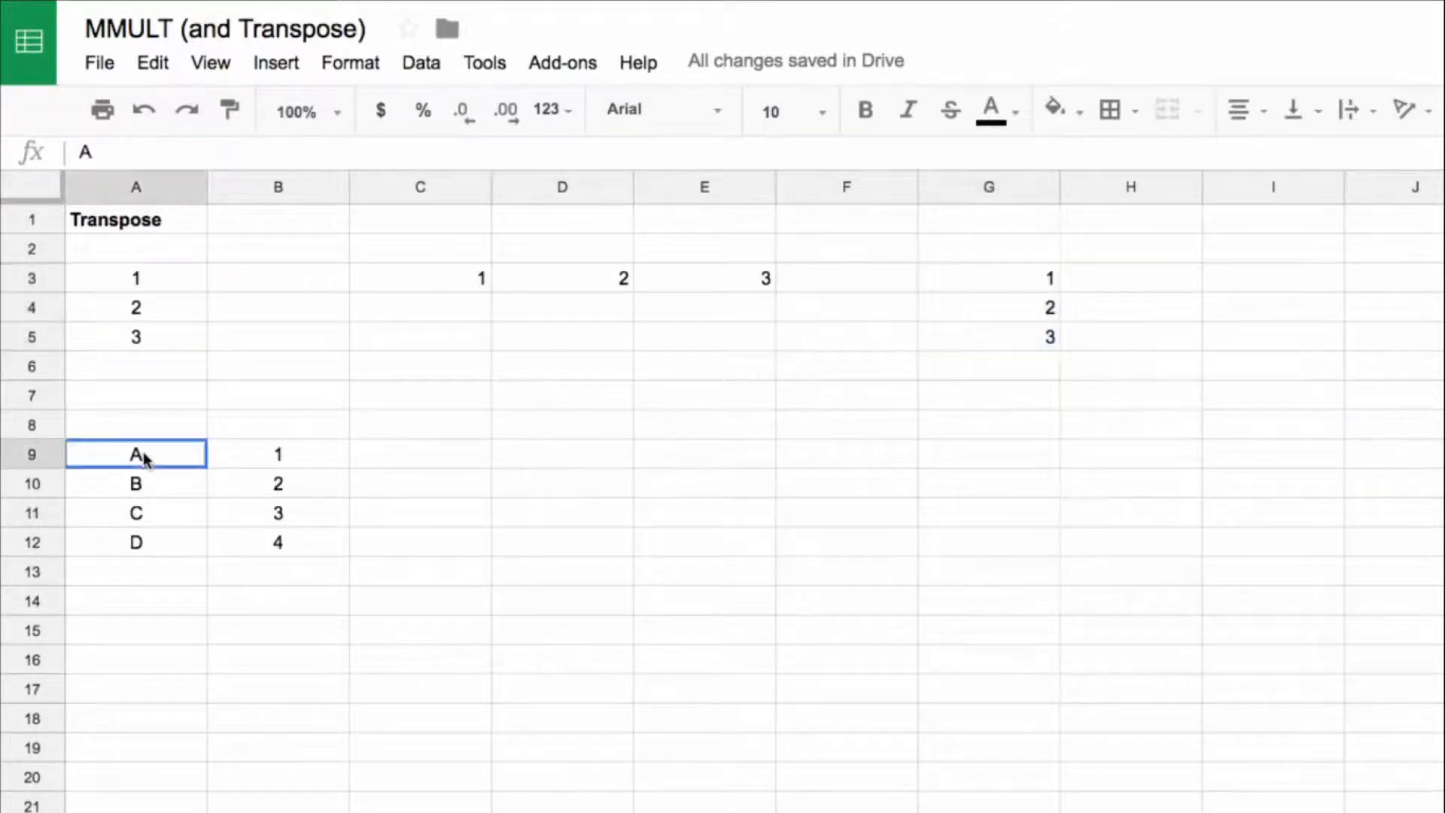
pyautogui.moveTo(148, 286); pyautogui.dragTo(150, 340)
pyautogui.click(519, 459)
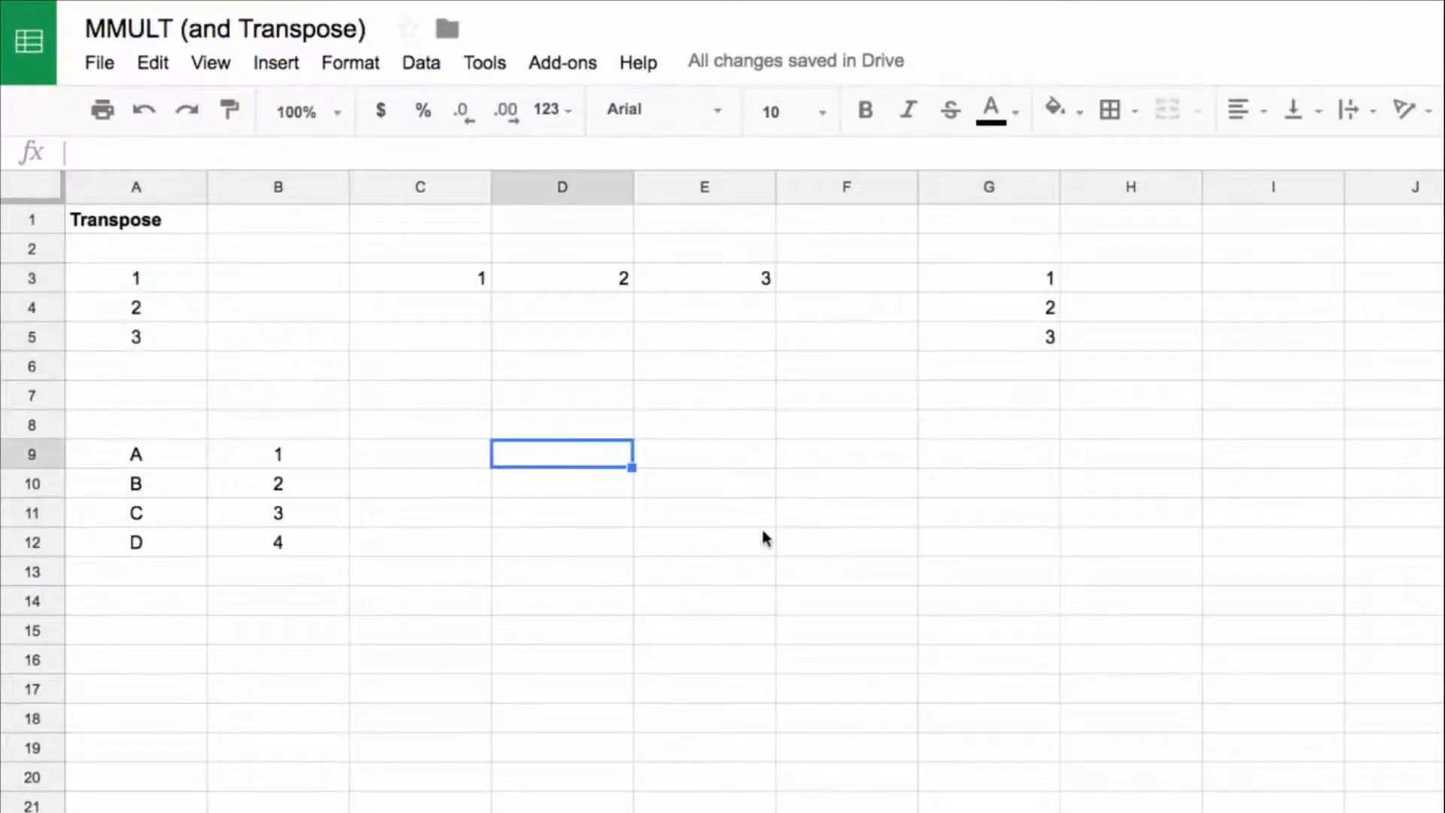
pyautogui.write('=transpose(')
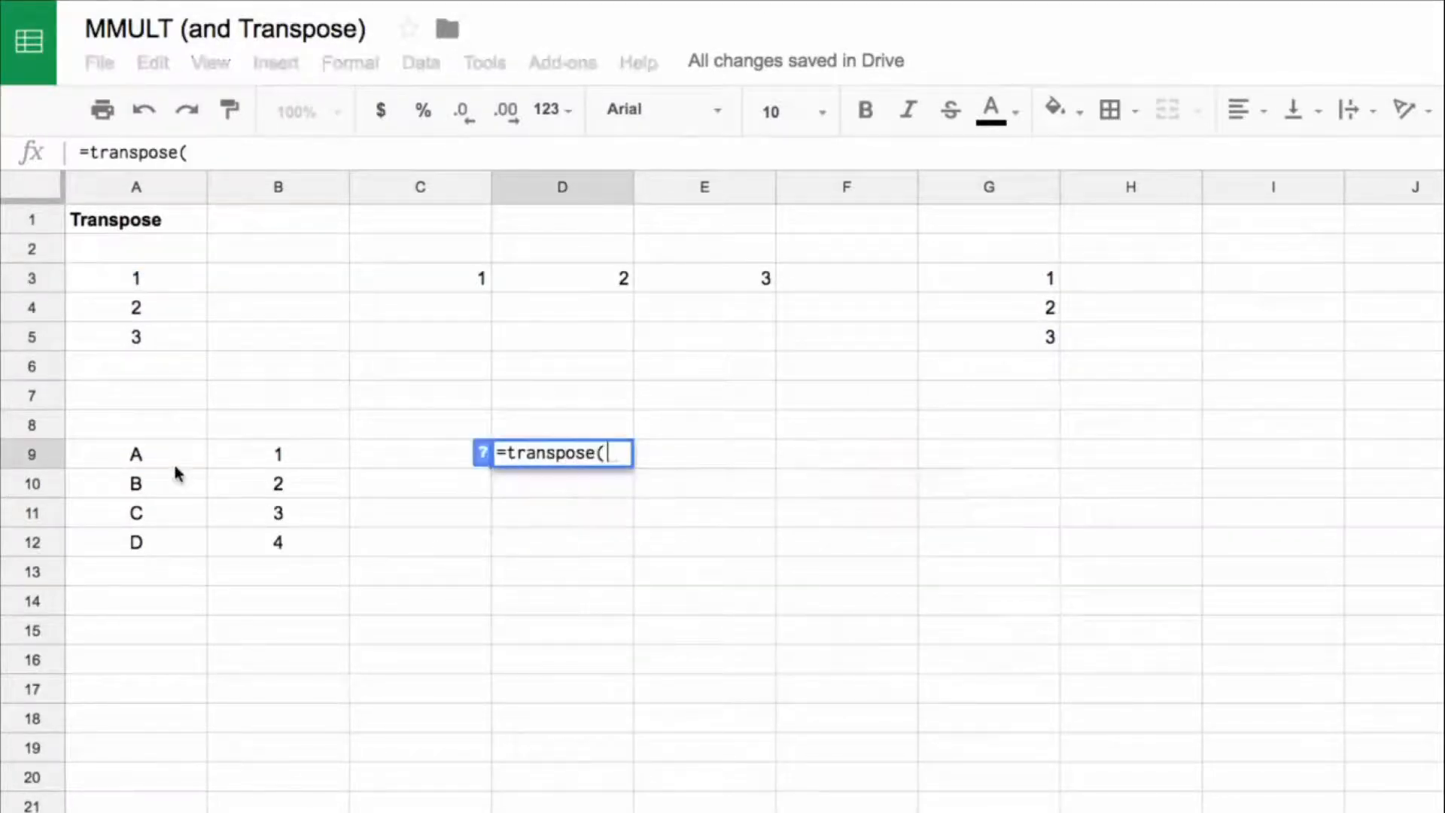
pyautogui.moveTo(175, 463); pyautogui.dragTo(289, 541)
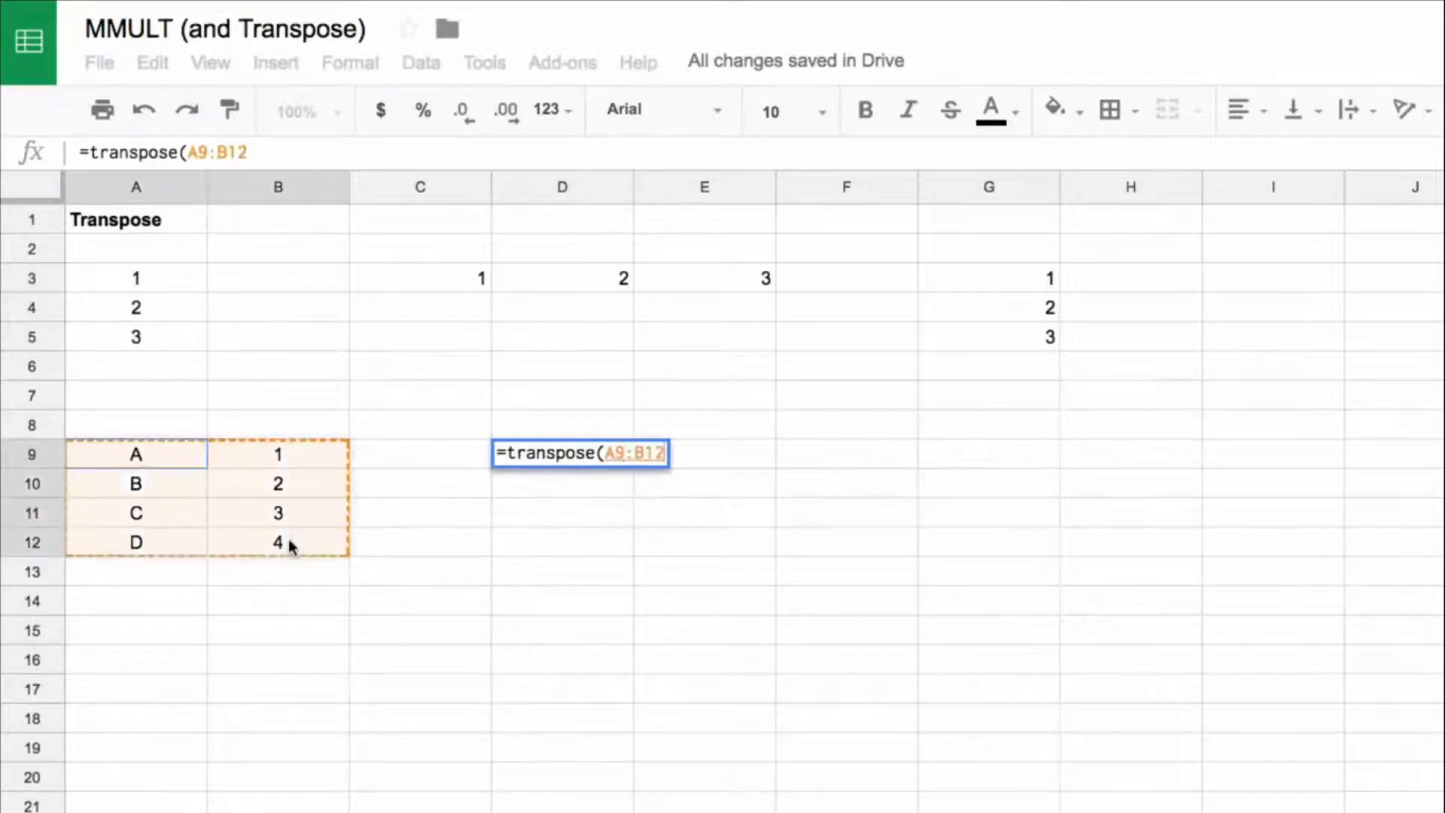
pyautogui.press('Return')
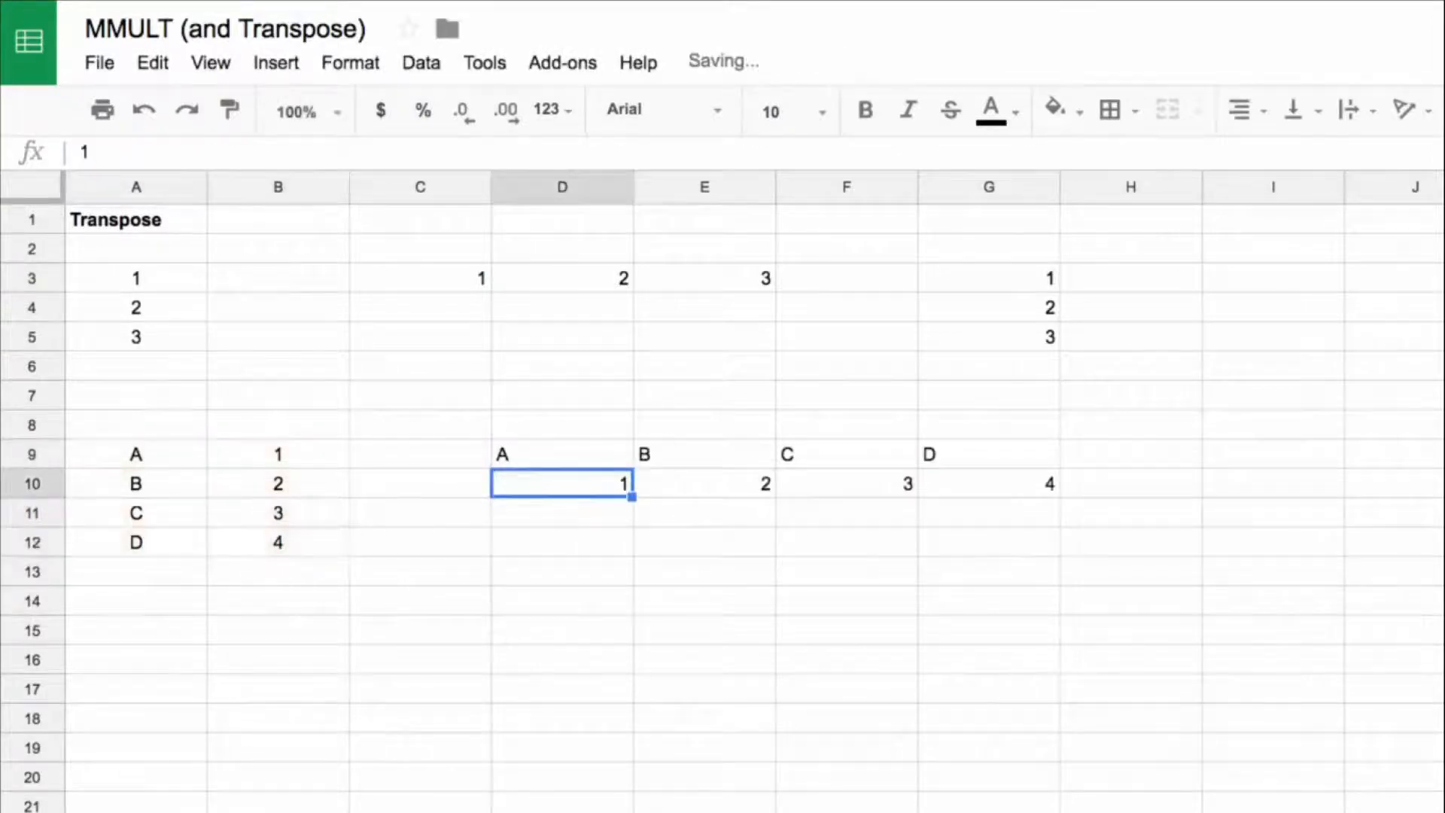
# Step: Centre-align the transposed table in D9:G10
pyautogui.click(564, 461)
pyautogui.moveTo(944, 486); pyautogui.dragTo(964, 498)
pyautogui.hotkey('ctrl', 'shift', 'e')
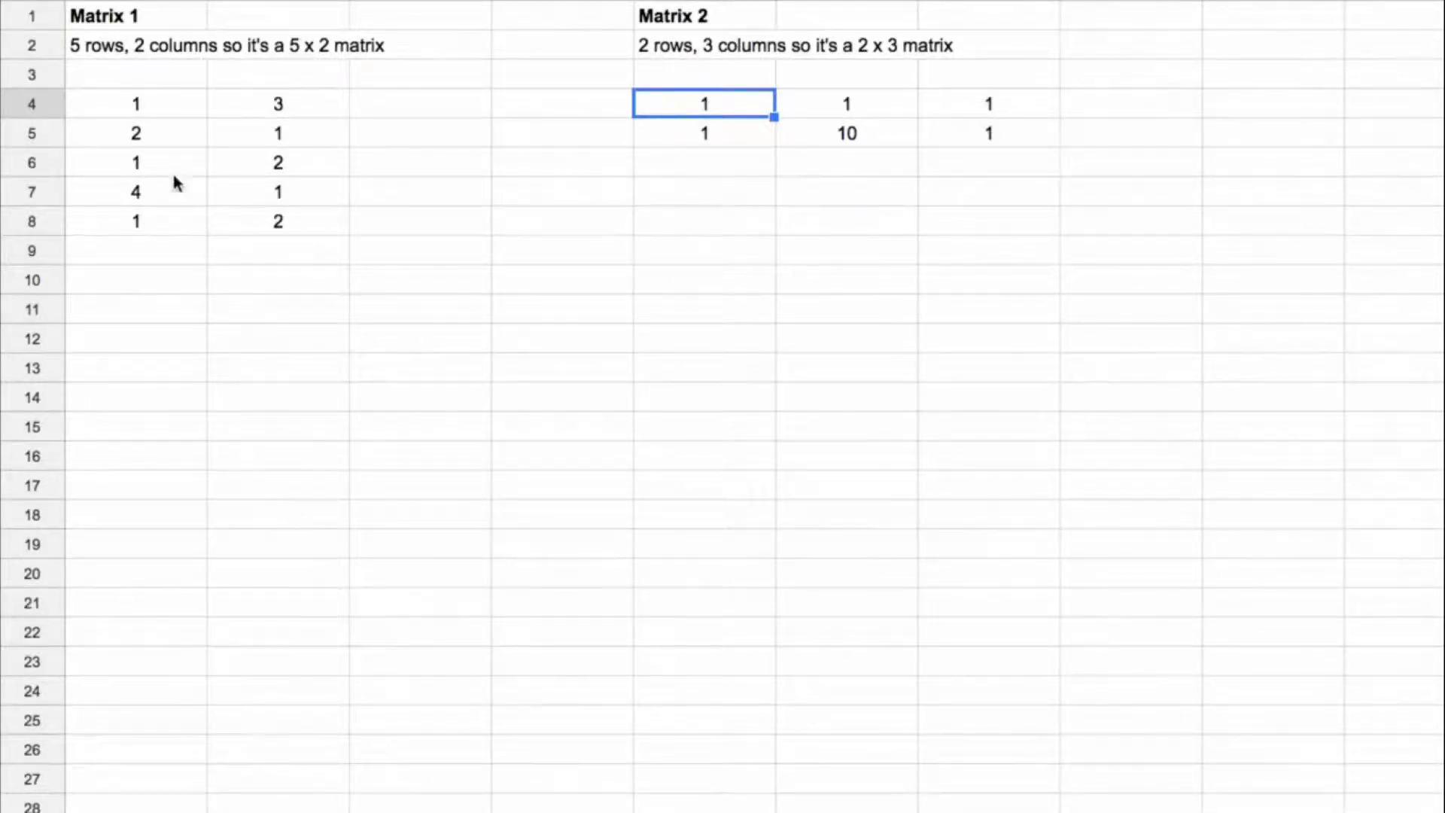
# Step: Examine the dimensions of Matrix 1 in A4:B8 and Matrix 2 in E4:G5, comparing Matrix 1's columns with Matrix 2's rows
pyautogui.moveTo(141, 103); pyautogui.dragTo(271, 224)
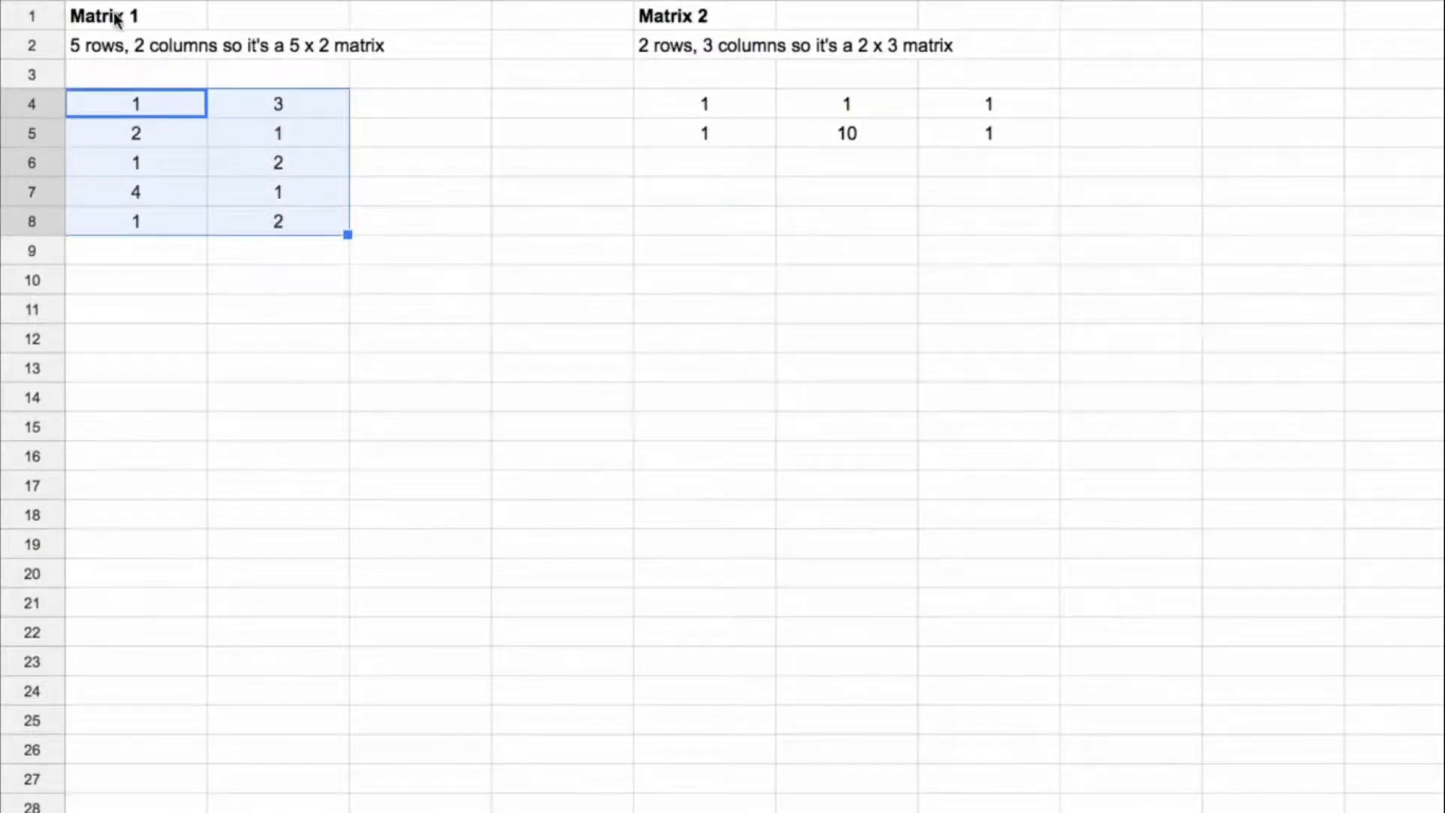
pyautogui.moveTo(141, 103); pyautogui.dragTo(152, 196)
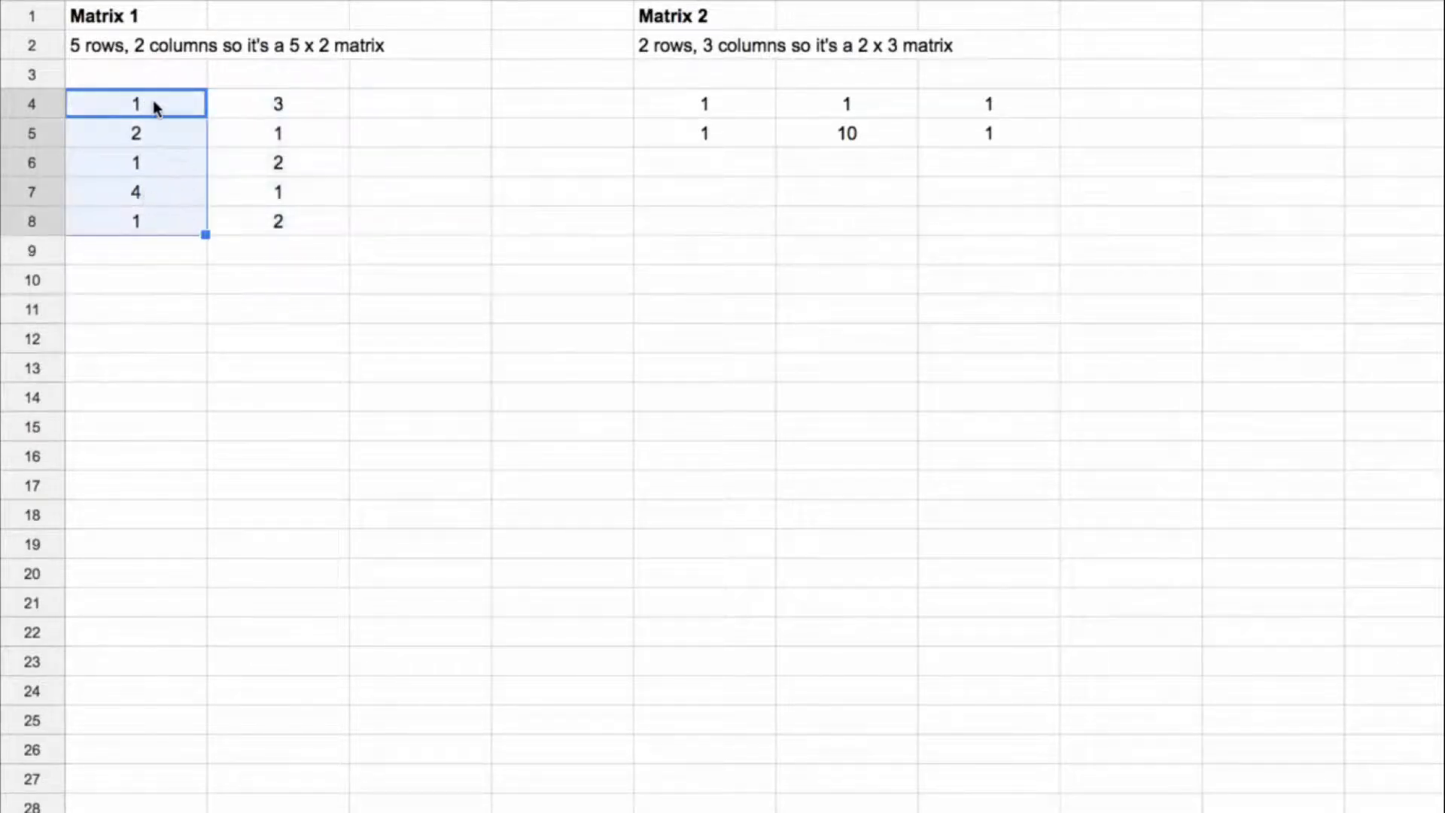
pyautogui.moveTo(154, 106); pyautogui.dragTo(275, 103)
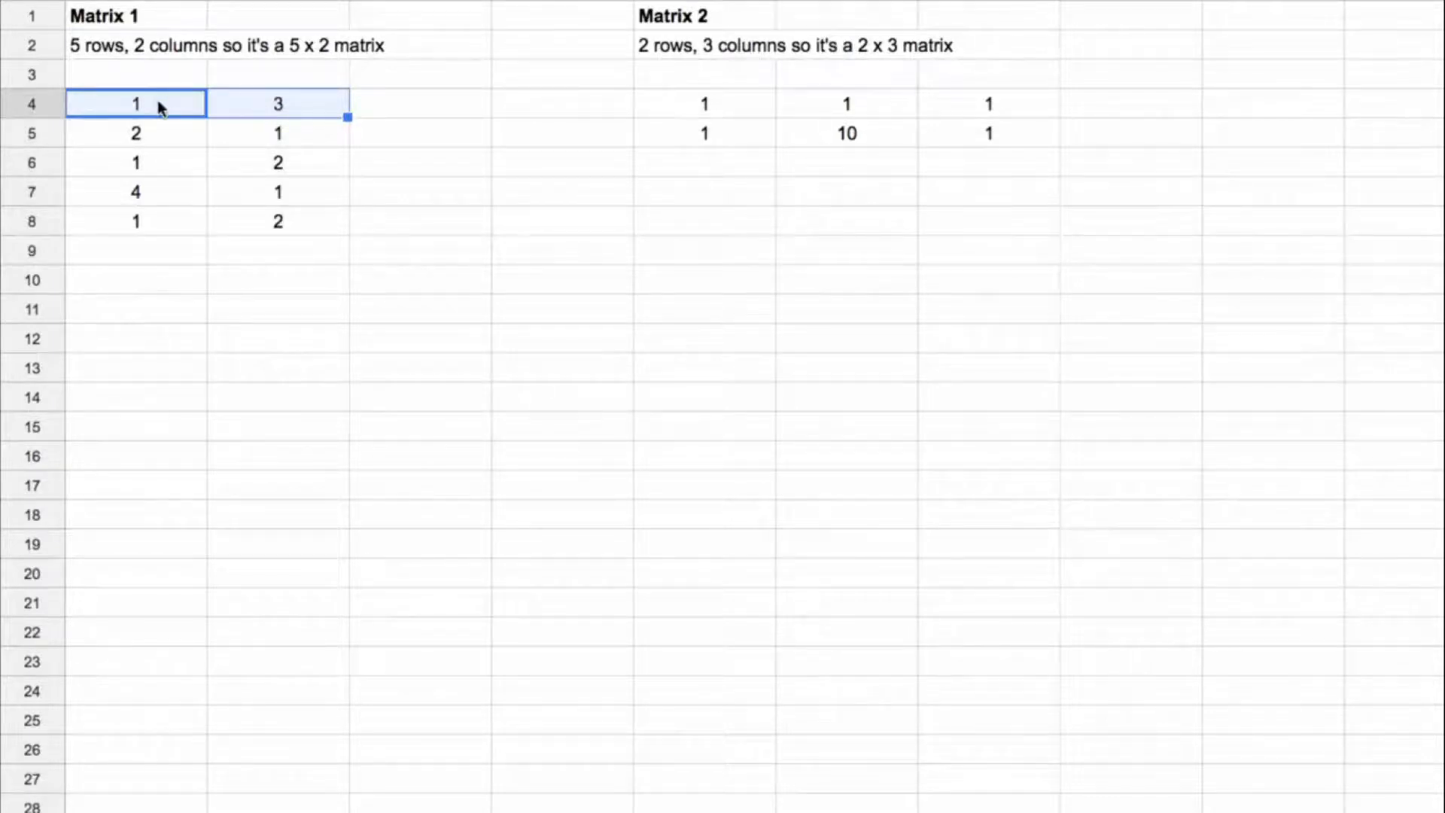
pyautogui.click(706, 26)
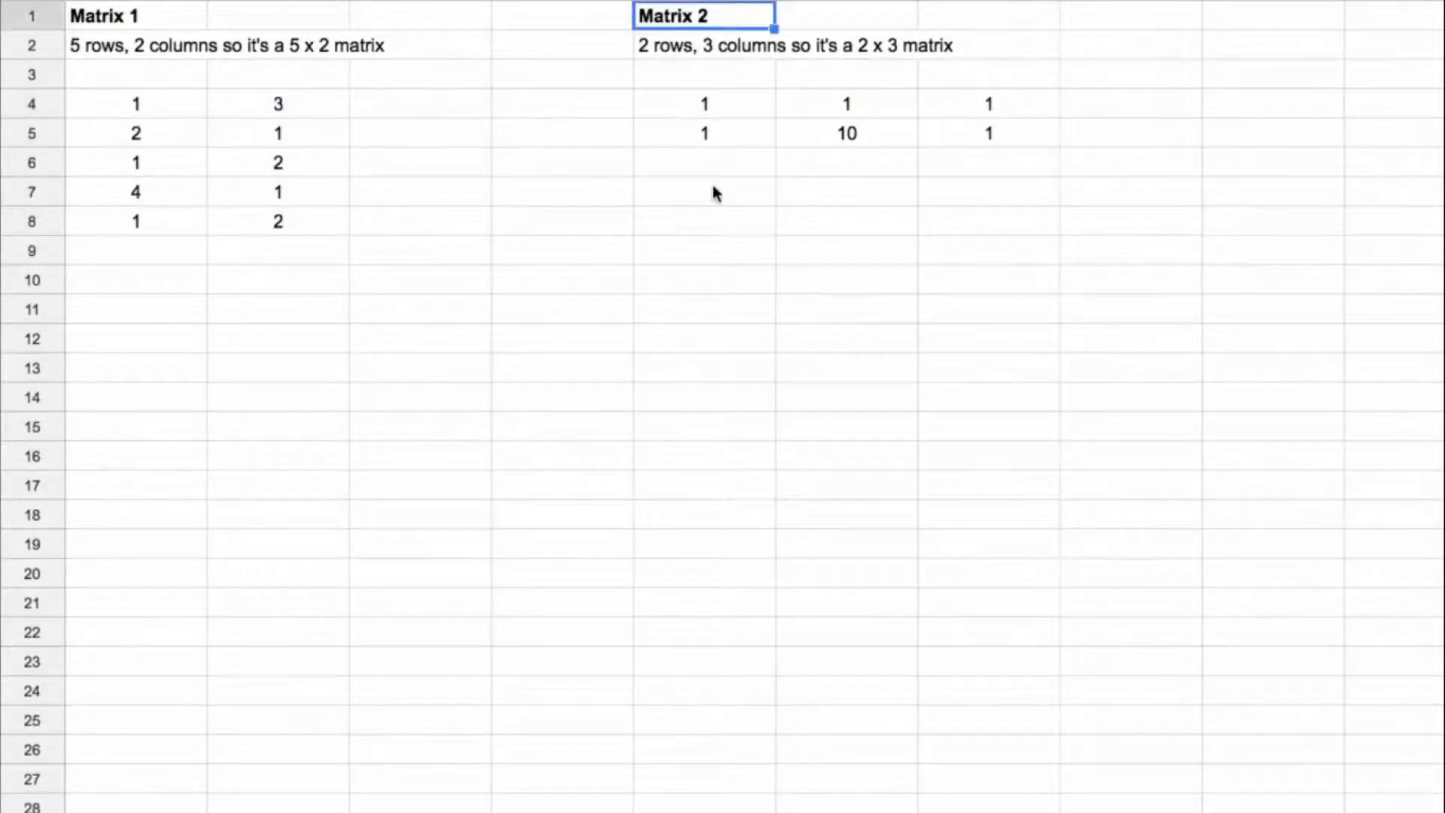
pyautogui.moveTo(731, 104); pyautogui.dragTo(965, 145)
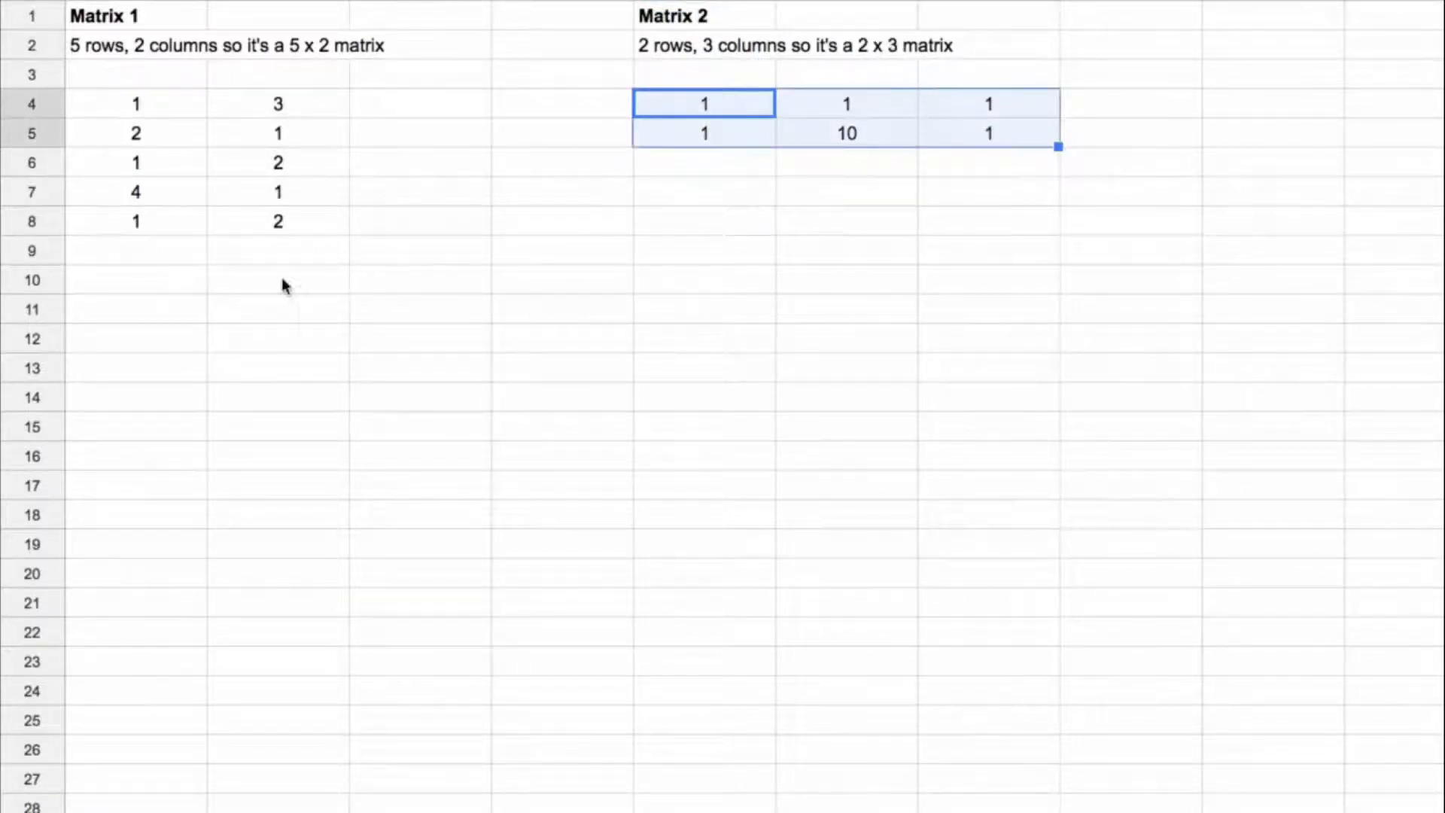
pyautogui.click(181, 311)
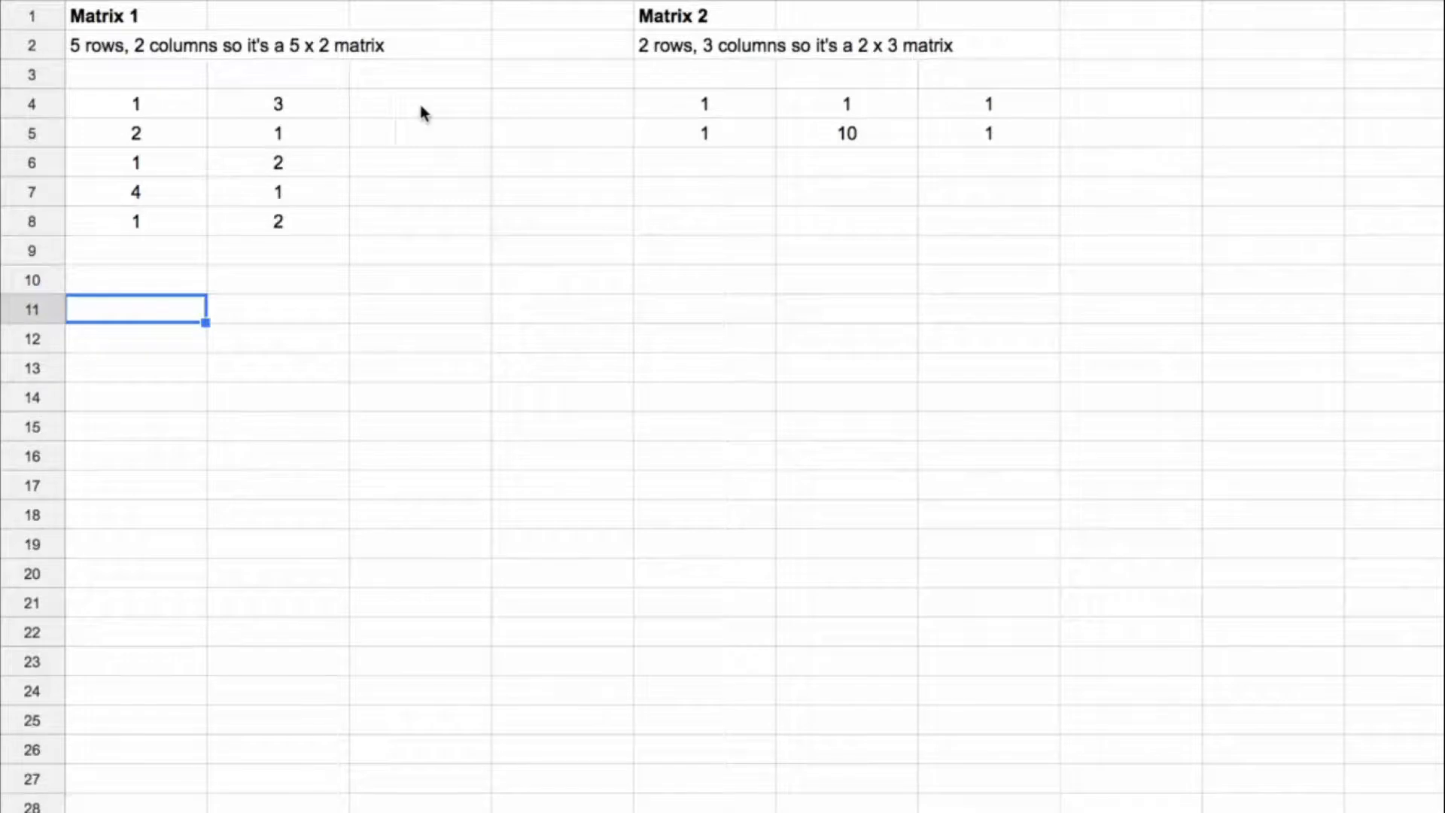
pyautogui.moveTo(136, 112); pyautogui.dragTo(236, 118)
pyautogui.moveTo(696, 113); pyautogui.dragTo(704, 137)
# Step: Paste the two notes on matrix multiplication size requirements and matrix output size into A11 and A12
pyautogui.click(151, 368)
pyautogui.click(177, 310)
pyautogui.write('As standard in matrix multiplication, the number of columns for matrix1 must equal the number of rows for matrix2 Matrix output is size of matrix1 rows by matrix2 columns')
pyautogui.click(293, 368)
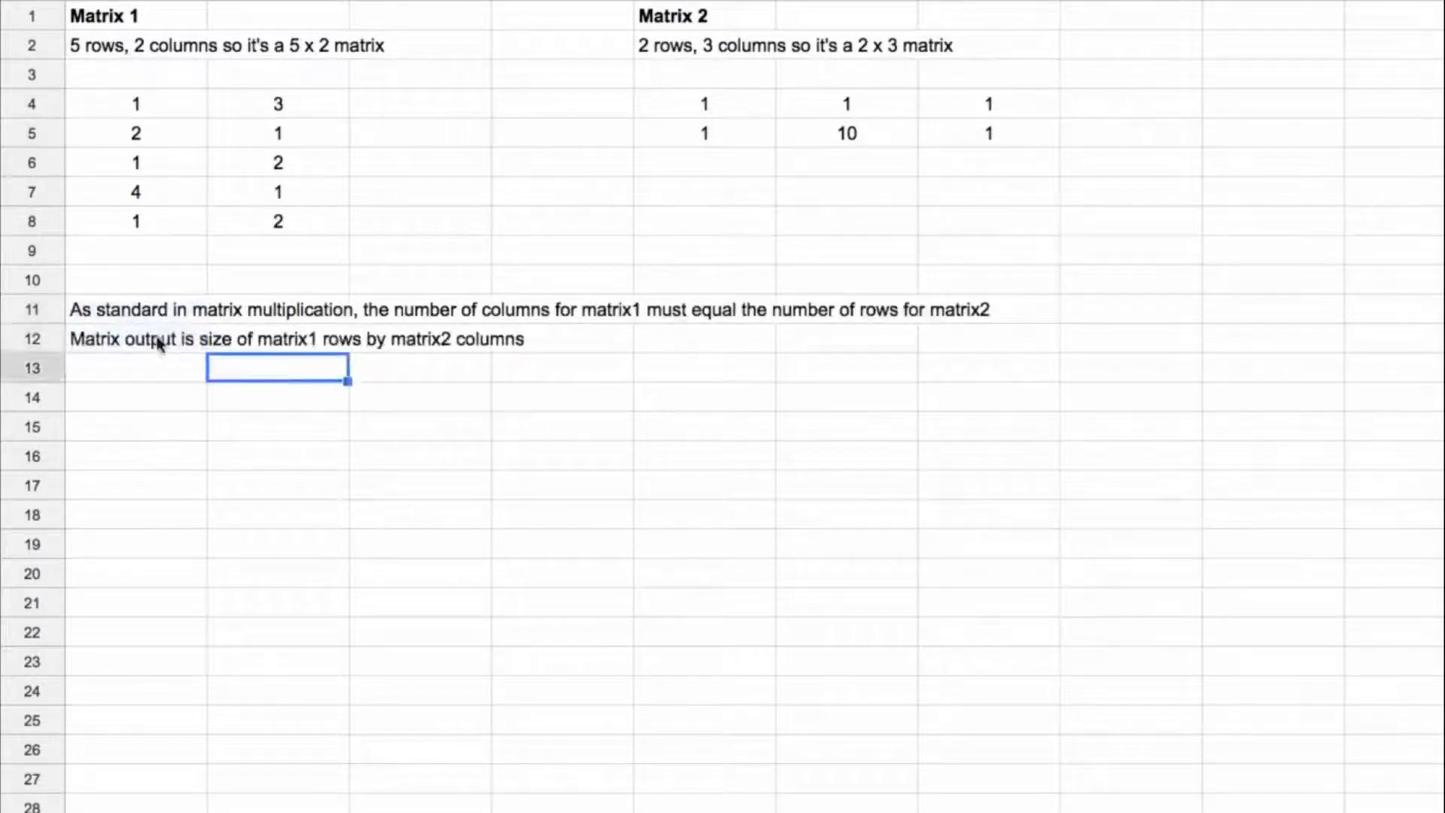
# Step: Review the notes in A11 and A12, relating the output size to Matrix 1's rows and Matrix 2's columns
pyautogui.click(158, 313)
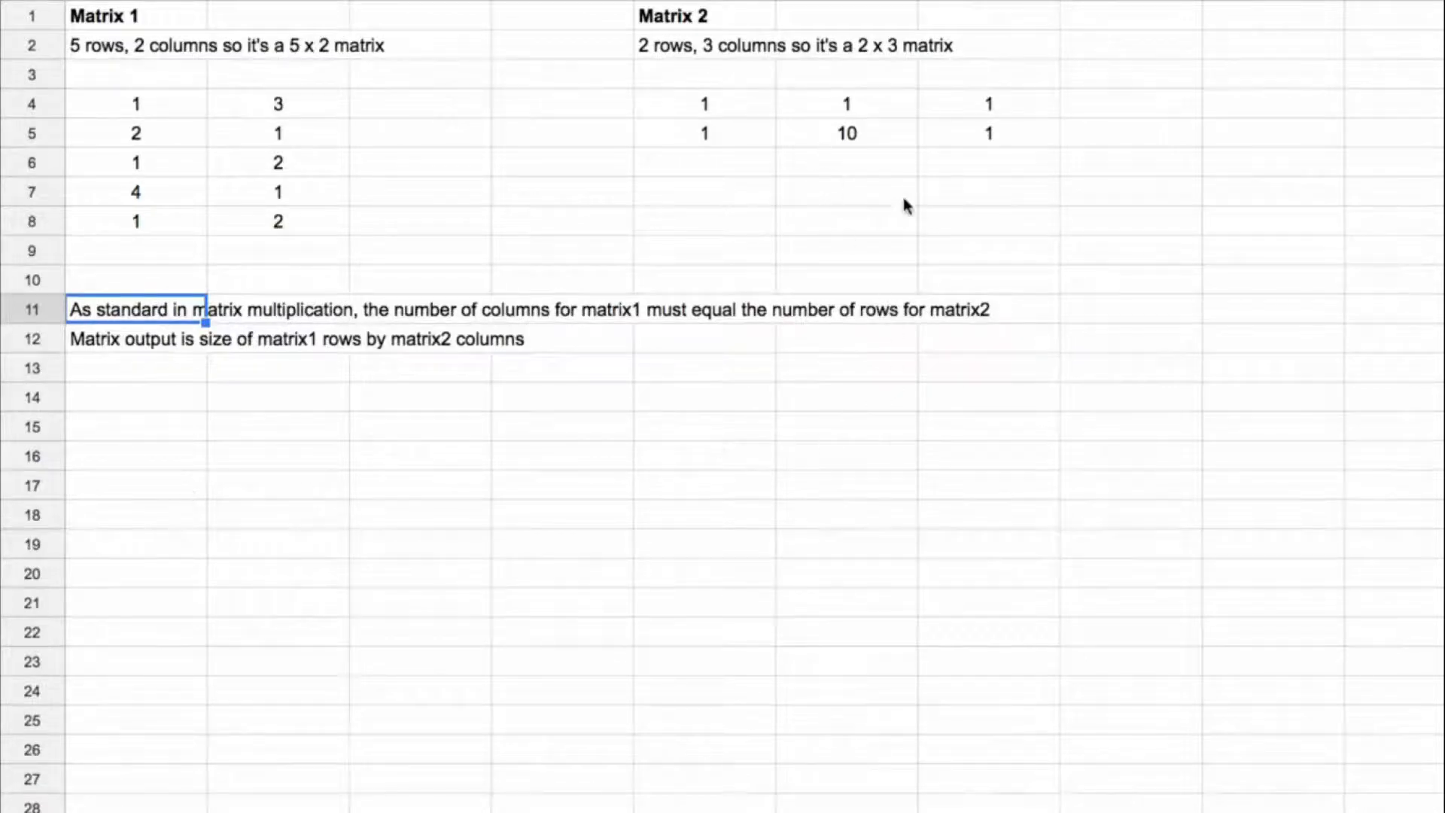
pyautogui.click(162, 346)
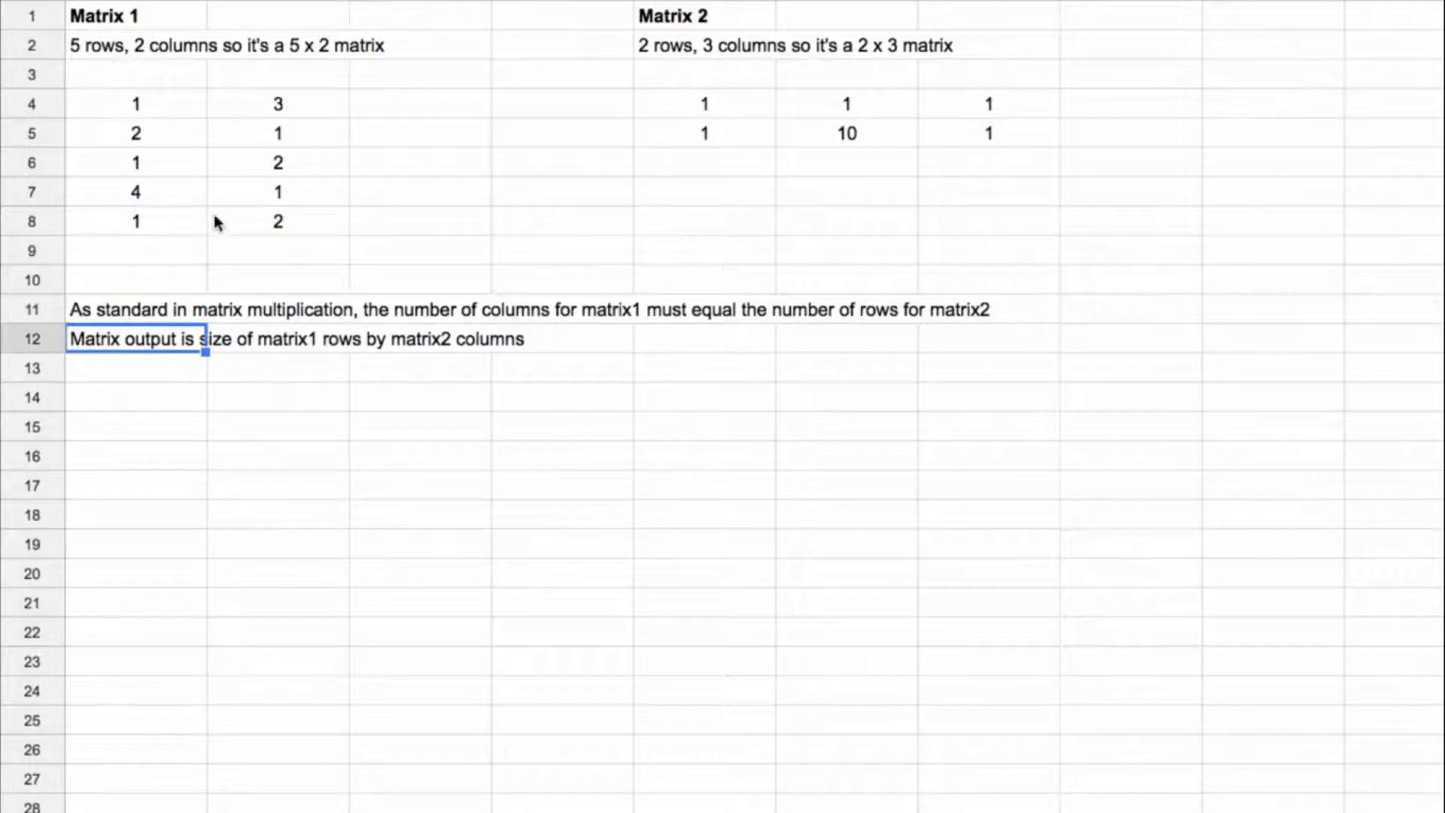
pyautogui.moveTo(145, 118); pyautogui.dragTo(145, 219)
pyautogui.moveTo(715, 105); pyautogui.dragTo(989, 105)
pyautogui.click(156, 105)
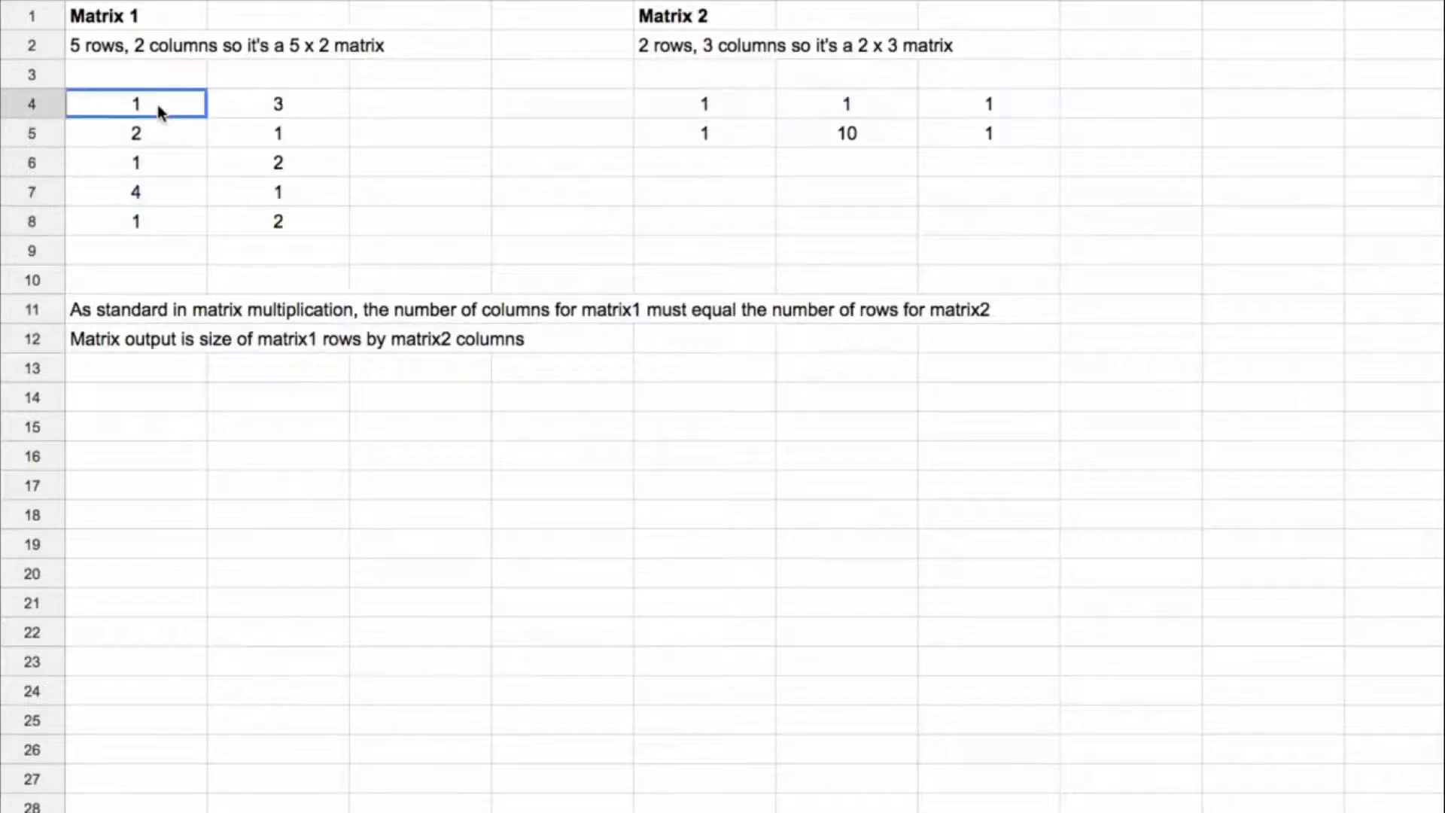
pyautogui.moveTo(157, 106); pyautogui.dragTo(151, 221)
pyautogui.moveTo(706, 109); pyautogui.dragTo(898, 117)
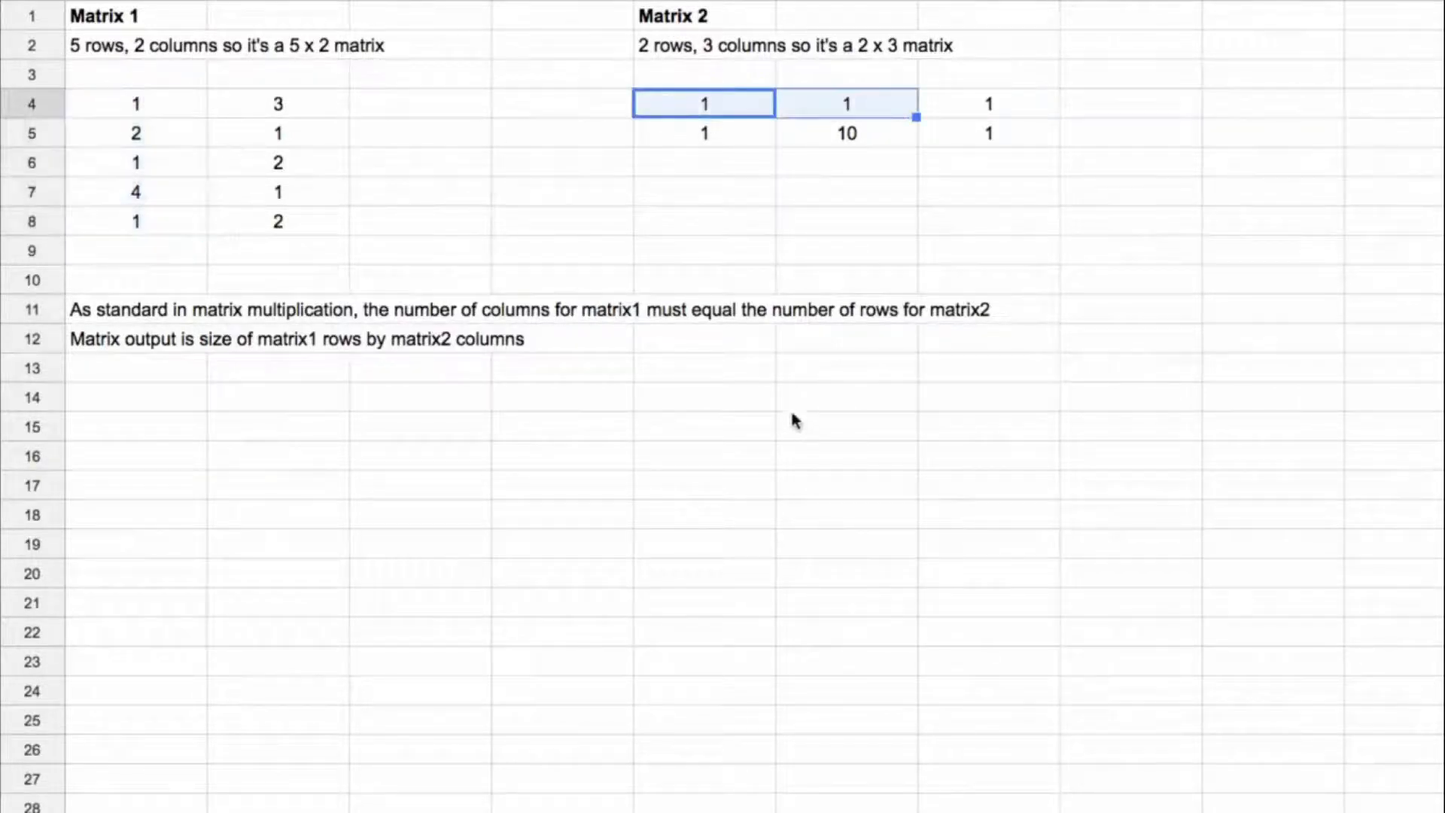
# Step: Multiply Matrix 1 by Matrix 2 in A15 with the formula =mmult(A4:B8,E4:G5)
pyautogui.click(161, 428)
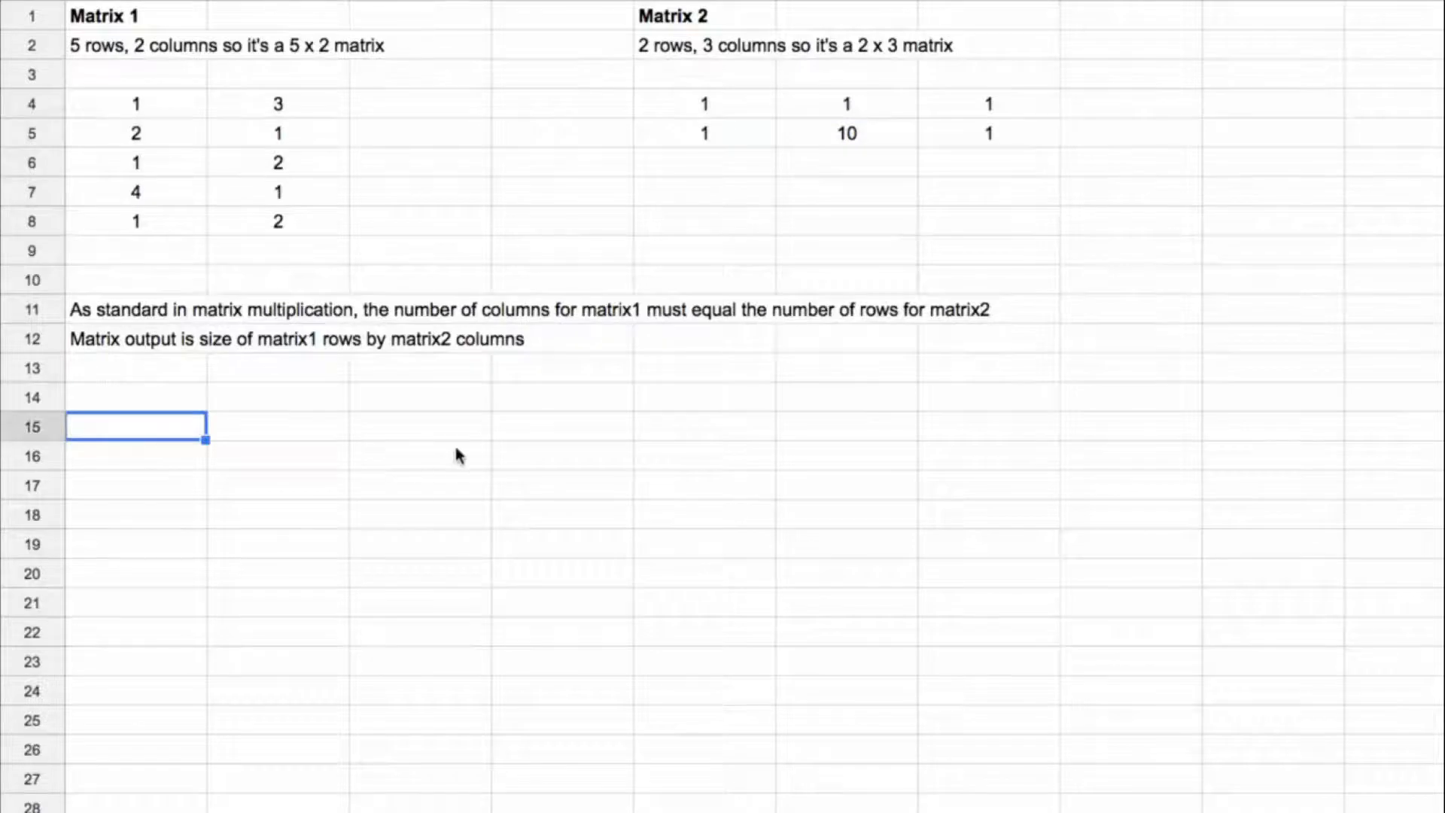
pyautogui.write('=')
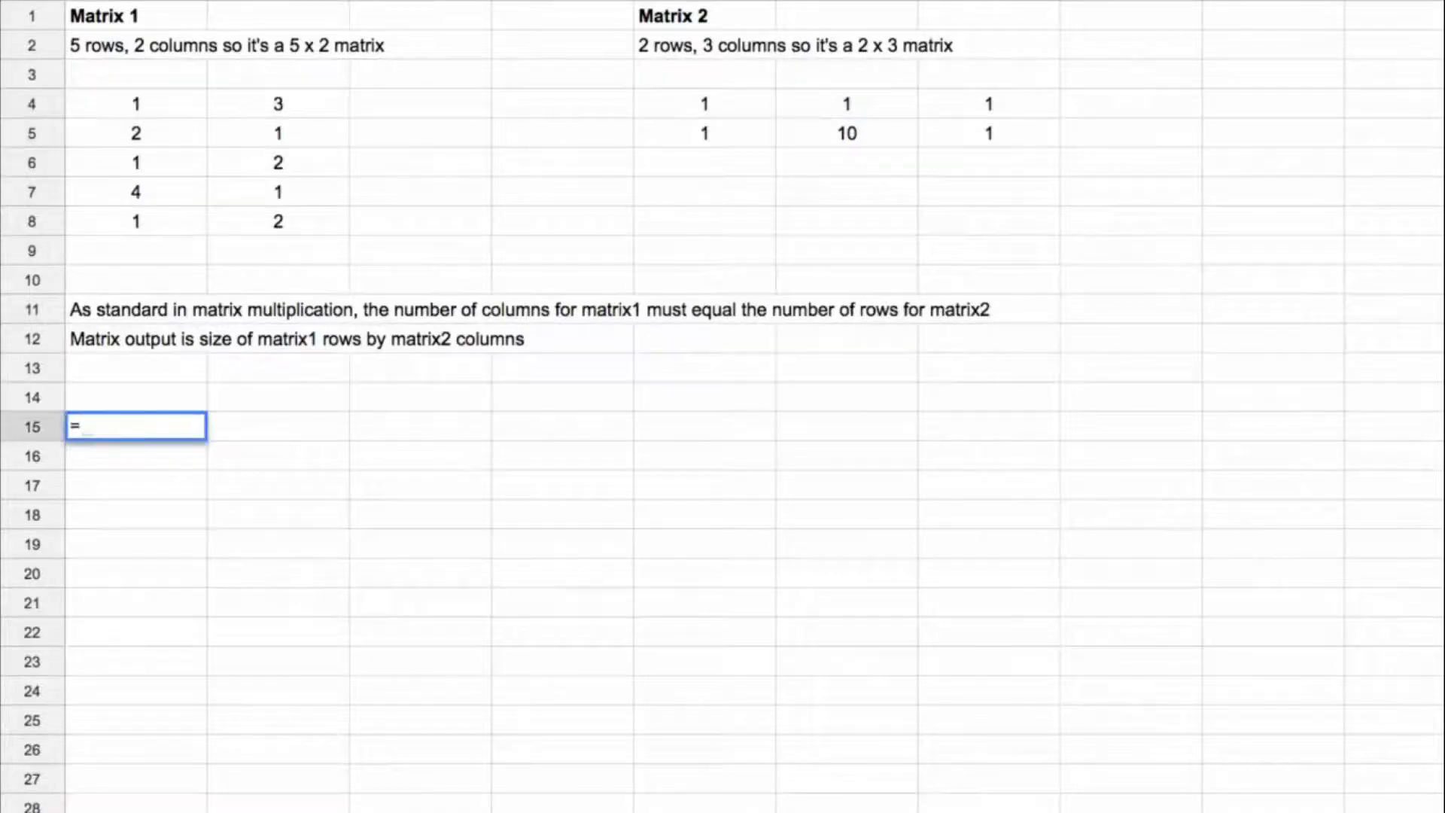
pyautogui.write('mmult(')
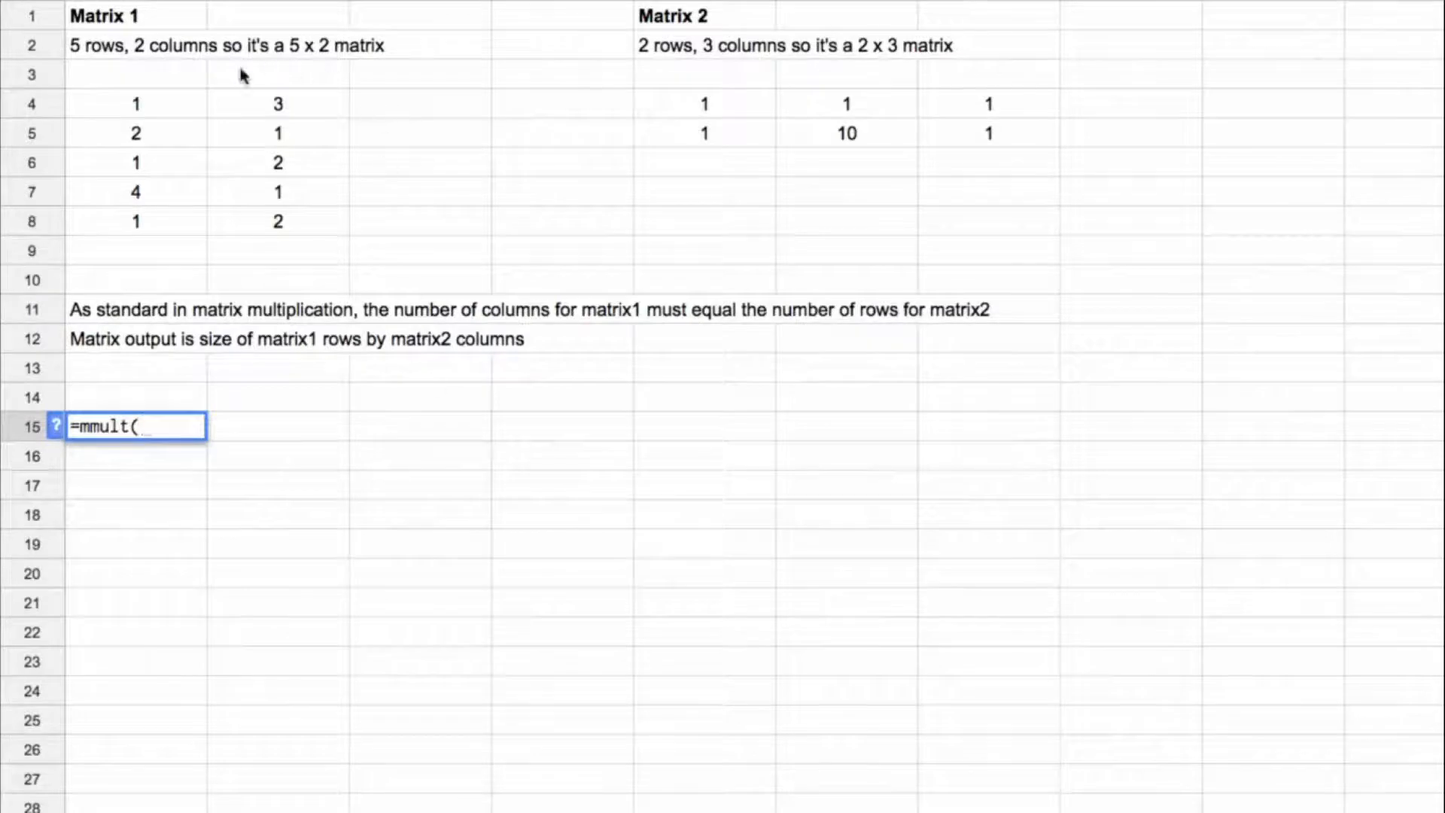
pyautogui.moveTo(124, 103); pyautogui.dragTo(252, 225)
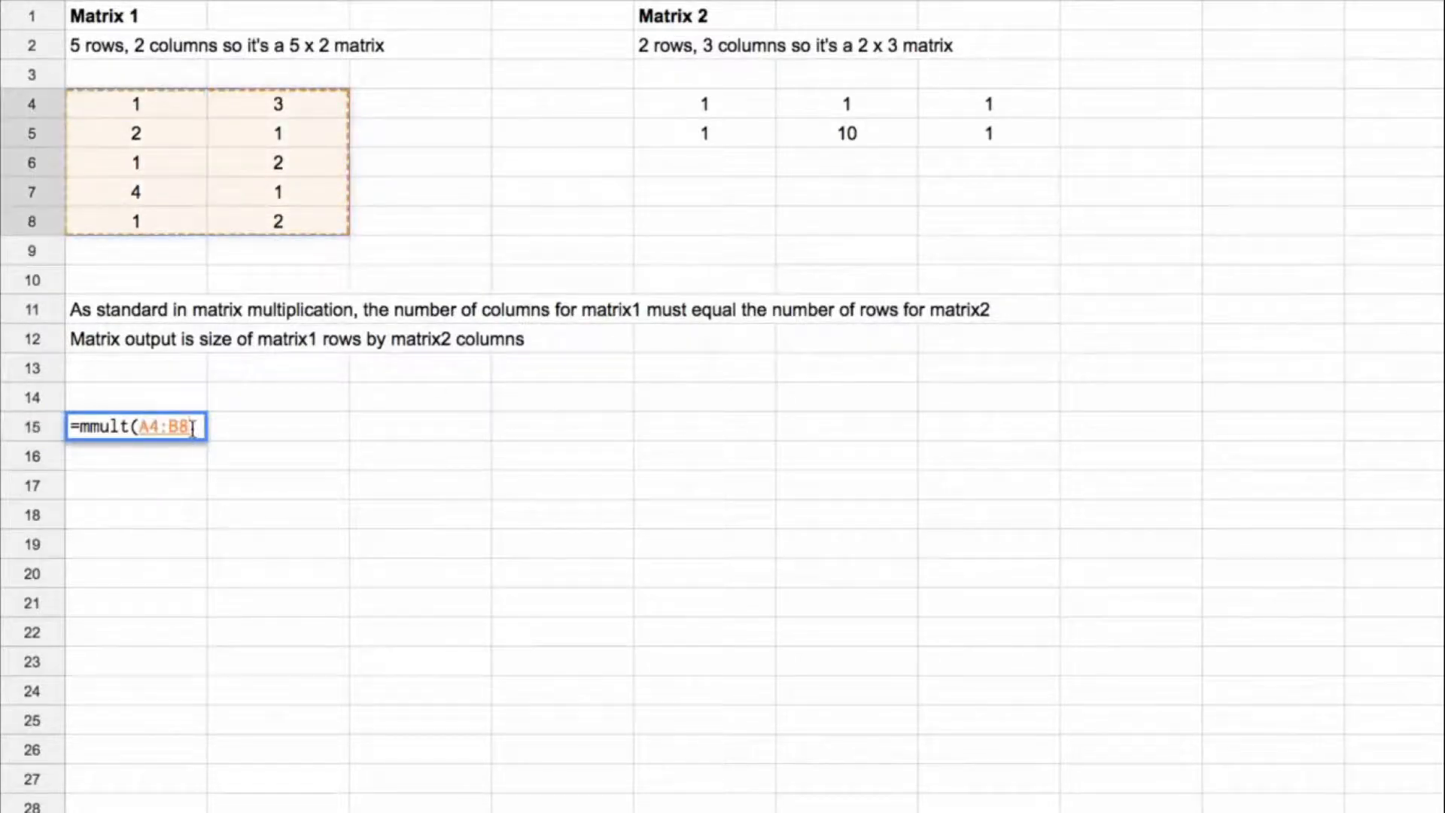
pyautogui.write(',')
pyautogui.moveTo(70, 427); pyautogui.dragTo(156, 473)
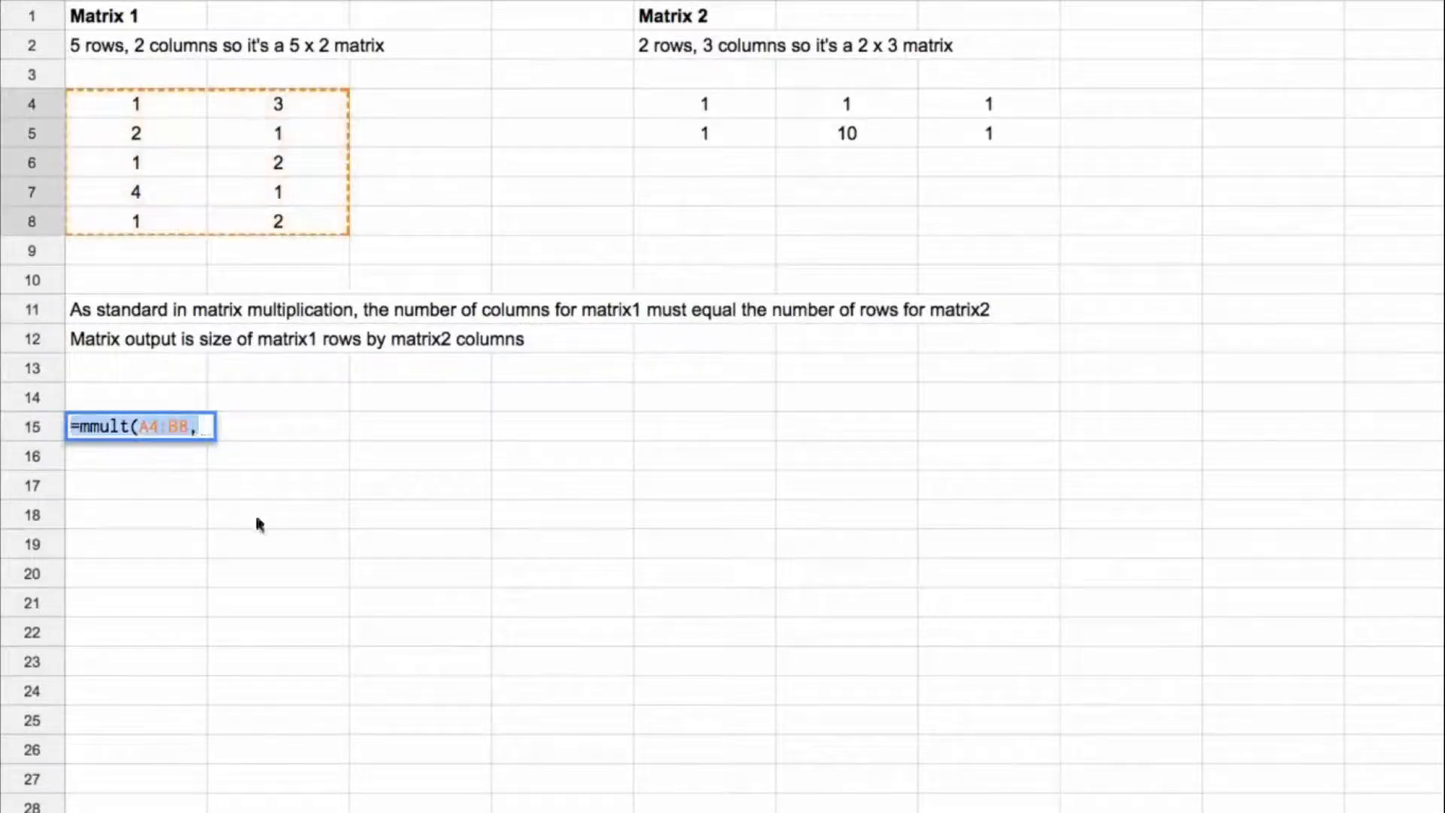
pyautogui.click(200, 426)
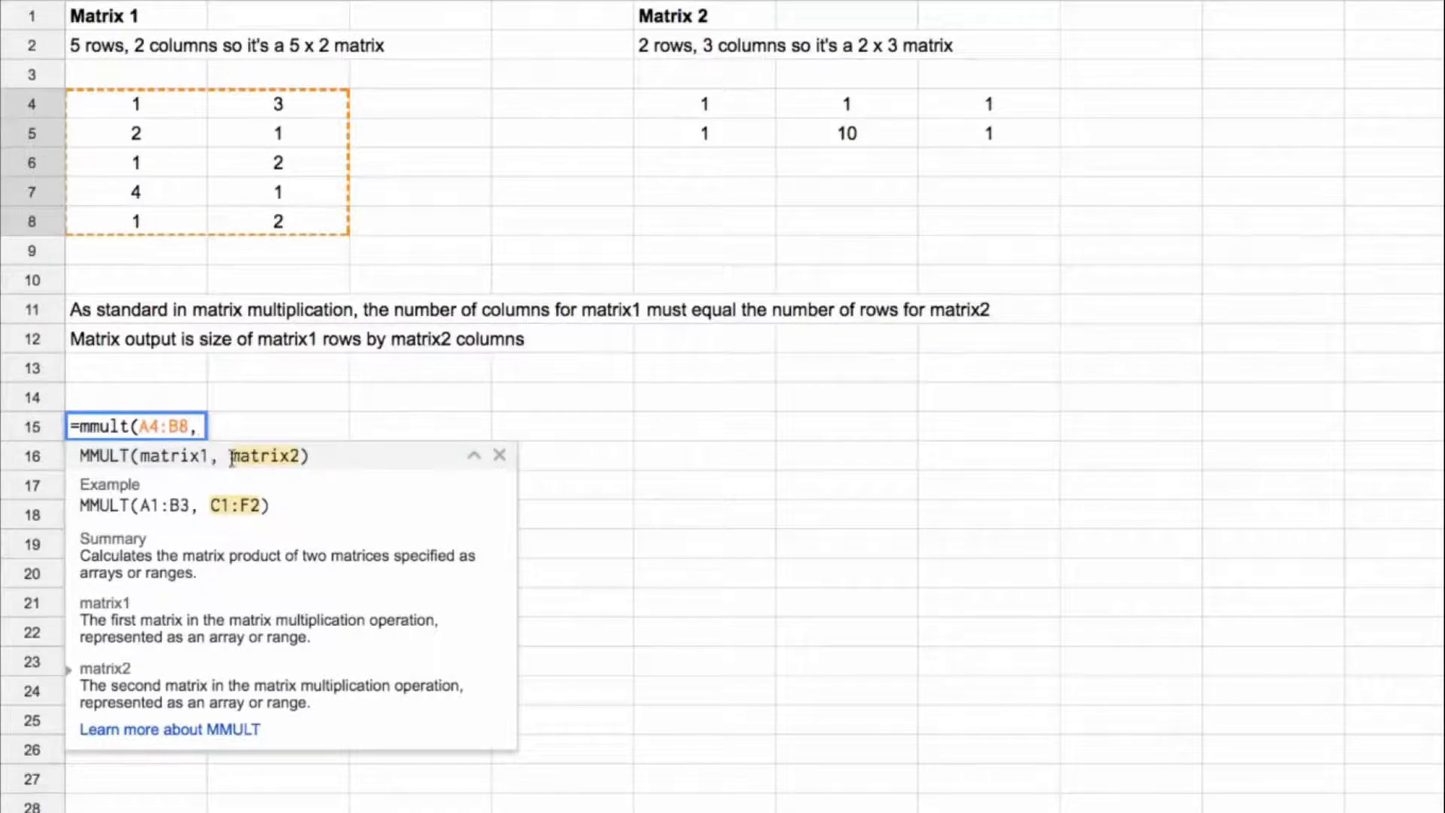
pyautogui.moveTo(681, 117); pyautogui.dragTo(1036, 146)
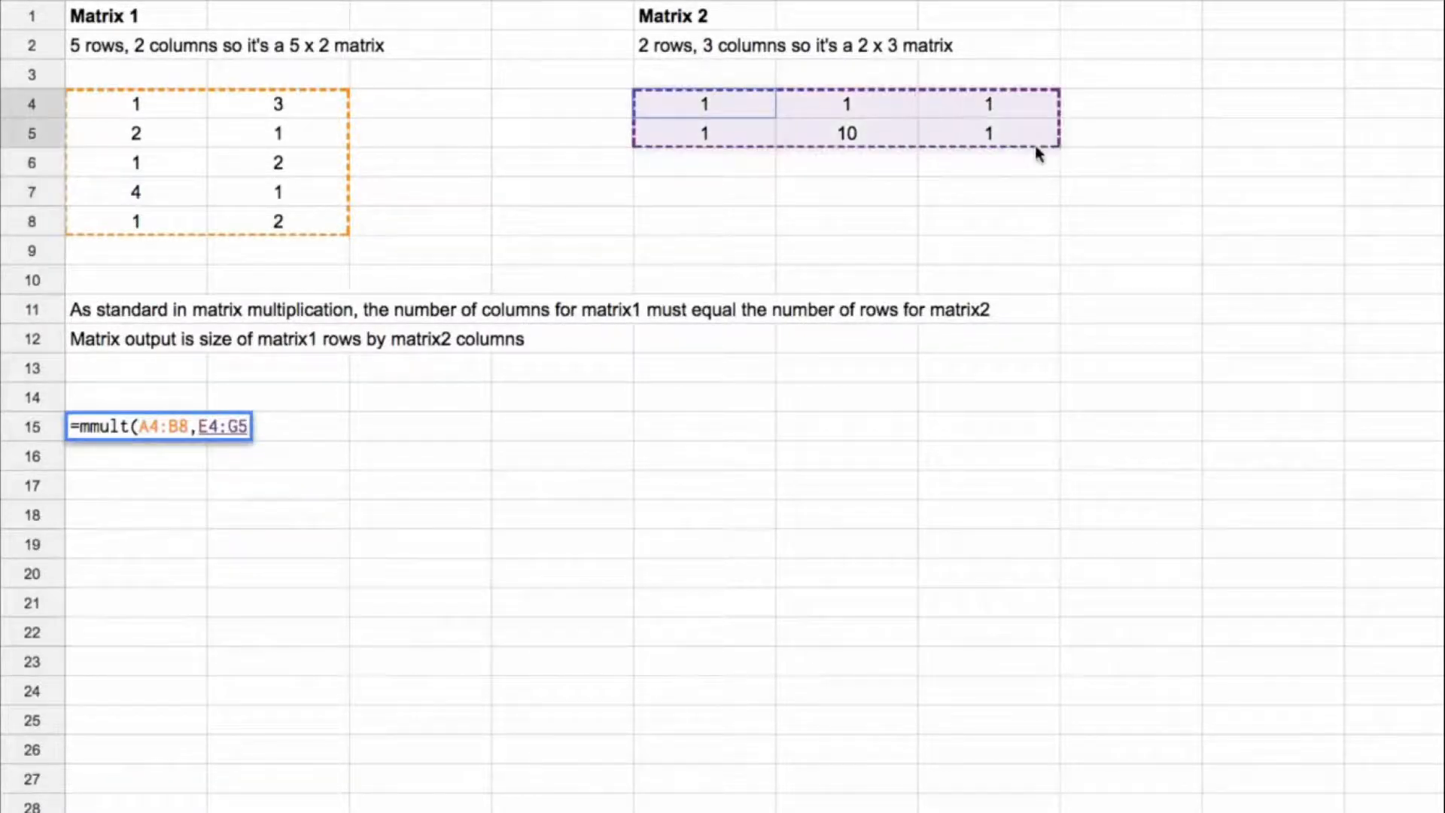
pyautogui.click(252, 434)
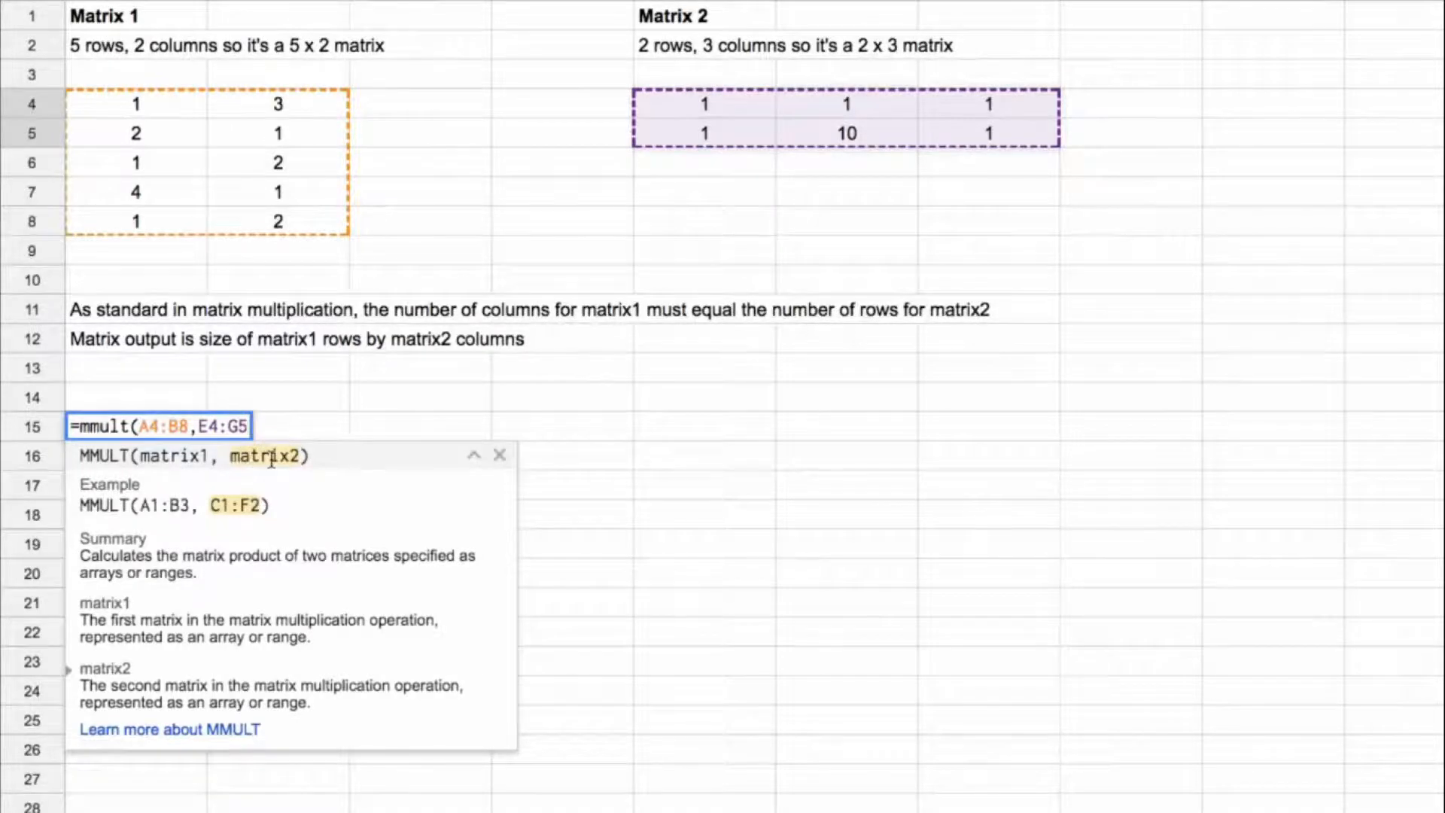
pyautogui.write(')')
pyautogui.press('Return')
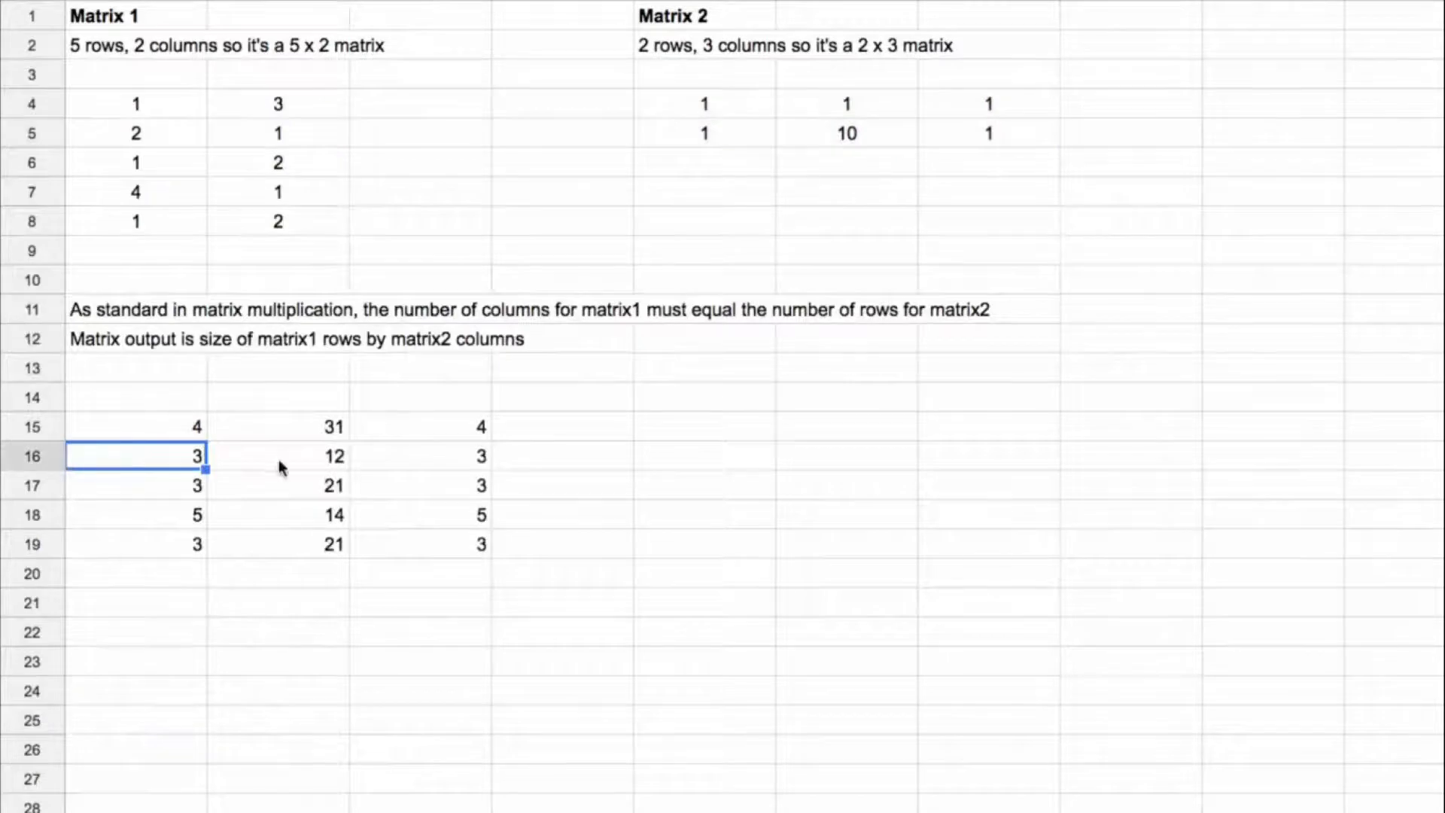
# Step: Centre-align the product matrix in A15:C19 and highlight its first column and first row
pyautogui.moveTo(164, 423); pyautogui.dragTo(487, 567)
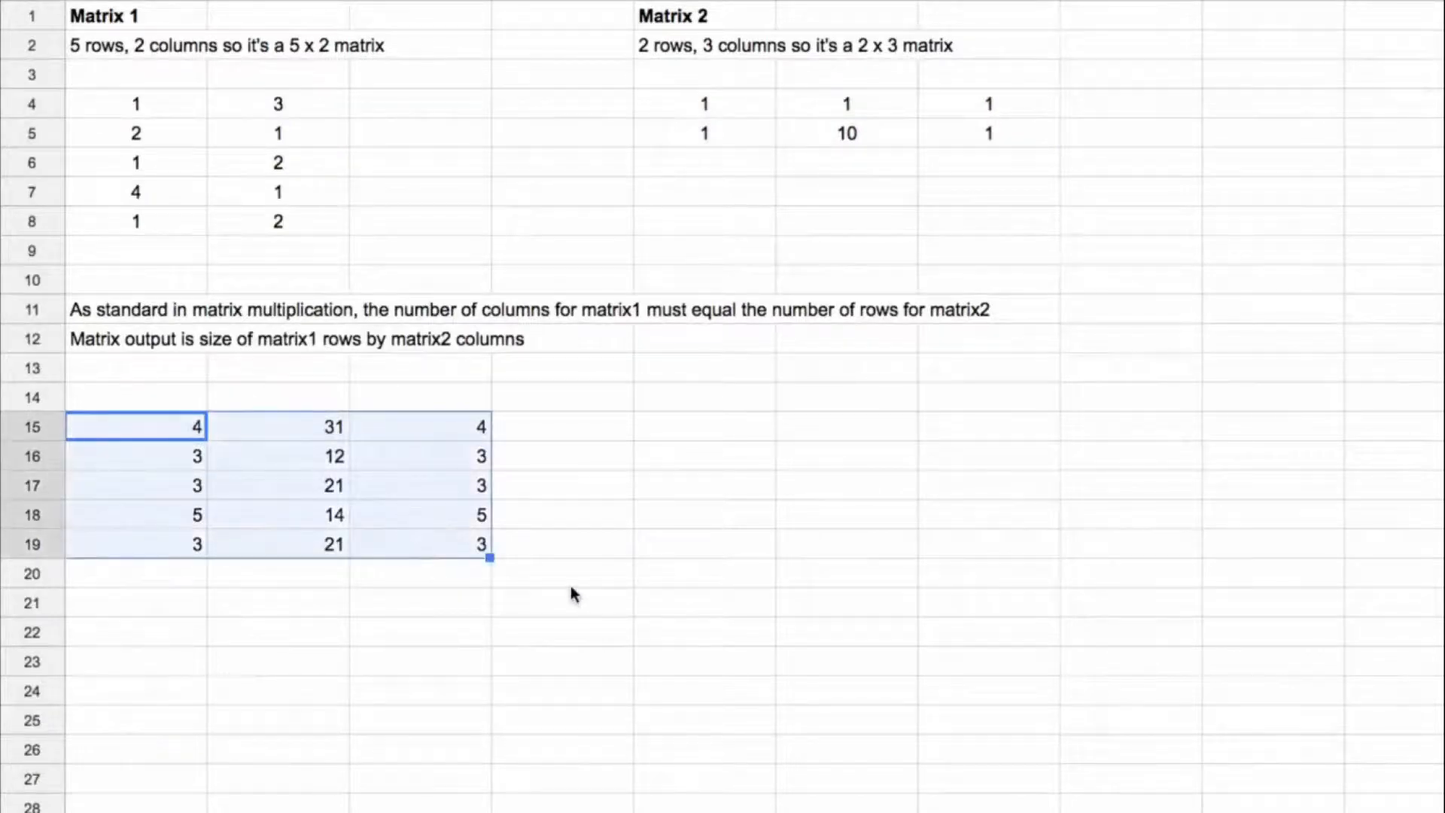
pyautogui.hotkey('ctrl', 'shift', 'e')
pyautogui.moveTo(178, 427); pyautogui.dragTo(174, 556)
pyautogui.moveTo(184, 418); pyautogui.dragTo(481, 429)
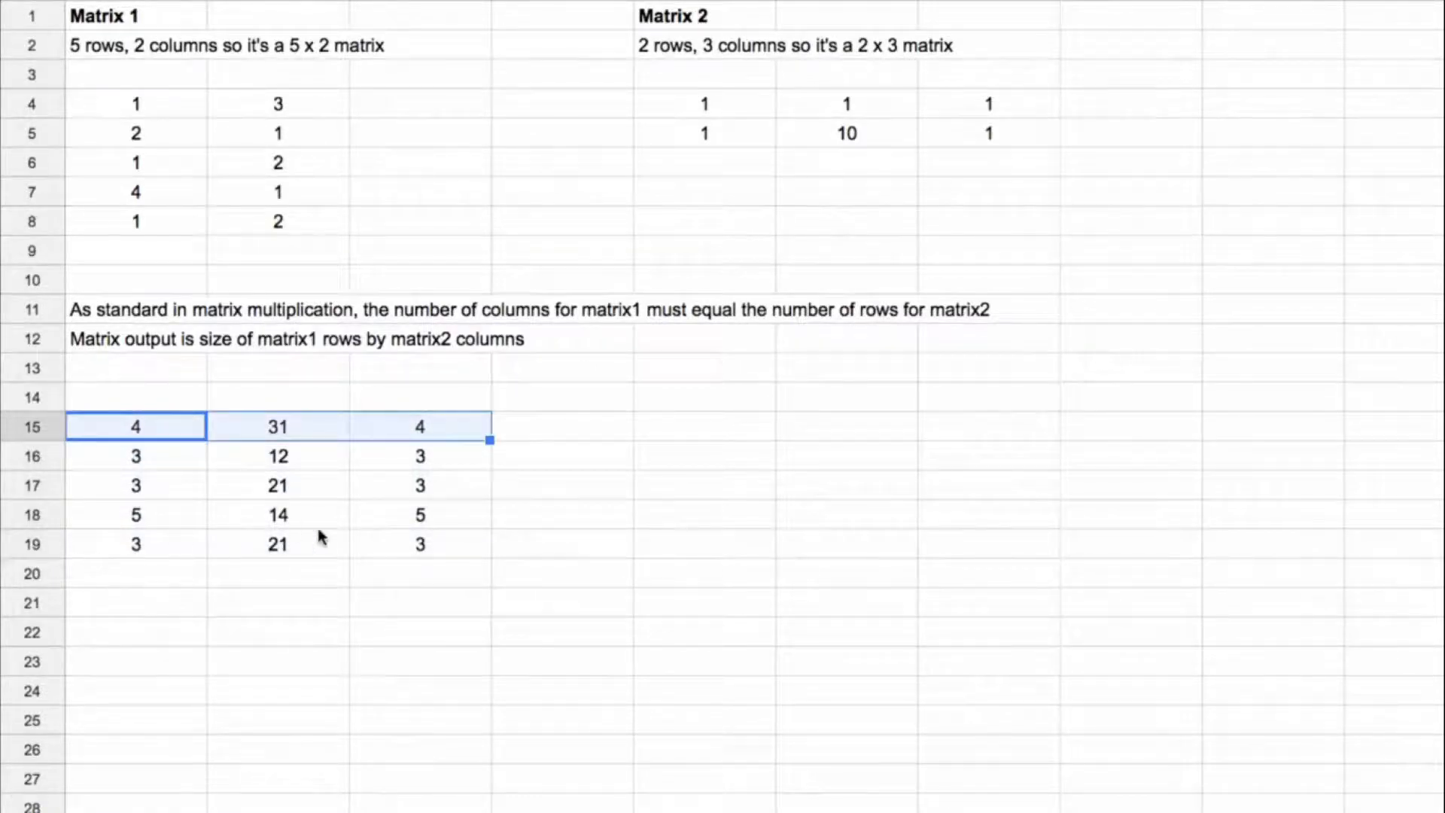
# Step: Examine how Matrix 1's first row A4:B4 pairs with Matrix 2's first column E4:E5 in the multiplication
pyautogui.click(137, 118)
pyautogui.moveTo(194, 116); pyautogui.dragTo(346, 113)
pyautogui.moveTo(706, 108)
pyautogui.mouseDown()
pyautogui.moveTo(720, 138)
pyautogui.moveTo(704, 135)
pyautogui.mouseUp()
pyautogui.moveTo(123, 113); pyautogui.dragTo(346, 116)
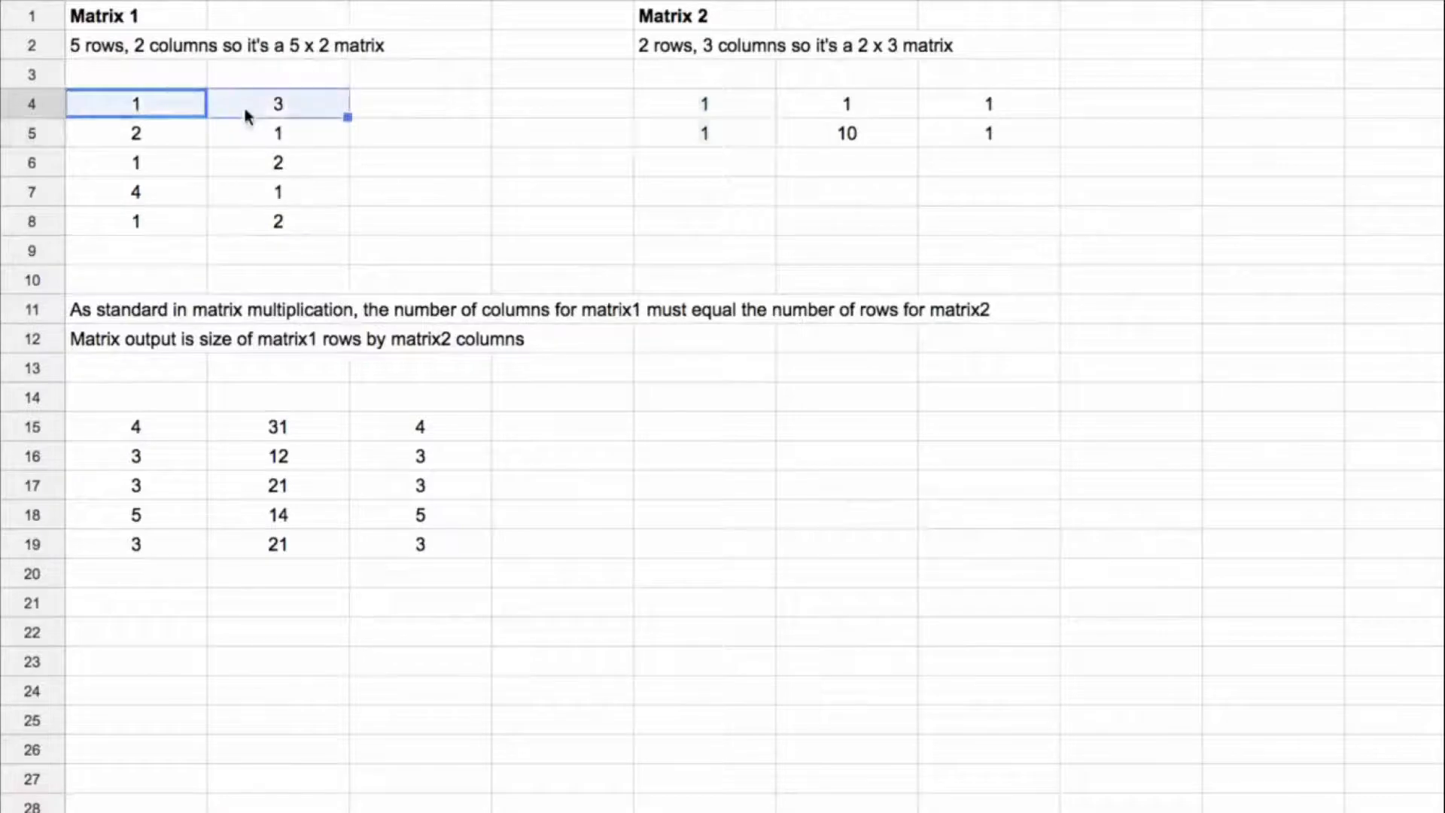
pyautogui.moveTo(664, 105); pyautogui.dragTo(700, 135)
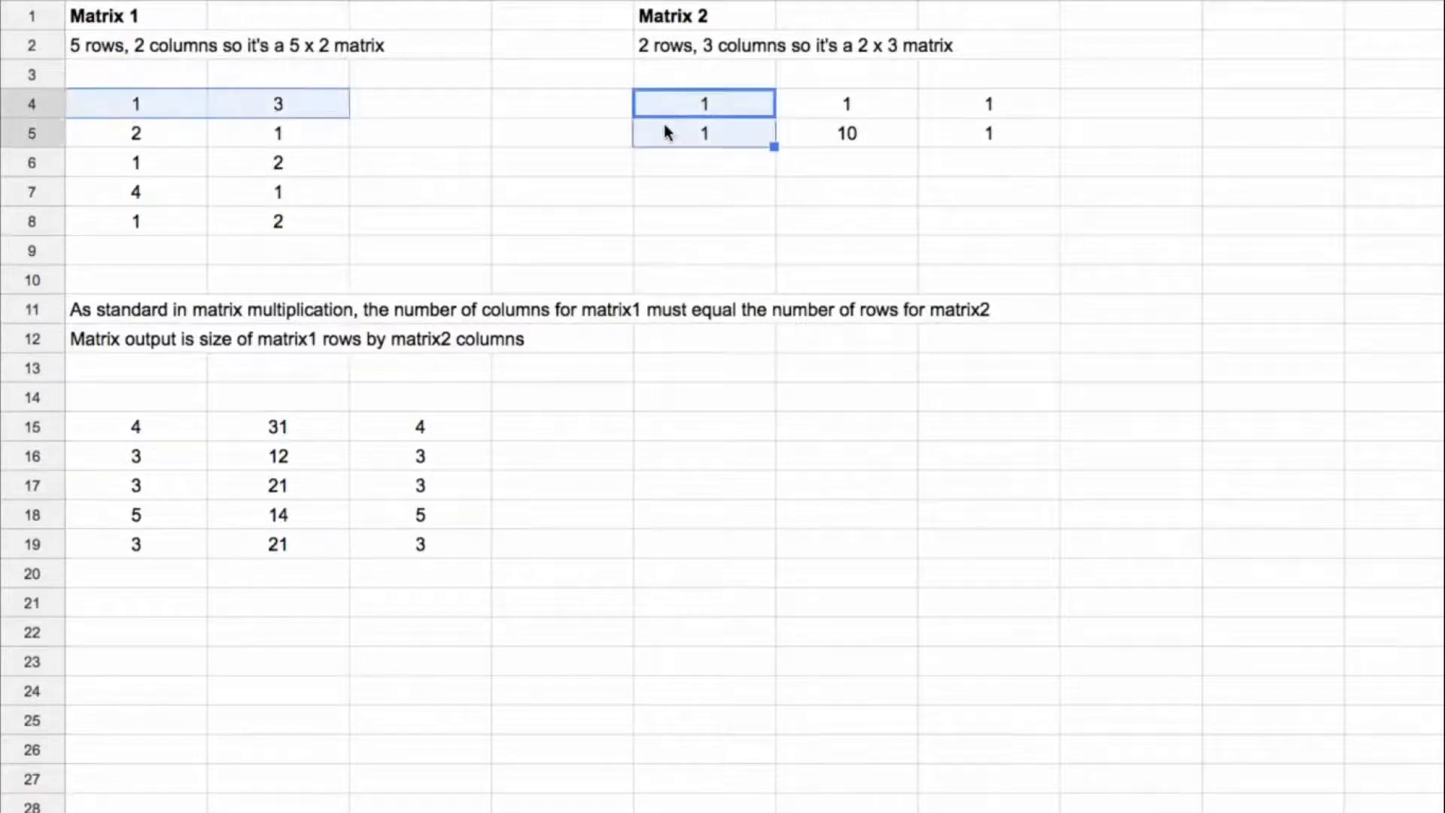
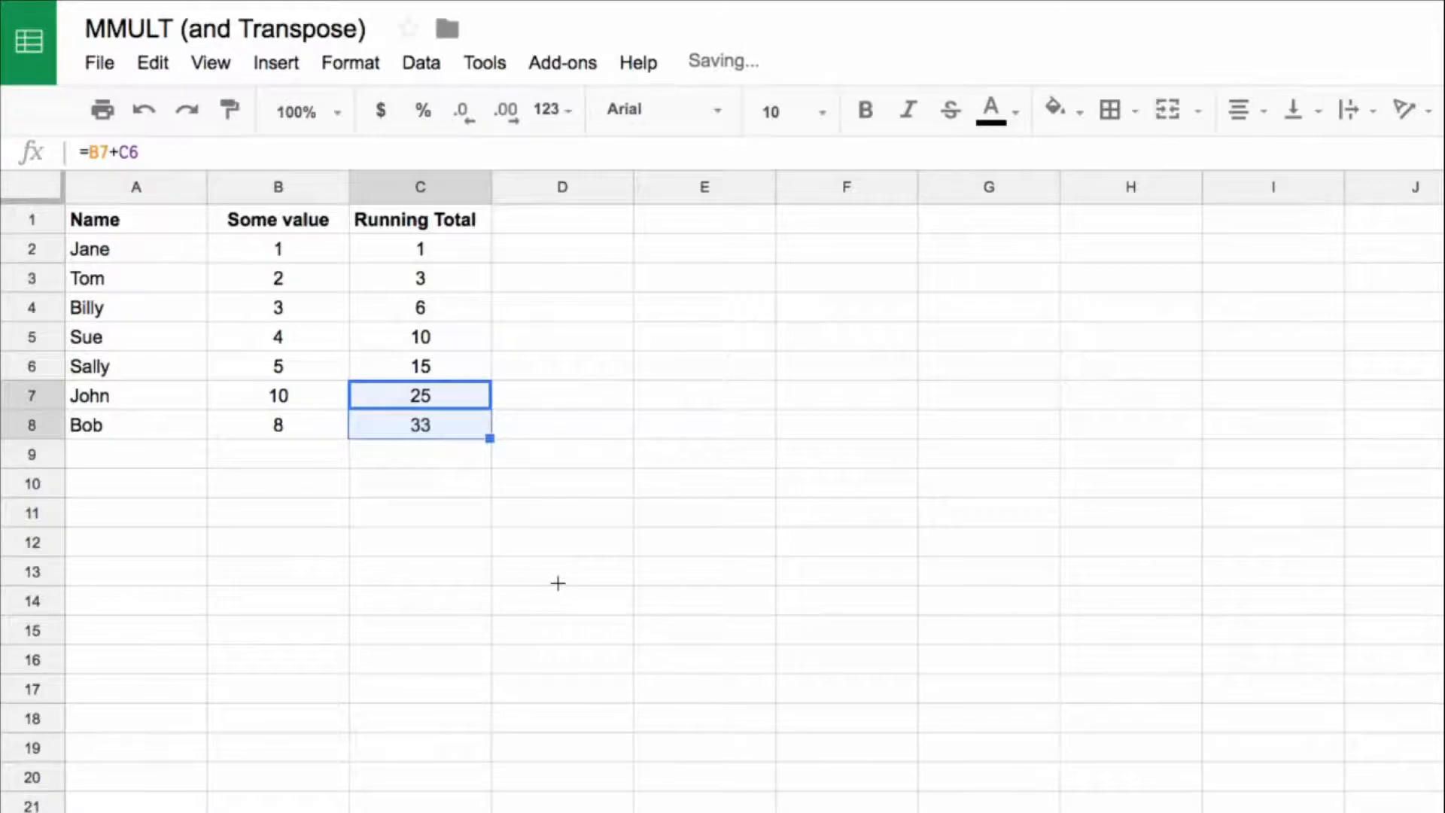
# Step: Extend the running total formula from C8 down column C, and clear all running totals from C2 down
pyautogui.click(430, 425)
pyautogui.moveTo(490, 439); pyautogui.dragTo(452, 811)
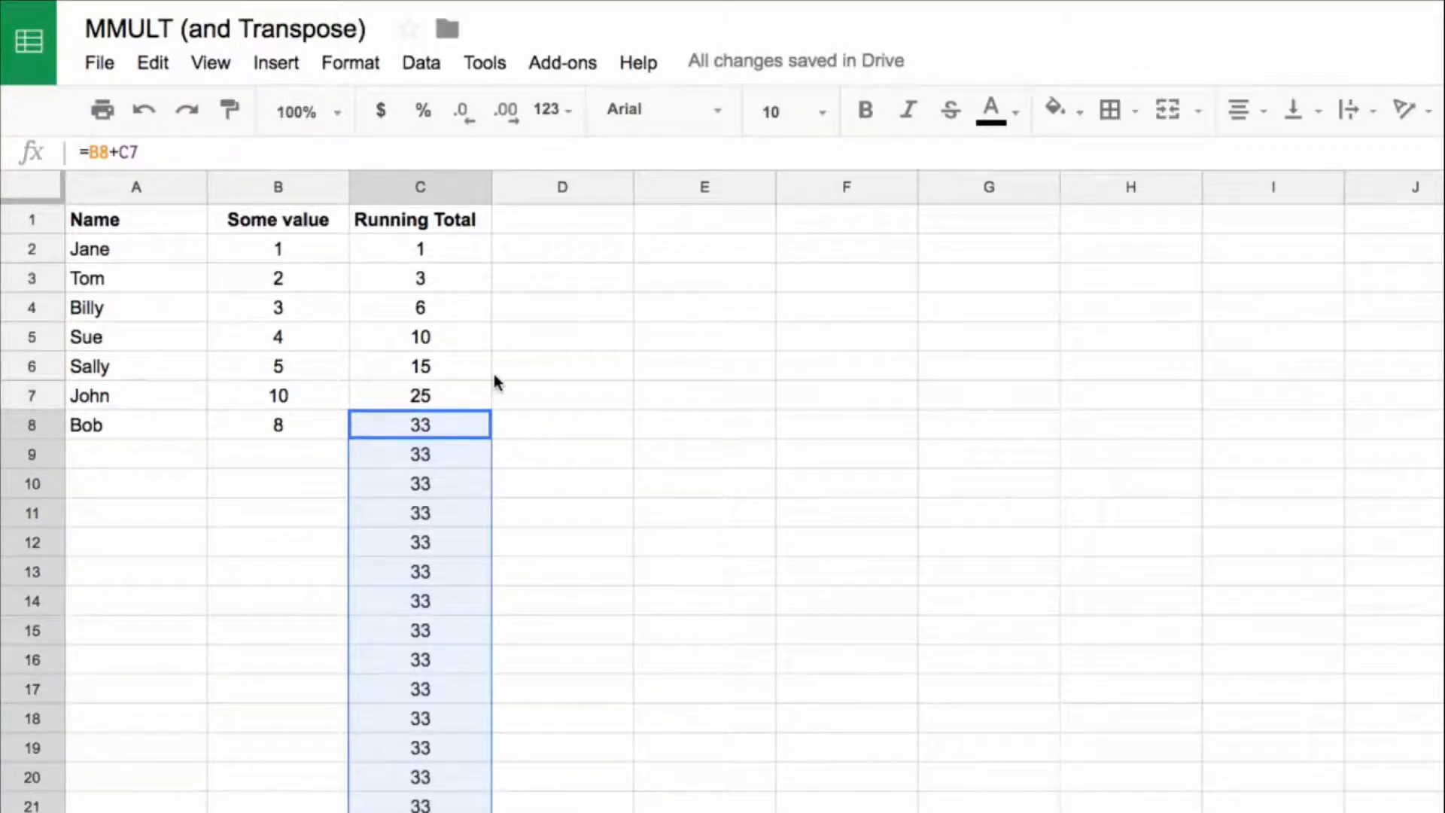
pyautogui.click(453, 249)
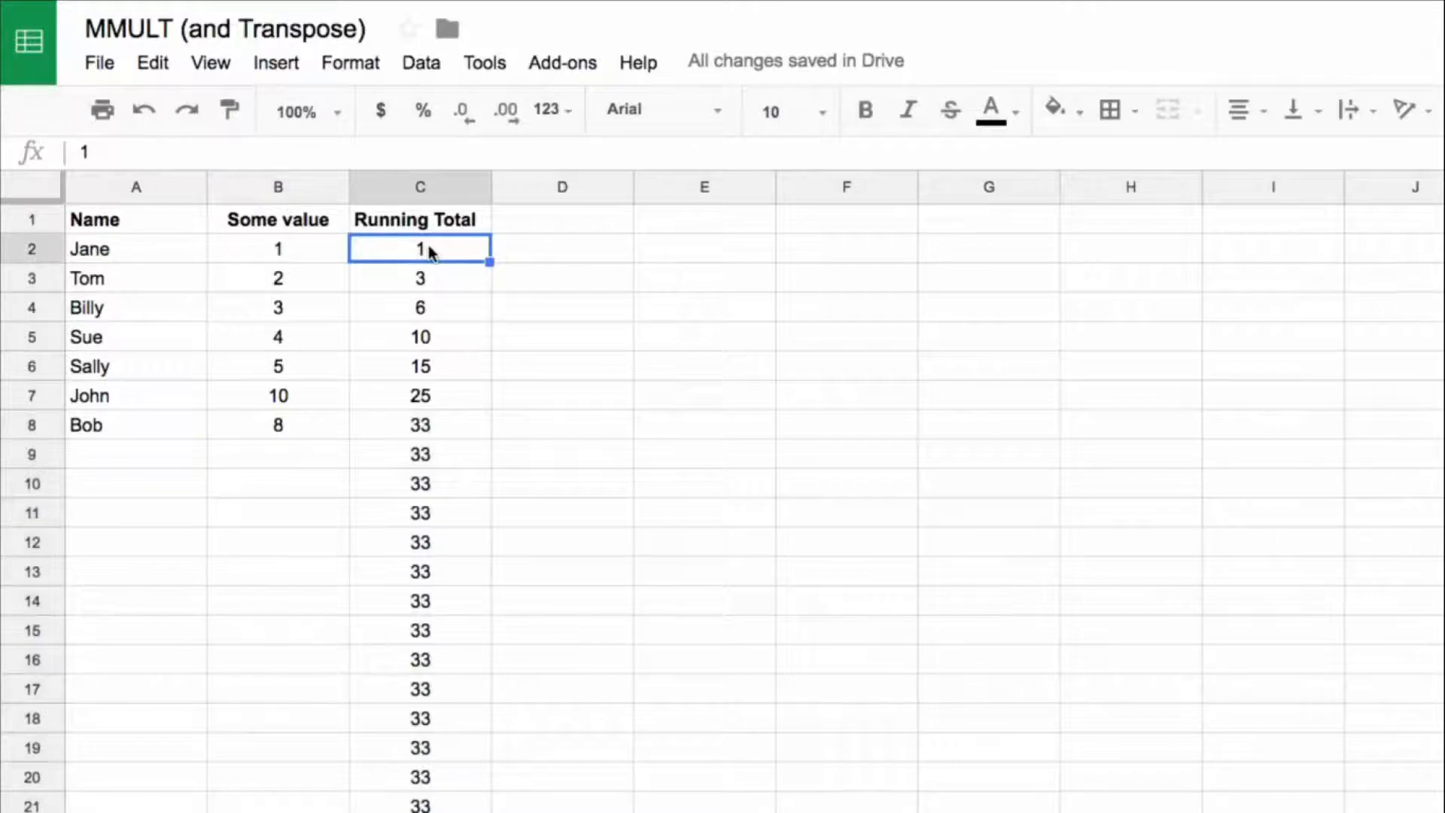
pyautogui.press('Delete')
pyautogui.moveTo(97, 453); pyautogui.dragTo(236, 447)
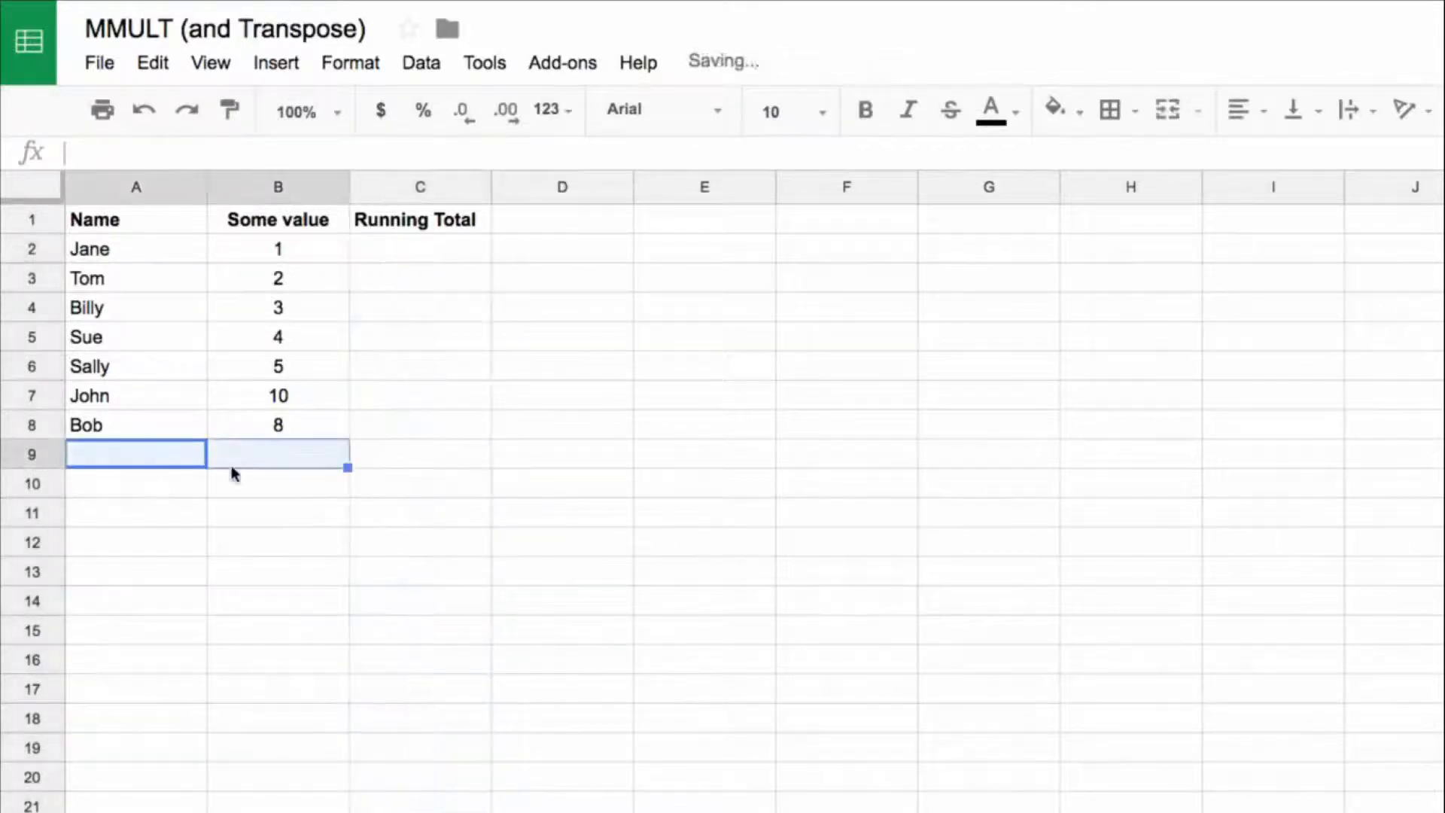
pyautogui.moveTo(128, 513); pyautogui.dragTo(210, 524)
pyautogui.moveTo(181, 572); pyautogui.dragTo(243, 577)
pyautogui.moveTo(433, 255); pyautogui.dragTo(439, 477)
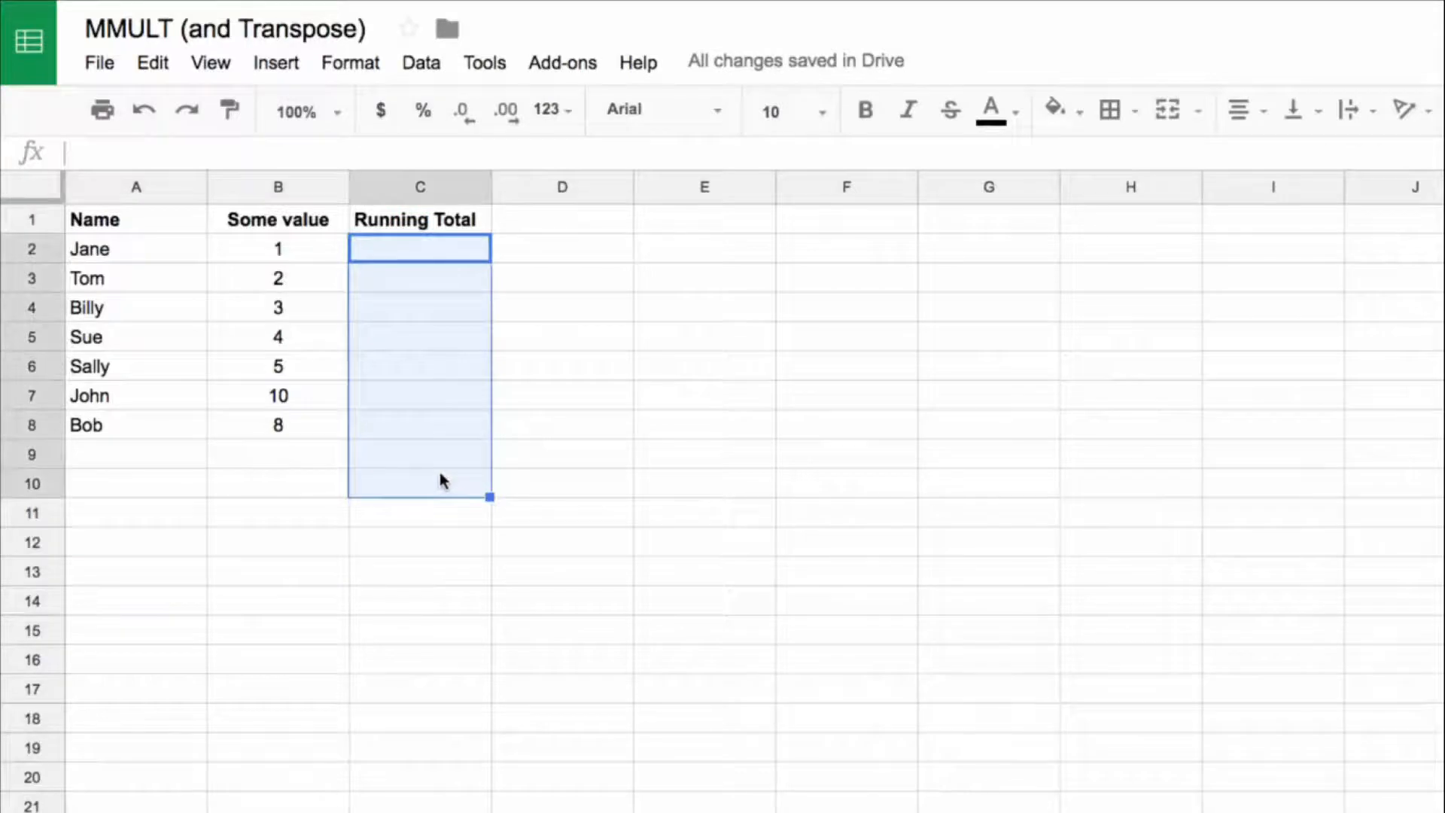
pyautogui.click(456, 256)
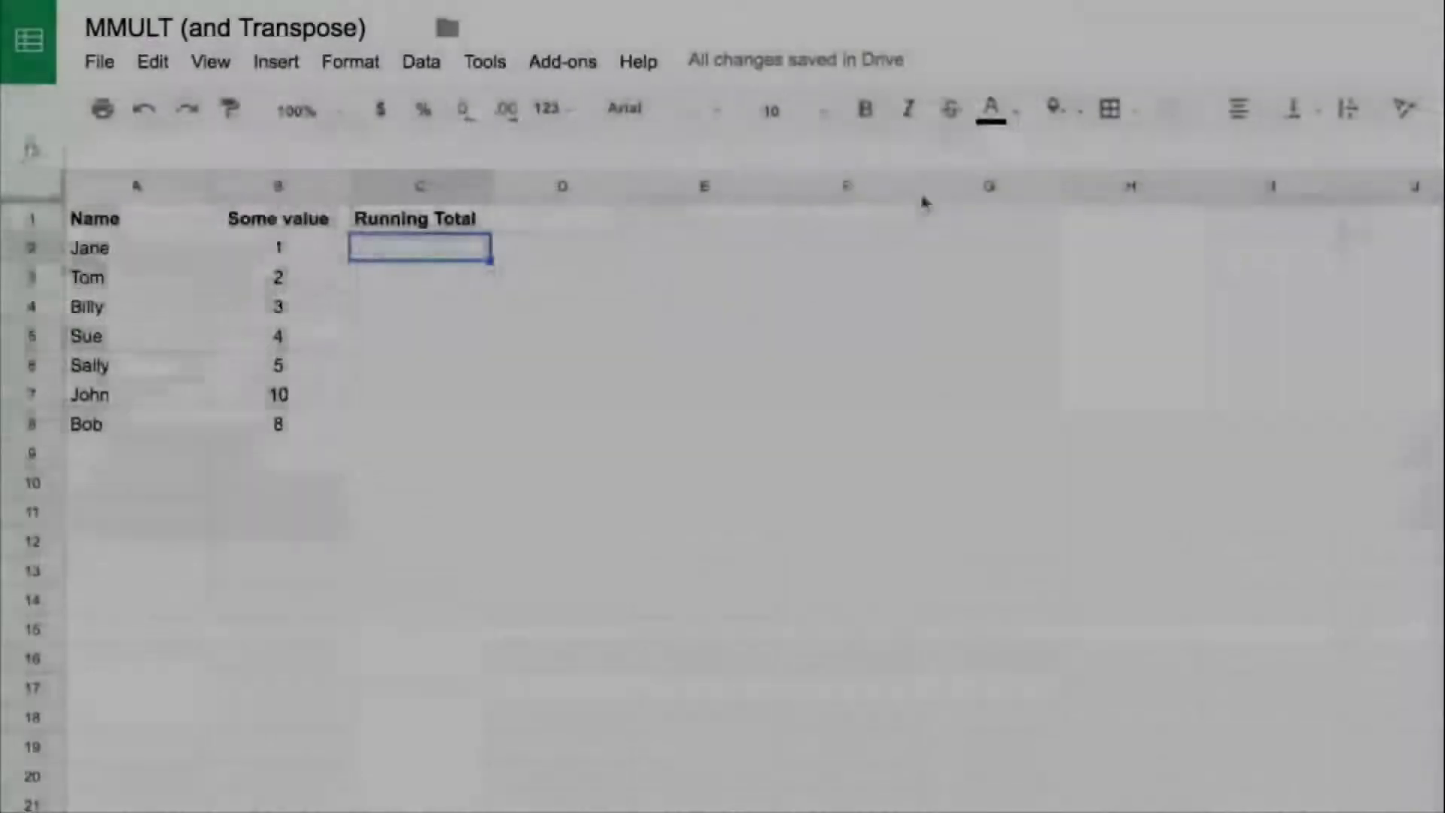
# Step: Enter the heading "Matrix 1" in cell F1
pyautogui.click(896, 218)
pyautogui.write('Matrix 1')
pyautogui.press('Return')
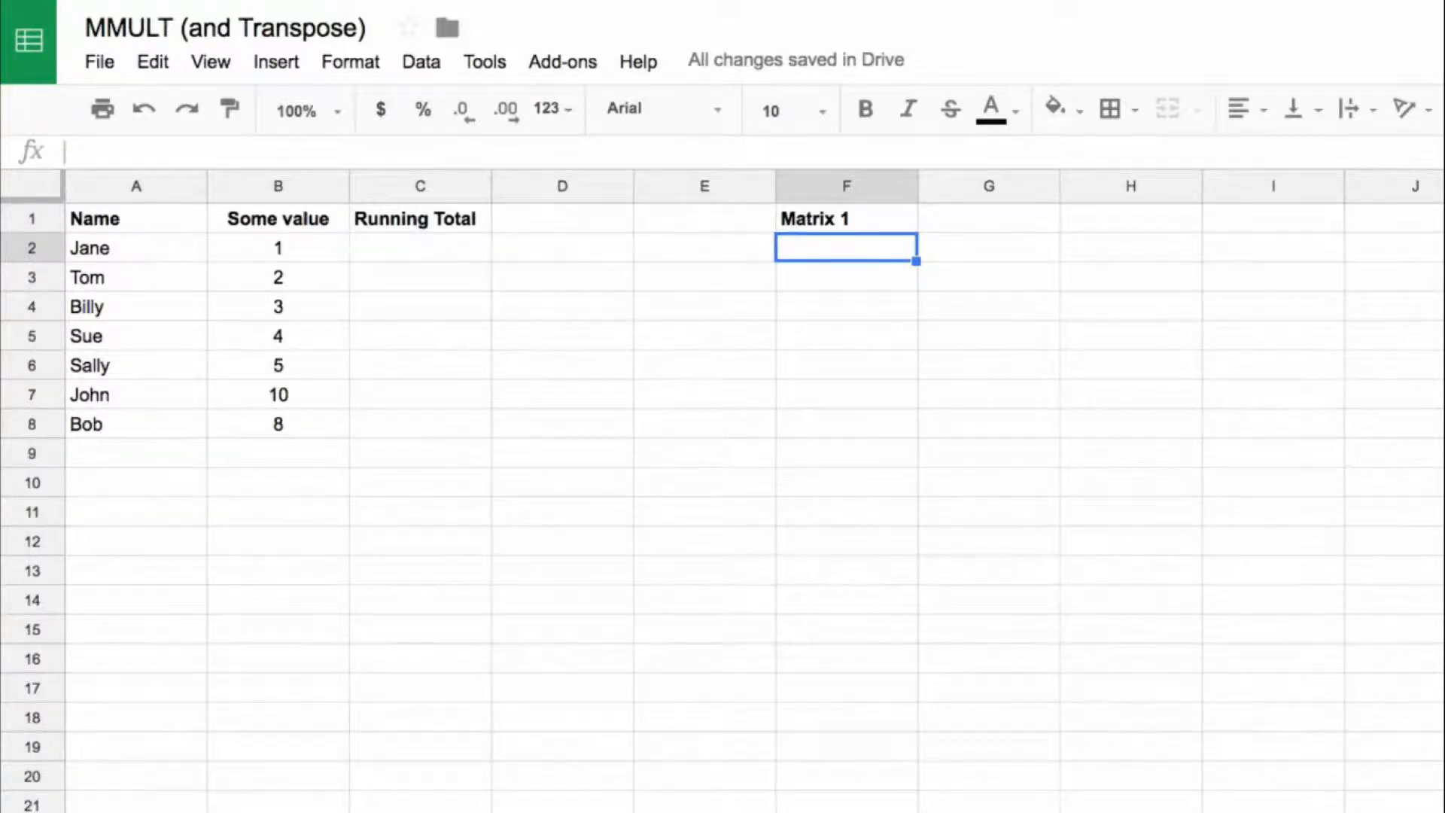
# Step: Enter the array formula =ArrayFormula(row(B2:B10)) in cell F2 to list the row numbers down column F
pyautogui.write('=row(')
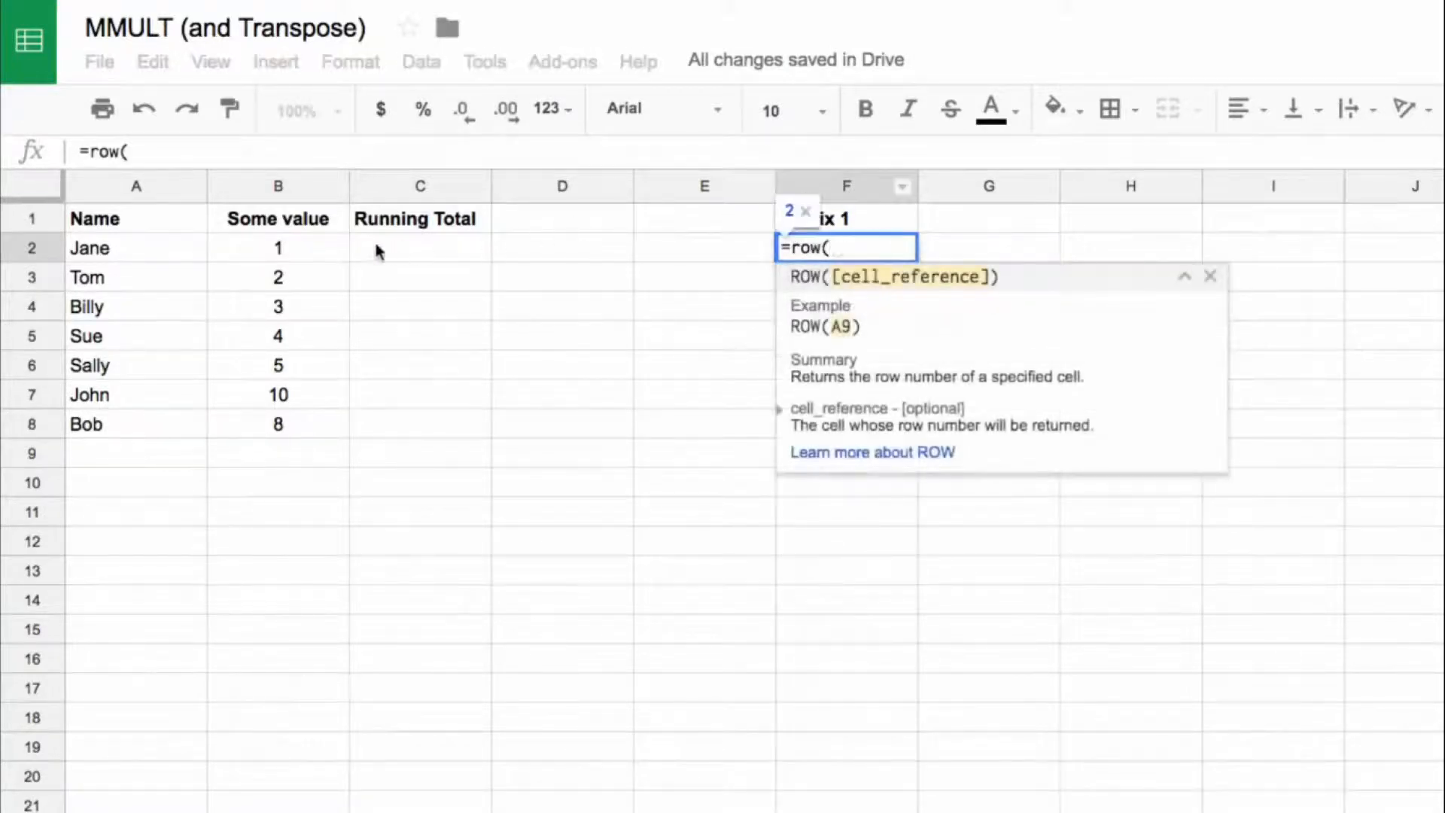
pyautogui.moveTo(331, 251); pyautogui.dragTo(301, 483)
pyautogui.write(')')
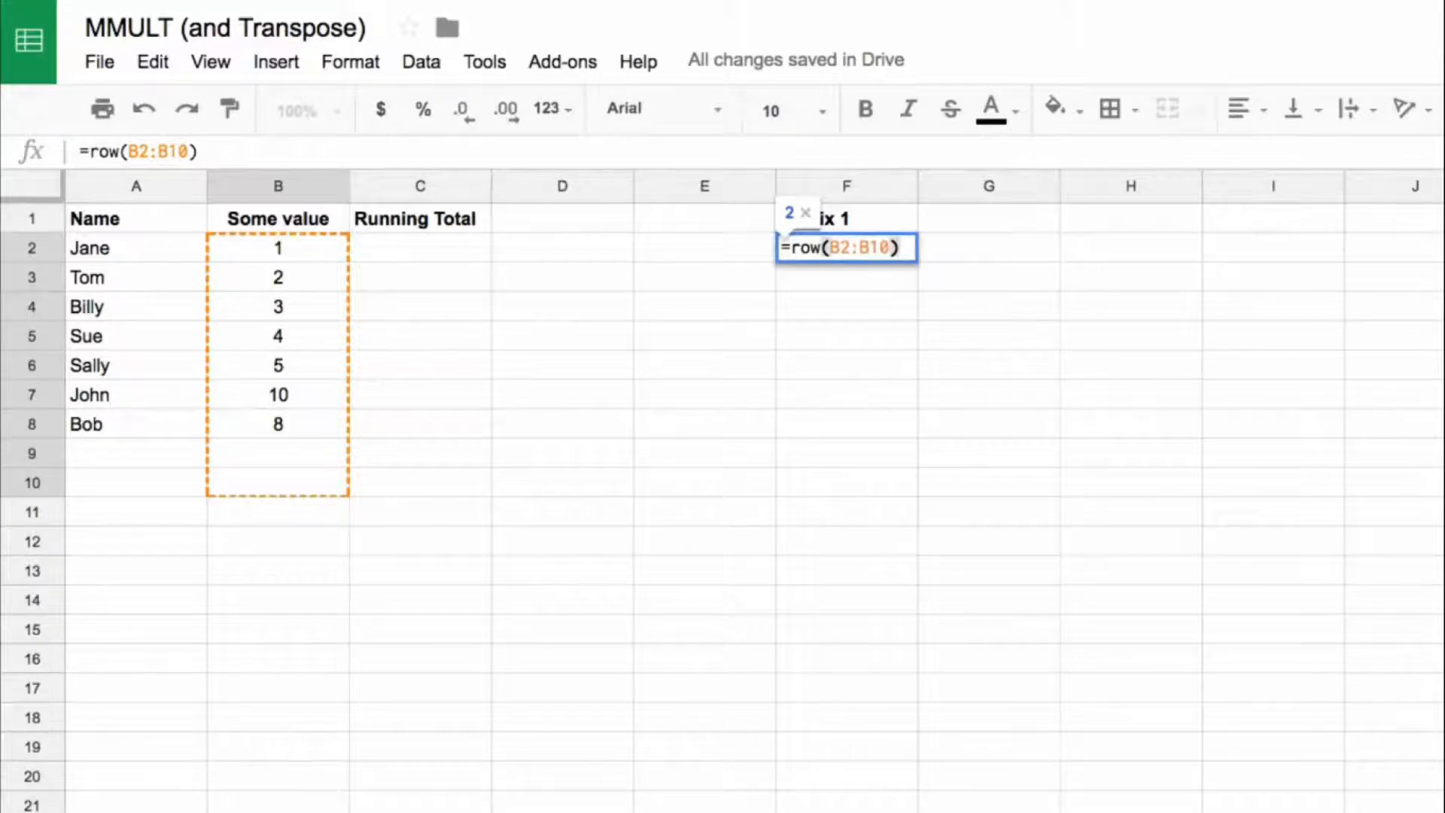
pyautogui.hotkey('ctrl', 'shift', 'Return')
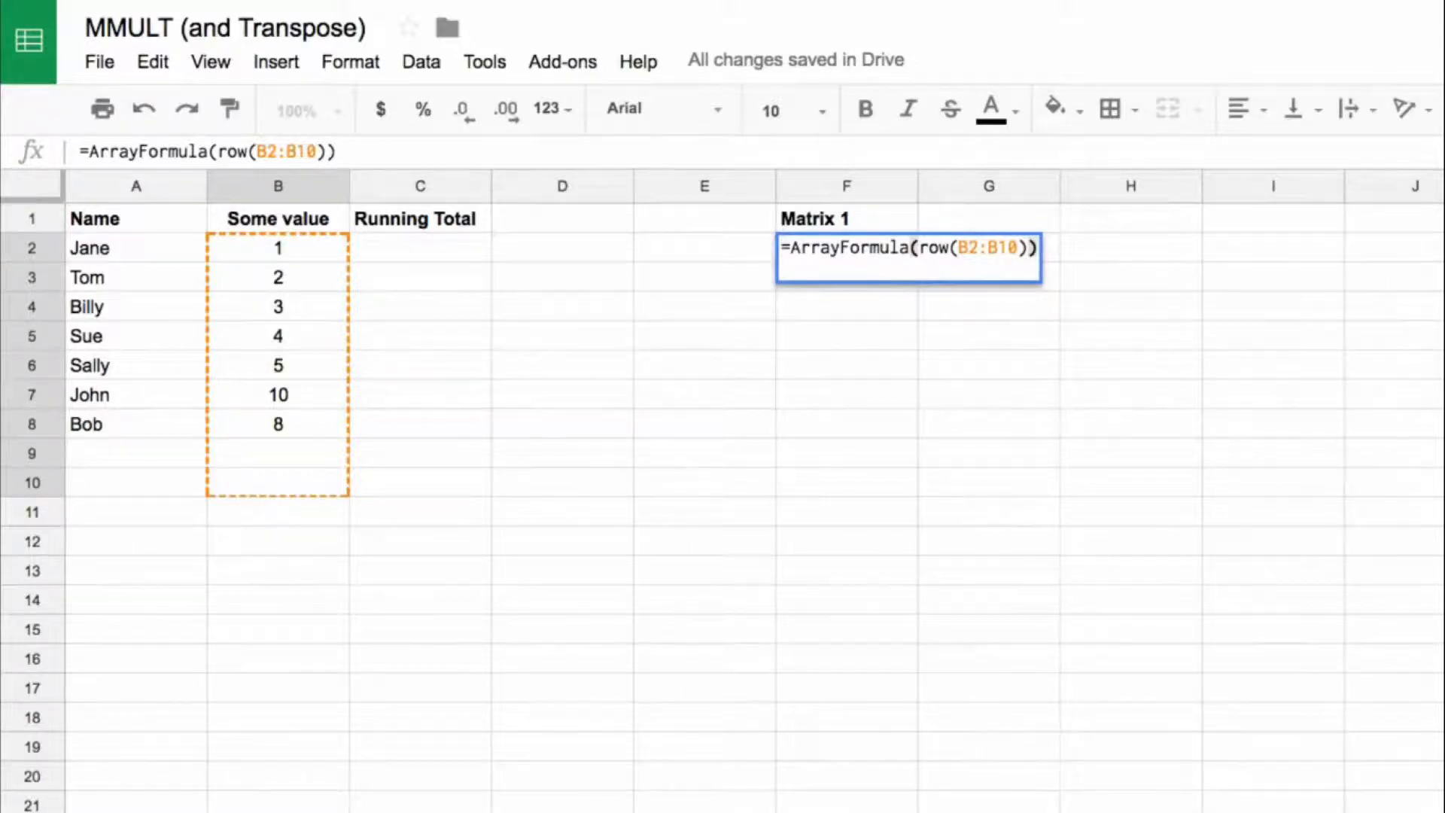
pyautogui.press('Return')
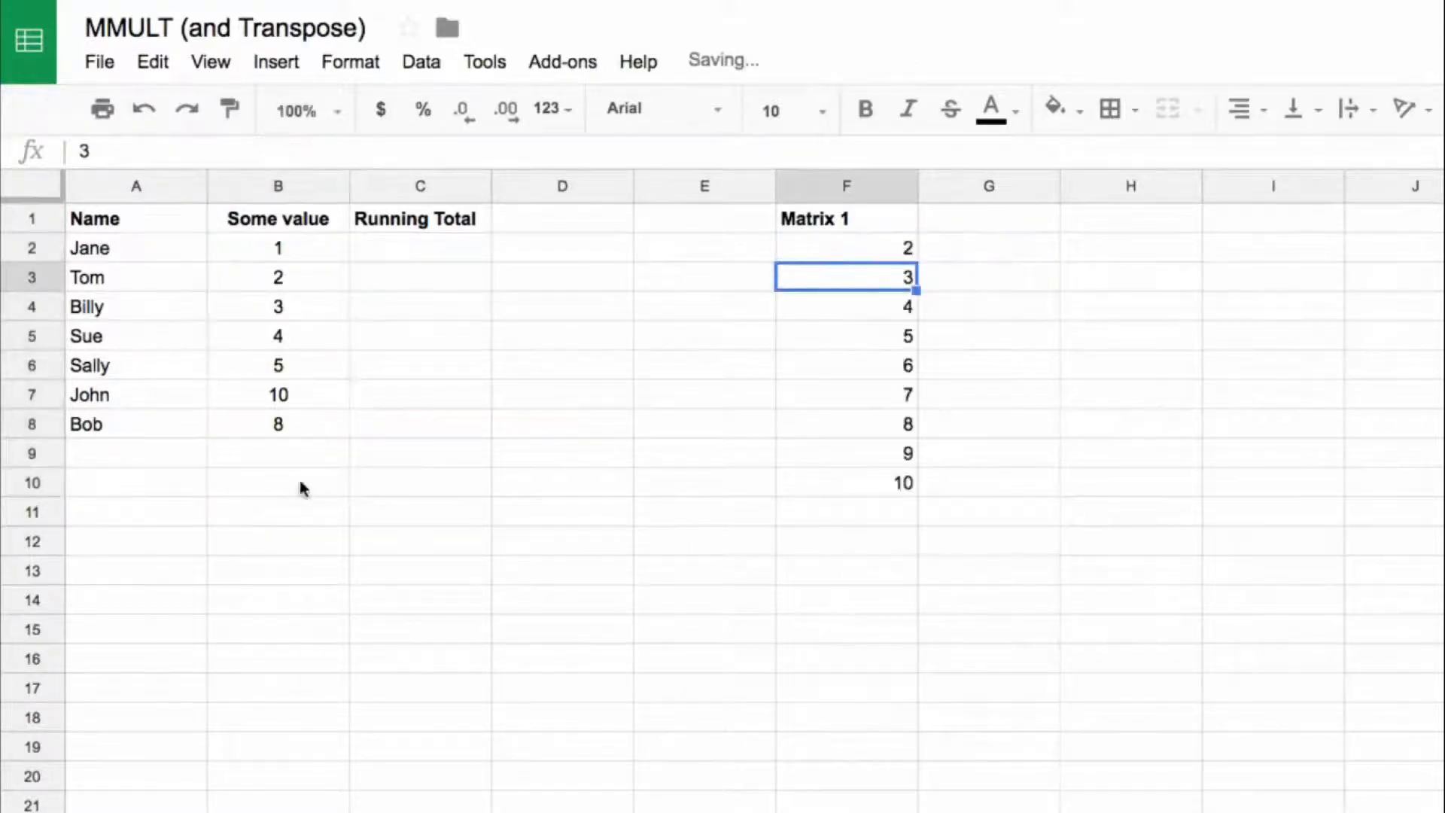
pyautogui.moveTo(826, 248); pyautogui.dragTo(831, 482)
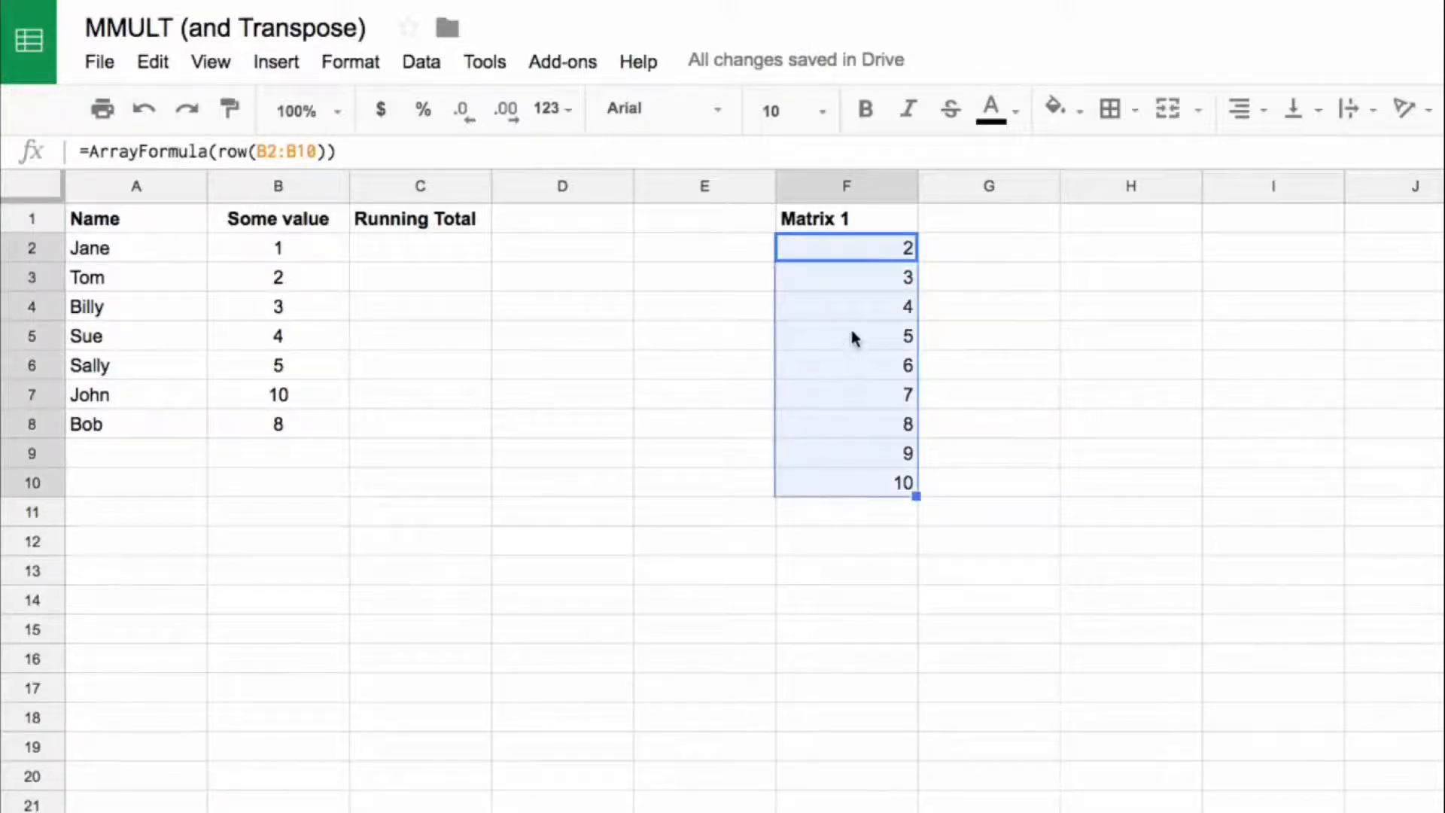
# Step: Wrap the row function in F2 with transpose, giving =ArrayFormula(transpose(row(B2:B10)))
pyautogui.click(835, 252)
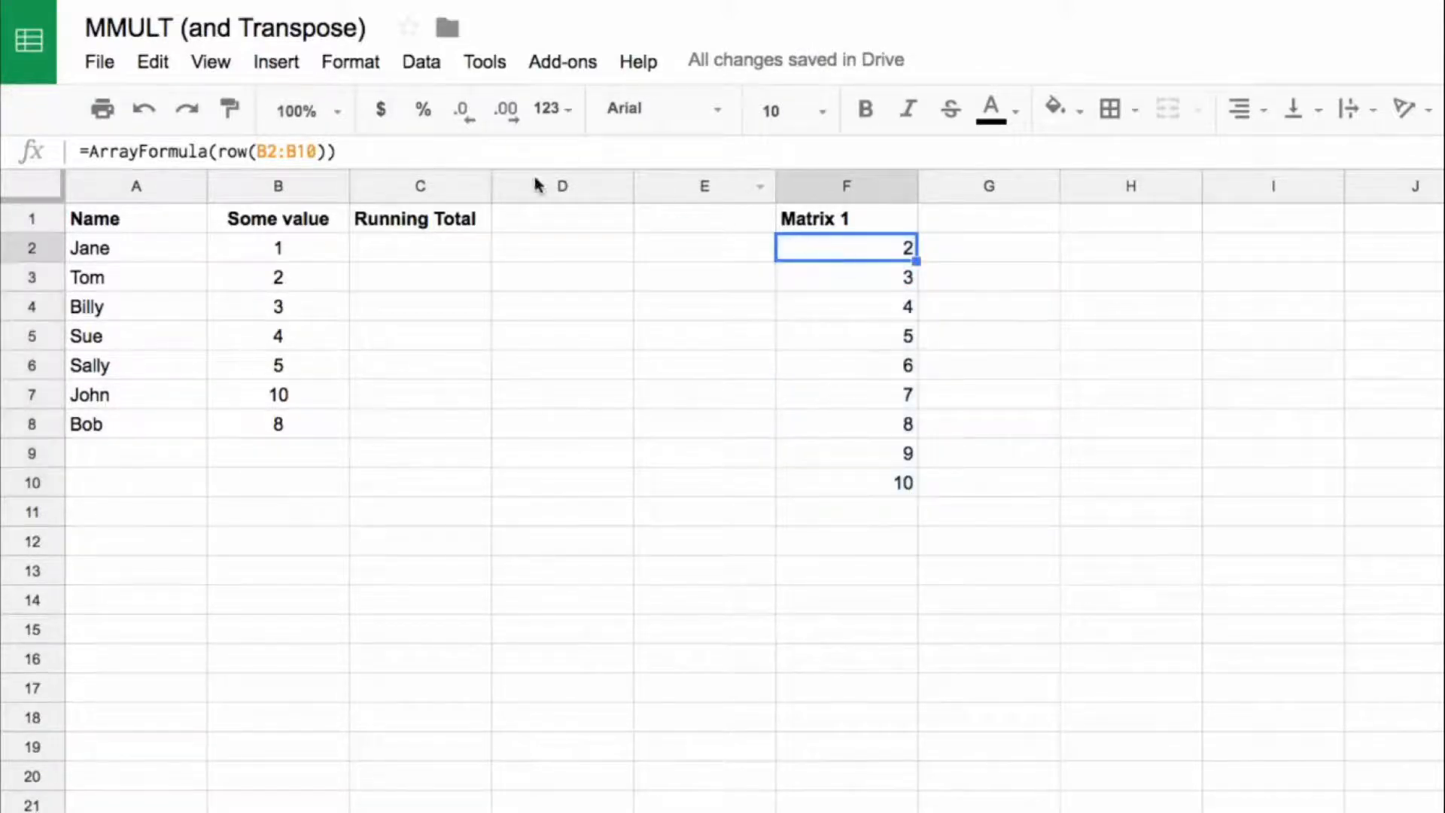
pyautogui.click(221, 150)
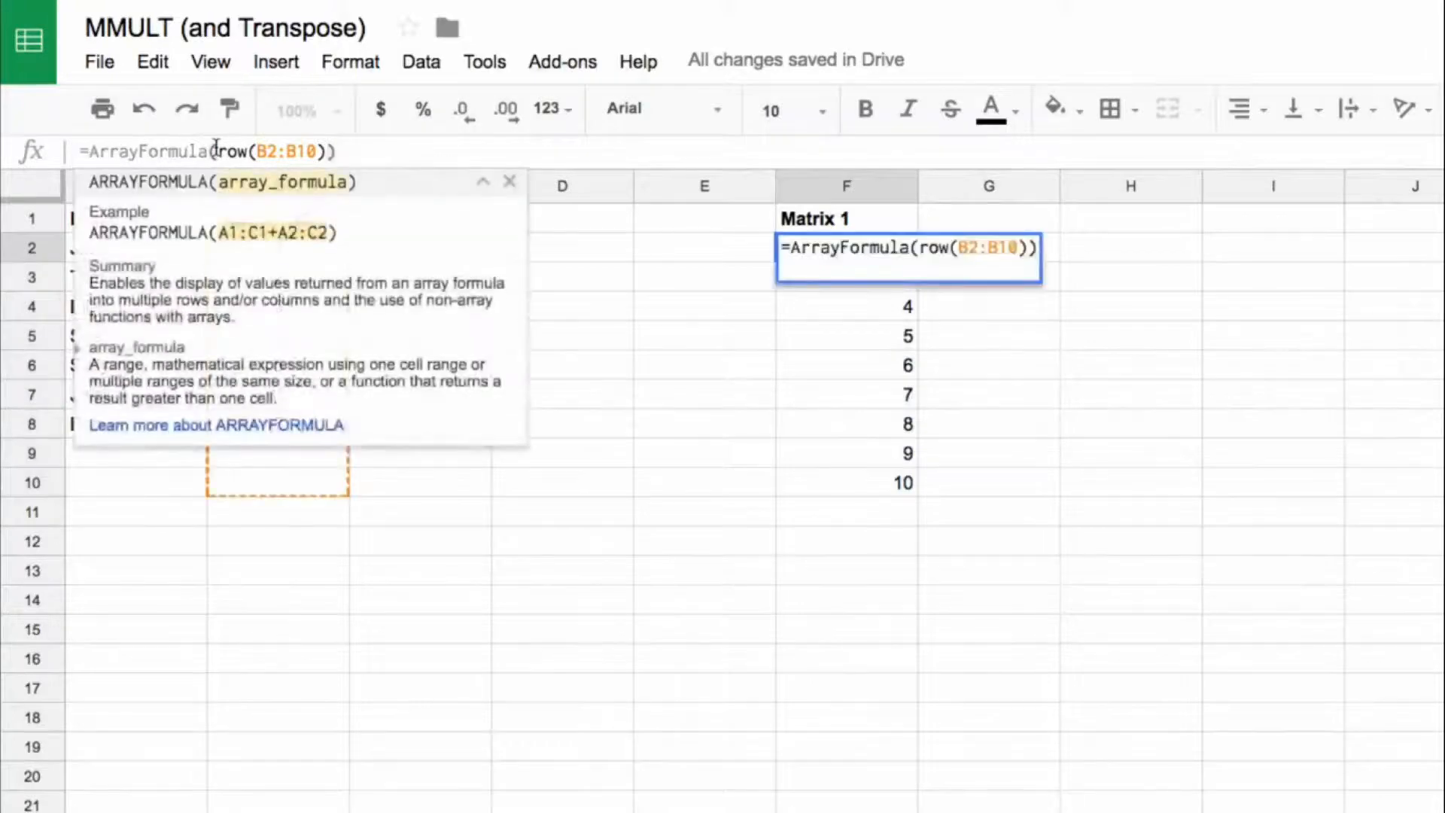
pyautogui.write('transpose')
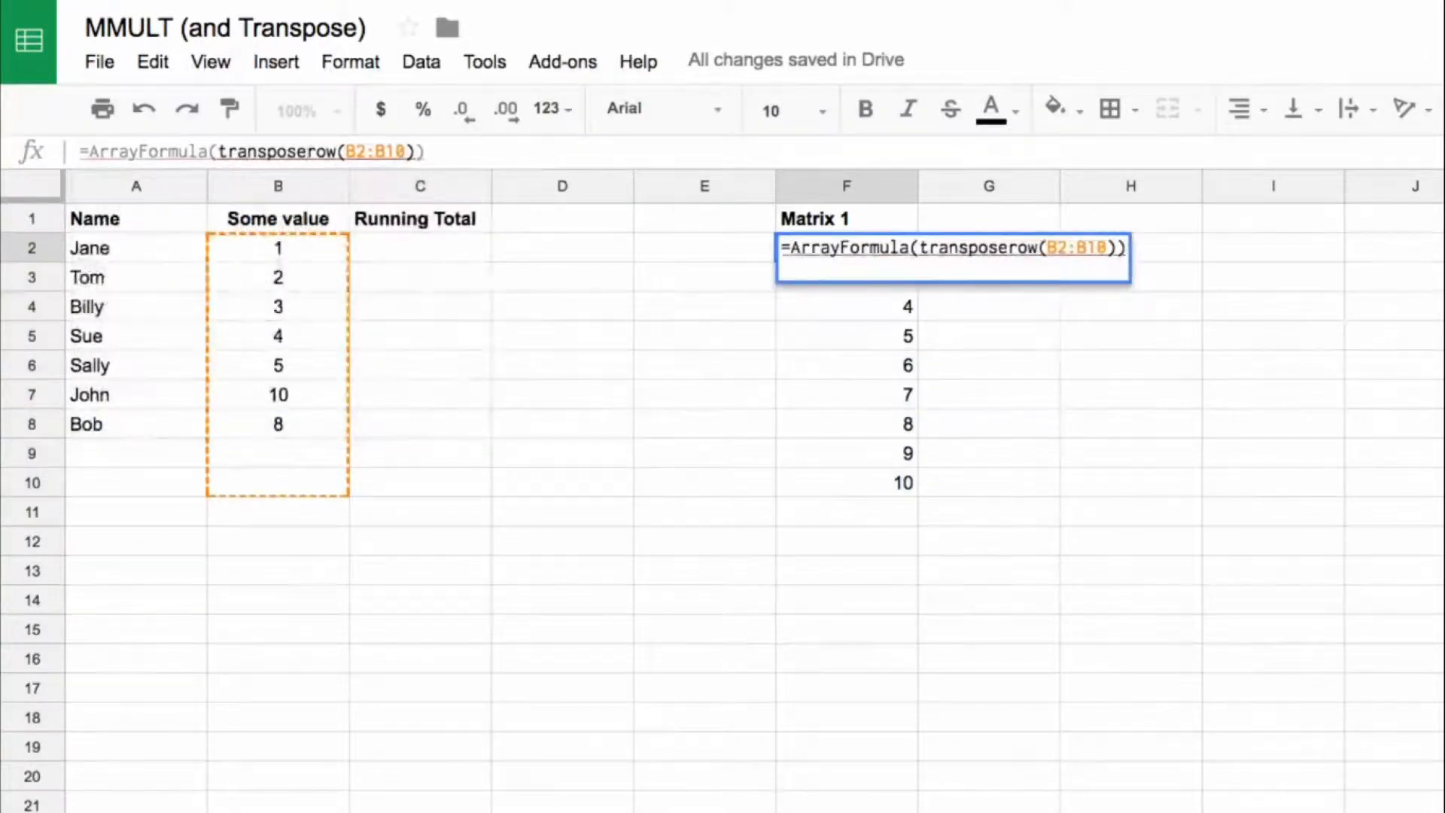
pyautogui.write('(')
pyautogui.press('End')
pyautogui.write(')')
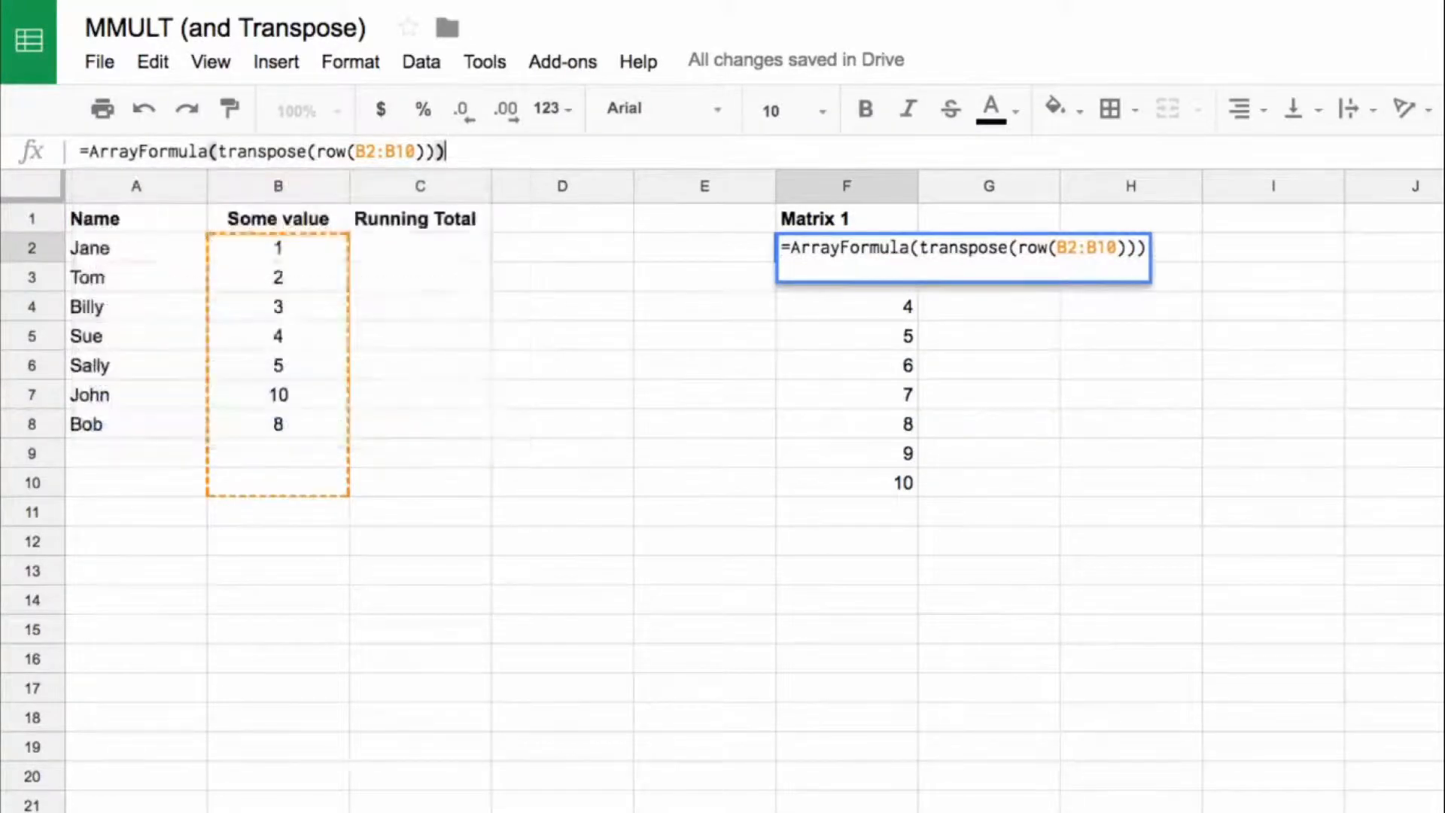
pyautogui.press('Return')
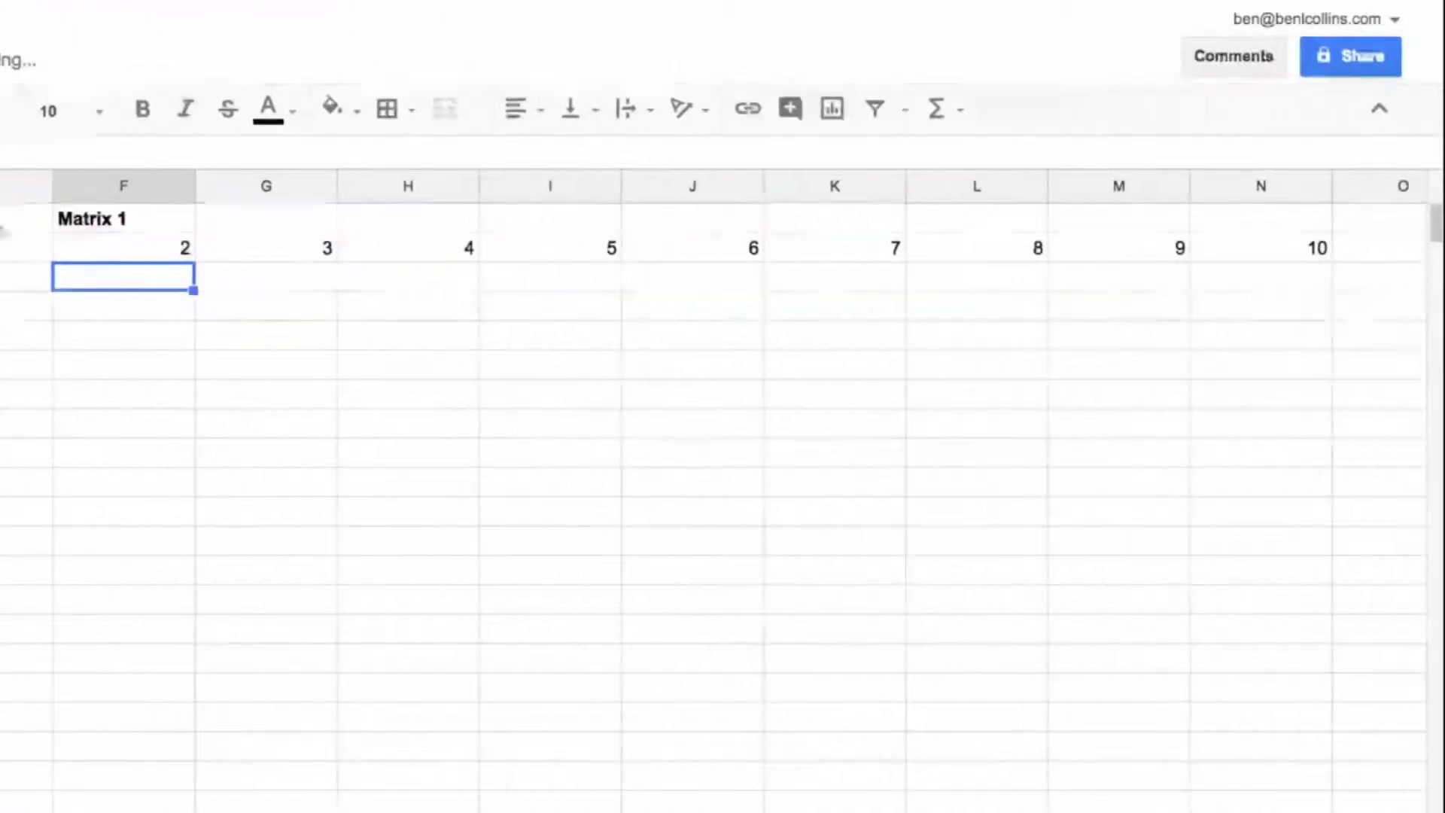
pyautogui.moveTo(100, 245); pyautogui.dragTo(1270, 252)
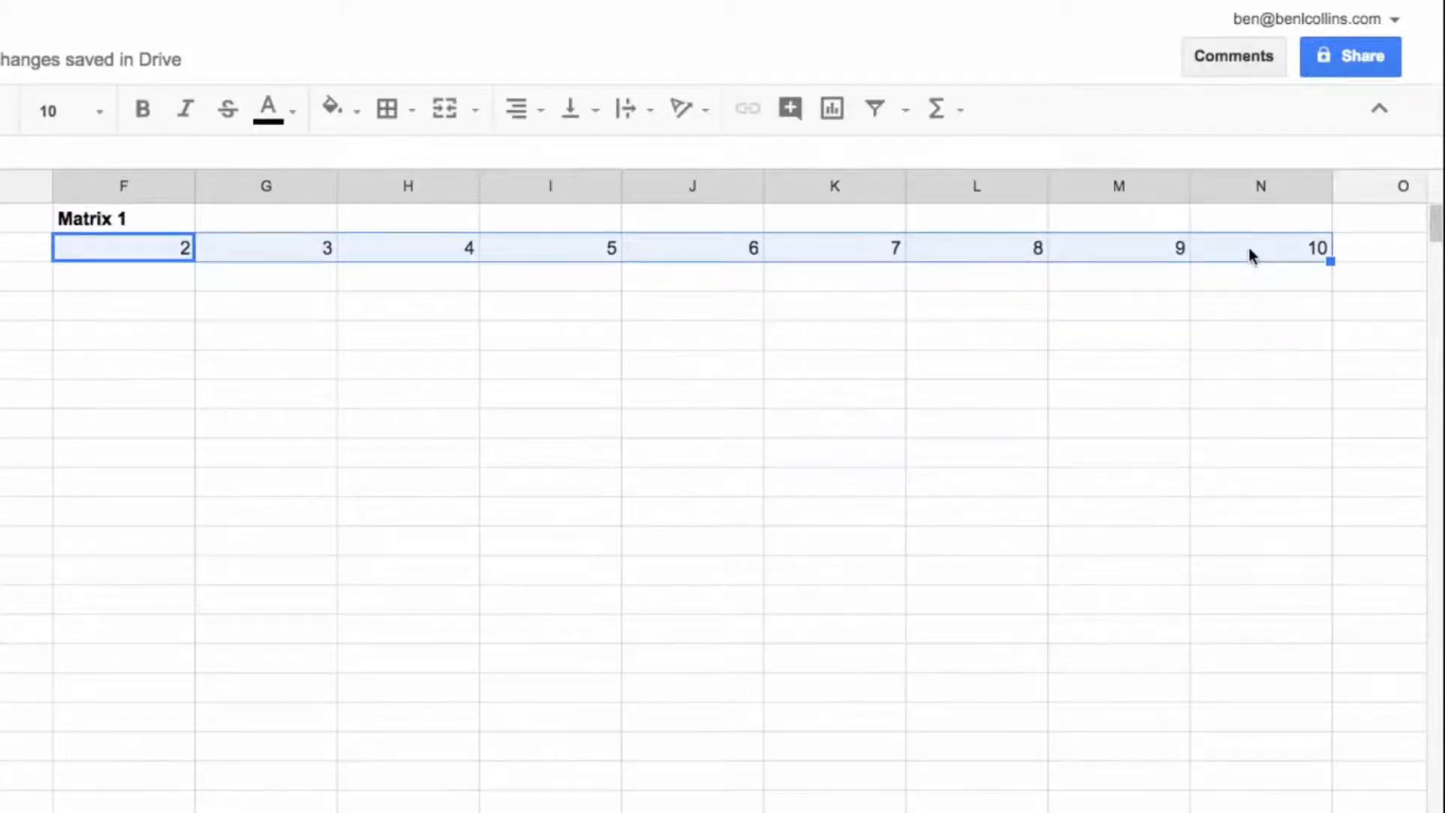
# Step: Copy row(B2:B10) from the F2 formula and enter it in E3 as =ArrayFormula(row(B2:B10))
pyautogui.click(145, 249)
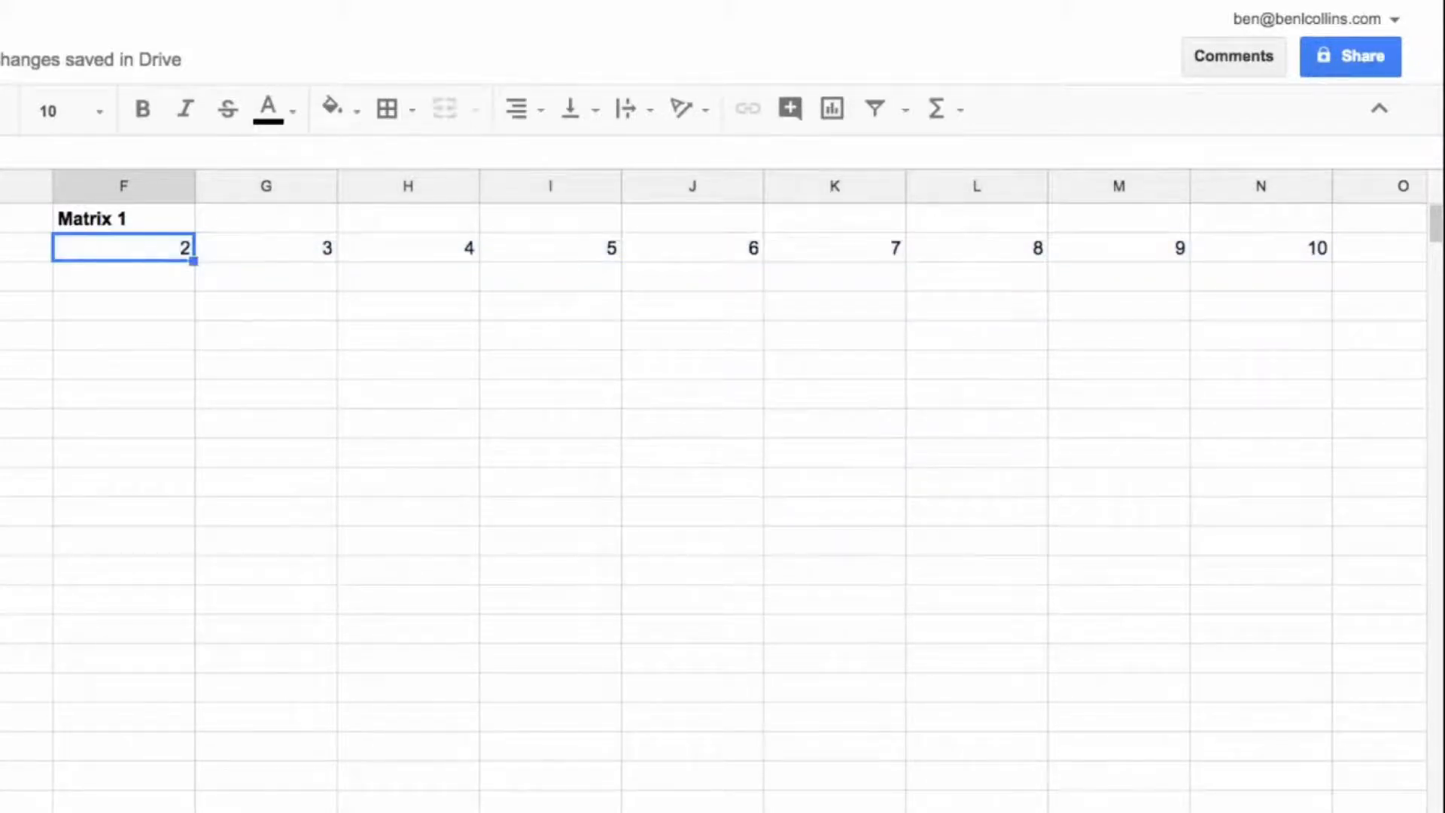
pyautogui.click(314, 153)
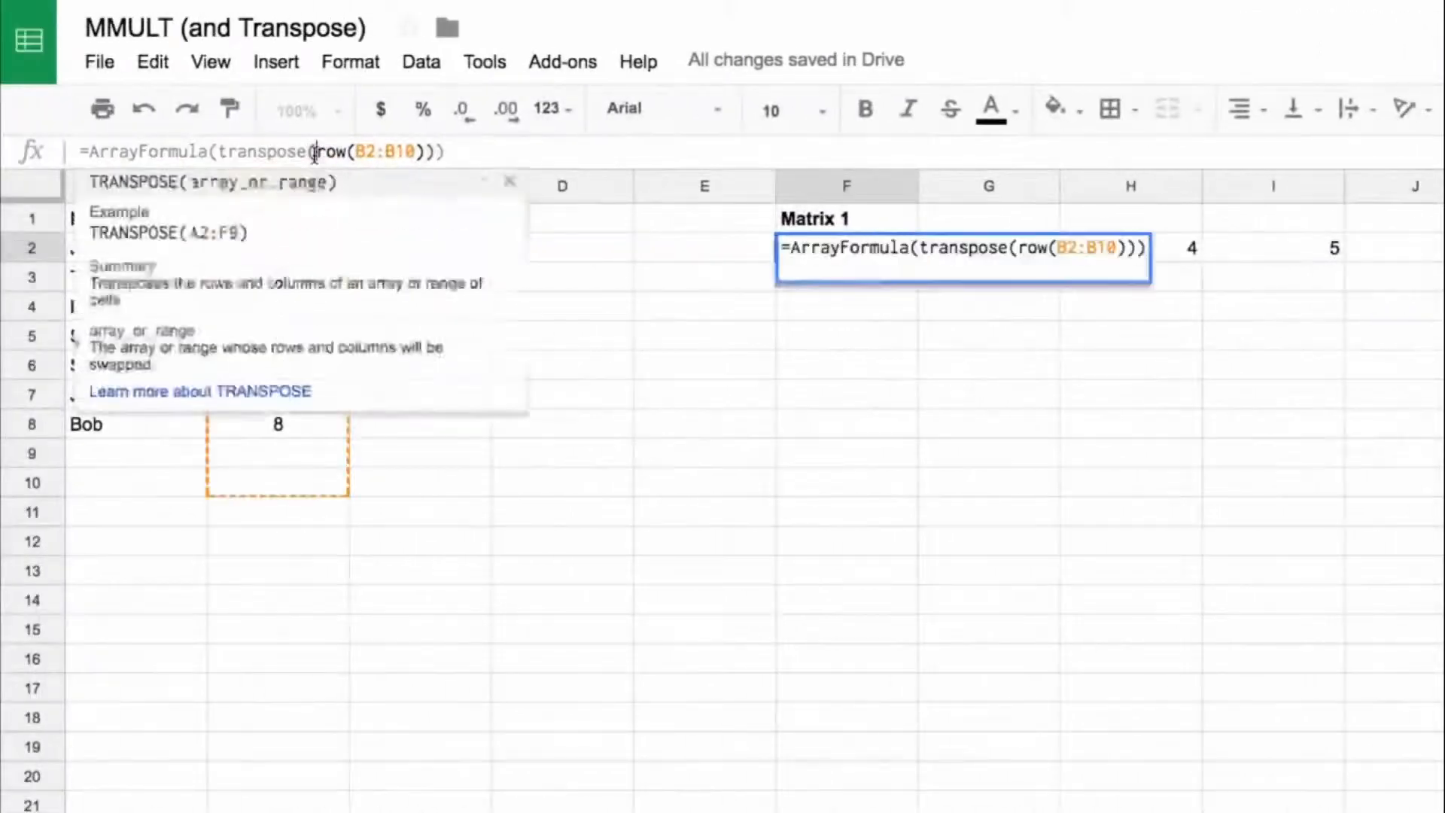
pyautogui.moveTo(315, 153); pyautogui.dragTo(427, 158)
pyautogui.hotkey('ctrl', 'c')
pyautogui.press('Escape')
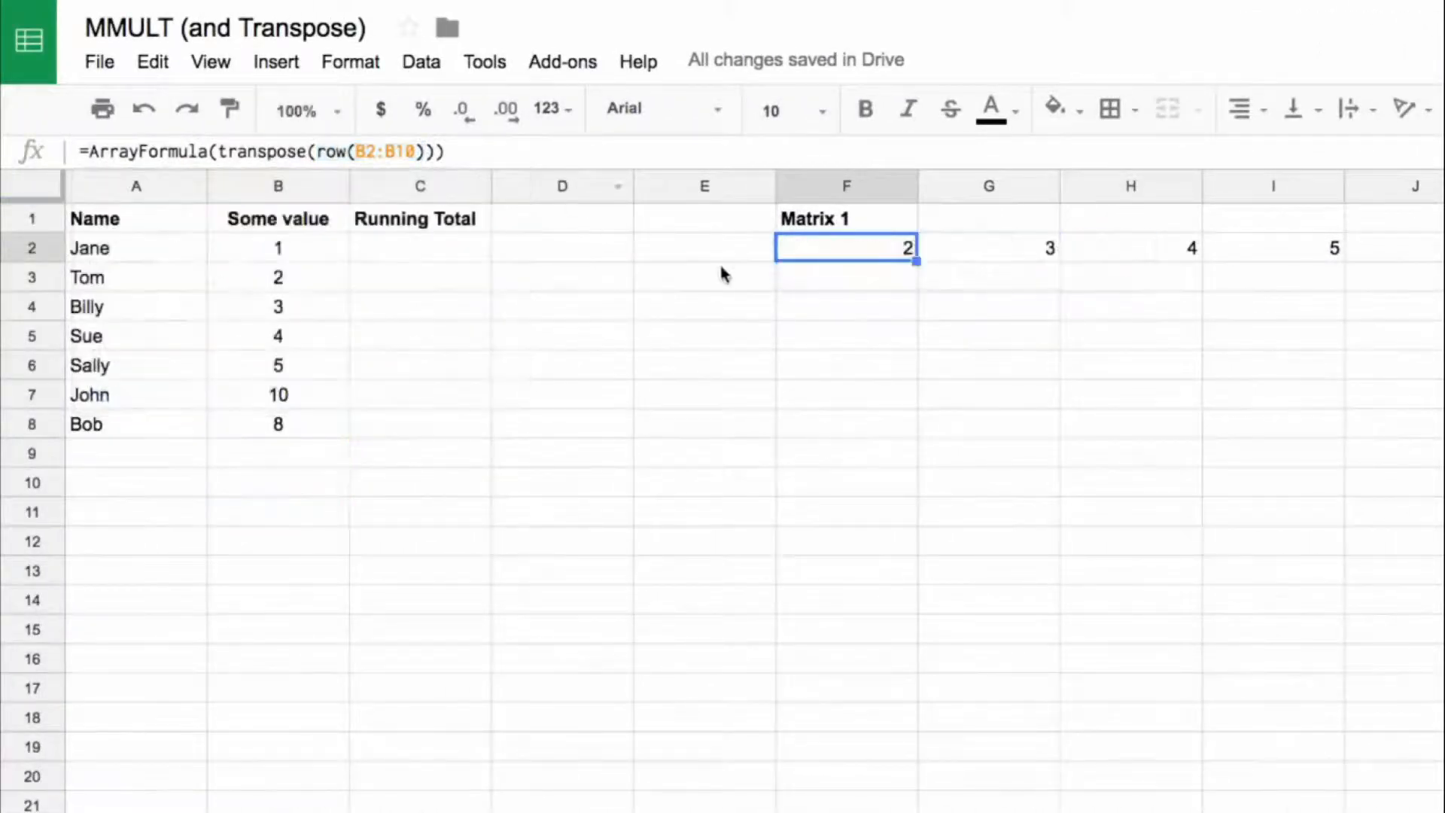
pyautogui.click(721, 275)
pyautogui.click(664, 155)
pyautogui.hotkey('ctrl', 'v')
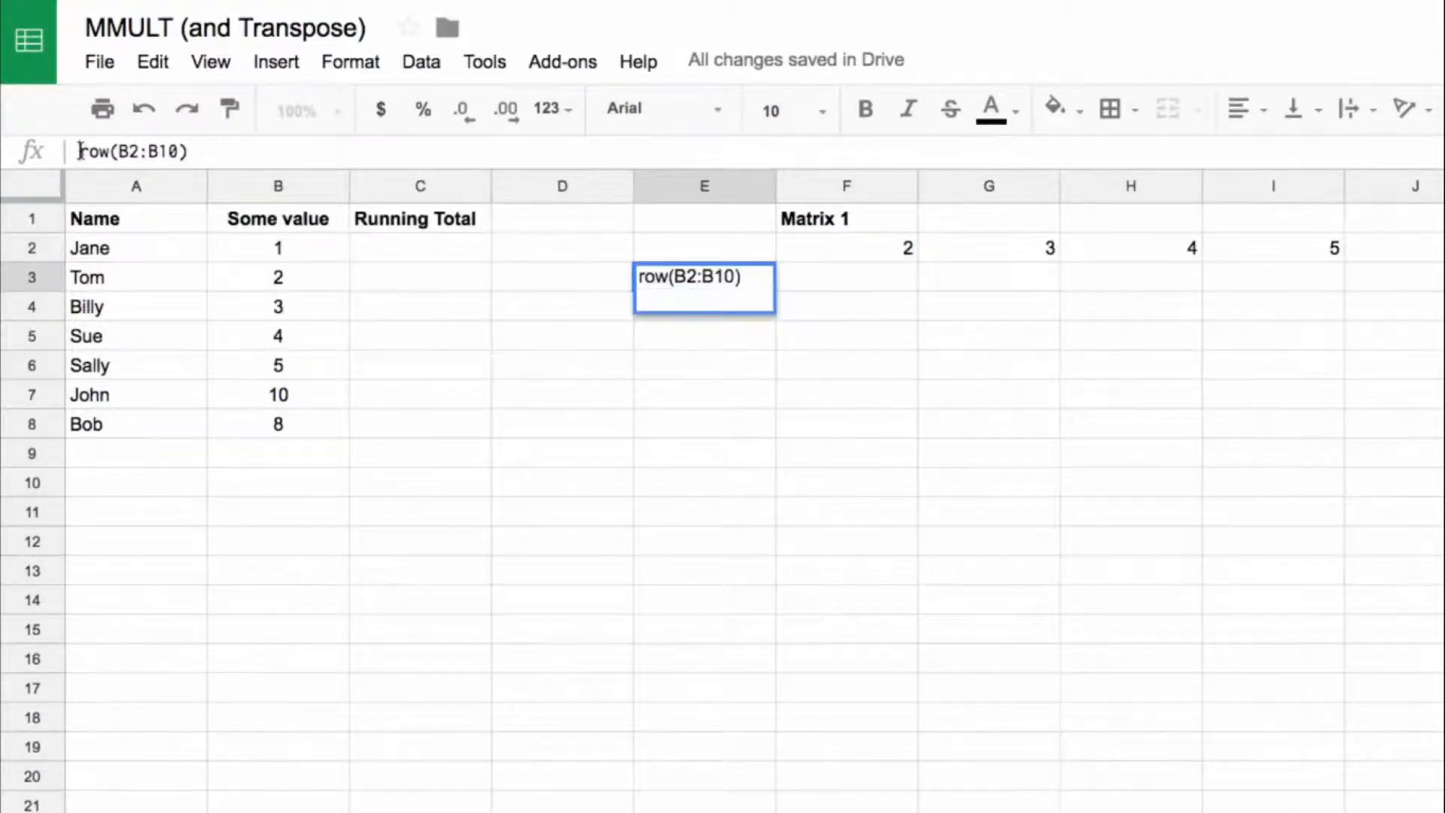
pyautogui.write('=')
pyautogui.press('End')
pyautogui.hotkey('ctrl', 'shift', 'Return')
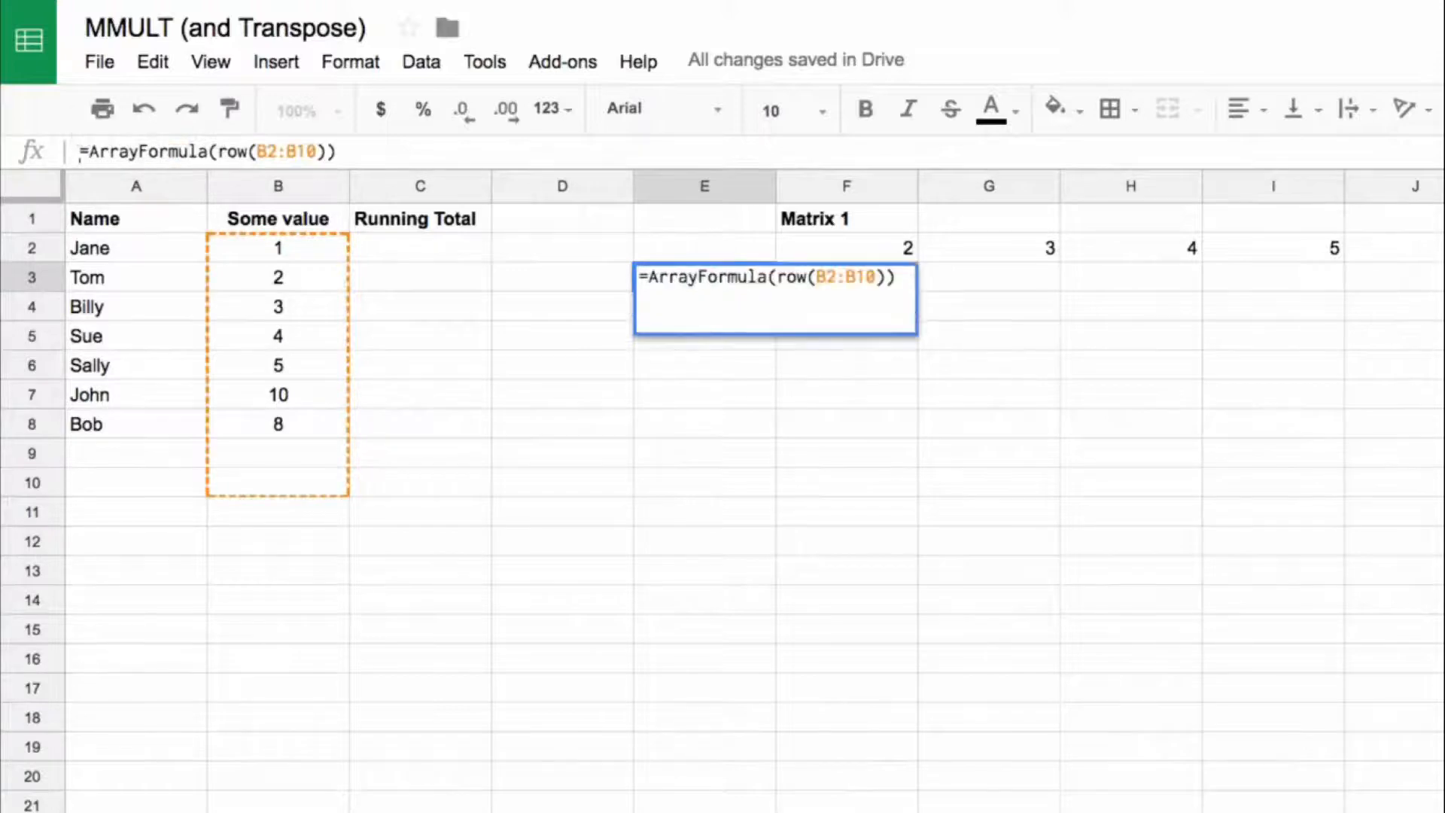
pyautogui.press('Return')
pyautogui.moveTo(780, 287); pyautogui.dragTo(1325, 511)
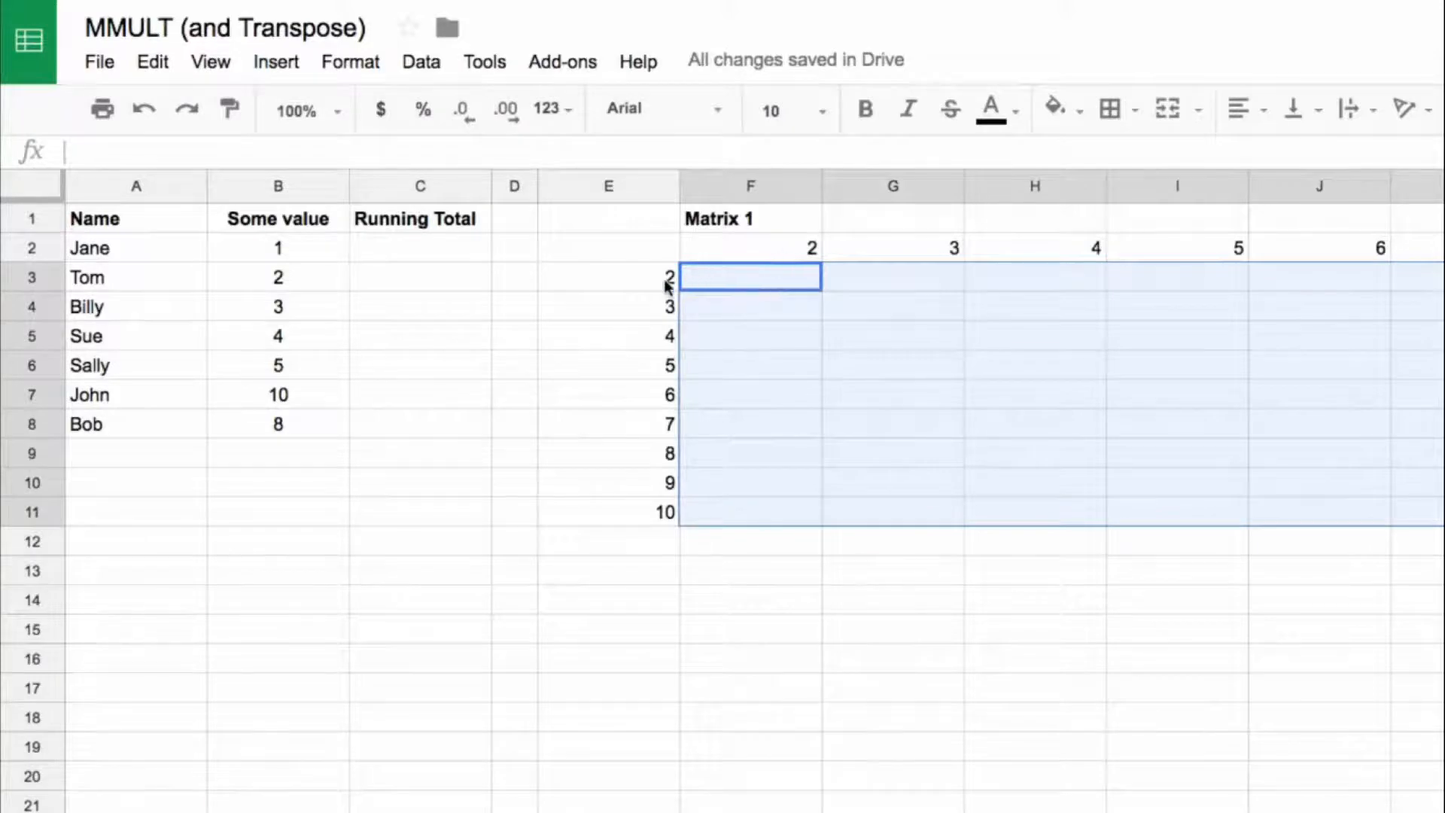
pyautogui.moveTo(668, 281); pyautogui.dragTo(666, 520)
pyautogui.moveTo(755, 286); pyautogui.dragTo(1438, 253)
pyautogui.moveTo(1001, 336); pyautogui.dragTo(1438, 336)
pyautogui.moveTo(787, 279); pyautogui.dragTo(1437, 512)
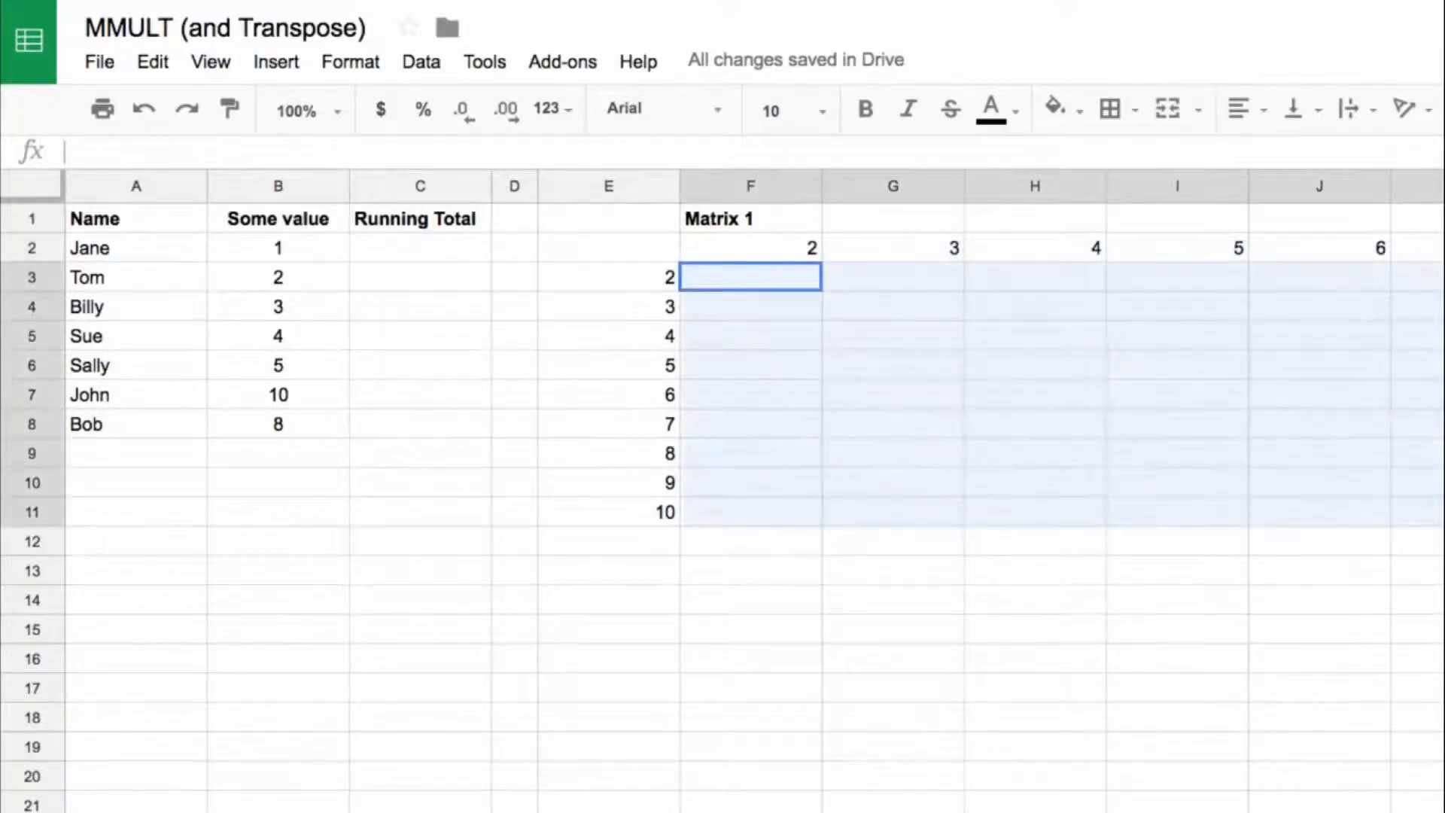
pyautogui.click(769, 286)
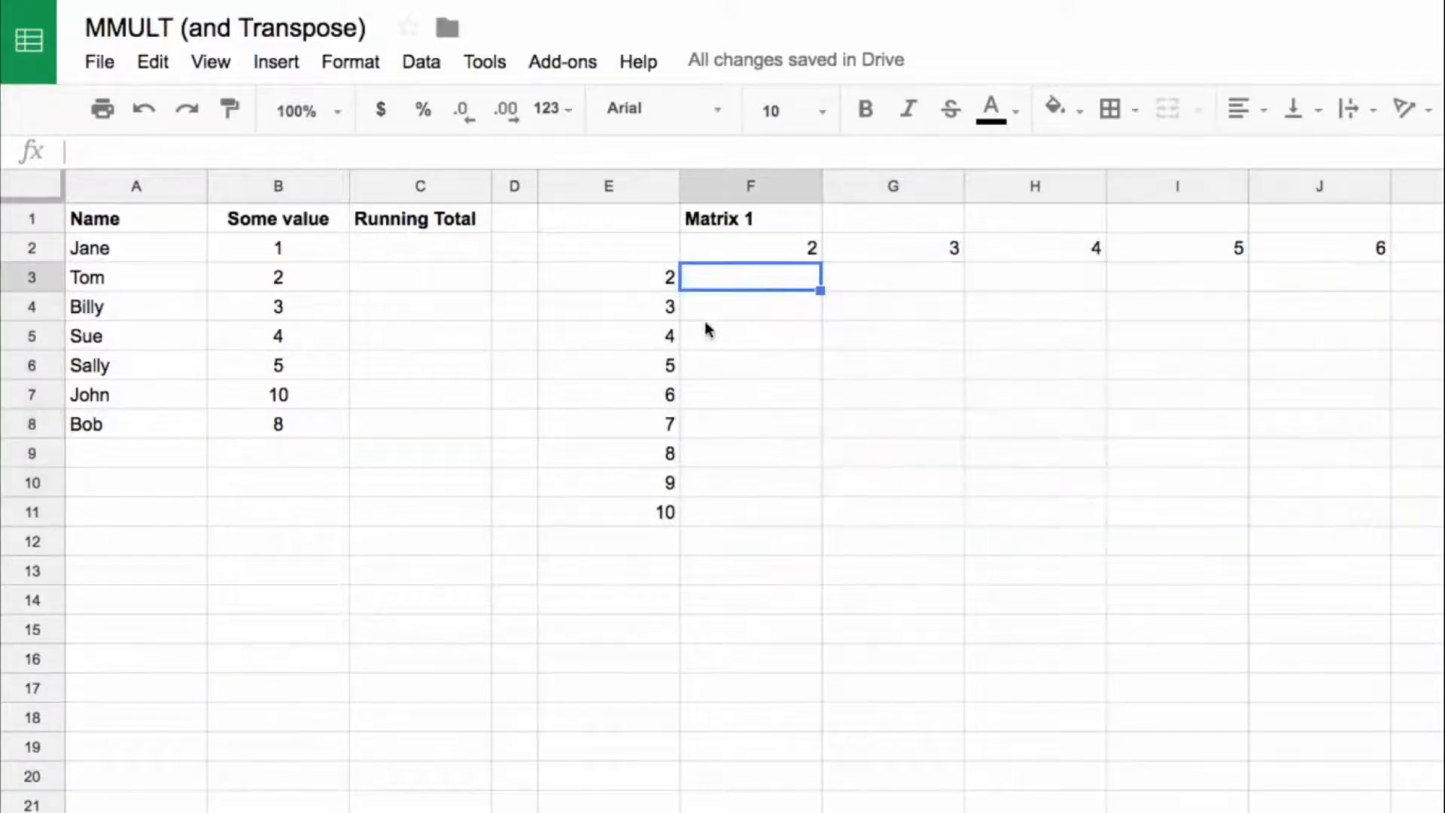
# Step: Copy the full formula text of F2, =ArrayFormula(transpose(row(B2:B10))), unchanged into cell F3
pyautogui.click(753, 256)
pyautogui.moveTo(449, 151); pyautogui.dragTo(67, 176)
pyautogui.hotkey('ctrl', 'c')
pyautogui.press('Escape')
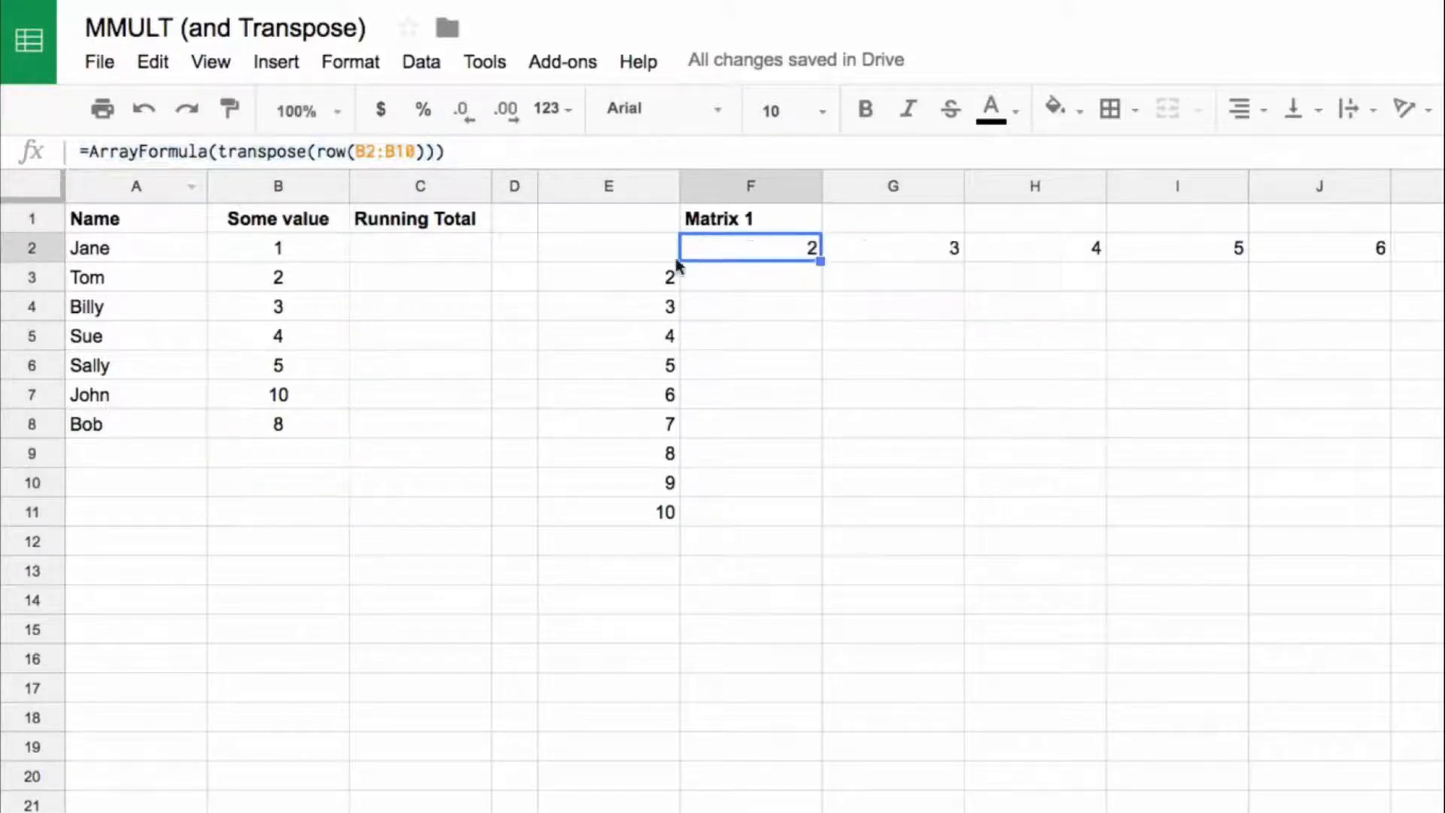
pyautogui.click(745, 277)
pyautogui.click(640, 154)
pyautogui.hotkey('ctrl', 'v')
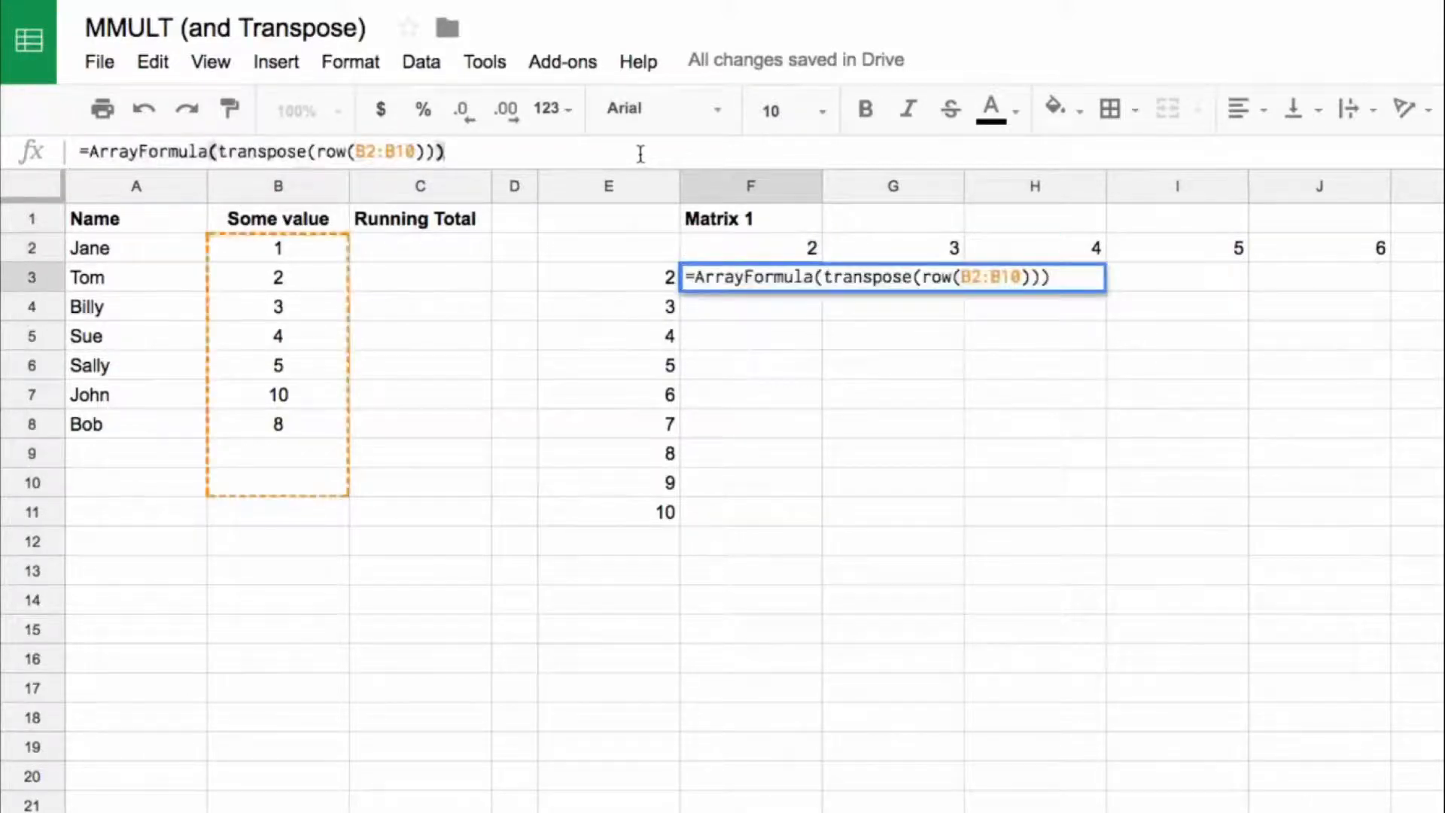
pyautogui.press('Return')
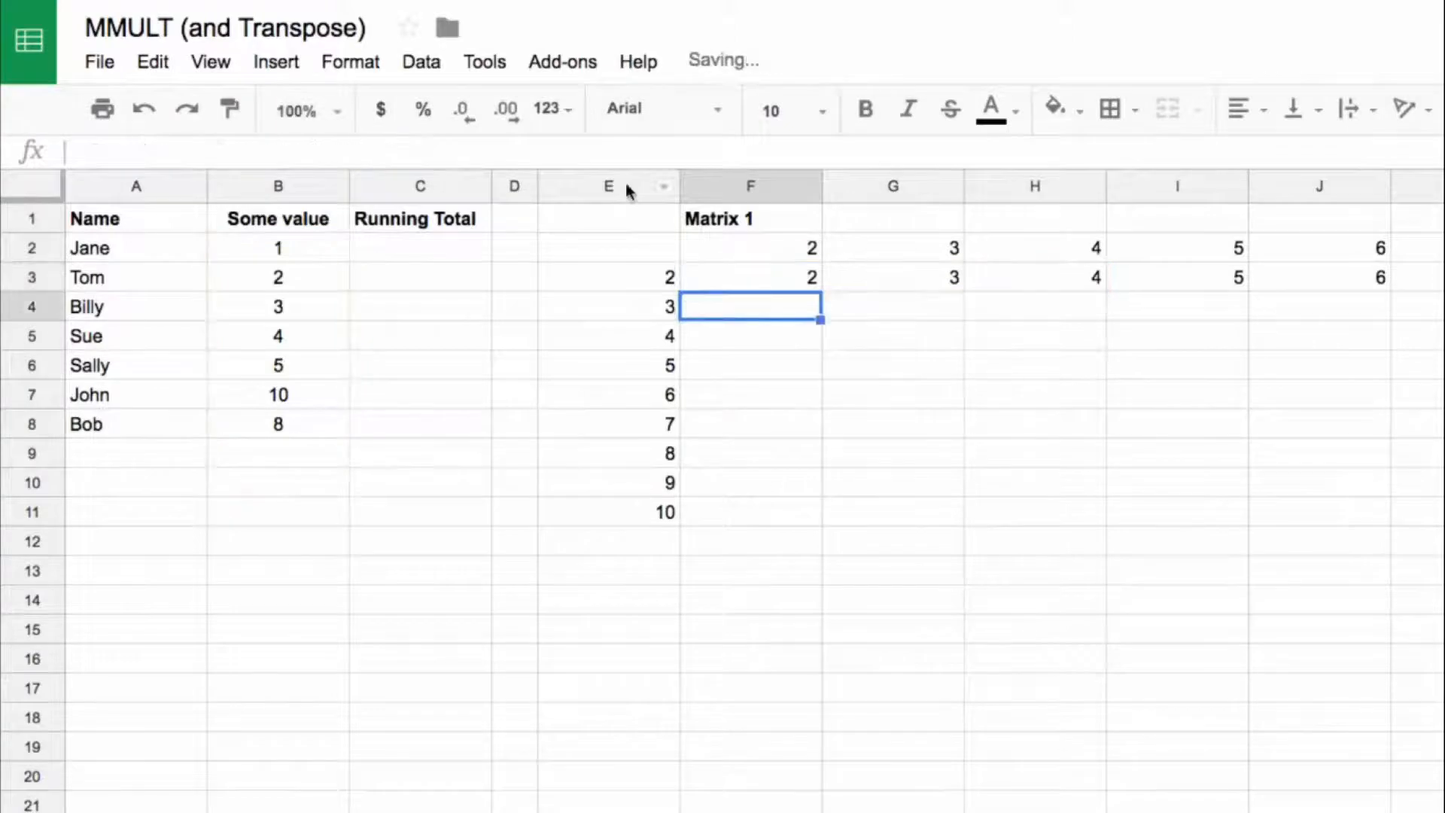
# Step: Copy row(B2:B10) from E3 into the F3 formula to make =ArrayFormula(row(B2:B10)<=transpose(row(B2:B10)))
pyautogui.click(655, 282)
pyautogui.moveTo(217, 151); pyautogui.dragTo(320, 152)
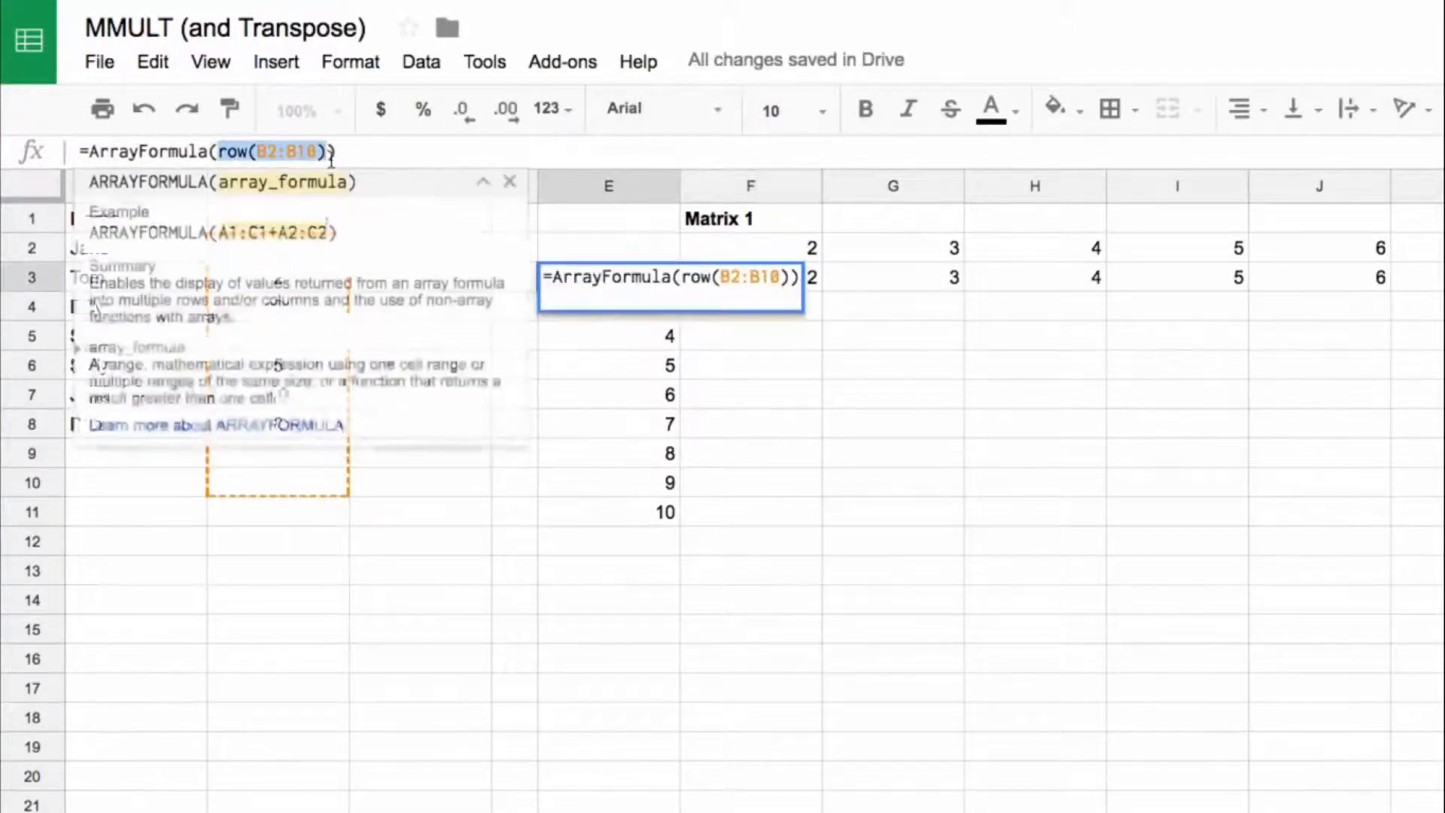
pyautogui.press('Escape')
pyautogui.click(762, 285)
pyautogui.click(218, 151)
pyautogui.hotkey('ctrl', 'v')
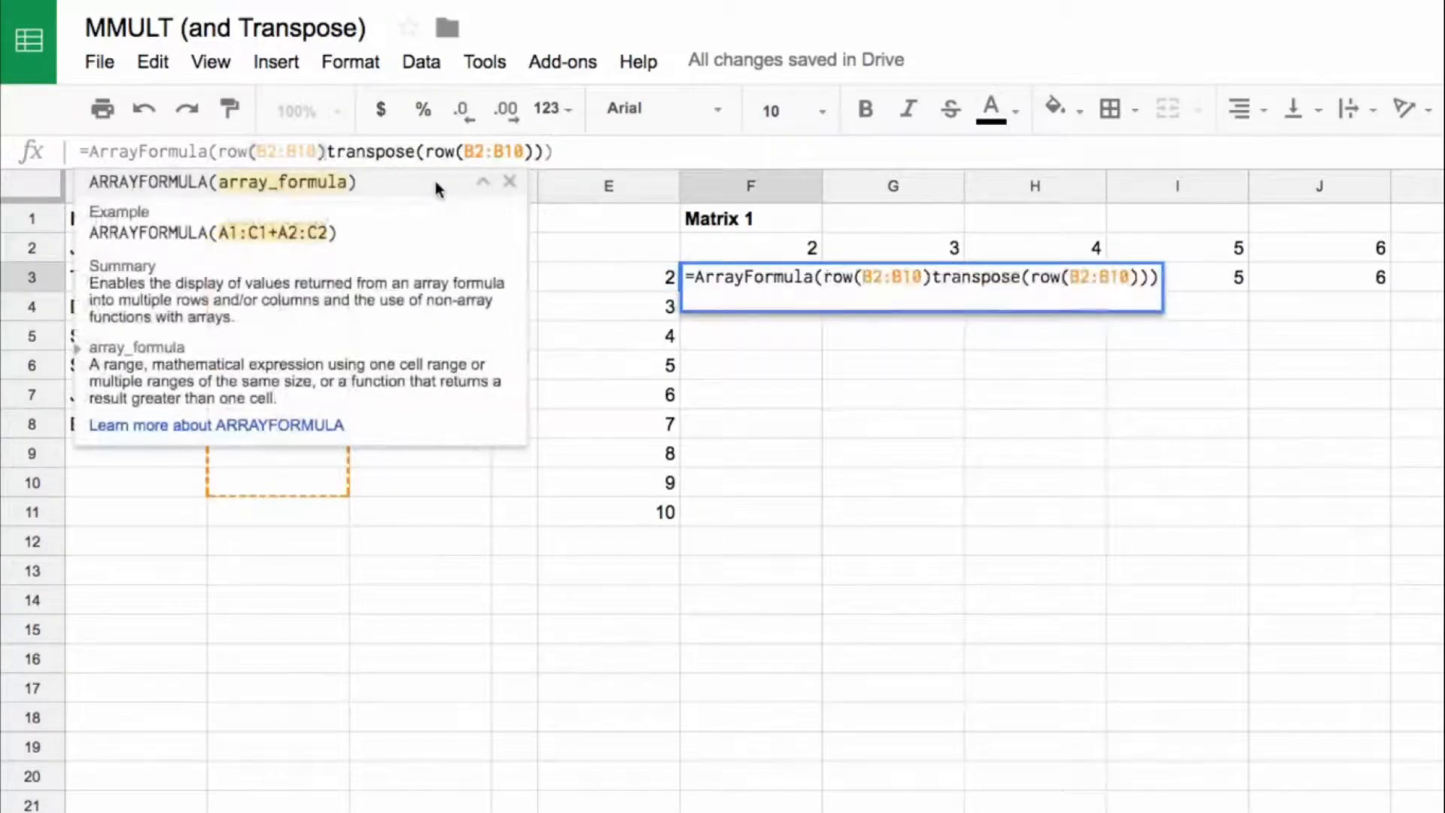
pyautogui.write('<=')
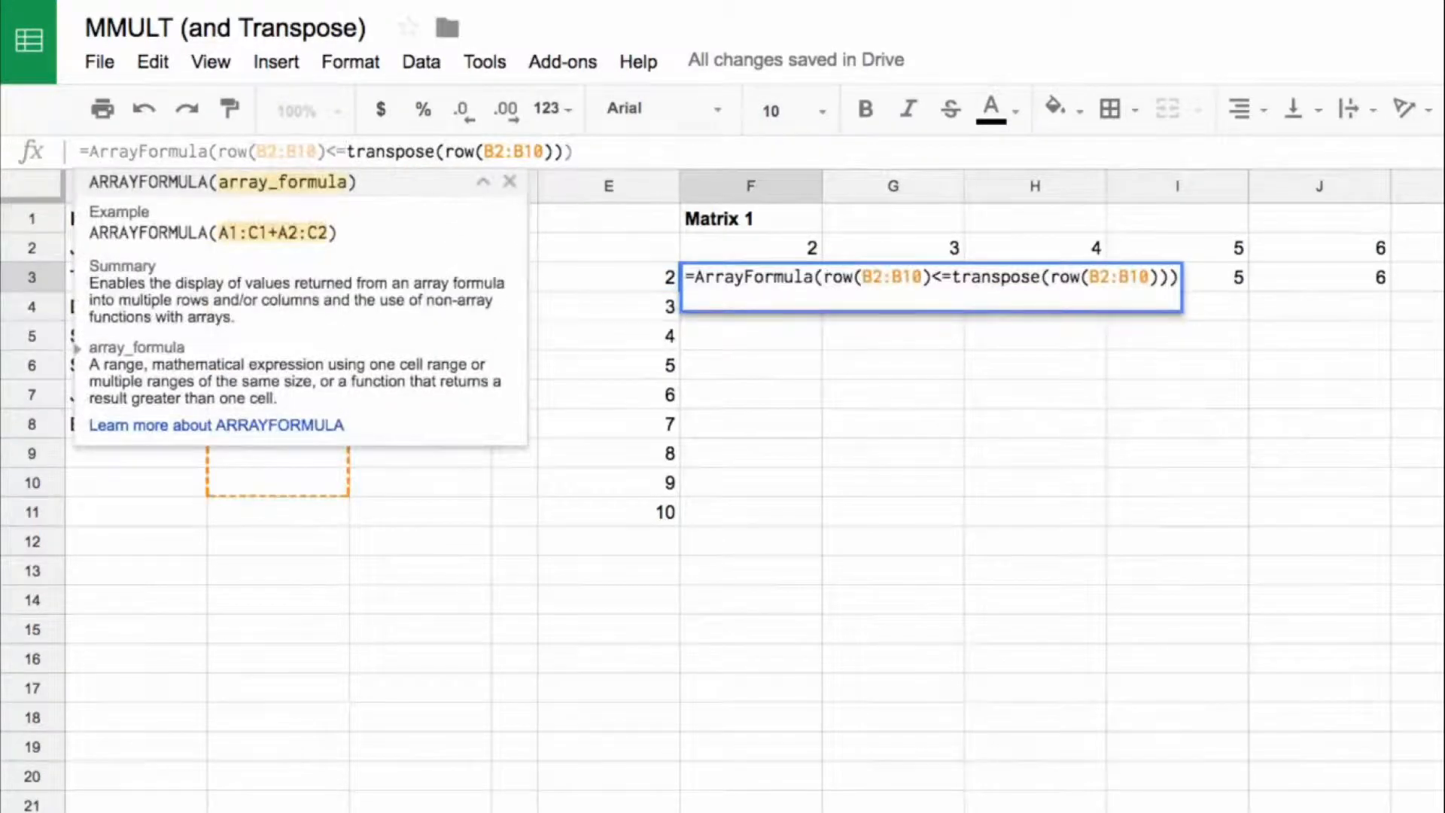
pyautogui.press('Return')
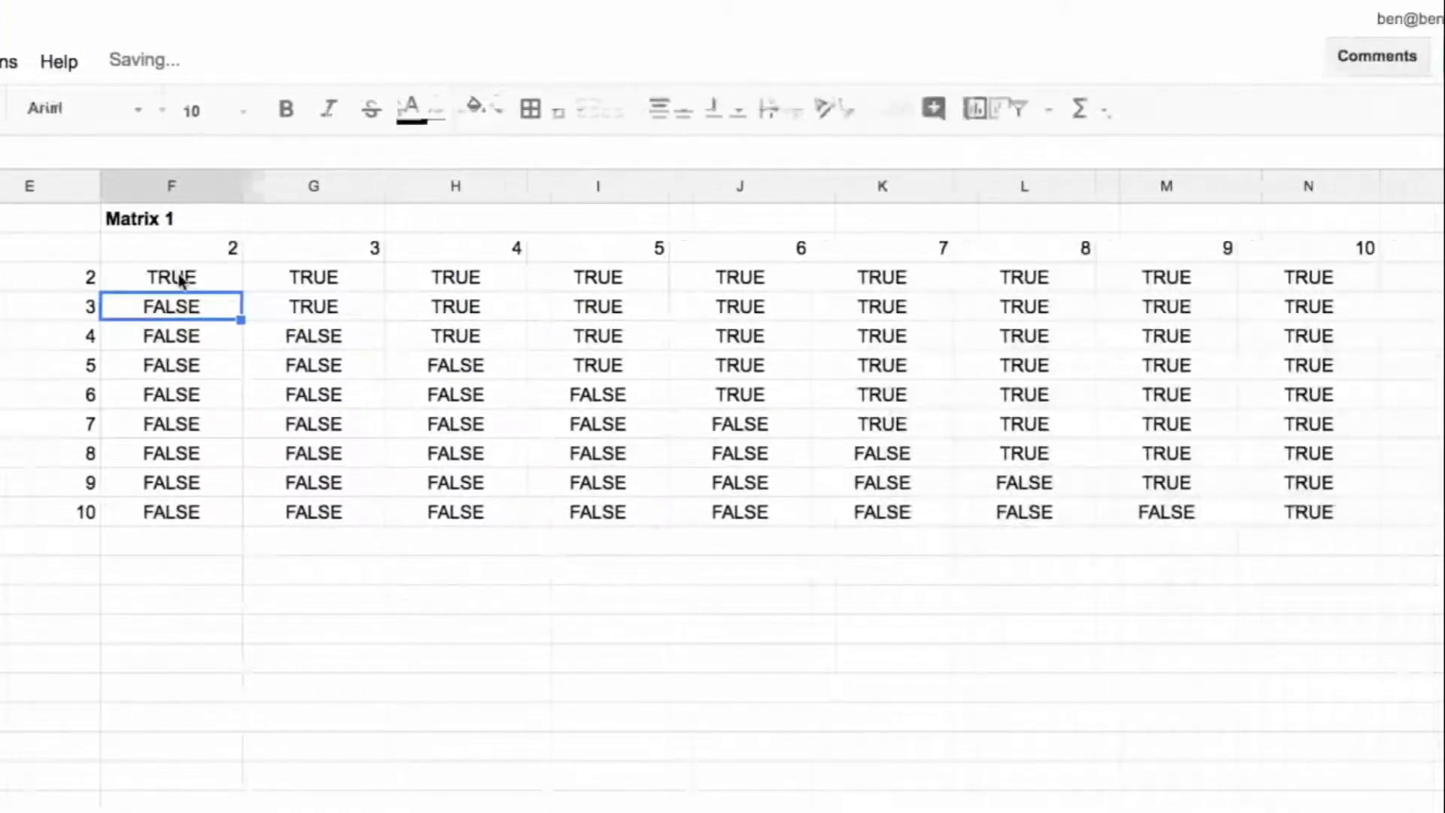
# Step: Highlight the TRUE cells in the matrix F3:N11 with a light green background using conditional formatting
pyautogui.moveTo(180, 280); pyautogui.dragTo(1272, 509)
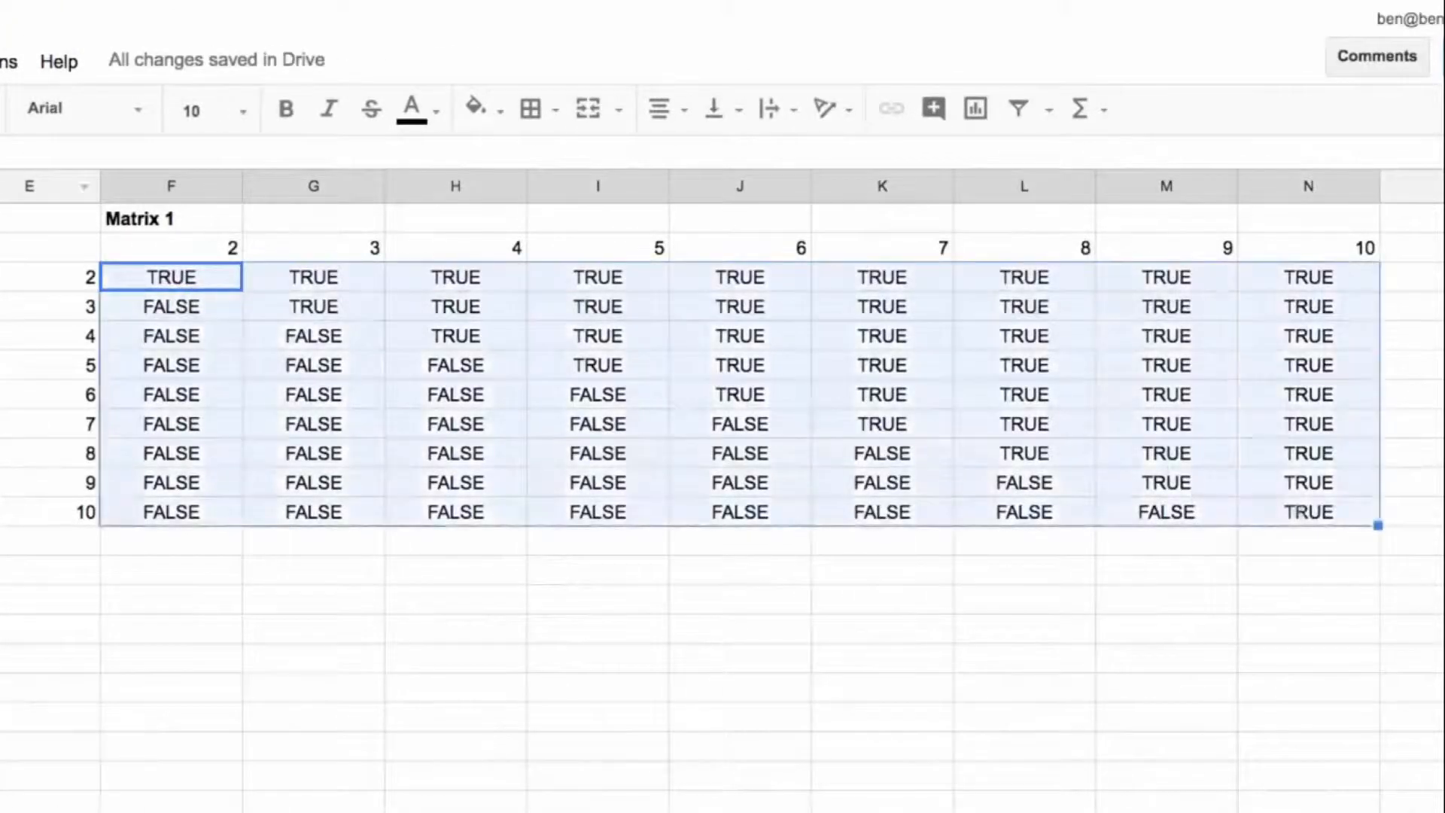
pyautogui.click(0, 62)
pyautogui.moveTo(0, 62)
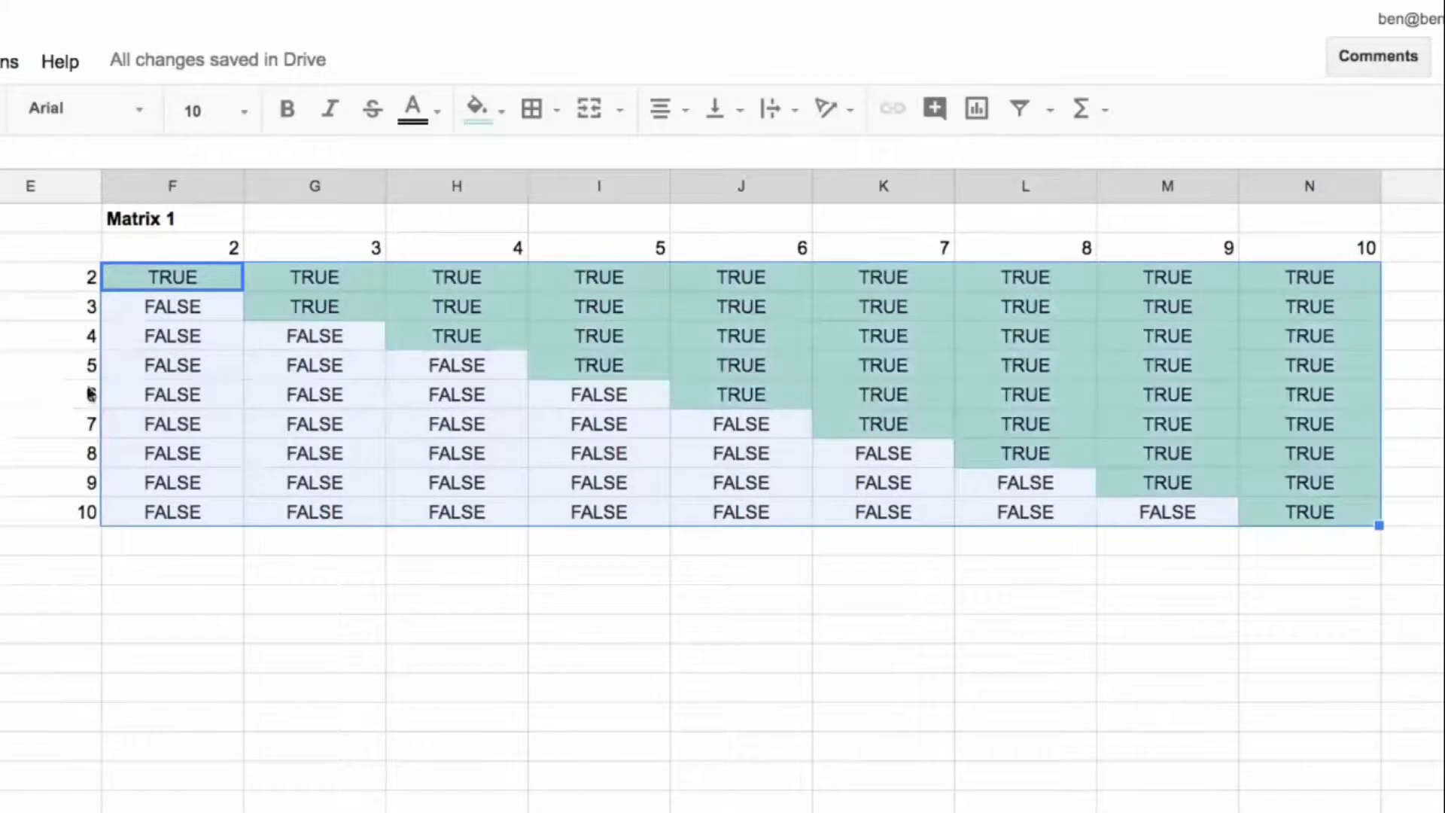
pyautogui.click(46, 395)
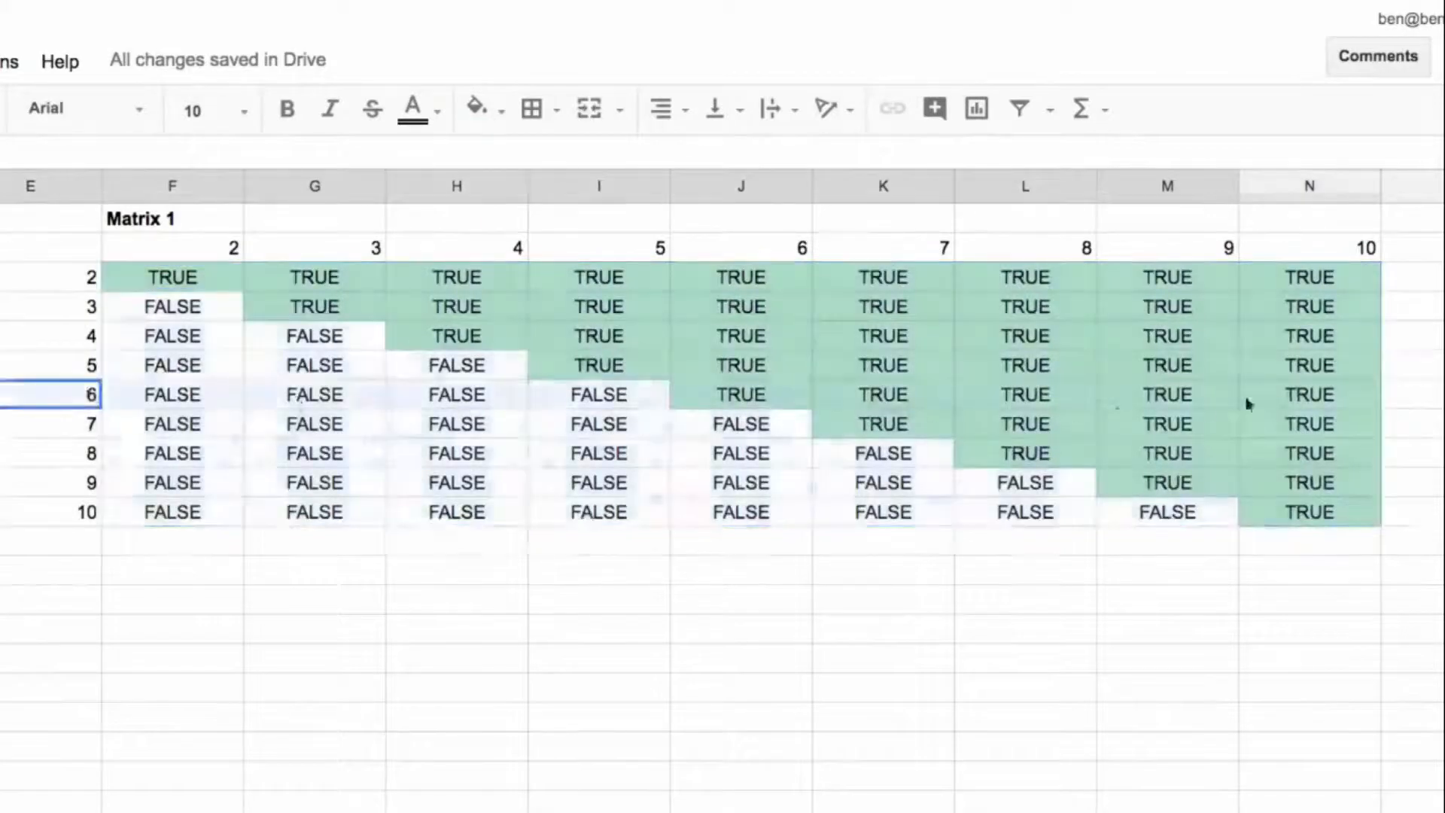
pyautogui.click(66, 402)
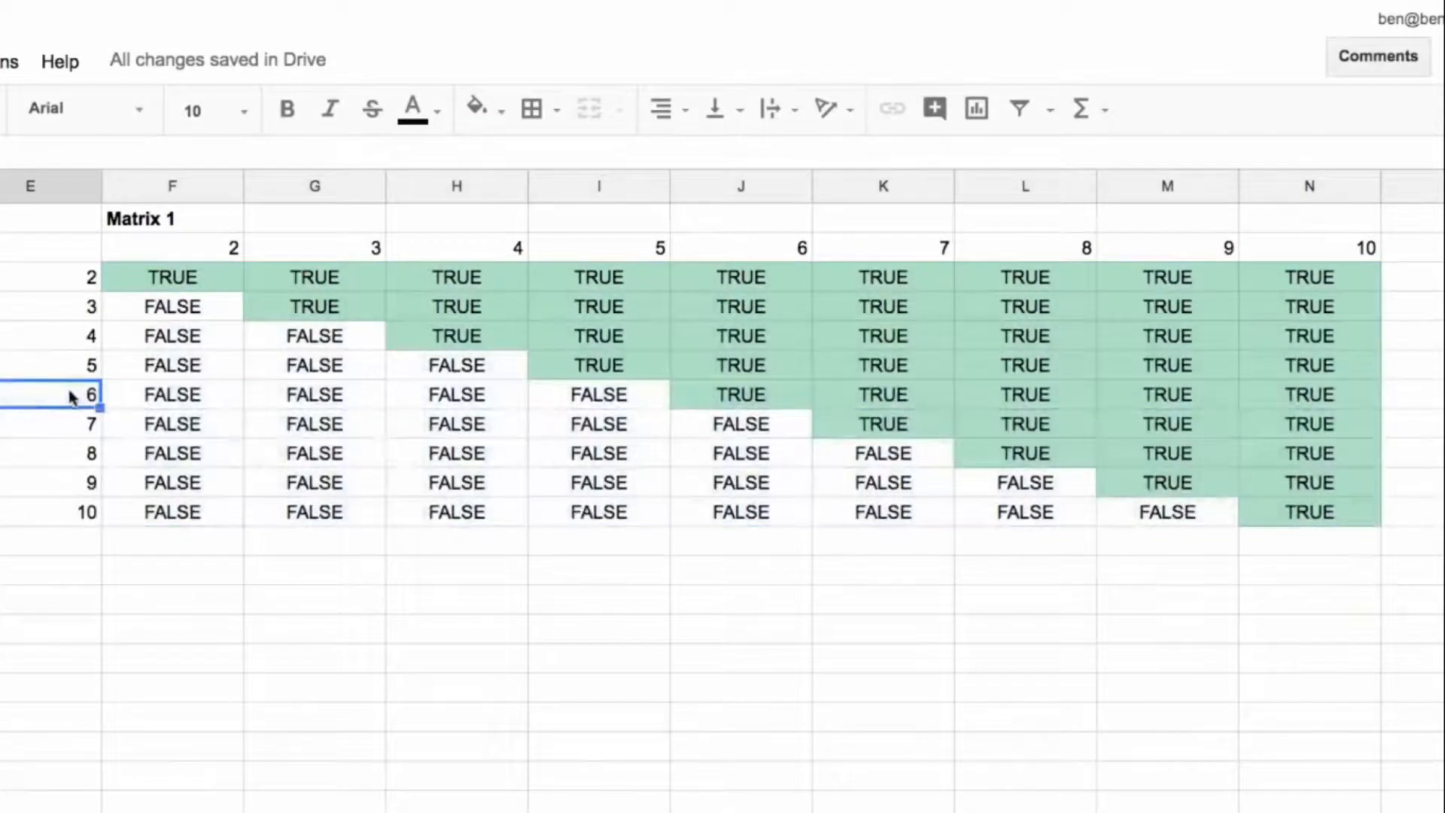
pyautogui.moveTo(184, 248); pyautogui.dragTo(192, 411)
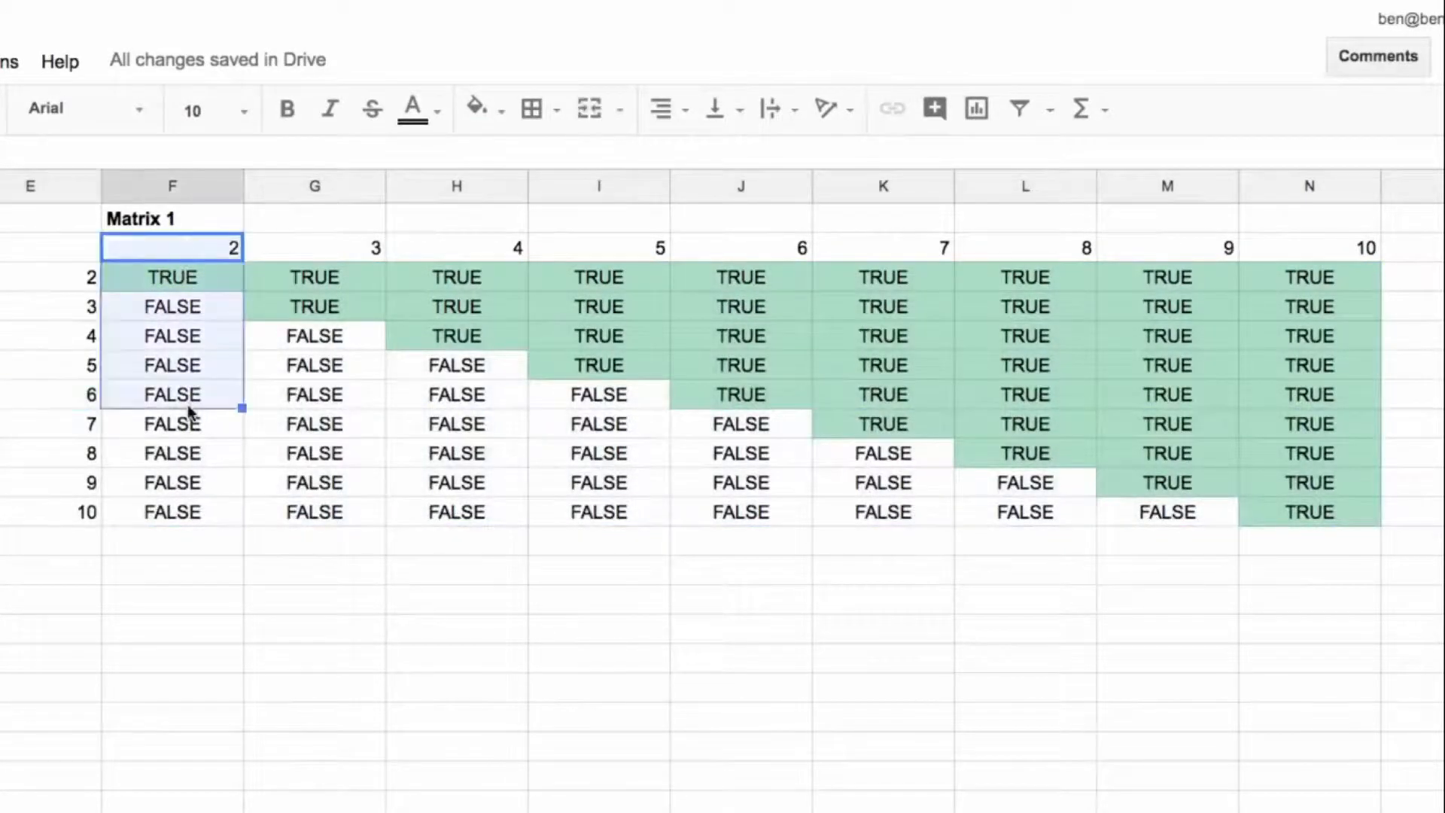
# Step: Examine the TRUE/FALSE matrix F3:N11 column by column and along the row for 6, and compare its first column with the values in column B
pyautogui.moveTo(316, 248); pyautogui.dragTo(312, 403)
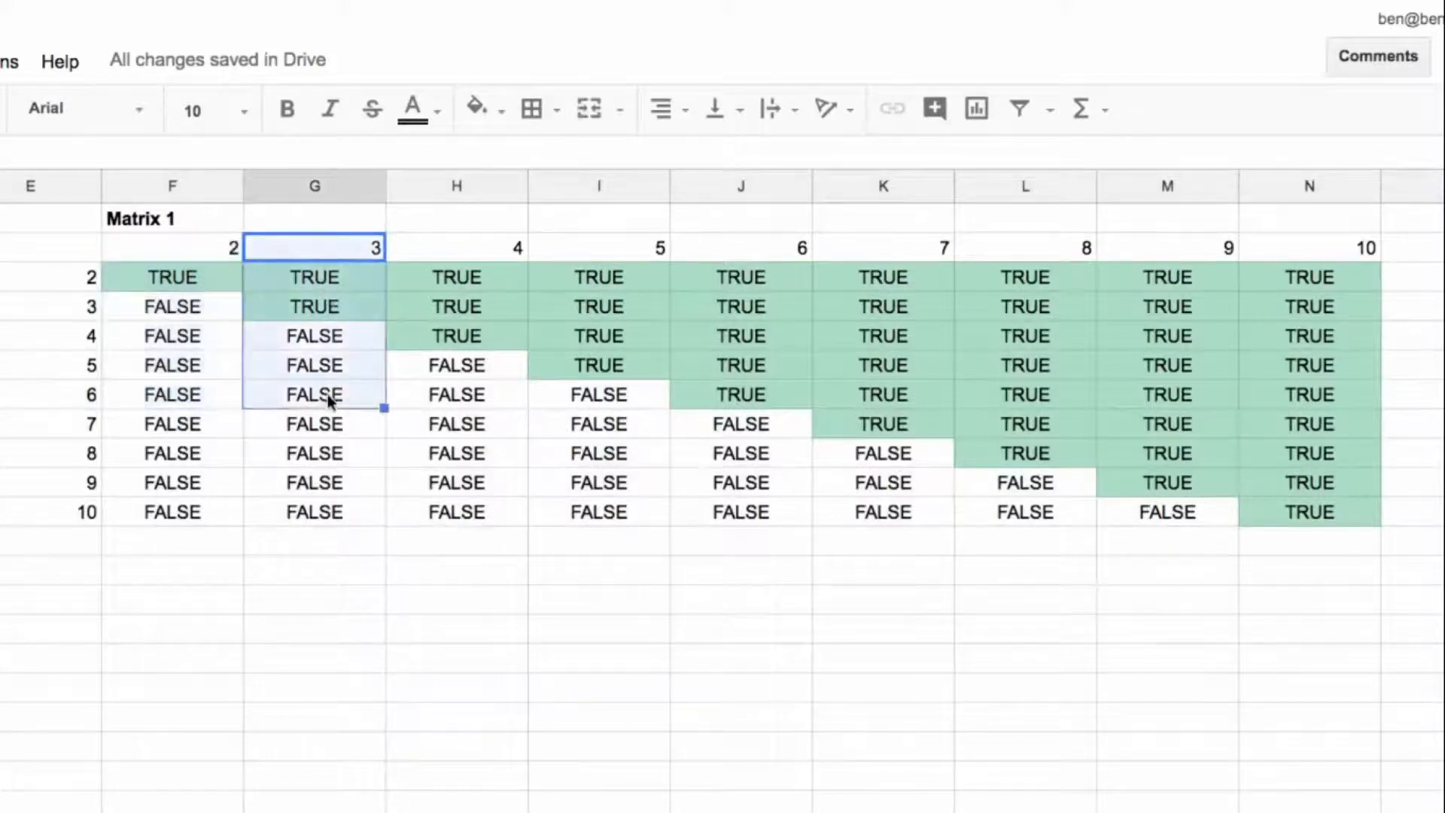
pyautogui.moveTo(482, 249); pyautogui.dragTo(474, 399)
pyautogui.moveTo(629, 249); pyautogui.dragTo(636, 400)
pyautogui.moveTo(770, 251); pyautogui.dragTo(708, 396)
pyautogui.click(745, 397)
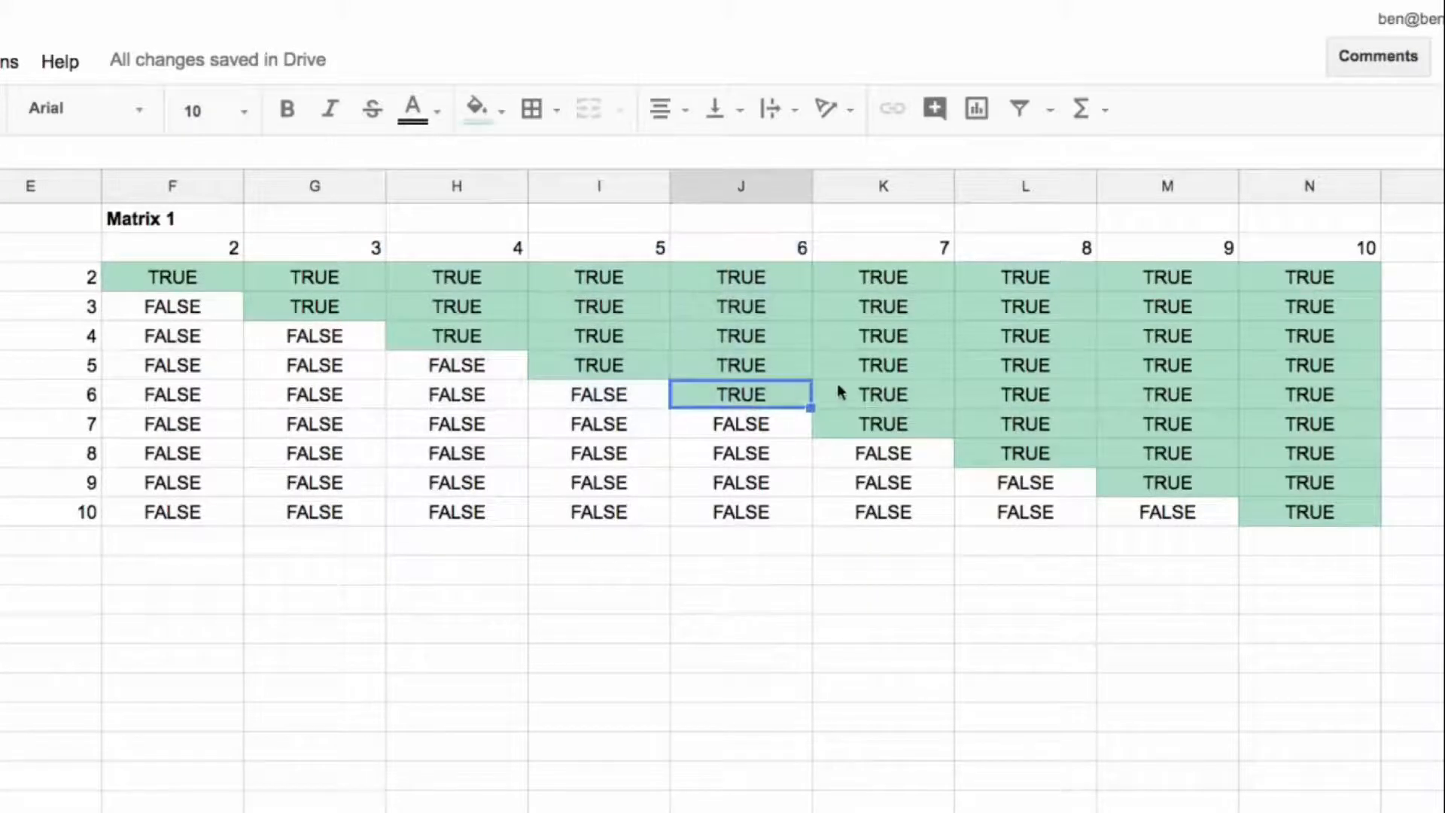
pyautogui.click(856, 398)
pyautogui.moveTo(1016, 399); pyautogui.dragTo(1185, 402)
pyautogui.moveTo(1289, 402); pyautogui.dragTo(135, 398)
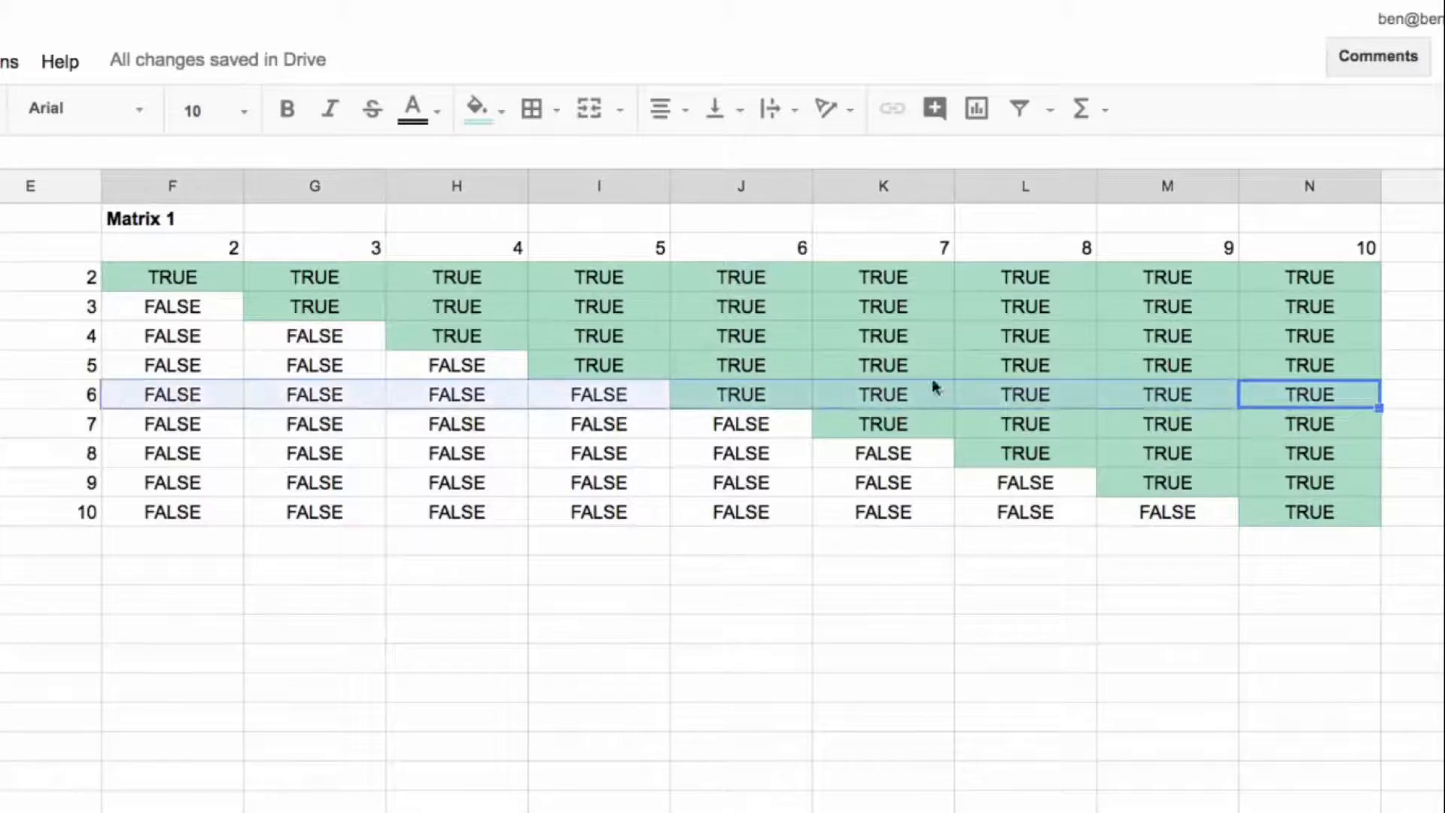
pyautogui.click(168, 284)
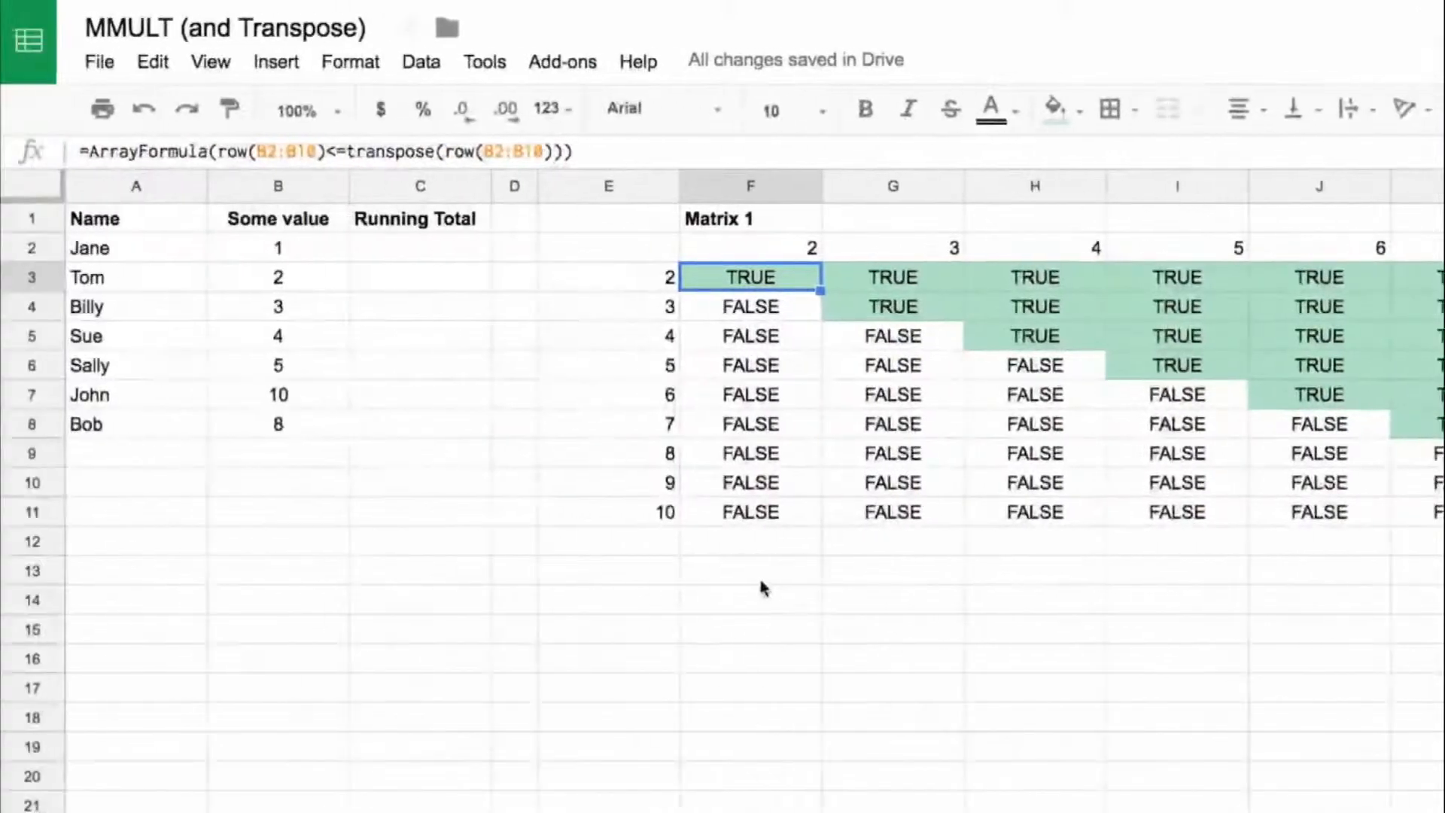
pyautogui.click(760, 581)
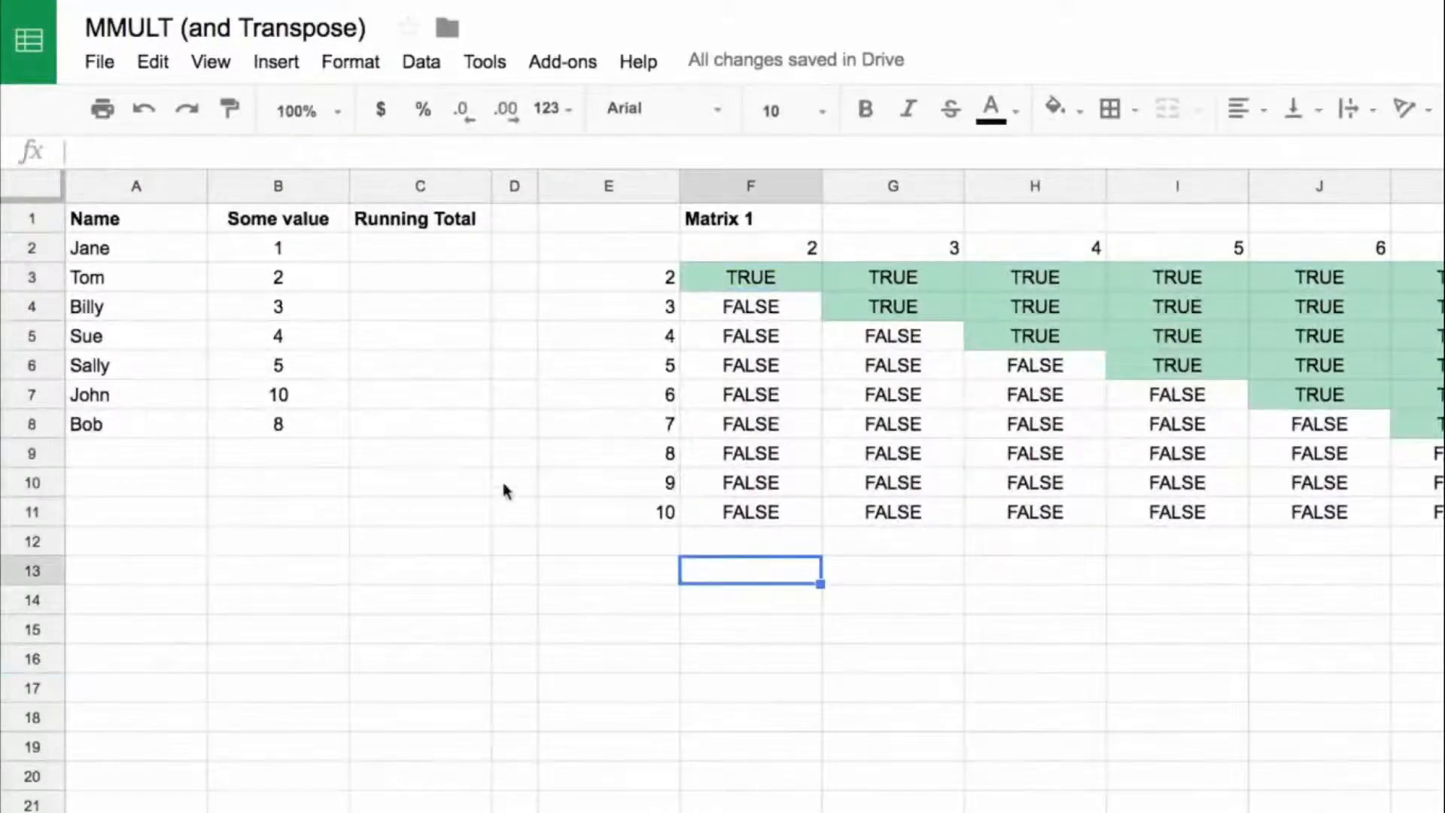
pyautogui.moveTo(319, 256); pyautogui.dragTo(316, 486)
pyautogui.moveTo(751, 277); pyautogui.dragTo(753, 513)
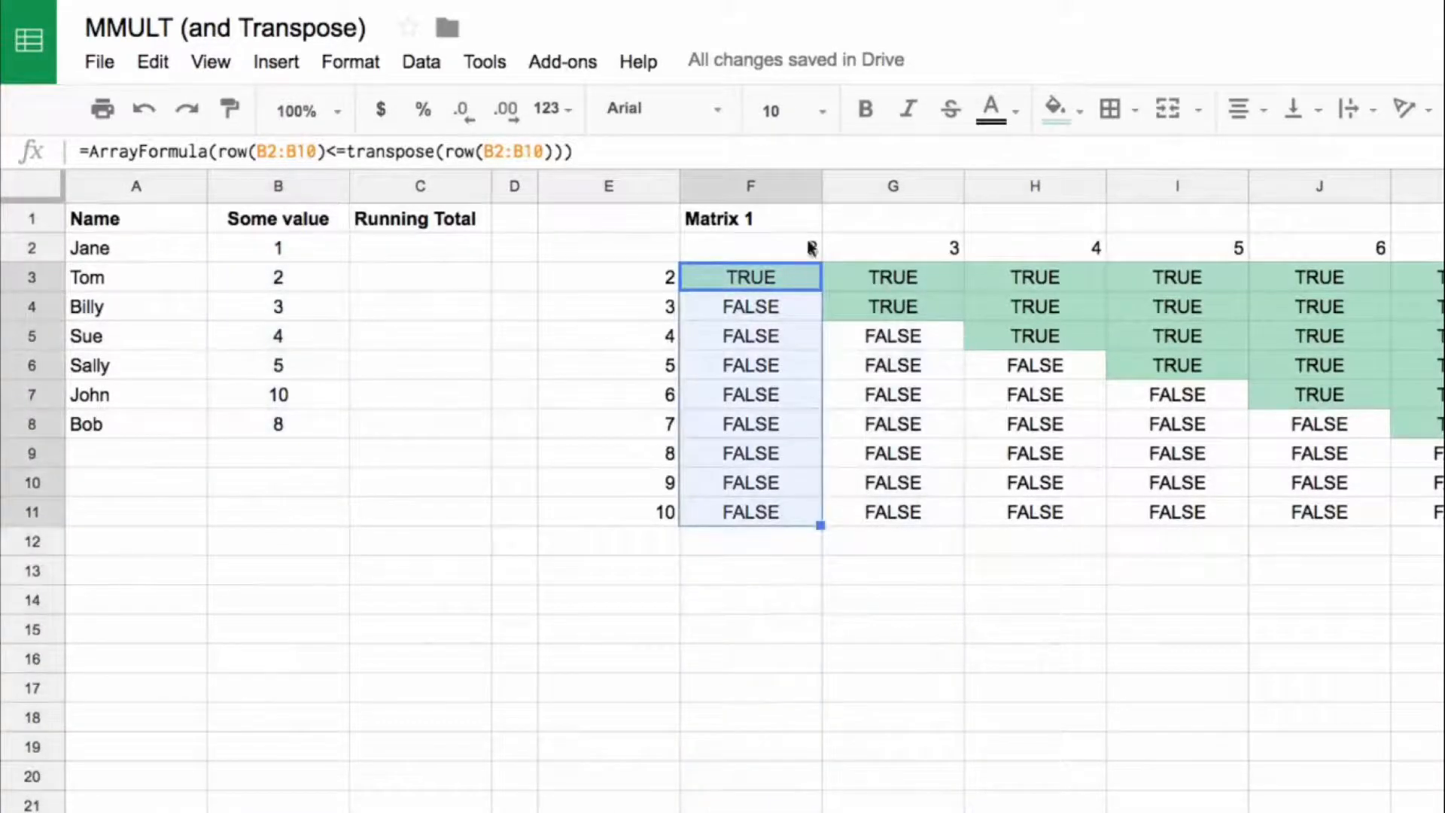
# Step: Copy the full formula text of F3, =ArrayFormula(row(B2:B10)<=transpose(row(B2:B10))), into cell F13
pyautogui.click(726, 275)
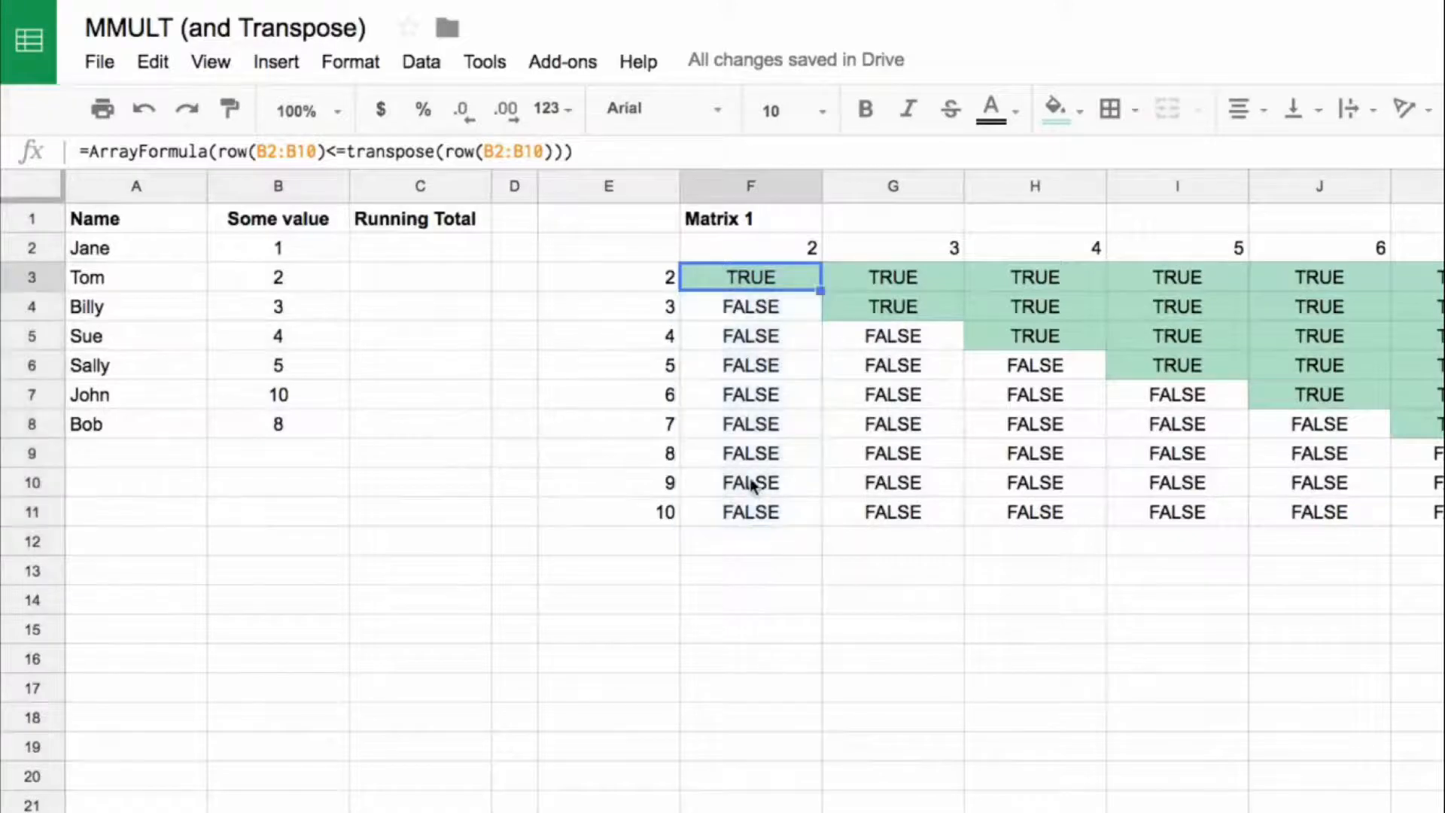
pyautogui.moveTo(581, 154); pyautogui.dragTo(82, 155)
pyautogui.hotkey('ctrl', 'c')
pyautogui.press('Escape')
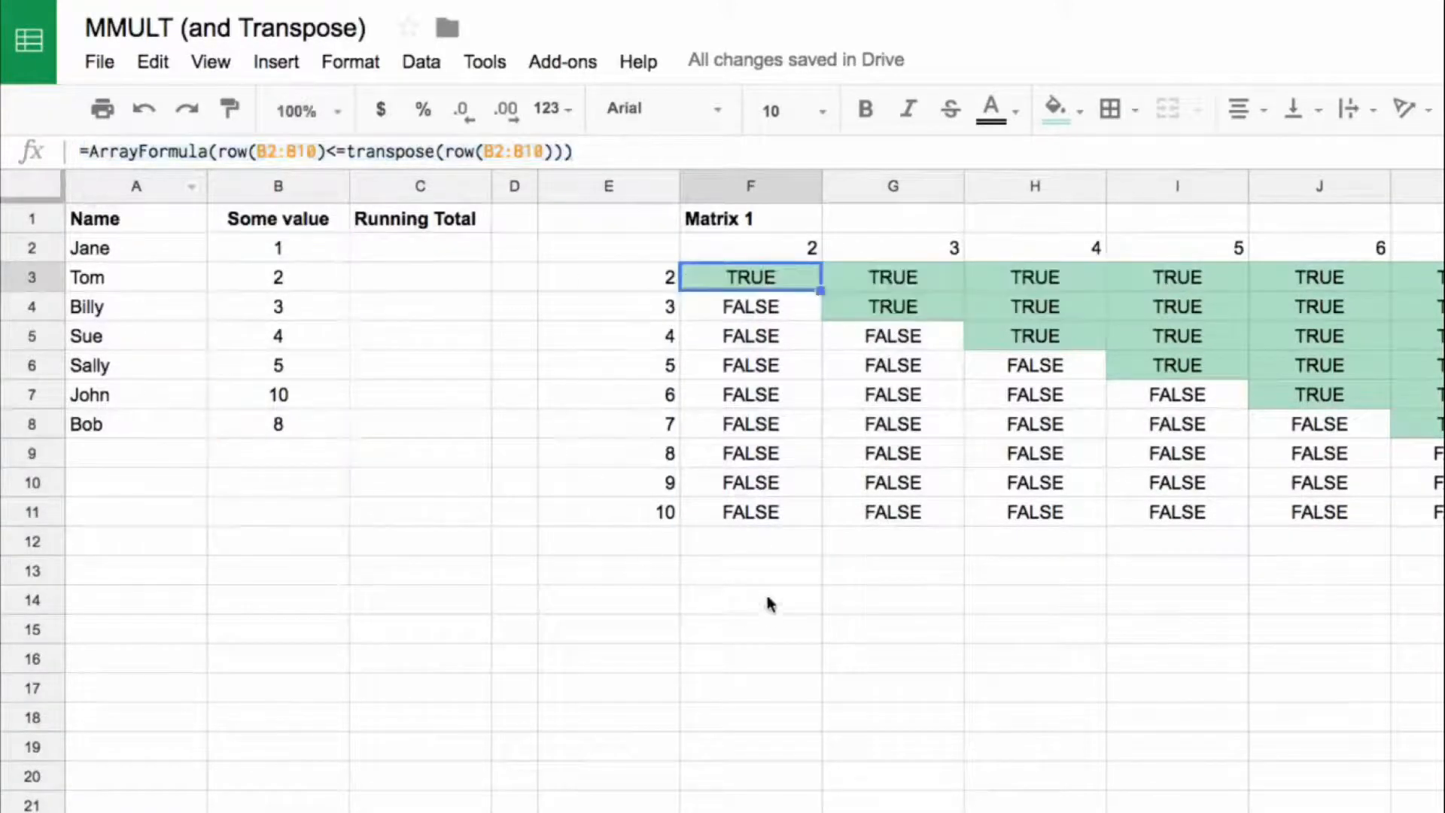
pyautogui.click(768, 576)
pyautogui.write('=')
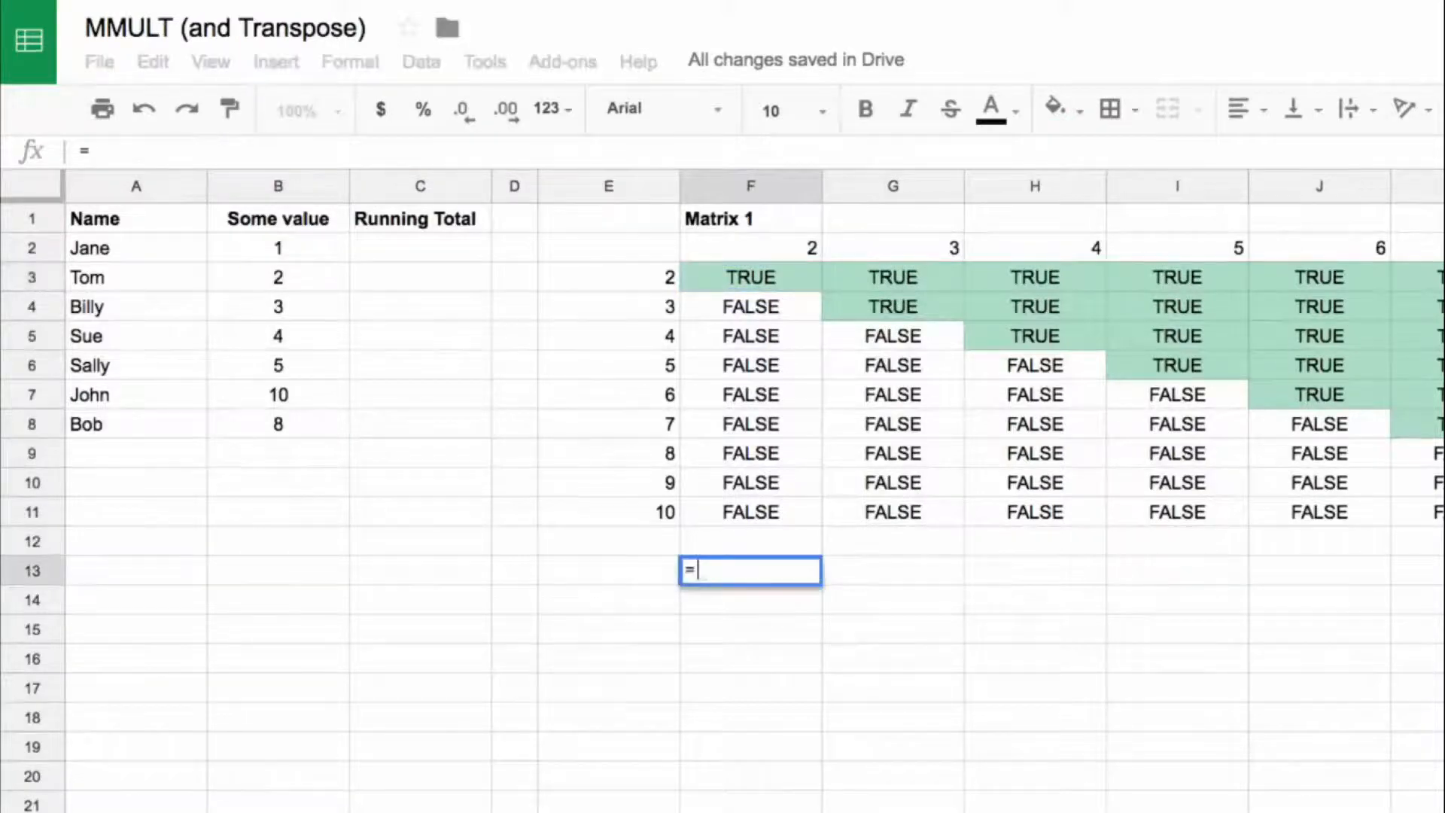
pyautogui.hotkey('ctrl', 'v')
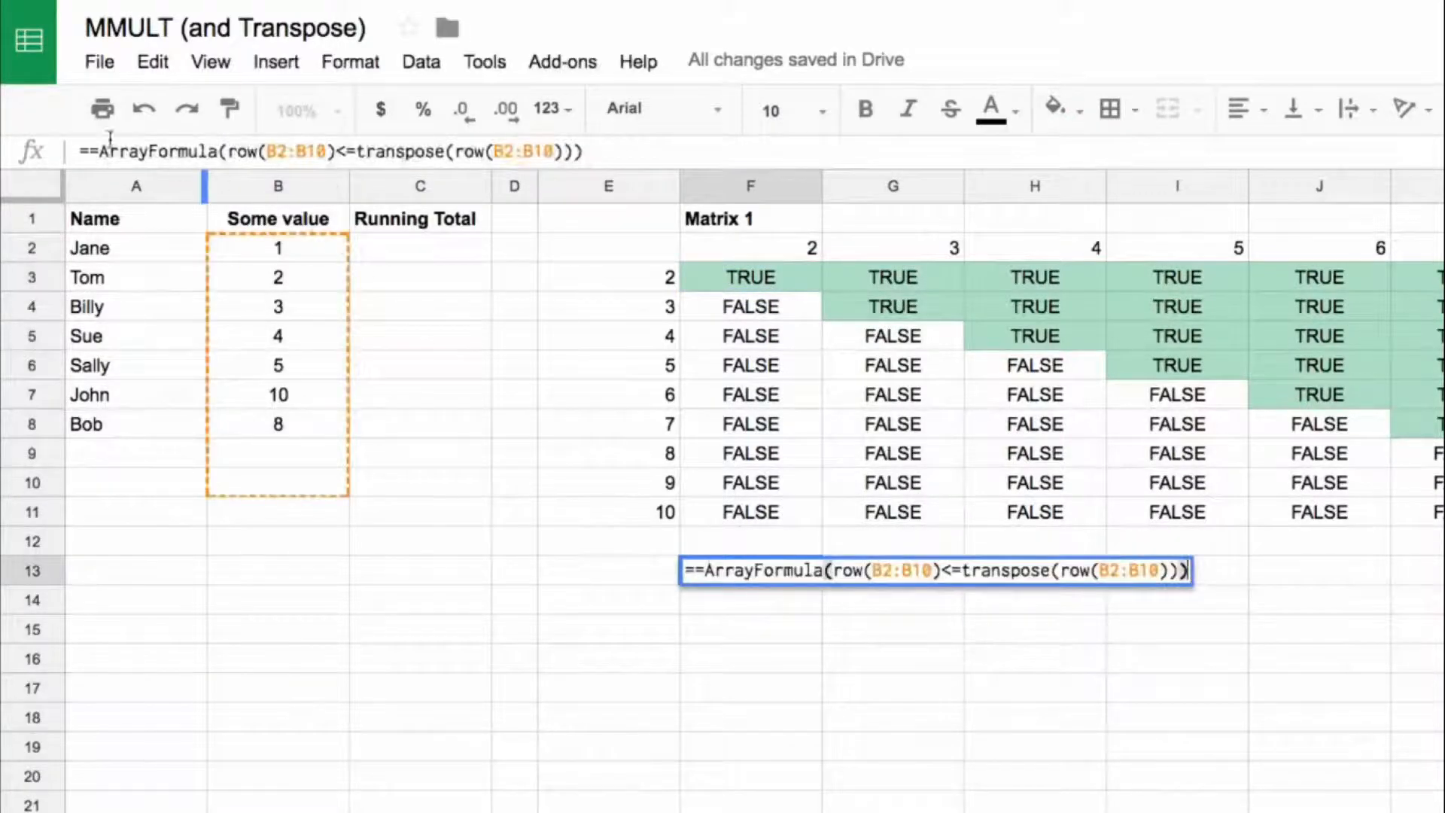
pyautogui.click(101, 154)
pyautogui.press('BackSpace')
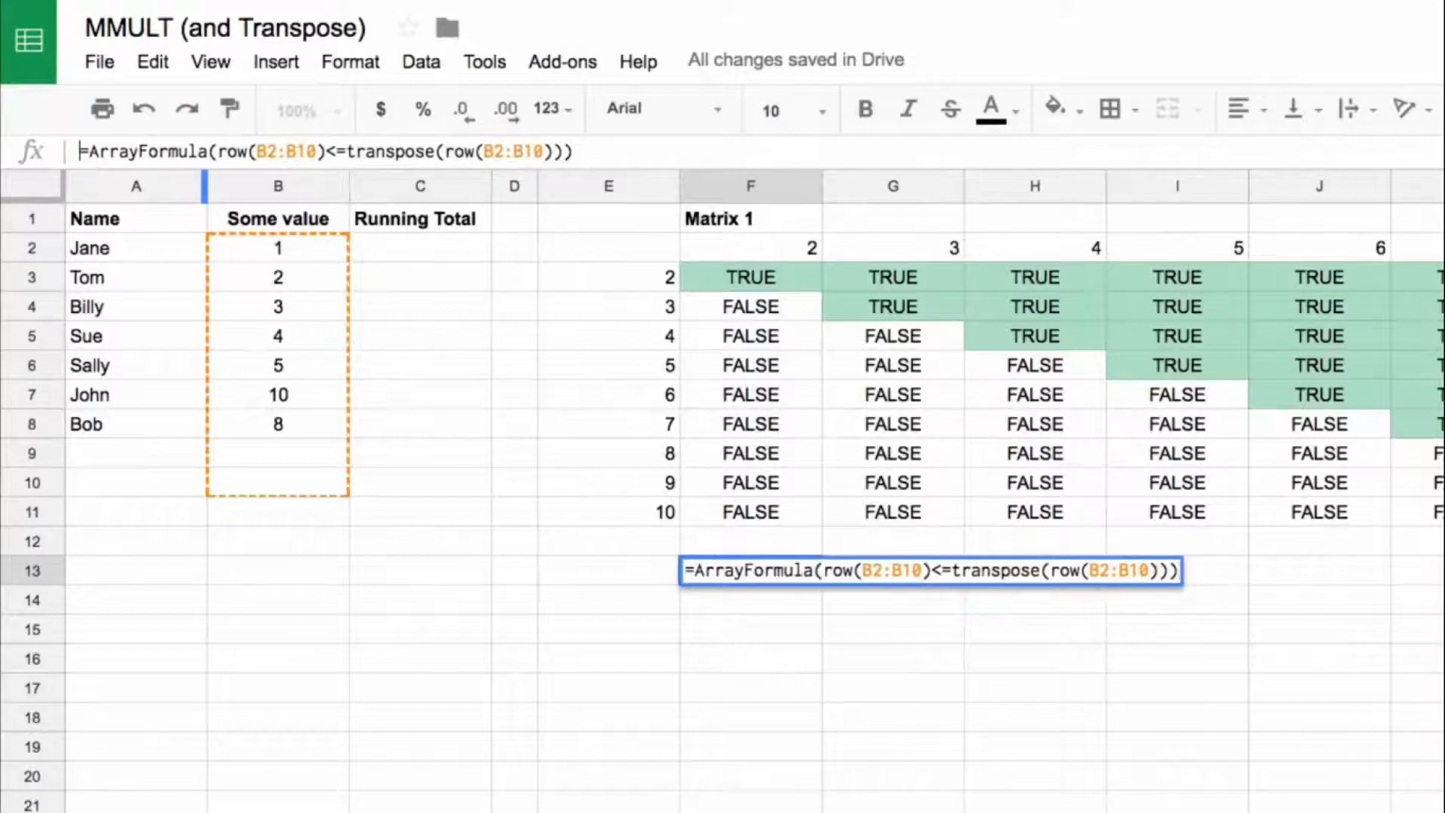
pyautogui.press('Return')
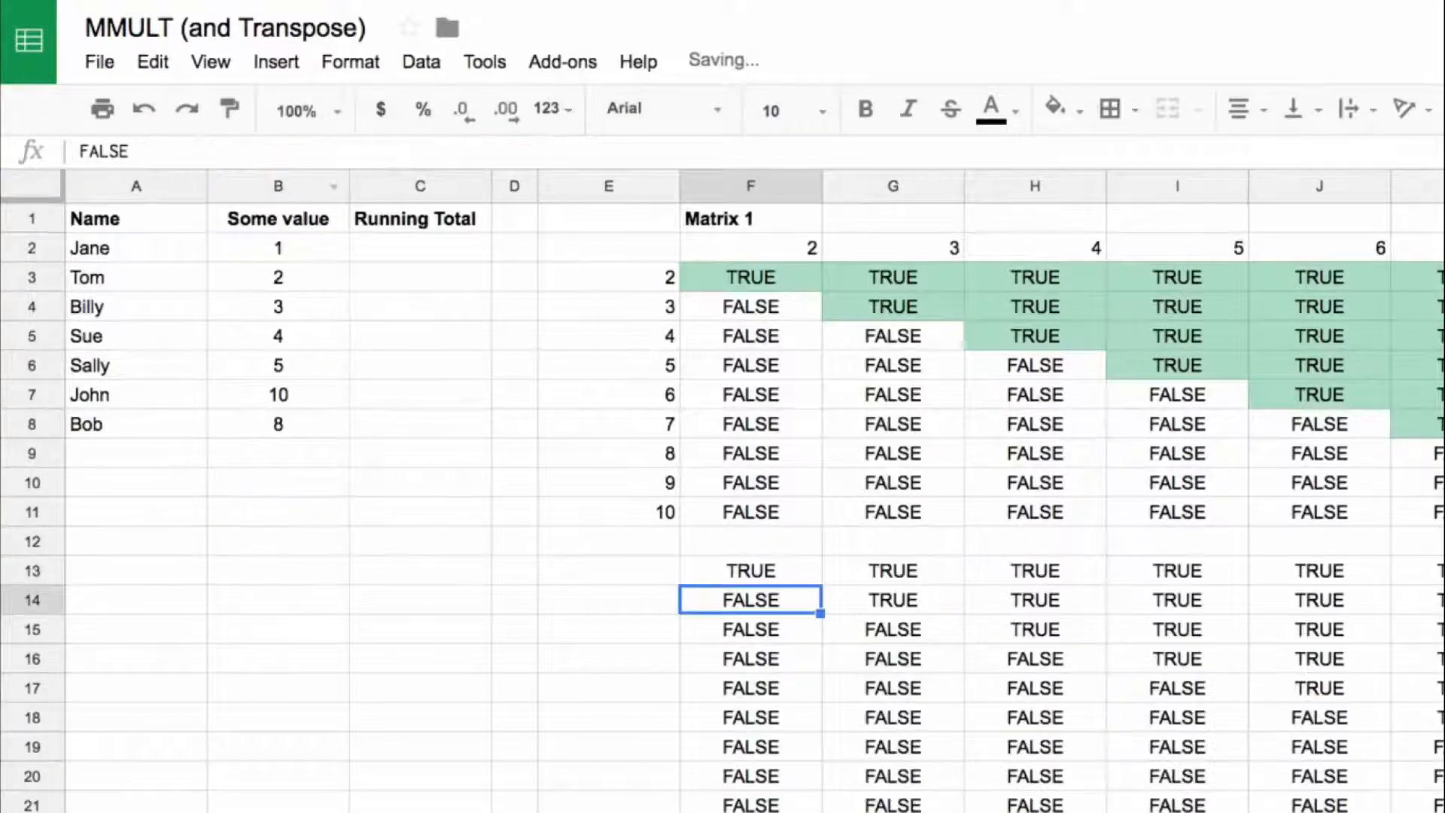
# Step: Multiply the F13 comparison by the values, making the formula =ArrayFormula((row(B2:B10)<=transpose(row(B2:B10)))*B2:B10)
pyautogui.click(798, 578)
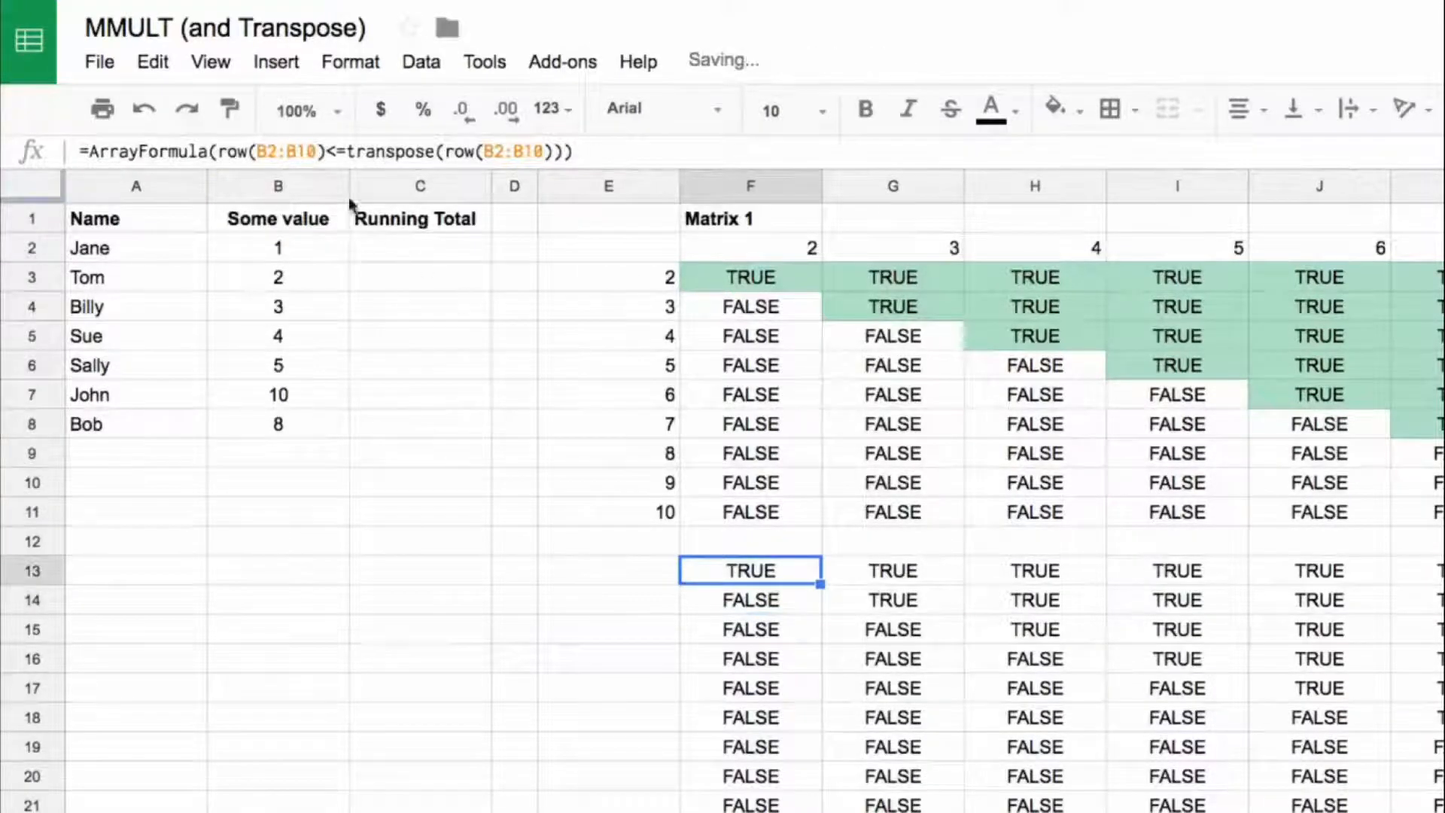
pyautogui.click(215, 151)
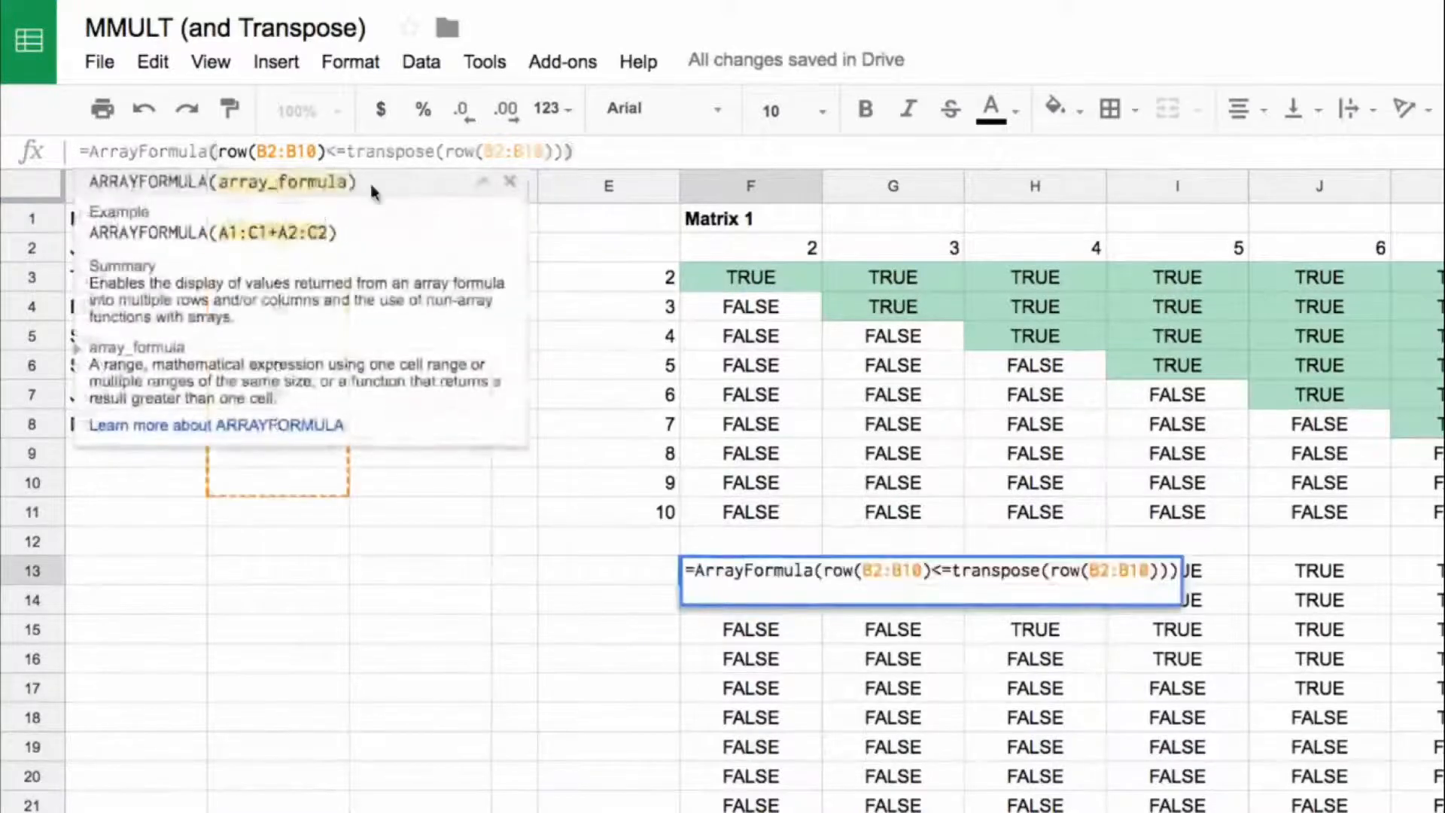
pyautogui.write('(')
pyautogui.click(591, 152)
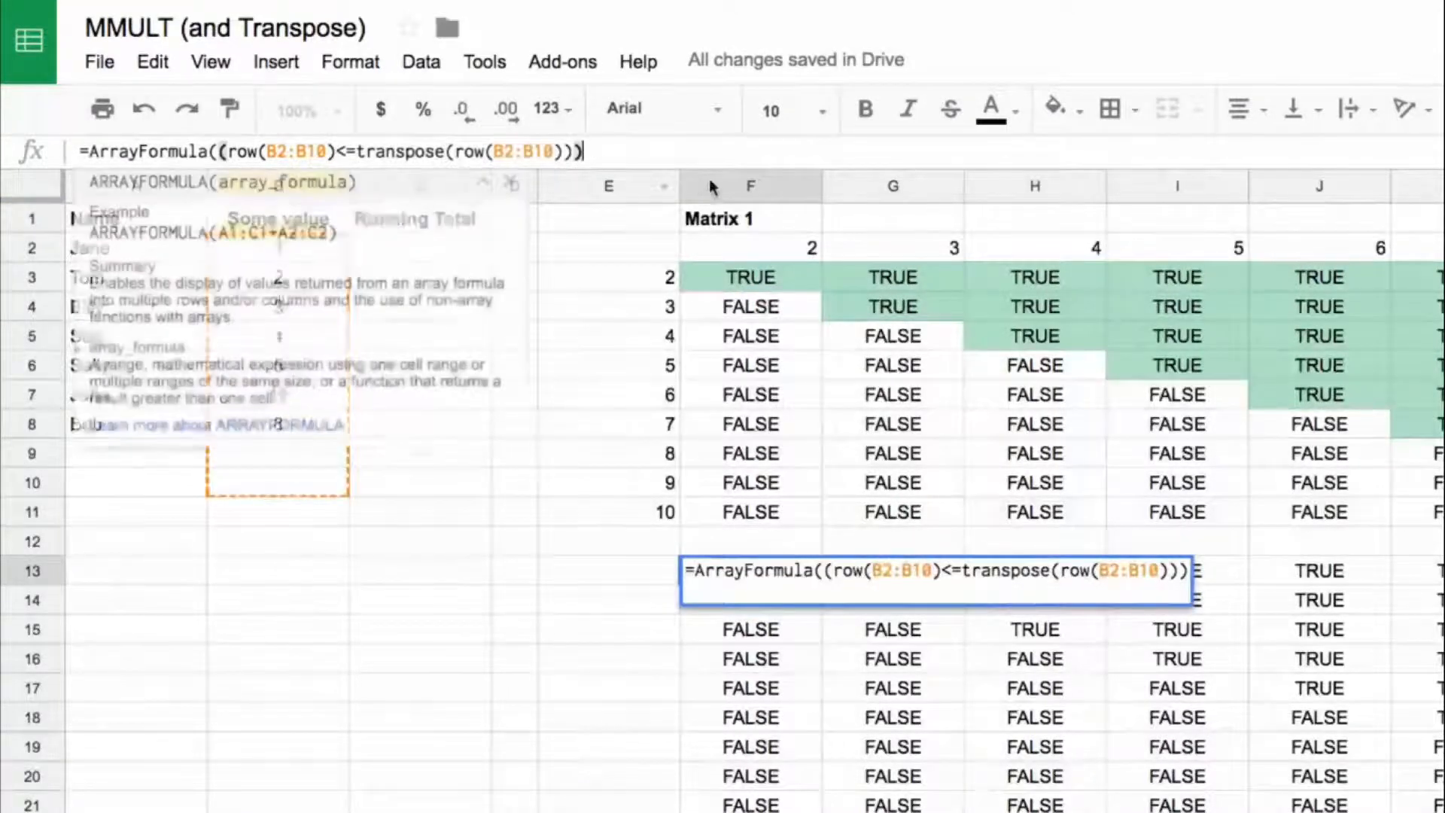
pyautogui.write('*')
pyautogui.write('B2:B')
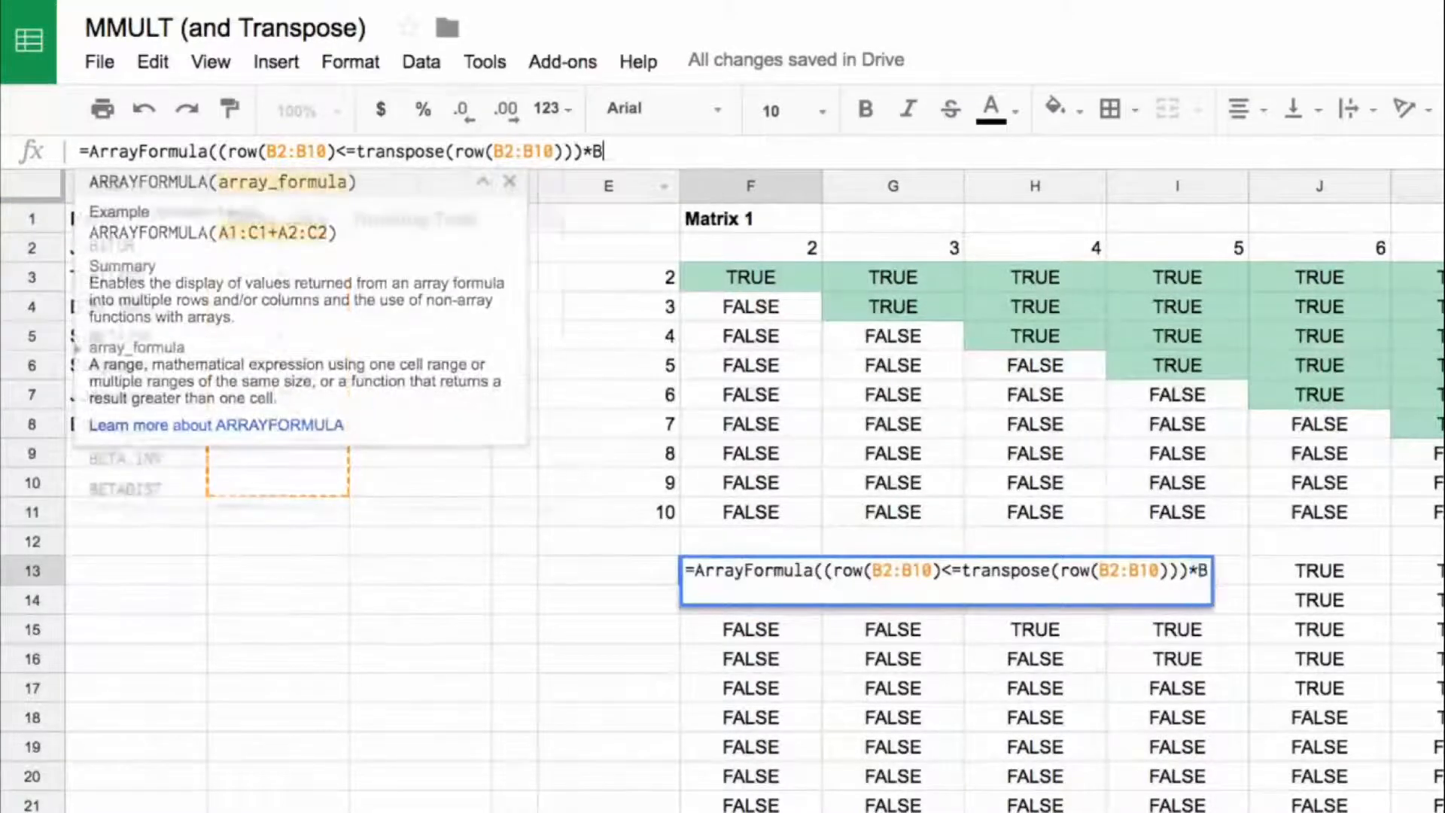
pyautogui.write('10)')
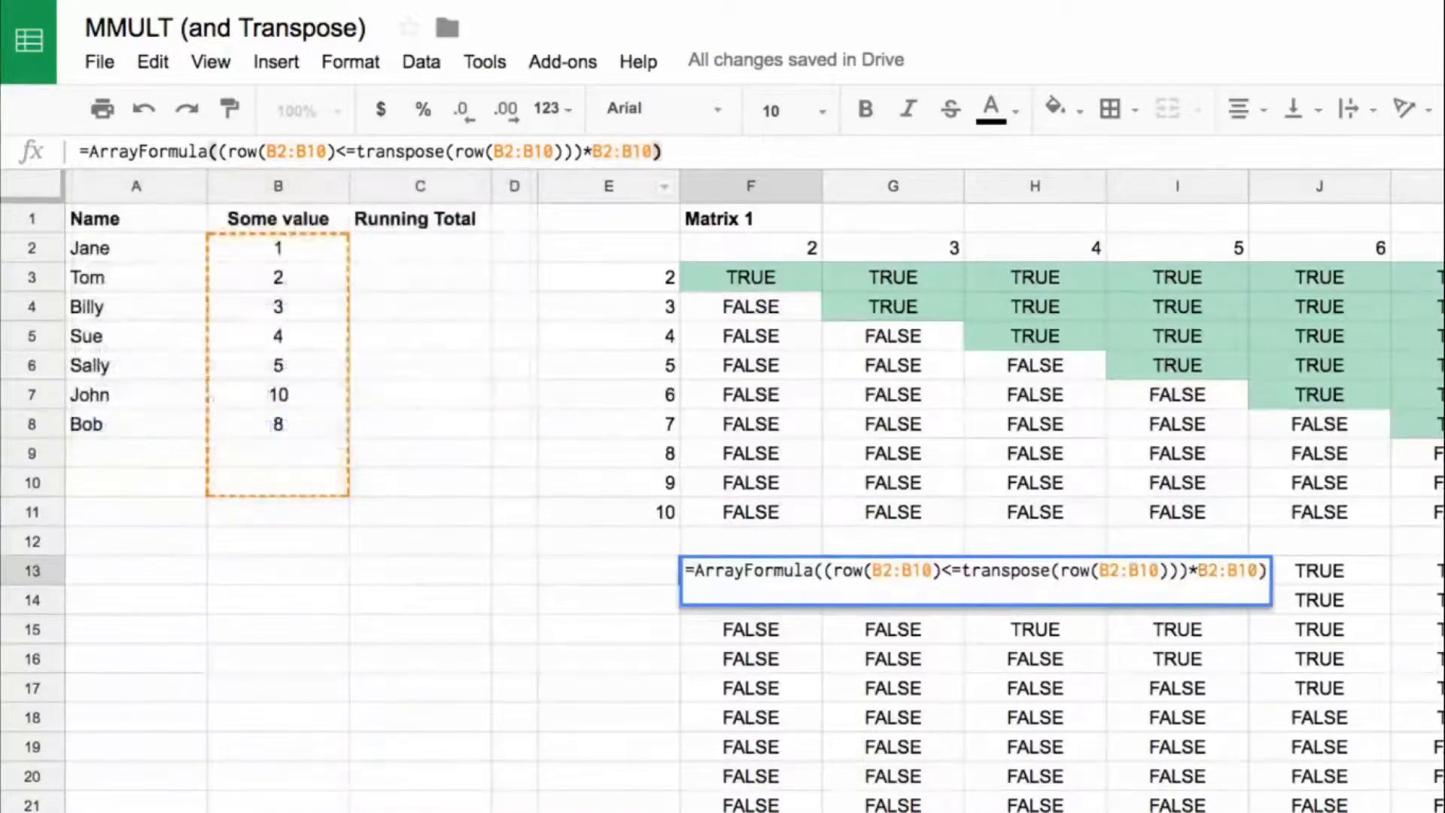
pyautogui.press('Return')
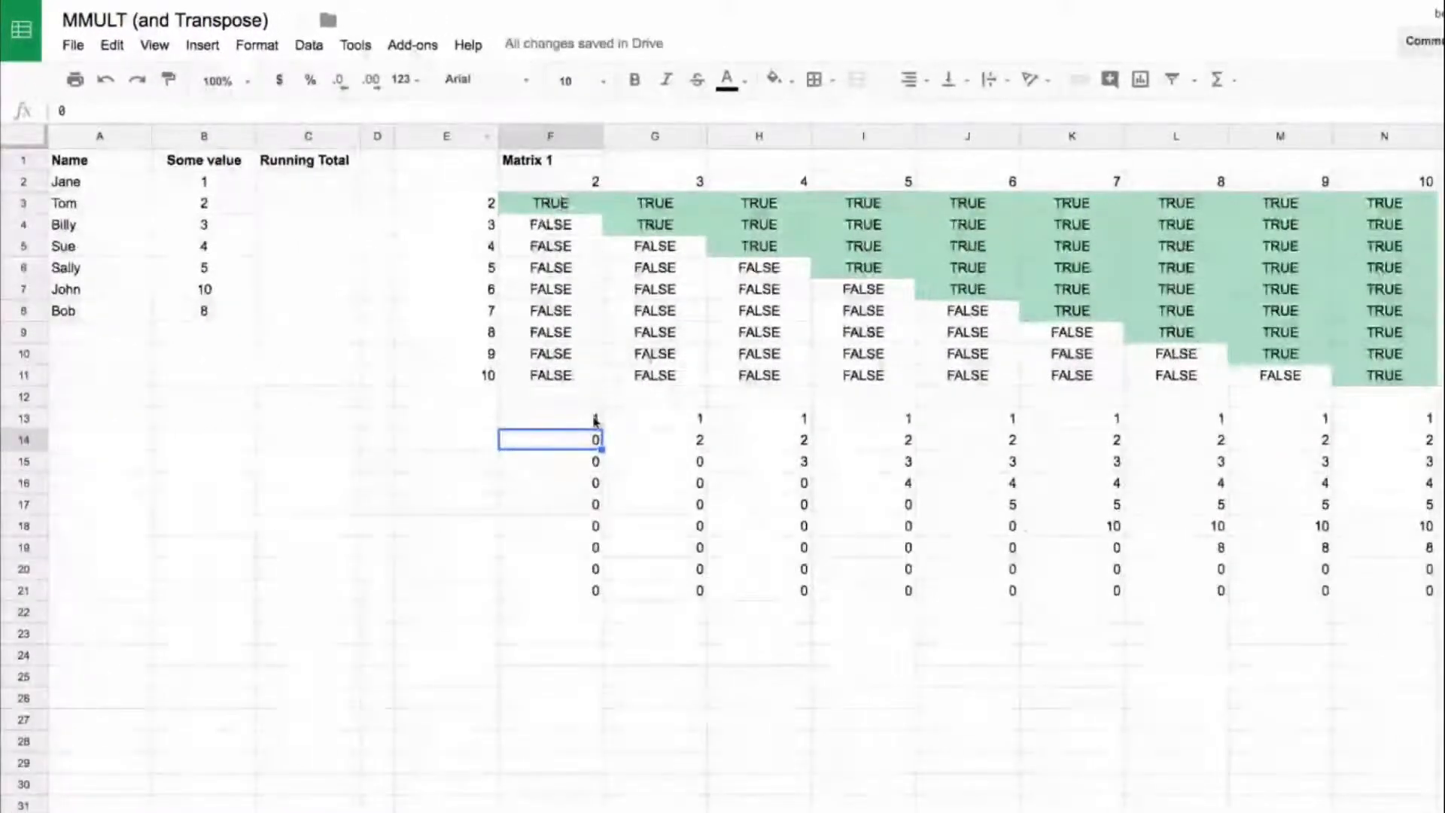
# Step: Examine how the matrix F13:N21 combines the values in B2:B8 with the TRUE/FALSE matrix, checking row 15 and the individual columns
pyautogui.click(595, 418)
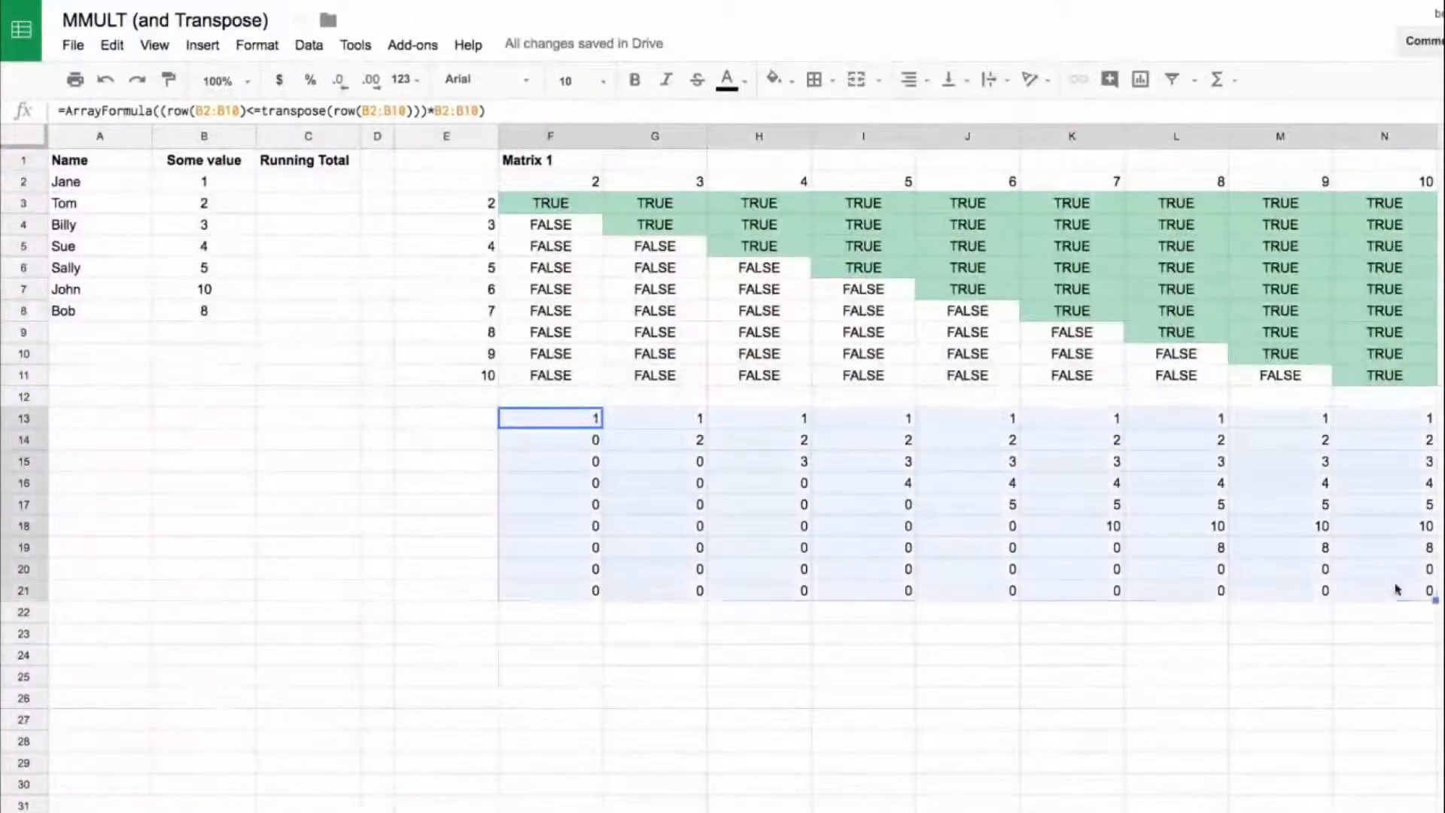
pyautogui.moveTo(204, 184); pyautogui.dragTo(203, 311)
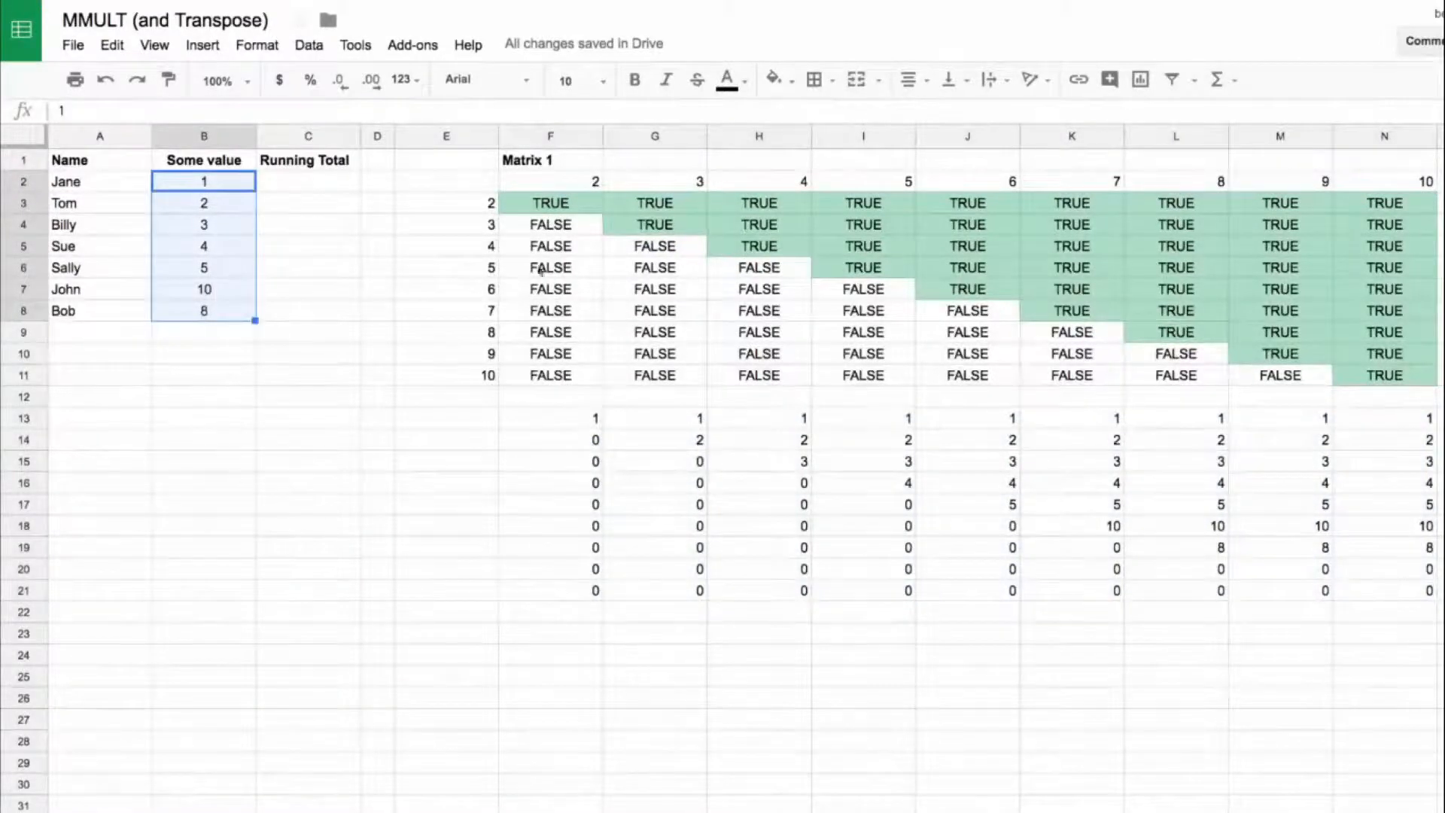
pyautogui.click(490, 252)
pyautogui.moveTo(544, 249); pyautogui.dragTo(680, 253)
pyautogui.moveTo(577, 461); pyautogui.dragTo(662, 462)
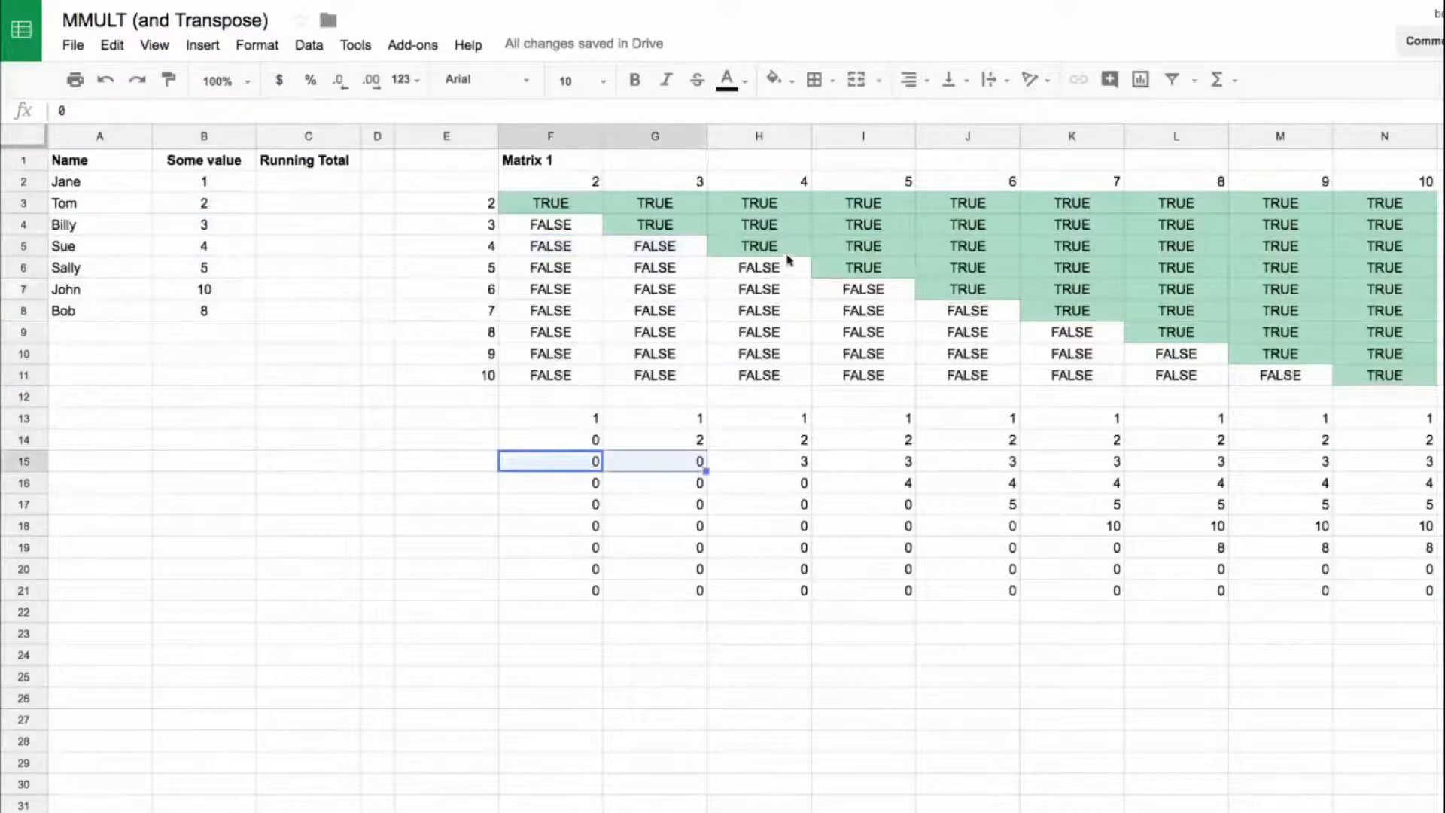
pyautogui.click(770, 250)
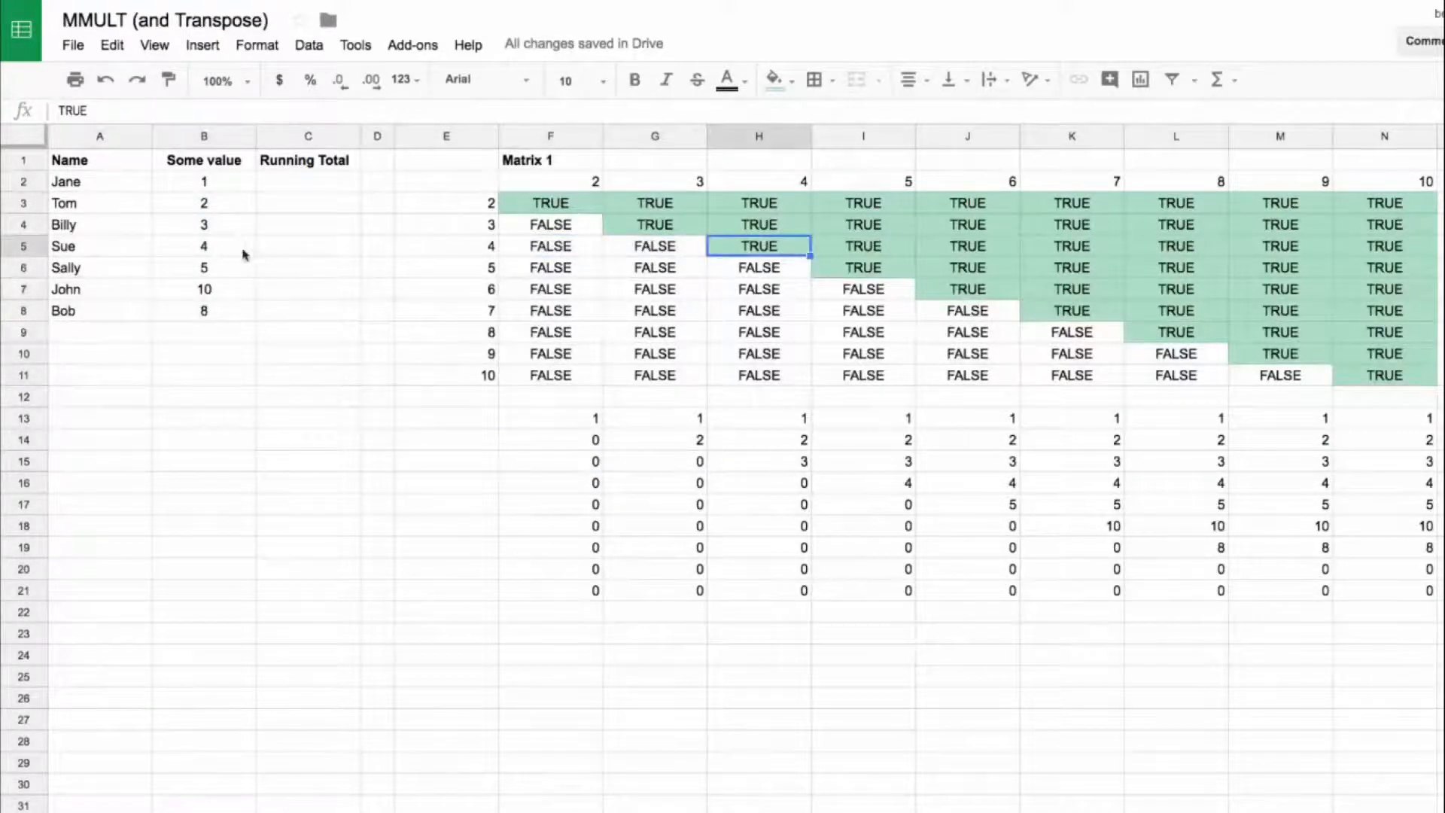
pyautogui.moveTo(228, 189); pyautogui.dragTo(218, 290)
pyautogui.moveTo(571, 420); pyautogui.dragTo(1415, 593)
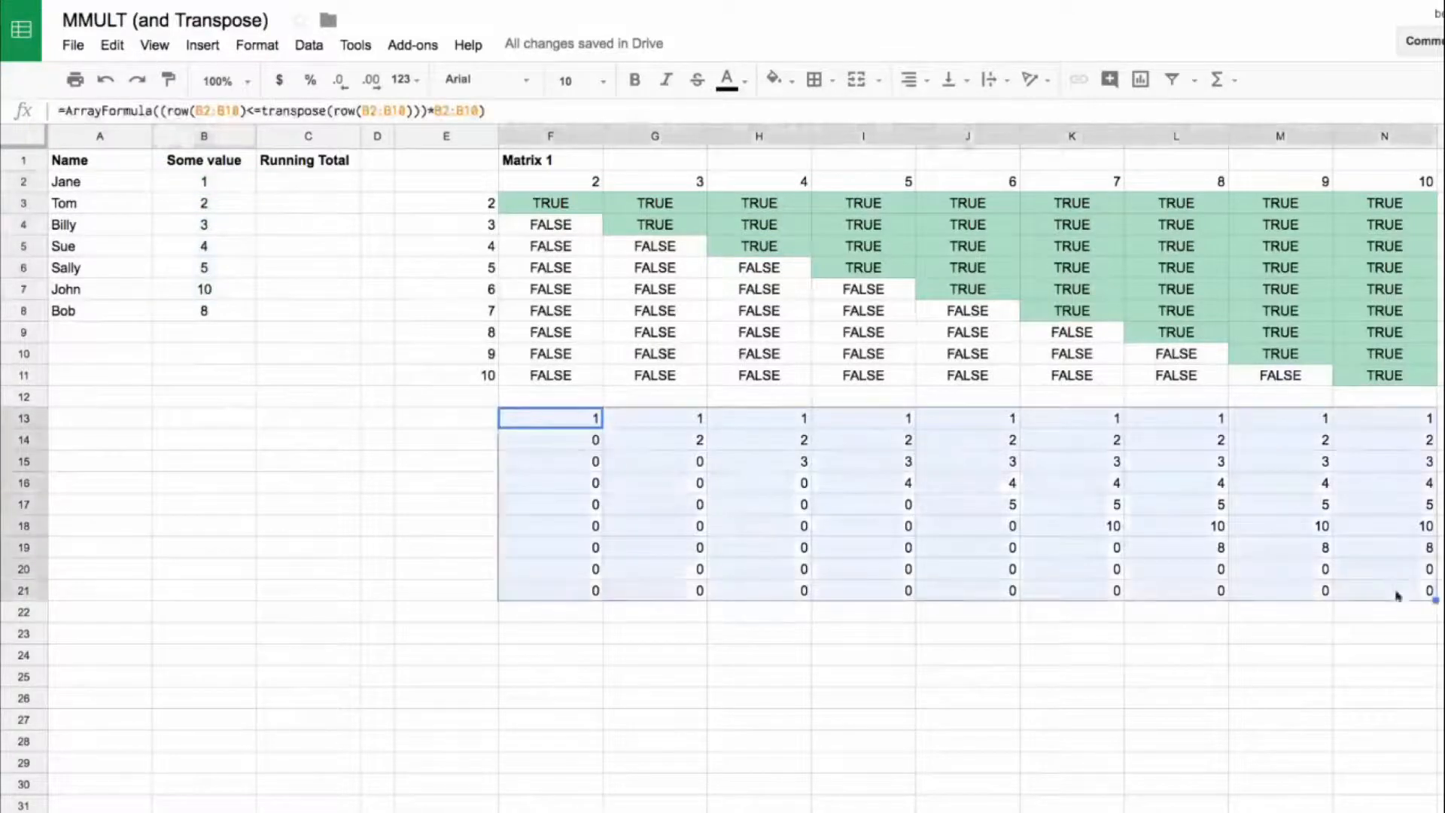
pyautogui.click(570, 418)
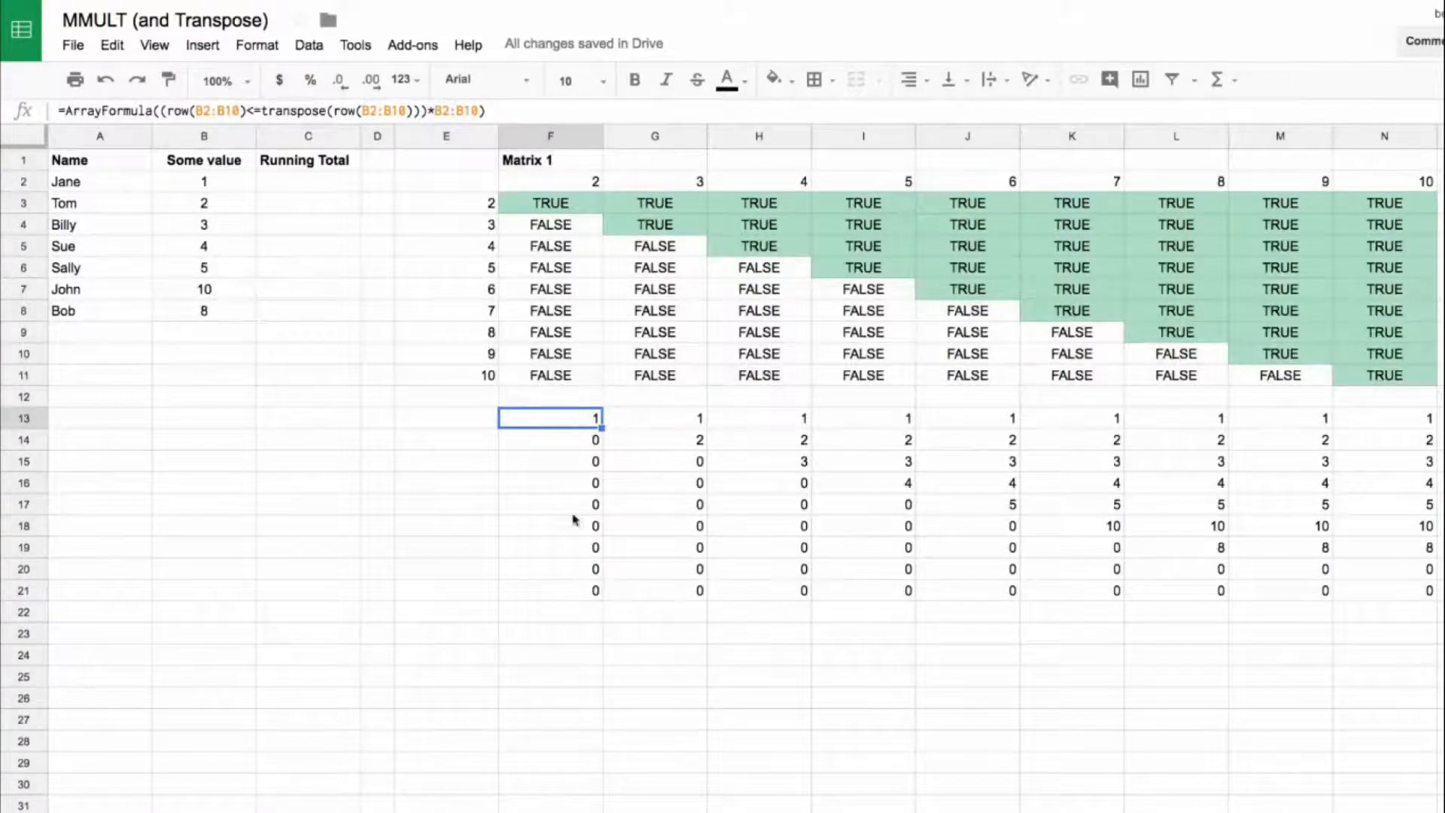
pyautogui.moveTo(583, 429); pyautogui.dragTo(596, 598)
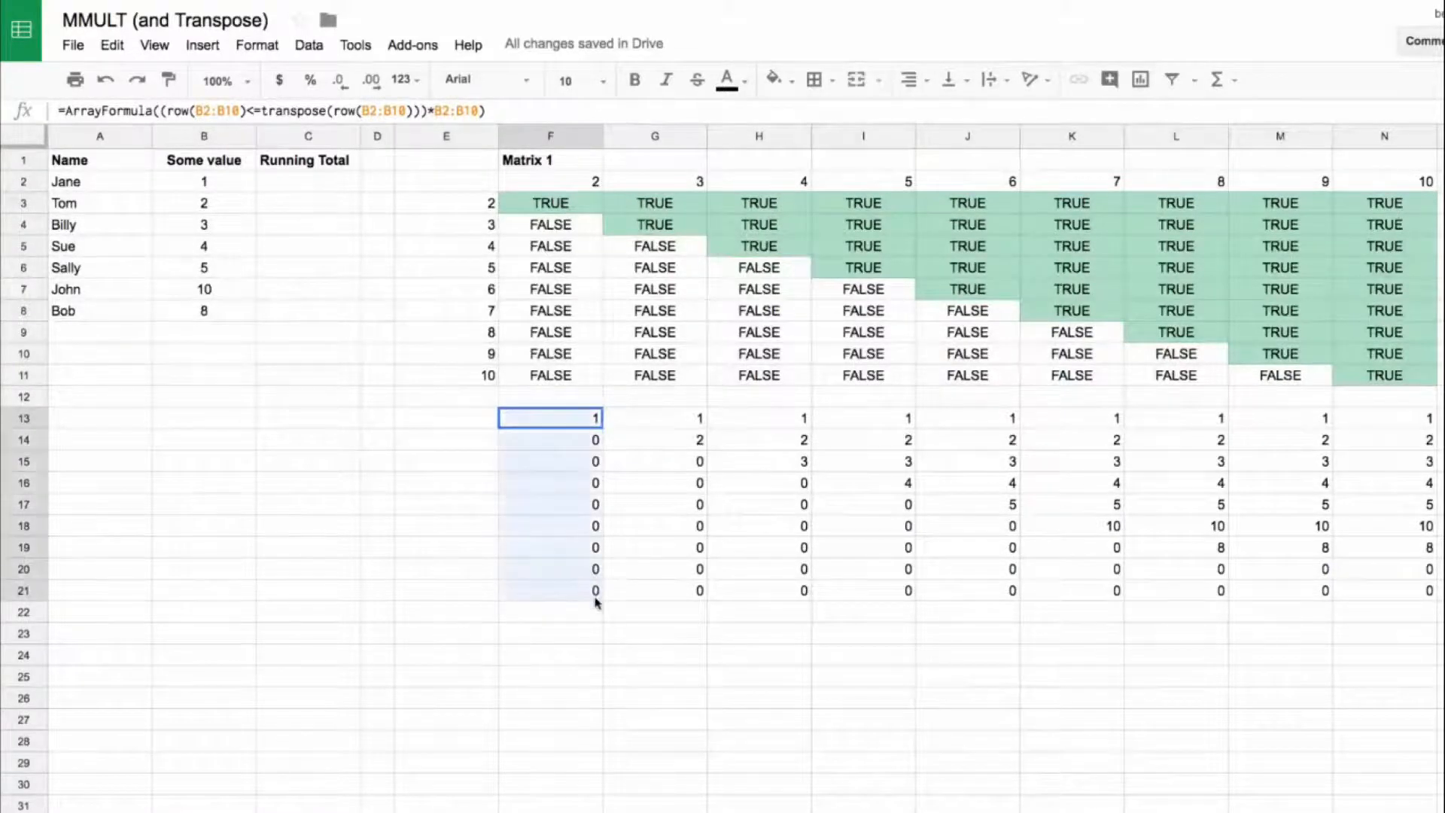
pyautogui.click(679, 418)
pyautogui.keyDown('shift'); pyautogui.click(684, 568); pyautogui.keyUp('shift')
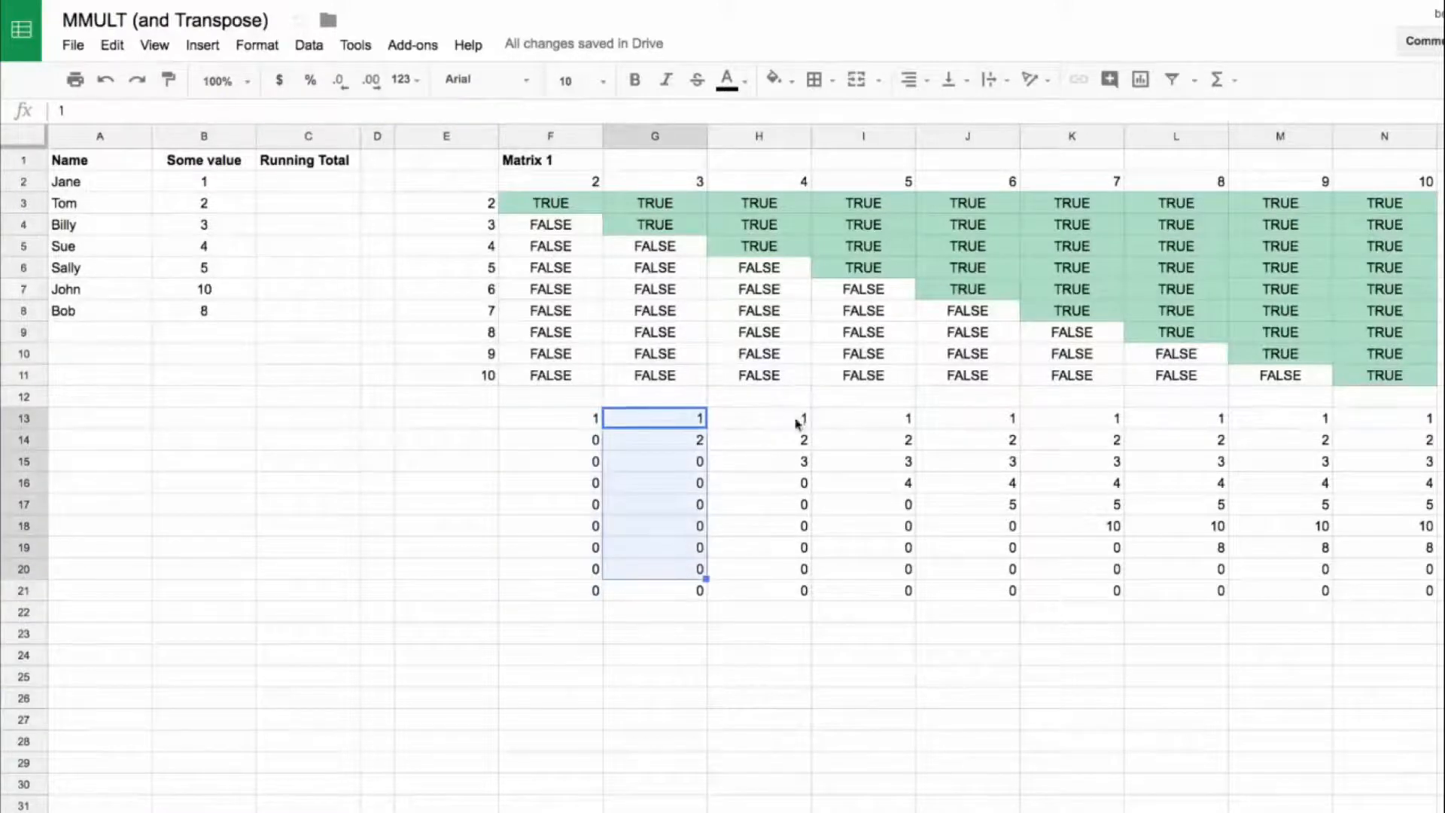
pyautogui.moveTo(800, 419); pyautogui.dragTo(907, 547)
# Step: Wrap the F13 product in transpose, making the formula =ArrayFormula(transpose((row(B2:B10)<=transpose(row(B2:B10)))*B2:B10))
pyautogui.click(576, 419)
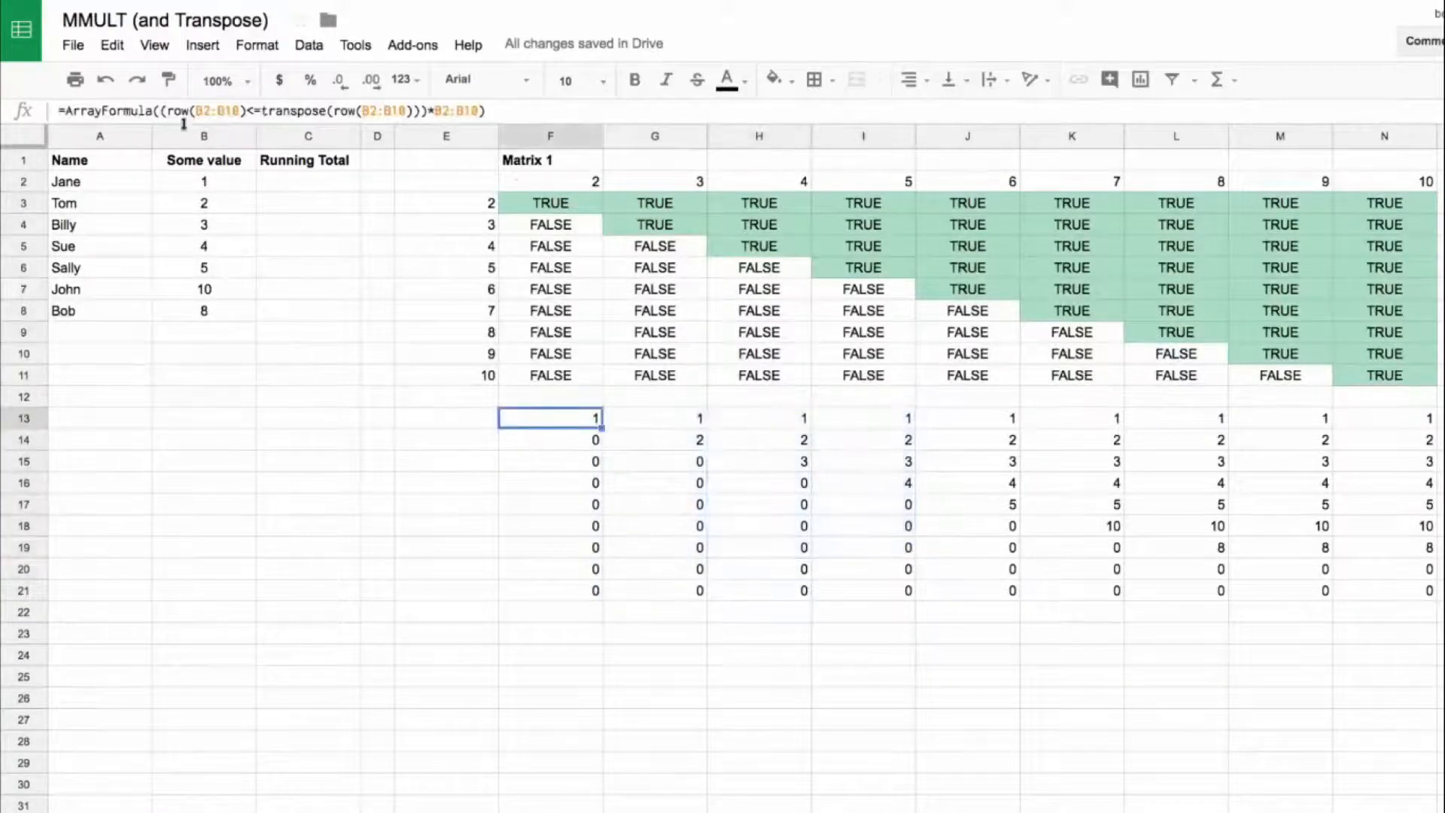
pyautogui.click(159, 111)
pyautogui.write('trans')
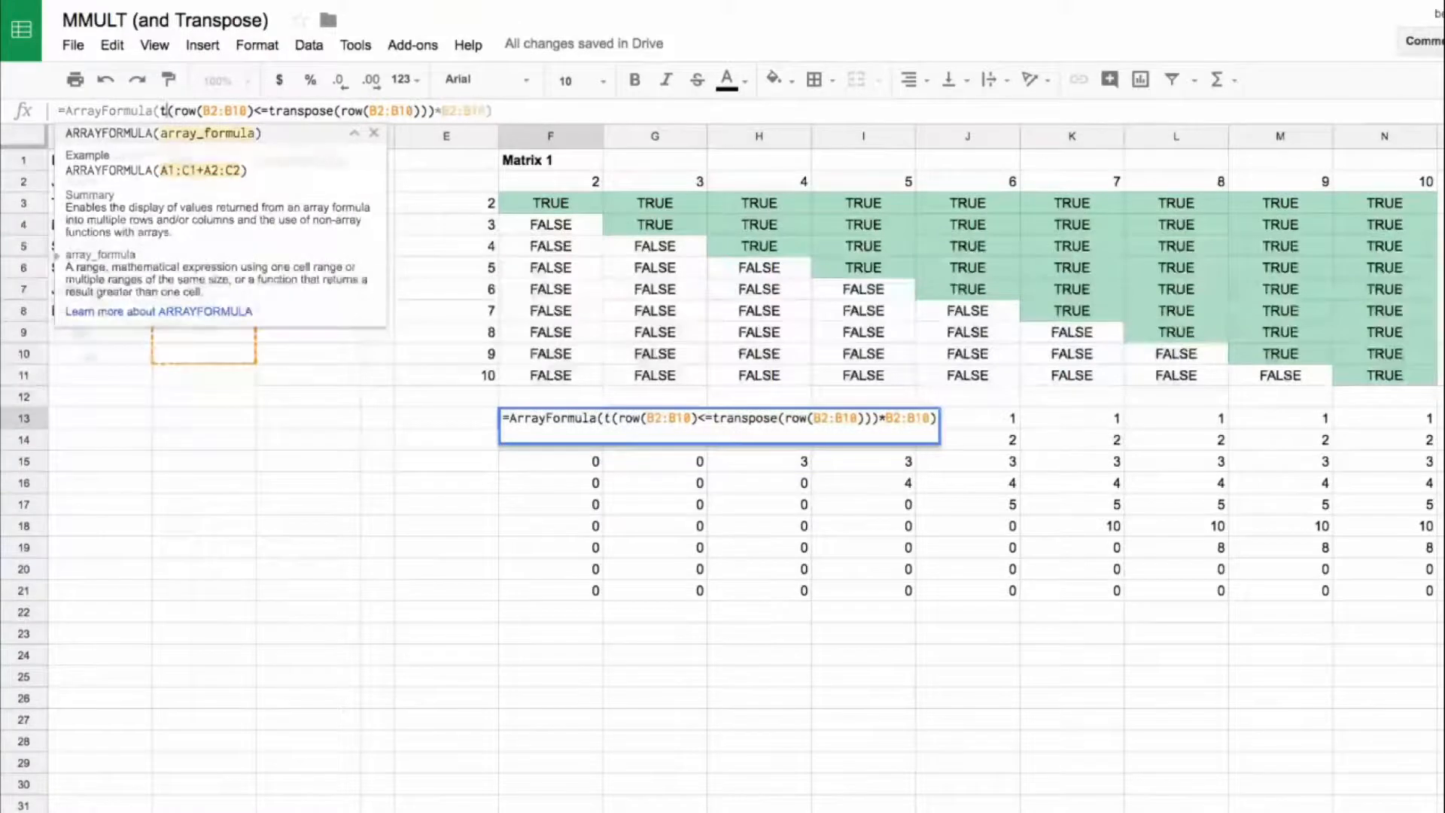
pyautogui.write('pose(')
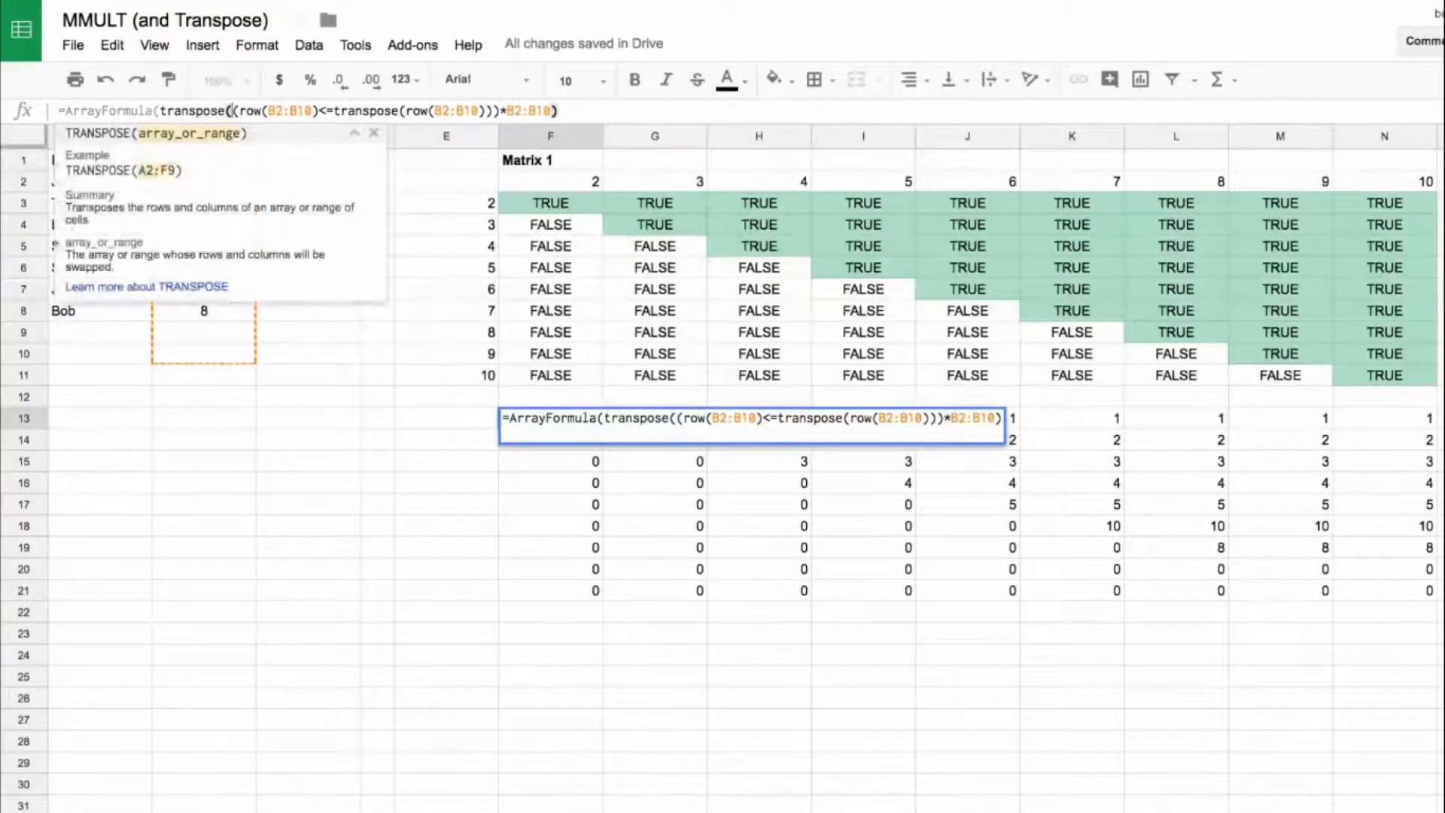
pyautogui.click(564, 108)
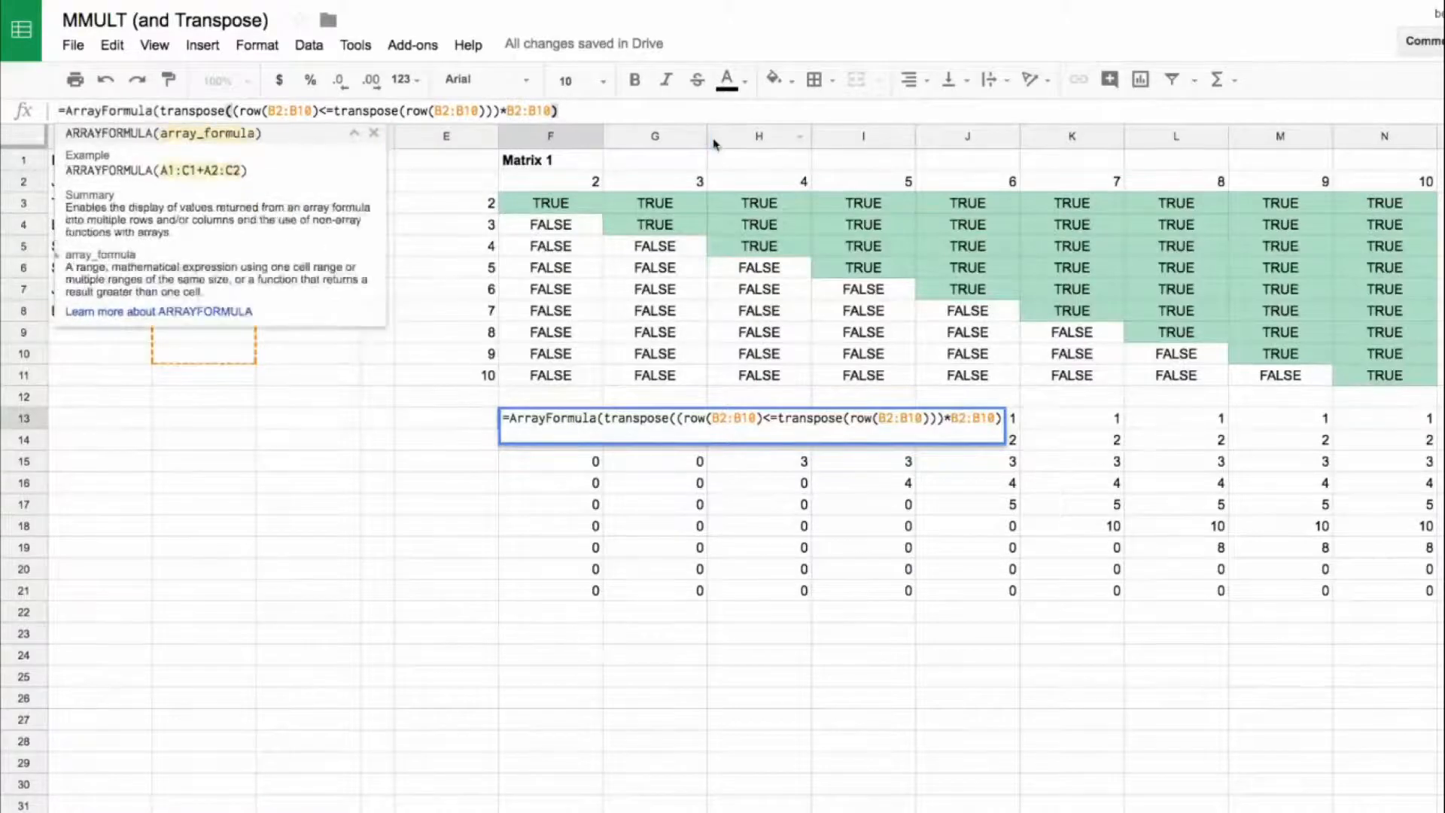
pyautogui.write(')')
pyautogui.press('Return')
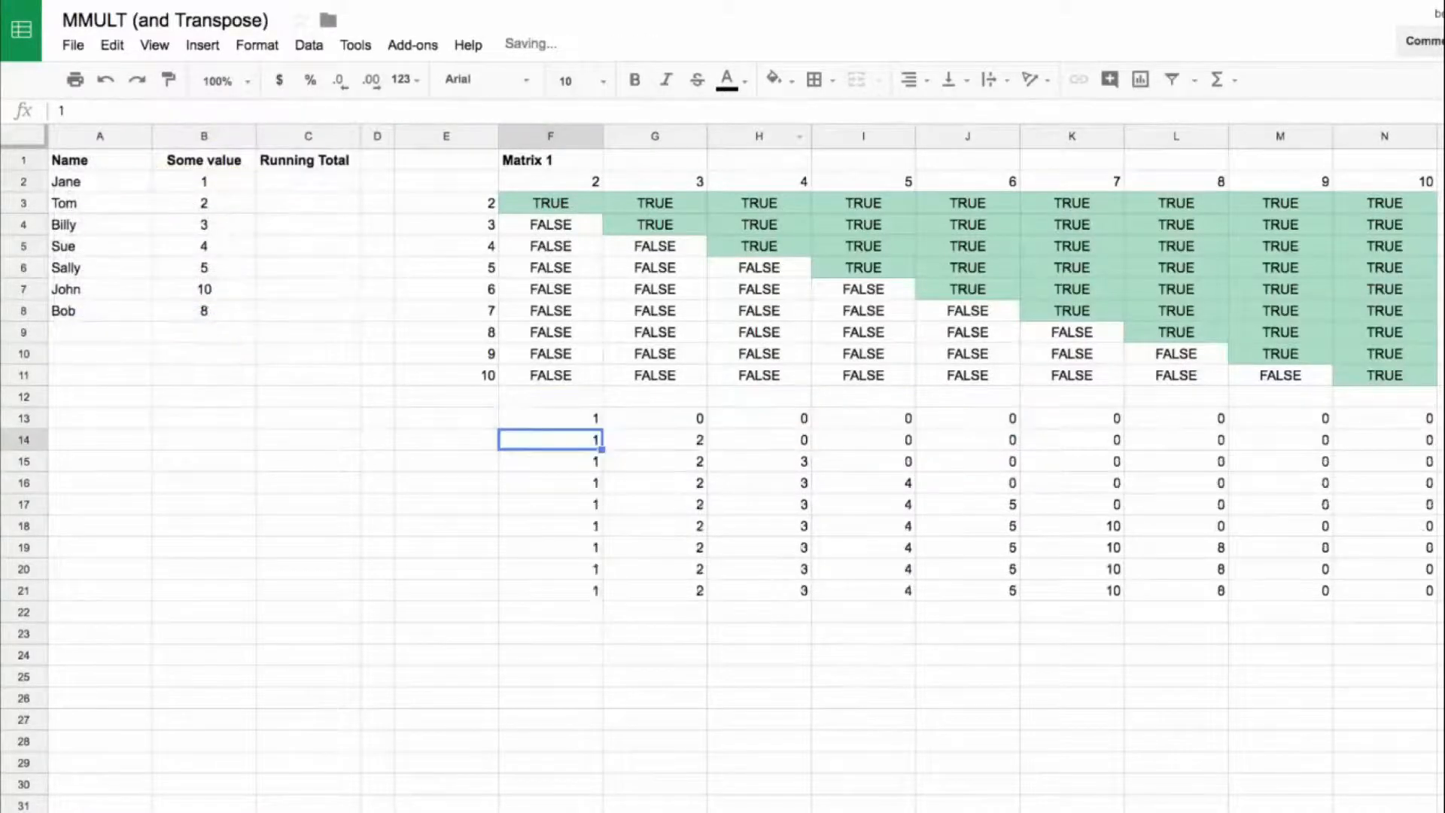
pyautogui.press('Up')
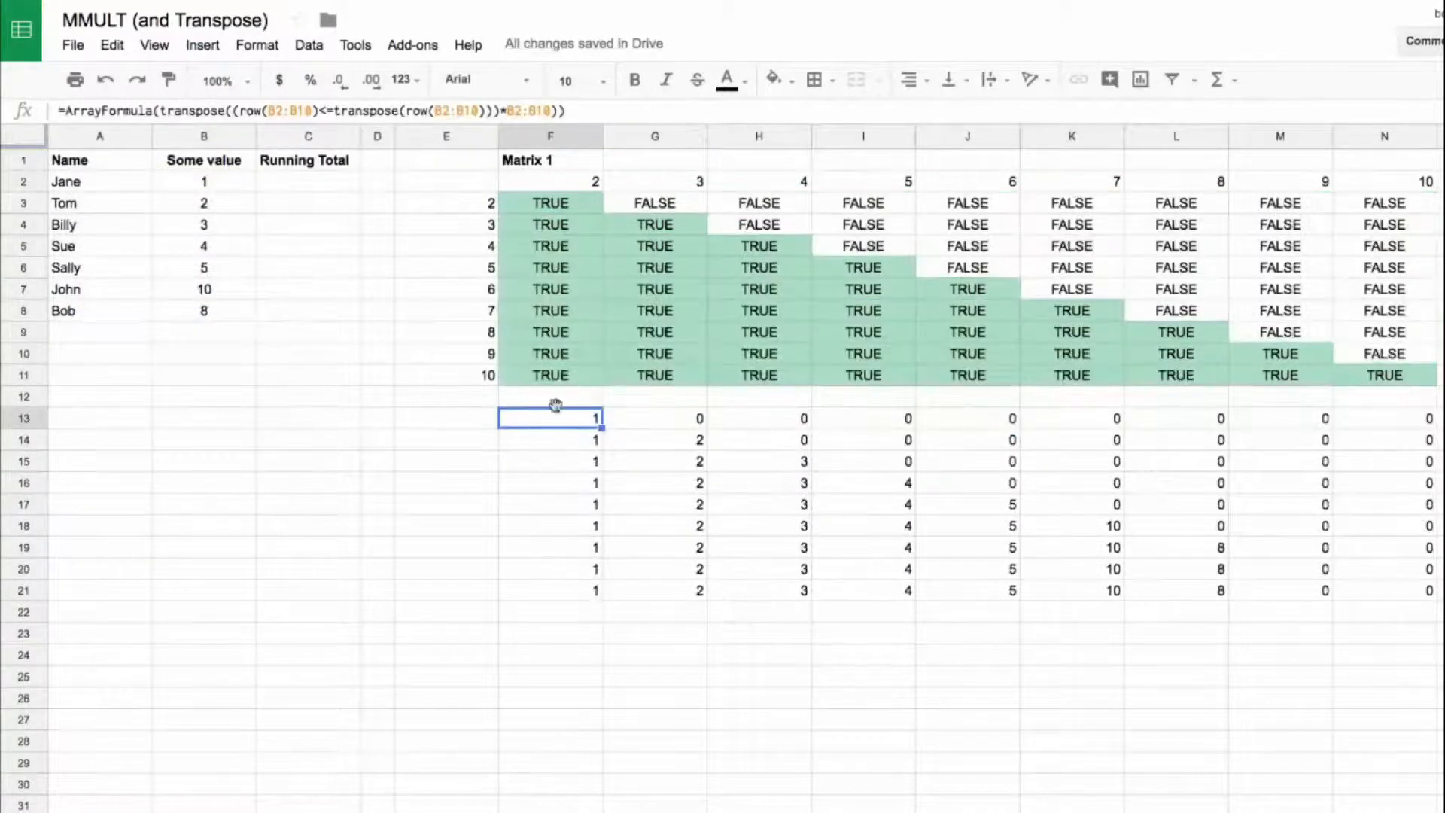
# Step: Clear the working cells E2:N11 and move the transposed value matrix from F13:N21 up to F2:N10, directly beneath the Matrix 1 heading
pyautogui.moveTo(491, 183); pyautogui.dragTo(1382, 382)
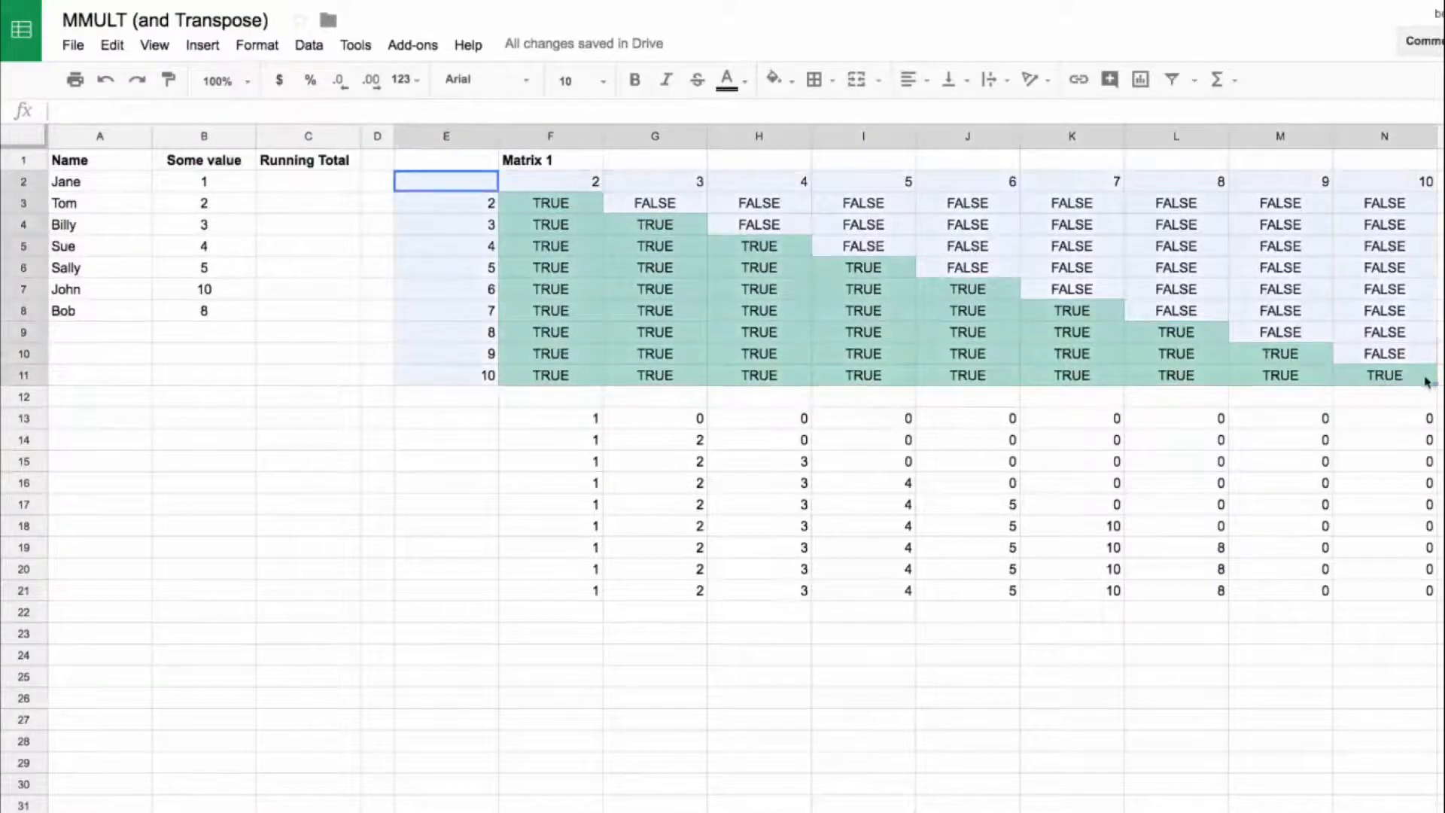
pyautogui.press('Delete')
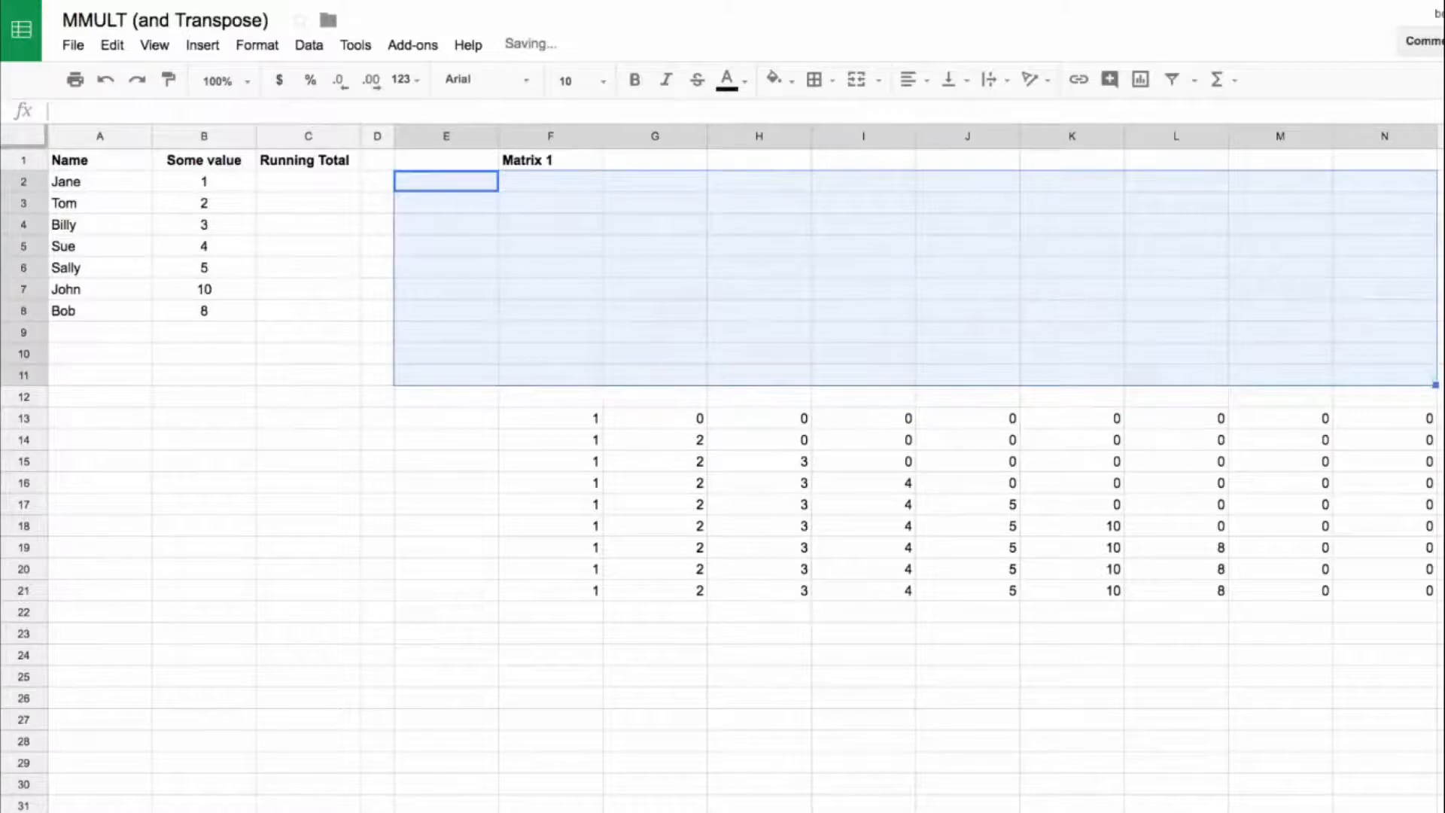
pyautogui.moveTo(593, 416); pyautogui.dragTo(1393, 585)
pyautogui.moveTo(574, 405); pyautogui.dragTo(595, 192)
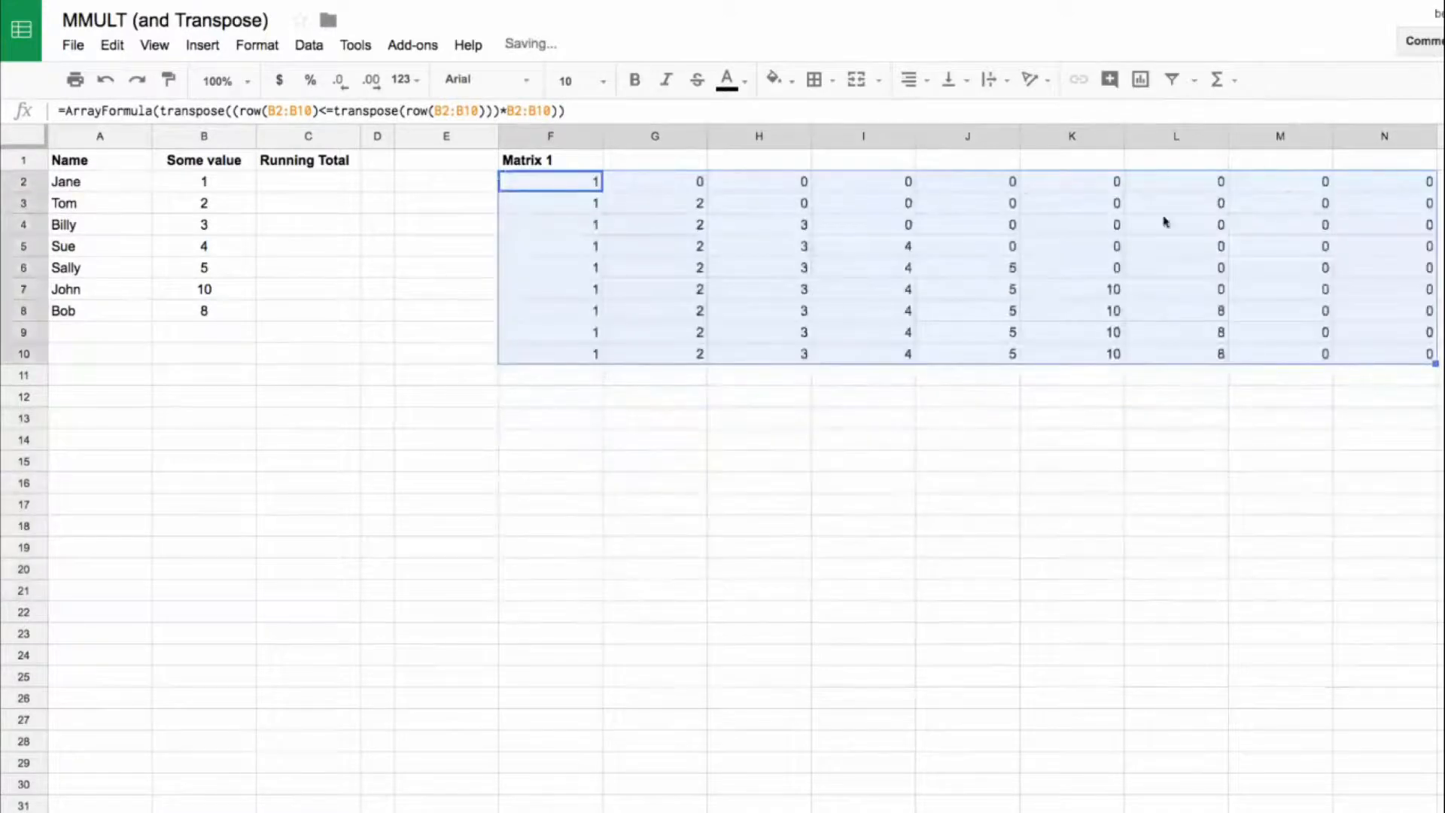
# Step: Enter the heading Matrix 2 in F12, below the Matrix 1 values, and make it bold
pyautogui.click(558, 403)
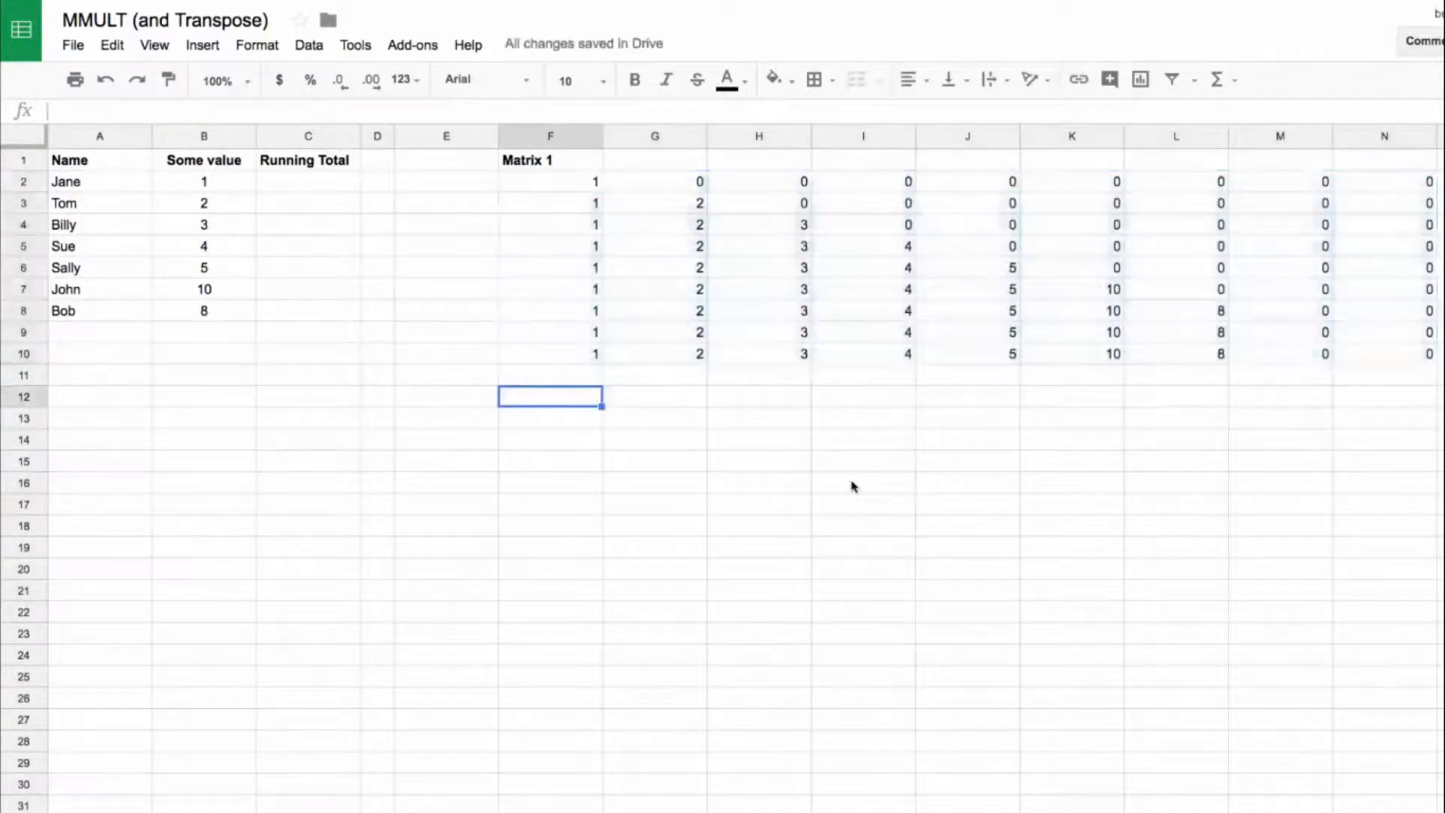
pyautogui.write('Matrix 2')
pyautogui.press('Return')
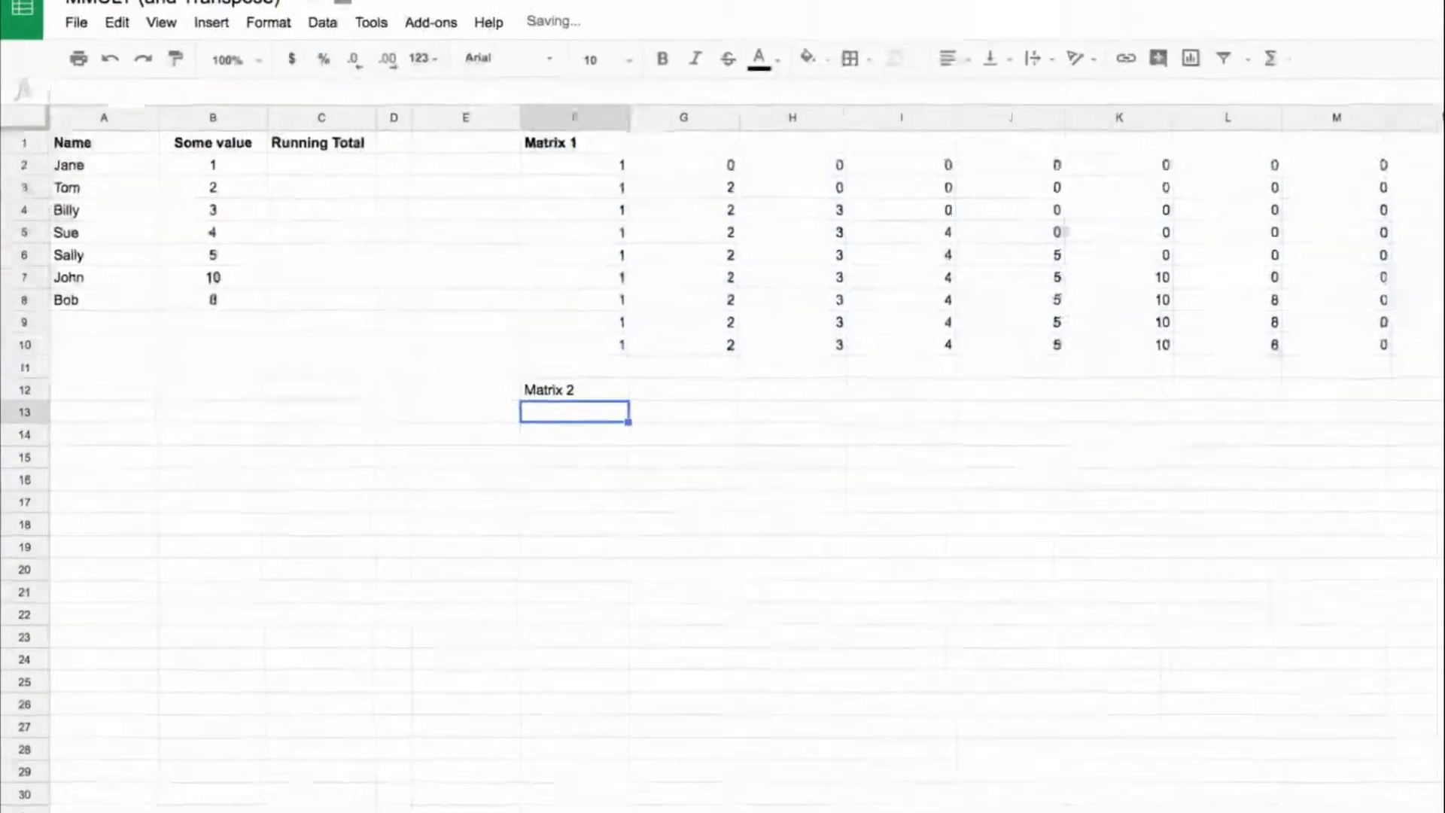
pyautogui.press('Up')
pyautogui.hotkey('ctrl', 'b')
pyautogui.press('Down')
pyautogui.press('Down')
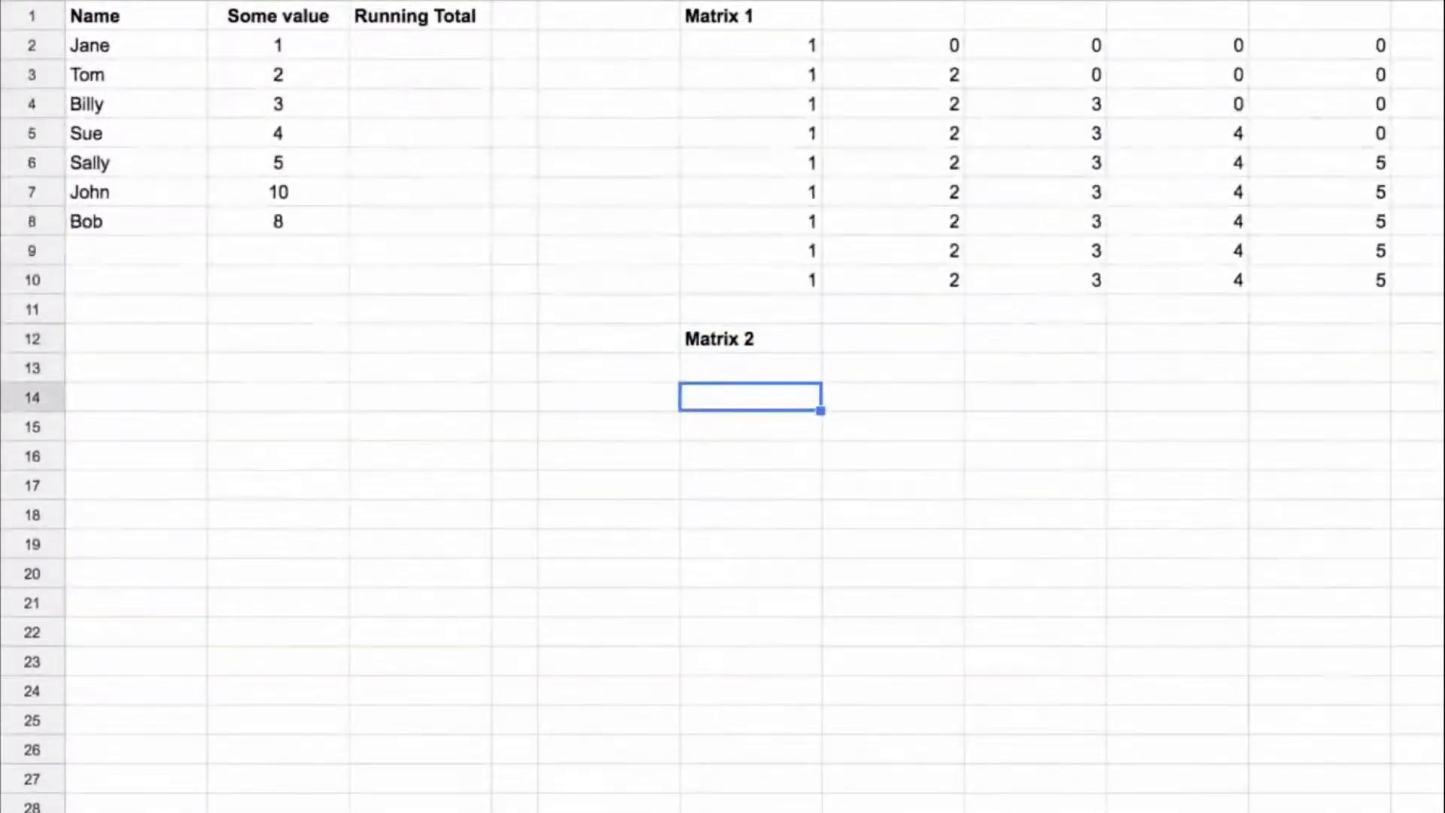
# Step: Build Matrix 2 in F13 with the array formula =ArrayFormula(sign(b2:b10))
pyautogui.press('Up')
pyautogui.write('=sign(')
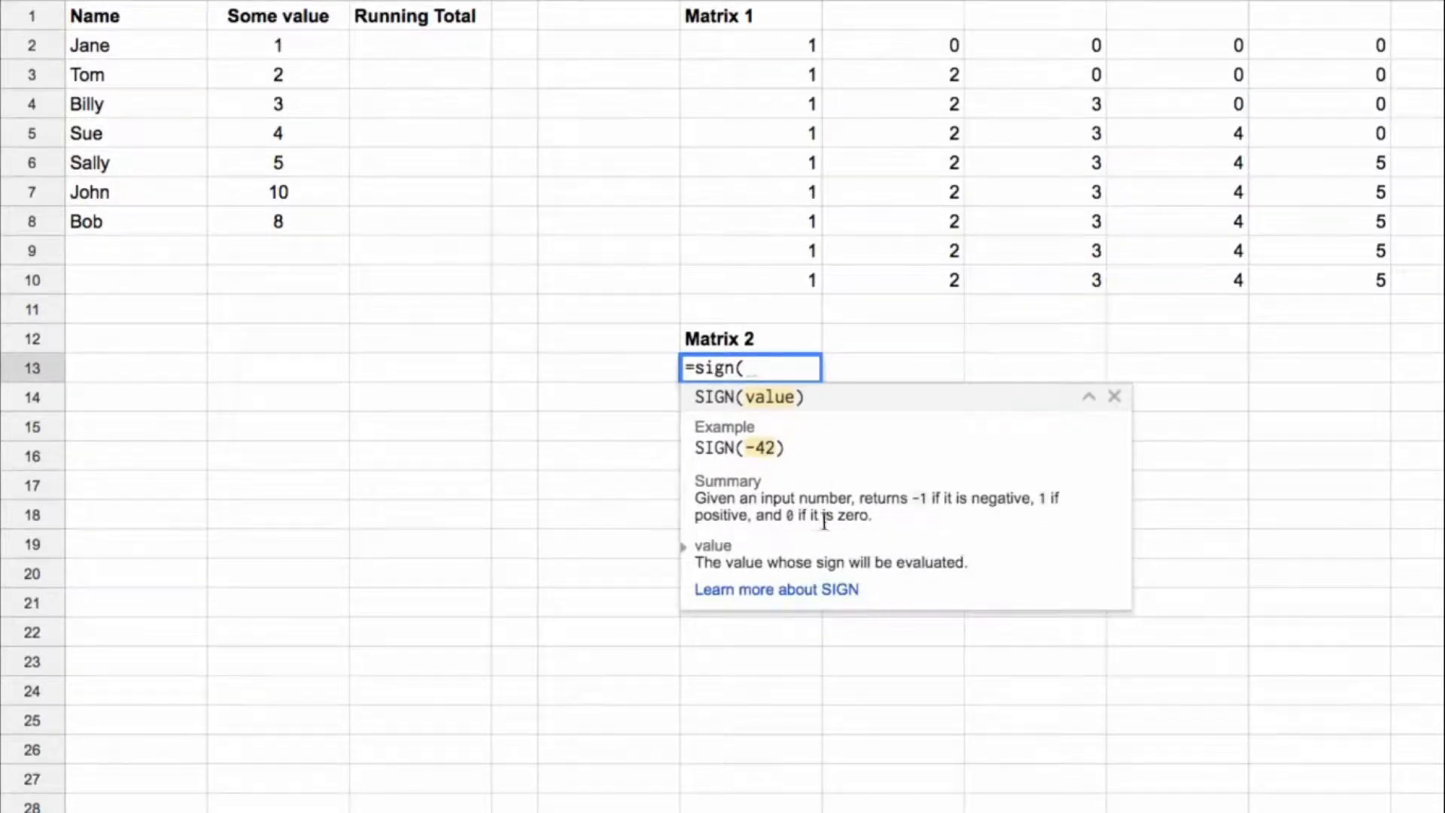
pyautogui.write('b')
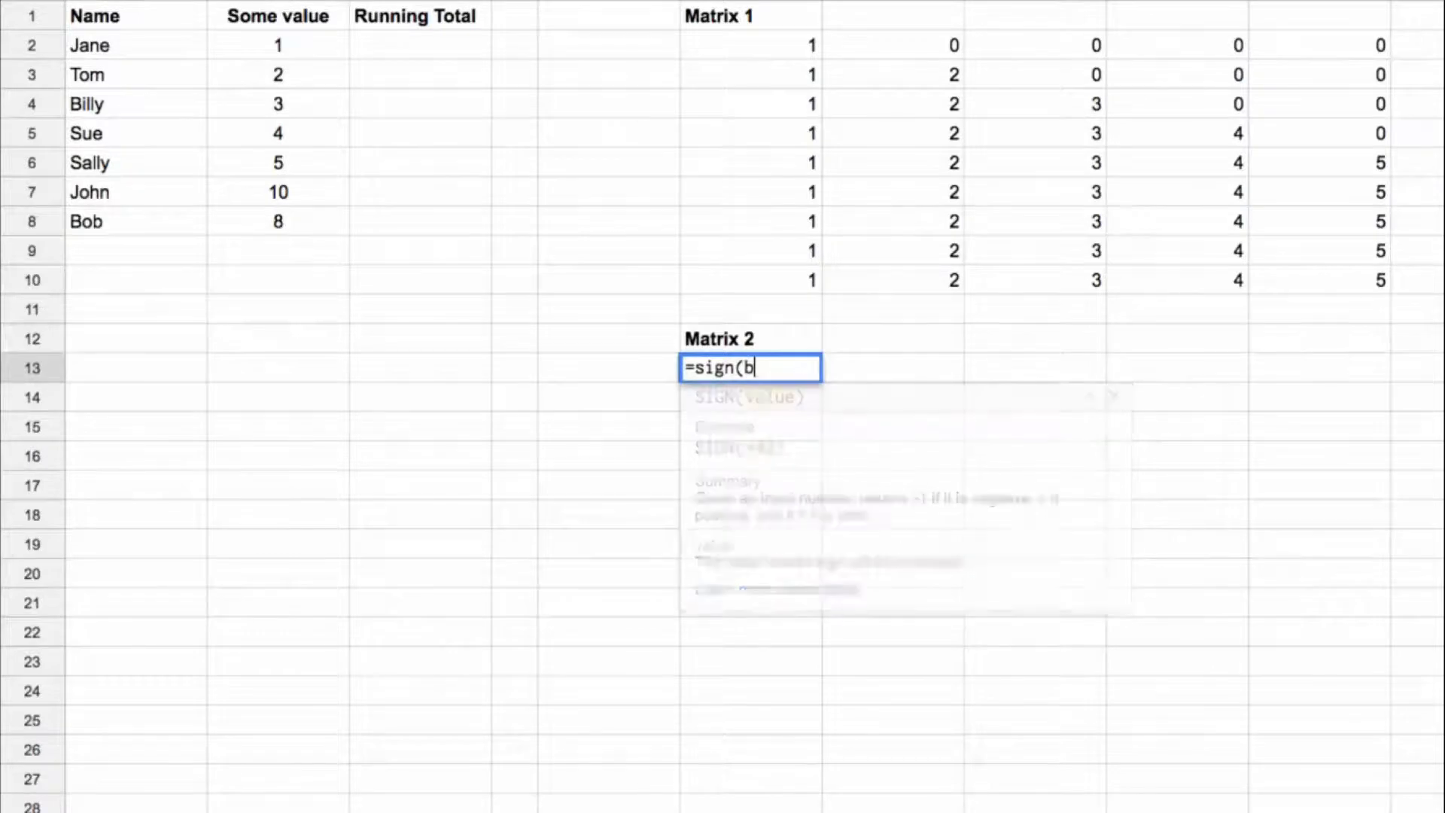
pyautogui.write('2:b10)')
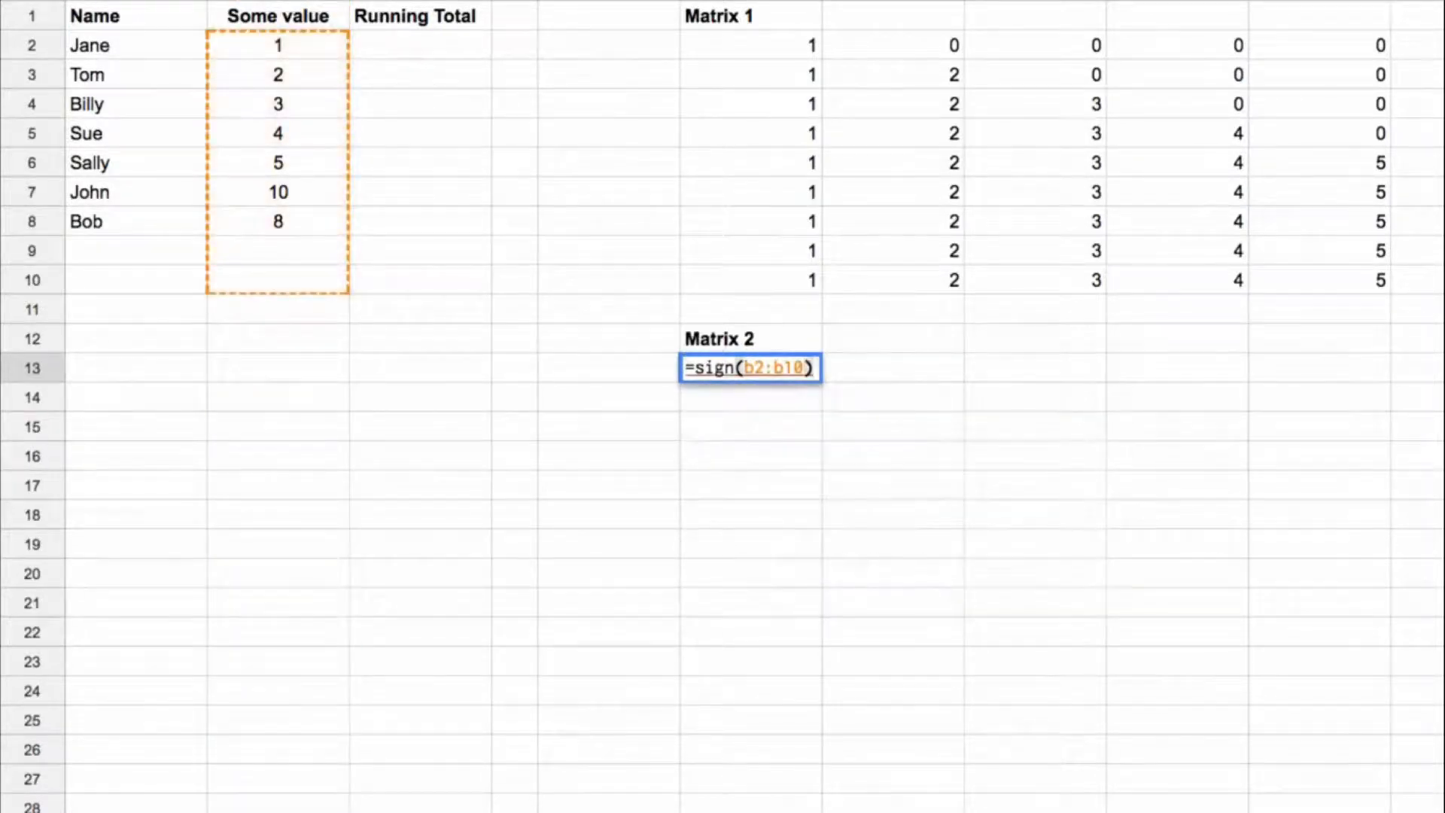
pyautogui.hotkey('ctrl', 'shift', 'Return')
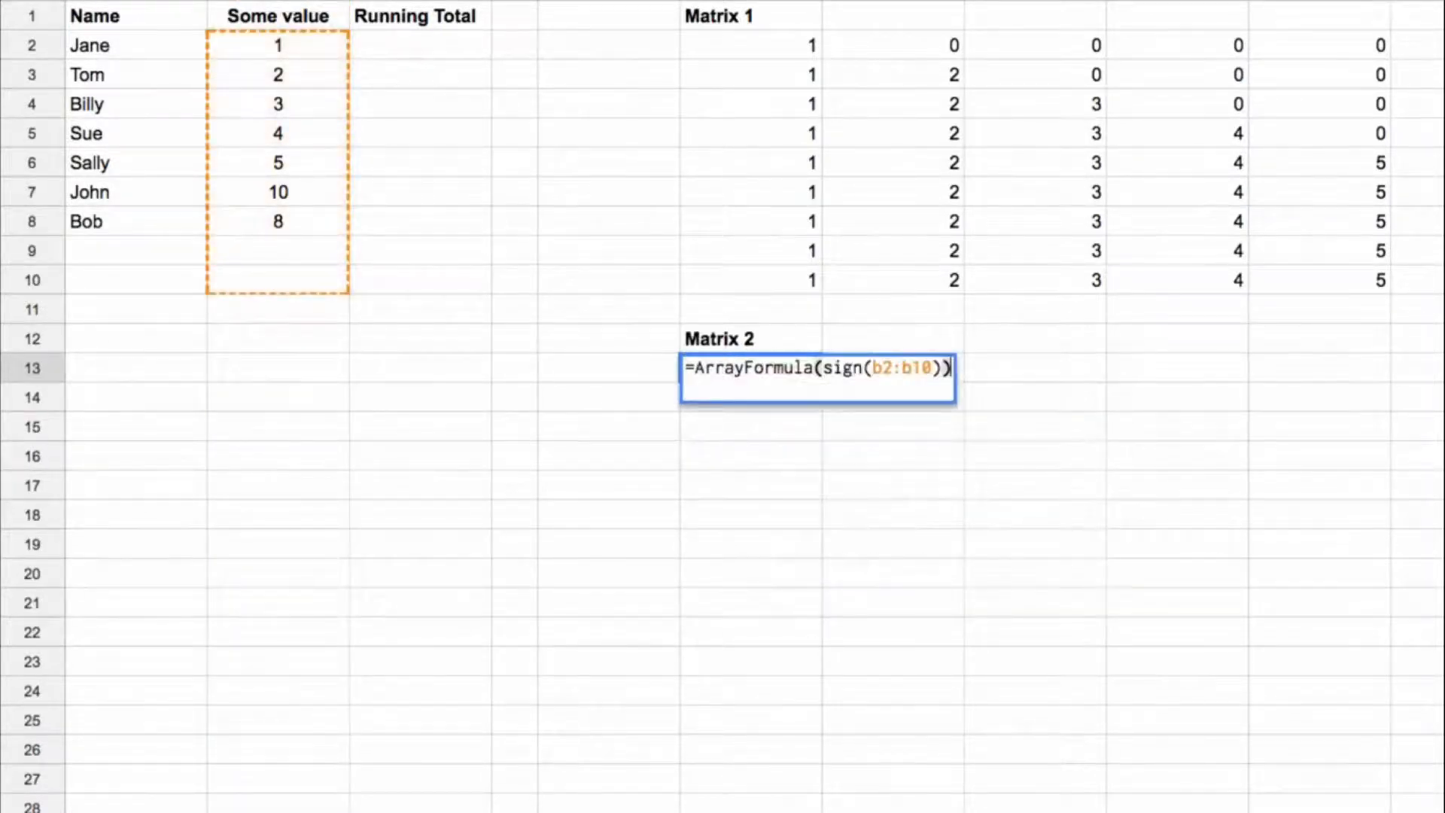
pyautogui.press('Return')
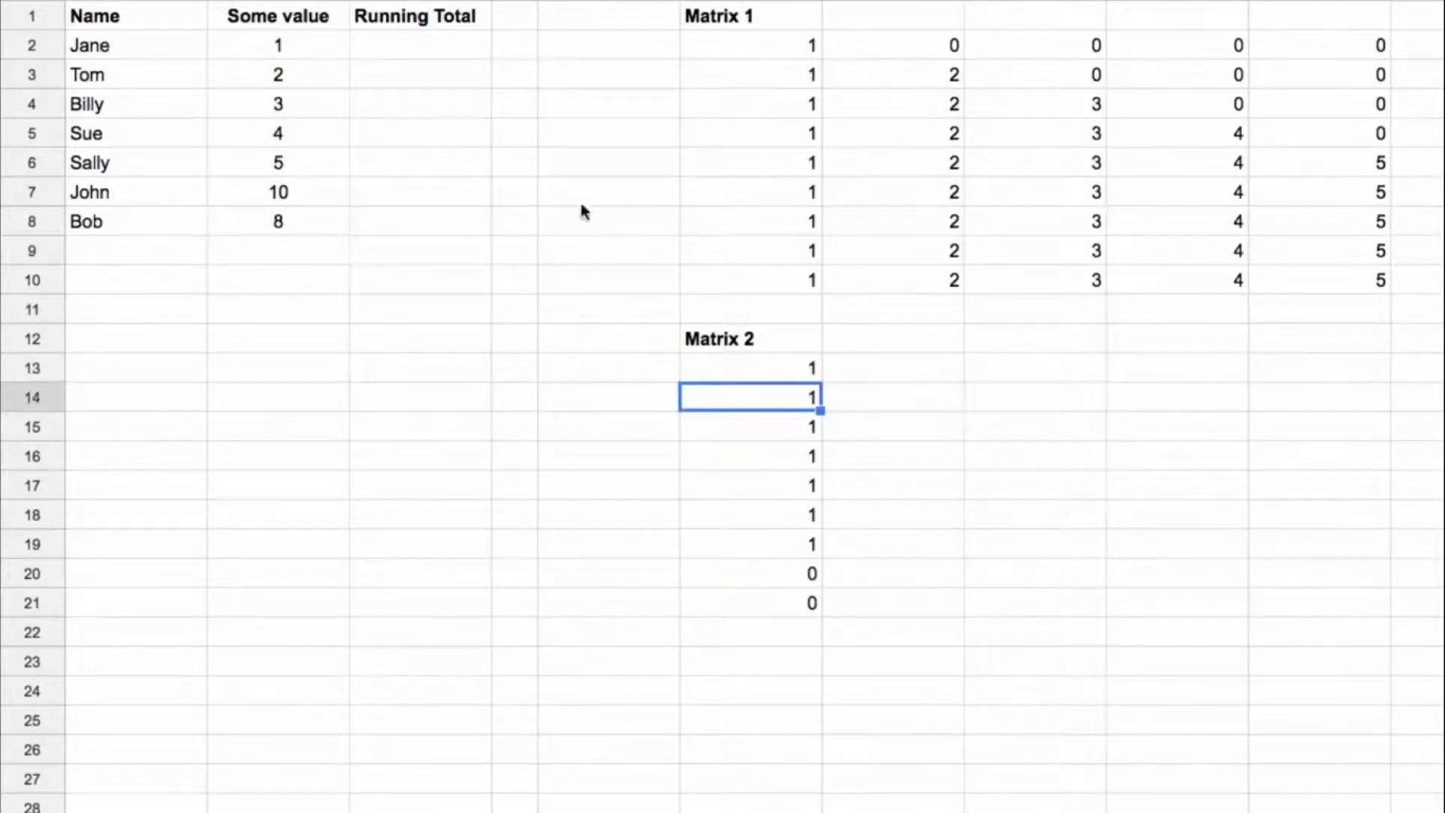
# Step: Compare the blank cells in column B with Matrix 2, and examine how the Matrix 1 rows pair with the column F13:F21
pyautogui.moveTo(327, 46); pyautogui.dragTo(313, 261)
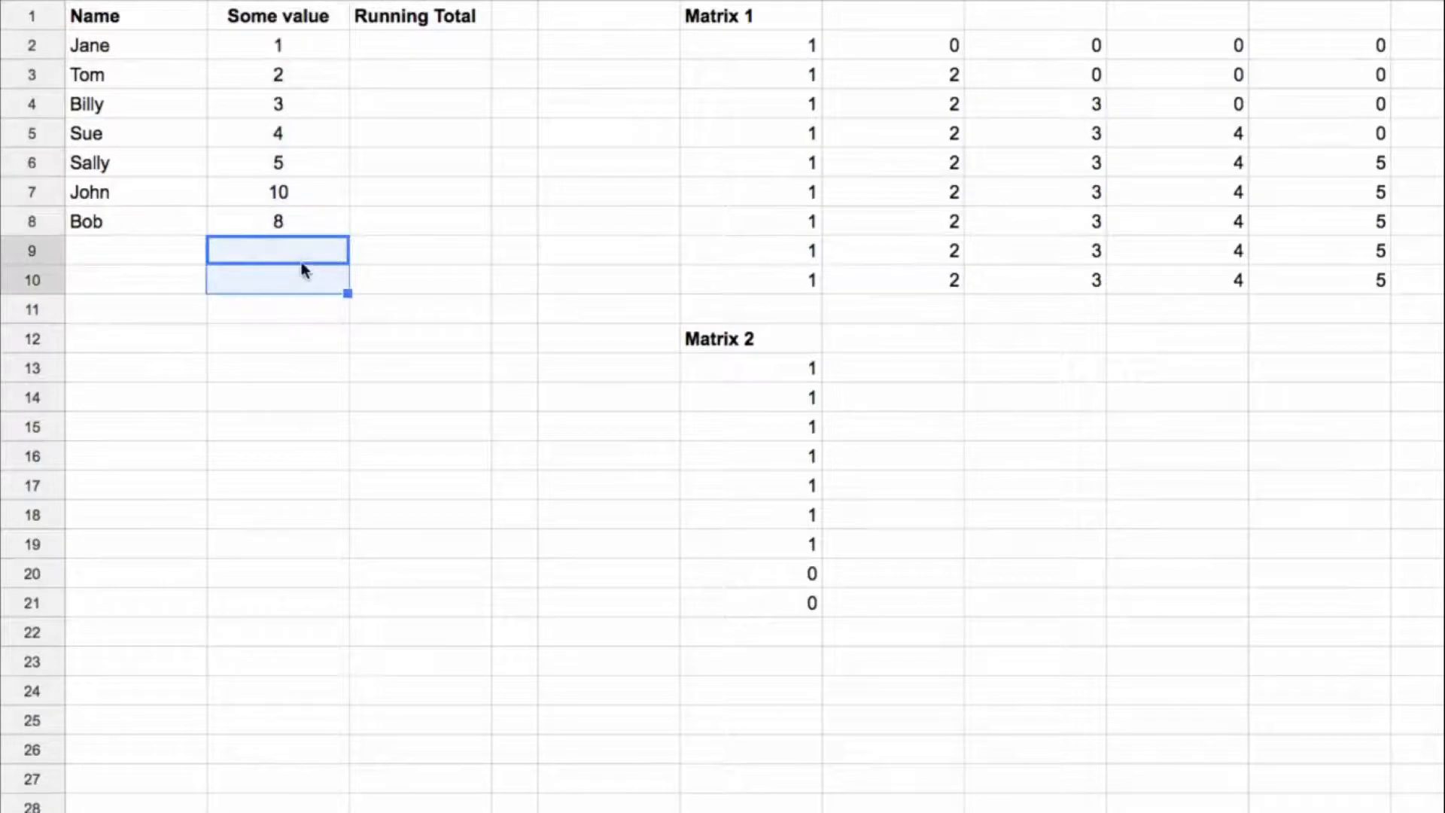
pyautogui.moveTo(785, 372); pyautogui.dragTo(806, 604)
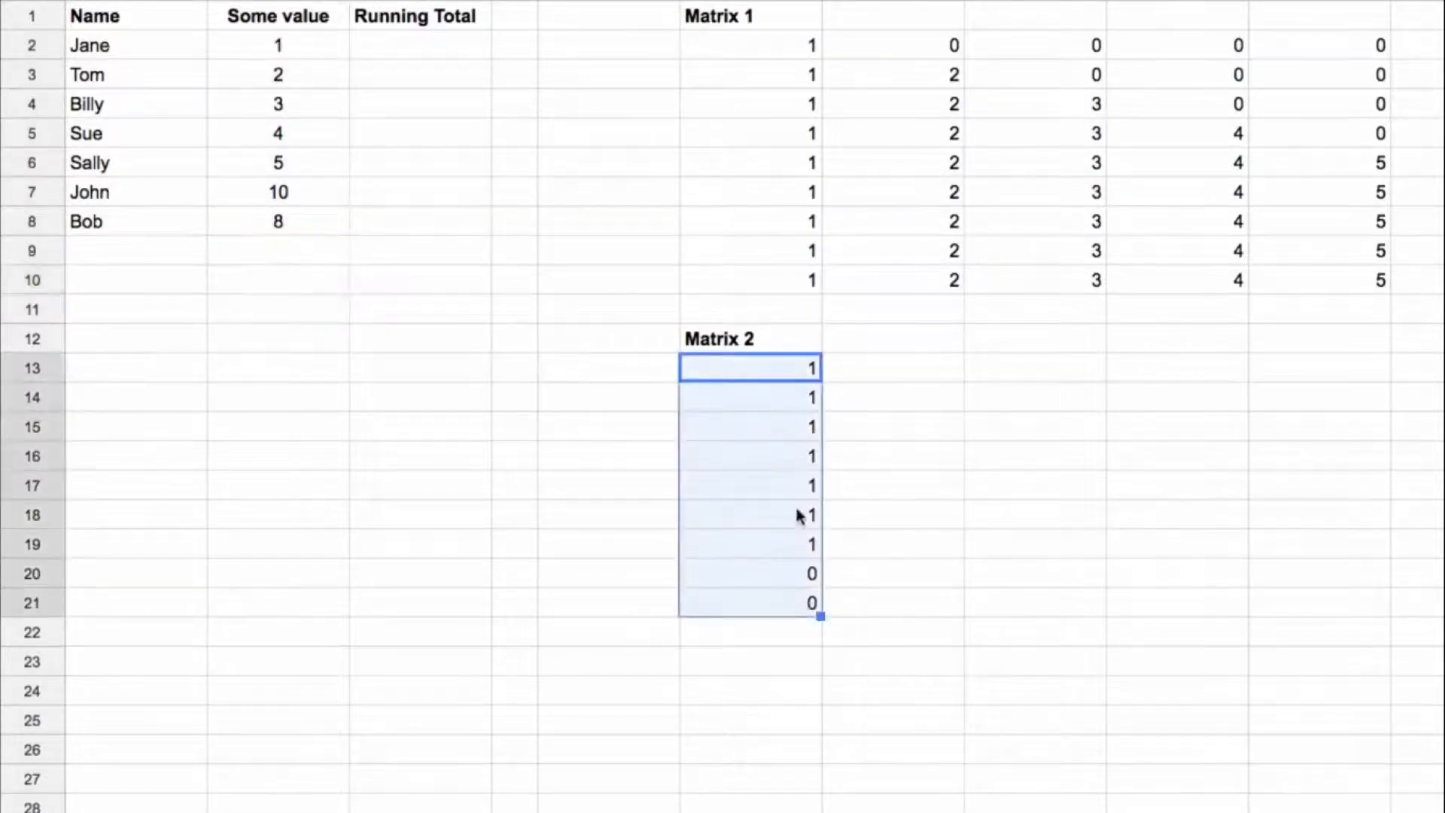
pyautogui.click(780, 672)
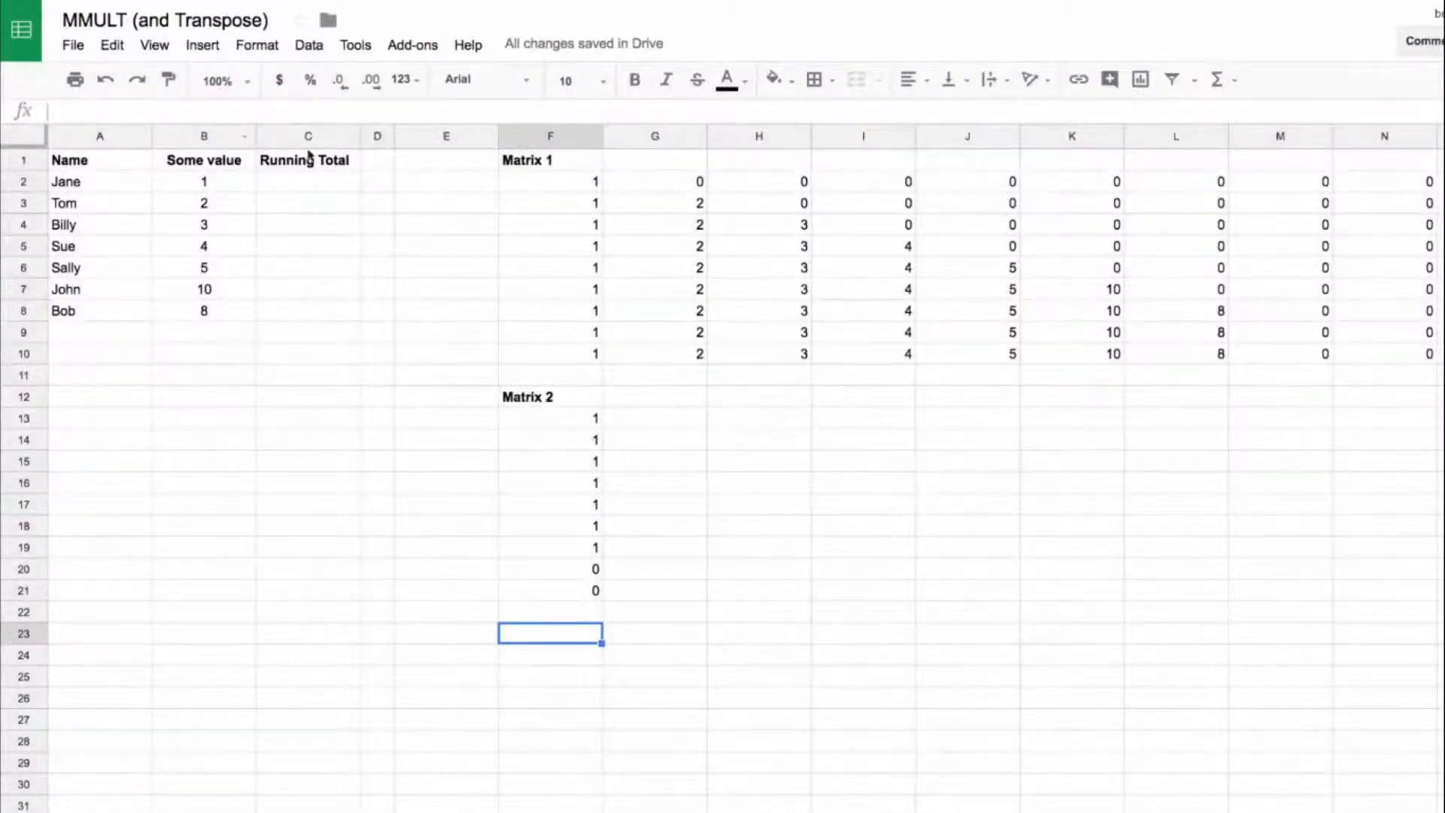
pyautogui.moveTo(561, 179); pyautogui.dragTo(1387, 188)
pyautogui.moveTo(574, 418); pyautogui.dragTo(582, 589)
pyautogui.click(575, 270)
pyautogui.moveTo(560, 183); pyautogui.dragTo(1393, 349)
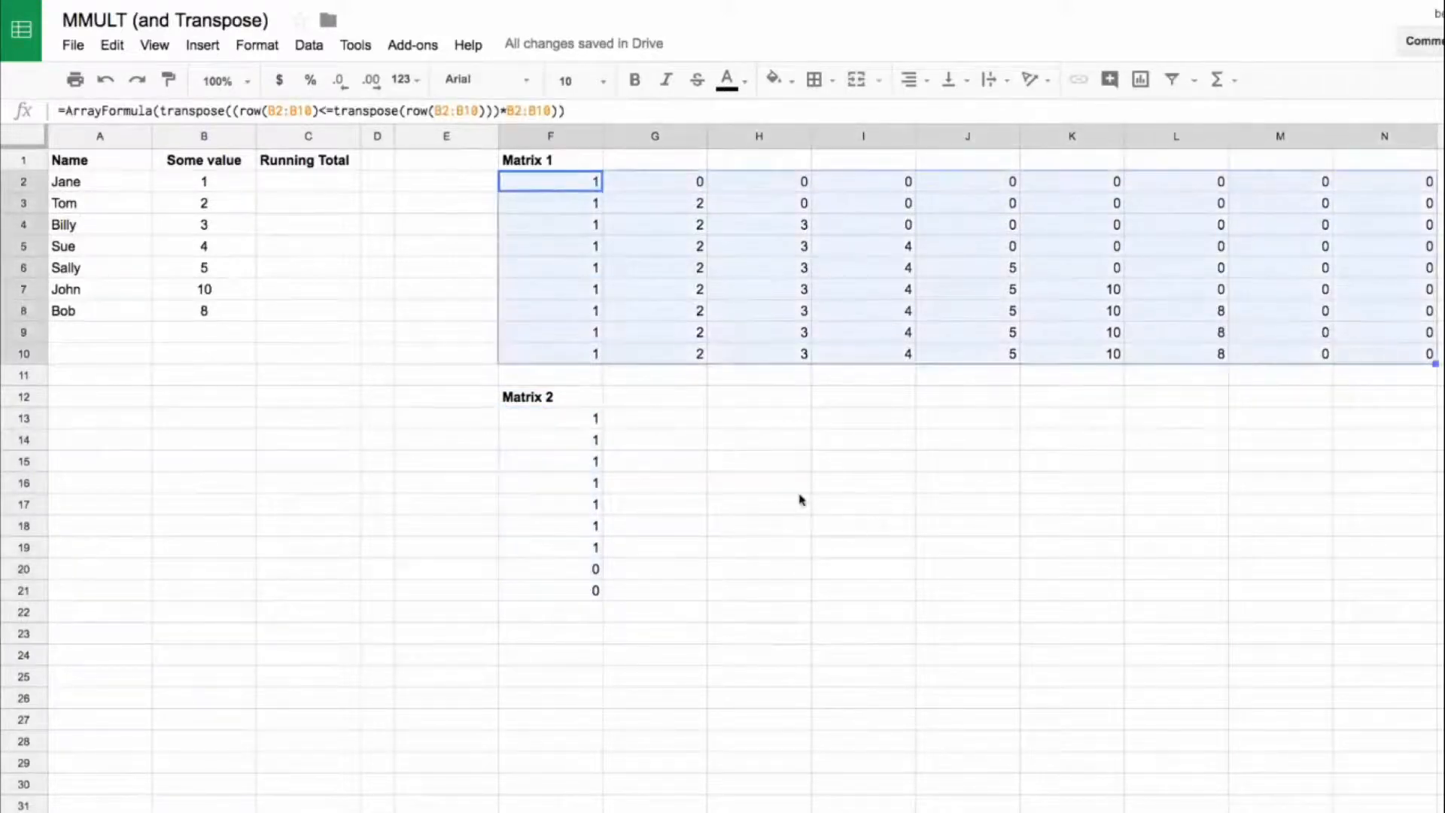
pyautogui.moveTo(572, 418); pyautogui.dragTo(575, 594)
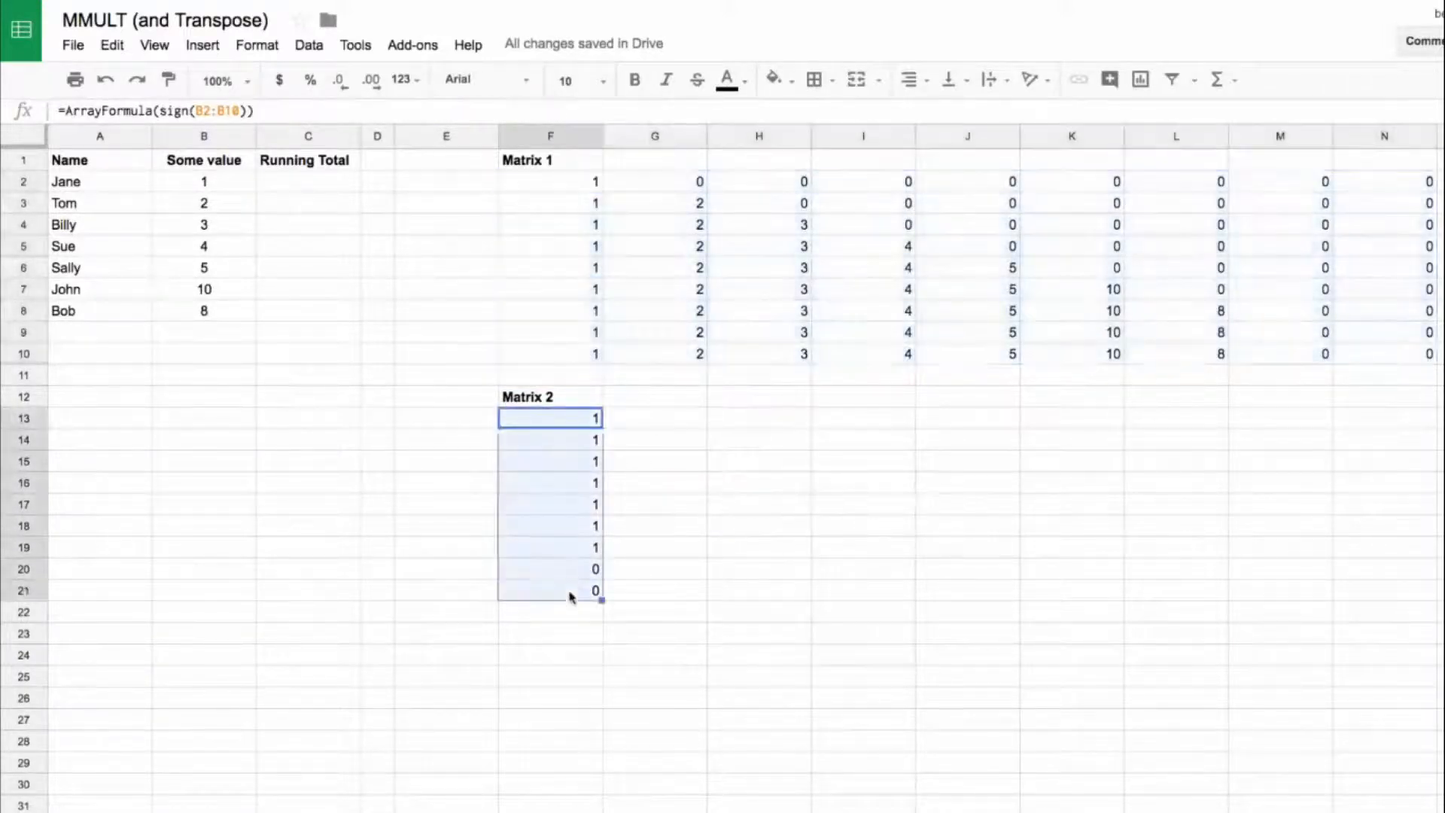
pyautogui.click(572, 184)
pyautogui.moveTo(645, 189); pyautogui.dragTo(1386, 187)
pyautogui.moveTo(559, 417); pyautogui.dragTo(568, 593)
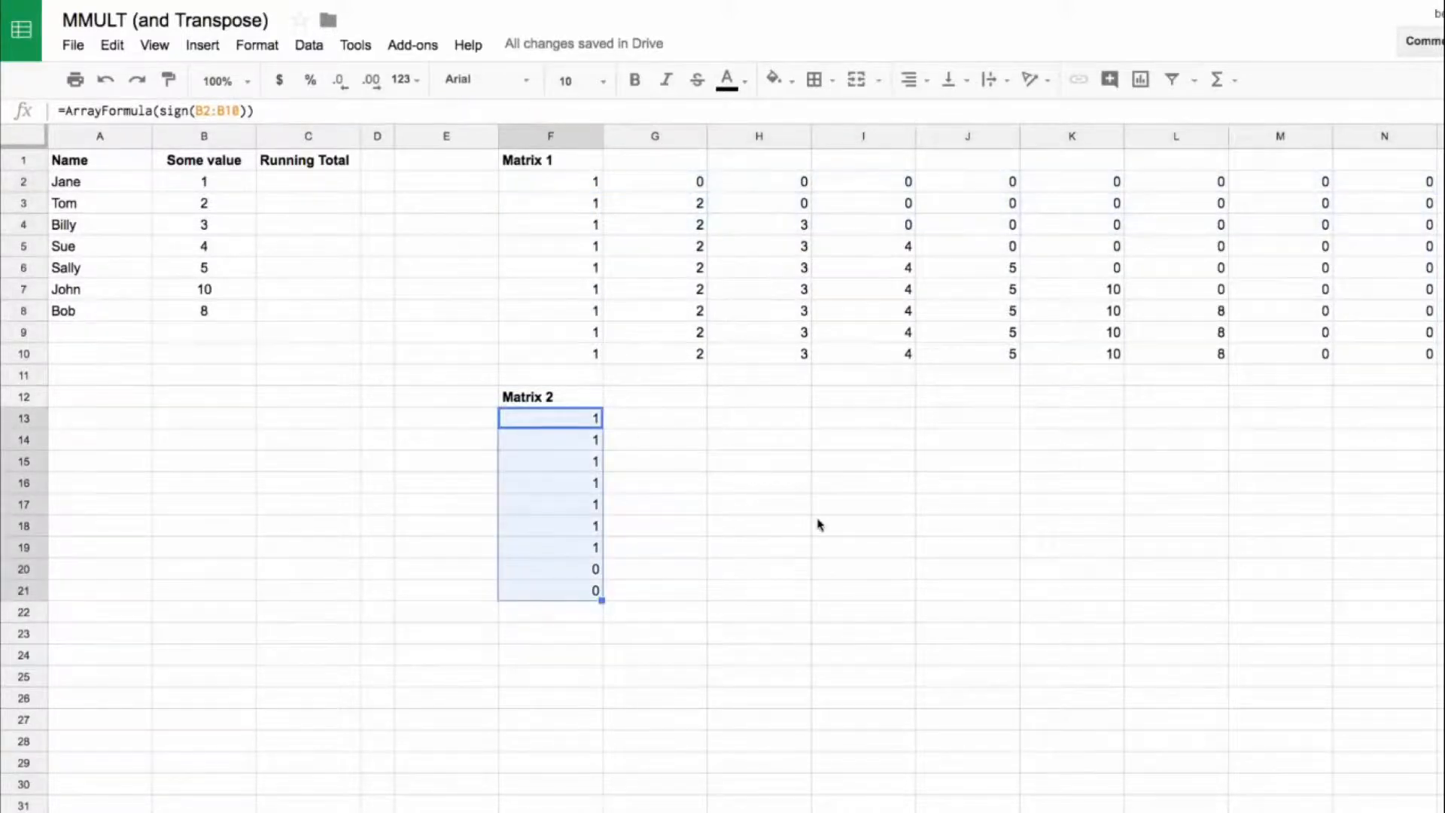
# Step: Enter the heading MMULT in H12, beside the Matrix 2 heading
pyautogui.click(780, 399)
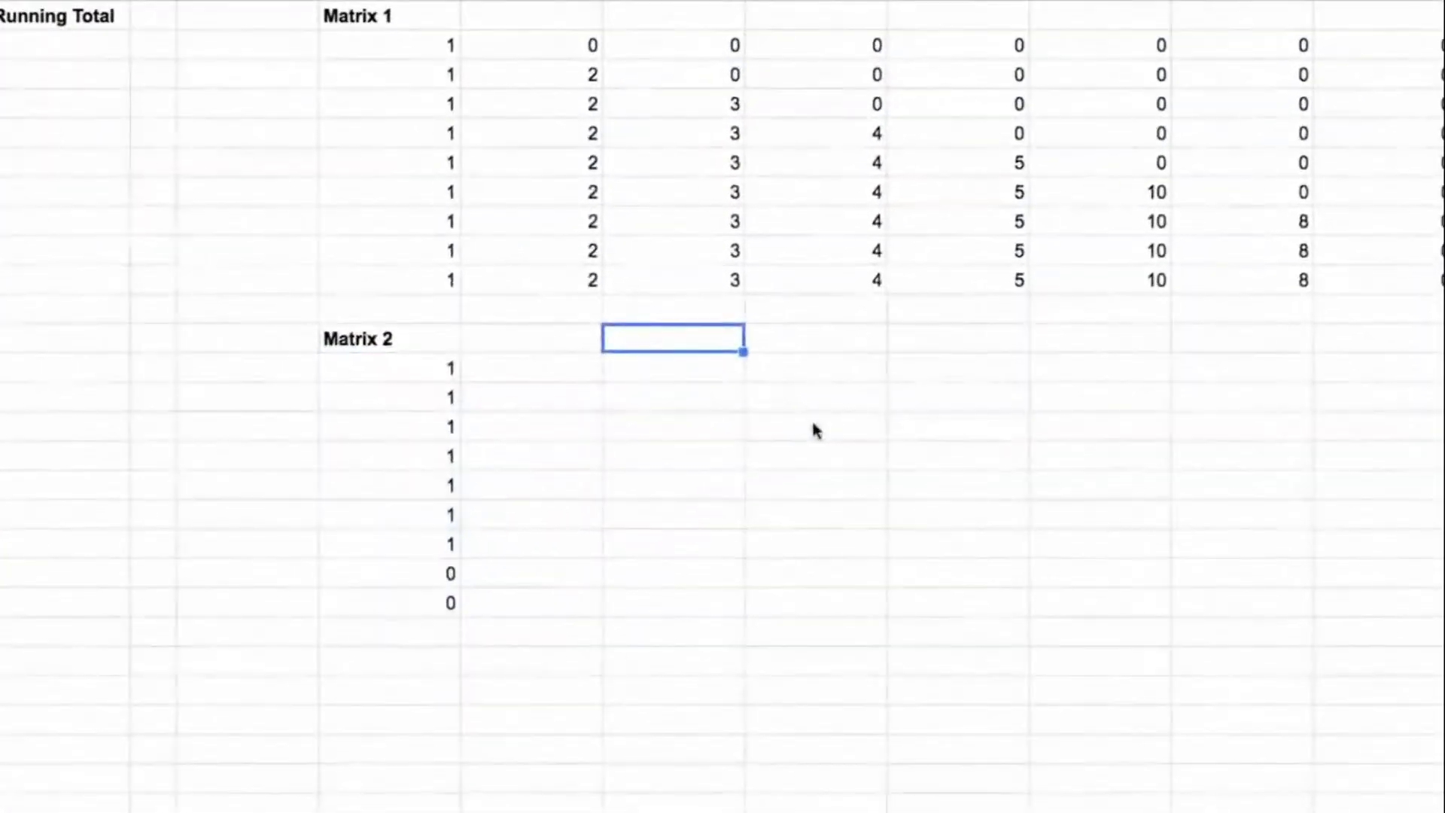
pyautogui.write('MMUL')
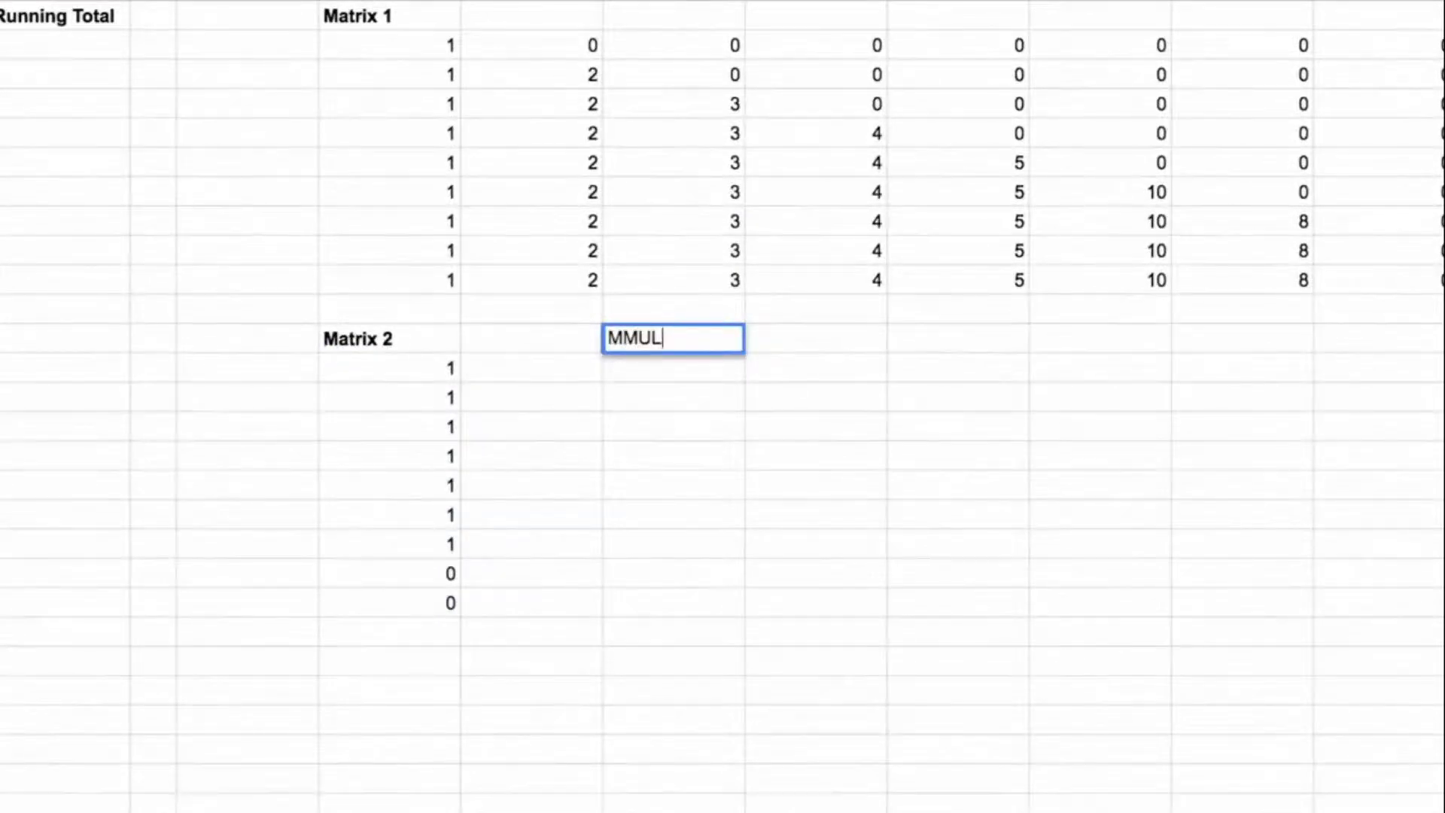
pyautogui.write('T')
pyautogui.press('Return')
# Step: Multiply Matrix 1 by Matrix 2 in H13 with the formula =mmult(F2:N10,F13:F21)
pyautogui.write('=')
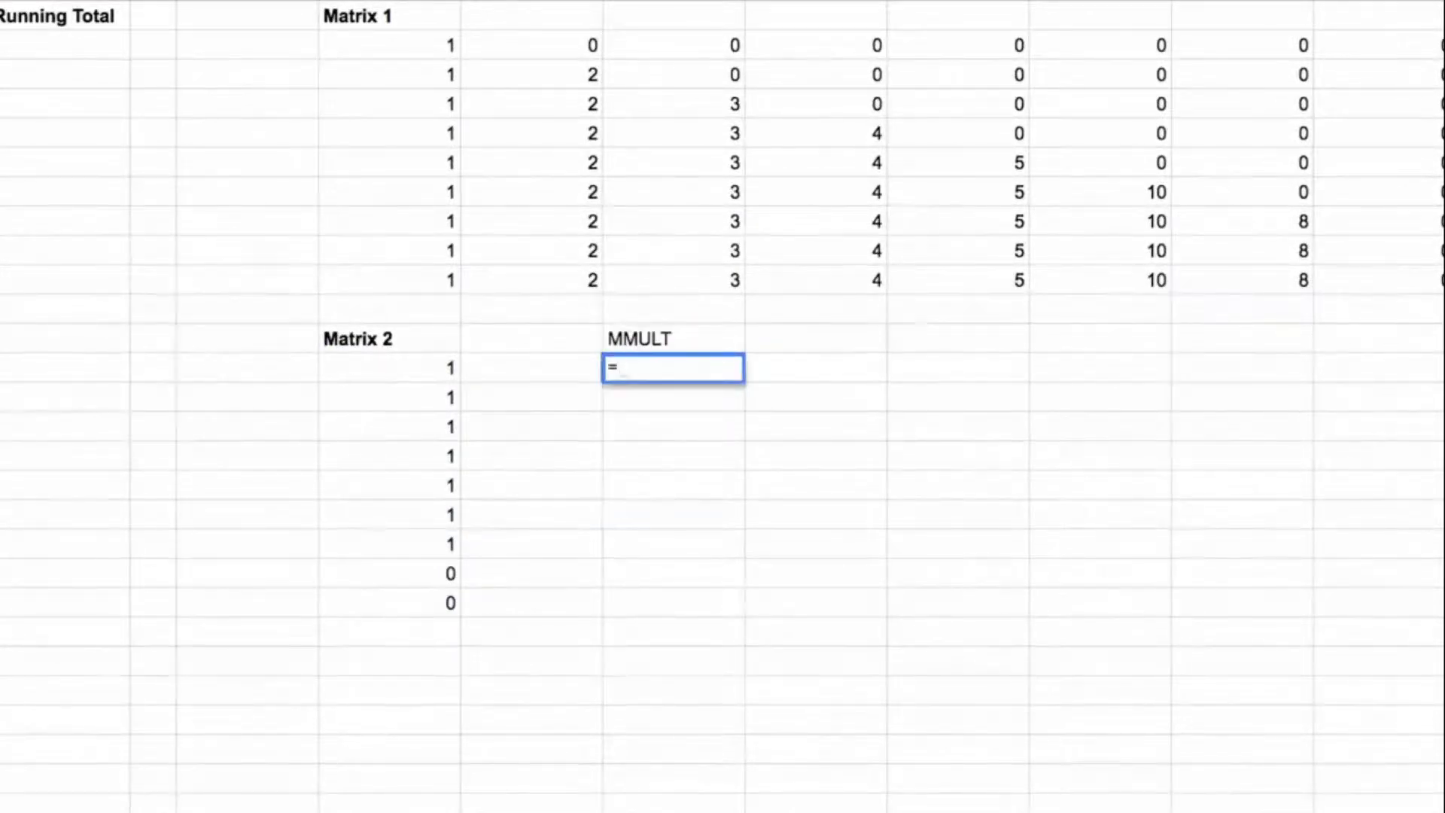
pyautogui.write('mmult(')
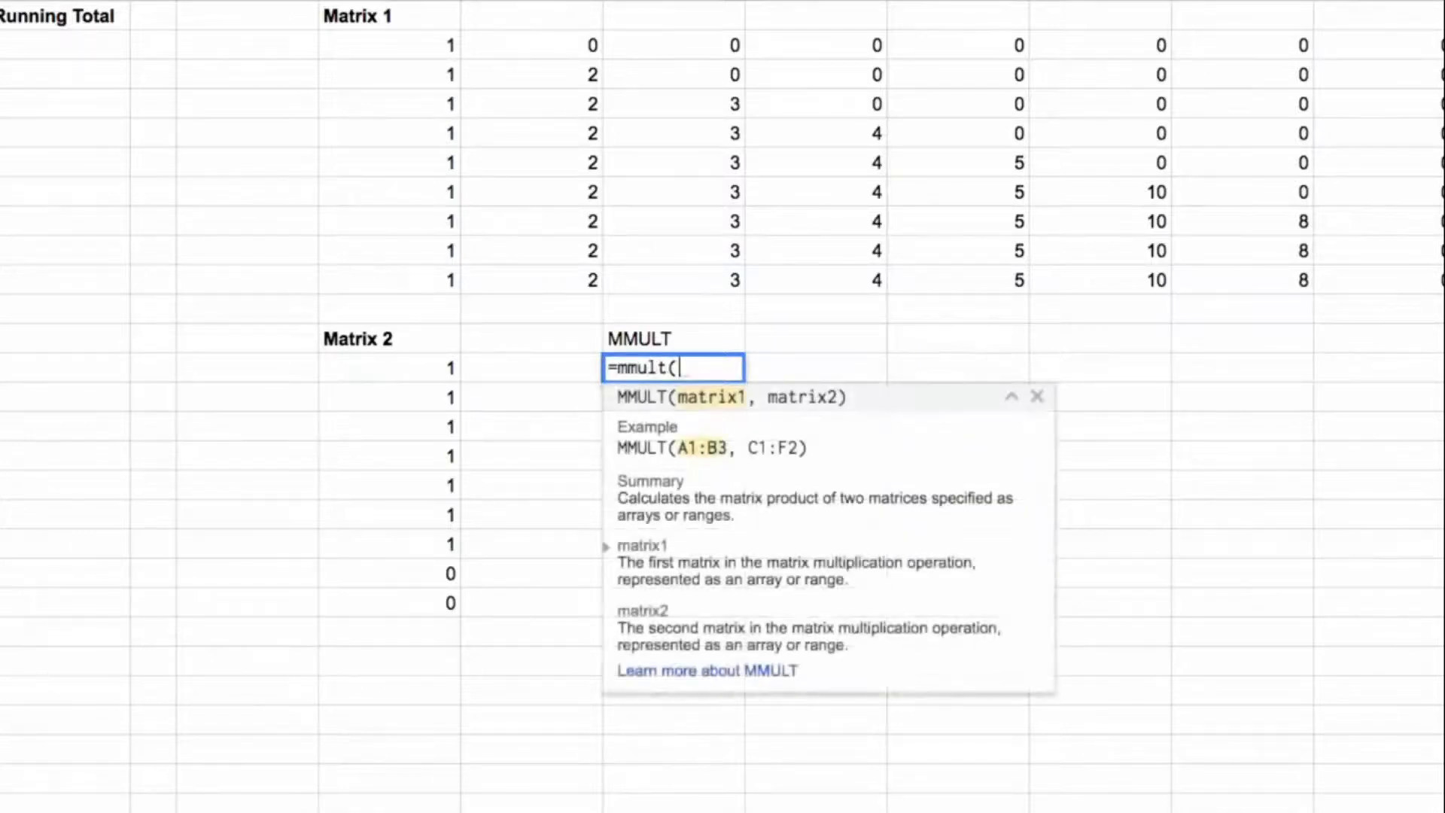
pyautogui.moveTo(410, 53); pyautogui.dragTo(1441, 282)
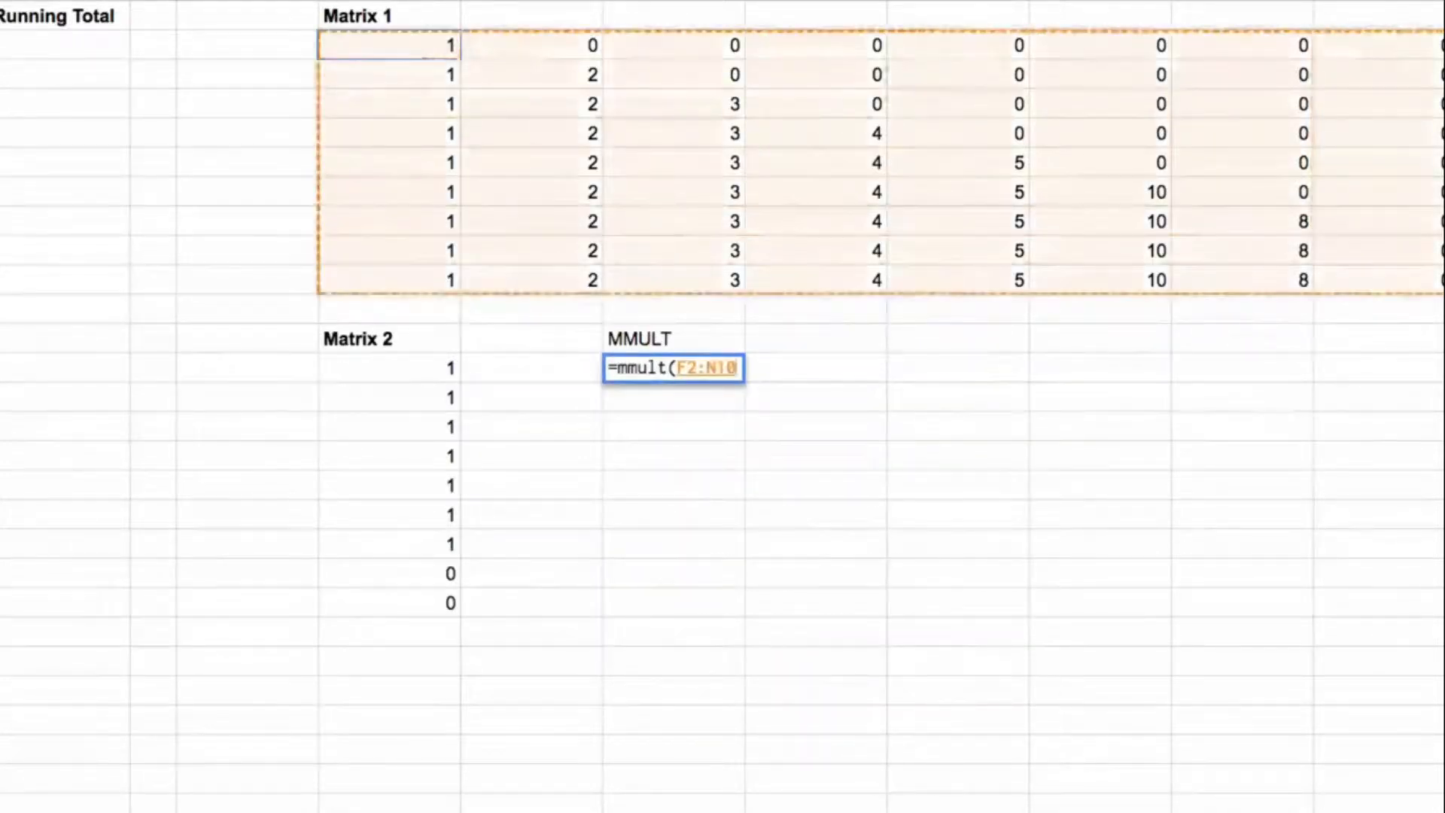
pyautogui.write(',')
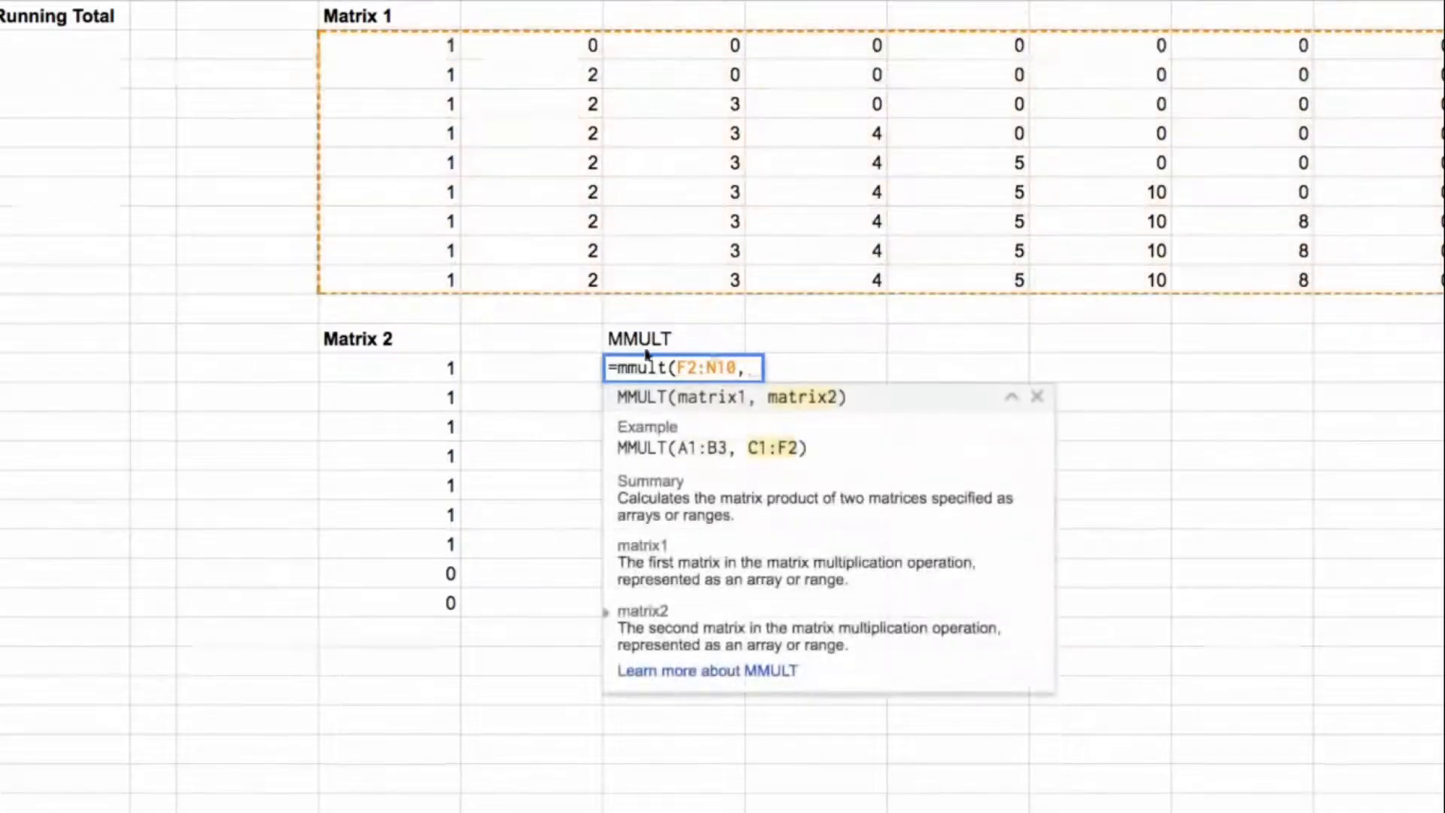
pyautogui.click(420, 368)
pyautogui.moveTo(420, 368); pyautogui.dragTo(413, 613)
pyautogui.write(')')
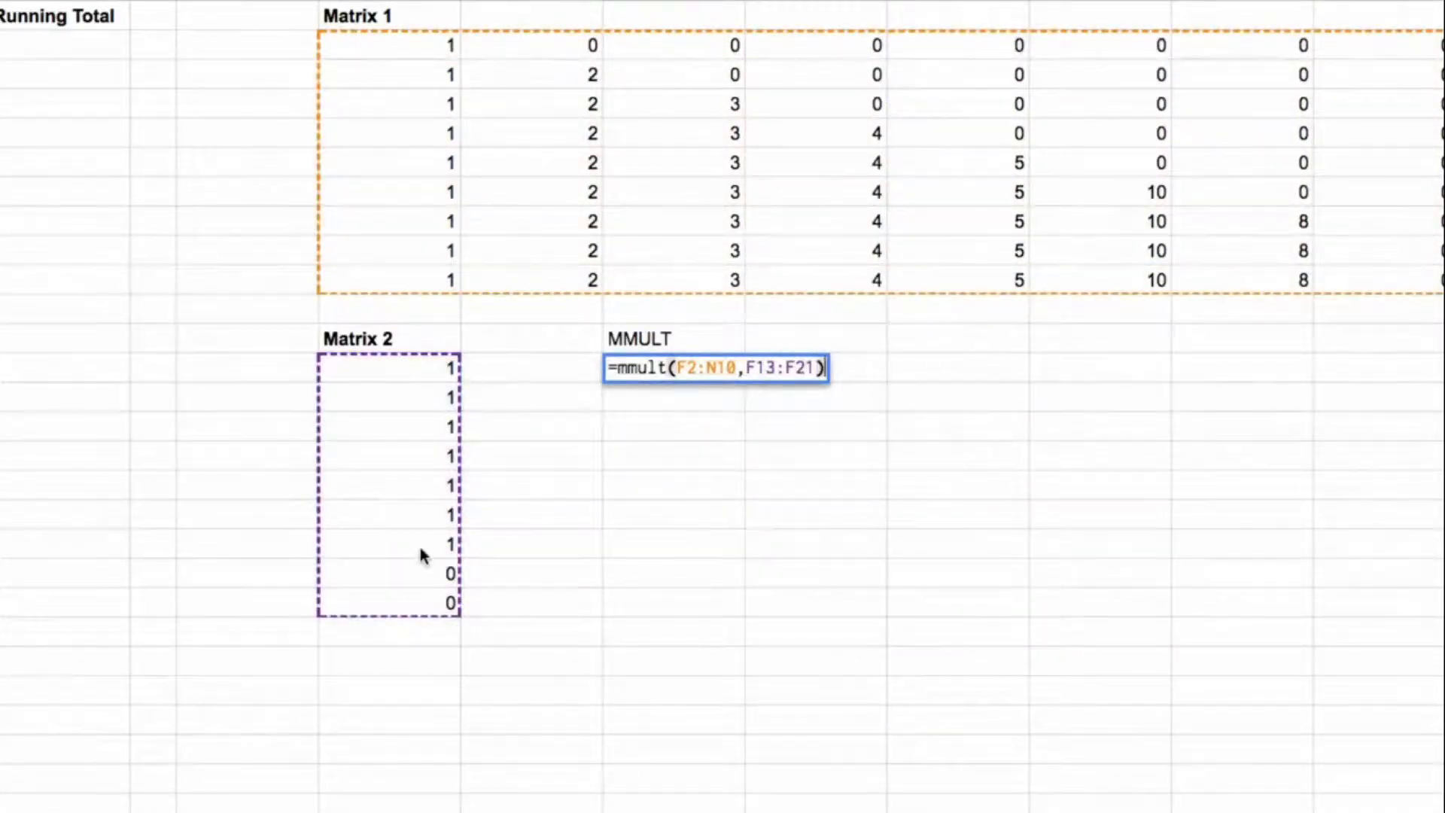
pyautogui.press('Return')
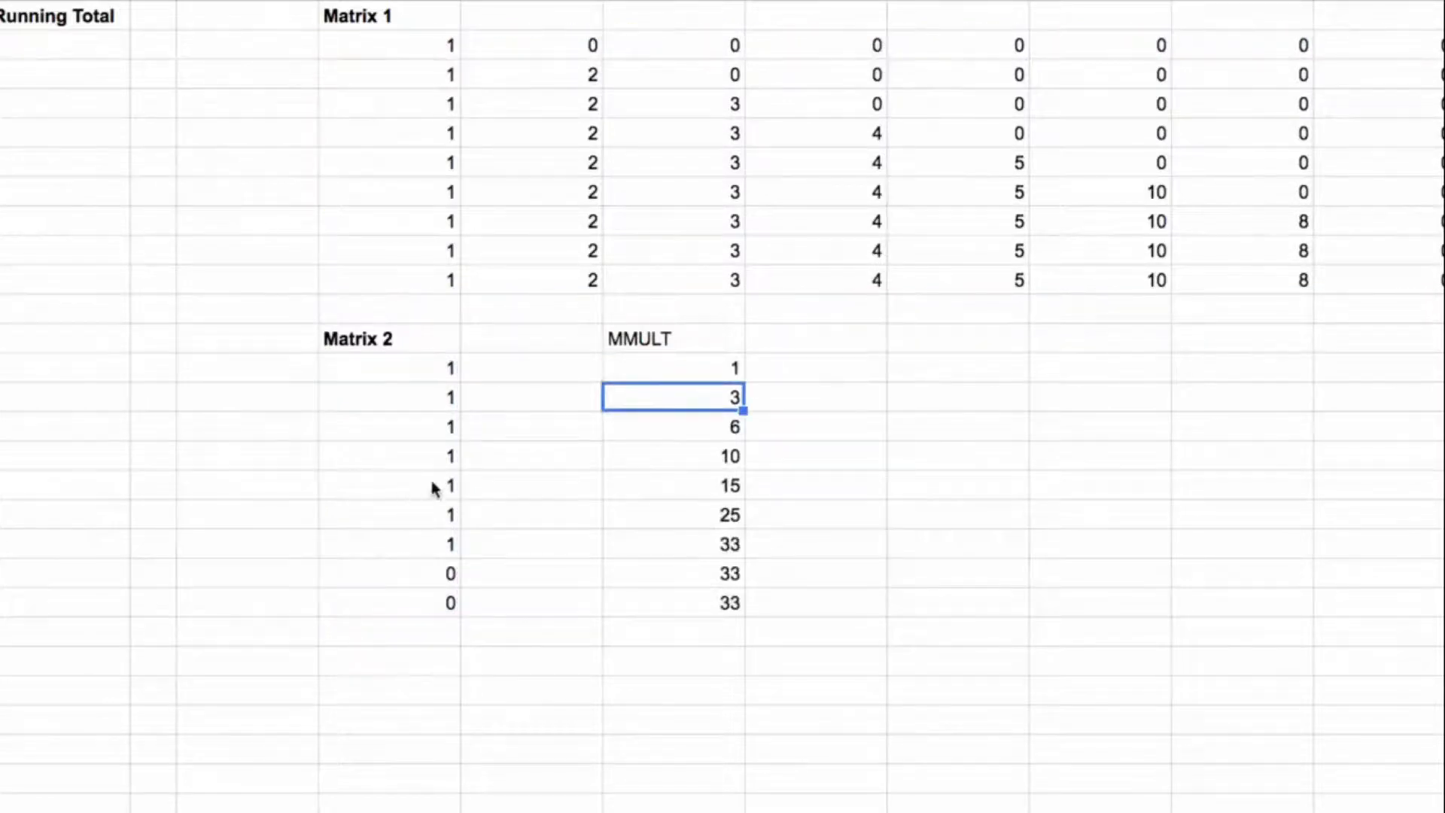
# Step: Examine how each MMULT result in H13:H21 comes from a Matrix 1 row and the Matrix 2 column, checking rows 2 to 4
pyautogui.moveTo(710, 368); pyautogui.dragTo(703, 603)
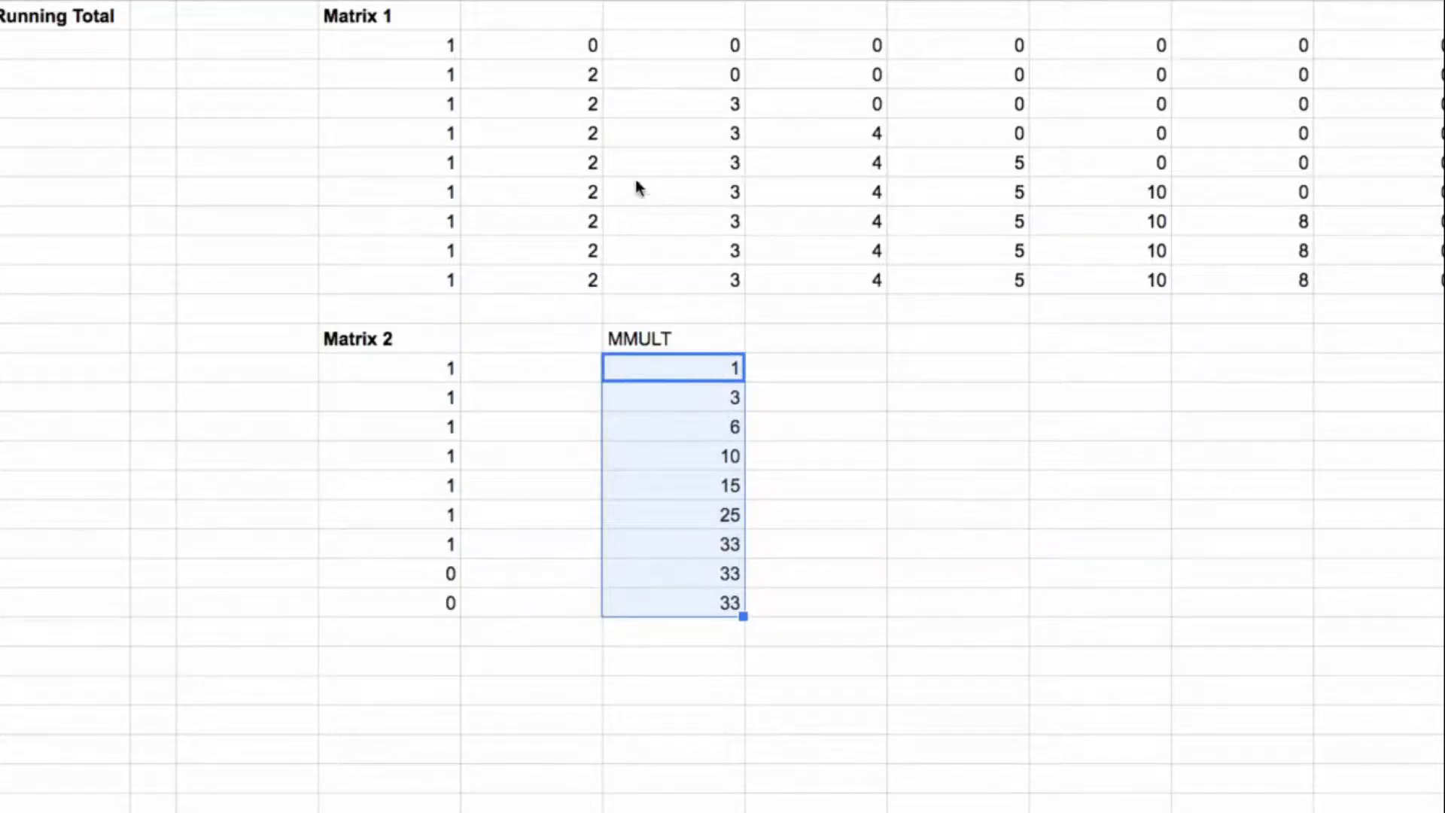
pyautogui.click(428, 54)
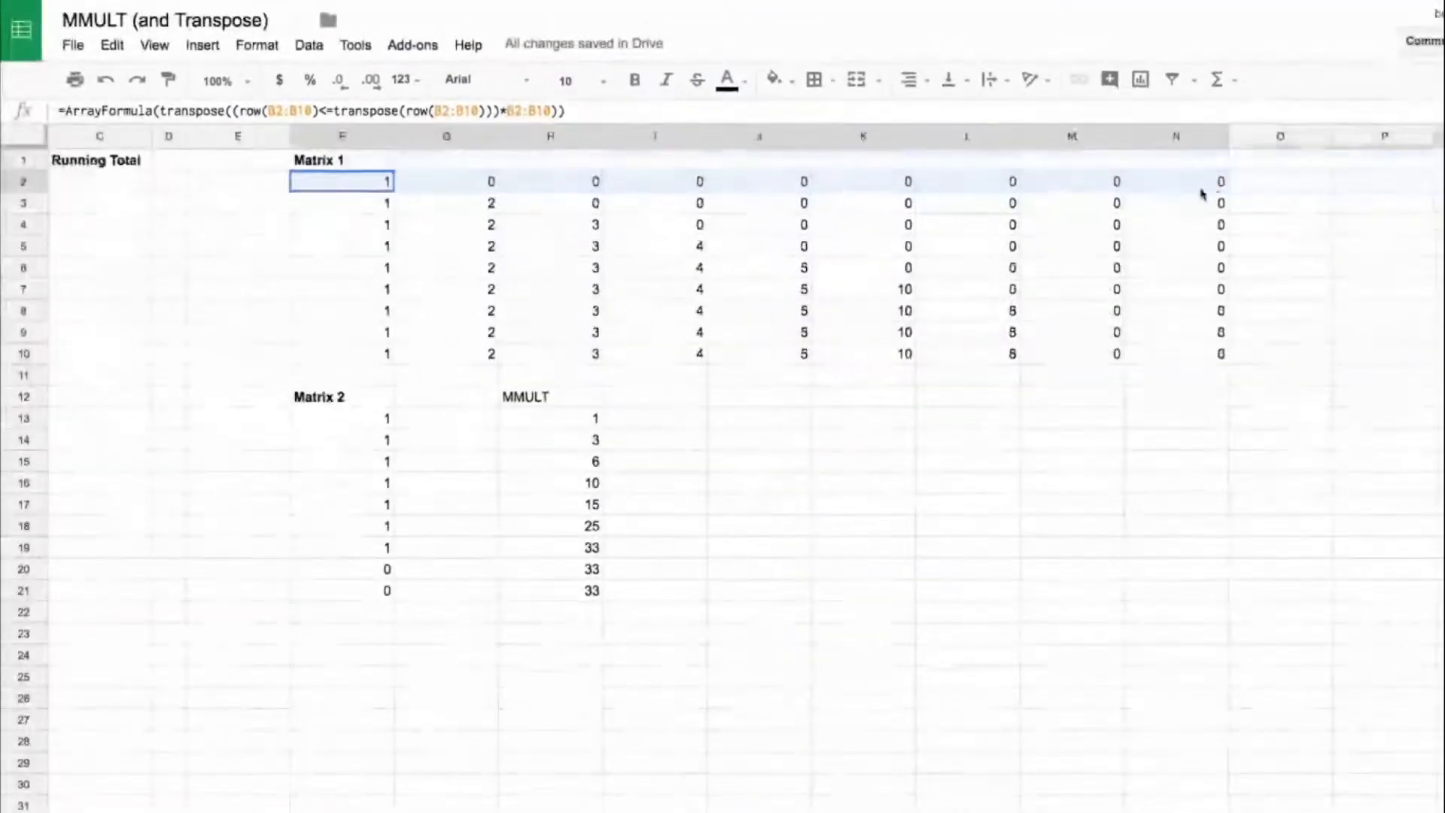
pyautogui.click(380, 423)
pyautogui.moveTo(376, 438); pyautogui.dragTo(384, 597)
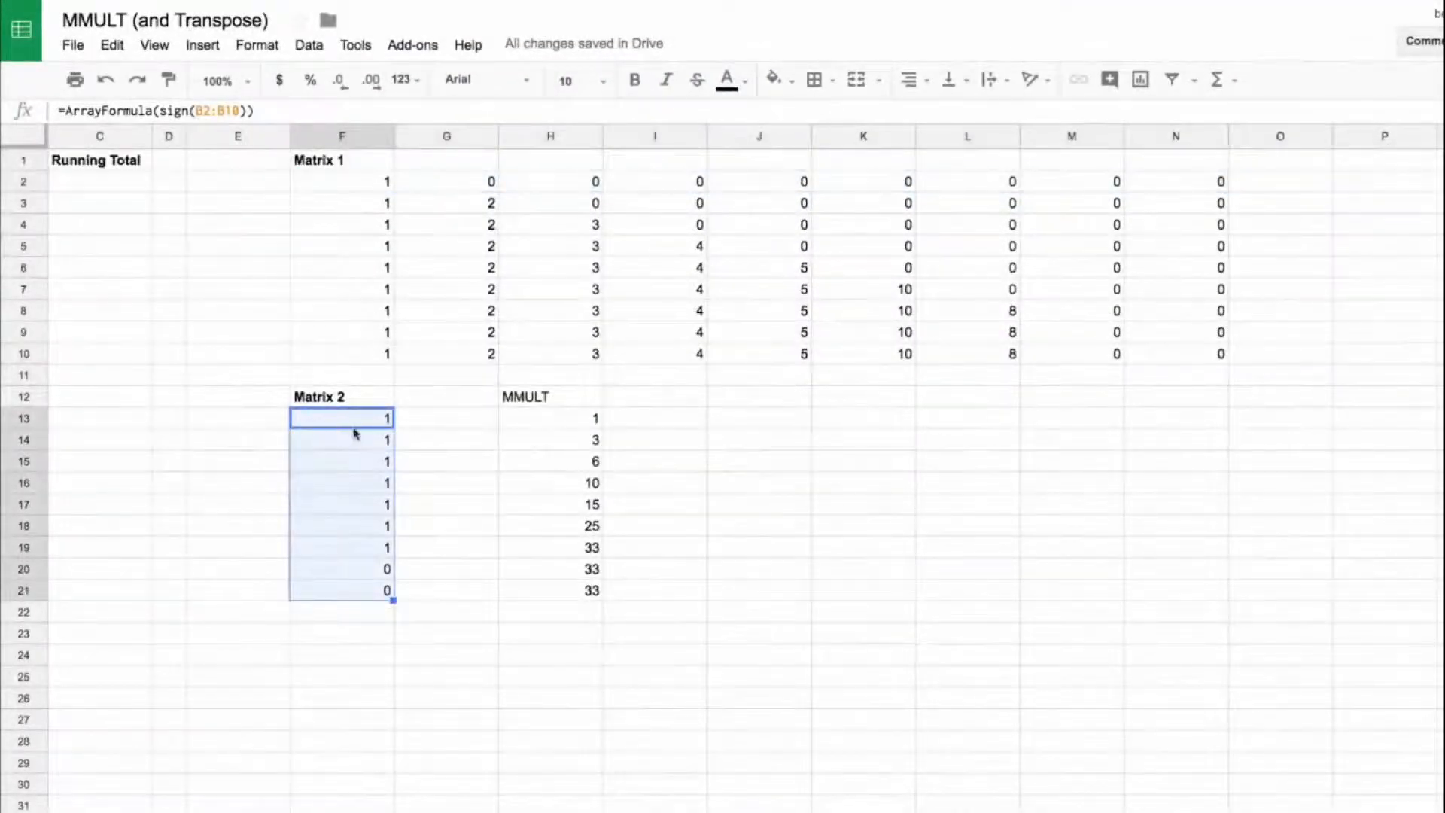
pyautogui.moveTo(353, 205); pyautogui.dragTo(1204, 203)
pyautogui.moveTo(354, 421); pyautogui.dragTo(381, 594)
pyautogui.click(592, 446)
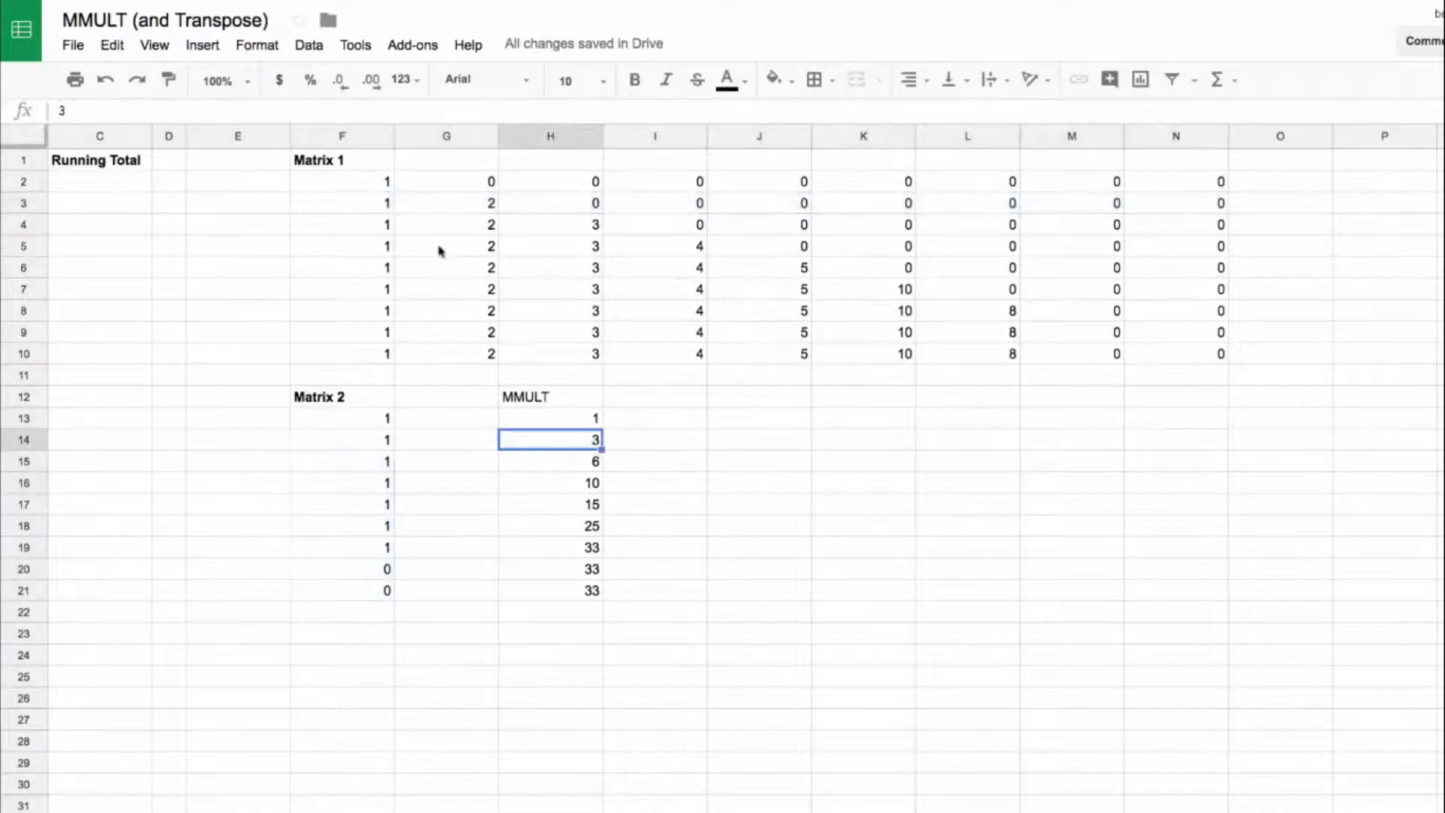
pyautogui.click(385, 212)
pyautogui.click(449, 205)
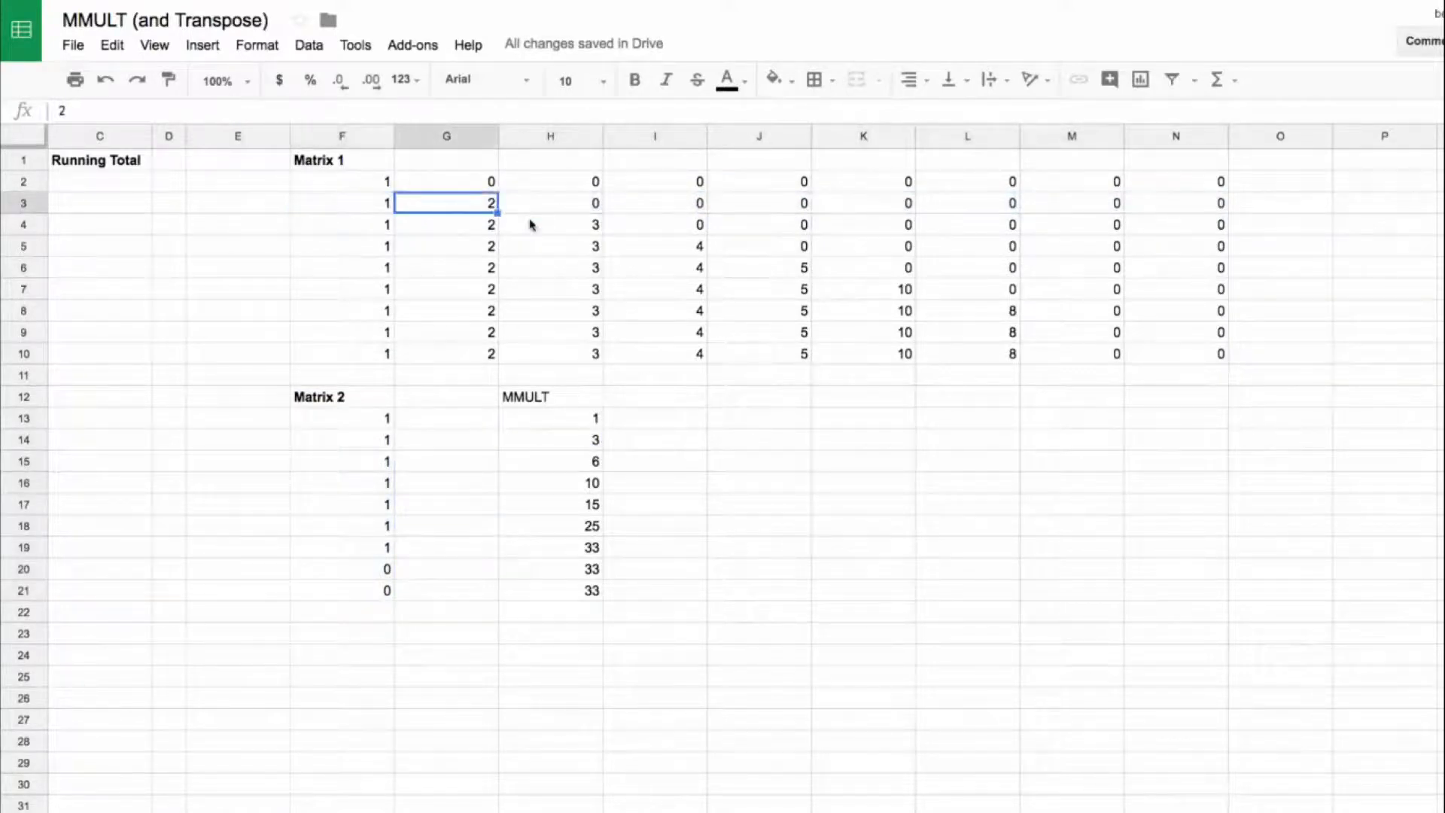
pyautogui.moveTo(373, 226); pyautogui.dragTo(544, 237)
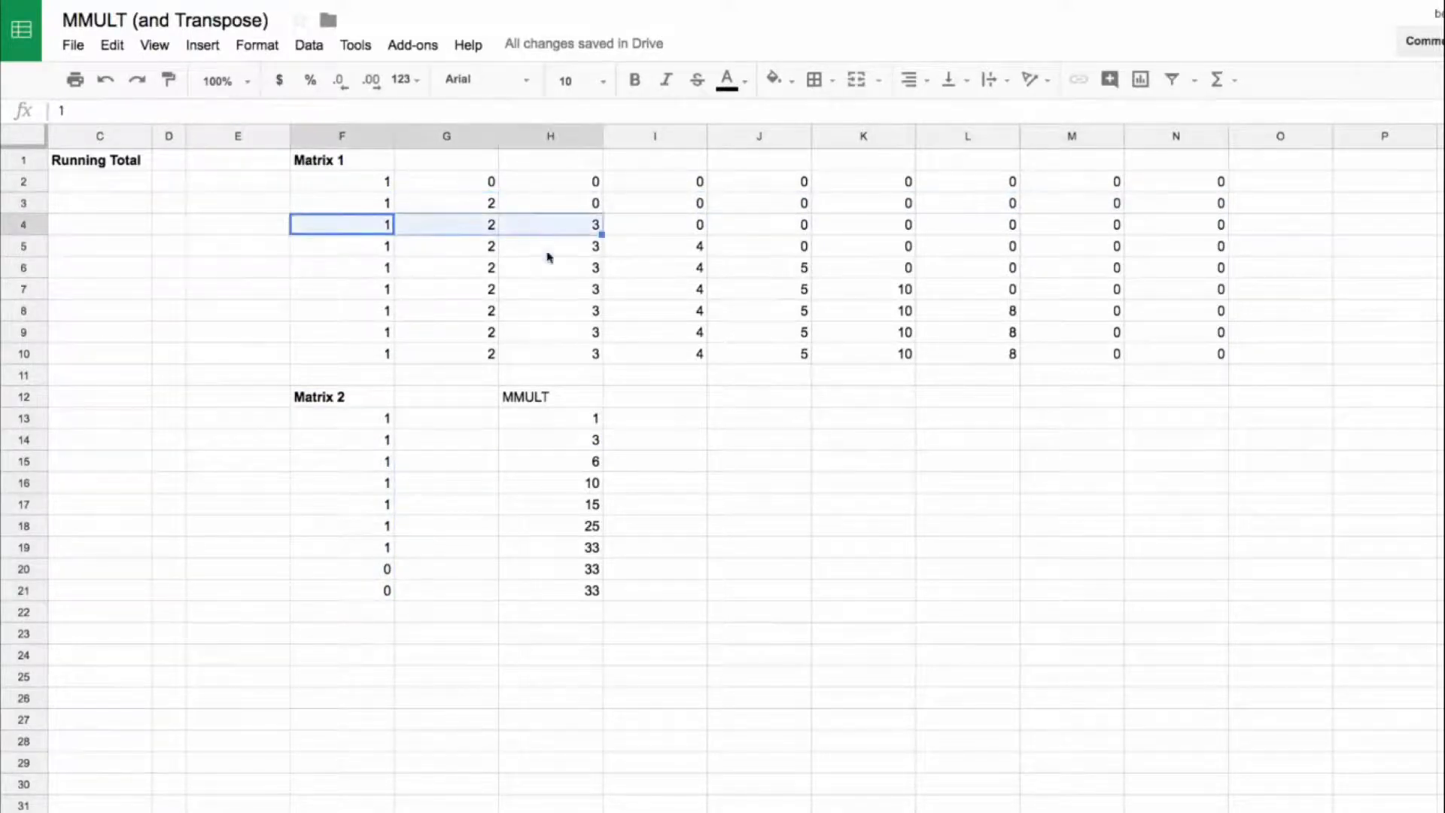
pyautogui.moveTo(367, 420); pyautogui.dragTo(363, 476)
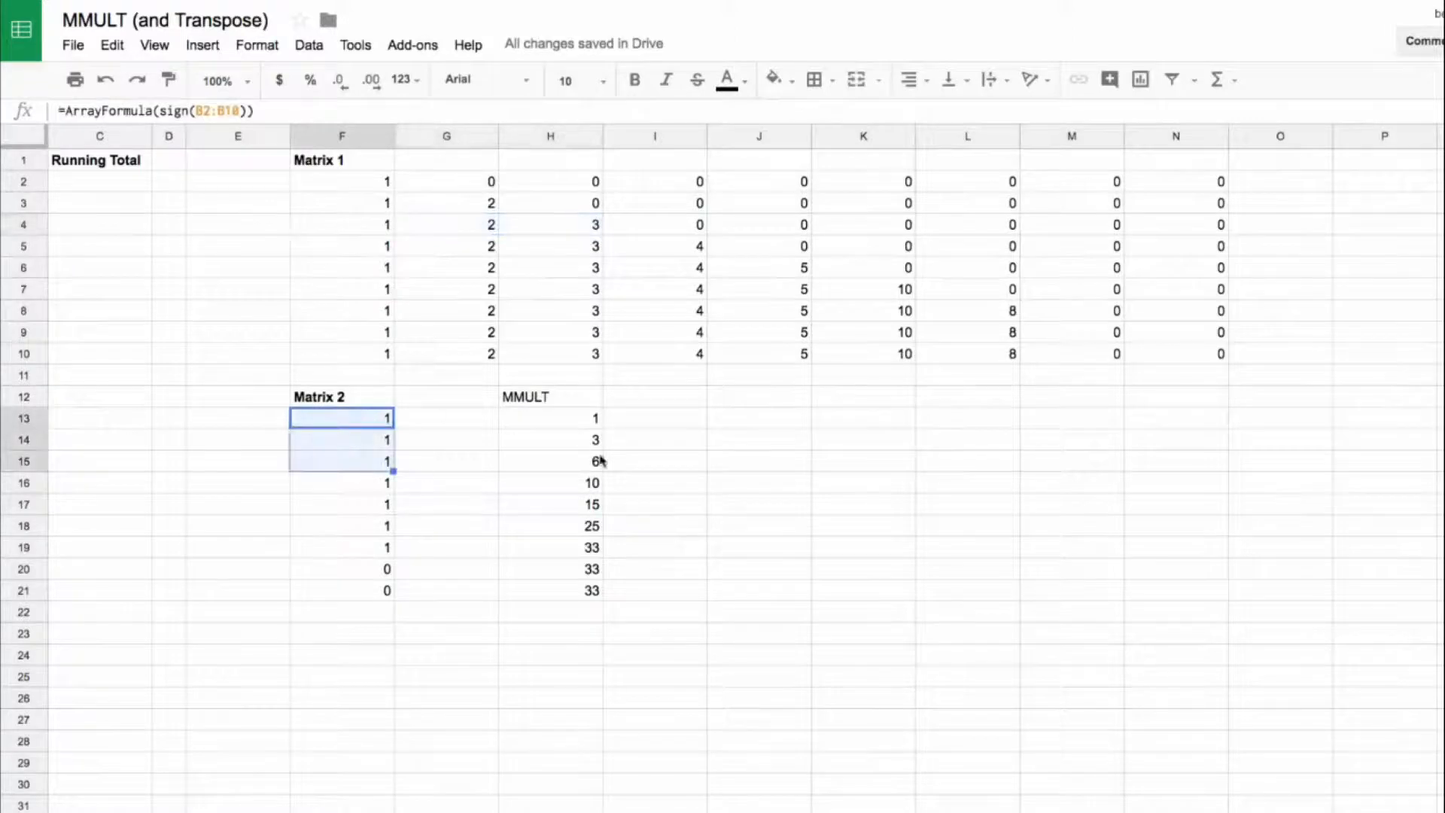
pyautogui.click(578, 468)
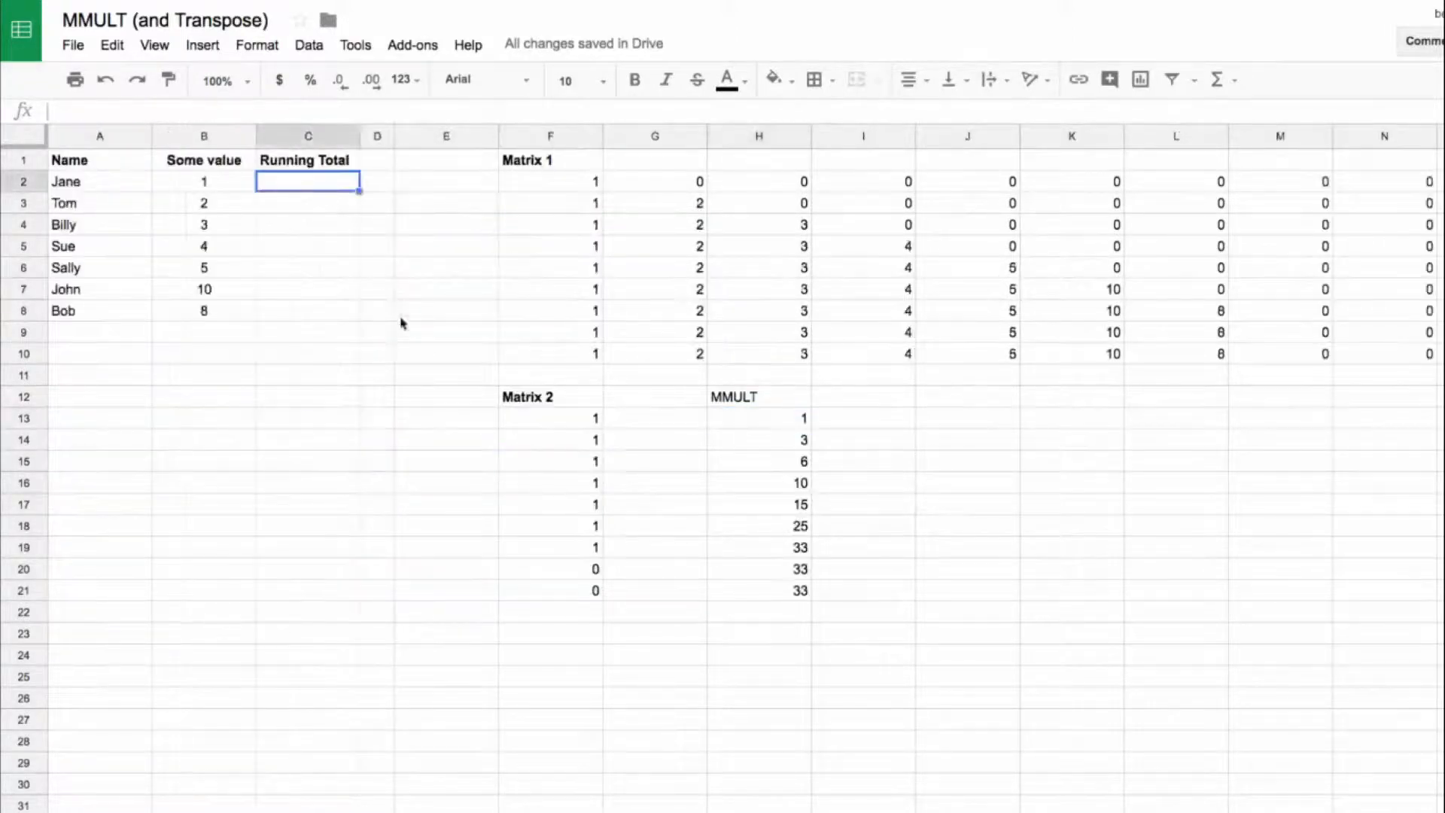
# Step: Widen column D and copy the H13 formula =mmult(F2:N10,F13:F21) into C2 under Running Total
pyautogui.moveTo(394, 141); pyautogui.dragTo(455, 141)
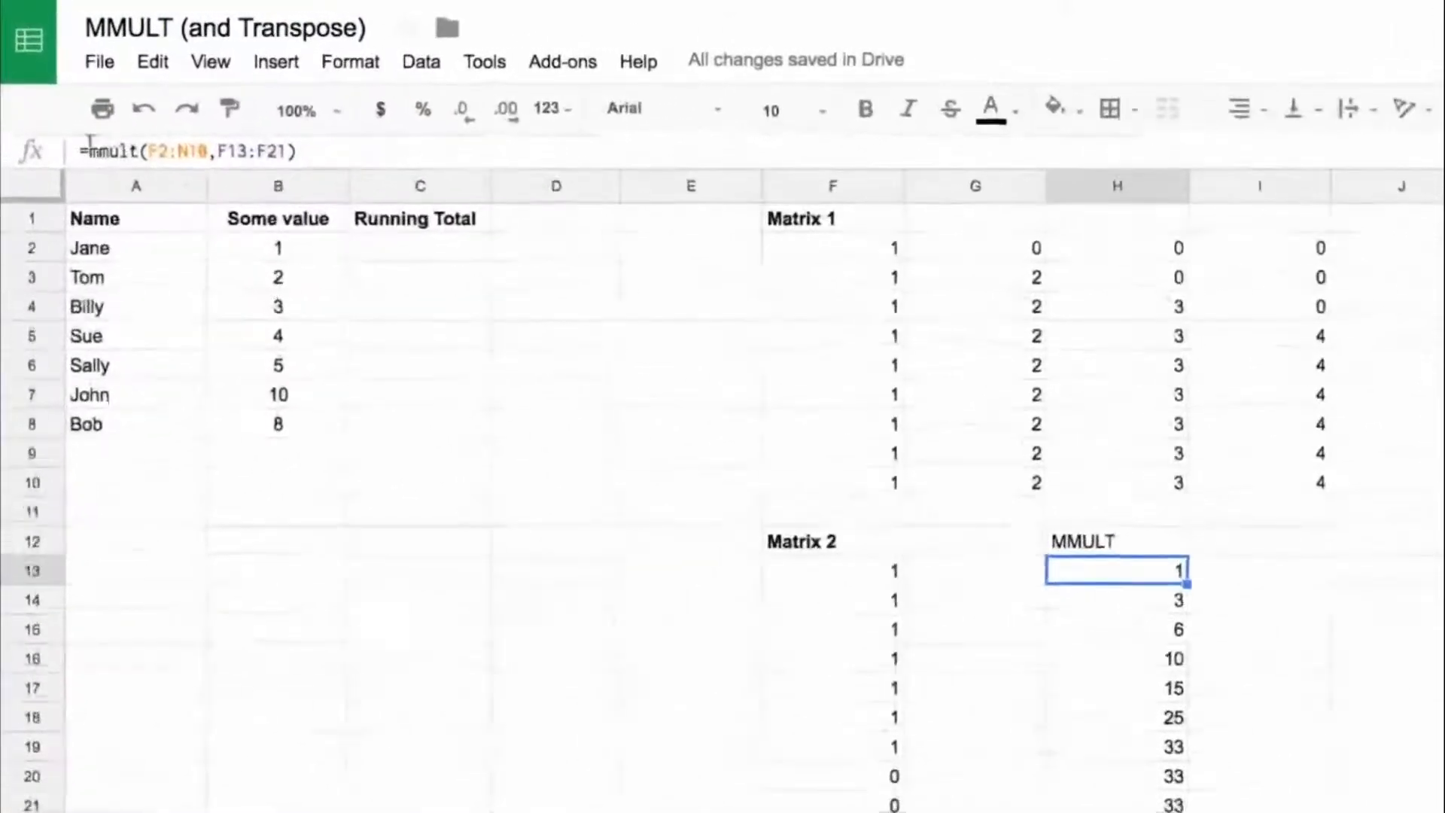
pyautogui.click(65, 109)
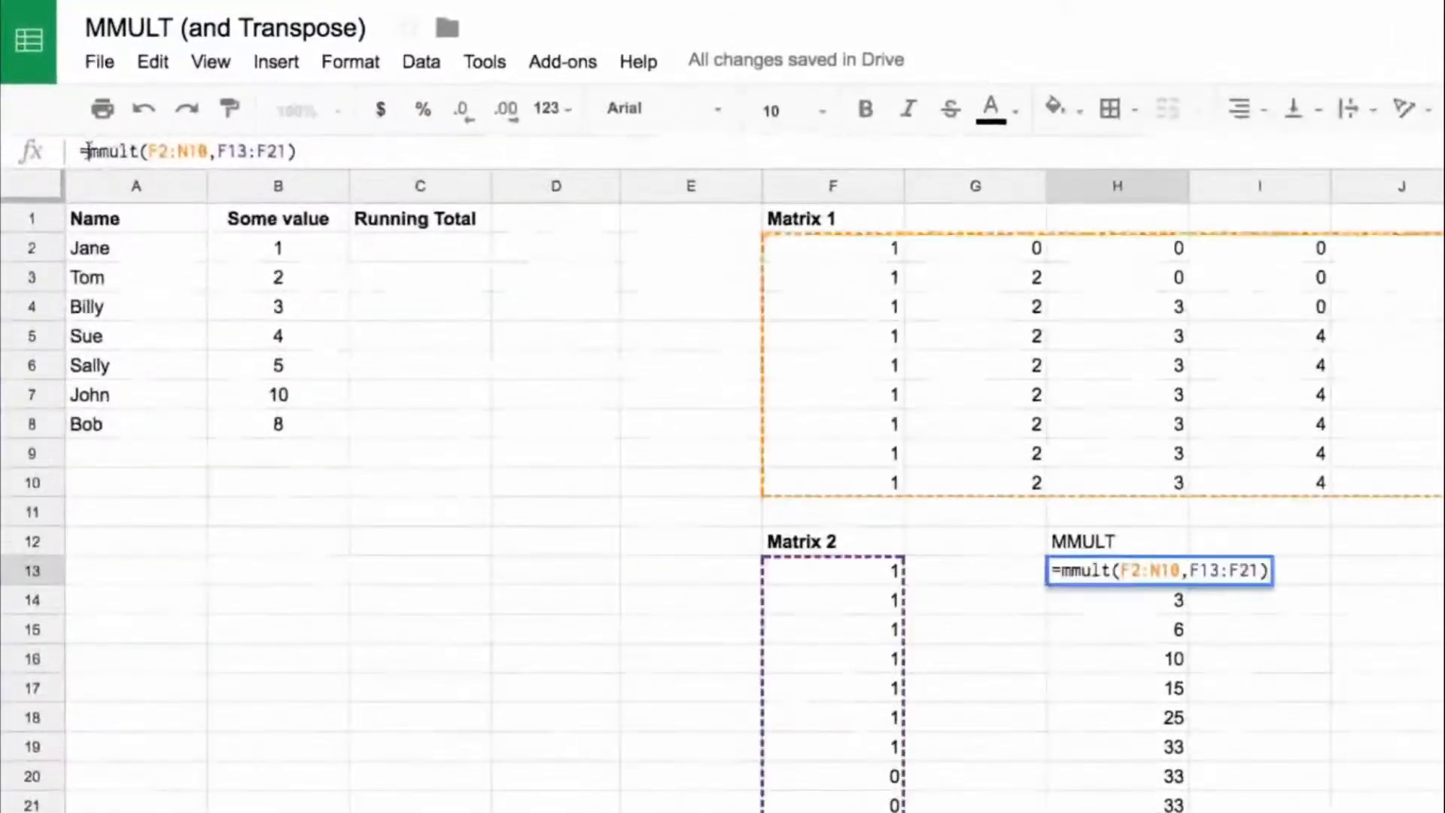
pyautogui.moveTo(87, 149); pyautogui.dragTo(427, 151)
pyautogui.press('Escape')
pyautogui.click(421, 253)
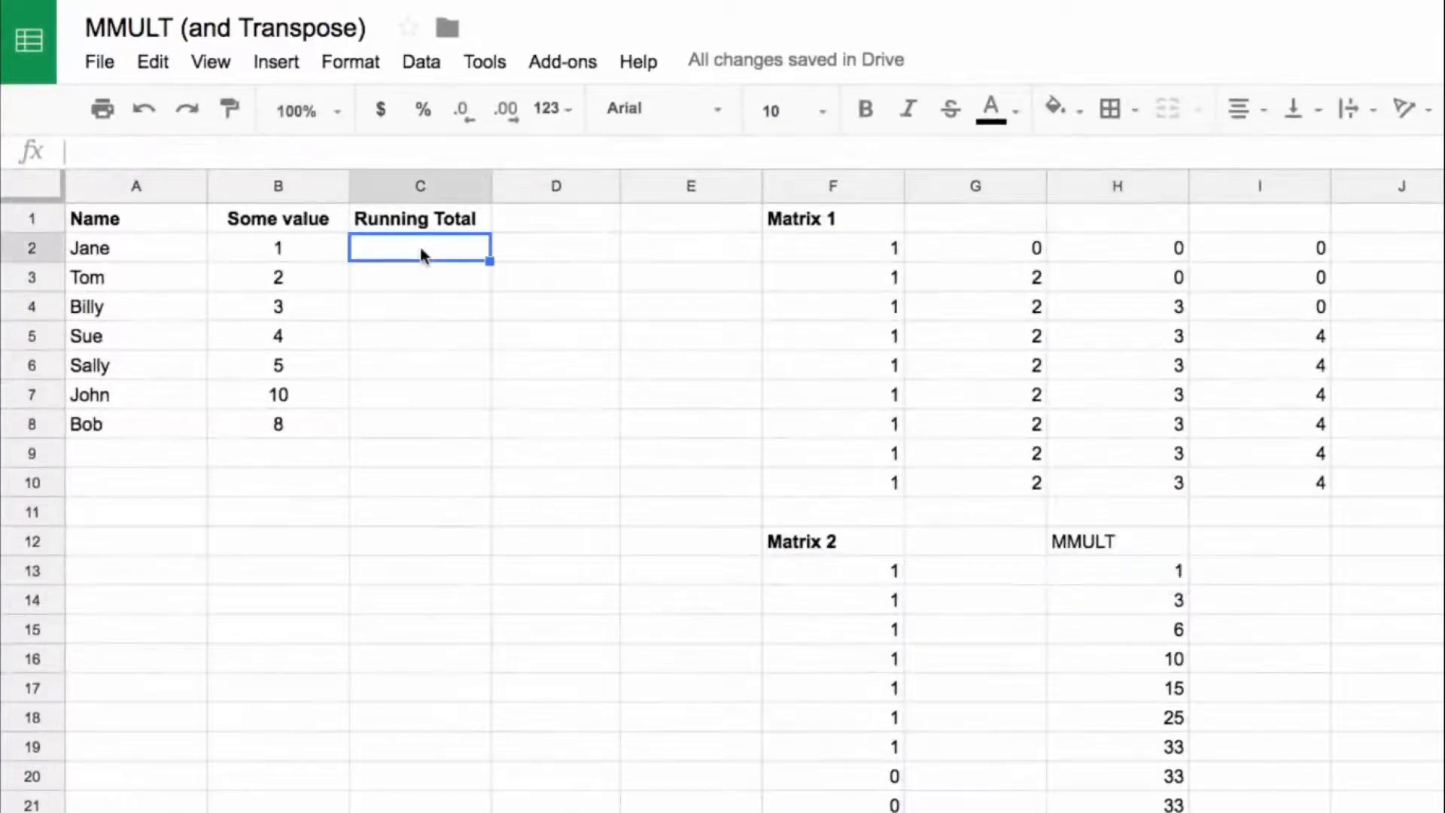
pyautogui.write('=')
pyautogui.hotkey('ctrl', 'v')
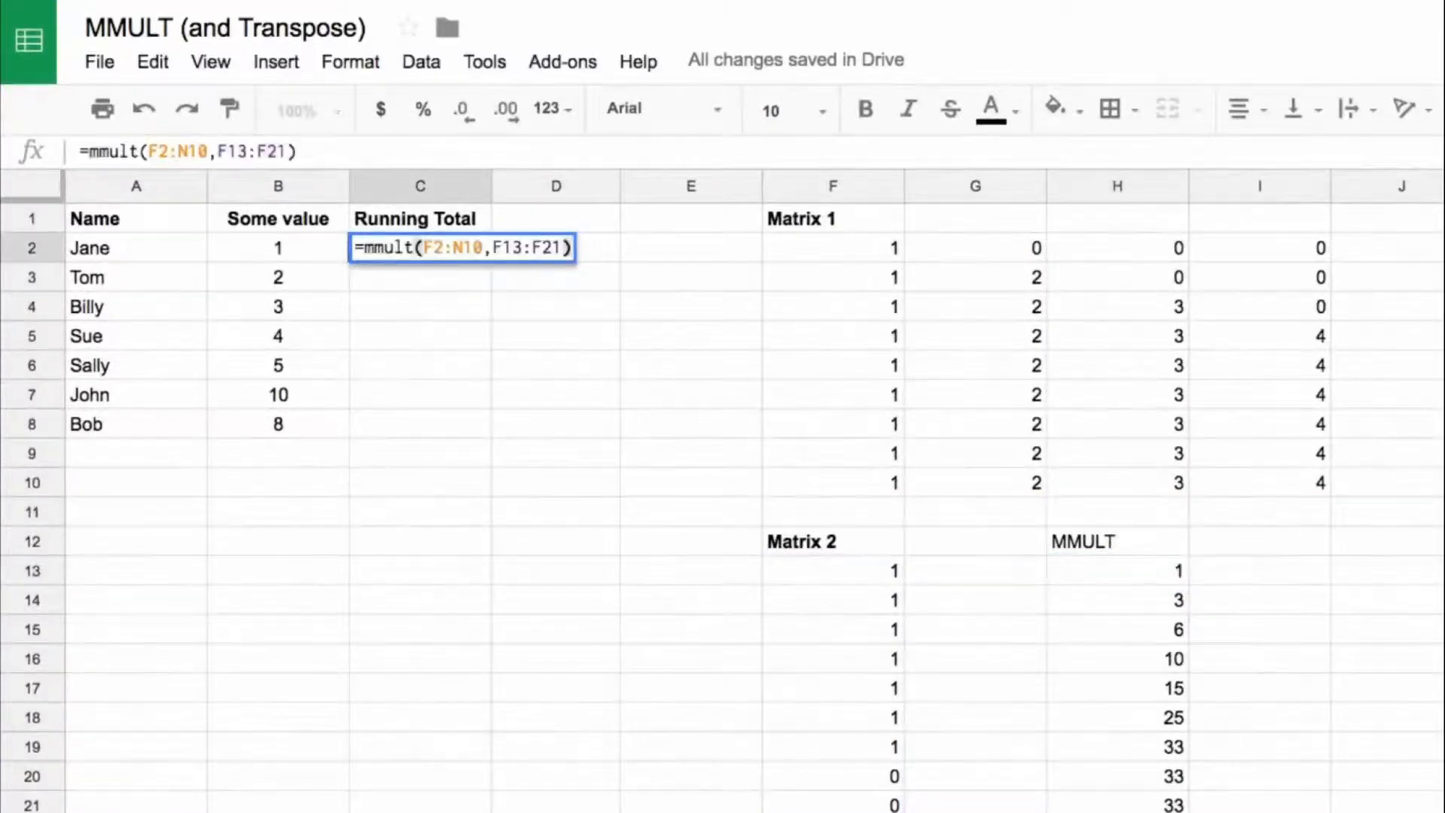
pyautogui.press('Return')
pyautogui.press('Up')
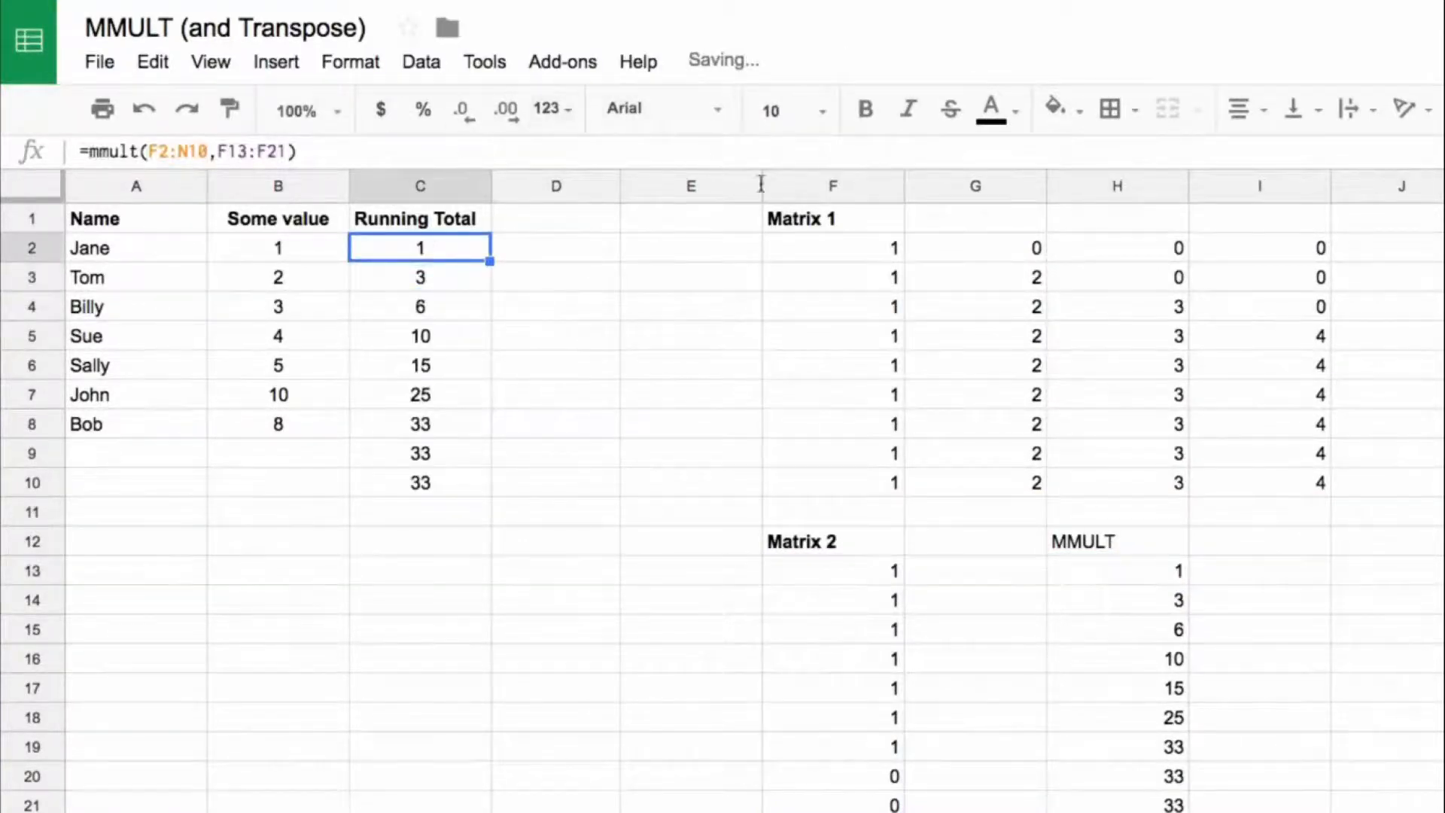
# Step: Replace F2:N10 in the C2 formula with Matrix 1's transpose((row(B2:B10)<=transpose(row(B2:B10)))*B2:B10) and make it an array formula
pyautogui.click(891, 249)
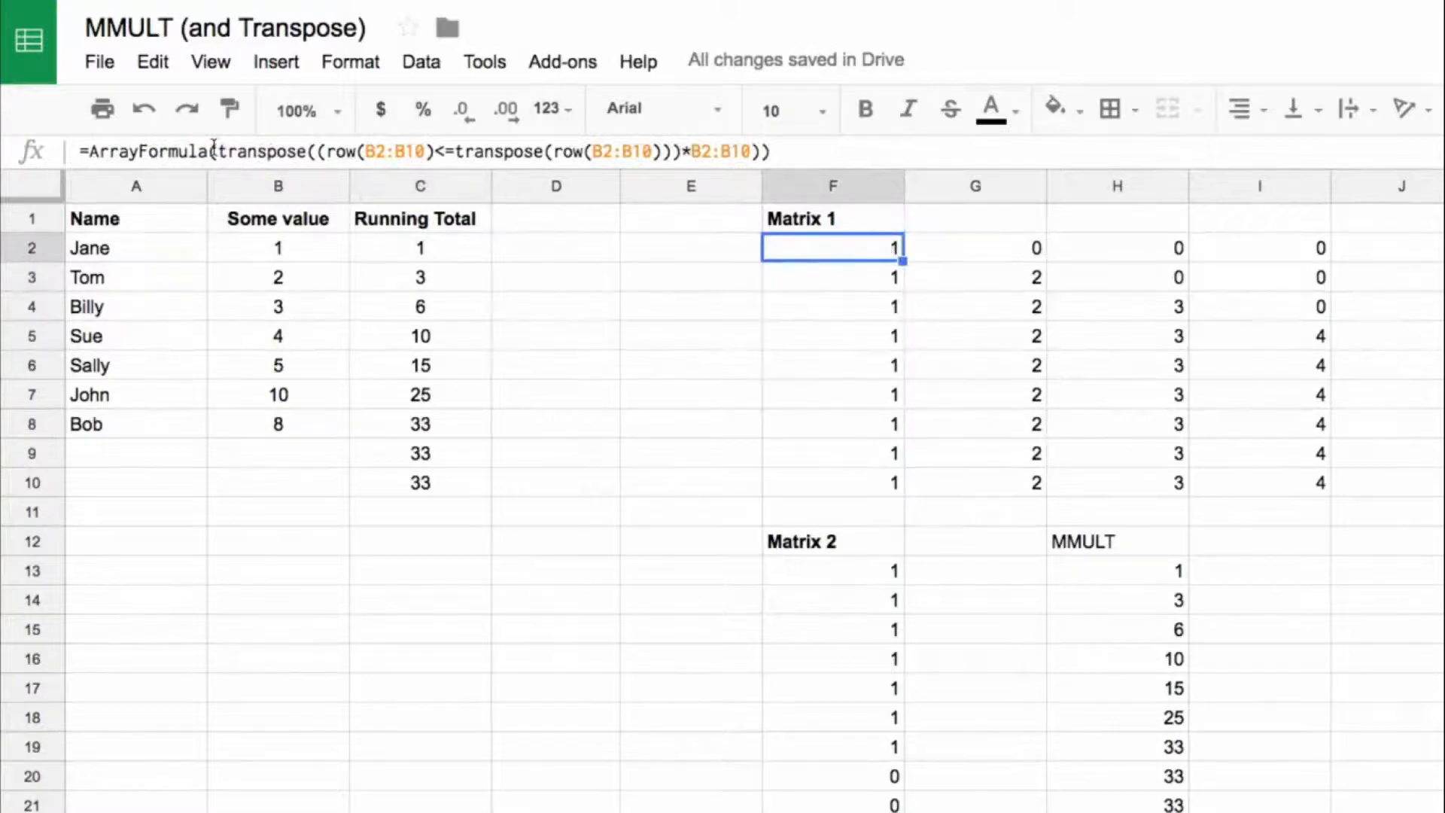
pyautogui.moveTo(218, 151); pyautogui.dragTo(758, 153)
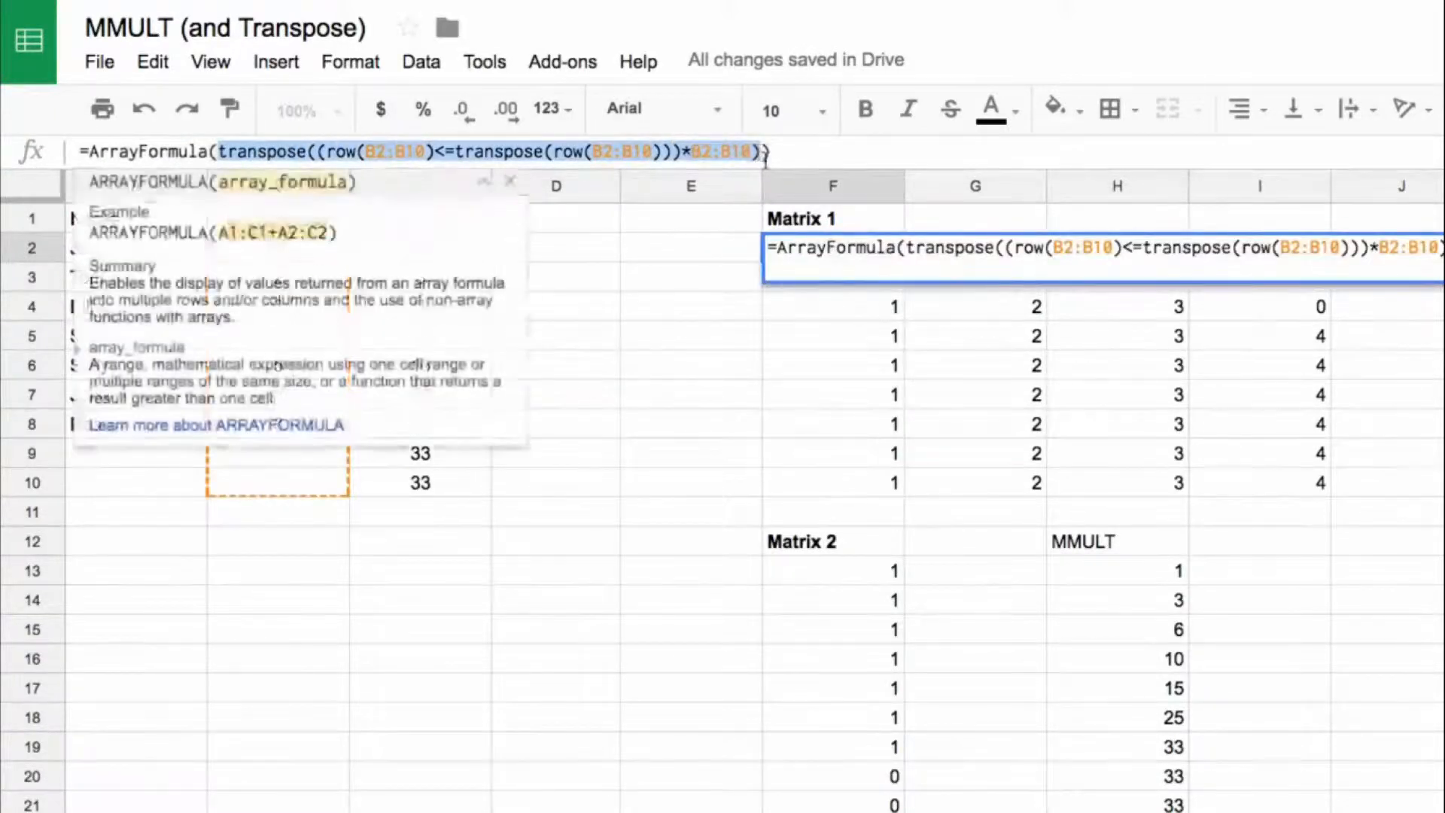
pyautogui.press('Escape')
pyautogui.click(416, 253)
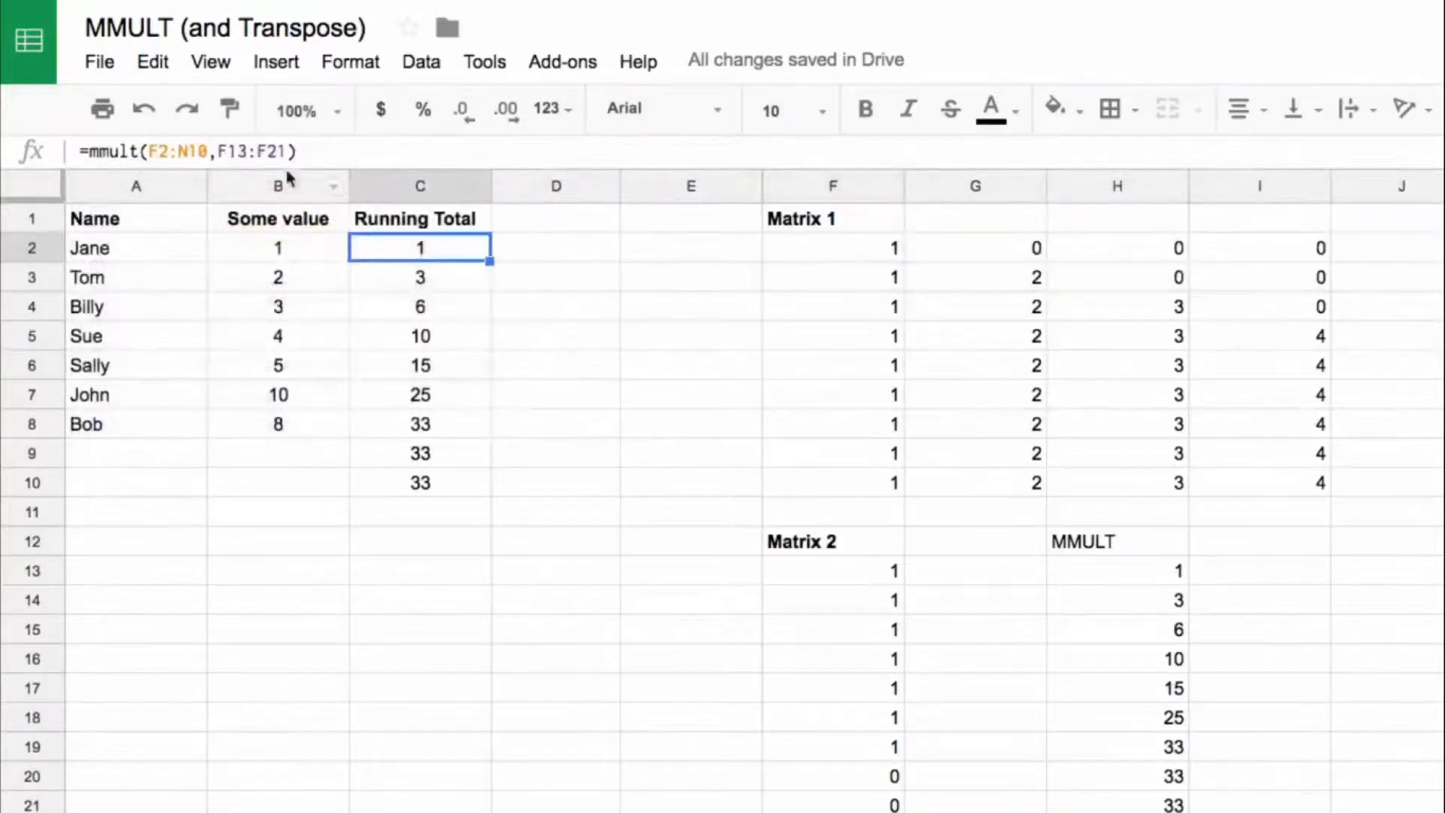
pyautogui.moveTo(211, 152); pyautogui.dragTo(148, 151)
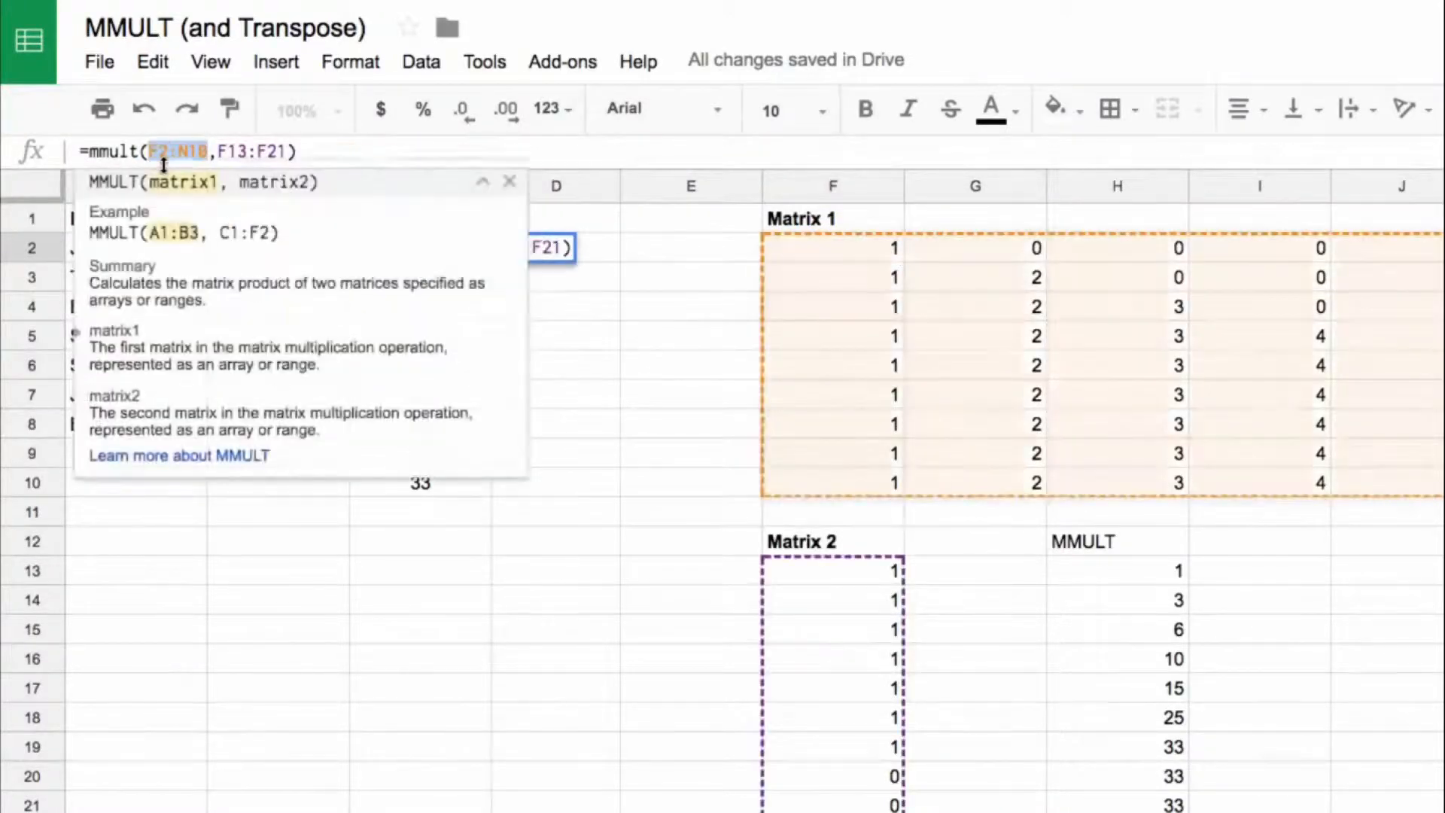
pyautogui.hotkey('ctrl', 'v')
pyautogui.hotkey('ctrl', 'shift', 'Return')
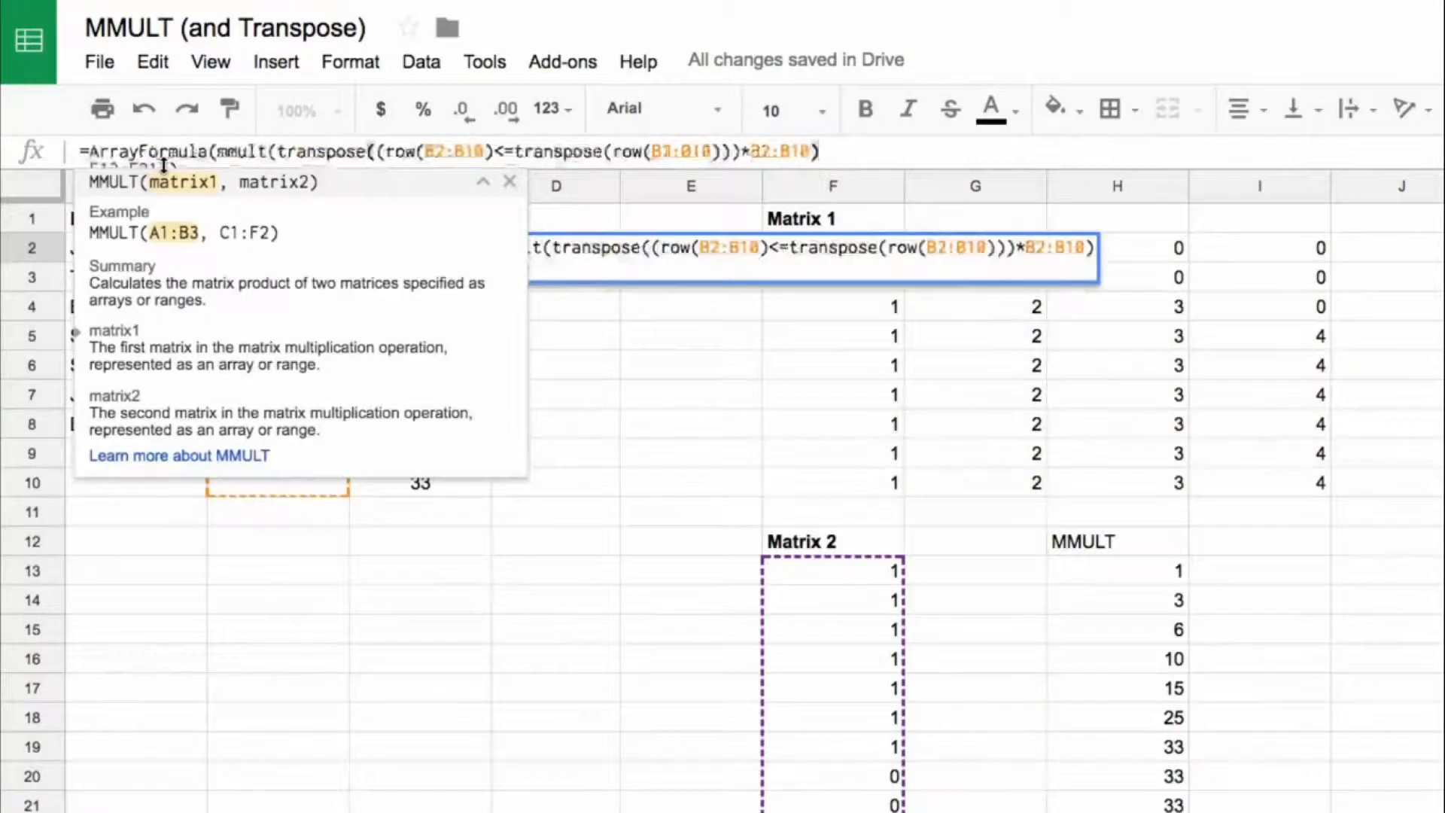
pyautogui.press('Return')
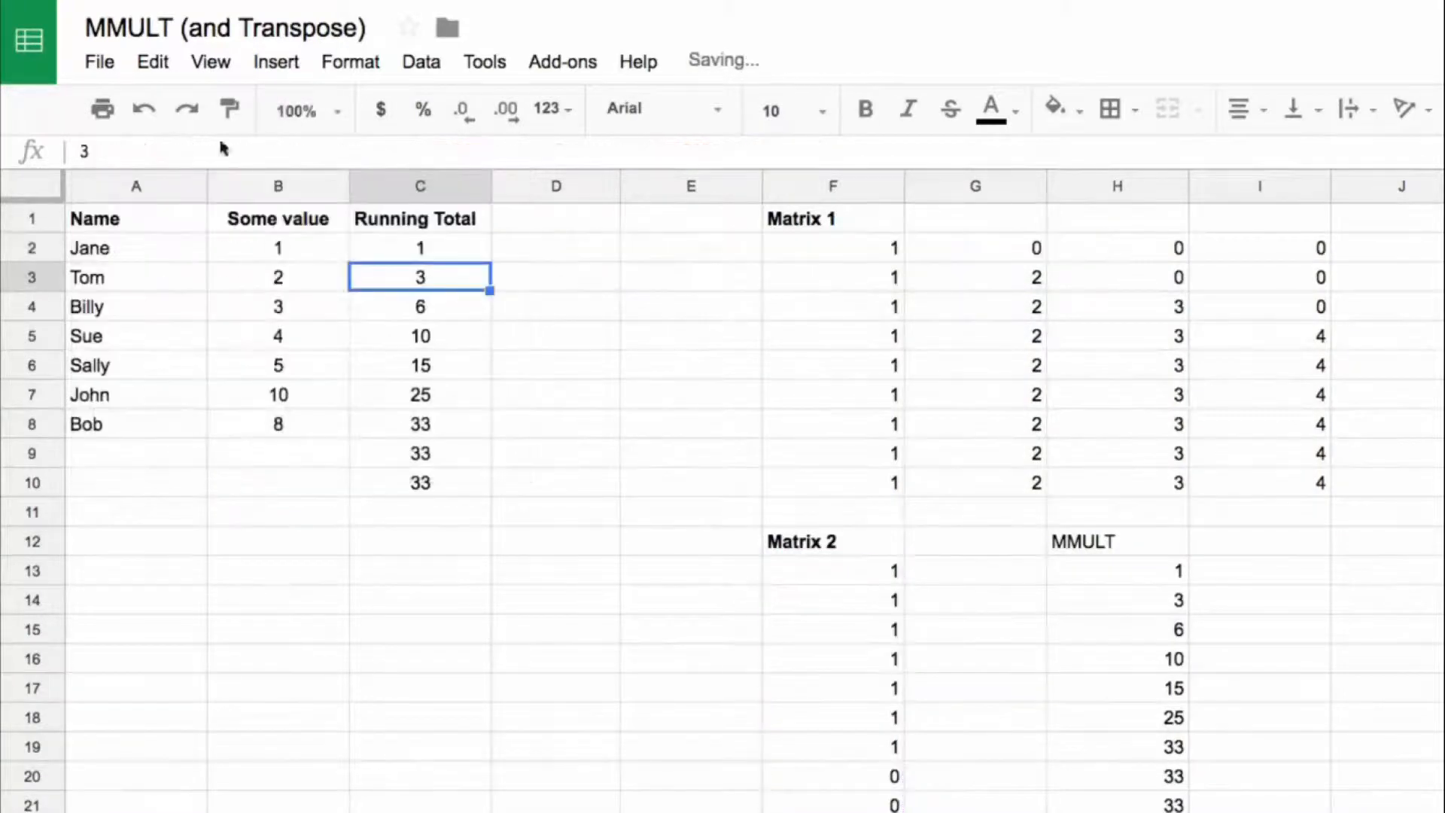
# Step: Enlarge the formula bar and replace F13:F21 in the C2 formula with Matrix 2's sign(B2:B10), keeping the formula on one line
pyautogui.click(900, 561)
pyautogui.moveTo(217, 152); pyautogui.dragTo(325, 153)
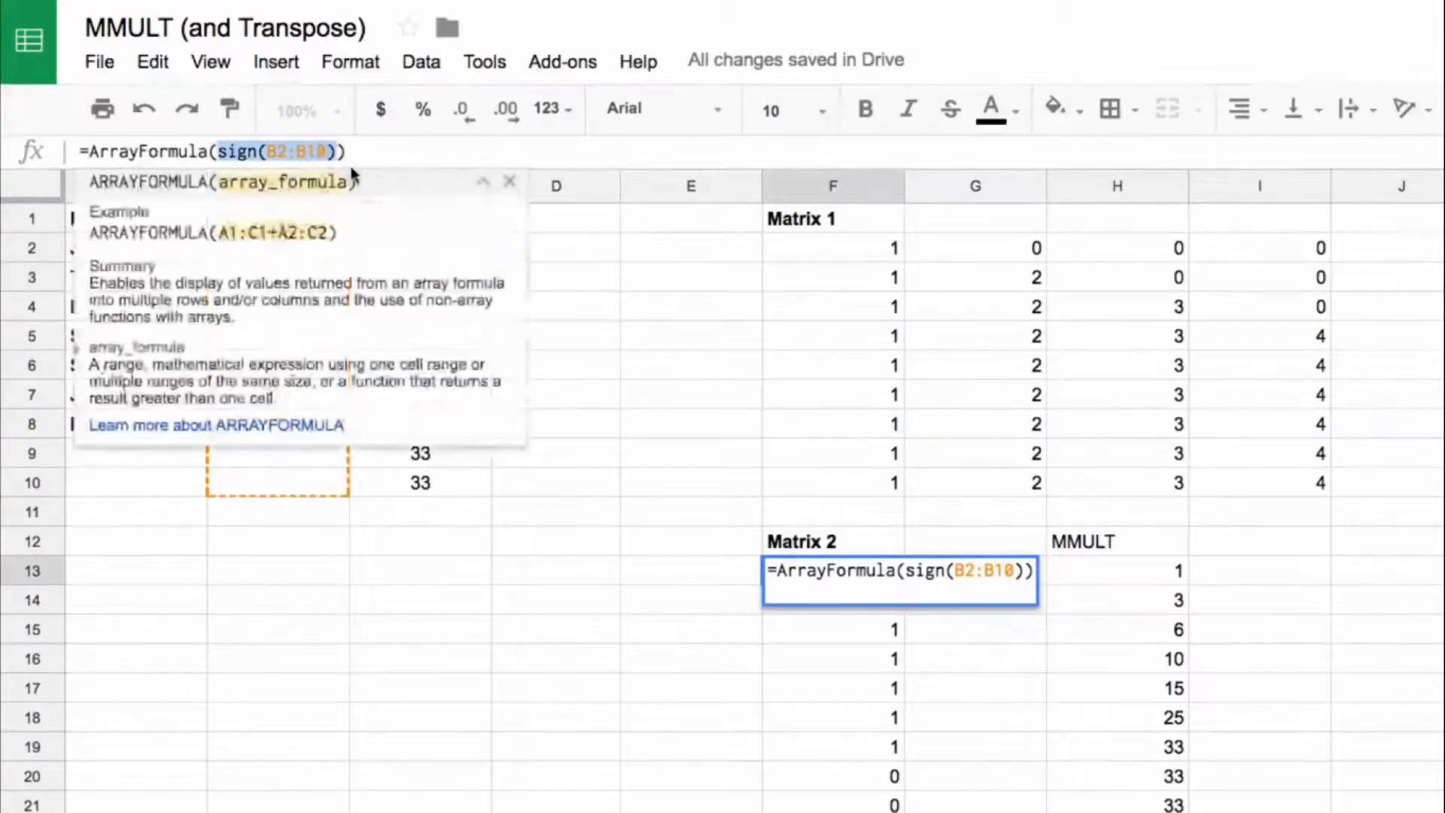
pyautogui.press('Escape')
pyautogui.click(410, 247)
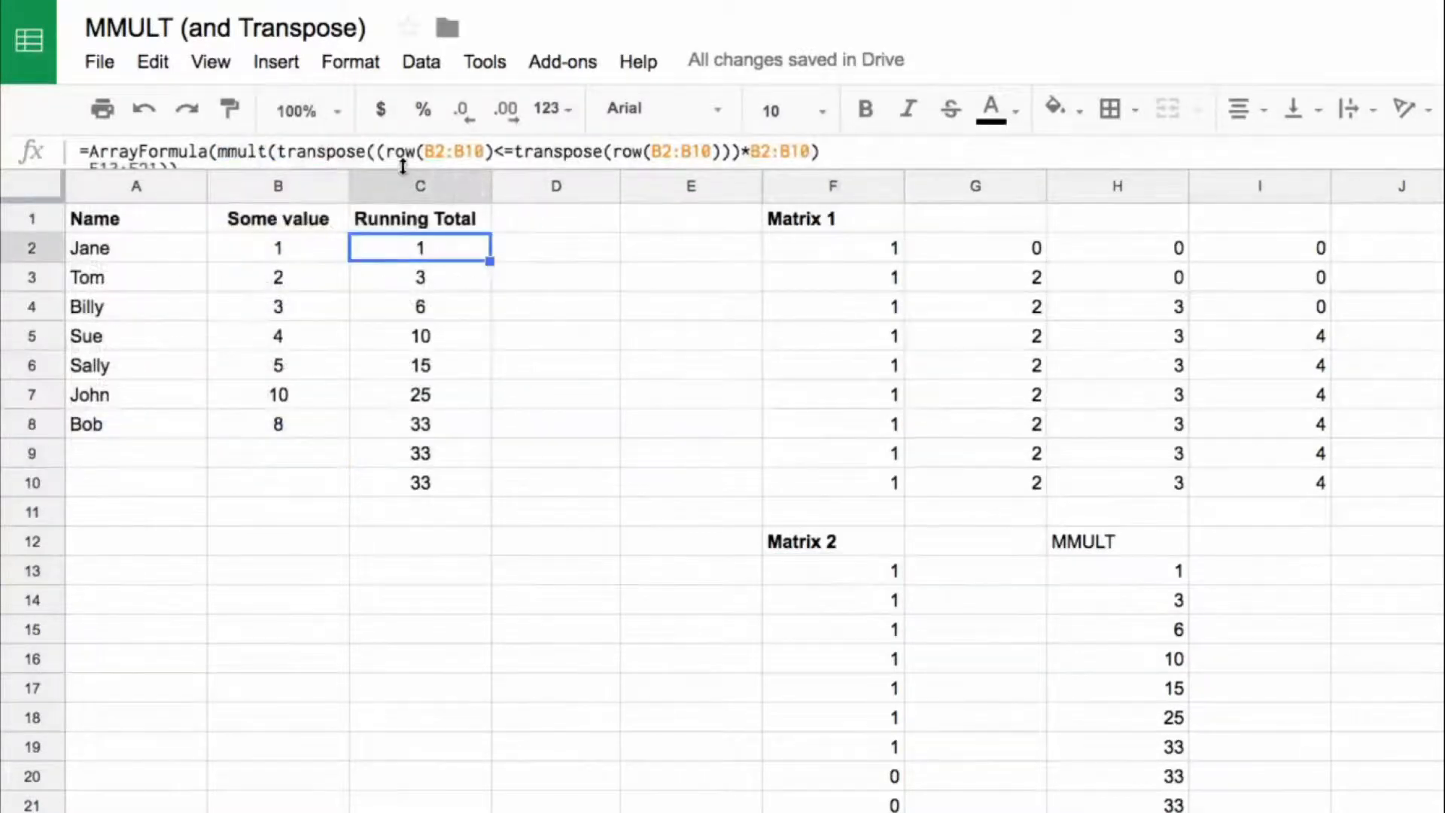
pyautogui.moveTo(403, 166); pyautogui.dragTo(409, 233)
pyautogui.moveTo(157, 171); pyautogui.dragTo(91, 172)
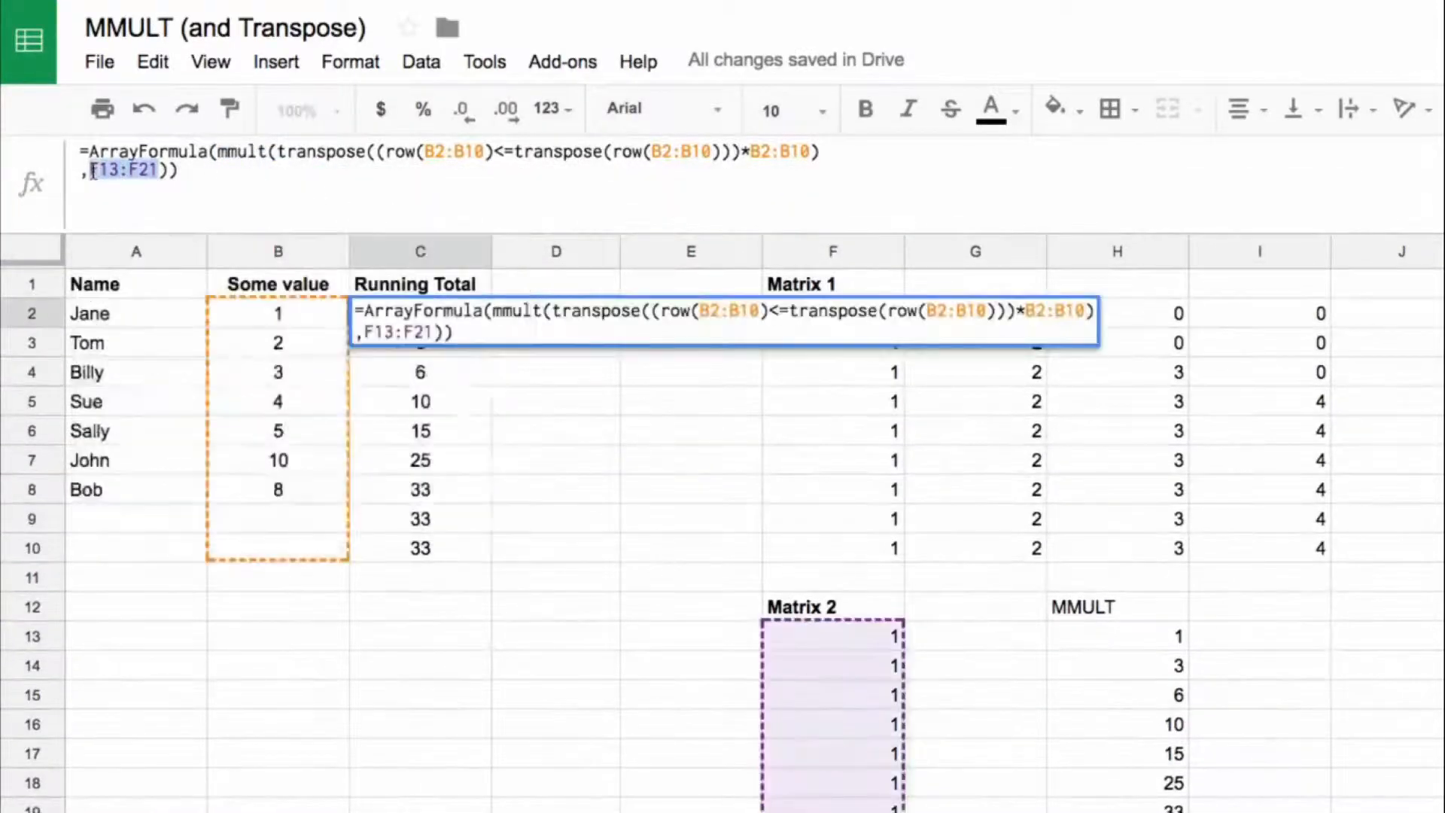
pyautogui.hotkey('ctrl', 'v')
pyautogui.click(82, 172)
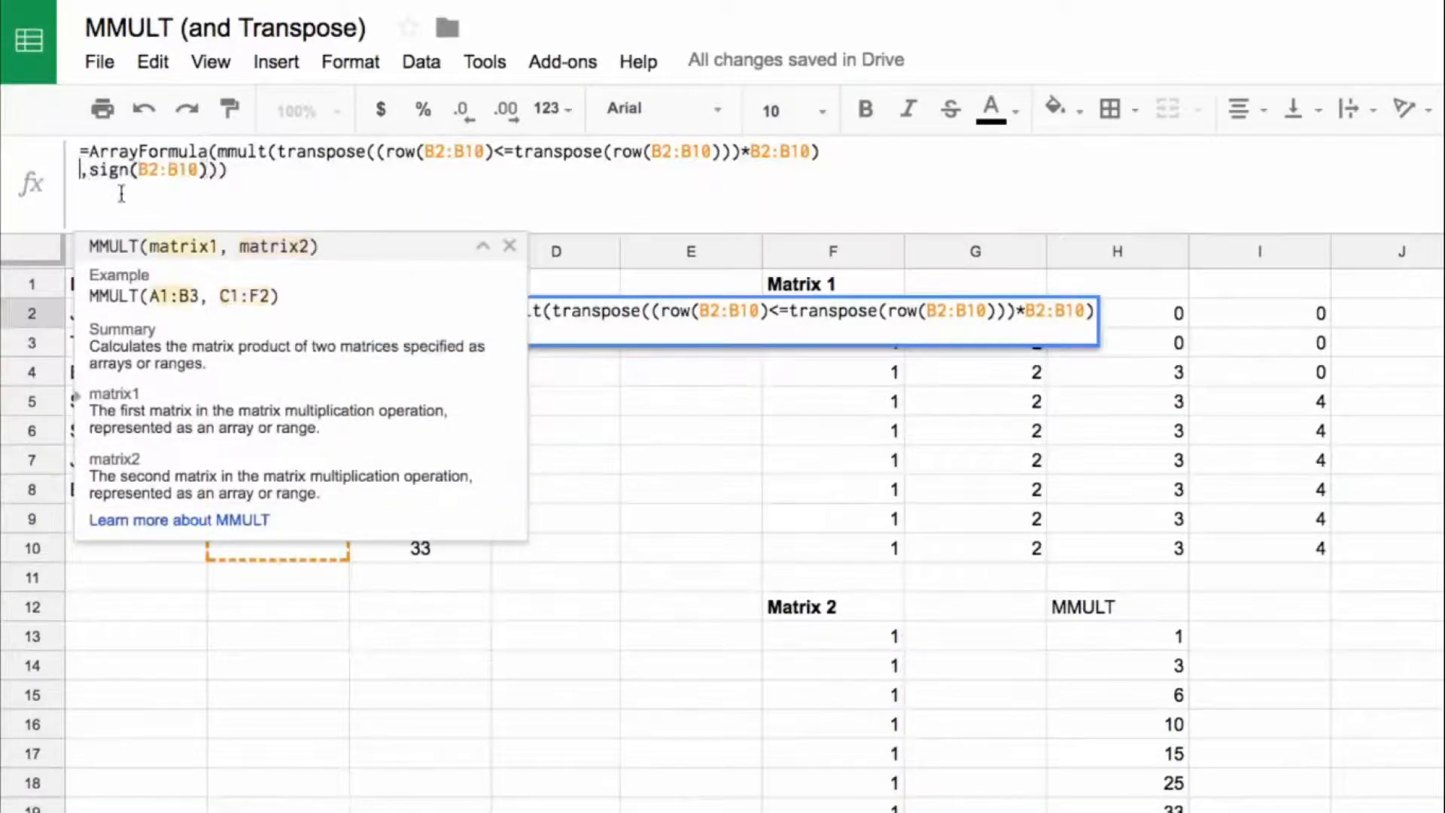
pyautogui.press('BackSpace')
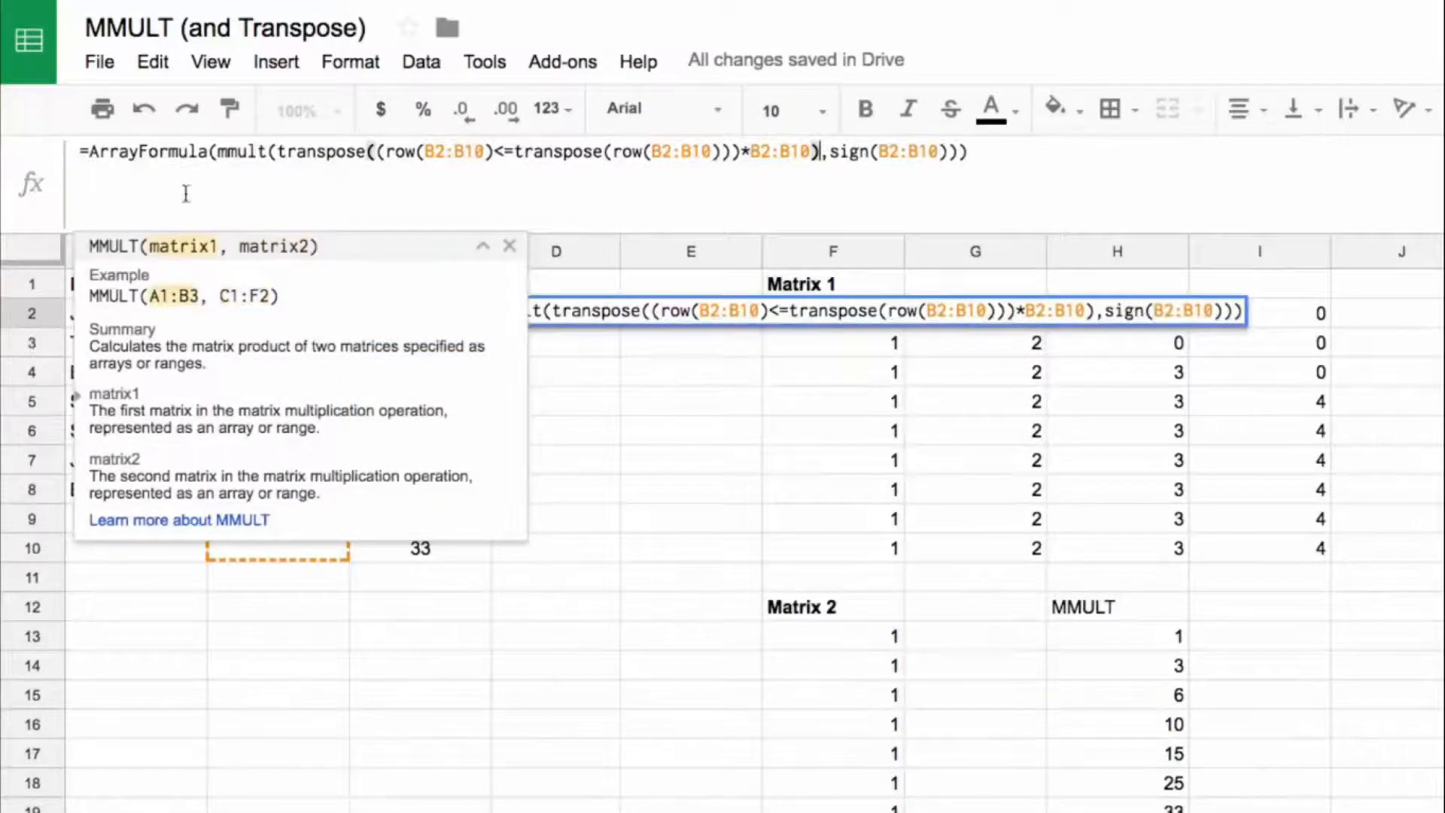
pyautogui.click(992, 151)
pyautogui.press('Return')
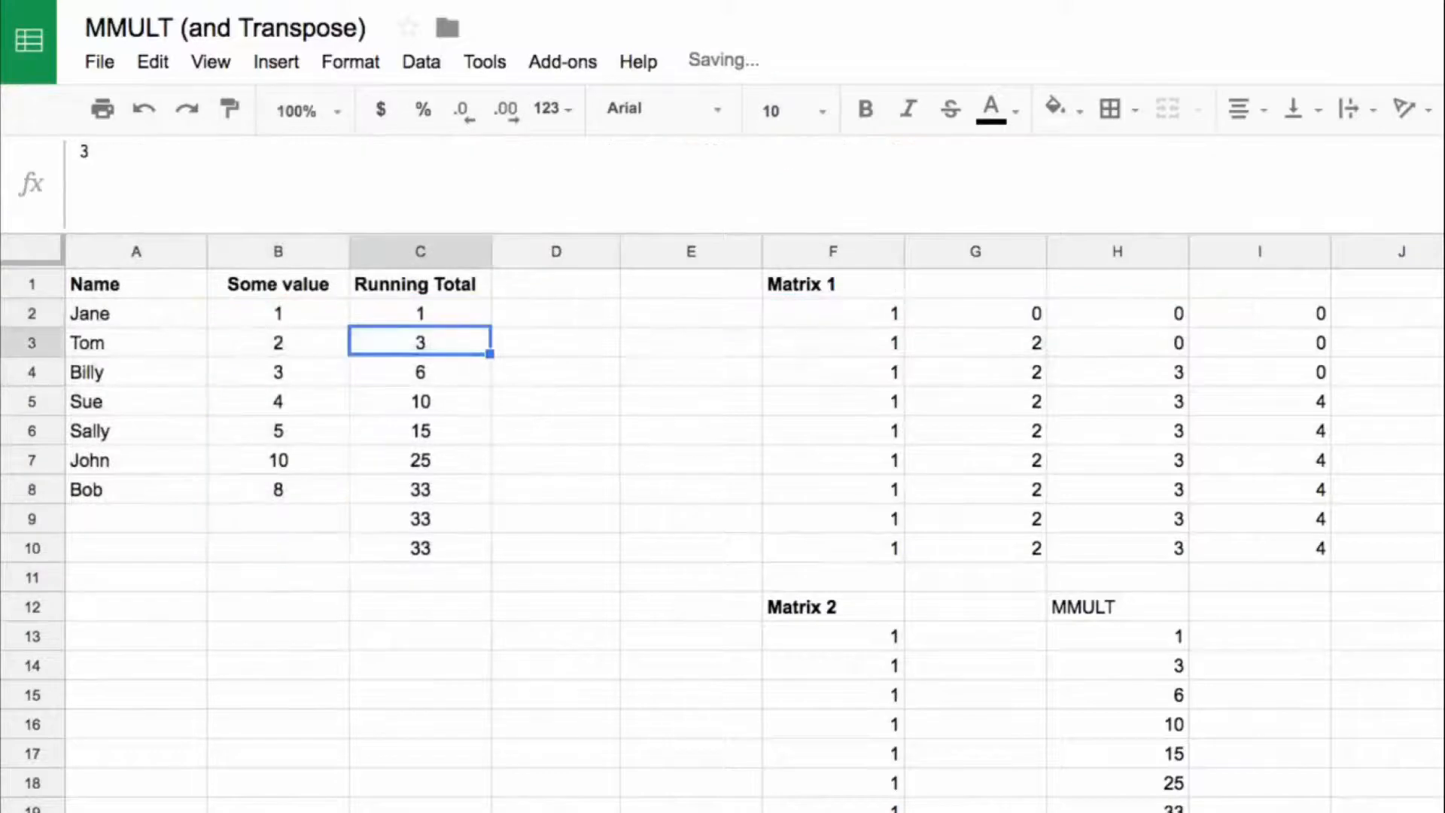
pyautogui.press('Up')
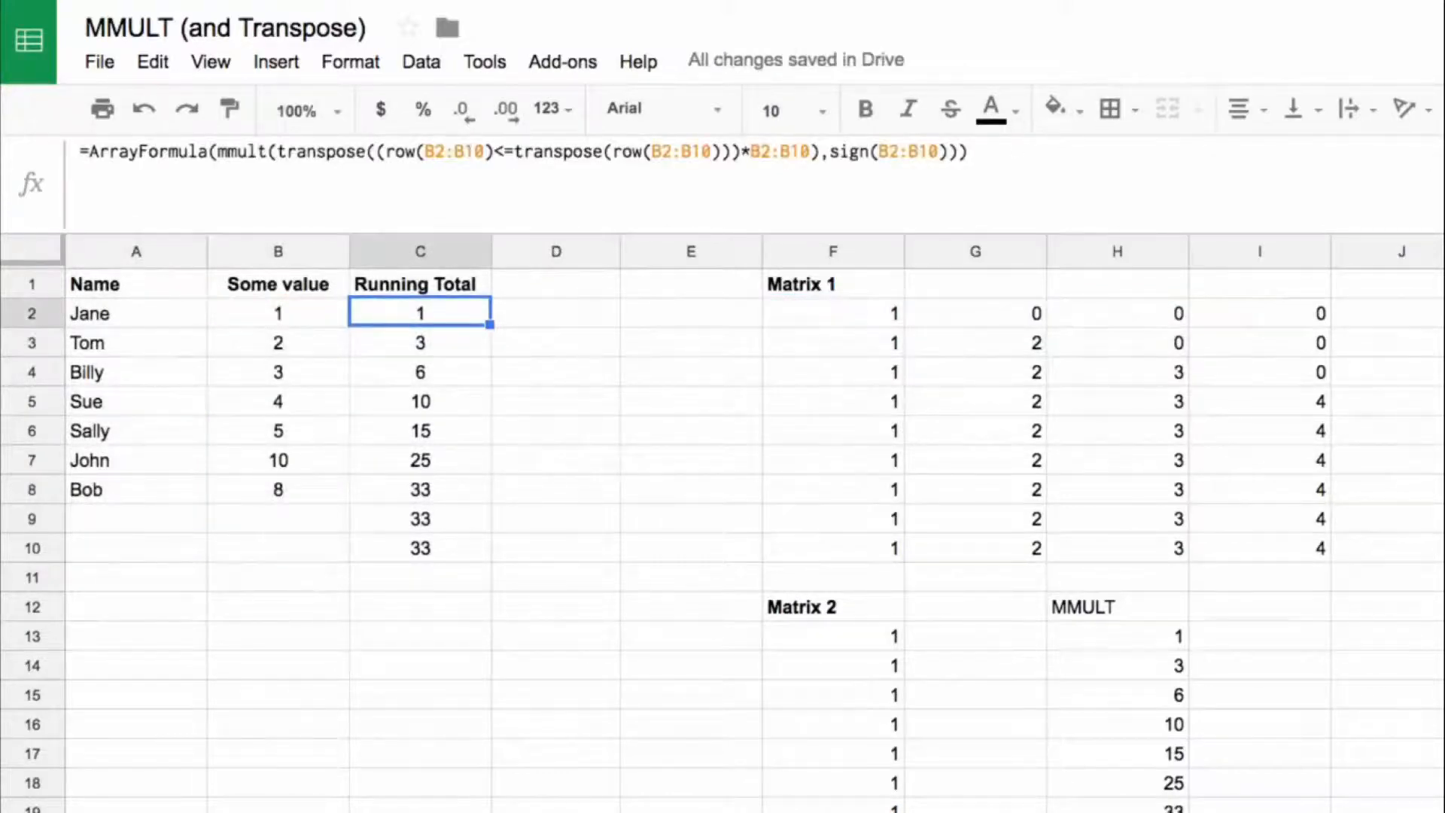
# Step: Wrap the MMULT in C2 in an IF that tests B2:B10 and returns the MMULT result when true
pyautogui.click(395, 521)
pyautogui.hotkey('shift', 'Down')
pyautogui.press('Left')
pyautogui.hotkey('shift', 'Down')
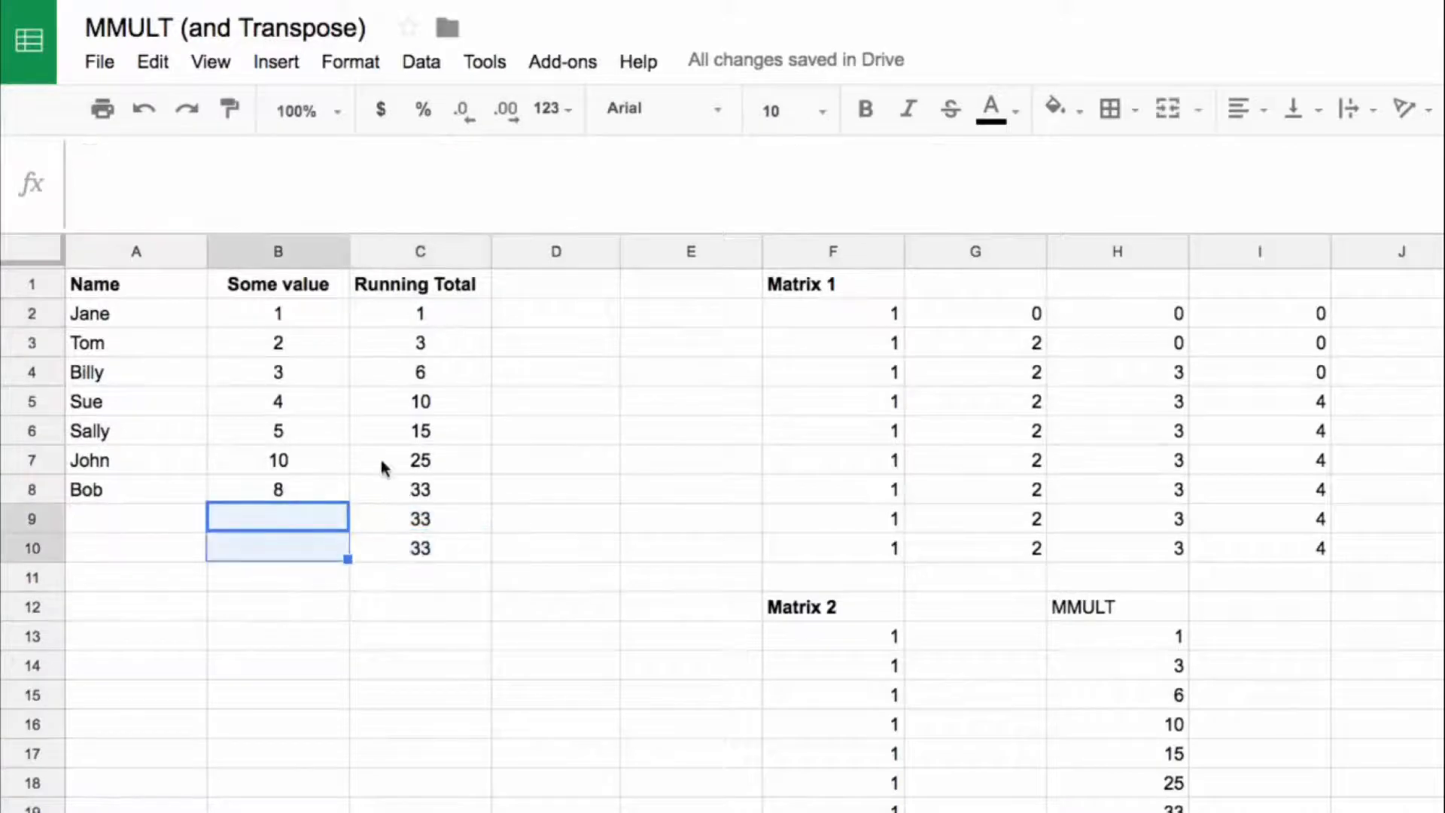
pyautogui.click(405, 315)
pyautogui.click(217, 151)
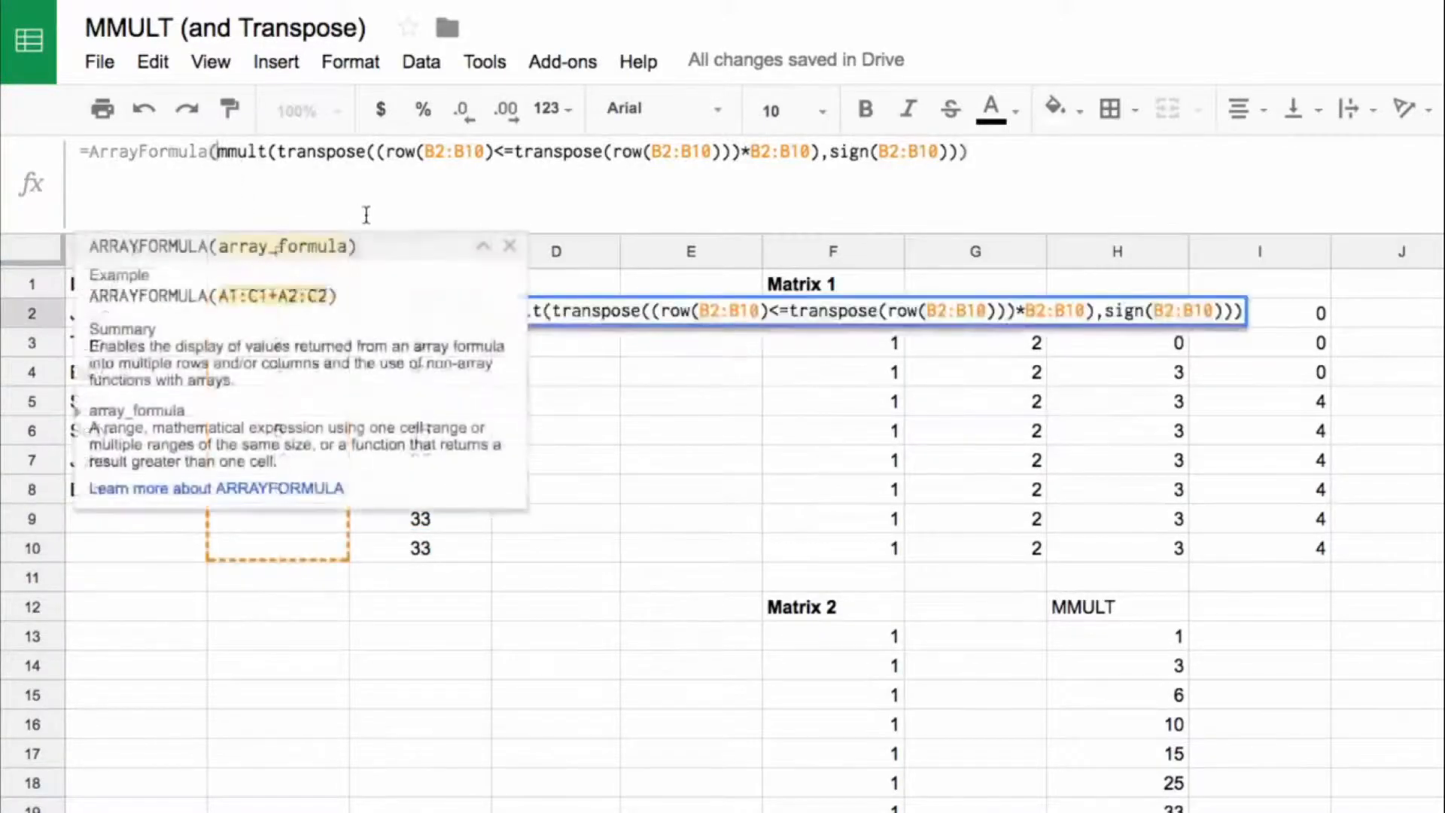
pyautogui.write('if(b2:')
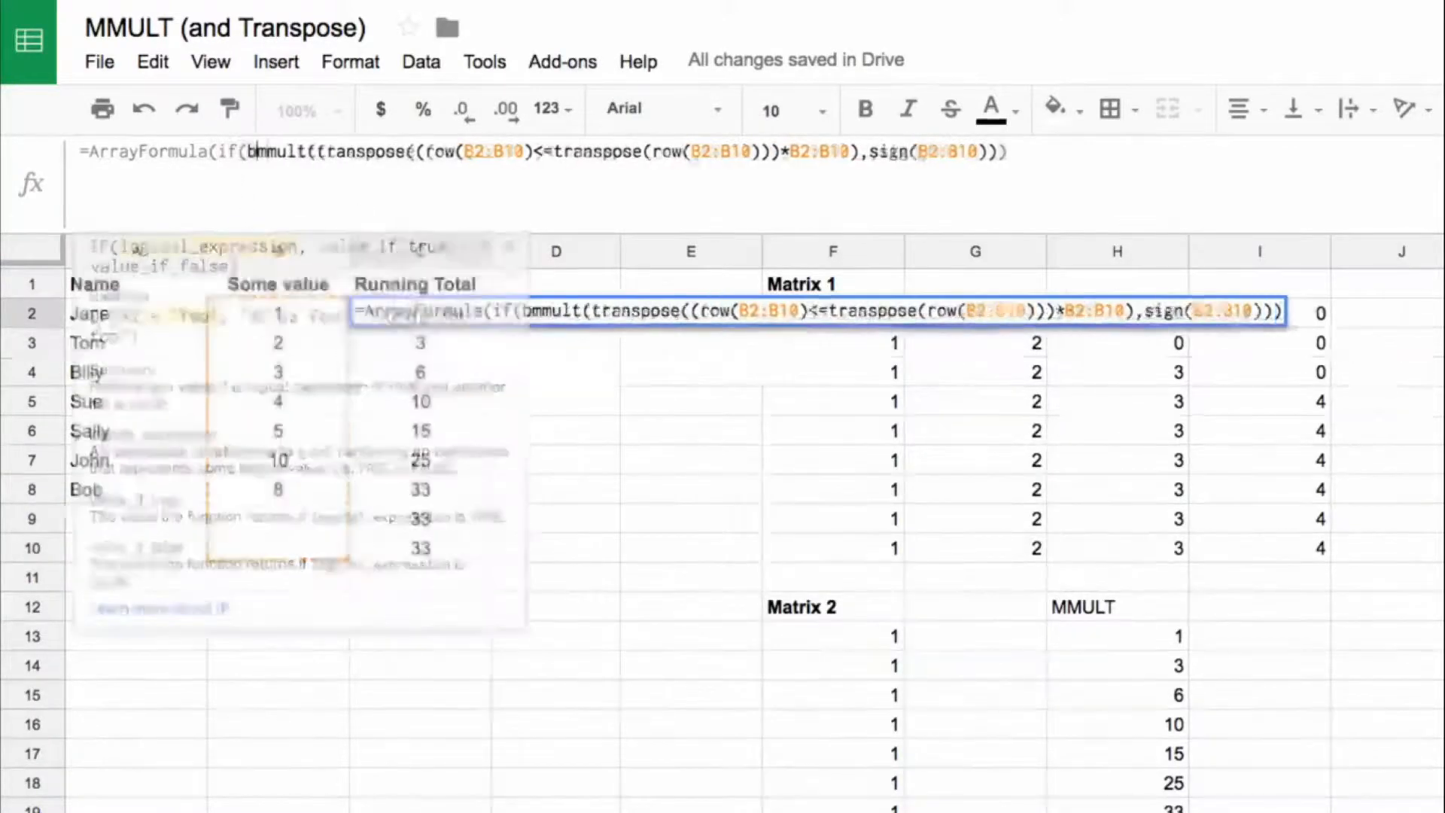
pyautogui.write('B10')
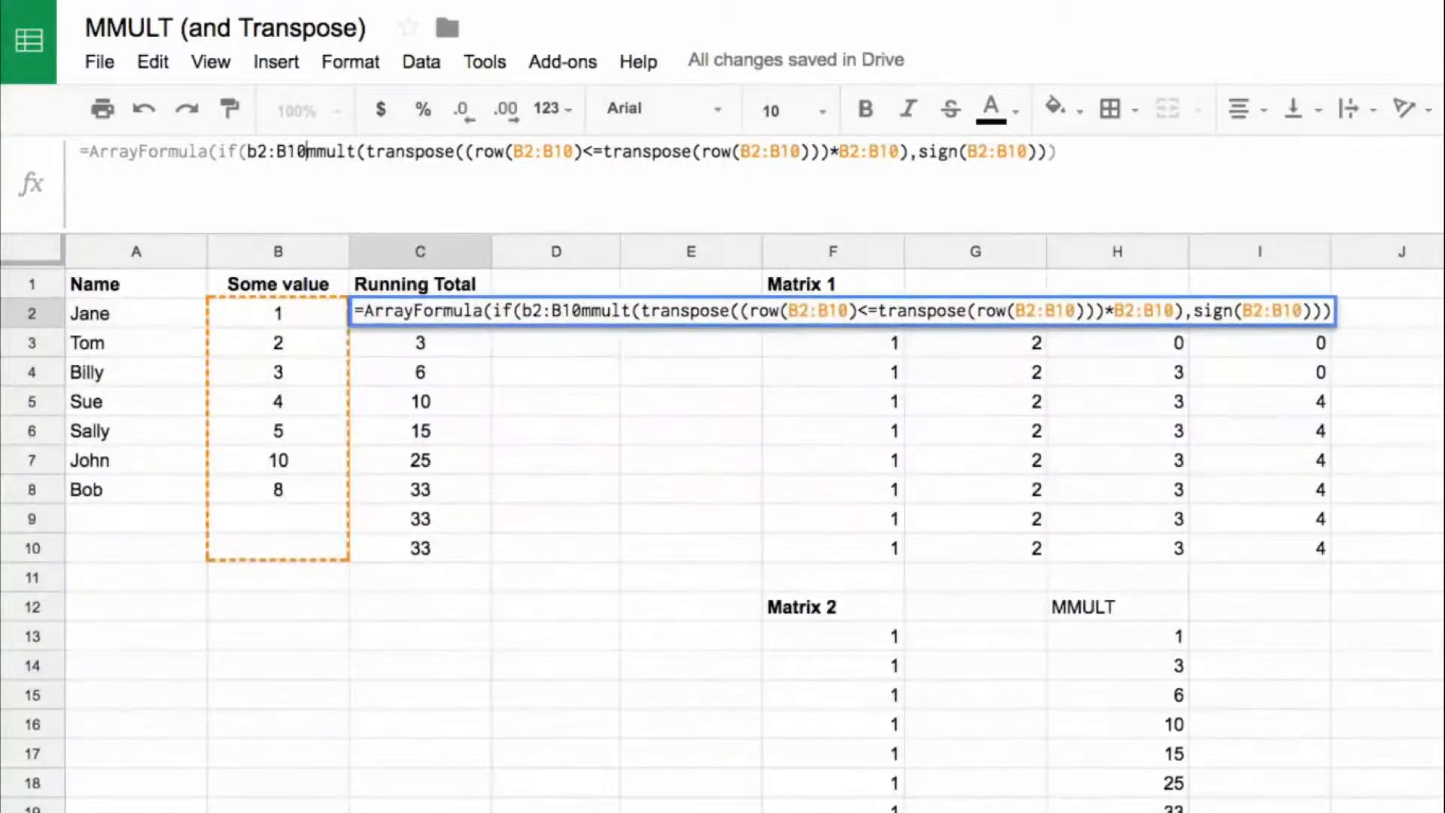
pyautogui.write(',')
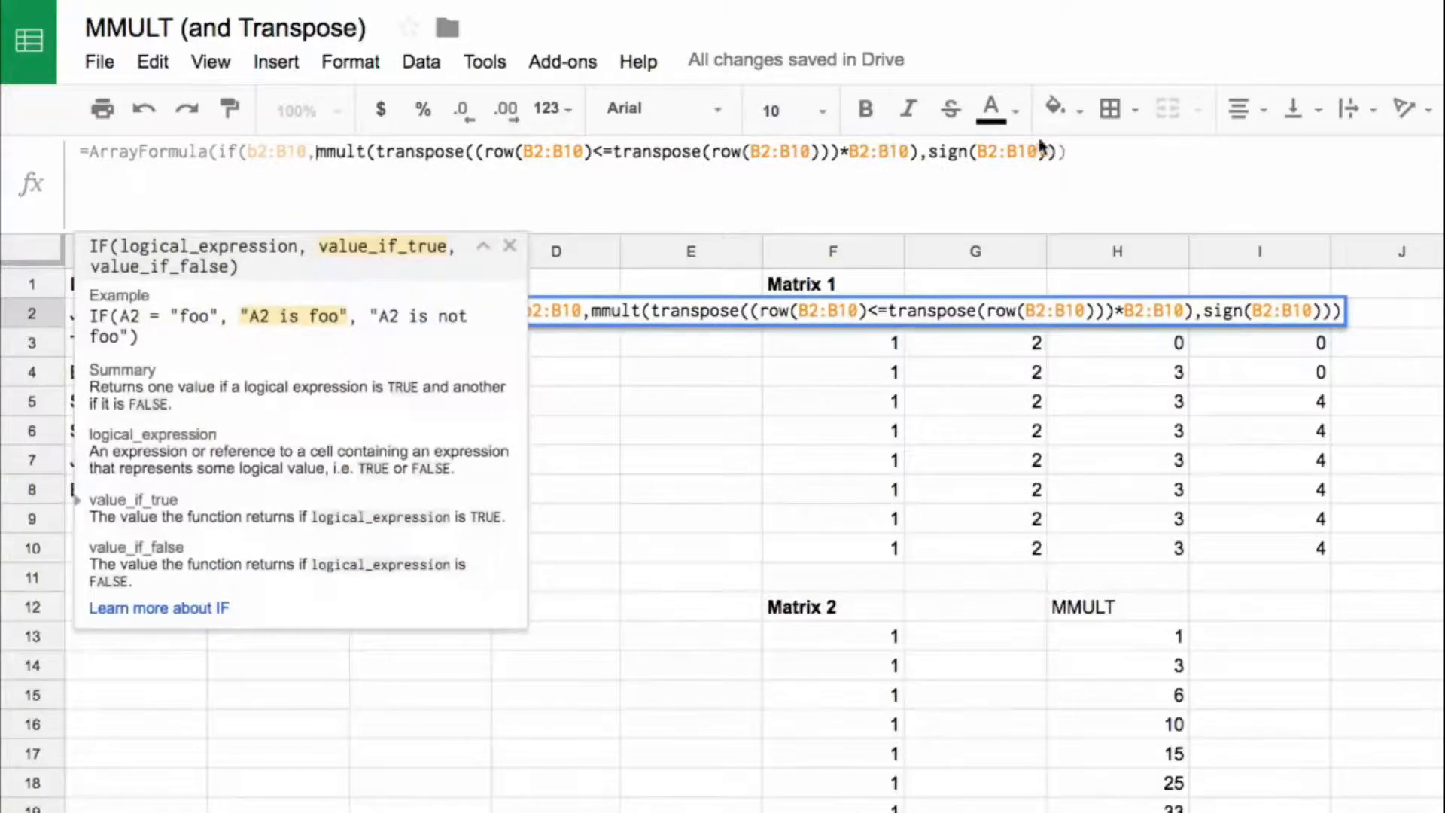
pyautogui.click(1059, 148)
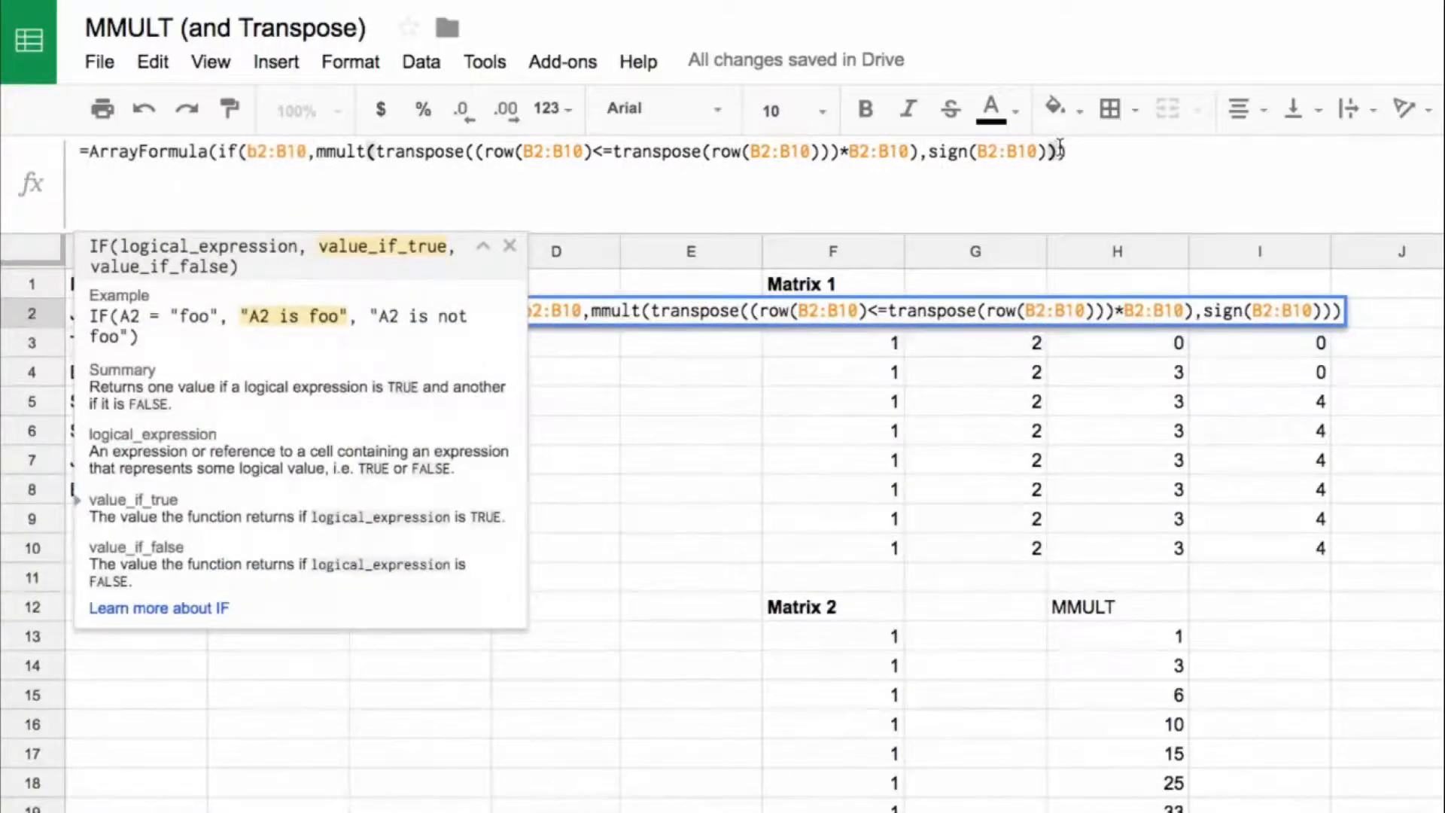
pyautogui.write(', ')
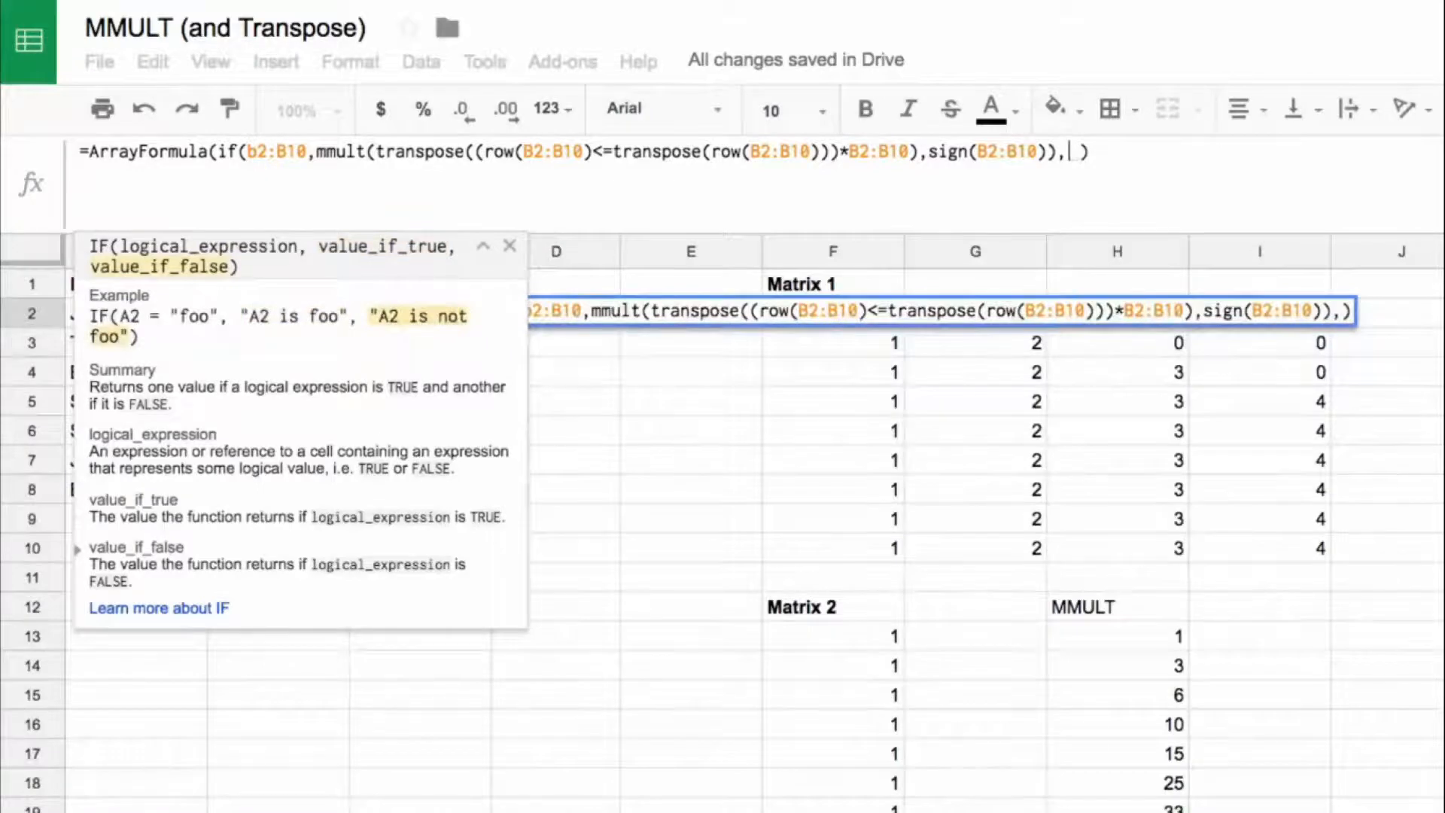
pyautogui.write('""')
pyautogui.press('BackSpace')
pyautogui.press('BackSpace')
pyautogui.write('""')
pyautogui.press('BackSpace')
pyautogui.press('BackSpace')
# Step: Make the IF in C2 return iferror(1/0) when false and enter the formula
pyautogui.write('ifer')
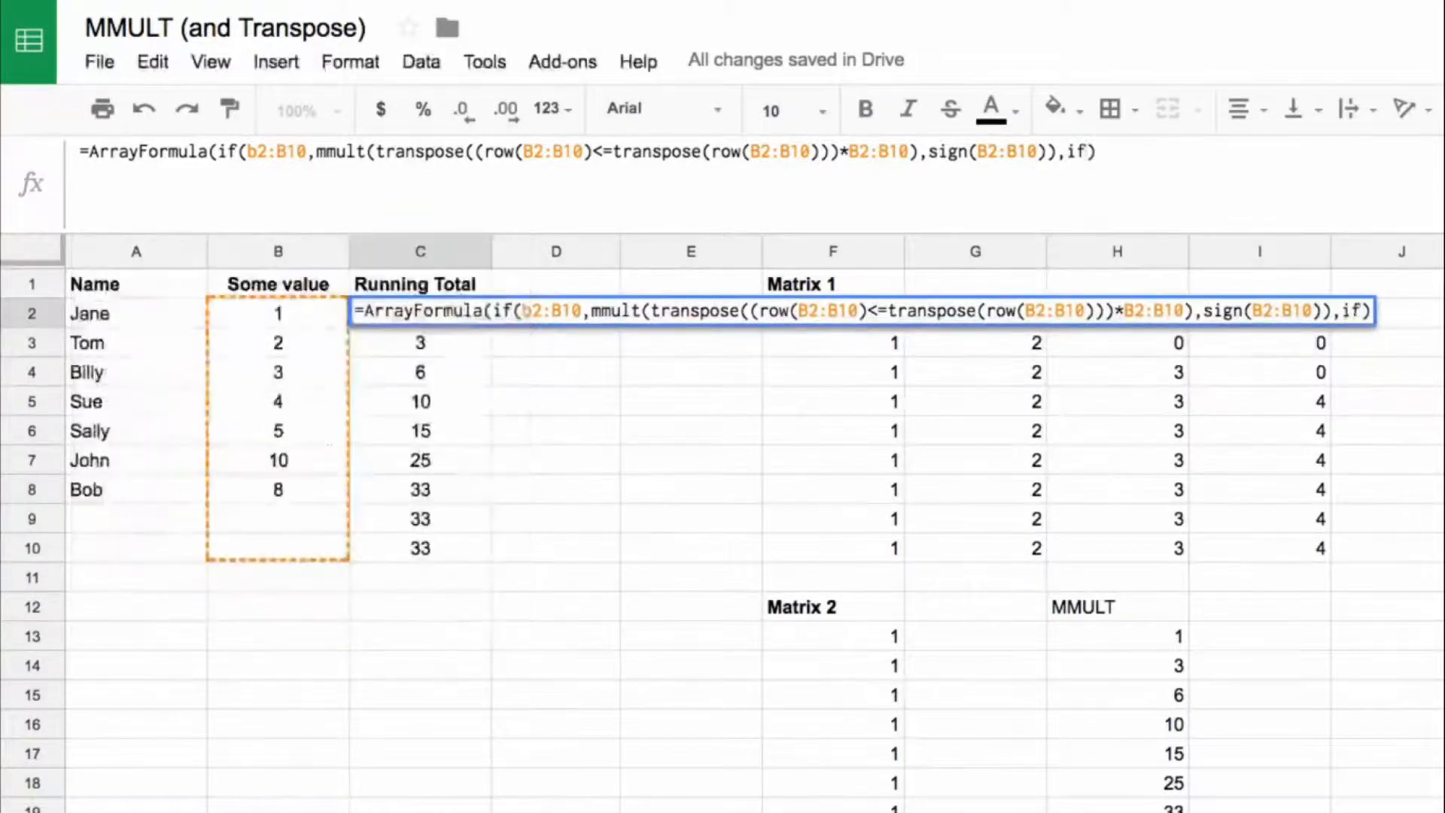
pyautogui.write('ror(')
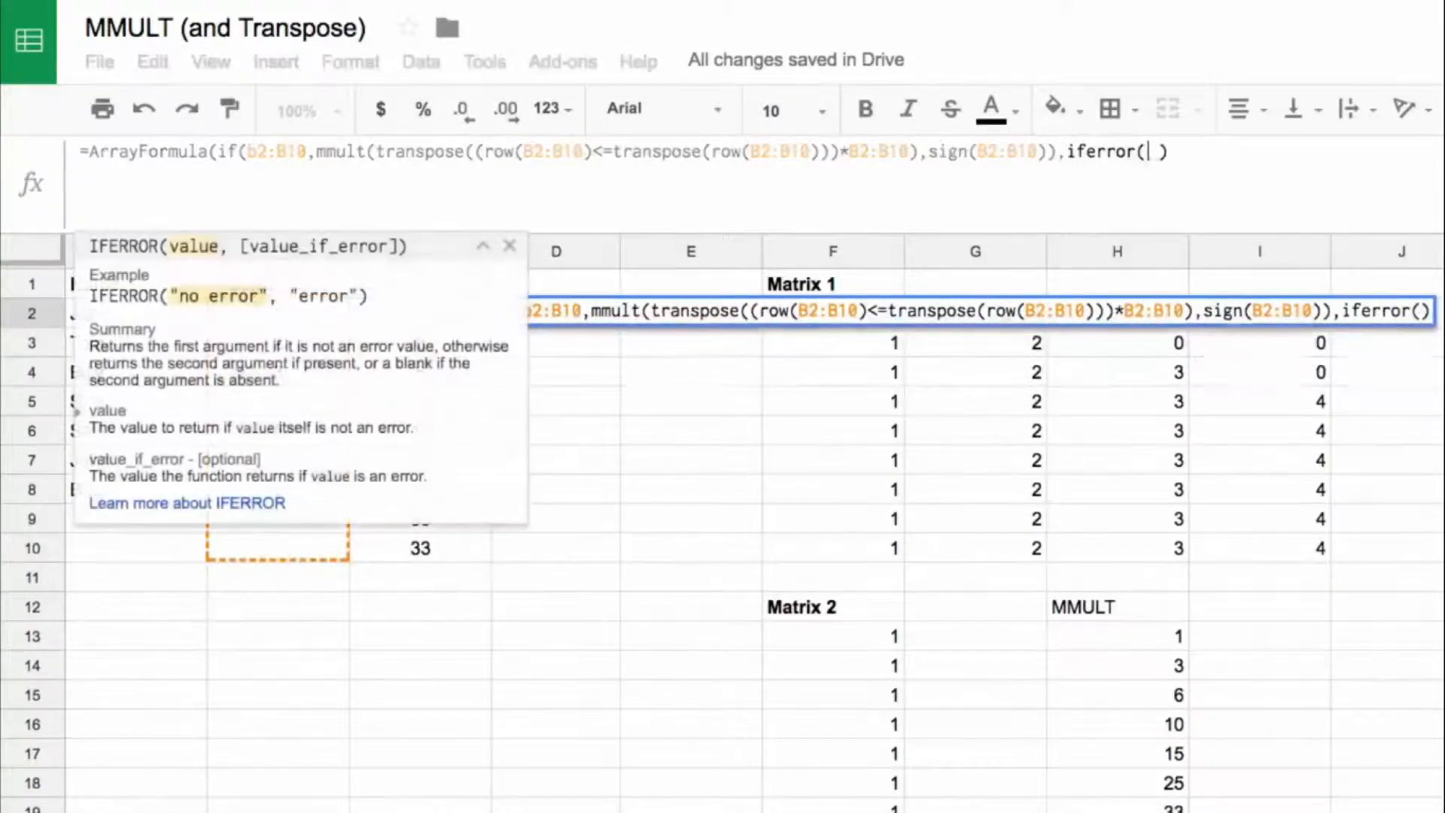
pyautogui.write('1/0')
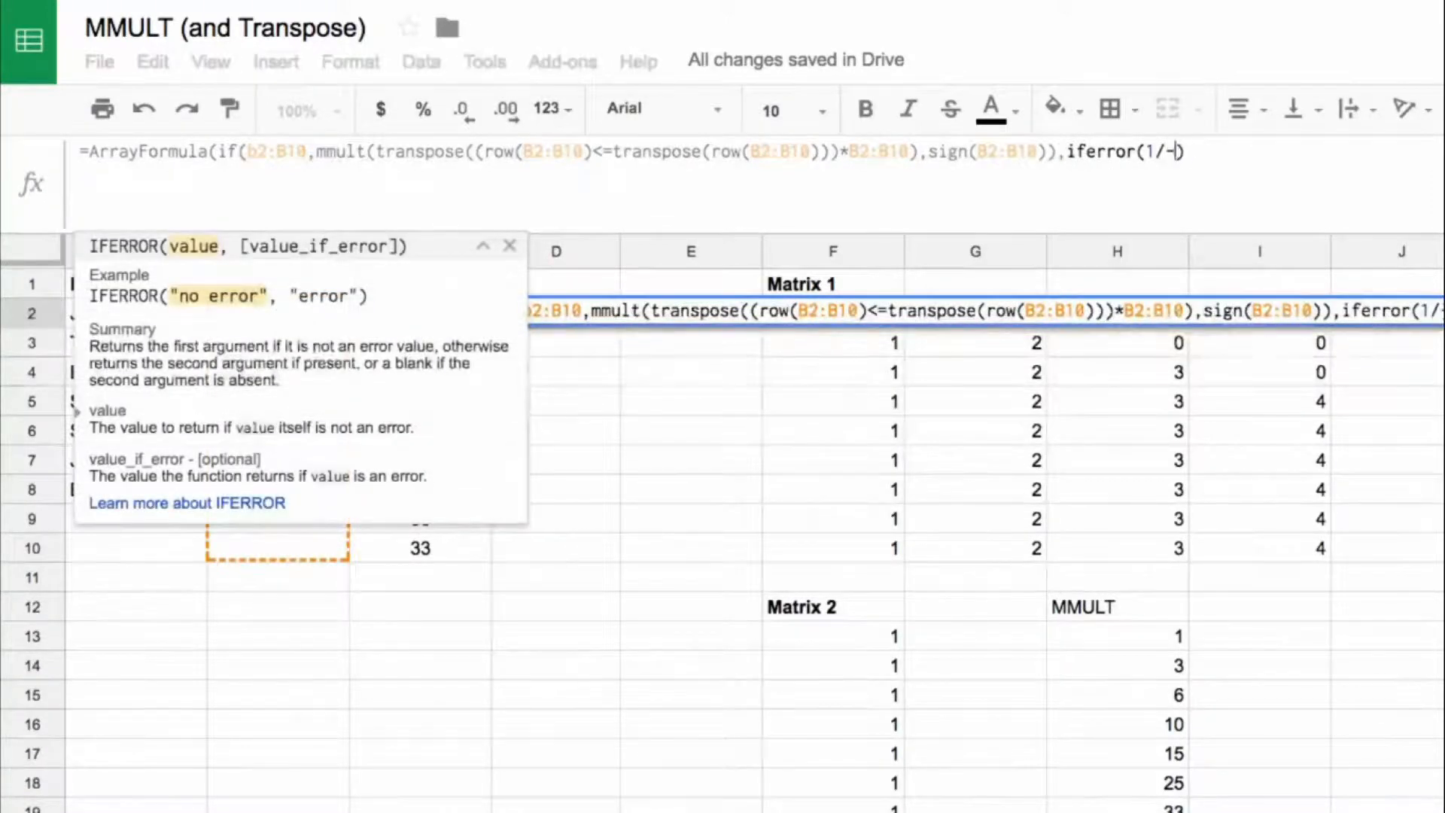
pyautogui.write(')')
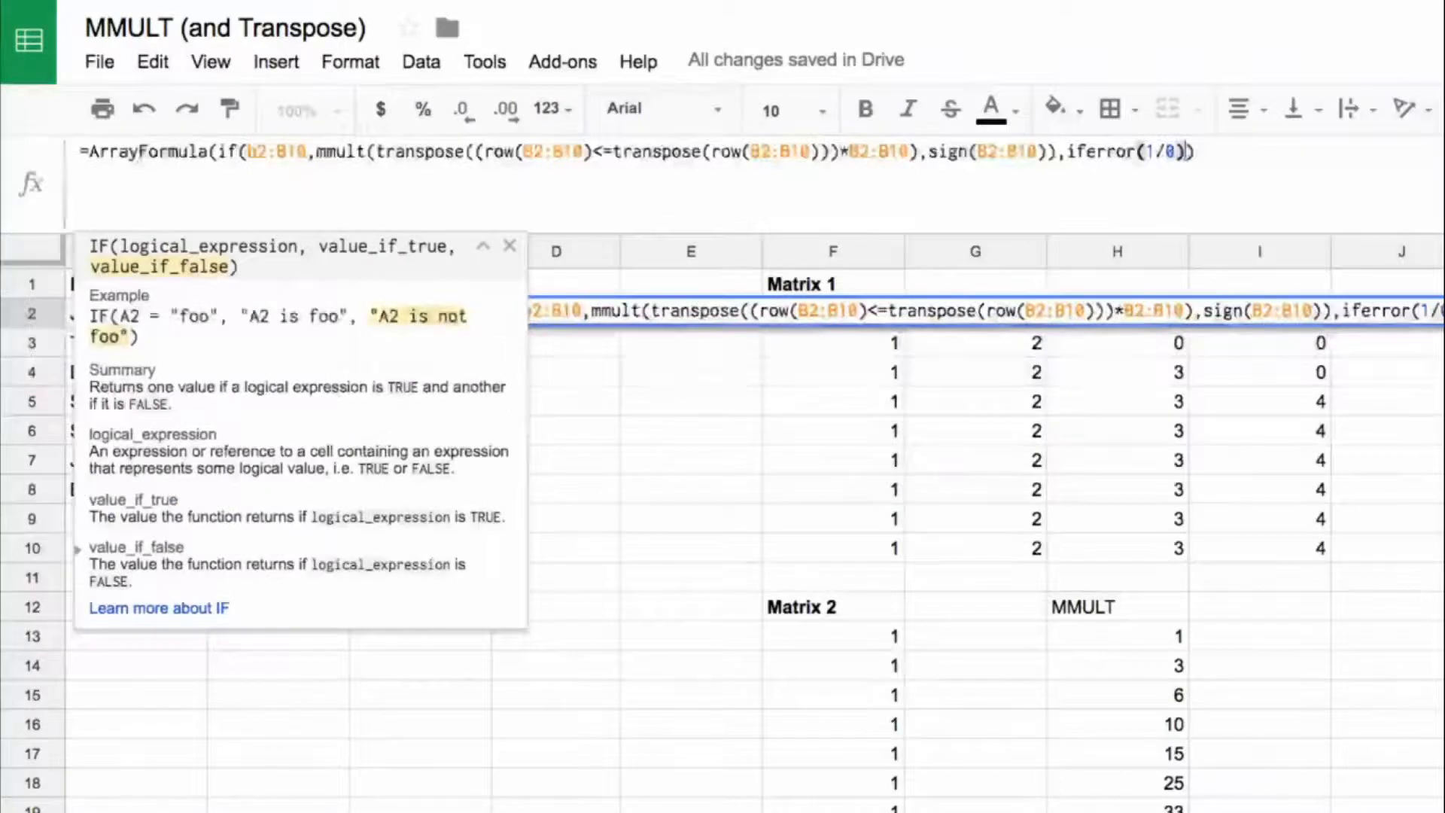
pyautogui.moveTo(1141, 151); pyautogui.dragTo(1172, 151)
pyautogui.moveTo(1068, 151); pyautogui.dragTo(1188, 151)
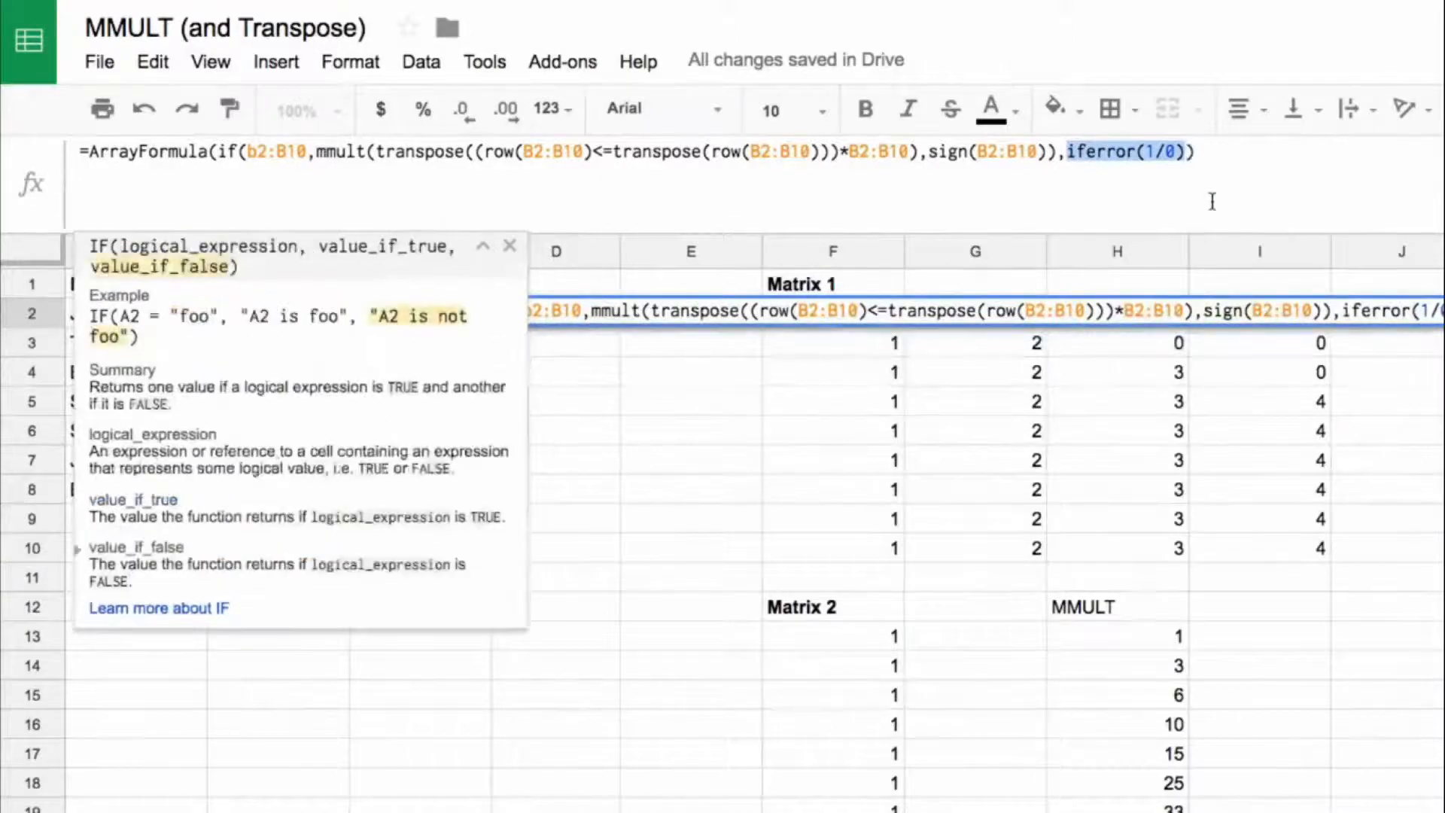
pyautogui.press('Return')
pyautogui.press('Up')
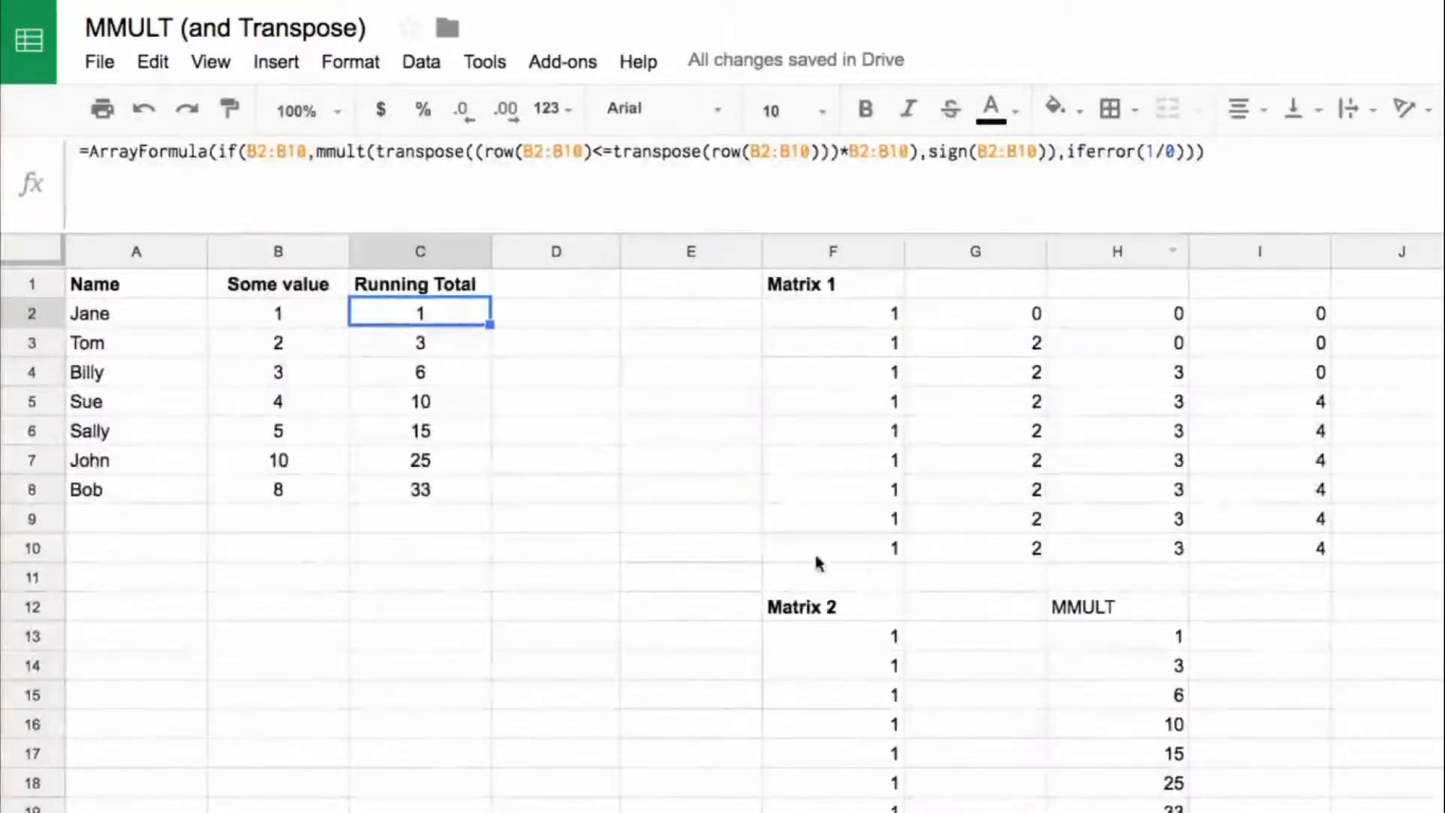
# Step: Extend every B2:B10 reference in the C2 running total formula to B2:B1000
pyautogui.moveTo(420, 518); pyautogui.dragTo(436, 682)
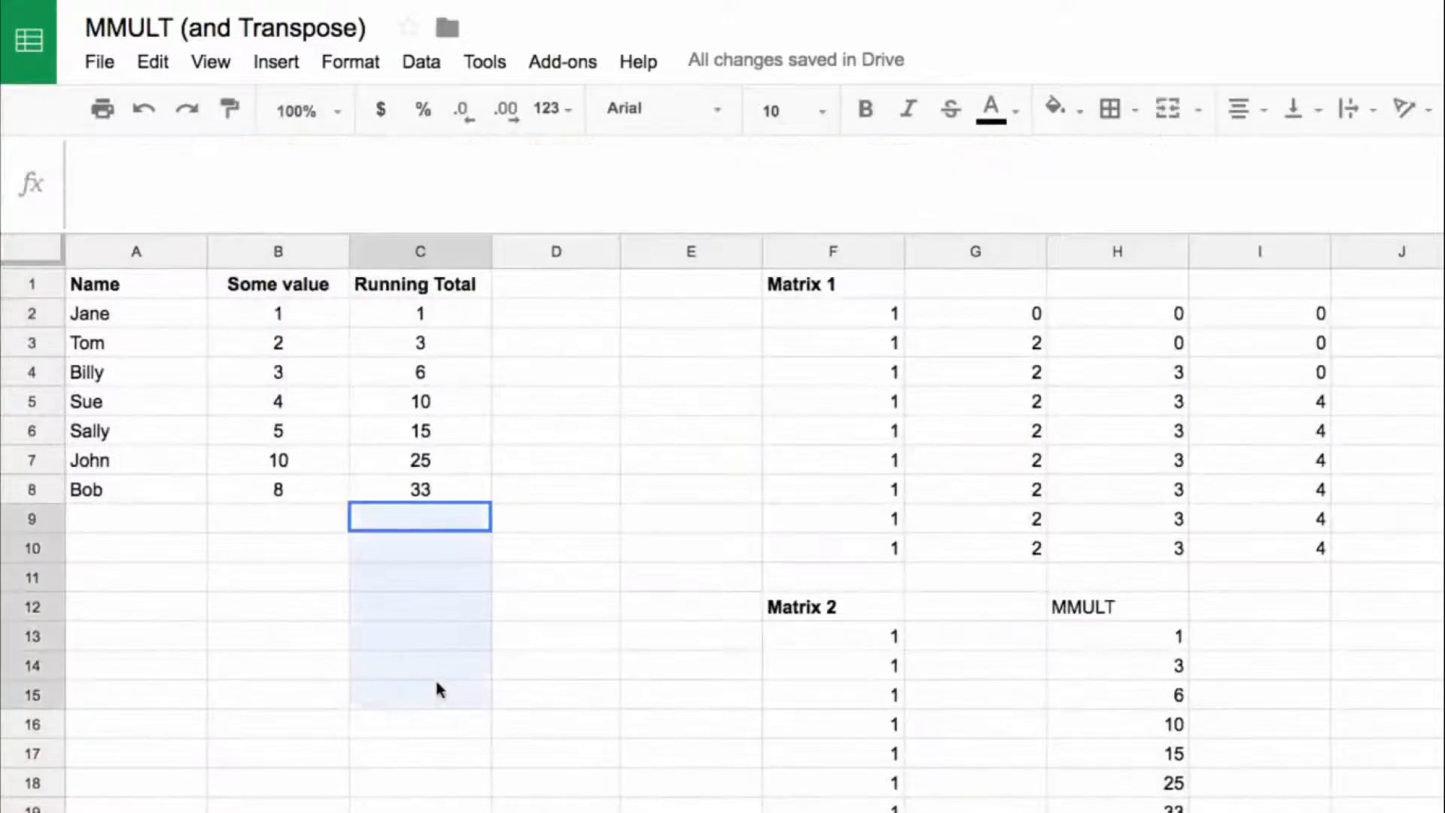
pyautogui.click(454, 525)
pyautogui.click(446, 318)
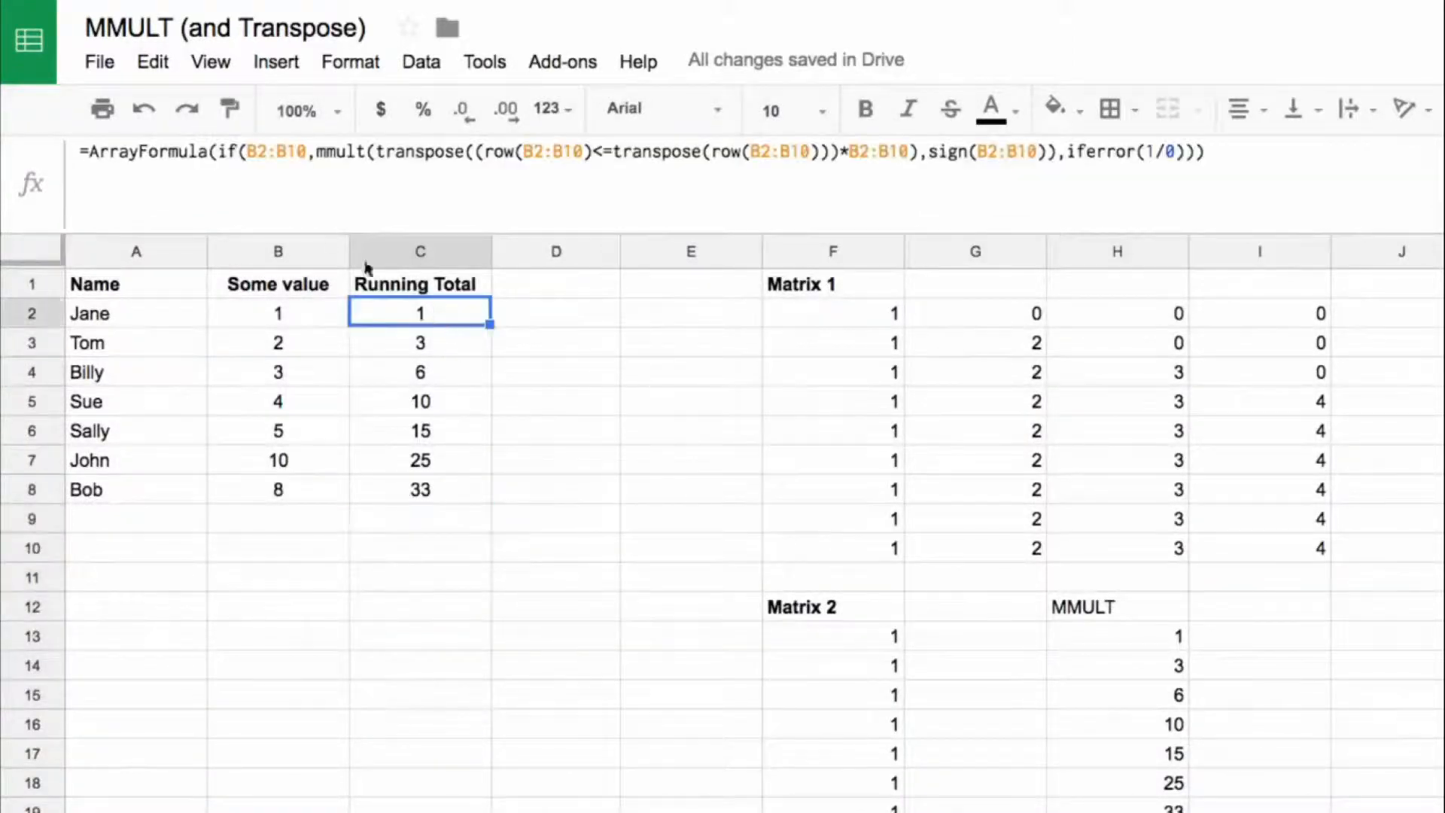
pyautogui.click(306, 151)
pyautogui.write('00')
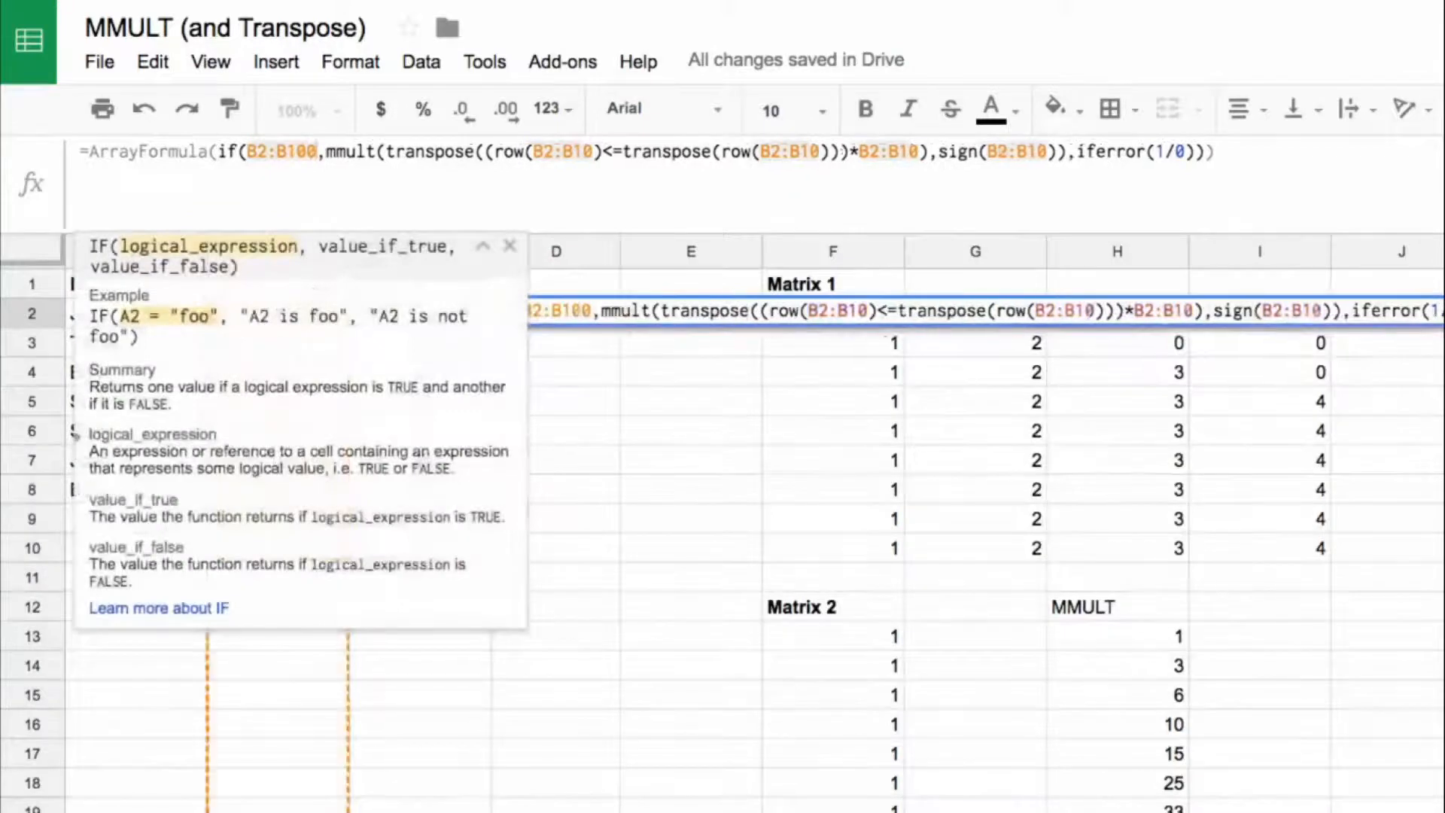
pyautogui.write('00')
pyautogui.click(853, 152)
pyautogui.write('000')
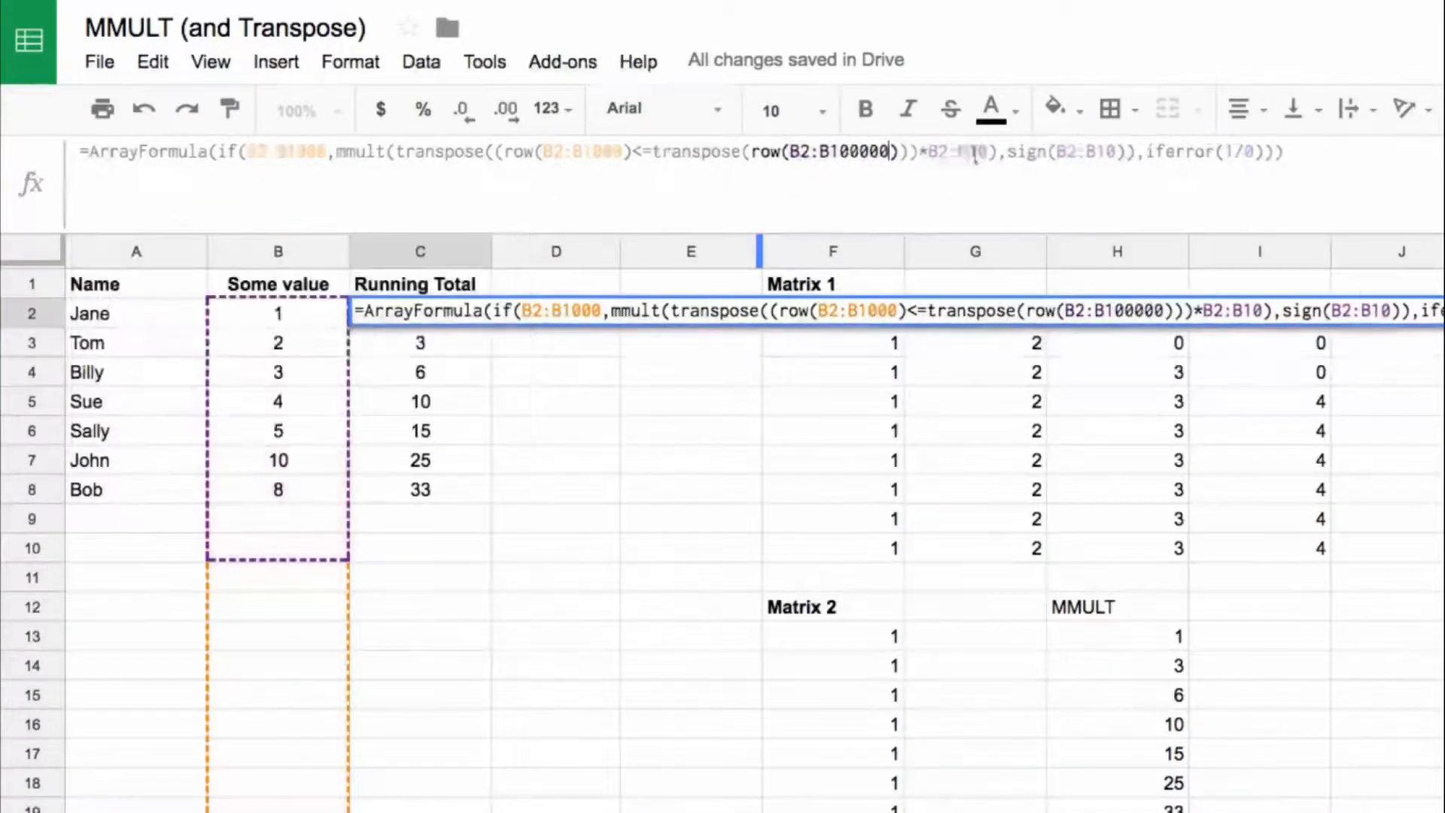
pyautogui.press('BackSpace')
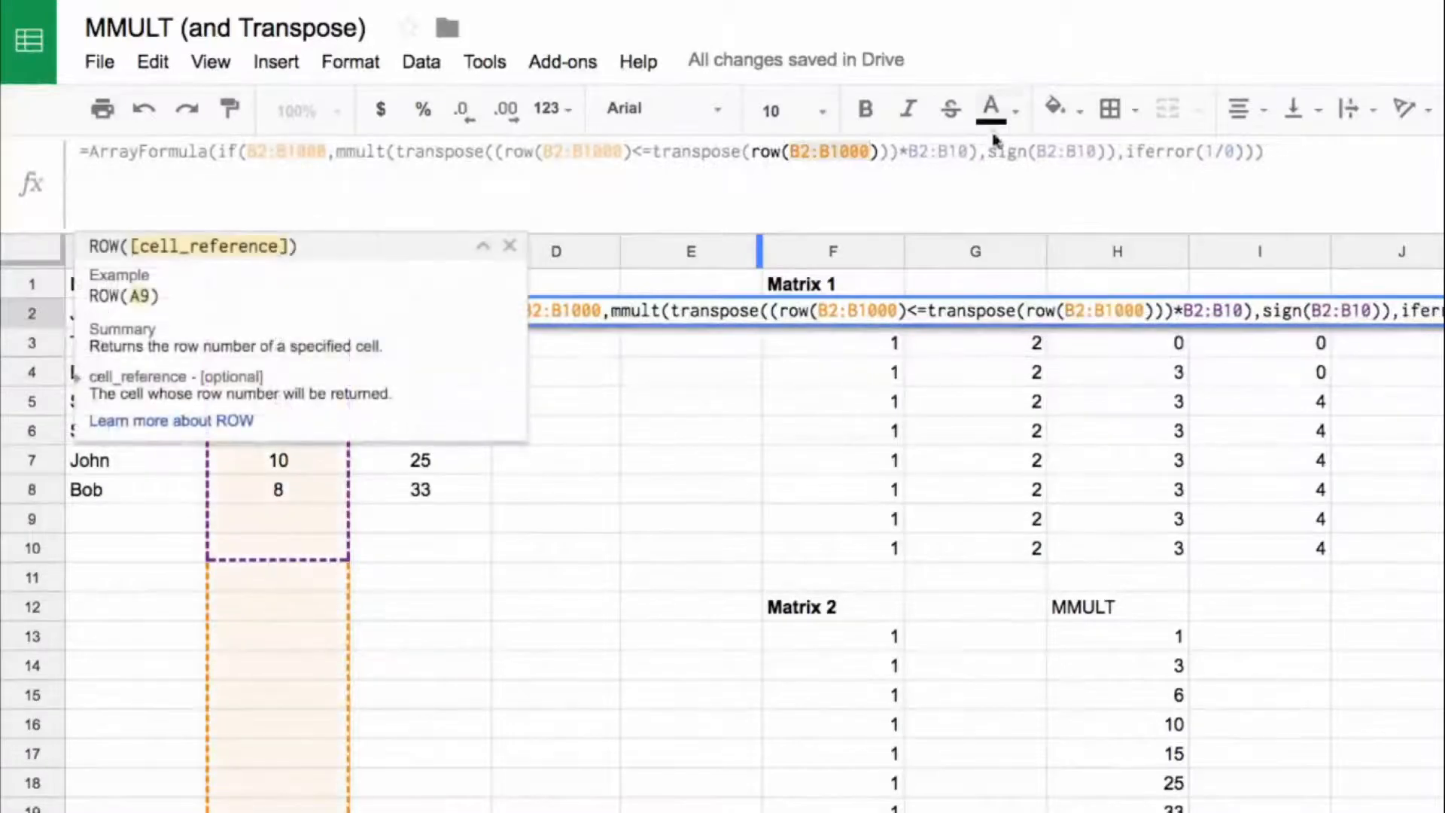
pyautogui.click(970, 151)
pyautogui.write('00')
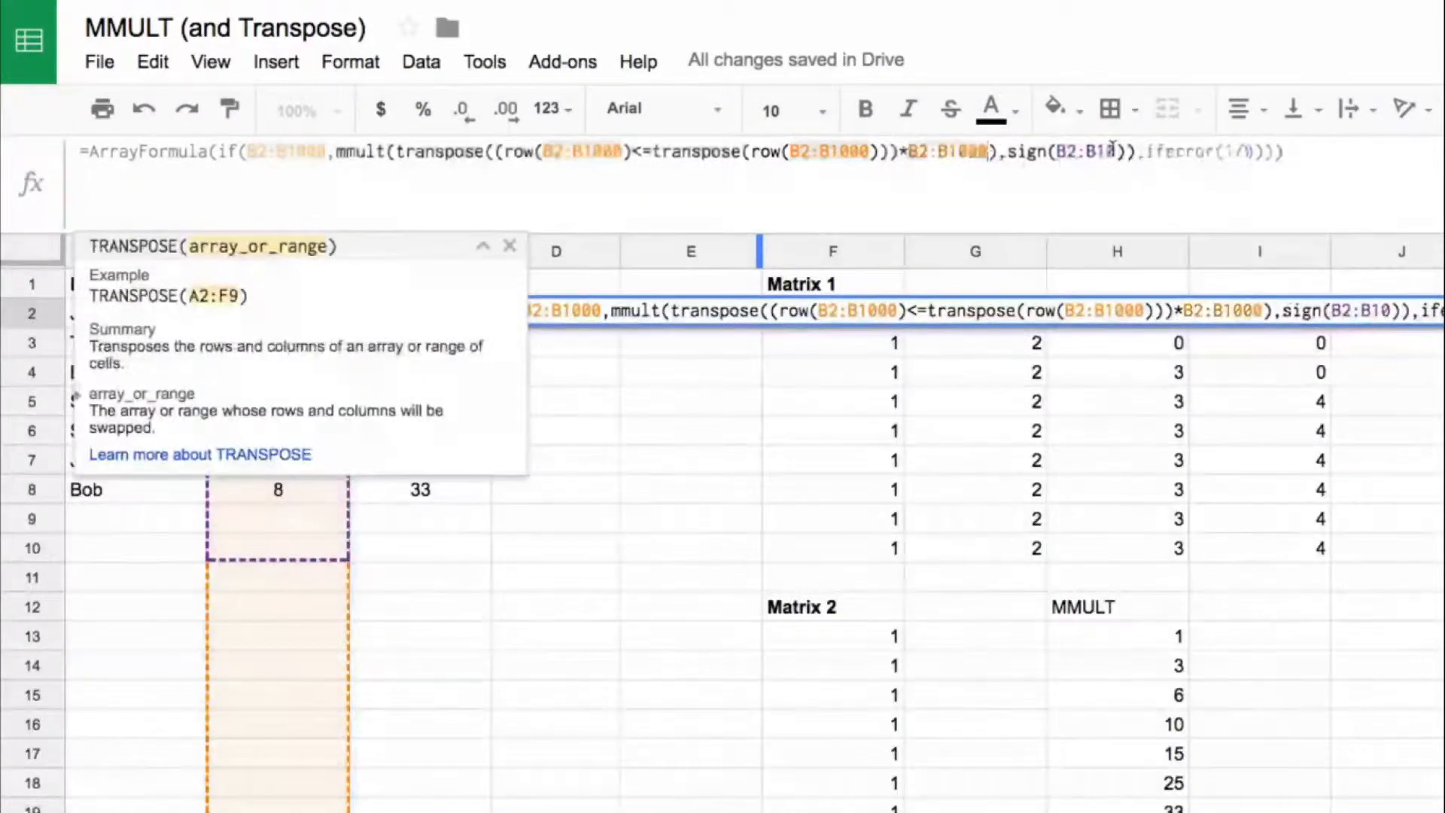
pyautogui.click(1115, 151)
pyautogui.write('00')
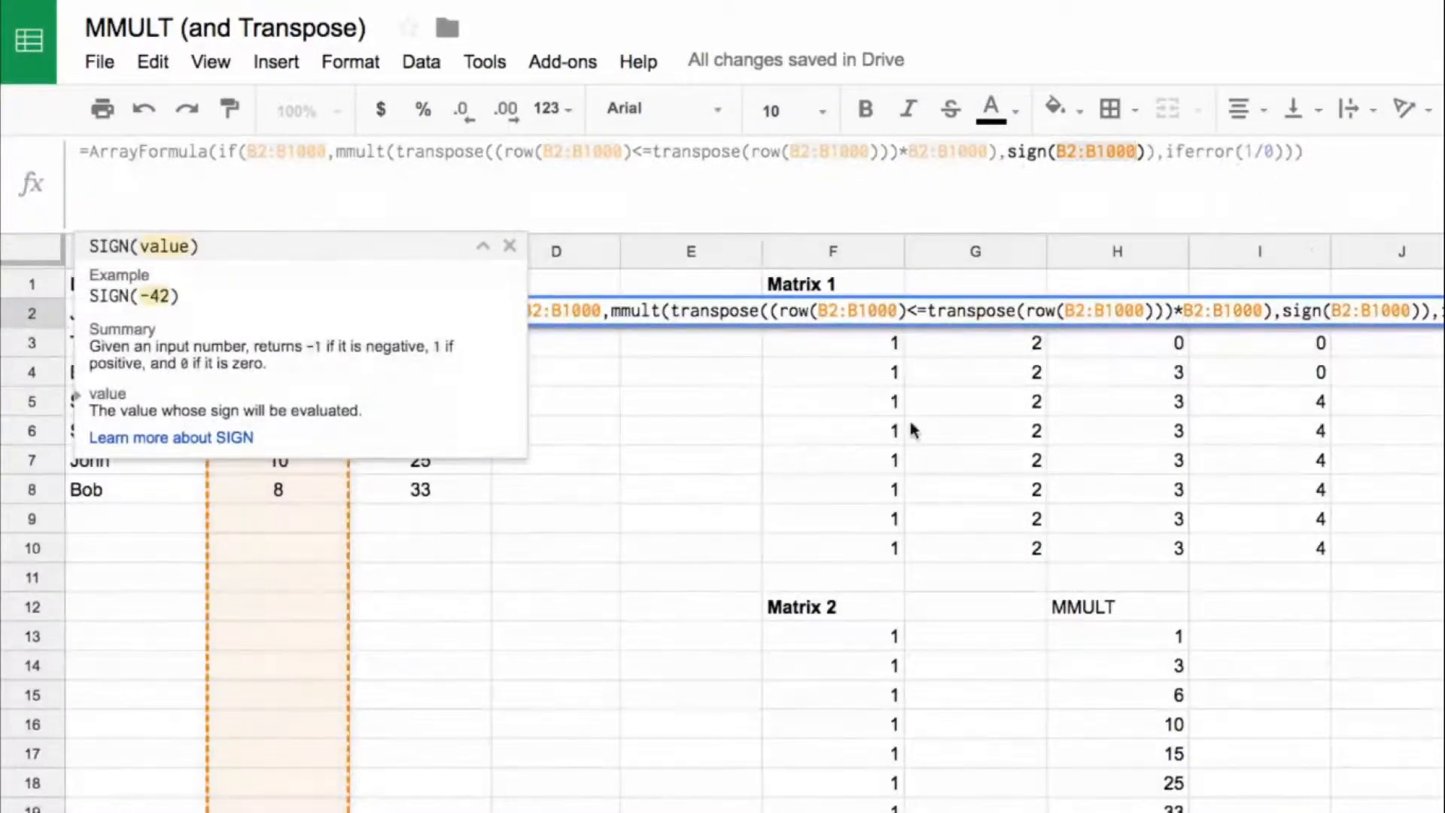
pyautogui.press('Return')
pyautogui.press('Up')
# Step: Enter a new person's name in A9, directly below the last entry in the Name column
pyautogui.press('Down')
pyautogui.press('Down')
pyautogui.press('Down')
pyautogui.press('Down')
pyautogui.press('Left')
pyautogui.press('Down')
pyautogui.press('Down')
pyautogui.press('Down')
pyautogui.press('Left')
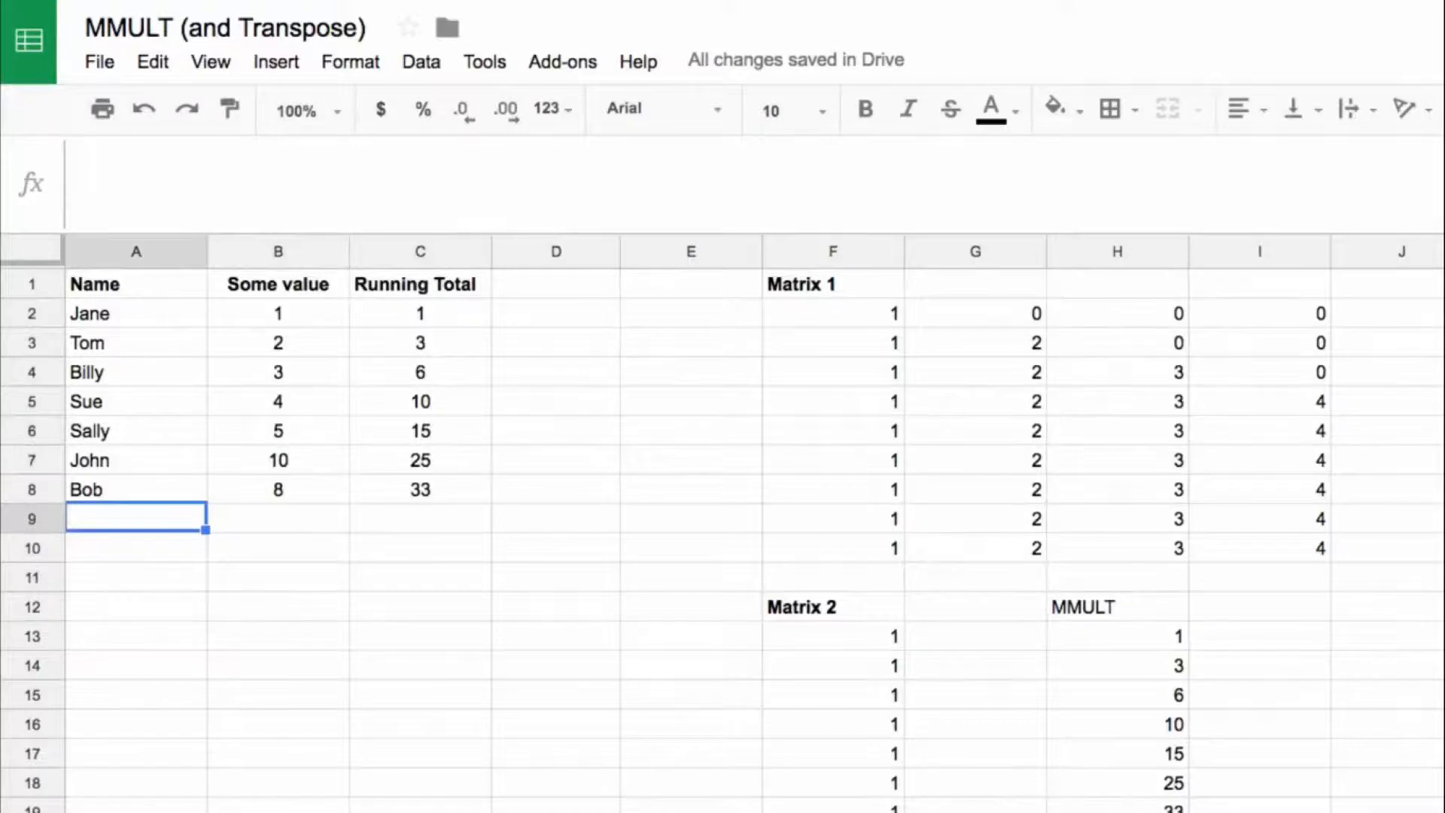
pyautogui.write('Jane')
pyautogui.press('BackSpace')
pyautogui.press('BackSpace')
pyautogui.press('BackSpace')
pyautogui.press('BackSpace')
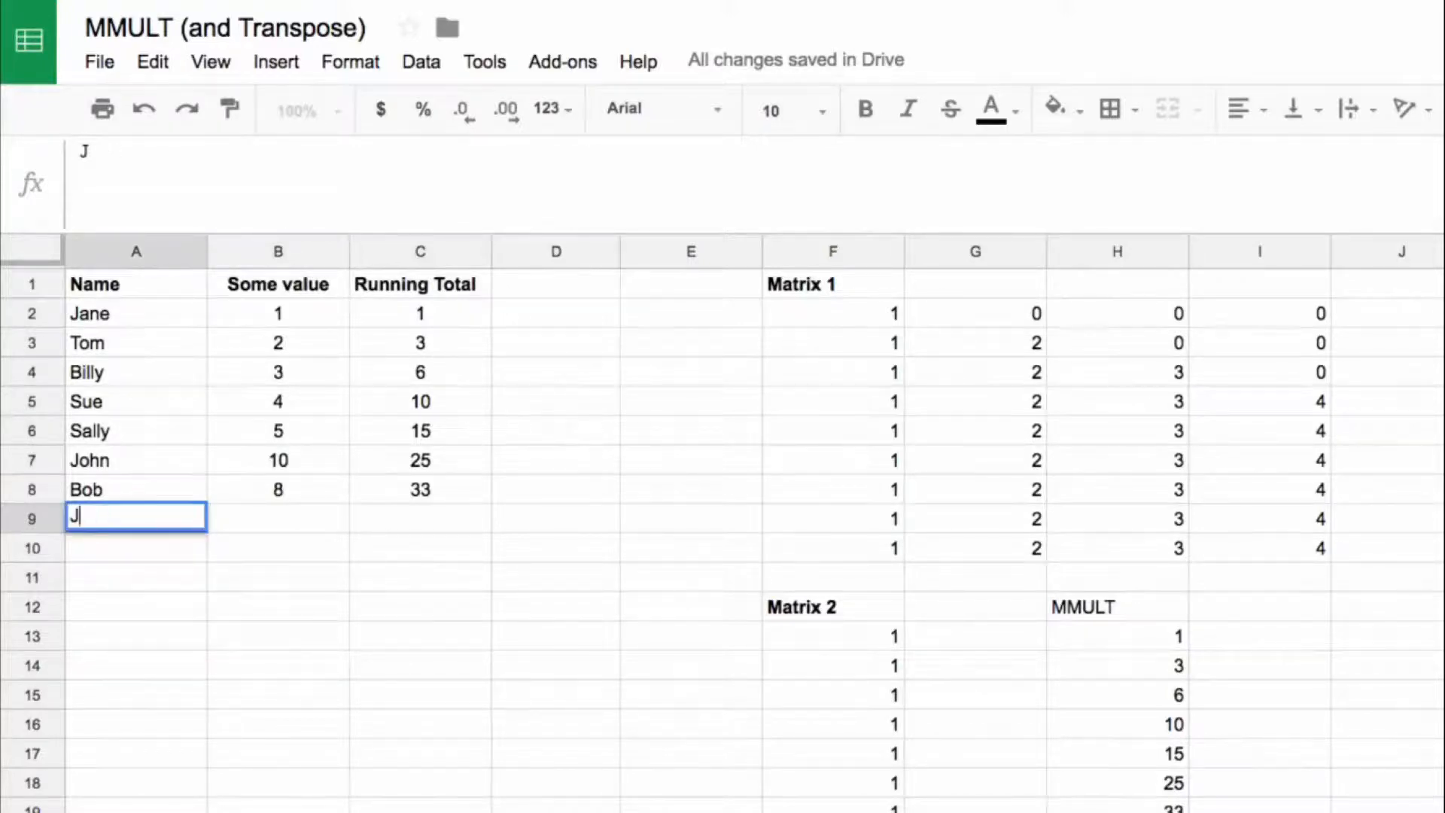
pyautogui.write('Helen')
pyautogui.press('Tab')
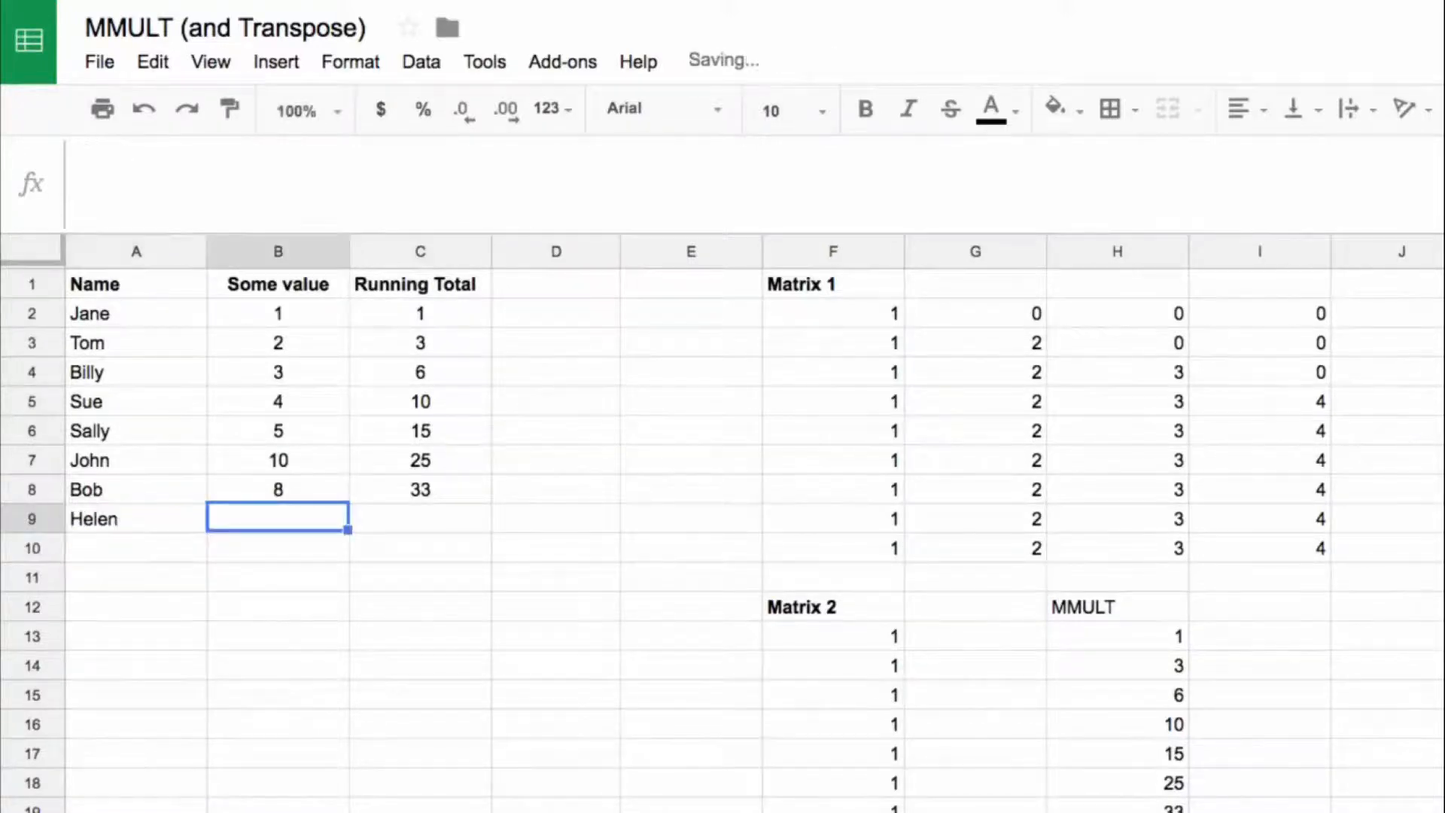
# Step: Enter 100 as the value in B9 and centre it
pyautogui.write('100')
pyautogui.press('Return')
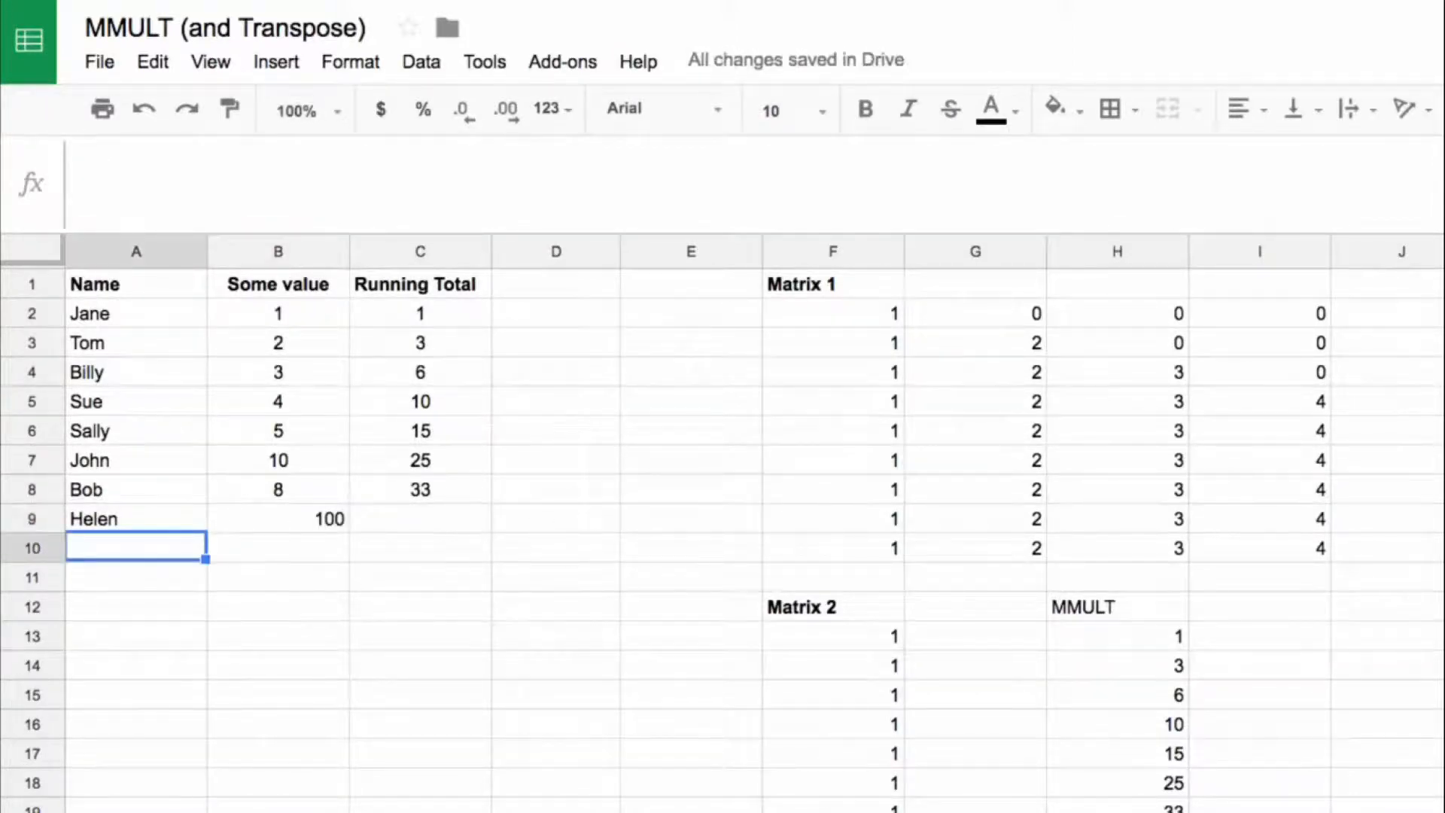
pyautogui.click(318, 521)
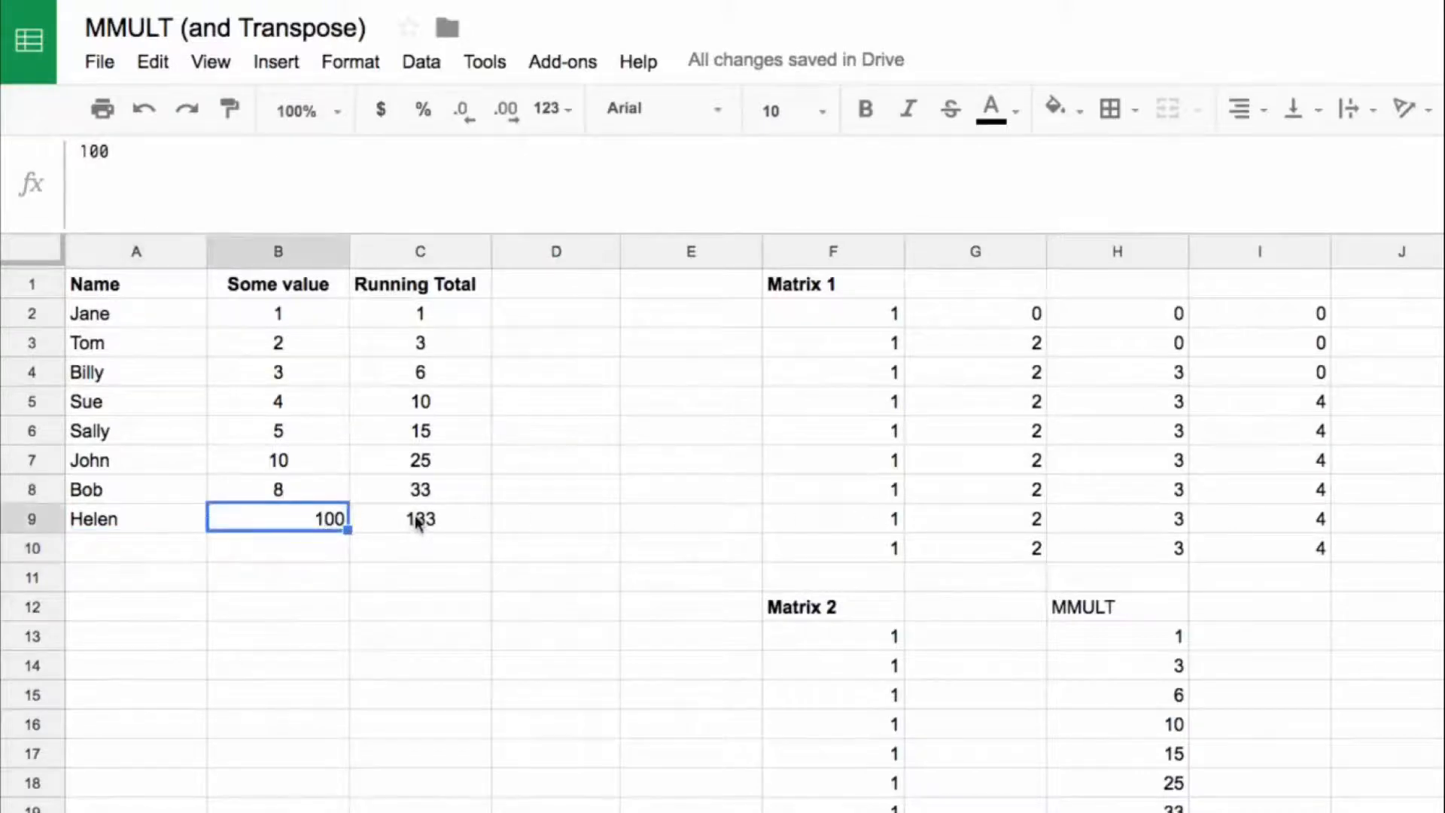
pyautogui.hotkey('ctrl', 'shift', 'e')
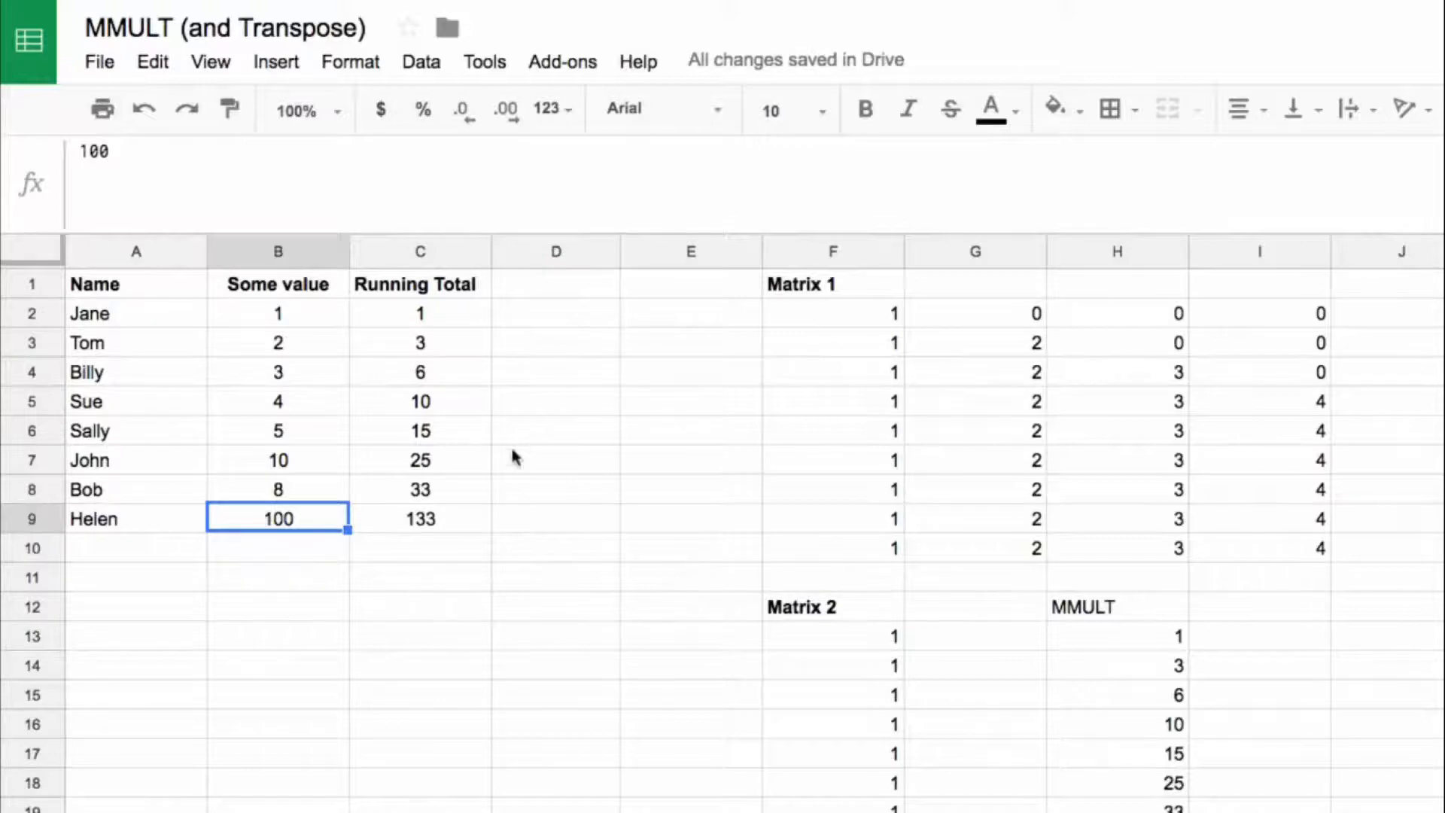
pyautogui.click(440, 317)
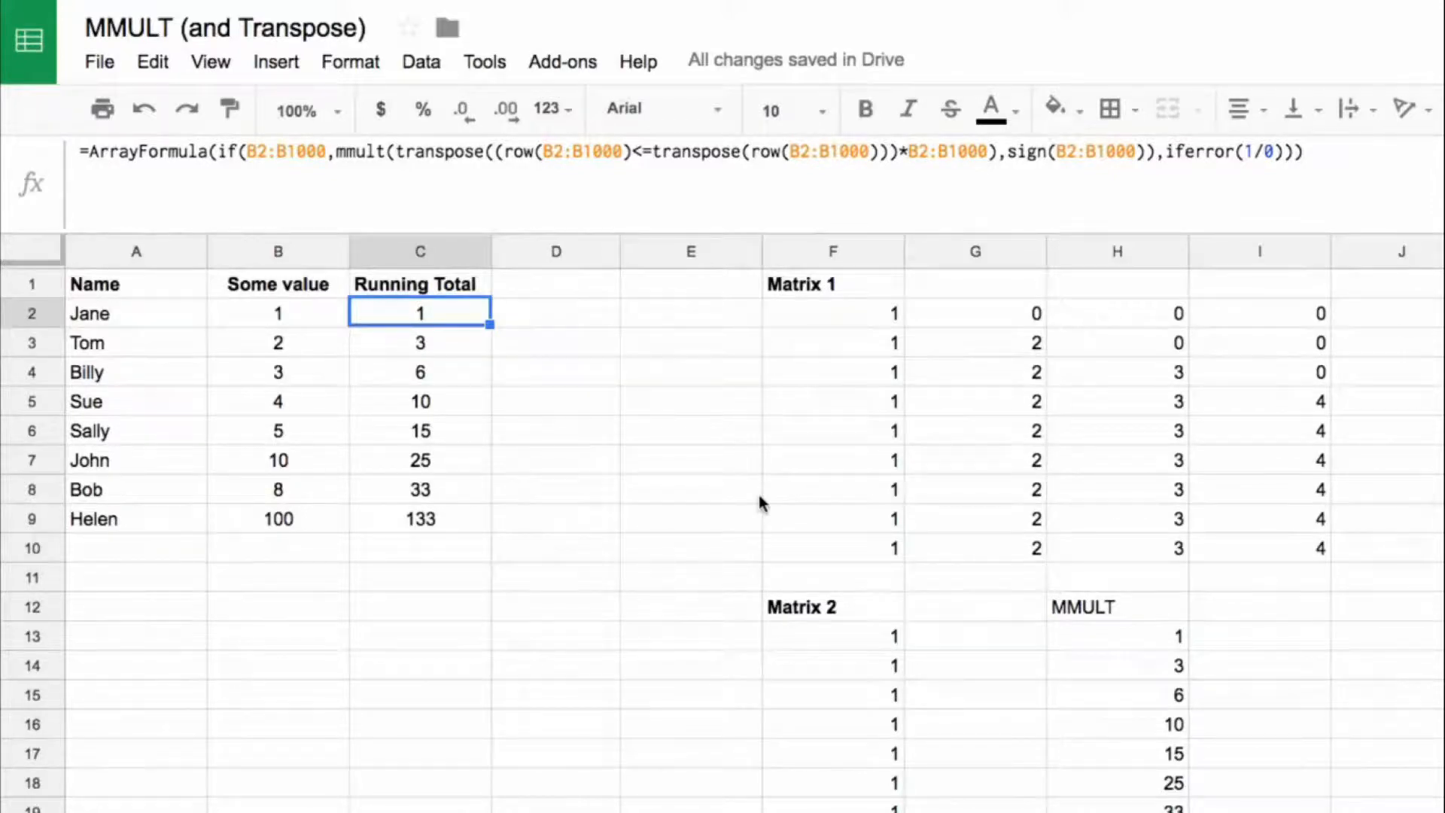
# Step: Complete the Day 25 lecture and play the Day 26: Frequency & Rank lecture in full screen
pyautogui.moveTo(1096, 614)
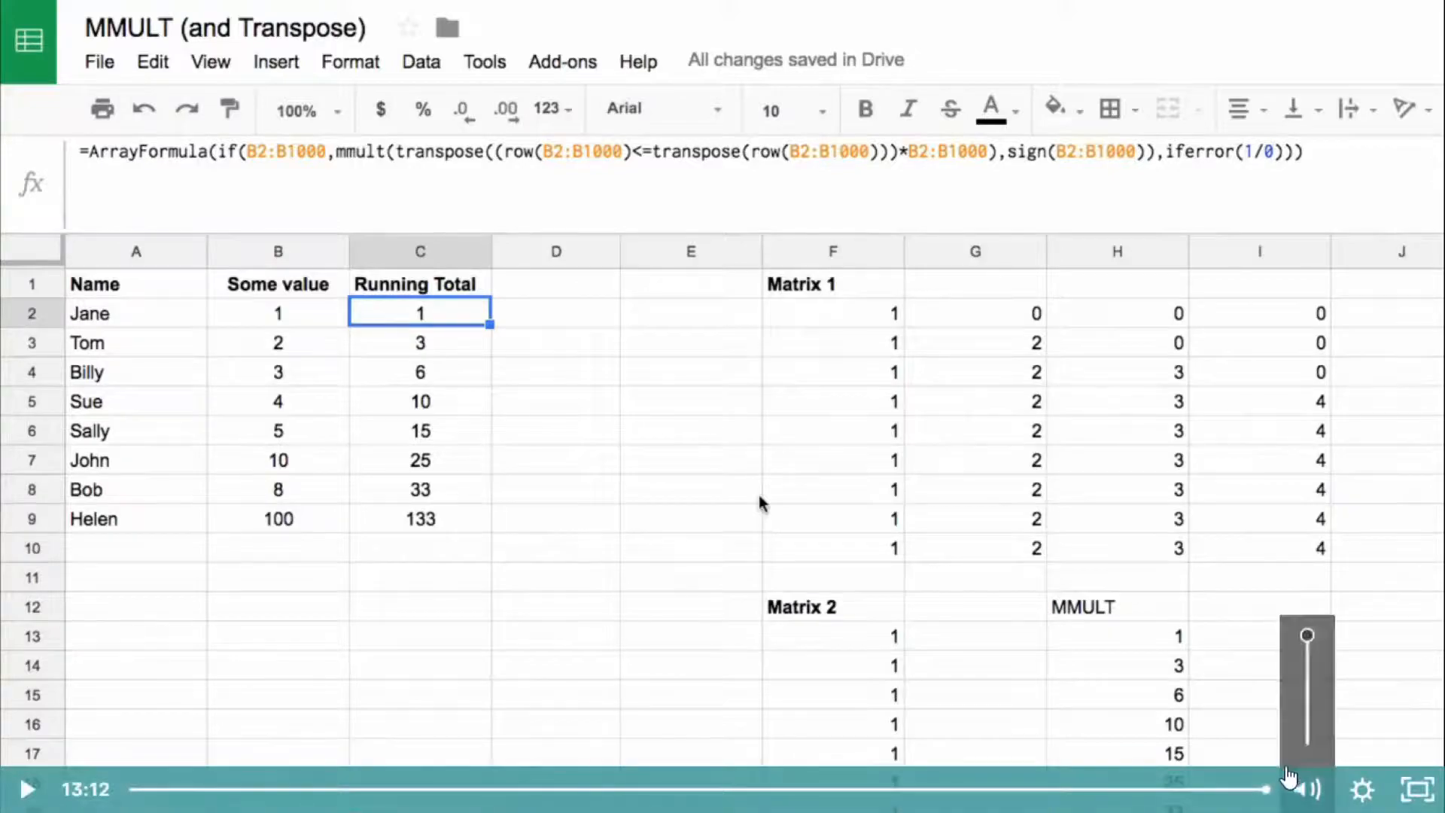
pyautogui.click(1417, 790)
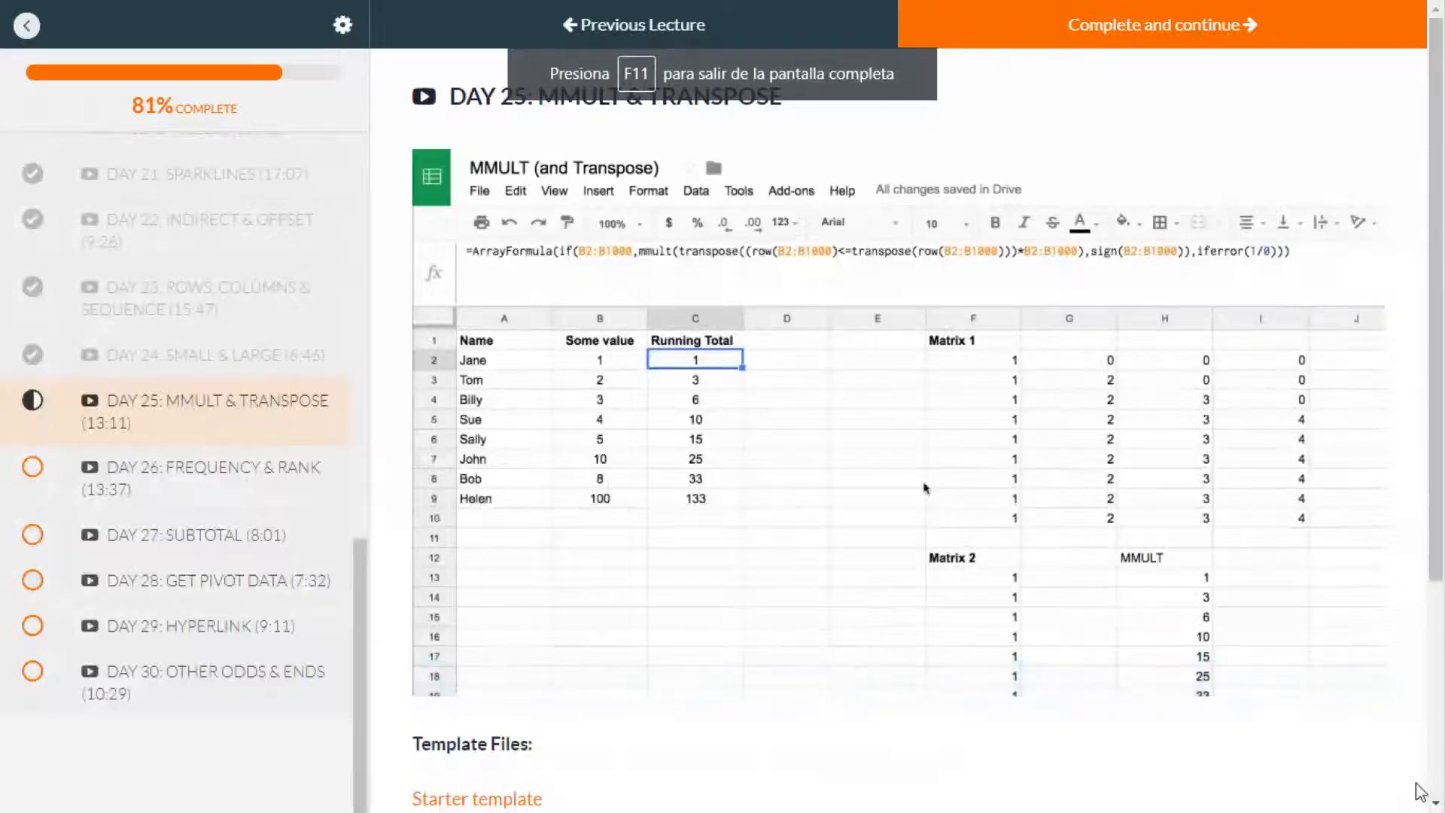
pyautogui.moveTo(1321, 604)
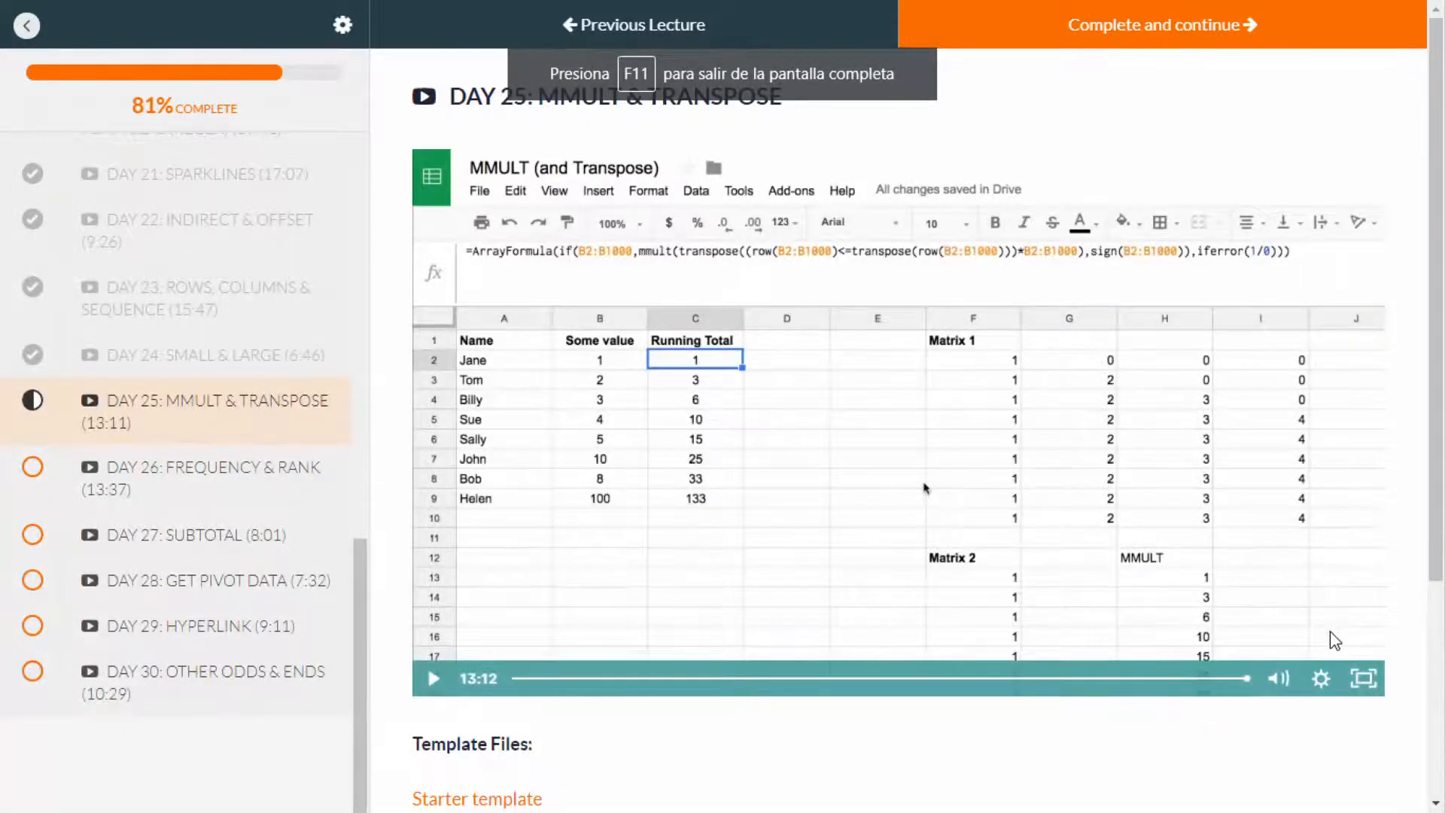
pyautogui.click(1152, 29)
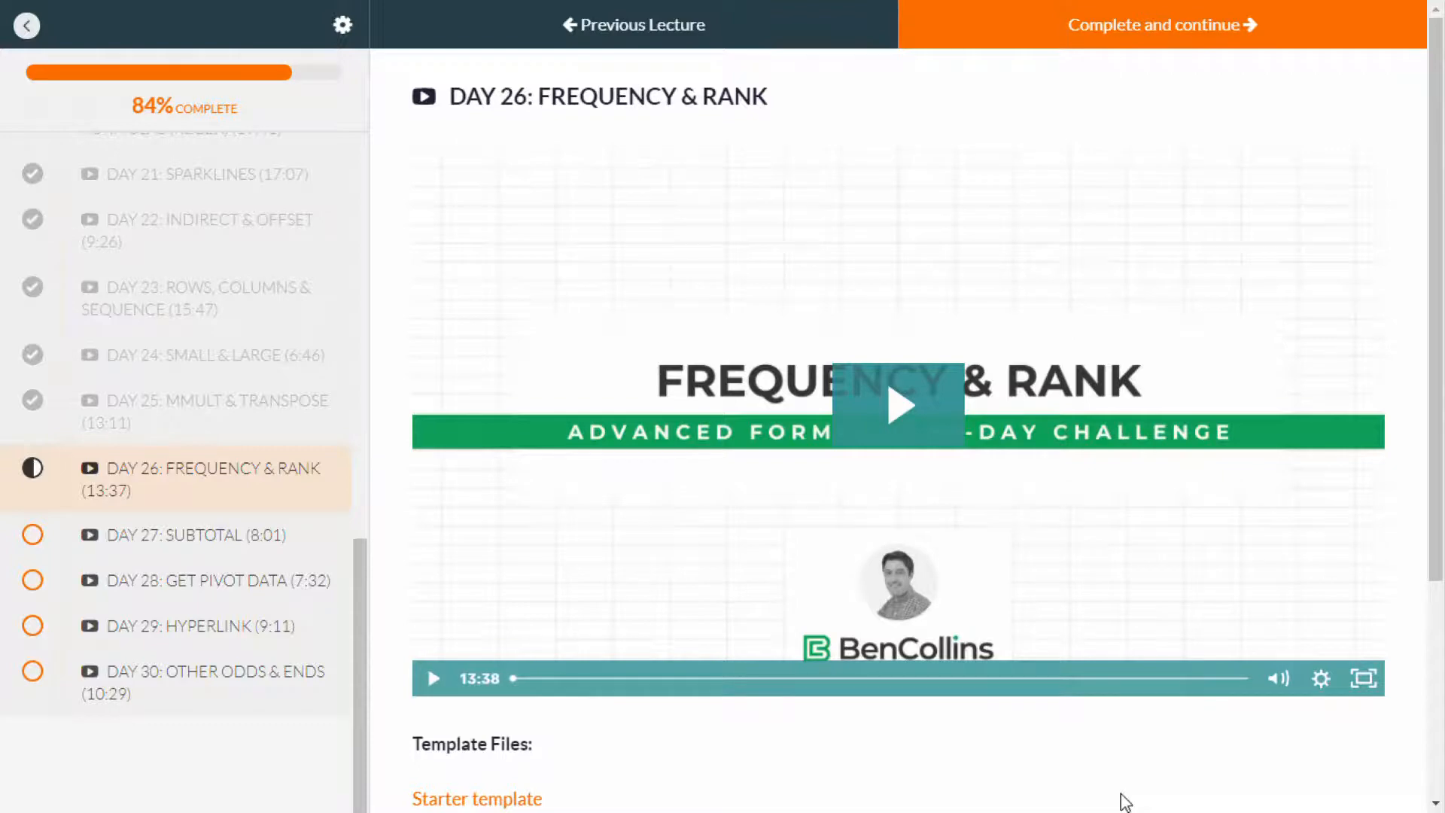
pyautogui.click(916, 416)
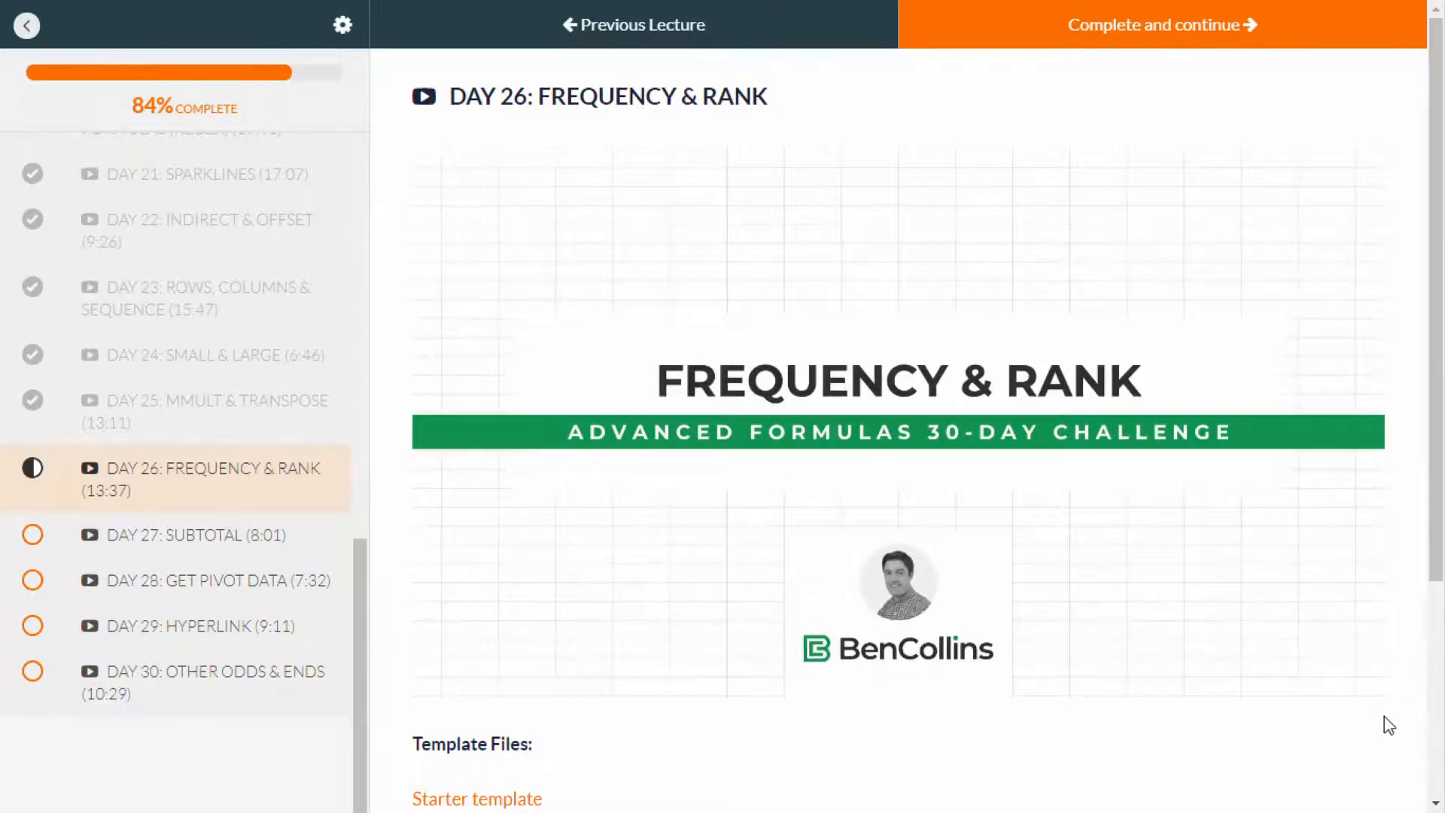
pyautogui.click(1364, 679)
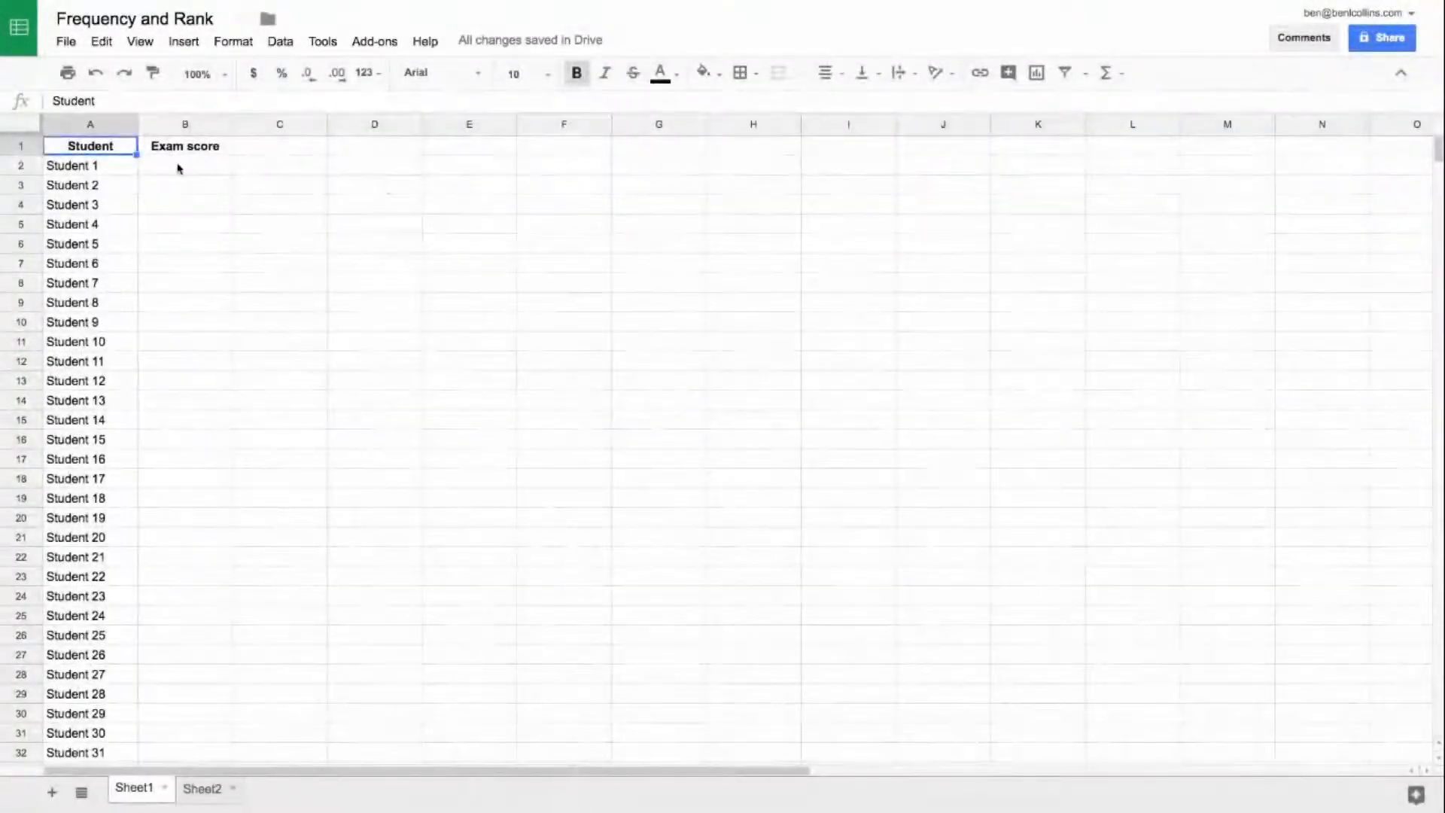
# Step: Generate a random exam score for Student 1 in B2 with =randbetween(0,100)
pyautogui.moveTo(179, 168); pyautogui.dragTo(179, 437)
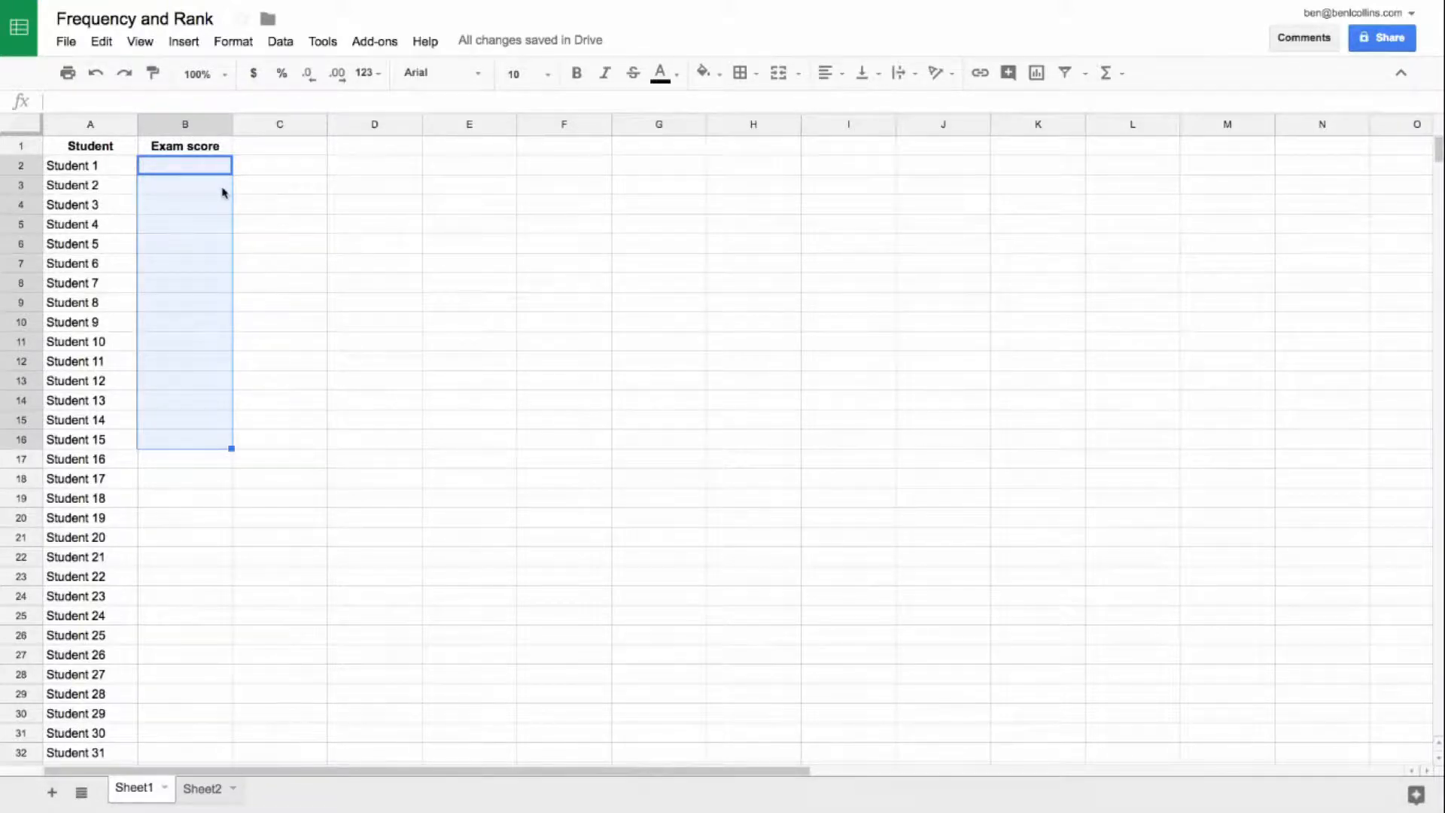
pyautogui.click(194, 163)
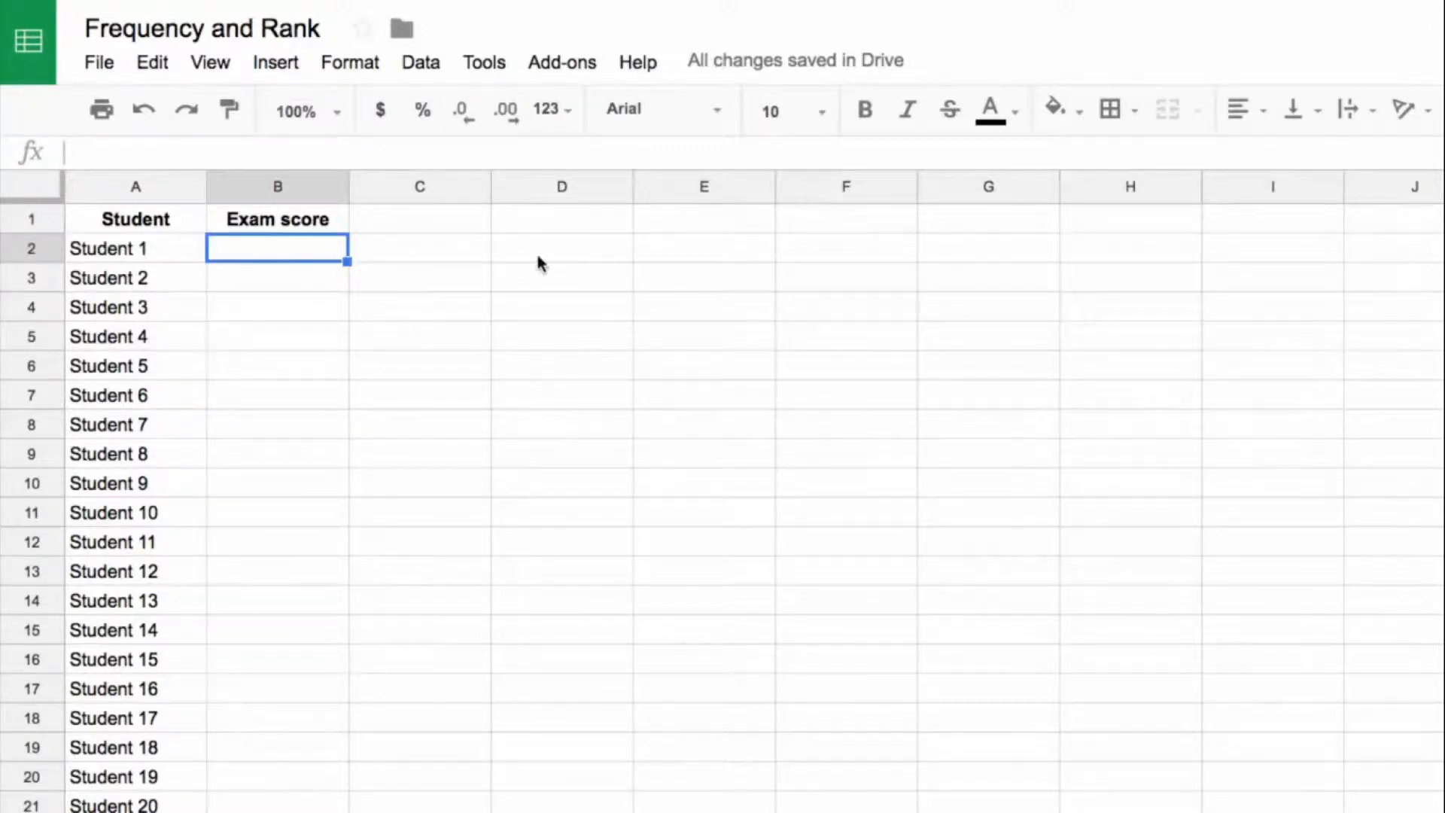
pyautogui.write('=randbetween(')
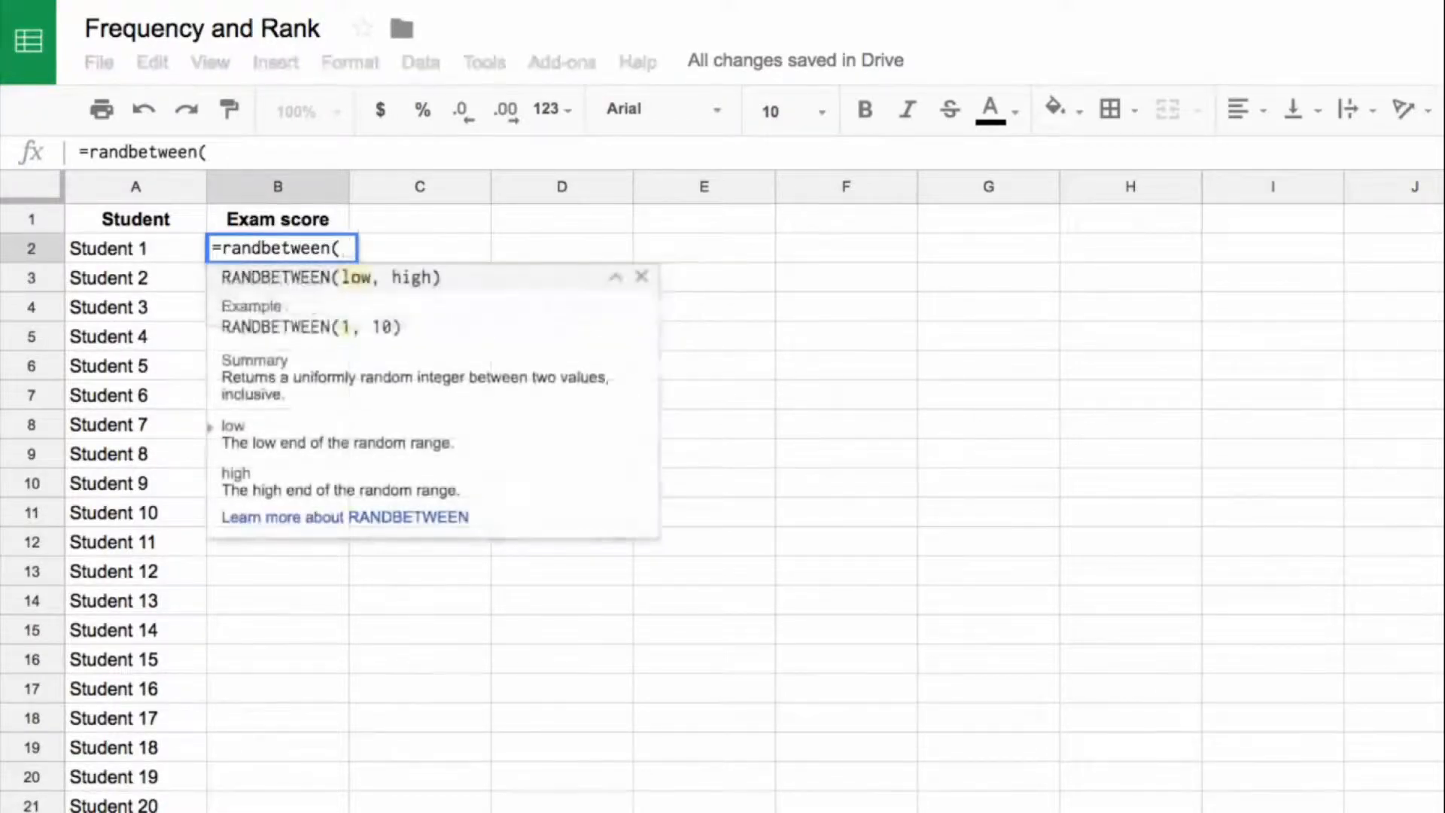
pyautogui.write('0,100)')
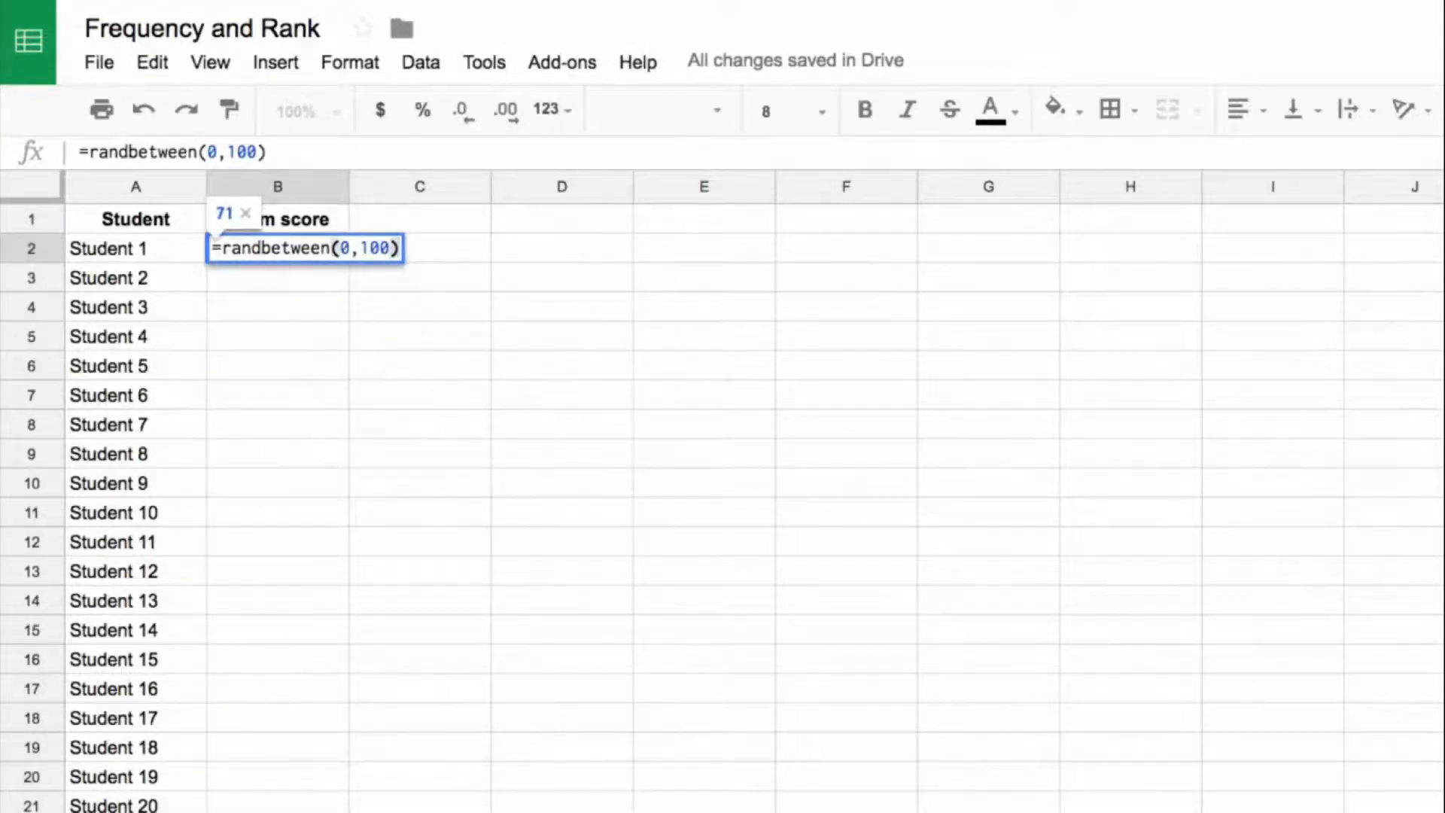
pyautogui.press('Return')
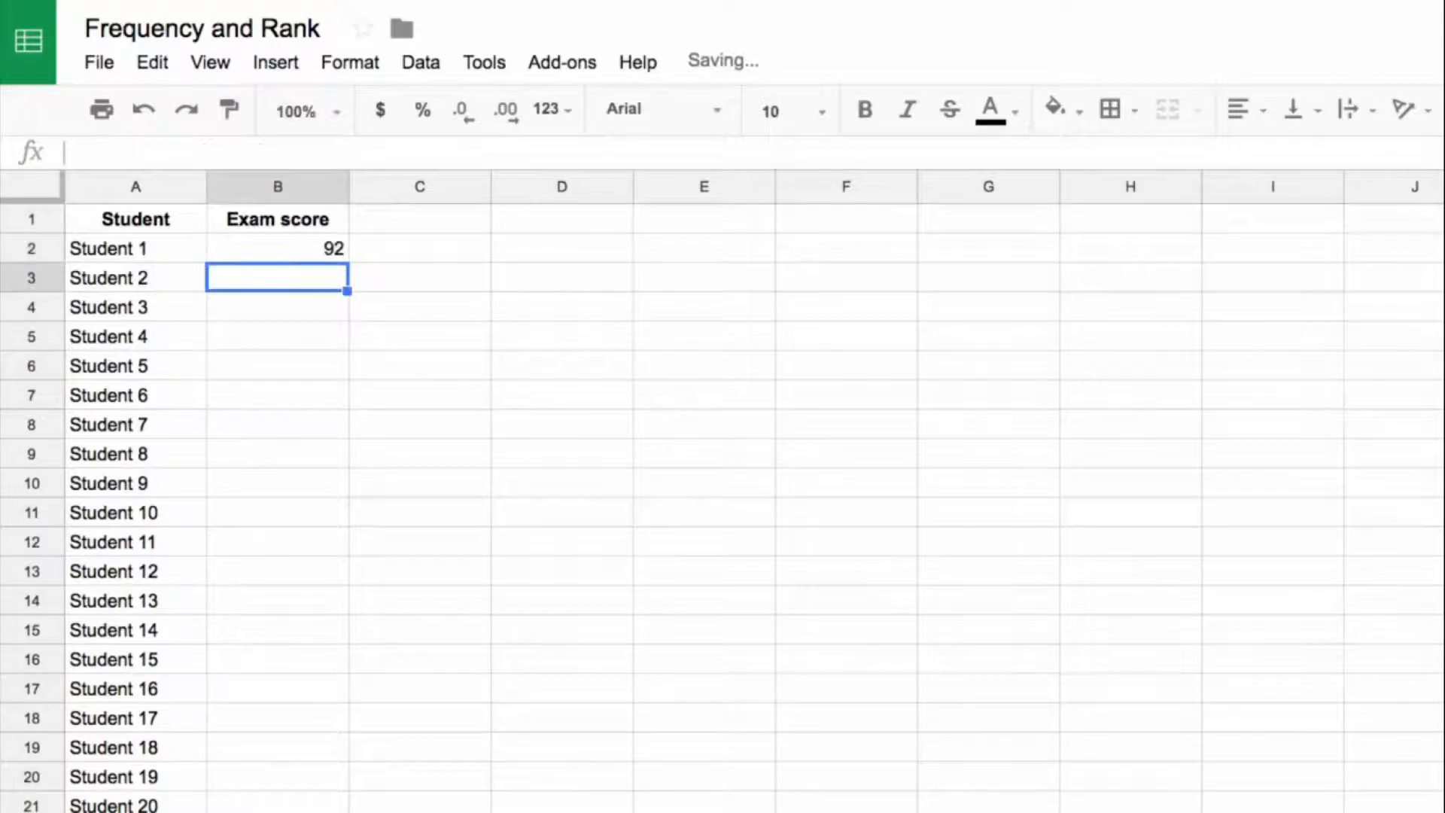
# Step: Fill the random score formula from B2 down the Exam score column for every student
pyautogui.click(309, 254)
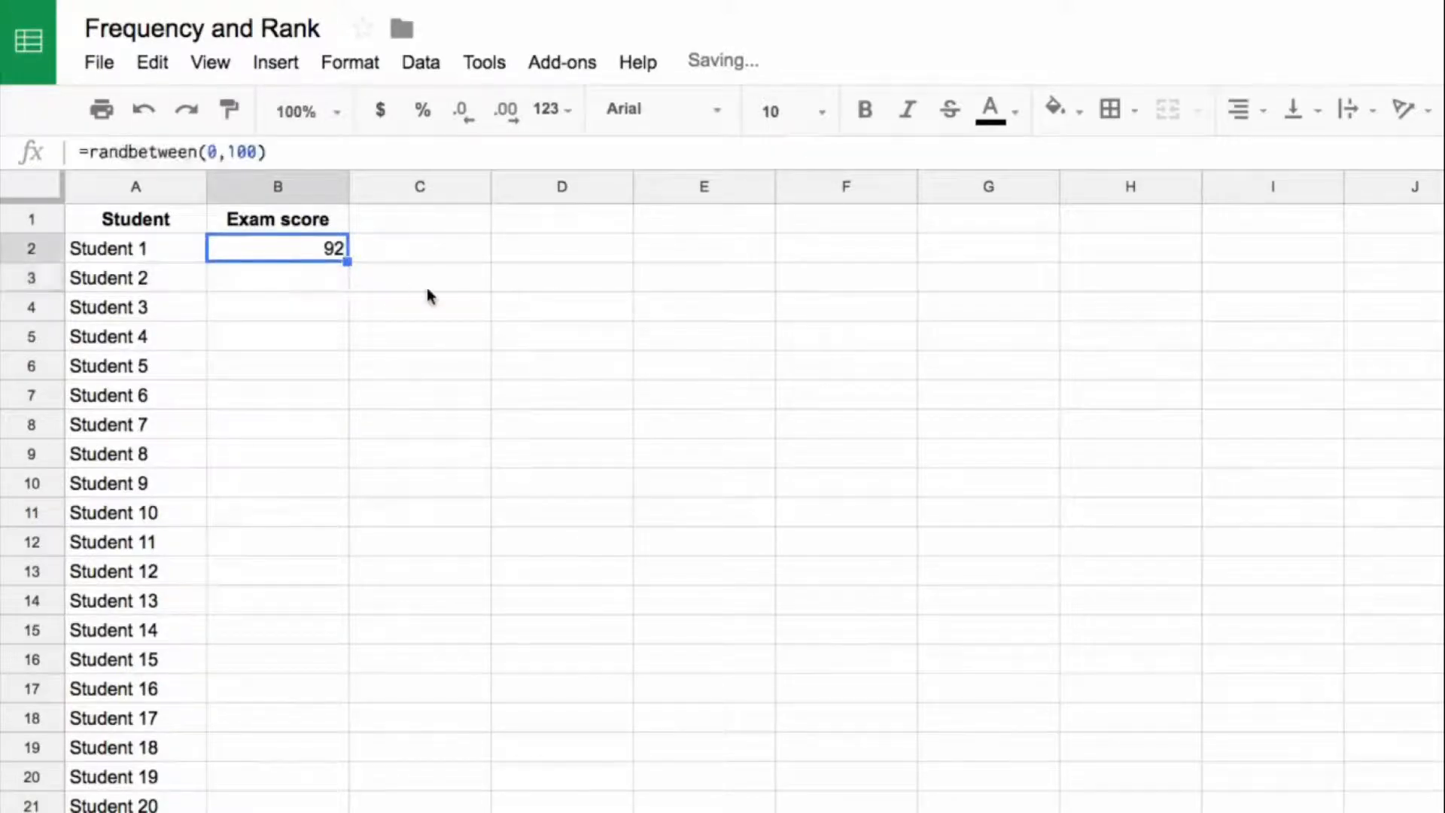
pyautogui.doubleClick(348, 262)
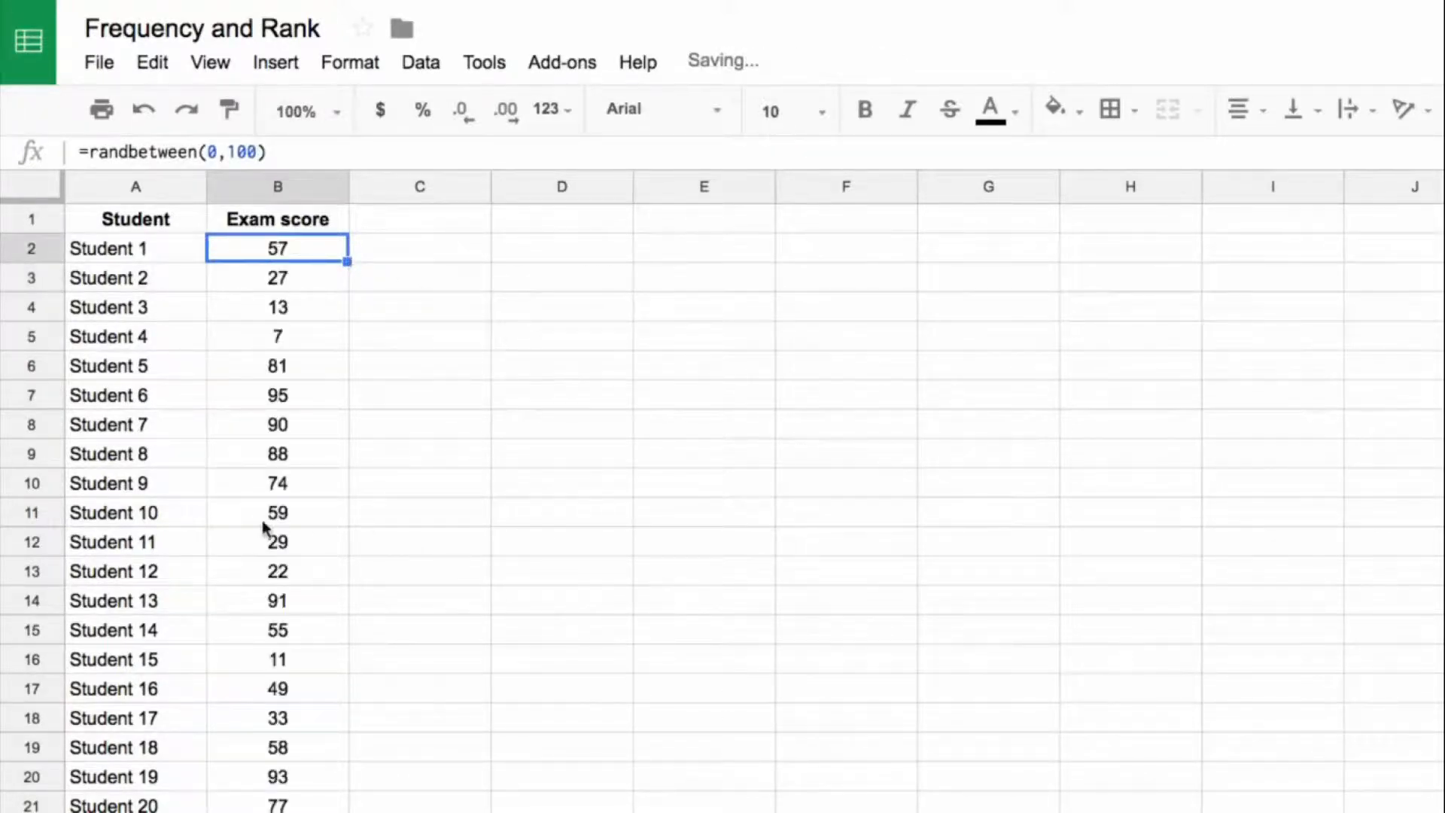
pyautogui.scroll(-10, 262, 525)
pyautogui.scroll(-20, 262, 525)
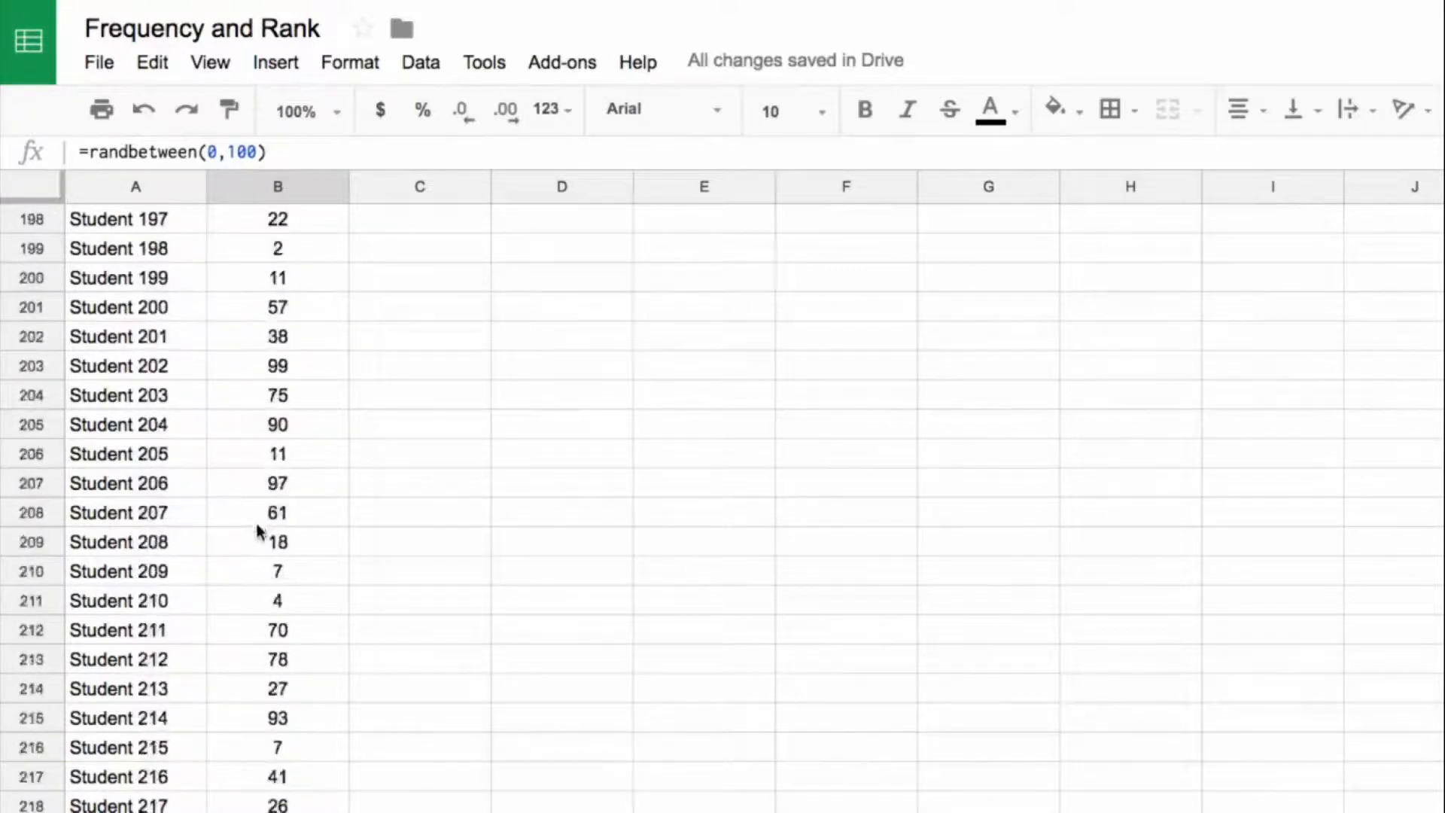
pyautogui.scroll(20, 262, 543)
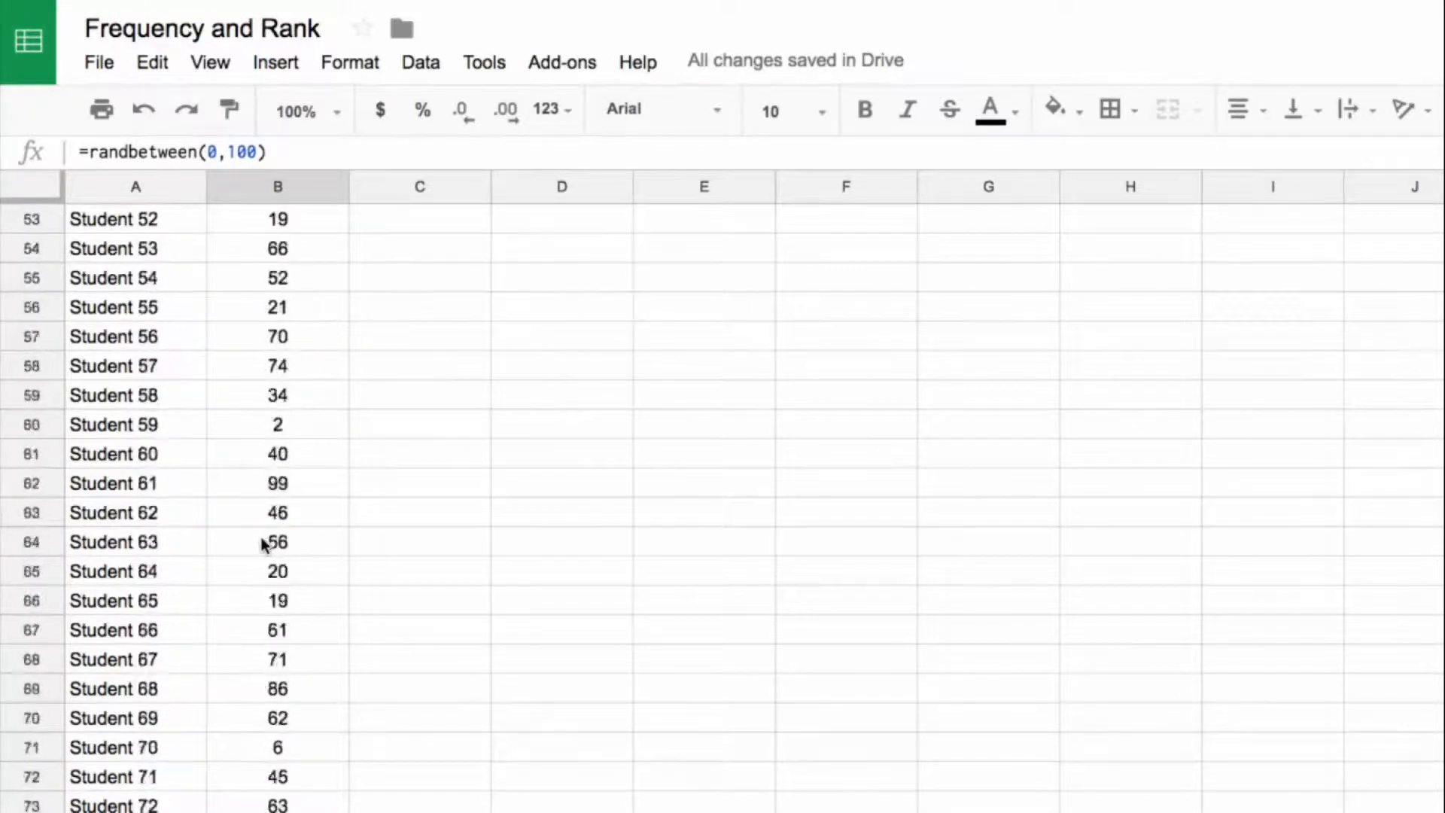
pyautogui.scroll(3, 258, 547)
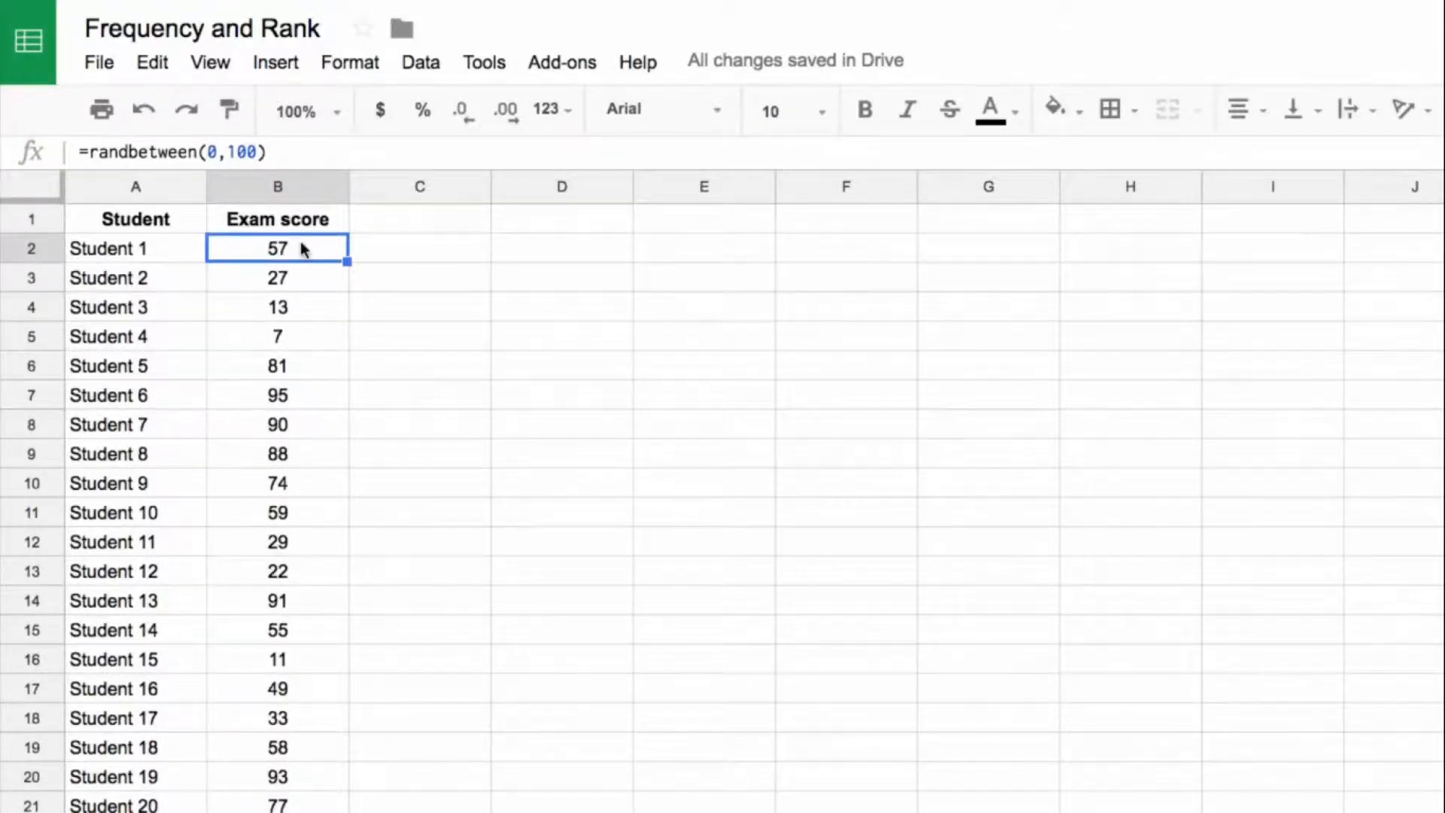
# Step: Replace the random score formulas in B2:B501 with their static values
pyautogui.hotkey('ctrl', 'shift', 'Down')
pyautogui.hotkey('ctrl', 'c')
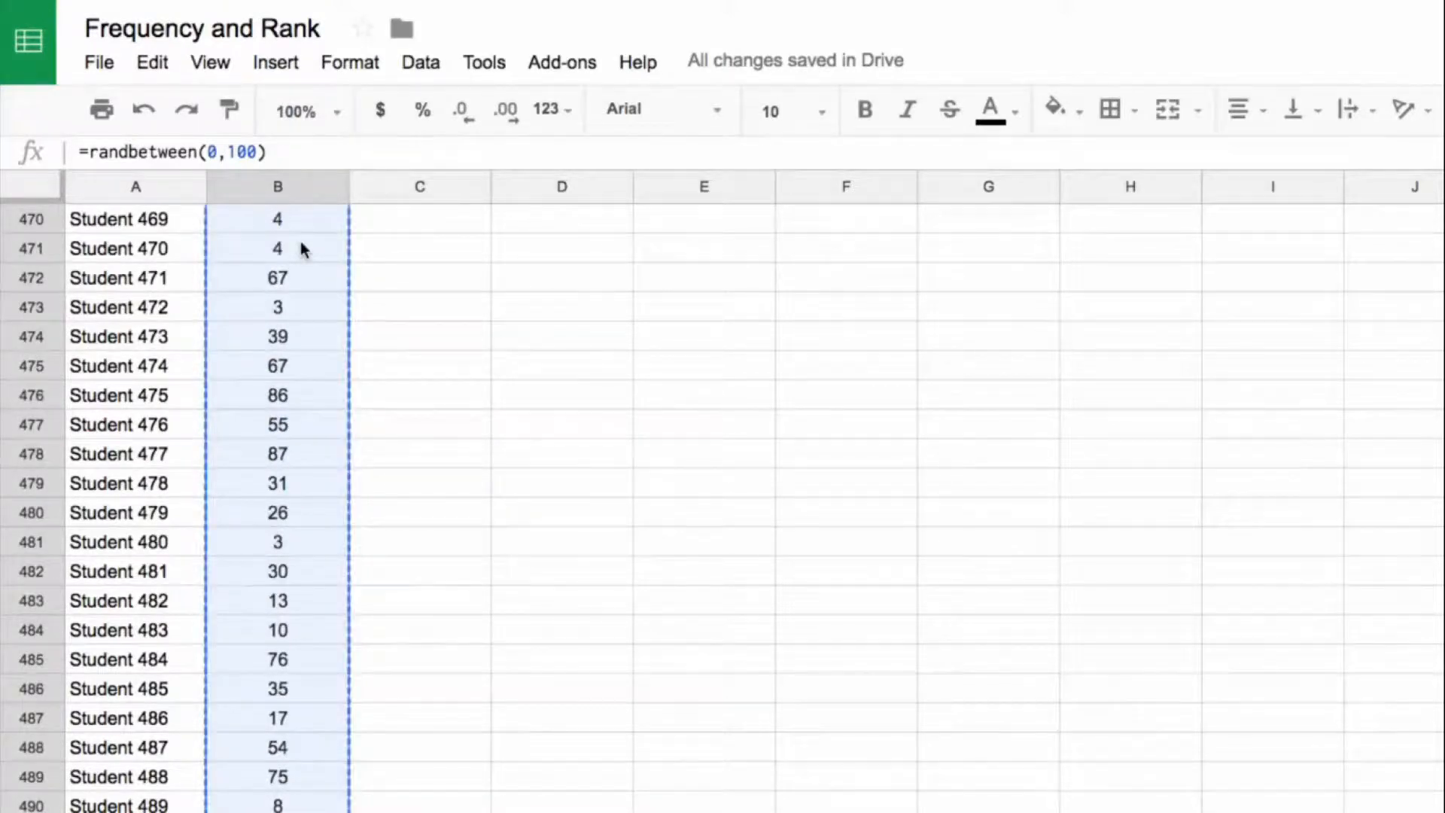
pyautogui.rightClick(301, 241)
pyautogui.moveTo(461, 392)
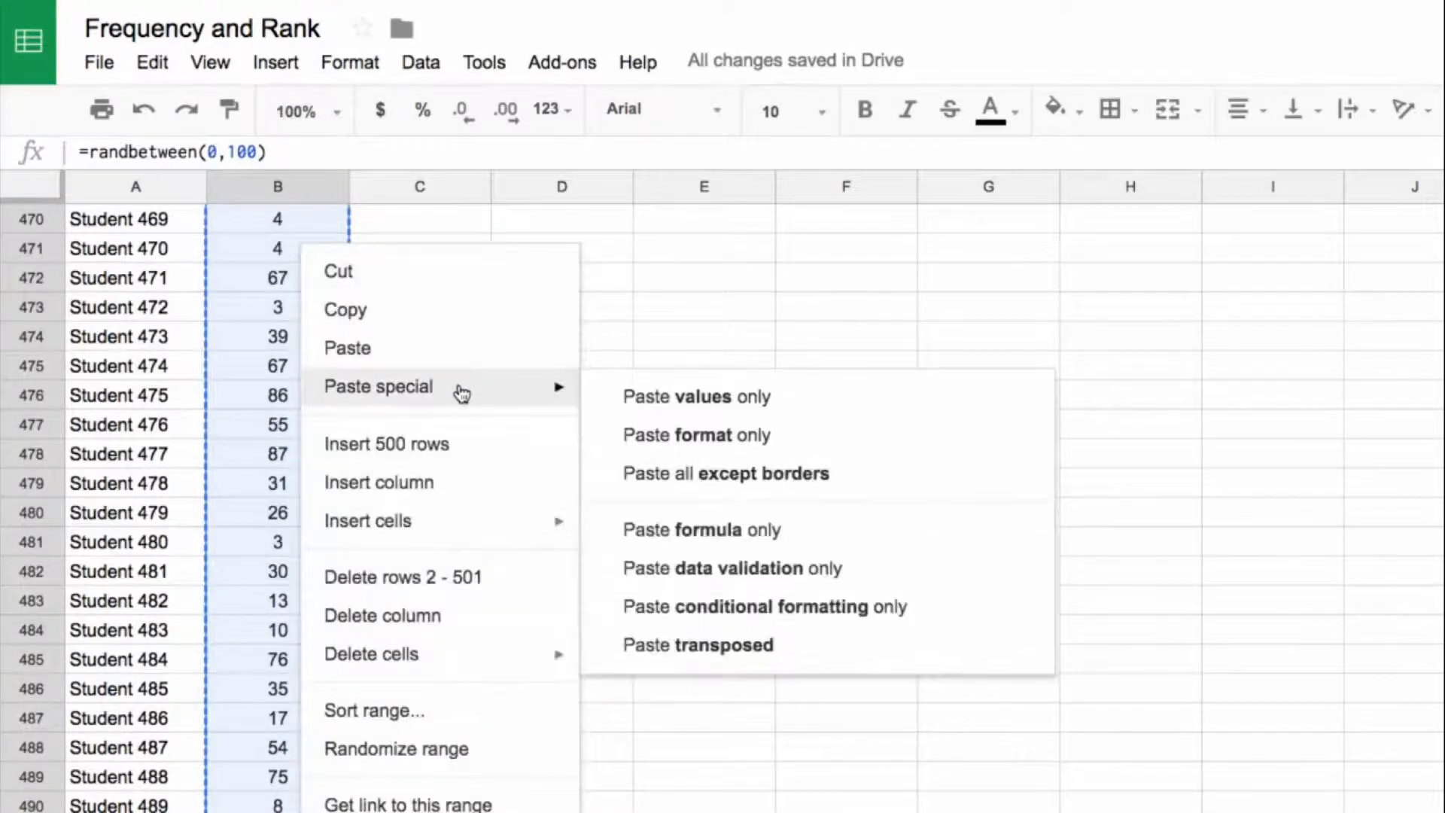
pyautogui.click(692, 398)
pyautogui.press('Up')
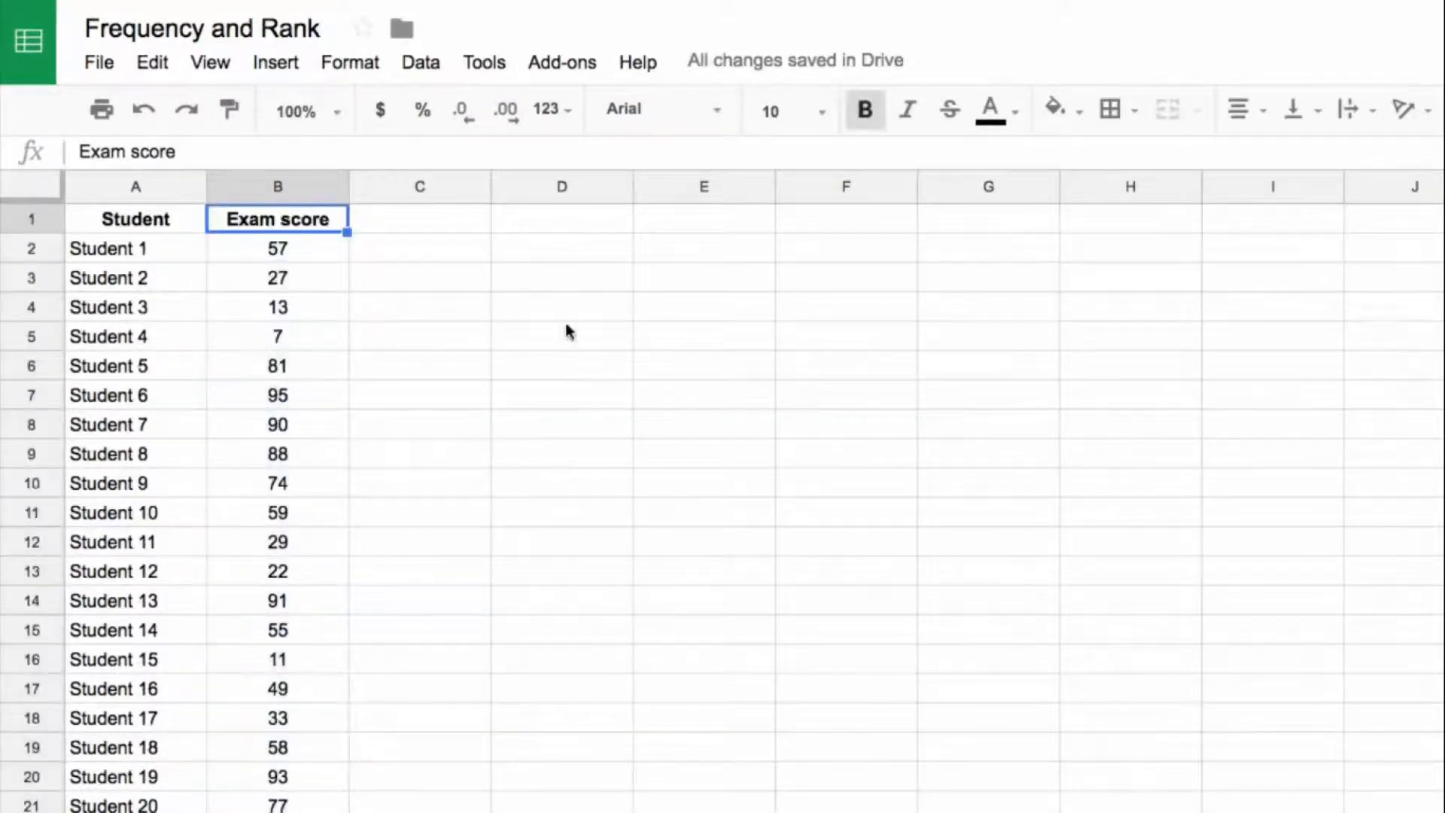
# Step: Paste the copied score ranges from 0-10 through 90-100 into D2:D11
pyautogui.click(518, 255)
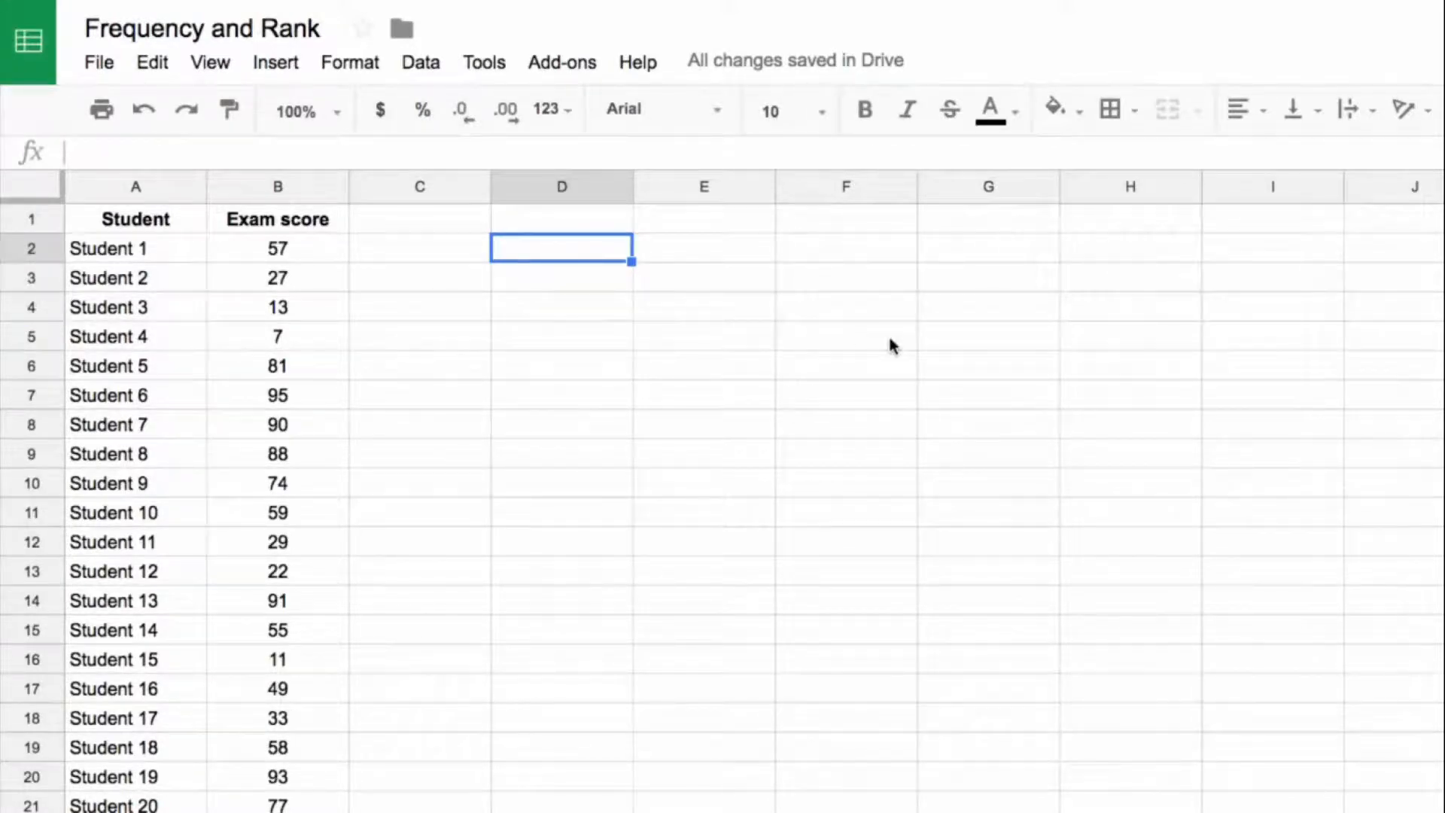
pyautogui.hotkey('ctrl', 'v')
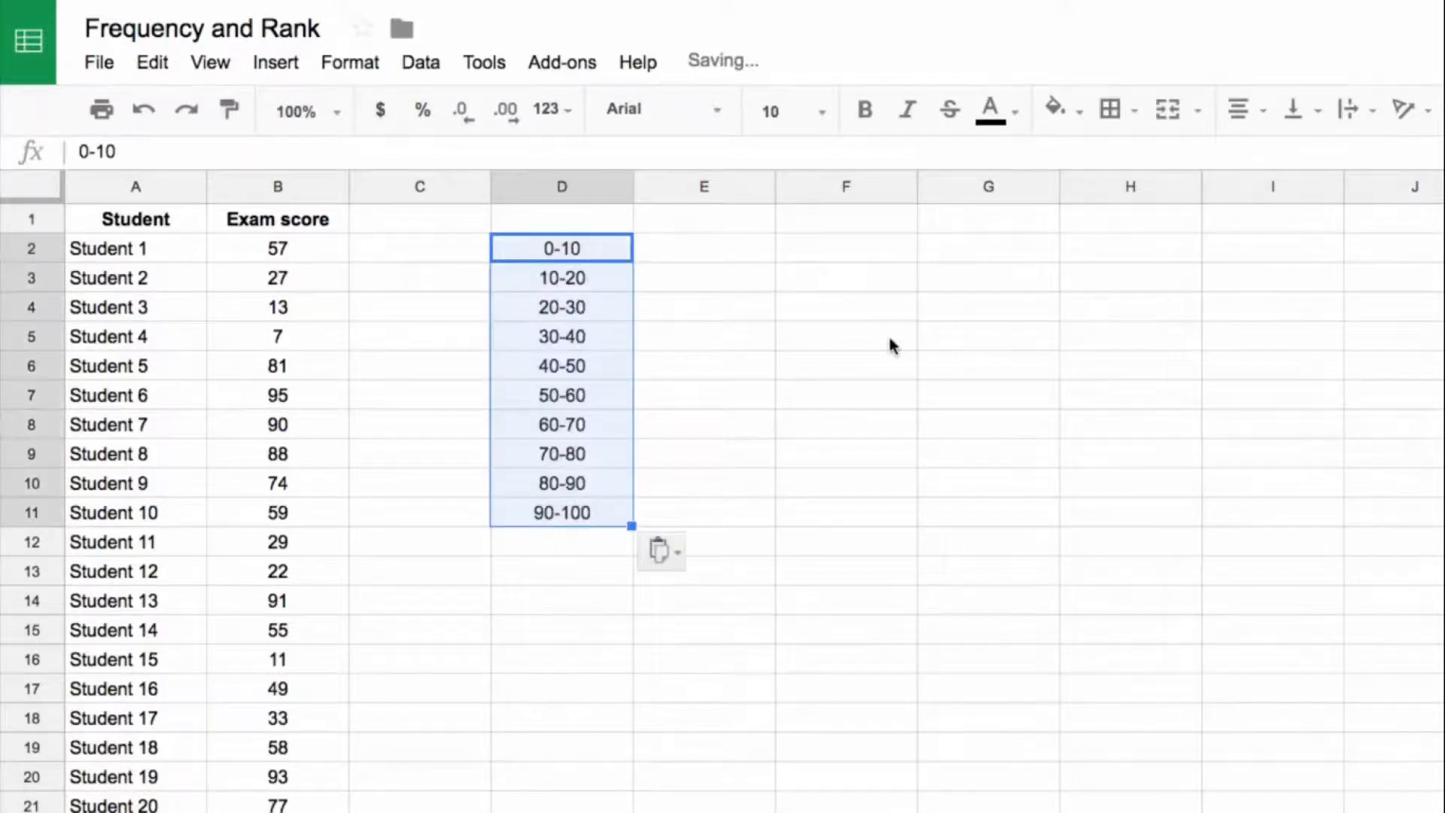
pyautogui.click(561, 250)
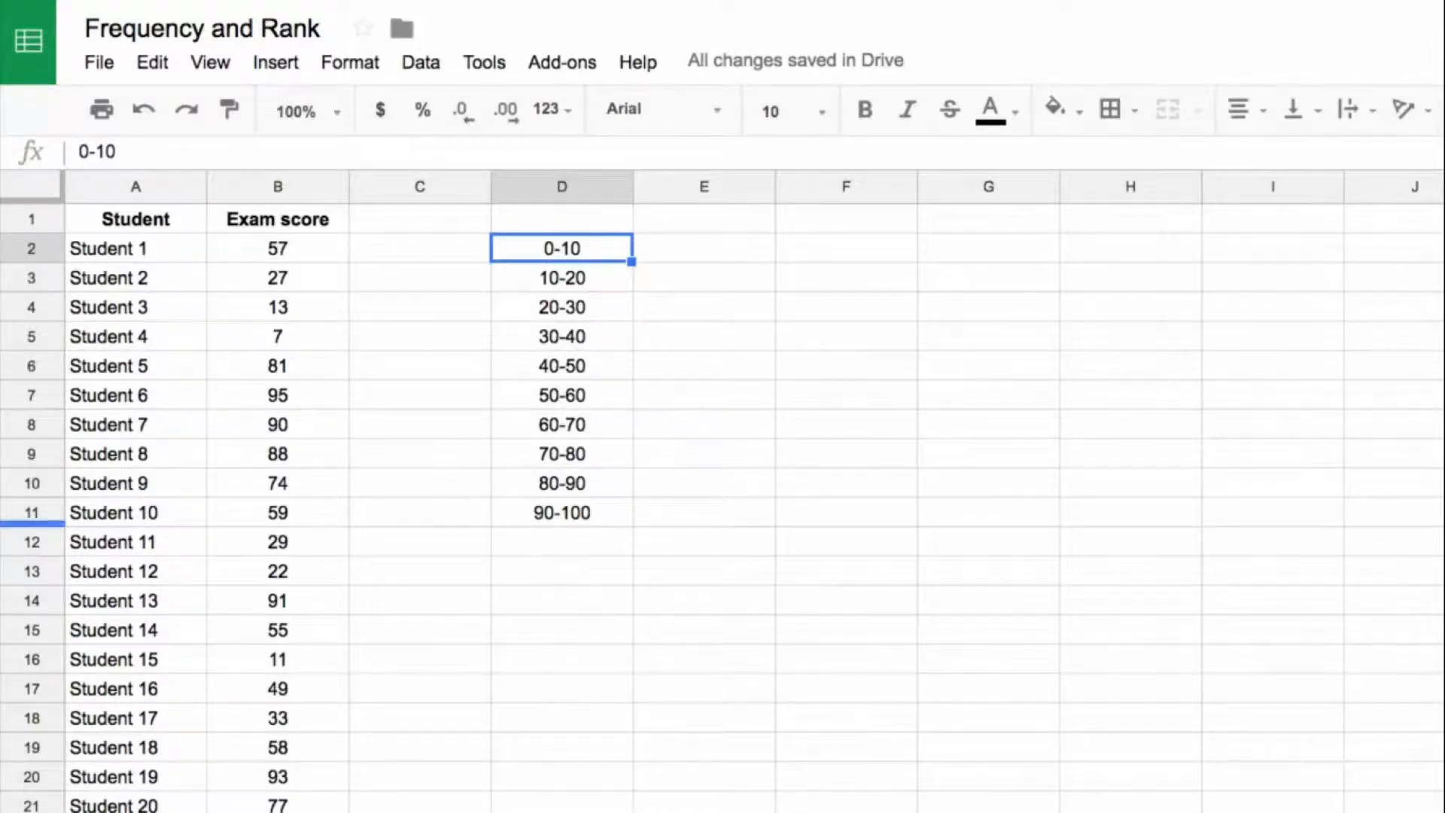
pyautogui.click(681, 259)
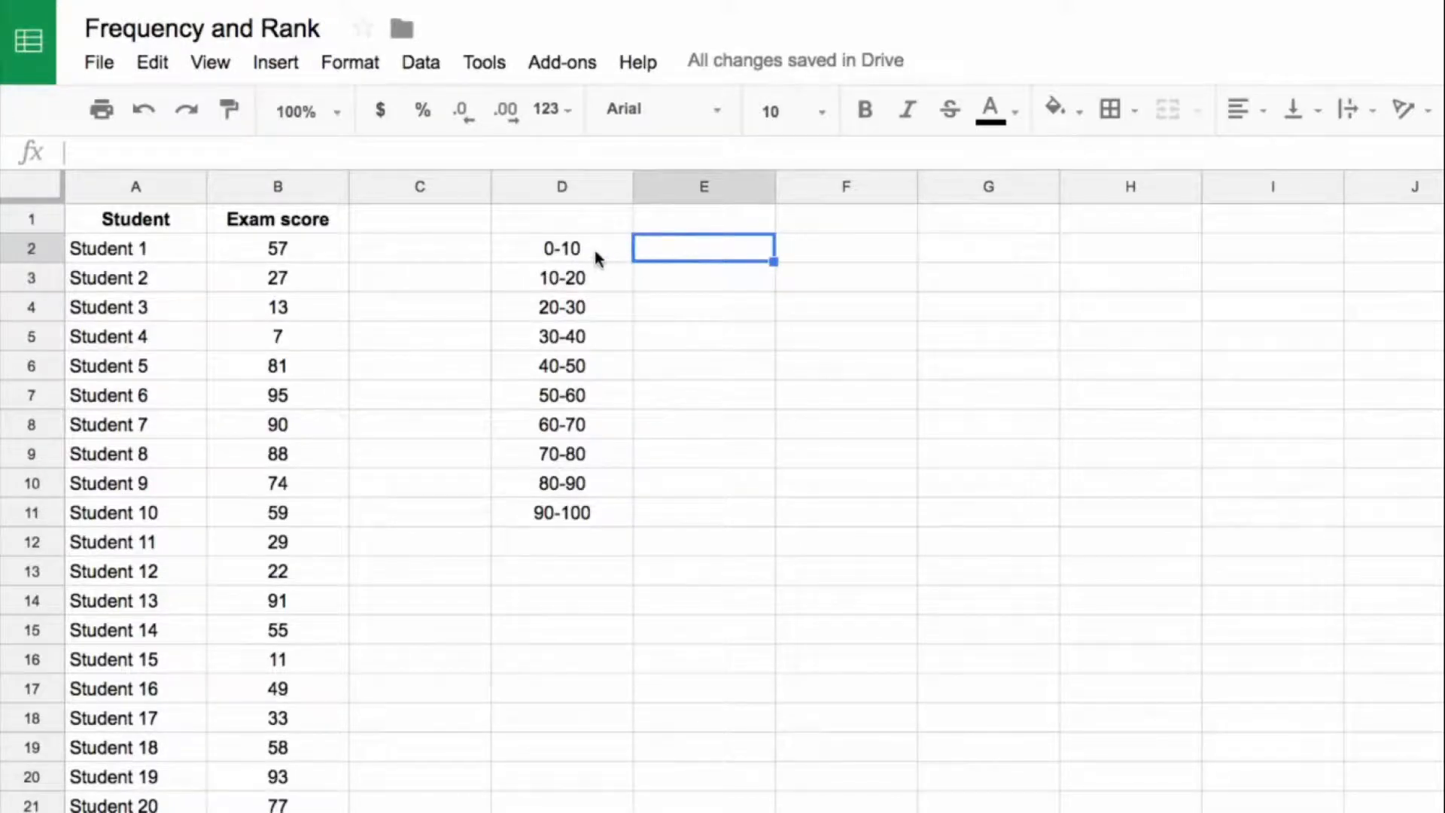
pyautogui.moveTo(595, 249); pyautogui.dragTo(599, 511)
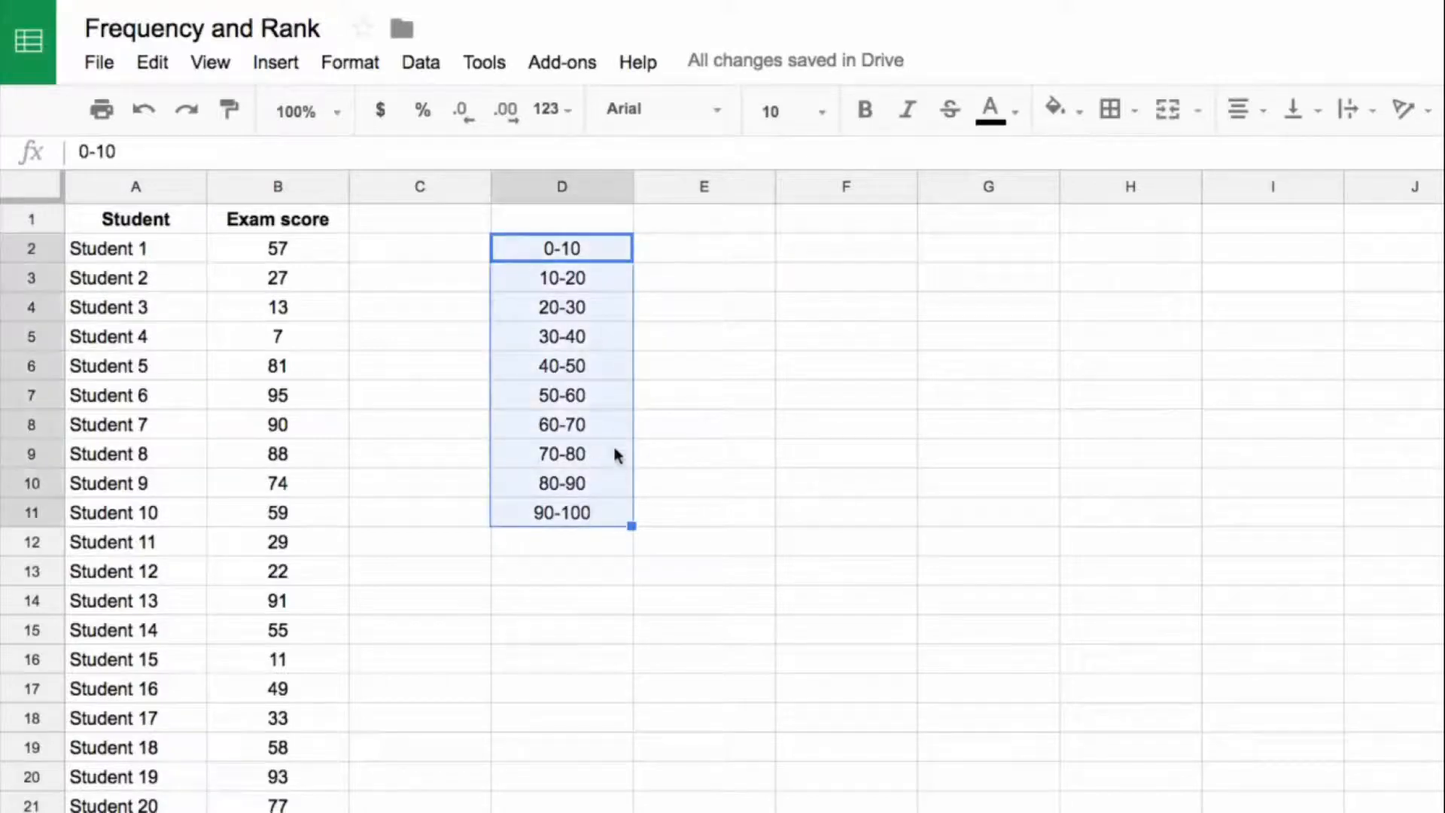
pyautogui.click(603, 248)
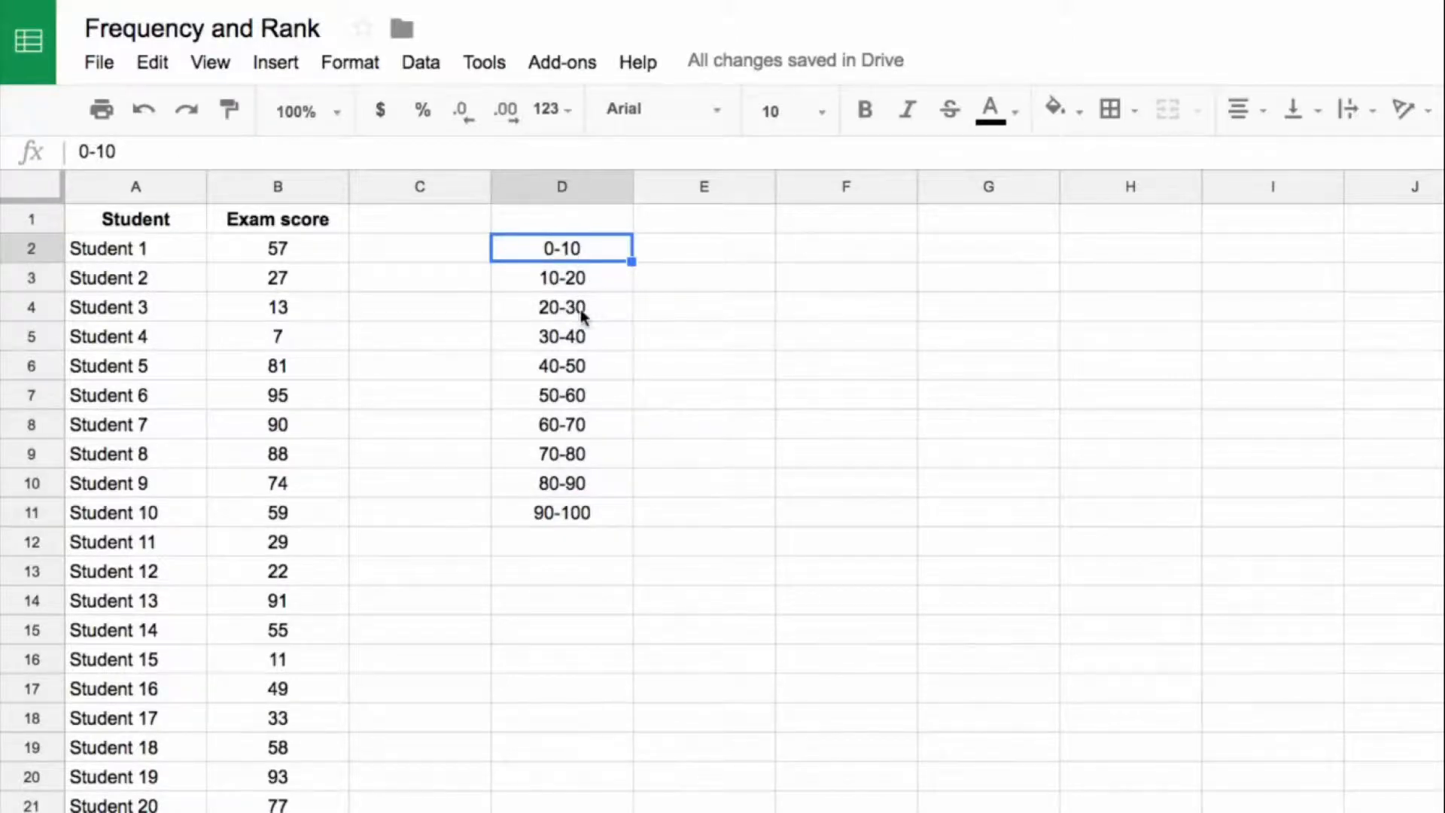
# Step: Enter 10 in E2 beside the 0-10 score range
pyautogui.click(724, 254)
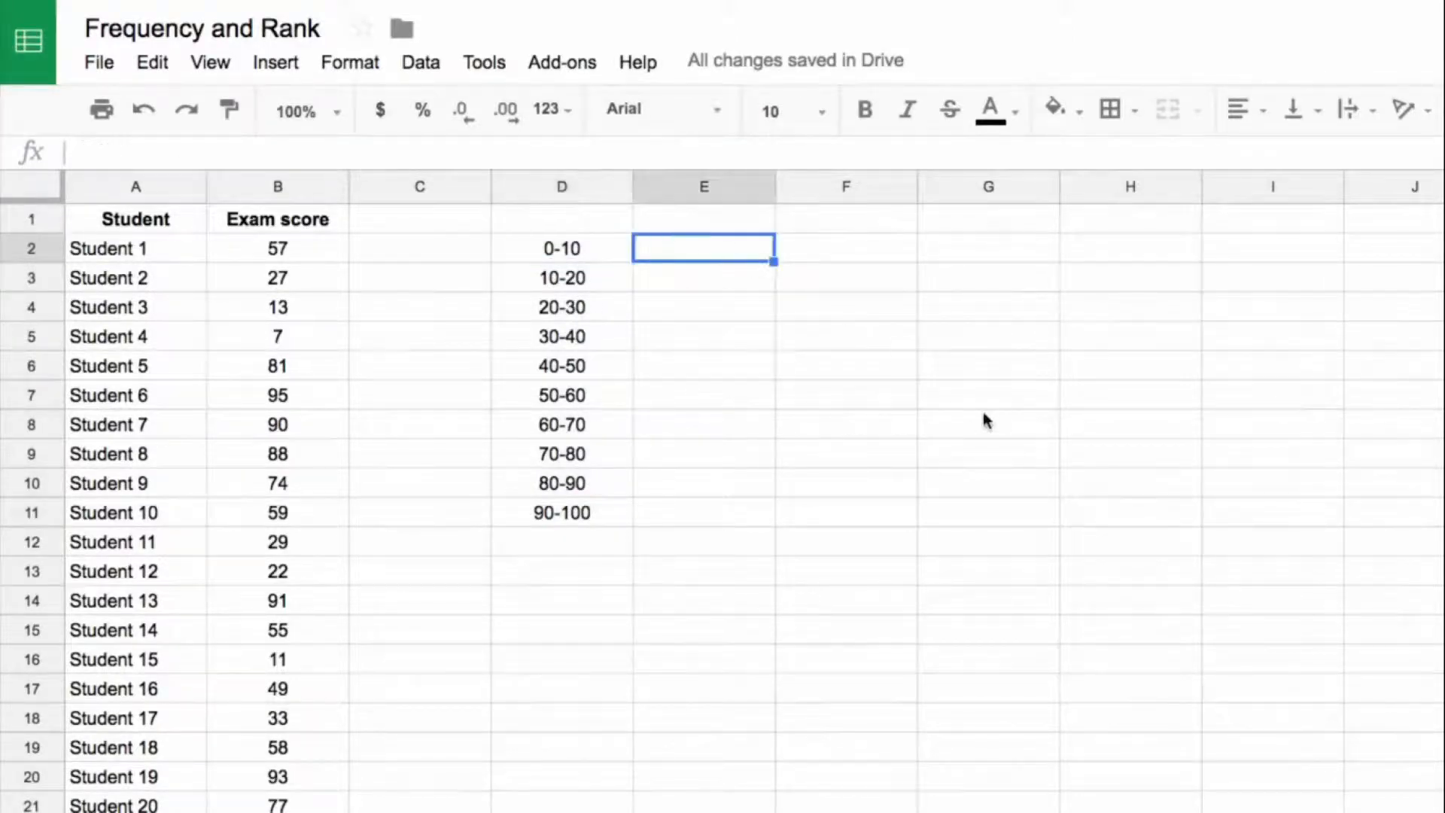
pyautogui.write('10')
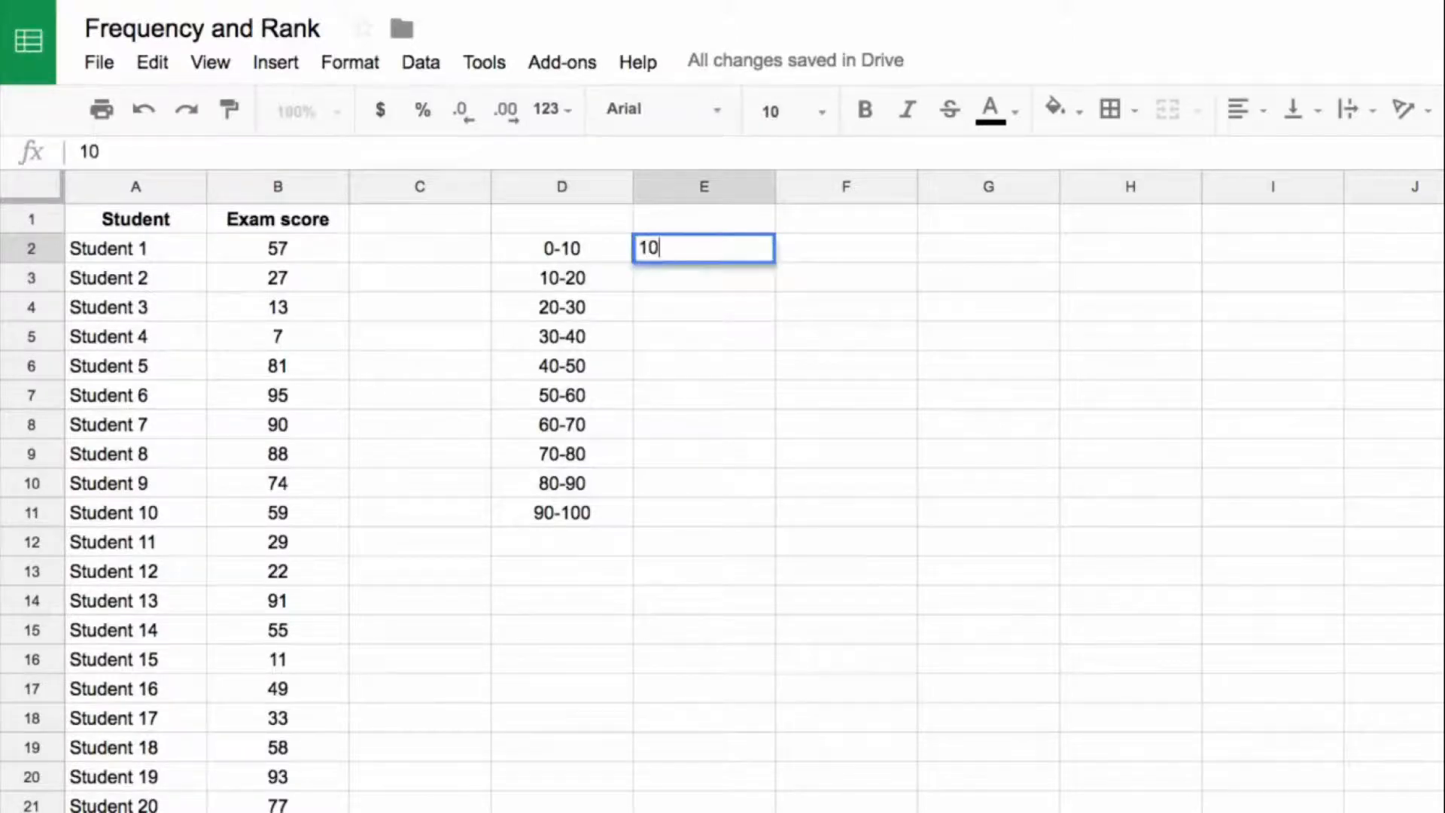
pyautogui.press('Return')
pyautogui.click(752, 251)
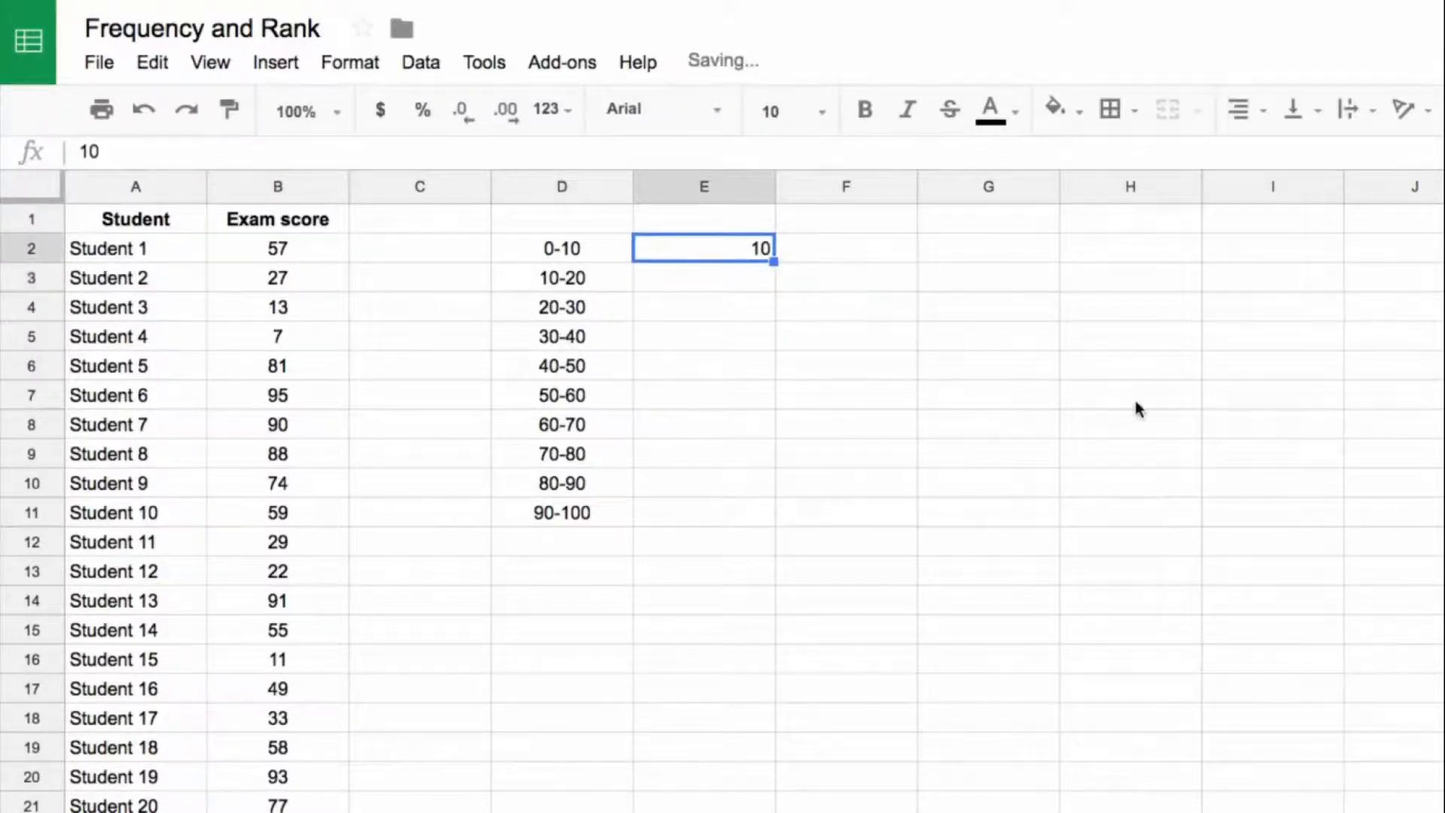
# Step: Enter =E2+10 in E3 to give the upper limit of the 10-20 score range
pyautogui.press('Down')
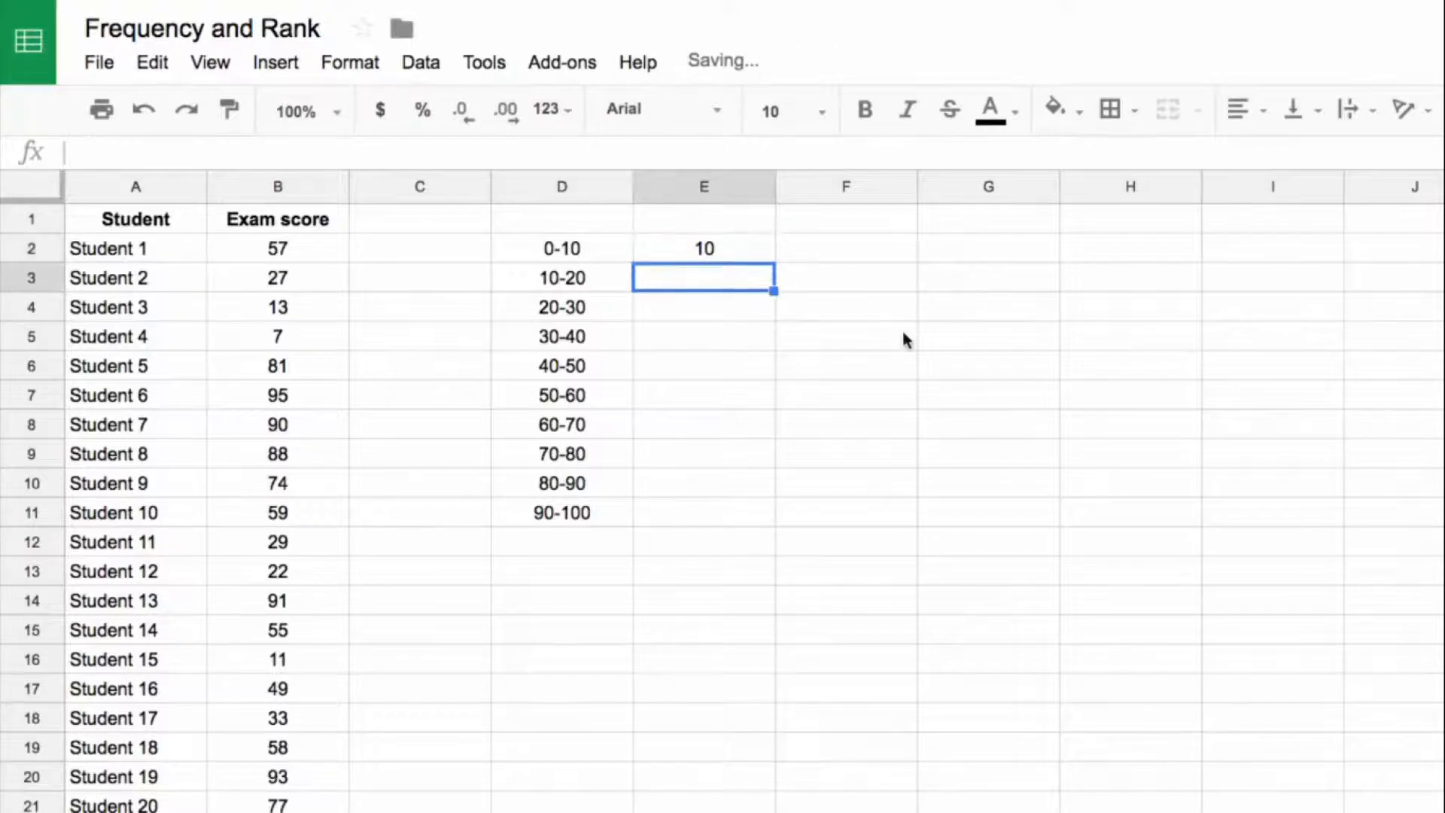
pyautogui.write('=')
pyautogui.press('Up')
pyautogui.write('+10')
pyautogui.press('Return')
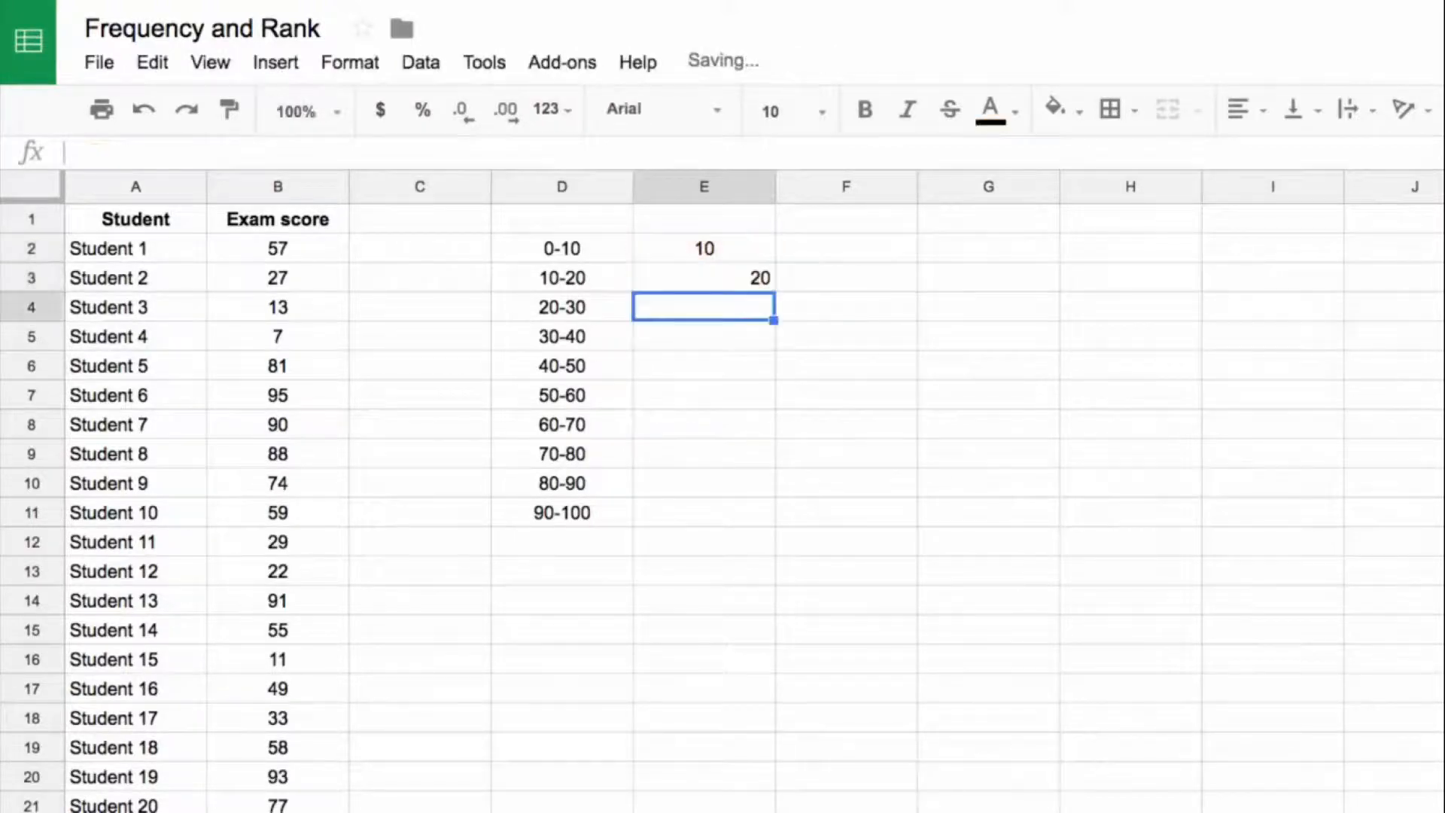
# Step: Centre the E3 upper-limit formula and fill it down to E11 beside the remaining score ranges
pyautogui.click(722, 285)
pyautogui.hotkey('ctrl', 'shift', 'e')
pyautogui.moveTo(774, 290); pyautogui.dragTo(756, 512)
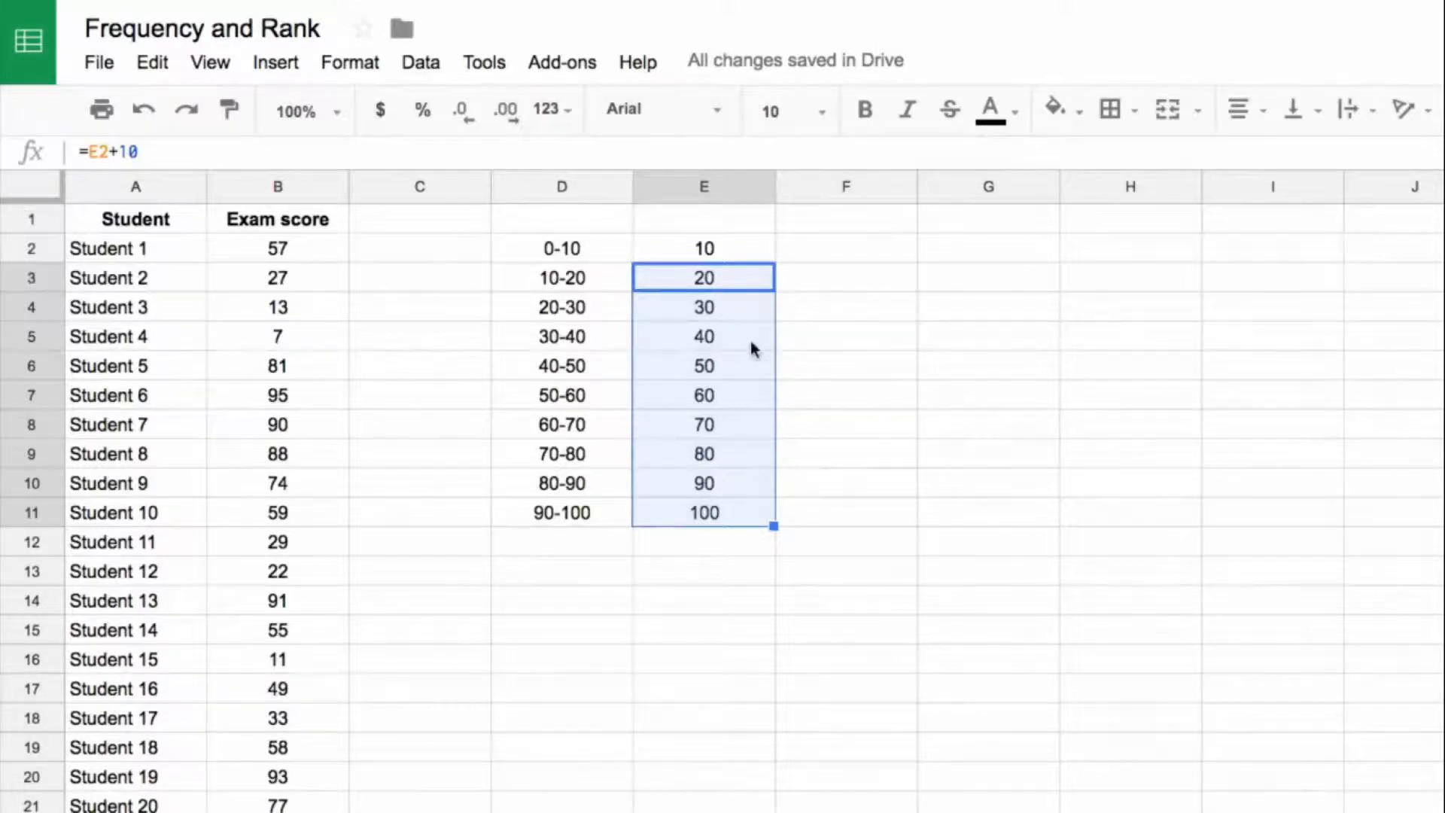
# Step: Enter =frequency(B2:B501,E2:E11) in F2 to count the exam scores falling in each range
pyautogui.click(878, 256)
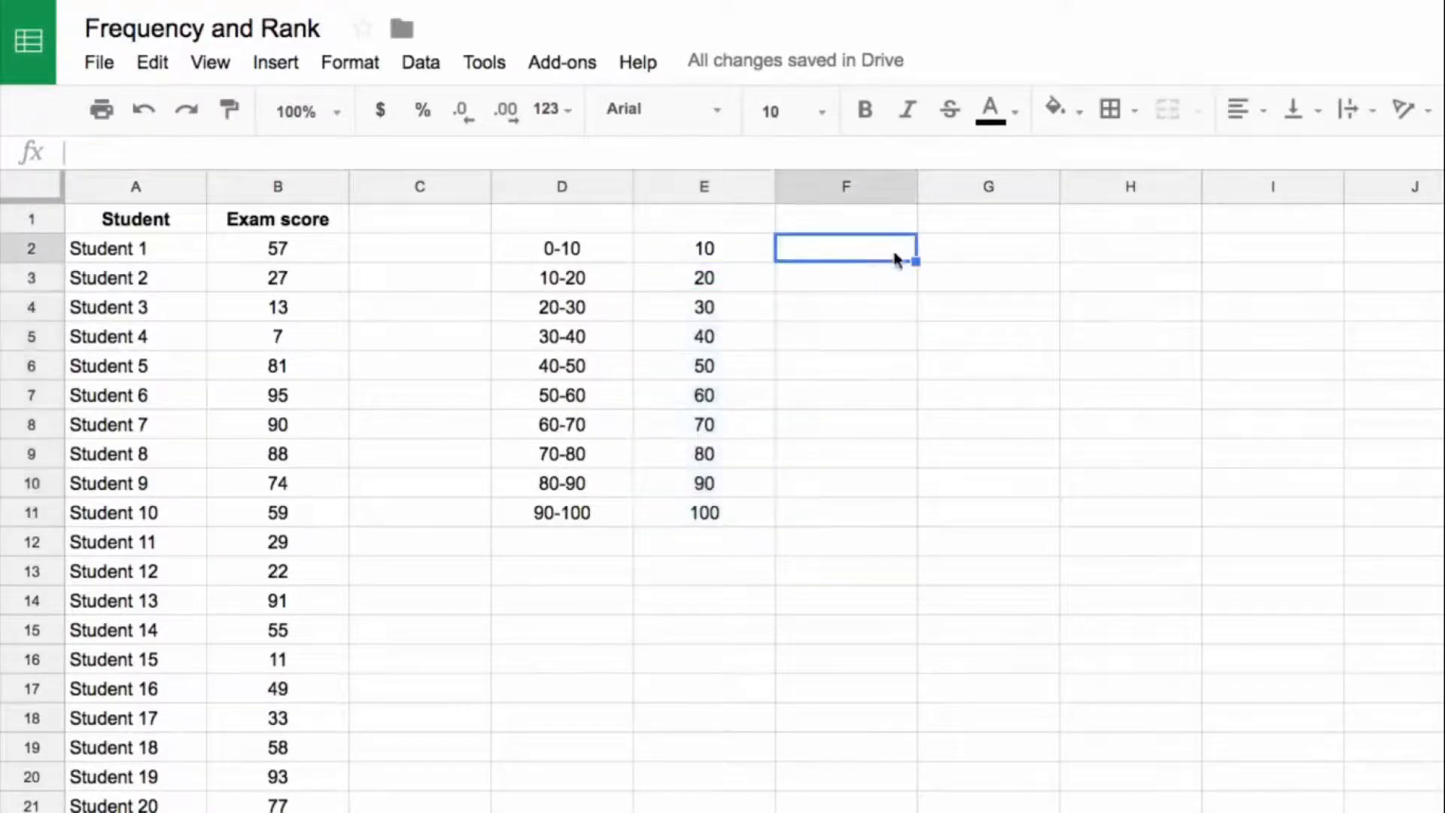
pyautogui.write('=frequency(')
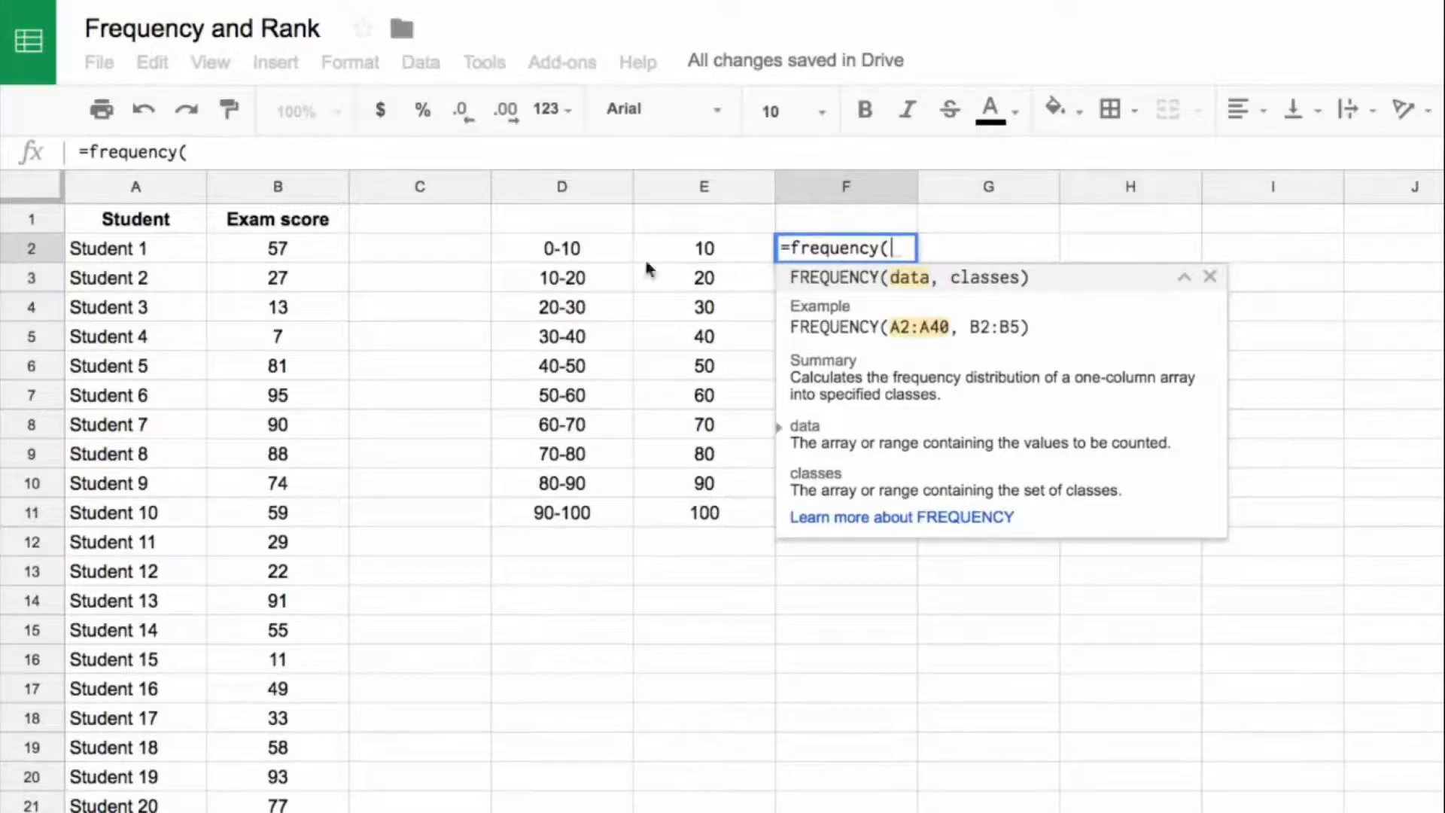
pyautogui.click(258, 251)
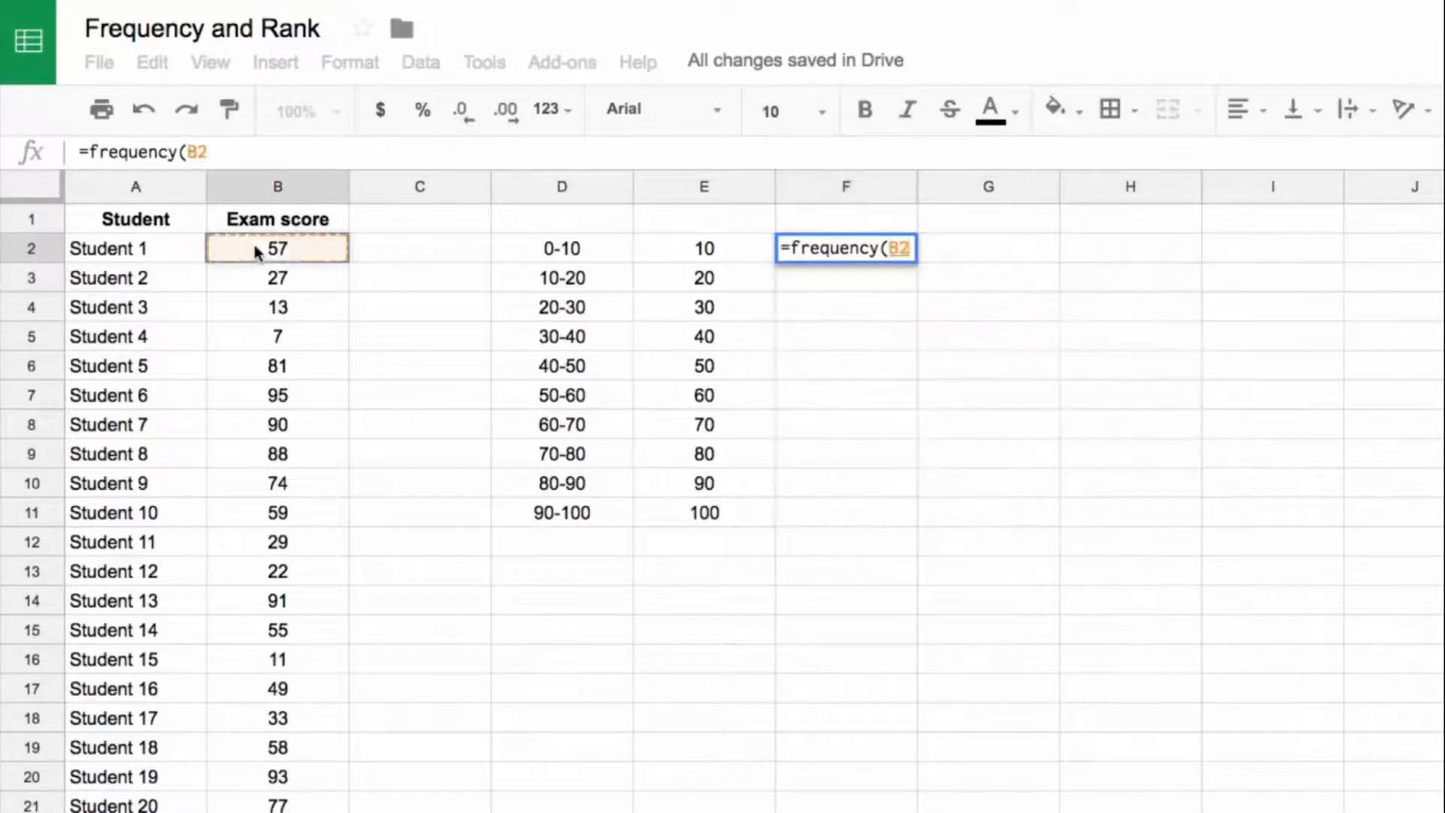
pyautogui.hotkey('ctrl', 'shift', 'Down')
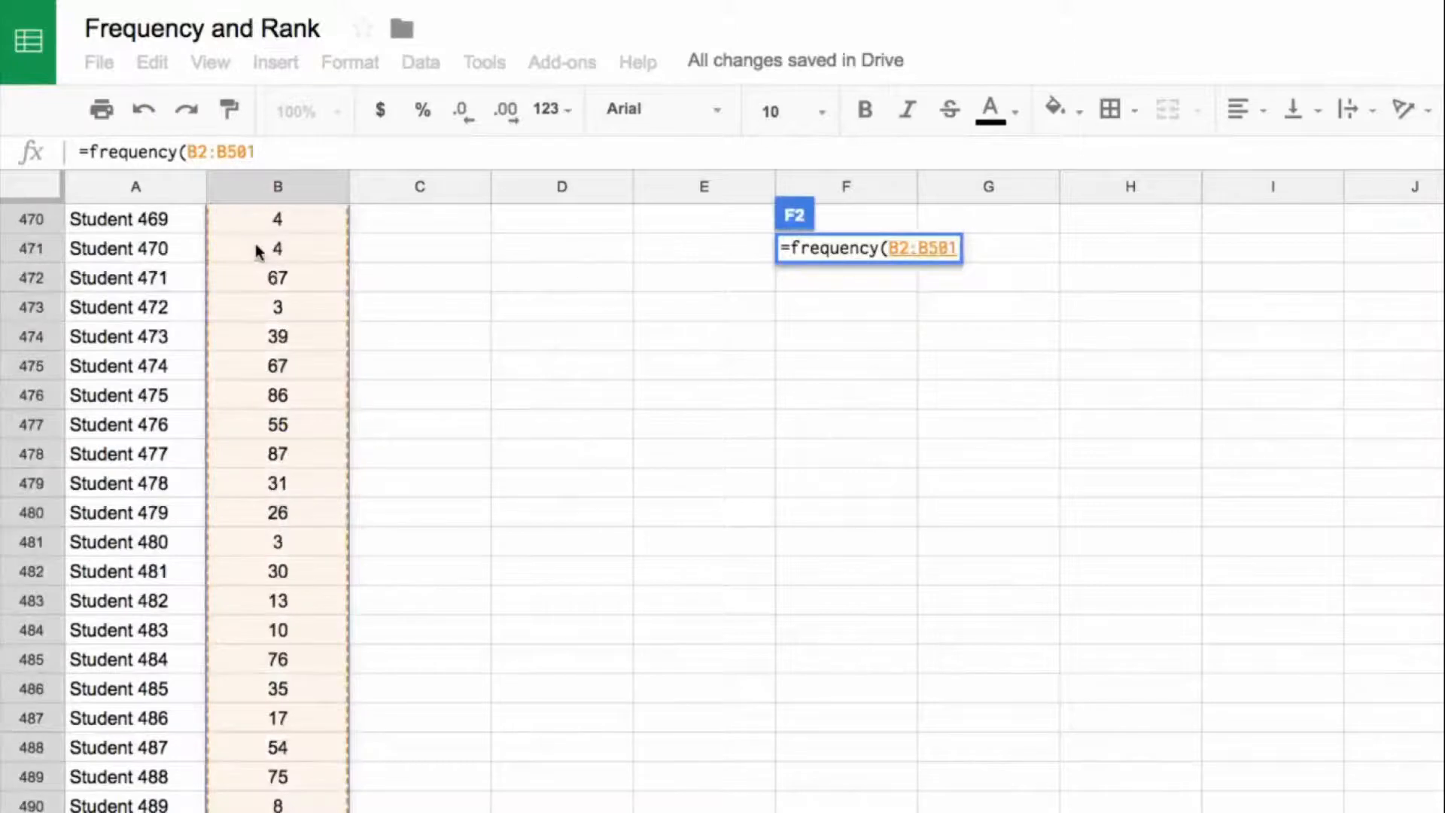
pyautogui.write(',')
pyautogui.scroll(15, 704, 452)
pyautogui.scroll(20, 700, 455)
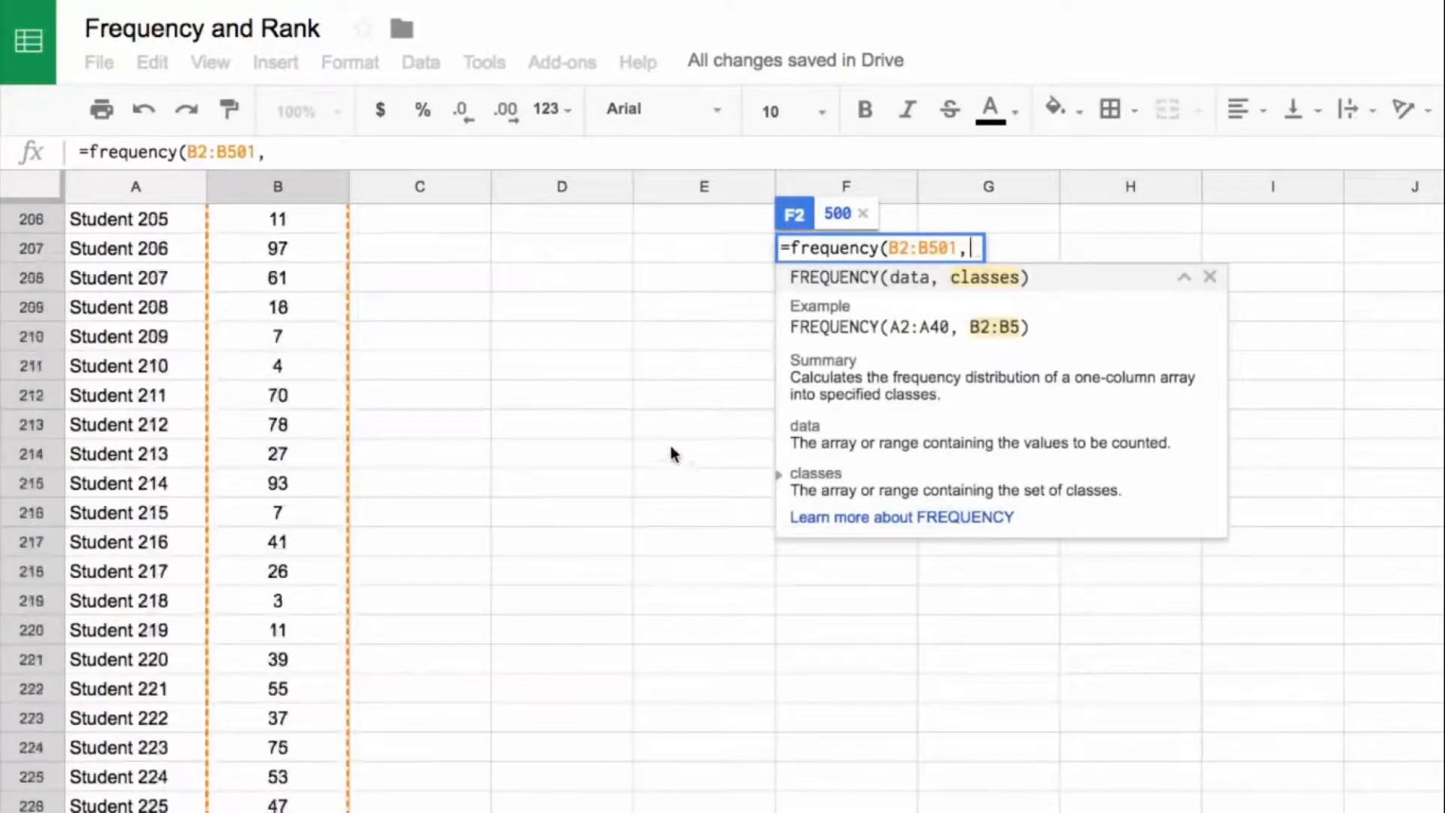
pyautogui.scroll(12, 643, 459)
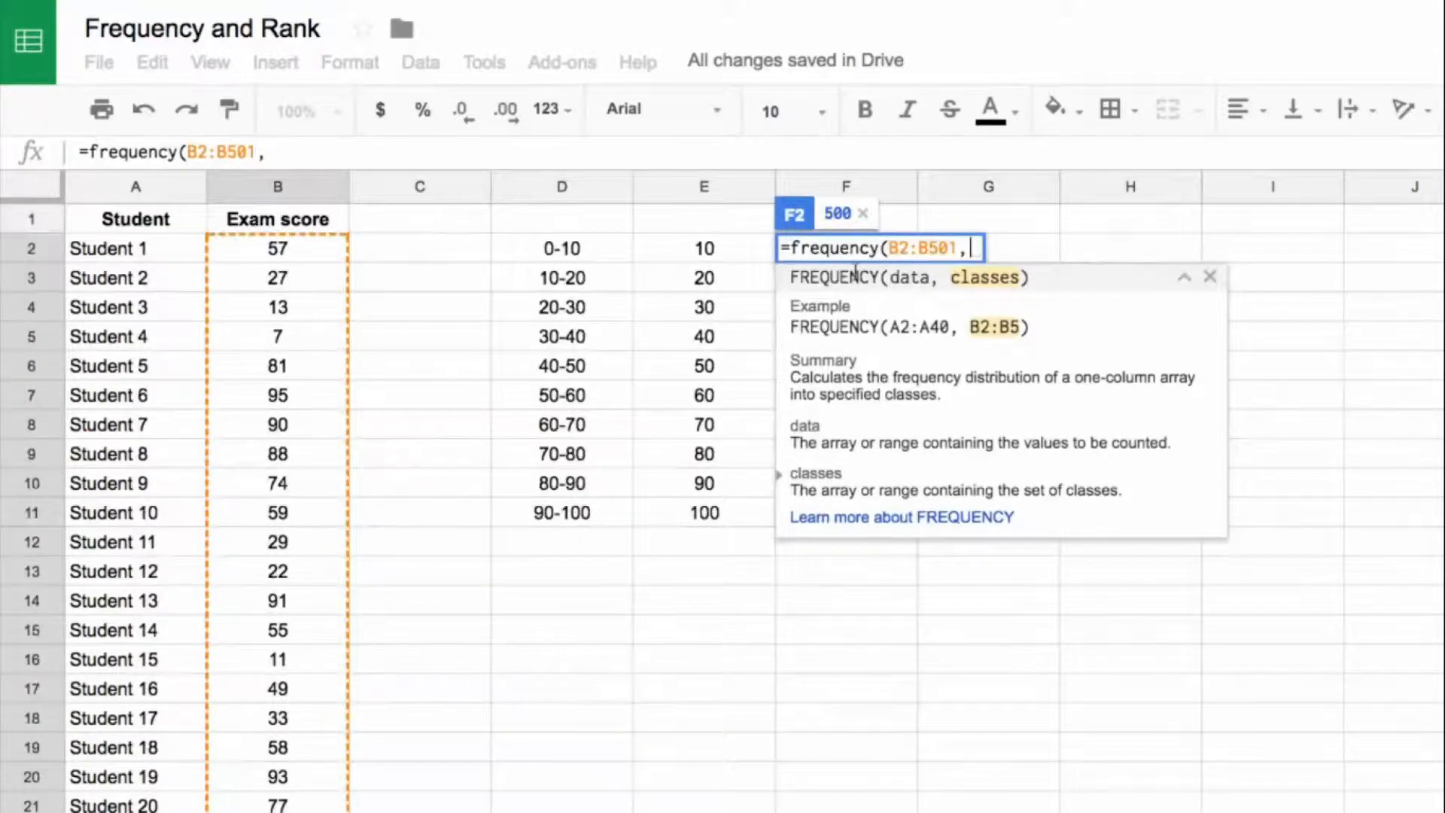
pyautogui.moveTo(708, 251); pyautogui.dragTo(782, 516)
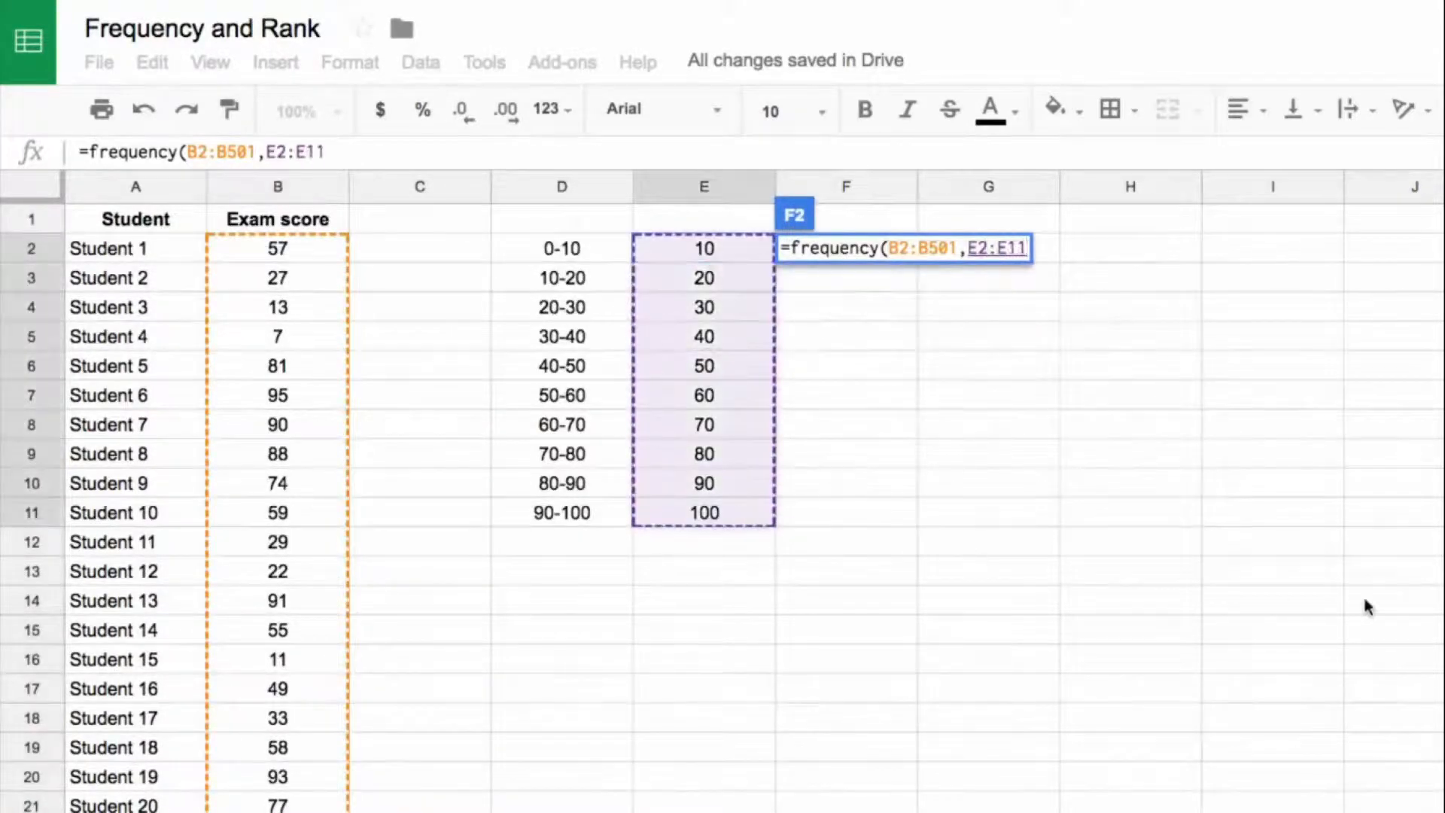
pyautogui.write(')')
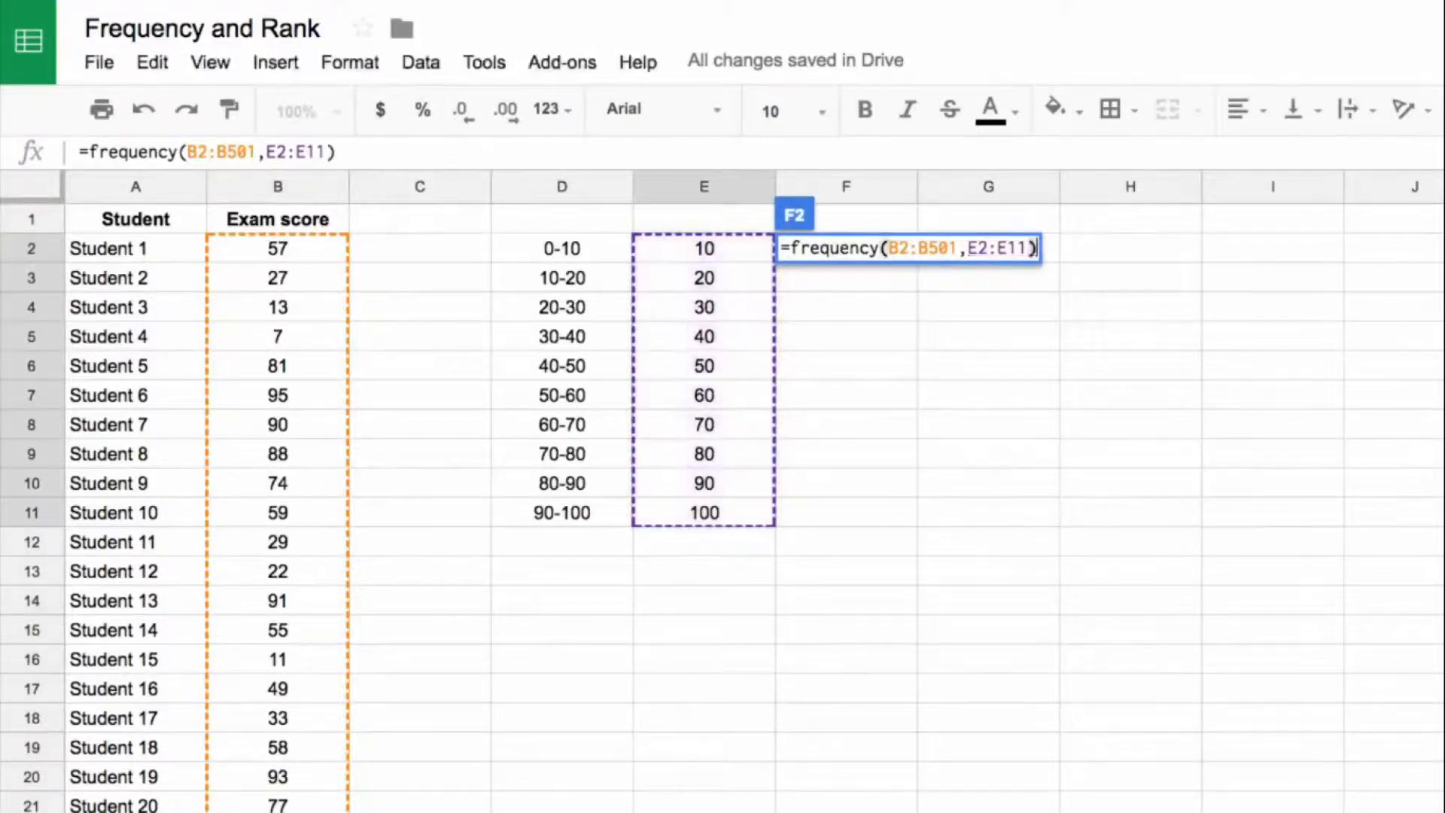
pyautogui.press('Return')
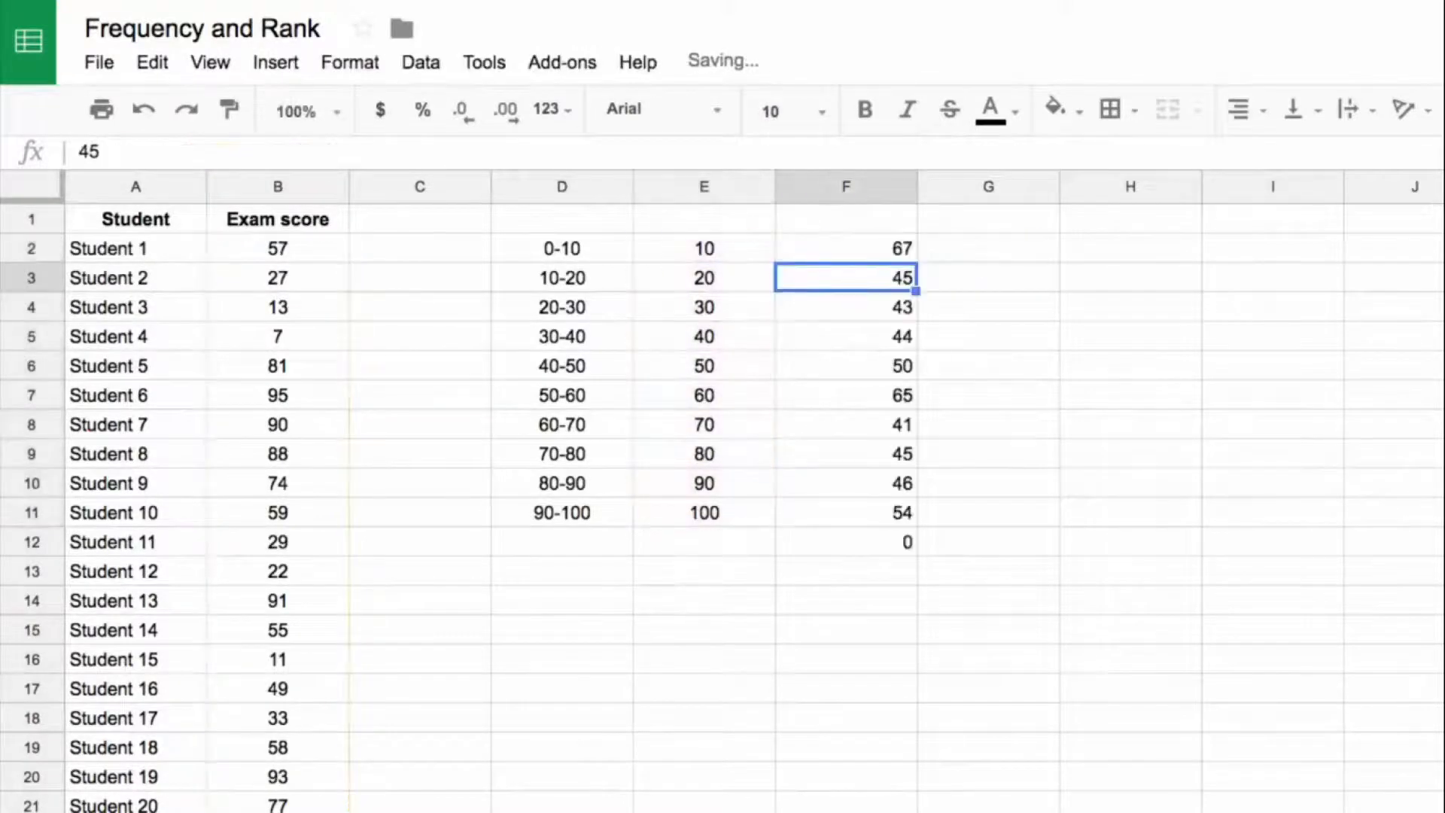
# Step: Insert a column chart of D2:D11 against F2:F11 and place it beside the frequency table, starting around column H
pyautogui.moveTo(845, 250); pyautogui.dragTo(878, 509)
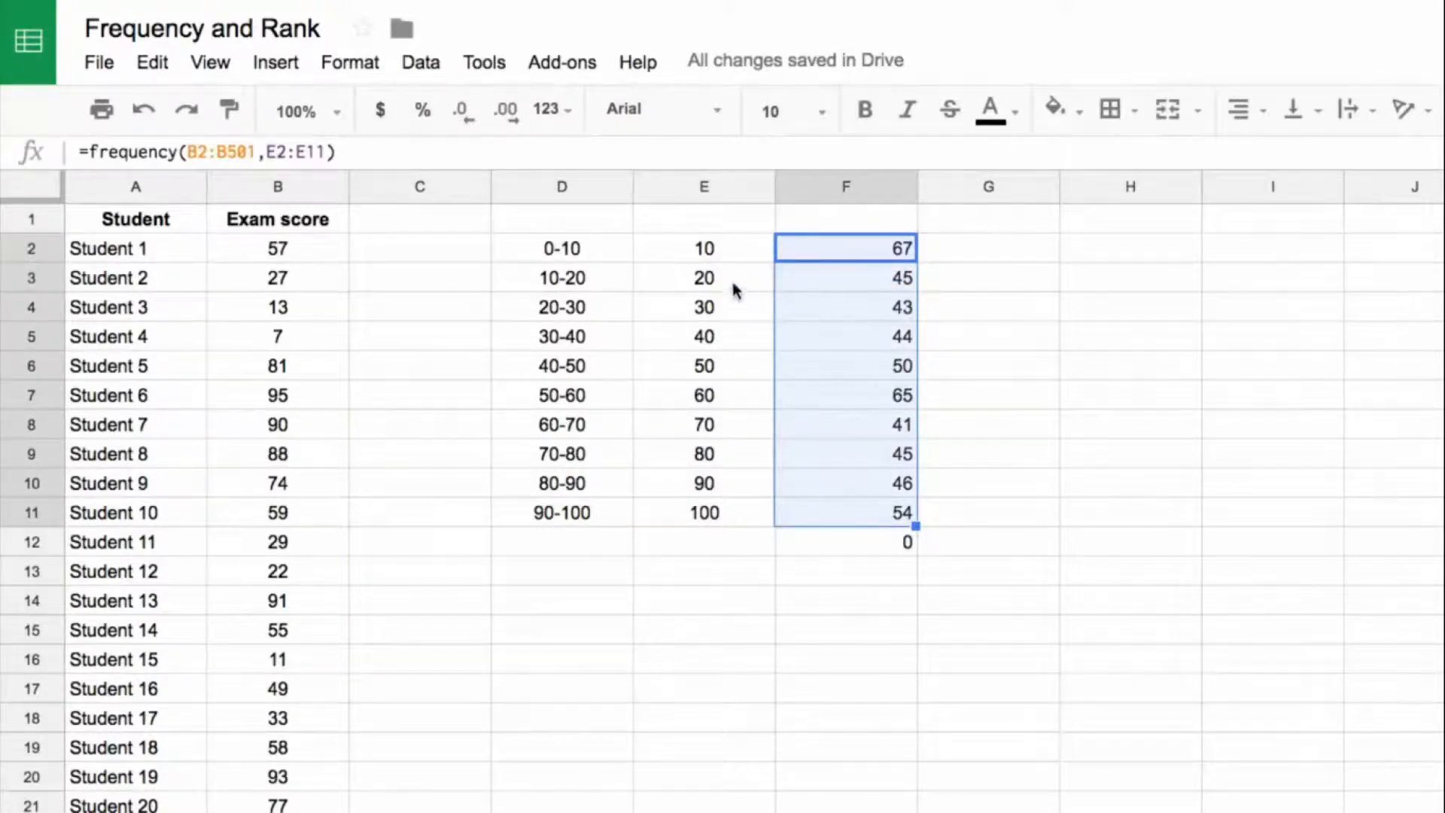
pyautogui.moveTo(570, 250); pyautogui.dragTo(577, 516)
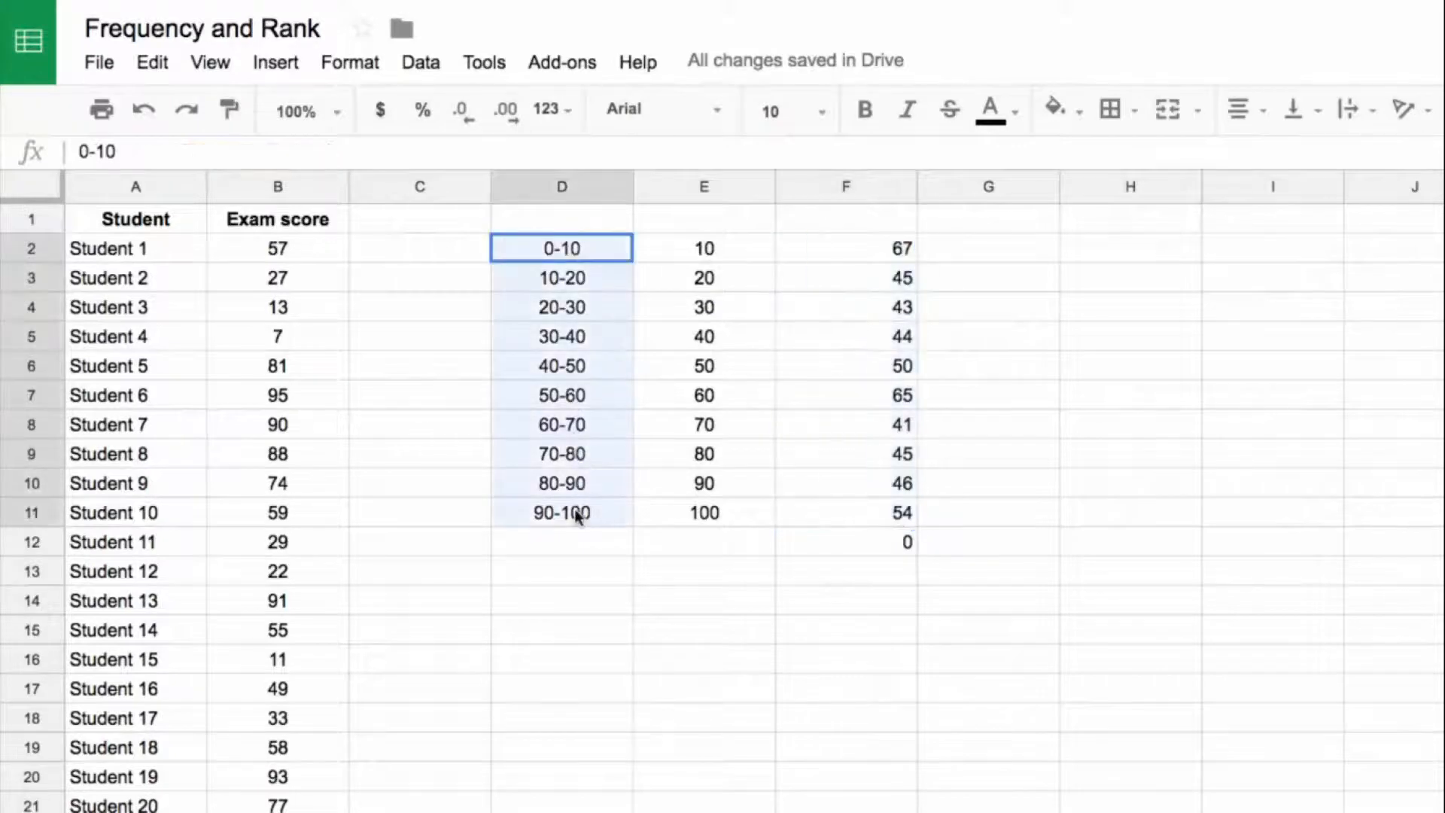
pyautogui.moveTo(896, 250); pyautogui.dragTo(903, 516)
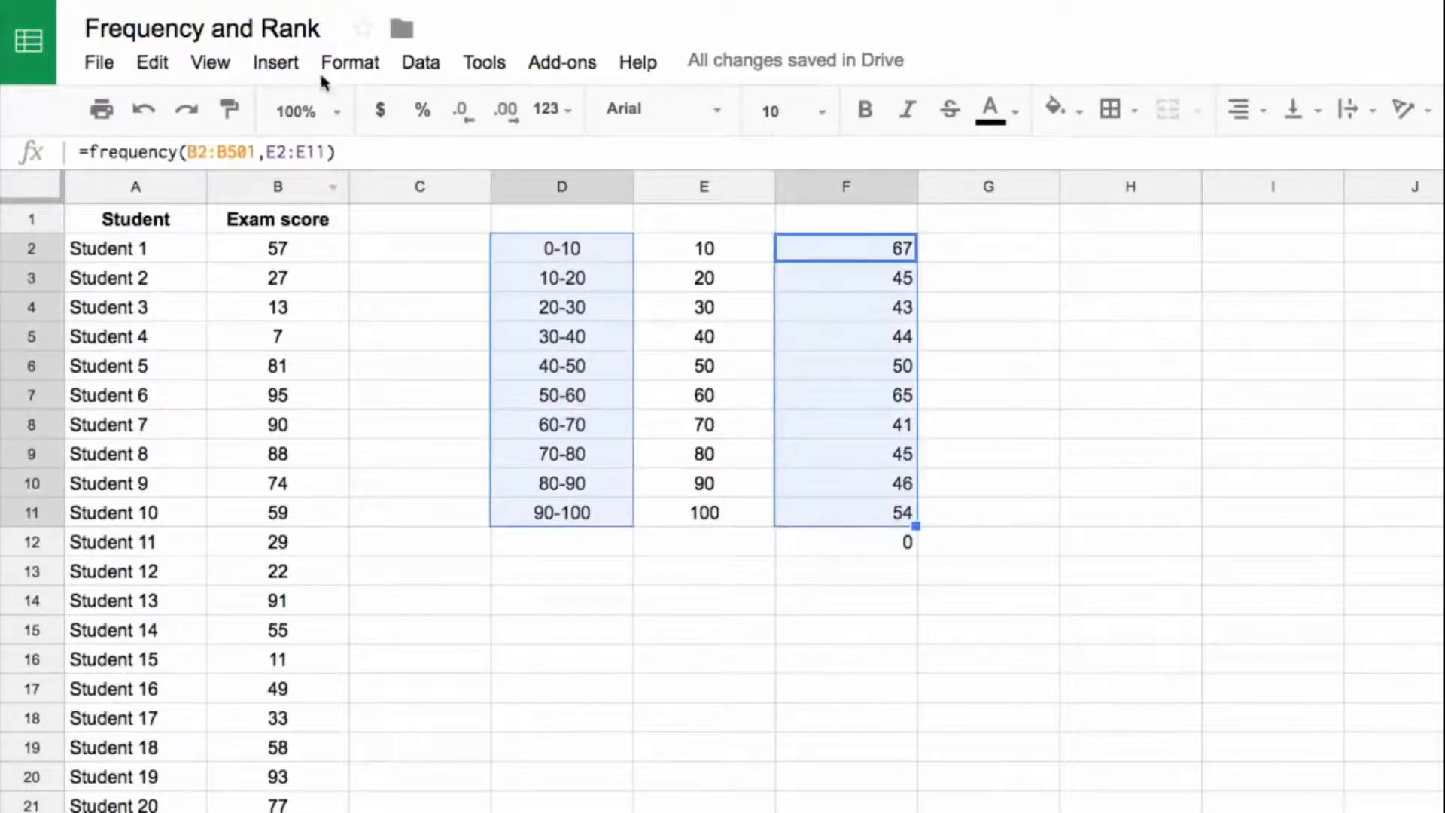
pyautogui.click(281, 66)
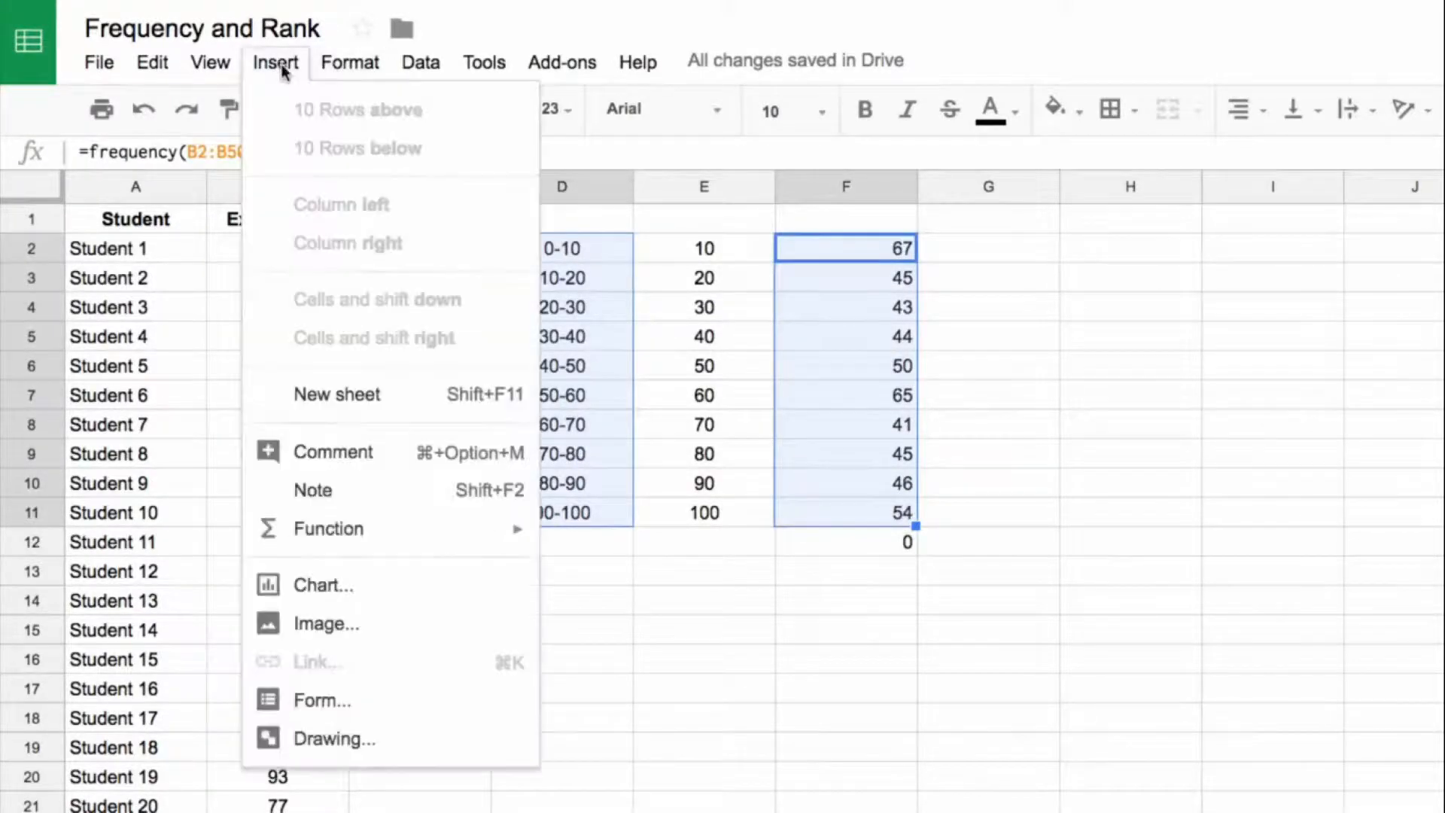
pyautogui.click(370, 585)
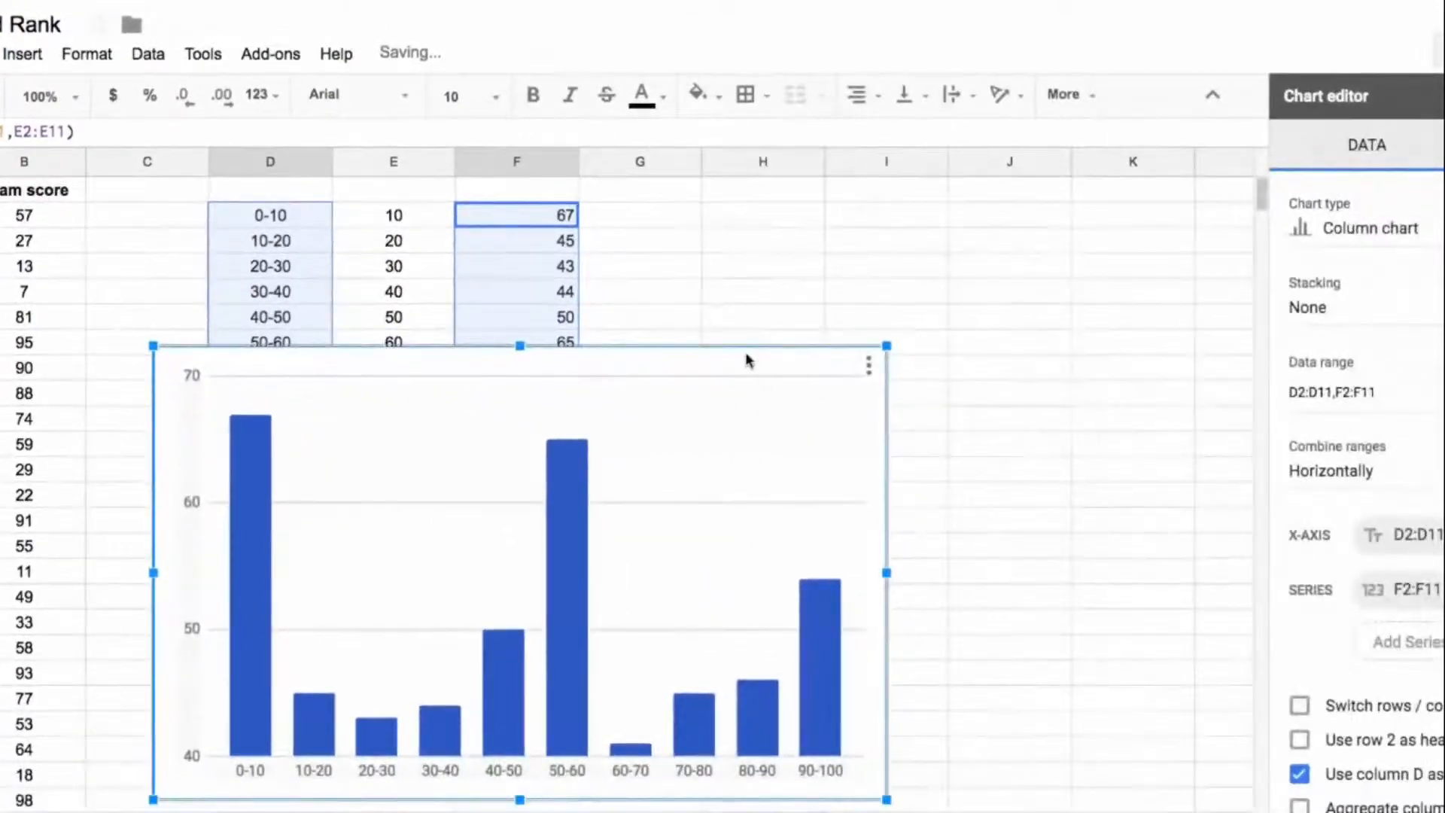
pyautogui.moveTo(747, 360); pyautogui.dragTo(1258, 227)
pyautogui.click(1442, 96)
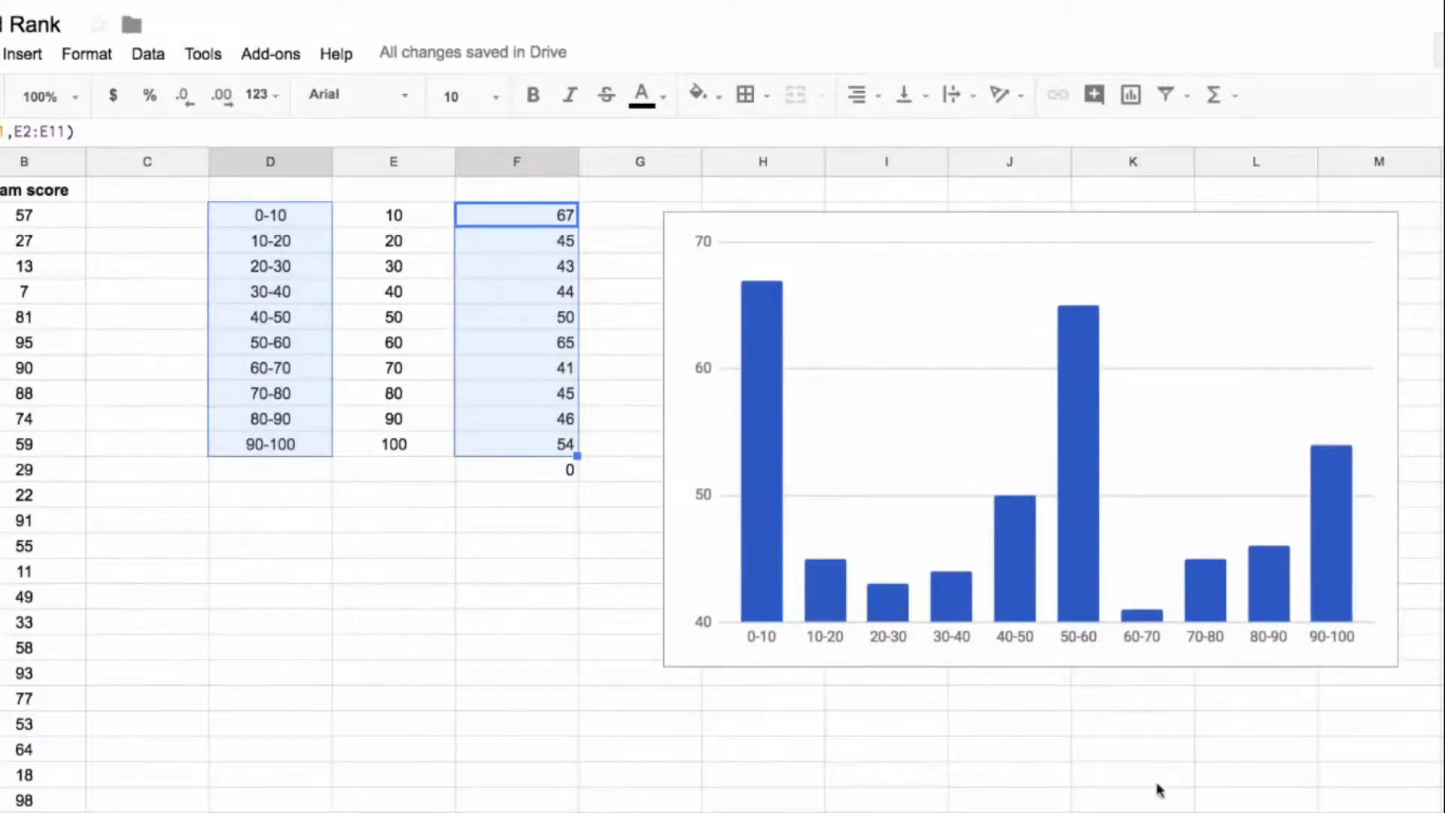
pyautogui.click(380, 527)
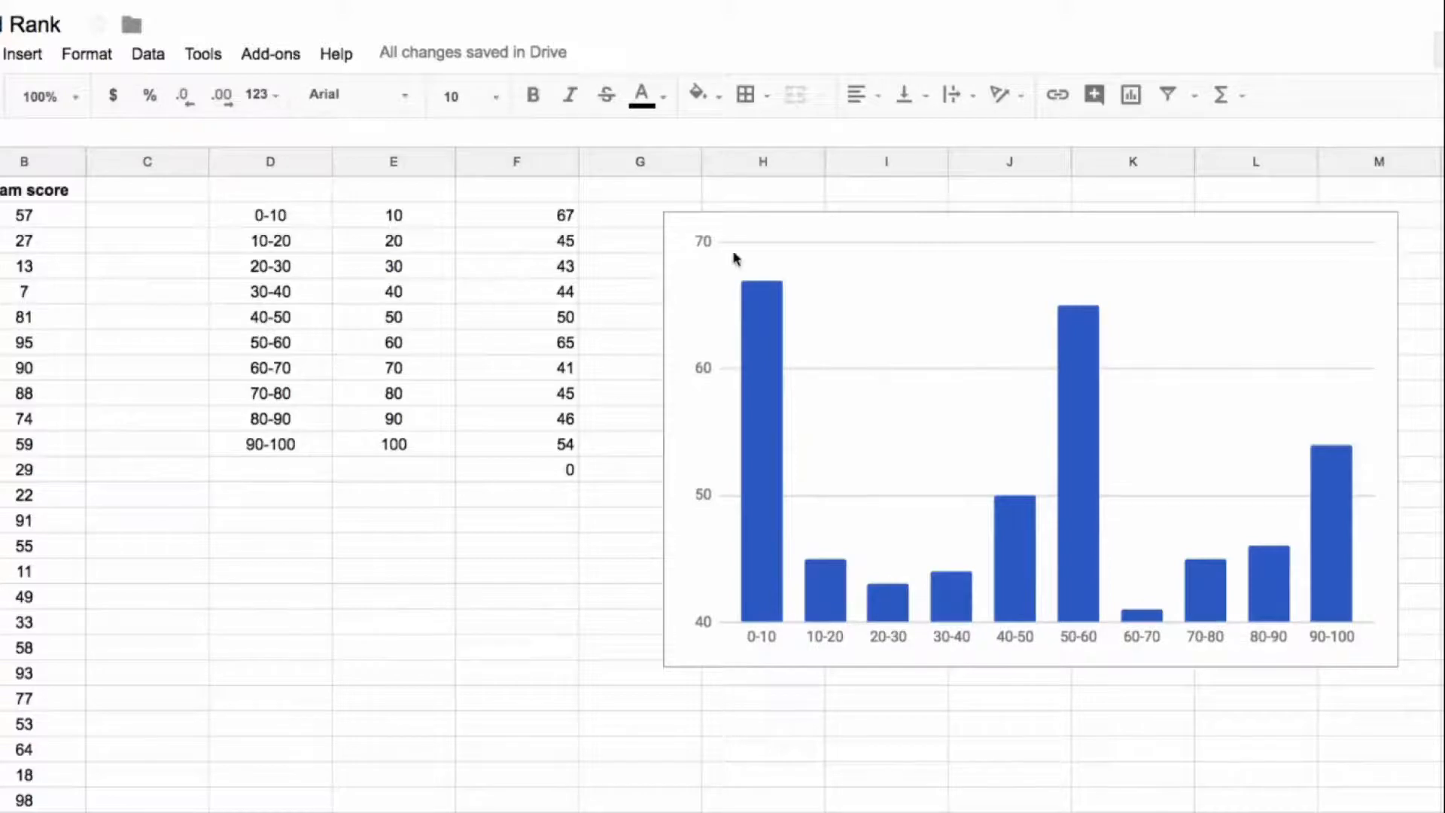
pyautogui.moveTo(753, 226); pyautogui.dragTo(835, 218)
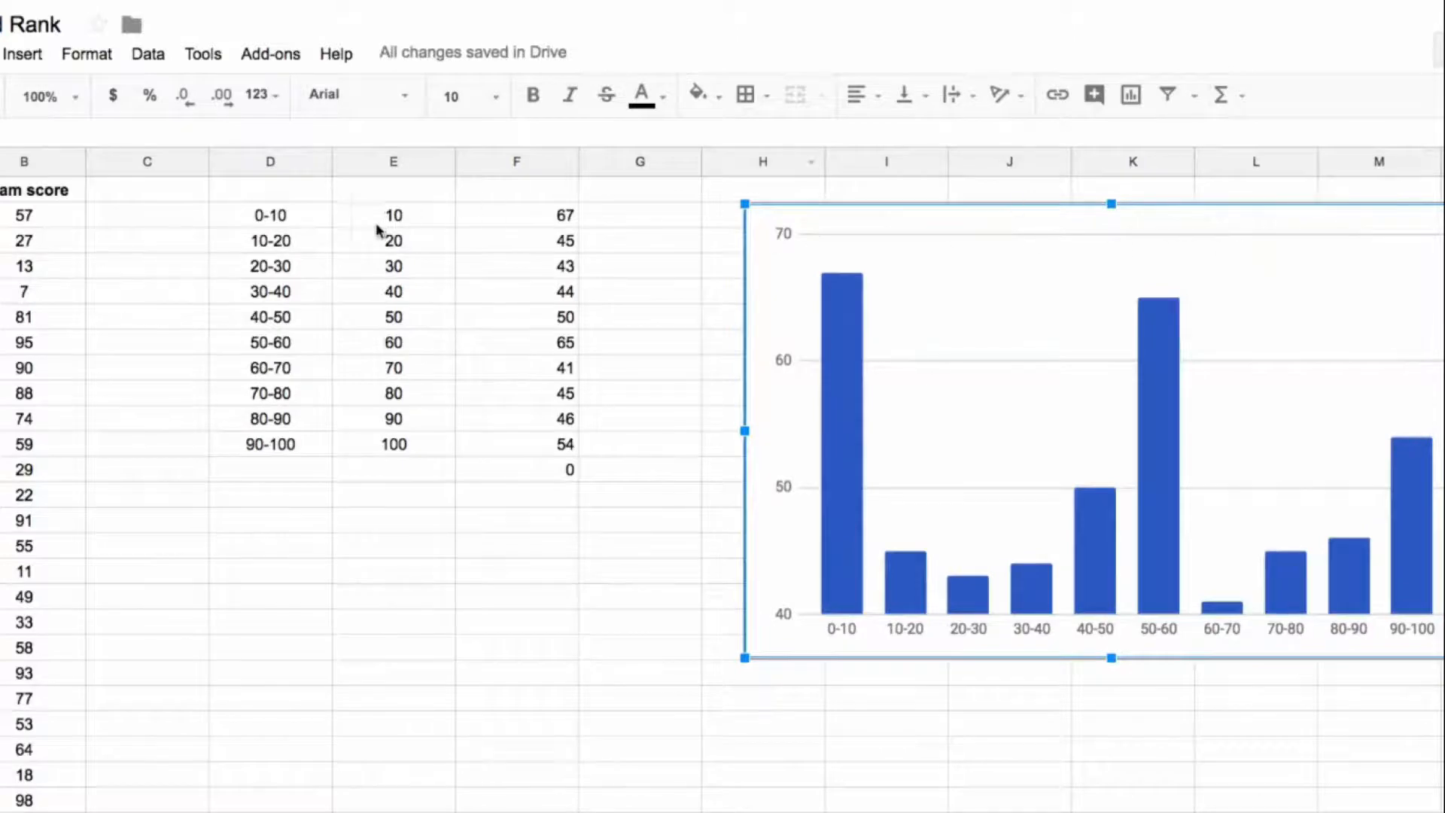
pyautogui.click(481, 215)
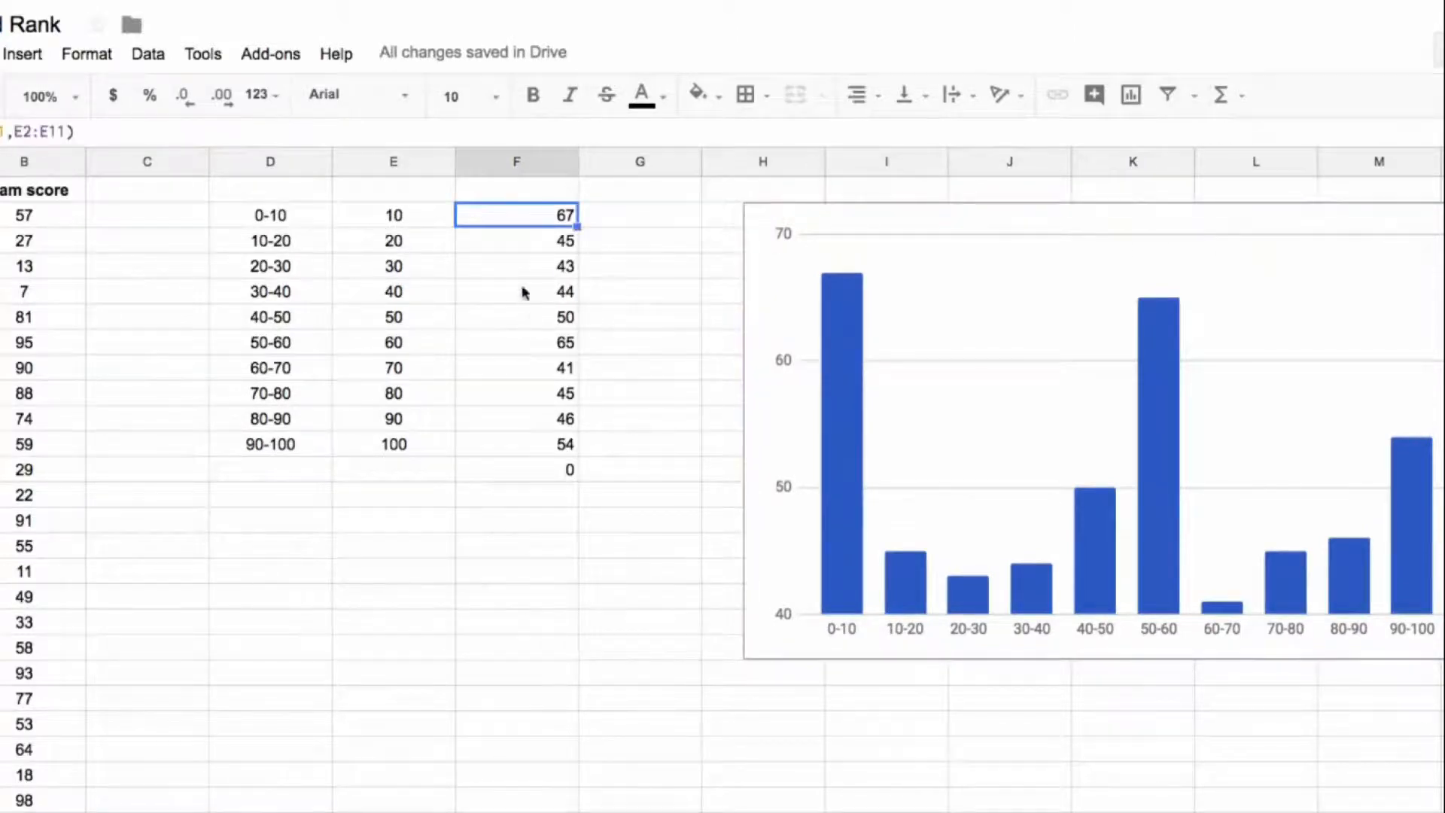
pyautogui.click(539, 239)
pyautogui.moveTo(583, 317); pyautogui.dragTo(580, 295)
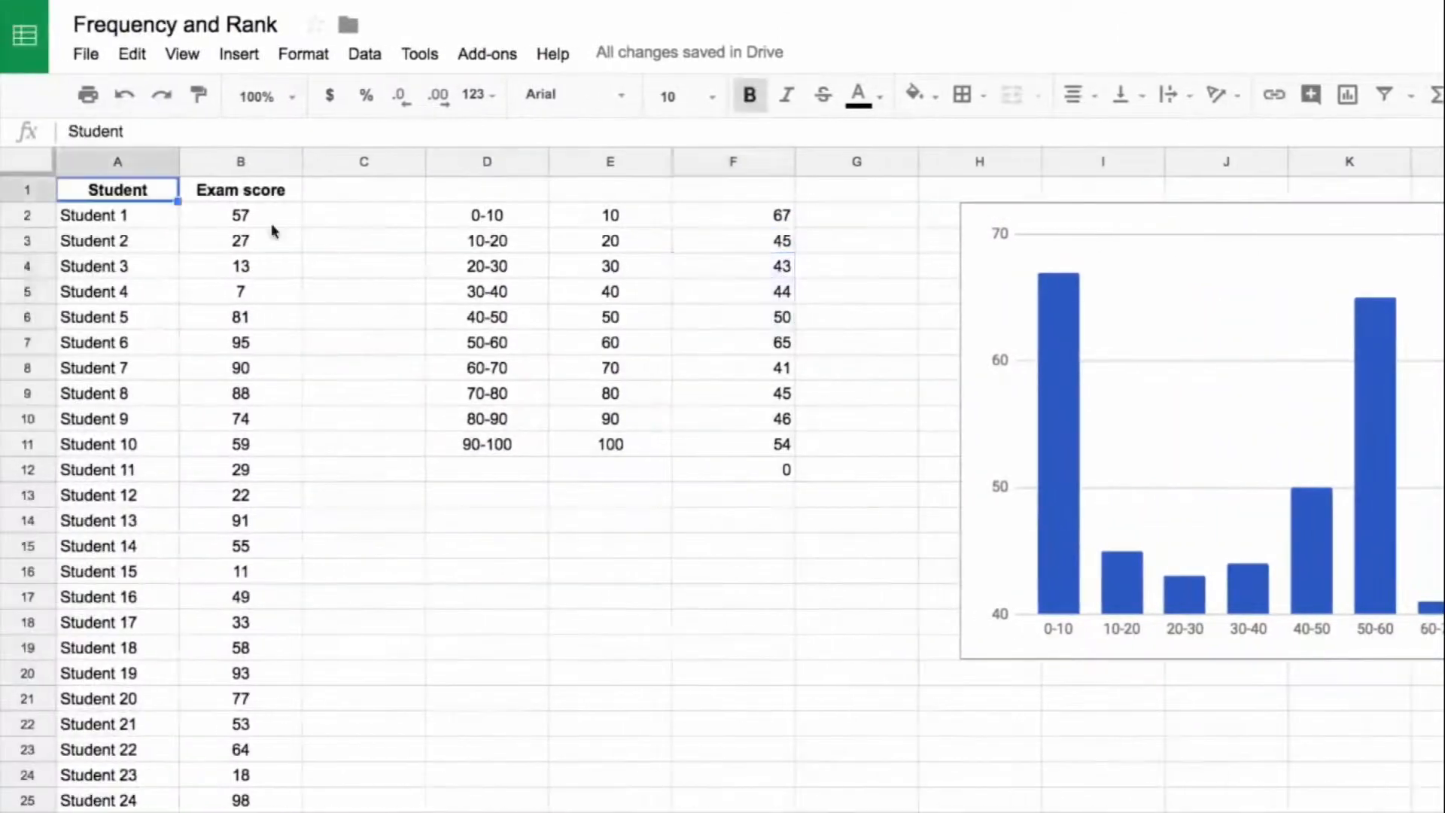
# Step: Insert a chart from the full Student and Exam score data in A1:B501
pyautogui.hotkey('shift', 'Right')
pyautogui.hotkey('ctrl', 'shift', 'Down')
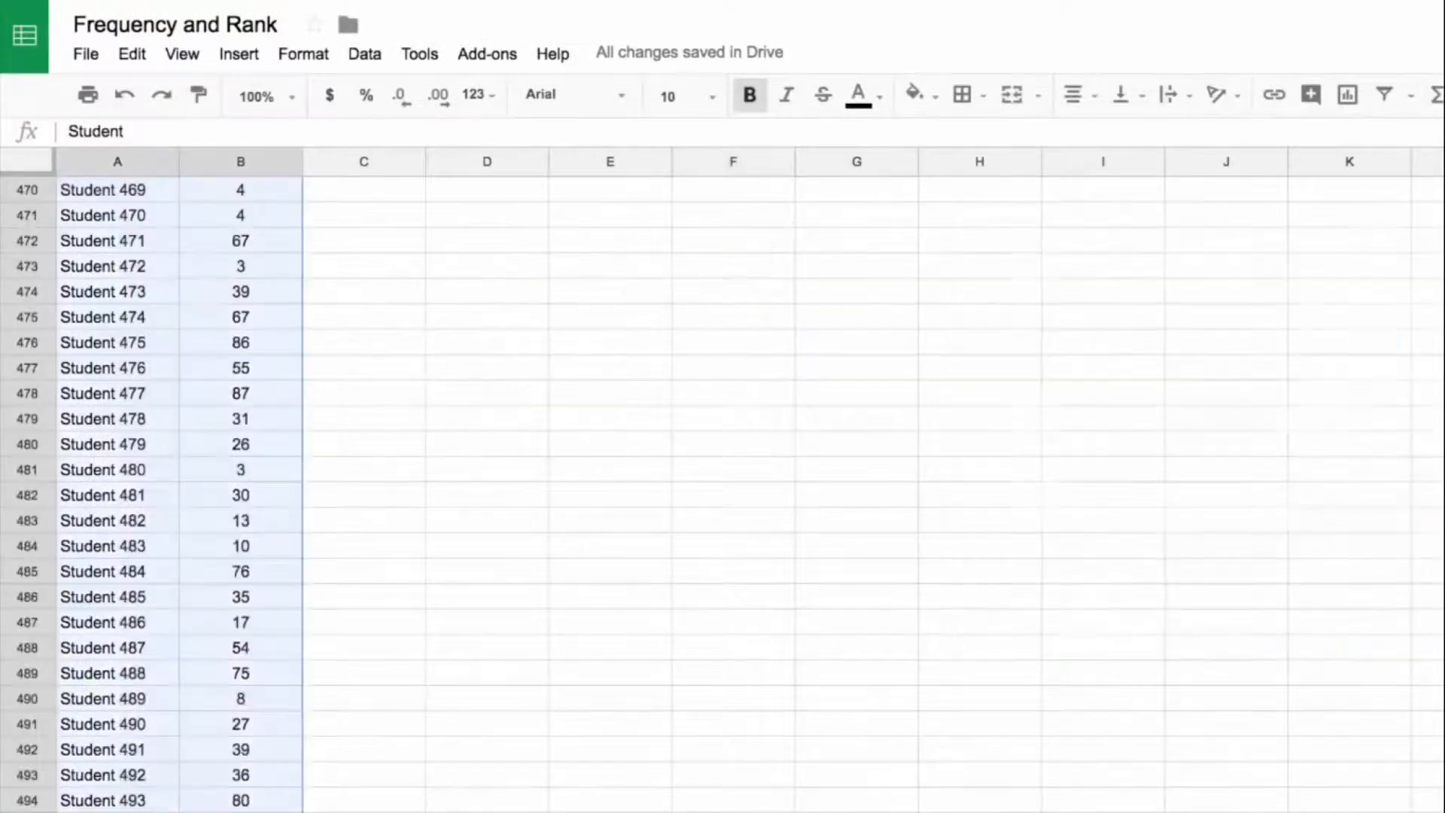
pyautogui.scroll(20, 197, 345)
pyautogui.scroll(10, 194, 345)
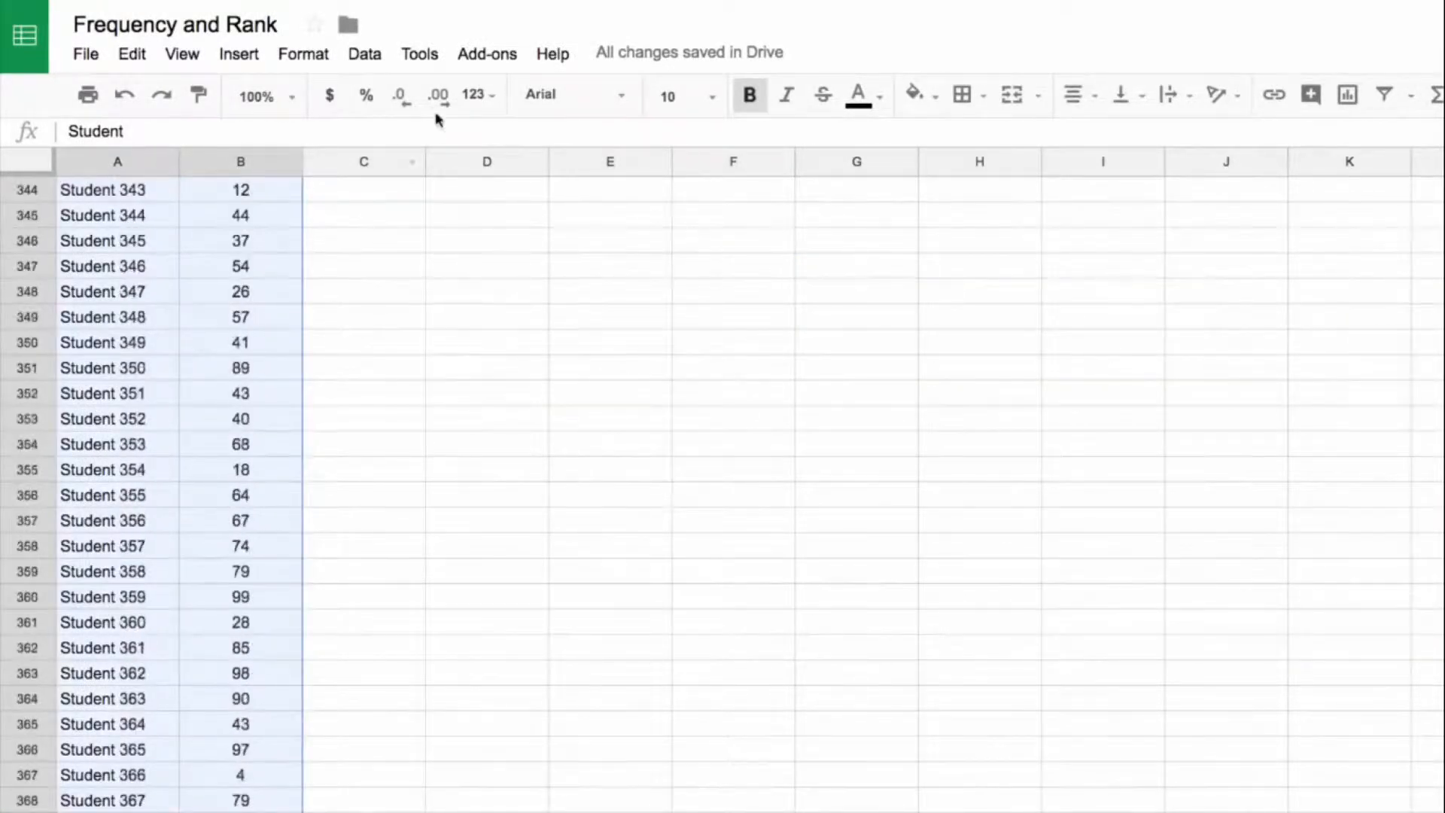
pyautogui.click(241, 56)
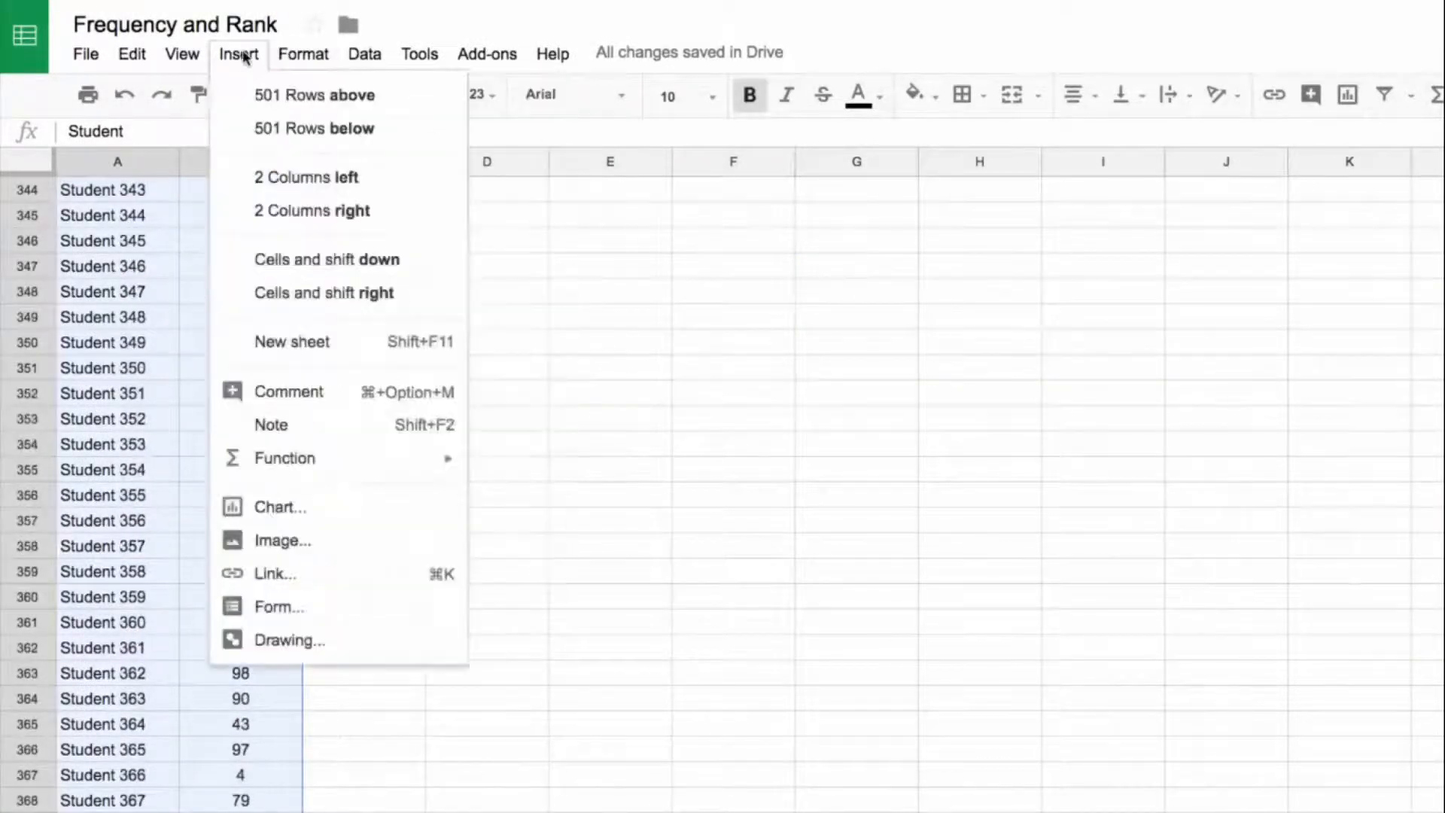
pyautogui.click(316, 512)
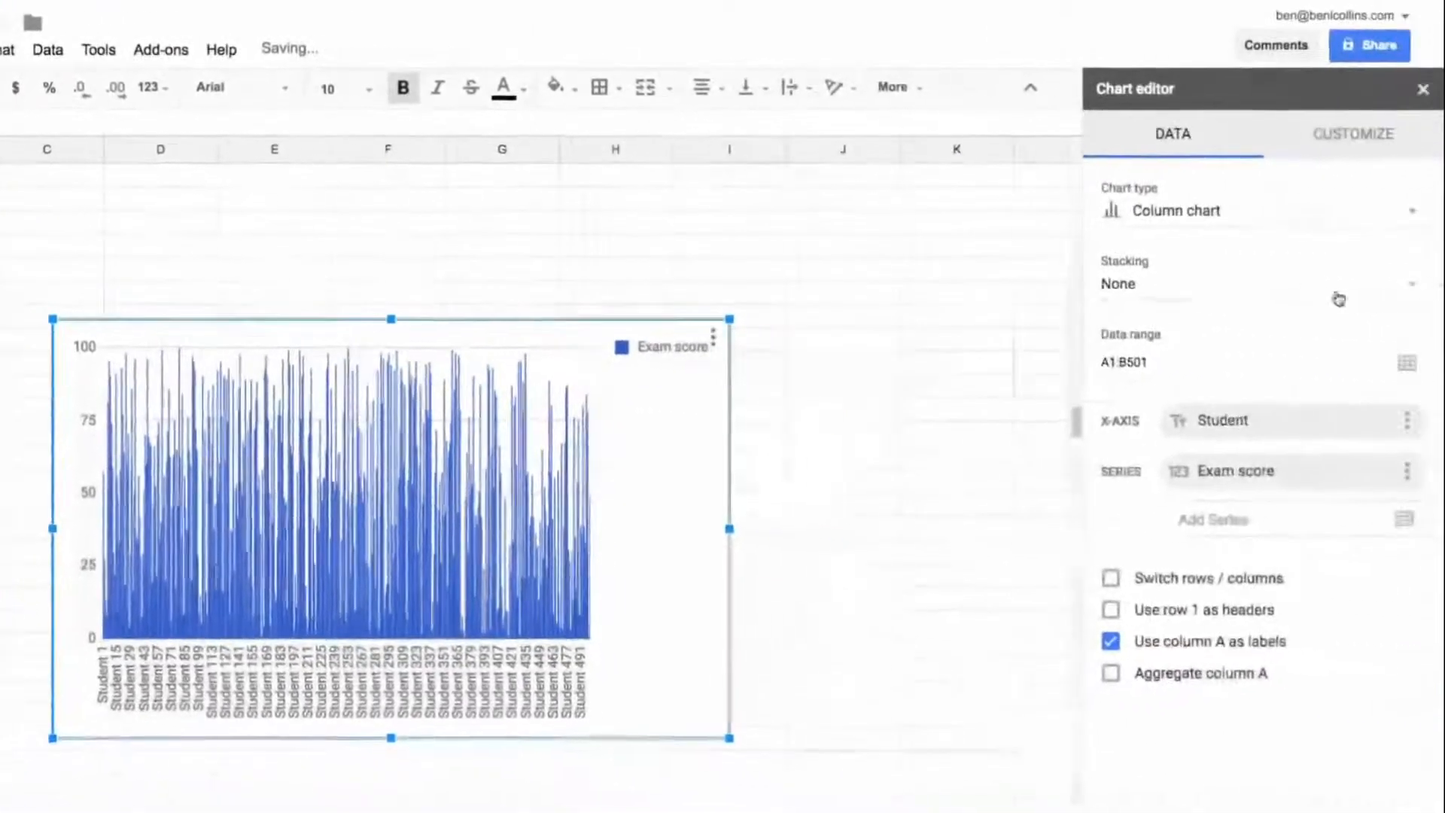
# Step: Change the new exam score chart's type to Histogram chart
pyautogui.click(1439, 219)
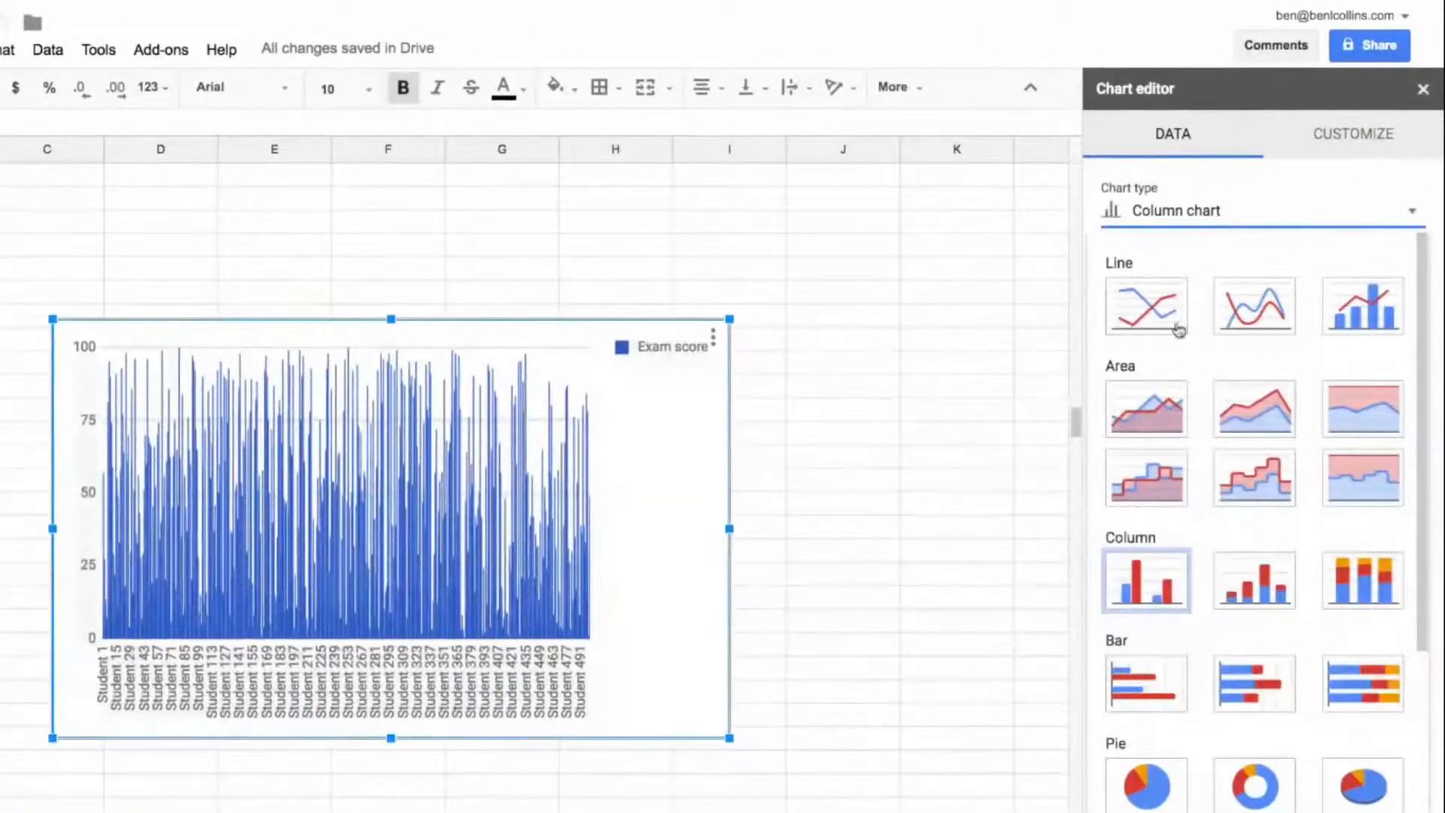
pyautogui.scroll(-5, 1295, 532)
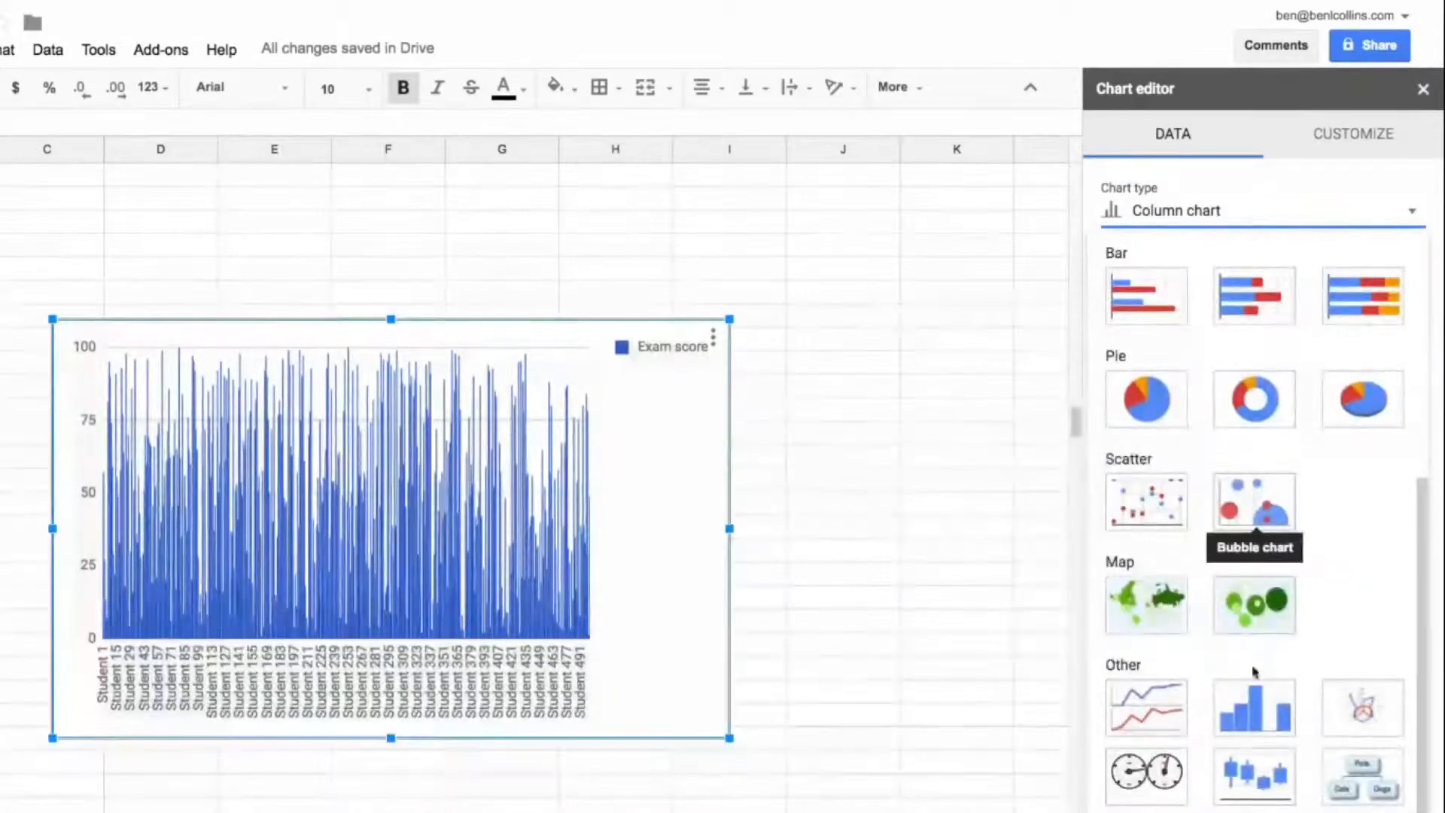
pyautogui.click(1249, 709)
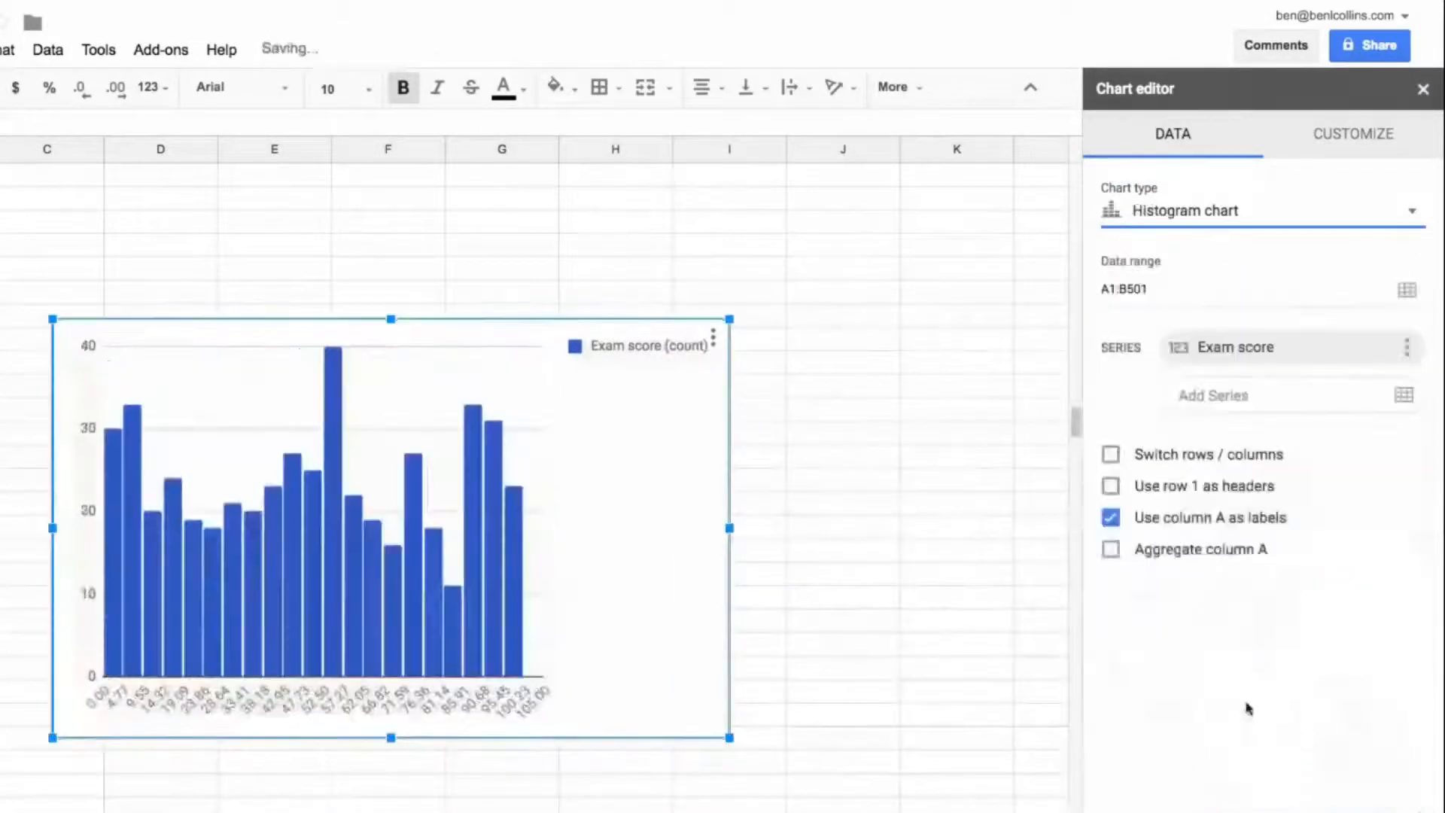
# Step: Set a fixed bucket size for the histogram that groups the exam scores into ten bars
pyautogui.click(1353, 133)
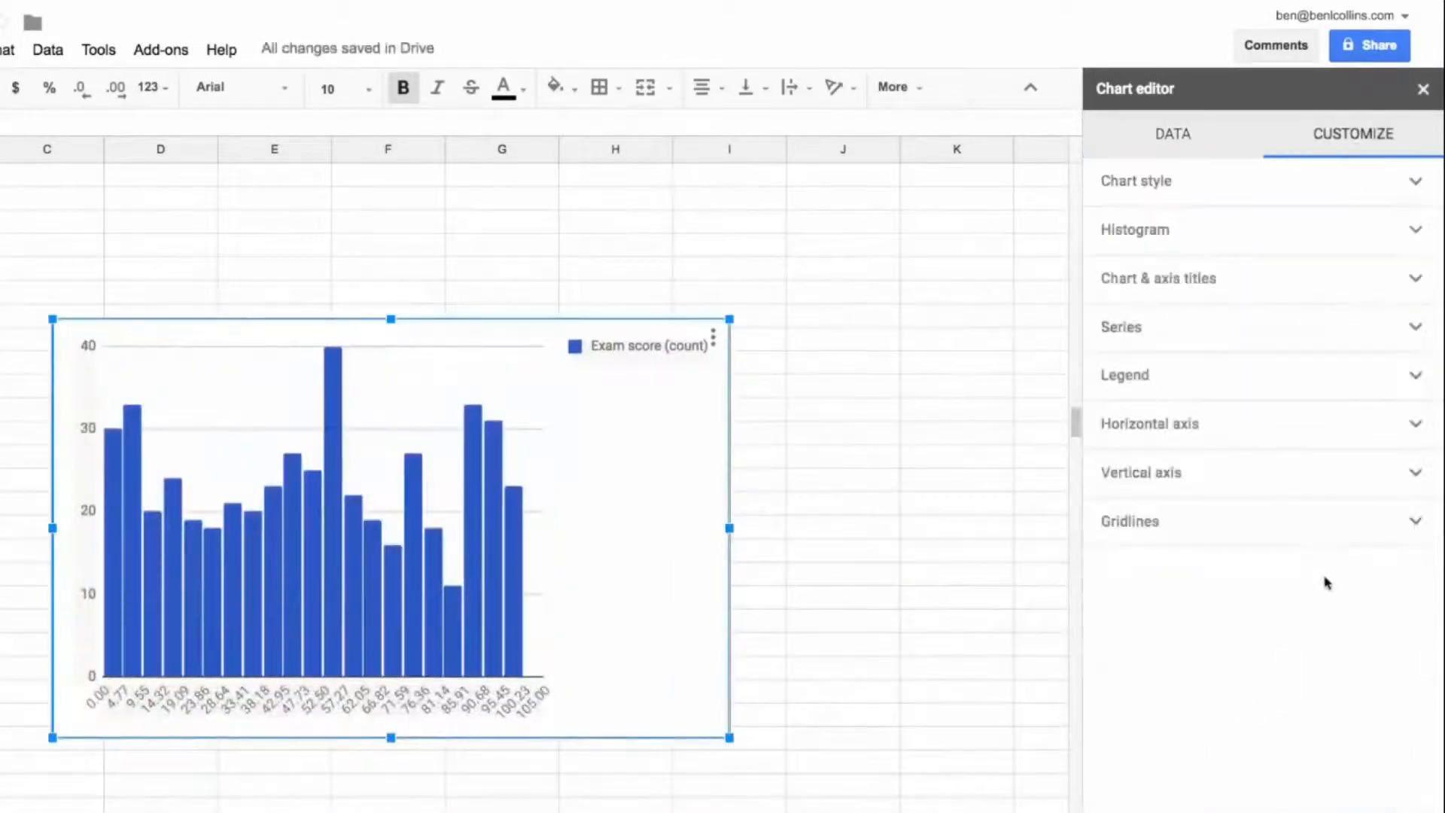
pyautogui.click(1156, 233)
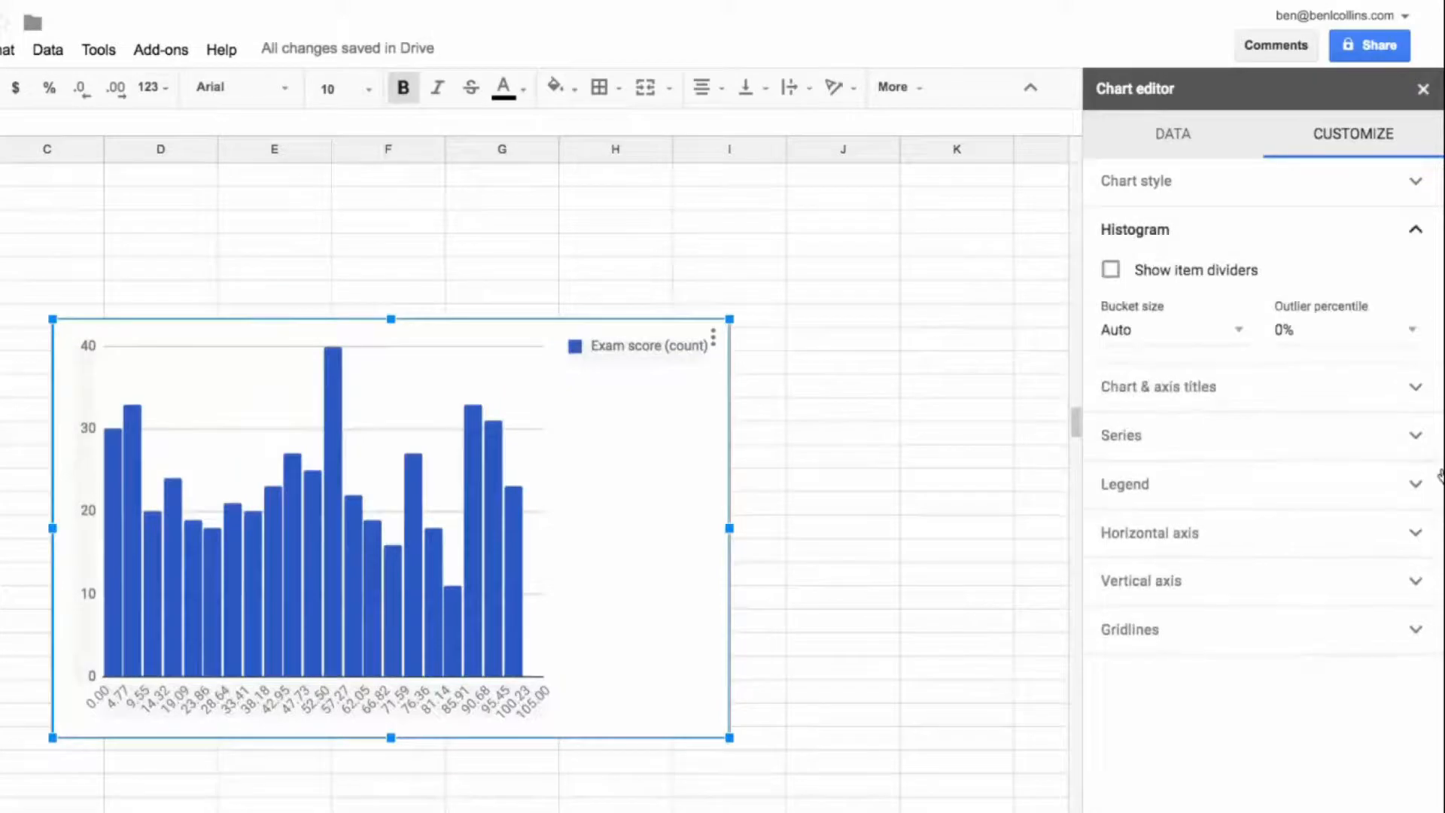
pyautogui.click(1229, 328)
pyautogui.click(1171, 490)
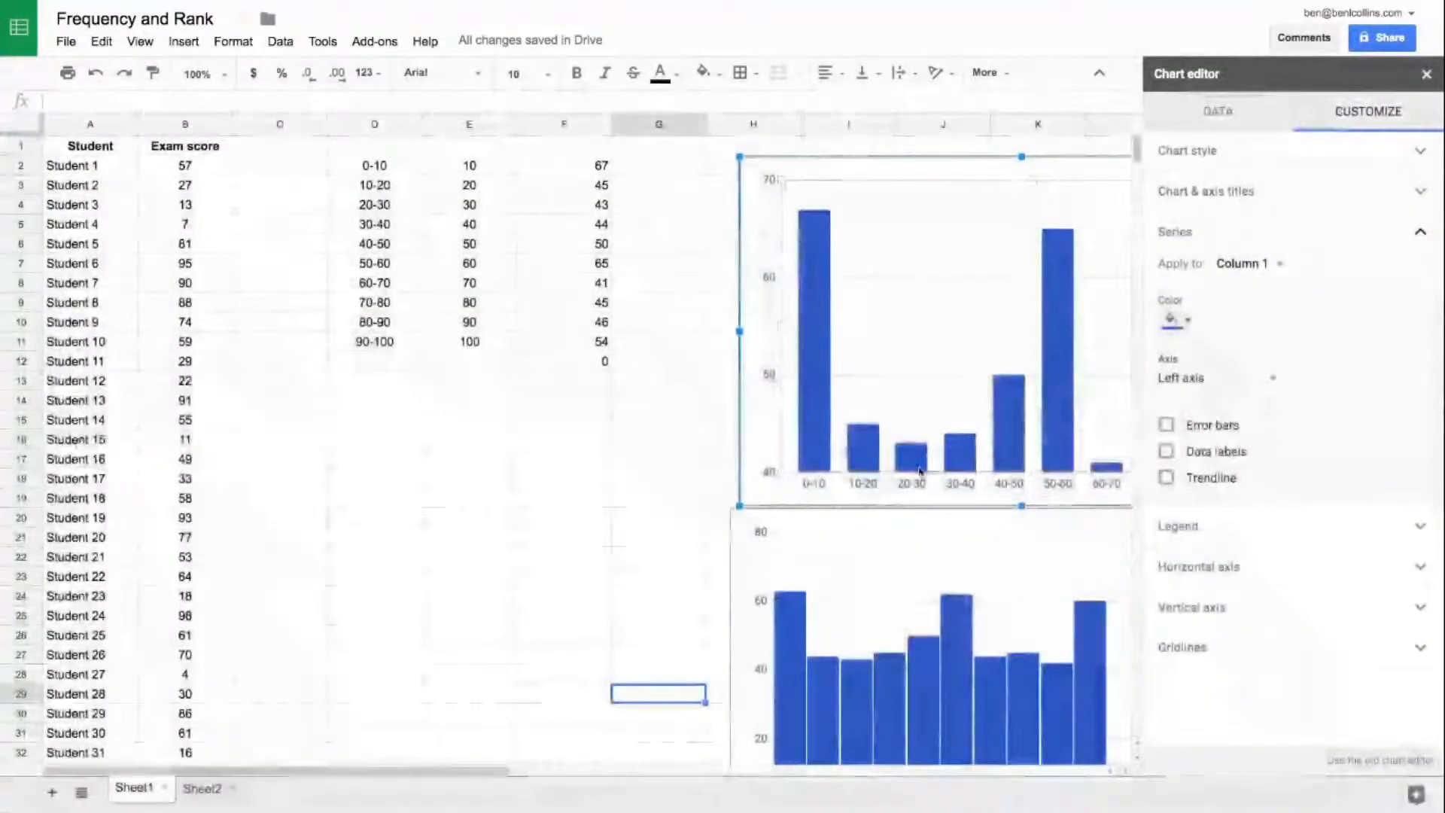
# Step: Align the column chart with the histogram below it and set its vertical axis minimum to 0
pyautogui.click(1426, 73)
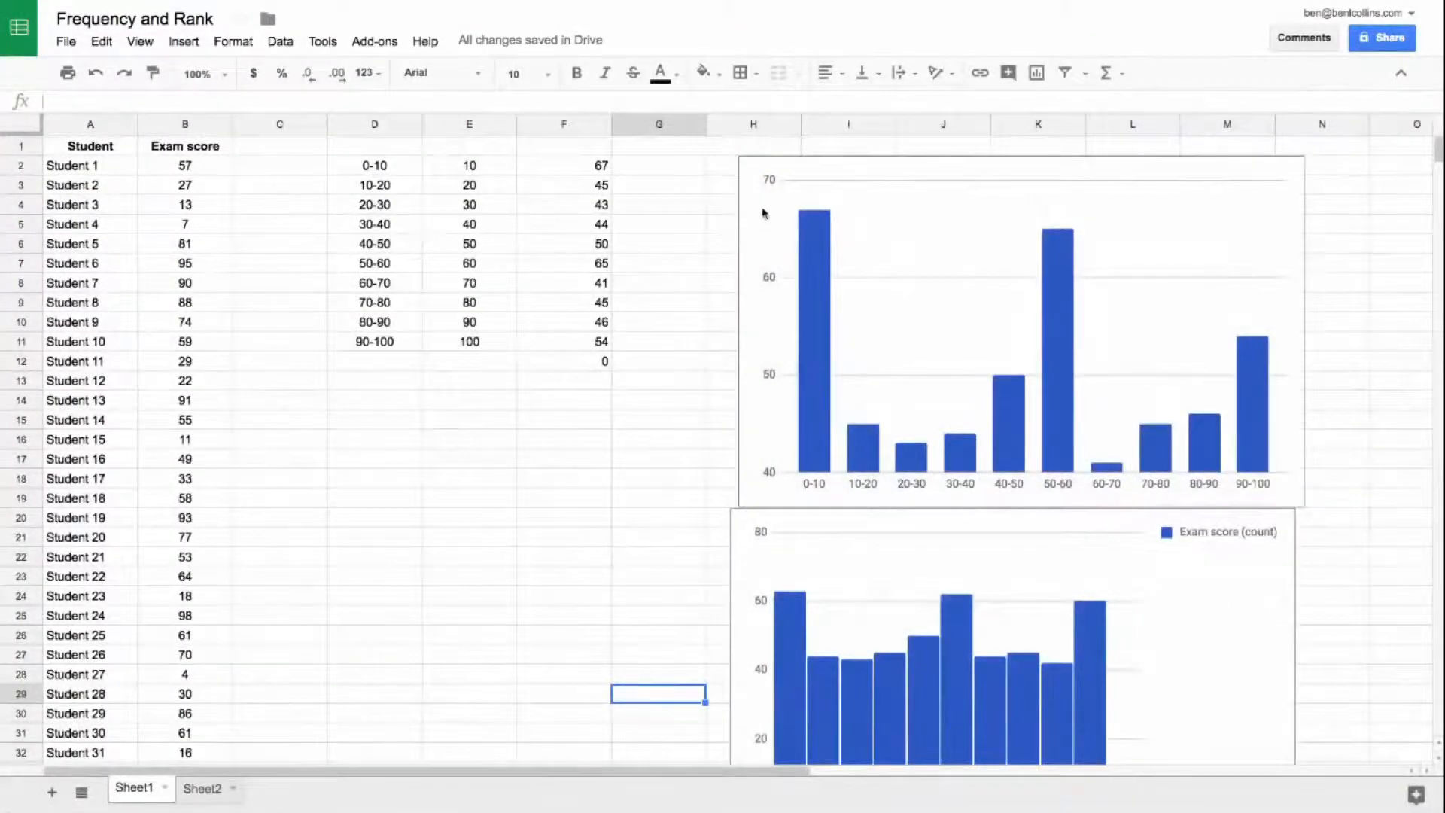
pyautogui.moveTo(769, 474); pyautogui.dragTo(759, 464)
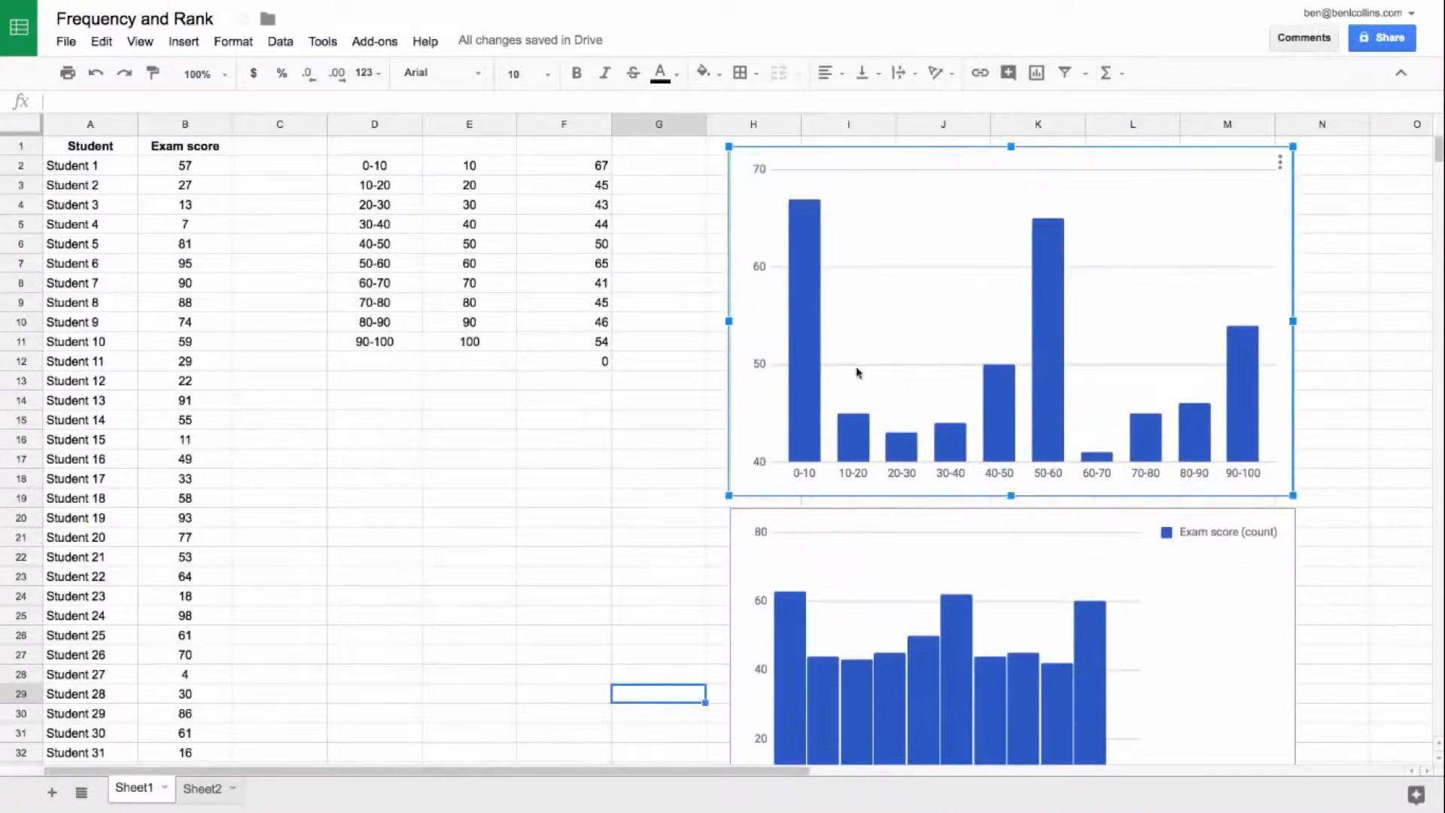
pyautogui.doubleClick(773, 163)
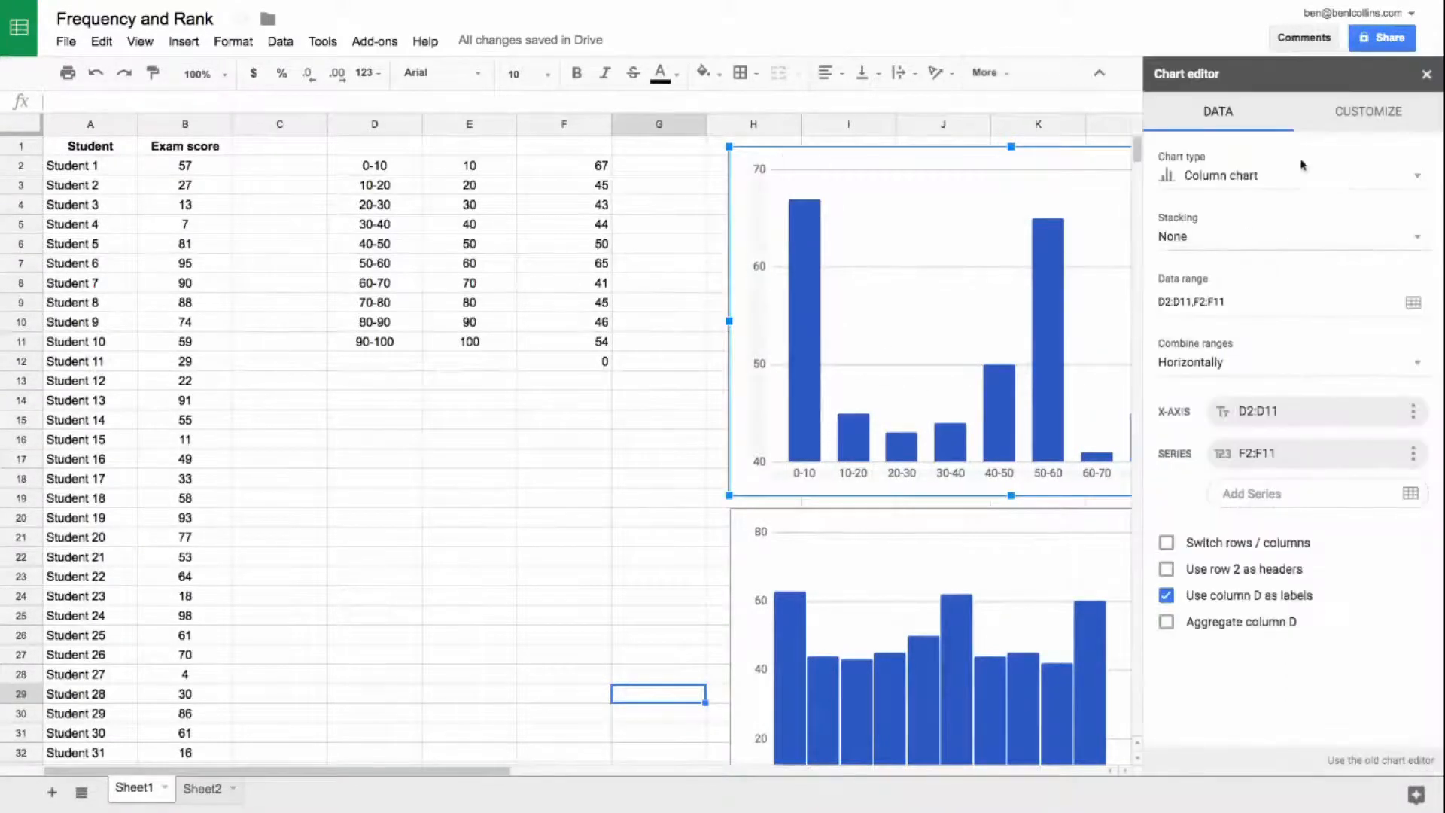
pyautogui.click(1351, 117)
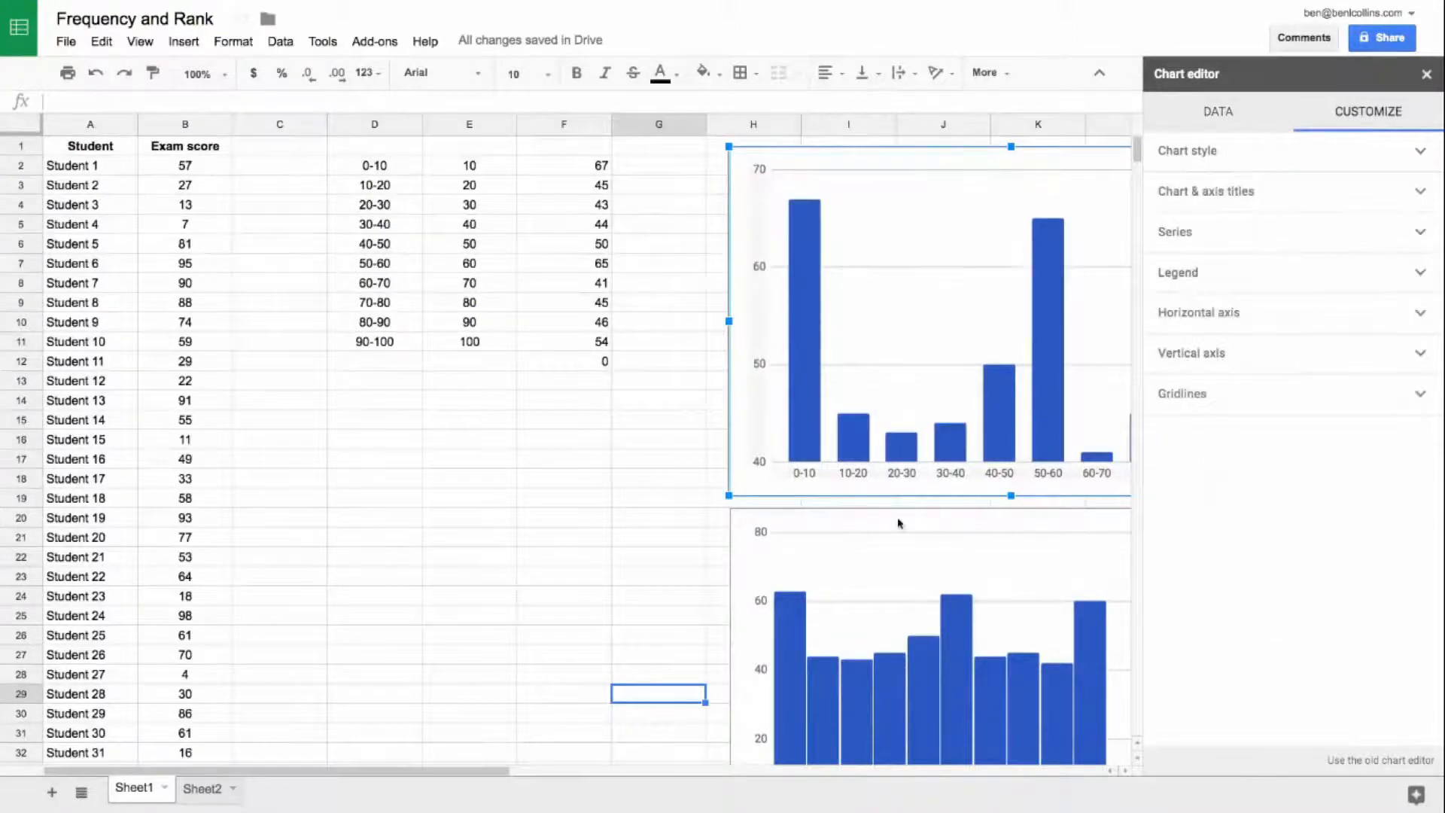
pyautogui.click(1213, 194)
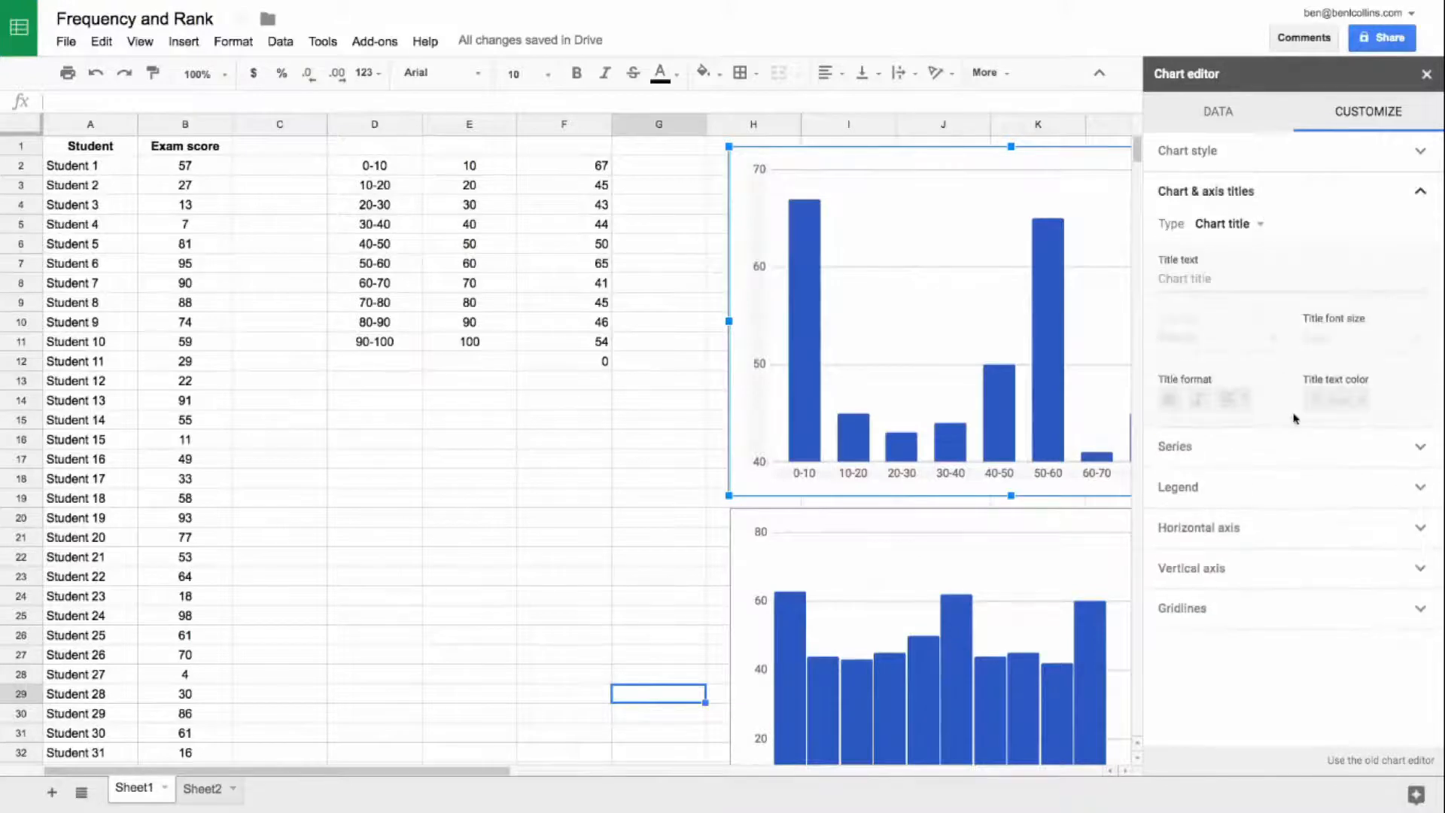
pyautogui.click(1197, 569)
pyautogui.click(1205, 539)
pyautogui.write('0')
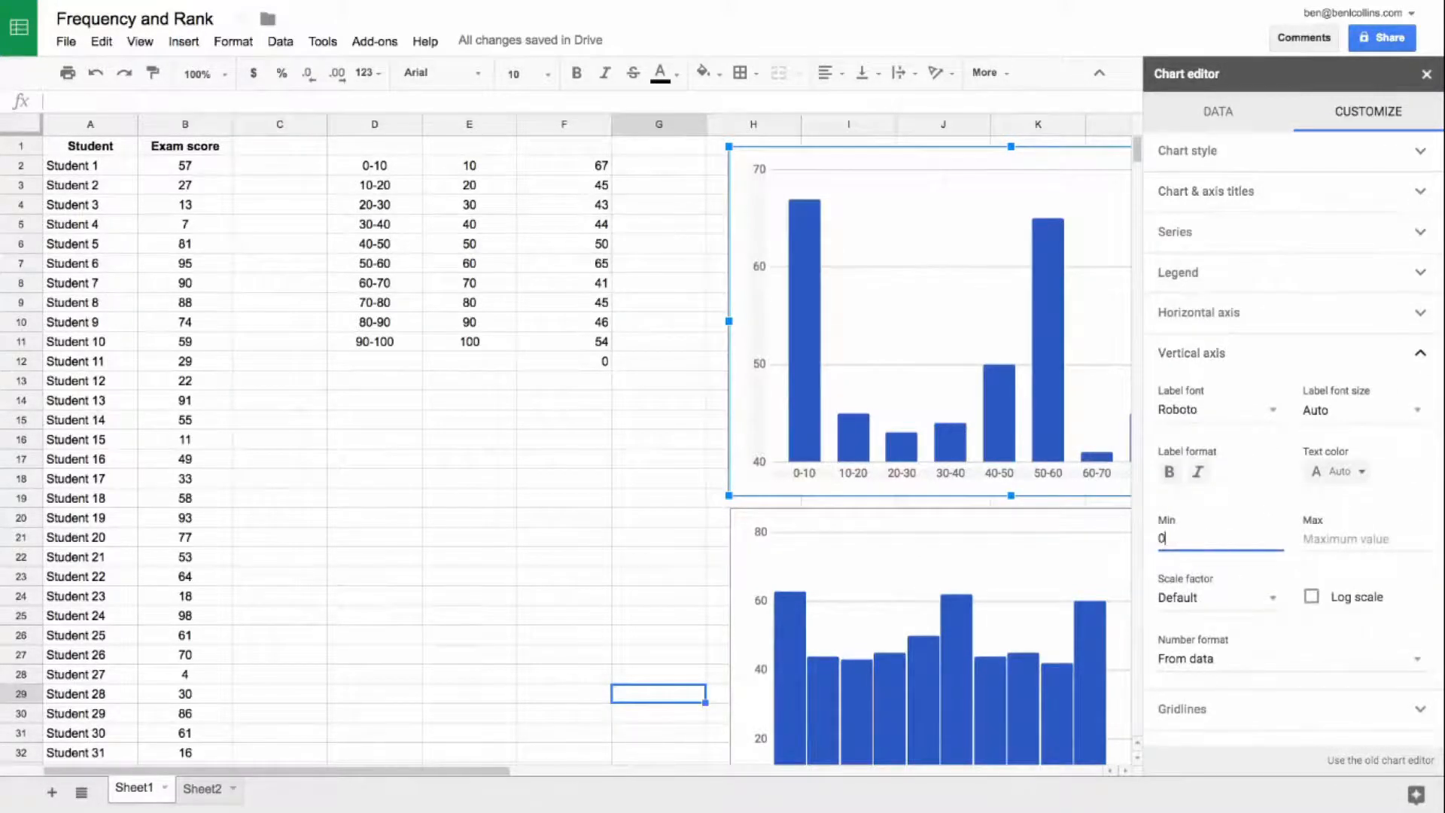
pyautogui.click(1427, 75)
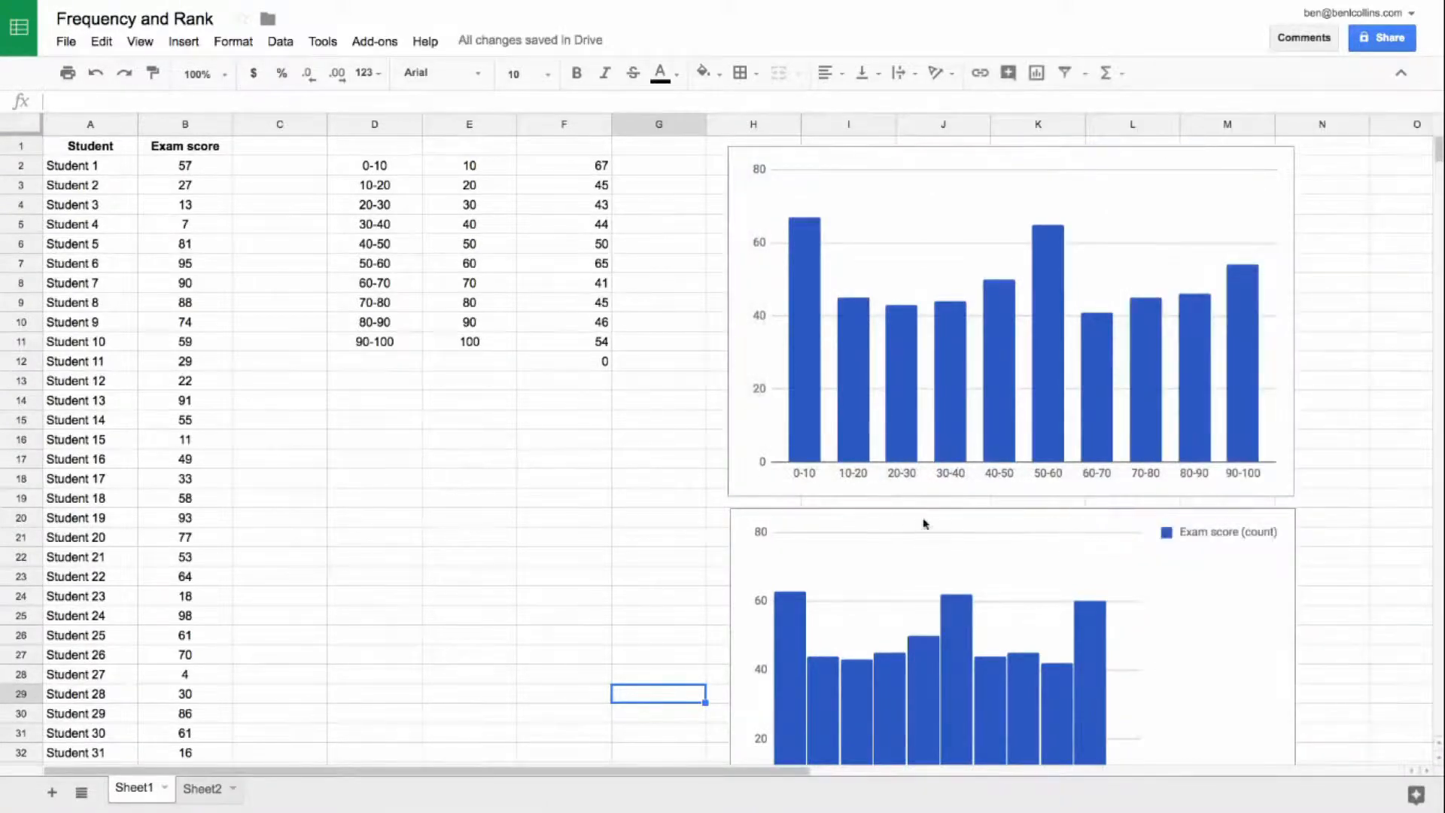
# Step: Set the histogram's legend position to None and move the chart up directly beneath the column chart
pyautogui.doubleClick(1216, 531)
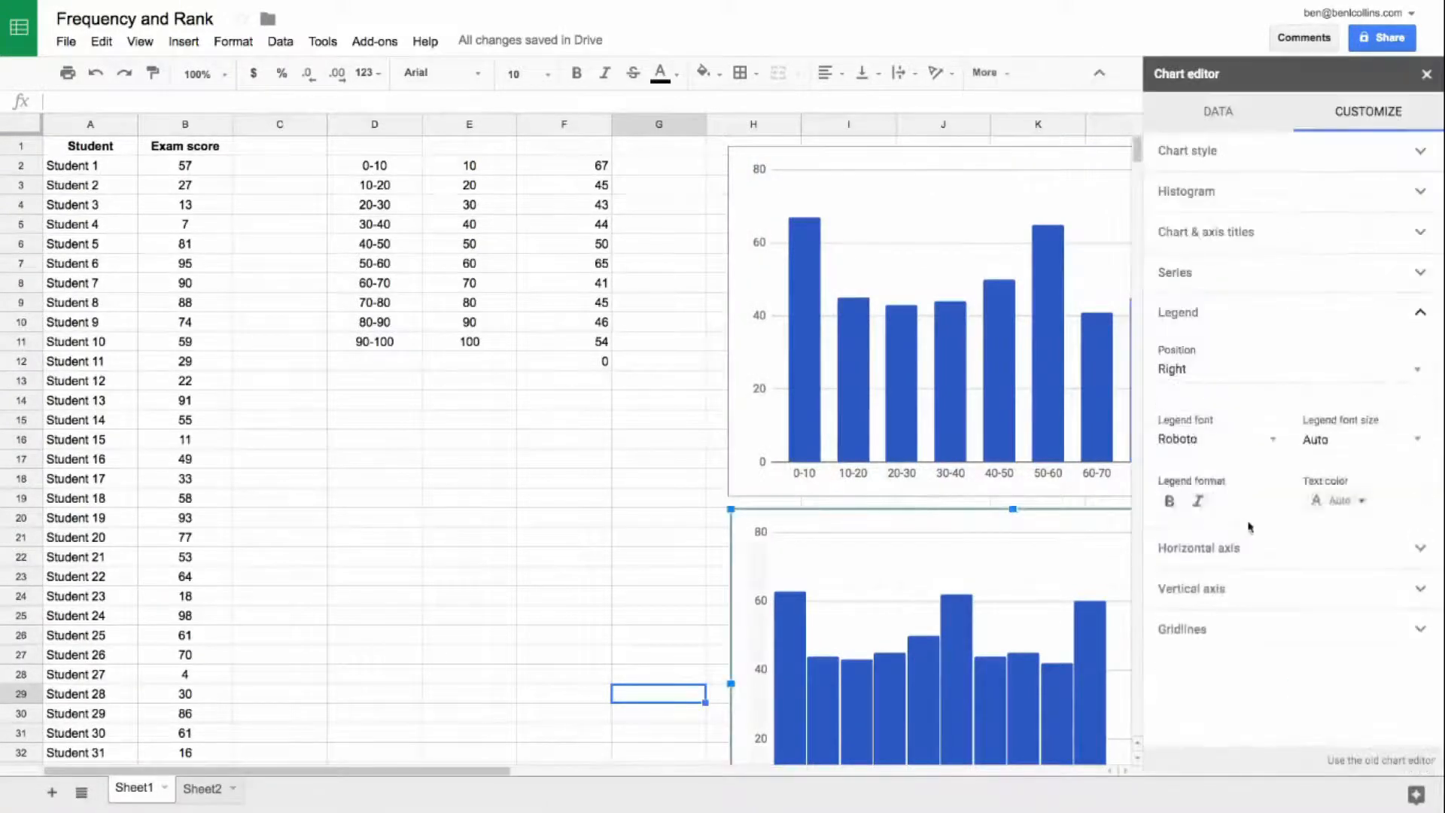
pyautogui.click(1201, 370)
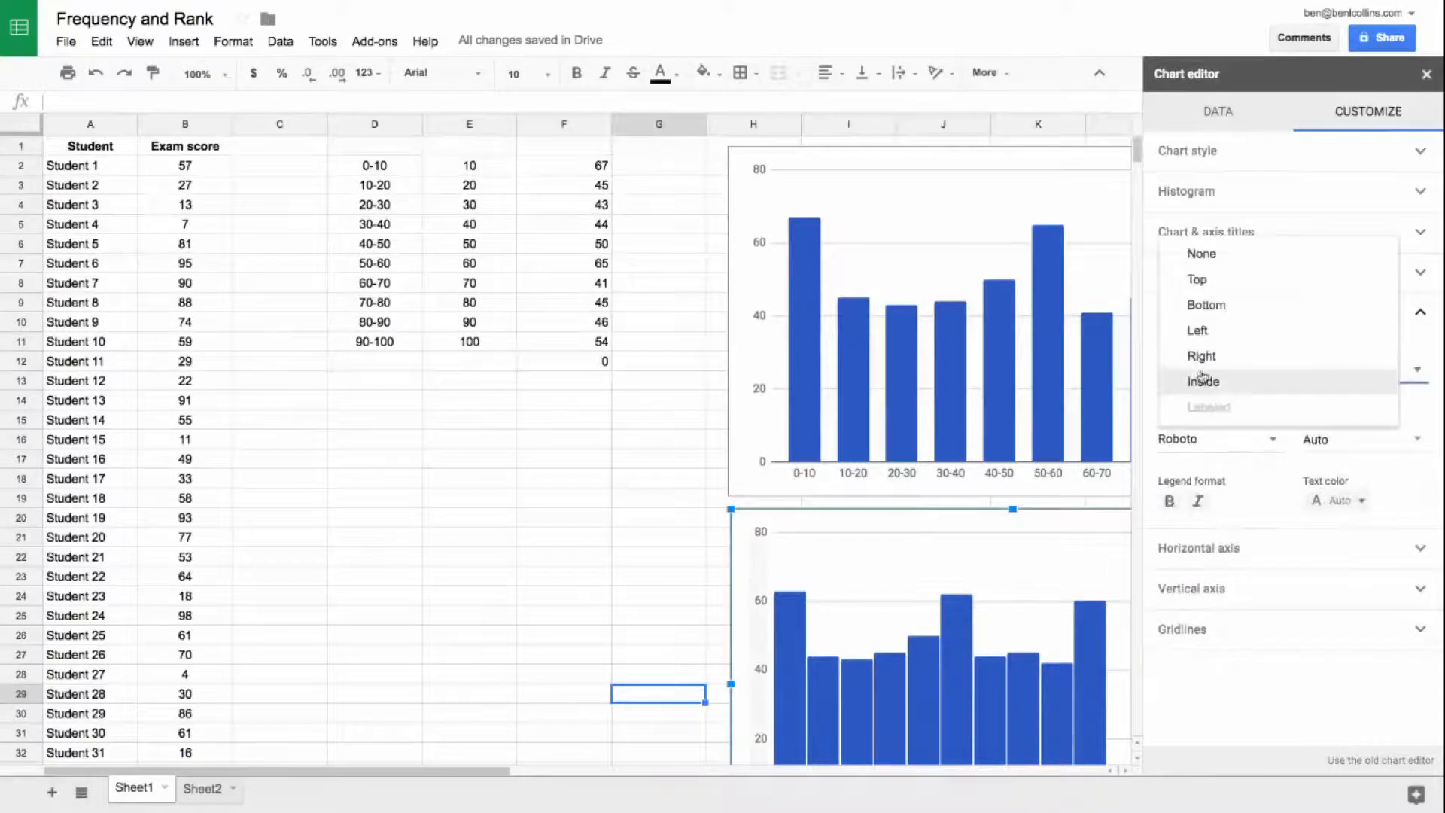
pyautogui.click(1212, 252)
pyautogui.click(1426, 74)
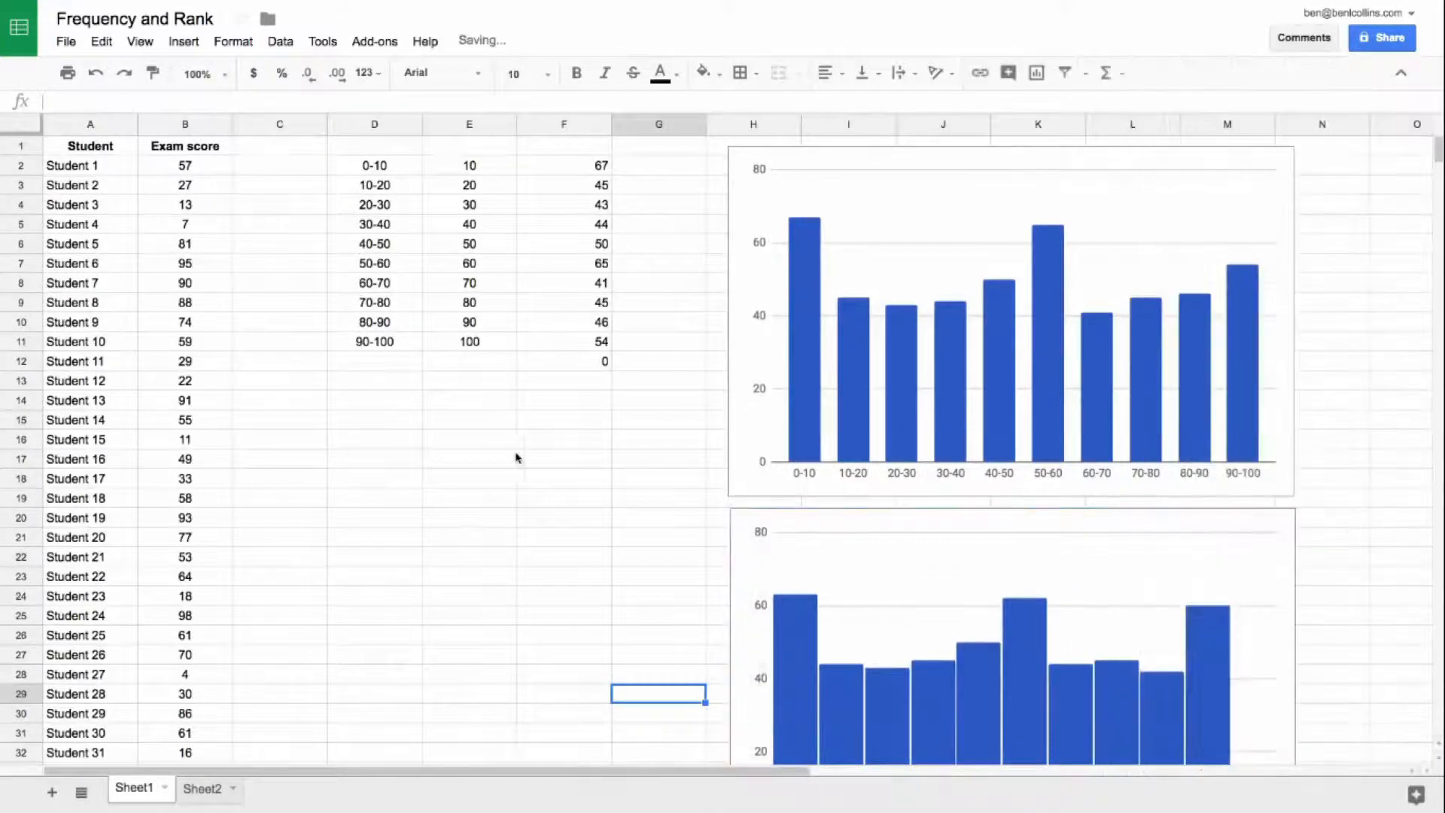
pyautogui.click(1275, 517)
pyautogui.moveTo(1275, 518); pyautogui.dragTo(1275, 511)
pyautogui.click(634, 478)
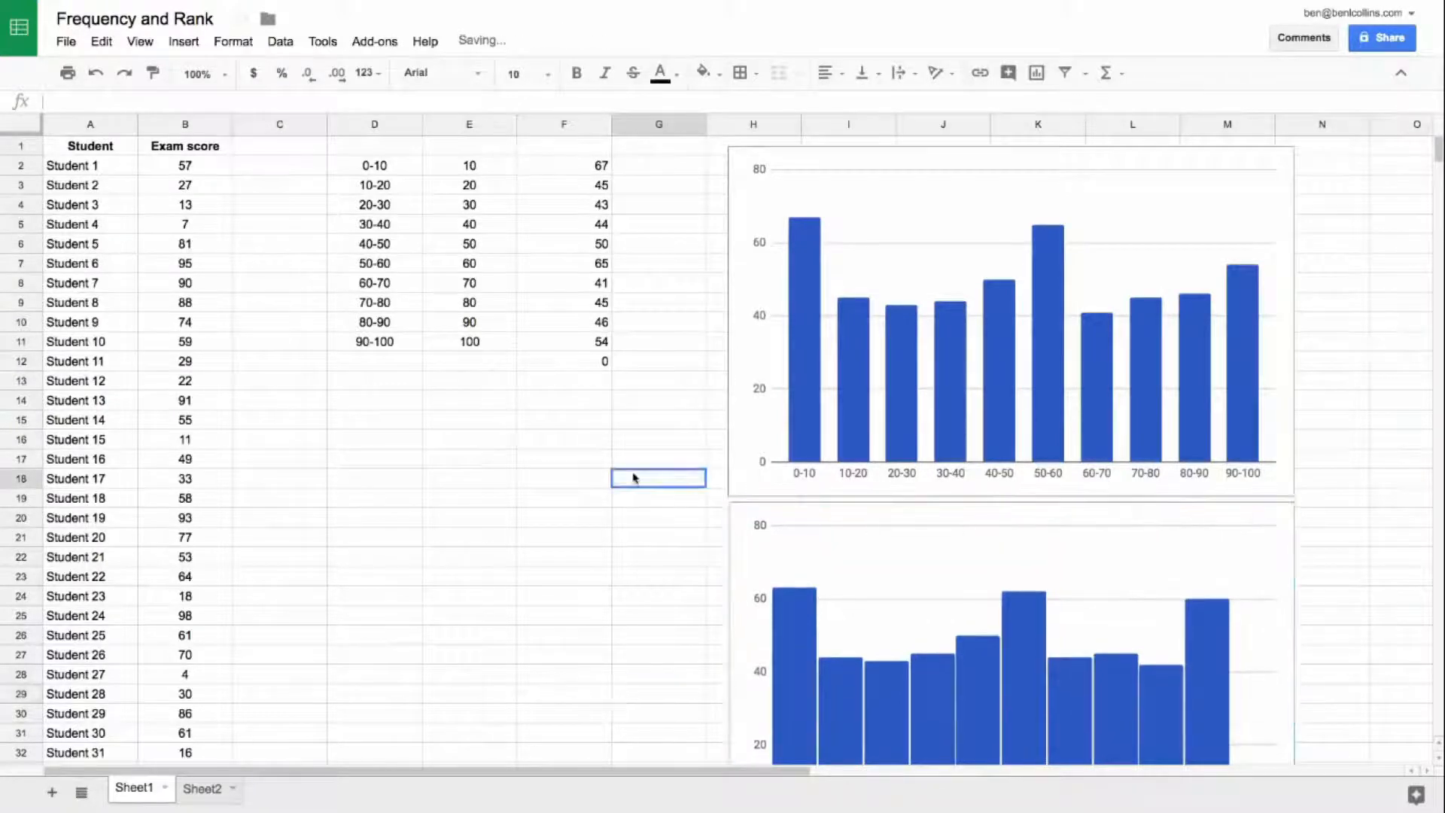
# Step: Compare the full histogram with the column chart above it and inspect the FREQUENCY formula in F2
pyautogui.scroll(-3, 635, 478)
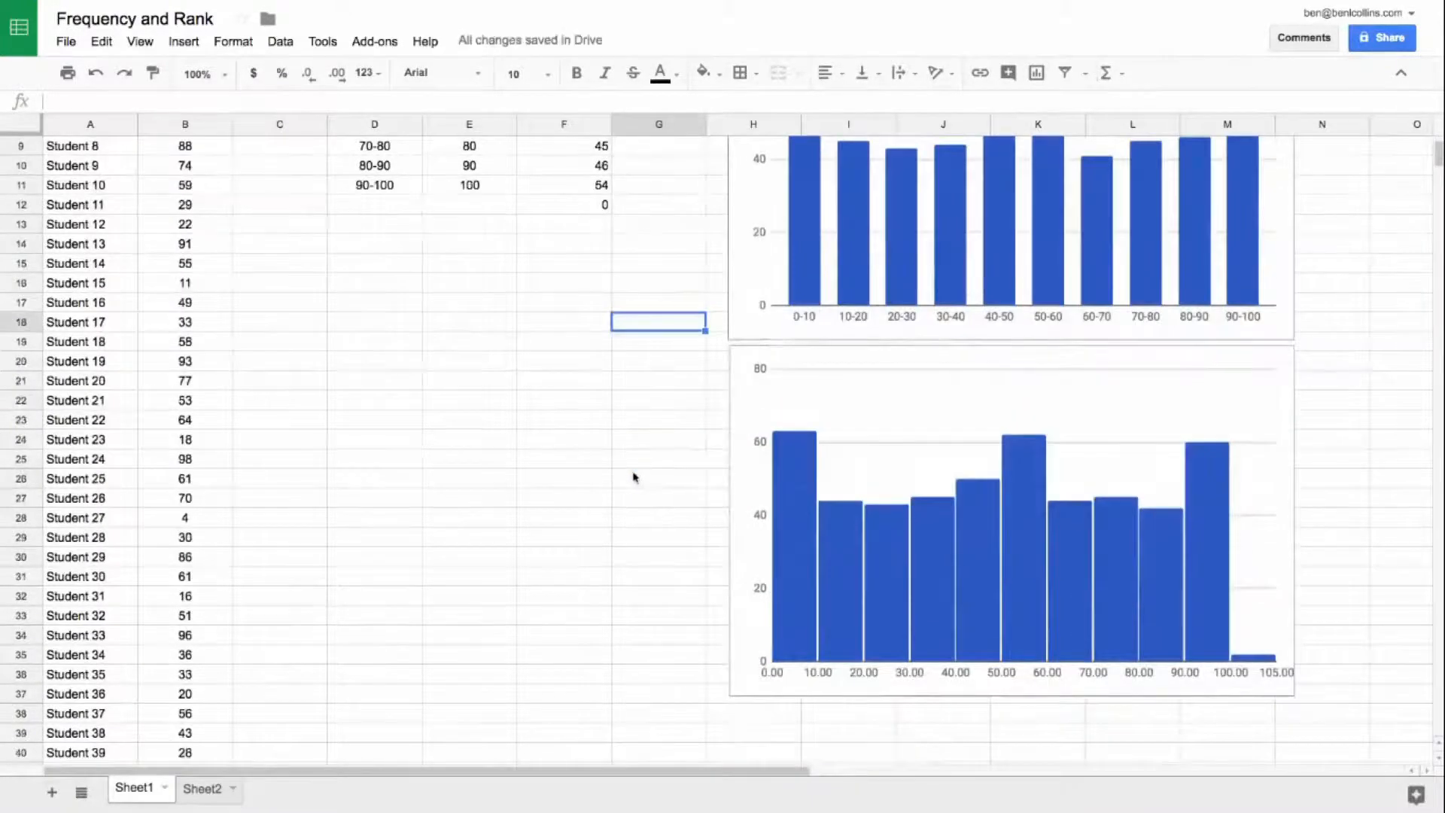
pyautogui.scroll(3, 635, 478)
pyautogui.scroll(1, 635, 478)
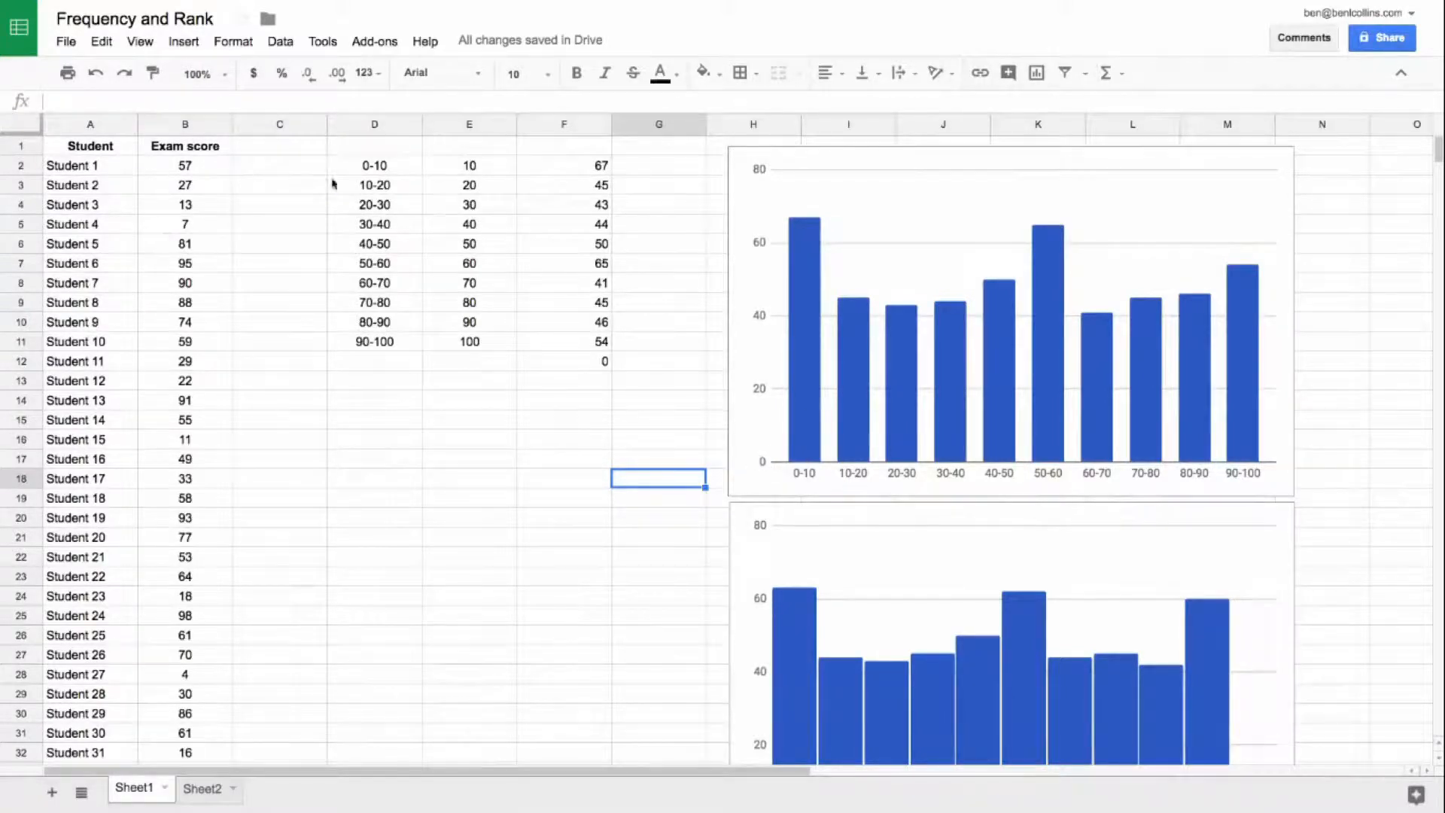
pyautogui.click(599, 165)
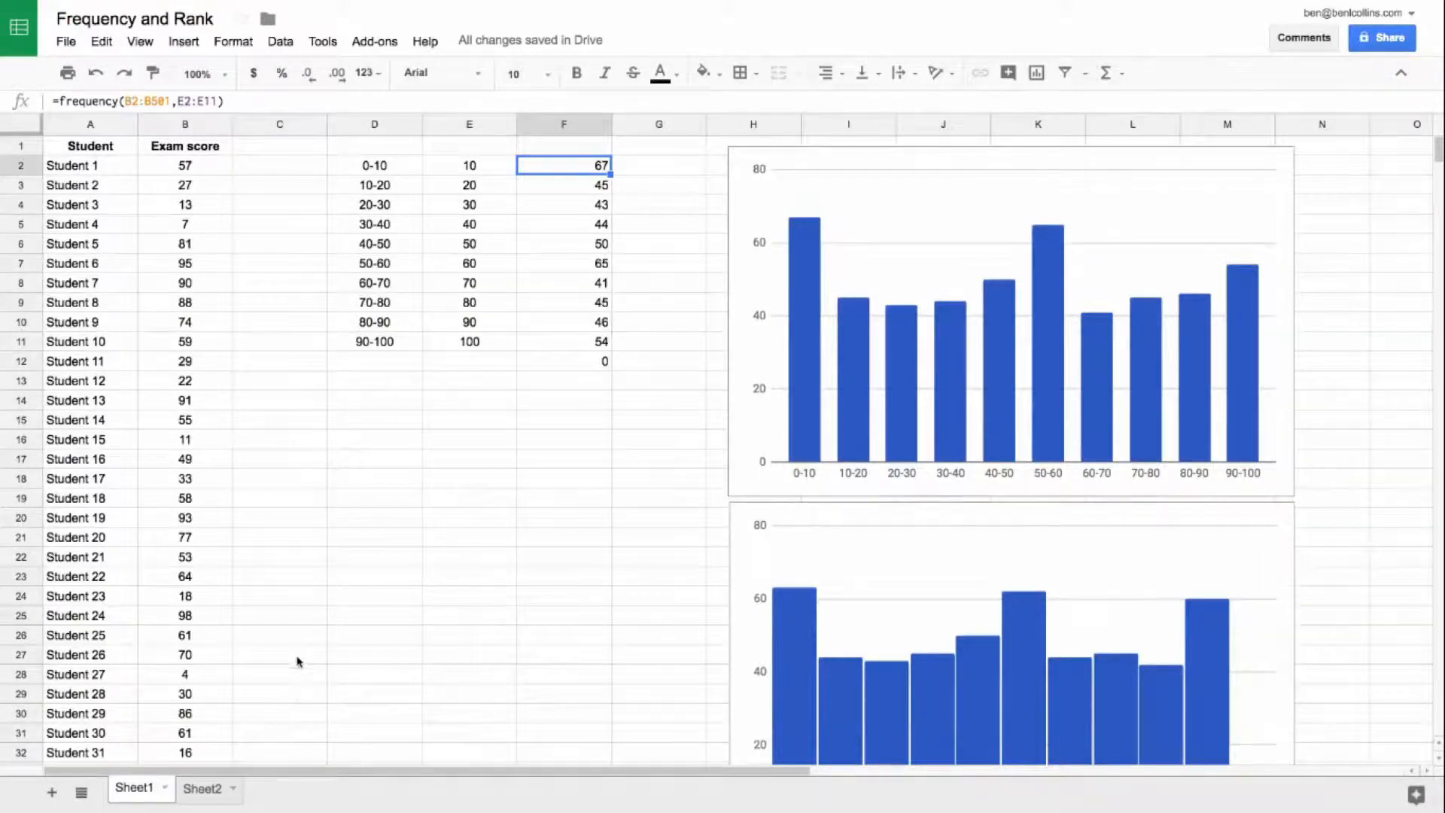
# Step: On Sheet2, enter the label Mean score in F1 and the value 60 in G1
pyautogui.click(213, 794)
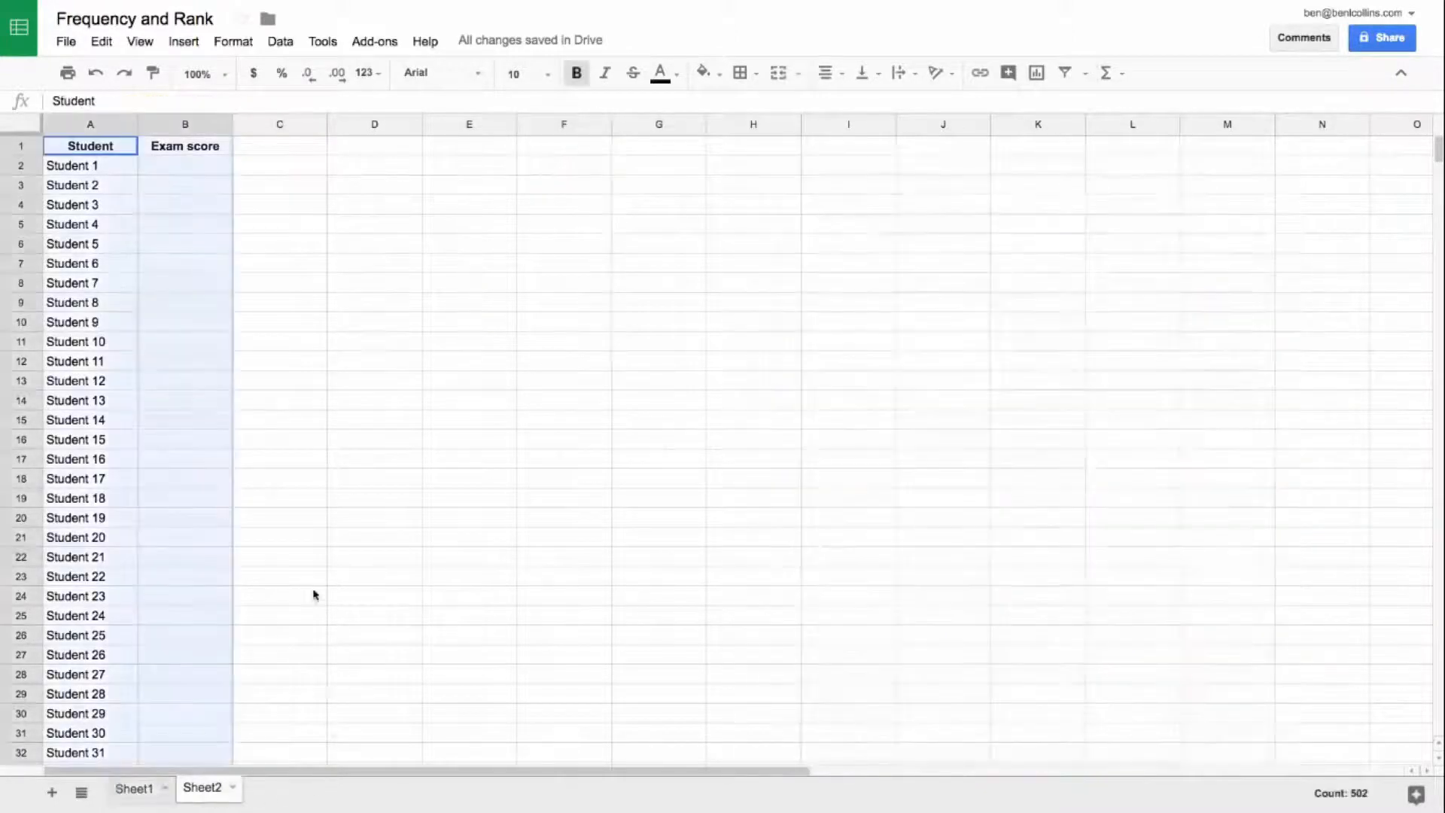
pyautogui.click(177, 164)
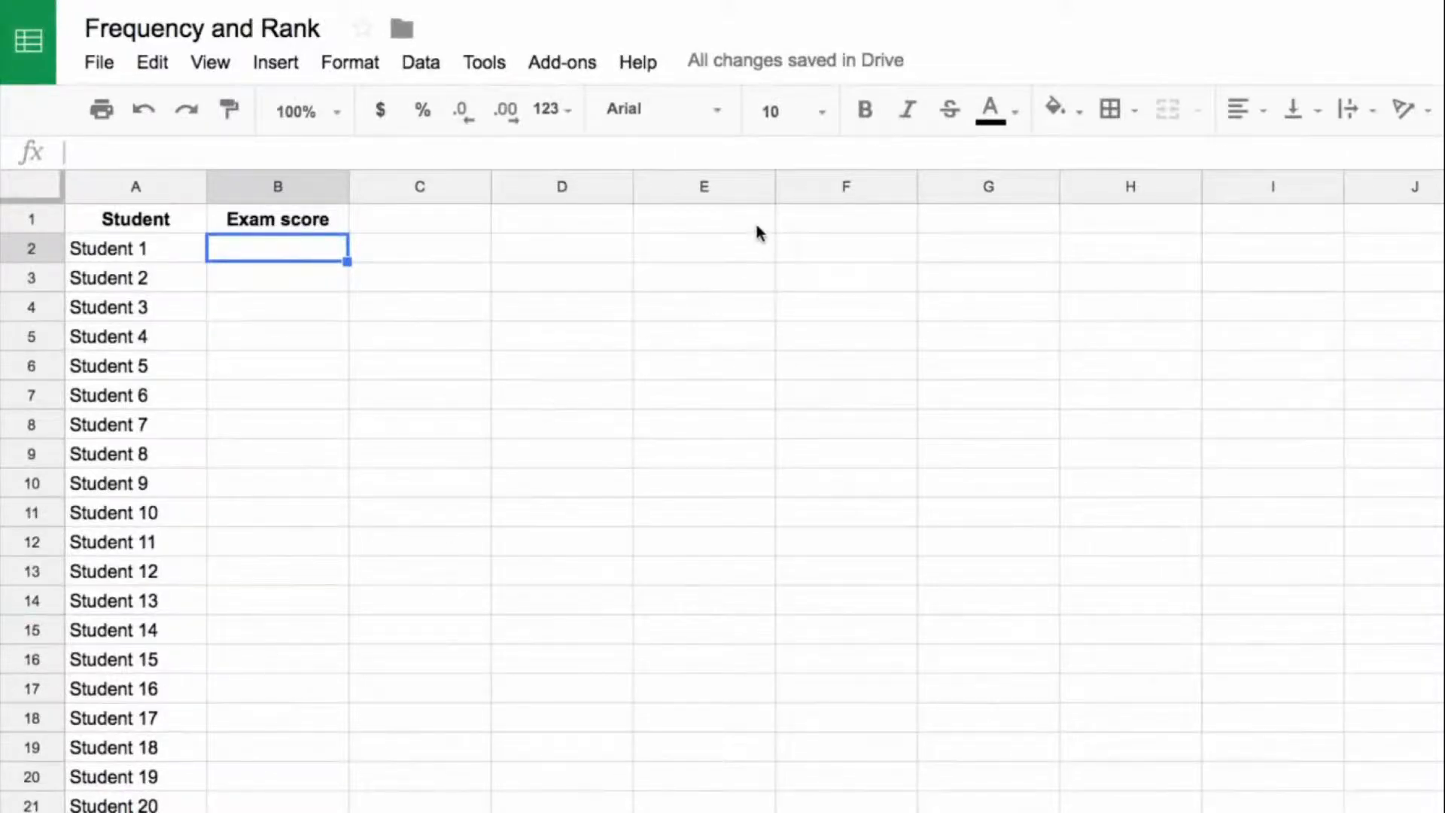
pyautogui.click(810, 220)
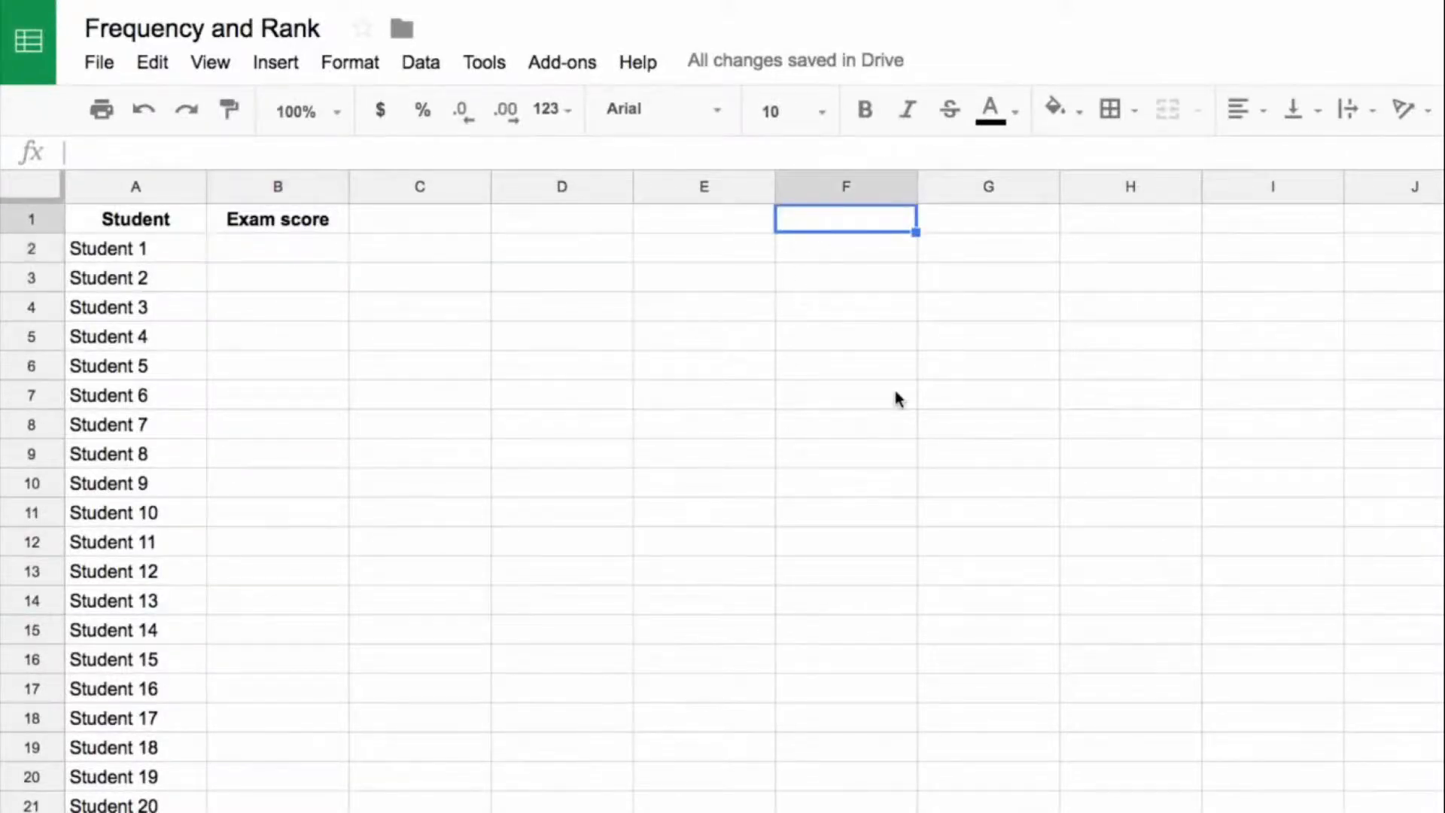
pyautogui.write('Mean socre')
pyautogui.press('BackSpace')
pyautogui.press('BackSpace')
pyautogui.write('ore')
pyautogui.press('Tab')
pyautogui.write('60')
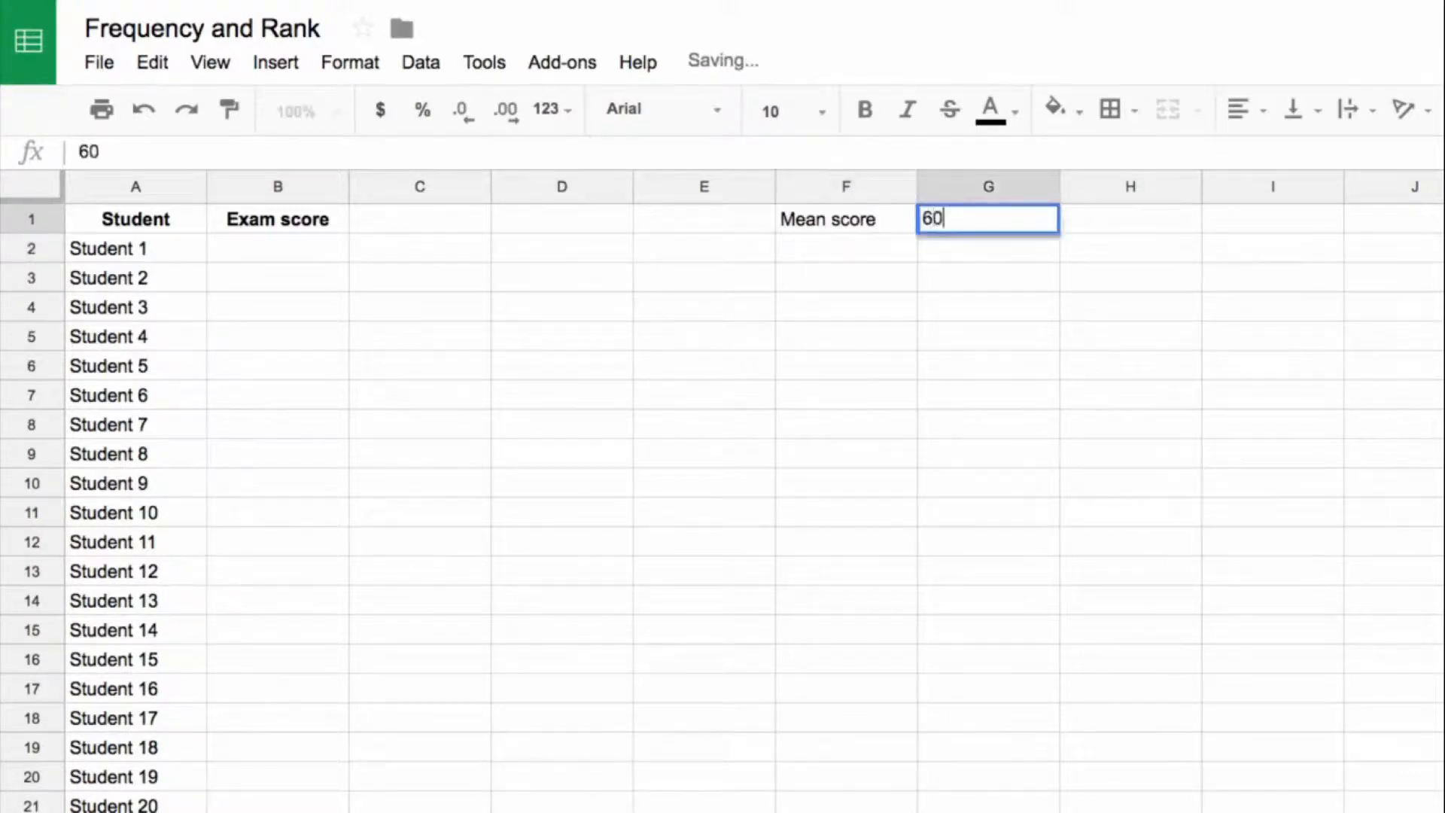
pyautogui.press('Return')
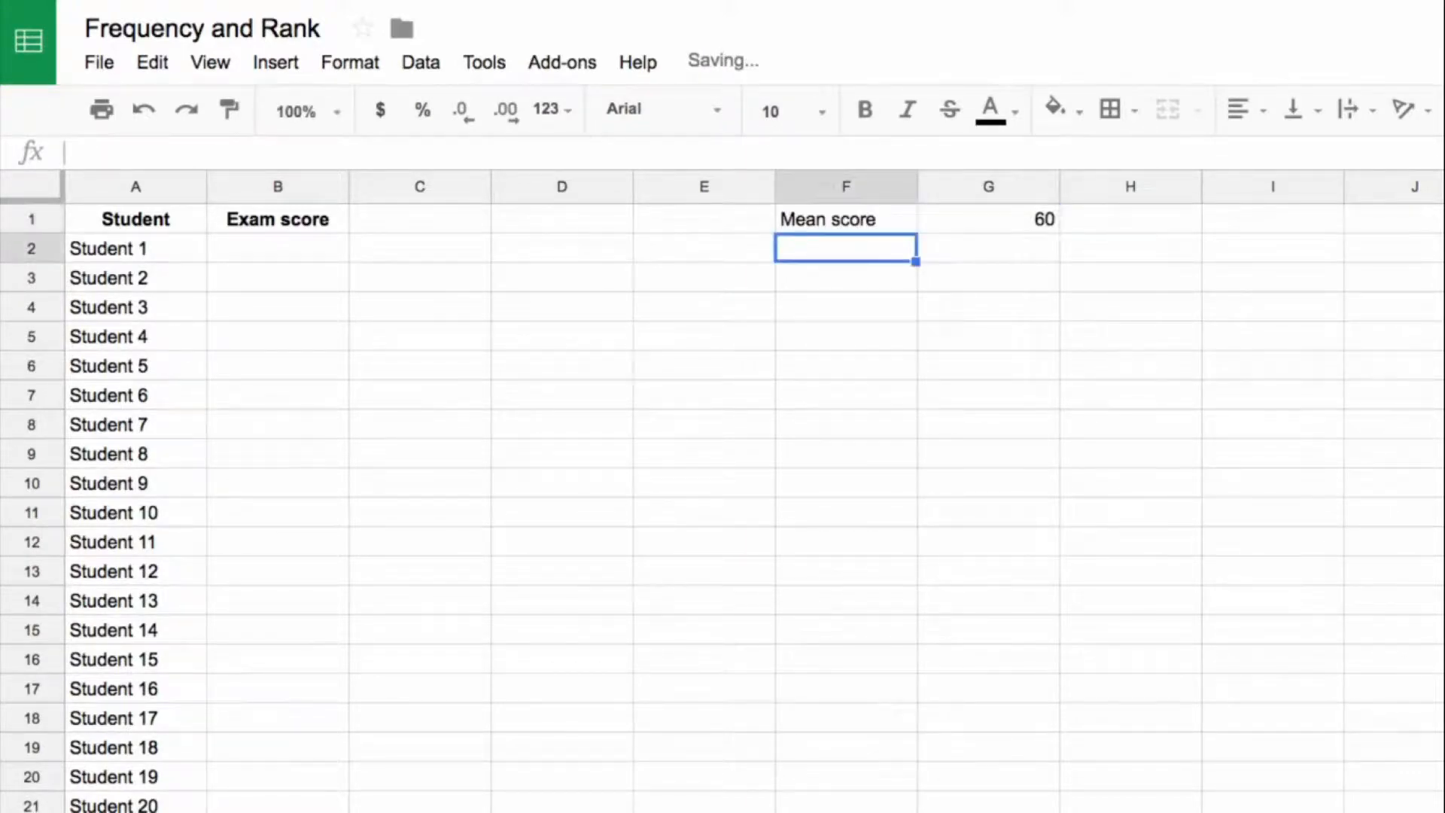
# Step: Enter the label Standard Deviation in F2 and the value 15 in G2
pyautogui.write('Standard ')
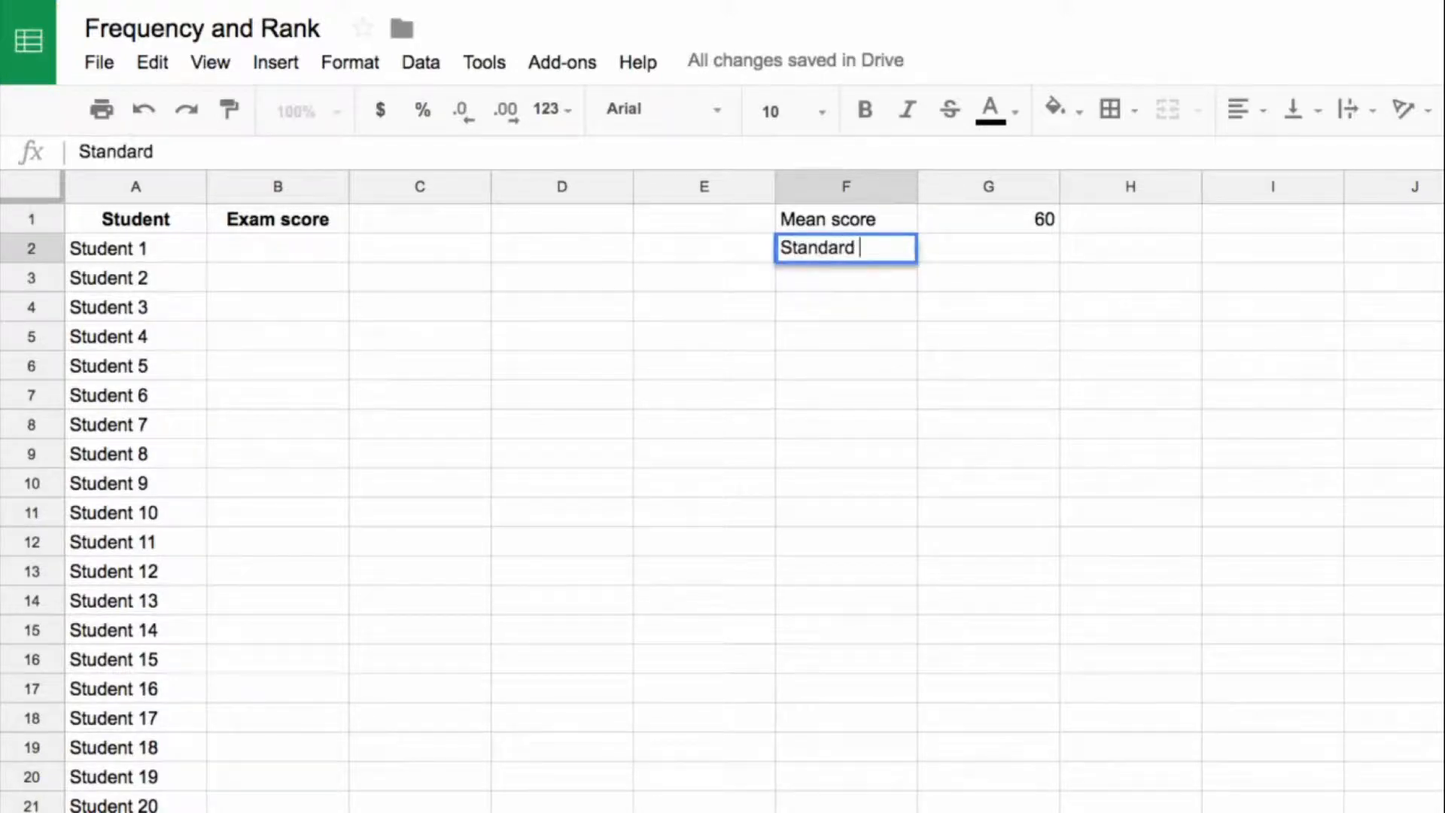
pyautogui.write('Deviation')
pyautogui.press('Tab')
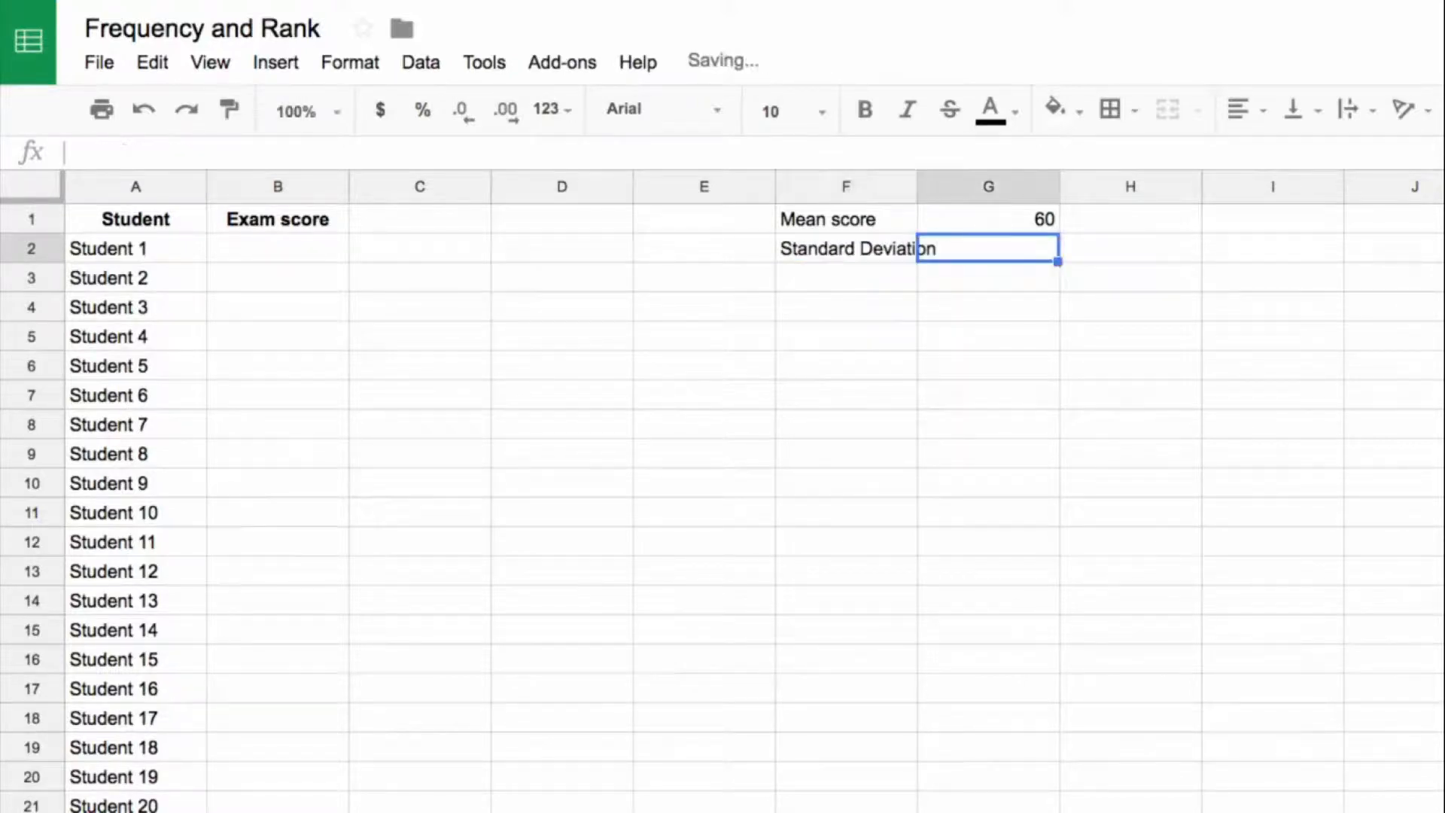
pyautogui.write('15')
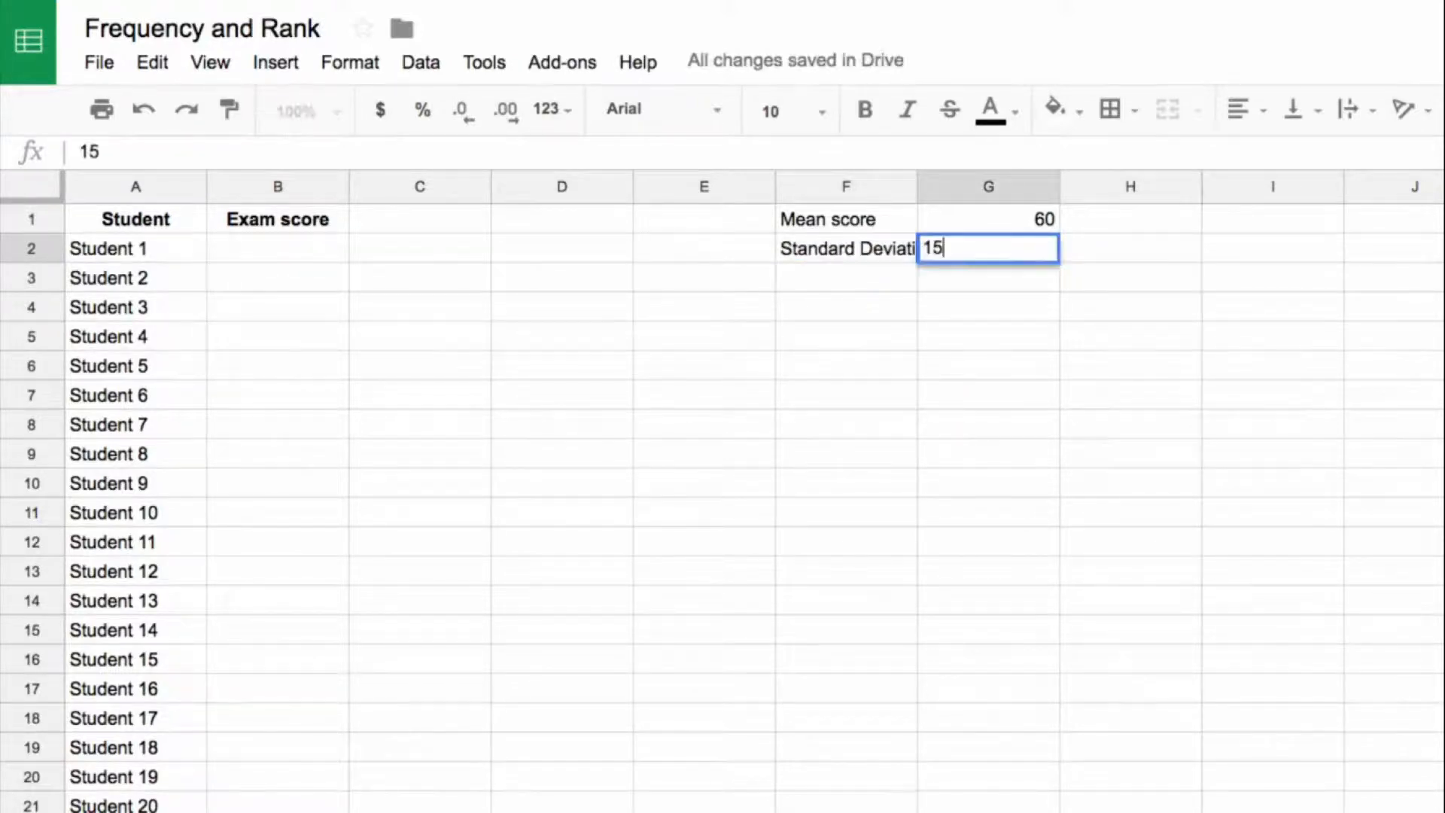
pyautogui.press('Return')
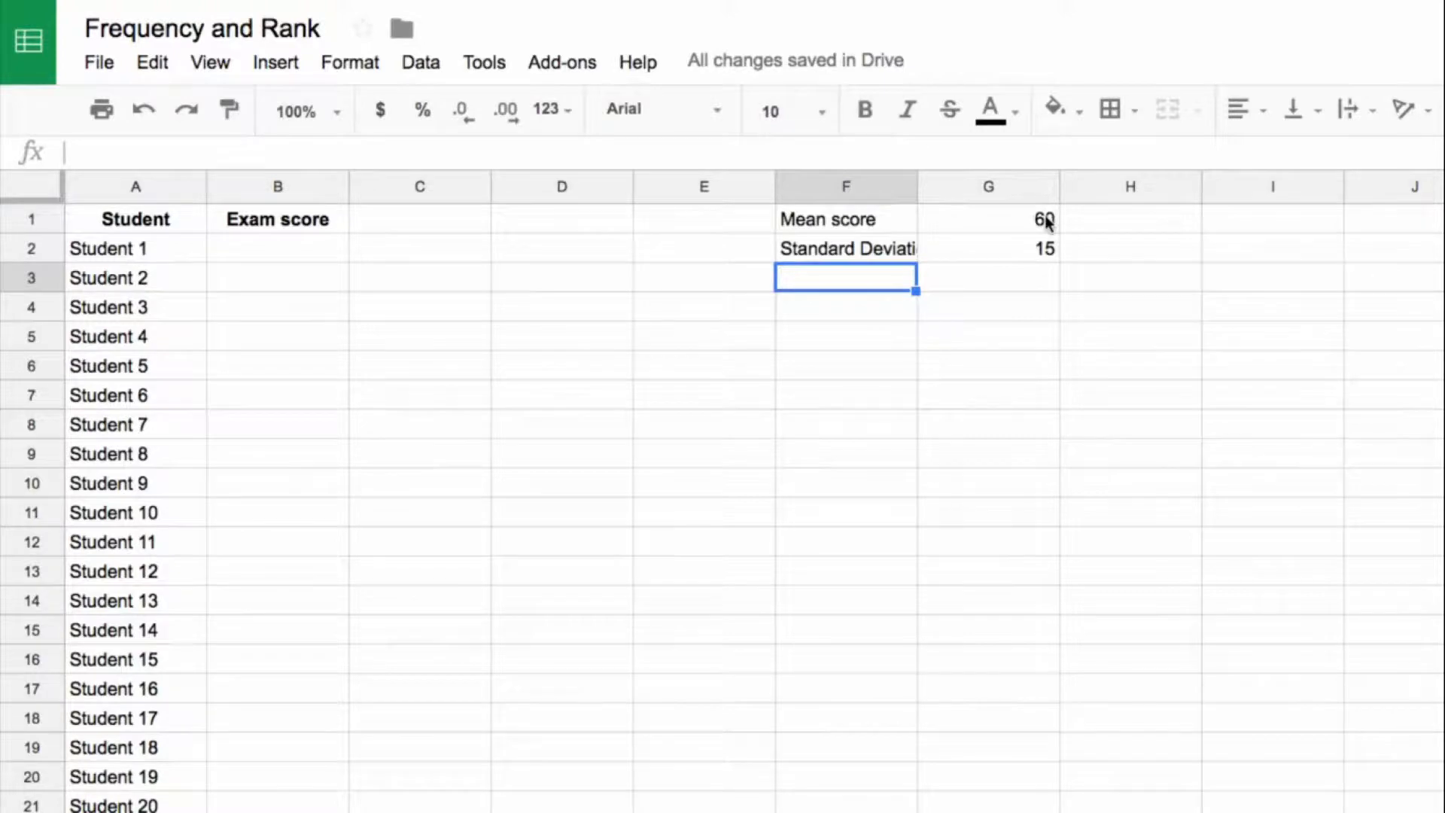
# Step: Enter =norminv(rand(),$G$1,$G$2) in B2 to generate a random, normally distributed exam score for Student 1
pyautogui.click(309, 254)
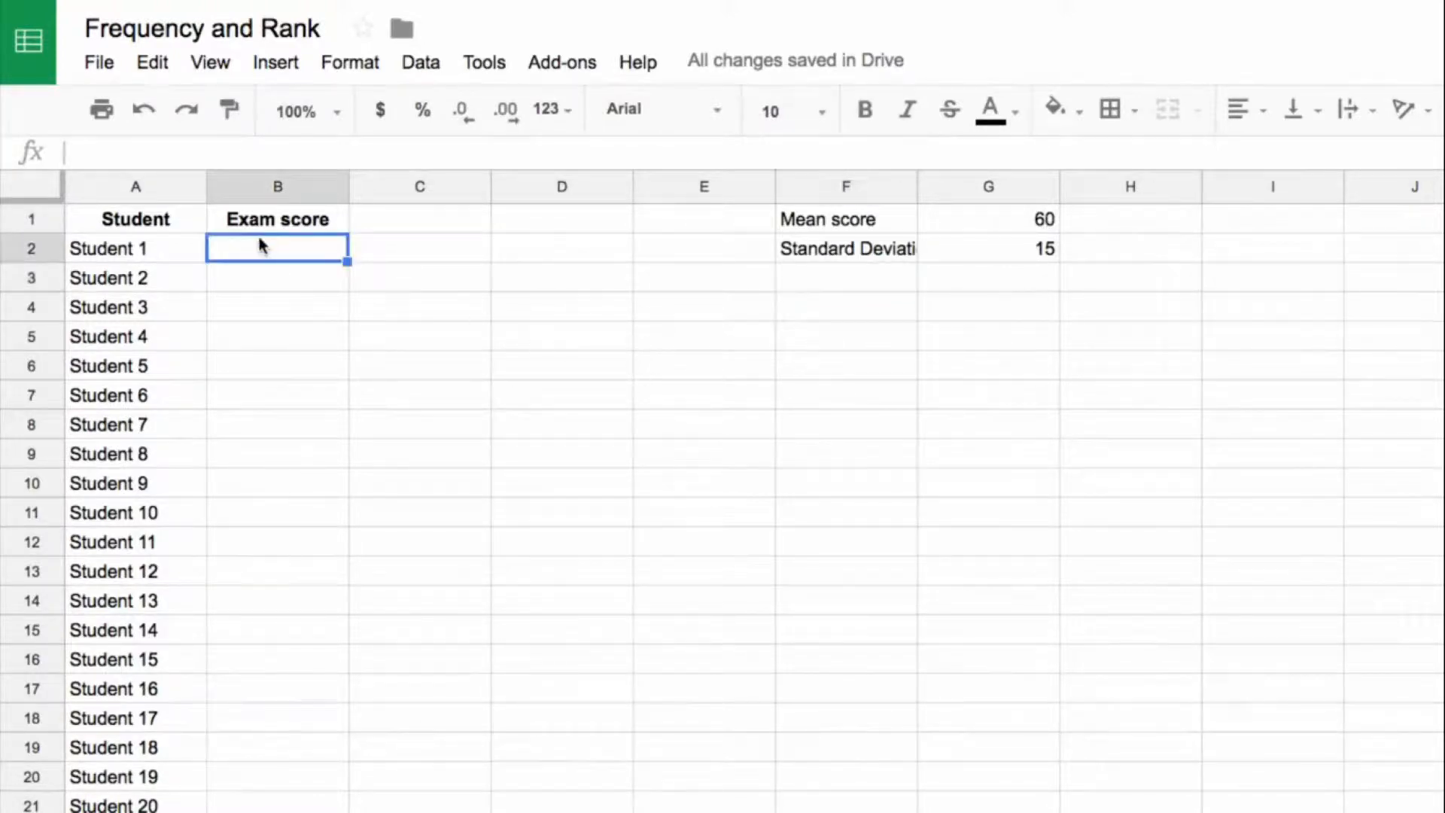
pyautogui.write('=norminv')
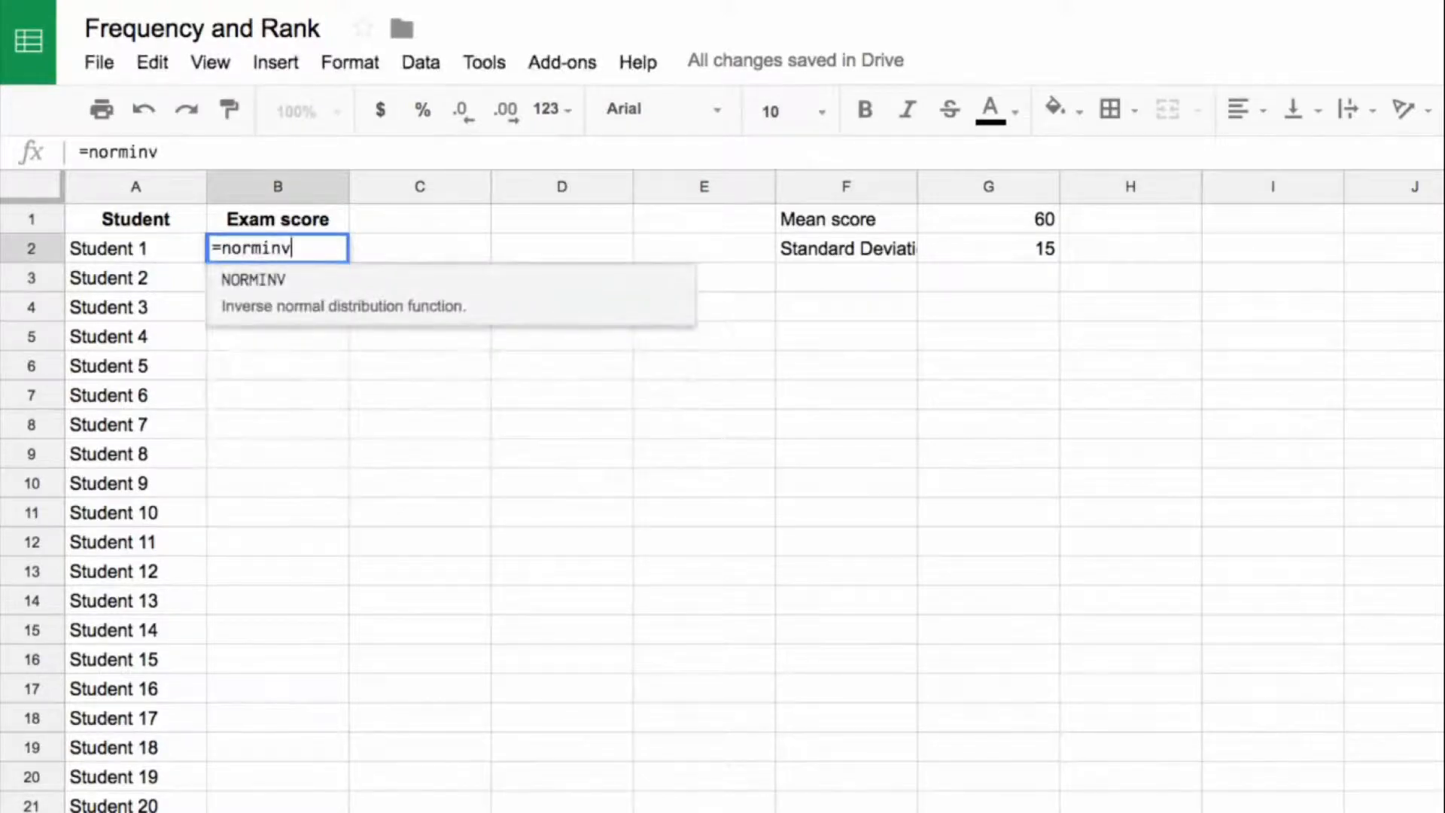
pyautogui.write('(')
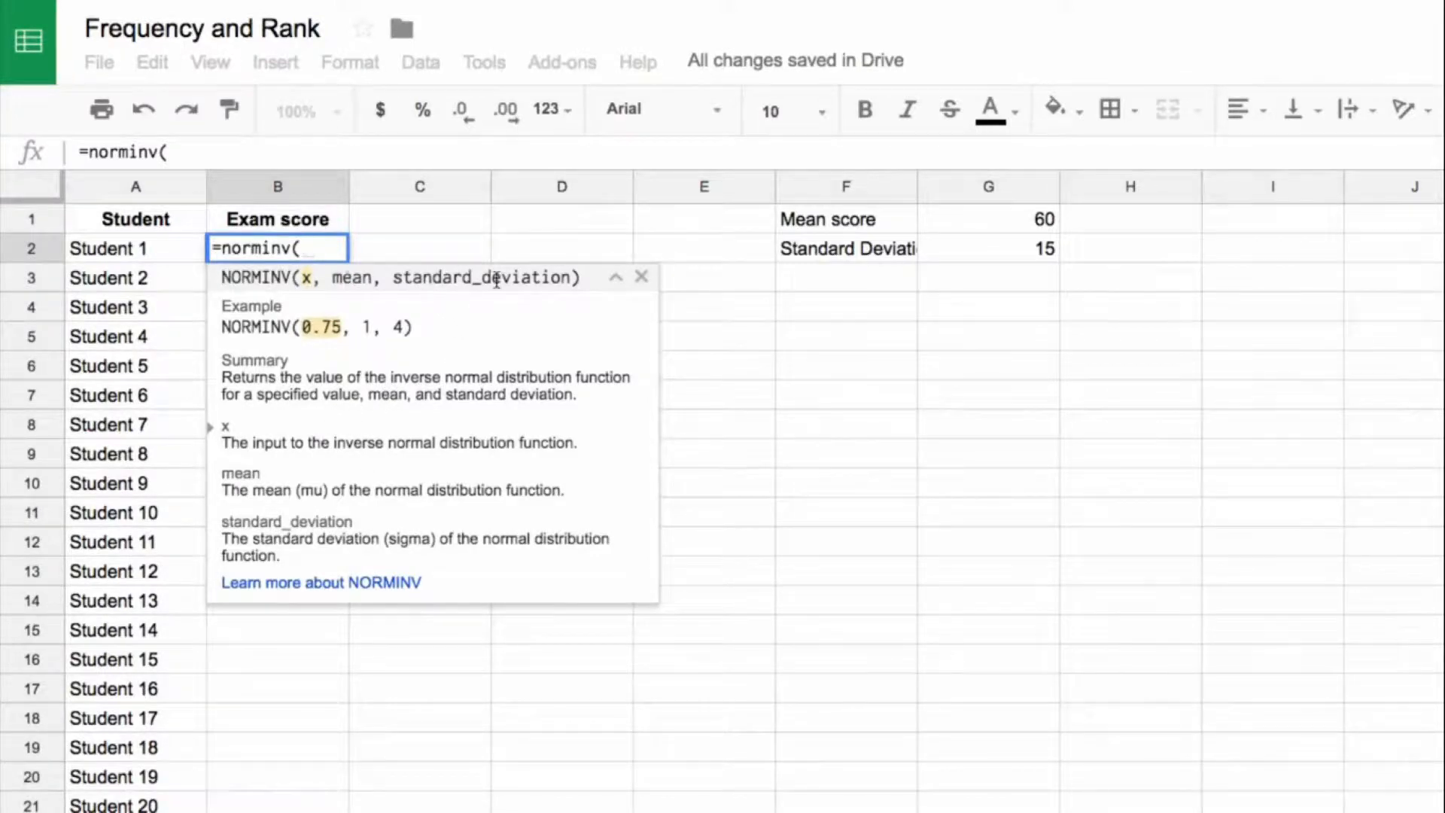
pyautogui.write('rand()')
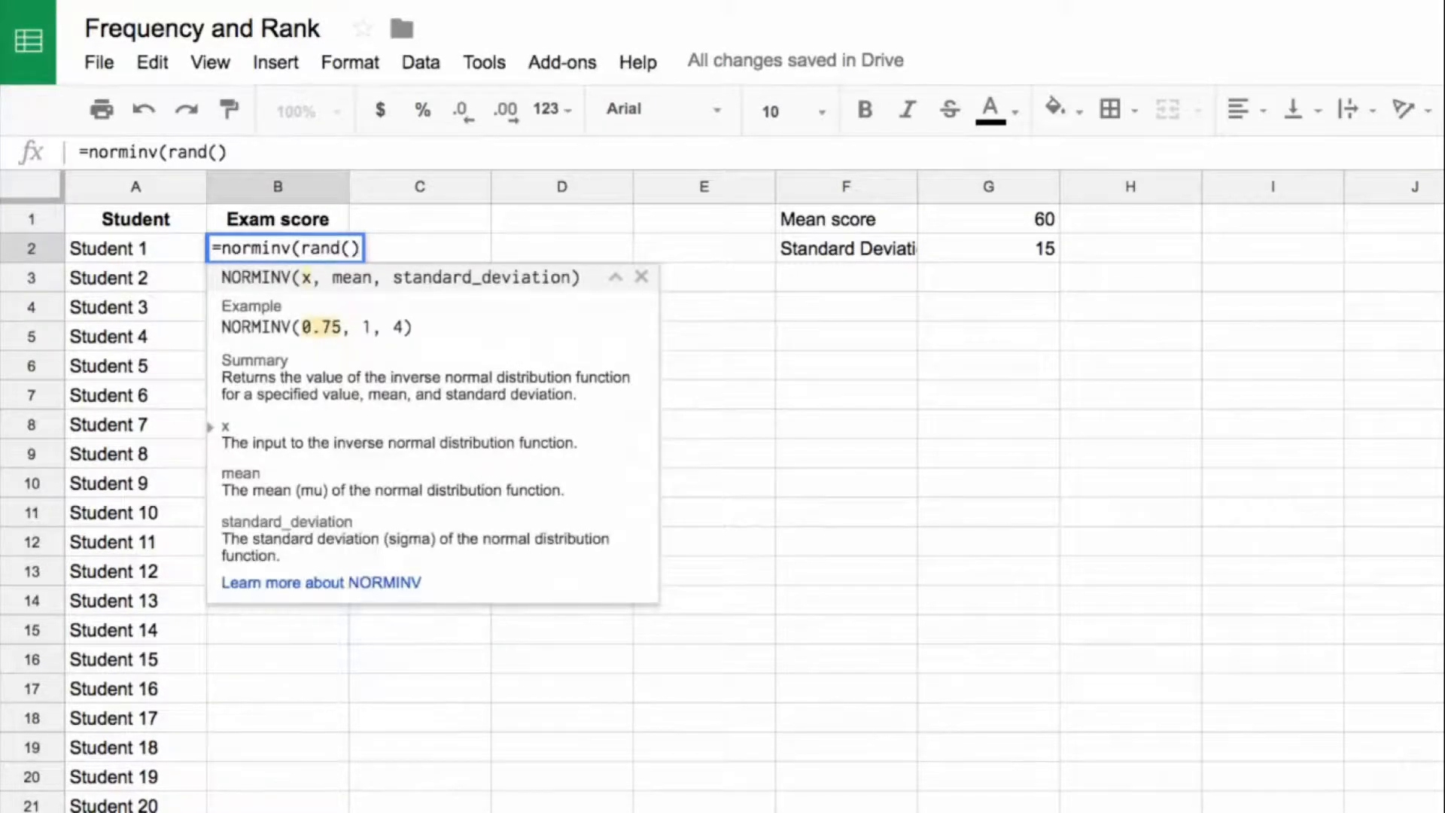
pyautogui.write(',')
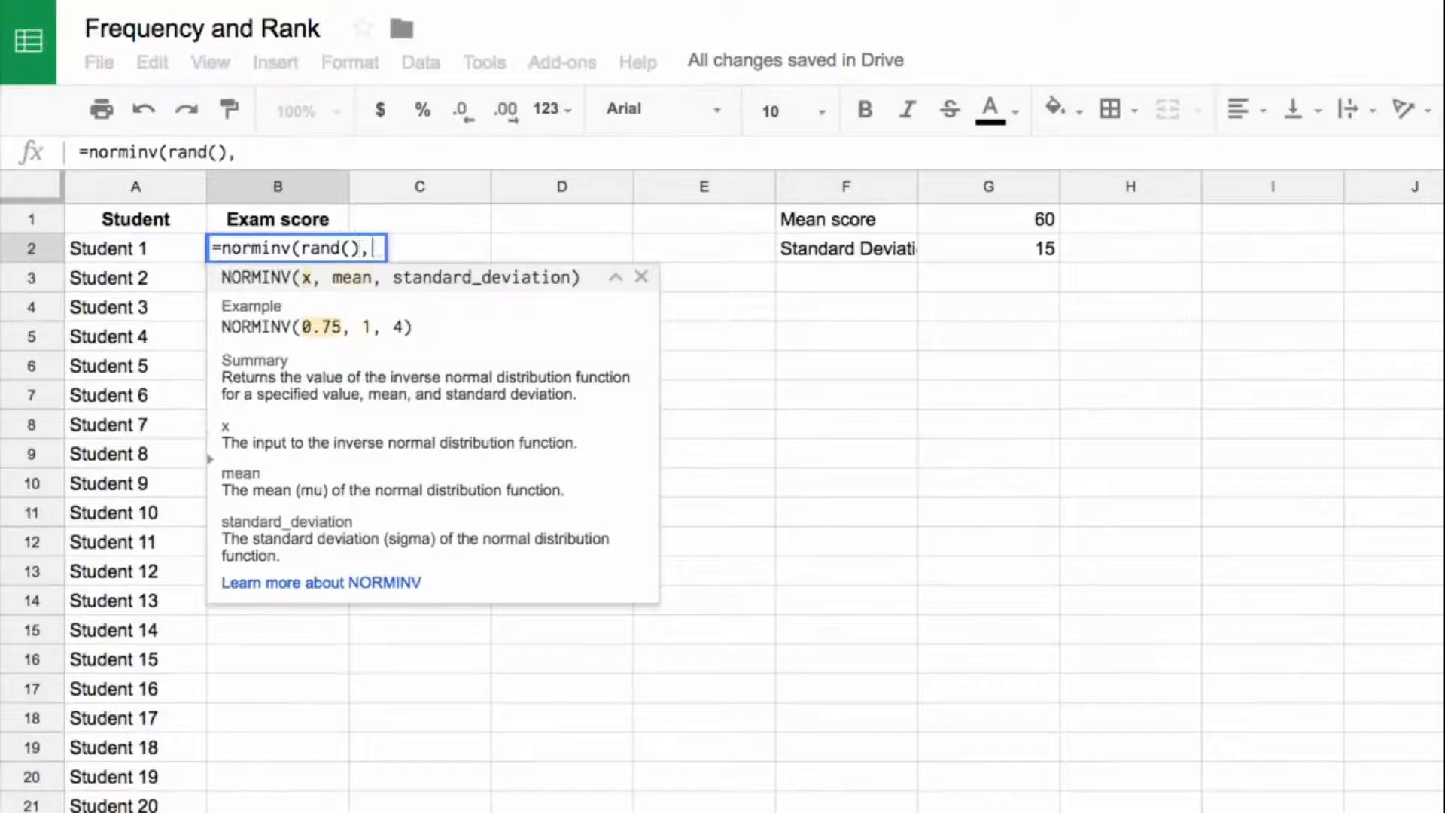
pyautogui.click(1031, 221)
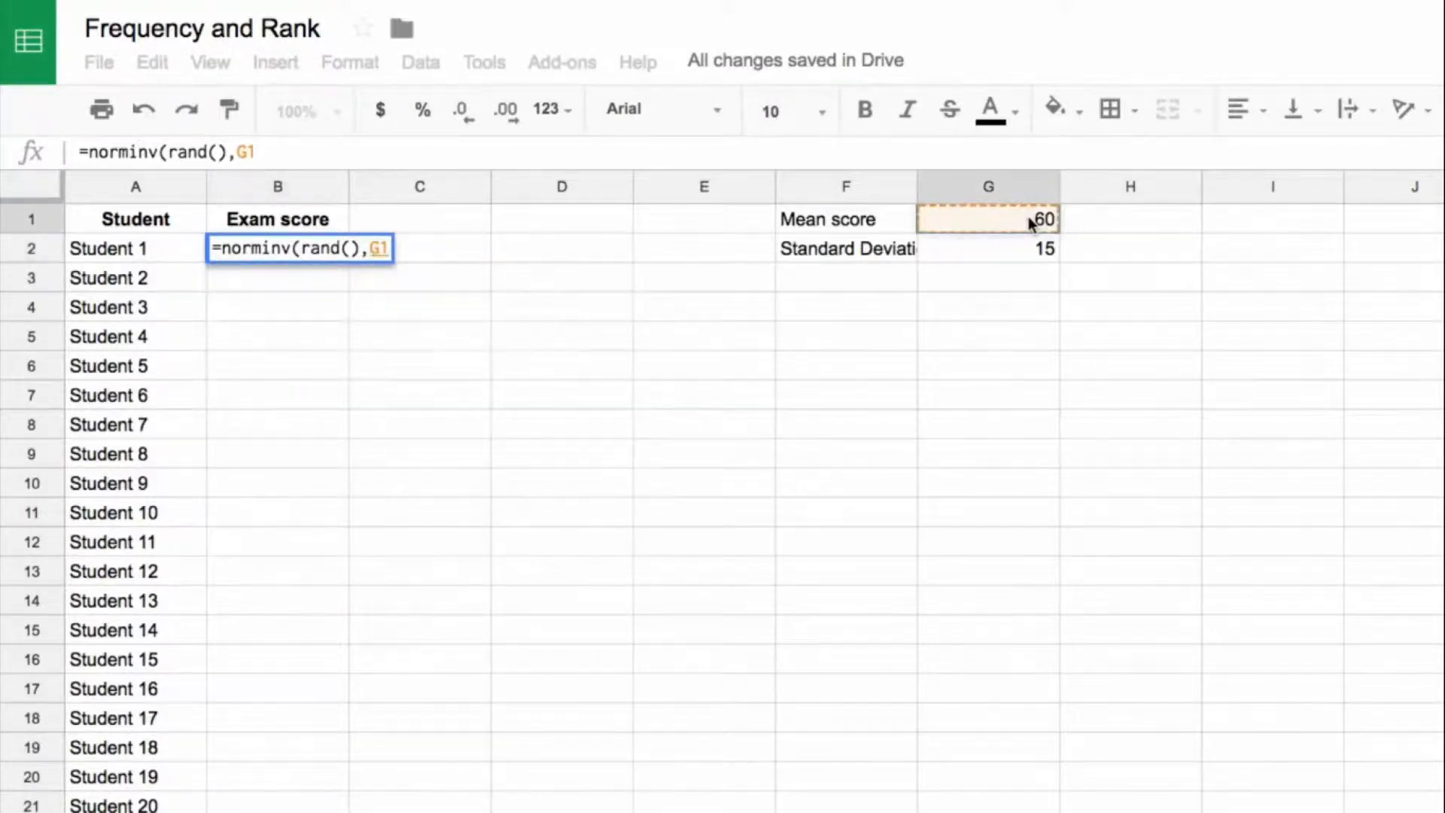
pyautogui.press('F4')
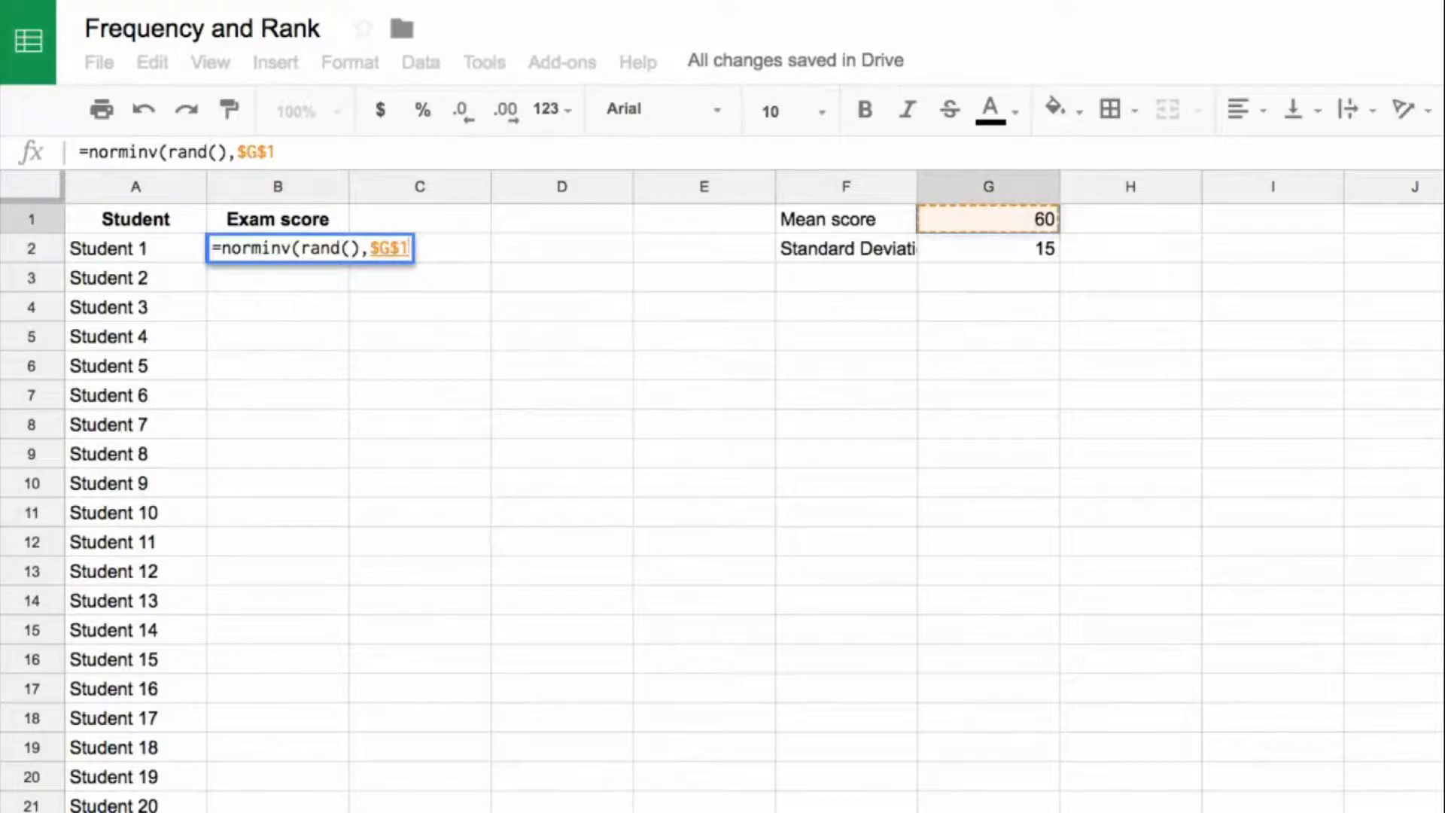
pyautogui.write(',')
pyautogui.click(1045, 247)
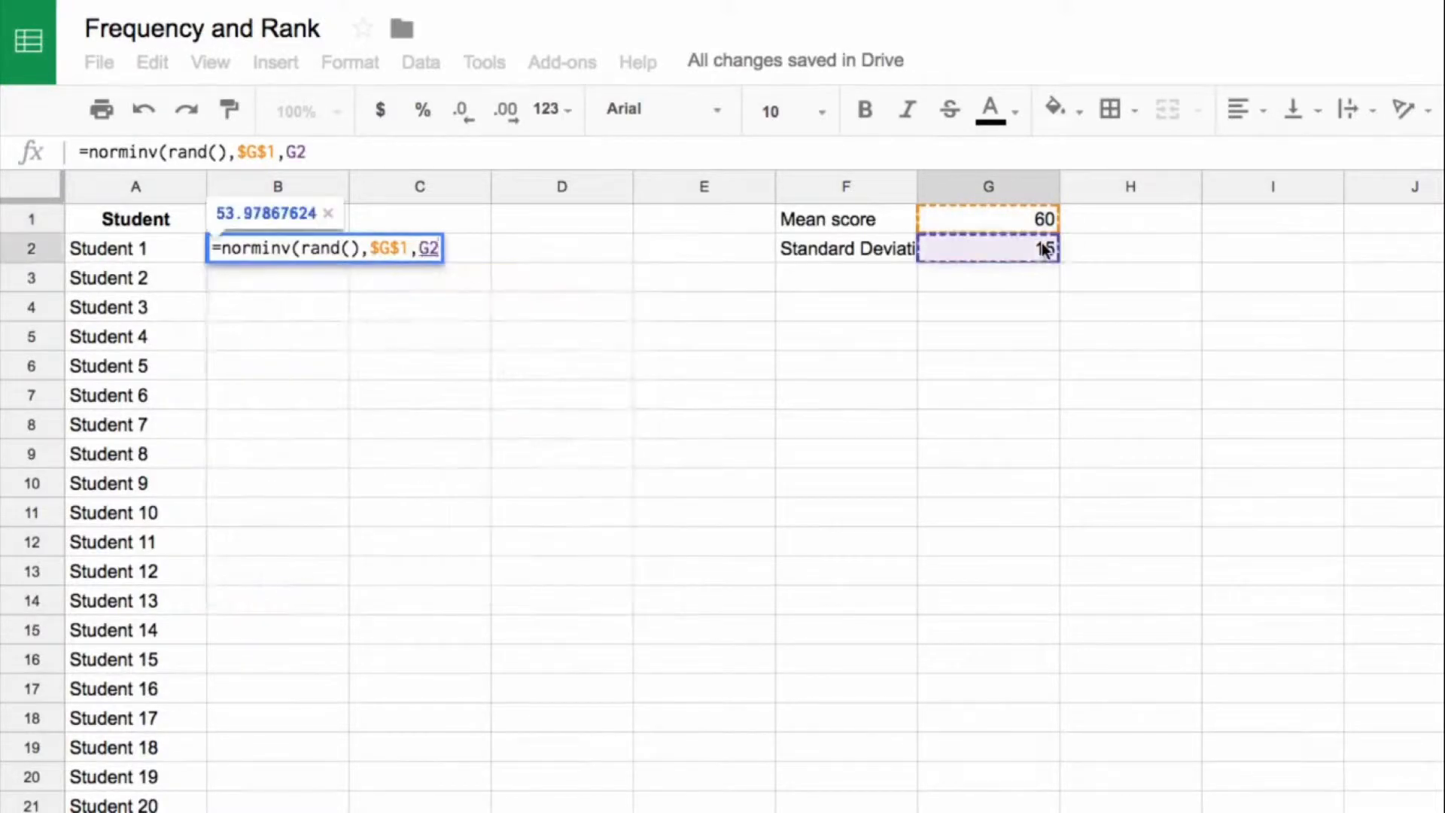
pyautogui.press('F4')
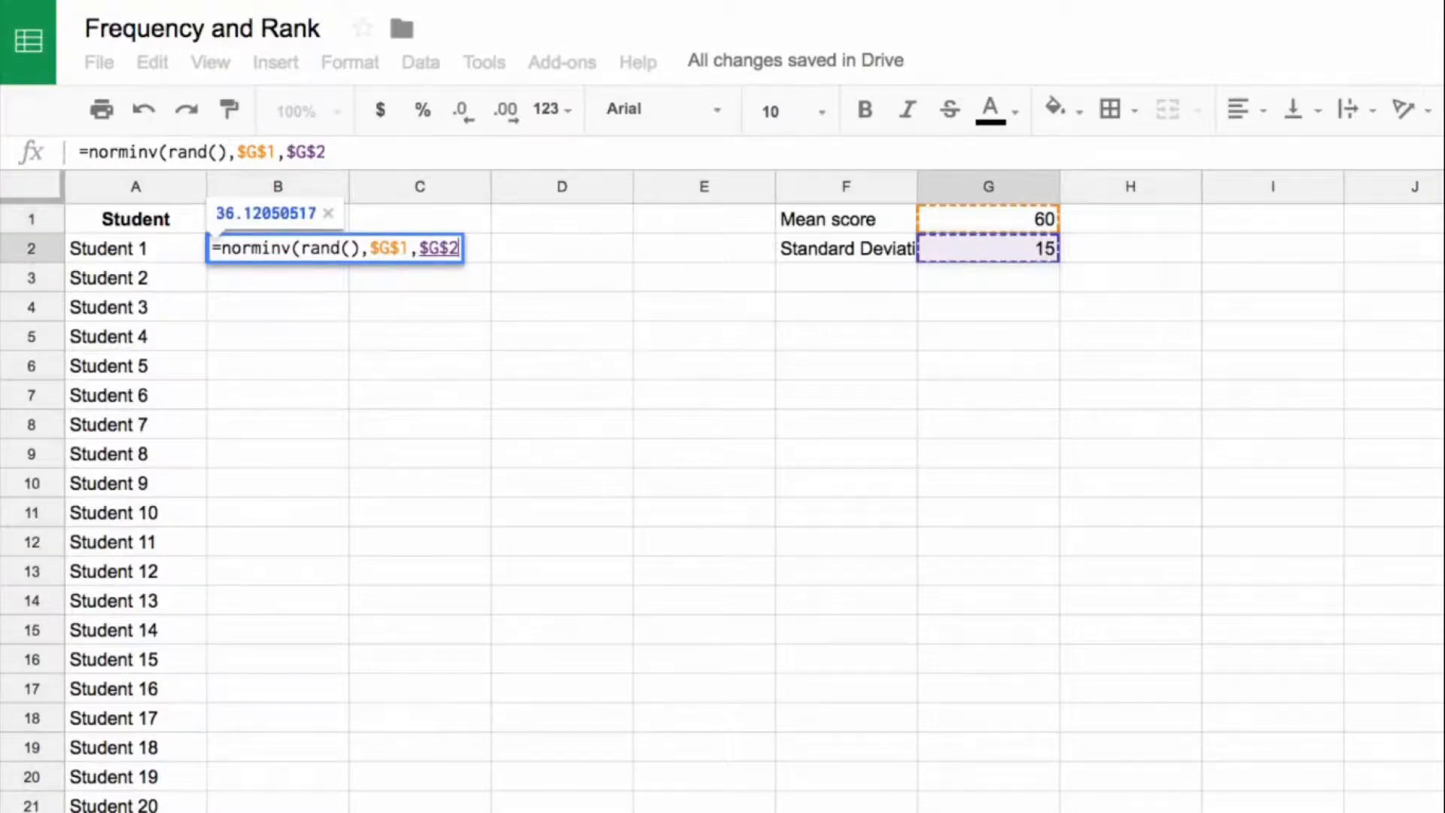
pyautogui.write(')')
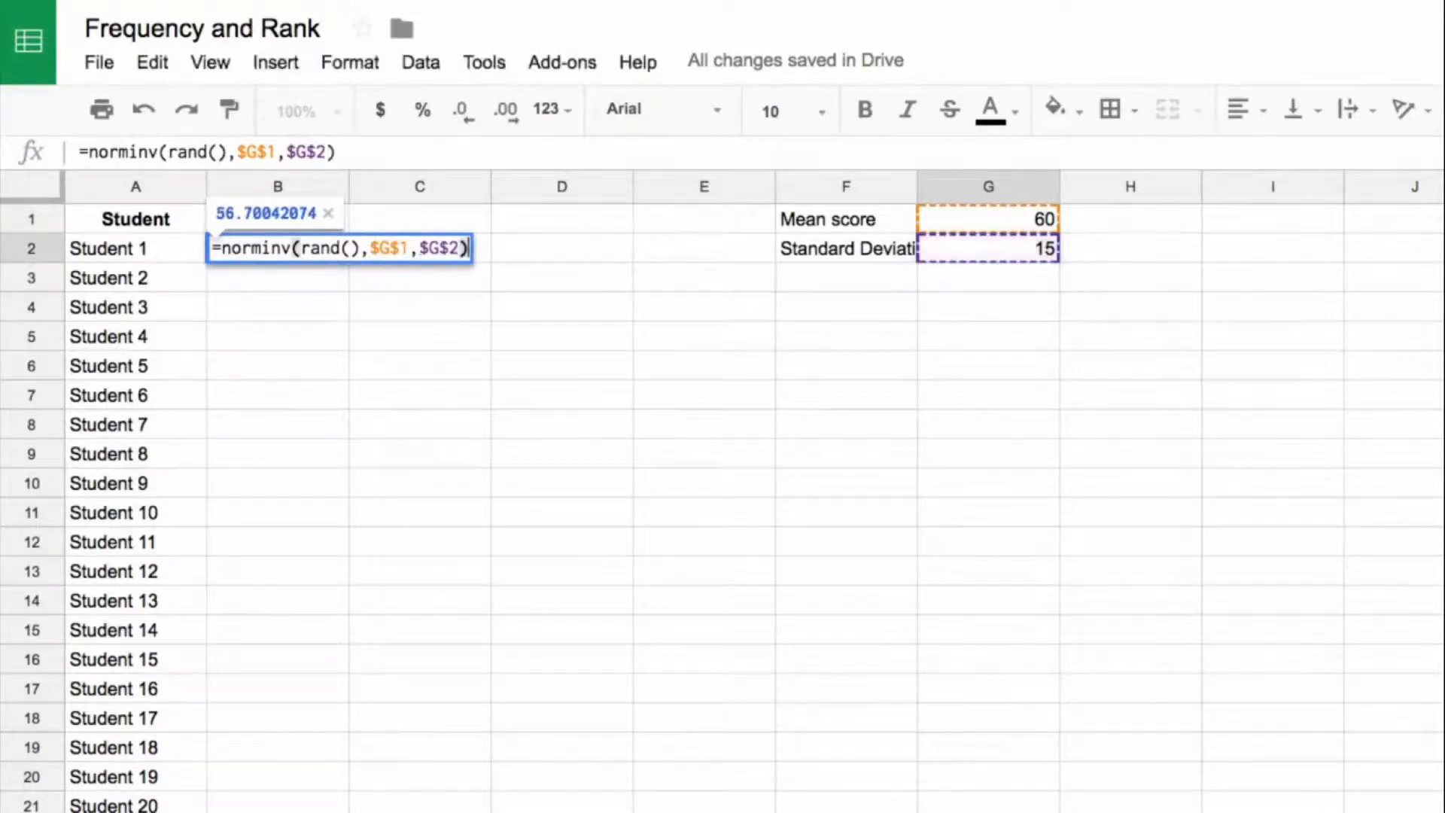
pyautogui.press('Return')
# Step: Fill the NORMINV formula from B2 down the Exam score column for all students and return to B2
pyautogui.click(298, 251)
pyautogui.doubleClick(347, 259)
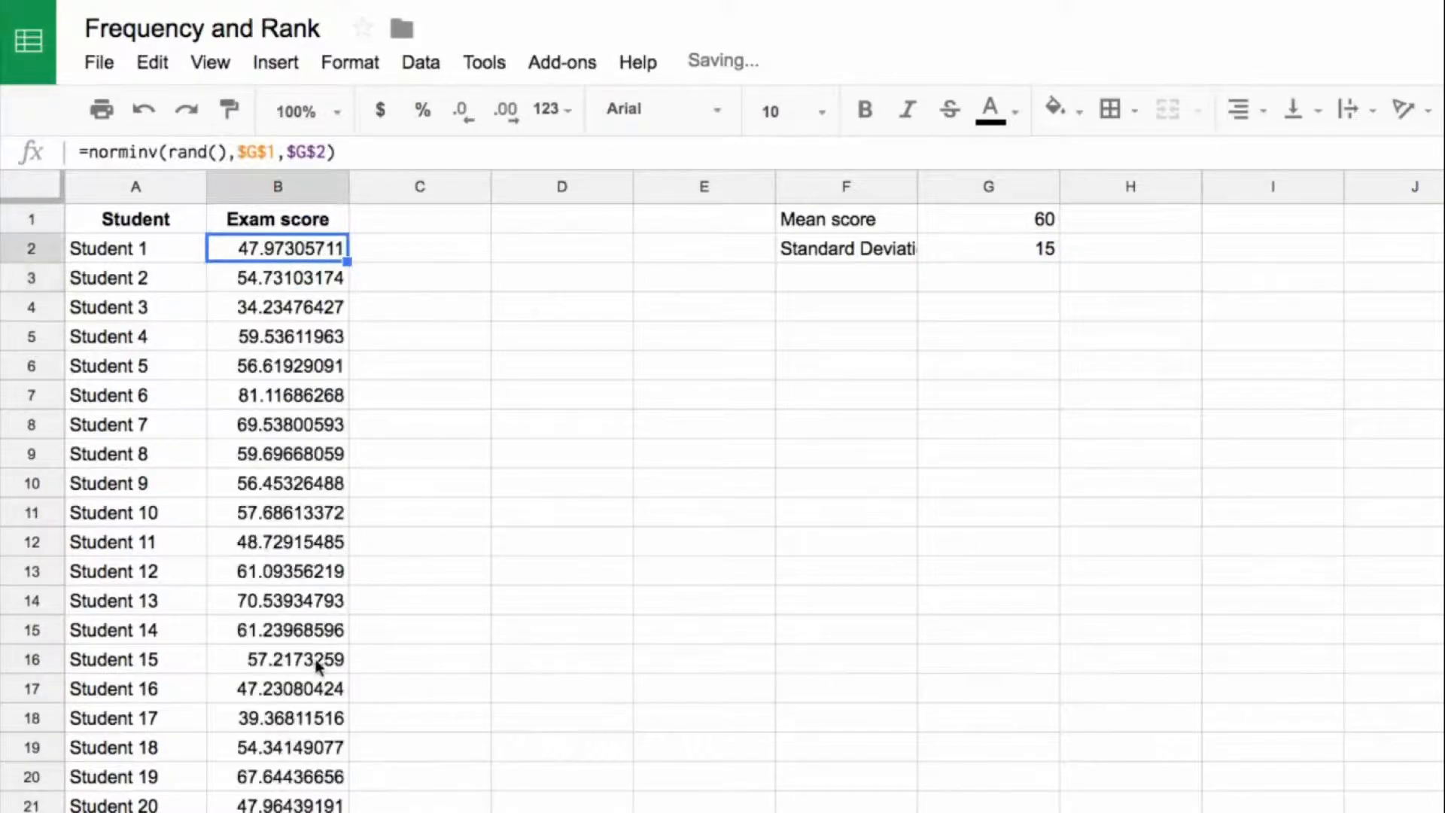
pyautogui.scroll(-20, 317, 664)
pyautogui.scroll(-20, 314, 663)
pyautogui.scroll(-8, 313, 662)
pyautogui.hotkey('ctrl', 'Up')
pyautogui.press('Down')
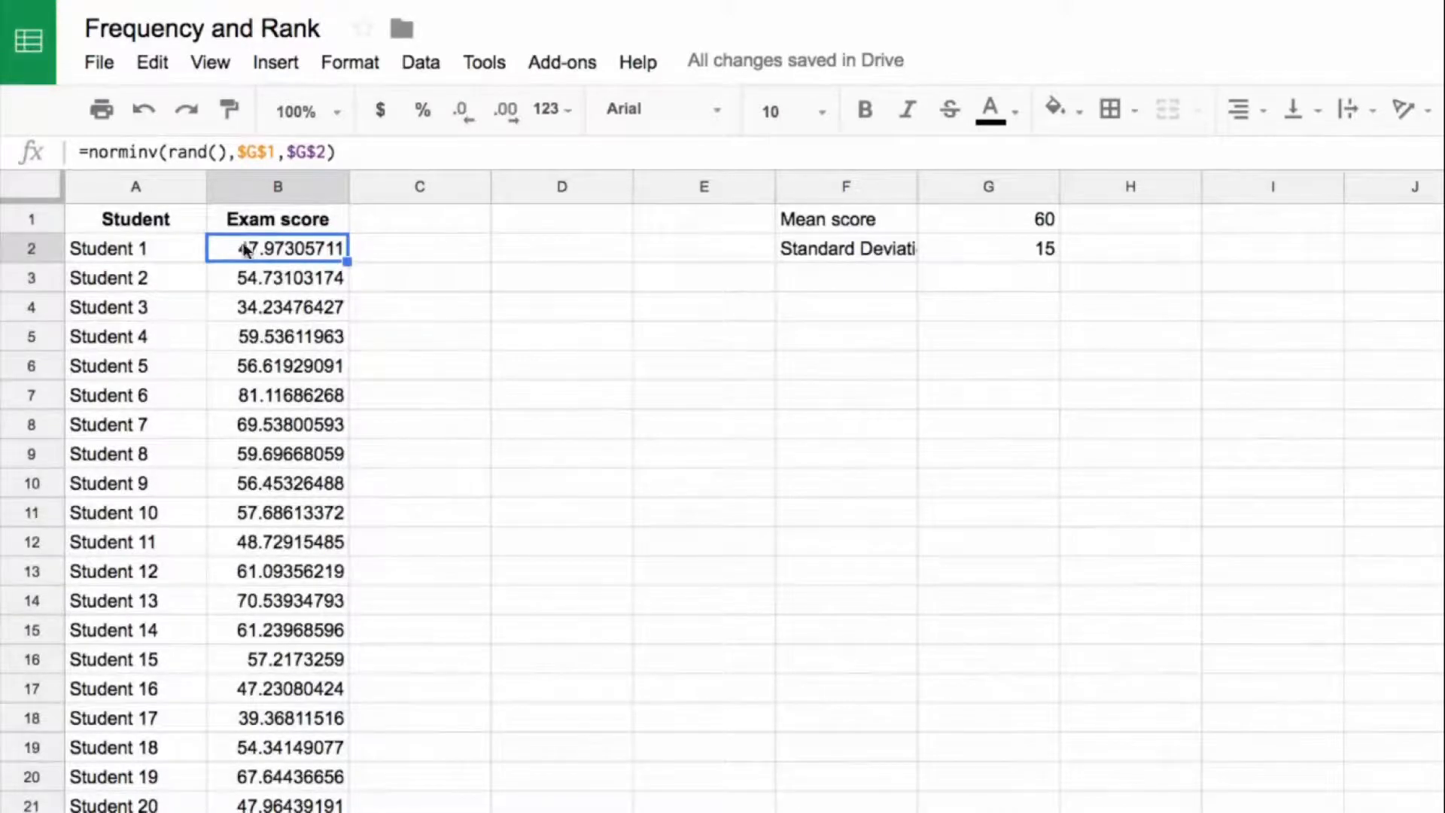
# Step: Wrap the NORMINV formula in B2 in INT, making it =int(norminv(rand(),$G$1,$G$2))
pyautogui.click(88, 152)
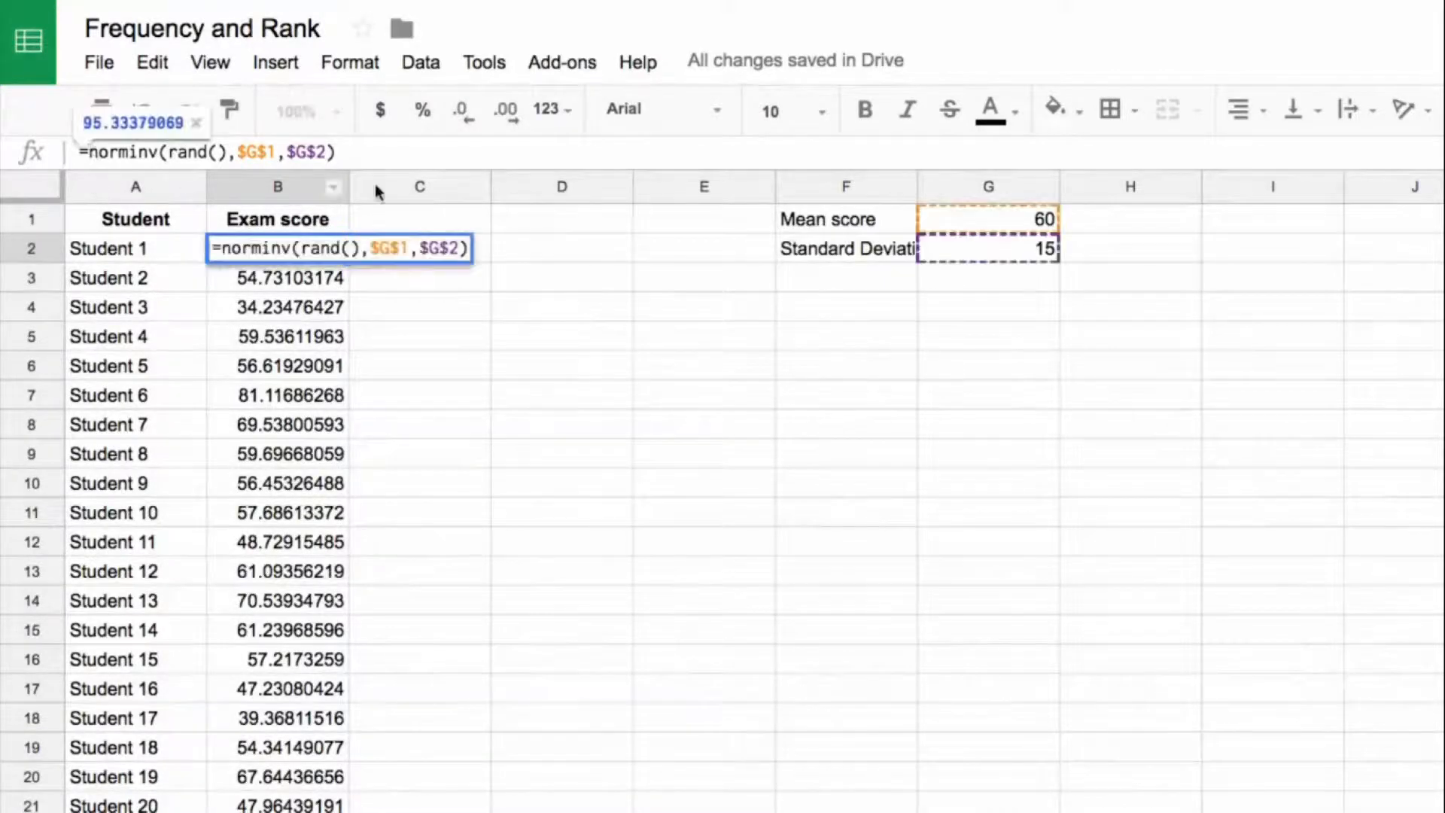
pyautogui.write('int(')
pyautogui.press('End')
pyautogui.write(')')
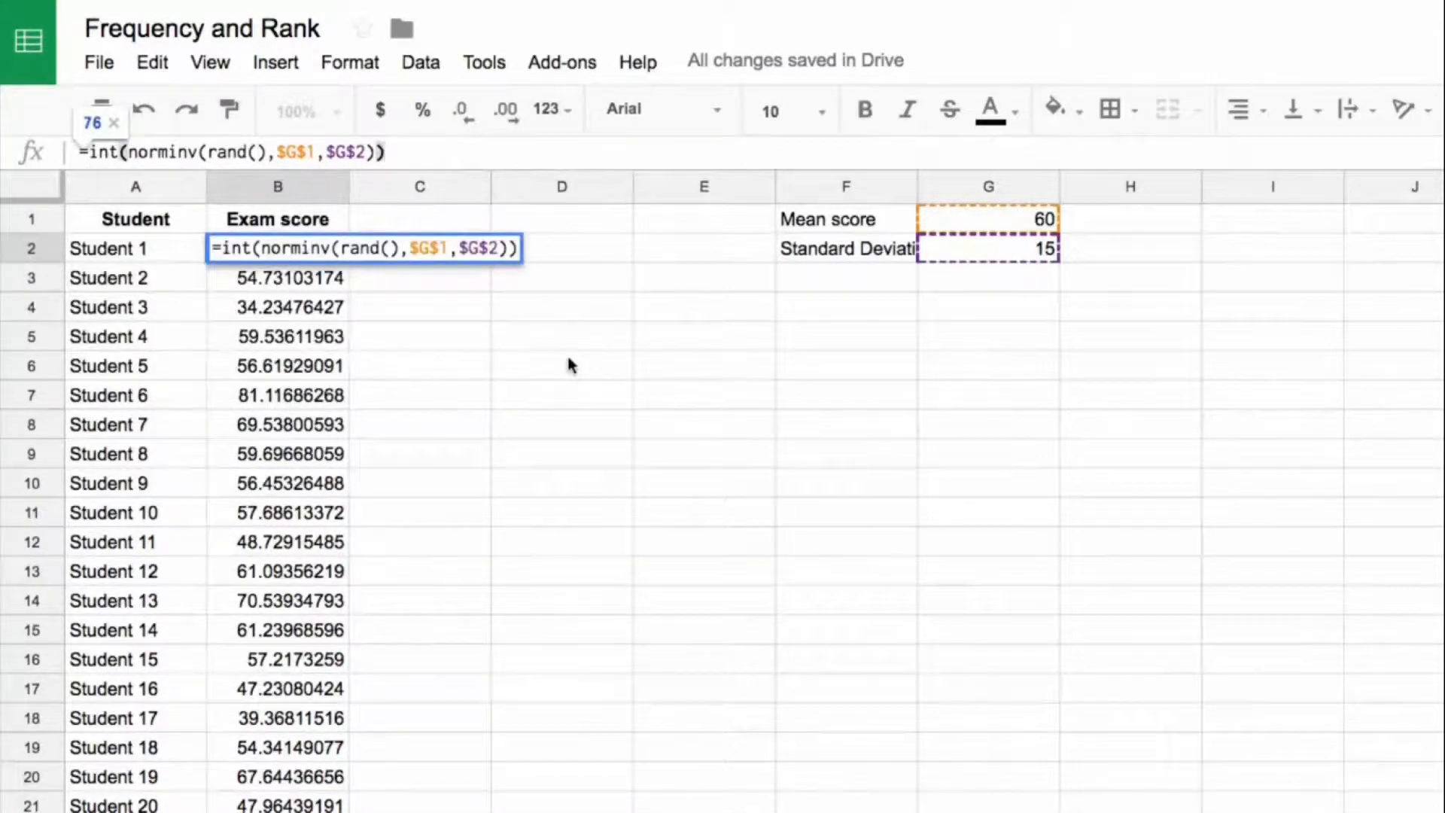
pyautogui.press('Return')
# Step: Copy the INT formula from B2 down the rest of the Exam score column for all students
pyautogui.click(316, 248)
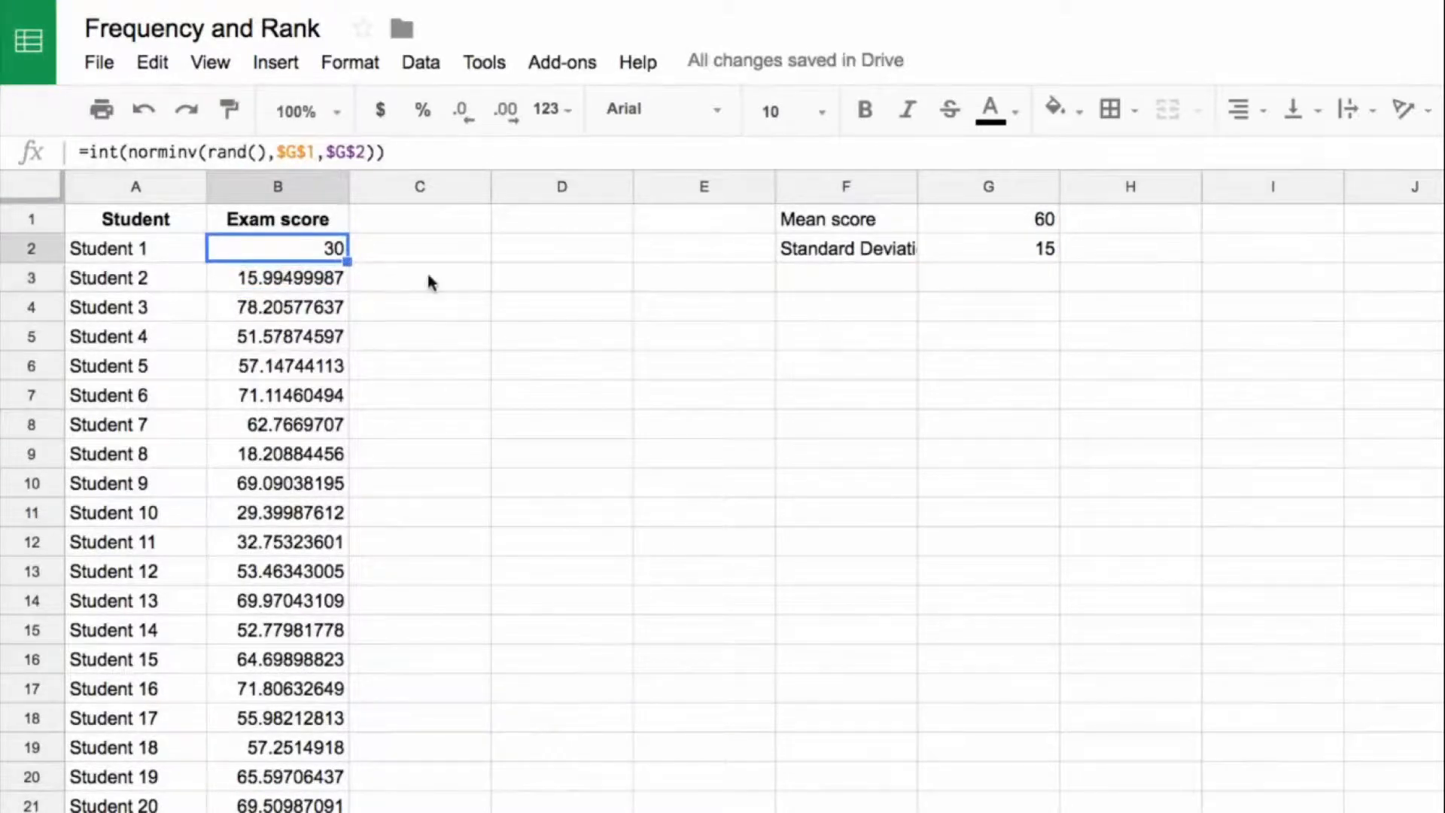
pyautogui.press('Down')
pyautogui.hotkey('ctrl', 'shift', 'Down')
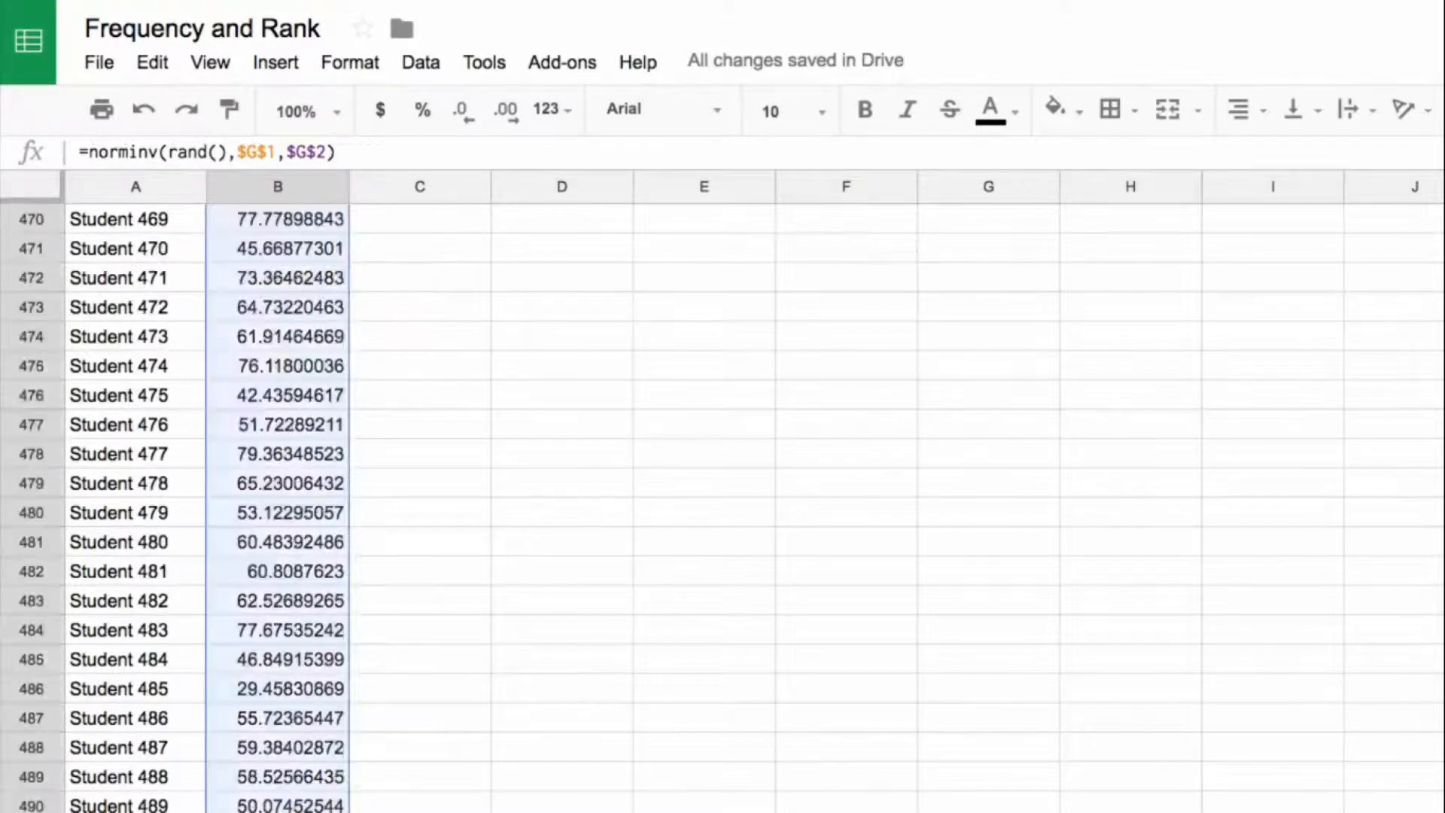
pyautogui.write('=int(norminv(rand(),$G$1,$G$2))')
# Step: Centre-align all exam scores from B2 downward and return to B2
pyautogui.hotkey('ctrl', 'Up')
pyautogui.press('Down')
pyautogui.hotkey('ctrl', 'shift', 'Down')
pyautogui.hotkey('ctrl', 'shift', 'e')
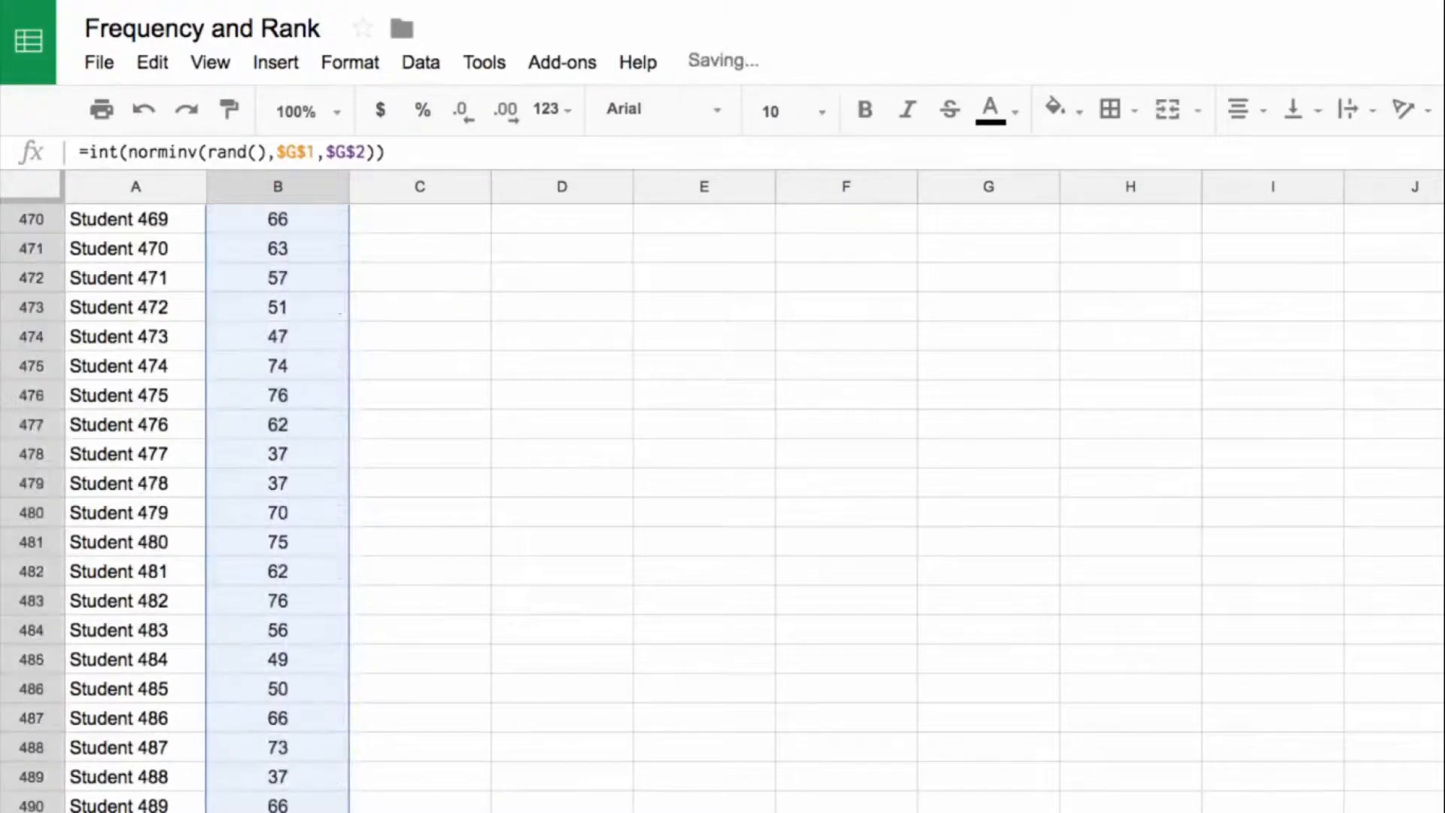
pyautogui.hotkey('ctrl', 'Up')
pyautogui.press('Down')
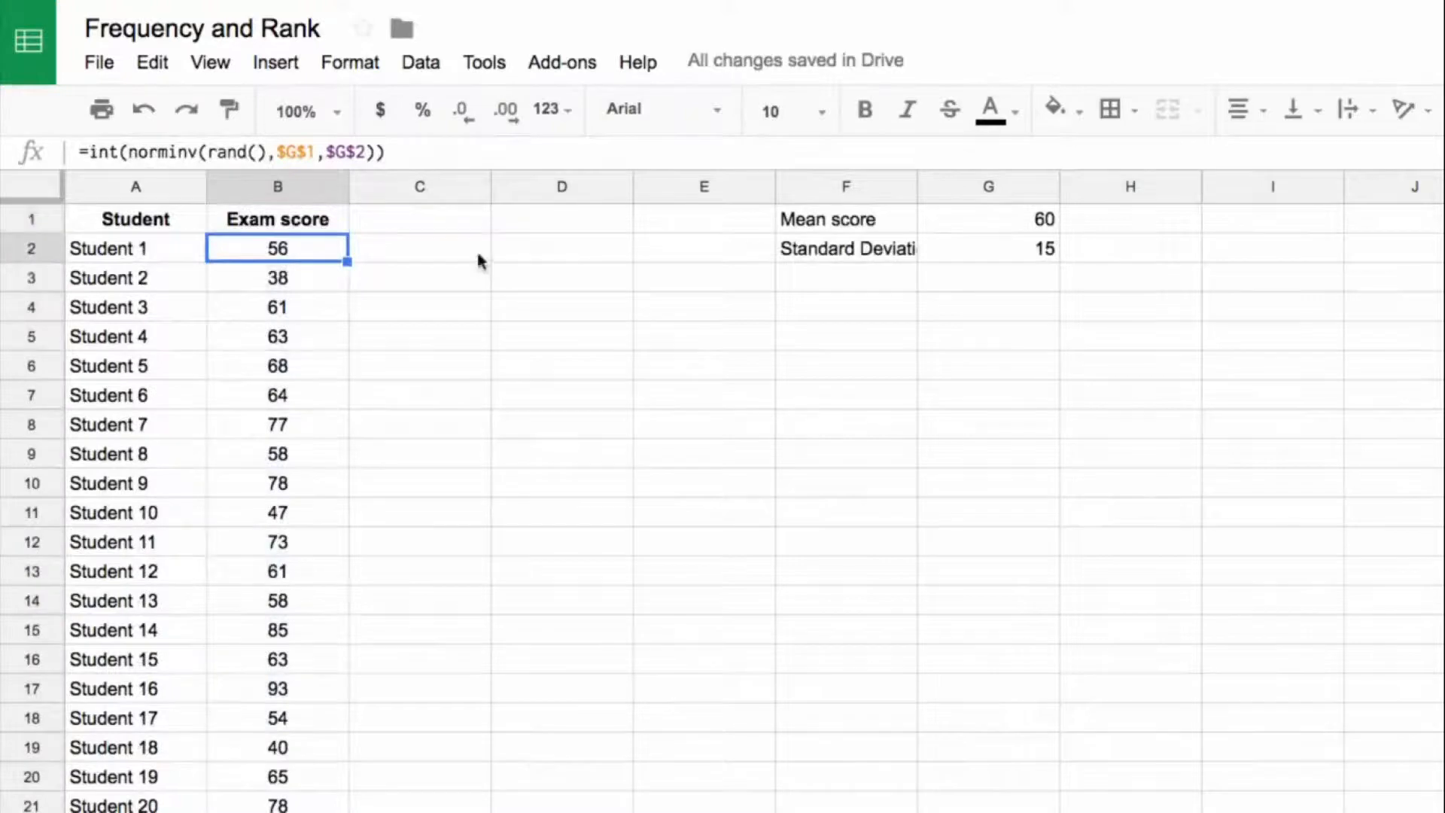
# Step: Insert a histogram chart from the Student and Exam score data in A1:B501 and close the chart editor
pyautogui.click(170, 219)
pyautogui.hotkey('shift', 'Right')
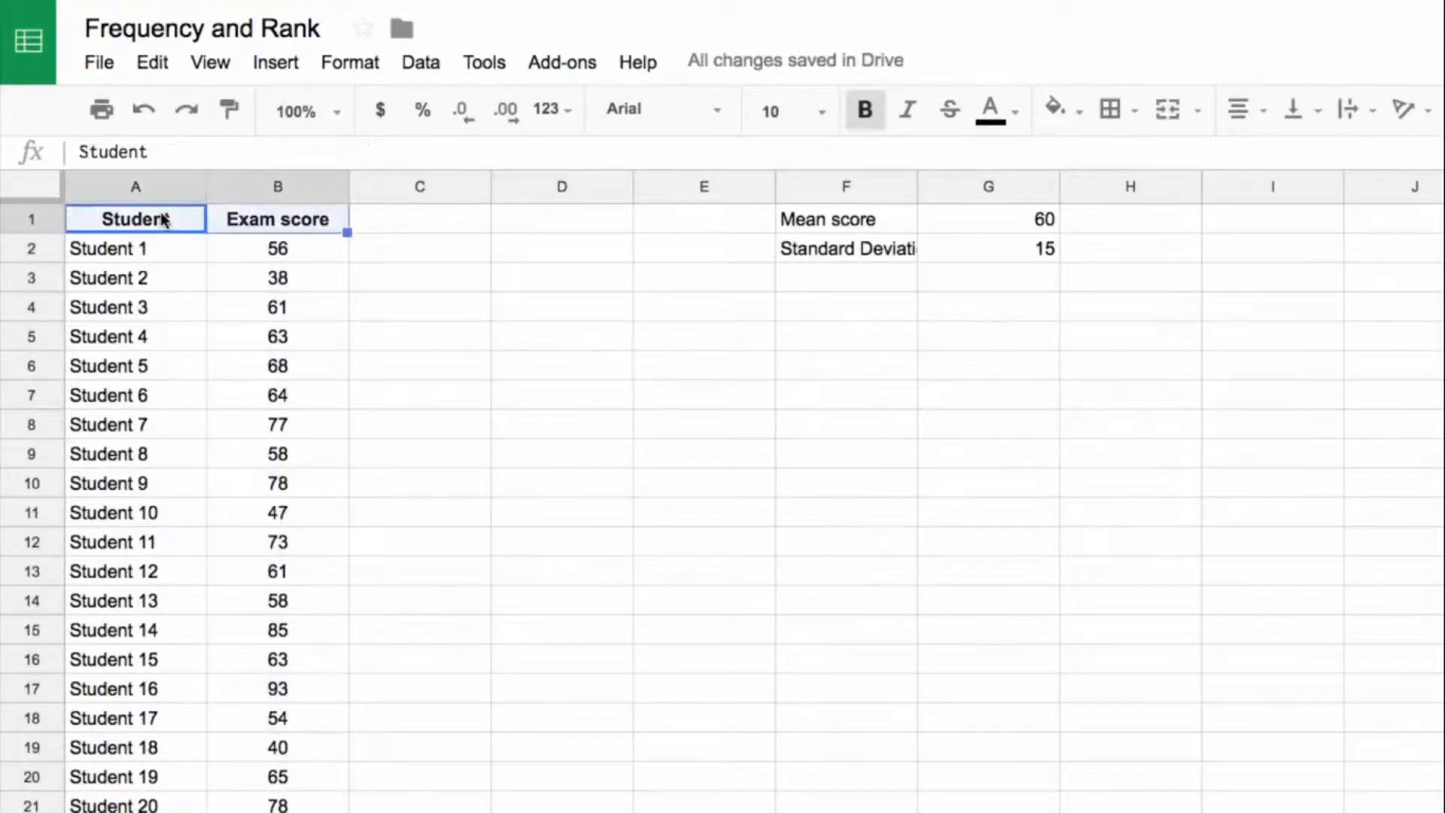
pyautogui.hotkey('ctrl', 'shift', 'Down')
pyautogui.scroll(20, 452, 369)
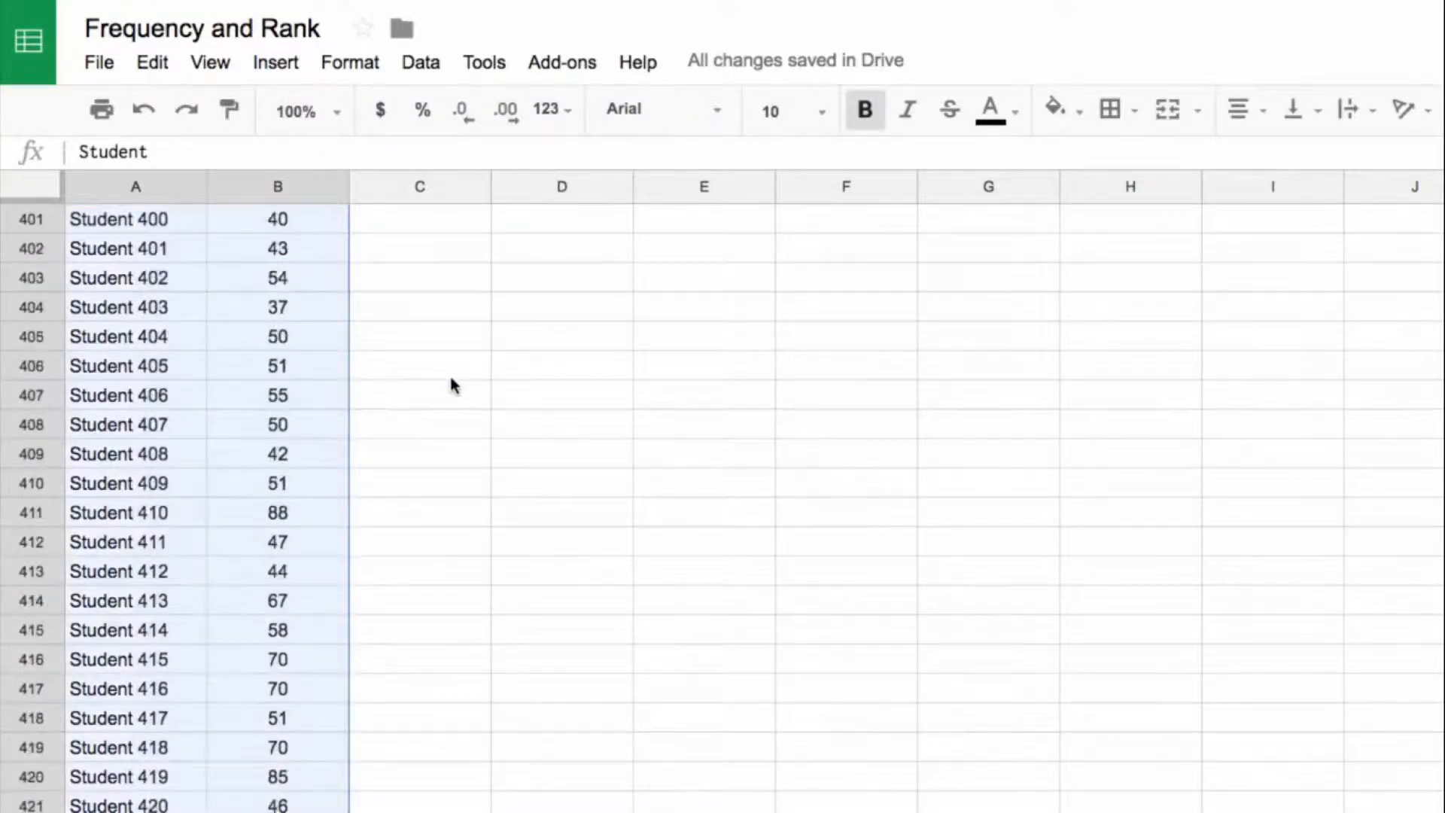
pyautogui.click(275, 64)
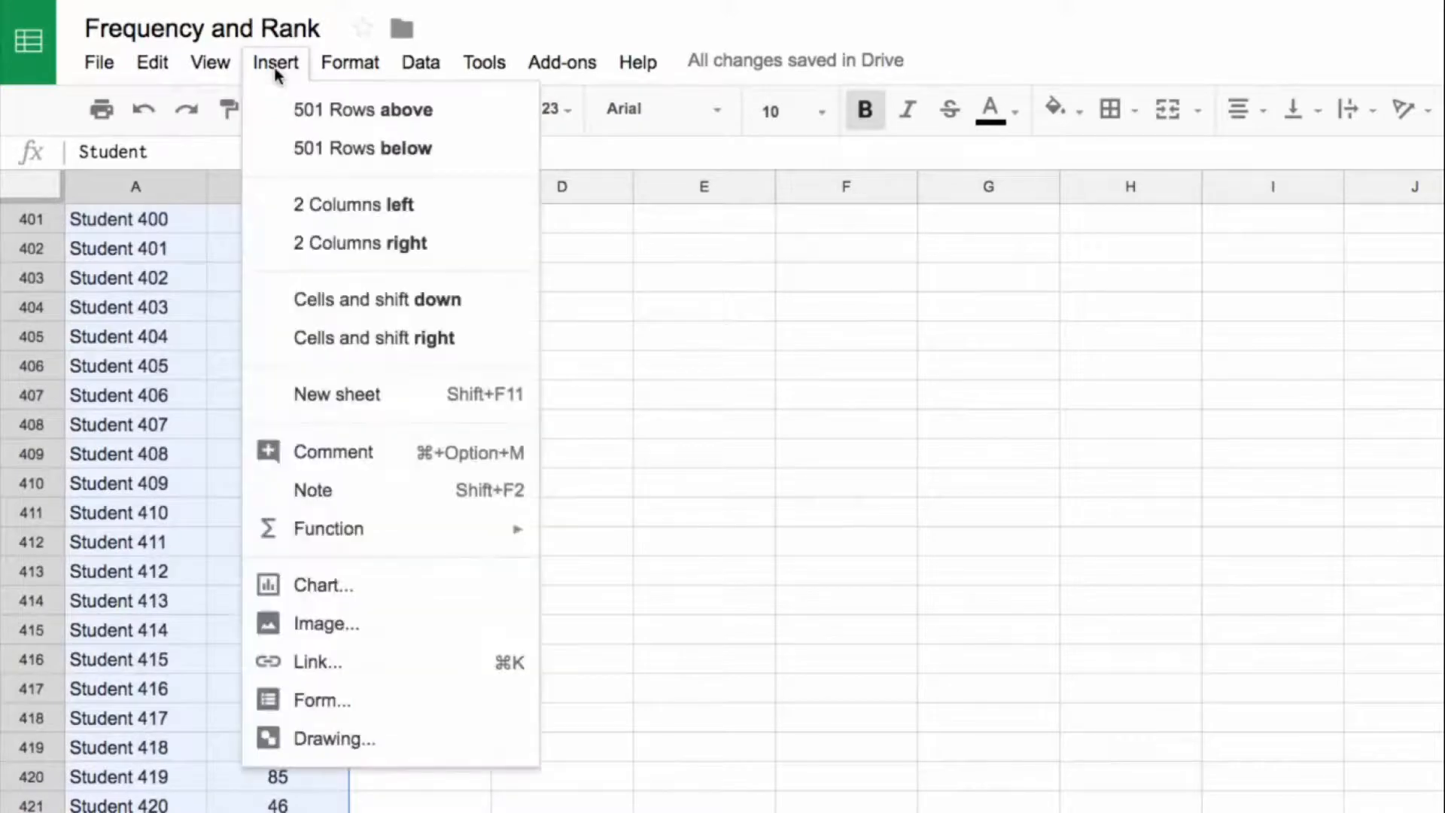
pyautogui.click(324, 586)
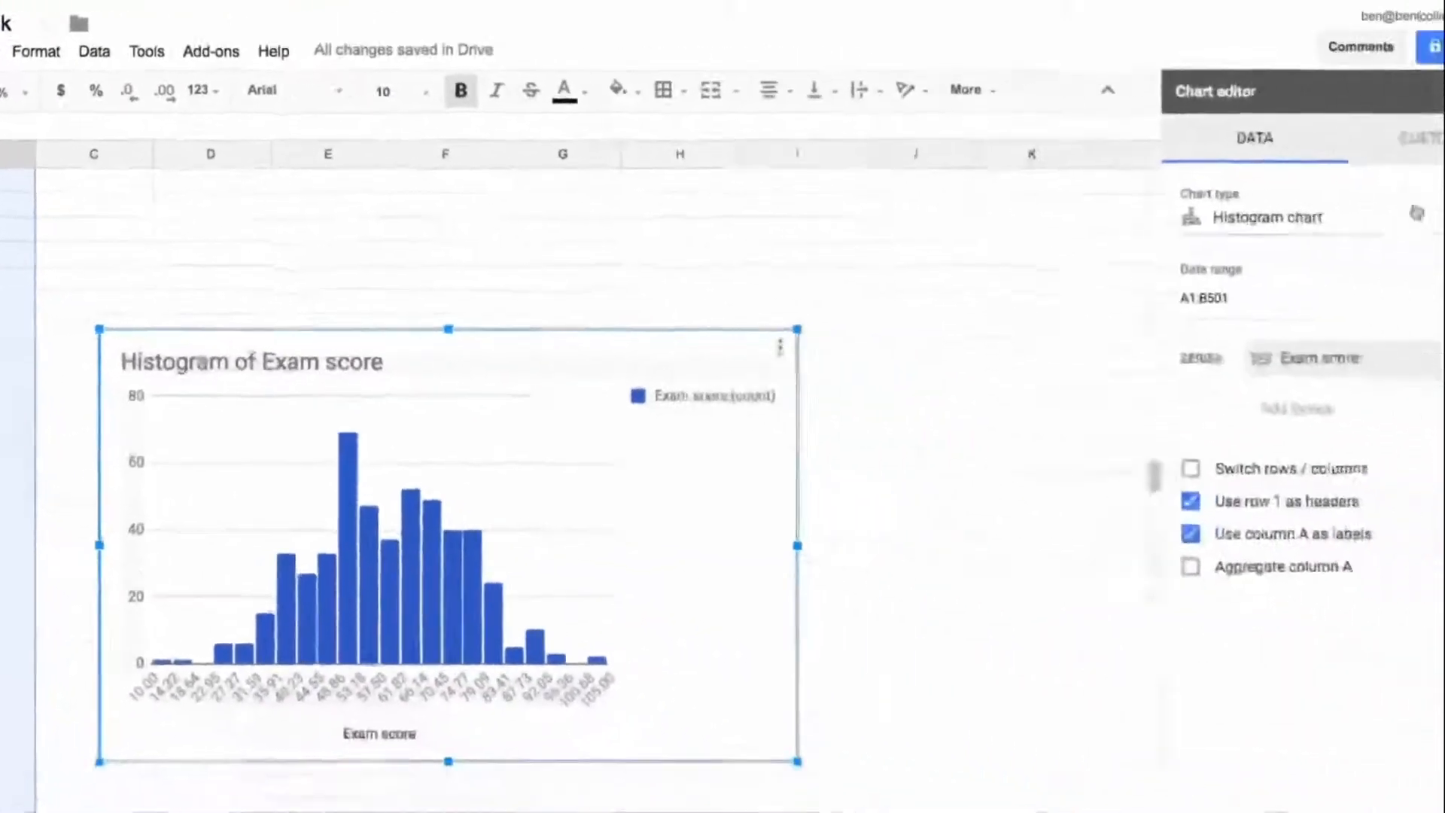
pyautogui.click(1425, 89)
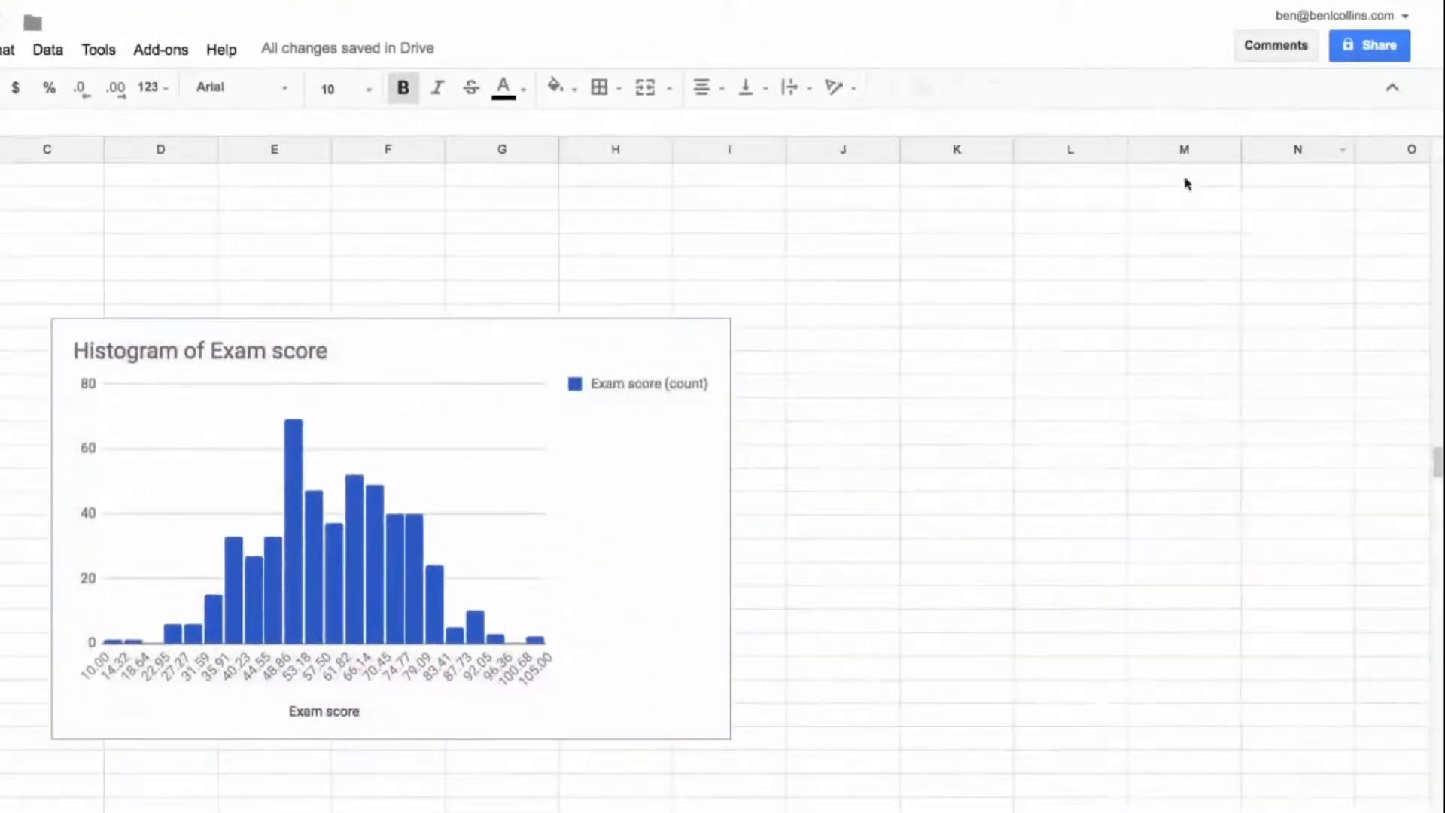
# Step: Remove the histogram's legend by setting its position to None
pyautogui.click(645, 381)
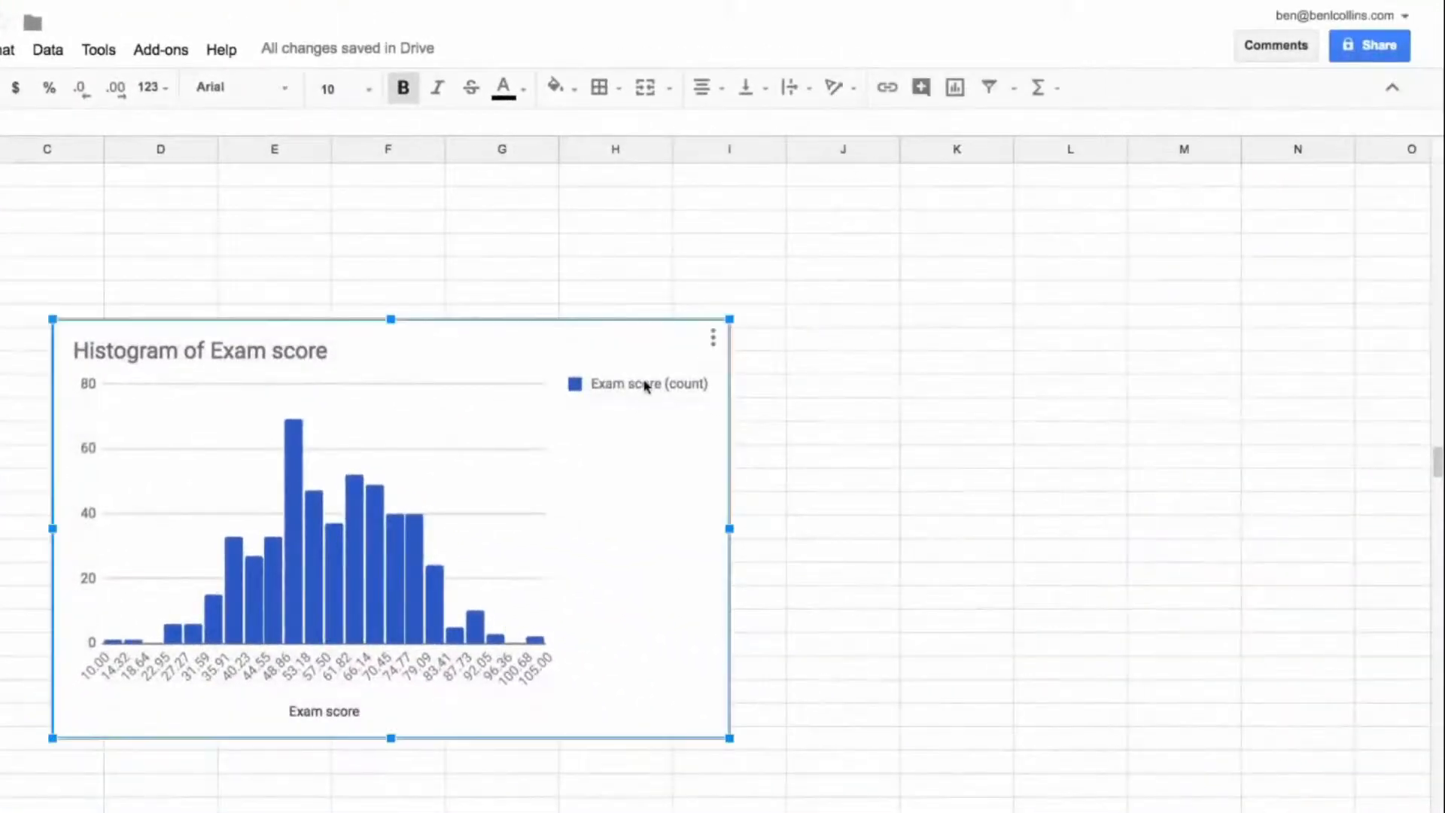
pyautogui.doubleClick(624, 386)
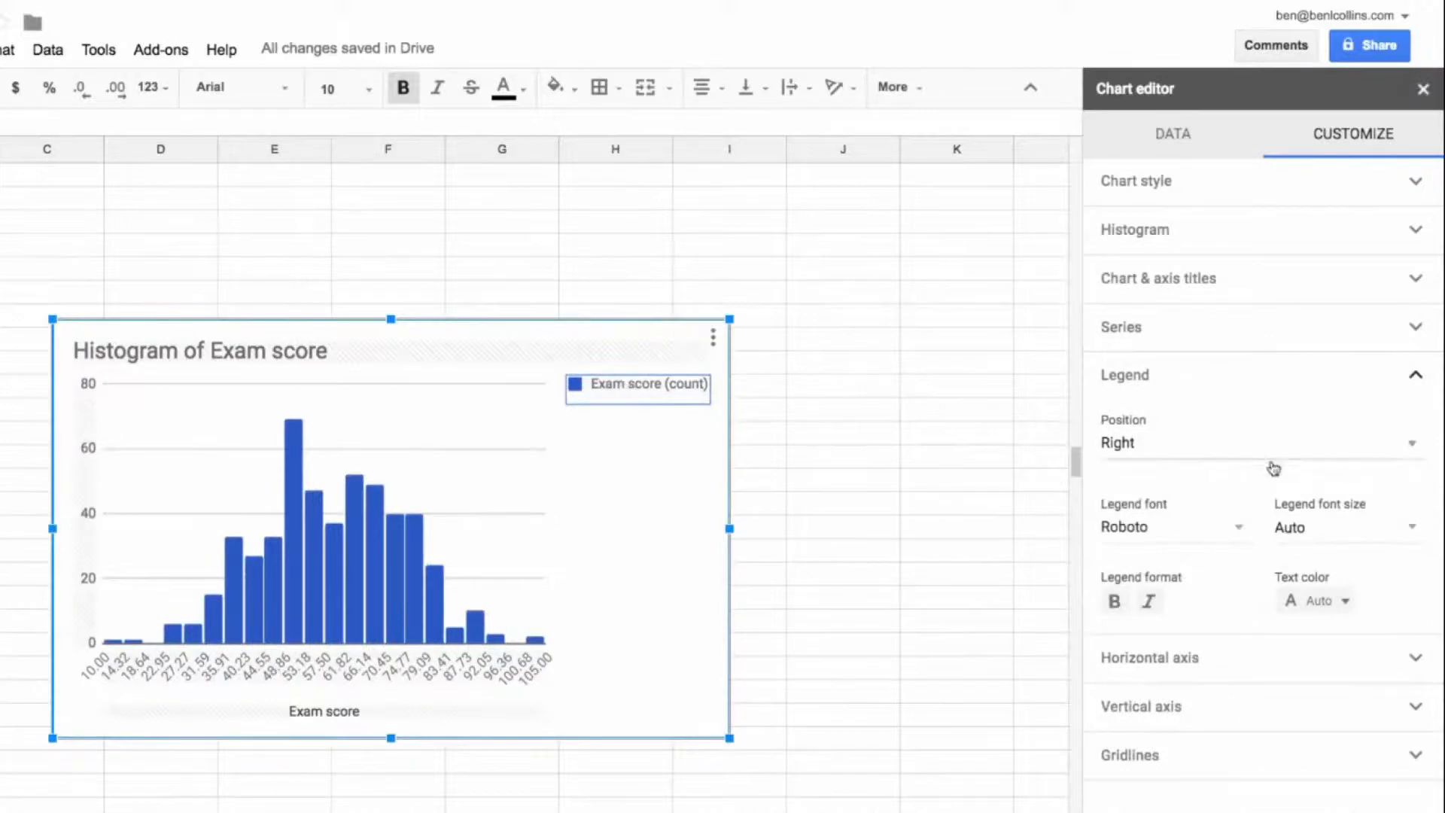
pyautogui.click(1204, 456)
pyautogui.click(1165, 306)
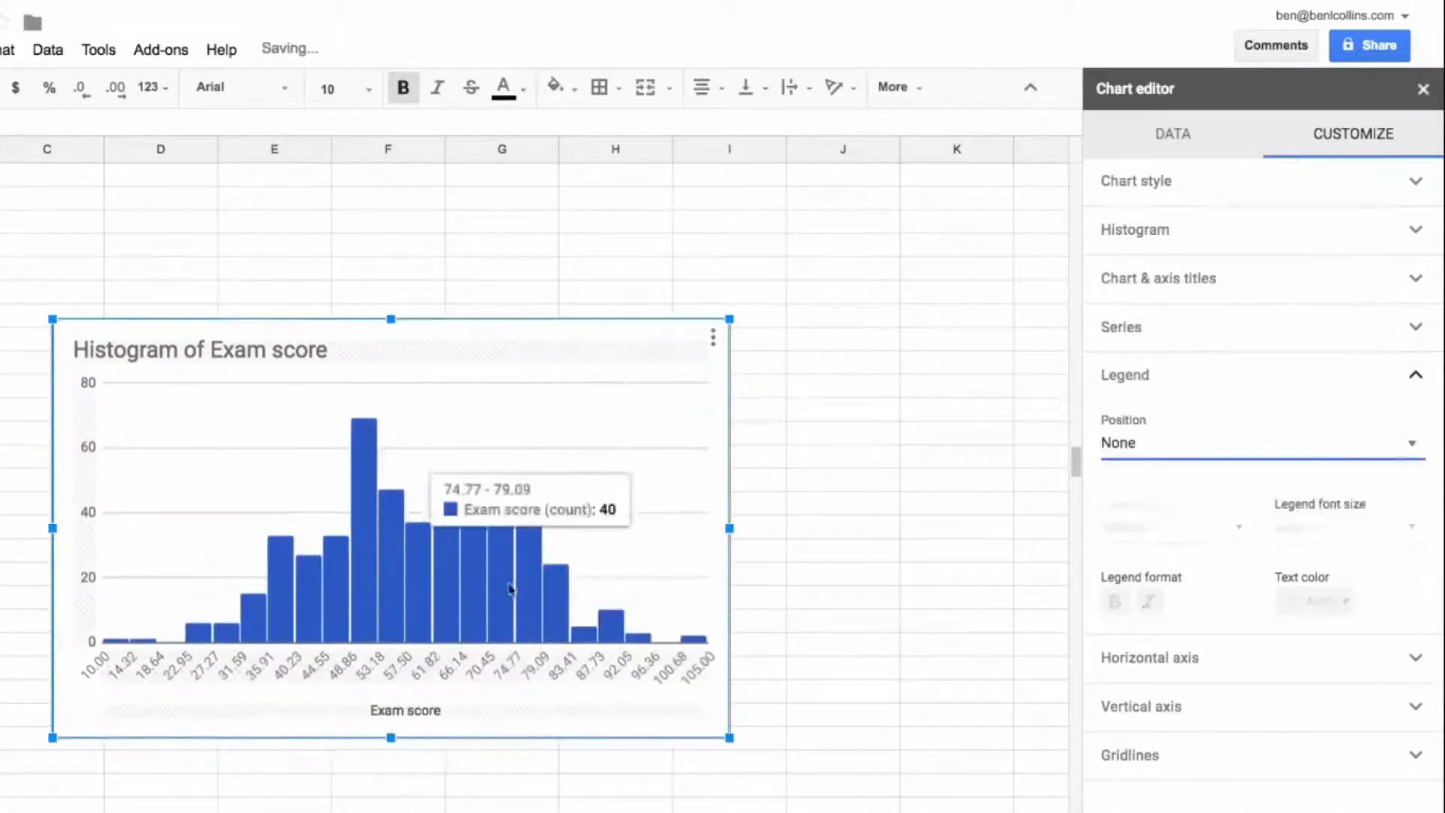
pyautogui.click(775, 300)
# Step: Move the histogram up to the start of the sheet by cutting it and pasting it at cell D5
pyautogui.click(580, 402)
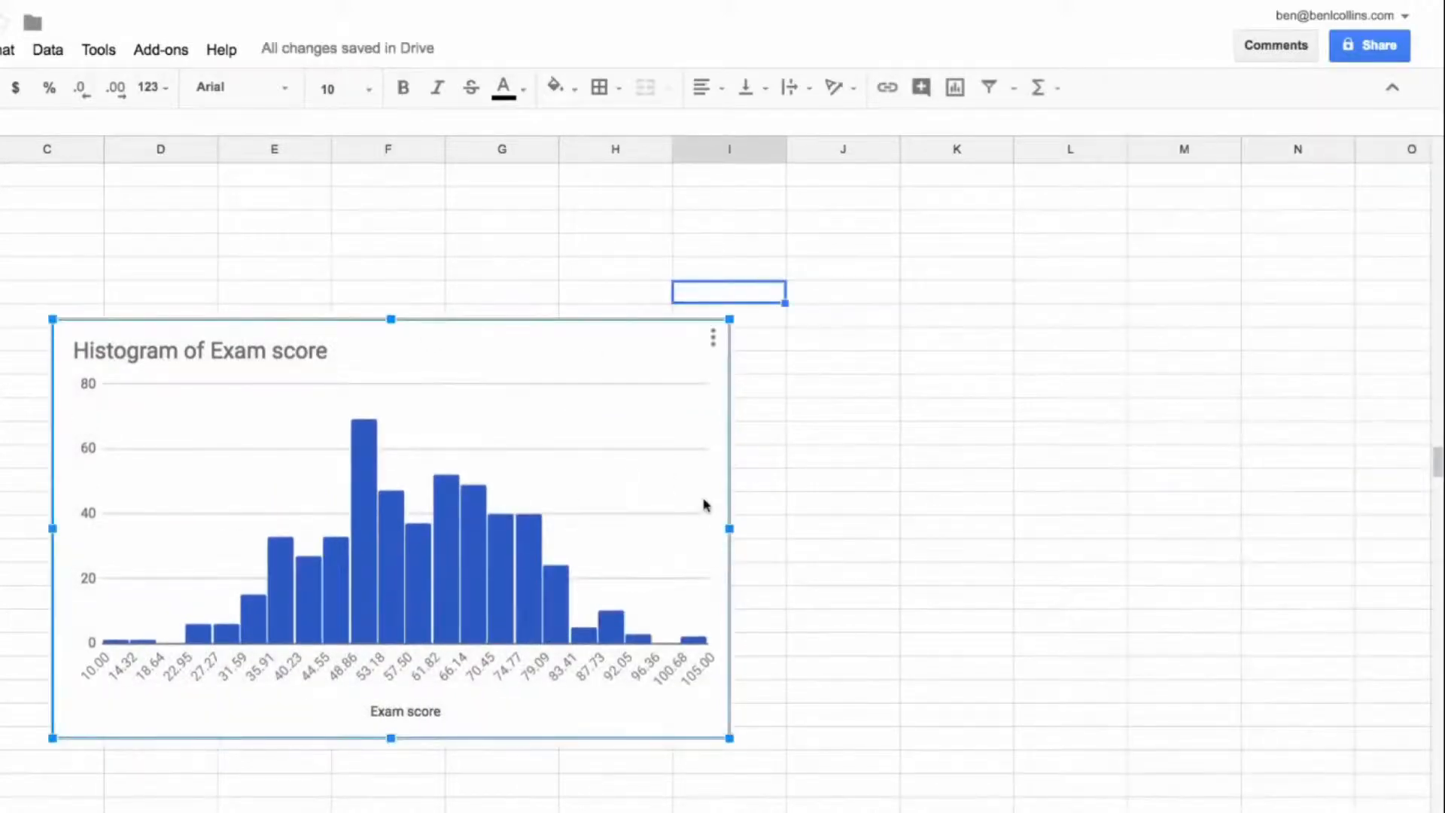
pyautogui.press('Delete')
pyautogui.hotkey('ctrl', 'Up')
pyautogui.press('Down')
pyautogui.press('Down')
pyautogui.press('Down')
pyautogui.click(181, 271)
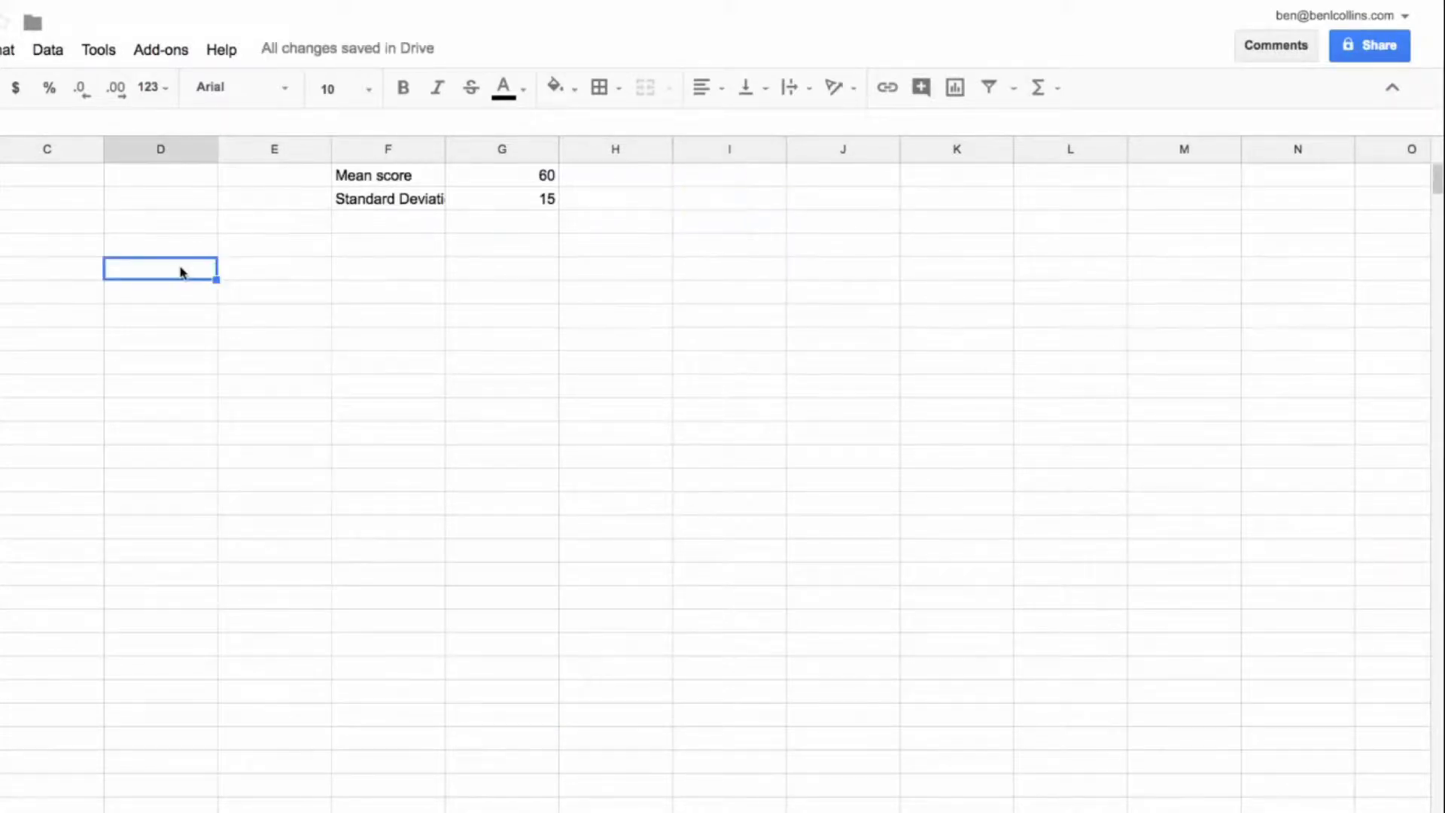
pyautogui.hotkey('ctrl', 'v')
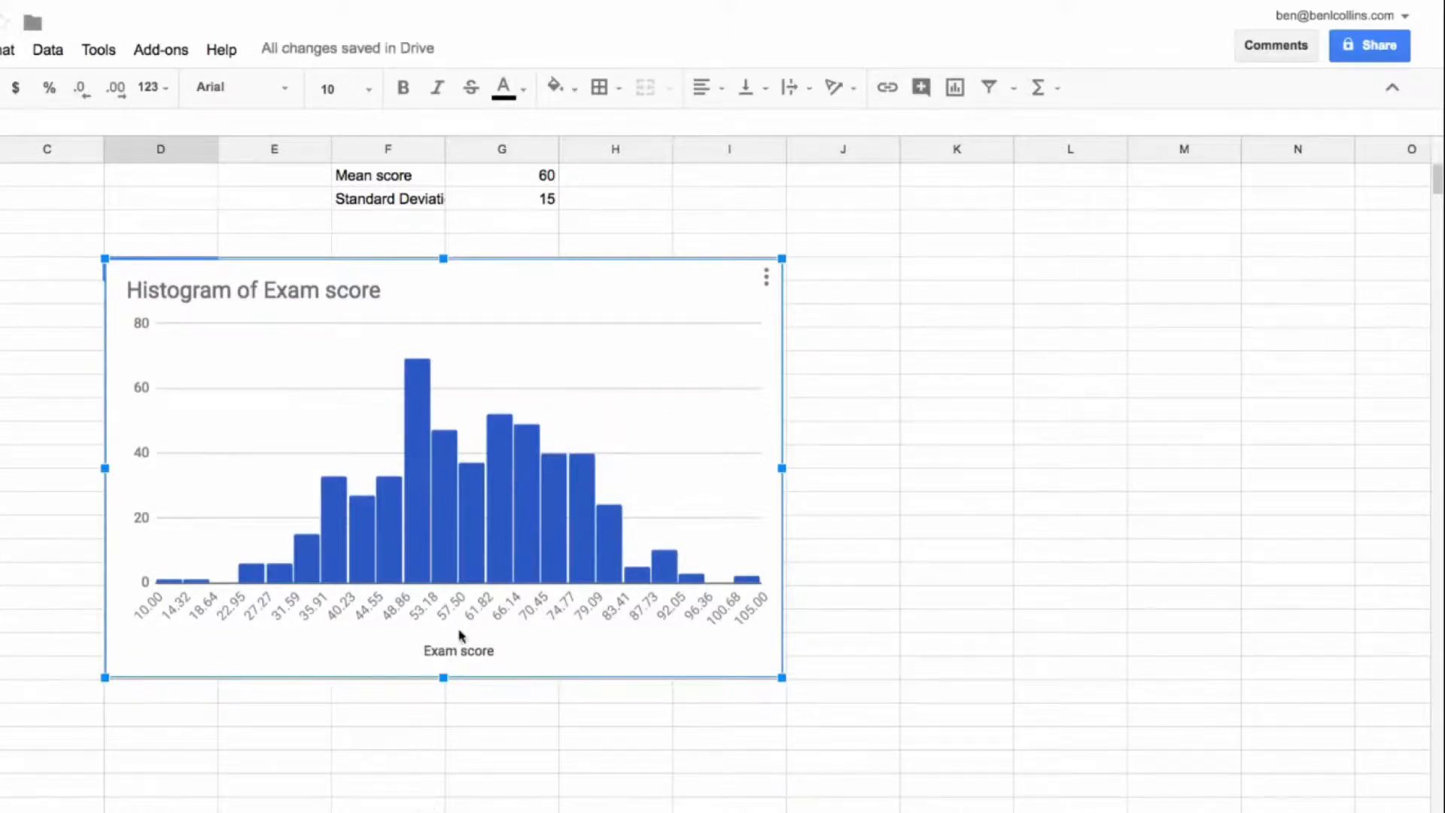
# Step: Set the histogram's bucket size to 10 and close the chart editor
pyautogui.moveTo(638, 576)
pyautogui.click(768, 278)
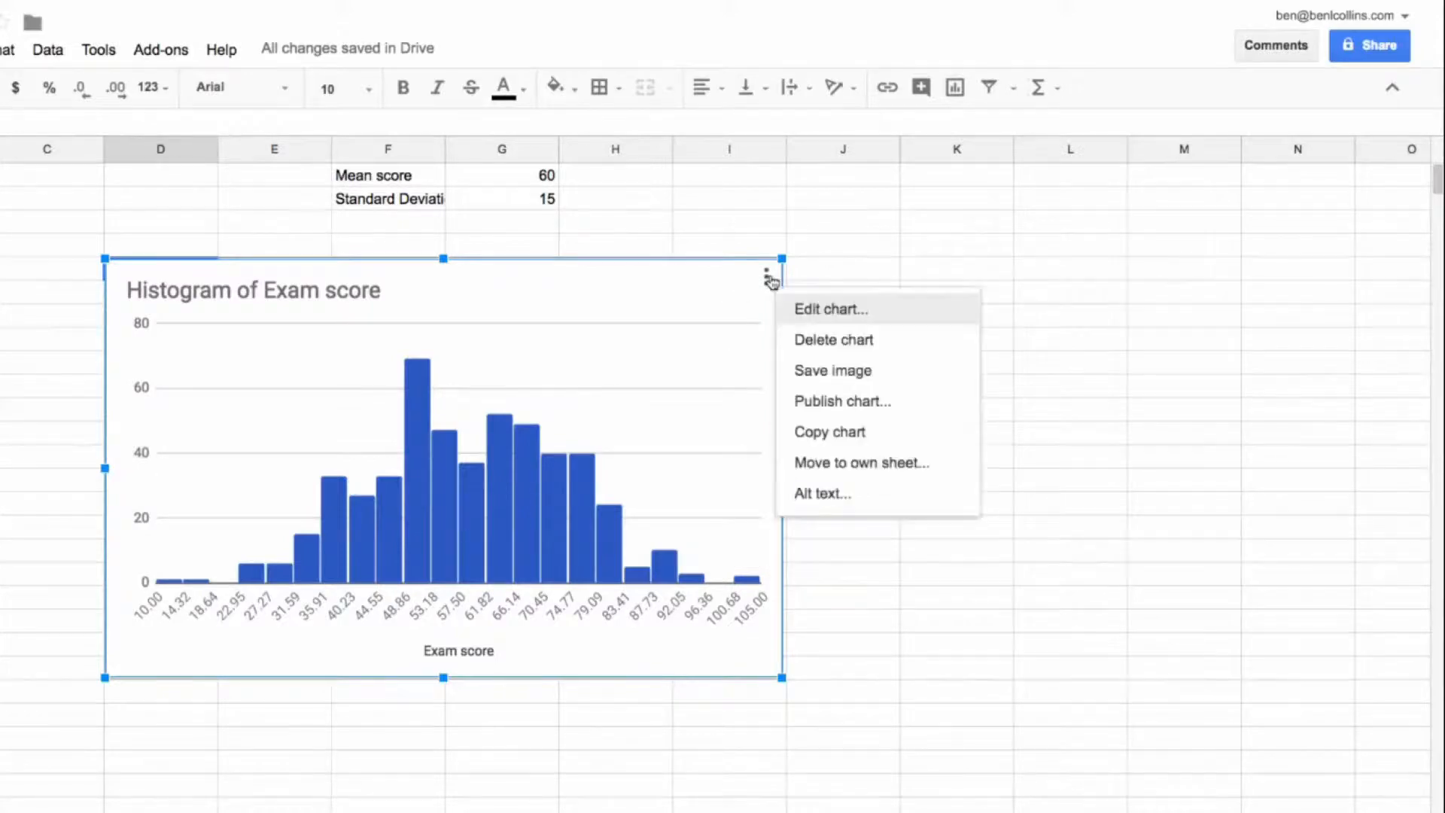
pyautogui.click(820, 310)
pyautogui.click(1317, 143)
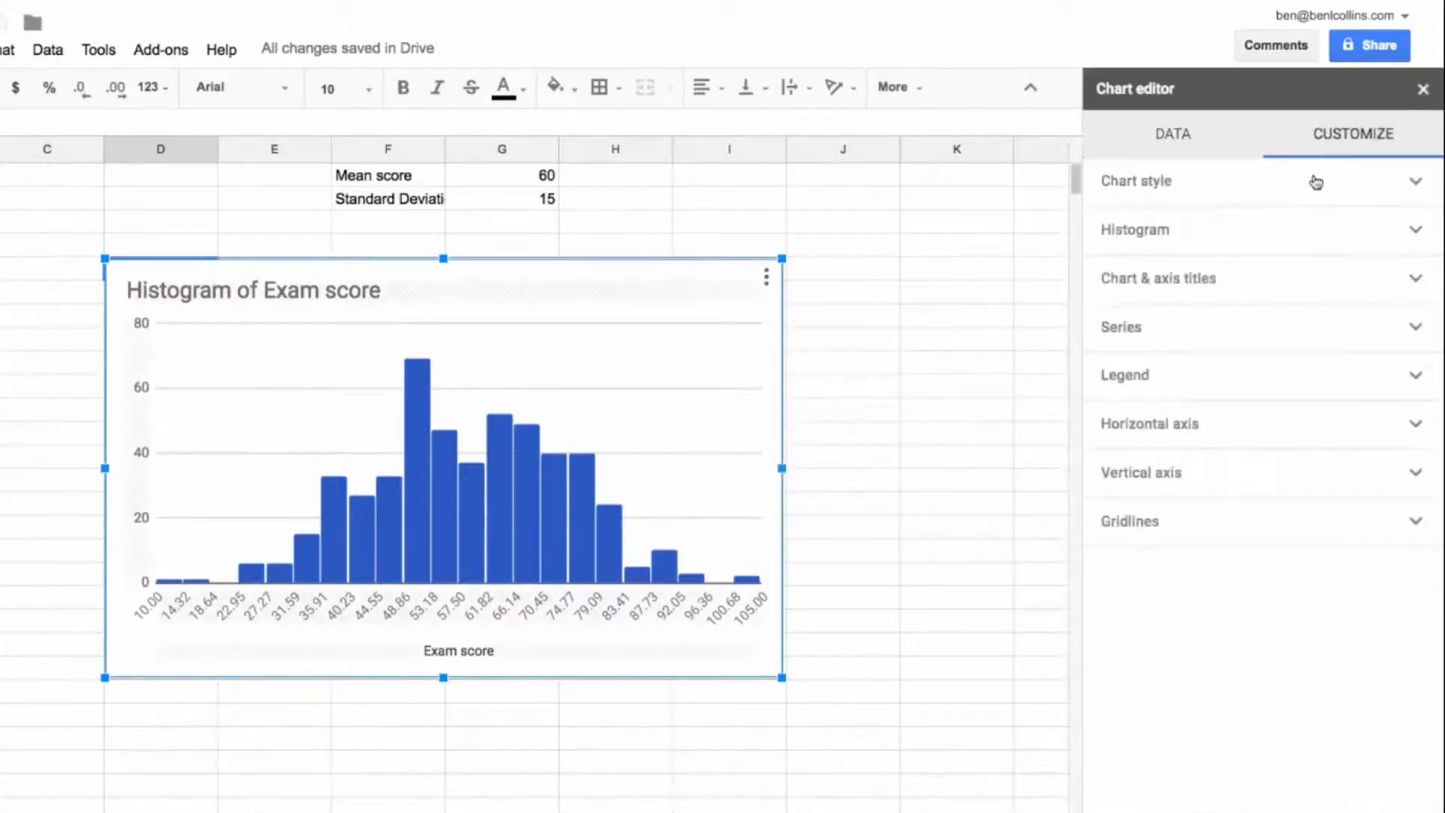
pyautogui.click(1142, 246)
pyautogui.click(1238, 332)
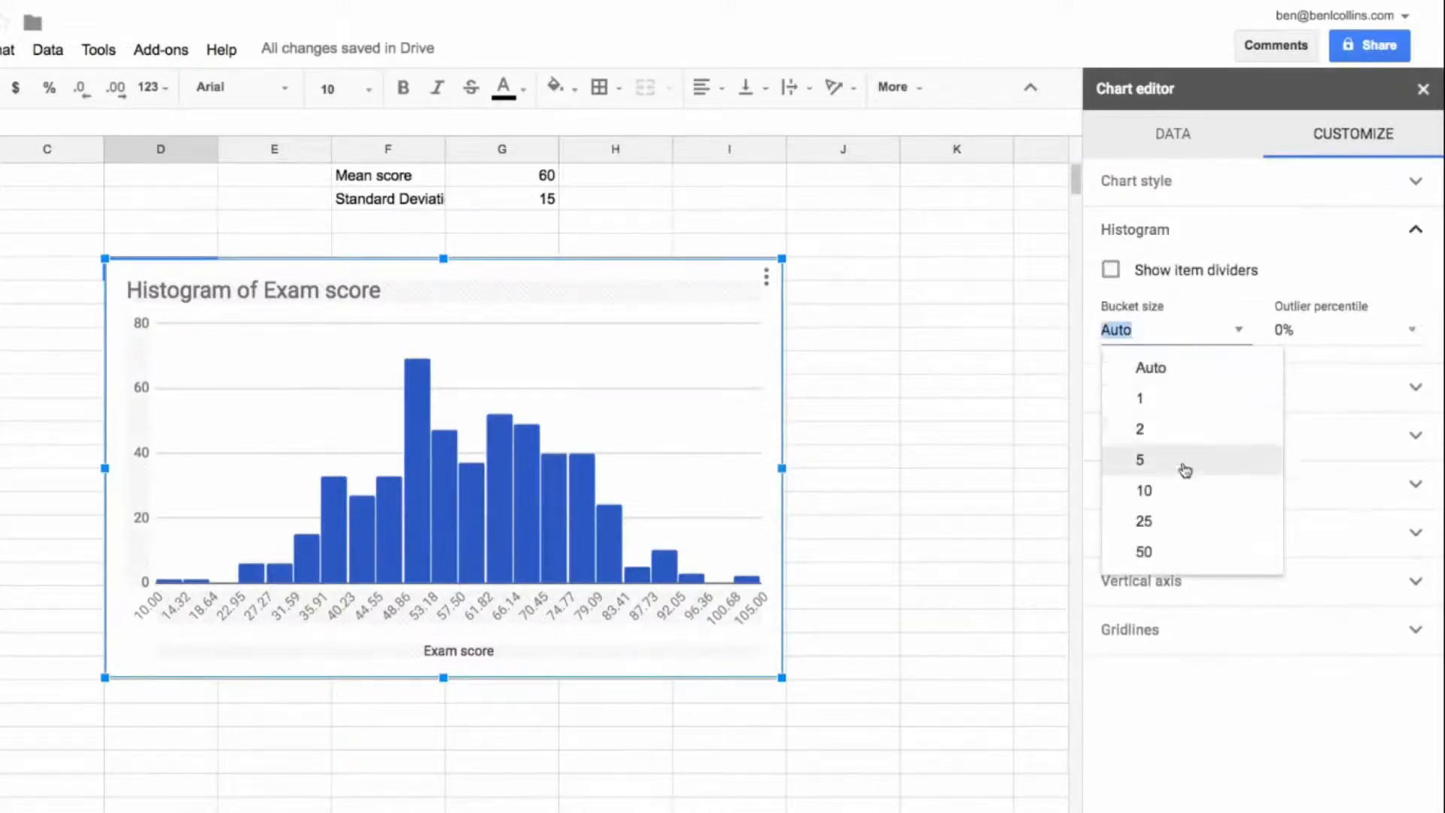
pyautogui.click(1165, 492)
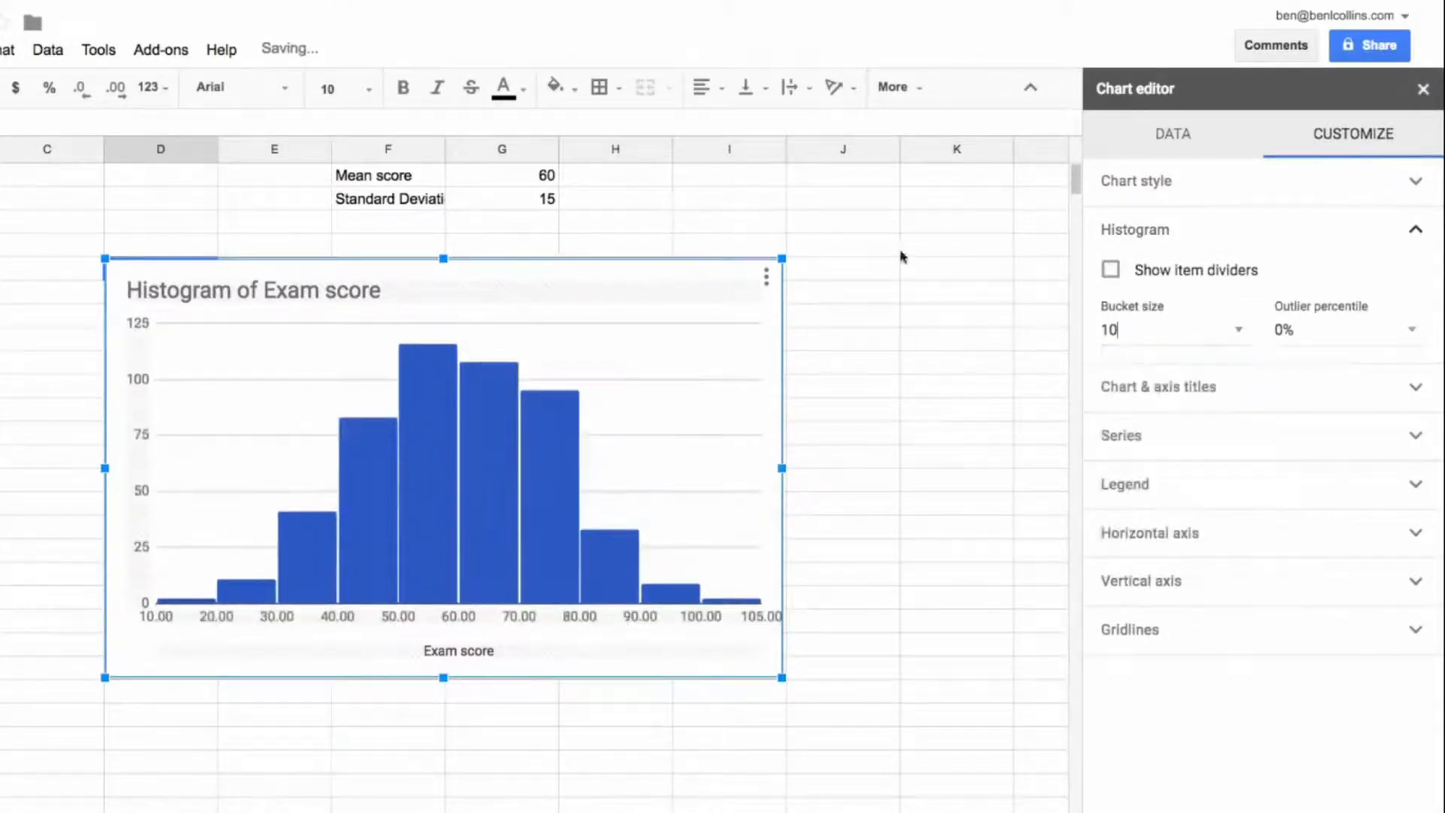
pyautogui.click(1423, 89)
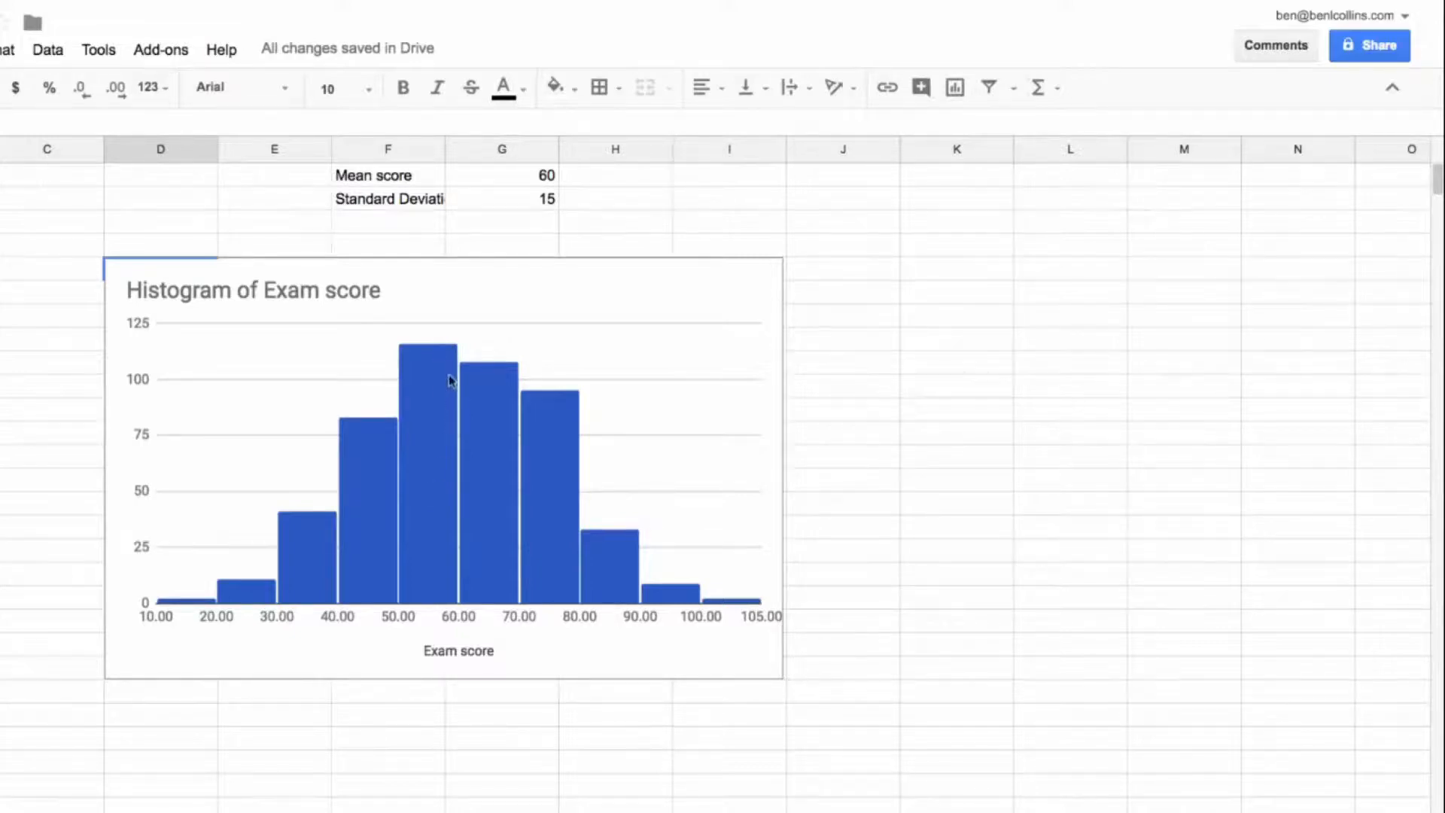
# Step: Move the histogram up and to the left so it starts within column C at row 4
pyautogui.moveTo(675, 271); pyautogui.dragTo(610, 254)
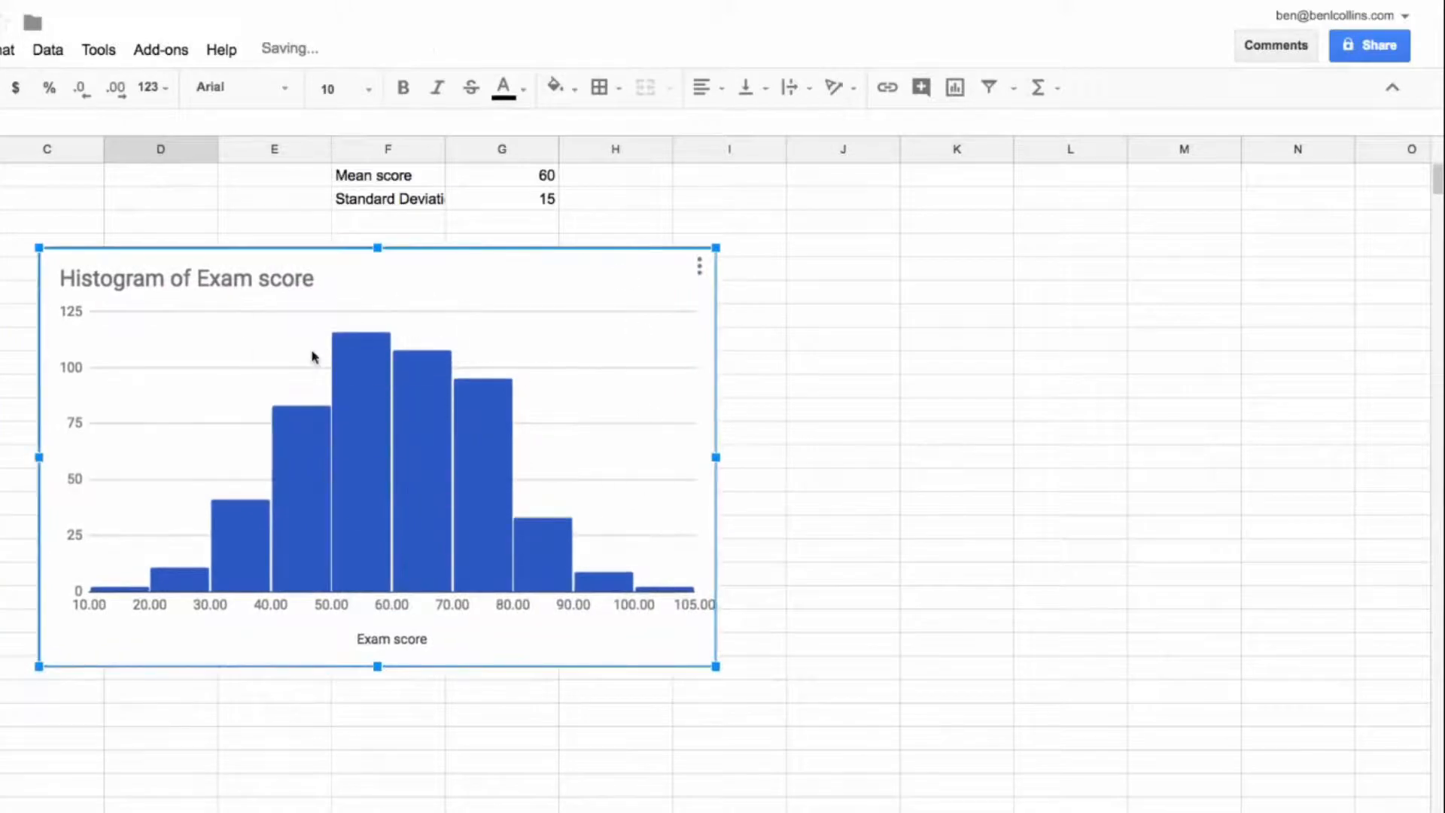
pyautogui.click(70, 205)
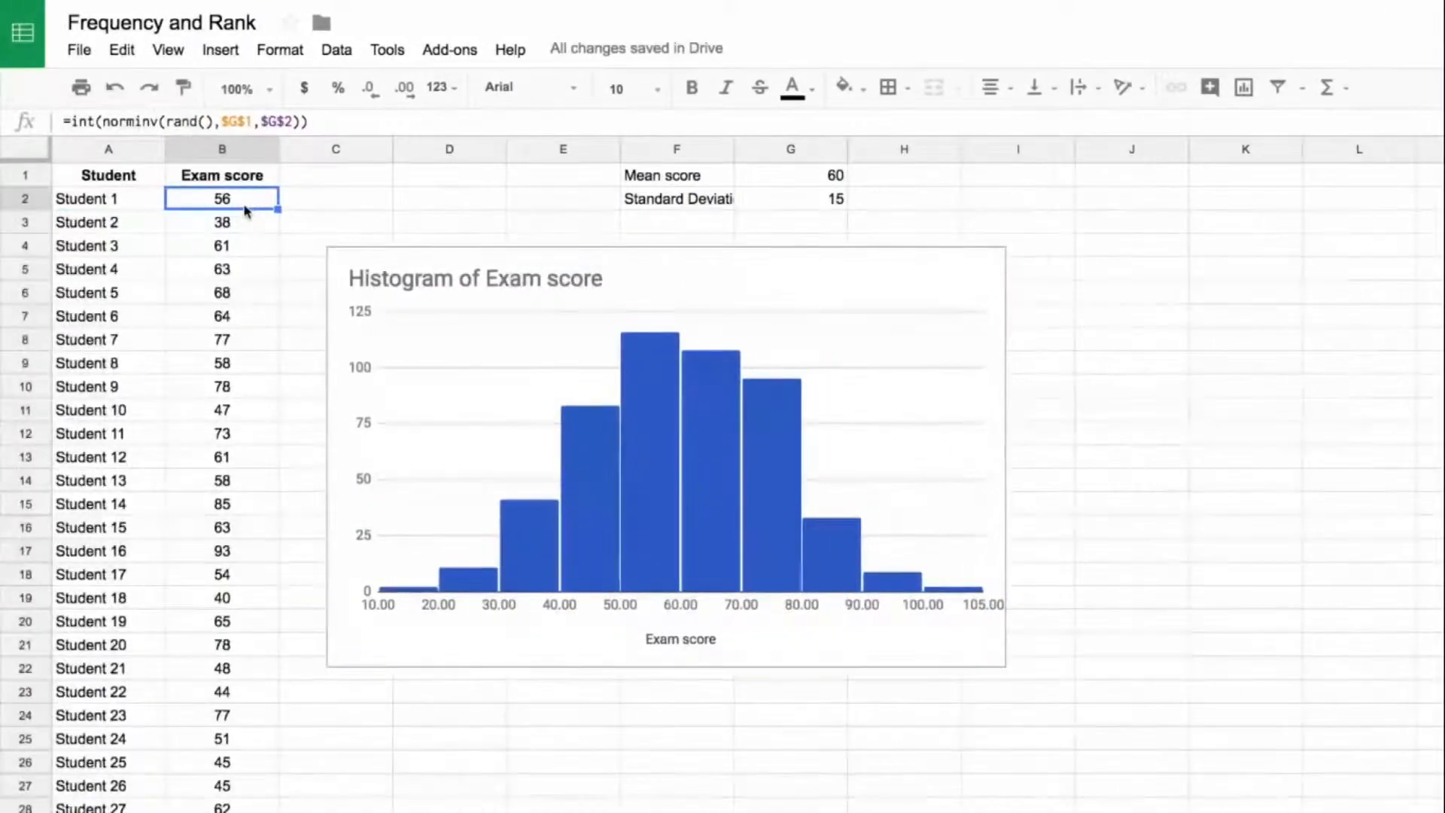
pyautogui.press('Right')
pyautogui.press('Right')
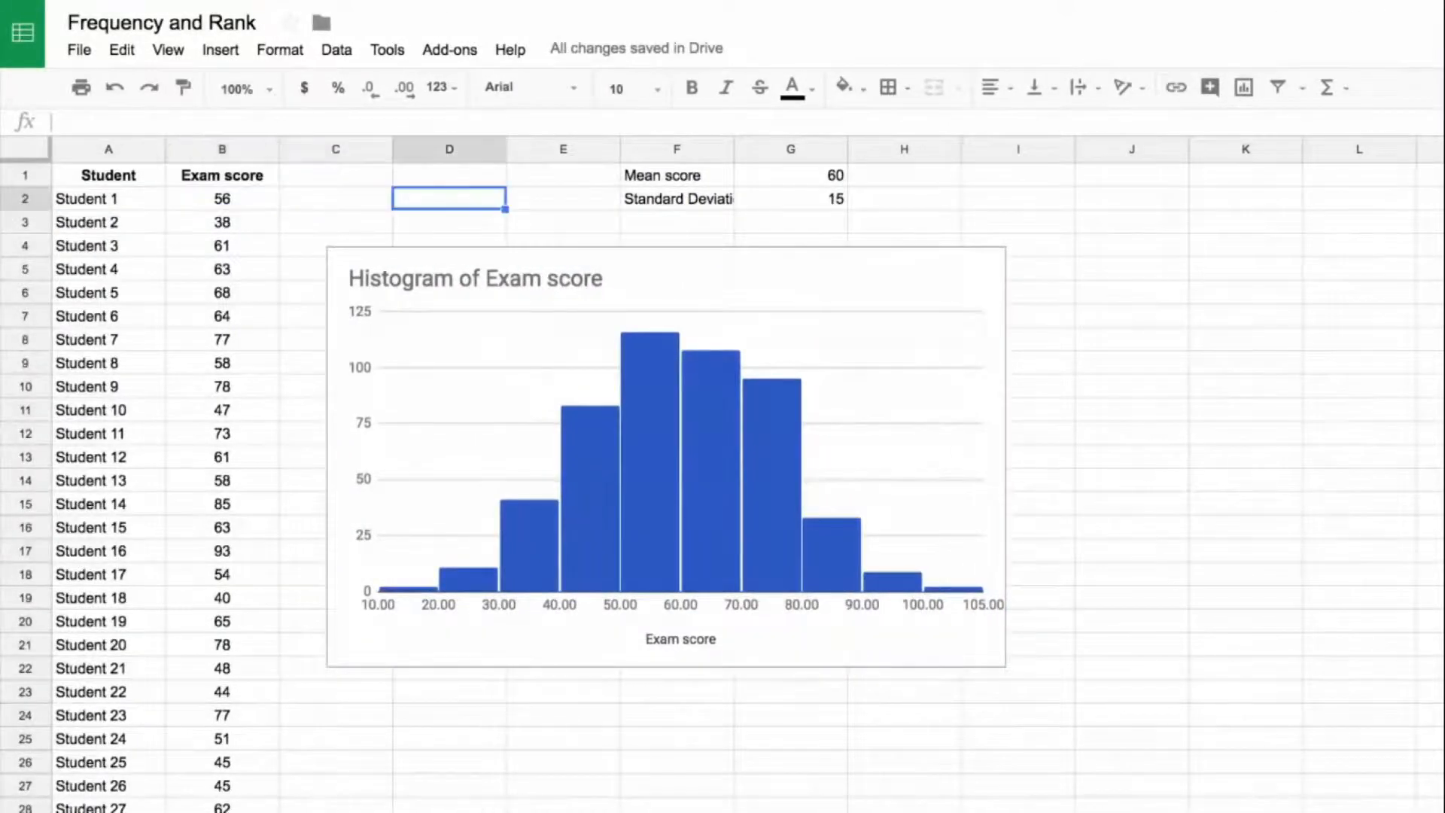
# Step: Enter the test value 1234 in cell J2 to make the random exam scores recalculate
pyautogui.click(1132, 200)
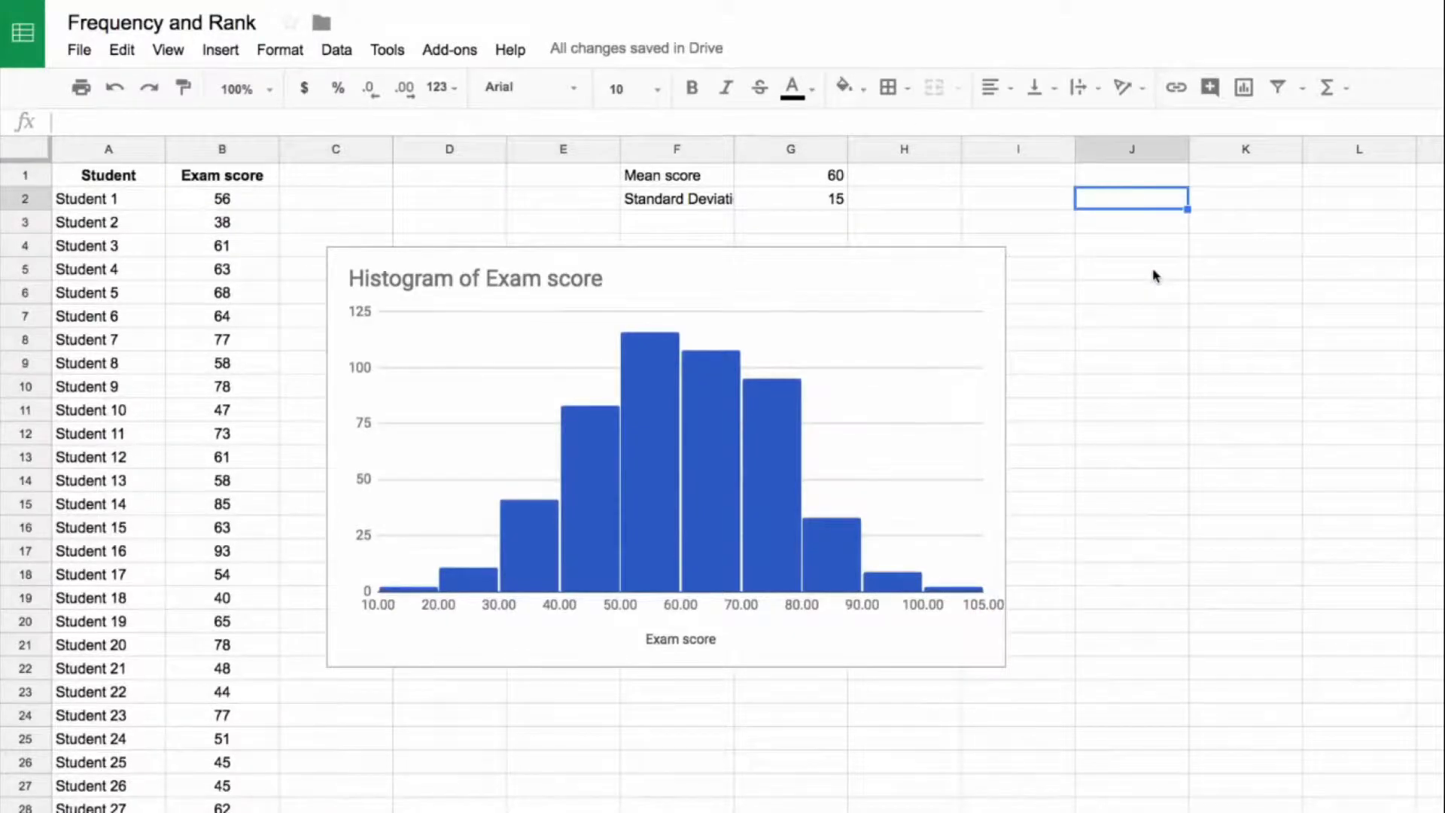
pyautogui.write('1234')
pyautogui.press('Return')
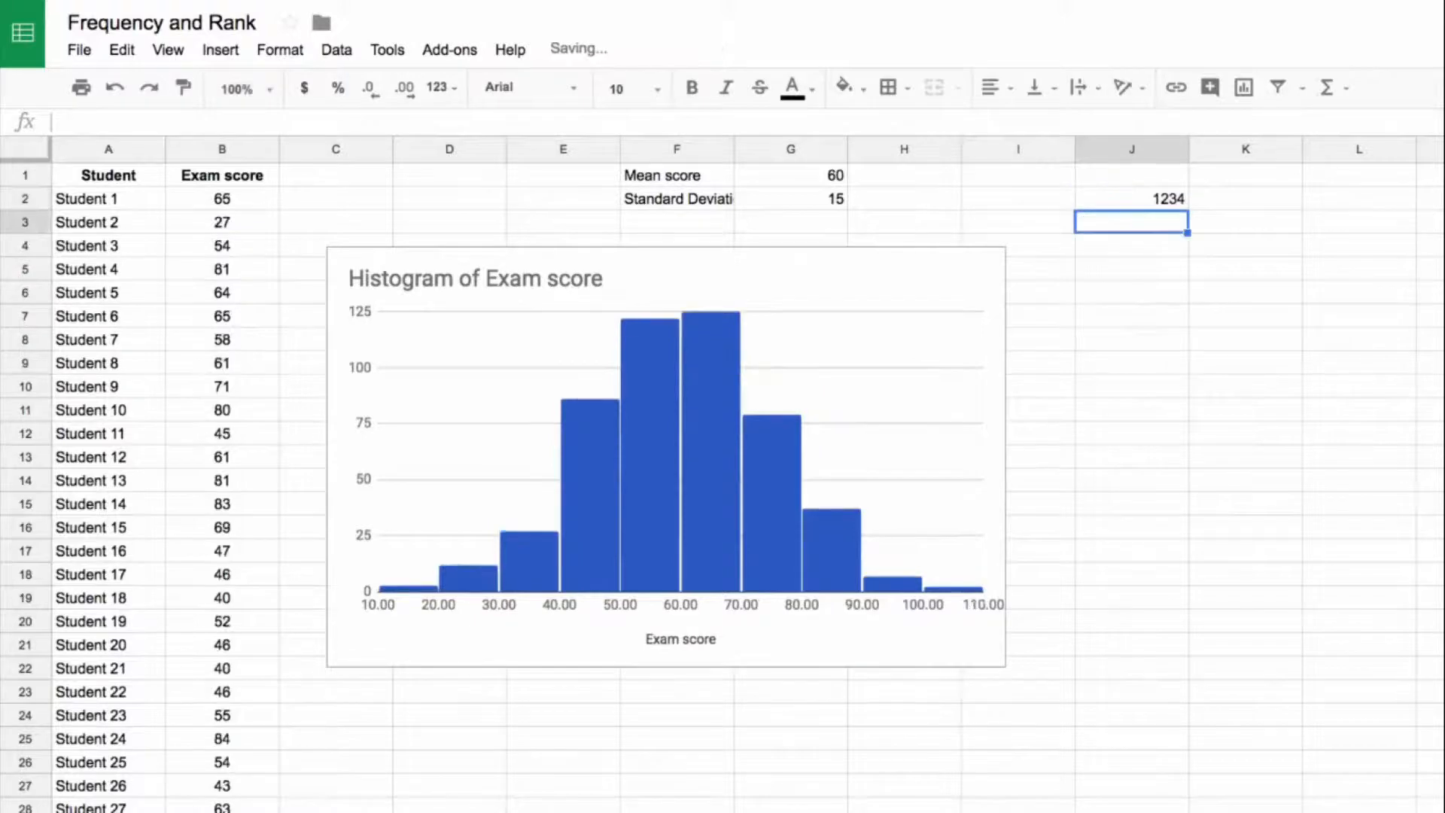
# Step: Inspect the rand() argument of the NORMINV formula in B2 without changing it, and clear the test value from J2
pyautogui.click(204, 203)
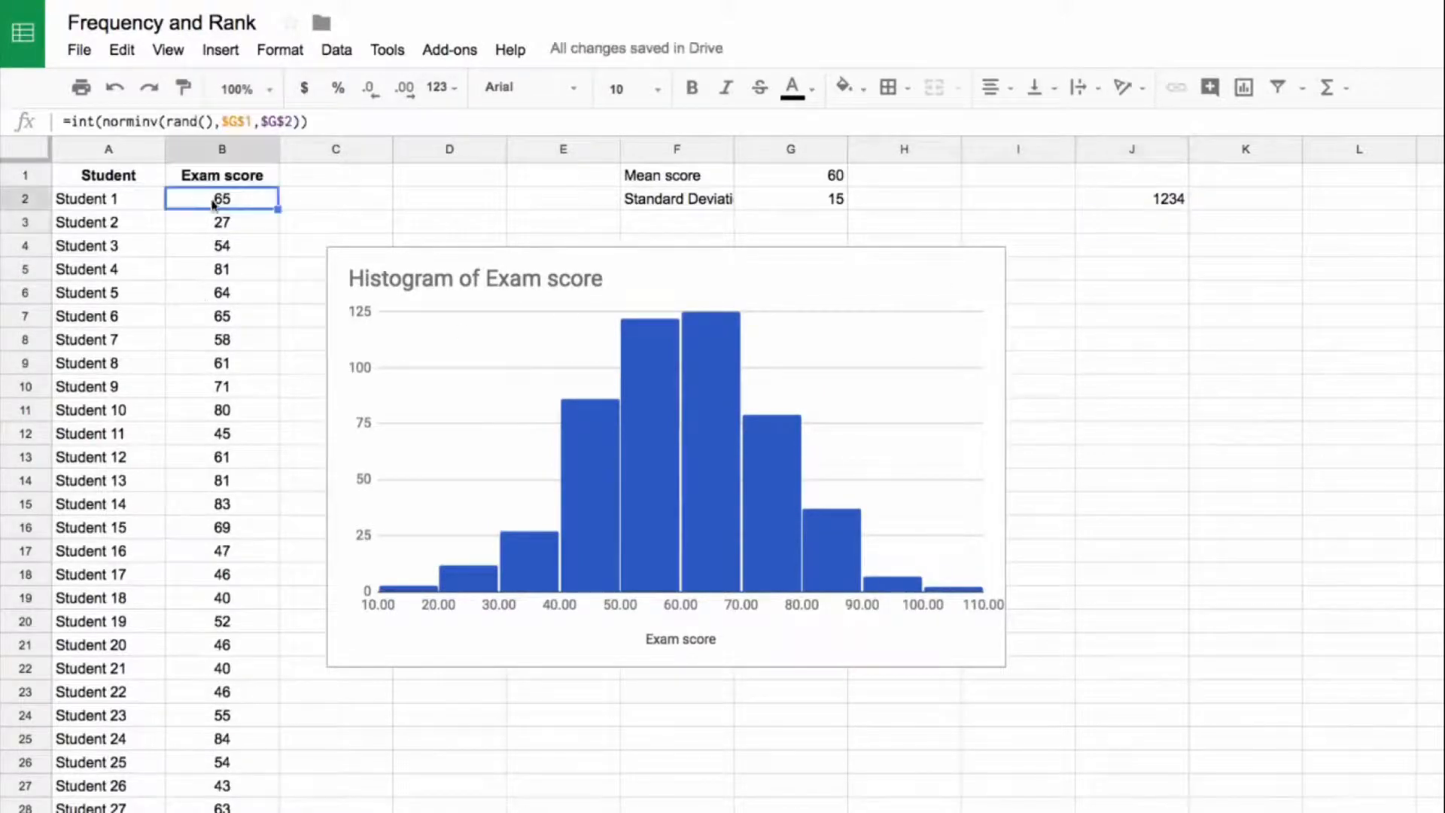
pyautogui.click(169, 121)
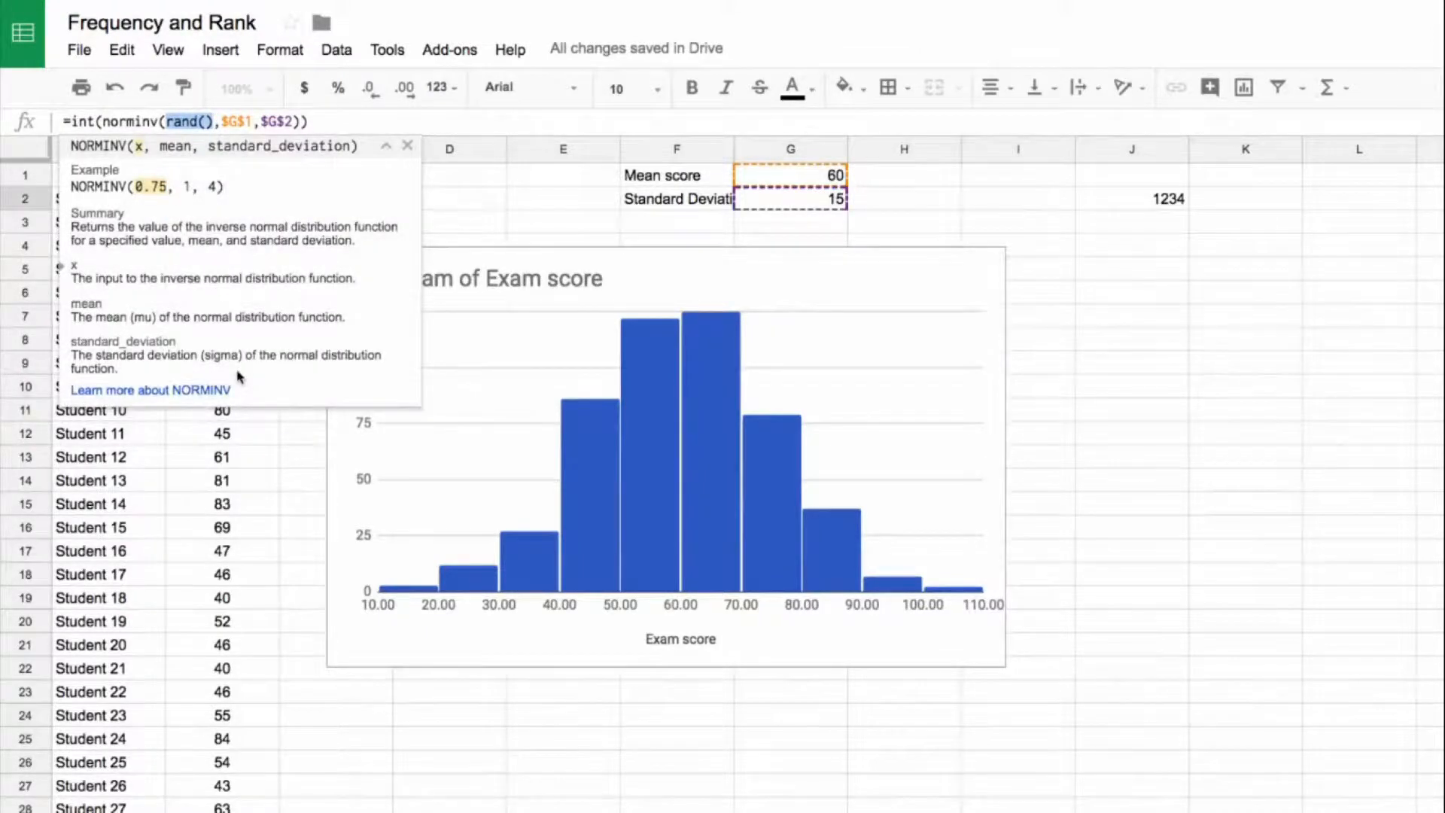
pyautogui.press('Escape')
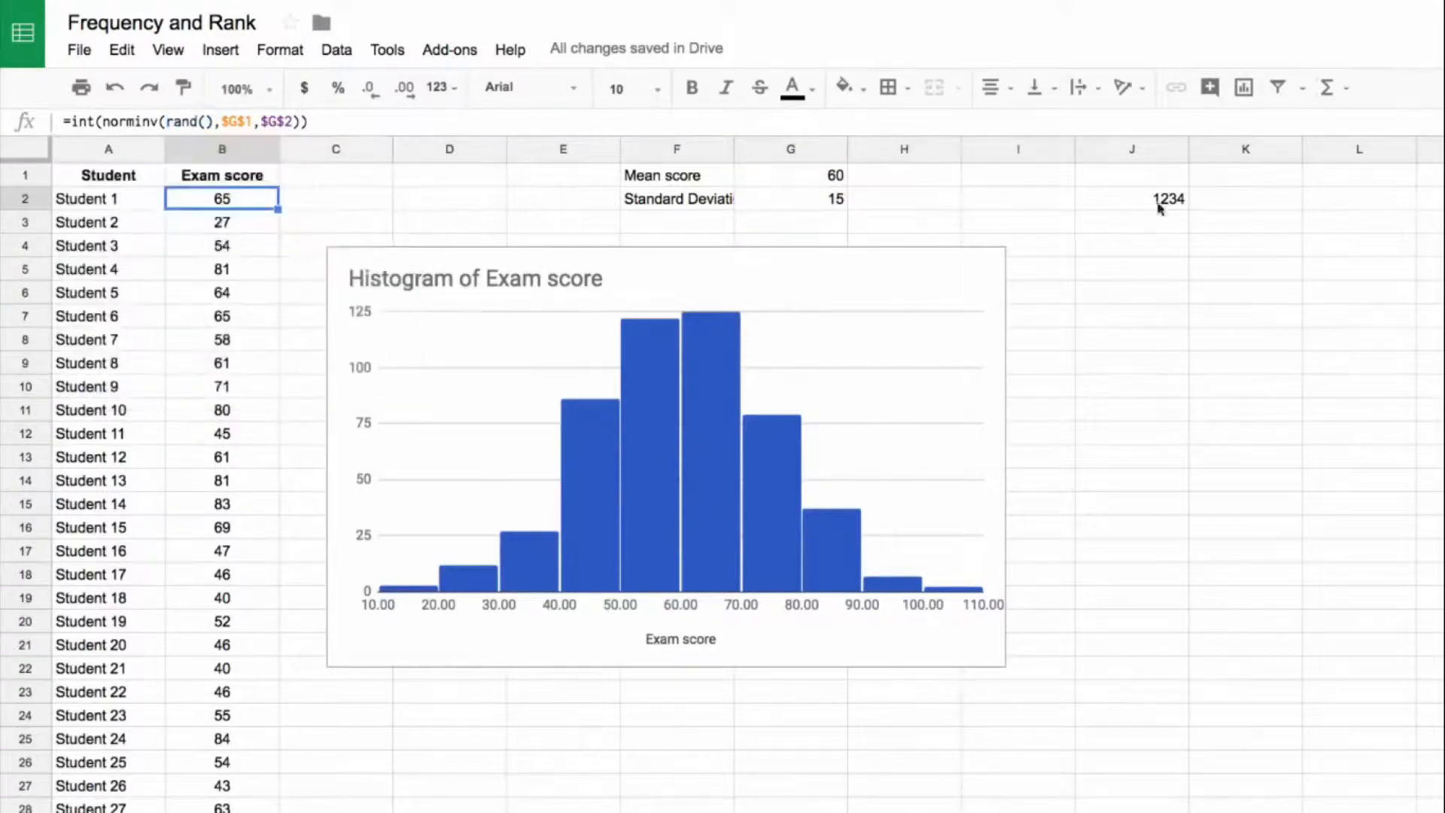
pyautogui.click(1169, 202)
pyautogui.press('Delete')
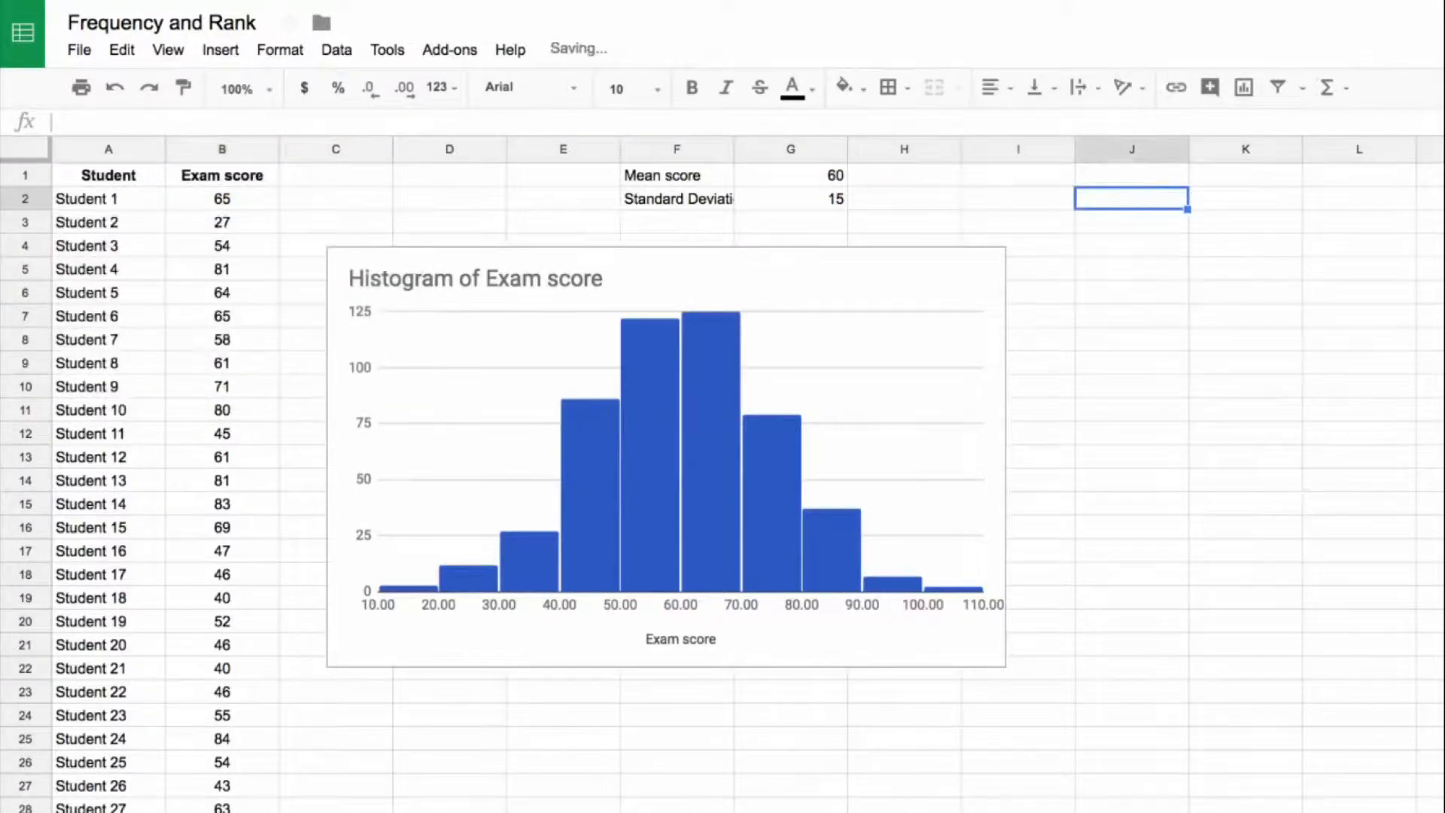
# Step: Replace the random exam score formulas in B2:B501 with their static values by pasting values only over them
pyautogui.click(201, 201)
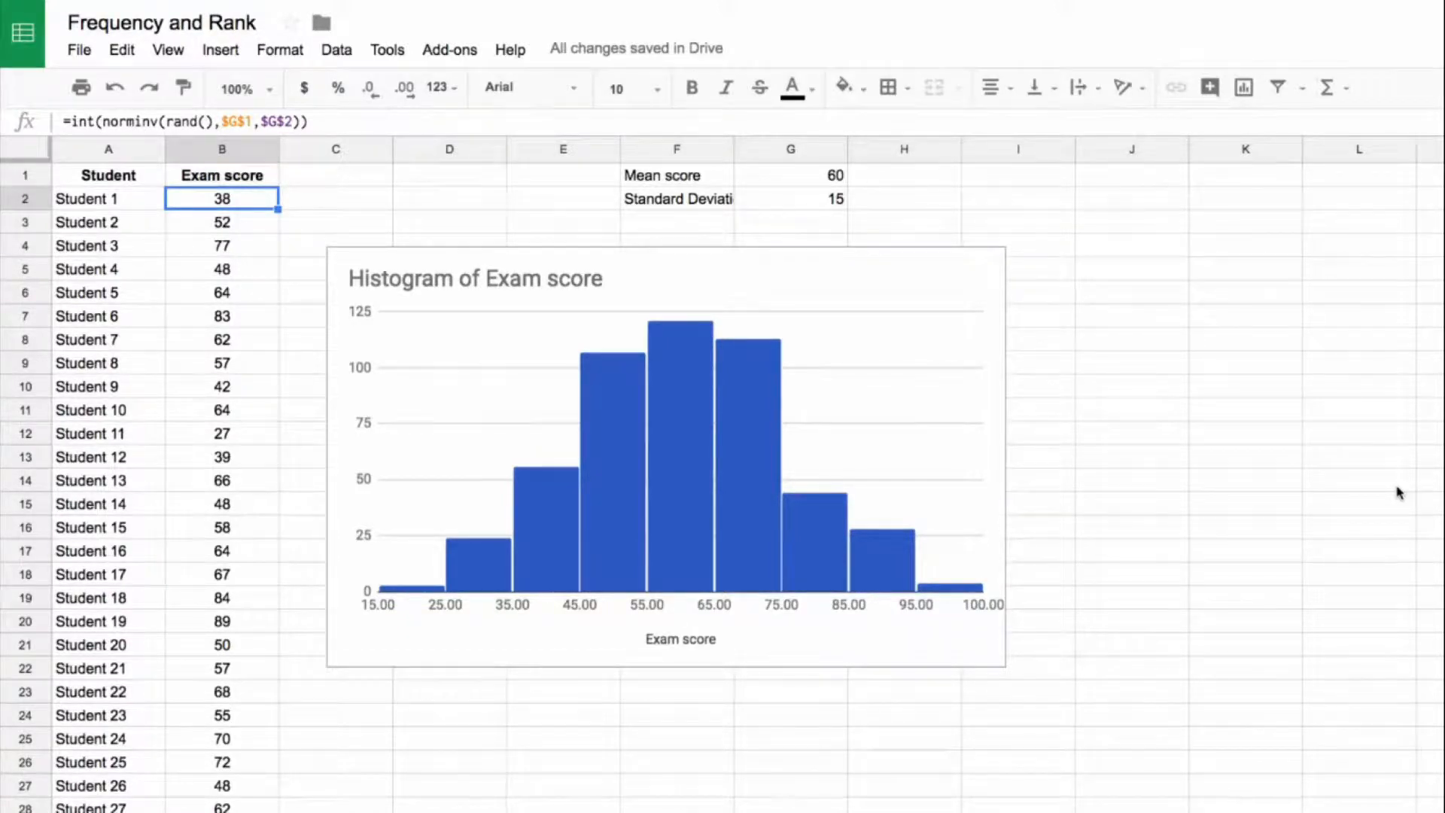
pyautogui.hotkey('ctrl', 'shift', 'Down')
pyautogui.hotkey('ctrl', 'c')
pyautogui.rightClick(241, 460)
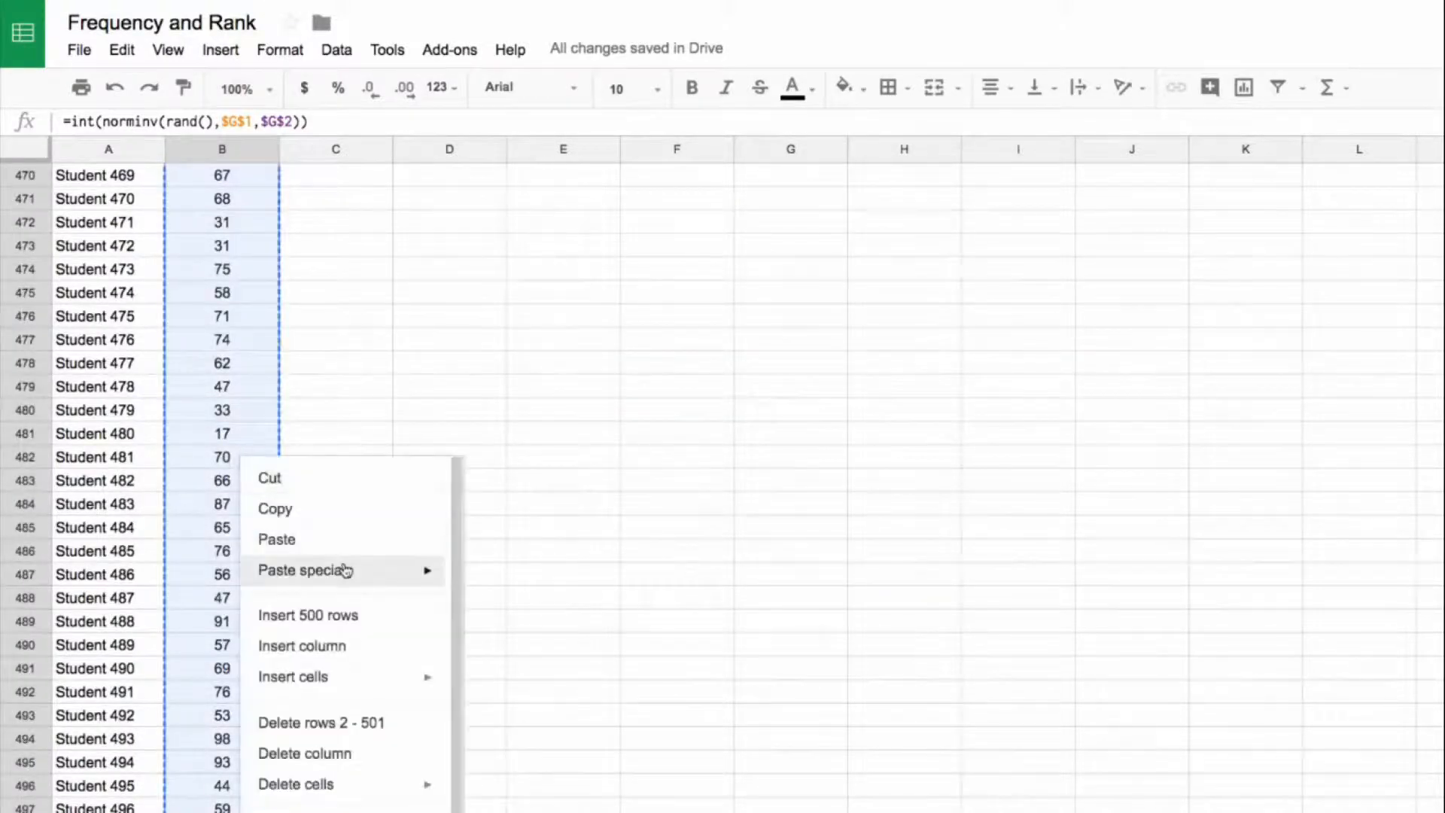
pyautogui.moveTo(429, 570)
pyautogui.click(498, 588)
pyautogui.hotkey('ctrl', 'Up')
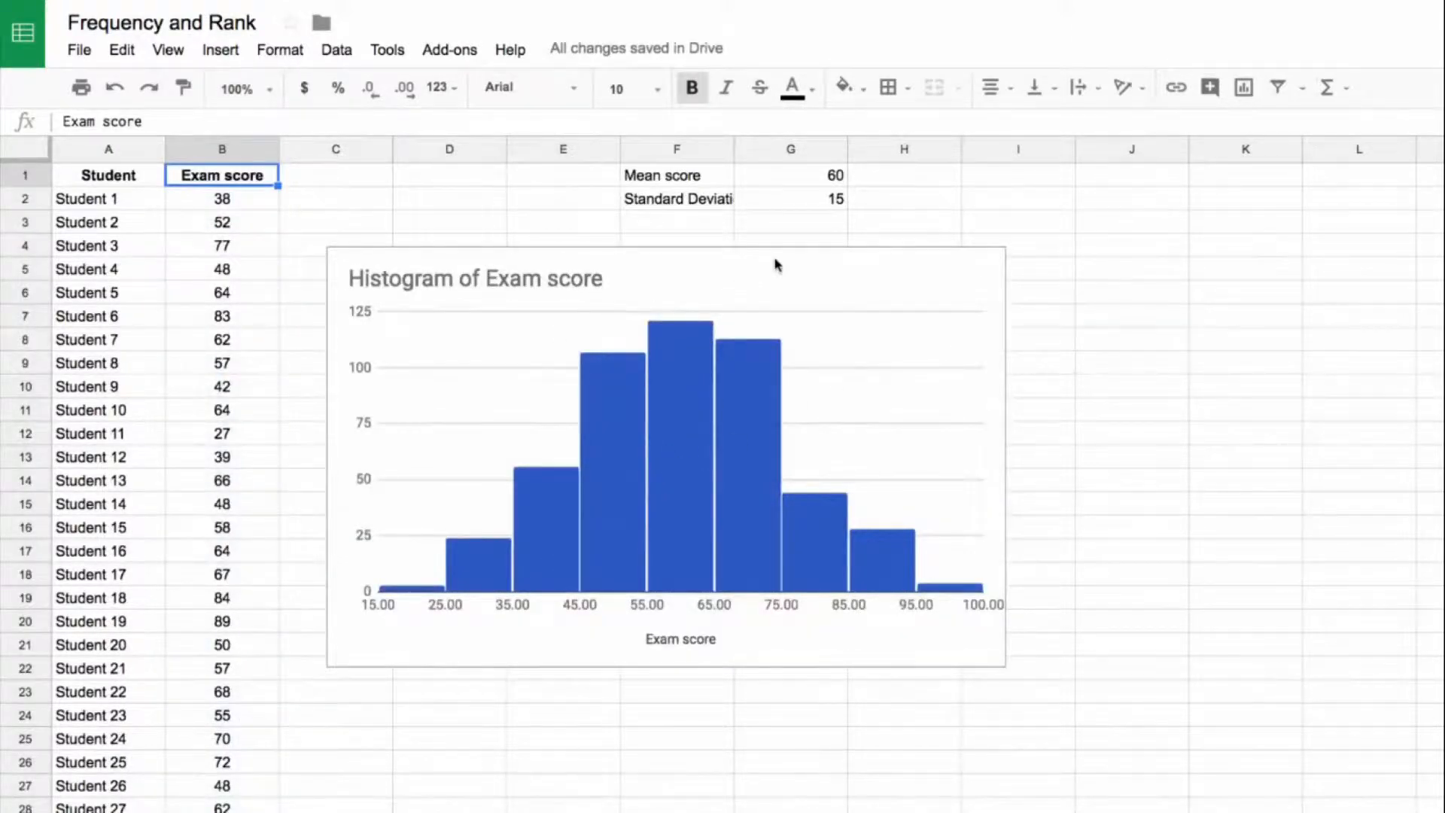
# Step: Shift the histogram slightly further so it sits against the edge of column B, starting at the top of row 4
pyautogui.click(831, 259)
pyautogui.moveTo(829, 258); pyautogui.dragTo(779, 247)
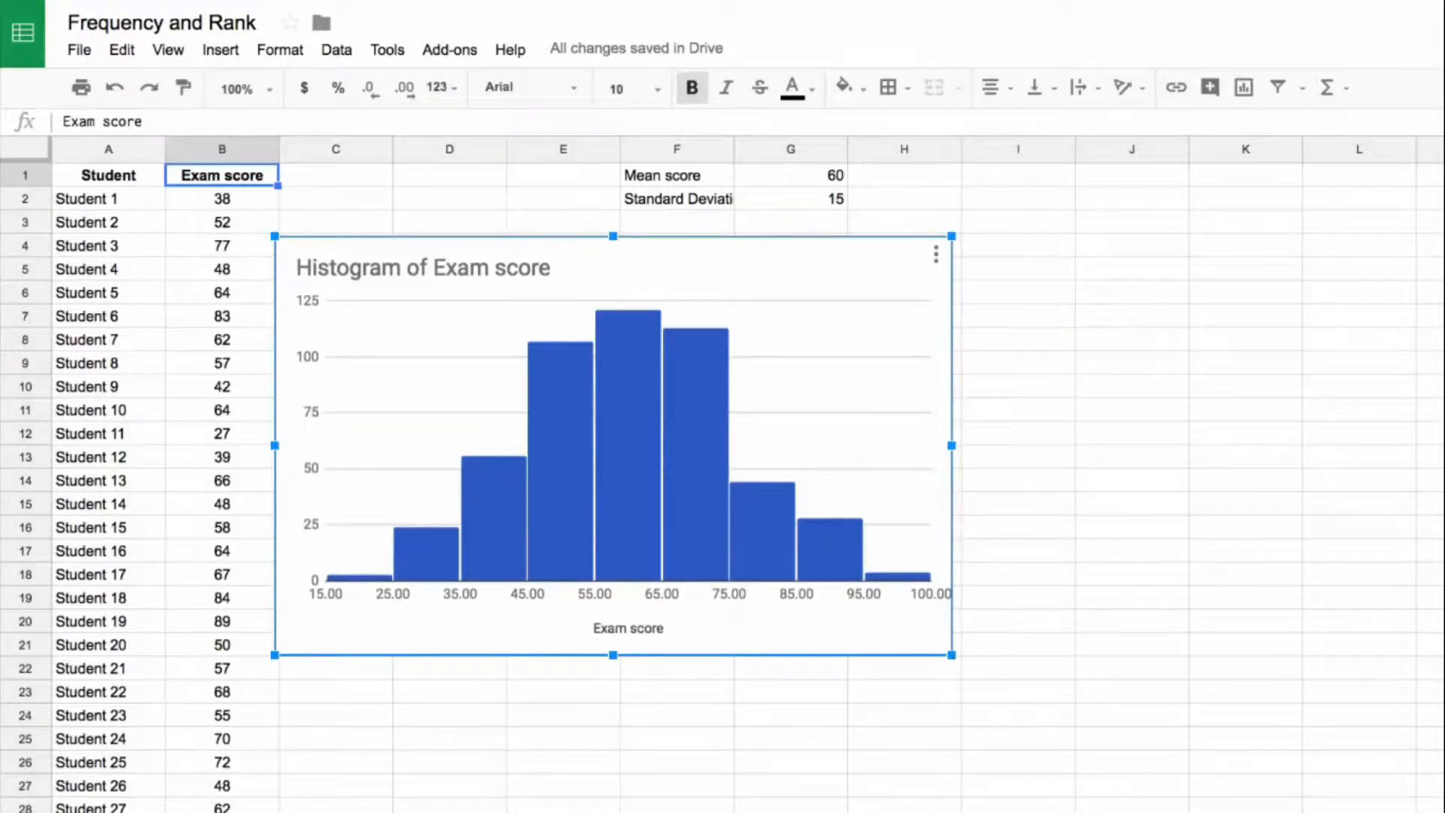
# Step: Enter =sort(A:B,2,true) in J1 to list the students by ascending exam score
pyautogui.click(1185, 179)
pyautogui.write('=sort(')
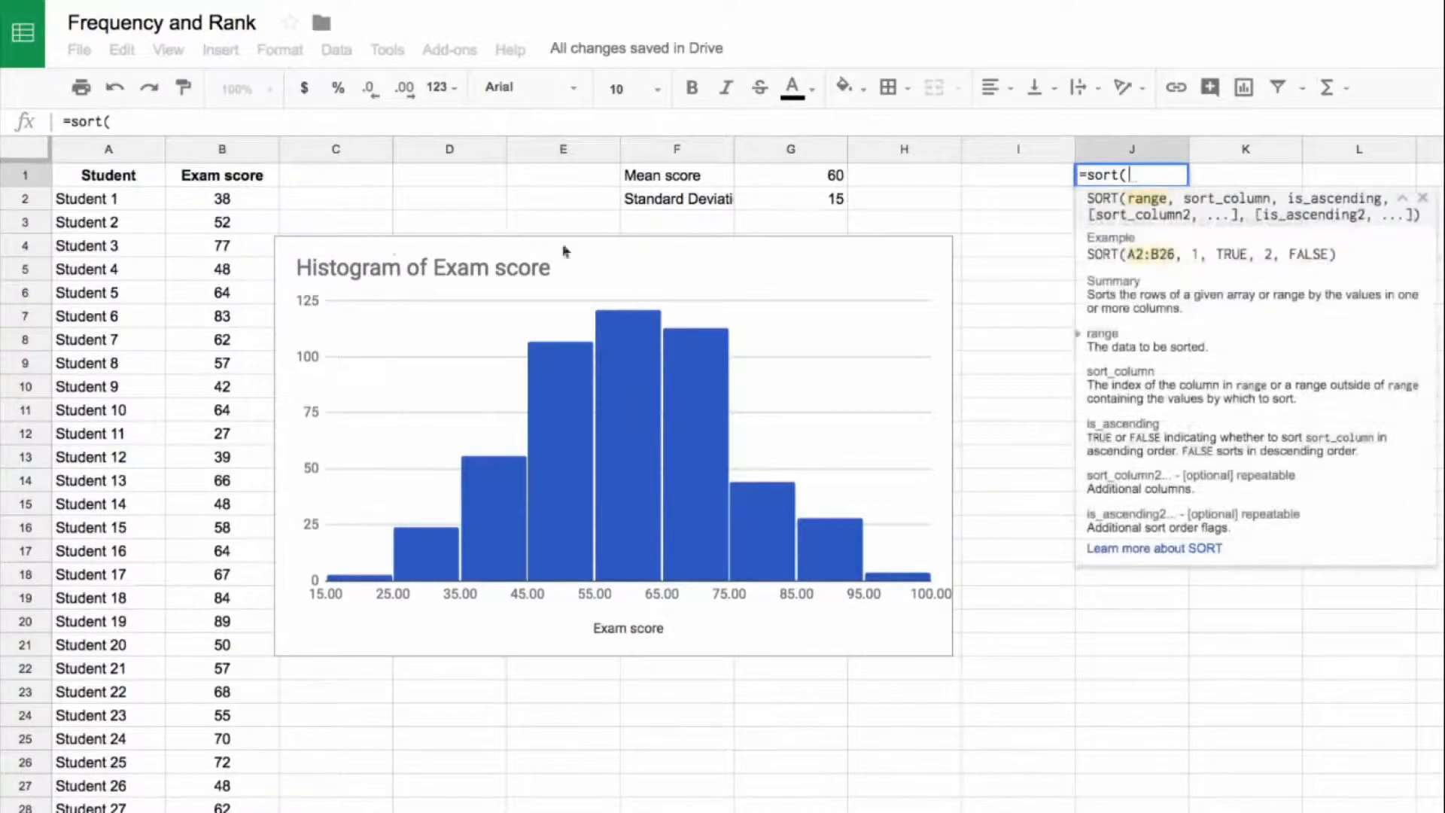
pyautogui.moveTo(107, 154); pyautogui.dragTo(218, 154)
pyautogui.write(',')
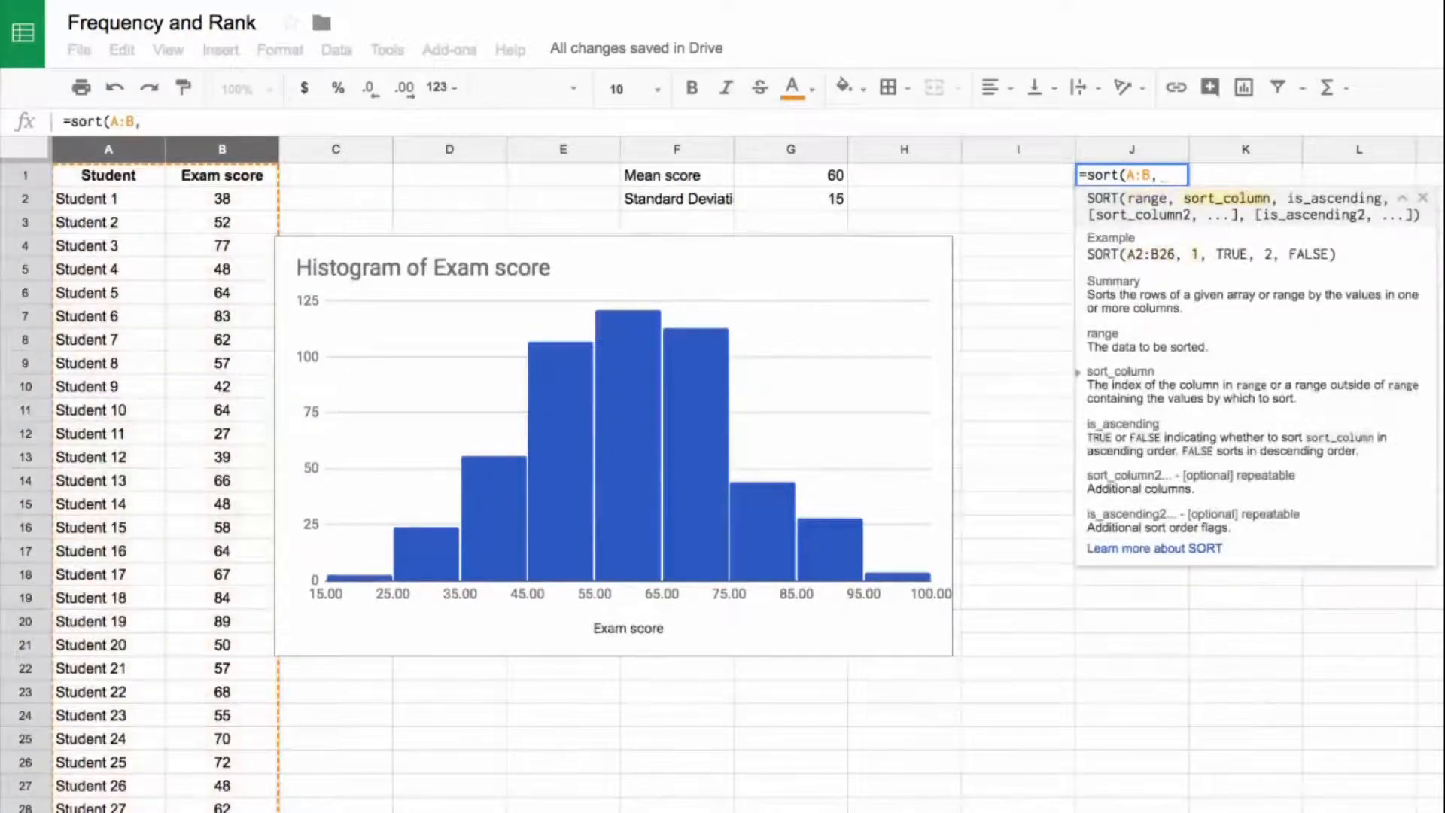
pyautogui.write('2,true')
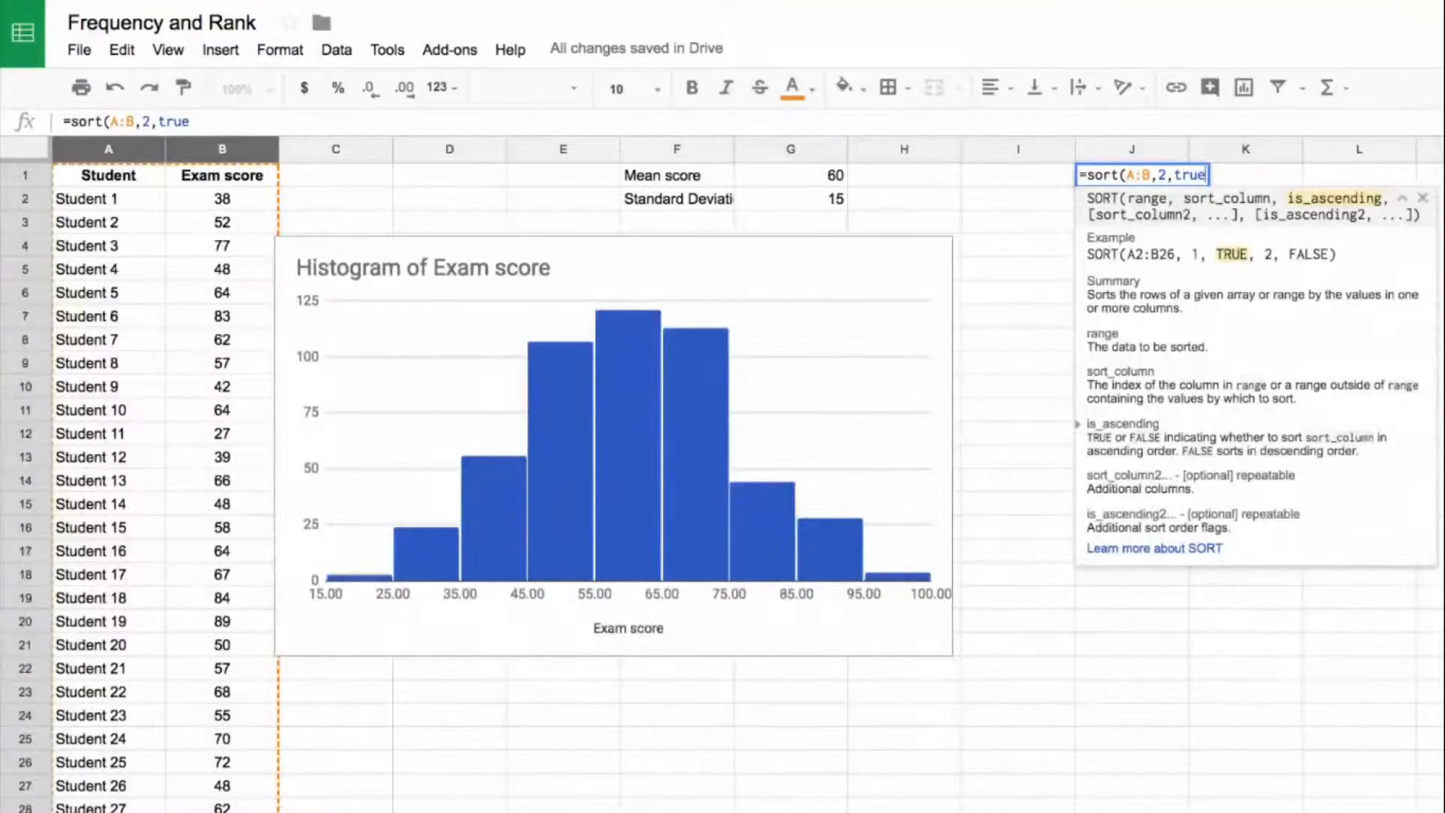
pyautogui.press('Return')
pyautogui.press('Up')
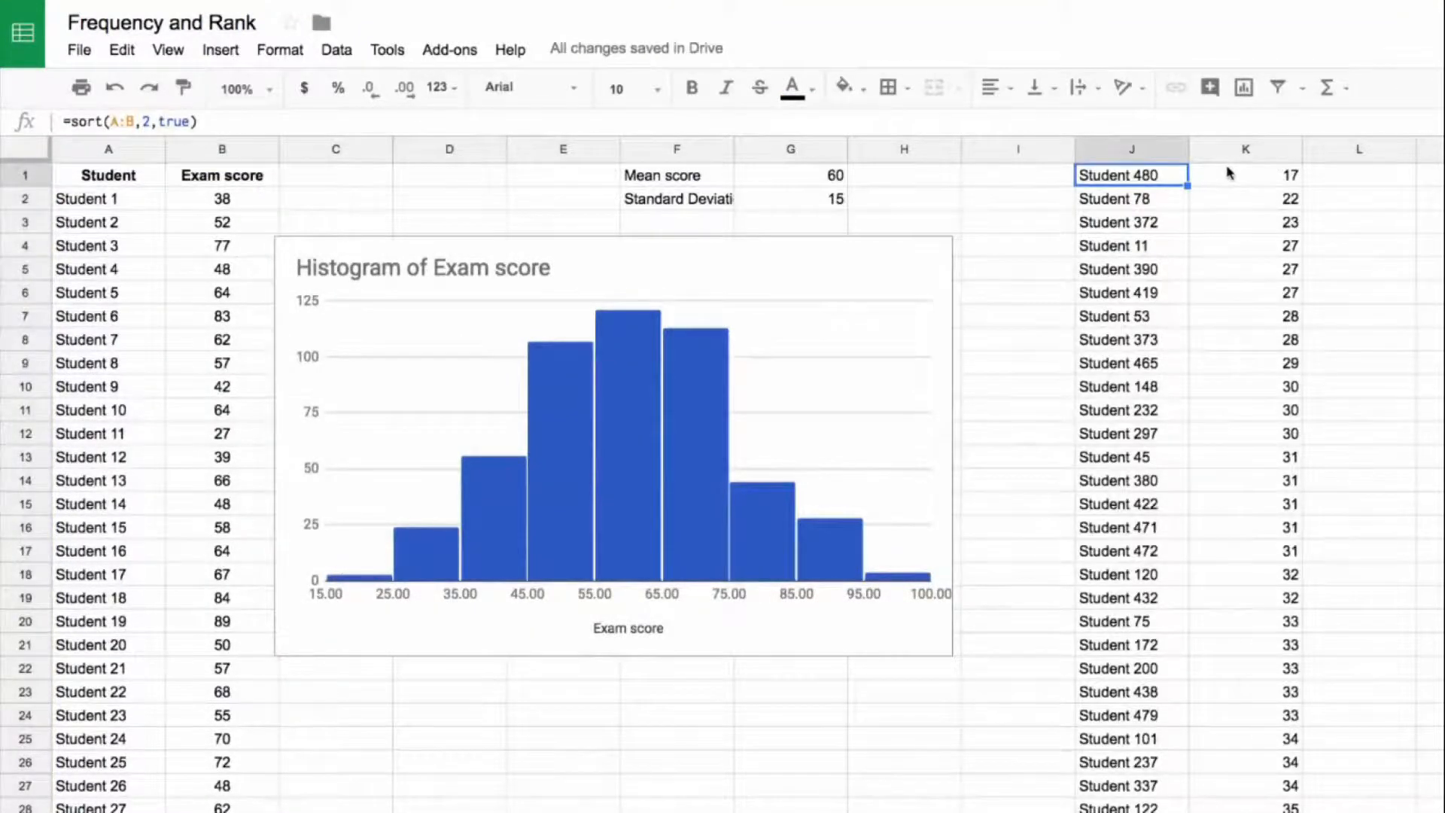
# Step: Change the sort order argument of the J1 formula to false so the scores are listed in descending order
pyautogui.moveTo(190, 120); pyautogui.dragTo(162, 120)
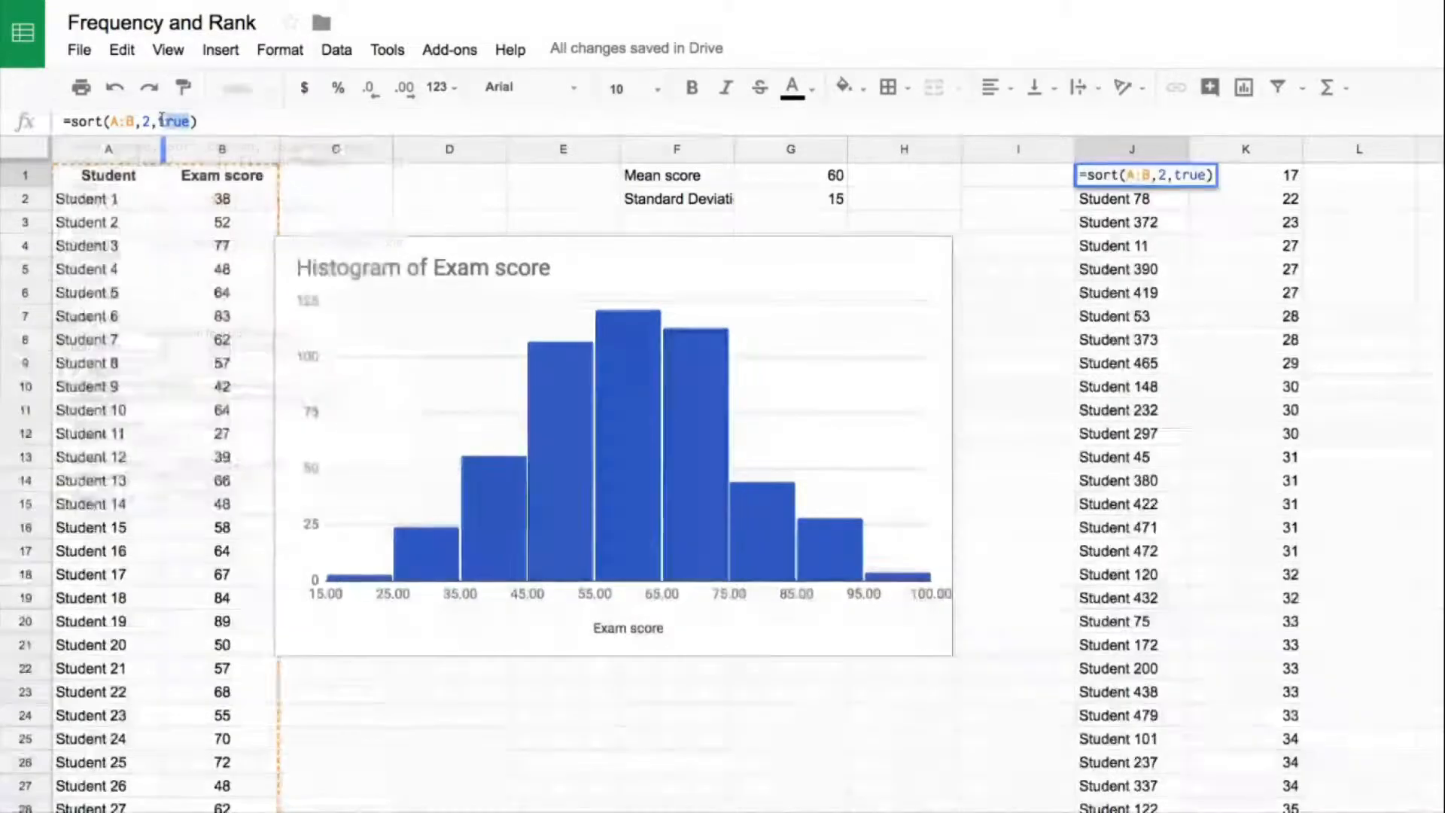
pyautogui.write('false')
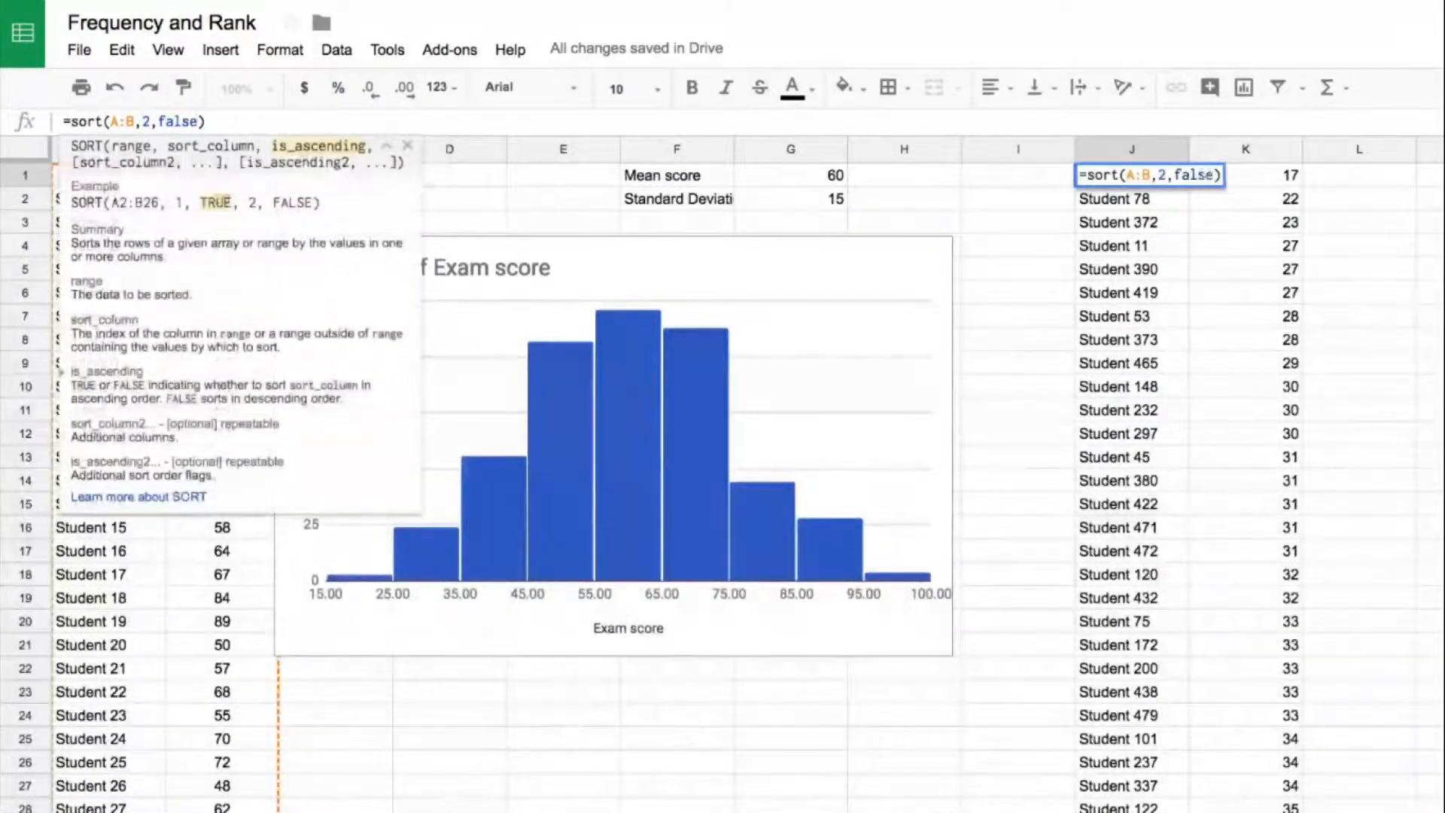
pyautogui.press('Return')
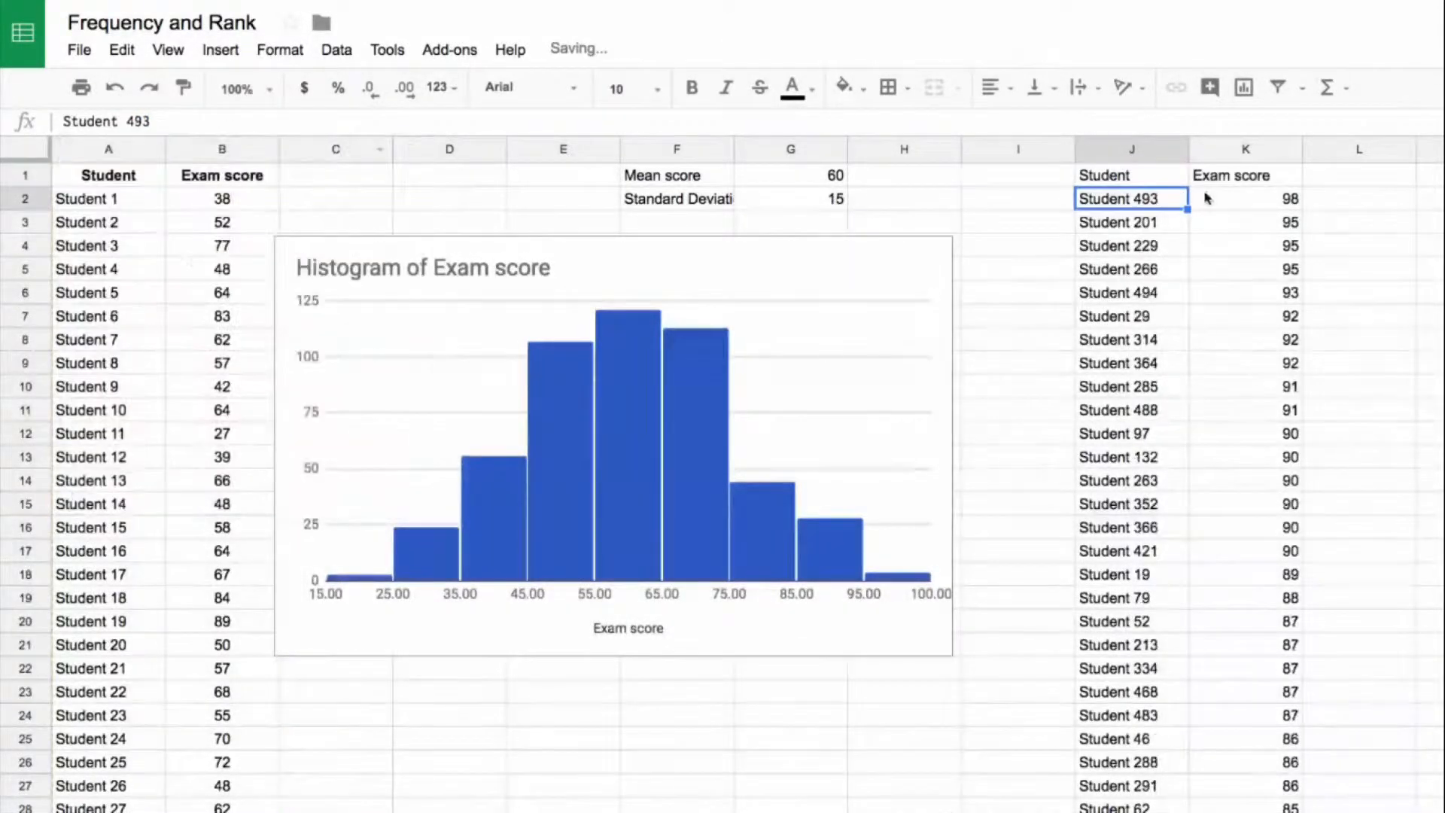
# Step: Review the A:B range argument in the J1 SORT formula and leave the formula as it is
pyautogui.click(1228, 202)
pyautogui.click(1149, 178)
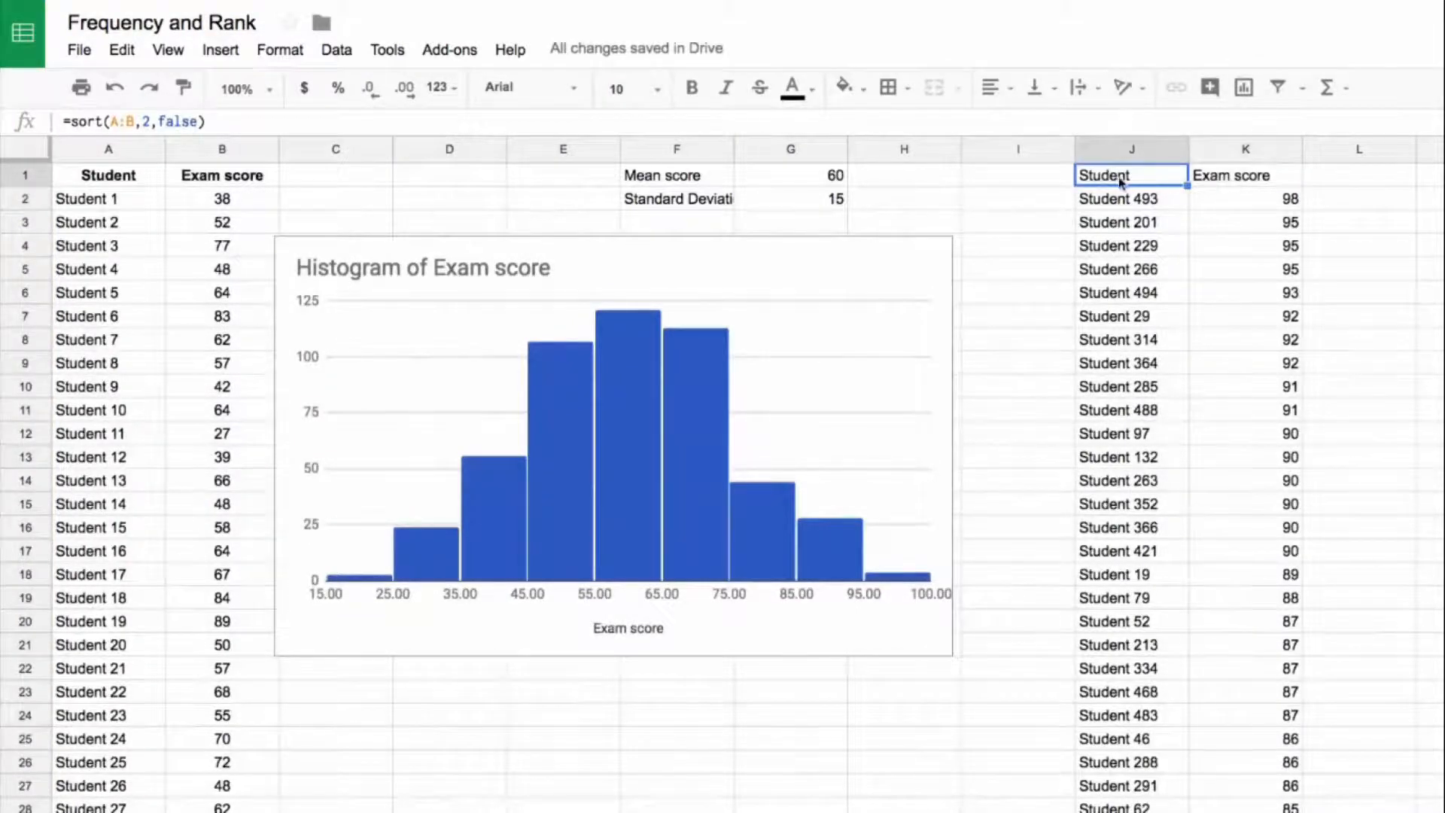
pyautogui.click(117, 121)
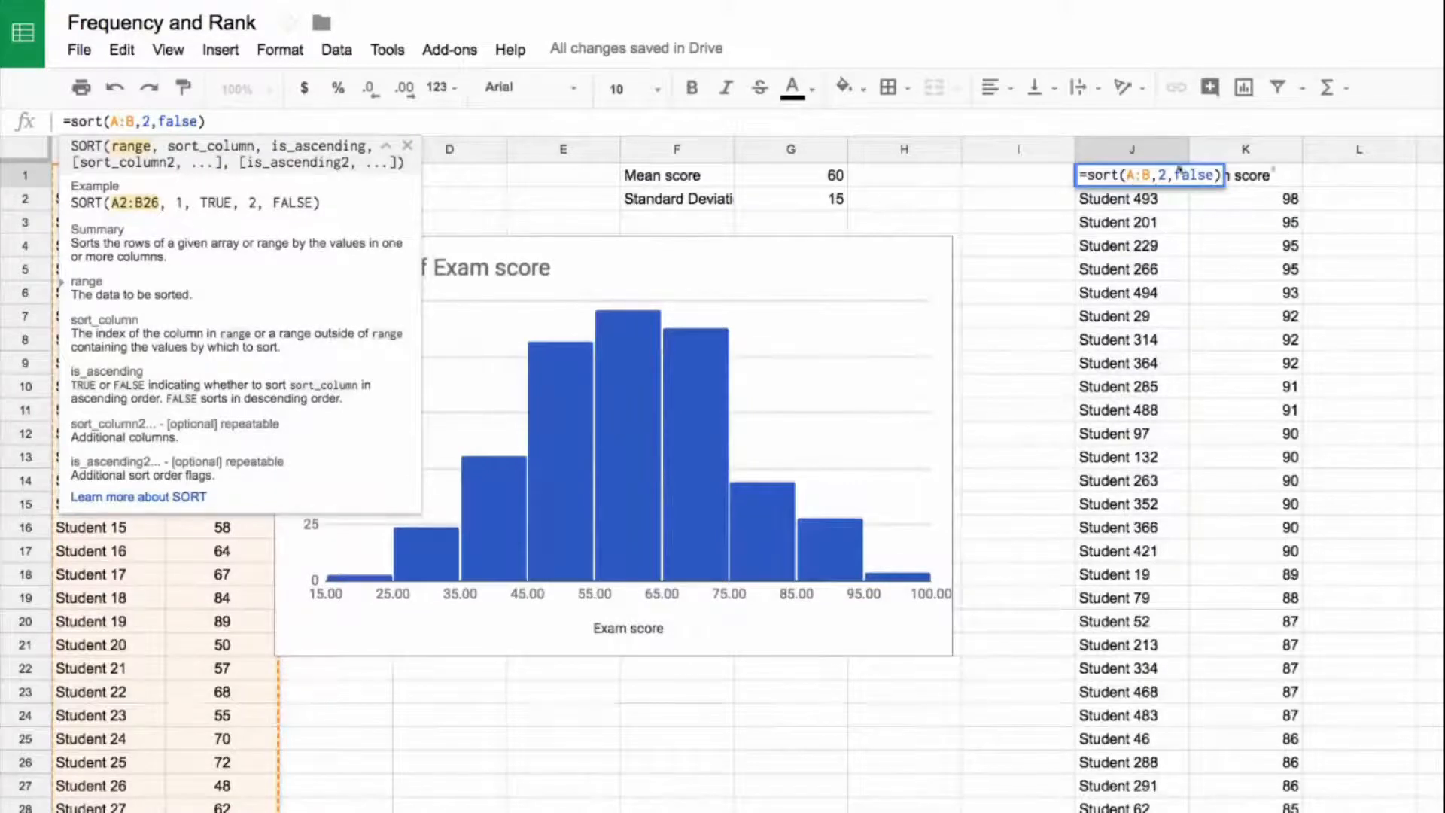
pyautogui.click(1272, 223)
pyautogui.click(1129, 181)
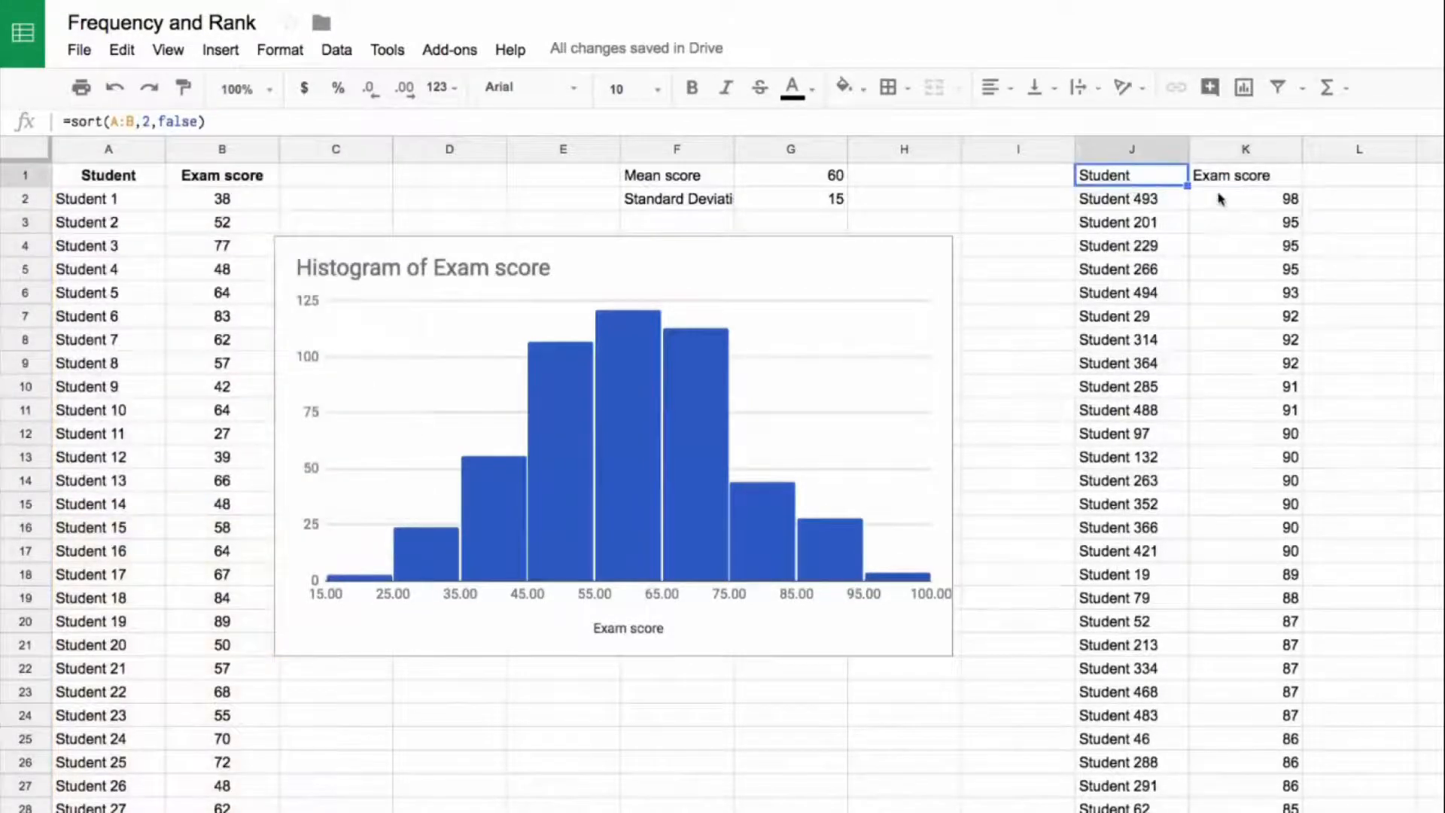
# Step: Make the Student and Exam score headers in J1:K1 bold
pyautogui.keyDown('shift'); pyautogui.click(1225, 180); pyautogui.keyUp('shift')
pyautogui.hotkey('ctrl', 'b')
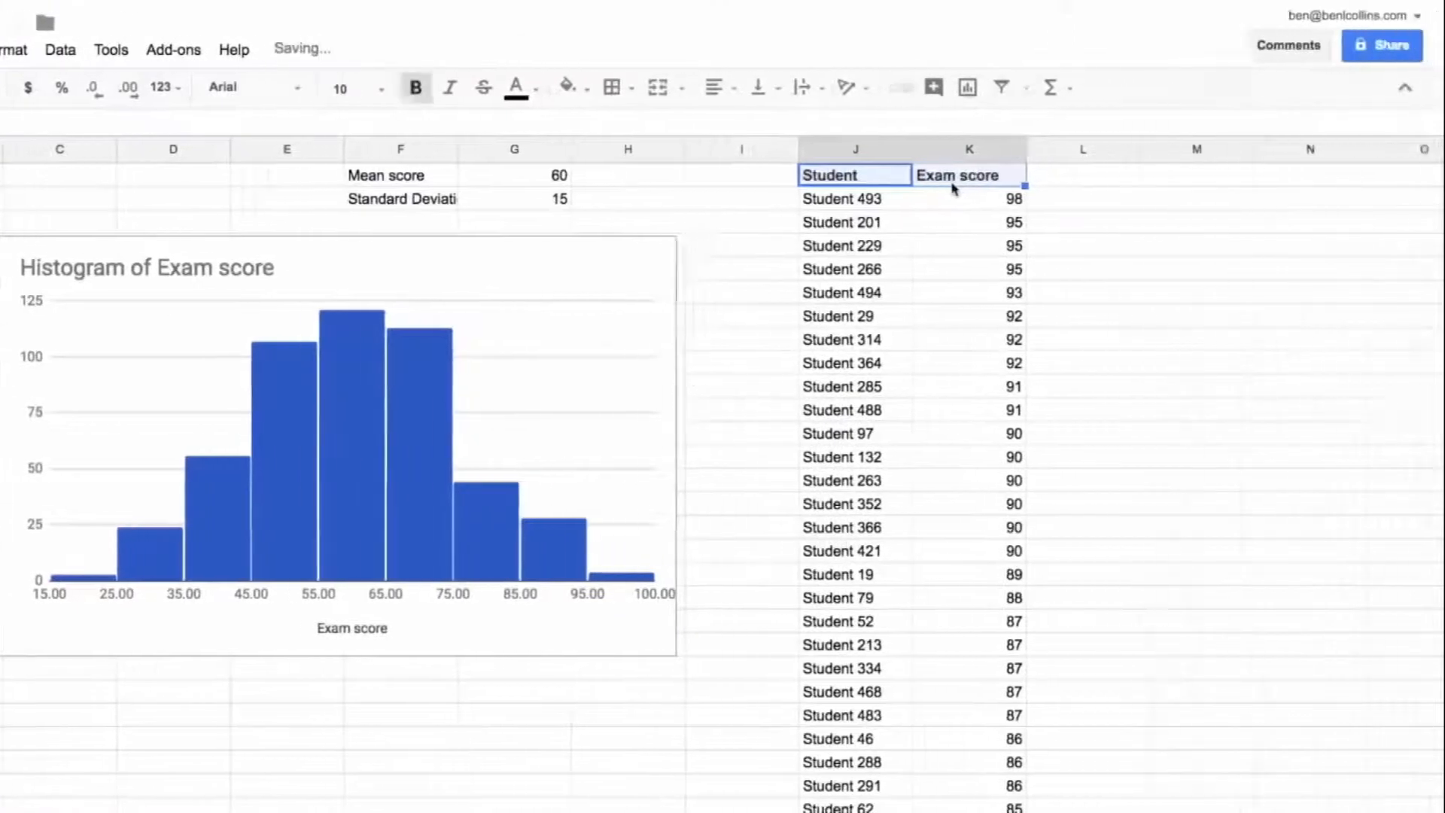
pyautogui.click(1155, 175)
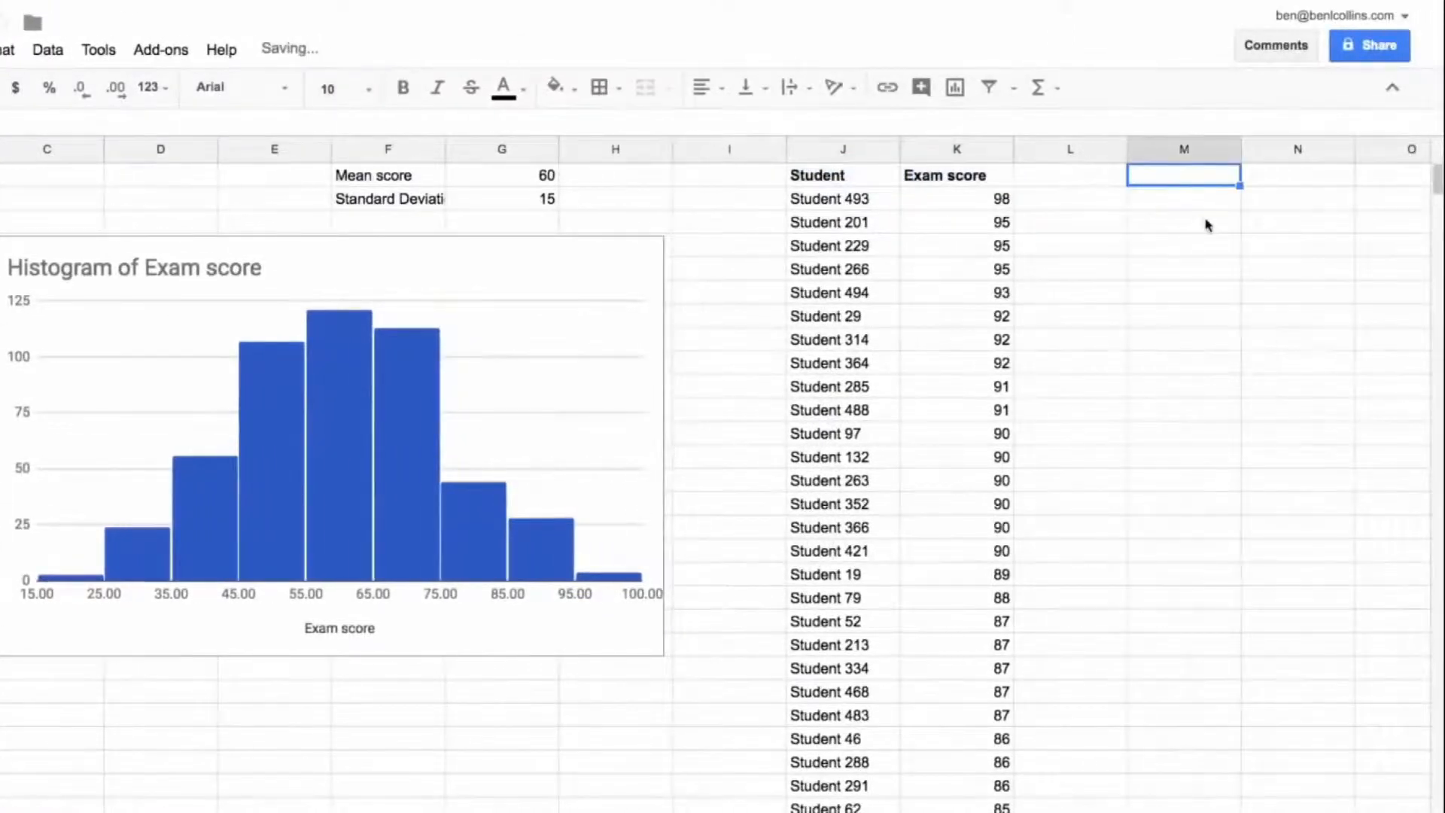
# Step: Copy the Student and Exam score headers from A1:B1 into M1:N1
pyautogui.click(0, 149)
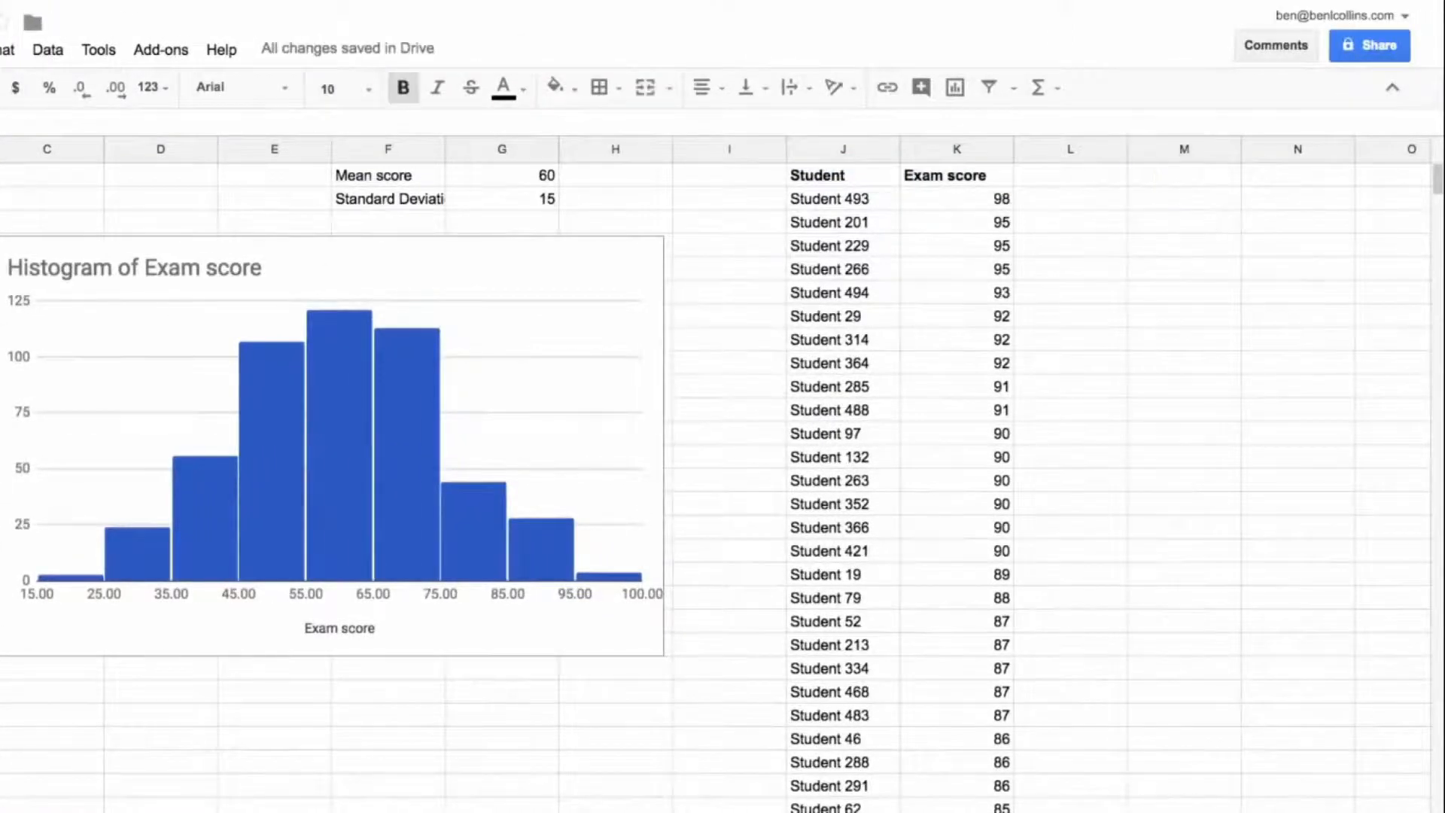
pyautogui.click(1152, 181)
pyautogui.hotkey('ctrl', 'v')
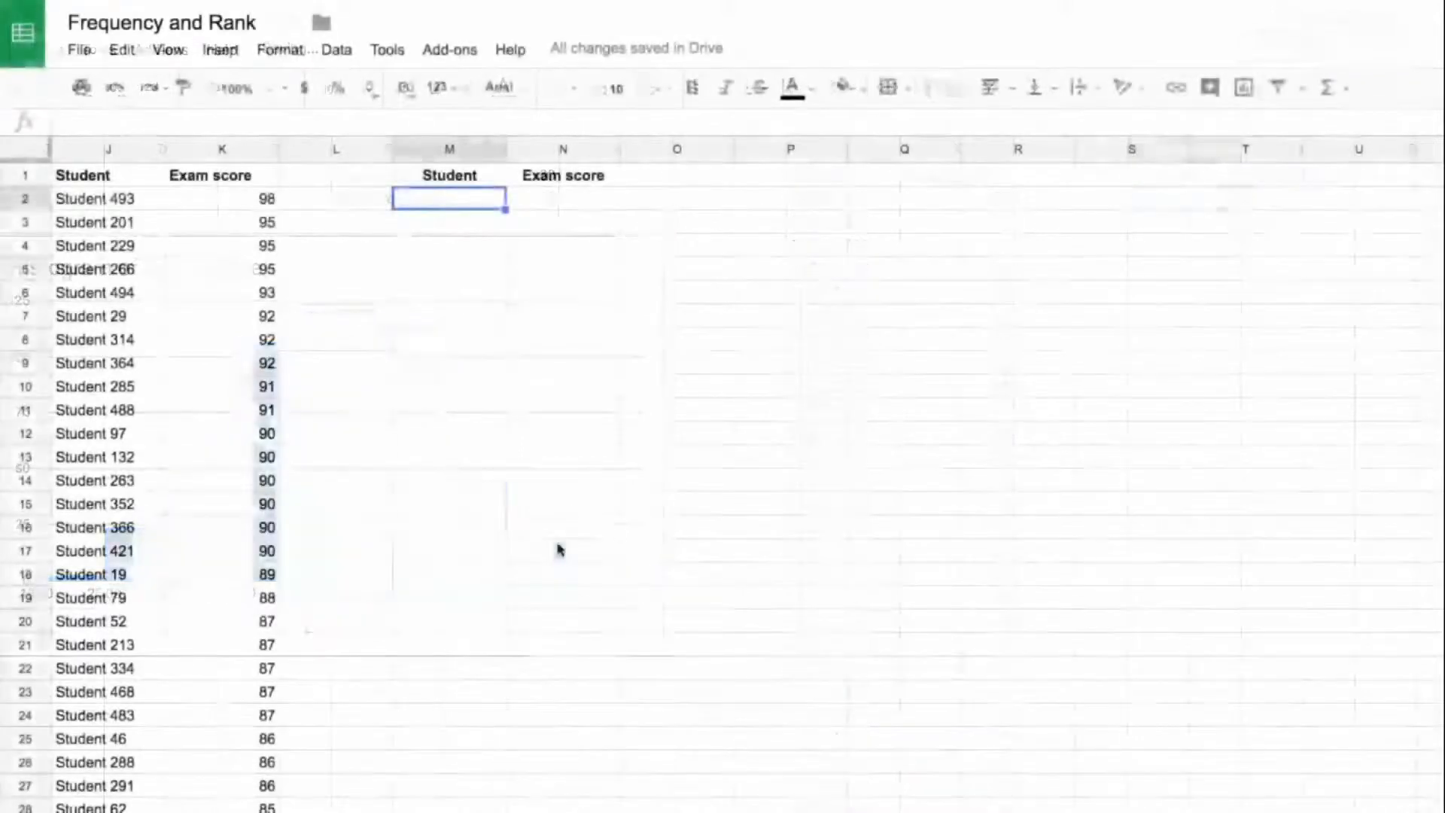
# Step: Start a SORTN formula in M2 with the range A2:B501 and 20 as the number of items to return
pyautogui.write('=')
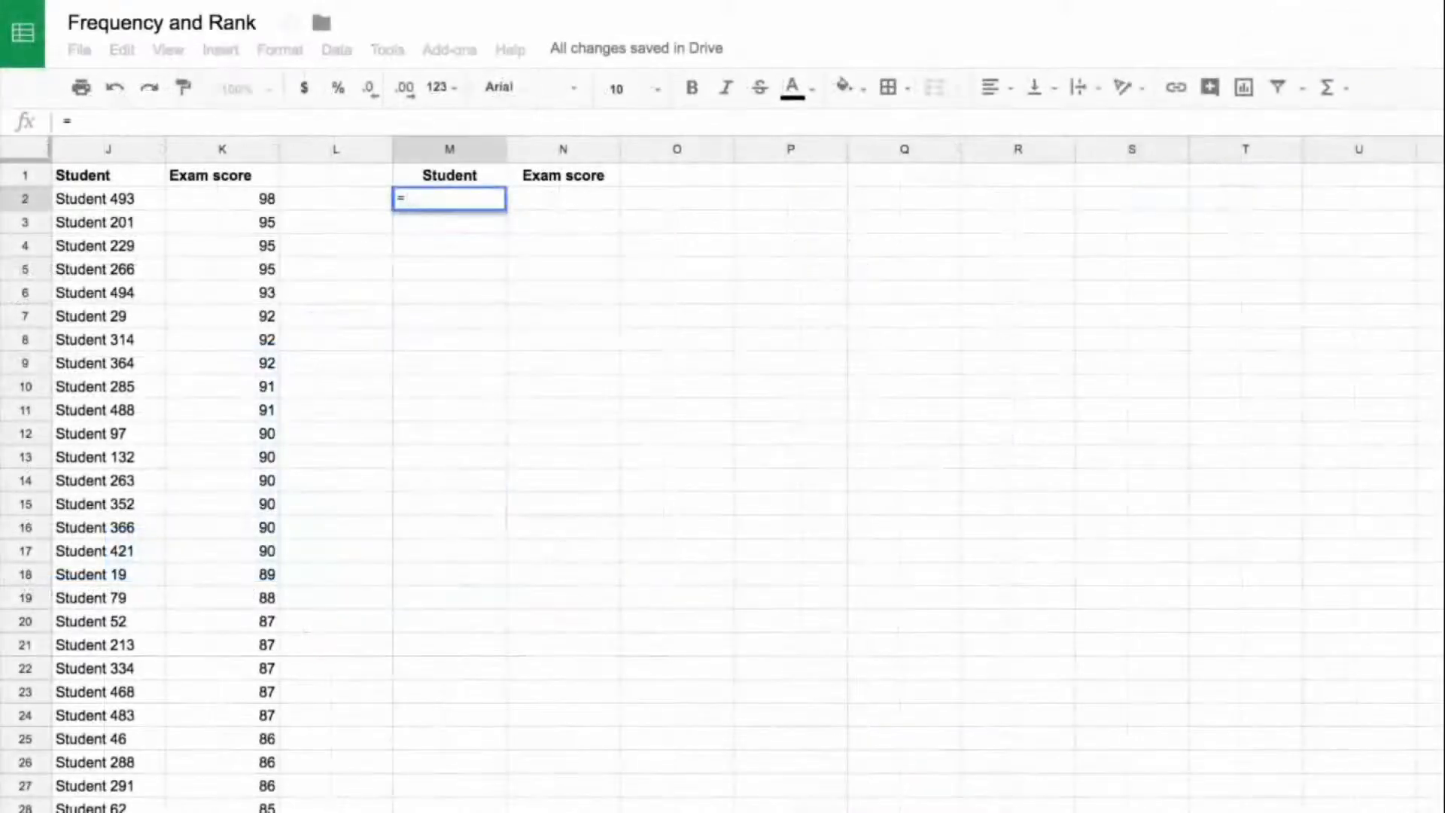
pyautogui.write('sortn(')
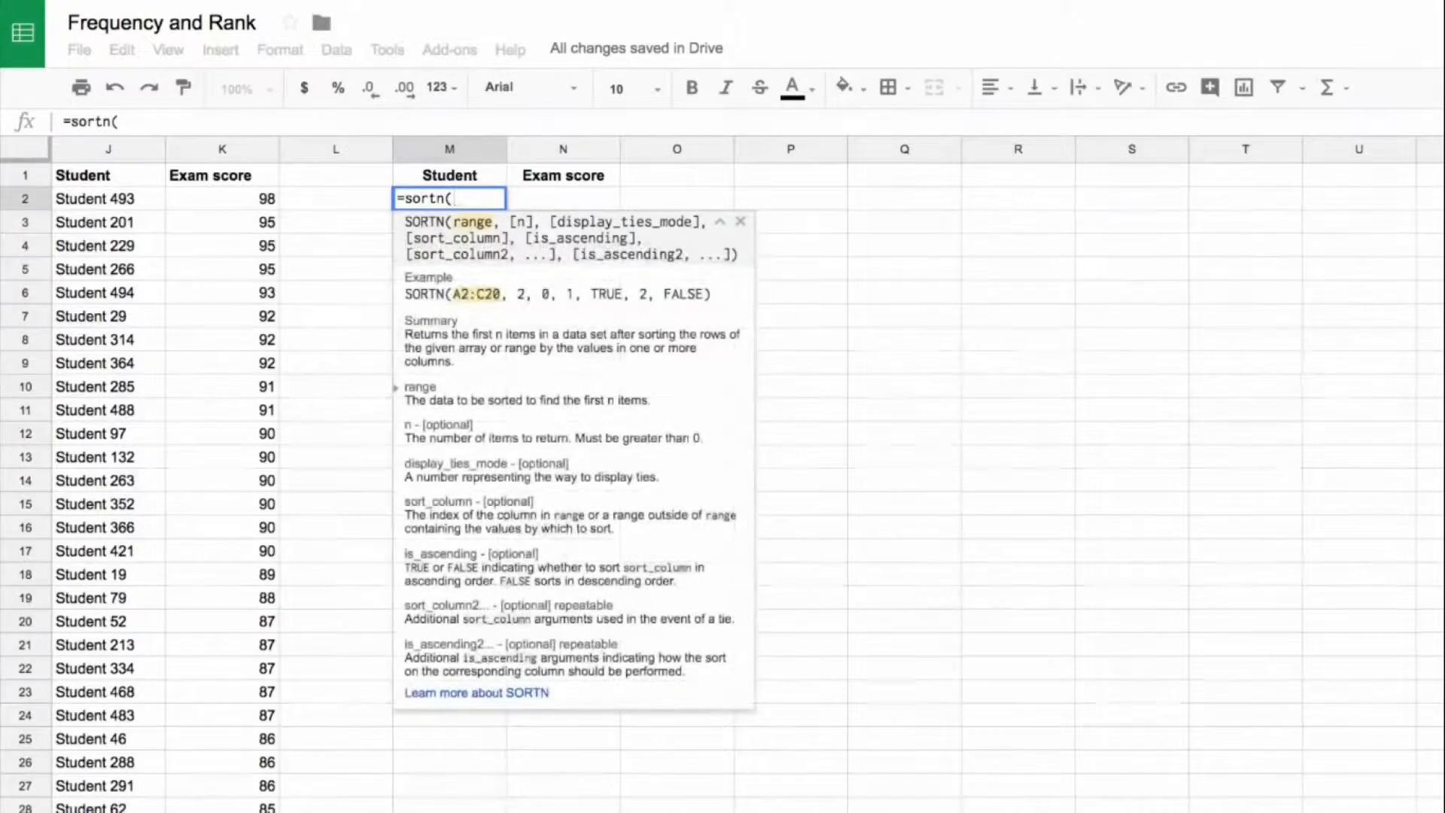
pyautogui.hscroll(-10, 225, 467)
pyautogui.moveTo(86, 199); pyautogui.dragTo(219, 413)
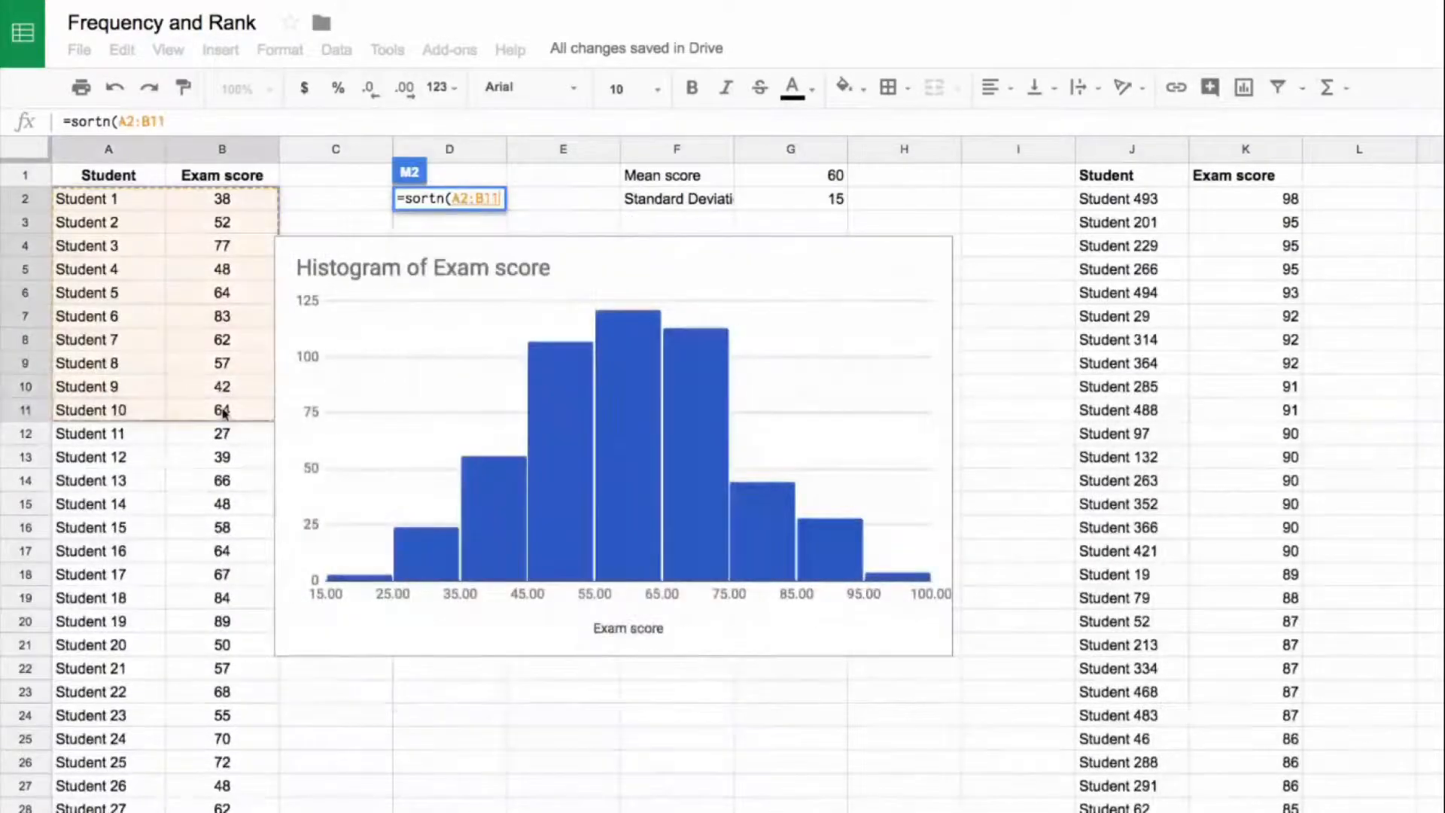
pyautogui.hotkey('ctrl', 'shift', 'Down')
pyautogui.write(',')
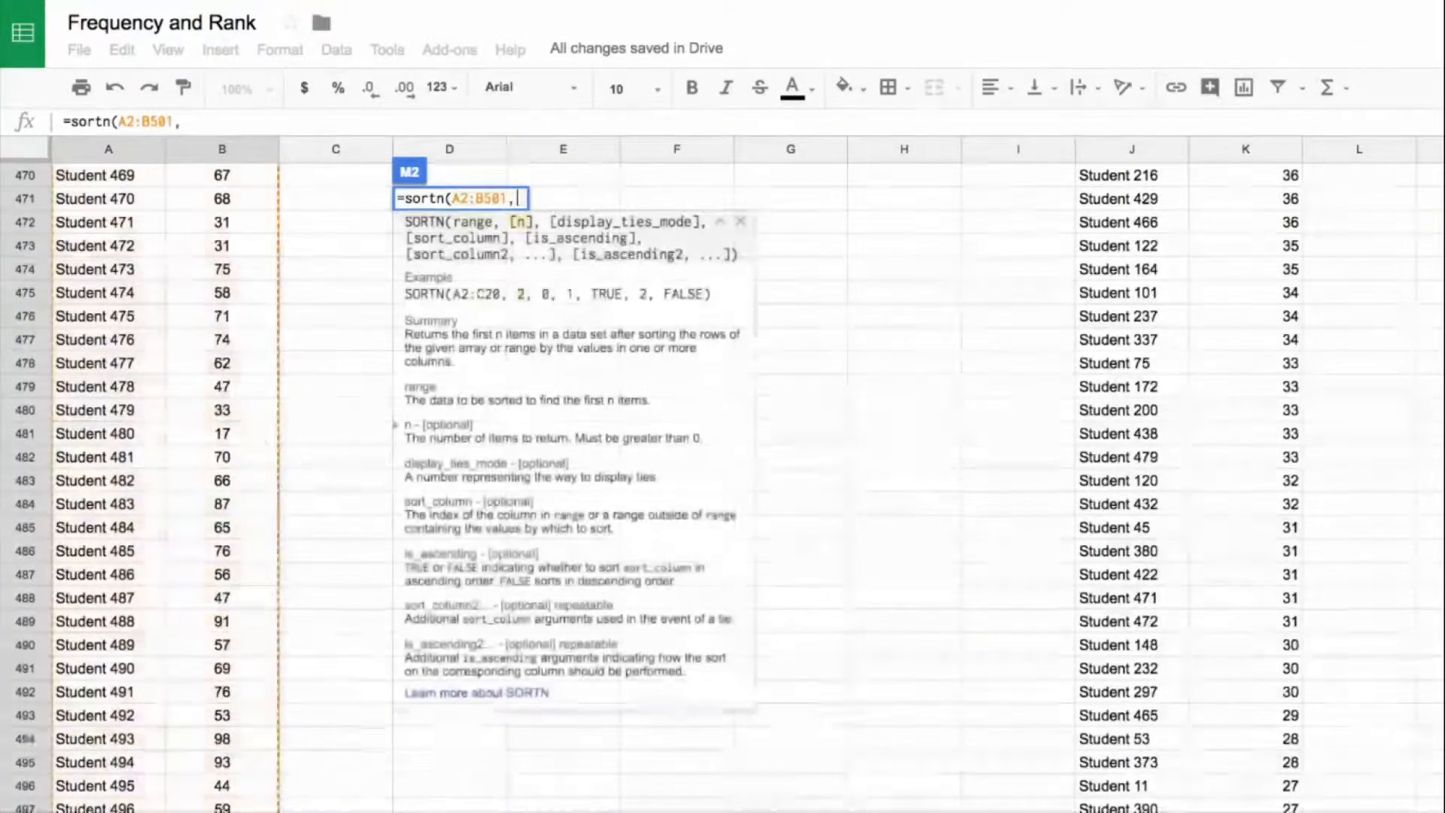
pyautogui.hscroll(4, 722, 467)
pyautogui.scroll(15, 722, 467)
pyautogui.scroll(20, 723, 466)
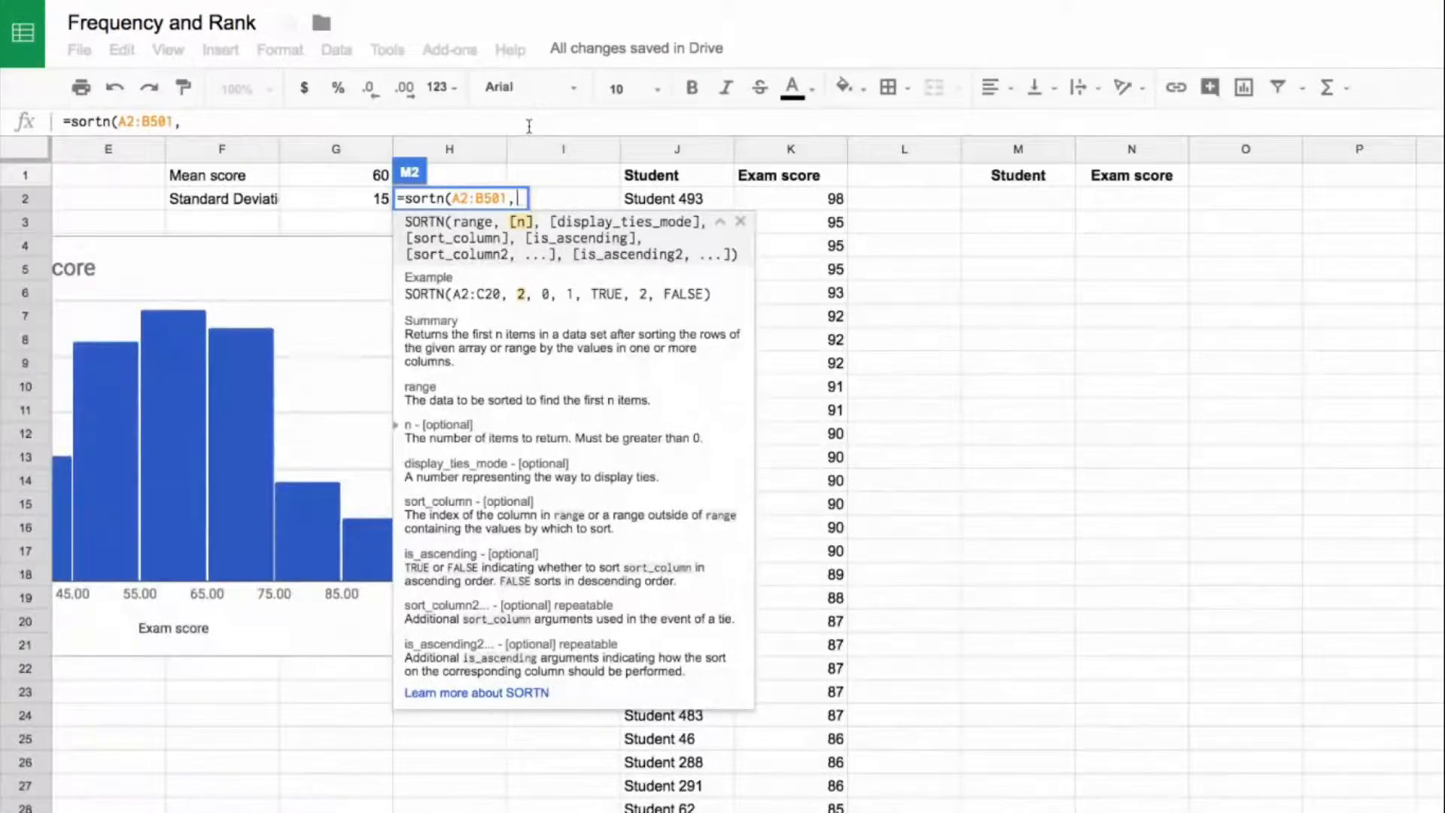
pyautogui.write('20')
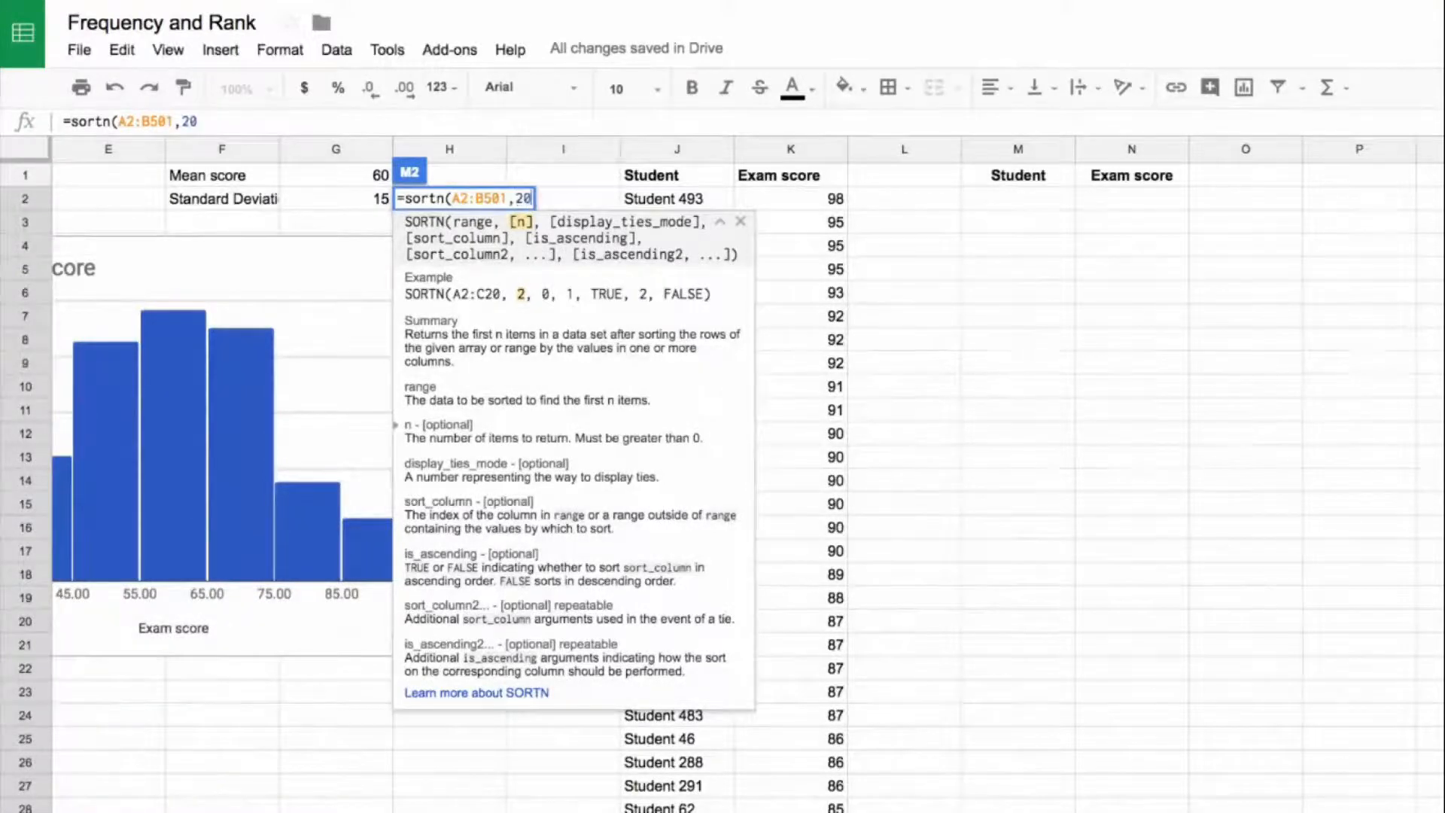
pyautogui.write(',')
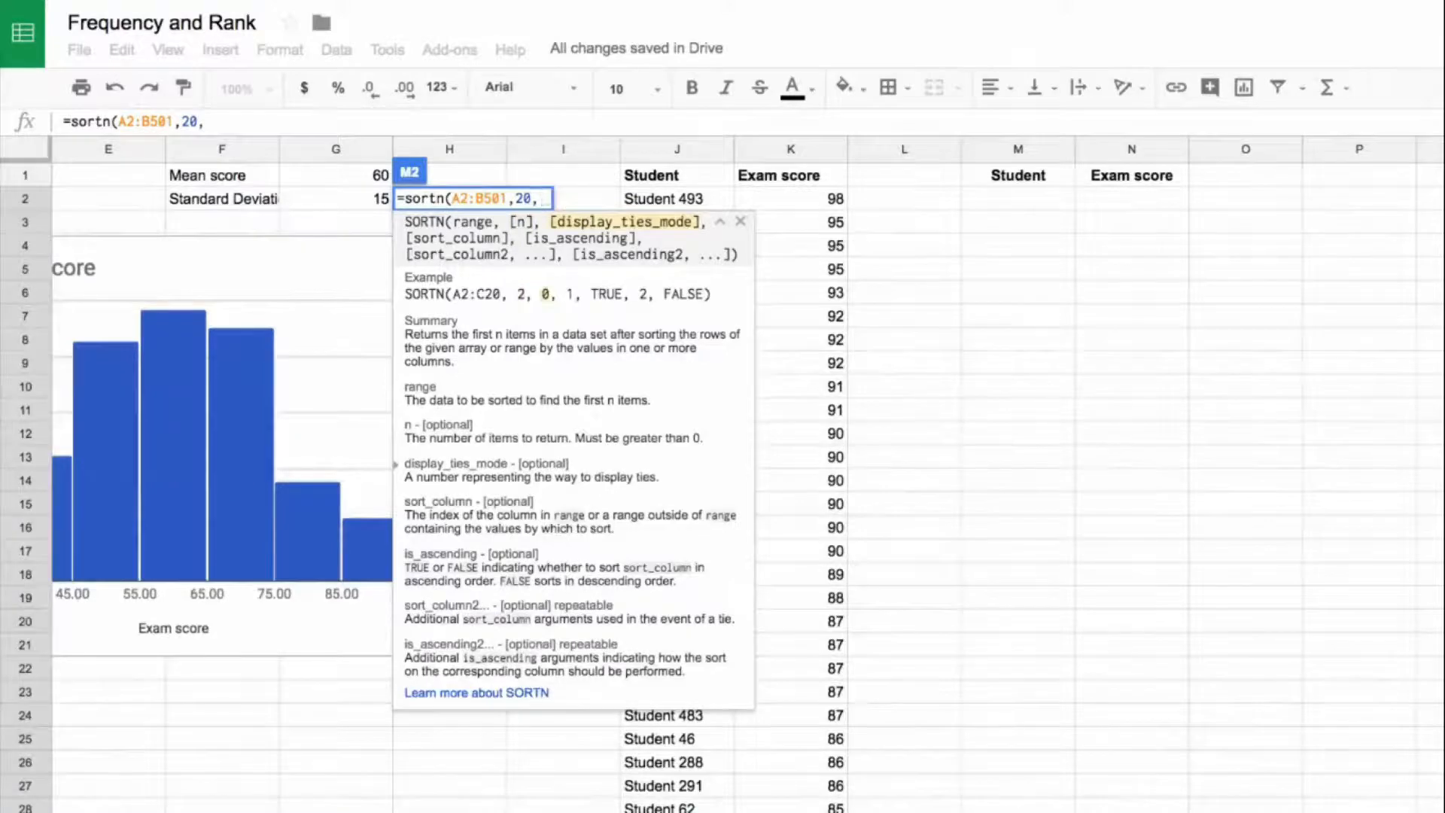
# Step: Complete the SORTN formula in M2 with ties mode 0, sort column 2 and FALSE, and compare its rows with the SORT list in J:K
pyautogui.click(520, 693)
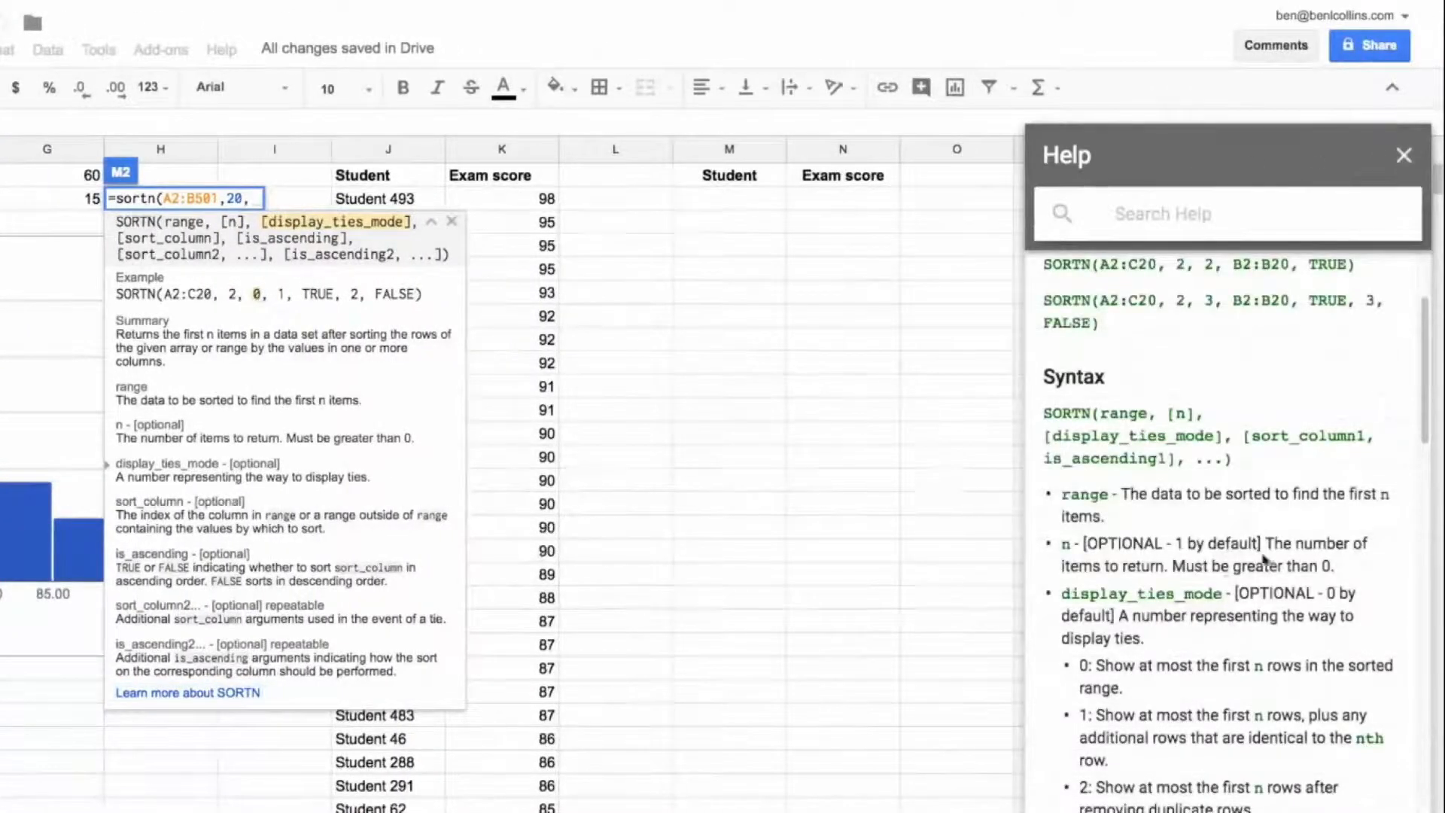
pyautogui.moveTo(1096, 665); pyautogui.dragTo(1144, 686)
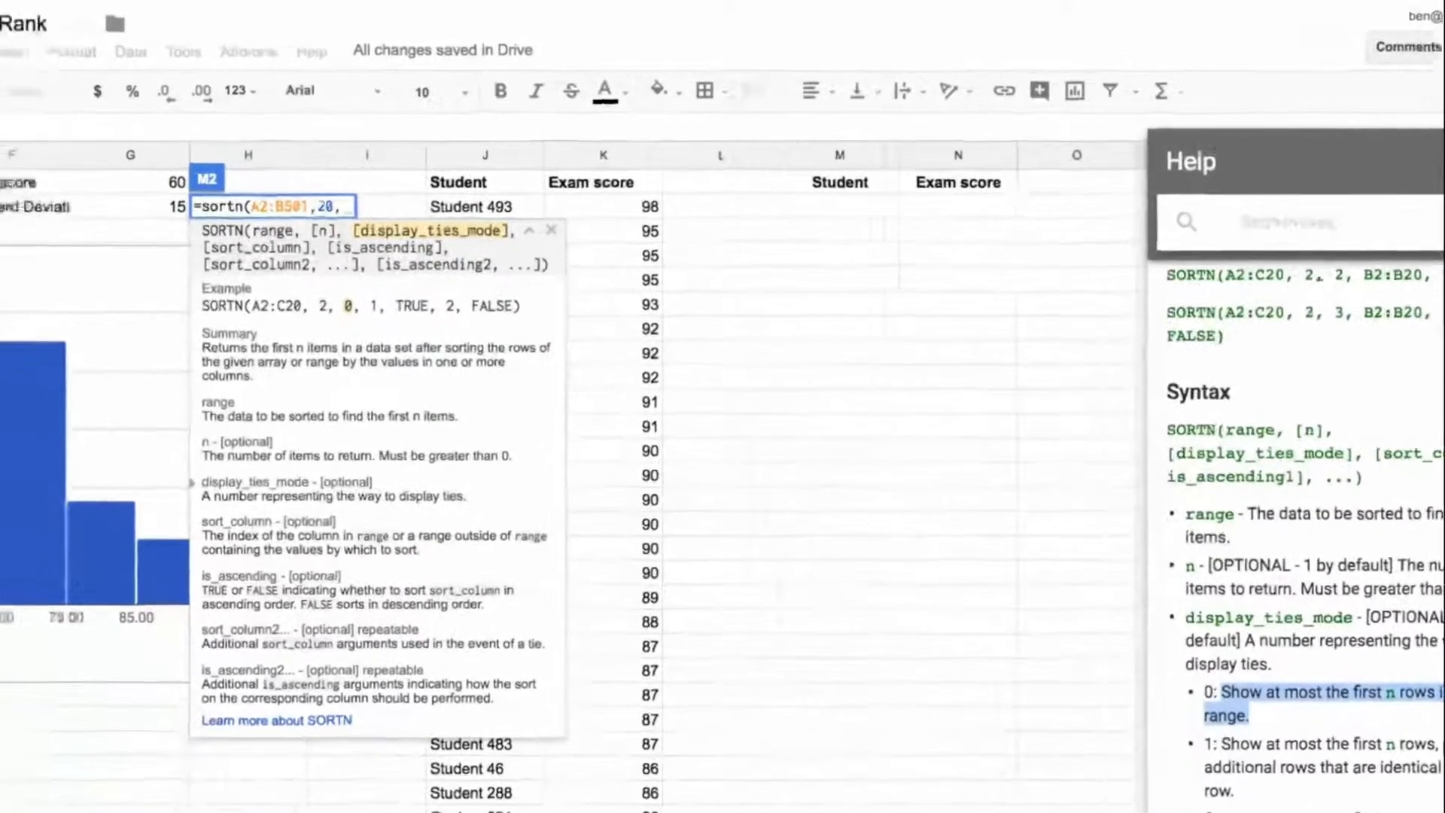
pyautogui.write('0,')
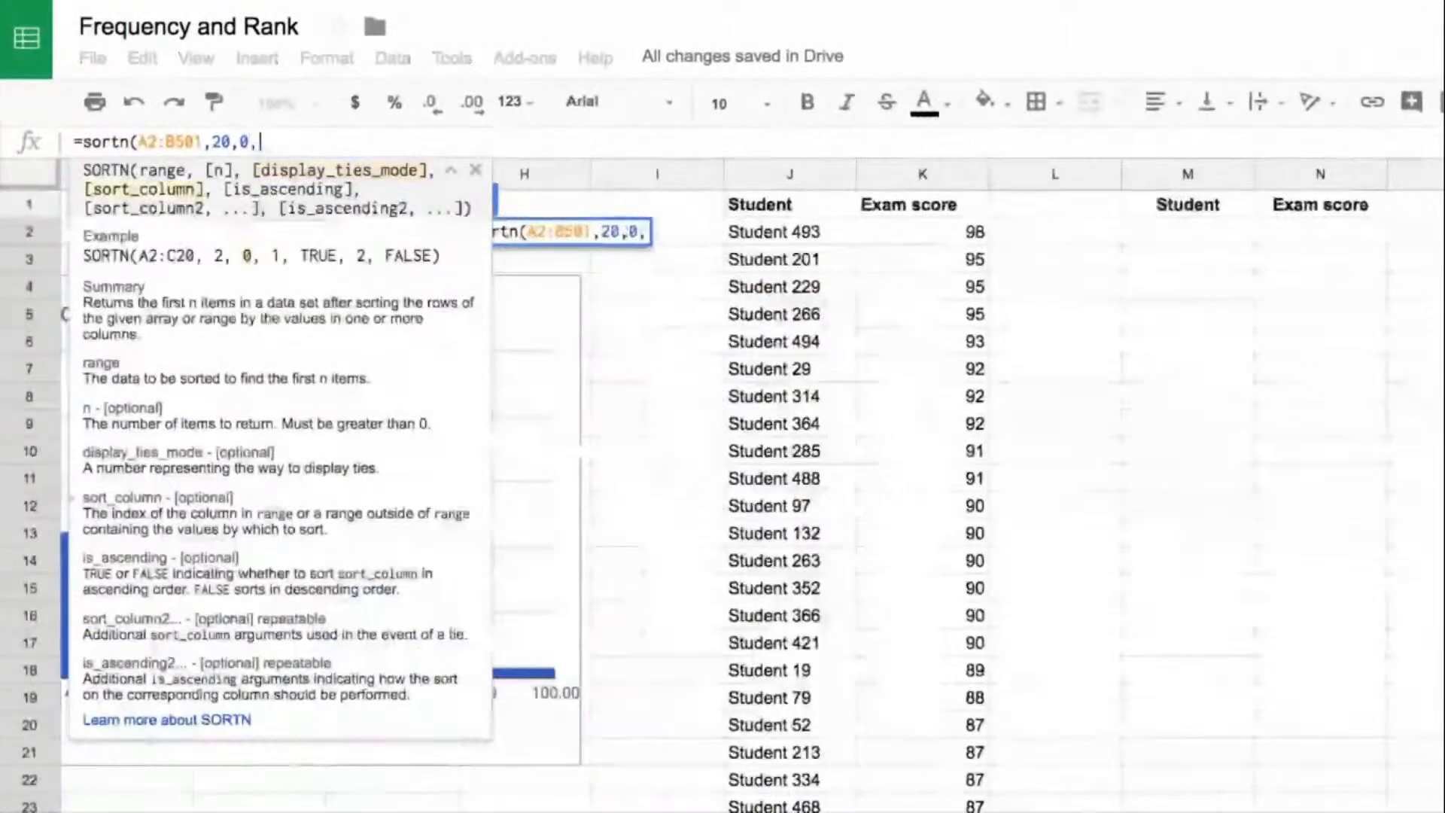
pyautogui.write('2')
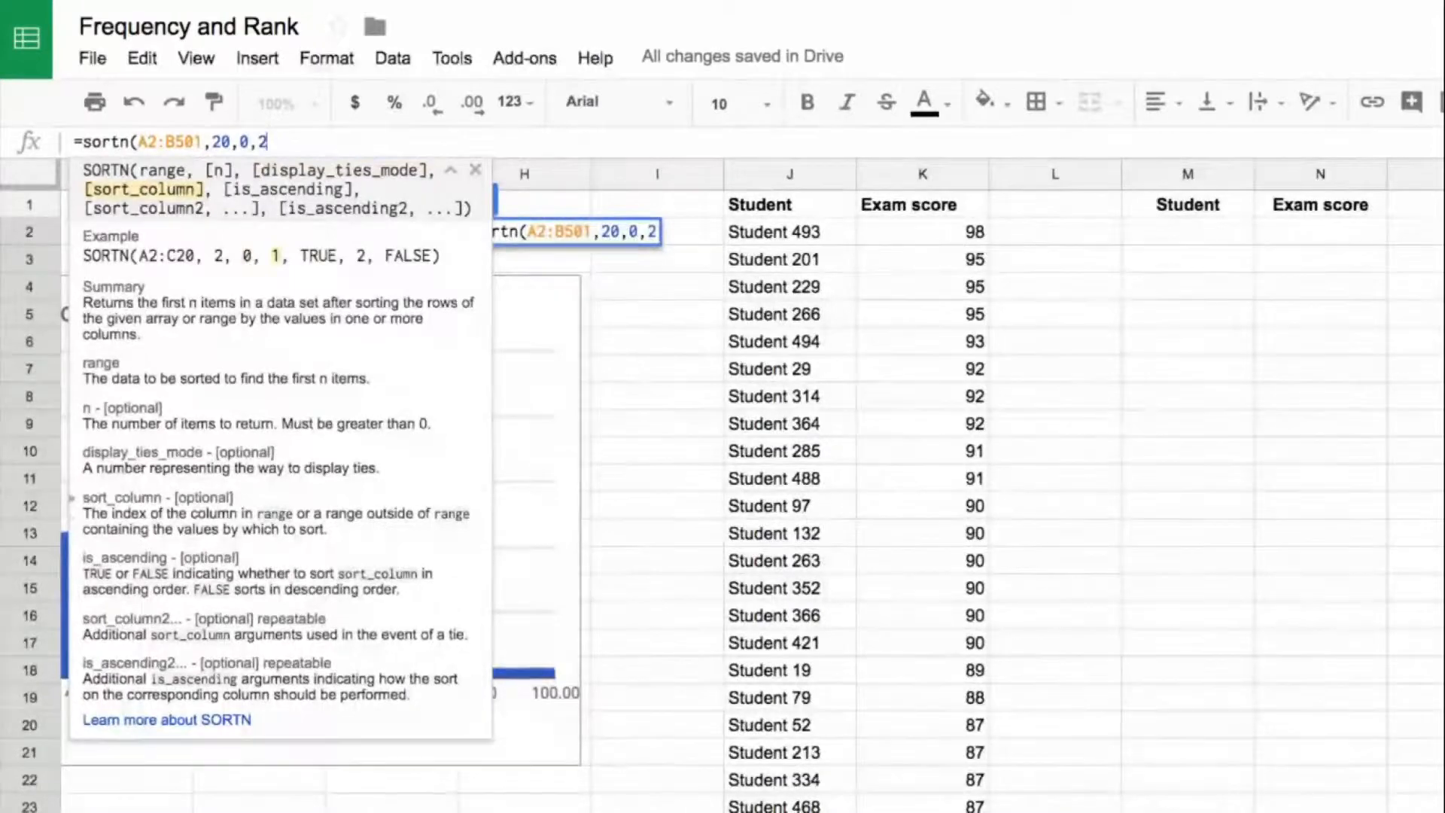
pyautogui.write(',false)')
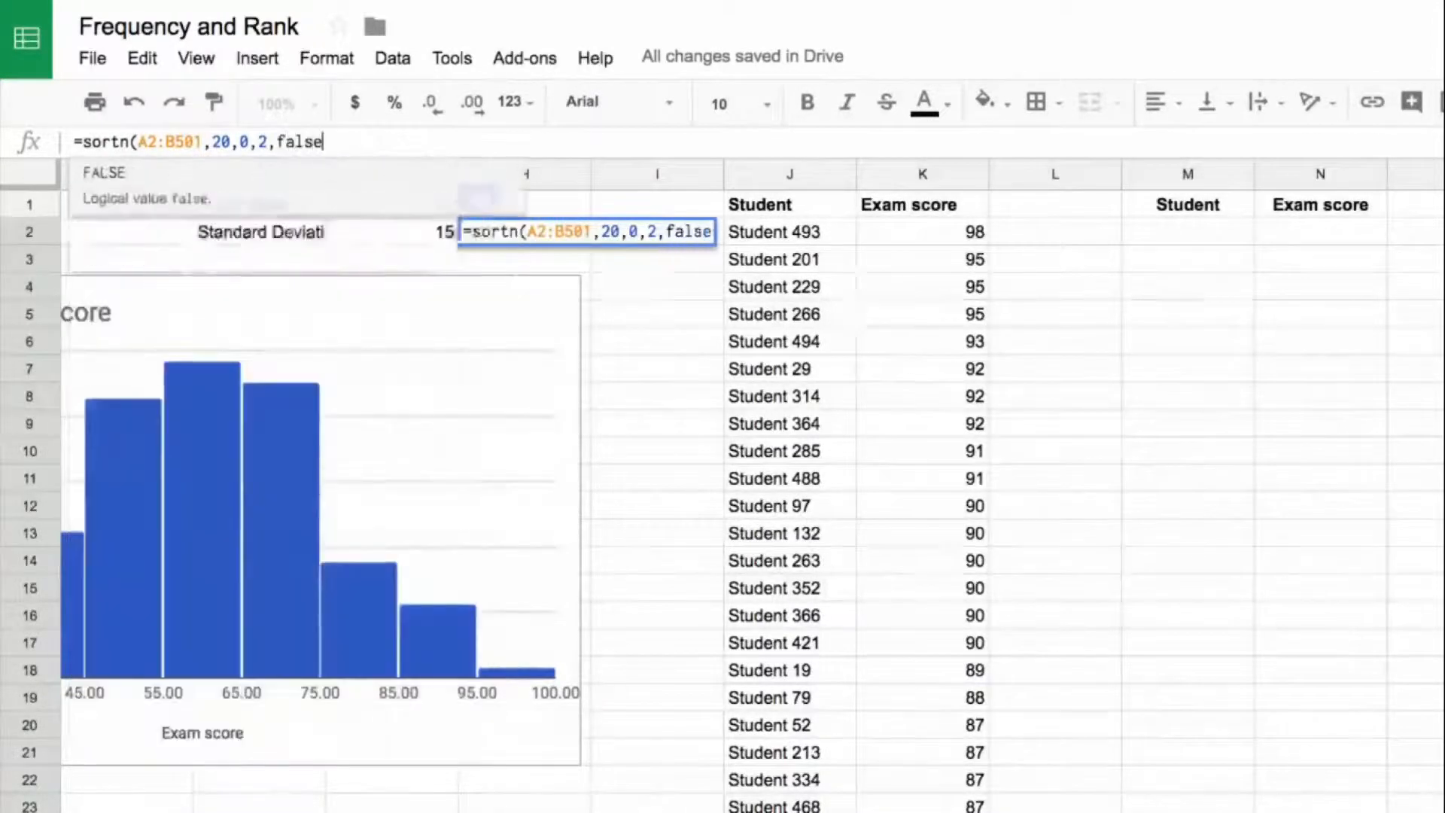
pyautogui.press('Return')
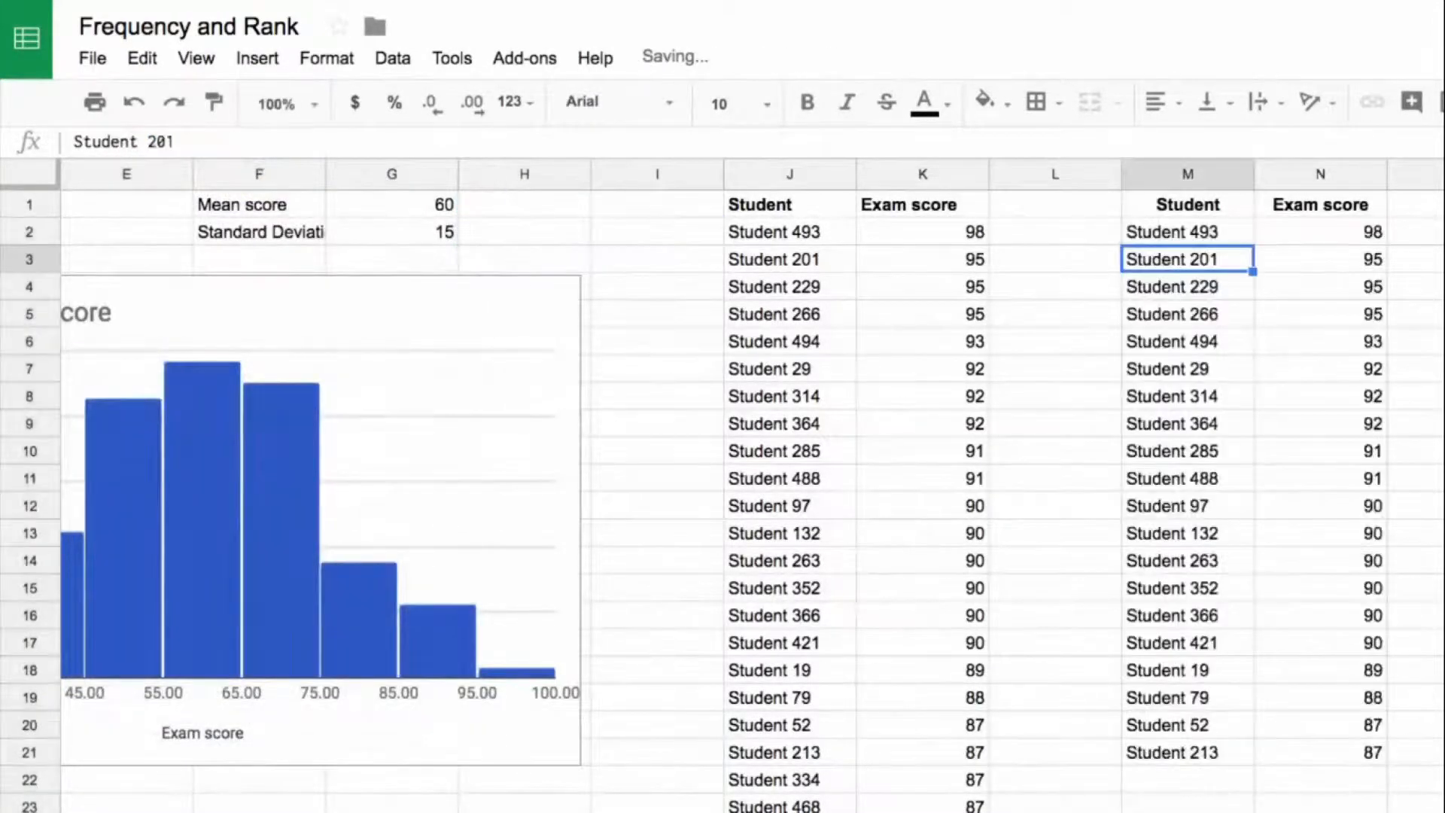
pyautogui.click(770, 238)
pyautogui.moveTo(901, 265); pyautogui.dragTo(1373, 759)
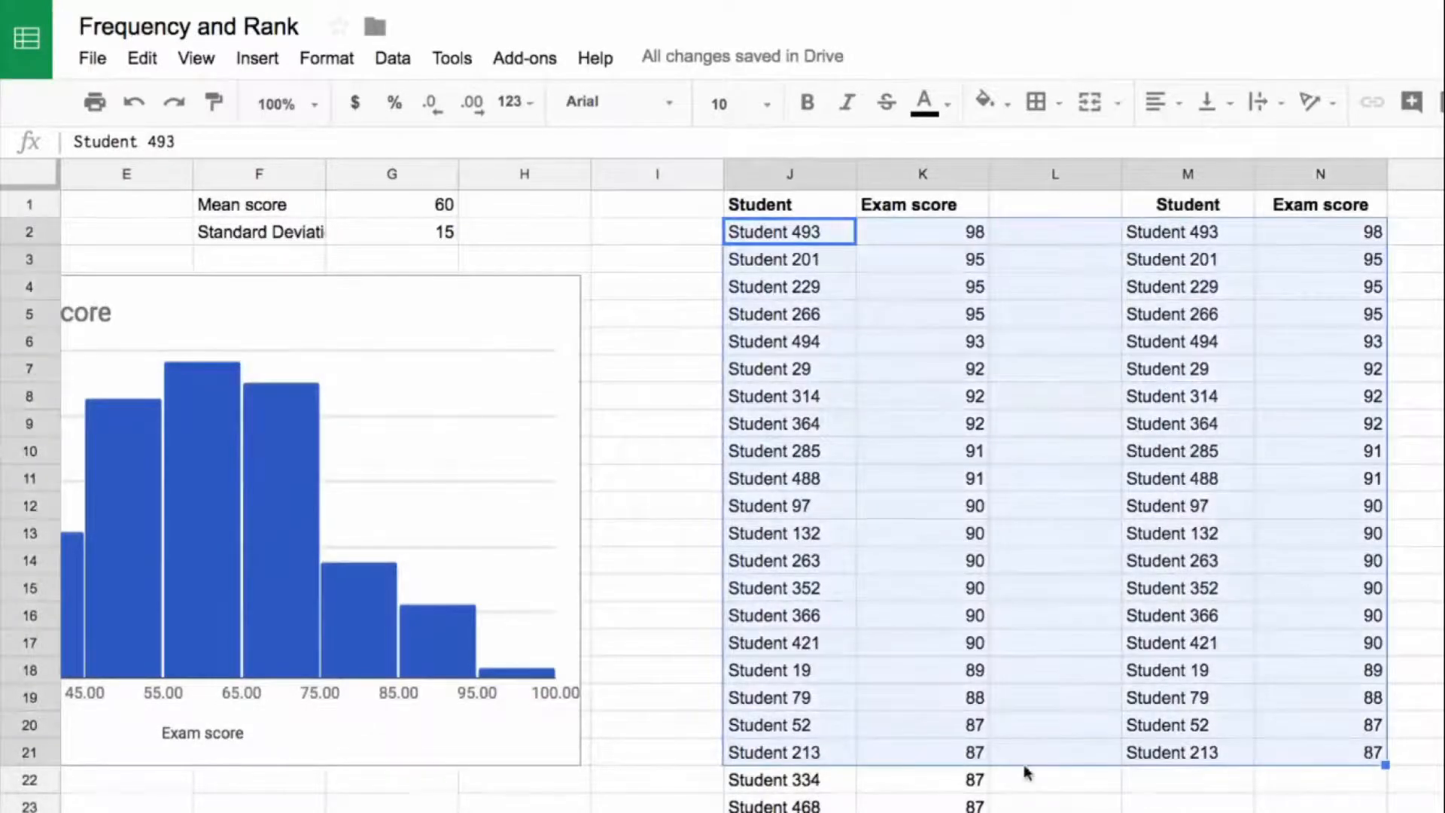
# Step: Change the number of items returned by the SORTN formula in M2 to 10
pyautogui.click(1238, 240)
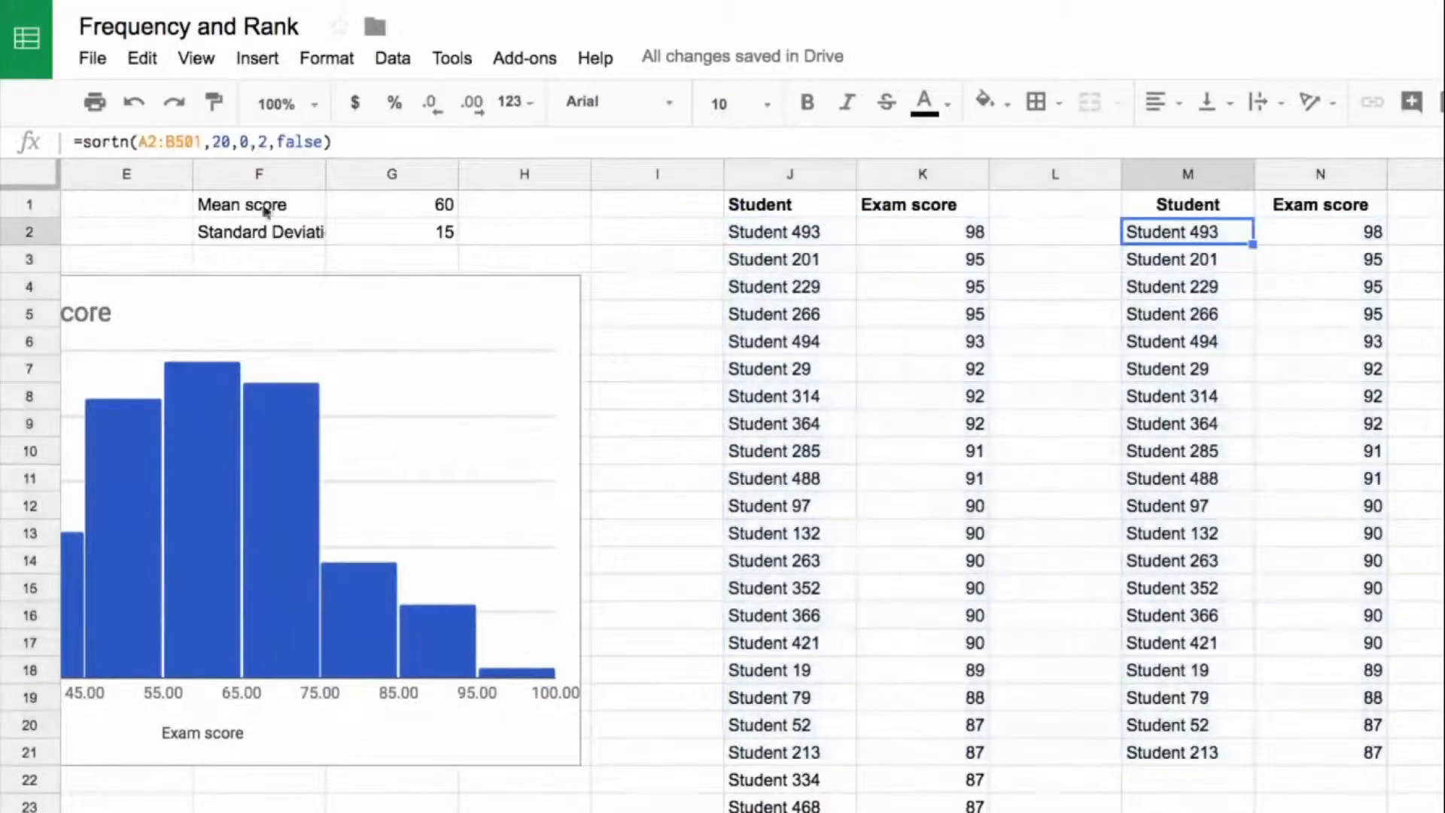
pyautogui.click(219, 143)
pyautogui.press('BackSpace')
pyautogui.write('1')
pyautogui.press('Return')
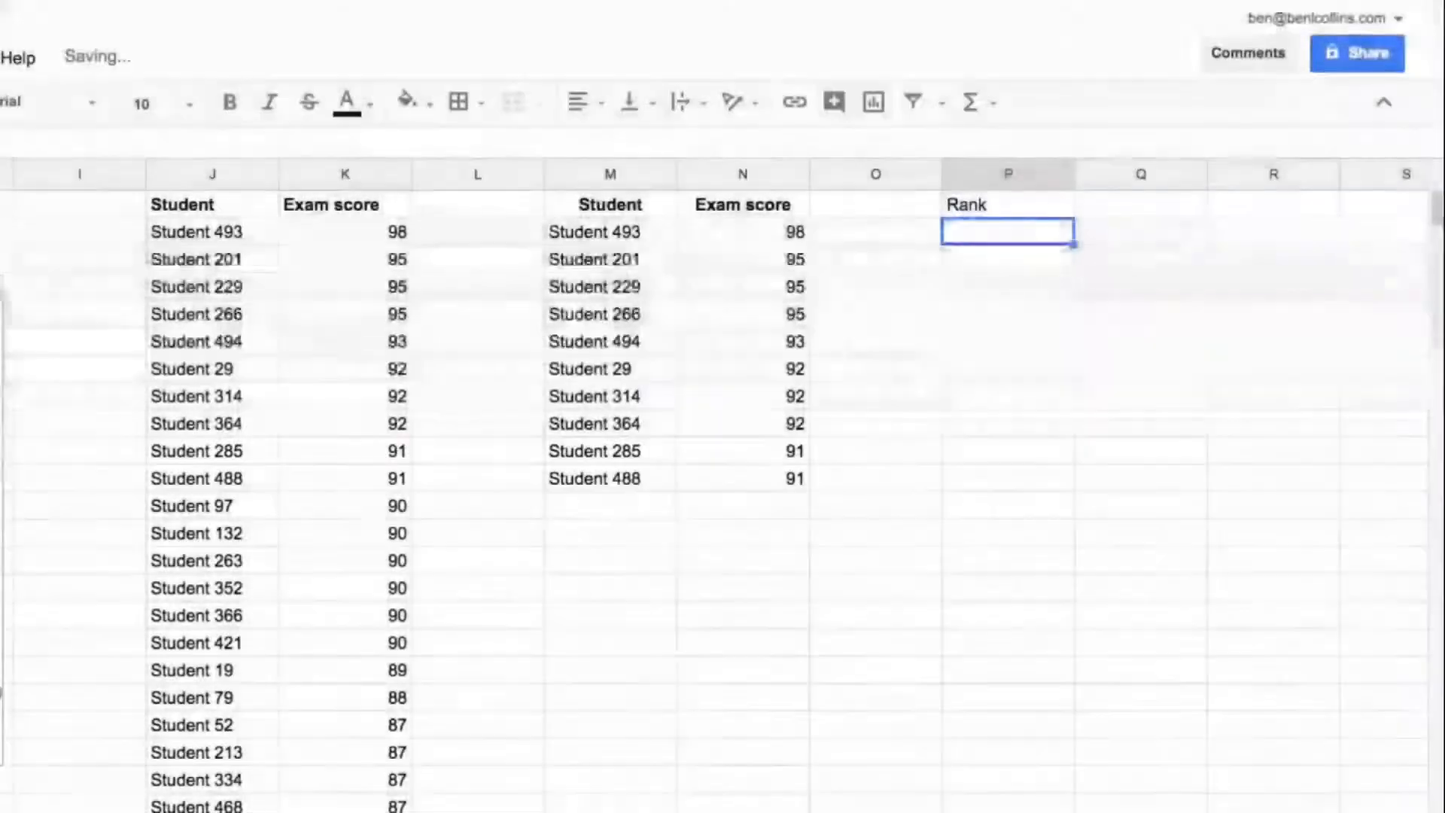
# Step: Make the Rank header in P1 bold and enter "What position was the student who scored 88?" in P2
pyautogui.press('Up')
pyautogui.hotkey('ctrl', 'b')
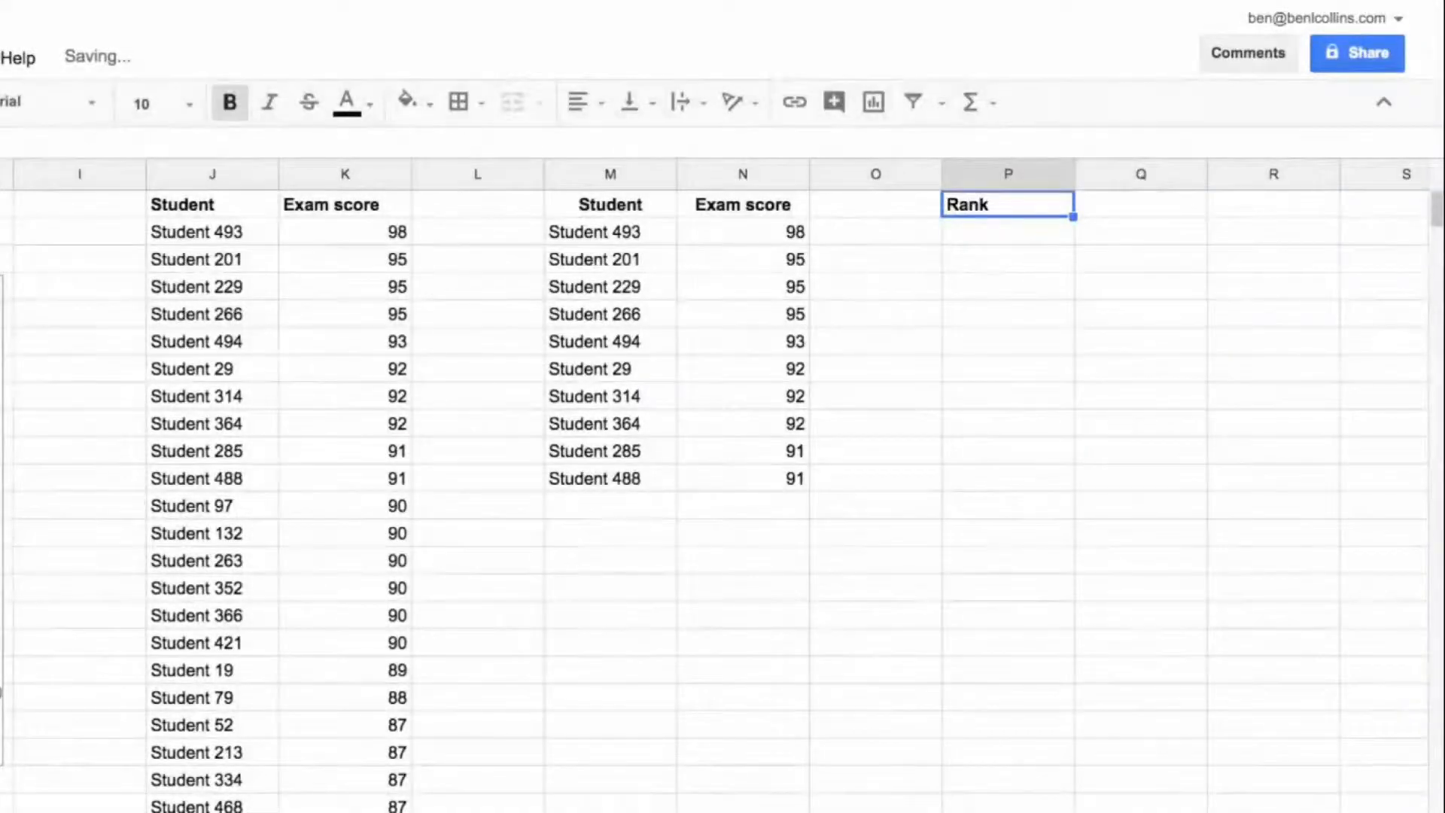
pyautogui.press('Down')
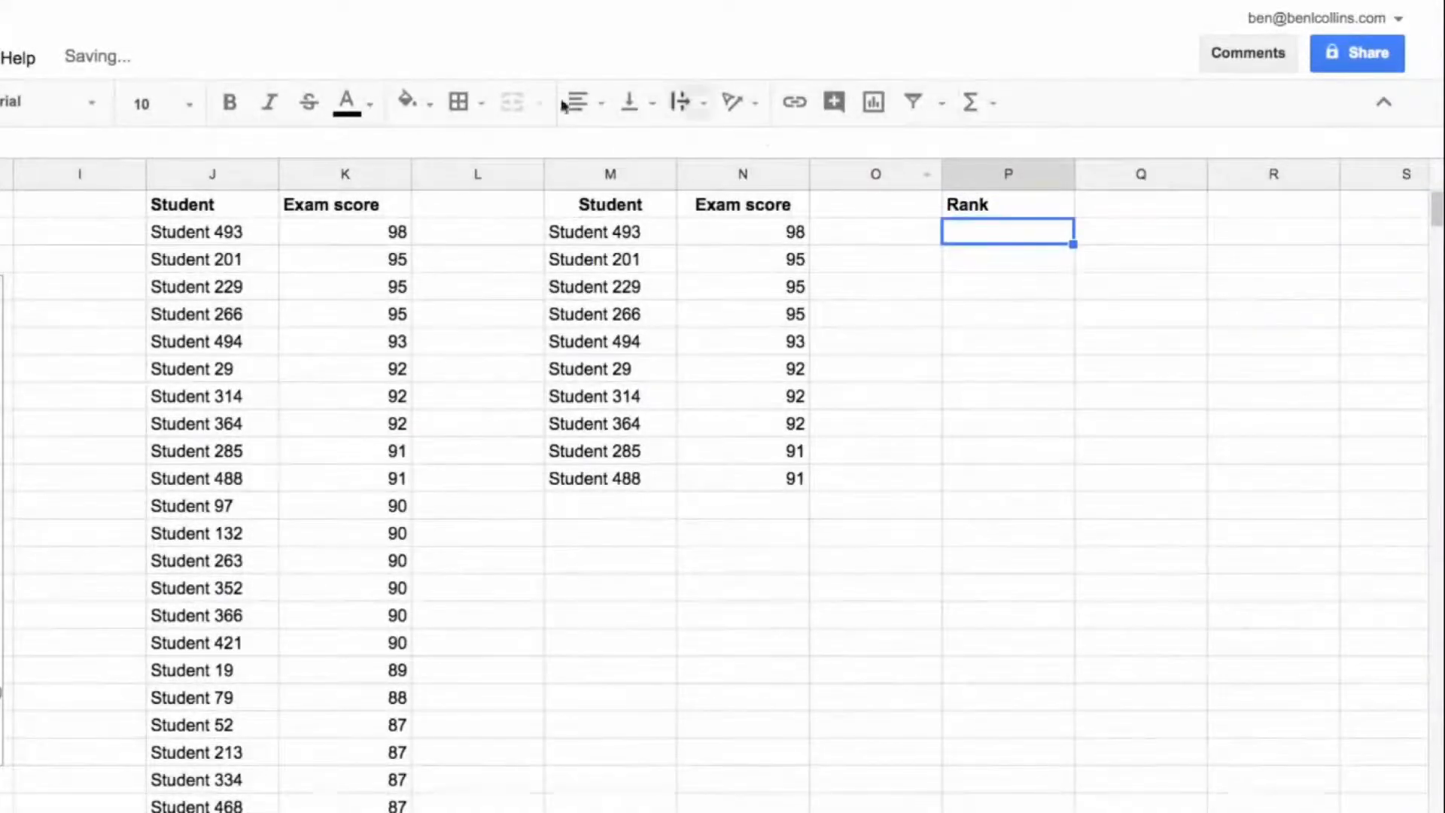
pyautogui.hscroll(2, 832, 264)
pyautogui.write('What position was the student who scored 88?')
pyautogui.click(734, 262)
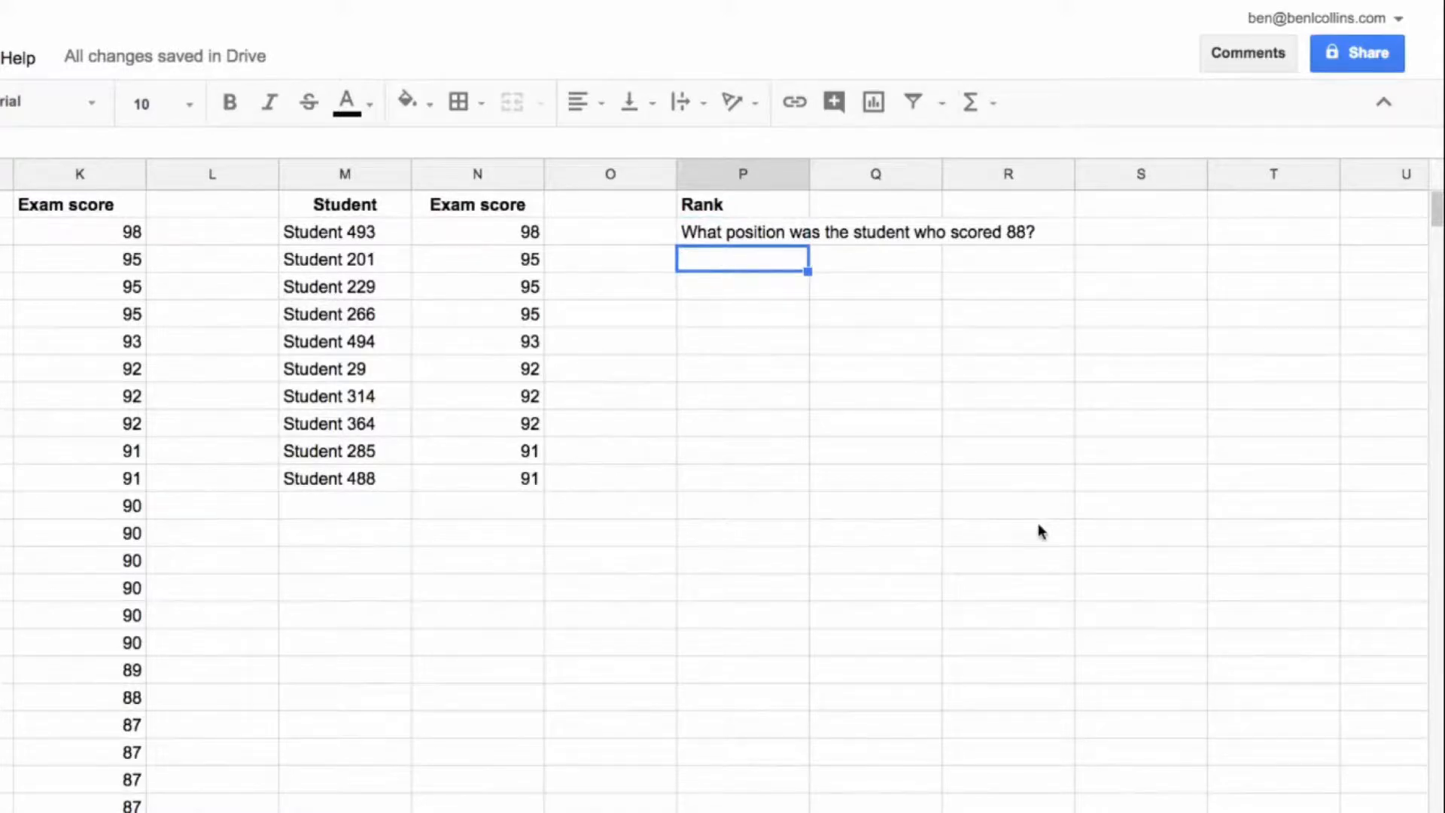
# Step: Enter a RANK formula in P3 that ranks the score 88 within the range B2:B501
pyautogui.write('=rank(')
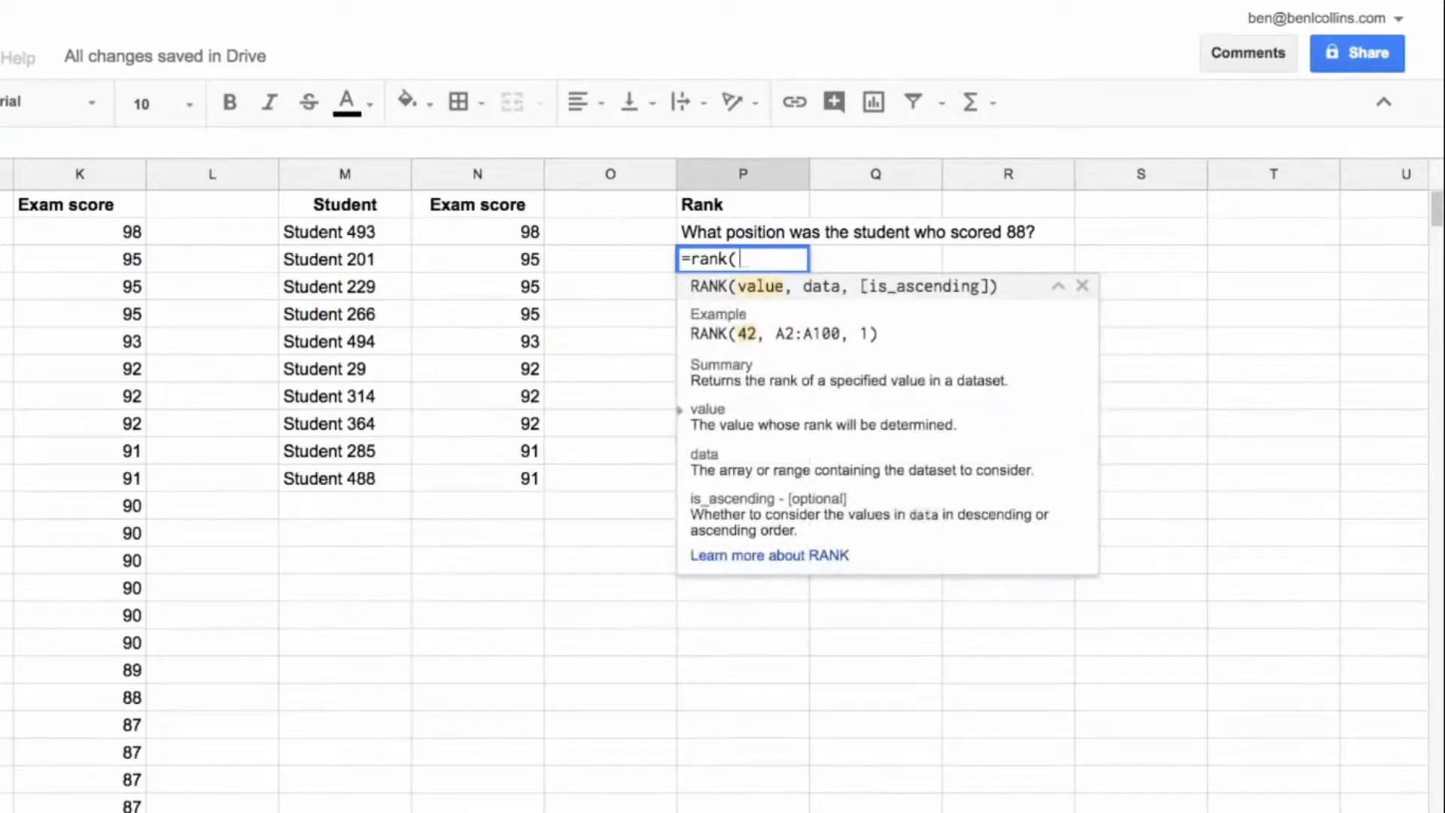
pyautogui.write('88,')
pyautogui.hscroll(-6, 723, 482)
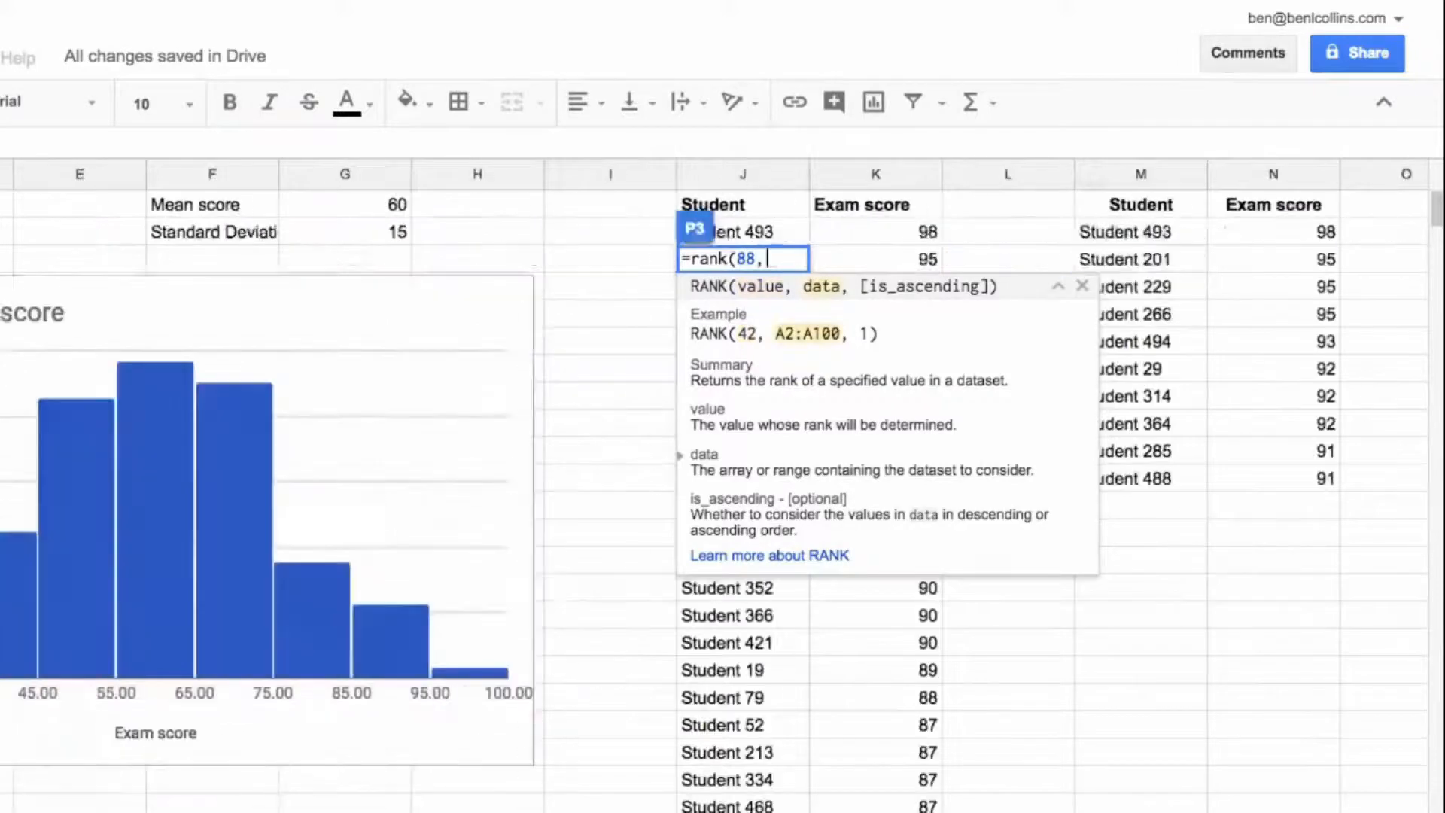
pyautogui.write('B2')
pyautogui.hotkey('ctrl', 'shift', 'Down')
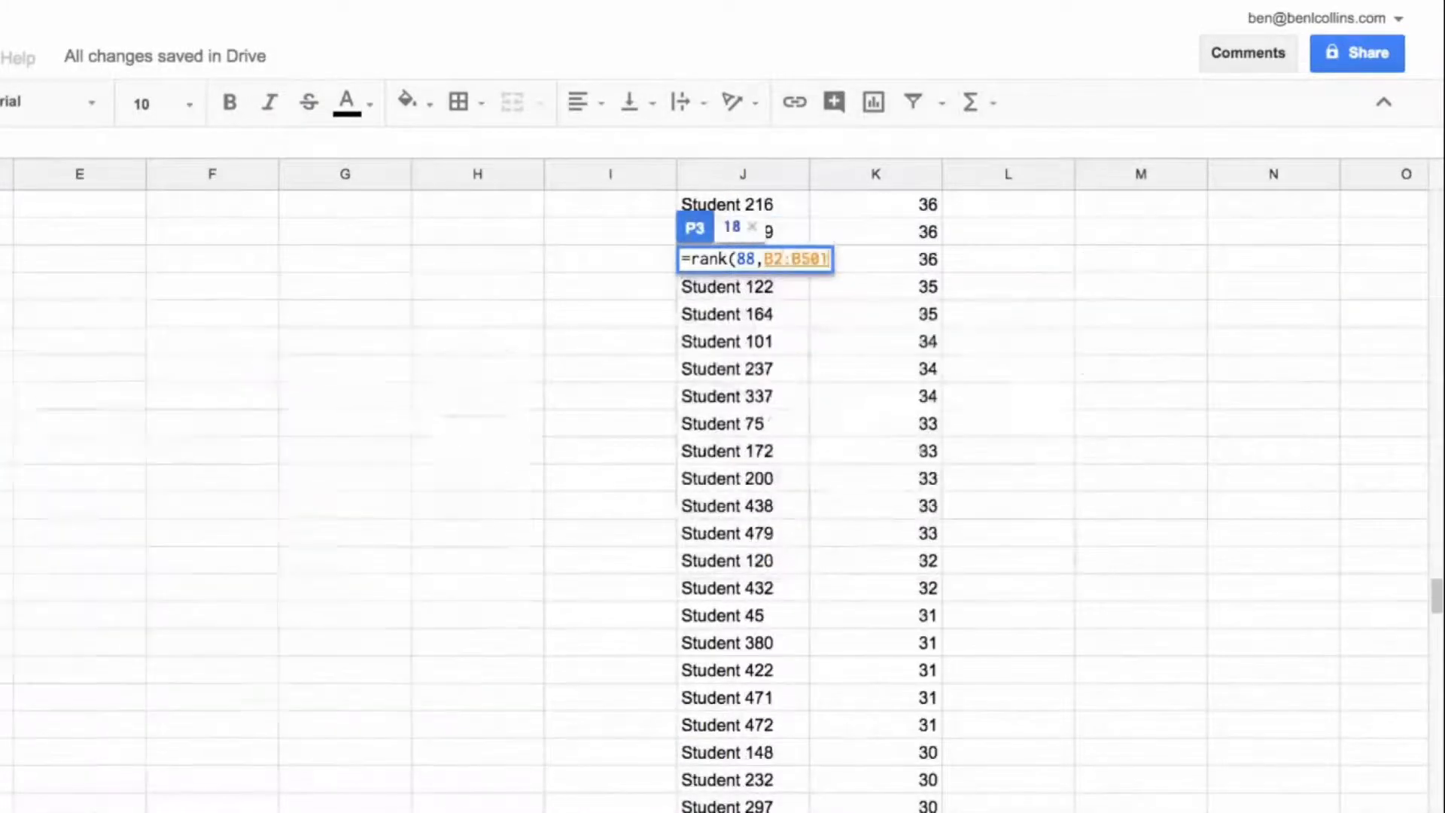
pyautogui.write(')')
pyautogui.press('Return')
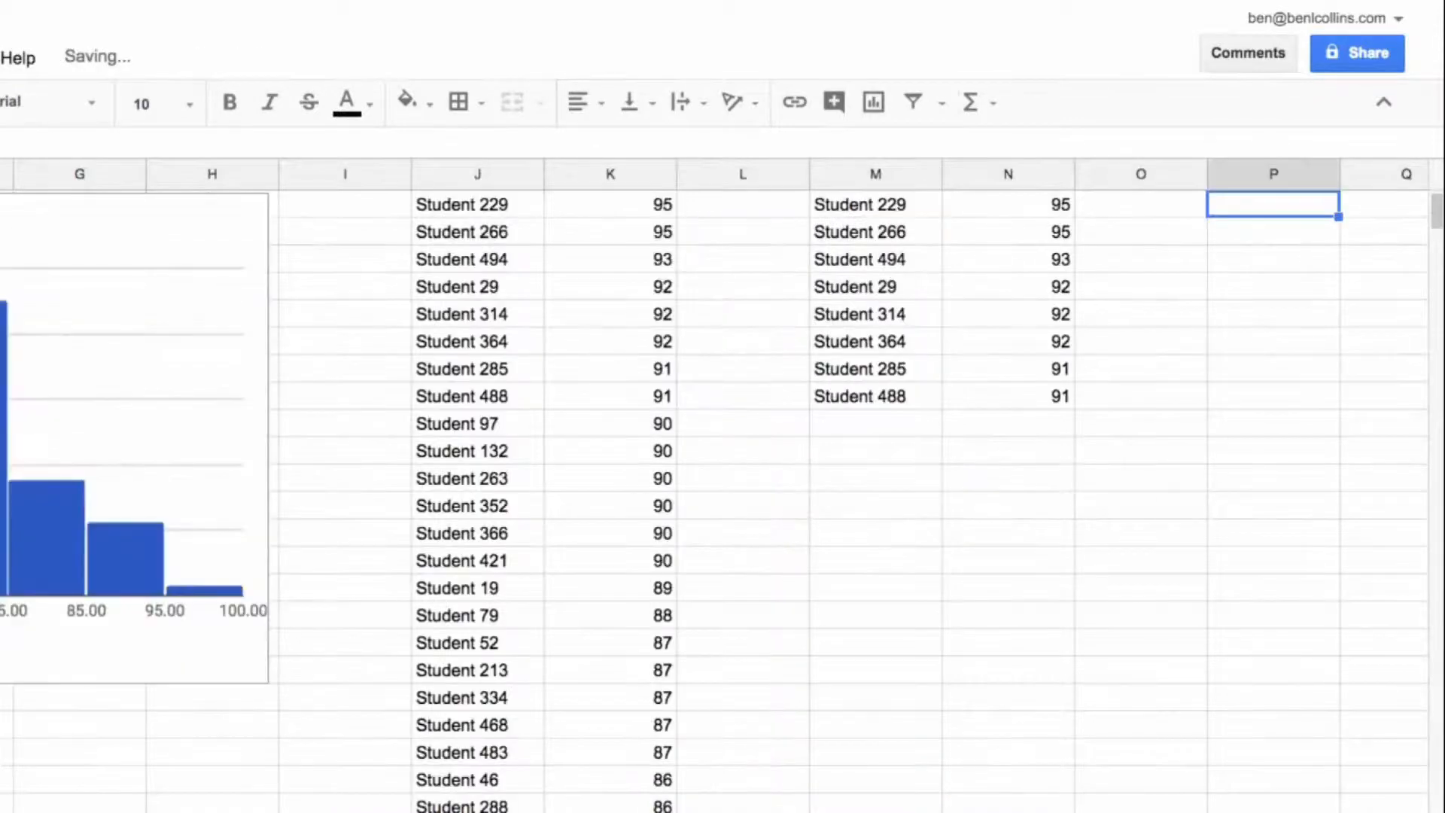
# Step: Check the rank in P3 against the position of the student who scored 88 in the sorted list in J:K
pyautogui.press('Up')
pyautogui.press('Up')
pyautogui.press('Up')
pyautogui.press('Right')
pyautogui.press('Right')
pyautogui.press('Right')
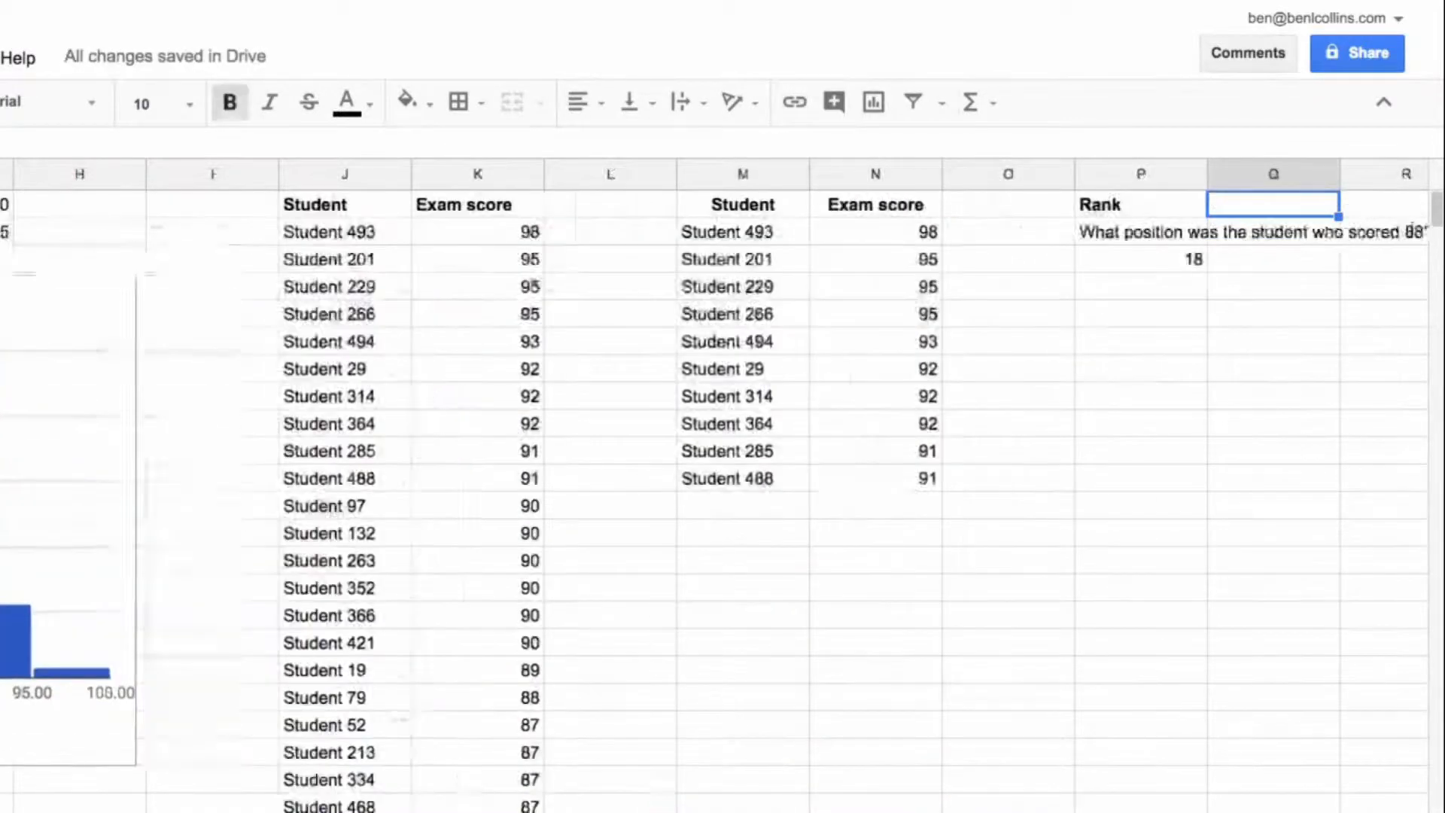
pyautogui.press('Left')
pyautogui.press('Left')
pyautogui.press('Left')
pyautogui.press('Down')
pyautogui.press('Down')
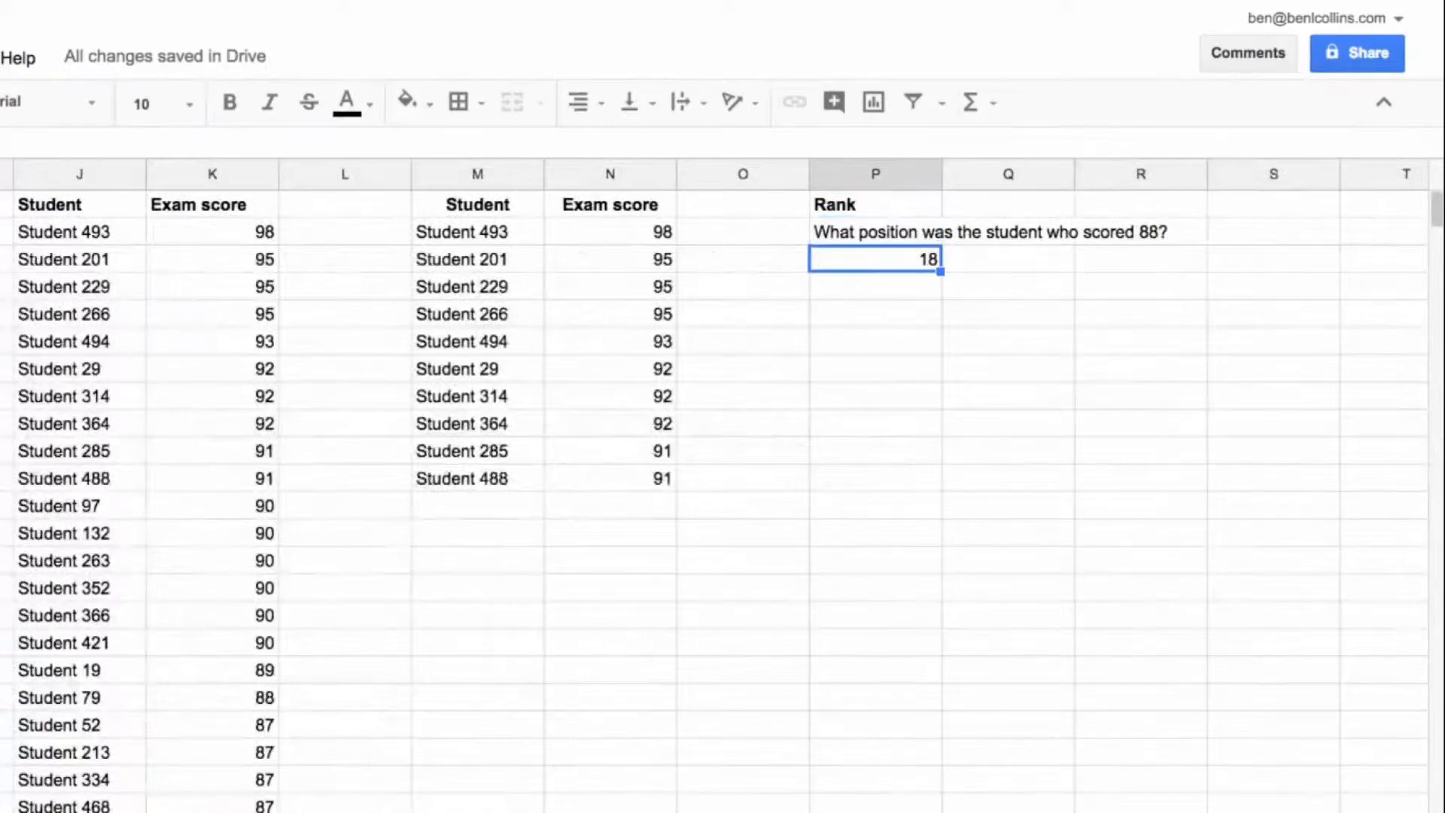
pyautogui.moveTo(241, 238); pyautogui.dragTo(200, 703)
pyautogui.moveTo(98, 697); pyautogui.dragTo(180, 700)
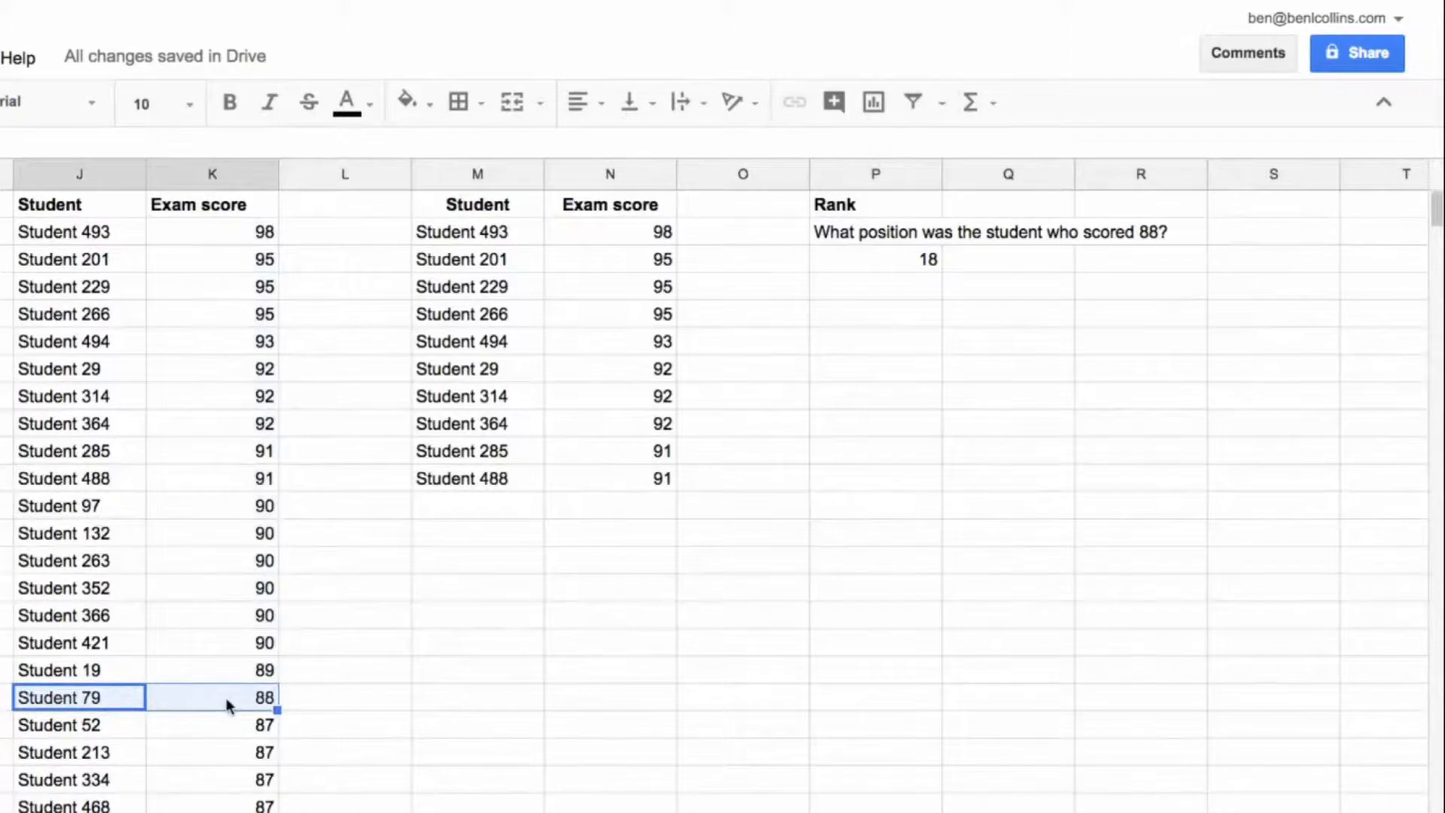
# Step: Enter the question "What score did the 13th placed student get?" in P6
pyautogui.click(875, 341)
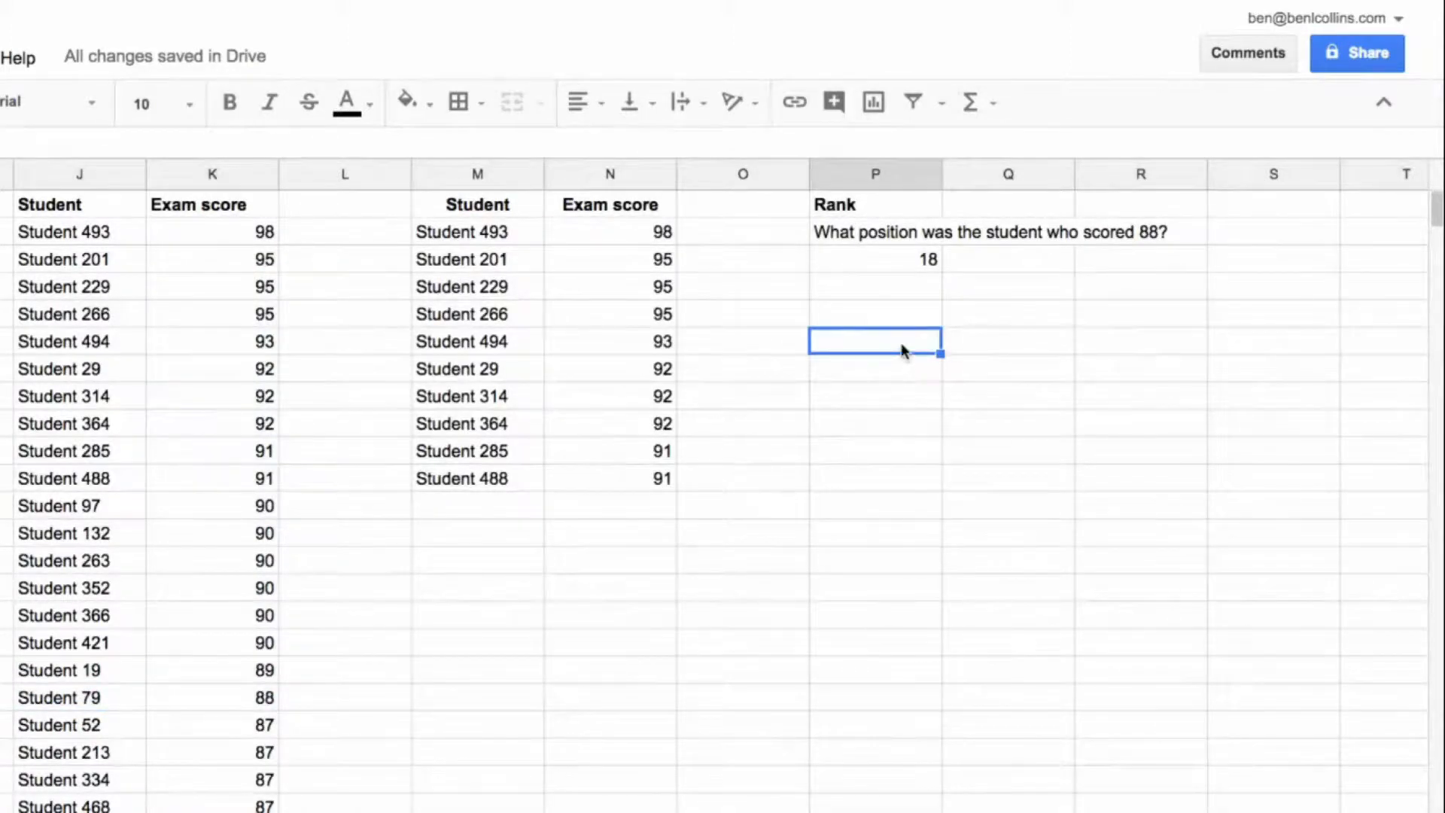
pyautogui.write('What score did the 13th placed student get?')
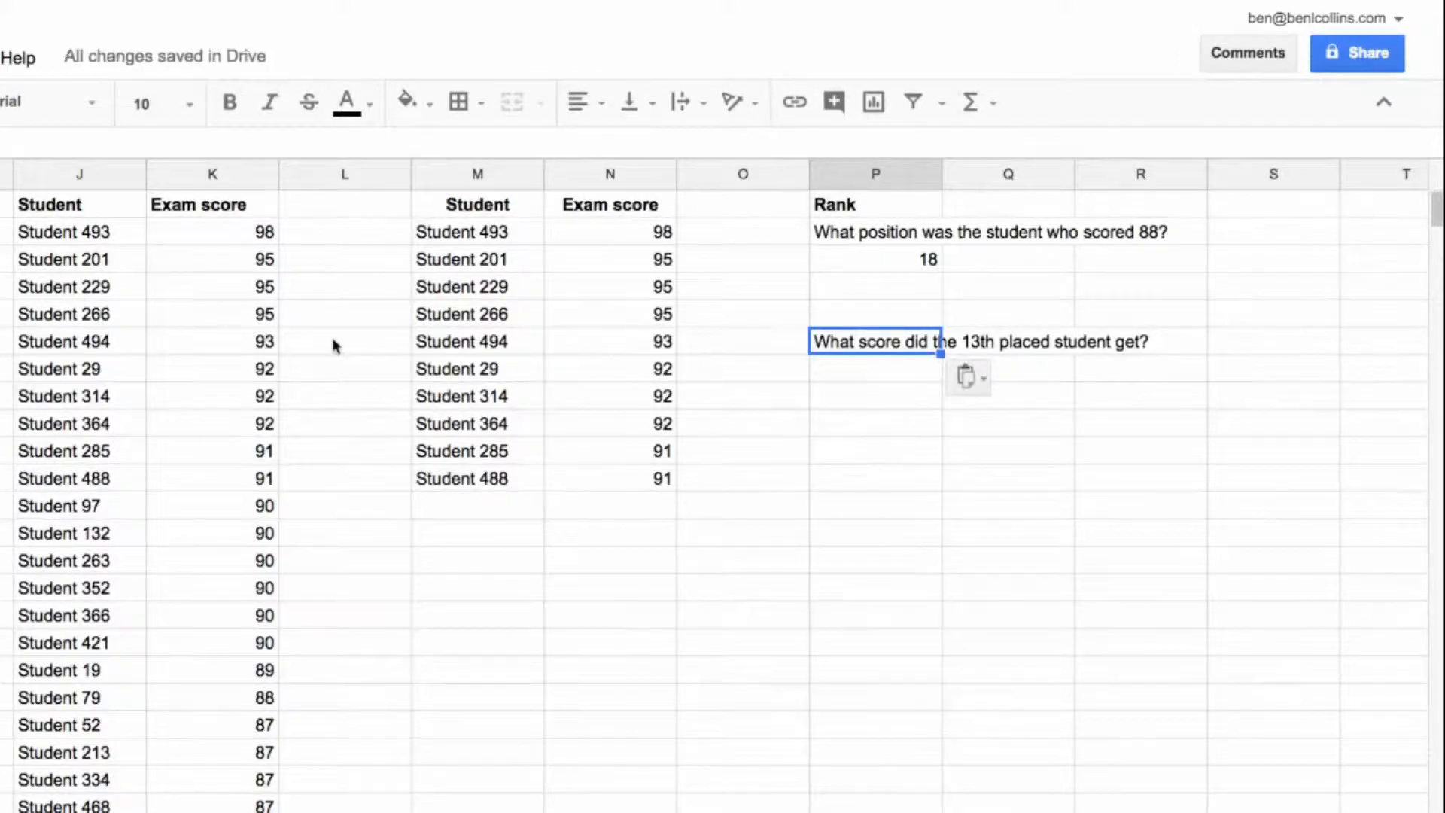
pyautogui.click(876, 371)
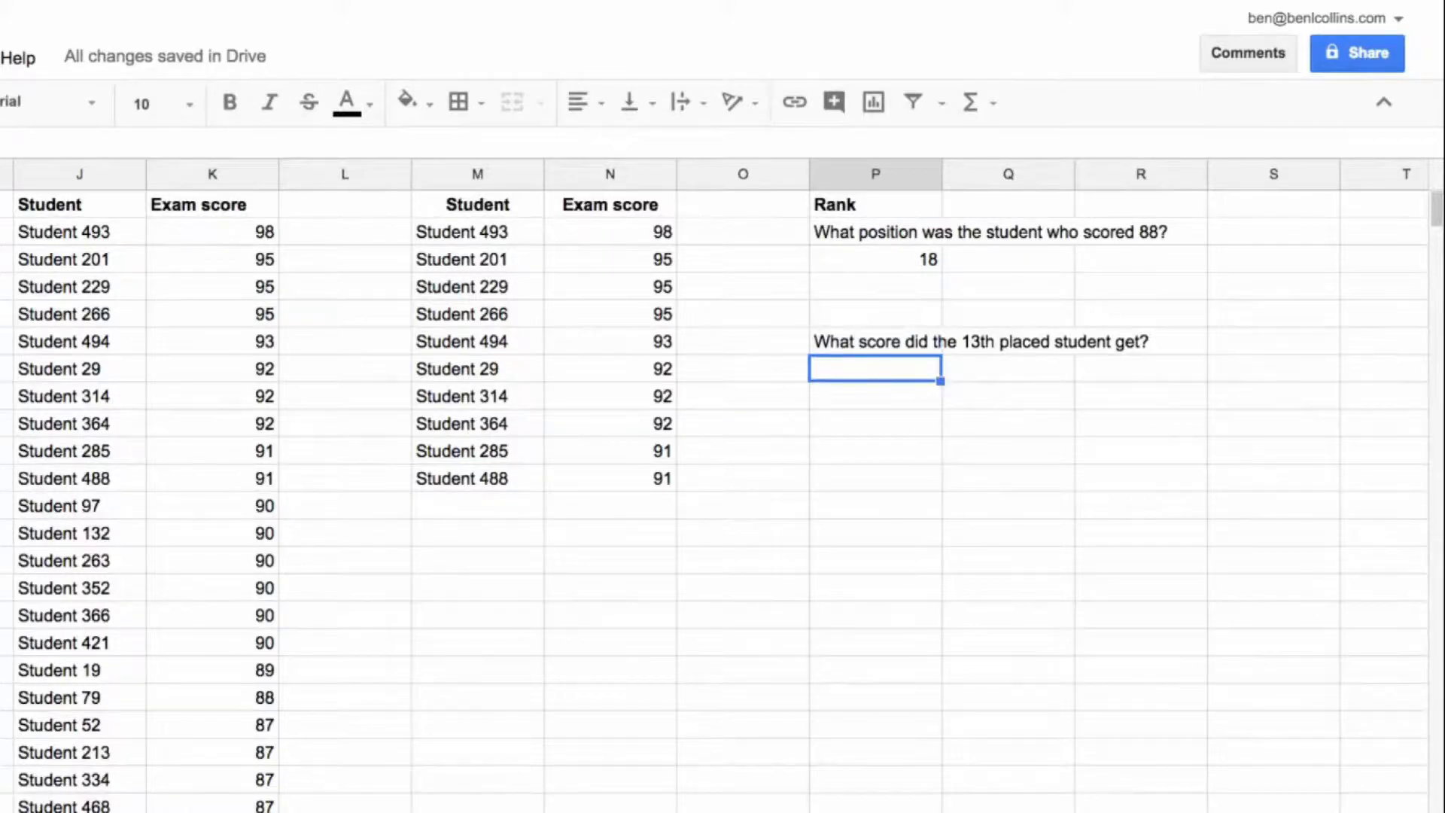
# Step: Enter =sort(B2:B501,1,false) in P7 and compare its output with the sorted list in J:K
pyautogui.write('=sort(B2:B')
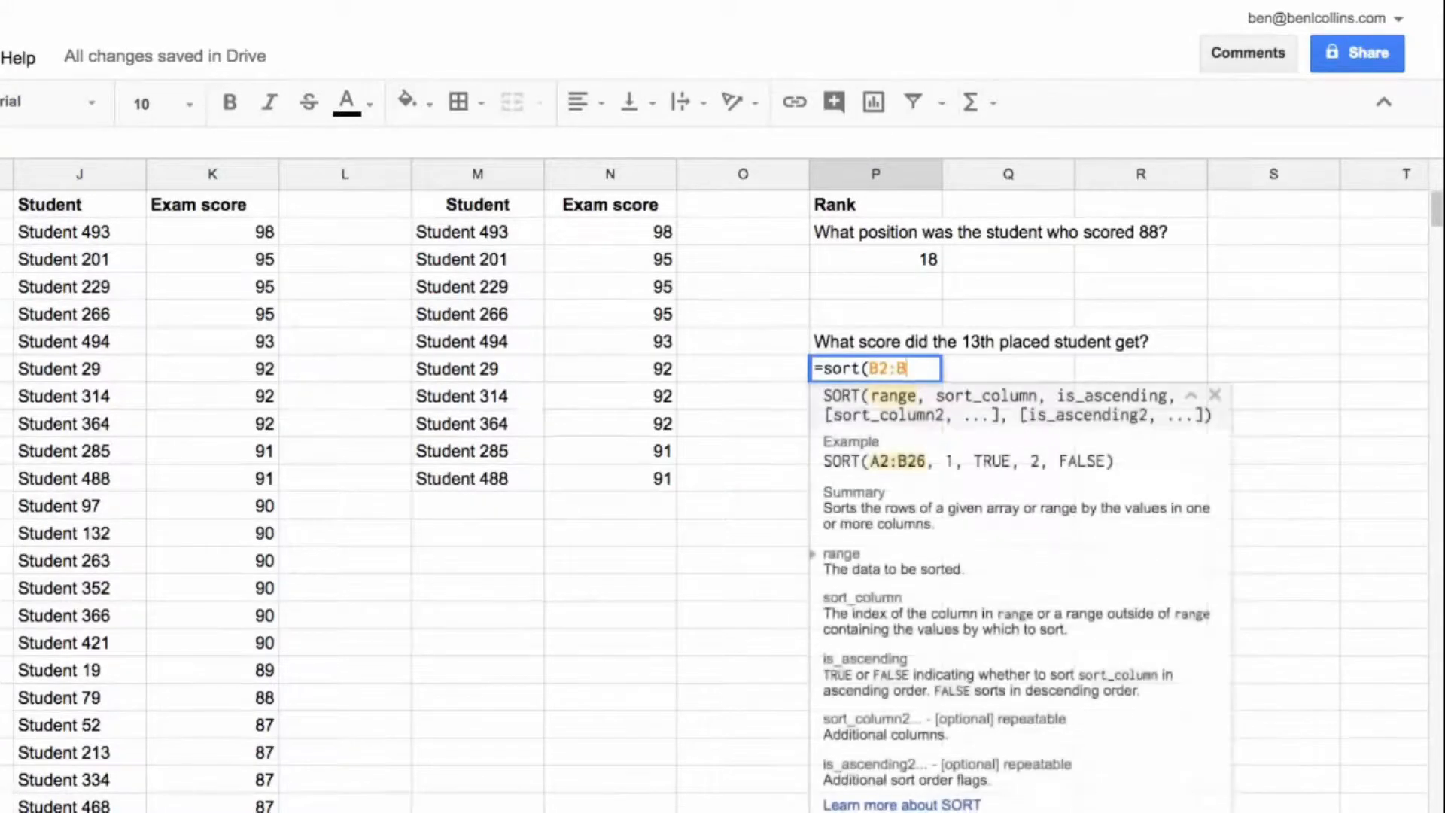
pyautogui.write('501,')
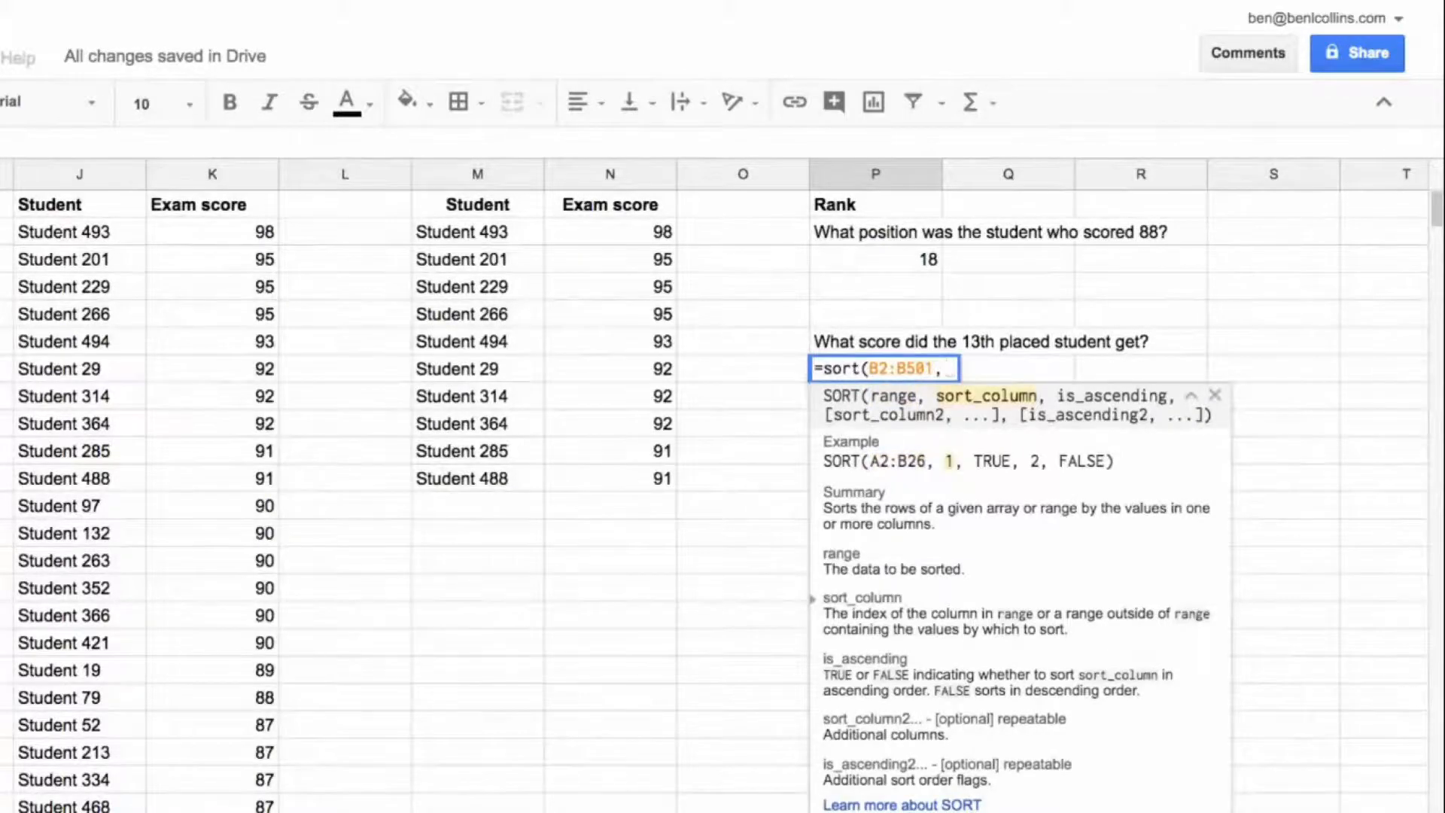
pyautogui.write('1,false)')
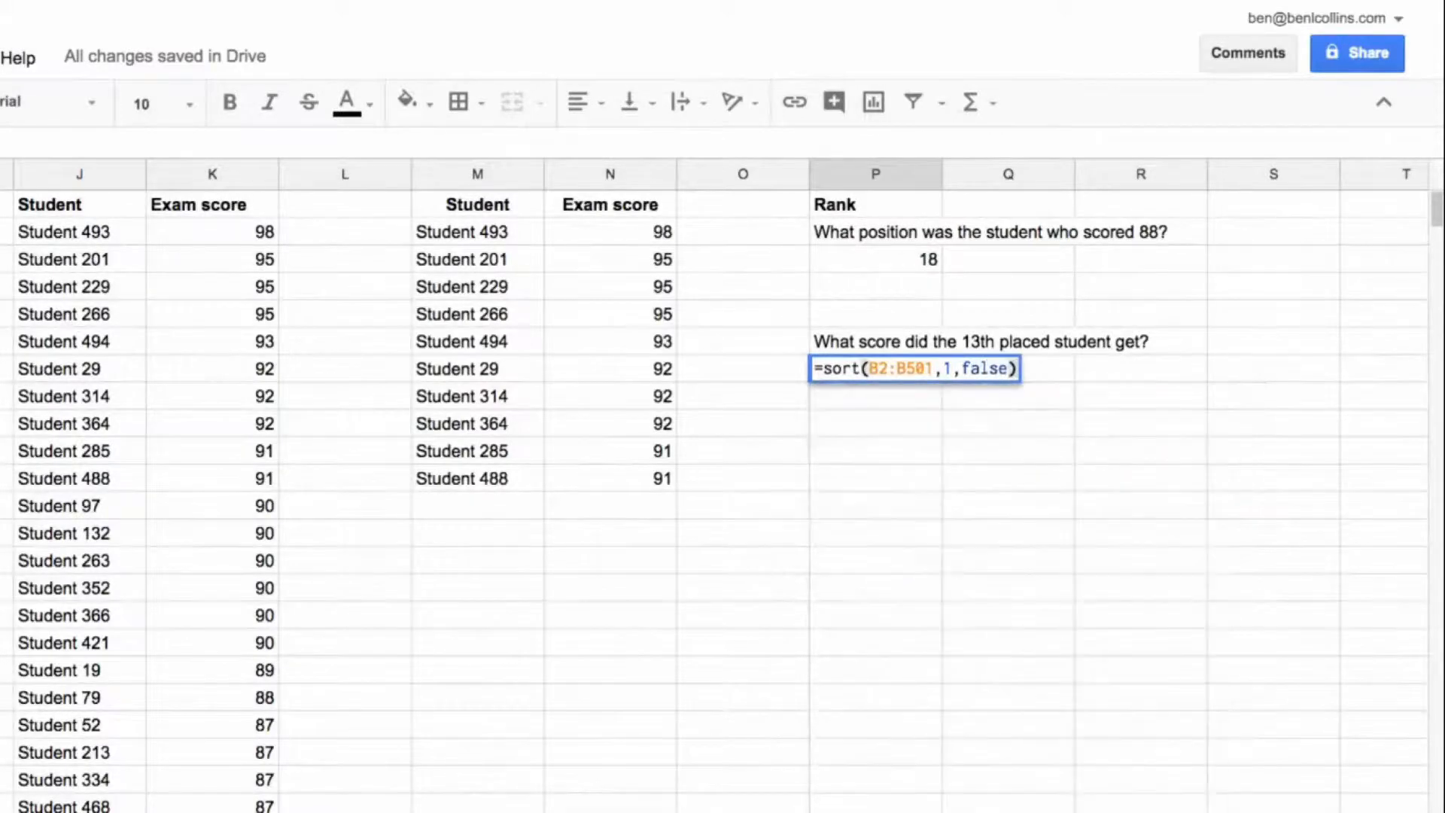
pyautogui.press('Return')
pyautogui.click(894, 374)
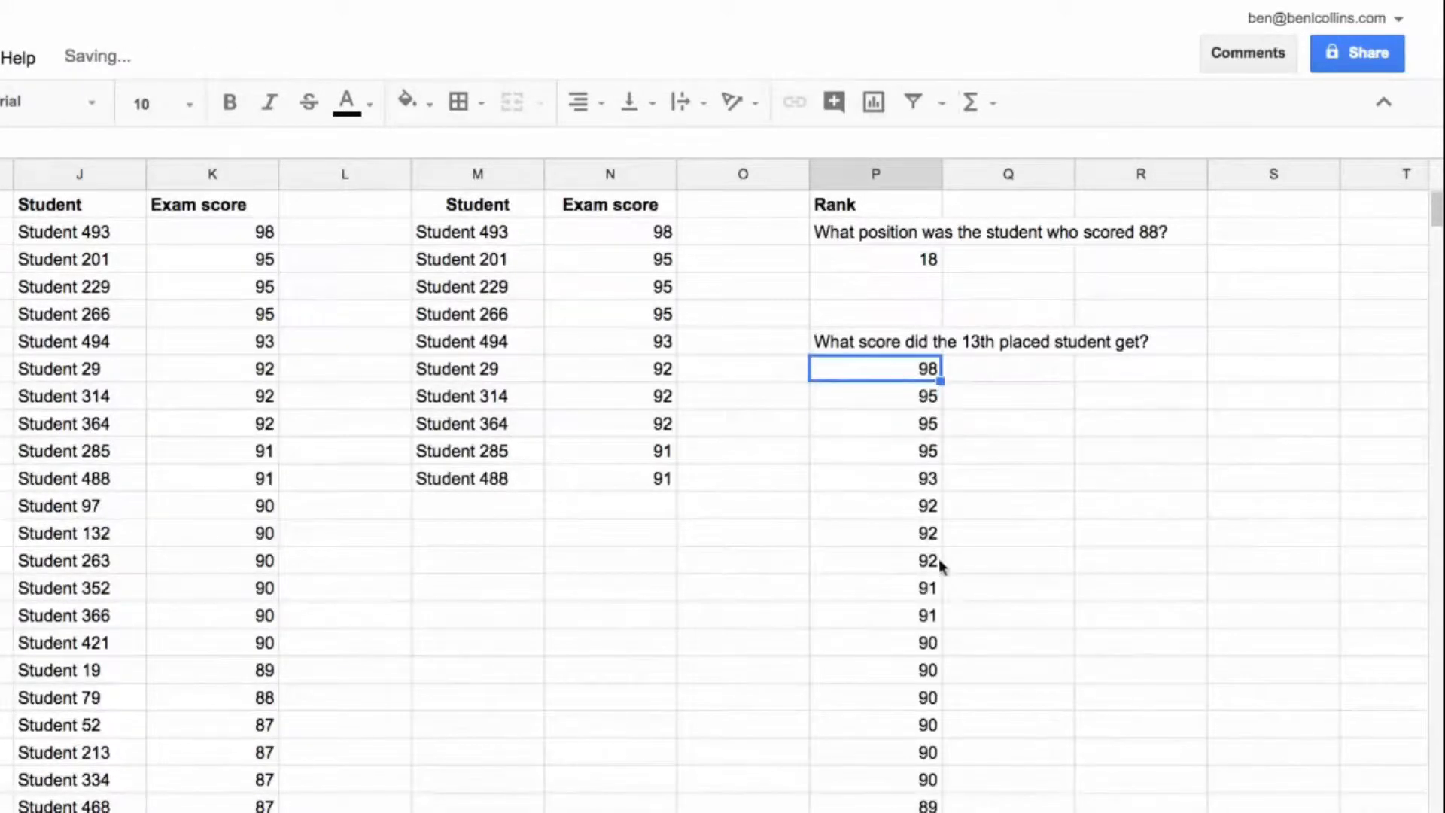
pyautogui.moveTo(235, 235); pyautogui.dragTo(234, 669)
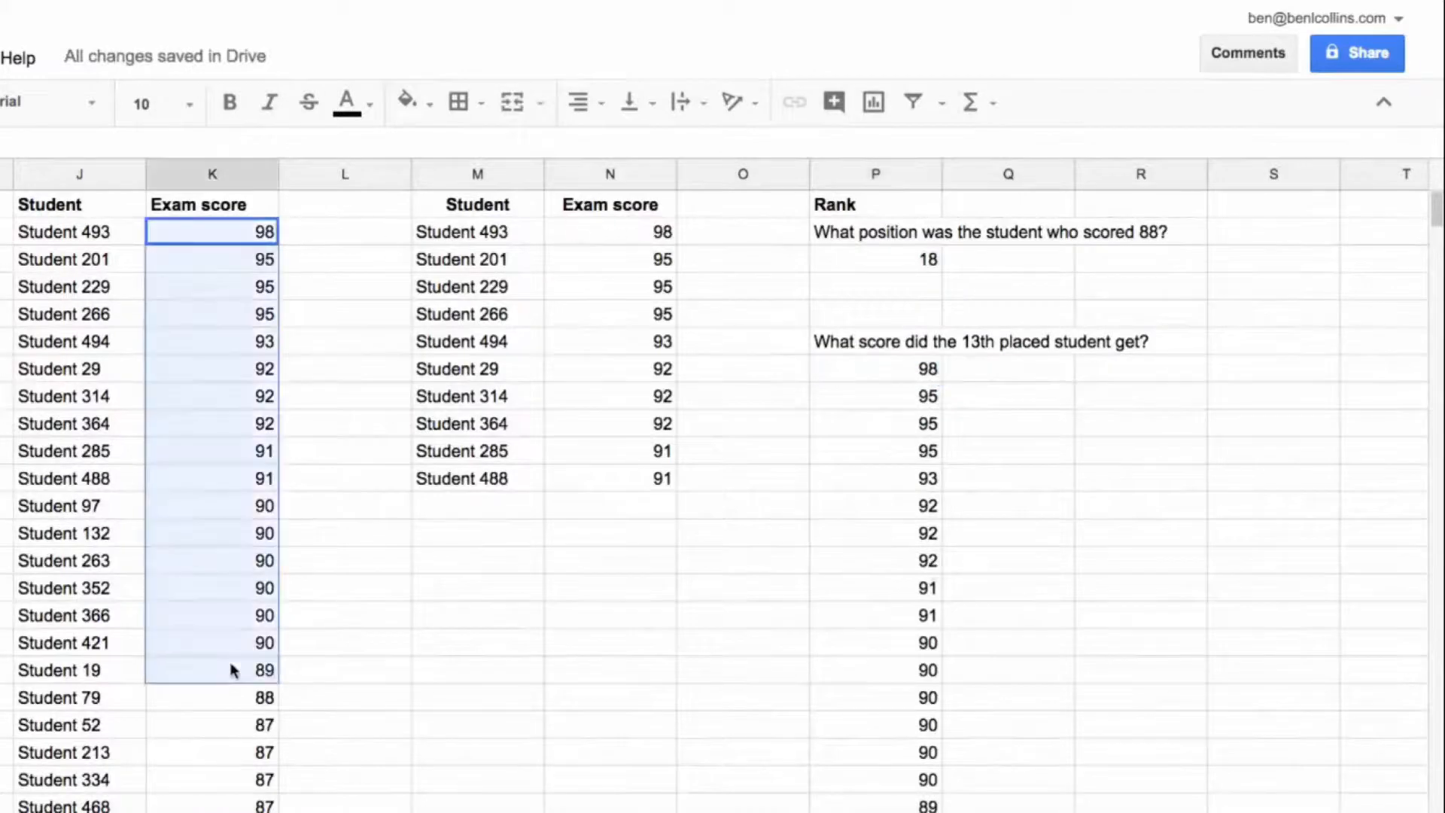
pyautogui.moveTo(55, 232); pyautogui.dragTo(62, 533)
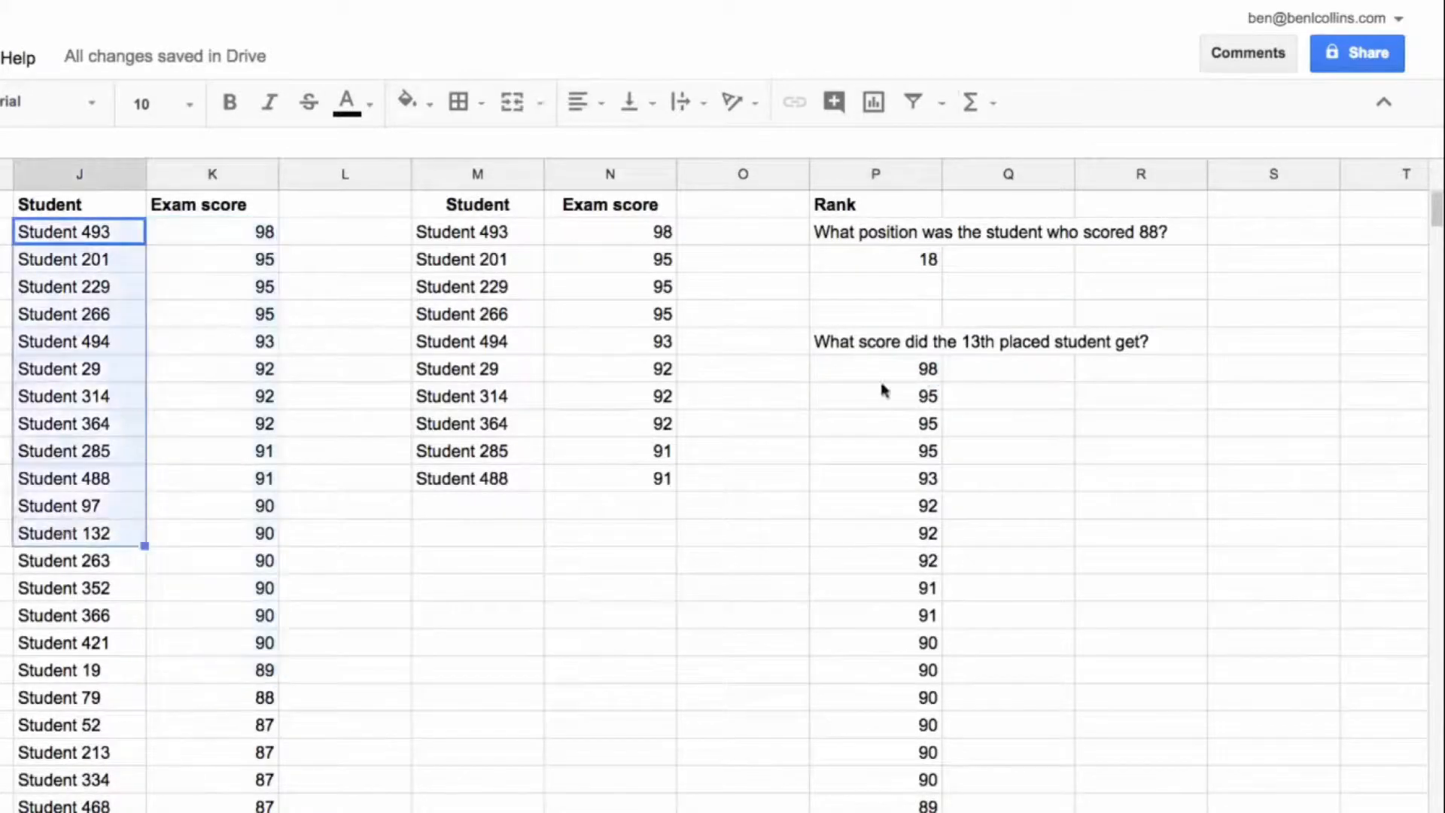
# Step: Wrap the SORT formula in P7 in an INDEX function that returns item 13
pyautogui.click(920, 374)
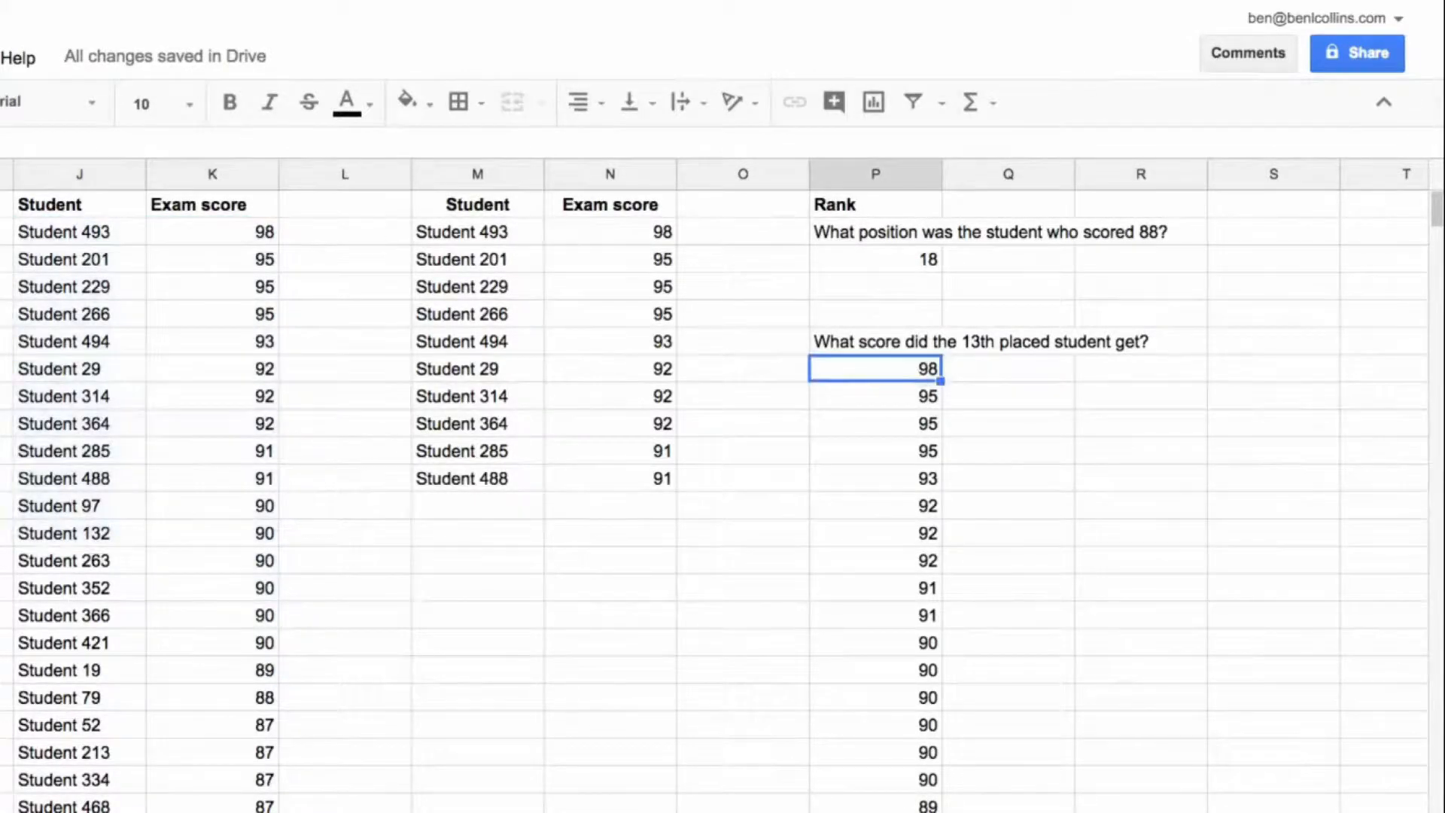
pyautogui.press('Return')
pyautogui.write('index(sort(B2:B501,1,false')
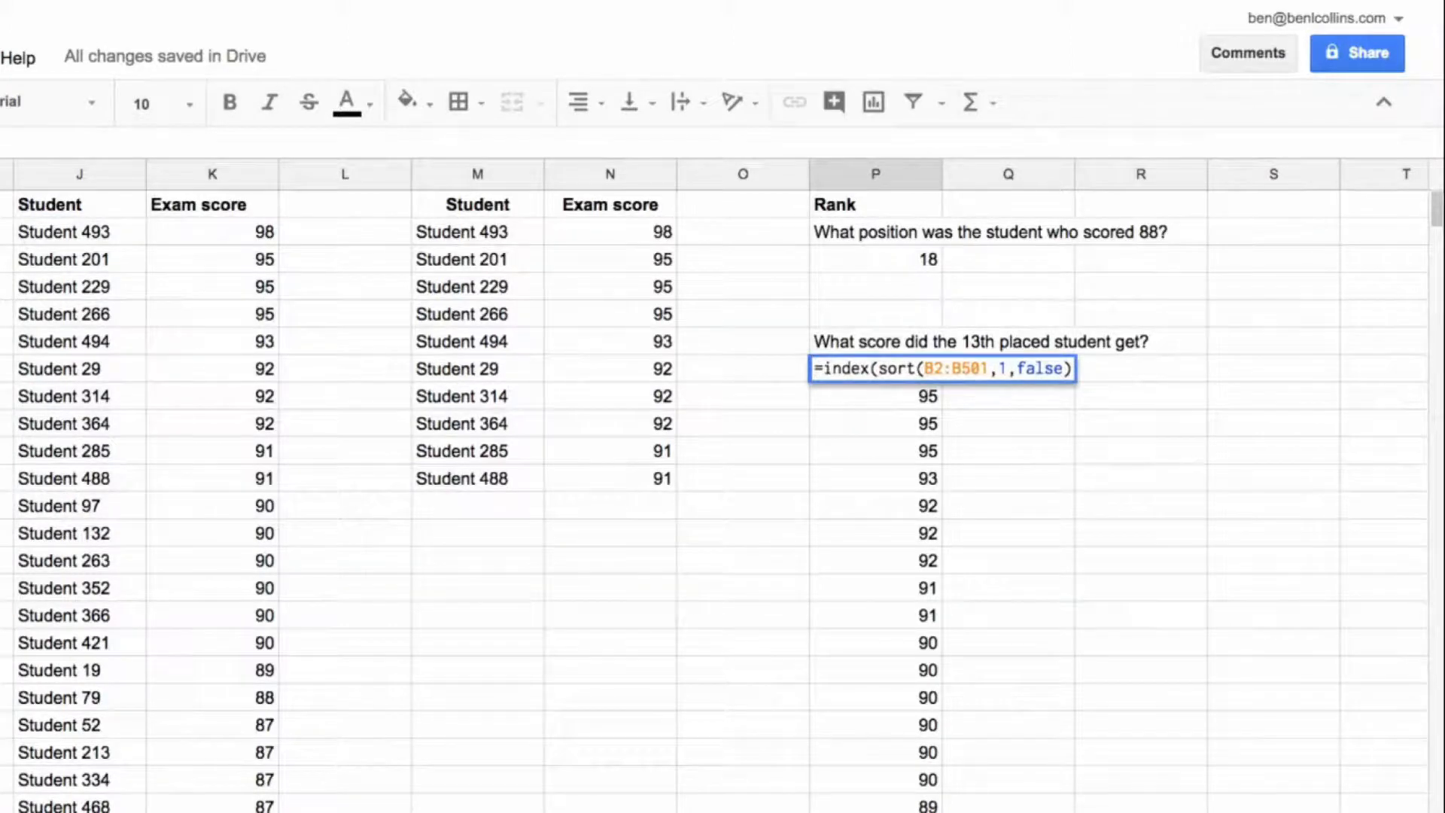
pyautogui.write(',13)')
pyautogui.press('Return')
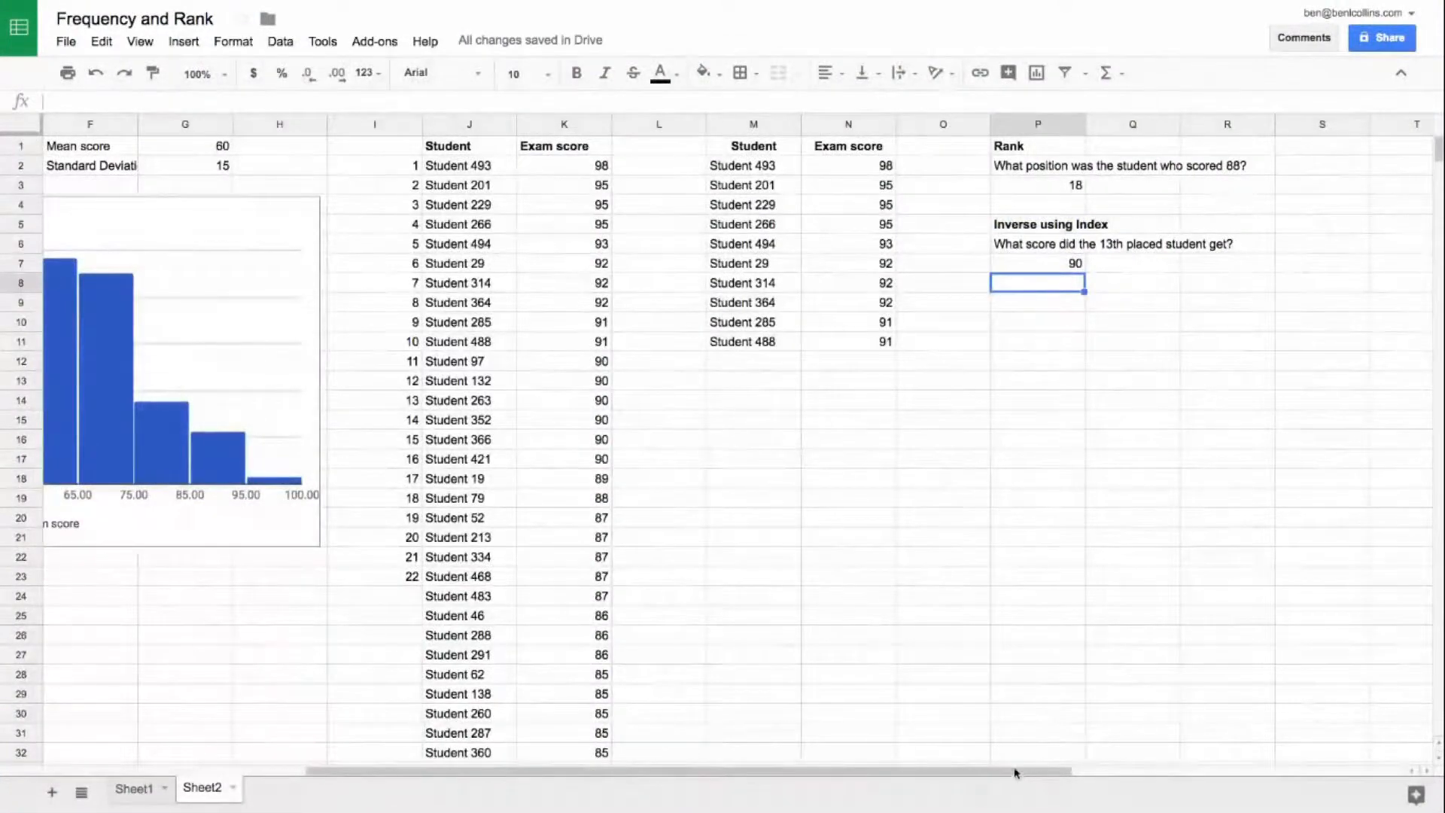
pyautogui.moveTo(1016, 775); pyautogui.dragTo(491, 777)
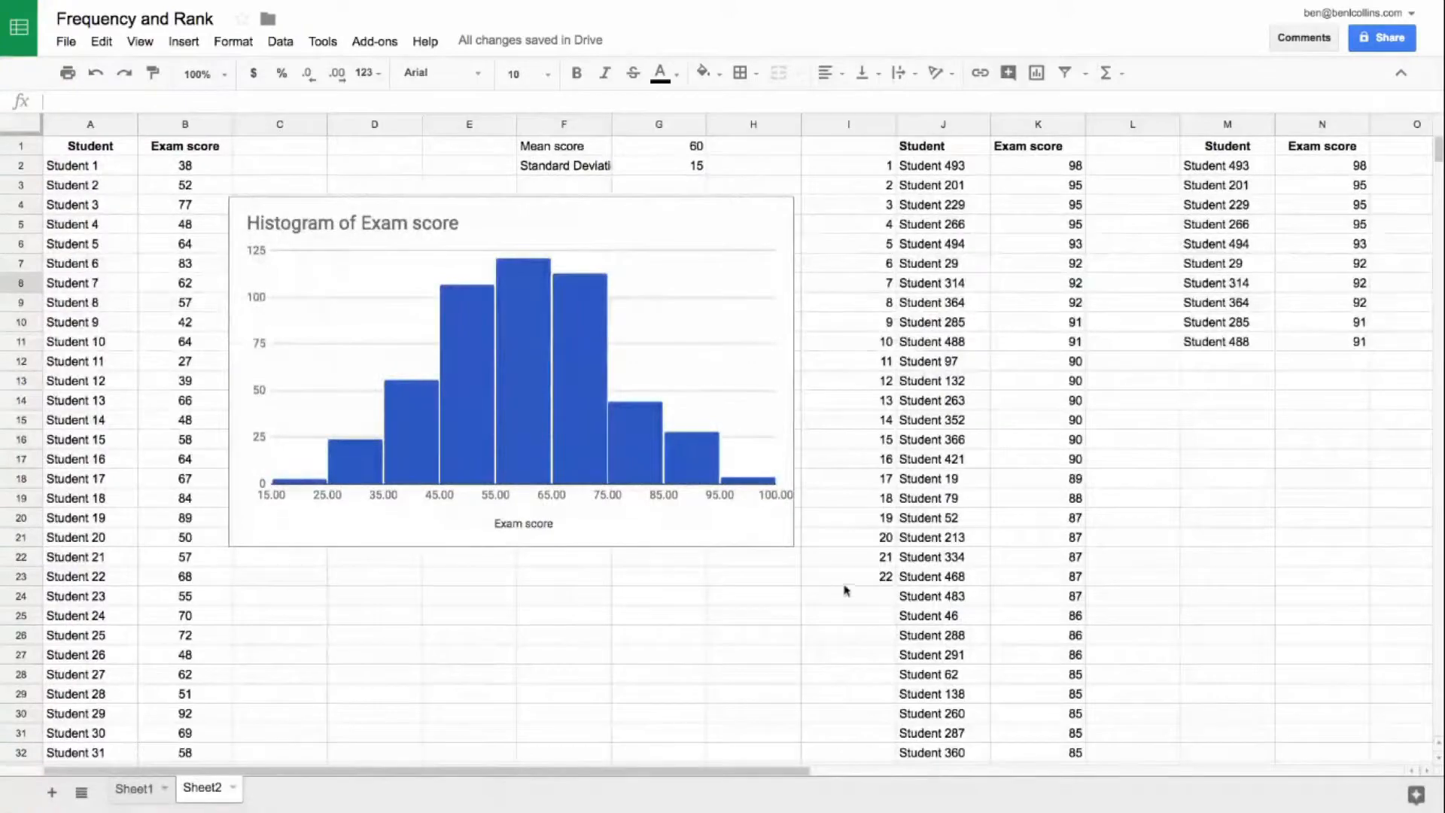
pyautogui.moveTo(747, 777); pyautogui.dragTo(1010, 776)
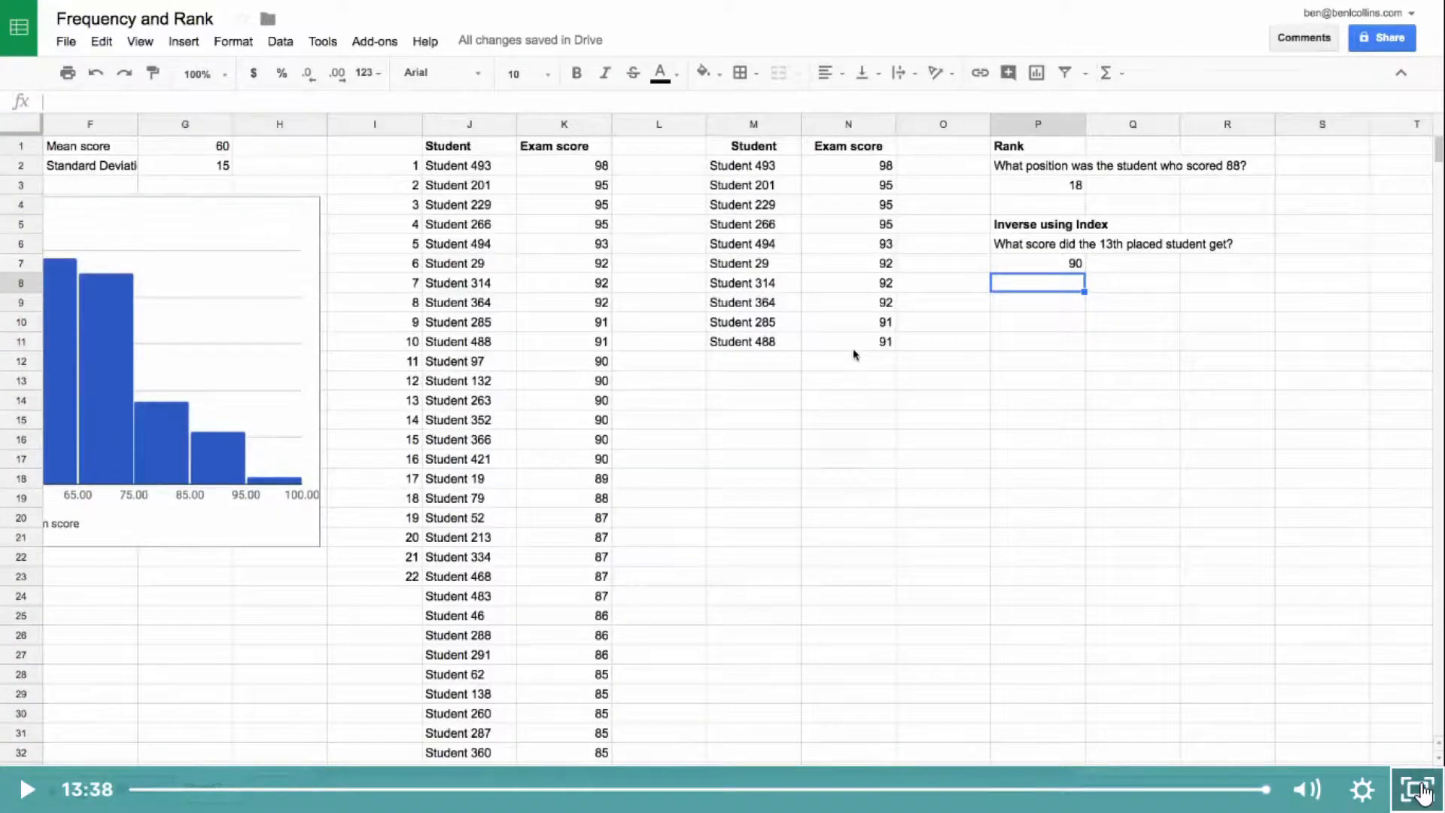
# Step: Leave the full-screen video, complete the Day 26: Frequency & Rank lecture and start playing the Day 27: SUBTOTAL lecture
pyautogui.click(1421, 790)
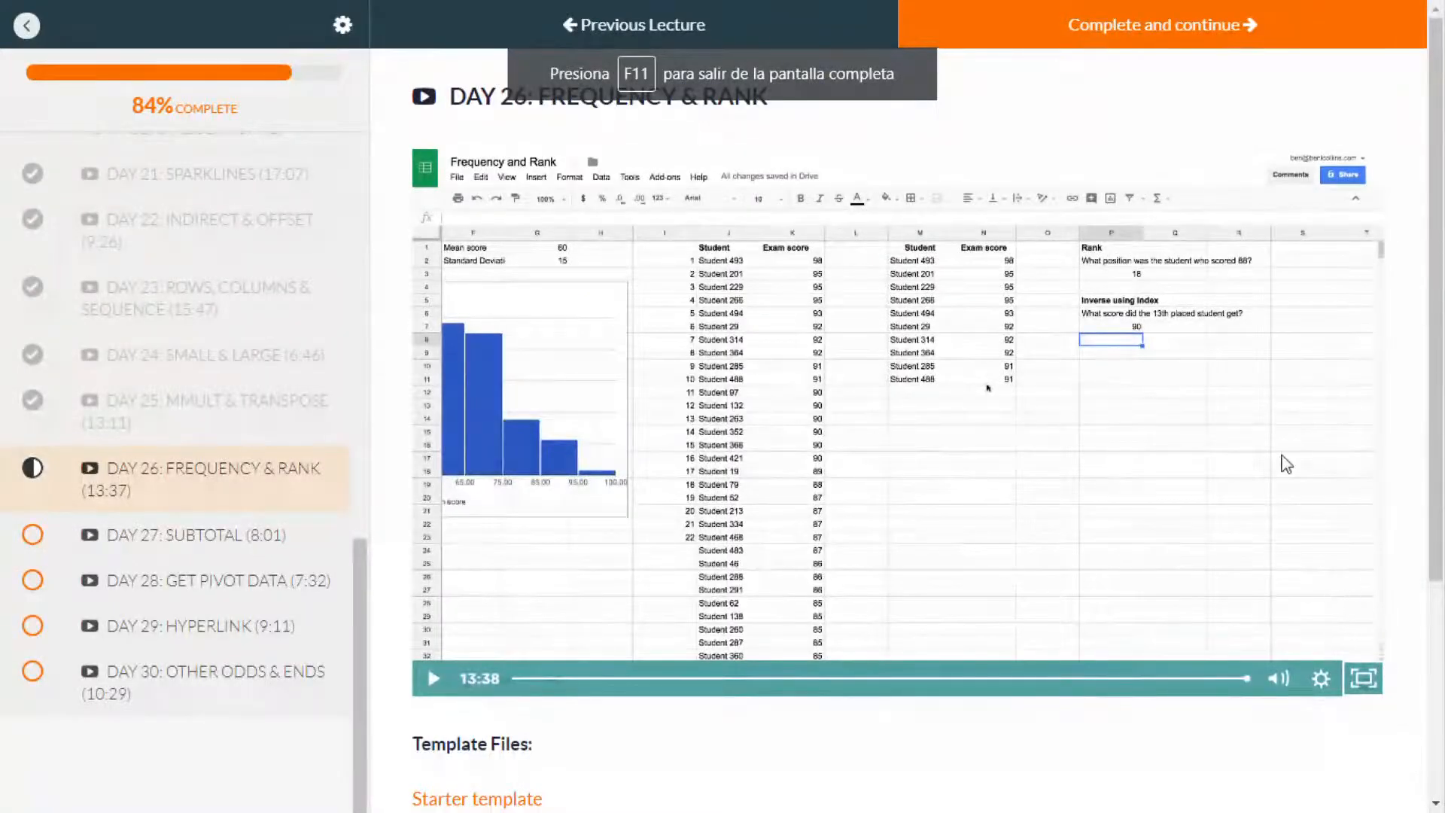
pyautogui.click(1151, 39)
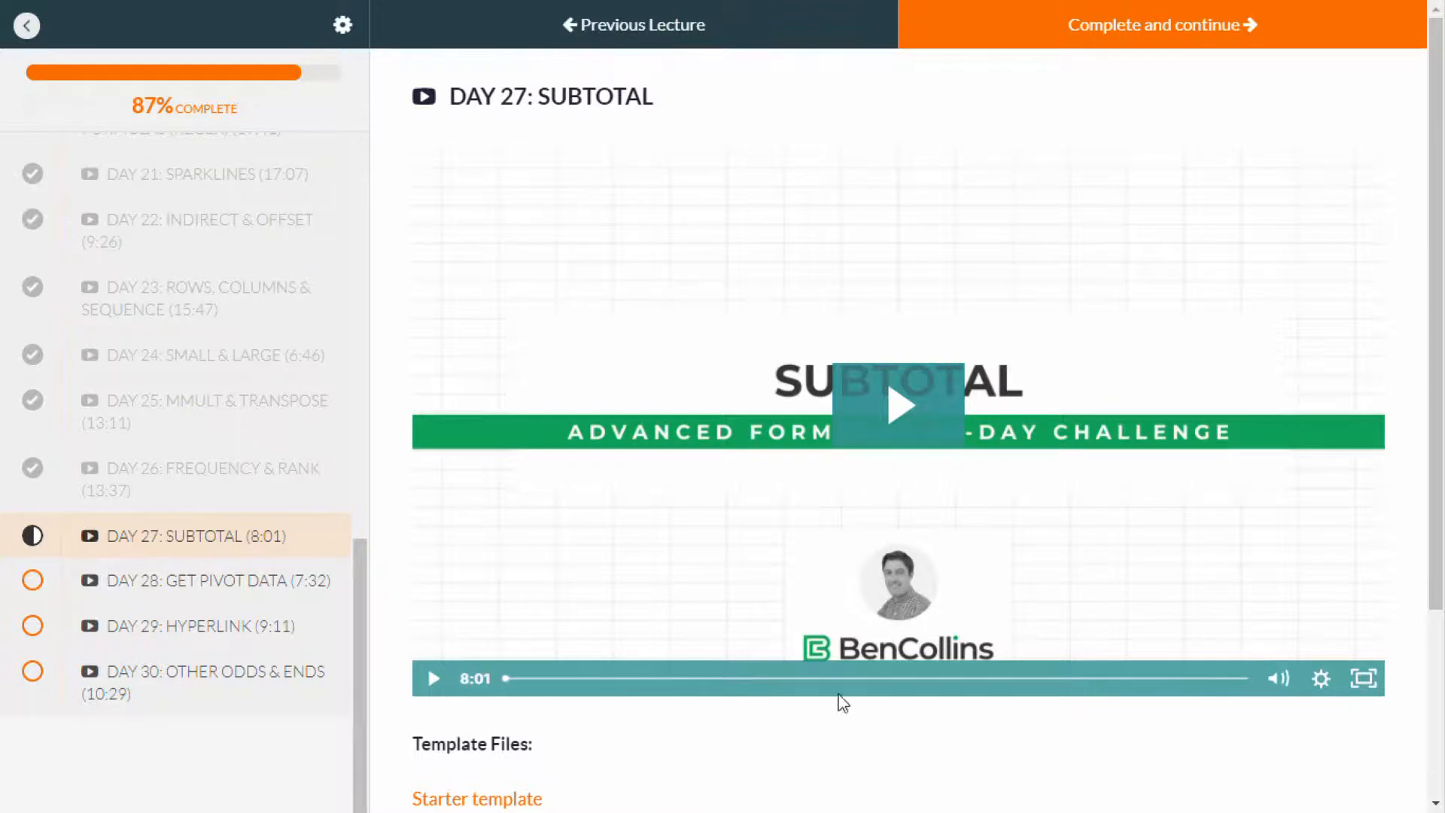
pyautogui.click(888, 407)
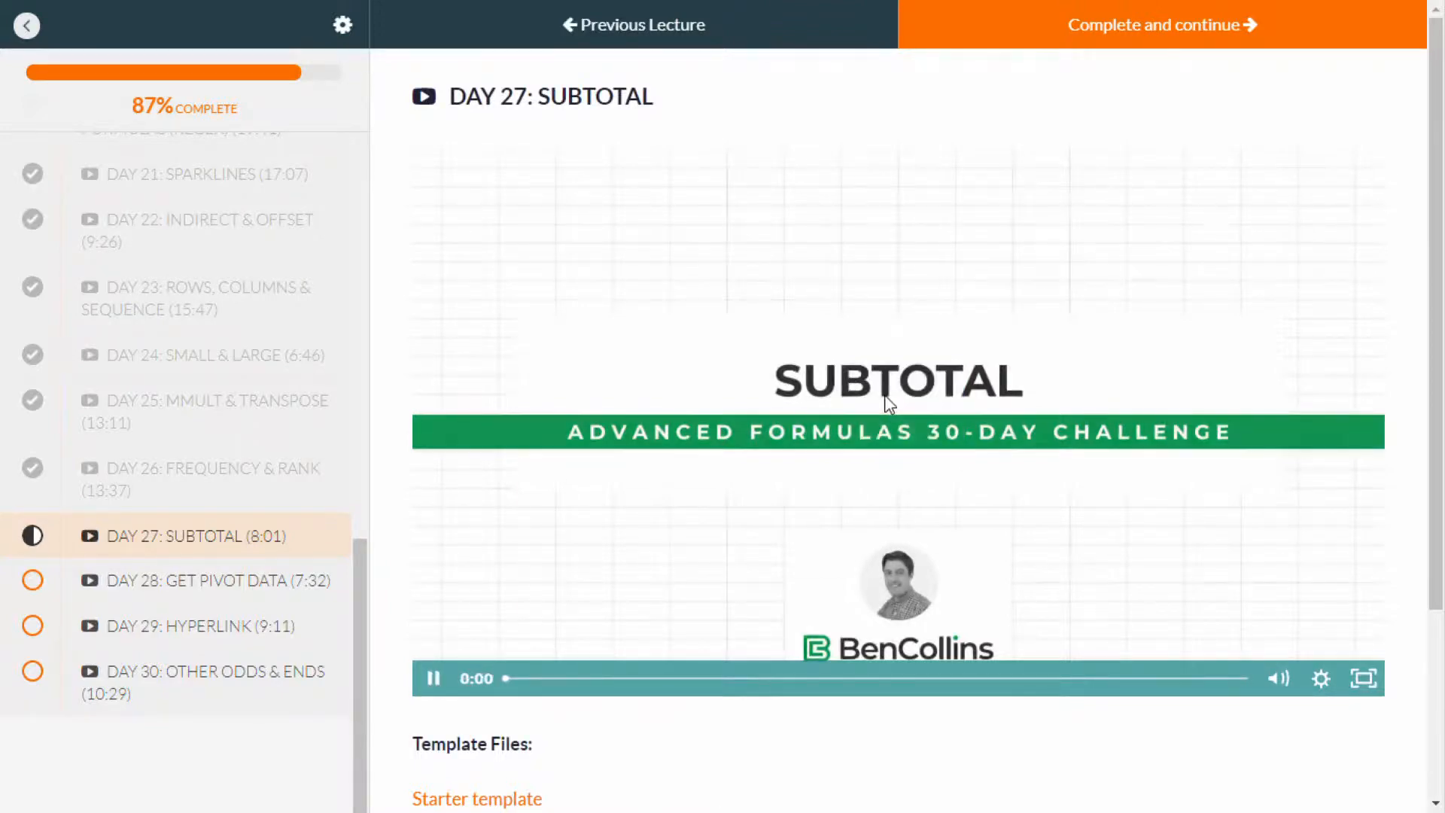
# Step: Show the lecture video full screen and enter =sum(E4:E13) in E14 to total the 2017 revenue
pyautogui.click(1364, 679)
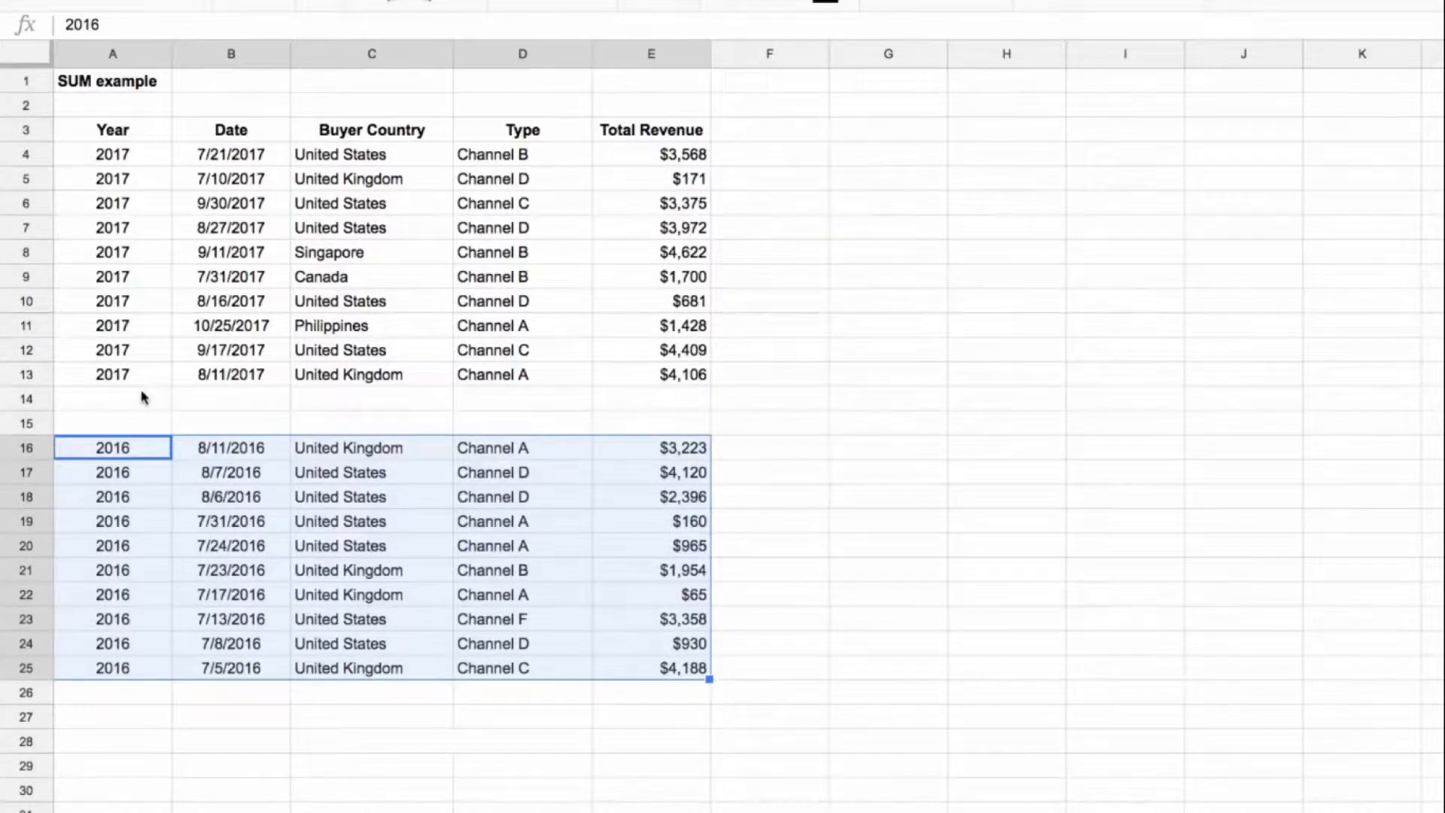
pyautogui.click(616, 402)
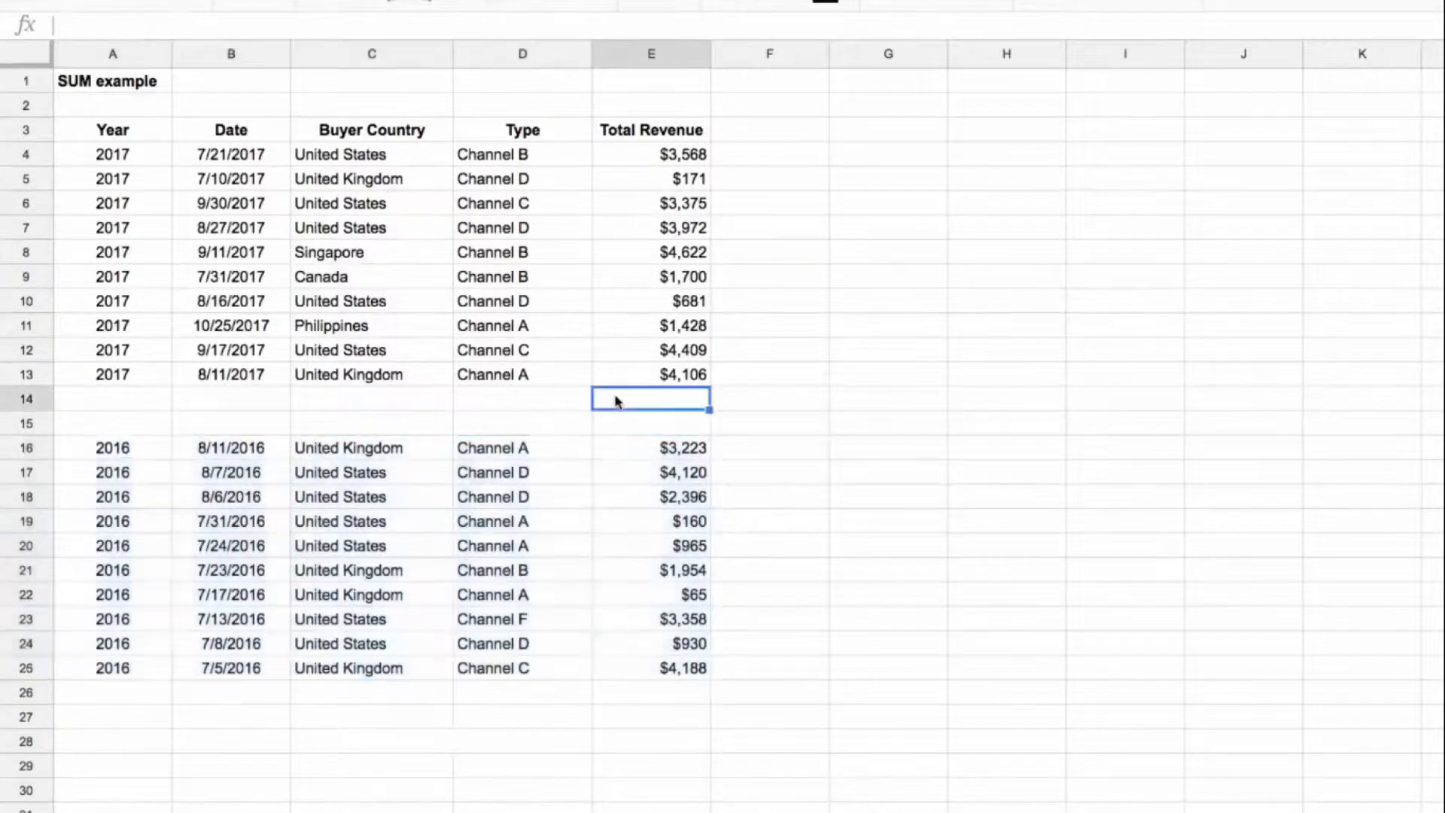
pyautogui.write('=sum(')
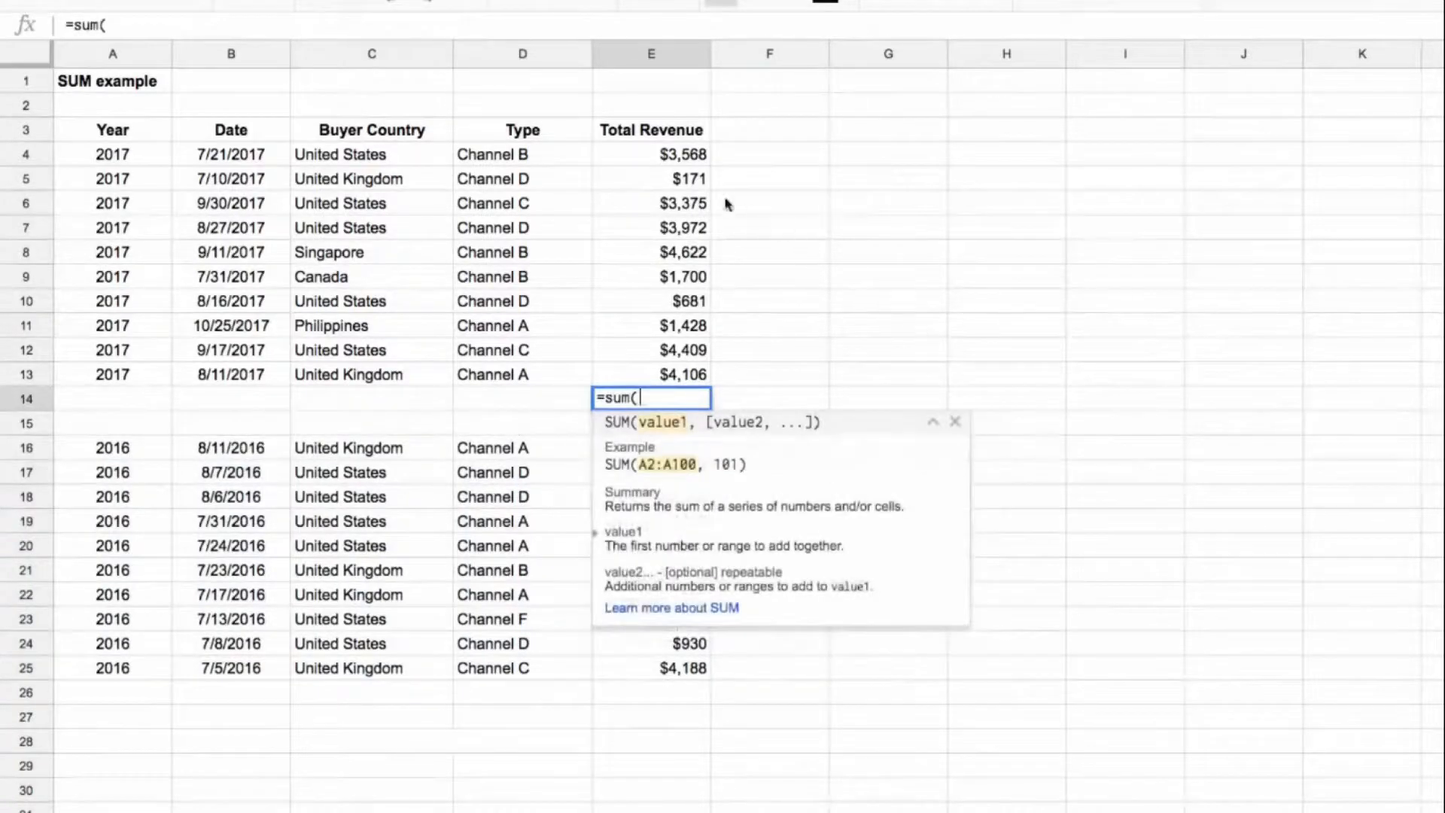
pyautogui.moveTo(681, 162); pyautogui.dragTo(681, 374)
pyautogui.press('Return')
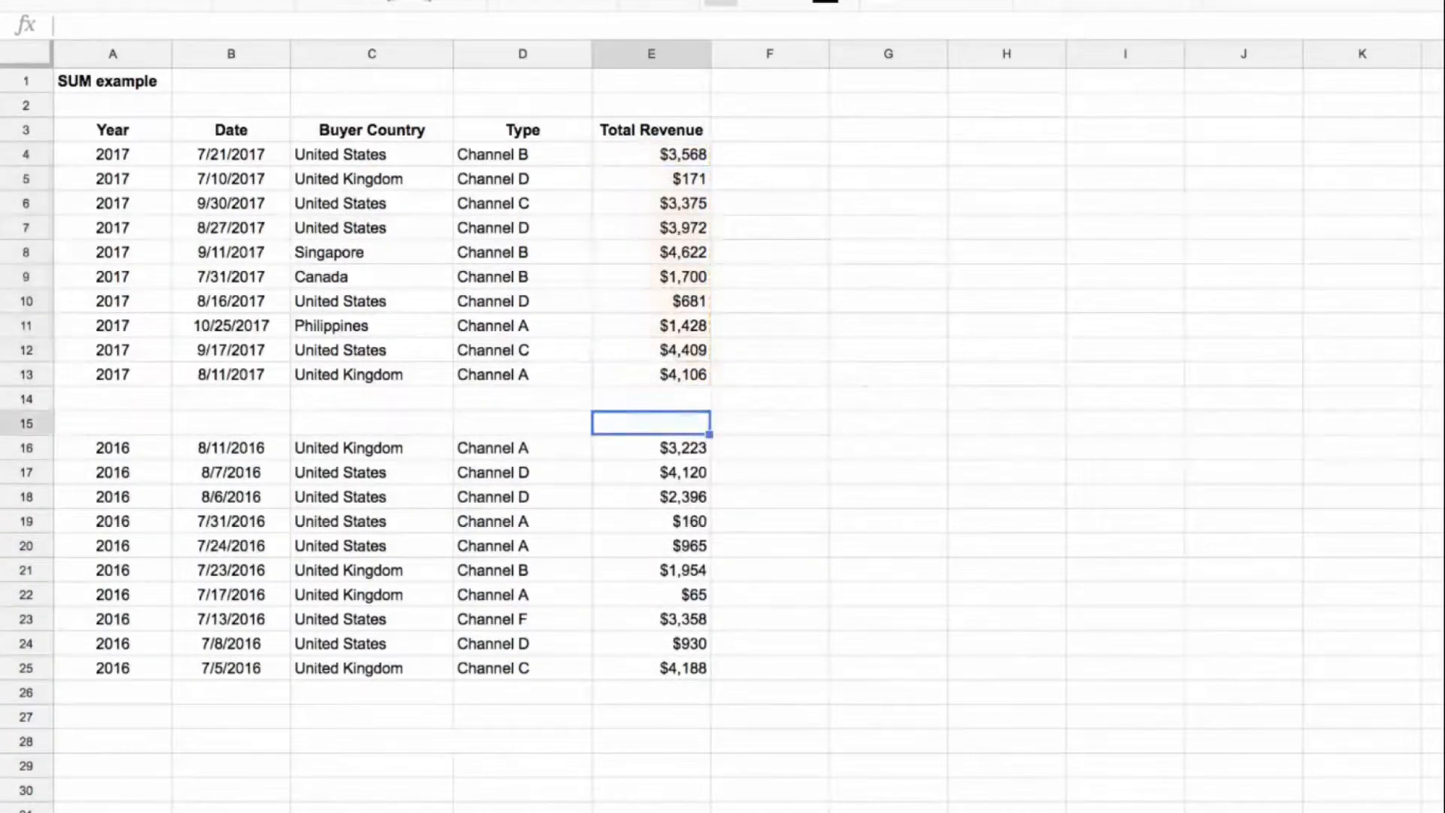
# Step: Copy the SUM formula from E14 to E26 for the 2016 revenue and check the range it adds up
pyautogui.press('Up')
pyautogui.hotkey('ctrl', 'c')
pyautogui.press('Down')
pyautogui.press('Down')
pyautogui.press('Down')
pyautogui.press('Down')
pyautogui.press('Down')
pyautogui.press('Down')
pyautogui.press('Down')
pyautogui.press('Down')
pyautogui.press('Down')
pyautogui.press('Down')
pyautogui.press('Down')
pyautogui.press('Down')
pyautogui.hotkey('ctrl', 'v')
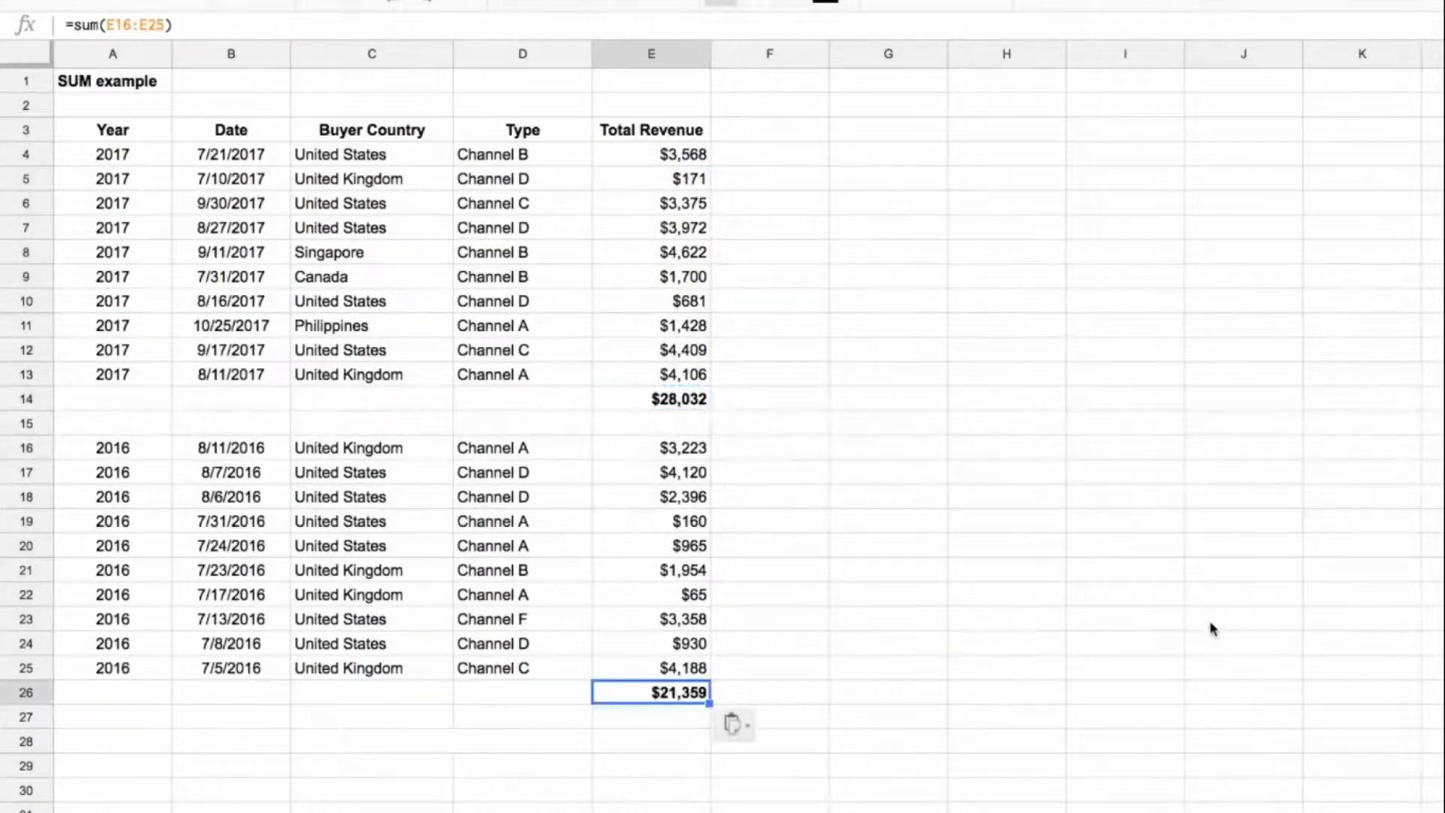
pyautogui.click(679, 695)
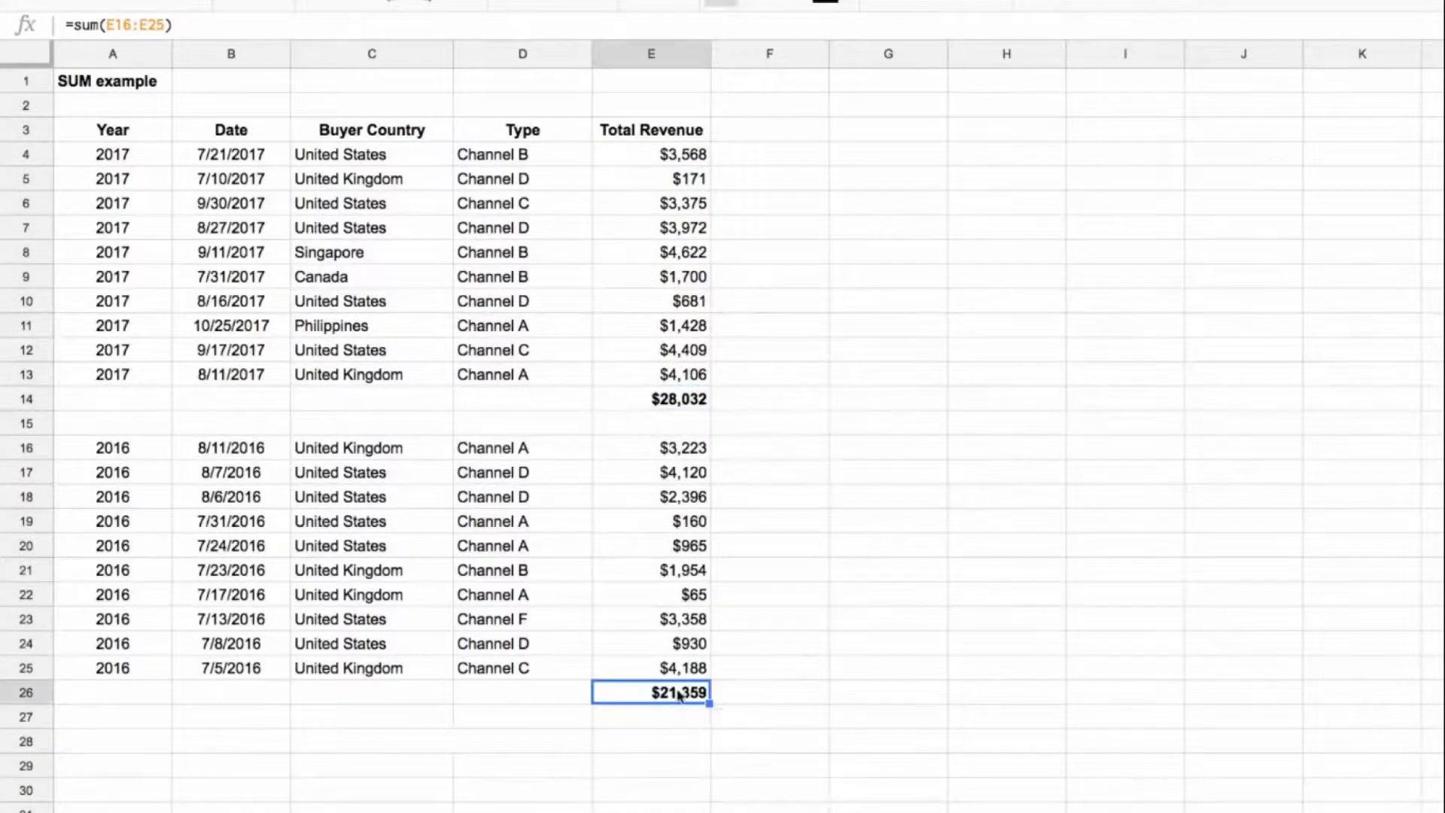
pyautogui.doubleClick(680, 695)
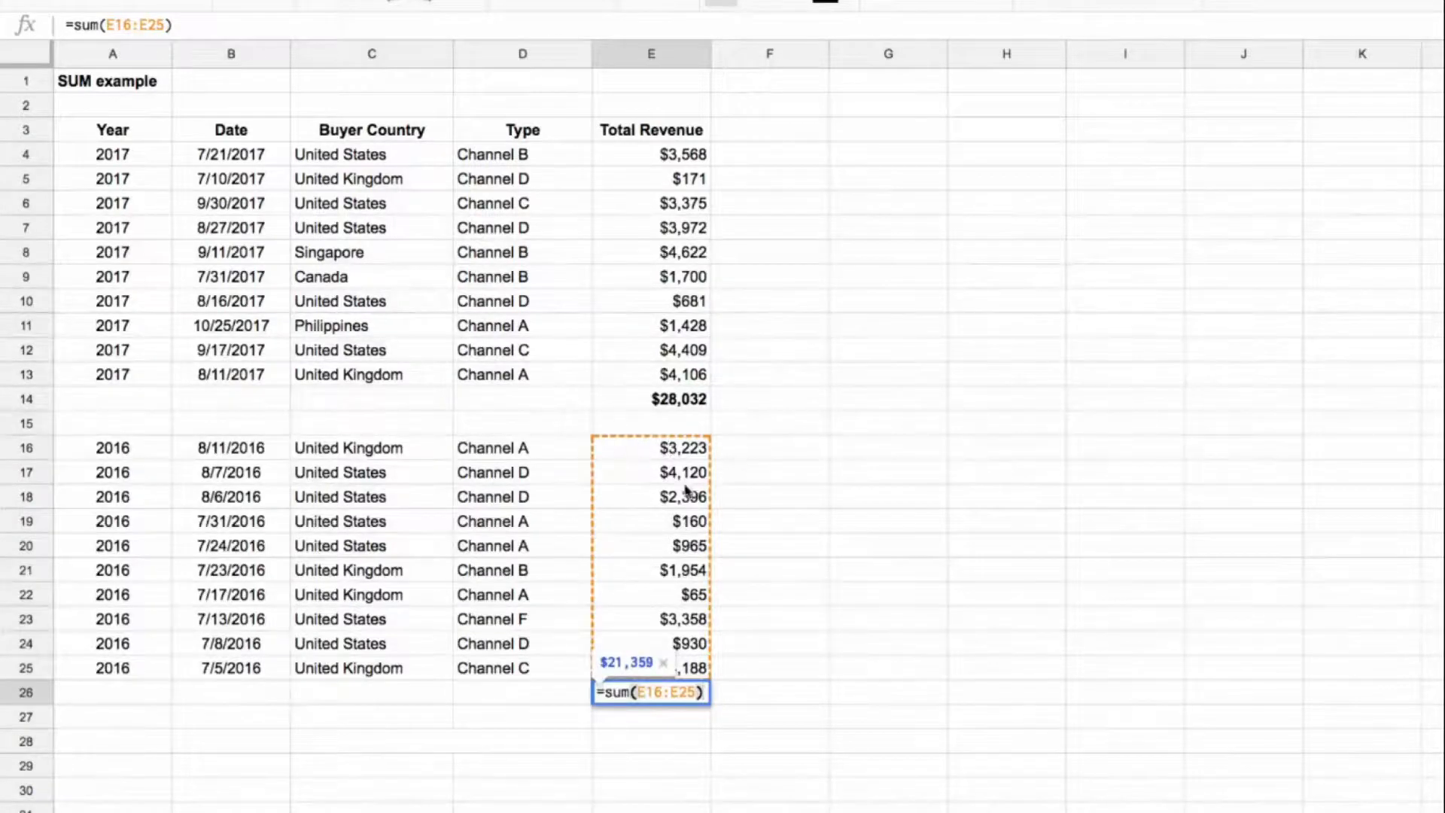
pyautogui.press('Escape')
# Step: Enter =sum(E4:E27) in E28 as a grand total and make it bold
pyautogui.click(672, 747)
pyautogui.write('=sum(')
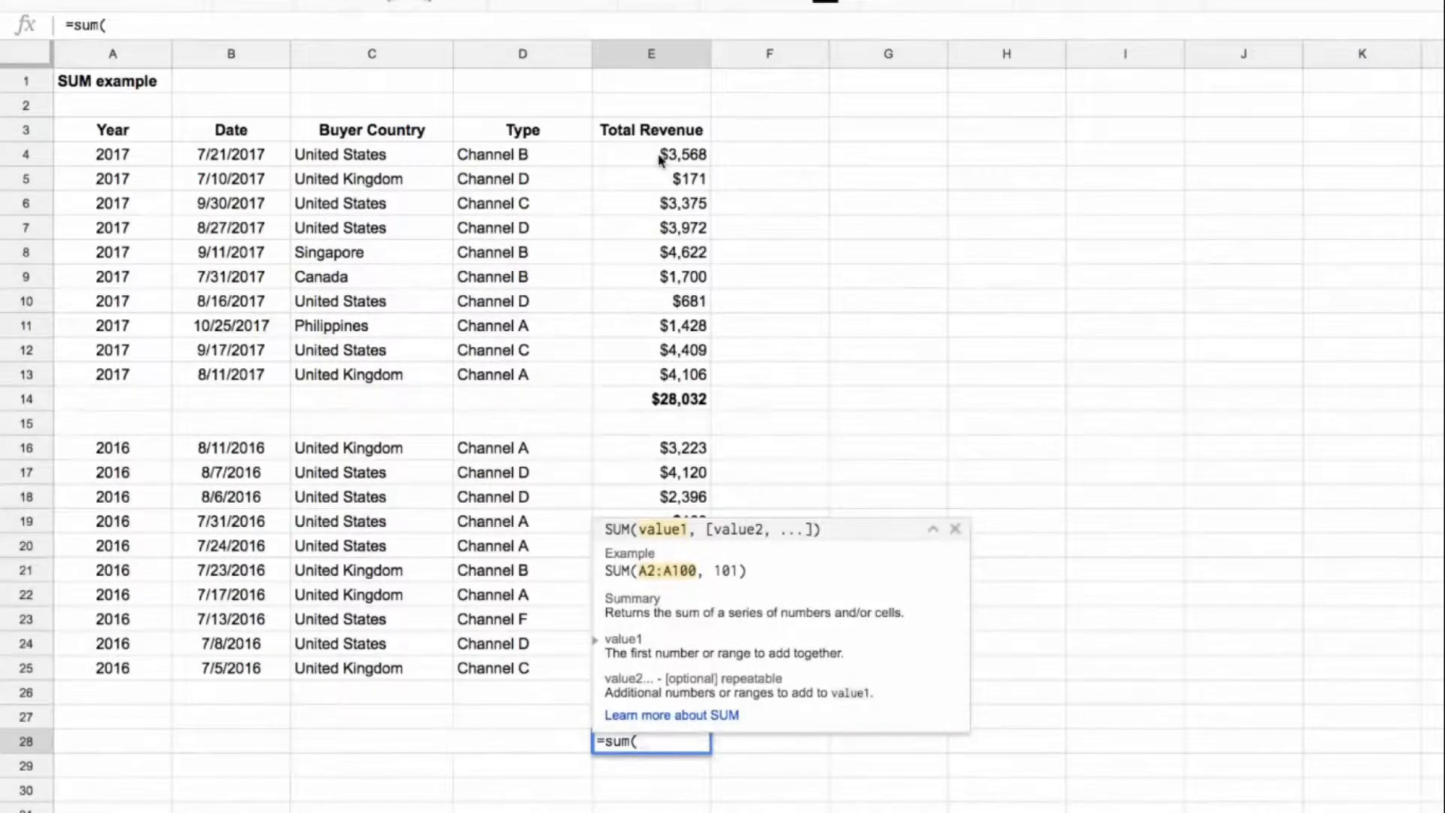
pyautogui.moveTo(660, 158); pyautogui.dragTo(654, 715)
pyautogui.write(')')
pyautogui.press('Return')
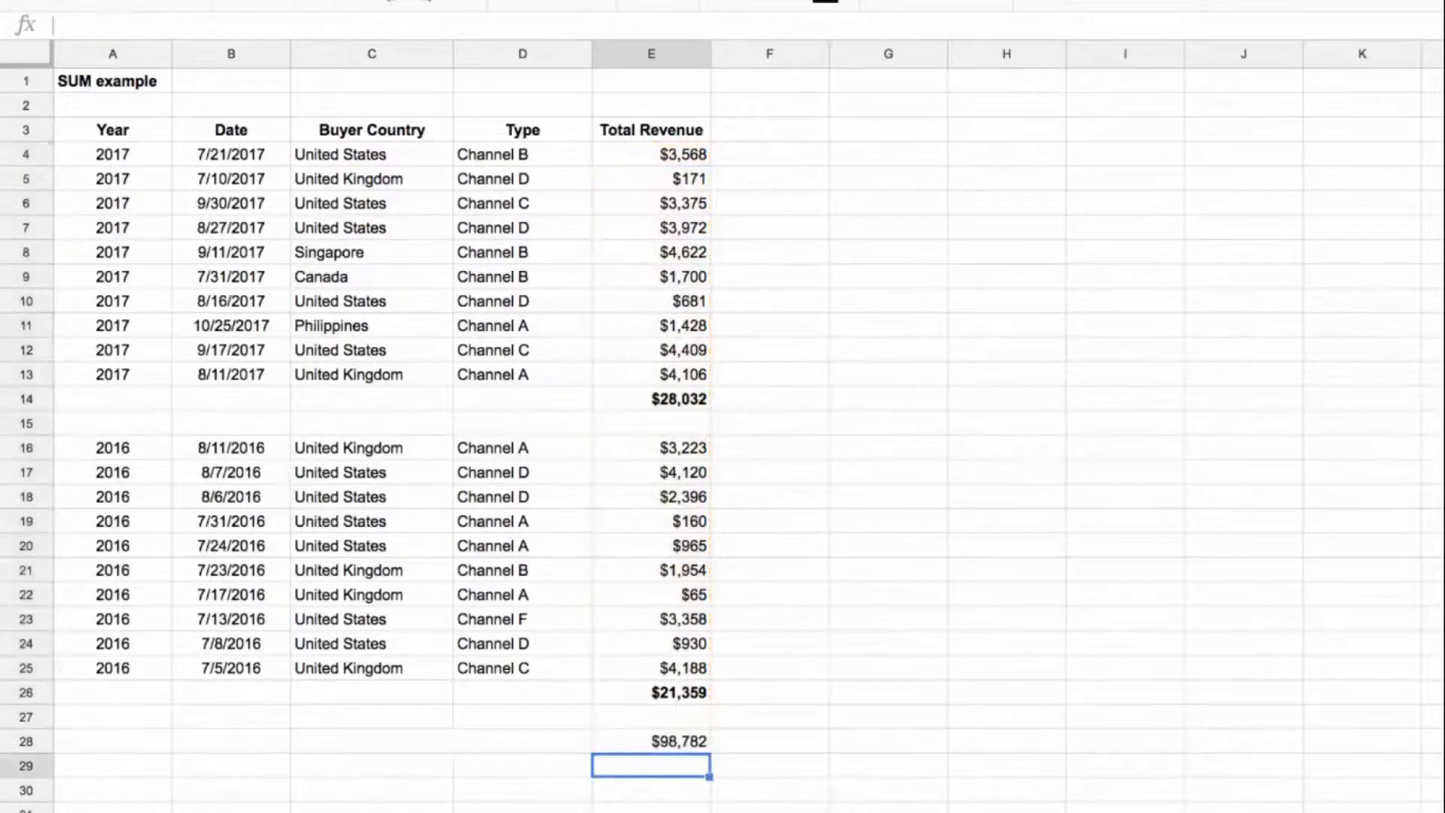
pyautogui.press('Up')
pyautogui.hotkey('ctrl', 'b')
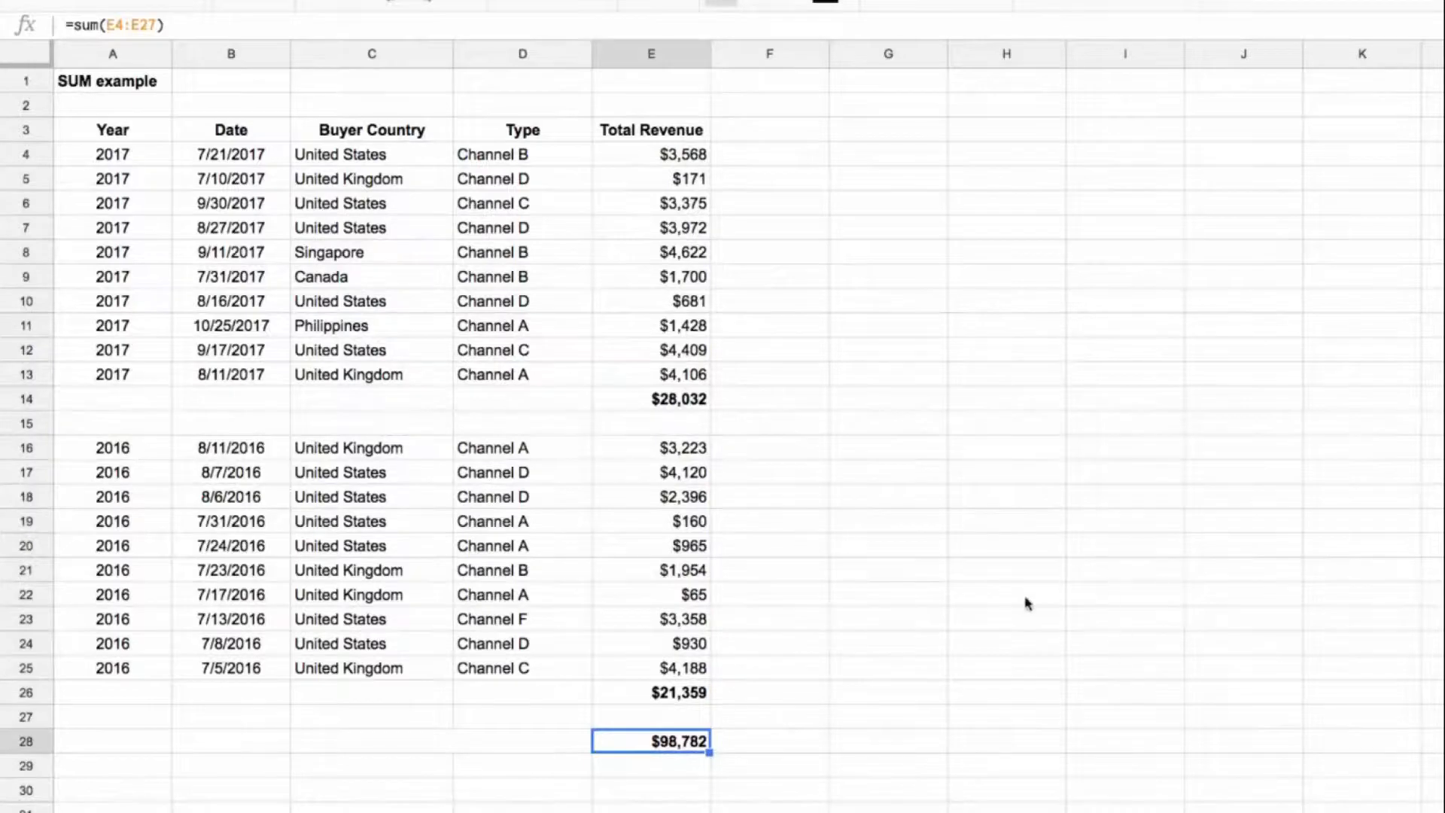
# Step: Add the two yearly totals in E29 with =E14+E26 and italicize the result
pyautogui.click(704, 767)
pyautogui.write('=')
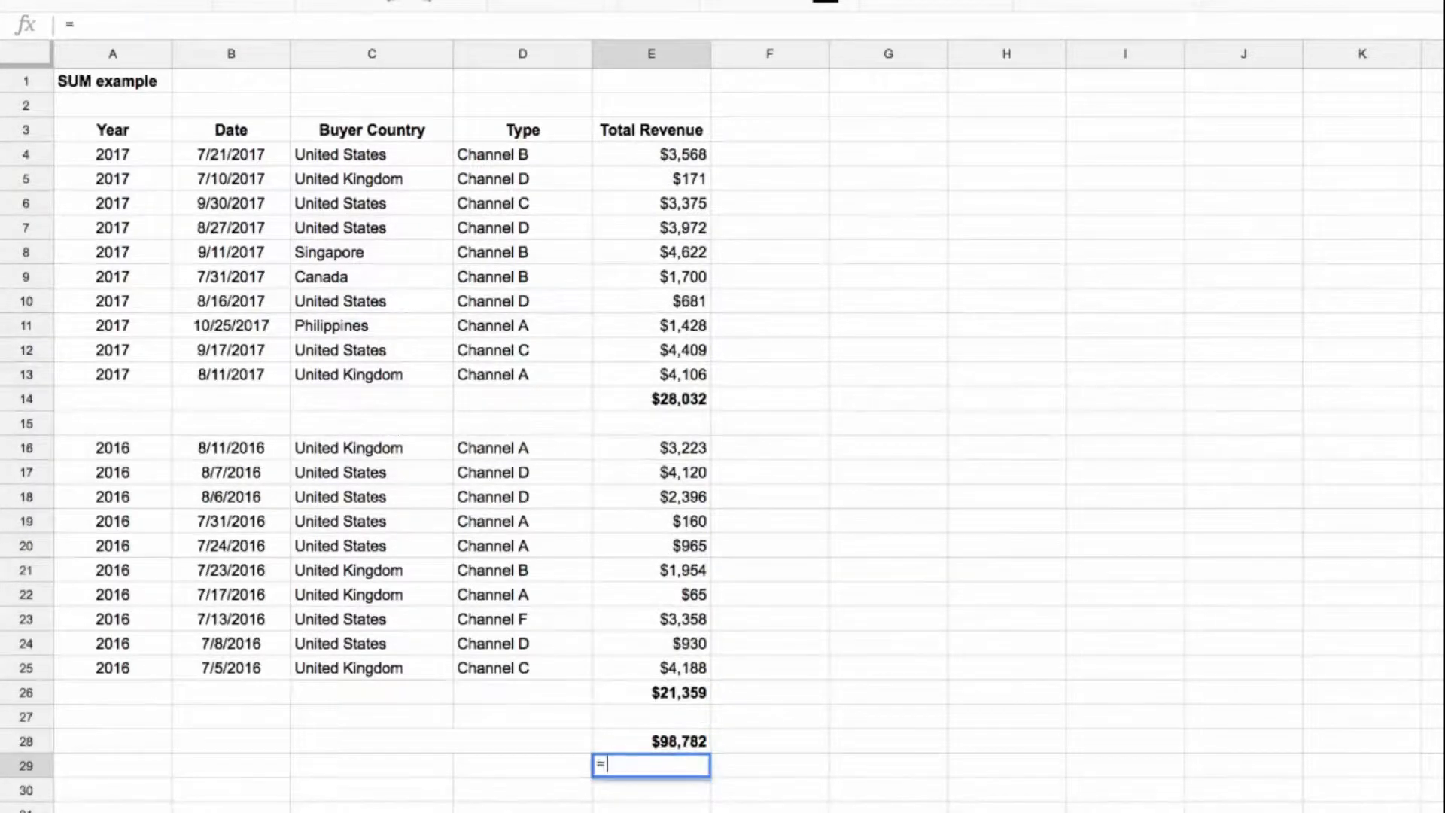
pyautogui.click(689, 400)
pyautogui.write('+')
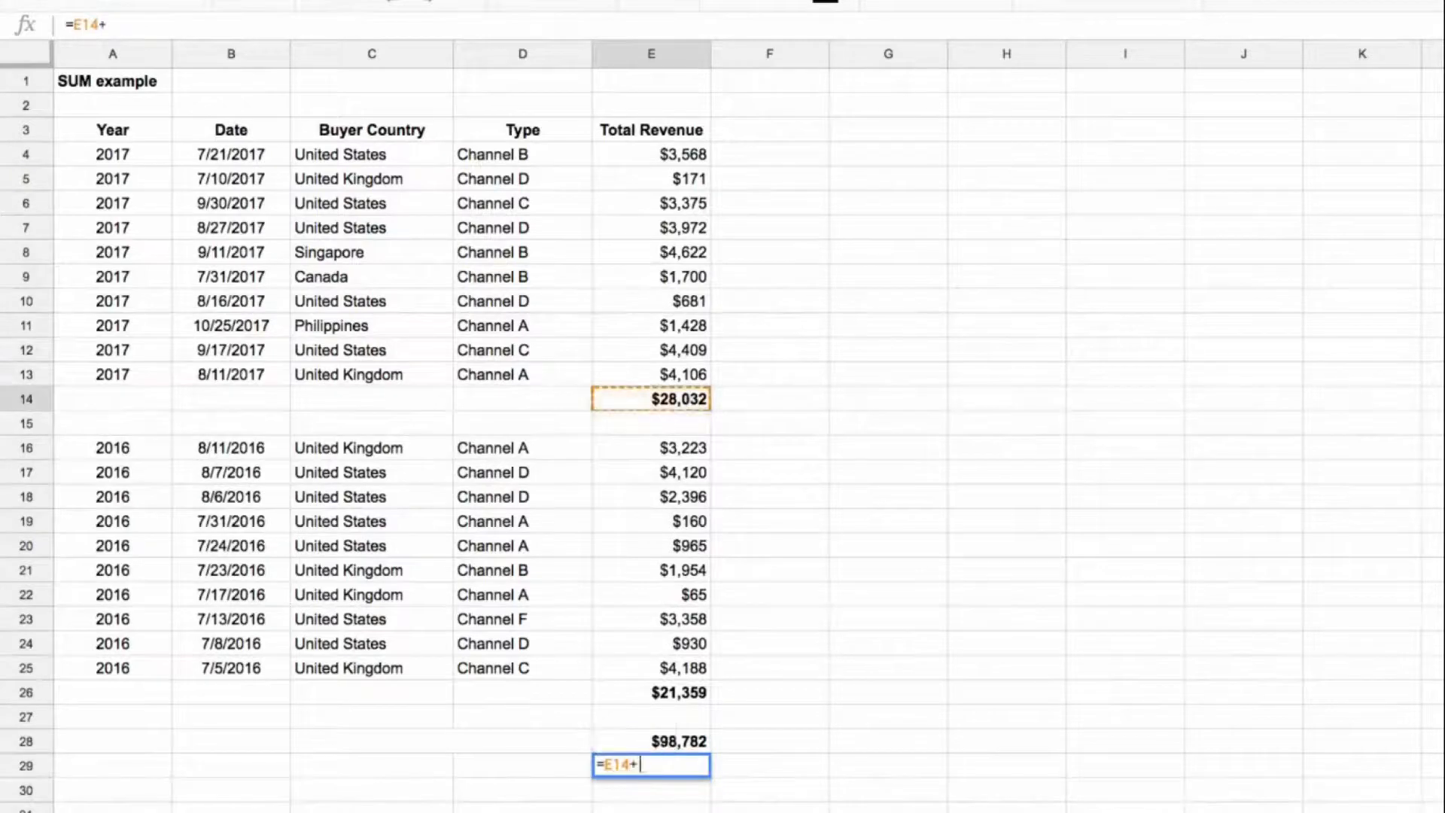
pyautogui.click(675, 691)
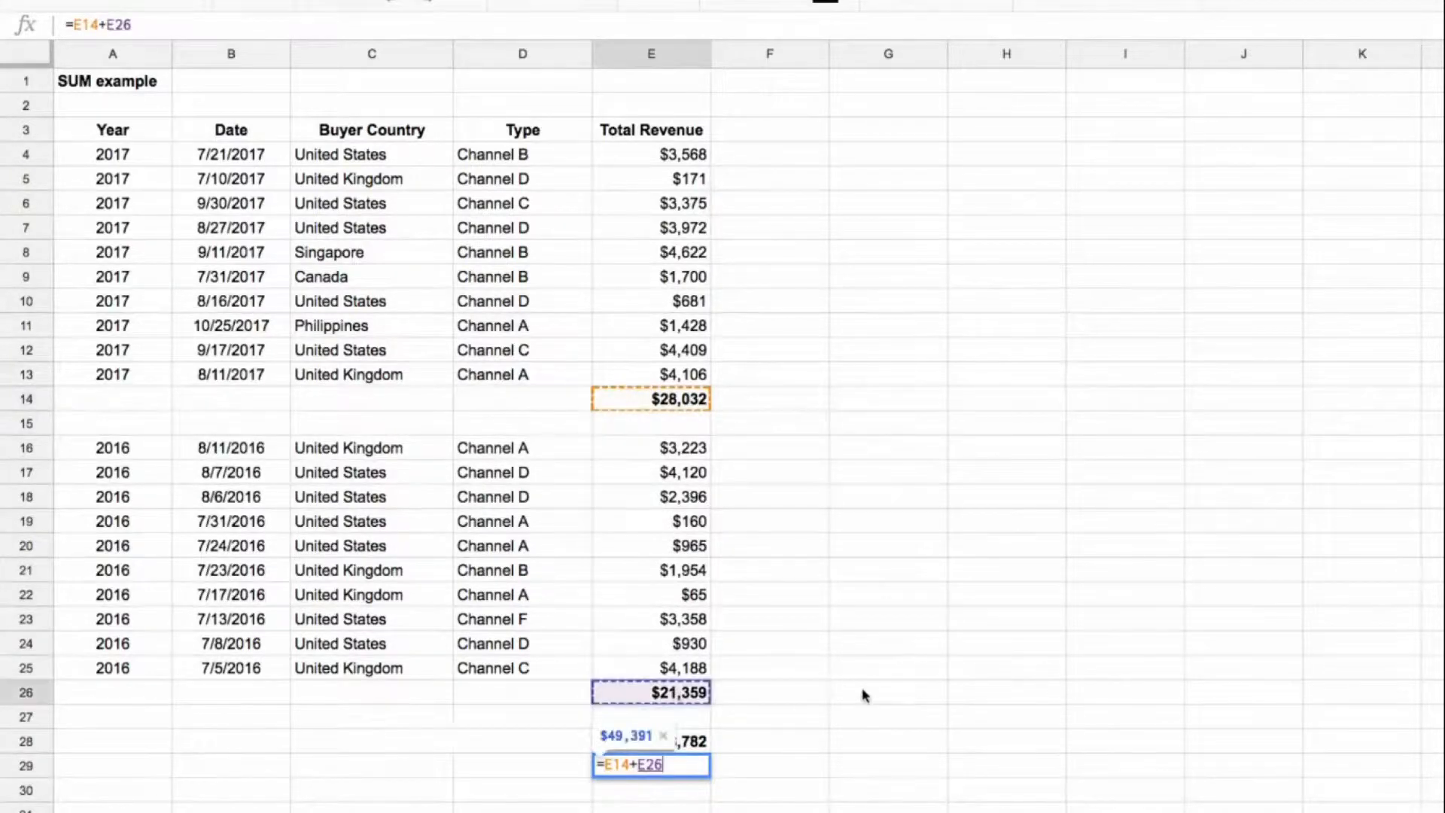
pyautogui.press('Return')
pyautogui.click(694, 772)
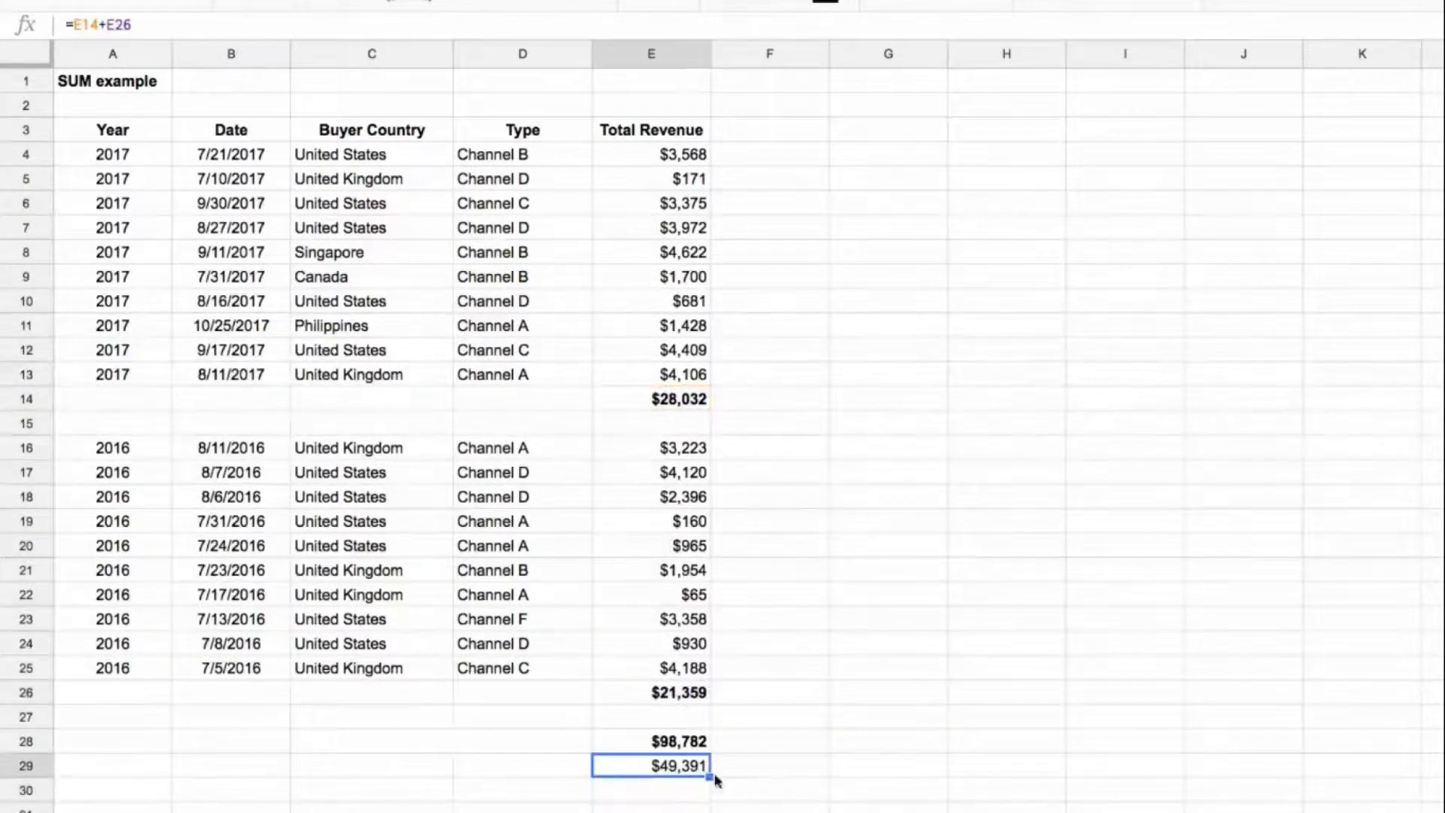
pyautogui.hotkey('ctrl', 'i')
# Step: Enter =sum(E4:E13,E16:E25) in E30 to total both data blocks and italicize the result
pyautogui.click(697, 788)
pyautogui.write('=su')
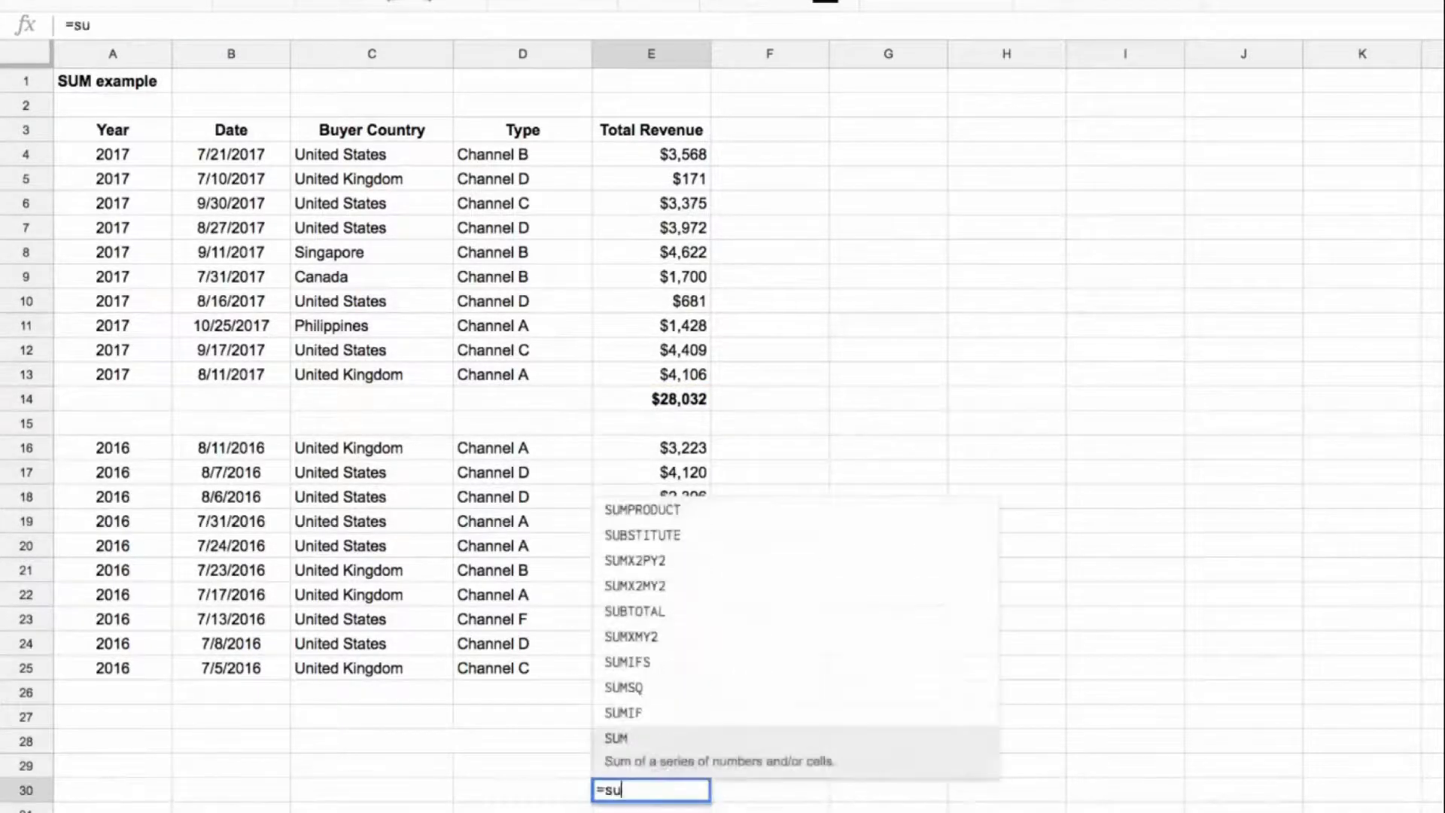
pyautogui.write('m(')
pyautogui.moveTo(668, 155); pyautogui.dragTo(680, 380)
pyautogui.write(',')
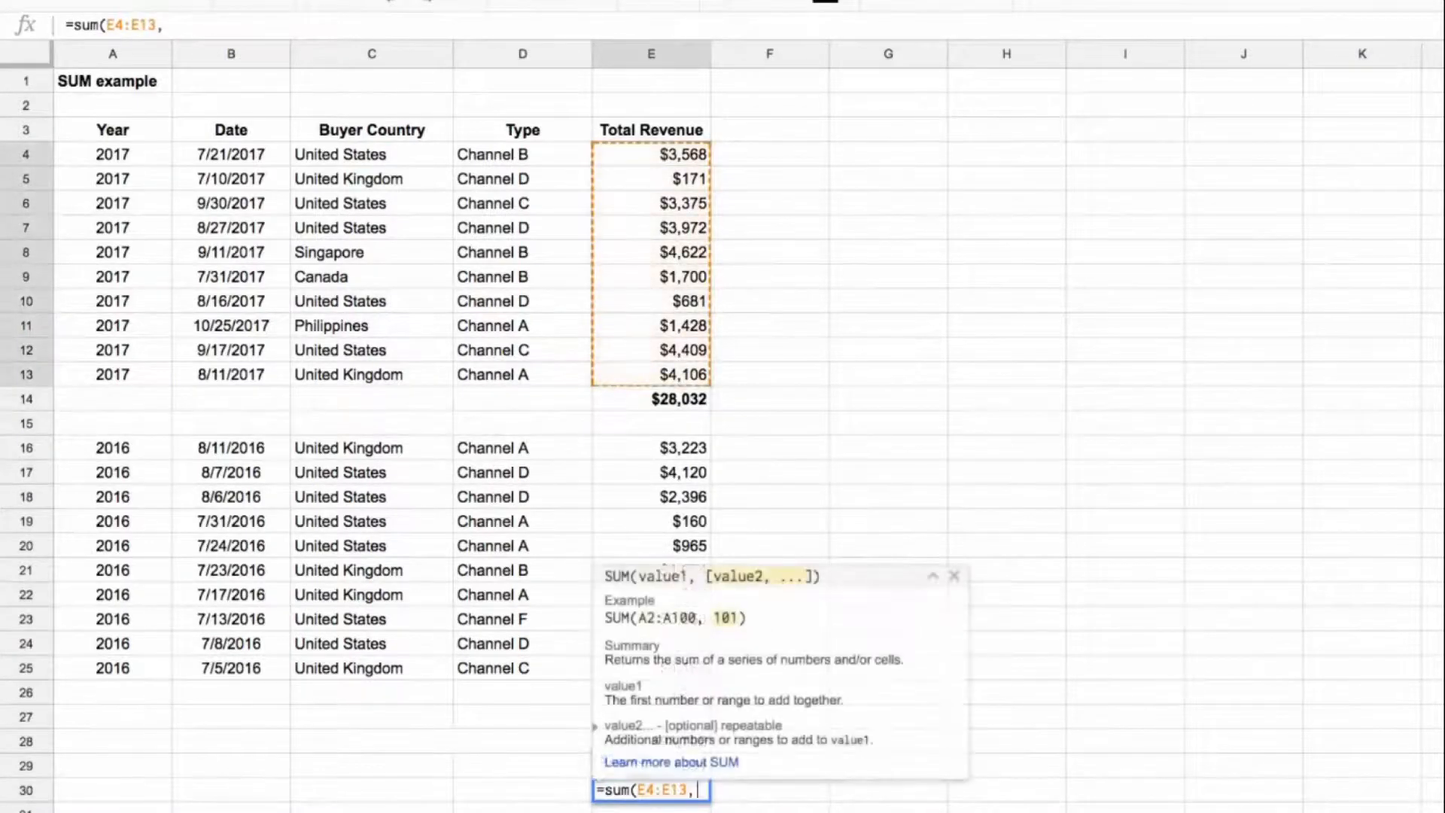
pyautogui.moveTo(696, 452); pyautogui.dragTo(696, 681)
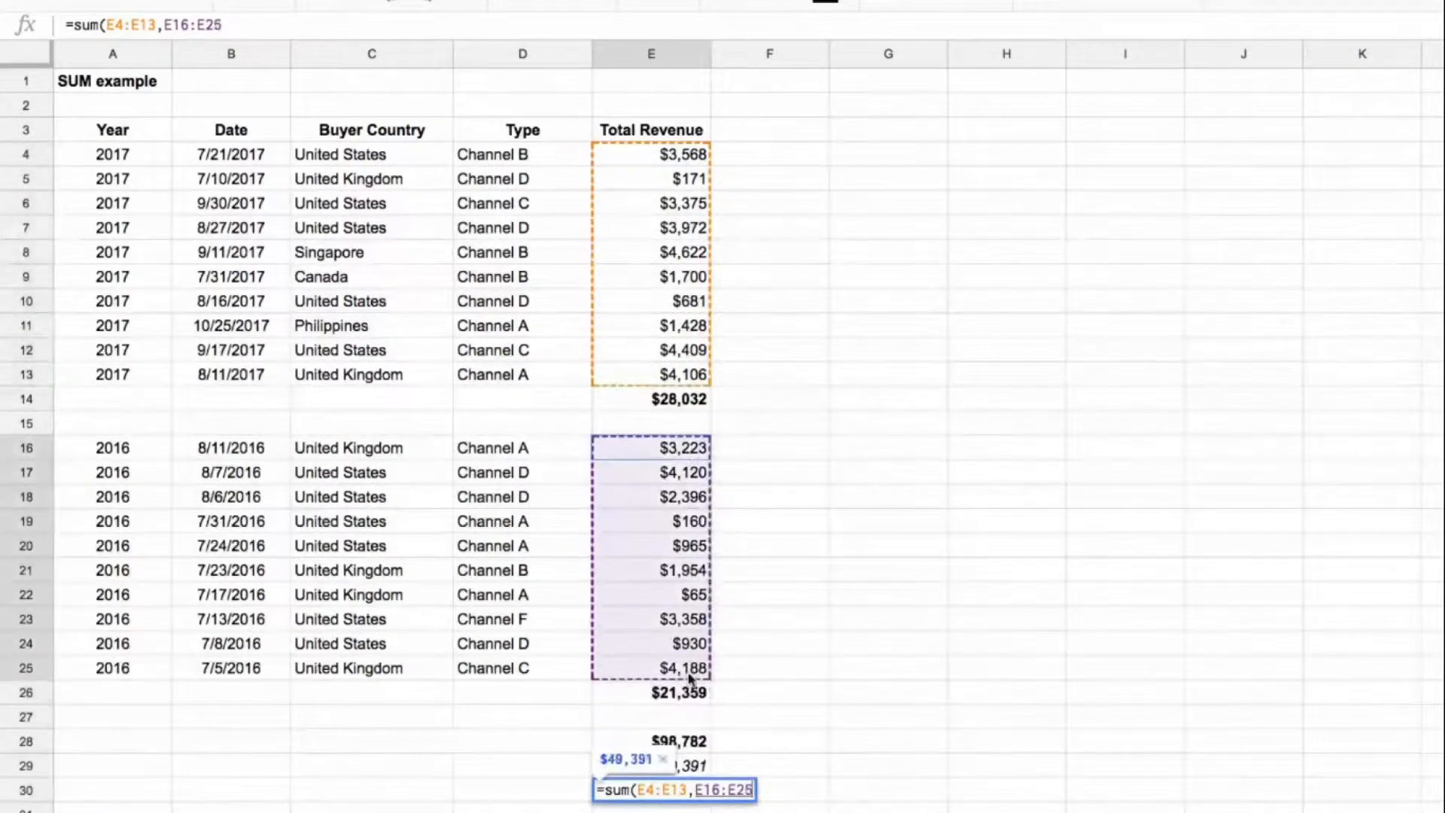
pyautogui.write(')')
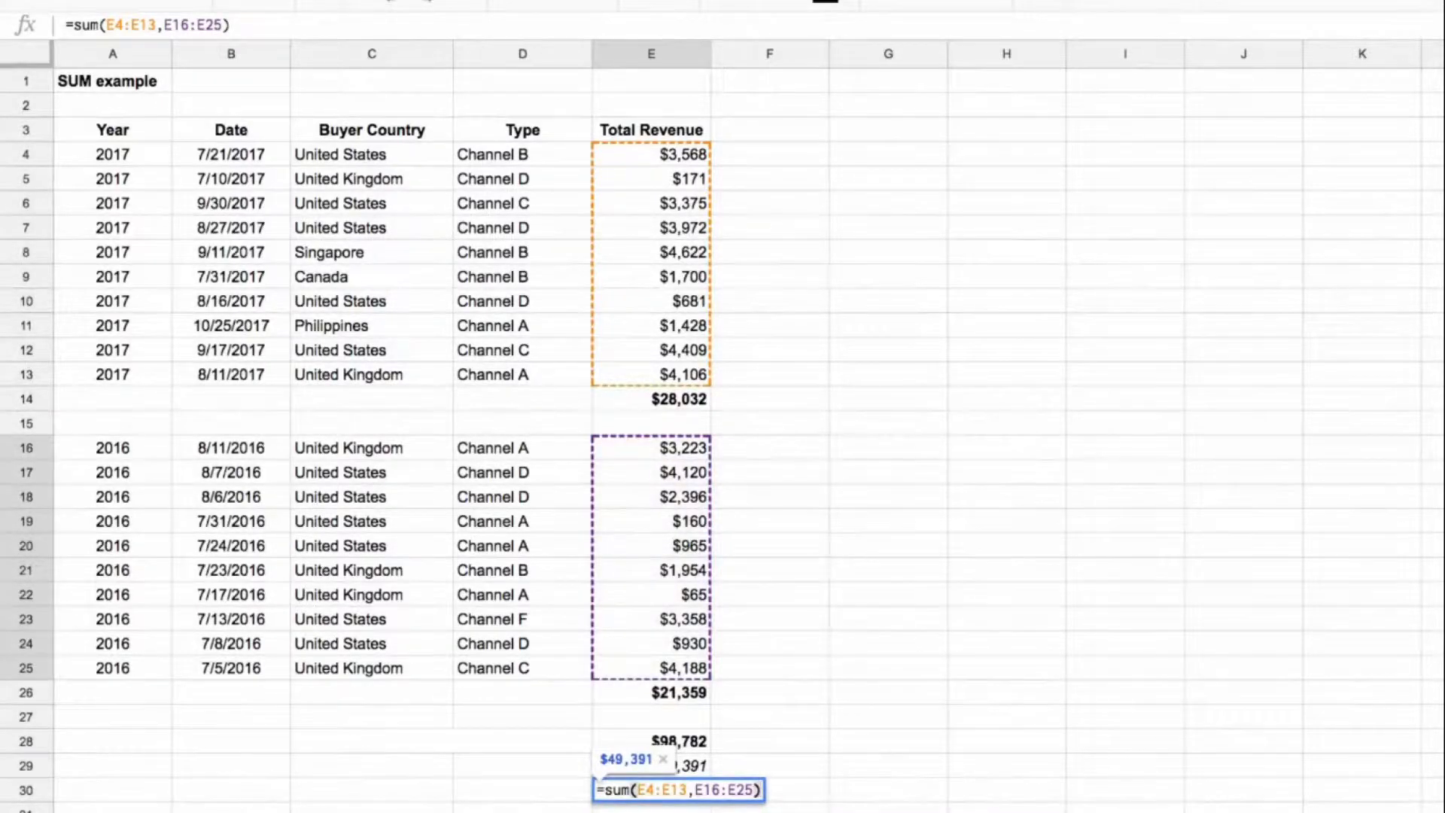
pyautogui.press('Return')
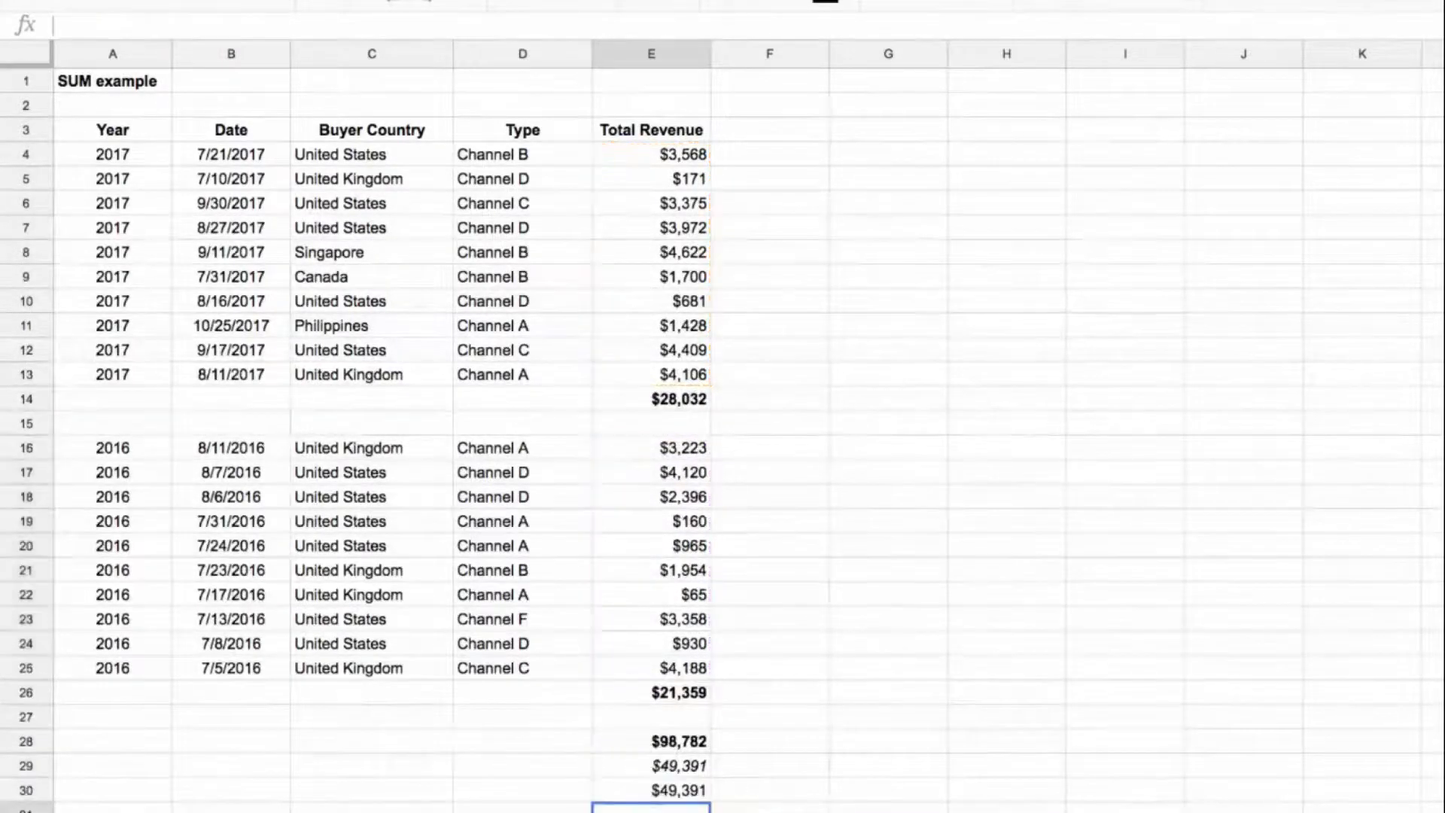
pyautogui.press('Up')
pyautogui.hotkey('ctrl', 'i')
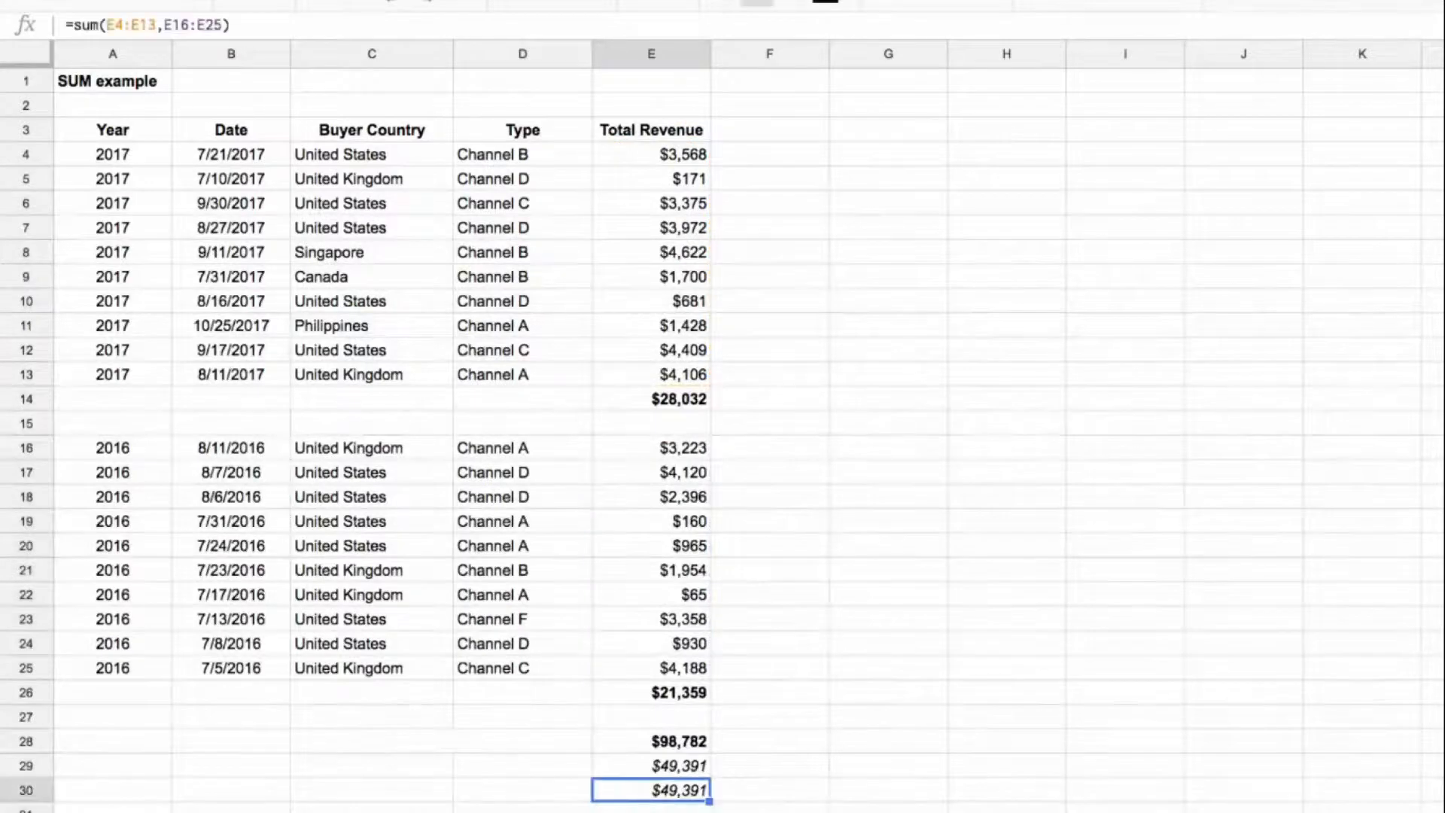
# Step: Inspect the range covered by the grand total formula in E28
pyautogui.click(685, 745)
pyautogui.doubleClick(681, 746)
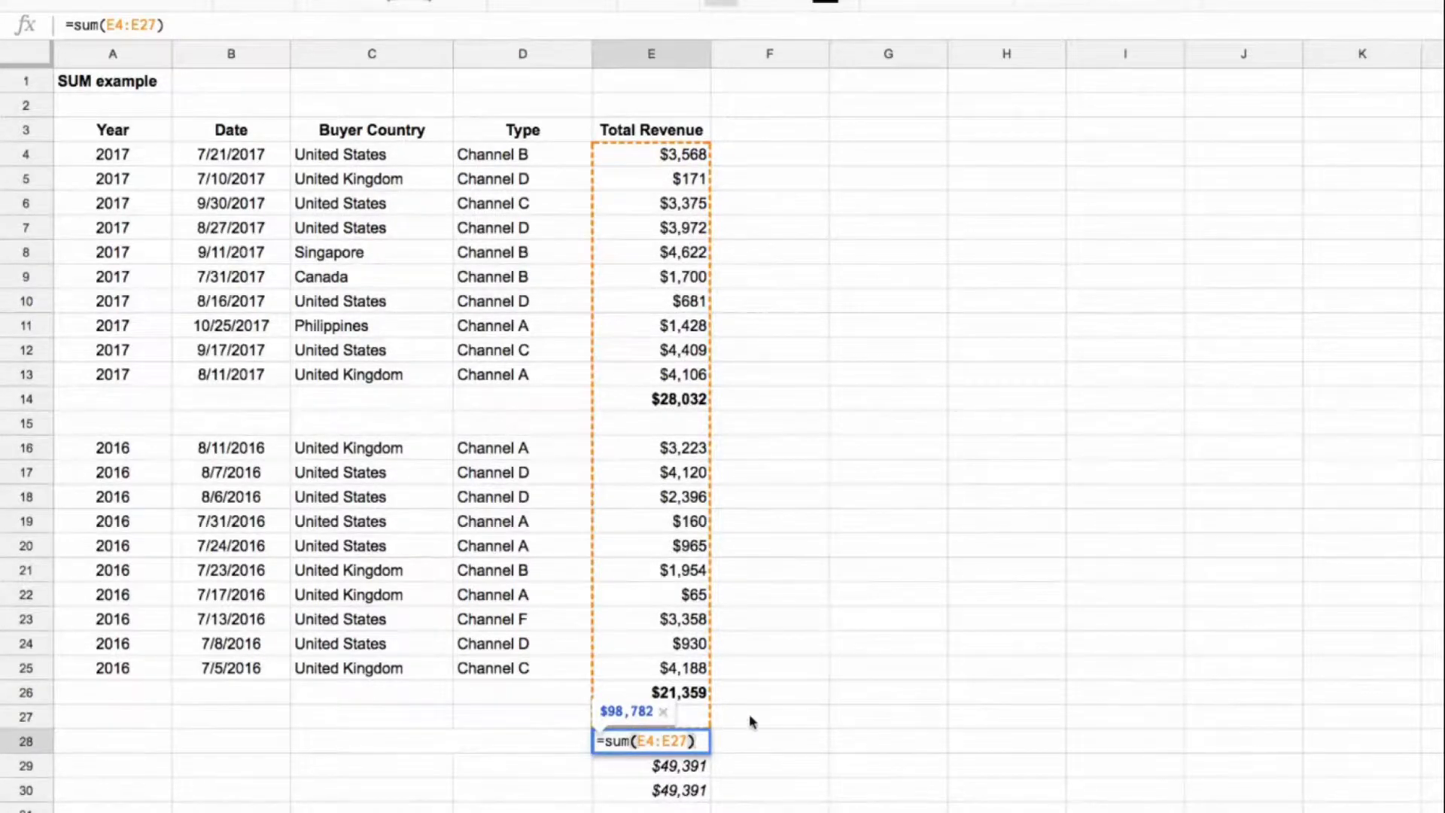
pyautogui.press('Return')
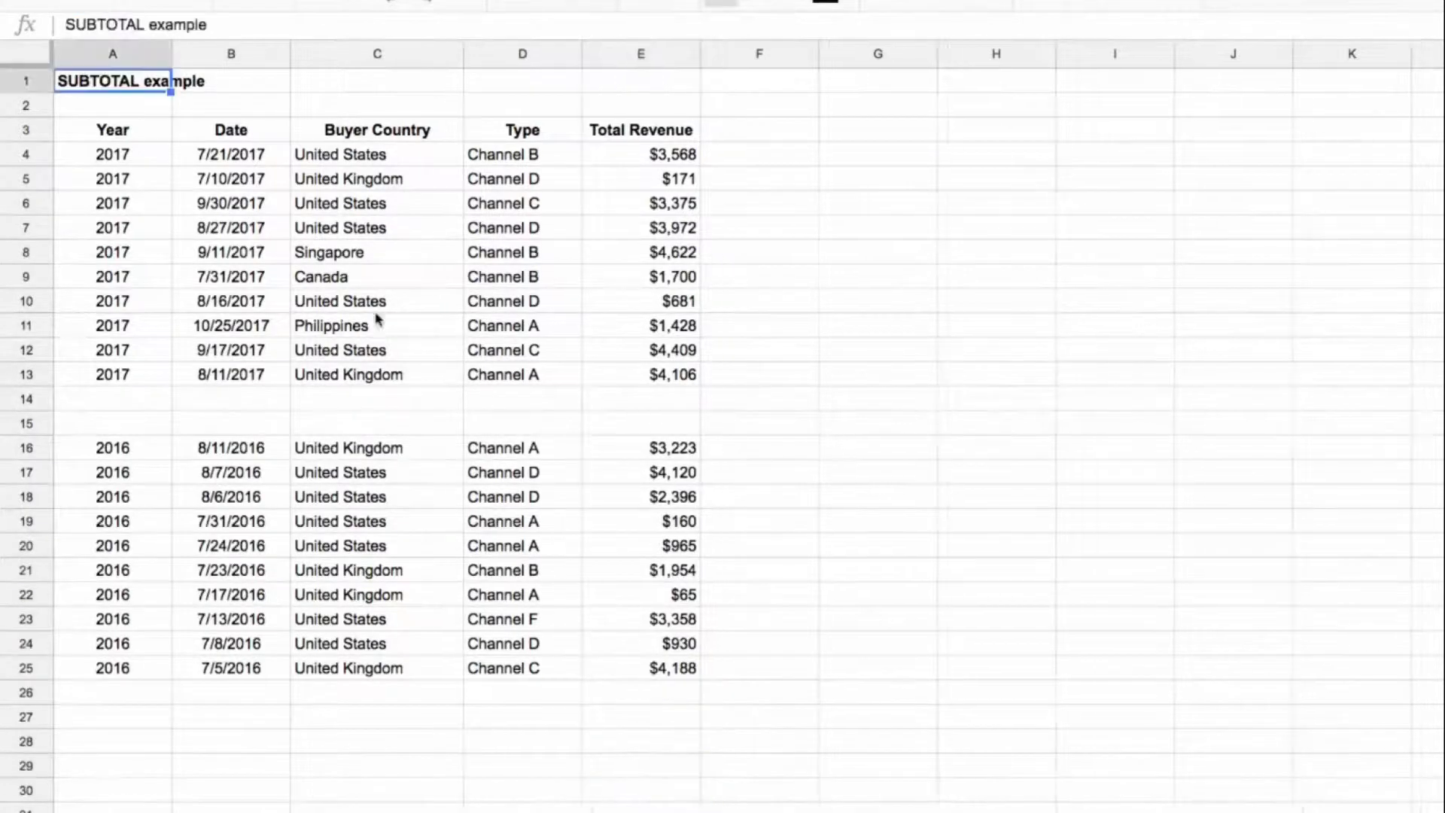
# Step: Enter =subtotal(9,E4:E13) in E14 of the SUBTOTAL example sheet to total the 2017 revenue
pyautogui.click(649, 401)
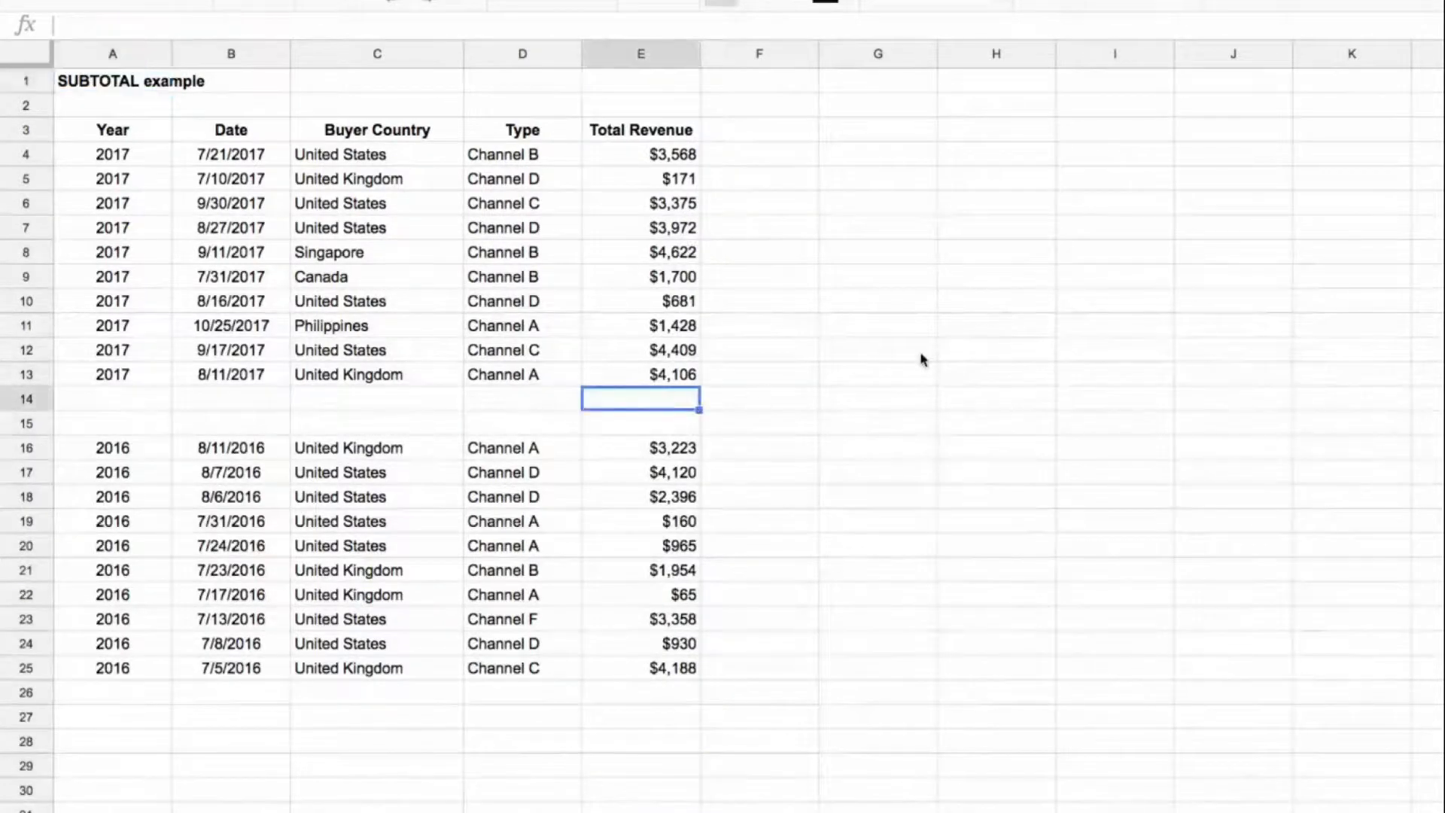
pyautogui.write('=')
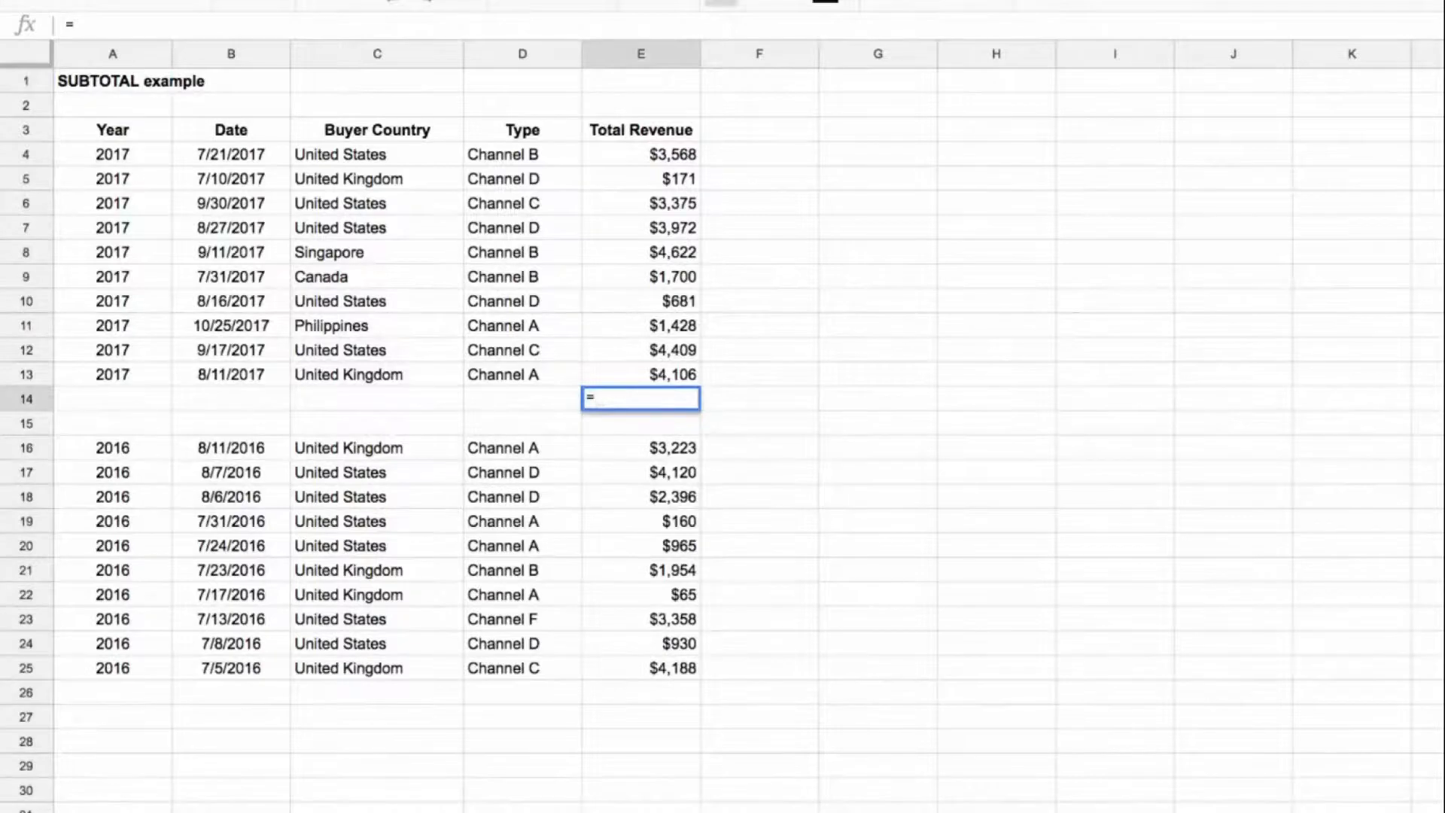
pyautogui.write('subtotal')
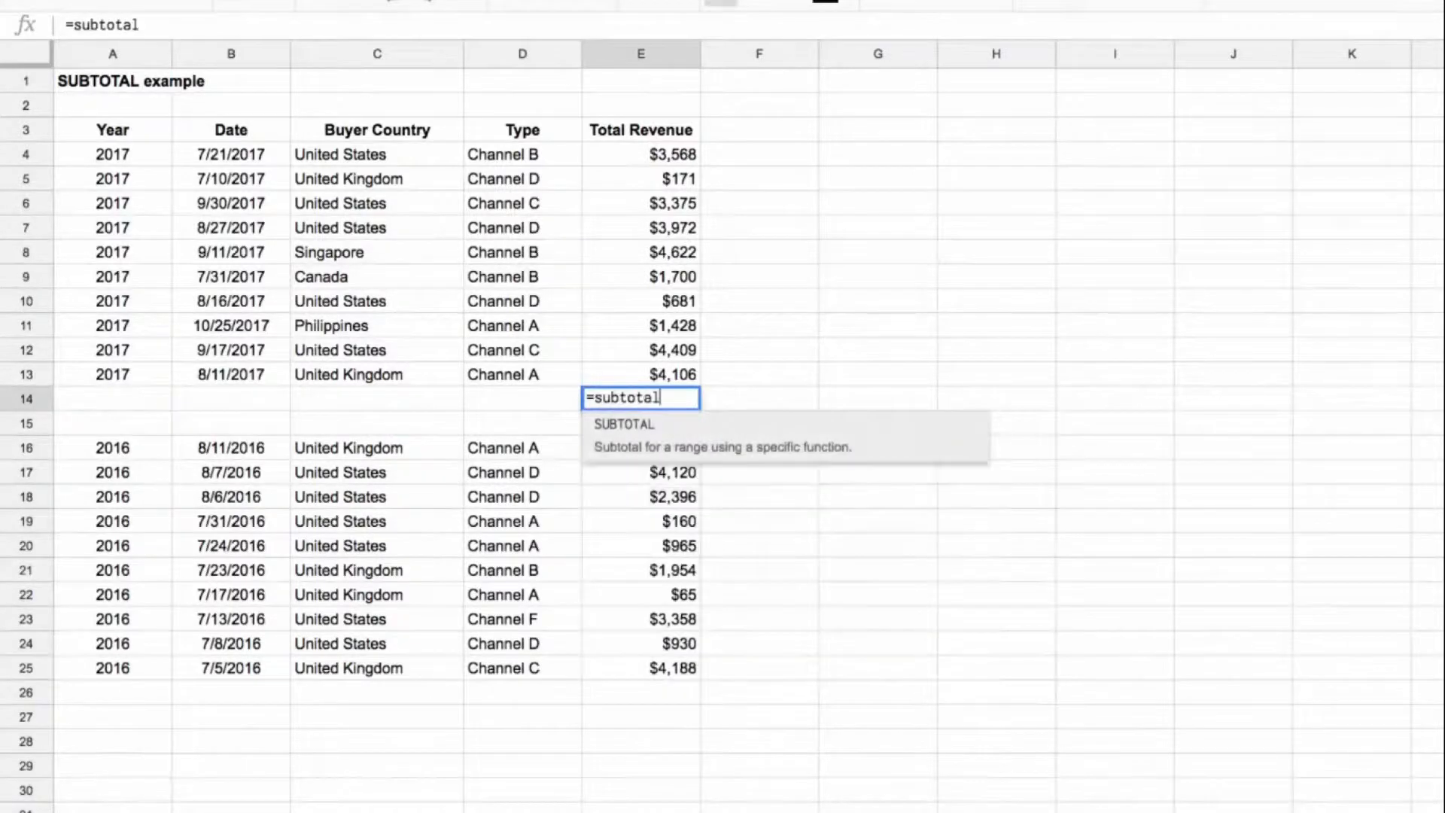
pyautogui.write('(')
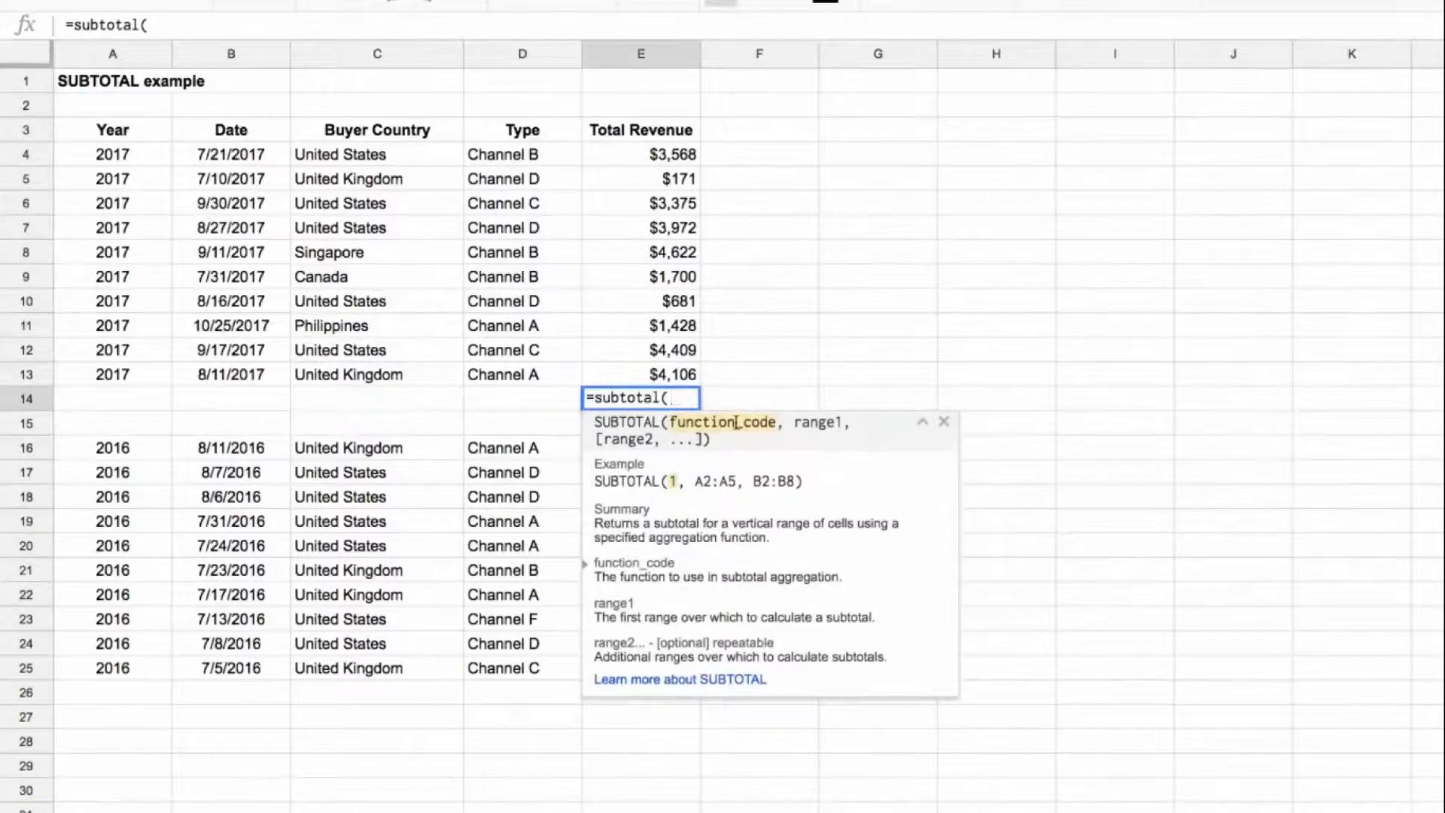
pyautogui.write('9,')
pyautogui.click(643, 157)
pyautogui.moveTo(649, 194); pyautogui.dragTo(644, 372)
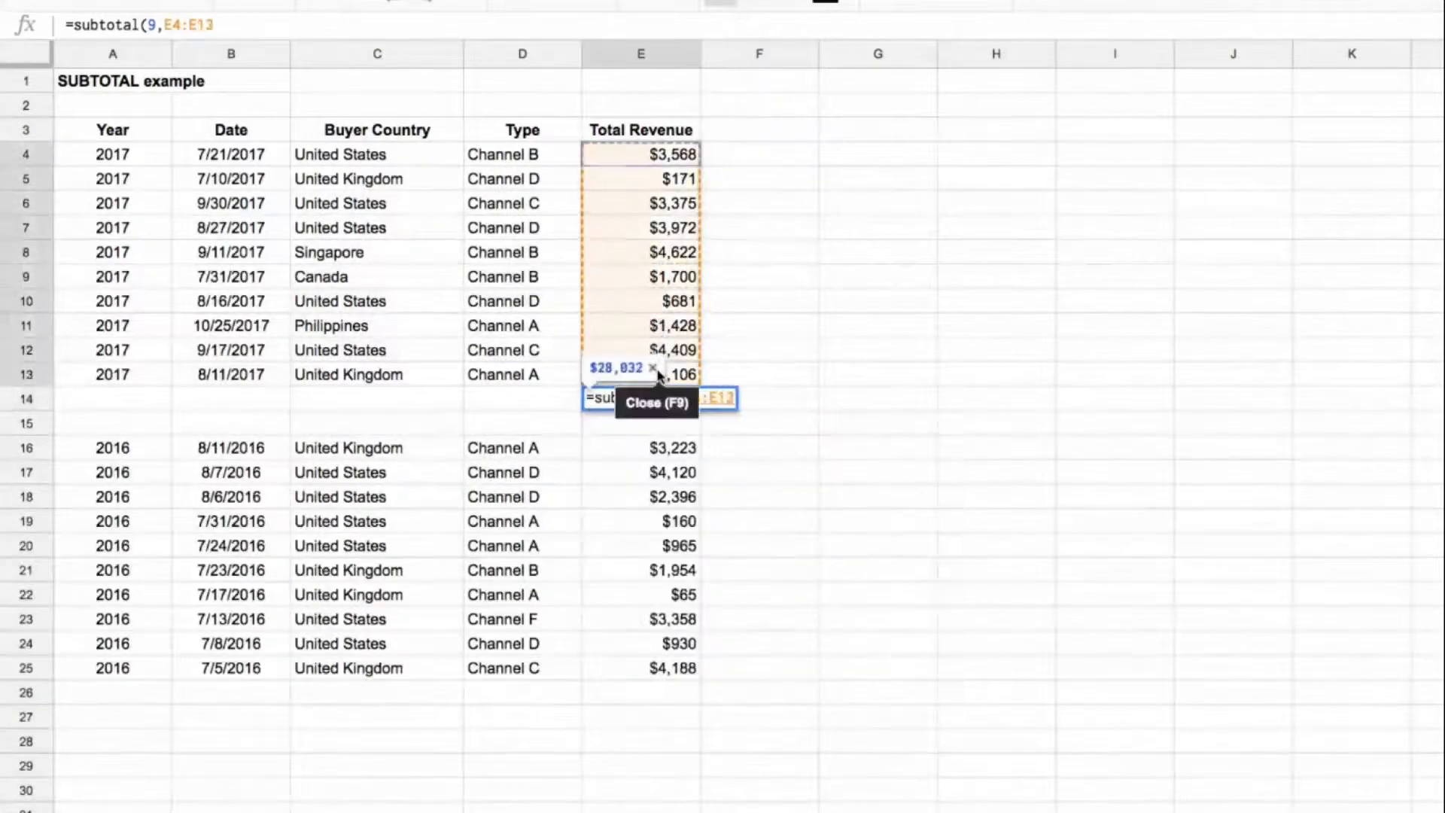
pyautogui.press('Return')
# Step: Copy the SUBTOTAL formula from E14 to E26 for the 2016 revenue and check its range
pyautogui.press('Up')
pyautogui.hotkey('ctrl', 'c')
pyautogui.click(676, 691)
pyautogui.hotkey('ctrl', 'v')
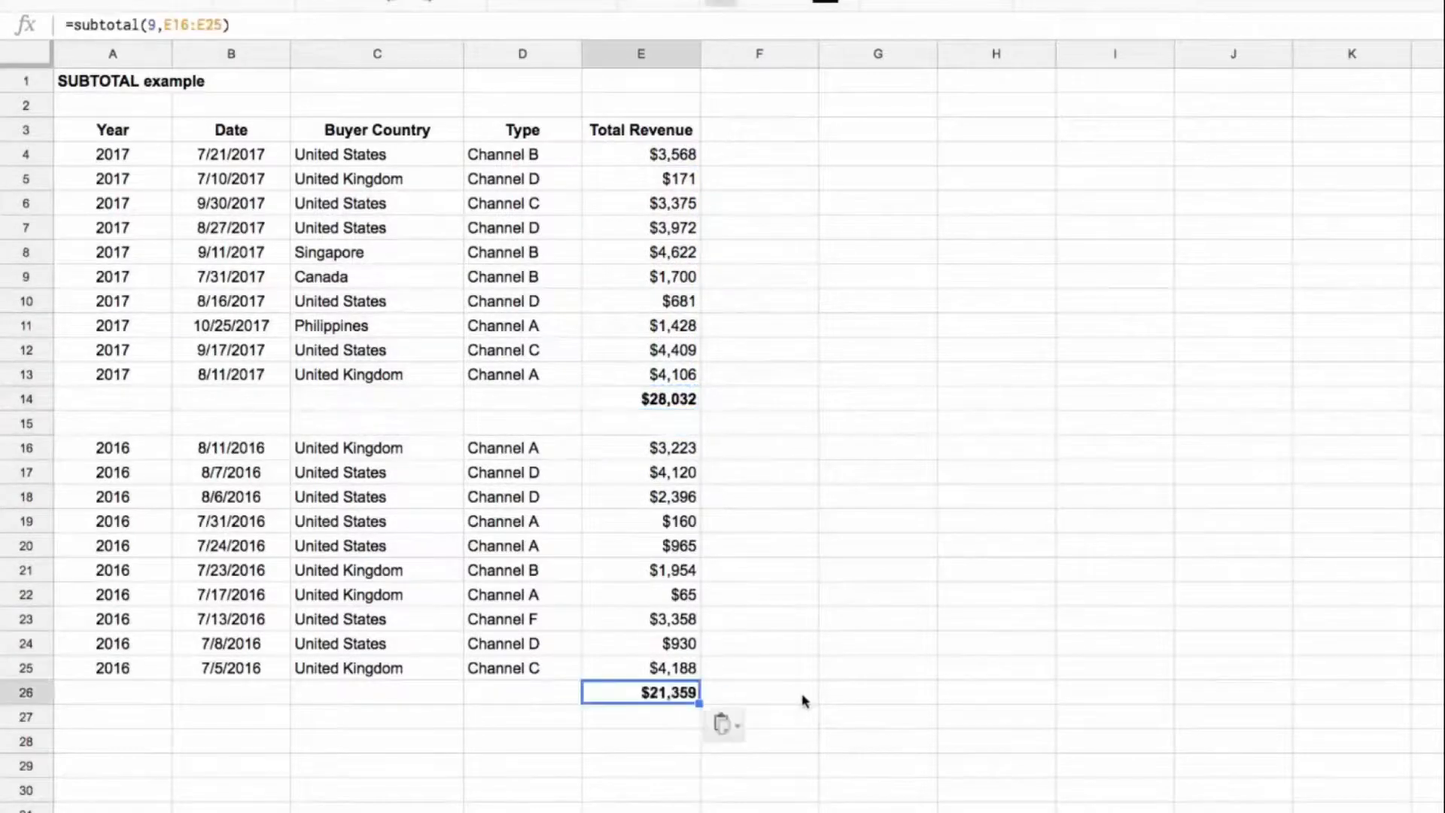
pyautogui.doubleClick(676, 692)
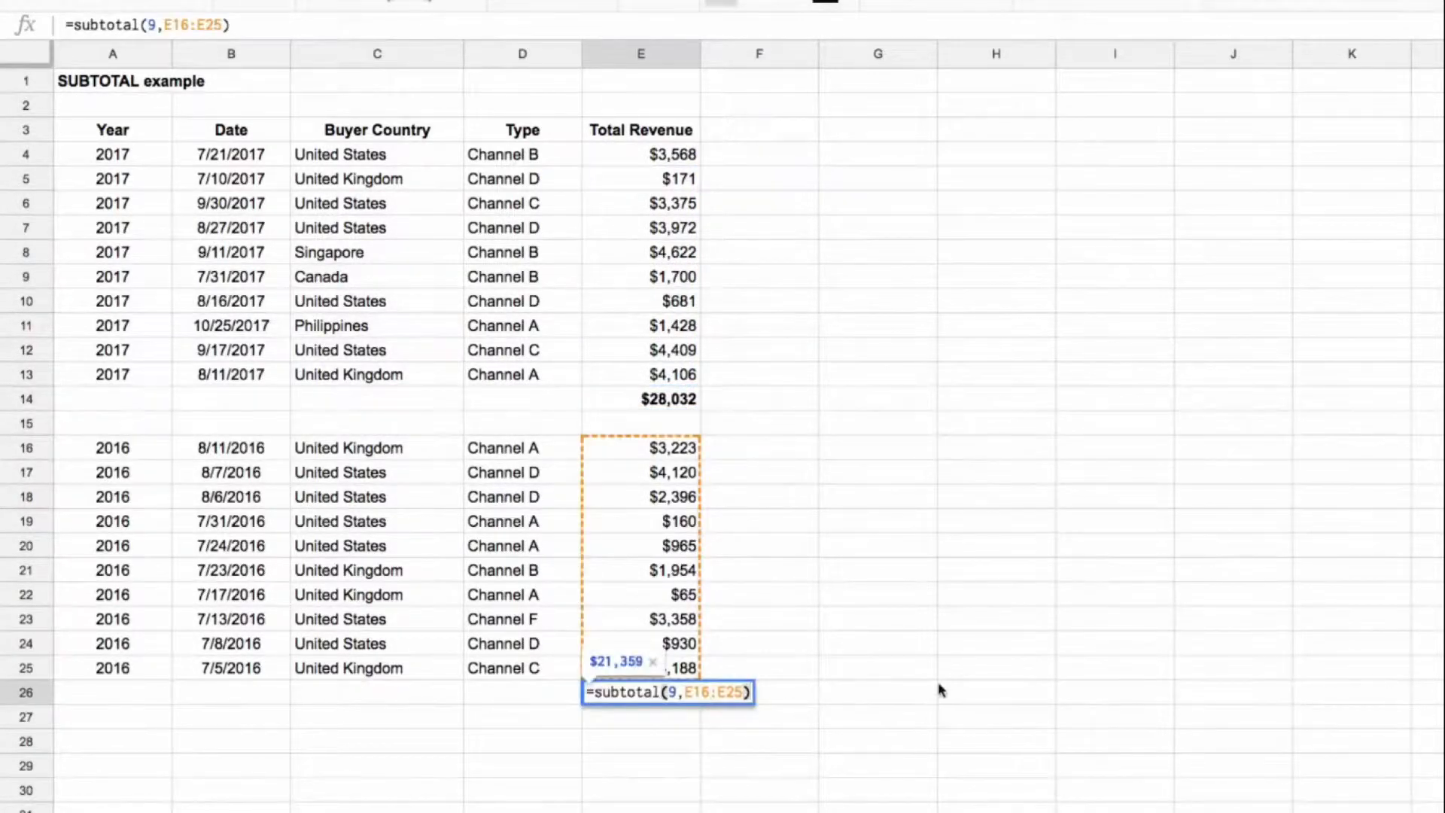
pyautogui.press('Escape')
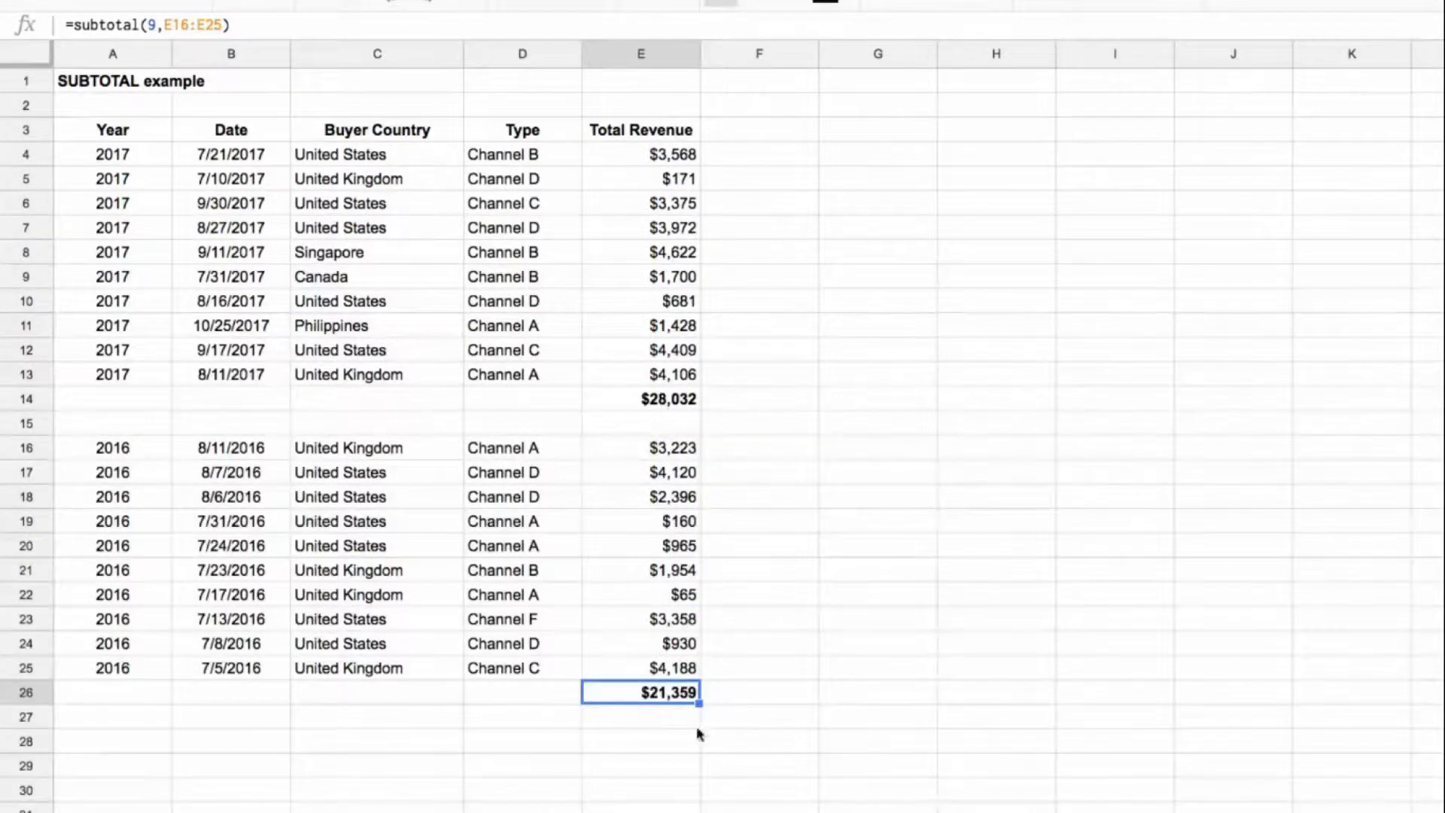
# Step: Enter =subtotal(9,E4:E27) in E28 as the grand total of both years
pyautogui.click(678, 741)
pyautogui.write('=subot')
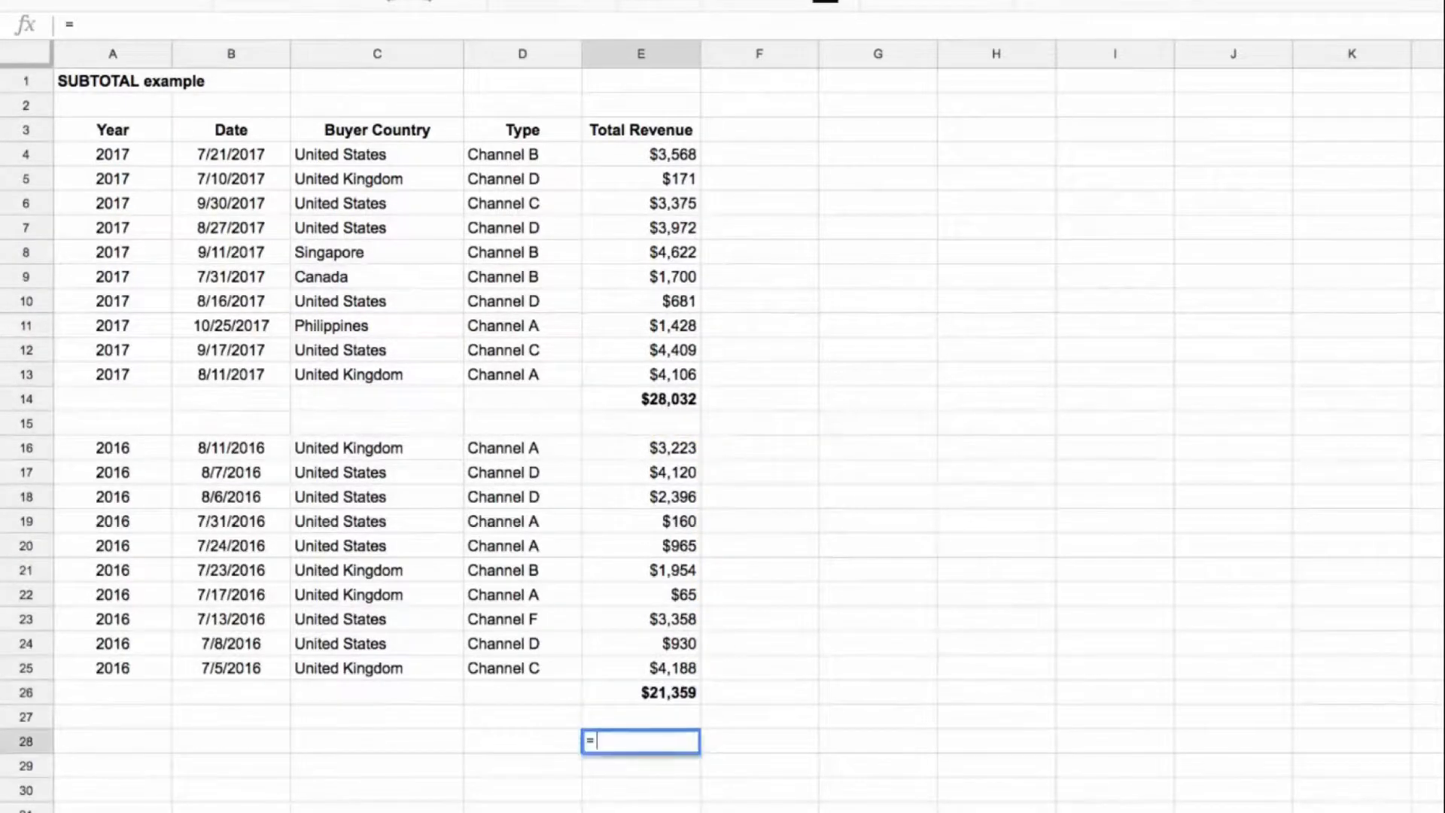
pyautogui.press('BackSpace')
pyautogui.press('BackSpace')
pyautogui.write('total(9,')
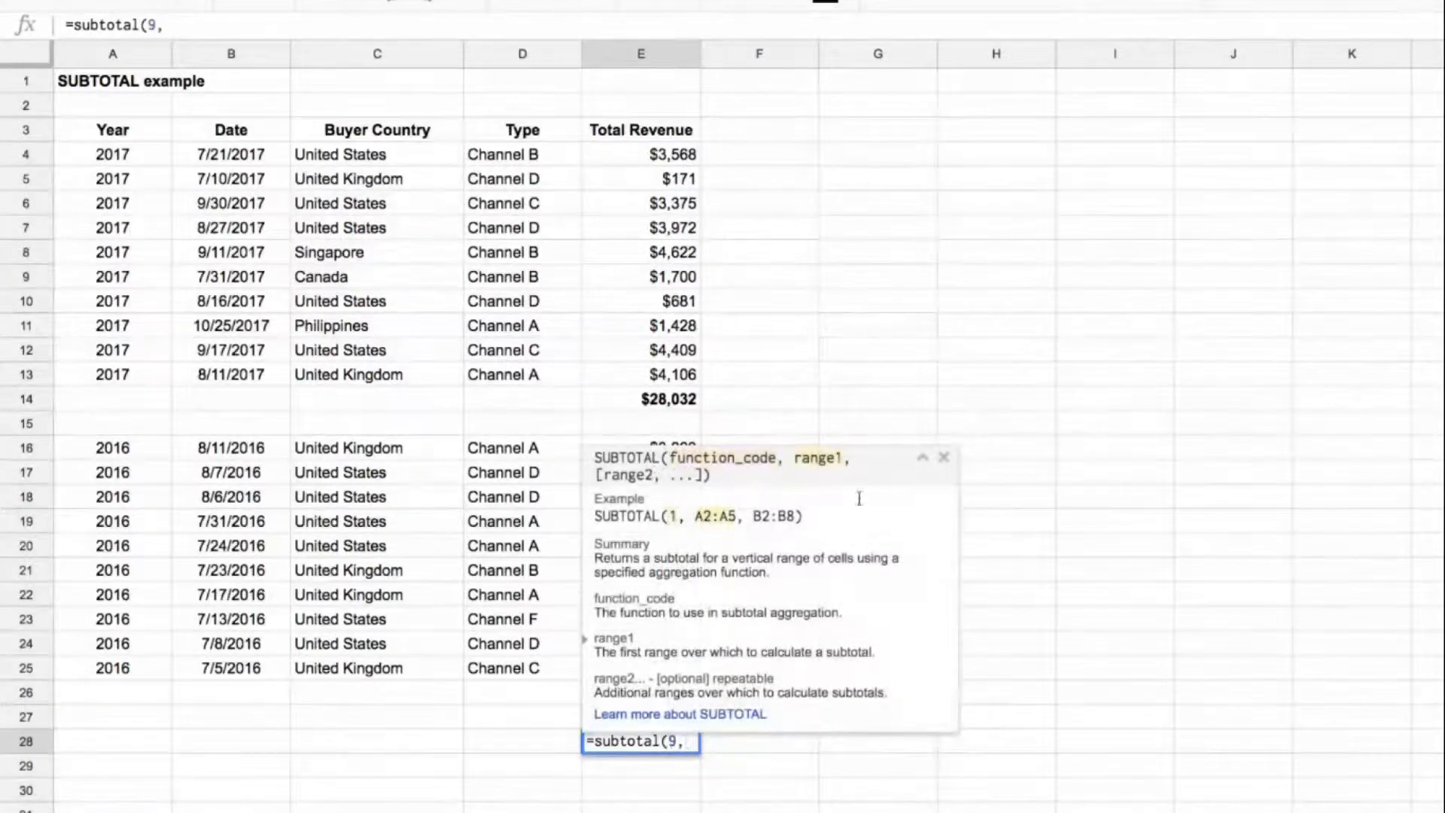
pyautogui.click(675, 157)
pyautogui.moveTo(681, 622); pyautogui.dragTo(635, 720)
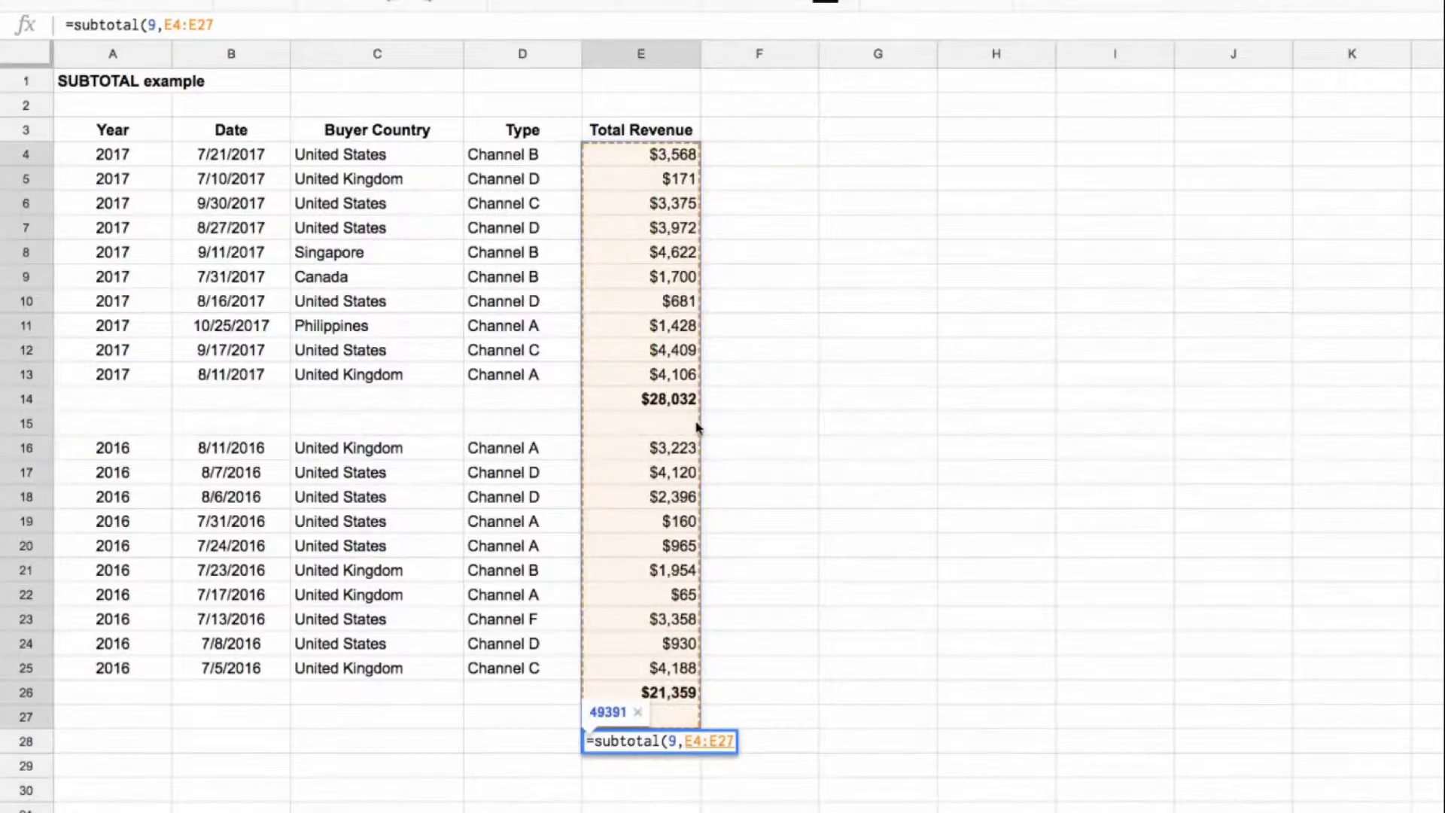
pyautogui.press('Return')
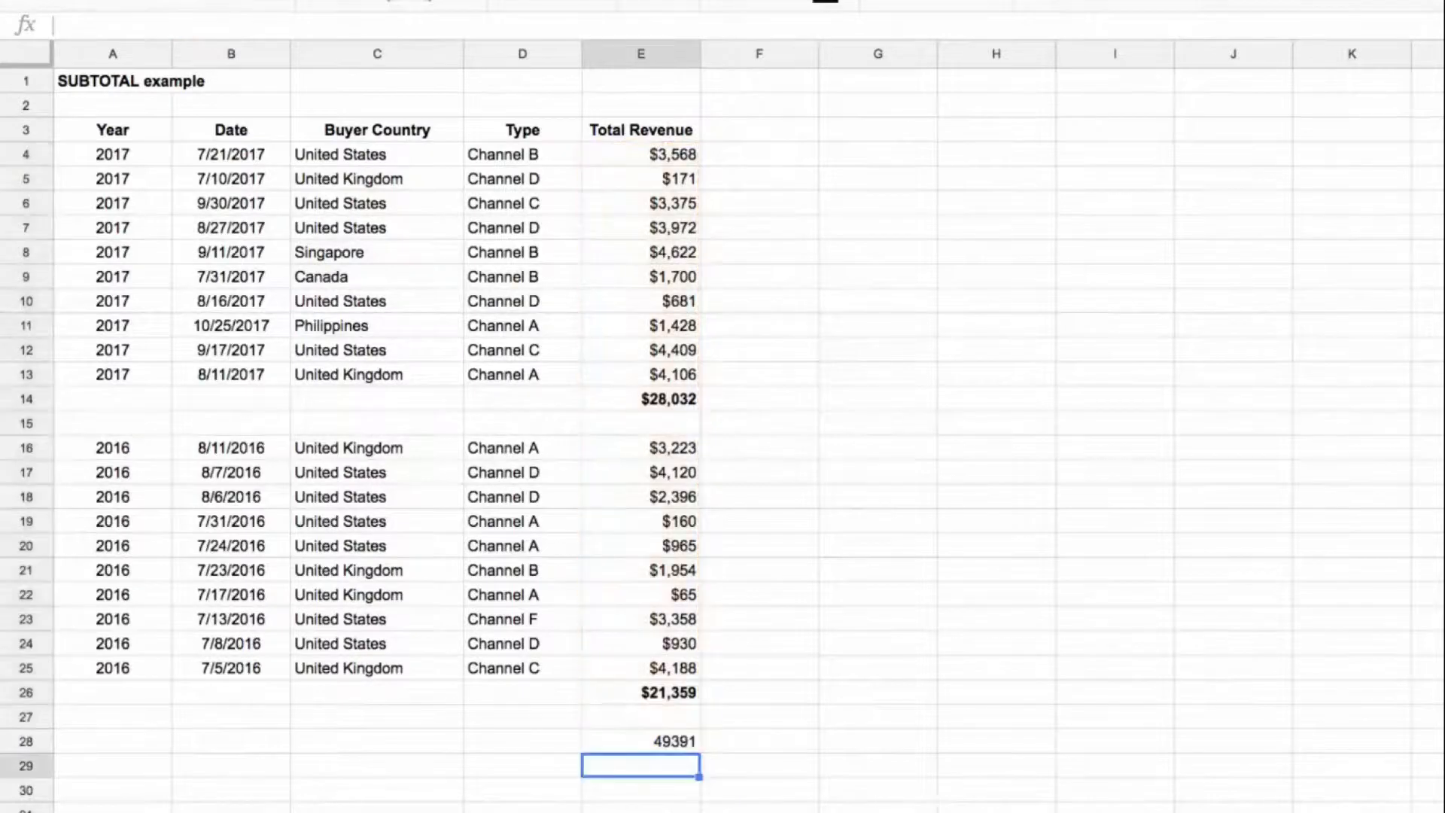
pyautogui.press('Up')
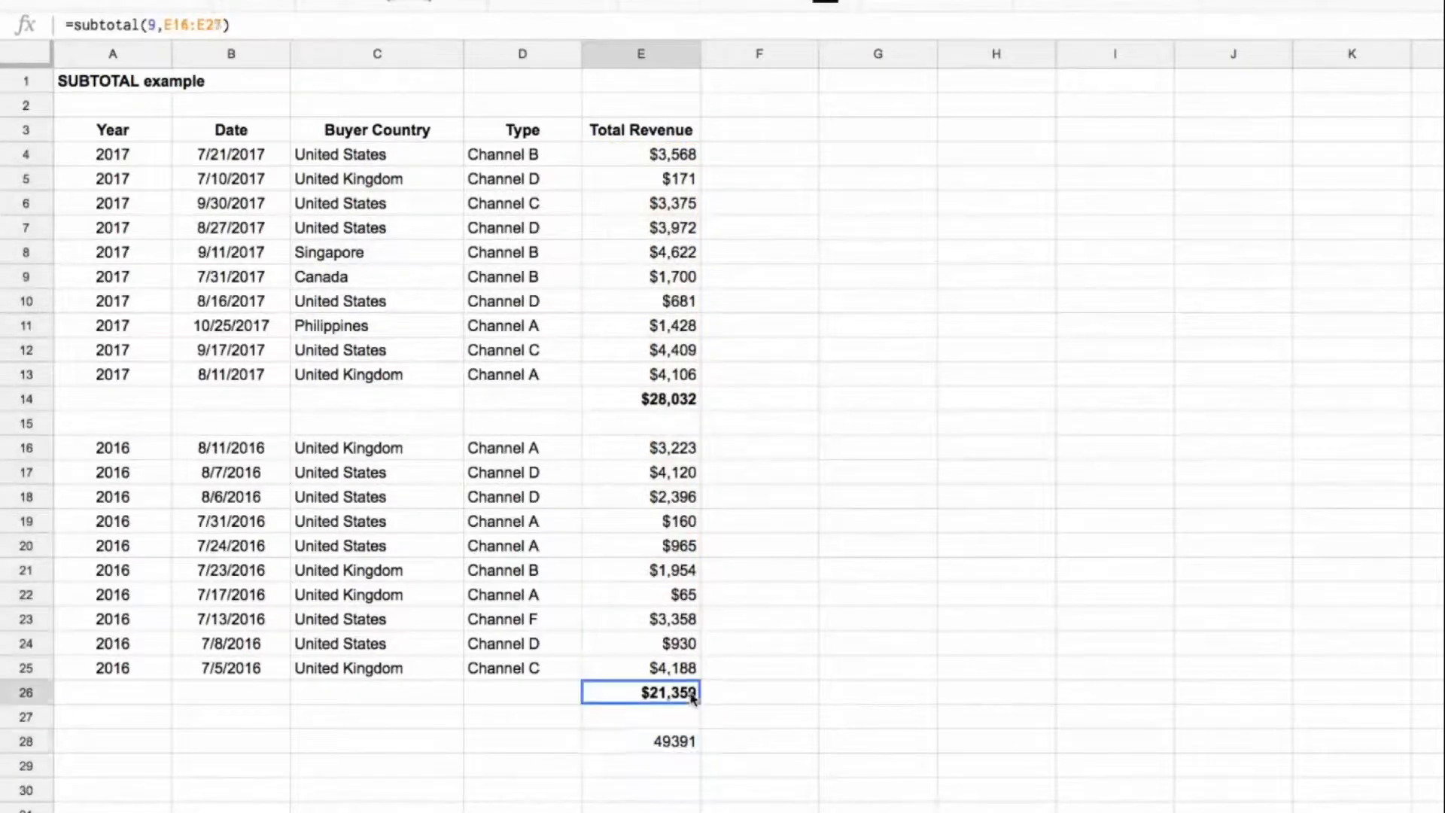
# Step: Apply the subtotal's formatting to the grand total in E28 and check the range its SUBTOTAL formula covers
pyautogui.press('super+alt+v')
pyautogui.moveTo(645, 155); pyautogui.dragTo(663, 709)
pyautogui.doubleClick(662, 744)
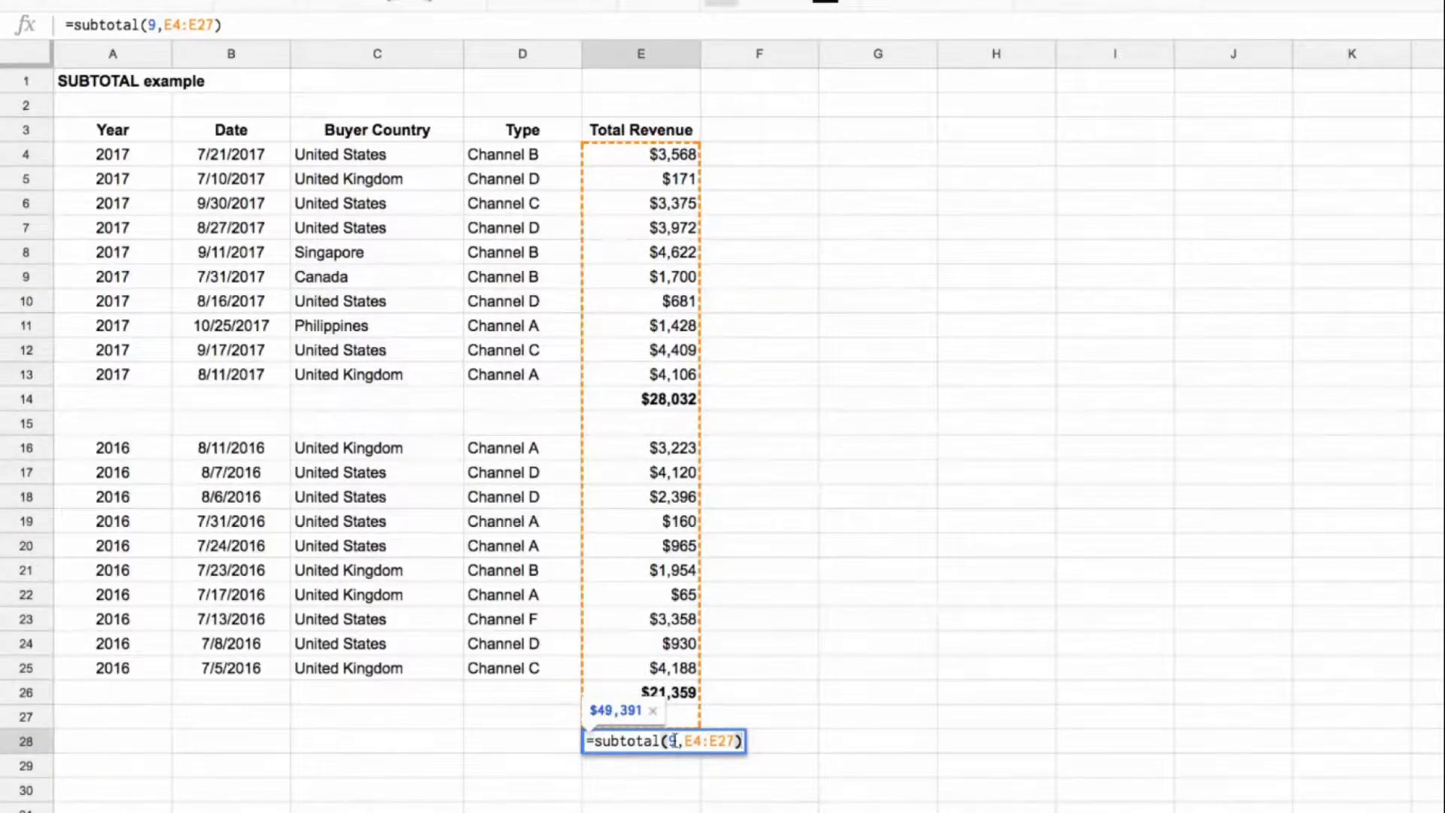
pyautogui.press('Return')
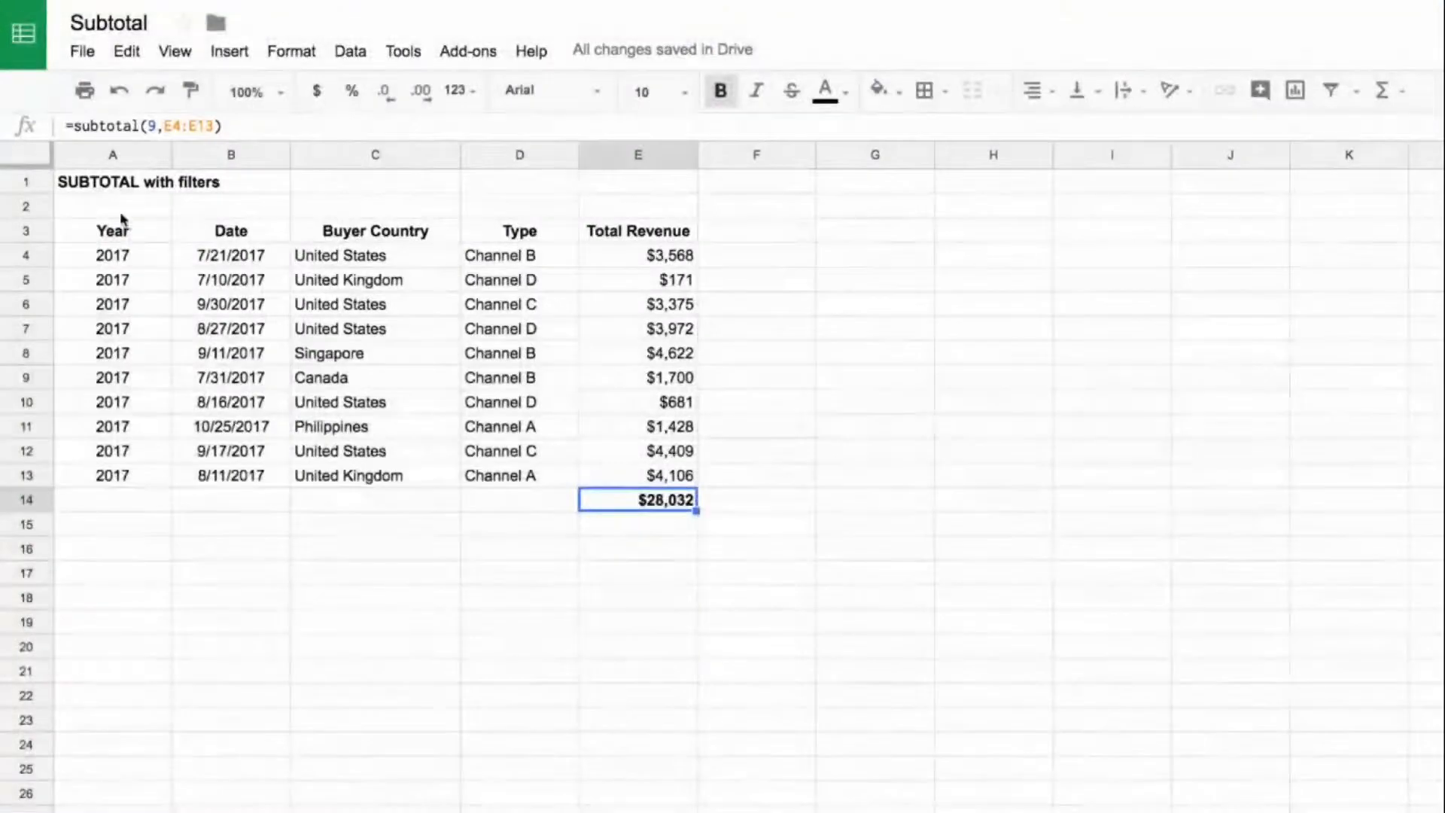
# Step: Turn on a filter for the revenue table A3:E13 on the SUBTOTAL with filters sheet
pyautogui.moveTo(103, 228); pyautogui.dragTo(639, 471)
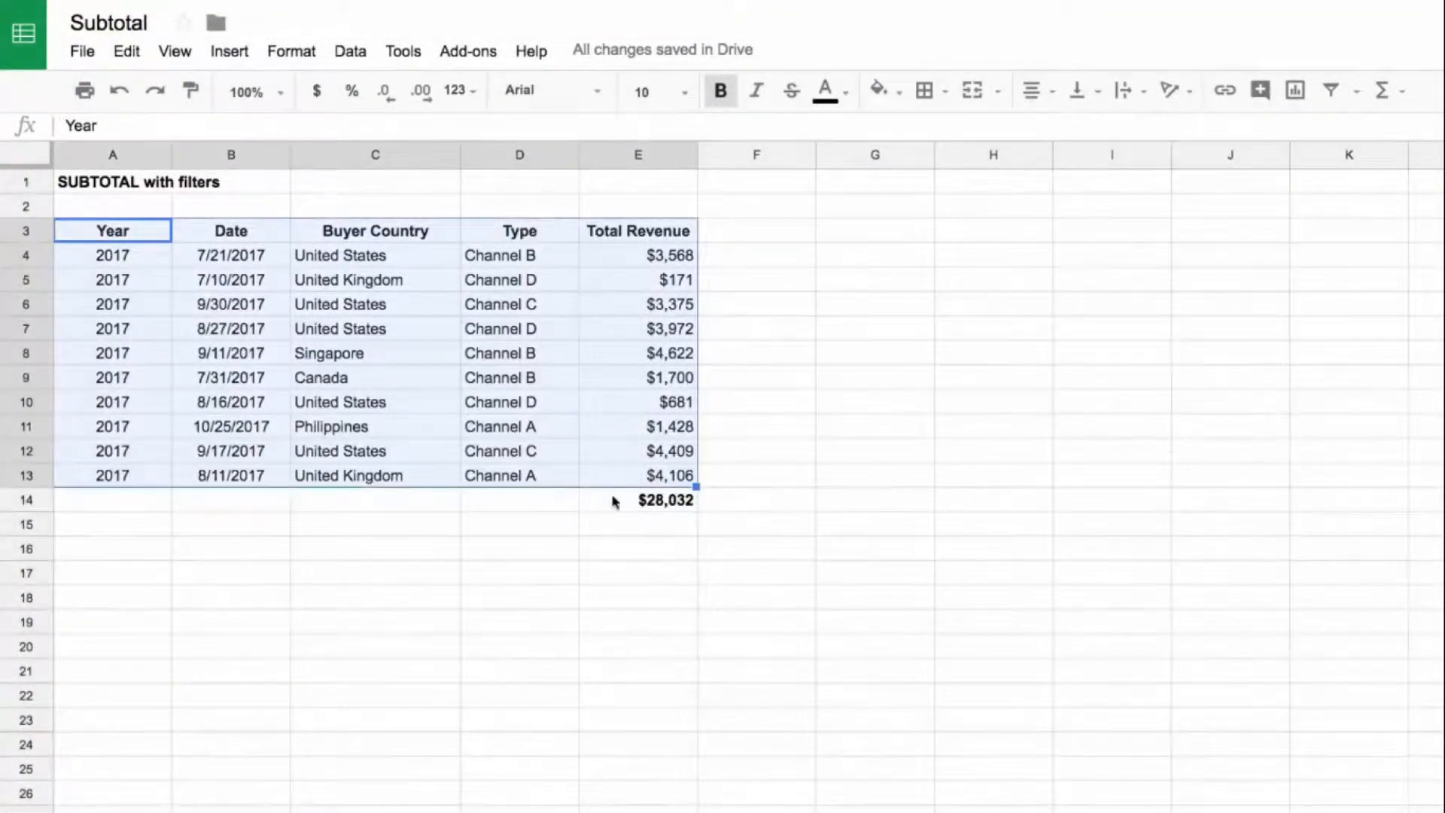
pyautogui.click(666, 501)
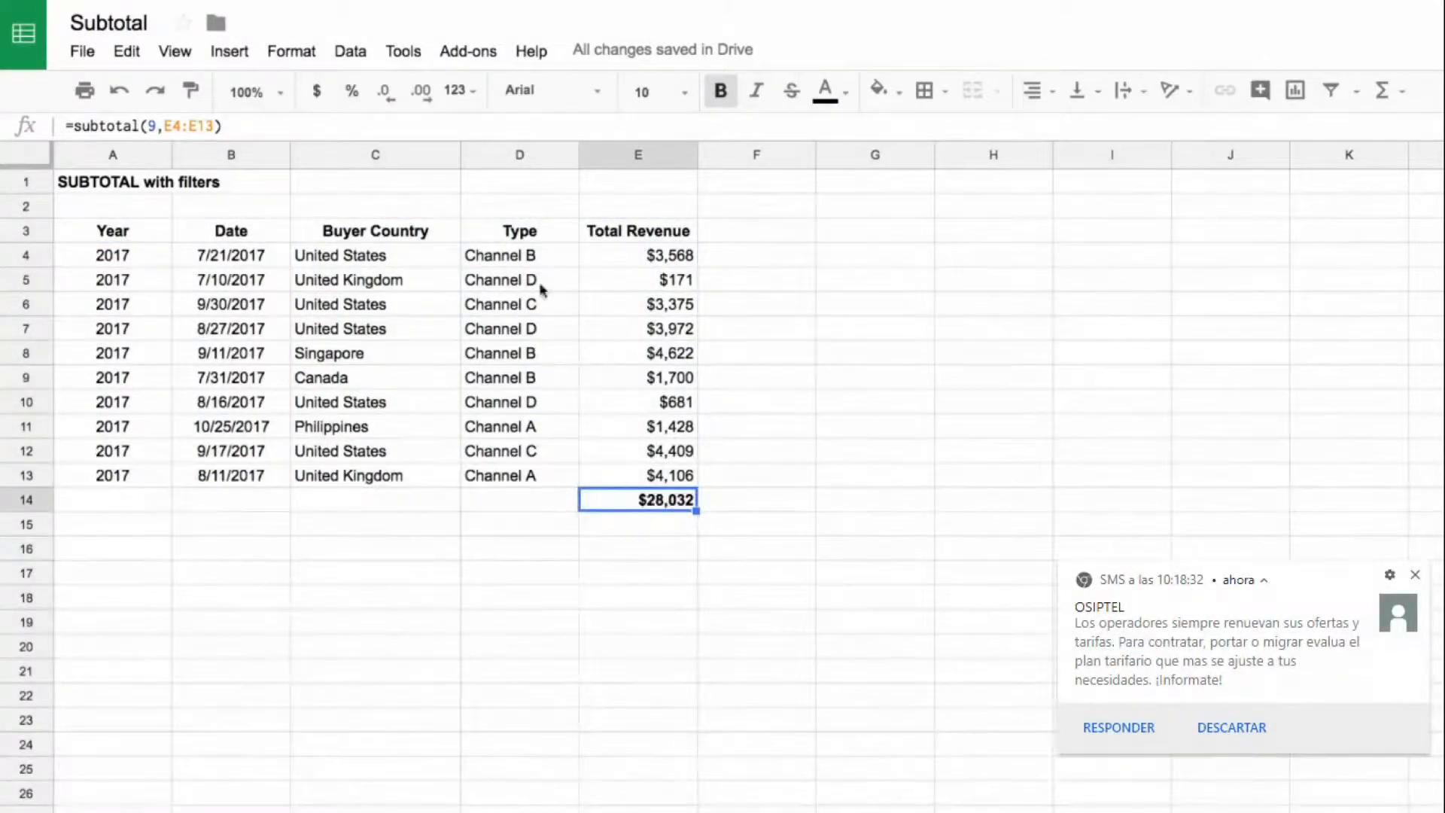
pyautogui.moveTo(154, 237); pyautogui.dragTo(636, 482)
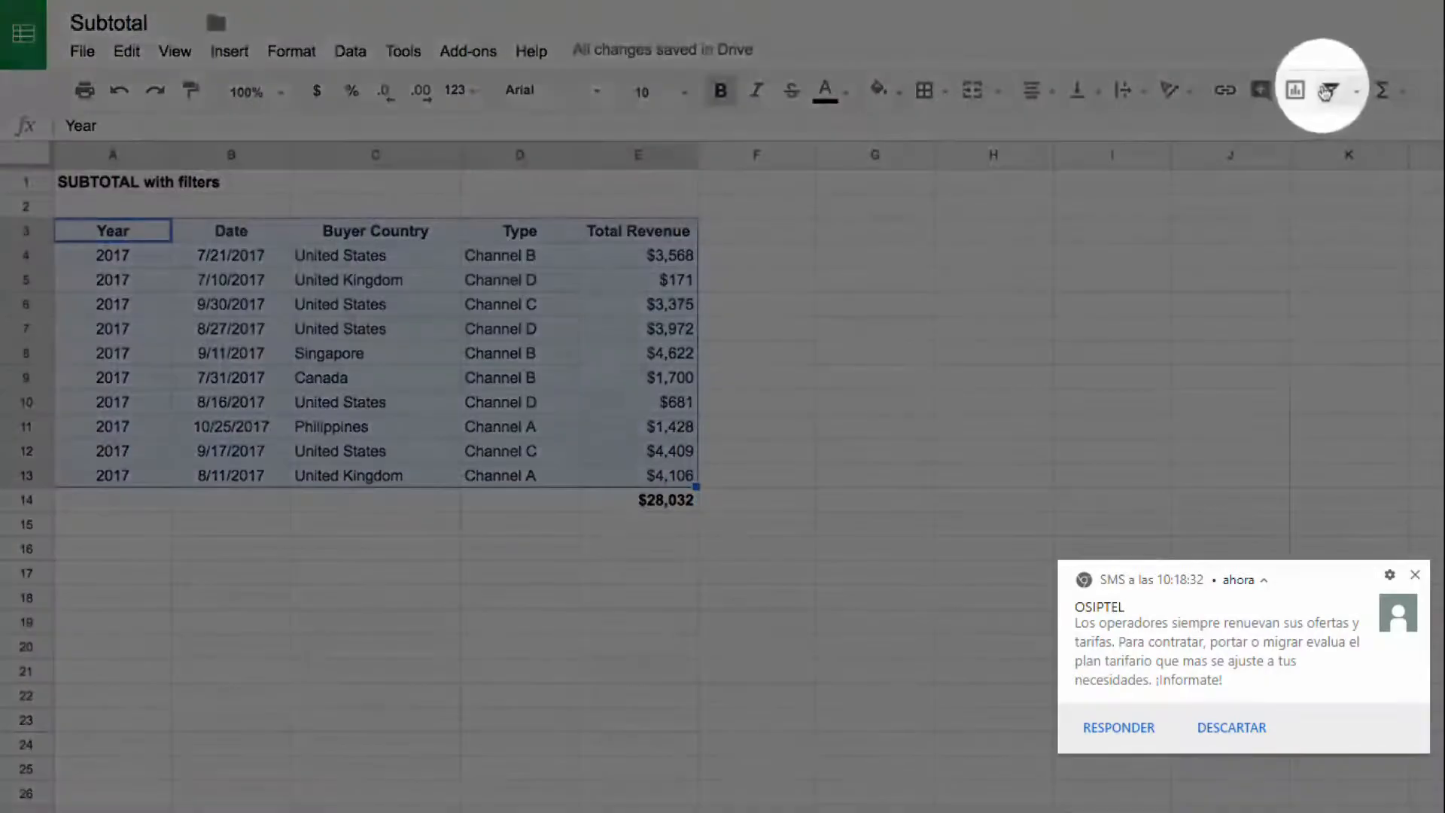
pyautogui.click(1331, 90)
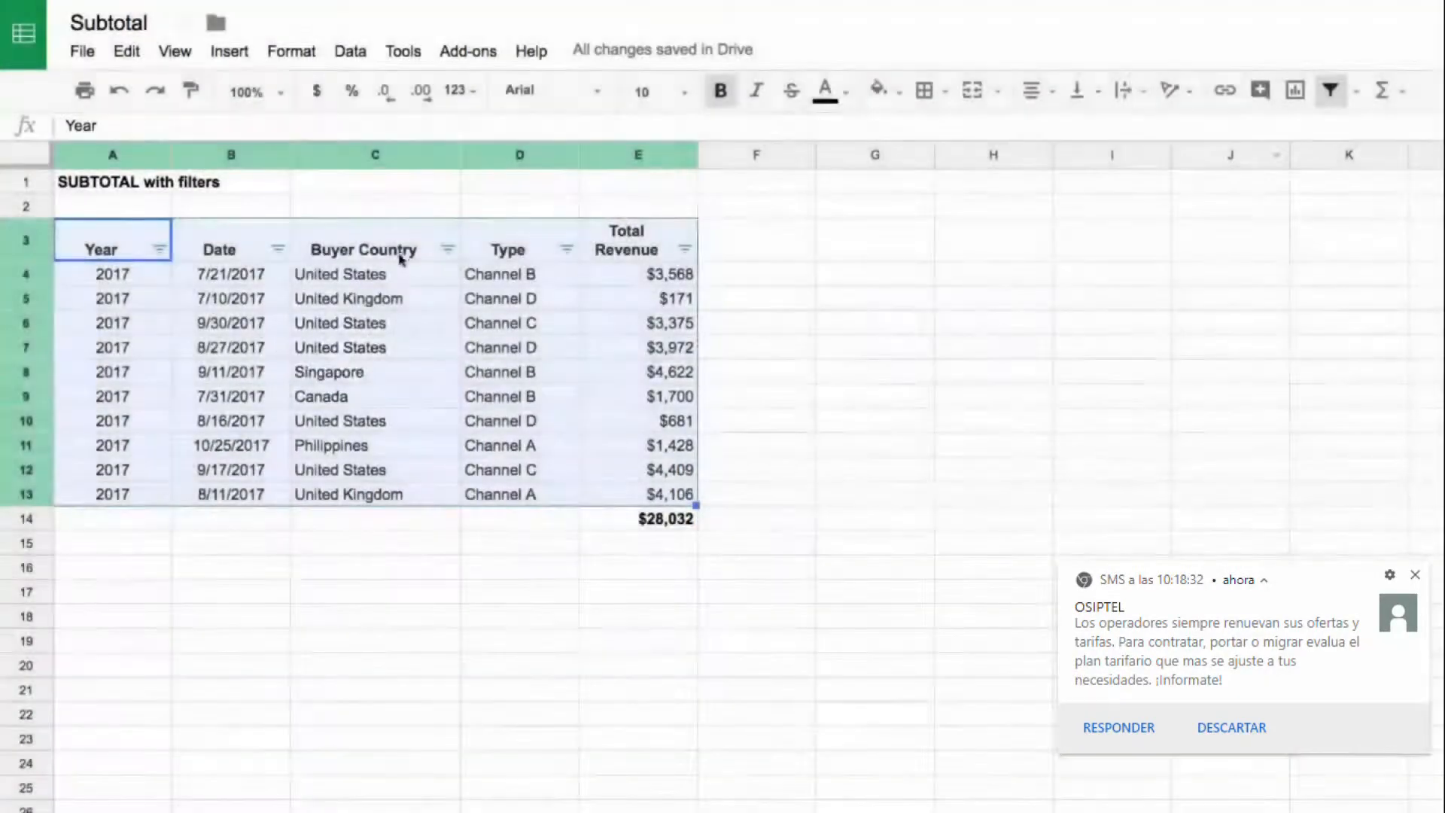
# Step: Filter the Buyer Country column to show only United States and check the filtered rows and the subtotal in E14
pyautogui.click(401, 258)
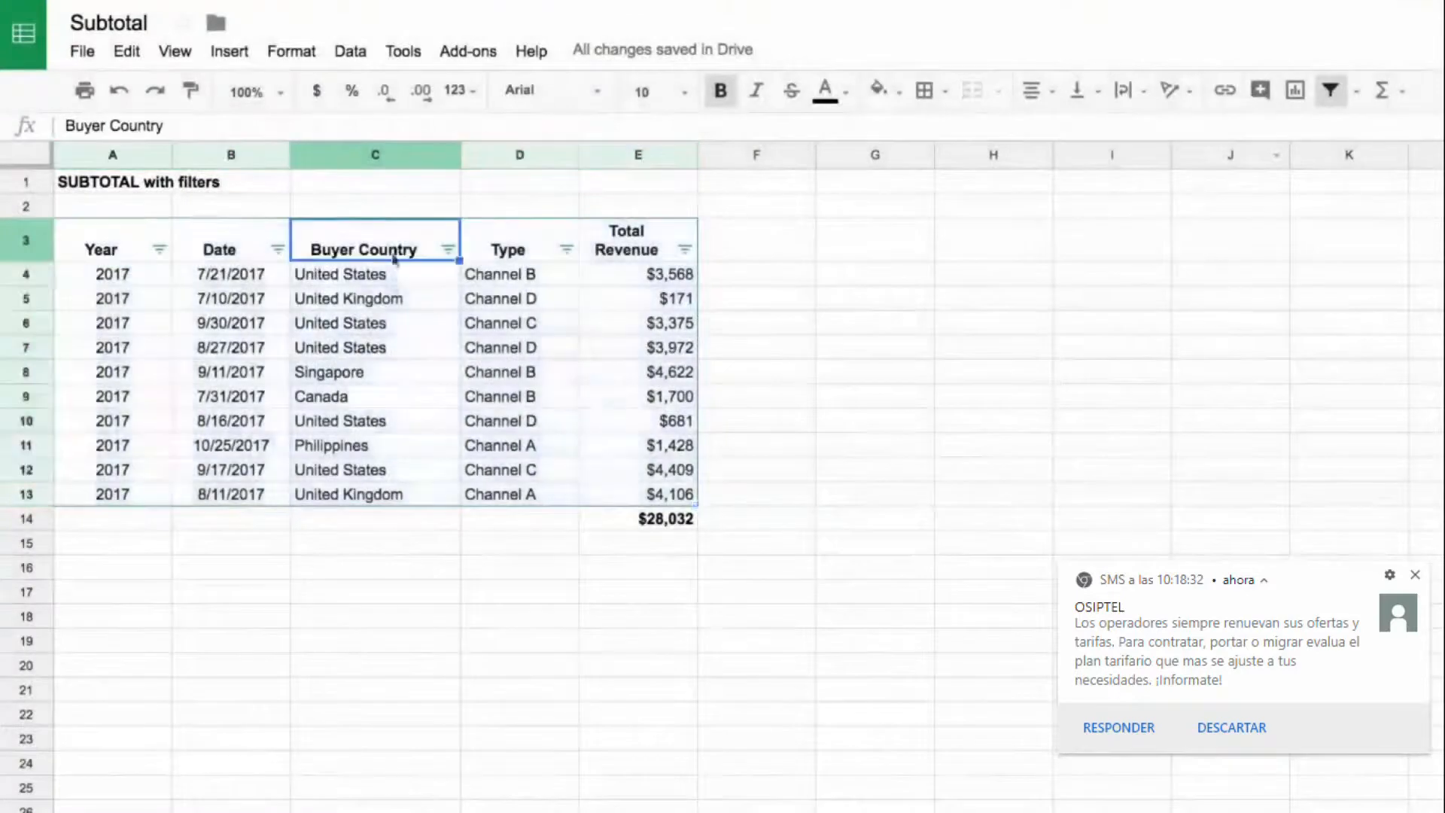
pyautogui.click(448, 249)
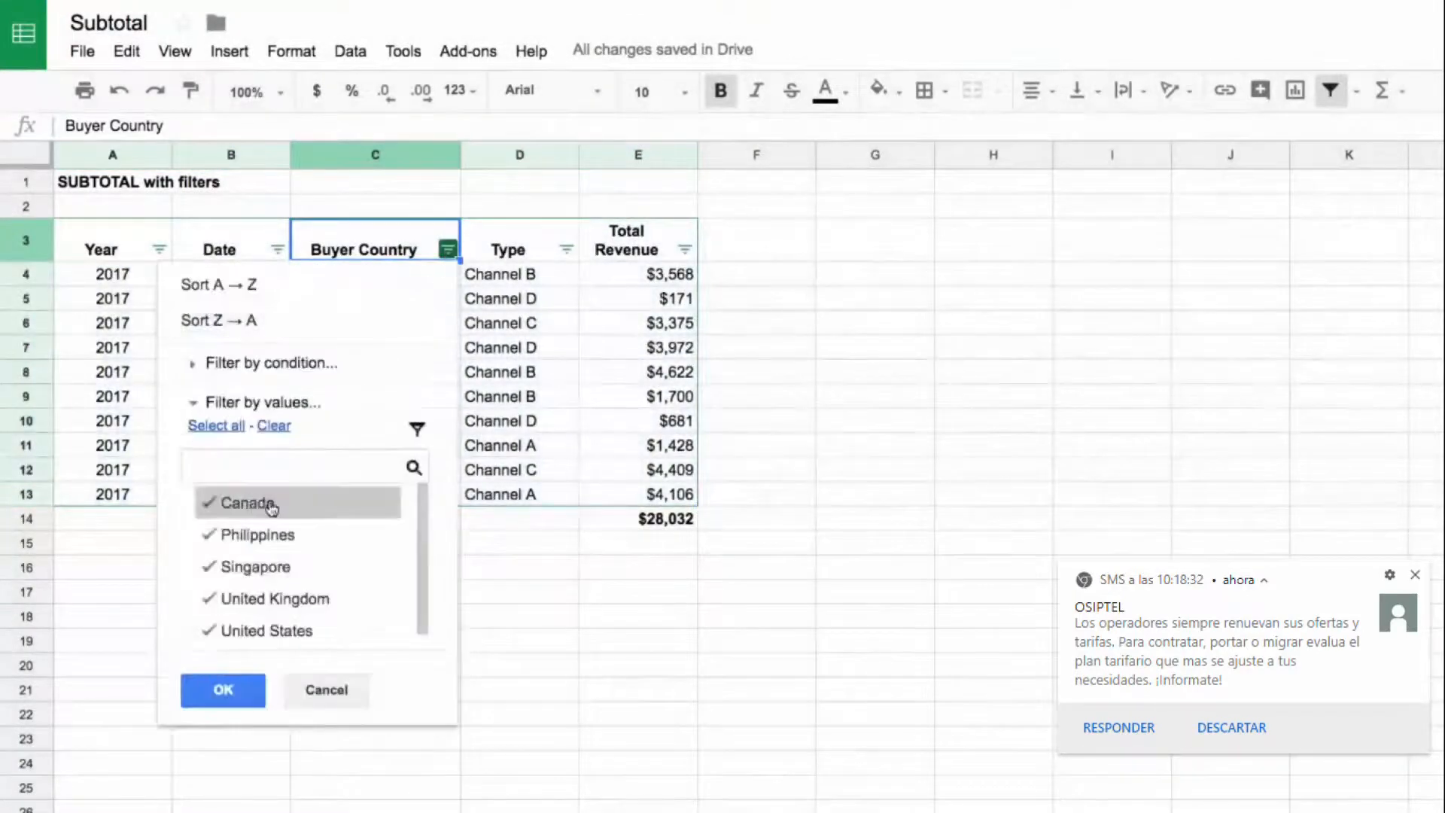
pyautogui.click(271, 426)
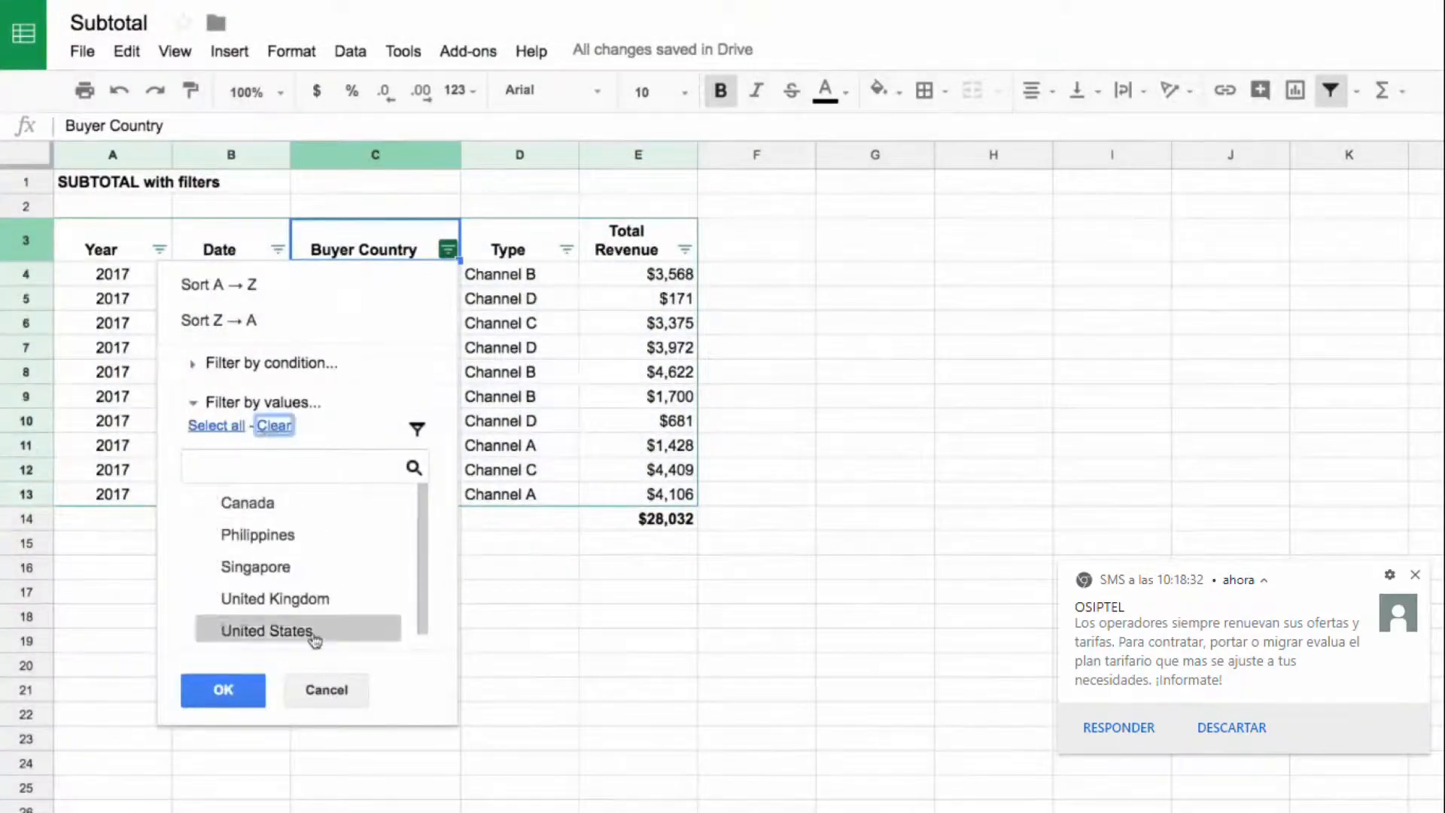
pyautogui.click(258, 632)
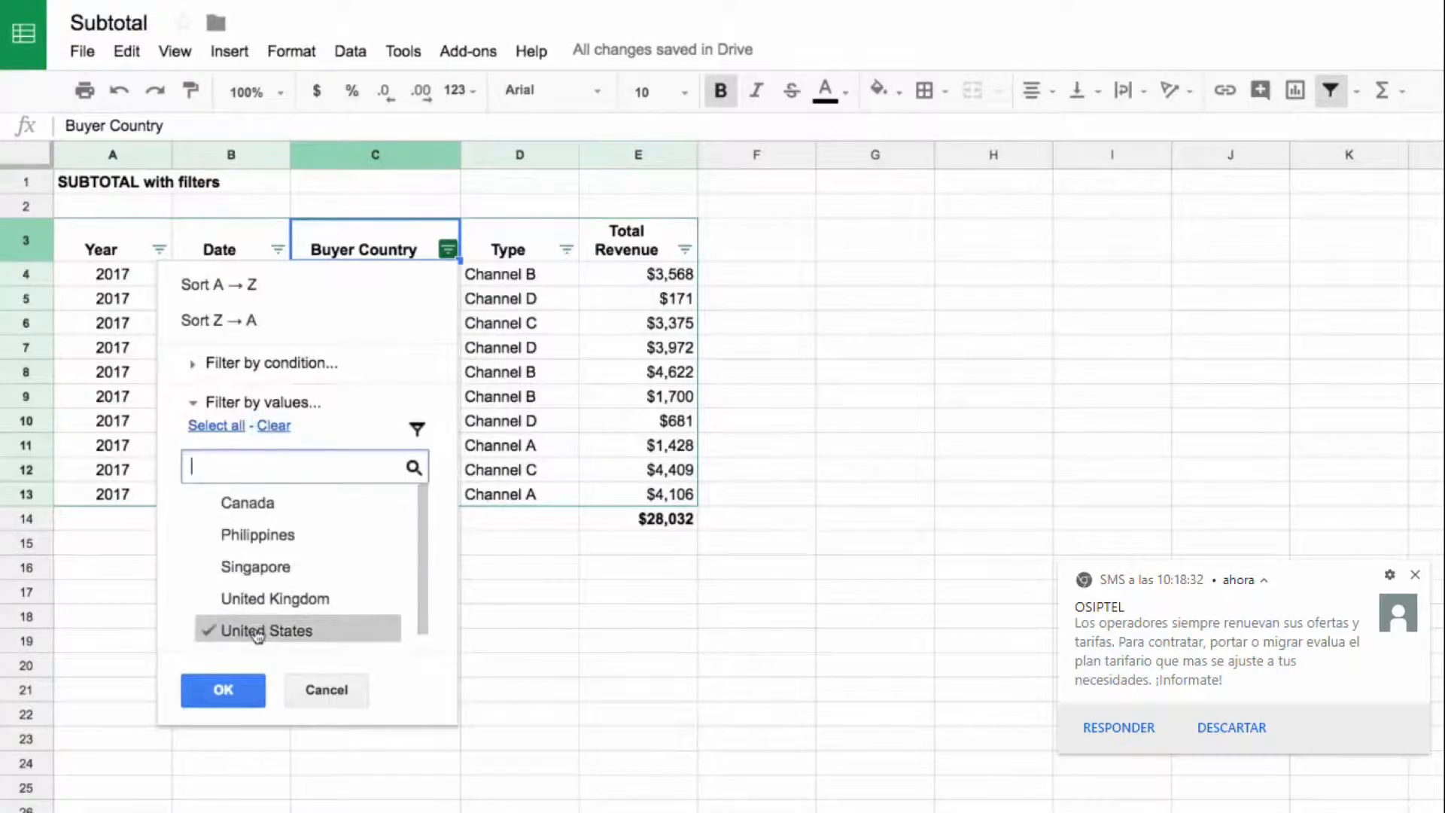
pyautogui.click(224, 688)
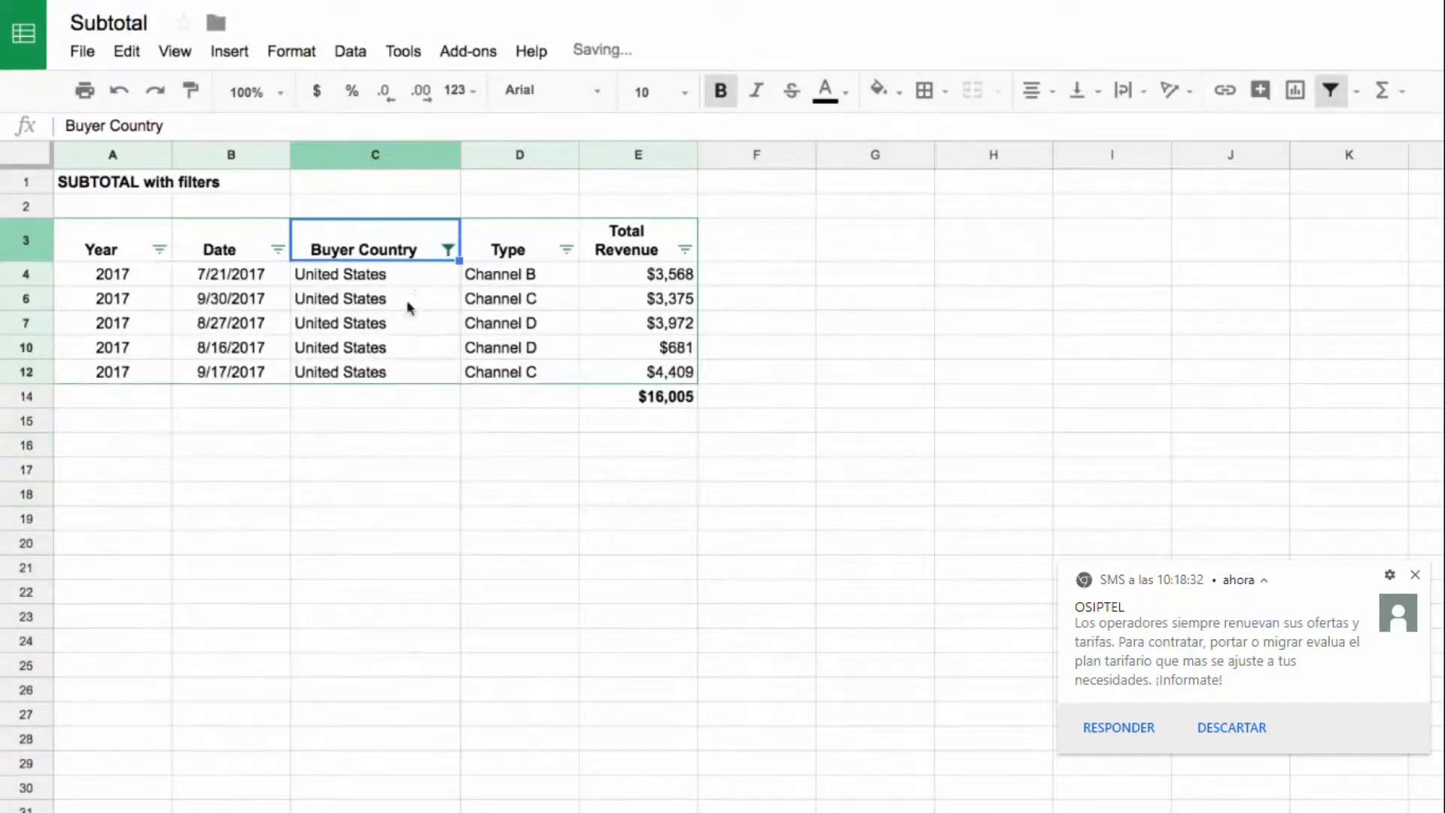
pyautogui.moveTo(397, 284); pyautogui.dragTo(407, 383)
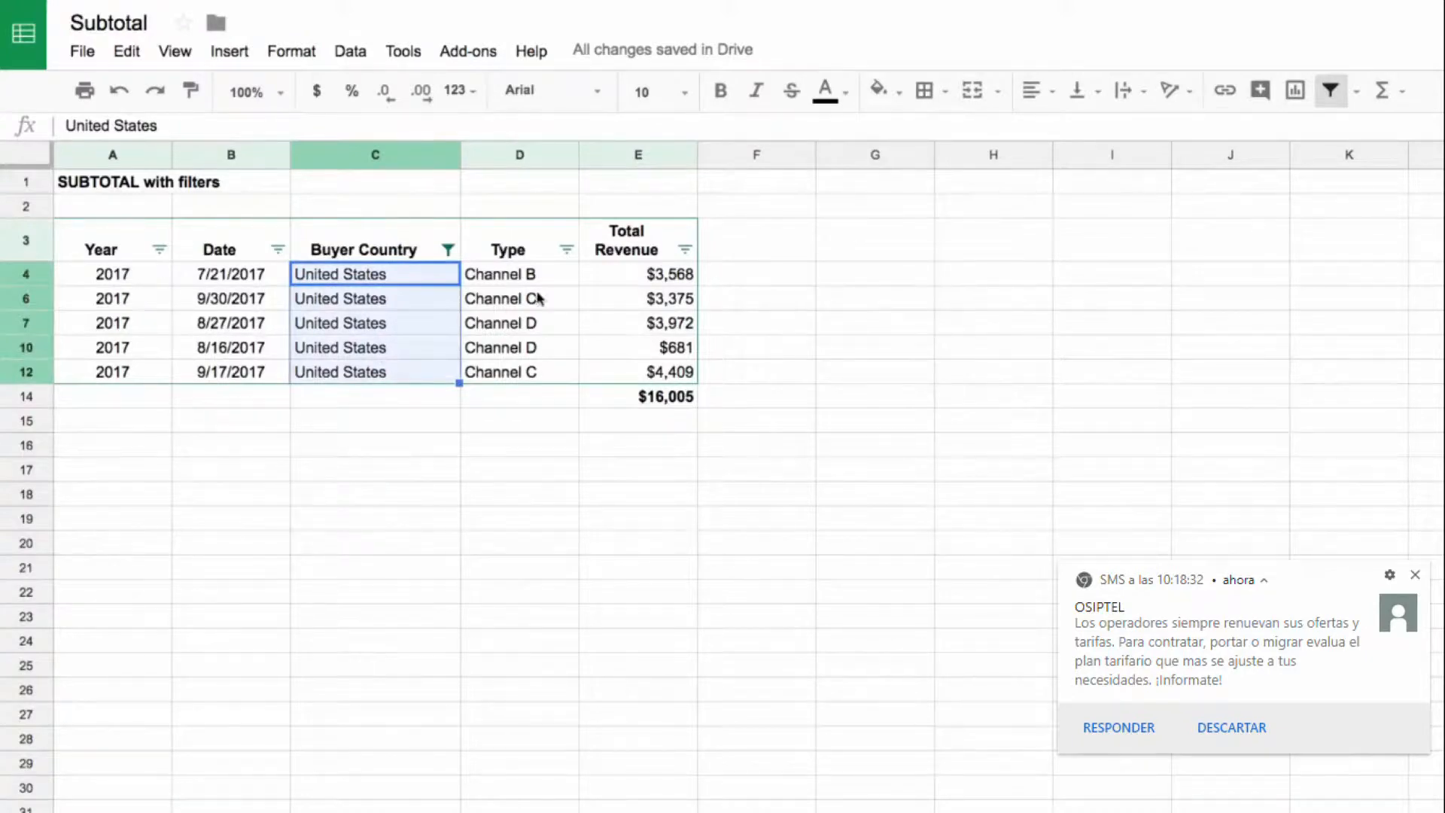
pyautogui.click(659, 394)
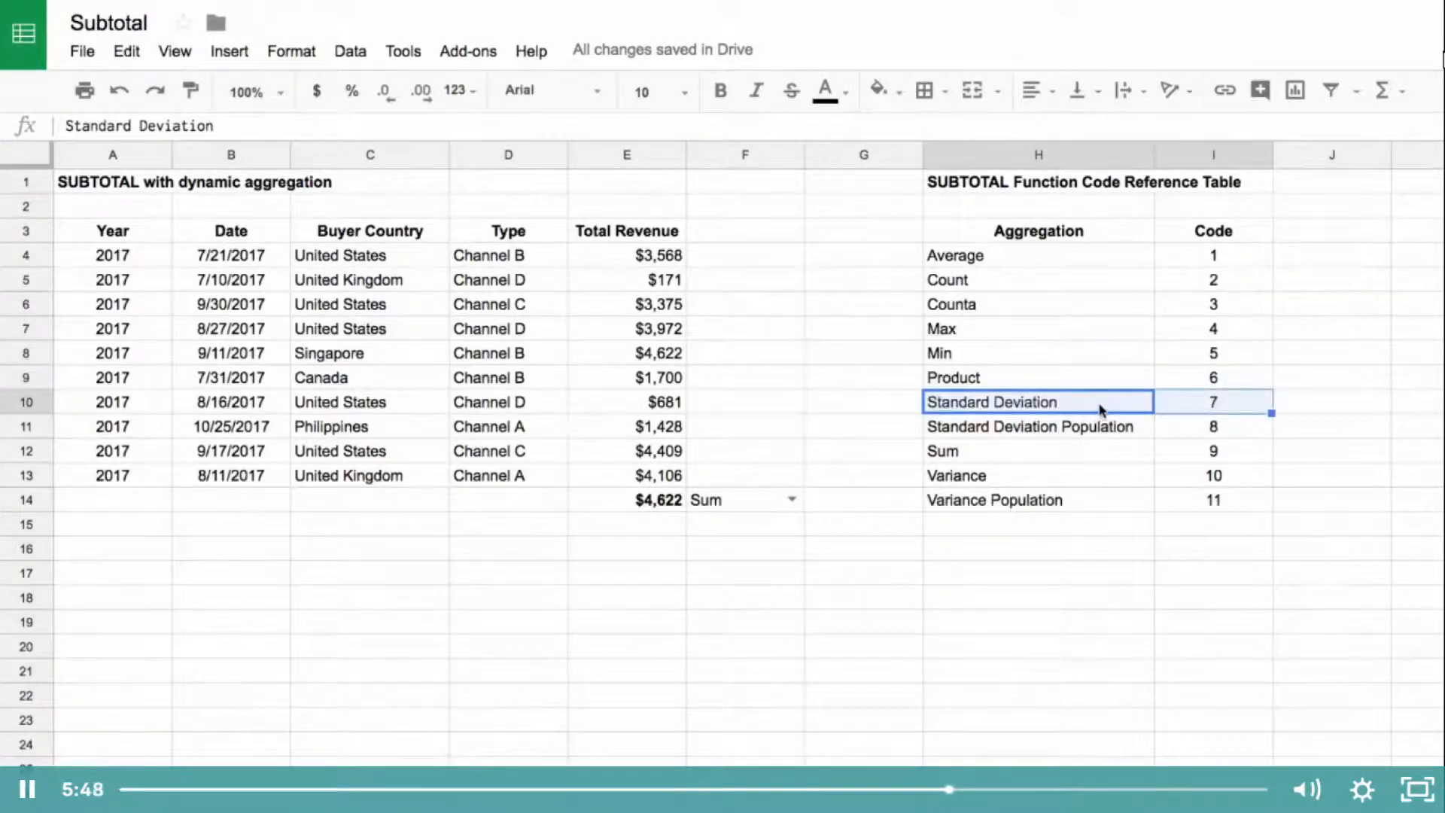
# Step: Set the aggregation choice in F14 to Average and inspect the function code of the SUBTOTAL formula in E14
pyautogui.click(792, 499)
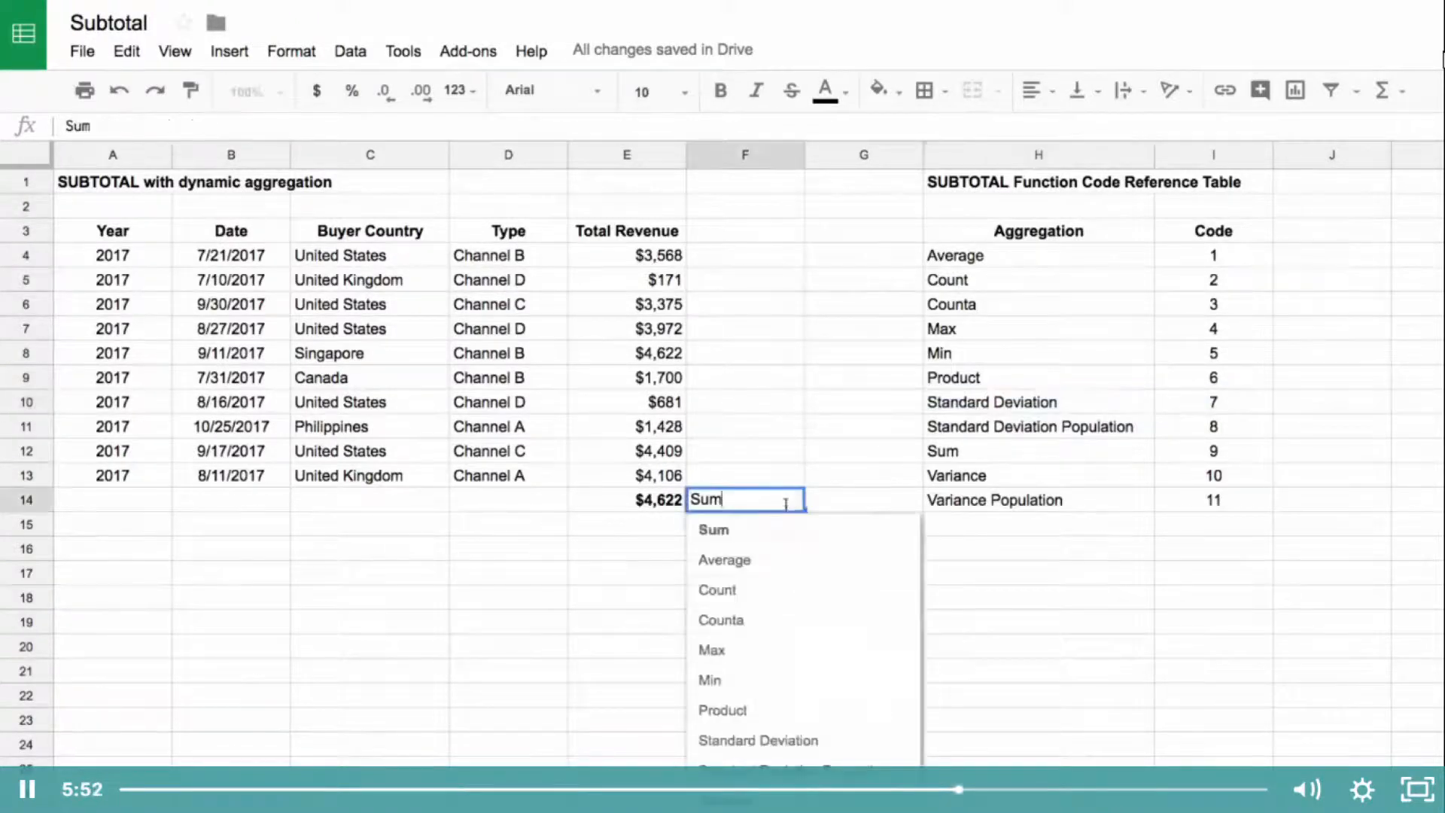
pyautogui.click(735, 558)
pyautogui.click(666, 506)
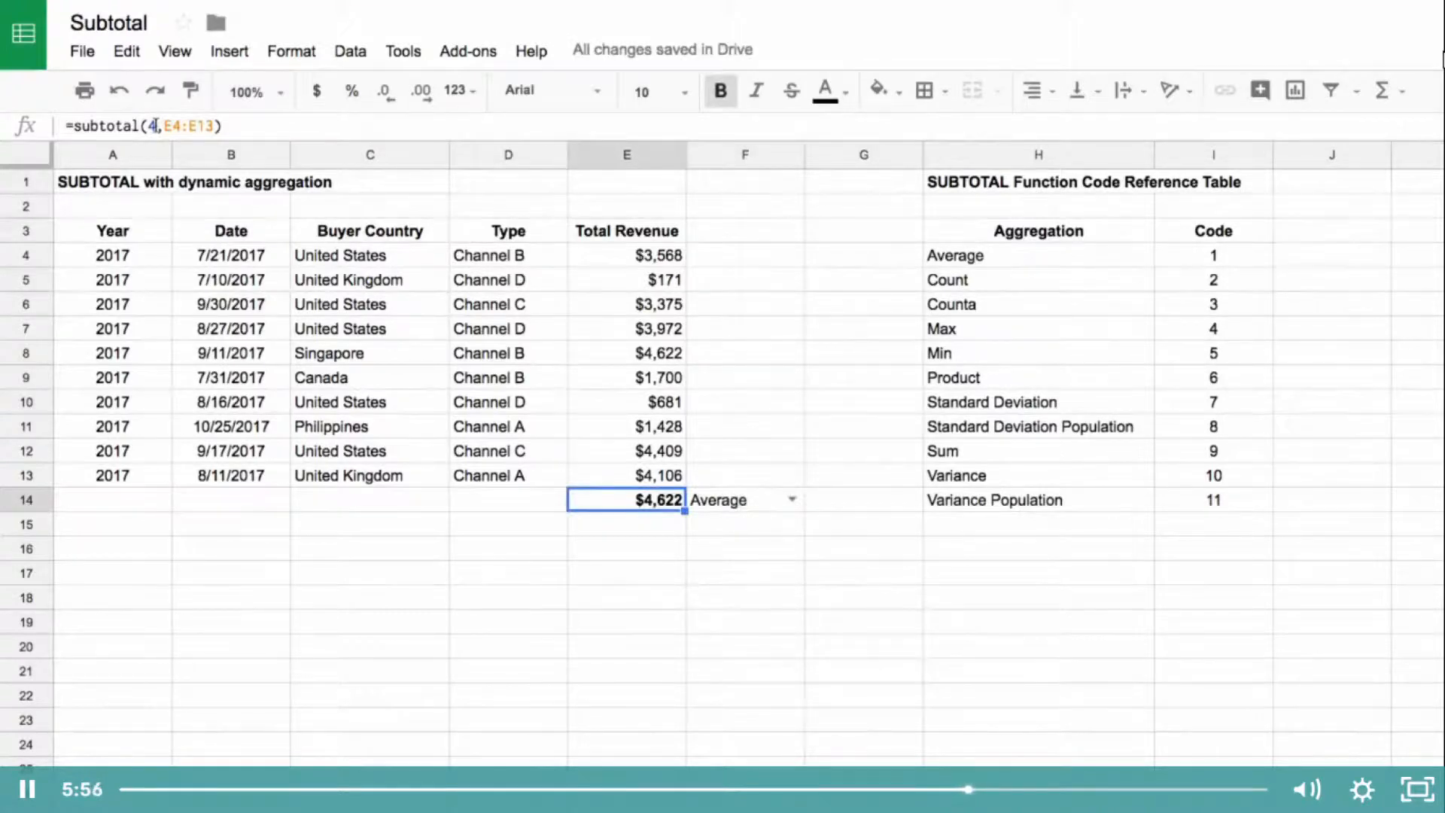
pyautogui.doubleClick(153, 126)
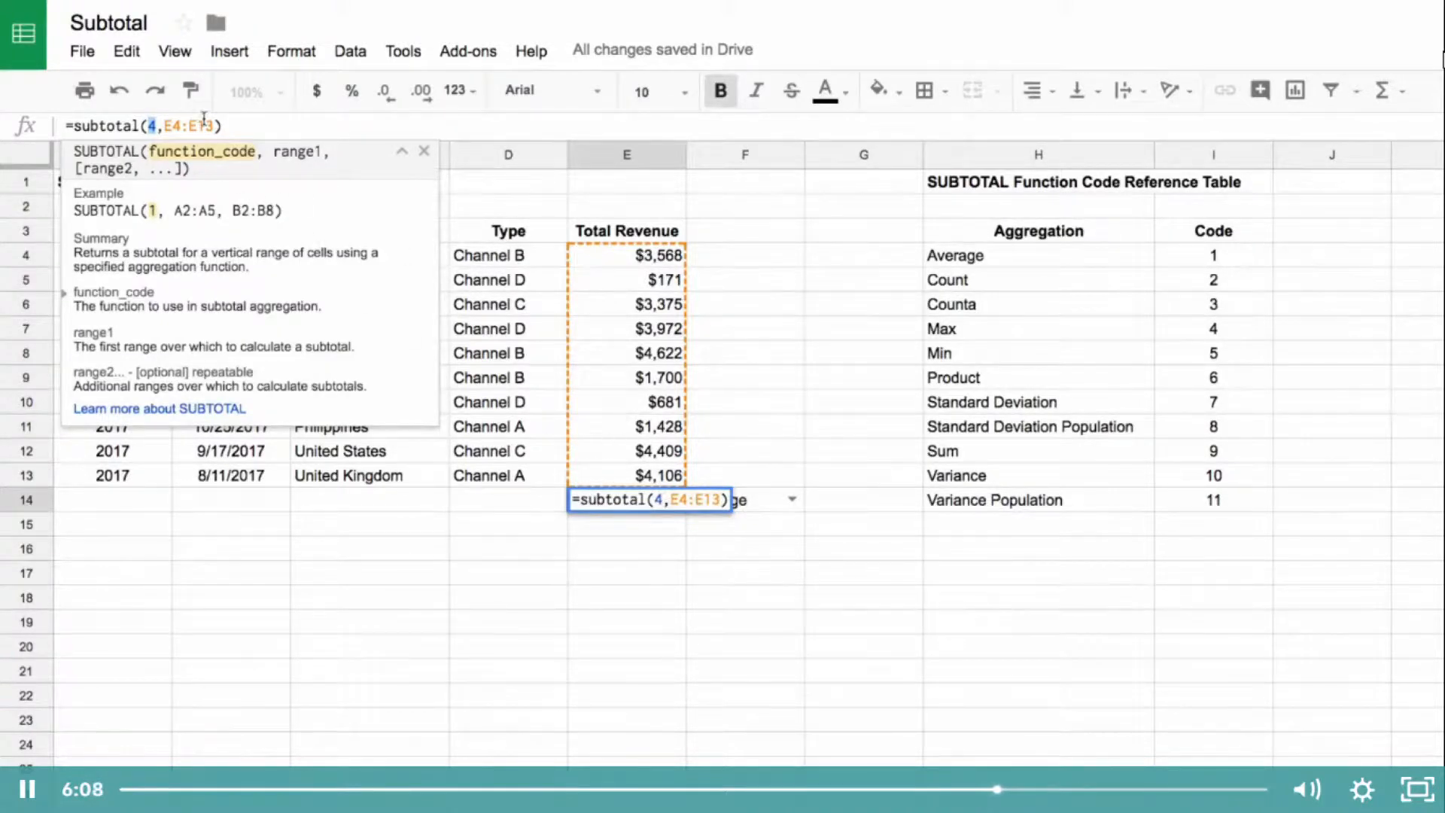
pyautogui.press('Escape')
pyautogui.doubleClick(661, 499)
pyautogui.press('BackSpace')
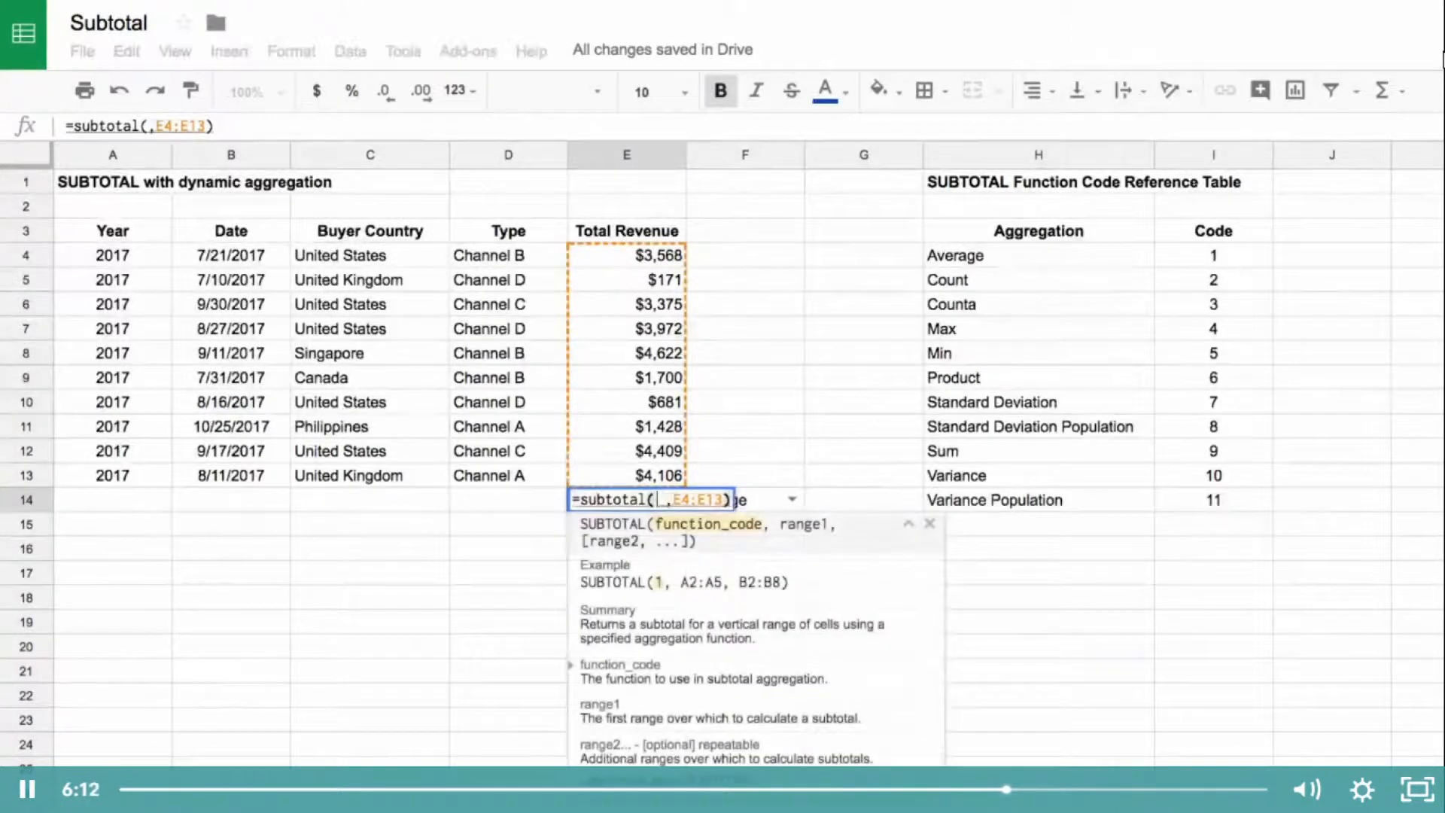
pyautogui.press('Escape')
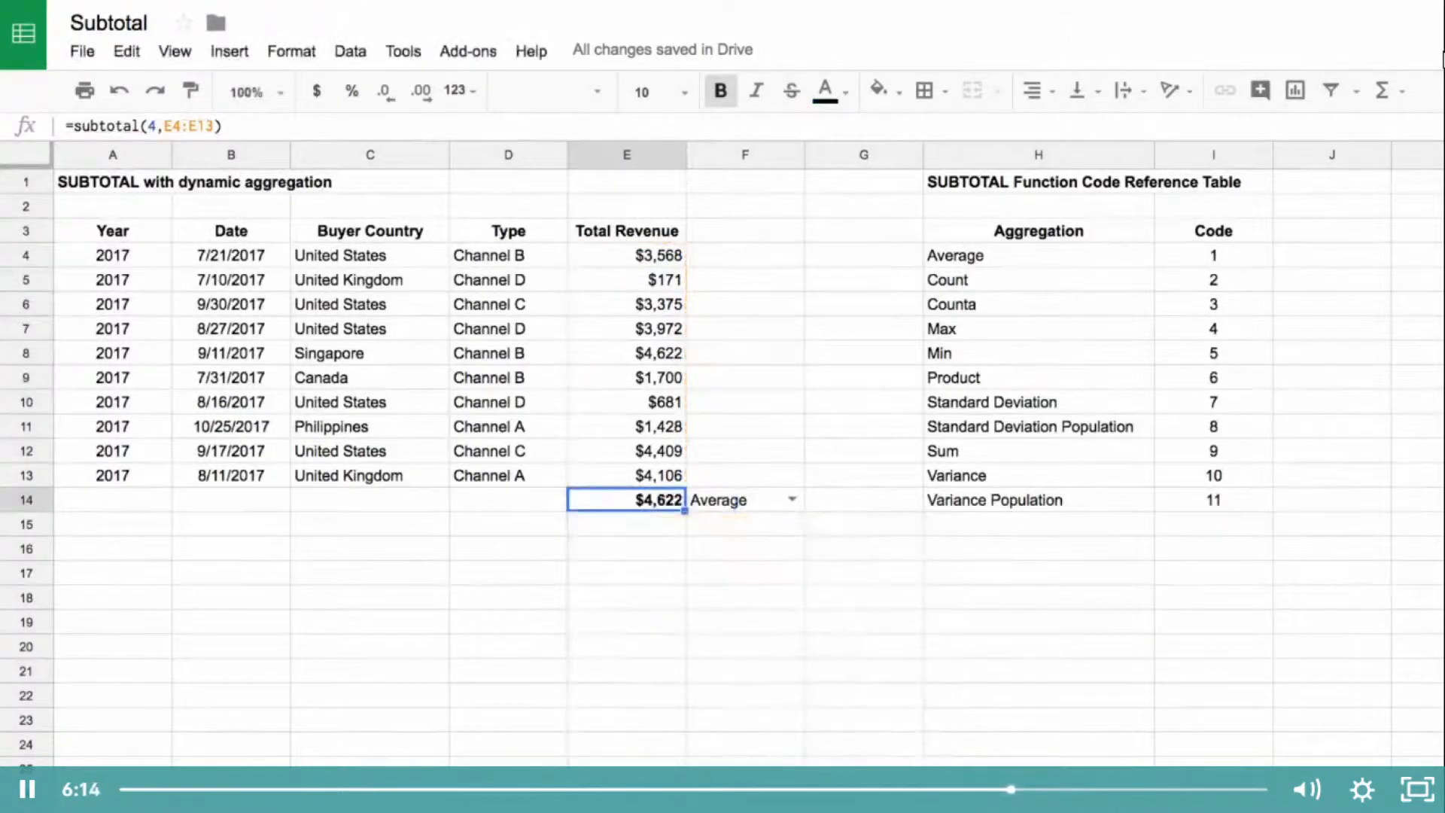
pyautogui.press('Down')
pyautogui.press('Up')
# Step: Move the SUBTOTAL formula from E14 to E18 and enter =match(F14,H4:H14,0) in E14
pyautogui.moveTo(616, 490); pyautogui.dragTo(626, 570)
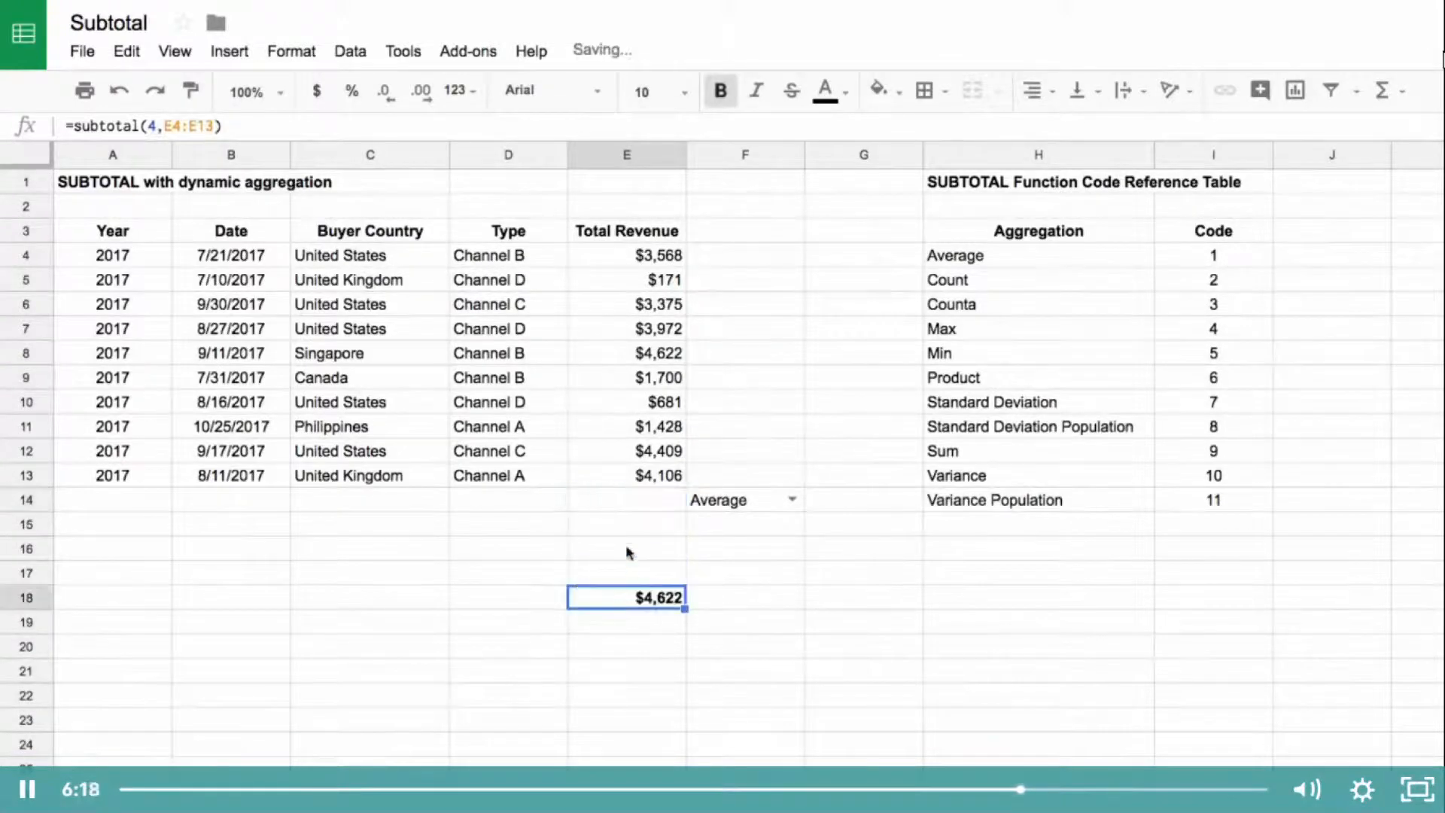
pyautogui.click(624, 503)
pyautogui.write('=match(')
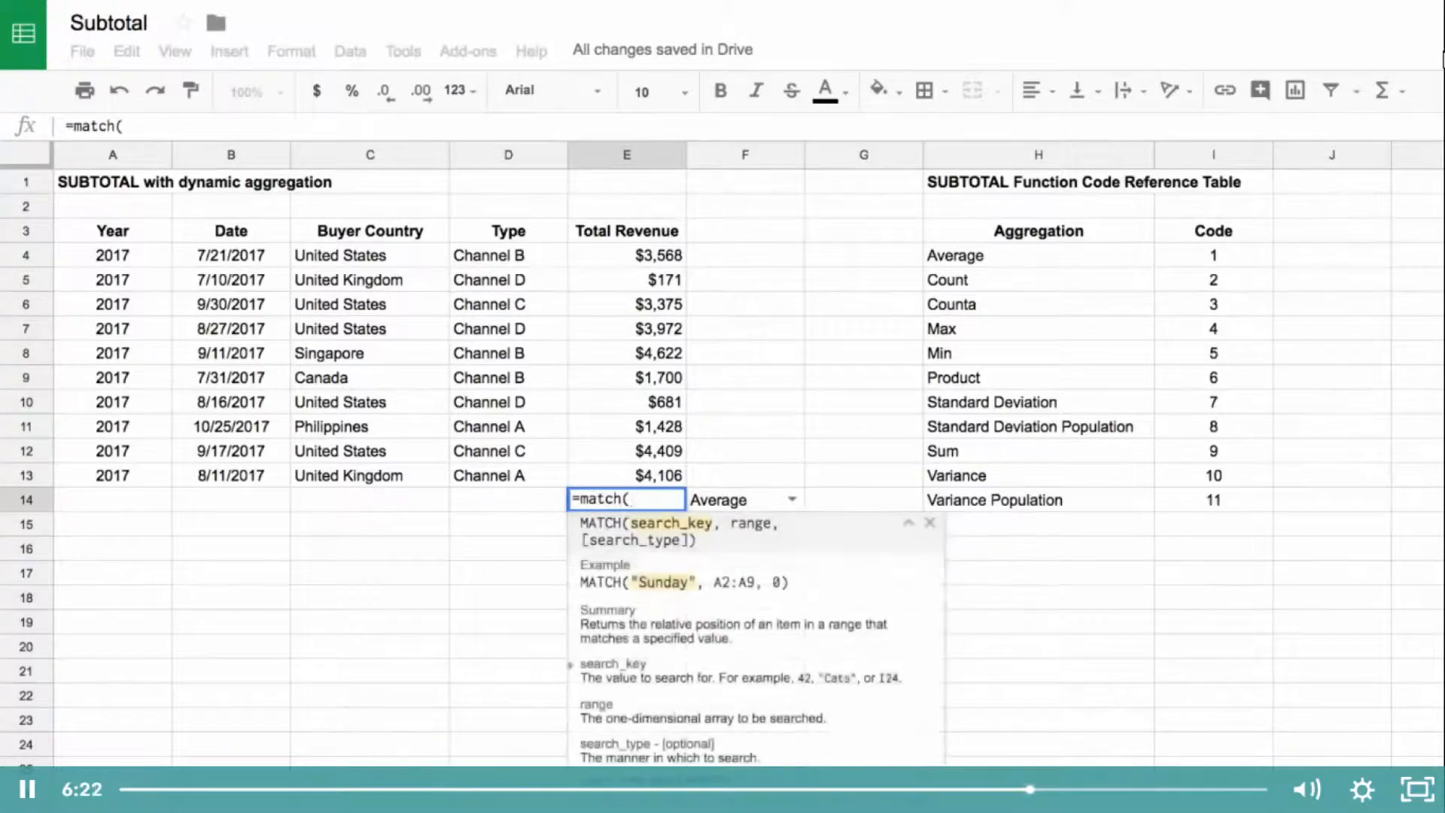
pyautogui.press('Right')
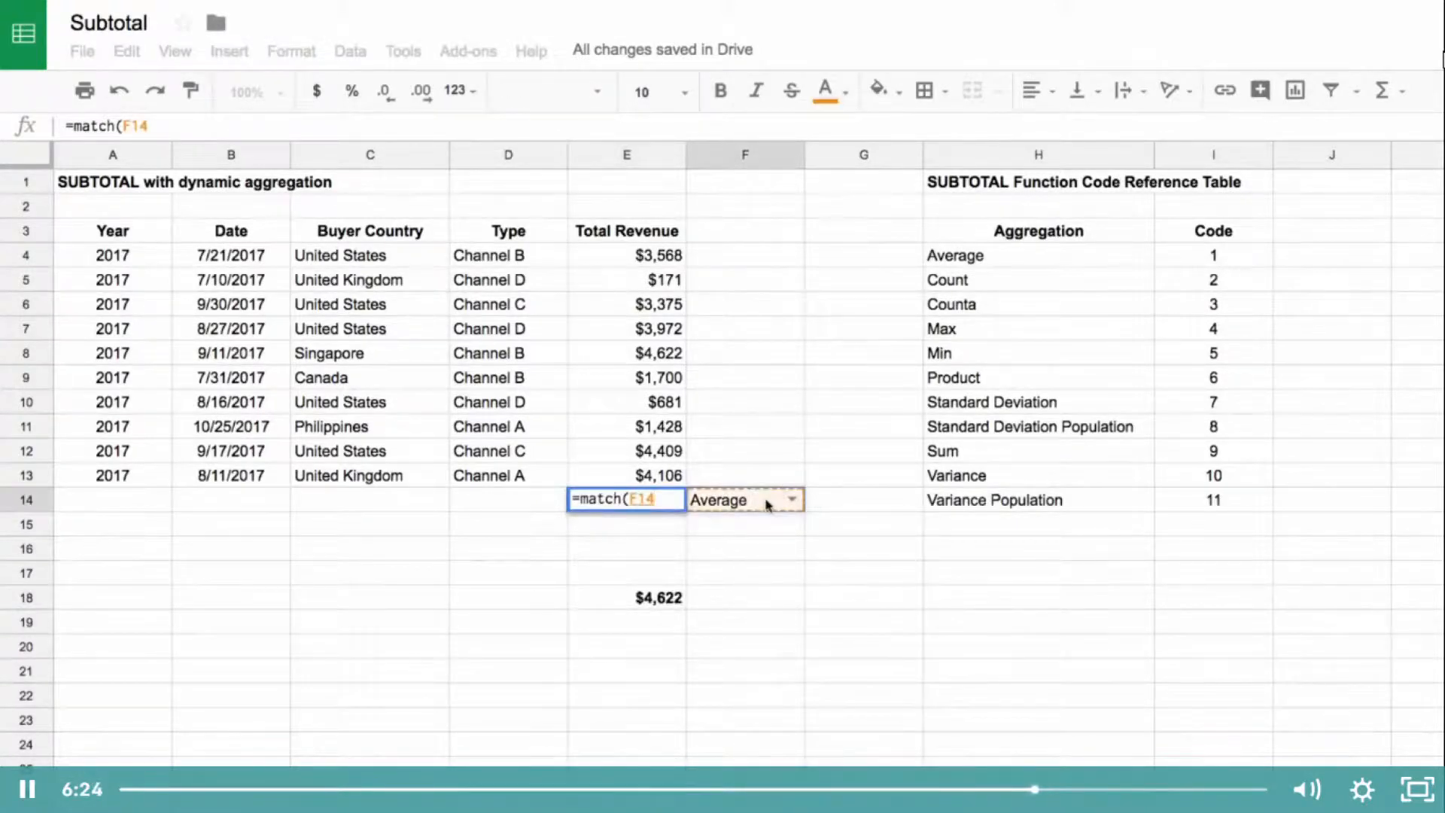
pyautogui.write(',')
pyautogui.moveTo(1005, 257); pyautogui.dragTo(1029, 505)
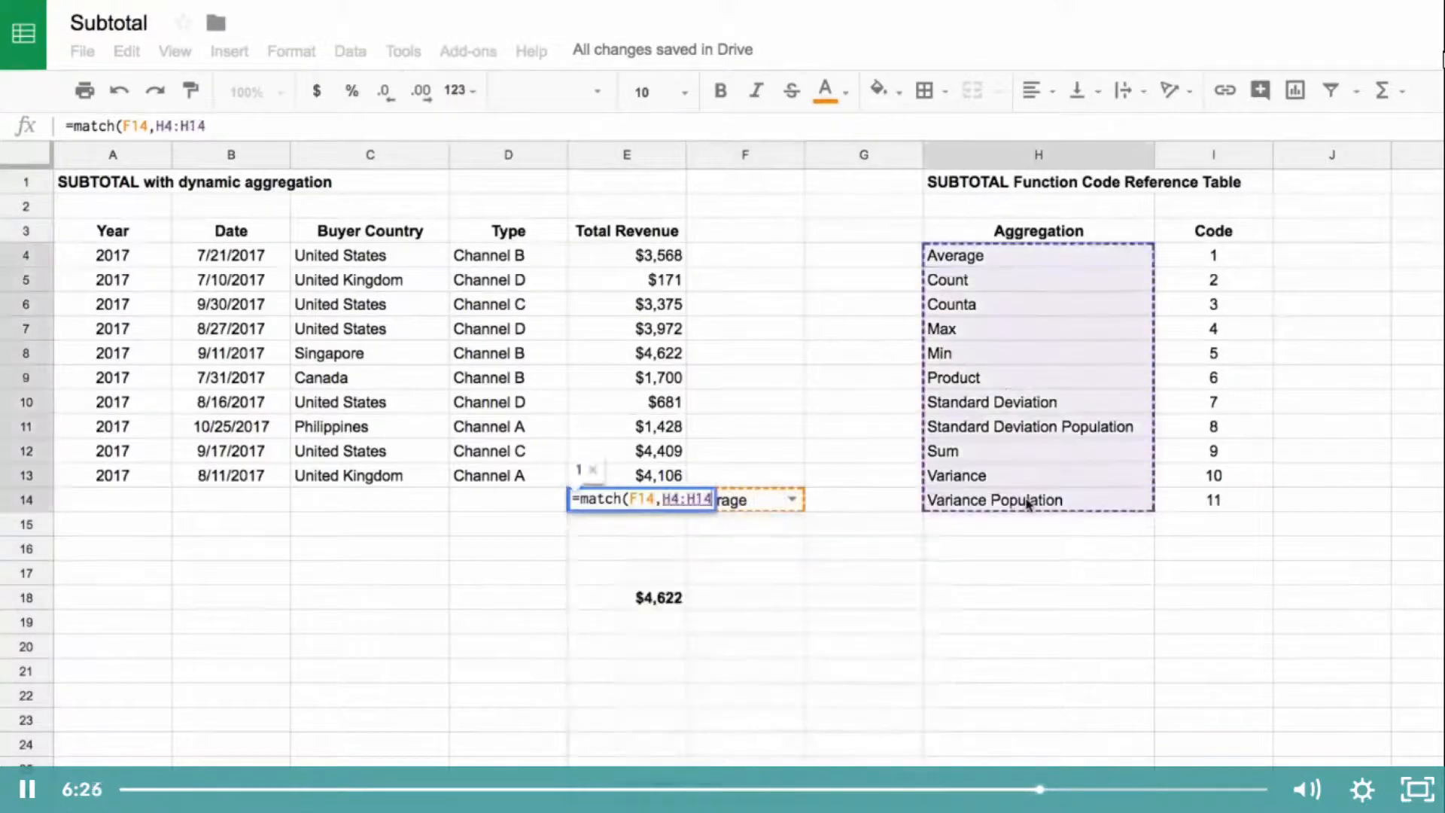
pyautogui.write(',0)')
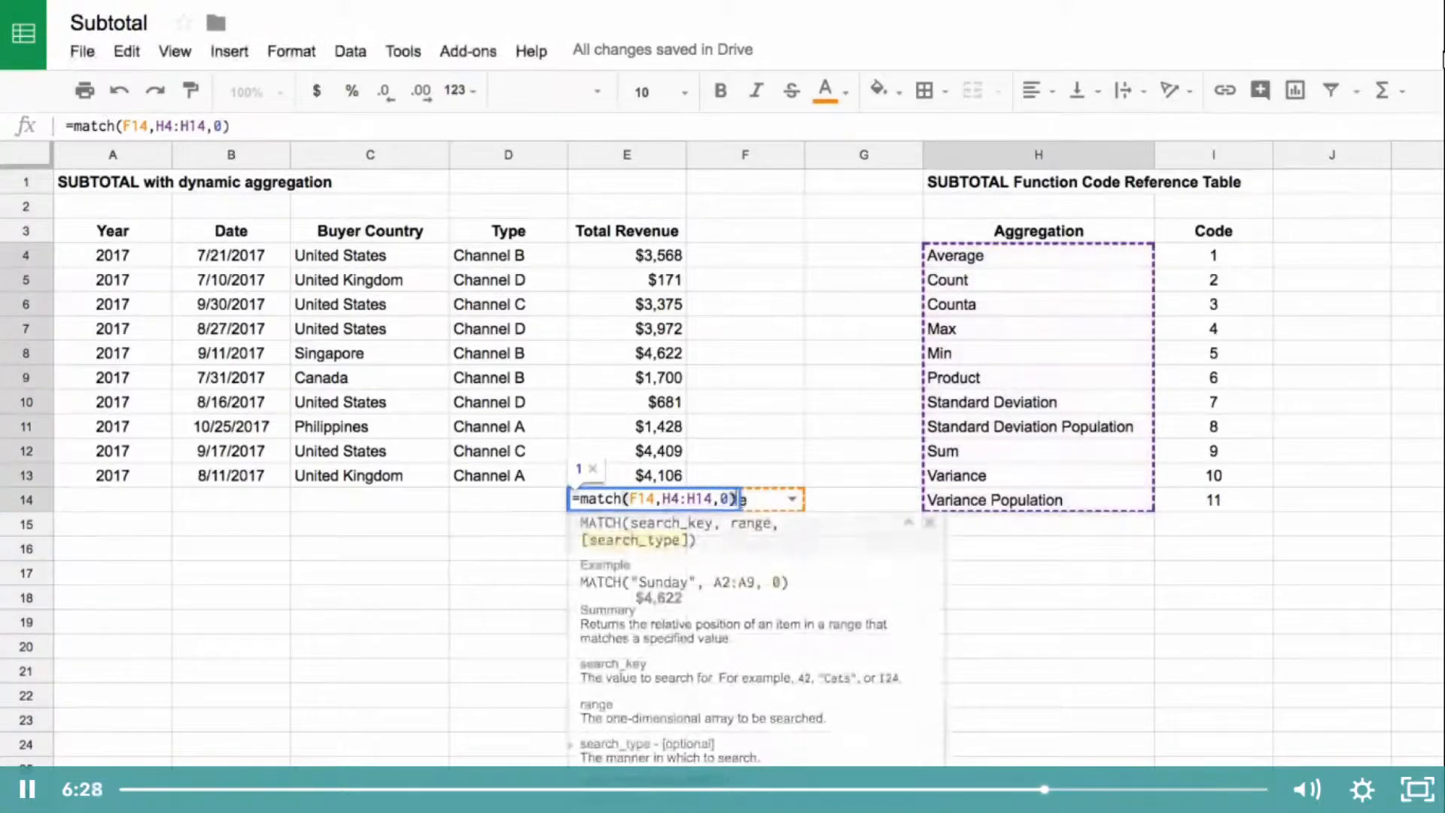
pyautogui.press('Return')
# Step: Compare the MATCH result in E14 with the aggregation list in H4:H14
pyautogui.moveTo(1048, 260); pyautogui.dragTo(1050, 470)
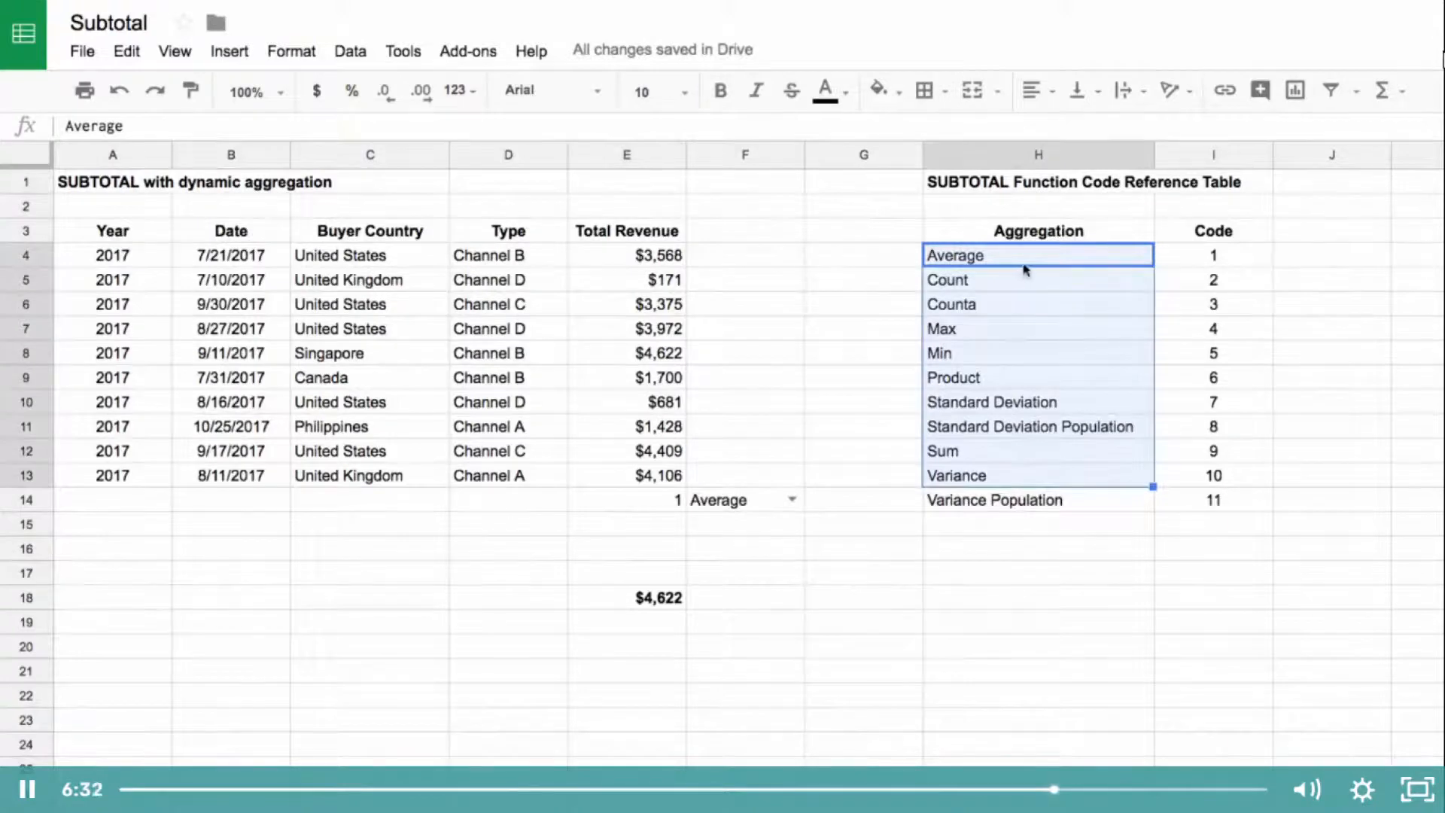
pyautogui.click(679, 506)
pyautogui.moveTo(1016, 254); pyautogui.dragTo(1023, 502)
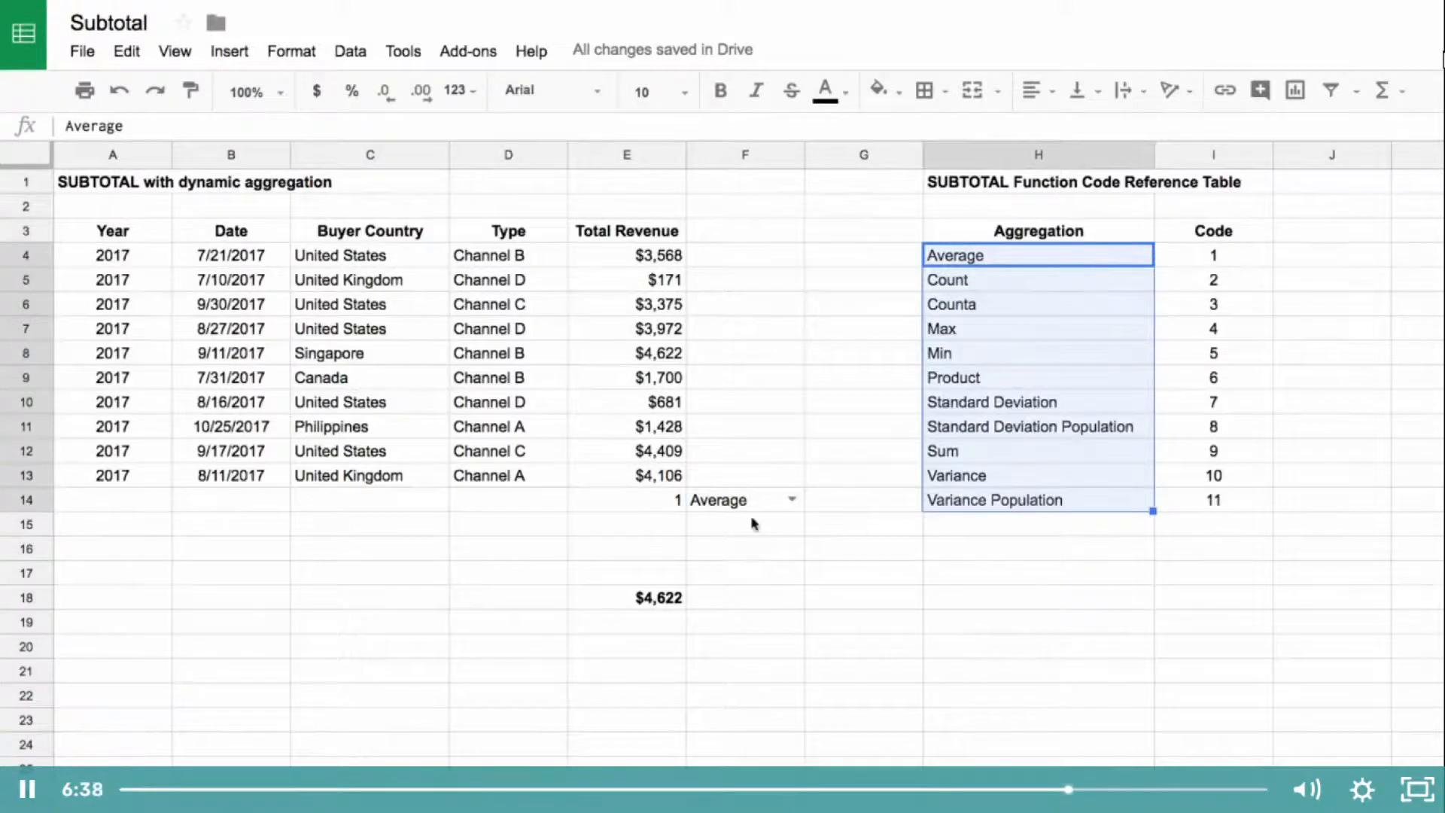
# Step: Wrap the MATCH formula in E14 with INDEX so it reads =index(I4:I14, match(F14,H4:H14,0))
pyautogui.click(652, 504)
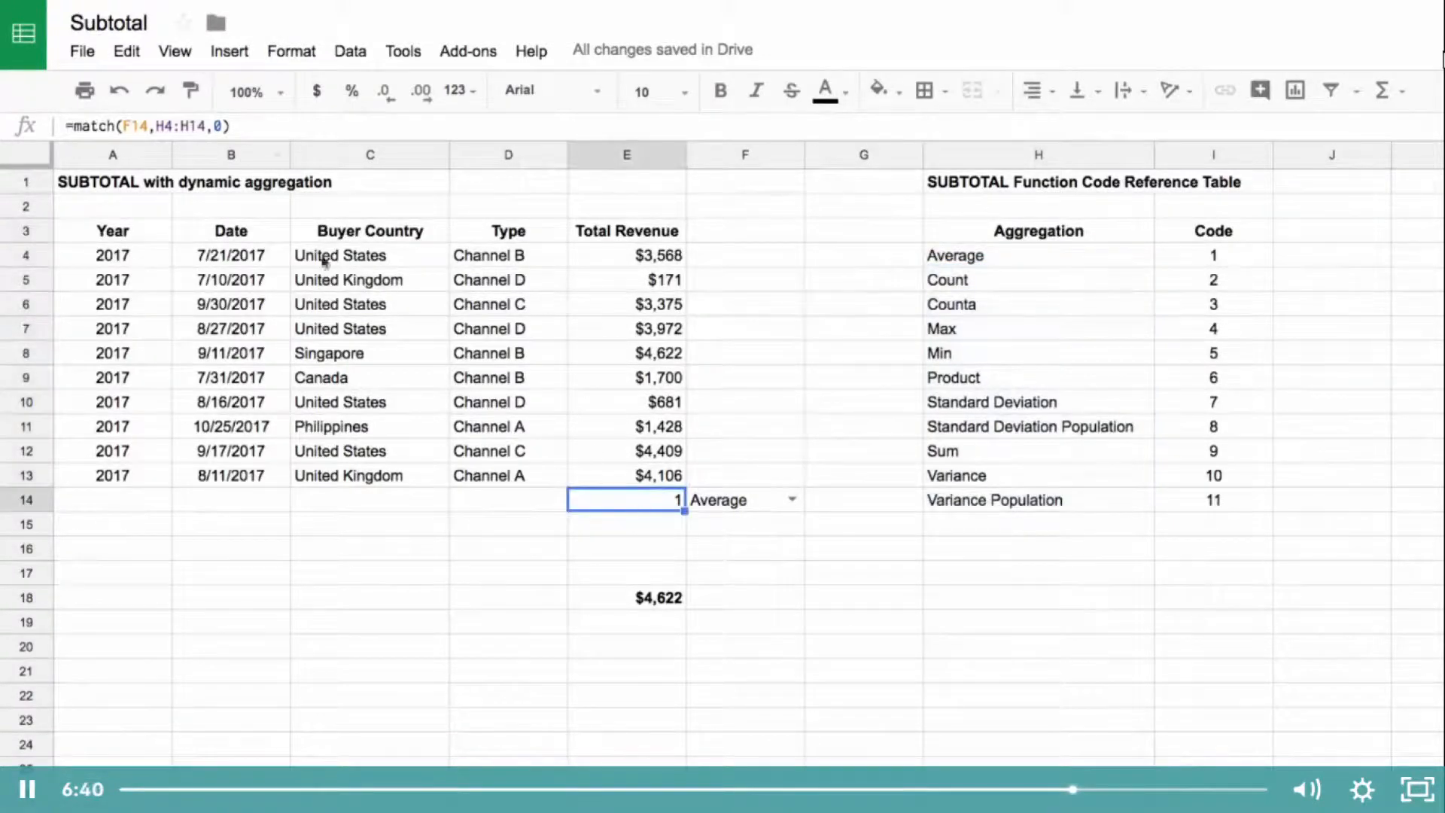
pyautogui.click(72, 125)
pyautogui.write('index(')
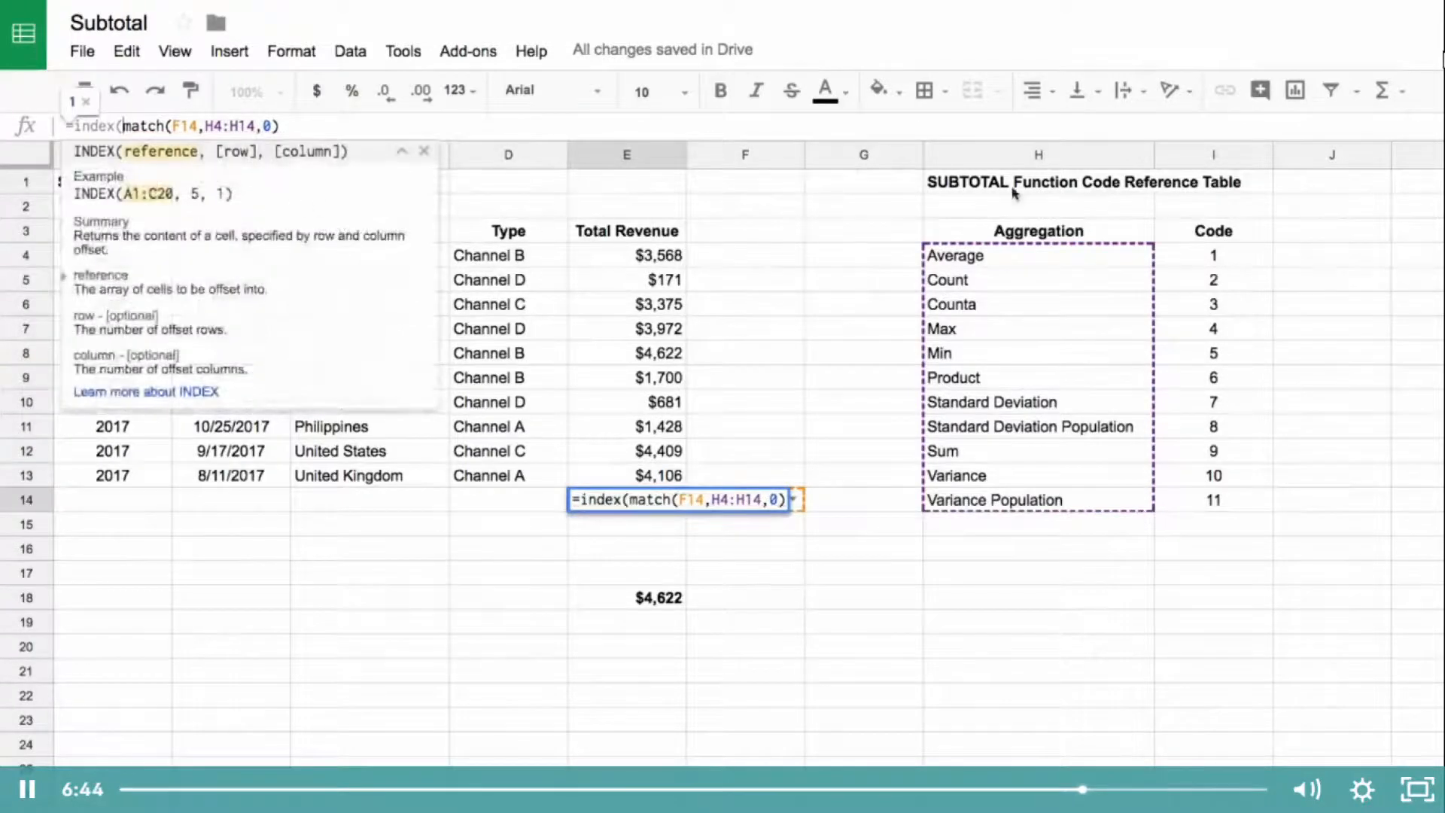
pyautogui.moveTo(1214, 255); pyautogui.dragTo(1216, 518)
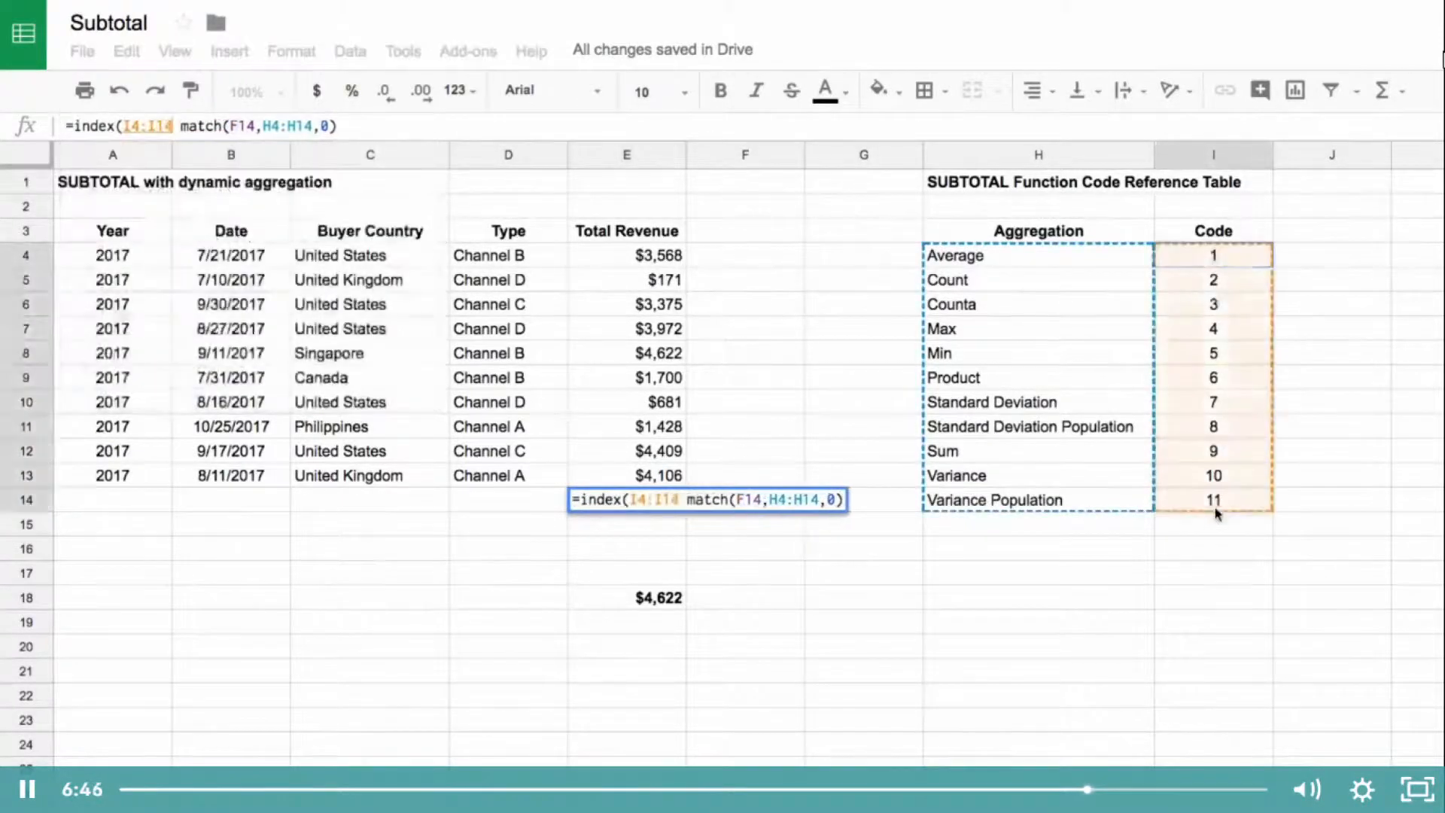
pyautogui.write(',')
pyautogui.click(395, 136)
pyautogui.write(')')
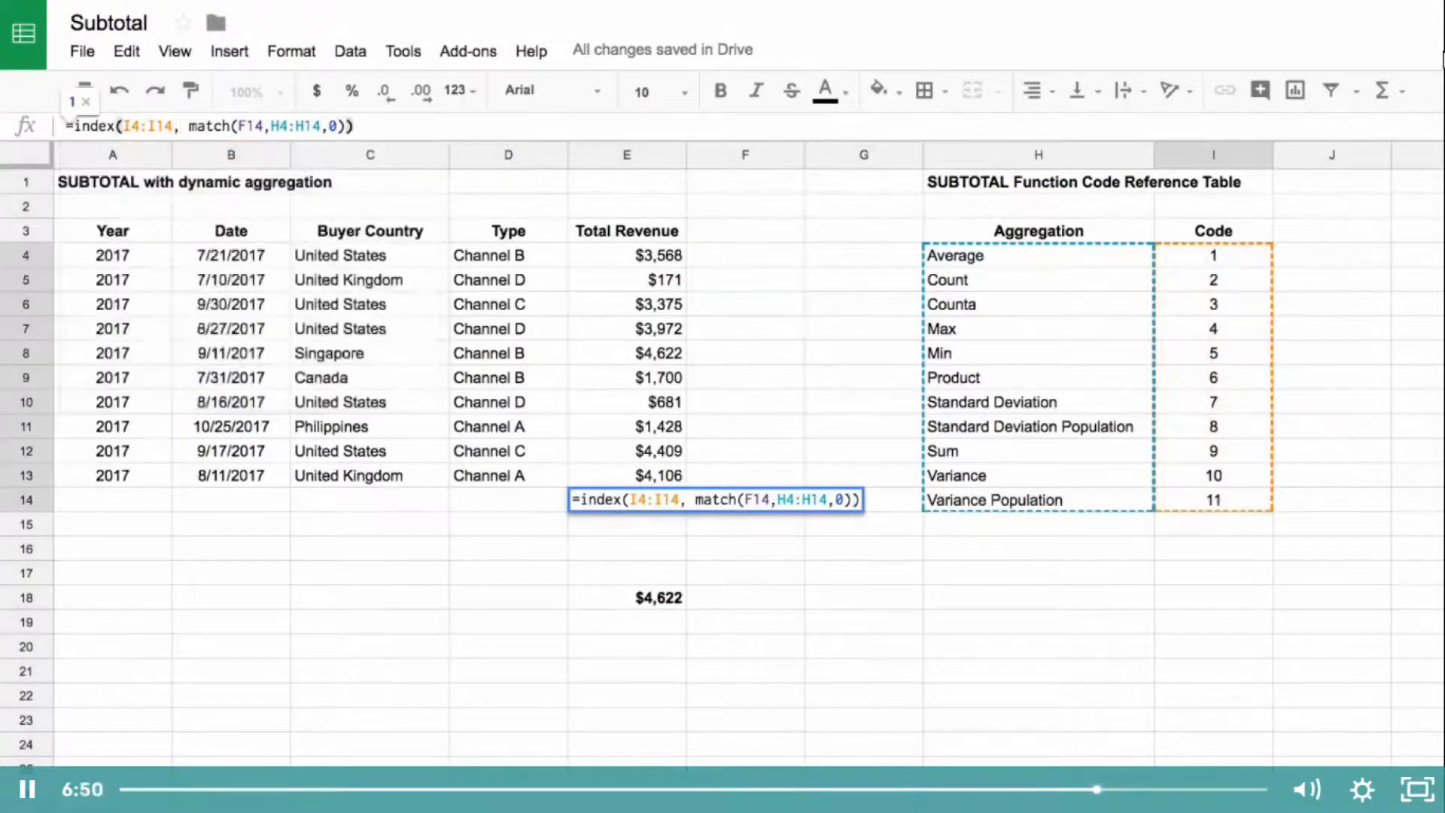
pyautogui.press('Return')
# Step: Review the INDEX formula in E14 and set the aggregation choice in F14 to Sum
pyautogui.click(652, 501)
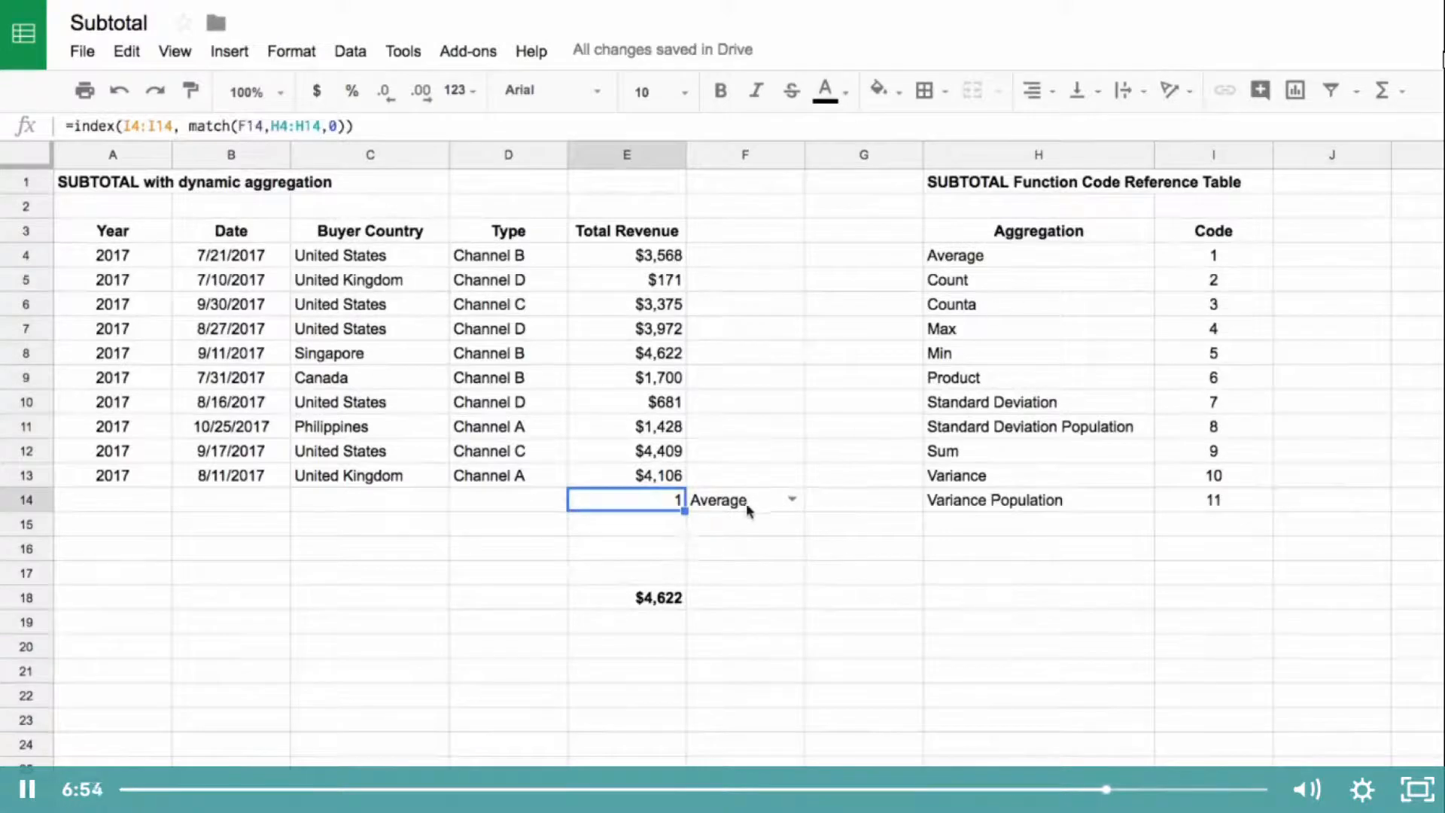
pyautogui.click(790, 499)
pyautogui.click(723, 767)
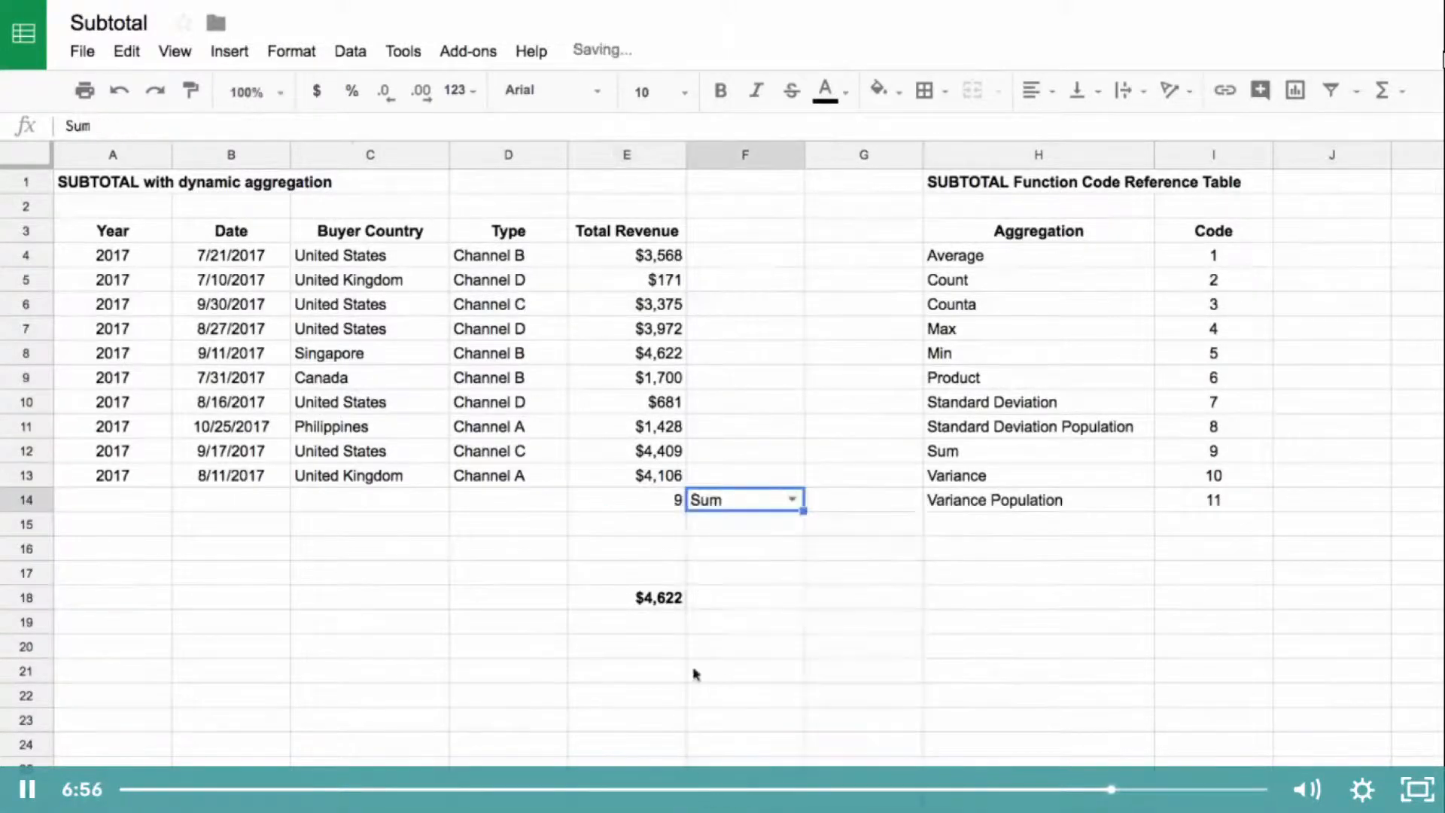
# Step: Wrap the INDEX formula in E14 with SUBTOTAL so it reads =subtotal(index(I4:I14, match(F14,H4:H14,0)),E4:E13)
pyautogui.click(680, 505)
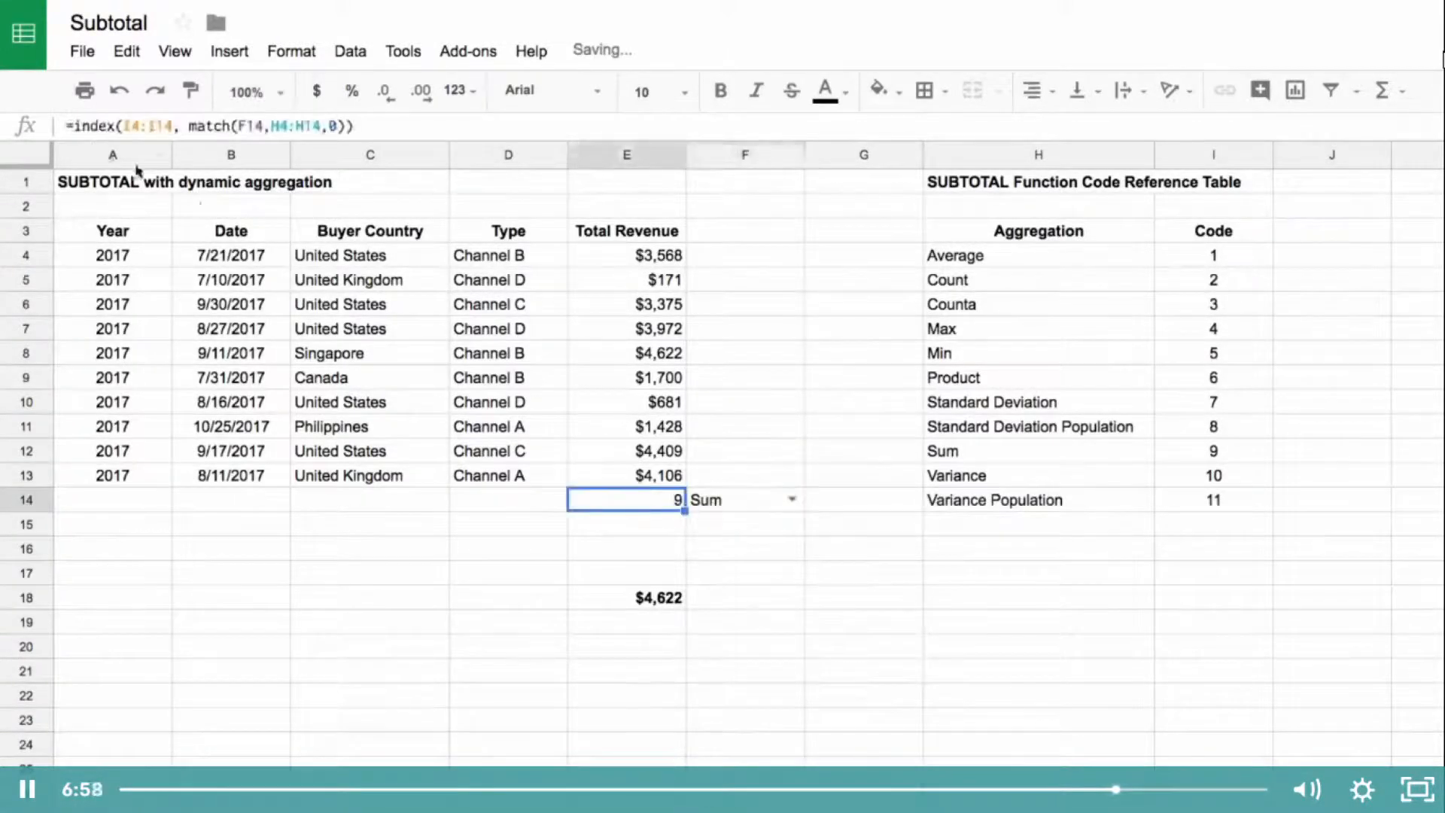
pyautogui.click(67, 123)
pyautogui.write('subott')
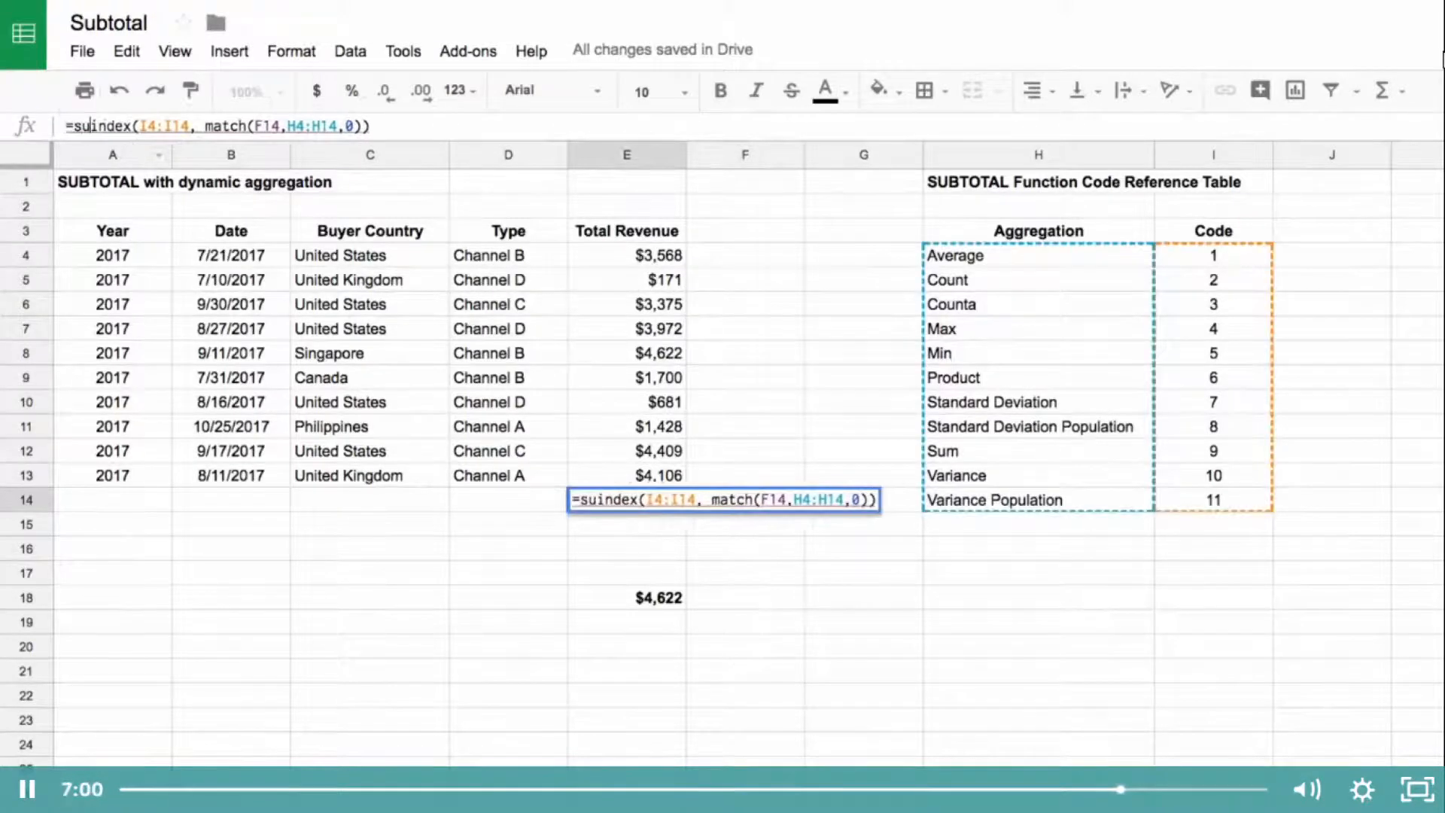
pyautogui.press('BackSpace')
pyautogui.press('BackSpace')
pyautogui.press('BackSpace')
pyautogui.write('tota')
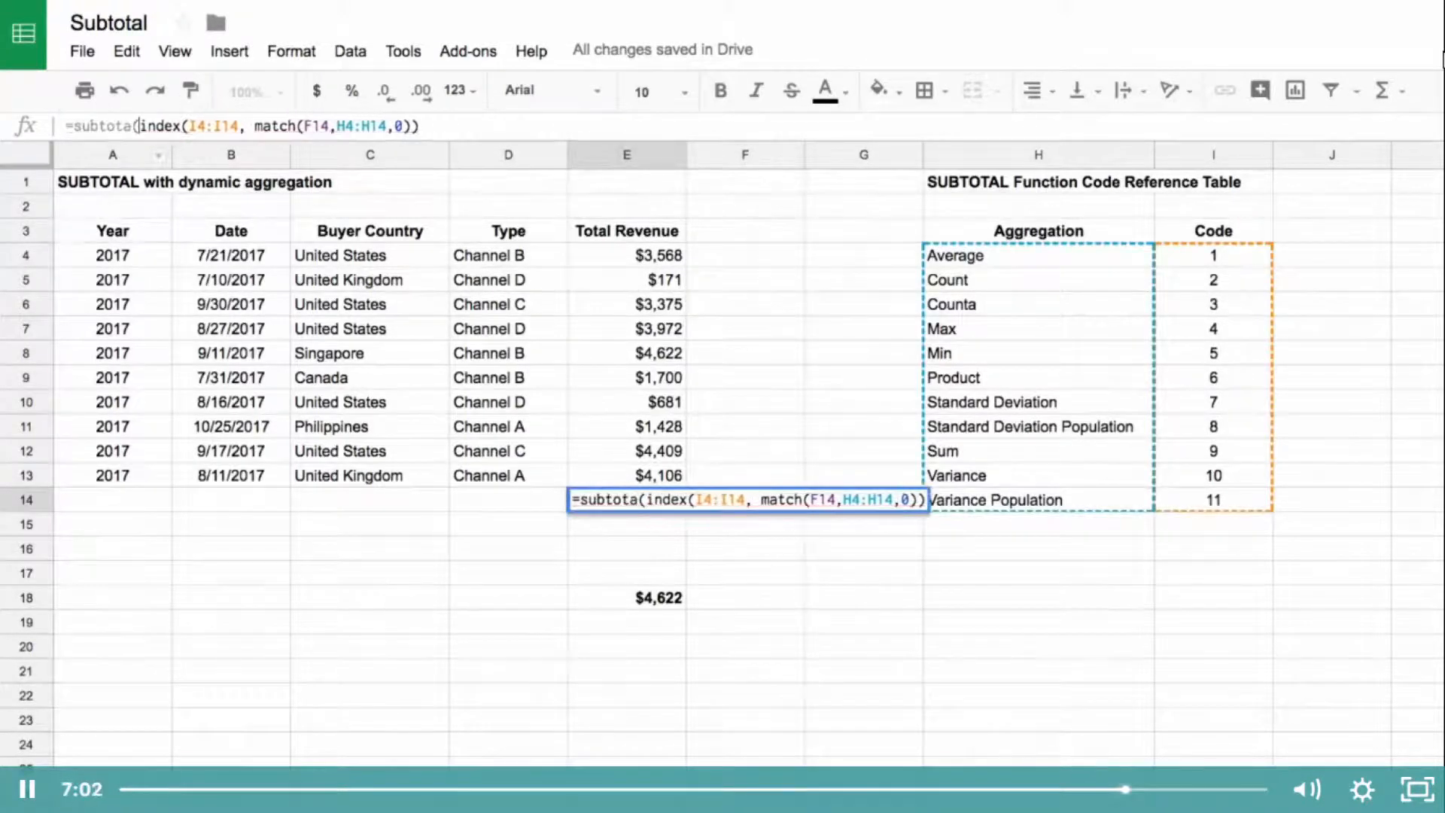
pyautogui.write('l(')
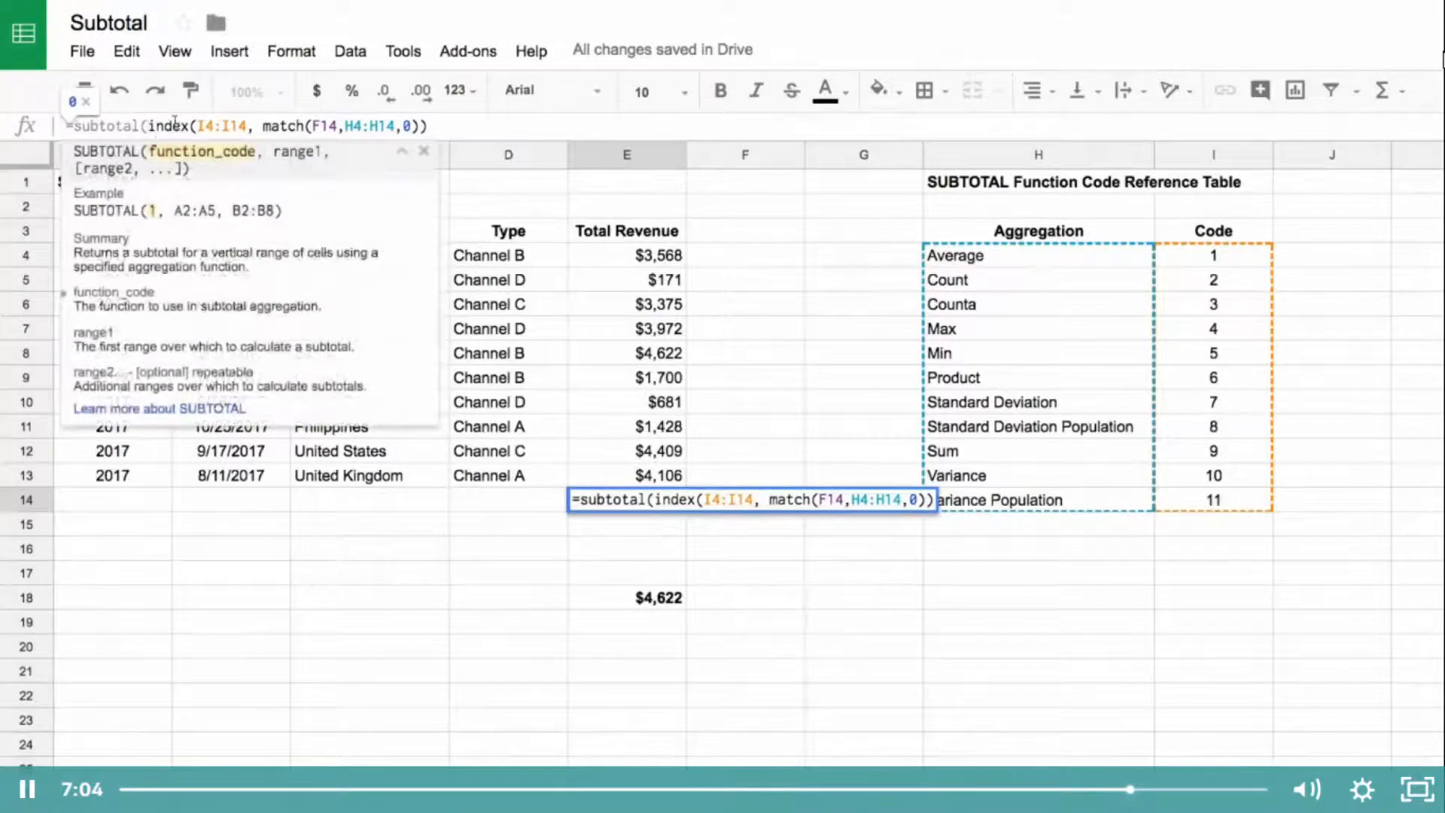
pyautogui.click(446, 122)
pyautogui.write(',')
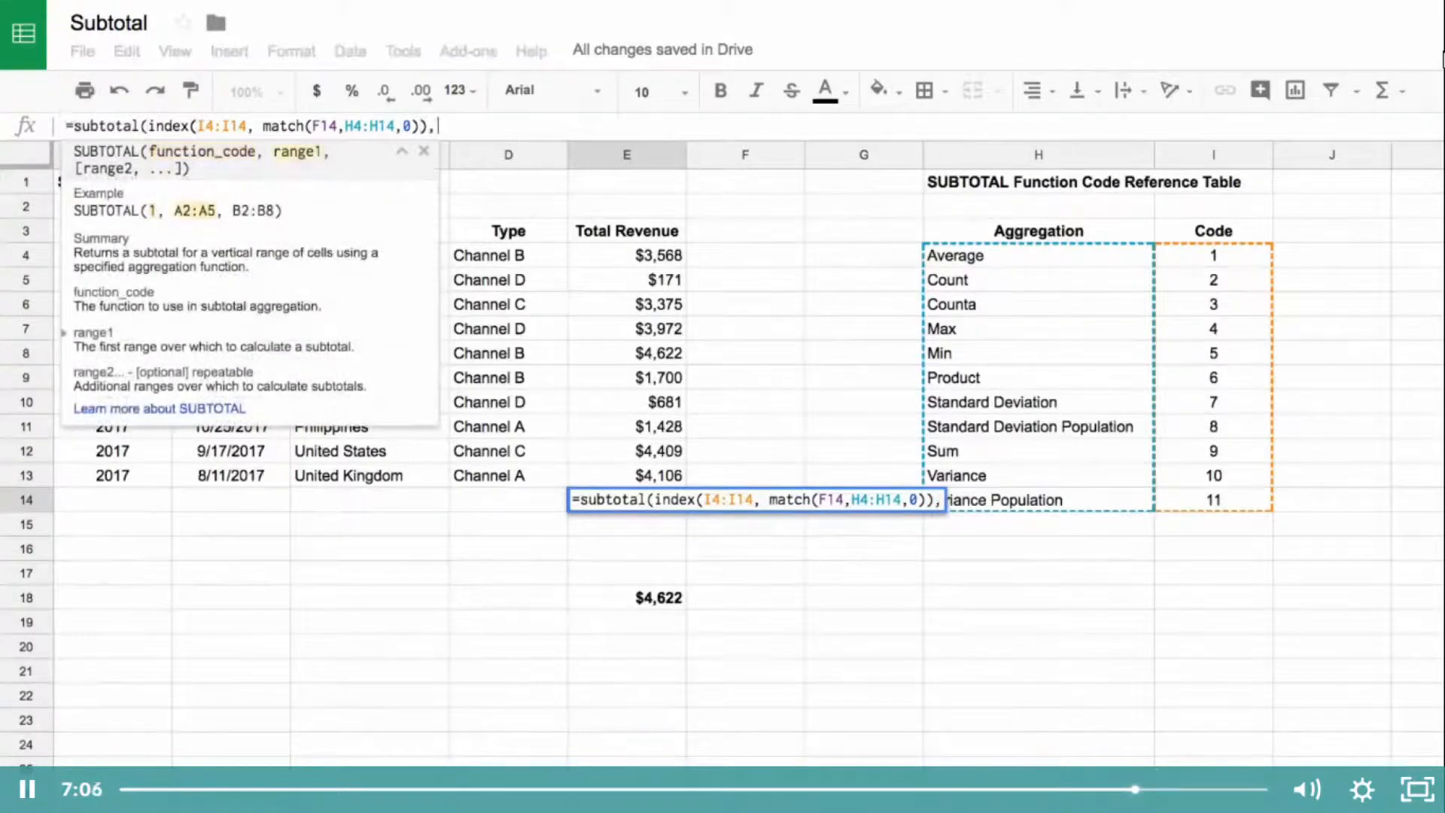
pyautogui.moveTo(647, 256); pyautogui.dragTo(652, 480)
pyautogui.write(')')
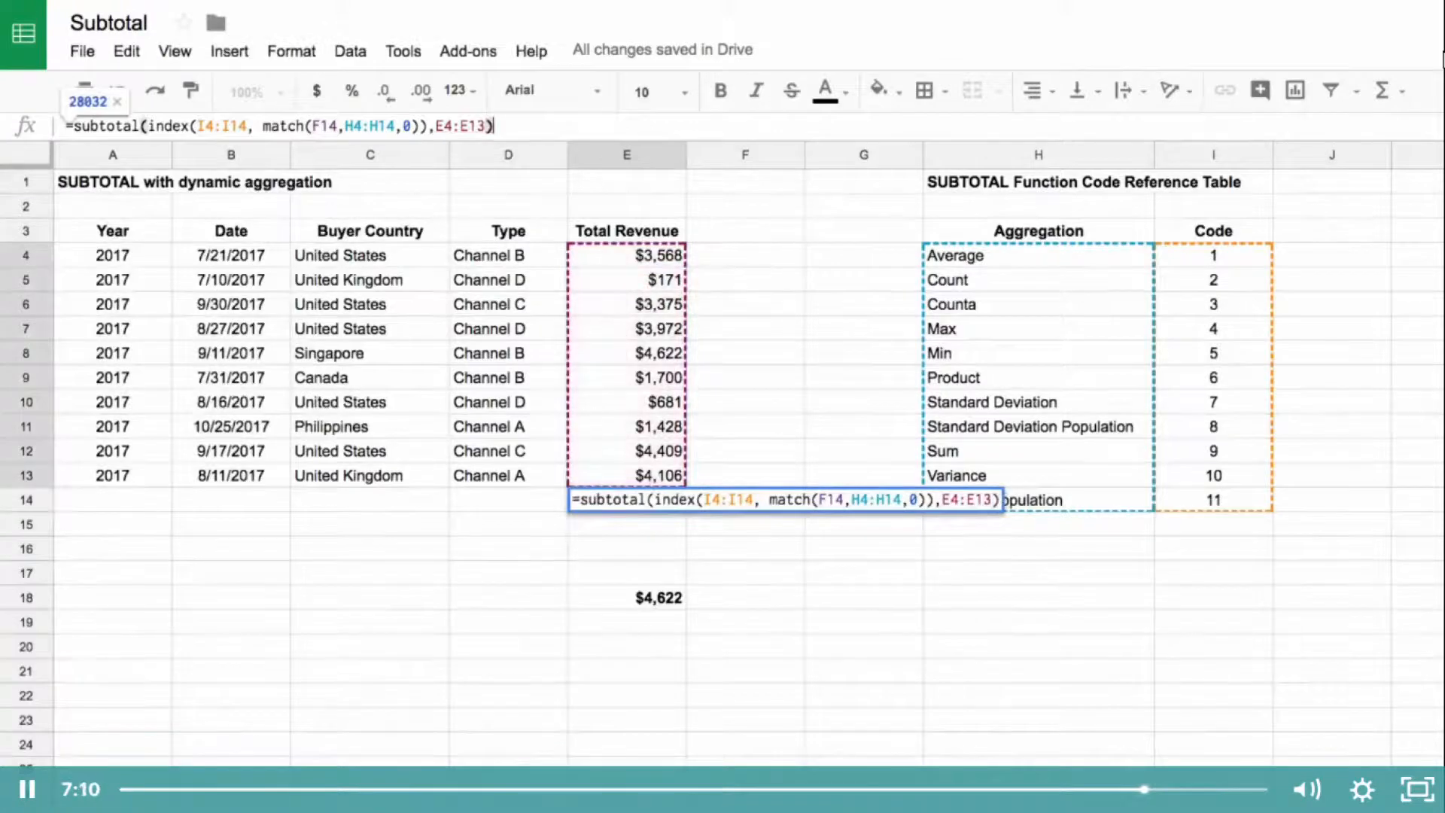
pyautogui.press('Return')
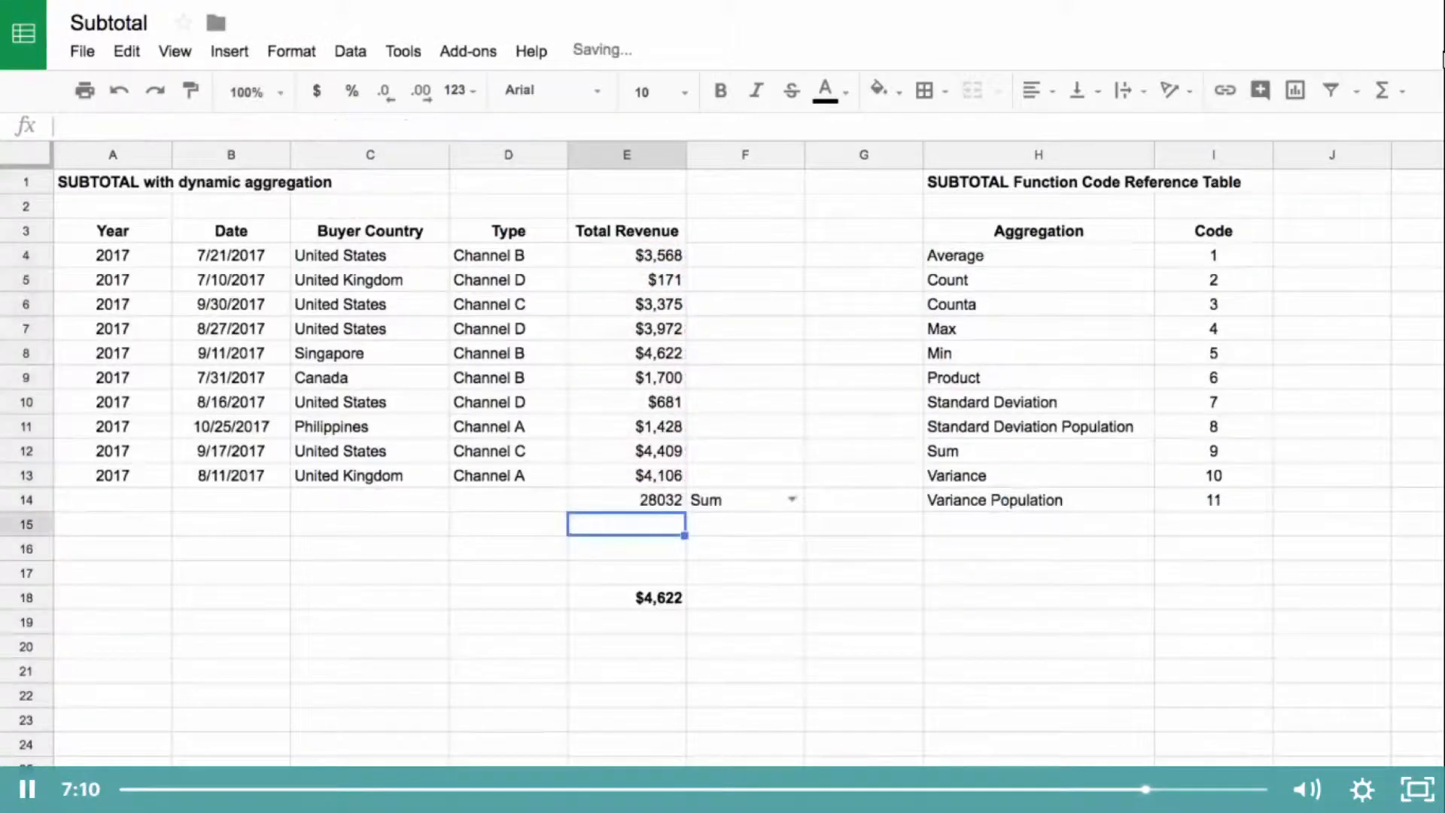
# Step: Copy the bold currency formatting of E18 onto the SUBTOTAL result in E14
pyautogui.click(653, 600)
pyautogui.click(191, 90)
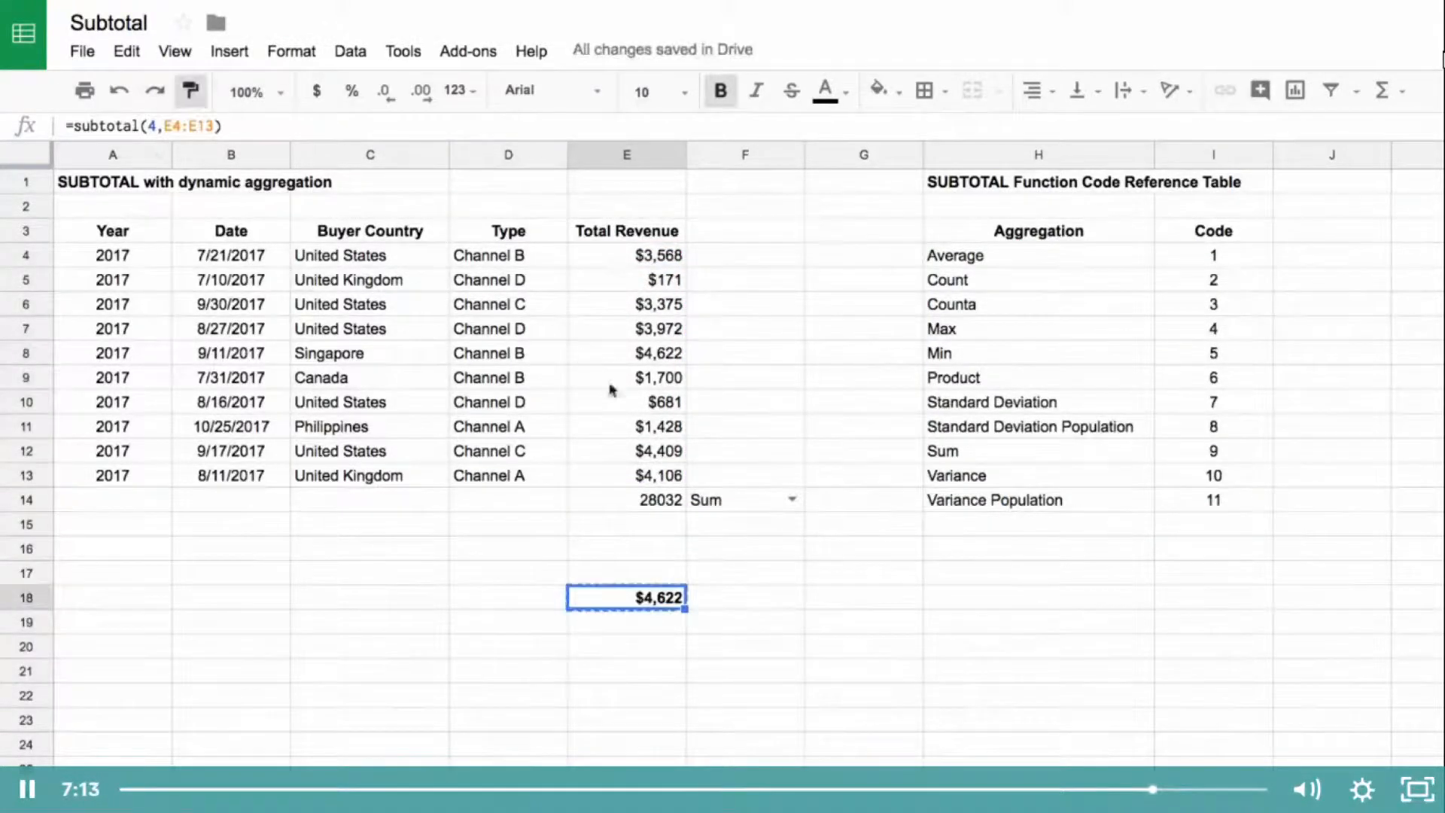
pyautogui.click(651, 501)
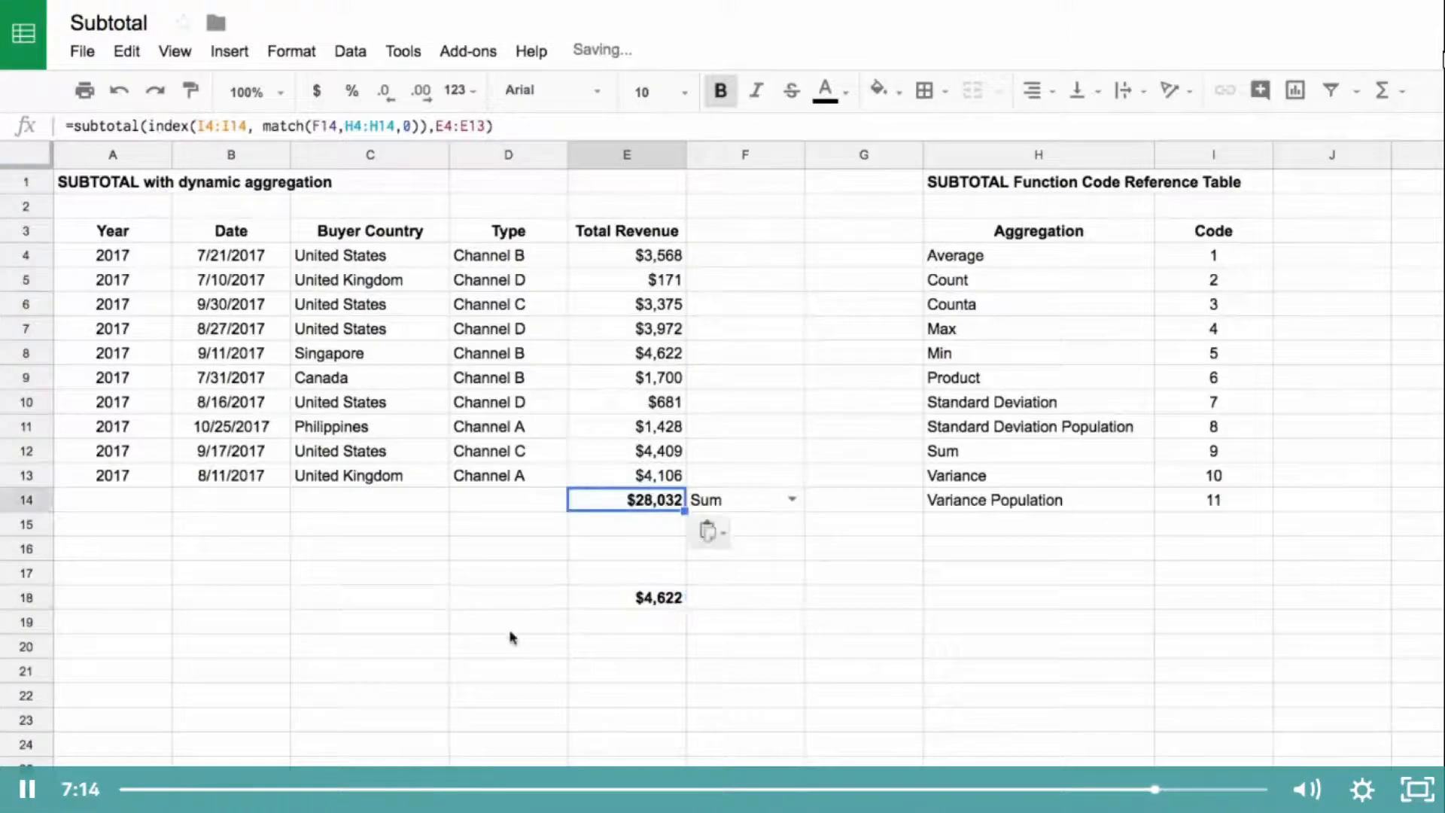
# Step: Test the dynamic total by switching the aggregation choice in F14 to Average, Min and Max in turn
pyautogui.click(791, 503)
pyautogui.click(774, 563)
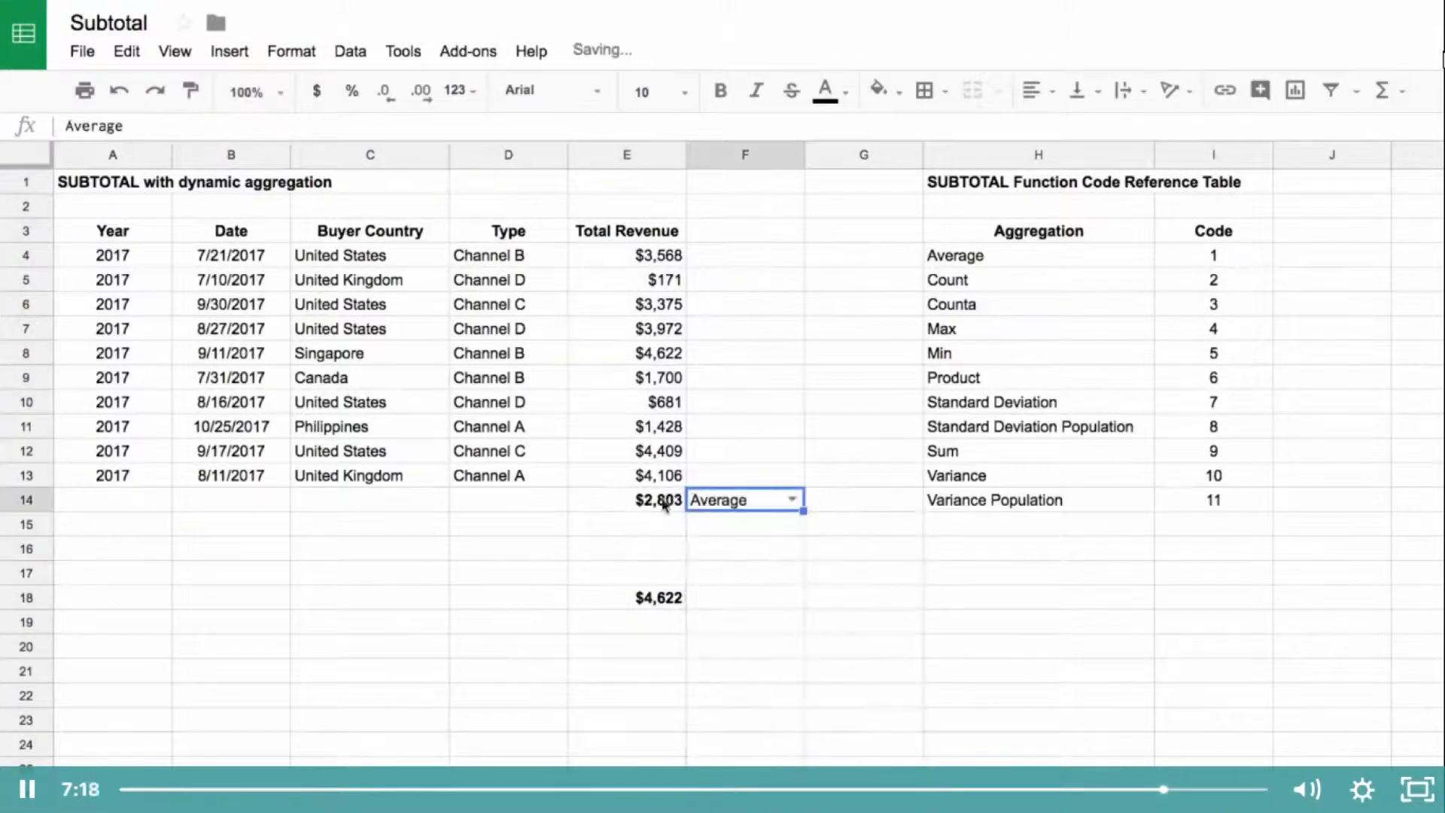
pyautogui.click(790, 502)
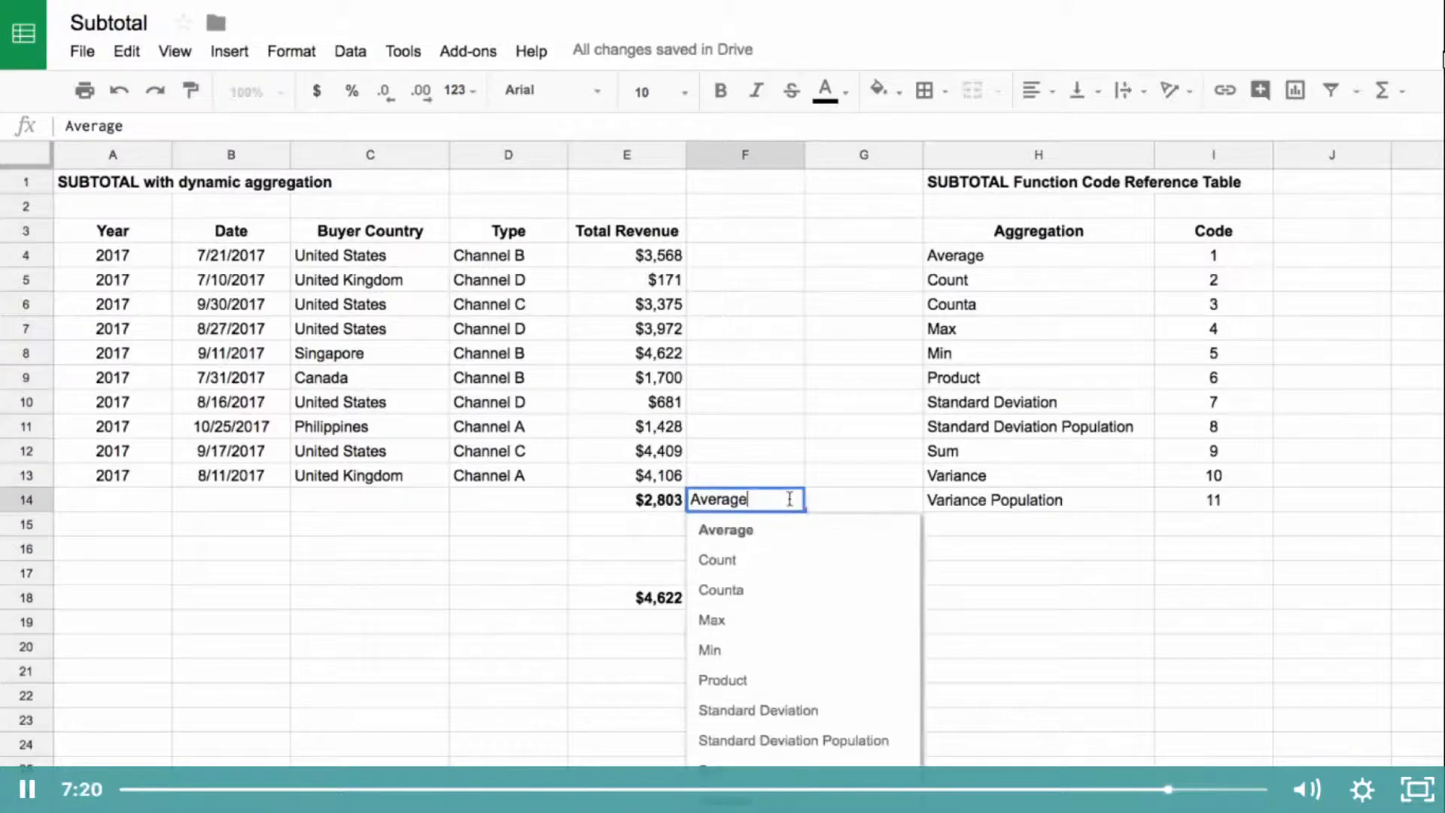
pyautogui.click(772, 647)
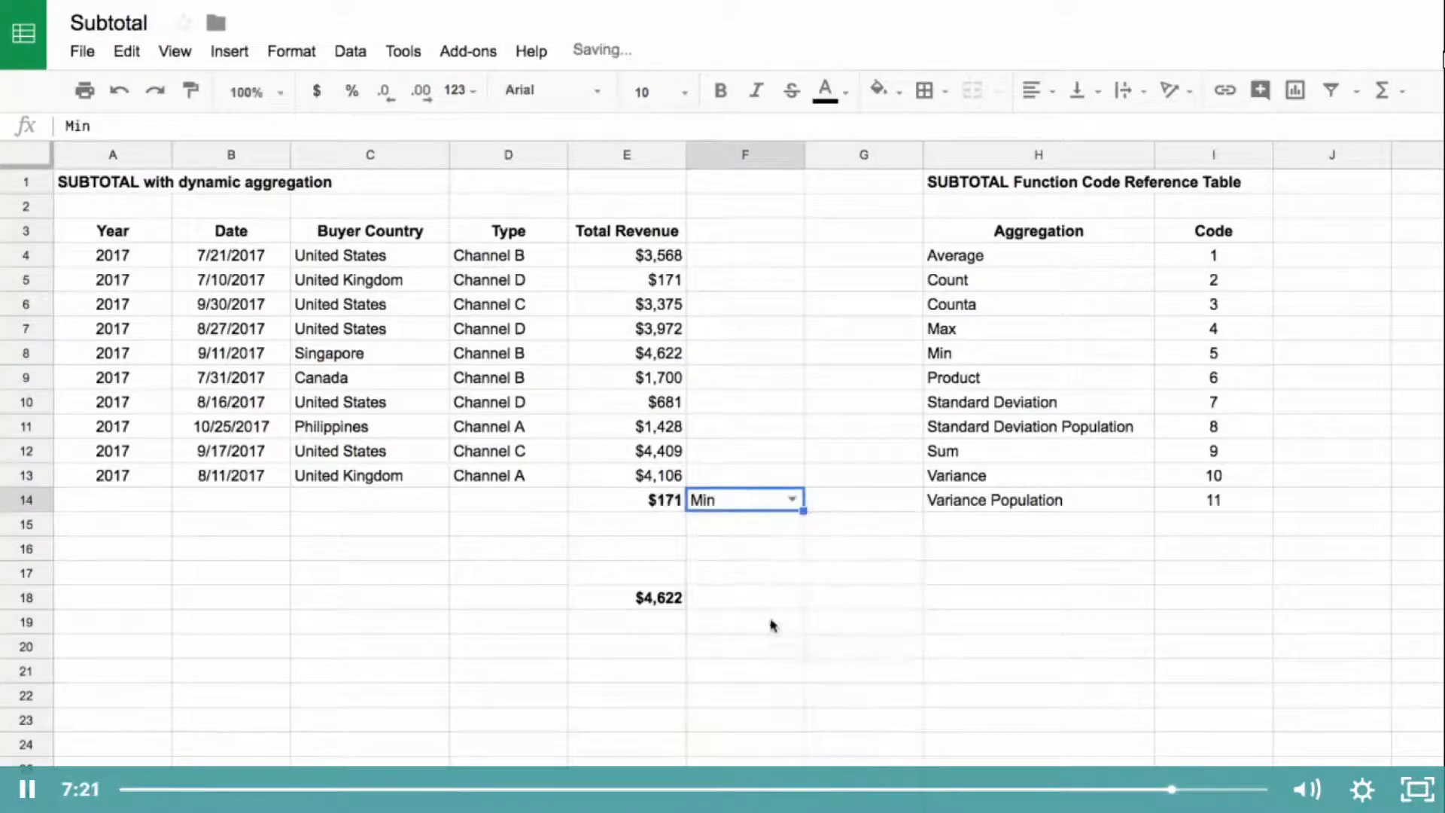
pyautogui.click(775, 504)
pyautogui.click(776, 659)
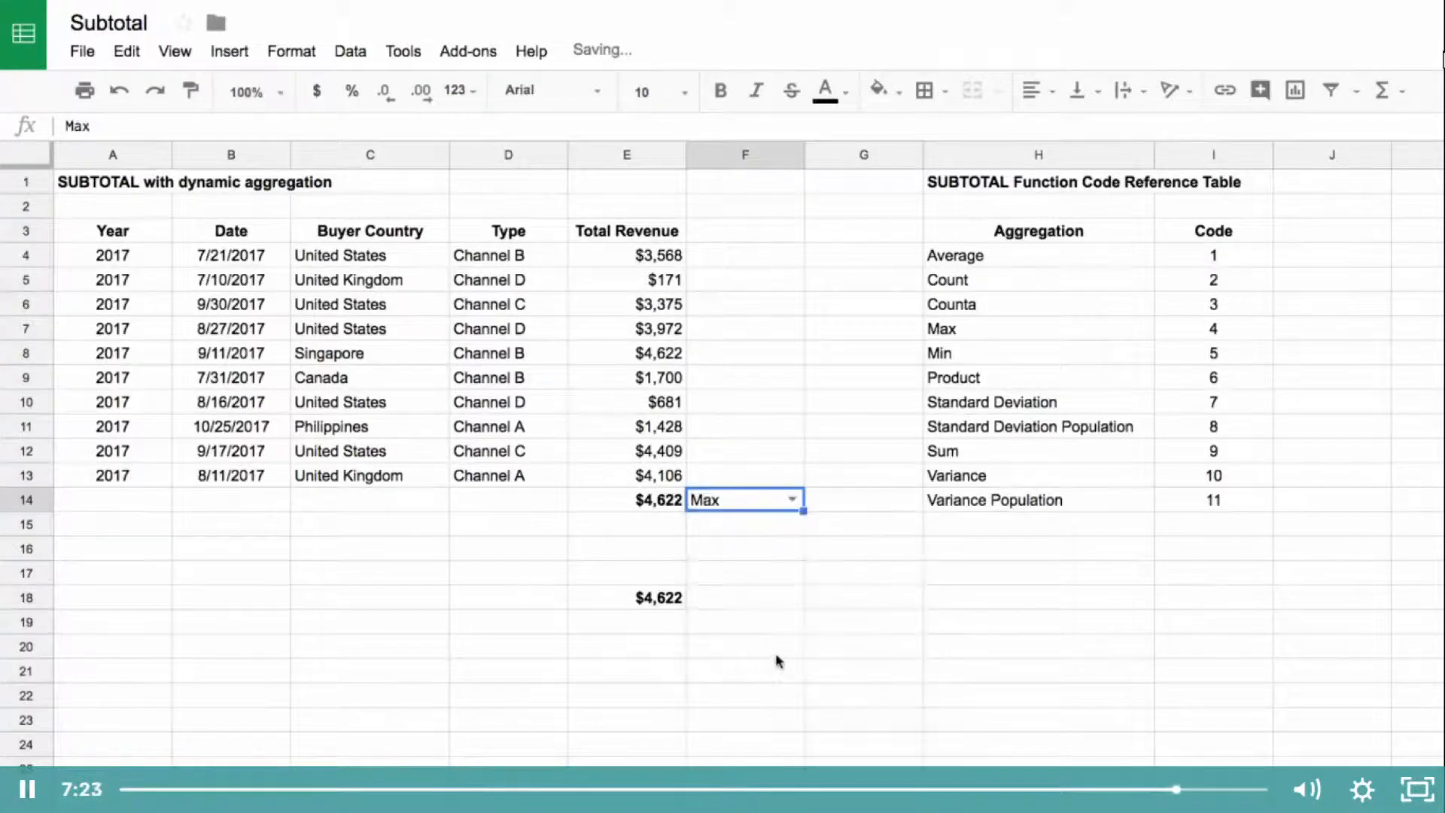
# Step: Set the aggregation choice in F14 to Standard Deviation Population and widen column F
pyautogui.click(792, 500)
pyautogui.click(755, 552)
pyautogui.moveTo(804, 153); pyautogui.dragTo(849, 154)
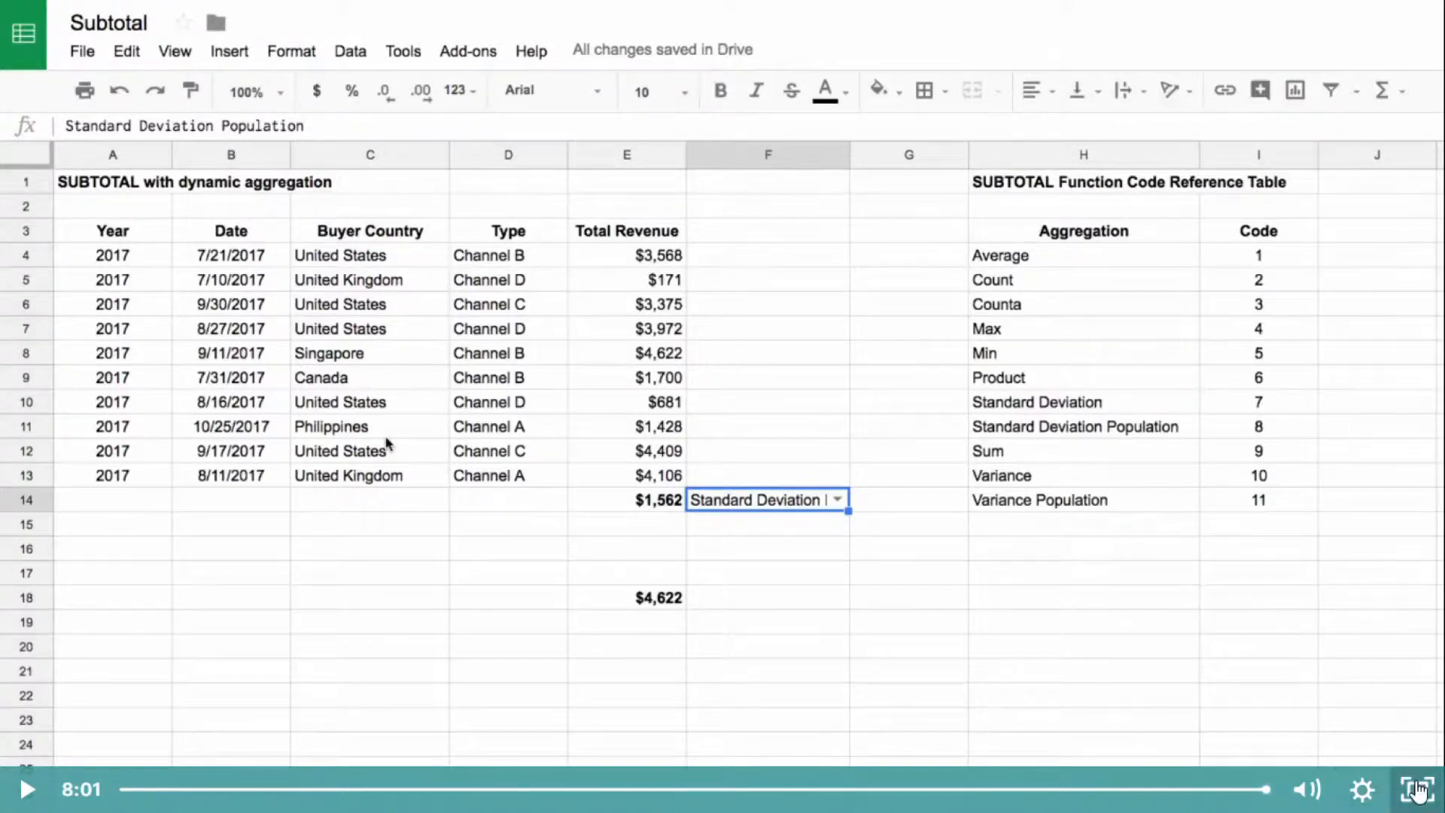
# Step: Complete the Day 27: Subtotal lecture and play the Day 28: Get Pivot Data video in full screen
pyautogui.click(1417, 789)
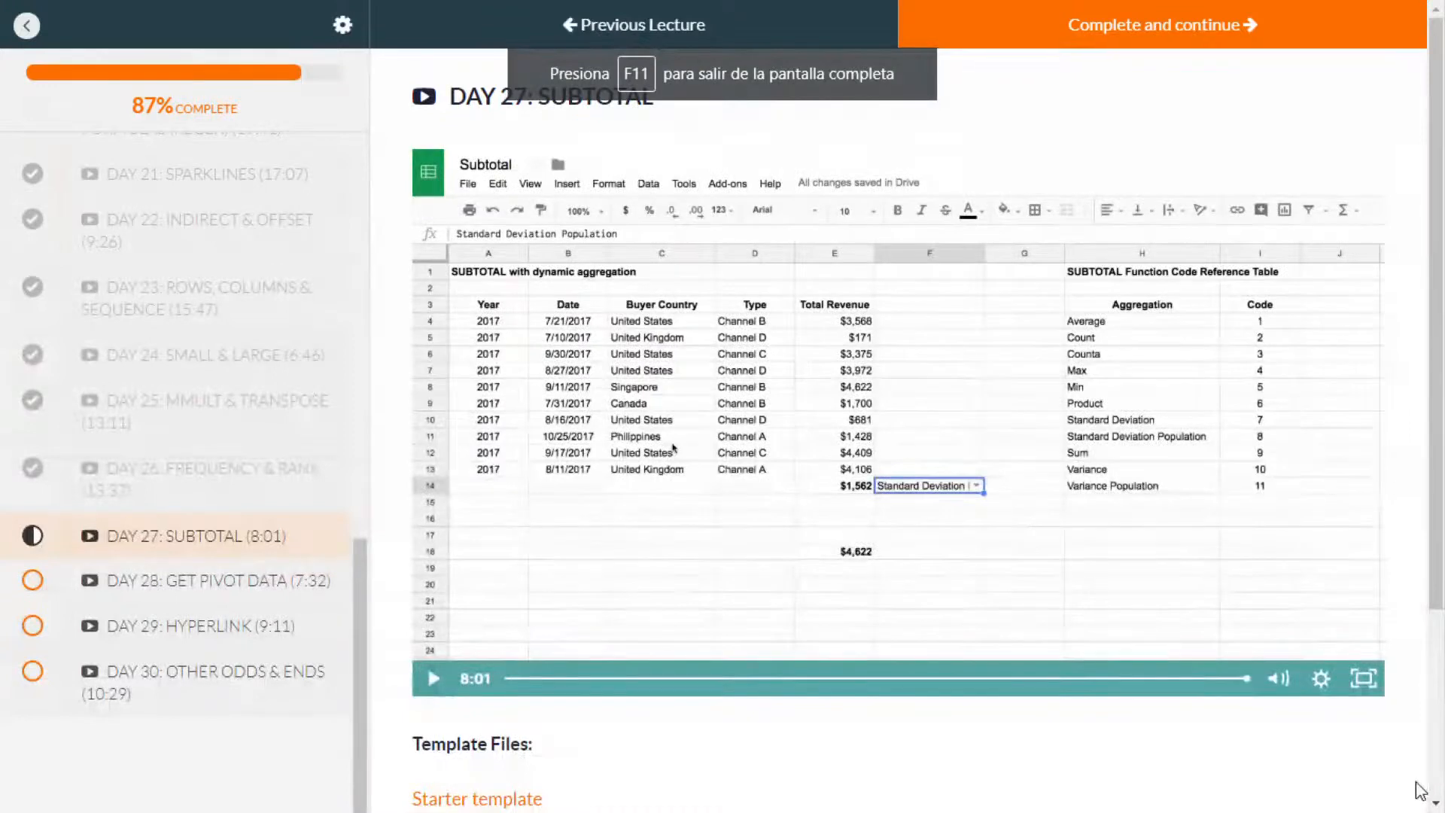
pyautogui.click(1191, 30)
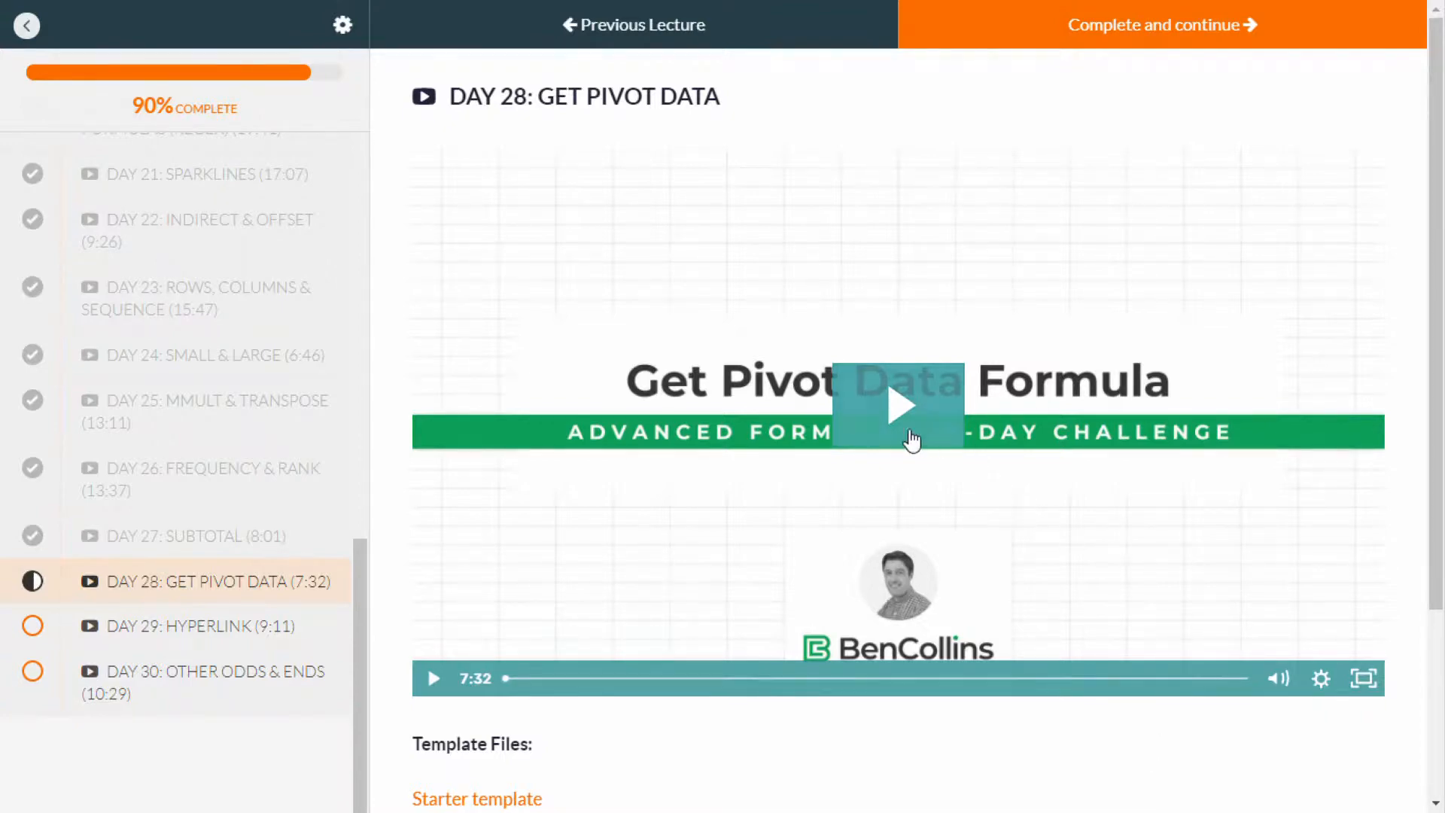
pyautogui.click(907, 430)
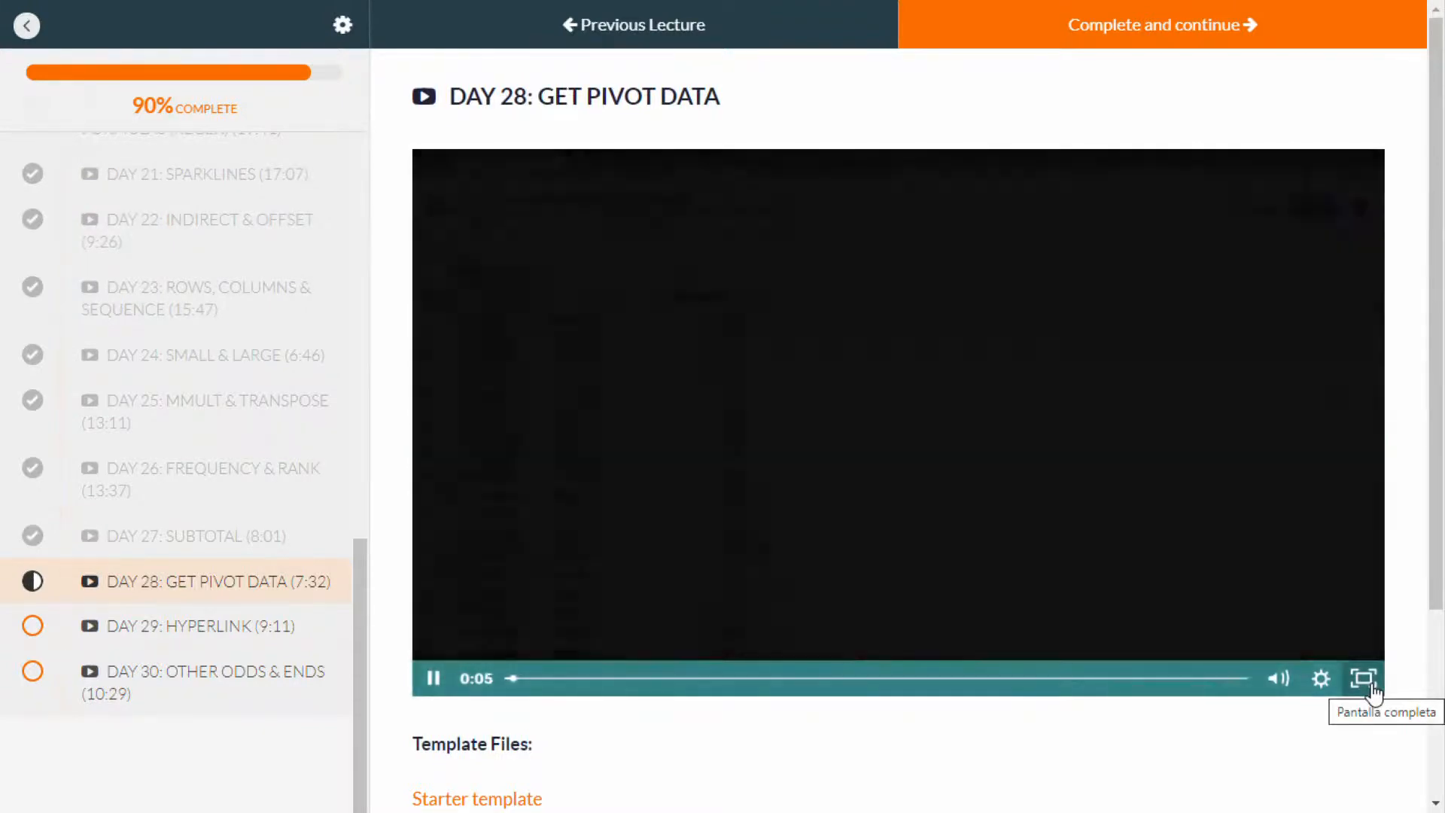
pyautogui.click(1371, 681)
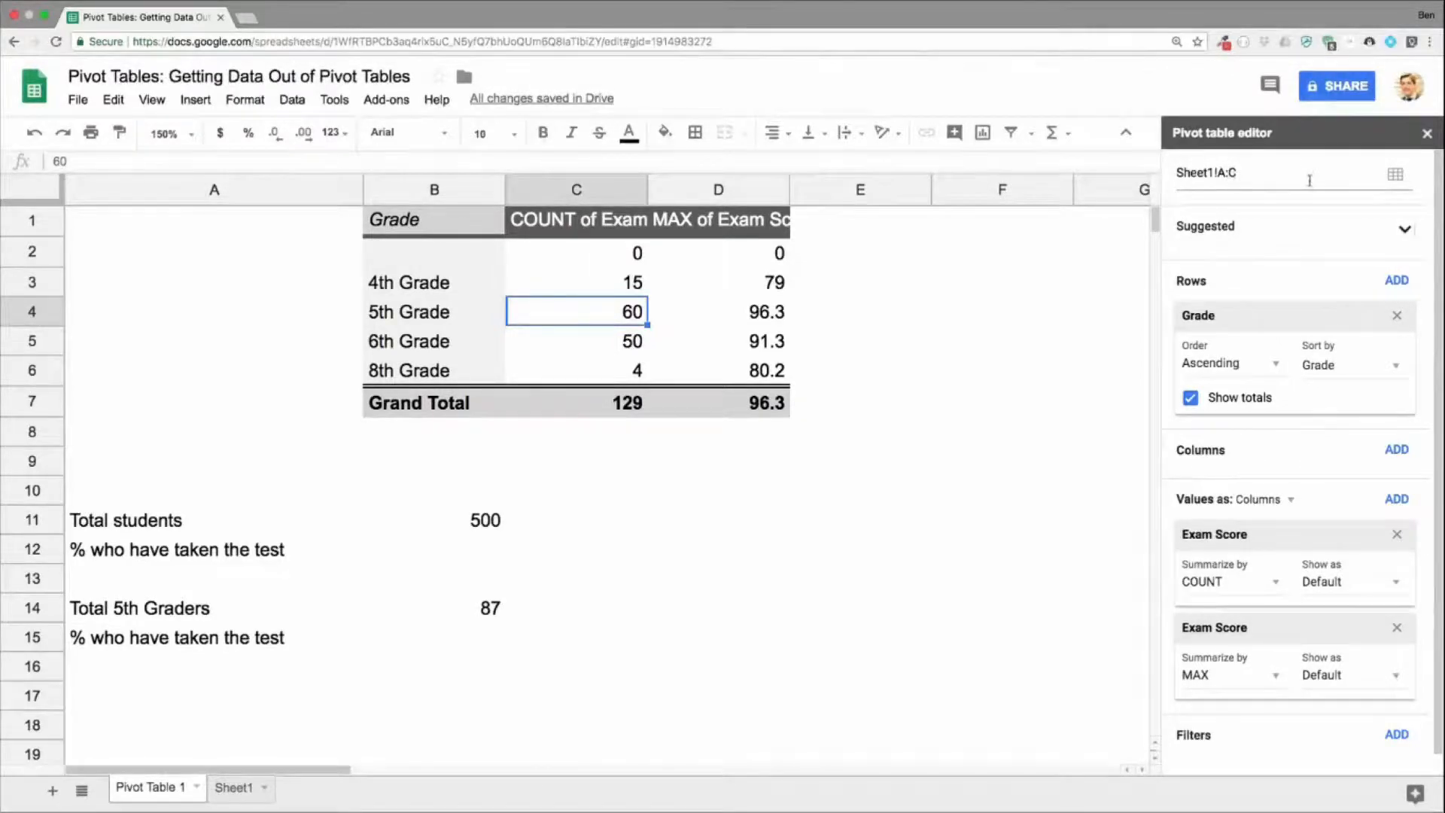
# Step: Check the pivot table's source data range and keep it as Sheet1!A:C
pyautogui.click(1395, 175)
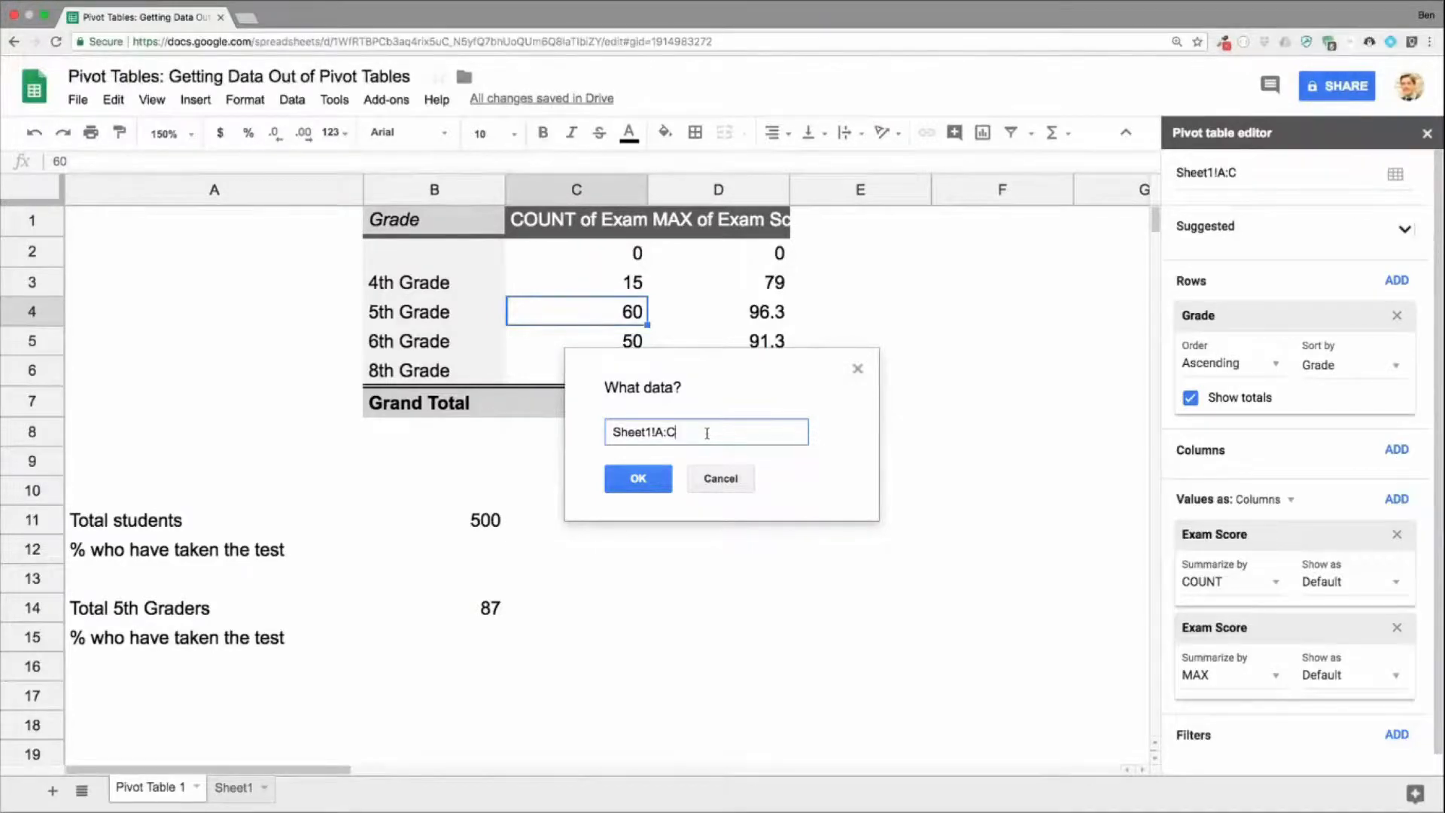
pyautogui.click(630, 485)
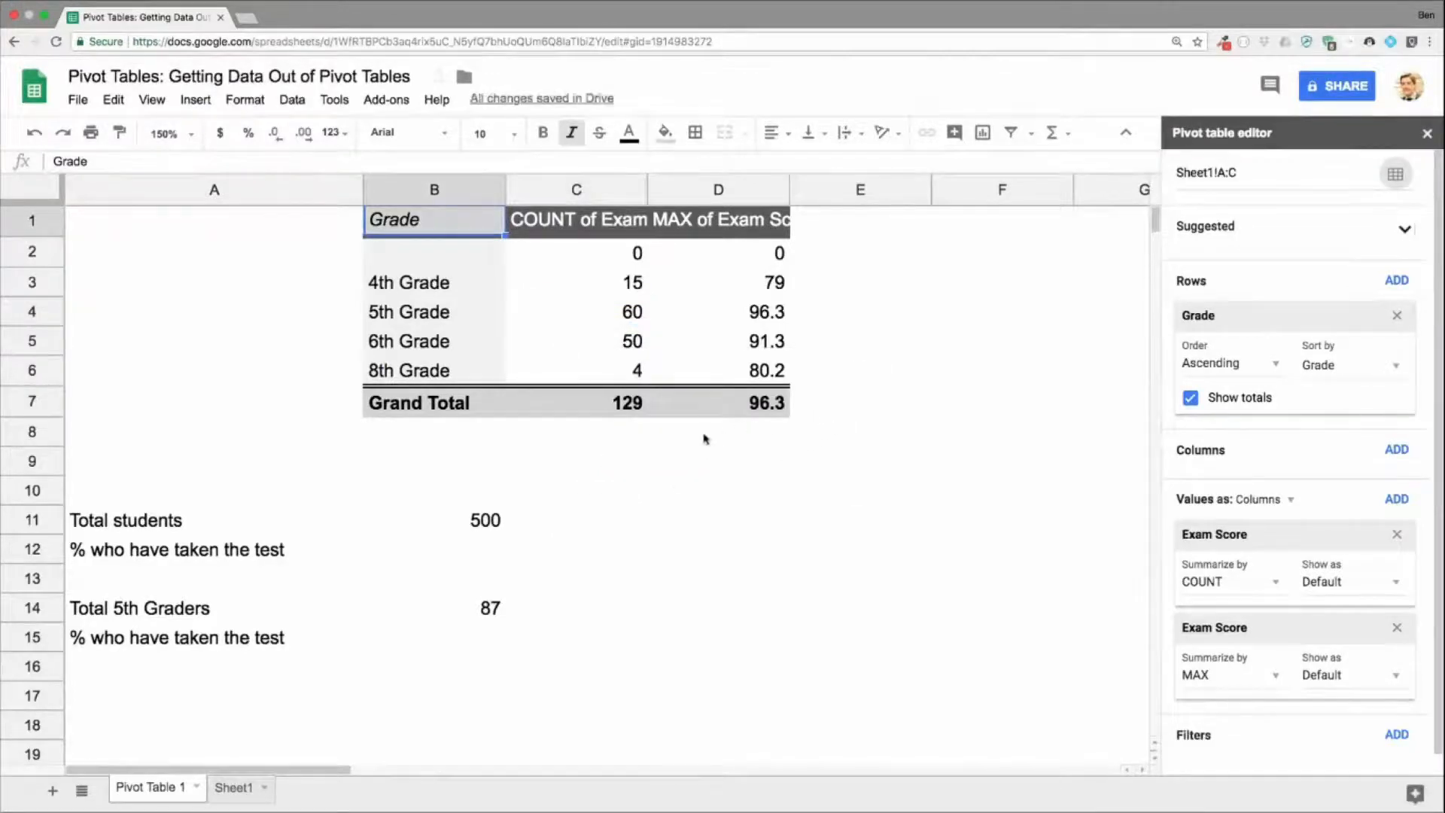
# Step: Calculate the share of all students who took the test with =C7/B11 in B12, formatted as a percentage
pyautogui.click(482, 548)
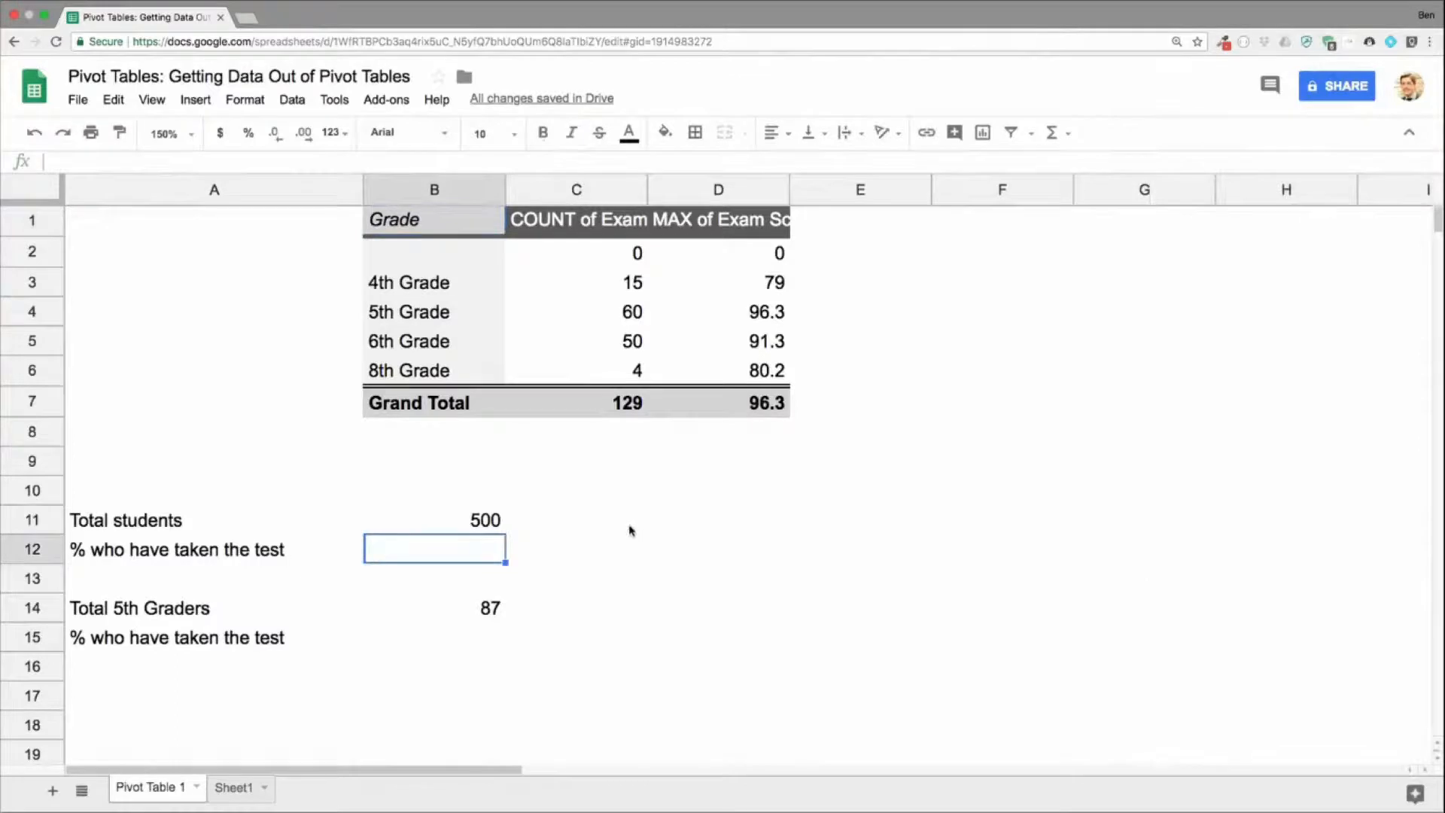
pyautogui.moveTo(484, 520); pyautogui.dragTo(338, 521)
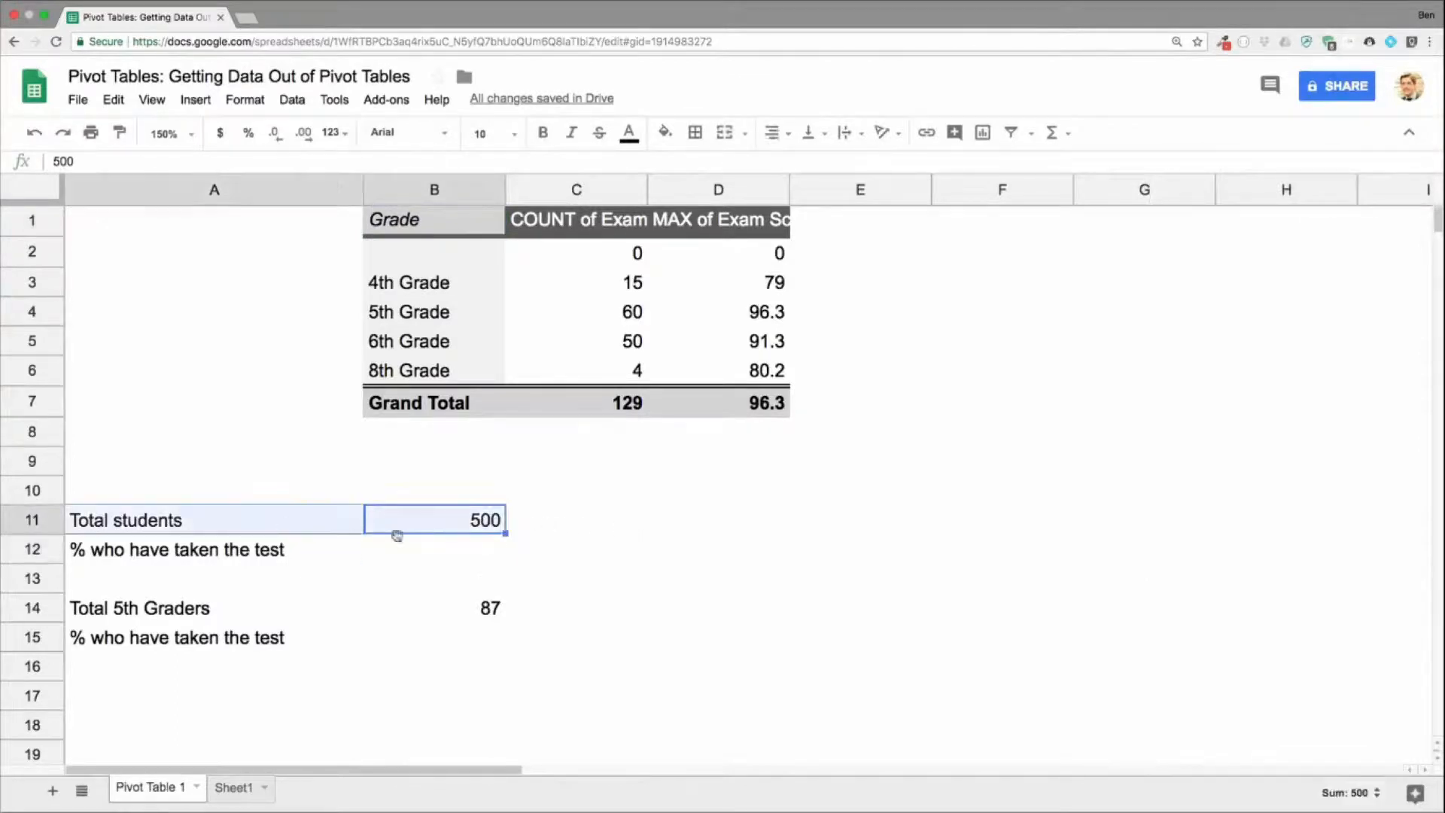
pyautogui.click(389, 548)
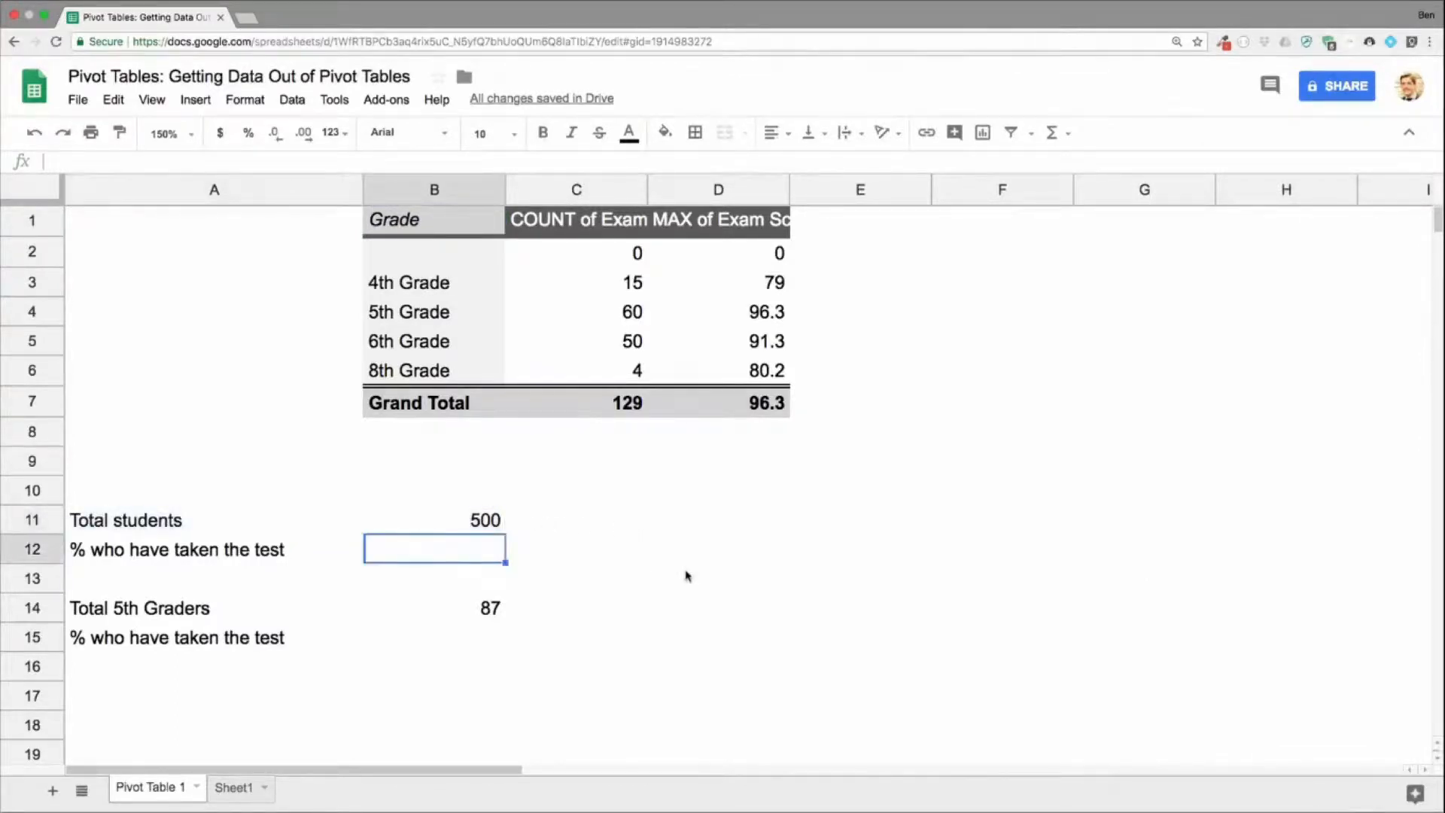
pyautogui.write('=')
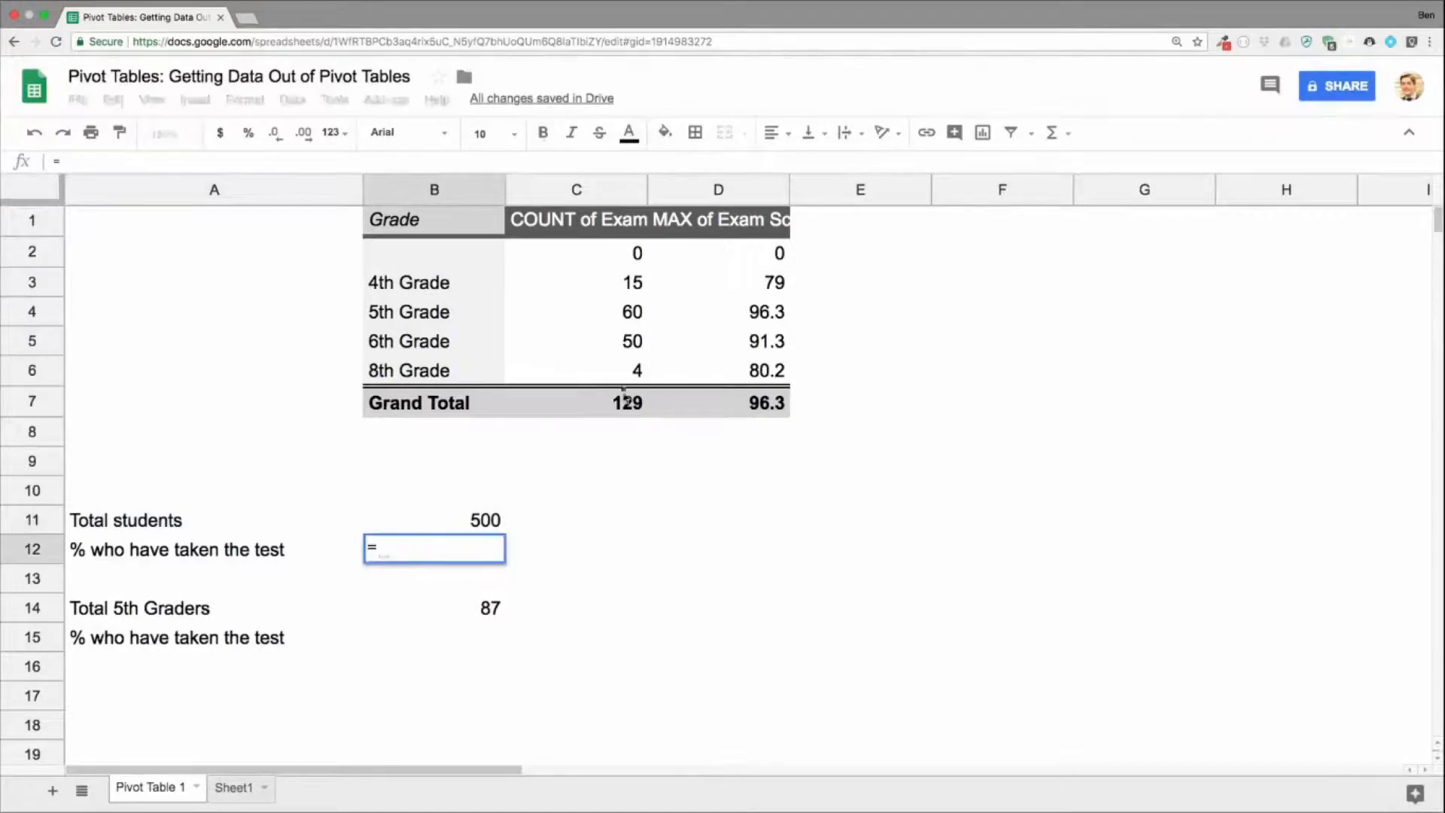
pyautogui.click(622, 405)
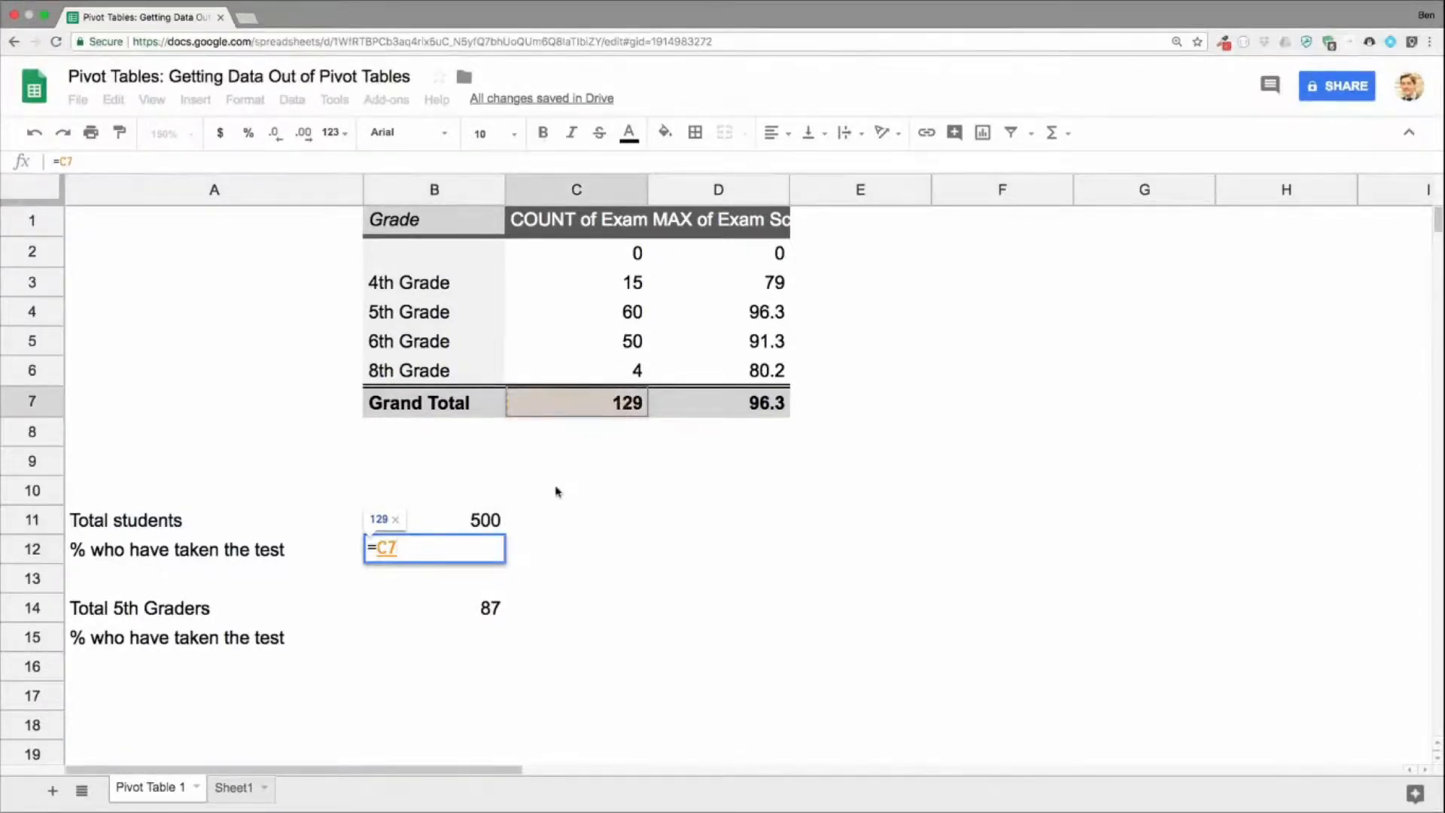
pyautogui.write('/')
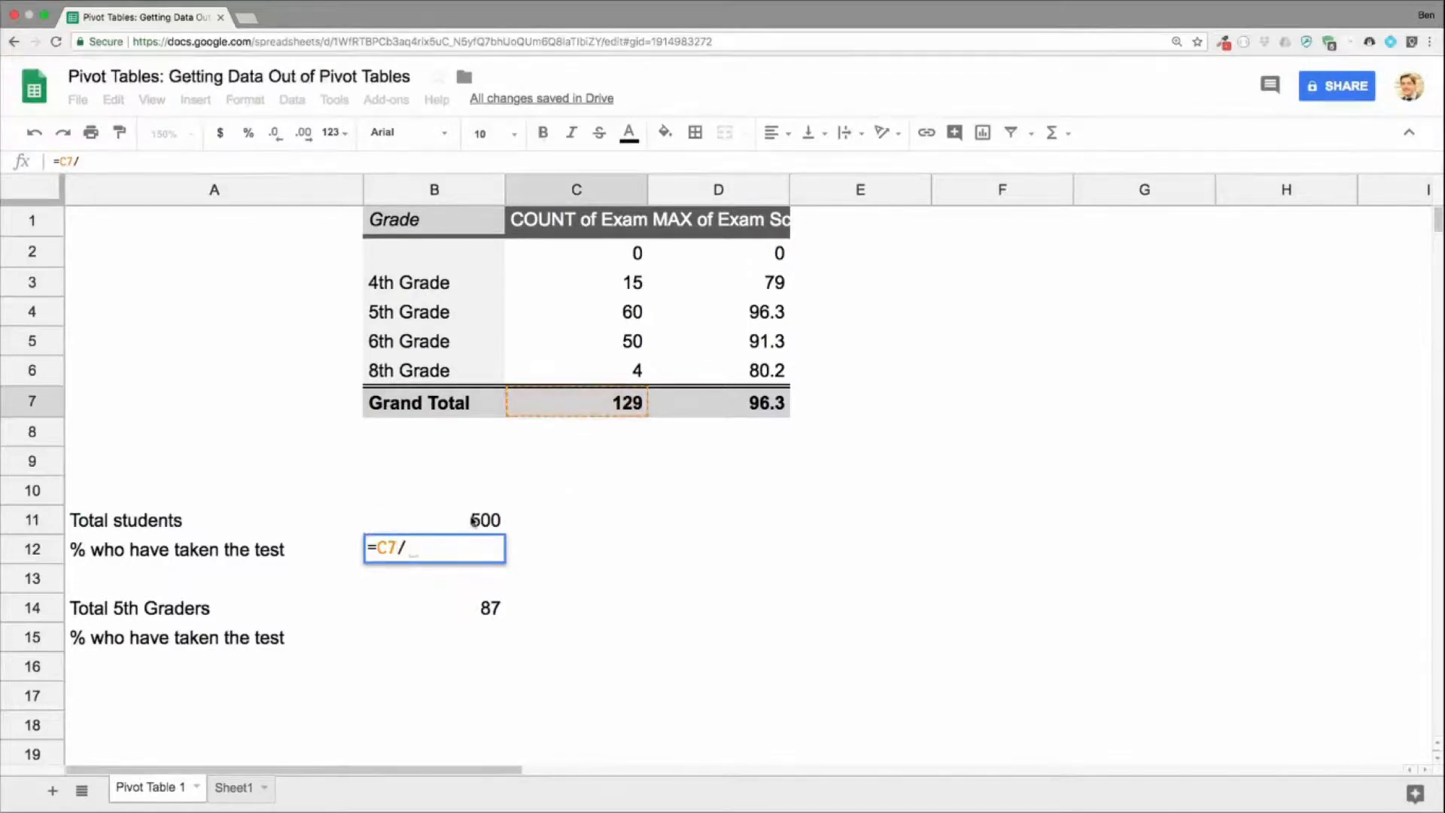
pyautogui.click(475, 521)
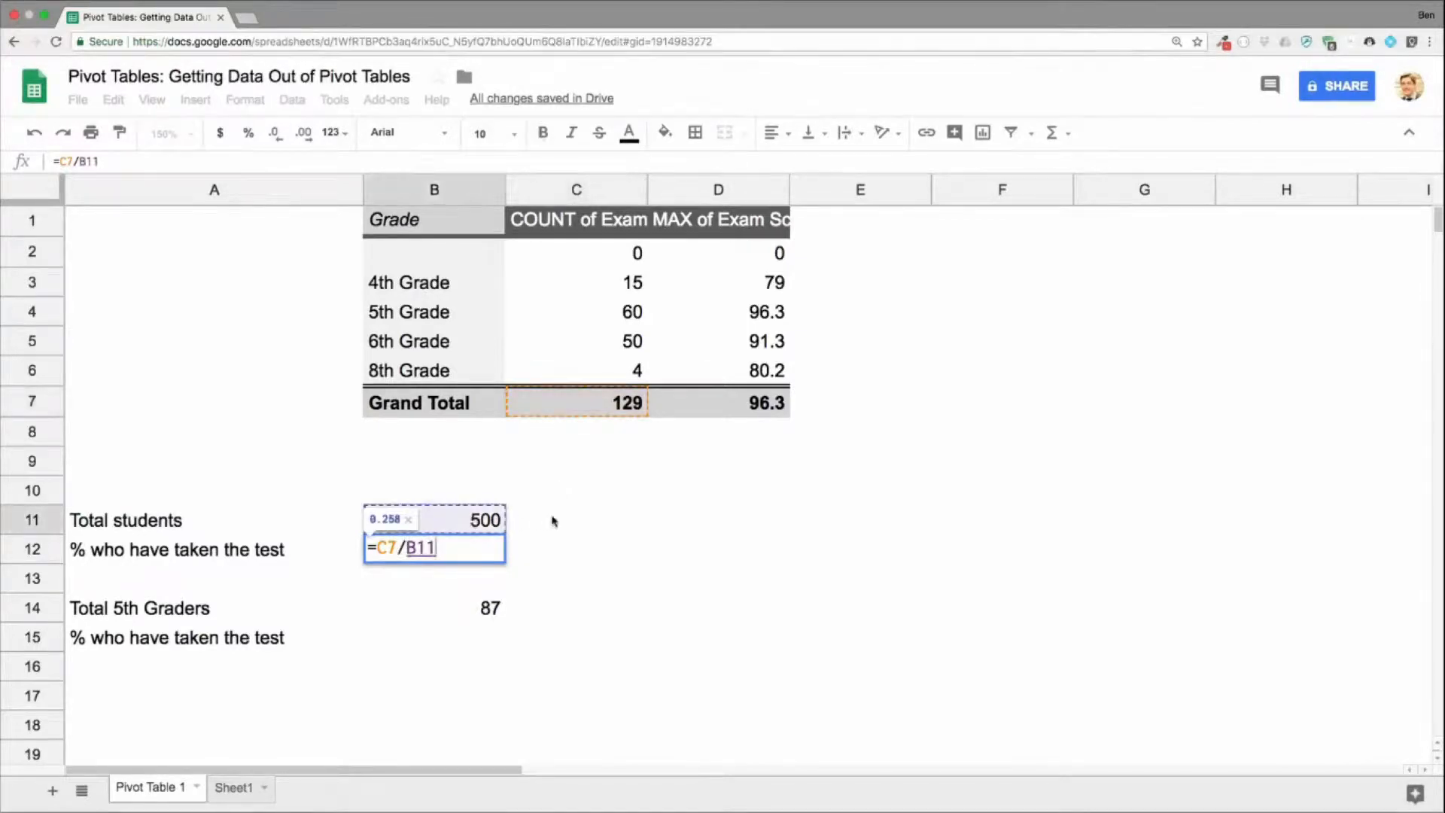
pyautogui.press('Return')
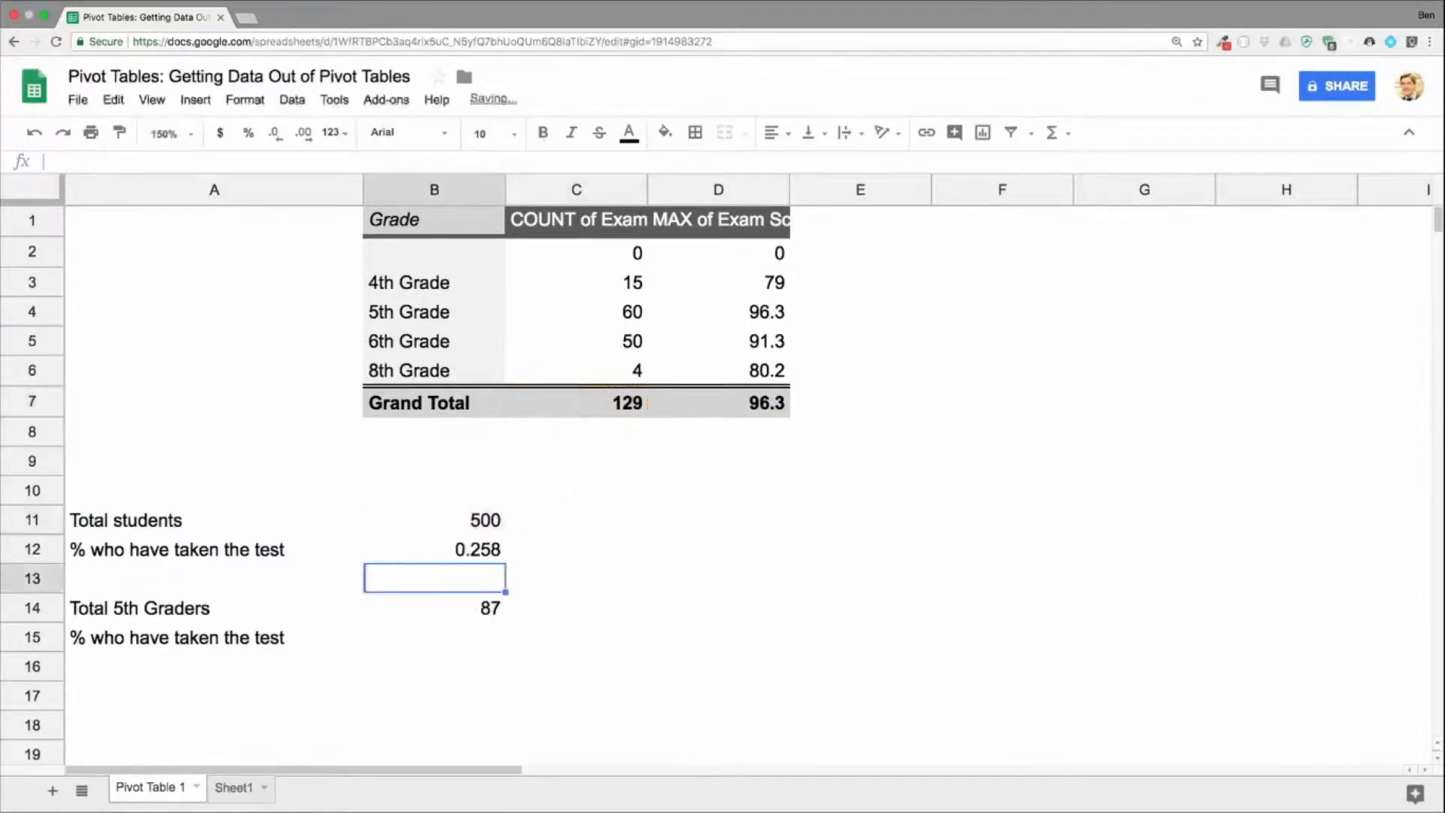
pyautogui.click(443, 548)
pyautogui.click(249, 133)
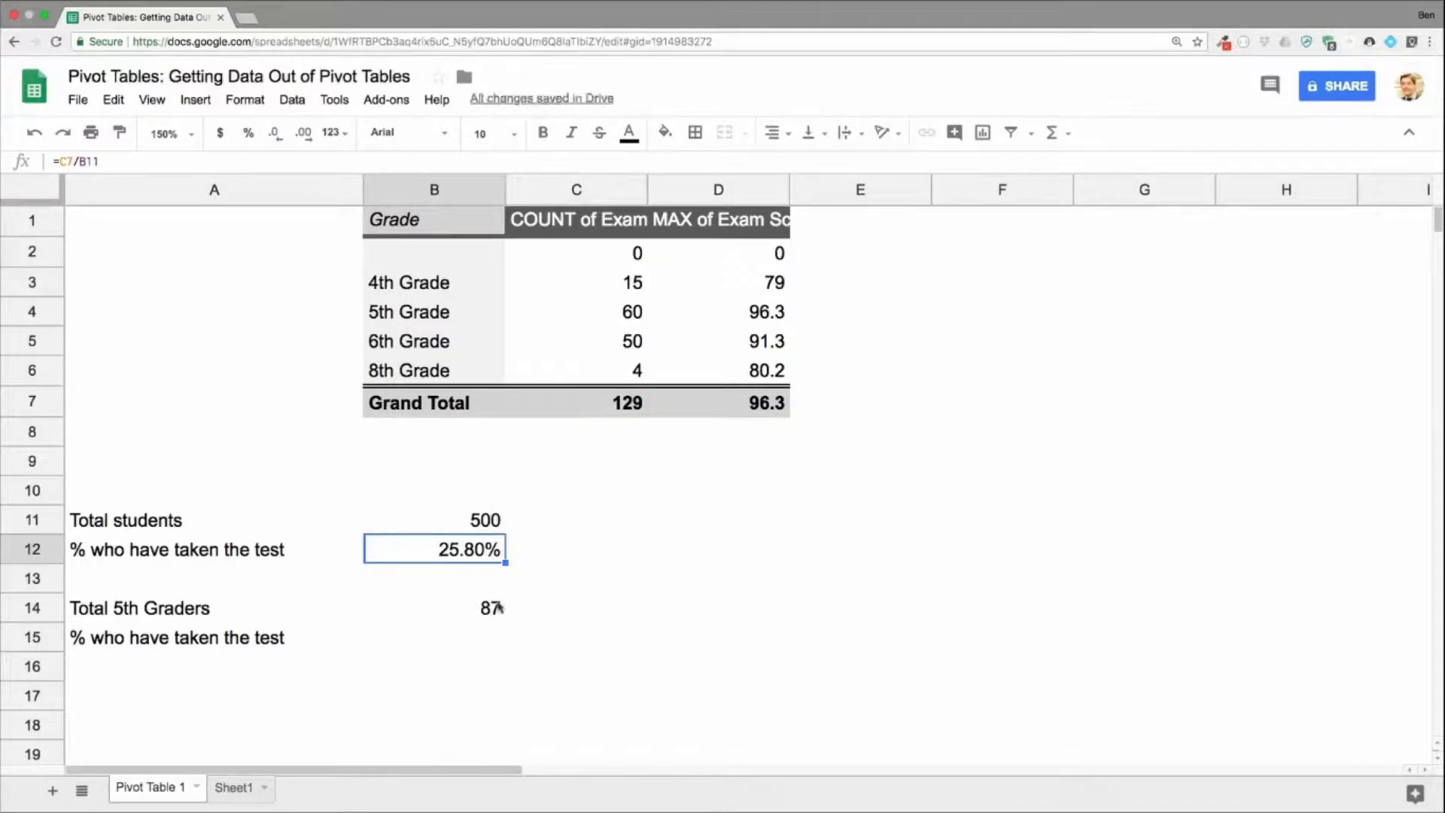
# Step: Calculate the share of 5th graders who took the test with =C4/B14 in B15, formatted as a percentage
pyautogui.click(478, 640)
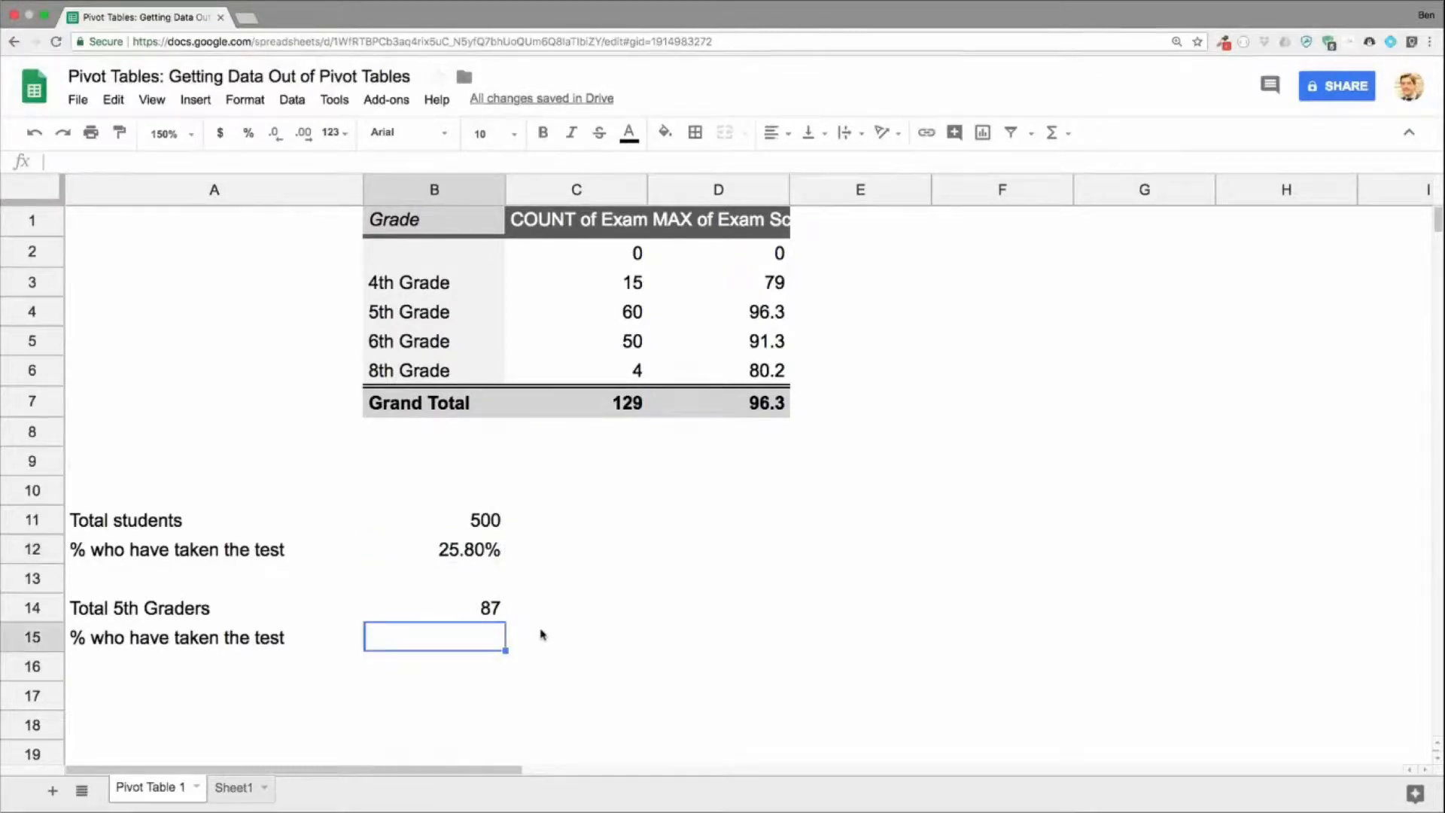
pyautogui.write('=')
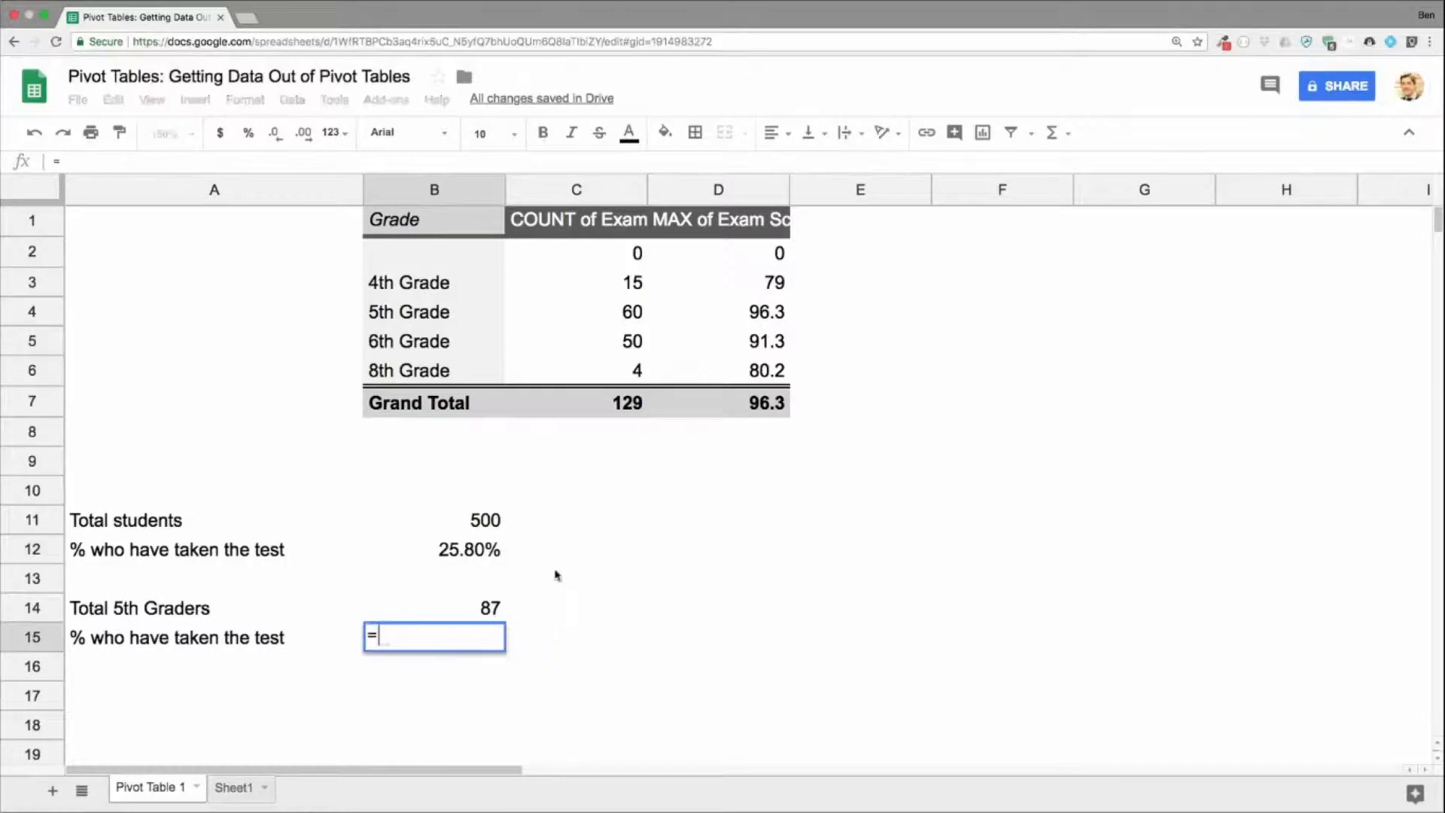
pyautogui.click(604, 315)
pyautogui.write('/')
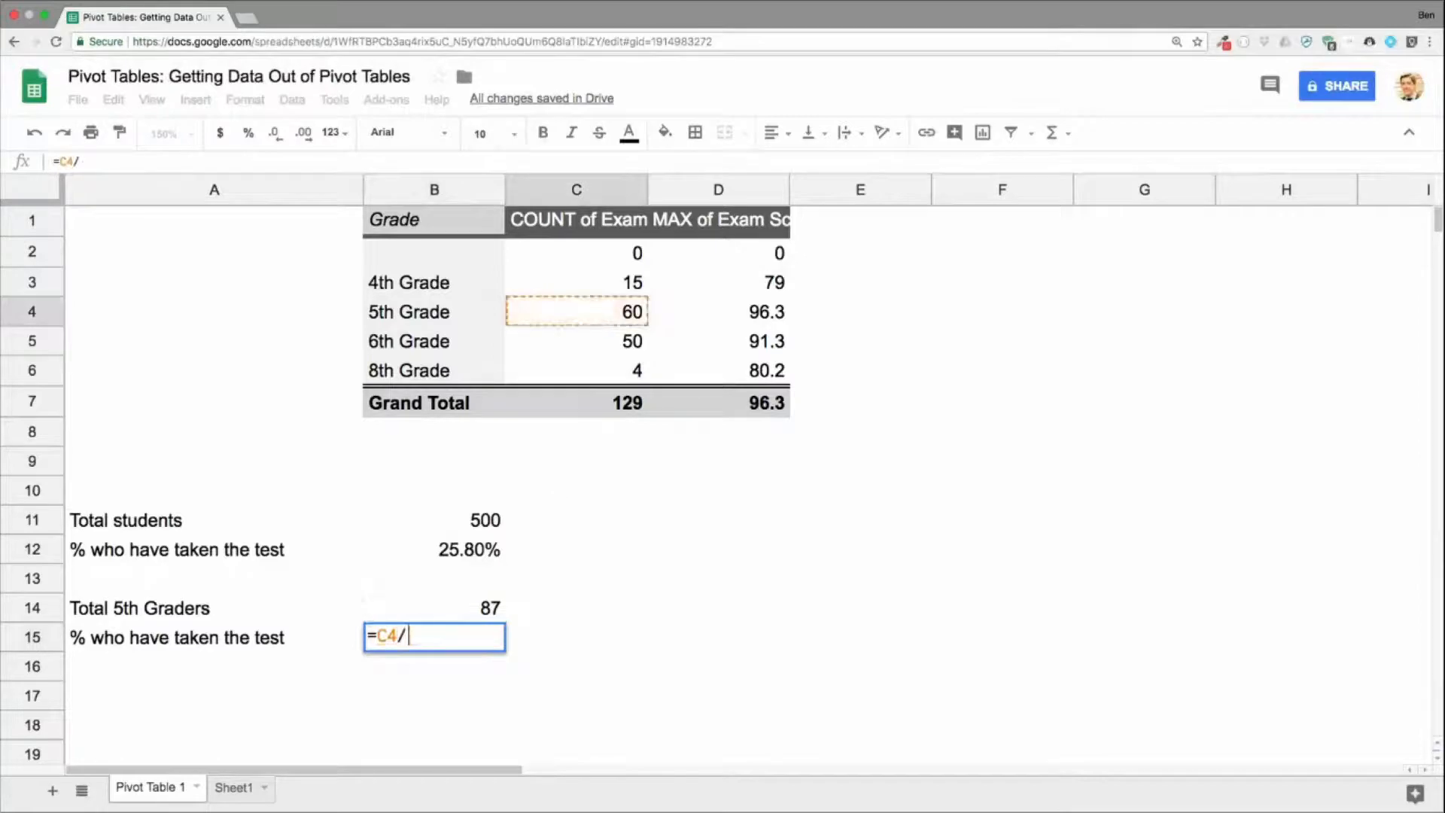
pyautogui.click(490, 614)
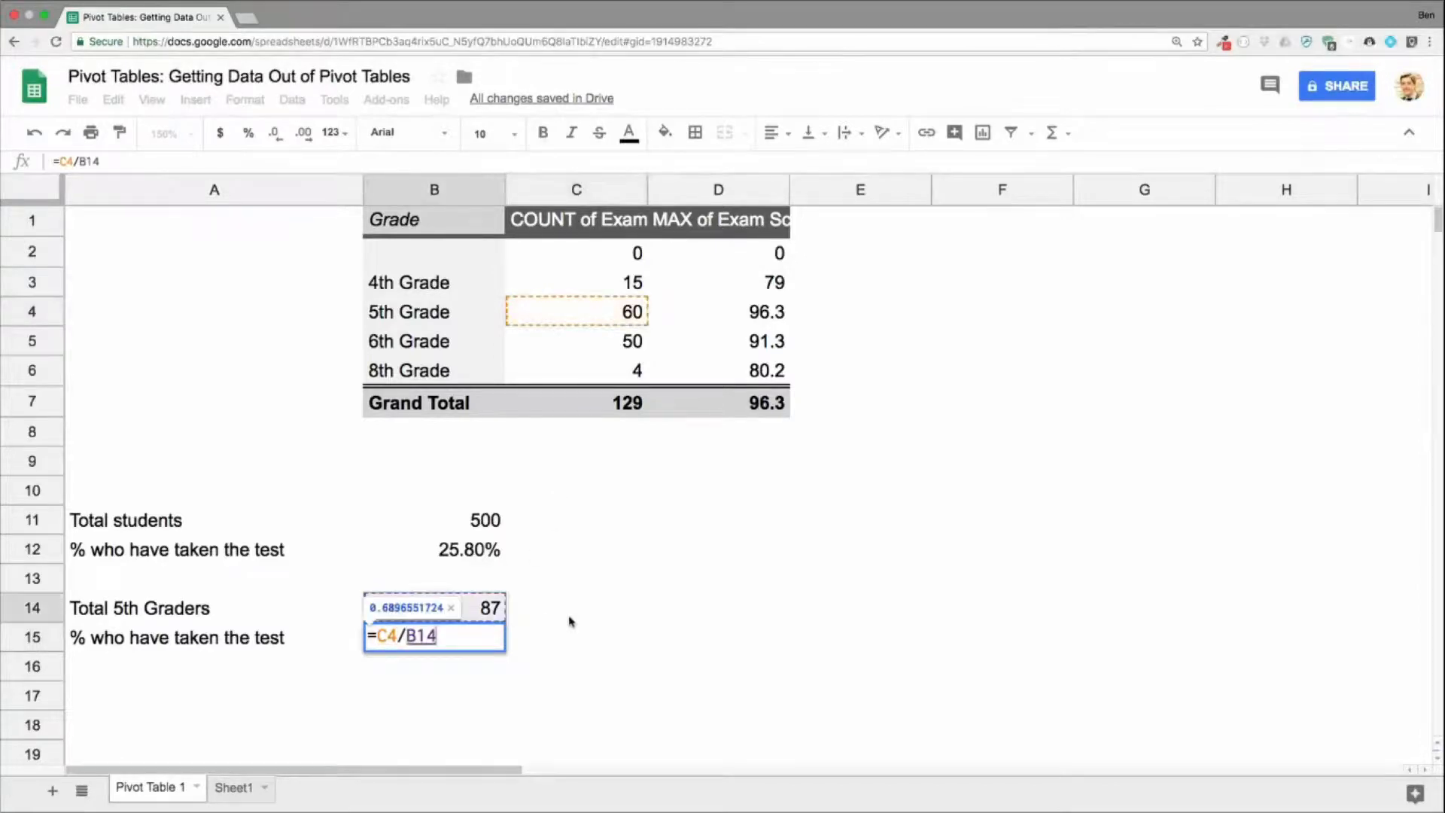
pyautogui.press('Return')
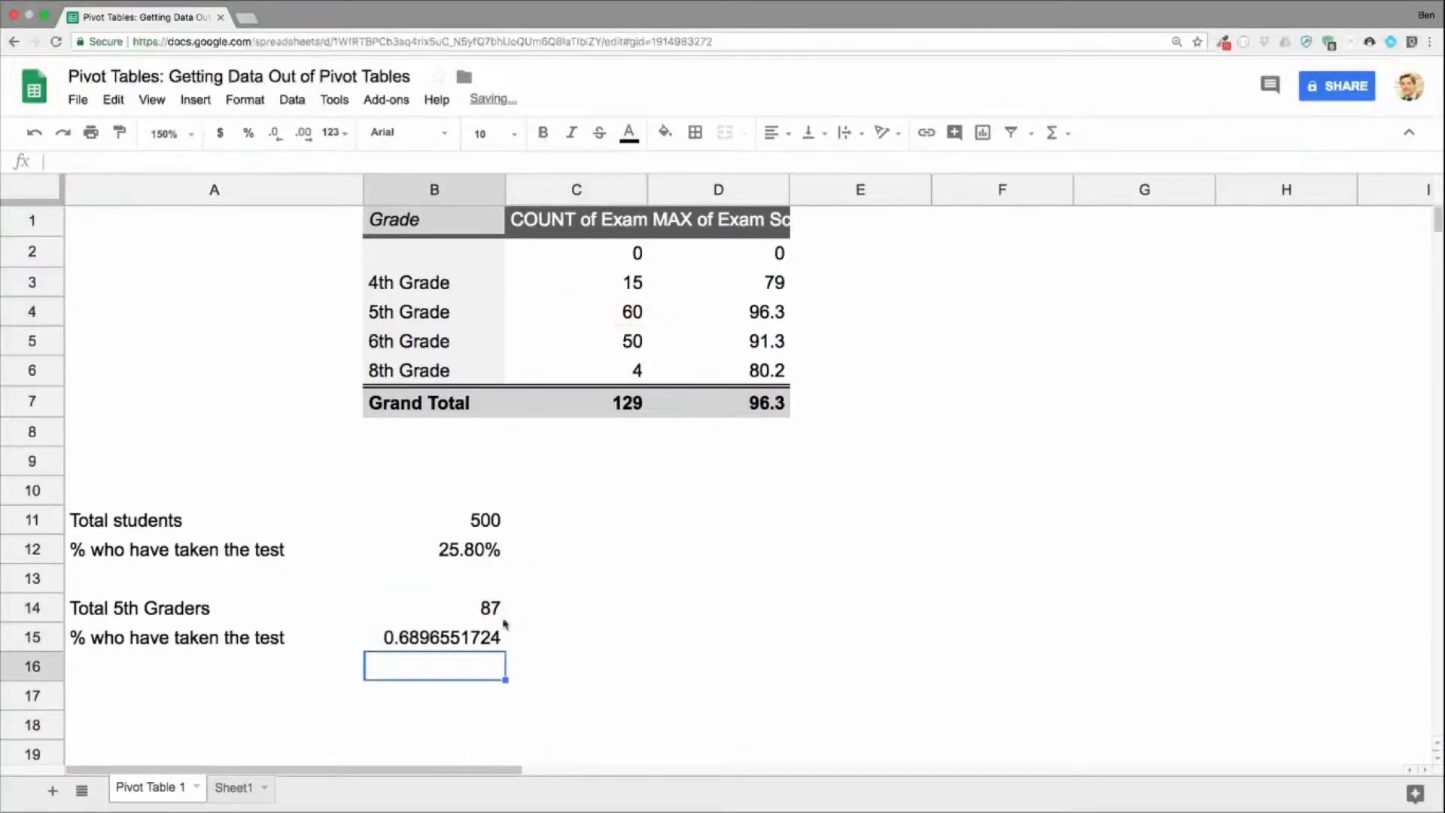
pyautogui.press('Up')
pyautogui.click(248, 132)
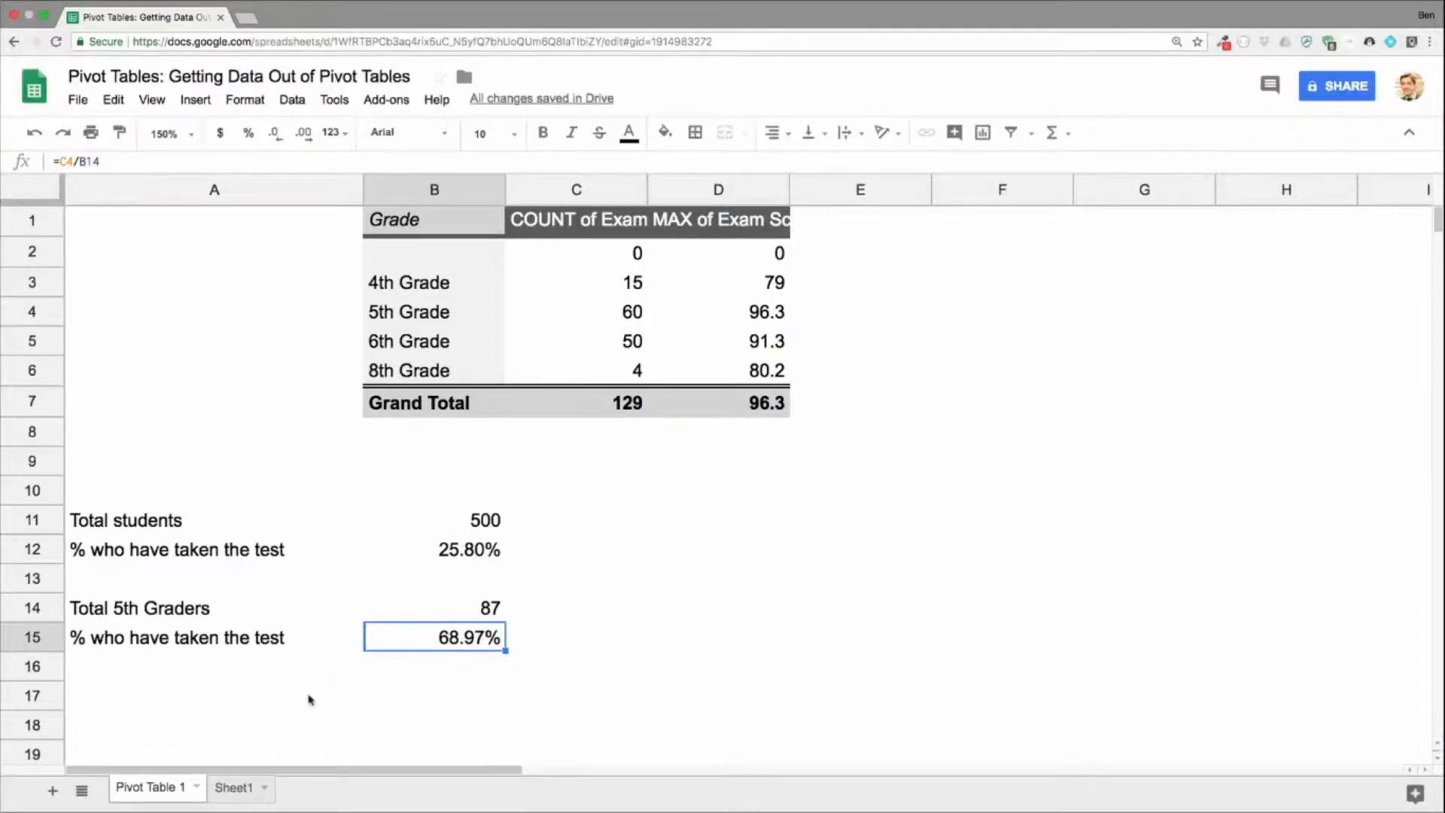
# Step: Add a record below the Sheet1 data in row 131 with 3rd Grade, Test A and an exam score of 56.2
pyautogui.click(235, 787)
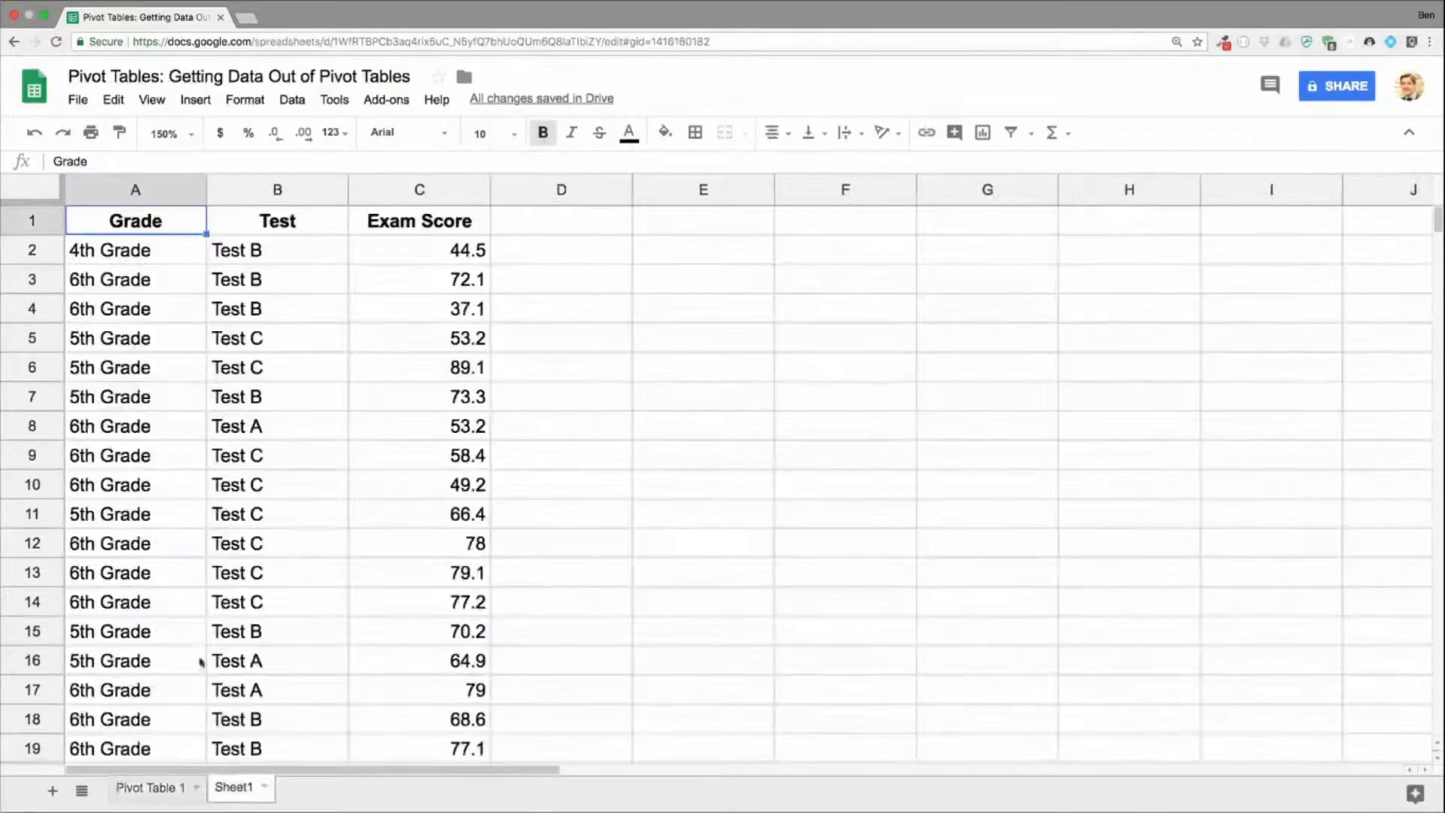
pyautogui.click(133, 558)
pyautogui.hotkey('ctrl', 'Down')
pyautogui.press('Down')
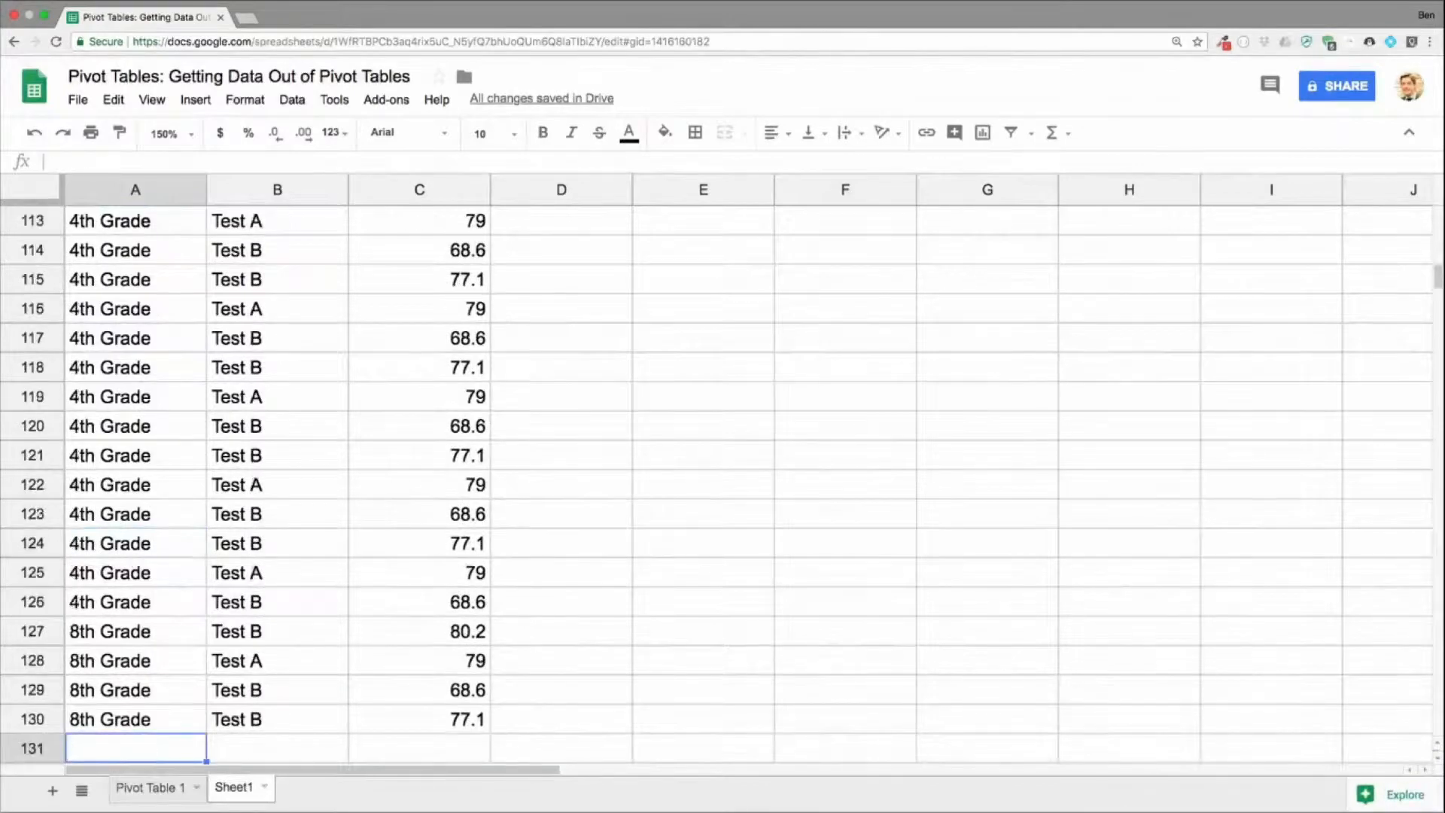
pyautogui.write('3rd Grade')
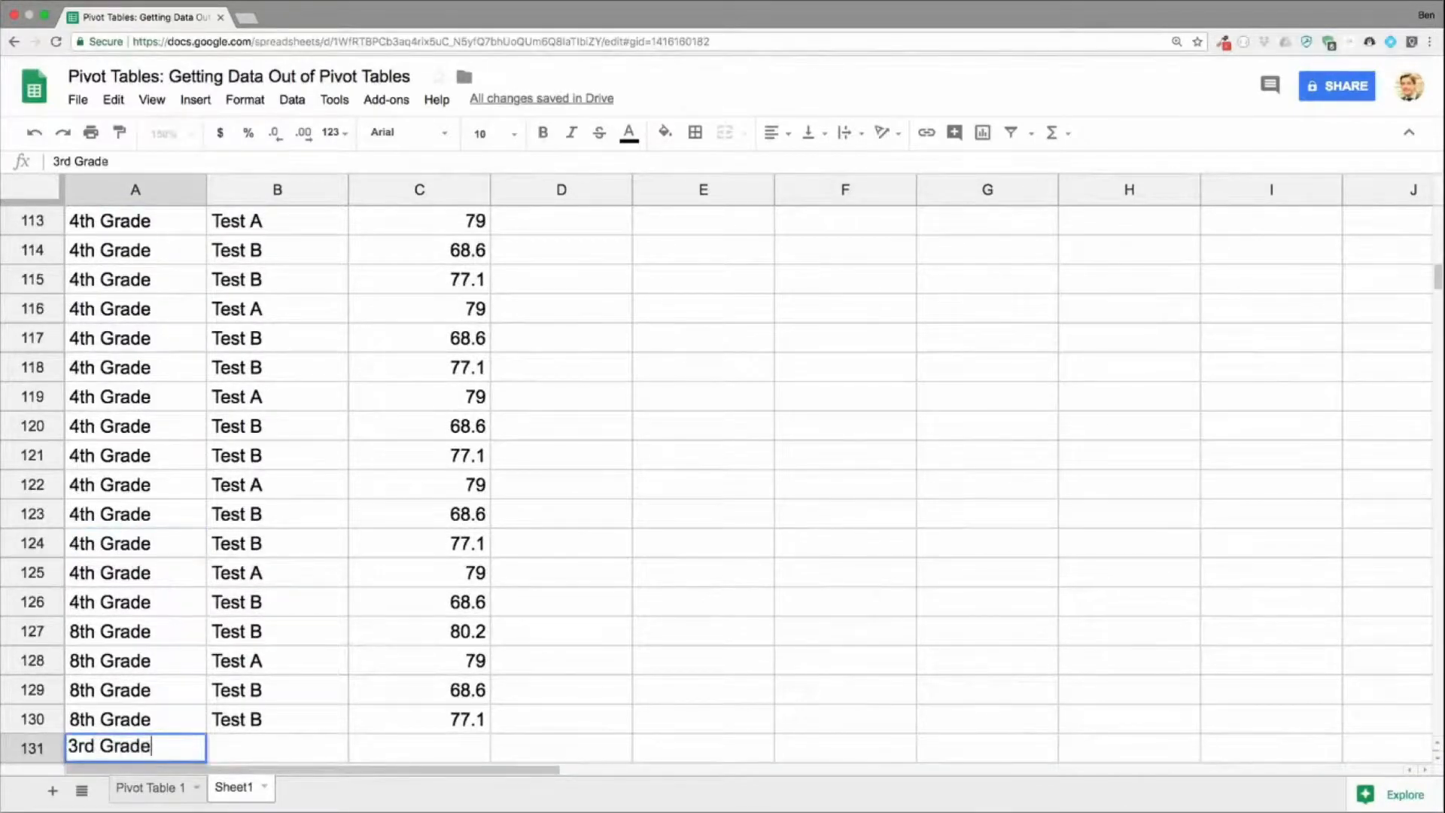
pyautogui.press('Tab')
pyautogui.write('Test A')
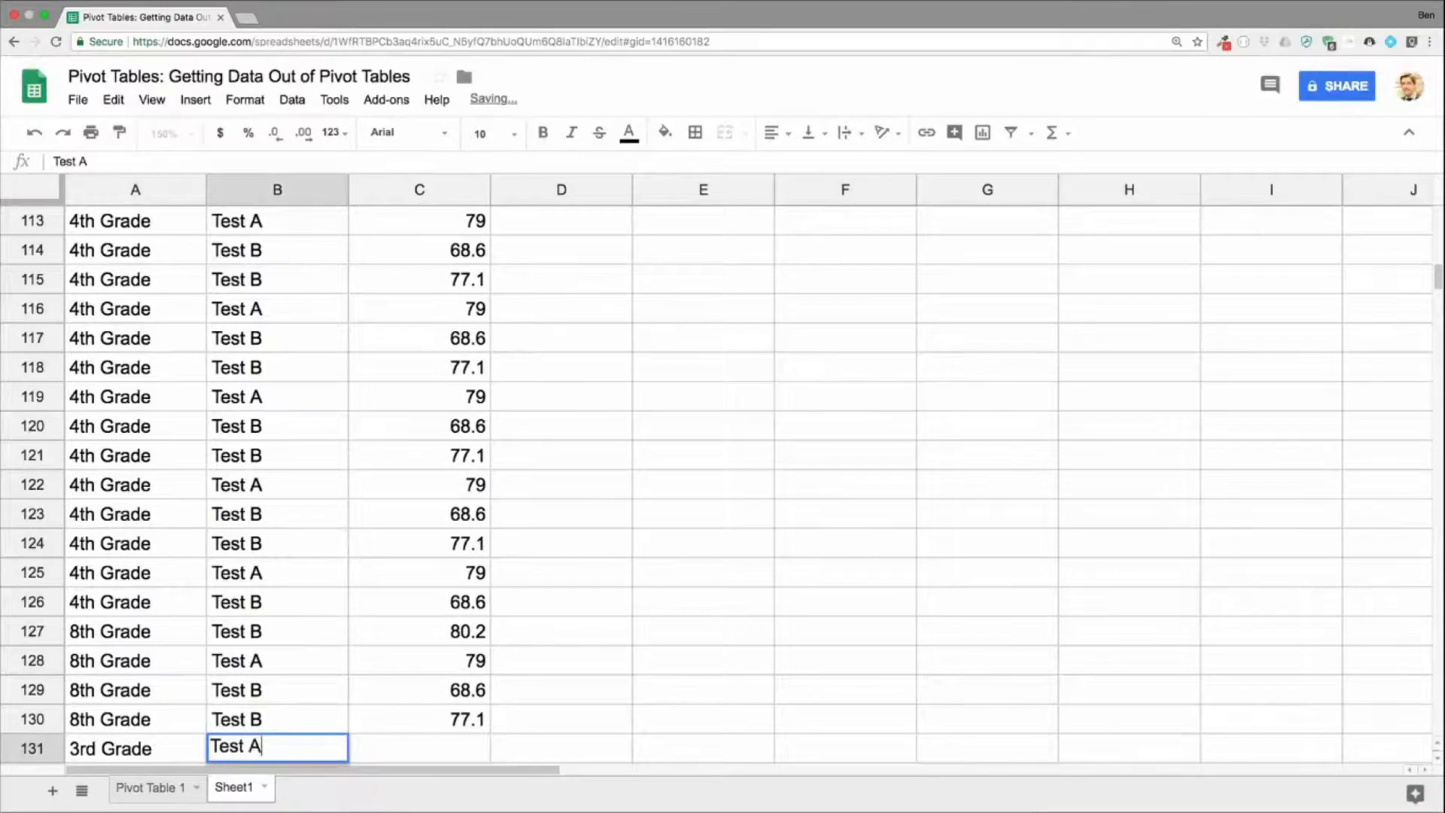
pyautogui.press('Tab')
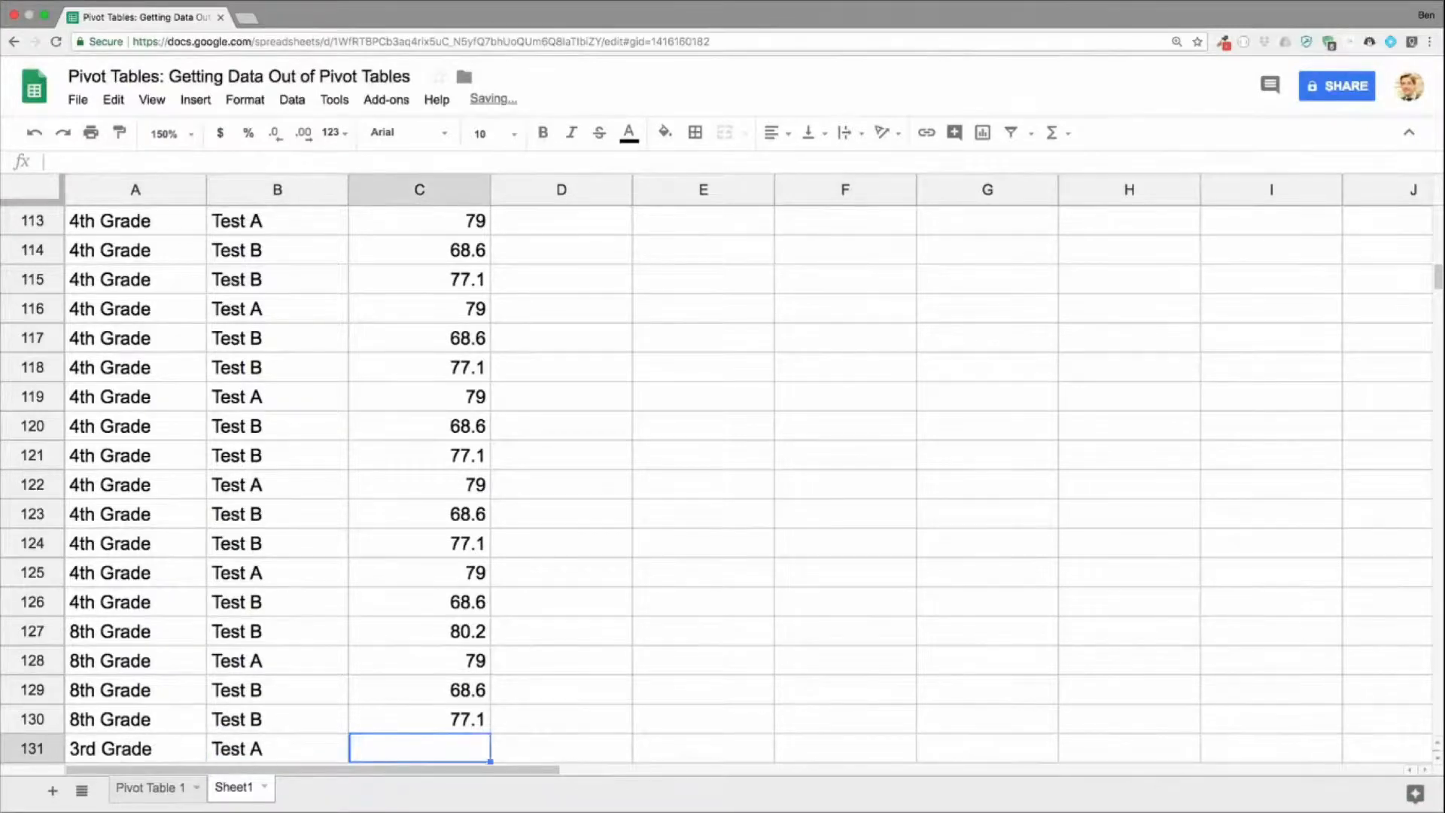
pyautogui.write('56.2')
pyautogui.press('Return')
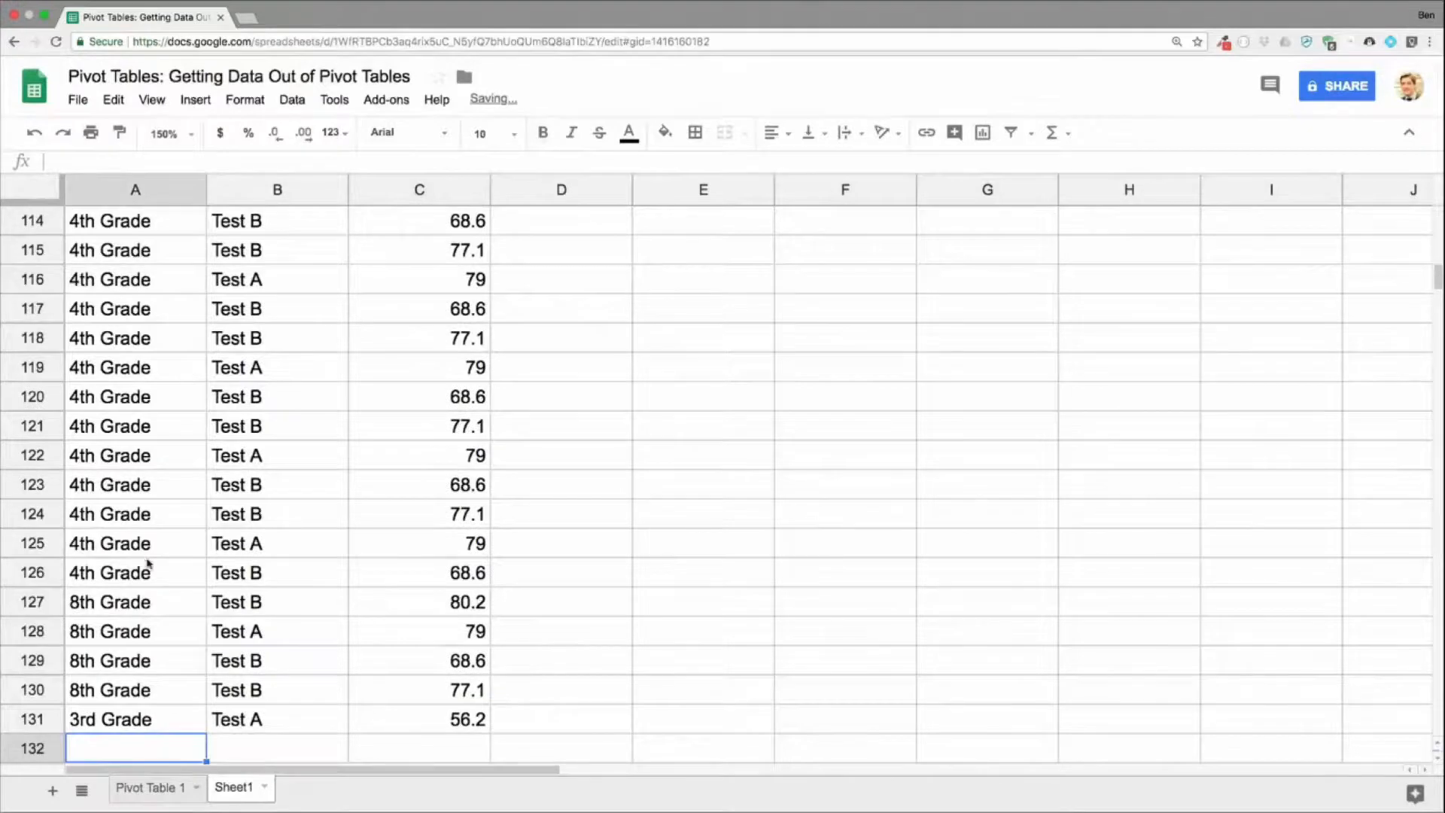
# Step: Examine the pivot table's 3rd Grade row and which cells the percentage formulas in B12 and B15 reference
pyautogui.click(178, 789)
pyautogui.click(466, 283)
pyautogui.moveTo(558, 287); pyautogui.dragTo(751, 284)
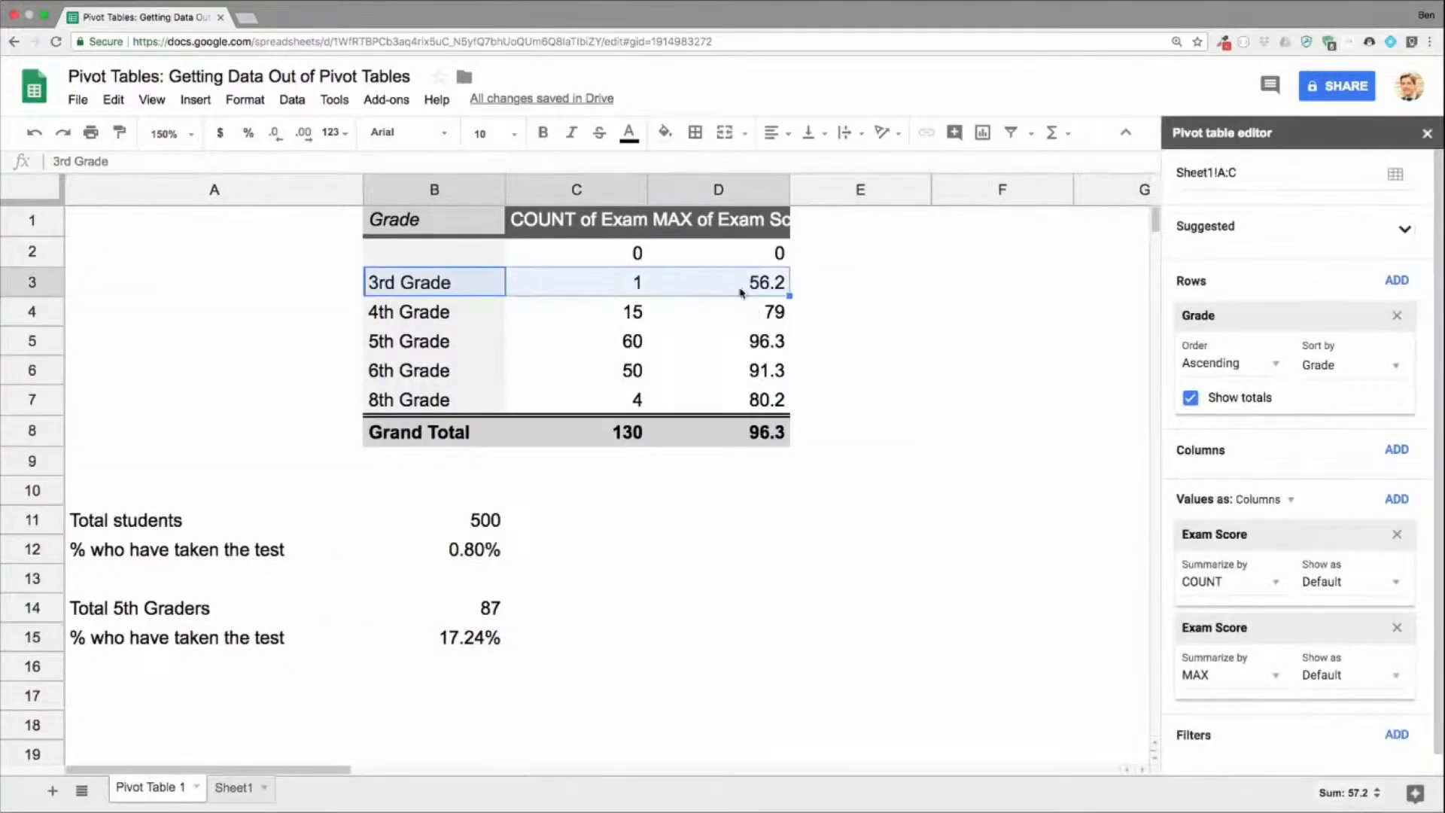
pyautogui.click(486, 558)
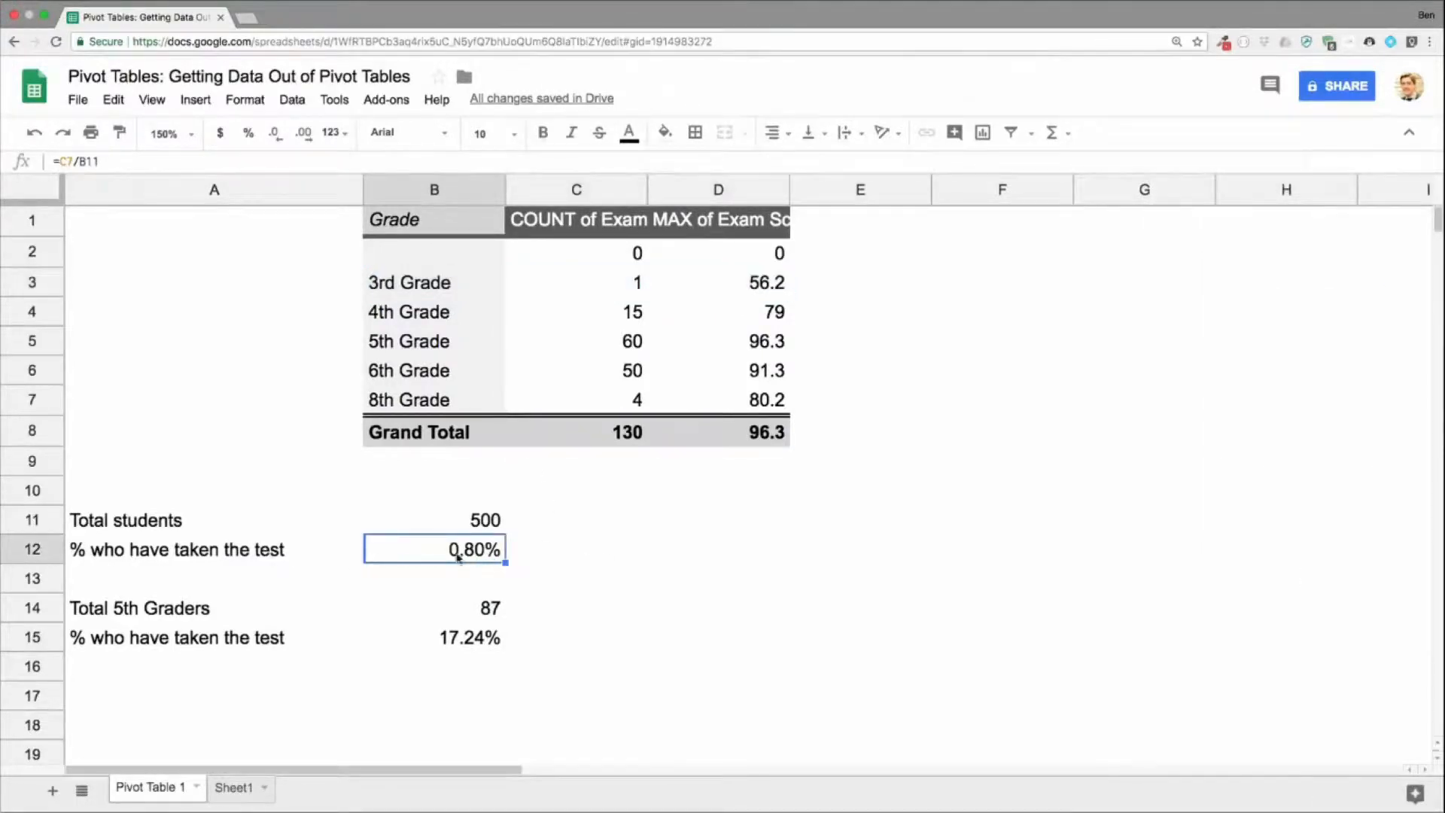
pyautogui.doubleClick(434, 551)
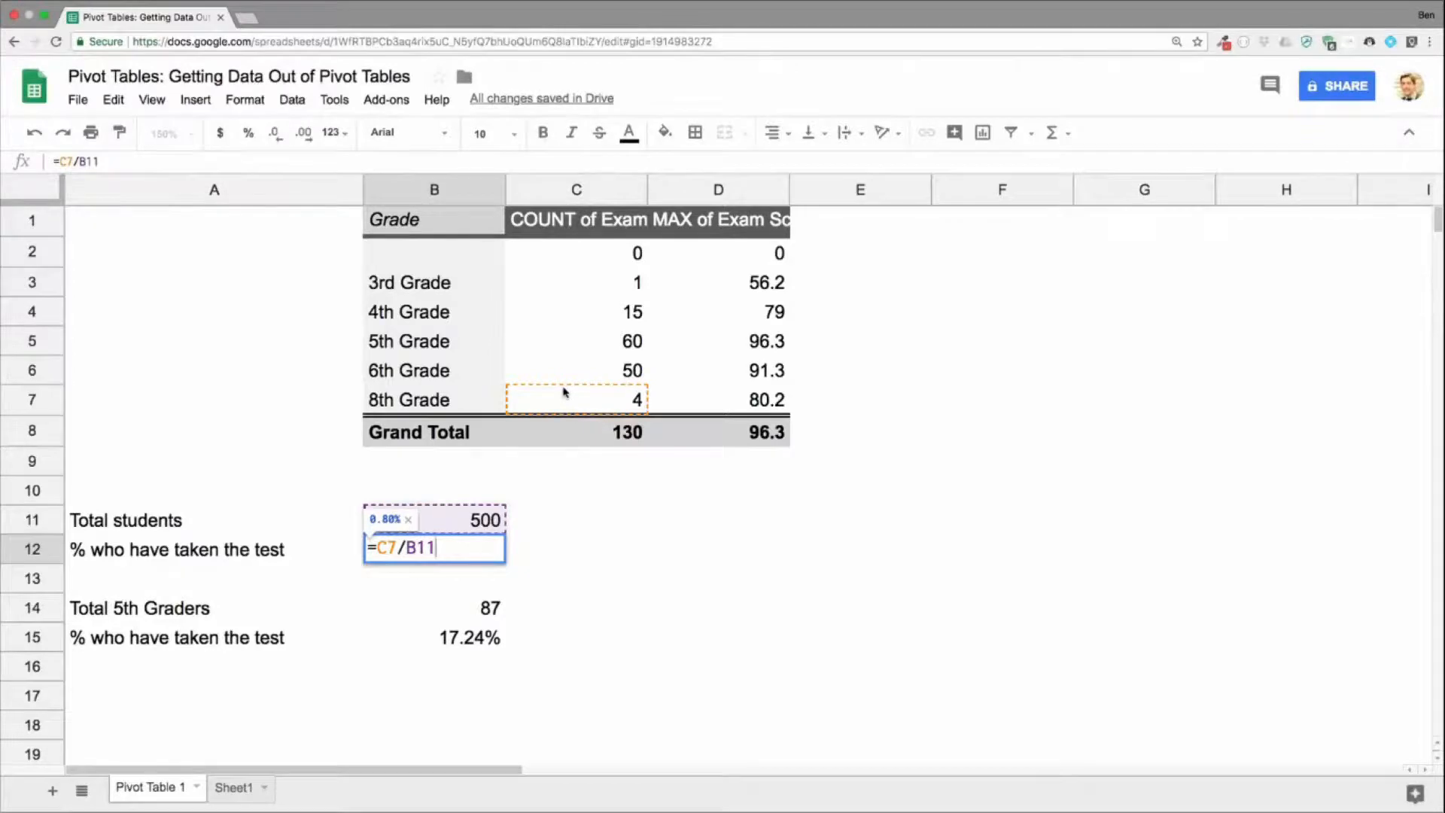
pyautogui.press('Return')
pyautogui.doubleClick(489, 638)
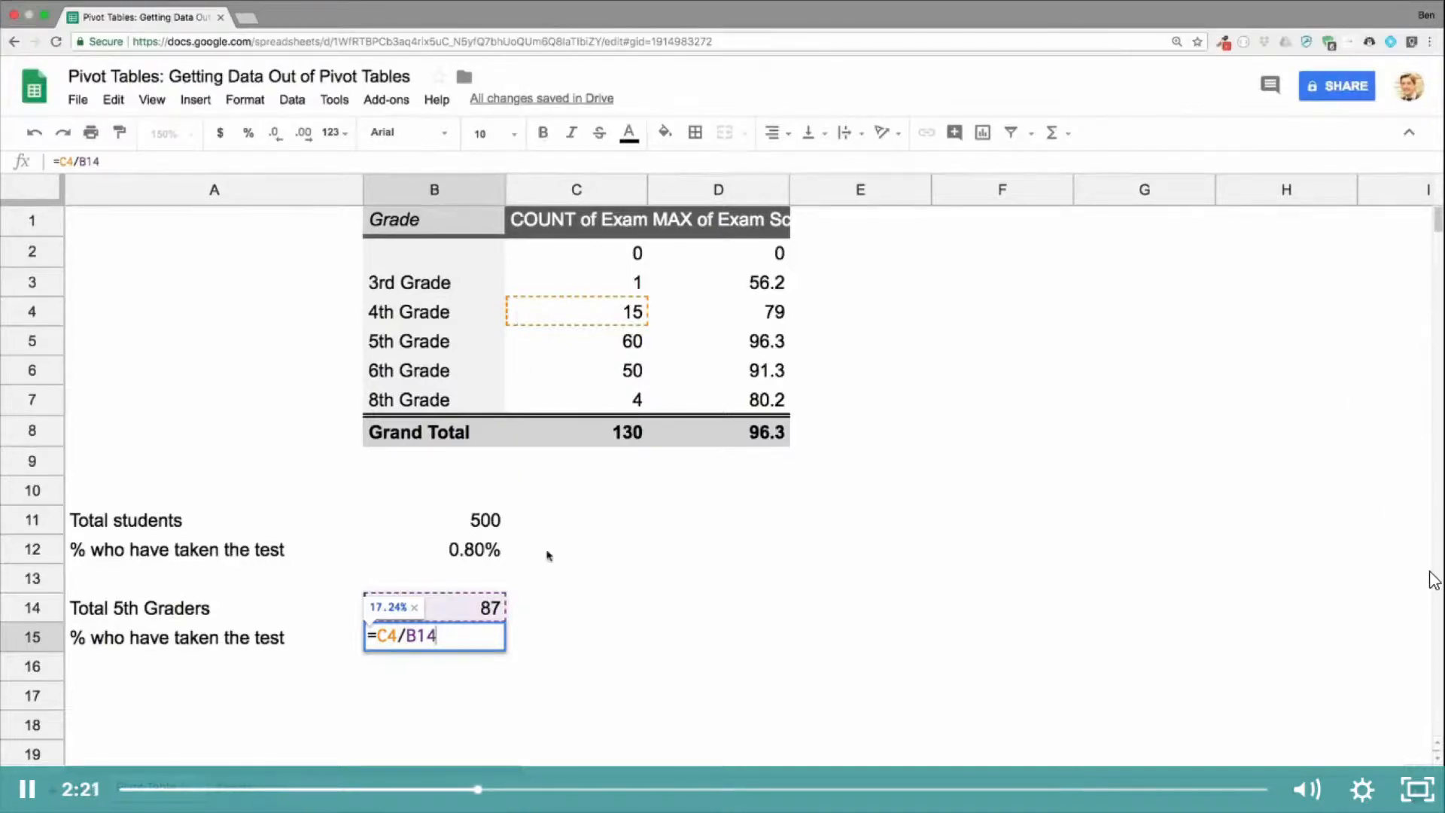
pyautogui.press('Return')
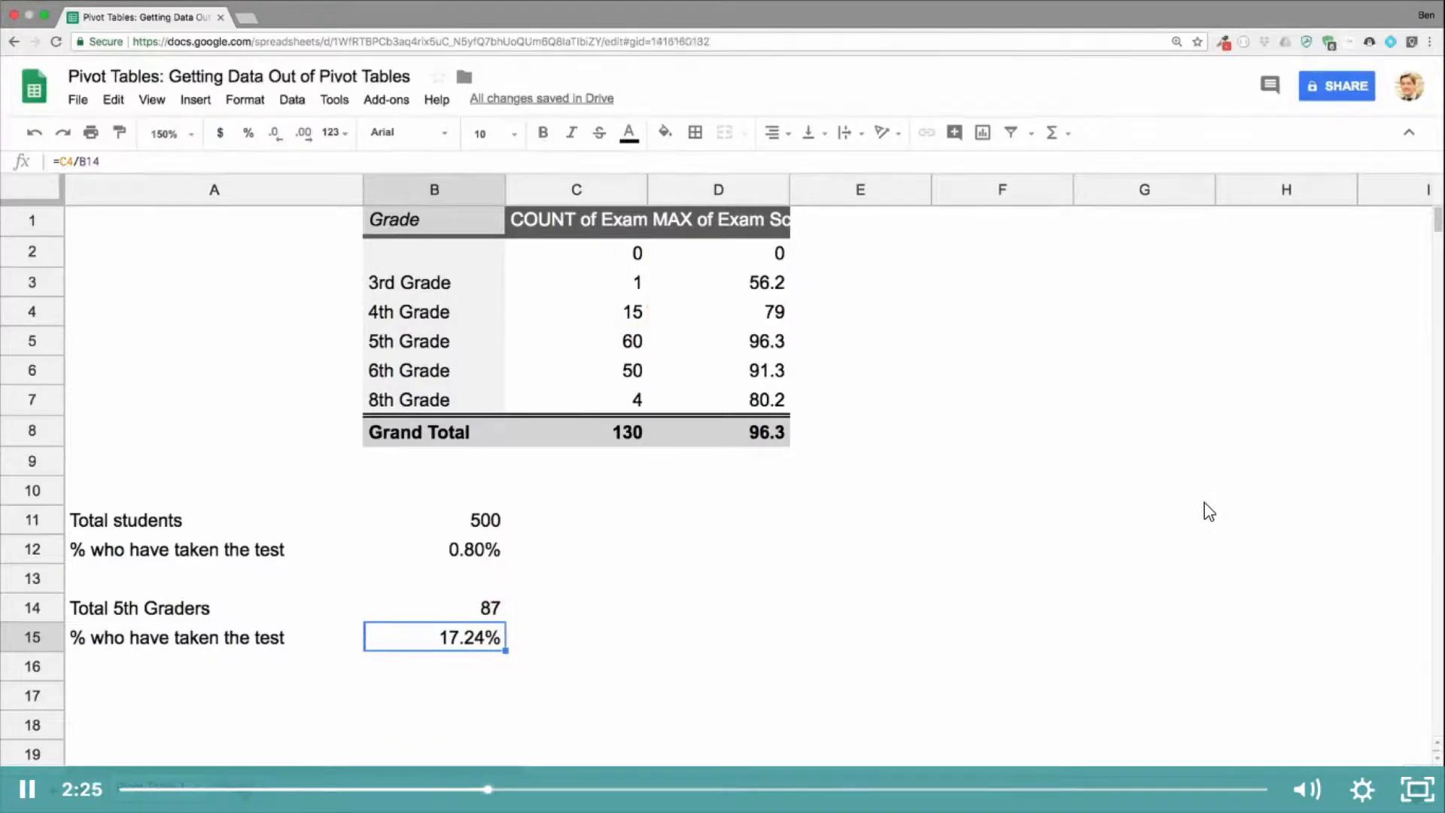
# Step: Clear the 3rd Grade record from A131:C131 on Sheet1 and return to the pivot table to check the percentages
pyautogui.click(234, 787)
pyautogui.press('Up')
pyautogui.press('Right')
pyautogui.press('Right')
pyautogui.press('BackSpace')
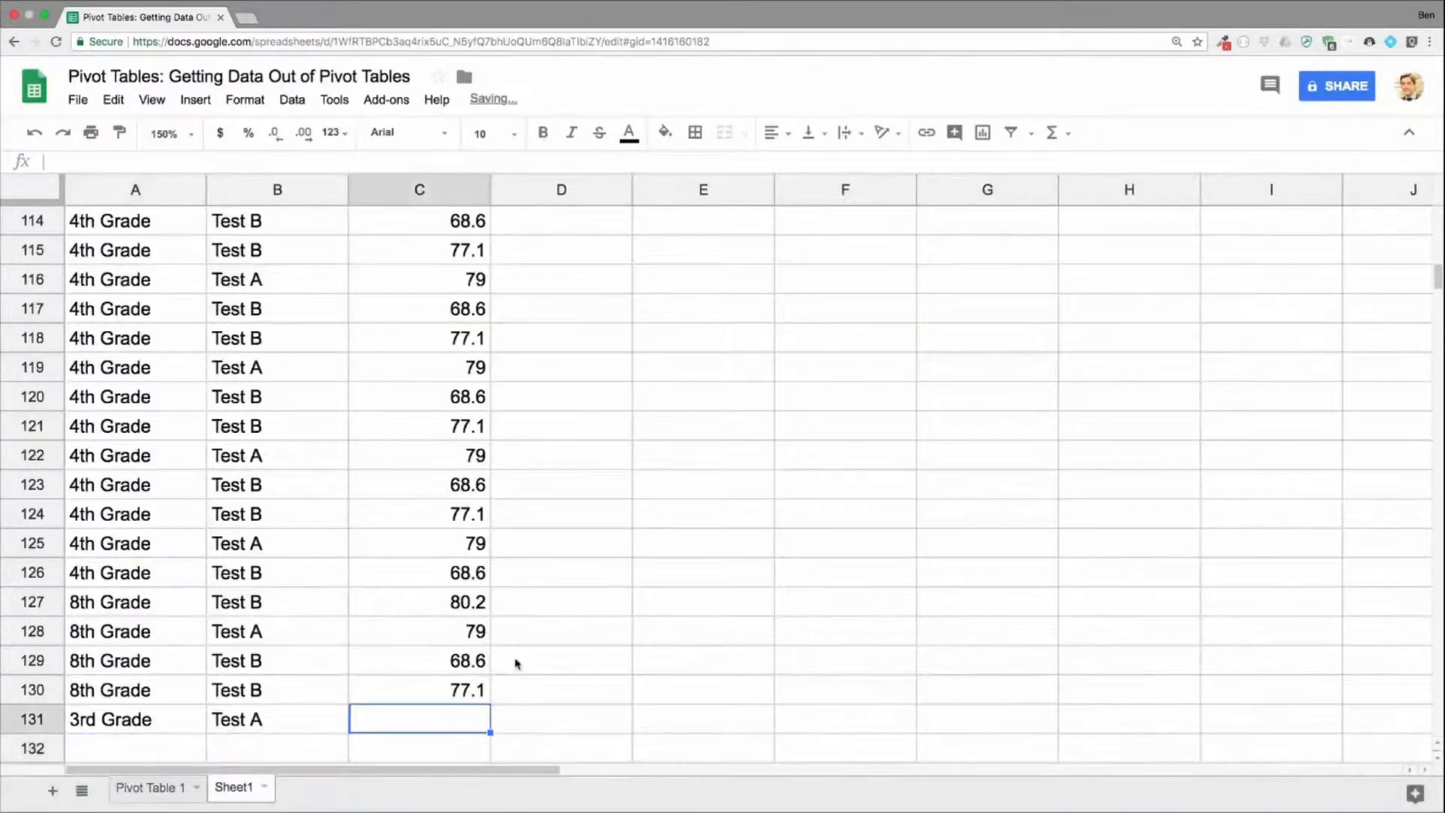
pyautogui.press('Left')
pyautogui.press('BackSpace')
pyautogui.press('Left')
pyautogui.press('BackSpace')
pyautogui.click(150, 787)
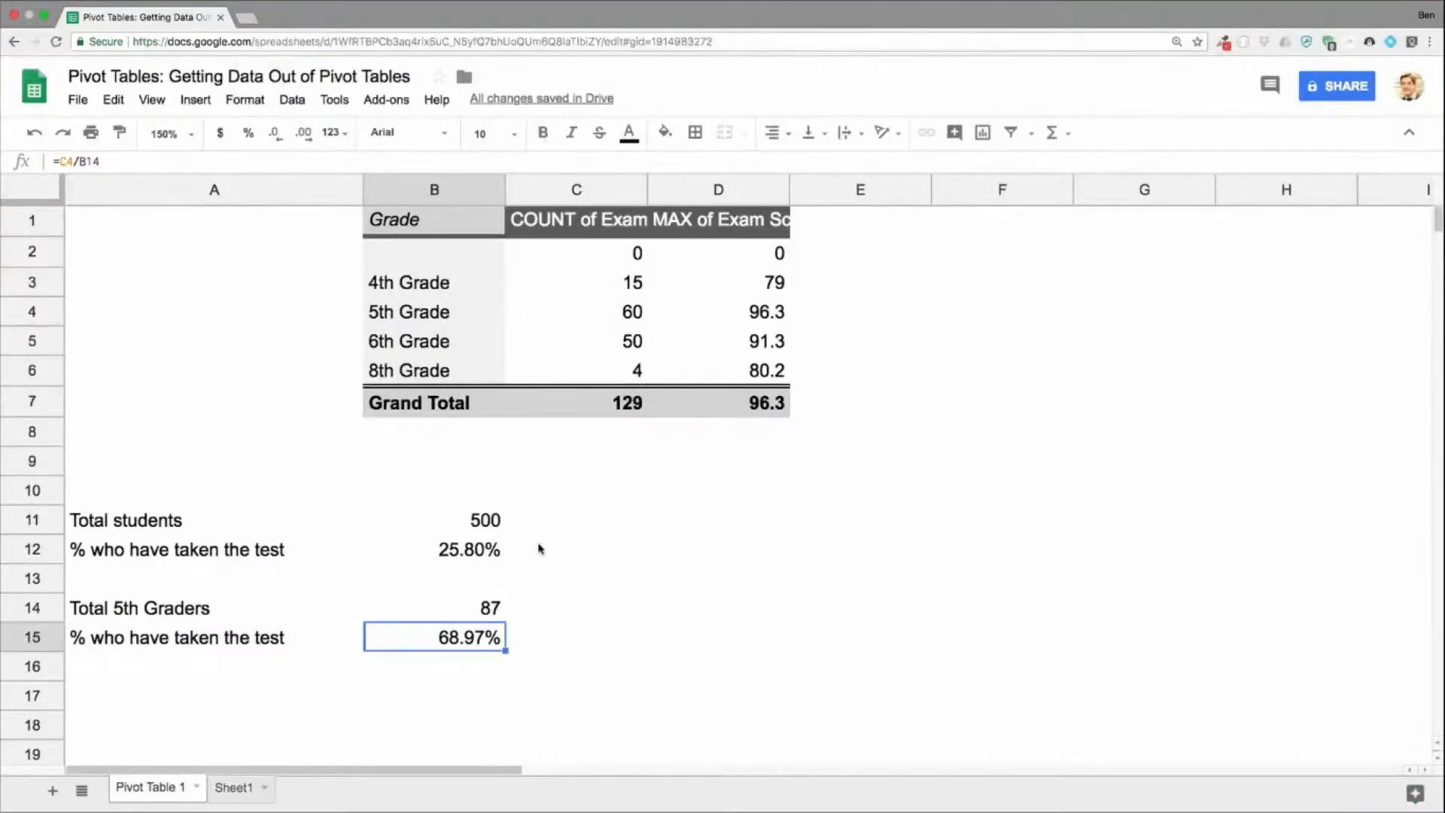
# Step: Restore the 3rd Grade record in row 131 of Sheet1 and recheck the percentages in B12 and B15
pyautogui.click(234, 788)
pyautogui.write('3rd Grade\tTest A\t56.2')
pyautogui.click(151, 787)
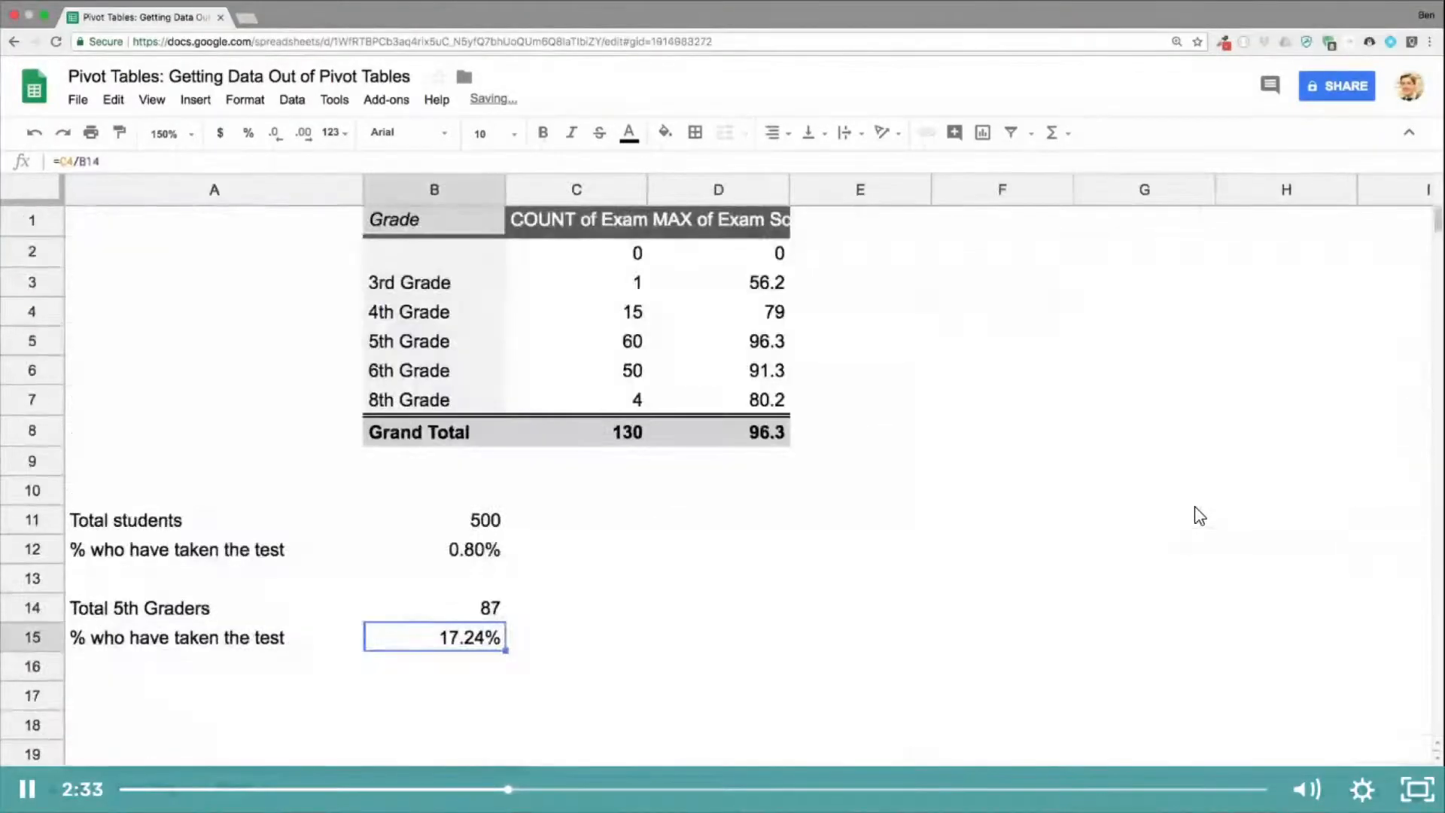
pyautogui.click(454, 543)
pyautogui.click(452, 625)
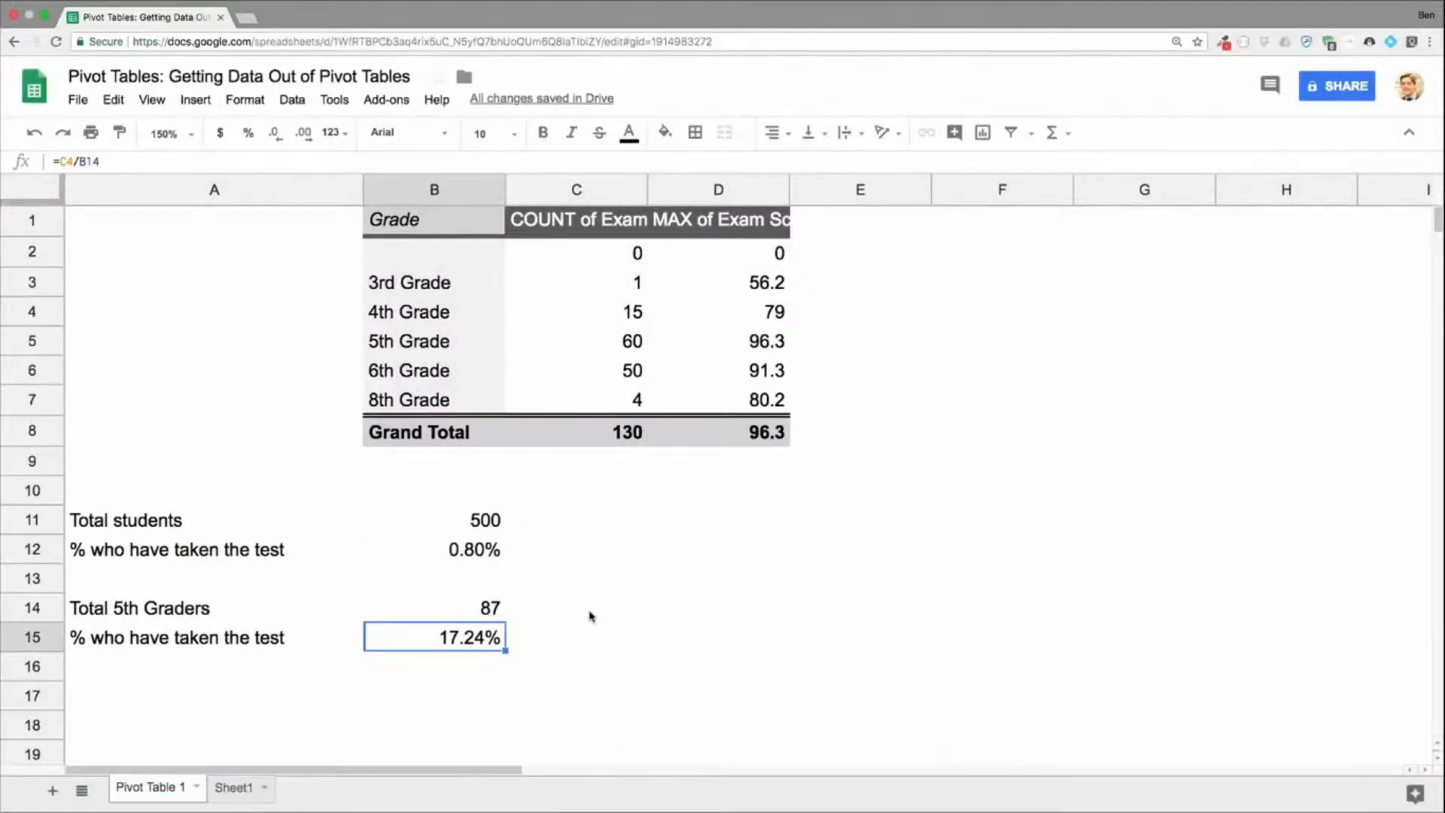
# Step: Retrieve the overall exam count from the pivot table in C12 with =GETPIVOTDATA("COUNT of Exam Score",B1)
pyautogui.click(598, 554)
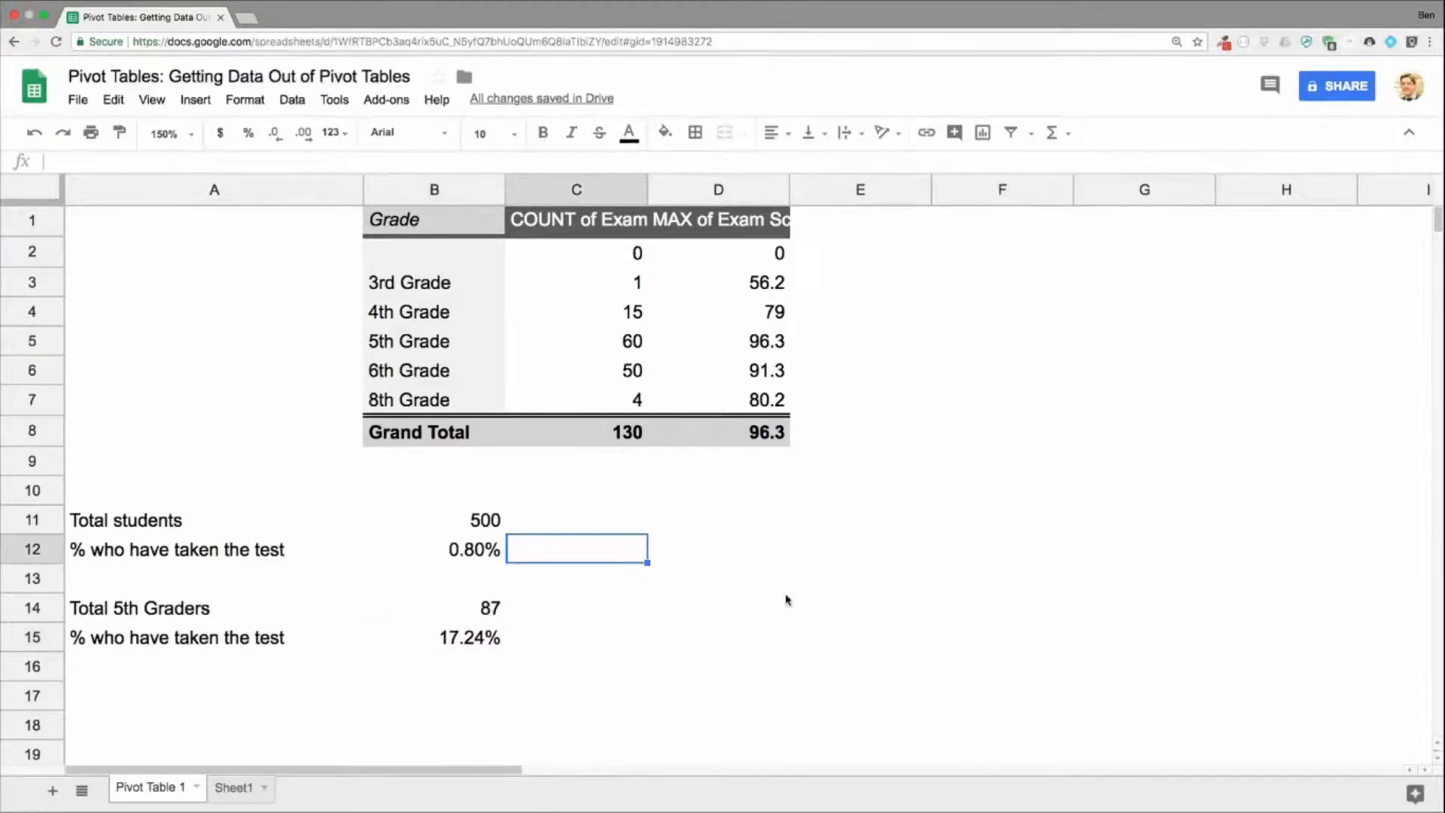
pyautogui.write('=get')
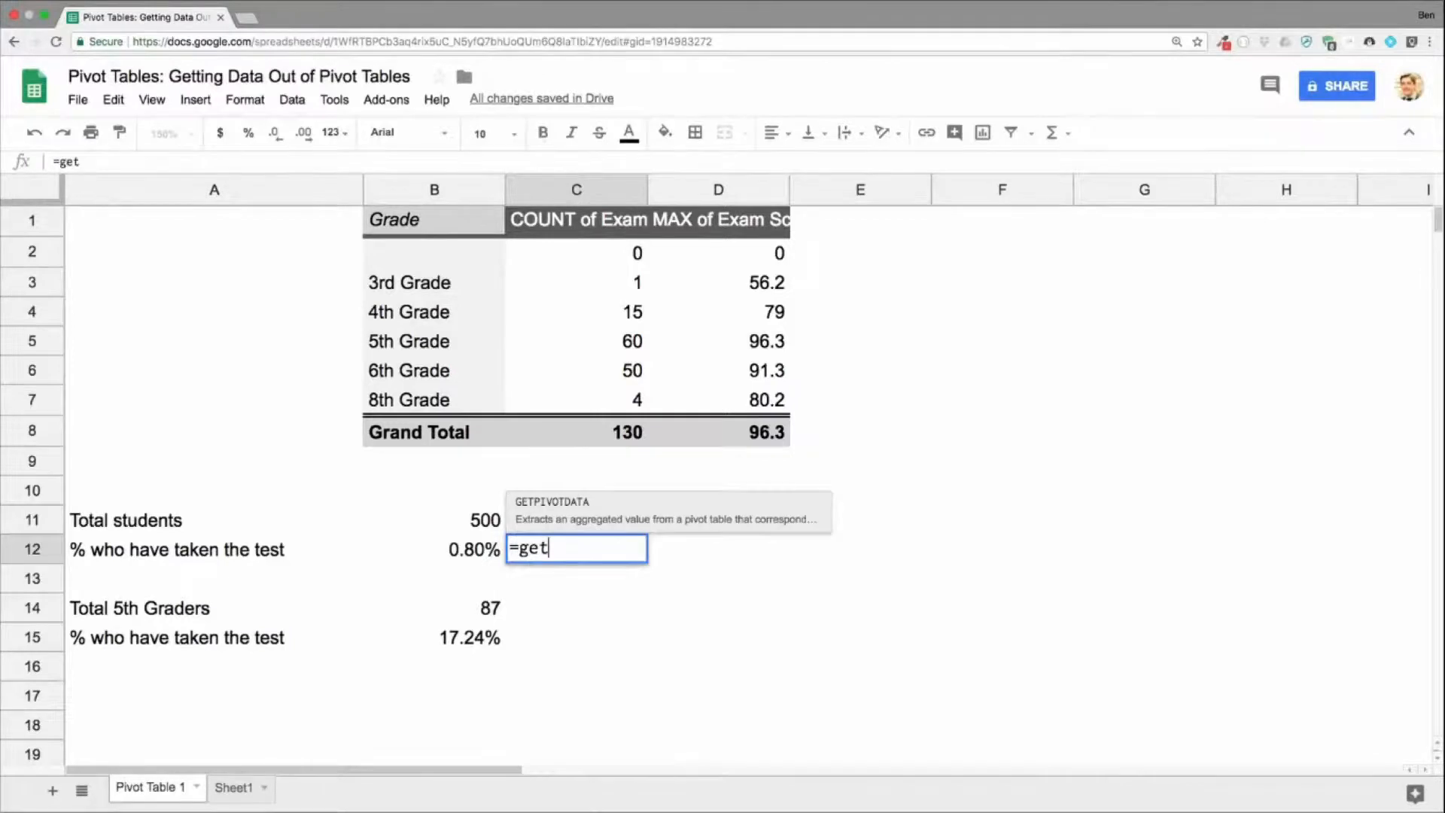
pyautogui.press('Tab')
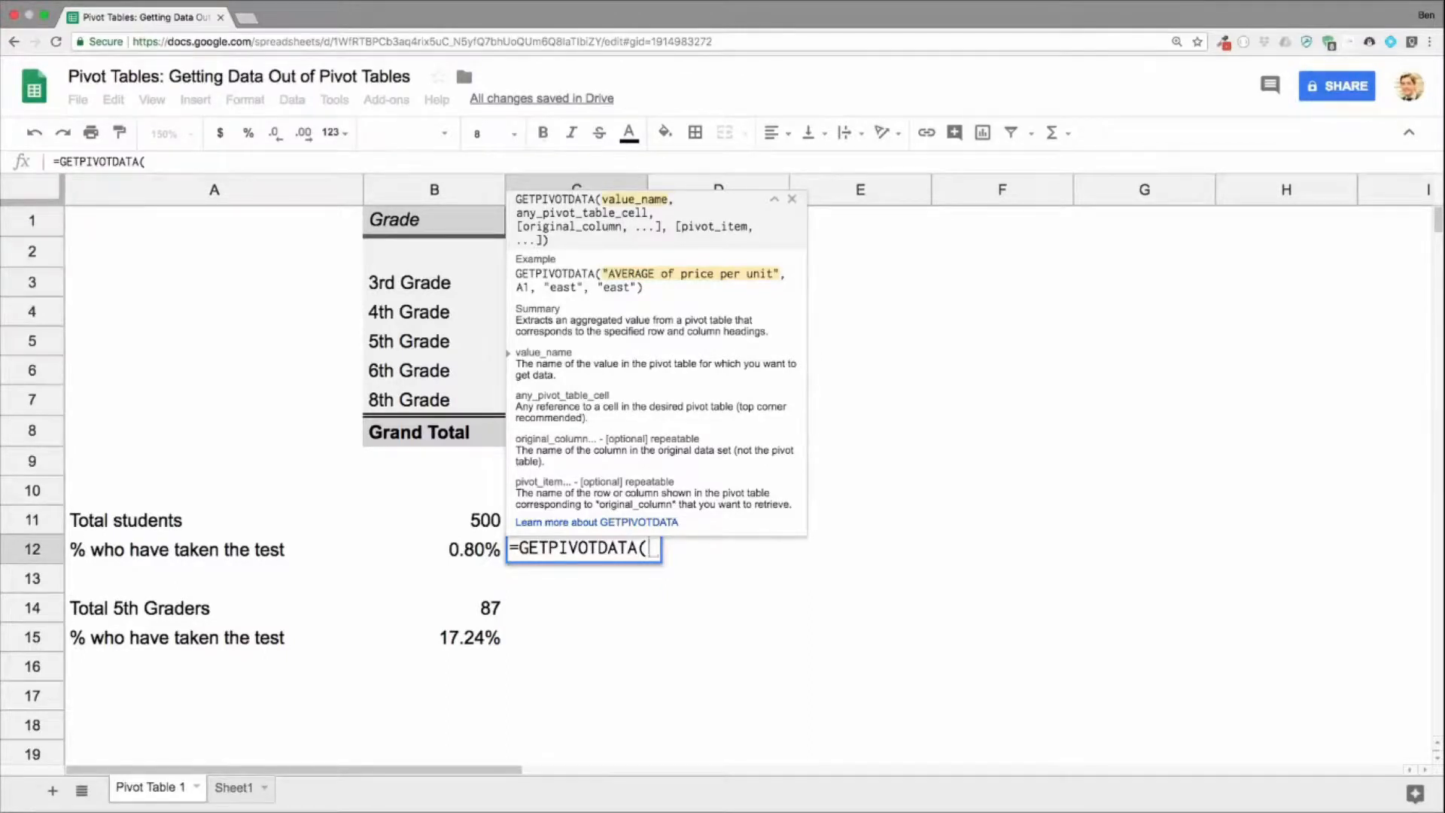
pyautogui.click(793, 200)
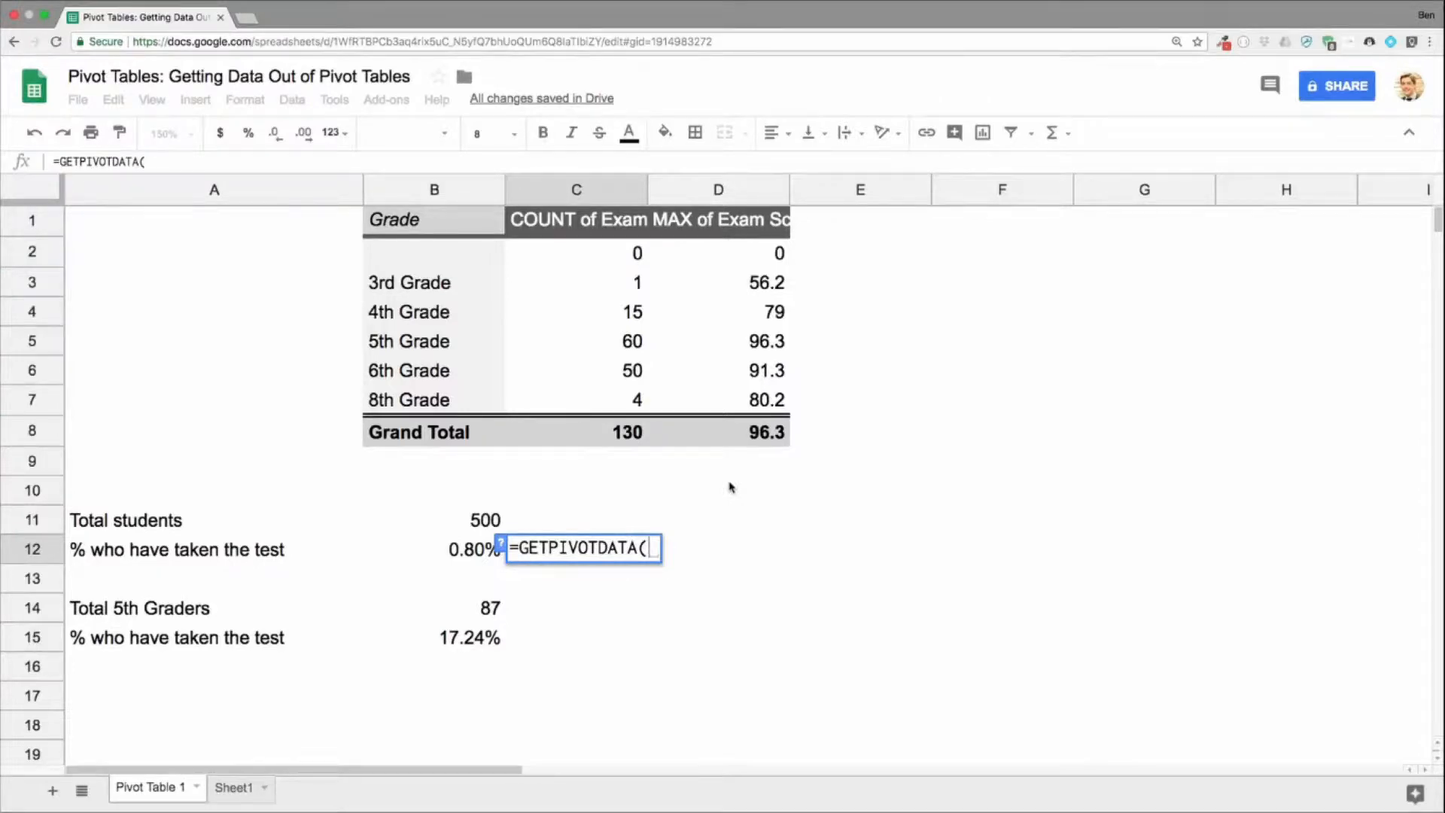
pyautogui.write('"')
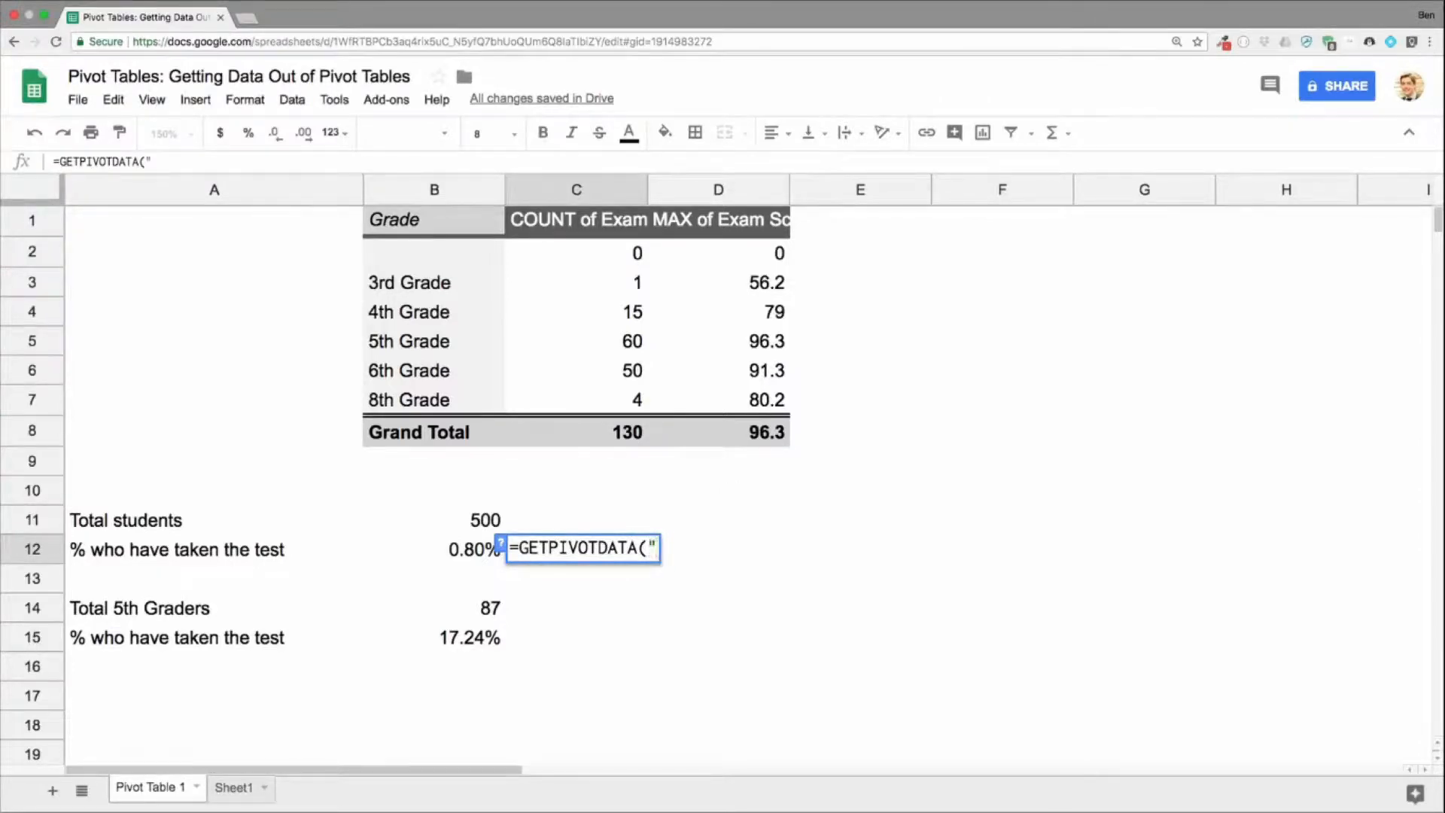
pyautogui.write('COUNT of Exa')
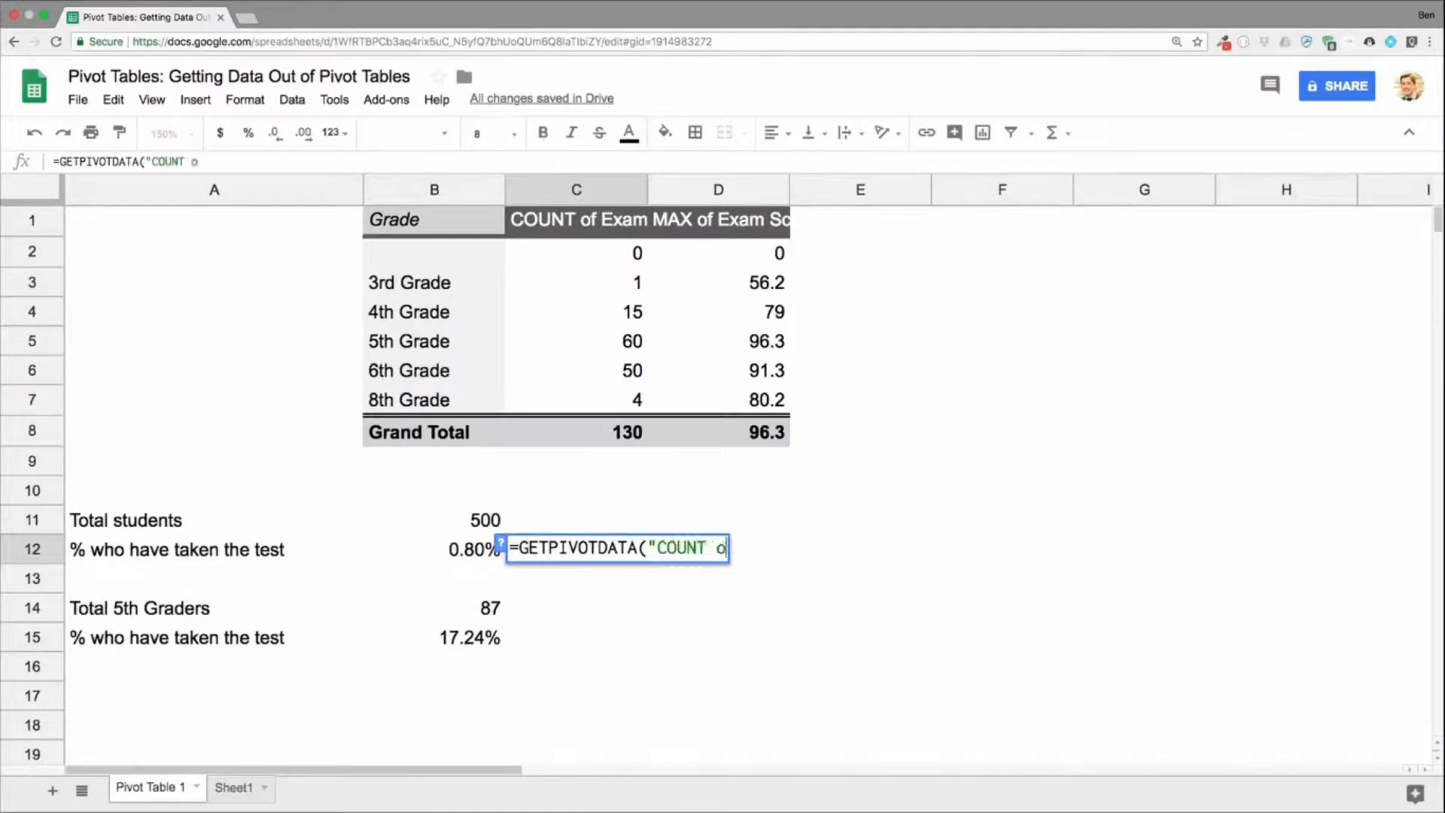
pyautogui.write('Sc')
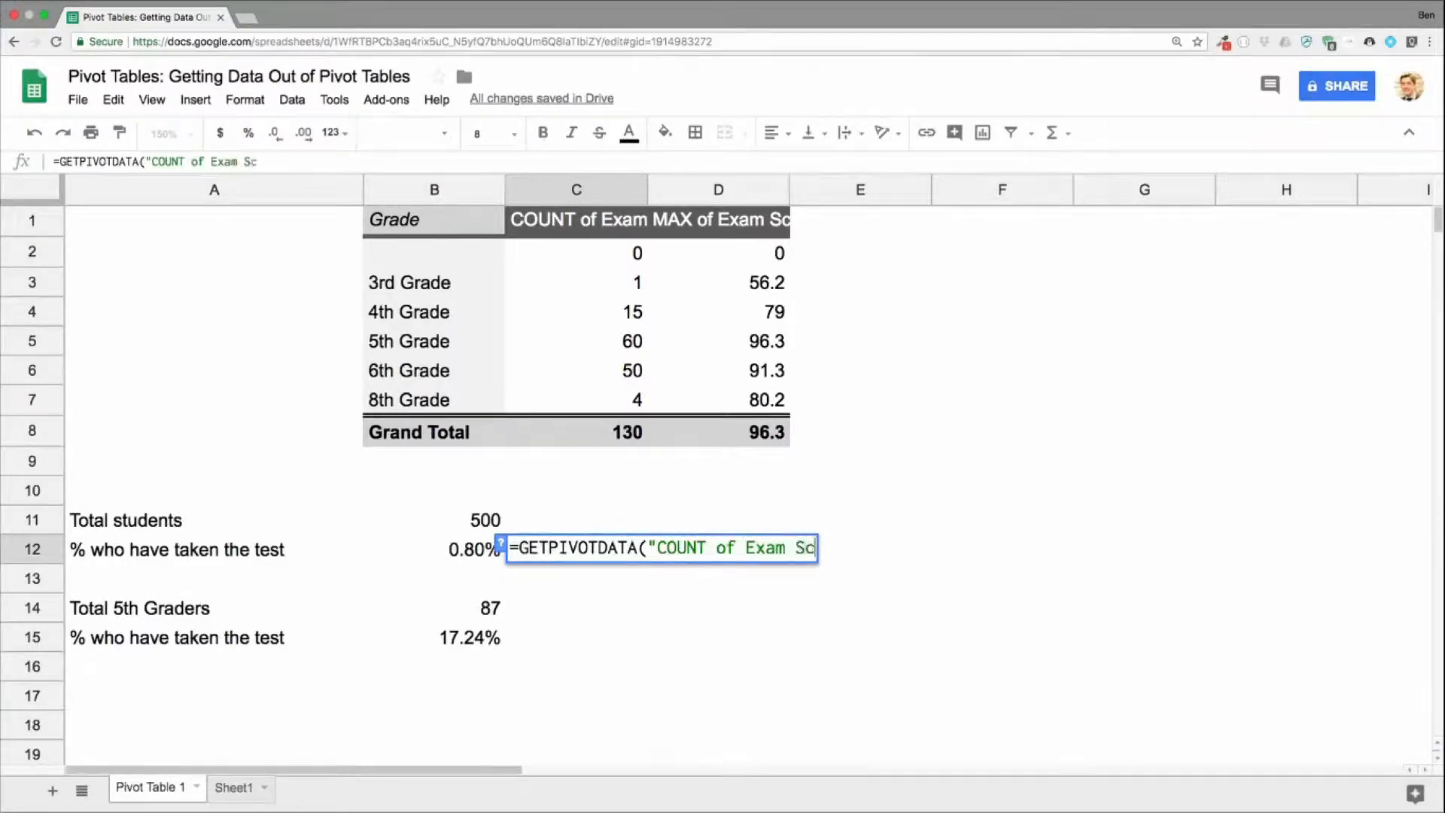
pyautogui.write('ore",')
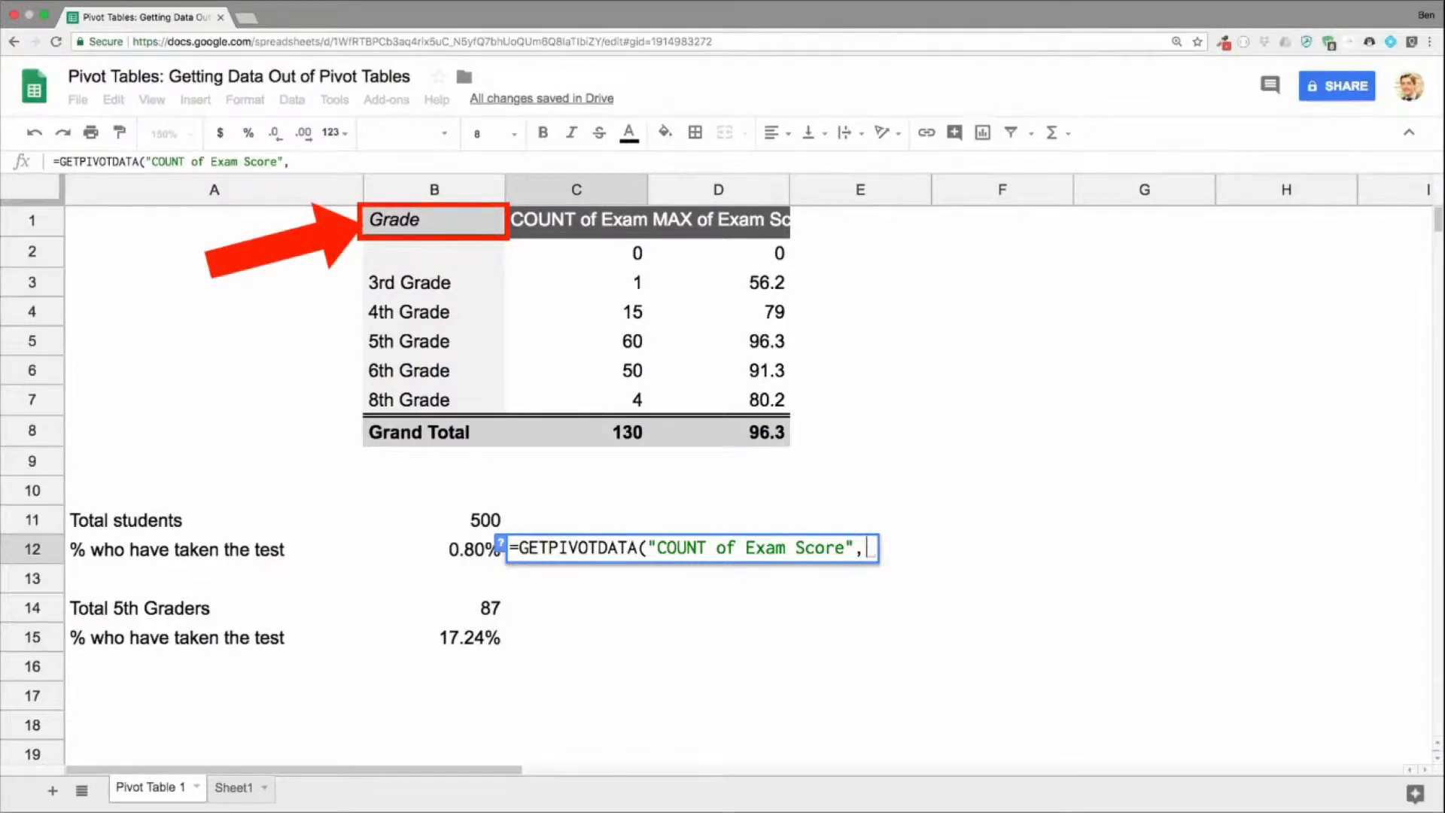
pyautogui.write('b1')
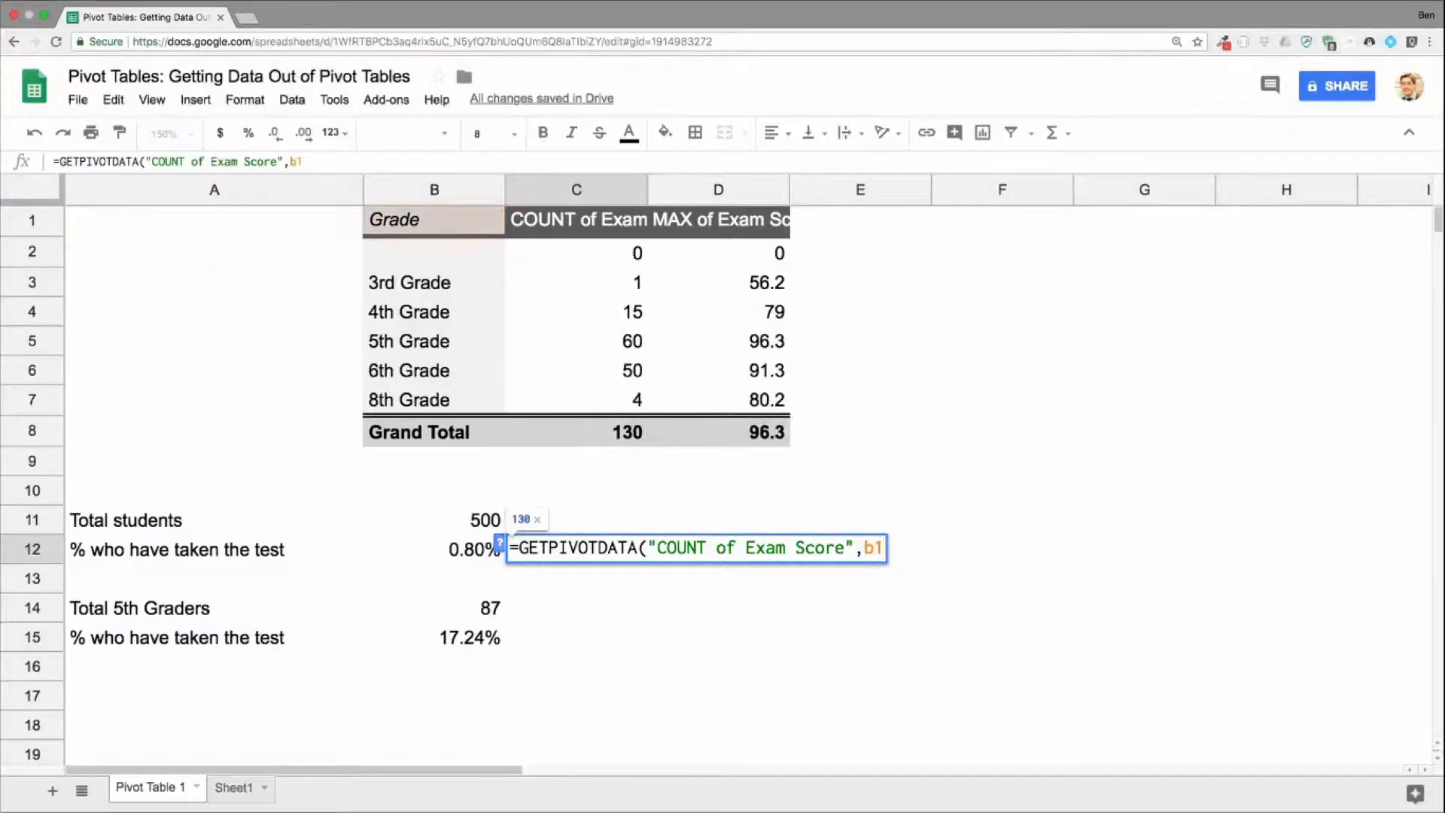
pyautogui.write(')')
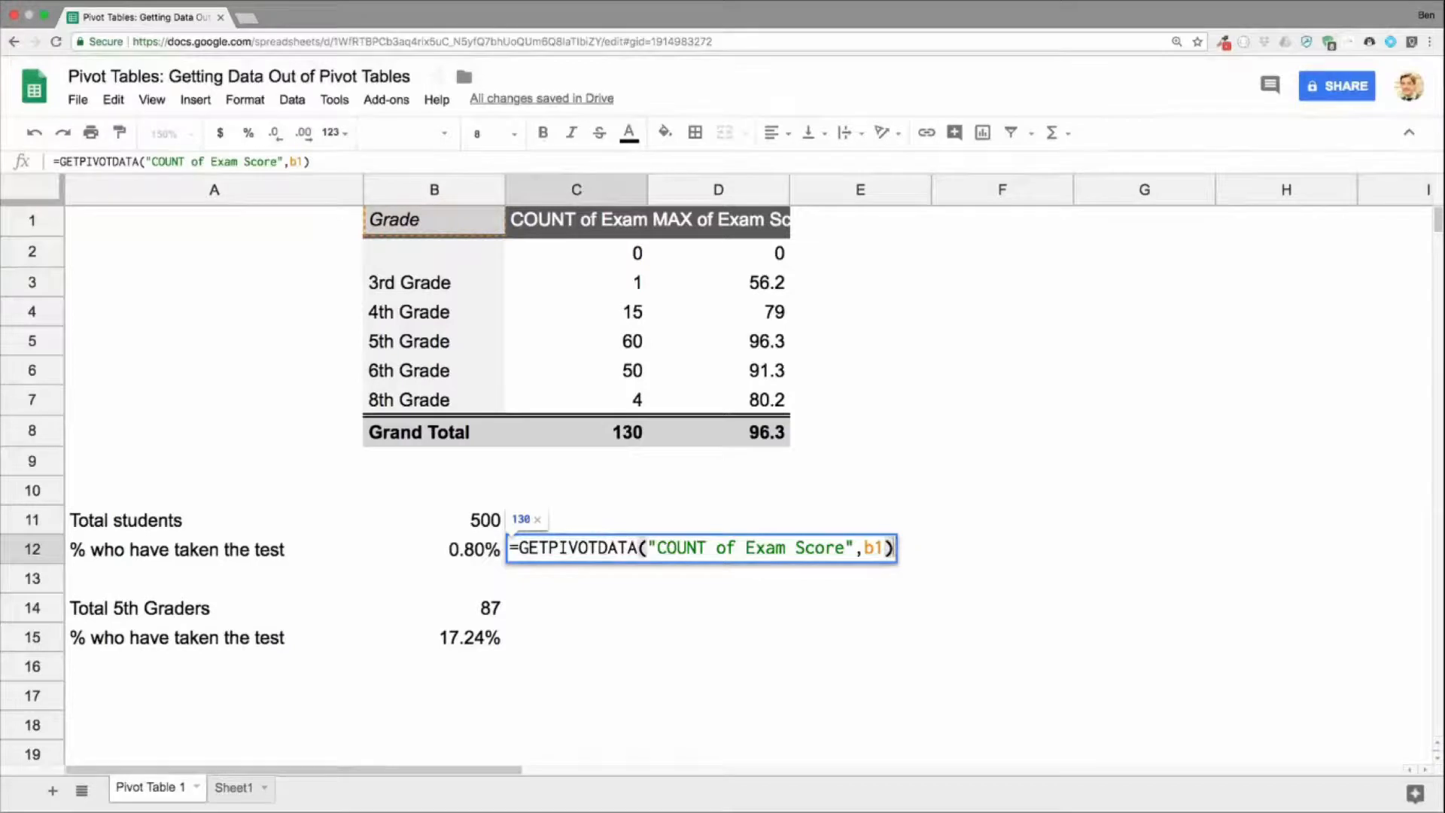
pyautogui.press('Return')
pyautogui.press('Up')
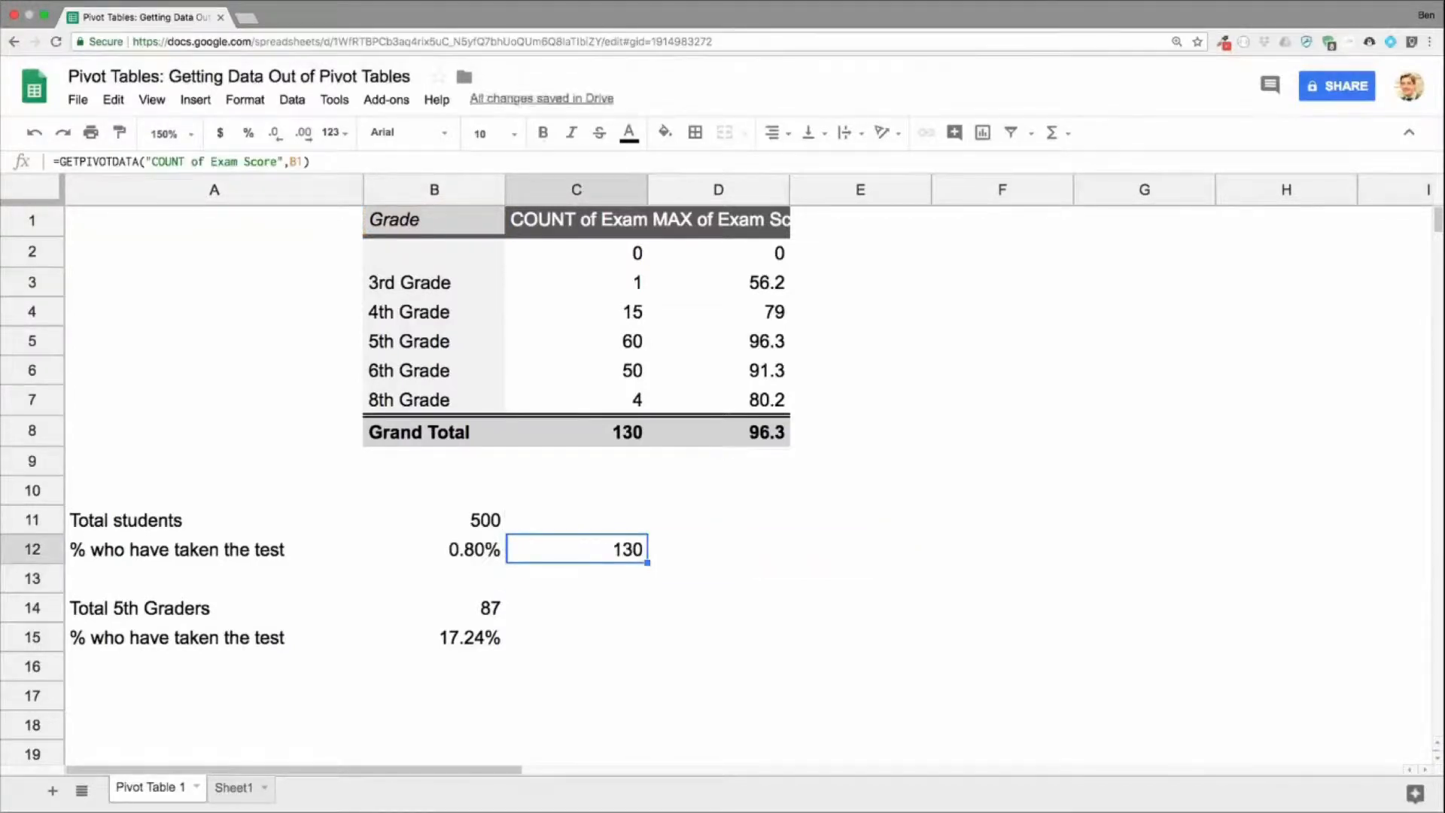
# Step: Divide the GETPIVOTDATA formula in C12 by the total students in B11 and format the cell as a percentage
pyautogui.doubleClick(641, 552)
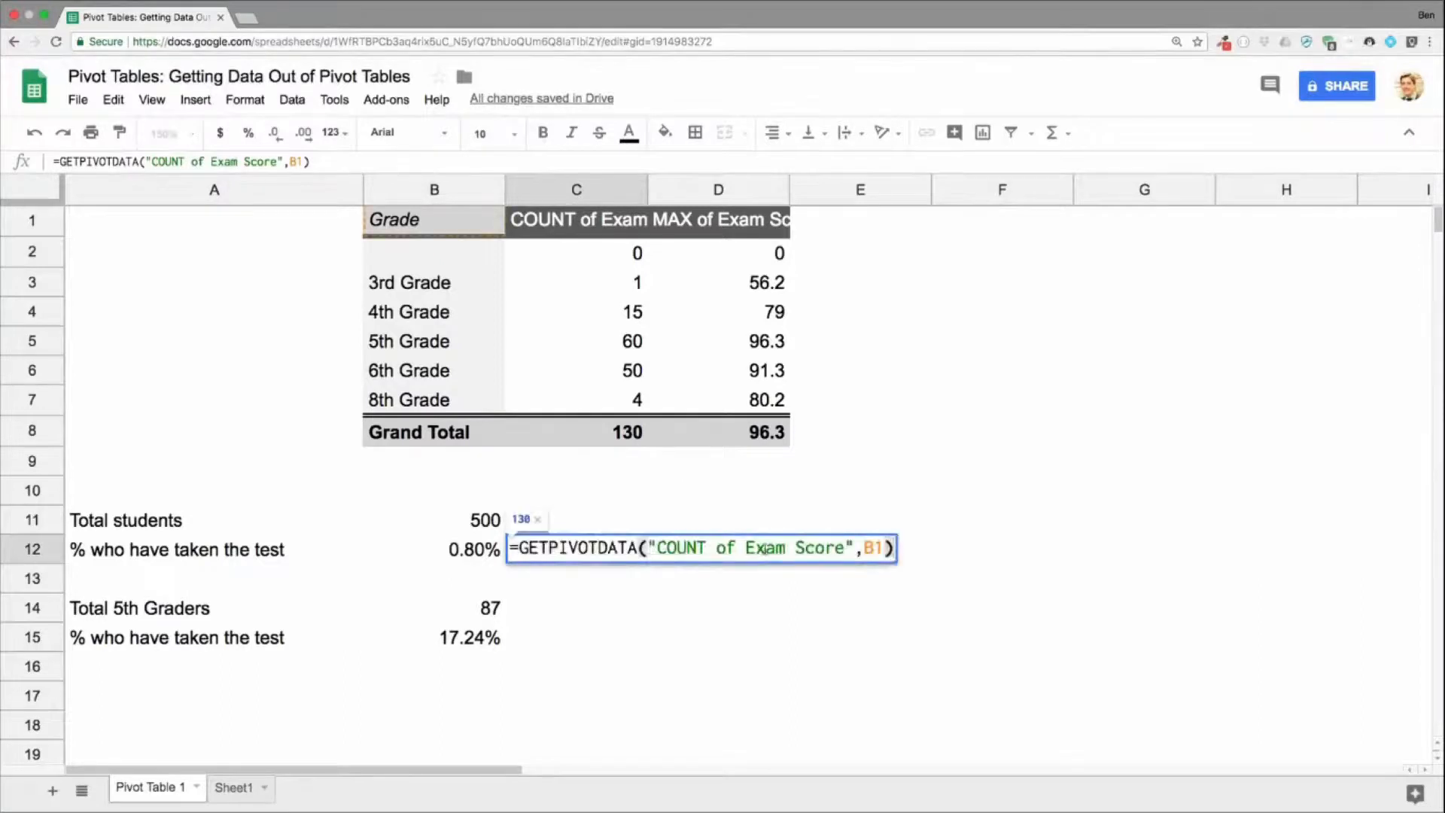
pyautogui.write('/')
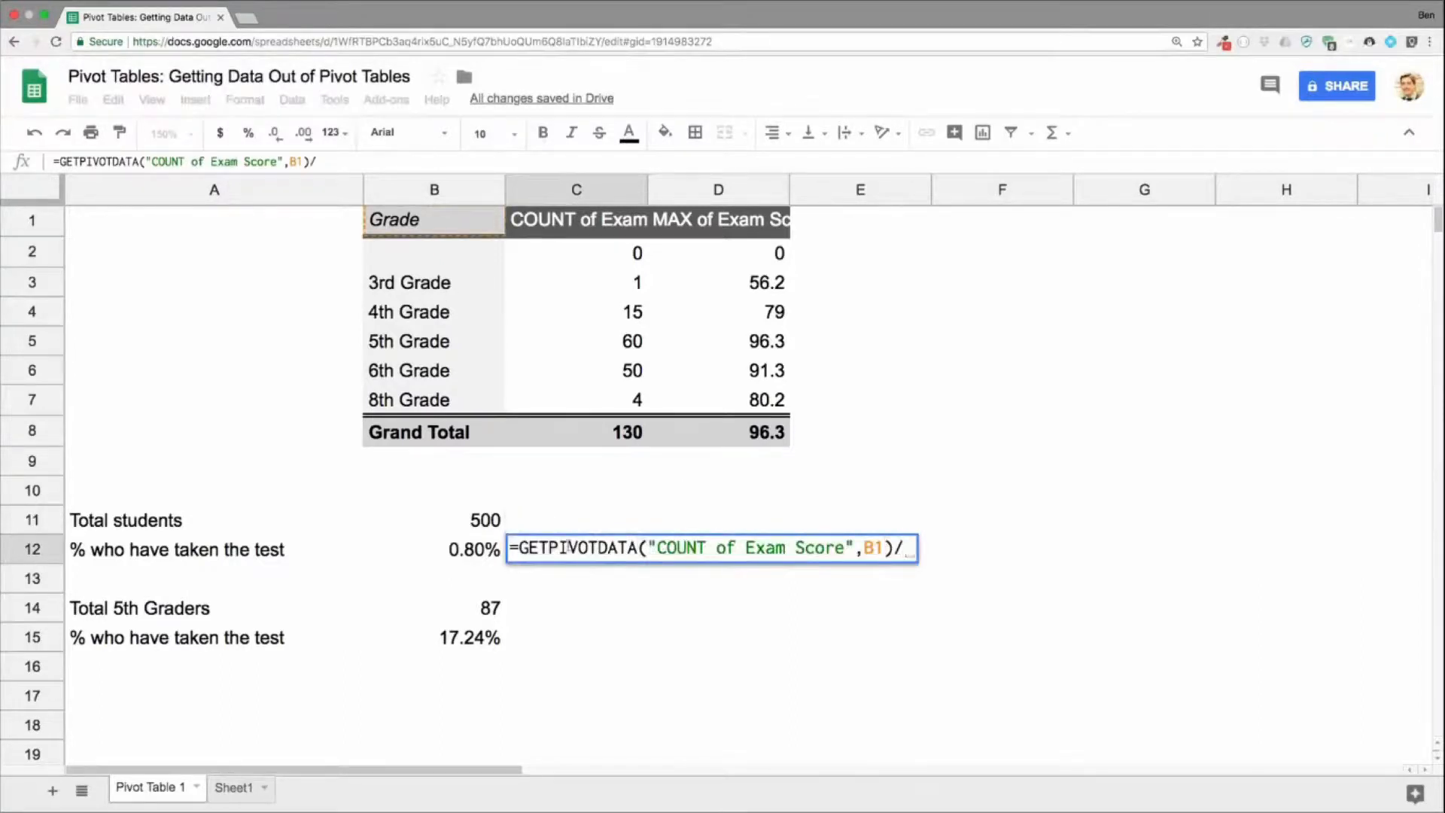
pyautogui.click(495, 519)
pyautogui.press('Return')
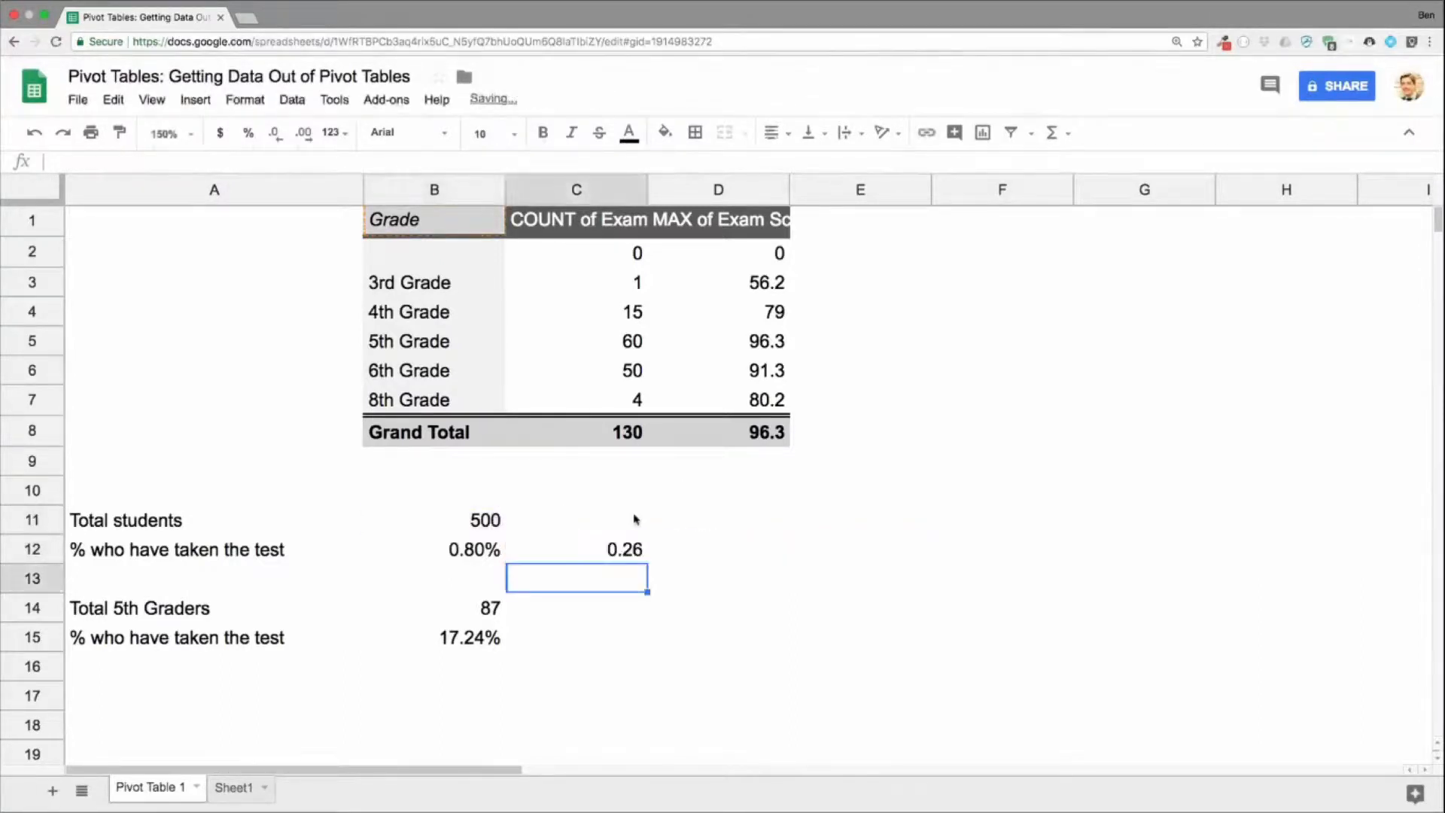
pyautogui.click(629, 559)
pyautogui.click(251, 136)
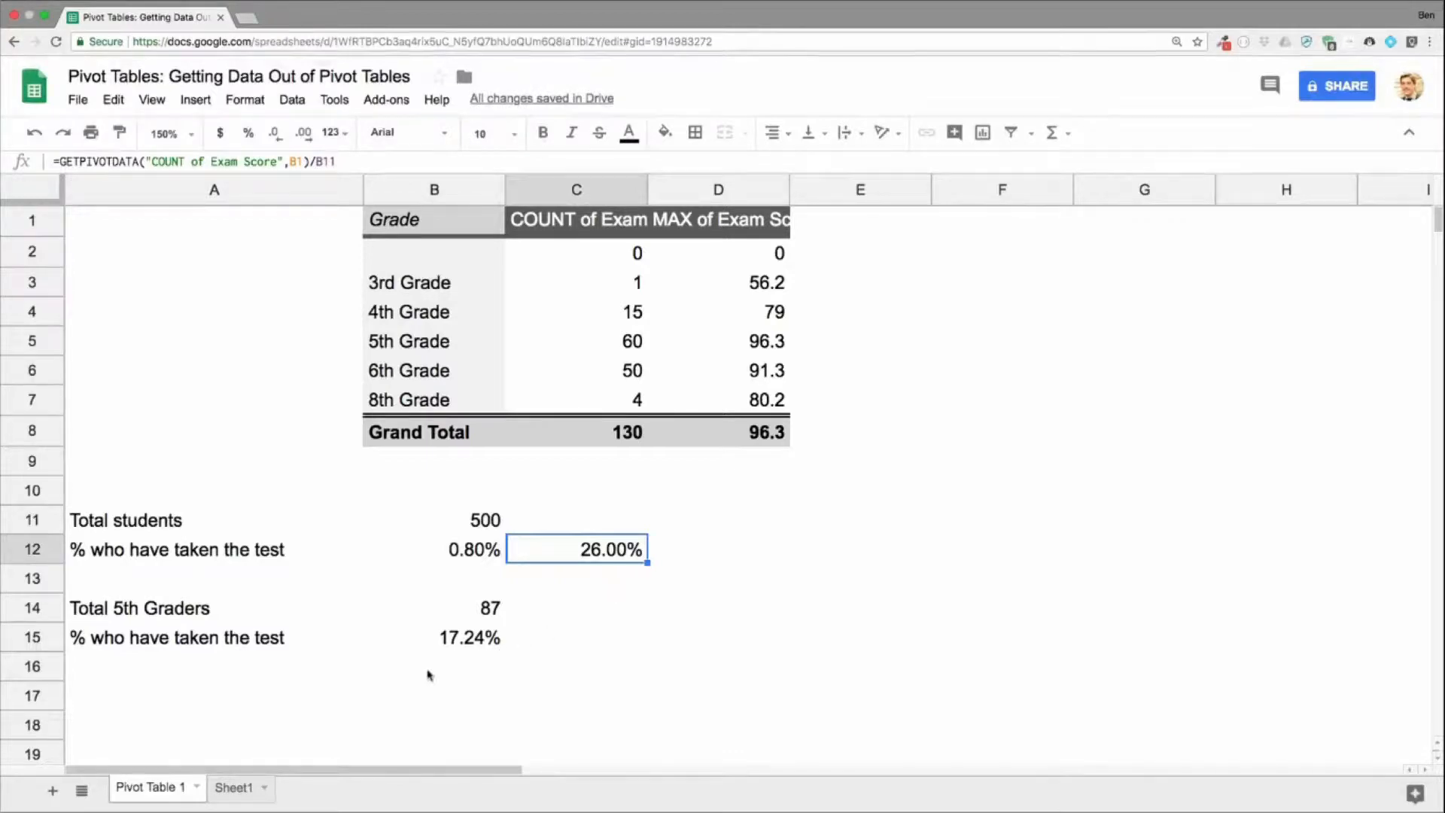
# Step: Add another record in row 132 of Sheet1 with 2nd Grade, Test A and an exam score of 34.2
pyautogui.click(246, 790)
pyautogui.click(160, 743)
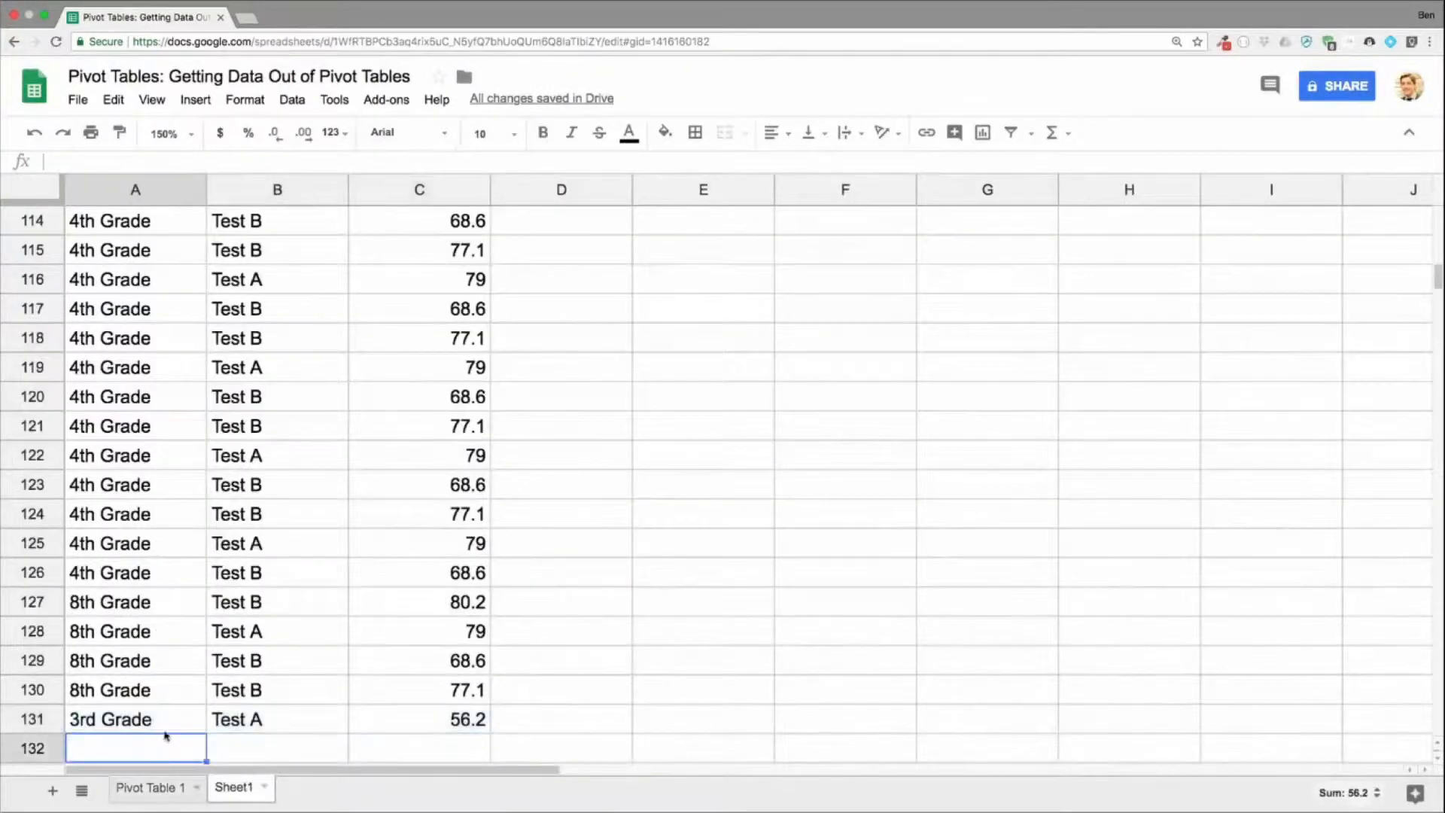
pyautogui.scroll(-3, 184, 575)
pyautogui.write('2')
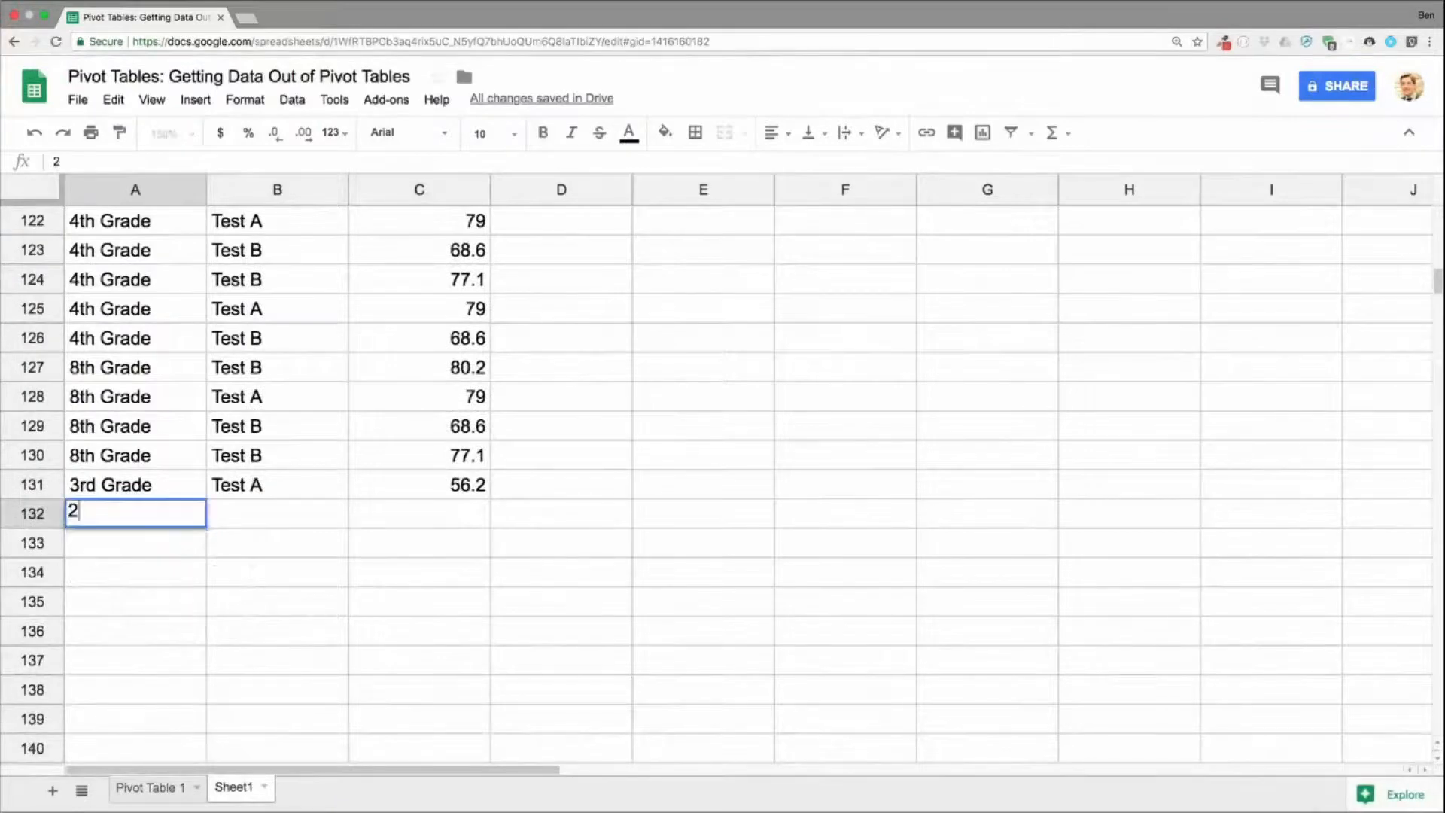
pyautogui.write('nd Grade')
pyautogui.press('Tab')
pyautogui.write('Test A')
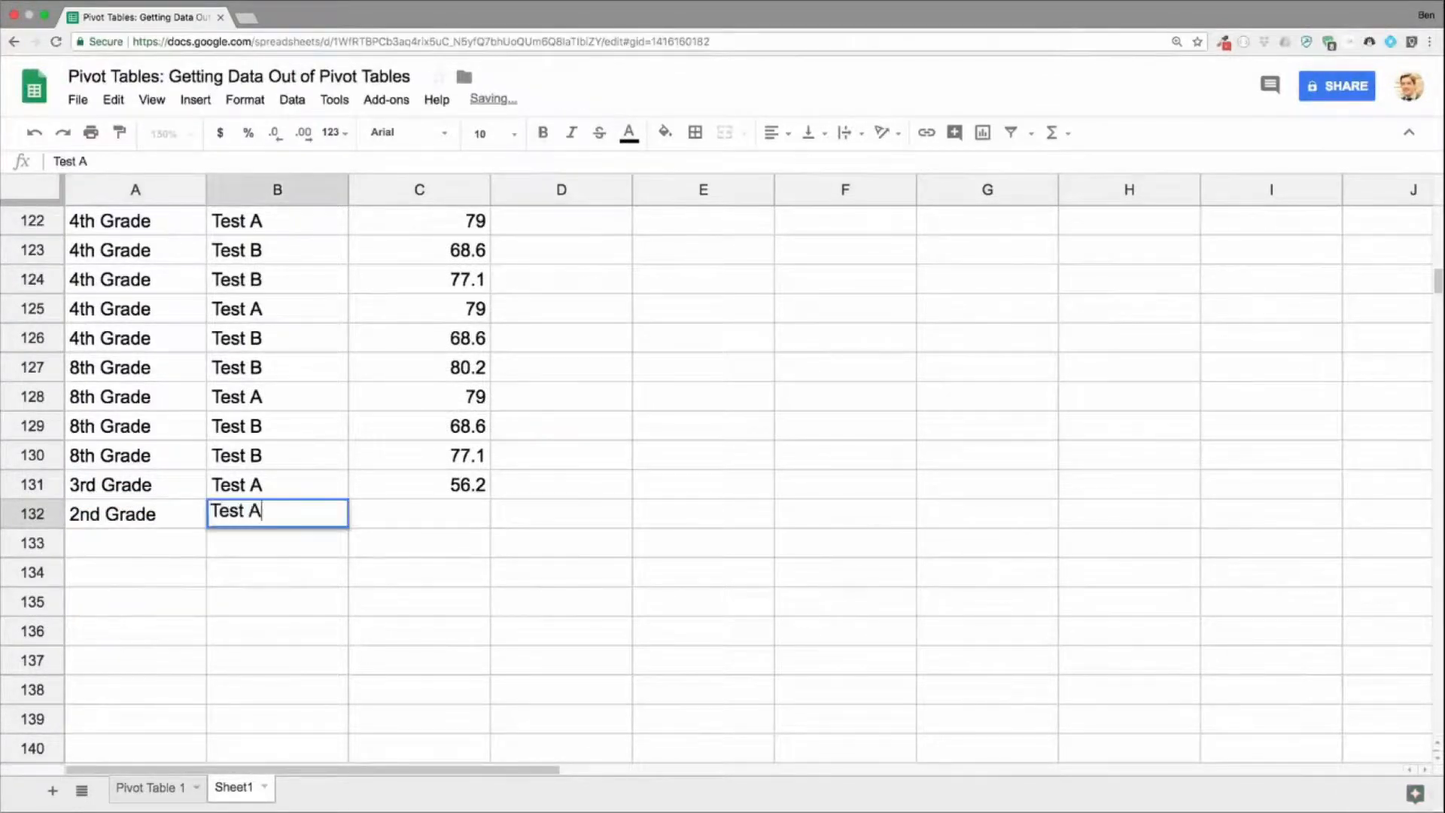
pyautogui.press('Tab')
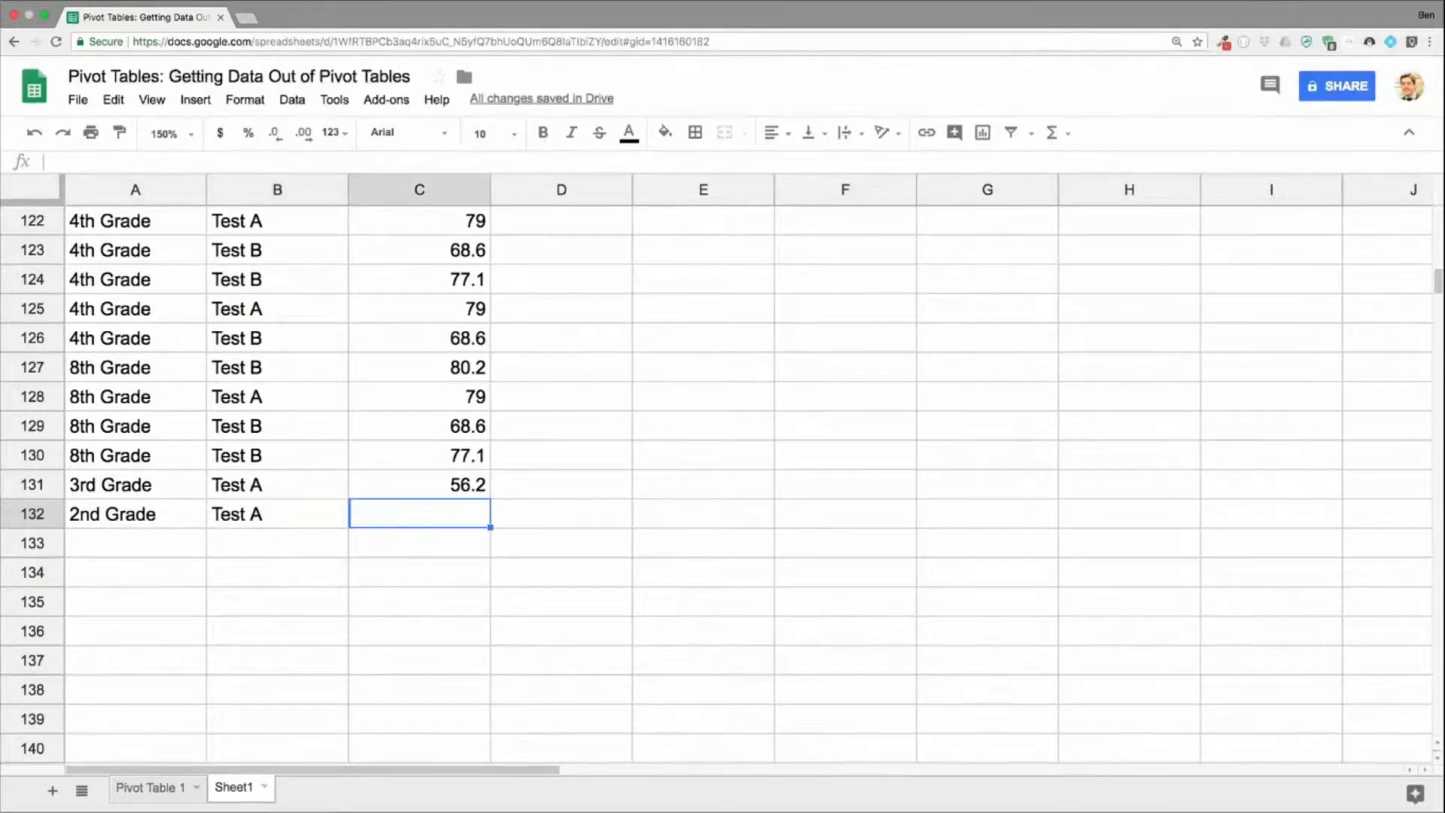
pyautogui.write('34.2')
pyautogui.press('Return')
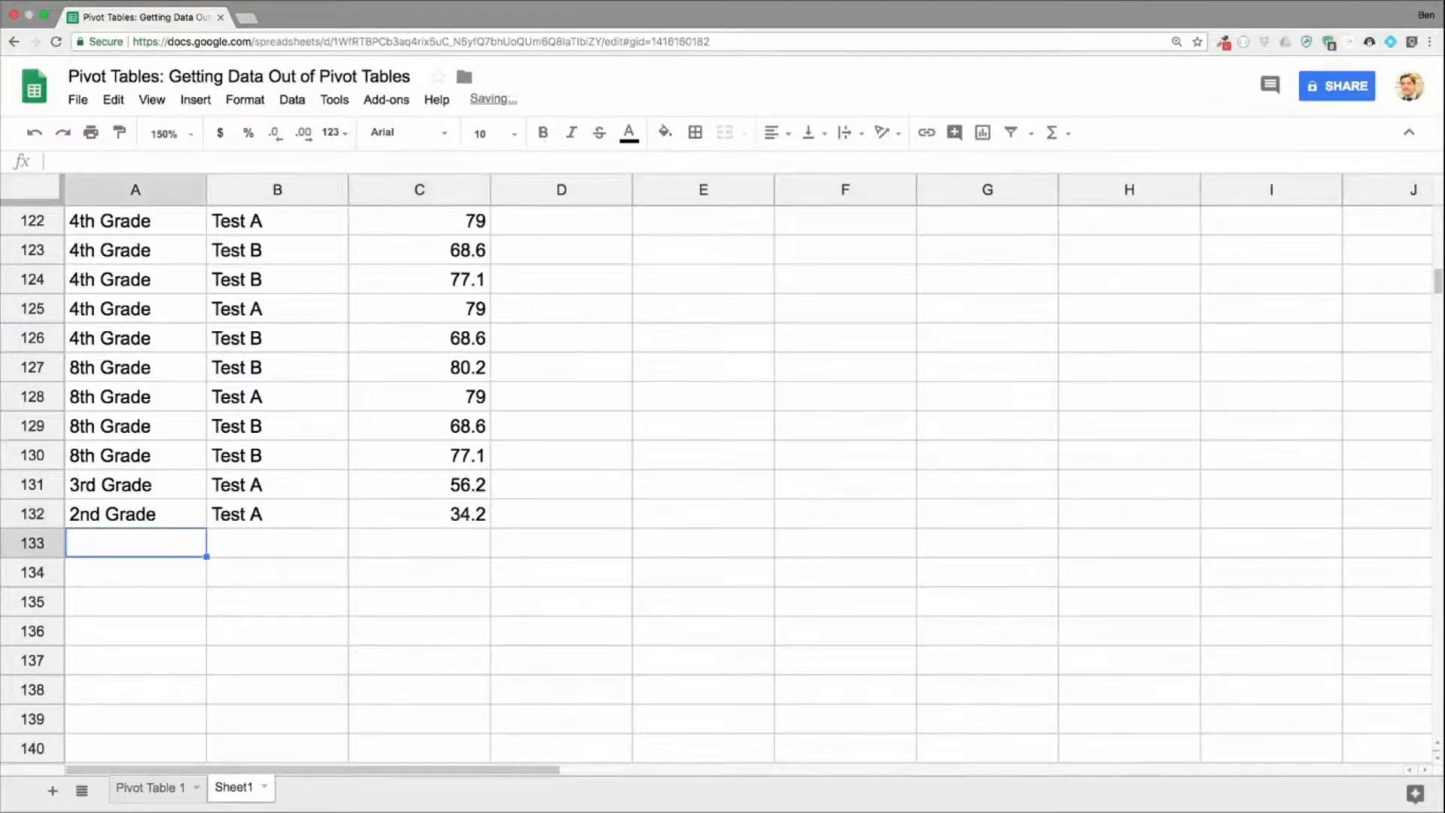
# Step: On the Pivot Table 1 sheet, compare the direct-reference formula in B12 with the GETPIVOTDATA result in C12
pyautogui.click(194, 792)
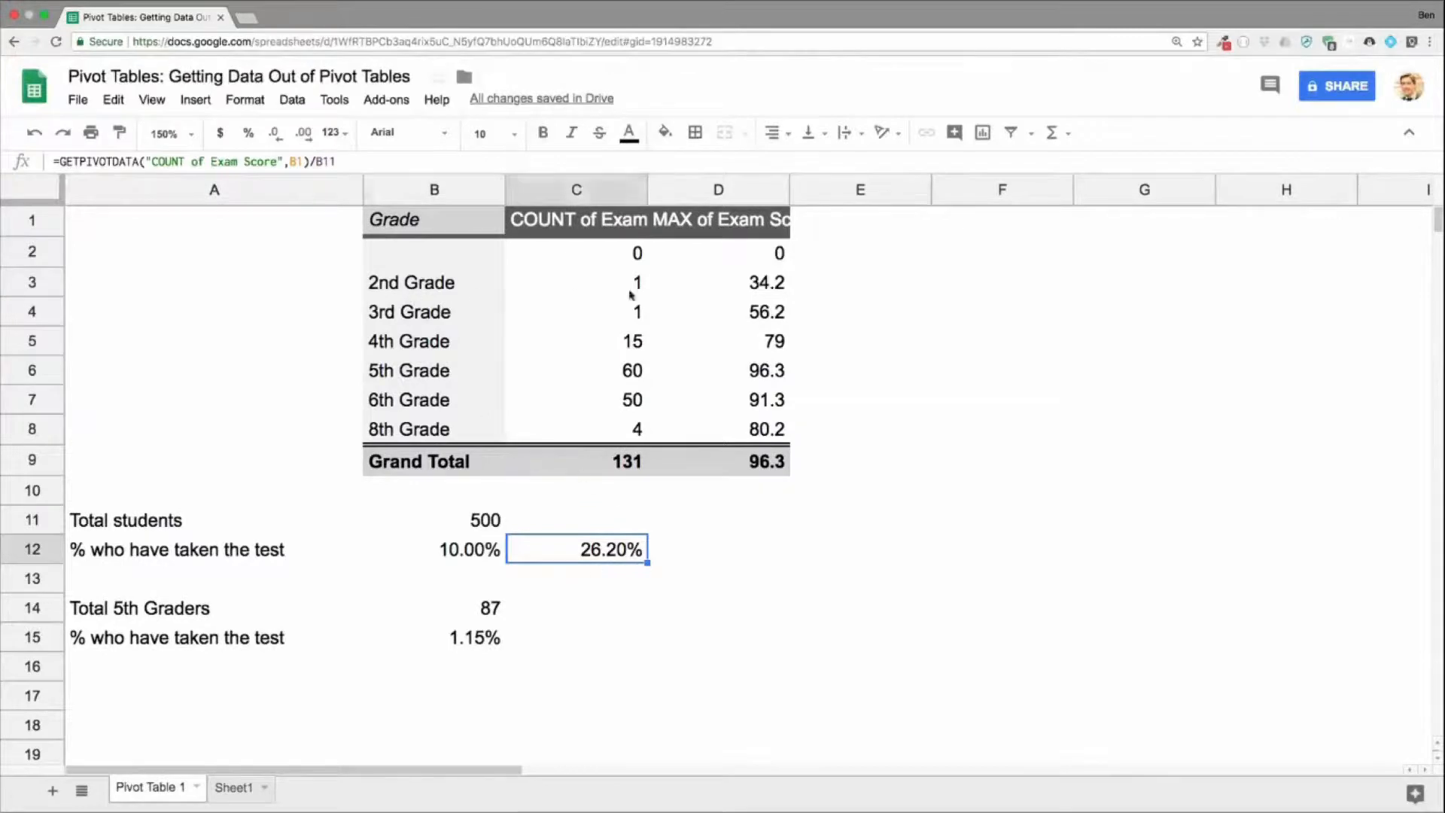
pyautogui.click(576, 295)
pyautogui.click(629, 551)
pyautogui.doubleClick(473, 553)
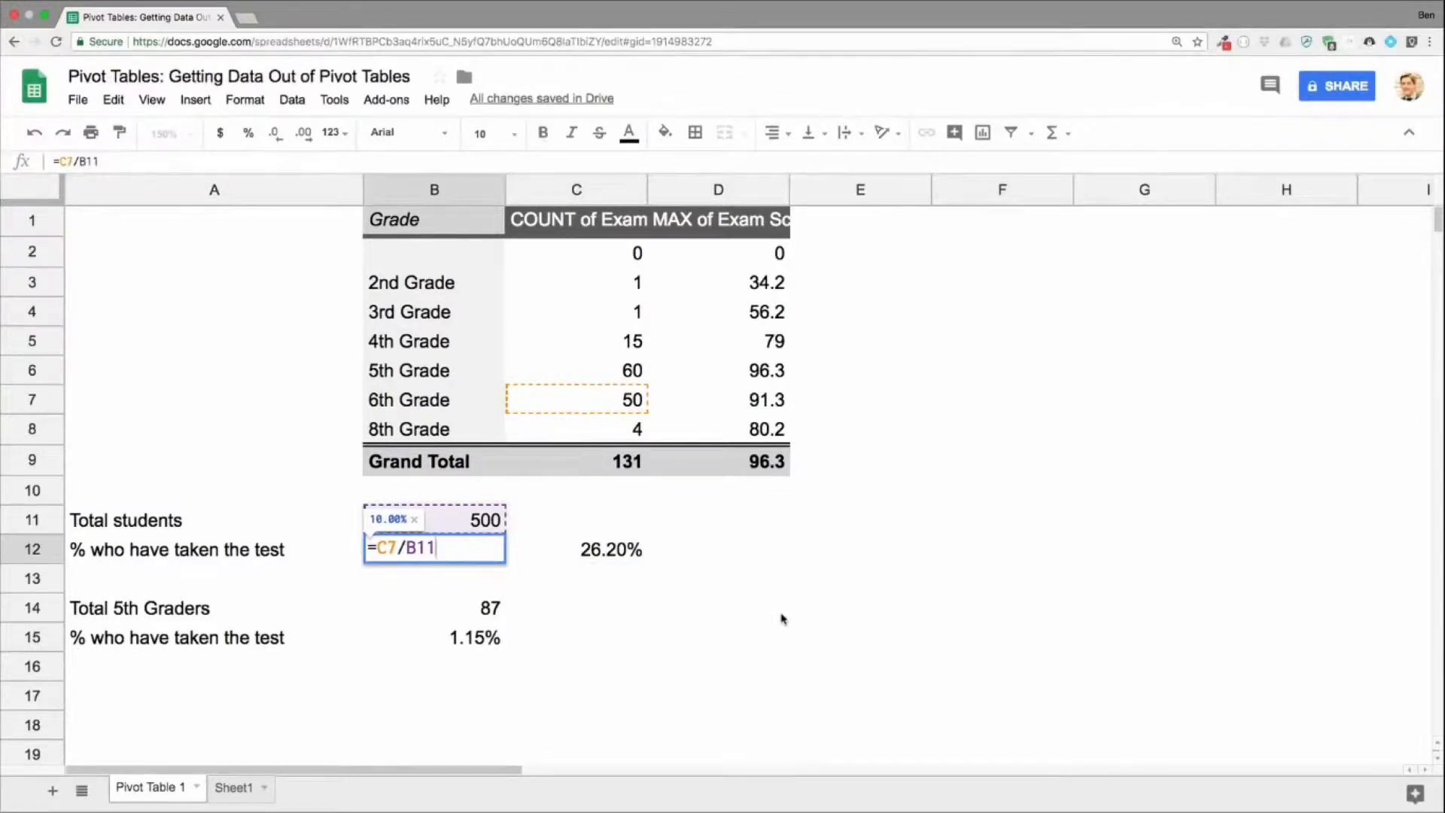
pyautogui.press('Return')
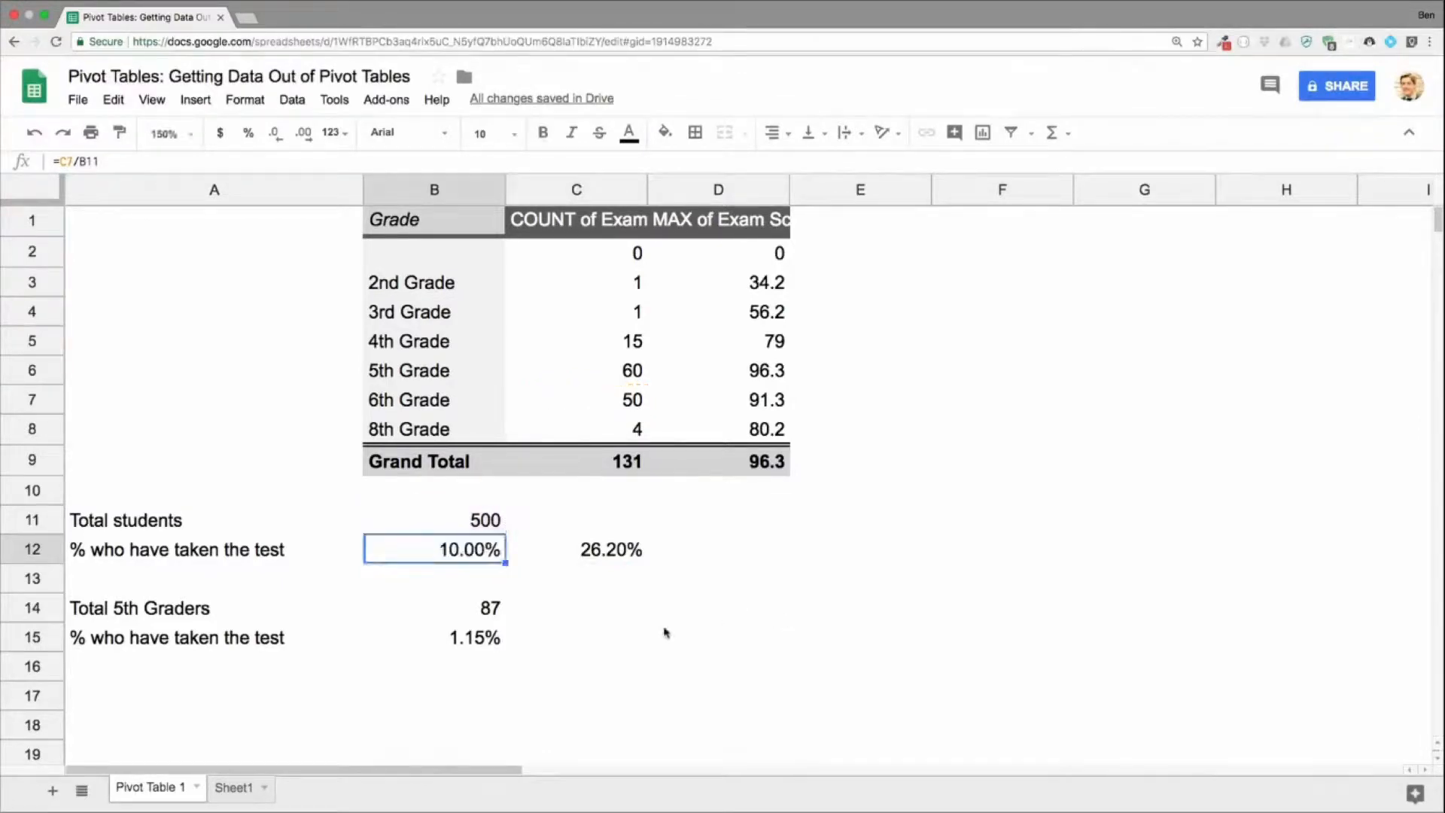
# Step: Correct the 5th graders' percentage formula in B15 to =C6/B14 so it references the 5th Grade count
pyautogui.click(601, 638)
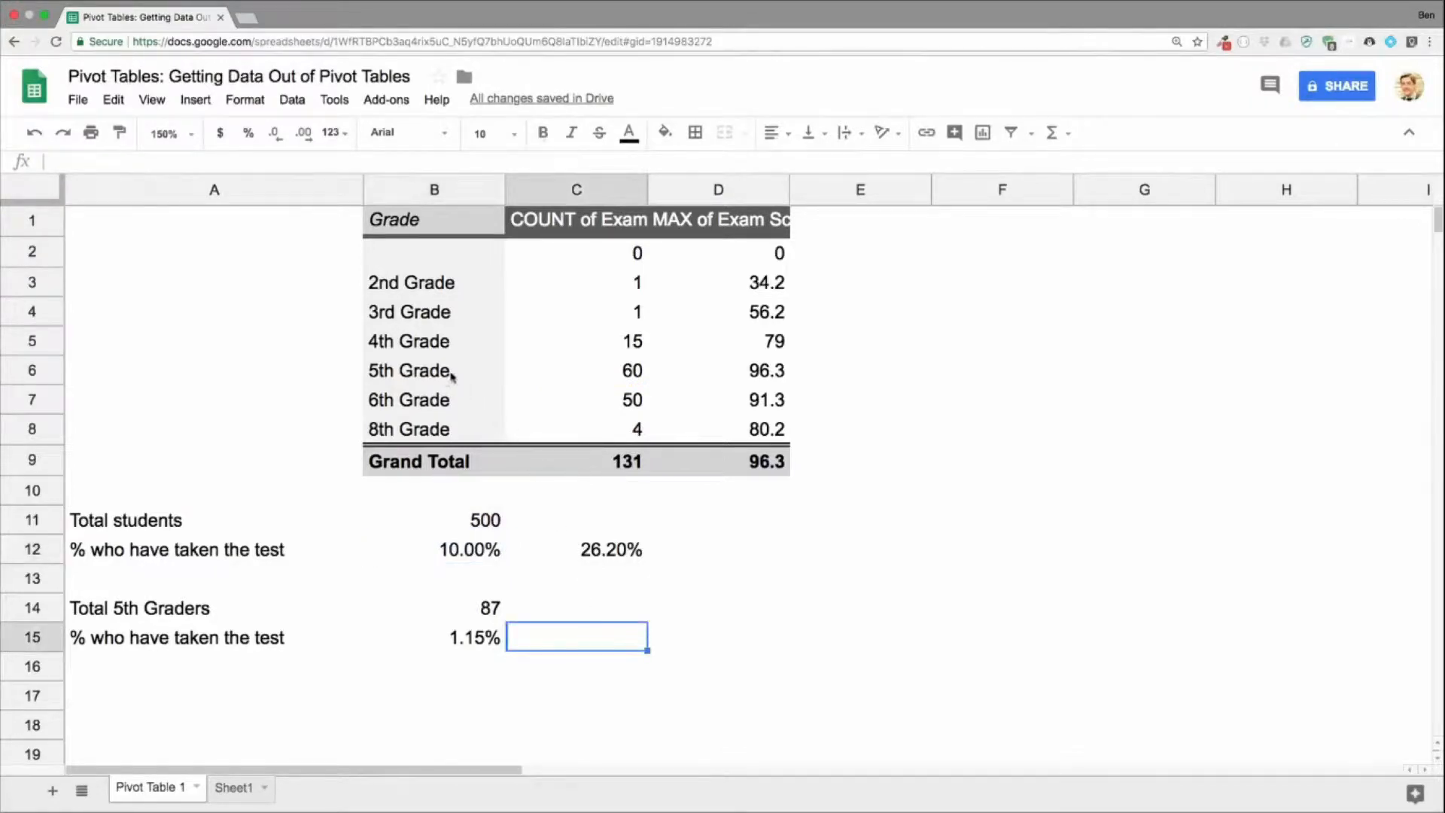
pyautogui.moveTo(450, 376); pyautogui.dragTo(587, 389)
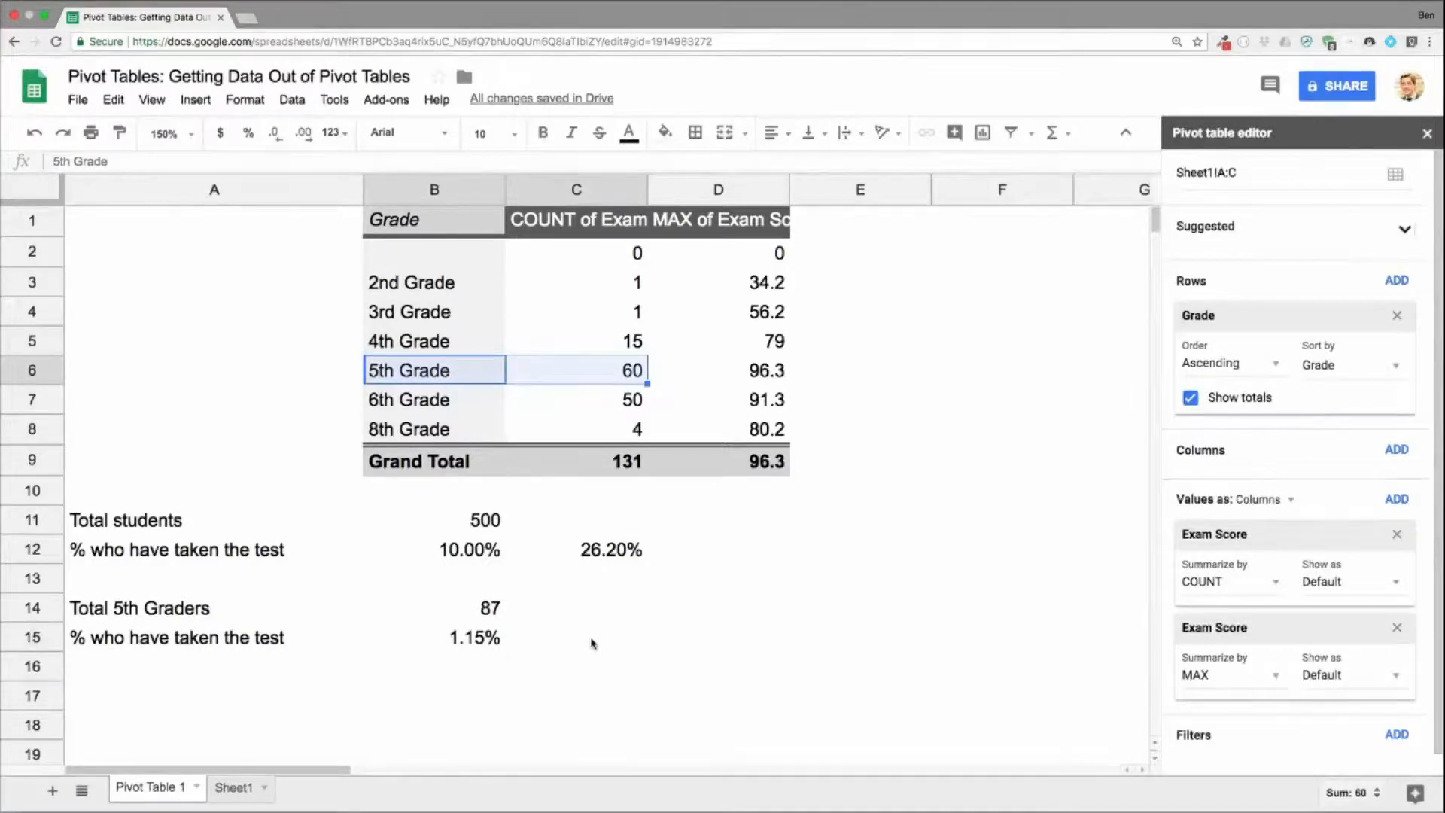
pyautogui.doubleClick(471, 638)
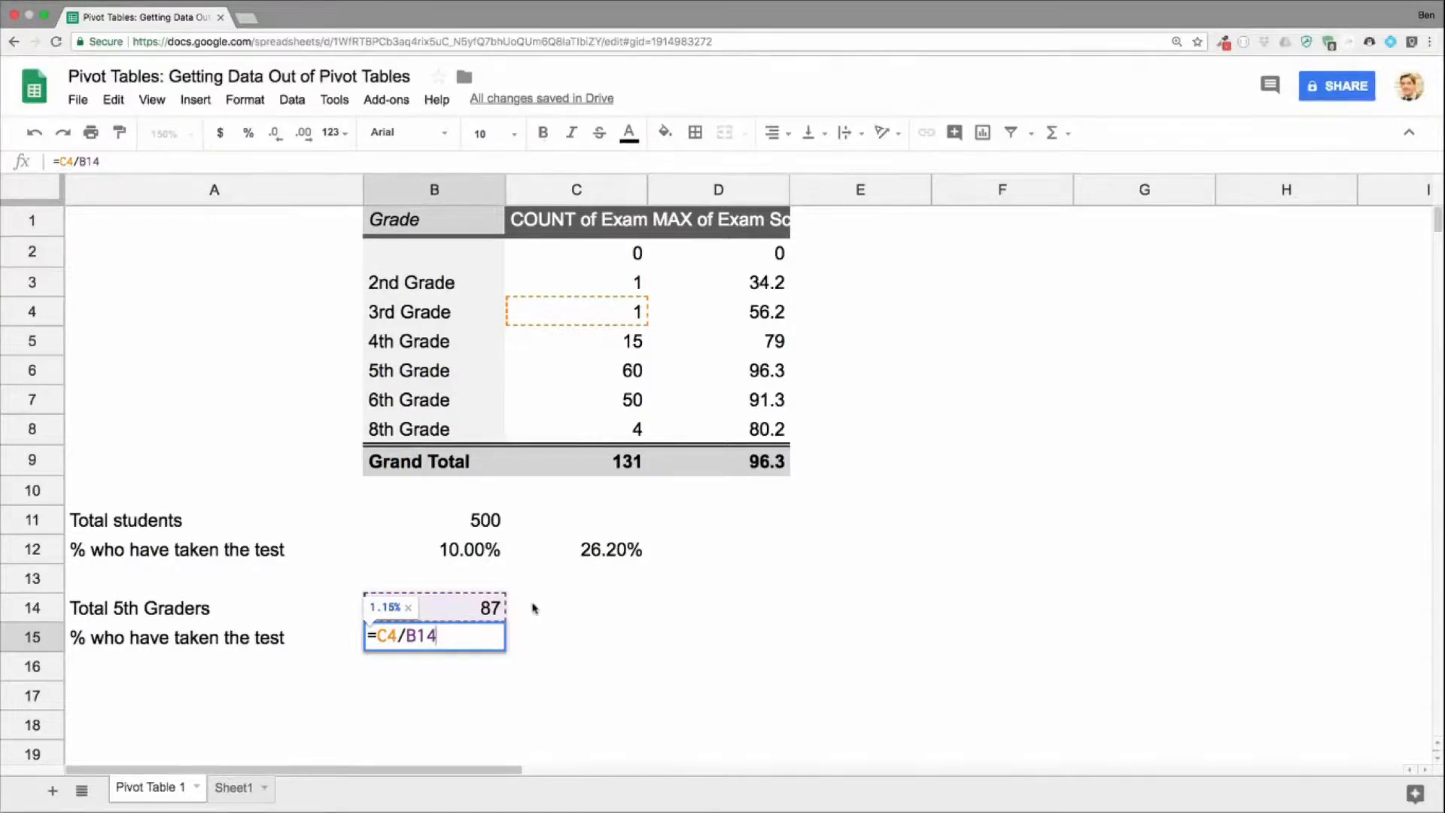
pyautogui.moveTo(399, 636); pyautogui.dragTo(387, 635)
pyautogui.write('6')
pyautogui.press('Return')
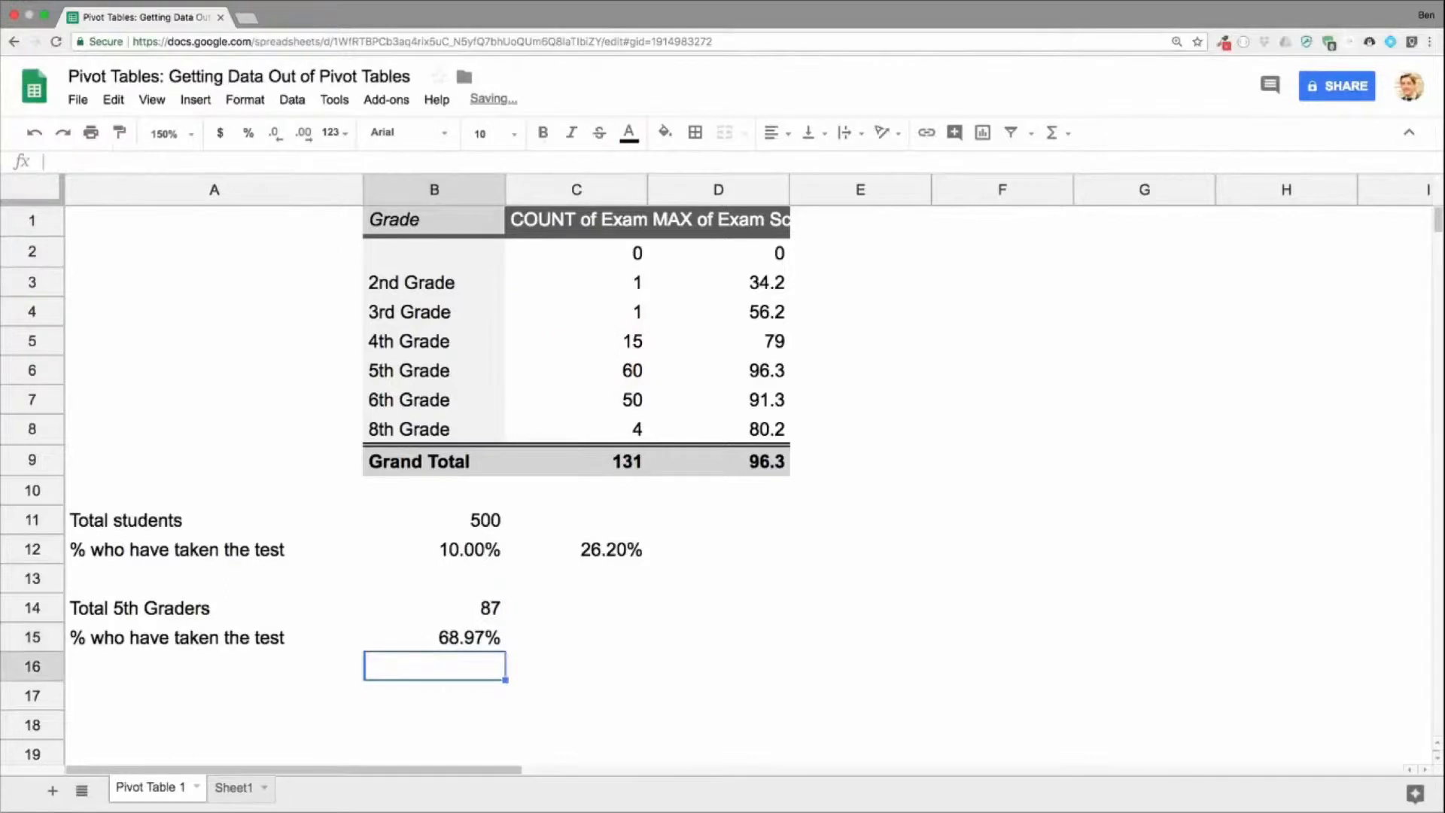
pyautogui.click(488, 648)
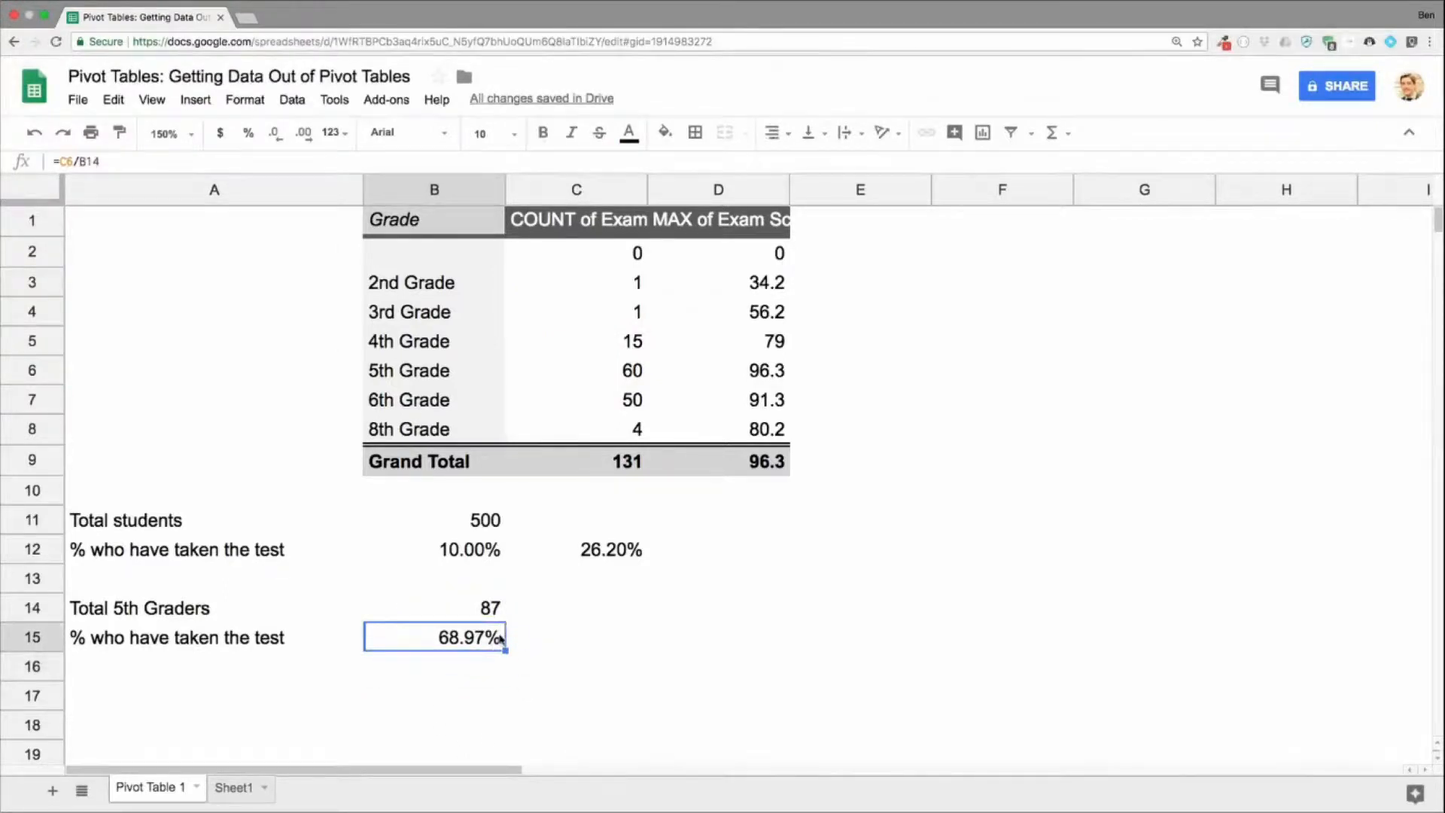
# Step: Enter =GETPIVOTDATA("COUNT of Exam Score",B1) in C15 to retrieve the pivot table's exam count
pyautogui.click(599, 636)
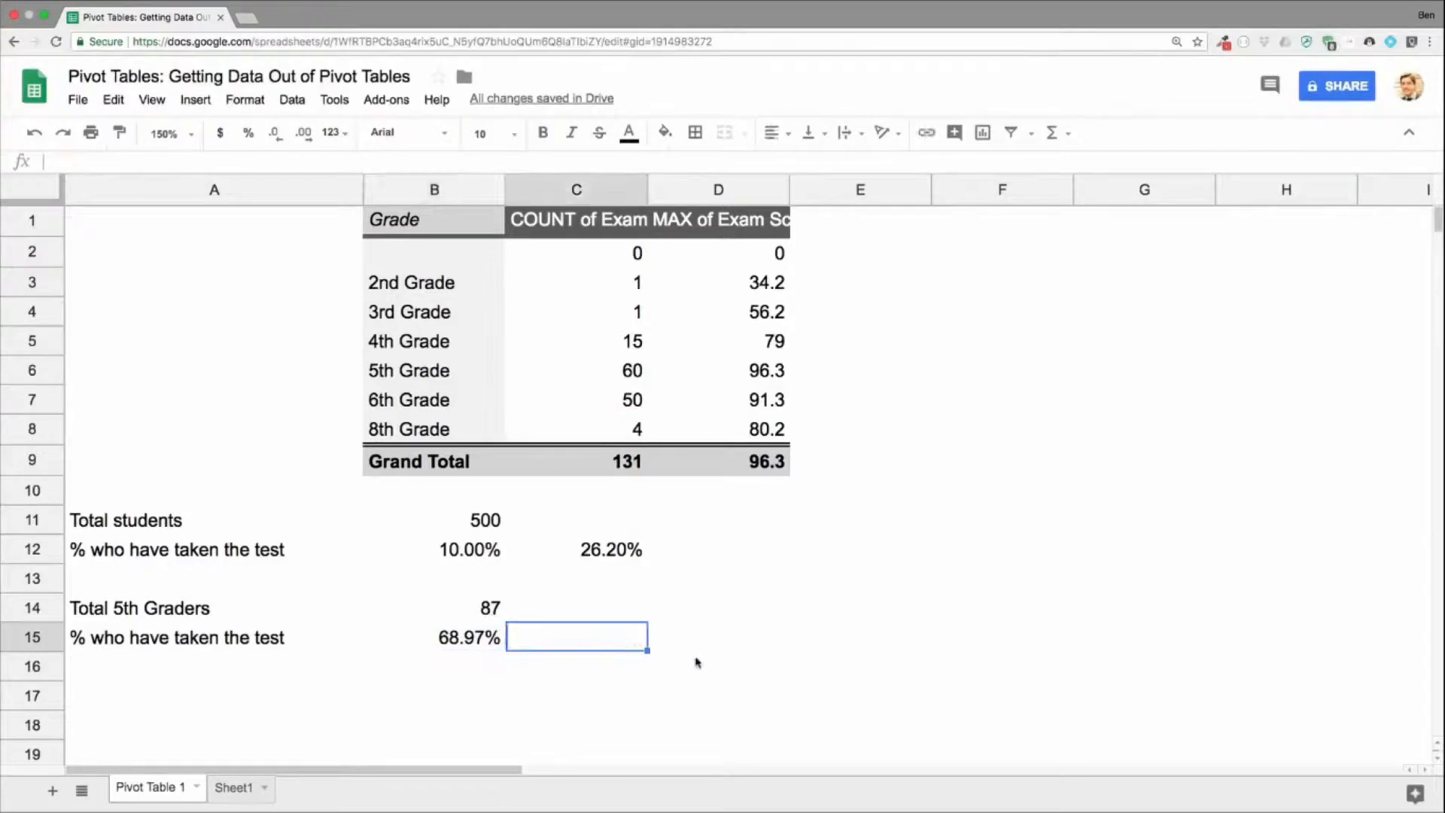
pyautogui.write('=get')
pyautogui.press('Tab')
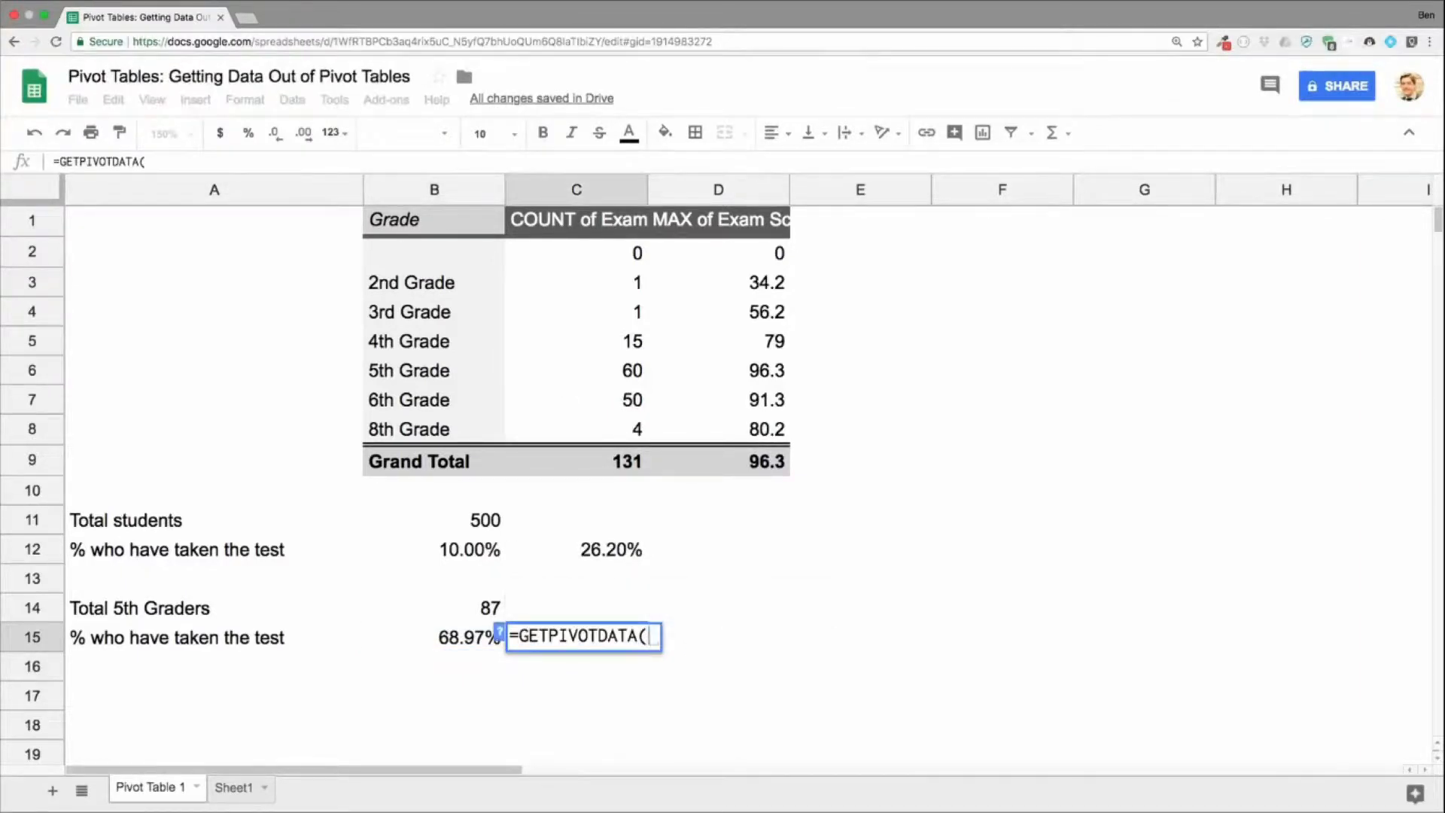
pyautogui.write('"COUNT of')
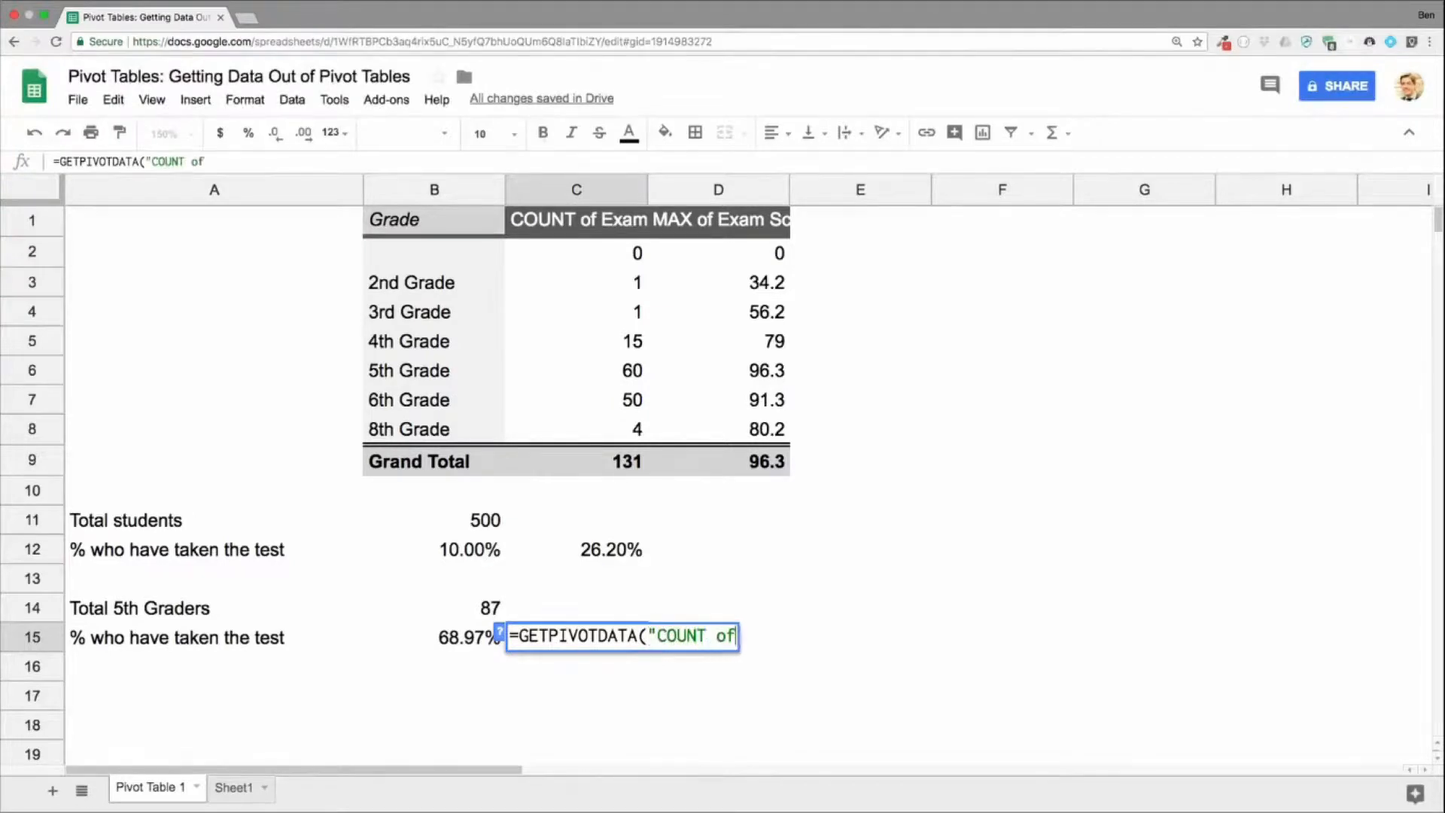
pyautogui.write(' Exam Score"')
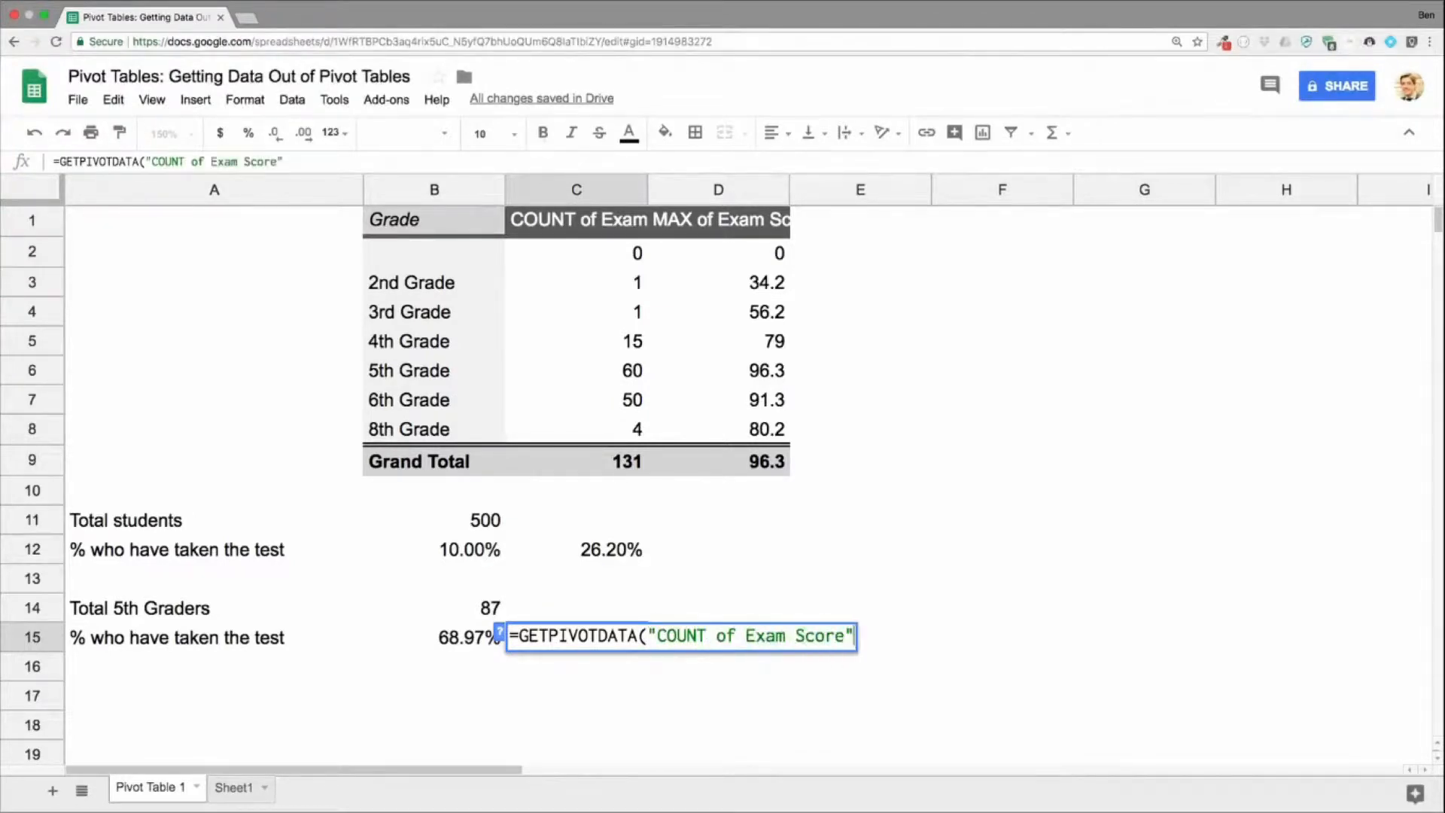
pyautogui.write(',')
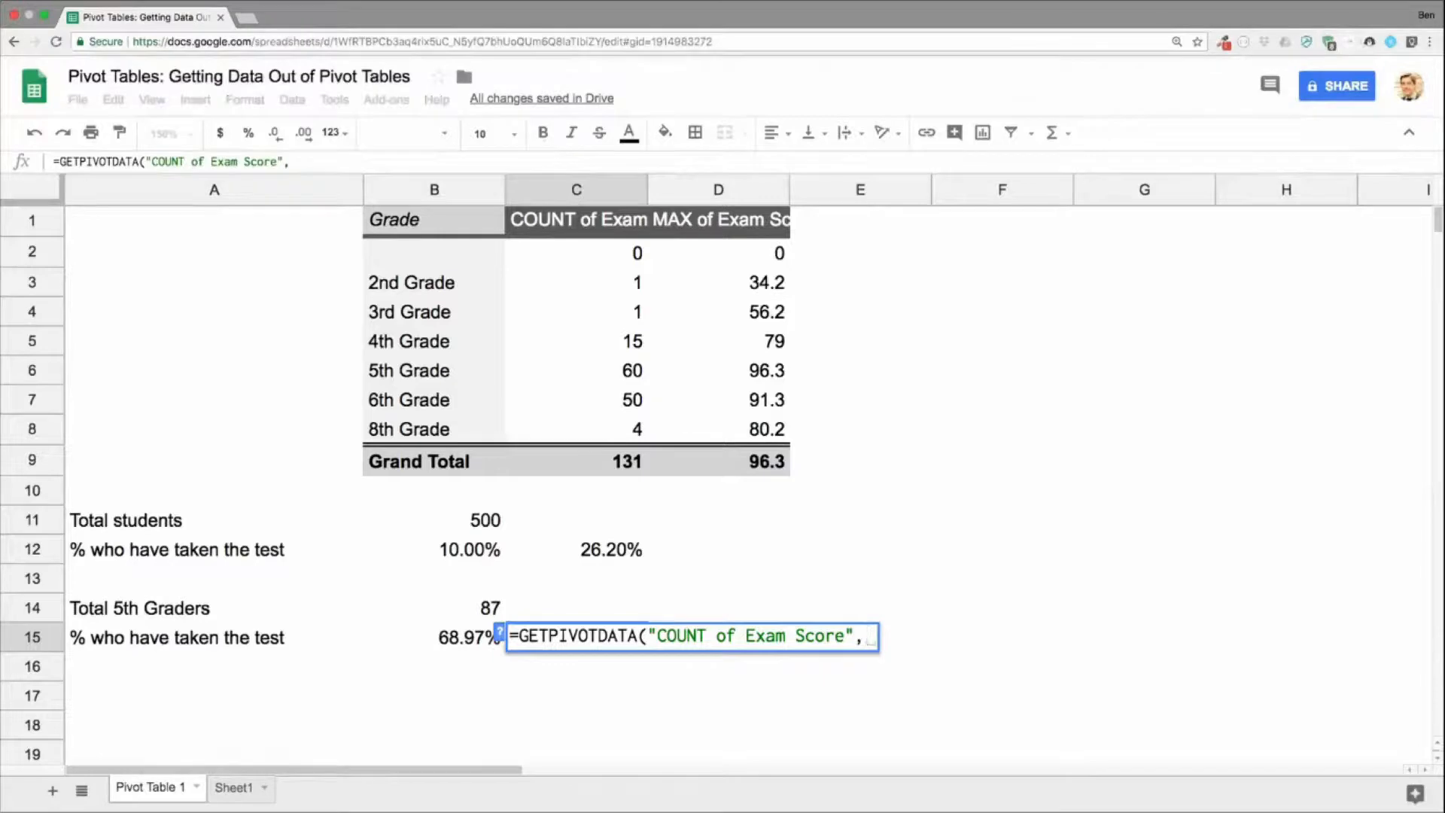
pyautogui.write('b1,')
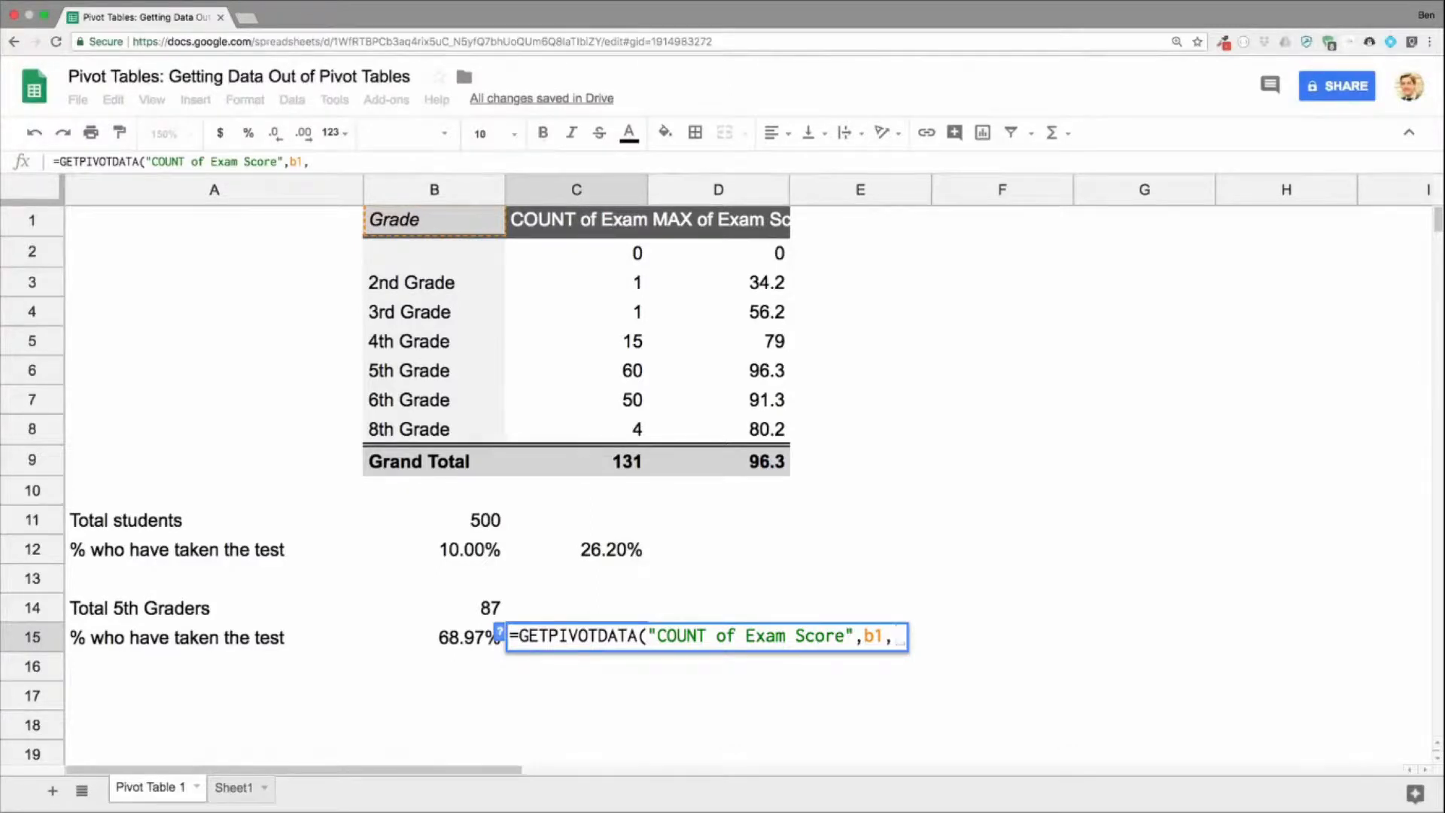
pyautogui.write('"')
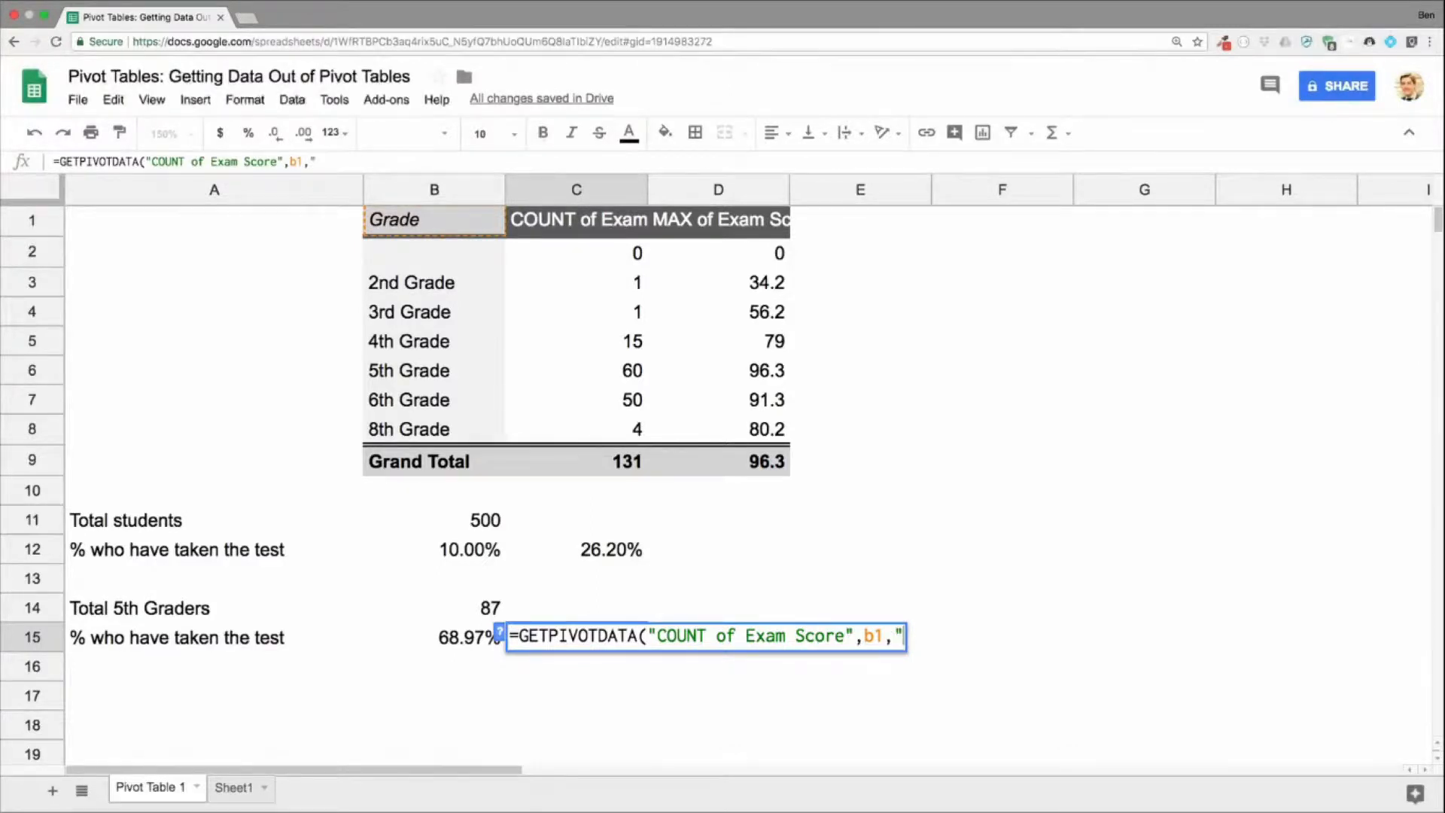
pyautogui.press('BackSpace')
pyautogui.press('BackSpace')
pyautogui.write(')')
pyautogui.press('Return')
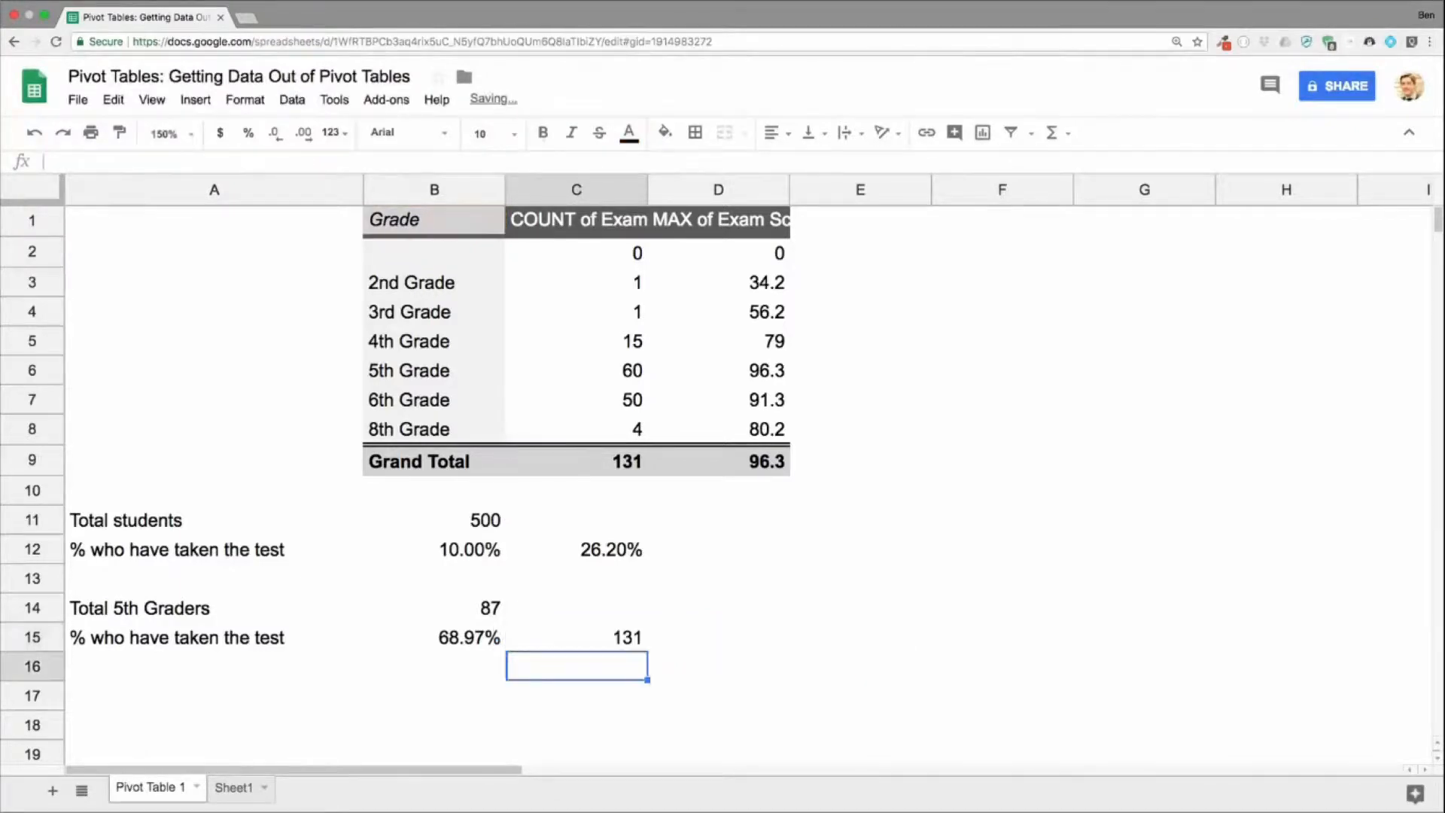
# Step: Check the header name of the Grade column in the source data on Sheet1 and return to Pivot Table 1
pyautogui.click(230, 789)
pyautogui.scroll(10, 260, 401)
pyautogui.scroll(20, 259, 401)
pyautogui.click(145, 225)
pyautogui.click(149, 197)
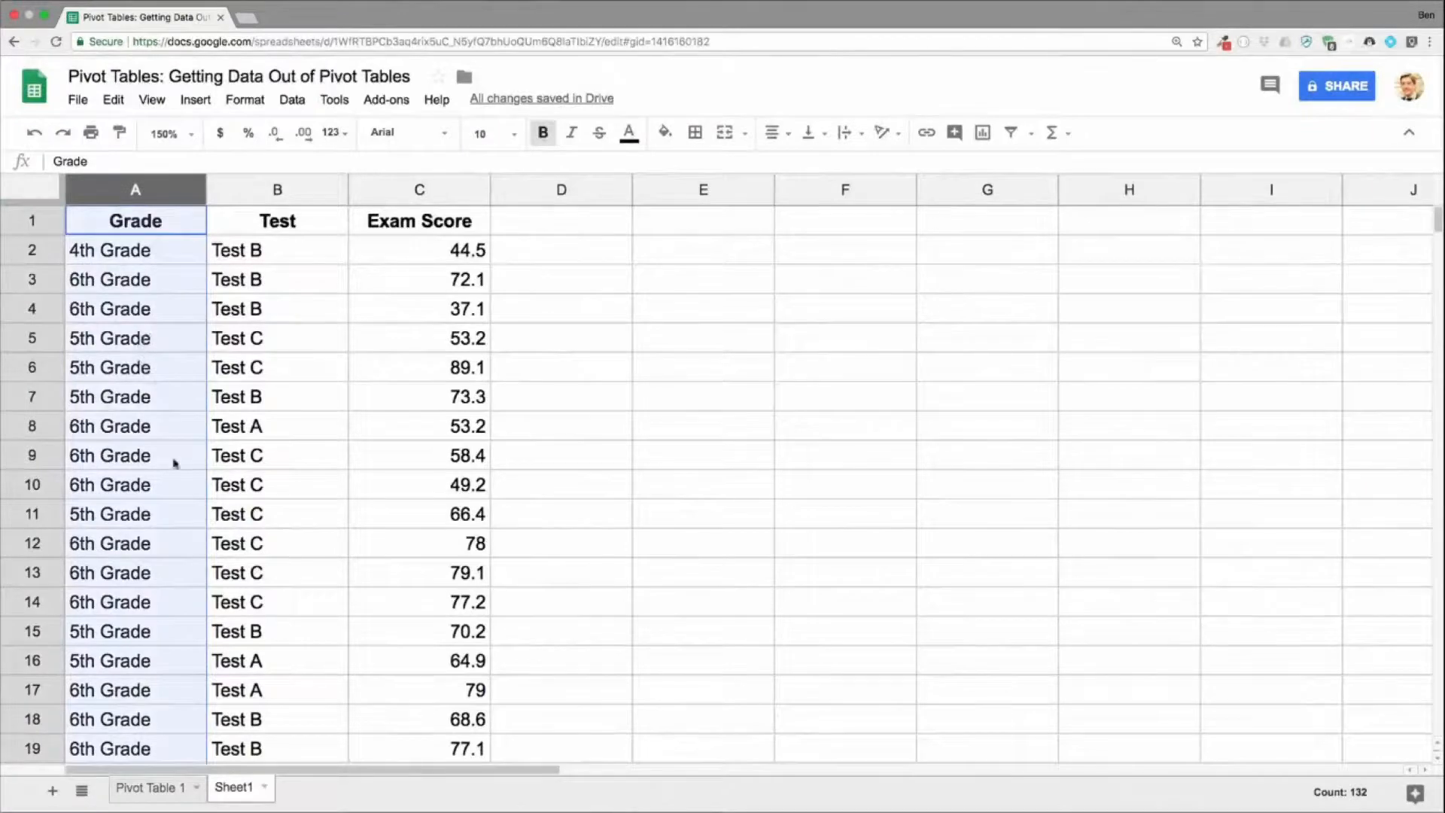
pyautogui.click(147, 787)
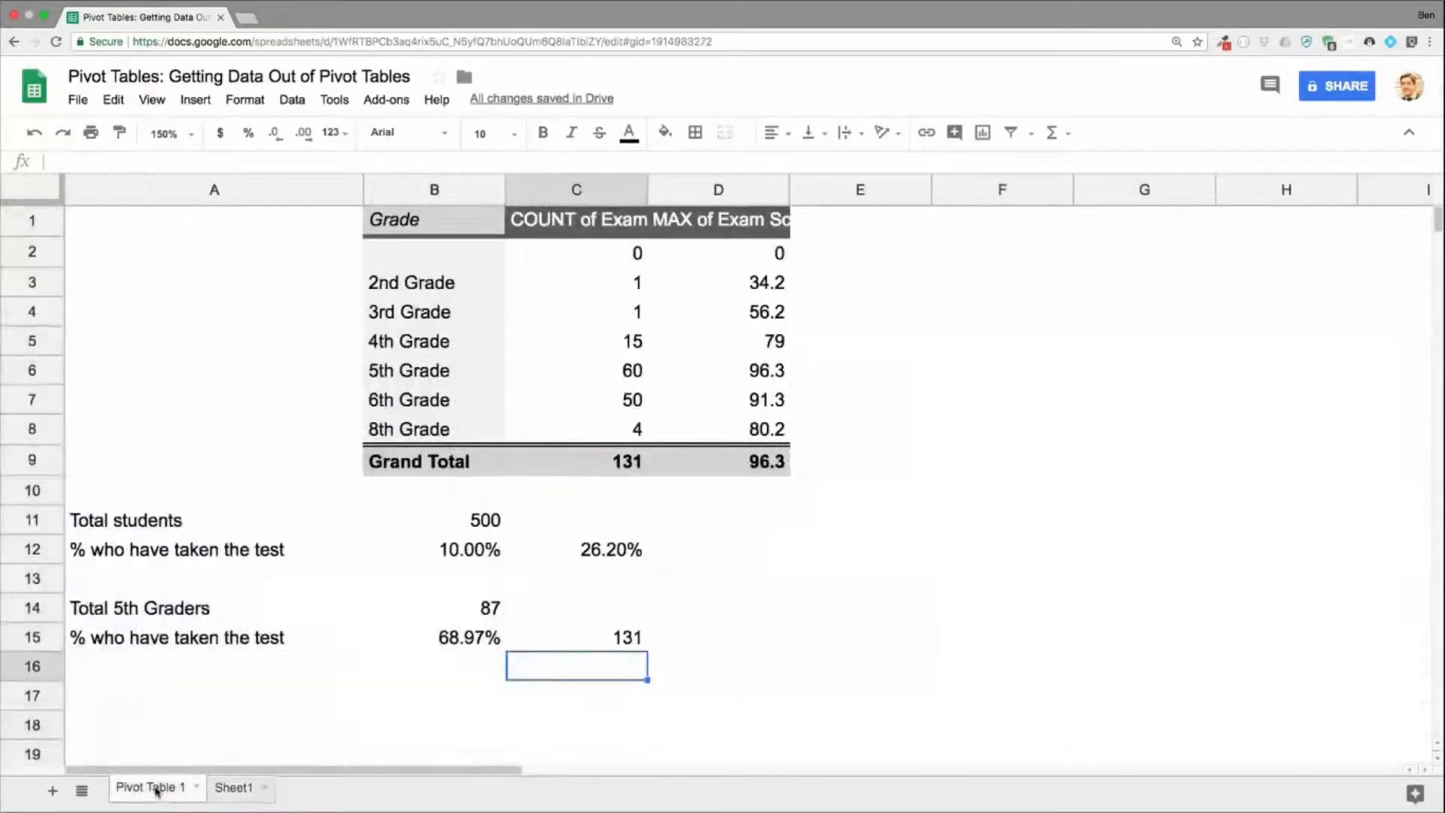
# Step: Extend the GETPIVOTDATA formula in C15 with the arguments "Grade","5th Grade" to retrieve only the 5th Grade count
pyautogui.doubleClick(557, 646)
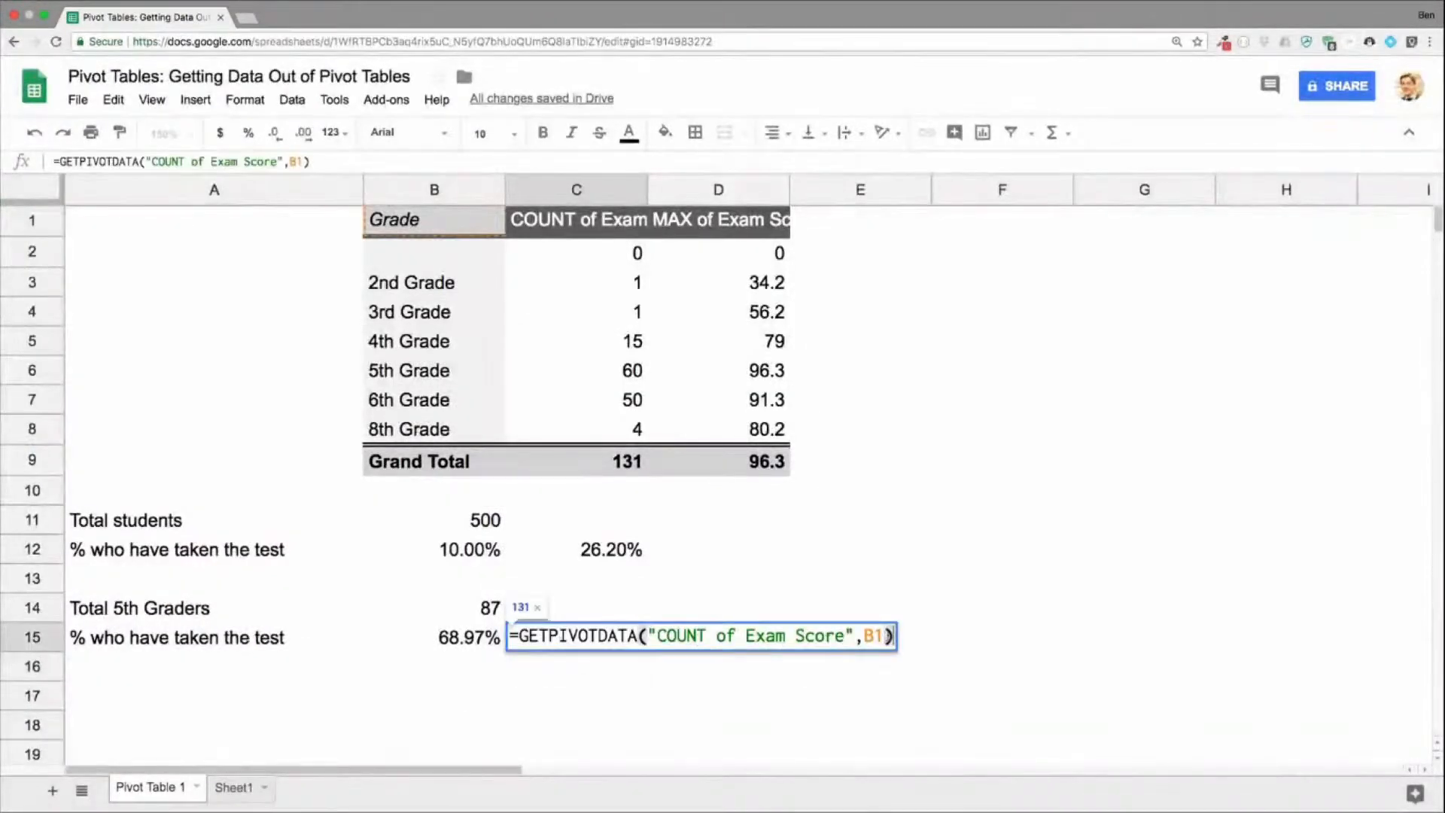
pyautogui.press('BackSpace')
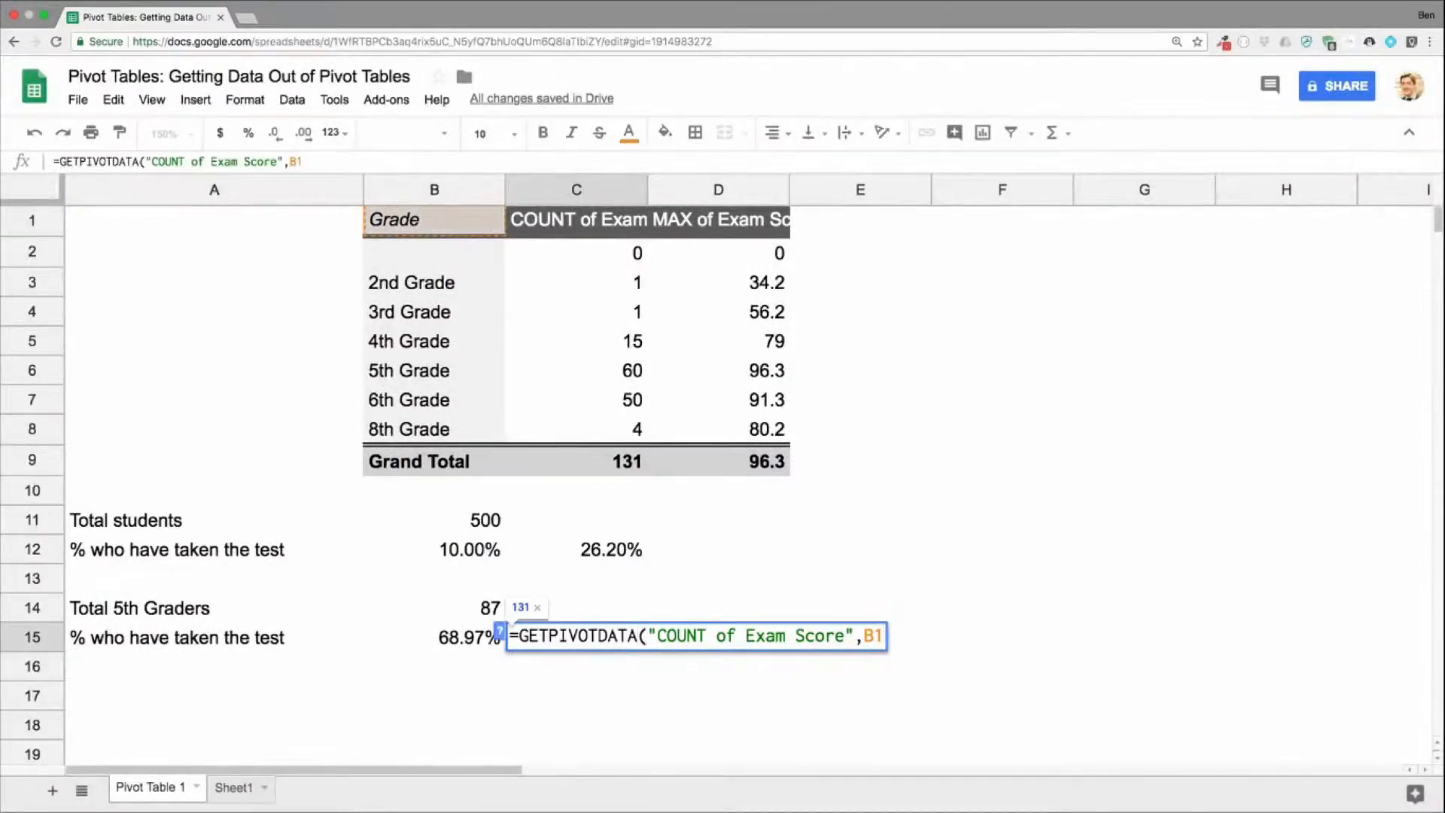
pyautogui.write(',"Grade"')
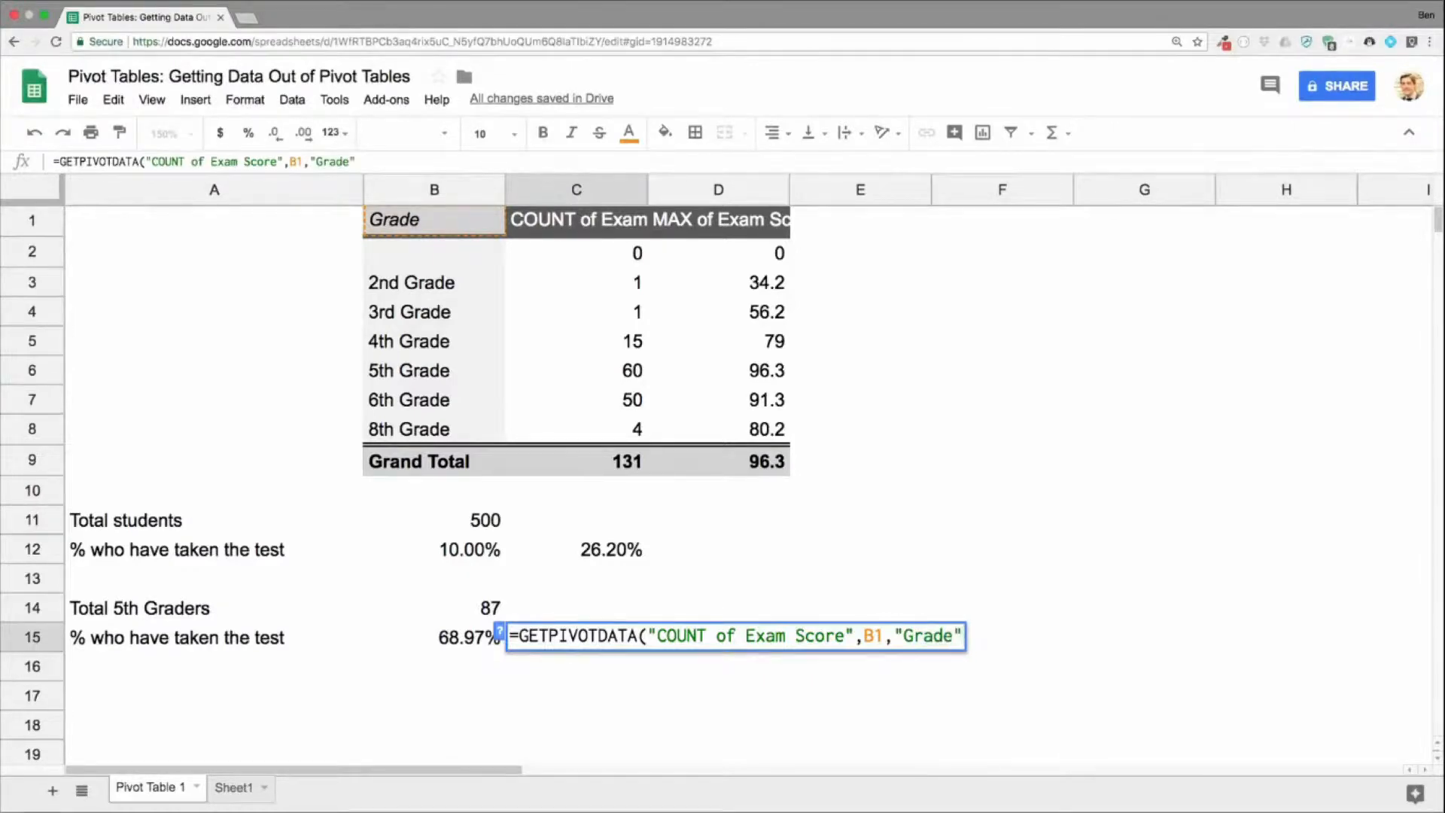
pyautogui.write(',')
pyautogui.write('"')
pyautogui.write('5th ')
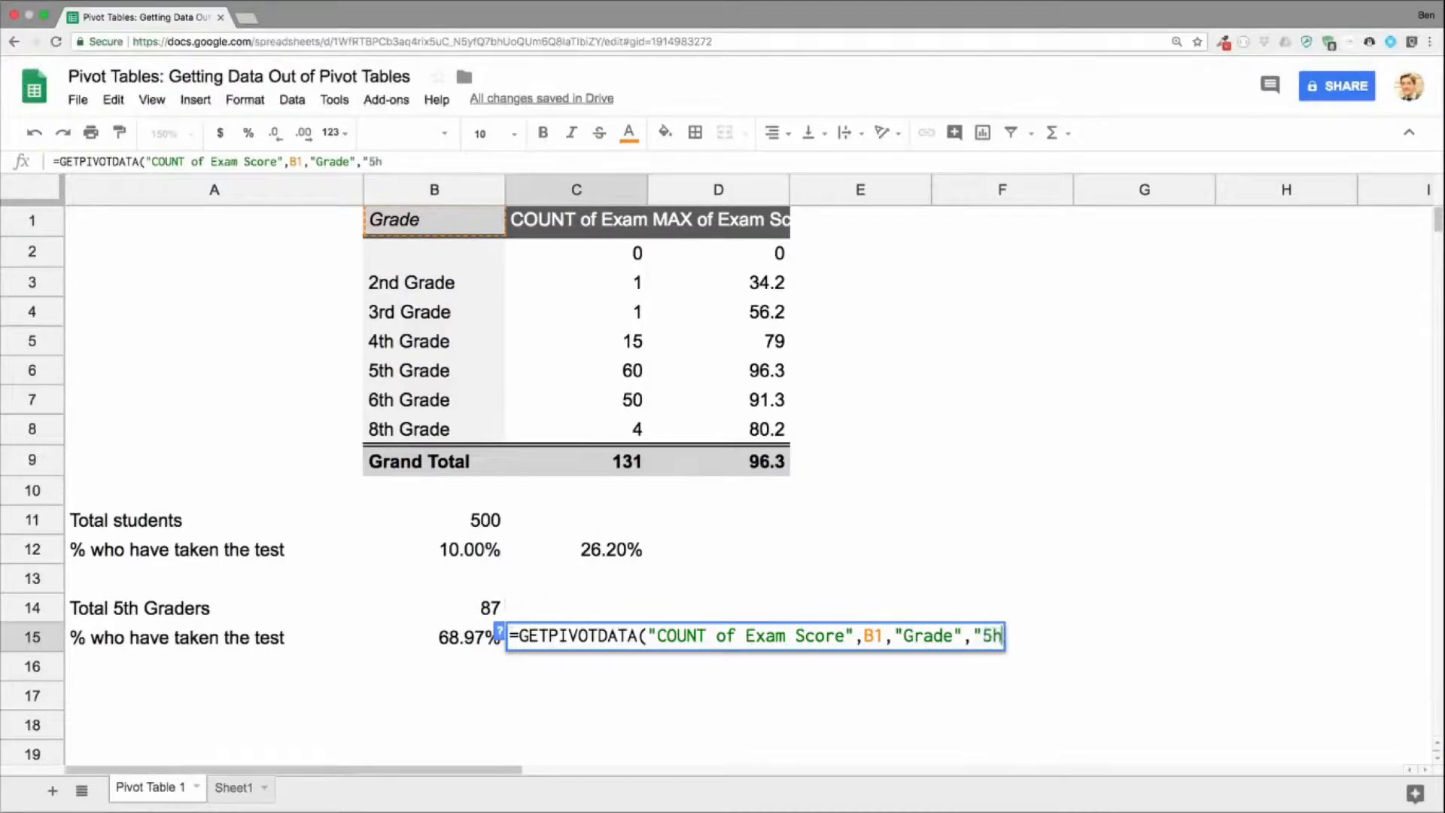
pyautogui.write('Grade"')
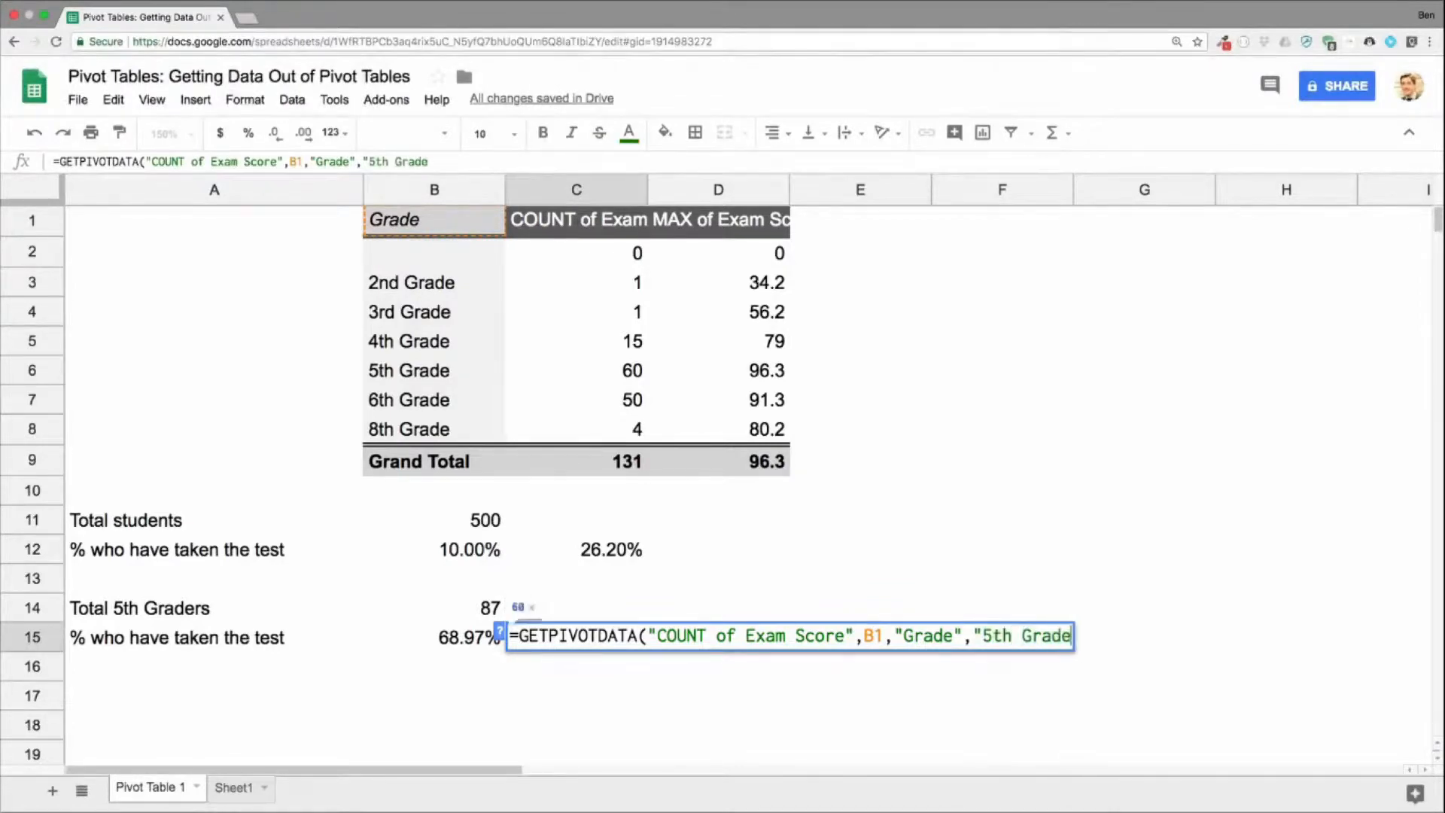
pyautogui.write(')')
pyautogui.press('Return')
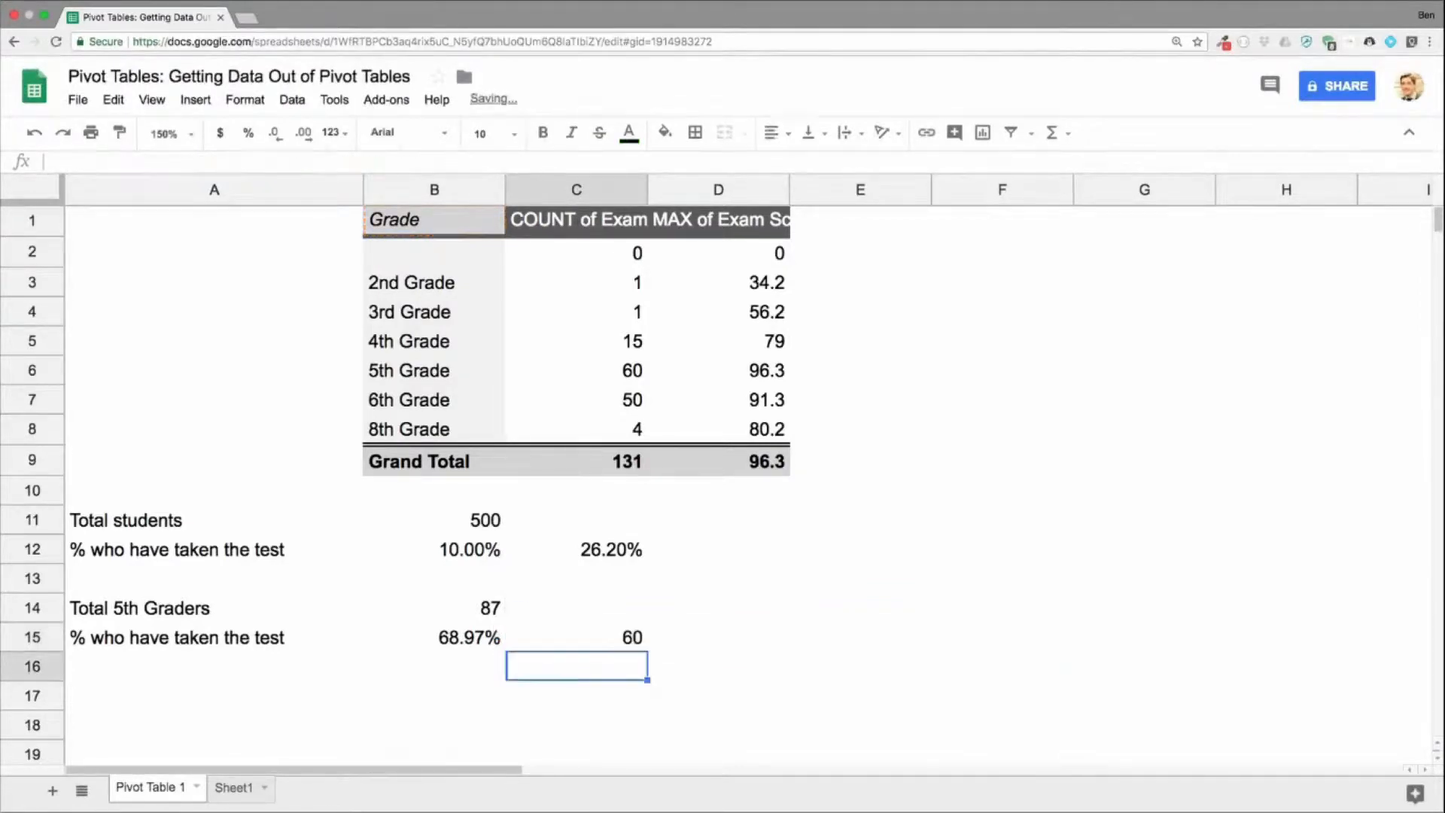
# Step: Divide the GETPIVOTDATA formula in C15 by the total 5th graders in B14 and format the cell as a percentage
pyautogui.press('Up')
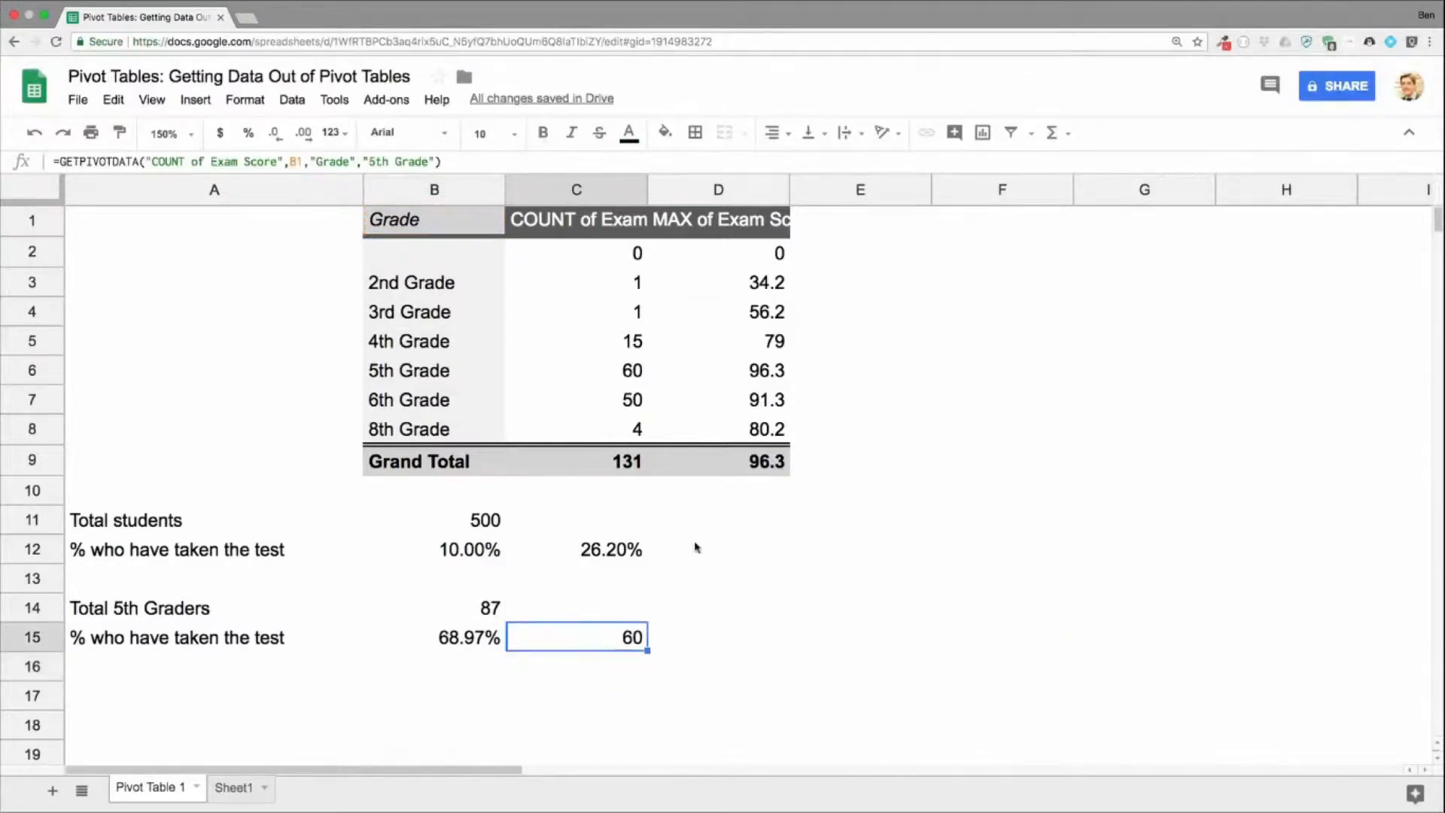
pyautogui.doubleClick(584, 638)
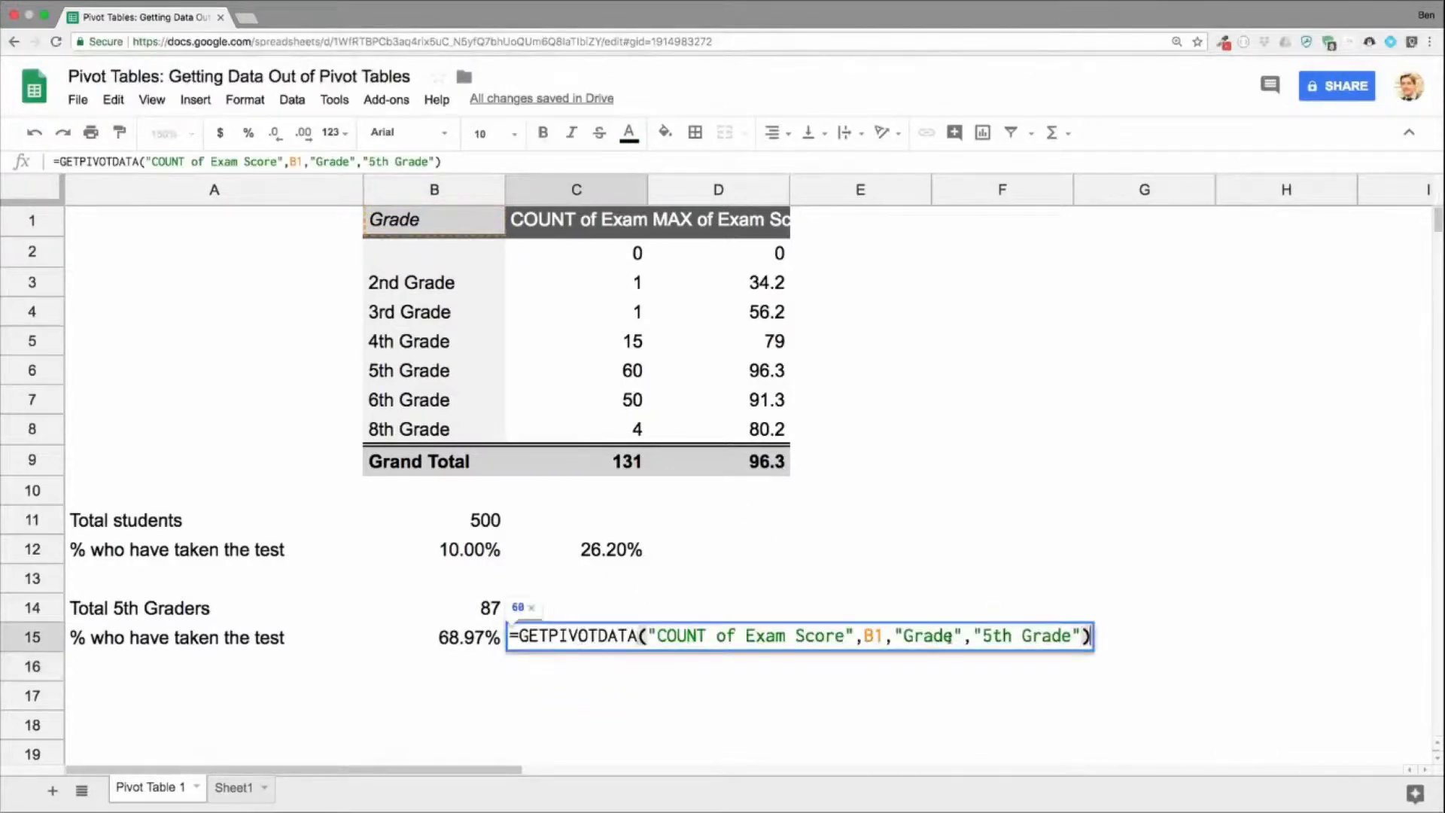
pyautogui.write('/')
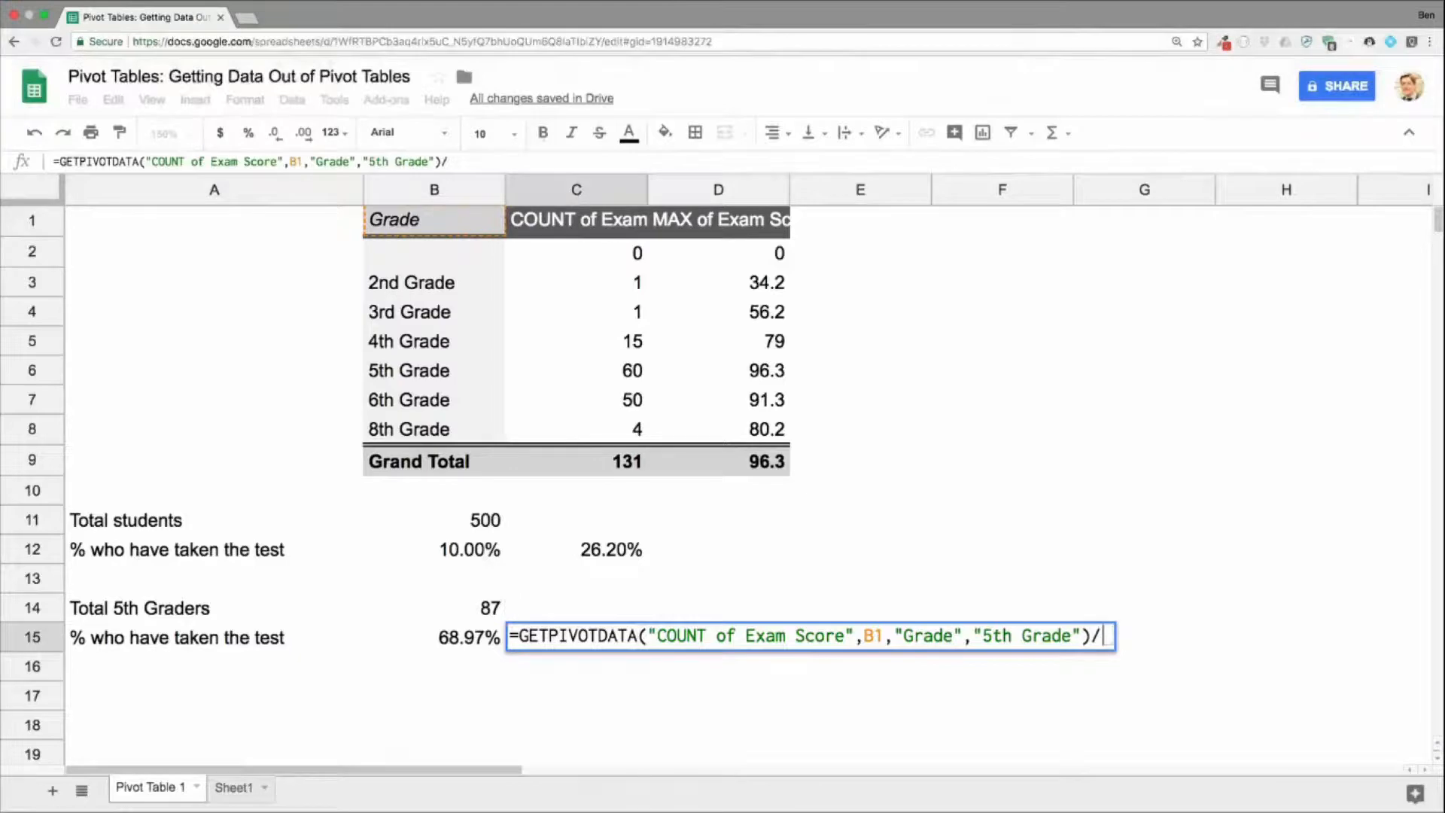
pyautogui.click(487, 602)
pyautogui.press('Return')
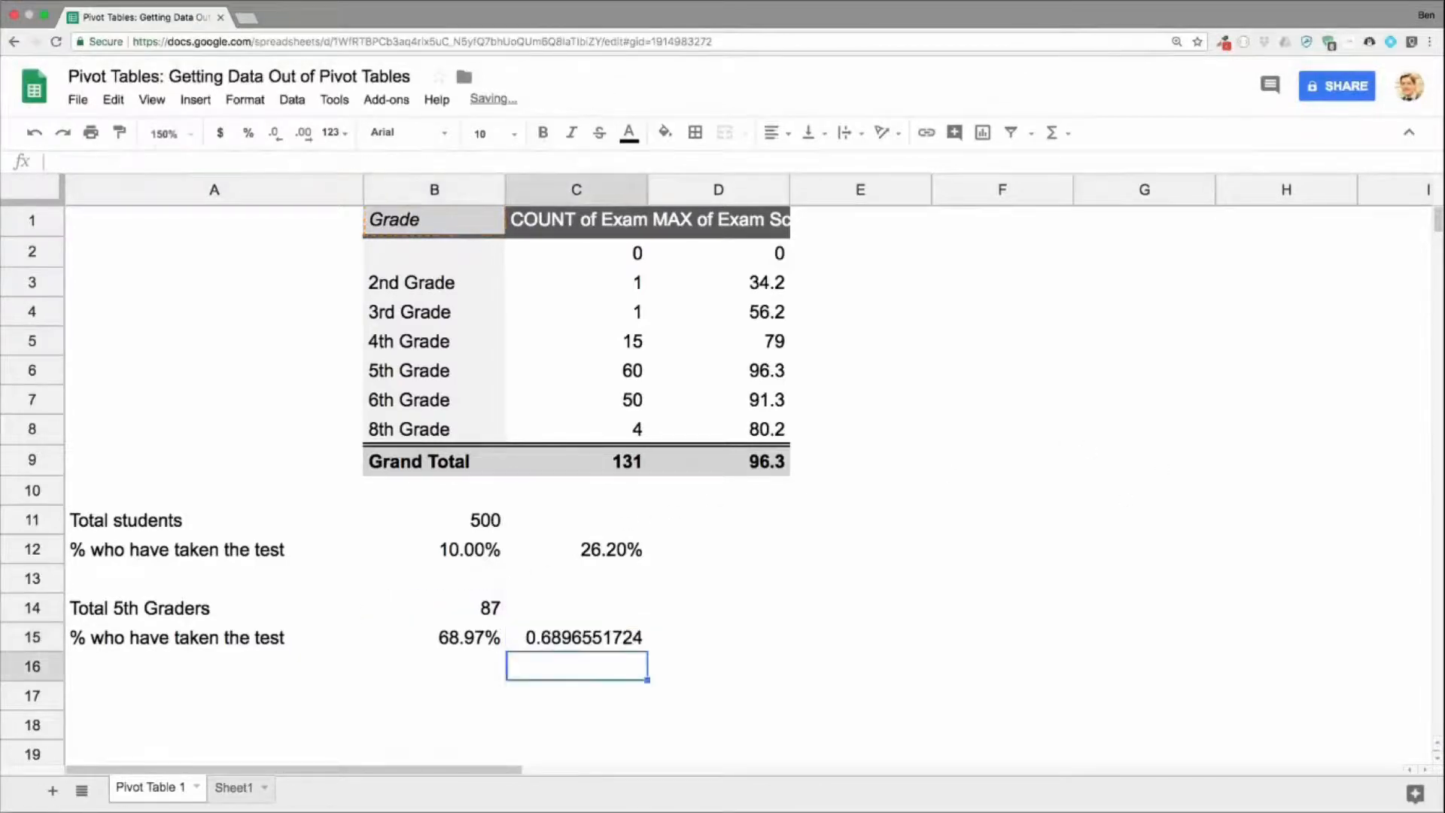
pyautogui.click(579, 637)
pyautogui.click(248, 133)
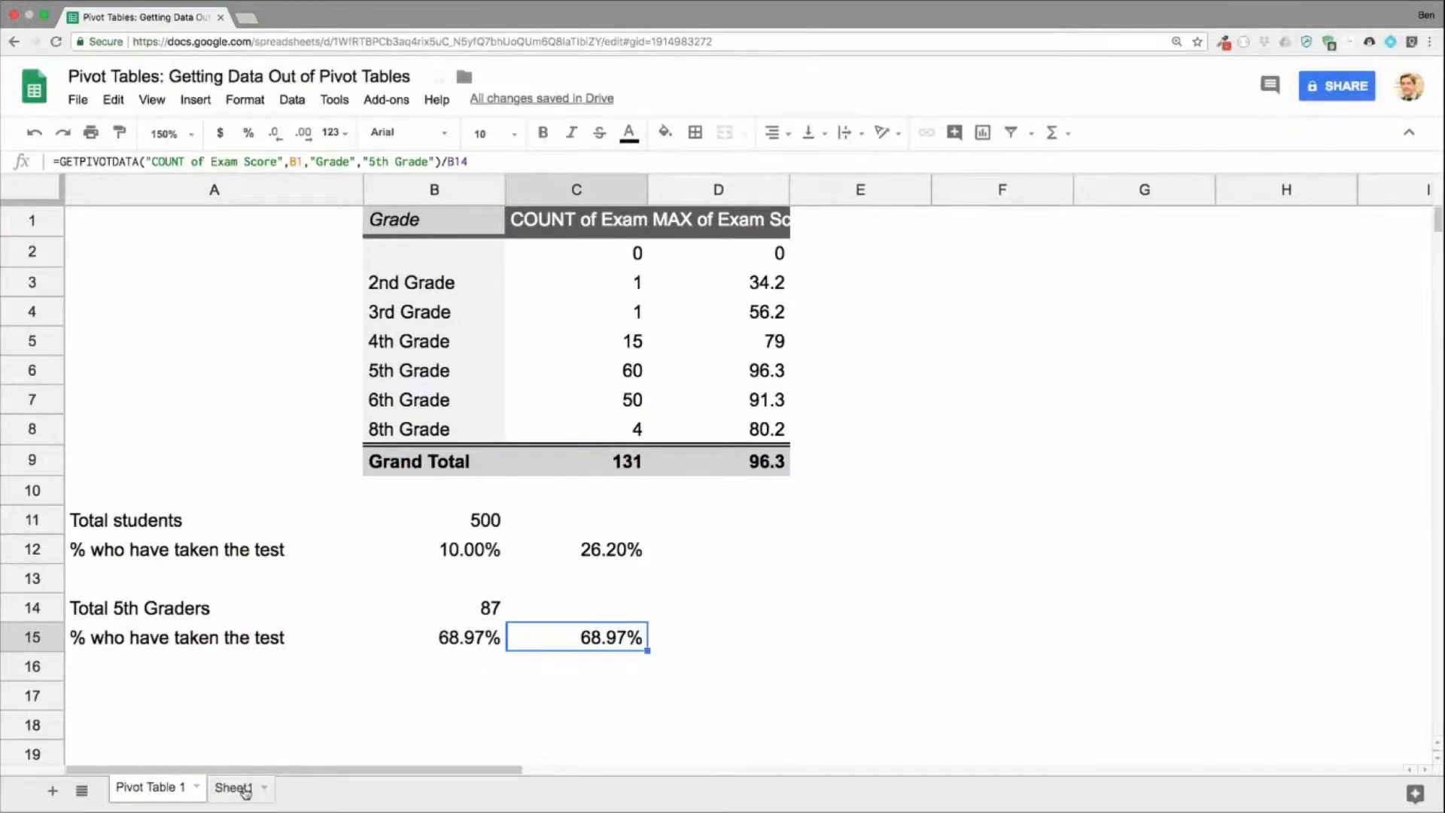
# Step: Clear the 3rd Grade and 2nd Grade records from rows 131 and 132 of Sheet1
pyautogui.click(243, 788)
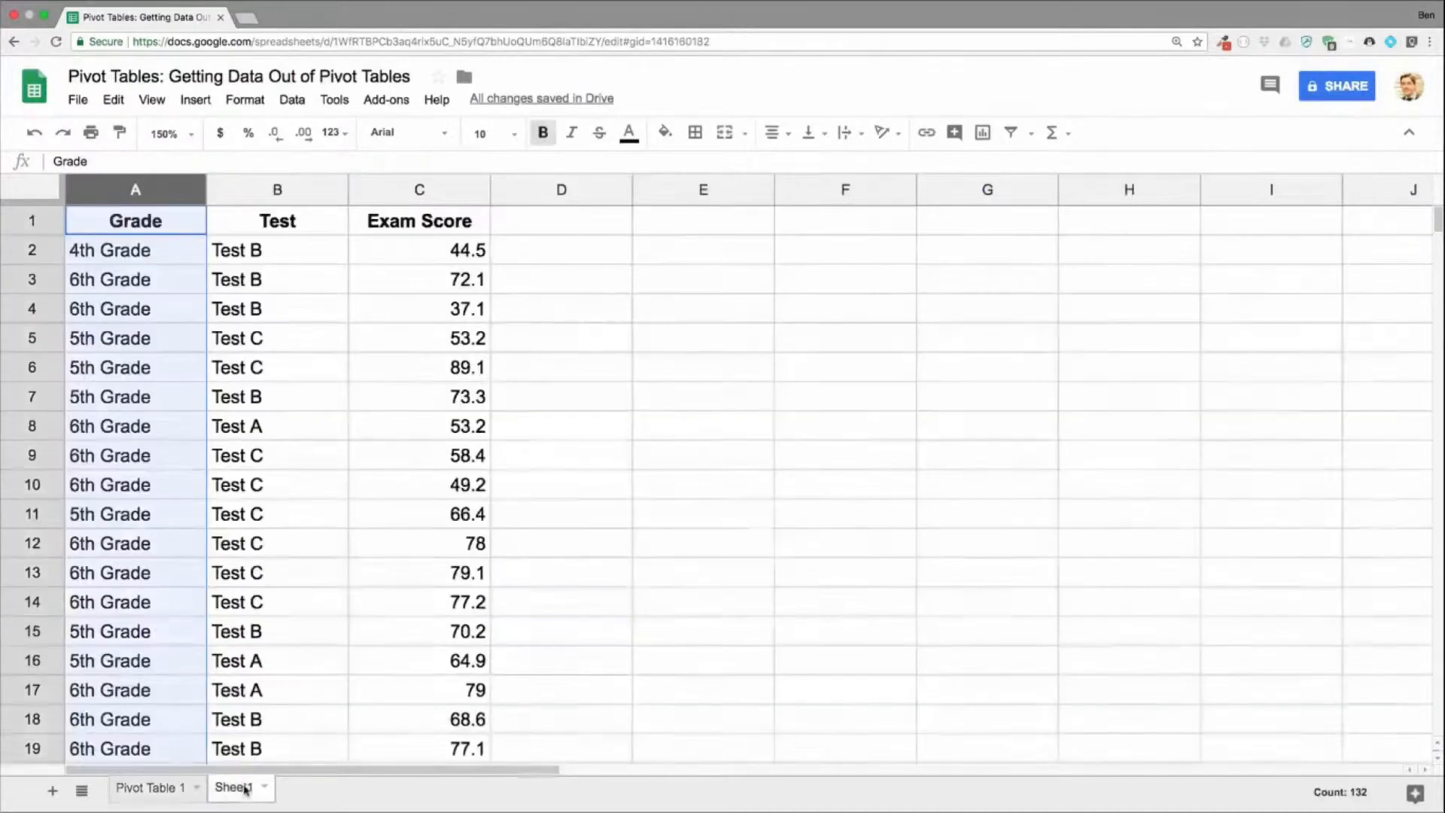
pyautogui.click(182, 447)
pyautogui.press('super+Down')
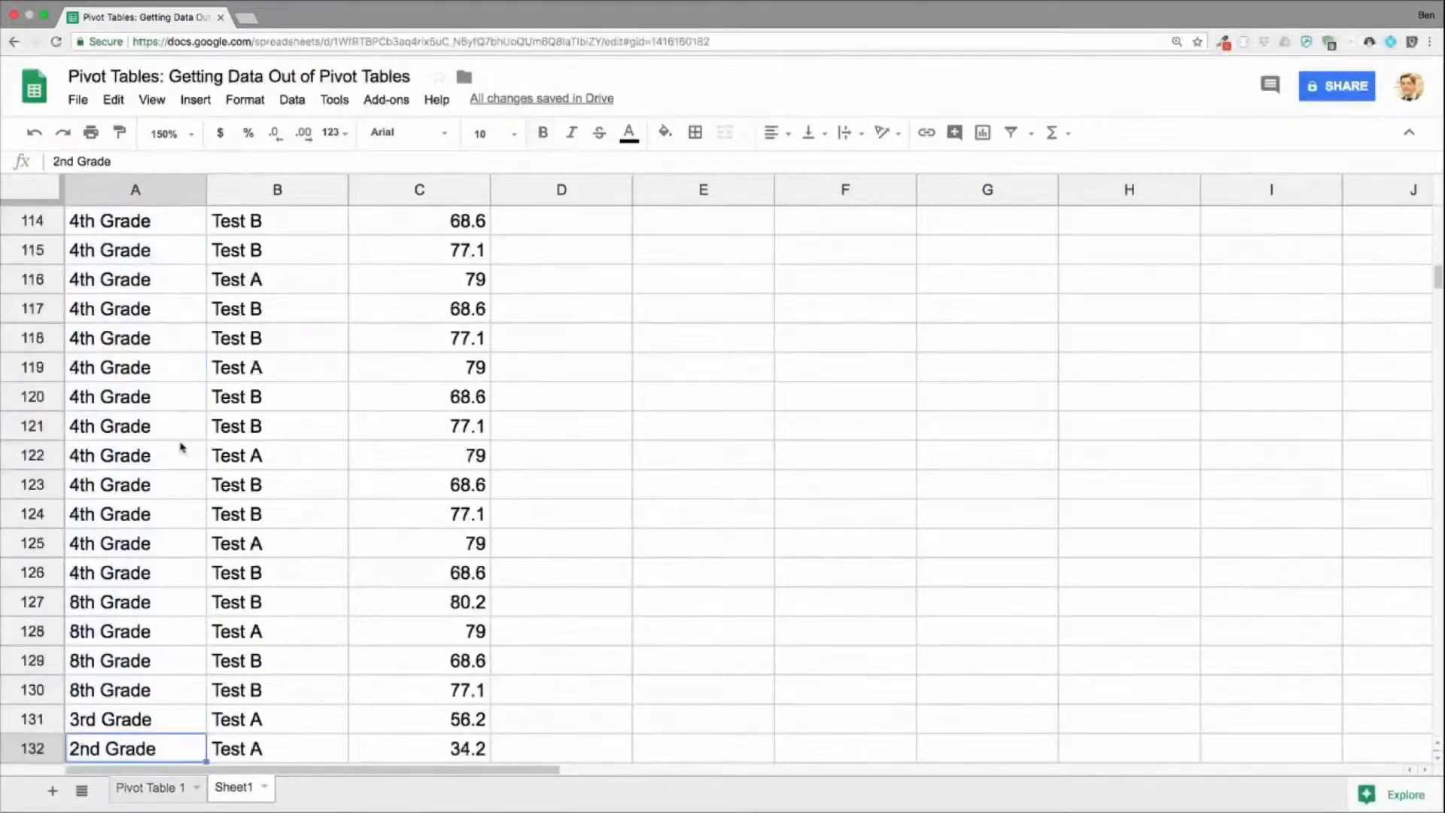
pyautogui.scroll(-2, 200, 441)
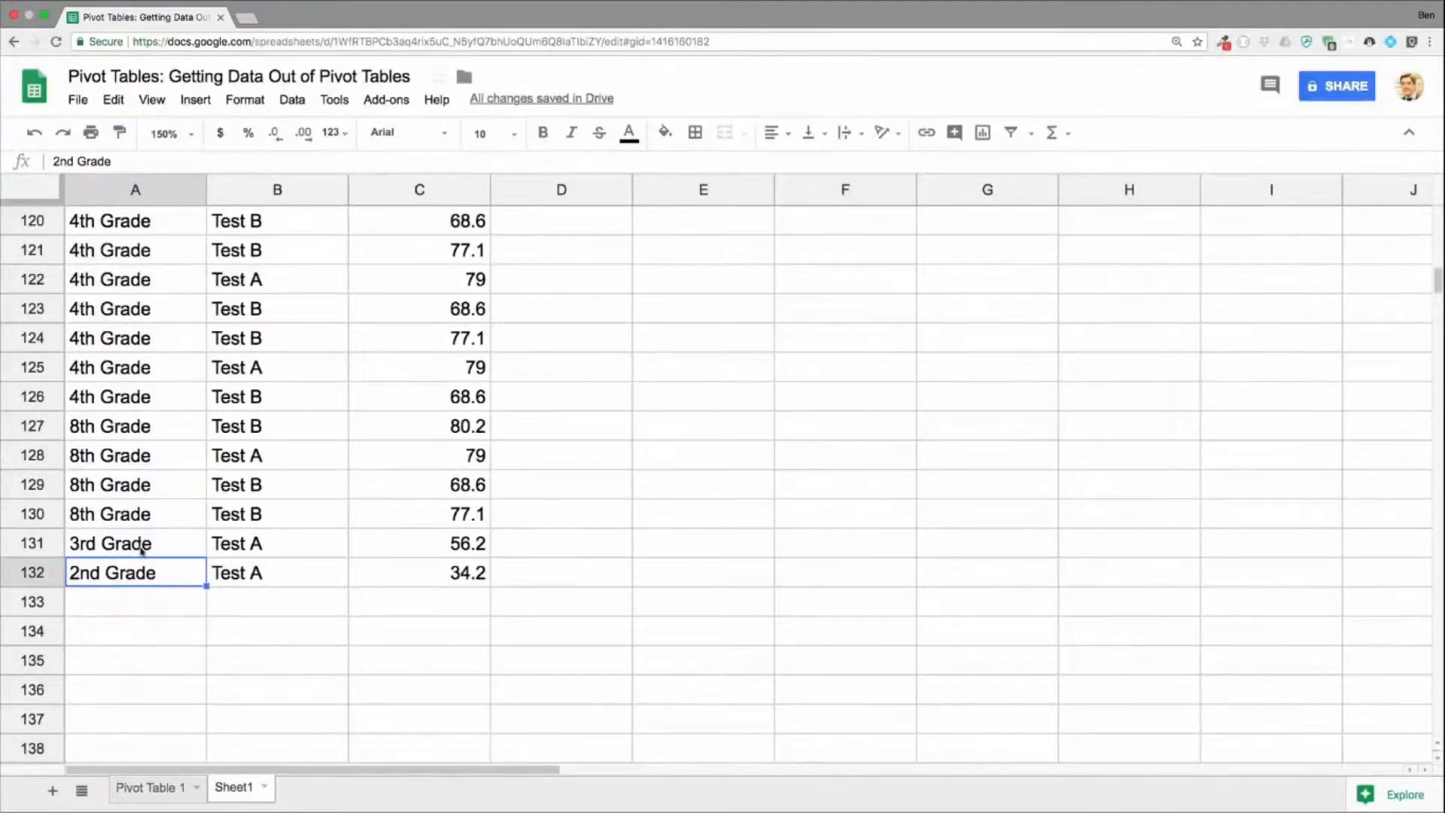
pyautogui.moveTo(137, 543); pyautogui.dragTo(401, 578)
pyautogui.press('Delete')
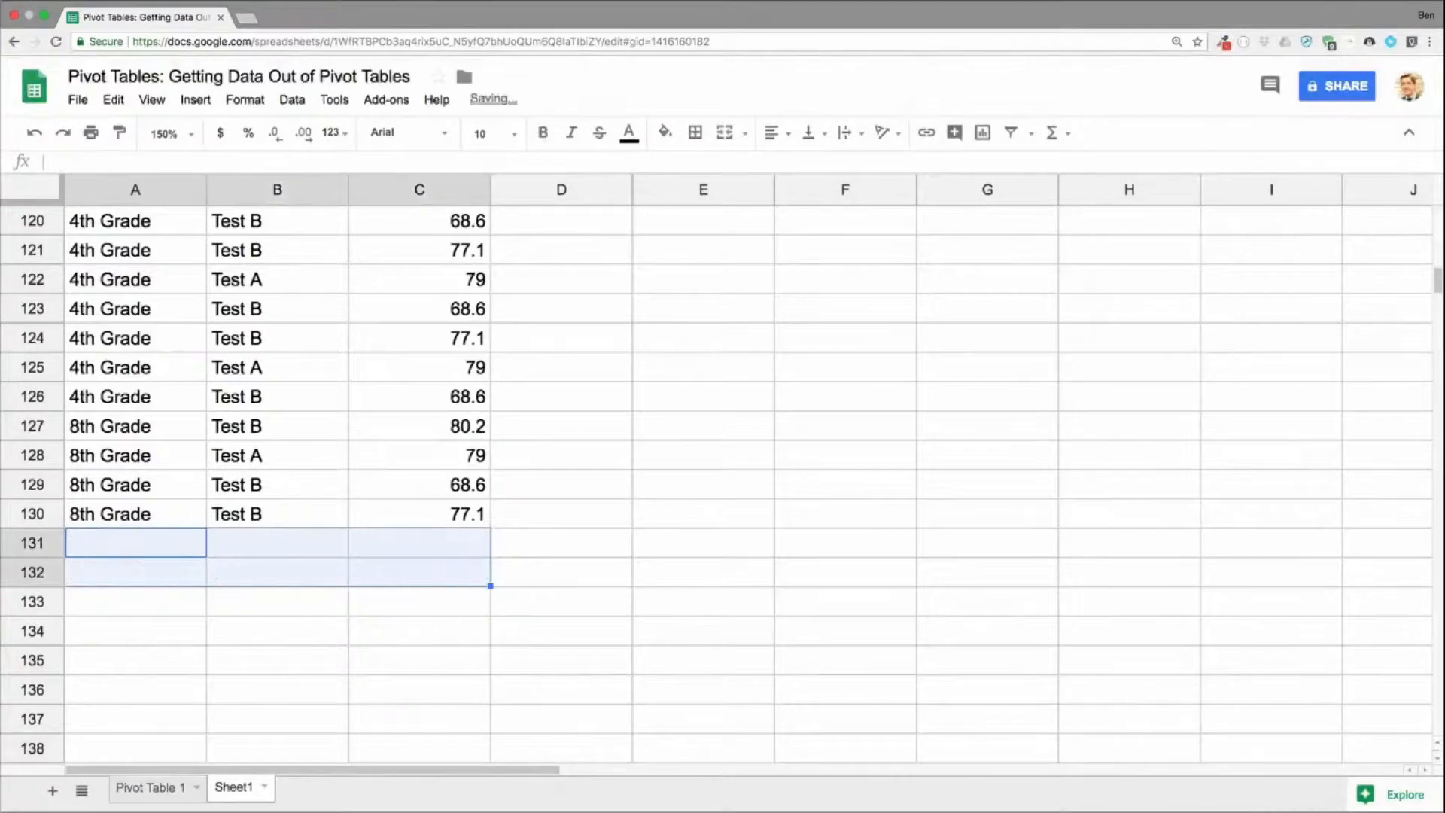
# Step: On Pivot Table 1, compare the formulas in B15 and C15, examining the "Grade","5th Grade" arguments and the division by B14
pyautogui.click(156, 788)
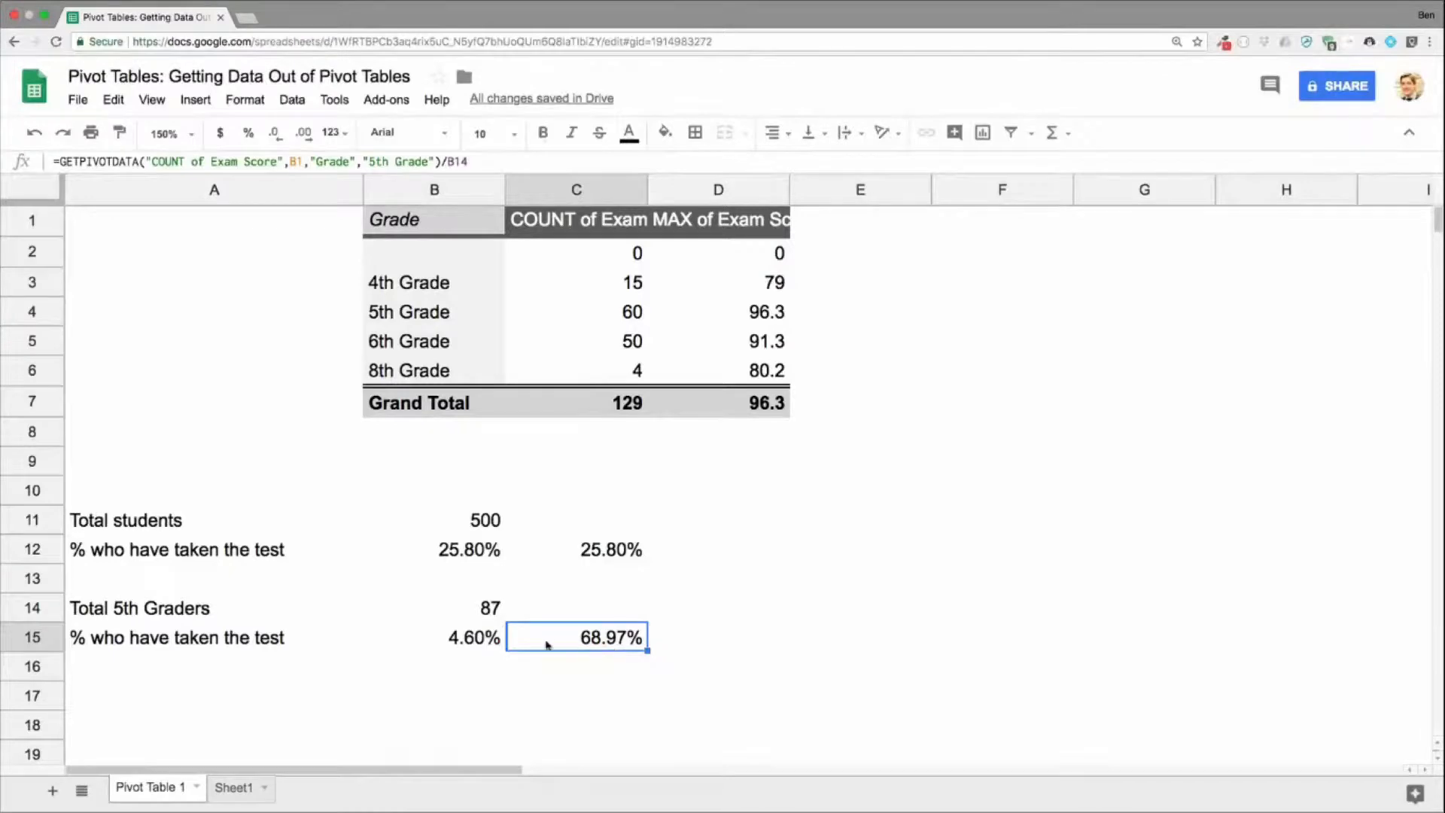
pyautogui.click(464, 651)
pyautogui.press('Return')
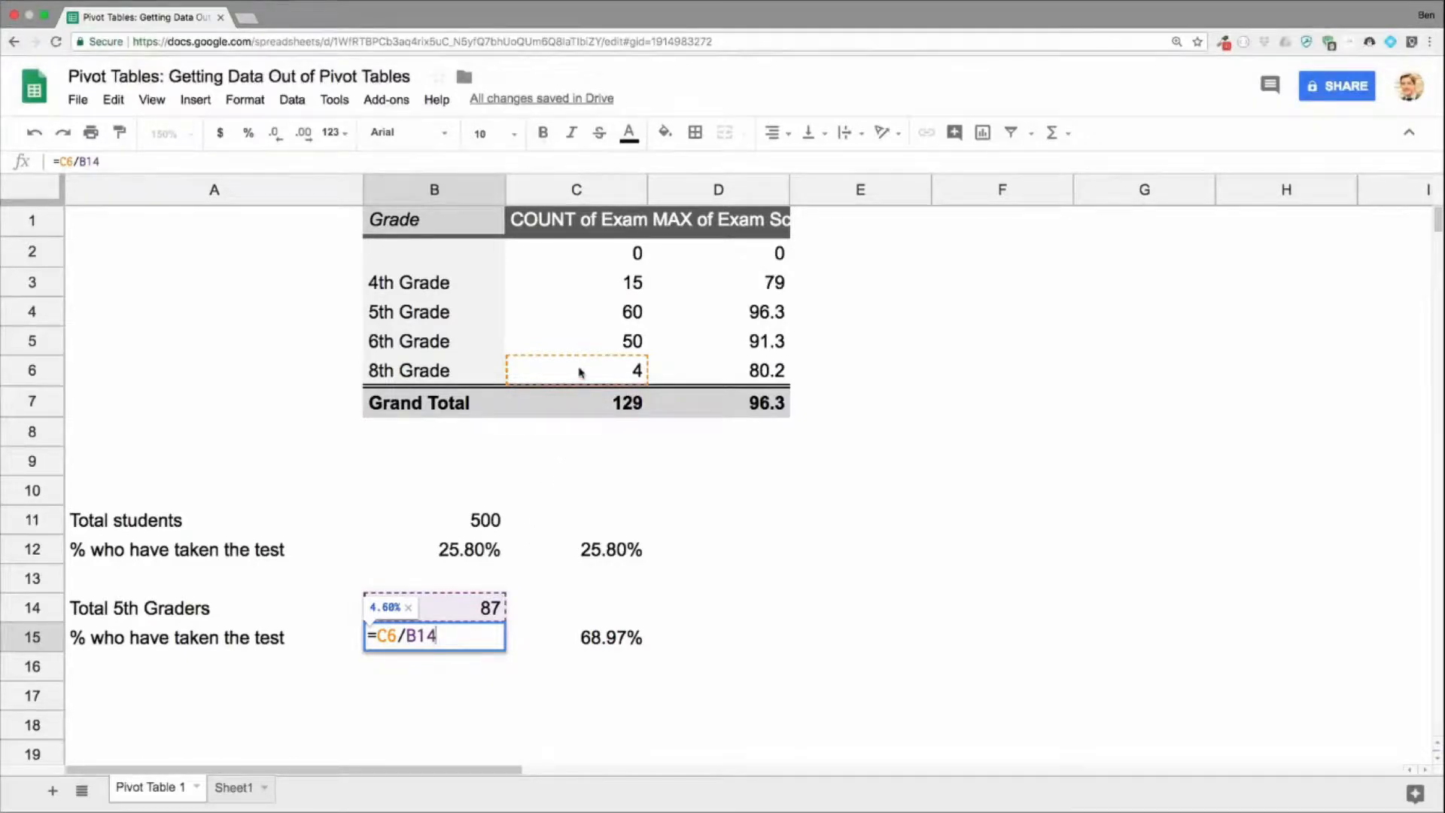
pyautogui.click(593, 636)
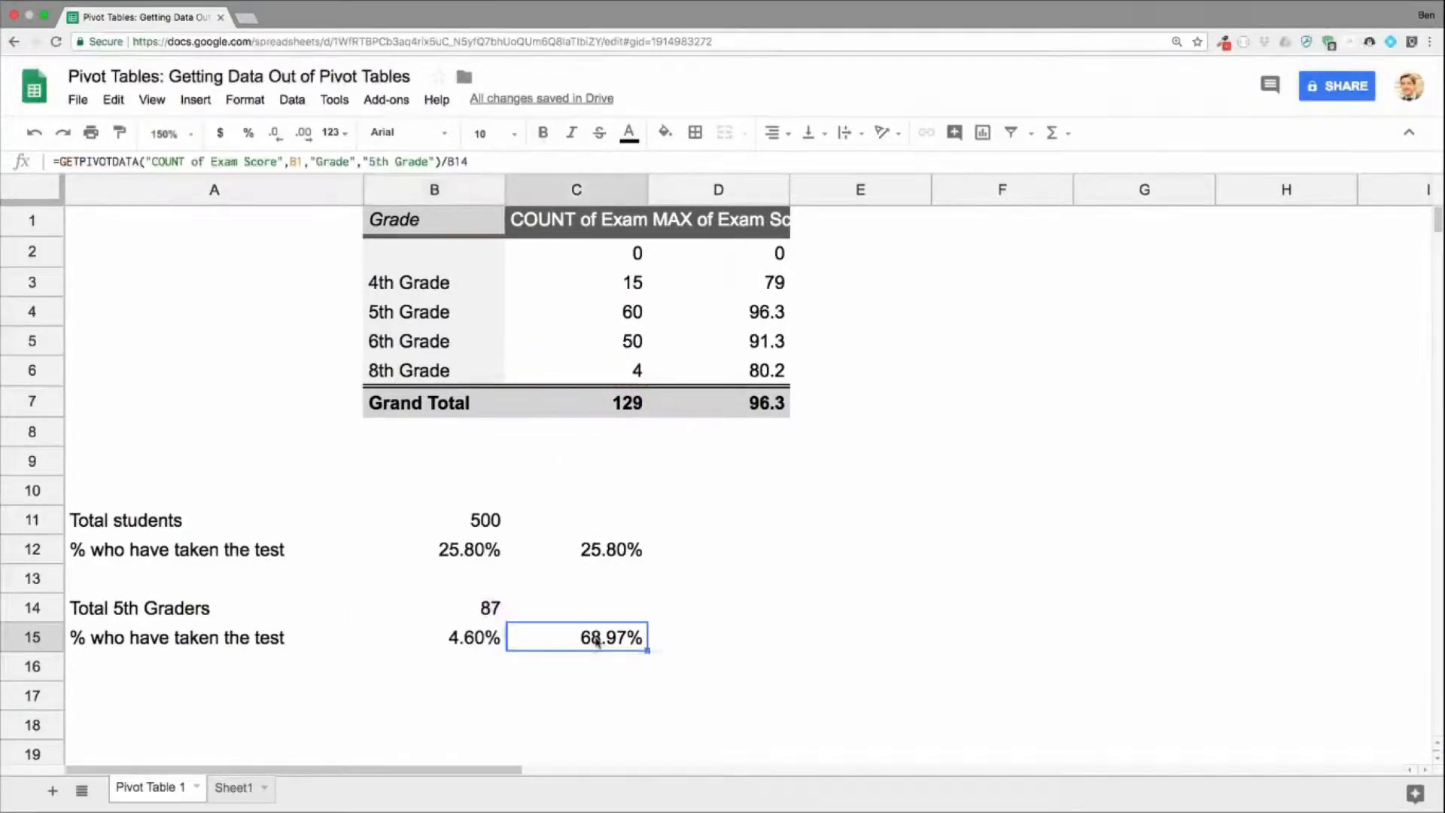
pyautogui.doubleClick(593, 637)
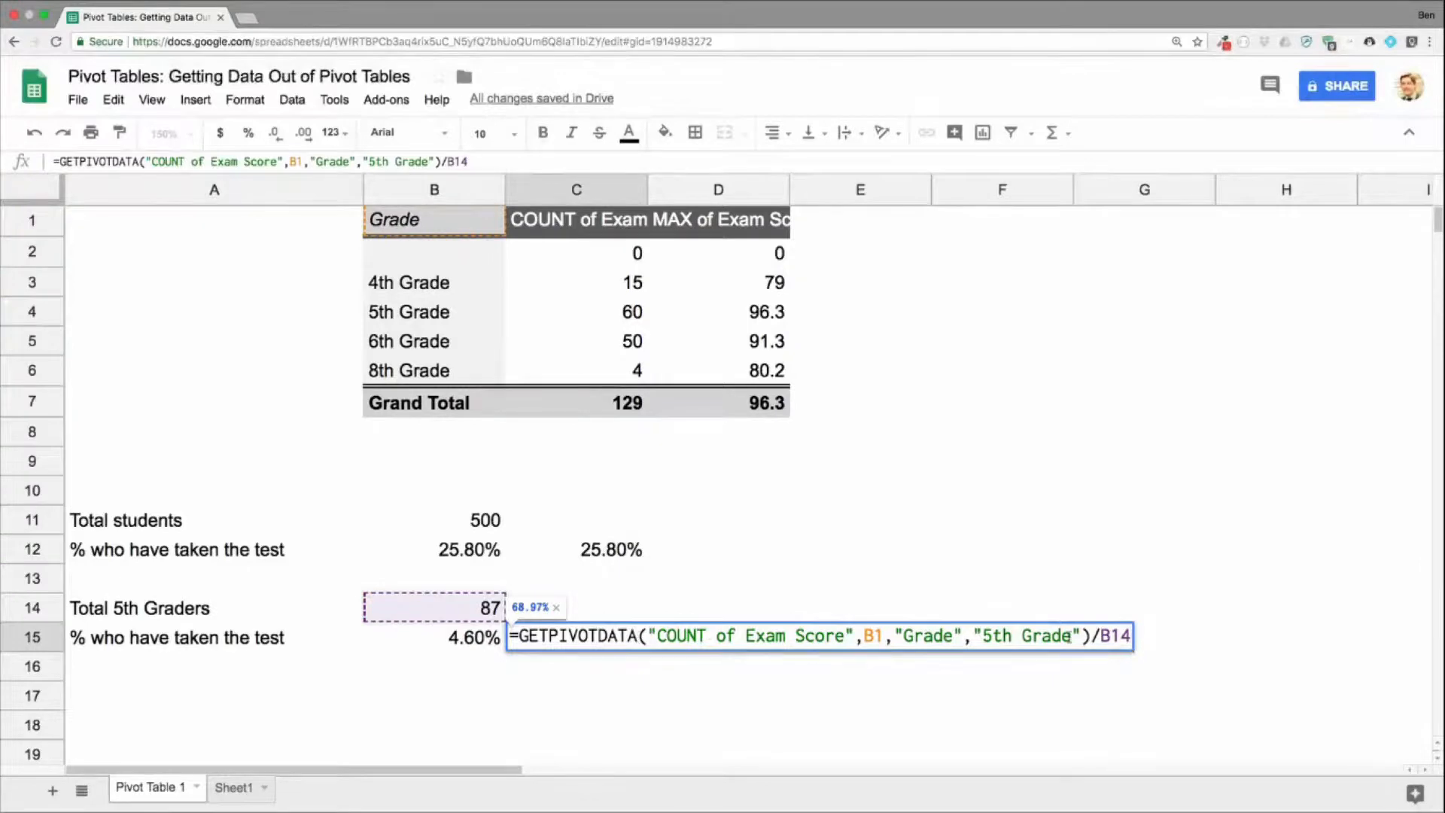
pyautogui.moveTo(894, 636); pyautogui.dragTo(1078, 634)
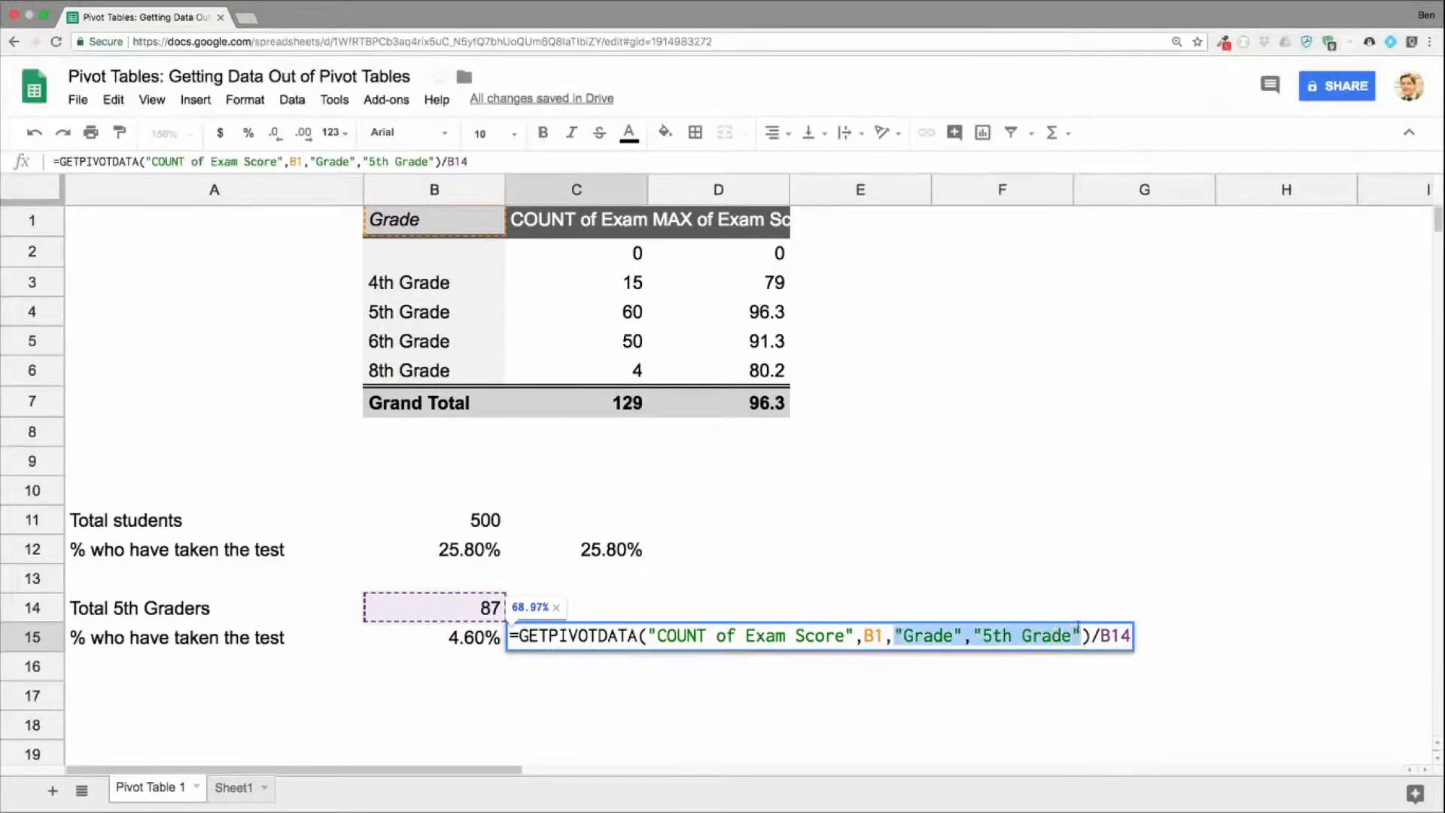
pyautogui.click(1082, 634)
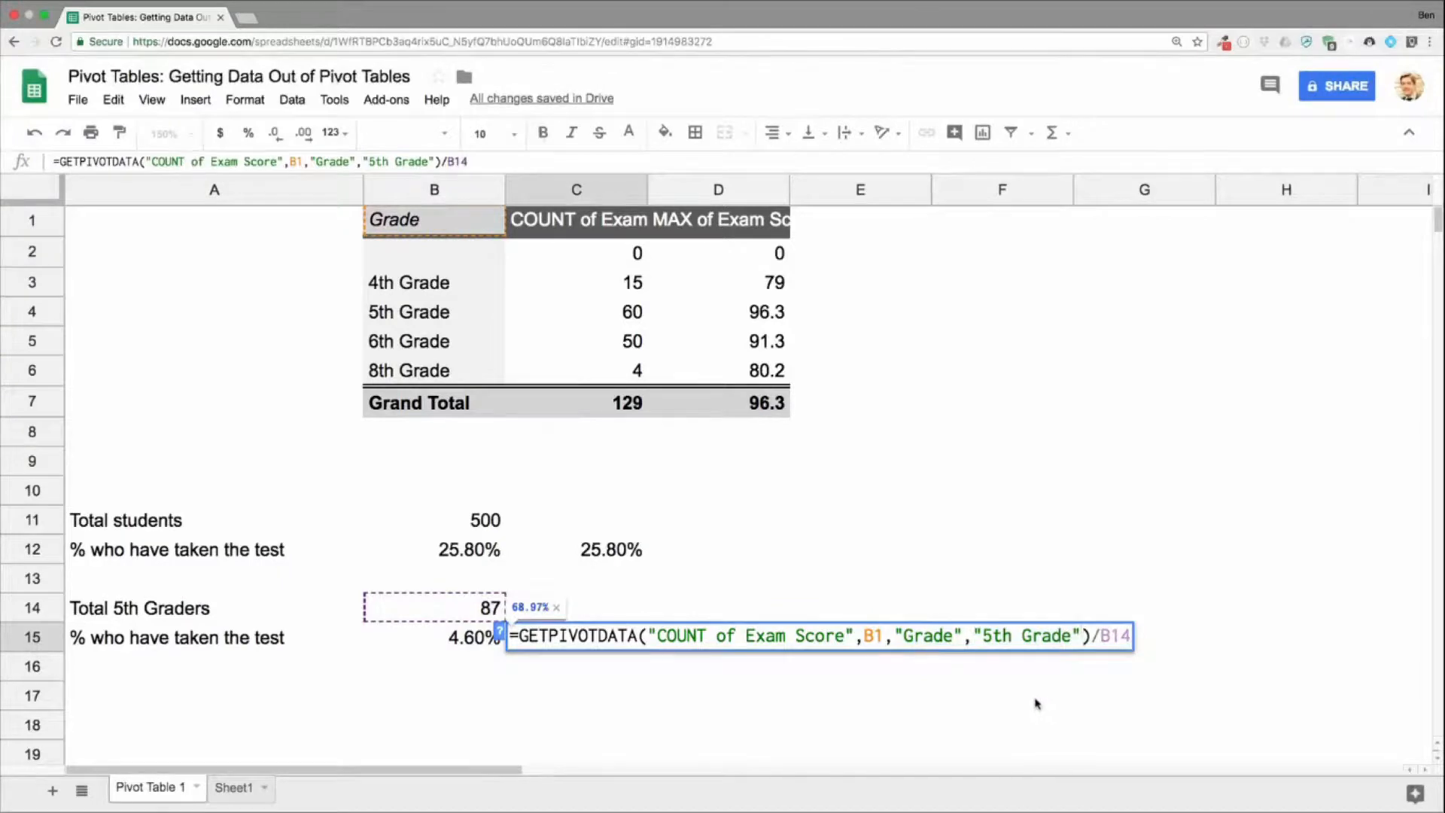
pyautogui.click(1099, 636)
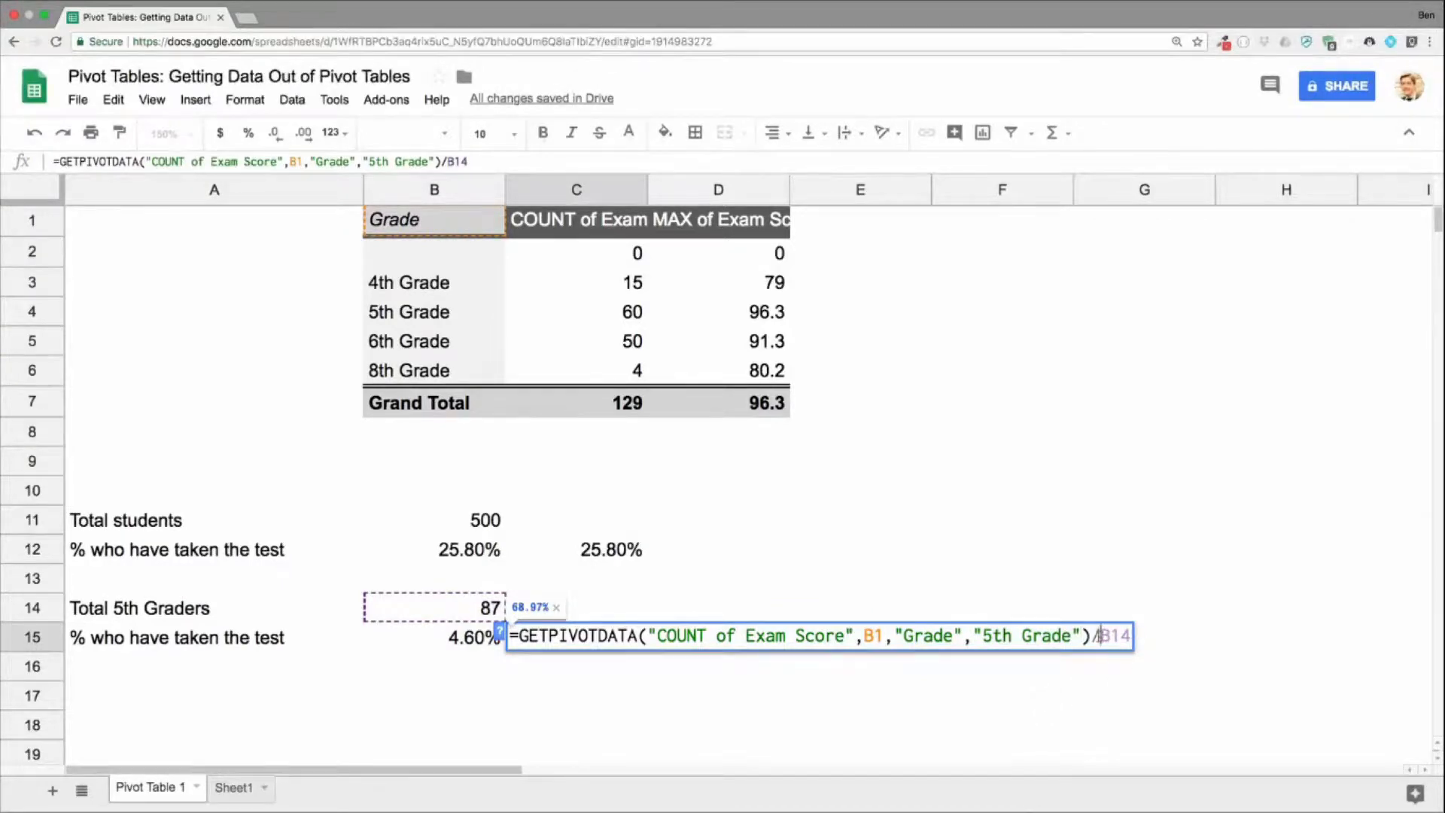
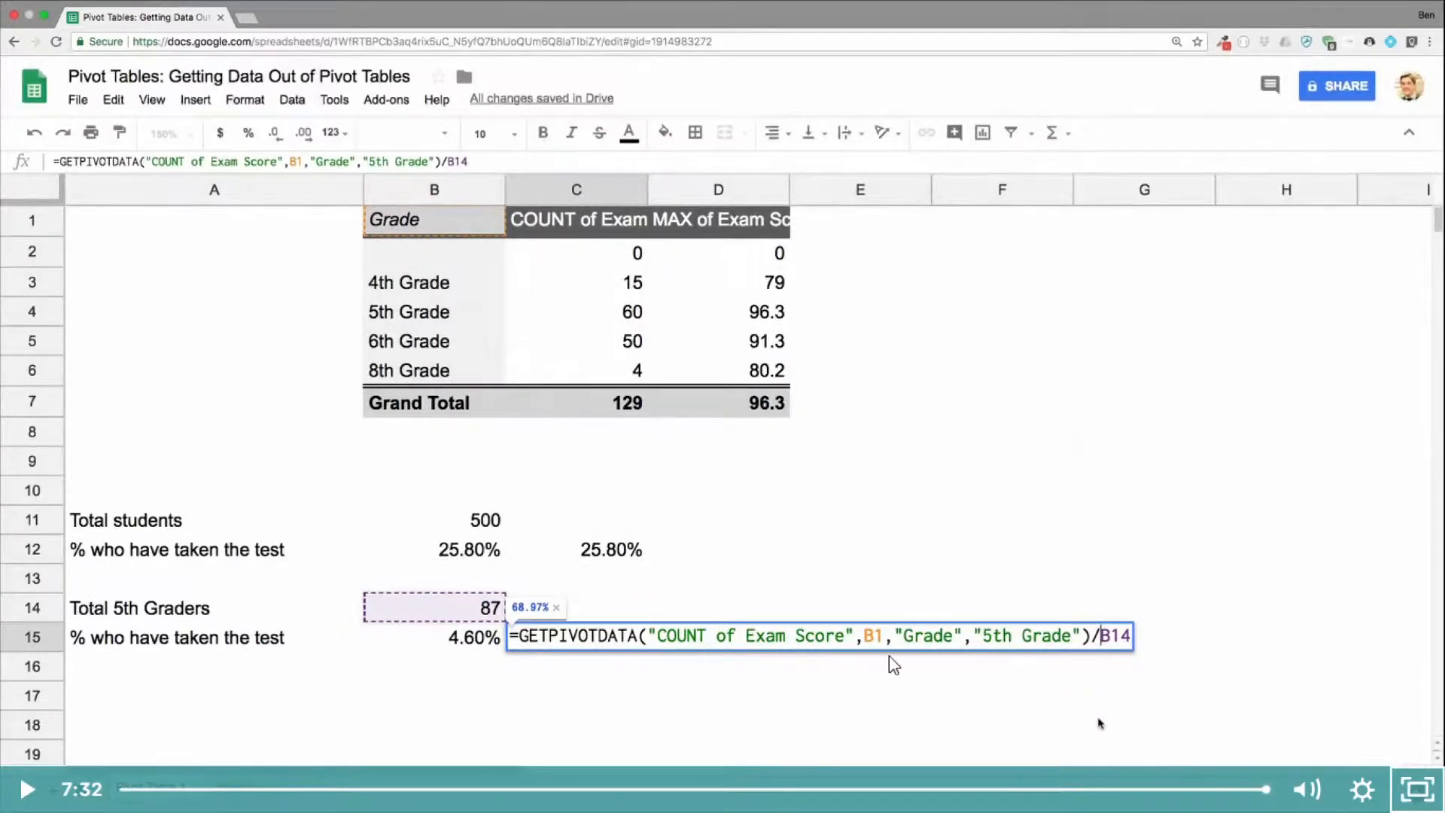
# Step: Leave the Day 28 video's full-screen view and play the DAY 29: HYPERLINK lecture in full screen
pyautogui.click(1402, 789)
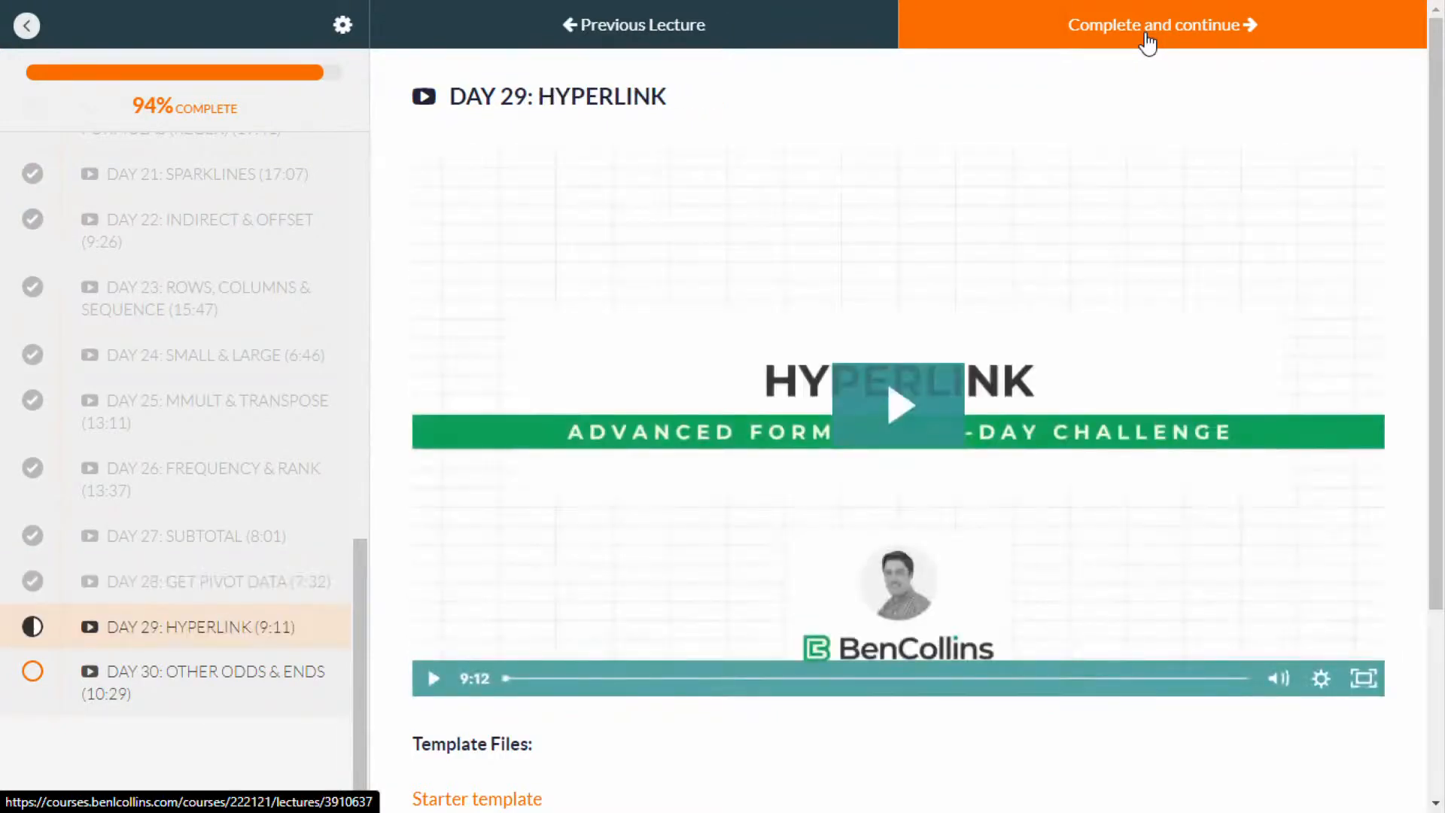
pyautogui.click(900, 427)
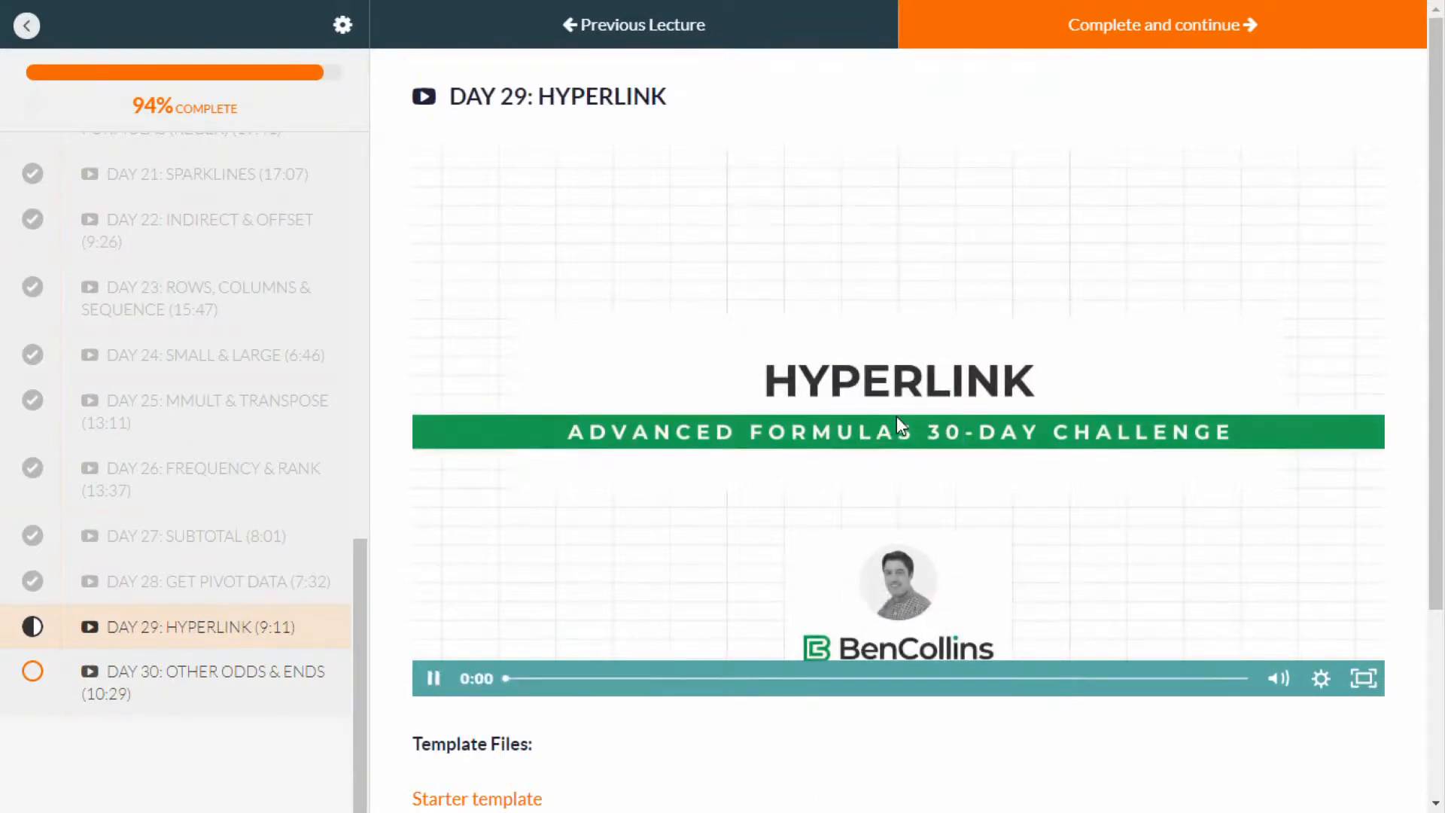
pyautogui.click(1361, 680)
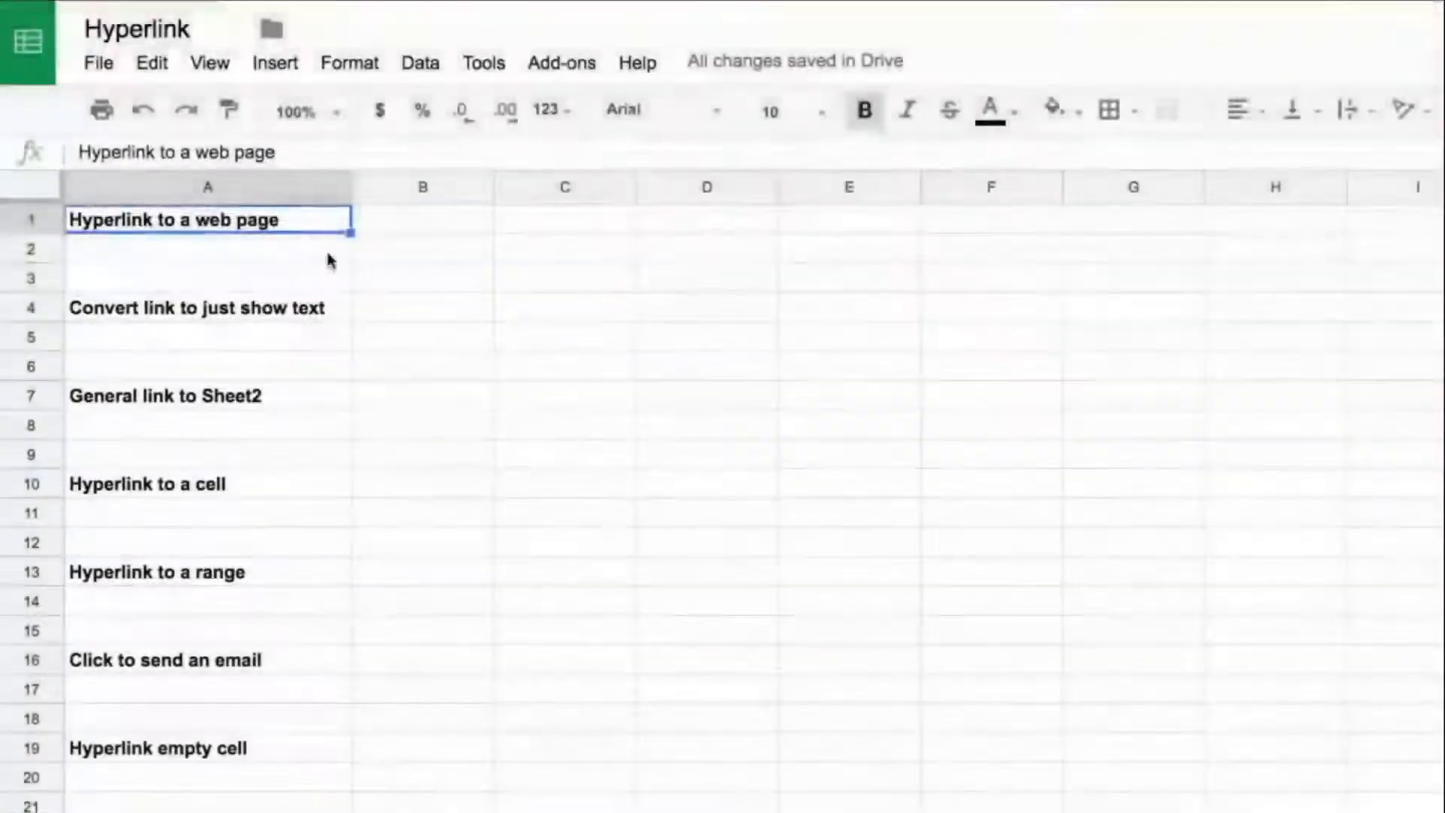
pyautogui.click(326, 258)
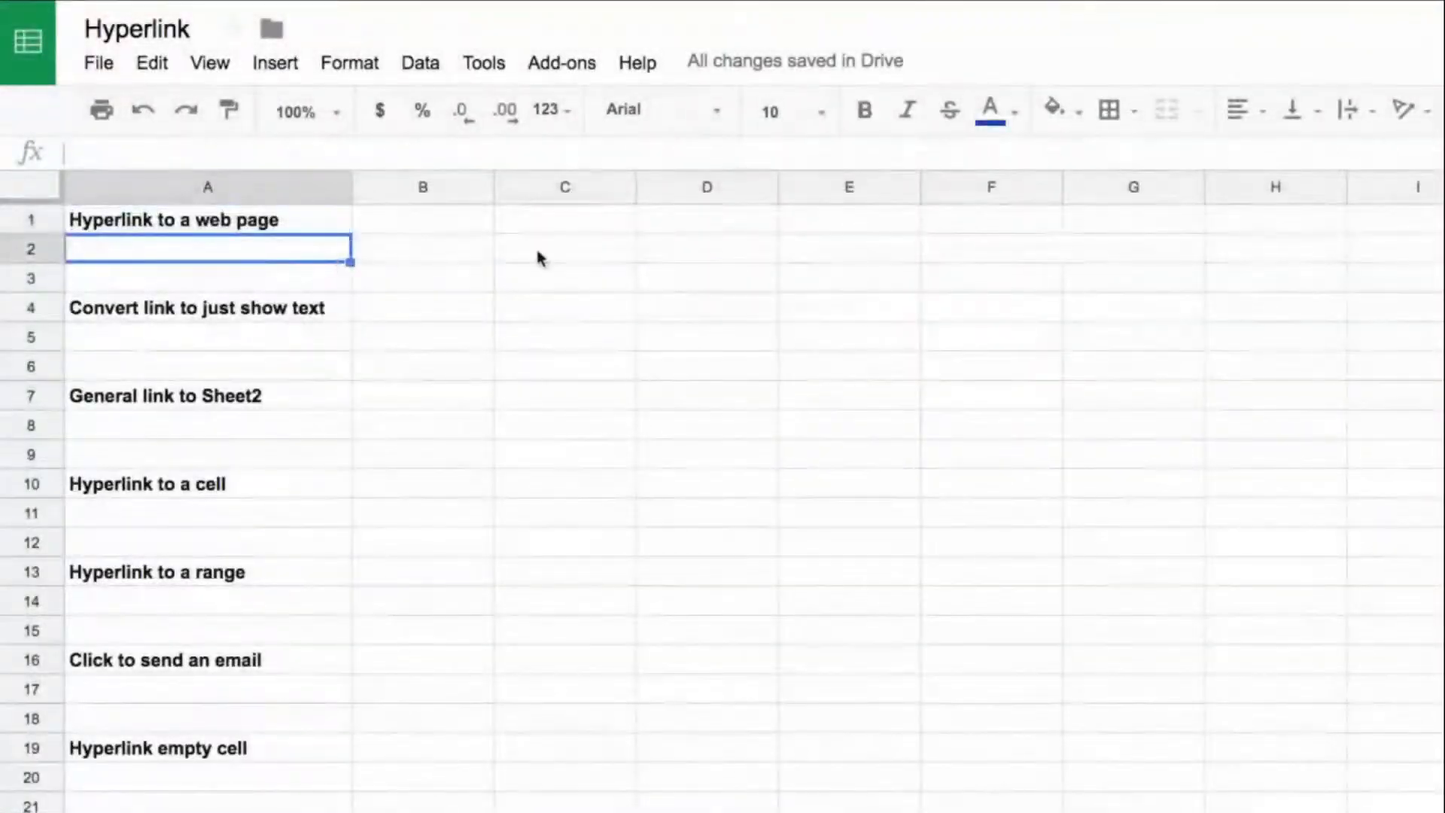
pyautogui.write('=hyperlink')
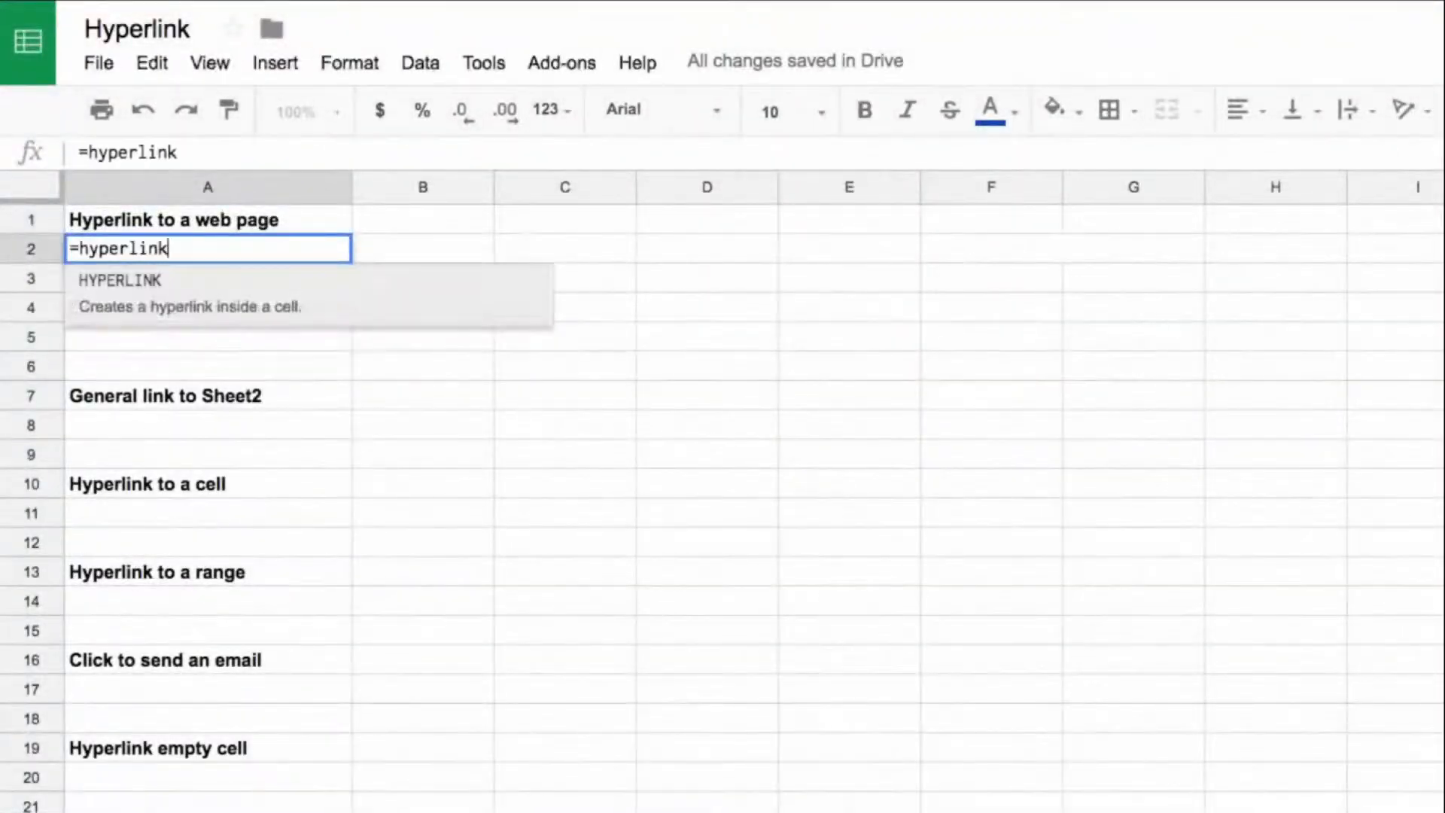
pyautogui.write('(')
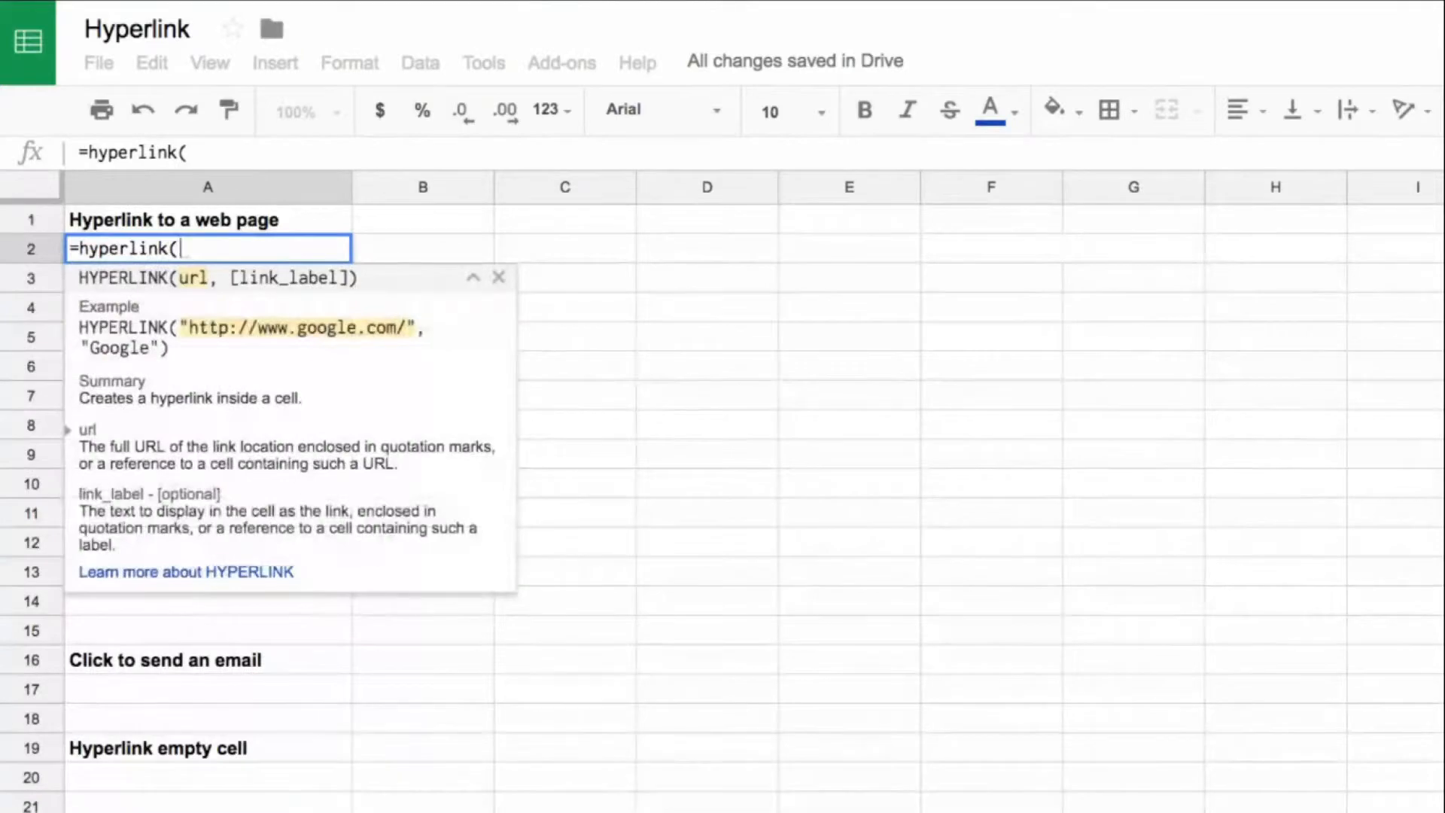
pyautogui.write('"')
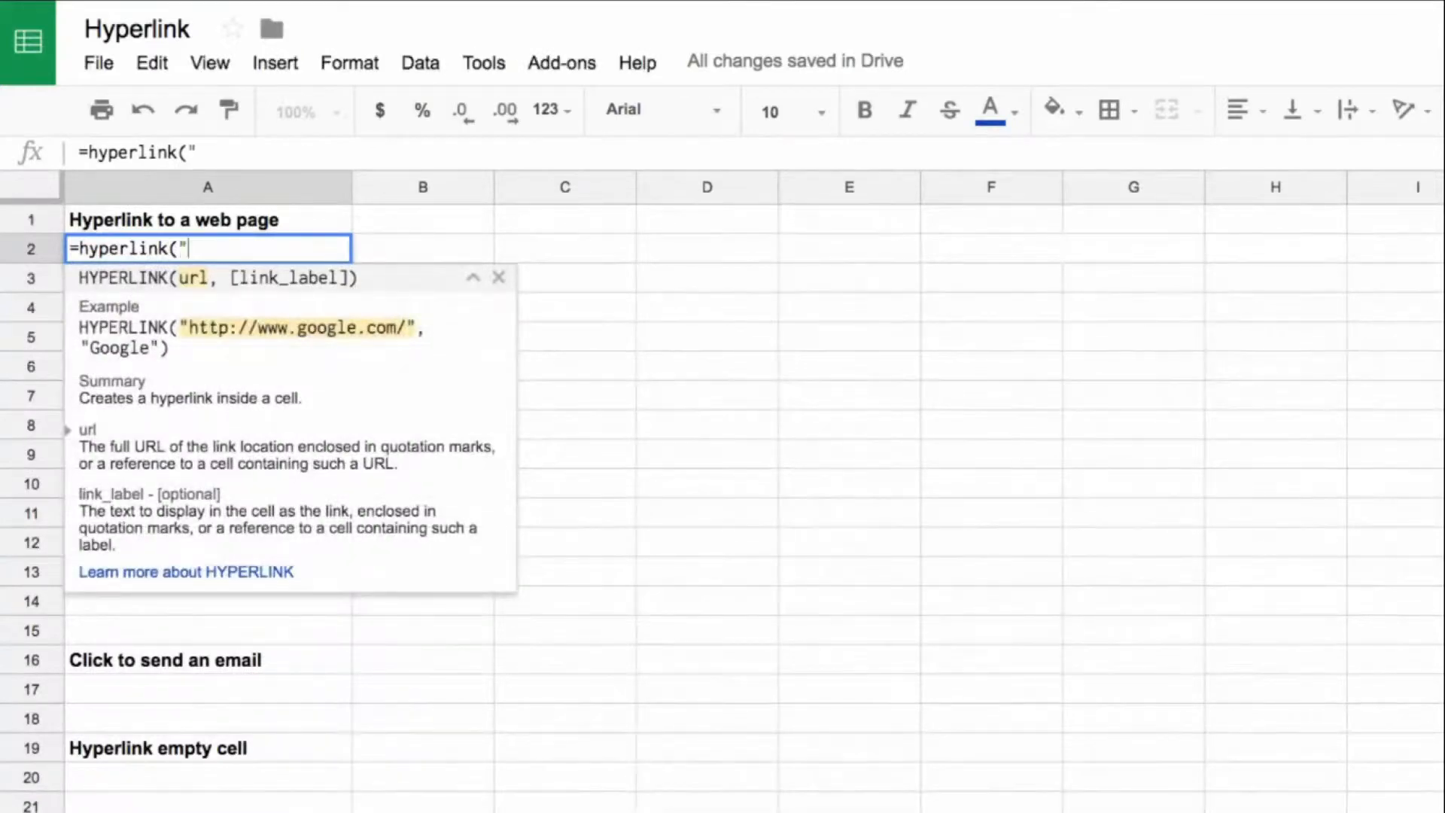
pyautogui.write('https://www.benlcollins.com/')
pyautogui.write('"')
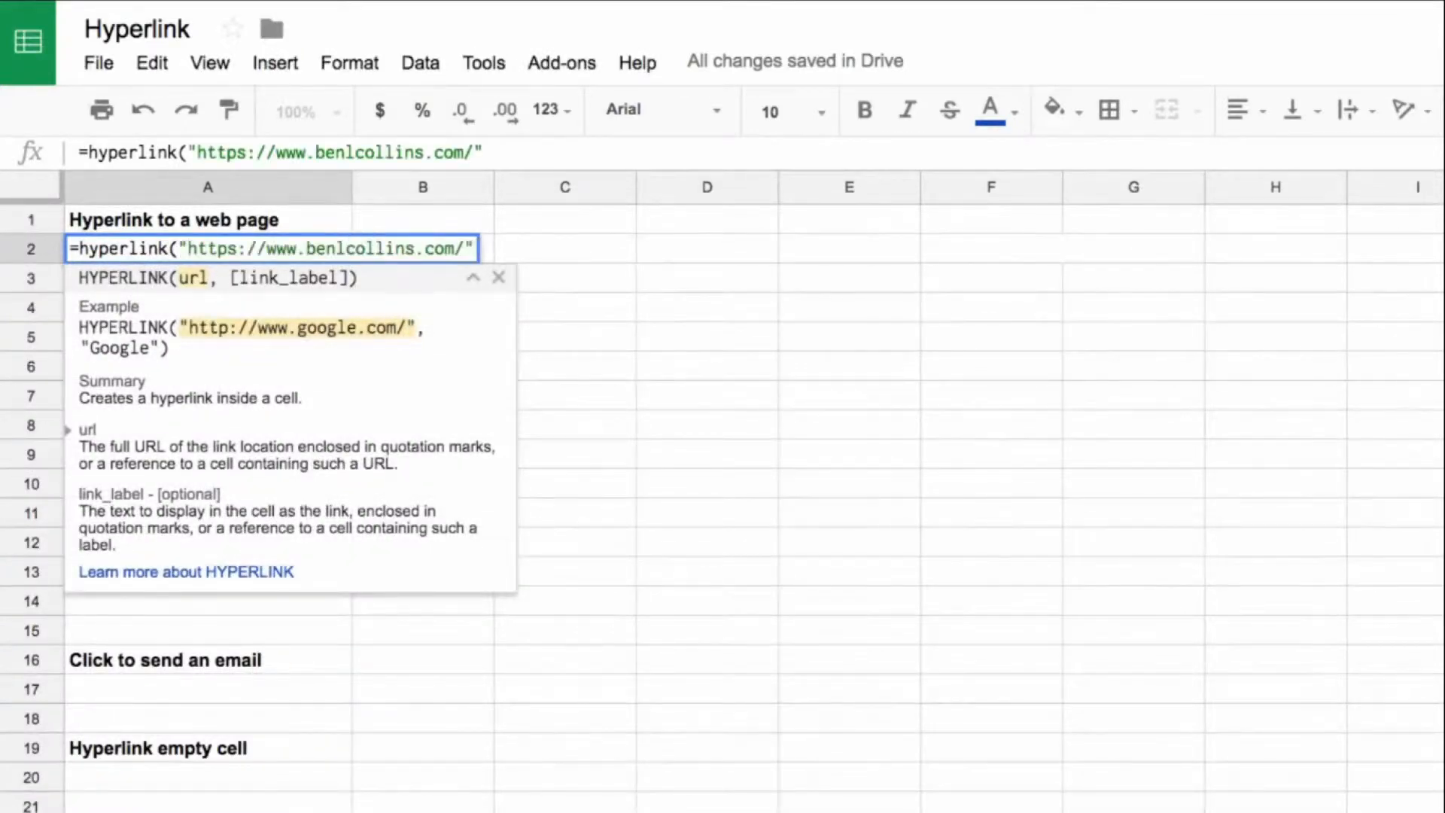
pyautogui.write(',"Vis')
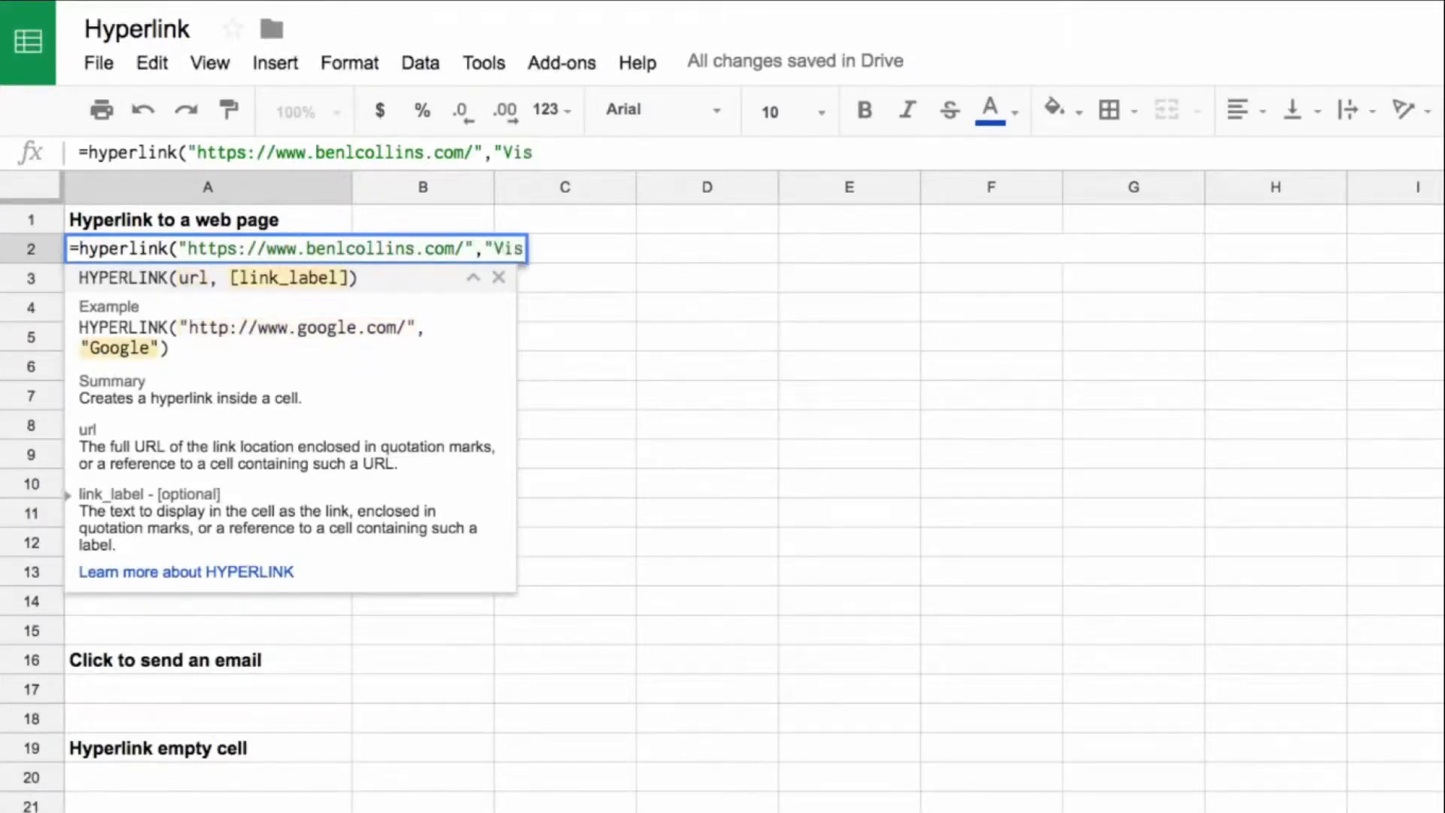
pyautogui.write('it my lovely w')
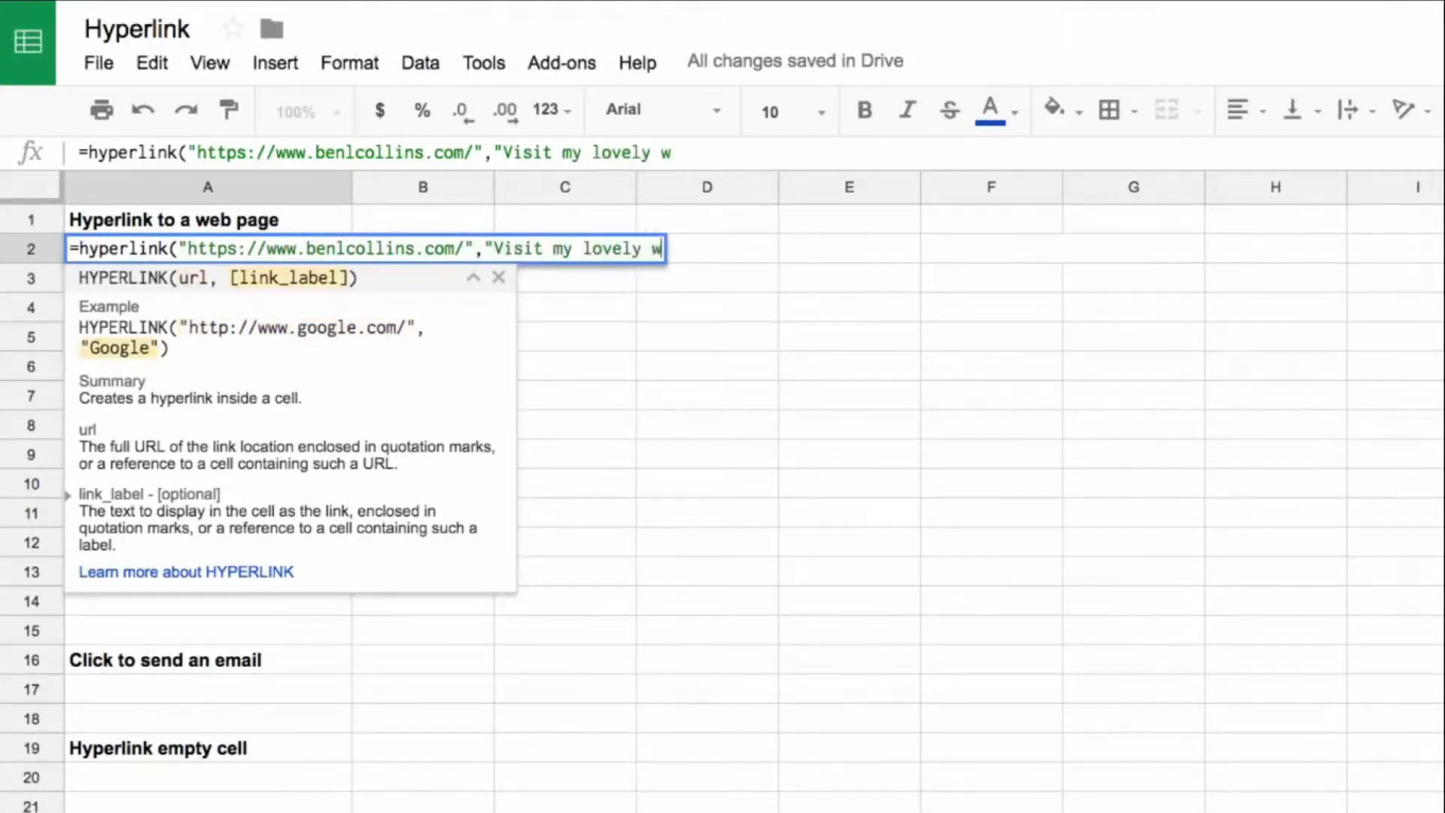
pyautogui.write('ebsite please")')
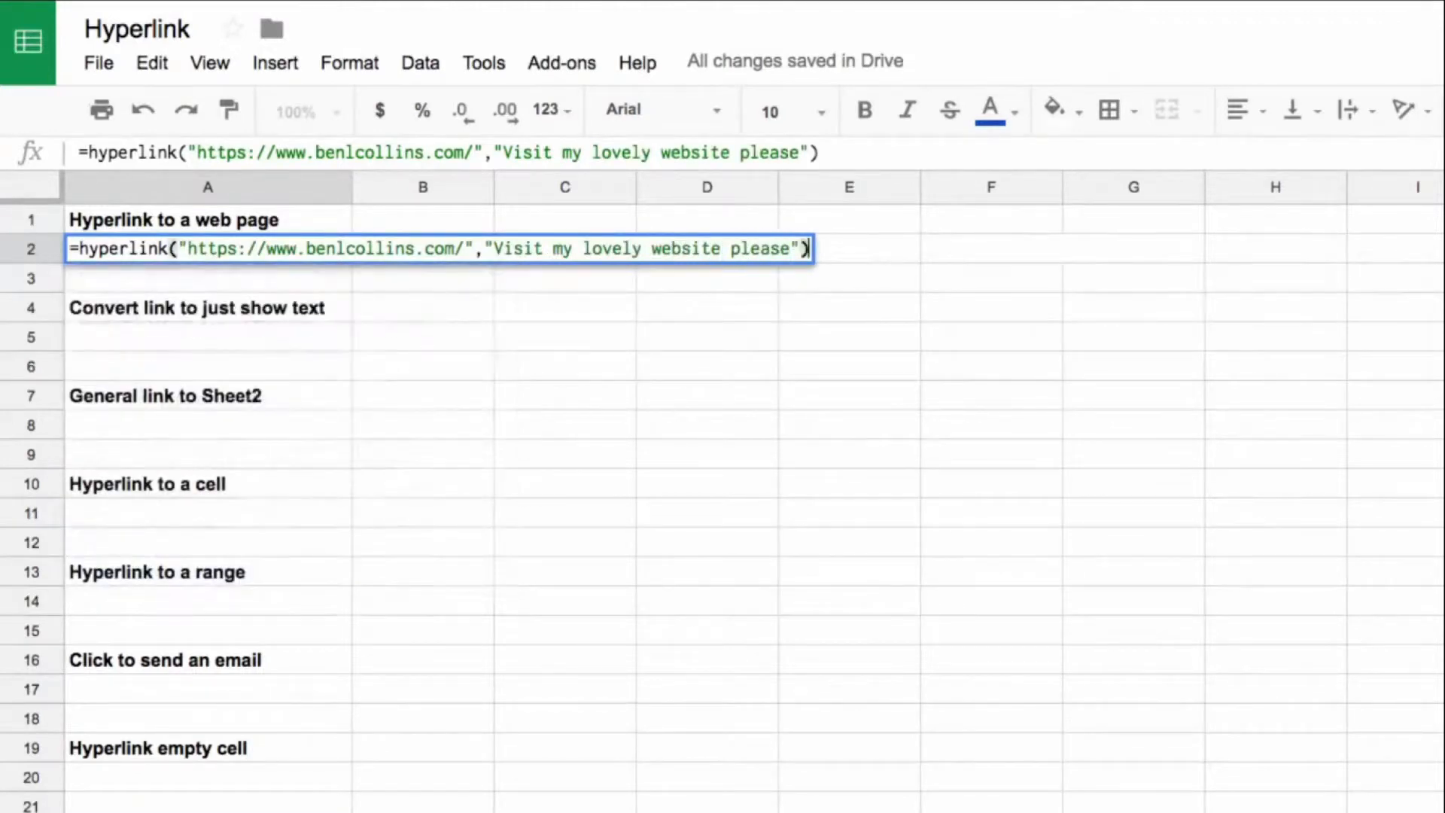
# Step: Complete the HYPERLINK formula in A2 with the link label "Visit my lovely website please"
pyautogui.moveTo(497, 155); pyautogui.dragTo(809, 154)
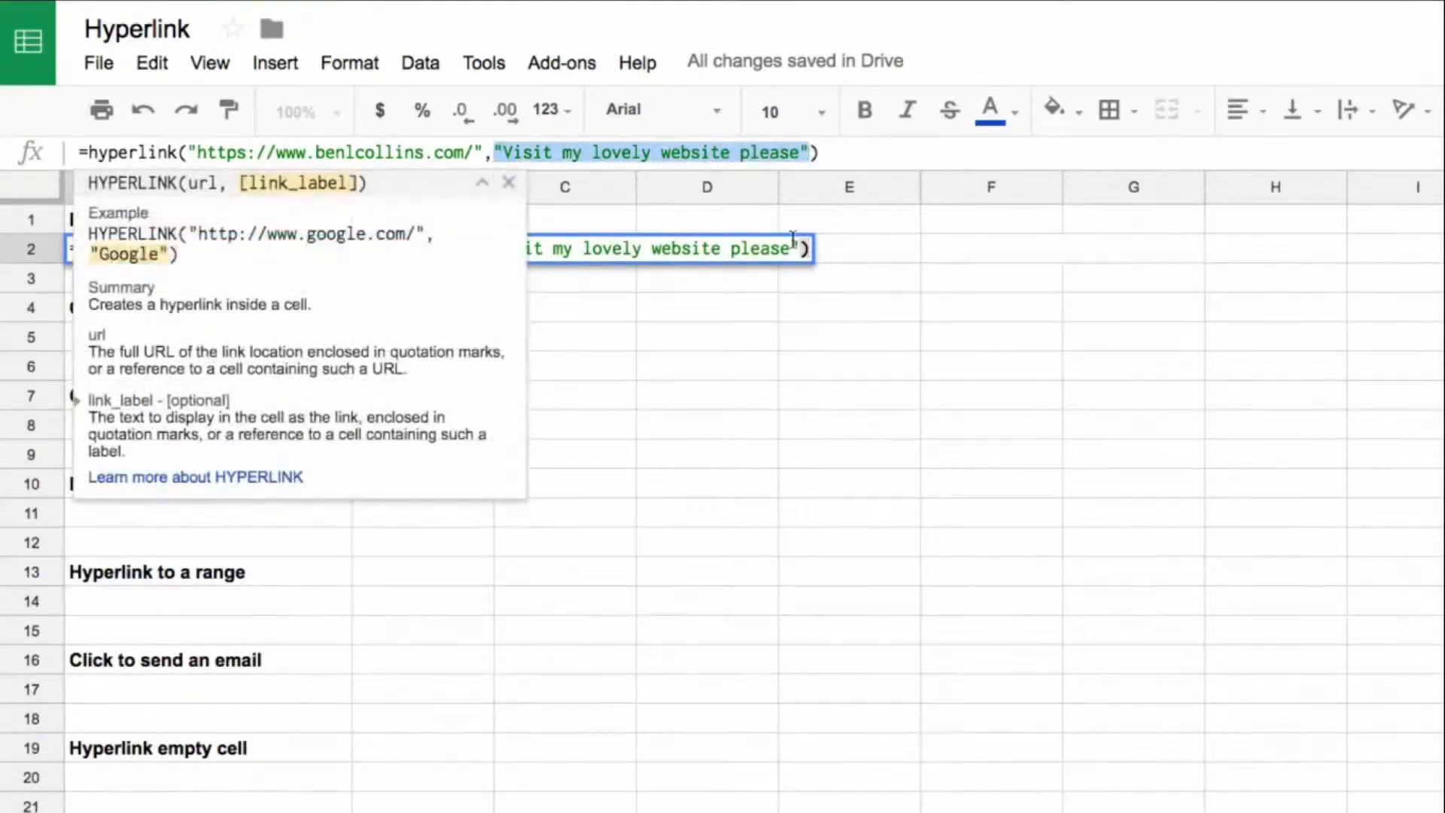
pyautogui.press('Return')
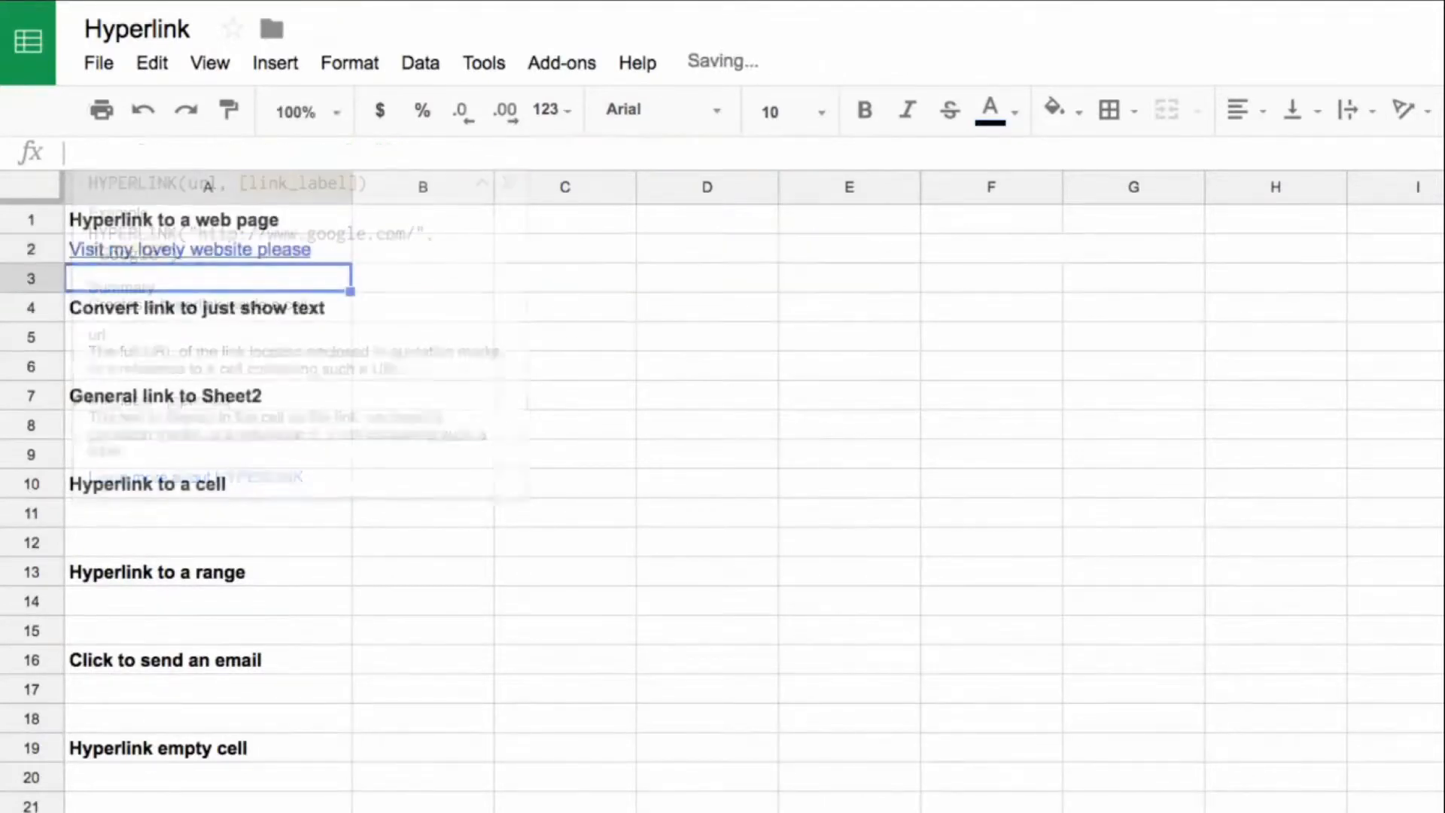
# Step: Check the link preview of cell A2 and review its HYPERLINK formula
pyautogui.click(556, 286)
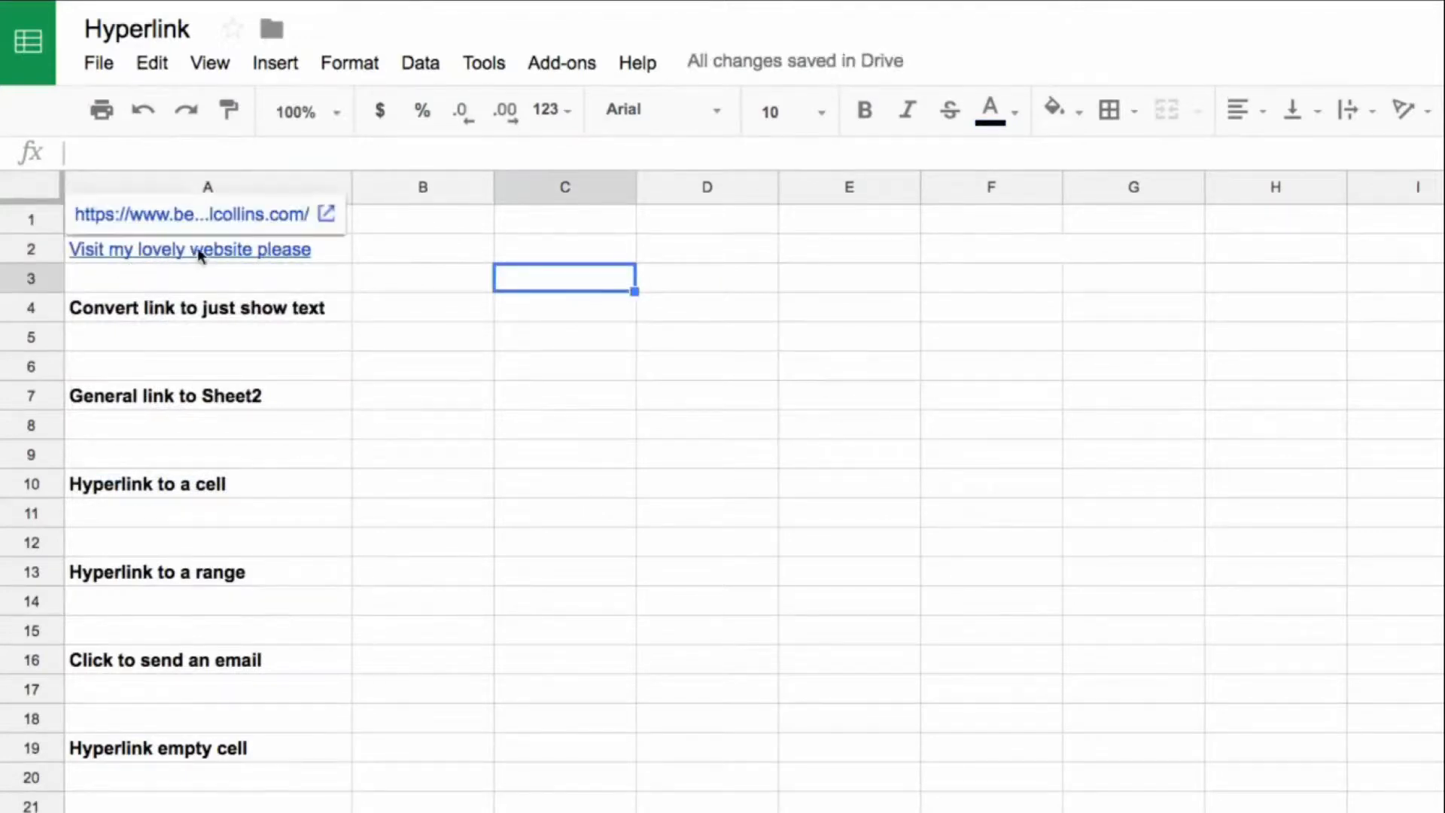
pyautogui.moveTo(371, 364); pyautogui.dragTo(362, 339)
pyautogui.click(339, 251)
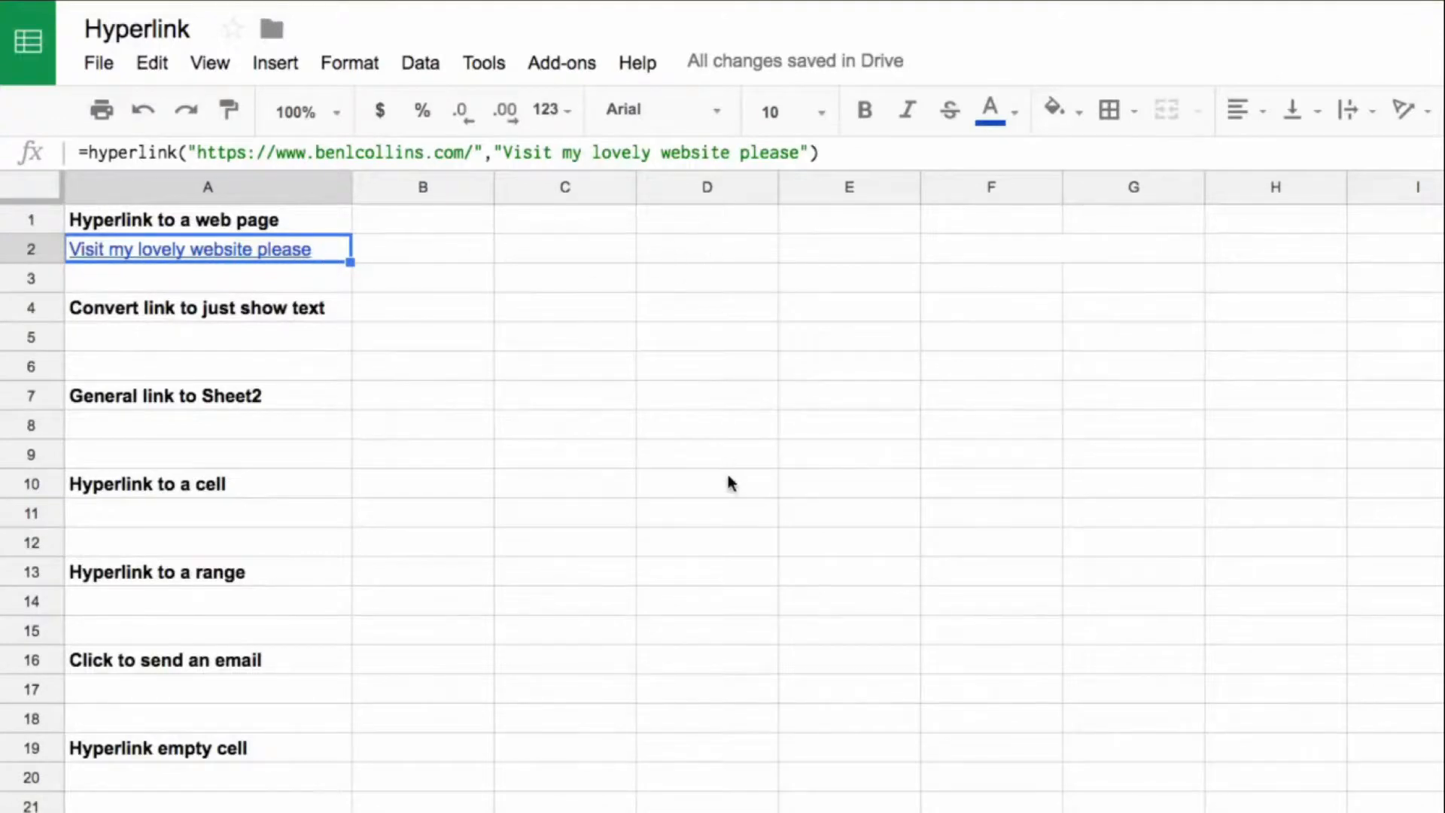
# Step: Enter =to_text(A2) in A5 under "Convert link to just show text" to show the link label as plain text
pyautogui.click(300, 338)
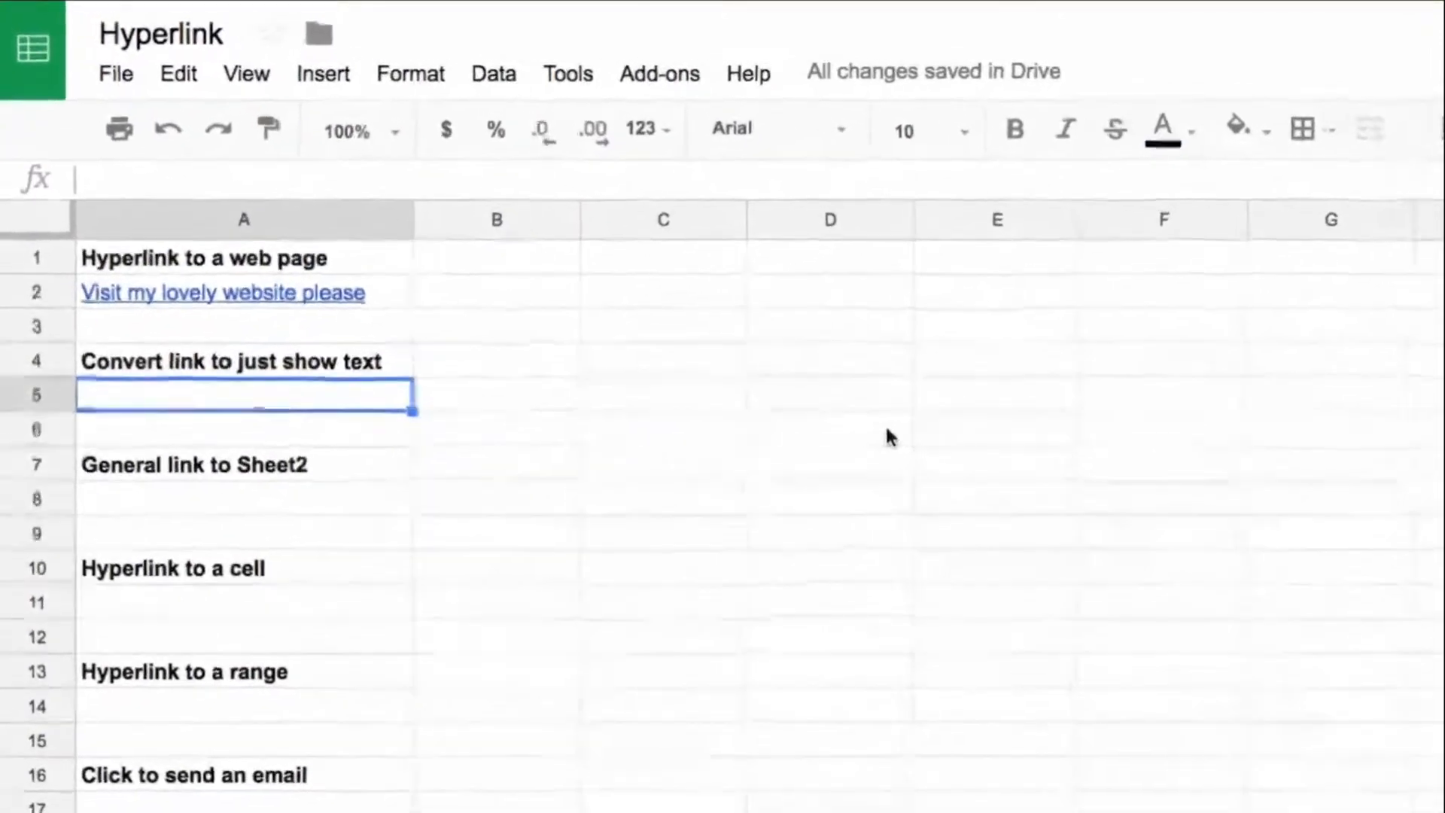
pyautogui.write('=')
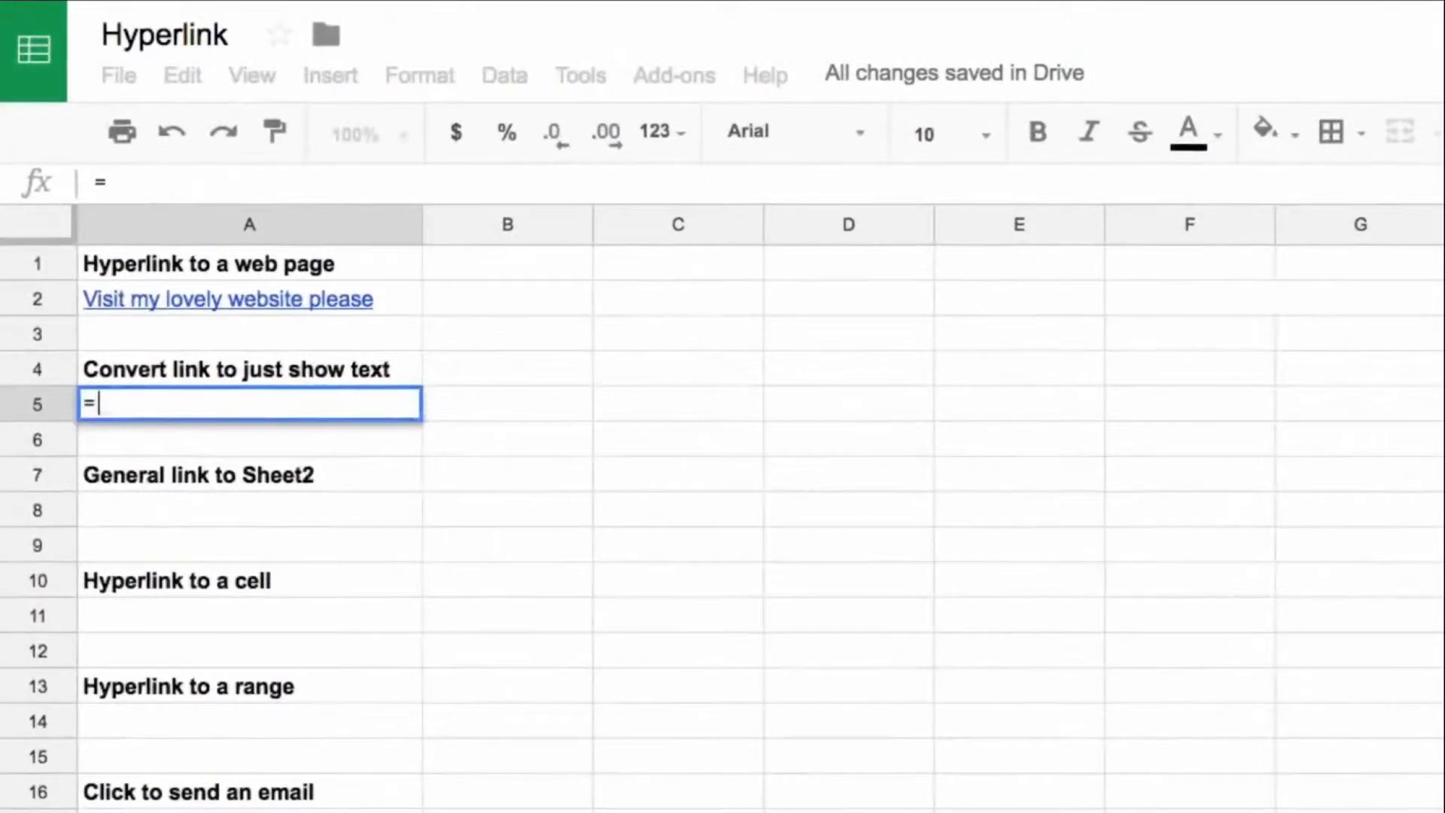
pyautogui.write('to_text(')
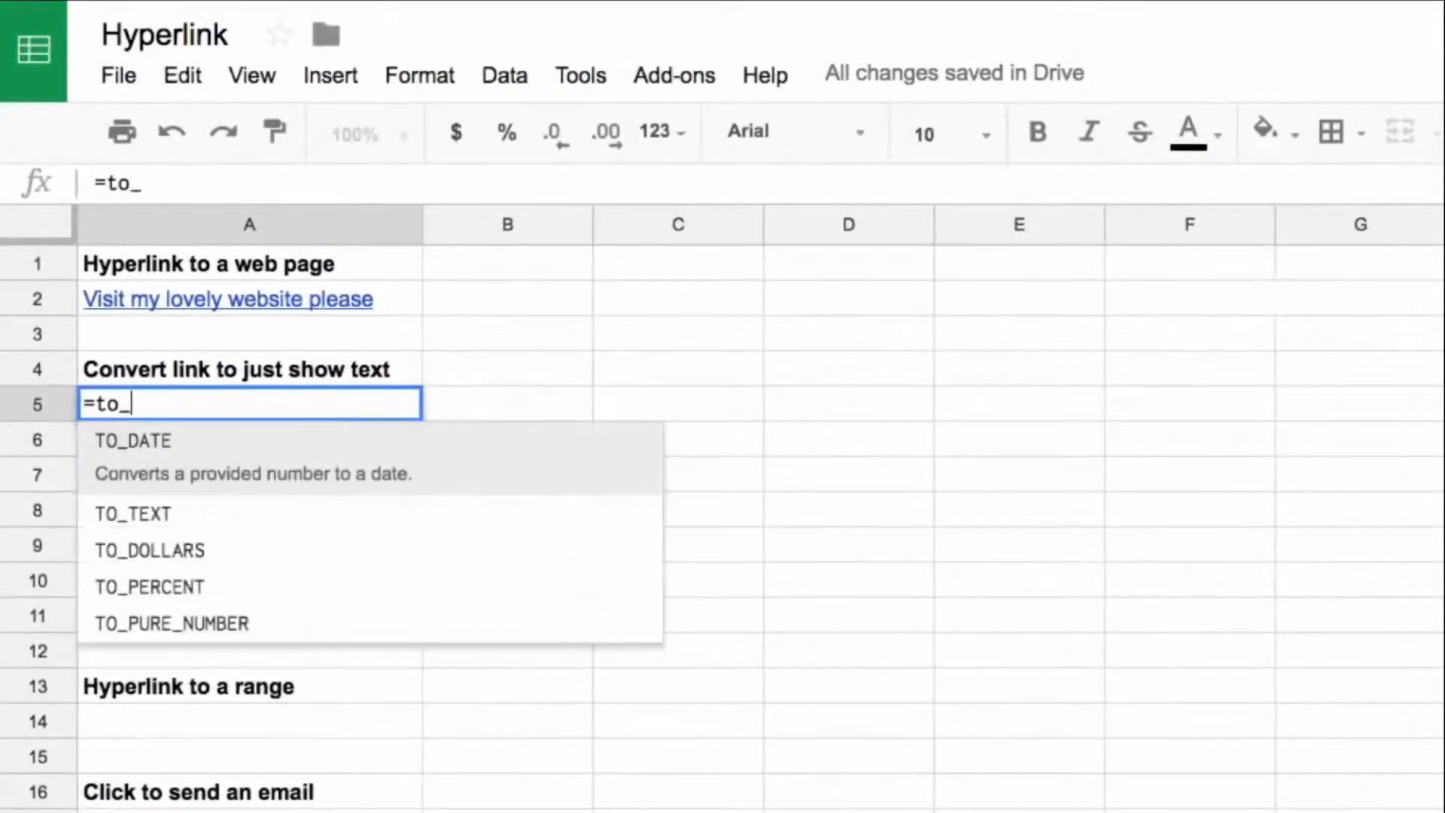
pyautogui.press('Up')
pyautogui.press('Up')
pyautogui.press('Up')
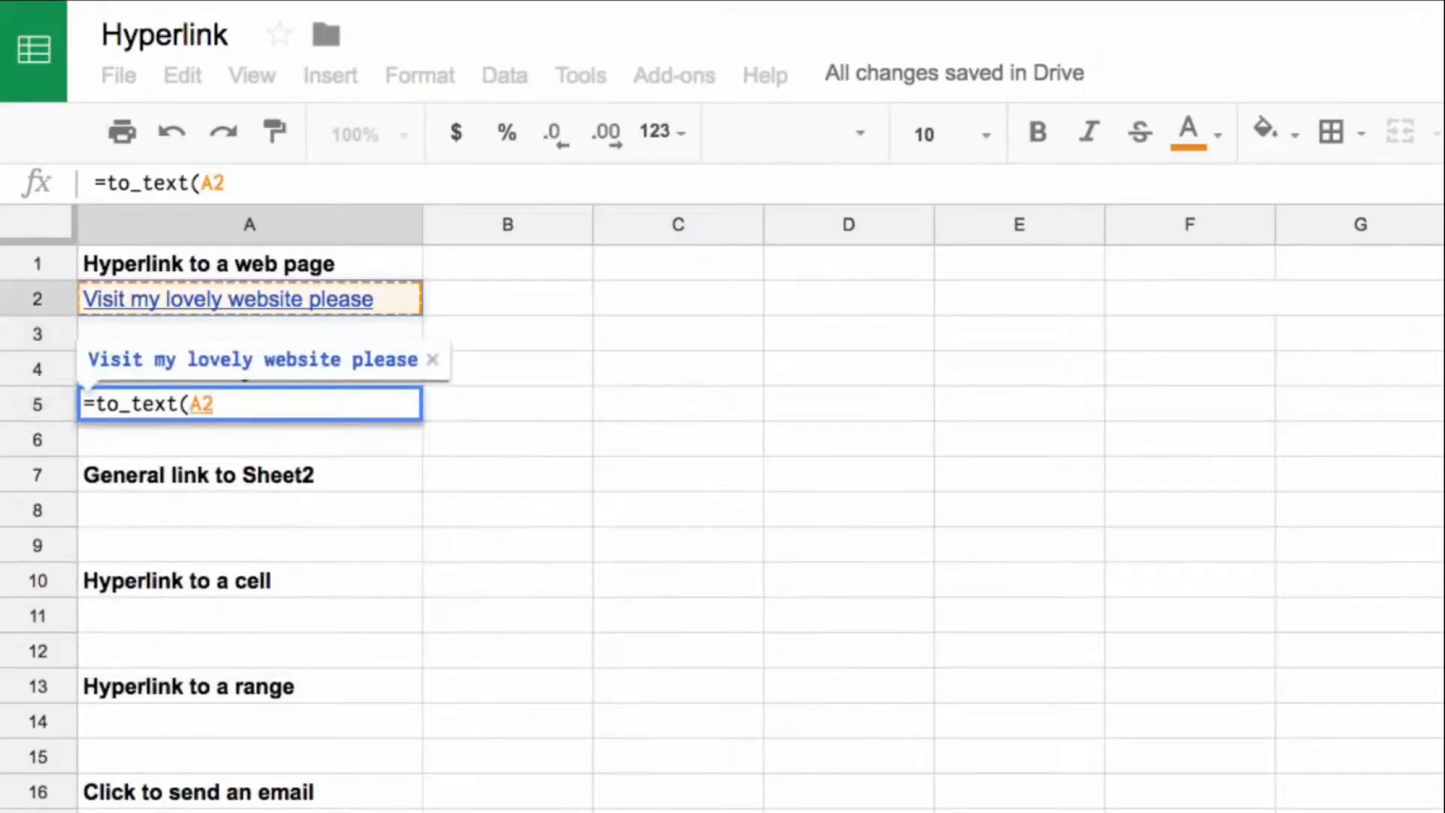
pyautogui.press('Return')
pyautogui.press('Up')
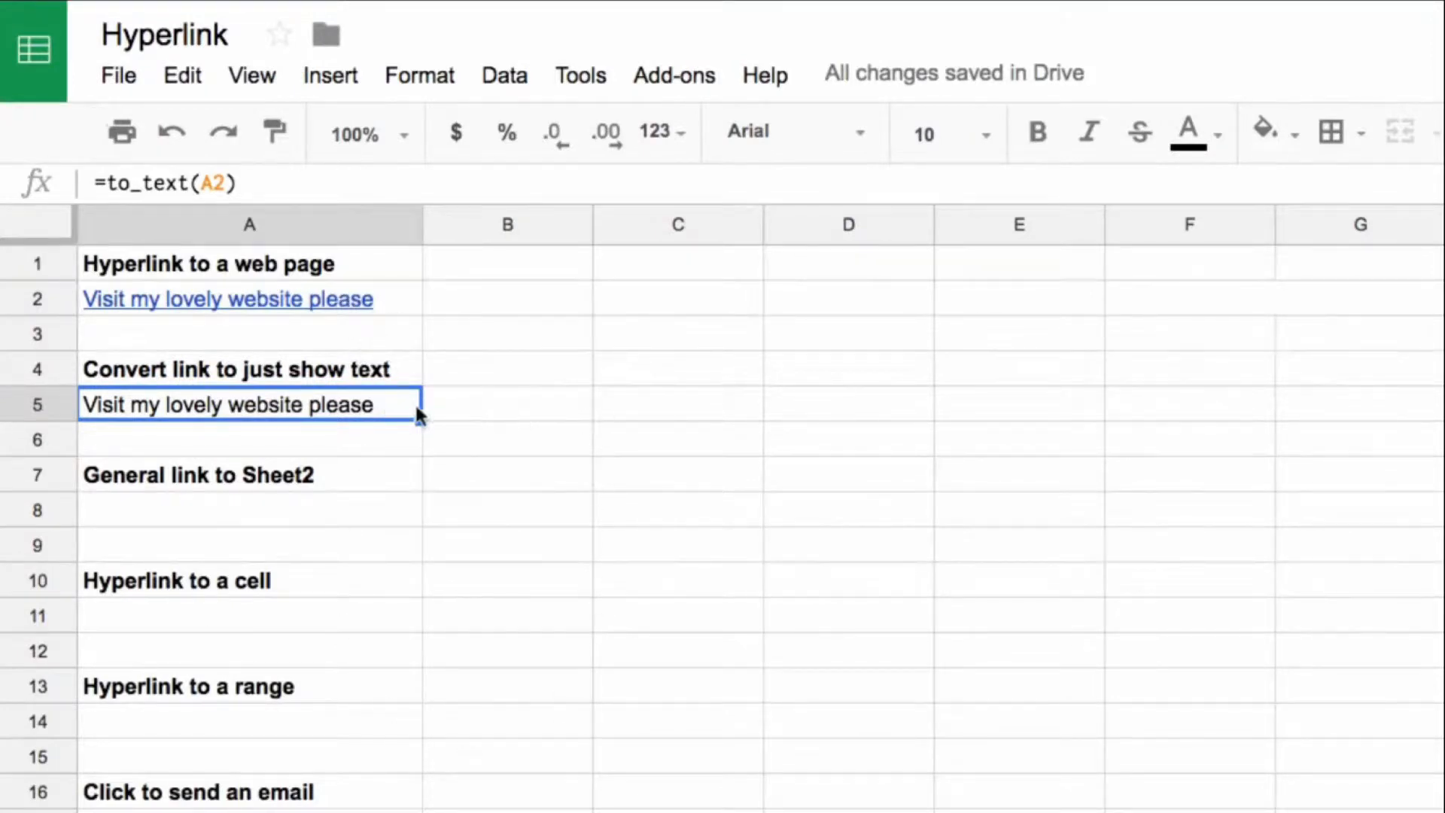
# Step: Compare the link in A2 with the plain text in A5, examining both formulas and the URL argument in A2
pyautogui.moveTo(383, 300)
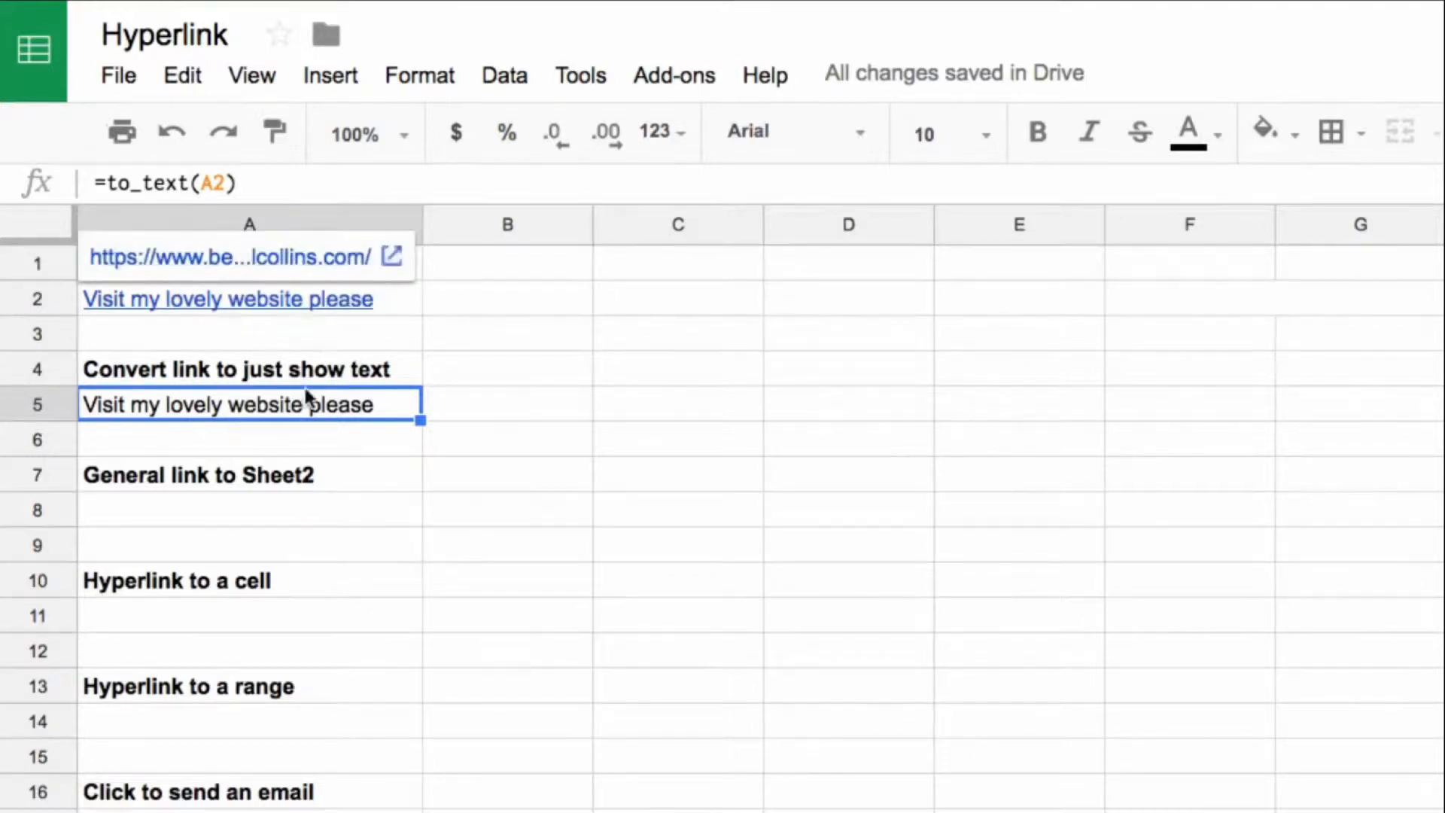
pyautogui.click(290, 343)
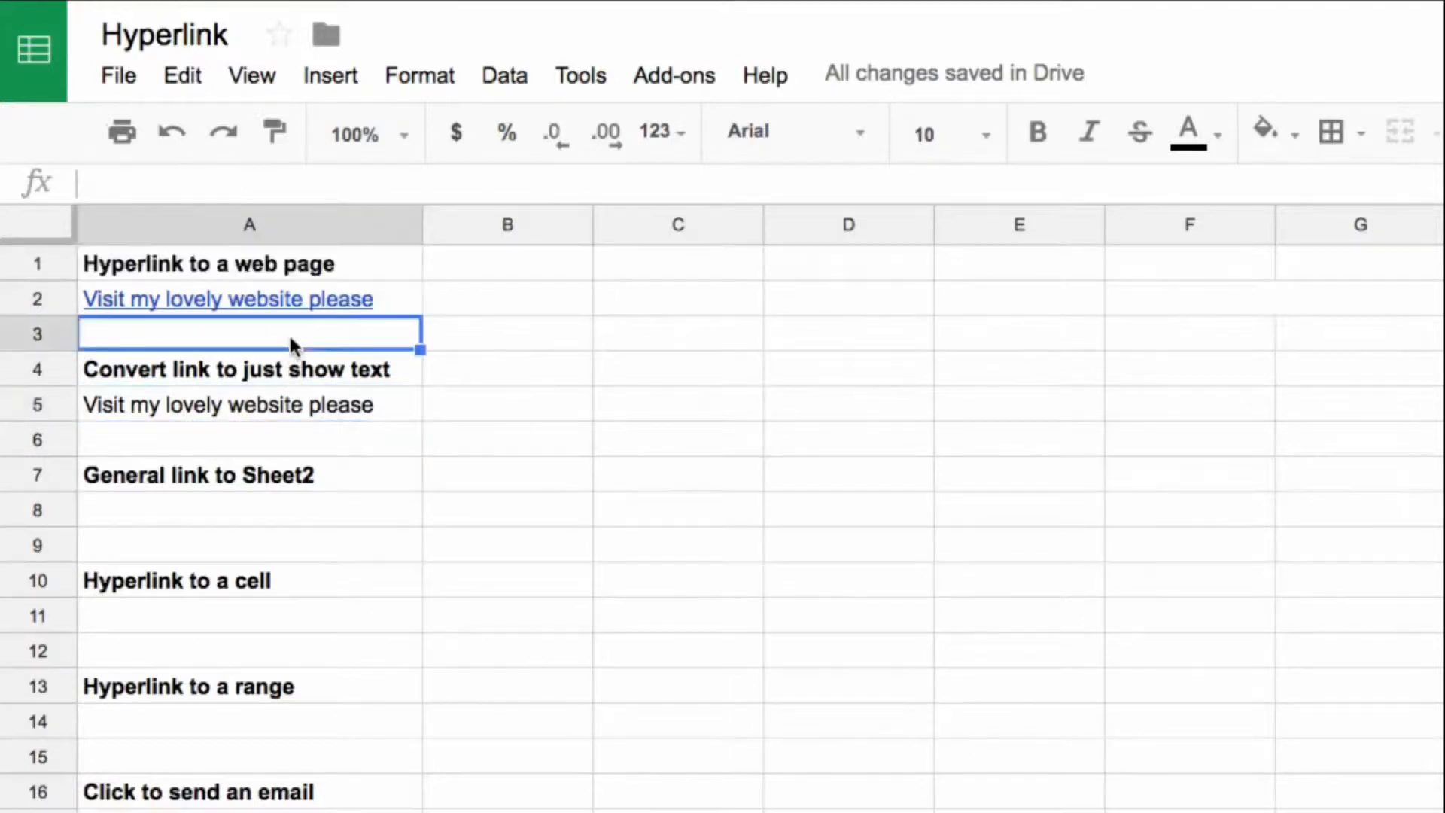
pyautogui.click(341, 298)
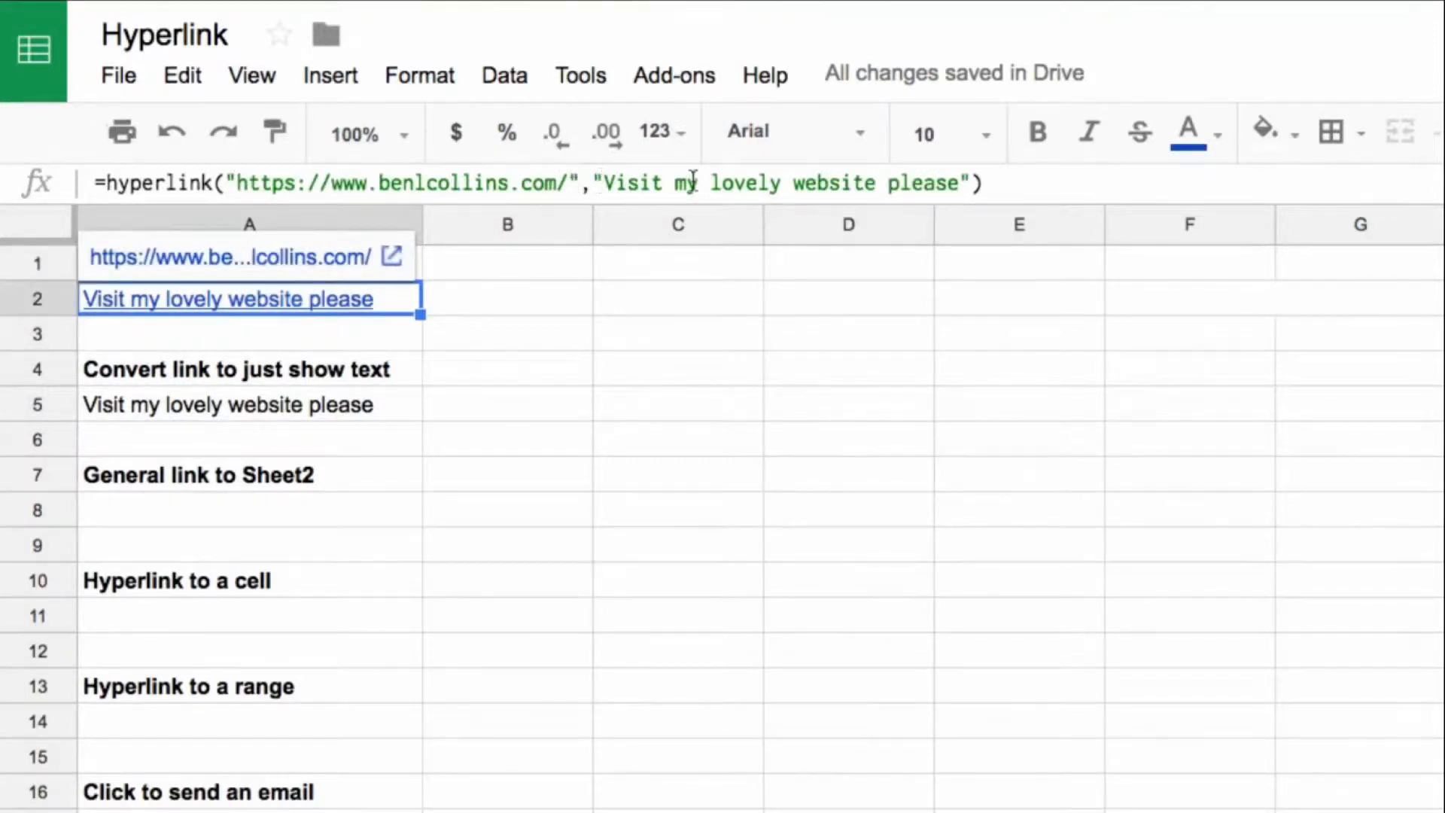
pyautogui.click(381, 350)
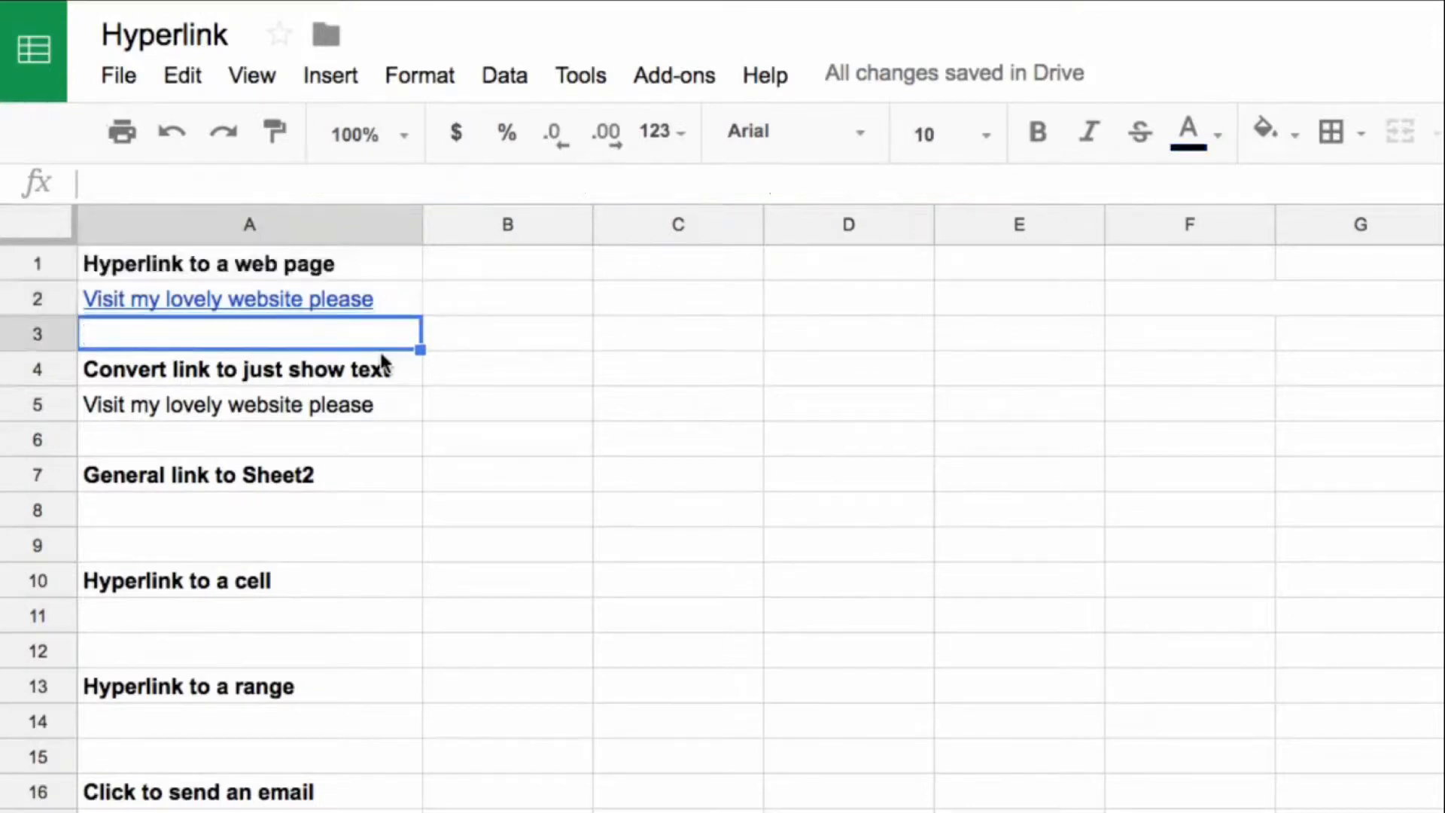
pyautogui.click(339, 399)
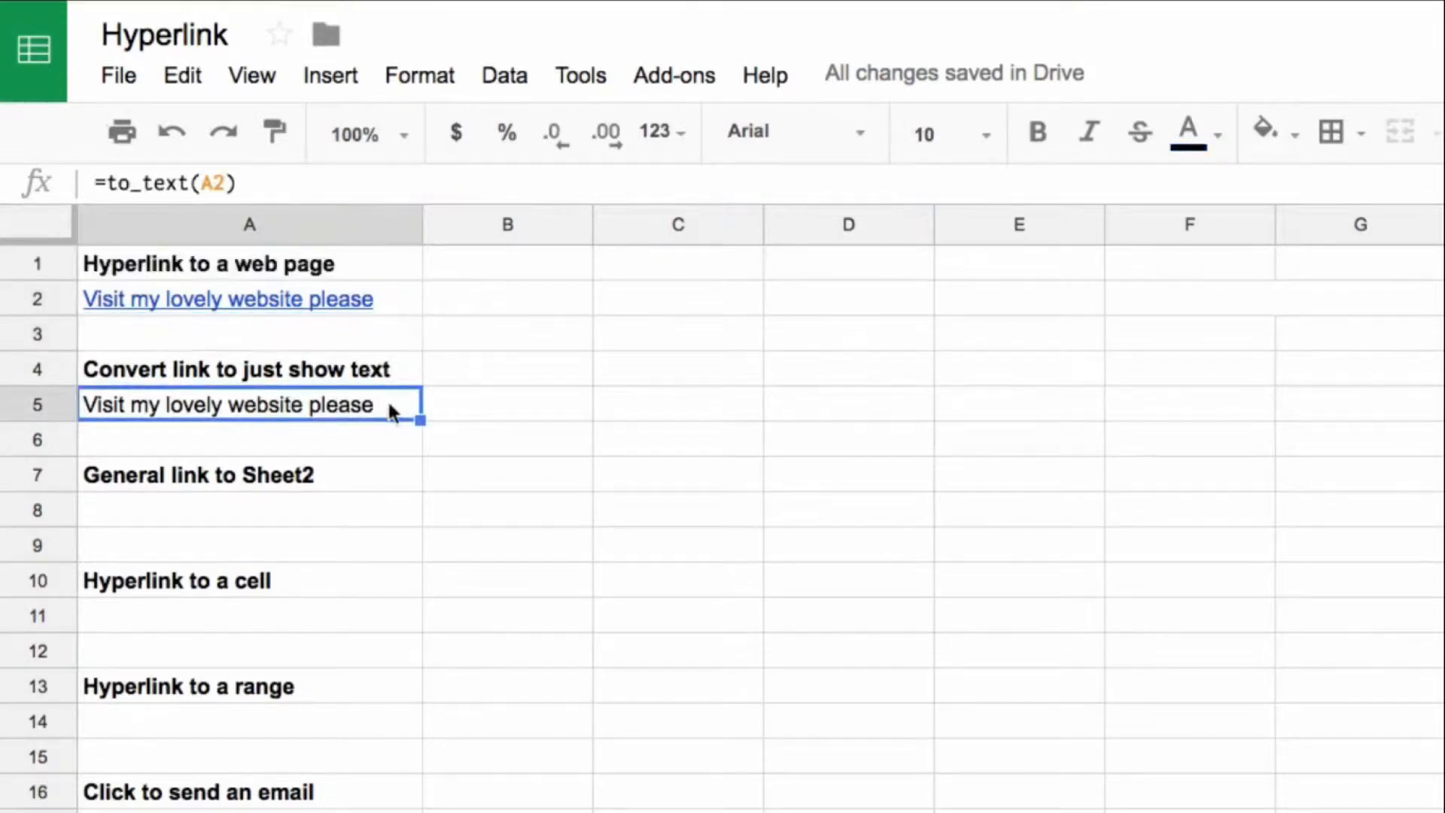
pyautogui.click(357, 301)
pyautogui.moveTo(238, 183); pyautogui.dragTo(568, 182)
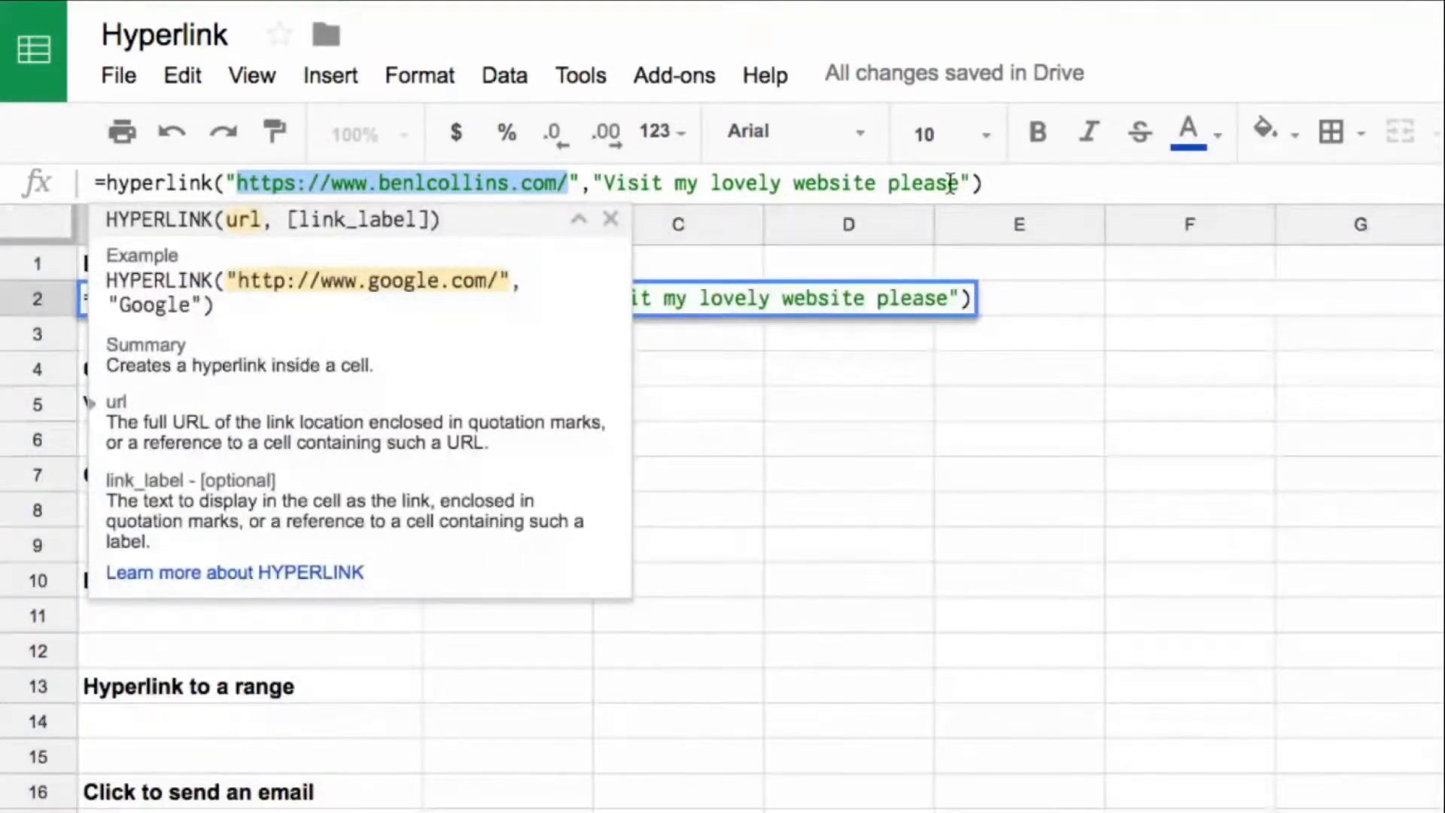
pyautogui.click(713, 420)
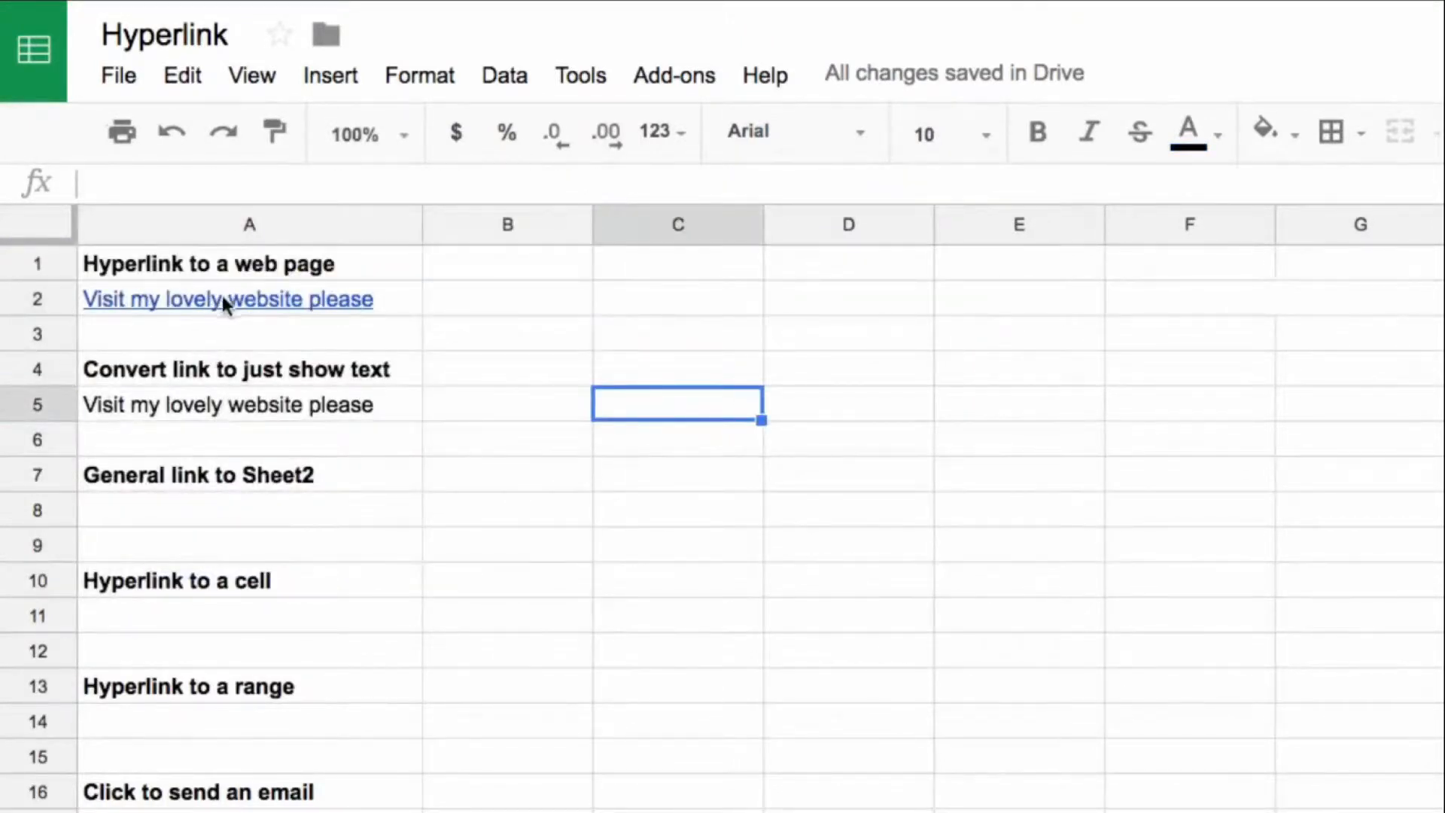
# Step: Start a HYPERLINK formula in A8 under "General link to Sheet2" and copy the full web address of Sheet2
pyautogui.moveTo(360, 301)
pyautogui.click(315, 525)
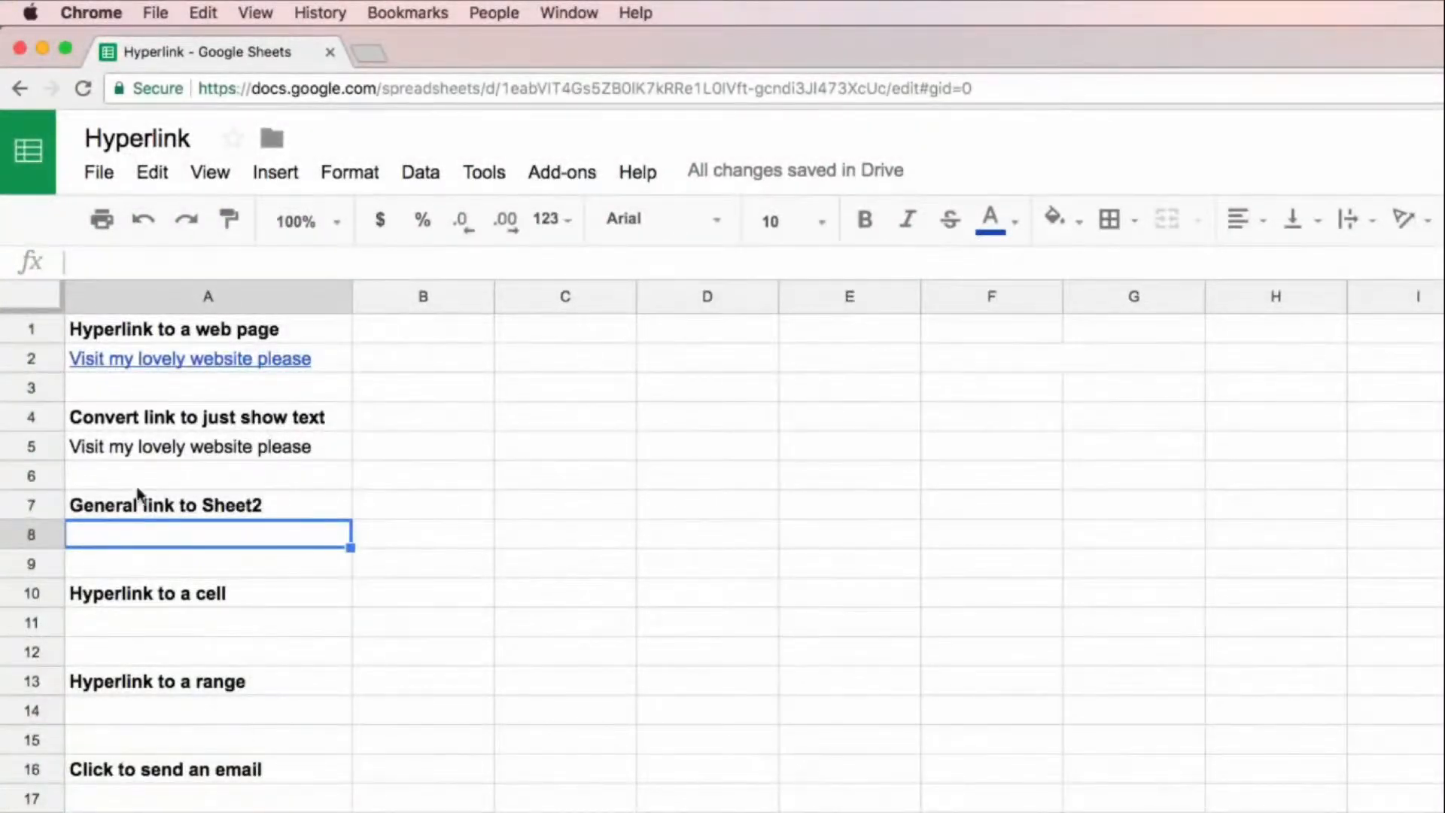
pyautogui.write('=hyp')
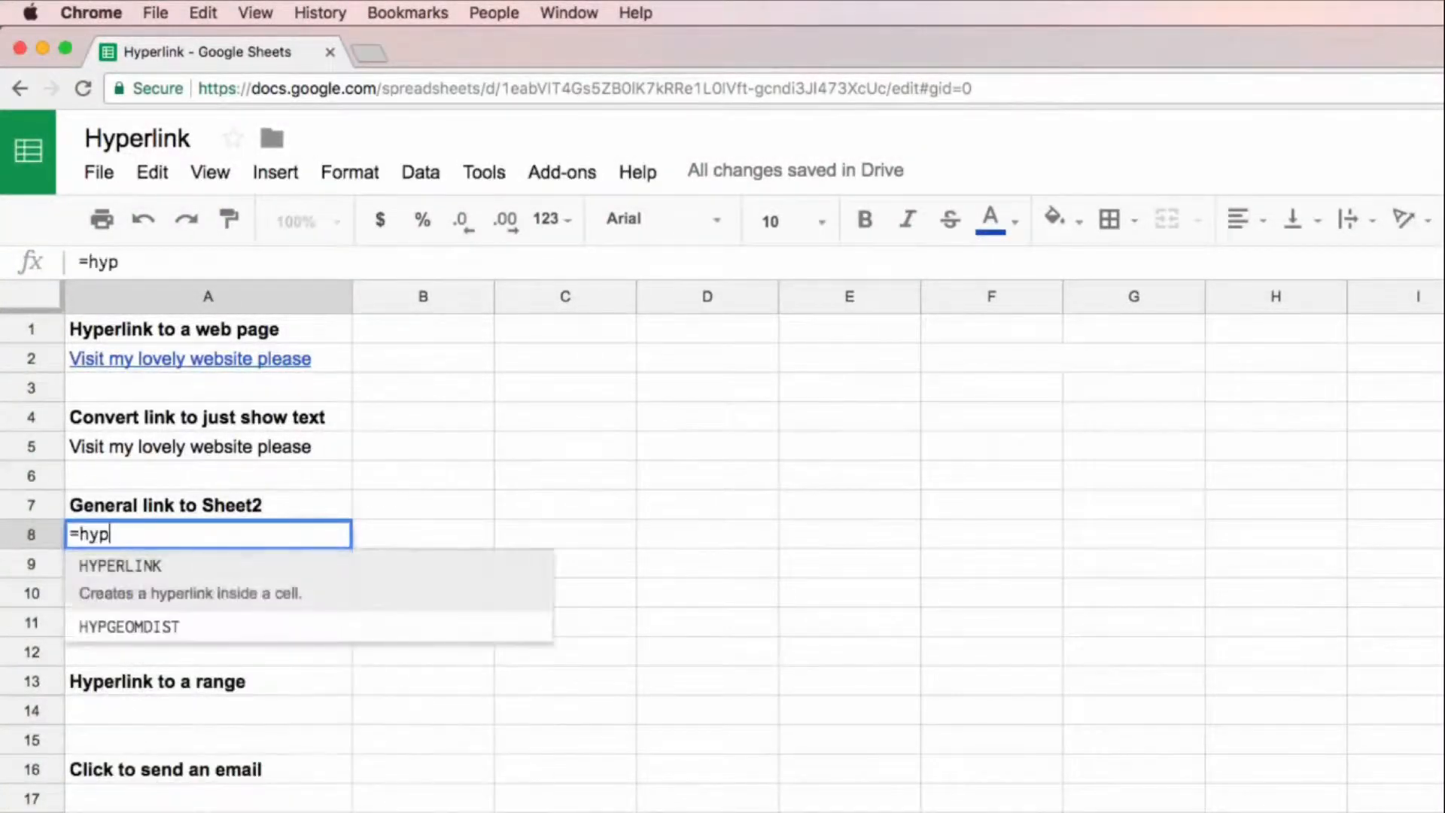
pyautogui.write('erlink(')
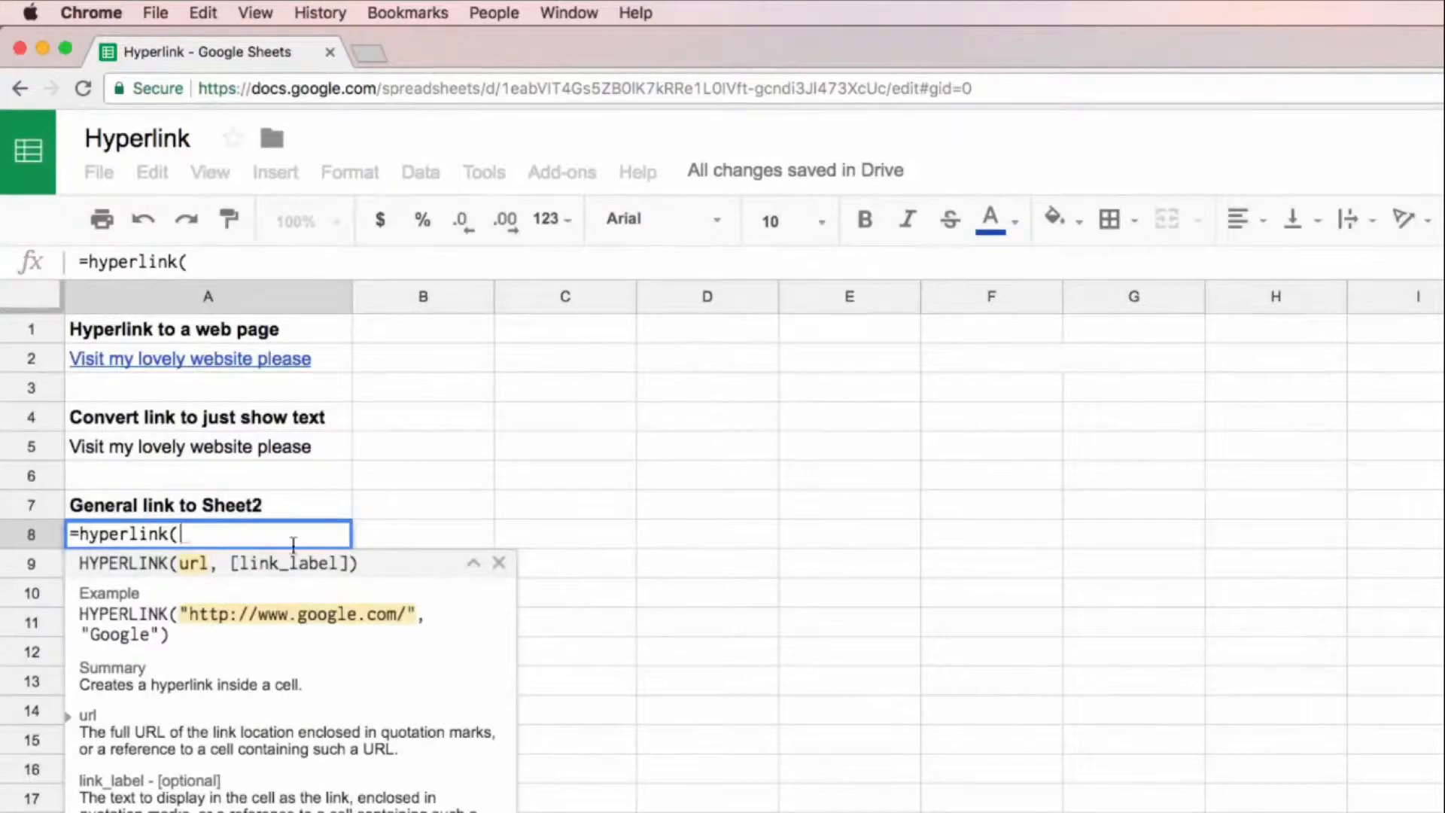
pyautogui.click(279, 811)
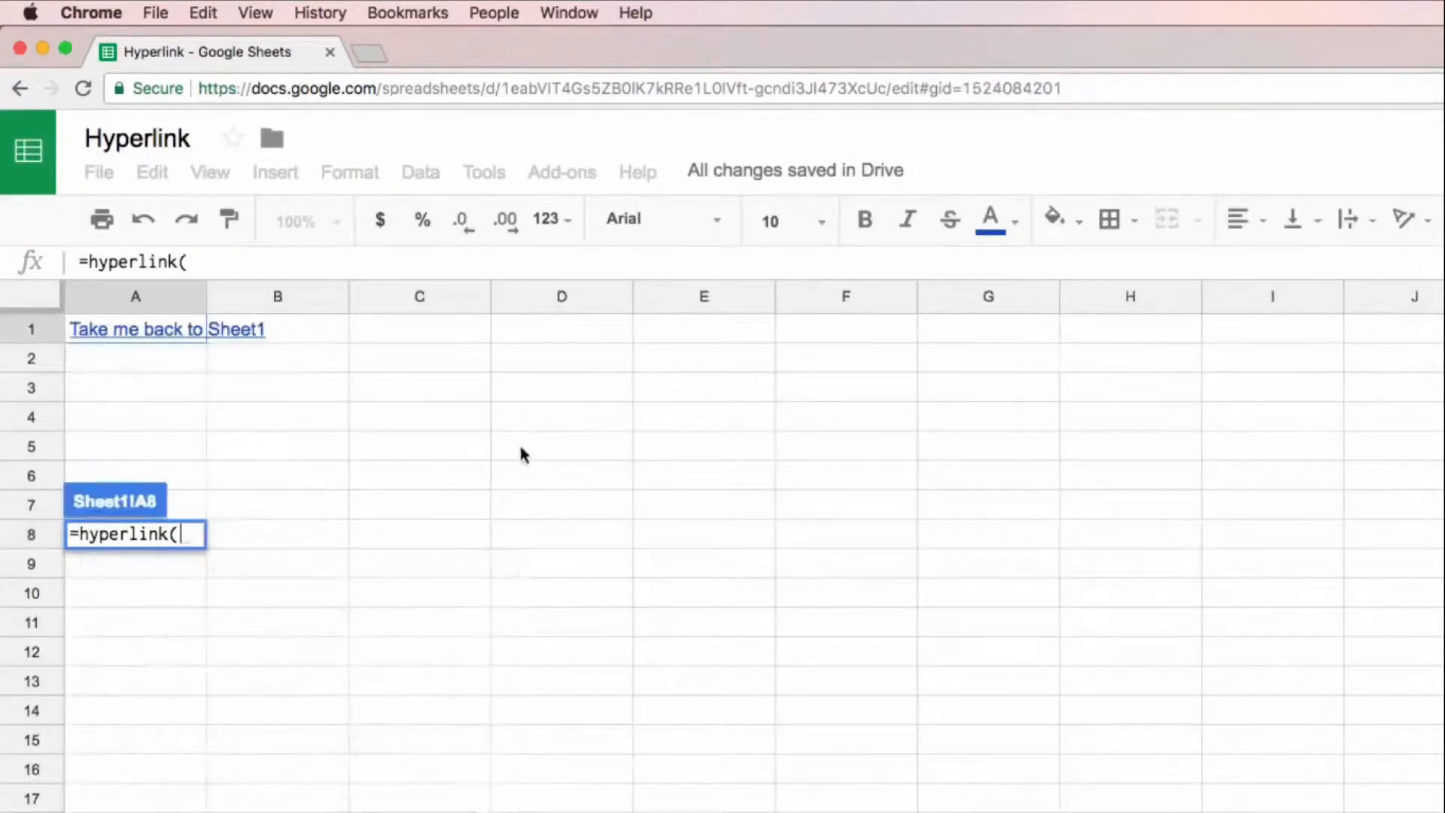
pyautogui.moveTo(202, 90); pyautogui.dragTo(1091, 106)
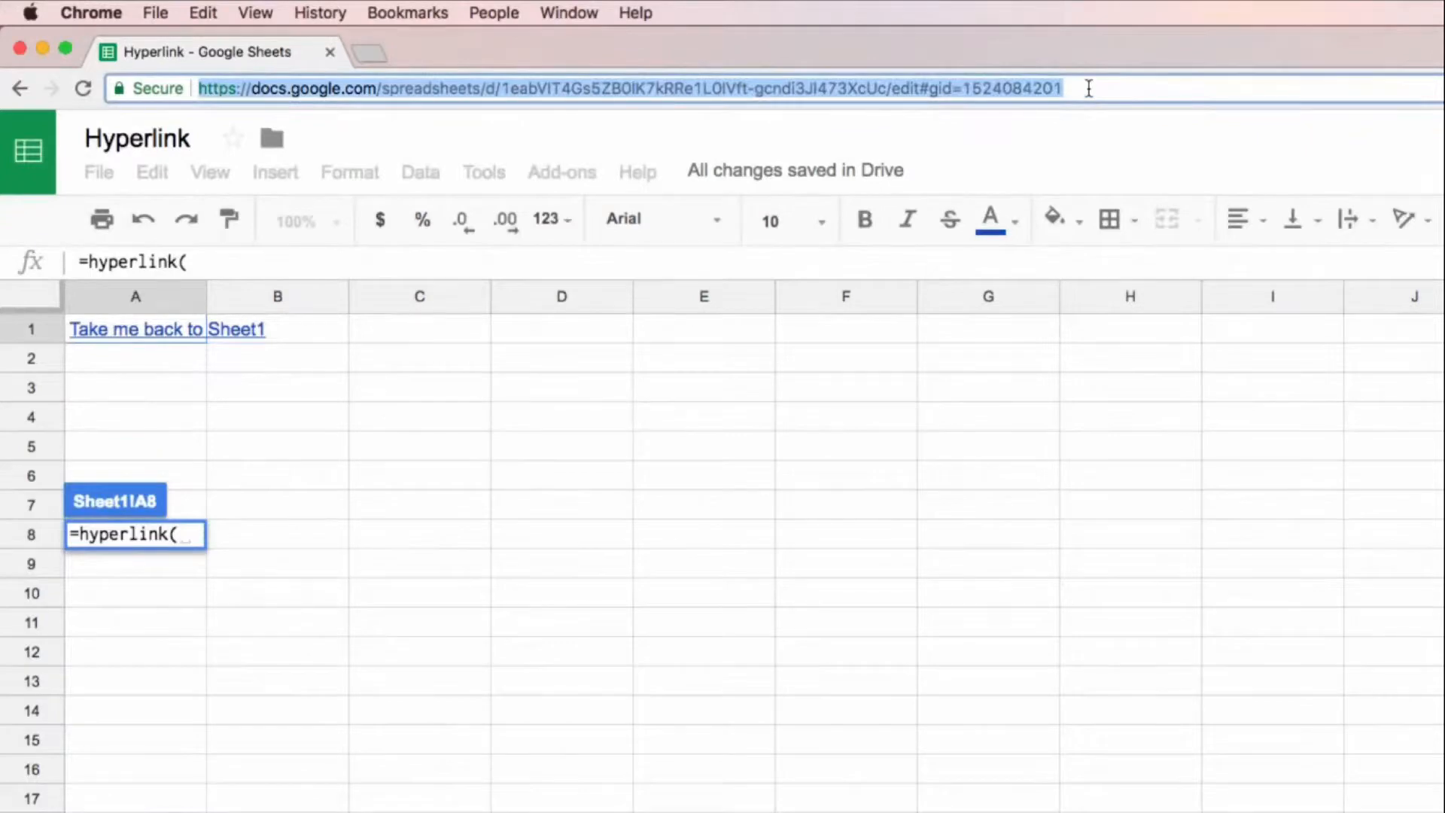
# Step: Complete the HYPERLINK formula in A8 with the copied Sheet2 address and the link label "Link to Sheet 2"
pyautogui.click(214, 812)
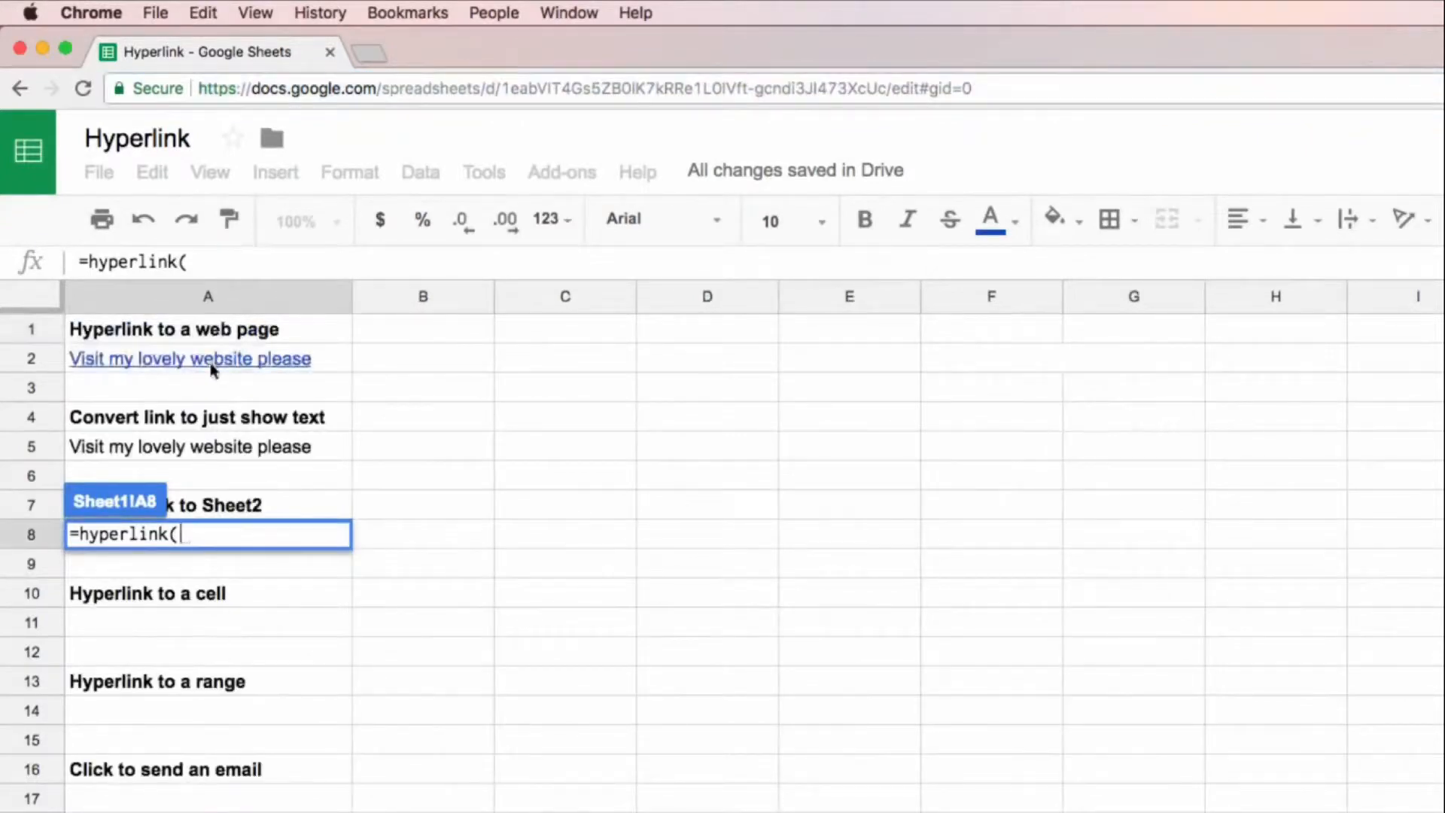
pyautogui.write('"')
pyautogui.press('super+v')
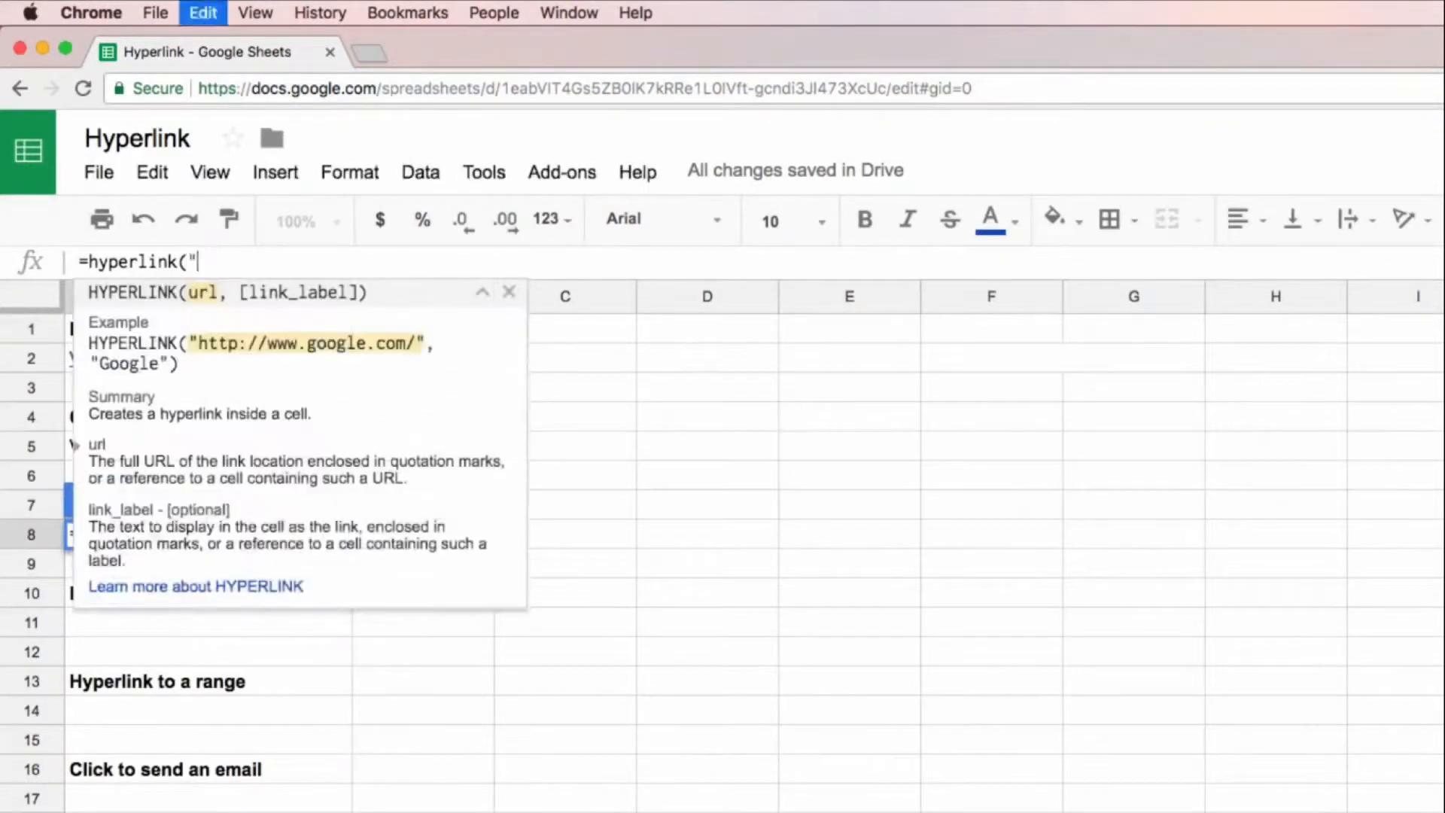
pyautogui.write(',"Lin')
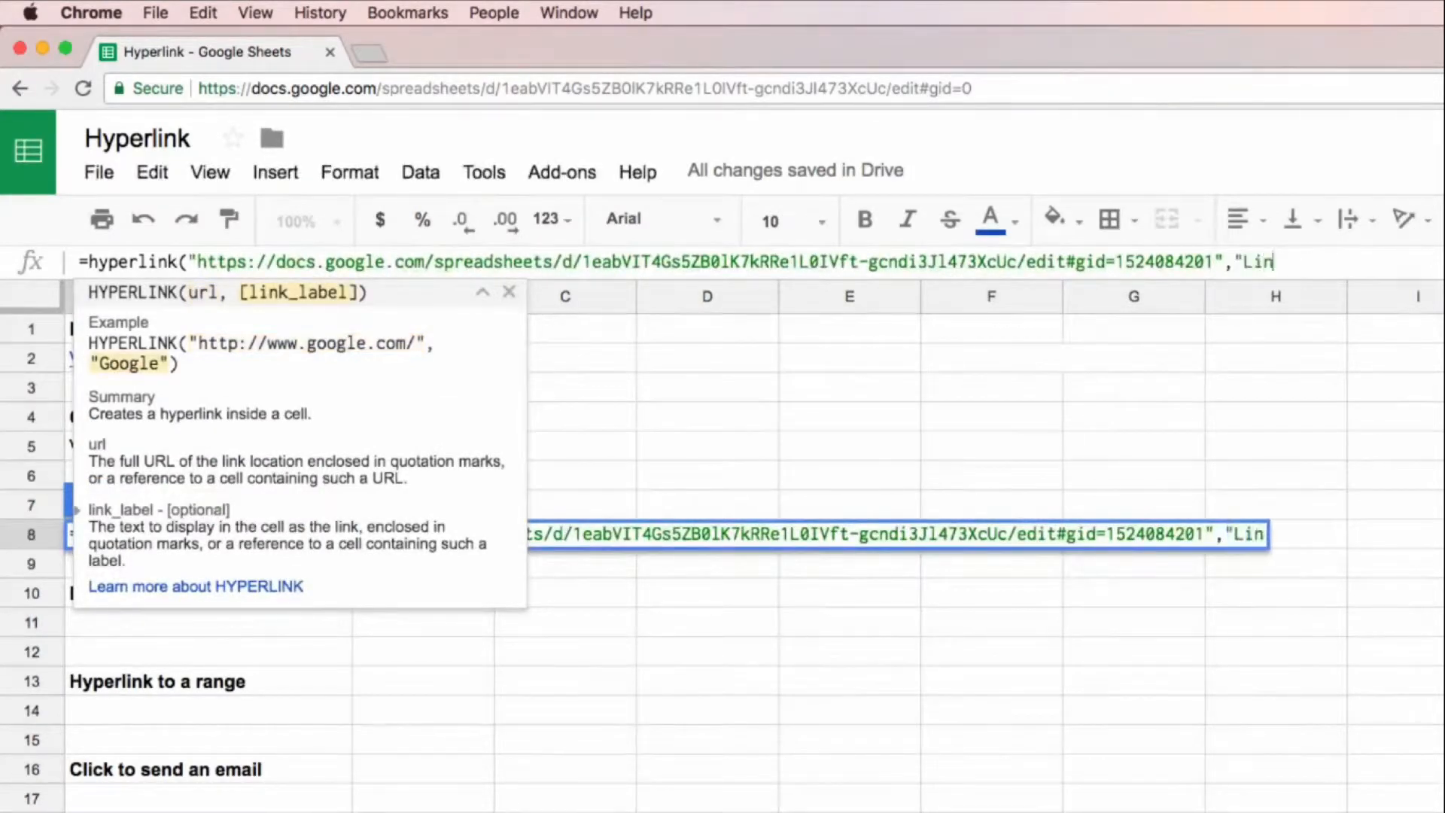
pyautogui.write('k to Sheet 2")')
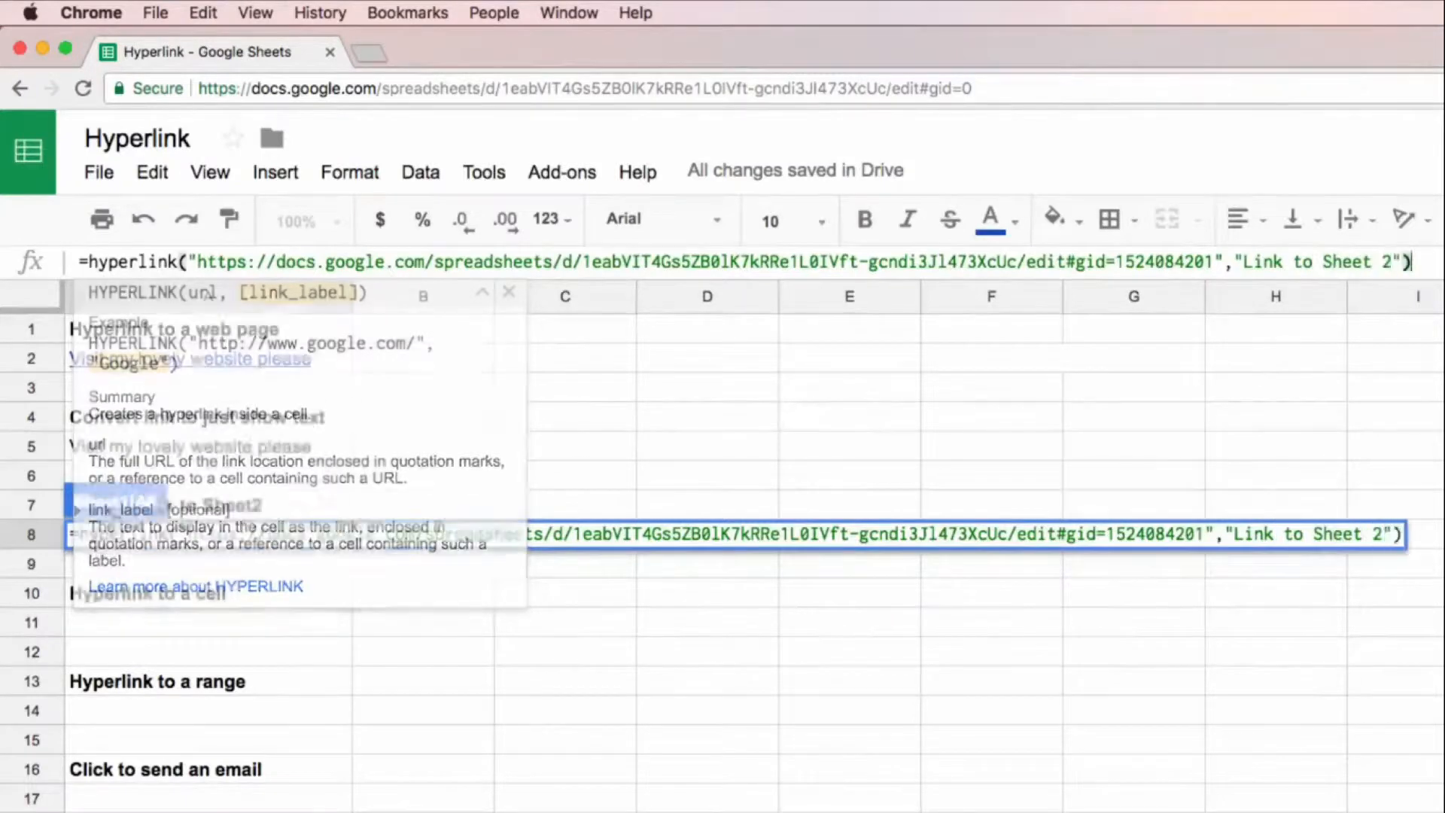
pyautogui.press('Return')
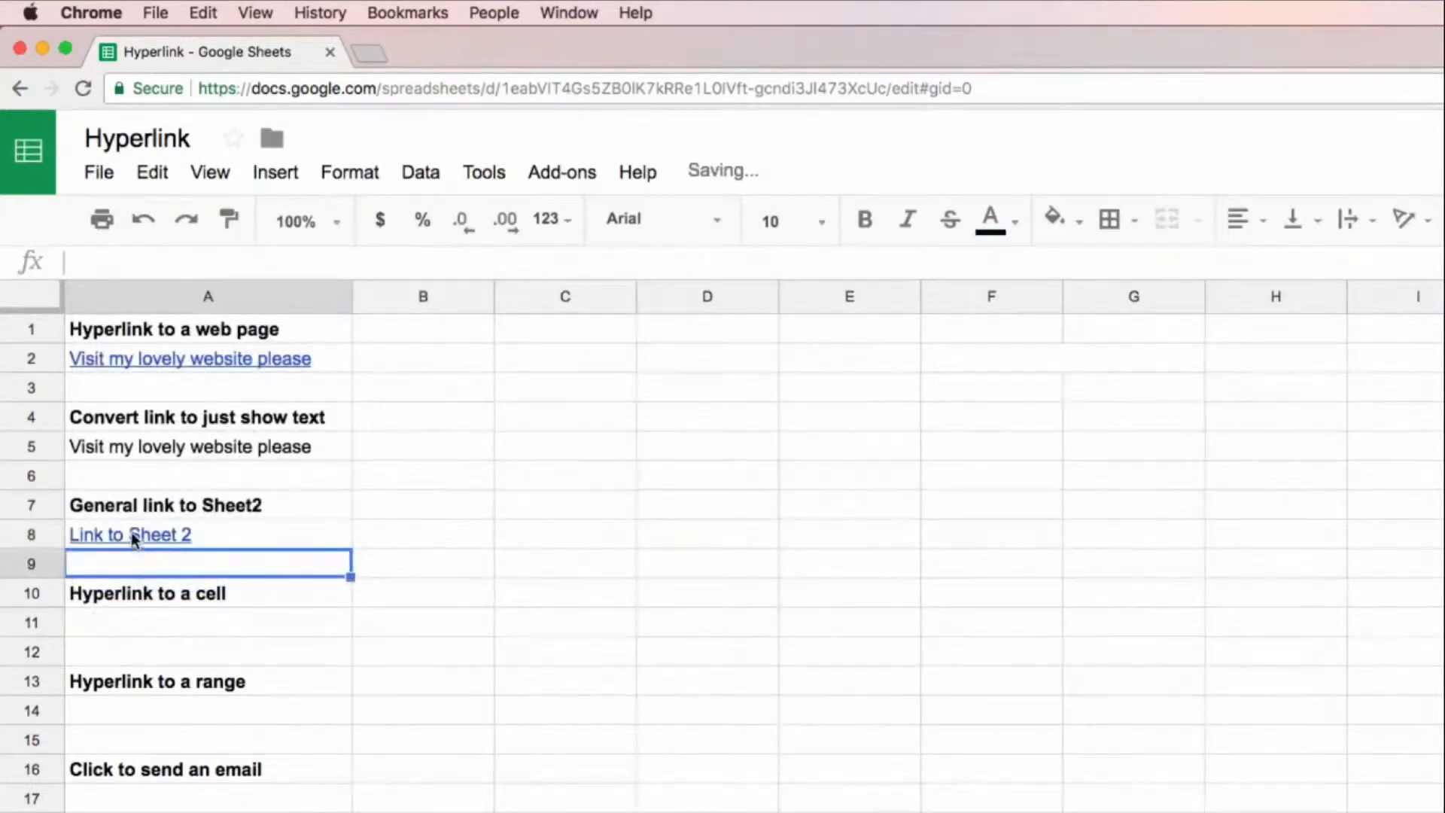
# Step: Test the link in A8 by following it to Sheet2, and return to Sheet1
pyautogui.click(132, 536)
pyautogui.click(160, 501)
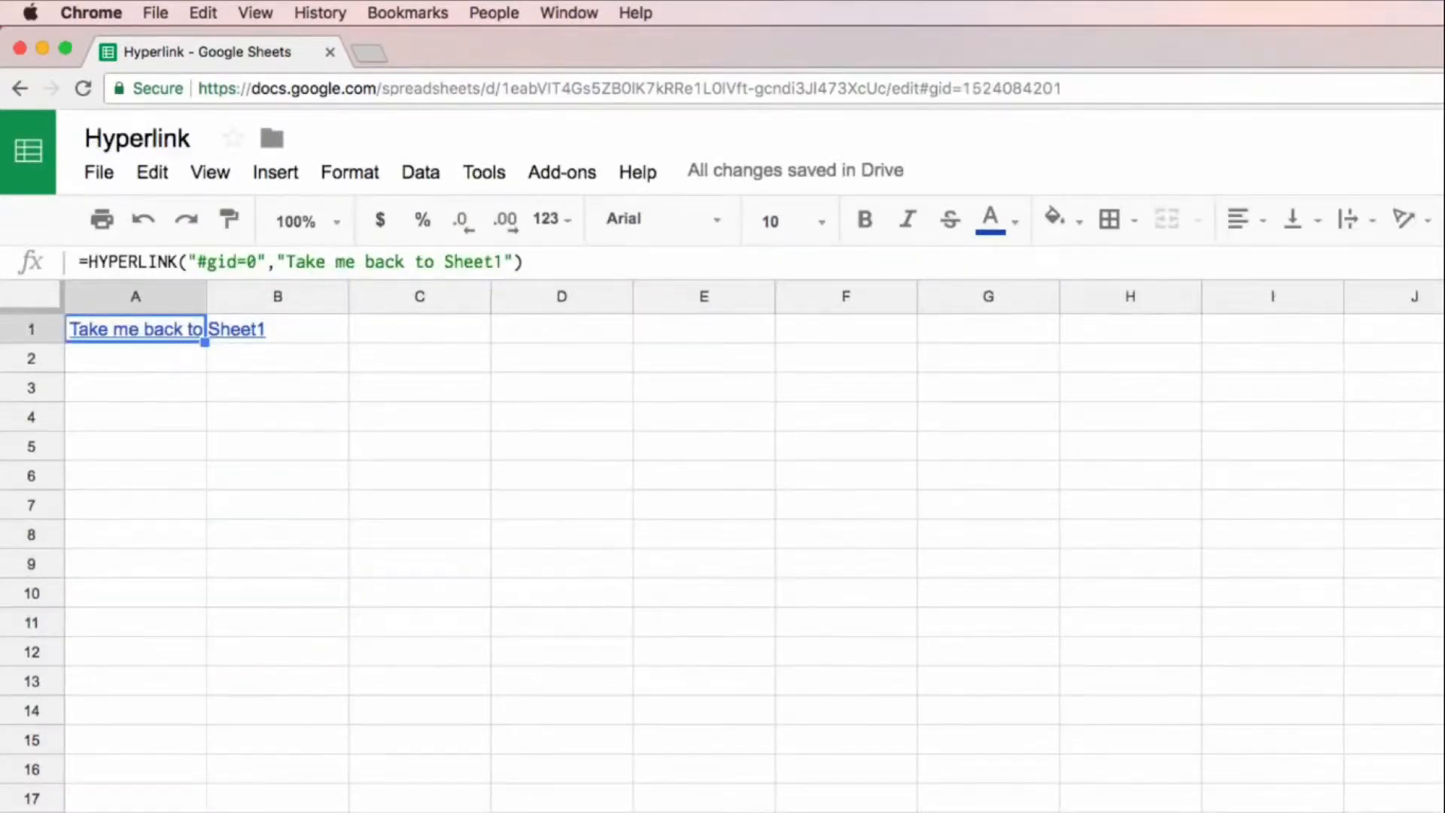
pyautogui.click(196, 811)
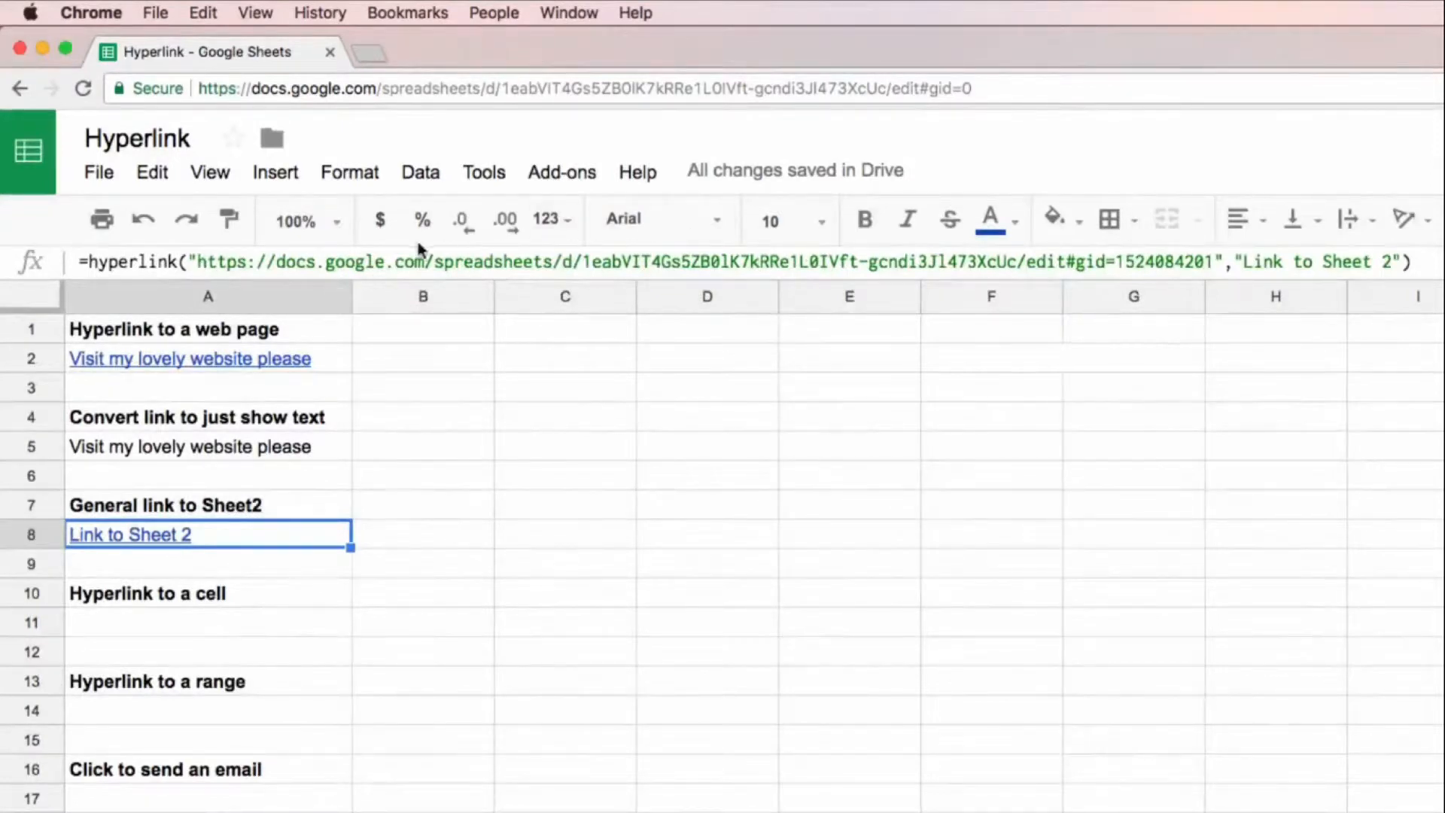
pyautogui.moveTo(1063, 261); pyautogui.dragTo(195, 262)
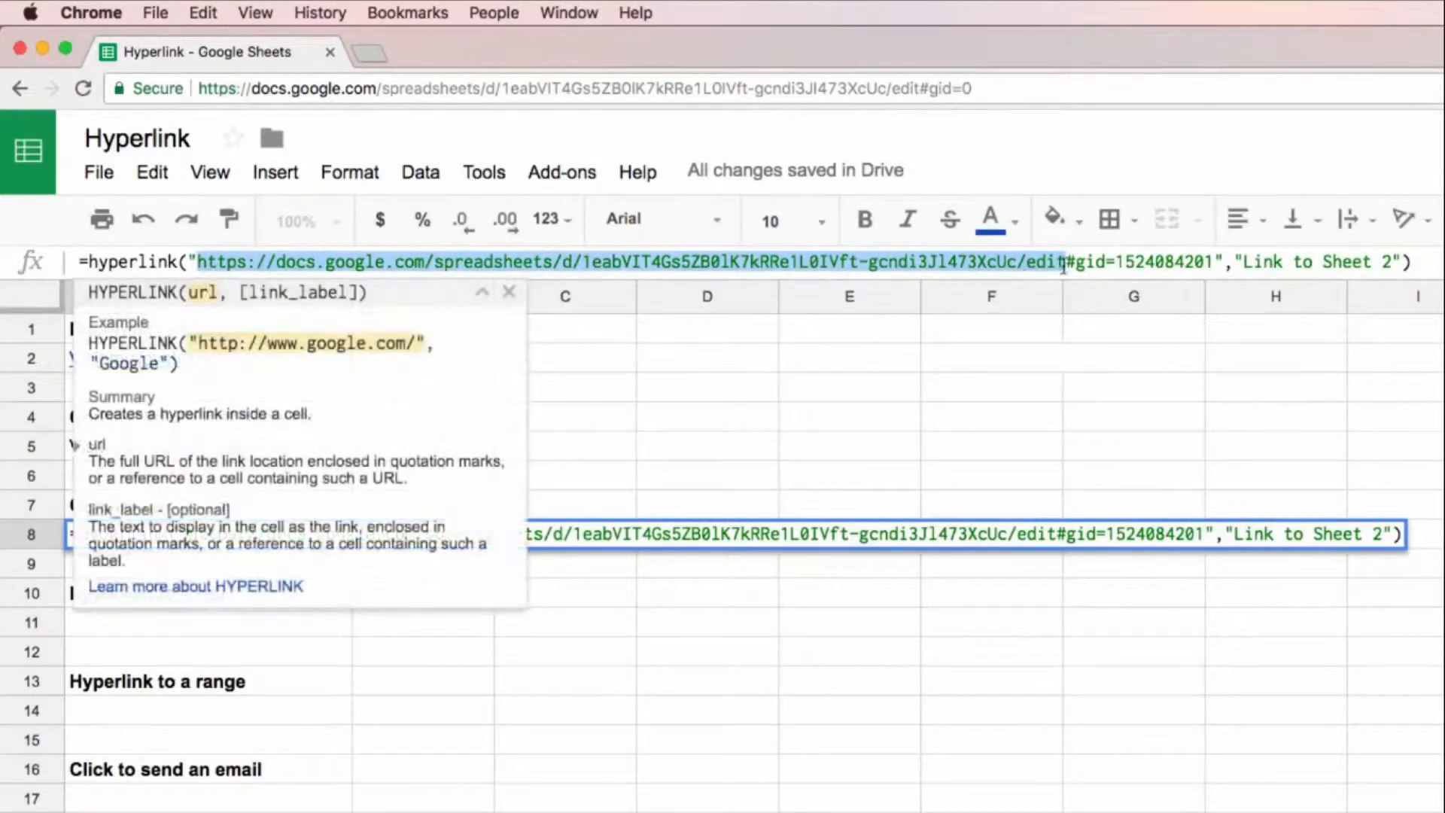
pyautogui.press('BackSpace')
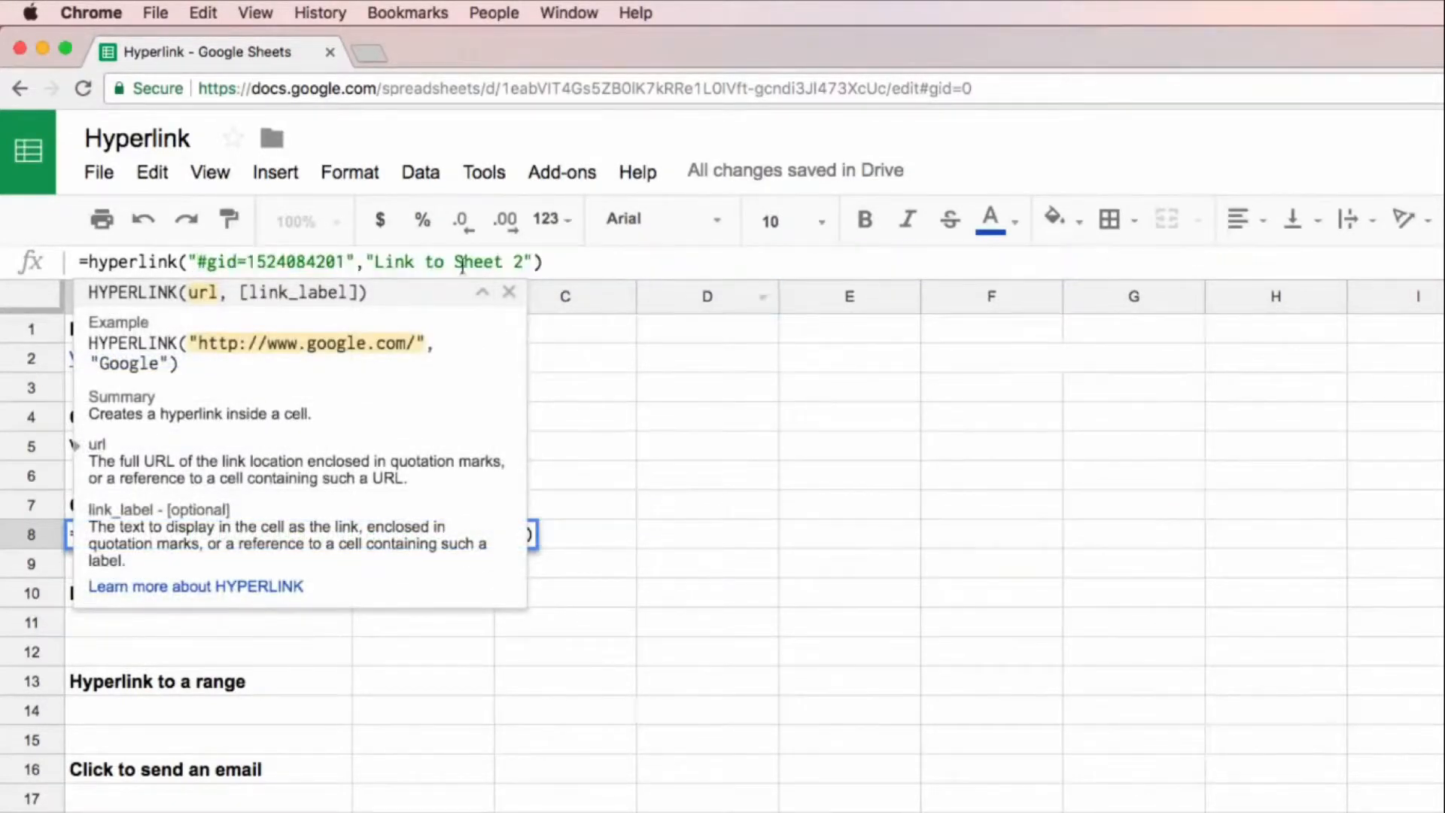
pyautogui.moveTo(345, 264); pyautogui.dragTo(197, 265)
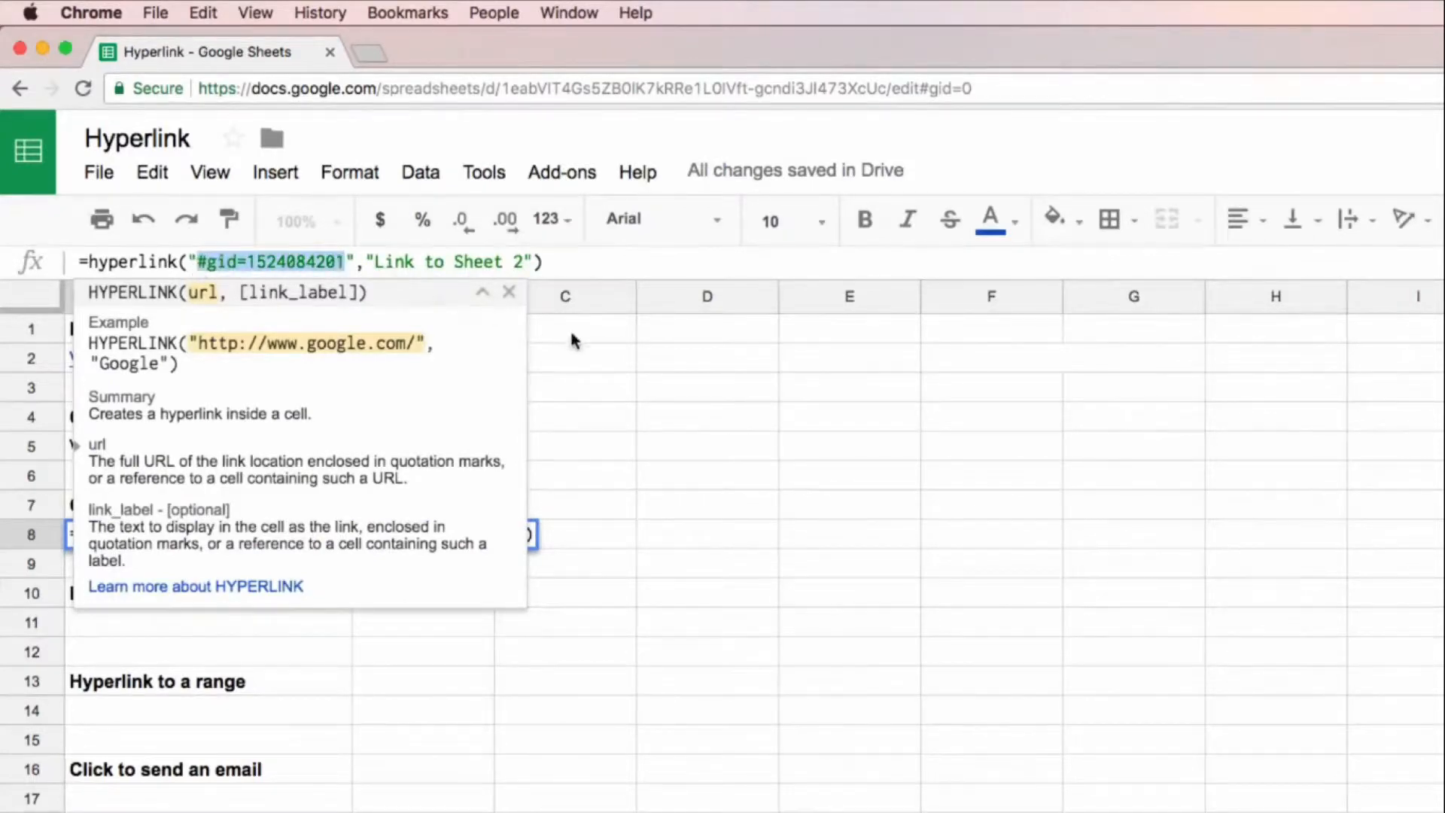
pyautogui.press('Return')
# Step: Follow the shortened link in A8 to Sheet2 and examine the return link to Sheet1 in its cell A1
pyautogui.click(147, 536)
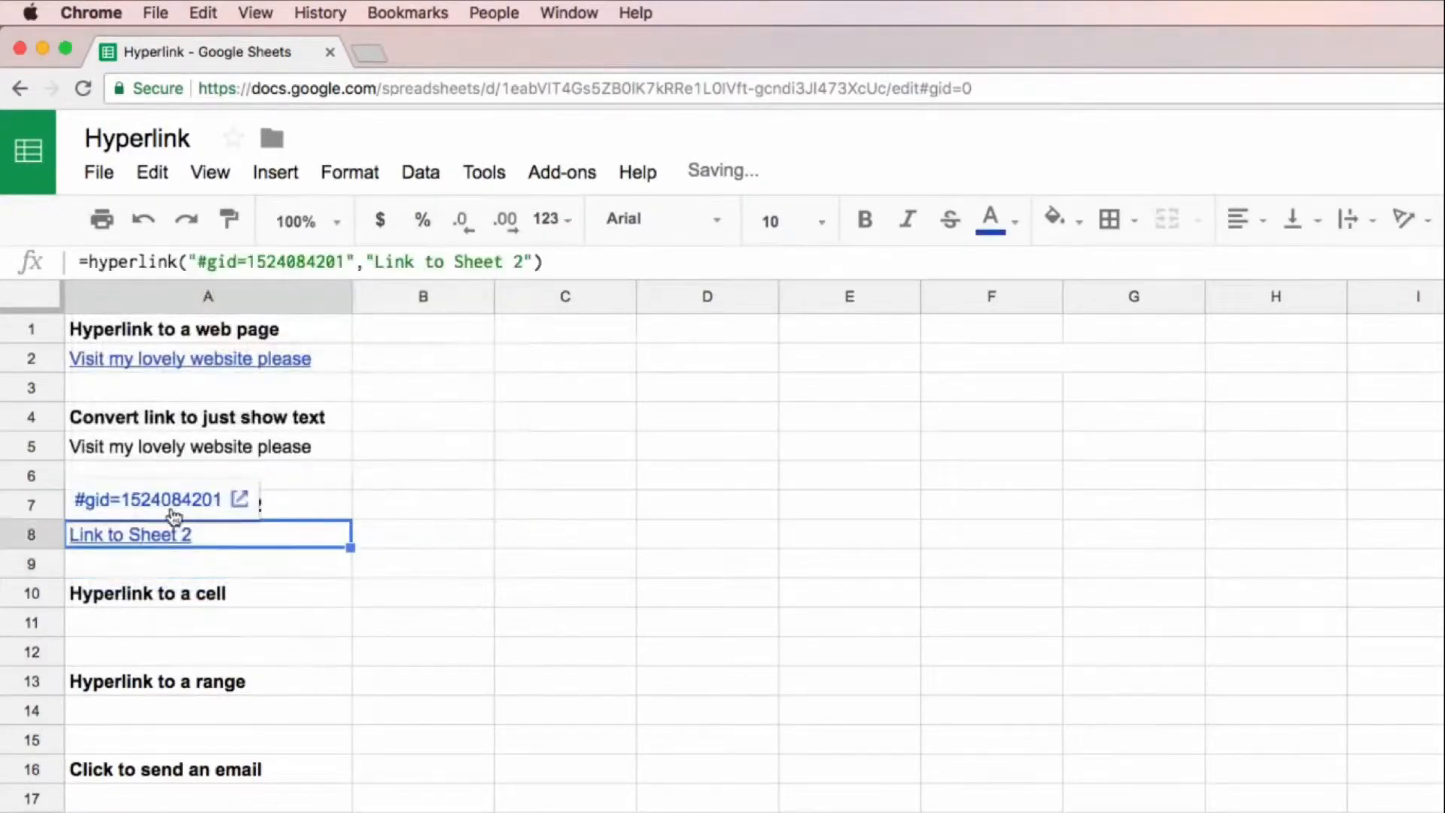
pyautogui.click(173, 515)
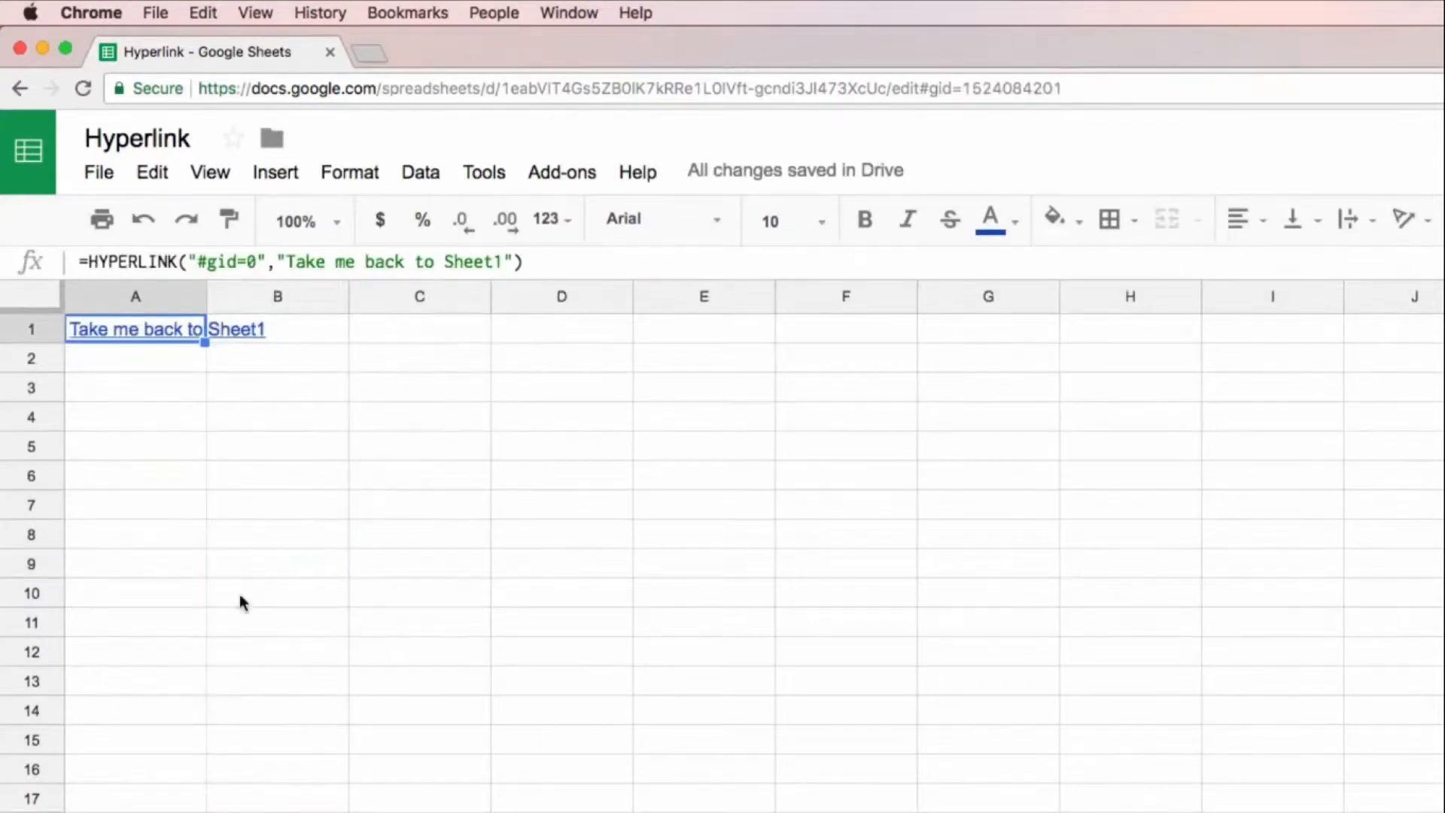
pyautogui.click(286, 471)
pyautogui.moveTo(138, 334)
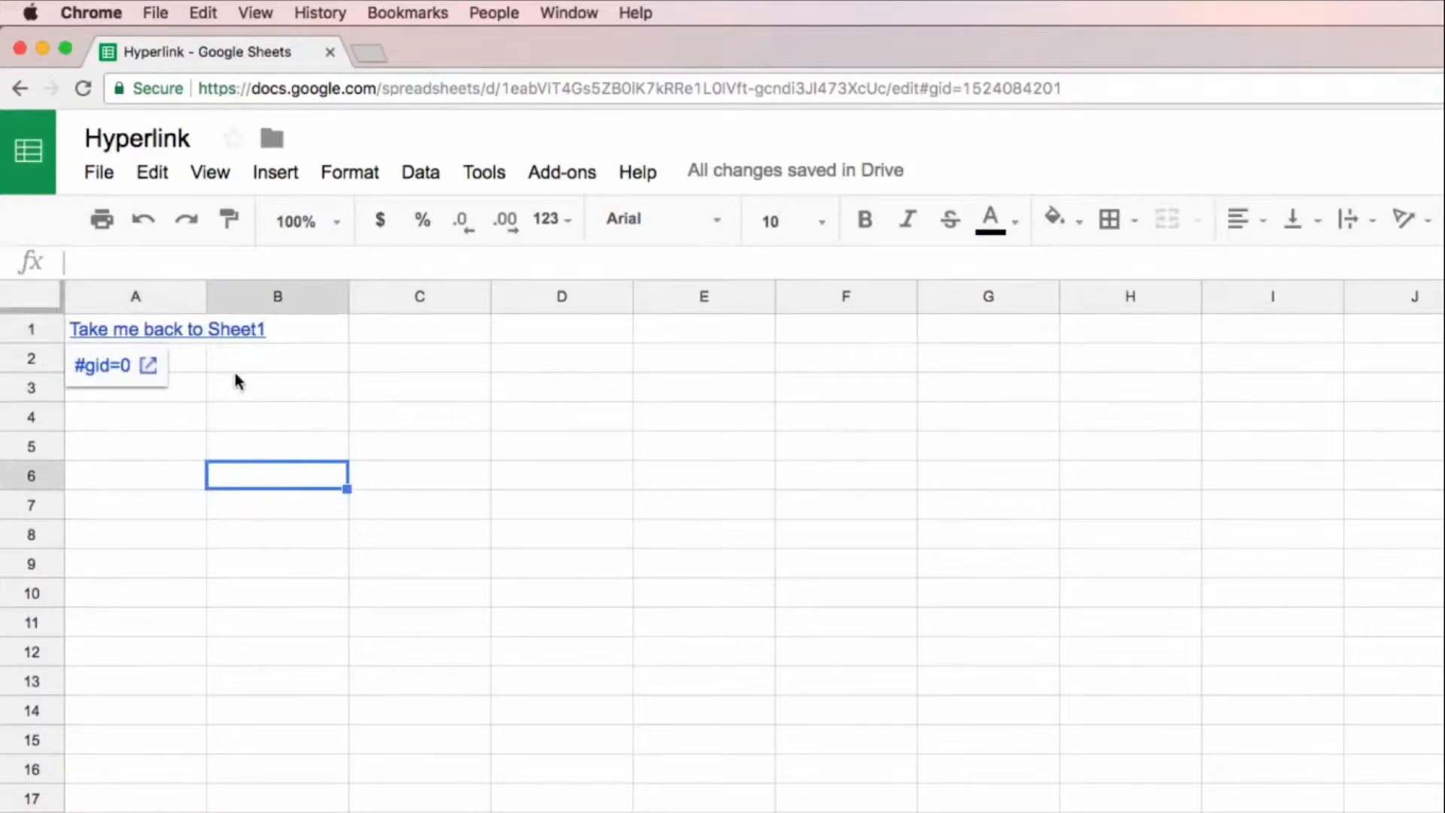
pyautogui.click(233, 371)
pyautogui.click(143, 335)
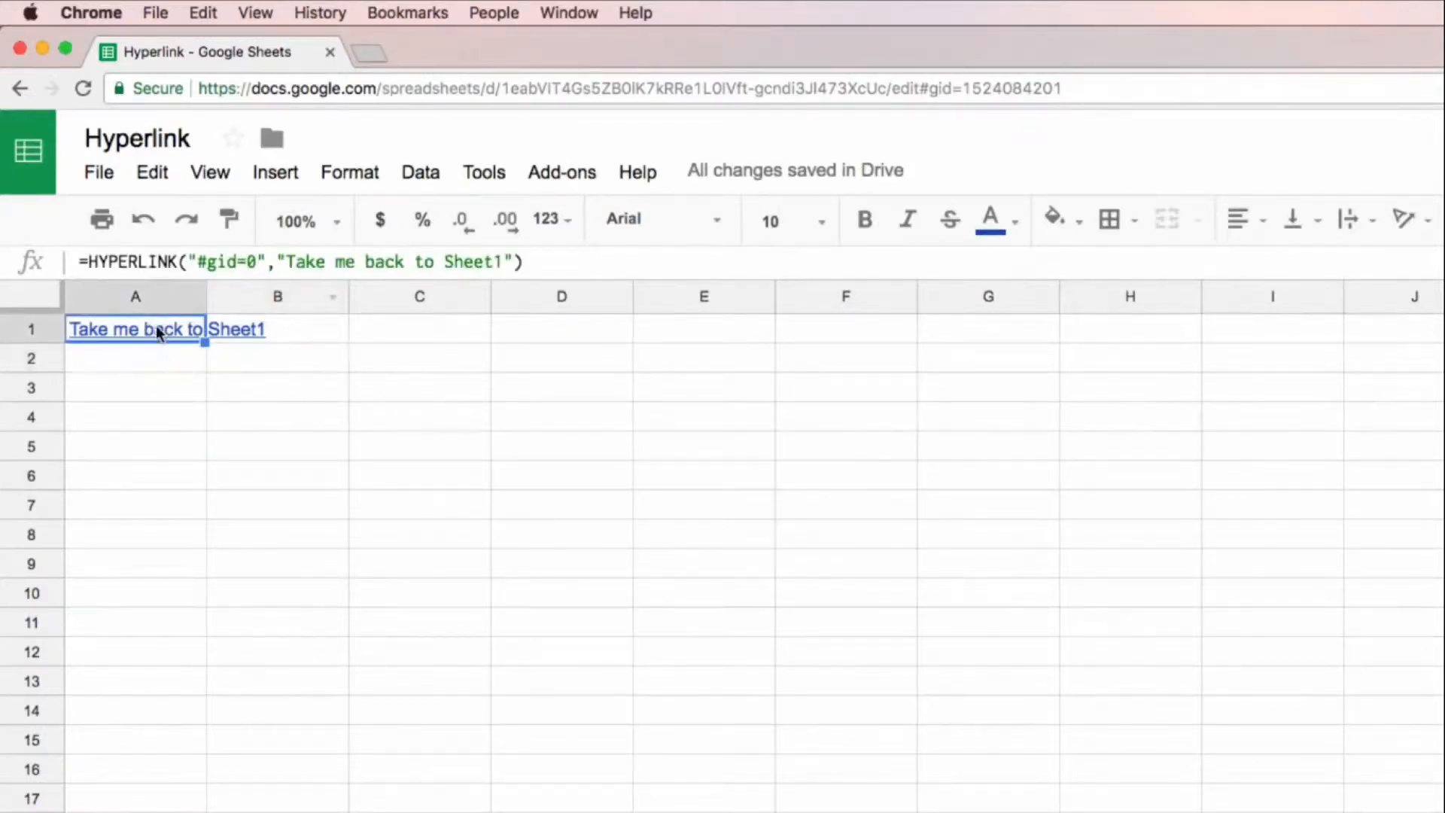
pyautogui.moveTo(155, 325)
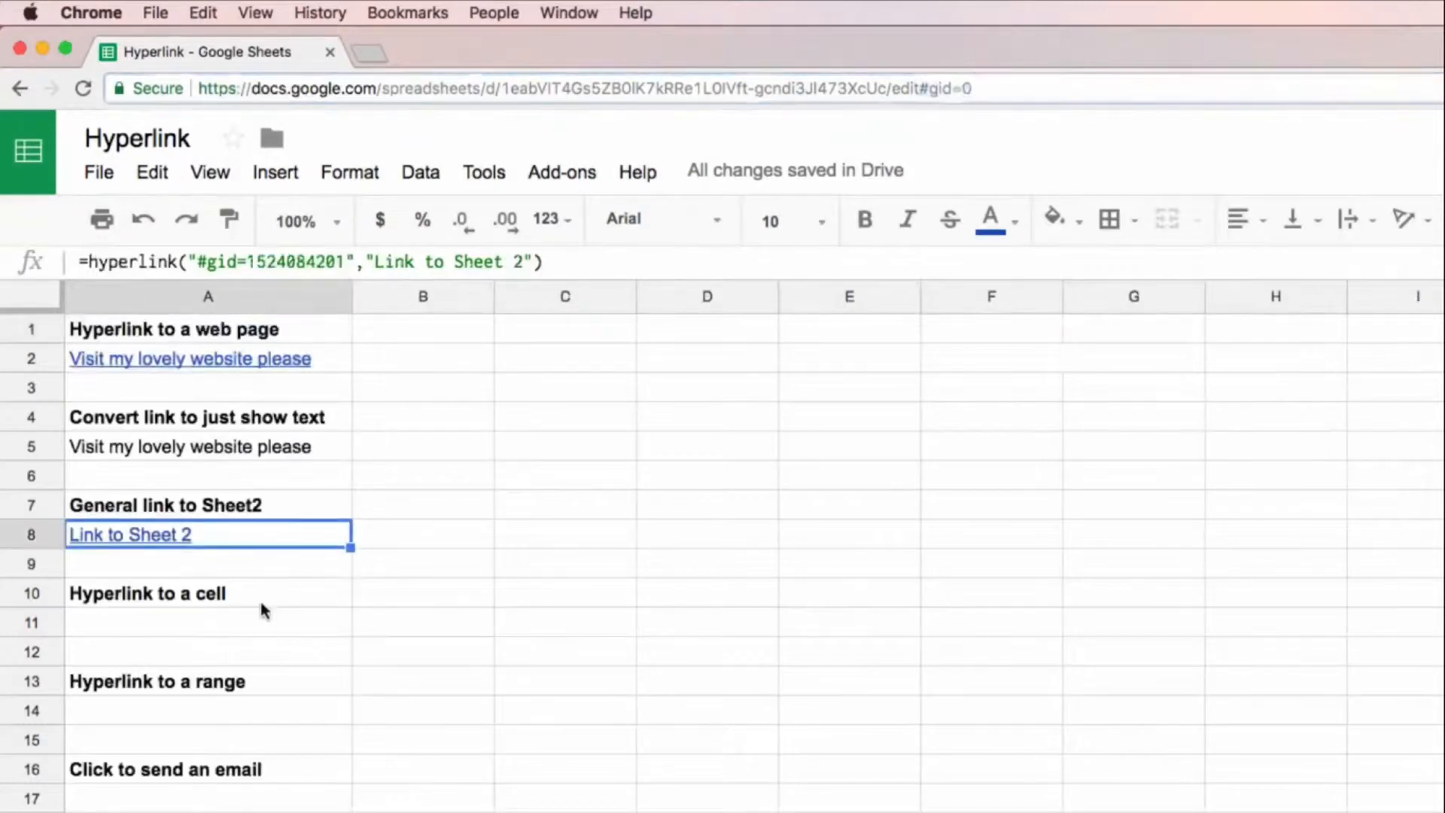
# Step: Copy the Sheet2 link from A8 into A11 under "Hyperlink to a cell" on Sheet1
pyautogui.click(286, 601)
pyautogui.click(312, 621)
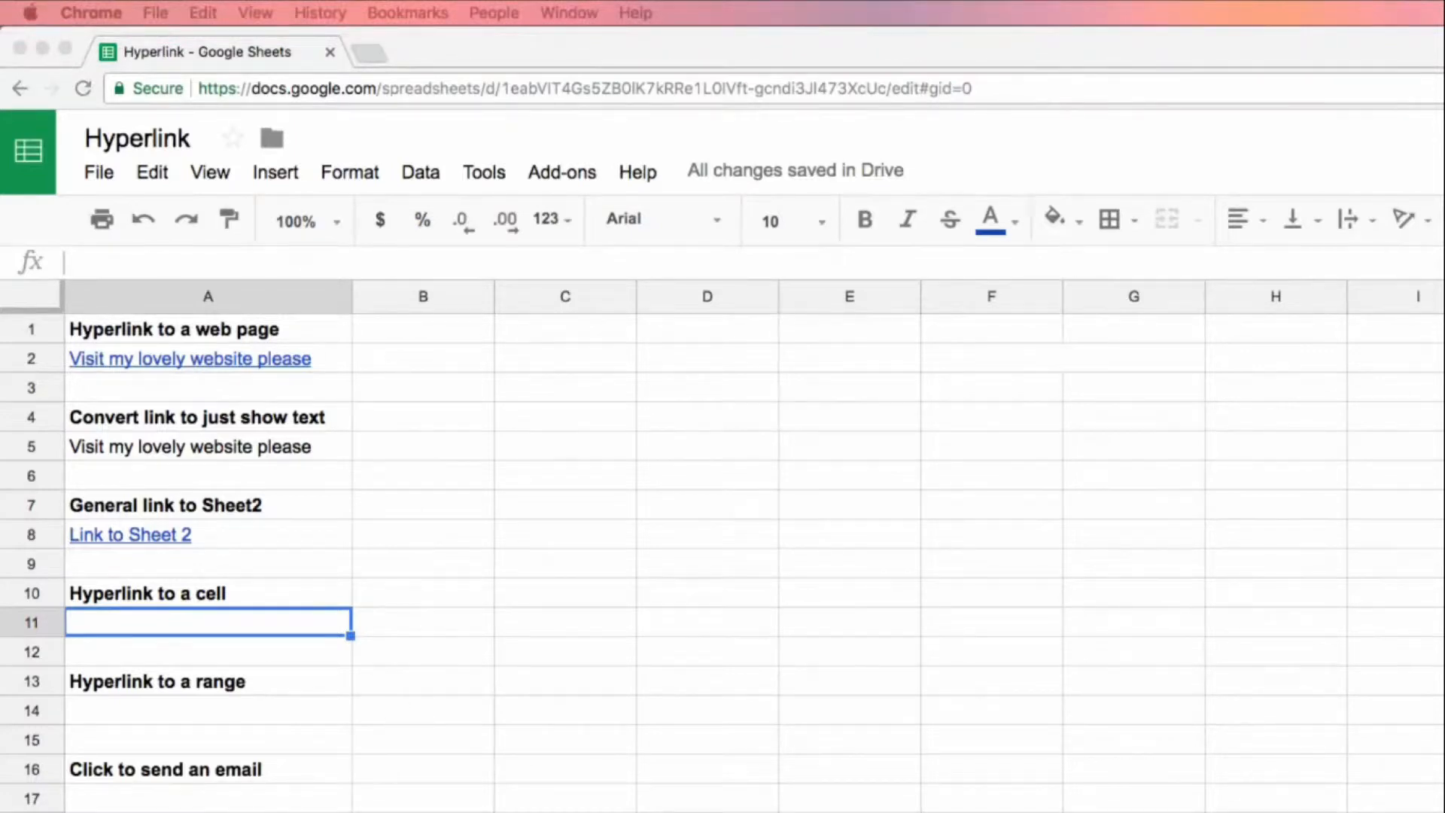
pyautogui.click(232, 546)
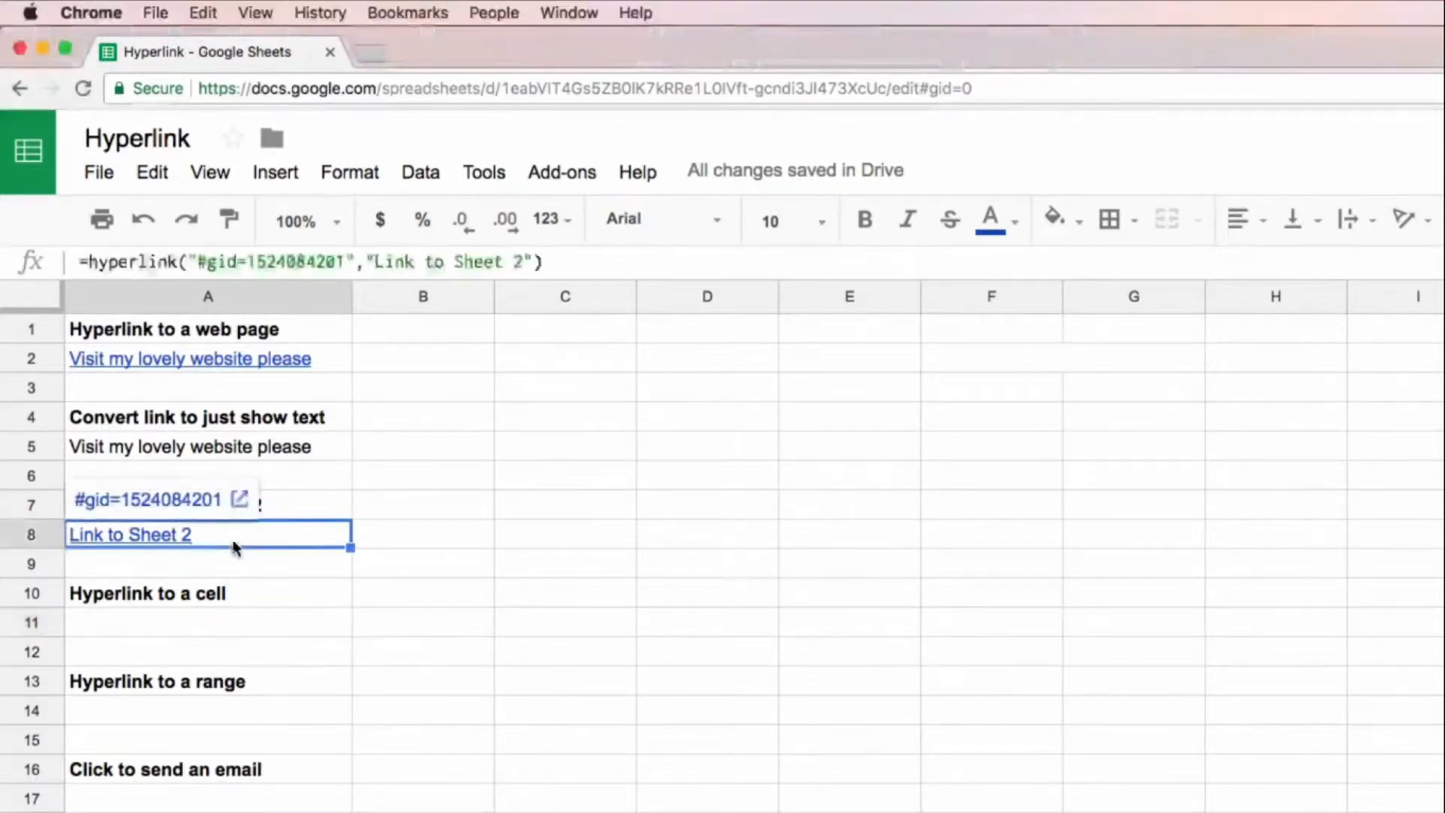
pyautogui.press('cmd+c')
pyautogui.click(236, 635)
pyautogui.press('cmd+v')
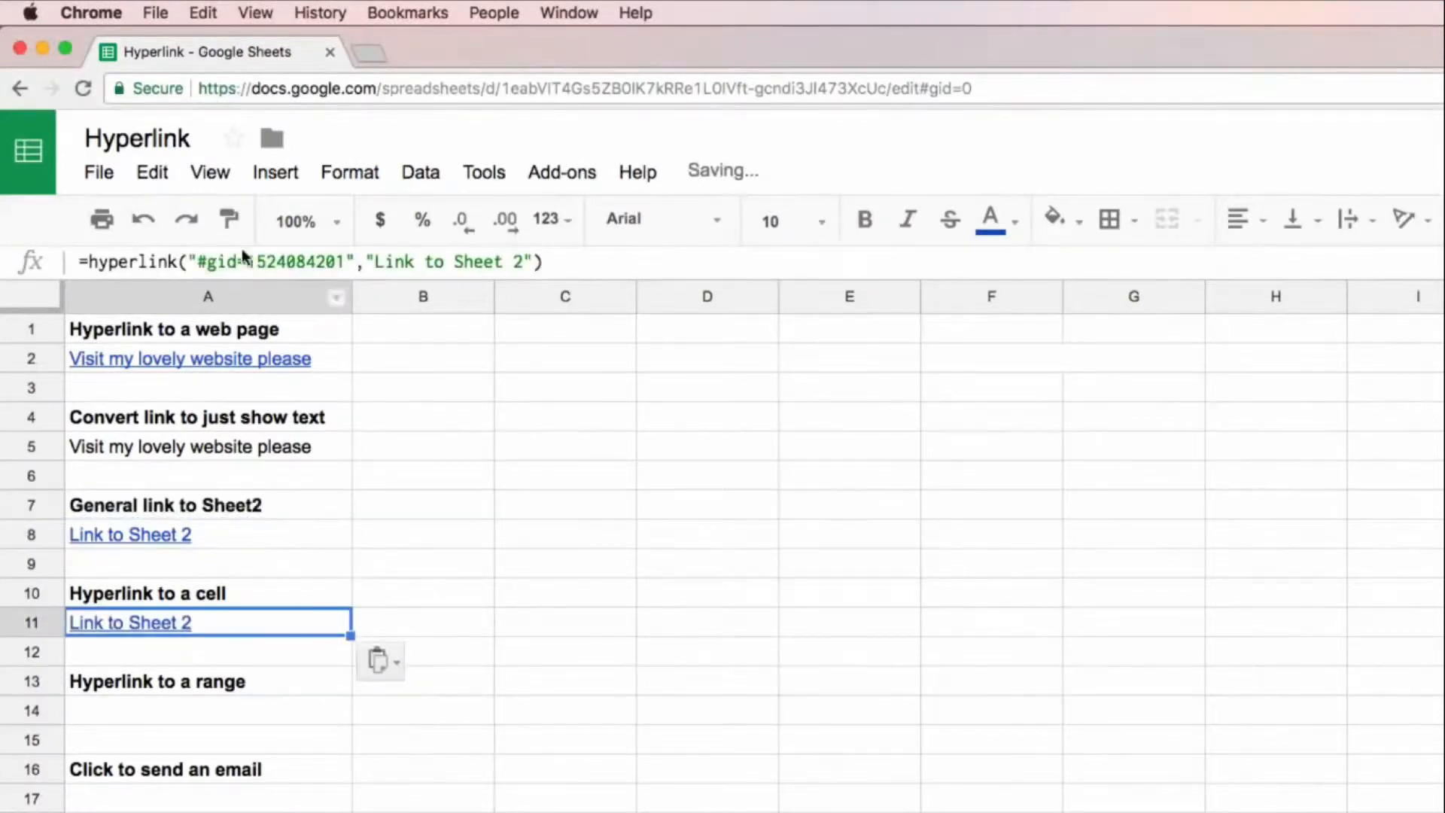
# Step: Append &range=C41 to the URL in A11's HYPERLINK formula, pointing the link at cell C41 of Sheet2
pyautogui.press('Return')
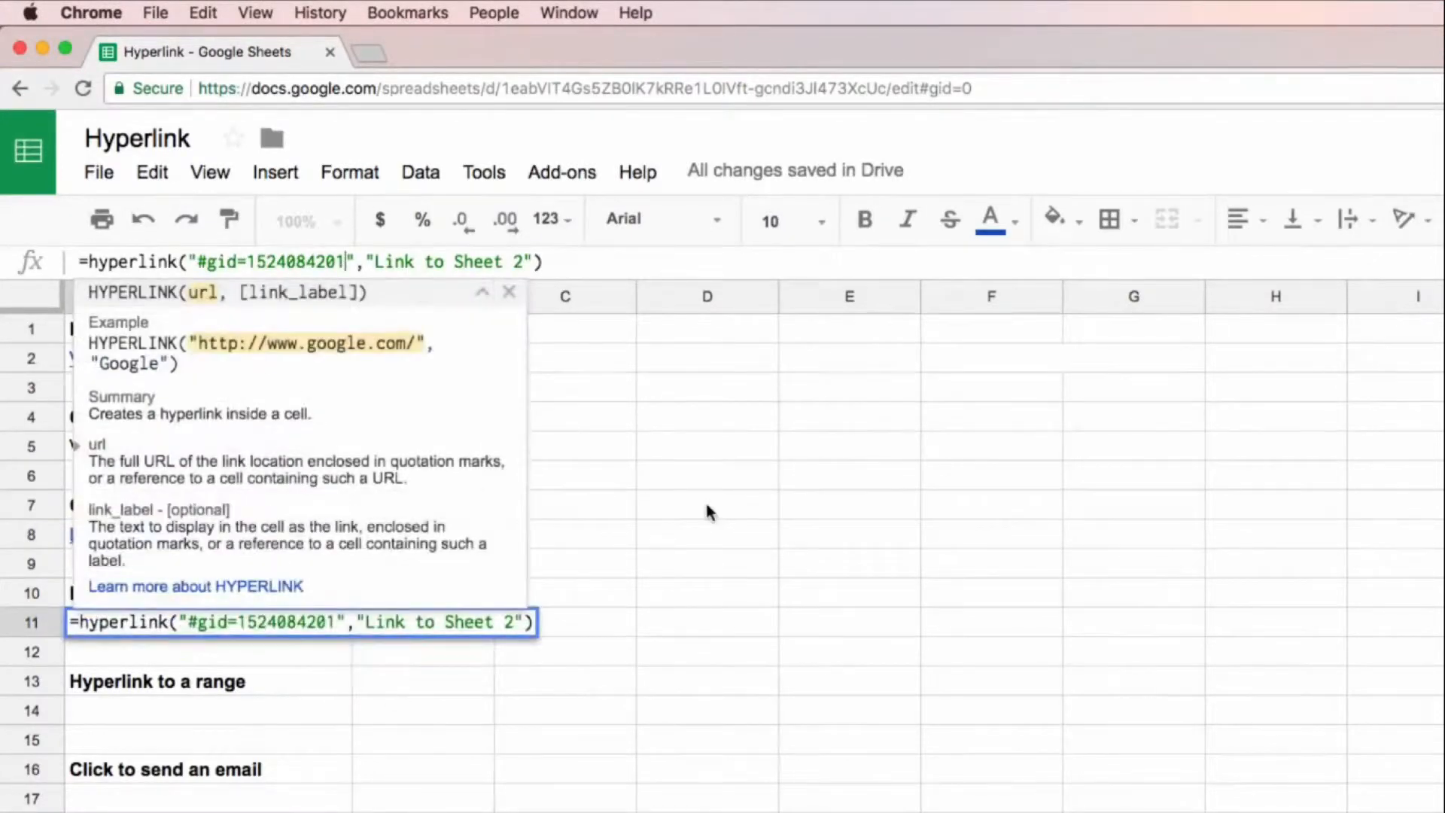
pyautogui.write('&range')
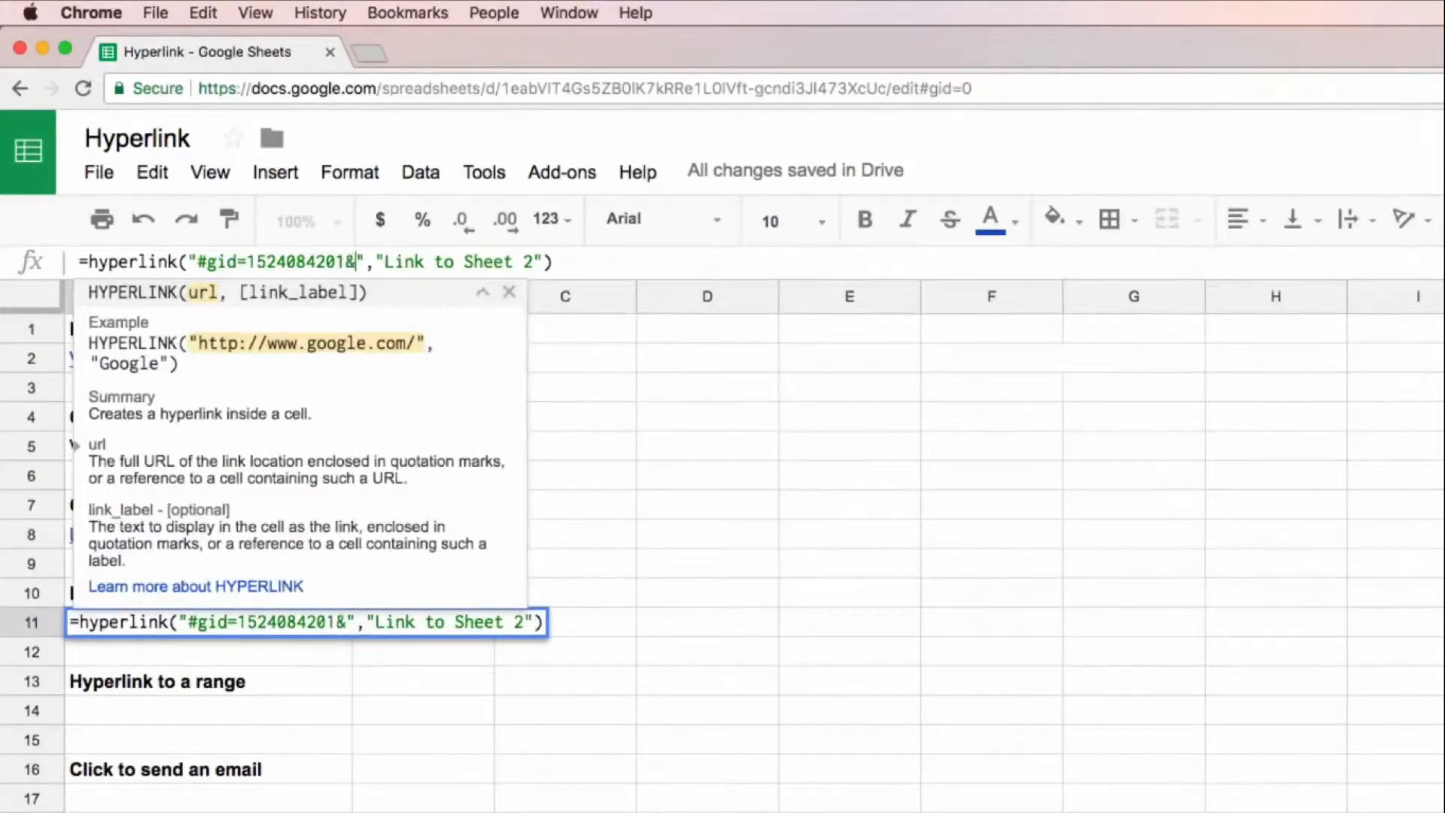
pyautogui.write('=')
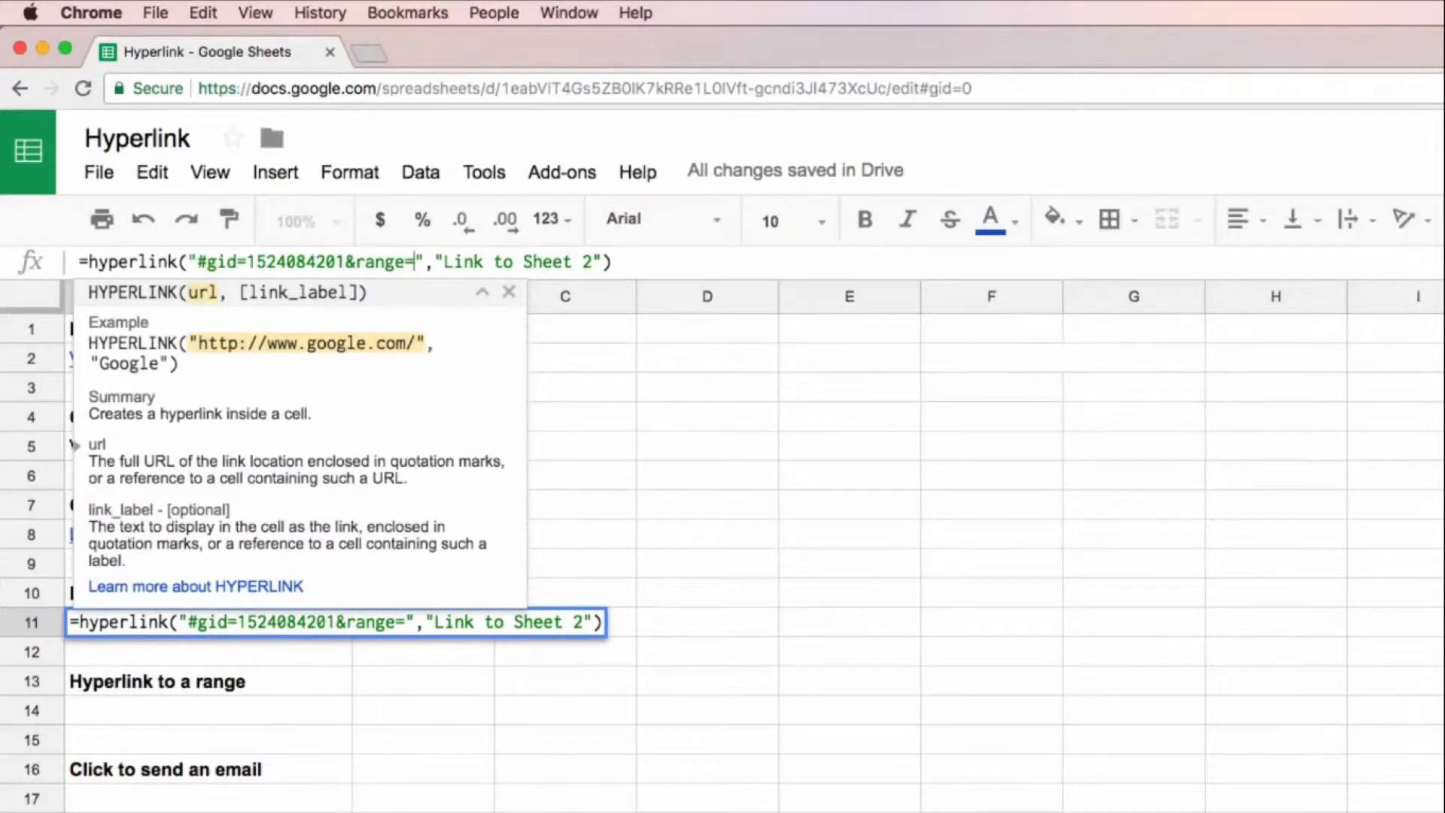
pyautogui.write('C41')
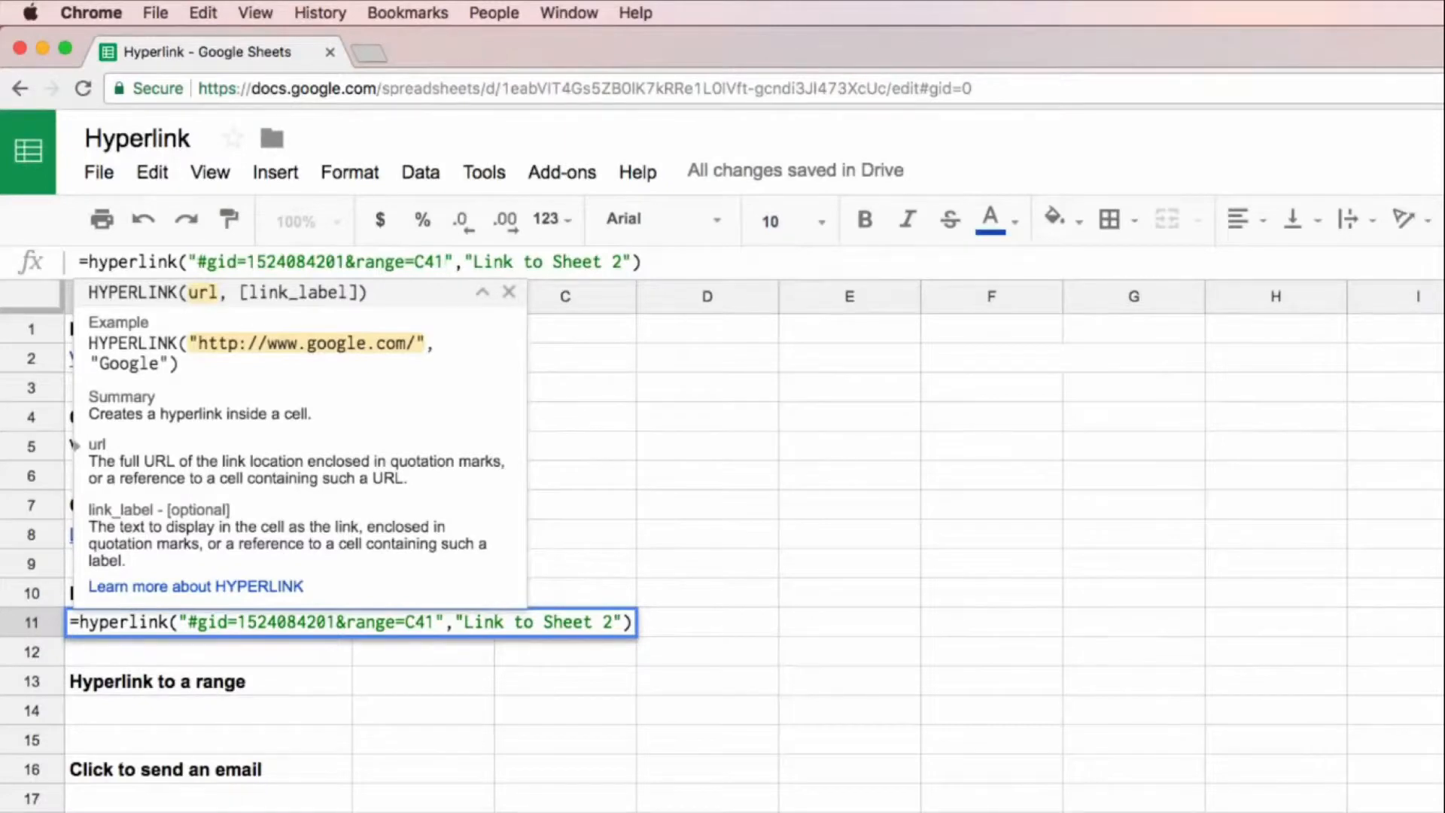
pyautogui.press('Return')
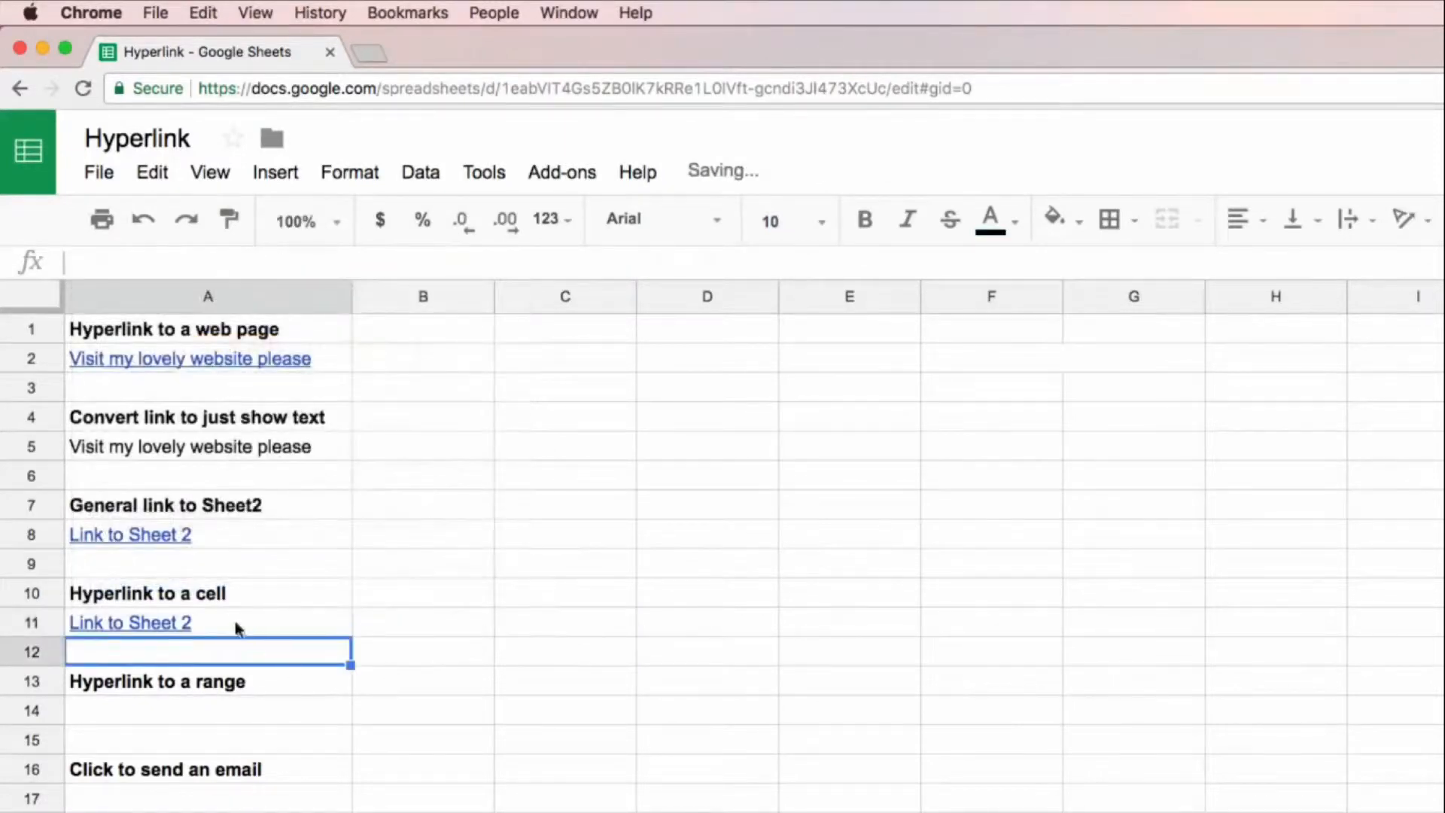
# Step: Set the link label in A11's HYPERLINK formula to "Link to Sheet 2 Cell C41"
pyautogui.click(291, 626)
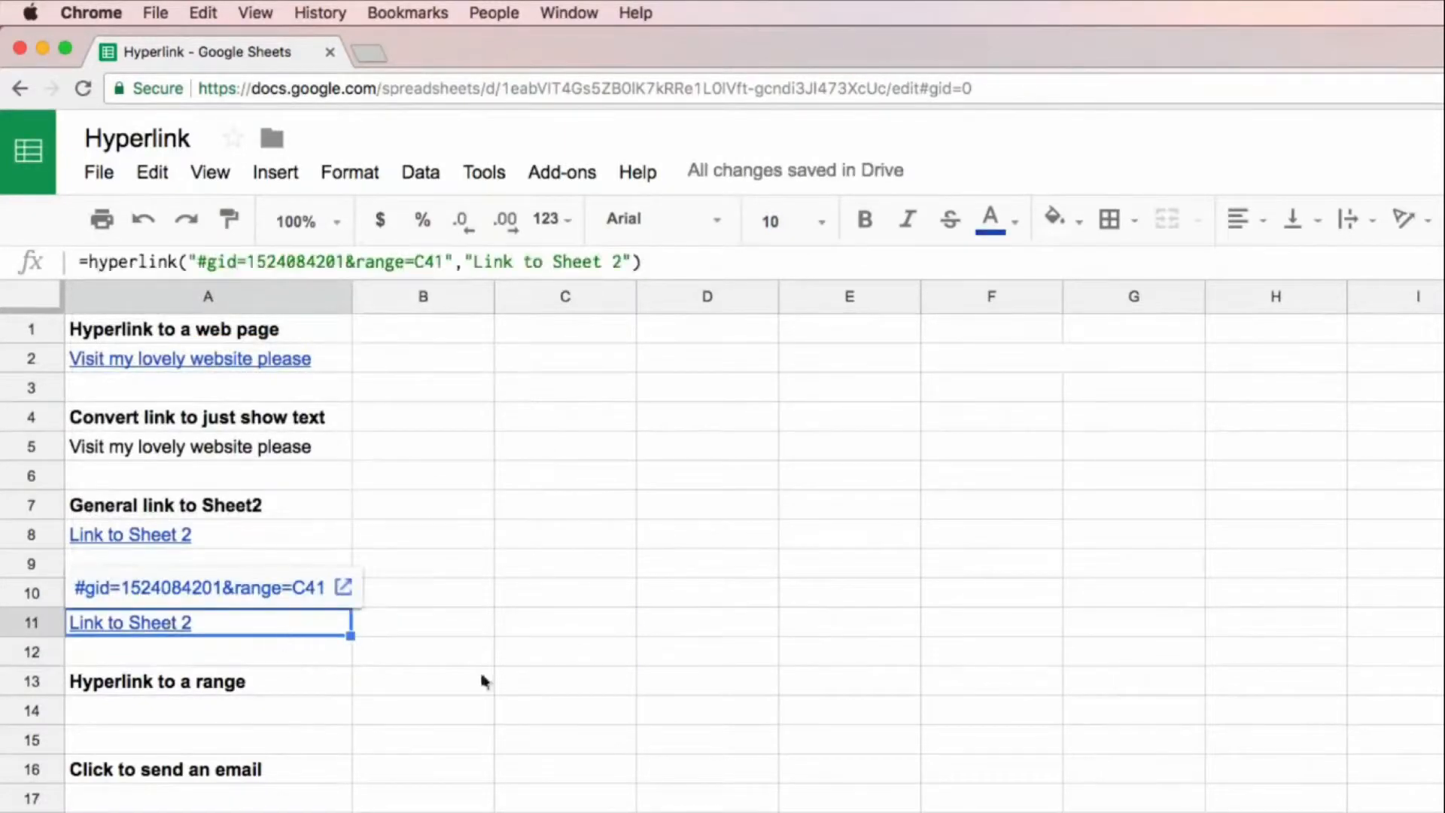
pyautogui.click(624, 264)
pyautogui.write('C')
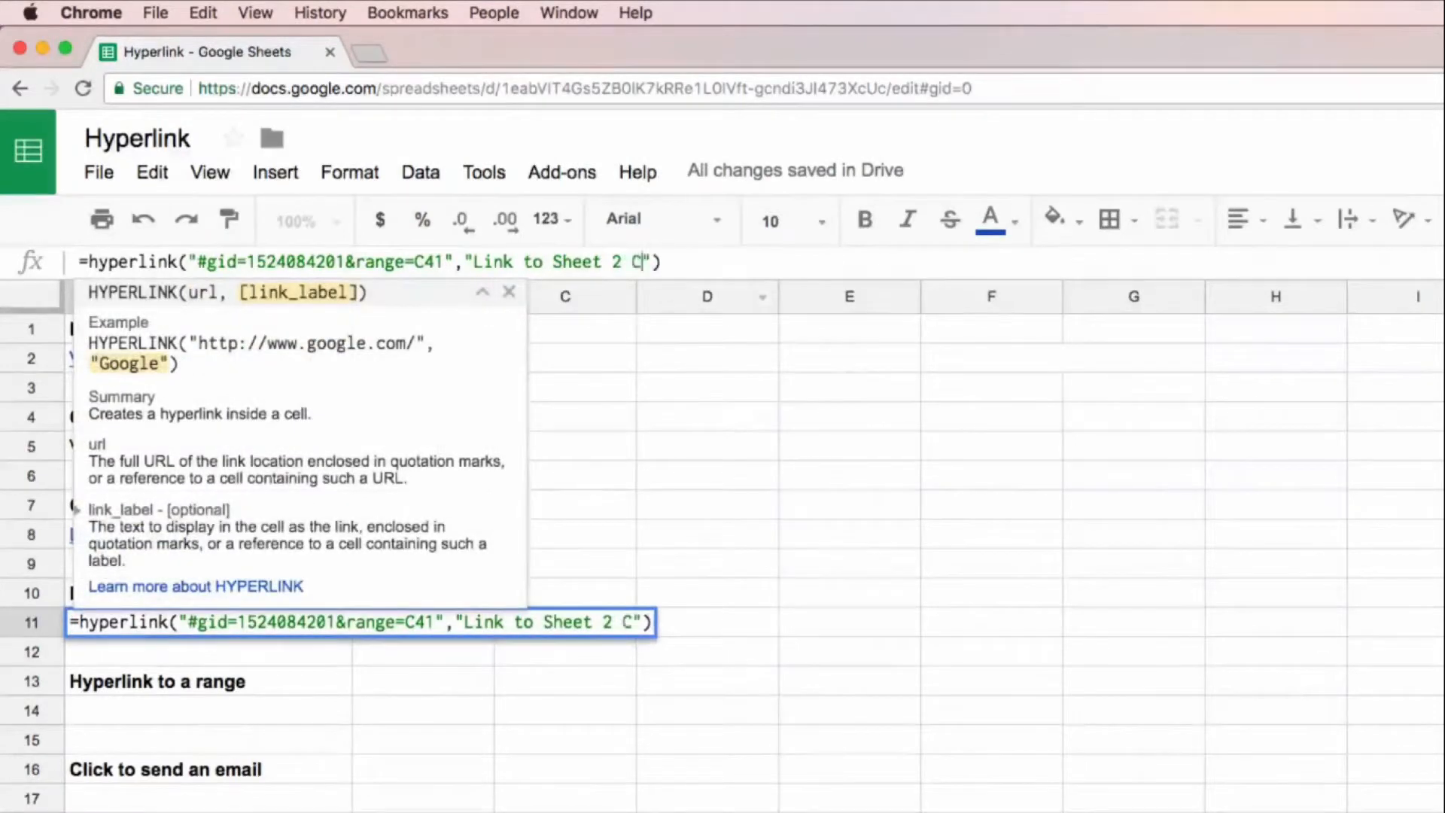
pyautogui.write('ekk')
pyautogui.press('BackSpace')
pyautogui.press('BackSpace')
pyautogui.press('BackSpace')
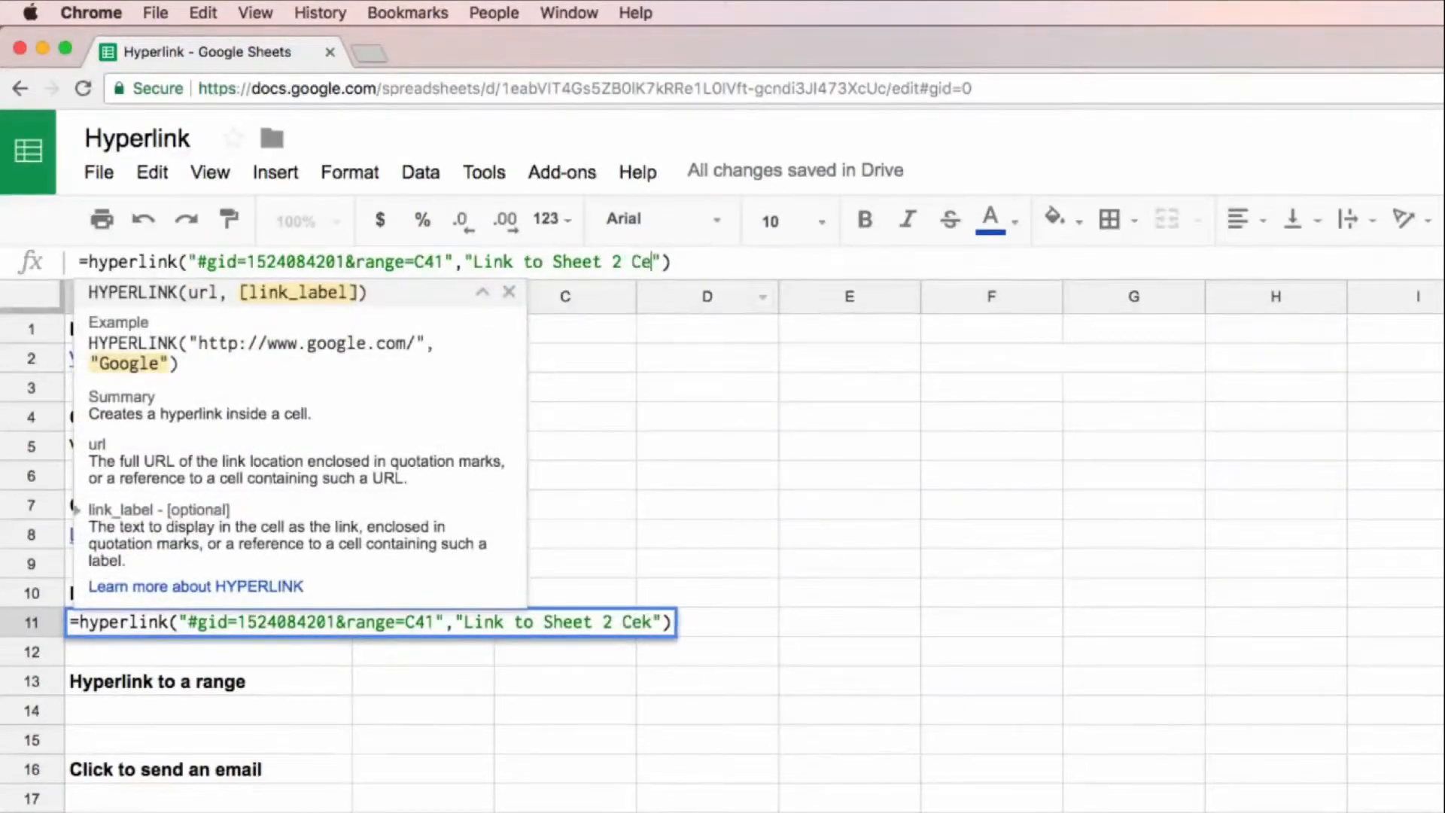
pyautogui.write('ll C41')
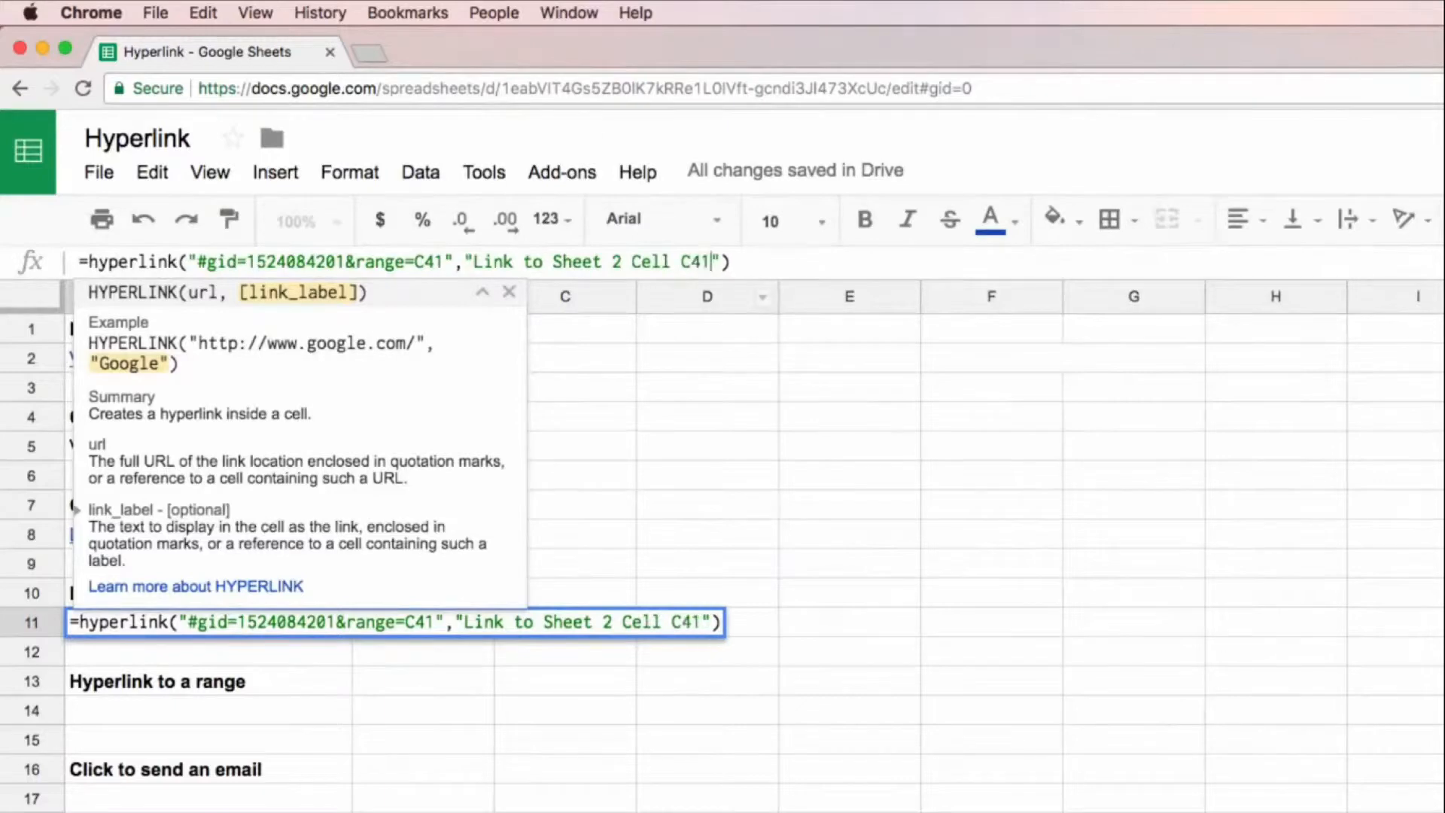
pyautogui.press('Return')
pyautogui.press('Up')
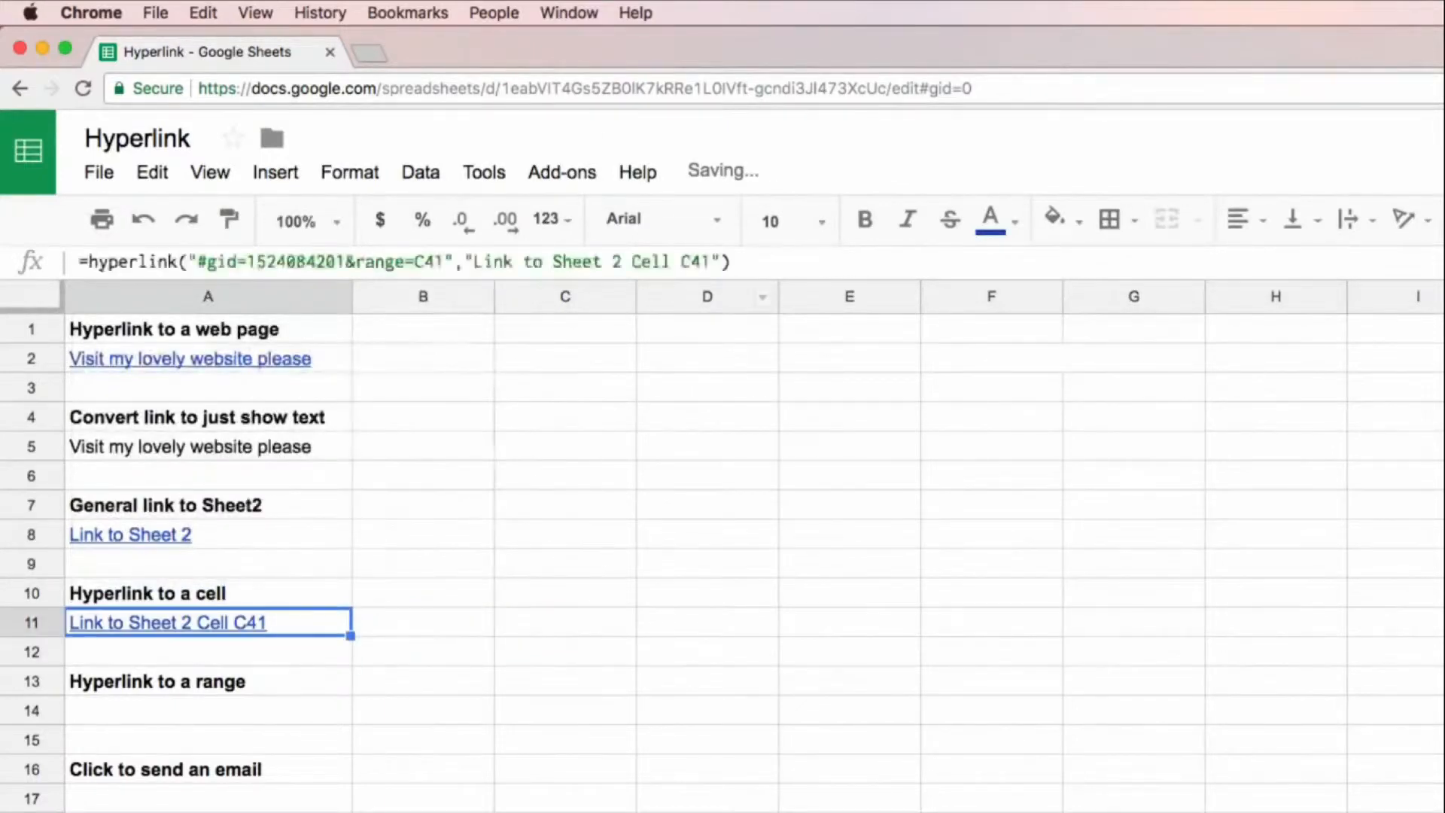
# Step: Test the link in A11 by following it to cell C41 on Sheet2
pyautogui.click(226, 622)
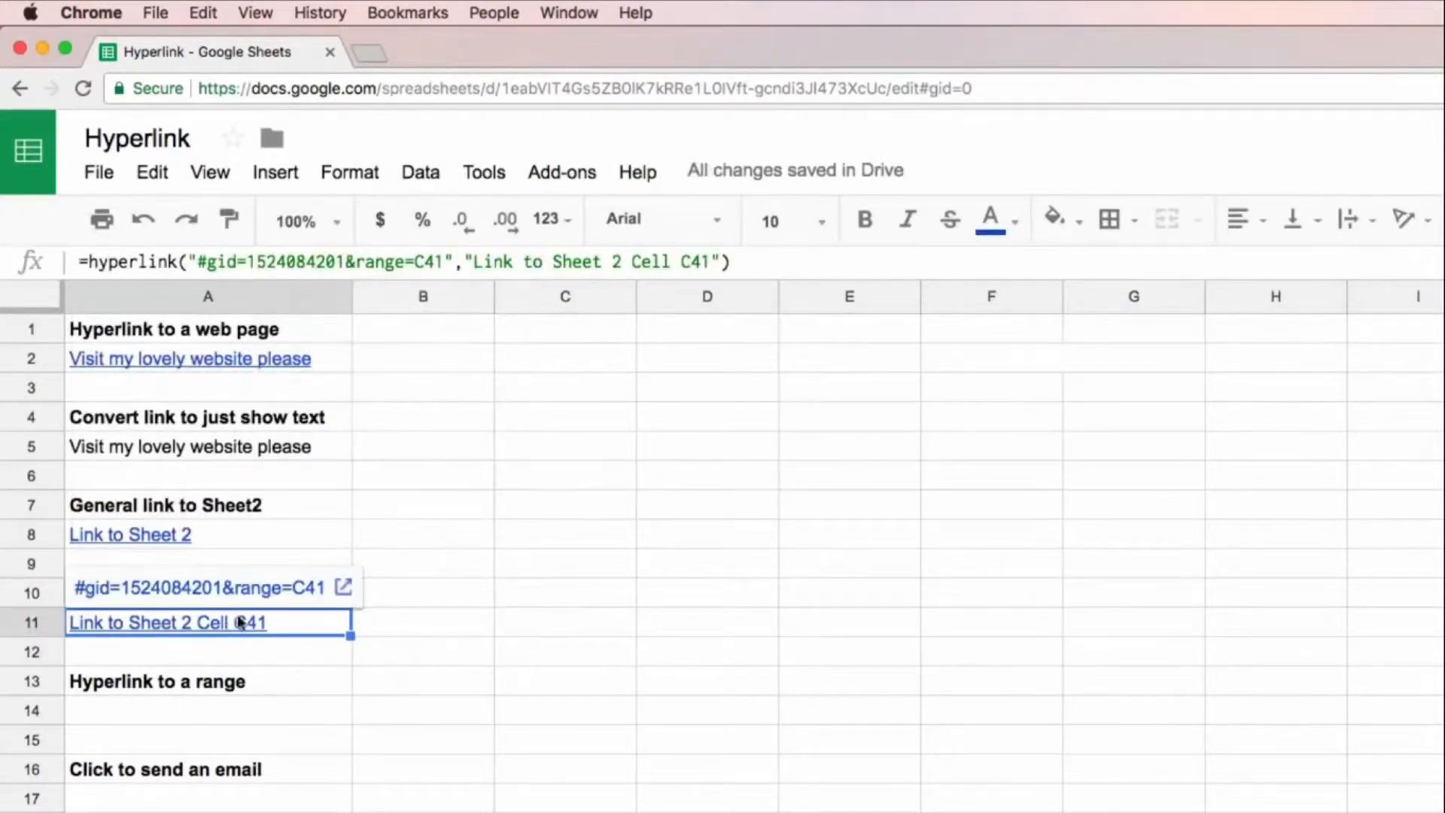
pyautogui.click(261, 588)
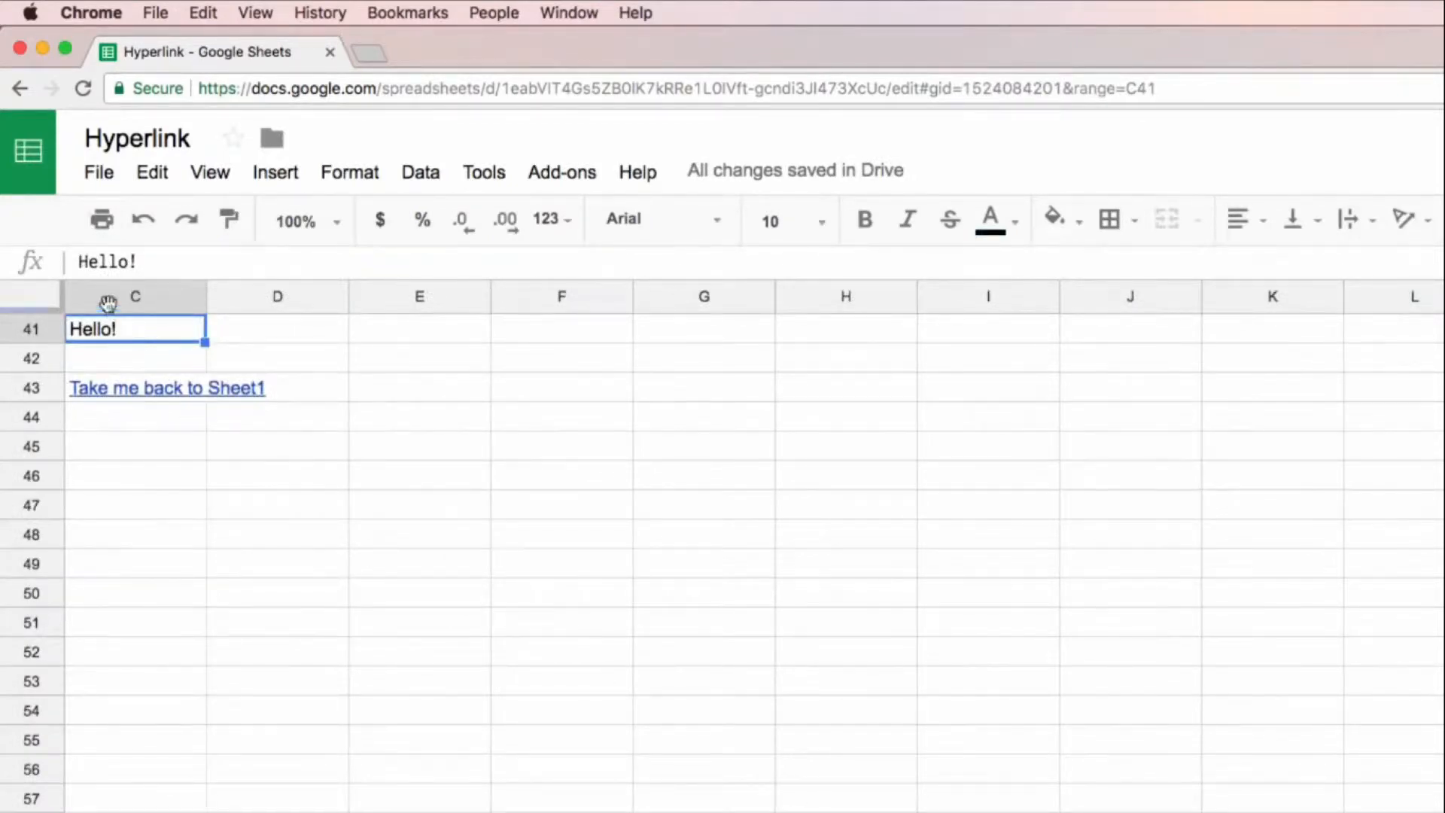
pyautogui.hscroll(-2, 754, 557)
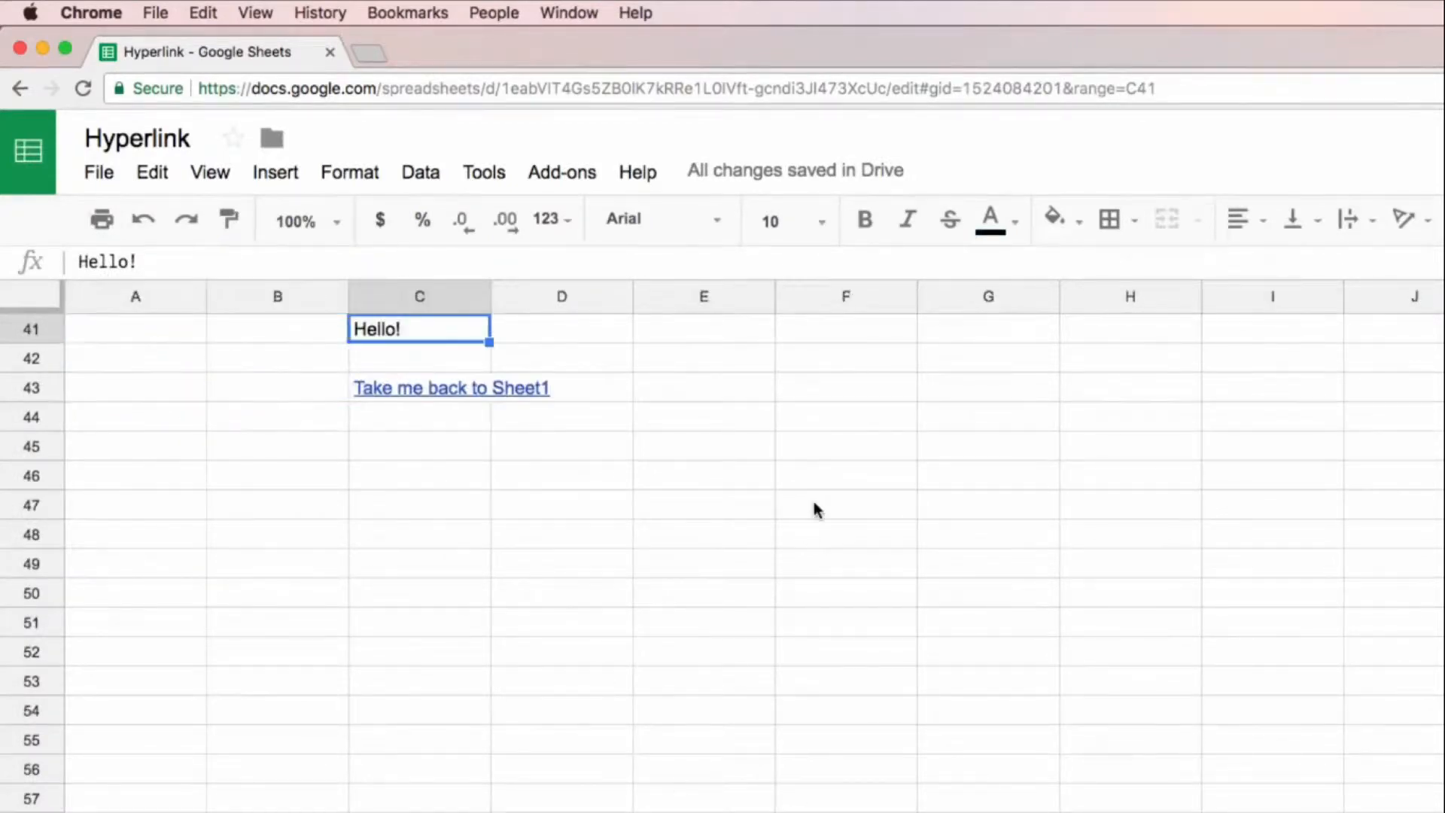
# Step: Return to Sheet1 by following the "Take me back to Sheet1" link in C43 of Sheet2
pyautogui.scroll(-2, 814, 503)
pyautogui.scroll(6, 635, 487)
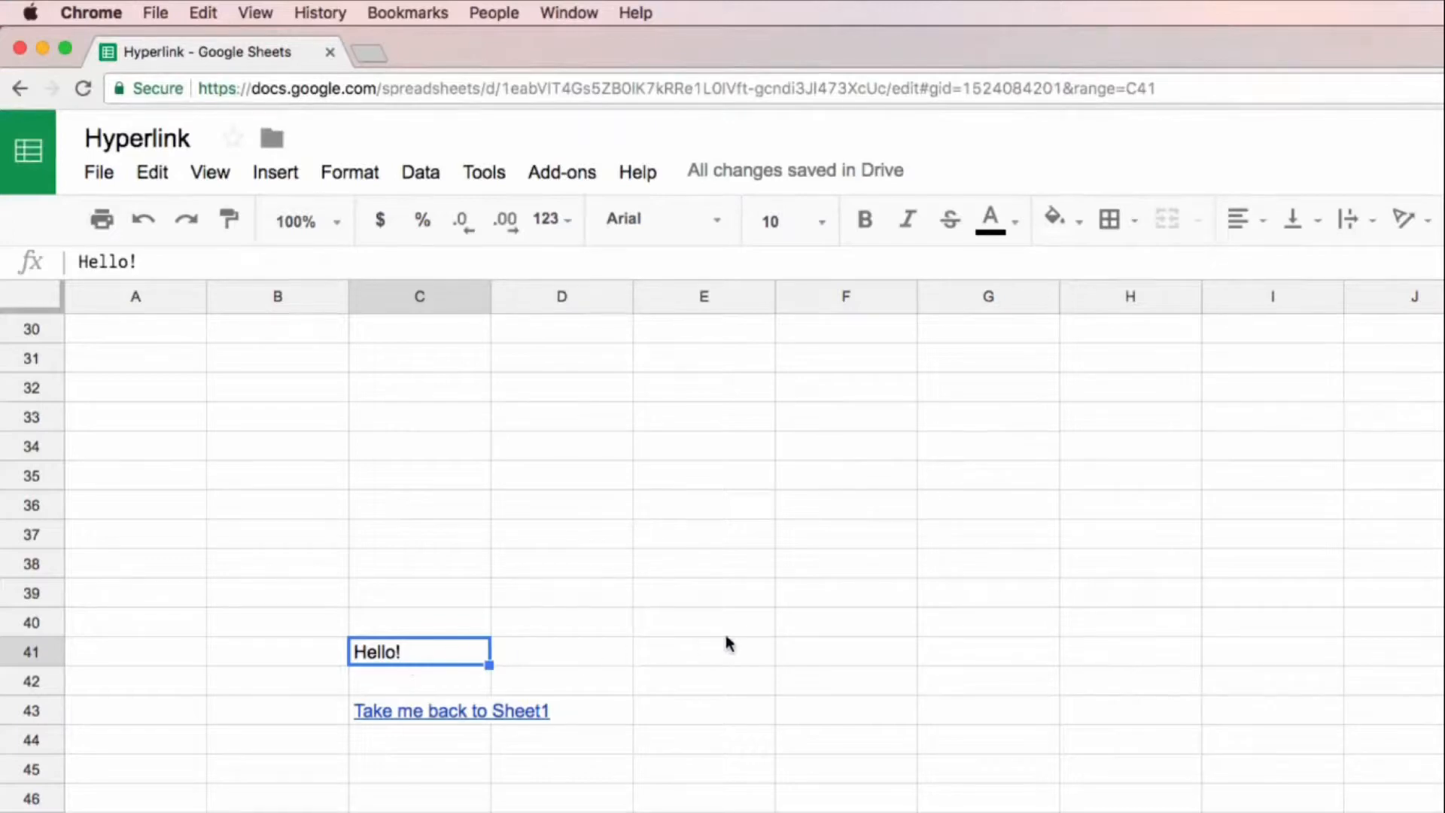
pyautogui.click(427, 713)
pyautogui.click(397, 675)
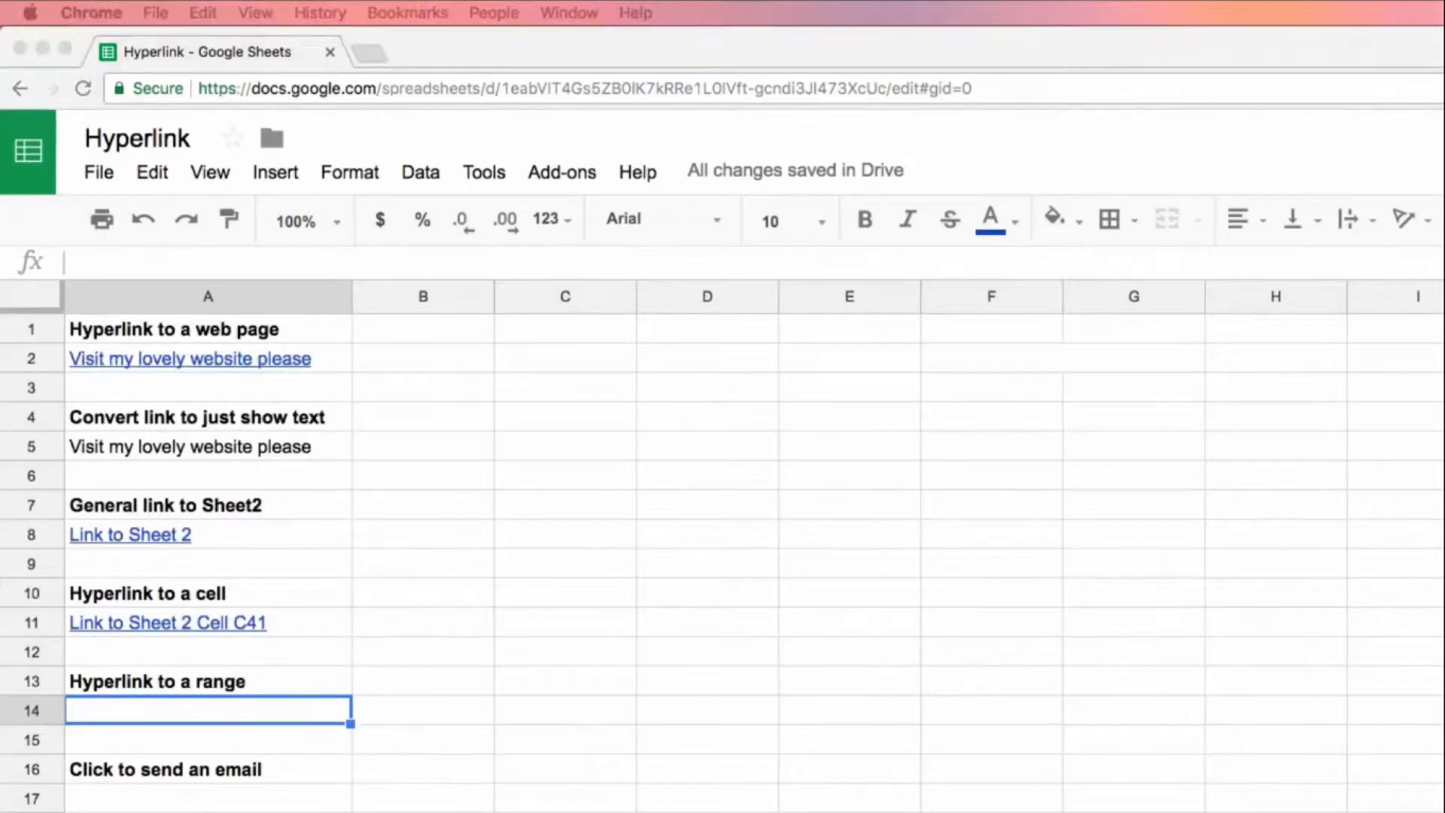
# Step: Copy the Sheet2 cell link from A11 into A14 under "Hyperlink to a range" on Sheet1
pyautogui.click(291, 625)
pyautogui.press('super+c')
pyautogui.click(274, 708)
pyautogui.press('super+v')
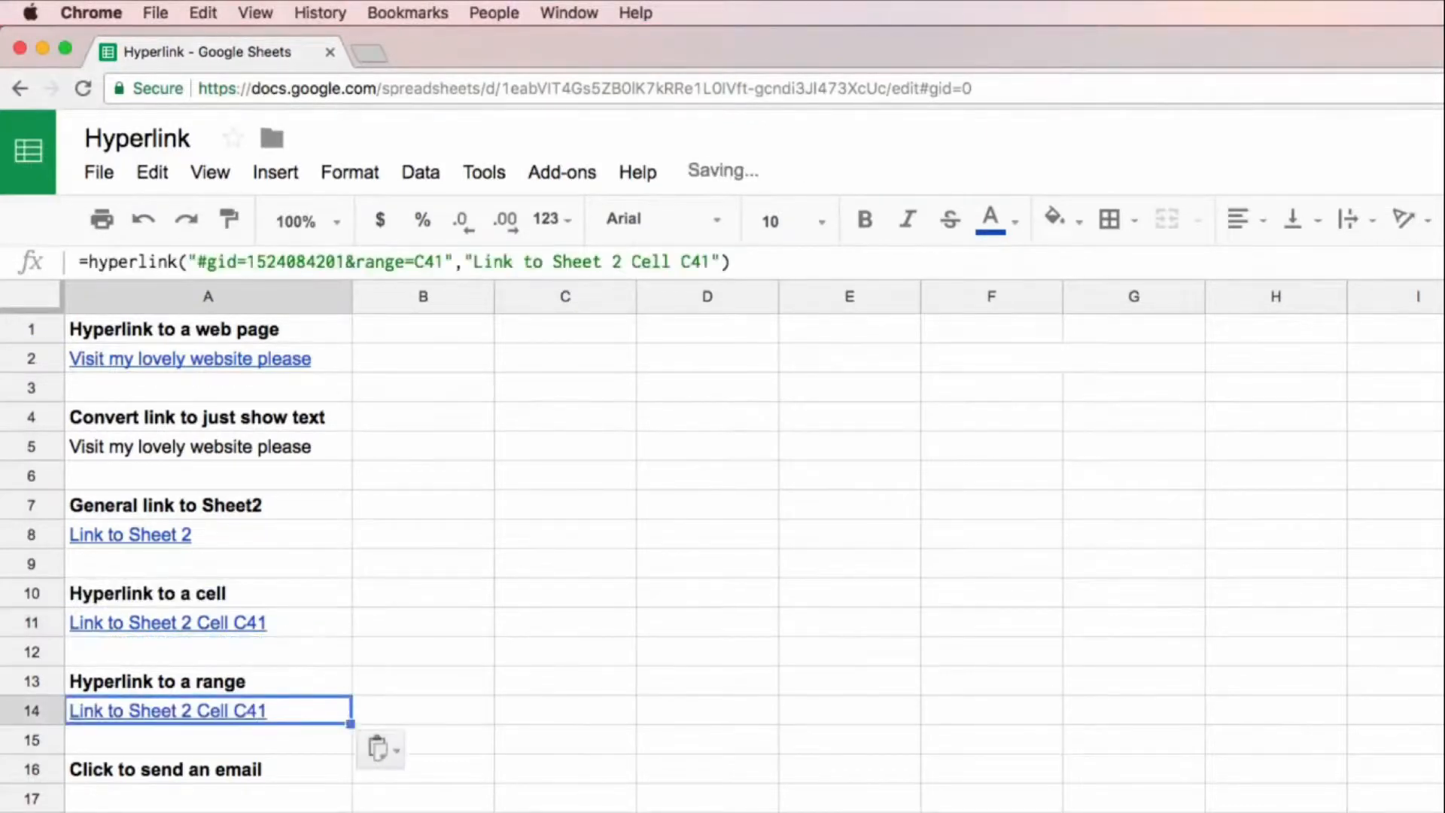
# Step: Copy the #gid=698939051 fragment from the URL of Sheet3, where the target range starts at F79
pyautogui.click(482, 812)
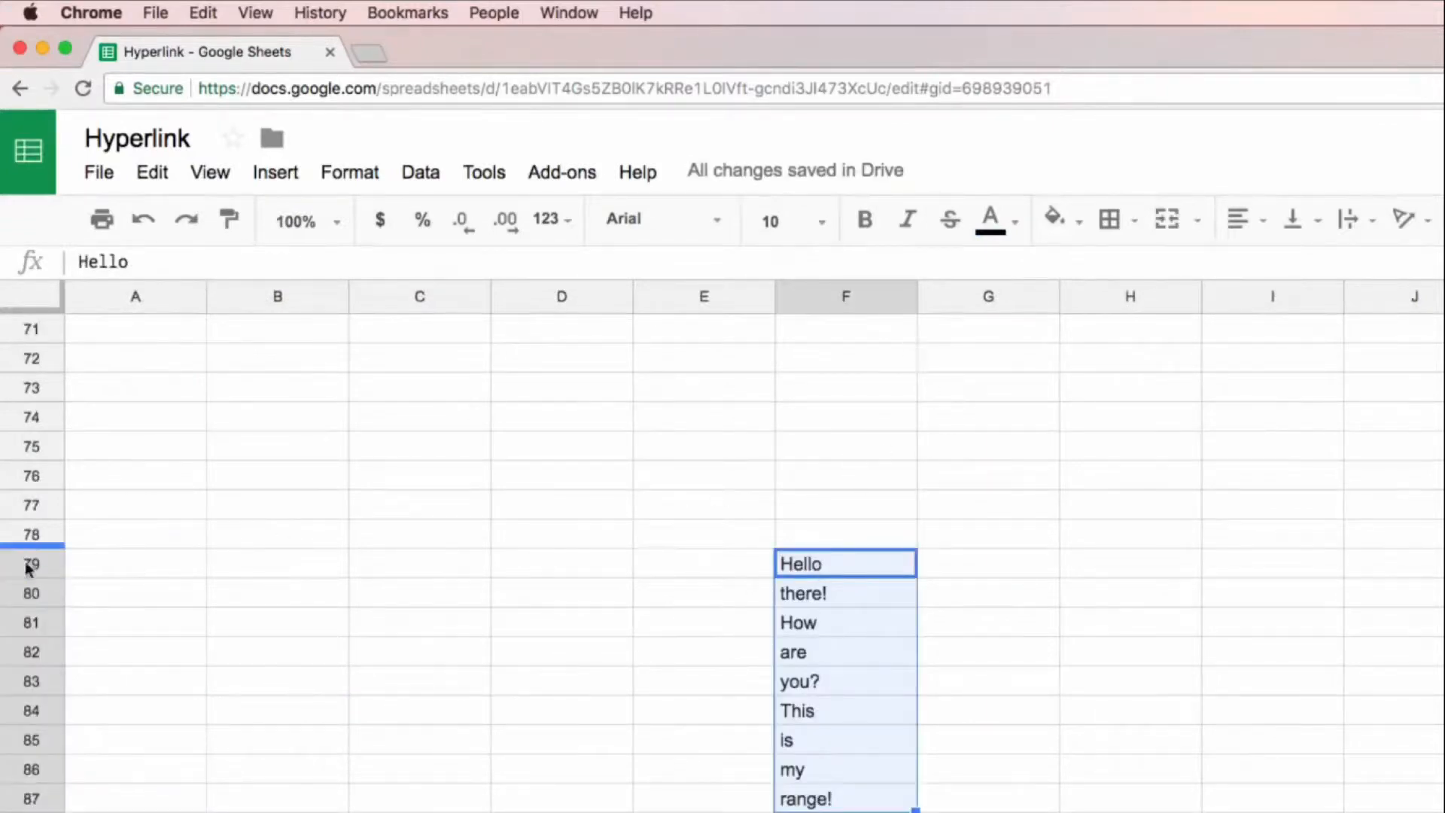
pyautogui.click(799, 564)
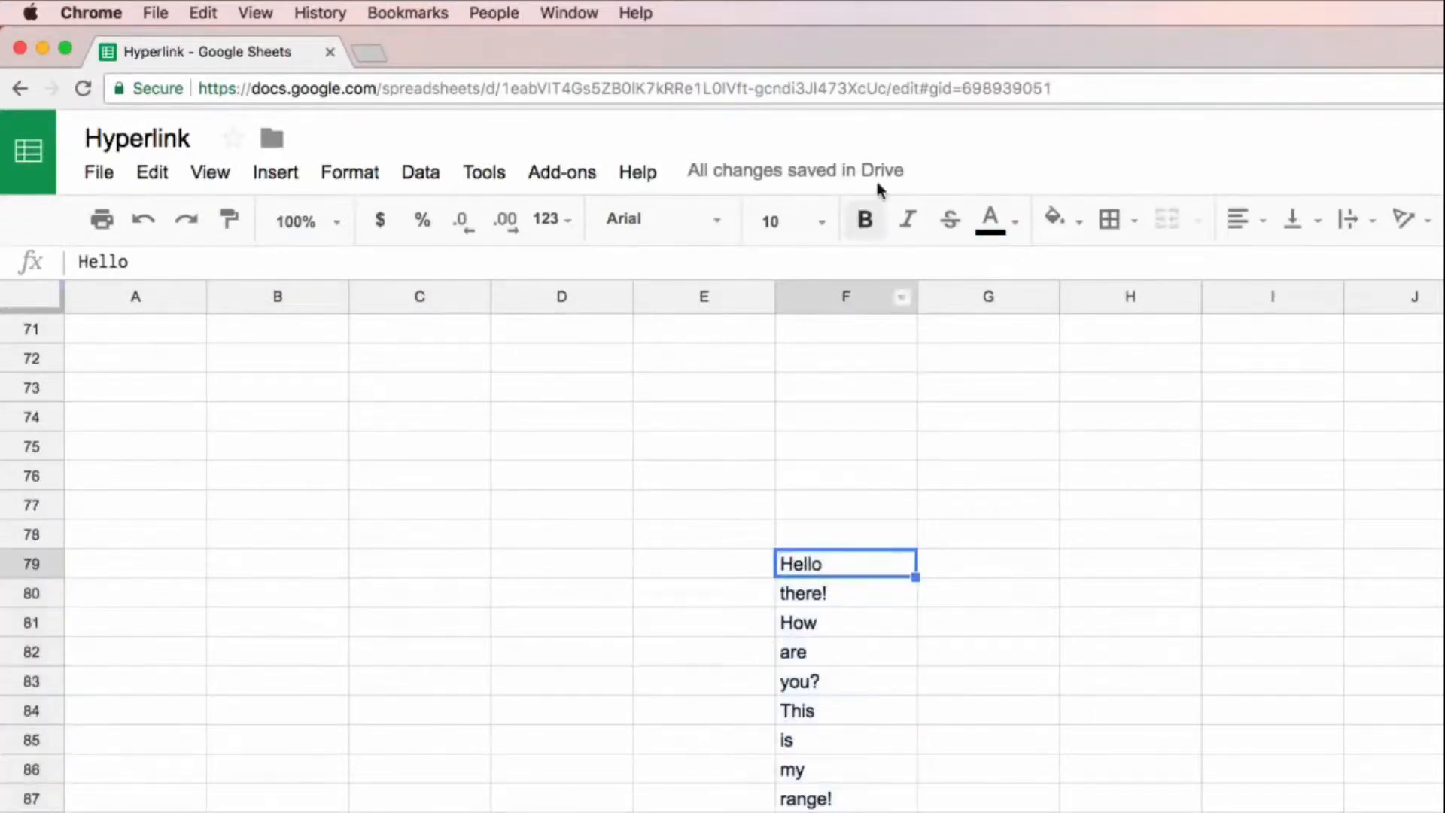
pyautogui.moveTo(920, 89); pyautogui.dragTo(1070, 92)
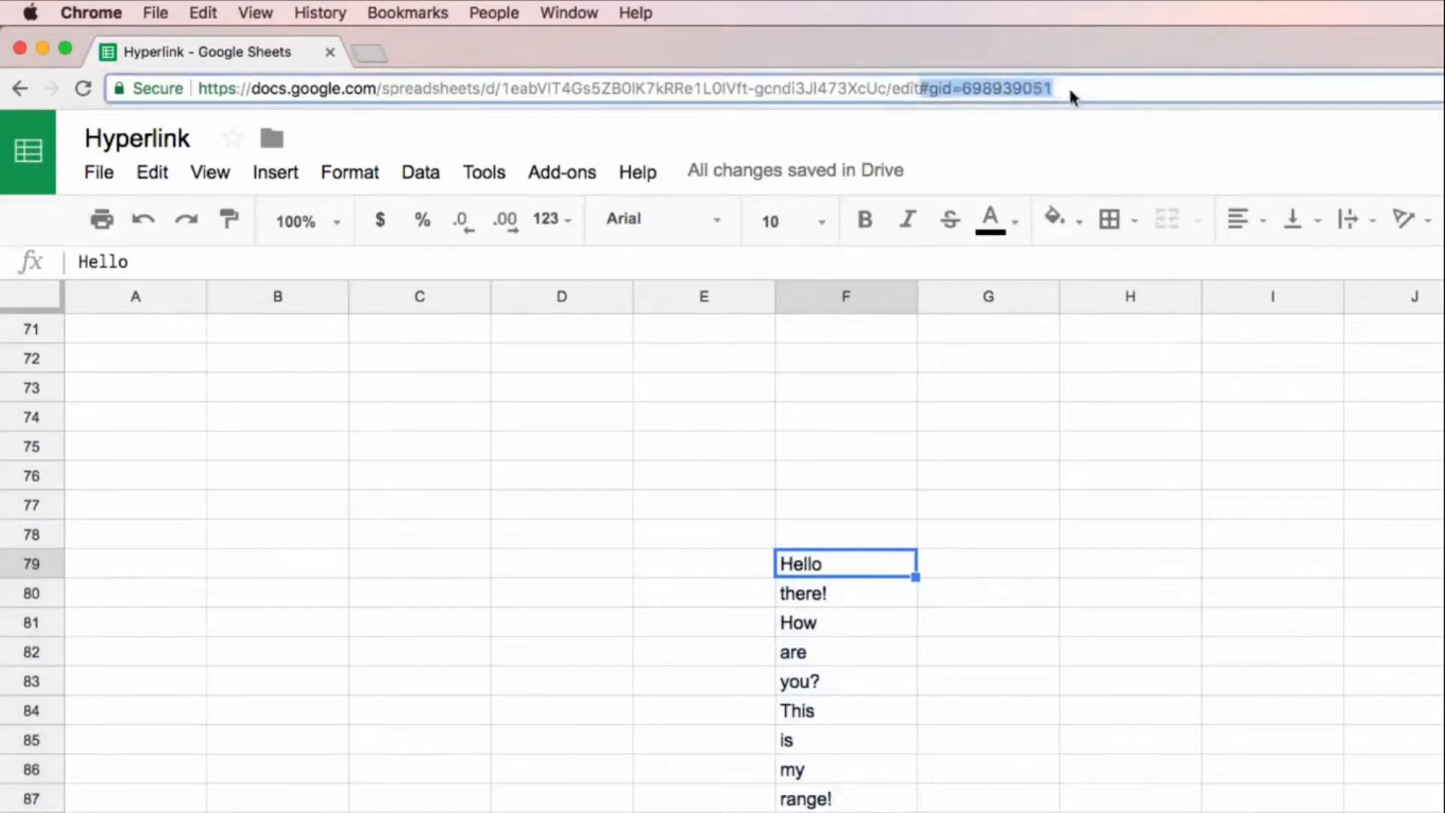
pyautogui.scroll(20, 752, 557)
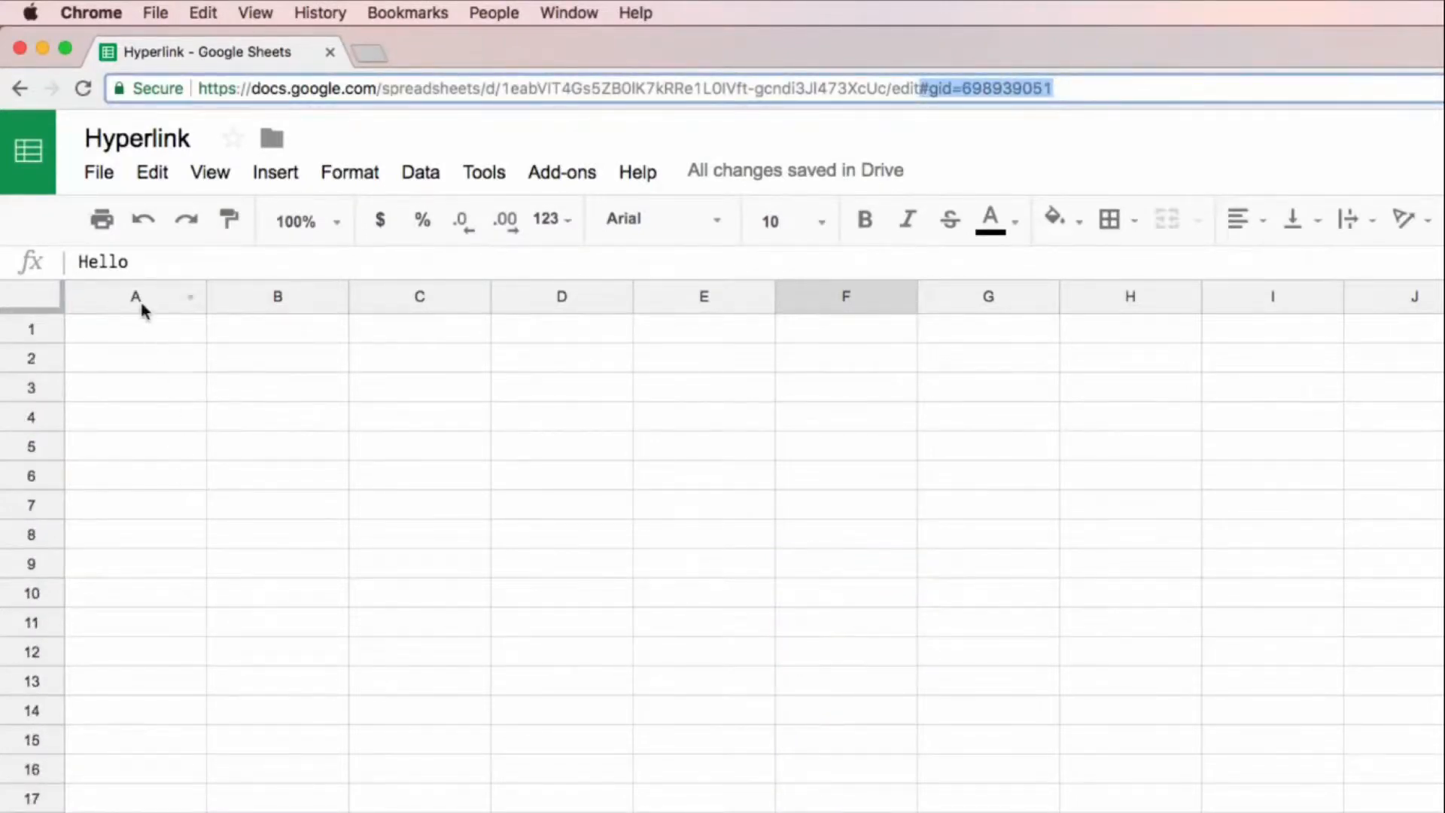
# Step: Replace the URL in A14's HYPERLINK formula on Sheet1 with #gid=698939051&range=F79:F87
pyautogui.click(135, 329)
pyautogui.click(225, 812)
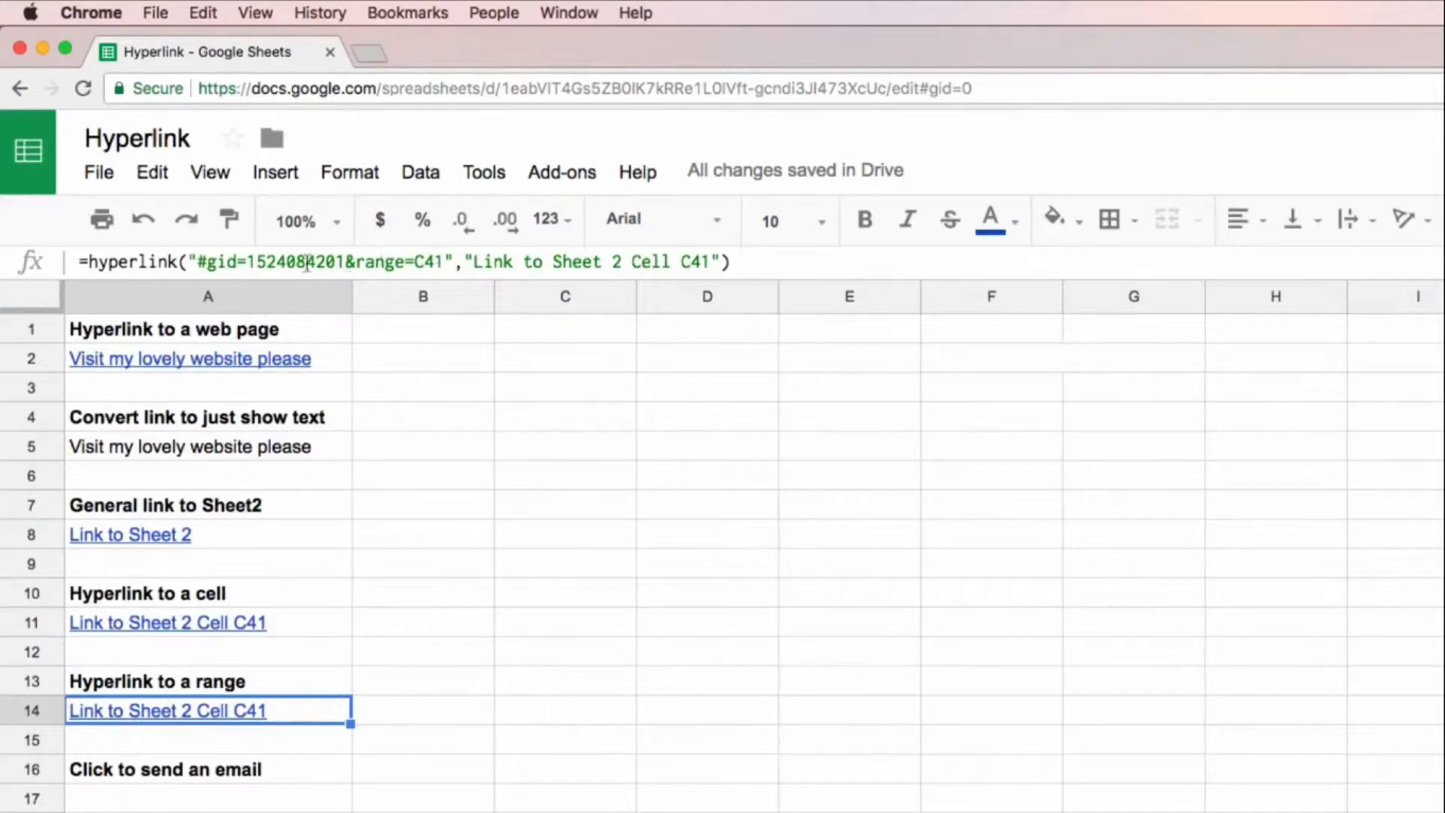
pyautogui.click(211, 261)
pyautogui.moveTo(211, 261); pyautogui.dragTo(445, 262)
pyautogui.press('super+v')
pyautogui.write('&range=')
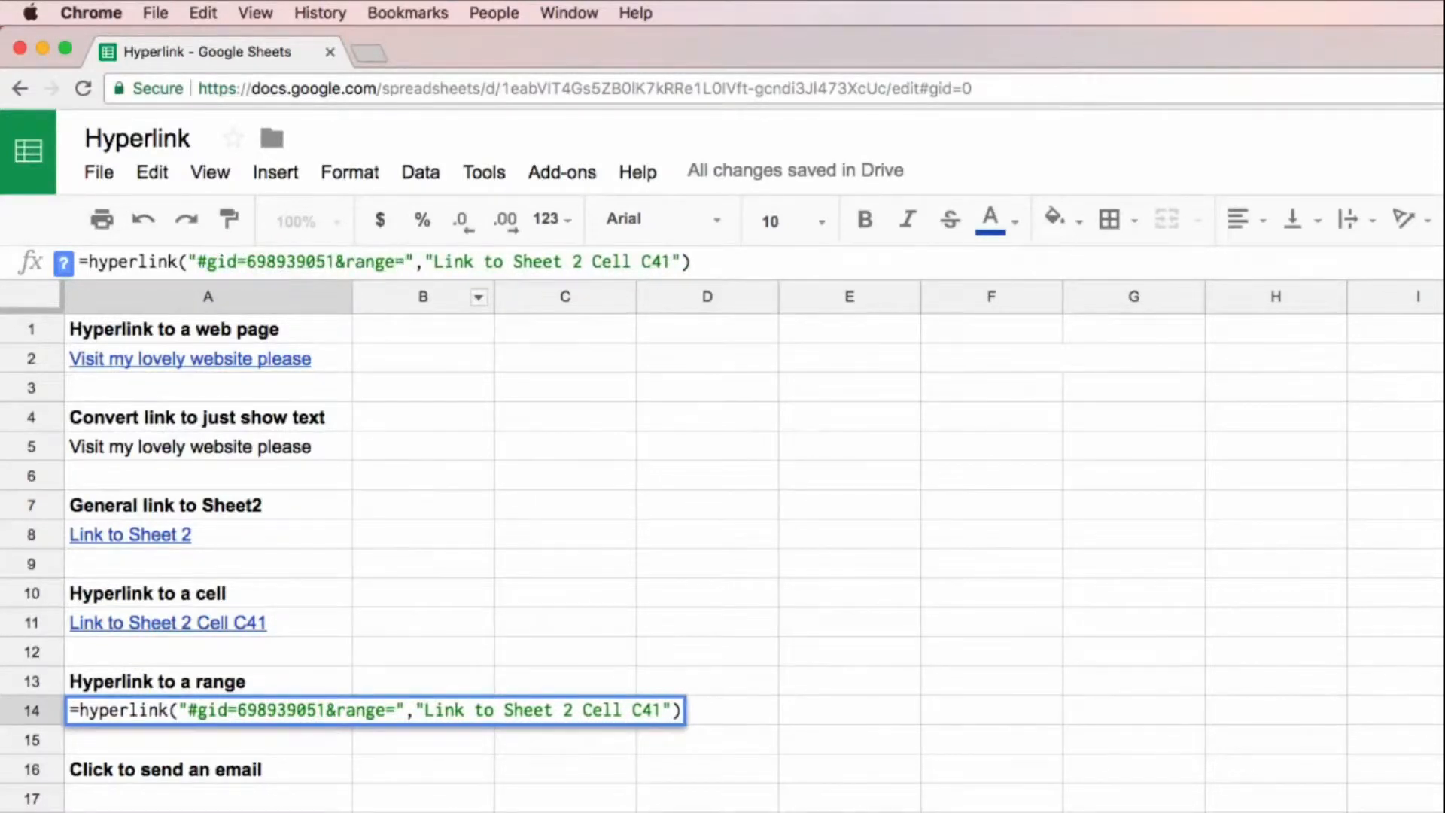
pyautogui.write('F')
pyautogui.write('79:')
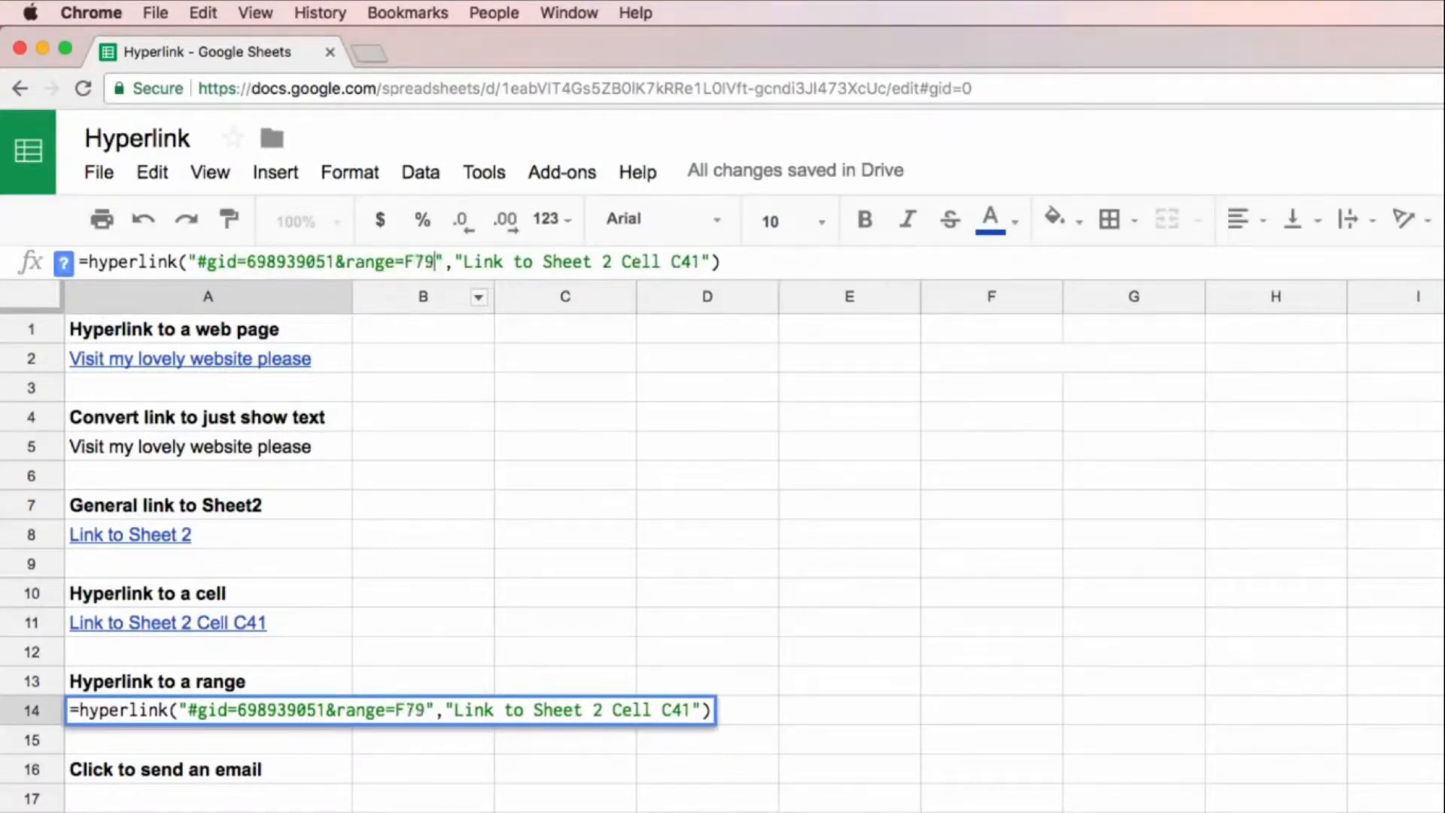
pyautogui.write('F87')
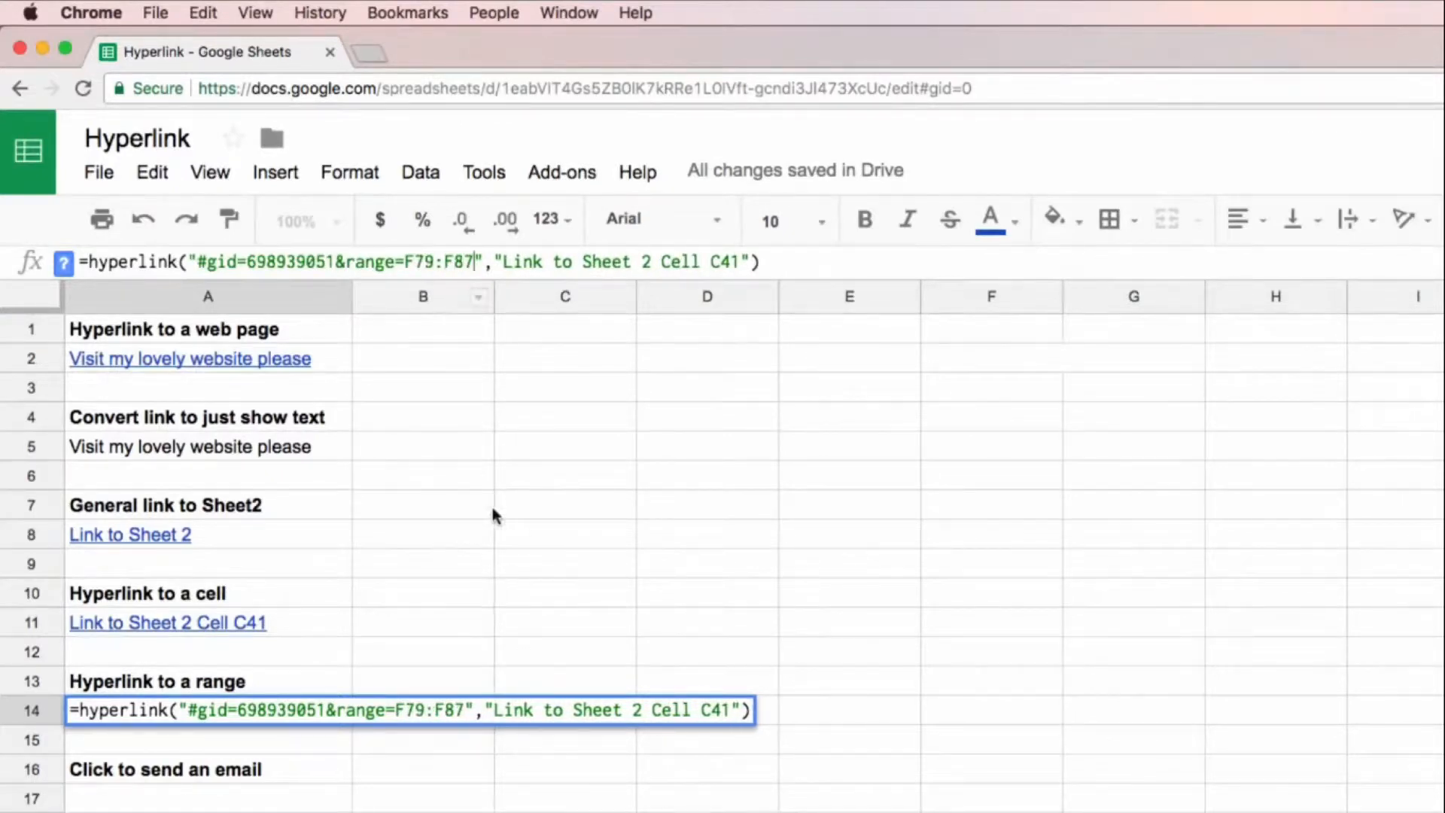
# Step: Set the link label in A14's HYPERLINK formula to "Link to Sheet 3 Range F79:F87"
pyautogui.doubleClick(645, 261)
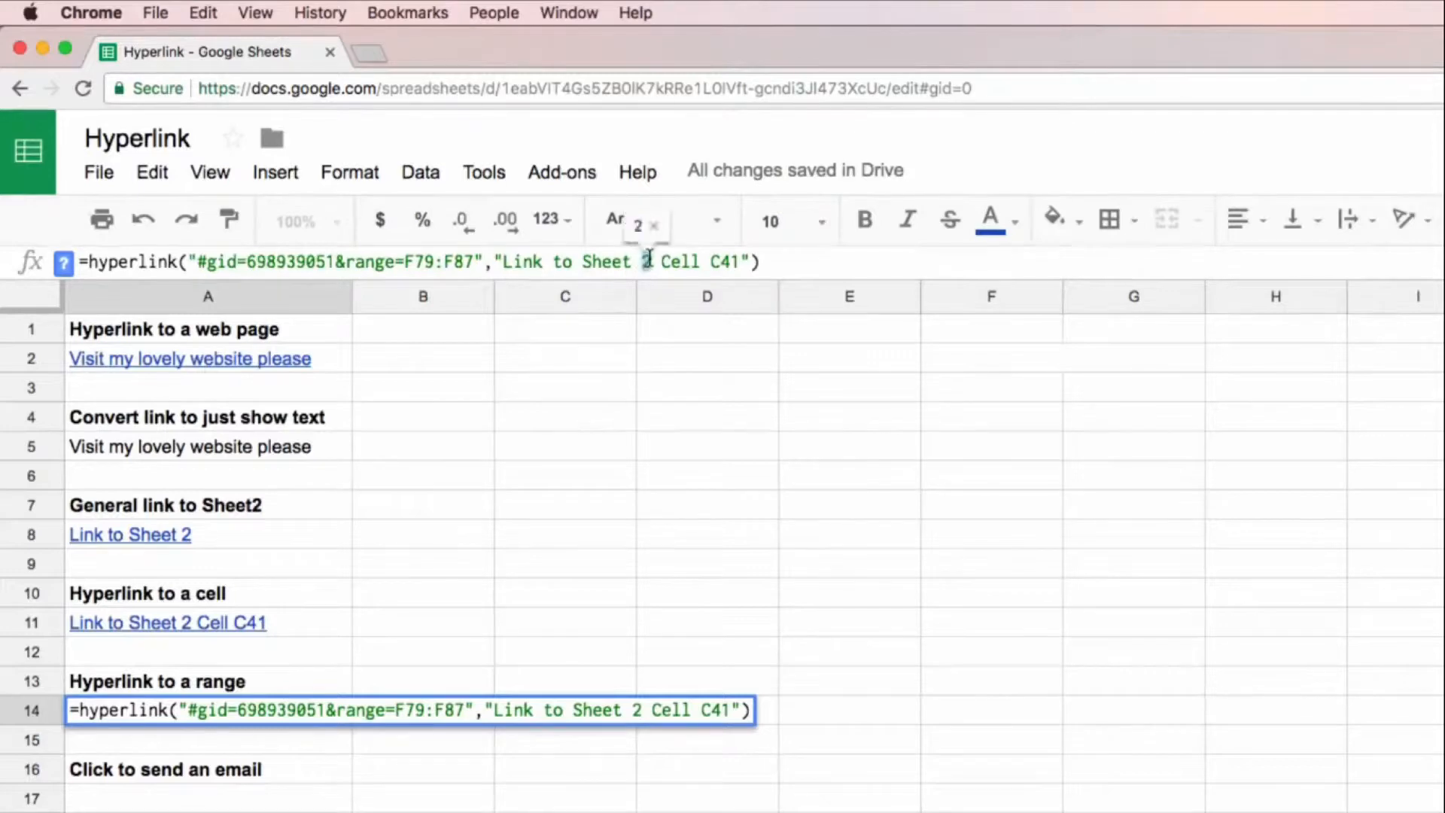
pyautogui.write('#')
pyautogui.press('BackSpace')
pyautogui.write('3')
pyautogui.moveTo(661, 261); pyautogui.dragTo(740, 261)
pyautogui.write('Rabnge')
pyautogui.press('BackSpace')
pyautogui.press('BackSpace')
pyautogui.press('BackSpace')
pyautogui.press('BackSpace')
pyautogui.press('BackSpace')
pyautogui.write('nge F79:F87')
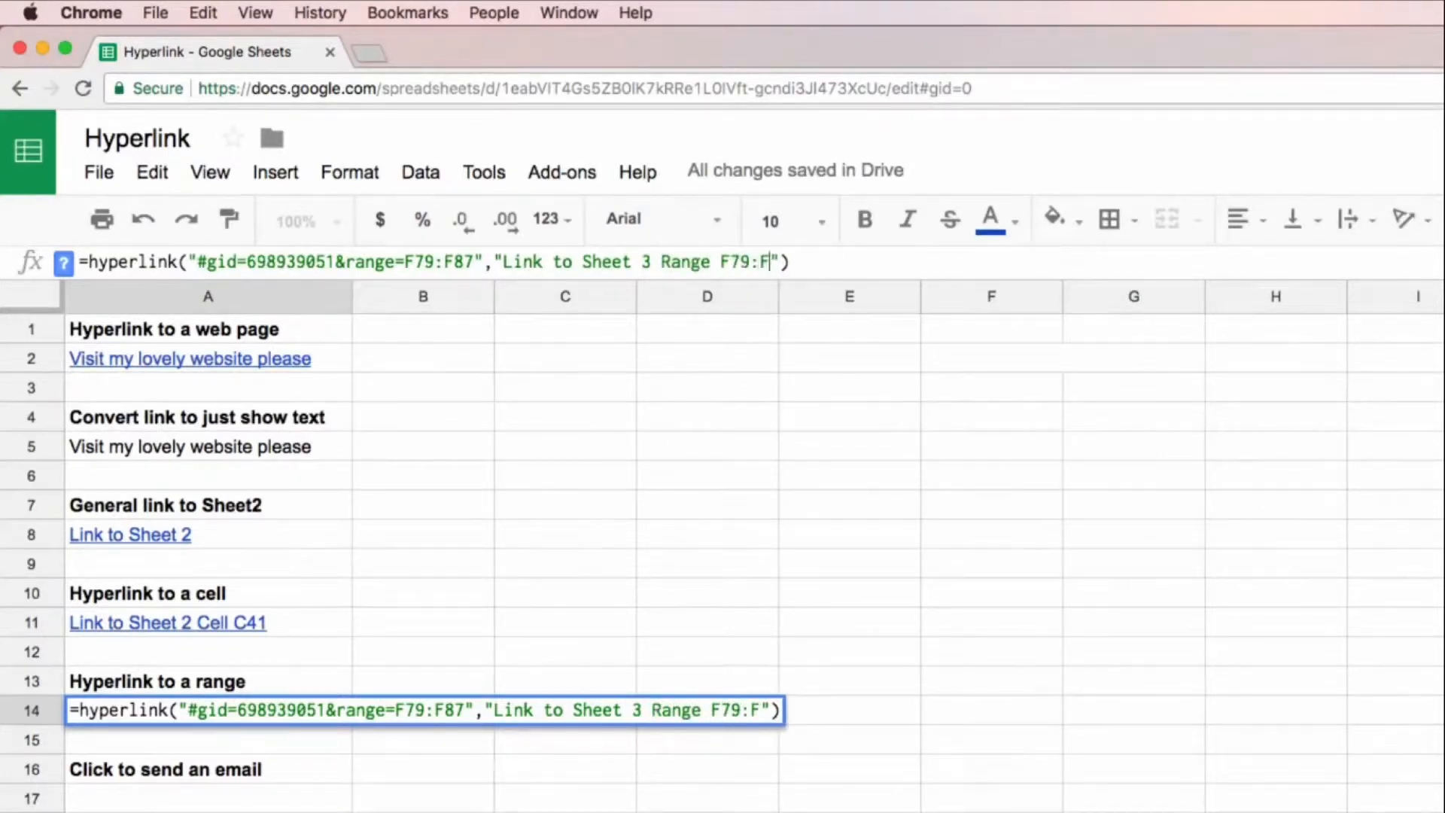
pyautogui.press('Return')
# Step: Test the link in A14 by following it to range F79:F87 on Sheet3
pyautogui.click(279, 715)
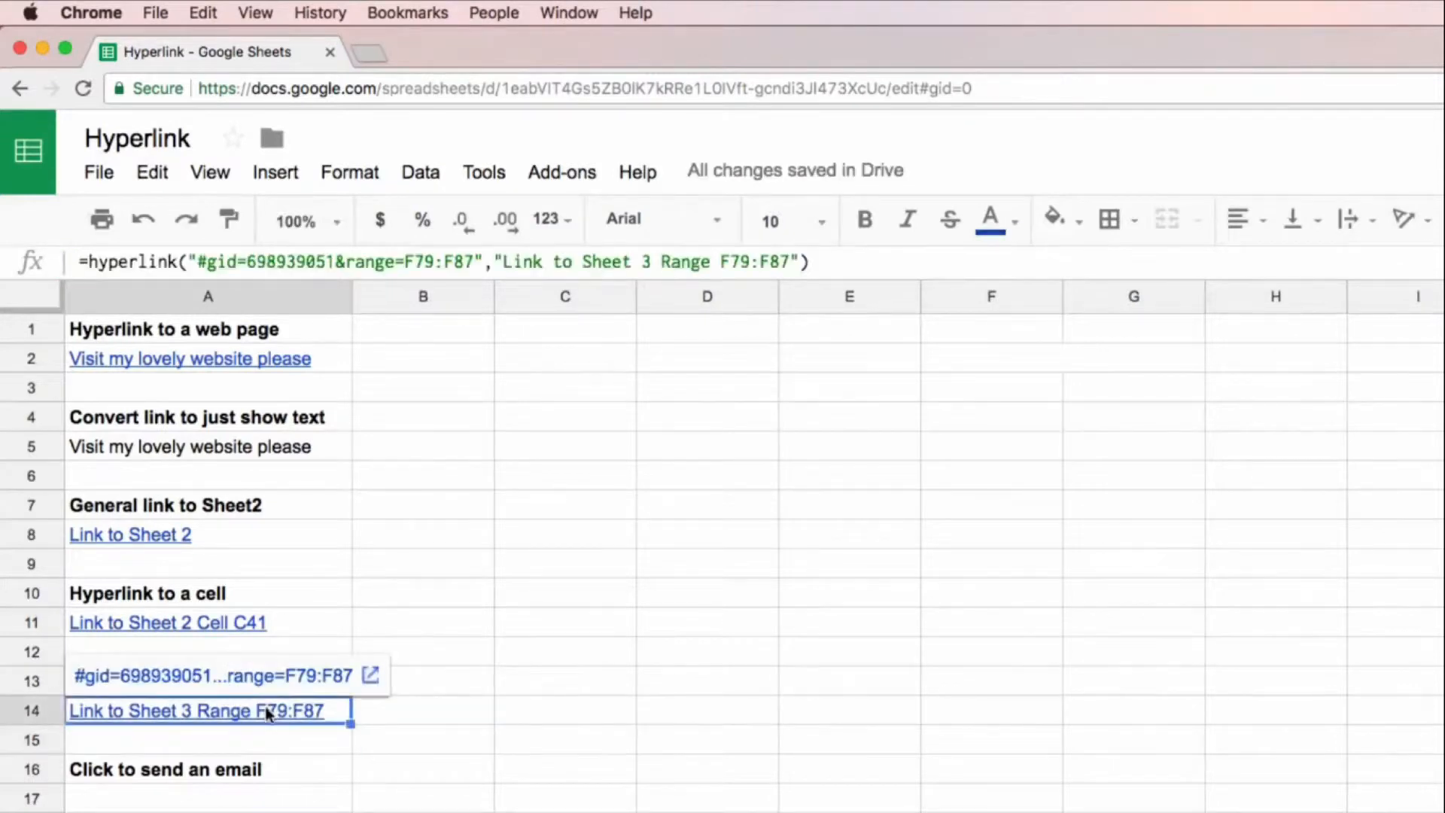
pyautogui.click(275, 675)
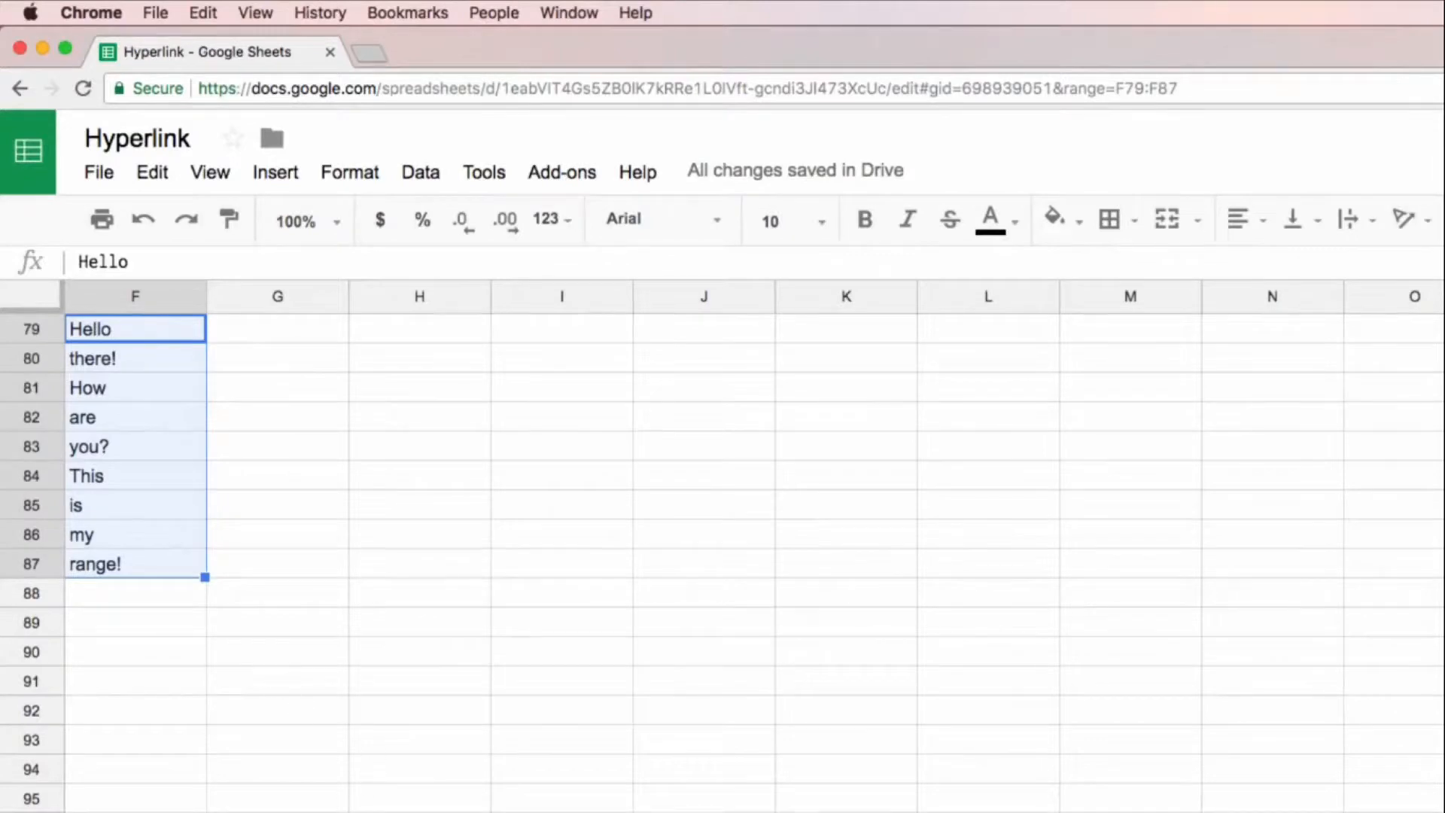
pyautogui.hscroll(-2, 376, 473)
pyautogui.scroll(-4, 377, 473)
pyautogui.scroll(7, 356, 458)
# Step: Hide column F on Sheet3, which contains the linked range
pyautogui.click(301, 519)
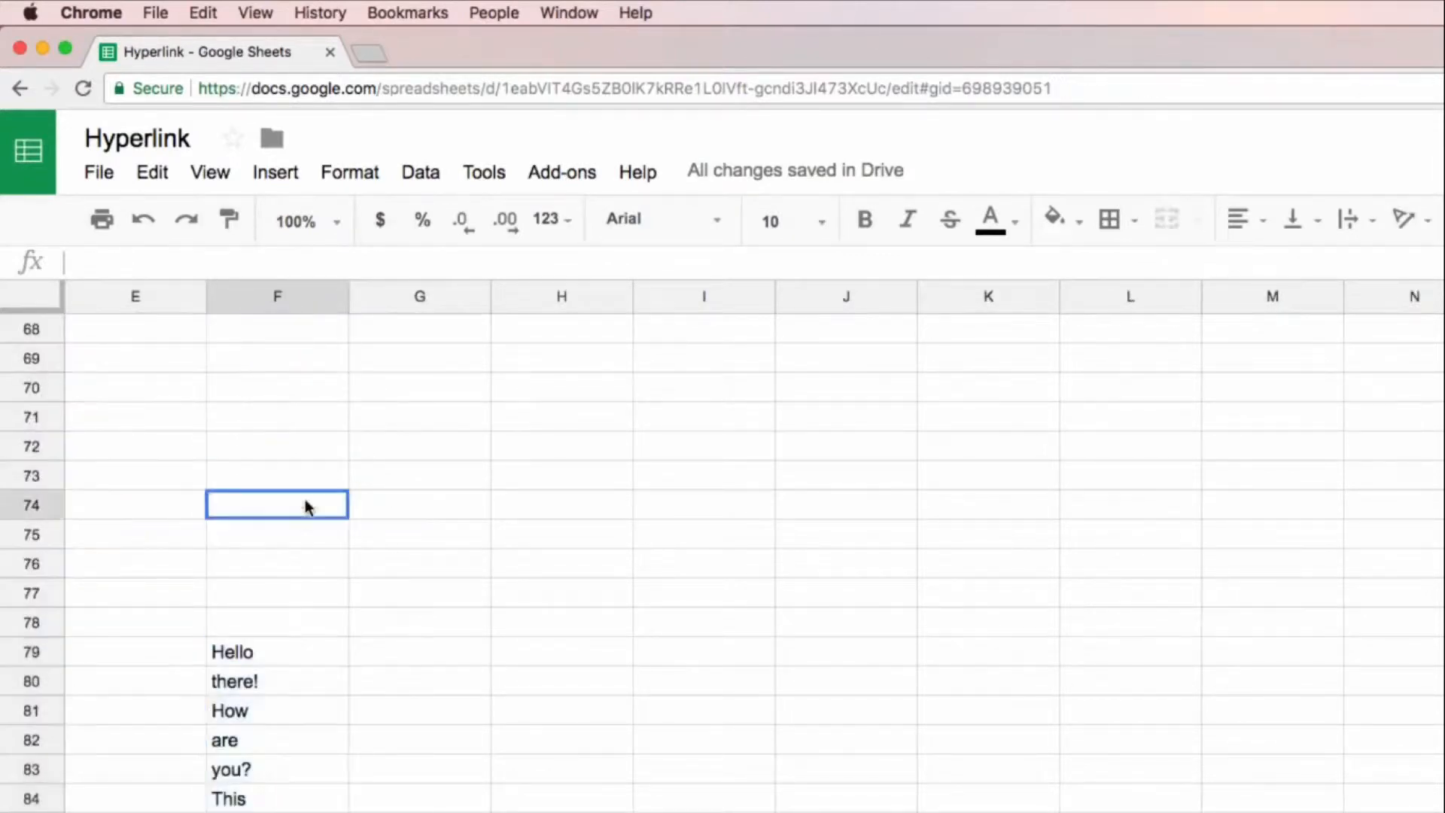
pyautogui.click(290, 295)
pyautogui.rightClick(289, 295)
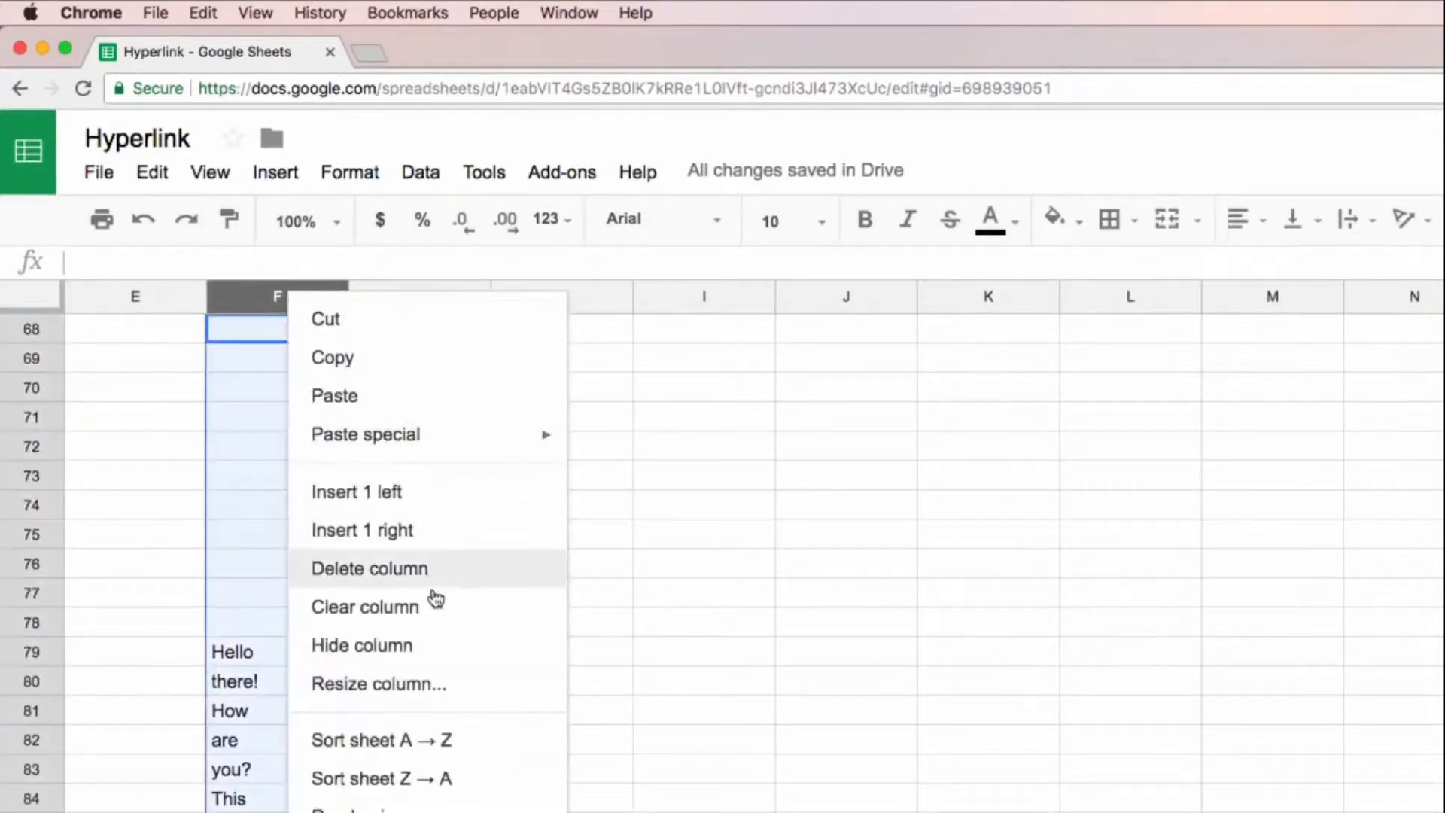
pyautogui.click(429, 650)
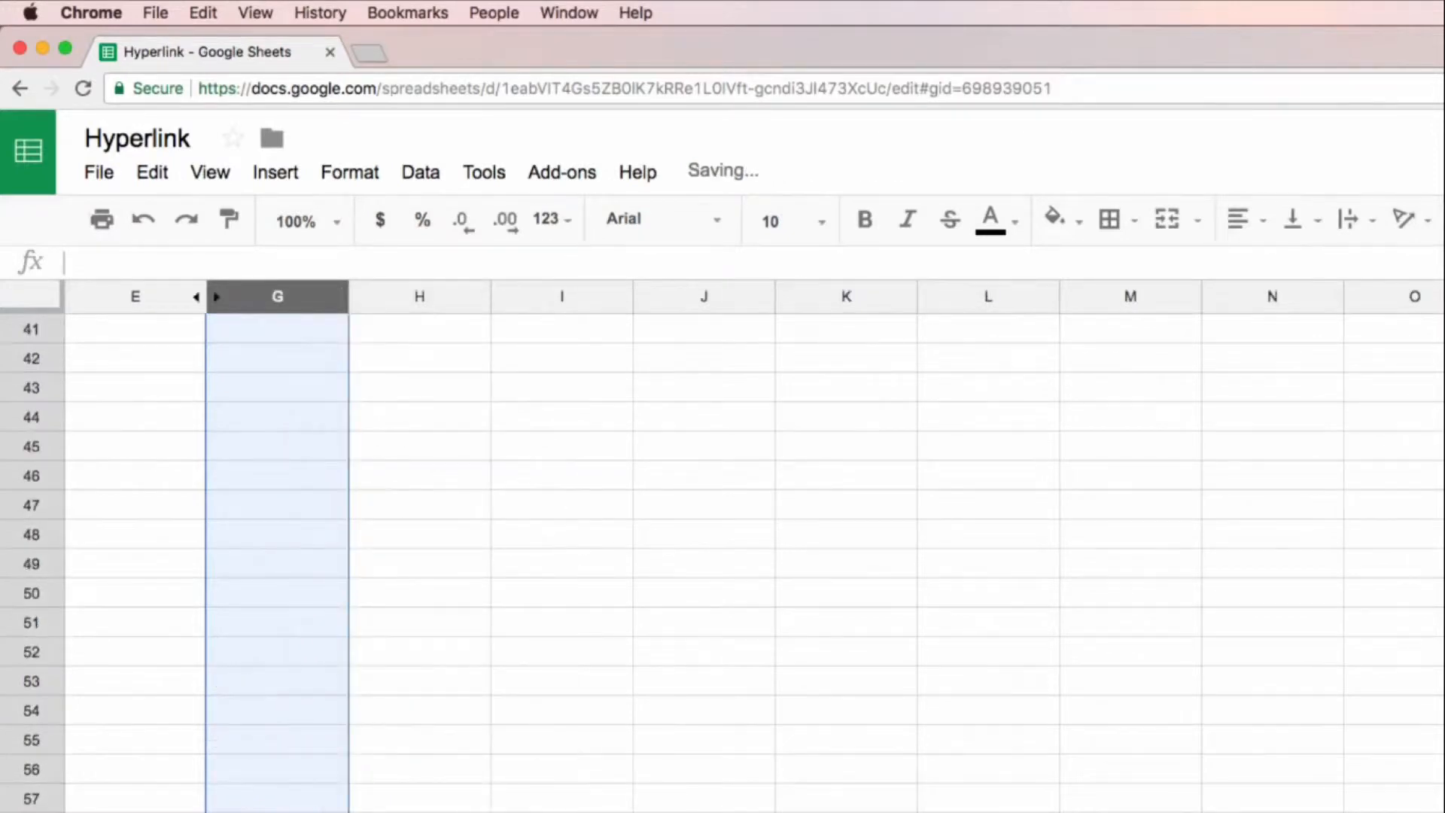
pyautogui.hscroll(-4, 447, 476)
pyautogui.click(447, 476)
# Step: Follow the A14 range link from Sheet1 and try to unhide its target on Sheet3
pyautogui.click(302, 812)
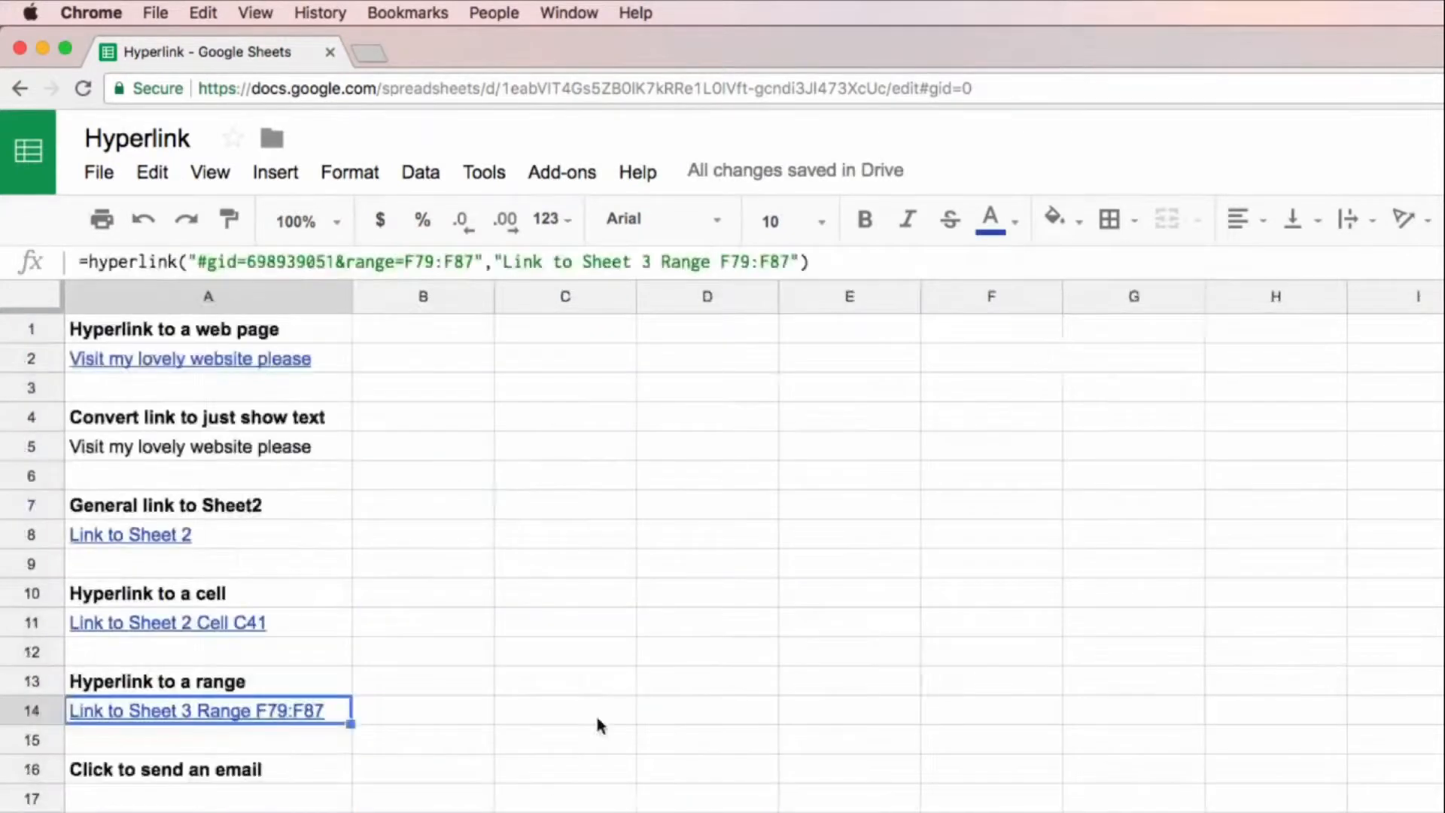
pyautogui.moveTo(284, 711)
pyautogui.click(275, 677)
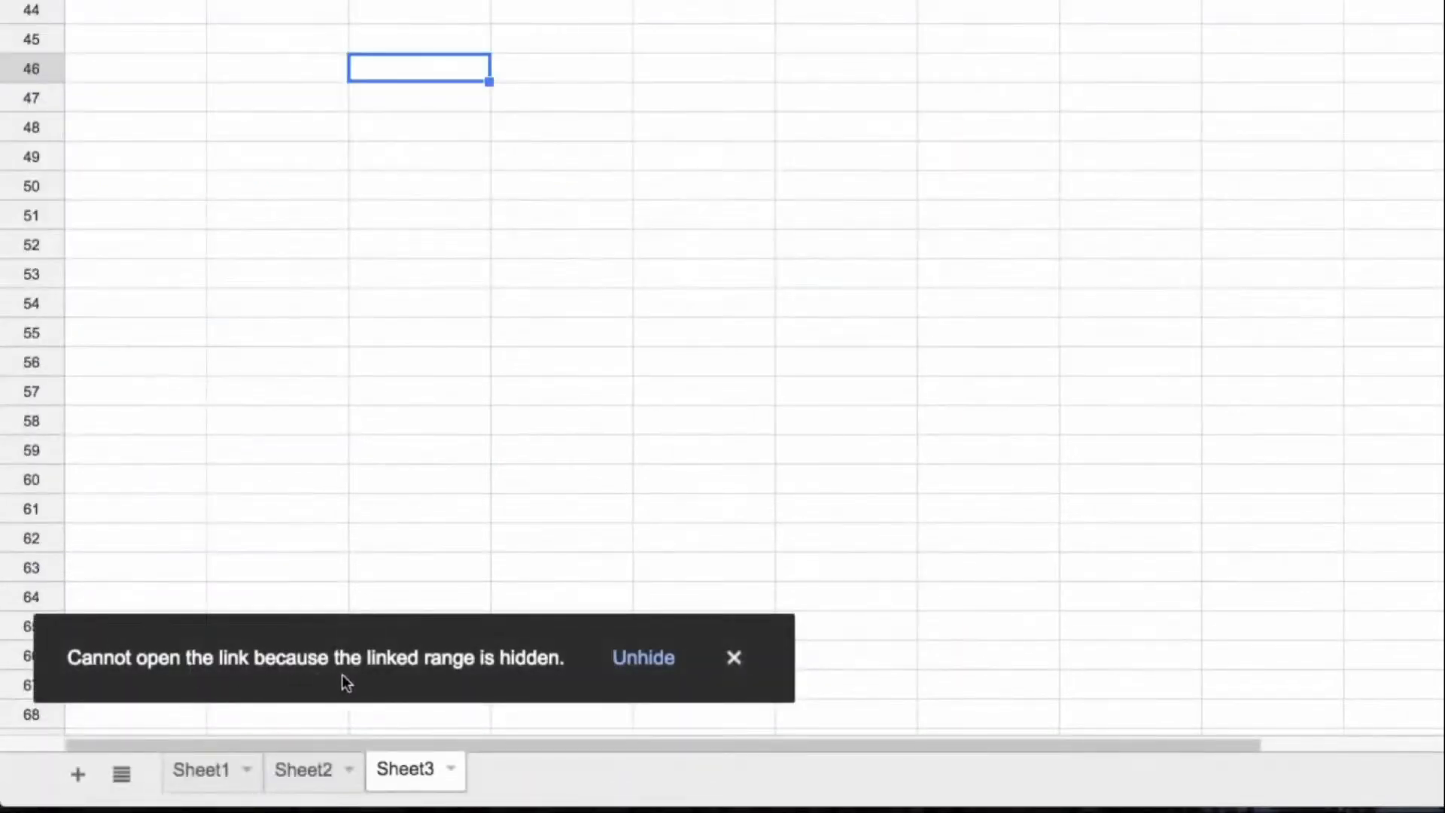
pyautogui.click(642, 659)
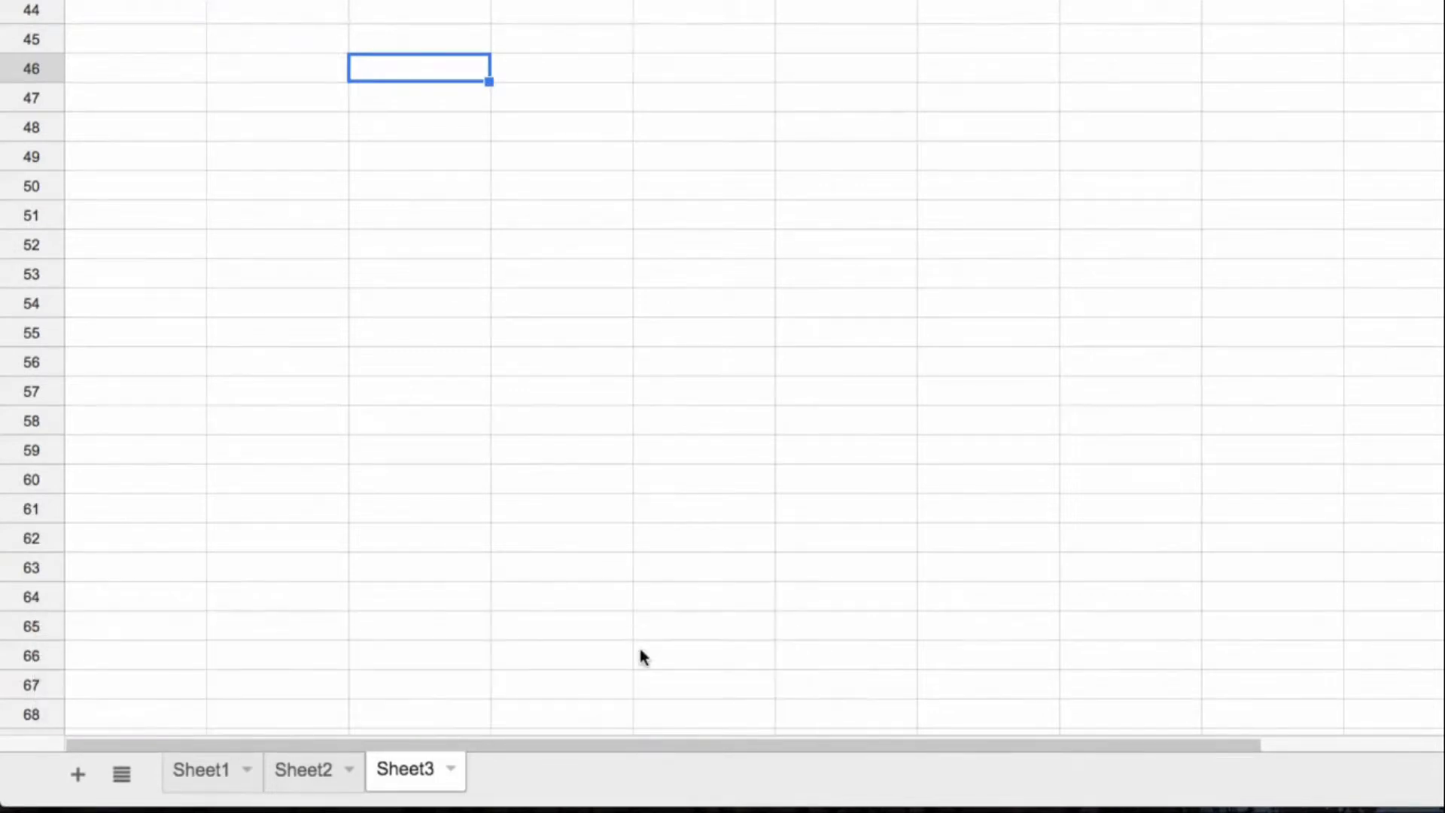
# Step: Follow the A14 link from Sheet1 again, unhide the linked range on Sheet3 and dismiss the notification
pyautogui.click(194, 775)
pyautogui.moveTo(298, 301)
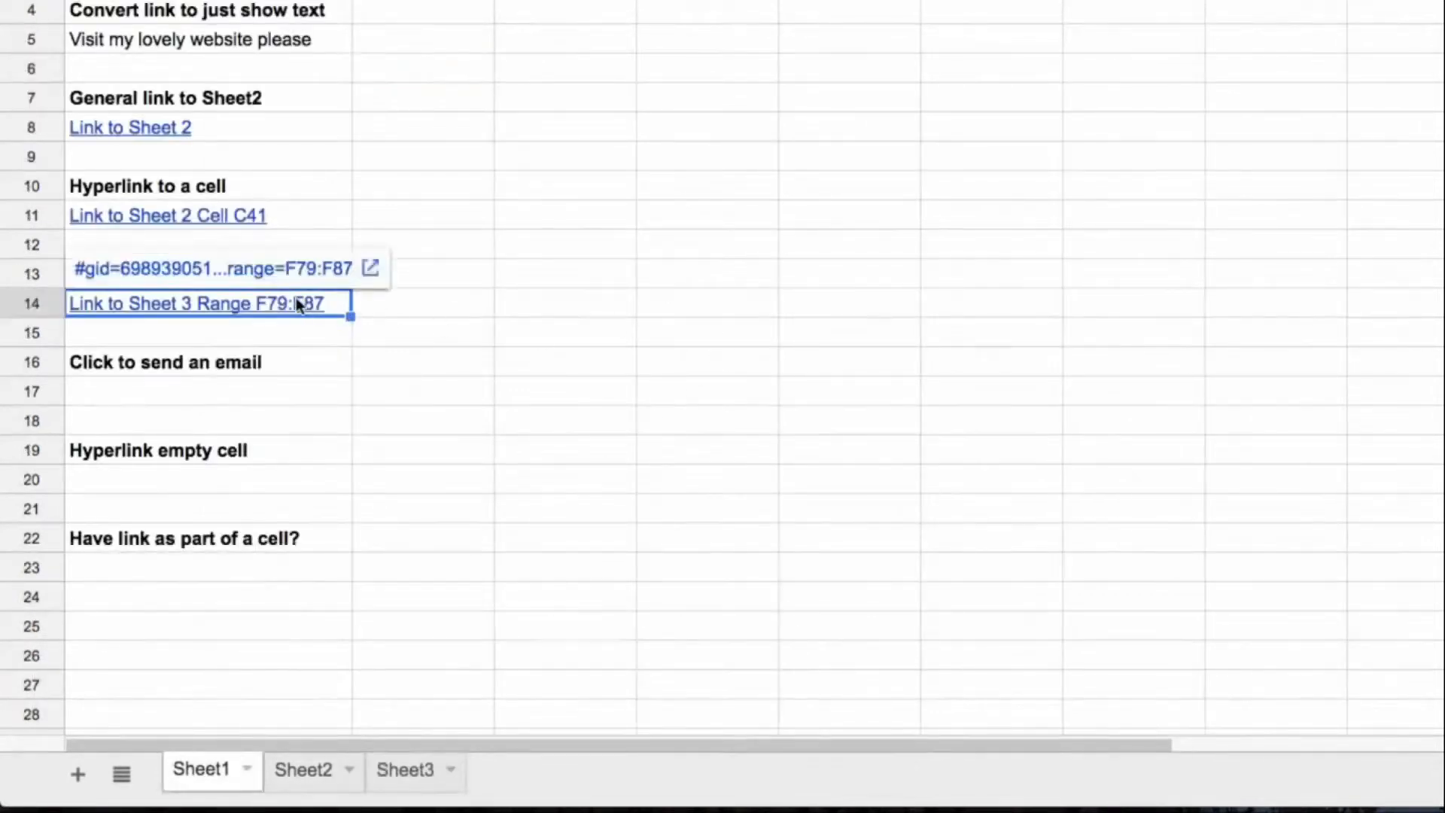
pyautogui.click(308, 276)
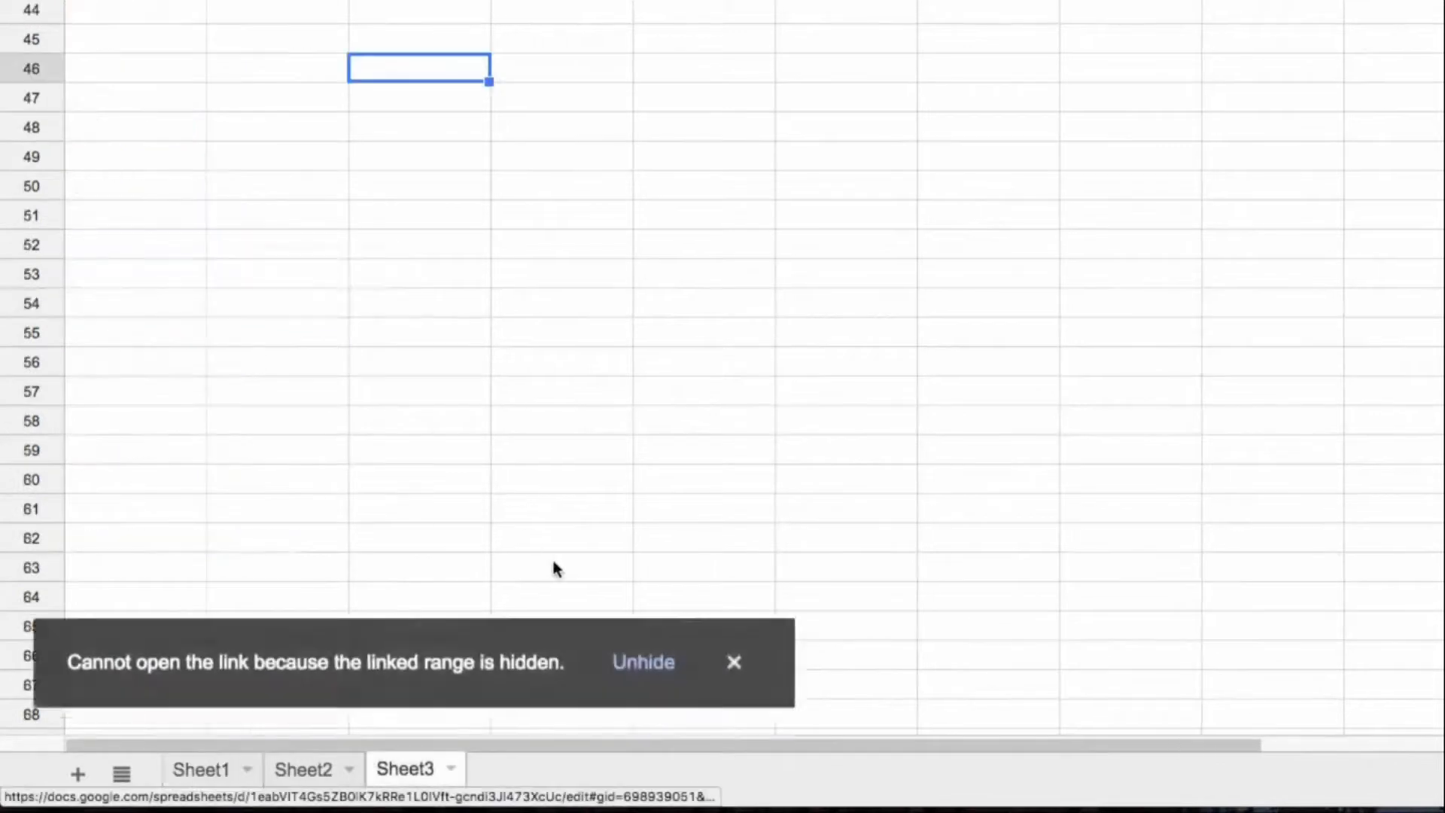
pyautogui.click(642, 657)
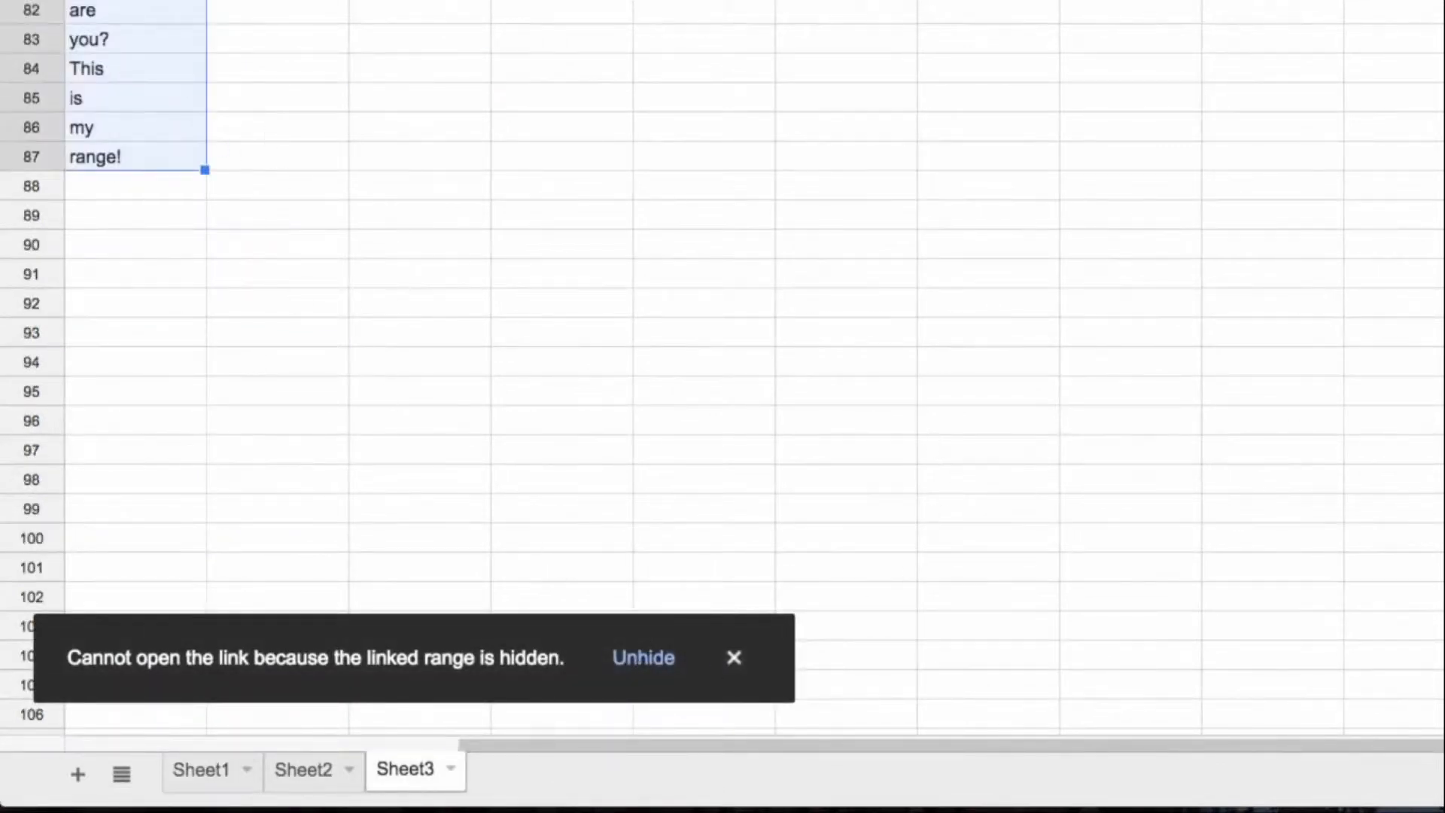
pyautogui.click(734, 658)
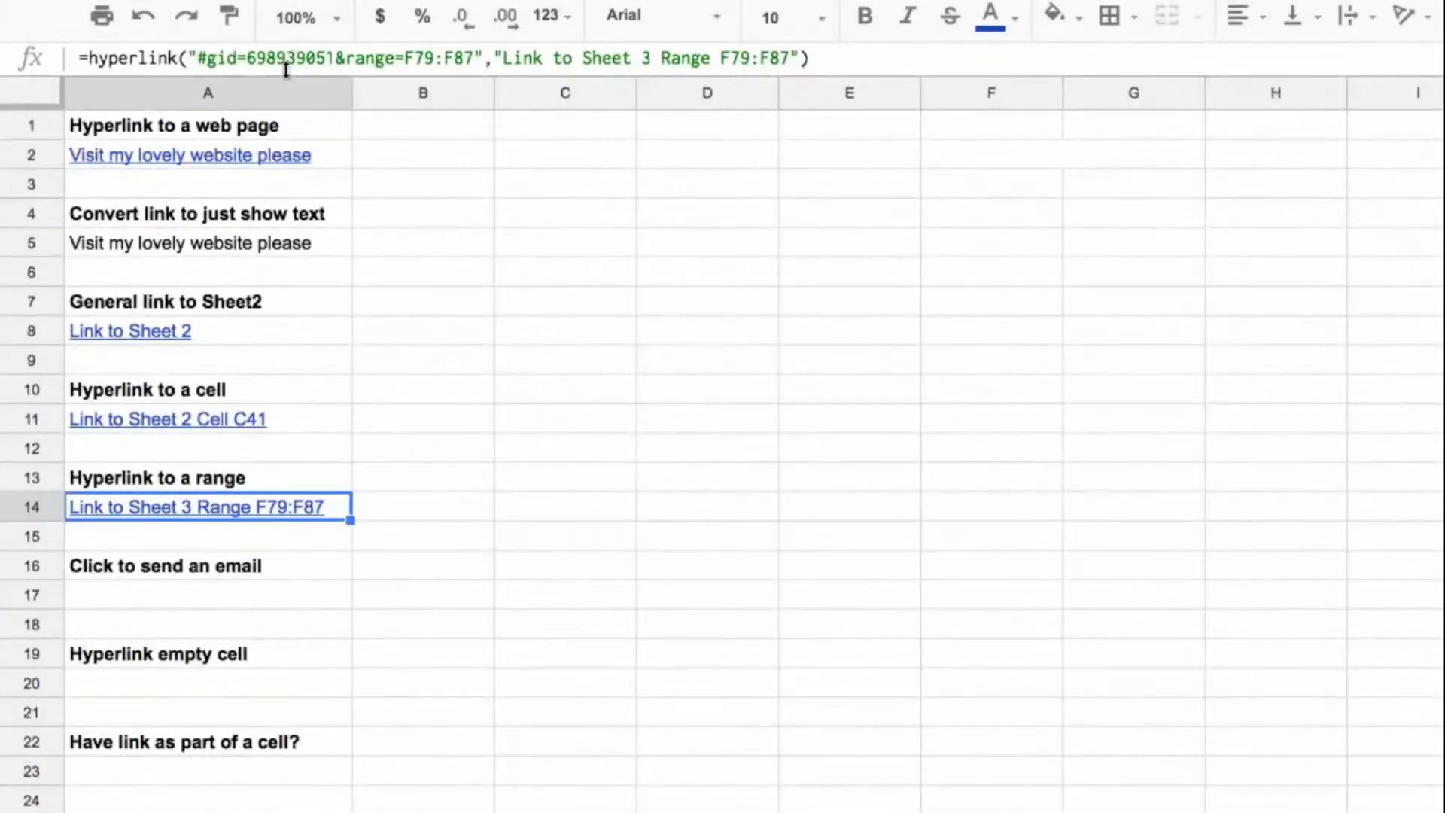
# Step: Examine the URL arguments in the HYPERLINK formulas of A2 and A8 on Sheet1
pyautogui.click(171, 155)
pyautogui.click(225, 58)
pyautogui.moveTo(198, 58); pyautogui.dragTo(277, 58)
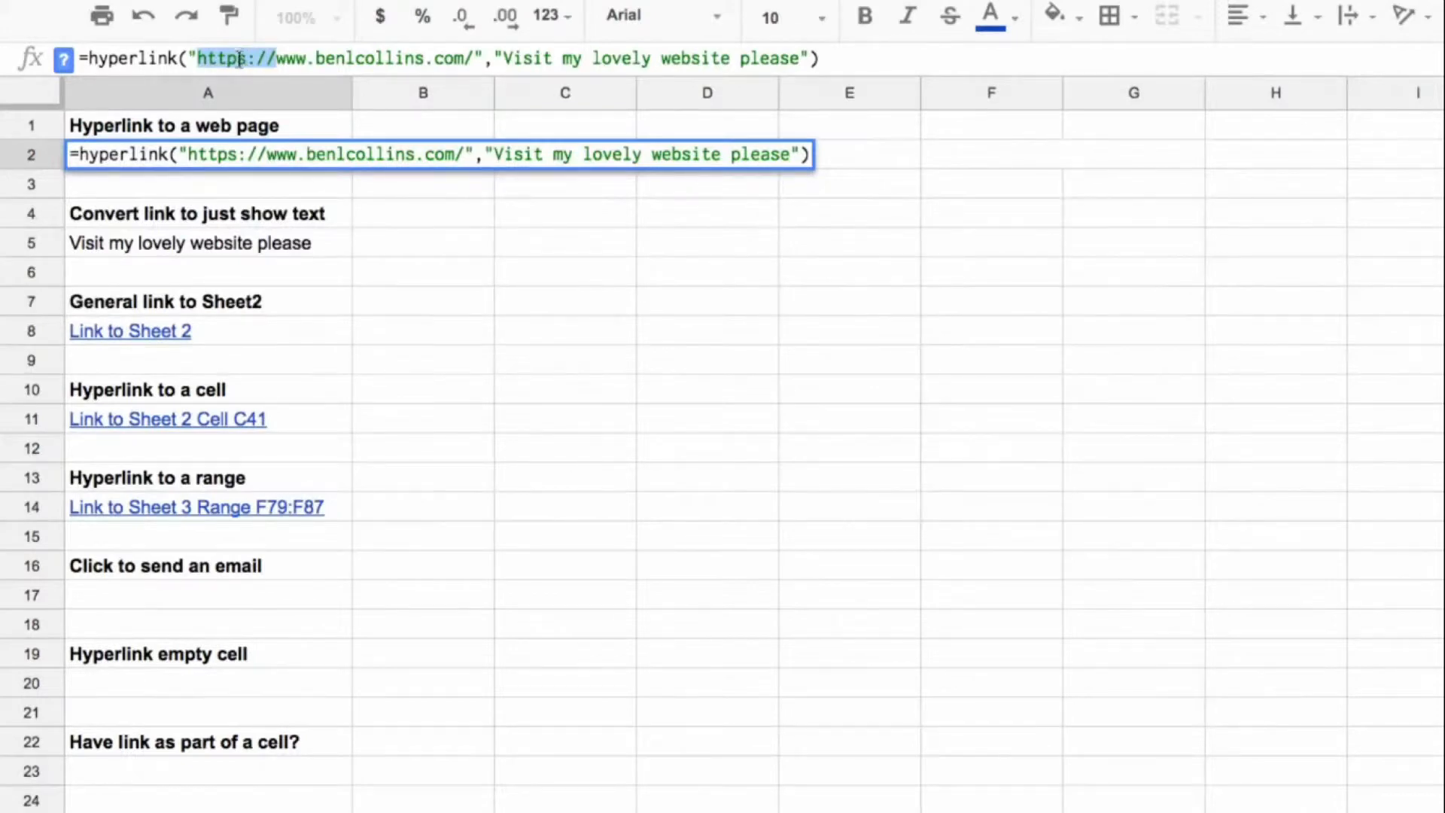
pyautogui.click(265, 325)
pyautogui.moveTo(193, 58); pyautogui.dragTo(344, 58)
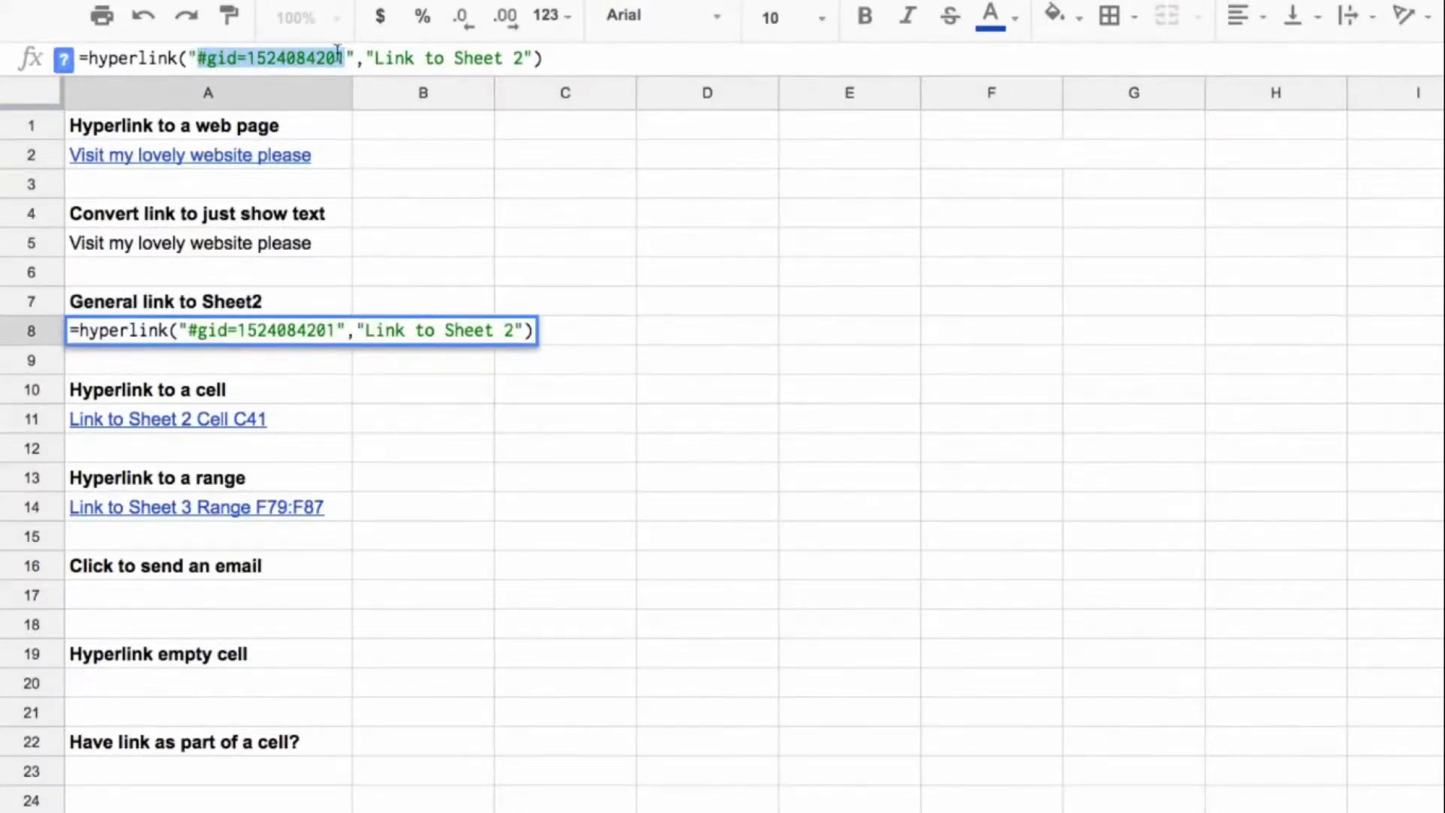
pyautogui.click(225, 596)
pyautogui.click(230, 159)
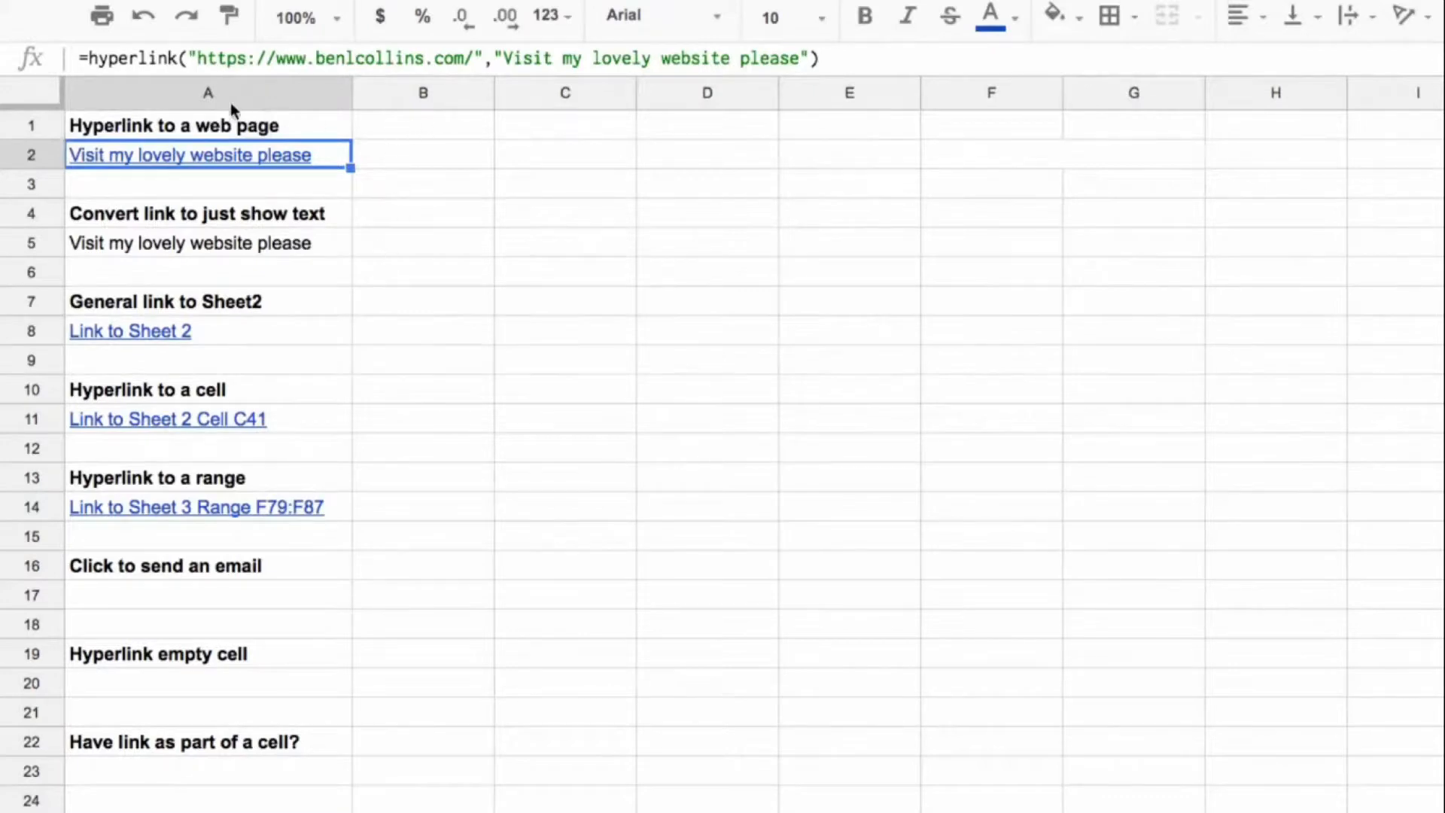
# Step: Enter a HYPERLINK formula in A17 with mailto: plus the instructor's email address and a label inviting people to send an email
pyautogui.click(341, 594)
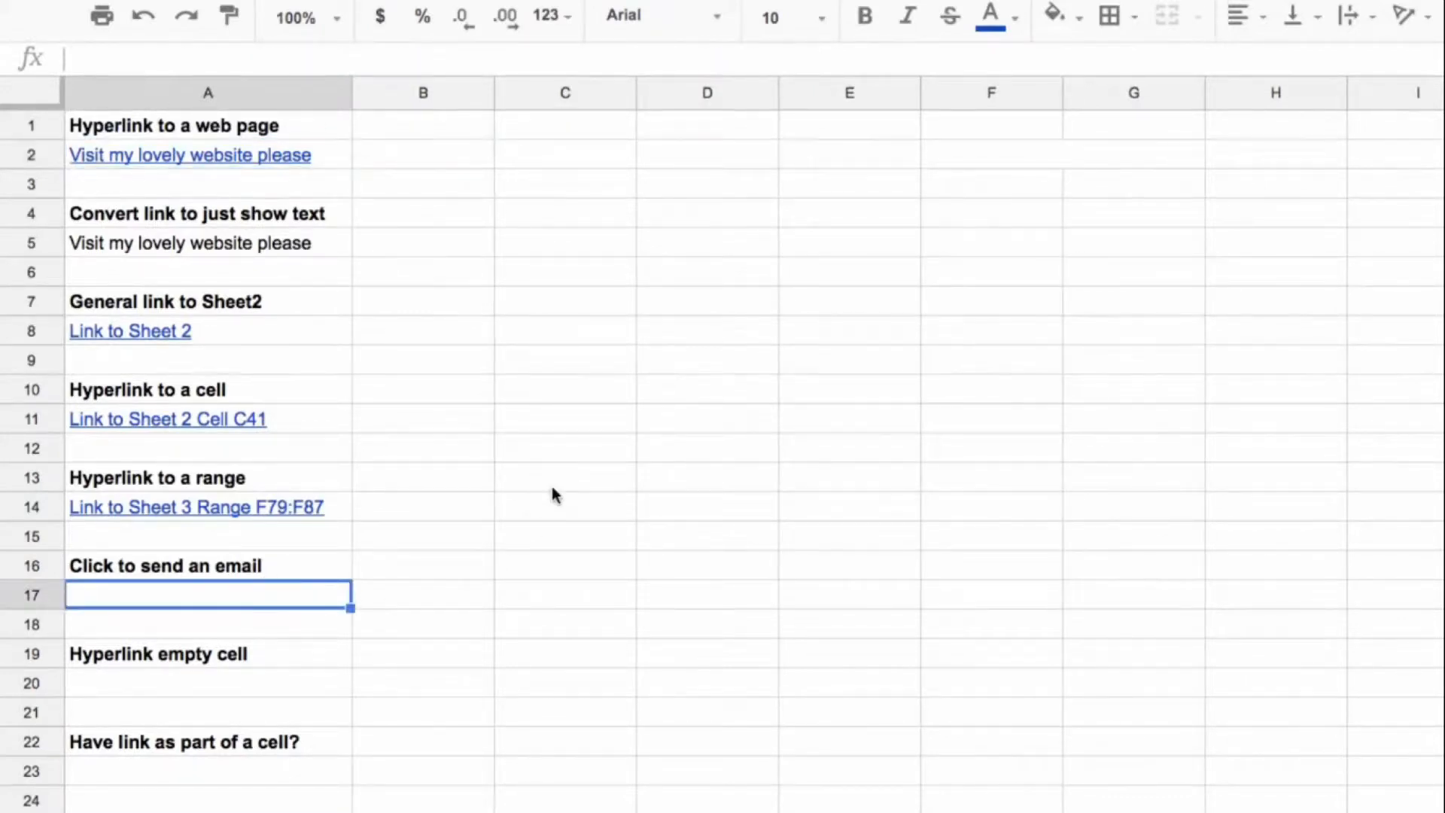
pyautogui.write('=hyu')
pyautogui.press('BackSpace')
pyautogui.write('perlink(')
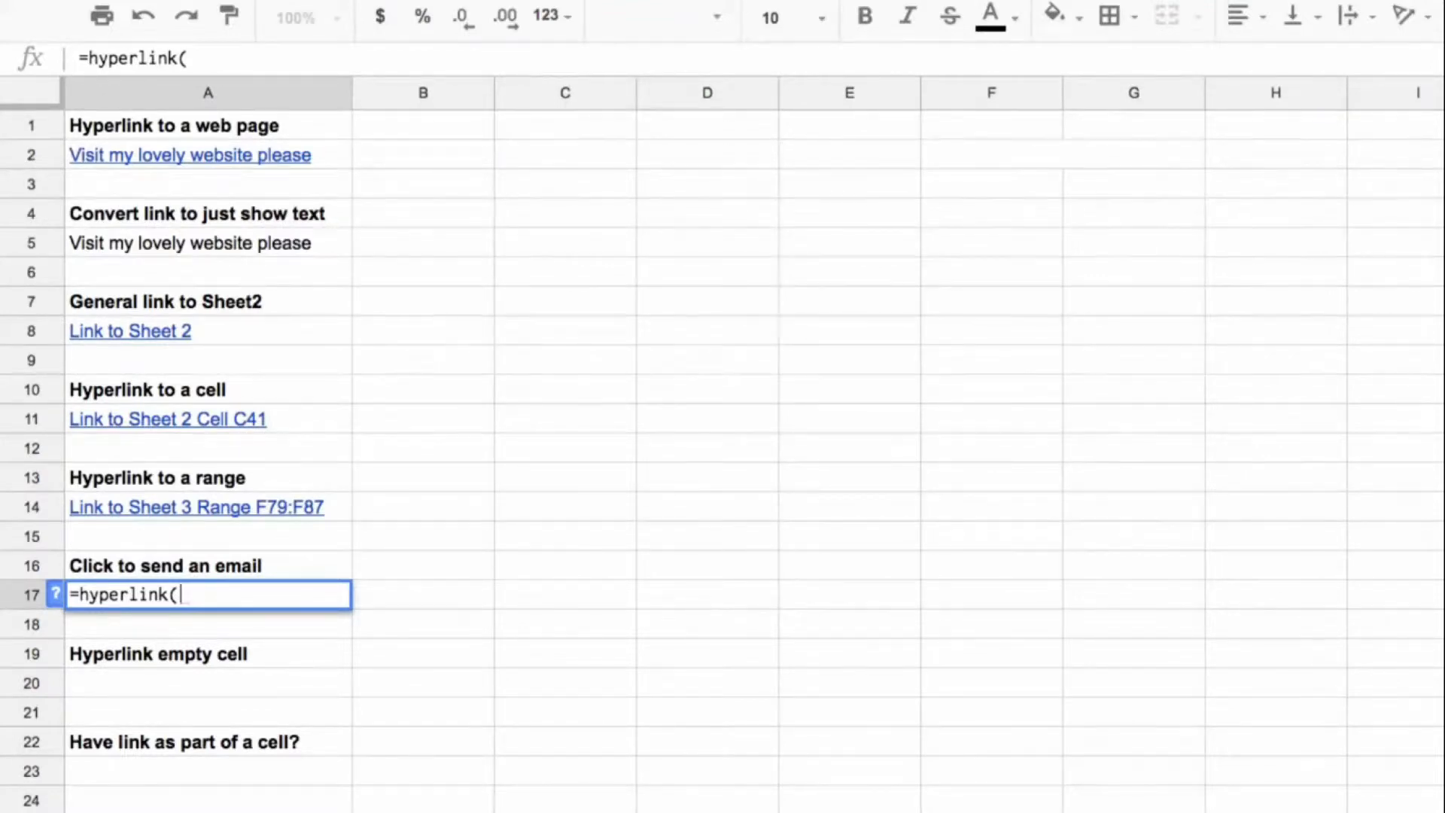
pyautogui.write('"')
pyautogui.click(302, 57)
pyautogui.write('mail')
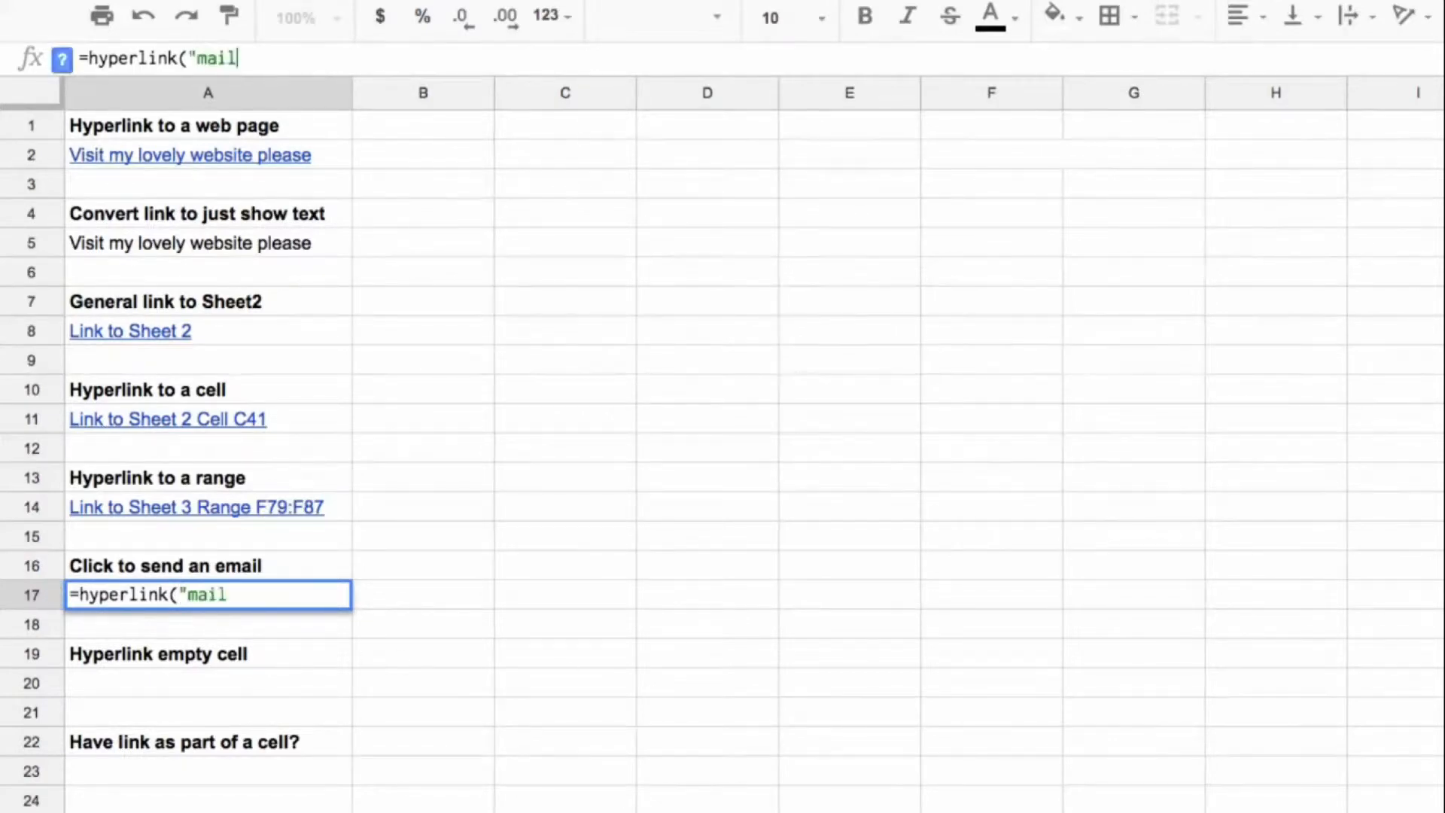
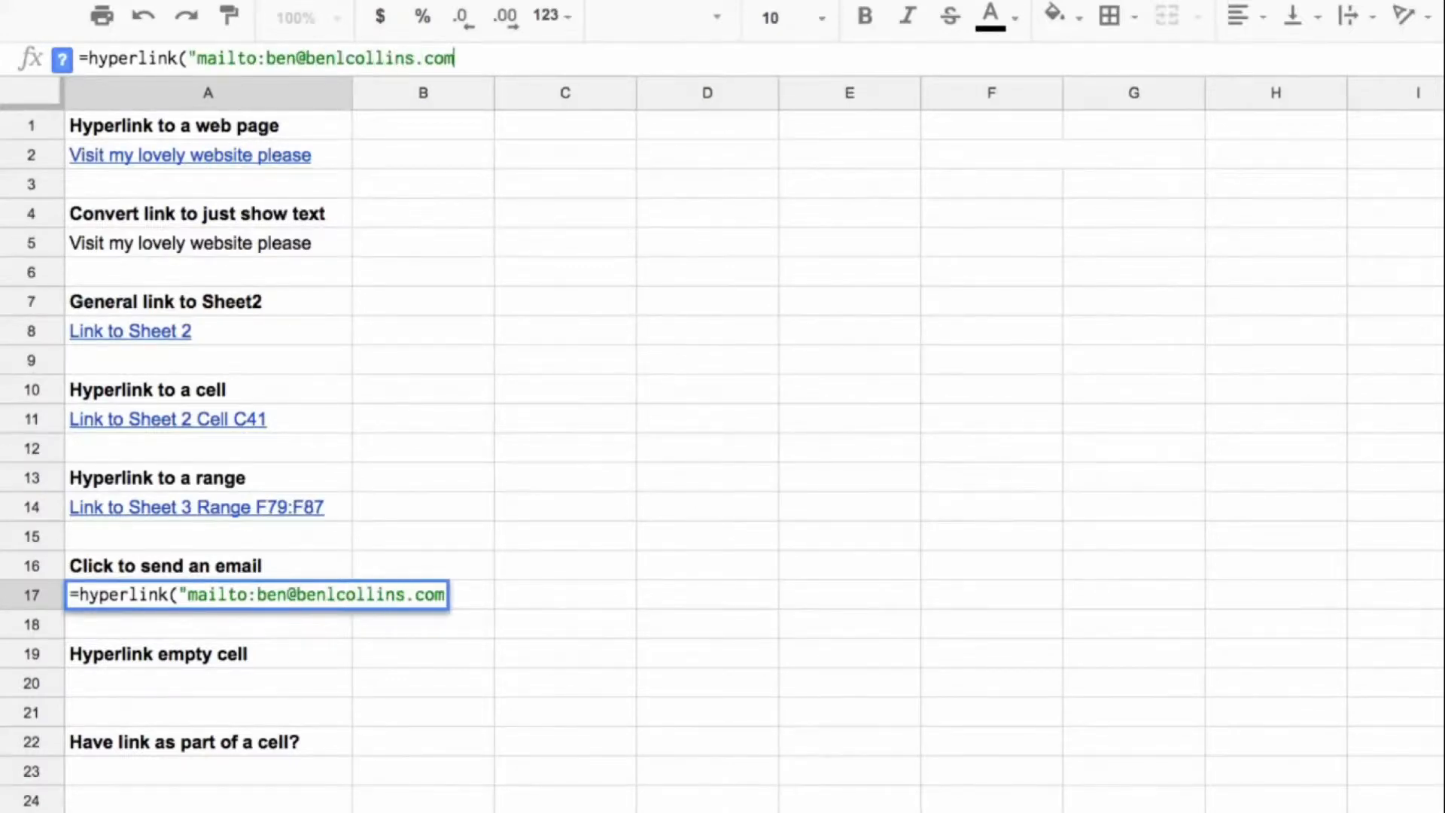
pyautogui.write('","S')
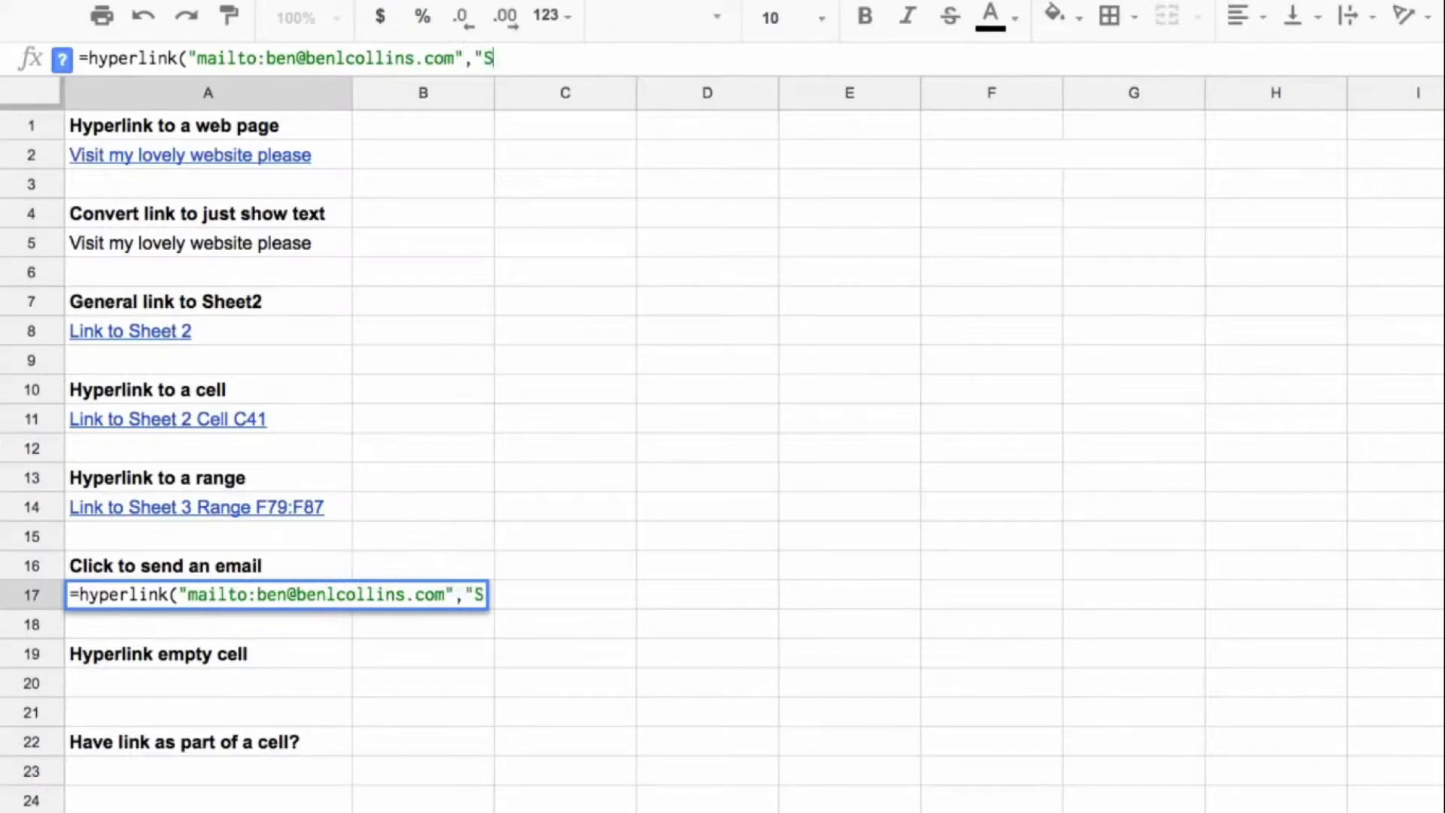
pyautogui.write('end an')
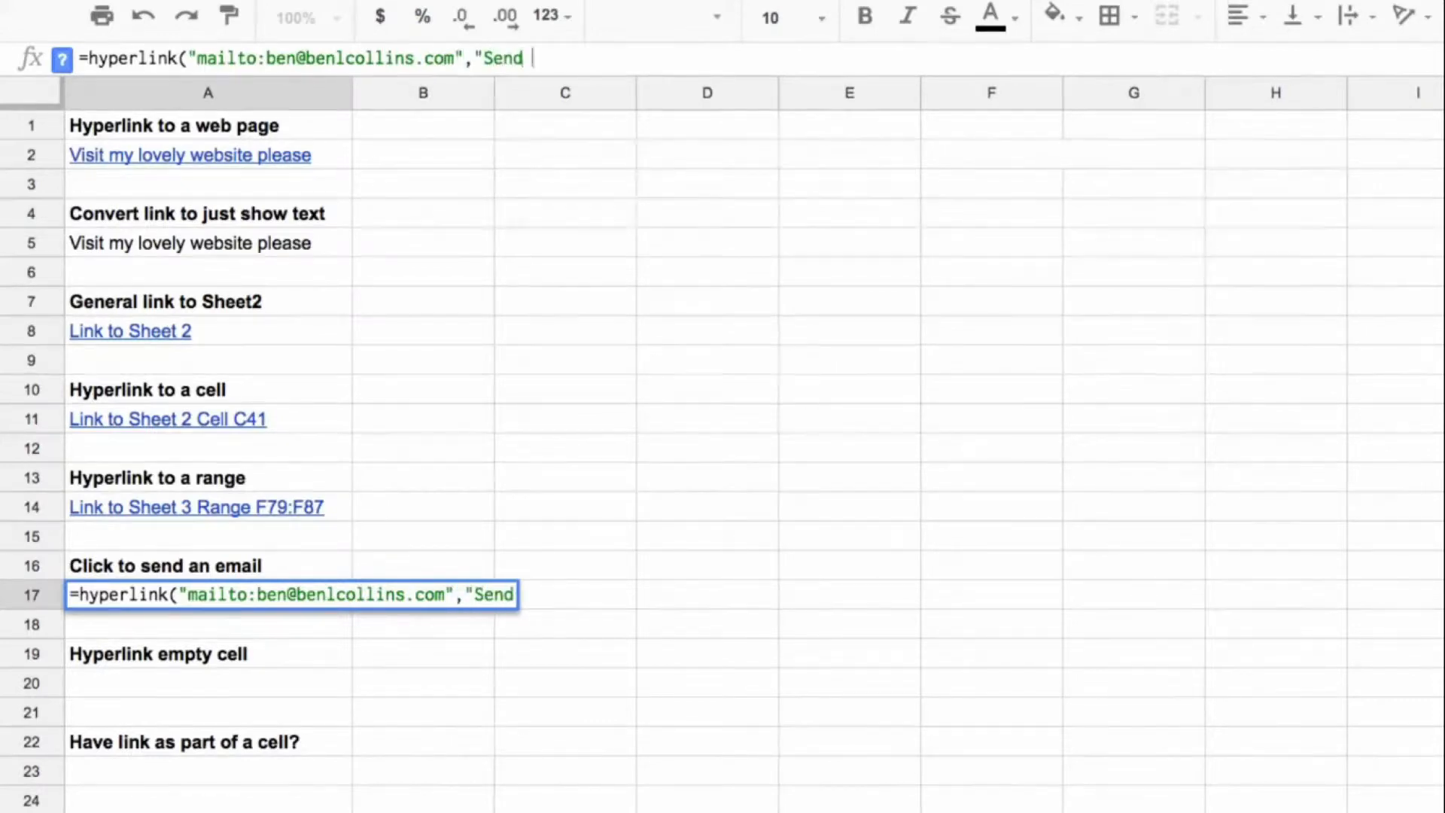
pyautogui.press('BackSpace')
pyautogui.write('n email to Ben")')
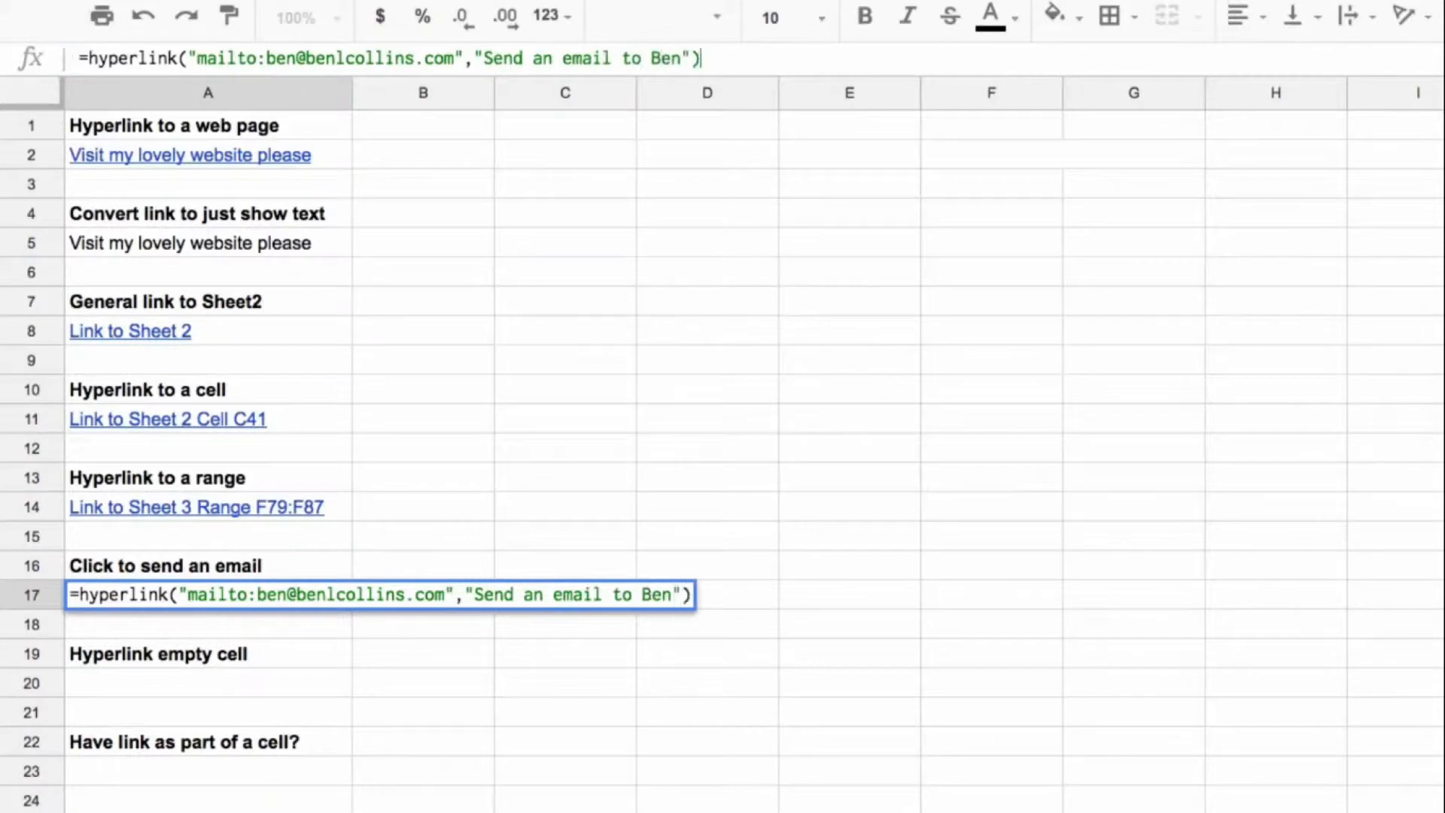
pyautogui.press('Return')
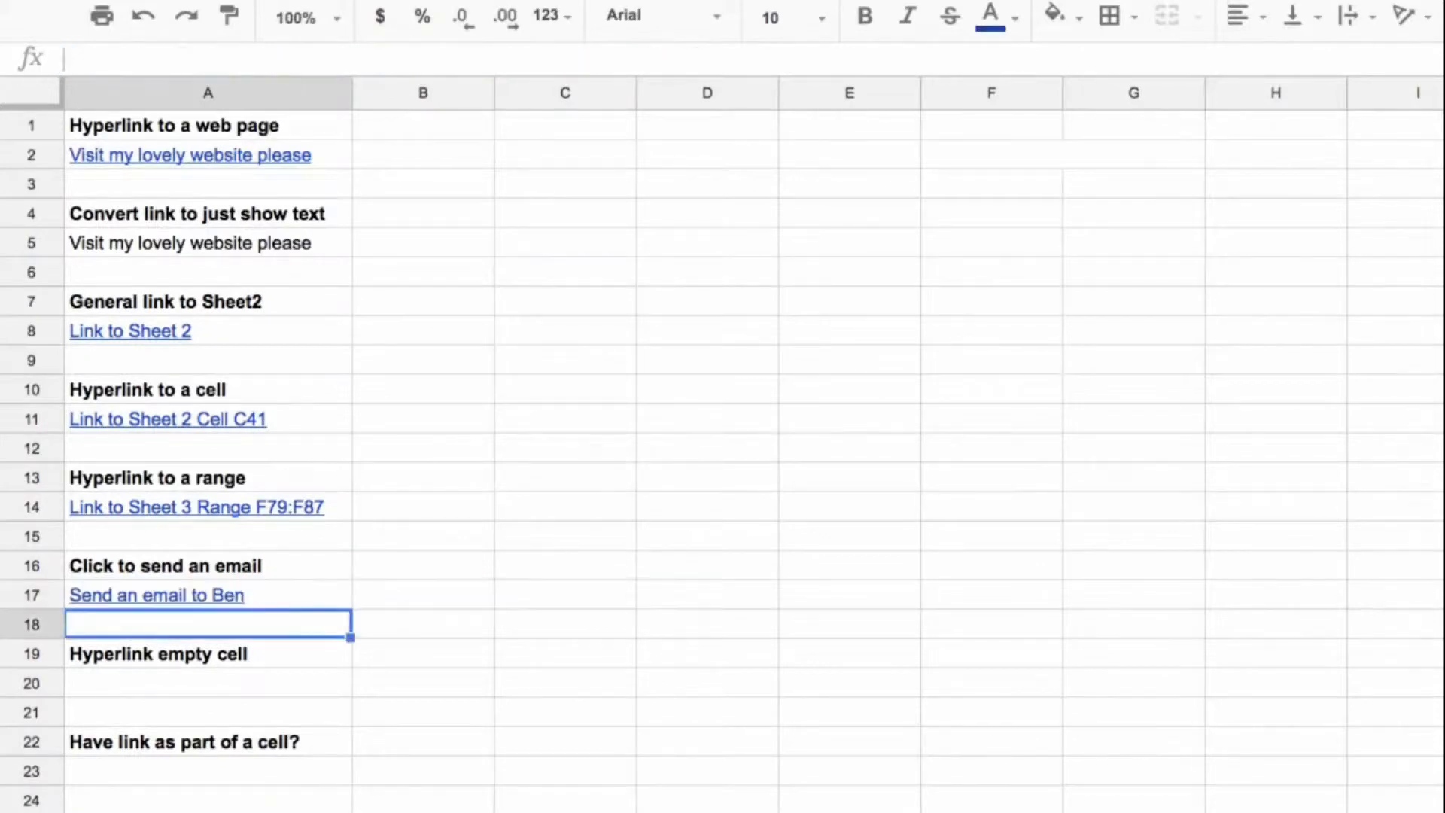
# Step: Follow the A17 email link and send a message with the subject "Test email from spreadsheet hyperlink"
pyautogui.click(228, 597)
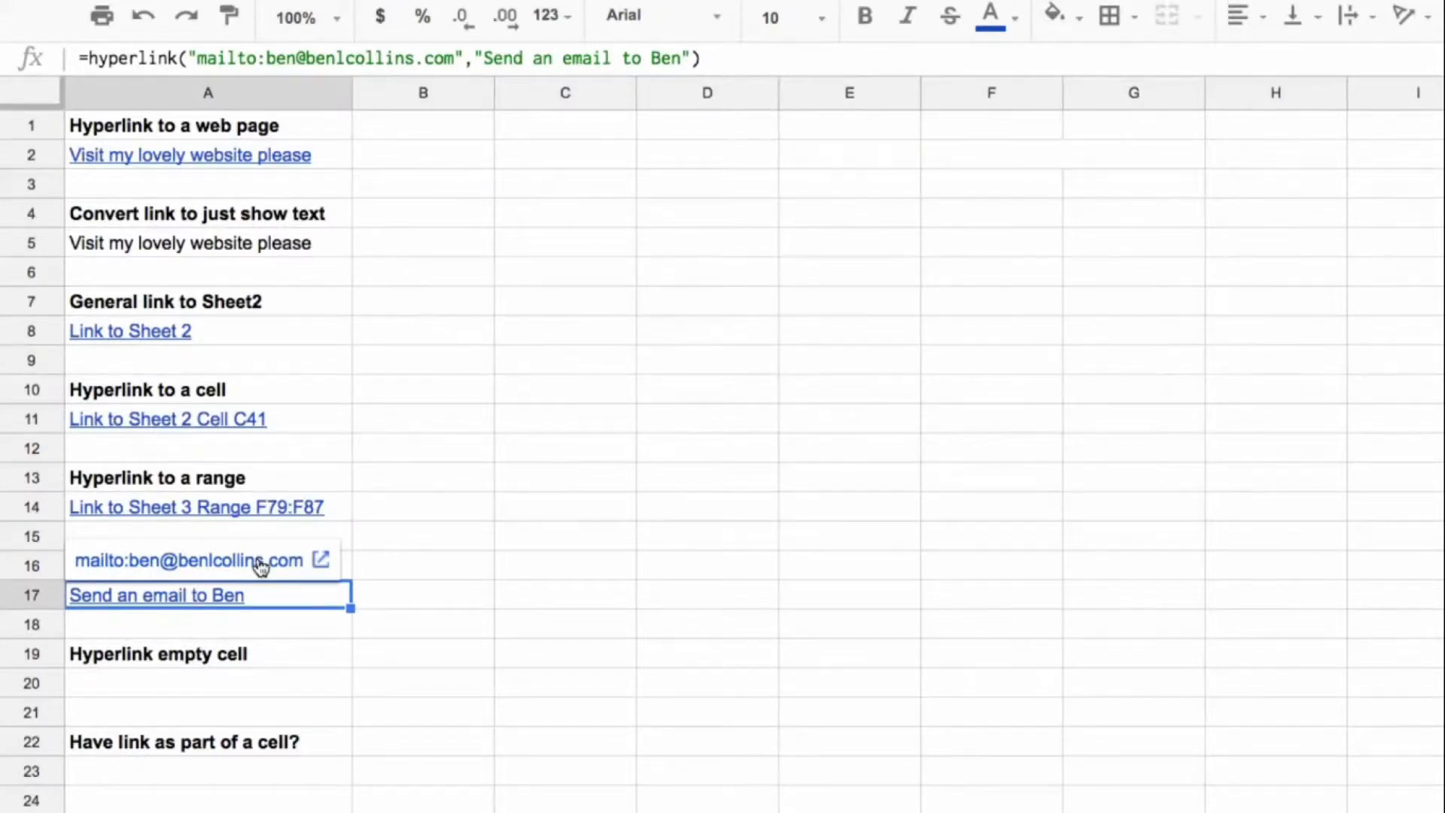
pyautogui.click(260, 566)
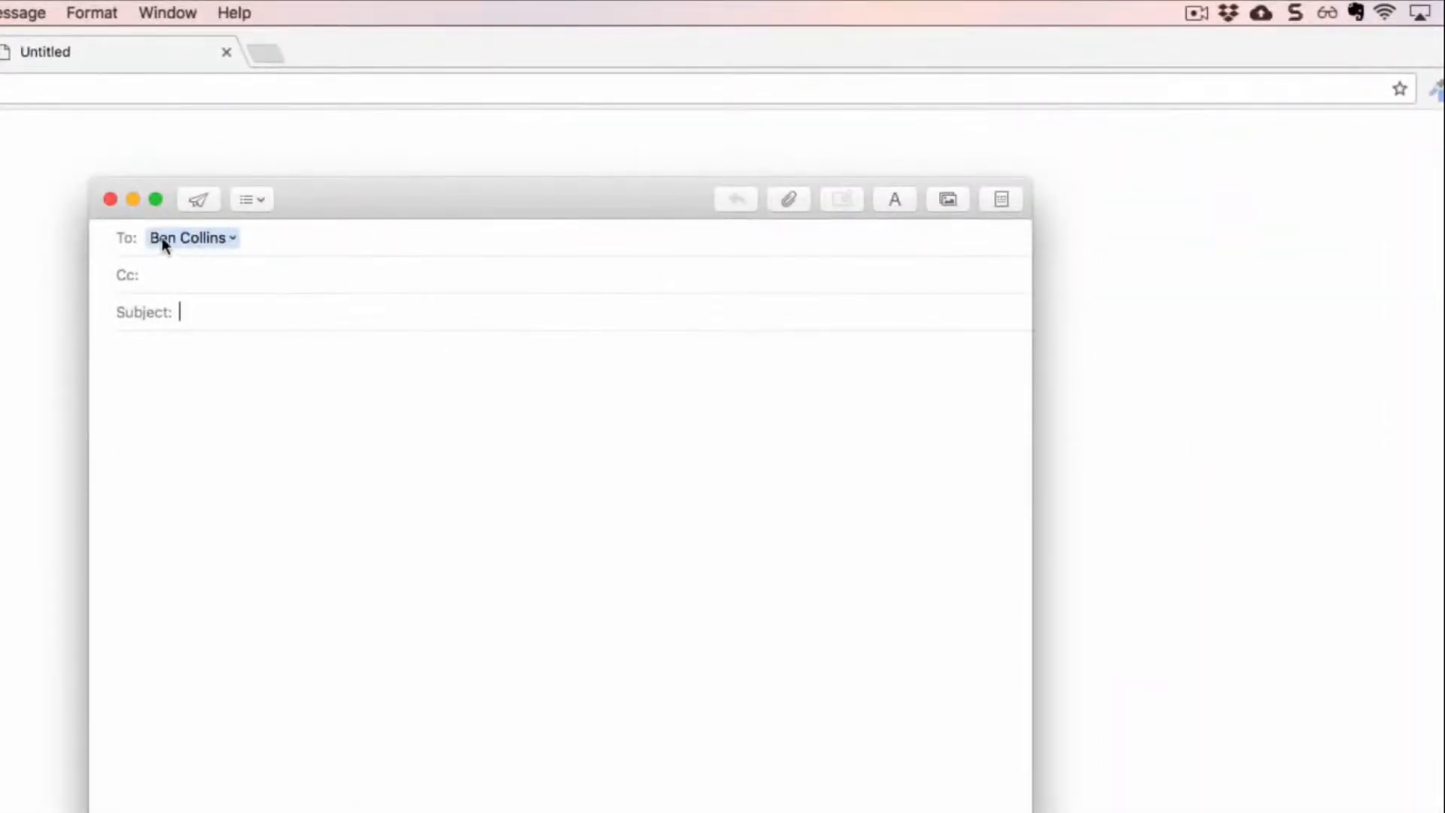
pyautogui.write('TEst')
pyautogui.write(' email from spreadhe')
pyautogui.press('BackSpace')
pyautogui.press('BackSpace')
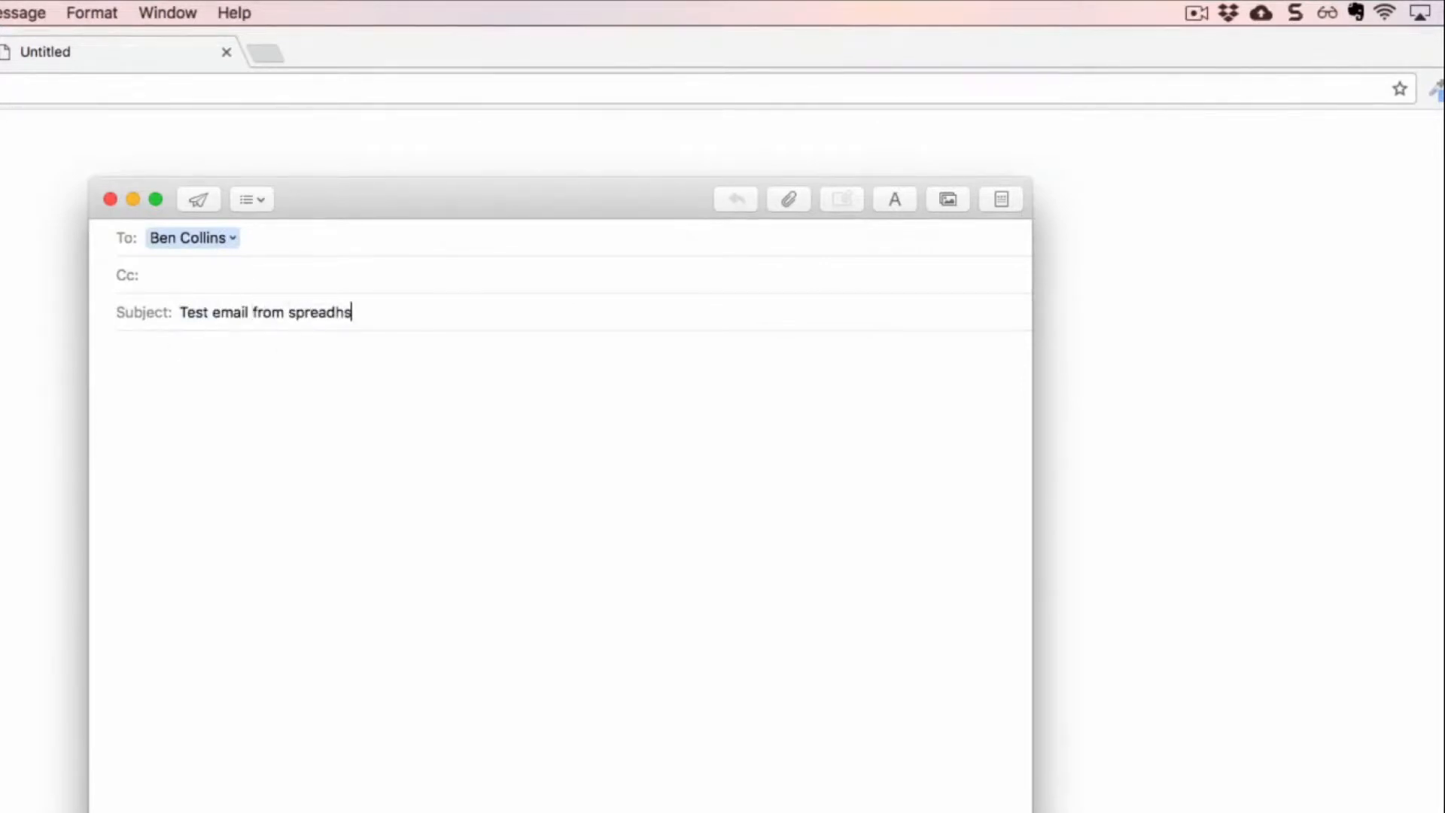
pyautogui.write('sheet hyperlink')
pyautogui.click(200, 200)
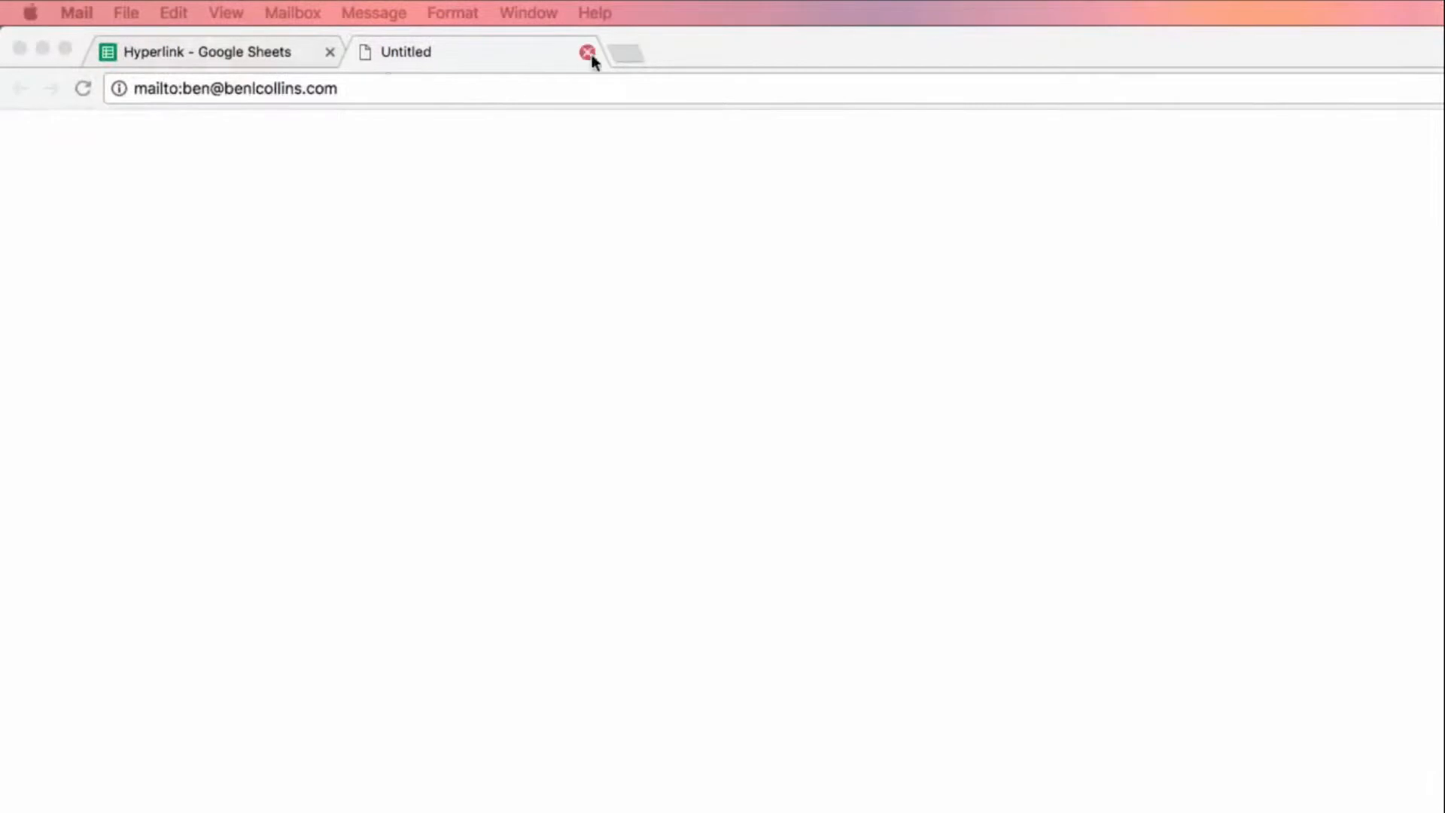
# Step: Close the blank mailto browser tab and examine the mailto: prefix in the A17 formula
pyautogui.click(587, 52)
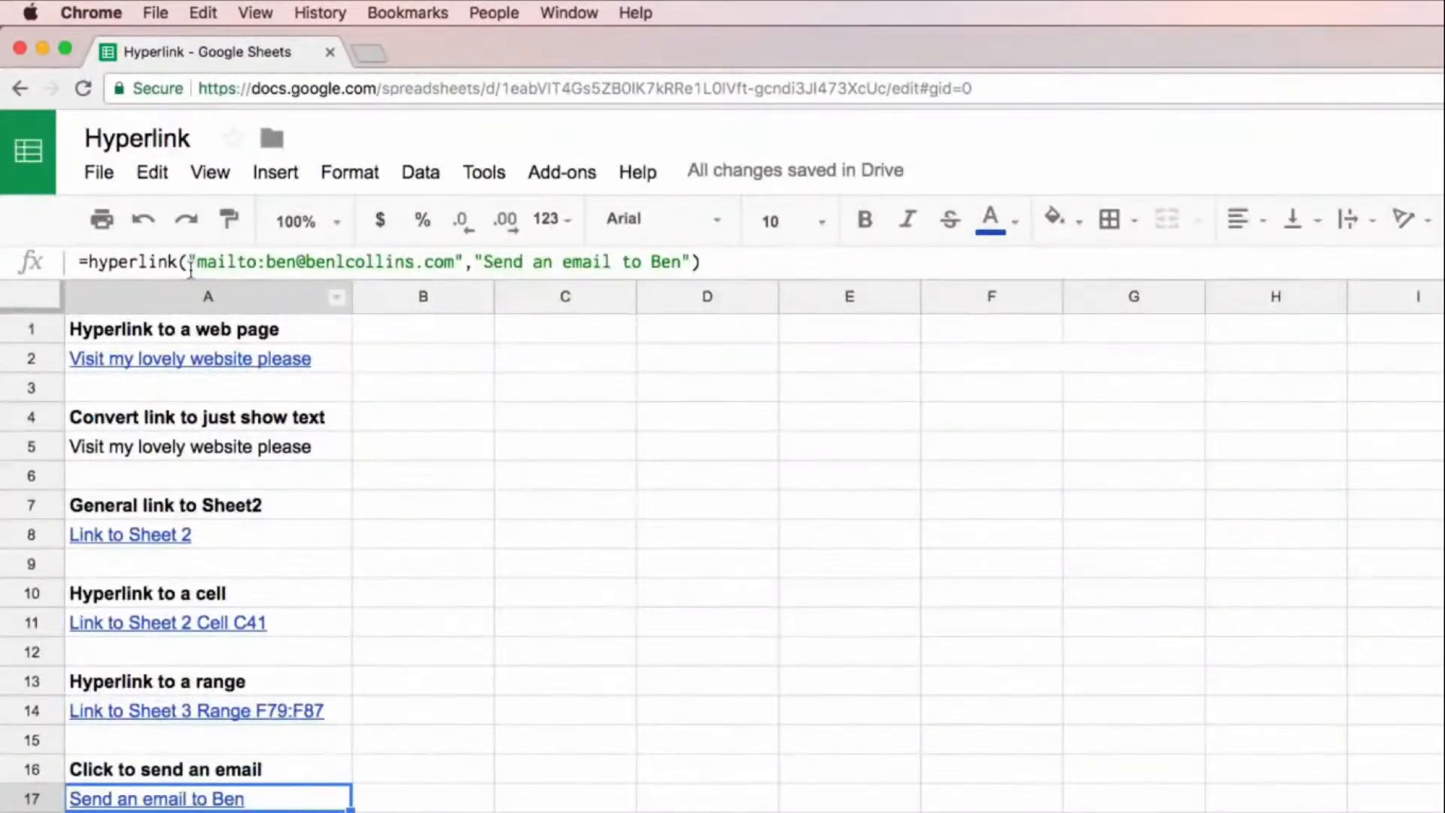
pyautogui.moveTo(197, 262); pyautogui.dragTo(269, 262)
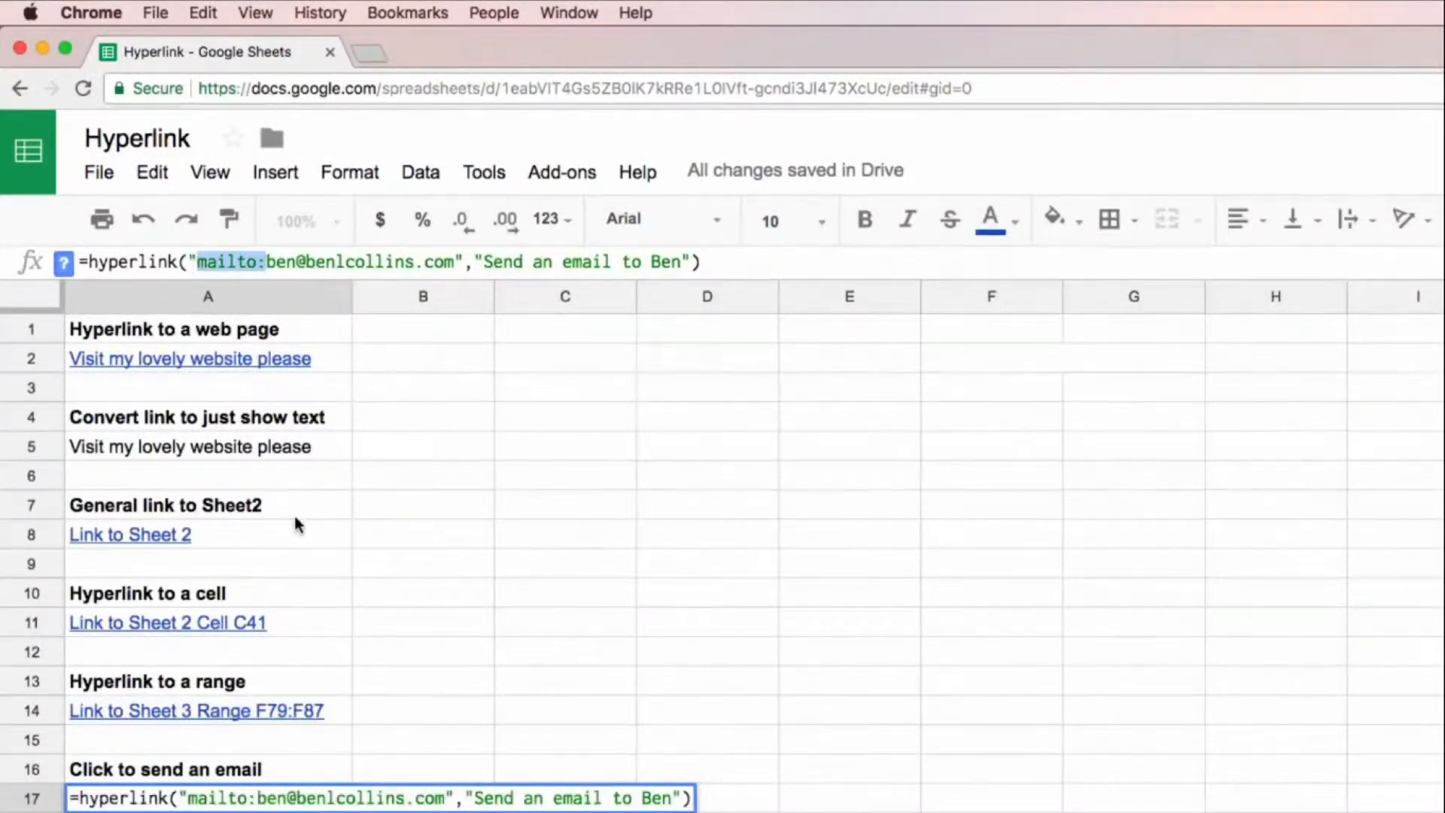
pyautogui.press('Escape')
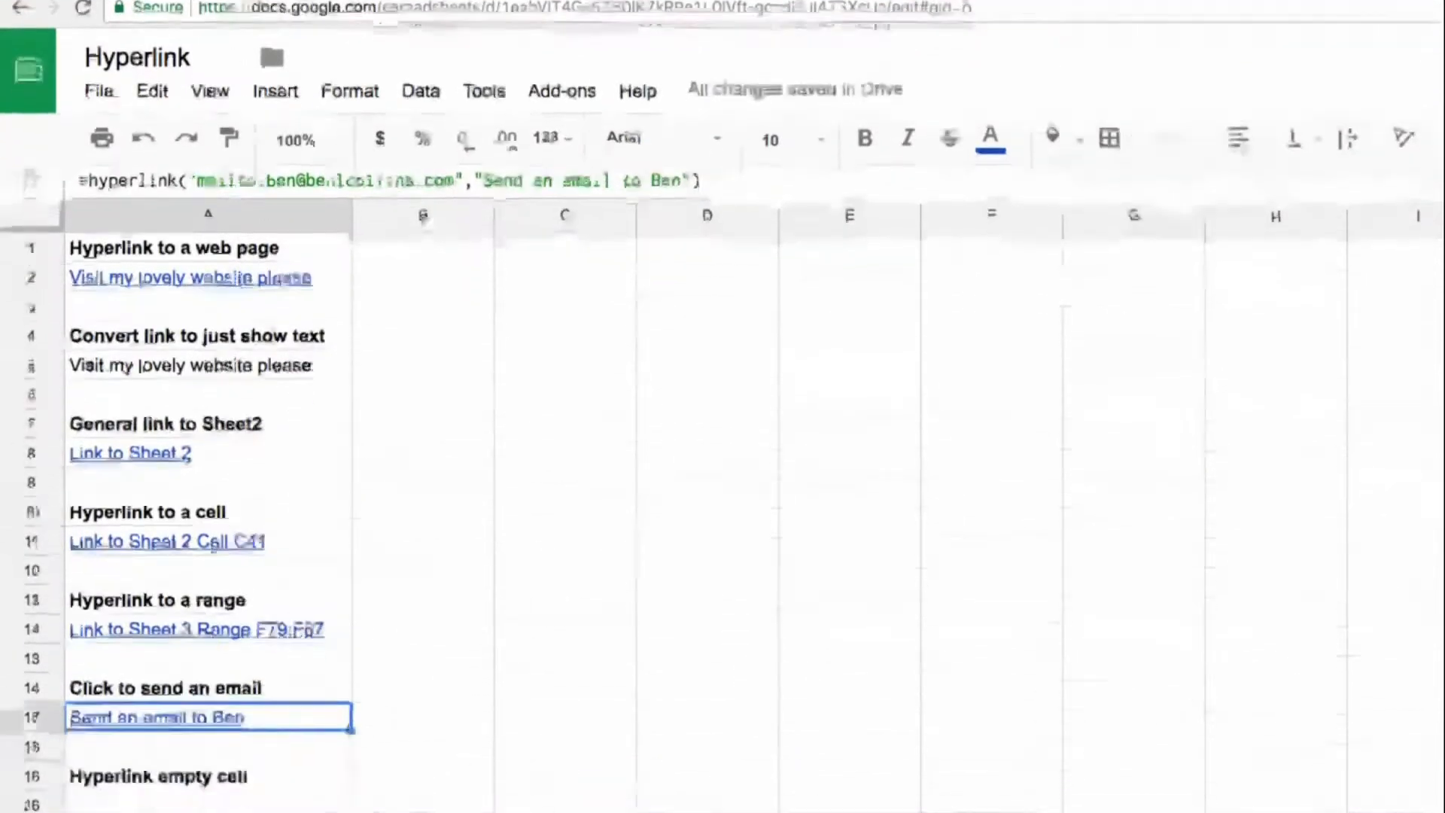
# Step: Copy the Sheet2 link from A8 to A20 and replace its label with an empty string
pyautogui.click(256, 558)
pyautogui.click(234, 211)
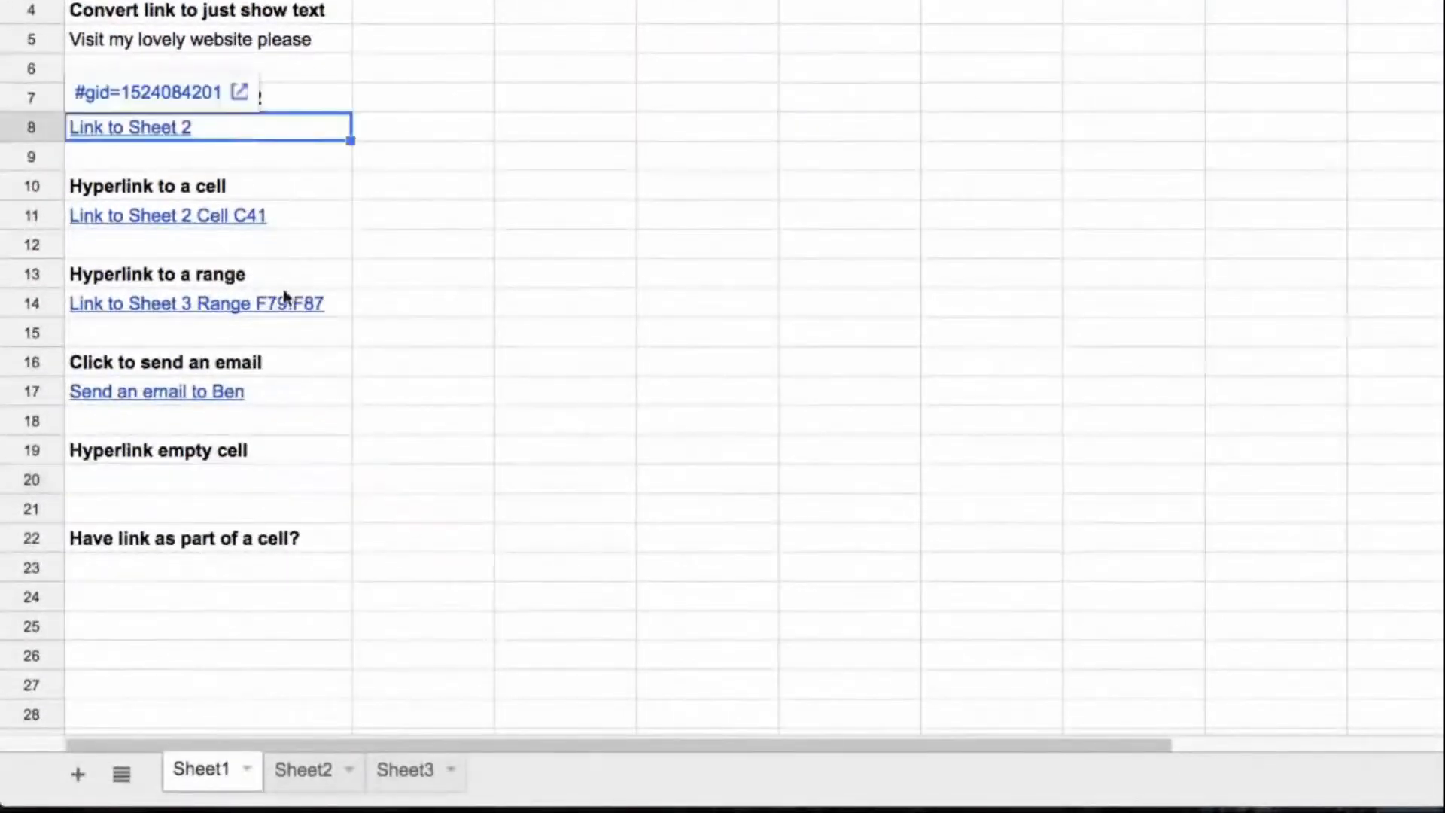
pyautogui.hotkey('ctrl', 'c')
pyautogui.click(262, 481)
pyautogui.hotkey('ctrl', 'v')
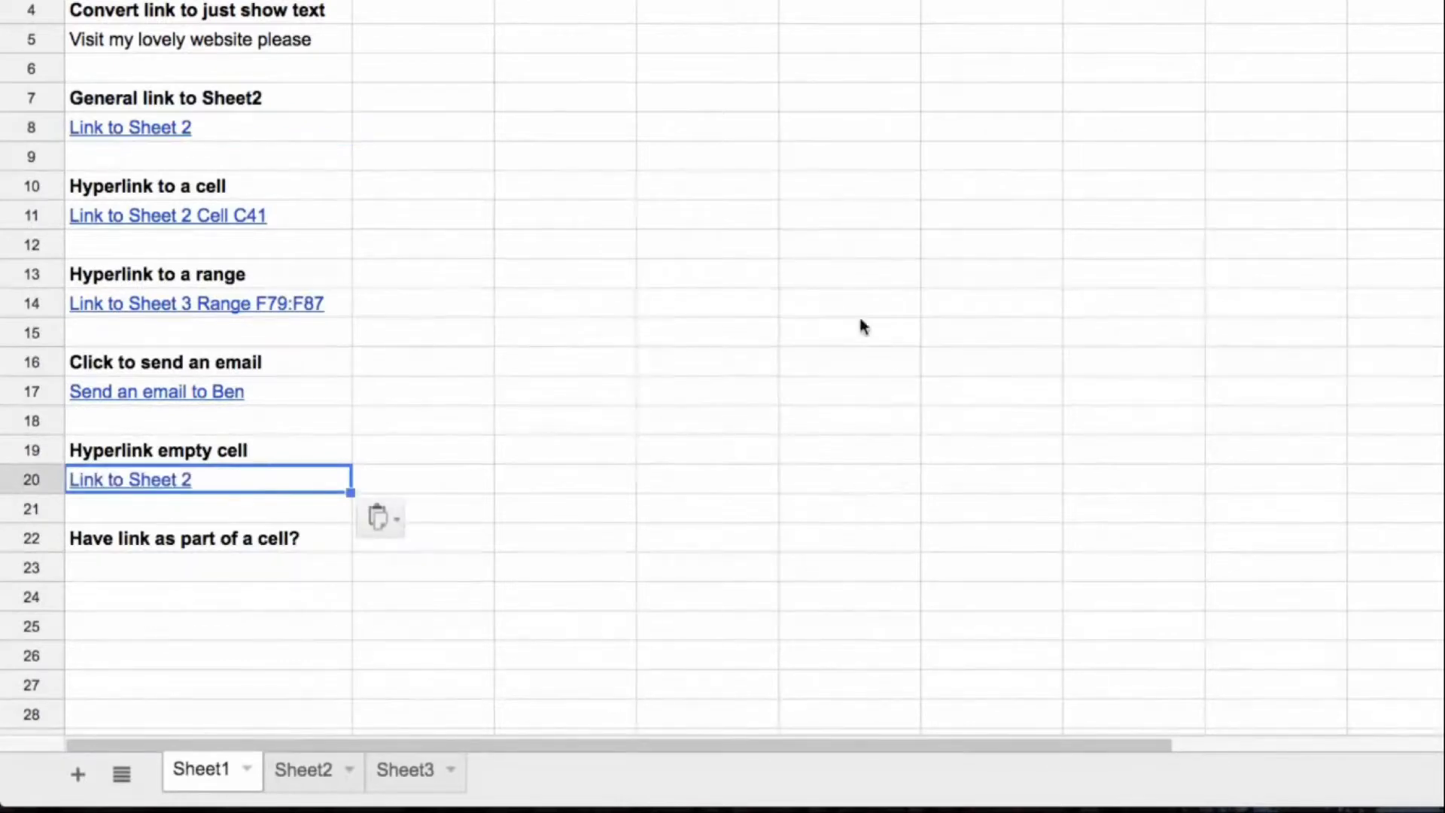
pyautogui.press('Return')
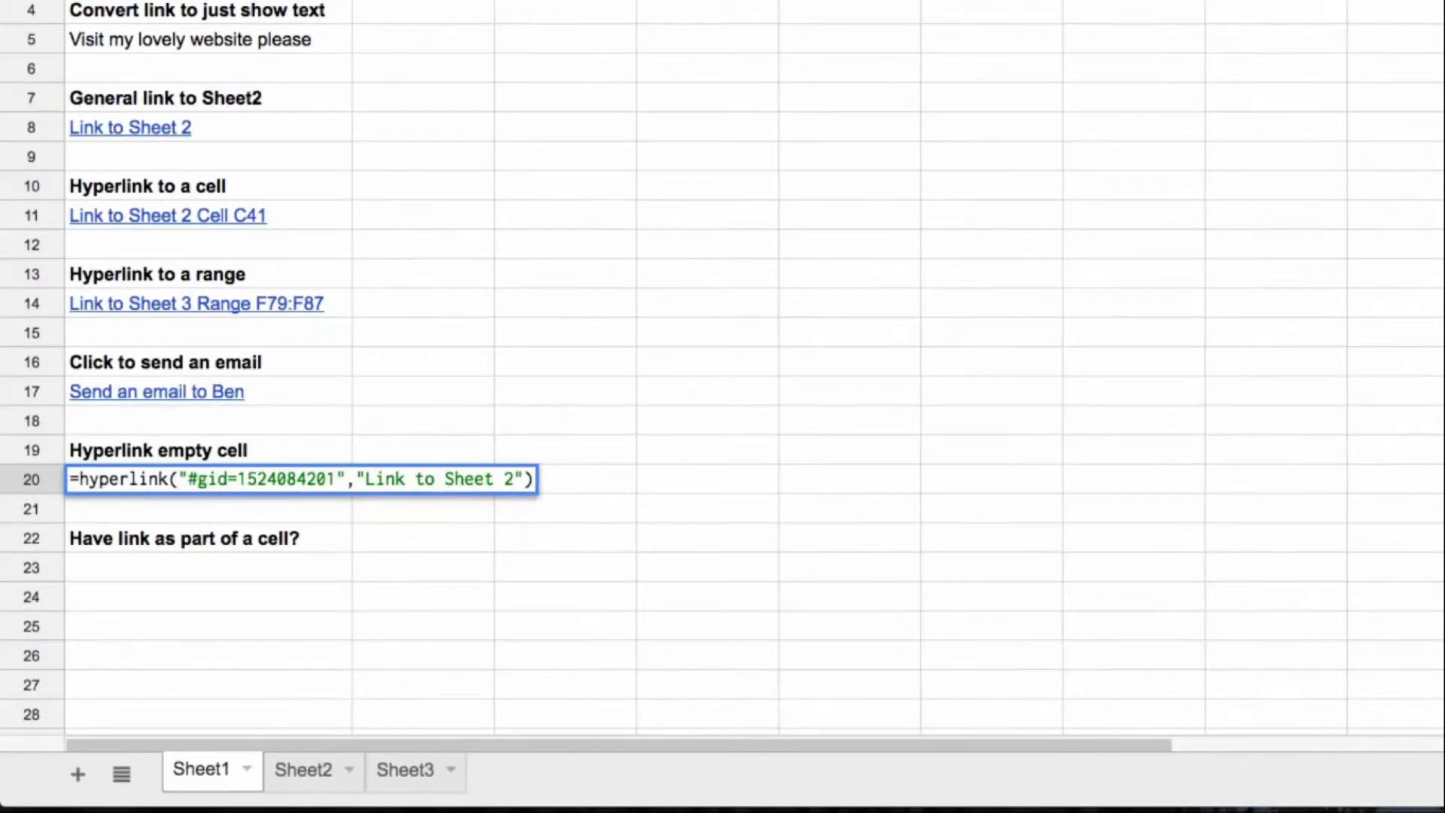
pyautogui.press('BackSpace')
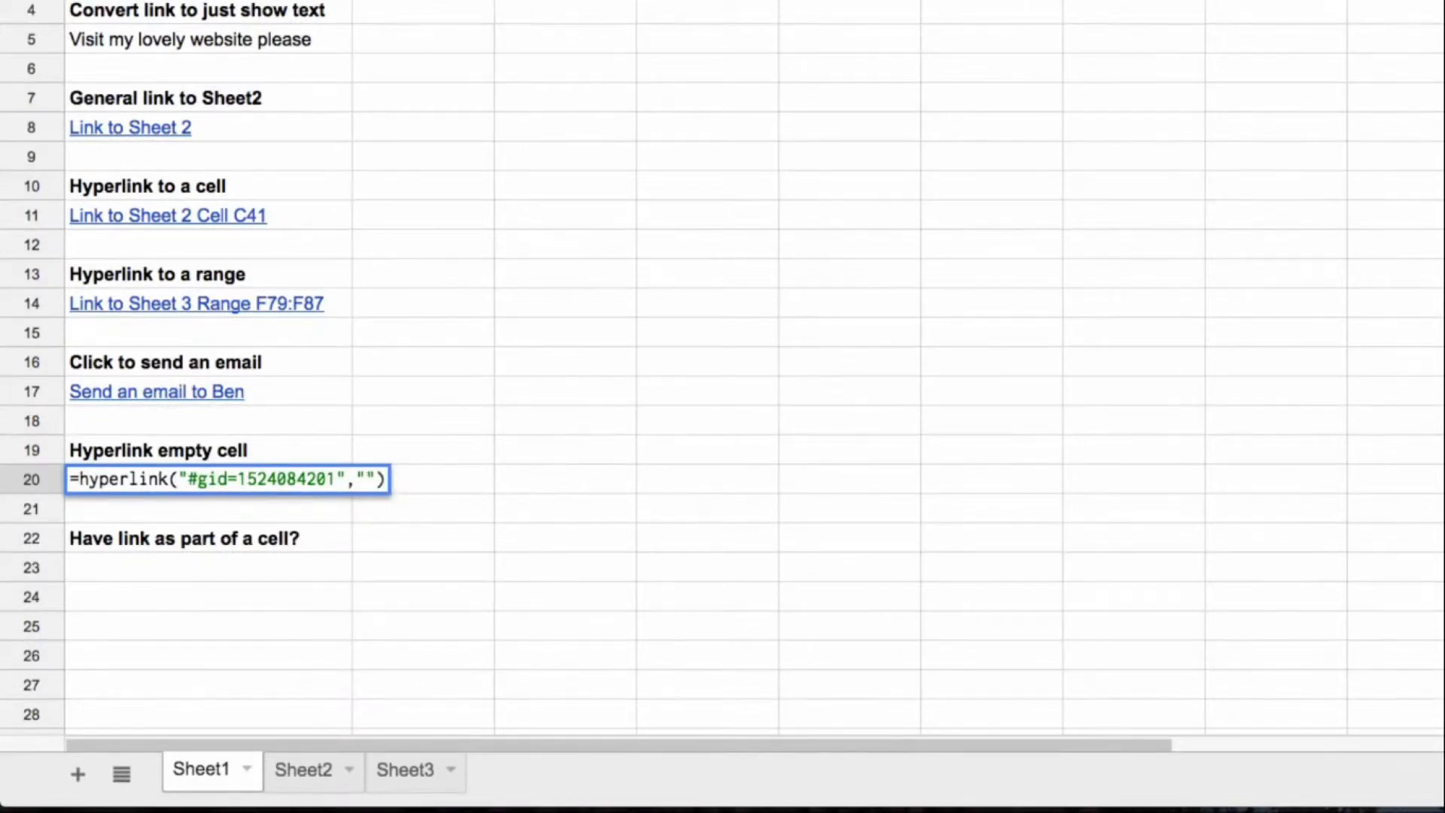
pyautogui.press('Return')
# Step: Follow the hidden link in A20 to Sheet2 and return through its "Take me back to Sheet1" link
pyautogui.click(286, 484)
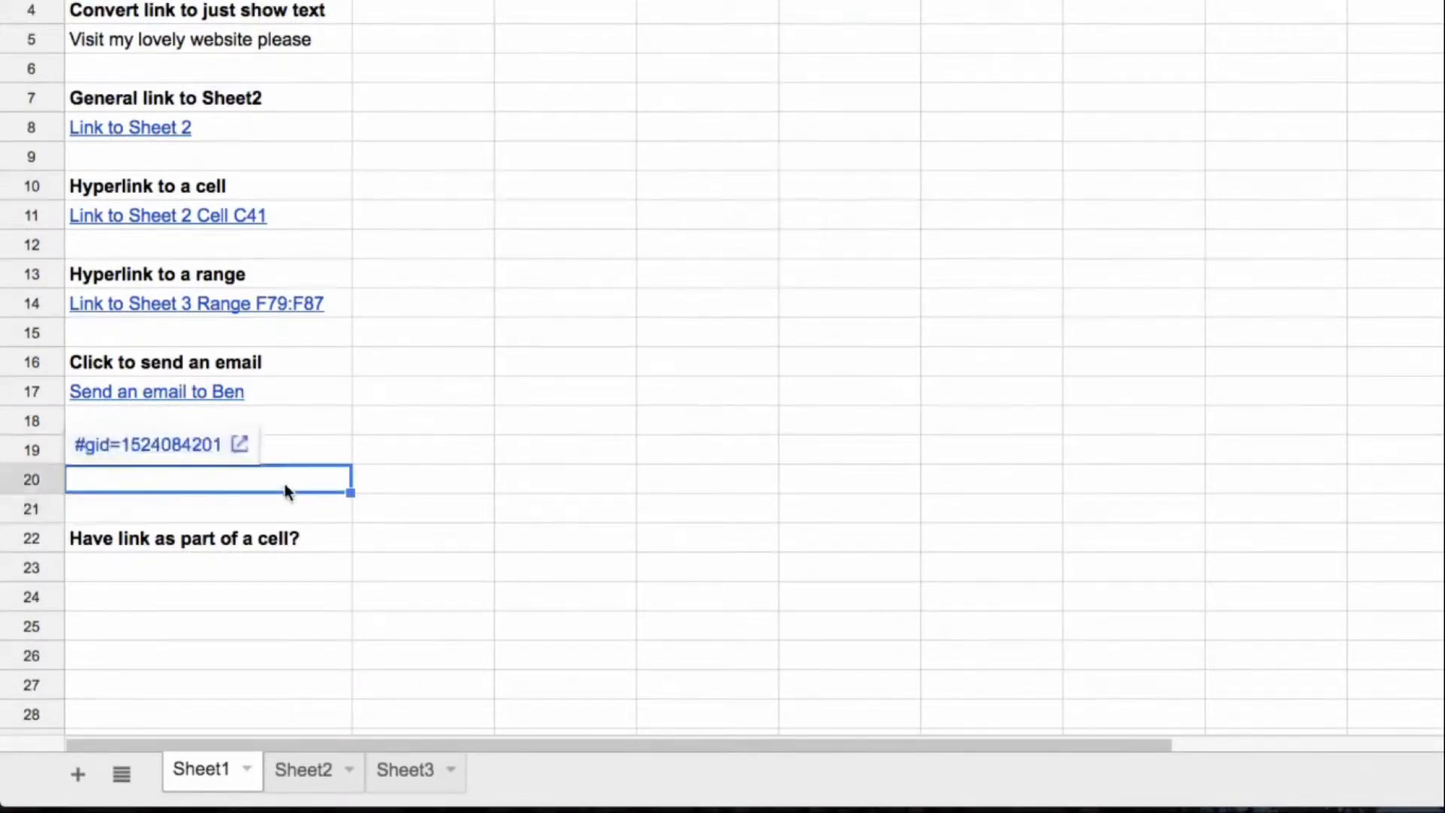
pyautogui.click(196, 459)
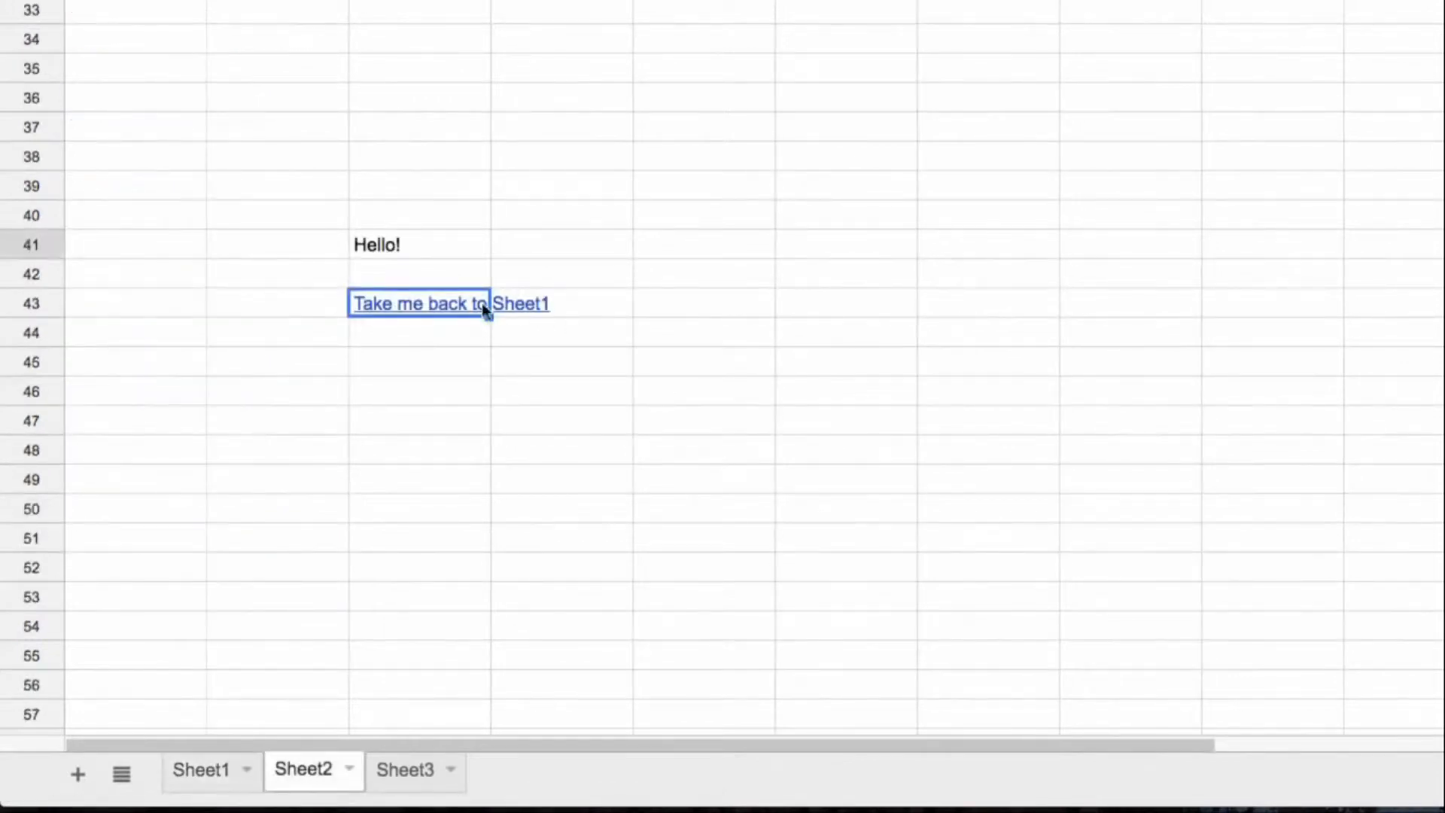
pyautogui.click(495, 304)
pyautogui.click(387, 272)
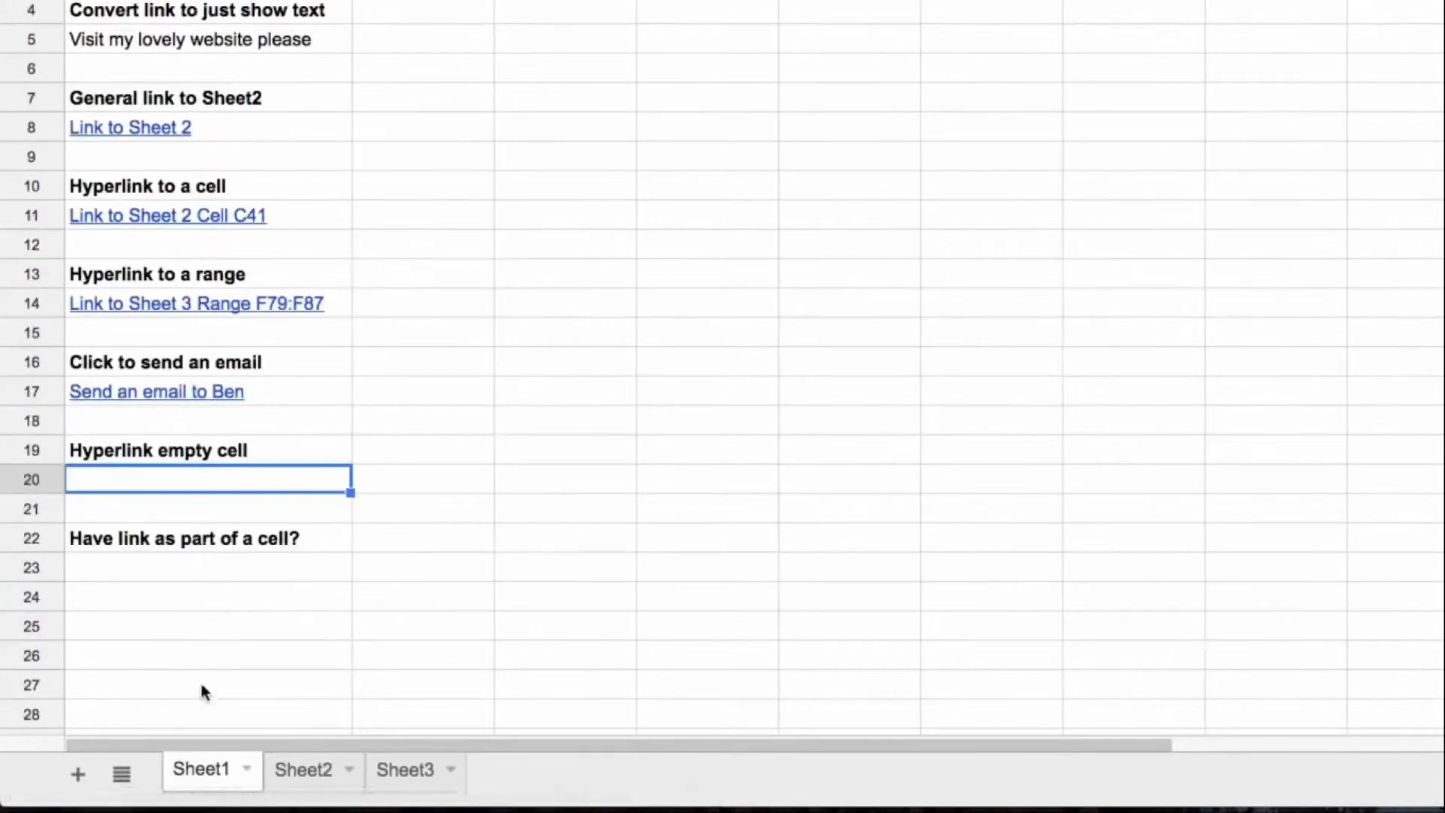
pyautogui.click(455, 509)
pyautogui.click(305, 480)
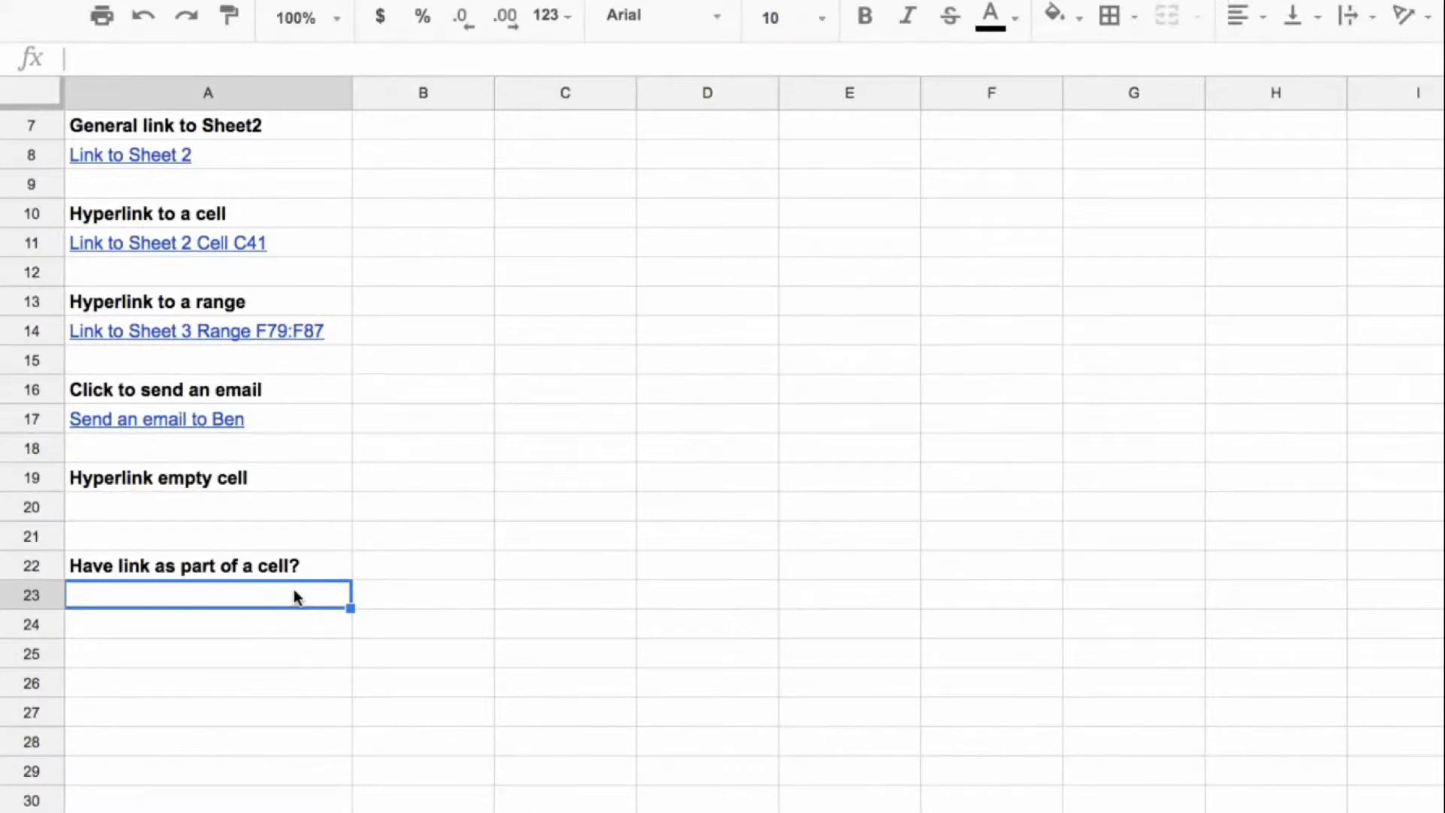
pyautogui.write('="Please visit my website: "&hyperlink("https://www.benlcollins.com/","benlco')
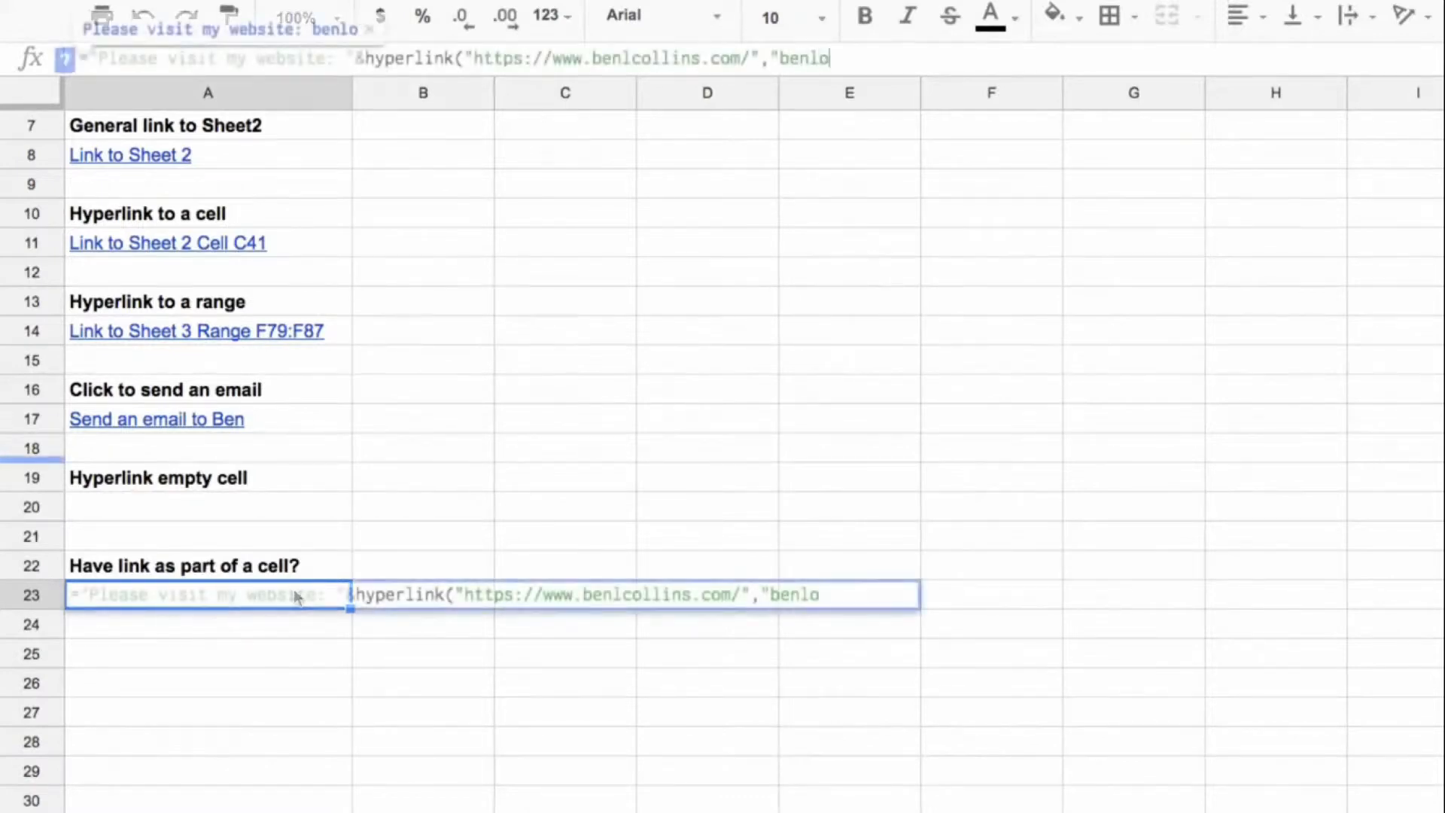
pyautogui.write('llins.com")')
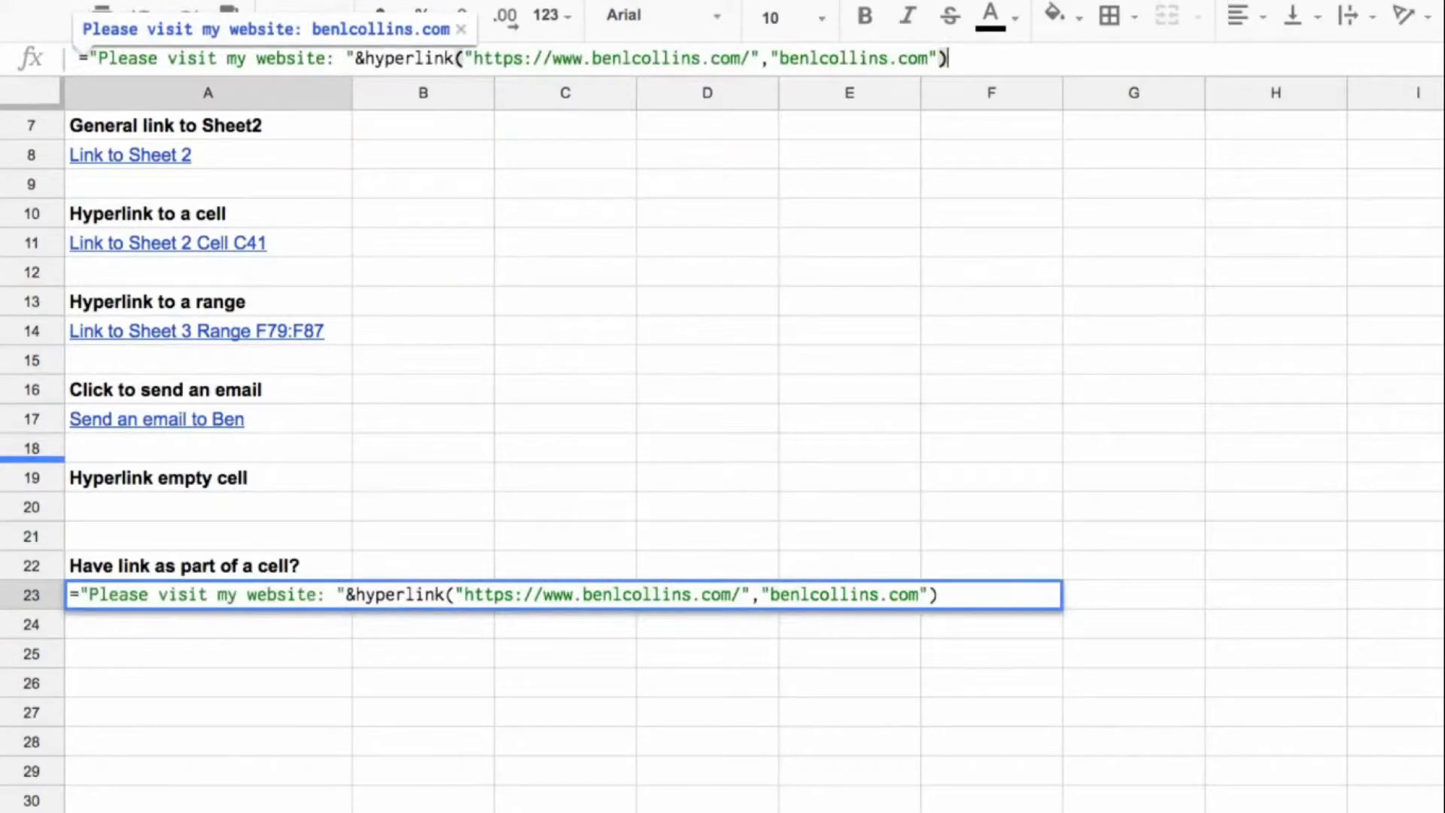
pyautogui.press('Return')
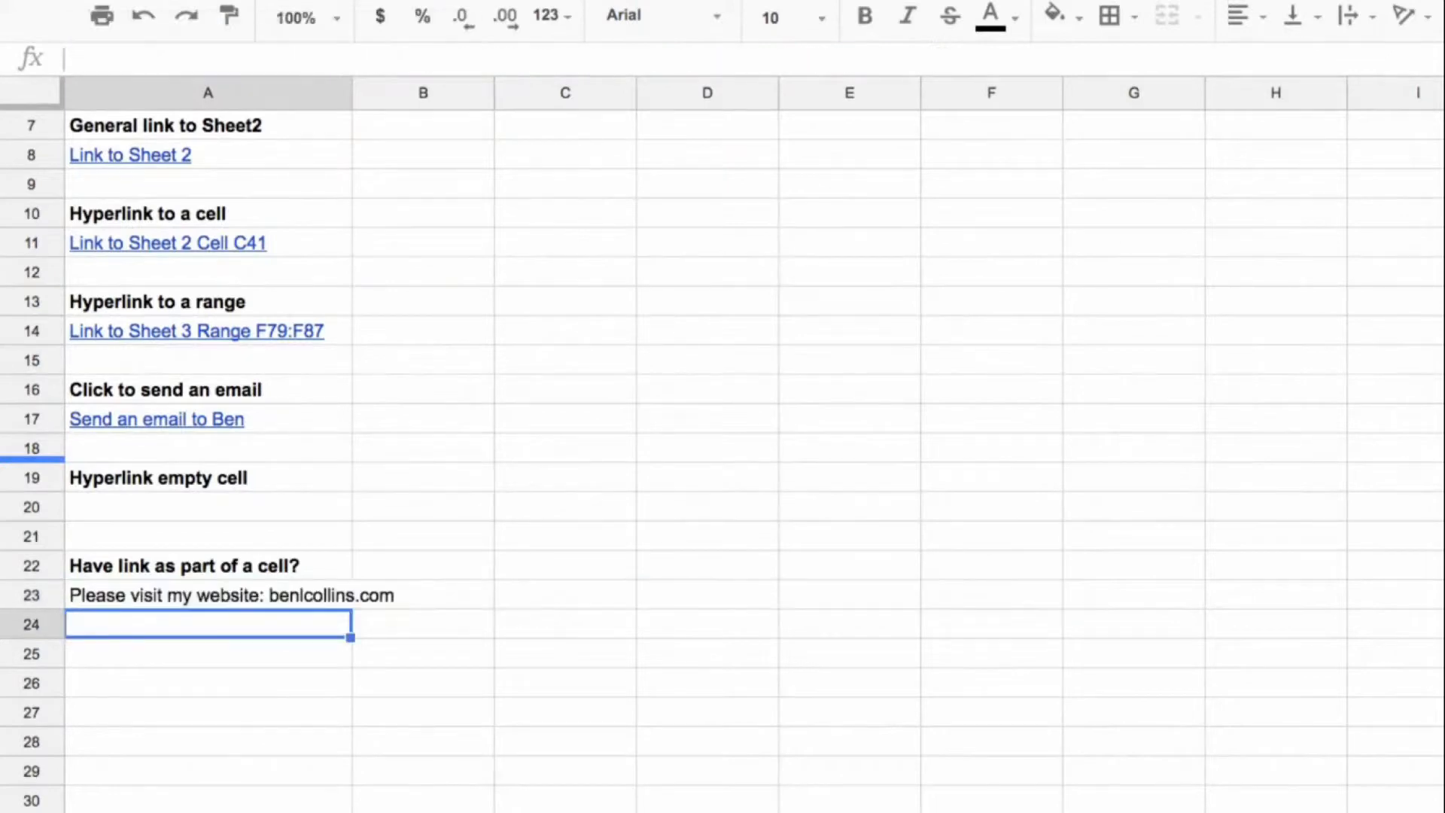
# Step: Cut the HYPERLINK function and the joining & out of the A23 formula, keeping only the text "Please visit my website: "
pyautogui.click(332, 602)
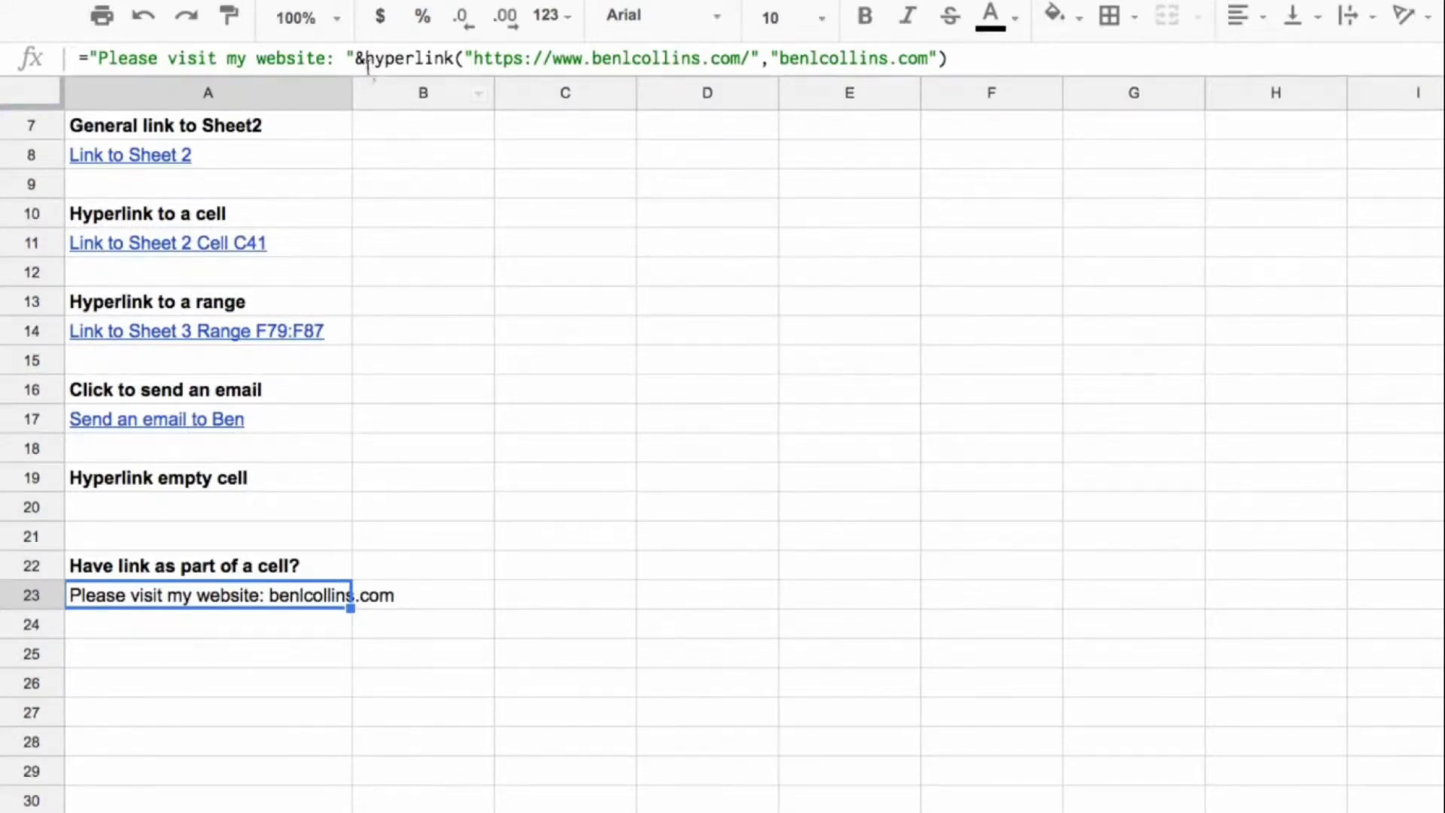
pyautogui.moveTo(365, 59); pyautogui.dragTo(926, 103)
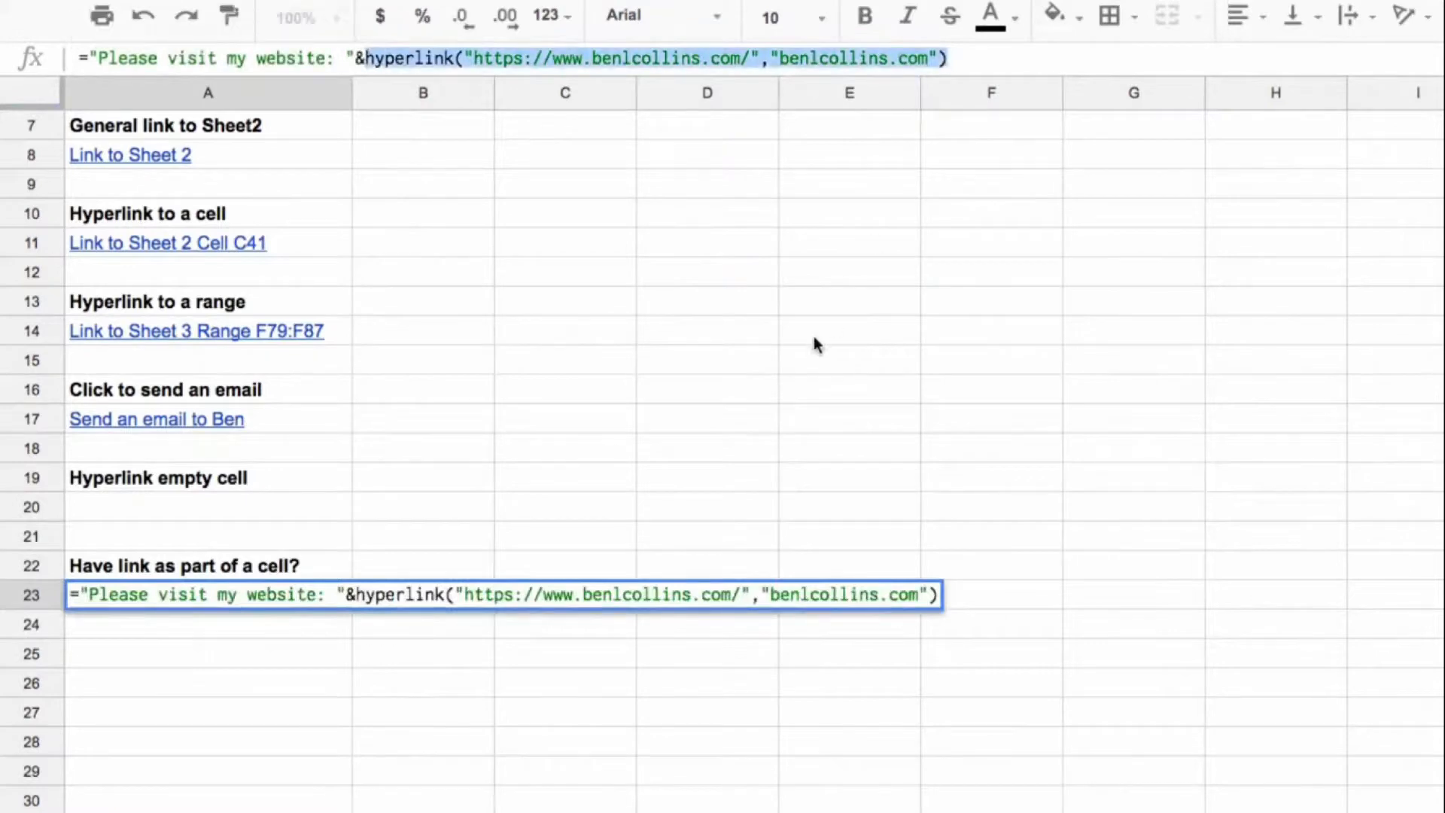
pyautogui.press('BackSpace')
pyautogui.press('BackSpace')
pyautogui.press('Return')
# Step: Paste the cut HYPERLINK function into B23 and put an equals sign in front of it as a separate formula
pyautogui.press('Up')
pyautogui.press('Right')
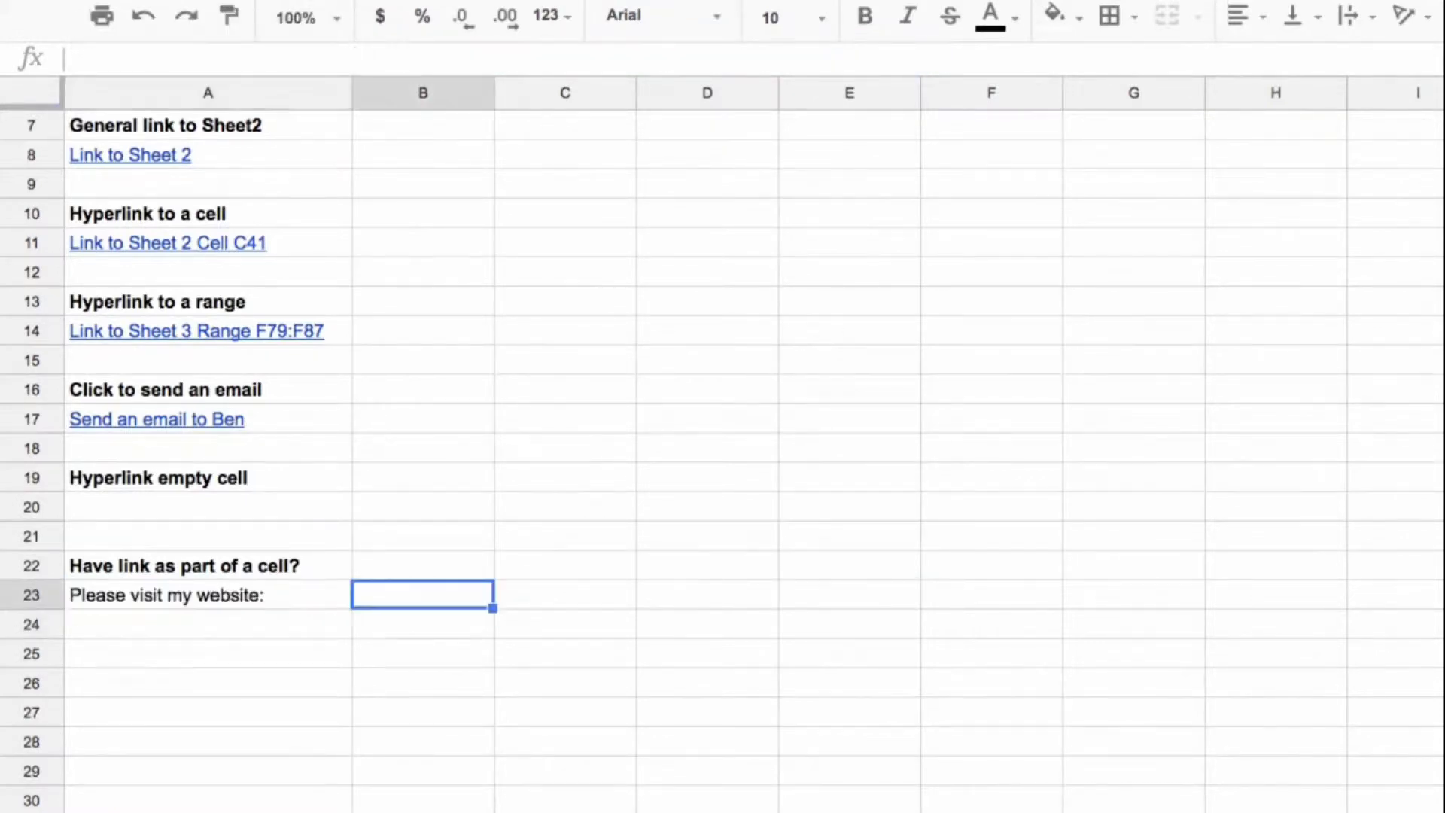
pyautogui.hotkey('ctrl', 'v')
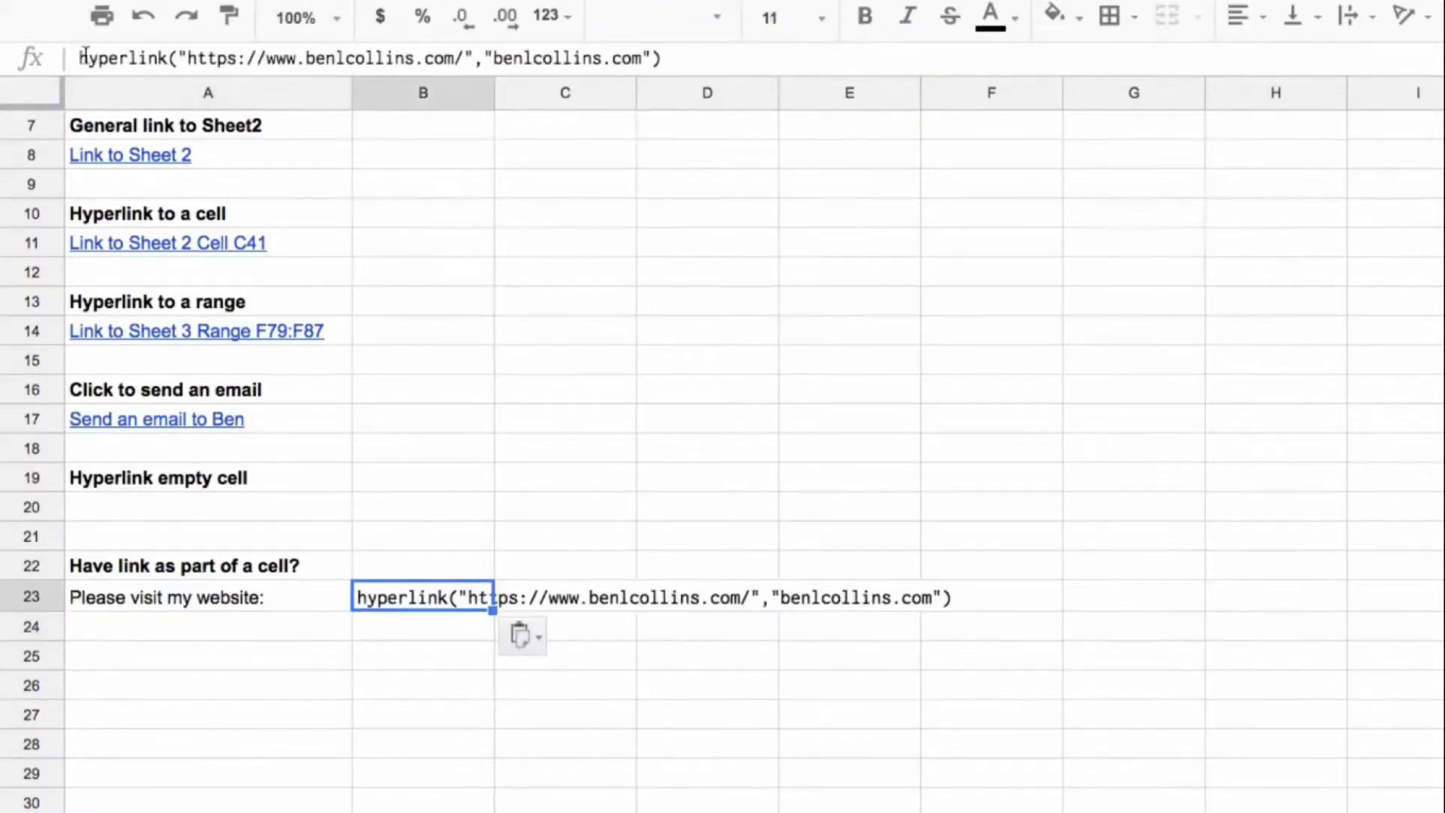
pyautogui.click(79, 58)
pyautogui.write('=')
pyautogui.press('Return')
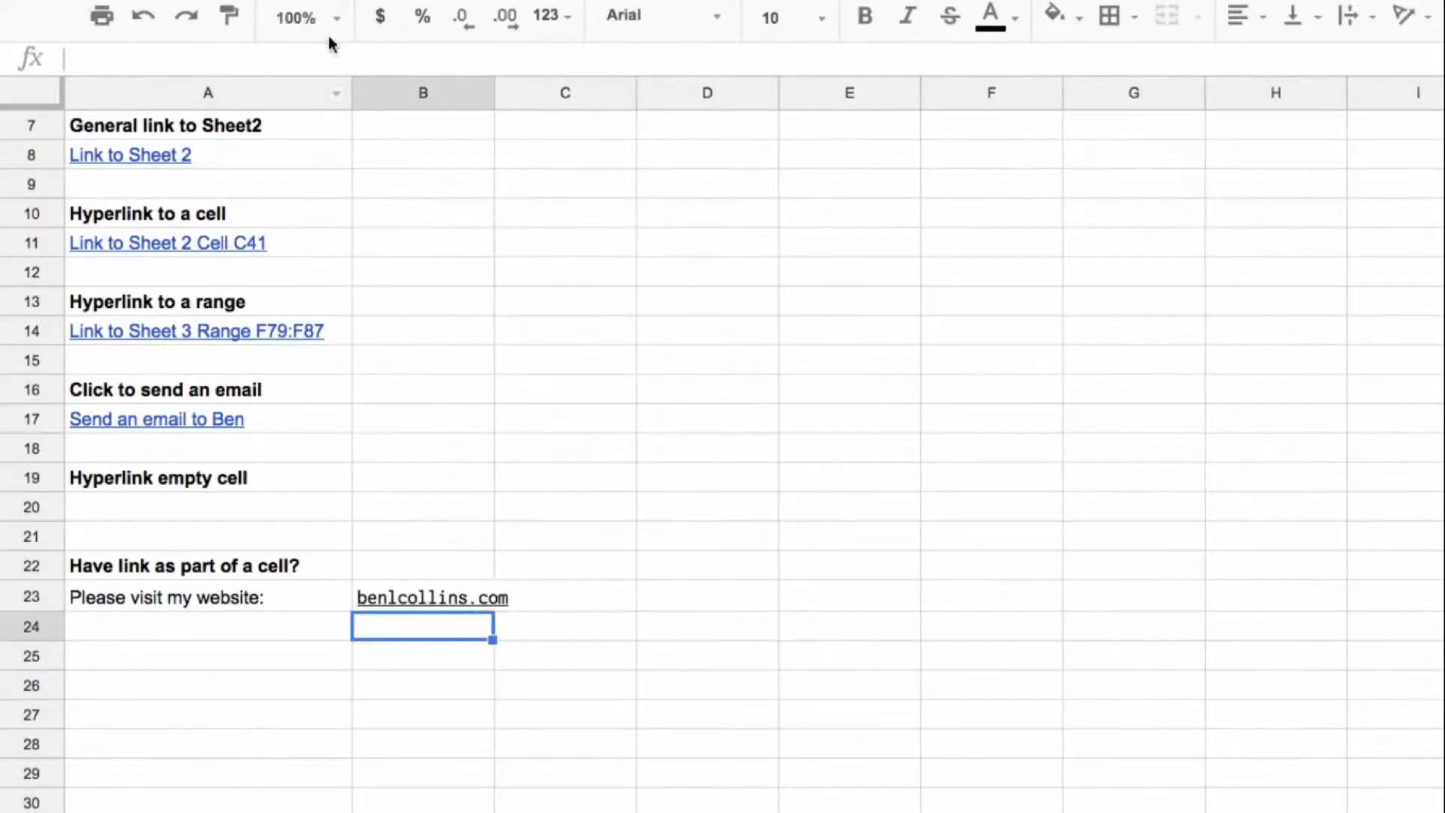
pyautogui.click(426, 602)
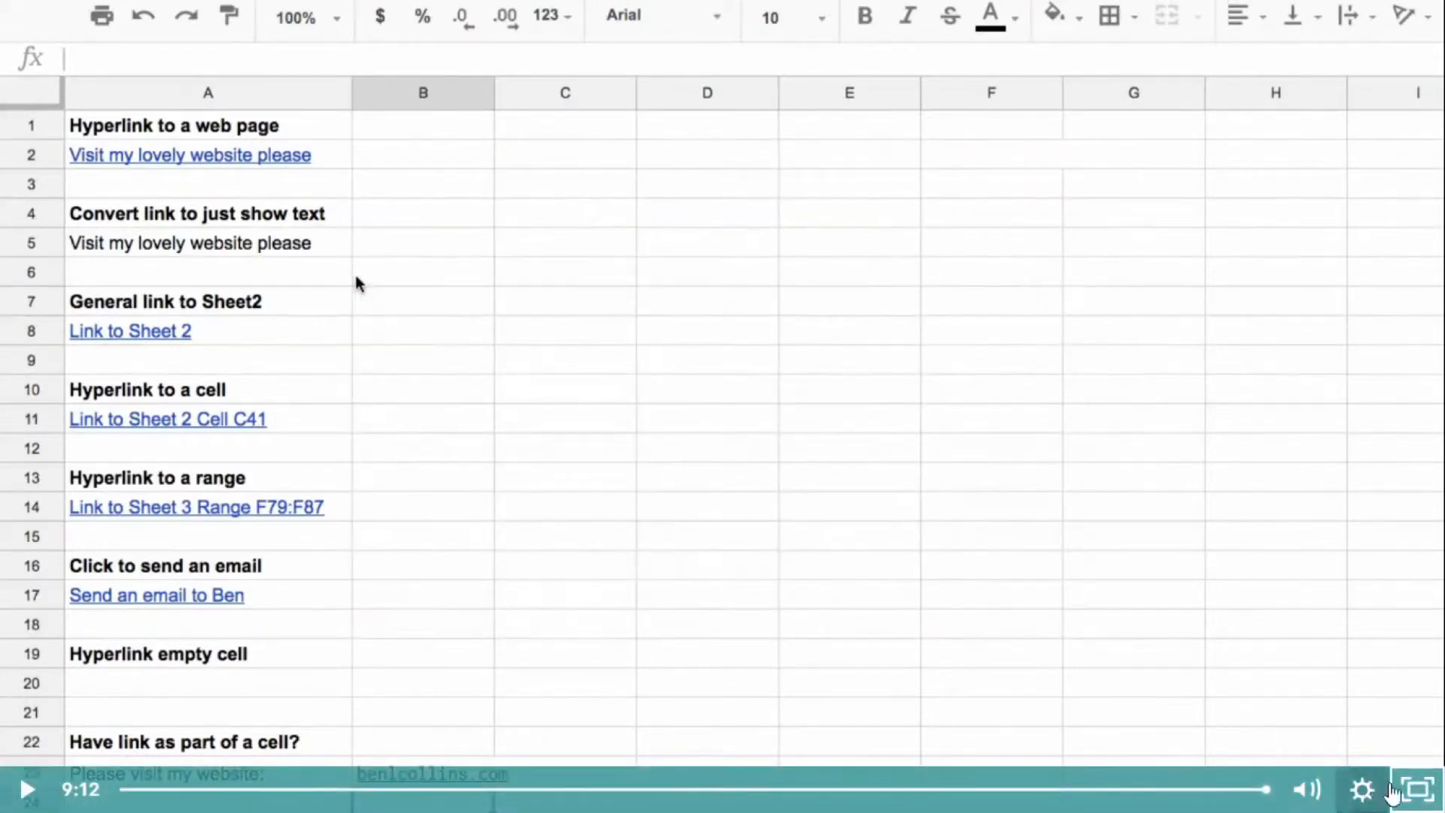
# Step: Exit the full-screen video, mark the Day 29 lecture complete and continue to Day 30: Other Odds & Ends
pyautogui.click(1419, 792)
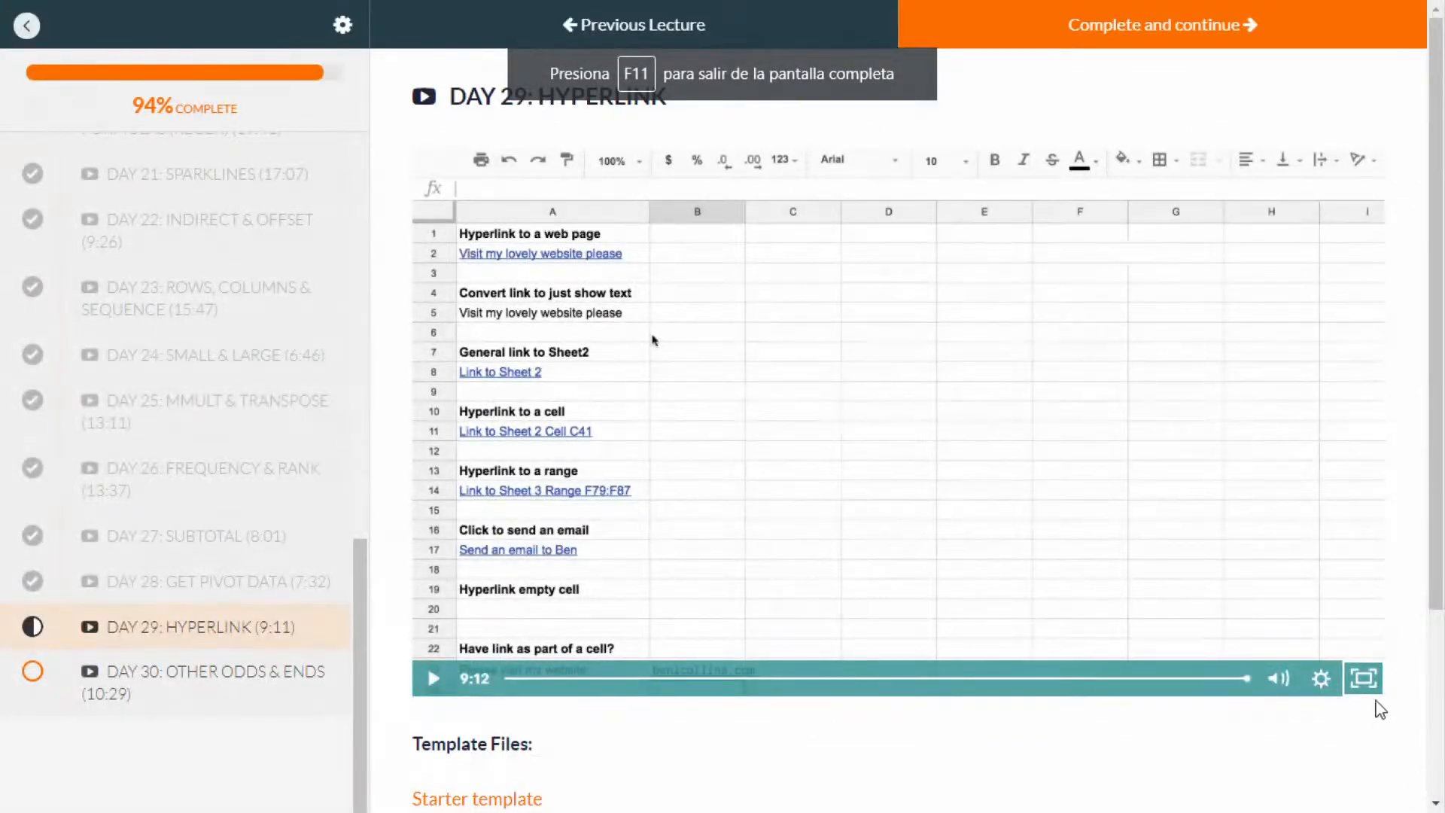
pyautogui.click(1124, 30)
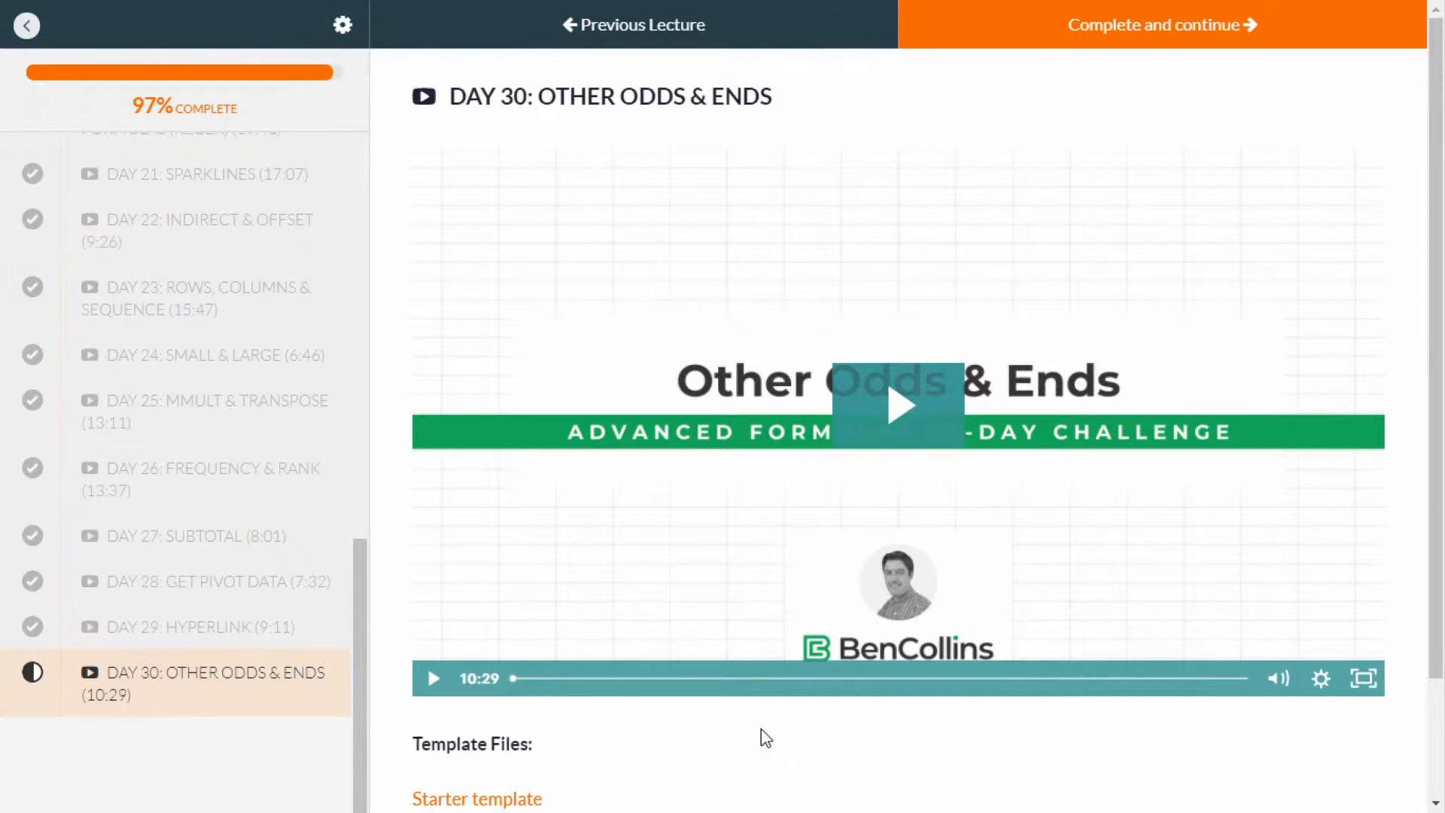
# Step: Play the Day 30: Other Odds & Ends lecture video in full screen
pyautogui.click(885, 409)
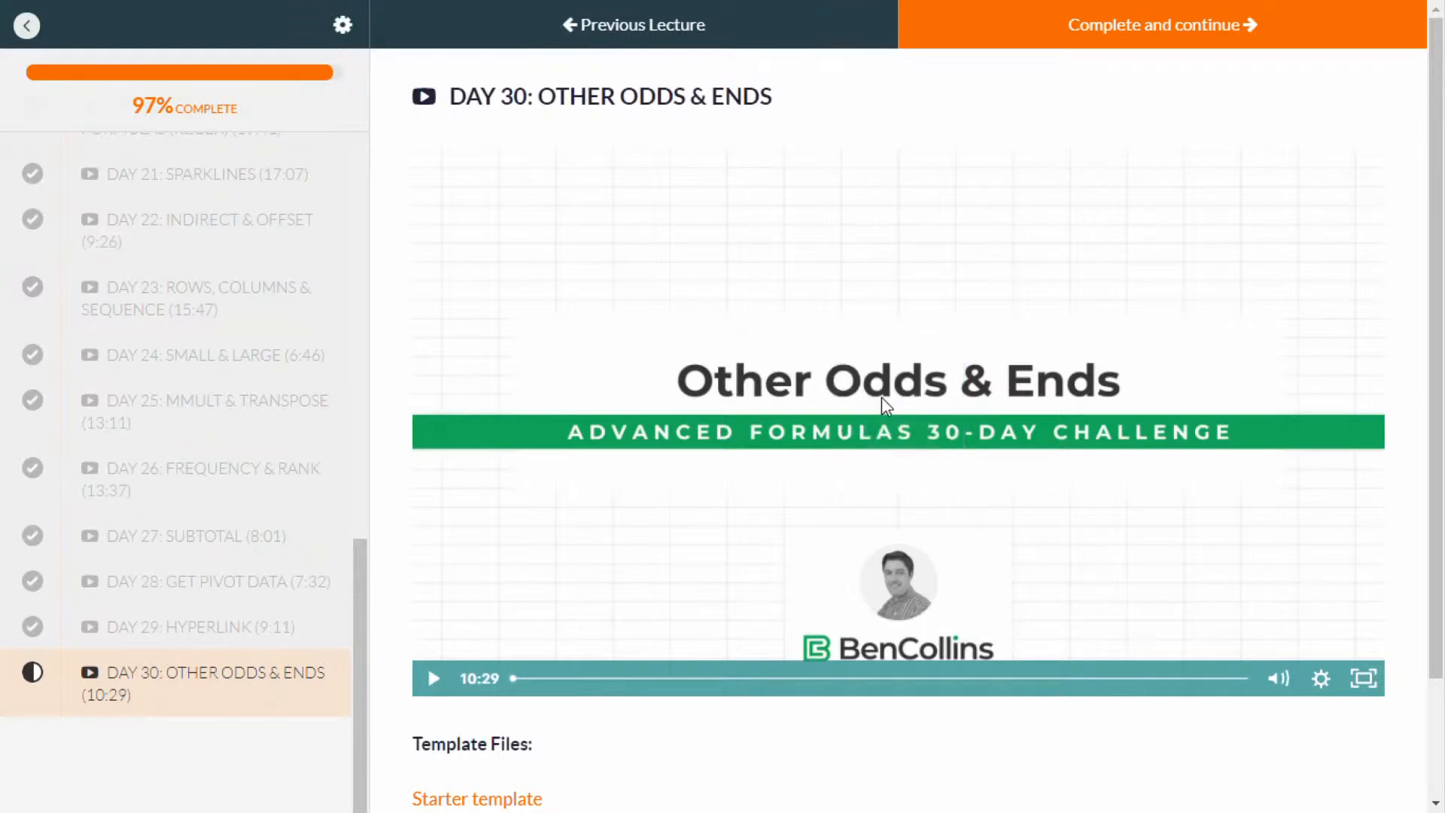
pyautogui.click(1364, 679)
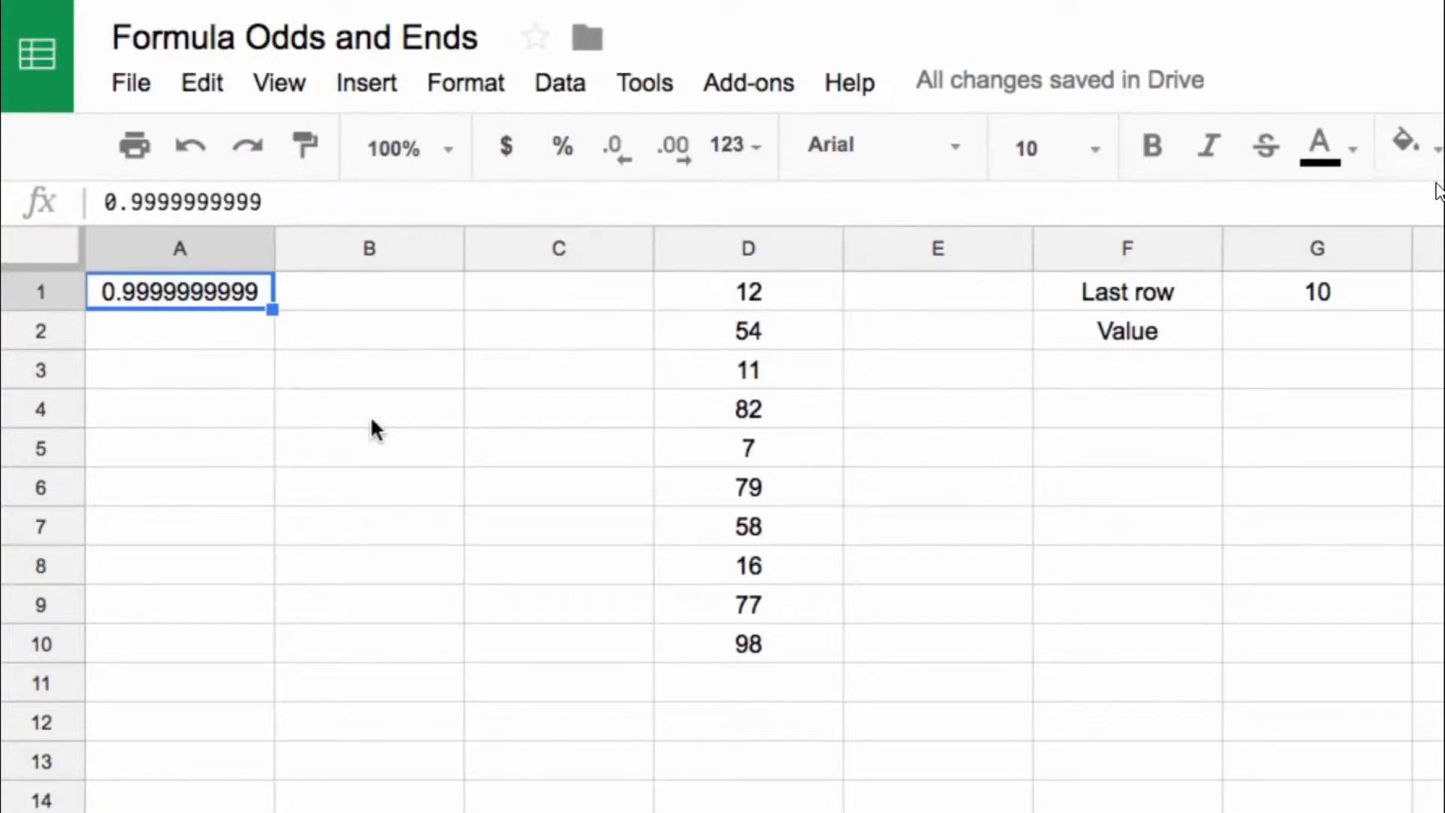
# Step: Enter in A3 a formula multiplying A1 by 1 followed by 42 zeros
pyautogui.click(169, 378)
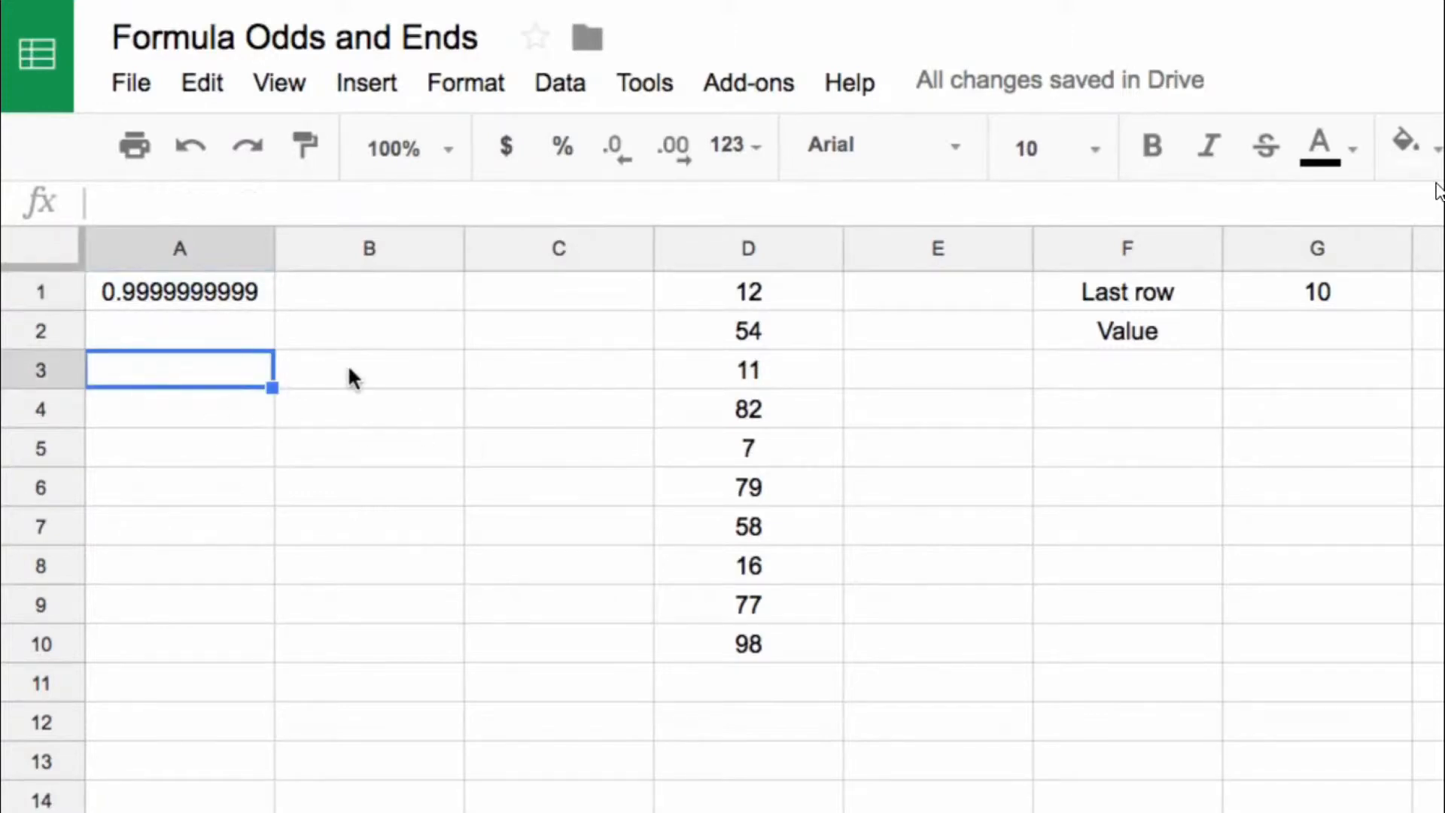
pyautogui.write('=')
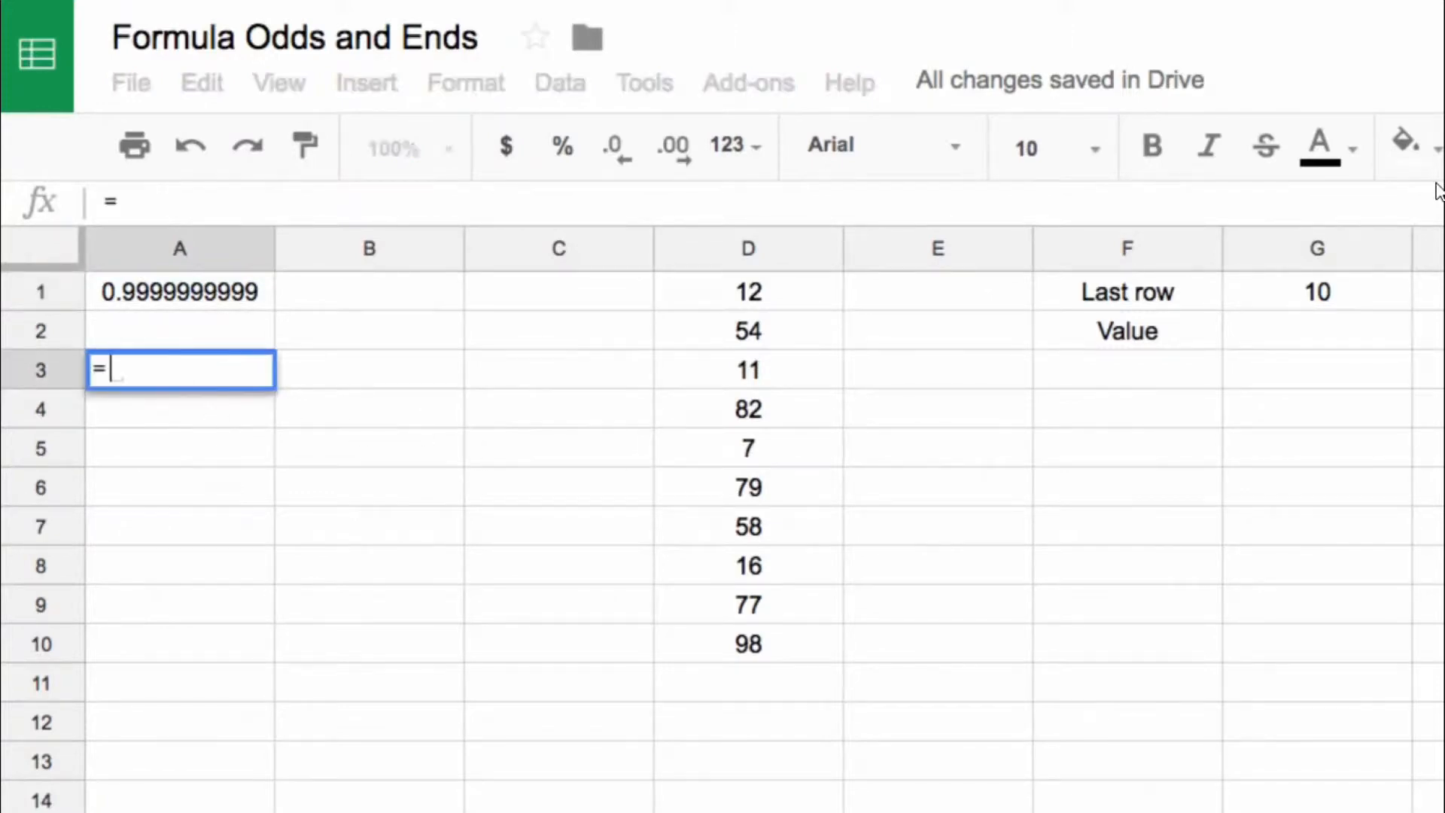
pyautogui.click(218, 297)
pyautogui.write('*')
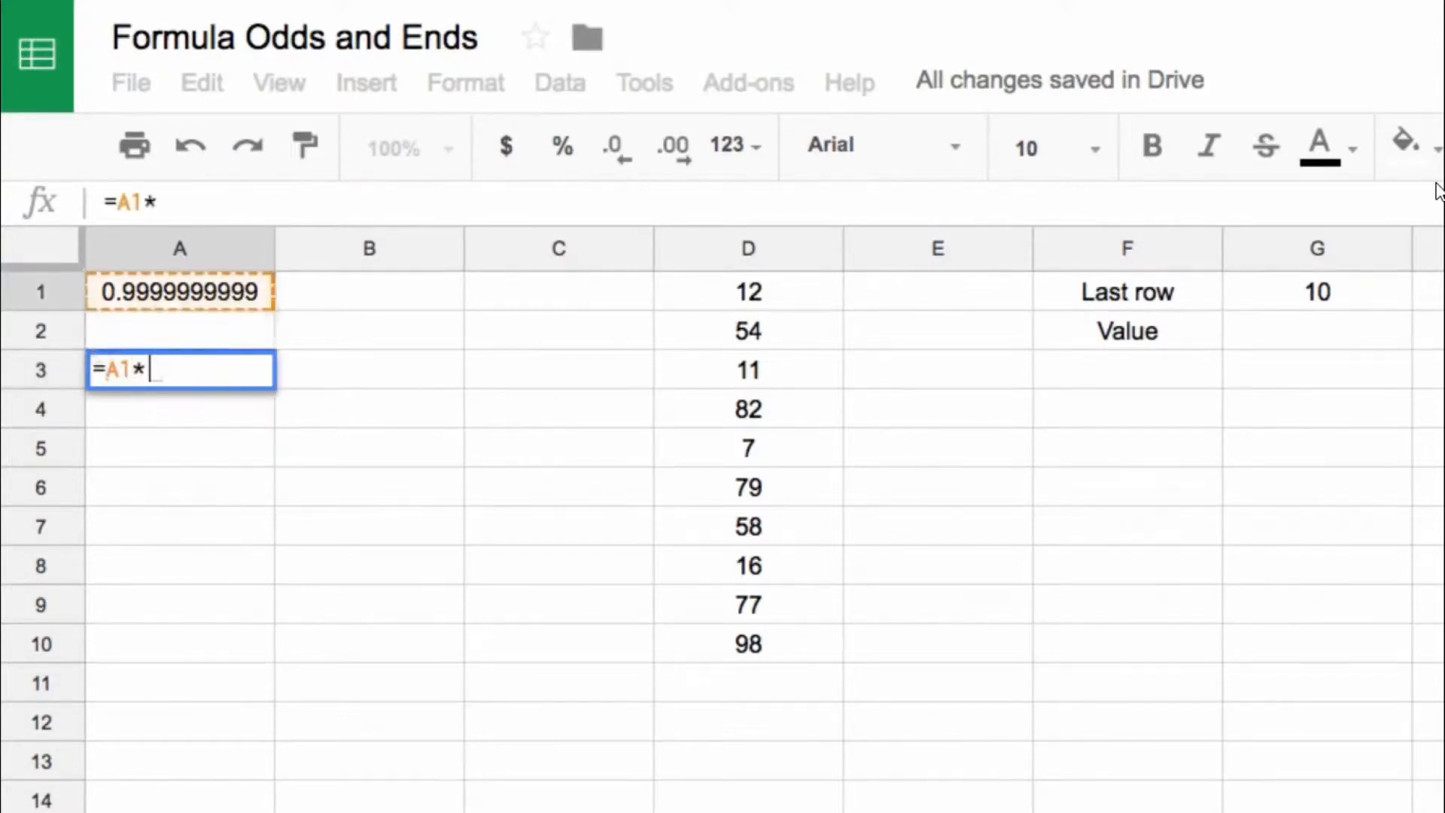
pyautogui.write('1000')
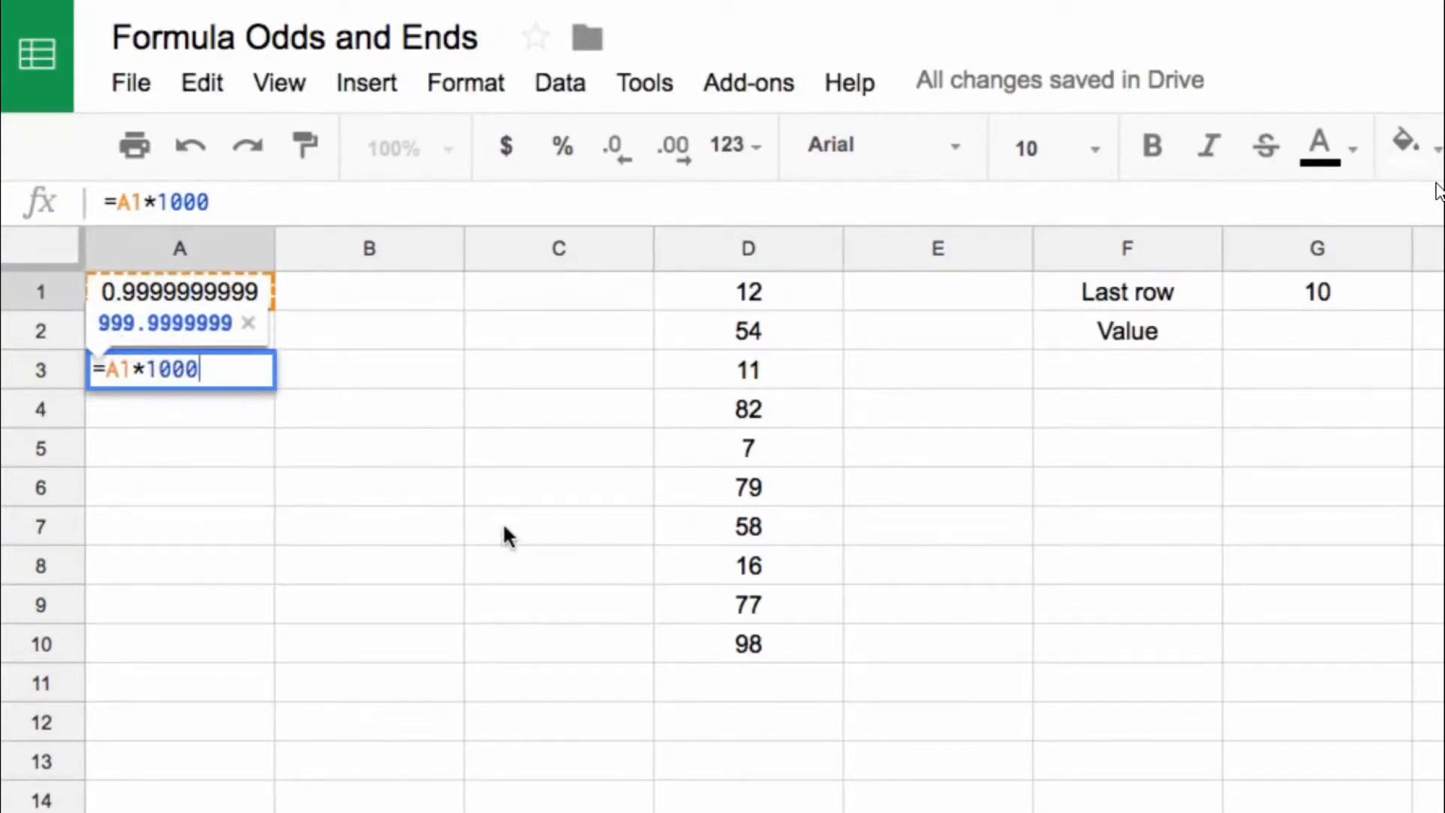
pyautogui.write('000000000')
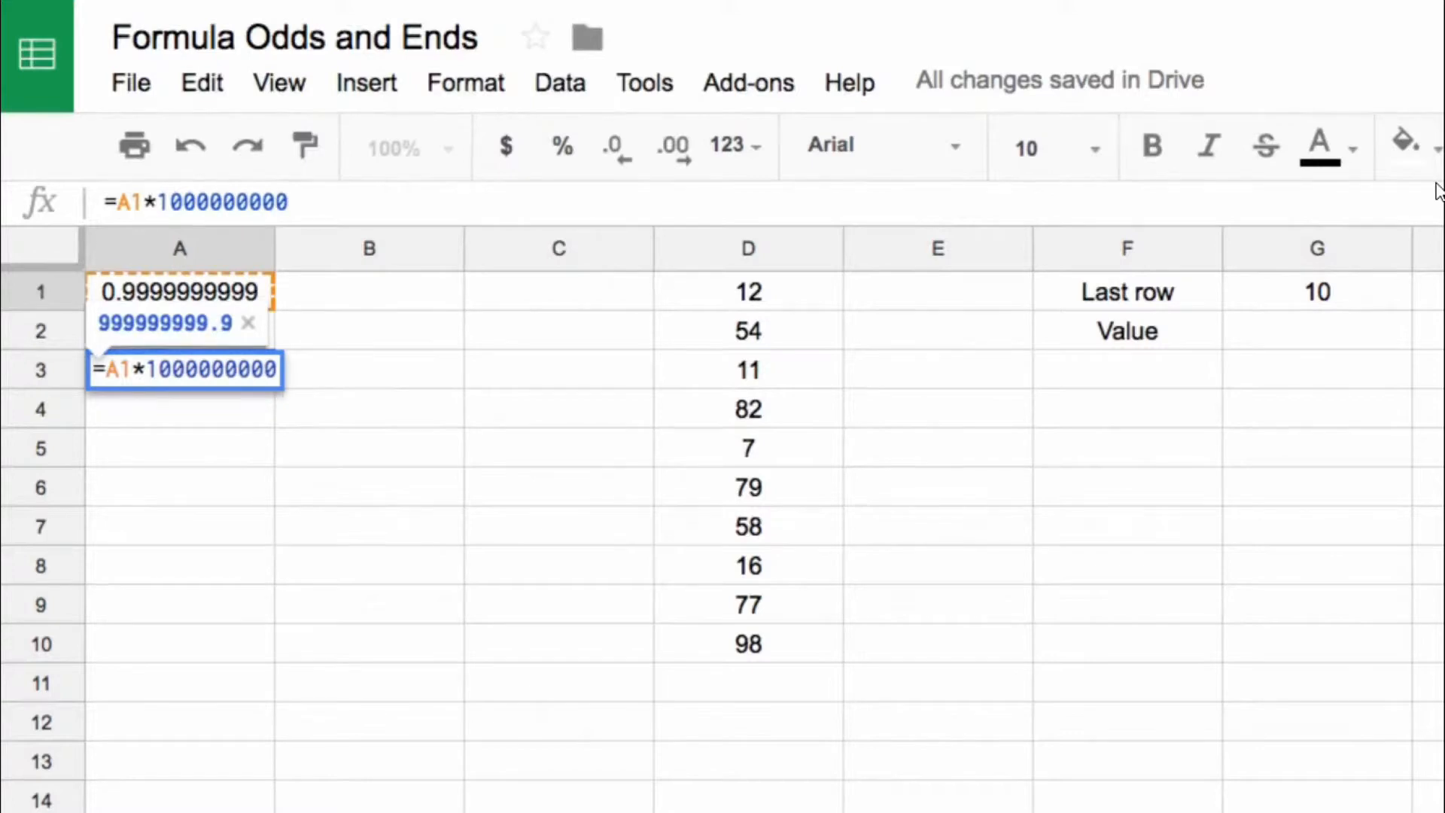
pyautogui.write('00000')
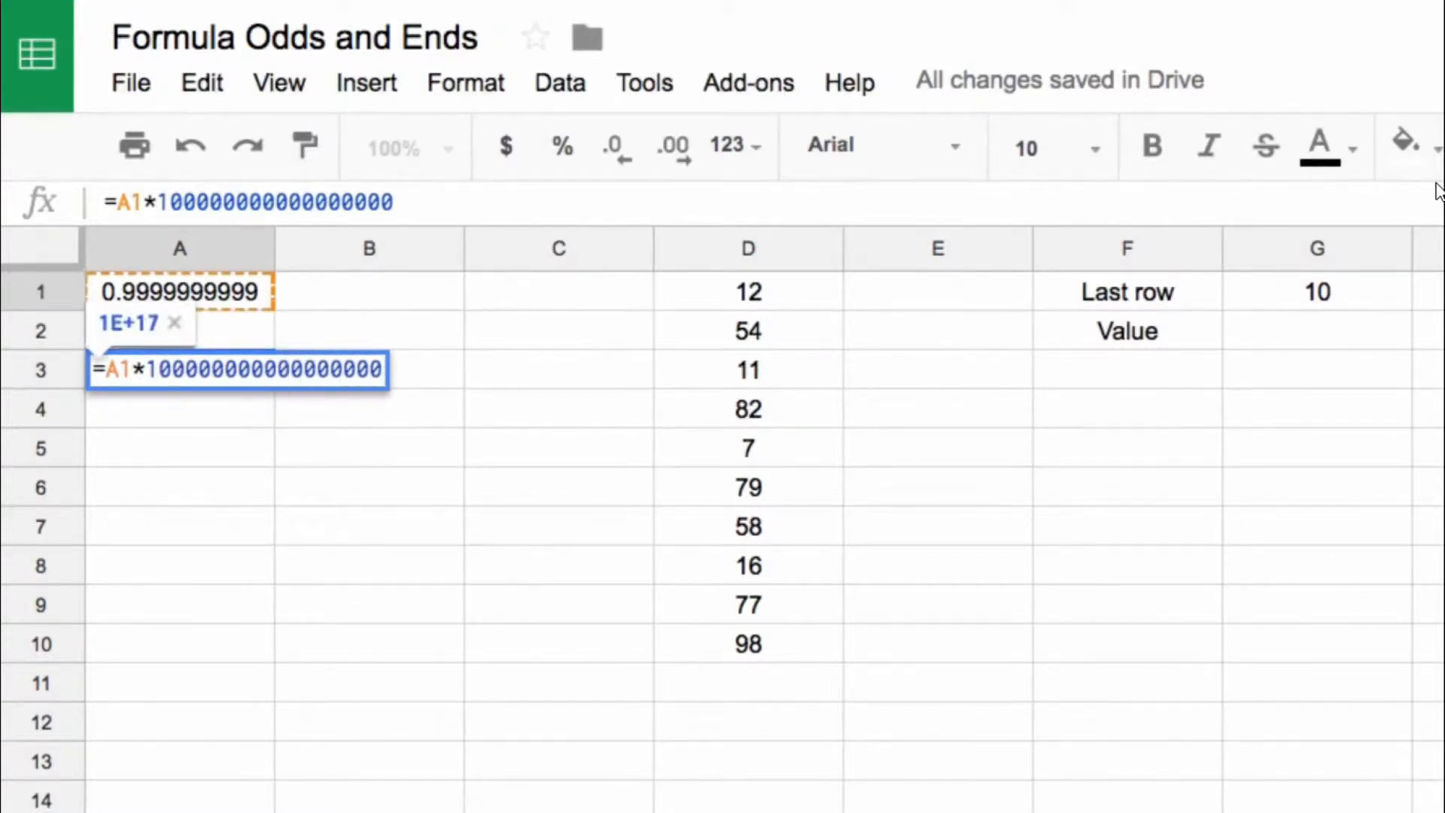
pyautogui.press('BackSpace')
pyautogui.press('BackSpace')
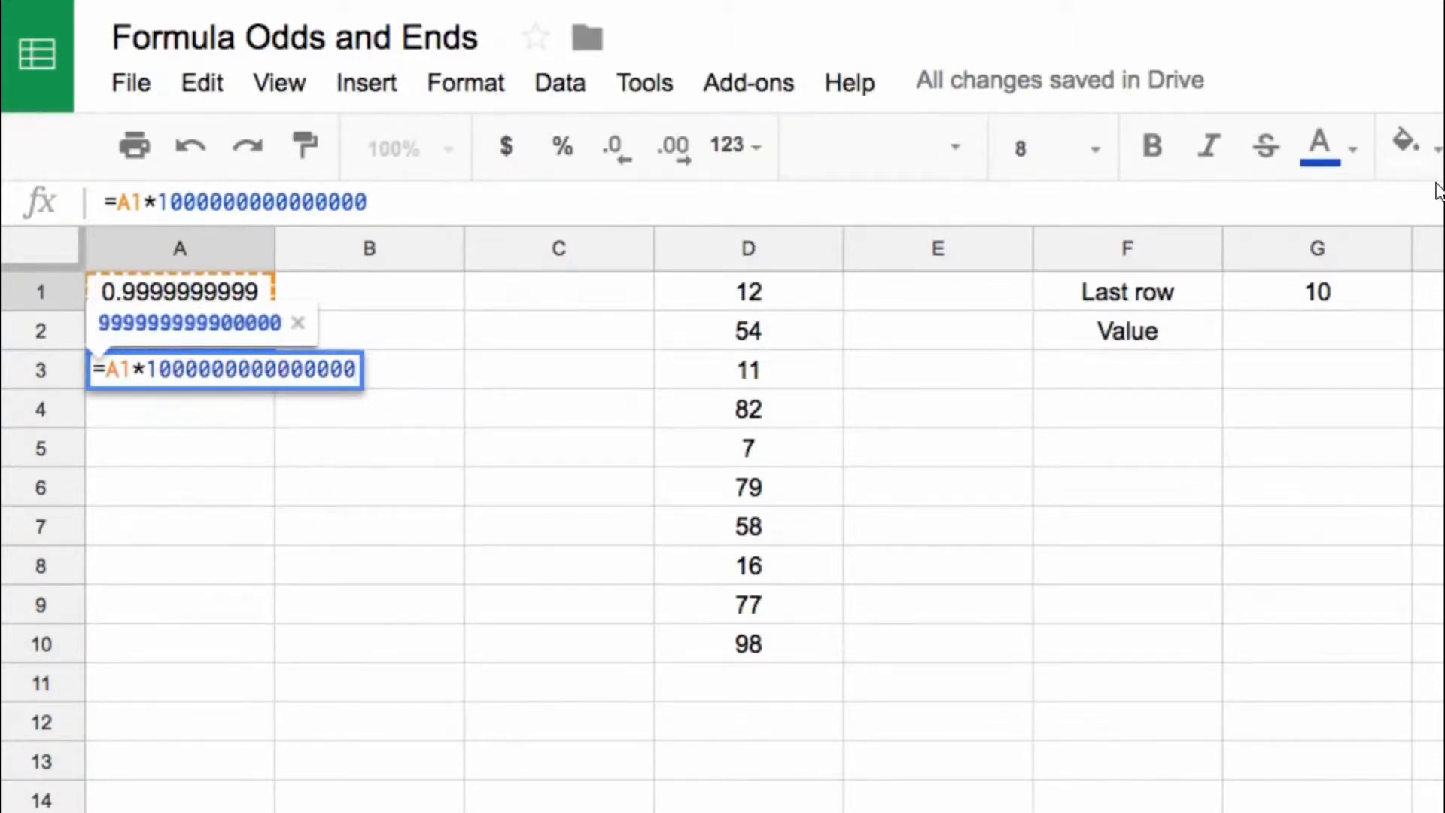
pyautogui.write('0')
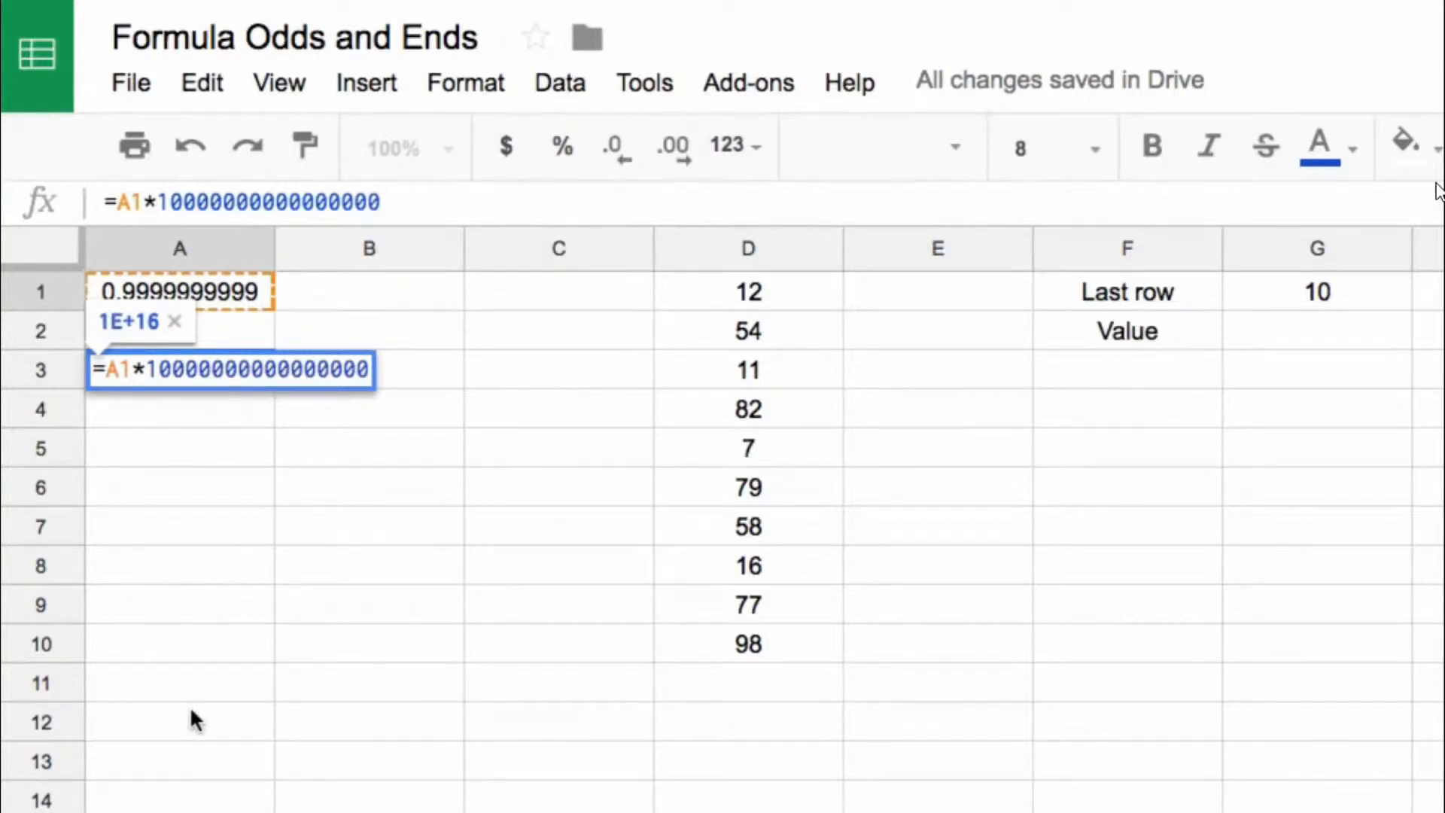
pyautogui.write('000000000000000')
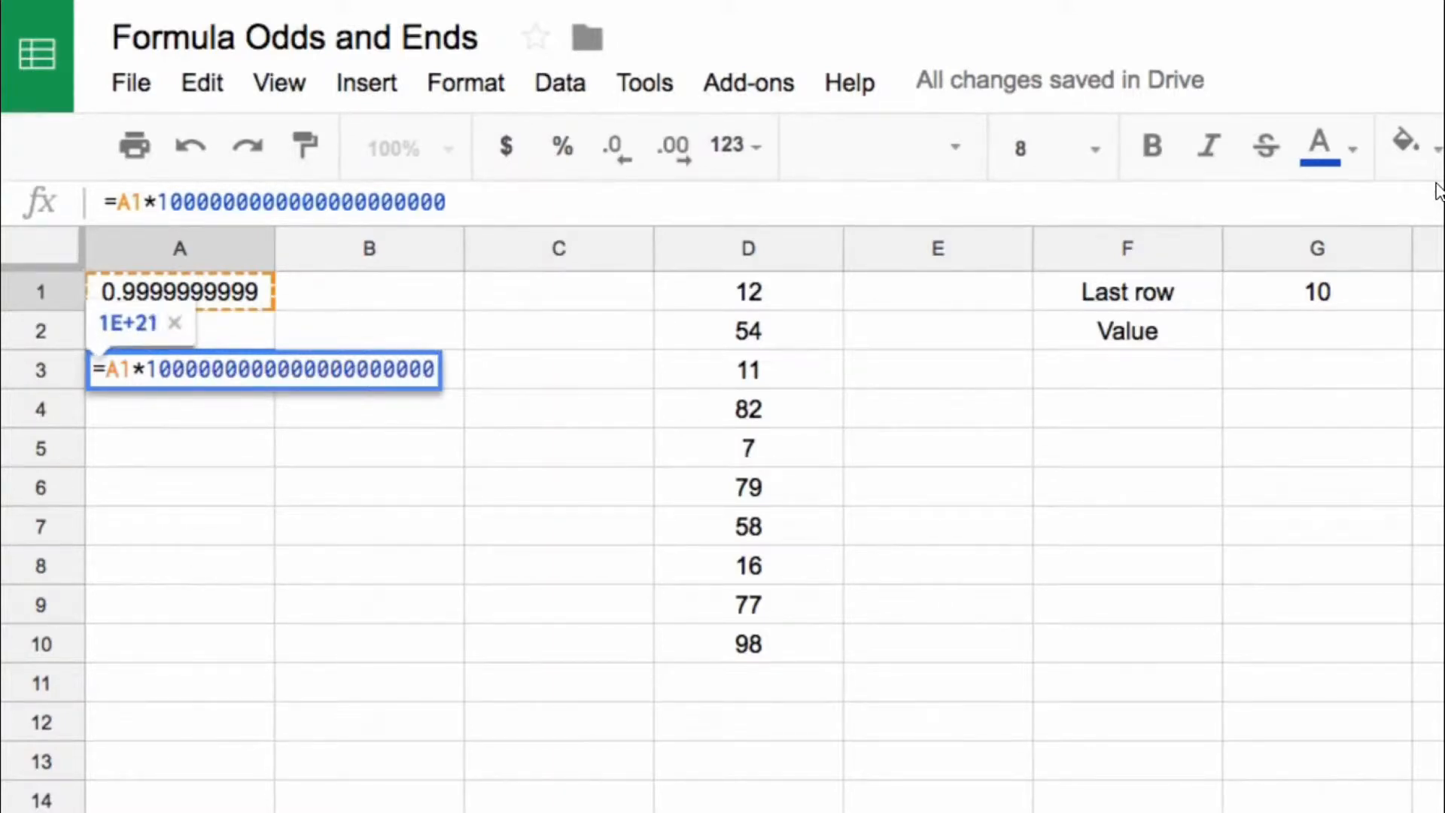
pyautogui.write('000000000000')
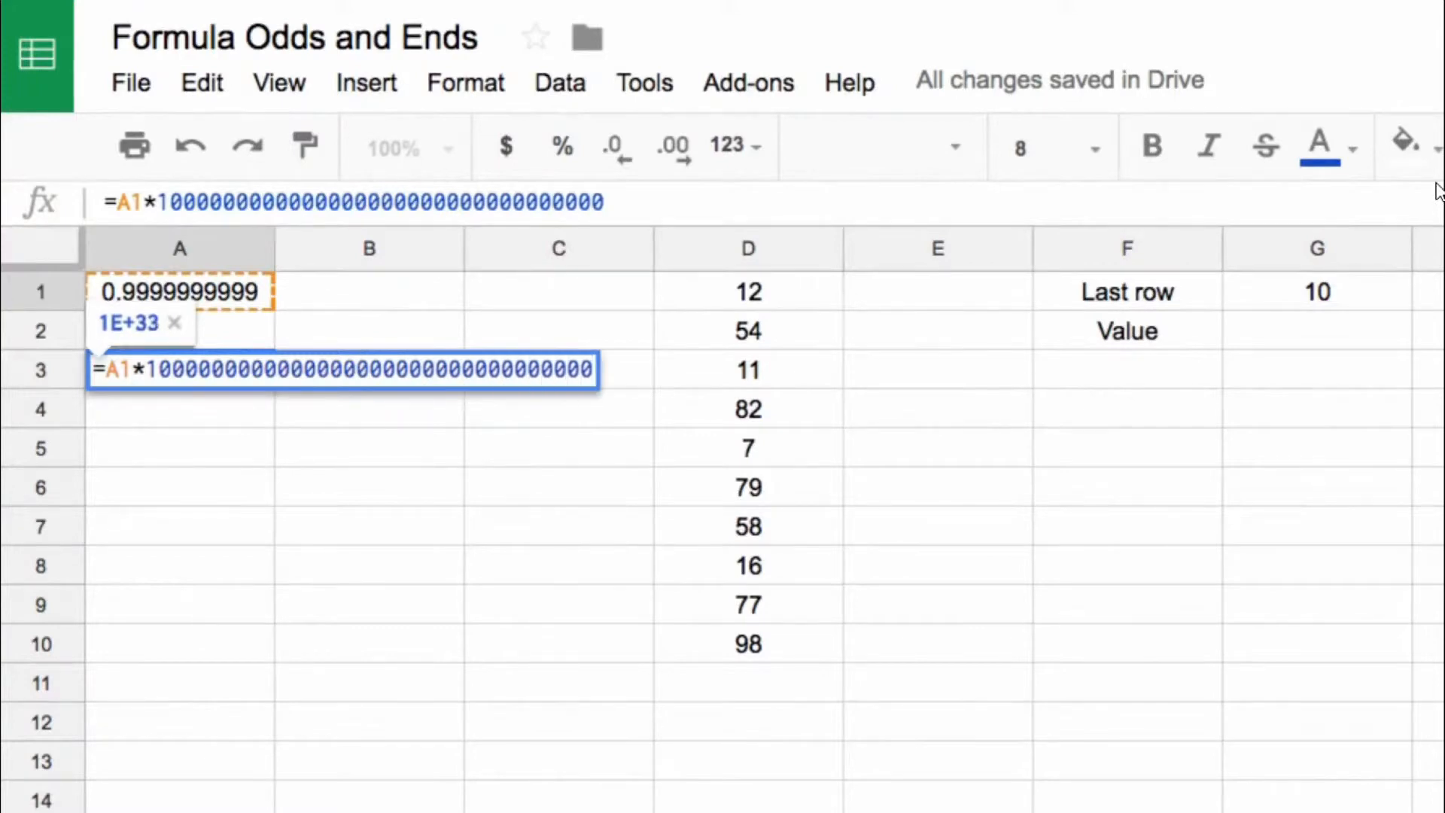
pyautogui.write('000000')
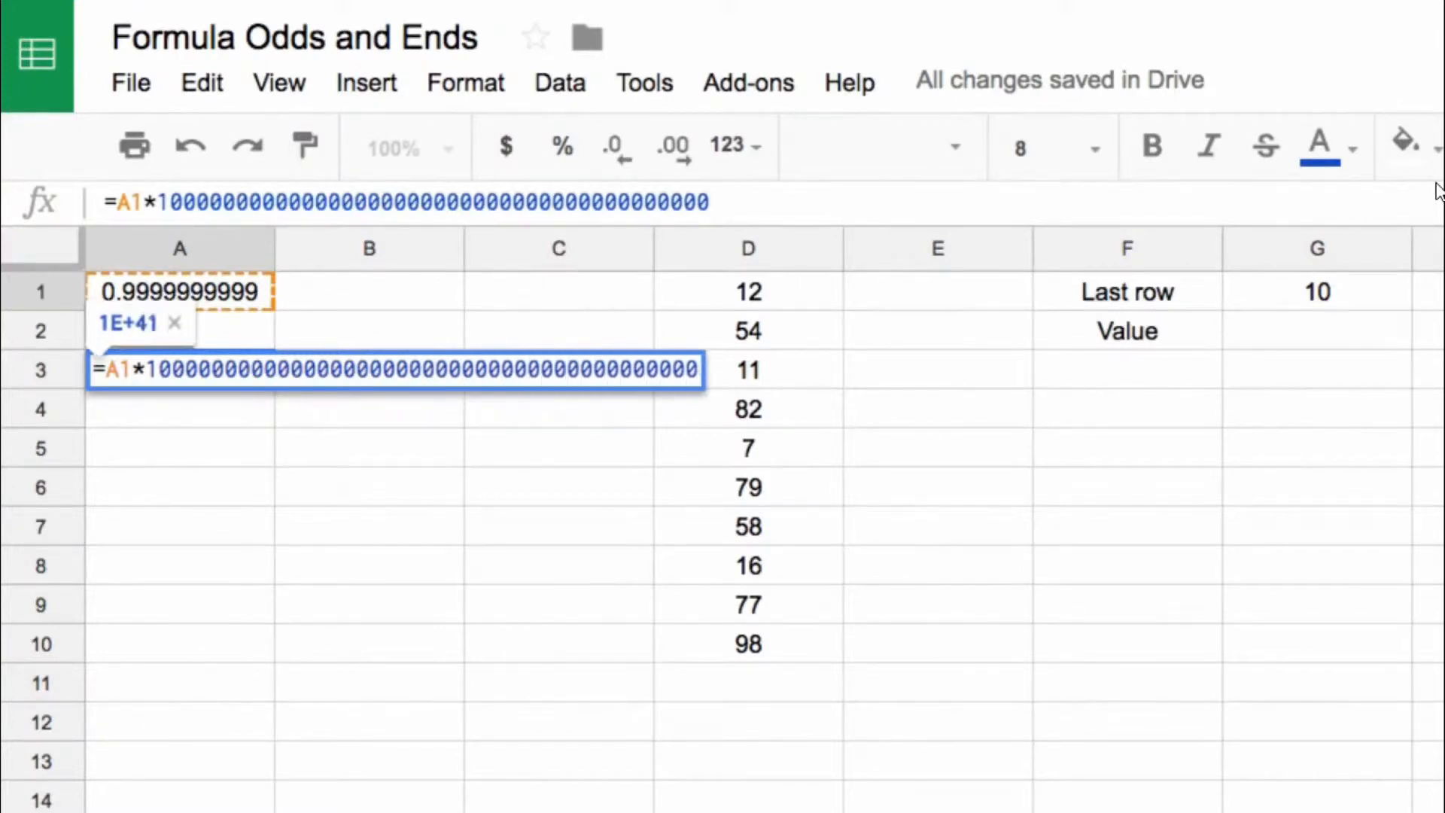
pyautogui.press('Return')
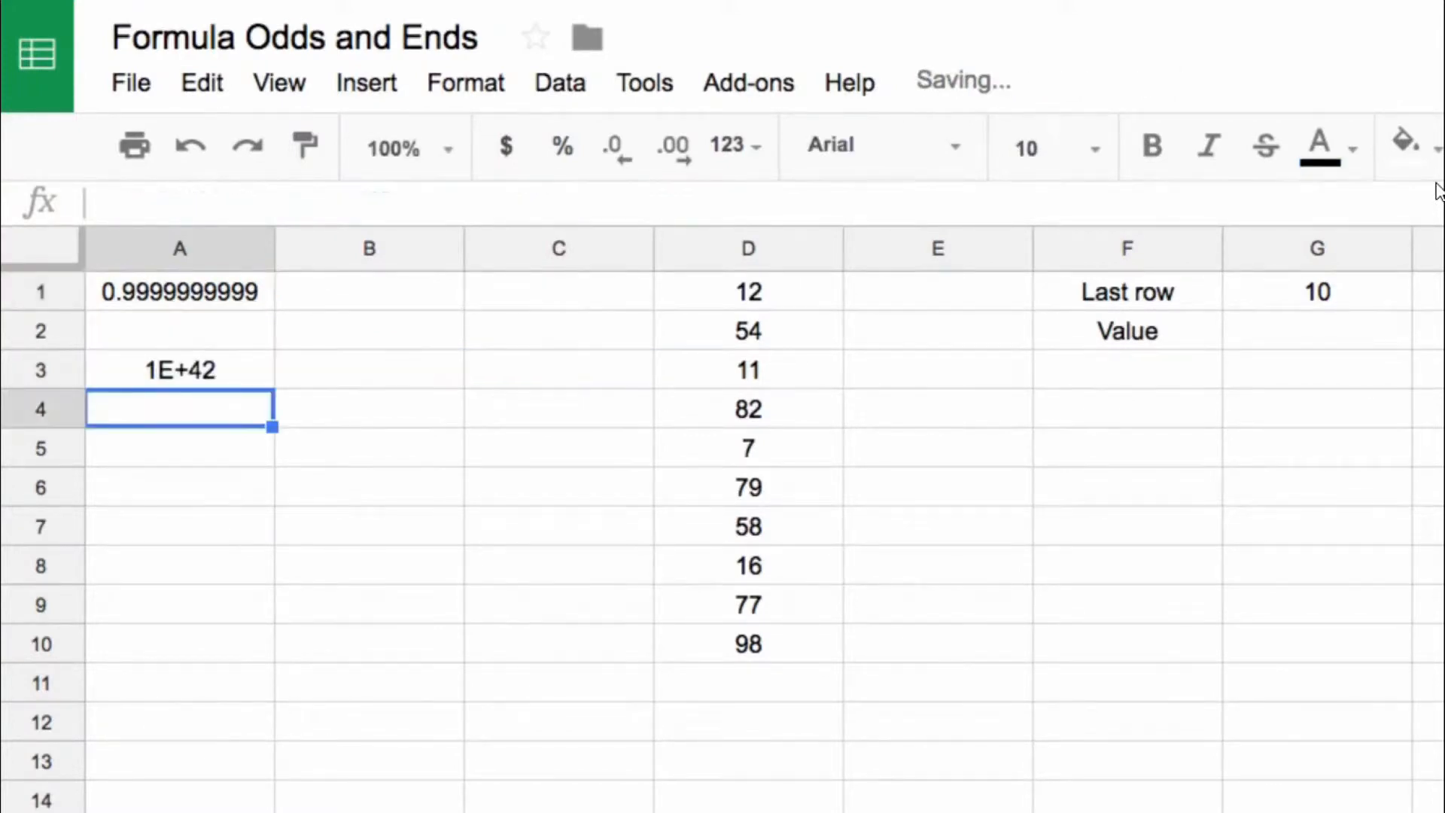
# Step: Shorten the number in A1 to 0.9999999 and check the A3 formula against it
pyautogui.press('Up')
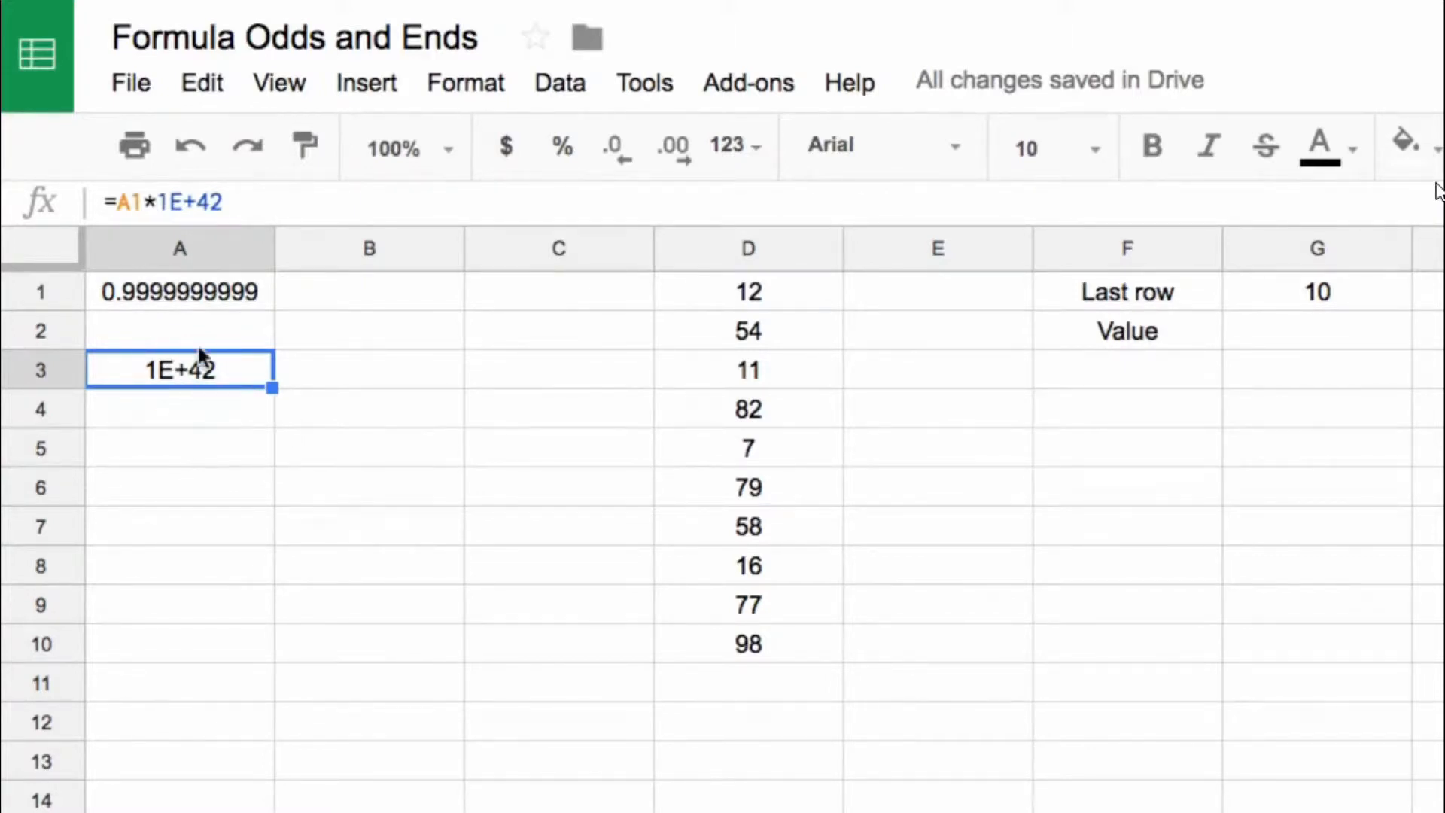
pyautogui.click(198, 290)
pyautogui.moveTo(224, 202); pyautogui.dragTo(371, 197)
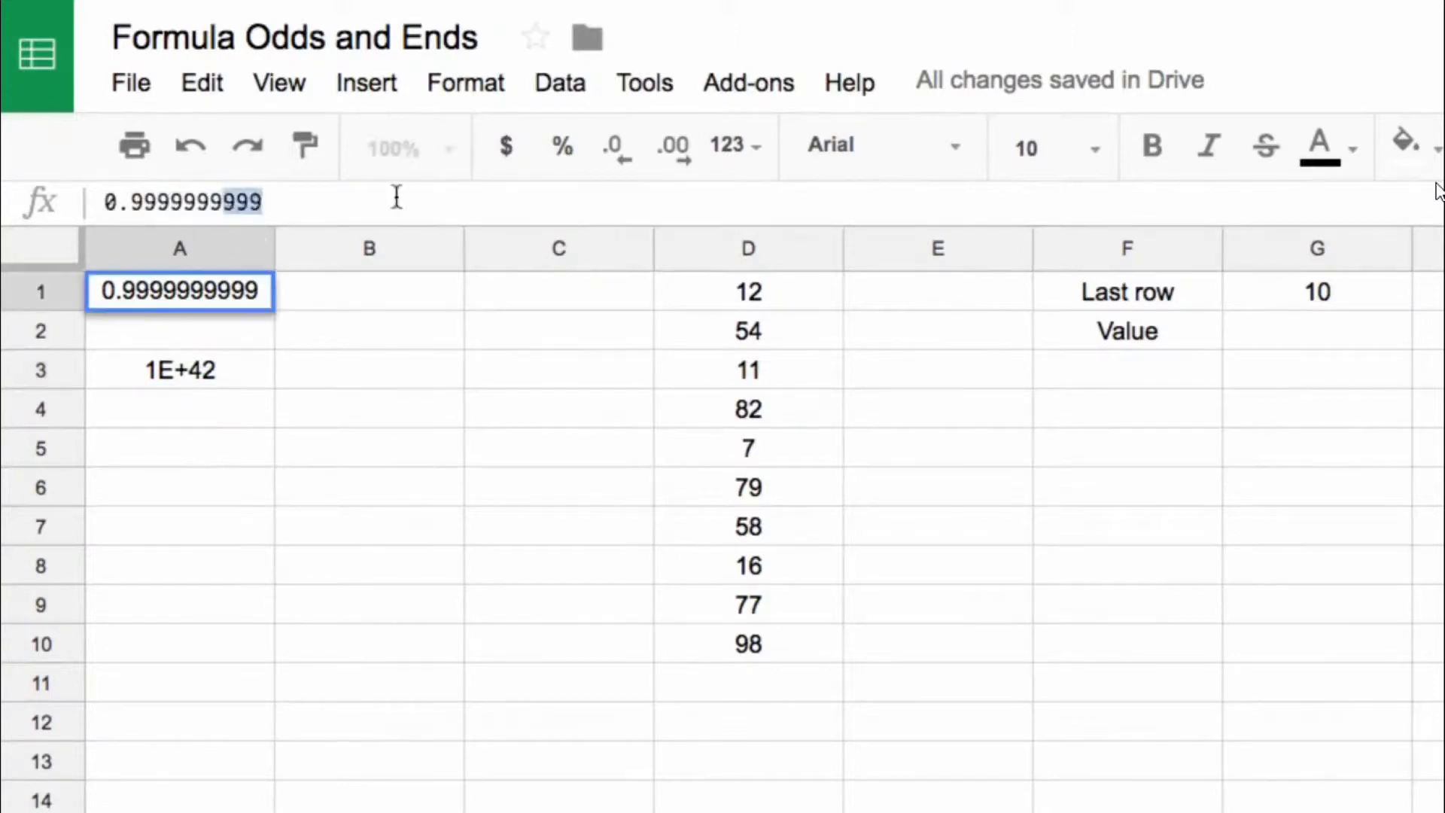
pyautogui.press('BackSpace')
pyautogui.press('Return')
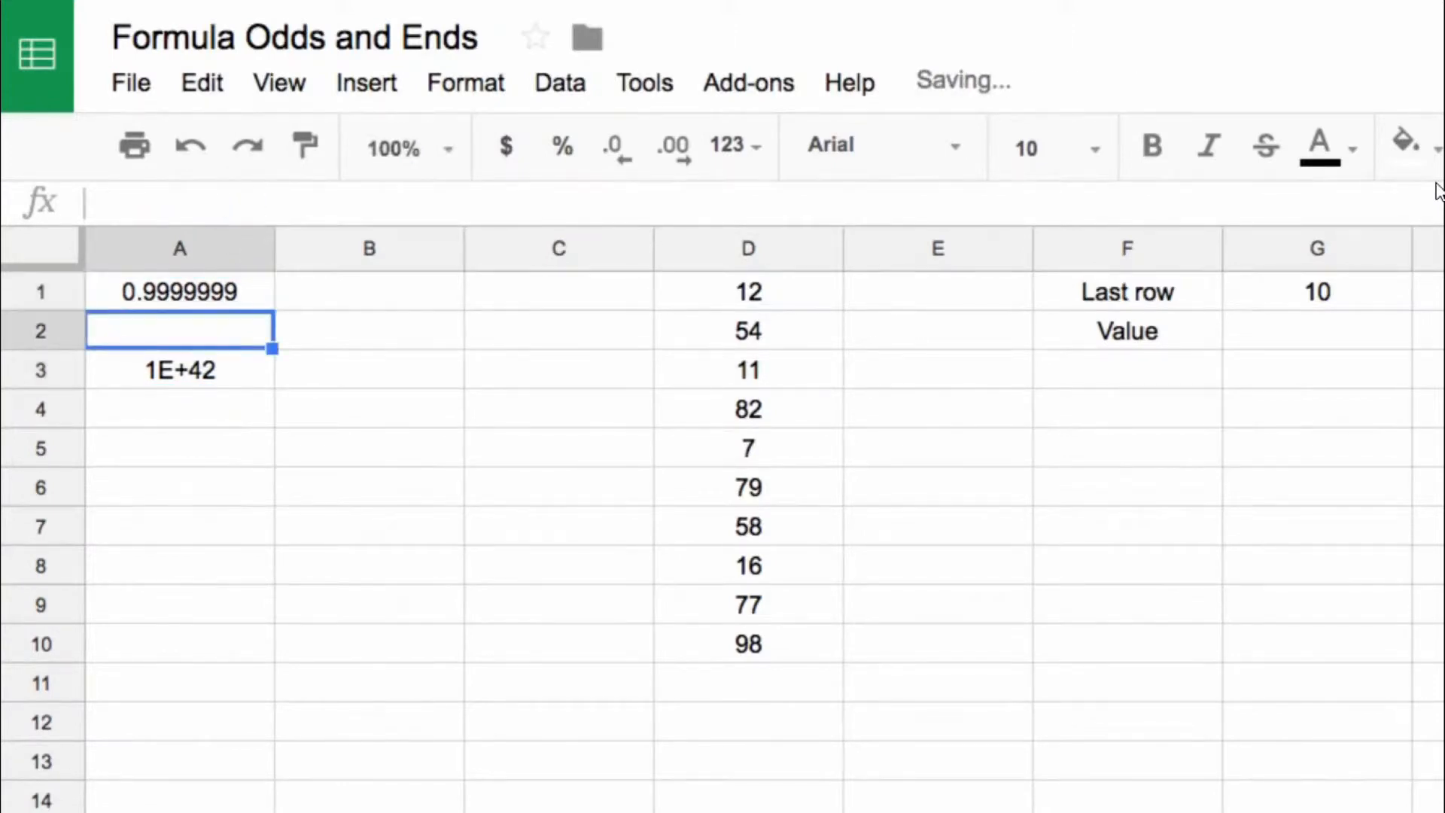
pyautogui.press('Down')
pyautogui.press('Down')
pyautogui.press('Up')
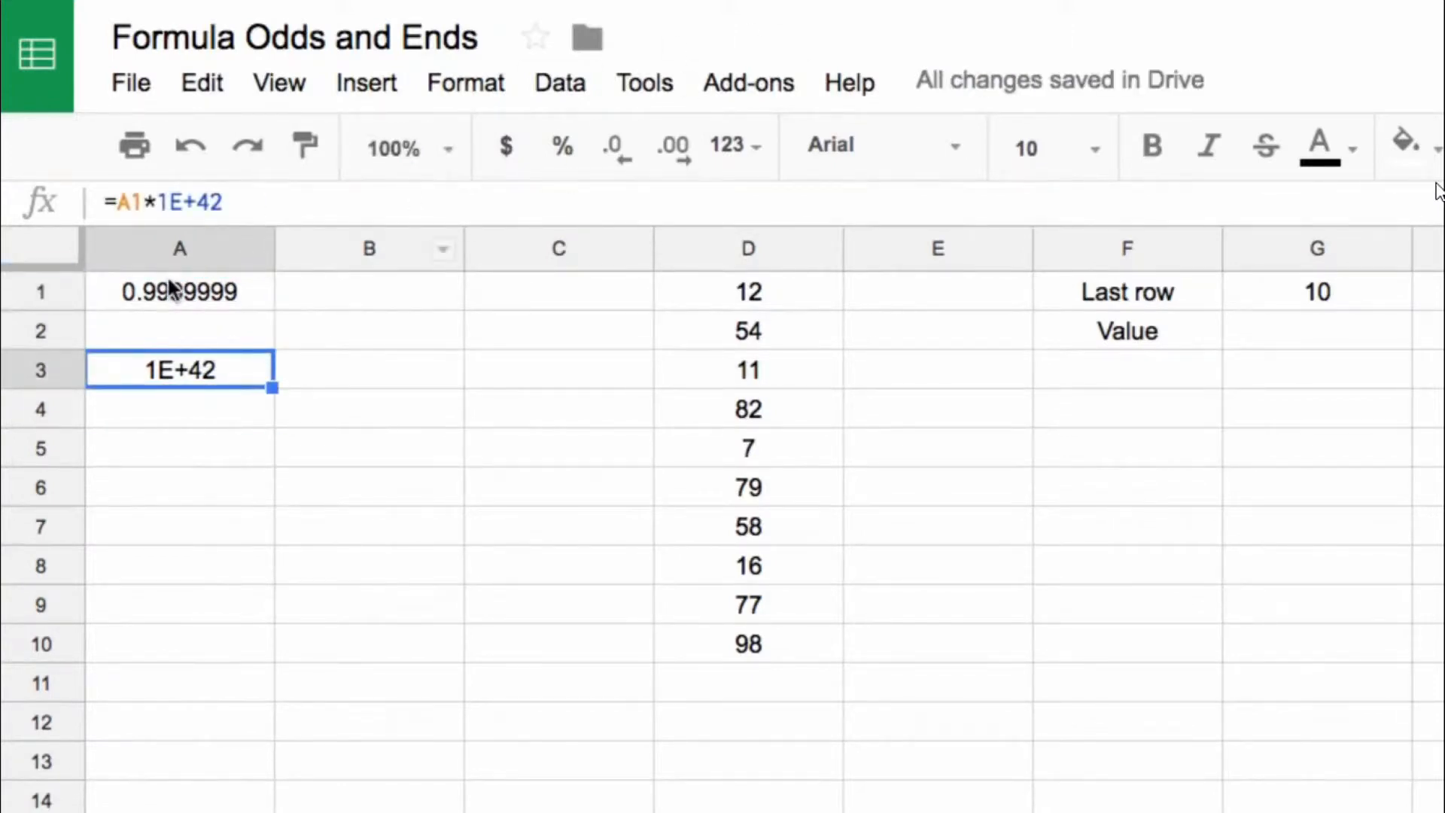
# Step: Shorten the number in A1 to 0.999
pyautogui.click(170, 288)
pyautogui.moveTo(170, 201); pyautogui.dragTo(397, 205)
pyautogui.press('BackSpace')
pyautogui.press('Return')
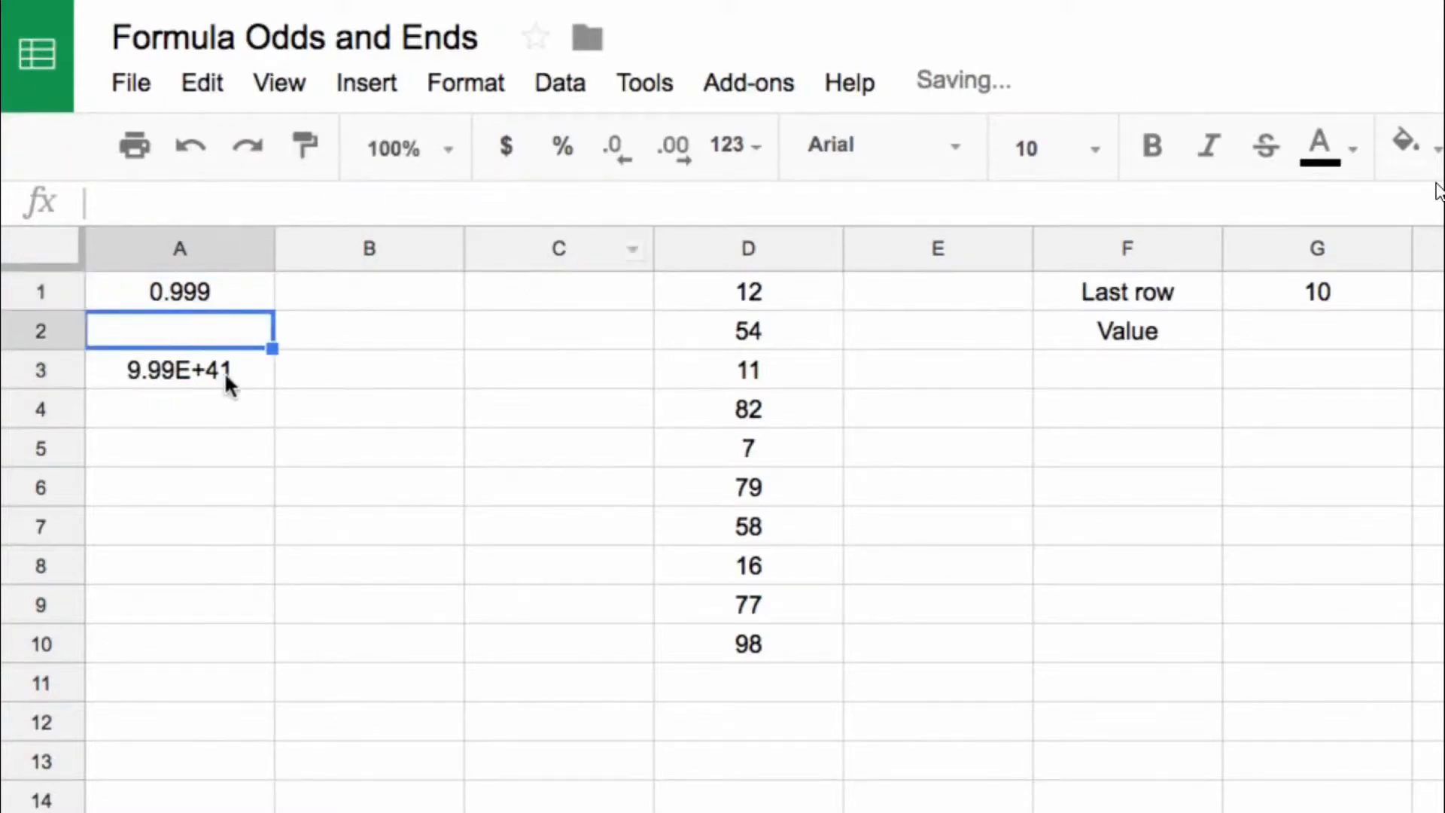
# Step: Enter the number 9.9999E+307 in A4 in scientific notation
pyautogui.click(167, 368)
pyautogui.click(180, 402)
pyautogui.write('9')
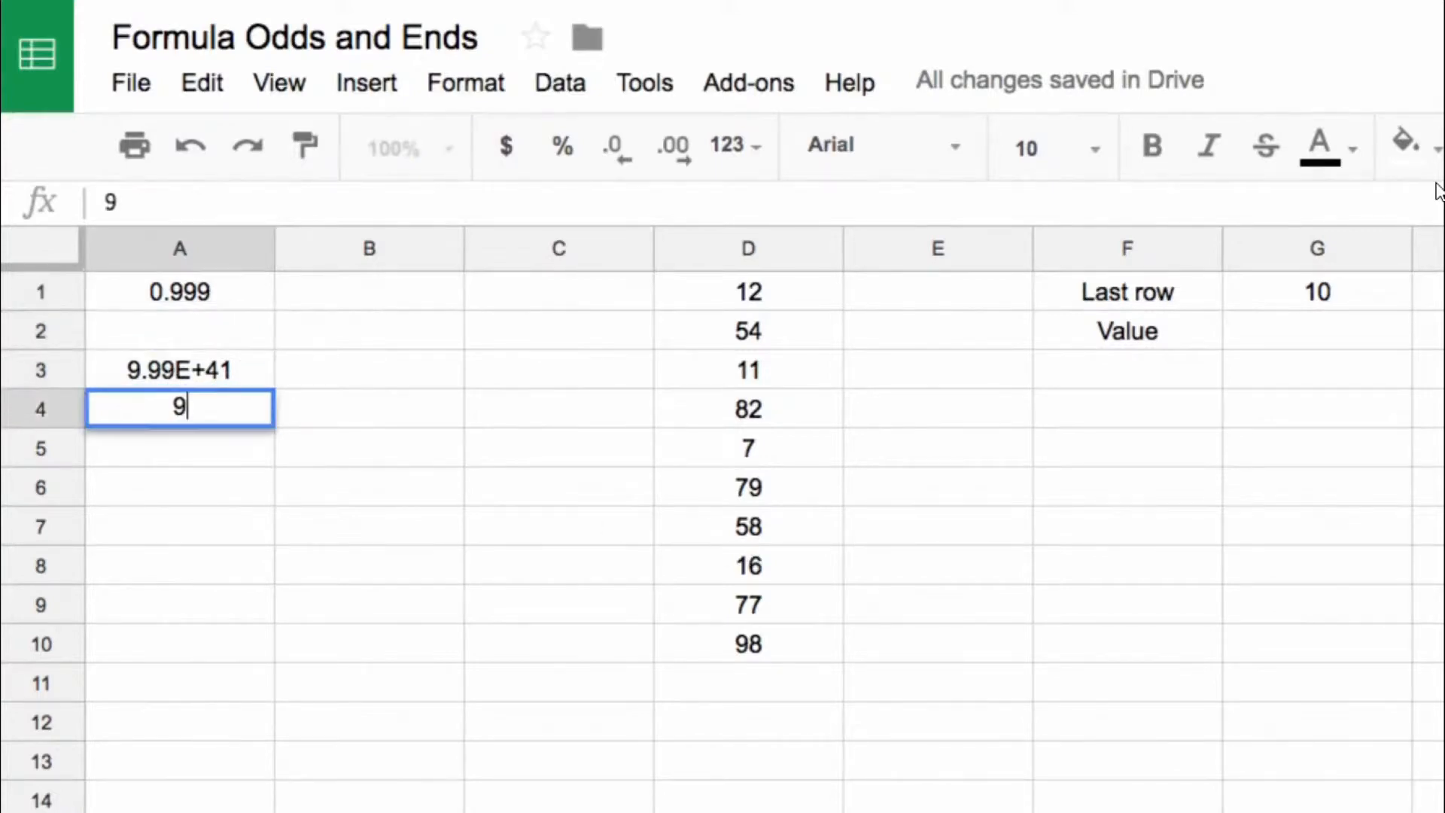
pyautogui.write('.9999E')
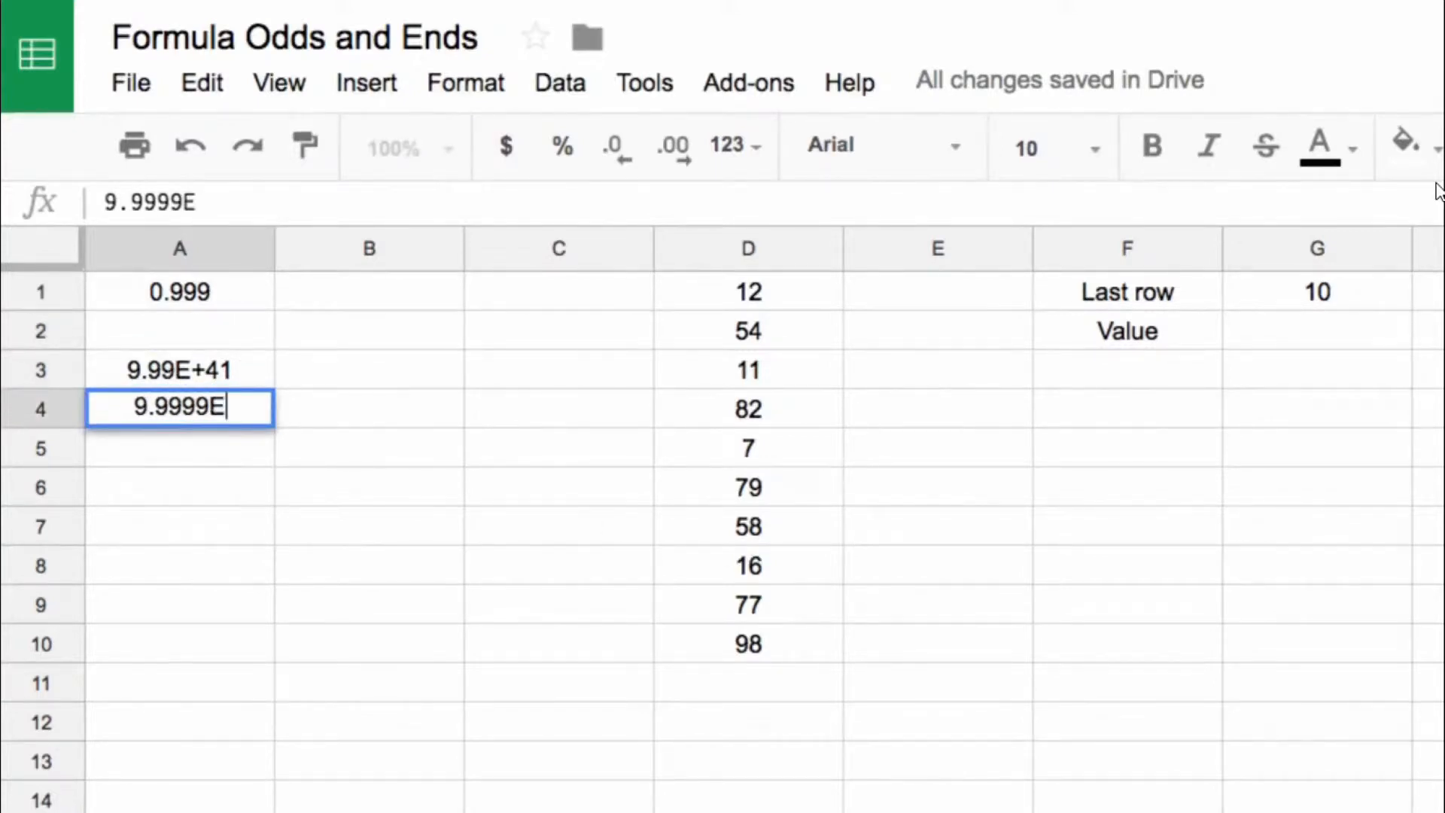
pyautogui.write("+307'")
pyautogui.press('Return')
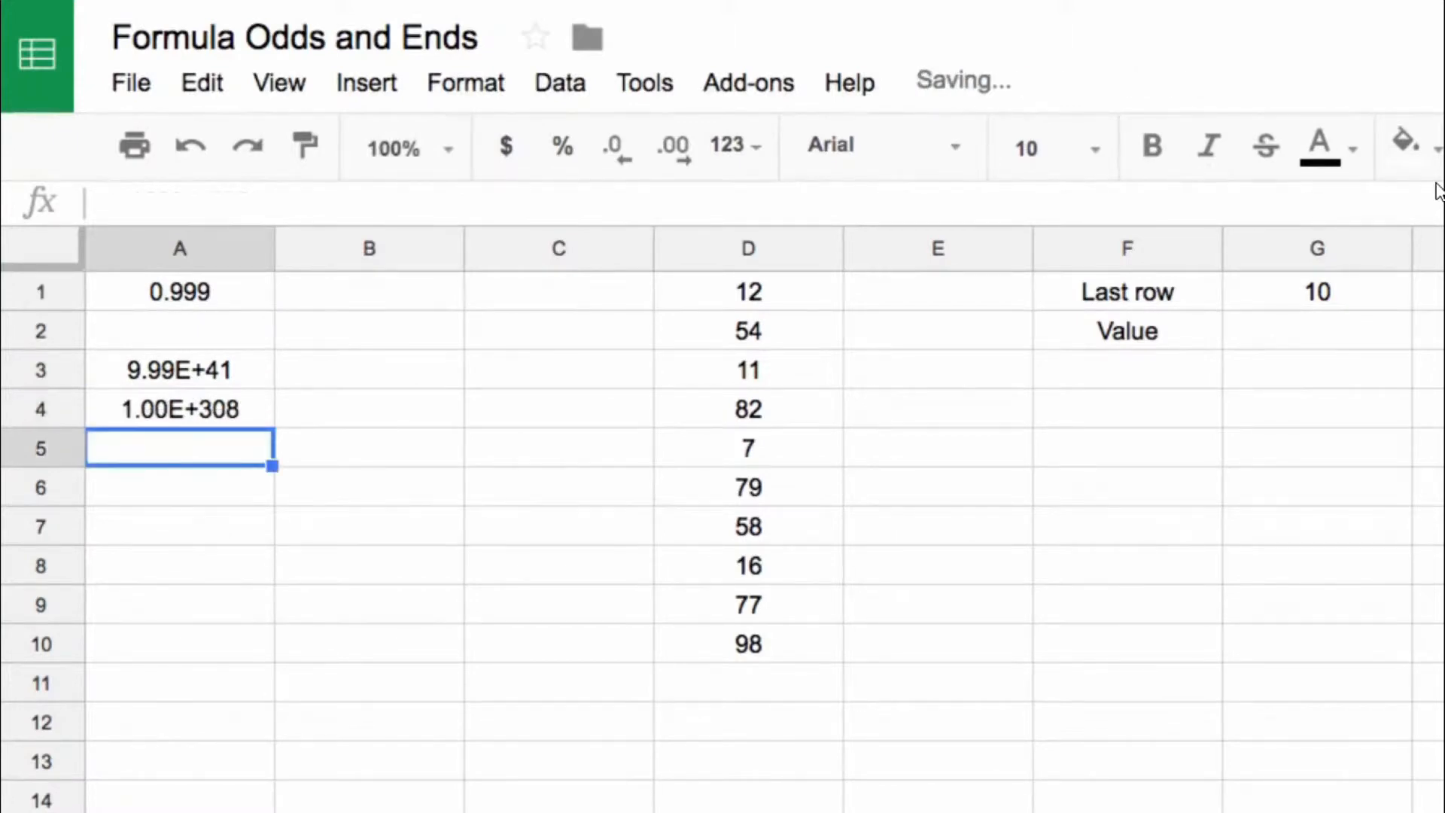
# Step: Shorten the number in A4 to 9.99E+307 and clear the formula from A3
pyautogui.click(239, 414)
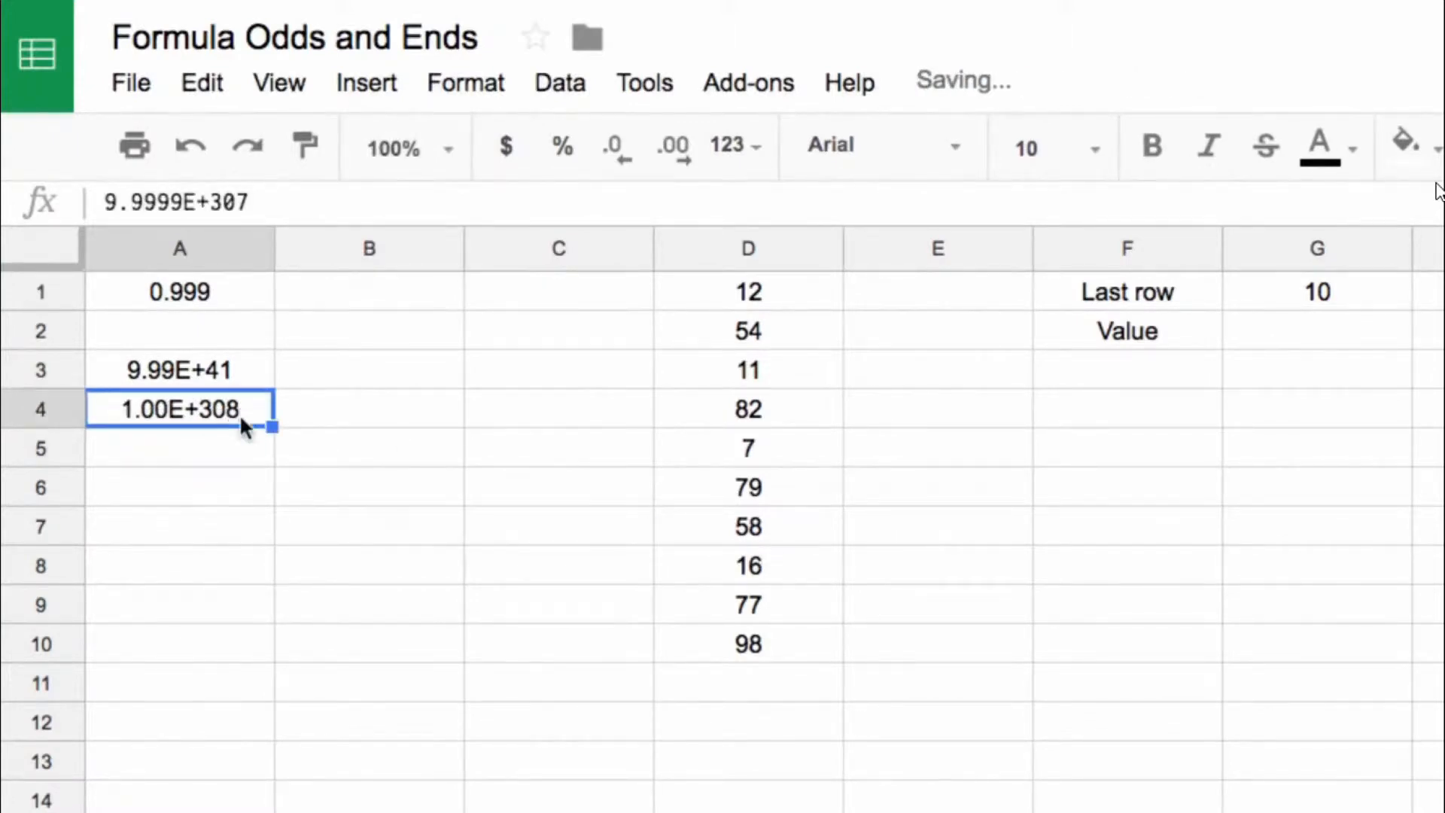
pyautogui.moveTo(182, 203)
pyautogui.mouseDown()
pyautogui.moveTo(168, 193)
pyautogui.moveTo(186, 203)
pyautogui.mouseUp()
pyautogui.click(167, 200)
pyautogui.press('BackSpace')
pyautogui.press('Return')
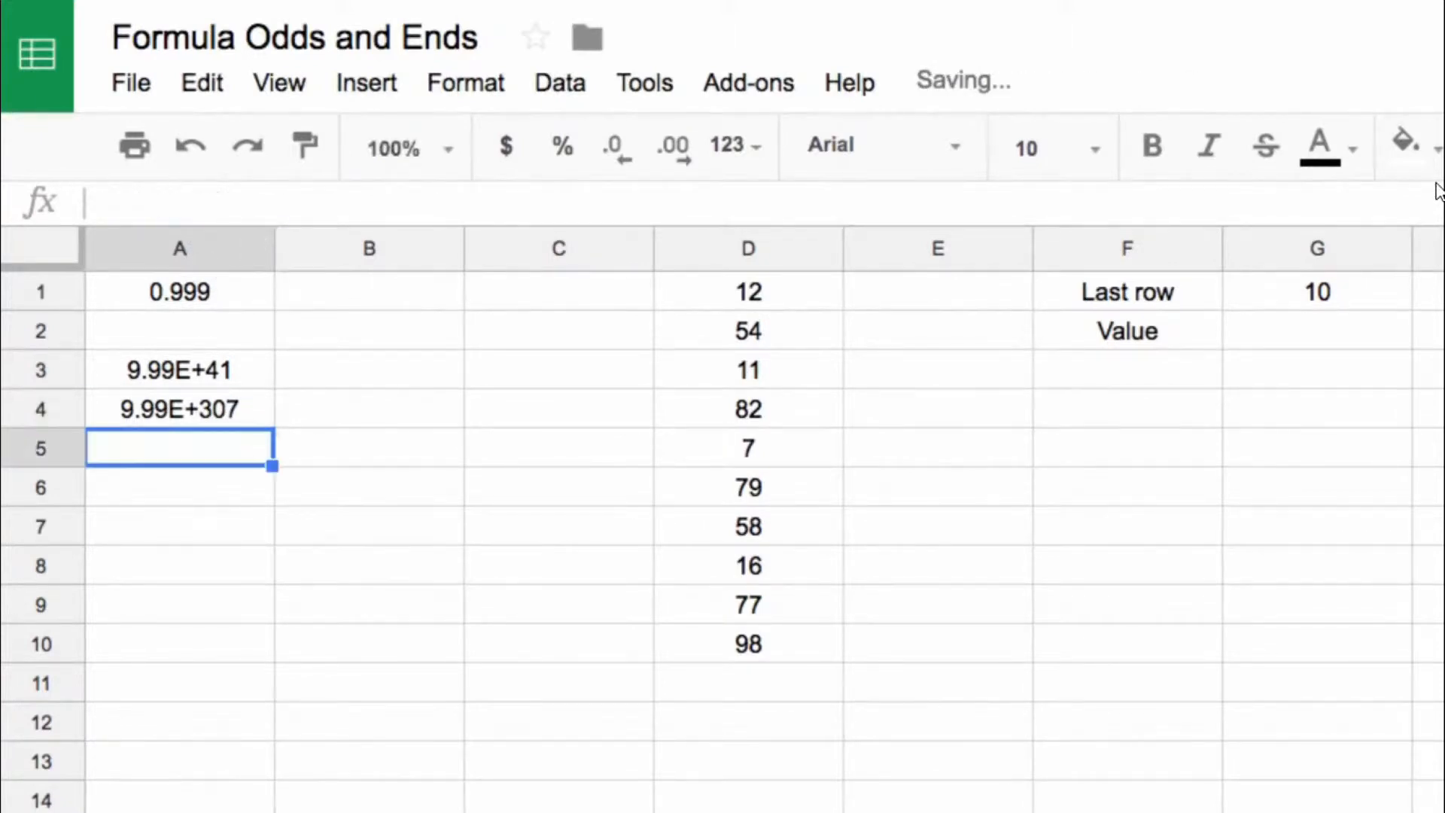
pyautogui.click(226, 368)
pyautogui.press('BackSpace')
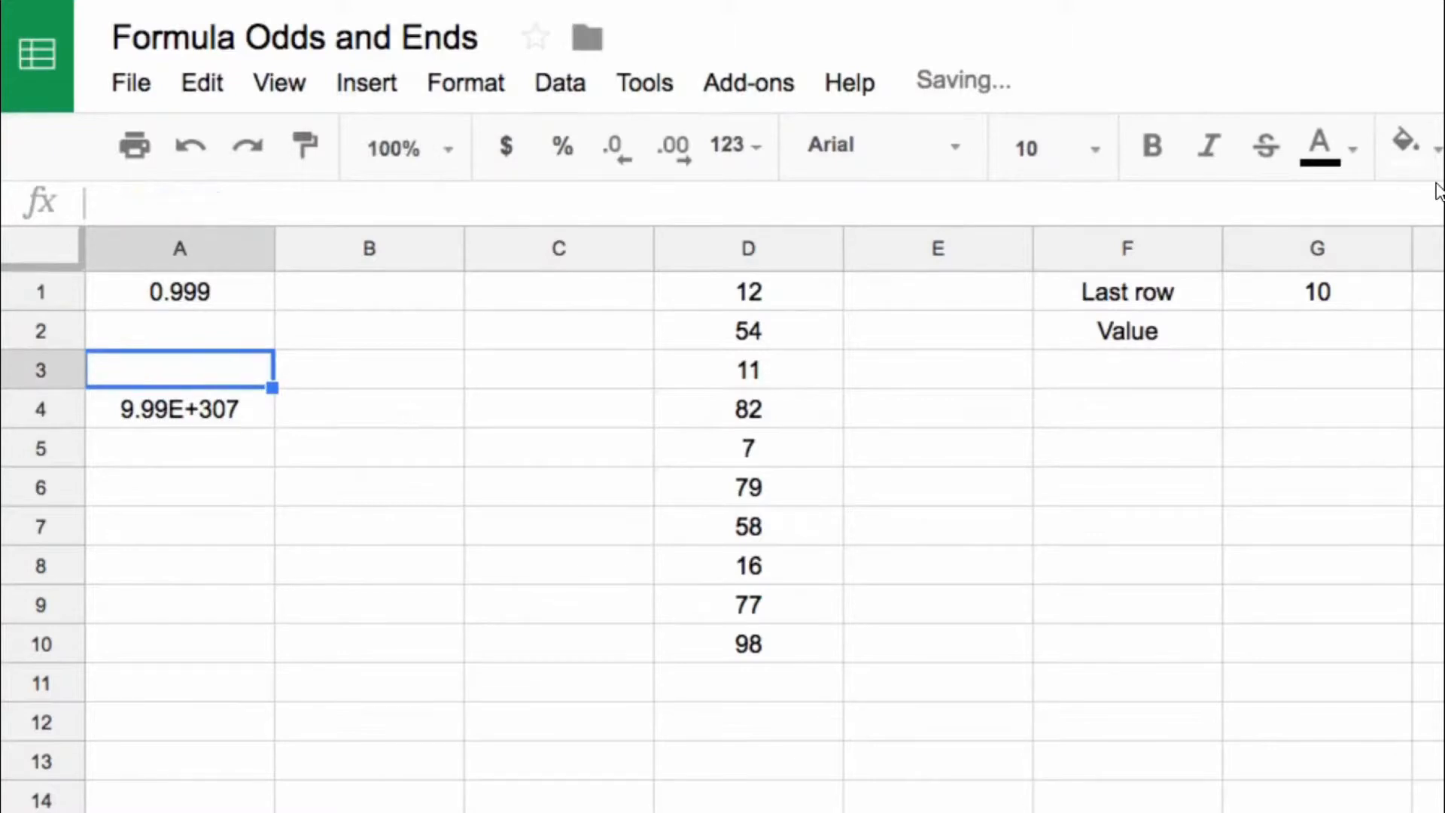
# Step: Enter the number 1.00E+308 in A5 and compare its stored value with the one in A4
pyautogui.click(239, 417)
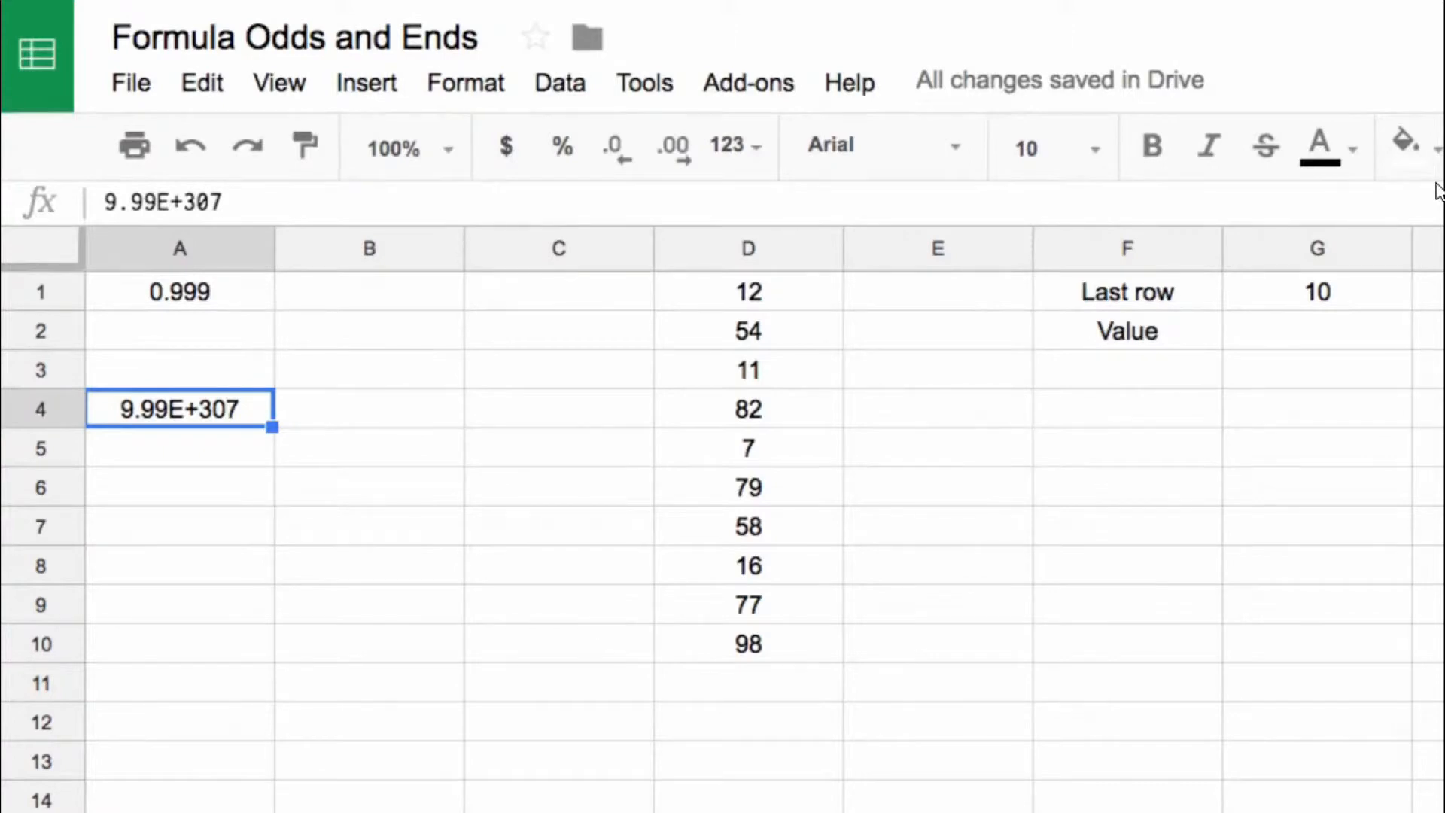
pyautogui.press('Down')
pyautogui.write('1')
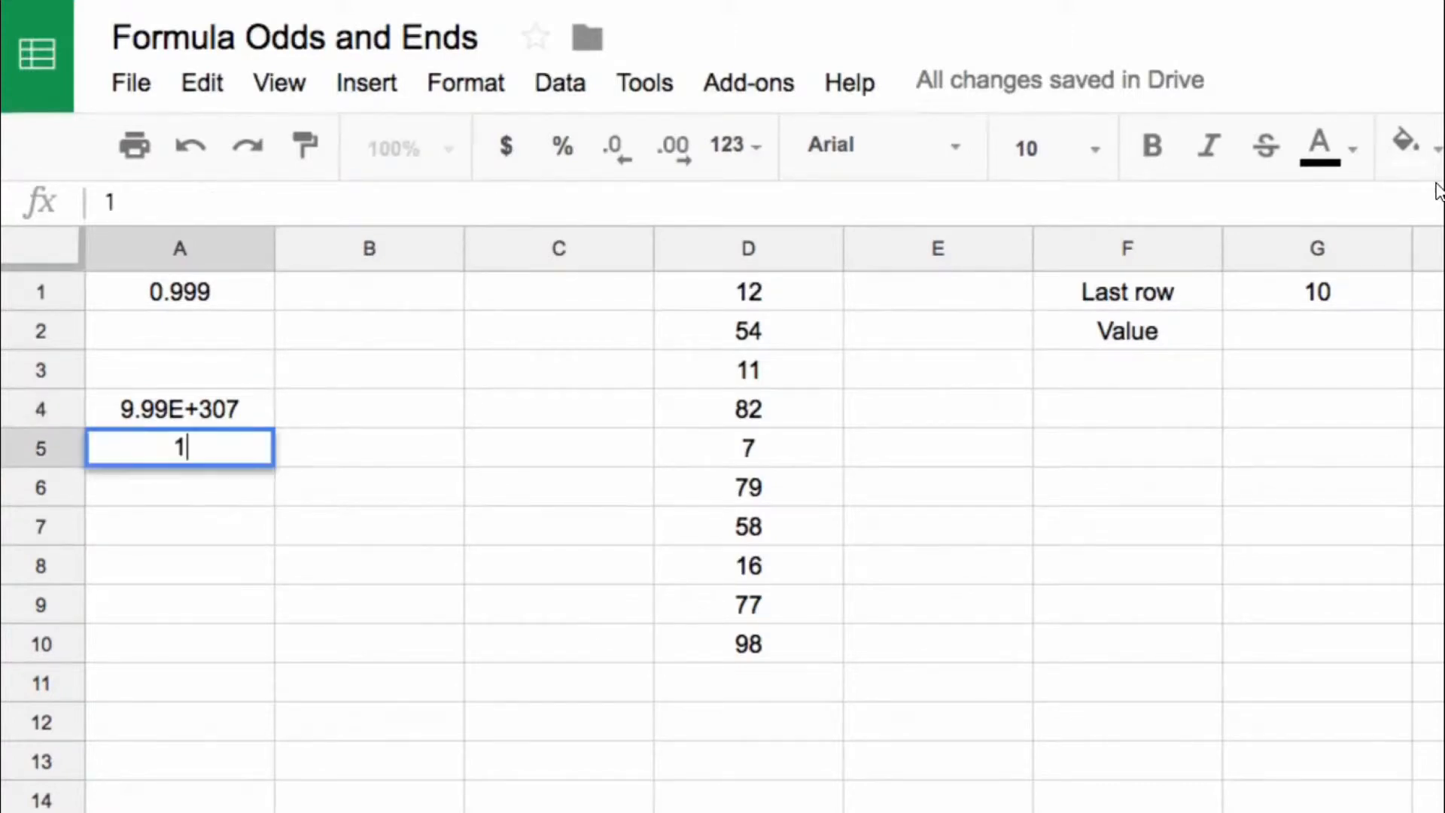
pyautogui.write('.00E+308')
pyautogui.press('Return')
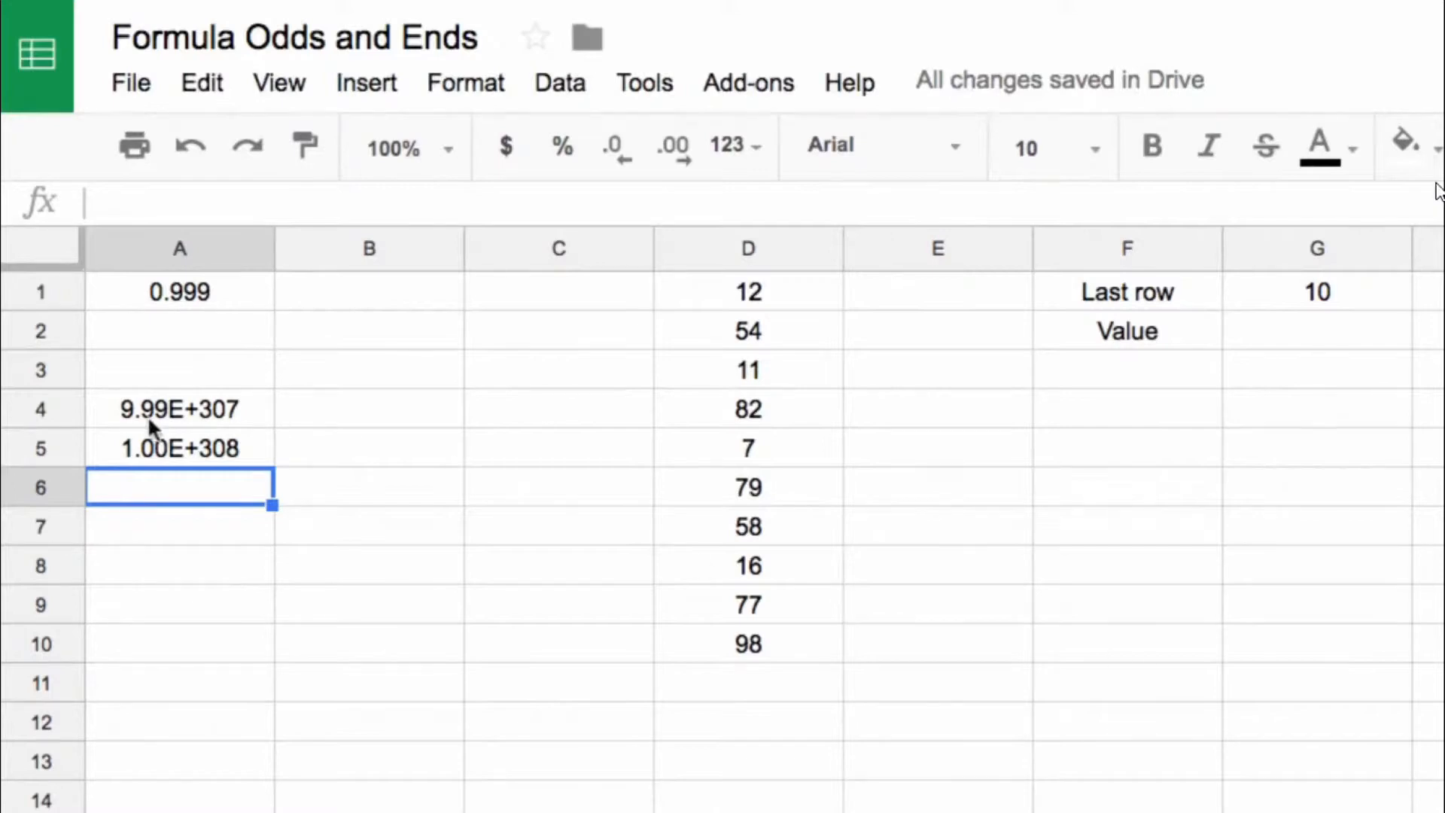
pyautogui.click(167, 414)
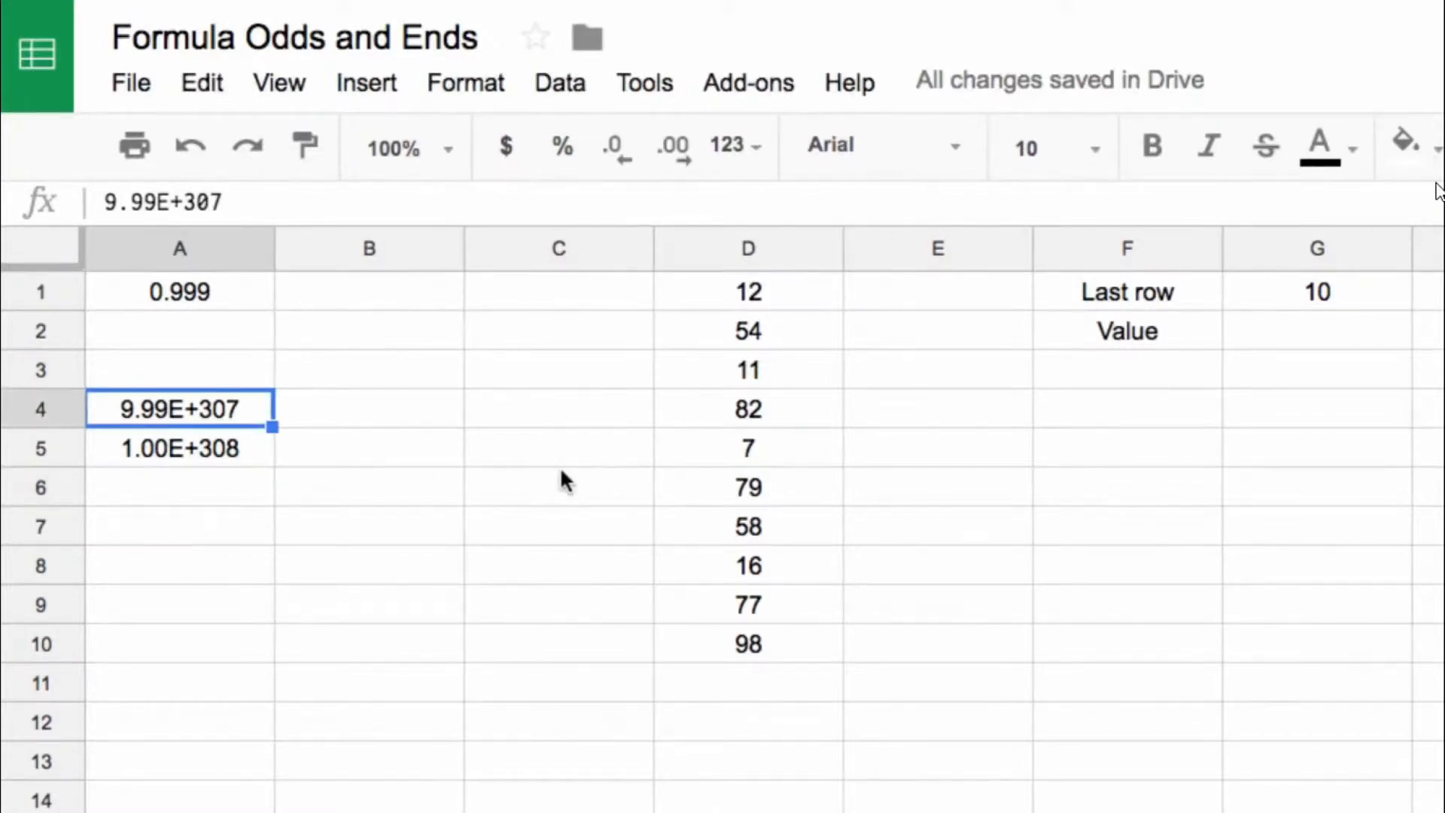
pyautogui.press('Down')
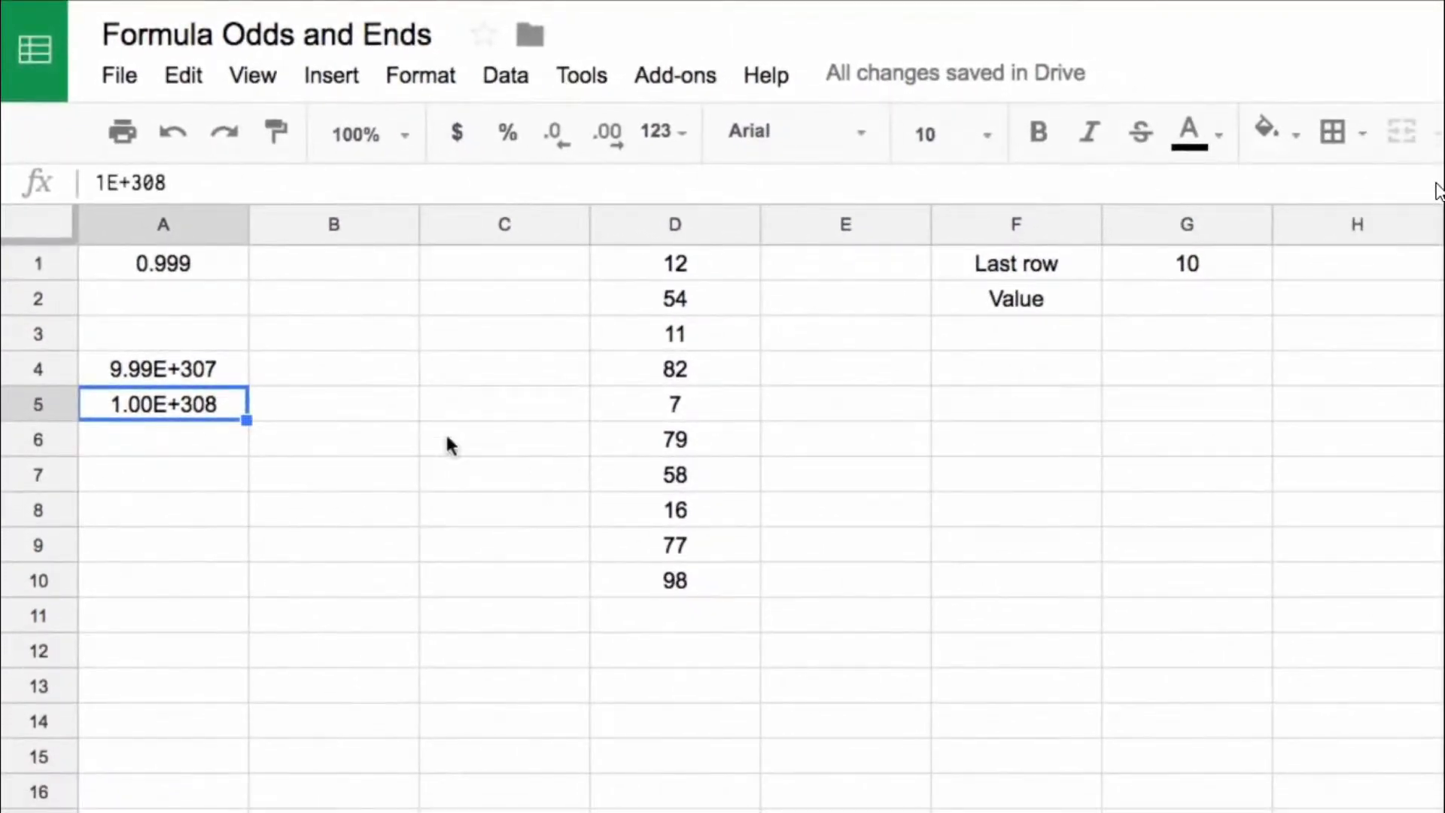
# Step: Clear the Last row result in G1 and review the column D numbers down to the last filled cell
pyautogui.click(1106, 312)
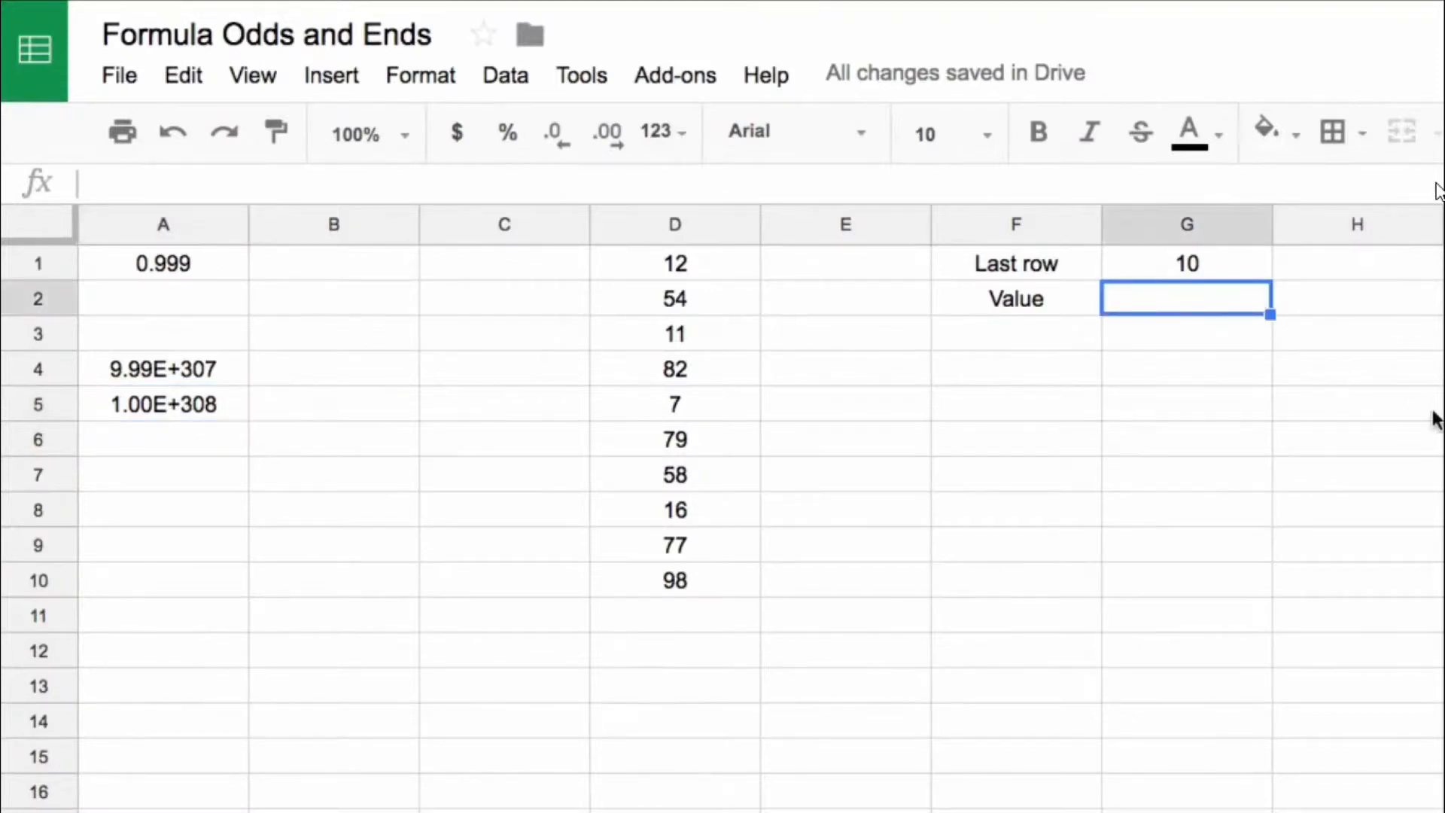
pyautogui.write('=')
pyautogui.press('Escape')
pyautogui.click(1146, 268)
pyautogui.press('Delete')
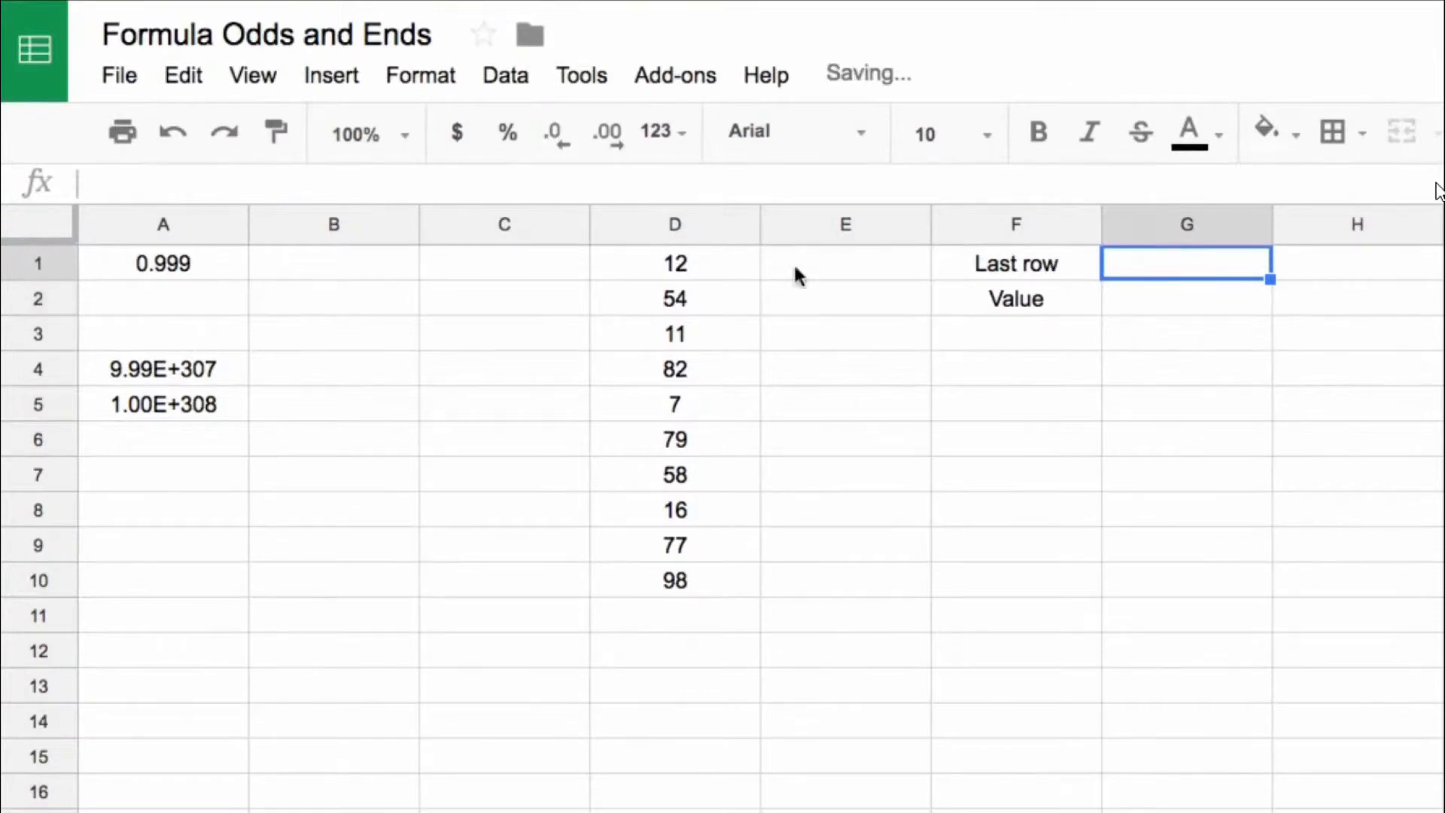
pyautogui.moveTo(687, 259); pyautogui.dragTo(703, 645)
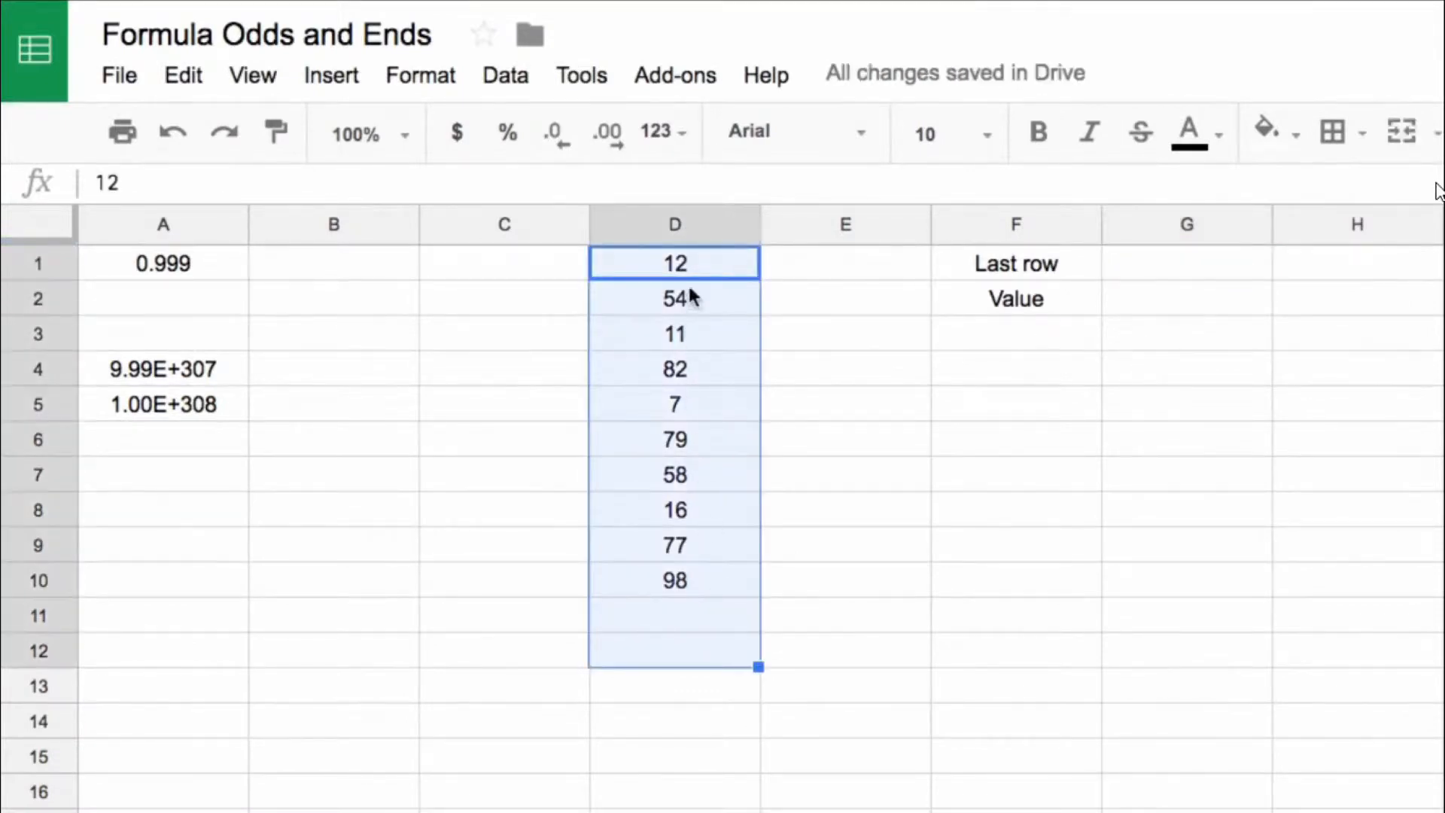
pyautogui.click(1130, 263)
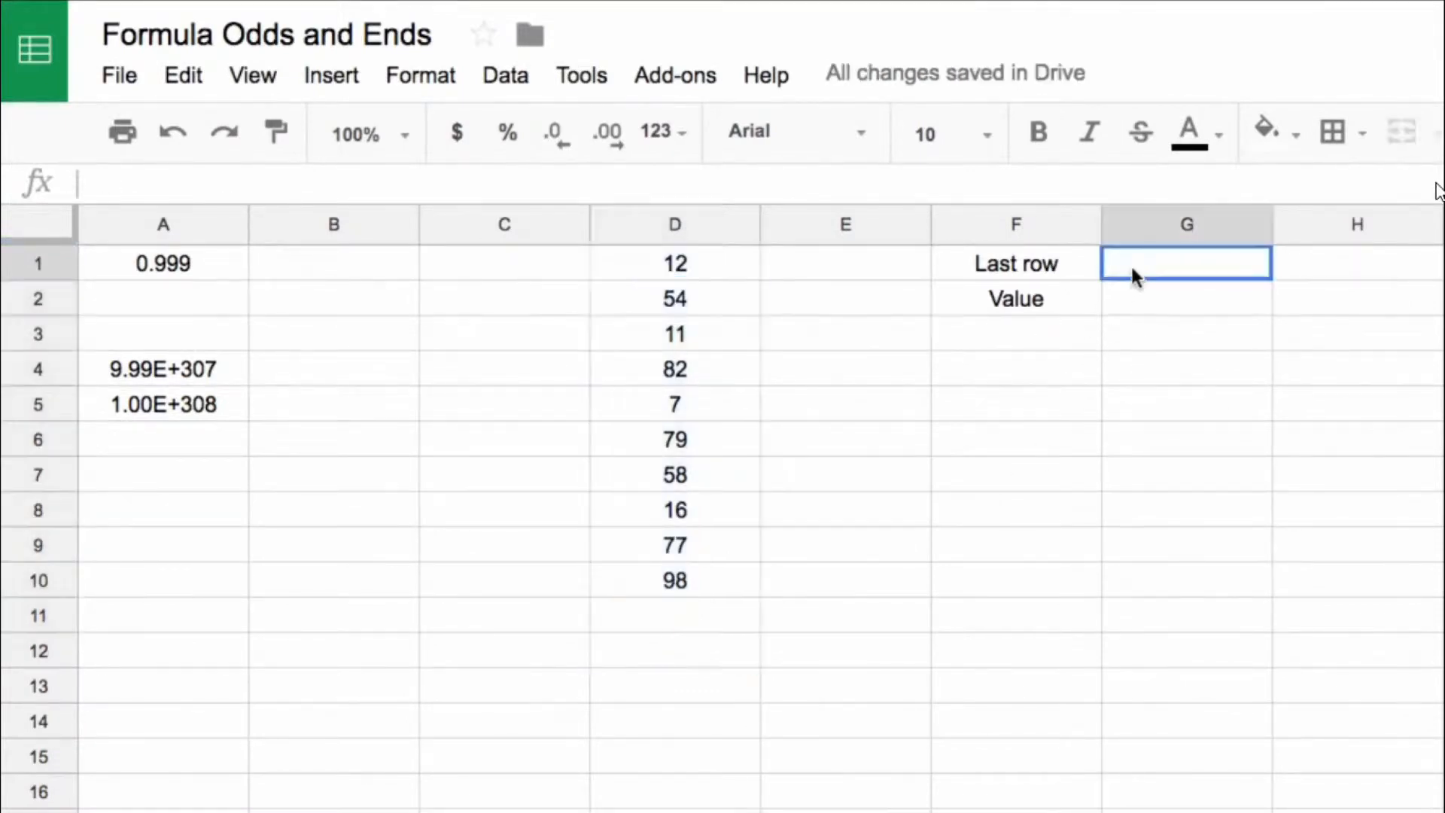
pyautogui.click(715, 545)
pyautogui.click(689, 580)
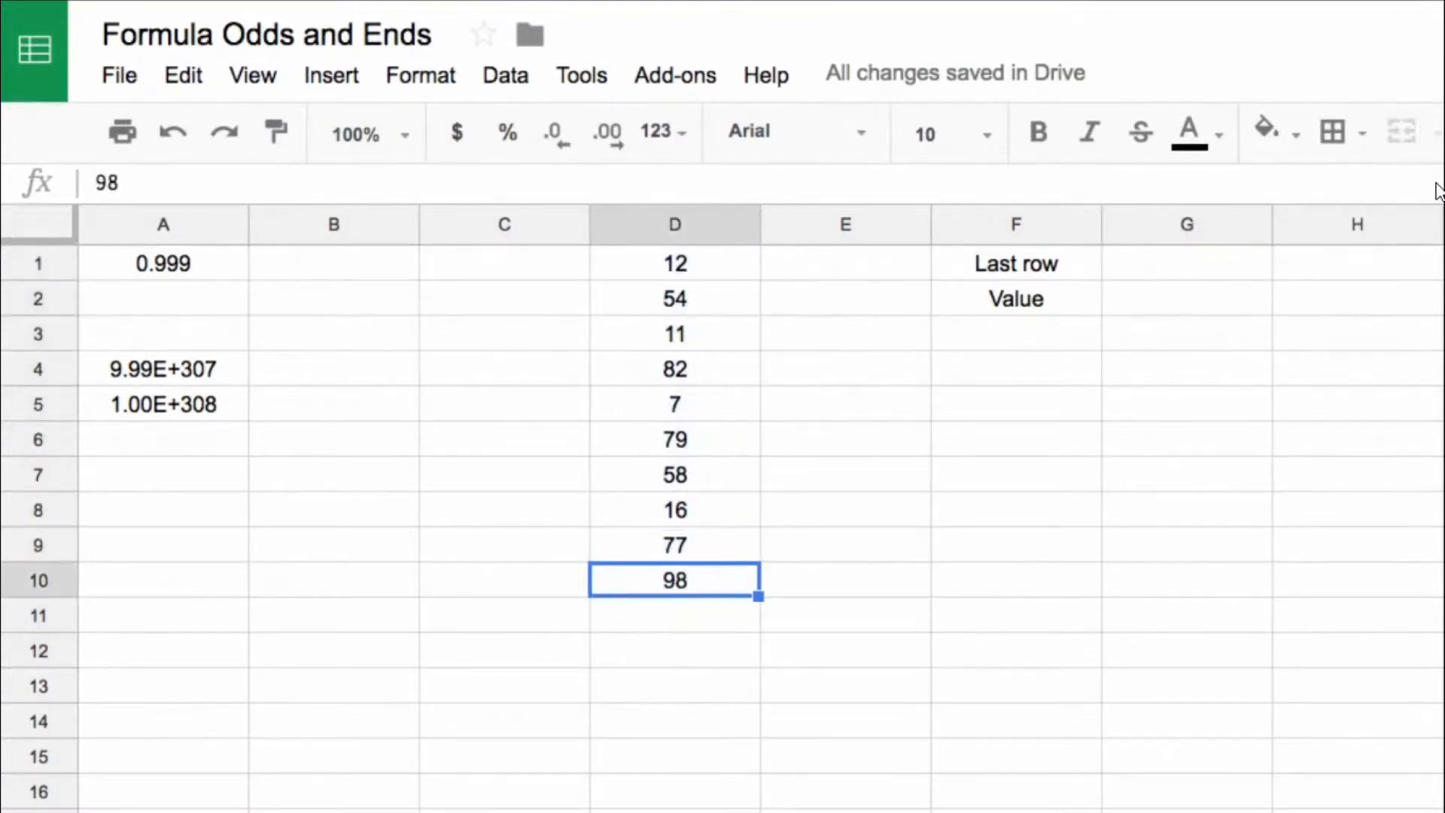
# Step: Enter the formula =match(1E+308,D:D) in the Last row cell G1, leaving out the search type
pyautogui.click(1194, 267)
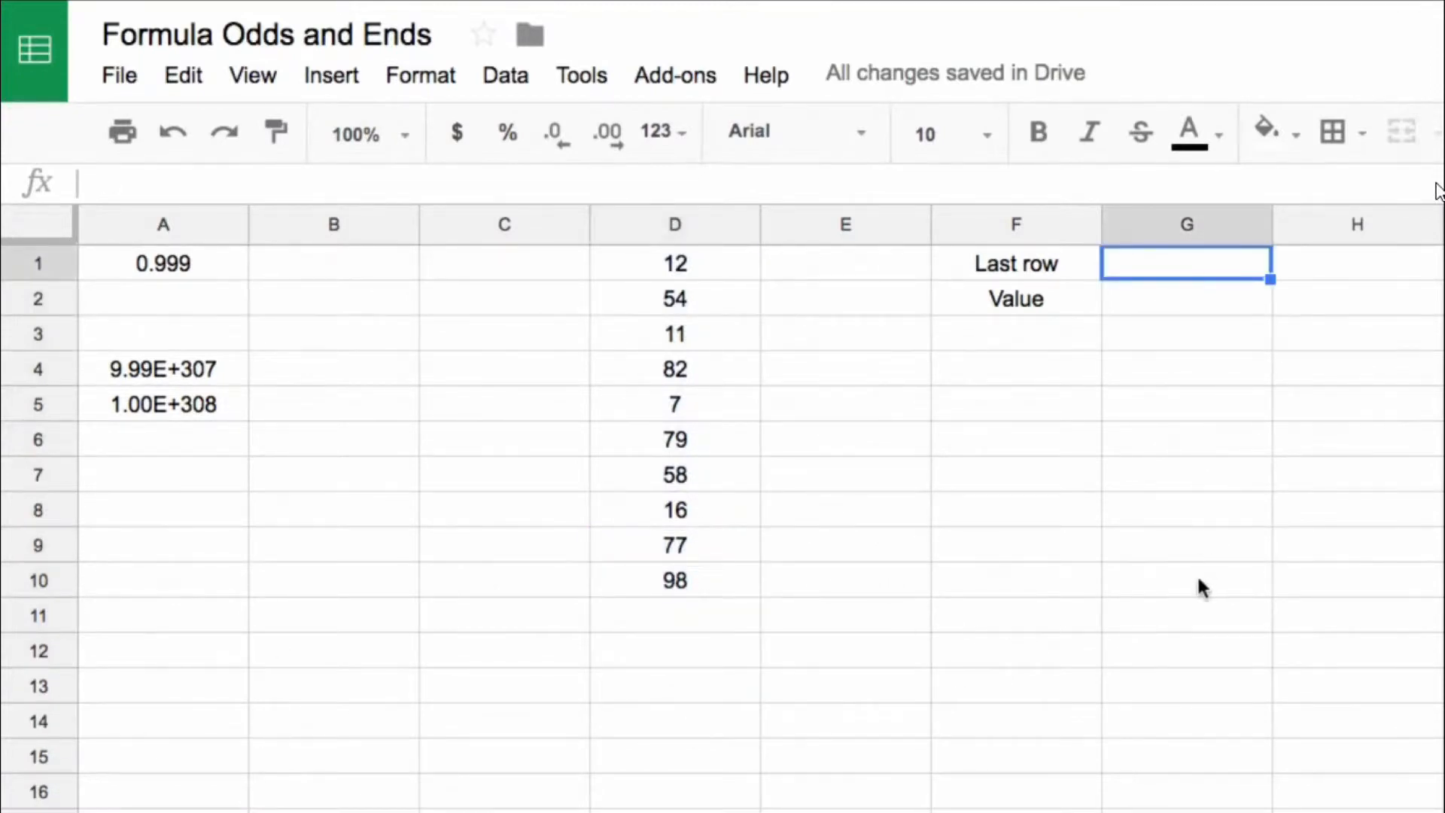
pyautogui.write('=match(')
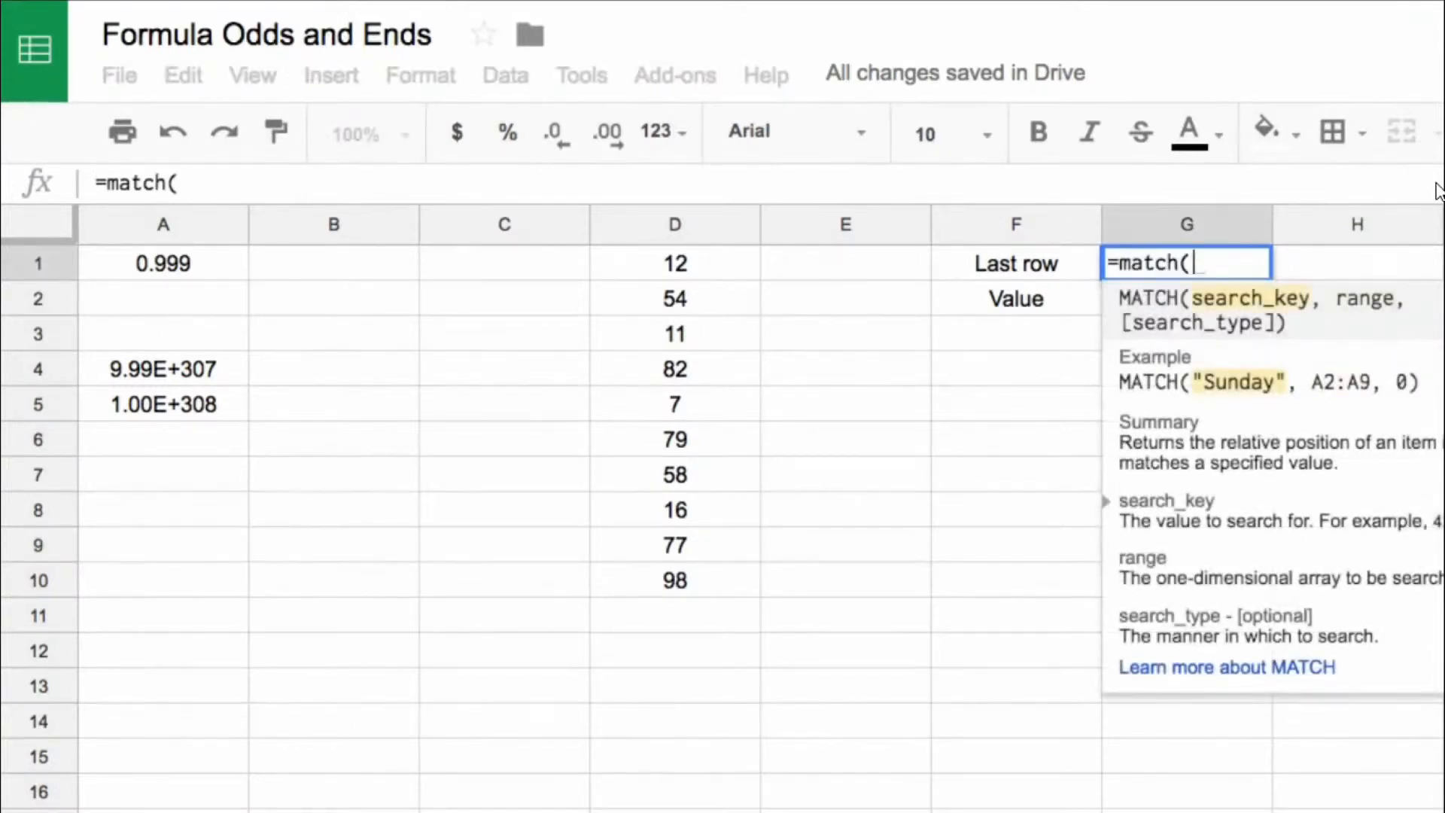
pyautogui.write('1')
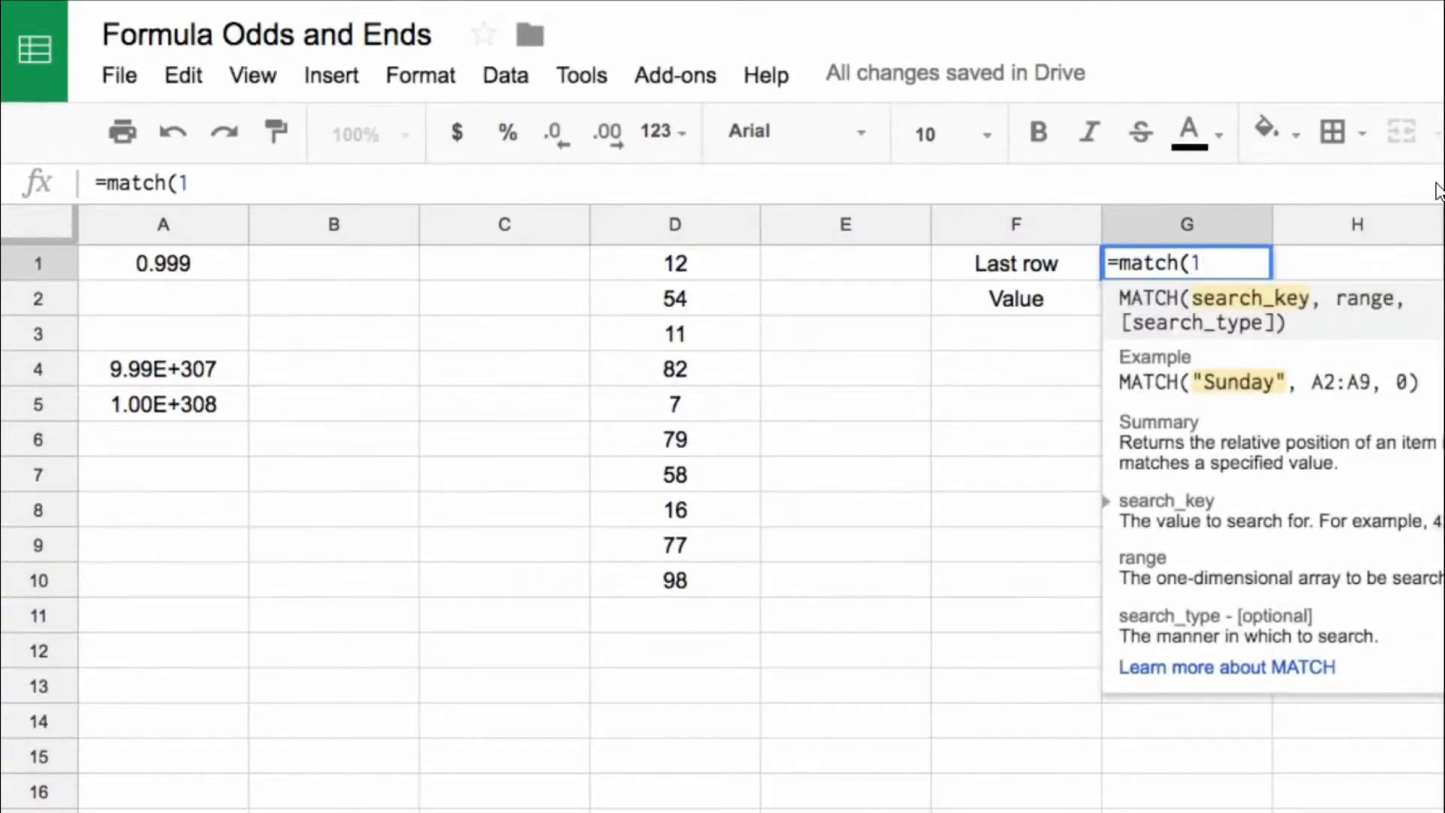
pyautogui.write('E+308,')
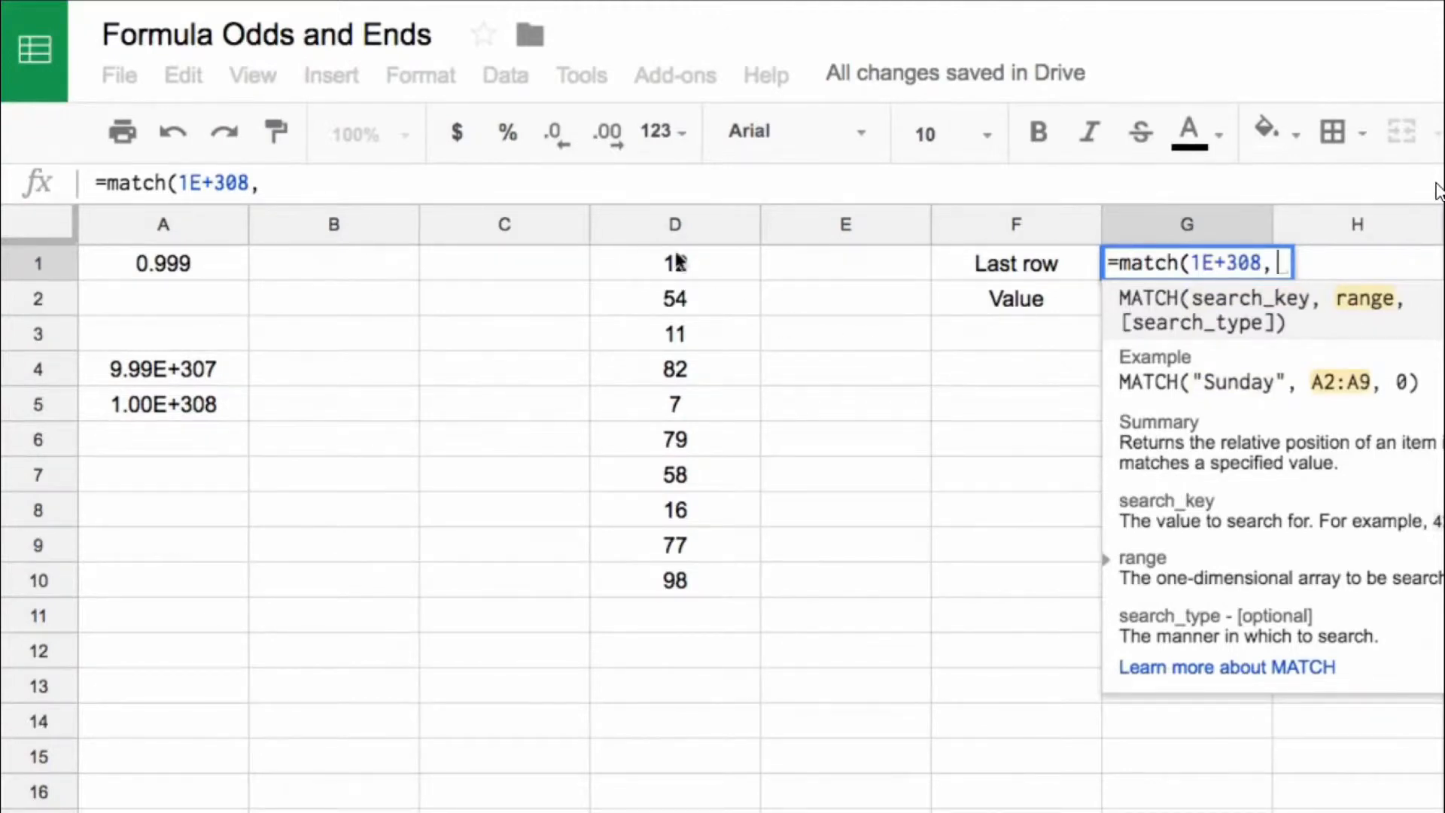
pyautogui.click(667, 224)
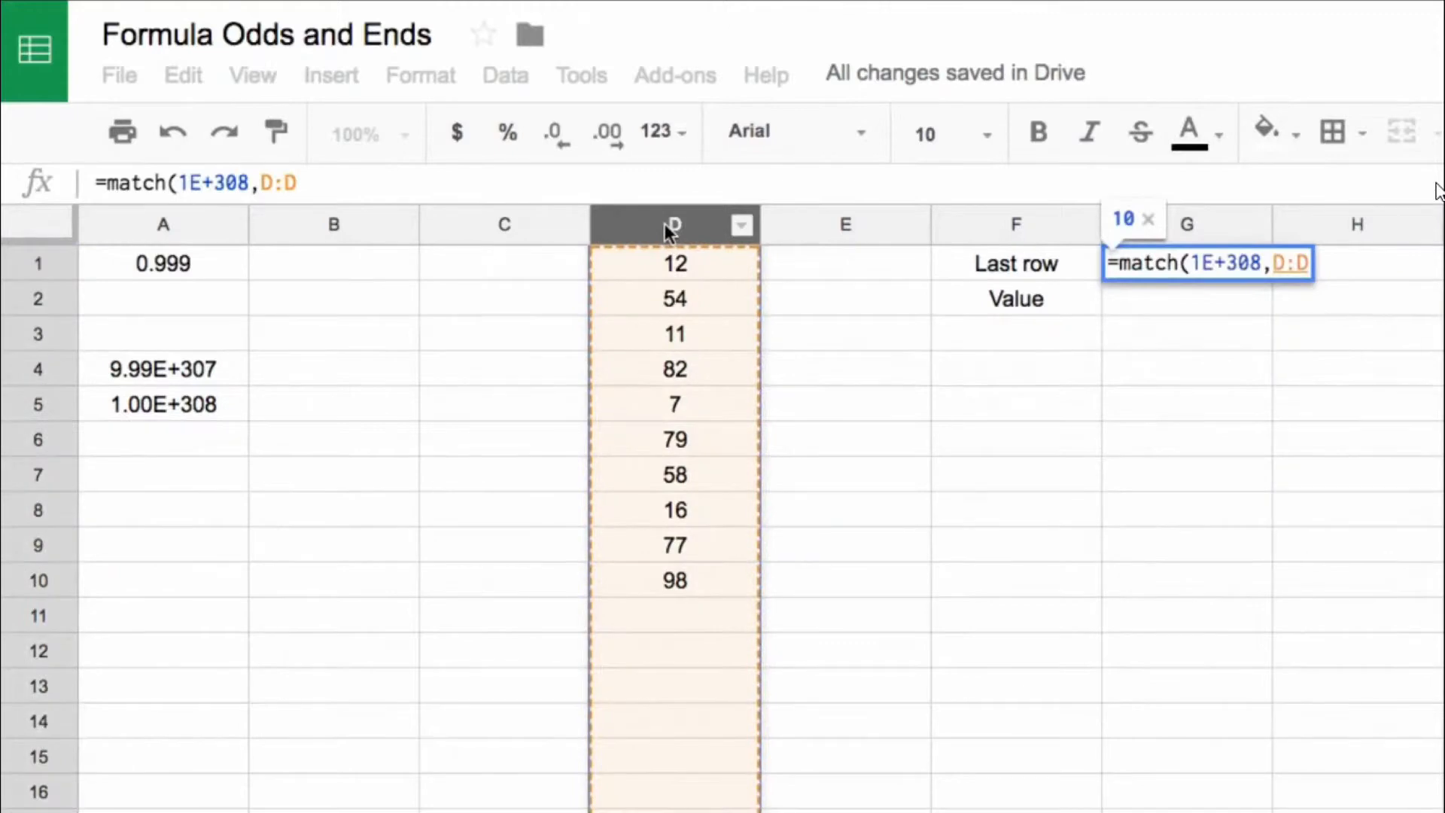
pyautogui.write(',')
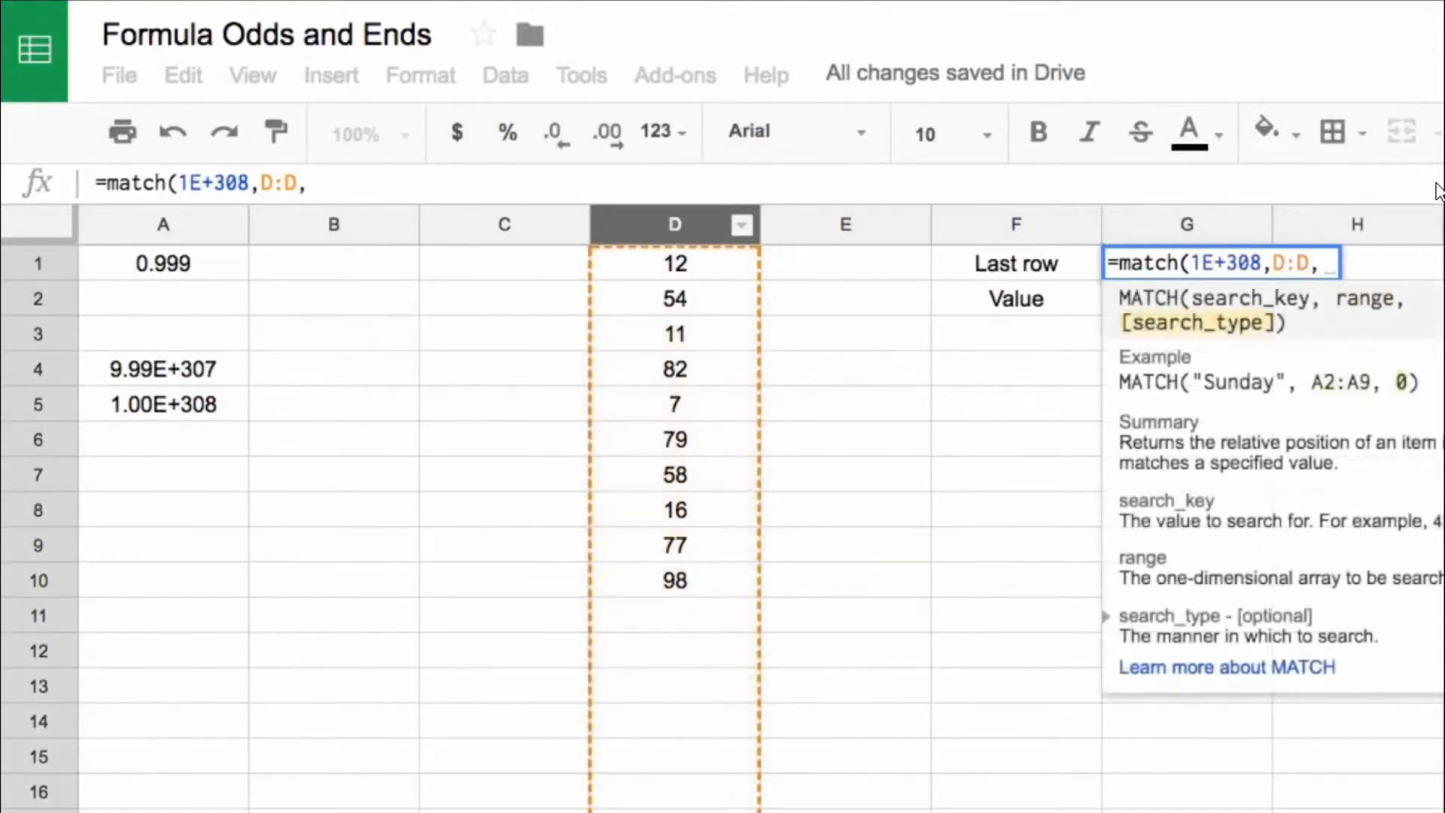
pyautogui.press('BackSpace')
pyautogui.press('BackSpace')
pyautogui.write(',1')
pyautogui.press('BackSpace')
pyautogui.press('BackSpace')
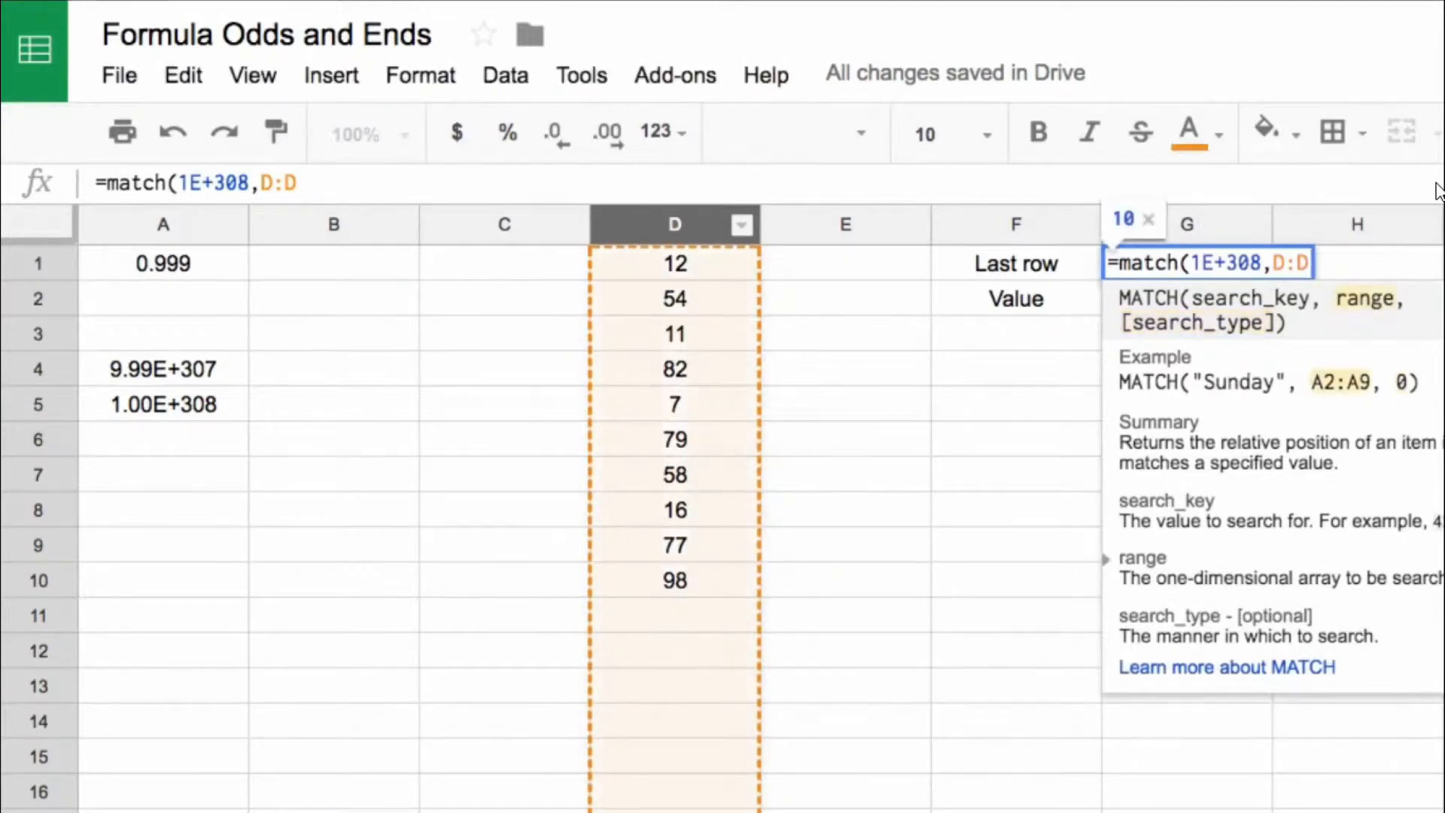
pyautogui.write(')')
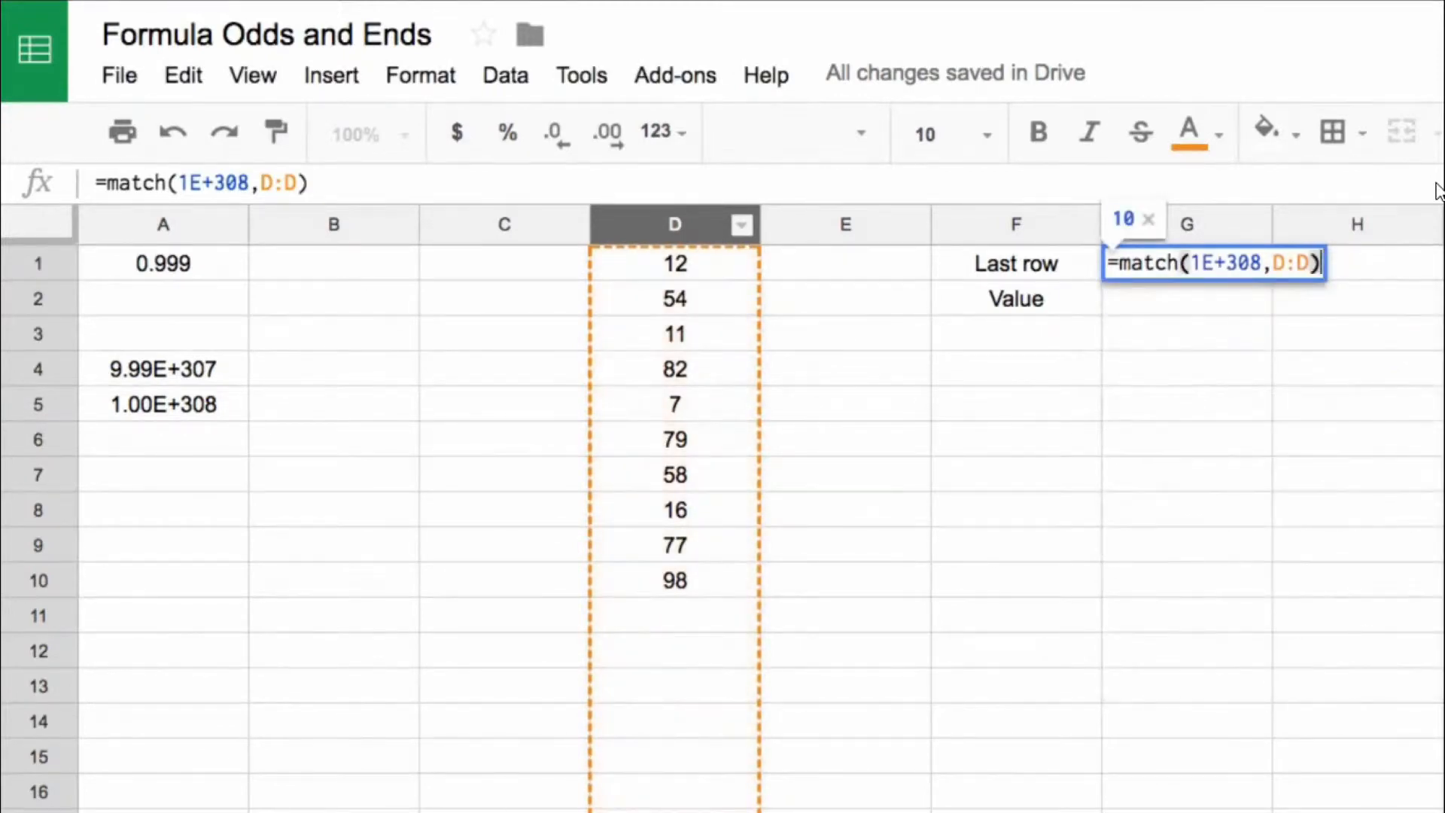
pyautogui.press('Return')
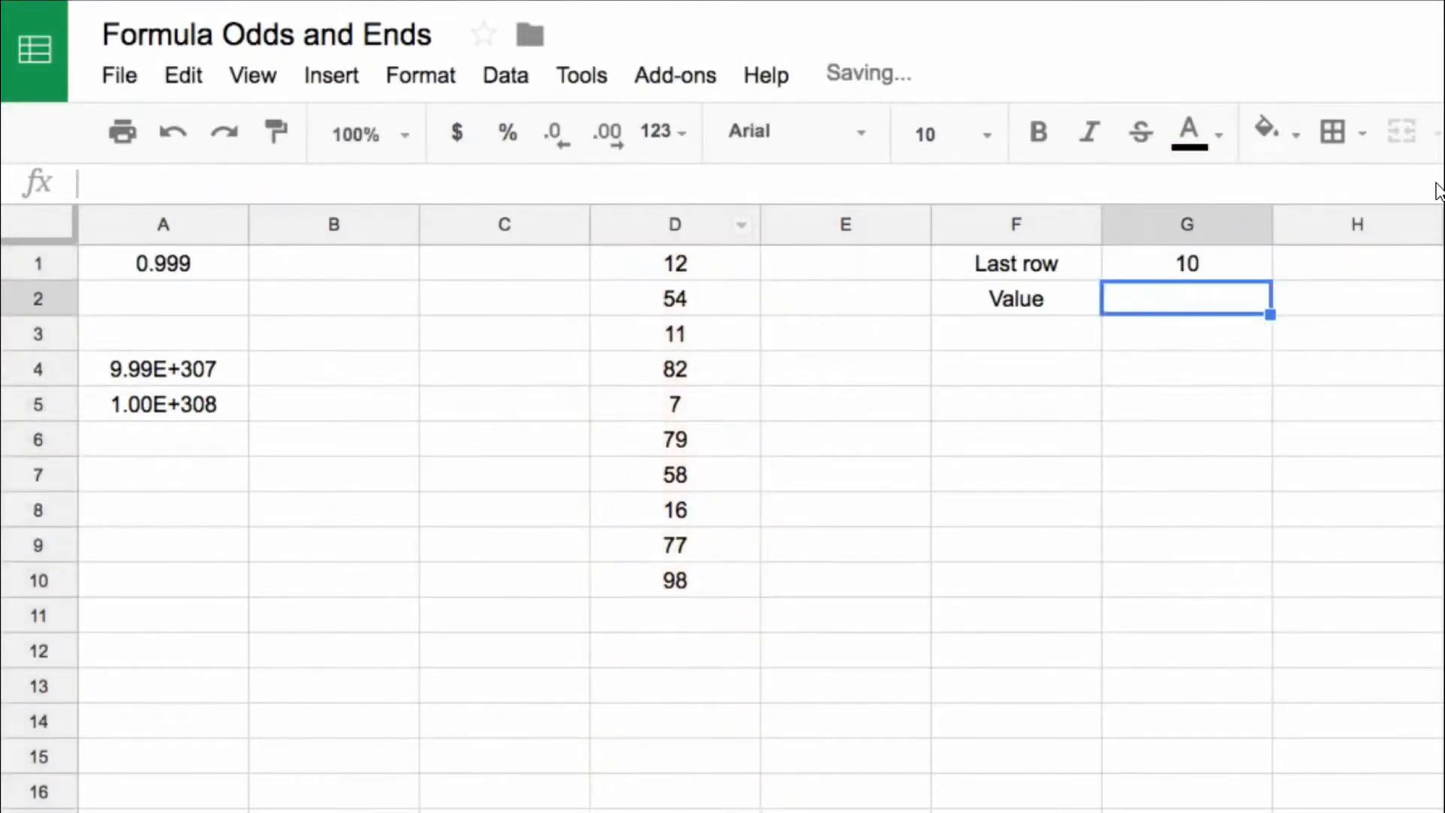
# Step: Check the last filled cell D10 against the G1 formula and enter =index(D:D,G1) in the Value cell G2
pyautogui.click(748, 578)
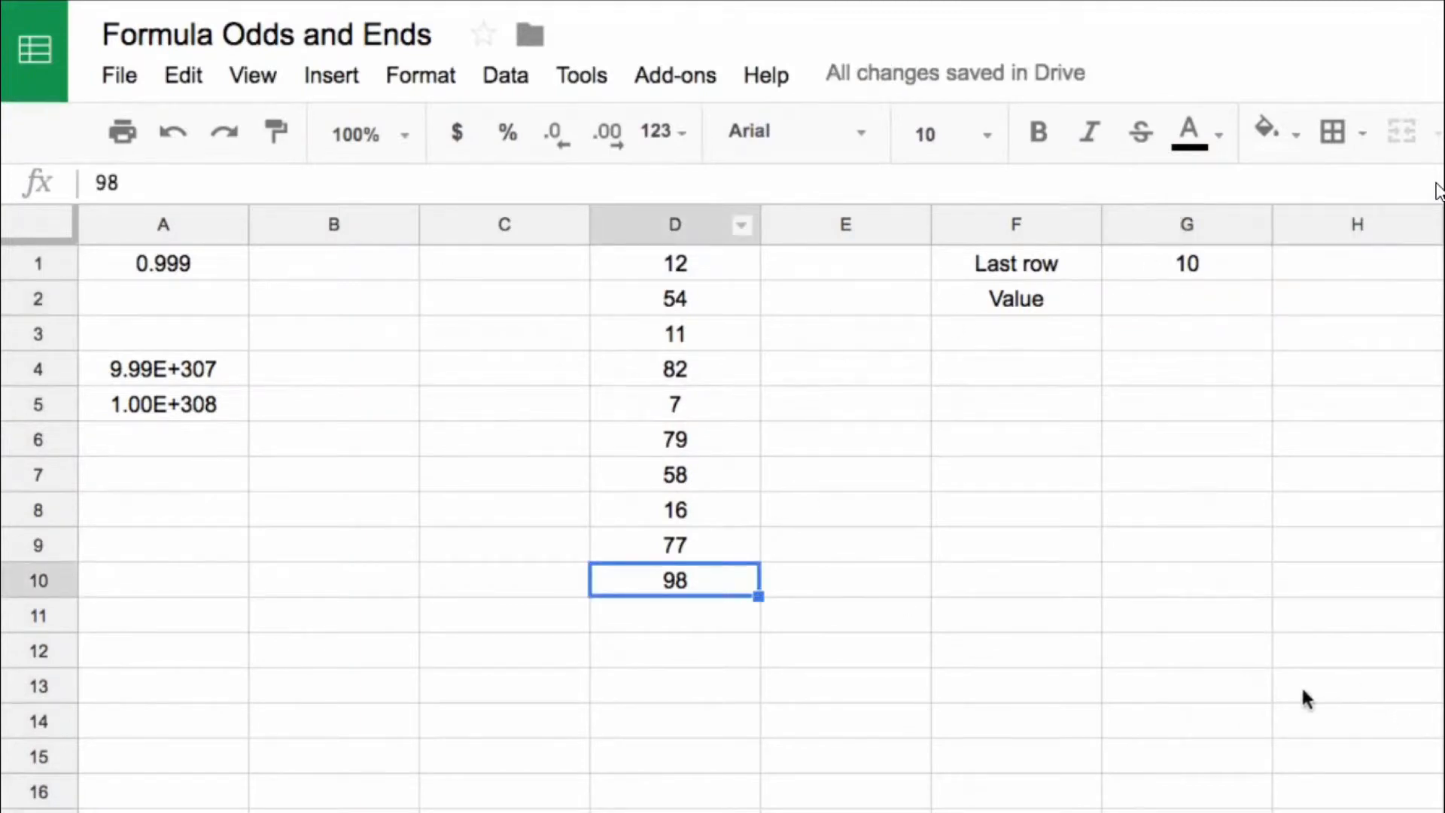
pyautogui.click(1187, 263)
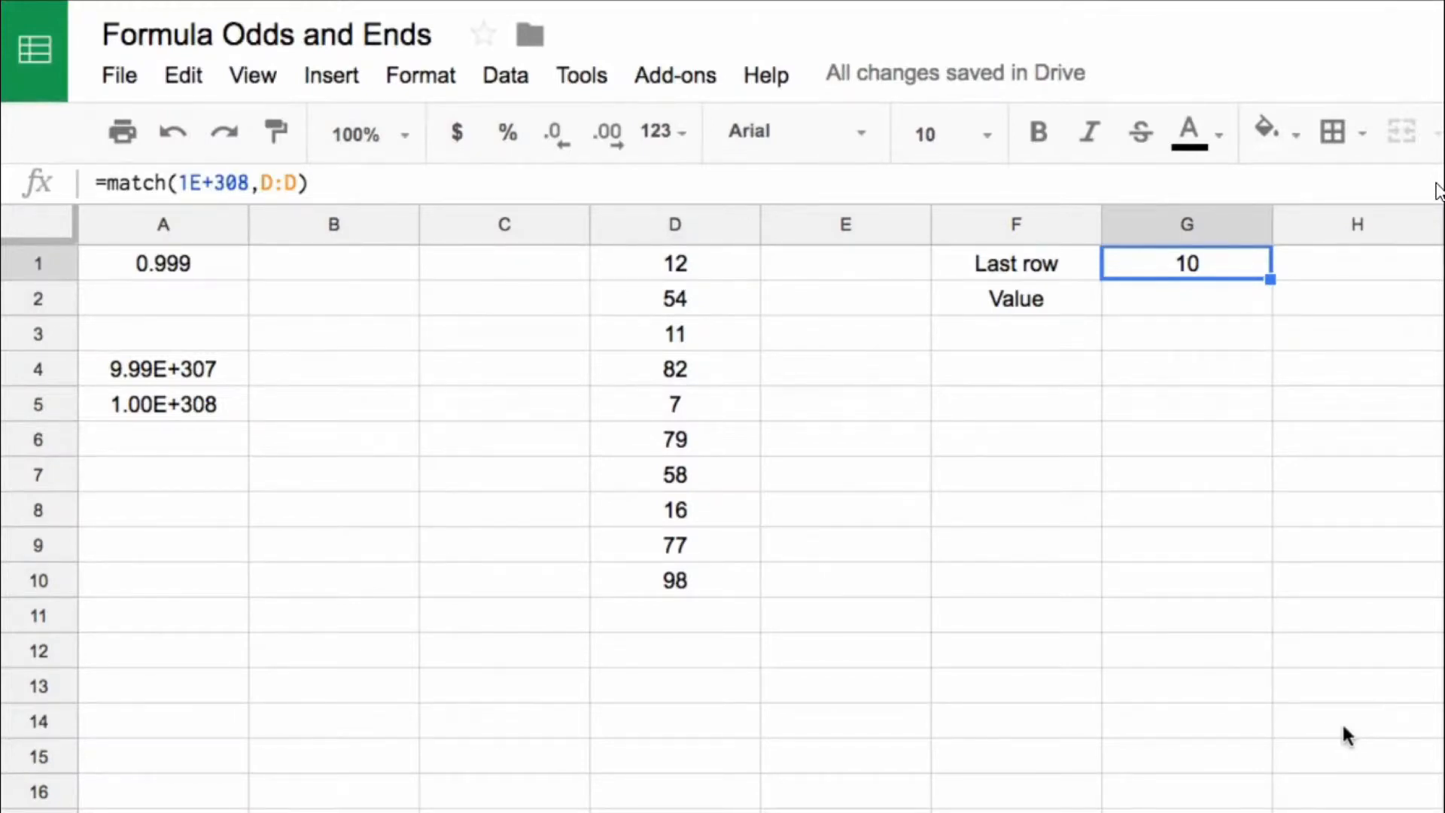
pyautogui.press('Return')
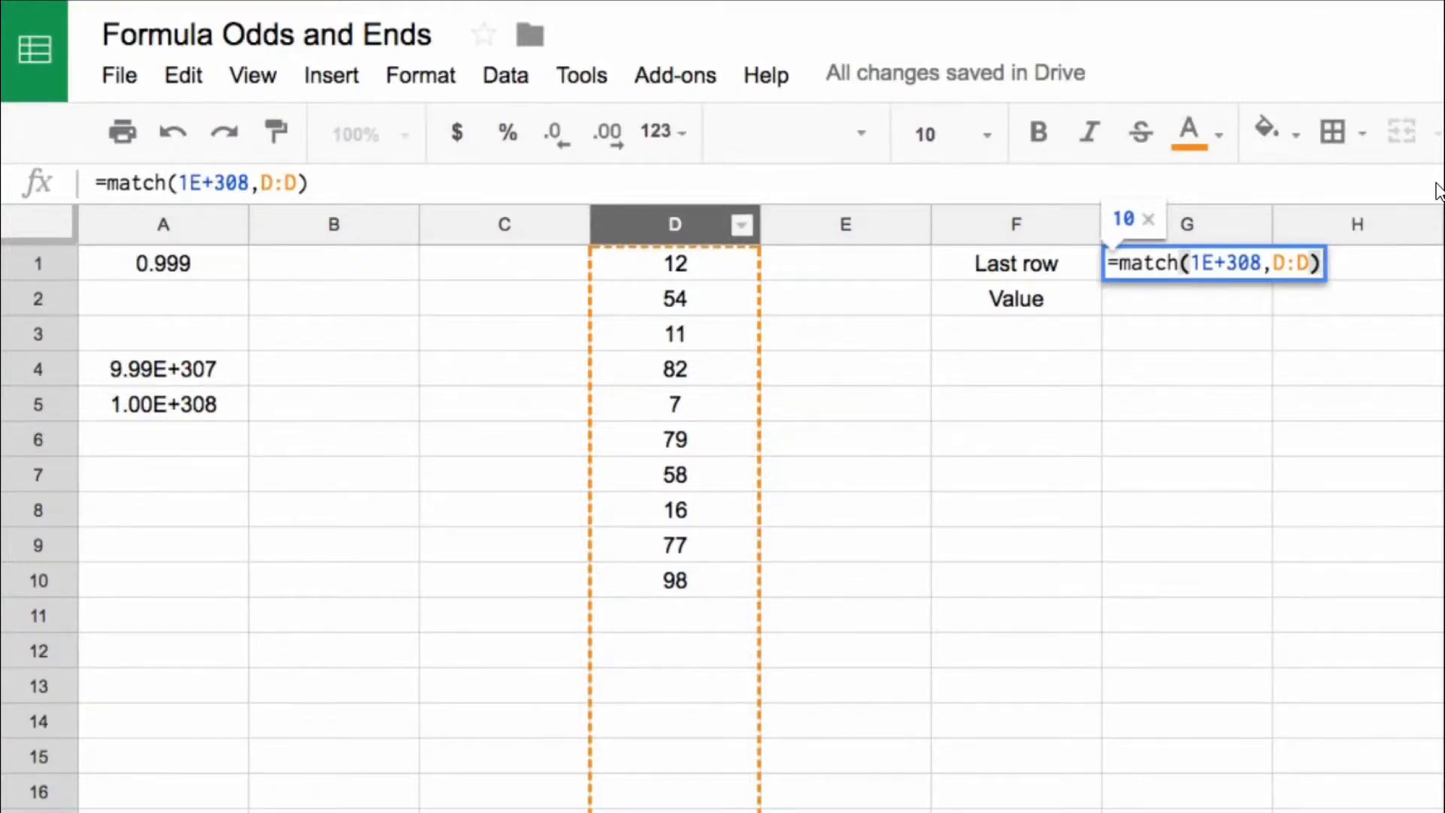
pyautogui.press('Return')
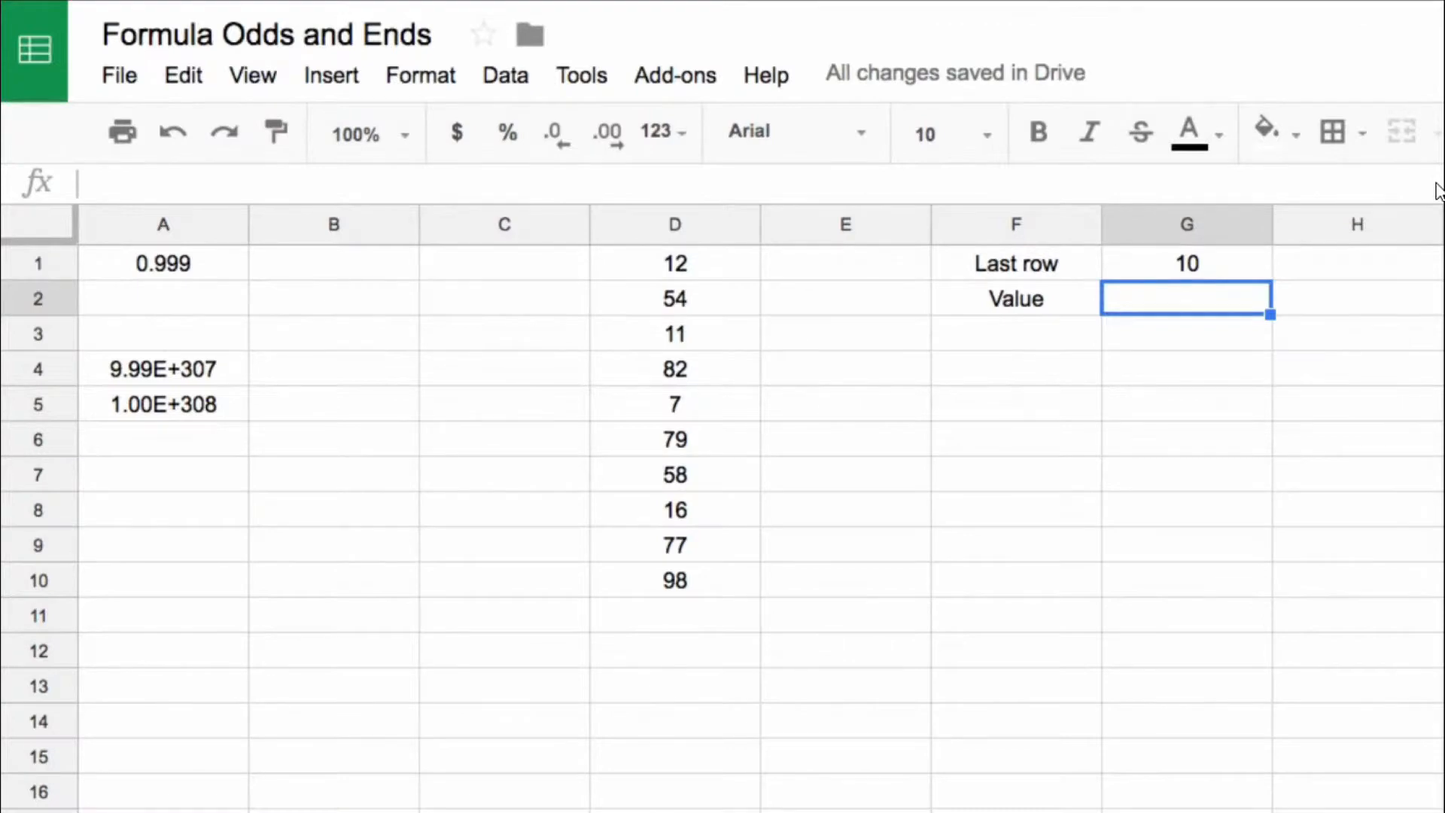
pyautogui.write('=index(')
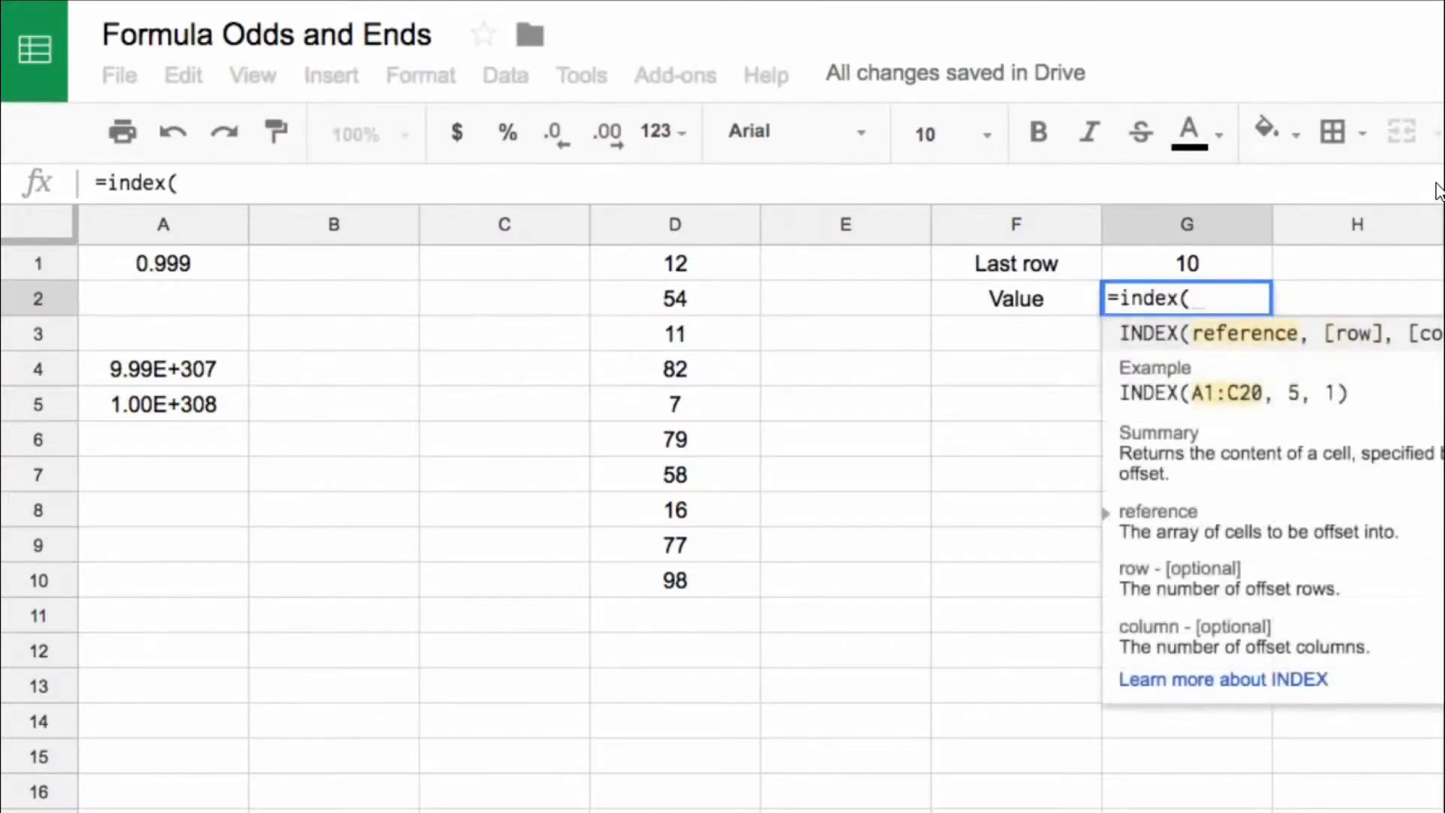
pyautogui.click(702, 230)
pyautogui.write(',')
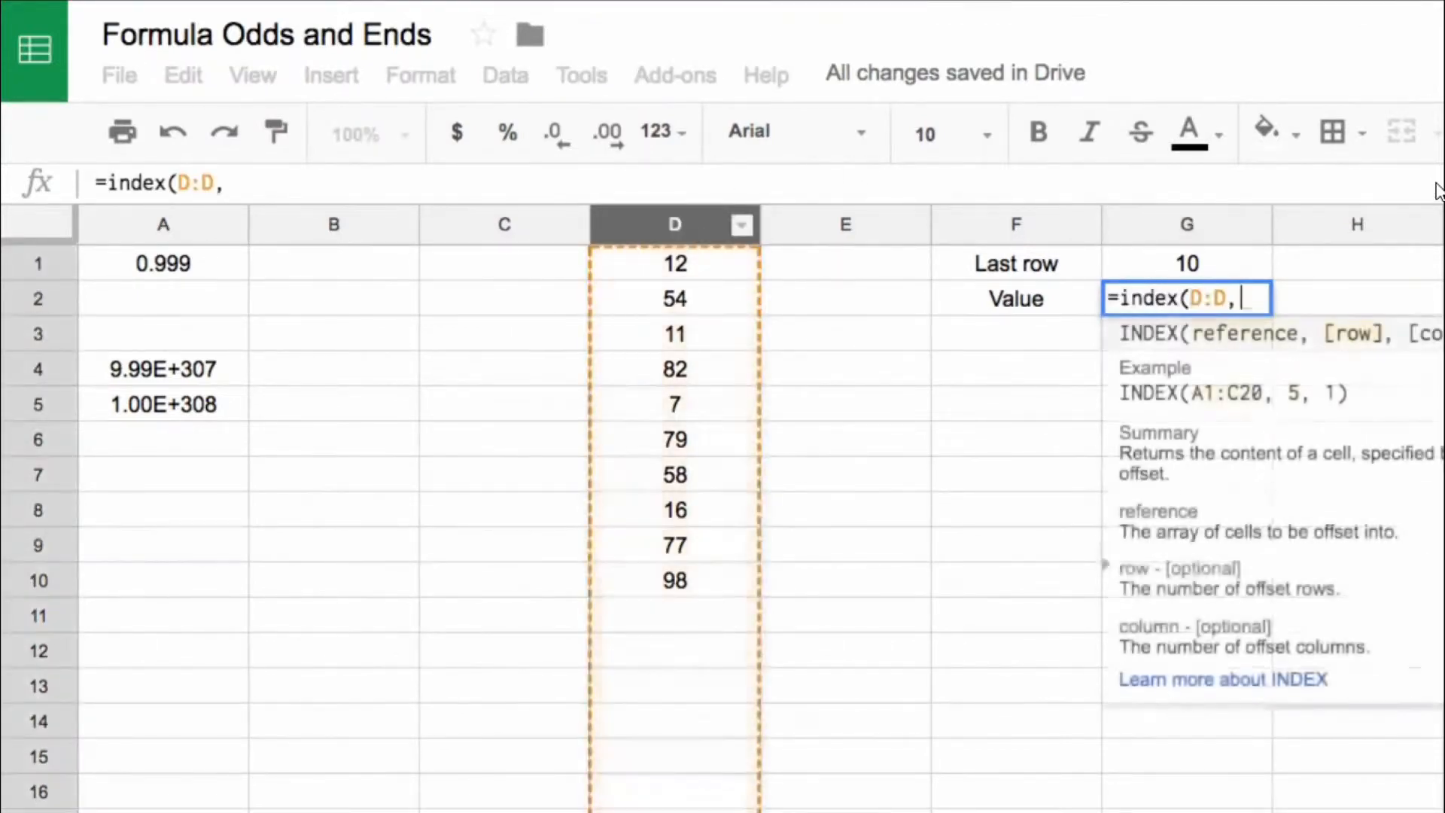
pyautogui.click(1200, 263)
pyautogui.write(')')
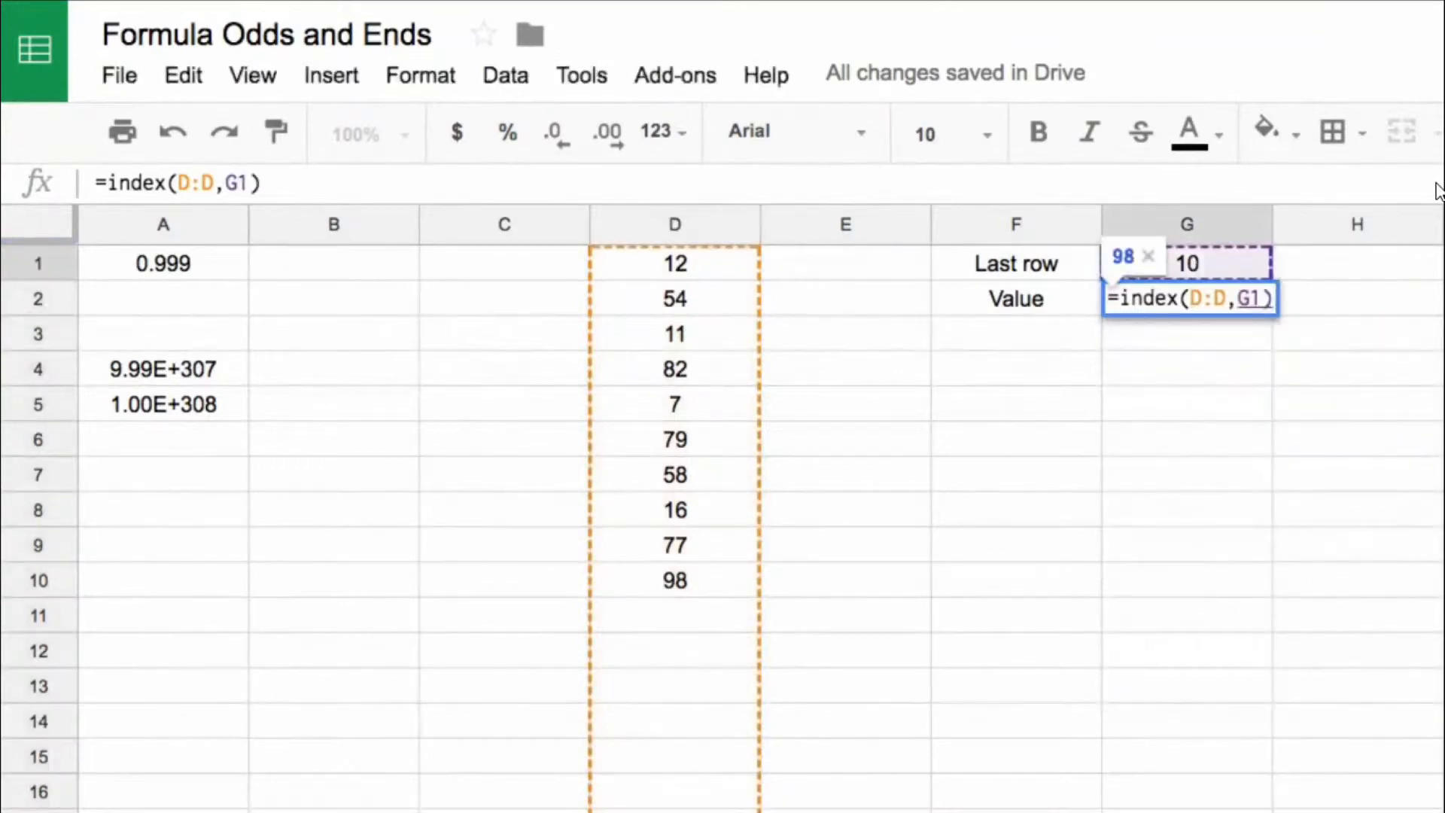
pyautogui.press('Return')
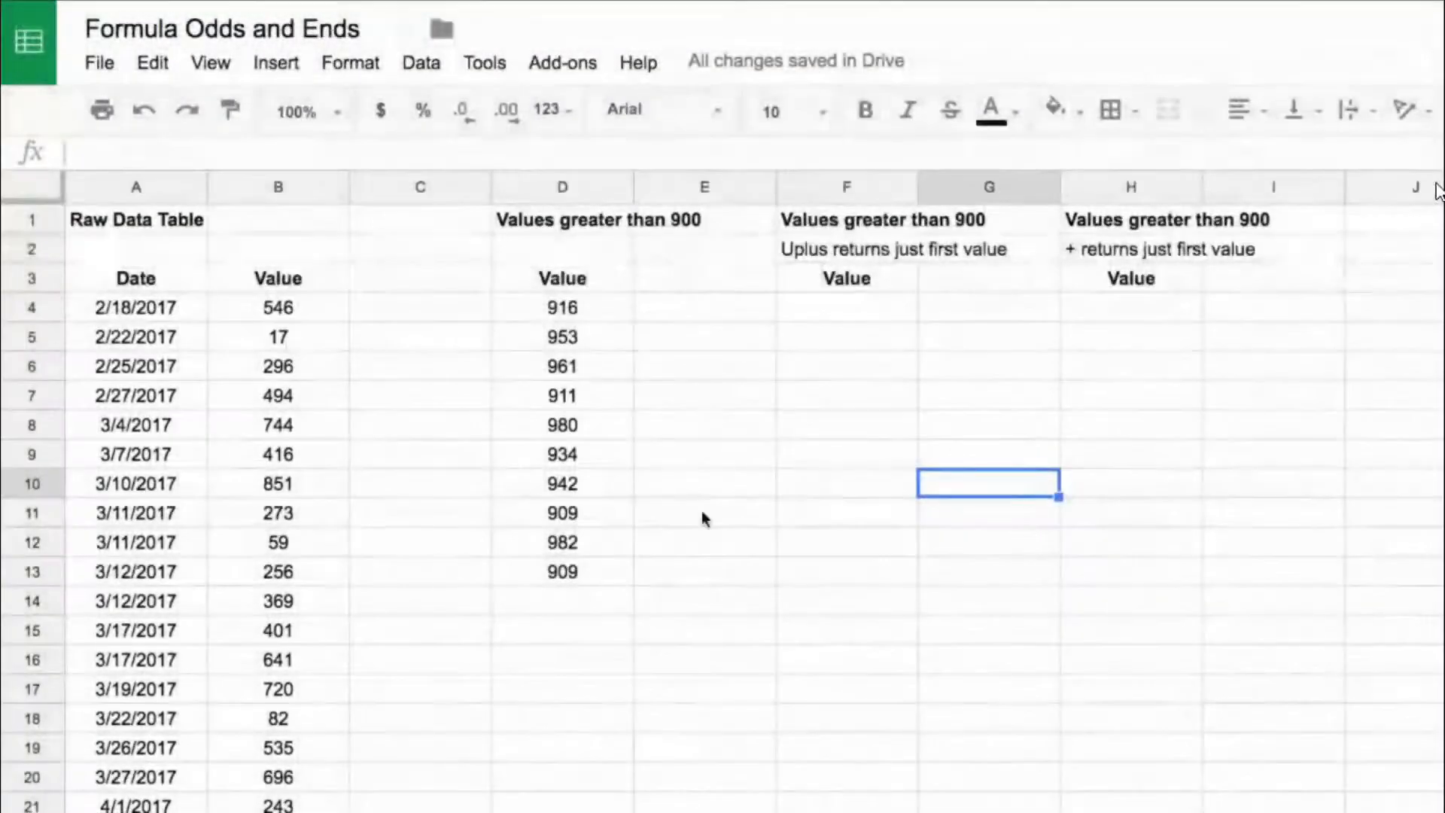
# Step: Examine the FILTER formula in D4, the list it produces and the raw data table it draws from
pyautogui.click(869, 255)
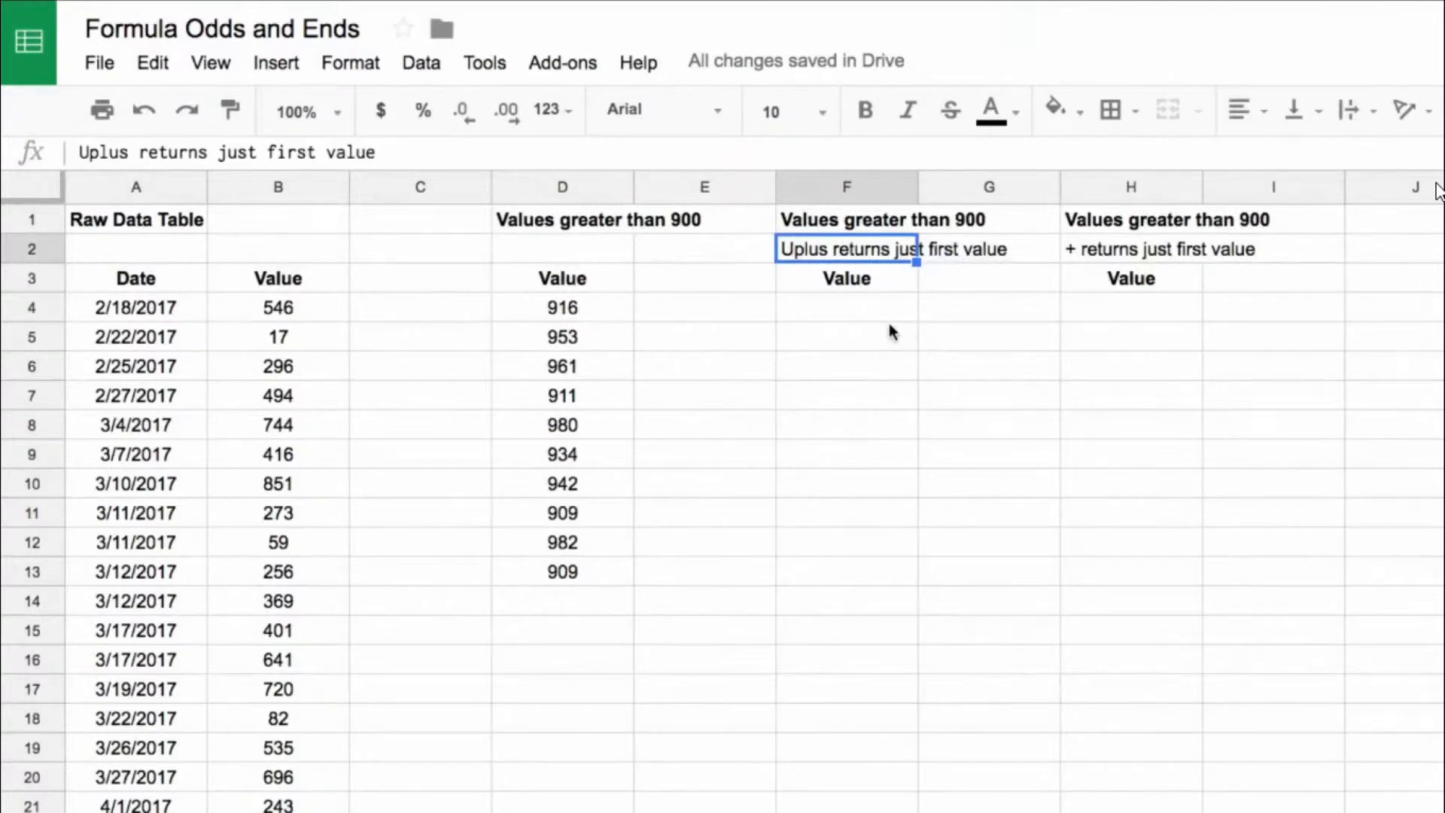
pyautogui.click(523, 312)
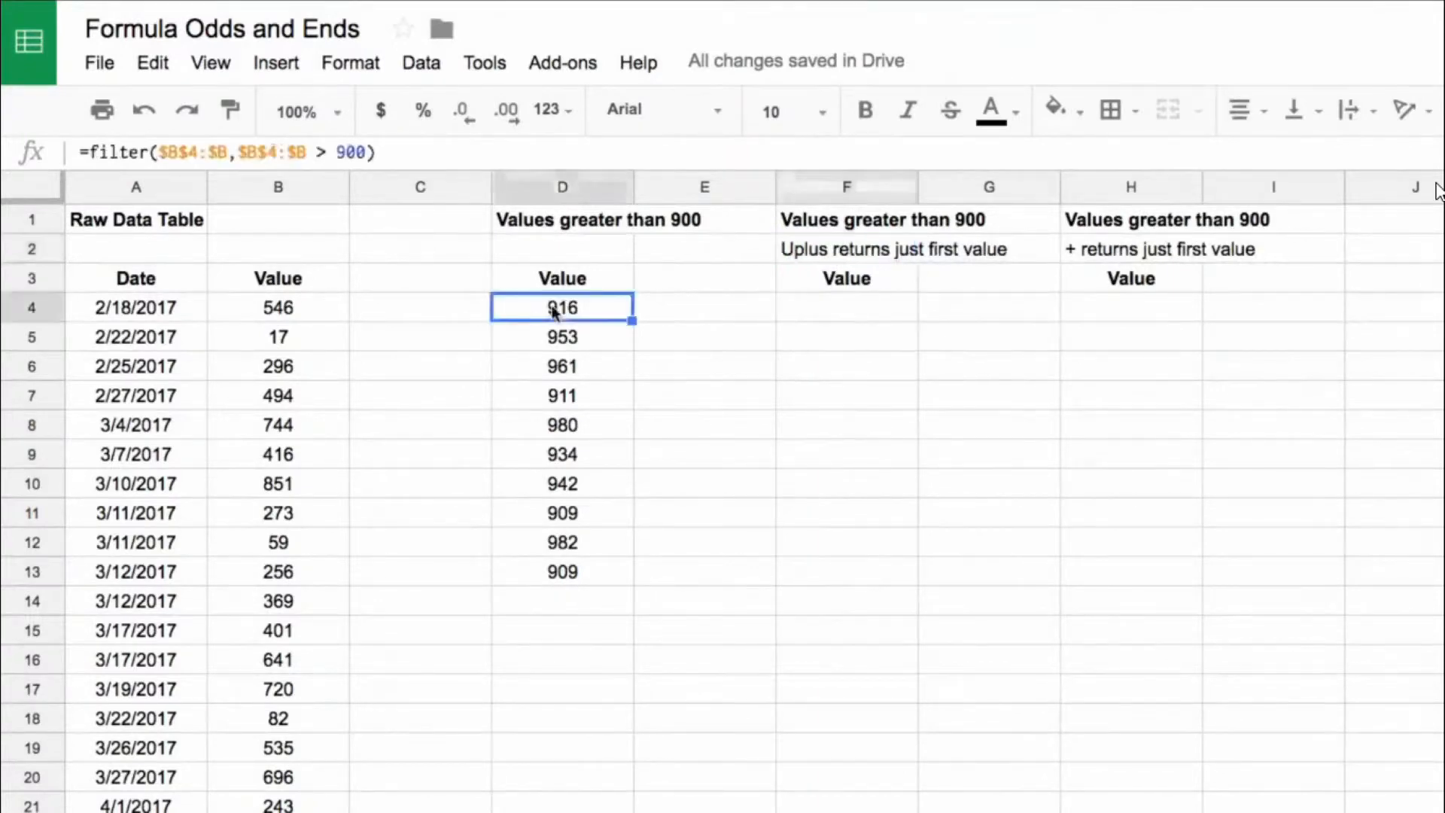
pyautogui.click(90, 152)
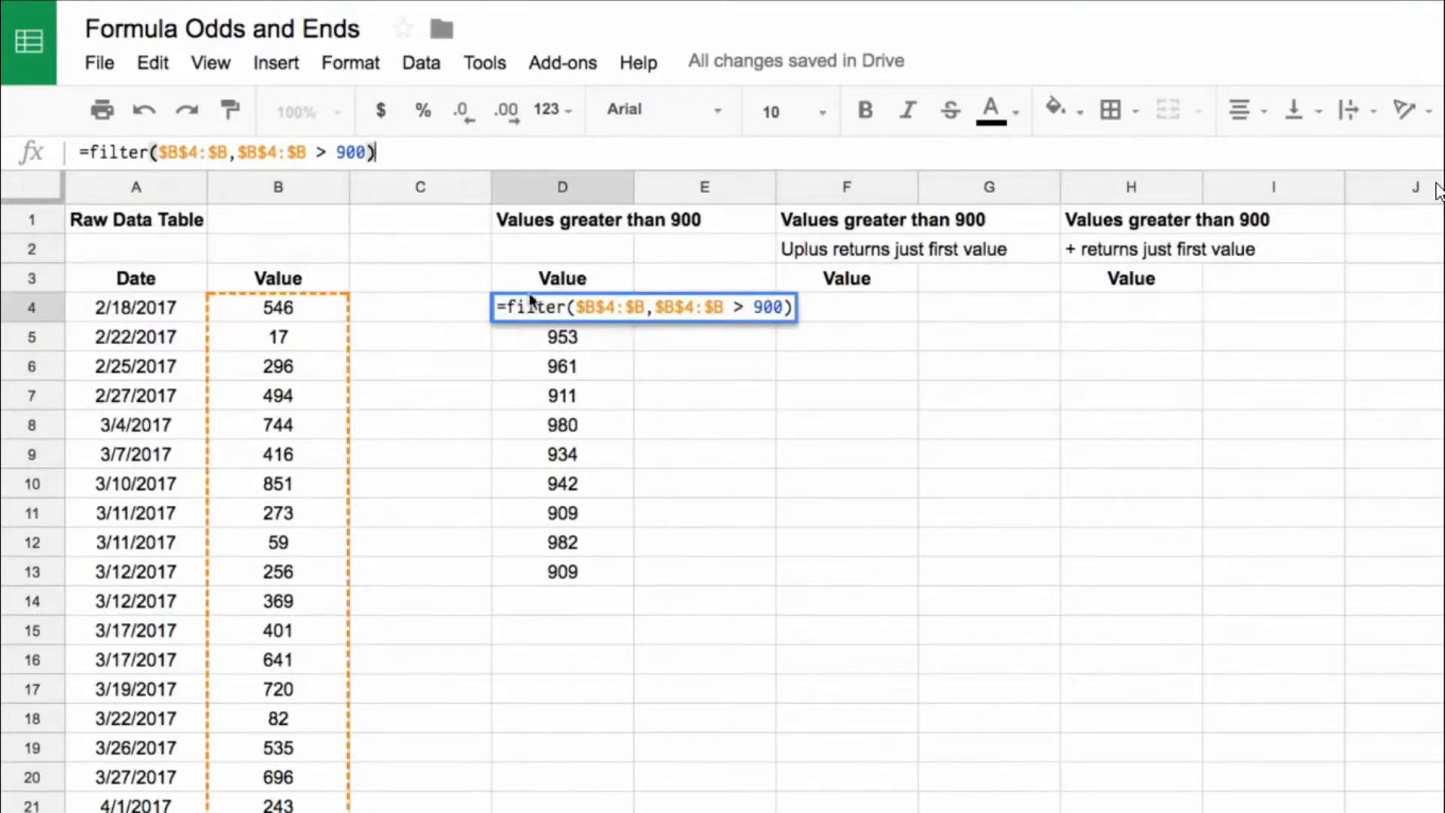
pyautogui.press('Escape')
pyautogui.moveTo(532, 313); pyautogui.dragTo(563, 572)
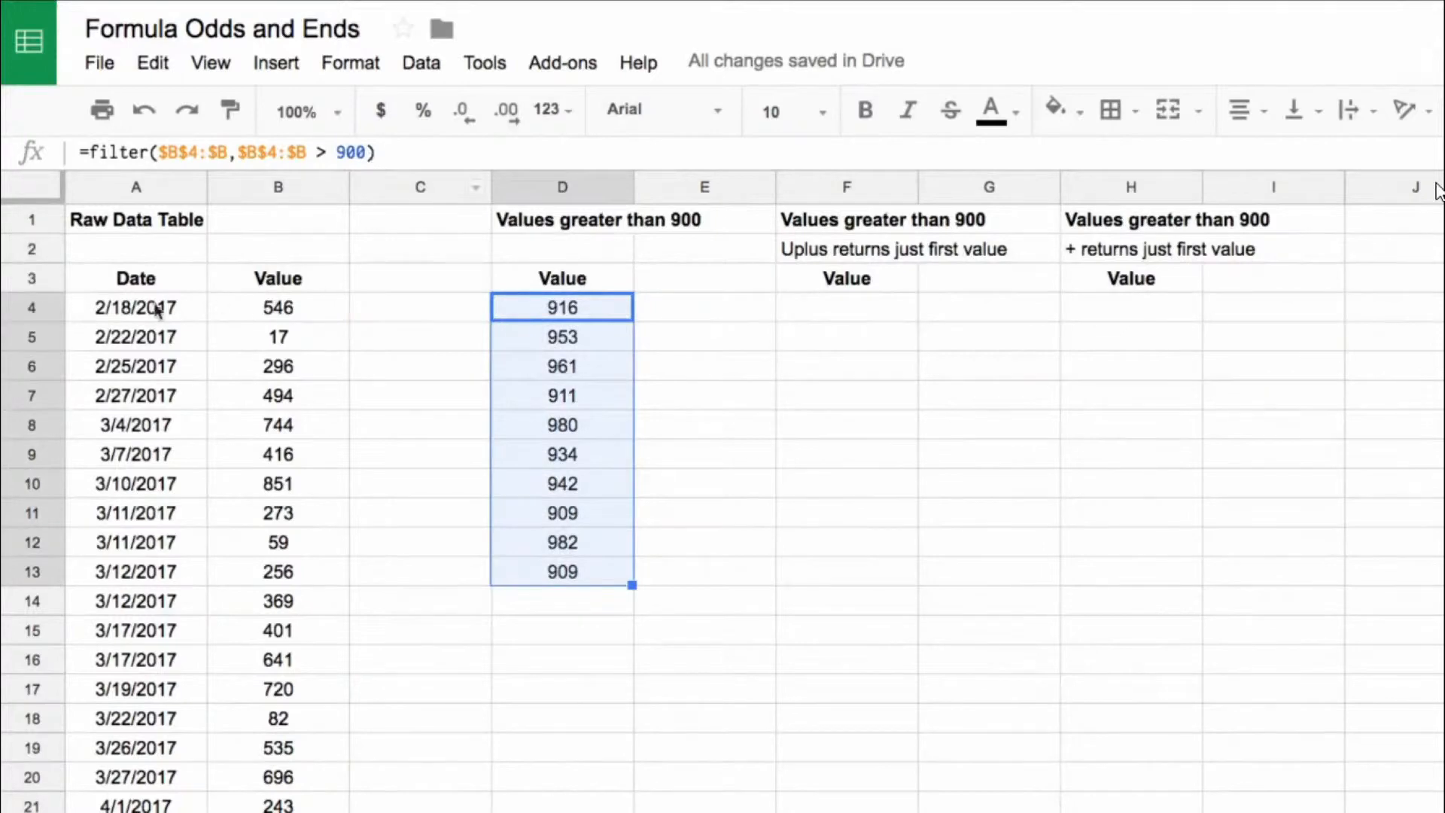
pyautogui.moveTo(125, 280); pyautogui.dragTo(259, 612)
# Step: Copy the FILTER formula from D4 into F4 and wrap it in UPLUS, giving =uplus(filter($B$4:$B,$B$4:$B > 900))
pyautogui.click(622, 312)
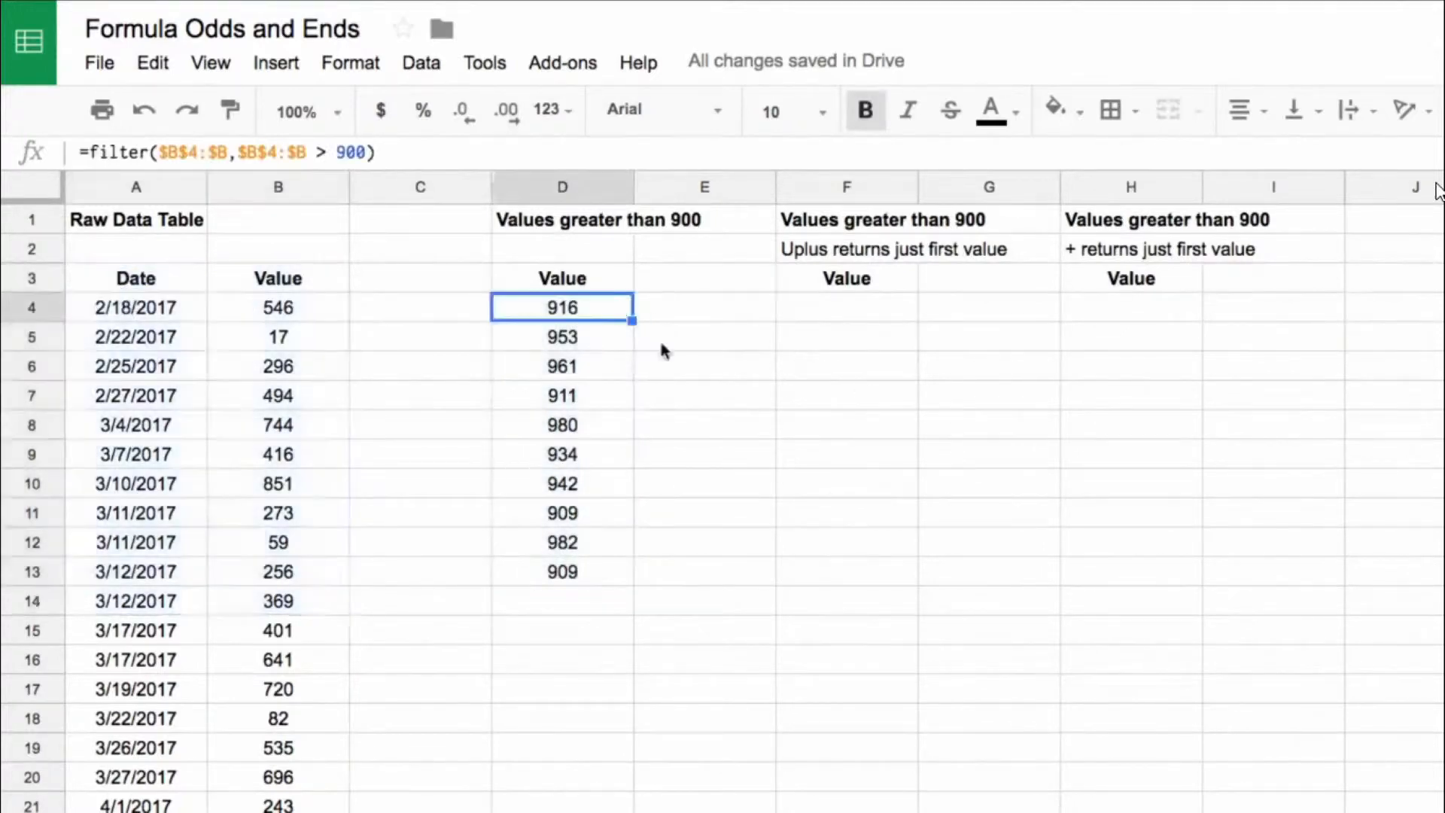
pyautogui.hotkey('ctrl', 'c')
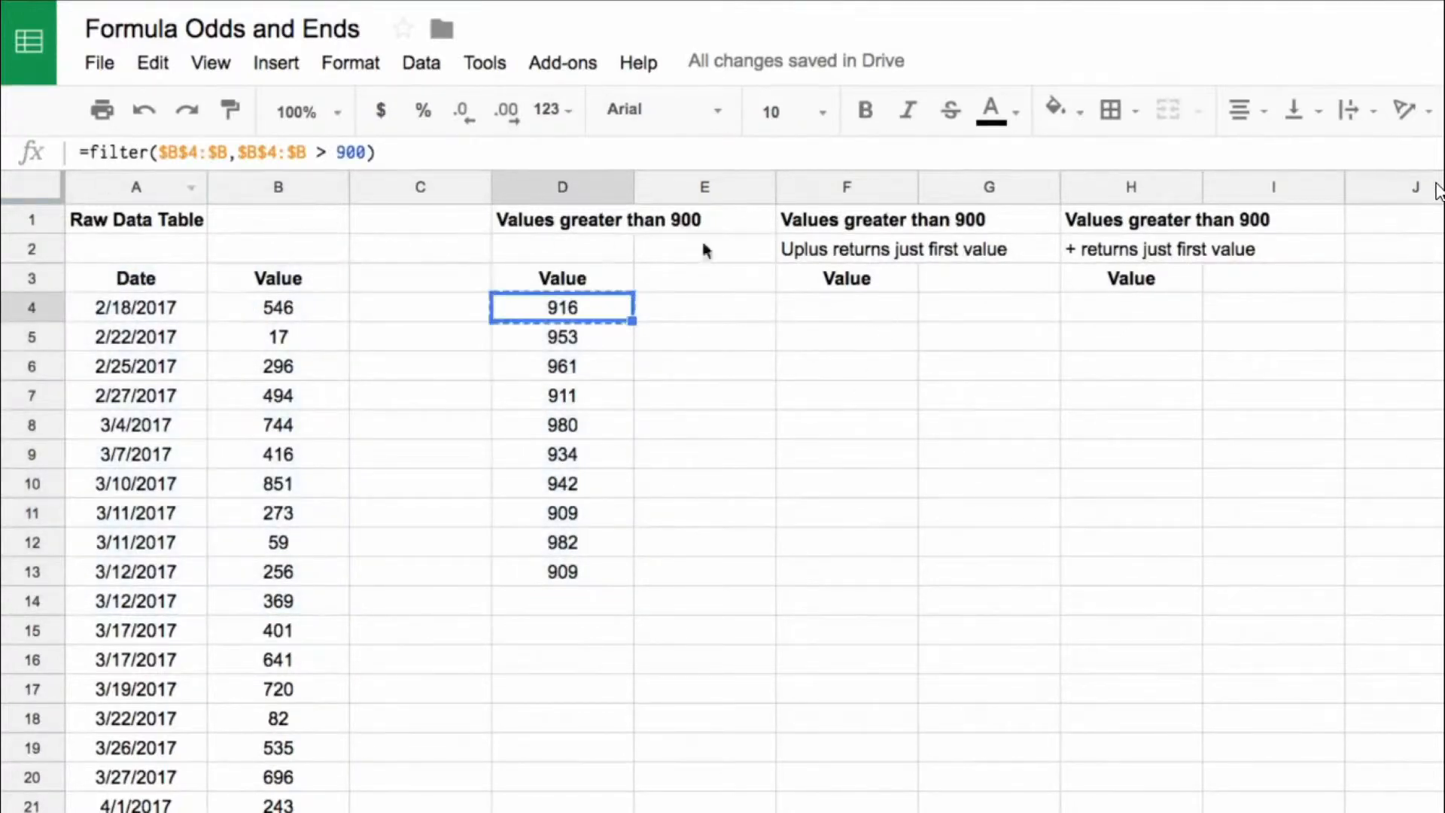
pyautogui.click(813, 310)
pyautogui.hotkey('ctrl', 'v')
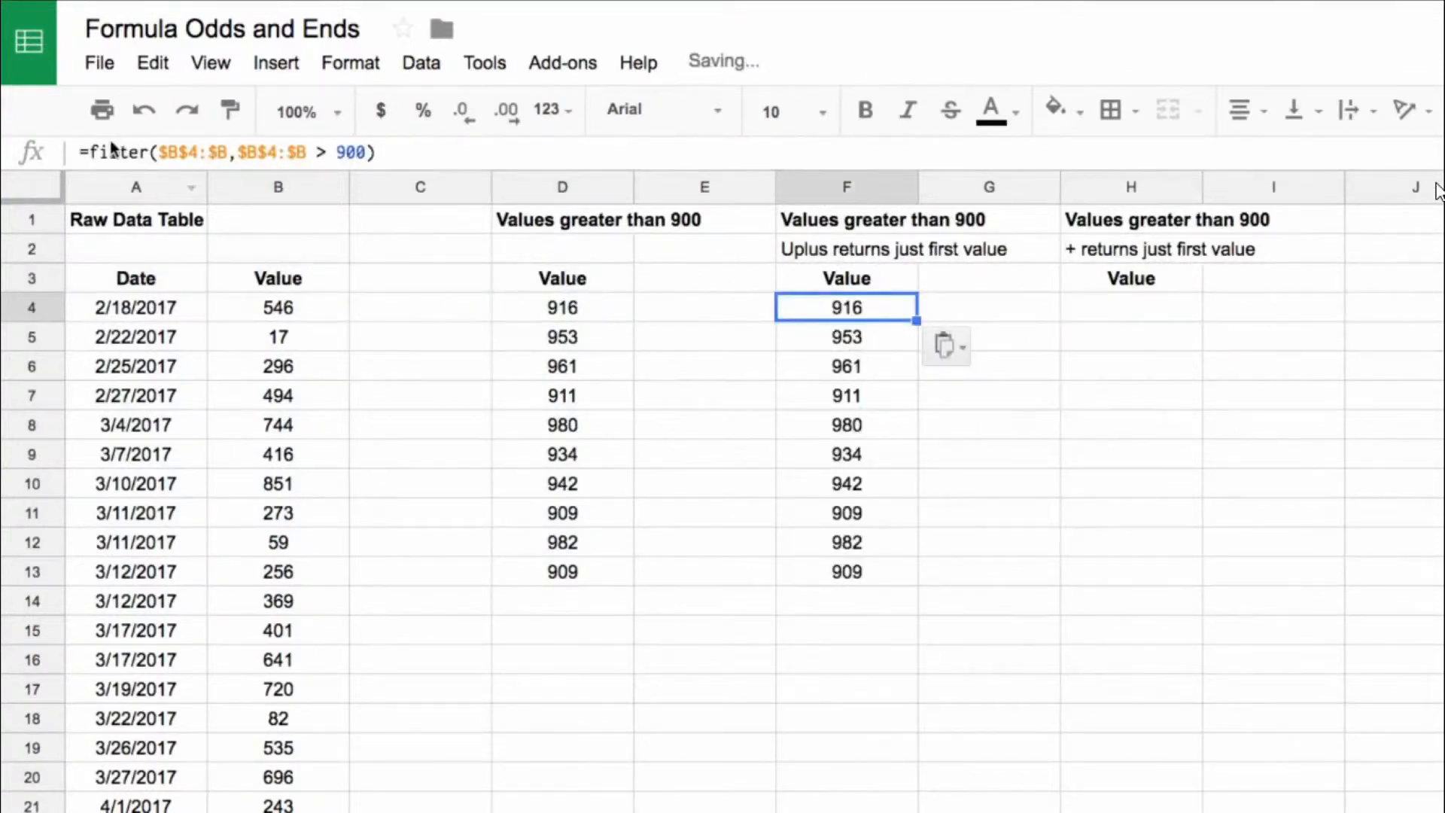
pyautogui.click(90, 151)
pyautogui.write('uplus(')
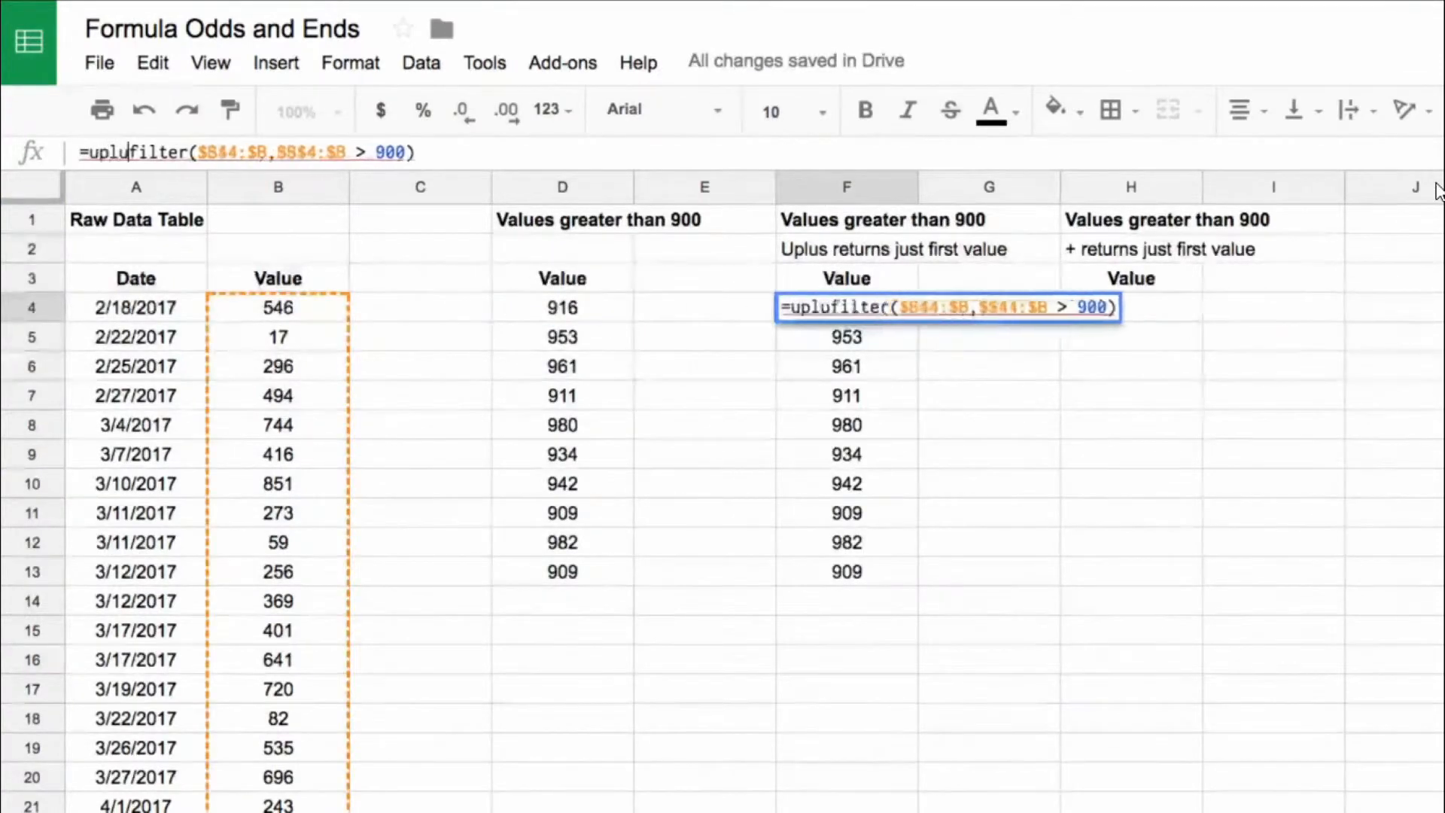
pyautogui.press('End')
pyautogui.write(')')
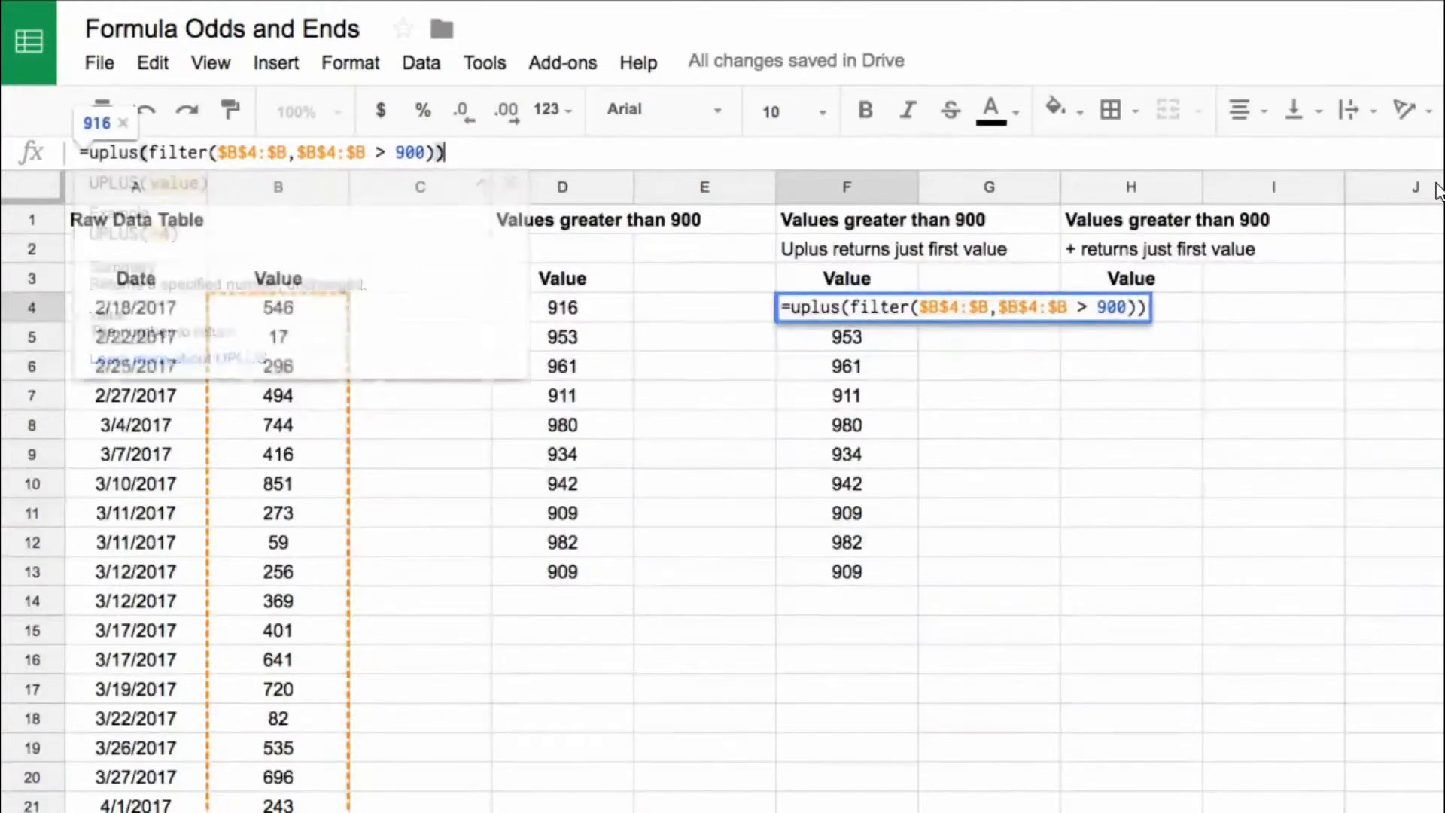
pyautogui.press('Return')
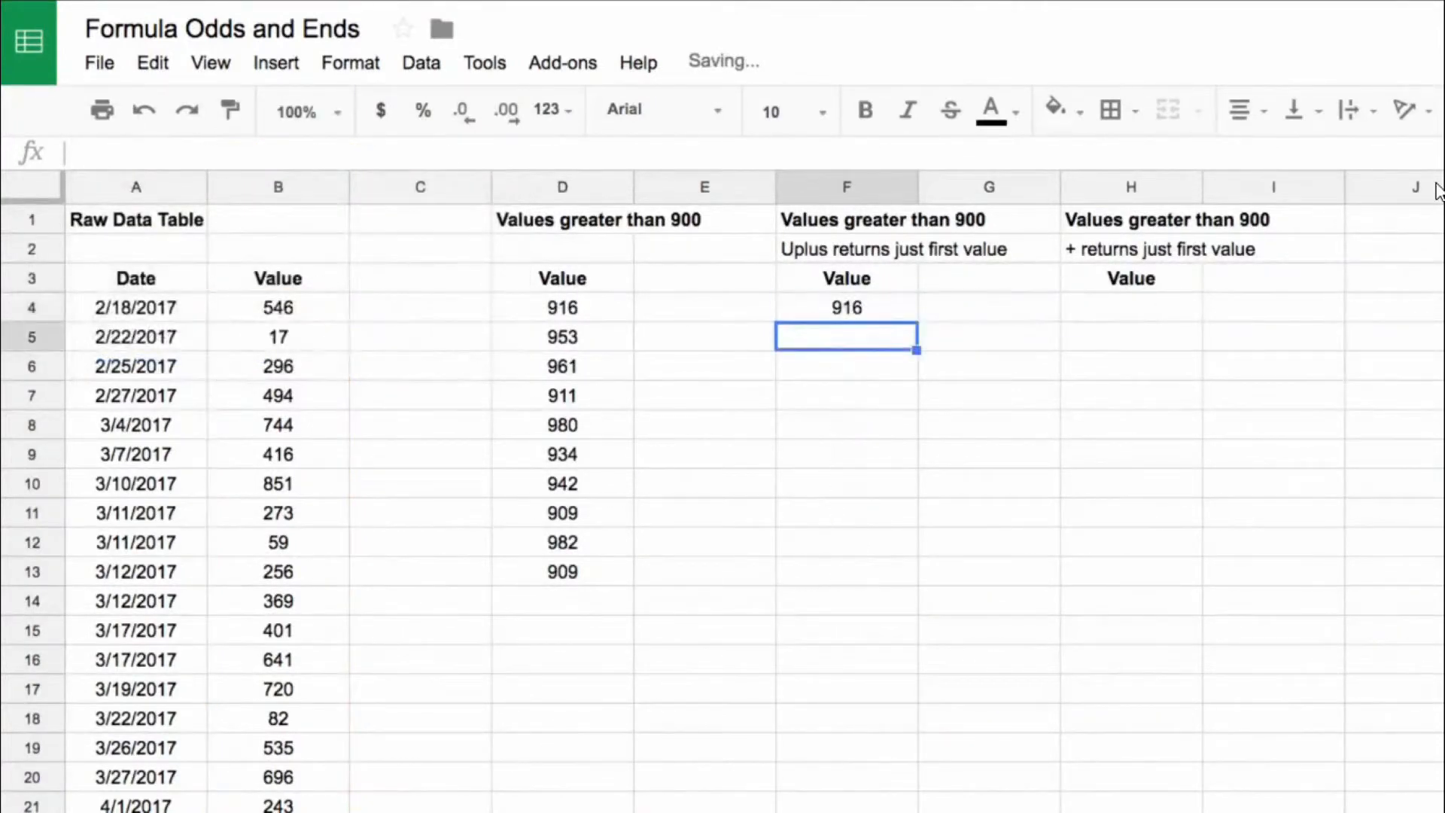
# Step: Compare the FILTER list in column D with the UPLUS result in F4
pyautogui.click(591, 308)
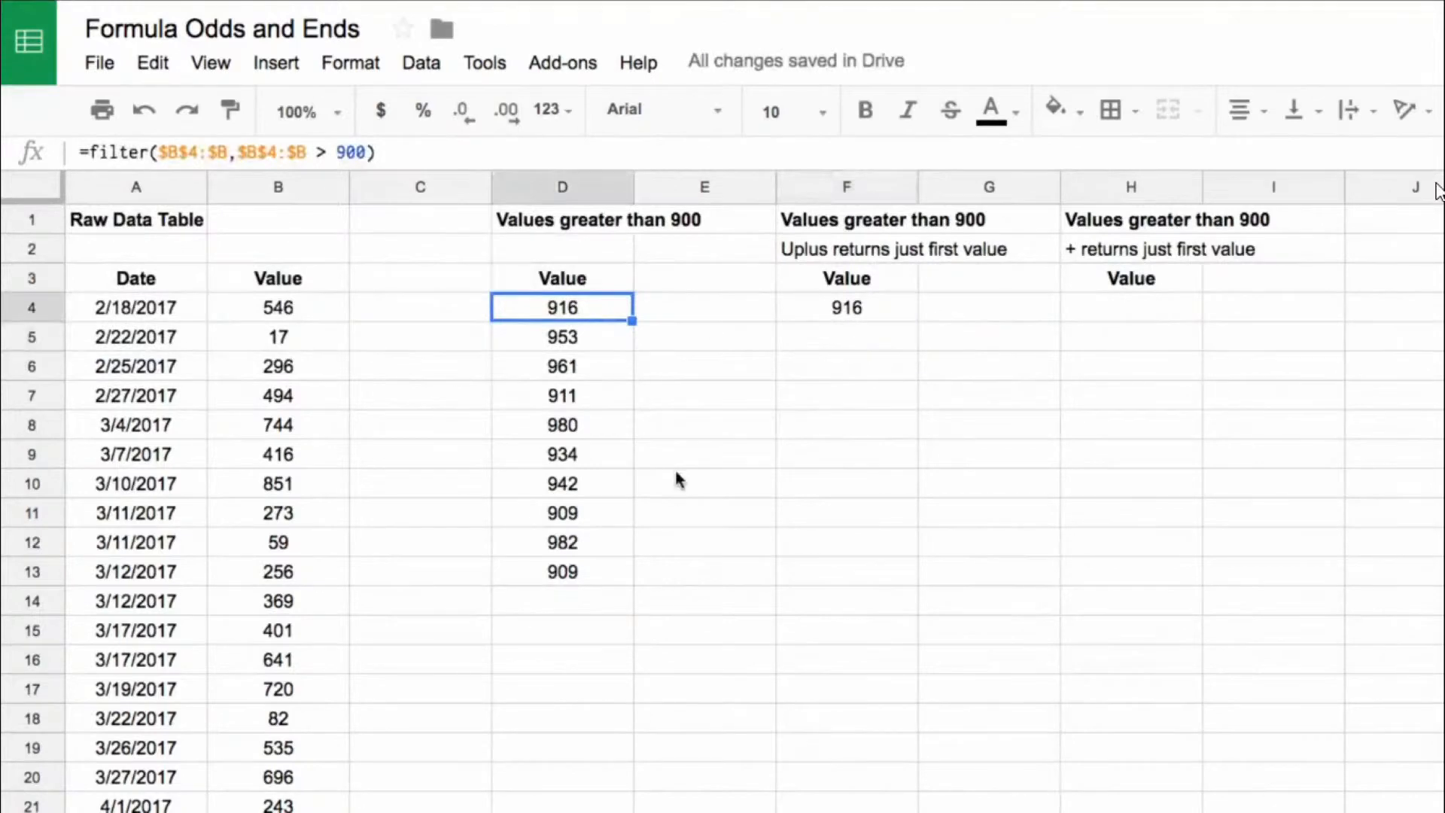
pyautogui.press('Right')
pyautogui.press('Right')
pyautogui.moveTo(603, 317); pyautogui.dragTo(613, 592)
pyautogui.click(805, 316)
# Step: Copy the FILTER formula from D4 into H4 and put a + directly after its equals sign
pyautogui.click(607, 306)
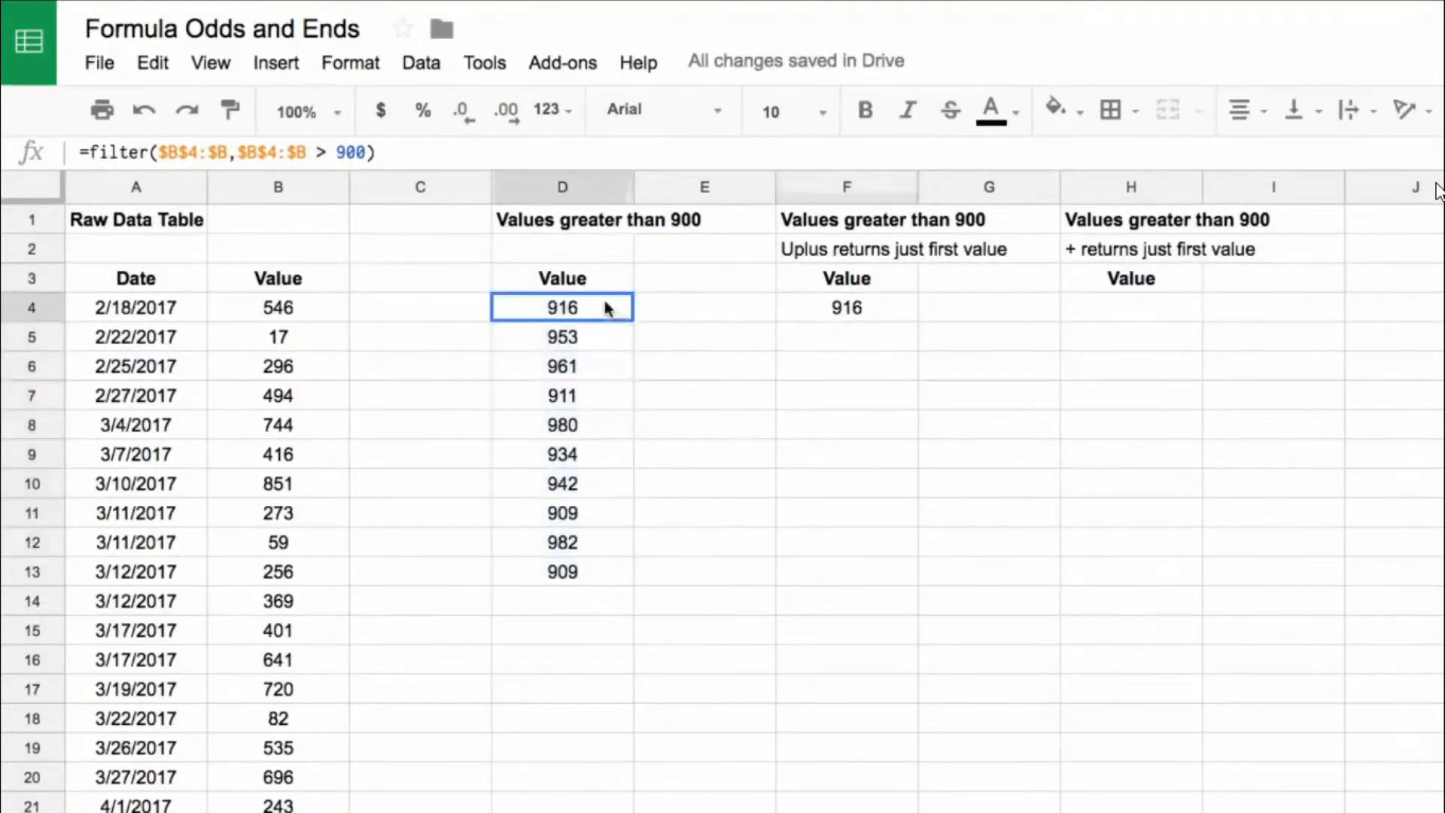
pyautogui.click(1159, 314)
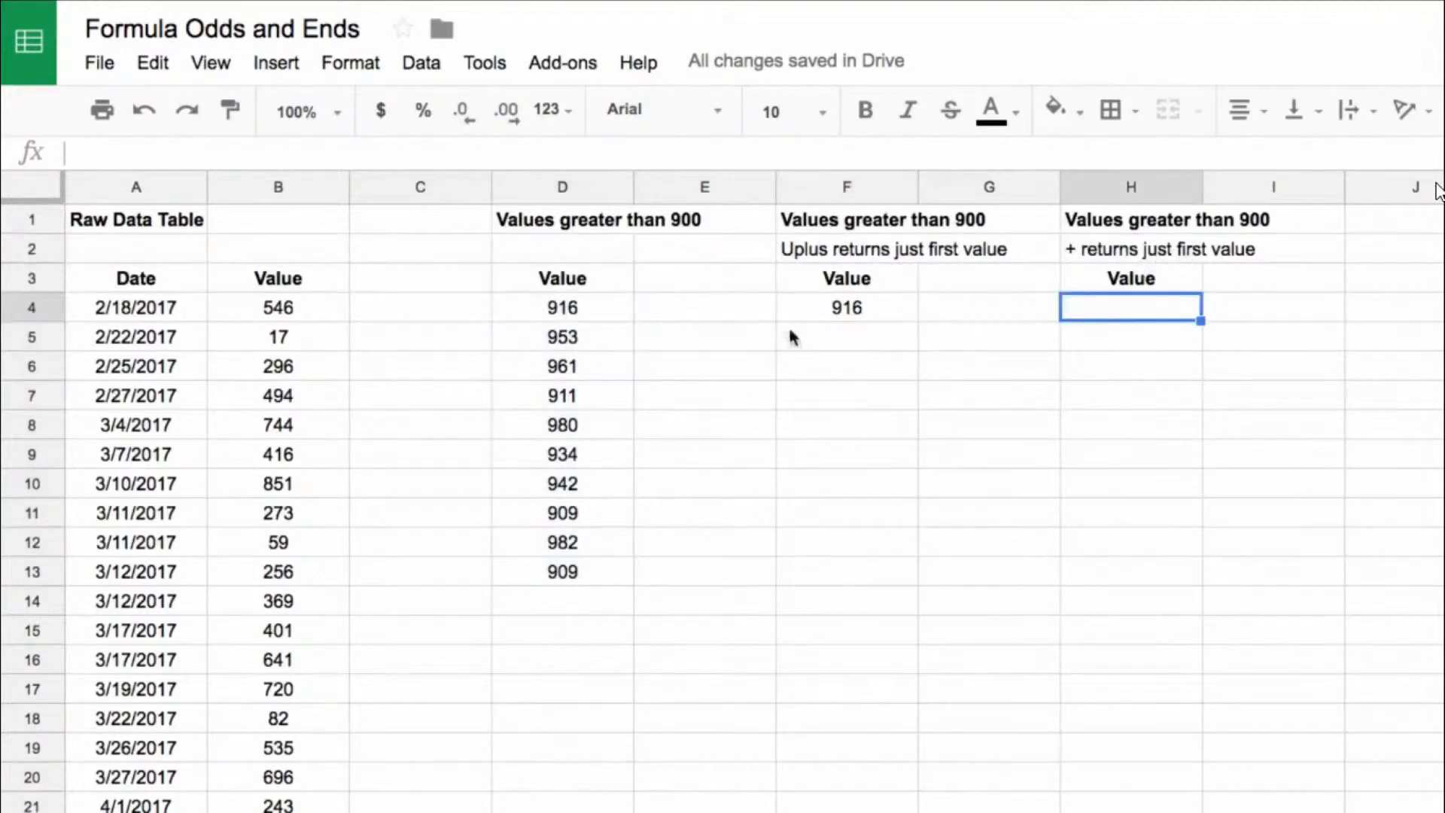
pyautogui.hotkey('ctrl', 'v')
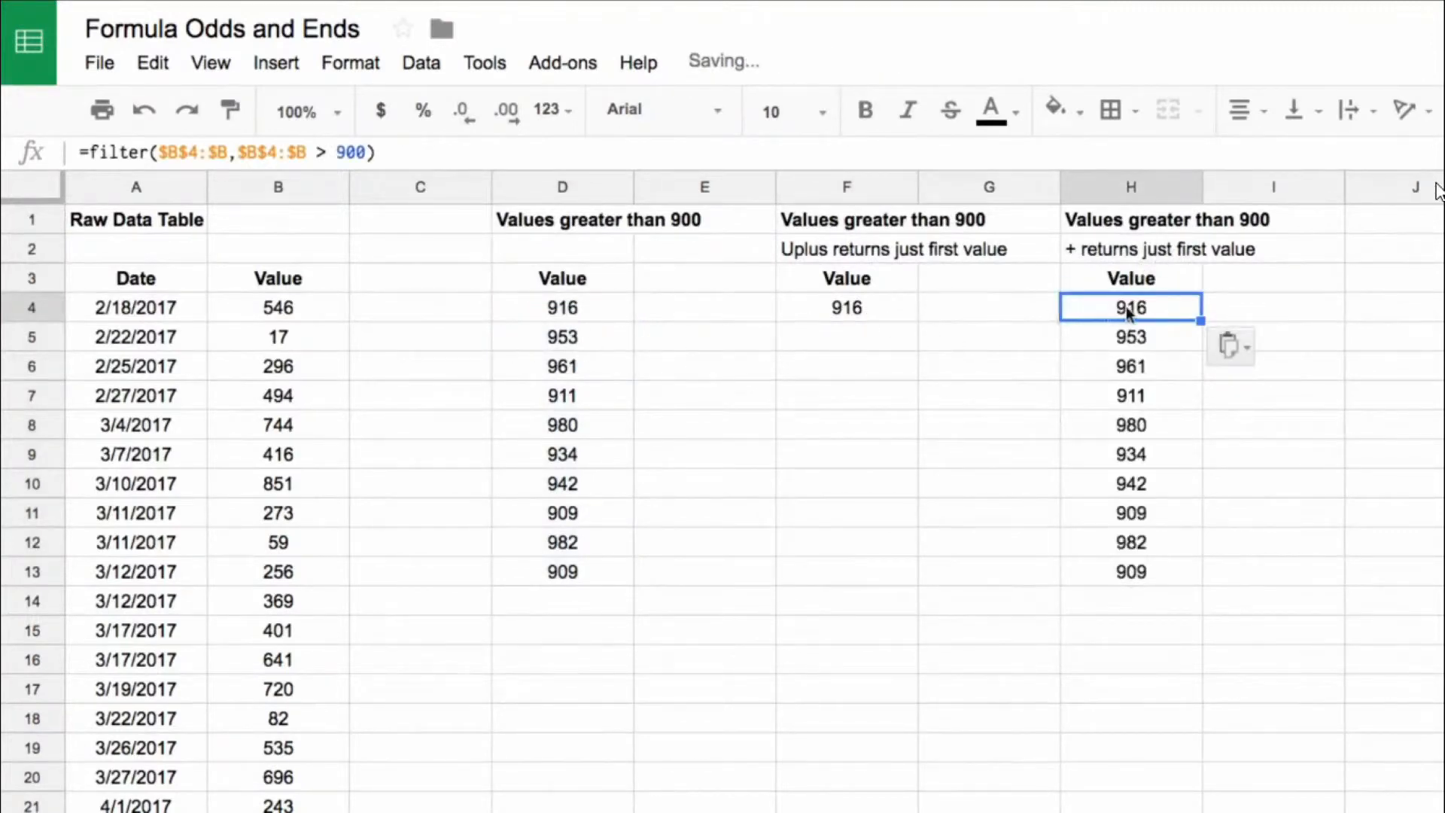
pyautogui.click(141, 165)
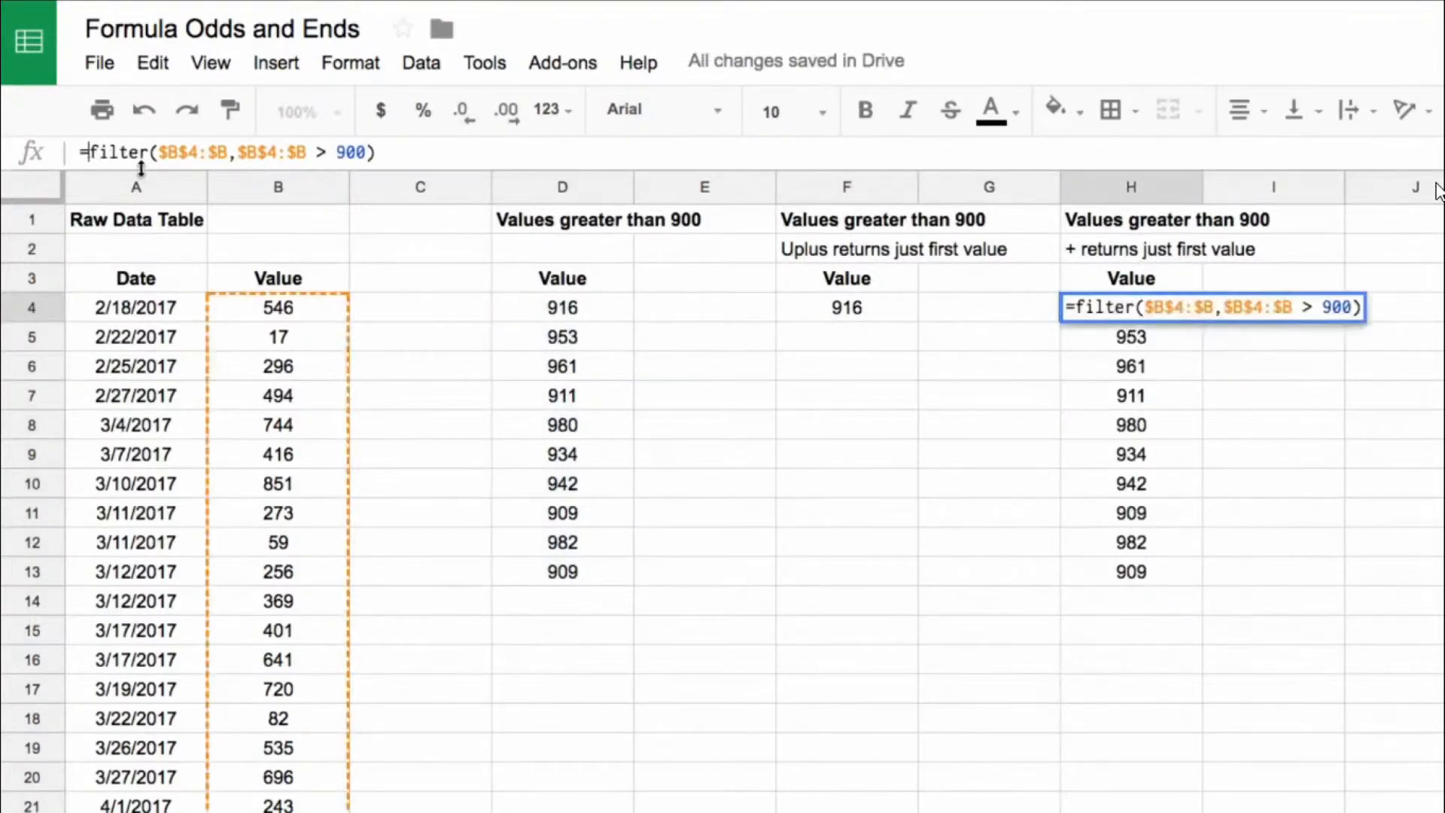
pyautogui.click(88, 153)
pyautogui.write('+')
pyautogui.press('Return')
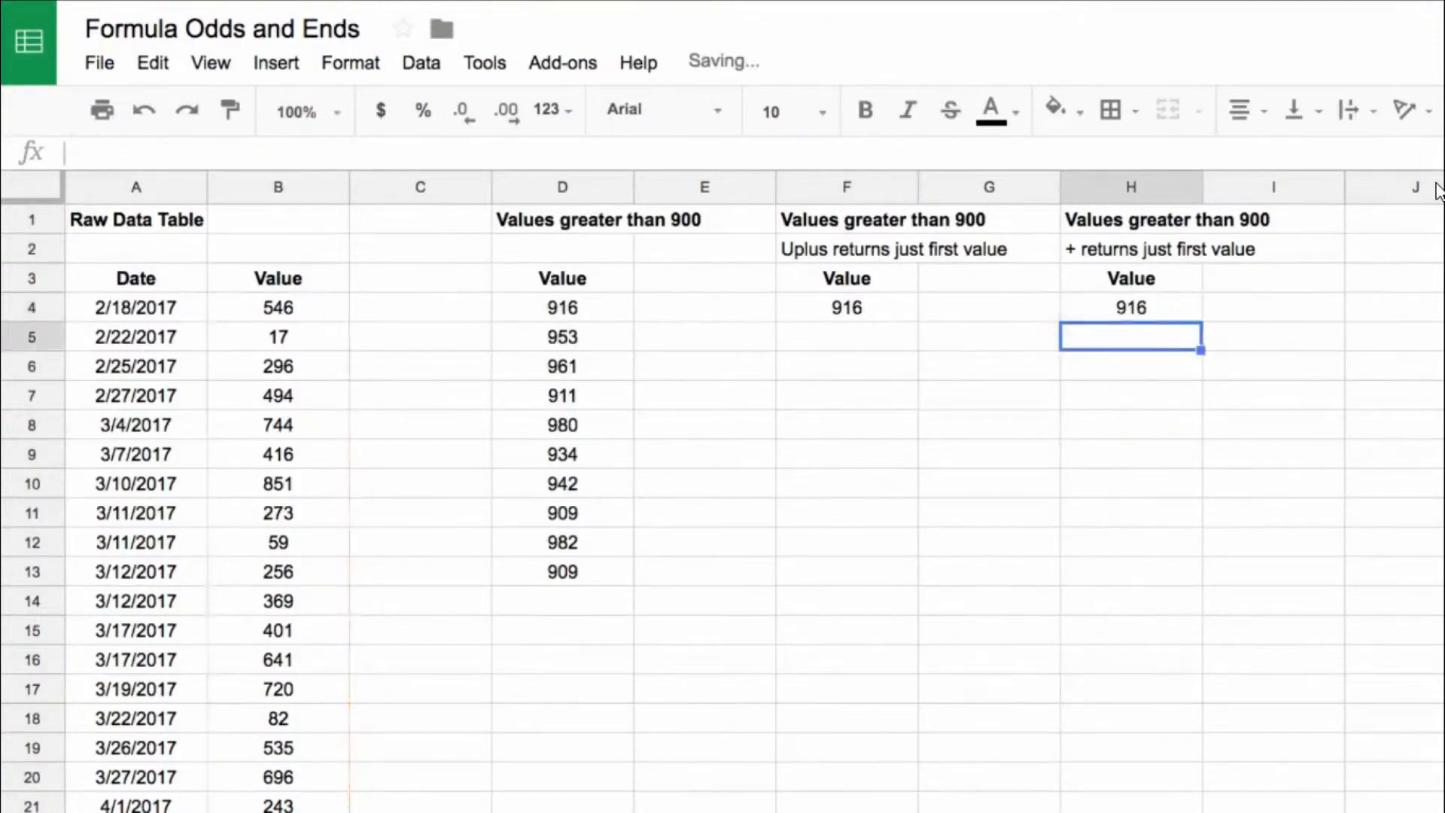
pyautogui.press('Up')
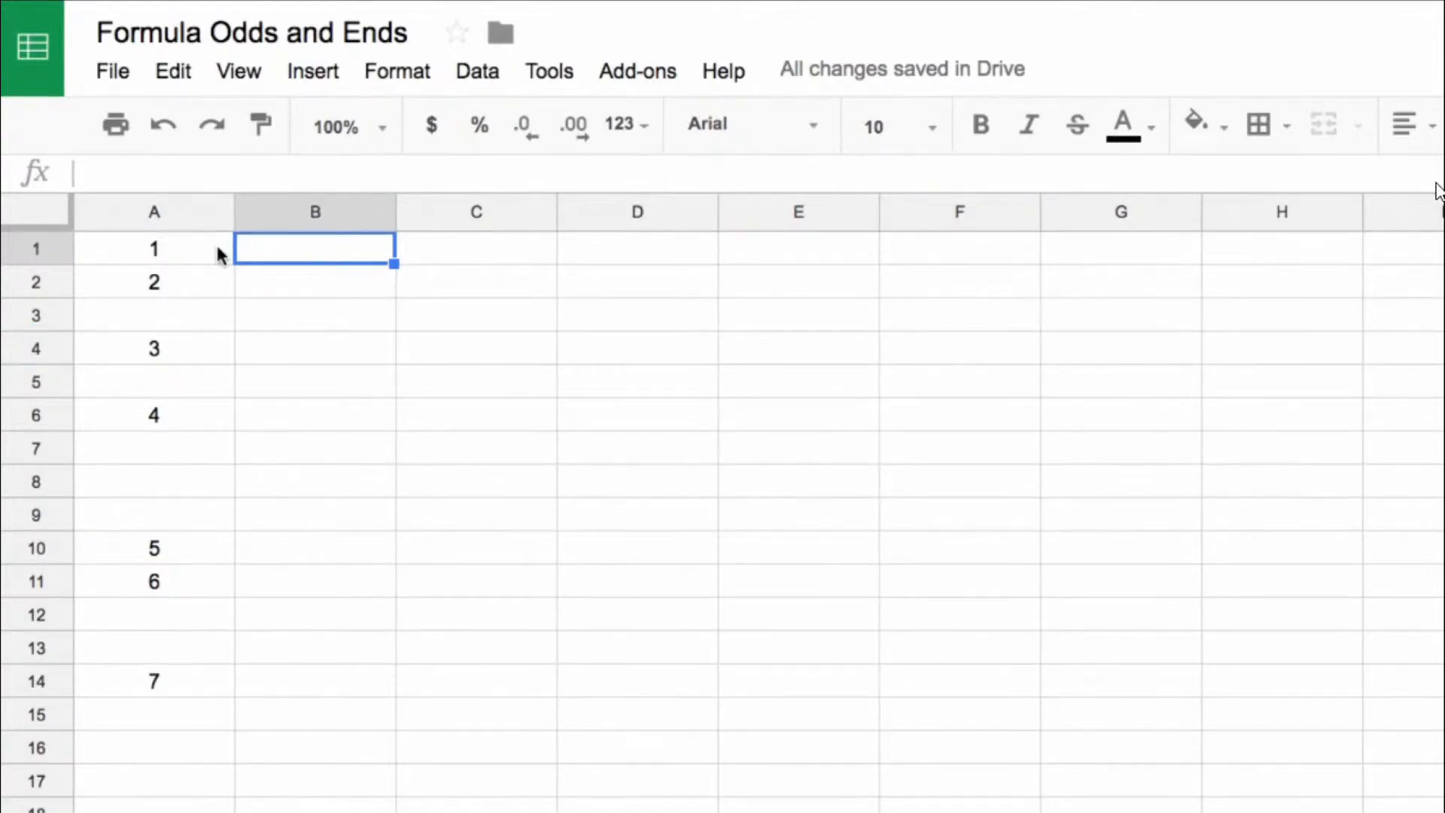
# Step: Enter the array formula =ArrayFormula(isblank(A:A)) in C1 to test every cell of column A for emptiness
pyautogui.click(537, 262)
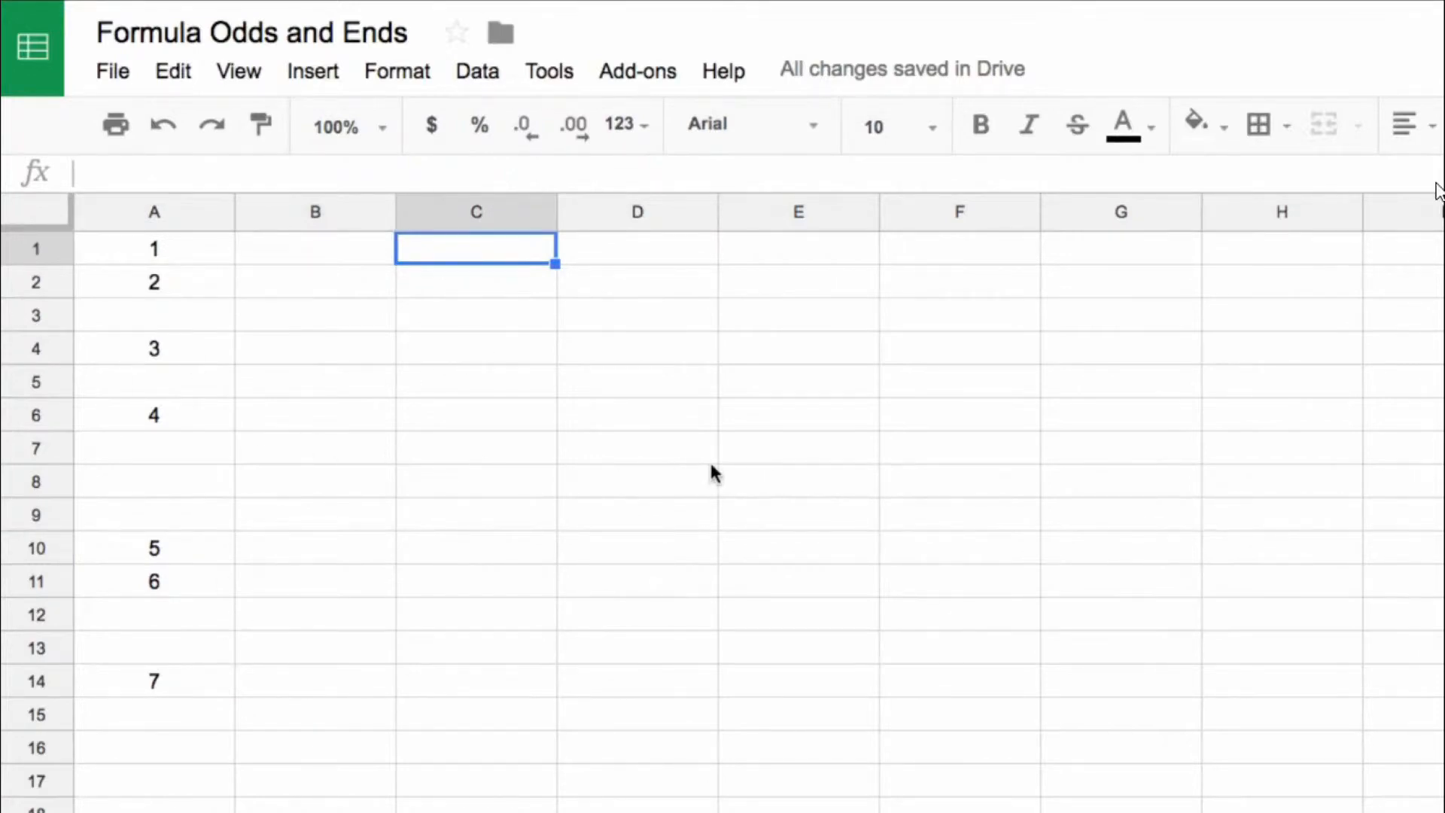
pyautogui.write('=')
pyautogui.write('si')
pyautogui.press('BackSpace')
pyautogui.press('BackSpace')
pyautogui.write('islb')
pyautogui.press('BackSpace')
pyautogui.press('BackSpace')
pyautogui.write('blank(')
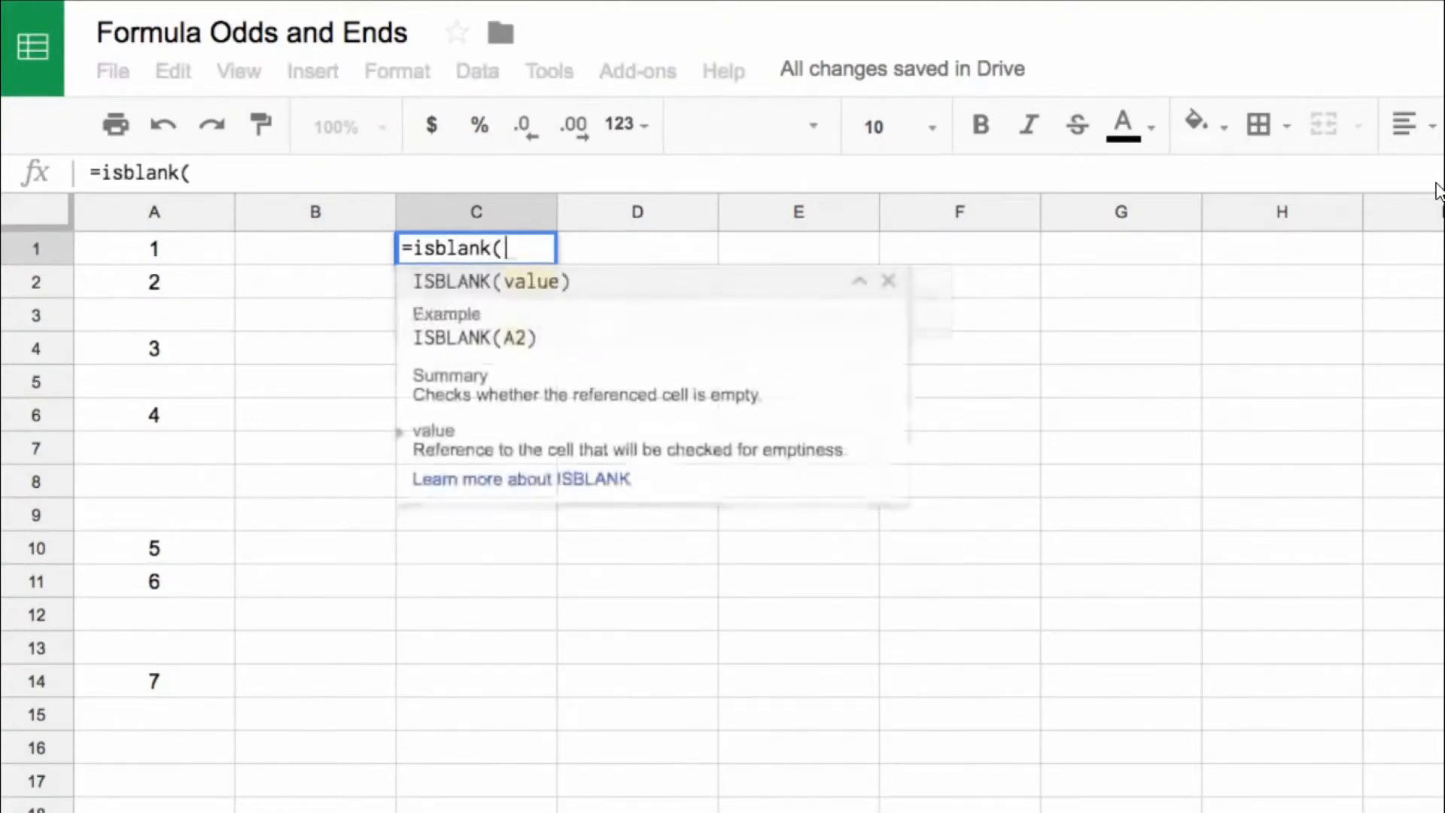
pyautogui.click(137, 213)
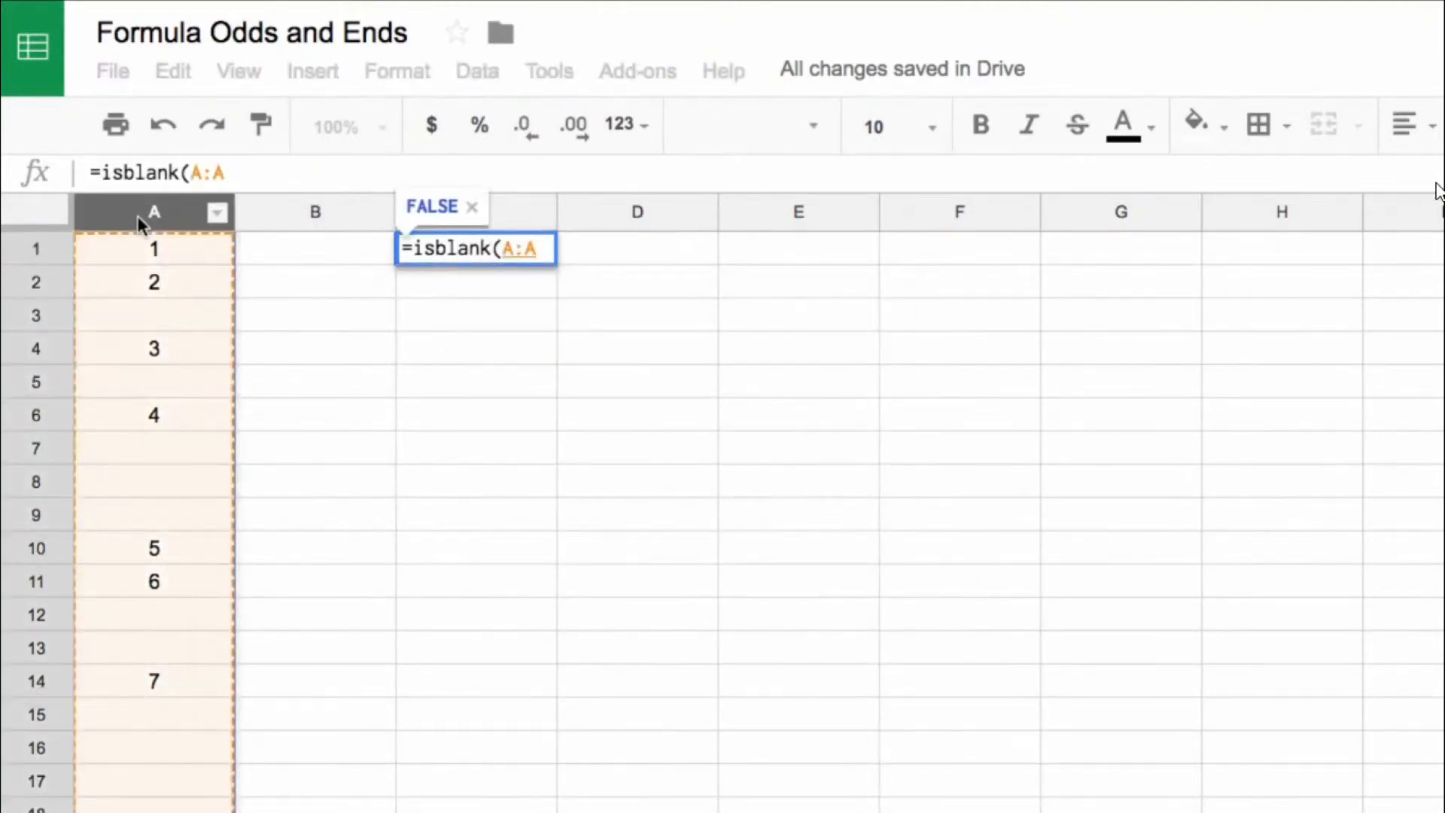
pyautogui.write(')')
pyautogui.hotkey('ctrl', 'shift', 'Return')
pyautogui.press('Return')
pyautogui.moveTo(517, 241); pyautogui.dragTo(520, 290)
# Step: Enter =C1*-1 in D1 and fill the formula down to D7
pyautogui.click(640, 252)
pyautogui.write('=')
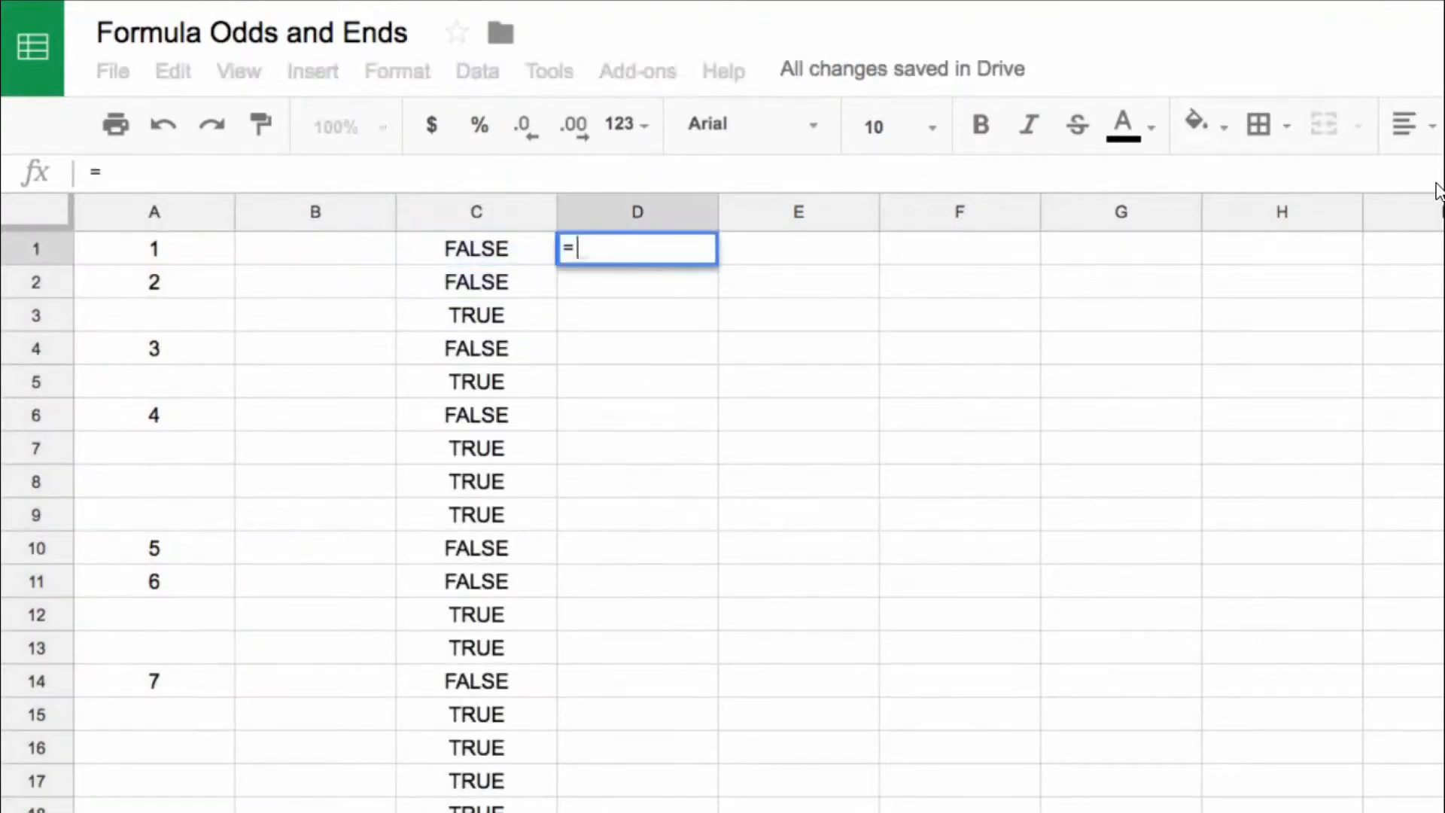
pyautogui.press('Left')
pyautogui.write('*-1')
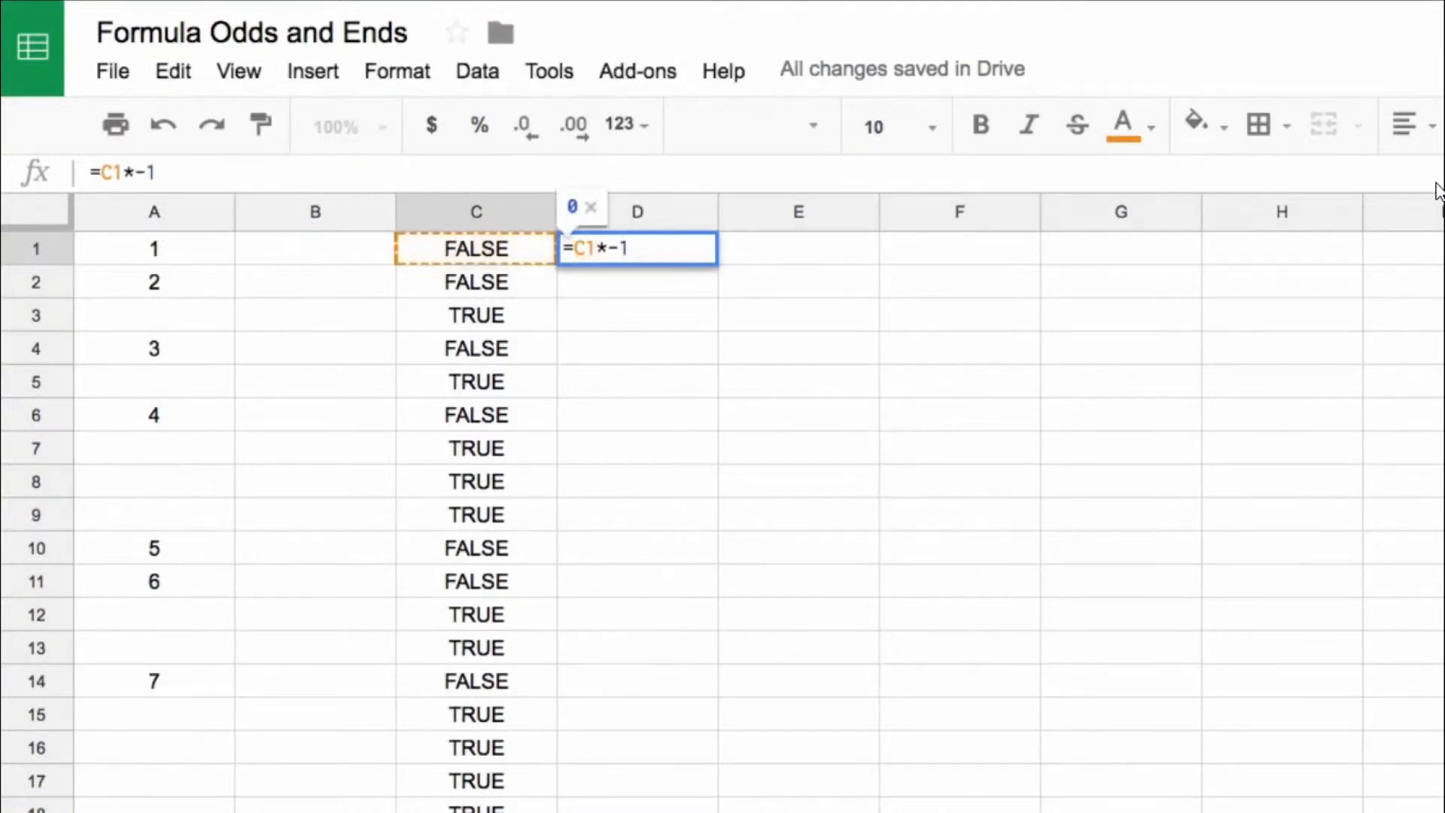
pyautogui.press('Return')
pyautogui.click(703, 248)
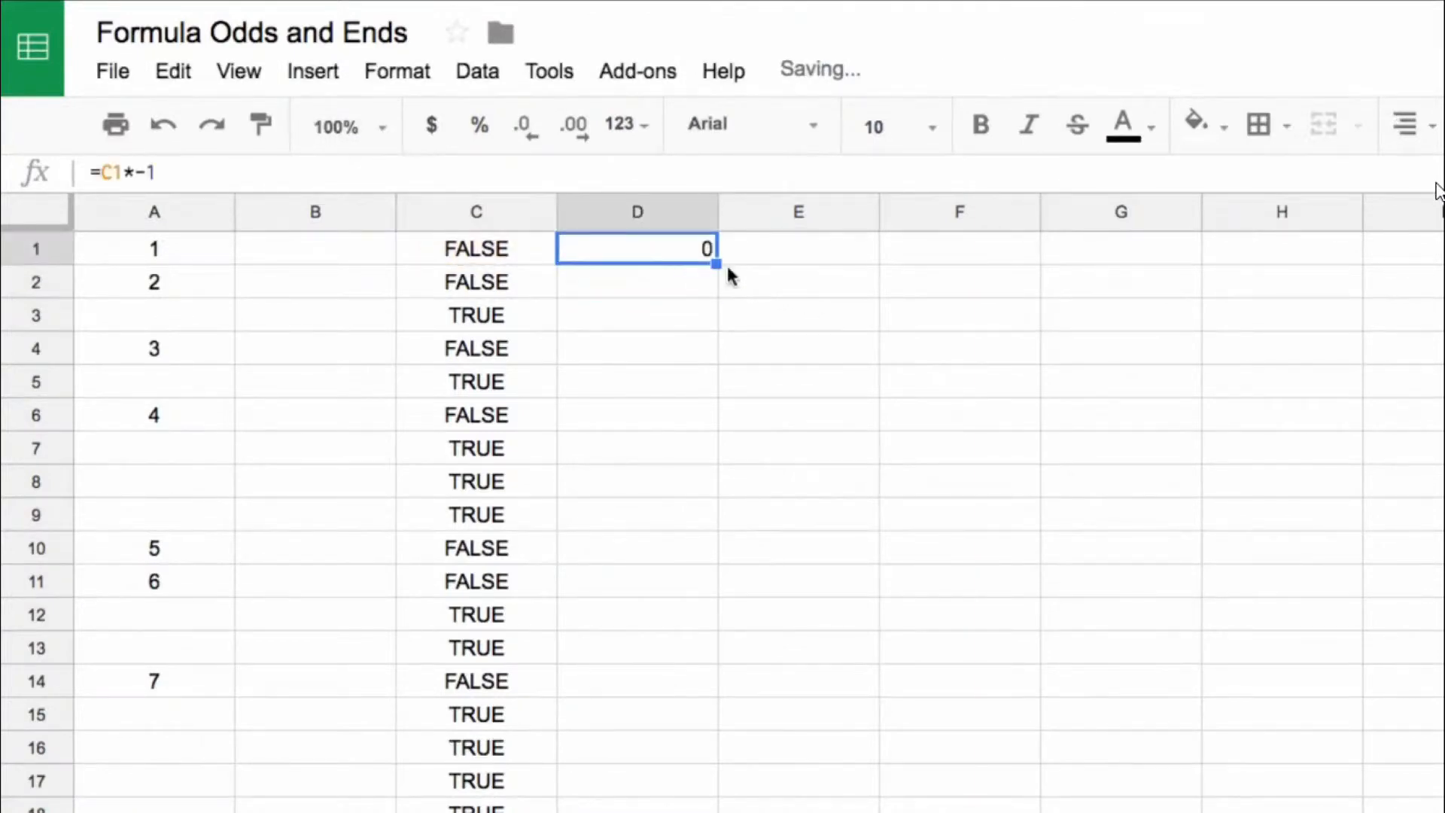
pyautogui.moveTo(715, 263); pyautogui.dragTo(719, 449)
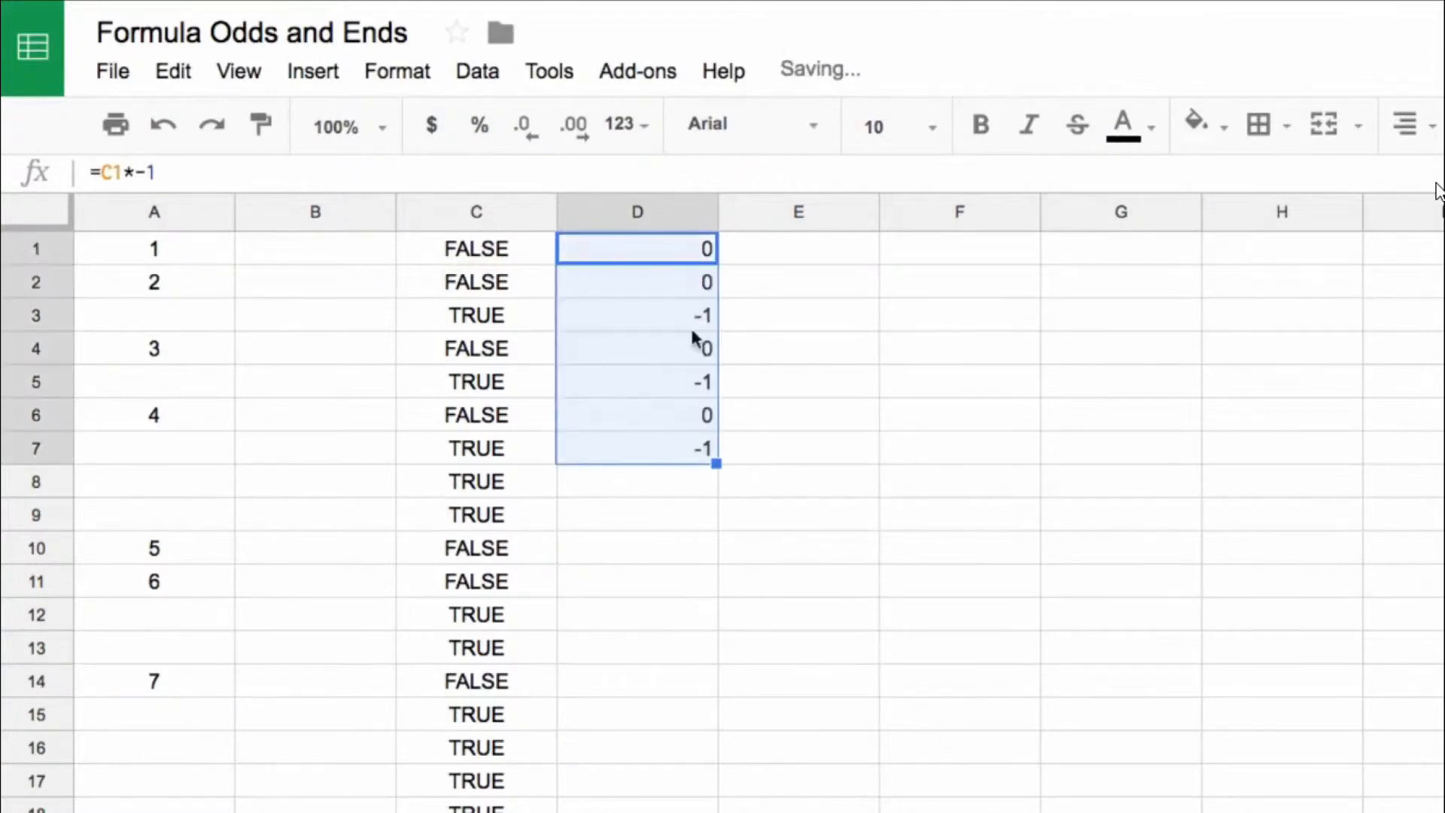
pyautogui.moveTo(507, 322); pyautogui.dragTo(663, 316)
# Step: Extend the D1 formula to =C1*-1*-1 and fill it down to D8
pyautogui.click(674, 251)
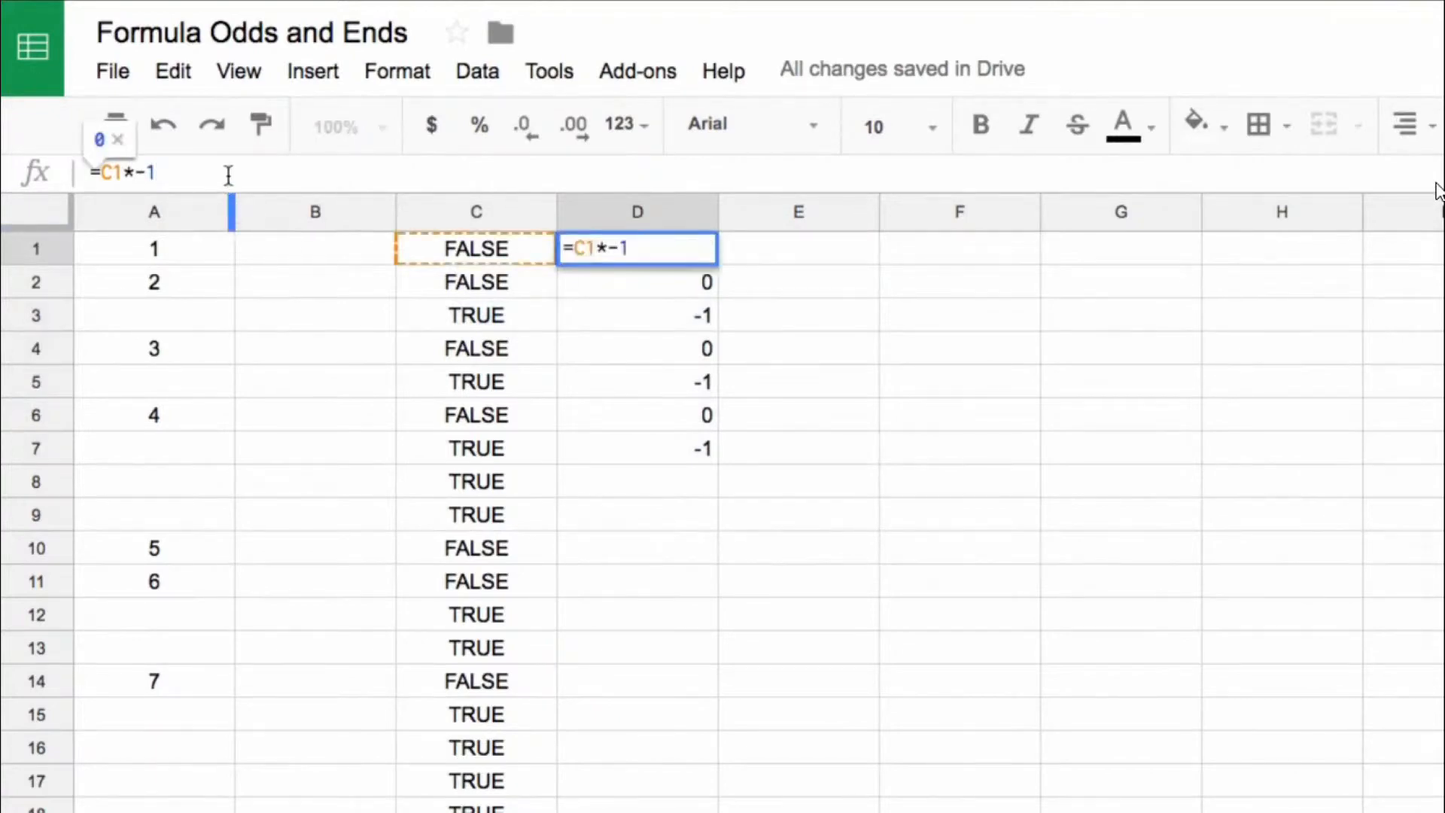
pyautogui.write('*-1')
pyautogui.press('Return')
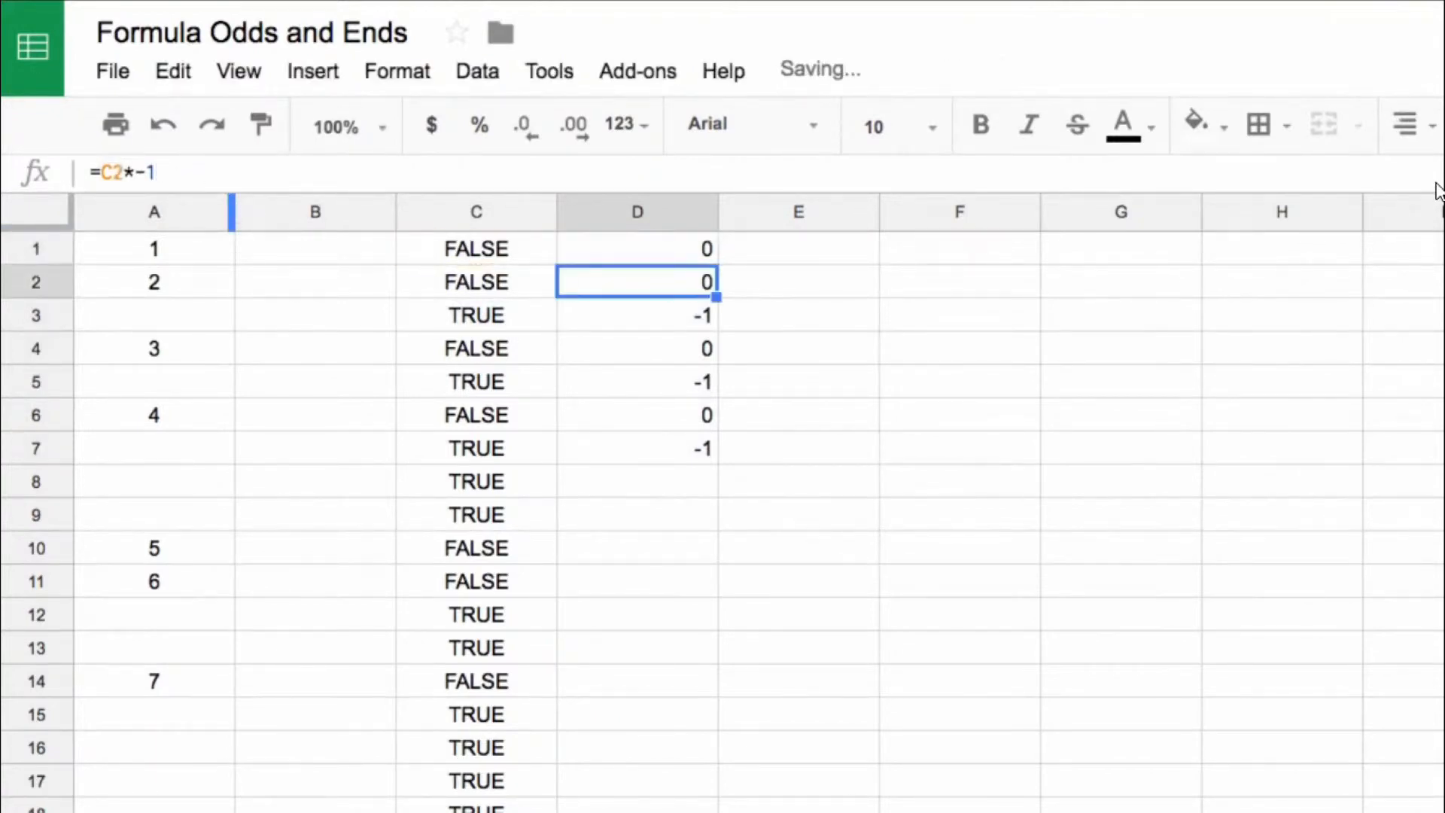
pyautogui.click(676, 235)
pyautogui.moveTo(716, 265); pyautogui.dragTo(736, 491)
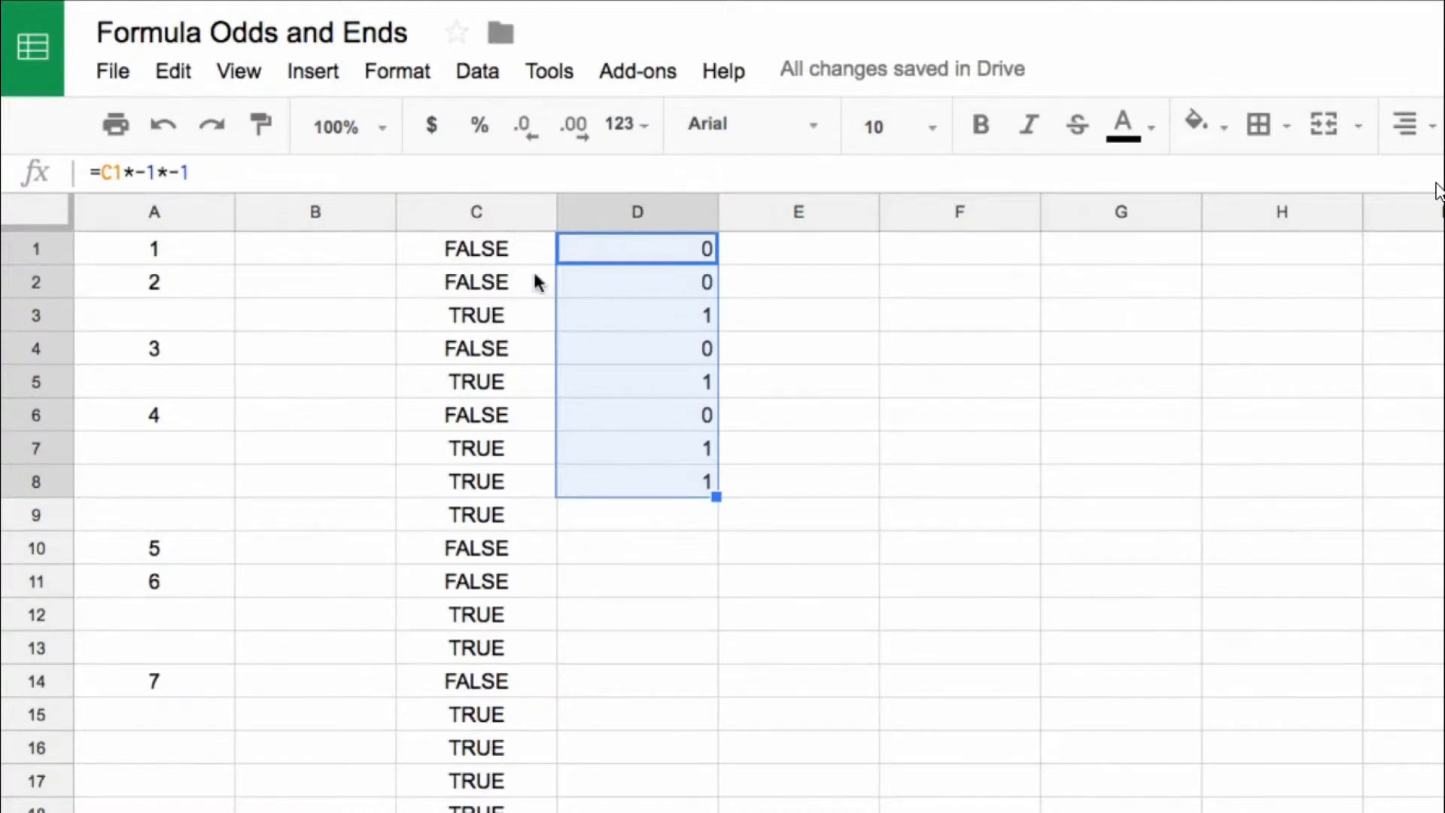
# Step: Make the column reference in the C1 array formula absolute, as $A:$A
pyautogui.click(501, 258)
pyautogui.doubleClick(474, 248)
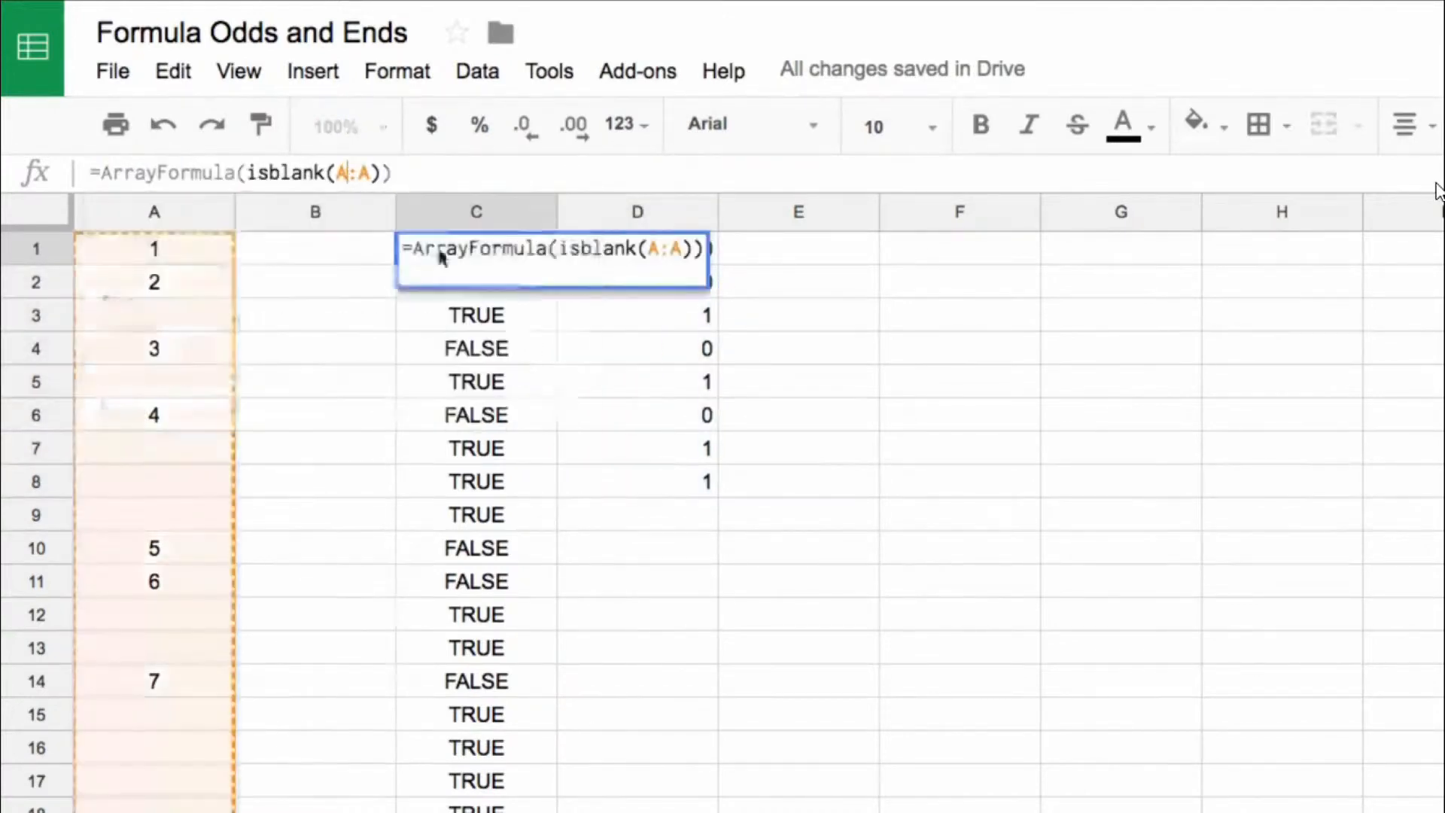
pyautogui.press('F4')
pyautogui.press('Return')
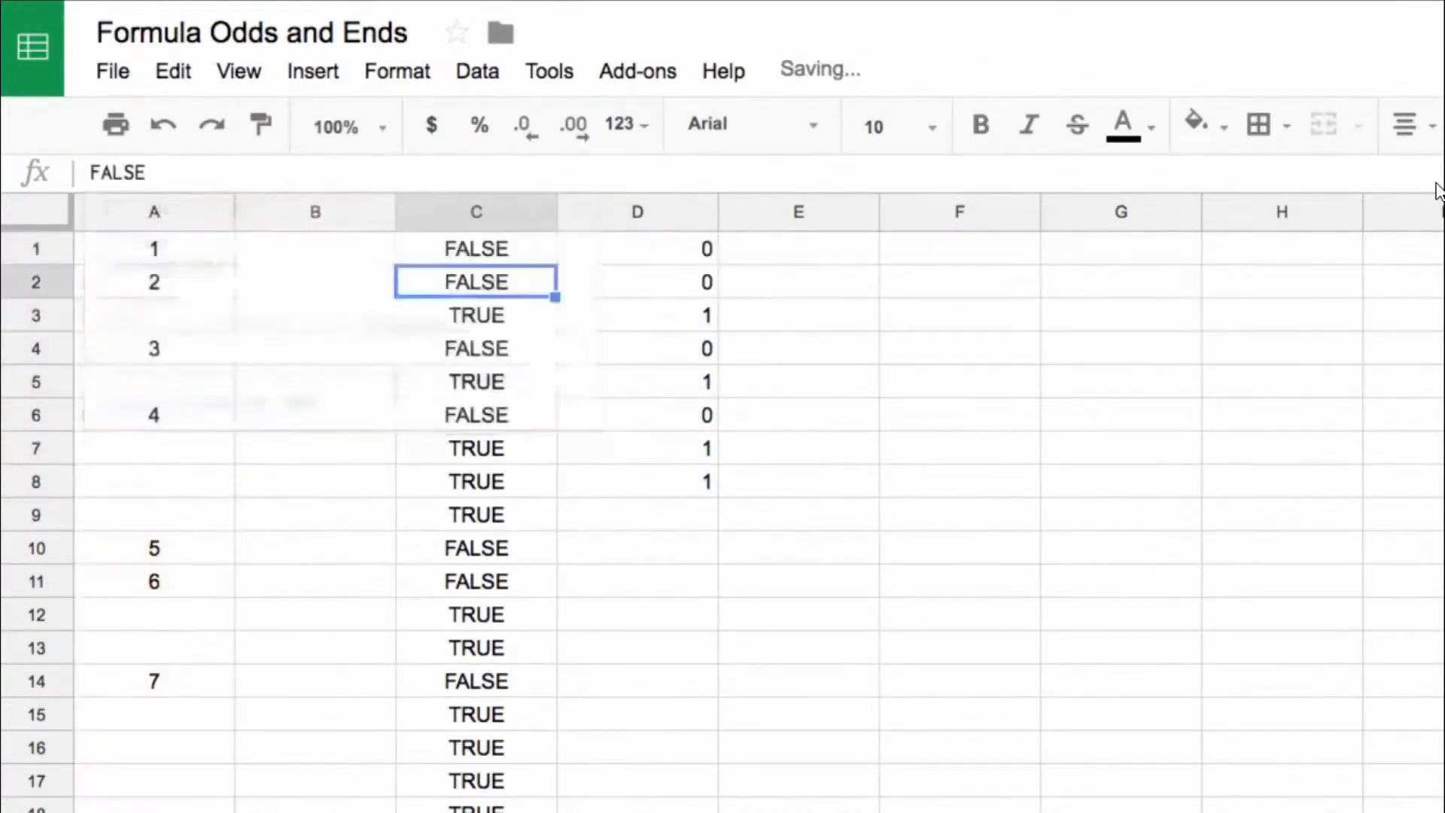
# Step: Copy the C1 formula into F1 as =ArrayFormula(--isblank($A:$A)) and centre column F
pyautogui.click(509, 248)
pyautogui.hotkey('ctrl', 'c')
pyautogui.click(963, 257)
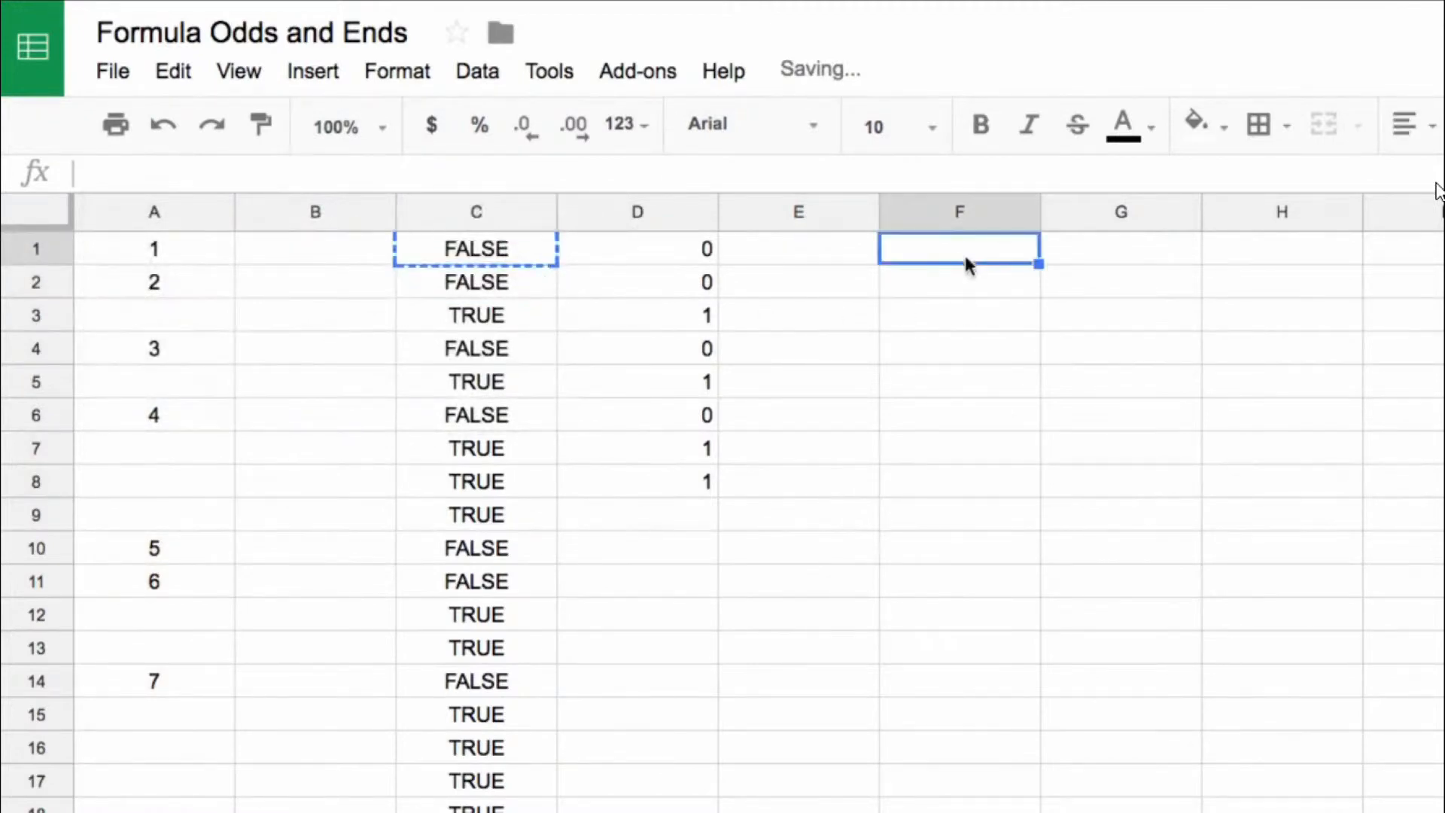
pyautogui.hotkey('ctrl', 'v')
pyautogui.click(253, 168)
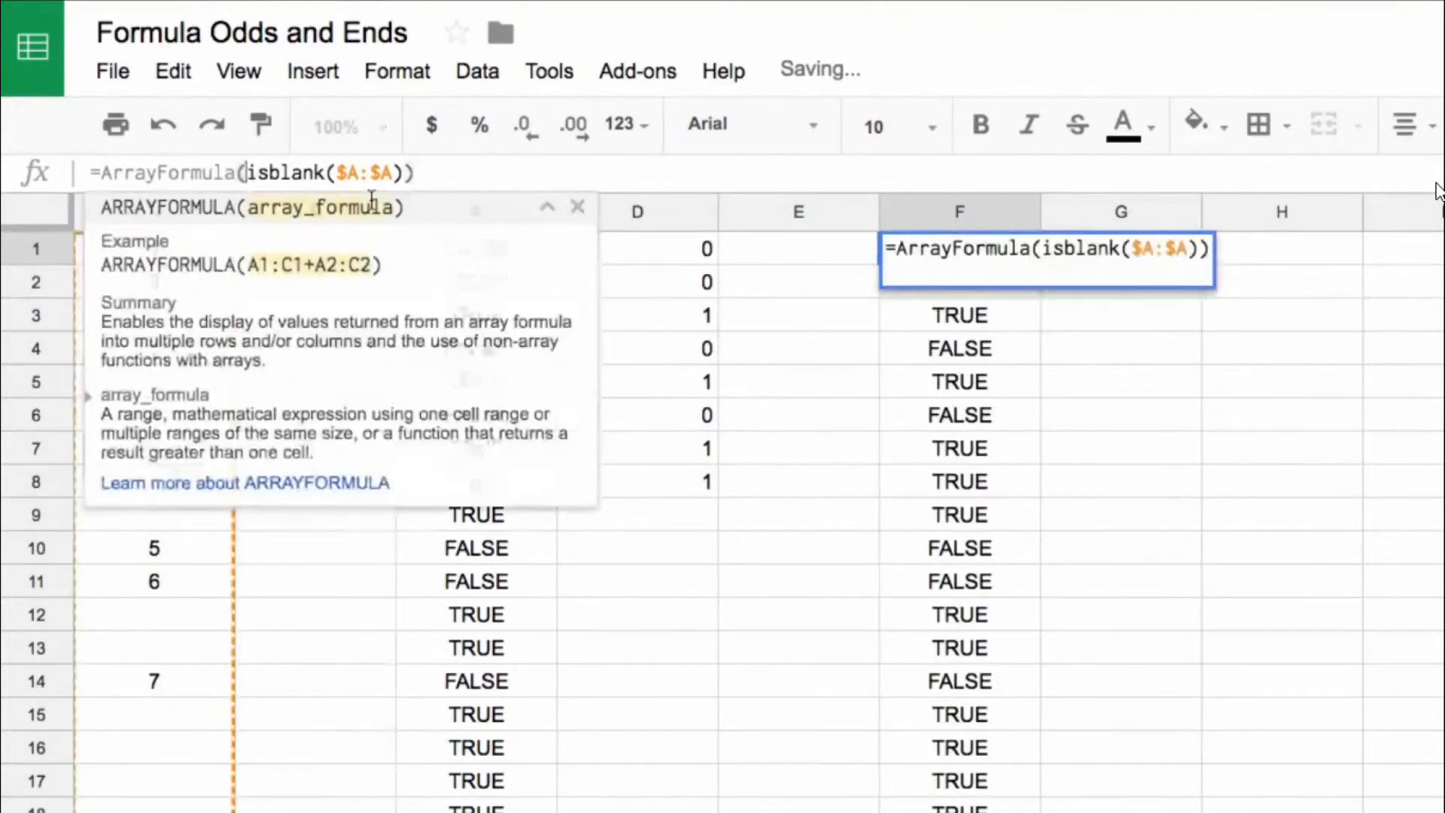
pyautogui.write('--')
pyautogui.press('Return')
pyautogui.click(959, 215)
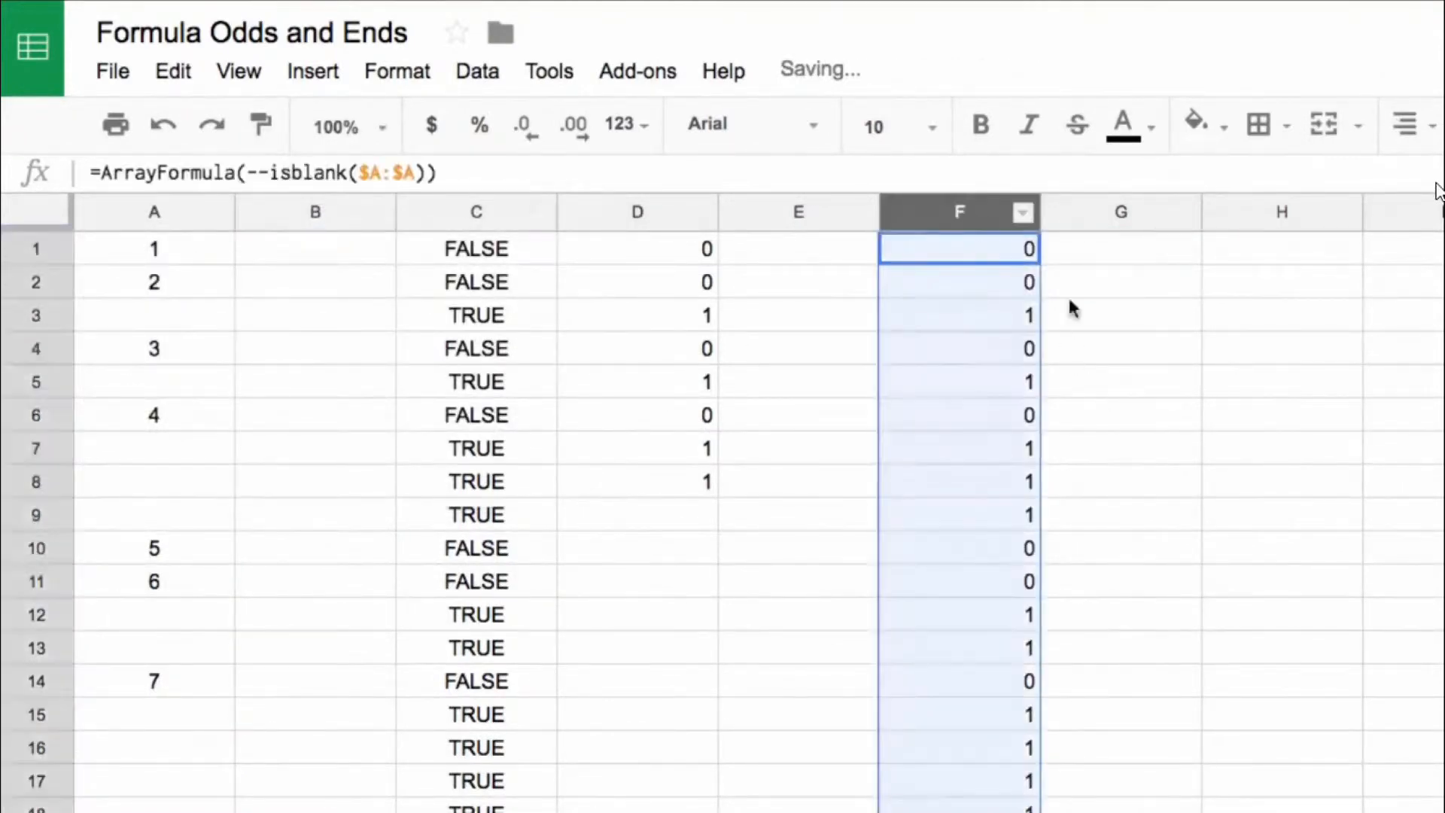
pyautogui.hotkey('ctrl', 'shift', 'e')
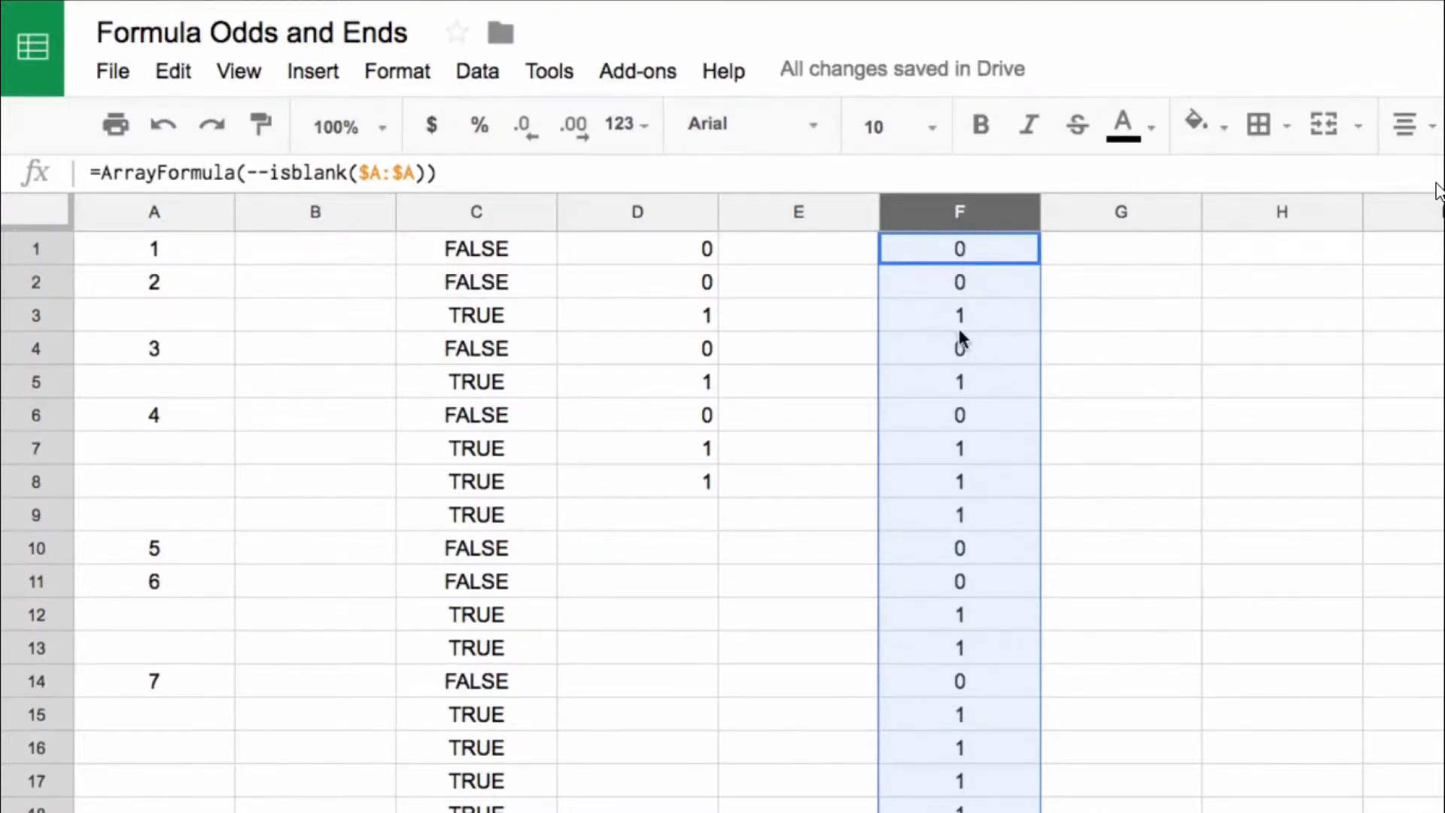
pyautogui.press('Right')
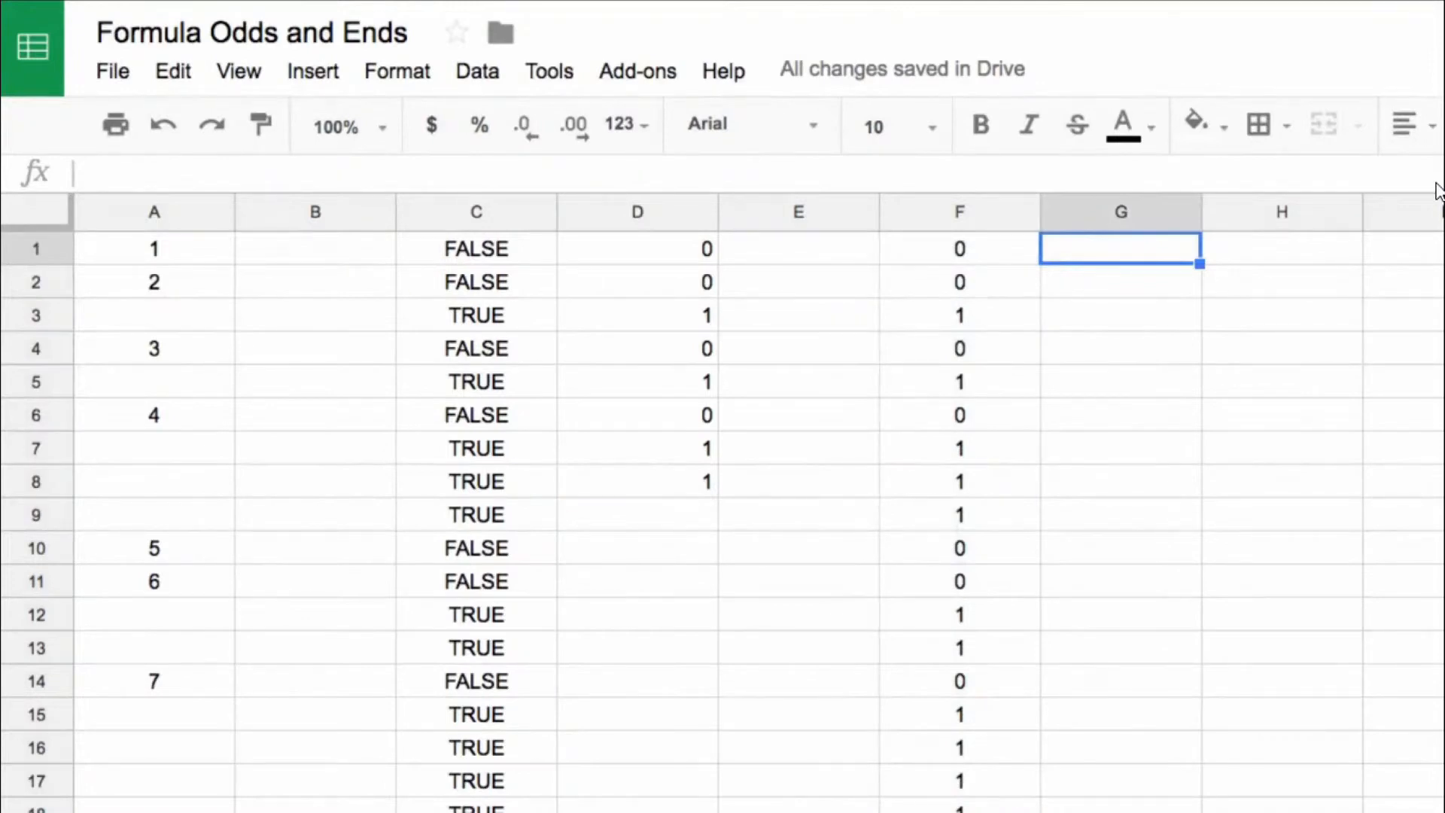
pyautogui.write('=isl')
pyautogui.press('Escape')
# Step: Copy the C1 formula into G1, wrap it as =ArrayFormula(N(isblank($A:$A))), and centre column G
pyautogui.click(468, 248)
pyautogui.hotkey('ctrl', 'c')
pyautogui.click(1054, 250)
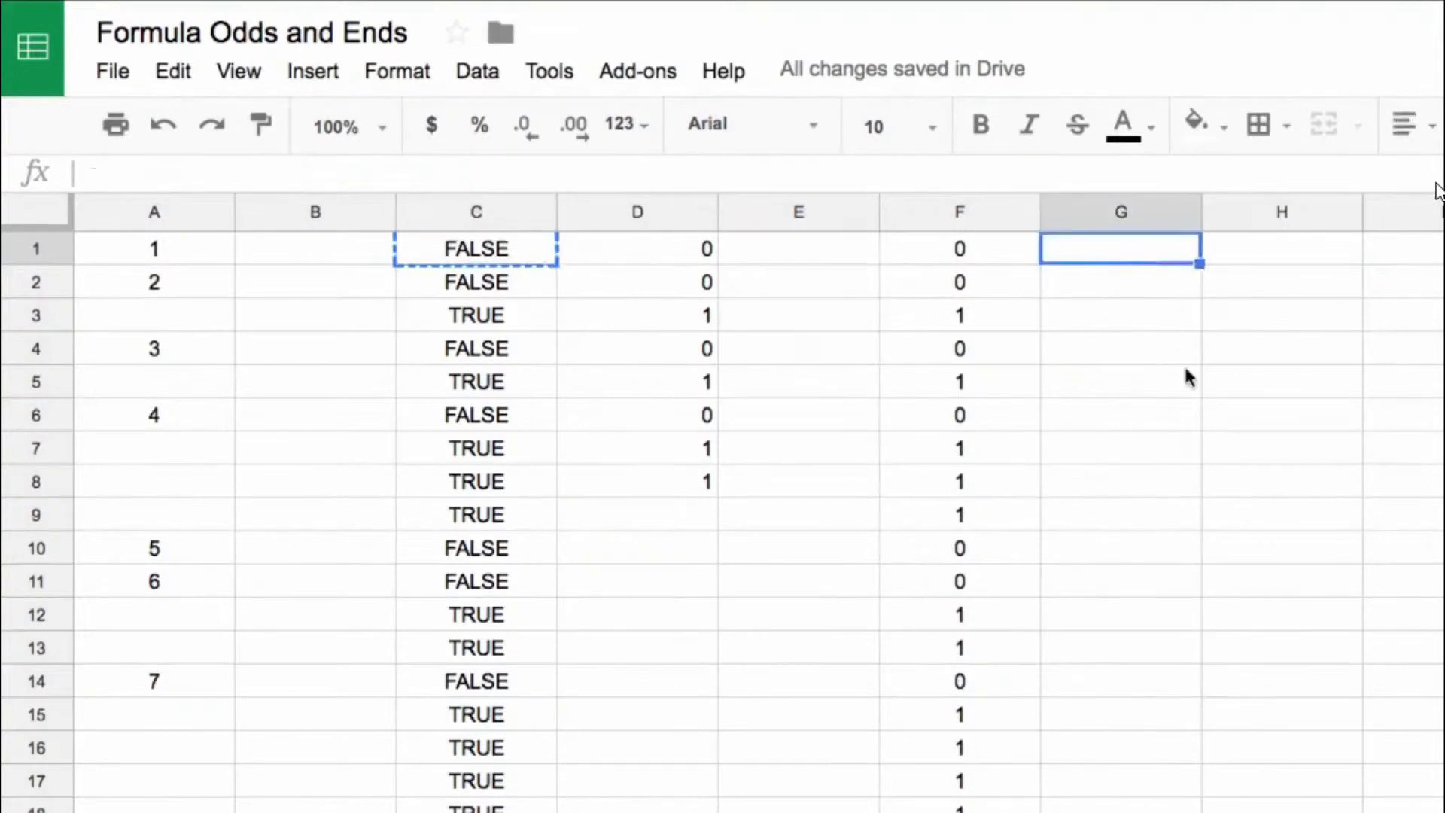
pyautogui.hotkey('ctrl', 'v')
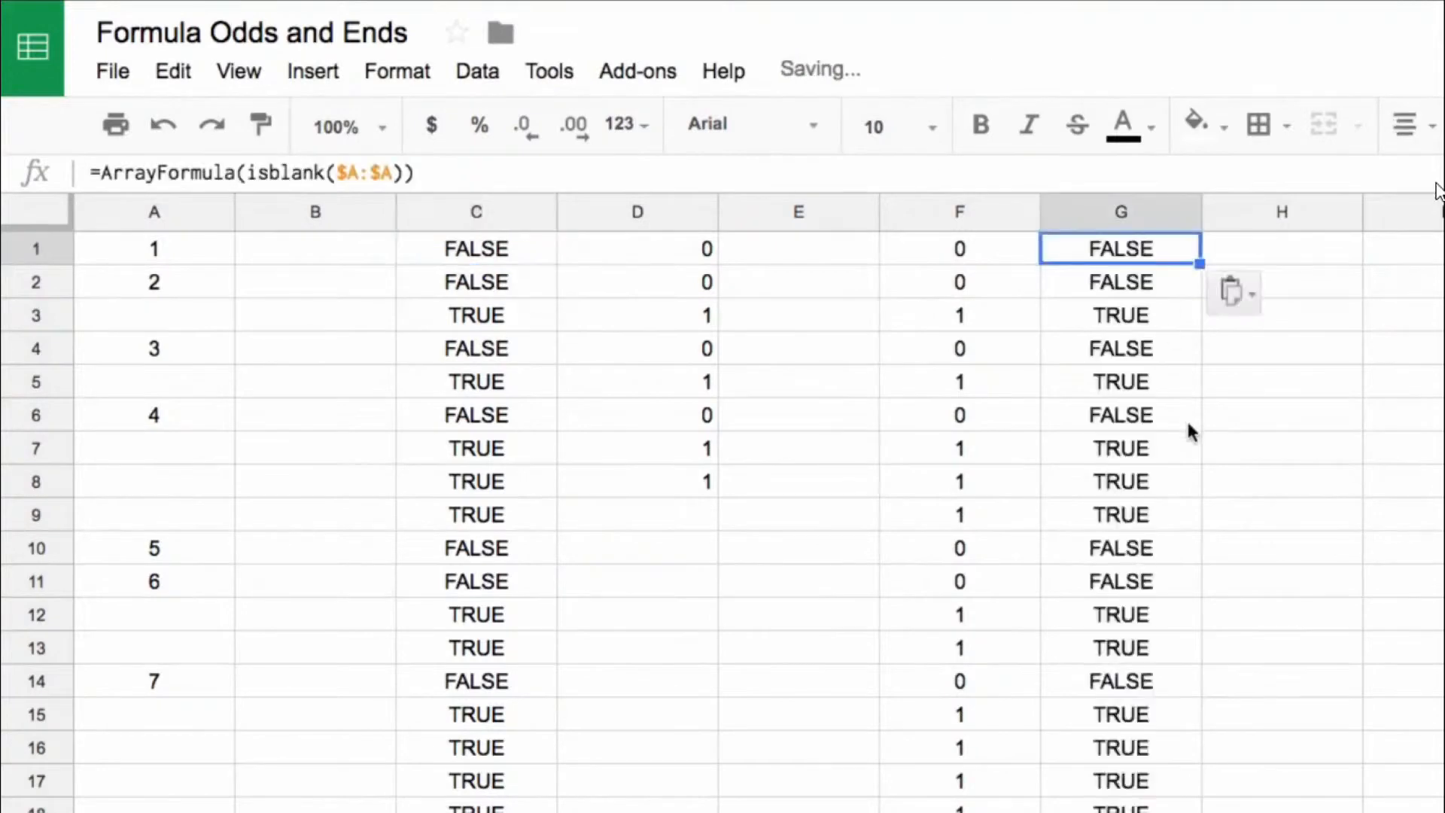
pyautogui.click(247, 172)
pyautogui.write('N(')
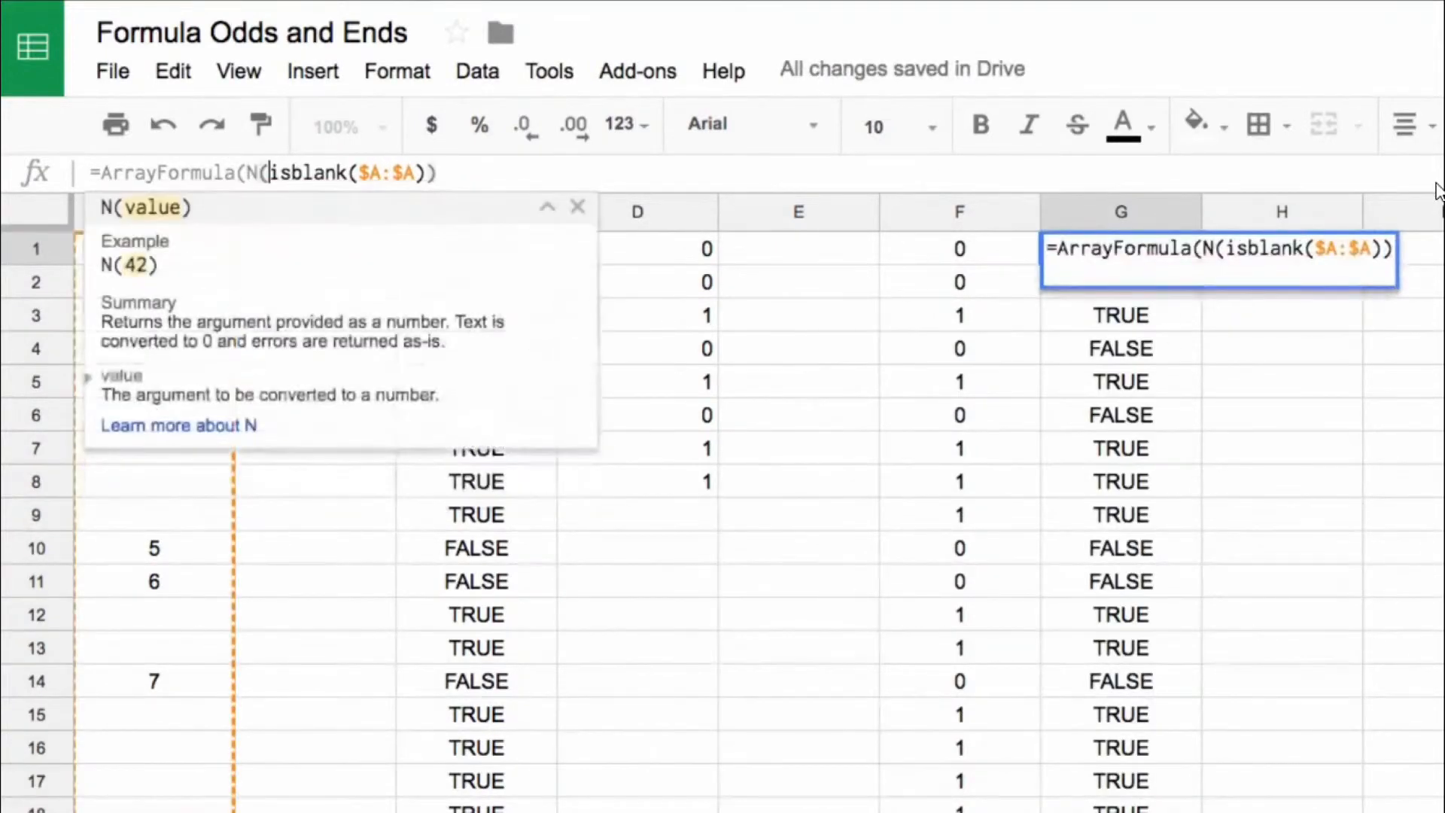
pyautogui.press('End')
pyautogui.write(')')
pyautogui.press('Return')
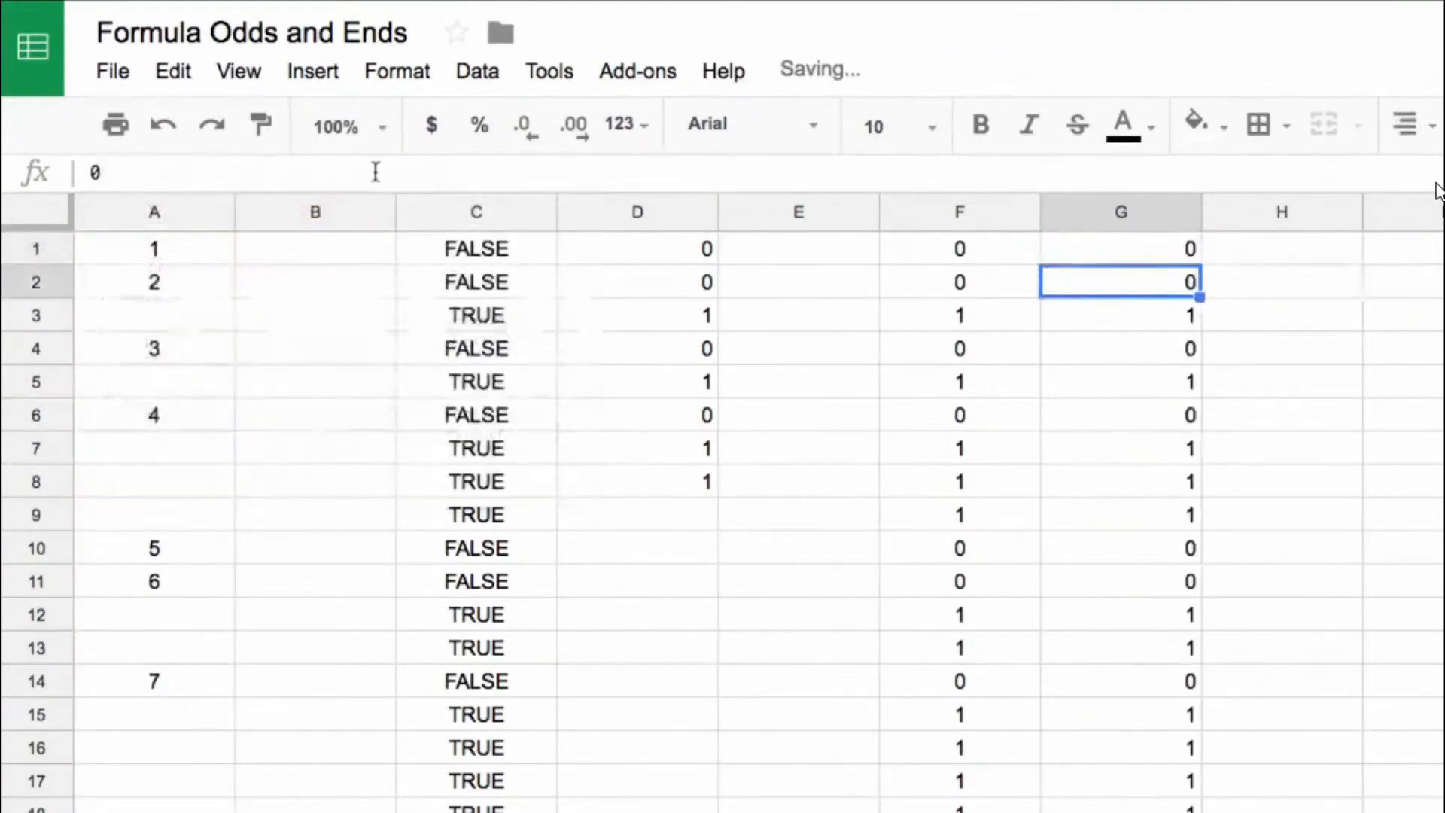
pyautogui.click(1121, 211)
pyautogui.hotkey('ctrl', 'shift', 'e')
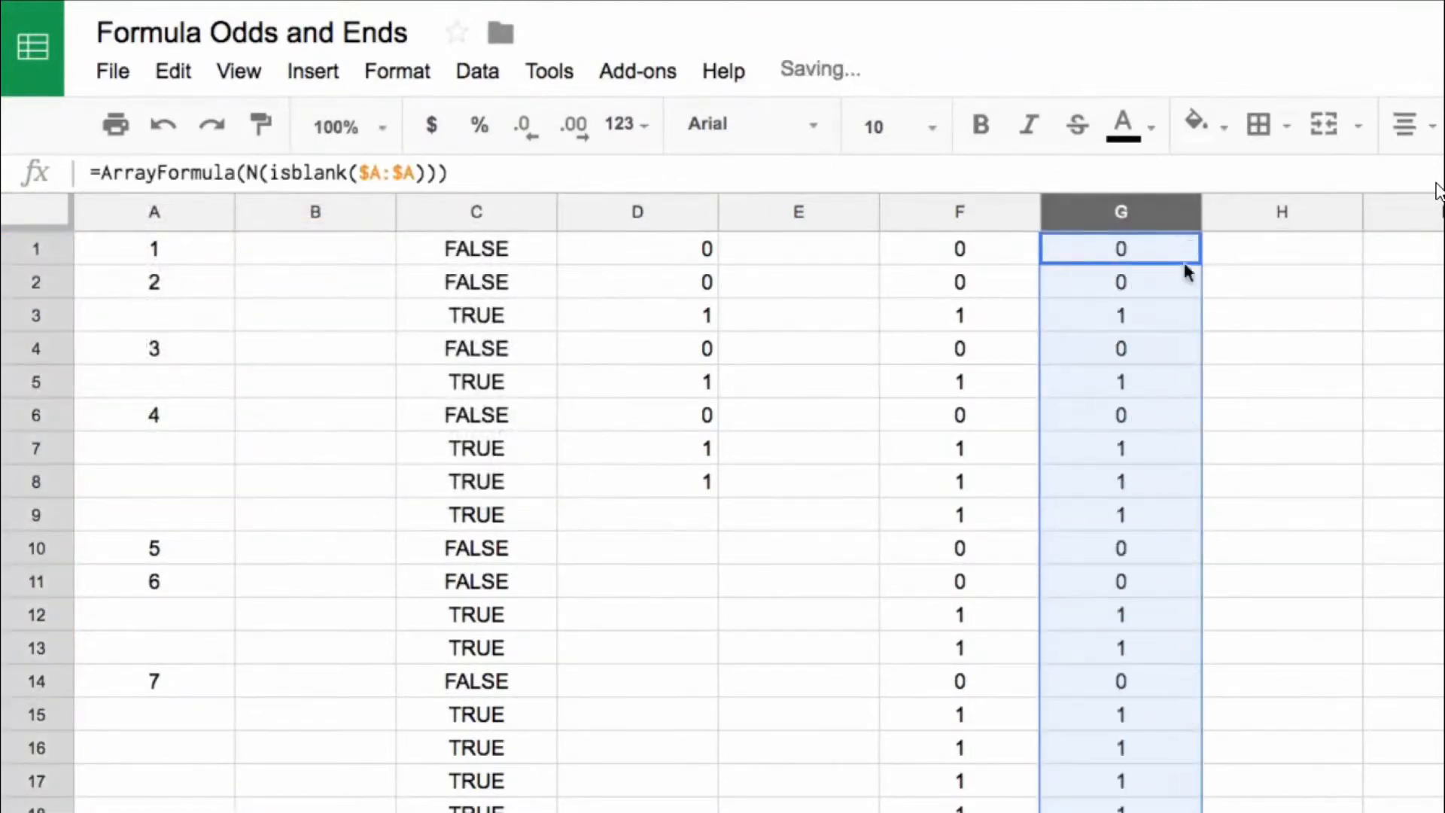
# Step: Compare the N formula in G1 with the double-minus formula in F1 and their results
pyautogui.click(1185, 260)
pyautogui.click(255, 173)
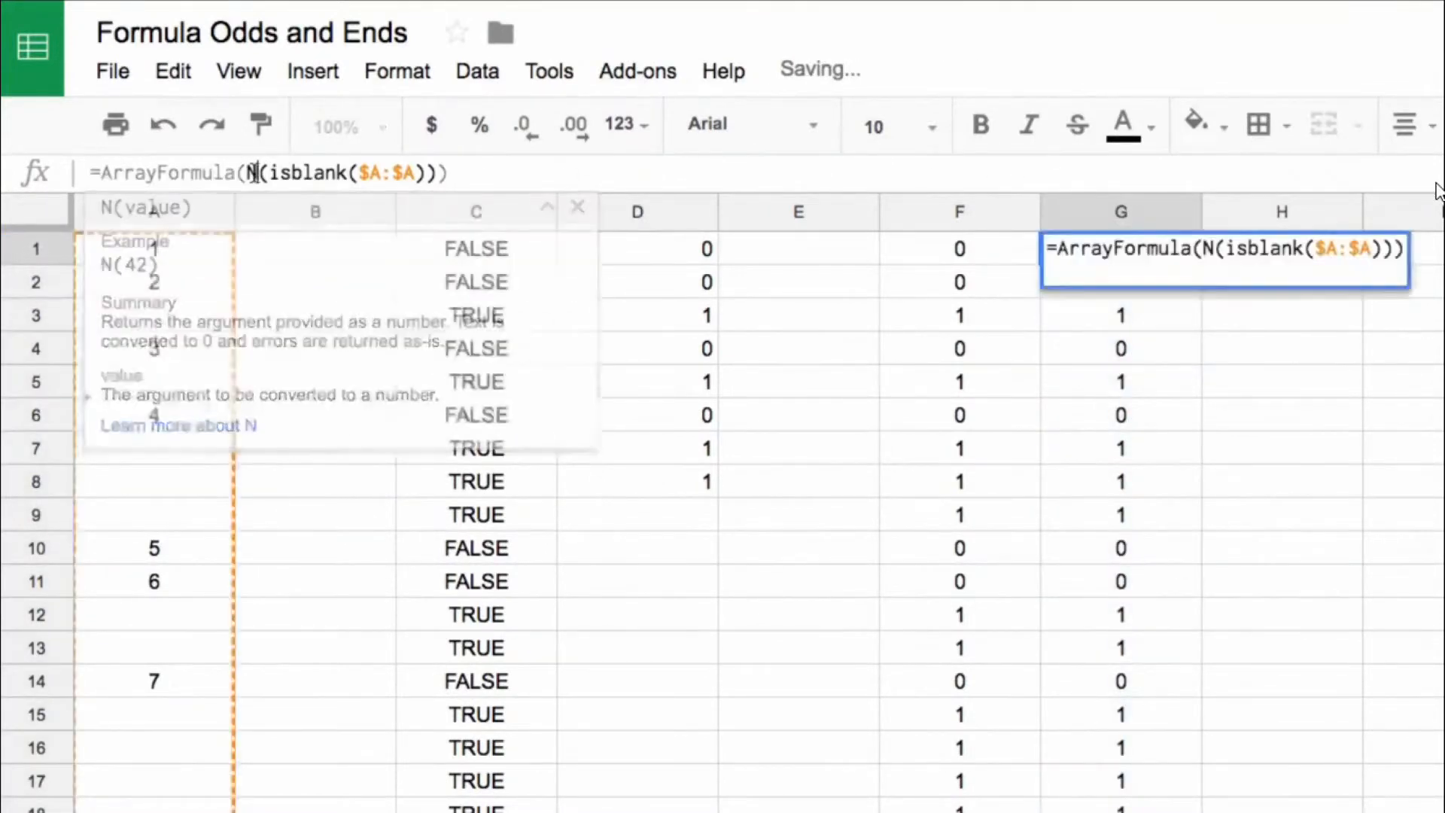
pyautogui.press('Escape')
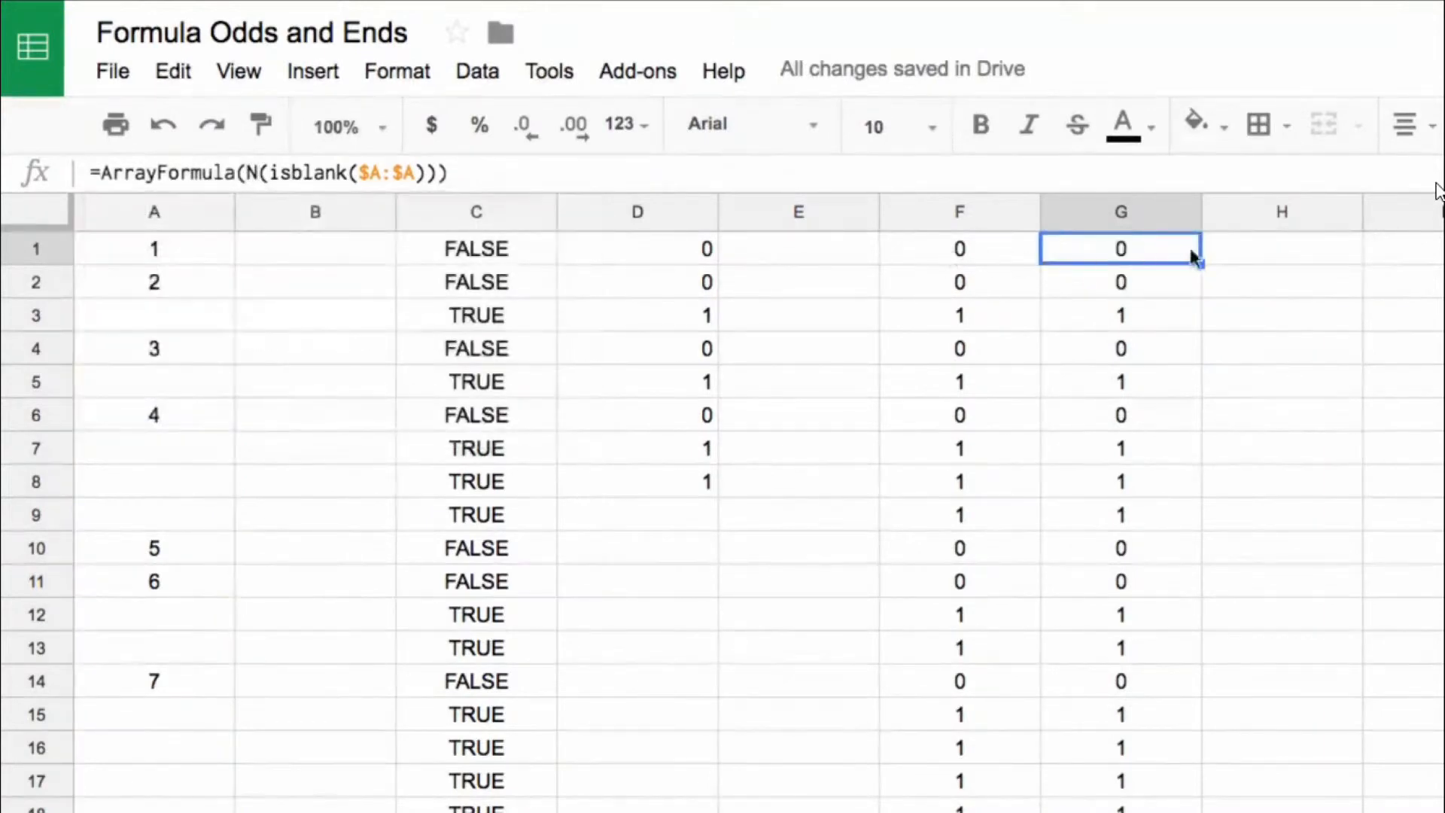
pyautogui.moveTo(516, 250); pyautogui.dragTo(1097, 318)
pyautogui.click(1106, 256)
pyautogui.click(943, 247)
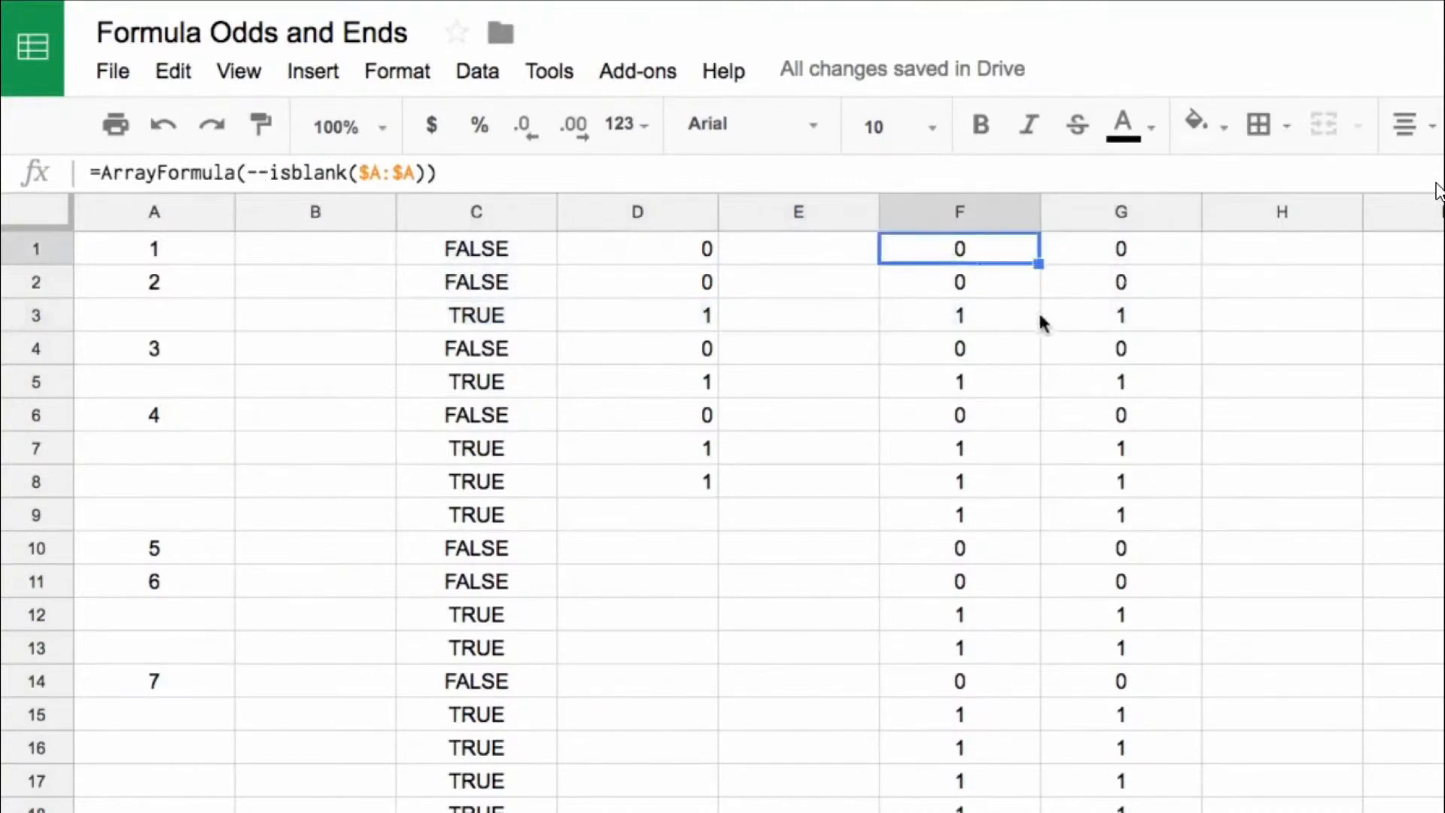
pyautogui.click(1127, 247)
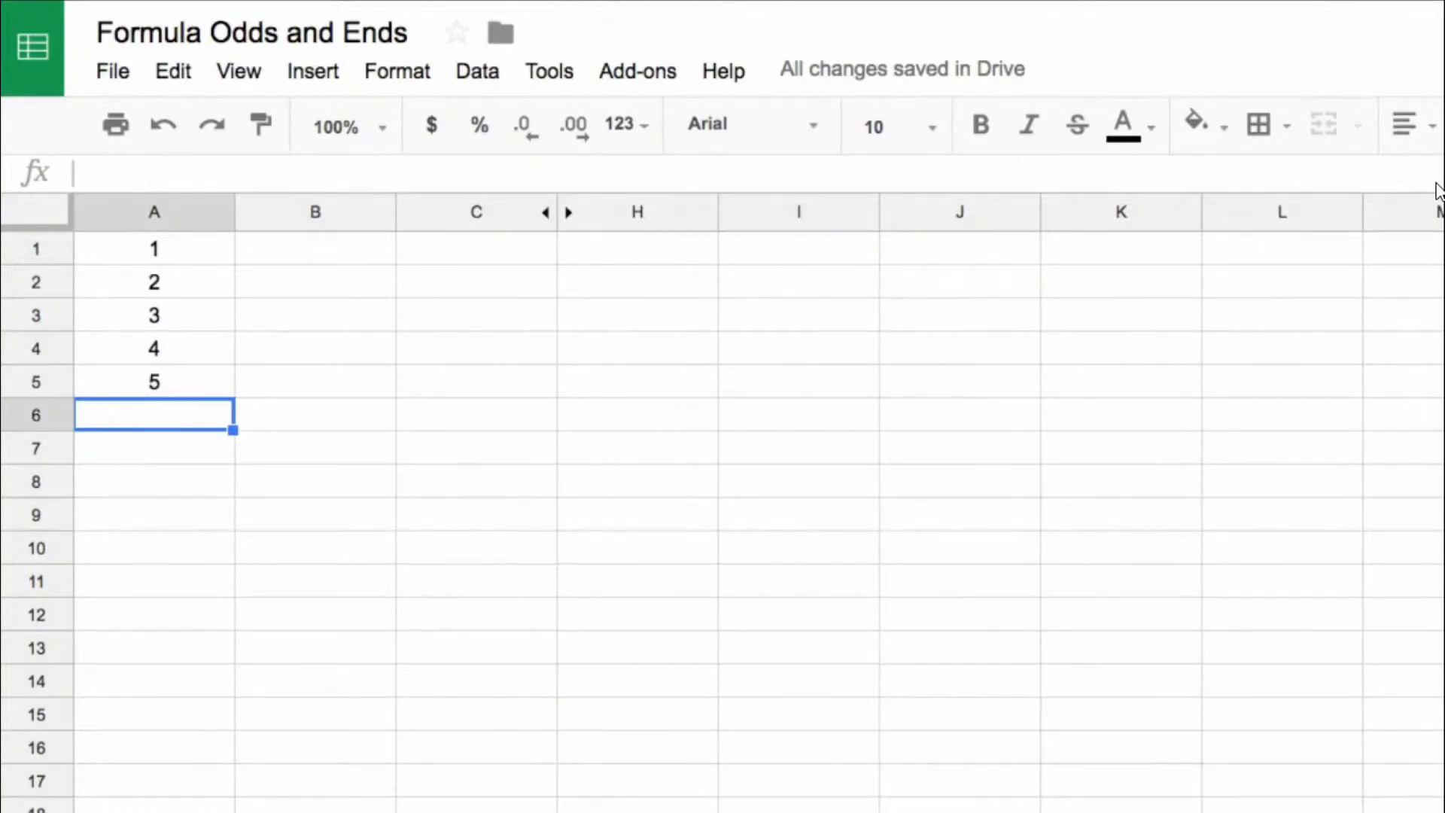
# Step: Enter =sum(A1:A5) in A6 and centre the cell
pyautogui.write('=sum(')
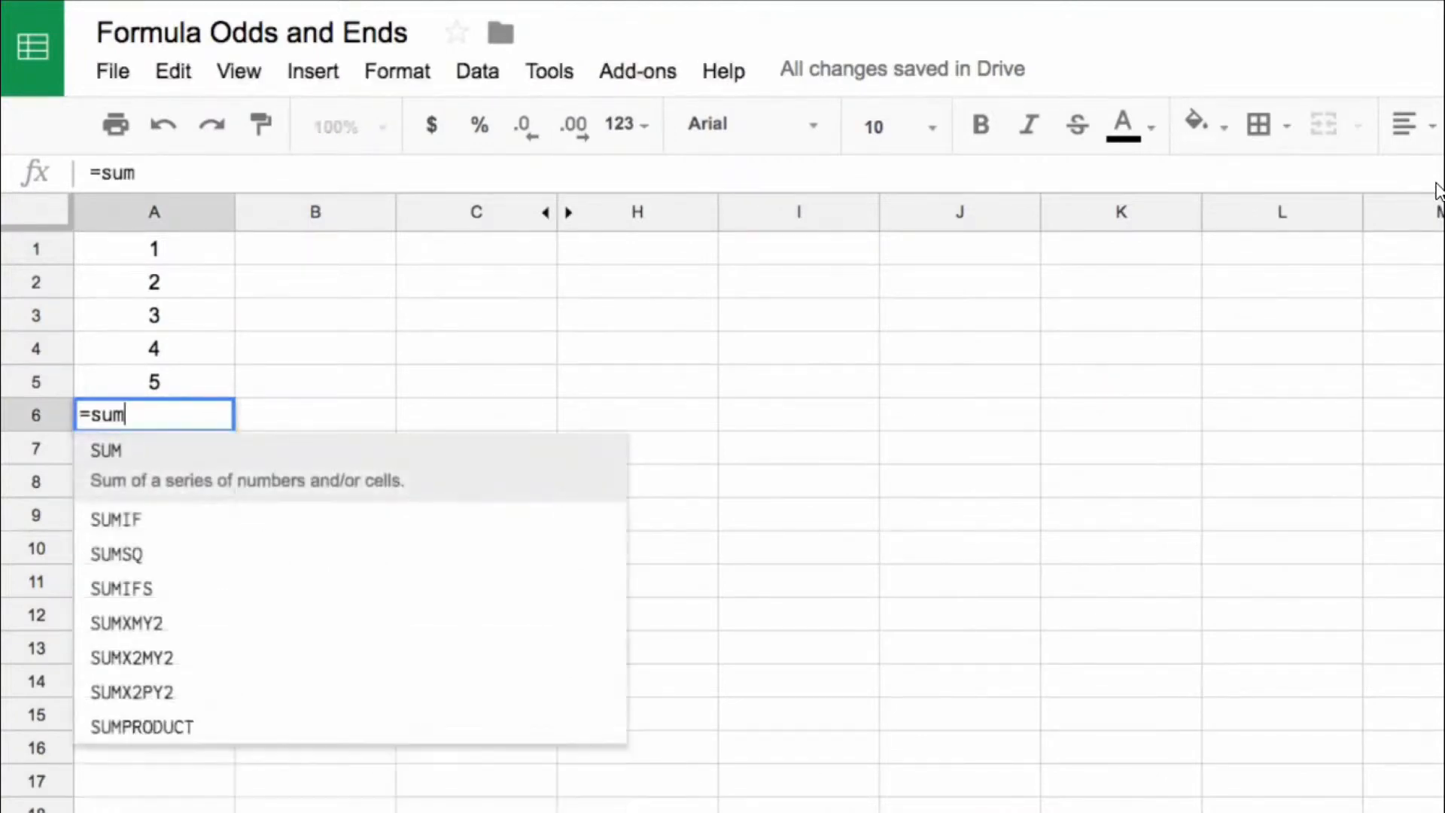
pyautogui.press('Up')
pyautogui.hotkey('shift', 'Up')
pyautogui.hotkey('shift', 'Up')
pyautogui.hotkey('shift', 'Up')
pyautogui.hotkey('shift', 'Up')
pyautogui.press('Return')
pyautogui.press('Up')
pyautogui.hotkey('ctrl', 'shift', 'e')
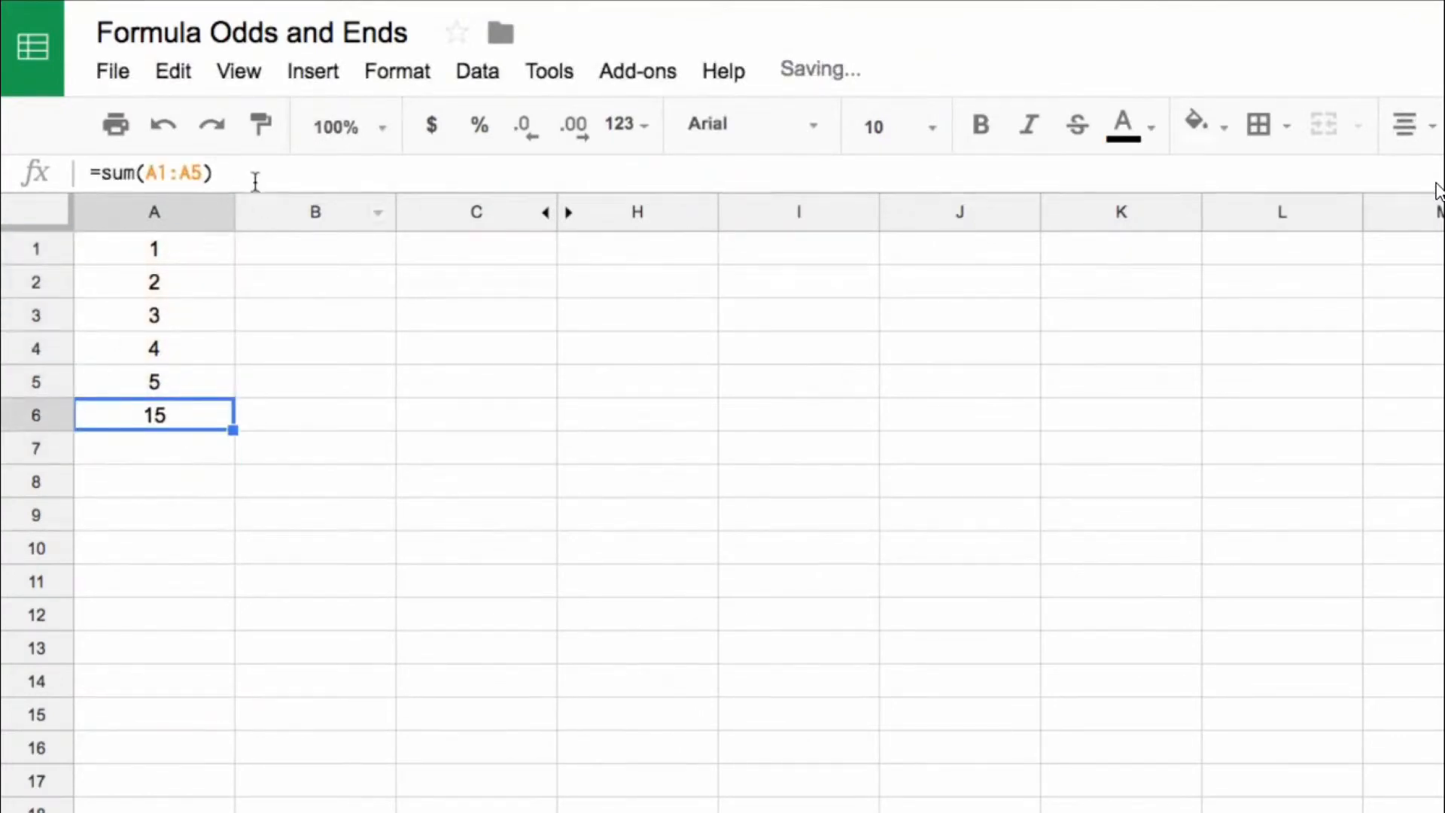
# Step: Append the note +N("This formula adds up all the numbers above") to the SUM formula in A6
pyautogui.press('Return')
pyautogui.write('+')
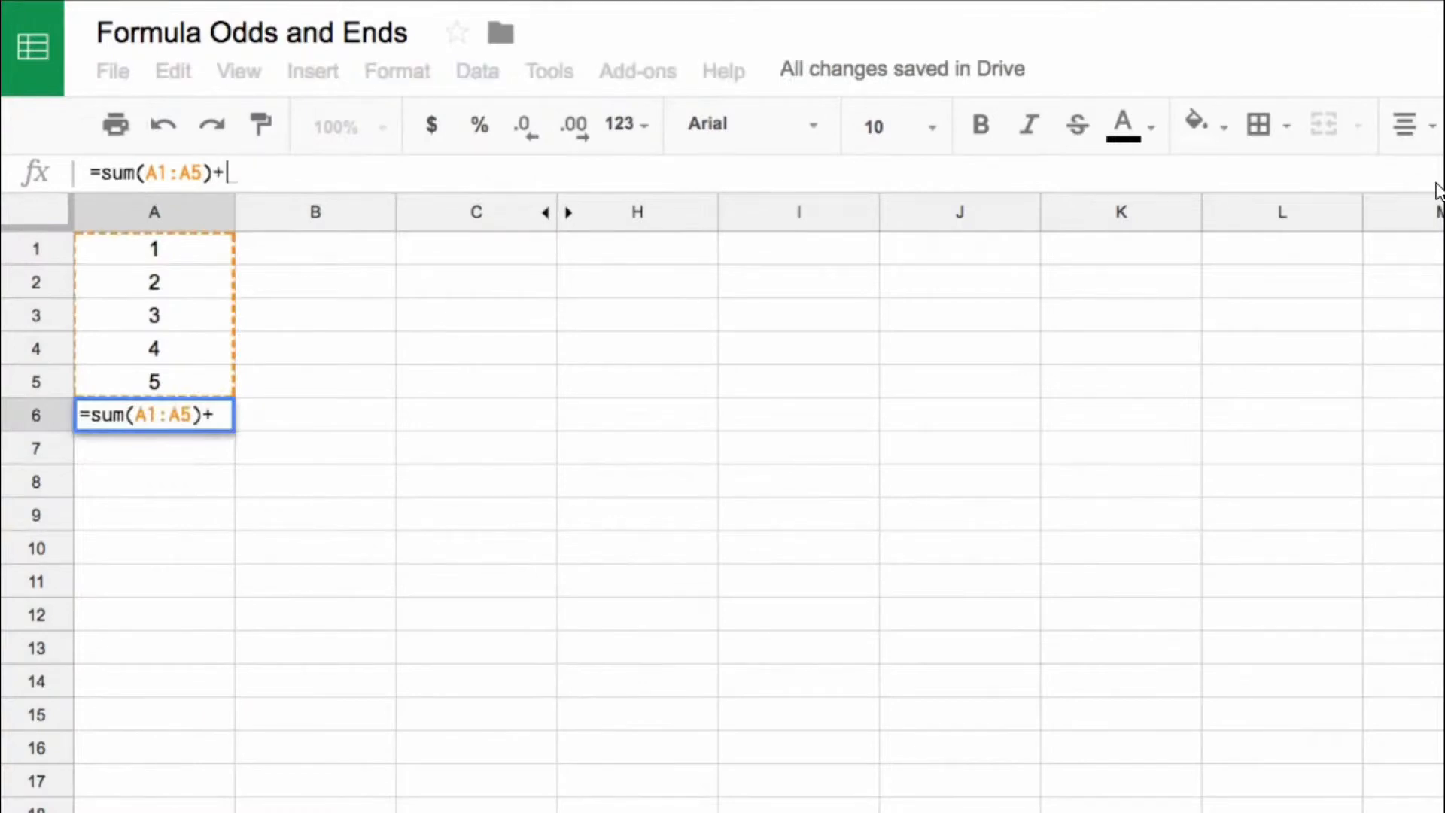
pyautogui.write('N')
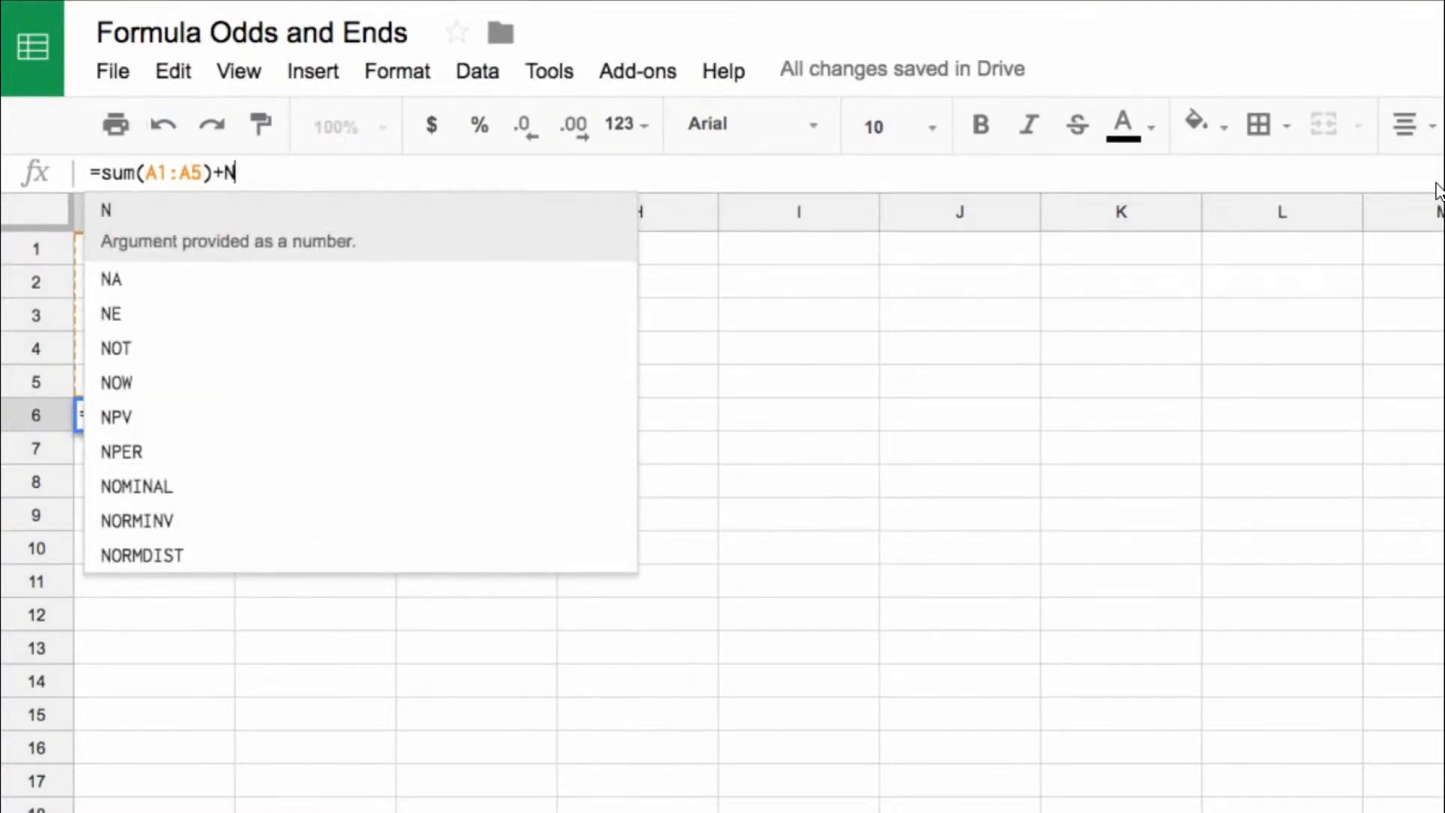
pyautogui.write('("')
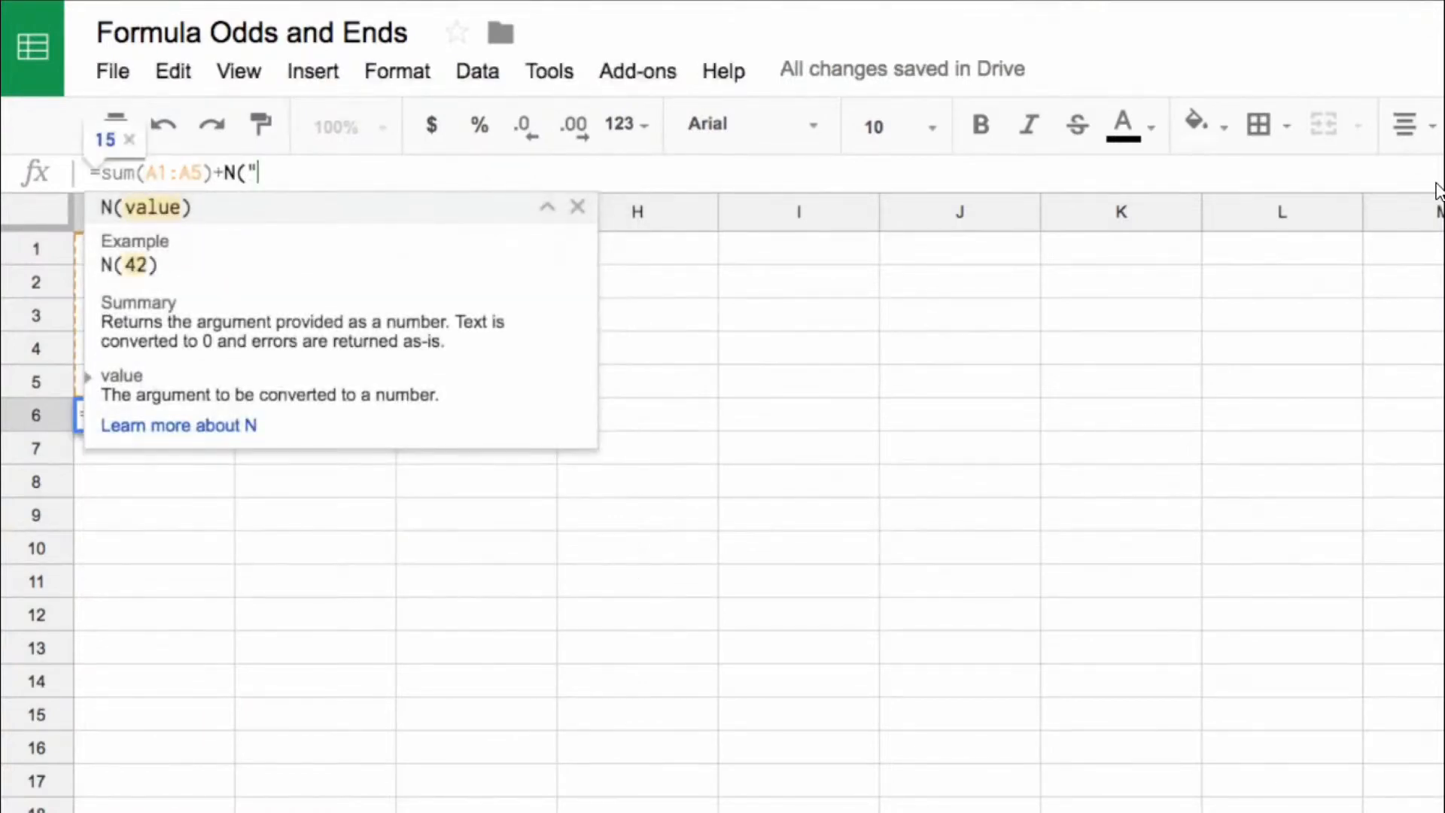
pyautogui.write('This form')
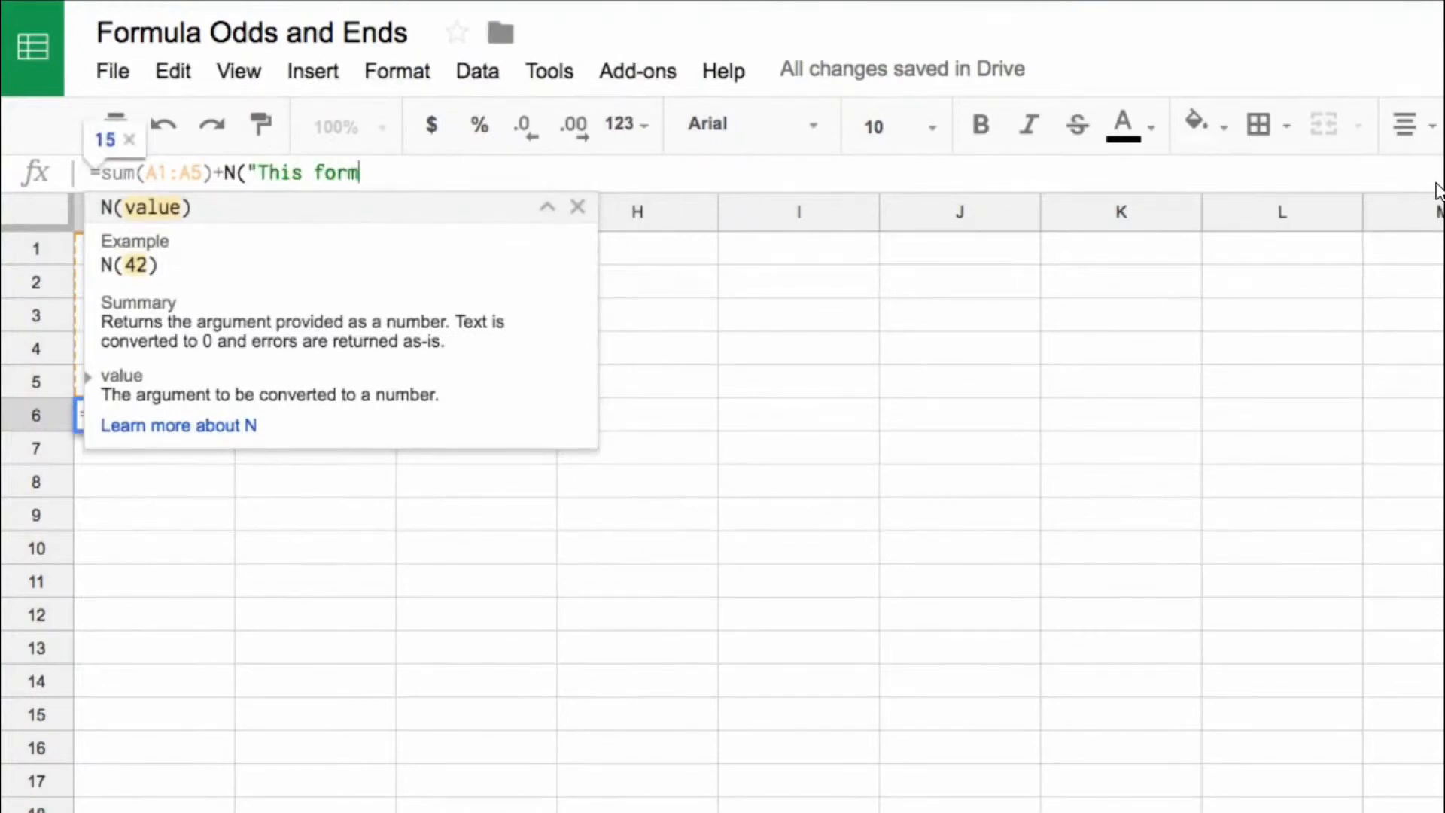
pyautogui.write('ula adds up a')
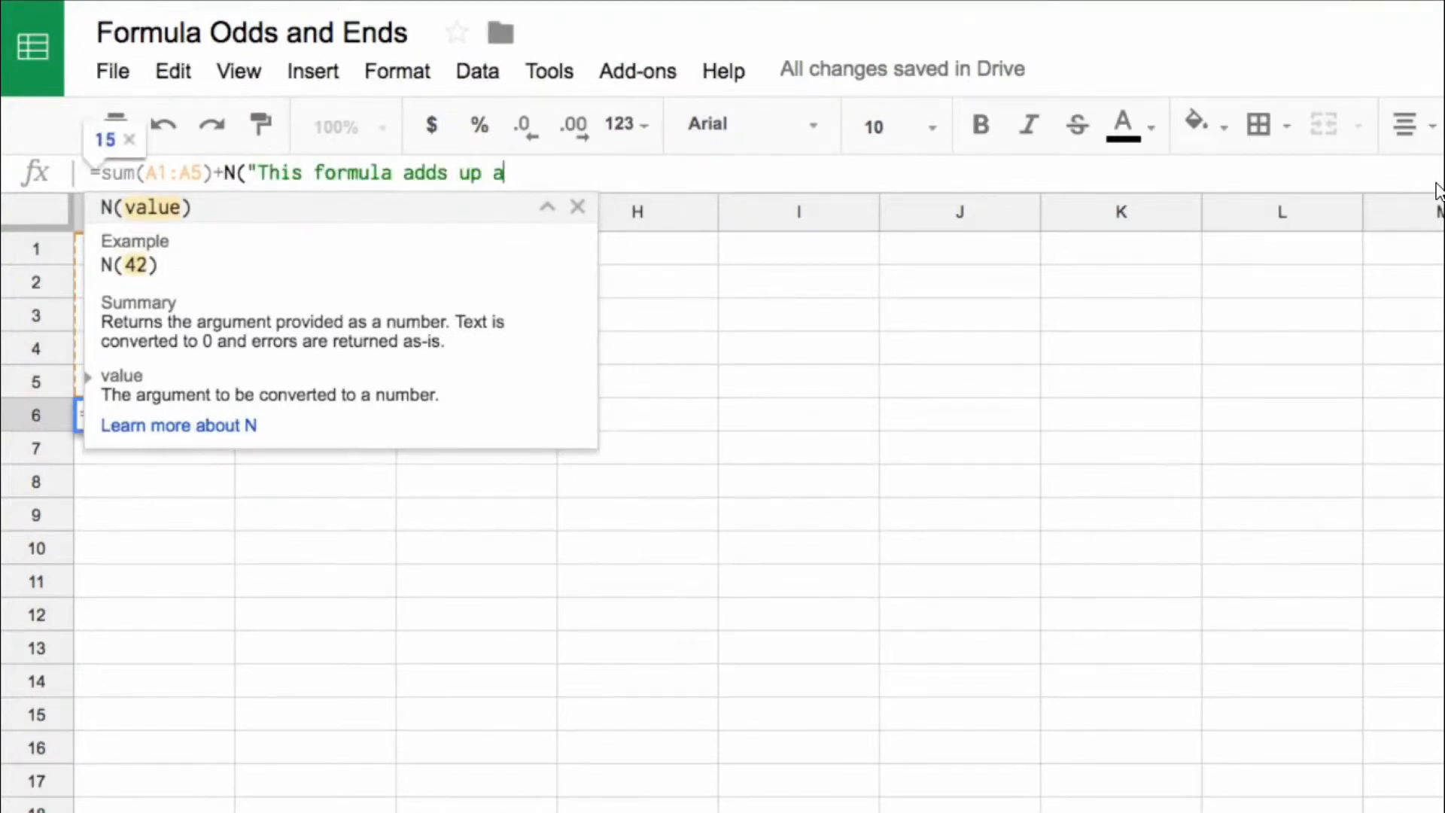
pyautogui.write('ll the numbers above")')
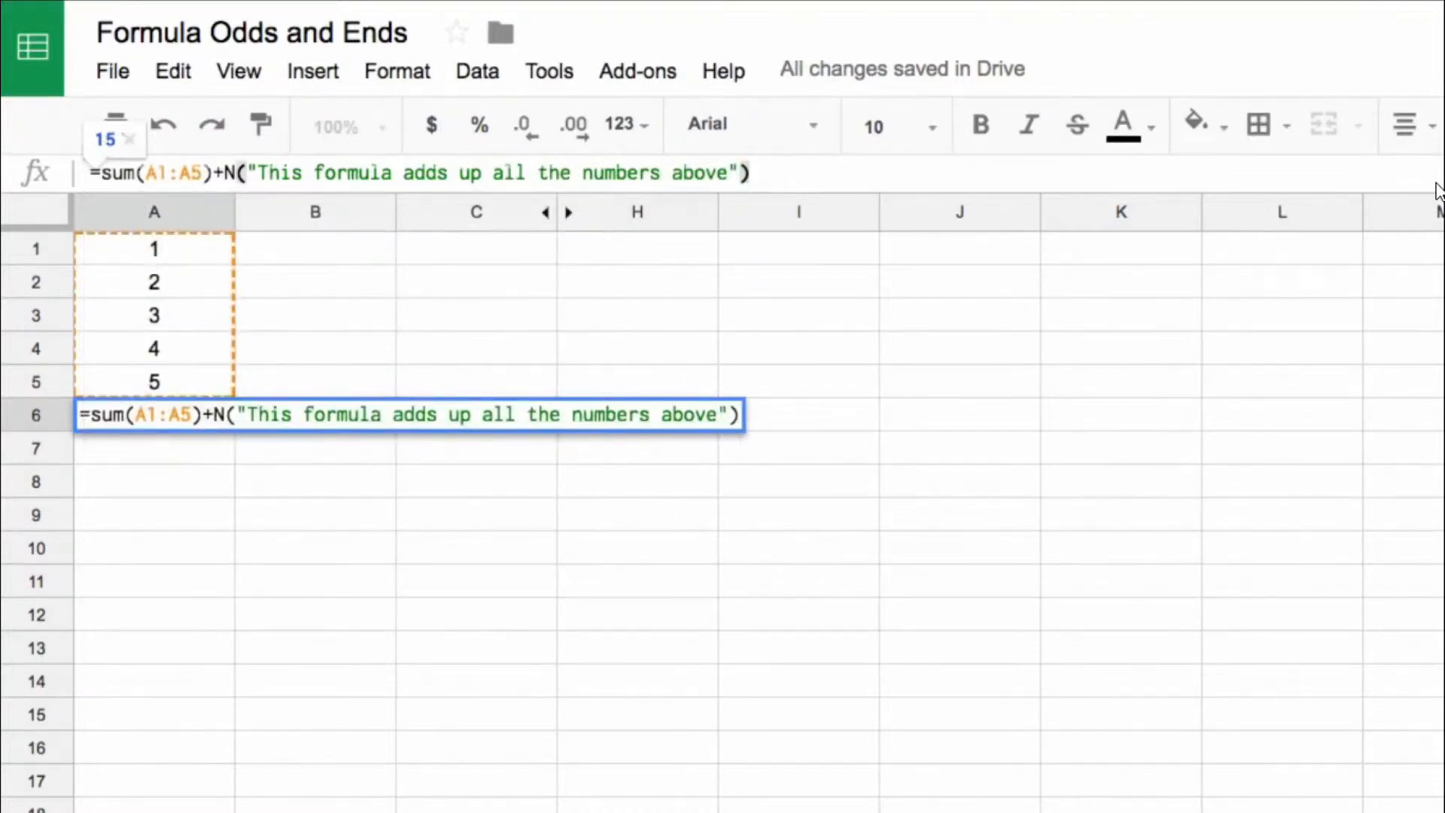
pyautogui.press('Return')
pyautogui.press('Up')
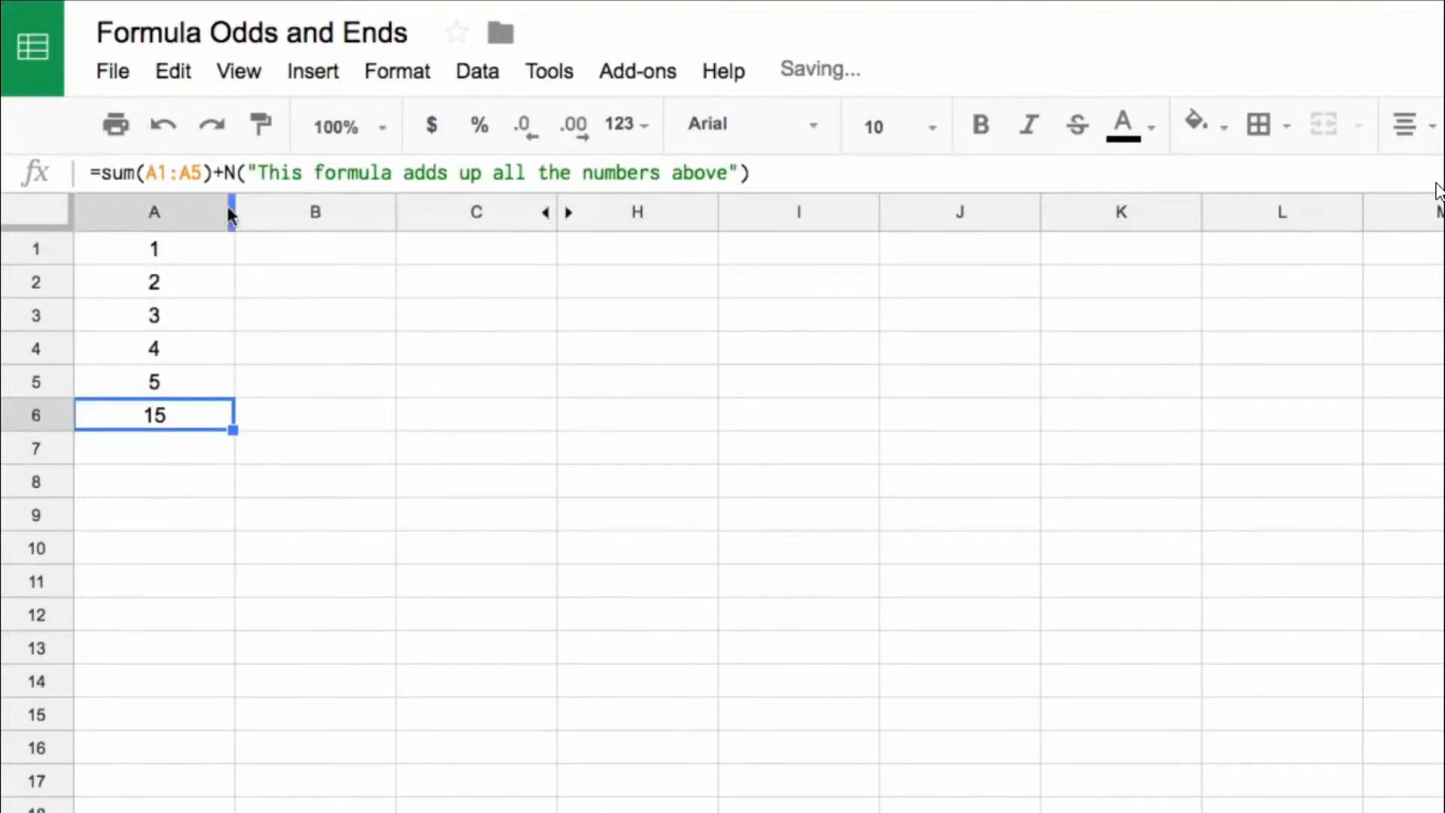
# Step: Enter =N("some text") in cell A8
pyautogui.click(222, 482)
pyautogui.write('=')
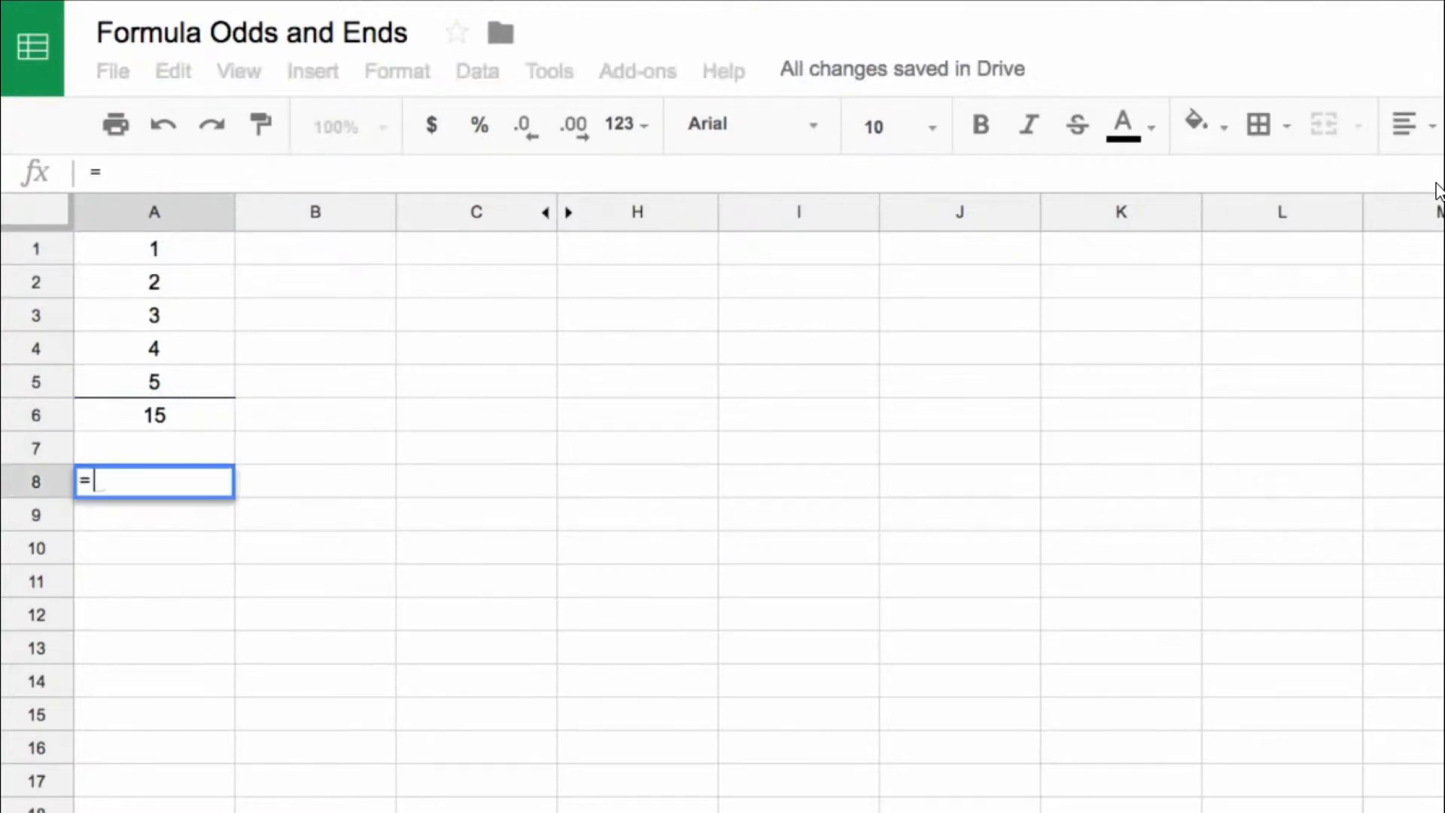
pyautogui.write('N("some te')
pyautogui.press('BackSpace')
pyautogui.press('BackSpace')
pyautogui.write('some test')
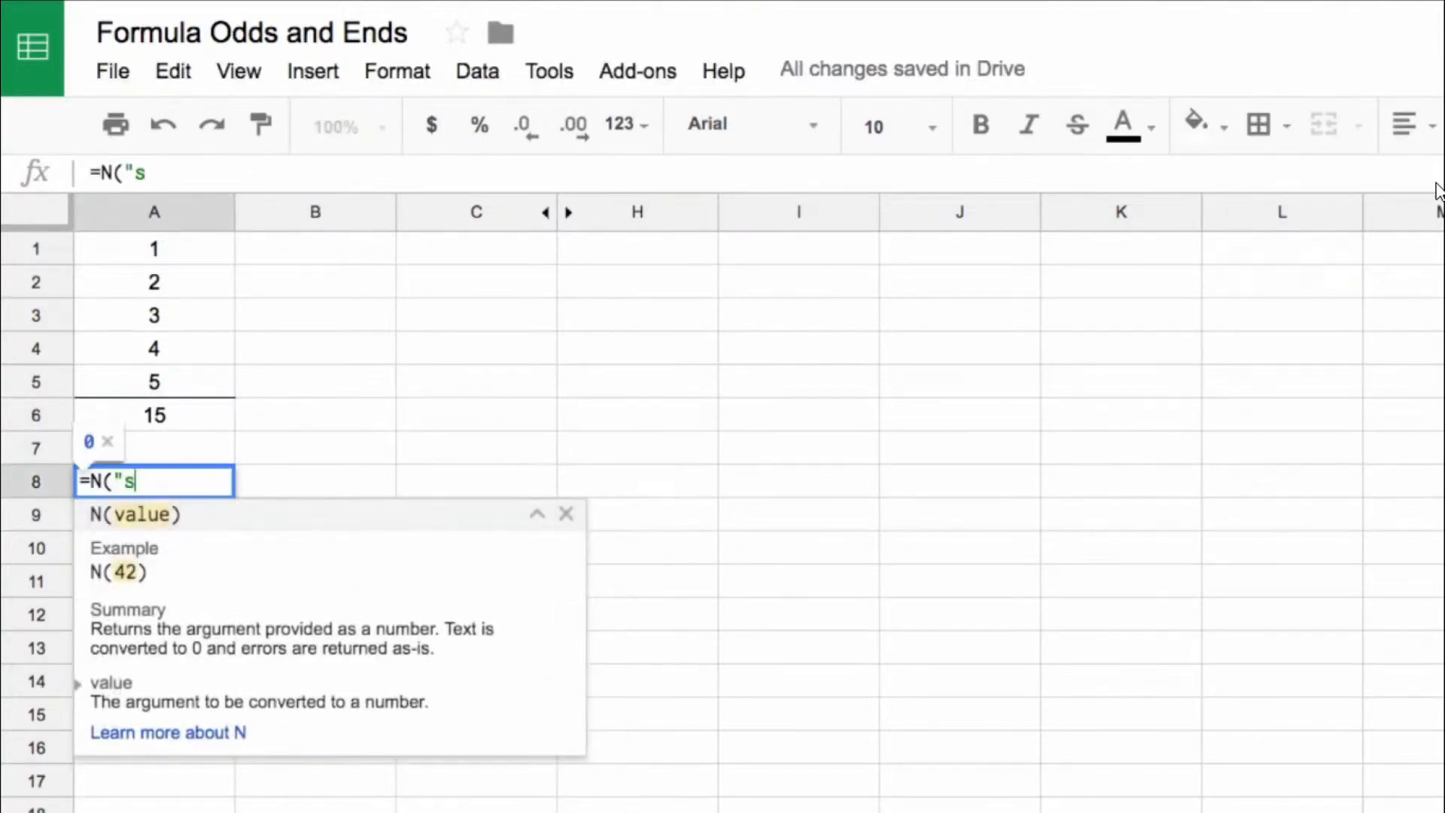
pyautogui.press('BackSpace')
pyautogui.press('BackSpace')
pyautogui.write('xt")')
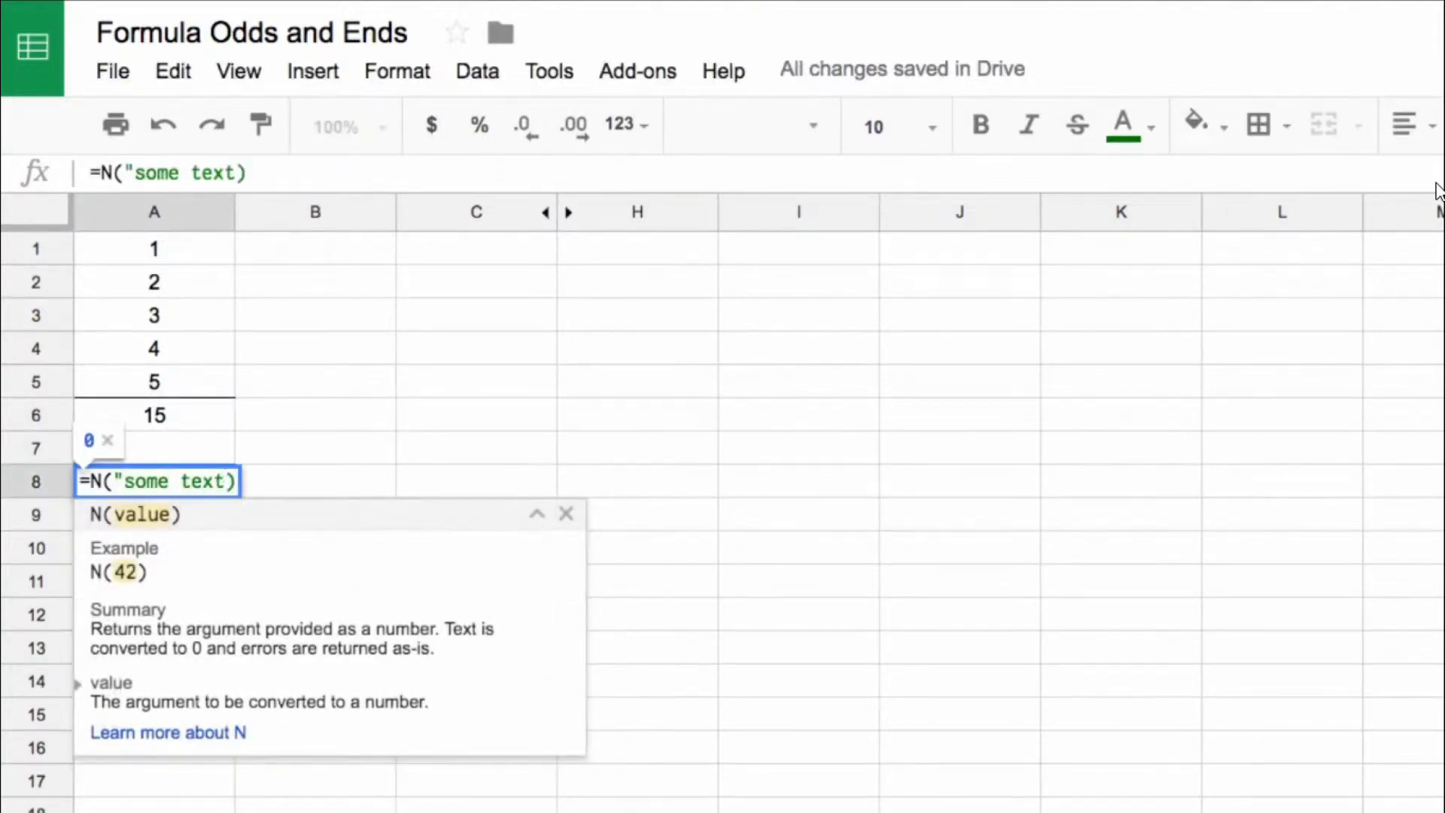
pyautogui.press('Return')
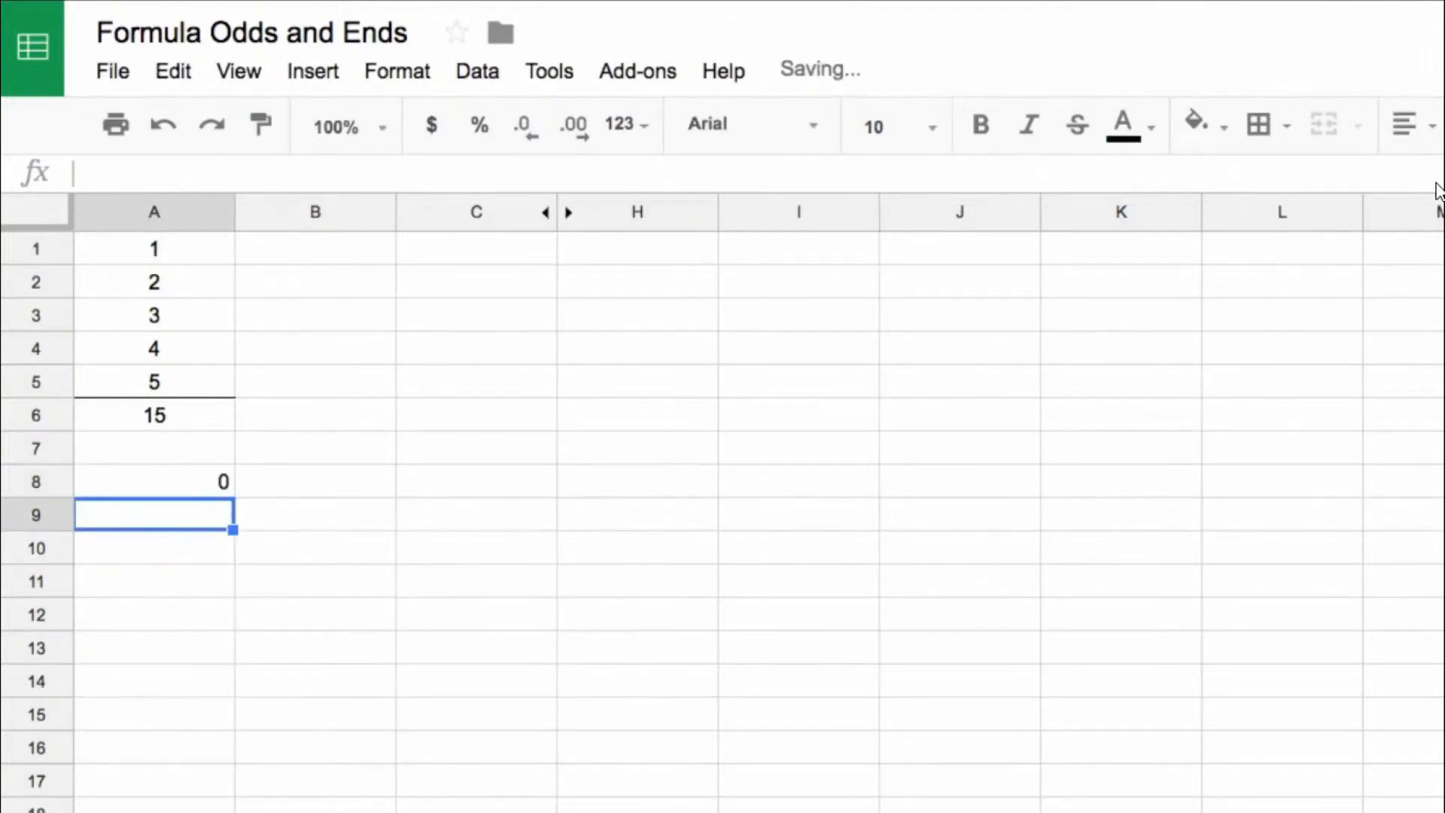
# Step: Examine the A6 formula, comparing its sum(A1:A5) part with the added N() text note
pyautogui.press('Up')
pyautogui.click(215, 412)
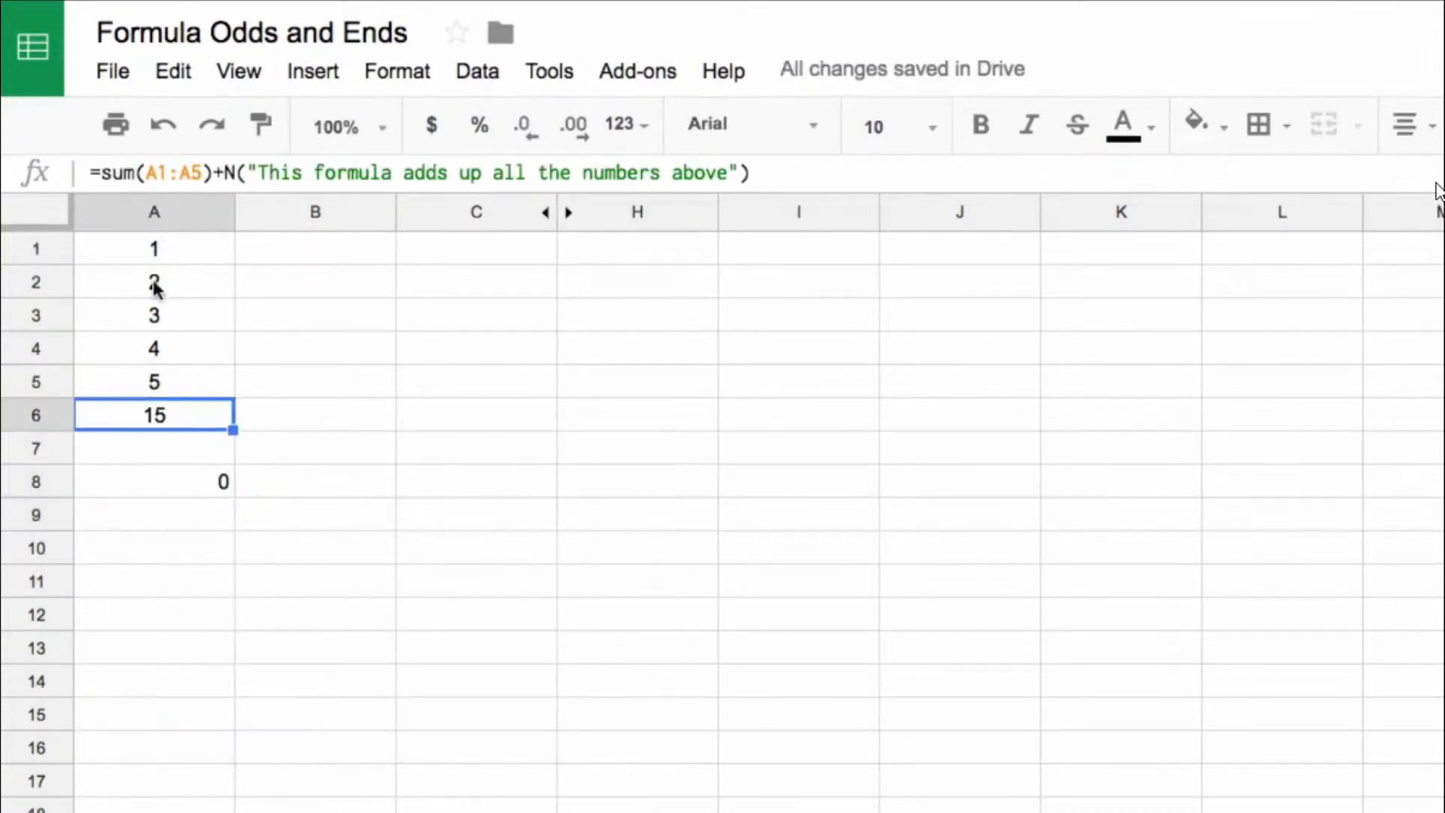
pyautogui.moveTo(103, 171); pyautogui.dragTo(891, 173)
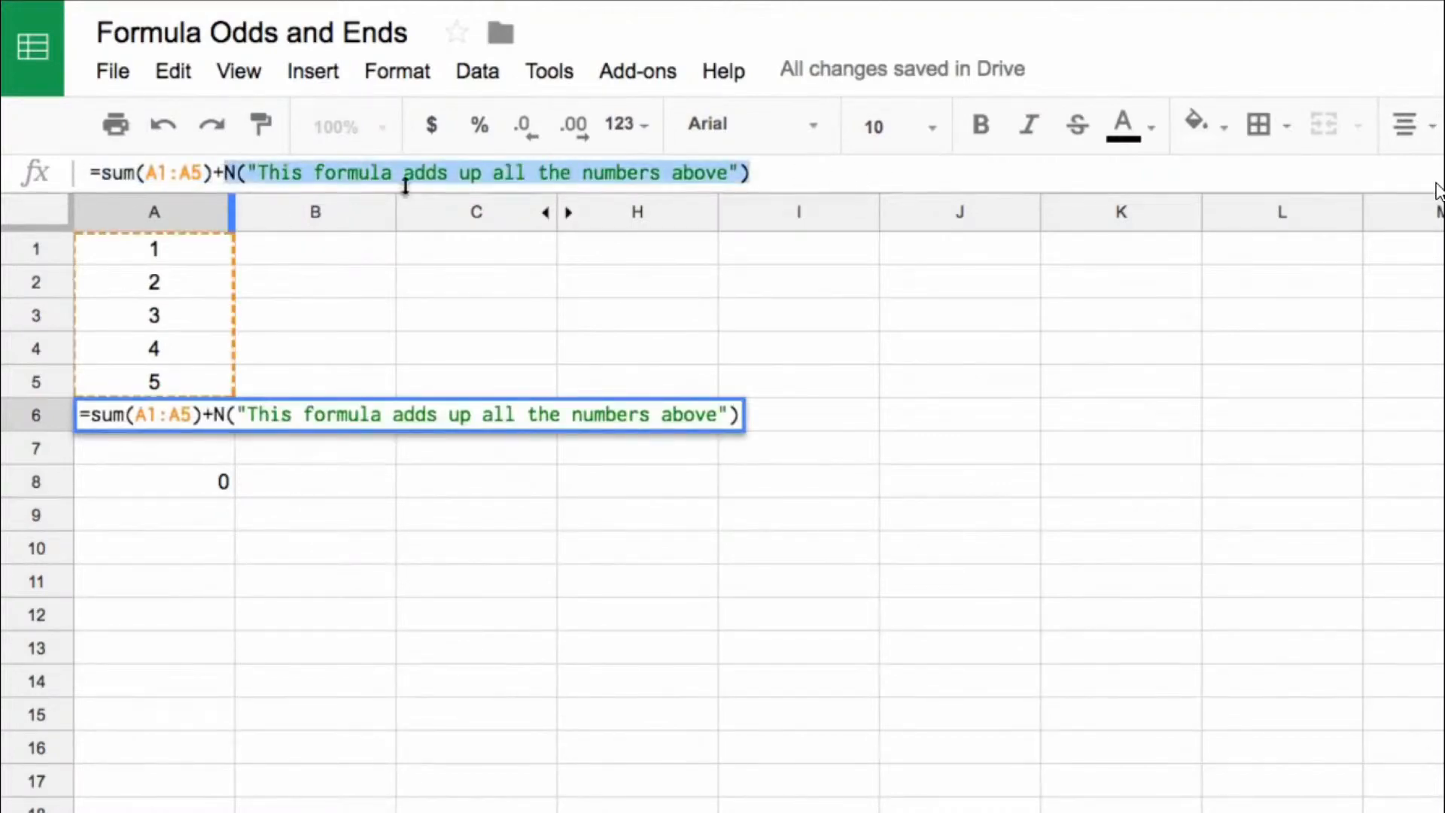
pyautogui.press('Return')
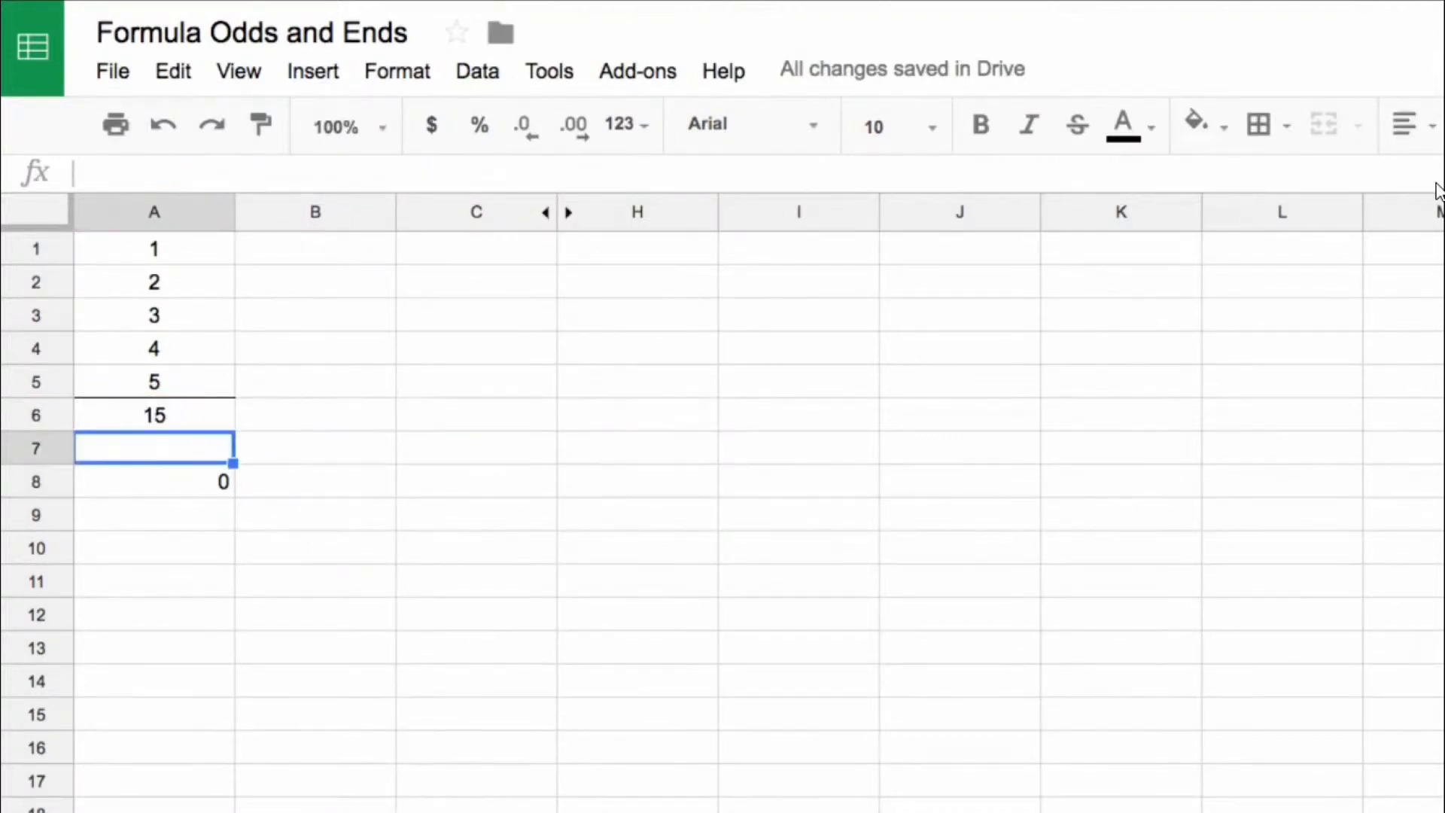
pyautogui.press('Up')
pyautogui.press('Up')
pyautogui.click(171, 420)
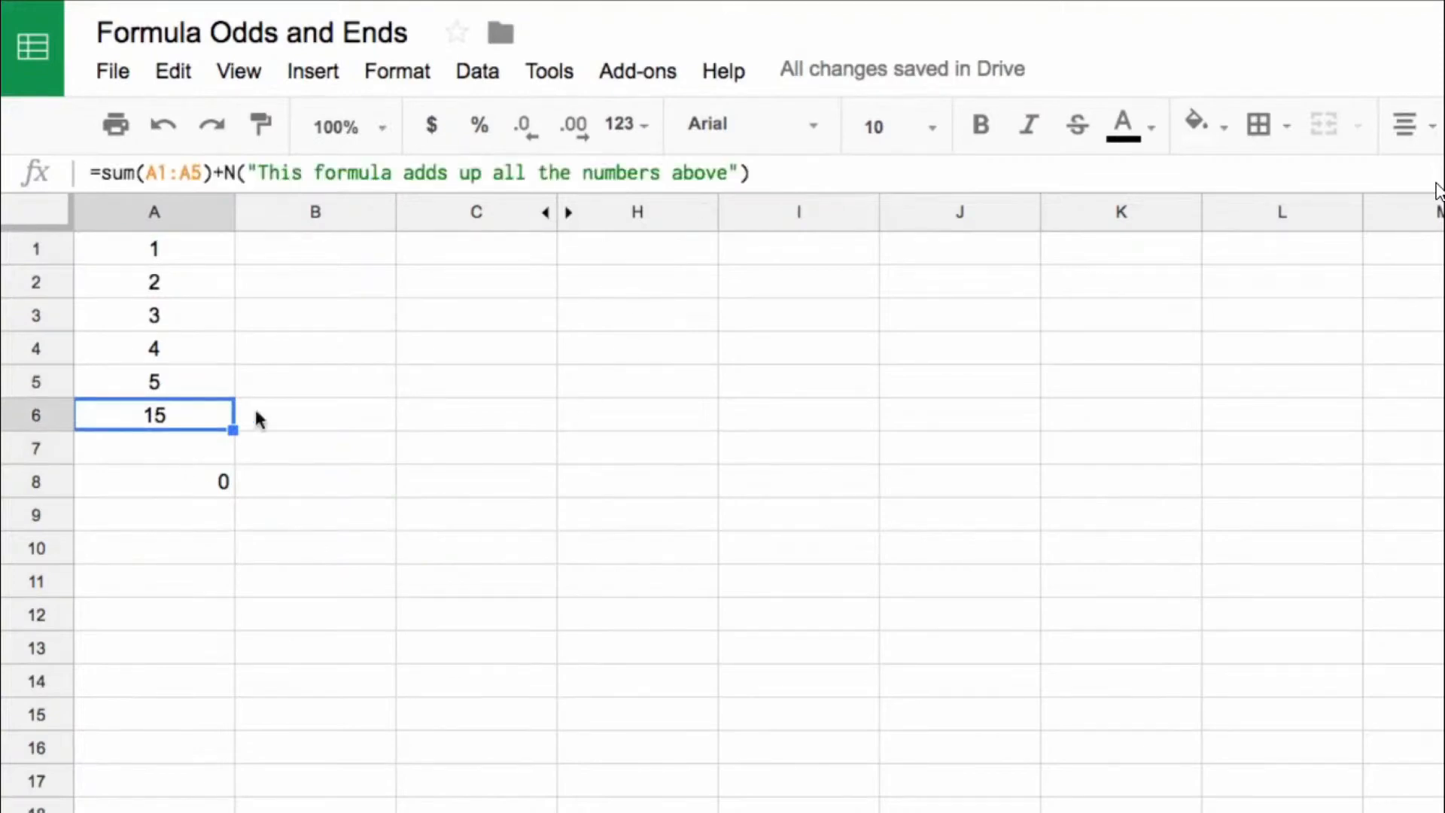
pyautogui.moveTo(234, 172); pyautogui.dragTo(776, 173)
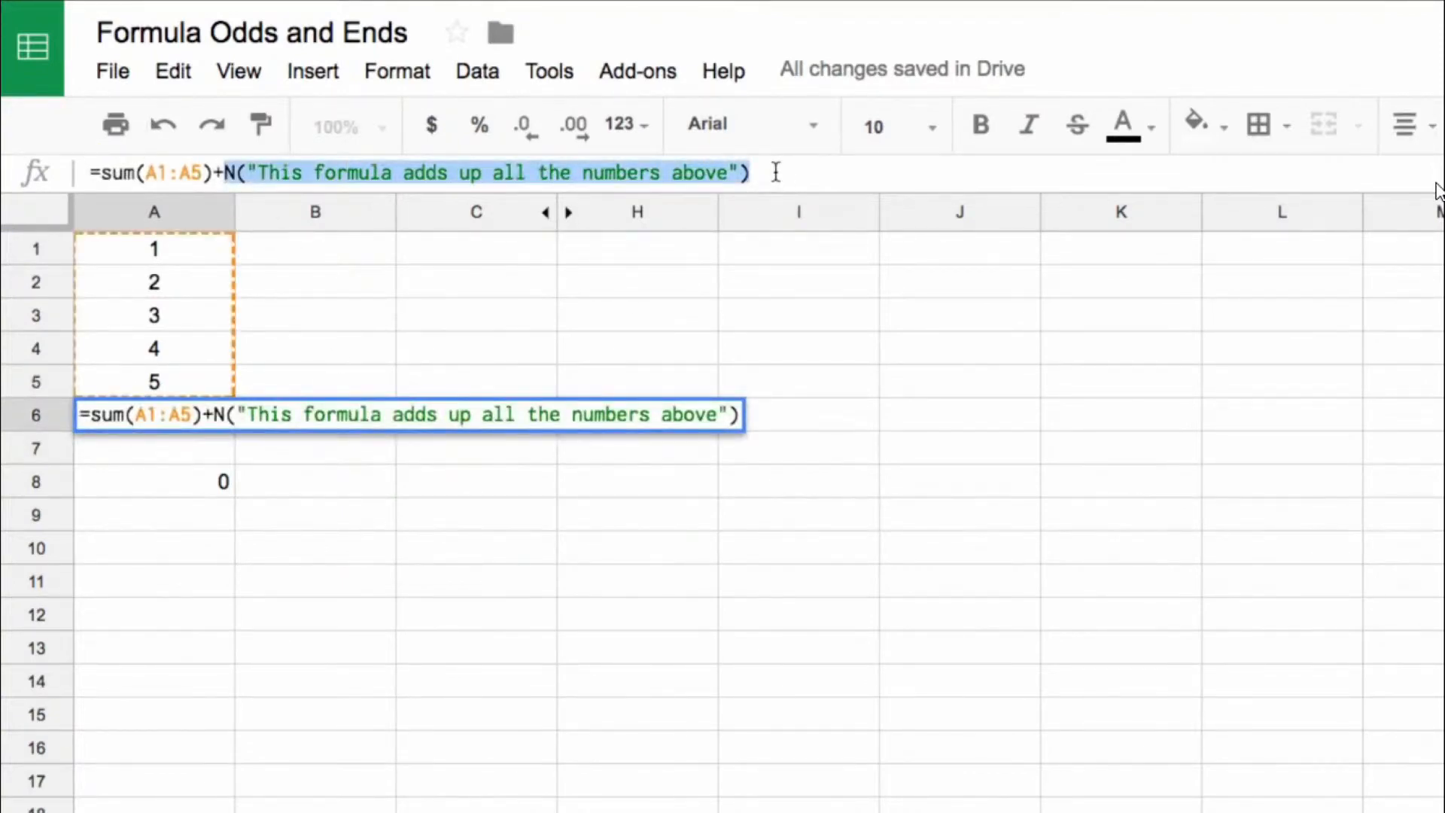
pyautogui.moveTo(216, 172); pyautogui.dragTo(106, 173)
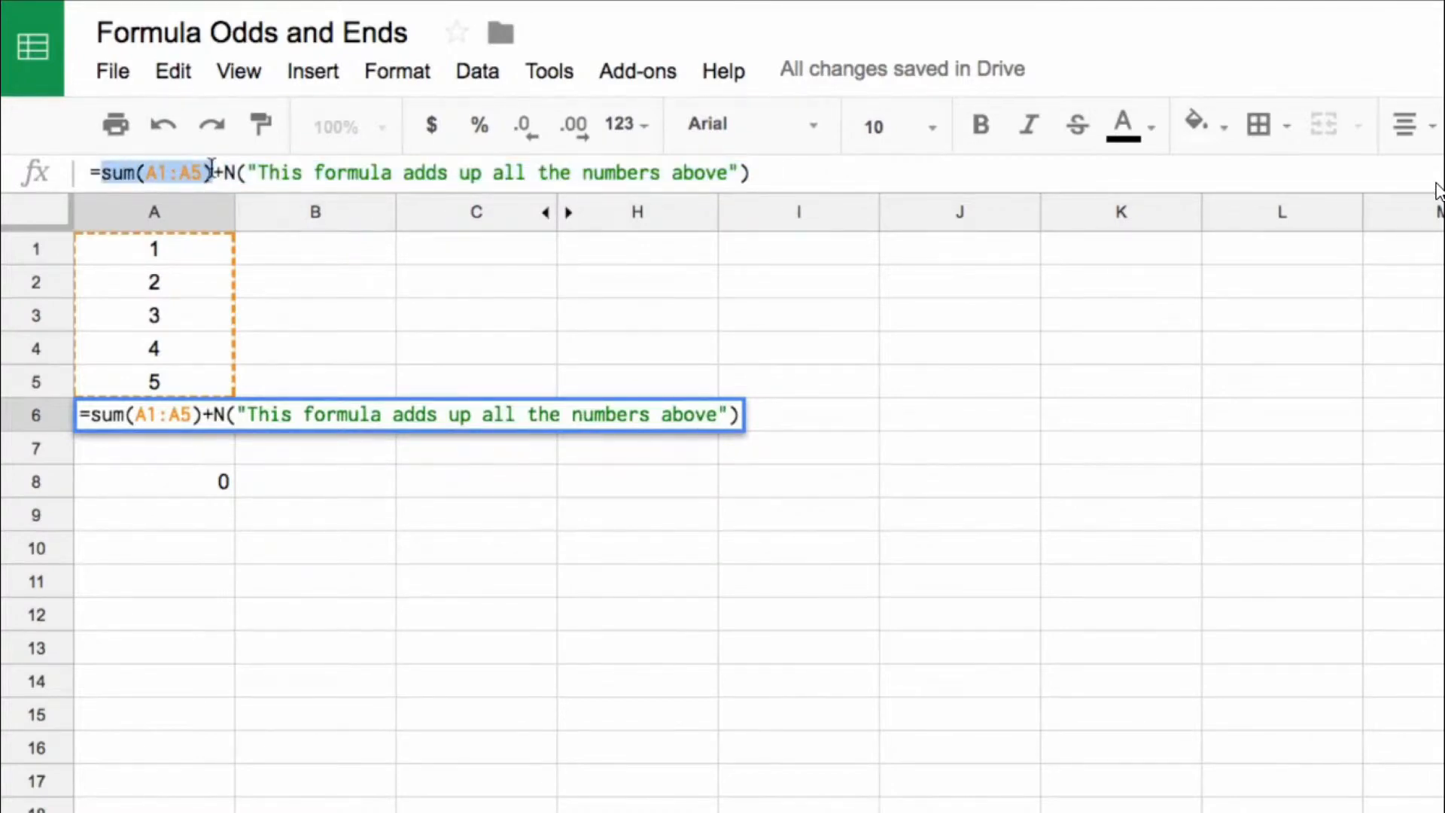
pyautogui.moveTo(215, 173); pyautogui.dragTo(910, 227)
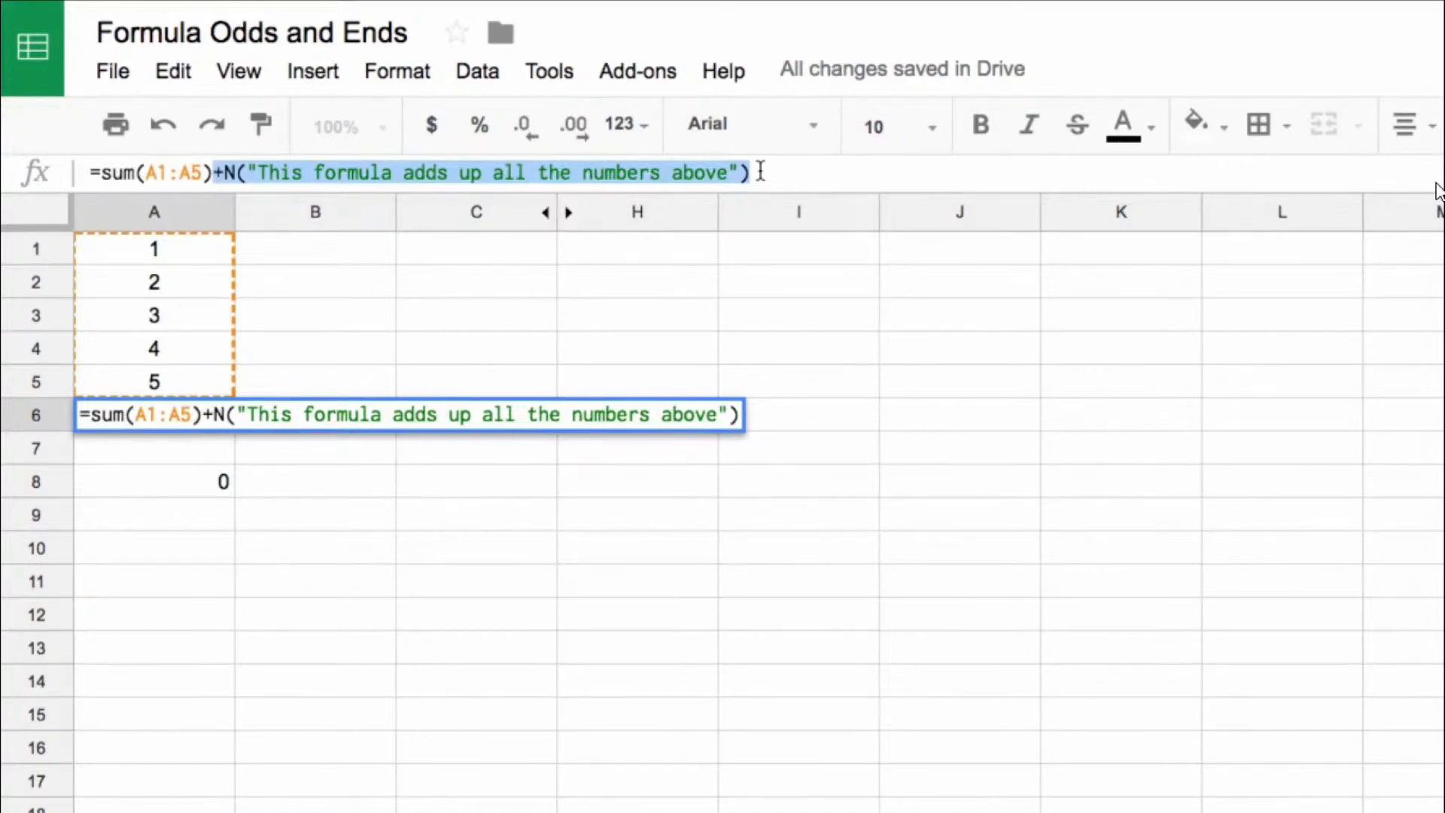
pyautogui.press('Return')
# Step: Unhide columns D to G and examine the N() note and double minus in the weighted-average formula in G17
pyautogui.click(569, 213)
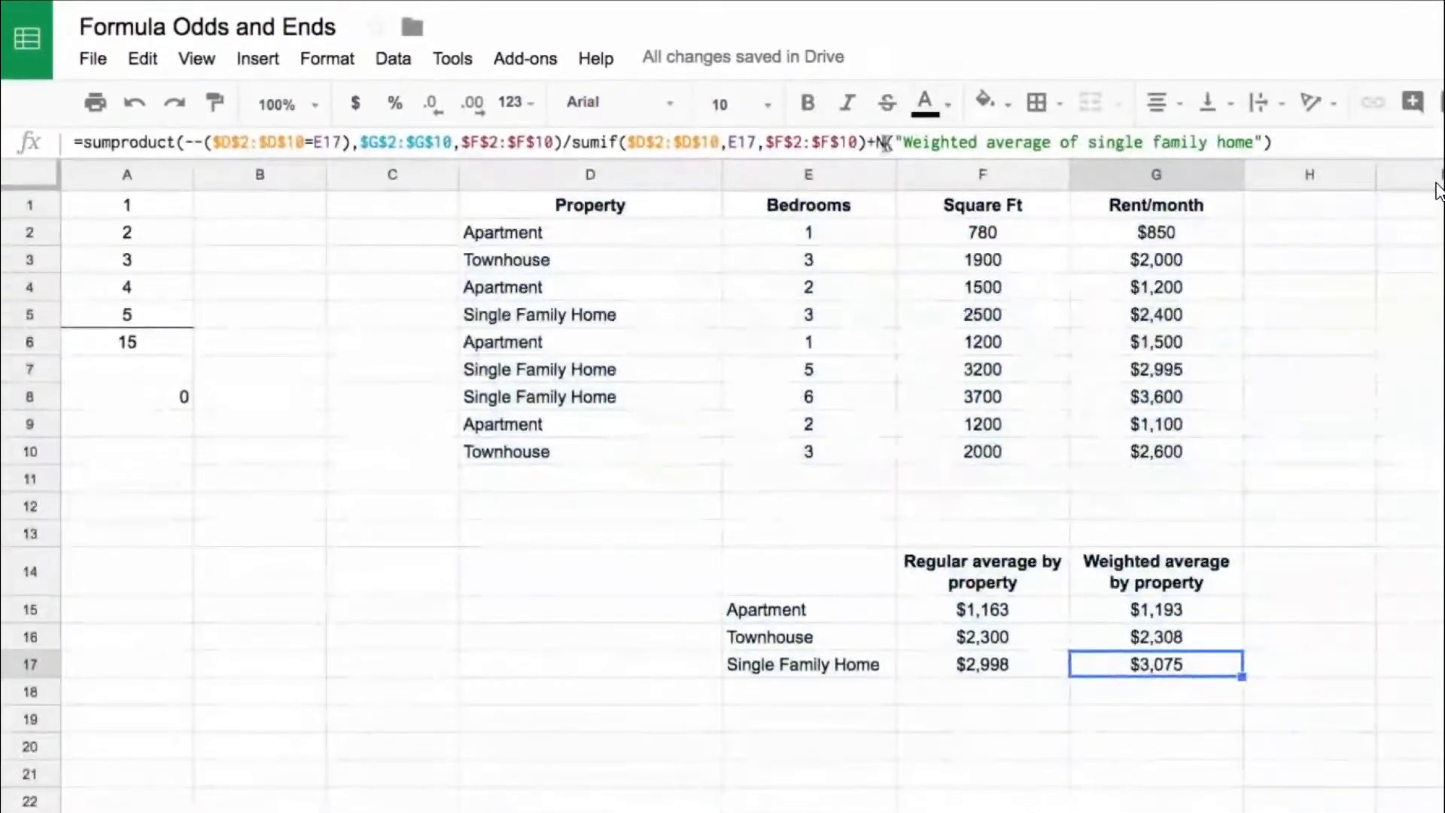
pyautogui.moveTo(886, 159); pyautogui.dragTo(889, 232)
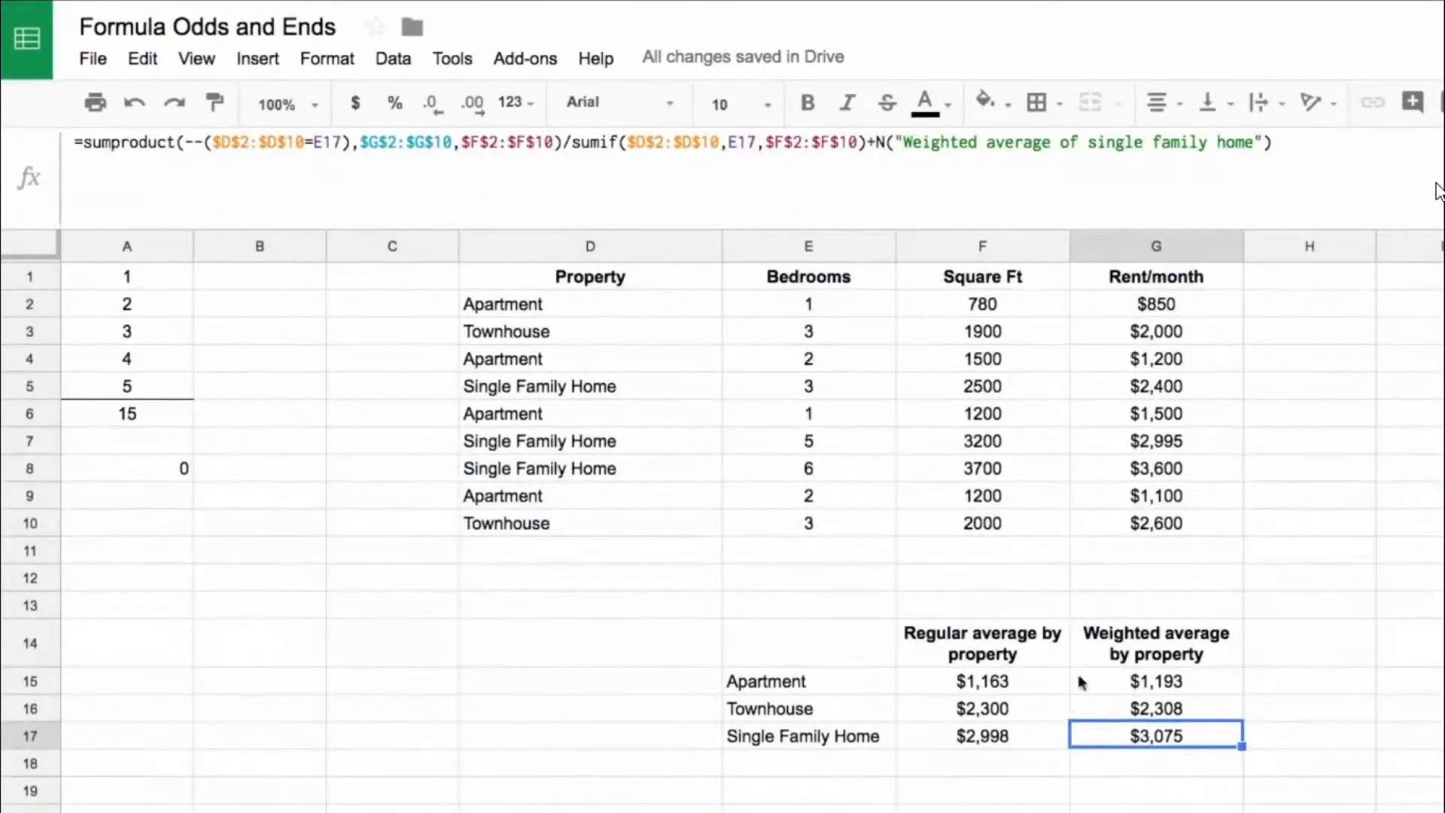
pyautogui.click(877, 145)
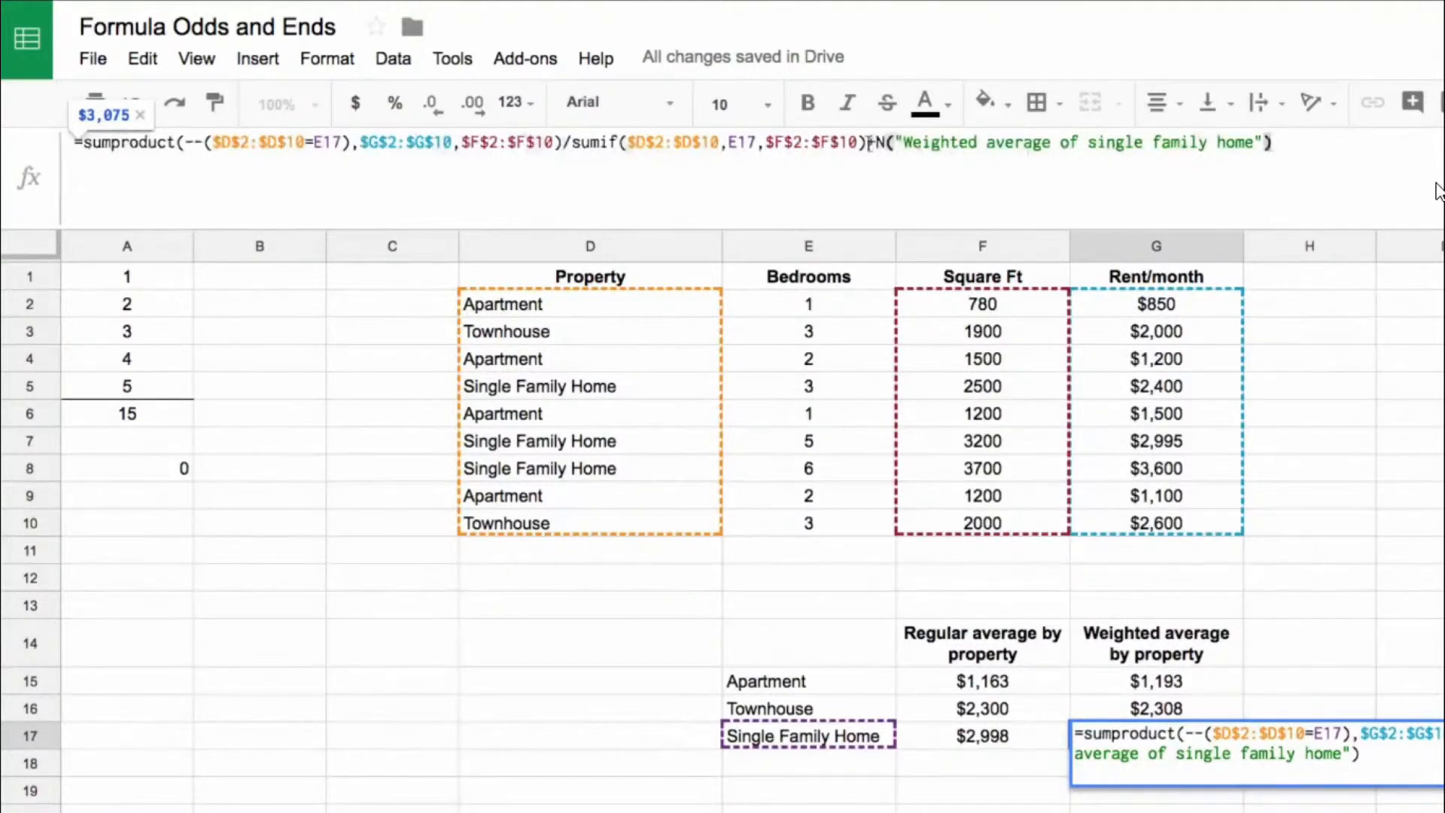
pyautogui.moveTo(871, 142); pyautogui.dragTo(1324, 143)
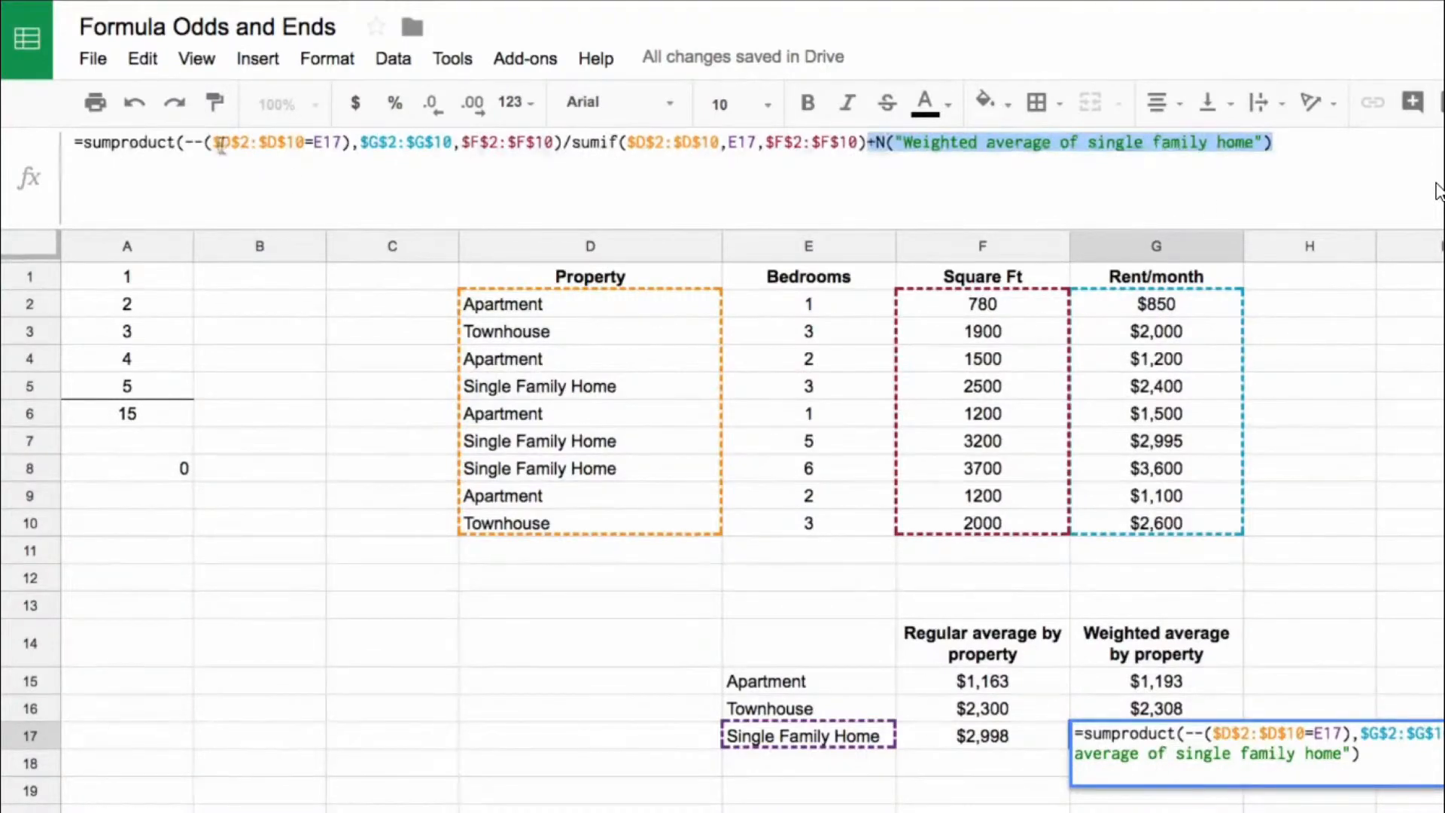
pyautogui.moveTo(204, 143); pyautogui.dragTo(185, 143)
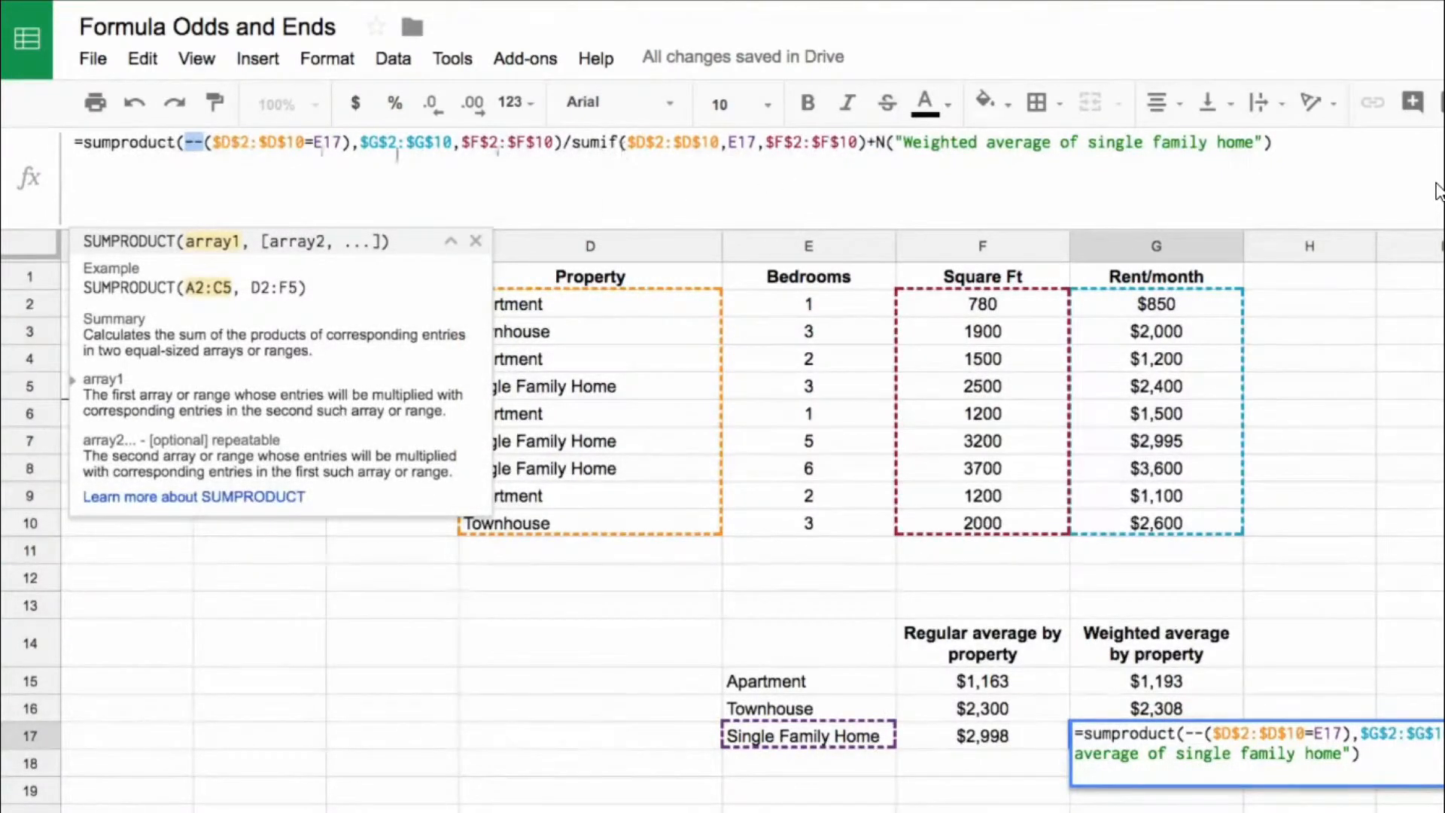
pyautogui.moveTo(864, 142); pyautogui.dragTo(81, 151)
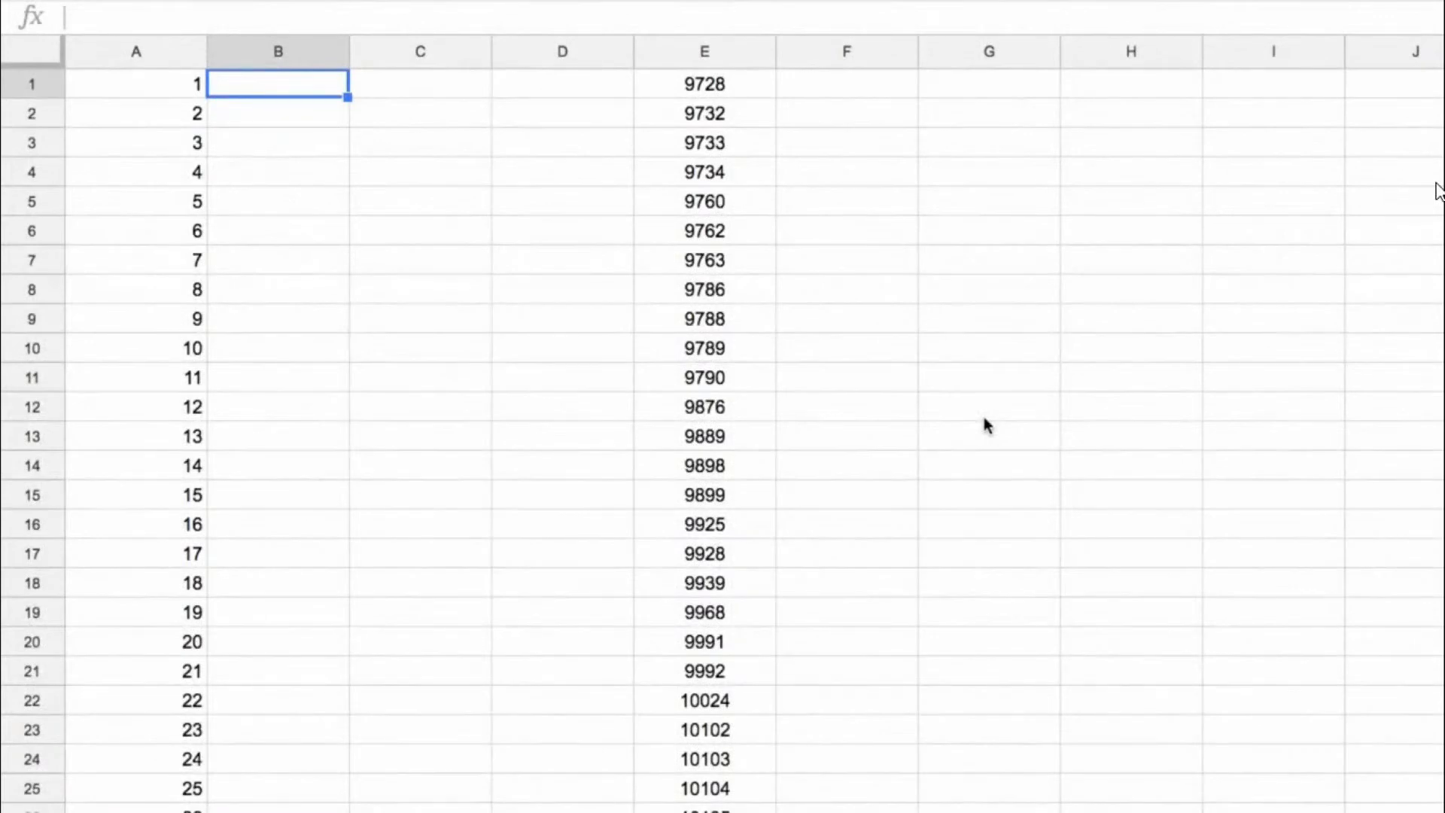
# Step: Enter =char(A1) in B1 and fill the formula down column B alongside the numbers
pyautogui.write('=char(')
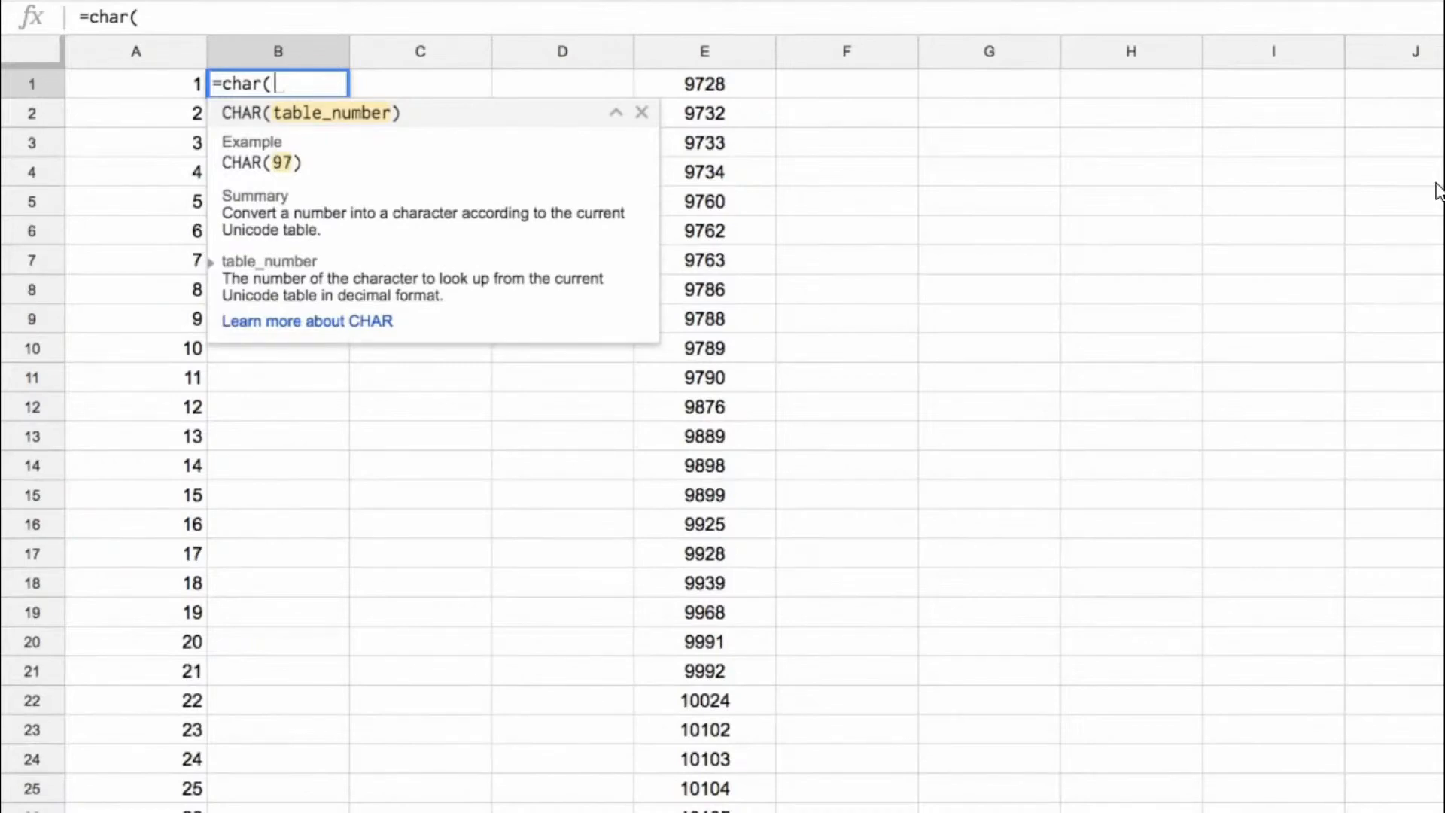
pyautogui.write('A1')
pyautogui.press('Return')
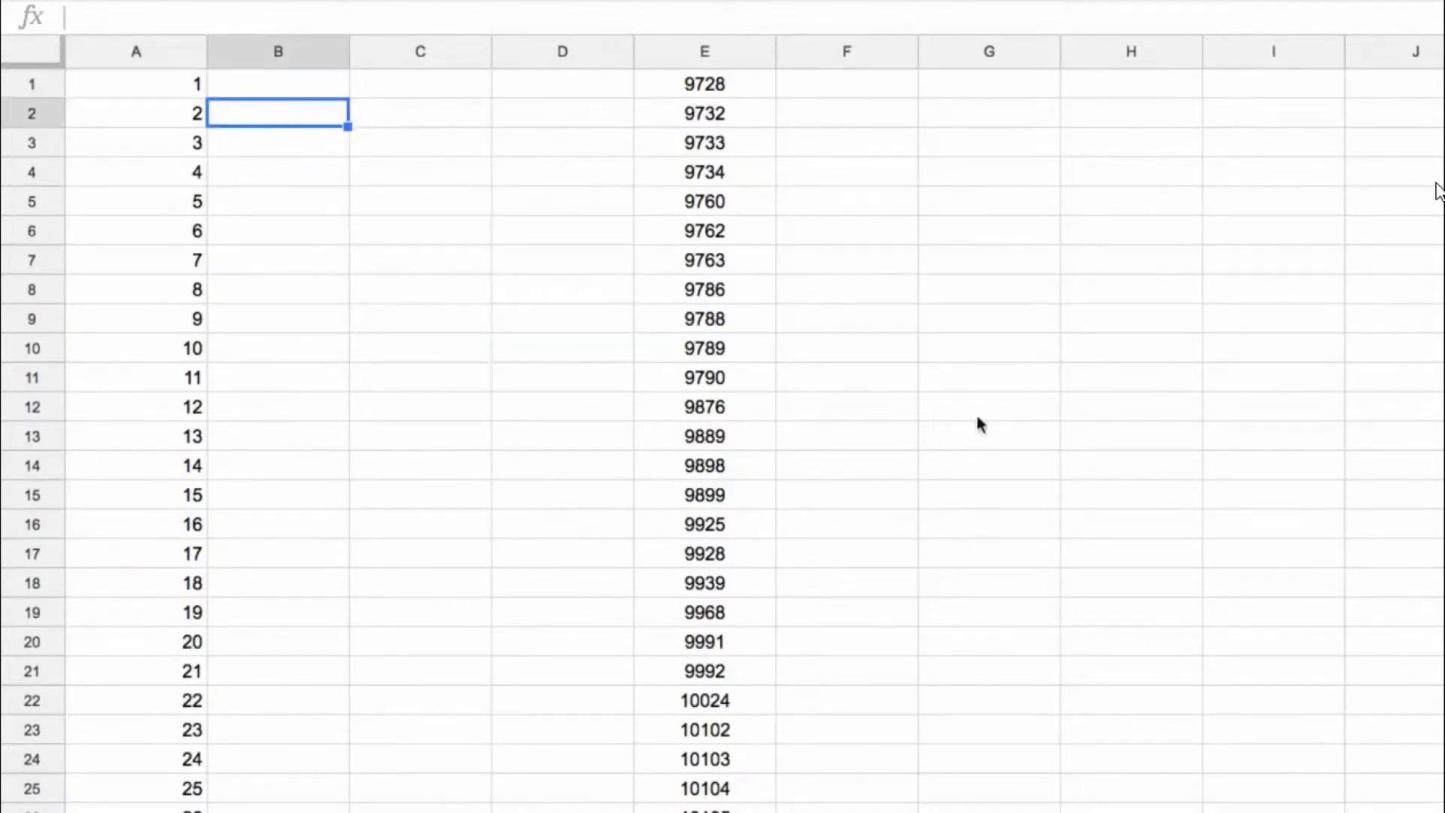
pyautogui.click(310, 89)
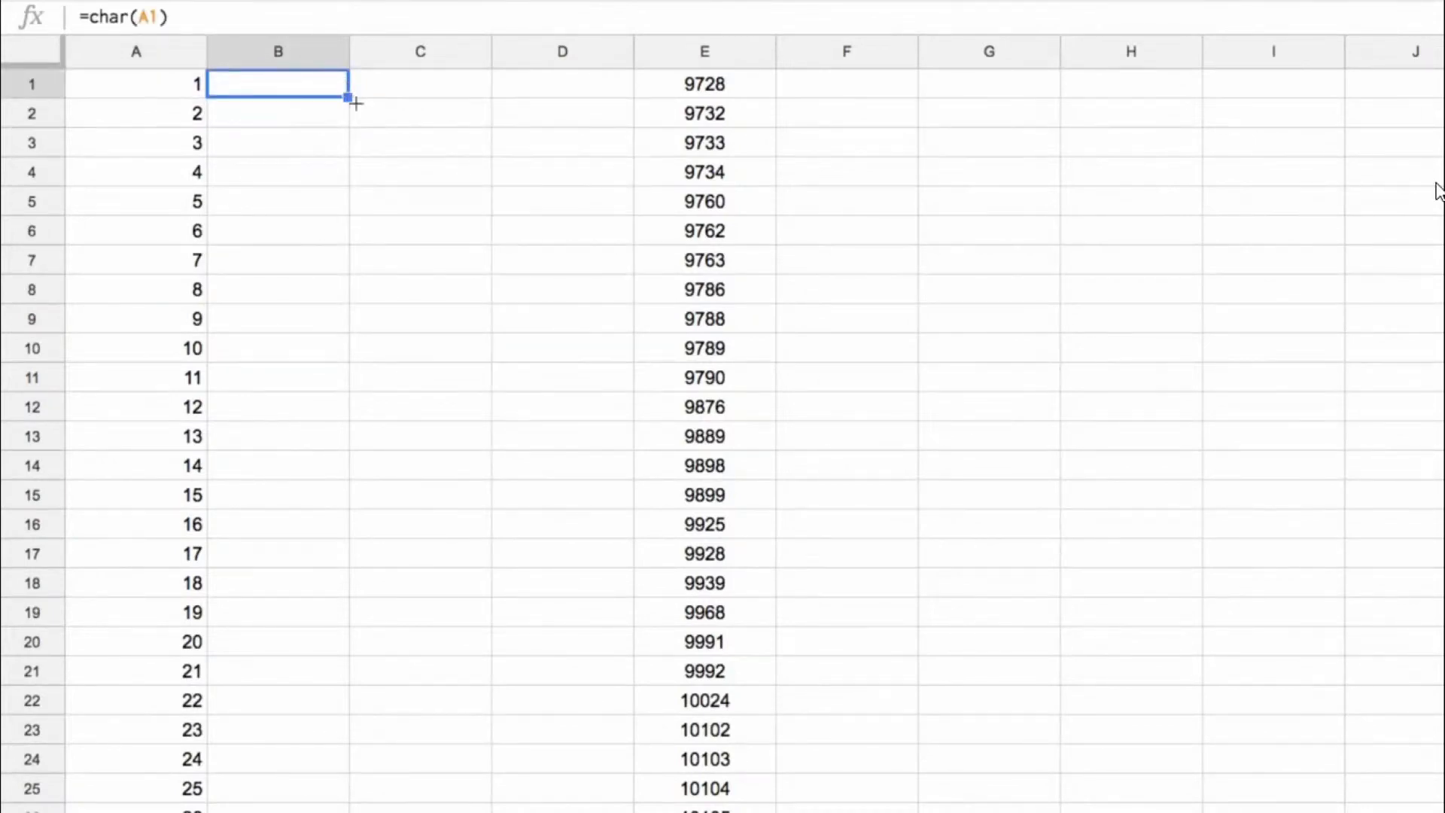
pyautogui.doubleClick(347, 95)
# Step: Look through the characters in column B for roughly the first 200 numbers and check the formula in B120
pyautogui.scroll(-20, 323, 300)
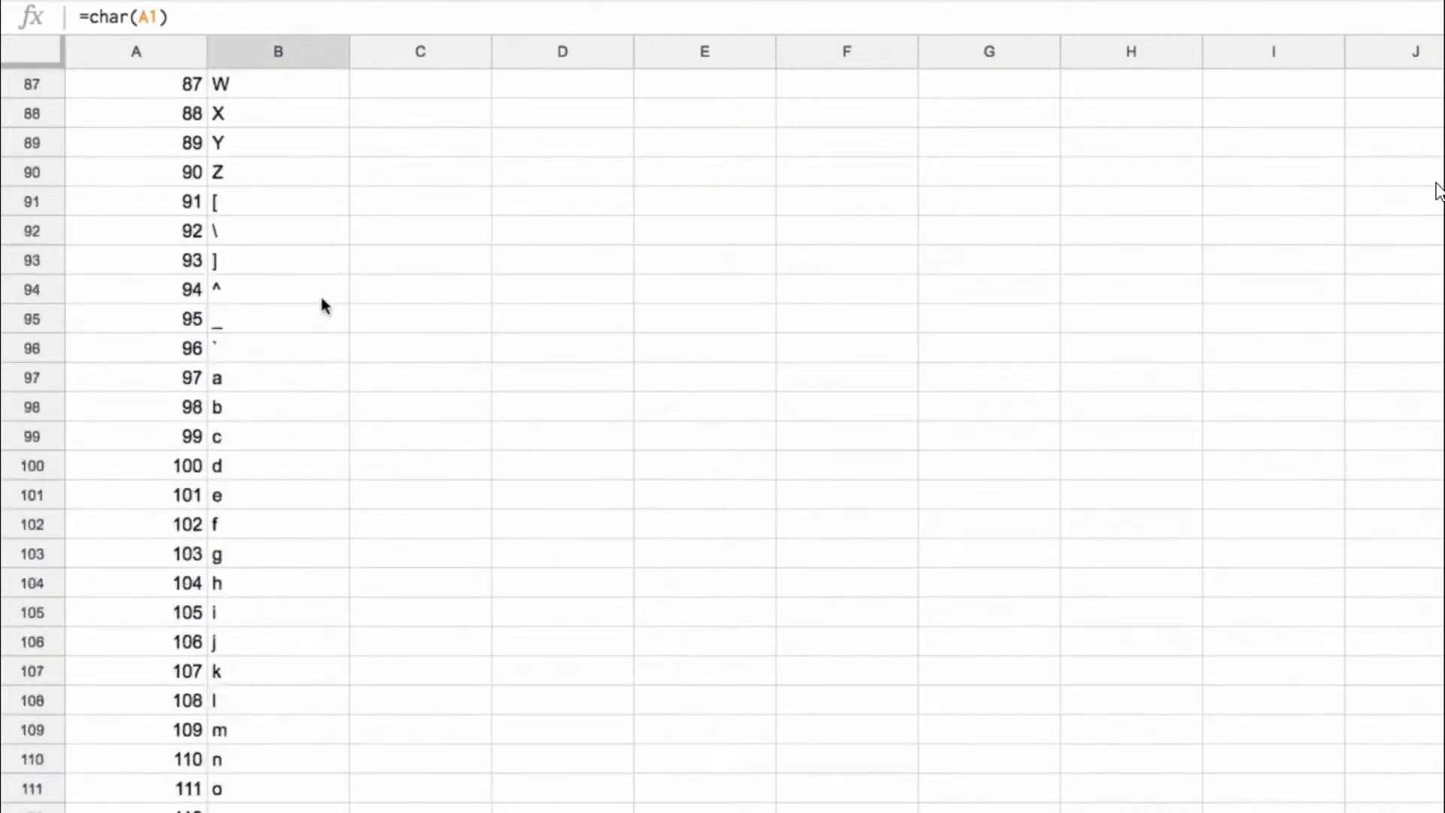
pyautogui.scroll(-10, 323, 299)
pyautogui.scroll(-10, 265, 205)
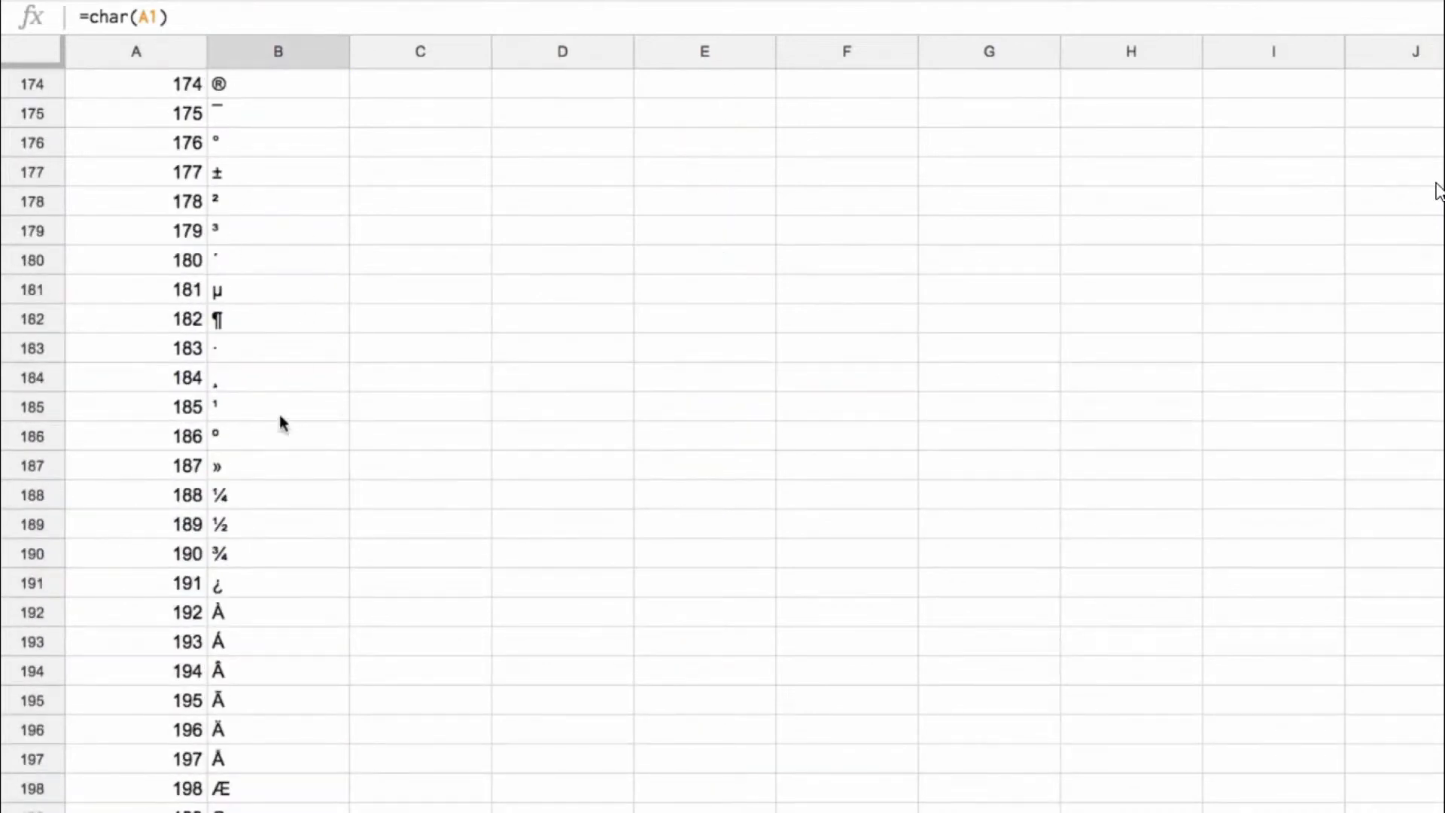
pyautogui.scroll(3, 330, 289)
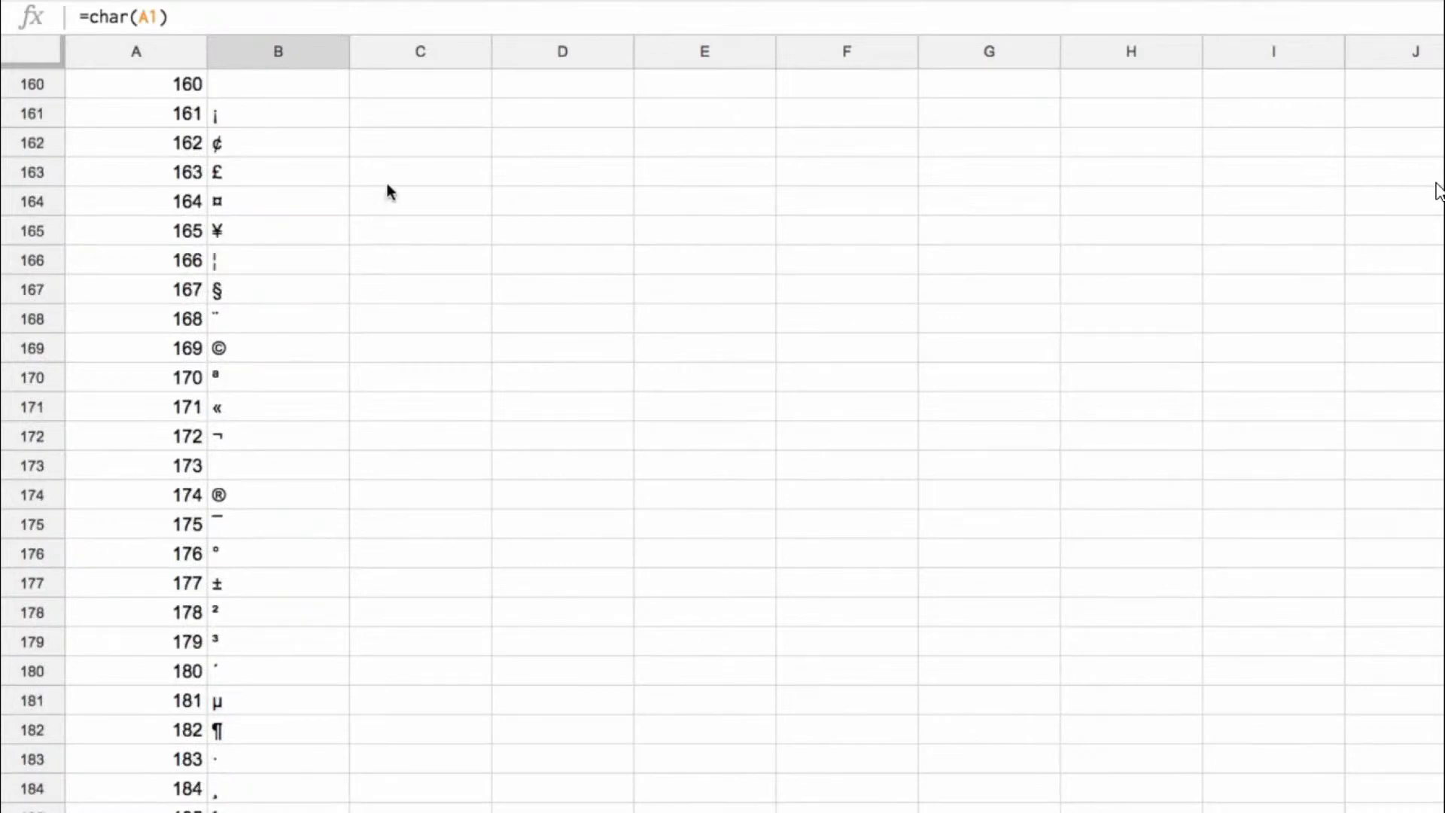
pyautogui.scroll(1, 343, 215)
pyautogui.scroll(10, 299, 292)
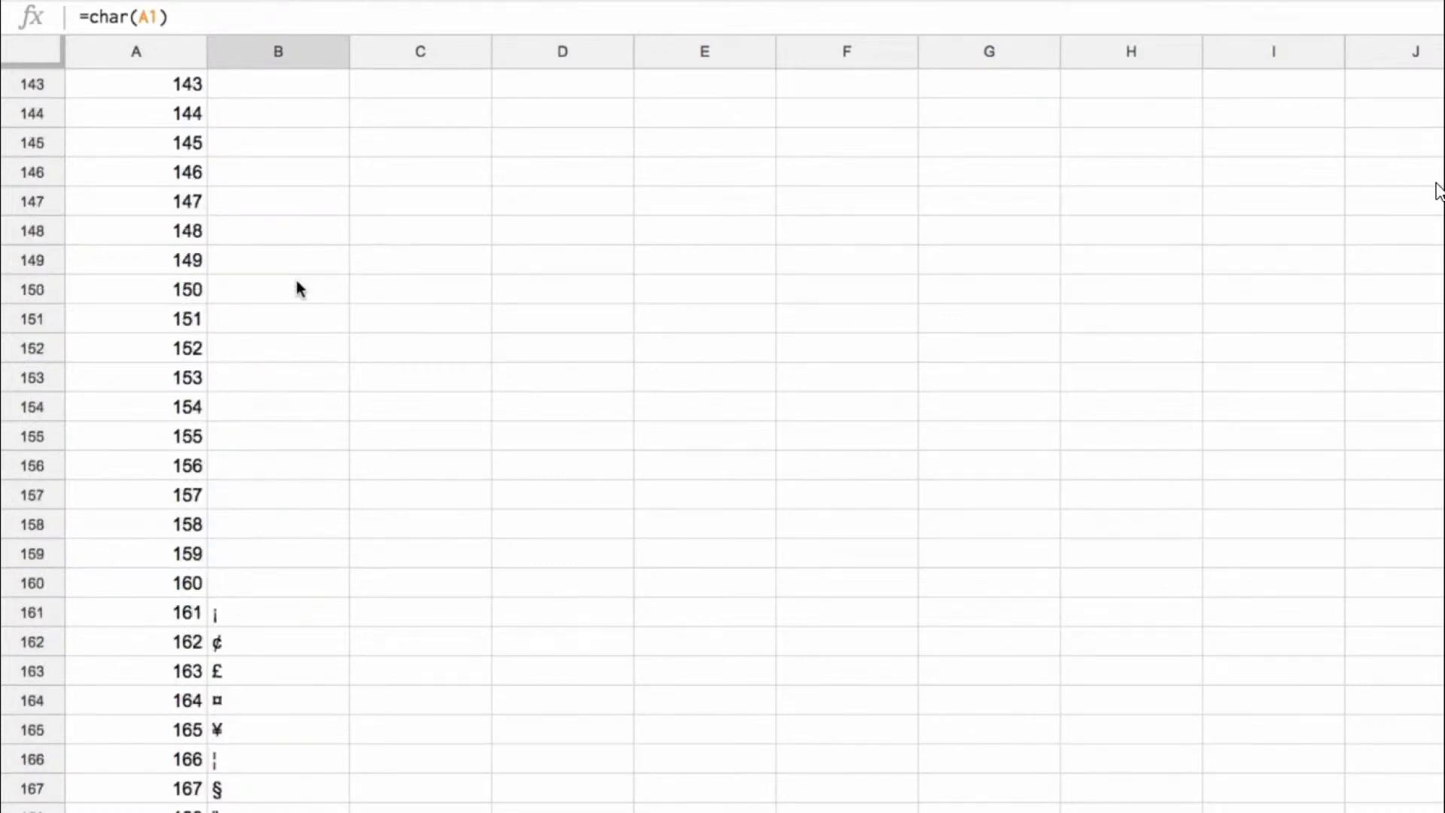
pyautogui.click(128, 214)
pyautogui.click(235, 211)
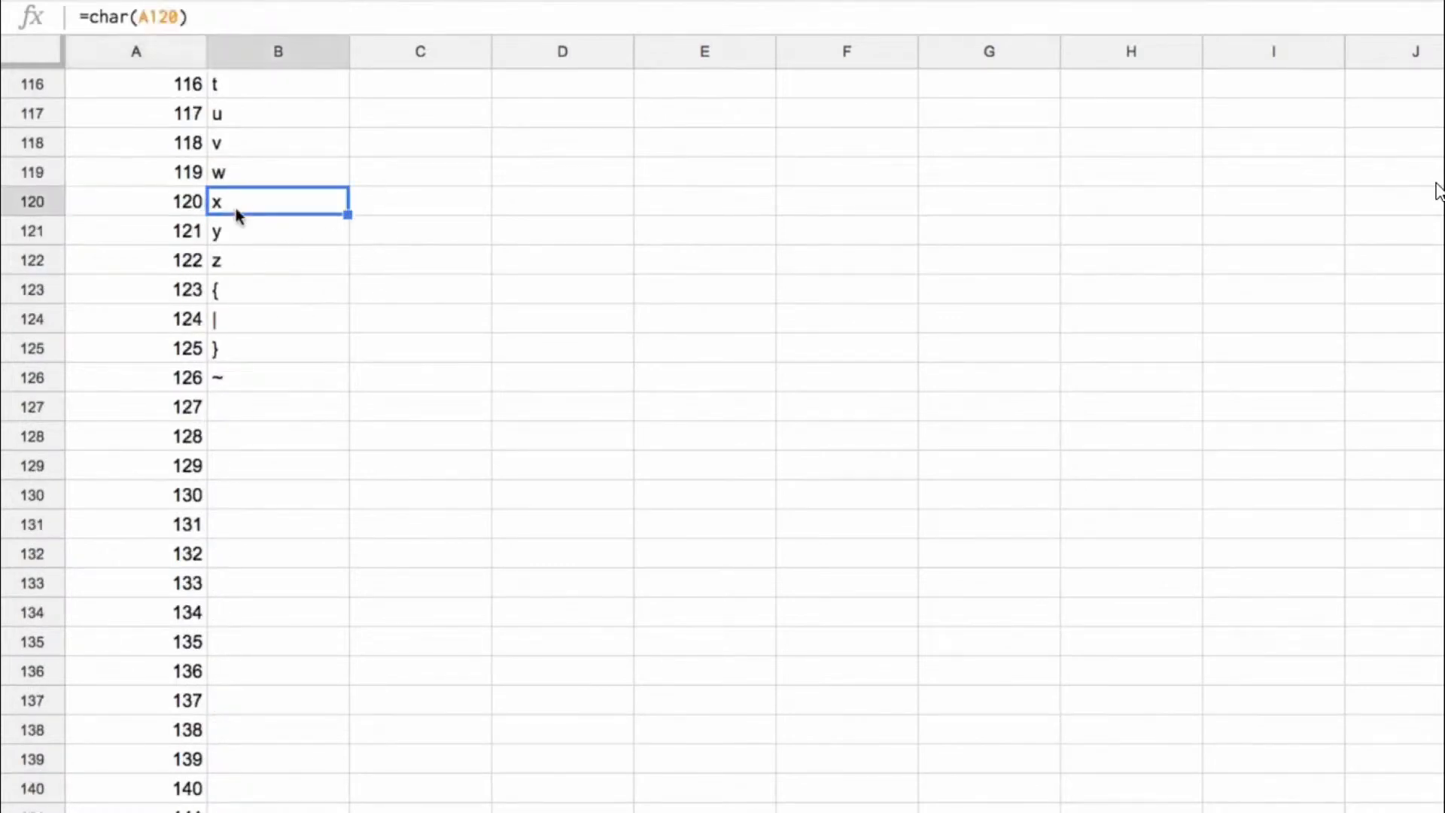
# Step: Examine the special symbols in column B, checking B169, the range B188:B190 and B191
pyautogui.scroll(-8, 286, 360)
pyautogui.scroll(-4, 307, 445)
pyautogui.click(242, 291)
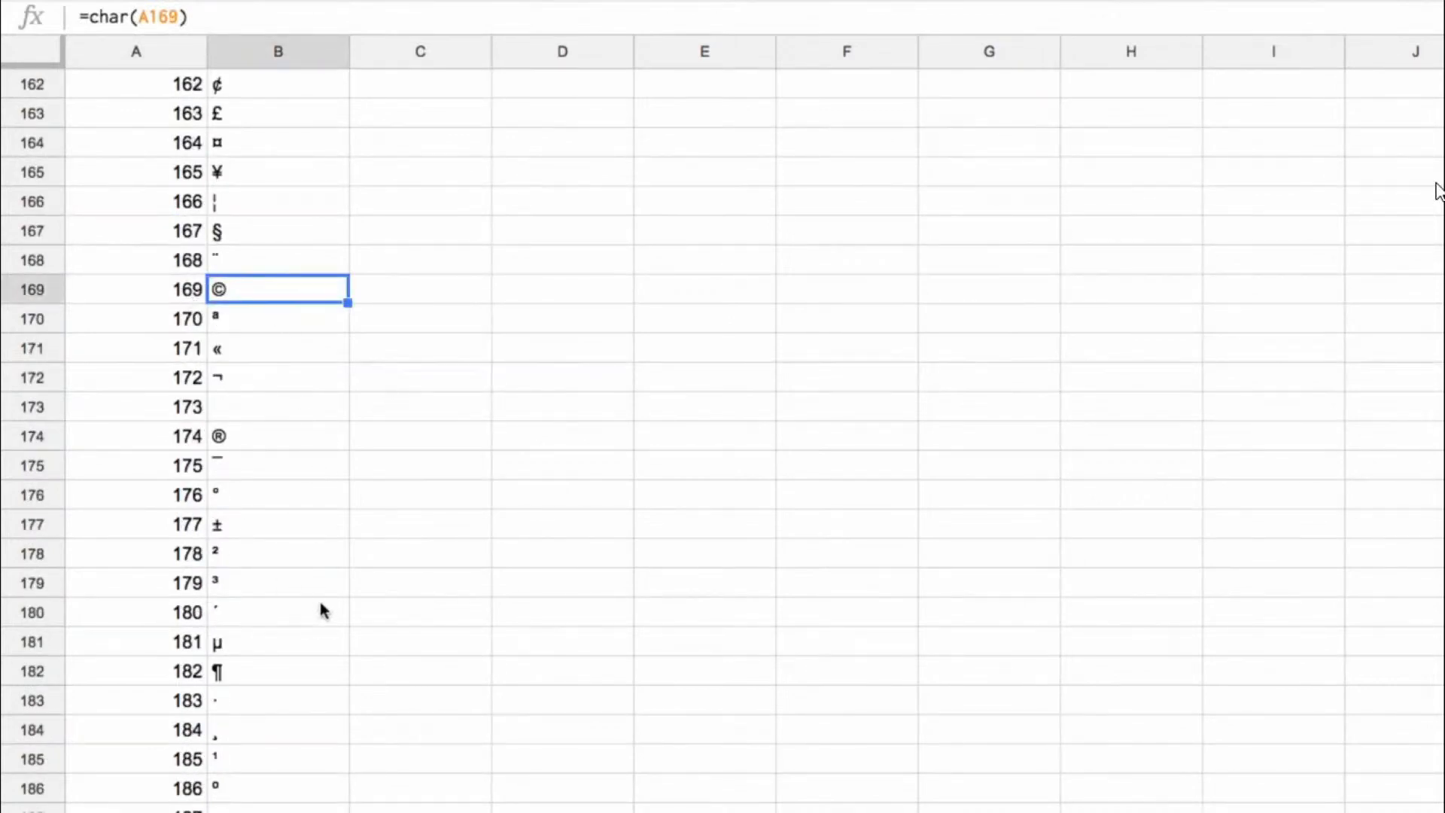
pyautogui.scroll(-3, 309, 594)
pyautogui.moveTo(251, 536); pyautogui.dragTo(255, 591)
pyautogui.scroll(-3, 309, 600)
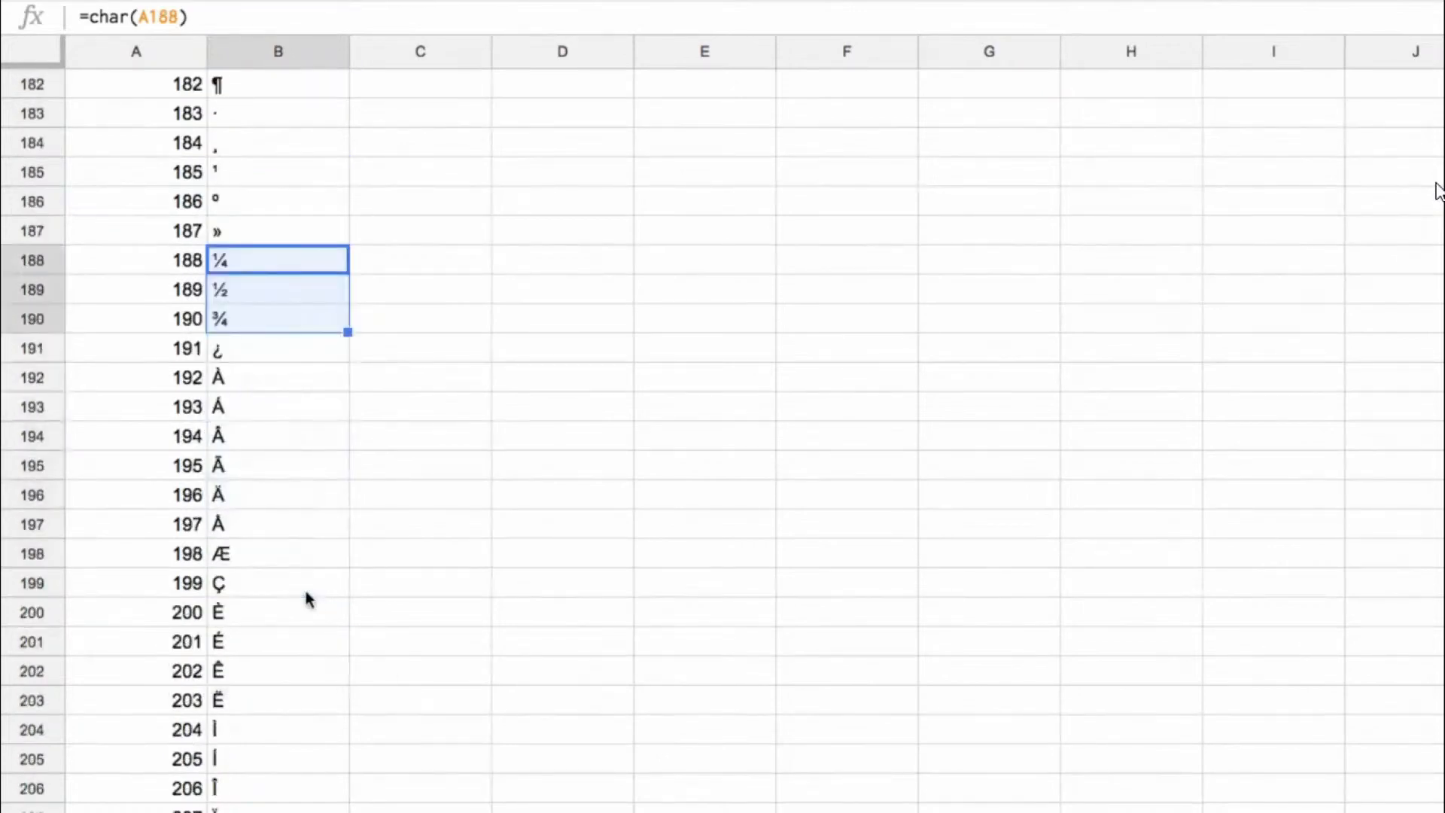
pyautogui.click(246, 348)
# Step: Browse the accented and extended letters in column B past row 400, and return to the first rows
pyautogui.scroll(-8, 239, 629)
pyautogui.scroll(-12, 238, 622)
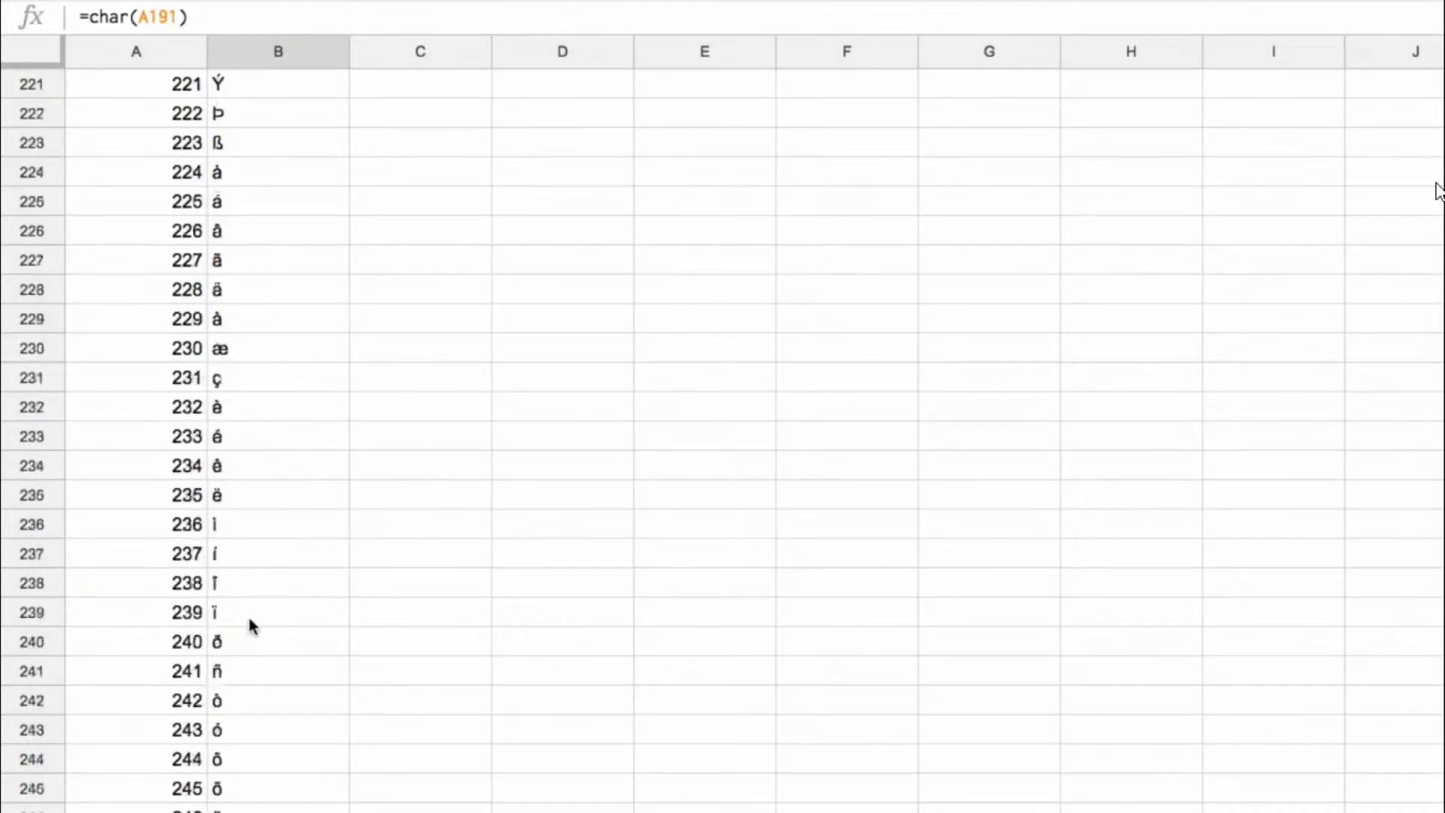
pyautogui.scroll(-6, 247, 615)
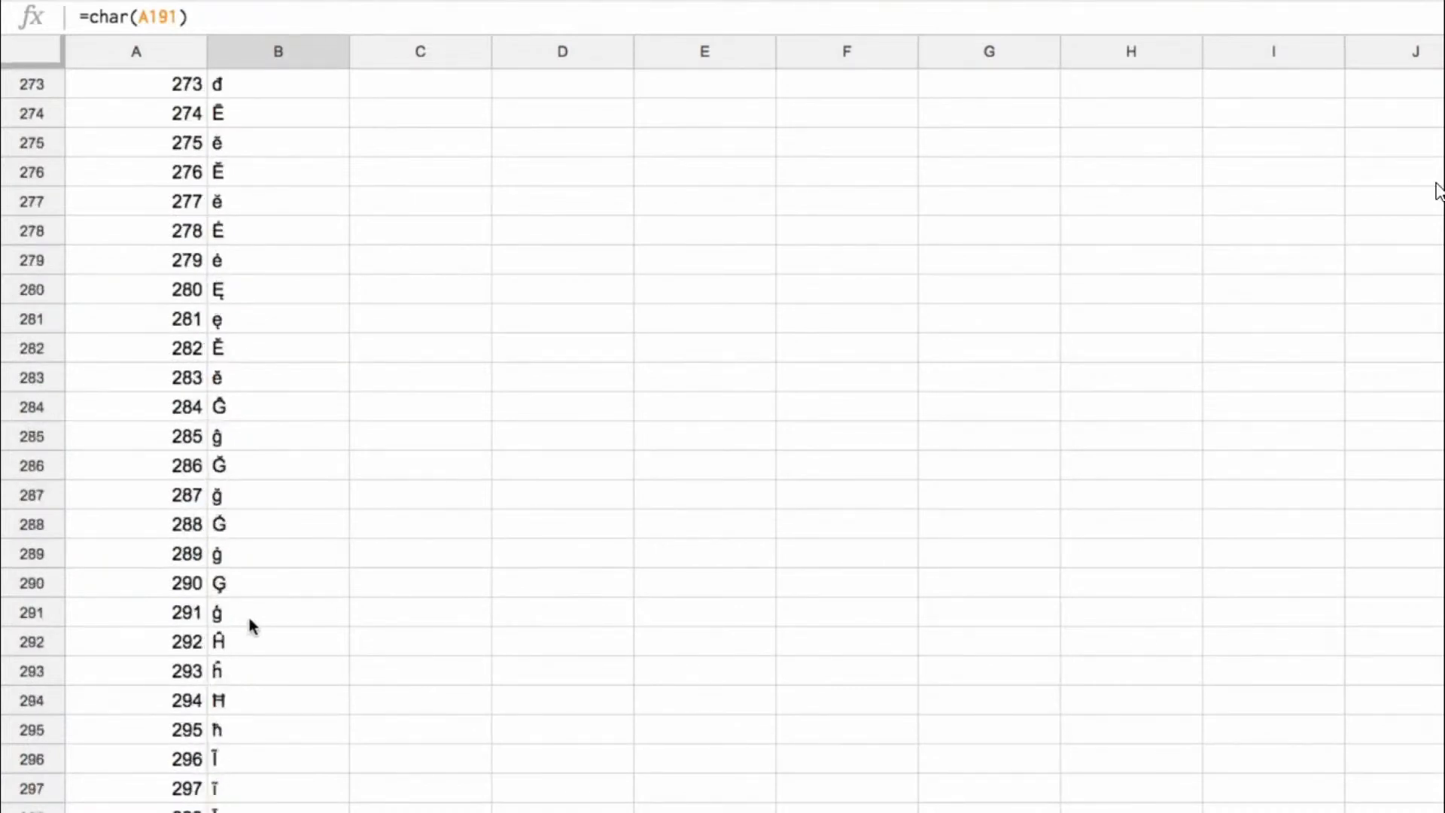
pyautogui.scroll(-5, 236, 543)
pyautogui.scroll(-20, 232, 530)
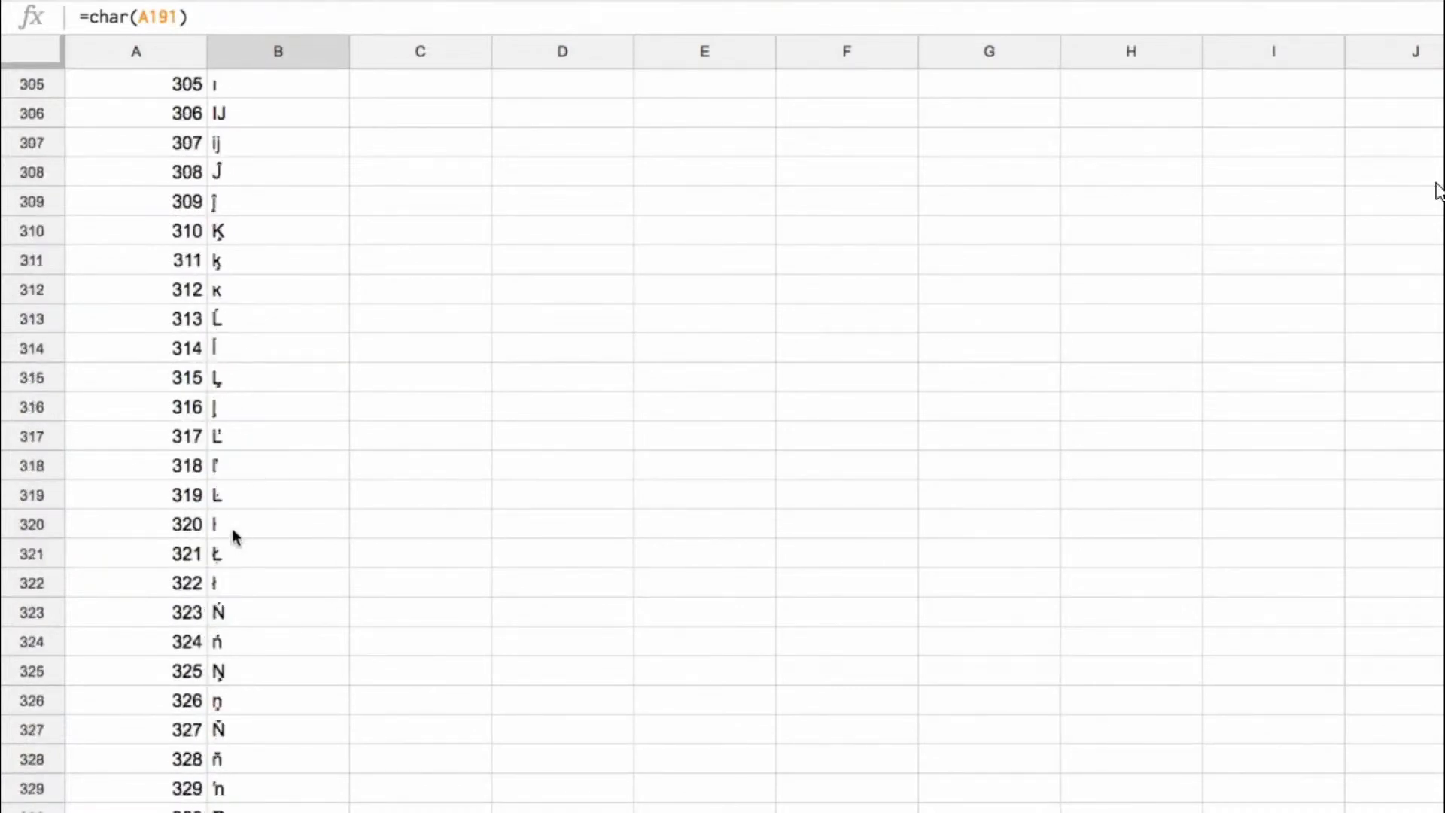
pyautogui.scroll(-14, 241, 519)
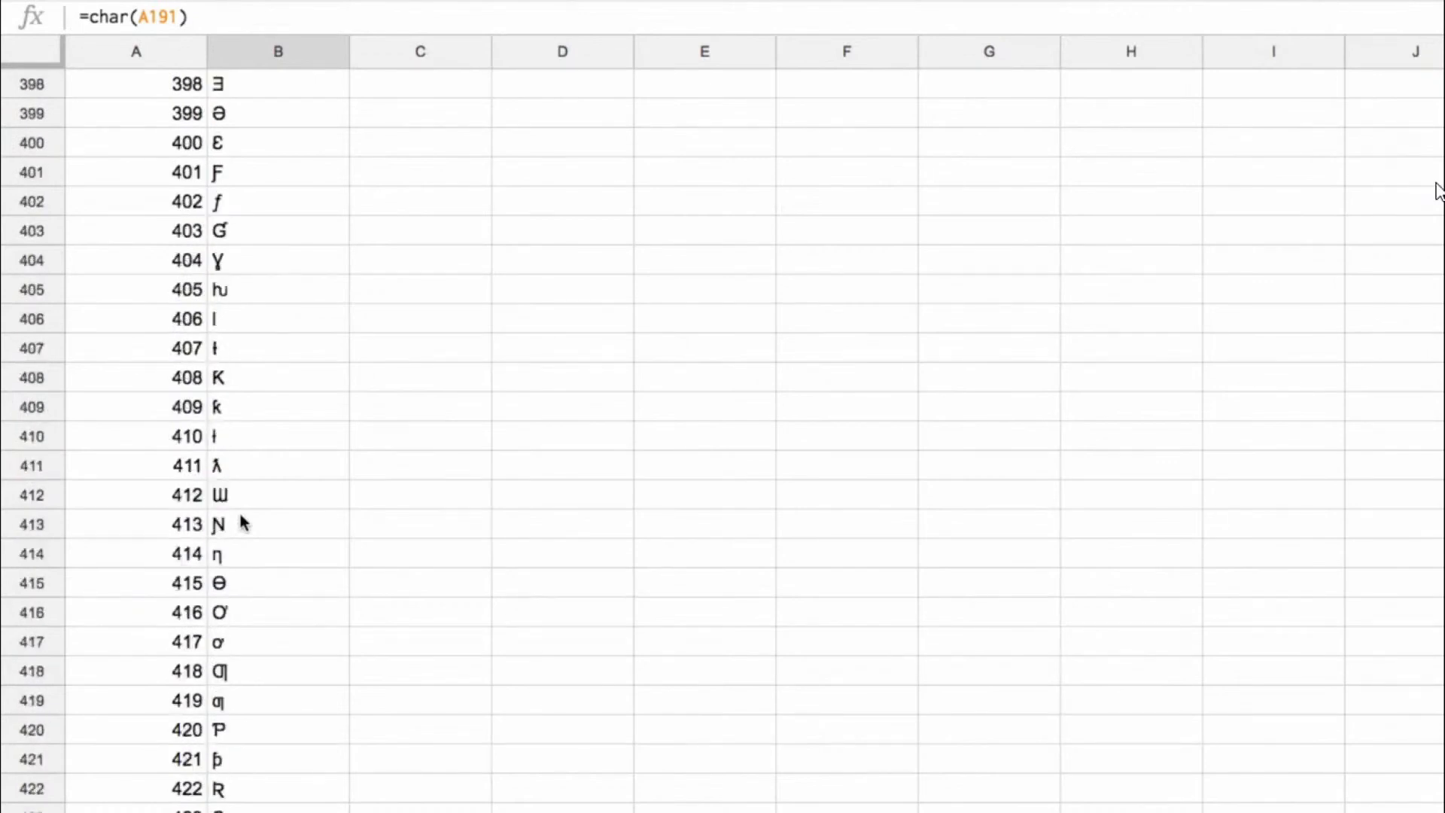
pyautogui.scroll(20, 241, 520)
pyautogui.scroll(20, 241, 514)
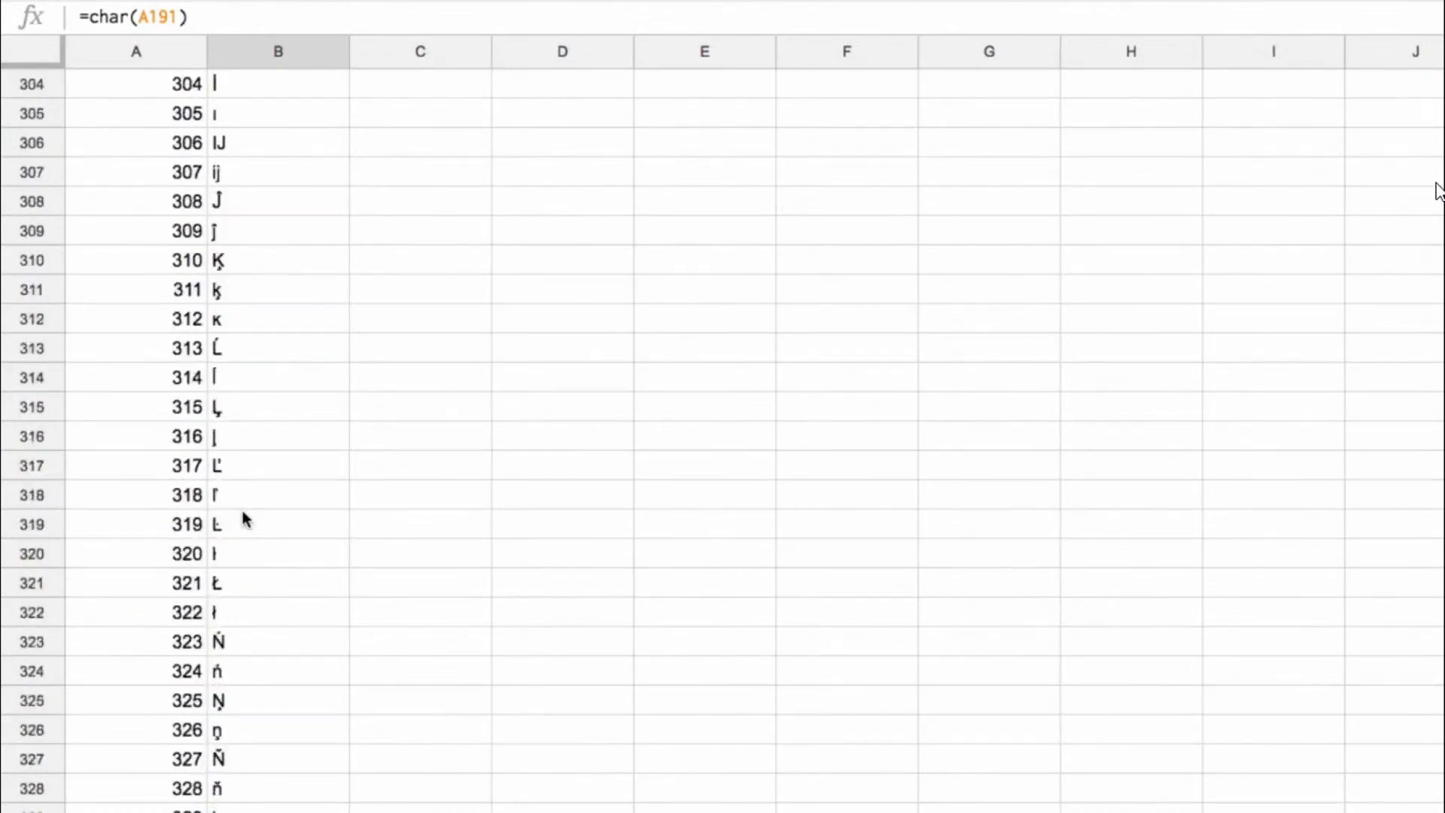
pyautogui.scroll(20, 247, 531)
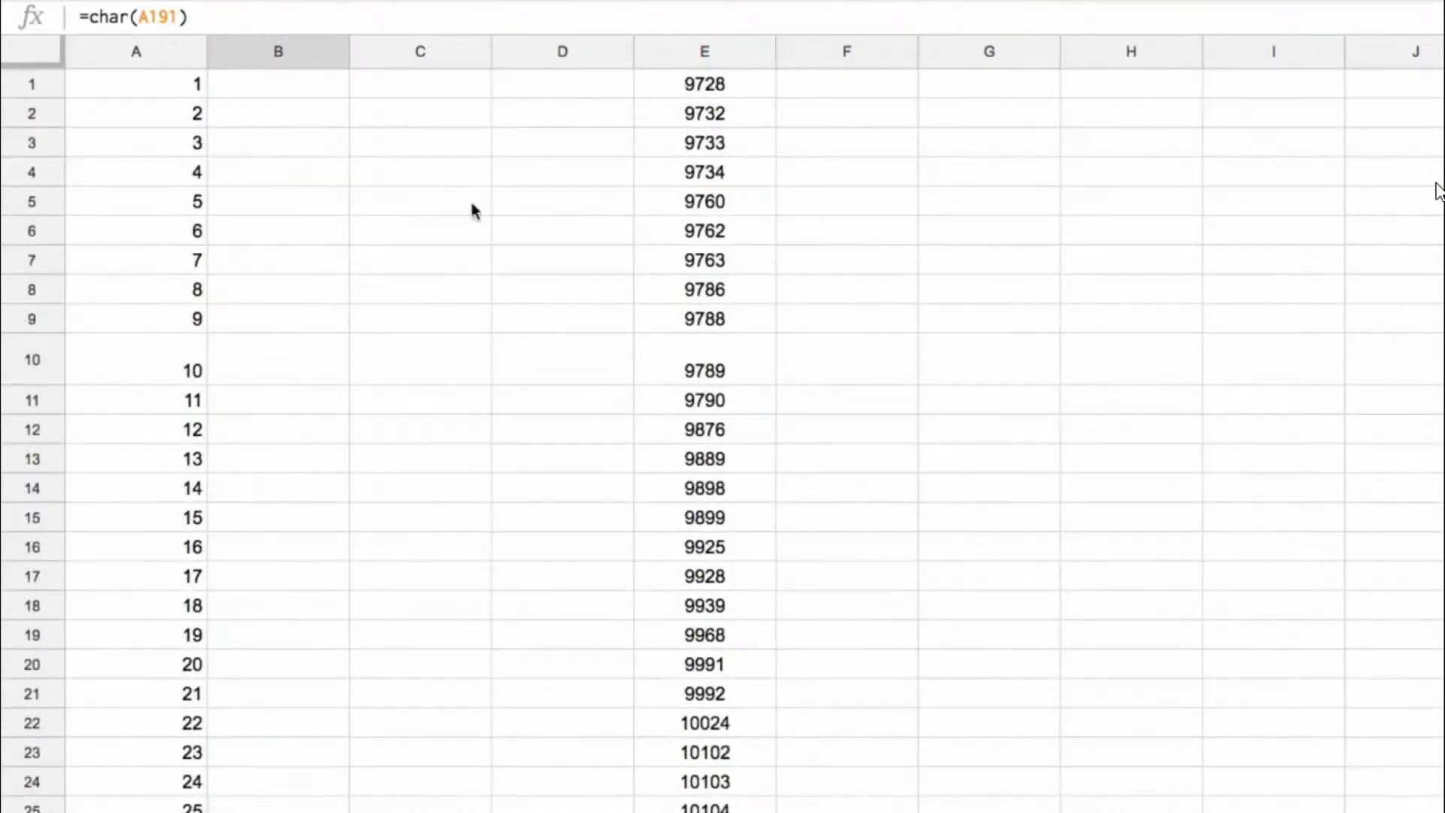
pyautogui.moveTo(139, 256); pyautogui.dragTo(143, 516)
# Step: Enter =char(E1) in F1, center it, and fill the formula down column F alongside the codes in column E
pyautogui.click(867, 92)
pyautogui.write('=char(')
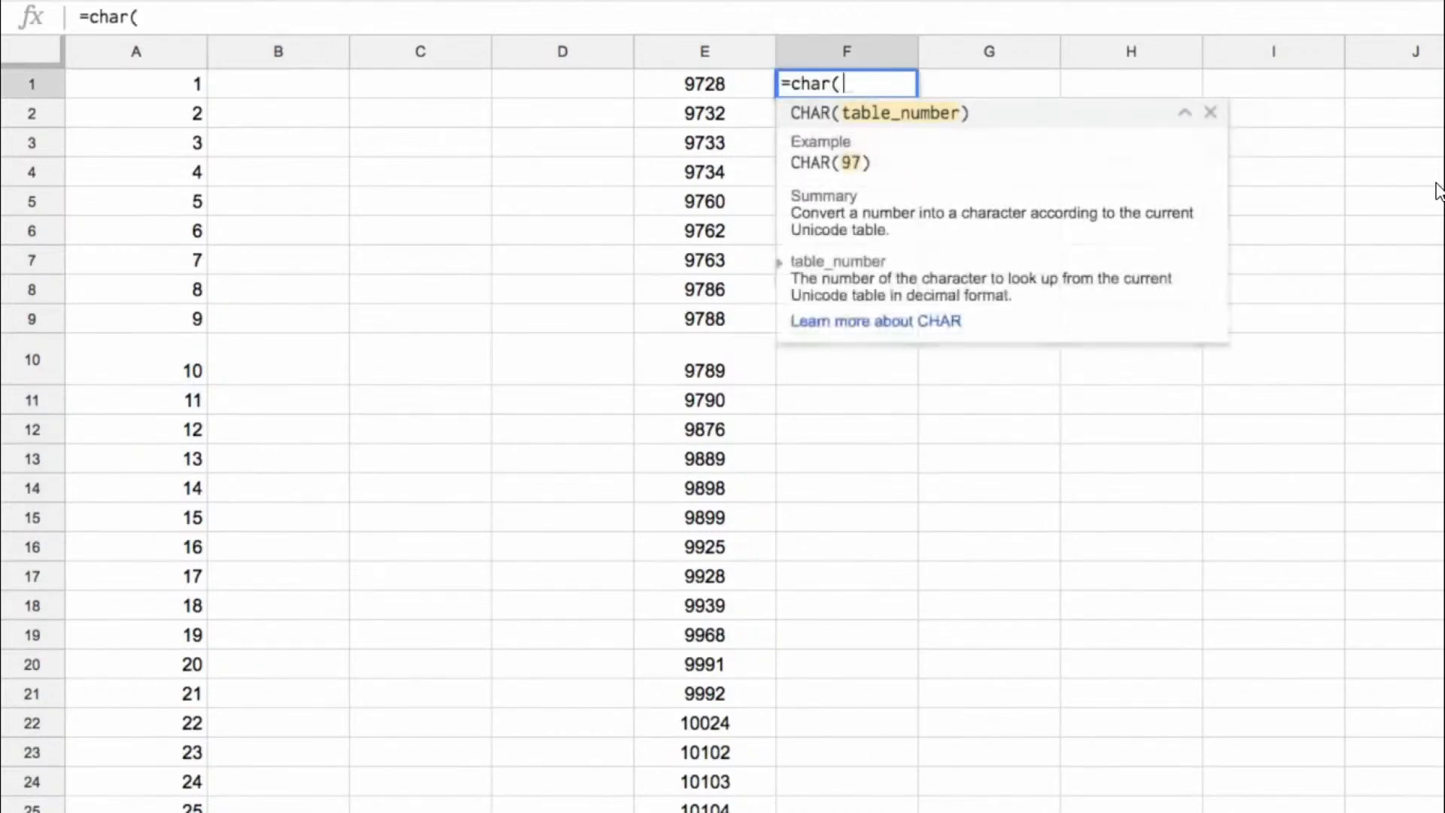
pyautogui.click(705, 83)
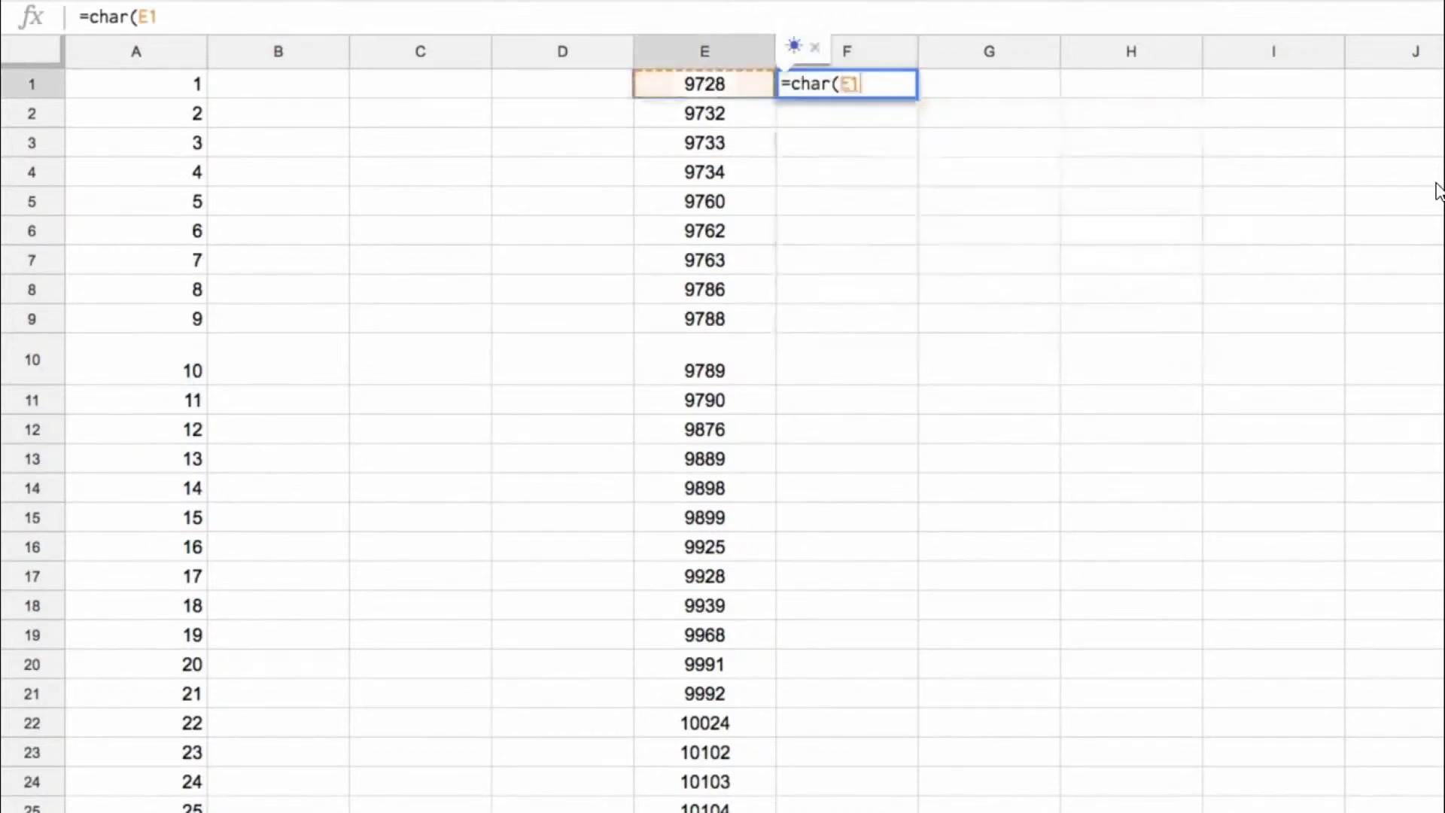
pyautogui.press('Return')
pyautogui.click(861, 75)
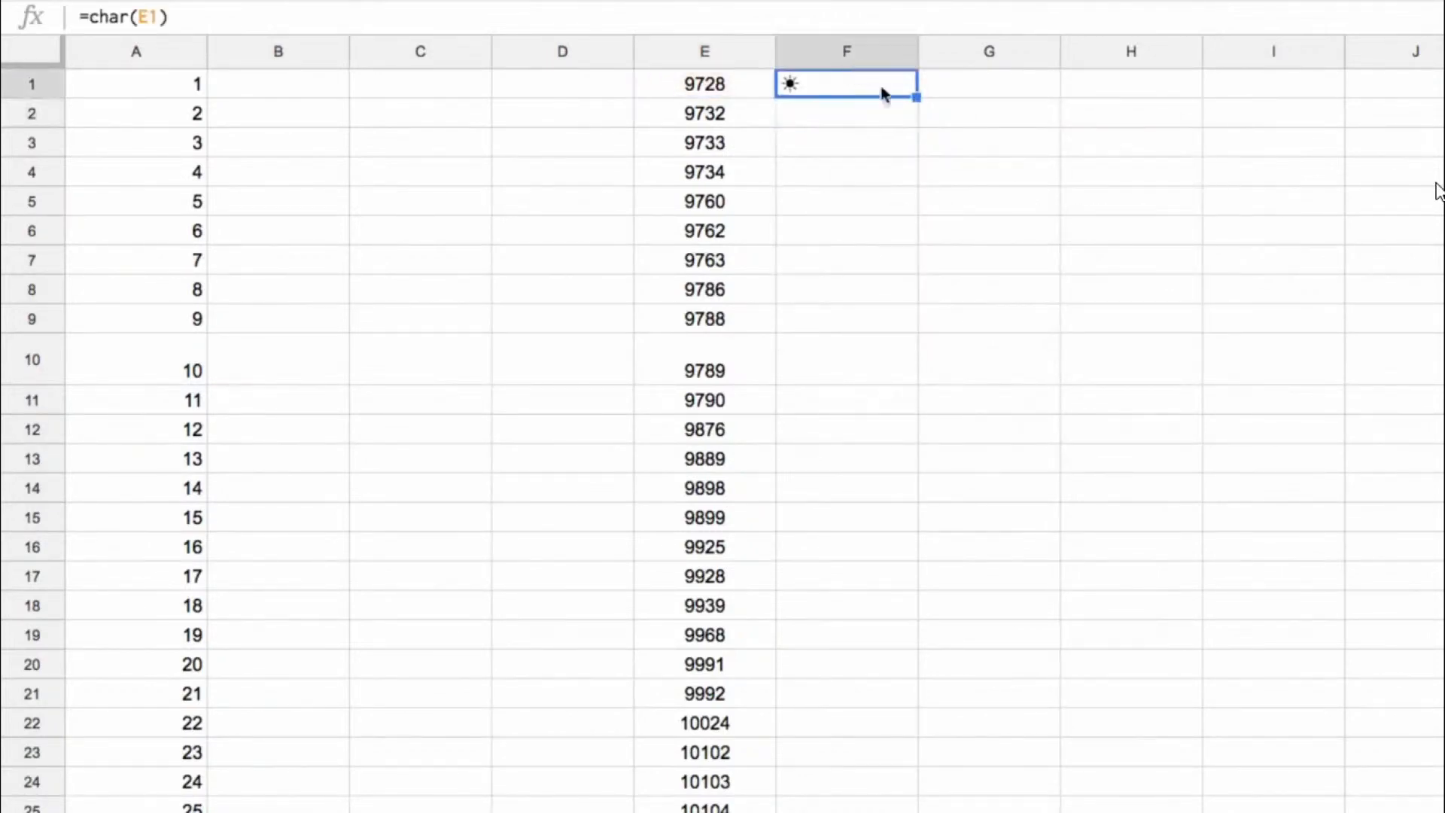
pyautogui.hotkey('ctrl', 'shift', 'e')
pyautogui.doubleClick(915, 96)
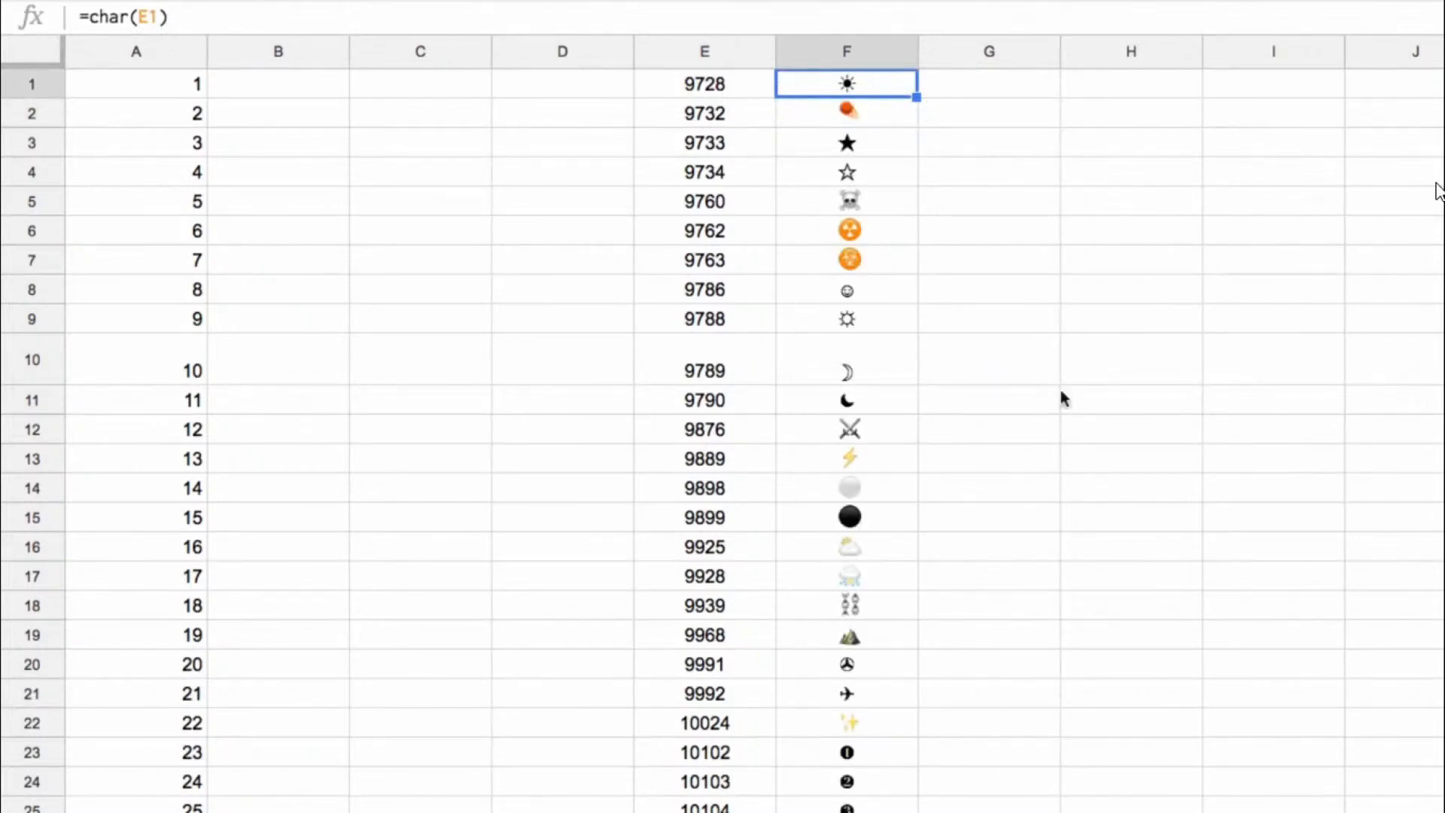
# Step: Check the symbol formulas in F6 and F12, and set the font size of the mountain symbol in F19 to 36
pyautogui.click(857, 230)
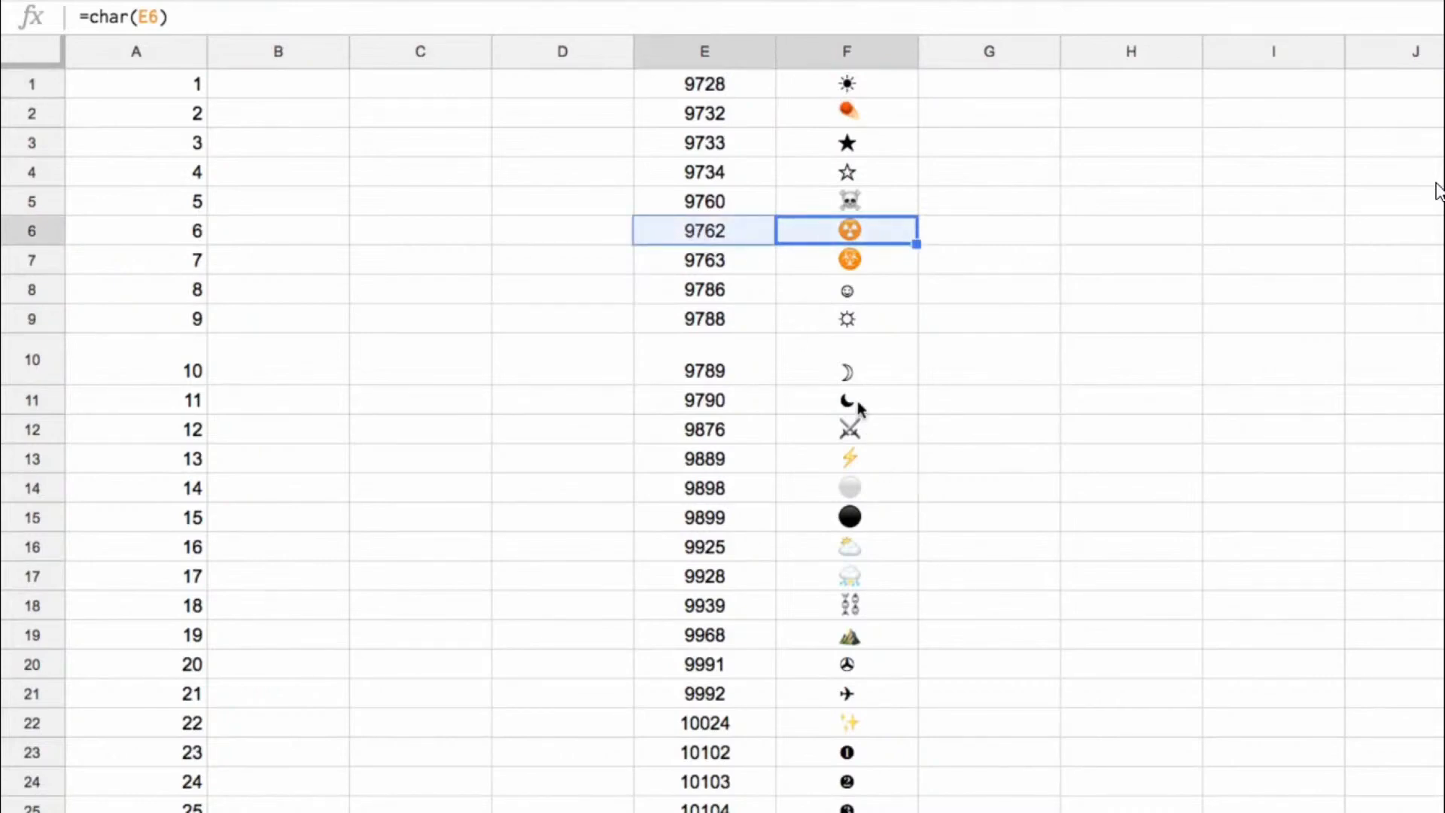
pyautogui.click(860, 430)
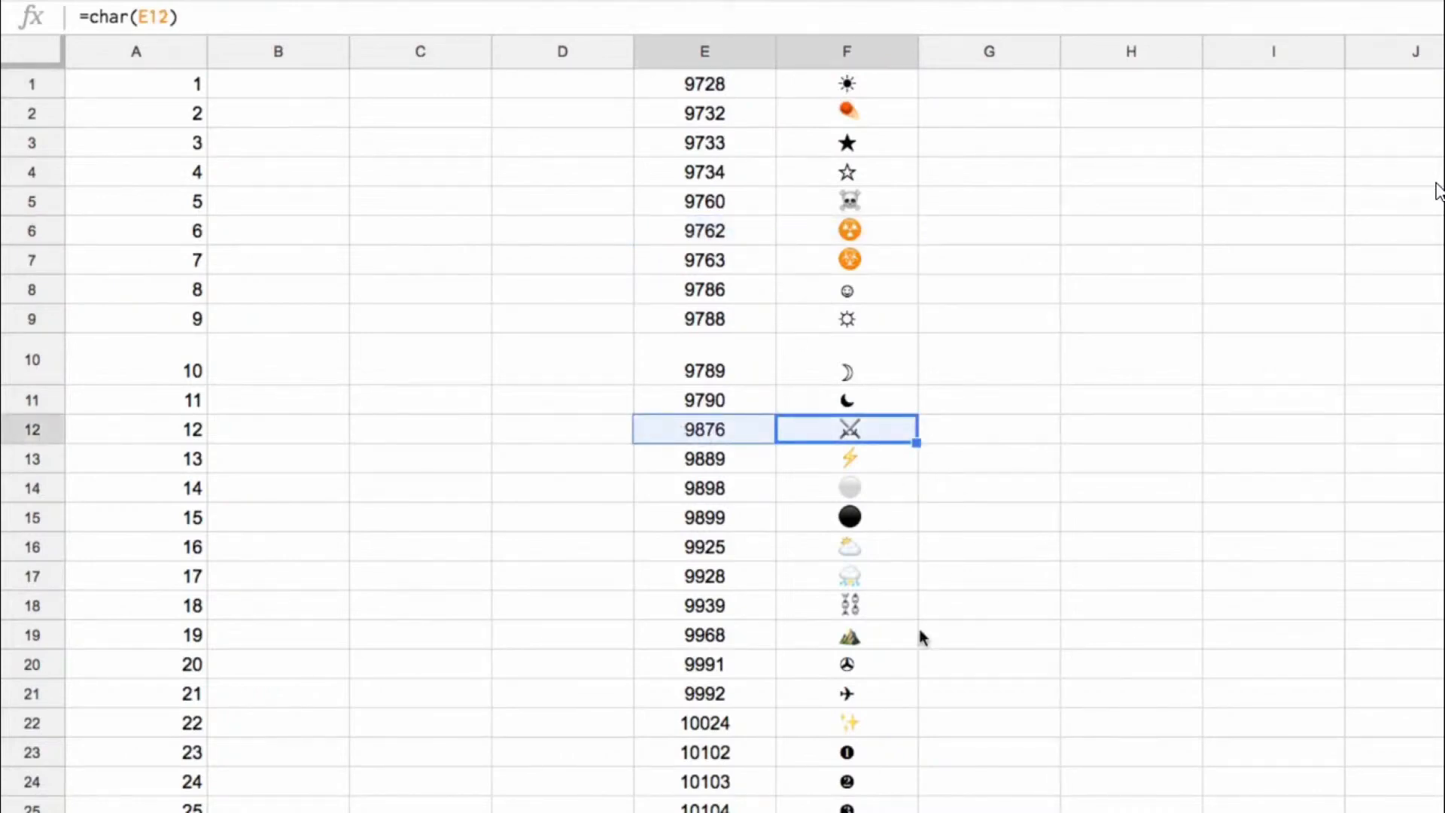
pyautogui.click(864, 692)
pyautogui.scroll(-4, 929, 591)
pyautogui.click(857, 379)
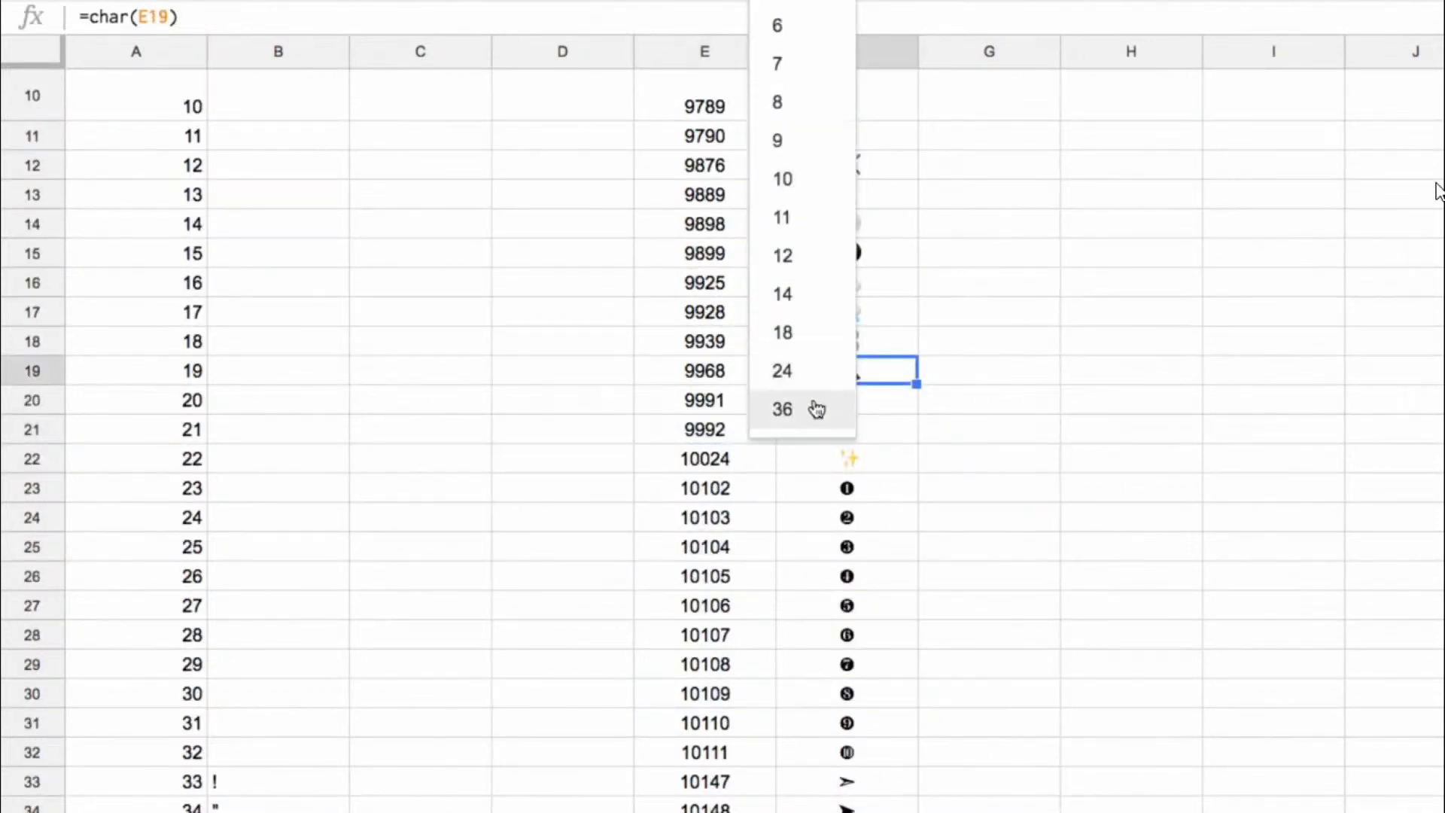
pyautogui.click(819, 410)
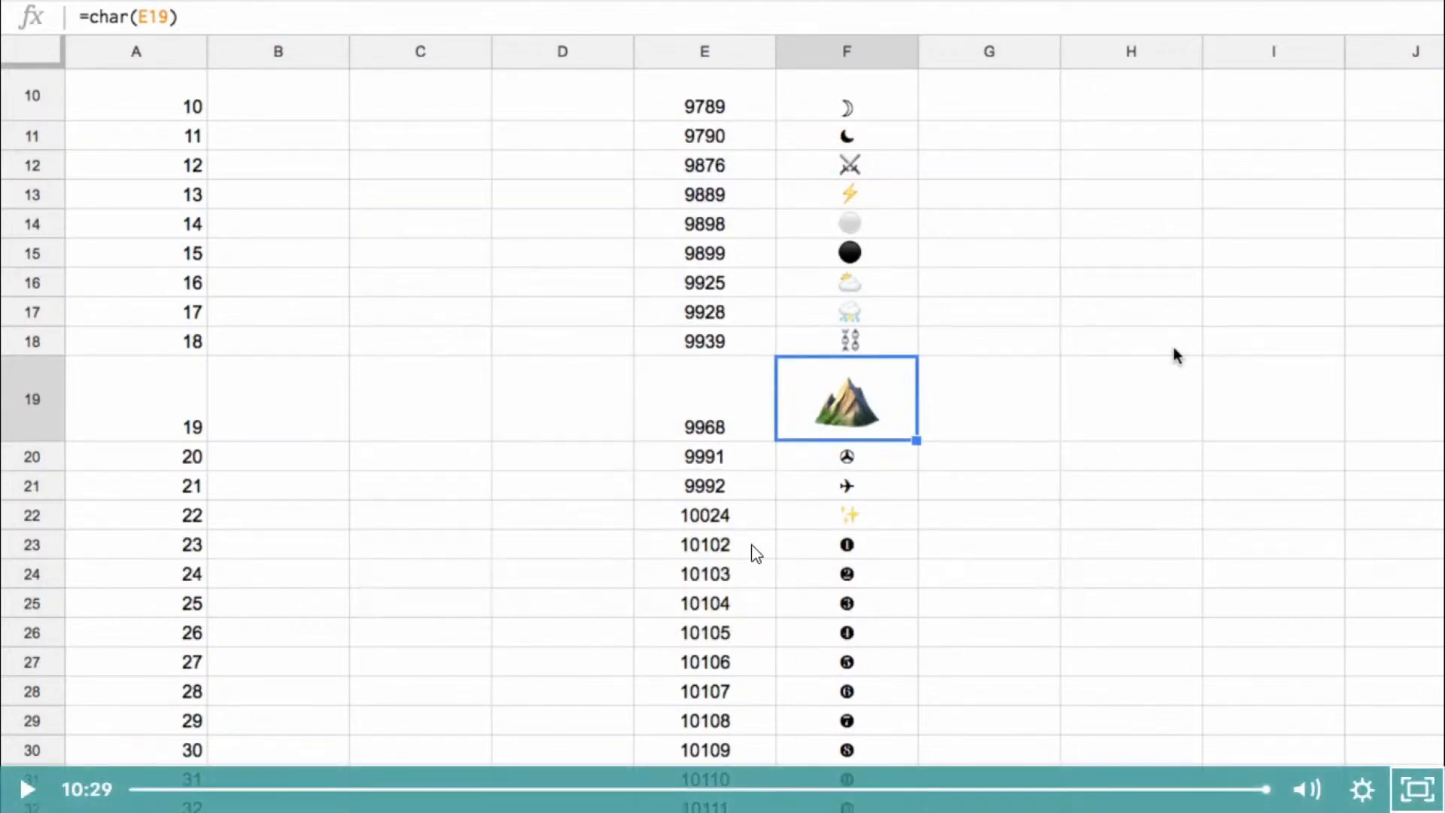
# Step: Exit the lecture video's full-screen view to return to the Day 30 course page
pyautogui.click(1420, 791)
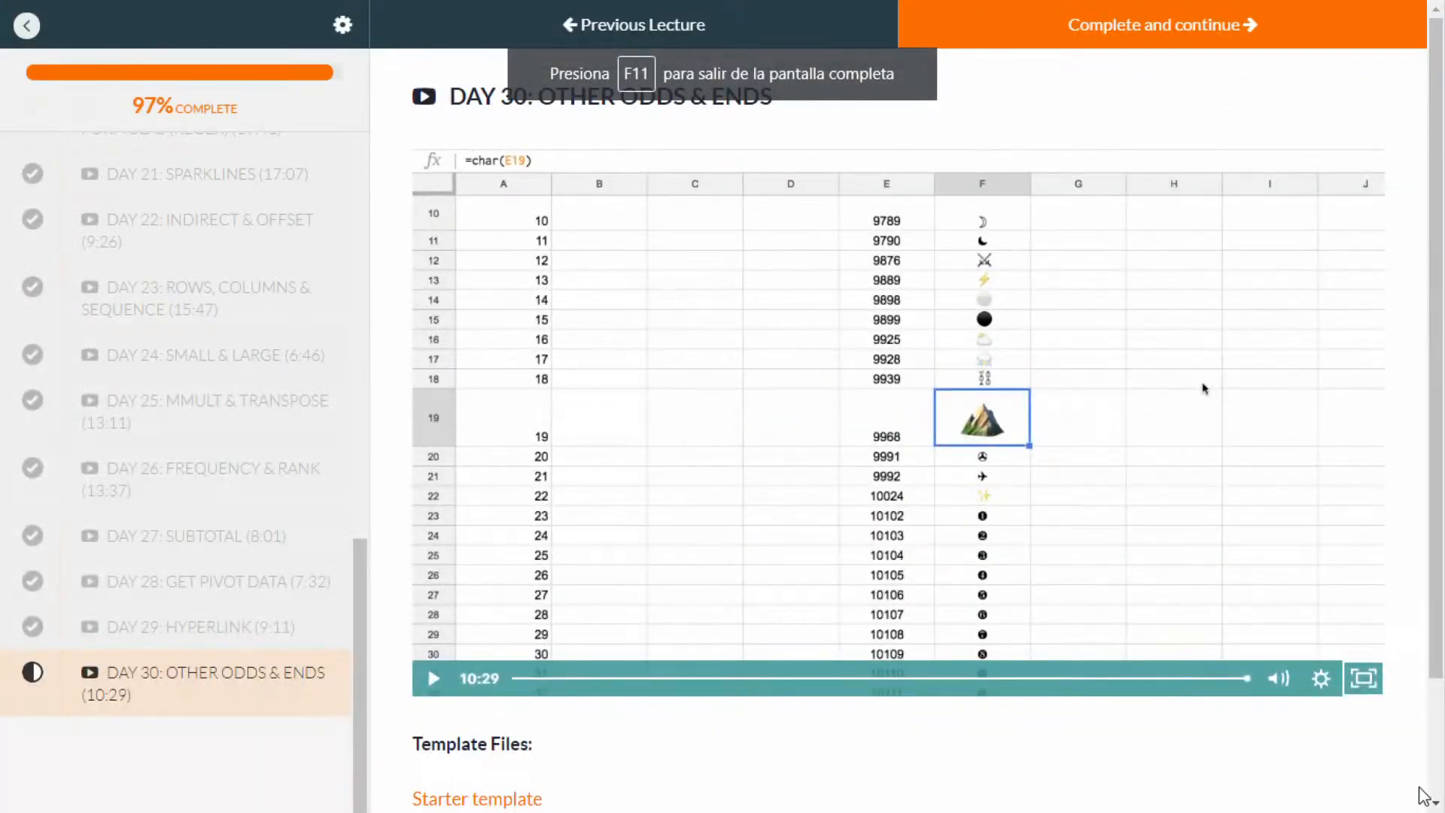